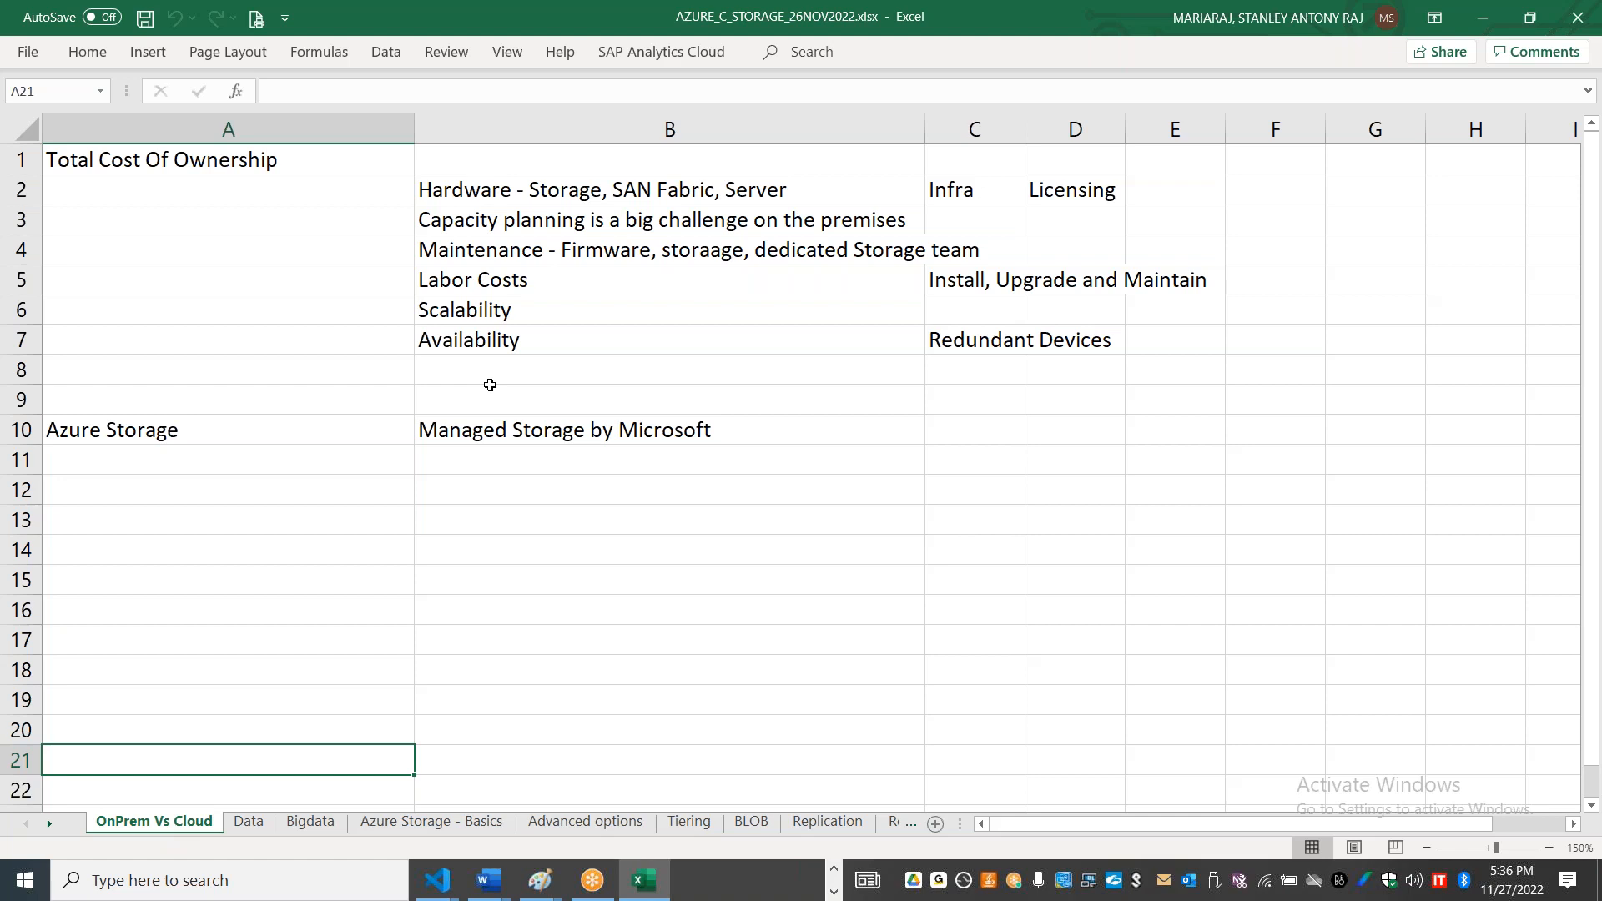
Step: Narrow column A and widen column B on the OnPrem Vs Cloud sheet
{"action": "left_click_drag", "start_coordinate": [414, 132], "coordinate": [325, 132]}
{"action": "left_click_drag", "start_coordinate": [842, 129], "coordinate": [978, 130]}
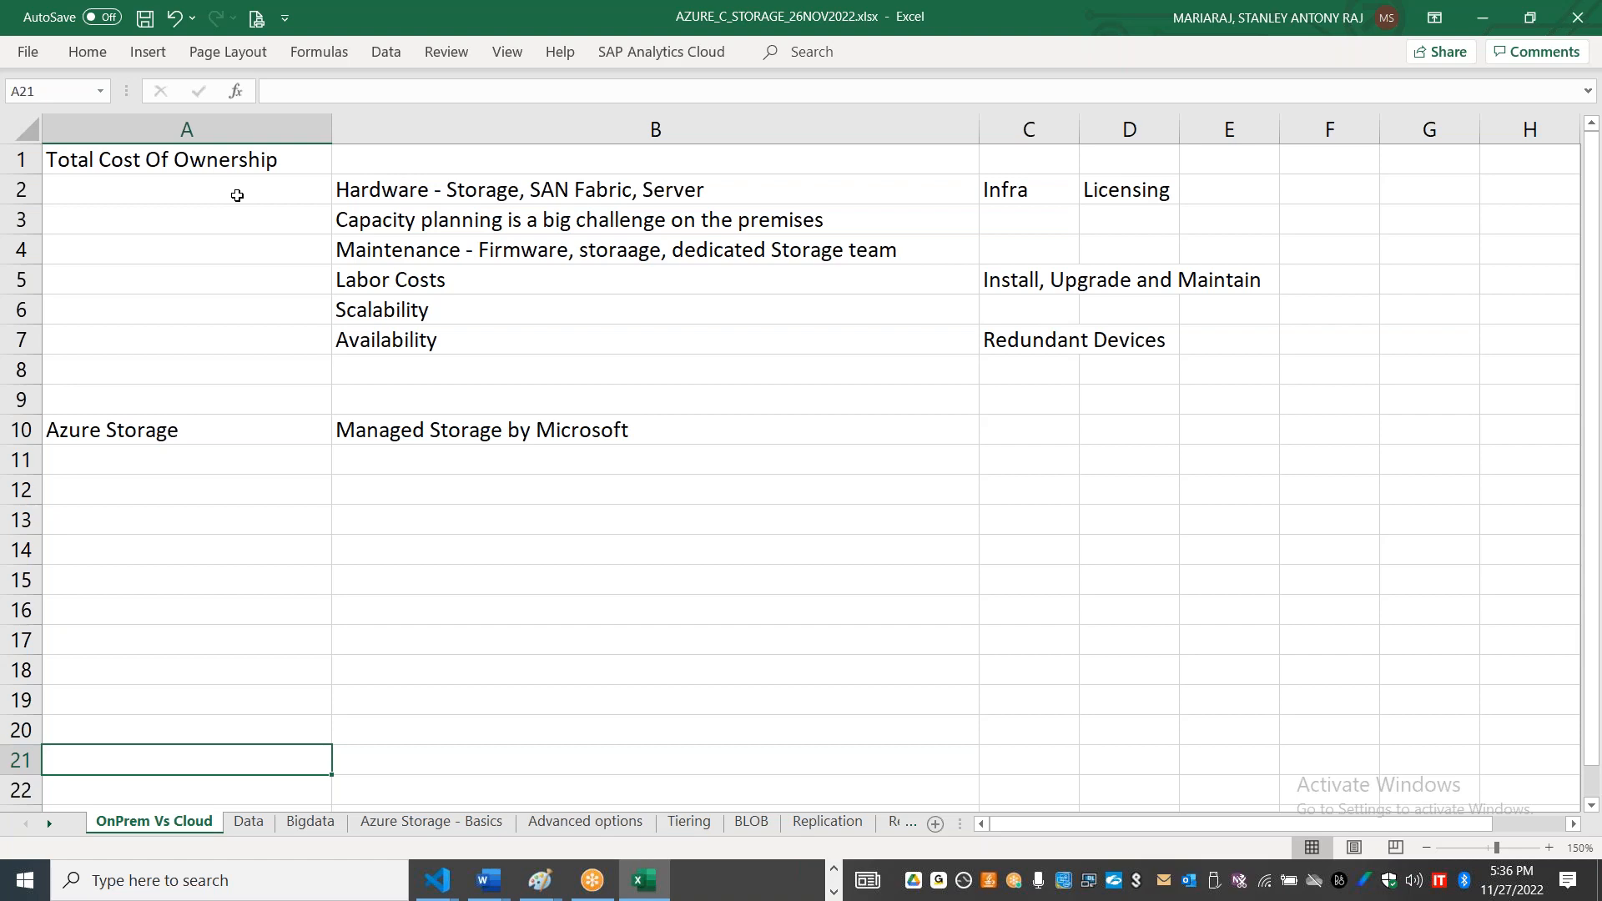
Step: Review the Data sheet, highlighting the data concepts in row 3 and the Unstructured column
{"action": "left_click", "coordinate": [249, 823]}
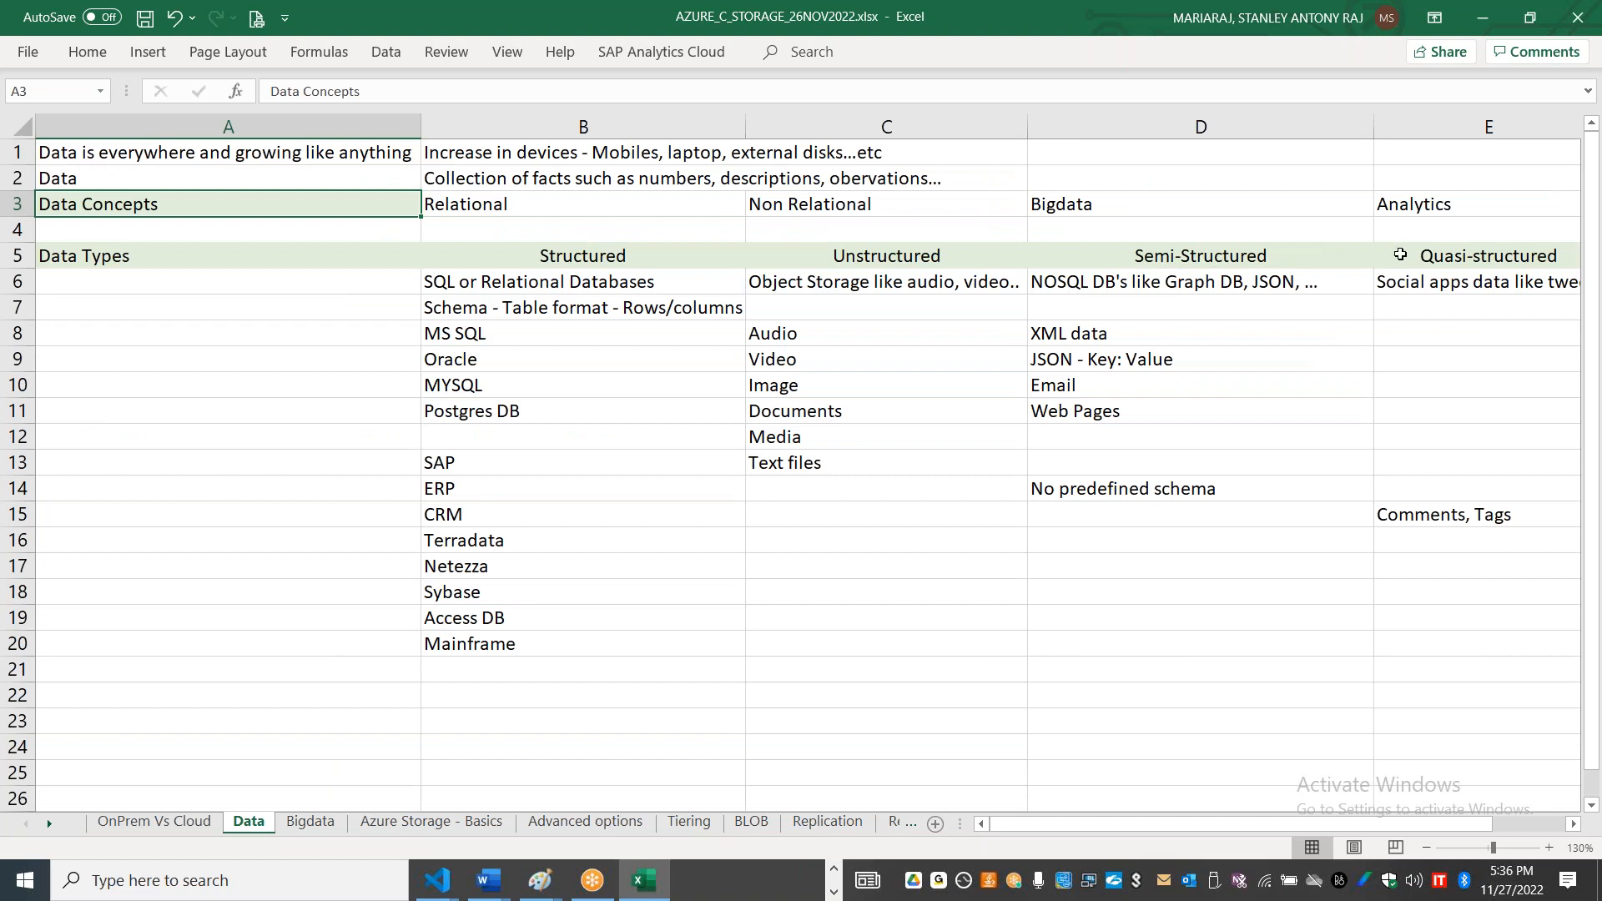
{"action": "left_click_drag", "start_coordinate": [586, 215], "coordinate": [1415, 215]}
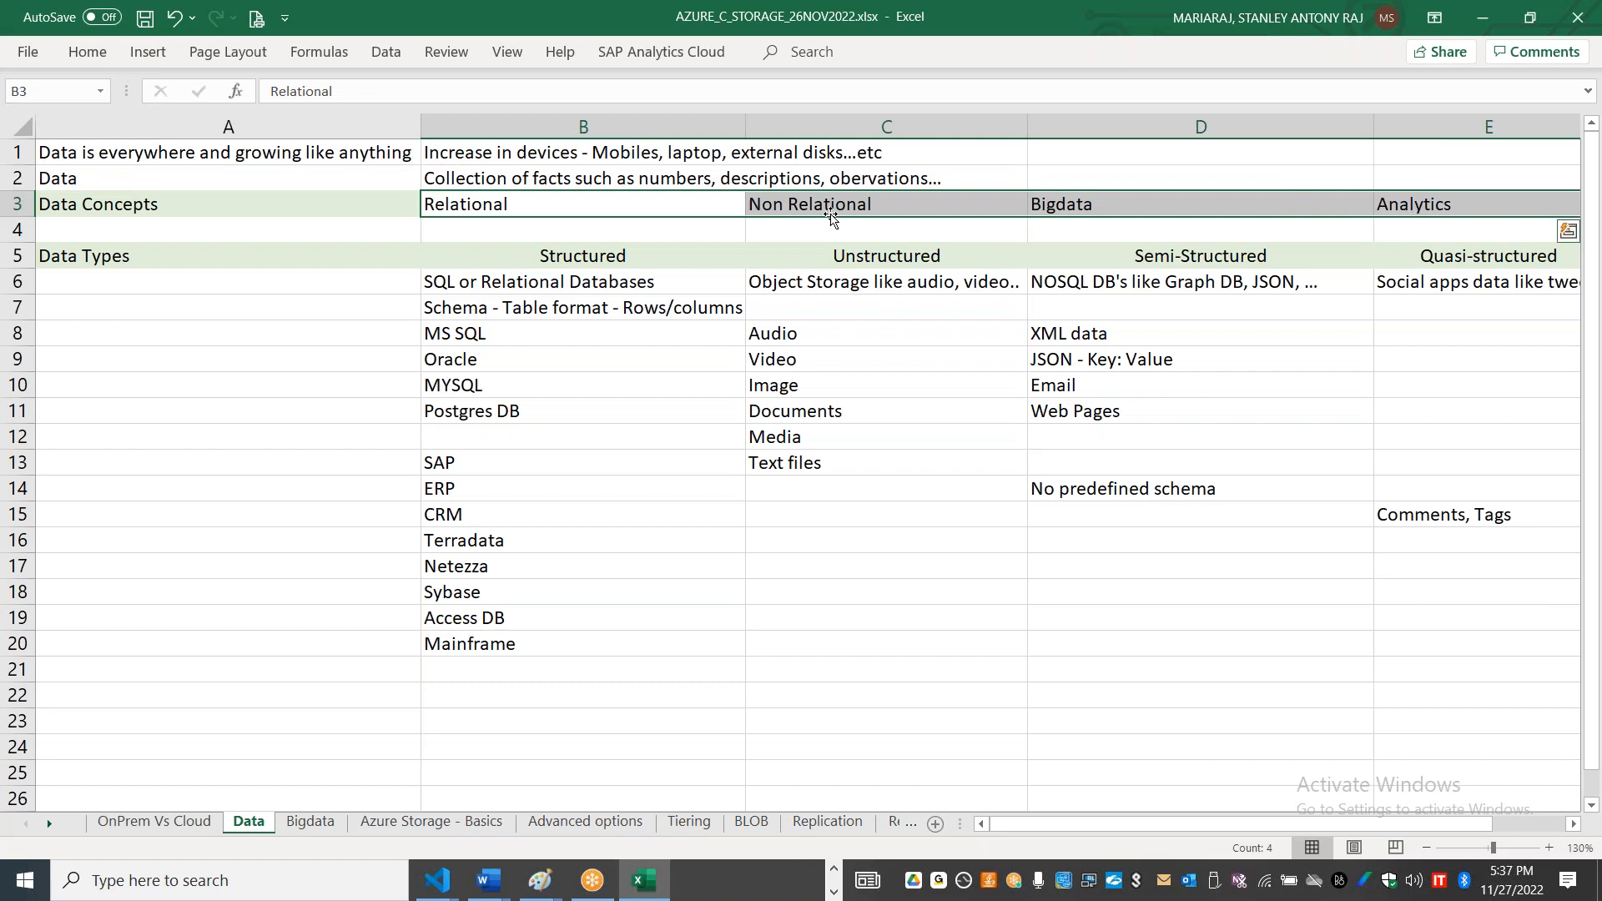
{"action": "left_click", "coordinate": [874, 358]}
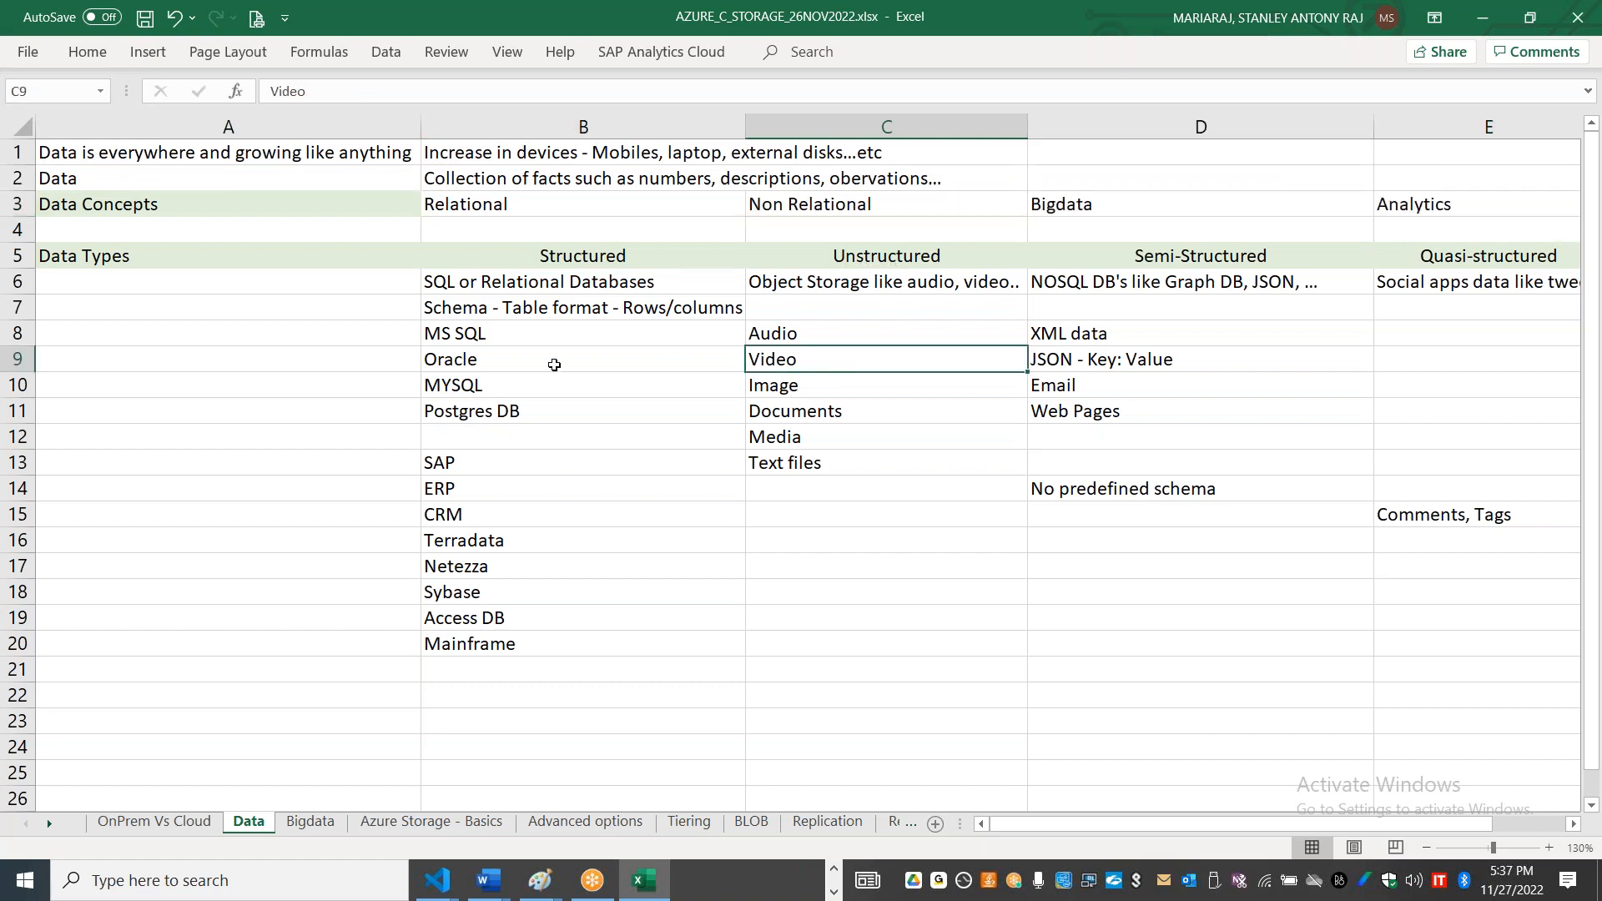
{"action": "left_click_drag", "start_coordinate": [859, 251], "coordinate": [869, 721]}
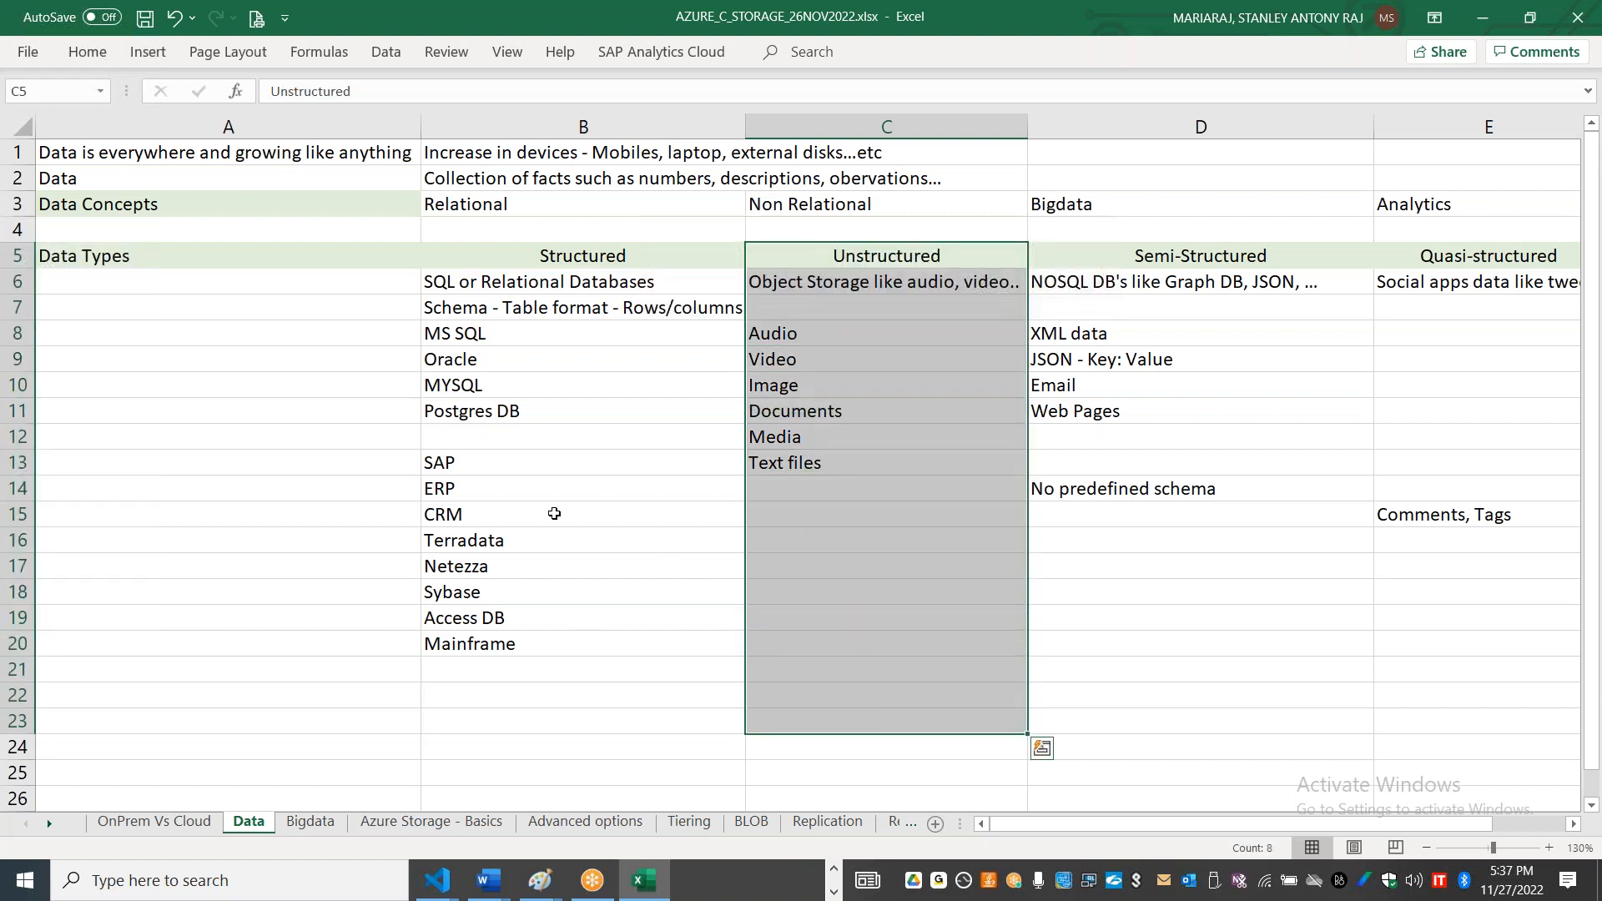
Step: Review the Azure Storage - Basics sheet, highlighting the premium category options and the redundancy options from LRS to RA-GZRS
{"action": "left_click", "coordinate": [312, 823]}
{"action": "left_click", "coordinate": [431, 823]}
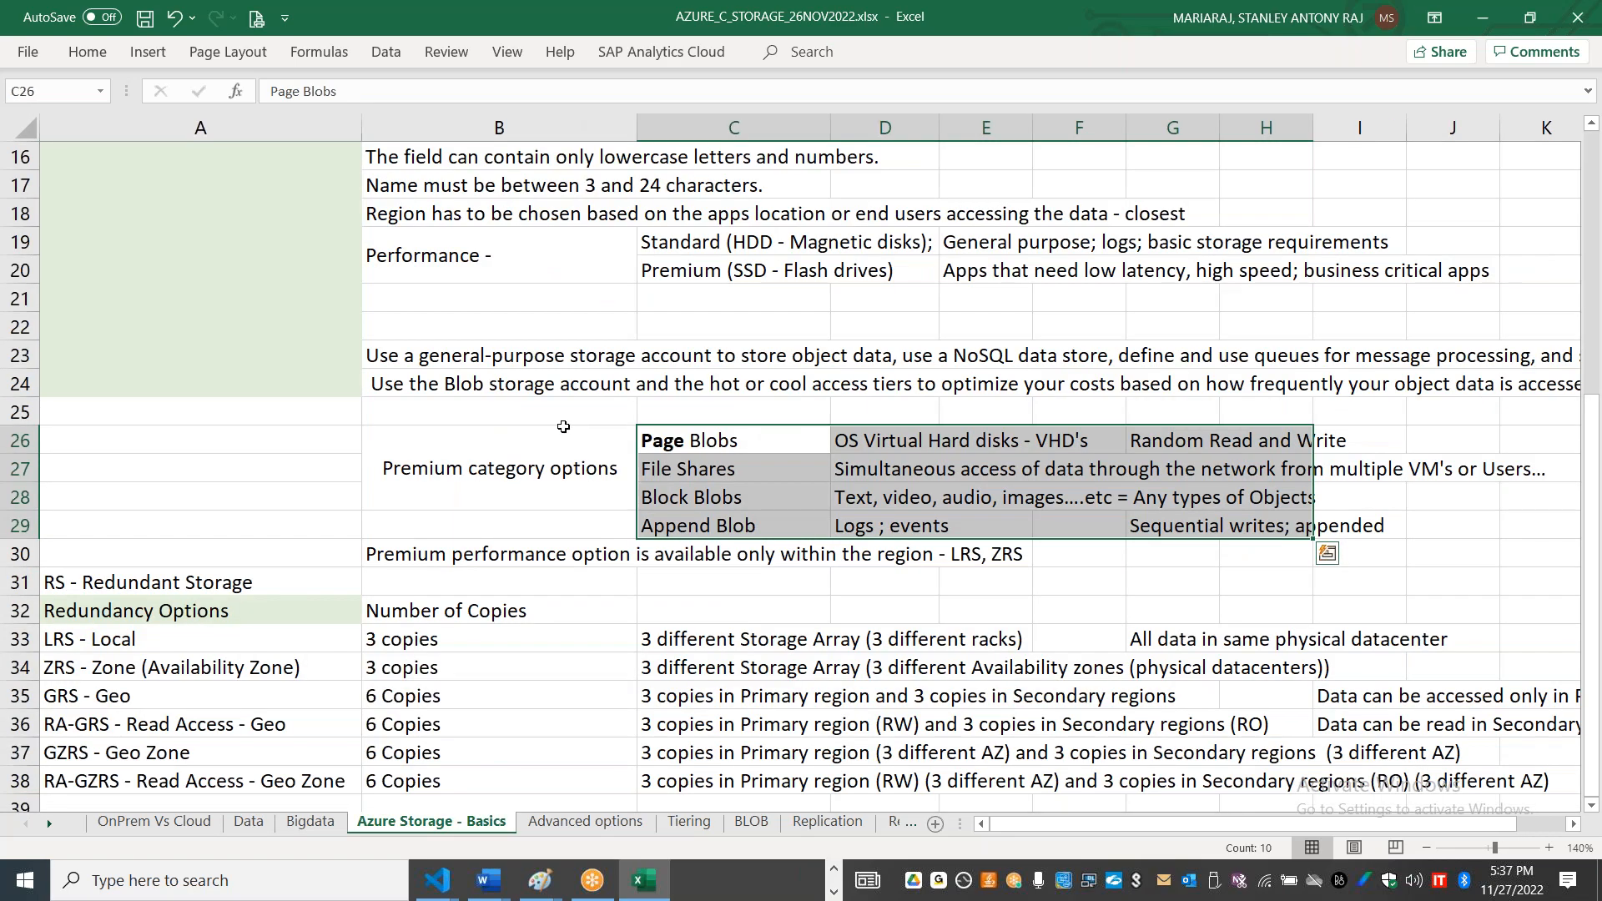
{"action": "left_click_drag", "start_coordinate": [1594, 529], "coordinate": [1597, 264]}
{"action": "left_click_drag", "start_coordinate": [566, 158], "coordinate": [501, 724]}
{"action": "left_click_drag", "start_coordinate": [1595, 320], "coordinate": [1599, 624]}
{"action": "left_click_drag", "start_coordinate": [756, 438], "coordinate": [747, 510]}
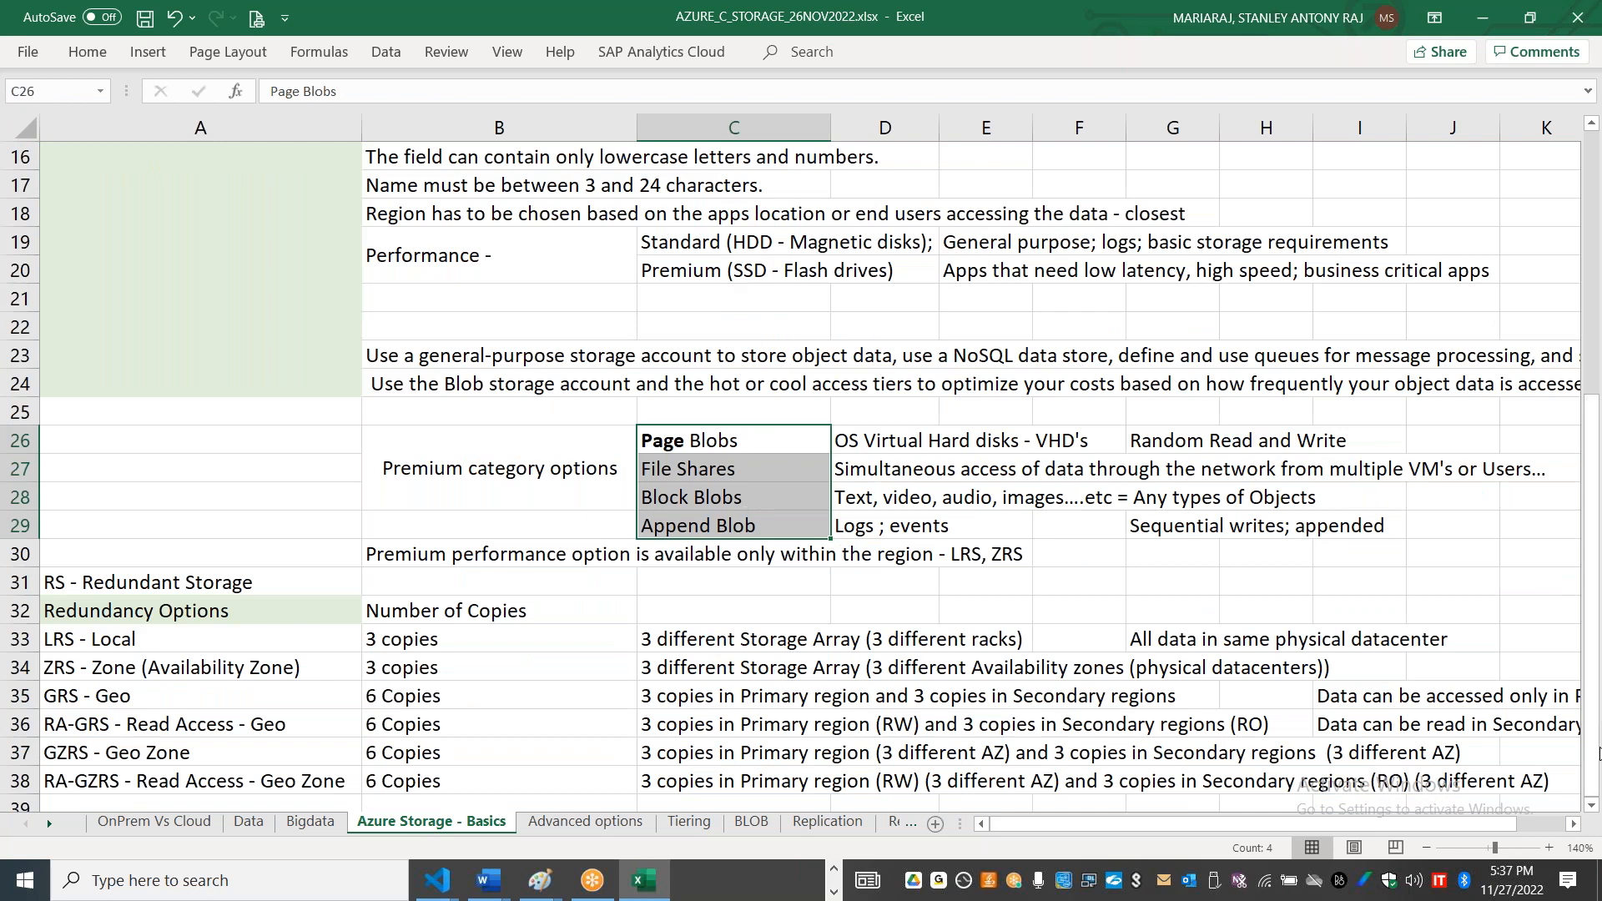
{"action": "left_click", "coordinate": [1592, 806]}
{"action": "left_click", "coordinate": [1592, 805]}
{"action": "left_click_drag", "start_coordinate": [89, 554], "coordinate": [255, 685]}
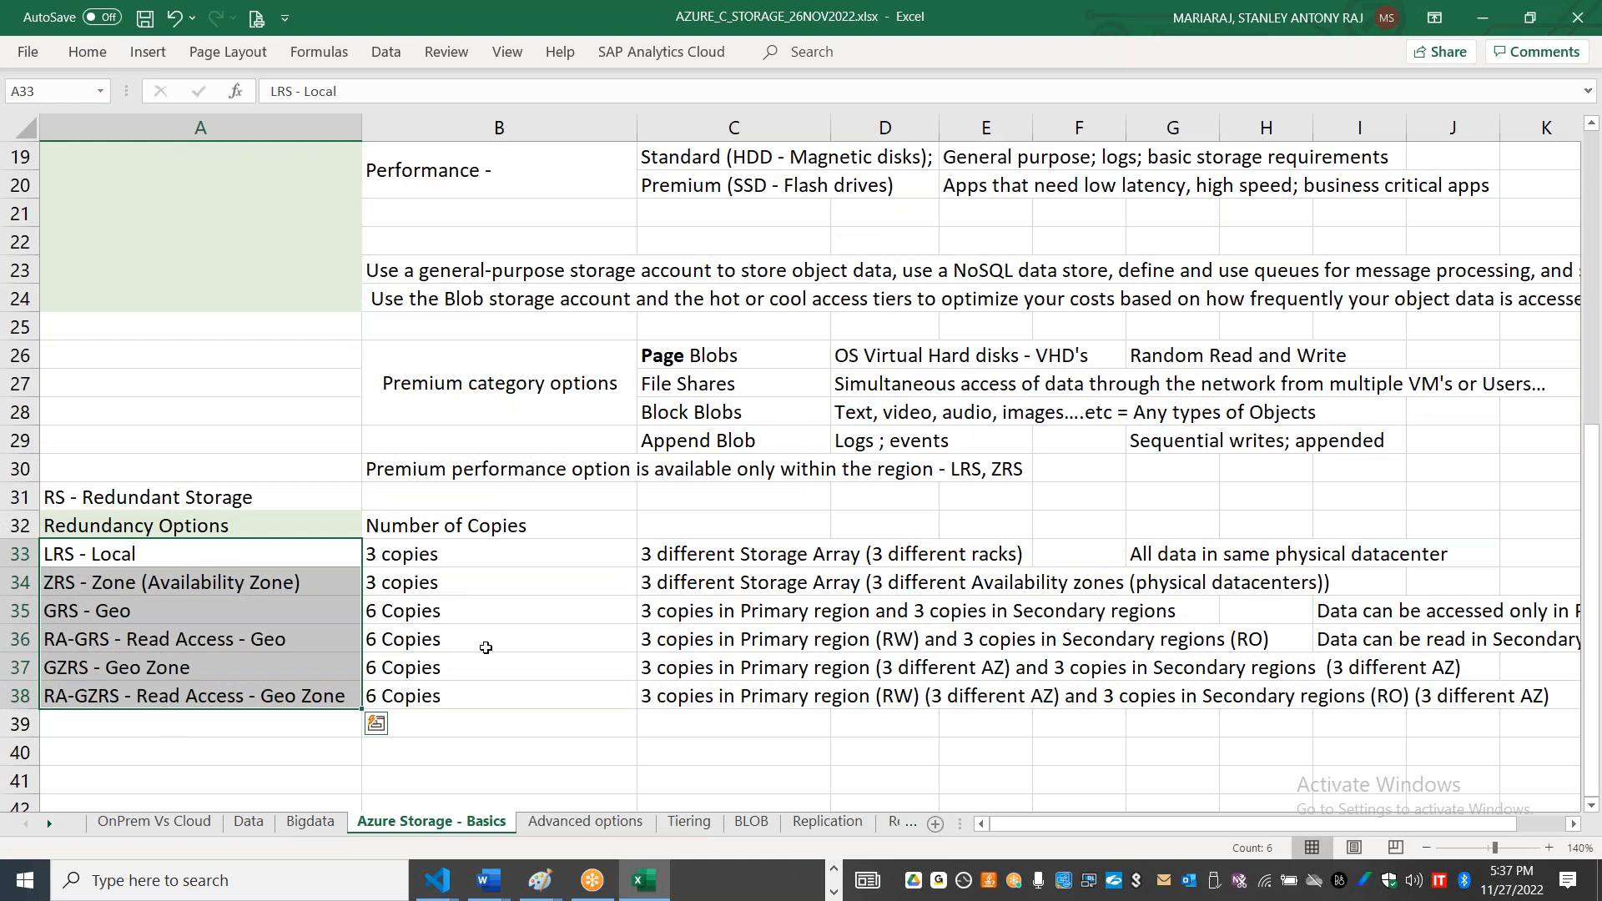
Step: Review the Advanced options sheet, highlighting the Azure storage types and the object, file and block storage comparison
{"action": "left_click", "coordinate": [606, 826]}
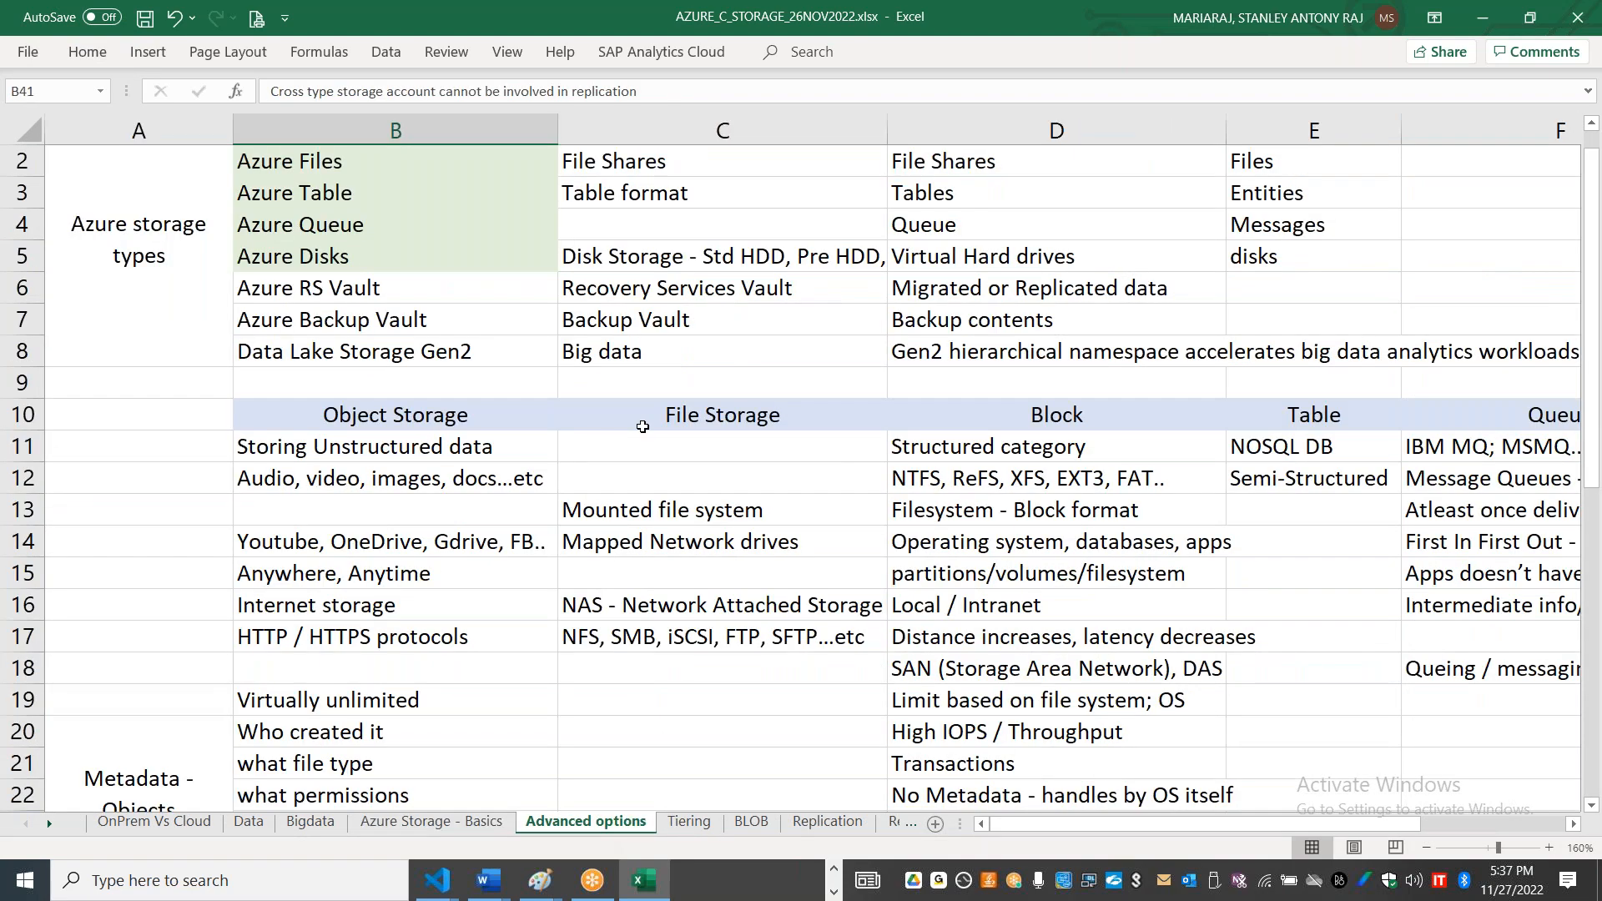
{"action": "left_click_drag", "start_coordinate": [1595, 405], "coordinate": [1595, 385]}
{"action": "left_click_drag", "start_coordinate": [305, 170], "coordinate": [322, 292]}
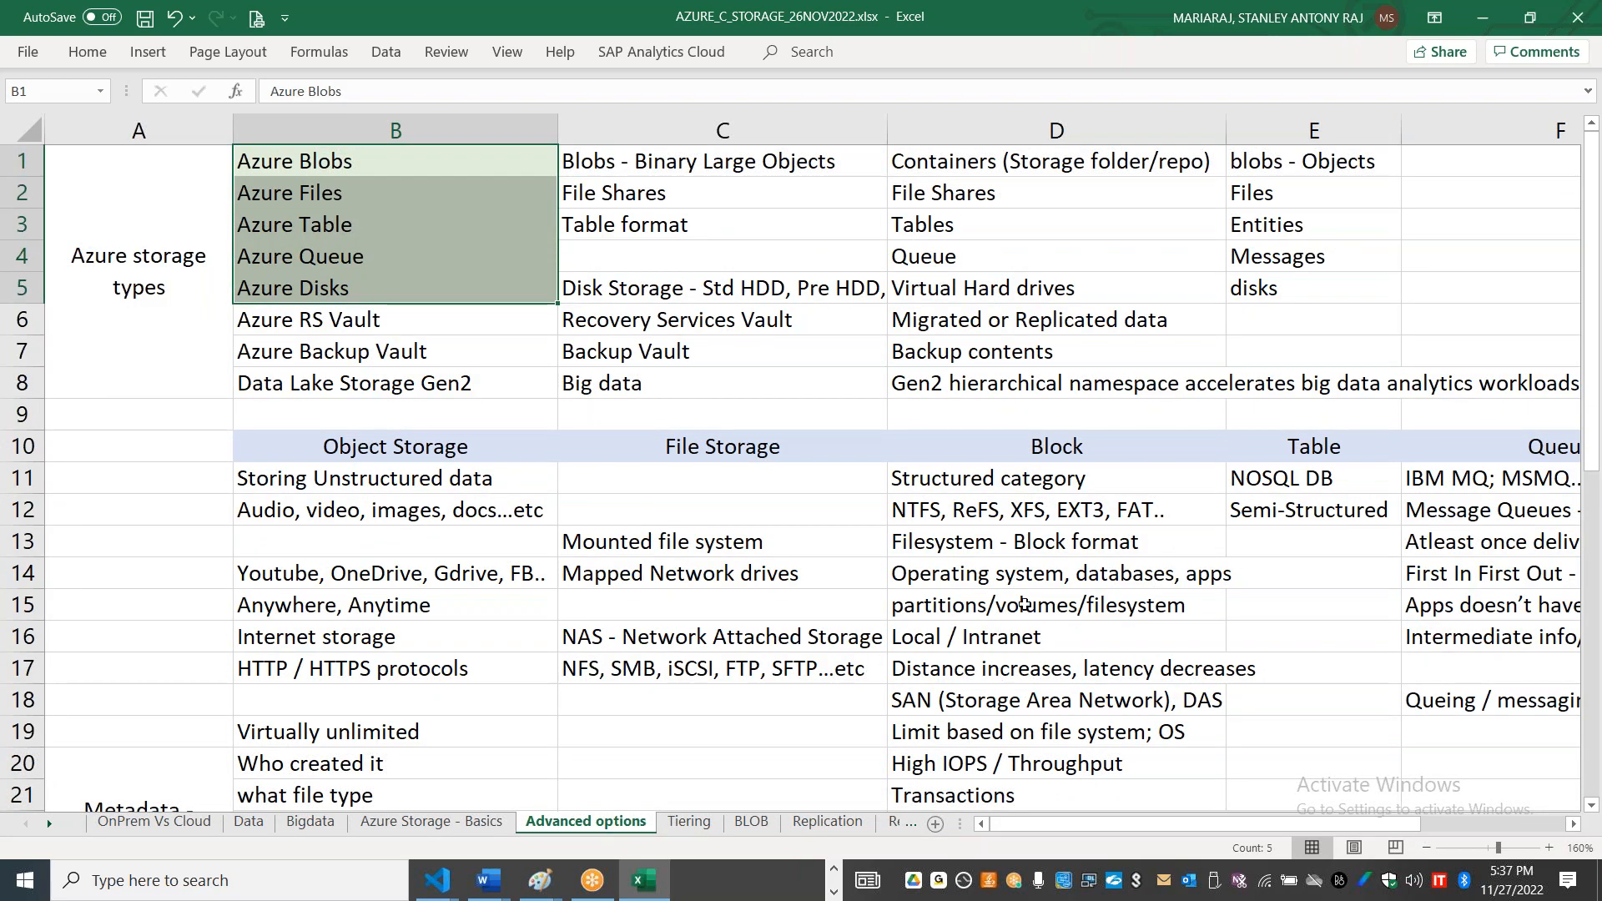
{"action": "left_click_drag", "start_coordinate": [1598, 330], "coordinate": [1598, 426]}
{"action": "left_click_drag", "start_coordinate": [547, 254], "coordinate": [1102, 281]}
{"action": "left_click_drag", "start_coordinate": [1595, 521], "coordinate": [1595, 754]}
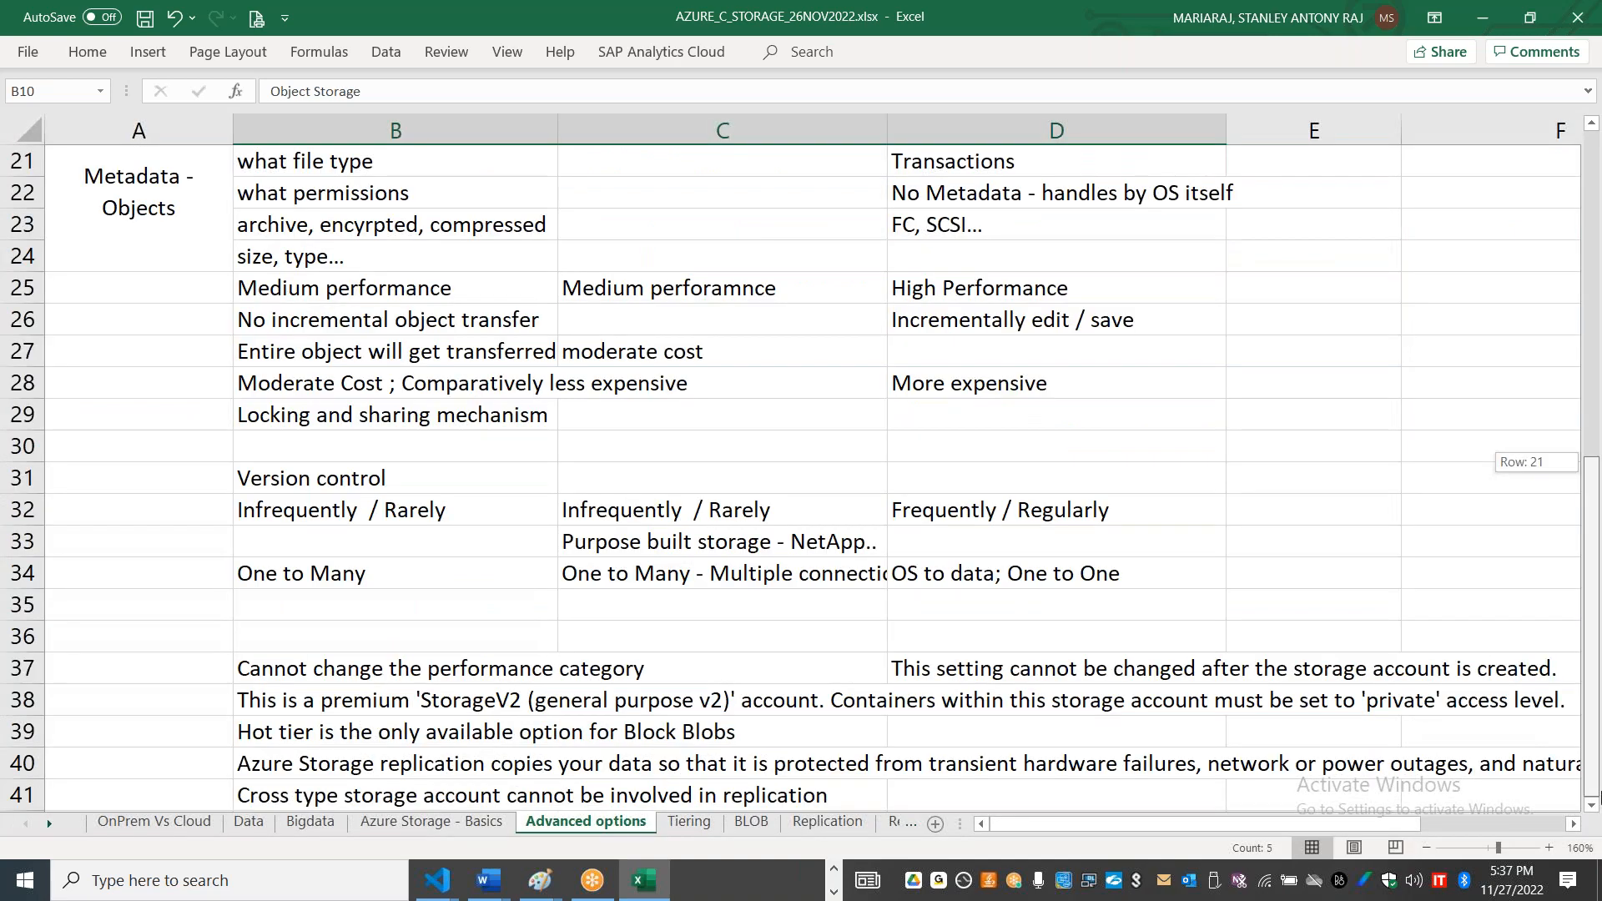
Step: Review the HOT, COOL and ARCHIVE access tiers on the Tiering sheet and the blob types on the BLOB sheet
{"action": "left_click", "coordinate": [689, 822]}
{"action": "left_click", "coordinate": [679, 334]}
{"action": "left_click_drag", "start_coordinate": [267, 200], "coordinate": [283, 280]}
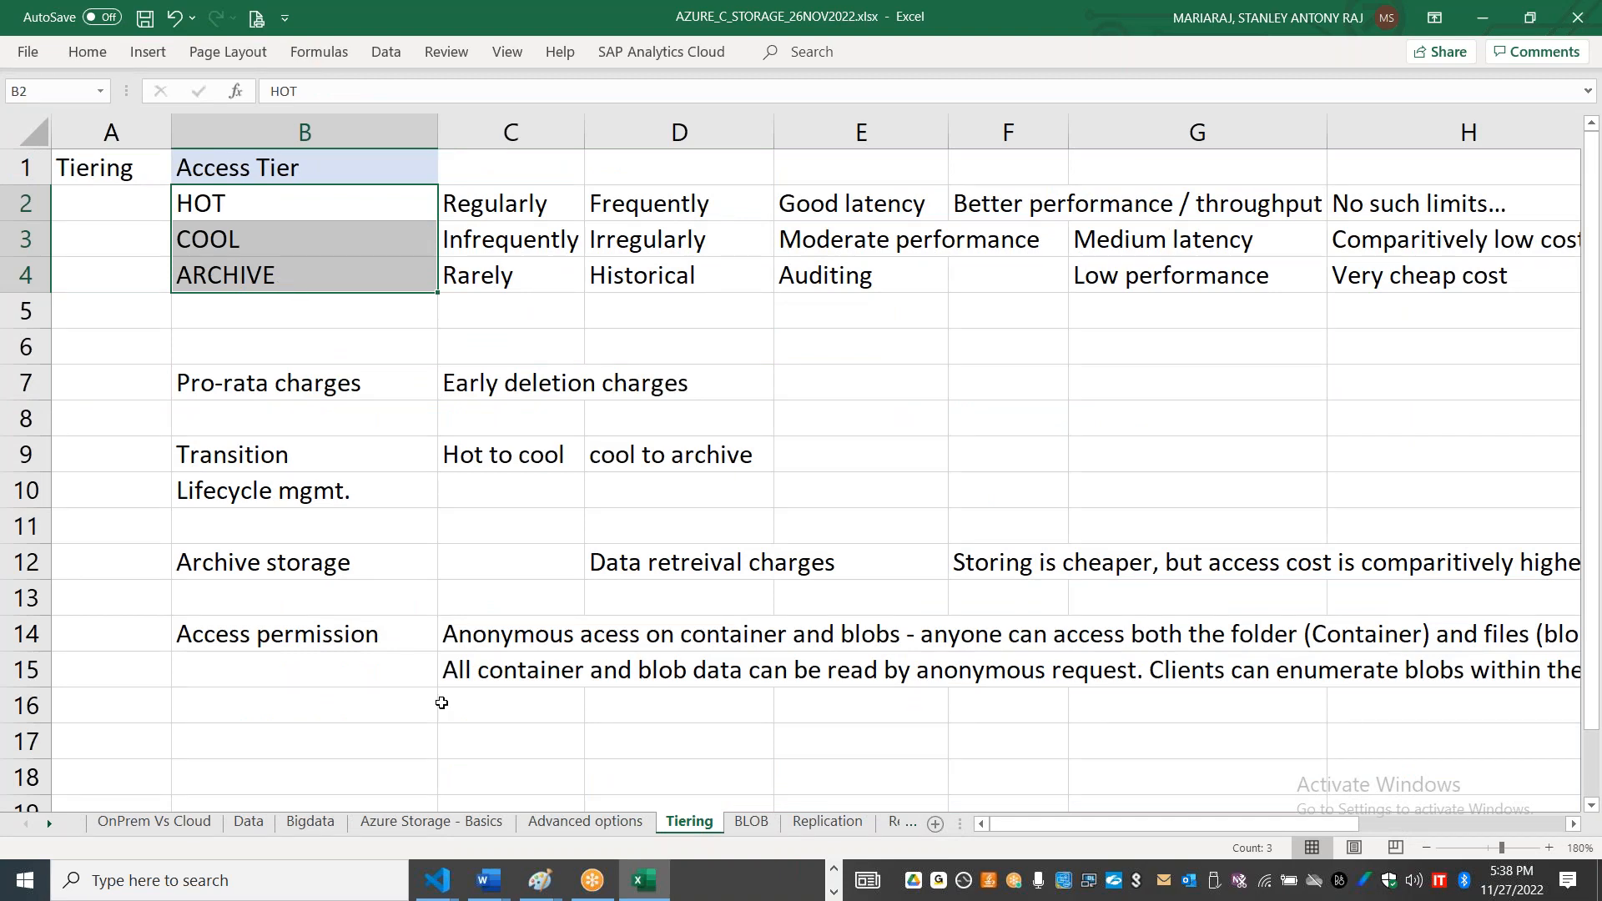
{"action": "left_click", "coordinate": [750, 821]}
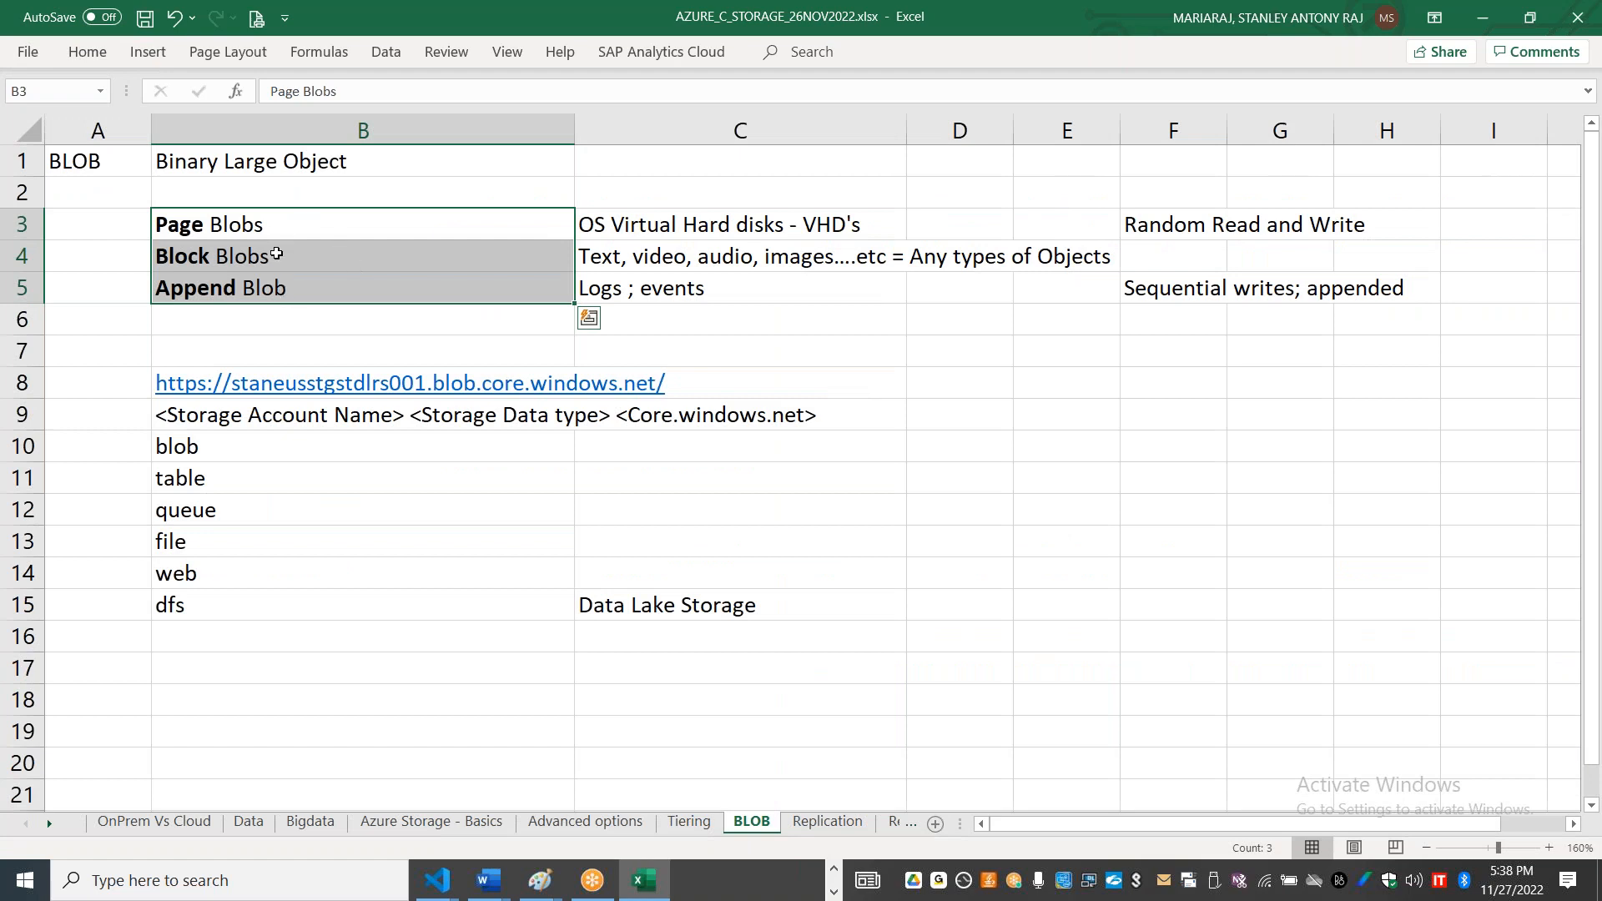
Step: Look over the notes on the Replication and Restoration Options sheets
{"action": "left_click", "coordinate": [827, 821]}
{"action": "left_click", "coordinate": [995, 485]}
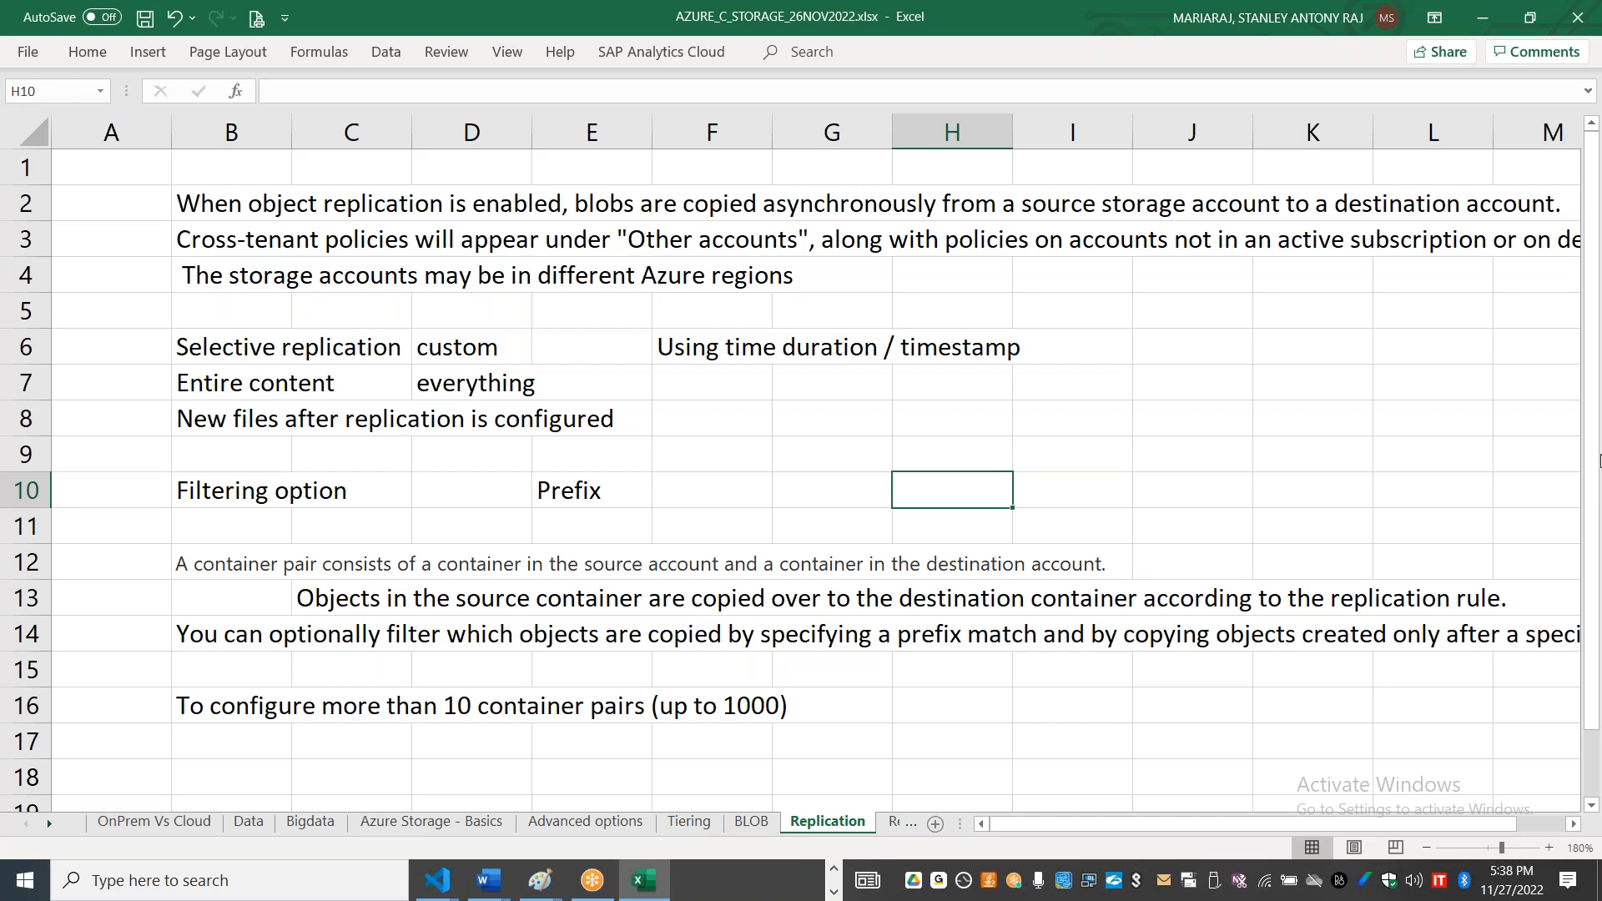
{"action": "left_click", "coordinate": [886, 824]}
{"action": "left_click", "coordinate": [884, 823]}
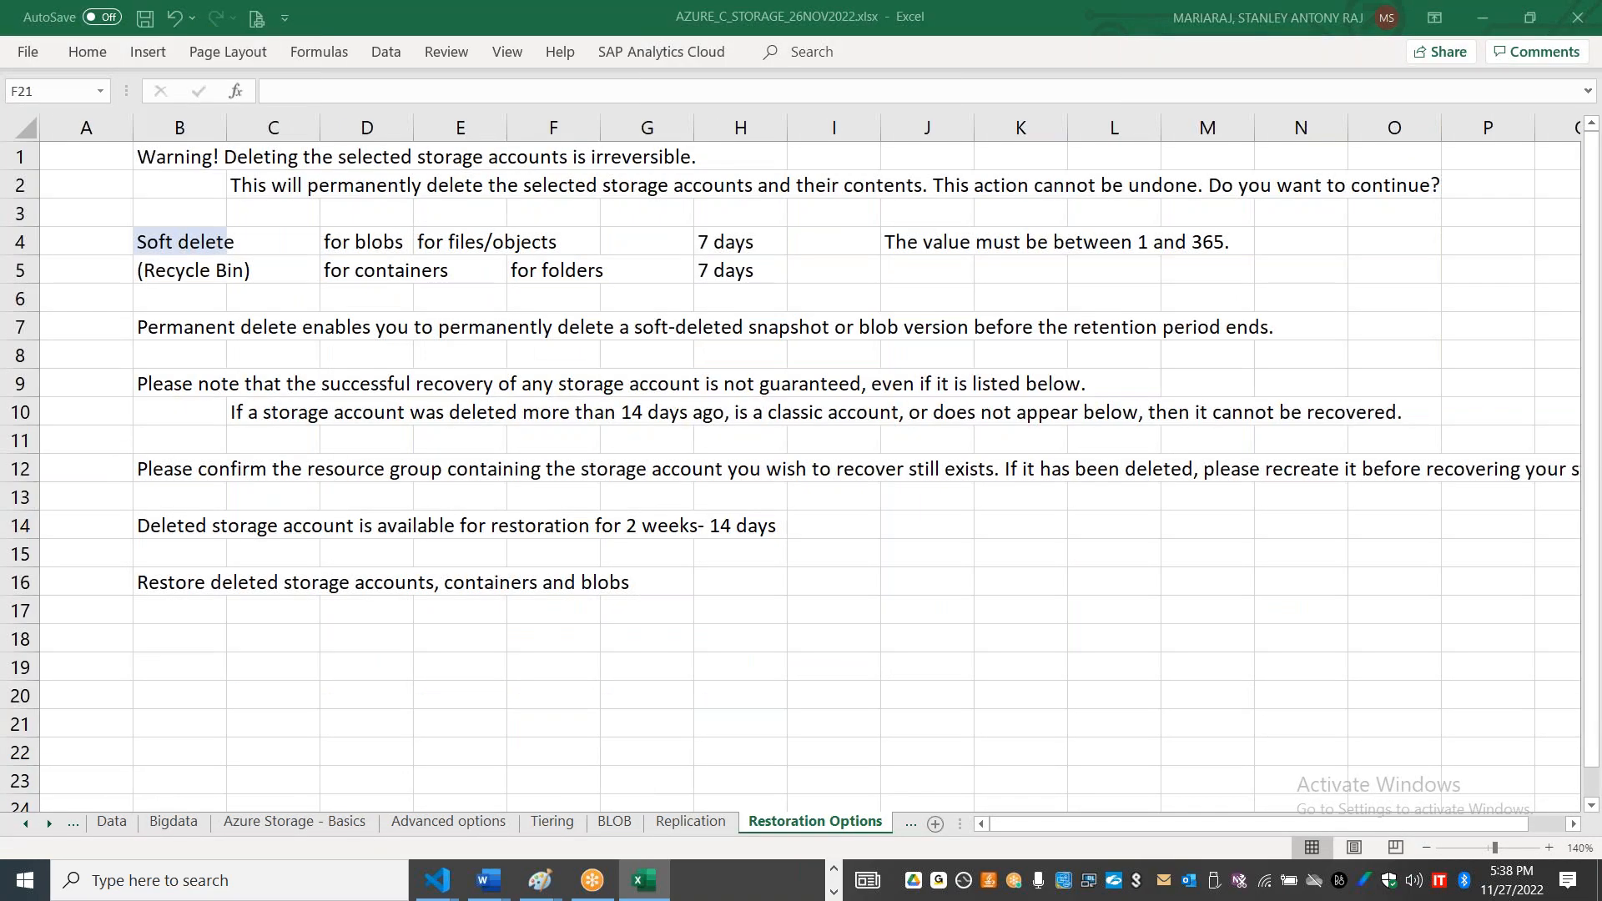
Step: Switch to the Azure portal and view the Redundancy settings of the staneusstgstdlrs001 storage account
{"action": "key", "text": "alt+Tab"}
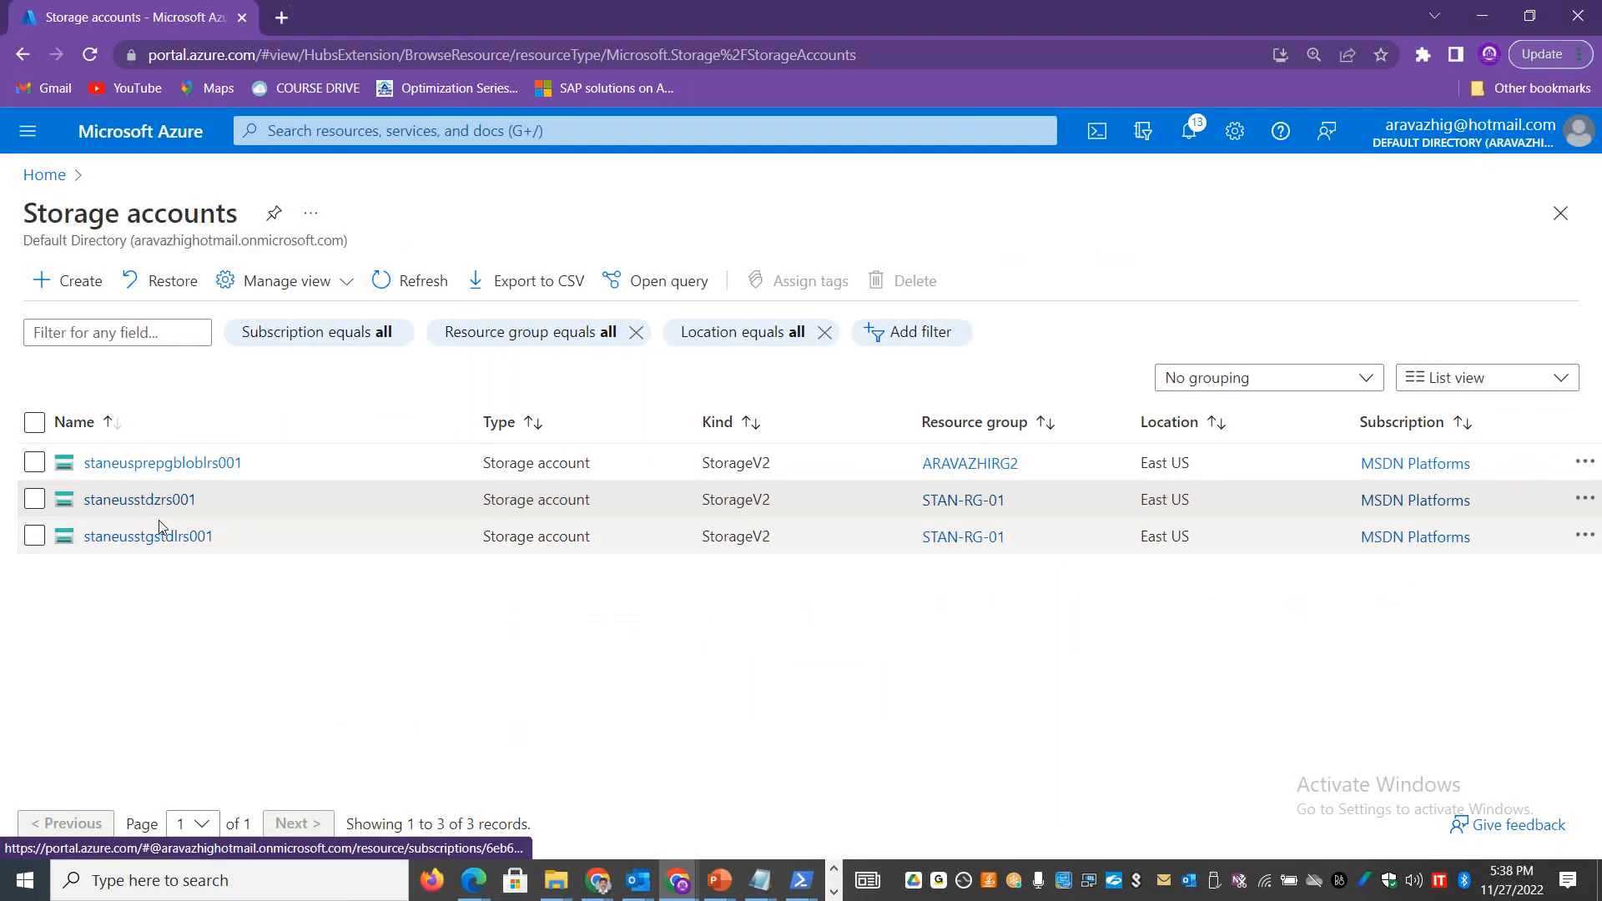
{"action": "left_click", "coordinate": [161, 542]}
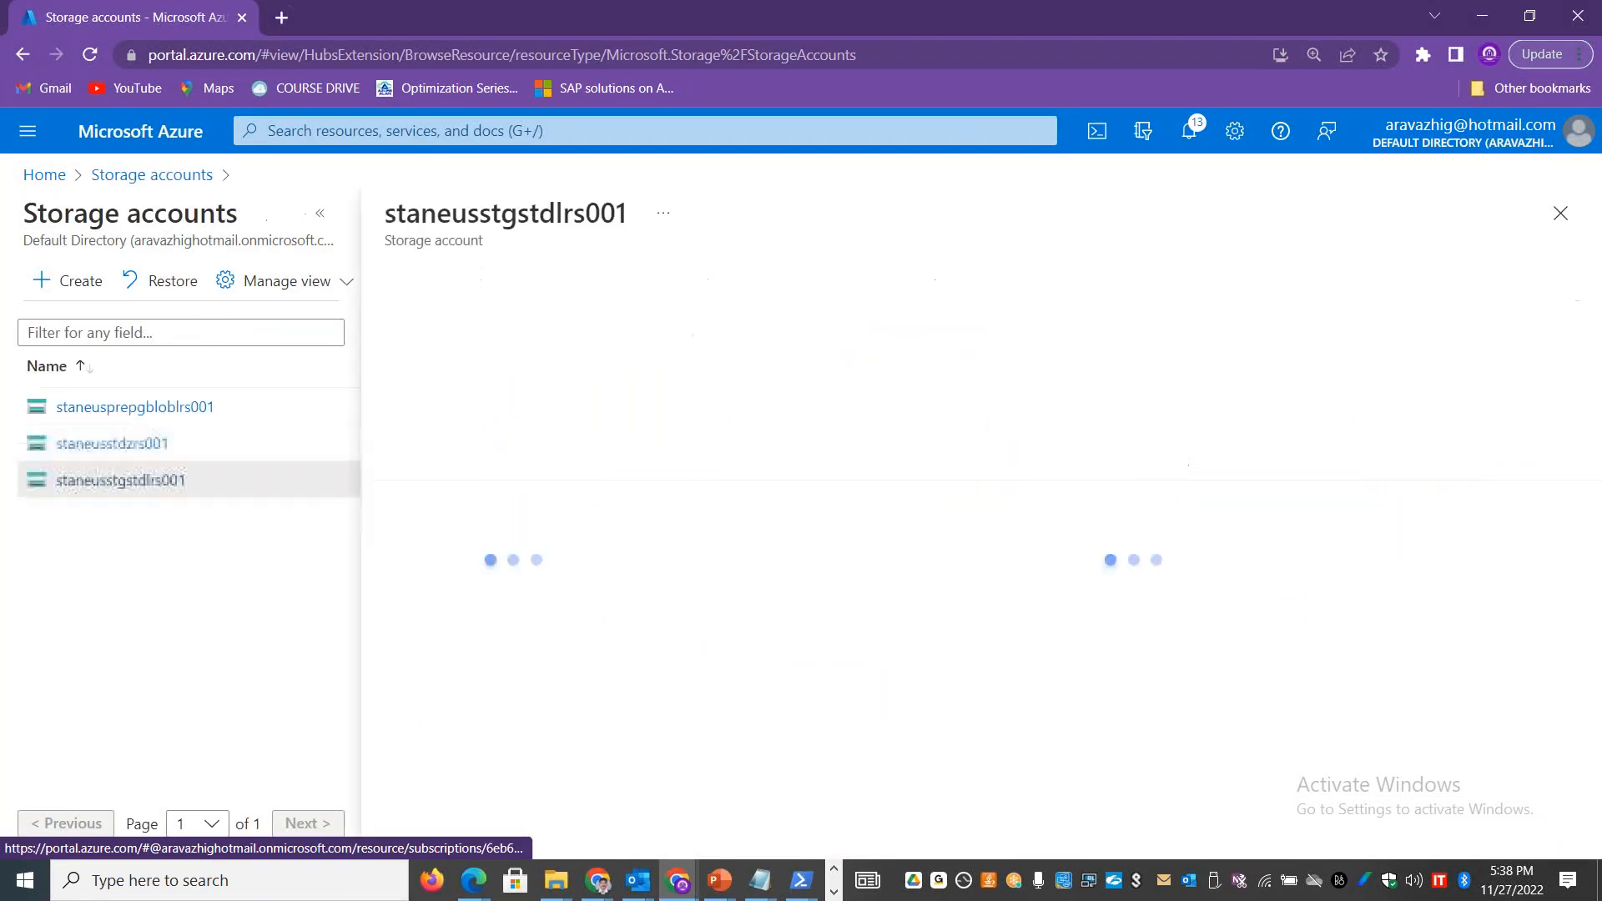
{"action": "left_click", "coordinate": [318, 218]}
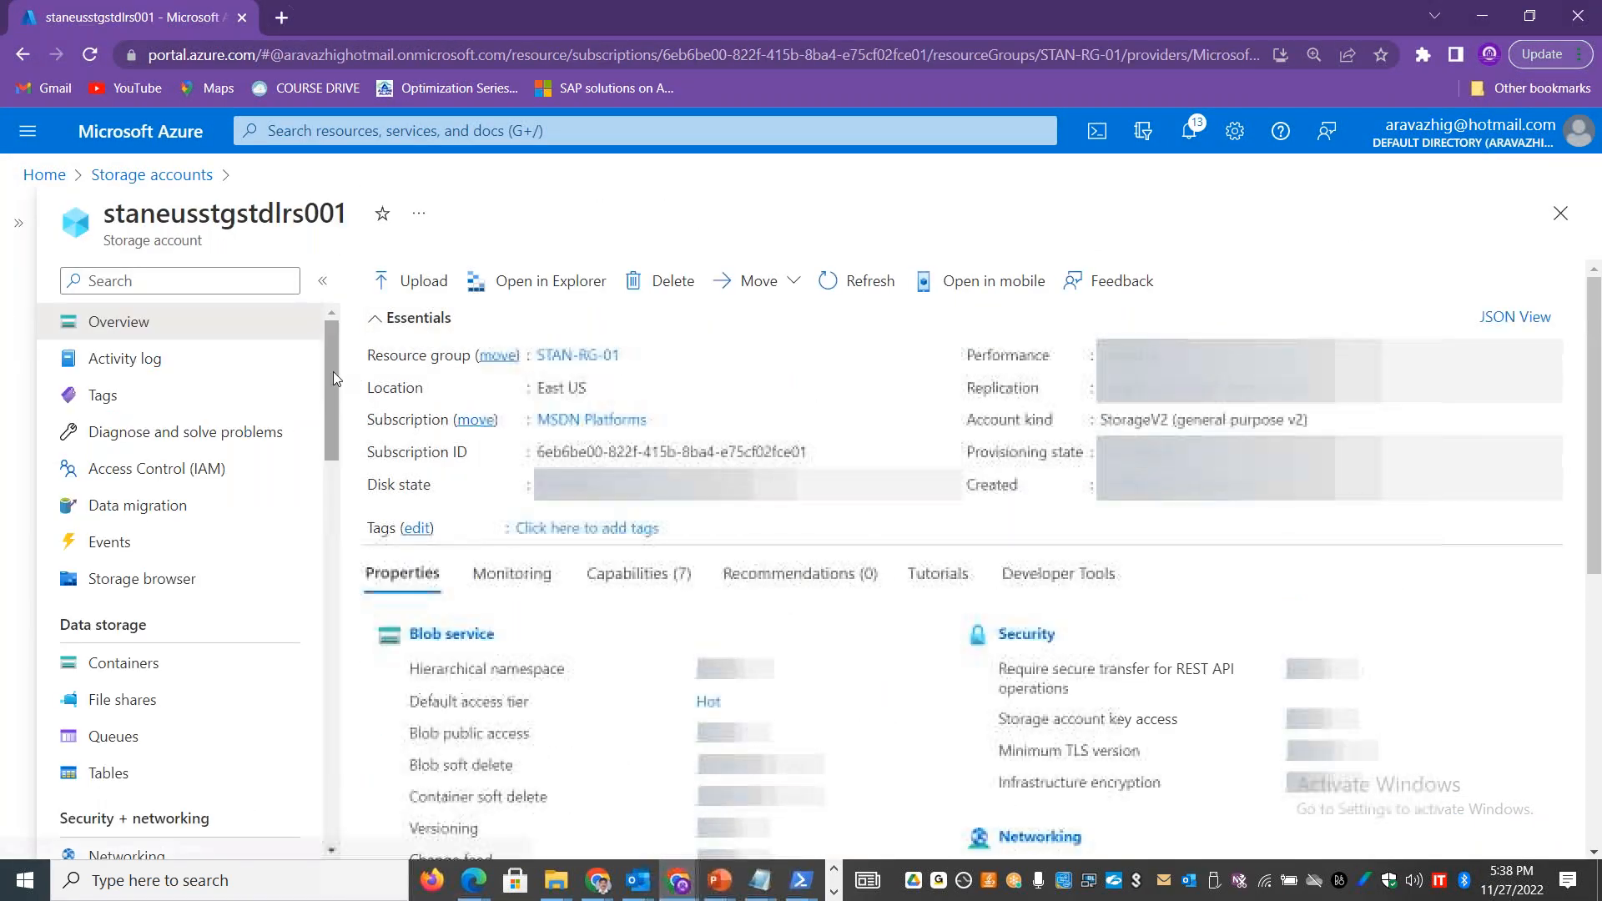
{"action": "scroll", "coordinate": [337, 458], "scroll_direction": "down", "scroll_amount": 3}
{"action": "scroll", "coordinate": [336, 457], "scroll_direction": "down", "scroll_amount": 4}
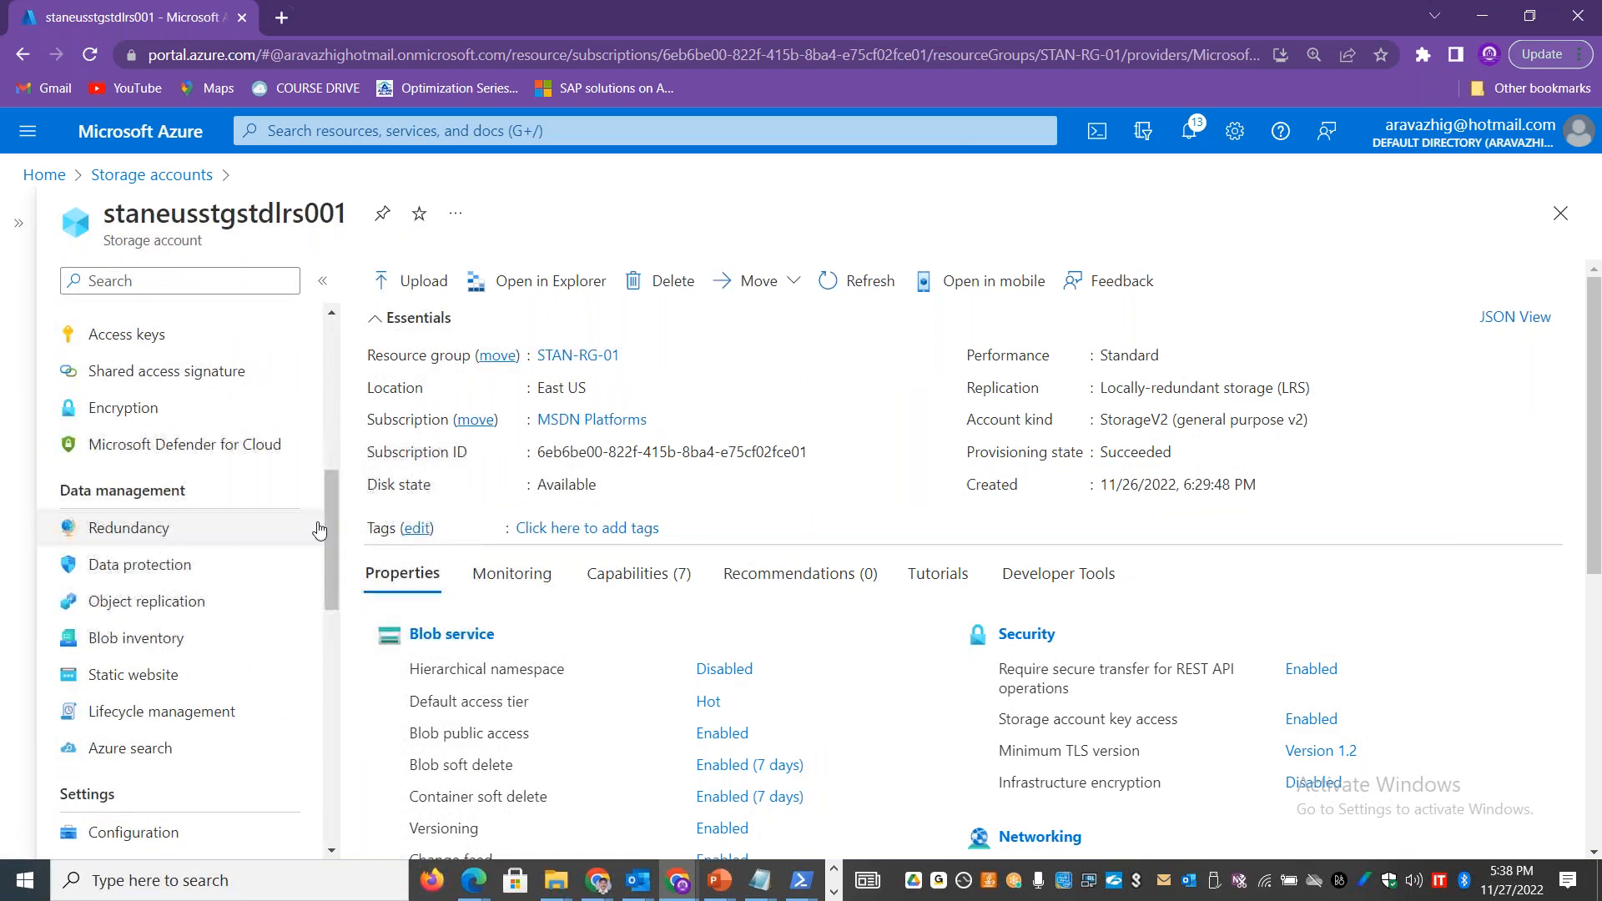
{"action": "left_click", "coordinate": [153, 521]}
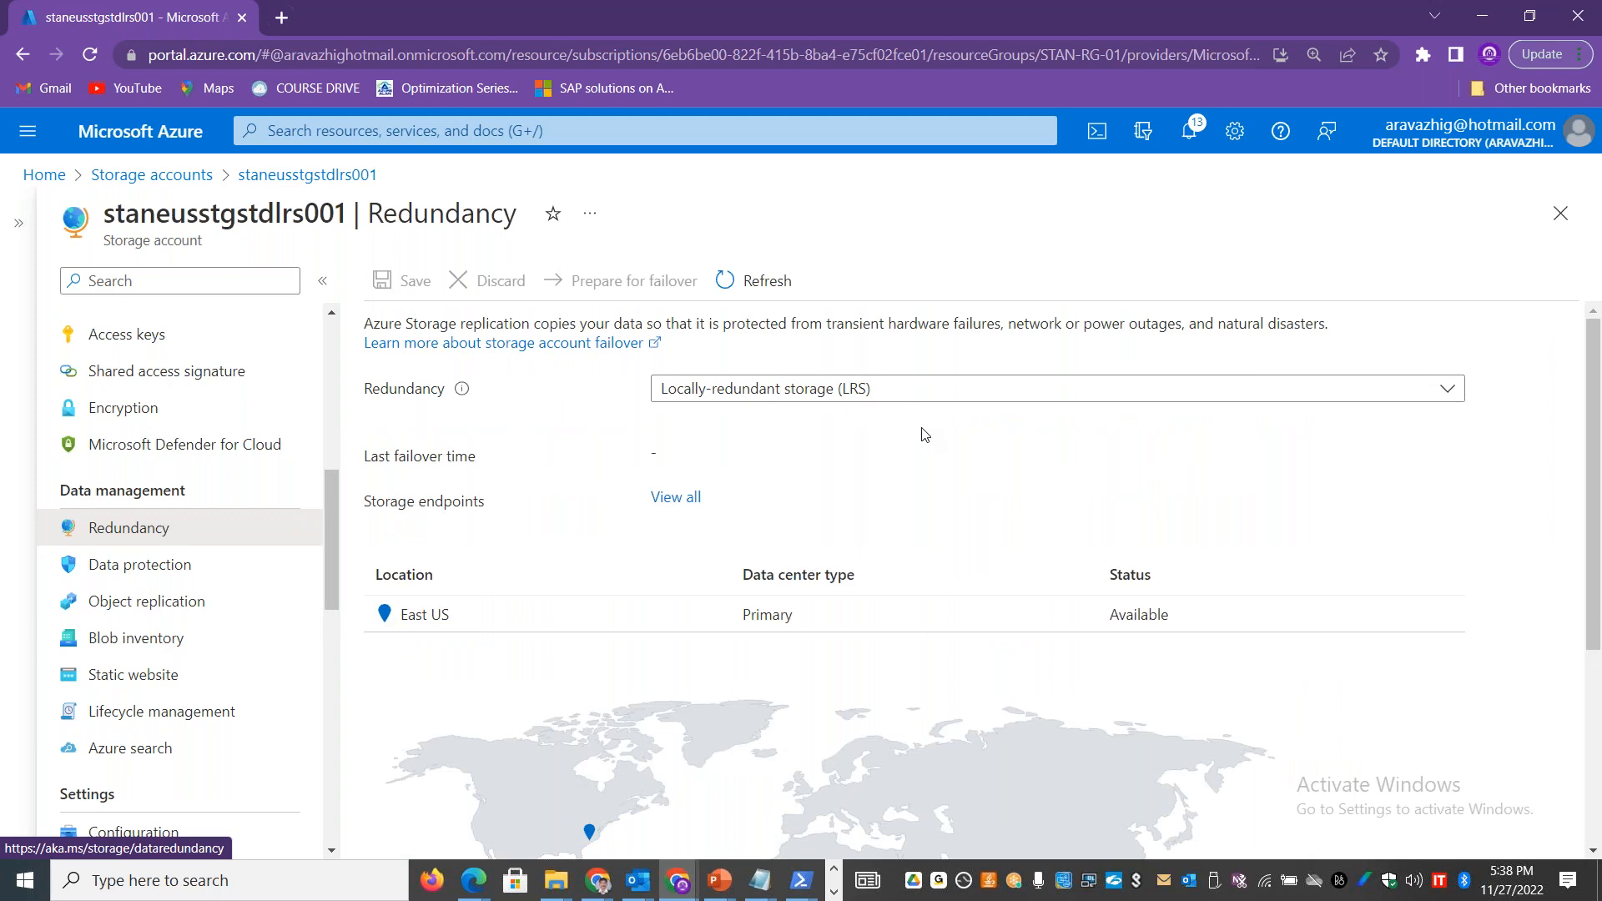
Step: Return to the Excel workbook and look over the Cost and Storage Security sheets
{"action": "key", "text": "alt+Tab"}
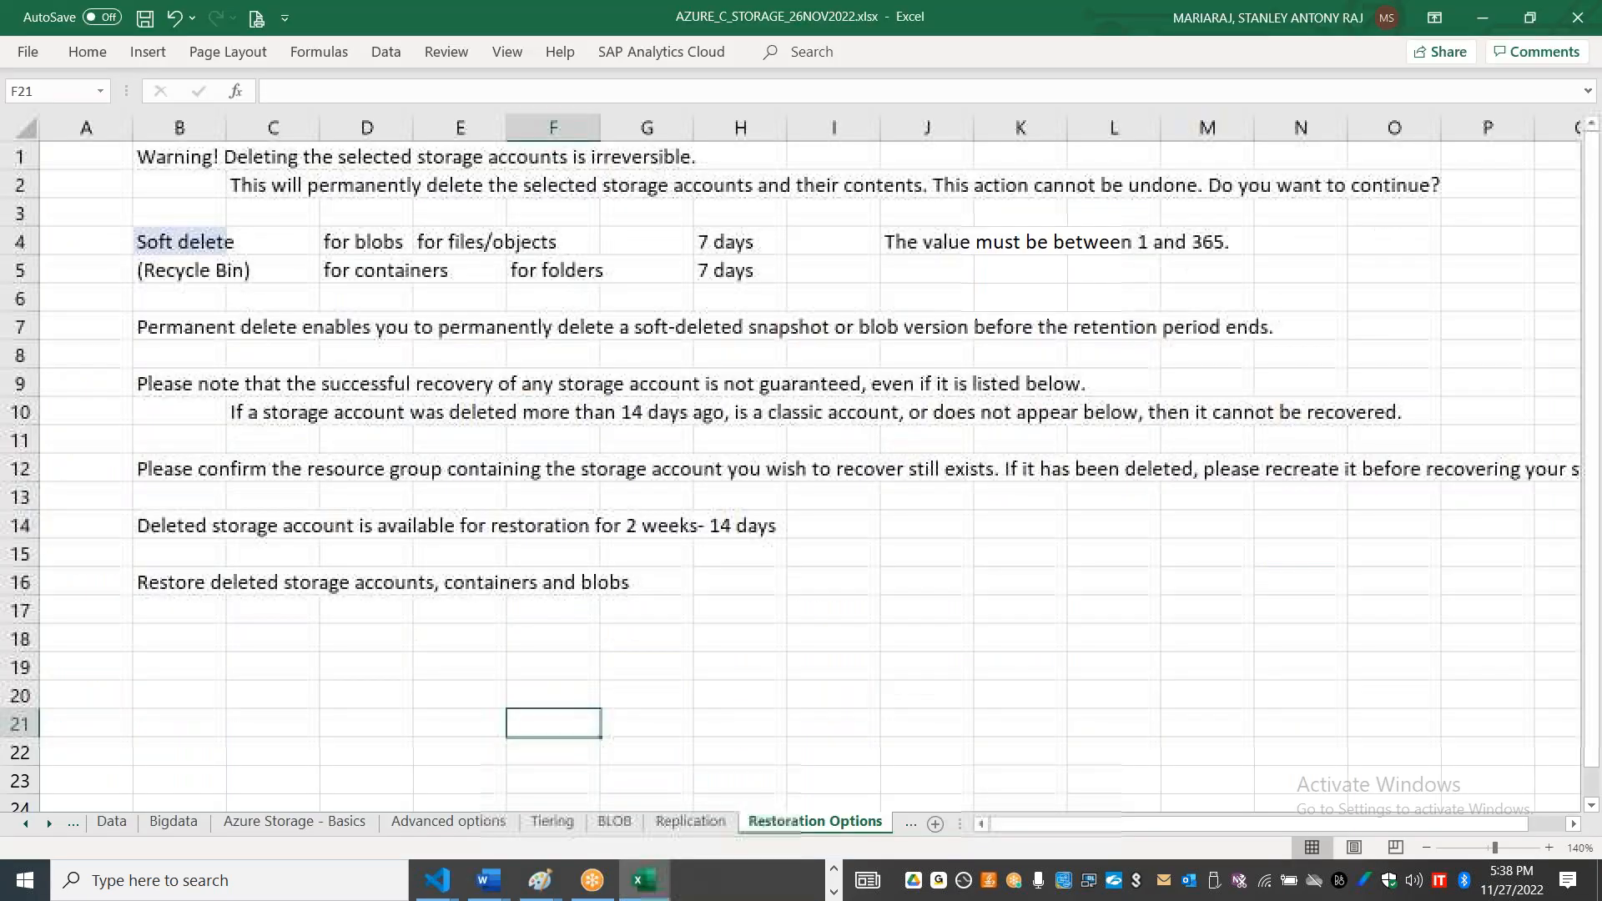
{"action": "left_click", "coordinate": [908, 823]}
{"action": "left_click", "coordinate": [898, 822]}
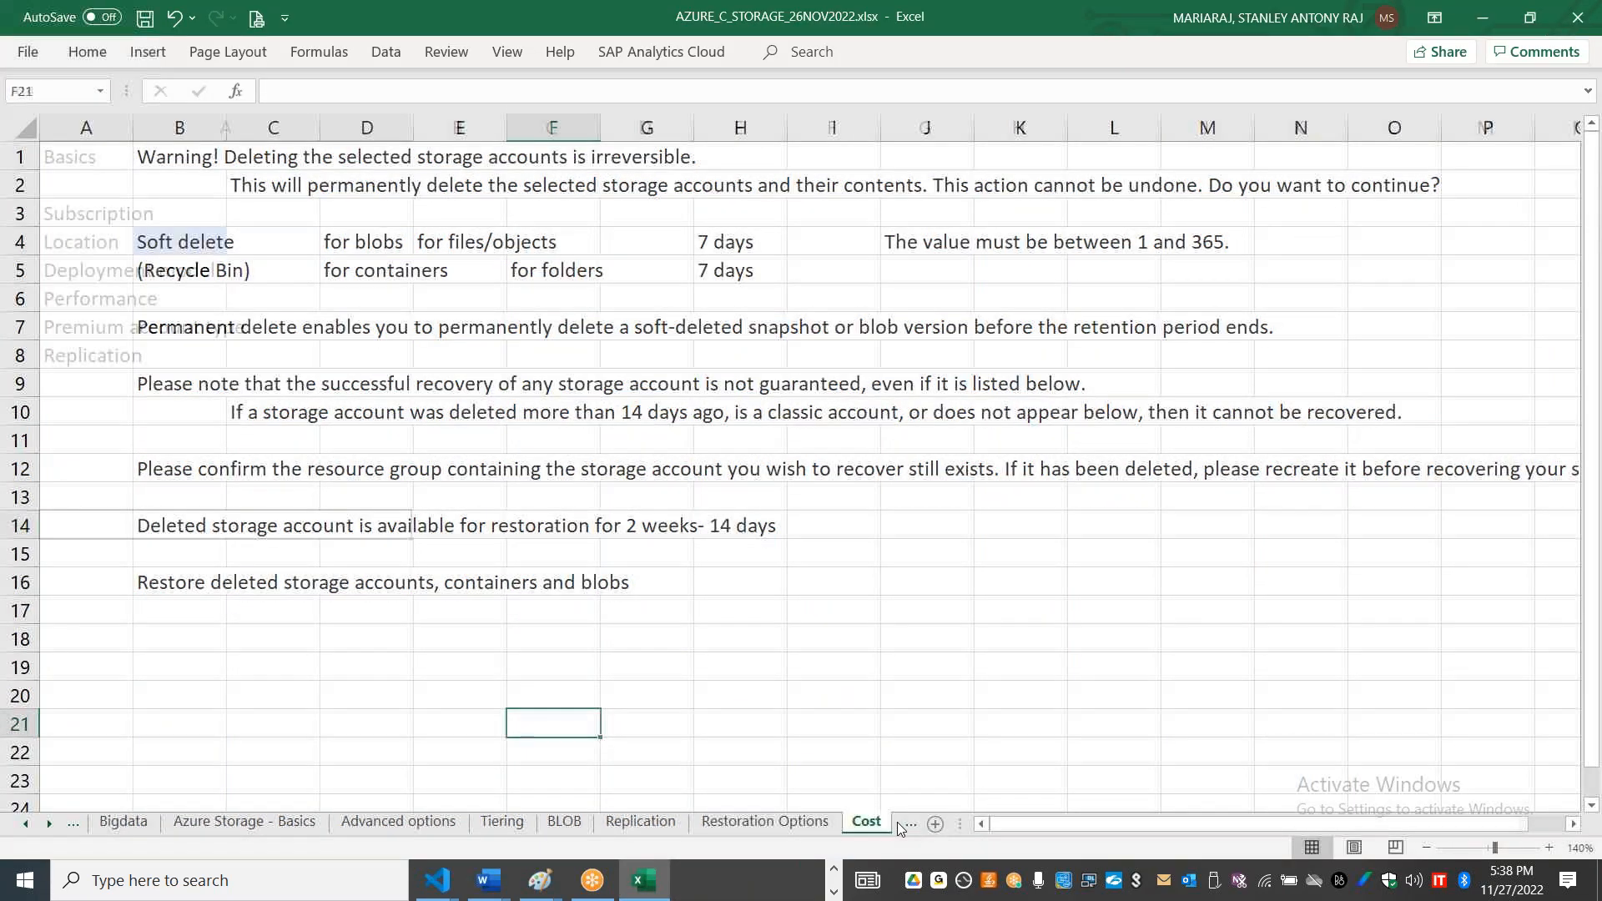
{"action": "left_click", "coordinate": [55, 824]}
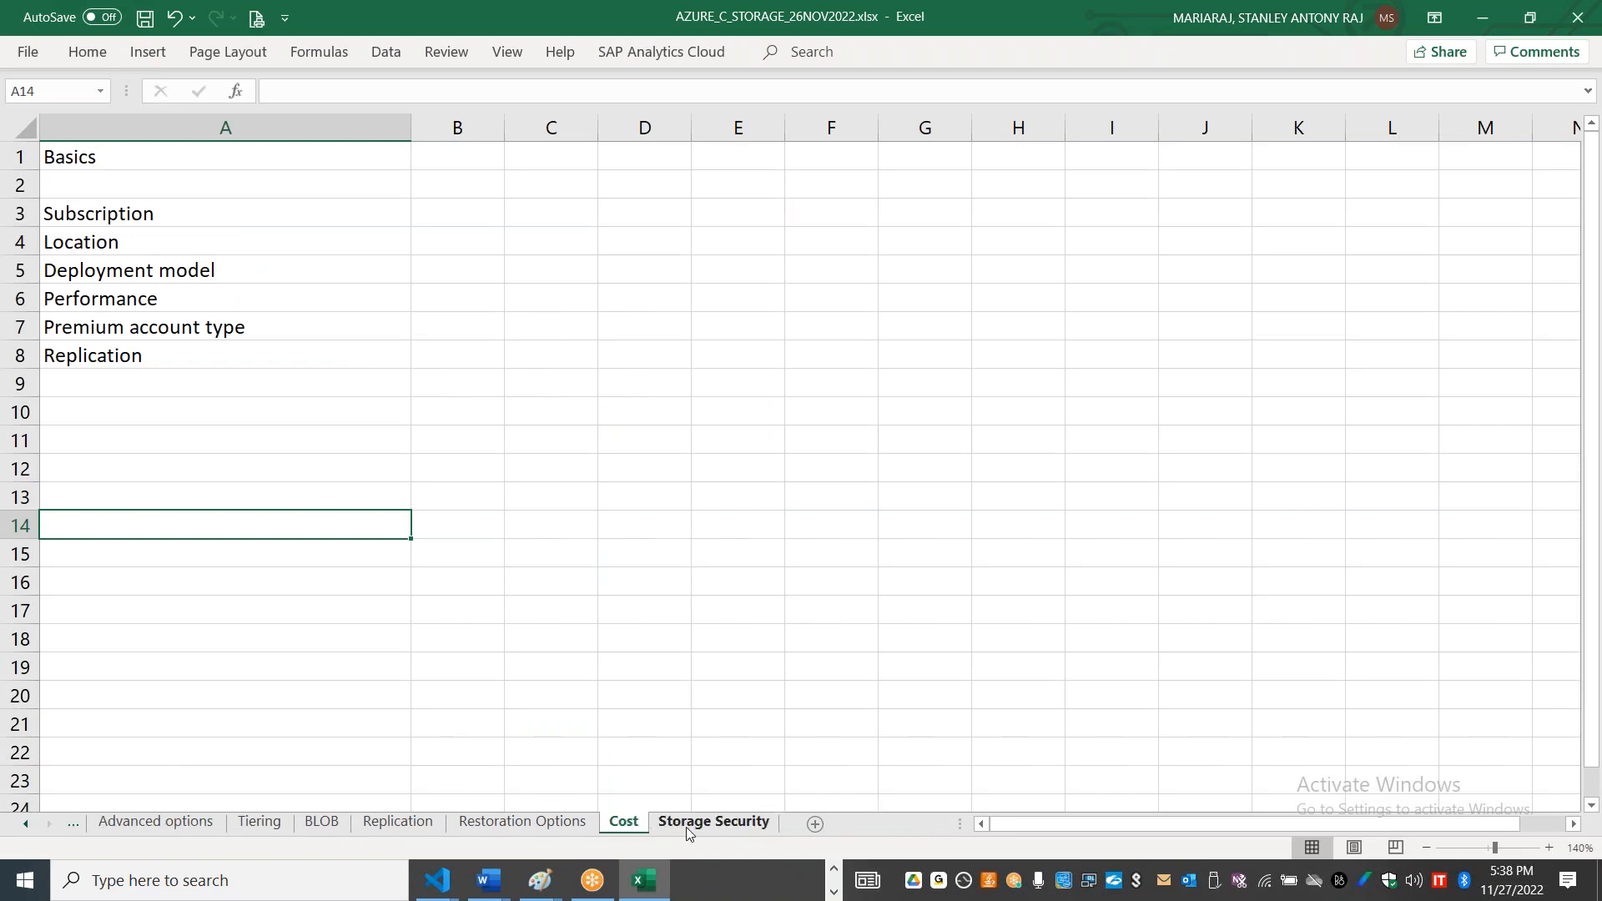
{"action": "left_click", "coordinate": [686, 828]}
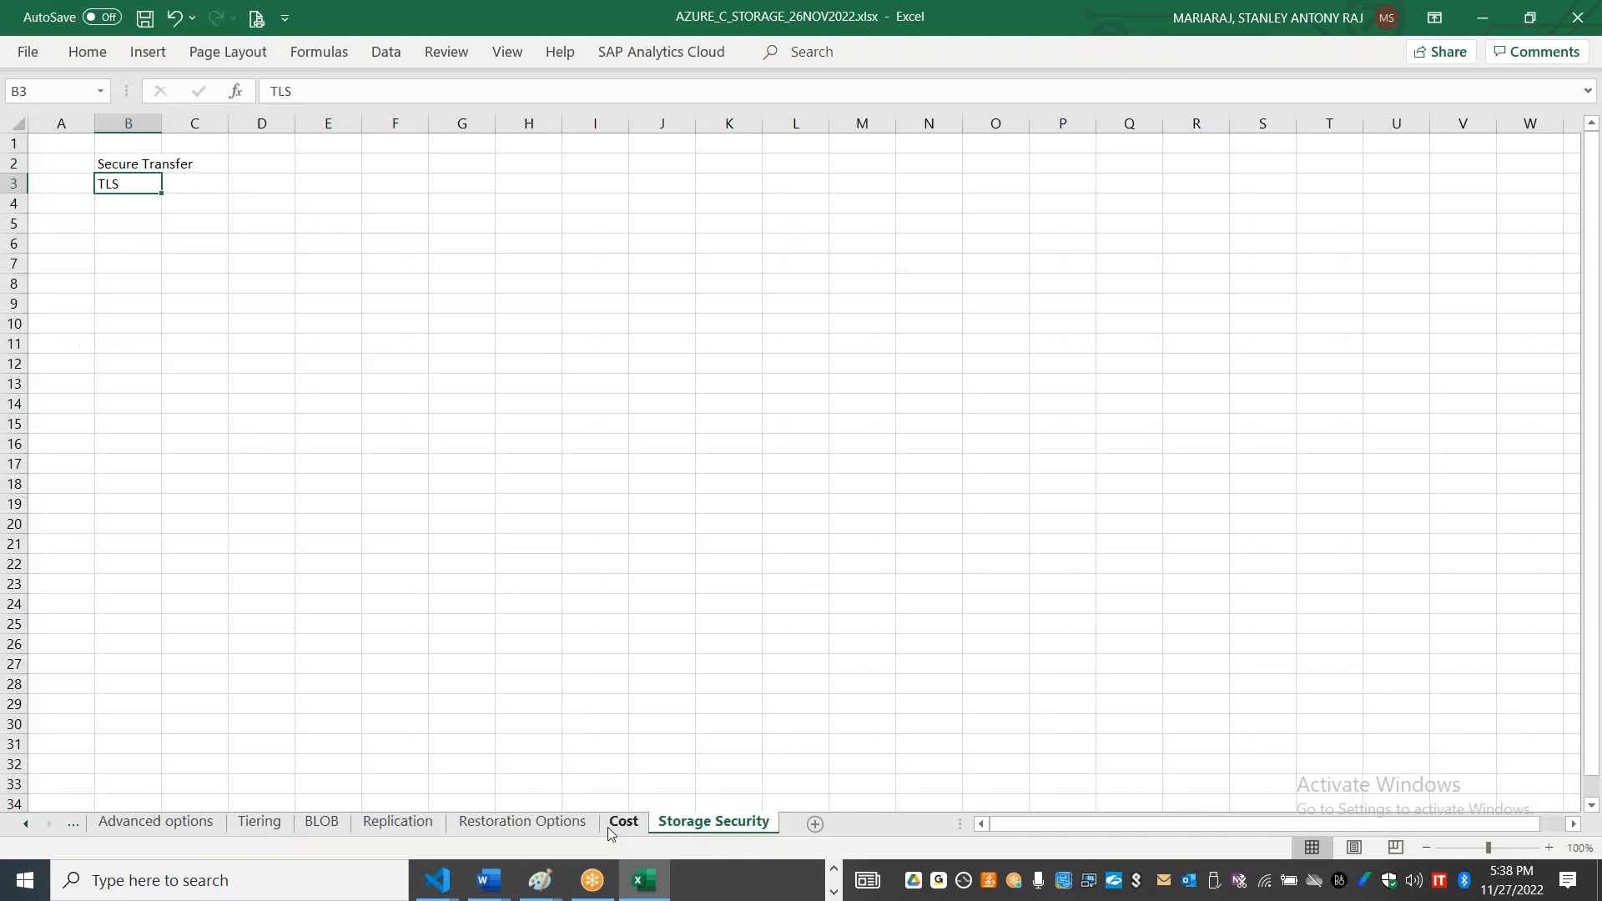
Step: Add a new sheet directly after Restoration Options and name it Data Protection
{"action": "left_click", "coordinate": [511, 824]}
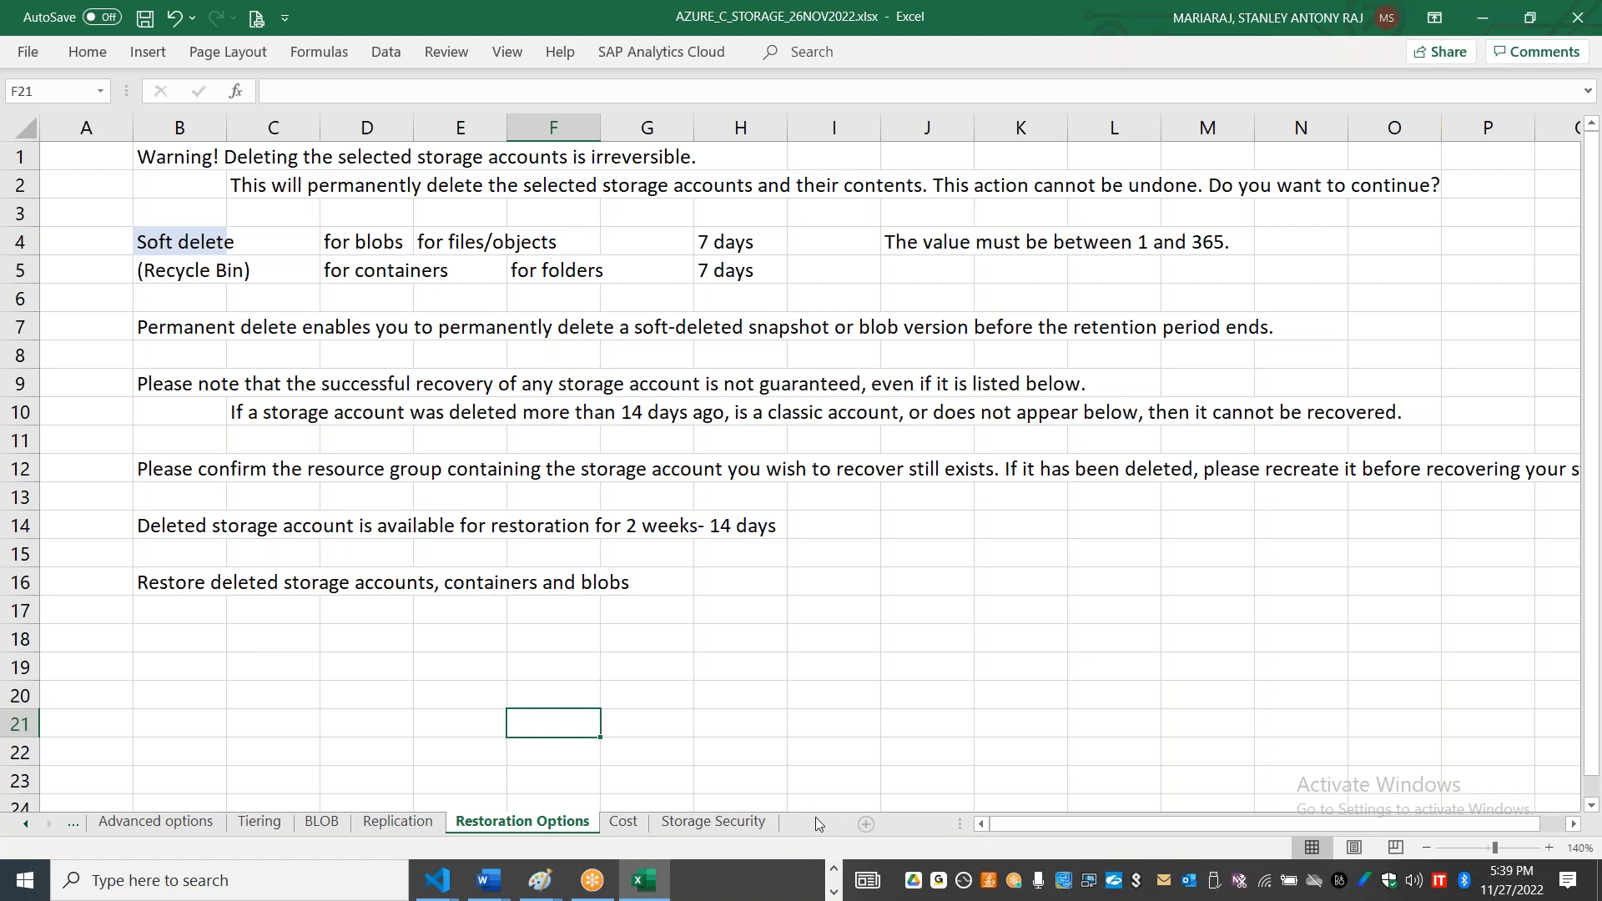
{"action": "left_click", "coordinate": [818, 823]}
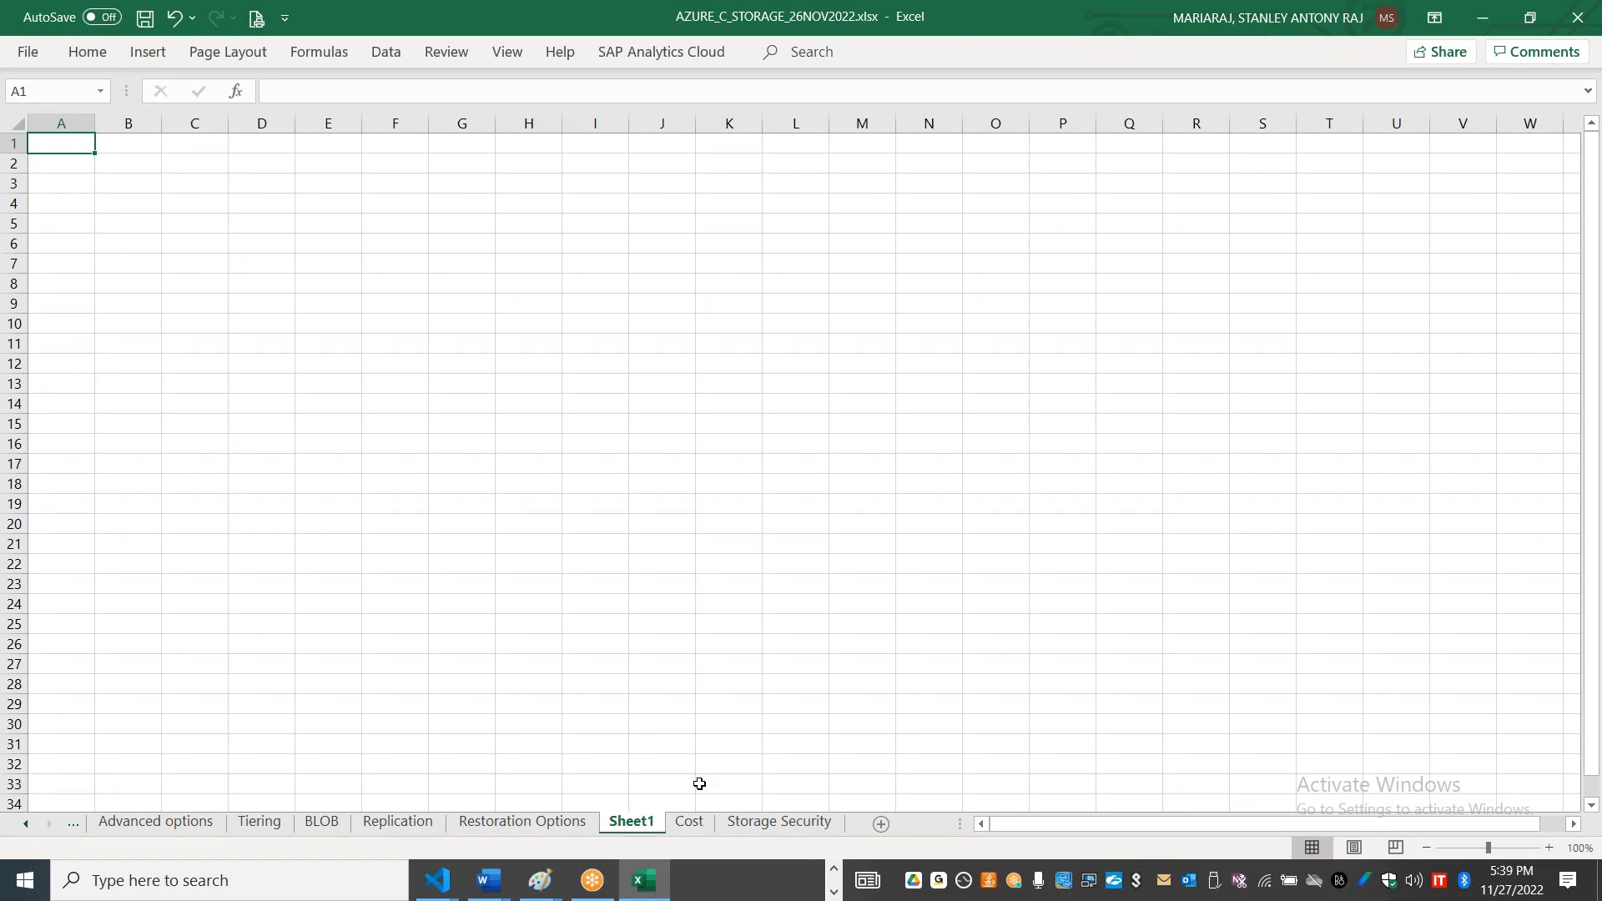
{"action": "double_click", "coordinate": [642, 824]}
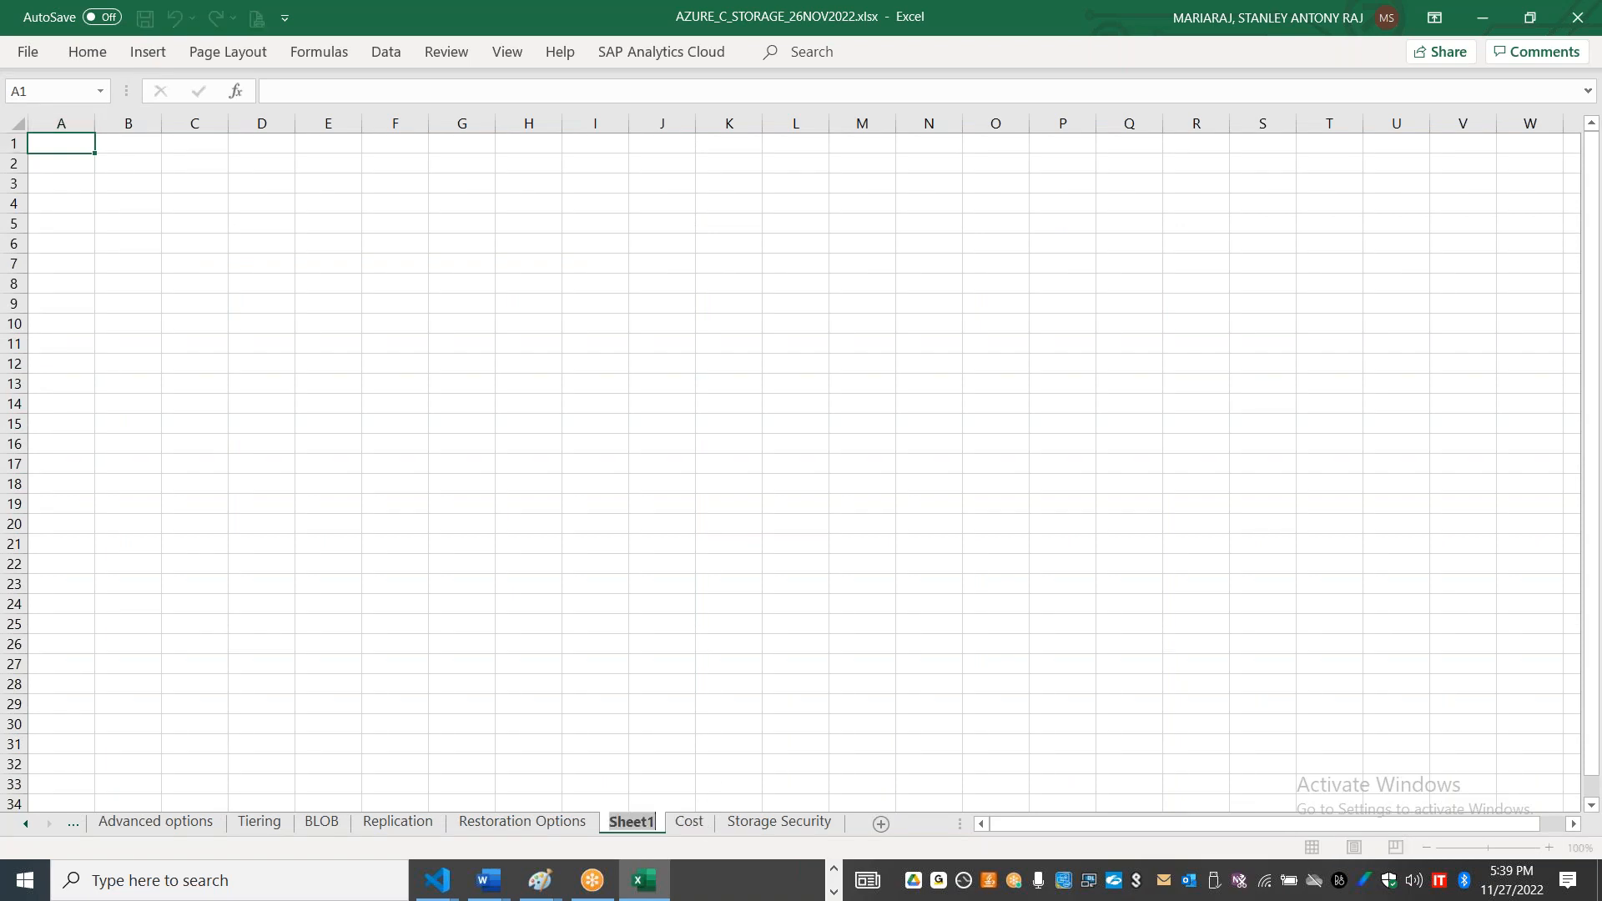
{"action": "type", "text": "Data Pro"}
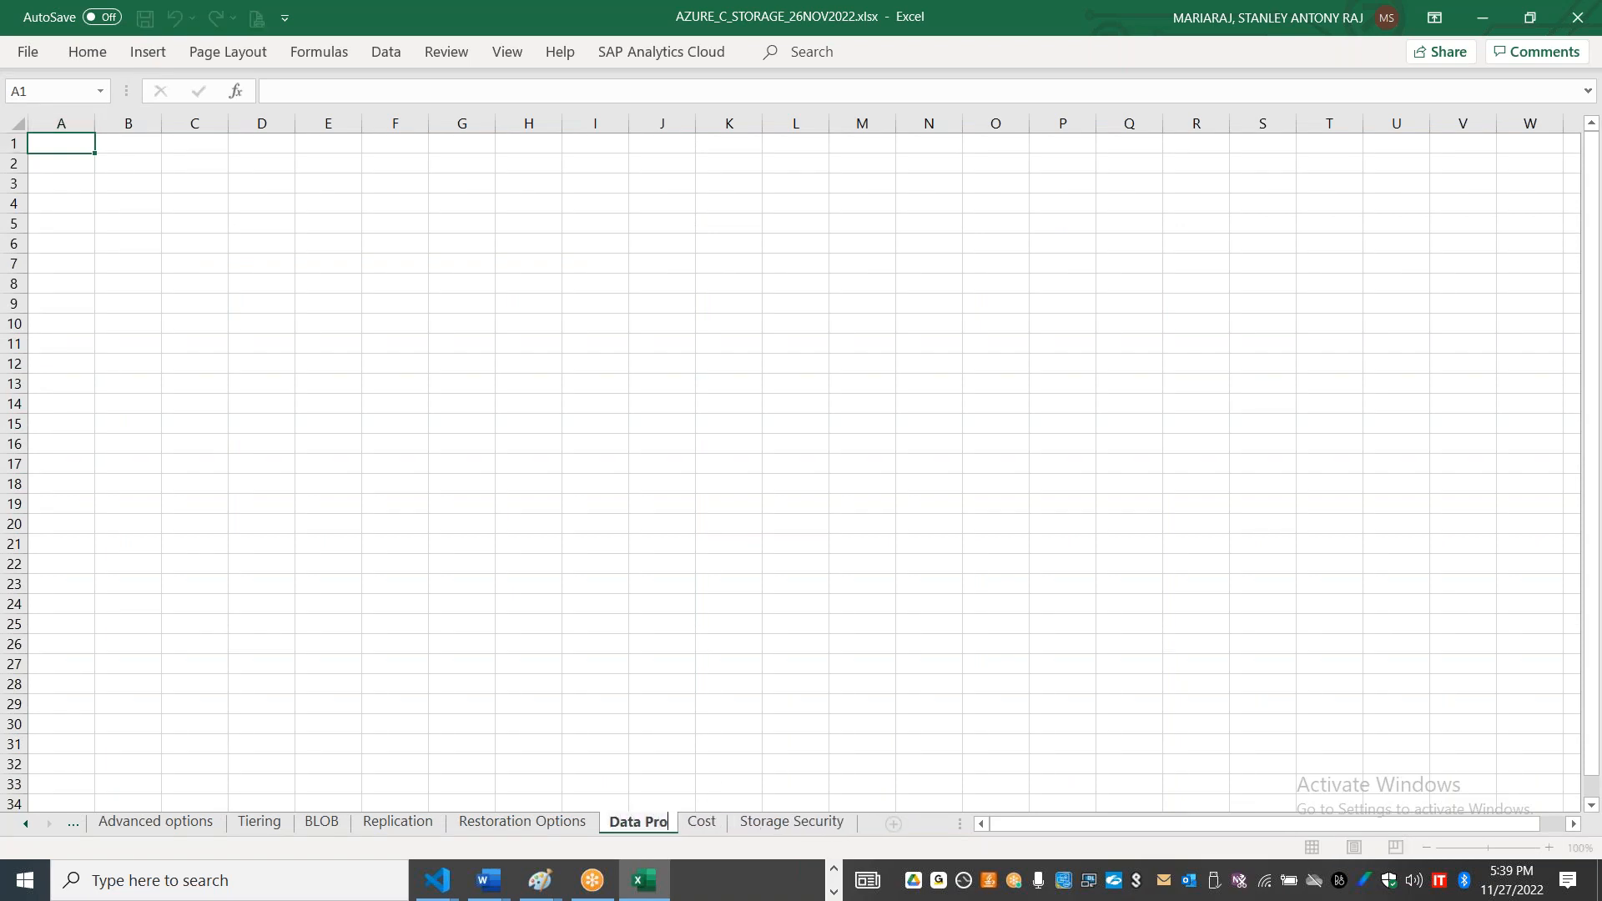
{"action": "type", "text": "tection"}
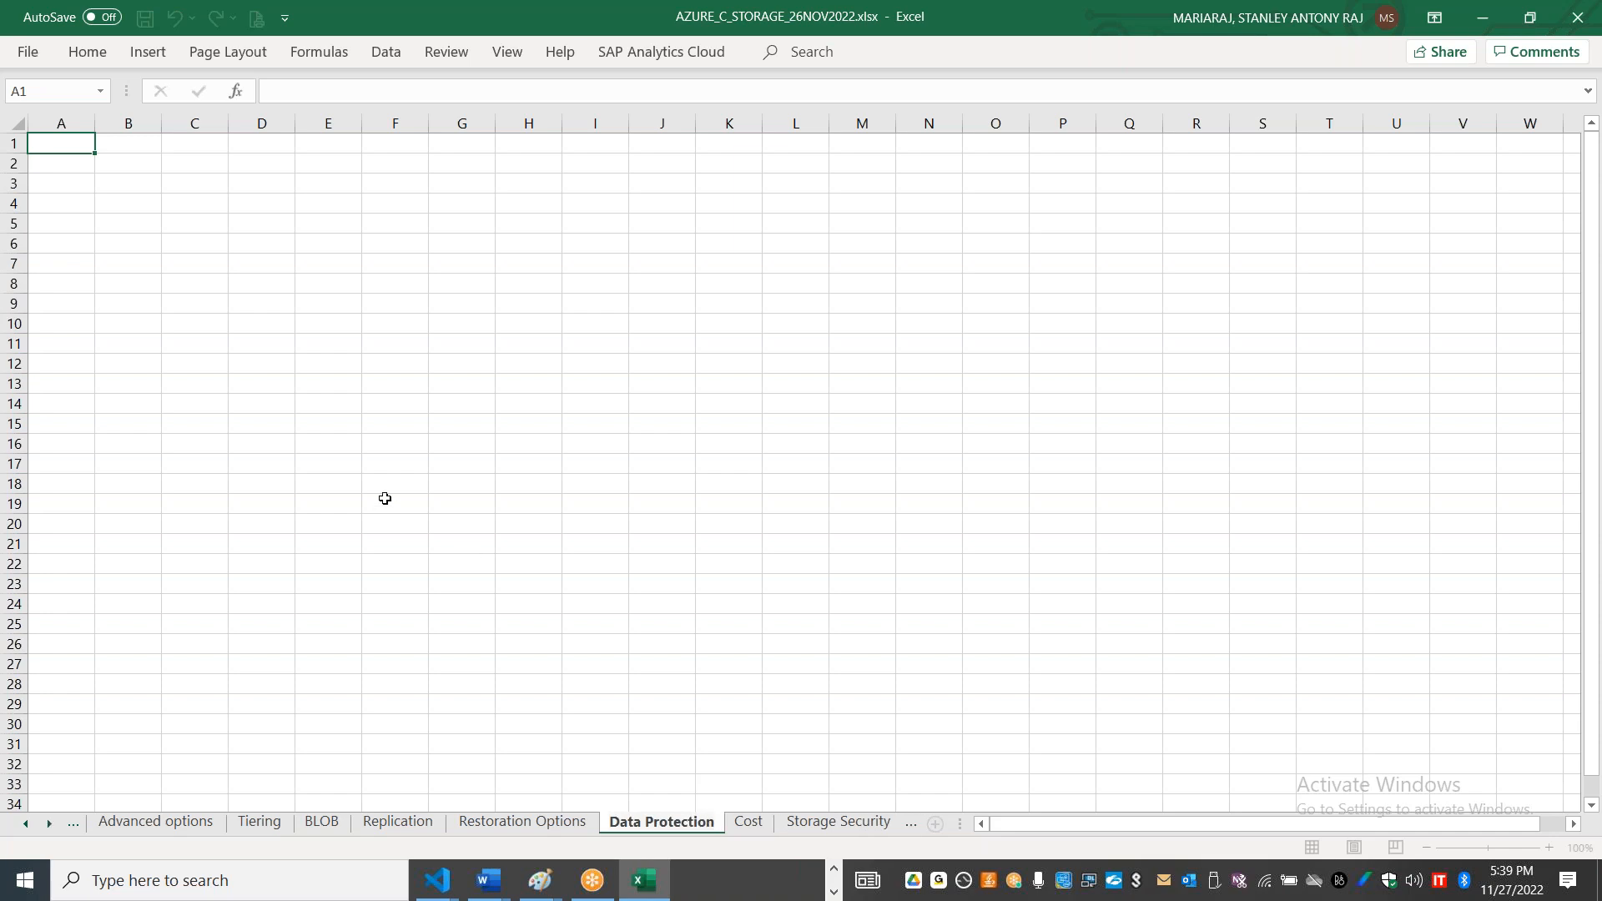
{"action": "left_click", "coordinate": [384, 501]}
Step: Widen columns B and C on the Data Protection sheet and enter Soft Delete in cell B2
{"action": "left_click_drag", "start_coordinate": [161, 124], "coordinate": [359, 125]}
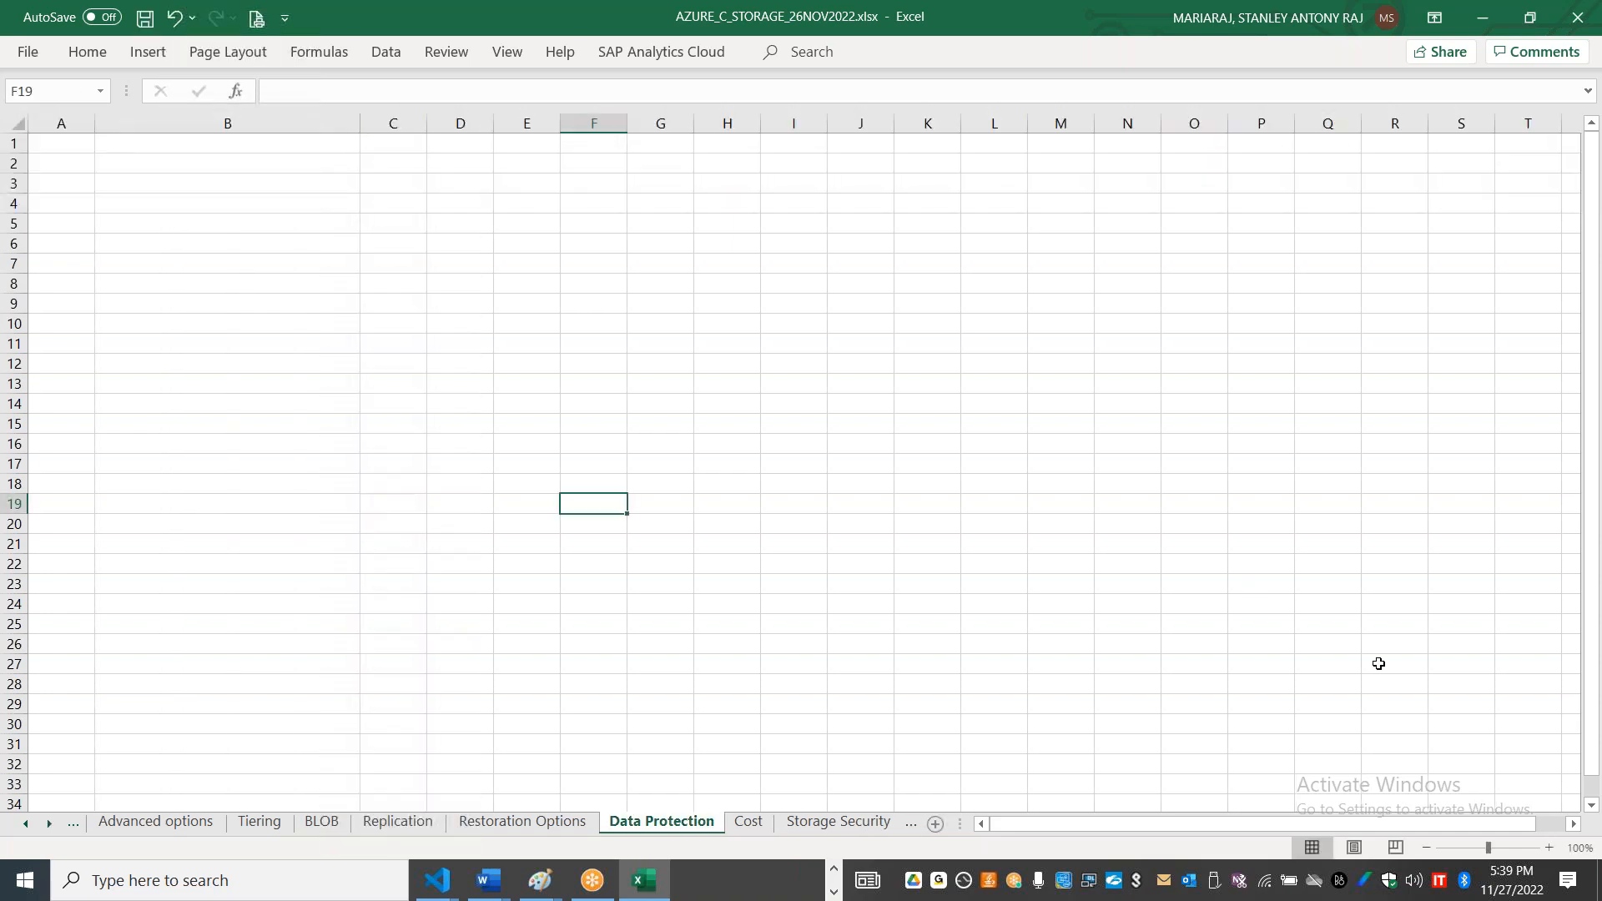
{"action": "left_click", "coordinate": [1549, 847]}
{"action": "left_click", "coordinate": [1549, 847]}
{"action": "left_click", "coordinate": [1549, 847]}
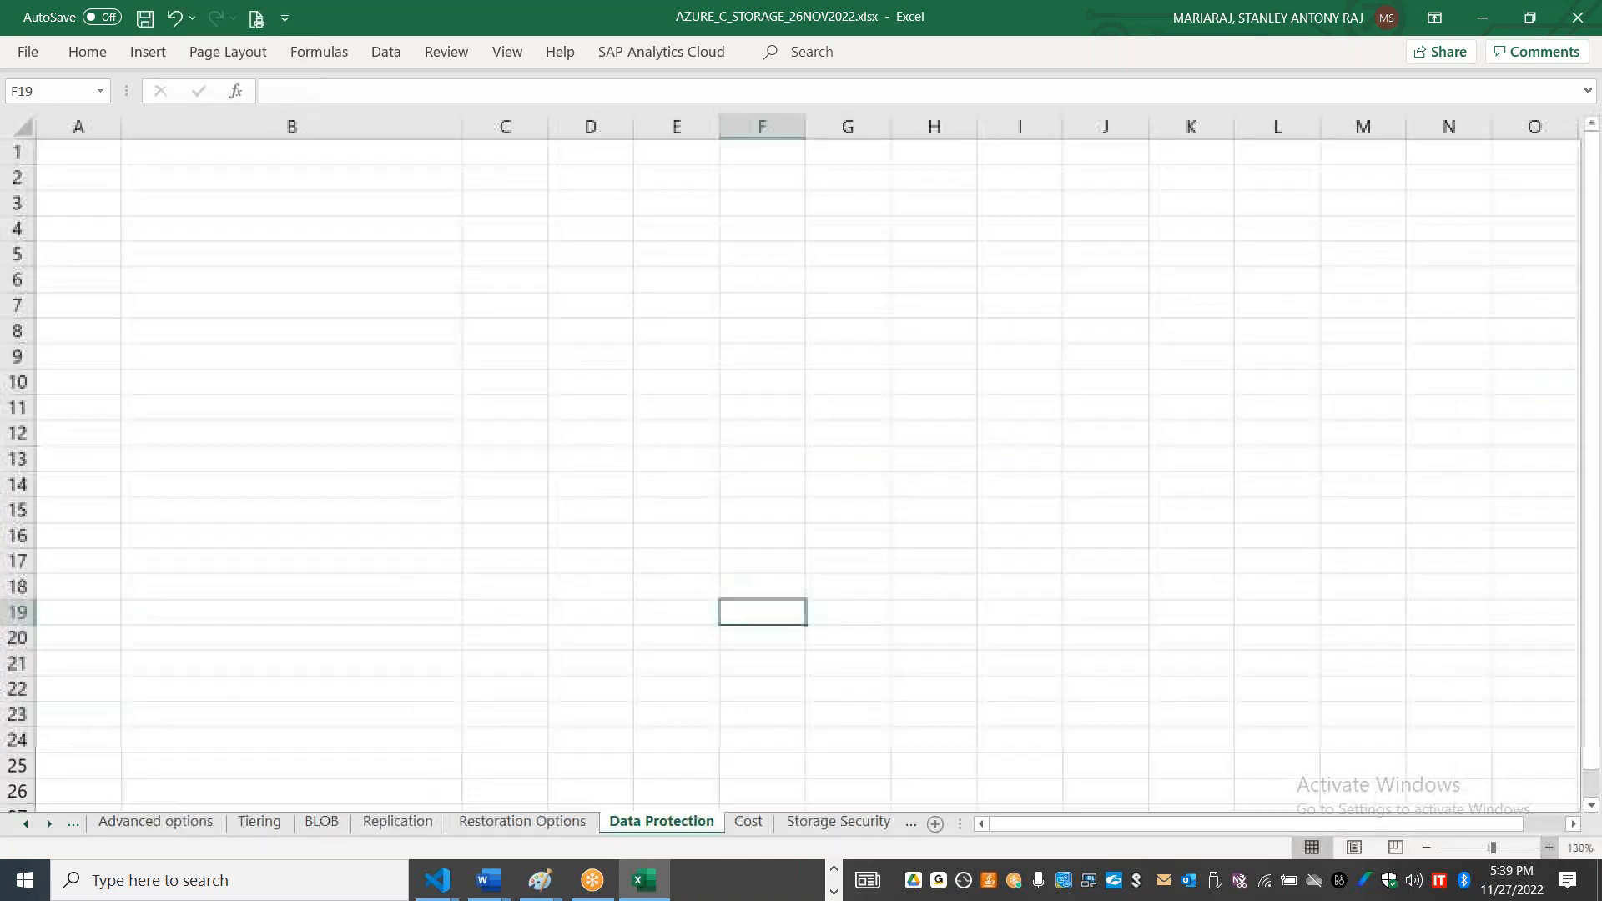
{"action": "left_click", "coordinate": [1549, 848]}
{"action": "left_click", "coordinate": [302, 179]}
{"action": "type", "text": "Soft"}
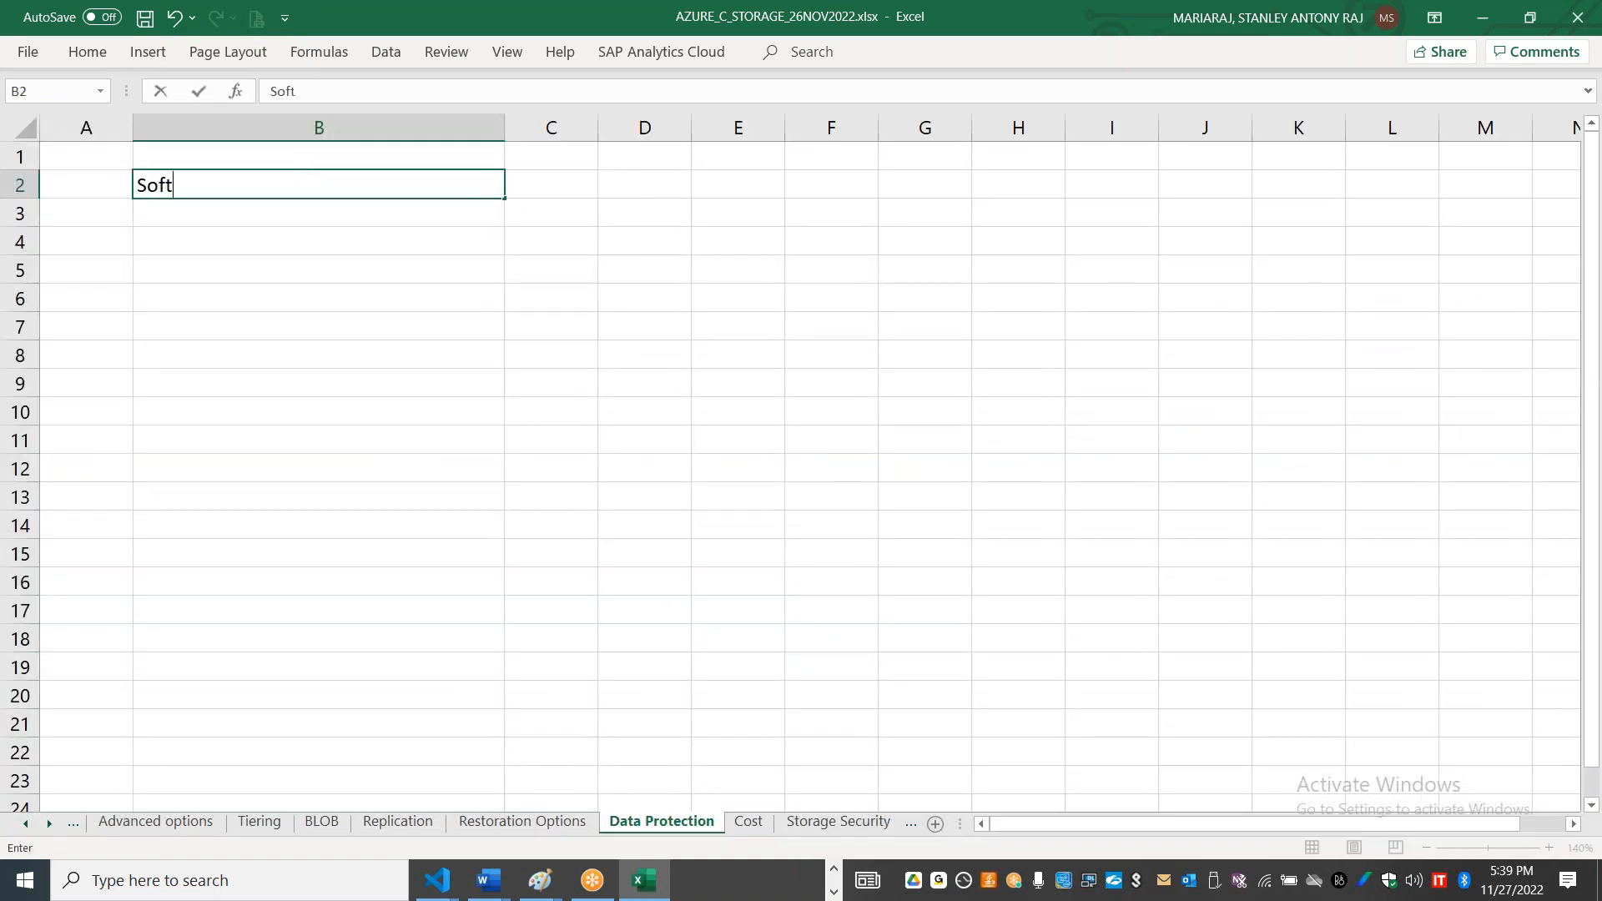
{"action": "type", "text": " Delete"}
{"action": "key", "text": "Tab"}
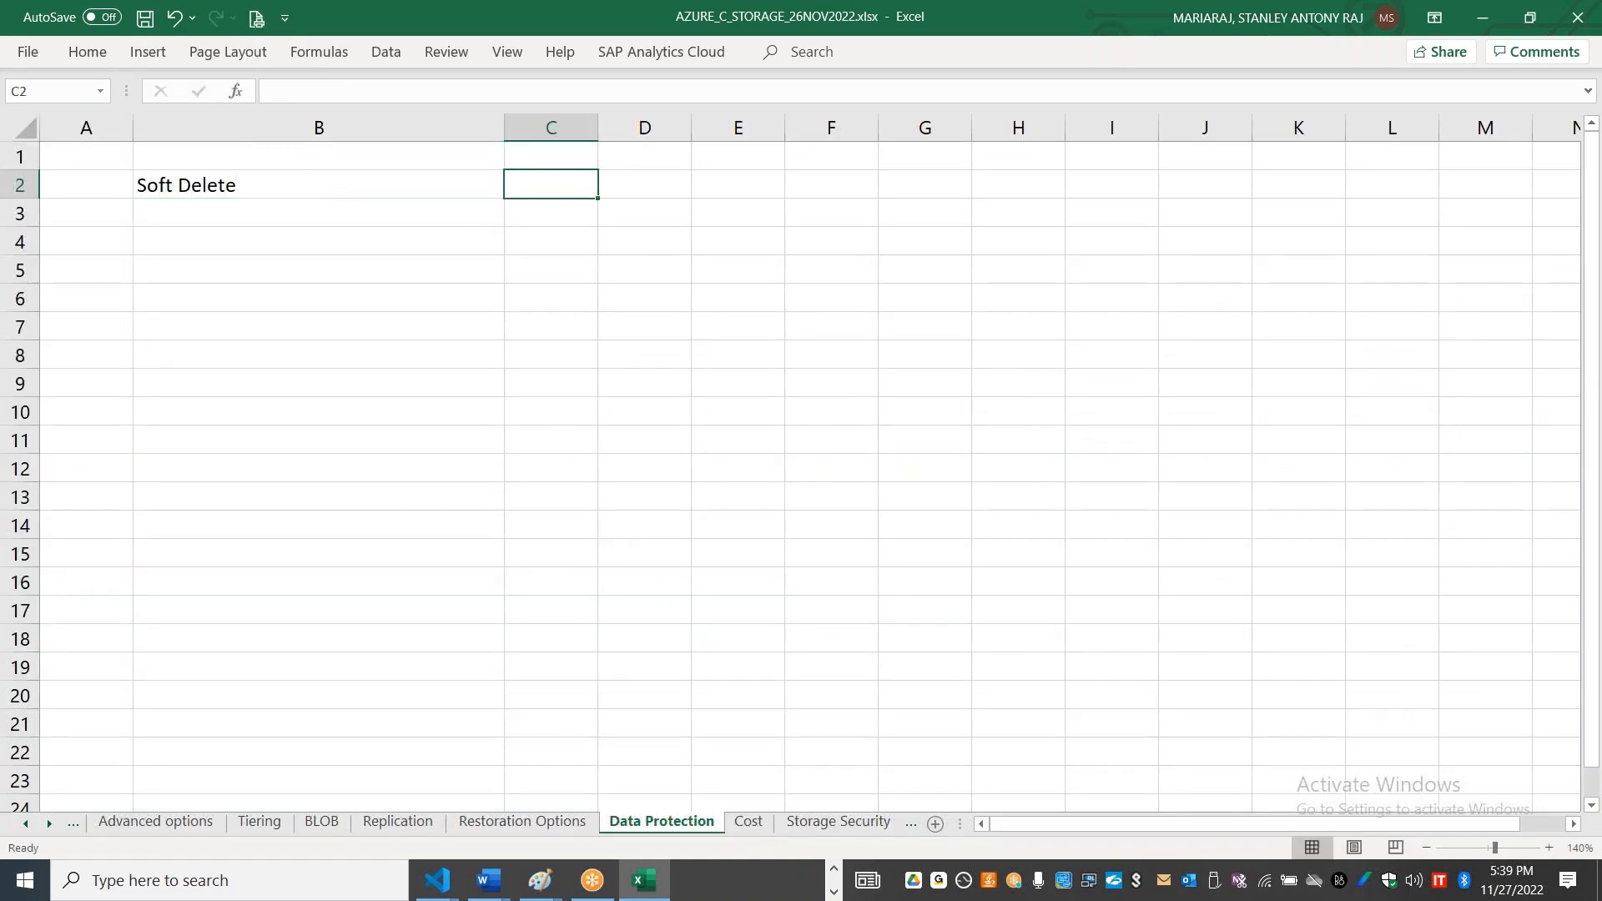
{"action": "left_click_drag", "start_coordinate": [598, 127], "coordinate": [972, 130]}
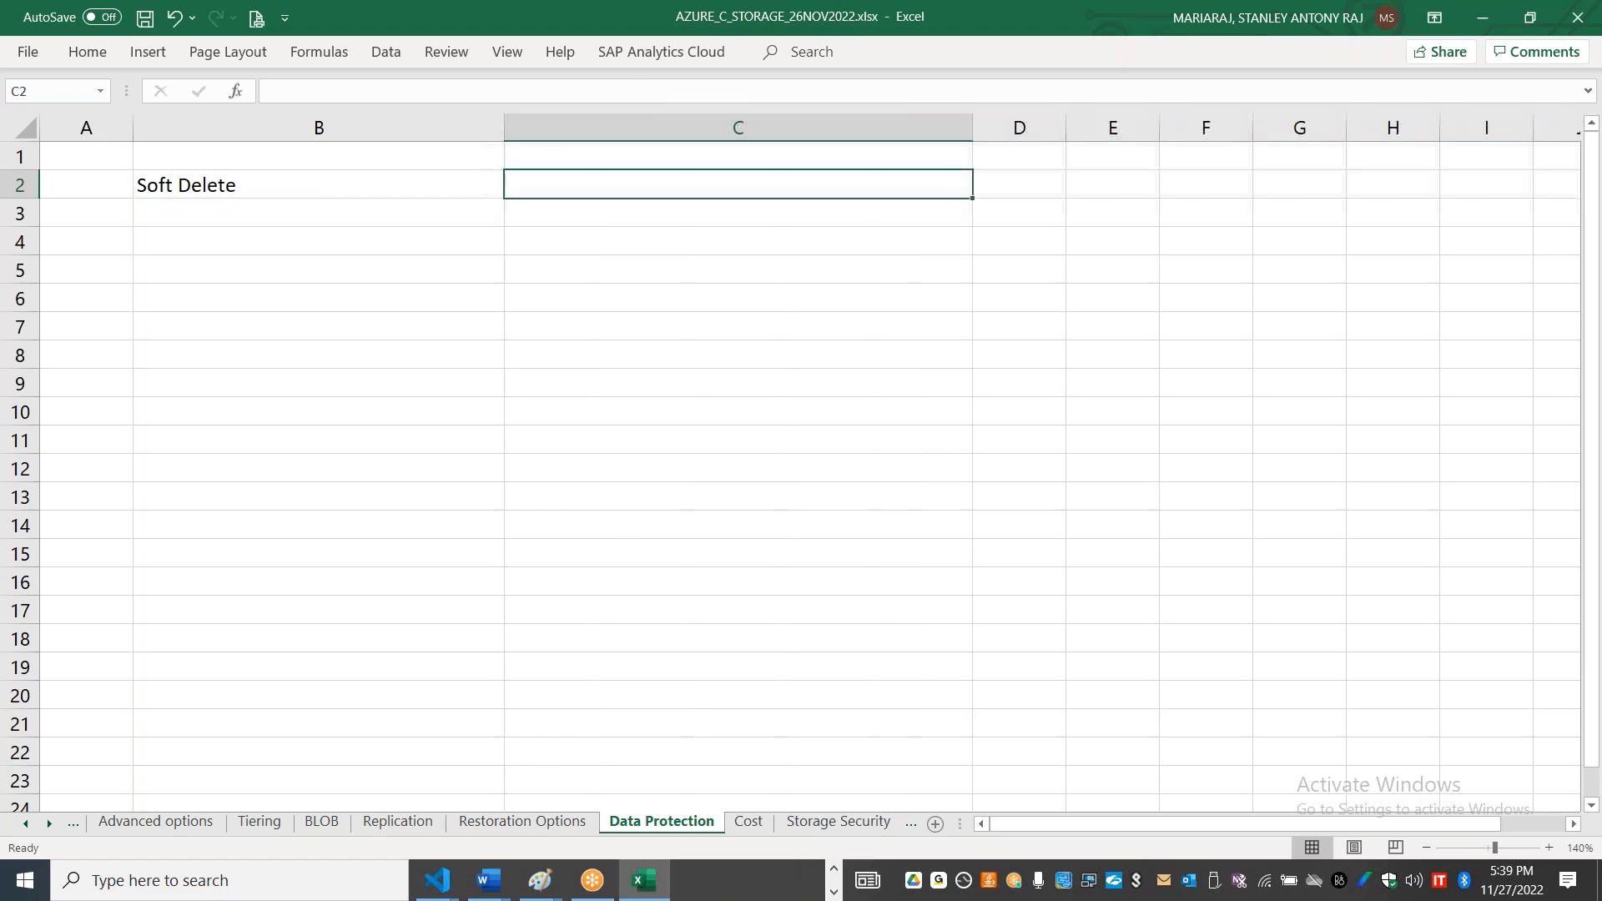
Step: Switch to the Azure portal, open privcontainer01 in the storage account's containers and delete the 123.txt blob
{"action": "key", "text": "alt+Tab"}
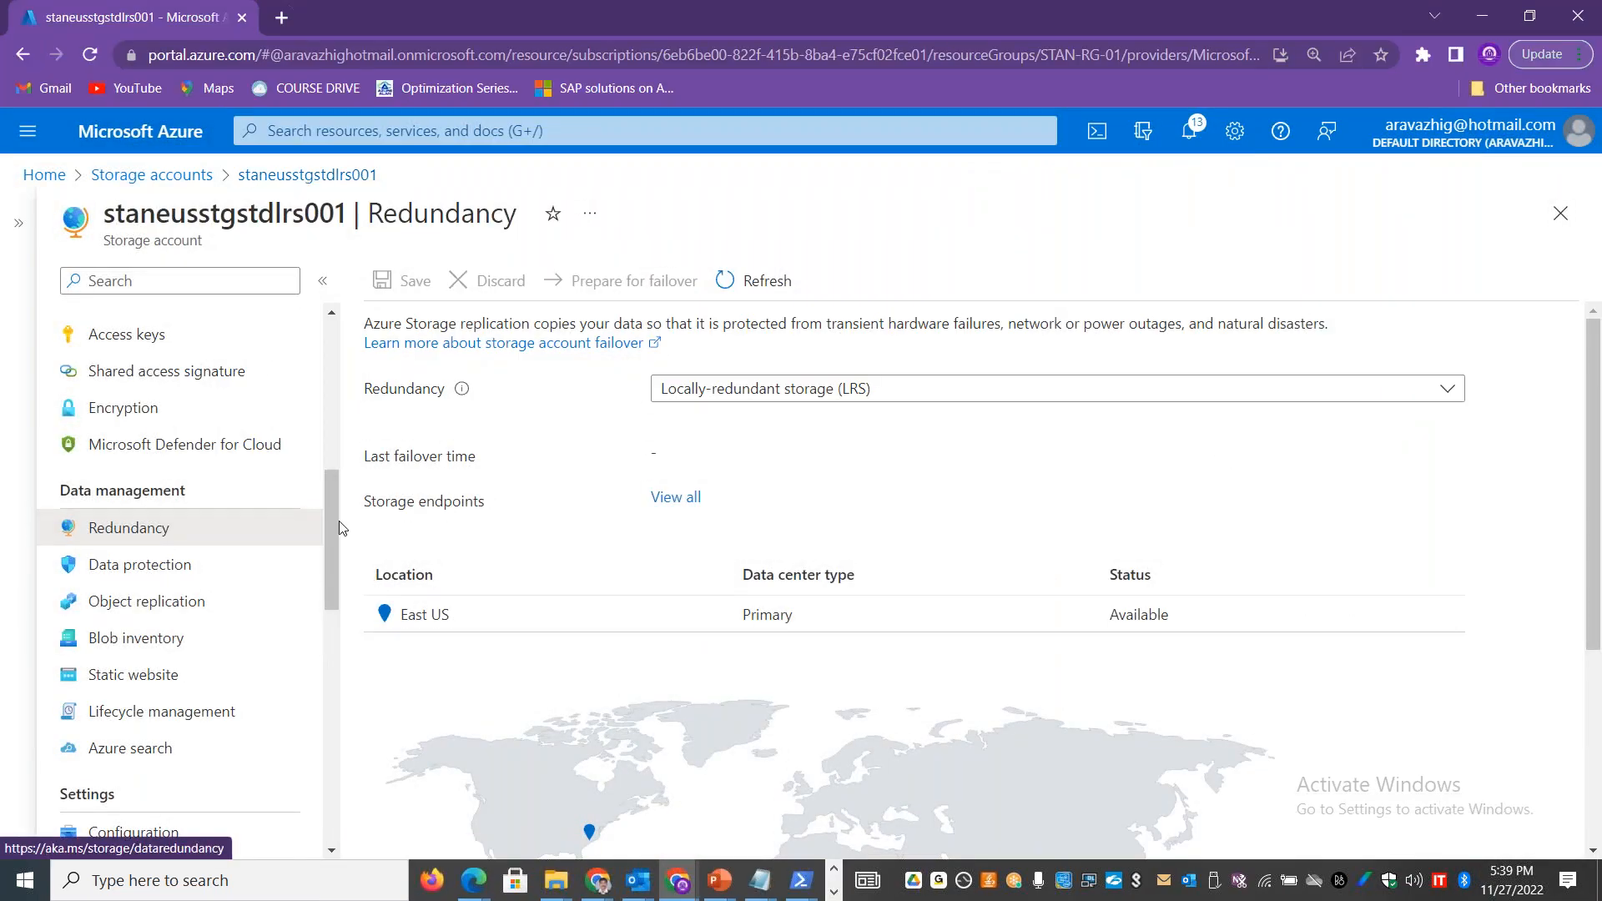
{"action": "left_click_drag", "start_coordinate": [331, 503], "coordinate": [331, 399]}
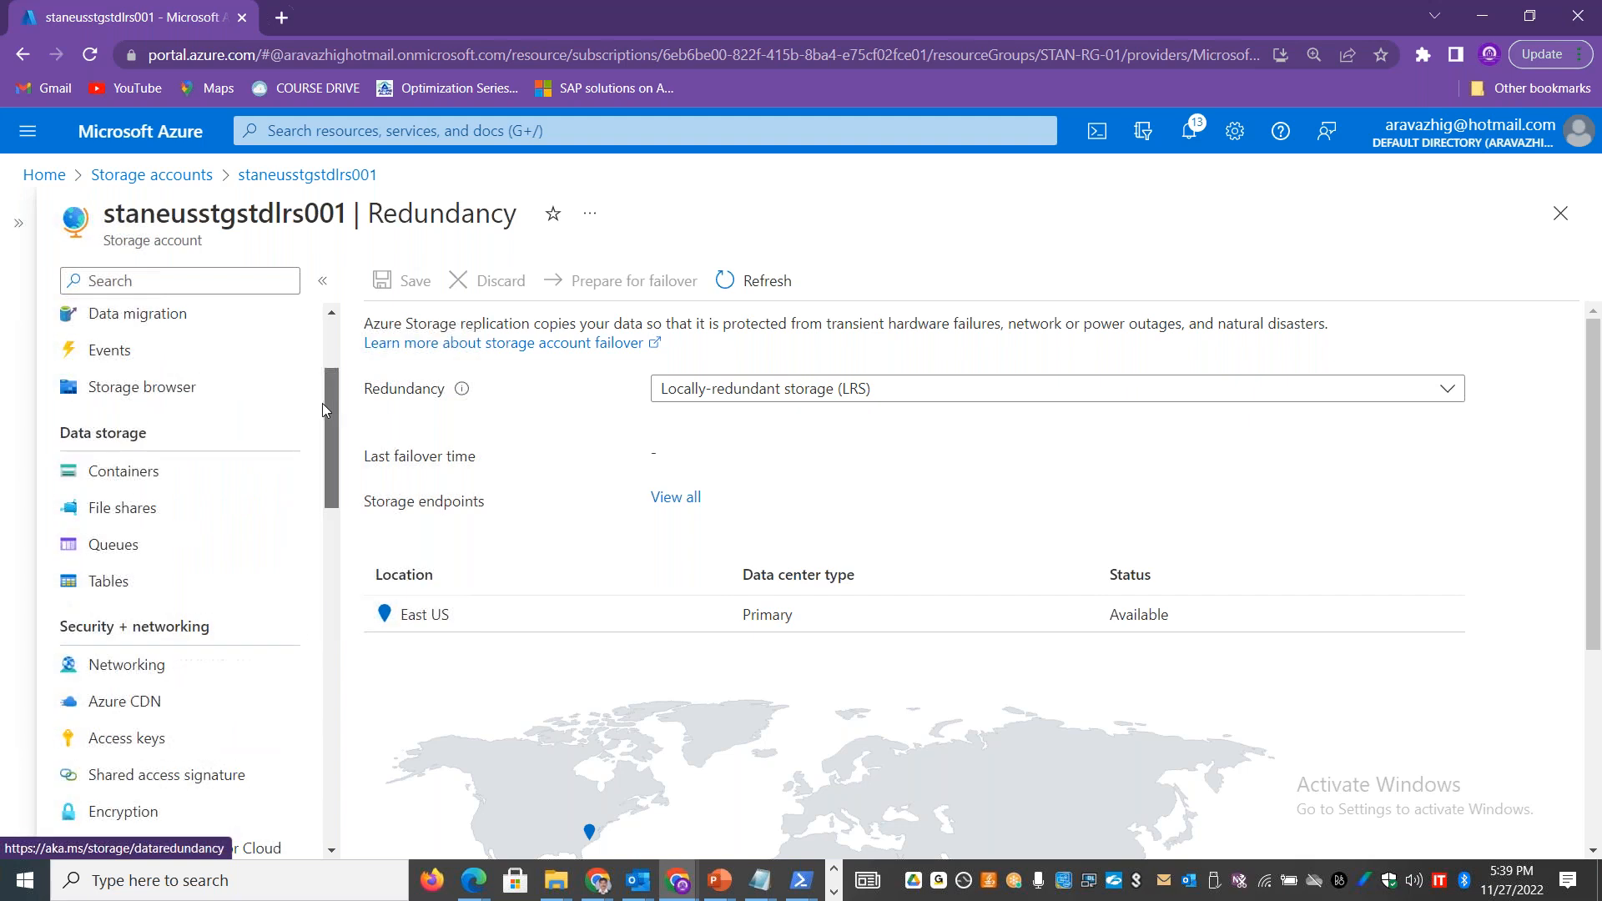
{"action": "left_click", "coordinate": [160, 469]}
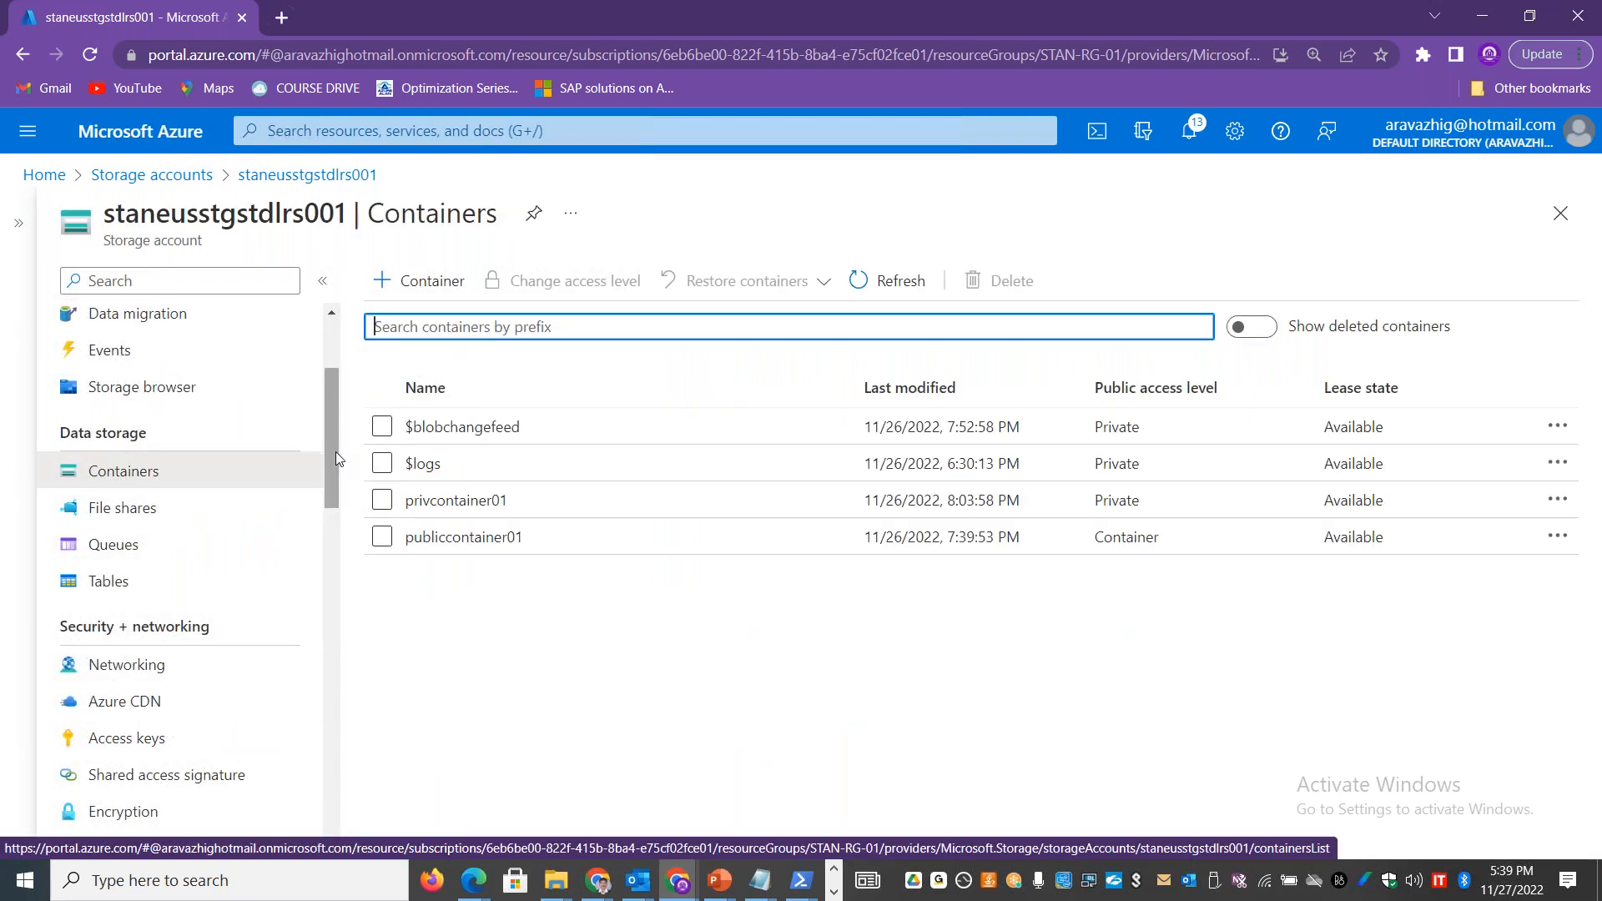
{"action": "left_click", "coordinate": [478, 503]}
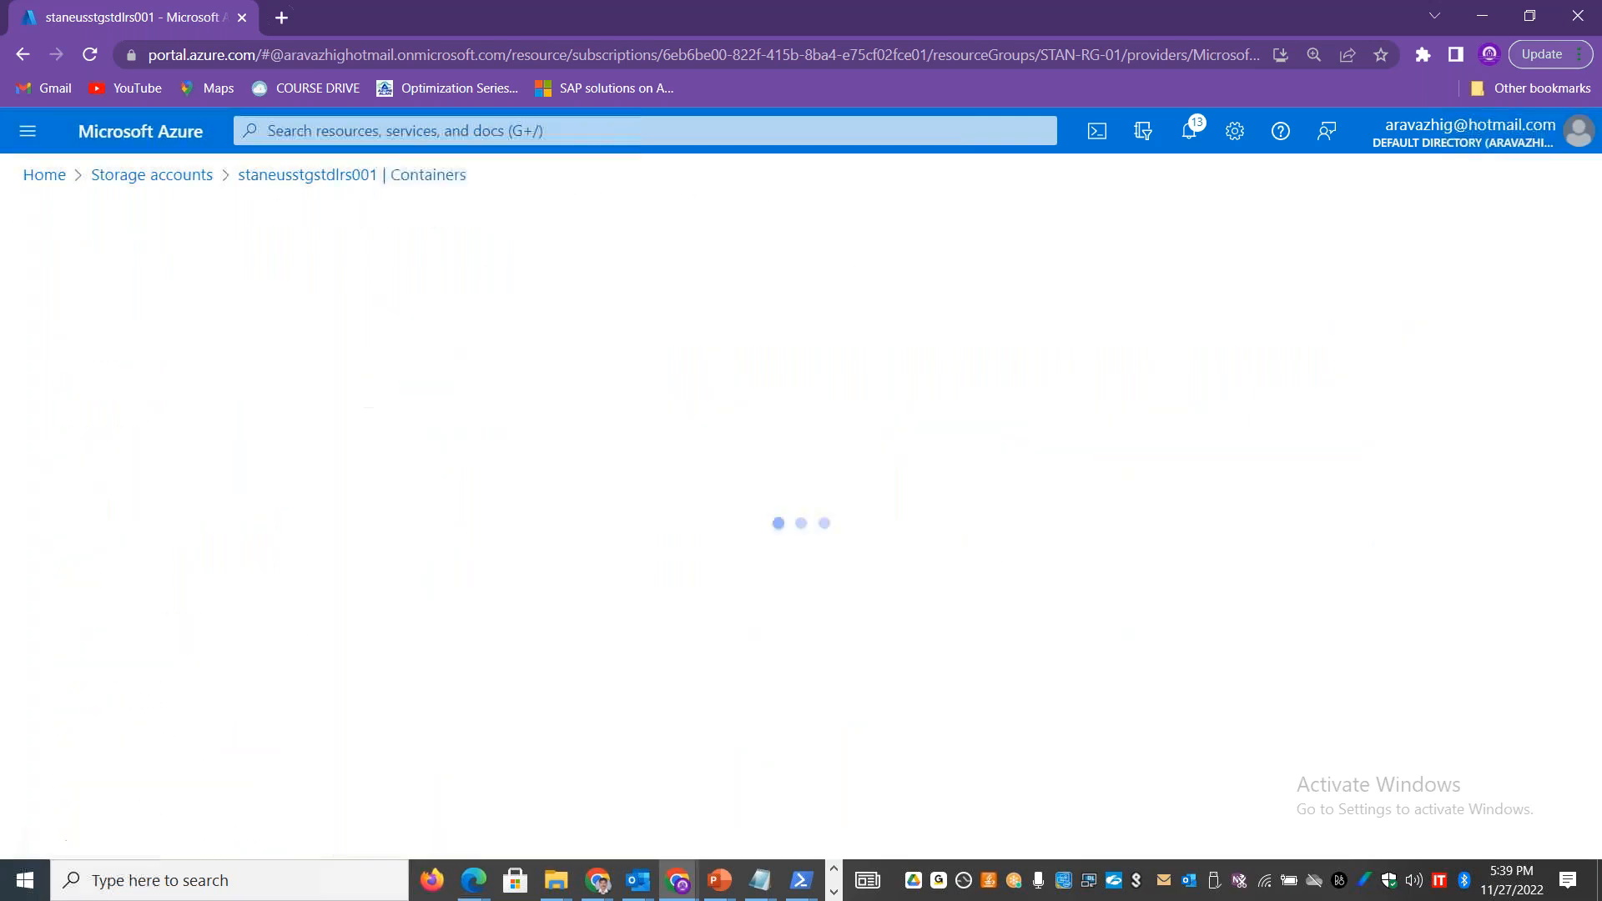
{"action": "left_click", "coordinate": [345, 533]}
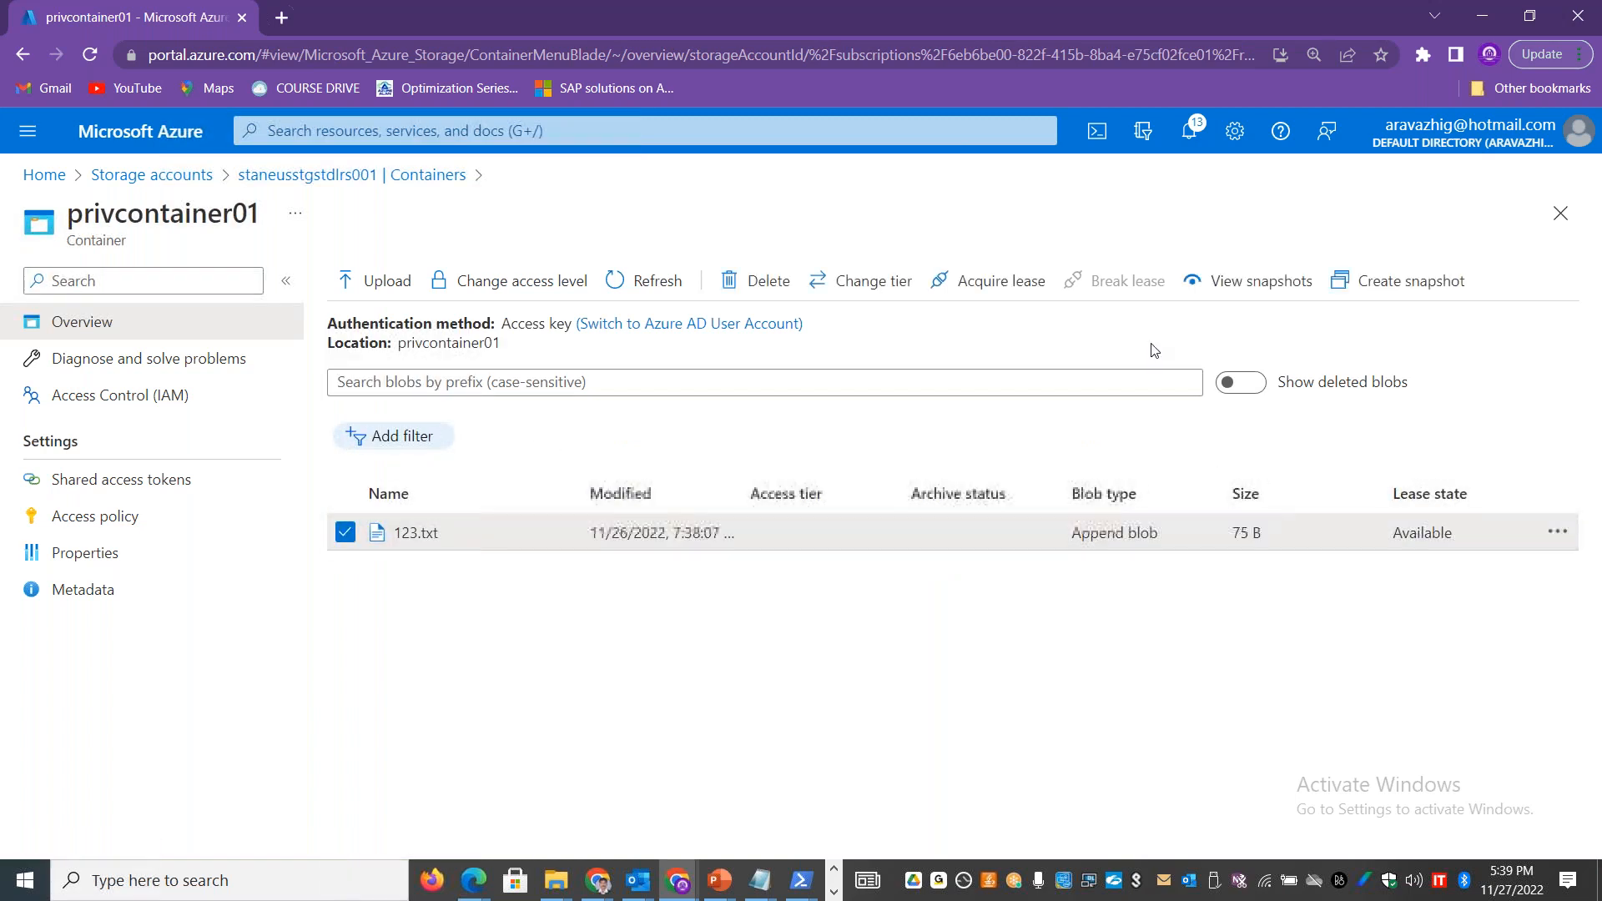
{"action": "left_click", "coordinate": [766, 281]}
{"action": "left_click", "coordinate": [372, 611]}
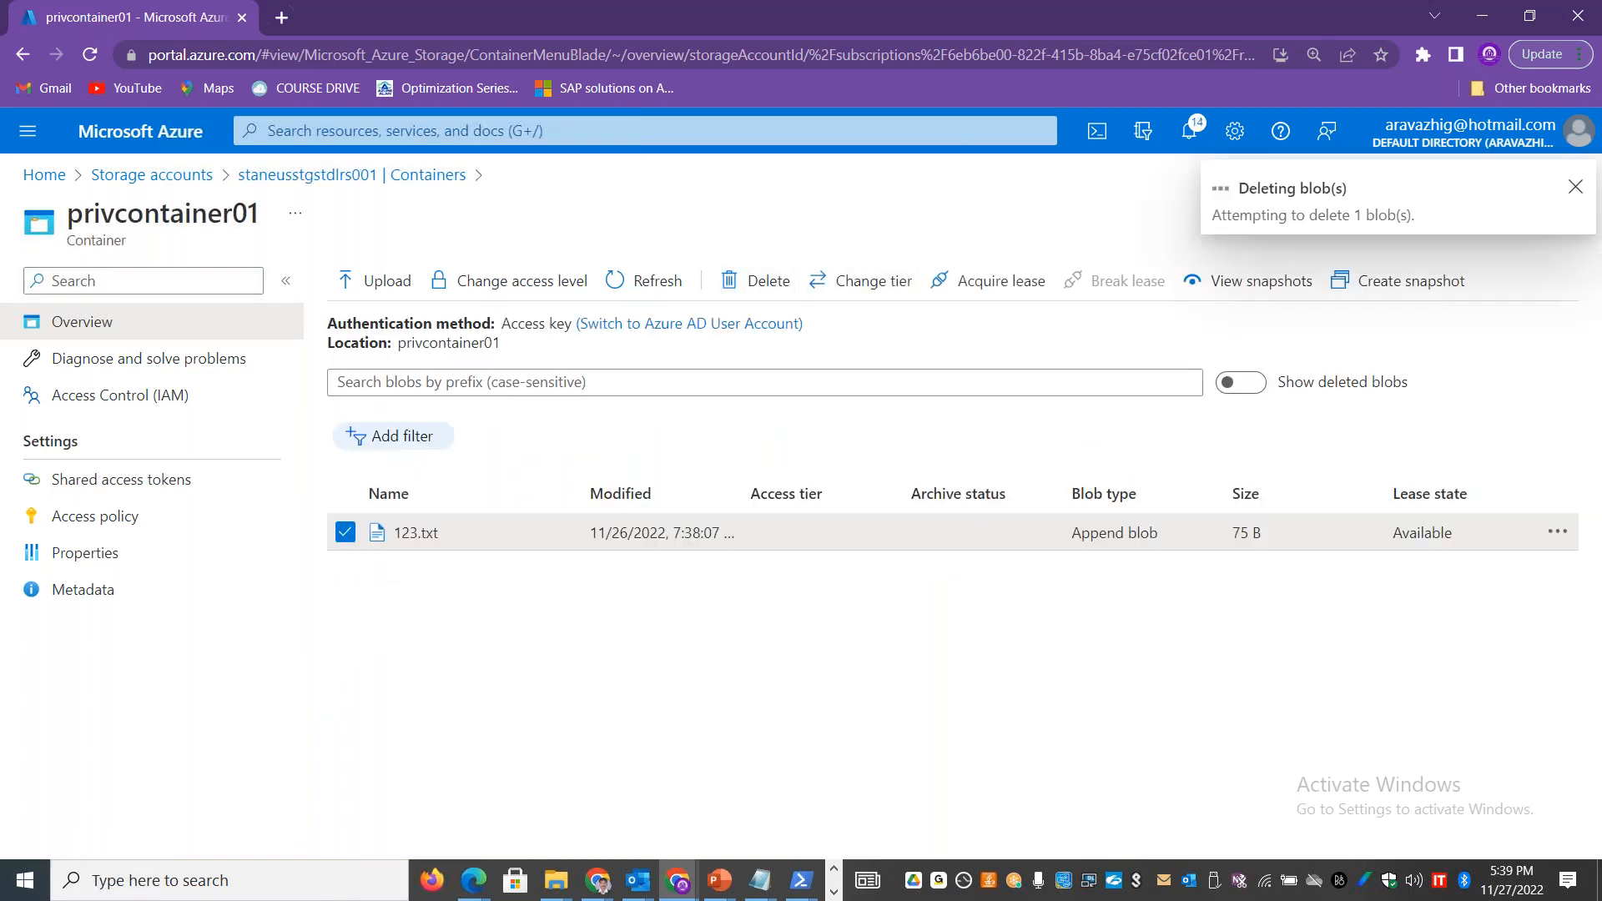
Step: Show the deleted blobs in privcontainer01 and undelete 123.txt
{"action": "left_click", "coordinate": [1243, 382]}
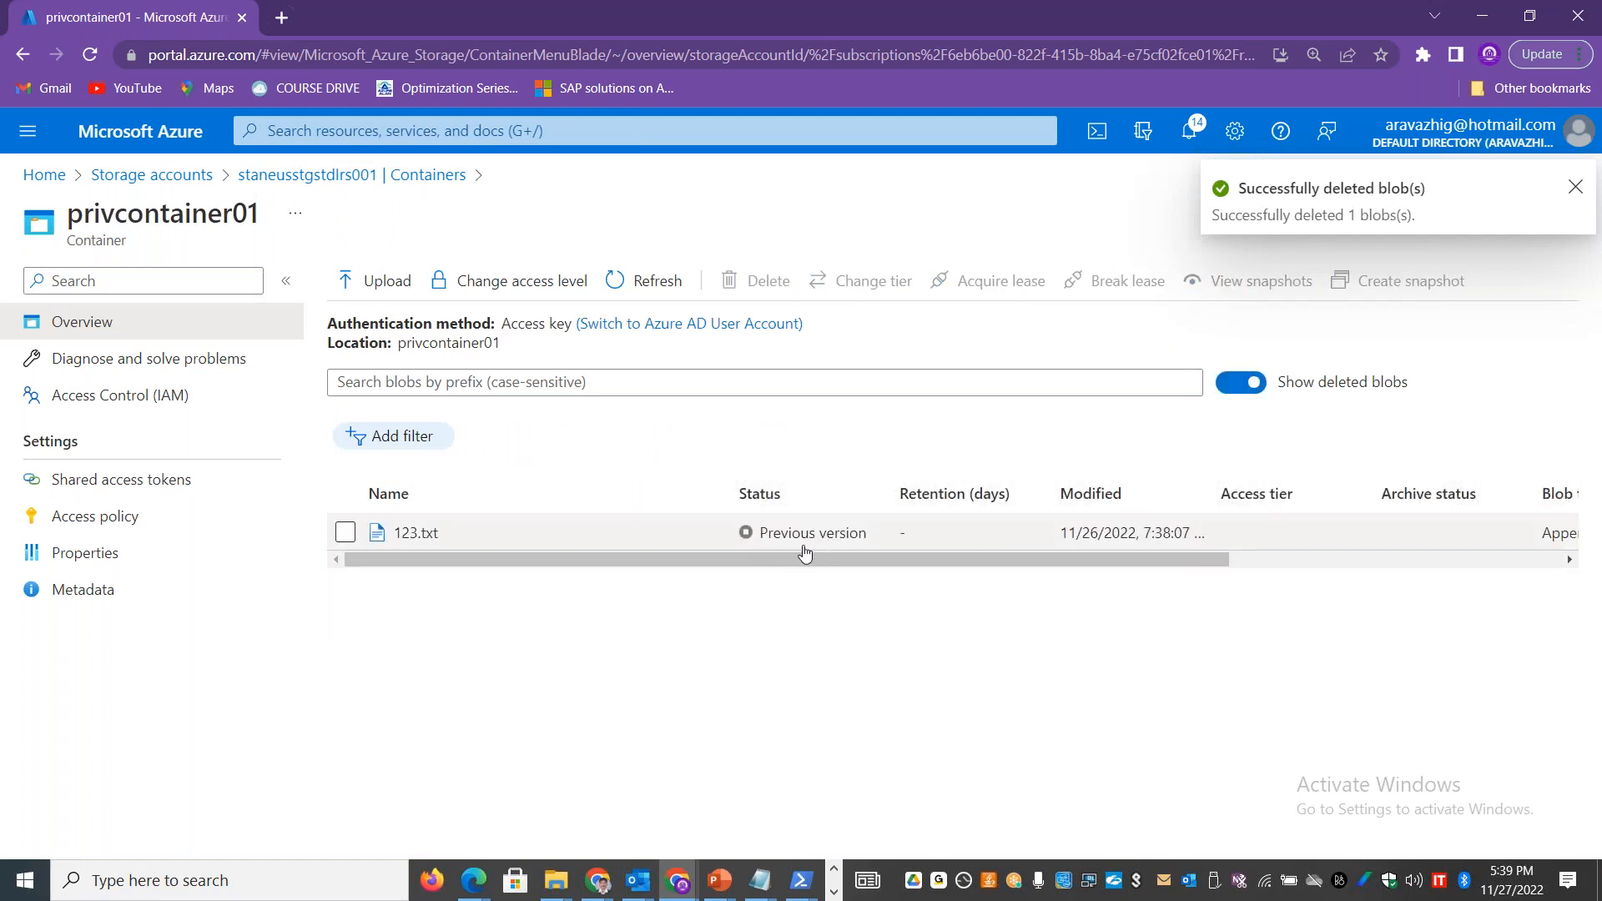
{"action": "scroll", "coordinate": [766, 544], "scroll_direction": "right", "scroll_amount": 5}
{"action": "scroll", "coordinate": [704, 534], "scroll_direction": "left", "scroll_amount": 5}
{"action": "left_click", "coordinate": [345, 533]}
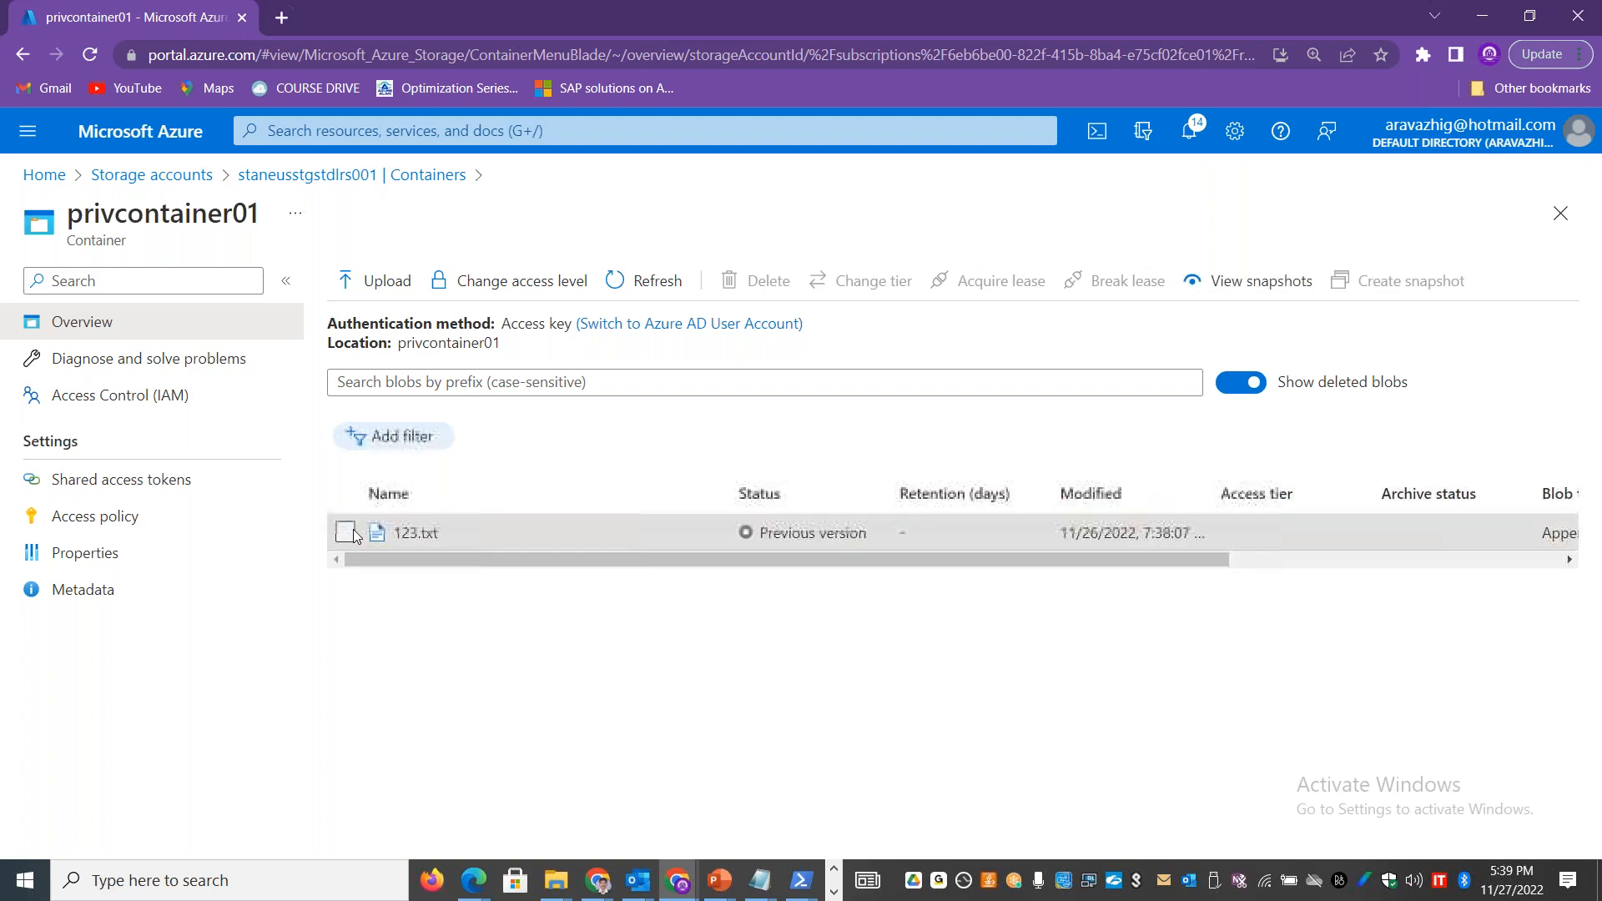
{"action": "left_click_drag", "start_coordinate": [521, 560], "coordinate": [1201, 563]}
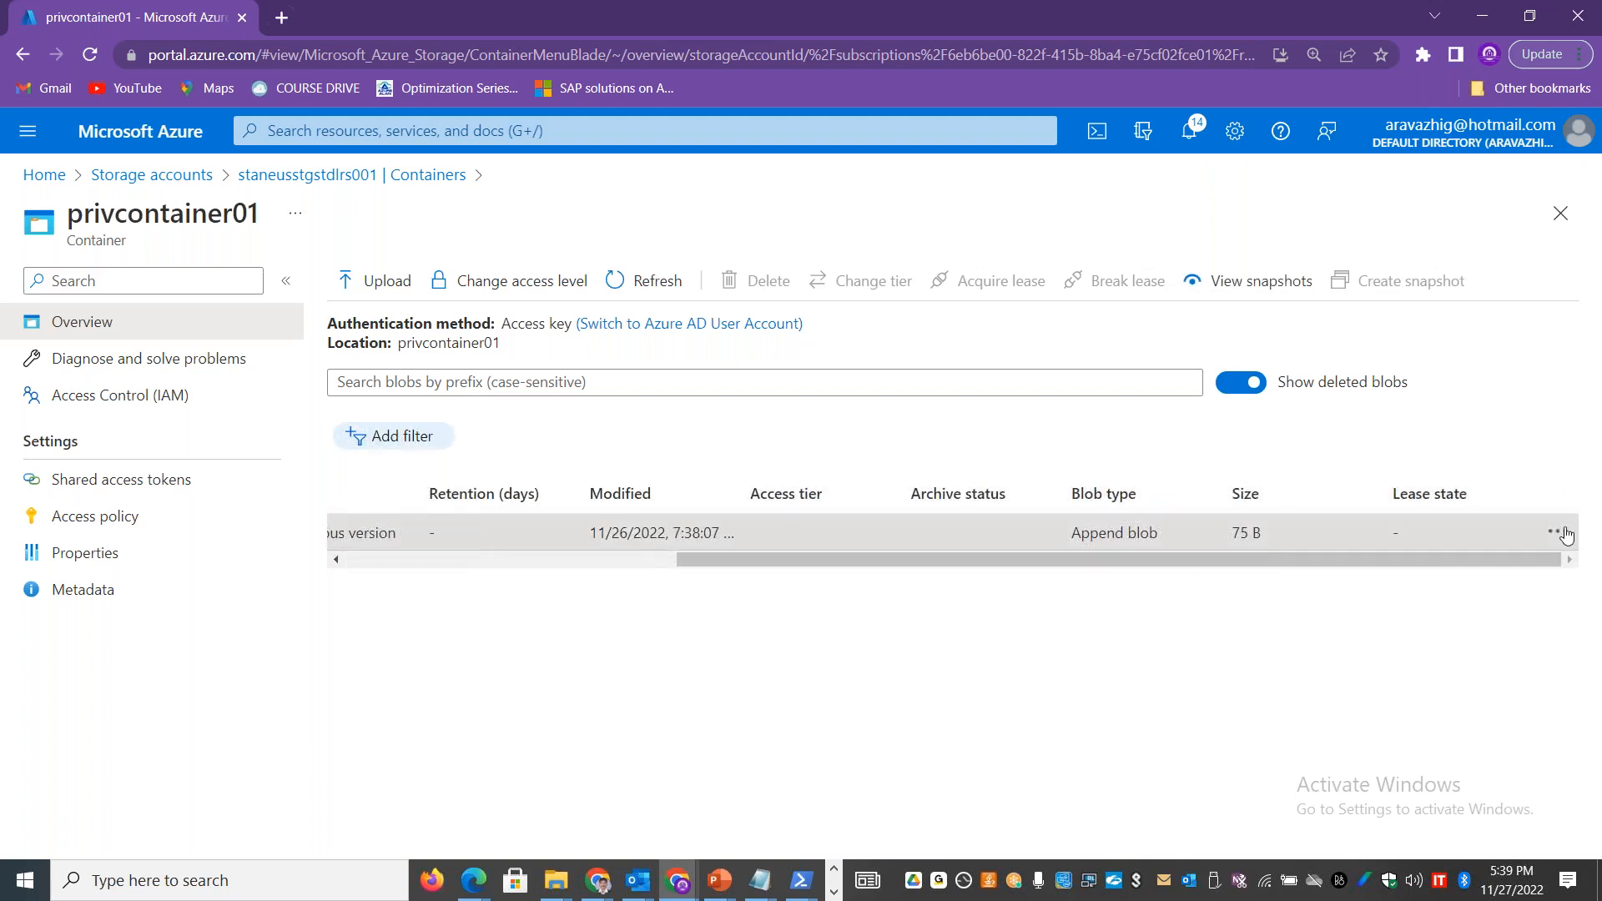
{"action": "left_click", "coordinate": [1557, 531]}
{"action": "left_click", "coordinate": [1408, 580]}
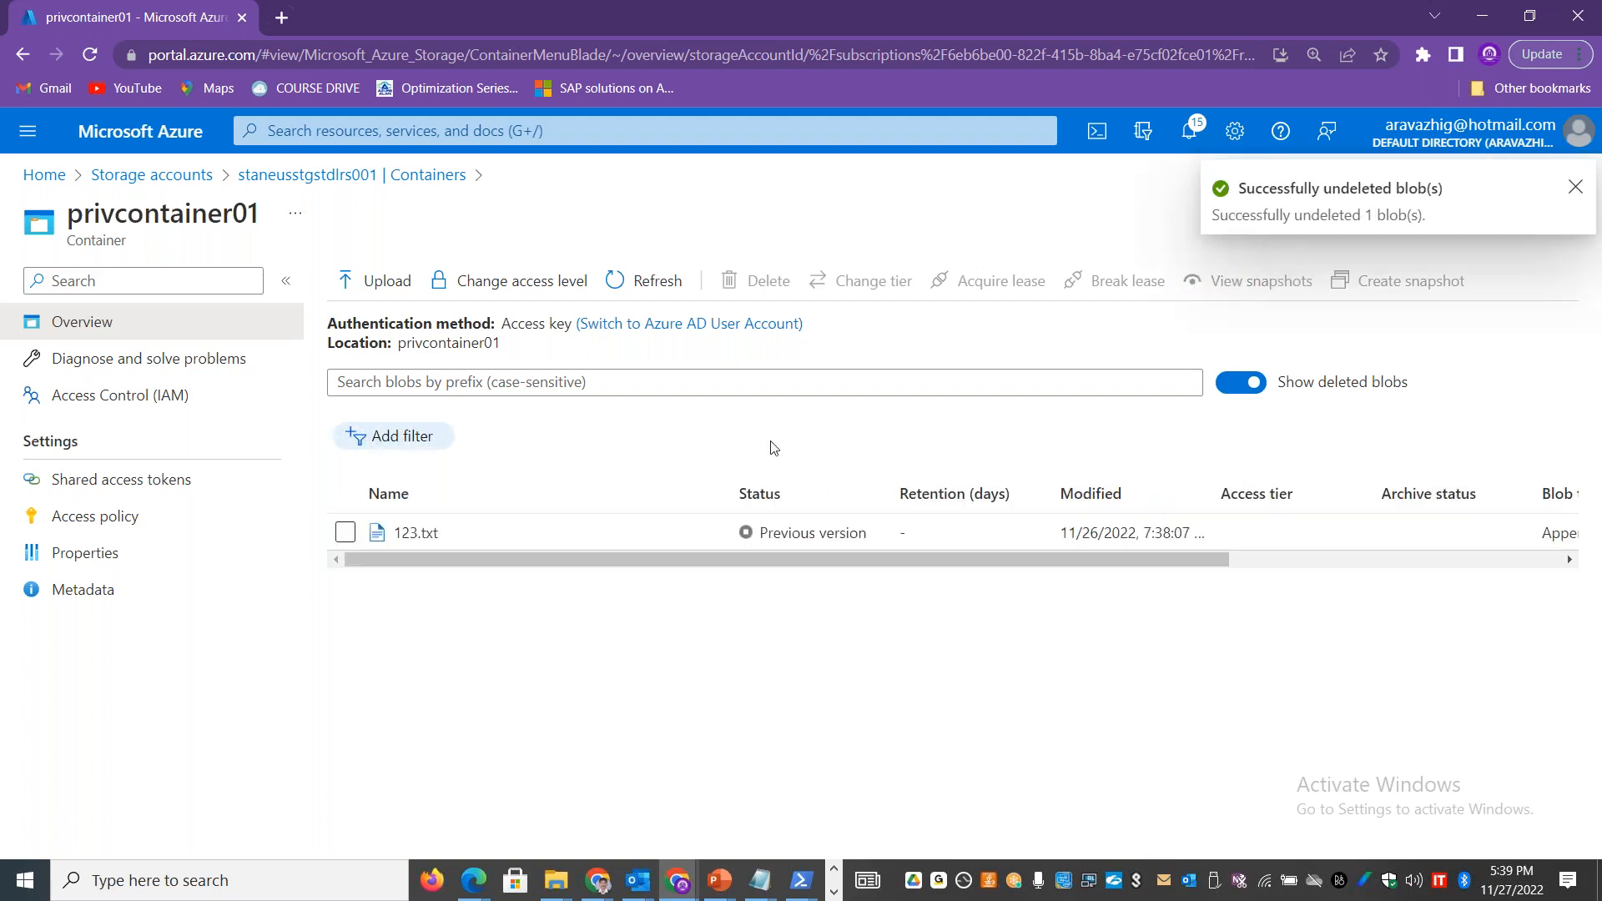
Step: Return to the storage account's Data protection settings and check the soft delete retention period for blobs
{"action": "left_click", "coordinate": [371, 176]}
{"action": "left_click_drag", "start_coordinate": [332, 427], "coordinate": [329, 528]}
{"action": "left_click", "coordinate": [162, 588]}
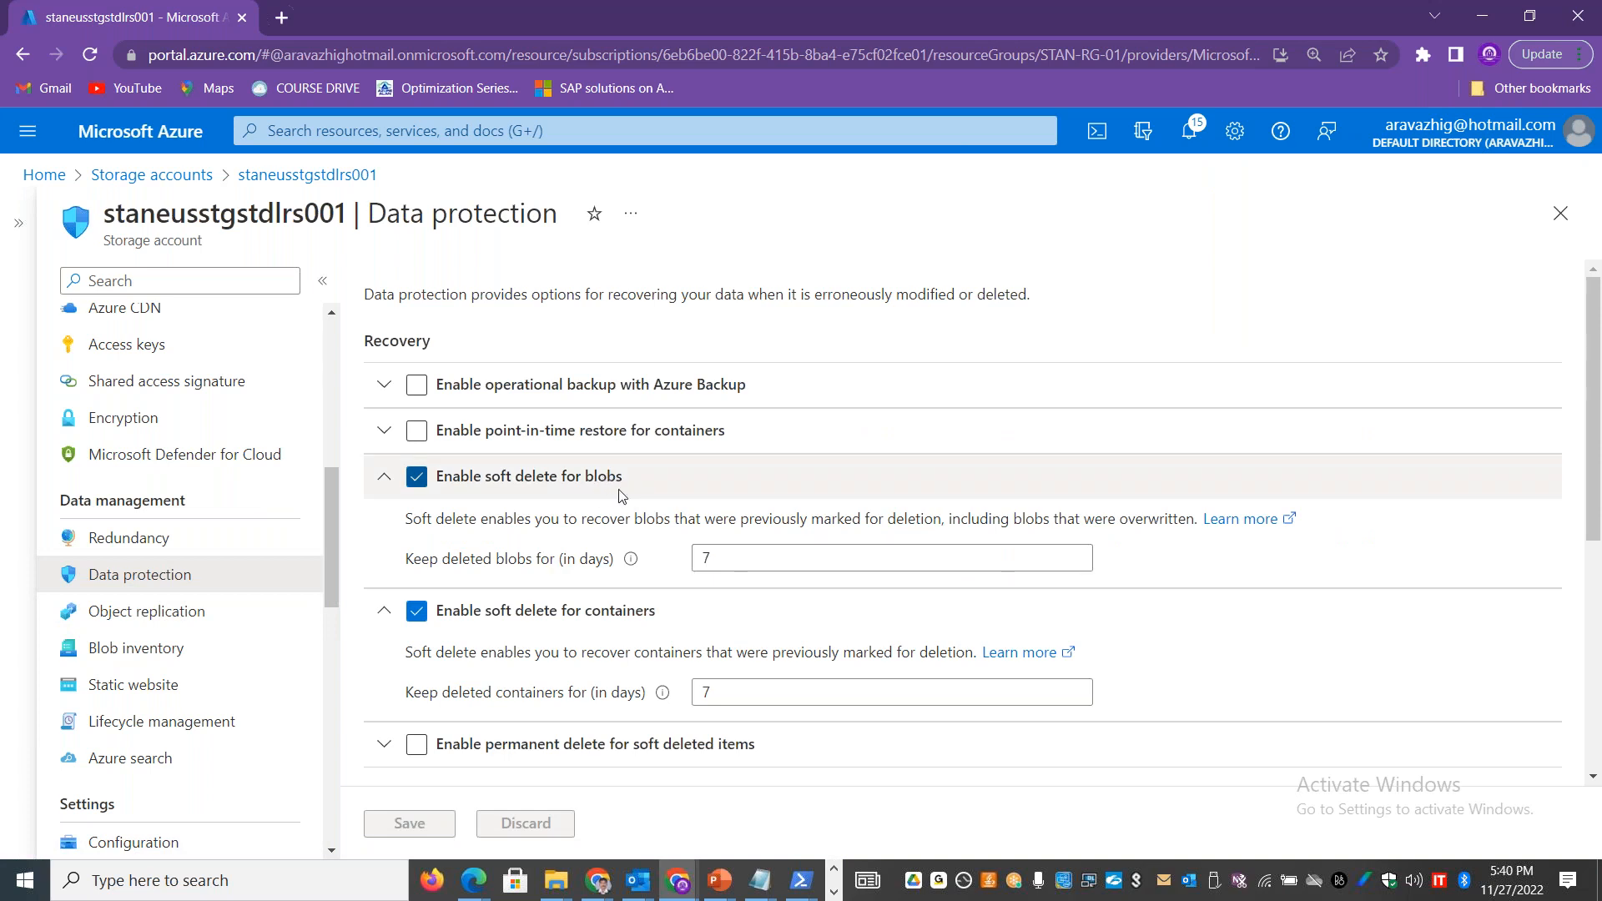
{"action": "double_click", "coordinate": [740, 557]}
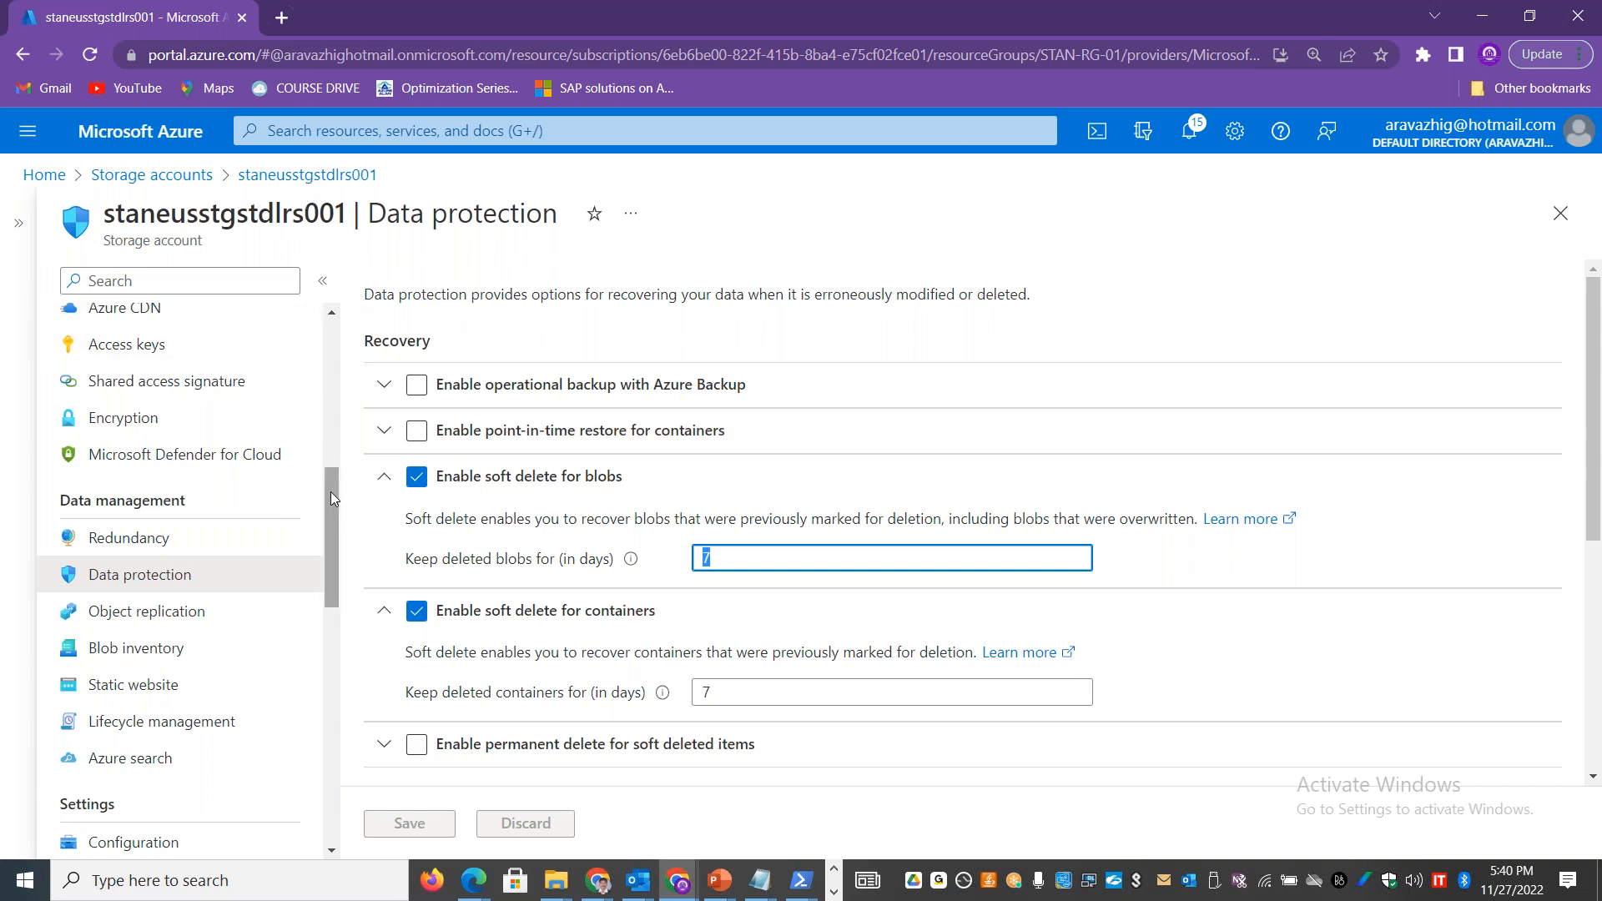
Step: Delete the privcontainer01 container from the storage account's containers
{"action": "left_click_drag", "start_coordinate": [330, 492], "coordinate": [335, 429]}
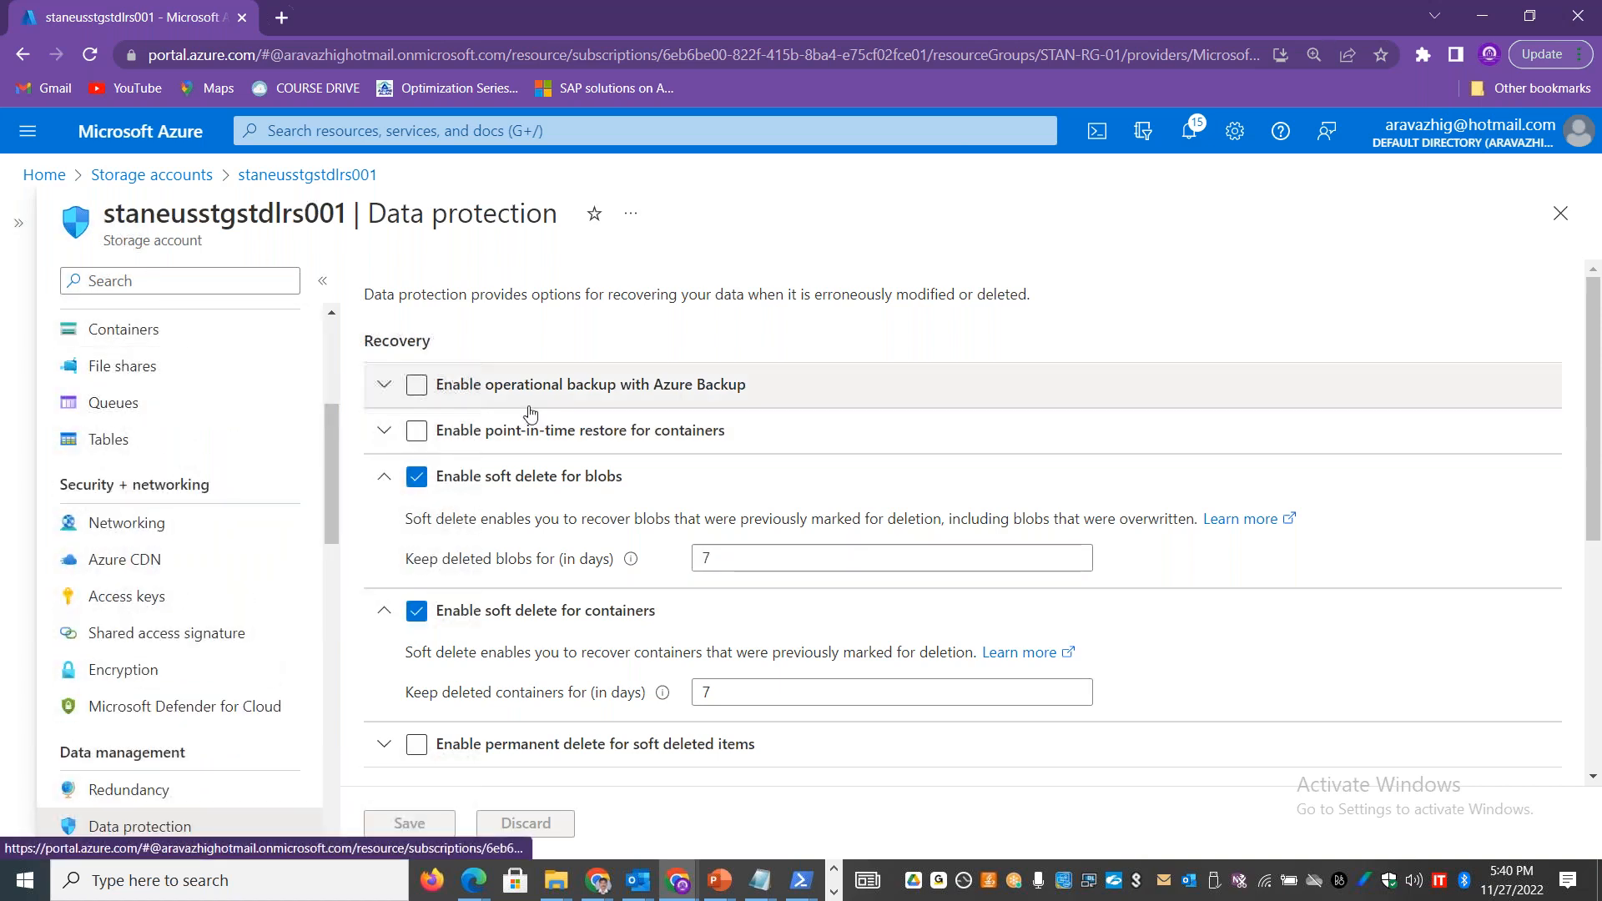
{"action": "left_click", "coordinate": [190, 329]}
{"action": "left_click", "coordinate": [382, 500]}
{"action": "left_click", "coordinate": [999, 280]}
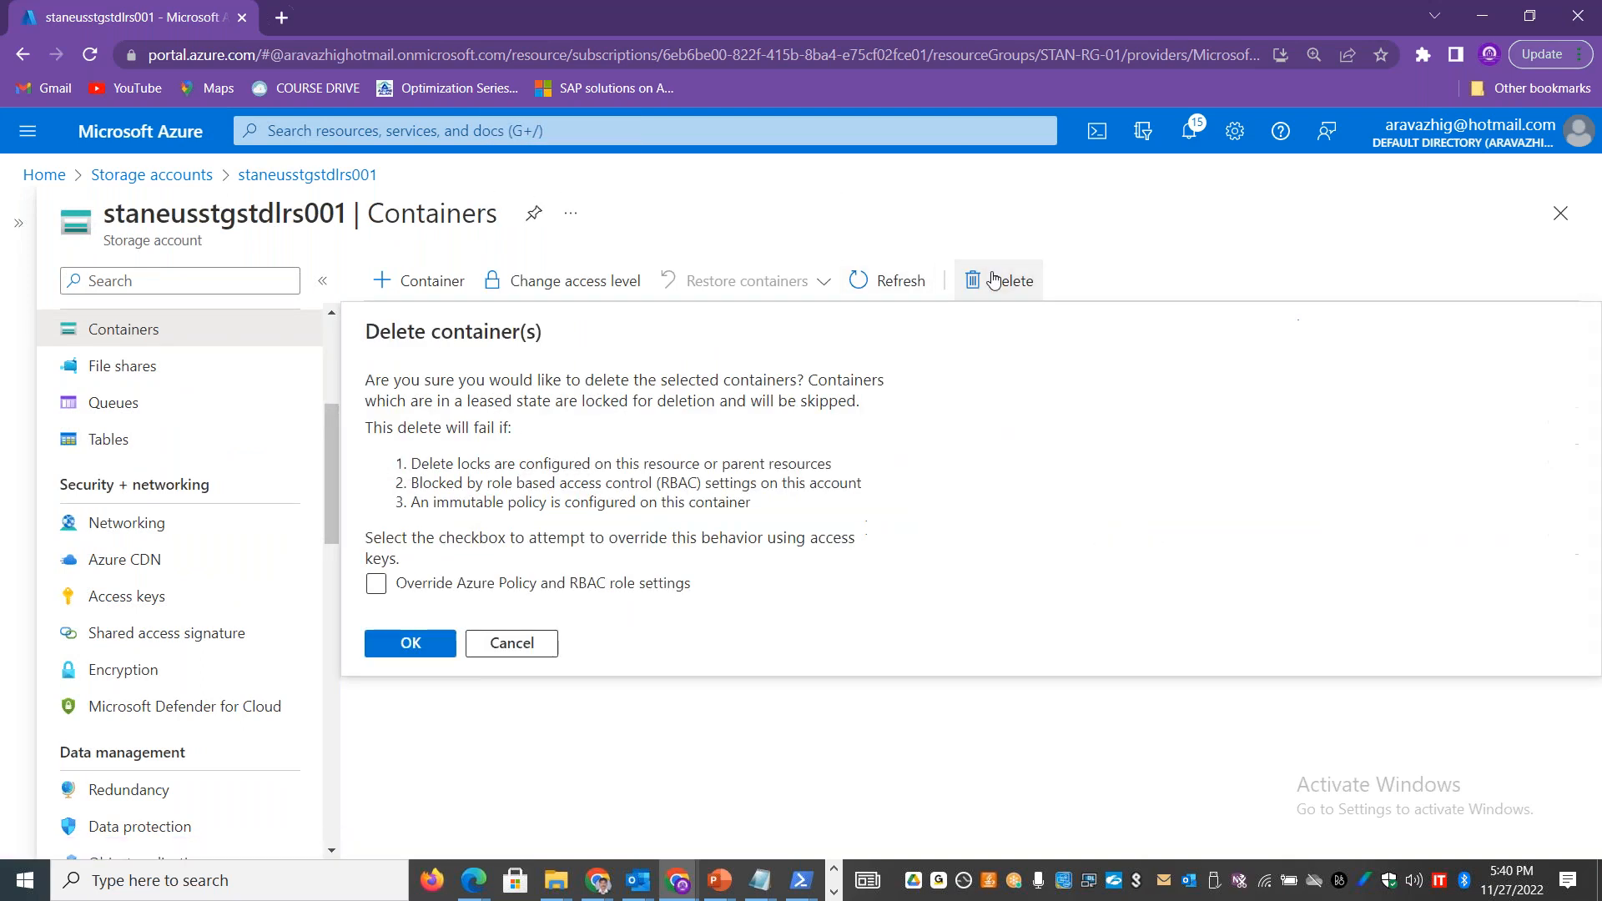
{"action": "left_click", "coordinate": [395, 648]}
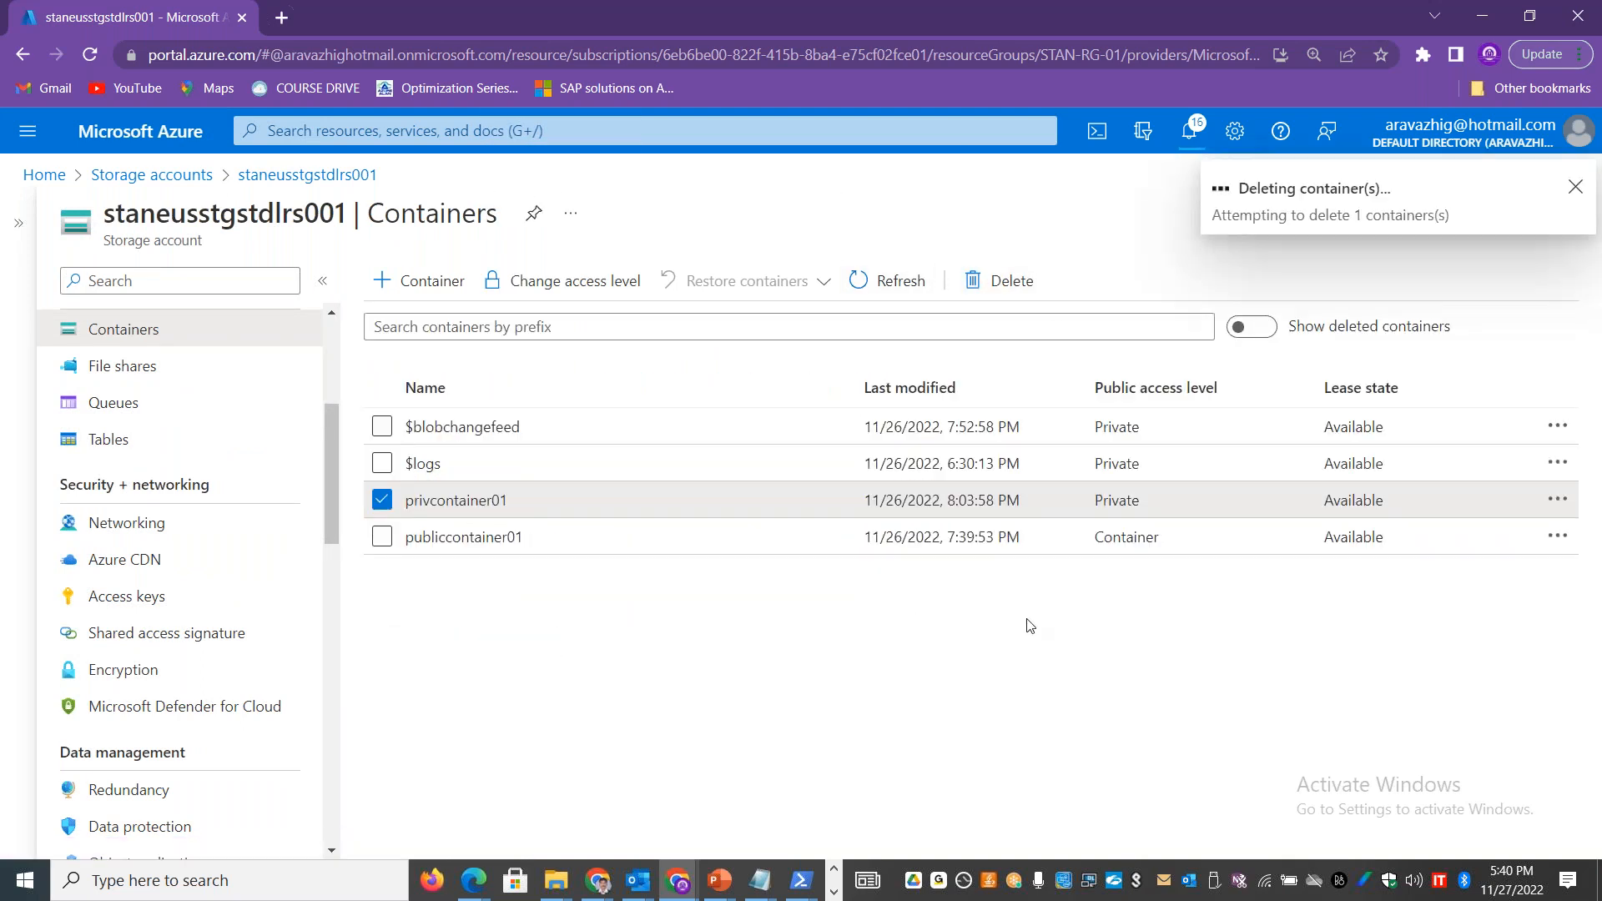
Step: Show the deleted containers and try to undelete privcontainer01
{"action": "left_click", "coordinate": [1244, 326]}
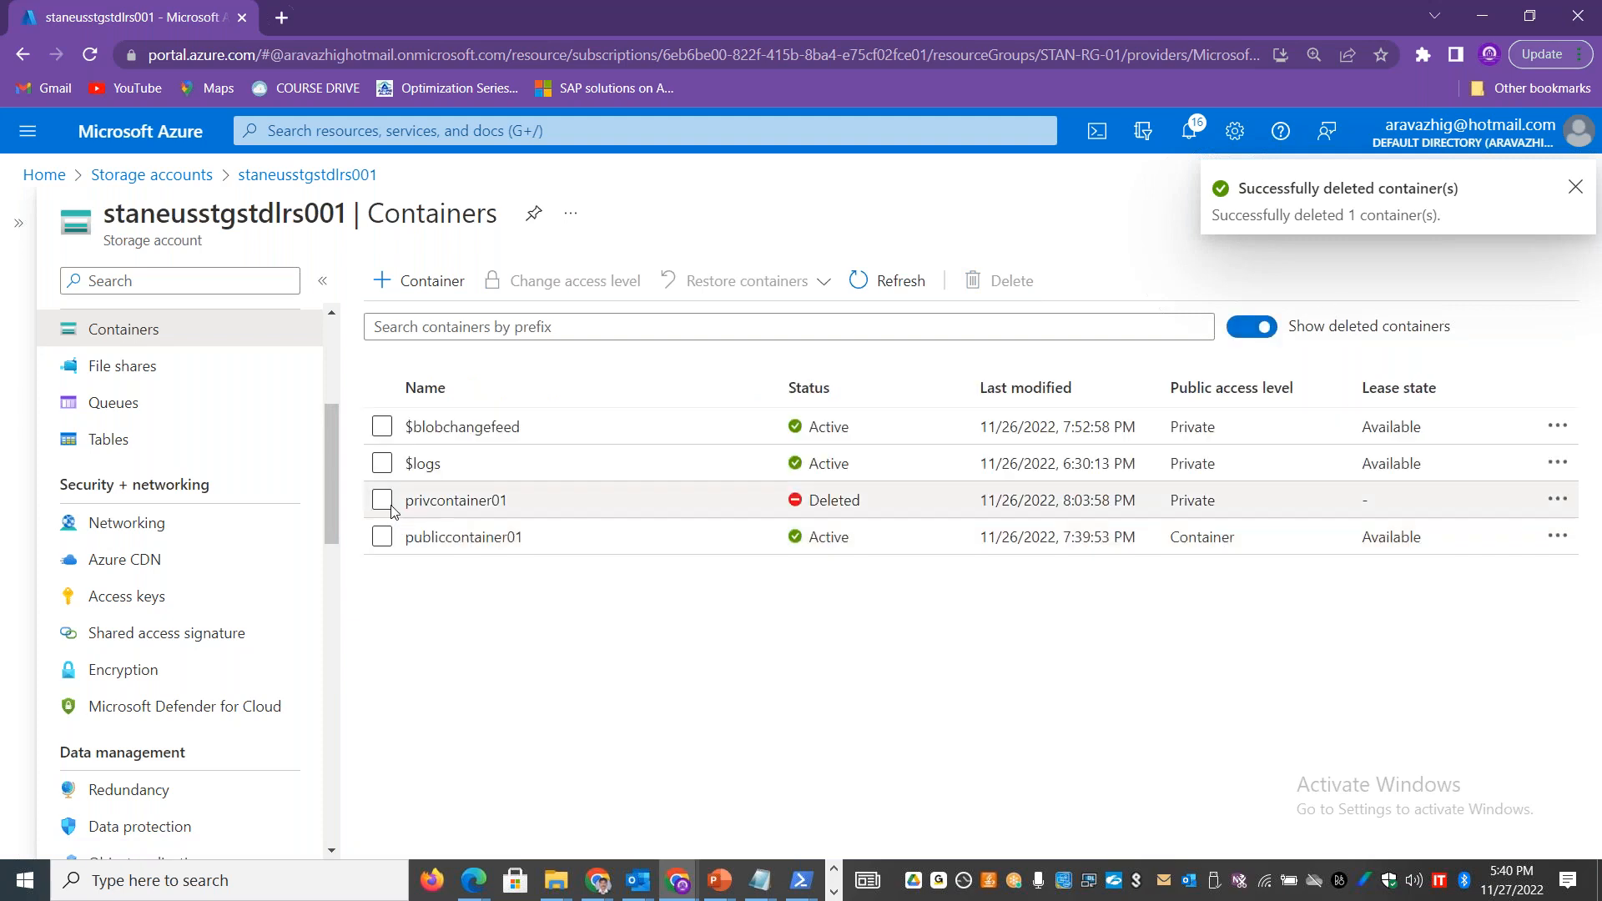
{"action": "left_click", "coordinate": [382, 500]}
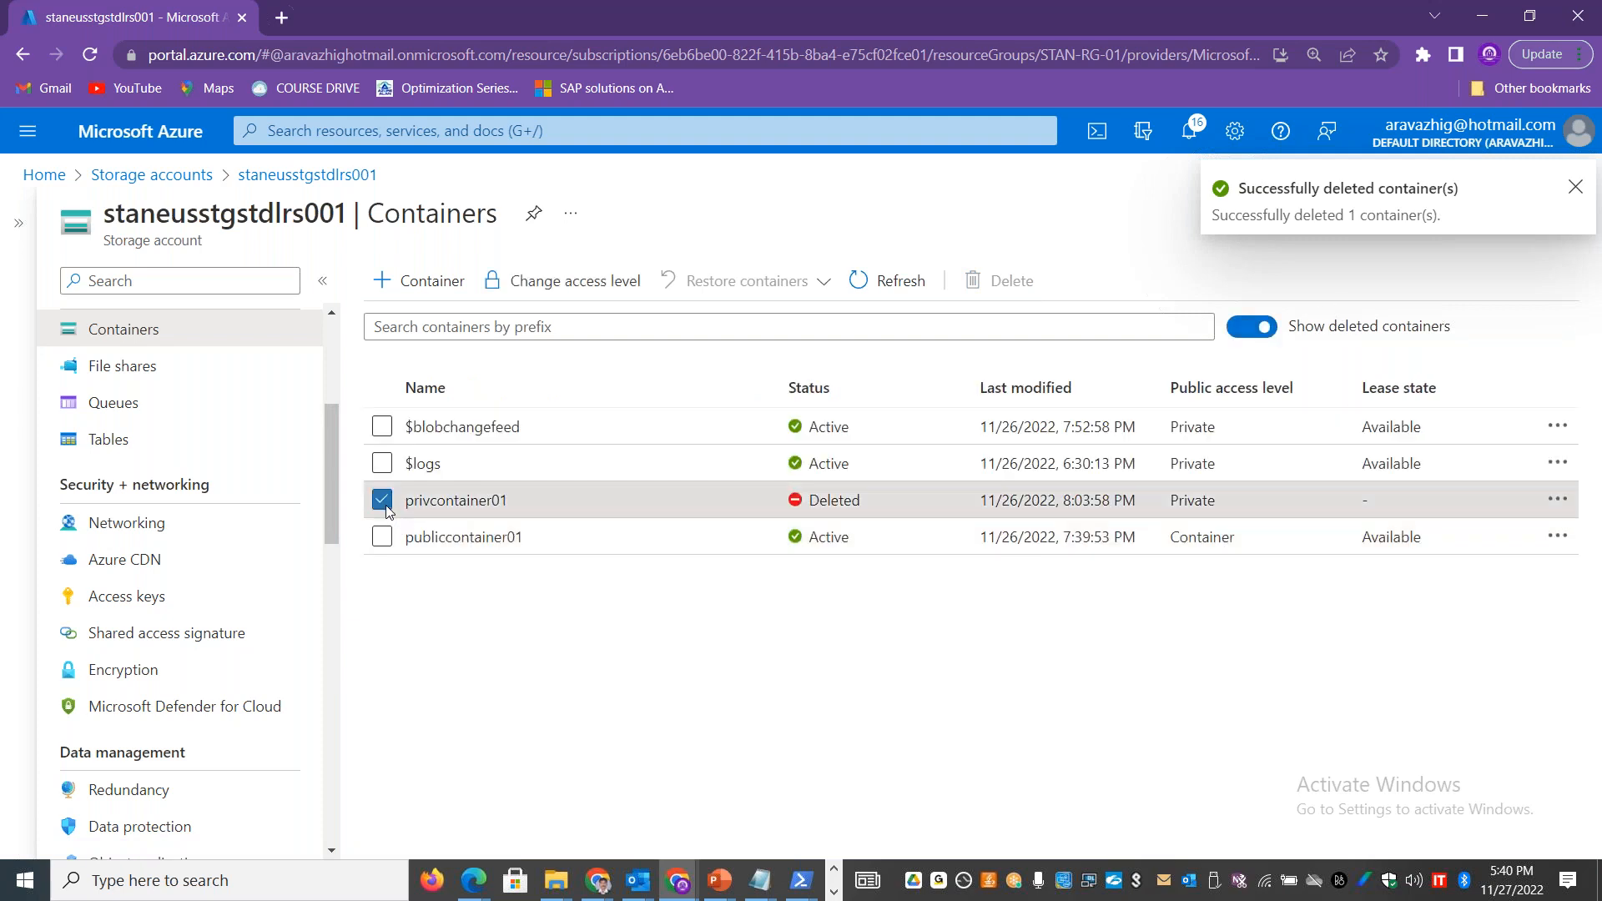
{"action": "left_click", "coordinate": [1556, 499]}
{"action": "left_click", "coordinate": [1456, 547]}
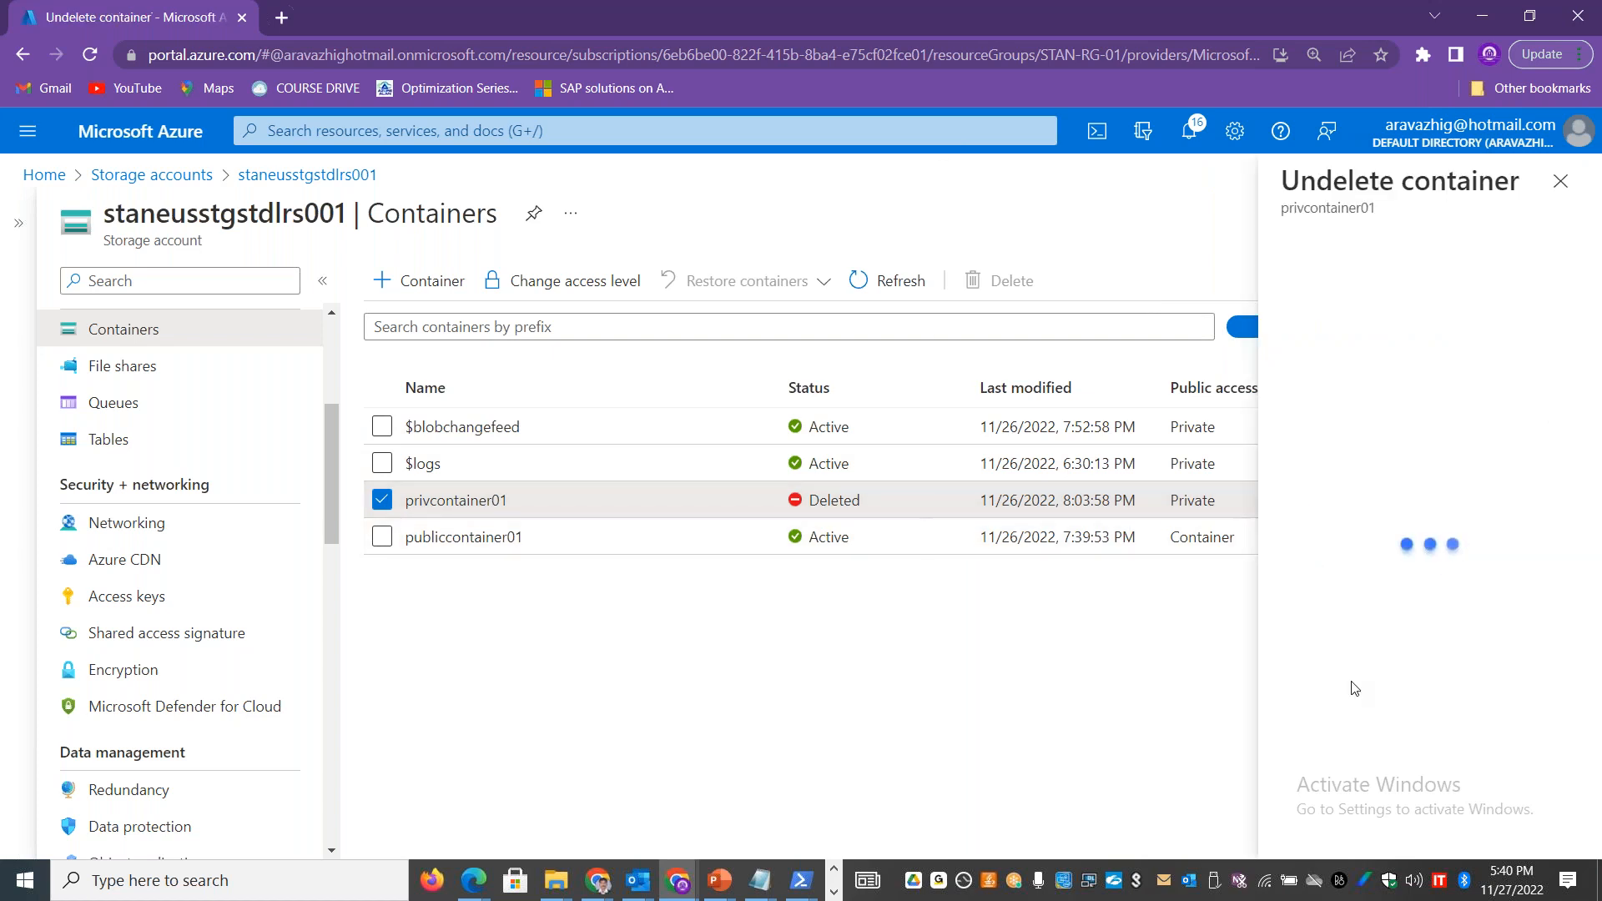
{"action": "left_click", "coordinate": [1326, 824]}
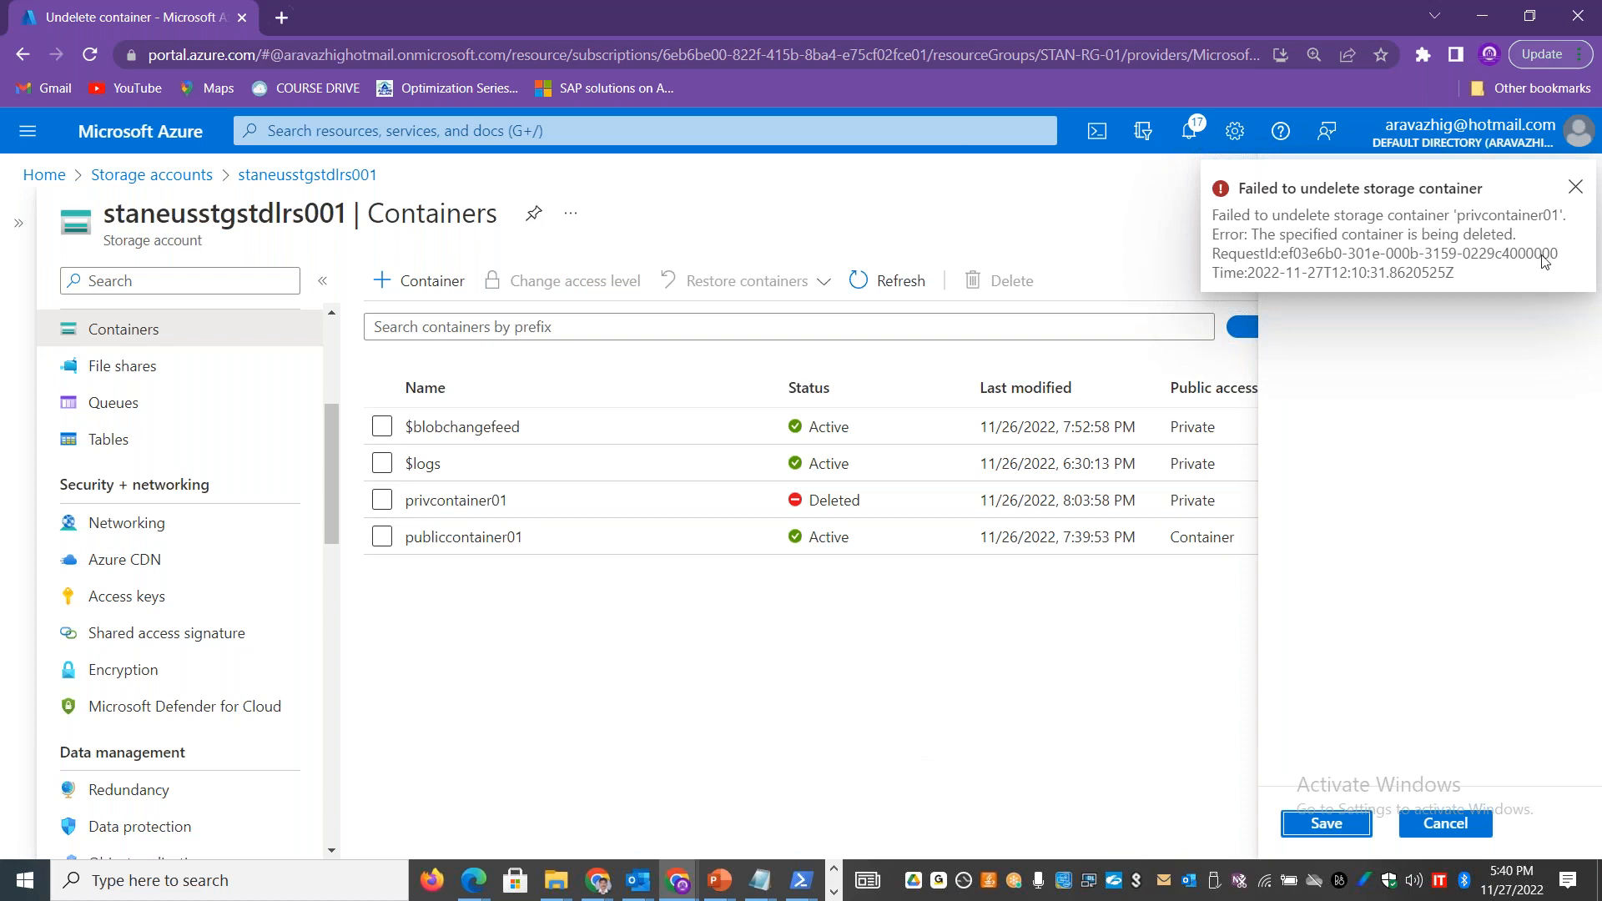
{"action": "left_click", "coordinate": [1576, 189]}
{"action": "left_click", "coordinate": [1577, 192]}
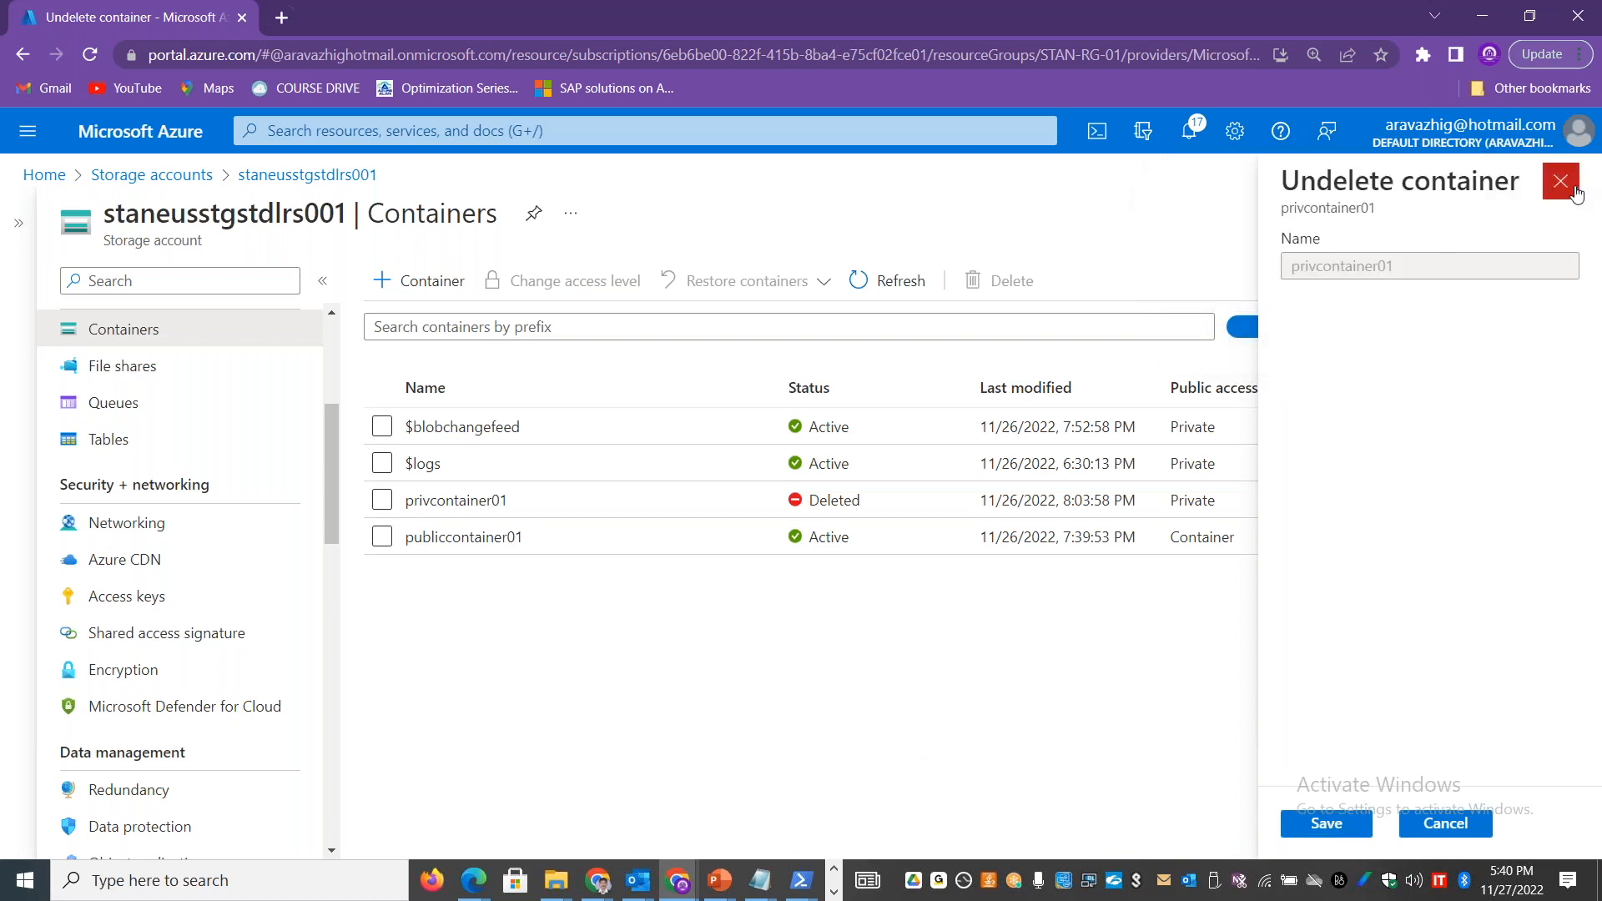
Step: View the storage account's Recover deleted account page
{"action": "left_click_drag", "start_coordinate": [327, 522], "coordinate": [342, 806]}
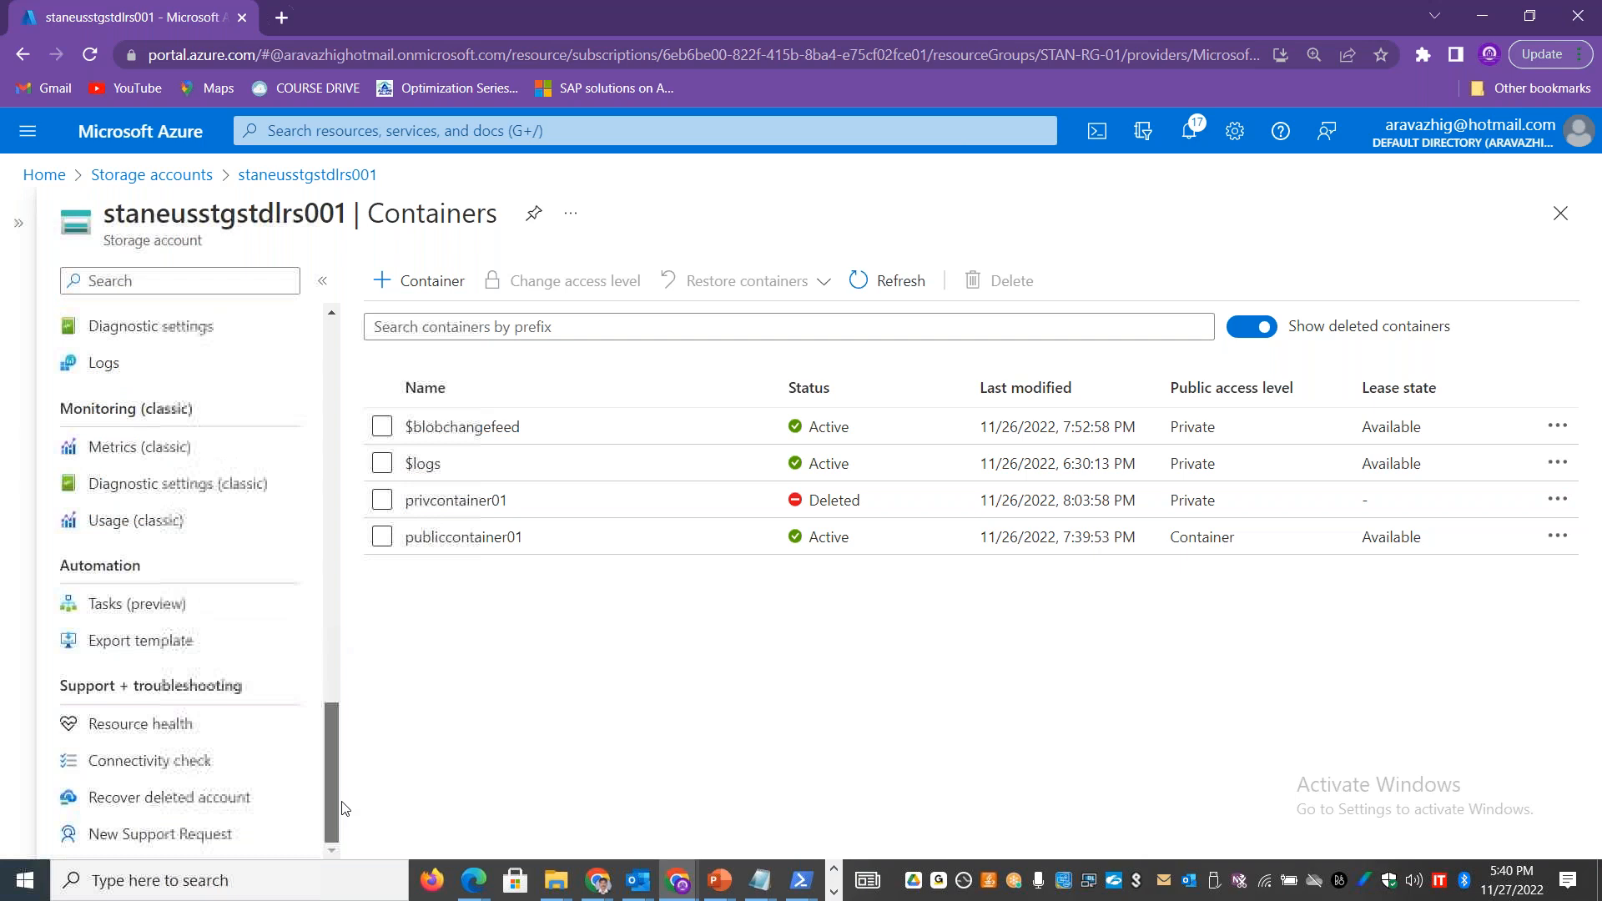
{"action": "left_click", "coordinate": [213, 799]}
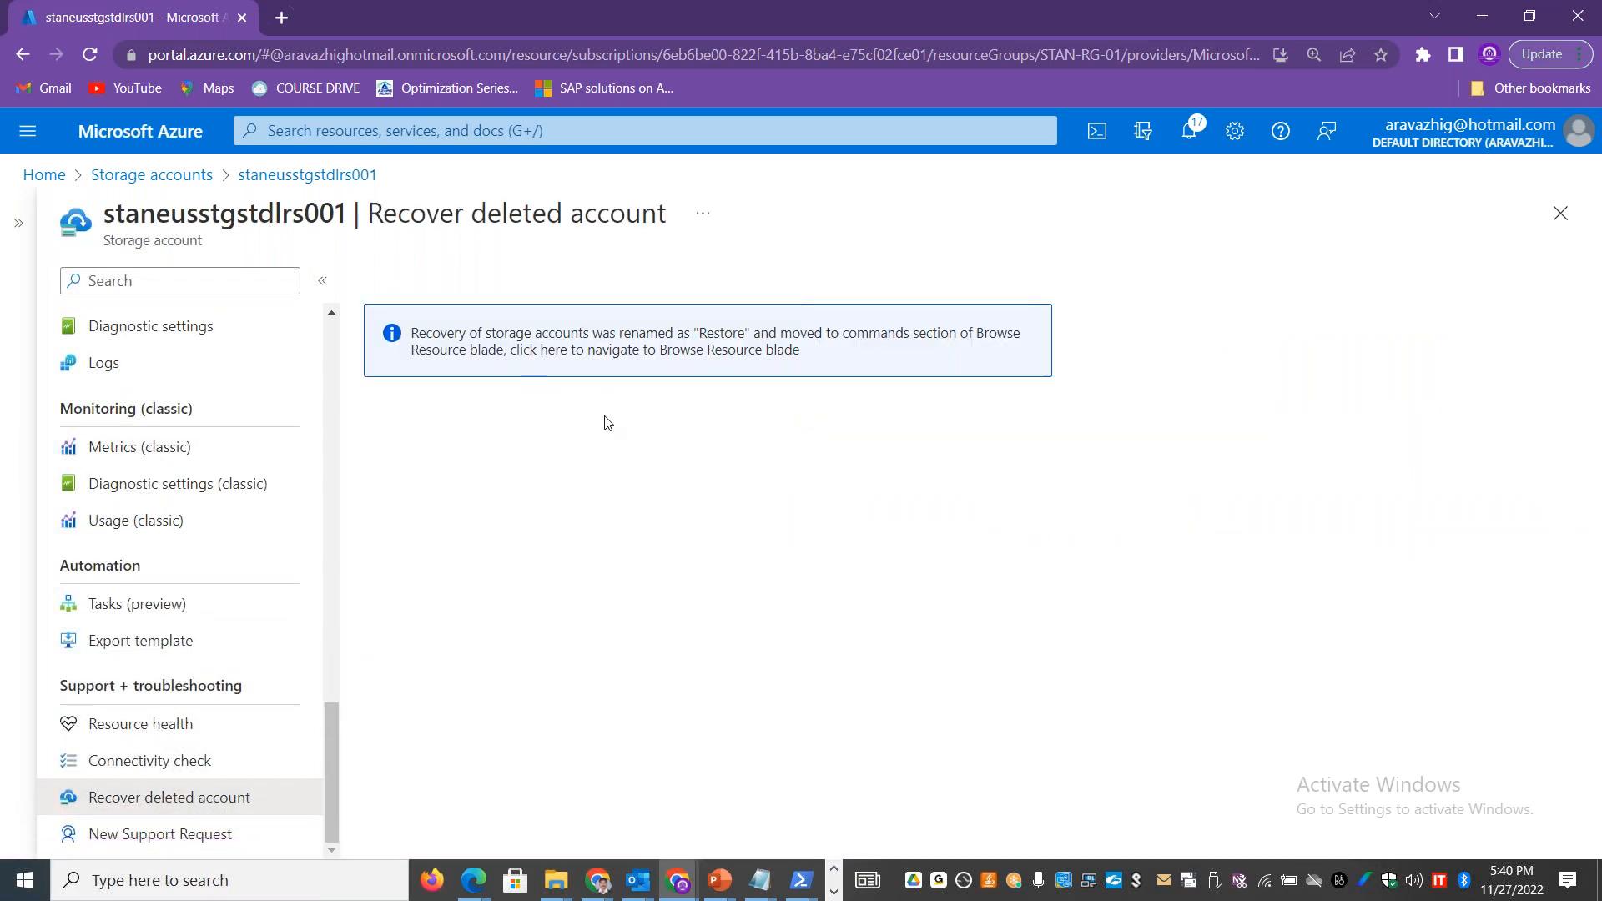
{"action": "left_click", "coordinate": [303, 175]}
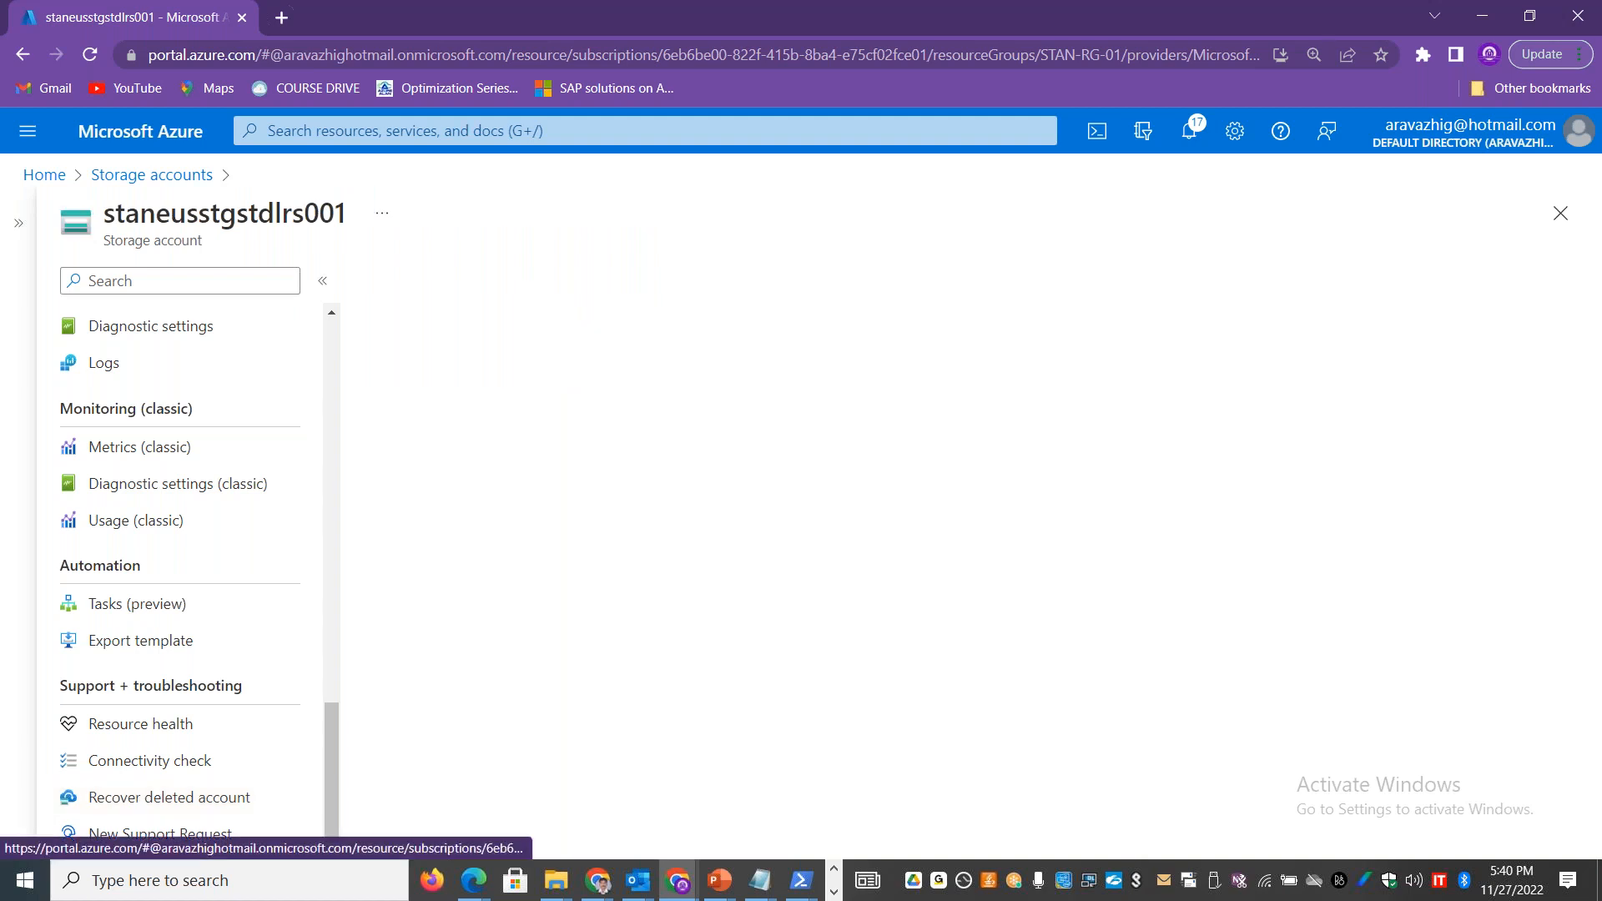
Step: From the list of all storage accounts, open the Restore deleted account options and check which deleted accounts can be recovered
{"action": "left_click", "coordinate": [152, 175]}
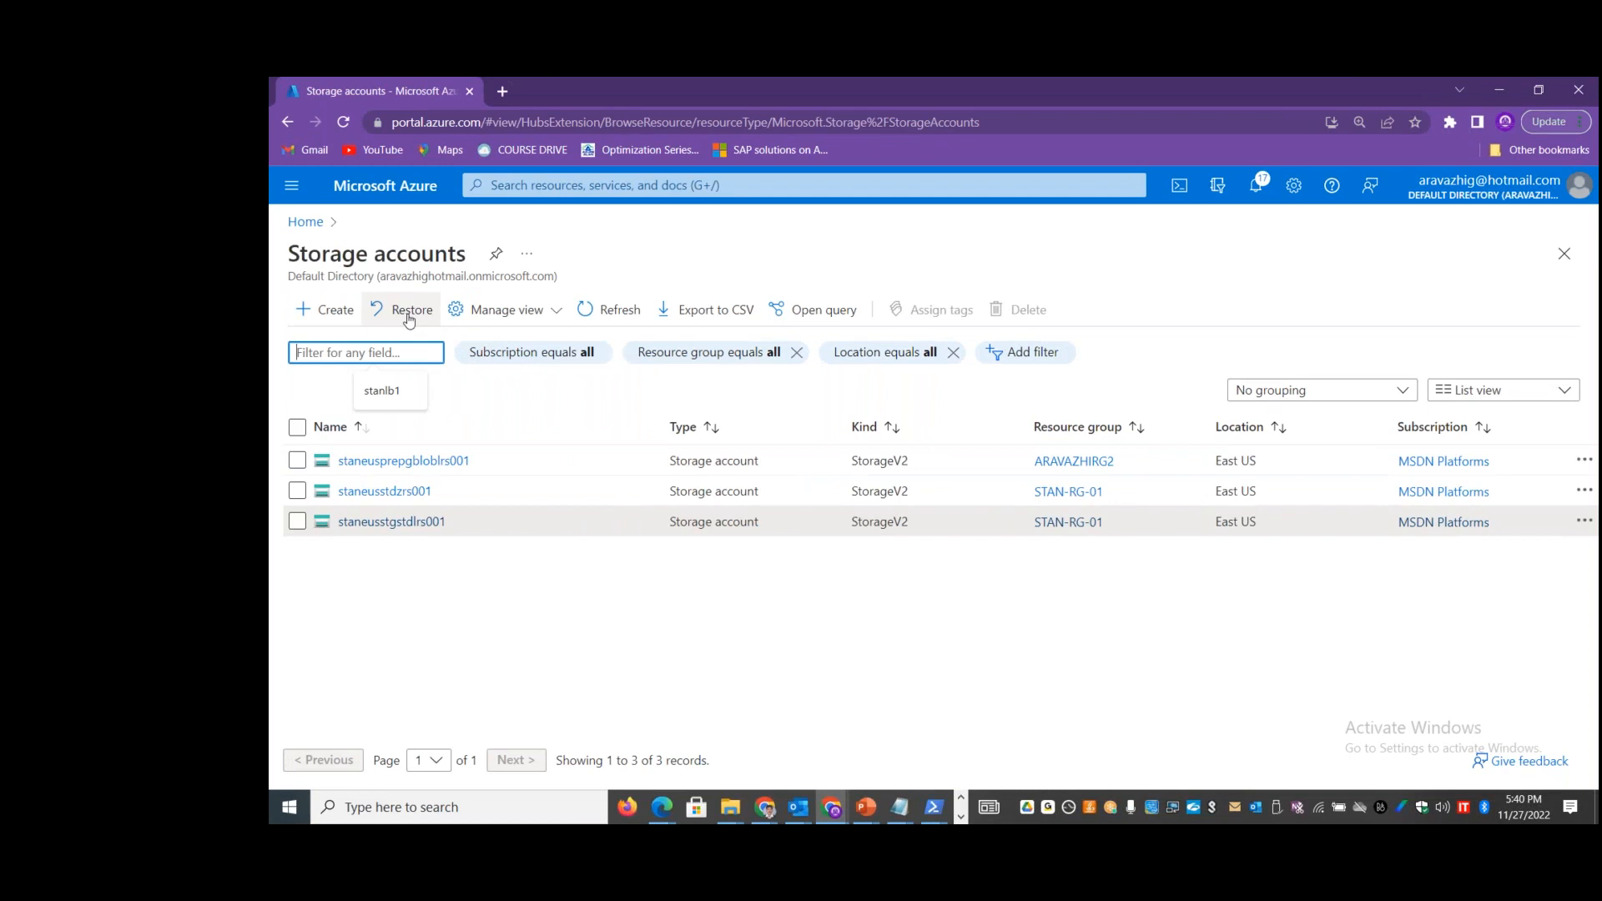
{"action": "left_click", "coordinate": [409, 320]}
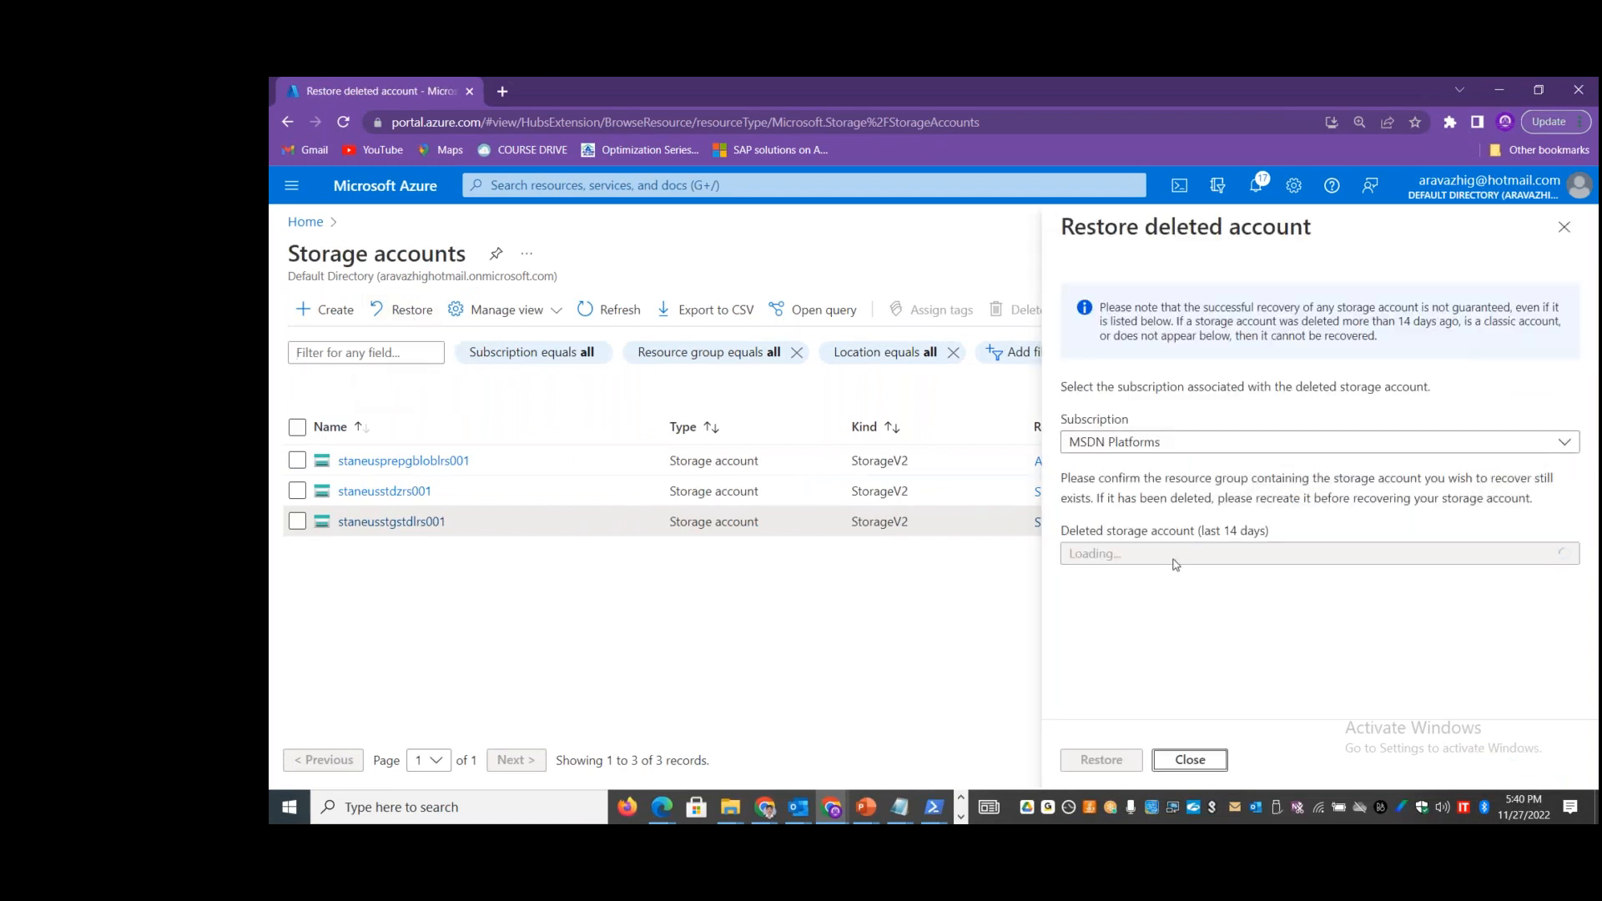
{"action": "left_click", "coordinate": [1319, 554]}
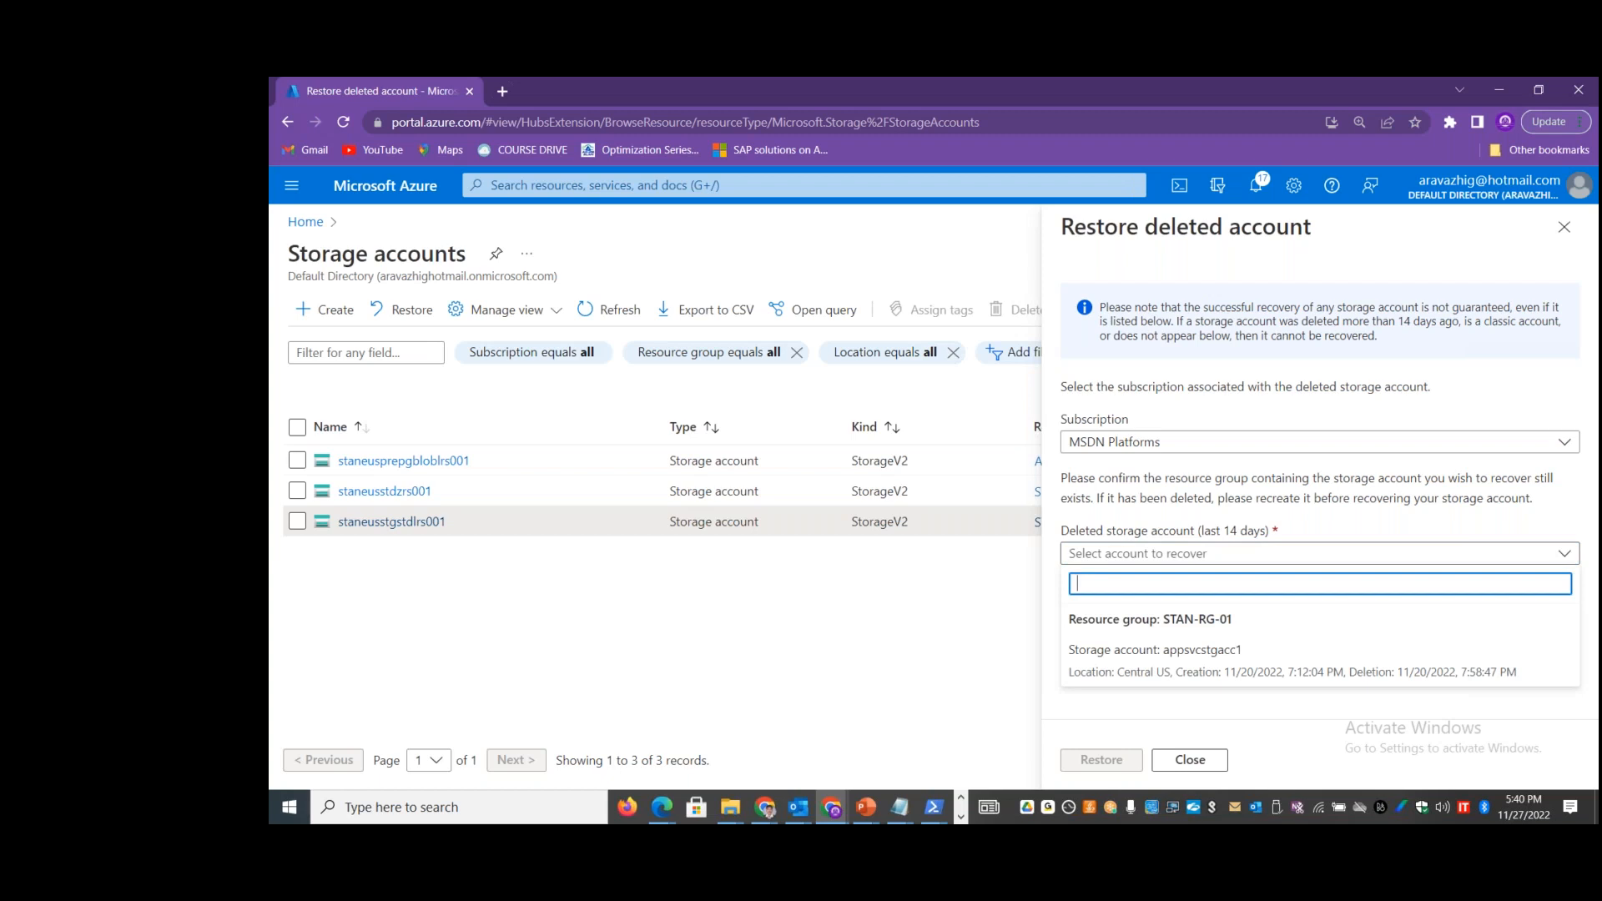
{"action": "left_click", "coordinate": [922, 663]}
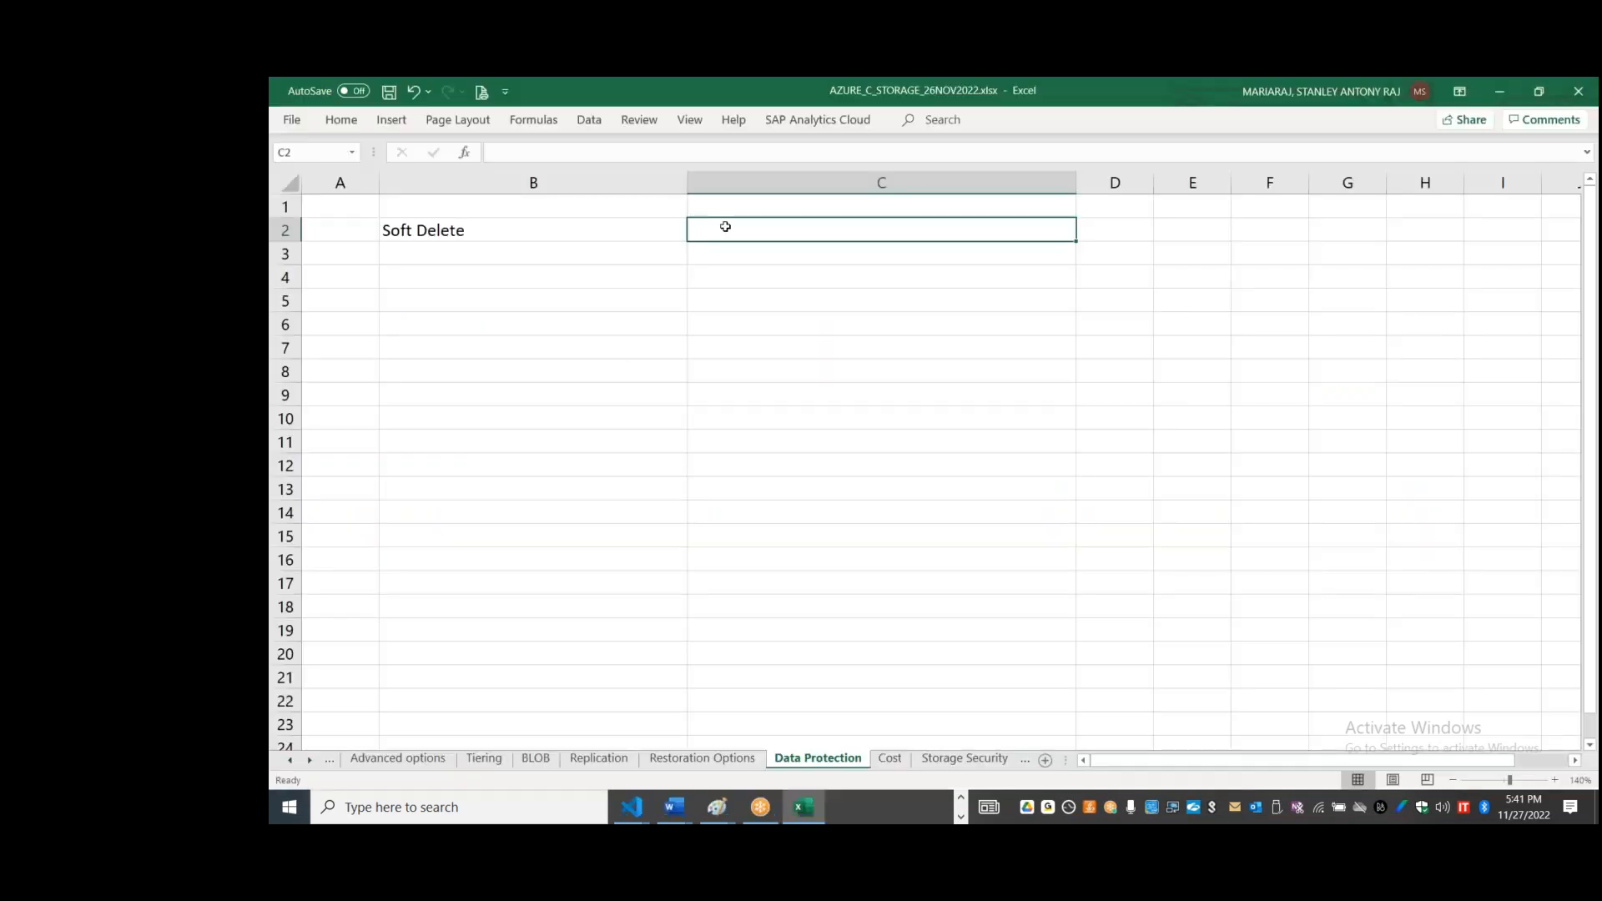
Step: Switch back to the Excel workbook and enter At the Blob (Object) level in cell C2 of the Data Protection sheet
{"action": "type", "text": "At the Blob (Object Lee"}
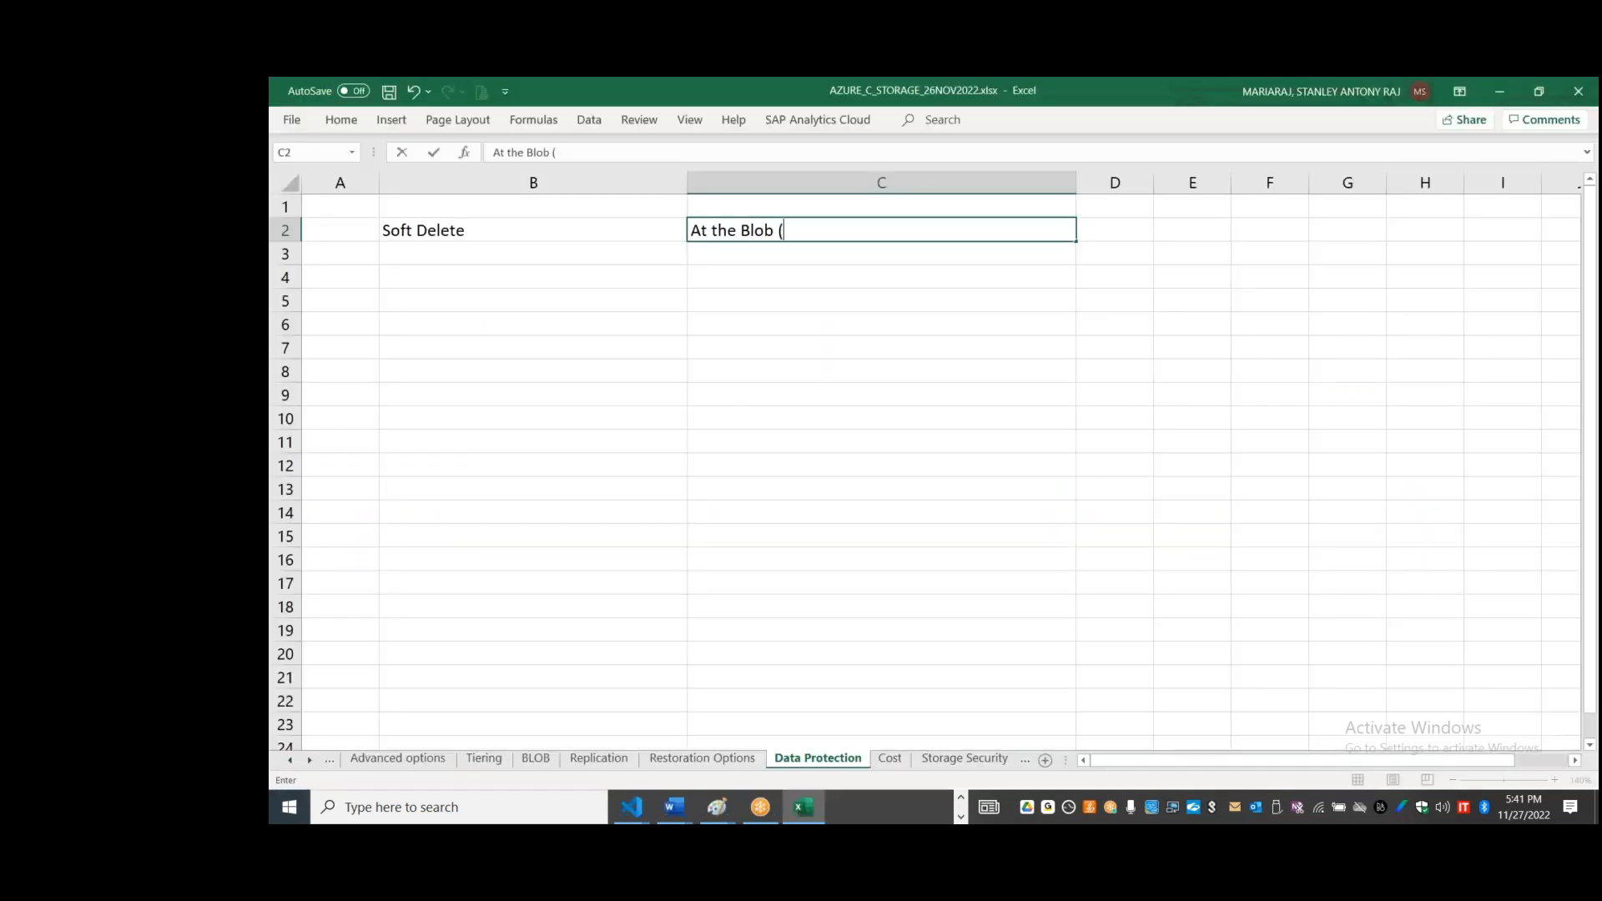
{"action": "key", "text": "BackSpace"}
{"action": "key", "text": "BackSpace"}
{"action": "key", "text": "BackSpace"}
{"action": "key", "text": "BackSpace"}
{"action": "type", "text": ")"}
{"action": "type", "text": " leve"}
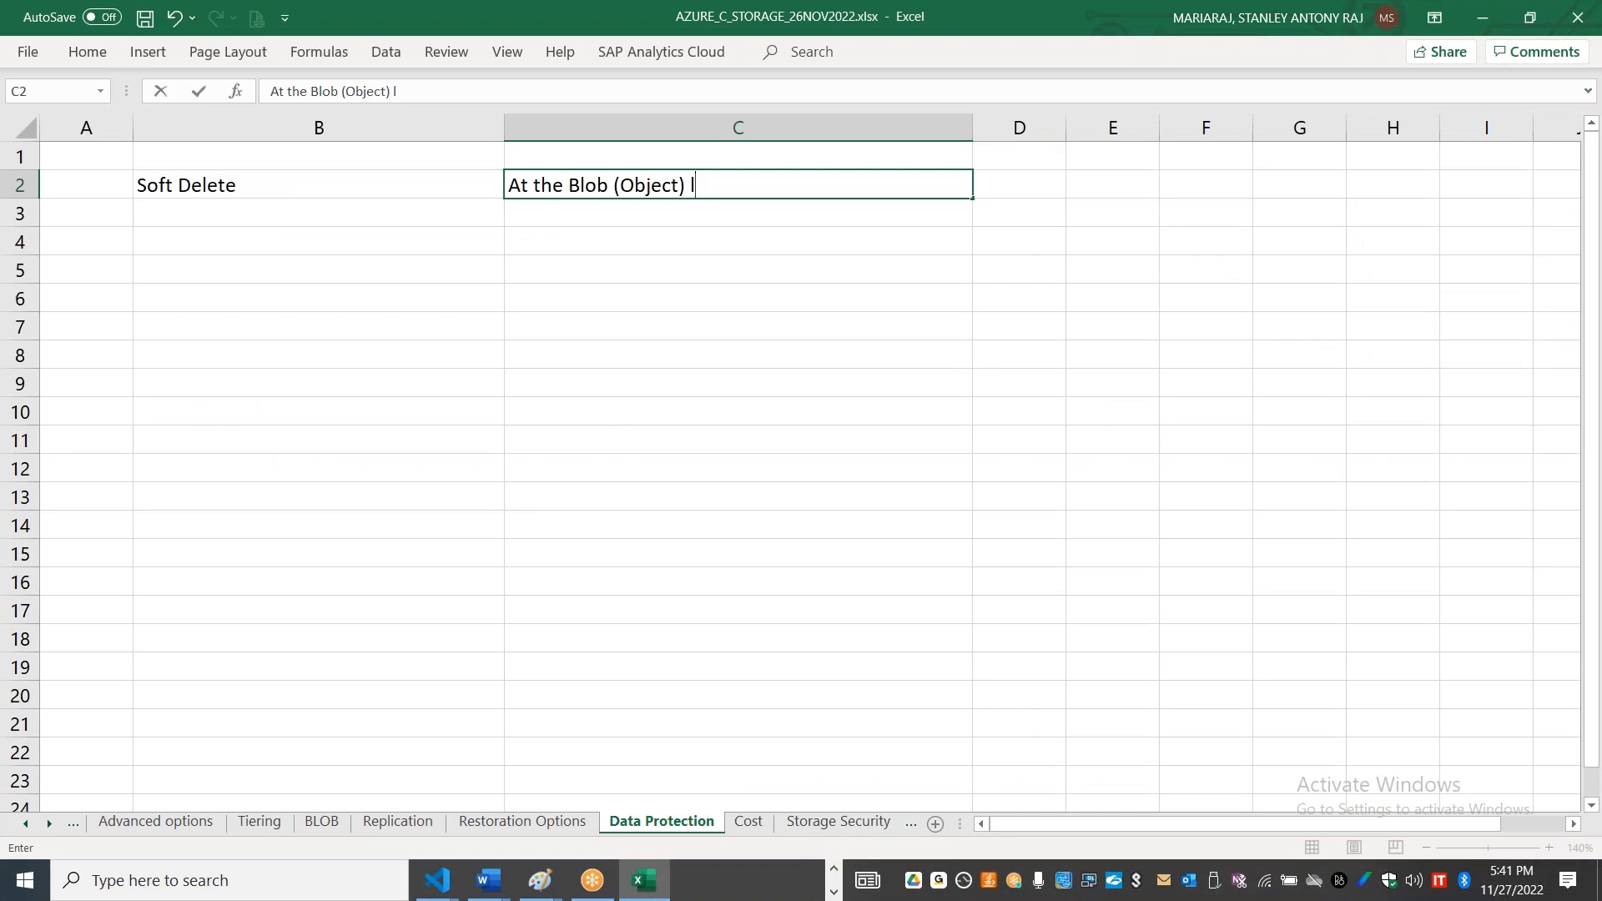
{"action": "key", "text": "Return"}
Step: Enter At the Container Level in cell C3
{"action": "key", "text": "Left"}
{"action": "key", "text": "Right"}
{"action": "type", "text": "At the Co"}
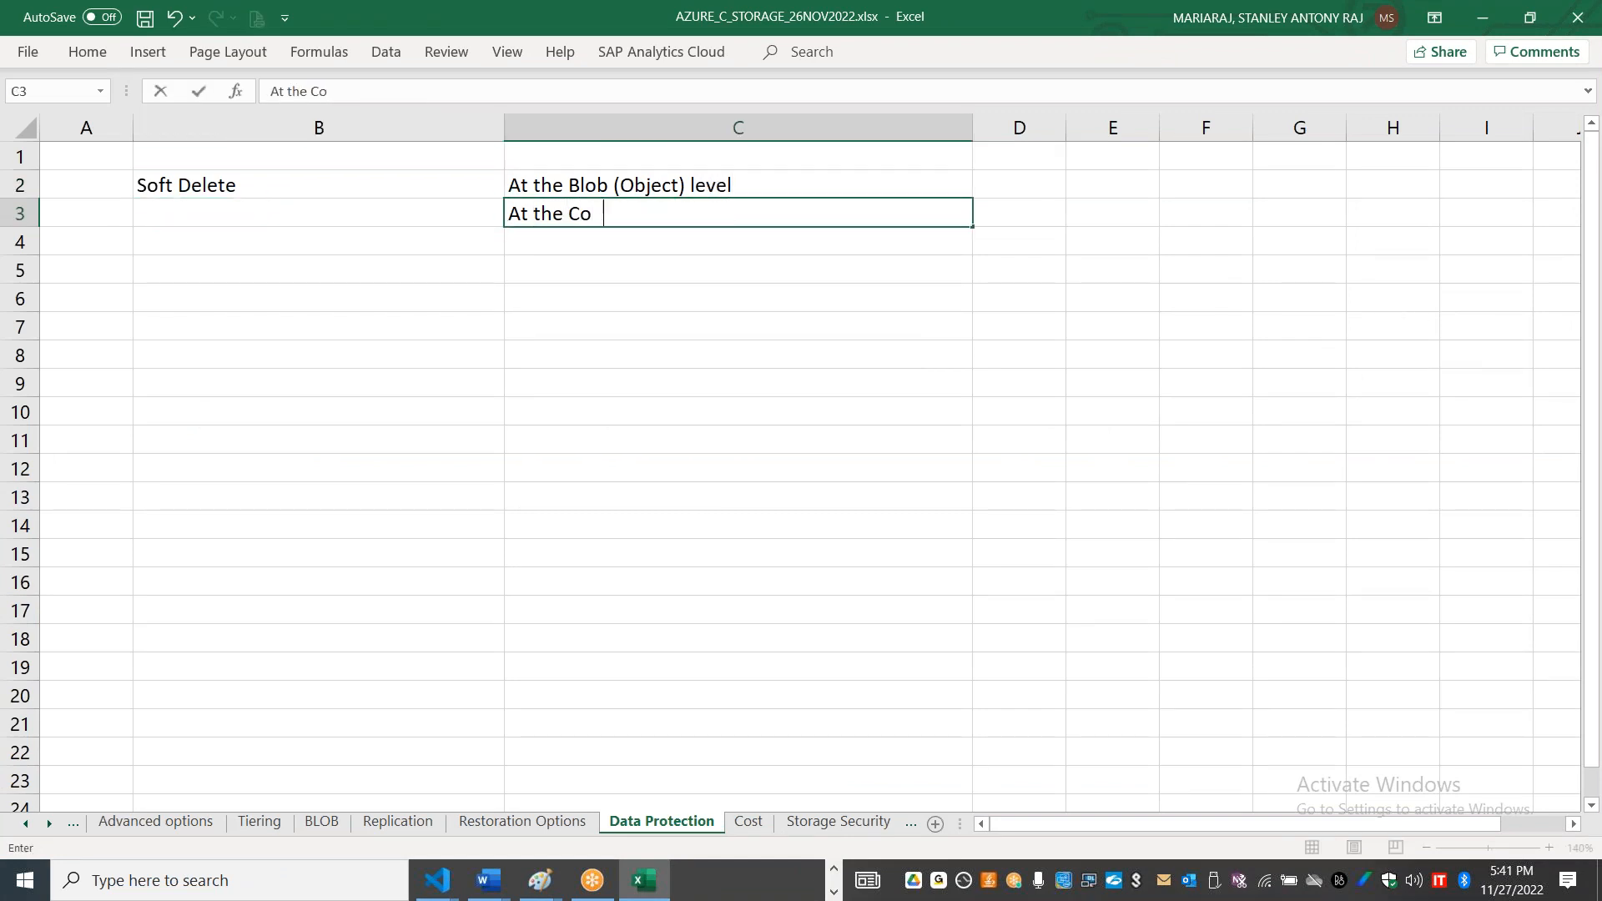
{"action": "type", "text": "ntainer Level"}
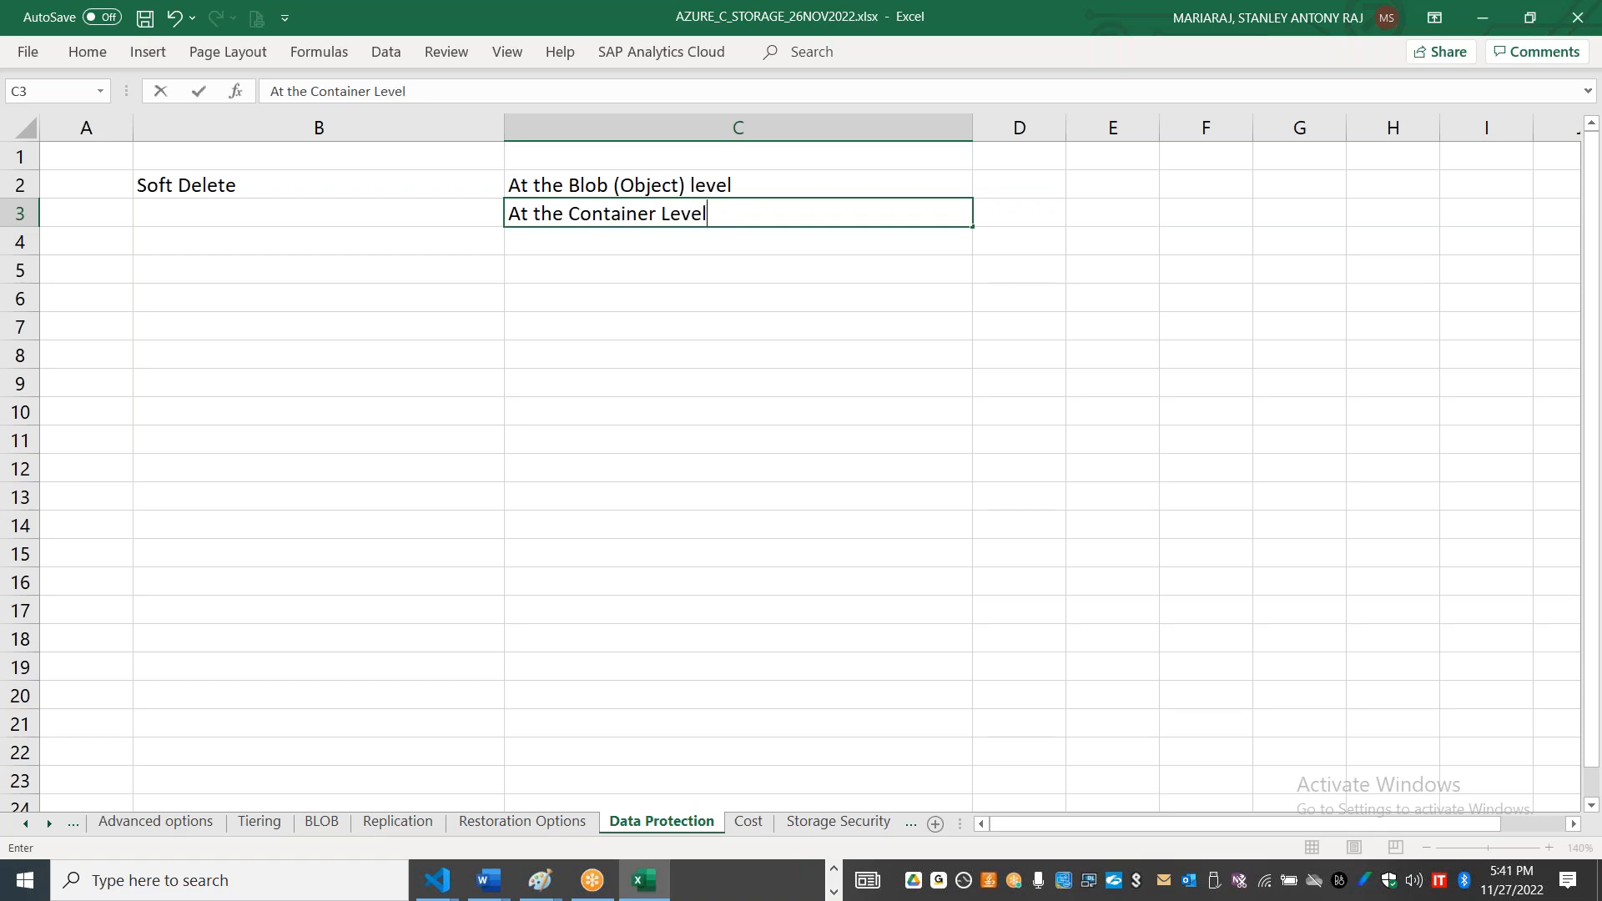
{"action": "left_click", "coordinate": [368, 268]}
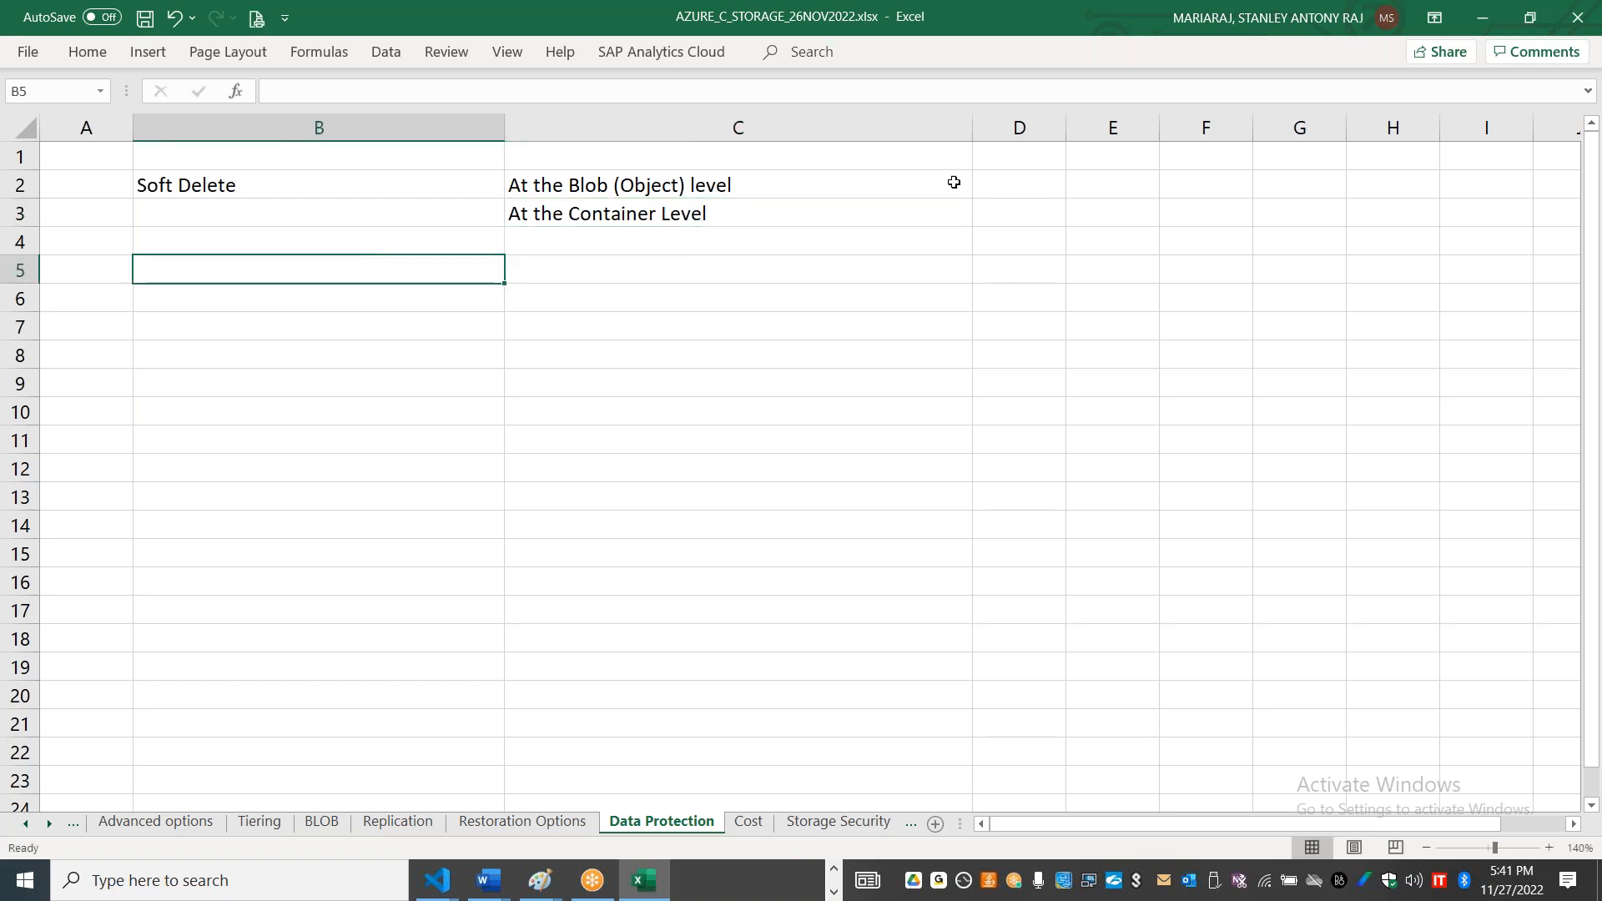
Step: Add the heading Default in cell E1 and the value 7 in cell E2
{"action": "left_click", "coordinate": [1098, 177]}
{"action": "key", "text": "Up"}
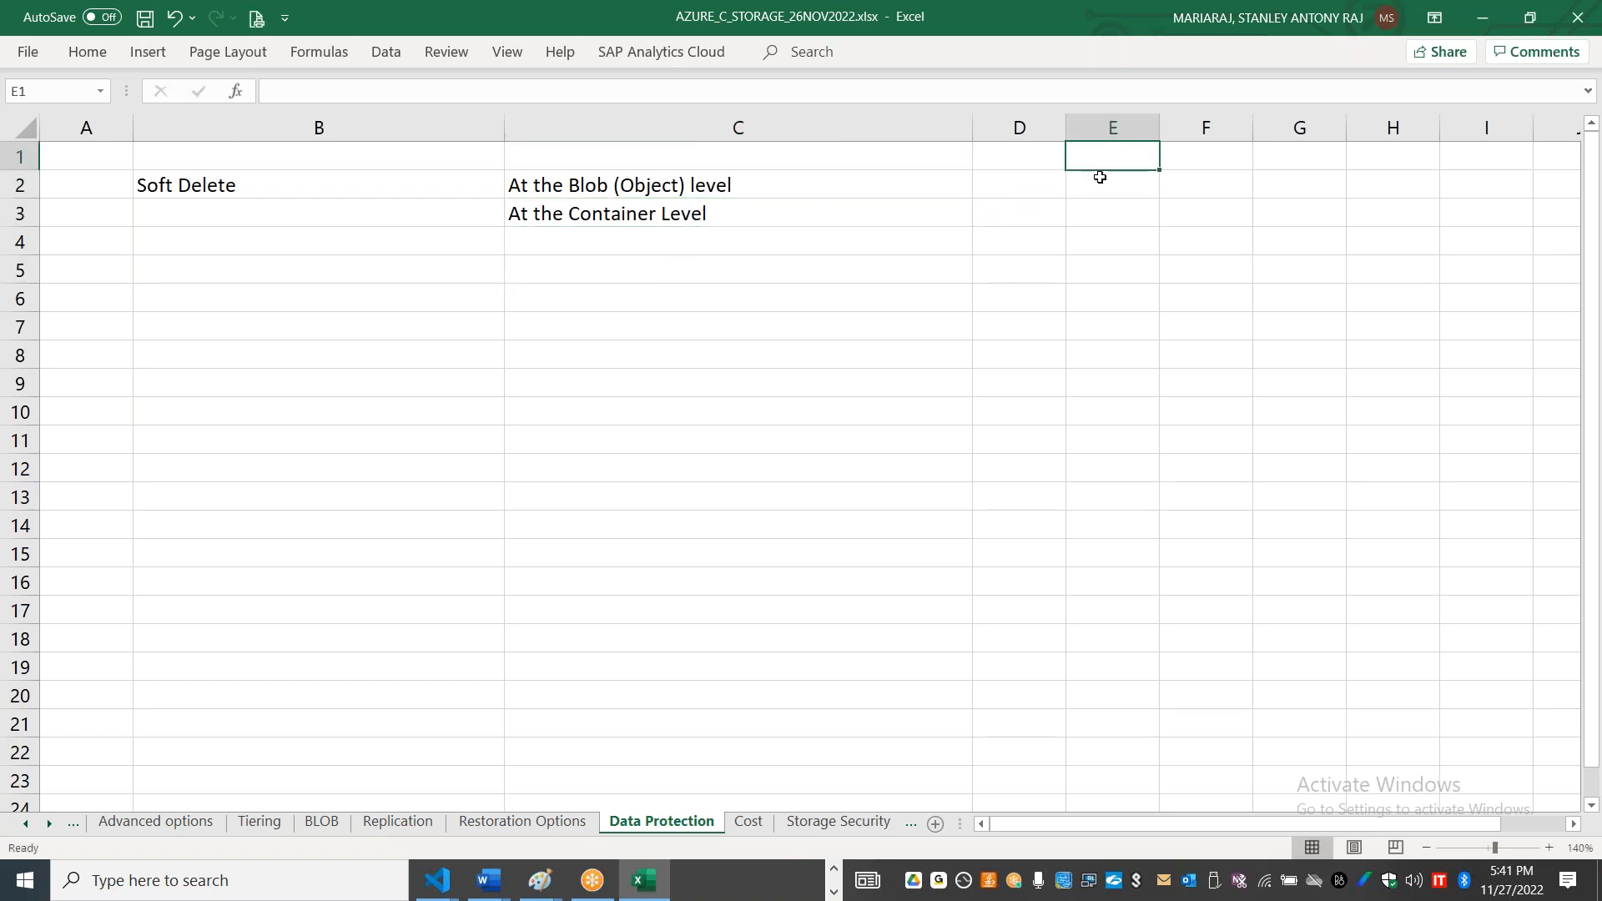
{"action": "type", "text": "Default"}
{"action": "key", "text": "Return"}
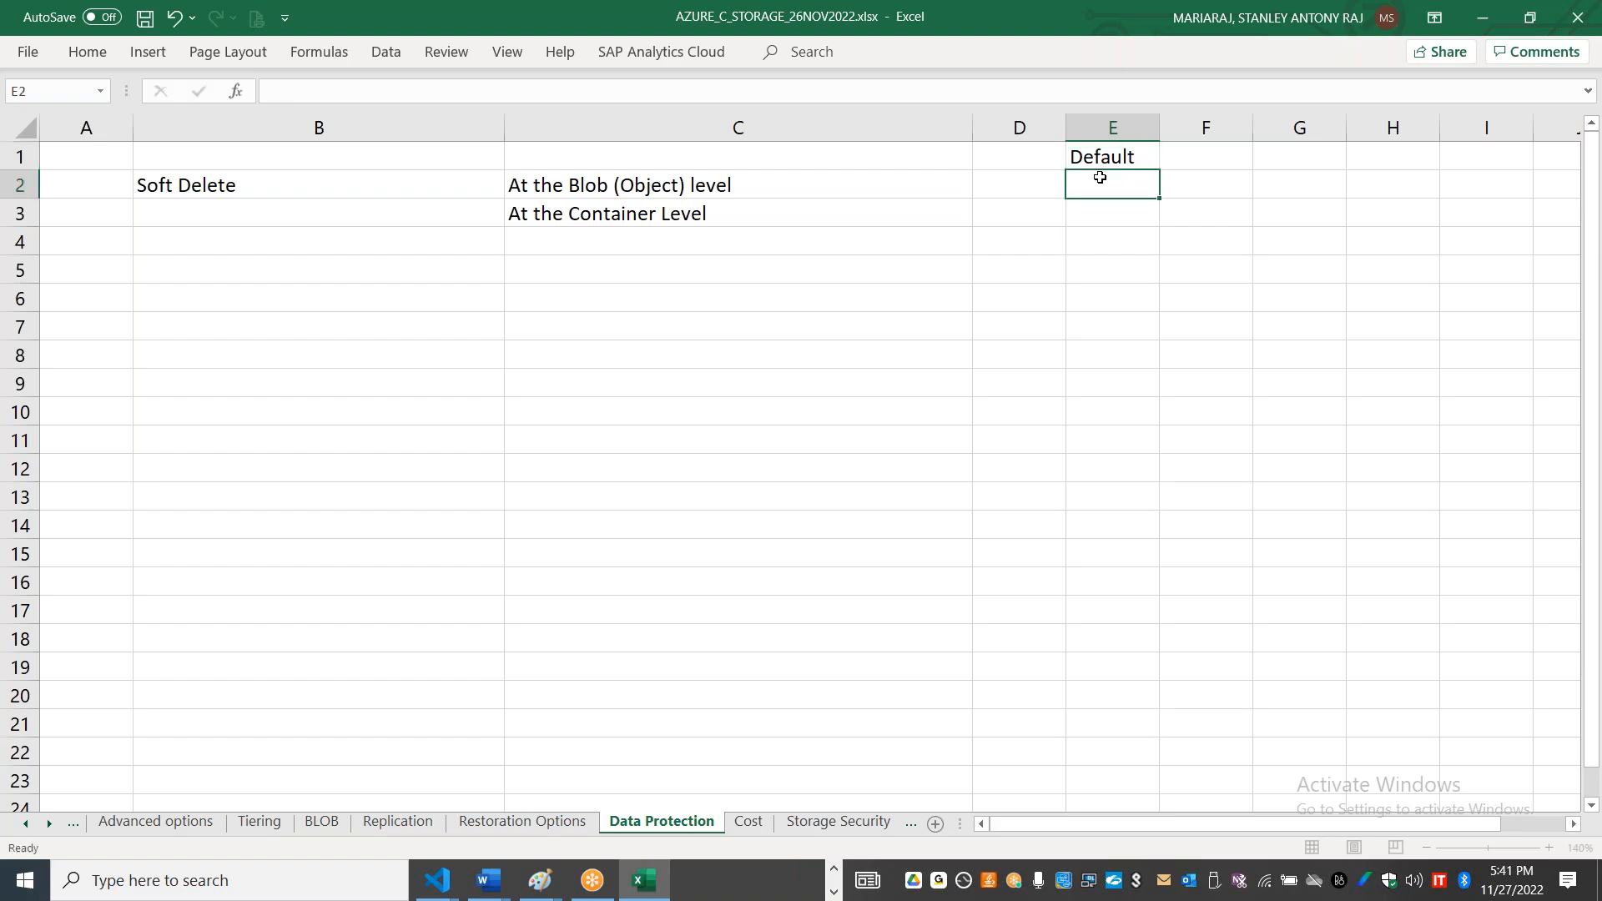
{"action": "type", "text": "7"}
Step: Add the heading Min in cell D1 and the value 1 in cell D2
{"action": "key", "text": "Left"}
{"action": "key", "text": "Up"}
{"action": "type", "text": "Min"}
{"action": "key", "text": "Return"}
{"action": "type", "text": "1"}
Step: Enter the value 365 in cell F2 and add the heading Max above it in cell F1
{"action": "key", "text": "Right"}
{"action": "key", "text": "Right"}
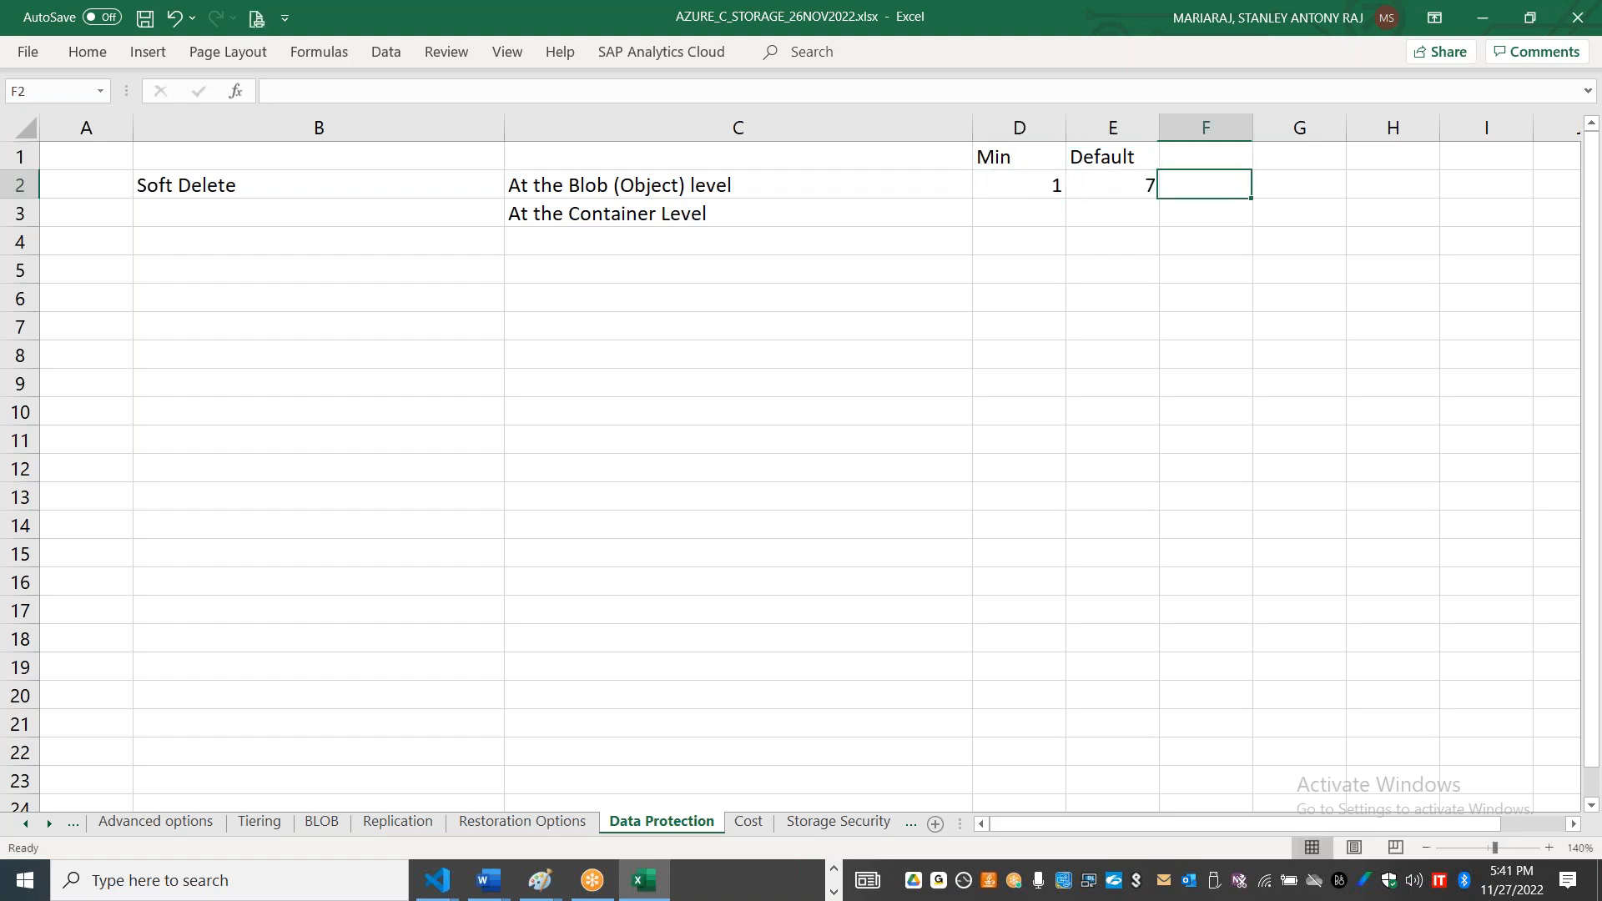
{"action": "type", "text": "365"}
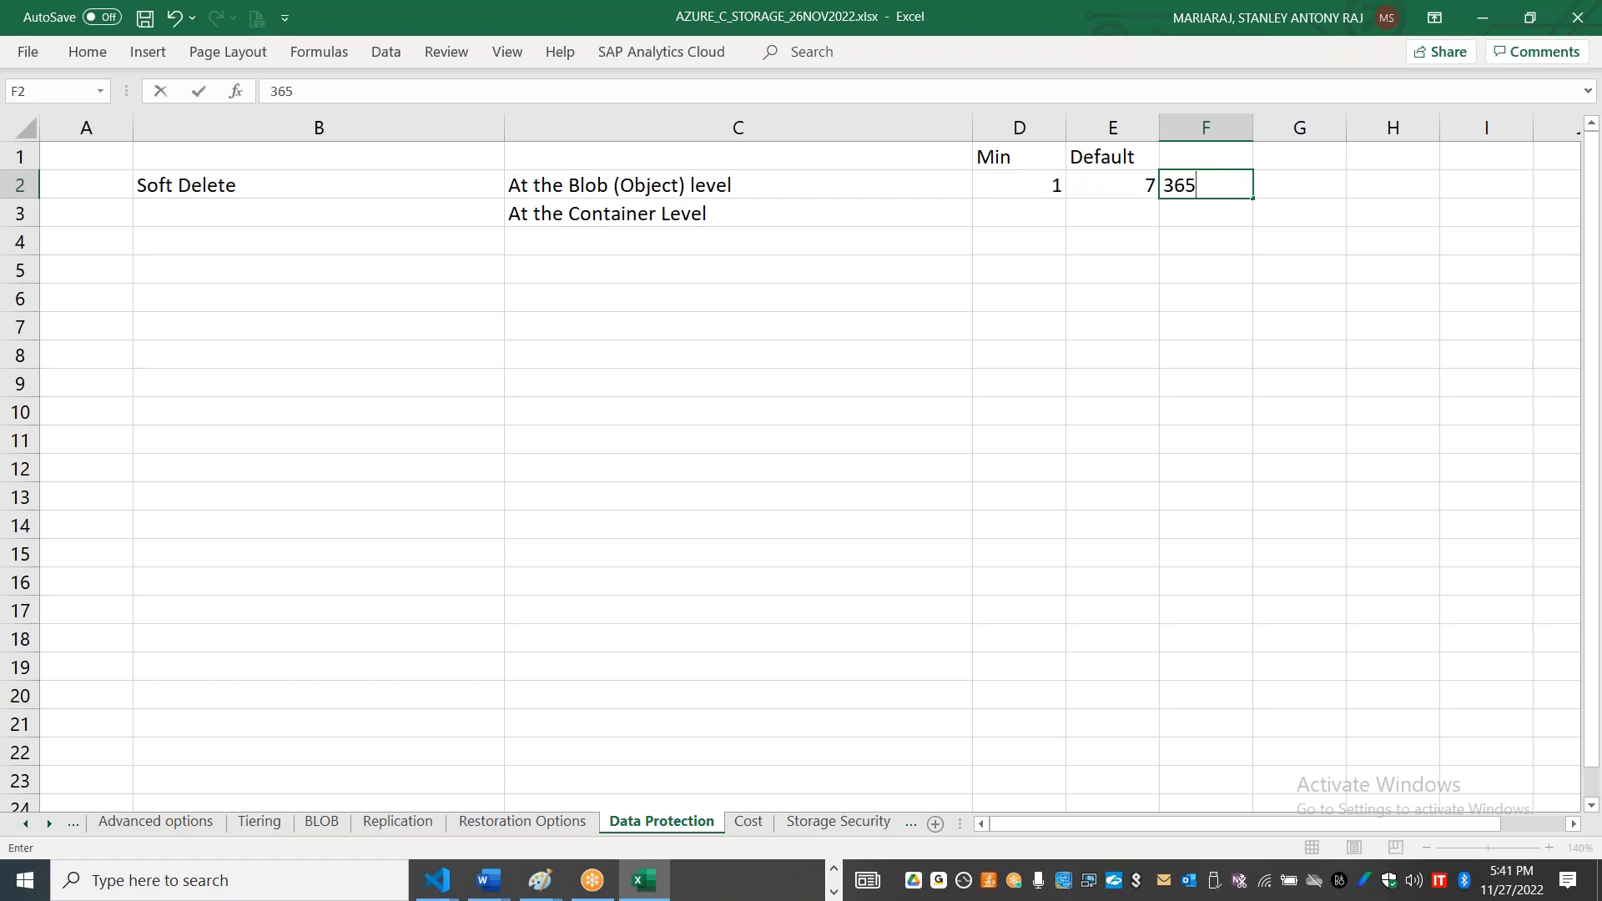
{"action": "key", "text": "Up"}
{"action": "type", "text": "Max"}
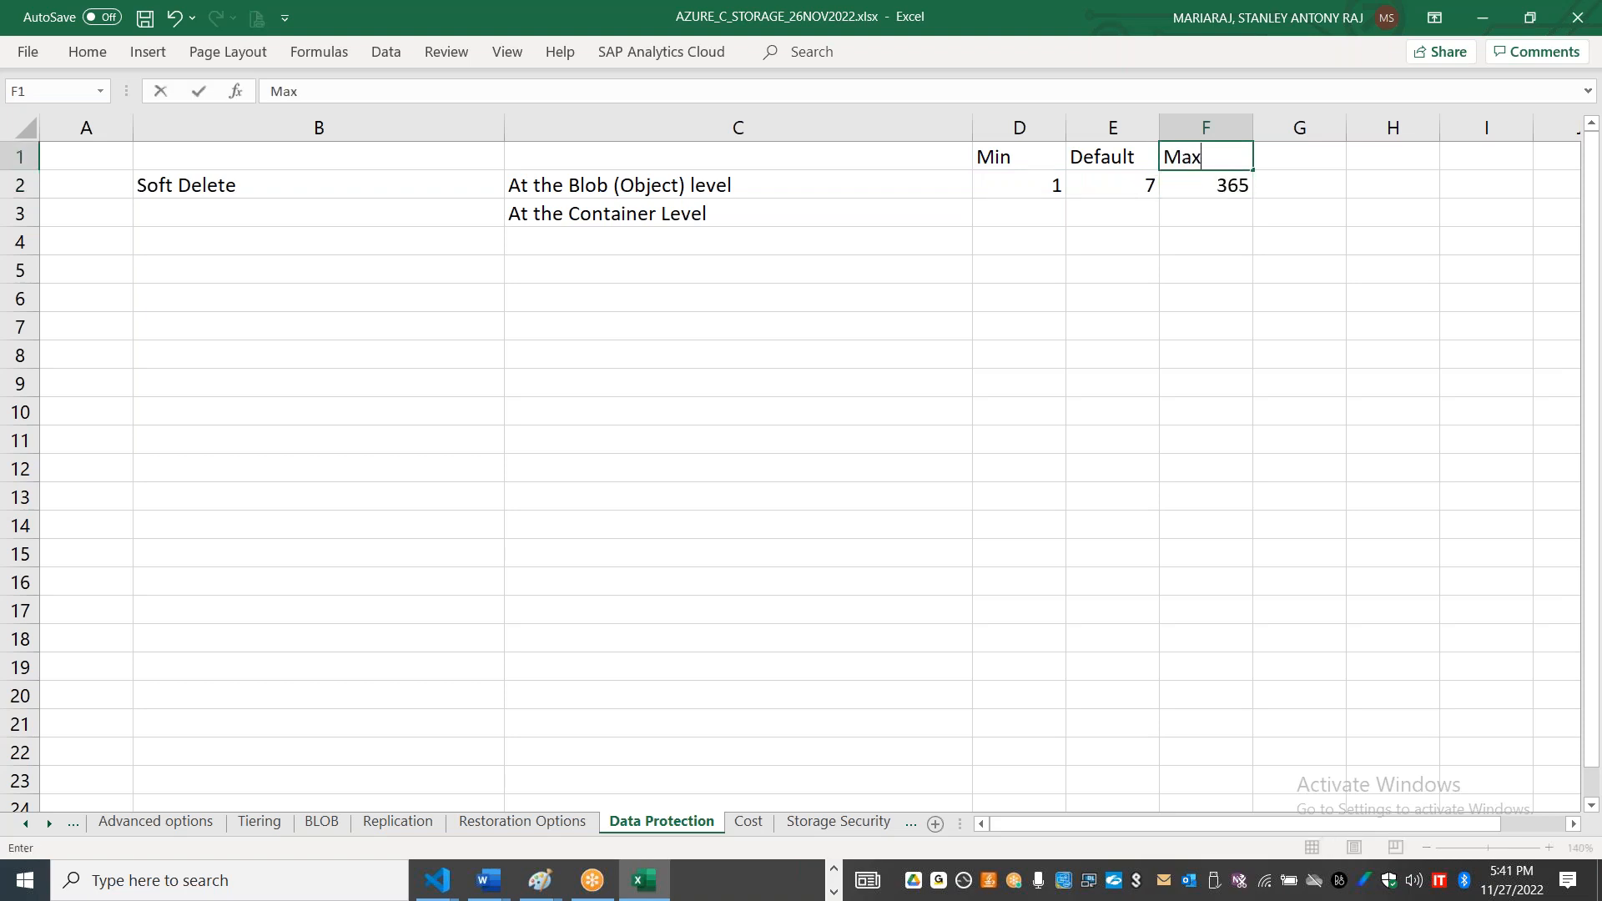
Step: Enter (Recycle Bin) in cell B3, directly below the Soft Delete entry
{"action": "left_click", "coordinate": [396, 193]}
{"action": "left_click", "coordinate": [365, 210]}
{"action": "type", "text": "(Recyc"}
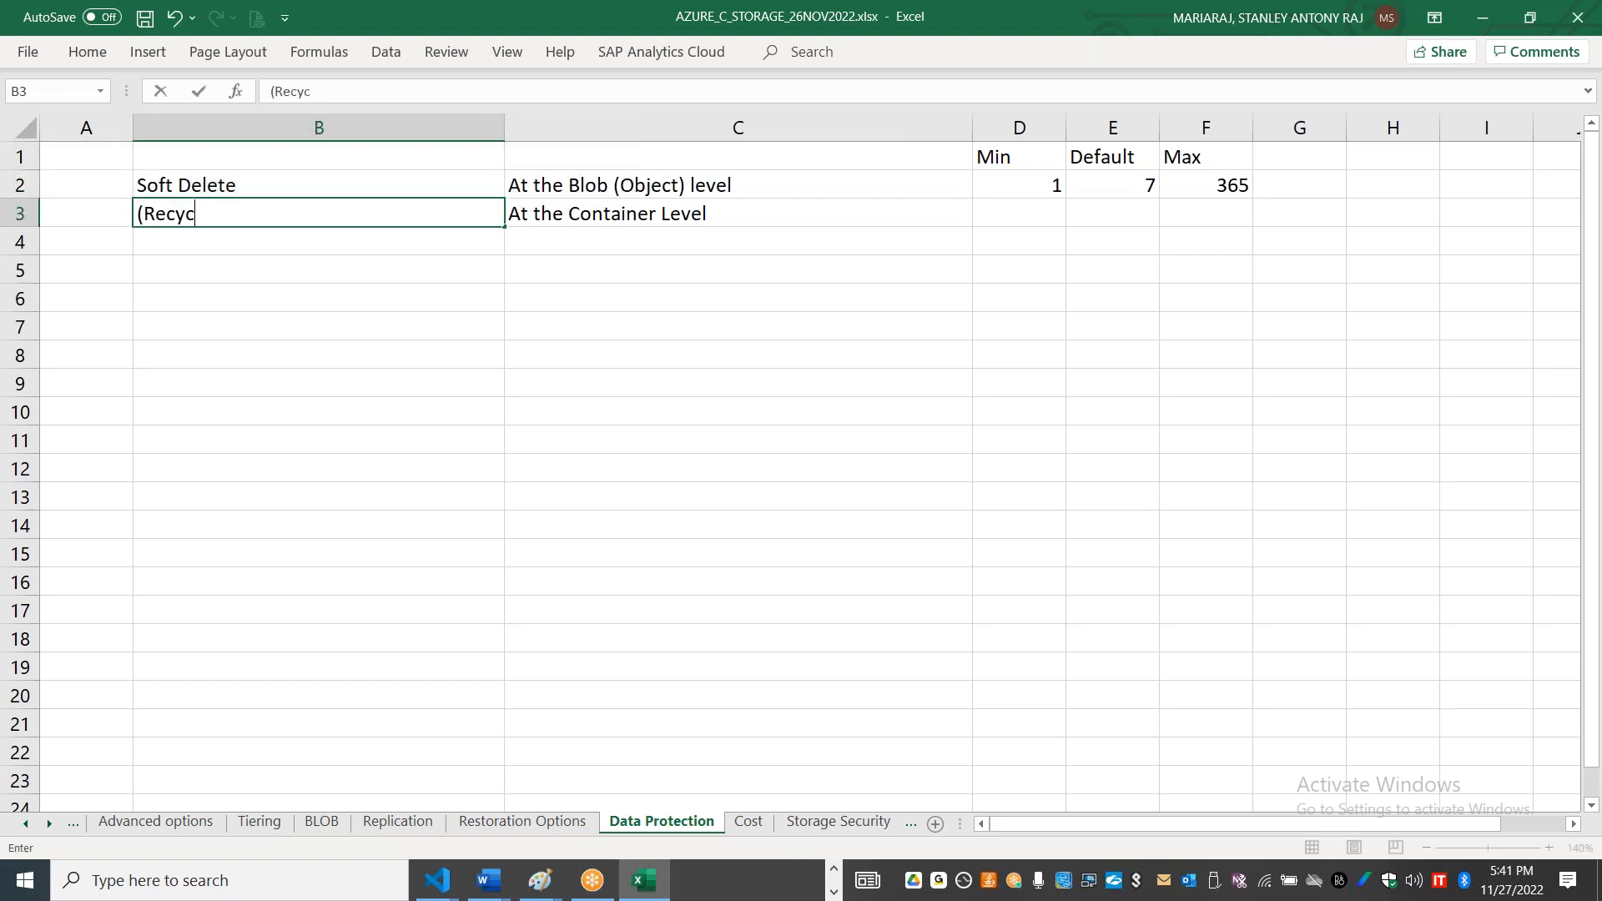
{"action": "type", "text": "le Bin)"}
{"action": "key", "text": "Return"}
Step: Enter Recover Storage Account in cell B4
{"action": "type", "text": "Recover "}
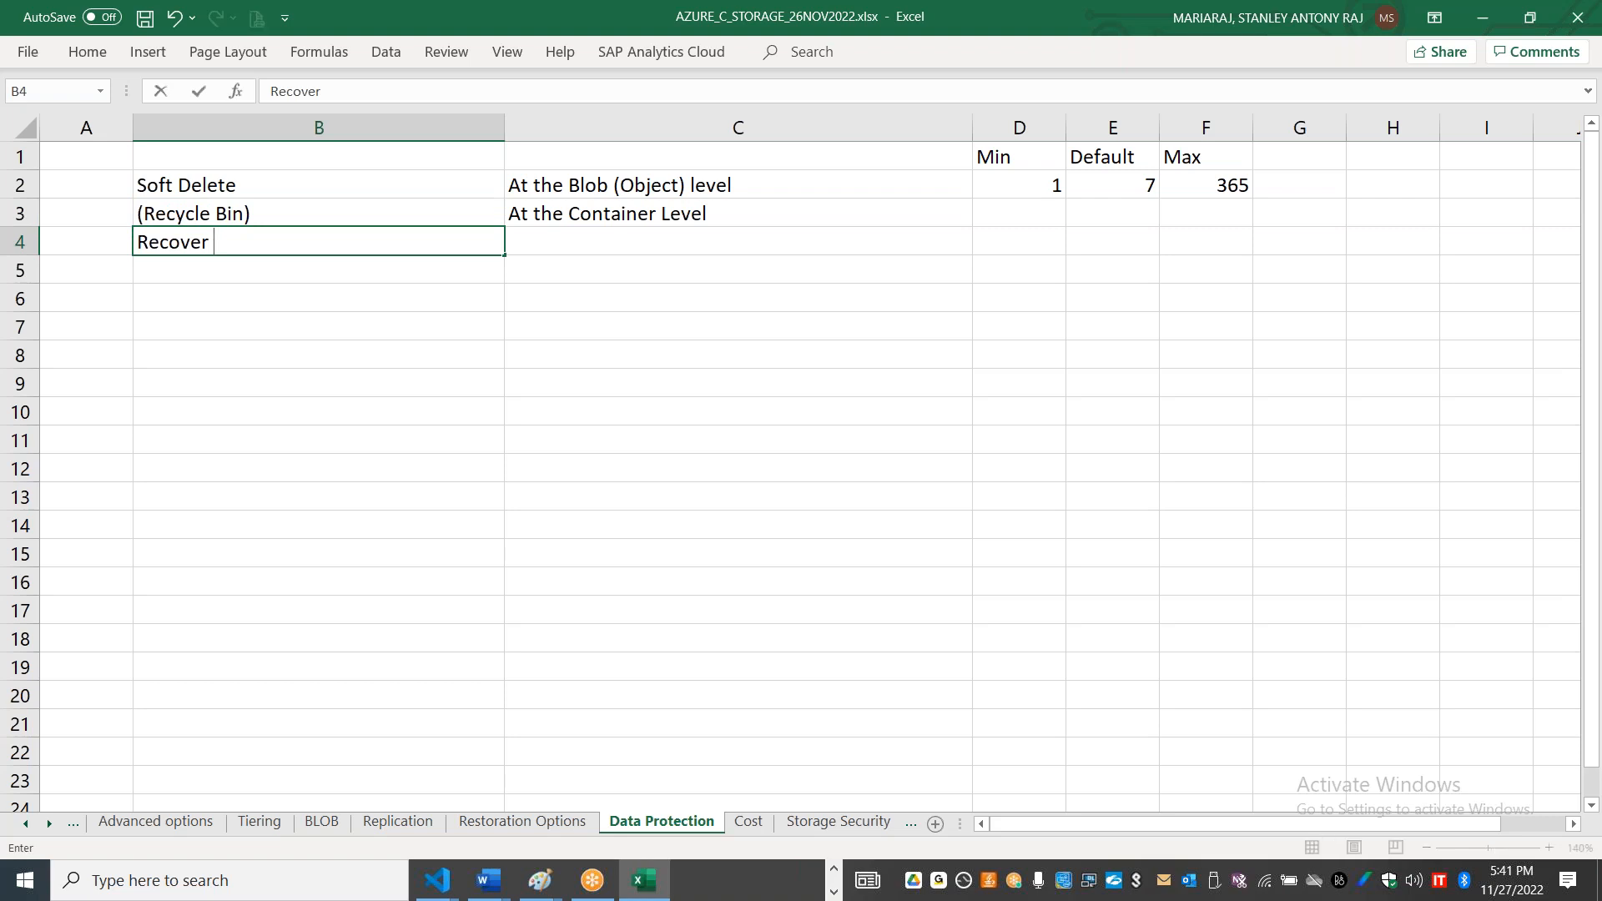
{"action": "type", "text": "Storage Acc"}
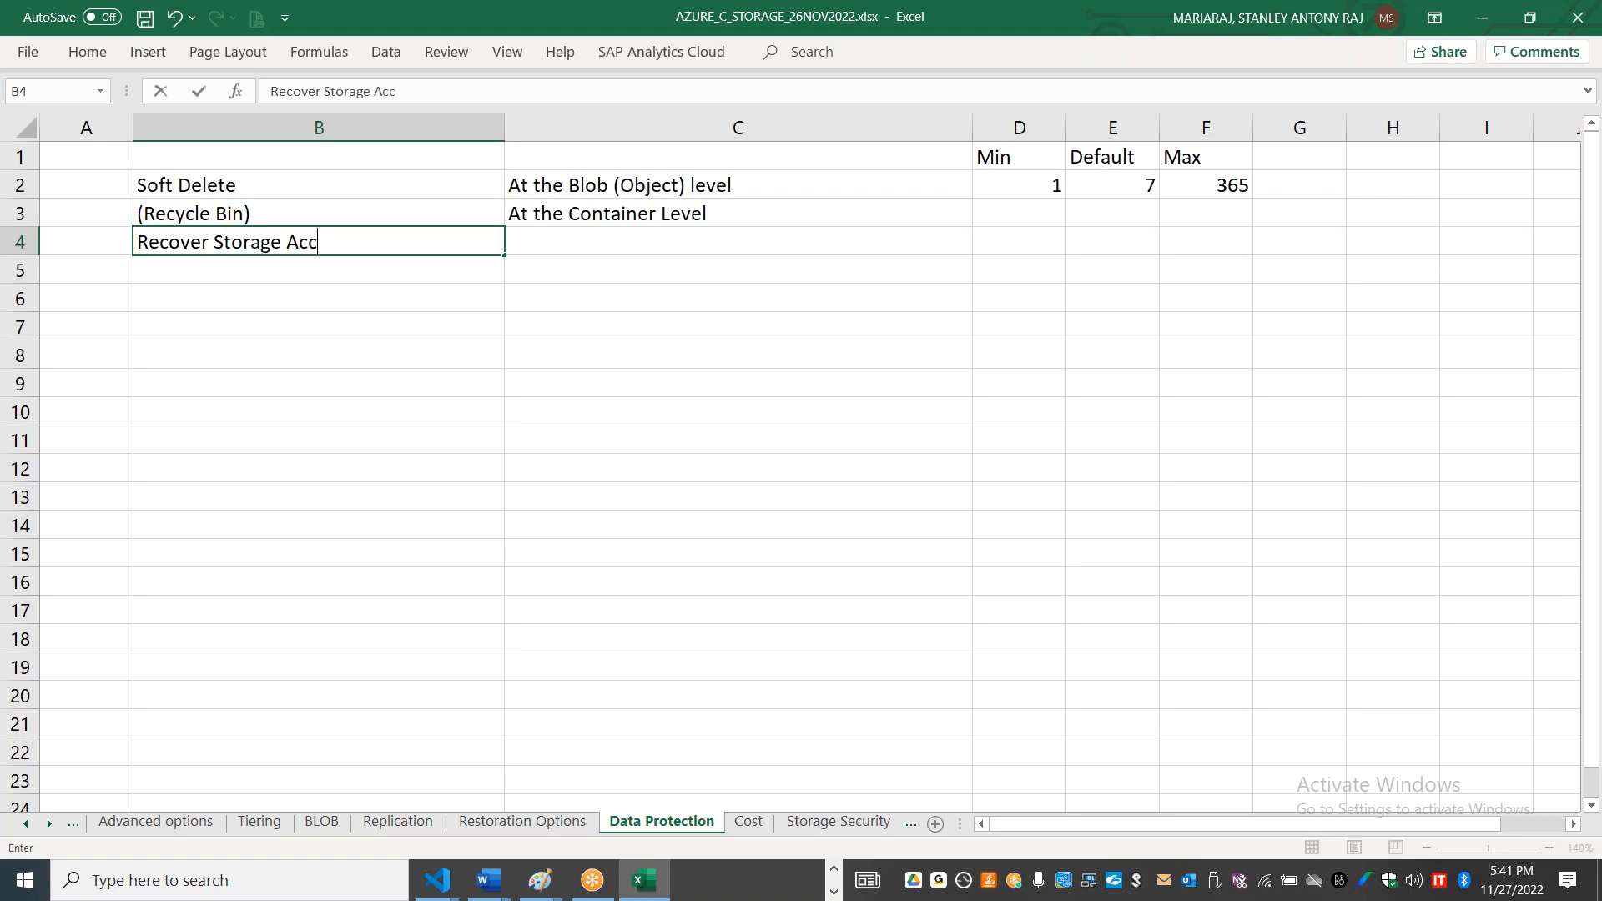
{"action": "type", "text": "ount"}
Step: Enter the note For the last 14 days - deleted stg account in cell C4
{"action": "key", "text": "Tab"}
{"action": "key", "text": "Tab"}
{"action": "key", "text": "Left"}
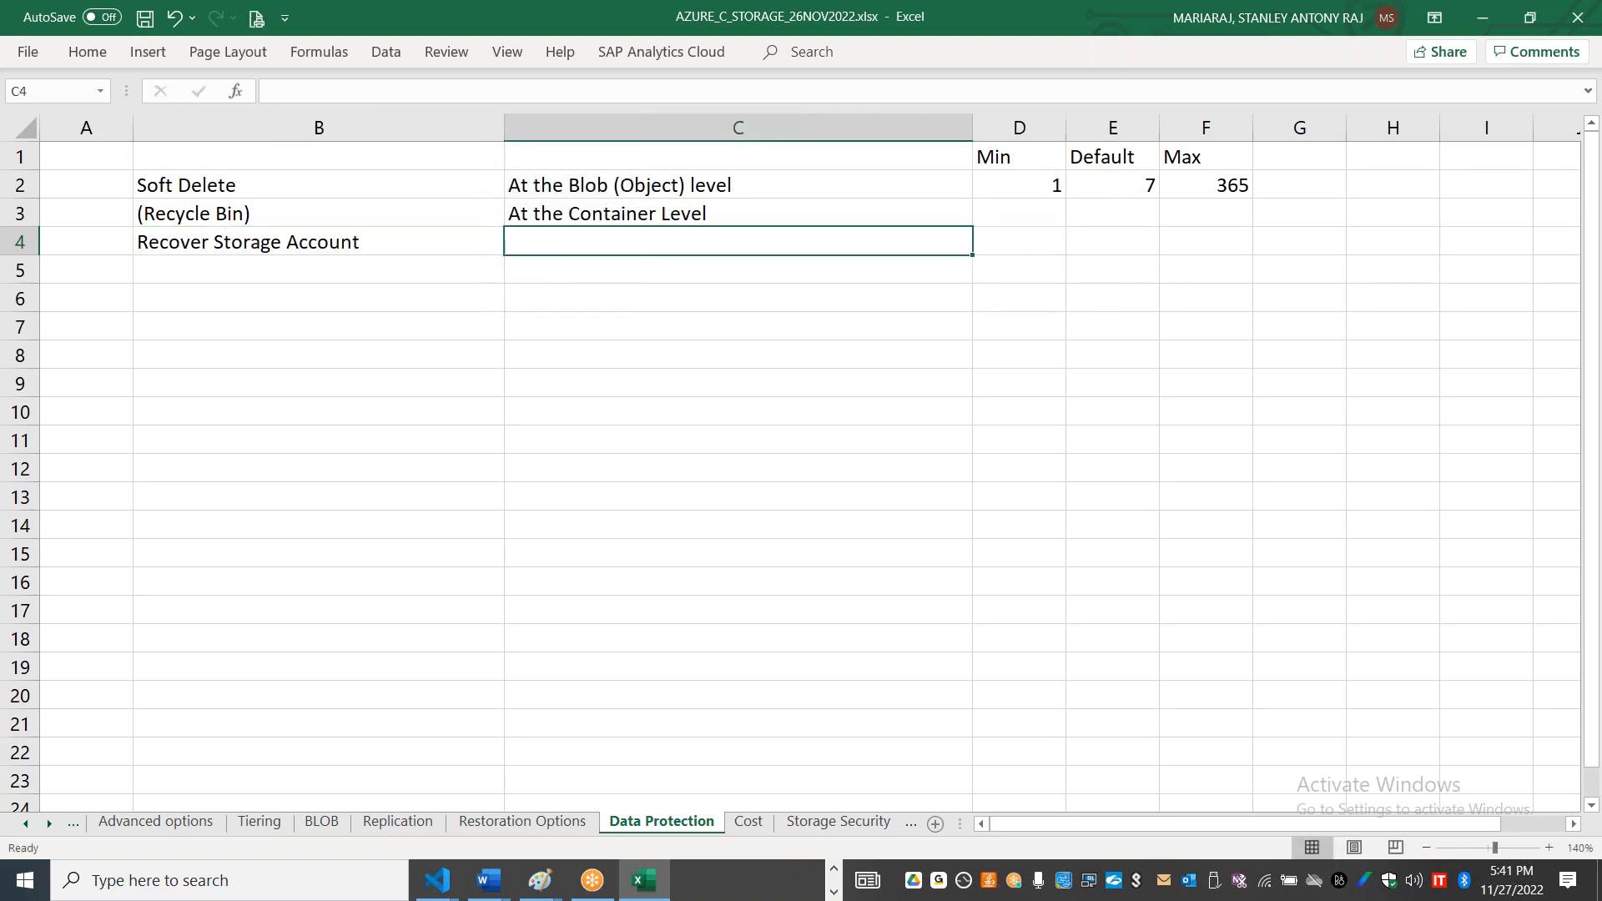
{"action": "type", "text": "For the "}
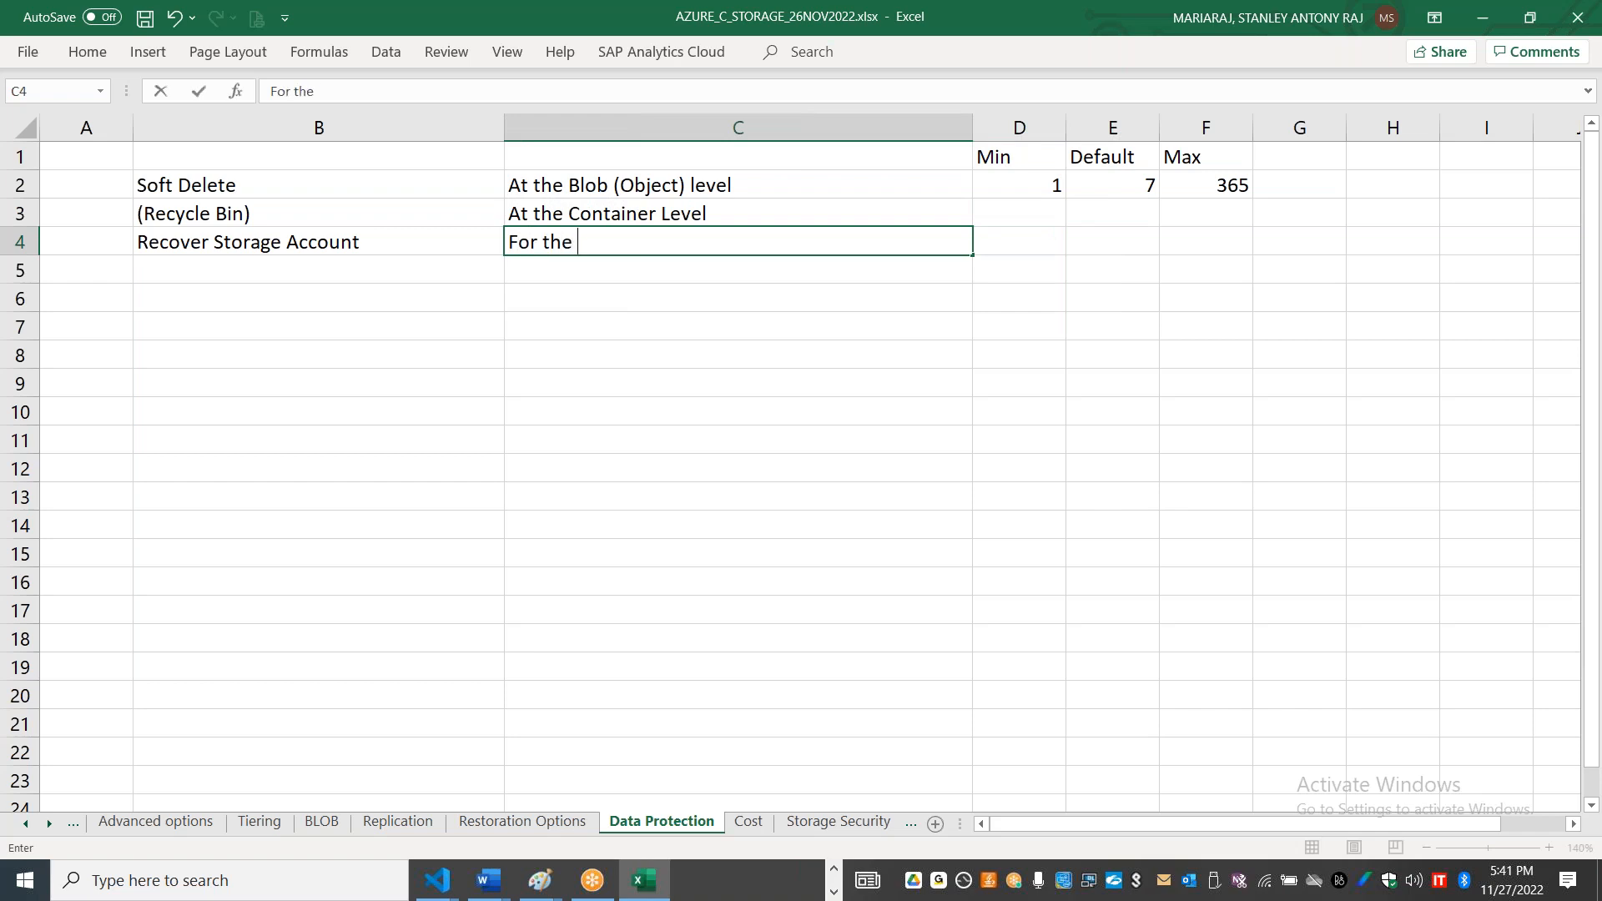
{"action": "type", "text": "last 14 days - deleted stg account"}
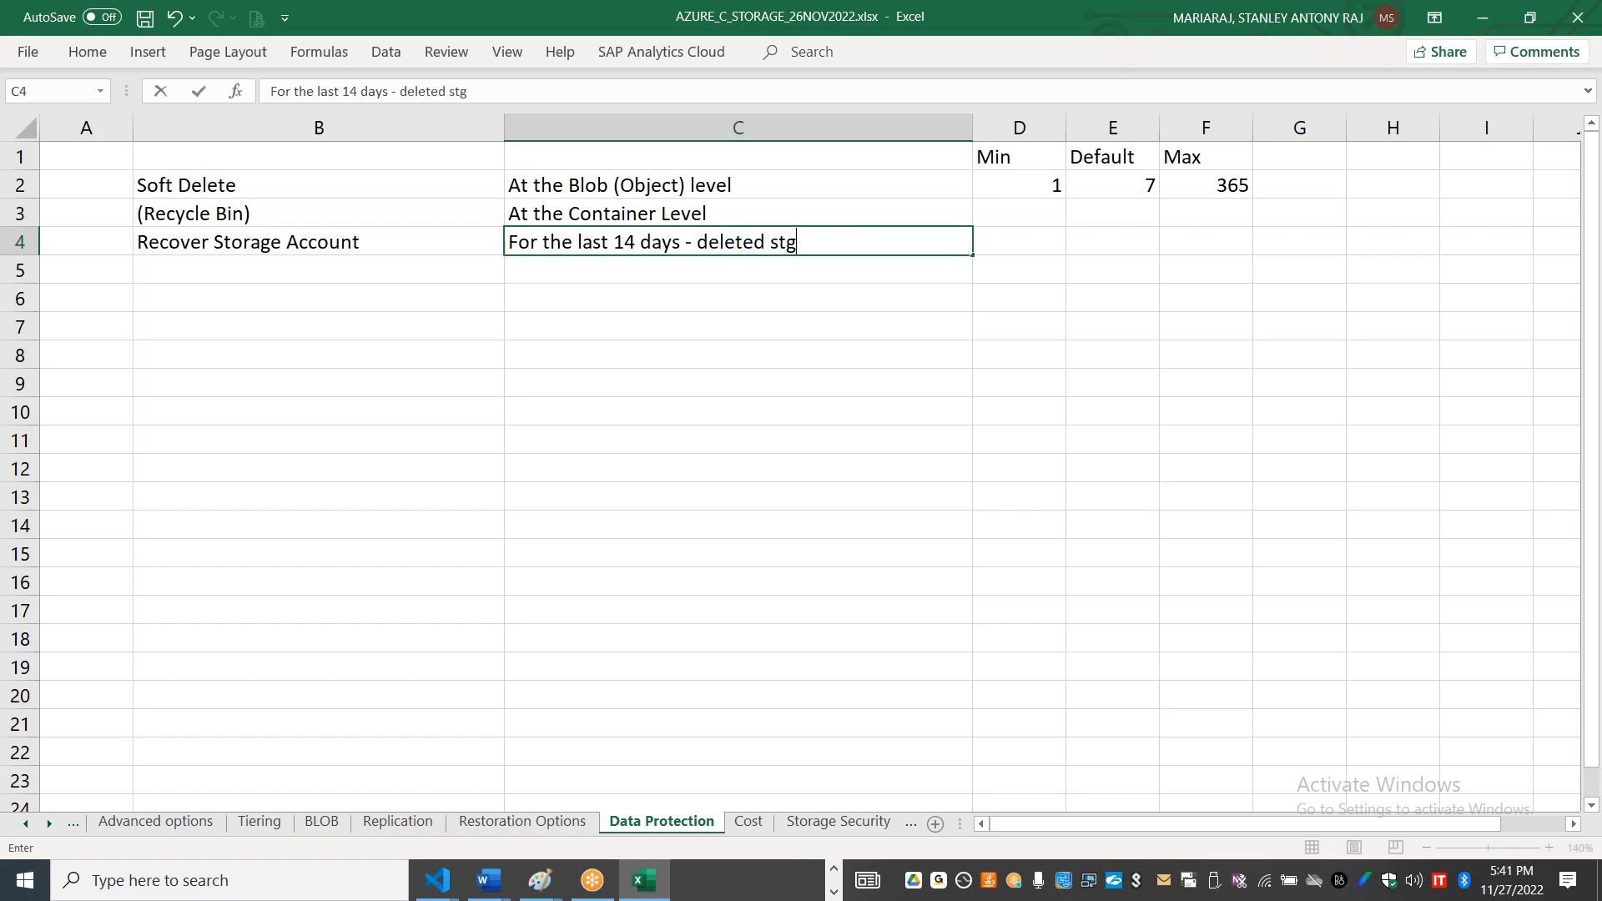
{"action": "key", "text": "Return"}
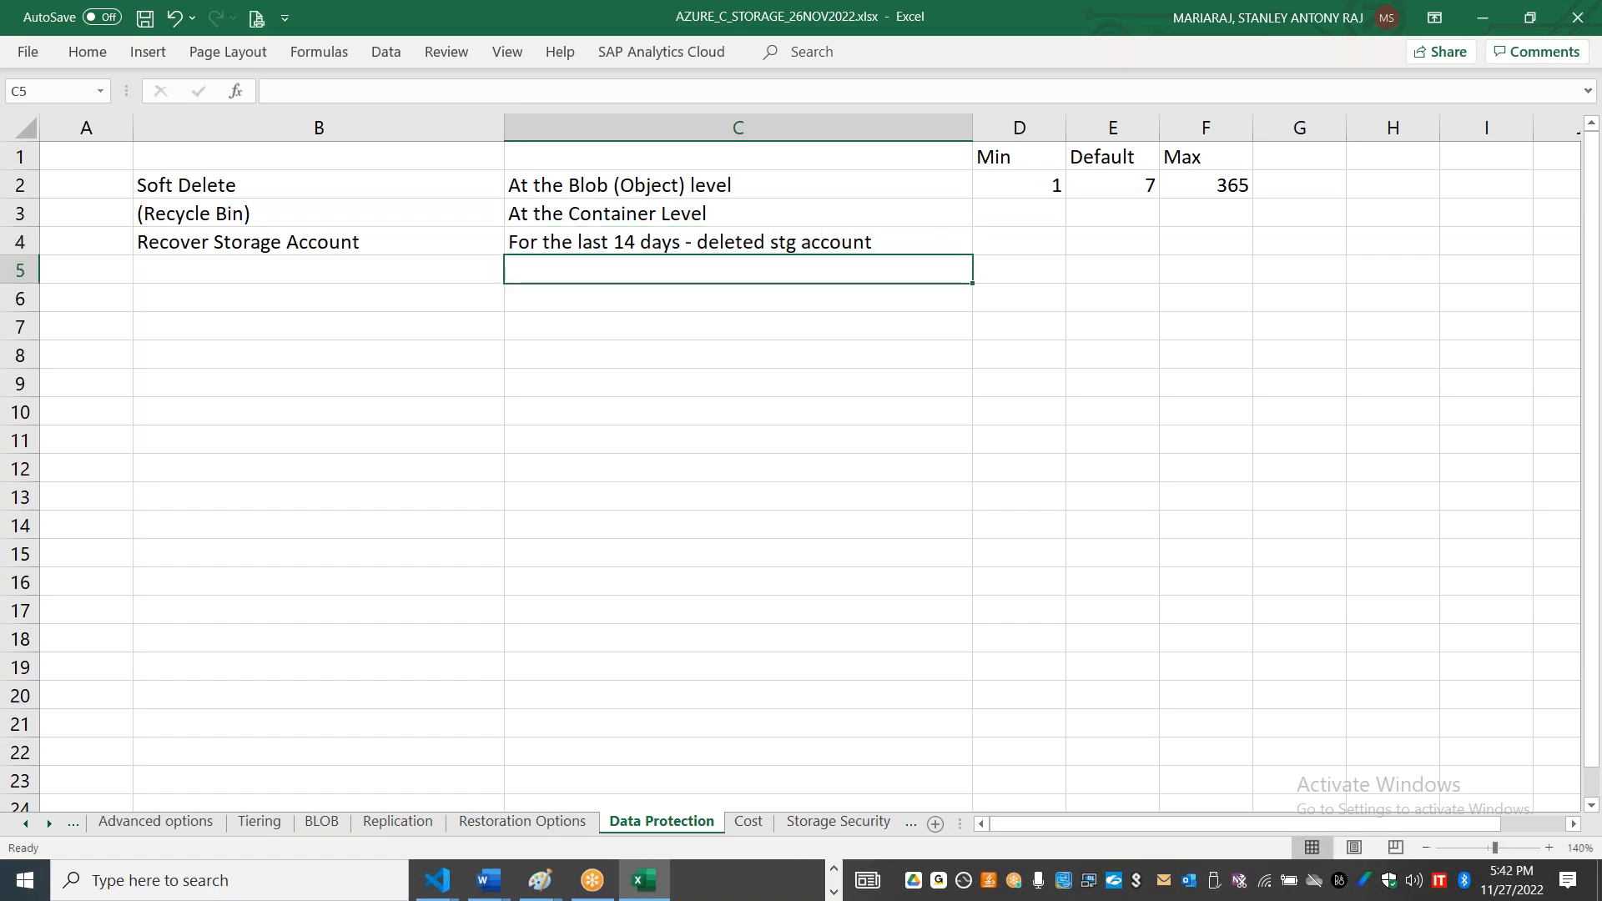
Step: Enter Snapshots in cell B6 as the next data protection topic
{"action": "key", "text": "Home"}
{"action": "key", "text": "Down"}
{"action": "key", "text": "Right"}
{"action": "key", "text": "Right"}
{"action": "key", "text": "Left"}
{"action": "type", "text": "Snapshots"}
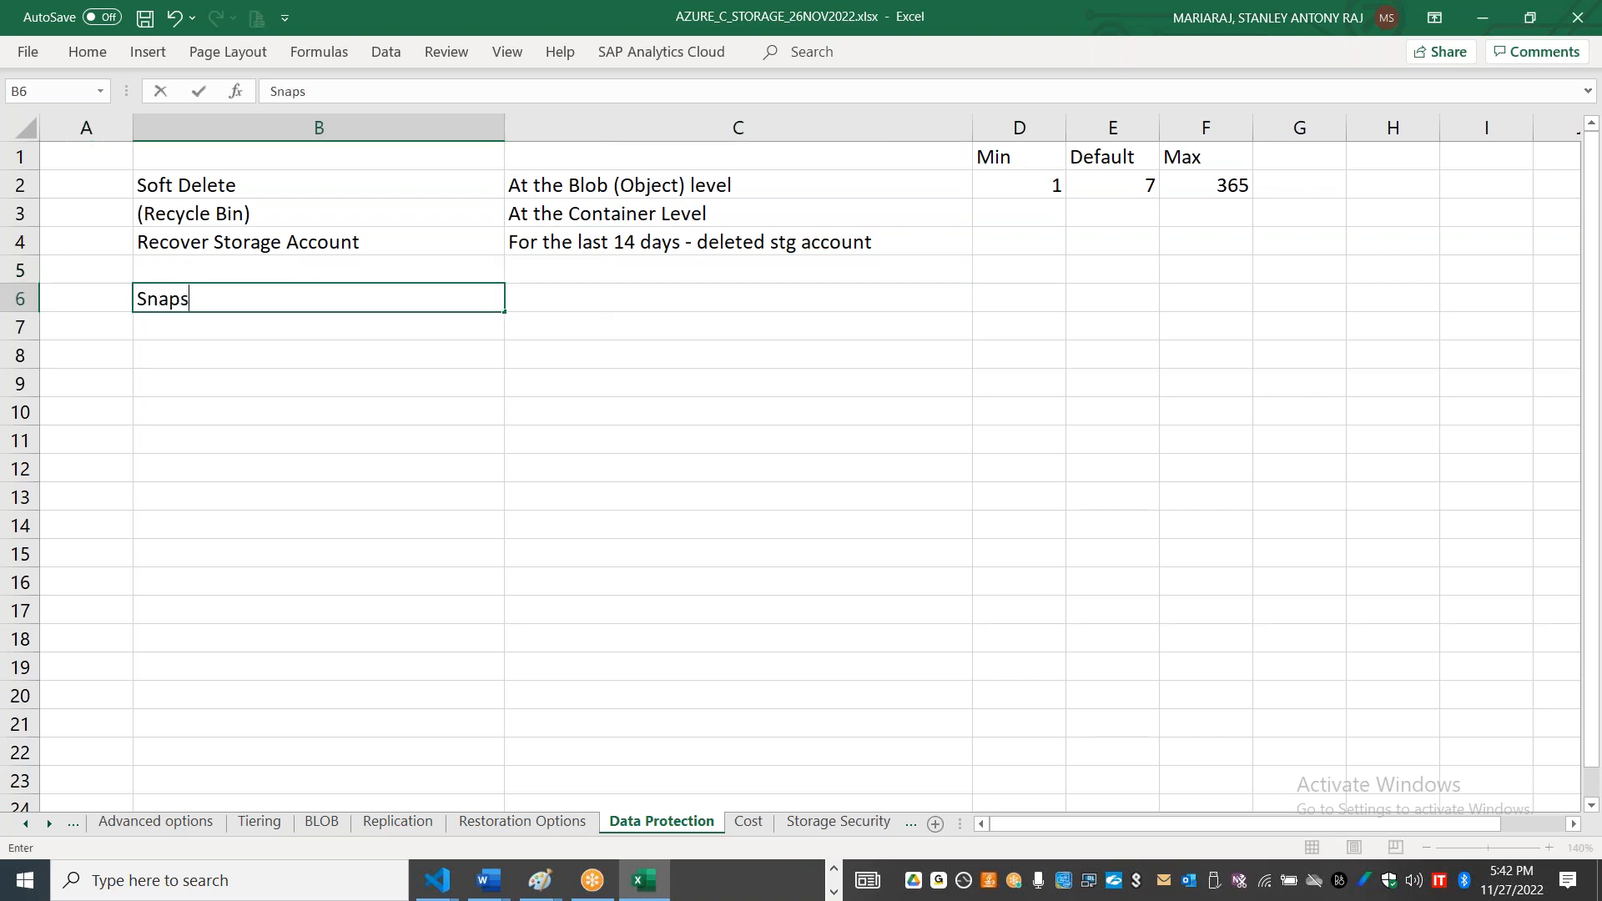
Step: Enter Versioning in cell B9, three rows below Snapshots
{"action": "key", "text": "Return"}
{"action": "key", "text": "Return"}
{"action": "key", "text": "Return"}
{"action": "type", "text": "Ve"}
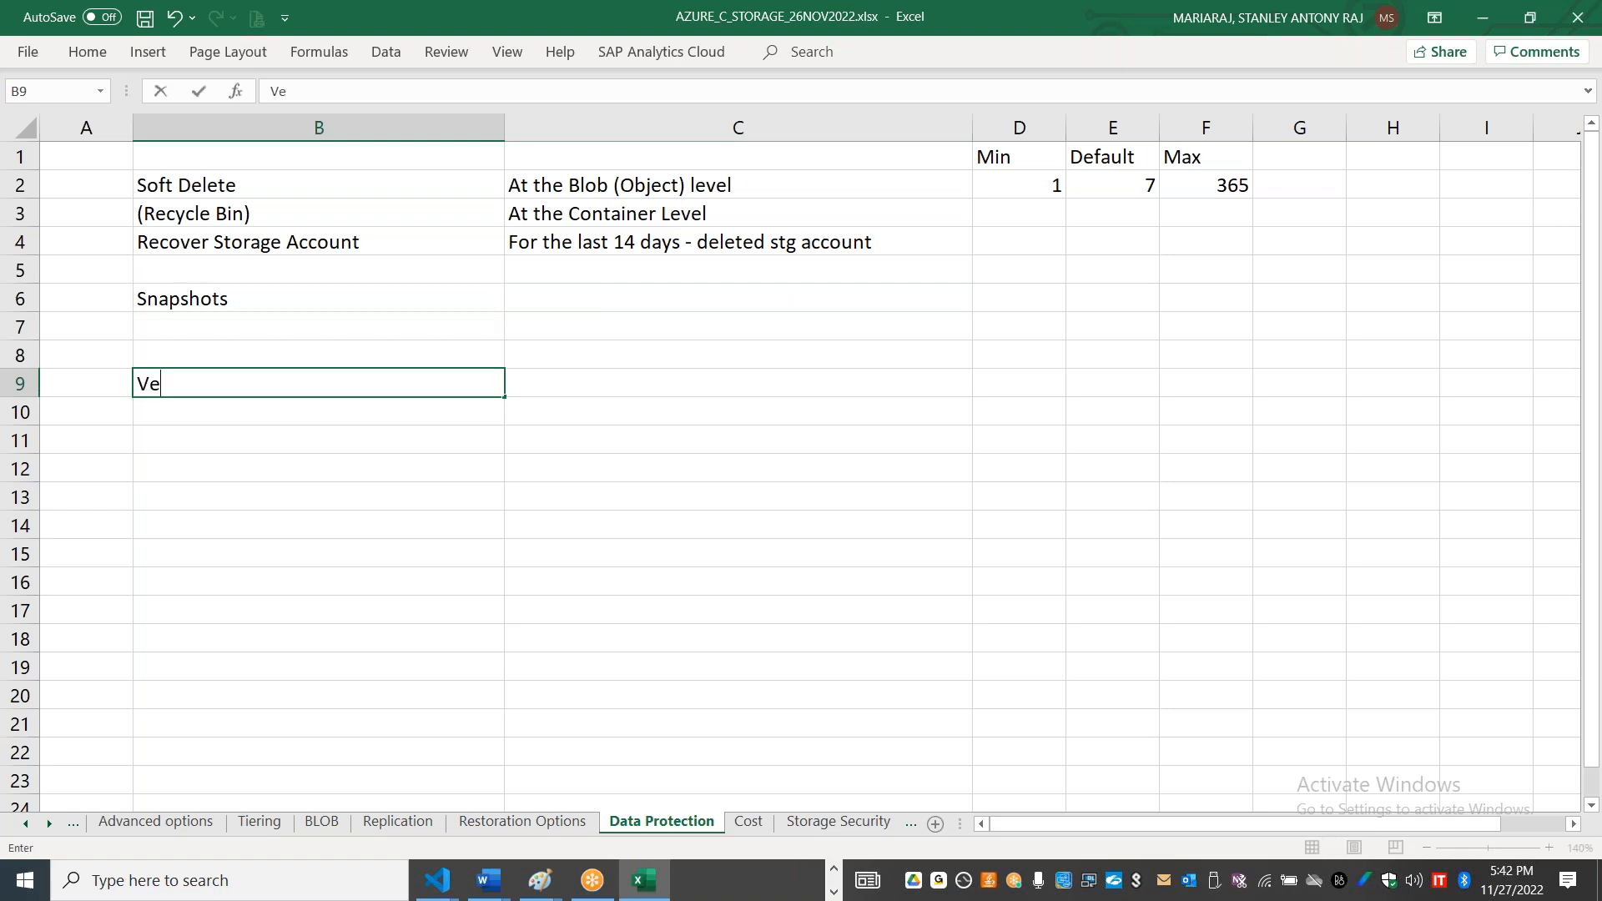
{"action": "type", "text": "rsioning"}
Step: Enter Backup in cell B13, below the Versioning entry
{"action": "left_click", "coordinate": [660, 299]}
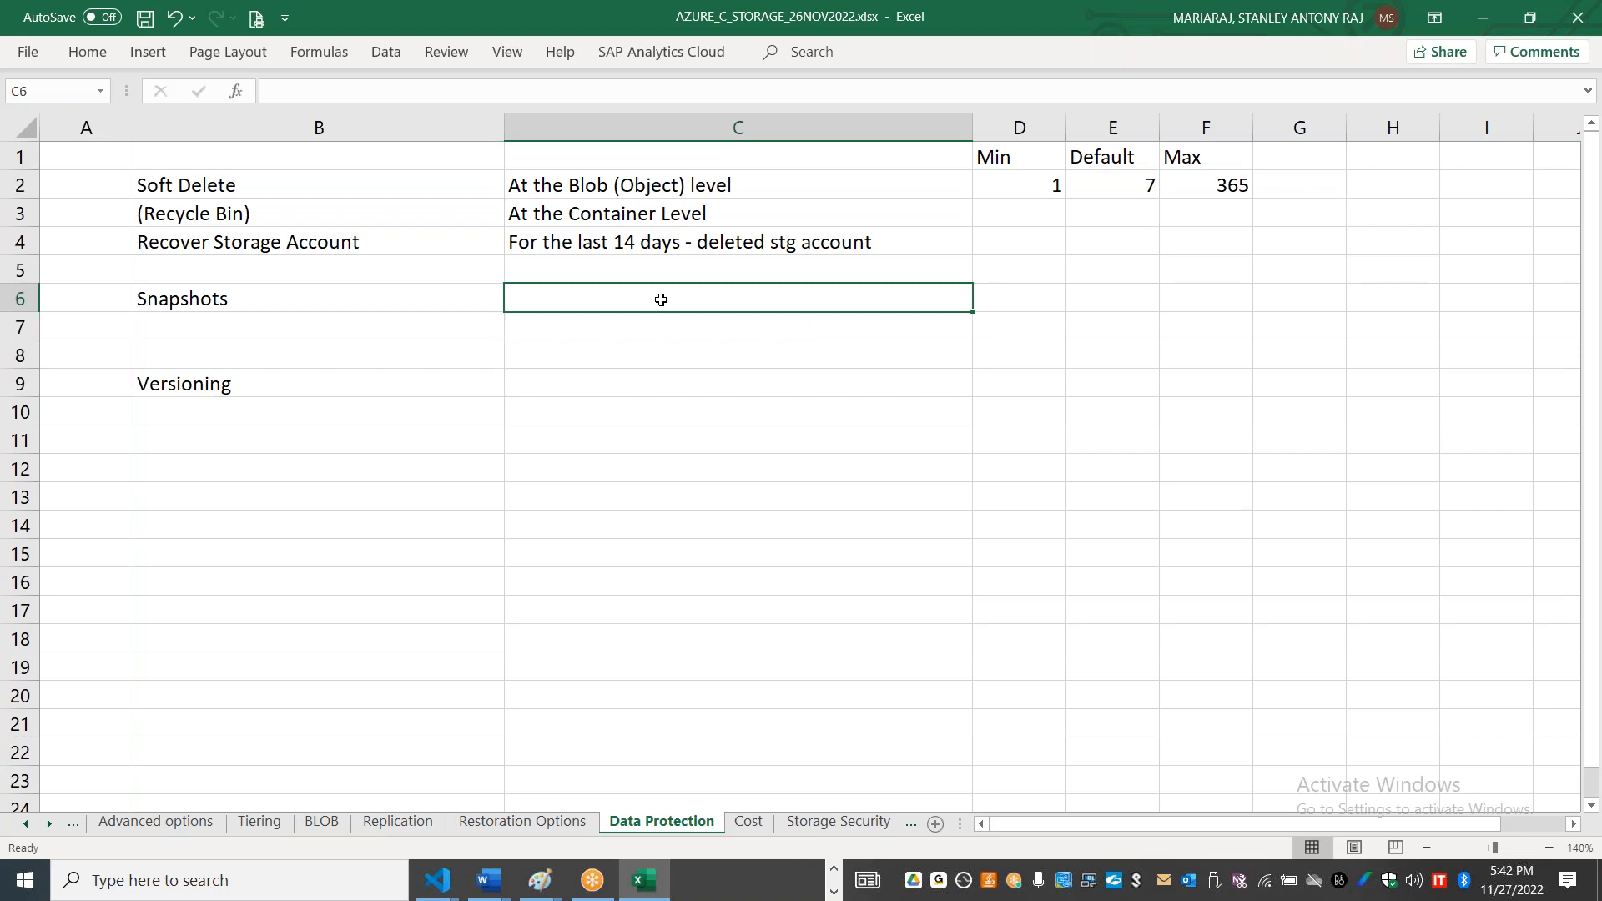
{"action": "left_click", "coordinate": [269, 498]}
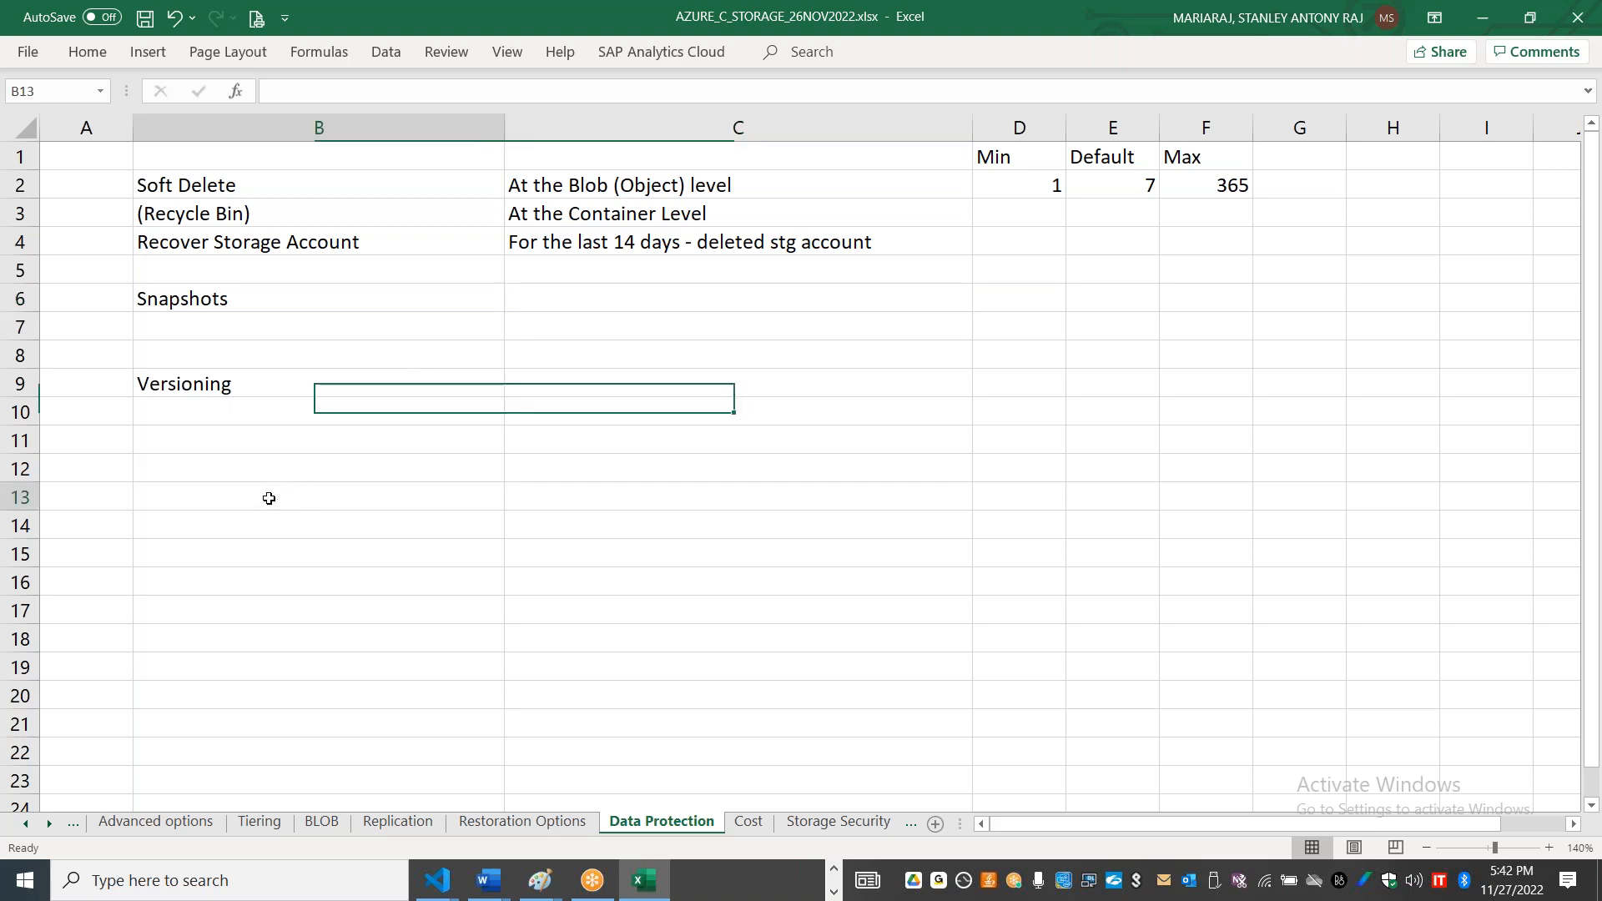
{"action": "type", "text": "Backpup"}
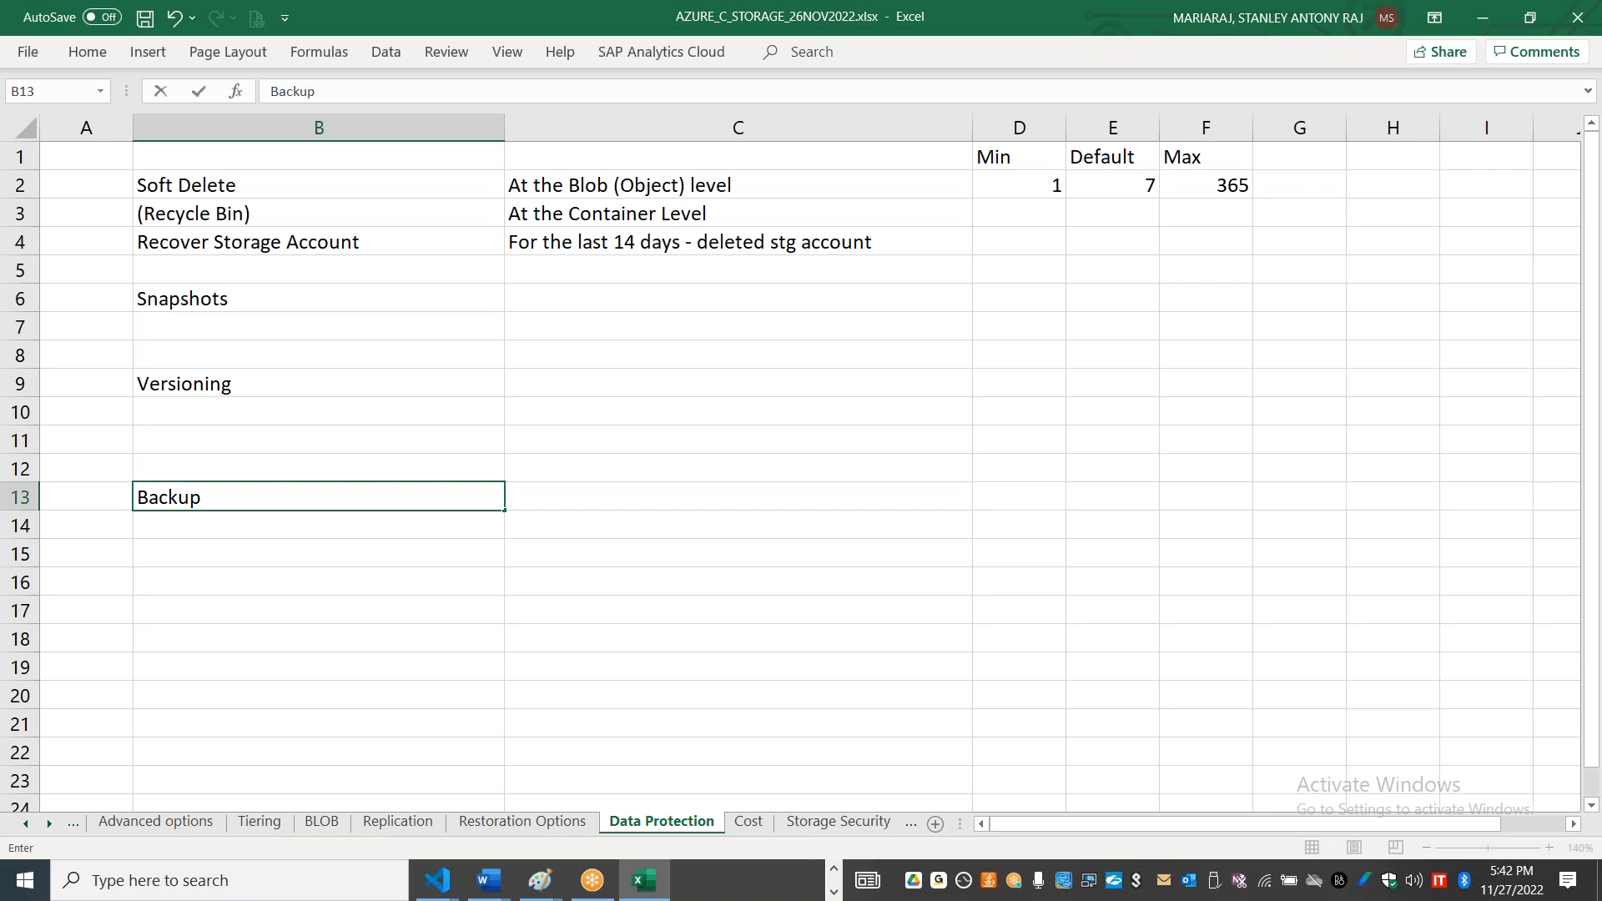
Step: Enter Point in time backup in cell C6, beside Snapshots
{"action": "left_click", "coordinate": [566, 291]}
{"action": "type", "text": "P"}
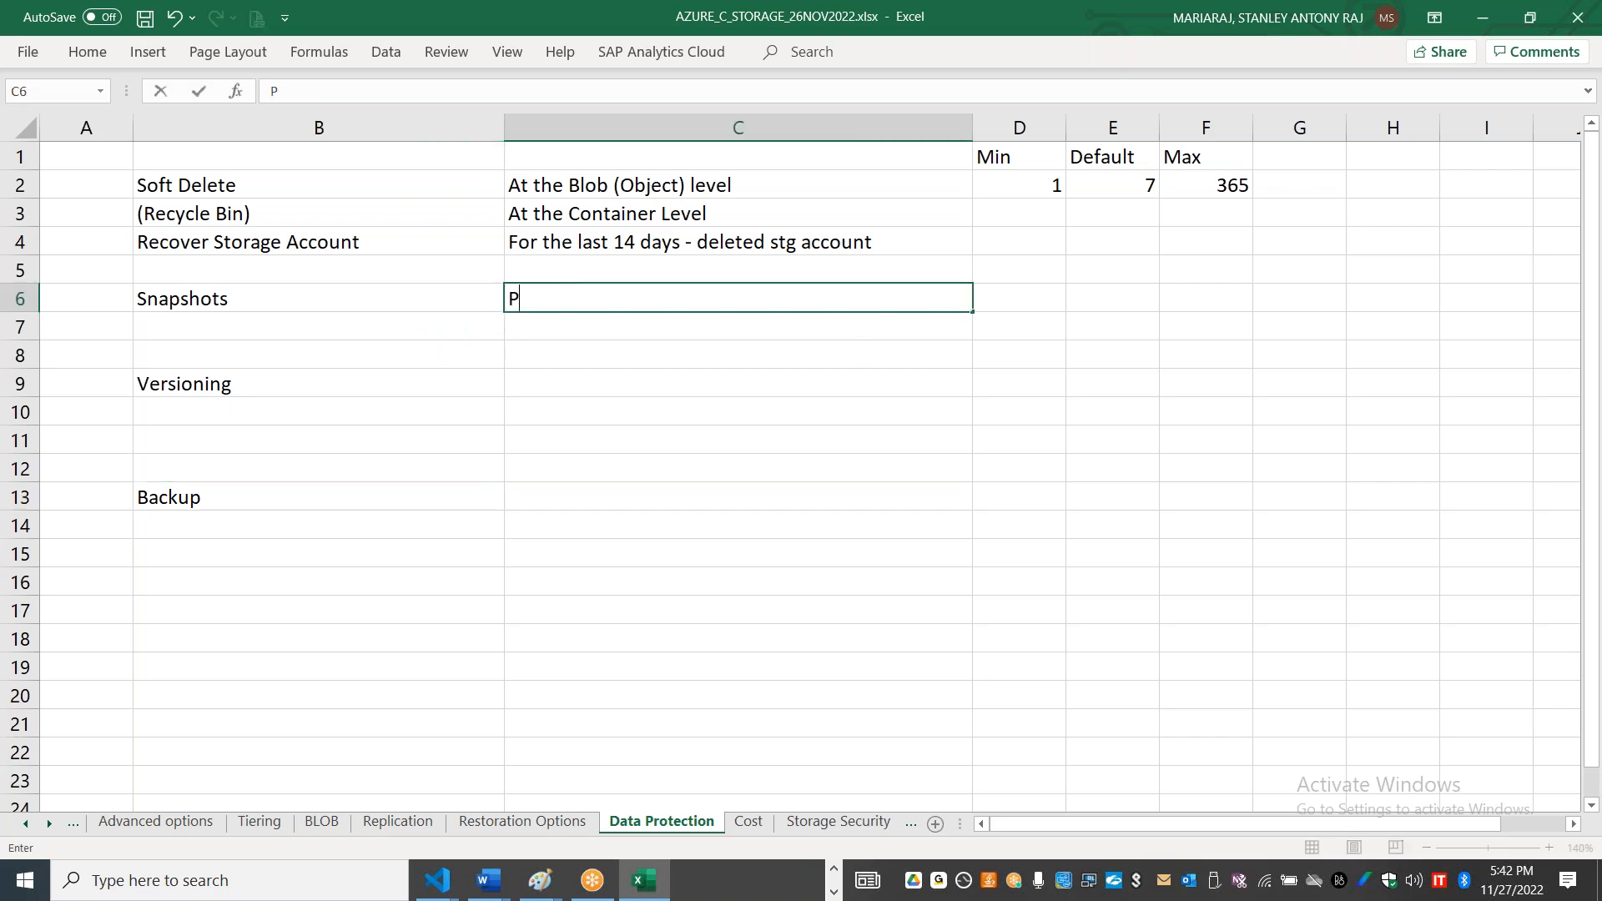
{"action": "type", "text": "oint in time backup"}
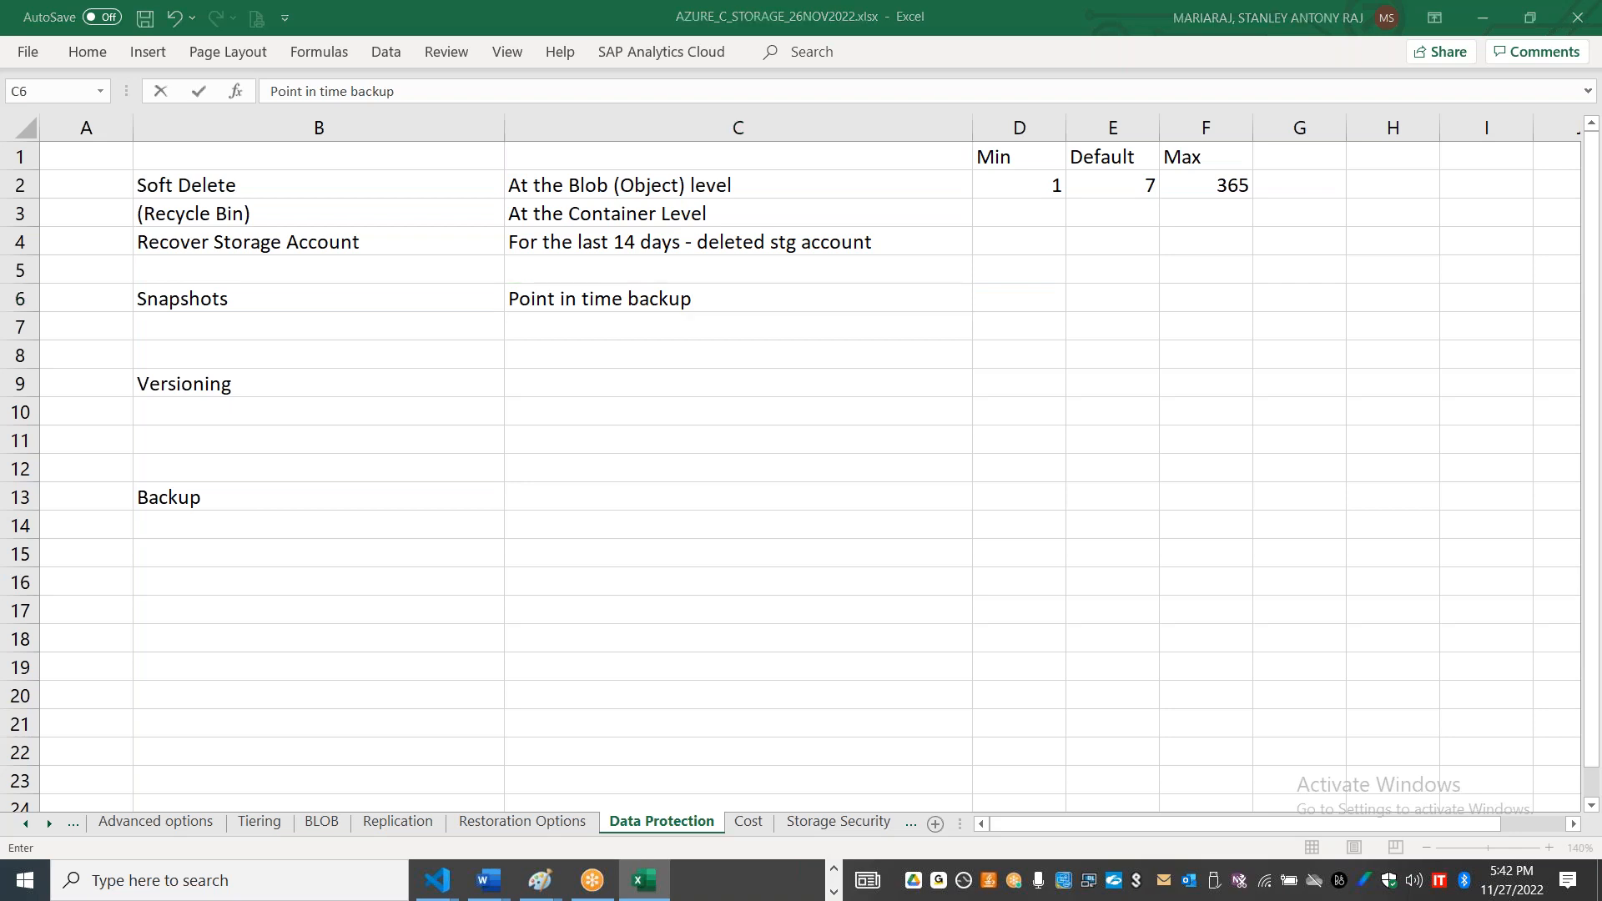
{"action": "key", "text": "alt+Tab"}
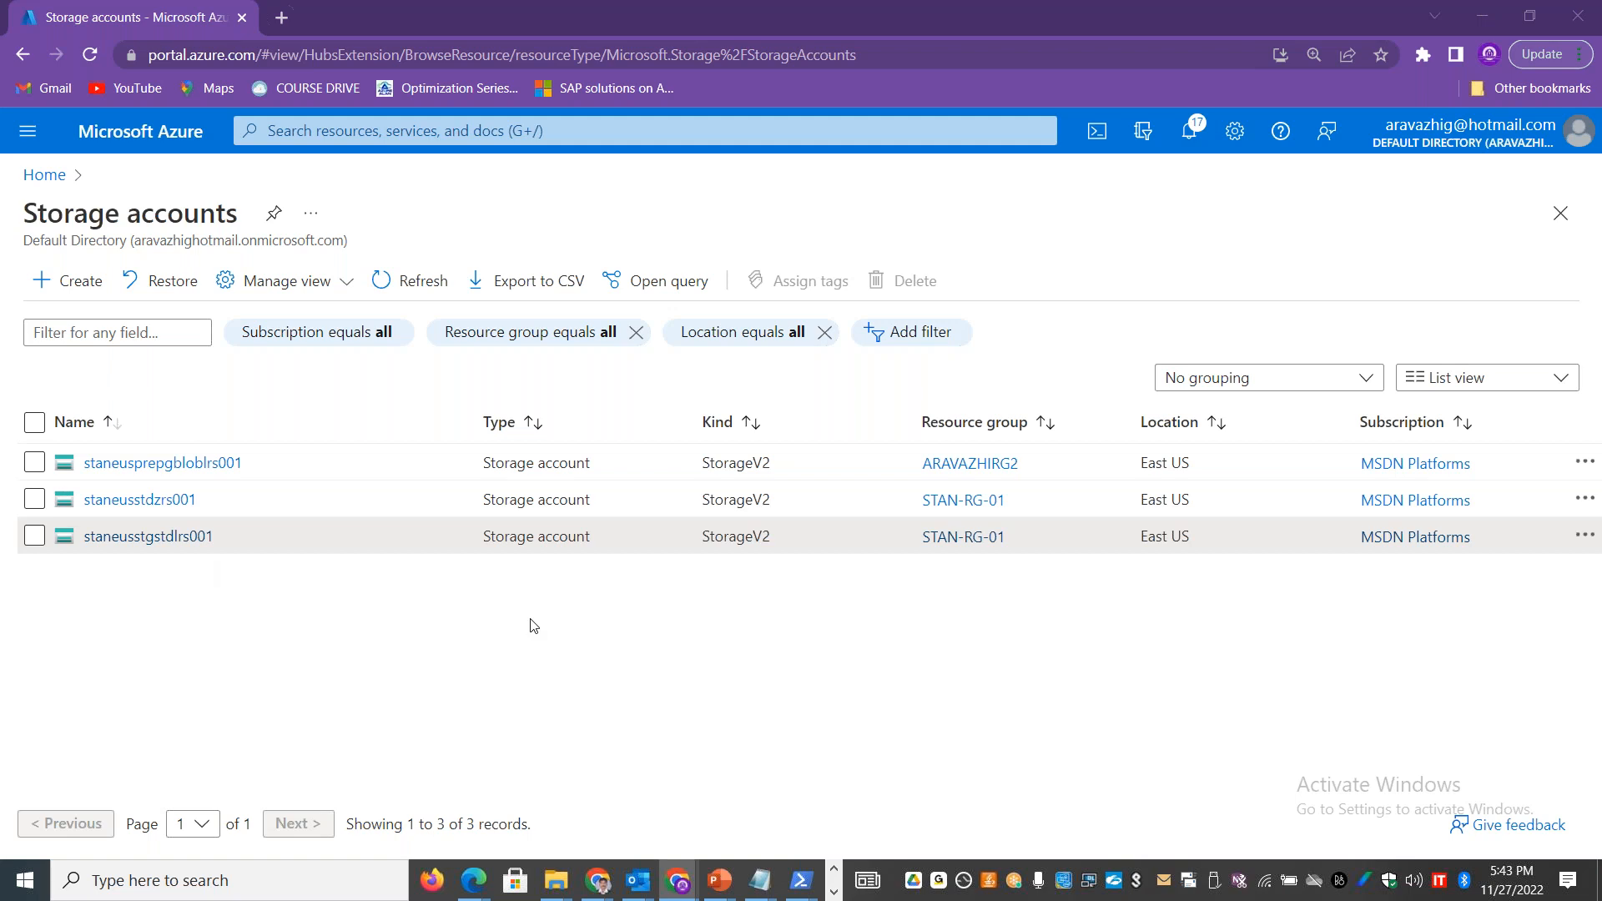
{"action": "key", "text": "alt+Tab"}
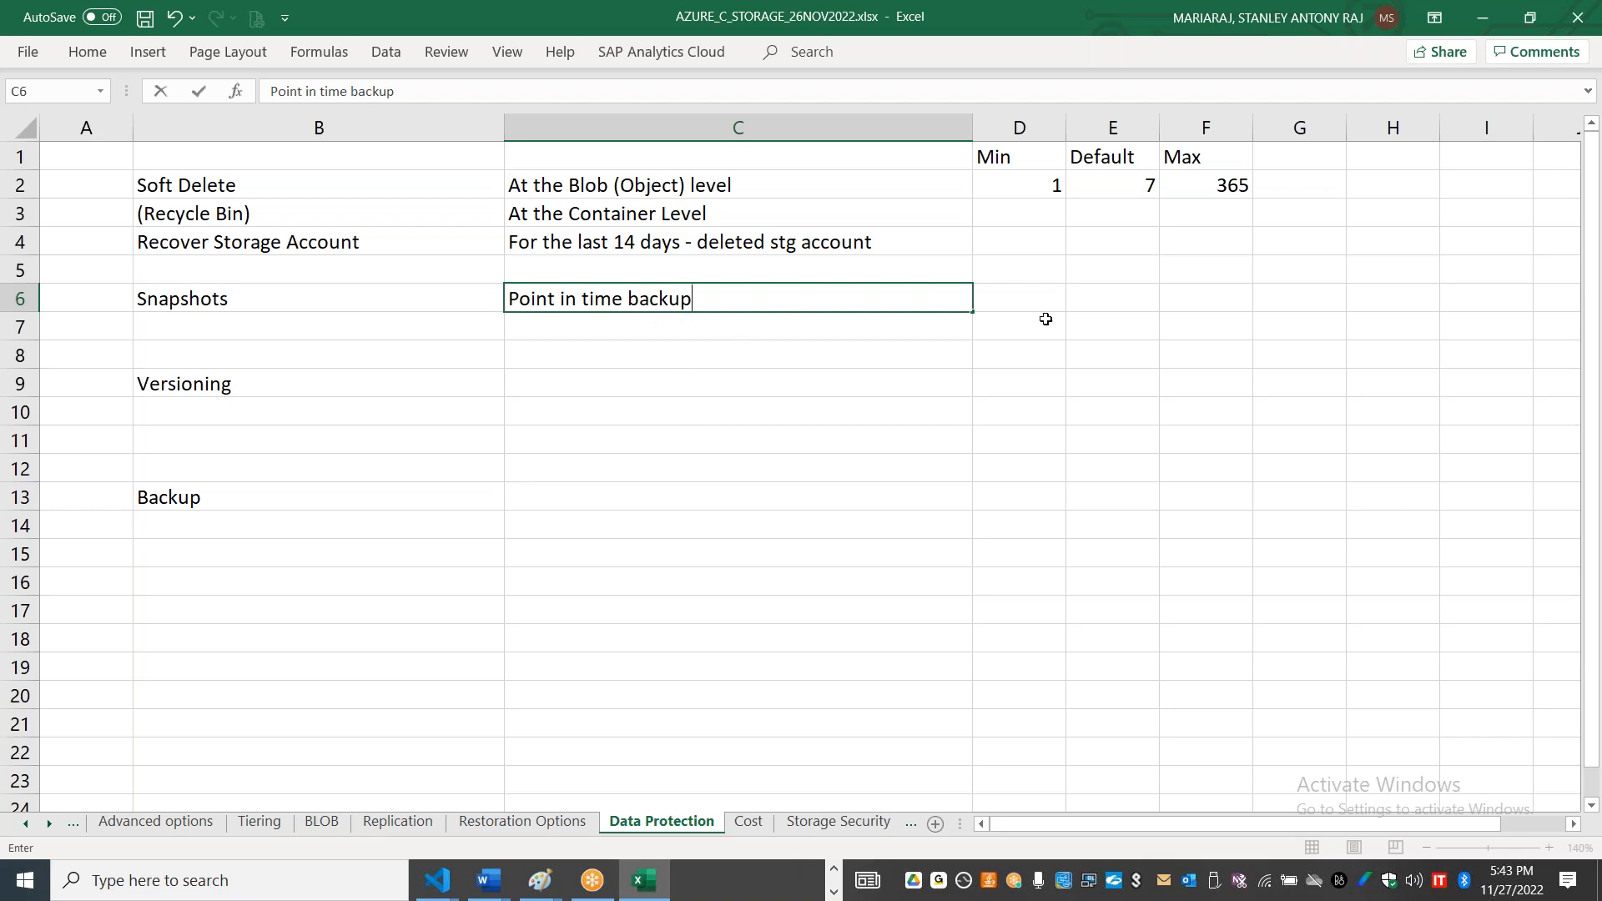
{"action": "left_click", "coordinate": [1020, 296]}
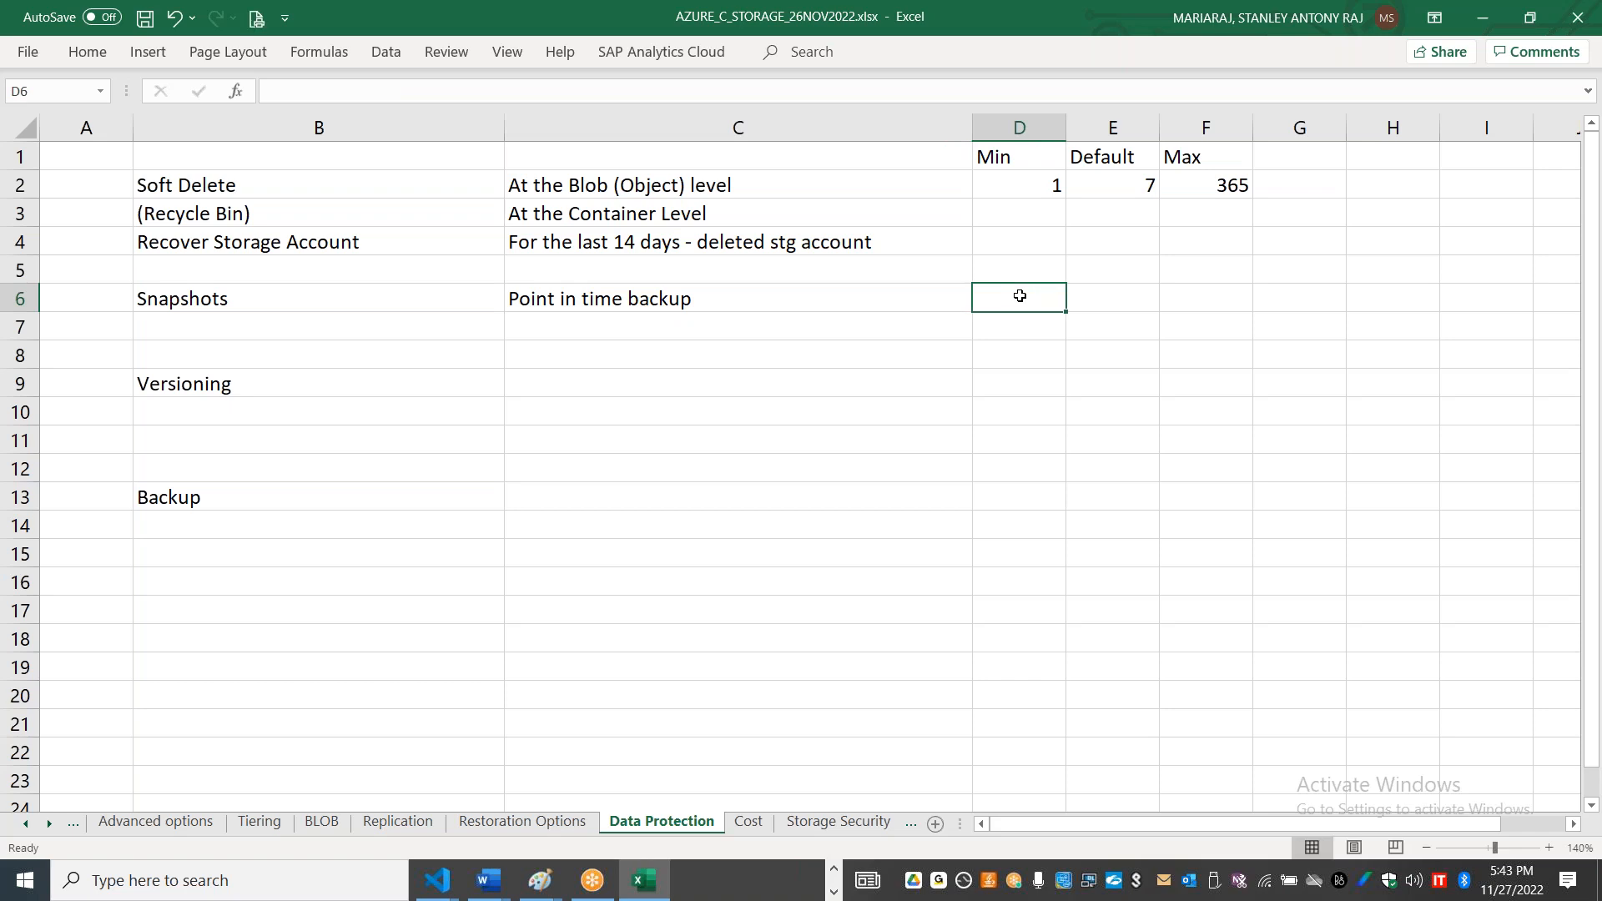
Step: Enter Read only version of the blob taken at that time in cell C7
{"action": "left_click", "coordinate": [679, 325]}
{"action": "type", "text": "Read on l"}
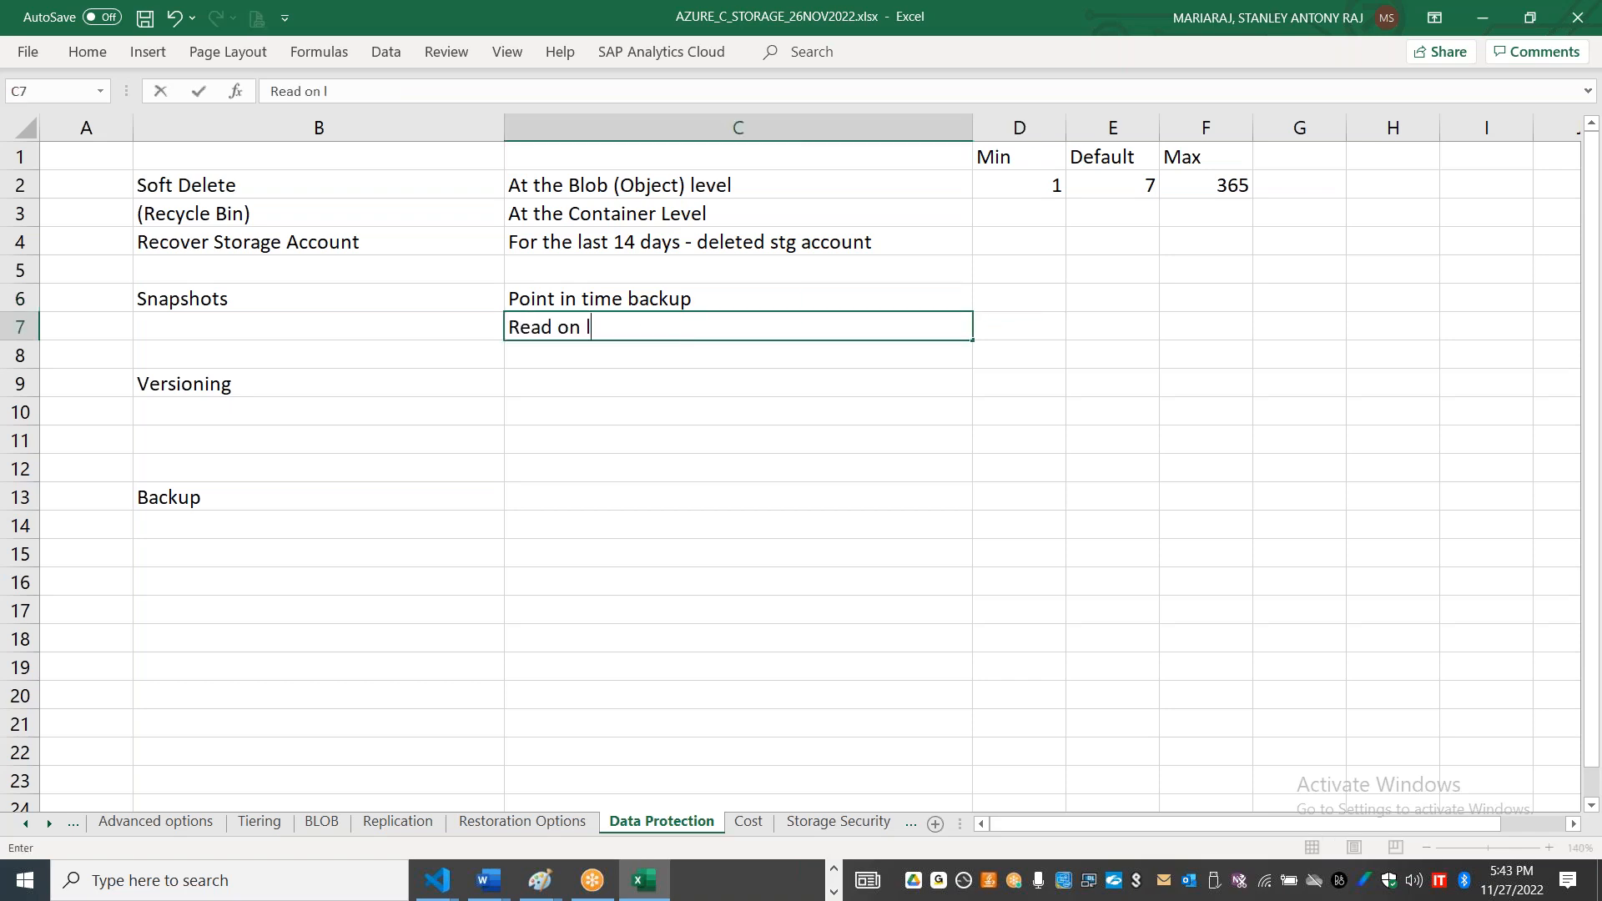
{"action": "type", "text": "y version of the blob take"}
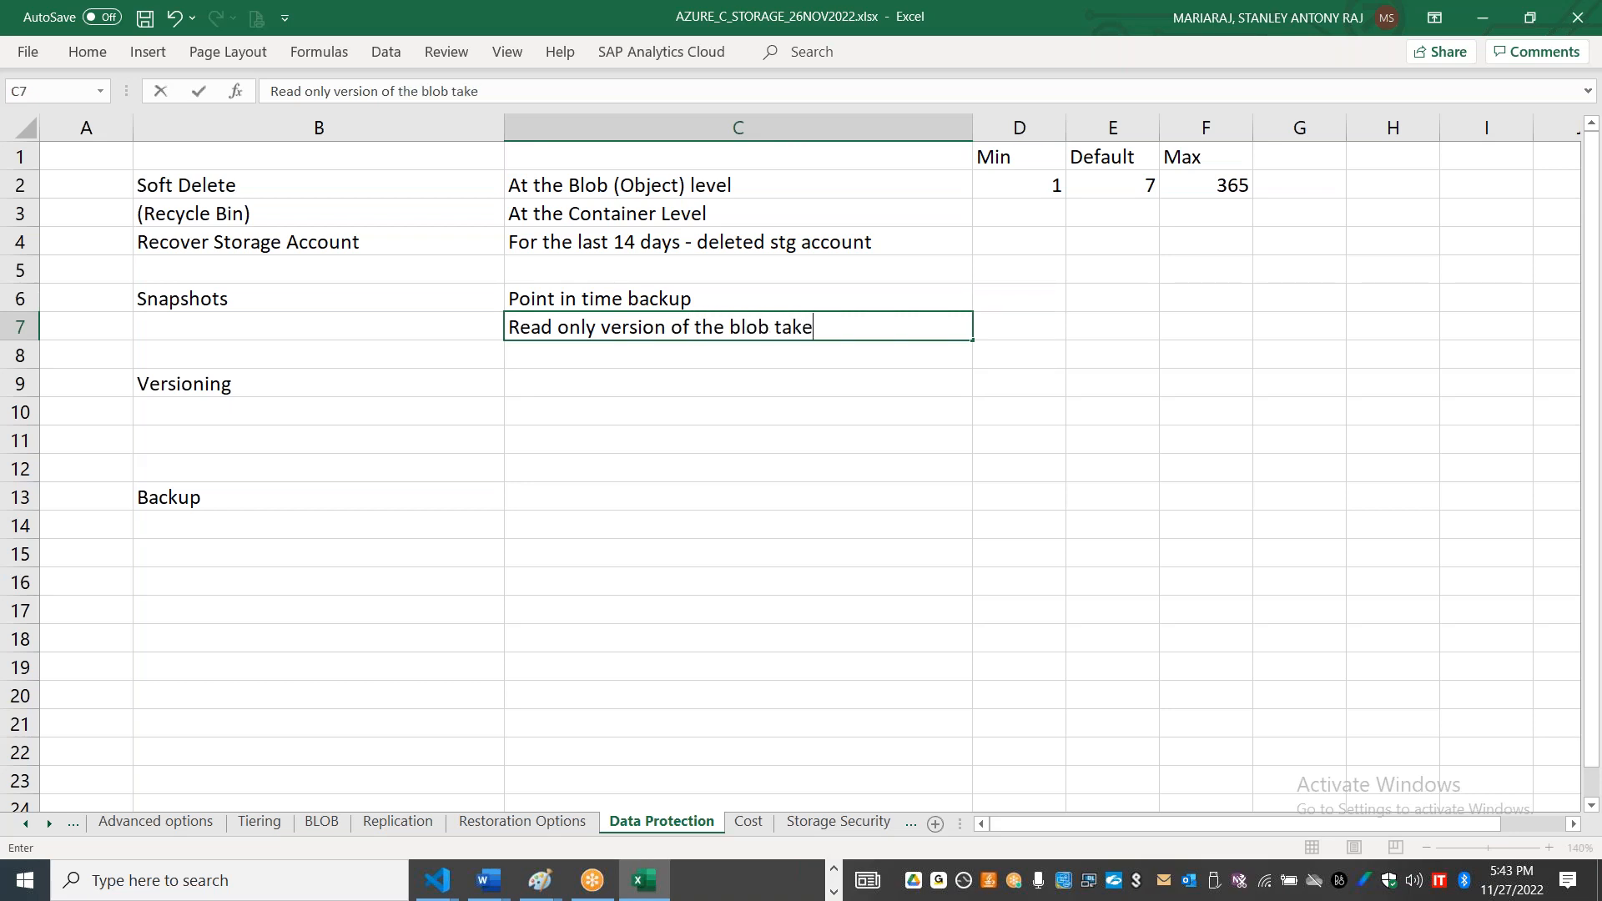
{"action": "type", "text": "n at that time"}
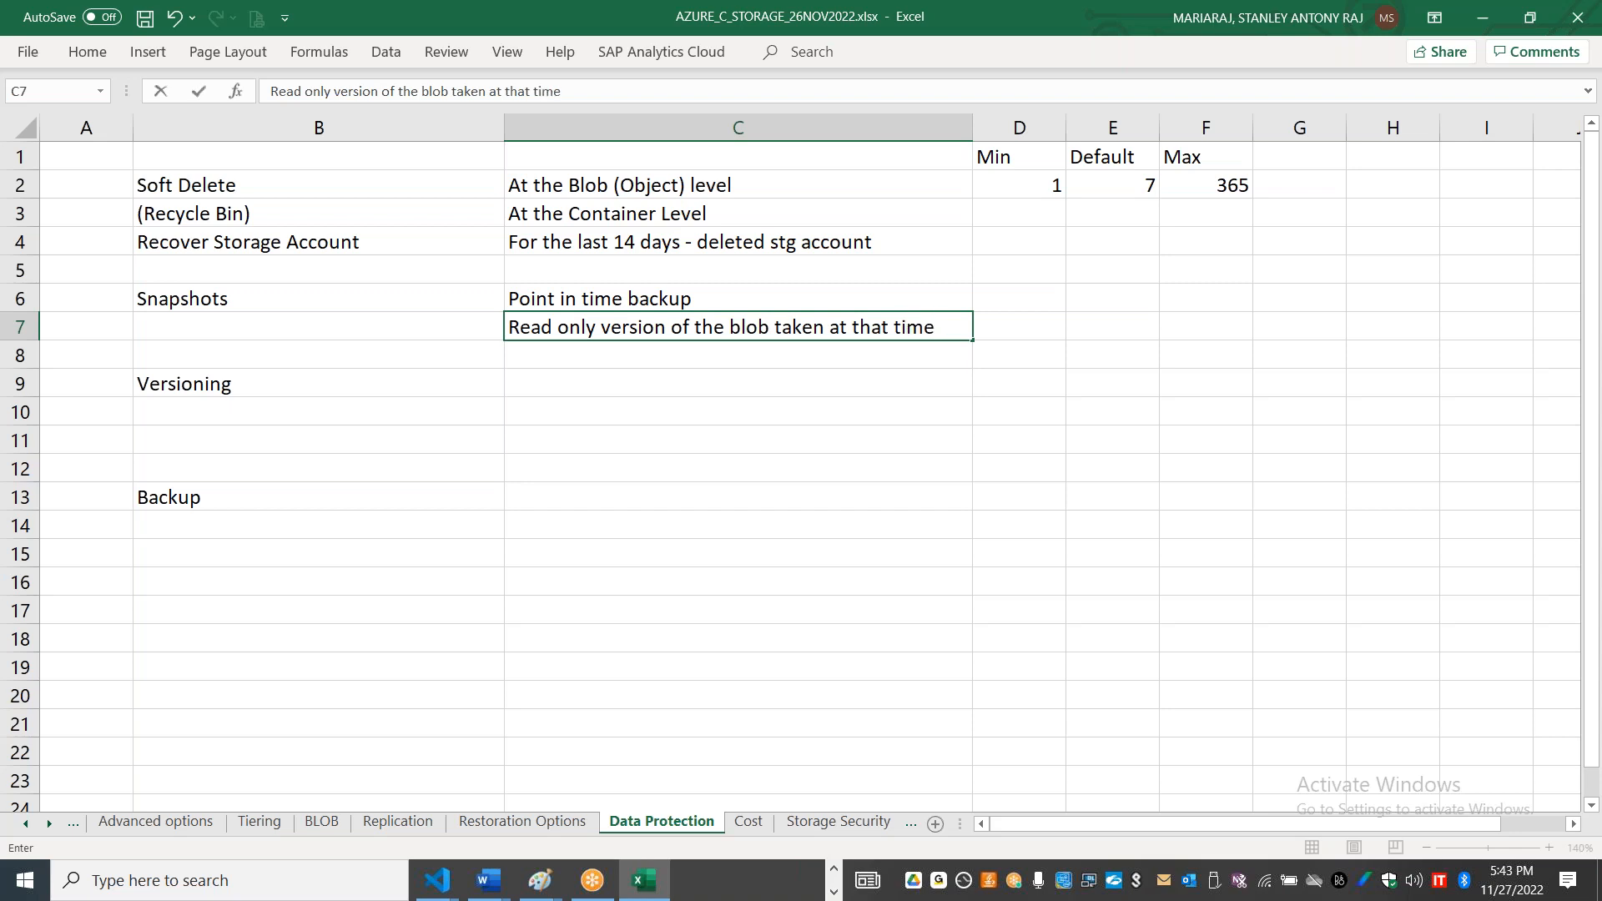
{"action": "left_click", "coordinate": [729, 433]}
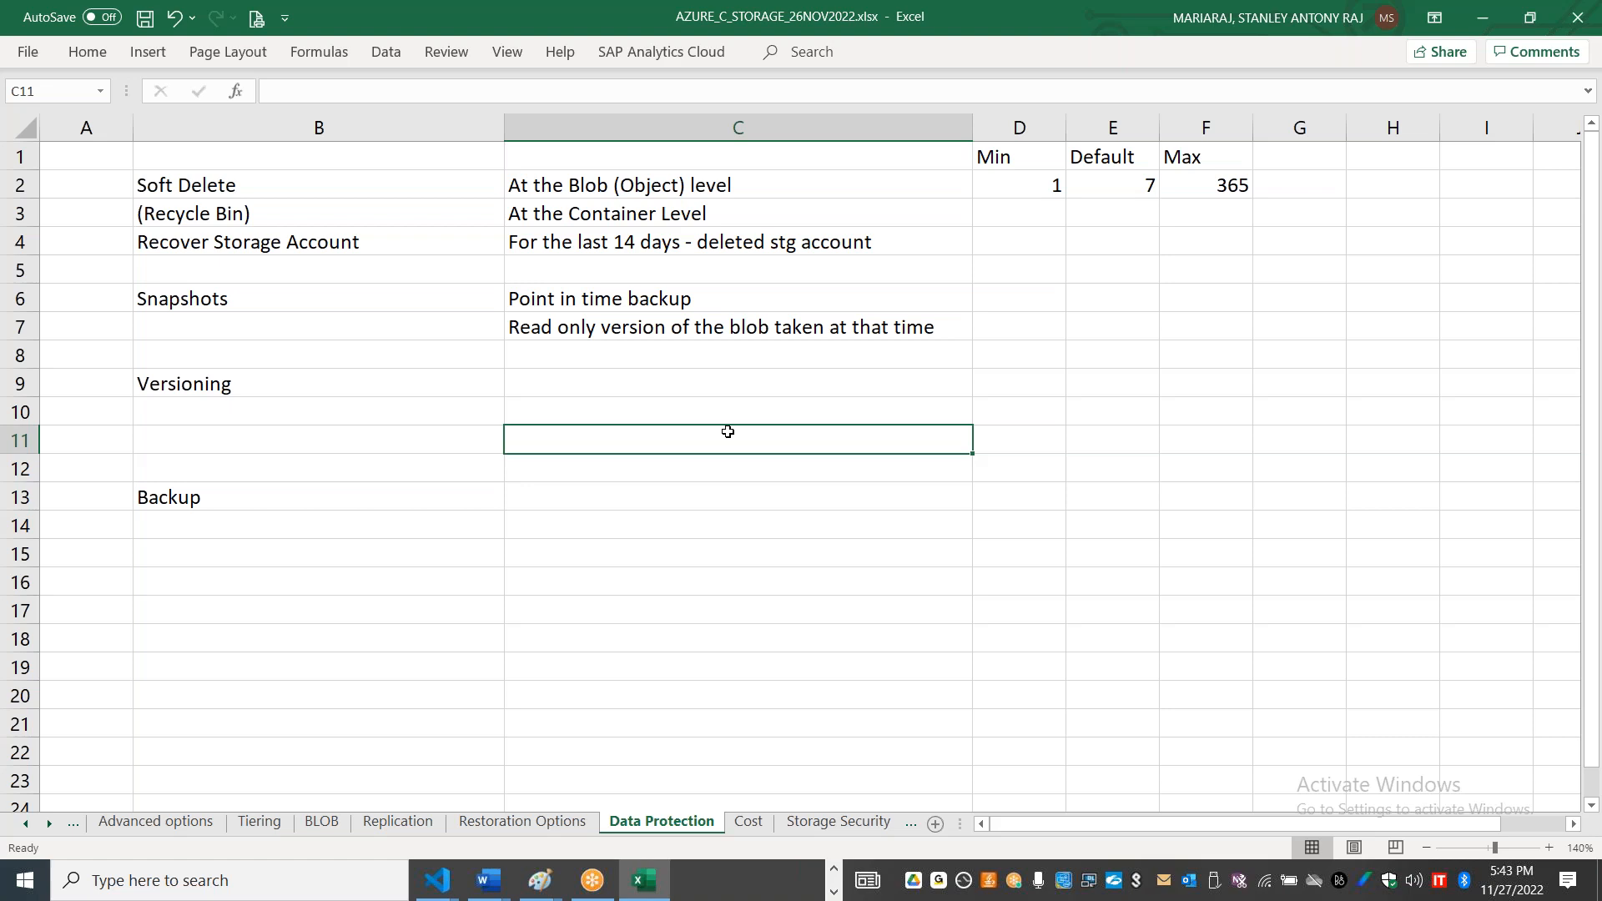
Step: Switch to the Azure portal, open container03 in storage account staneusstdzrs001 and select the index.html blob
{"action": "key", "text": "alt+Tab"}
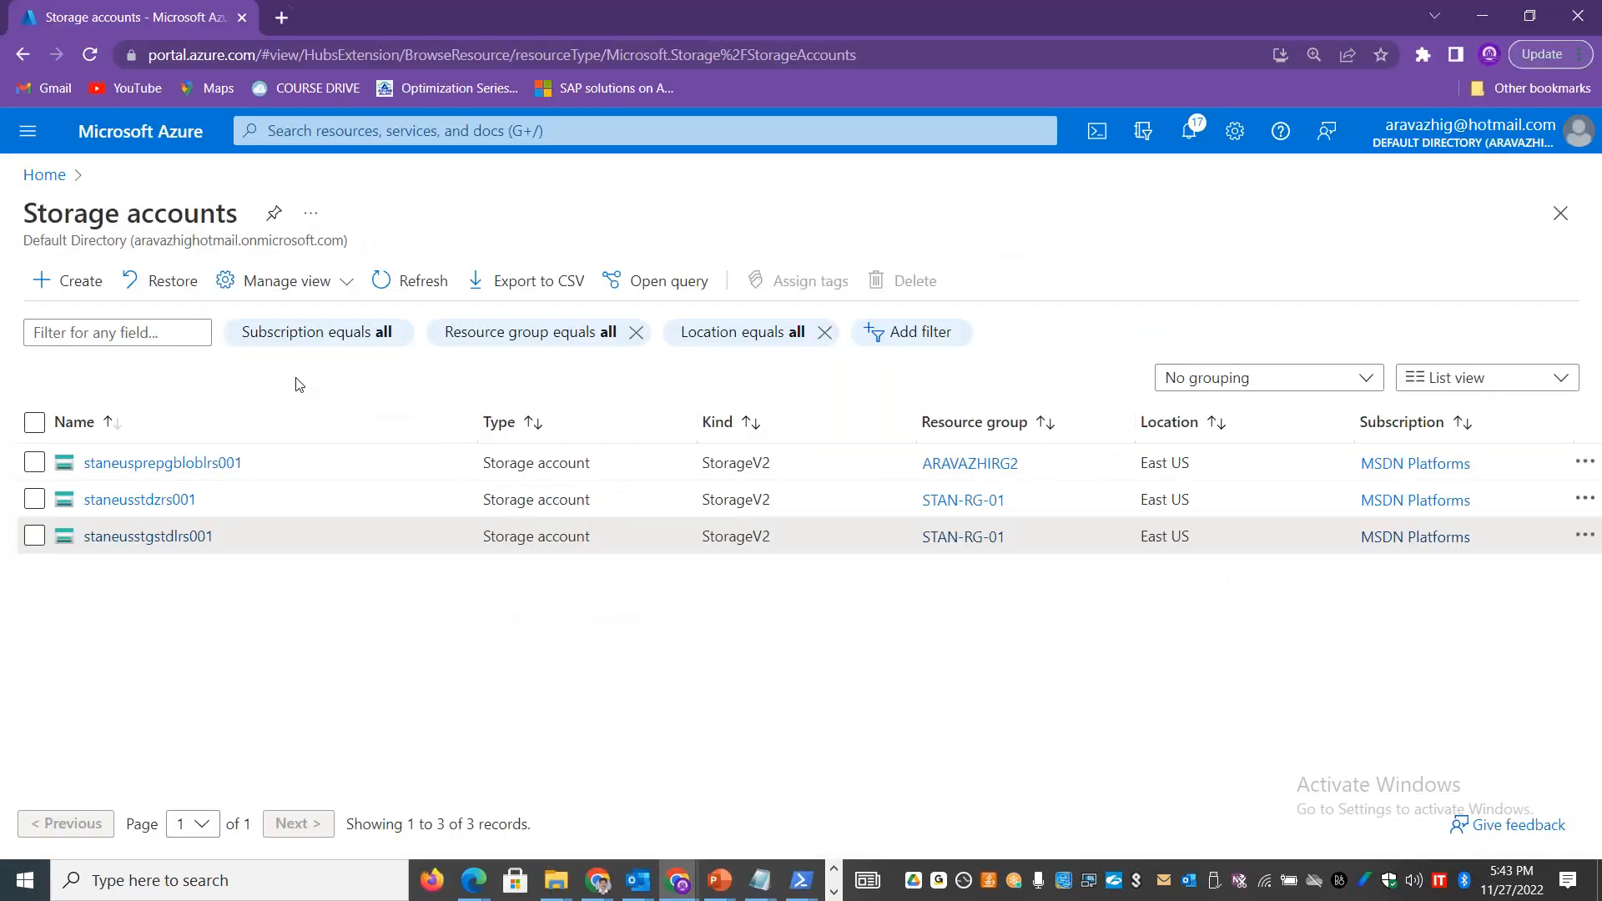
{"action": "left_click", "coordinate": [127, 501]}
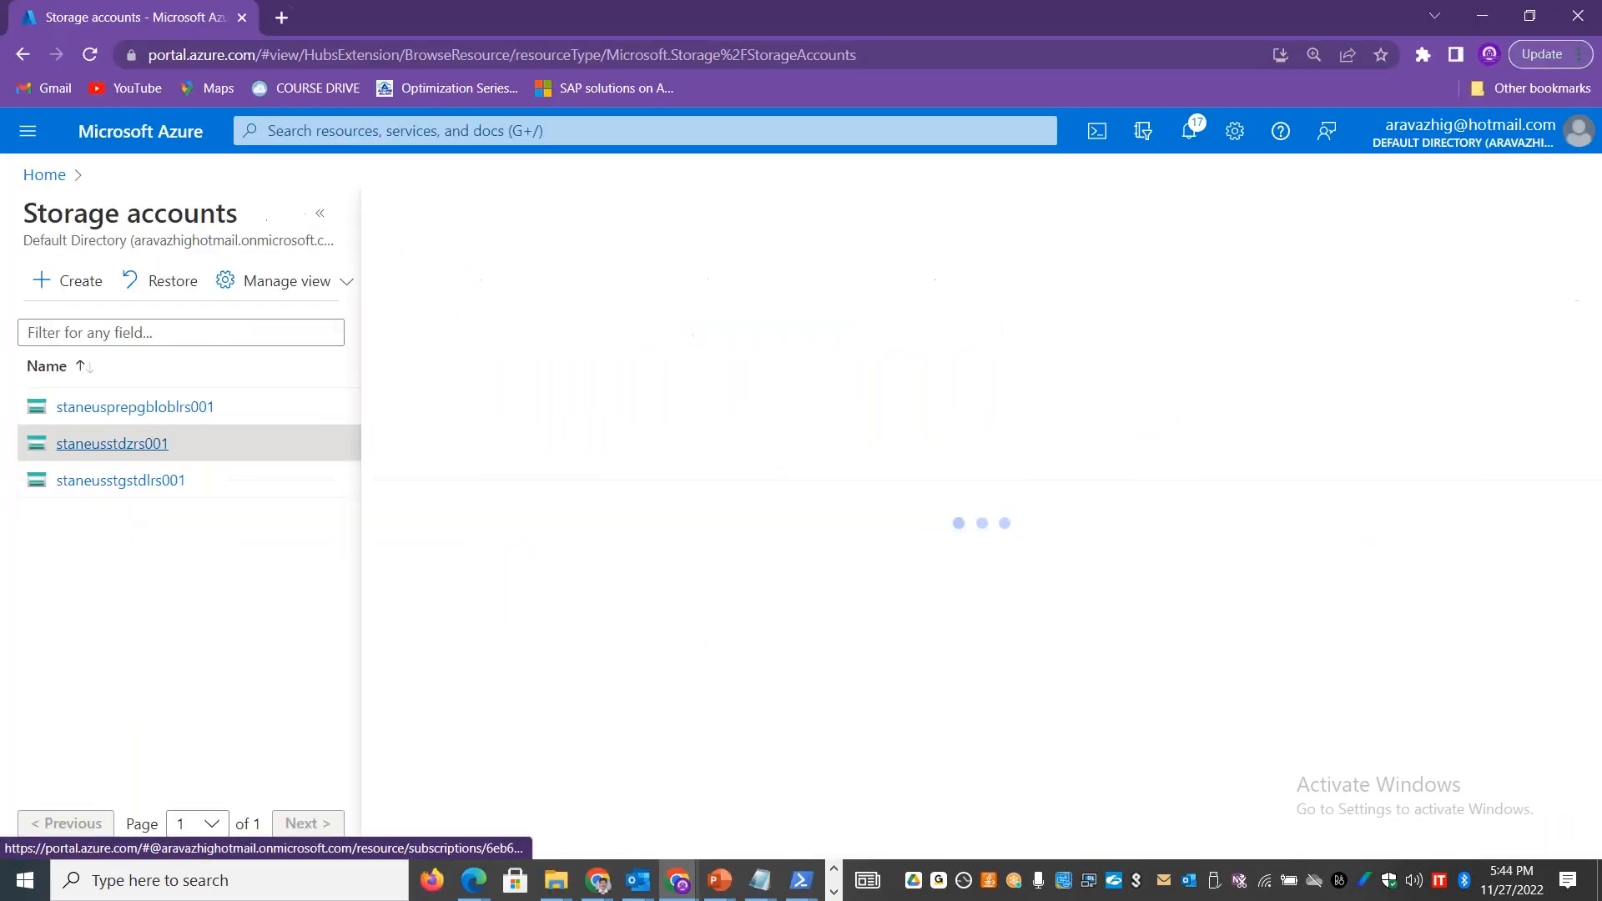
{"action": "left_click", "coordinate": [321, 220]}
{"action": "left_click", "coordinate": [155, 668]}
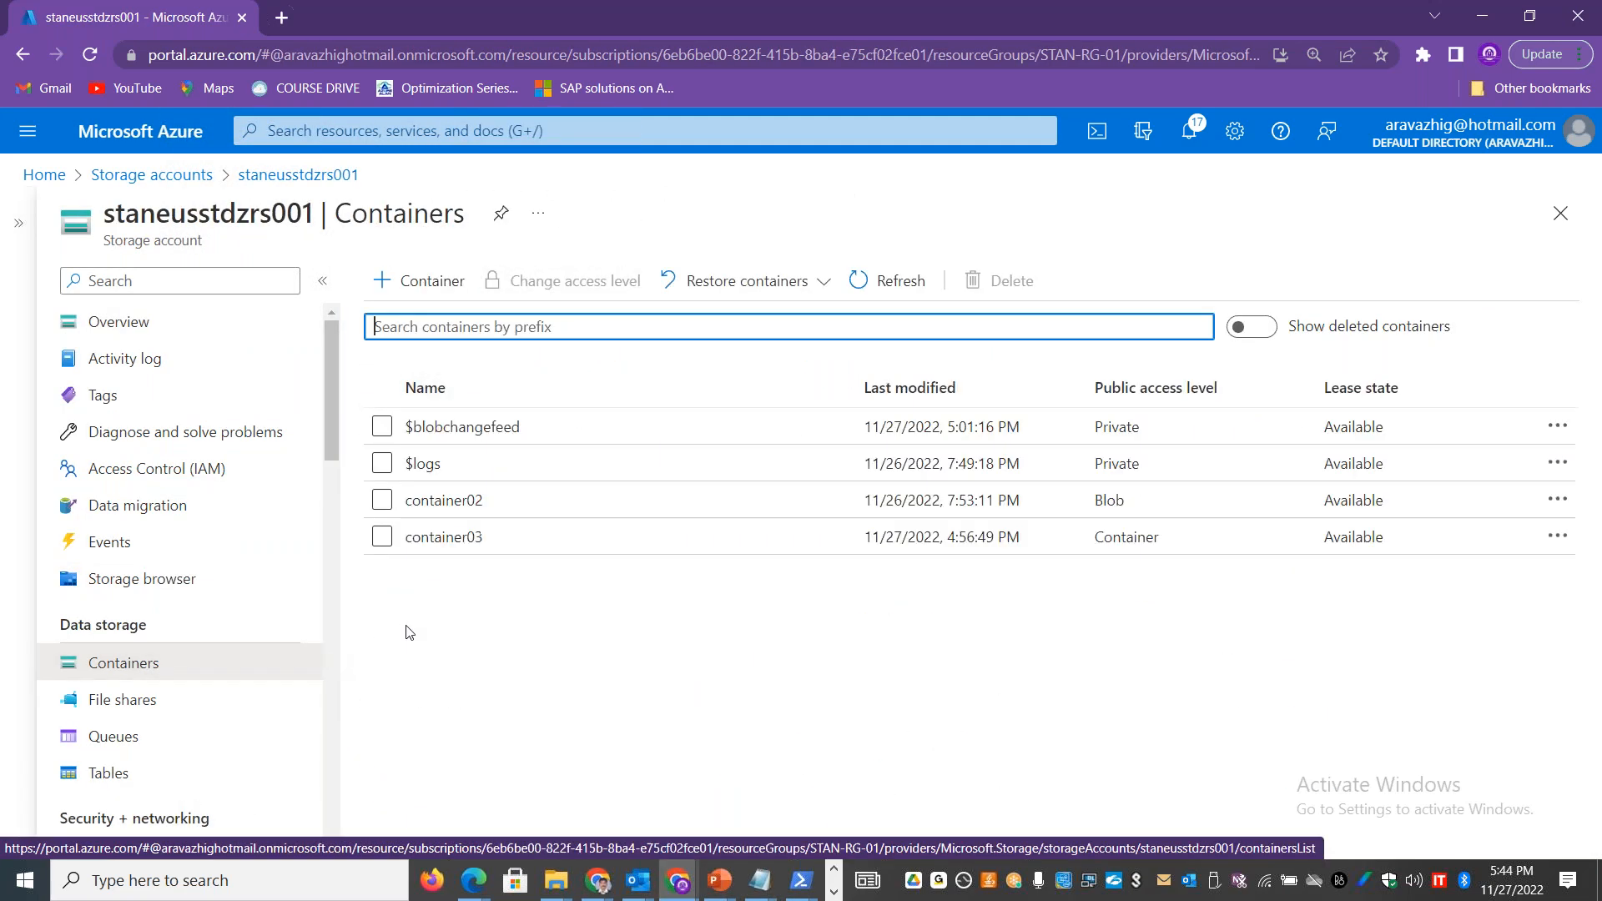
{"action": "left_click", "coordinate": [453, 544]}
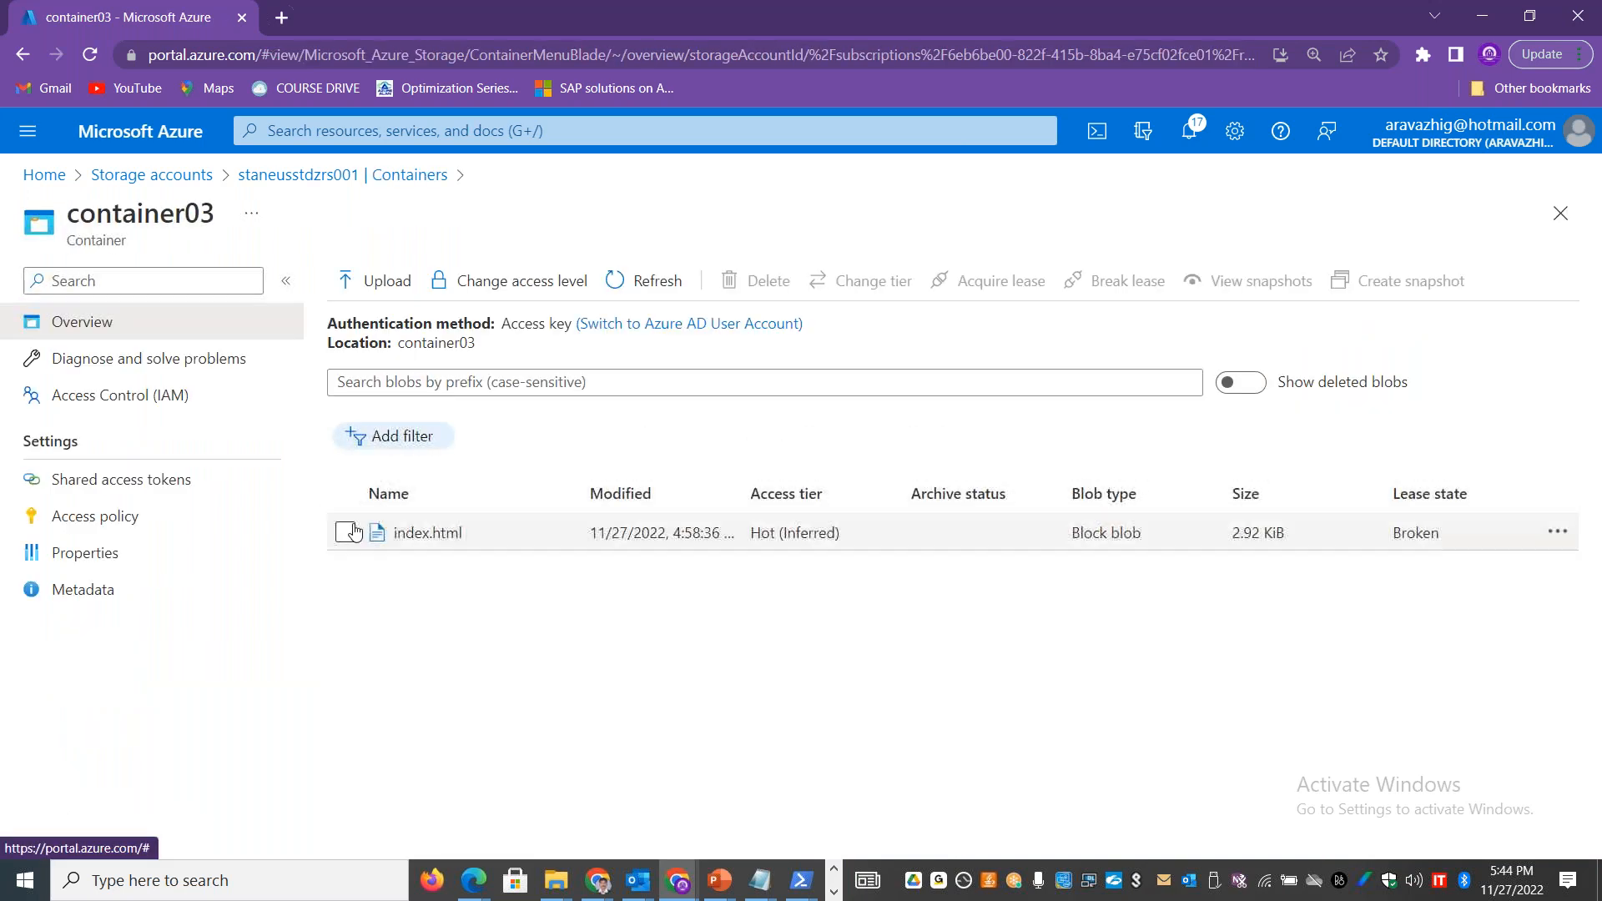
{"action": "left_click", "coordinate": [349, 532]}
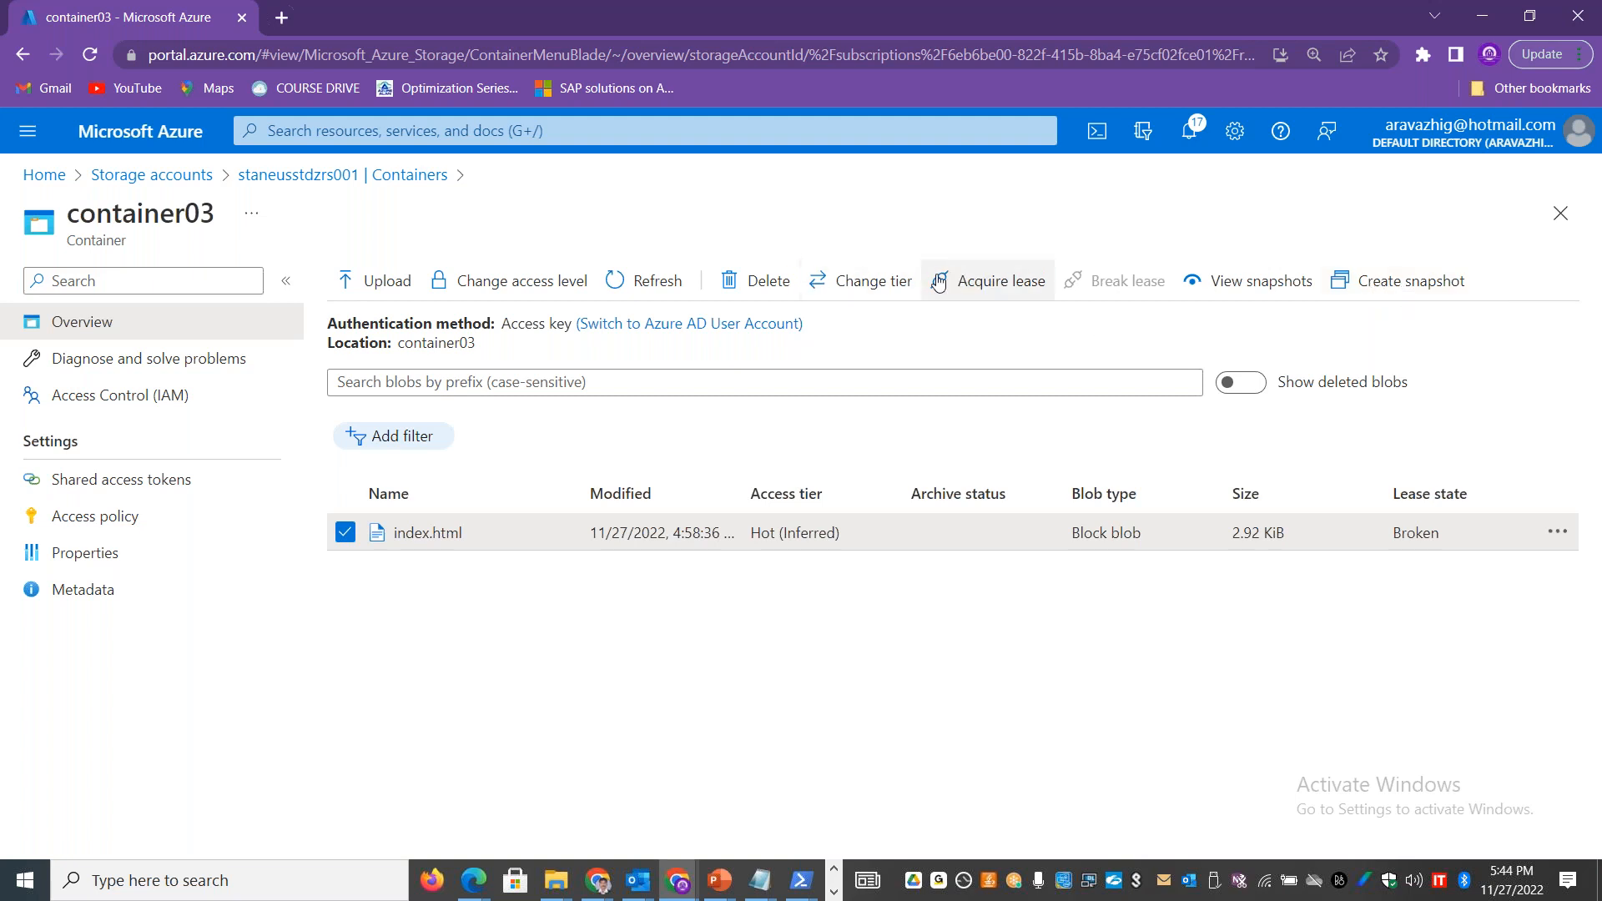
Step: Upload appspec.yml from the SampleApp_Windows folder inside S3 demo on the Desktop to container03
{"action": "left_click", "coordinate": [377, 280]}
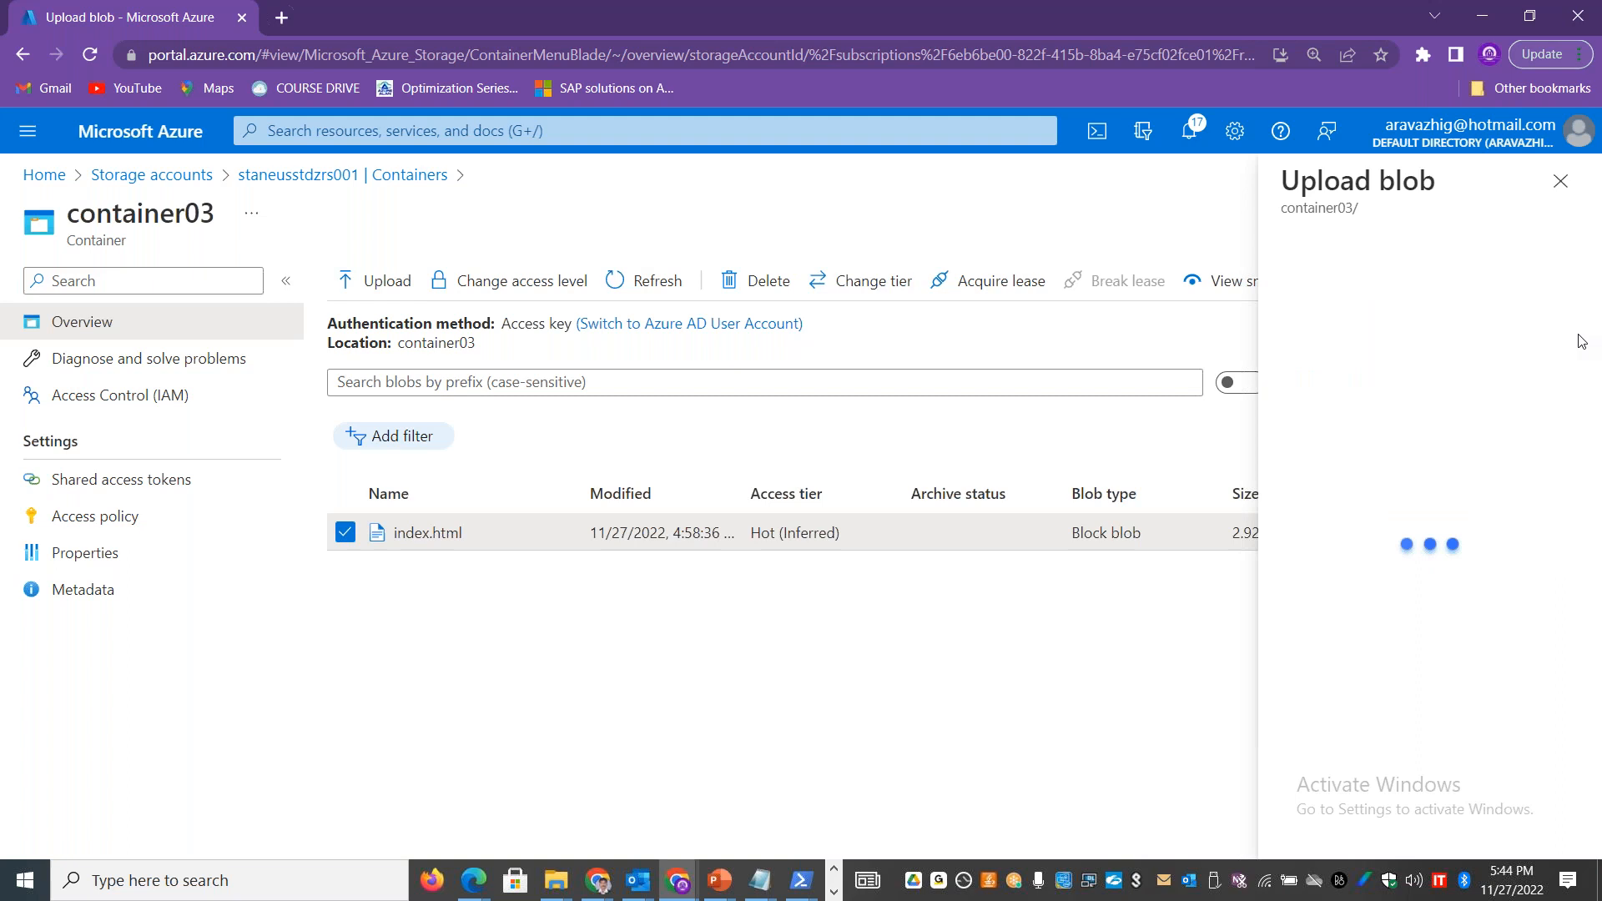
{"action": "left_click", "coordinate": [1566, 277]}
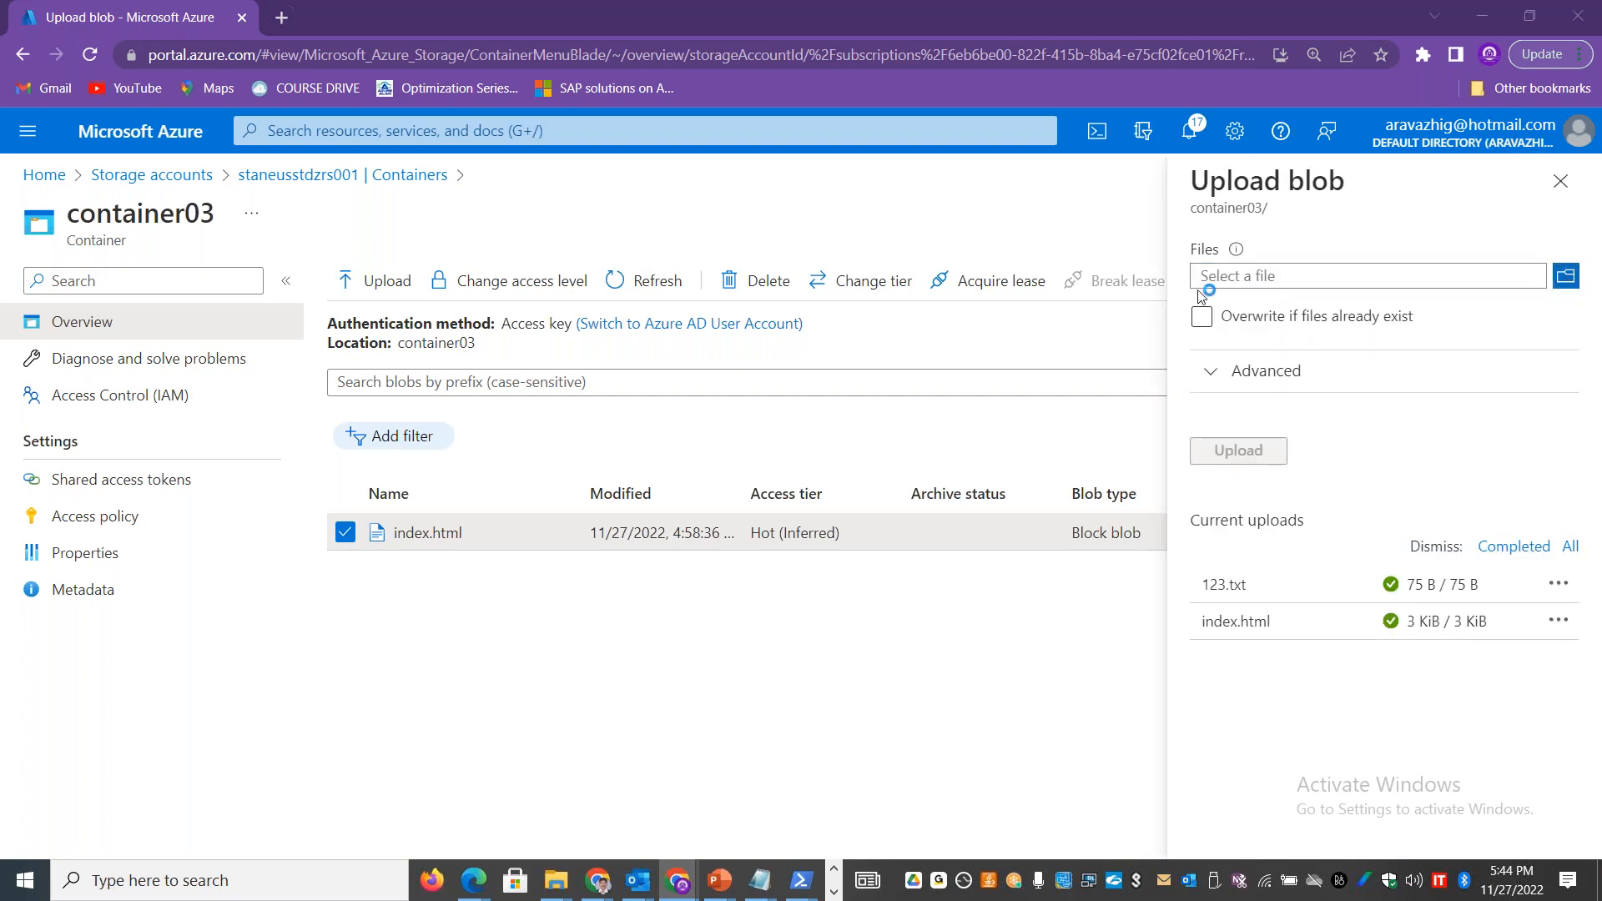
{"action": "left_click", "coordinate": [241, 251]}
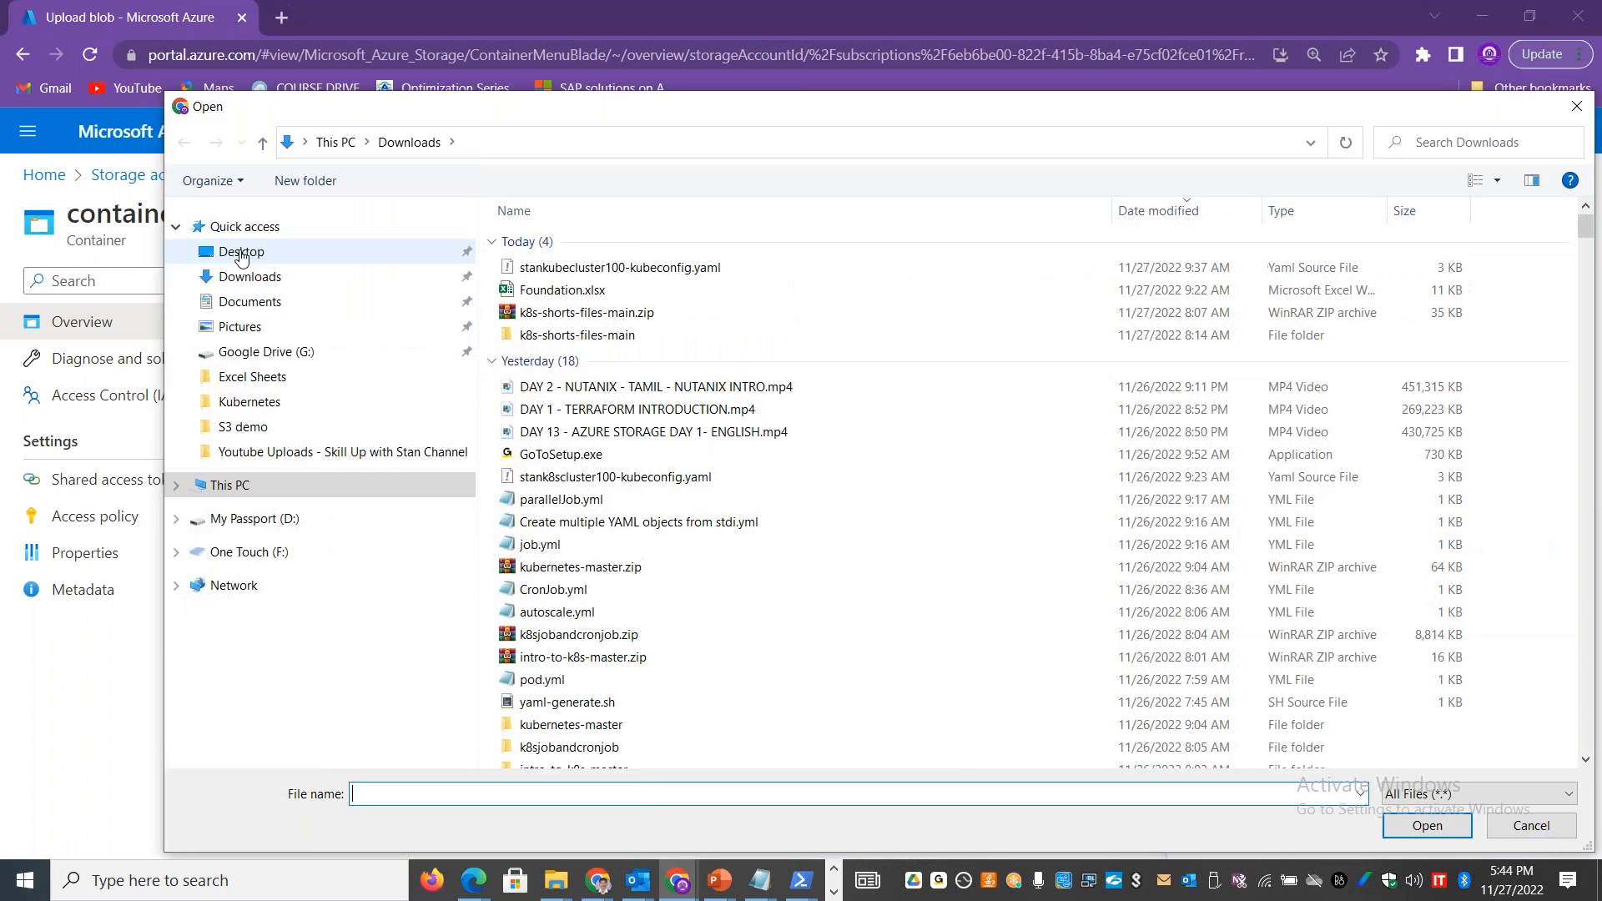
{"action": "left_click_drag", "start_coordinate": [1582, 332], "coordinate": [1599, 691]}
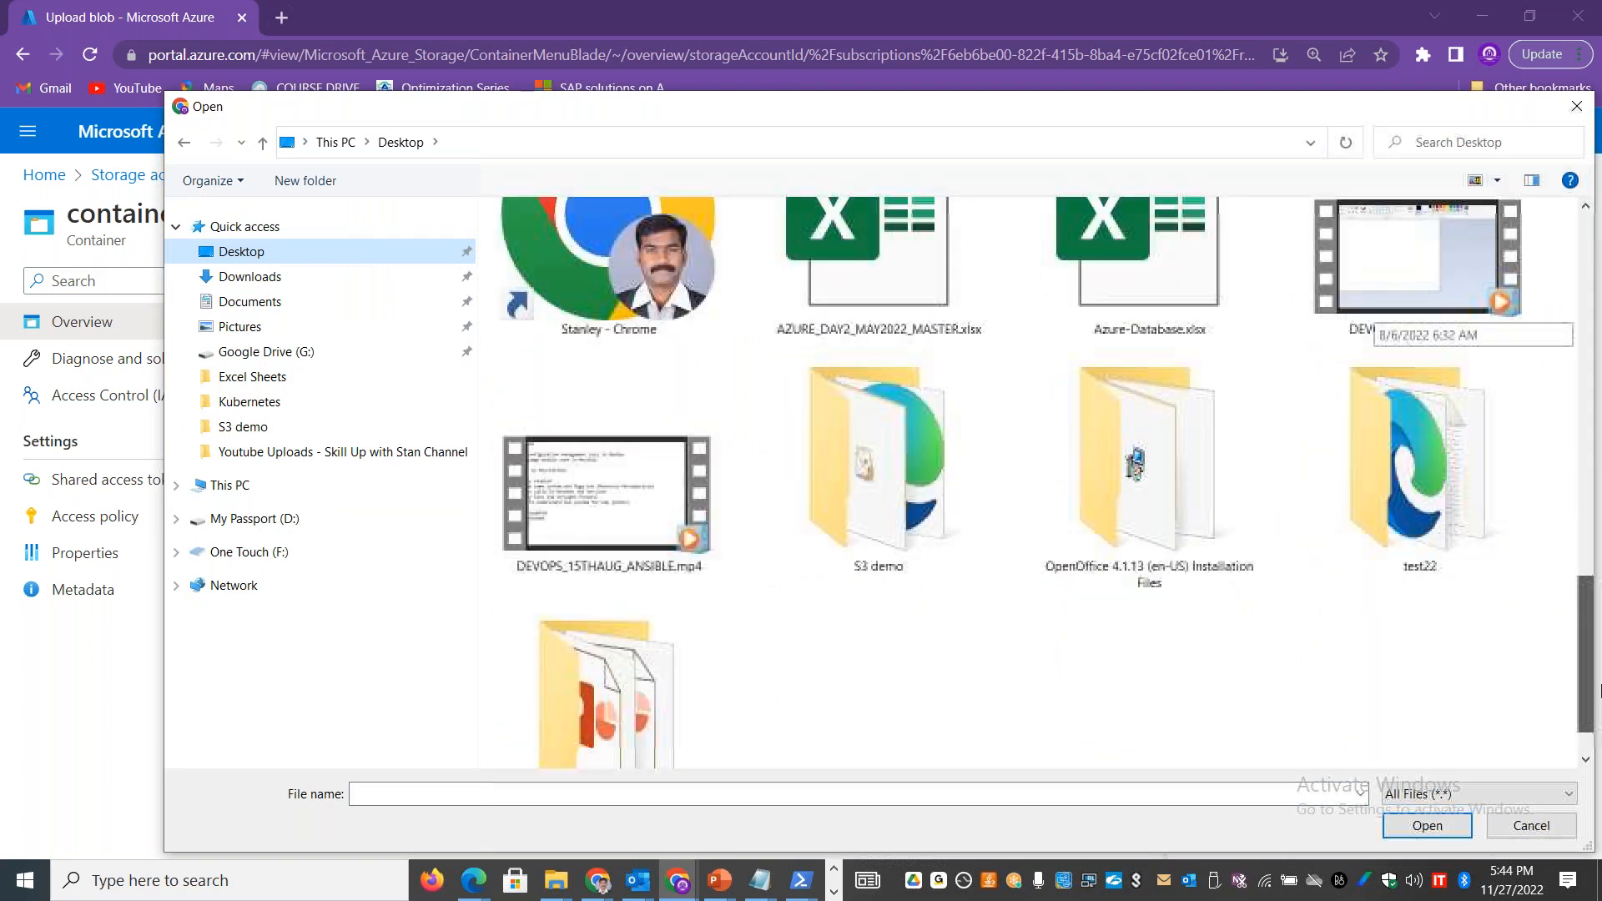
{"action": "double_click", "coordinate": [986, 502]}
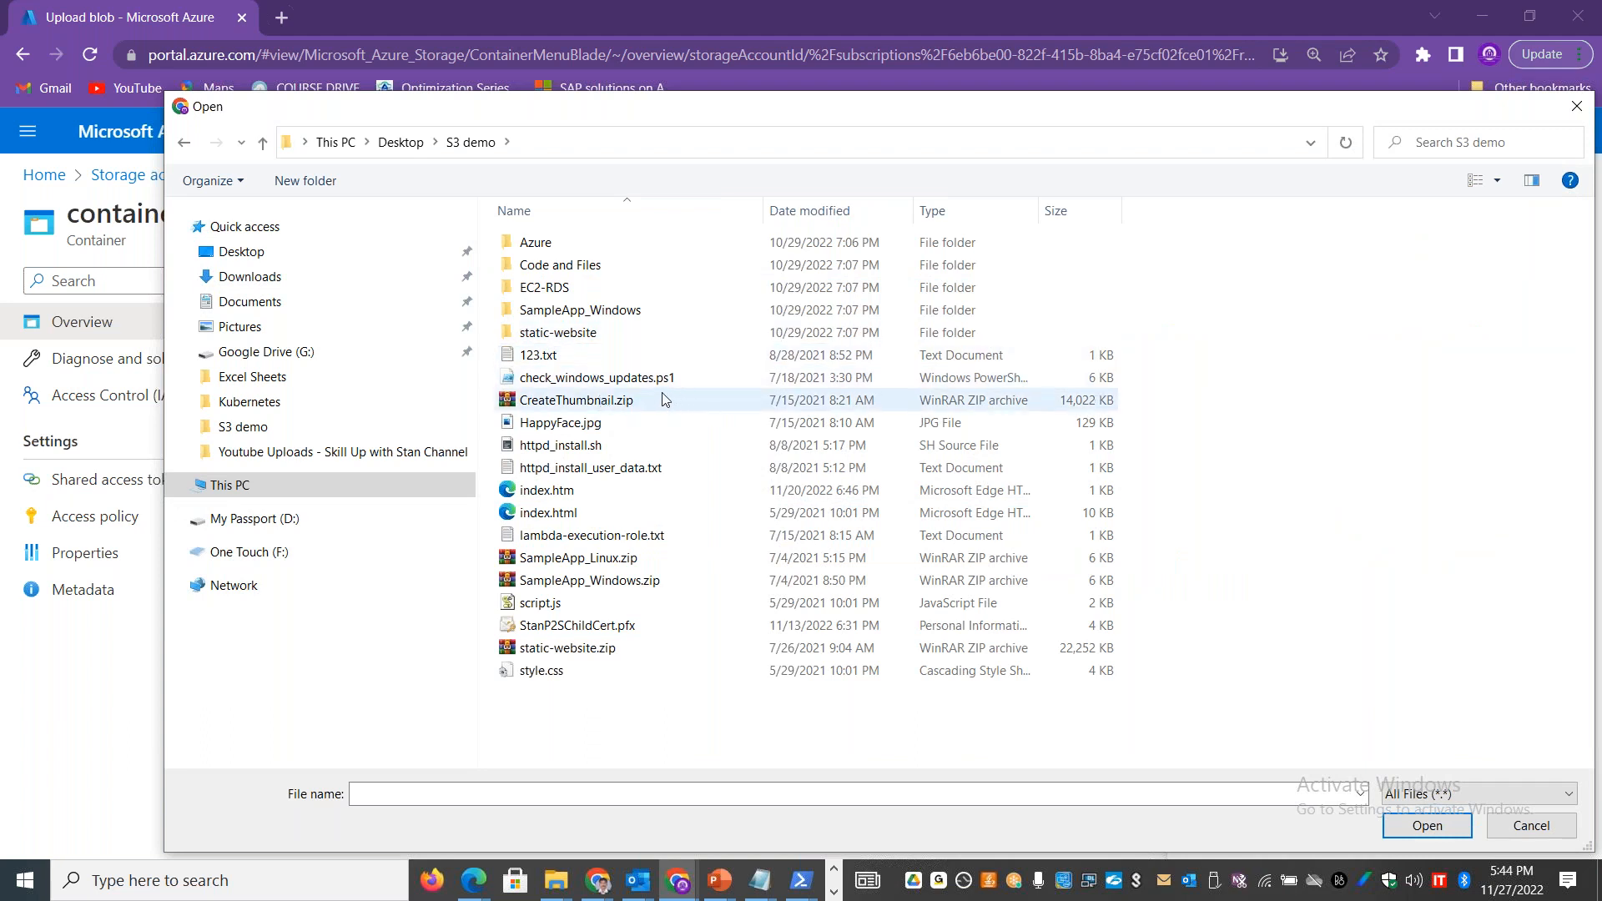
{"action": "double_click", "coordinate": [558, 286]}
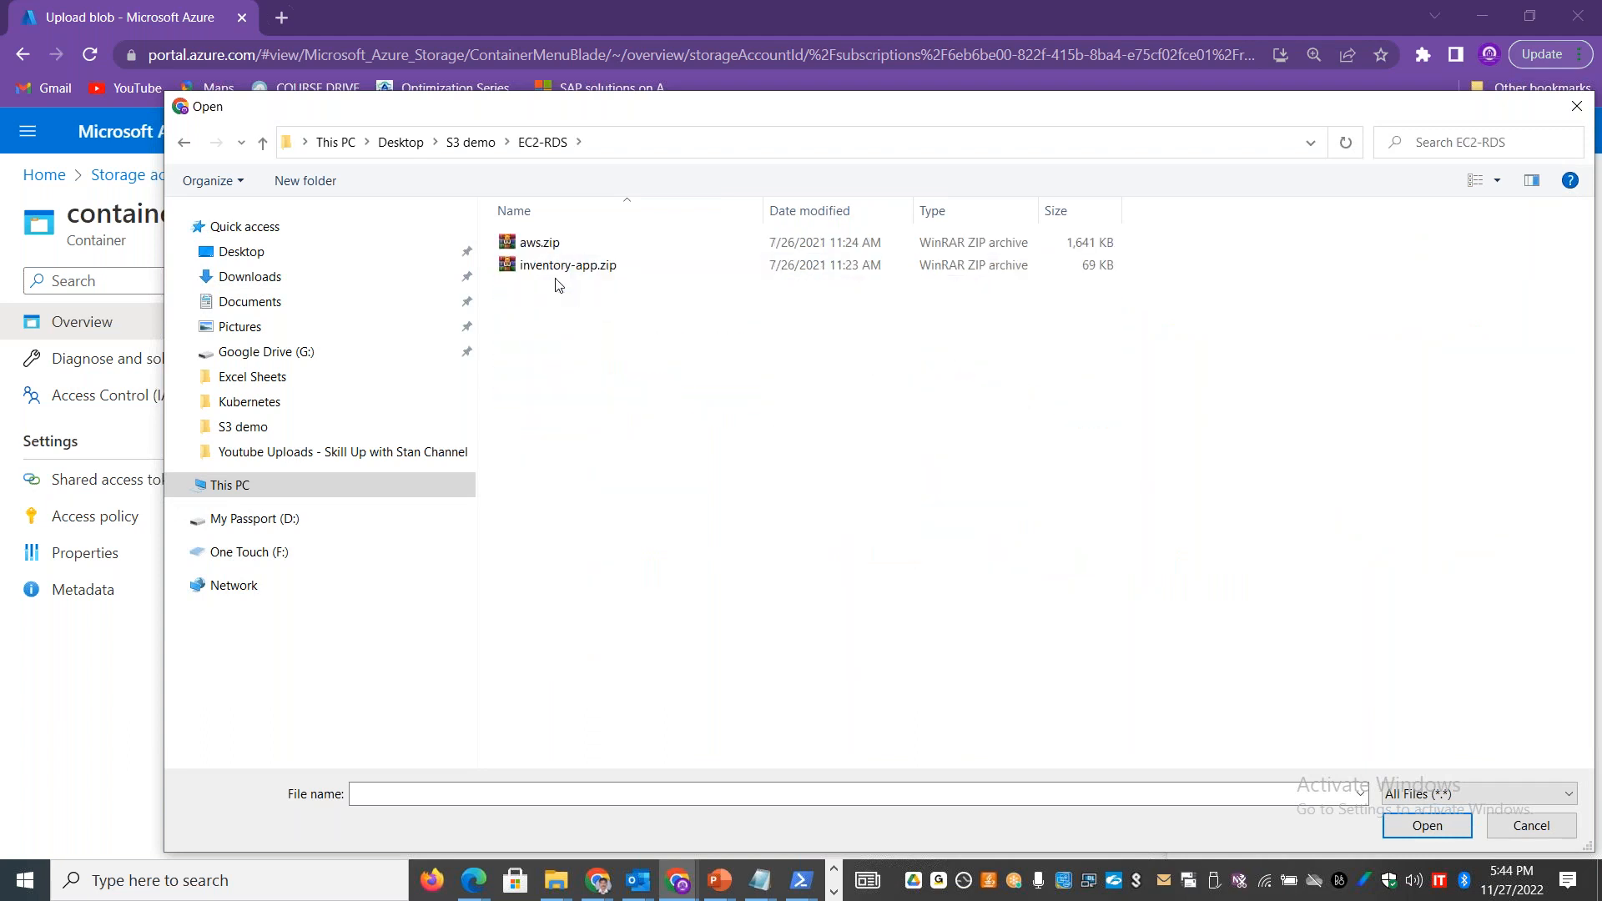
{"action": "left_click", "coordinate": [184, 140]}
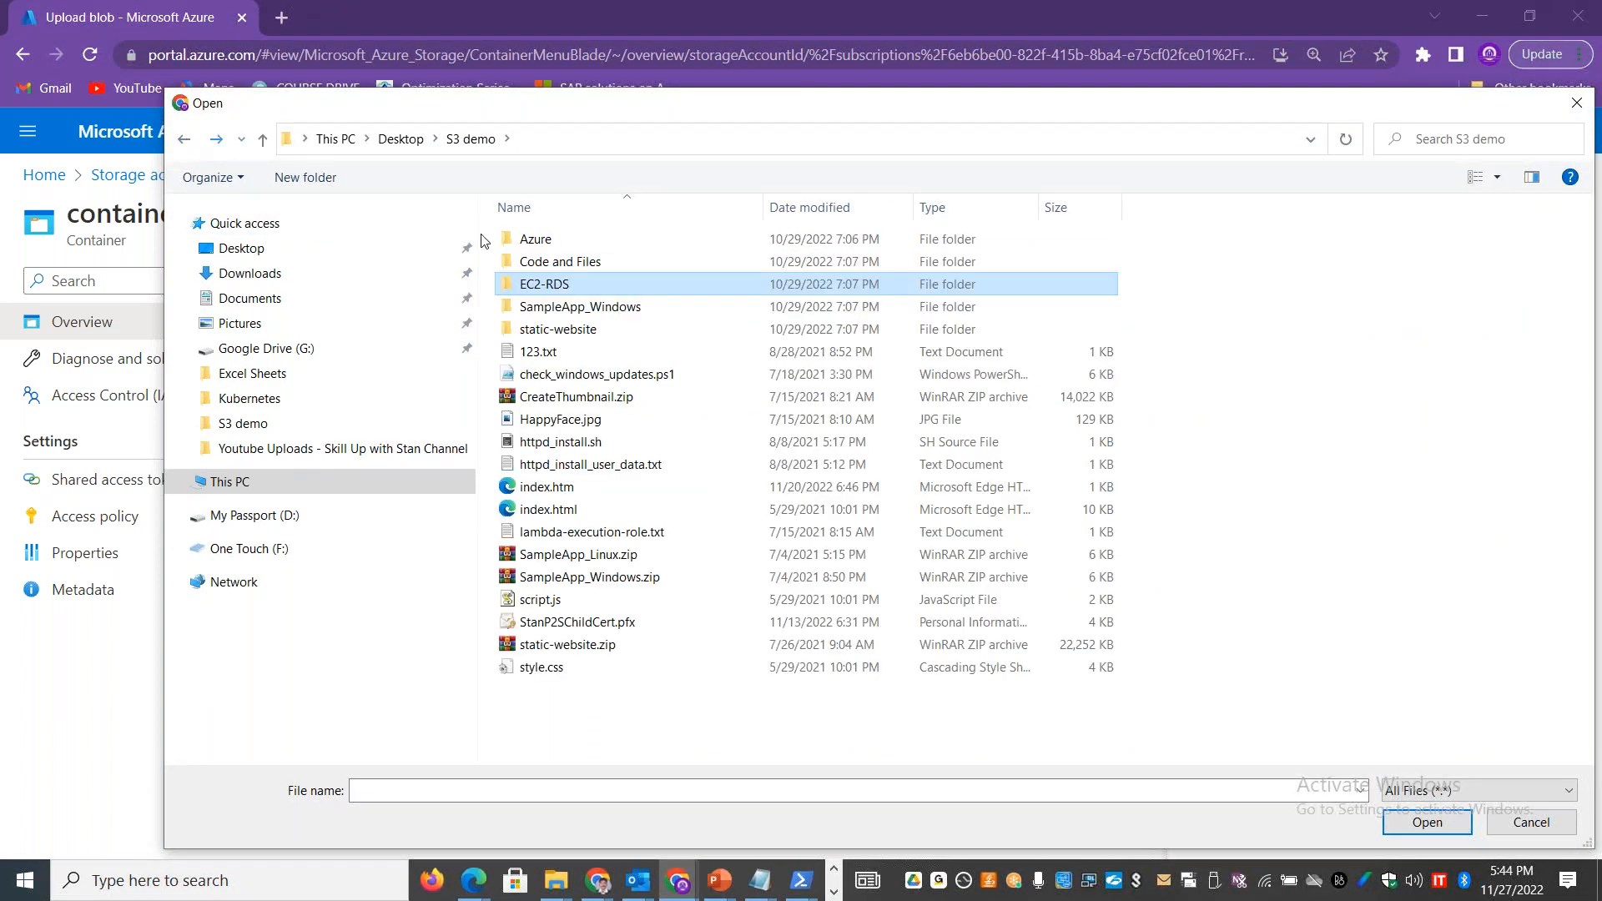
{"action": "double_click", "coordinate": [582, 307]}
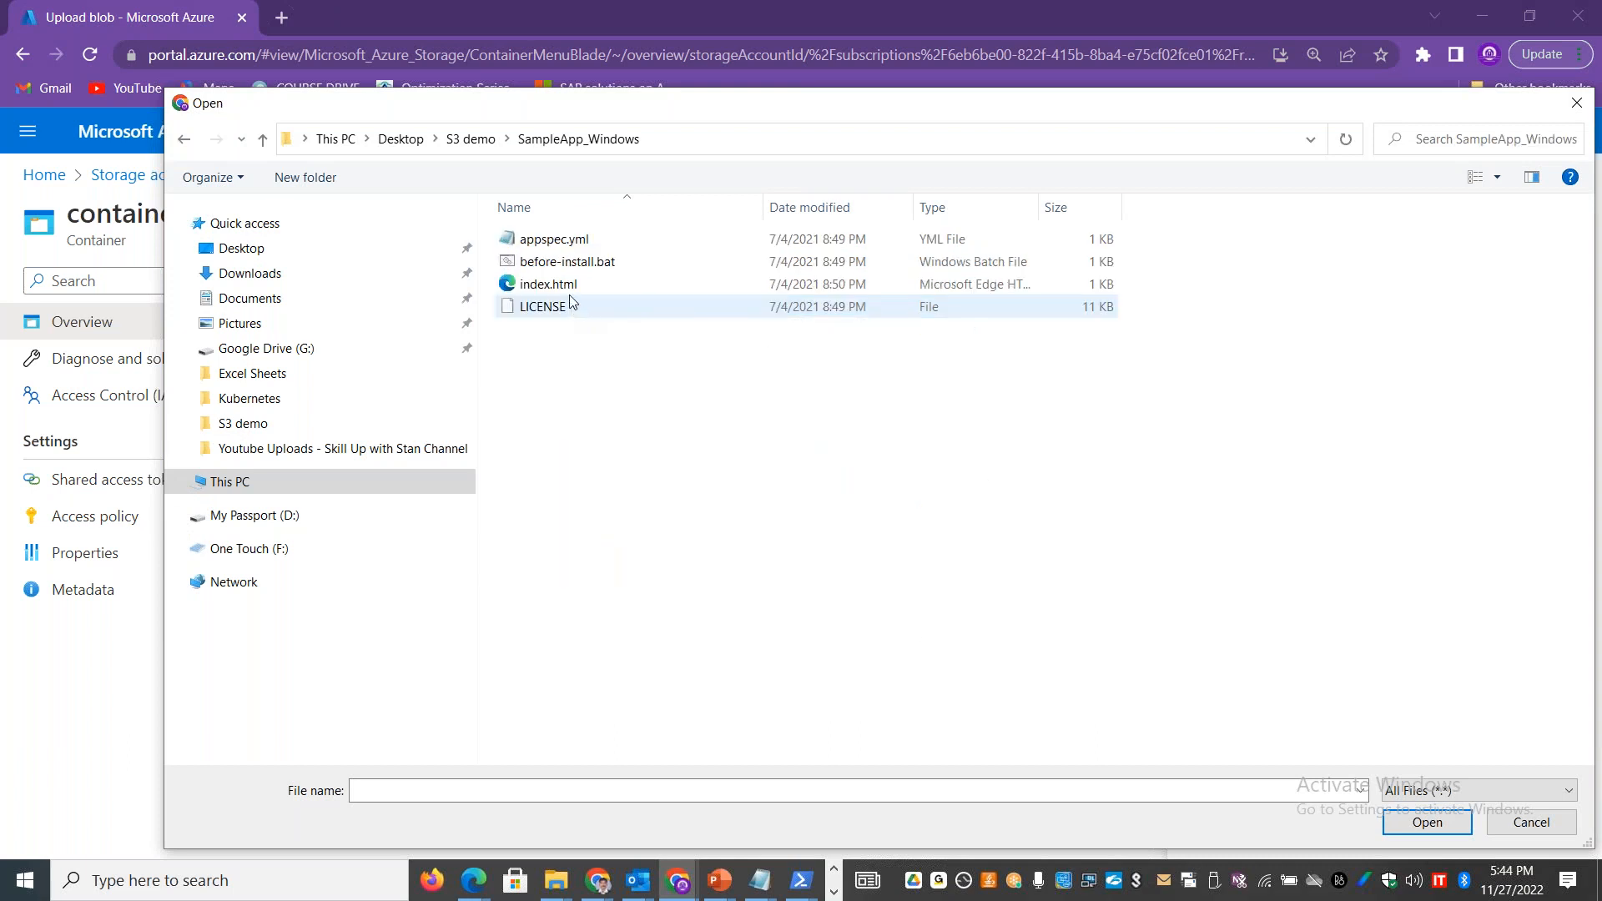
{"action": "double_click", "coordinate": [559, 241]}
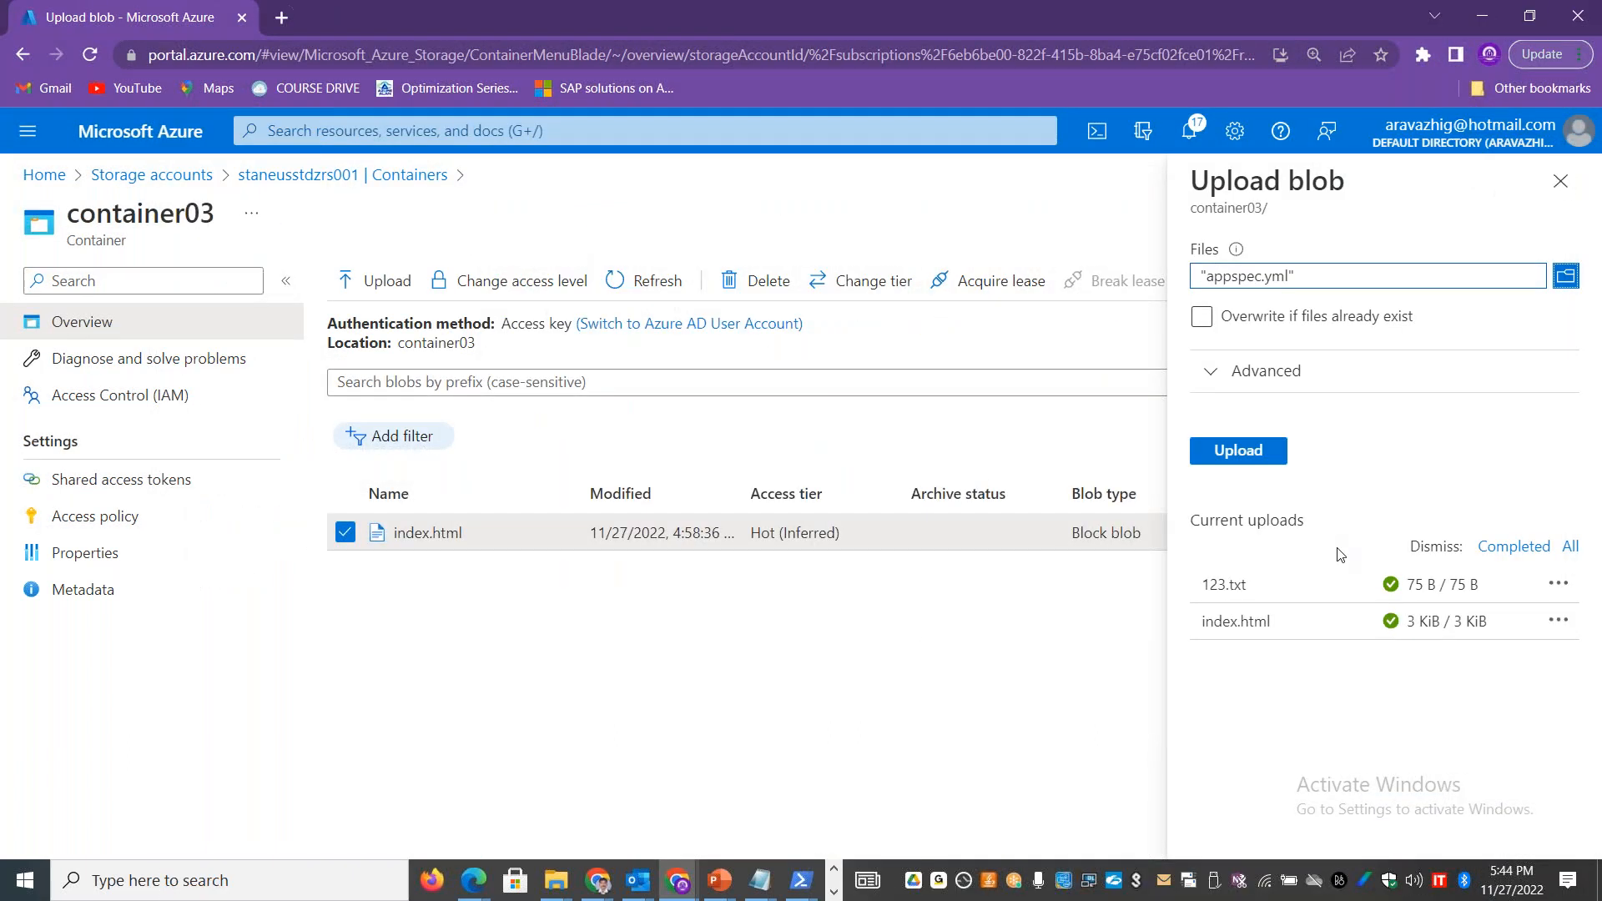
{"action": "left_click", "coordinate": [1238, 453]}
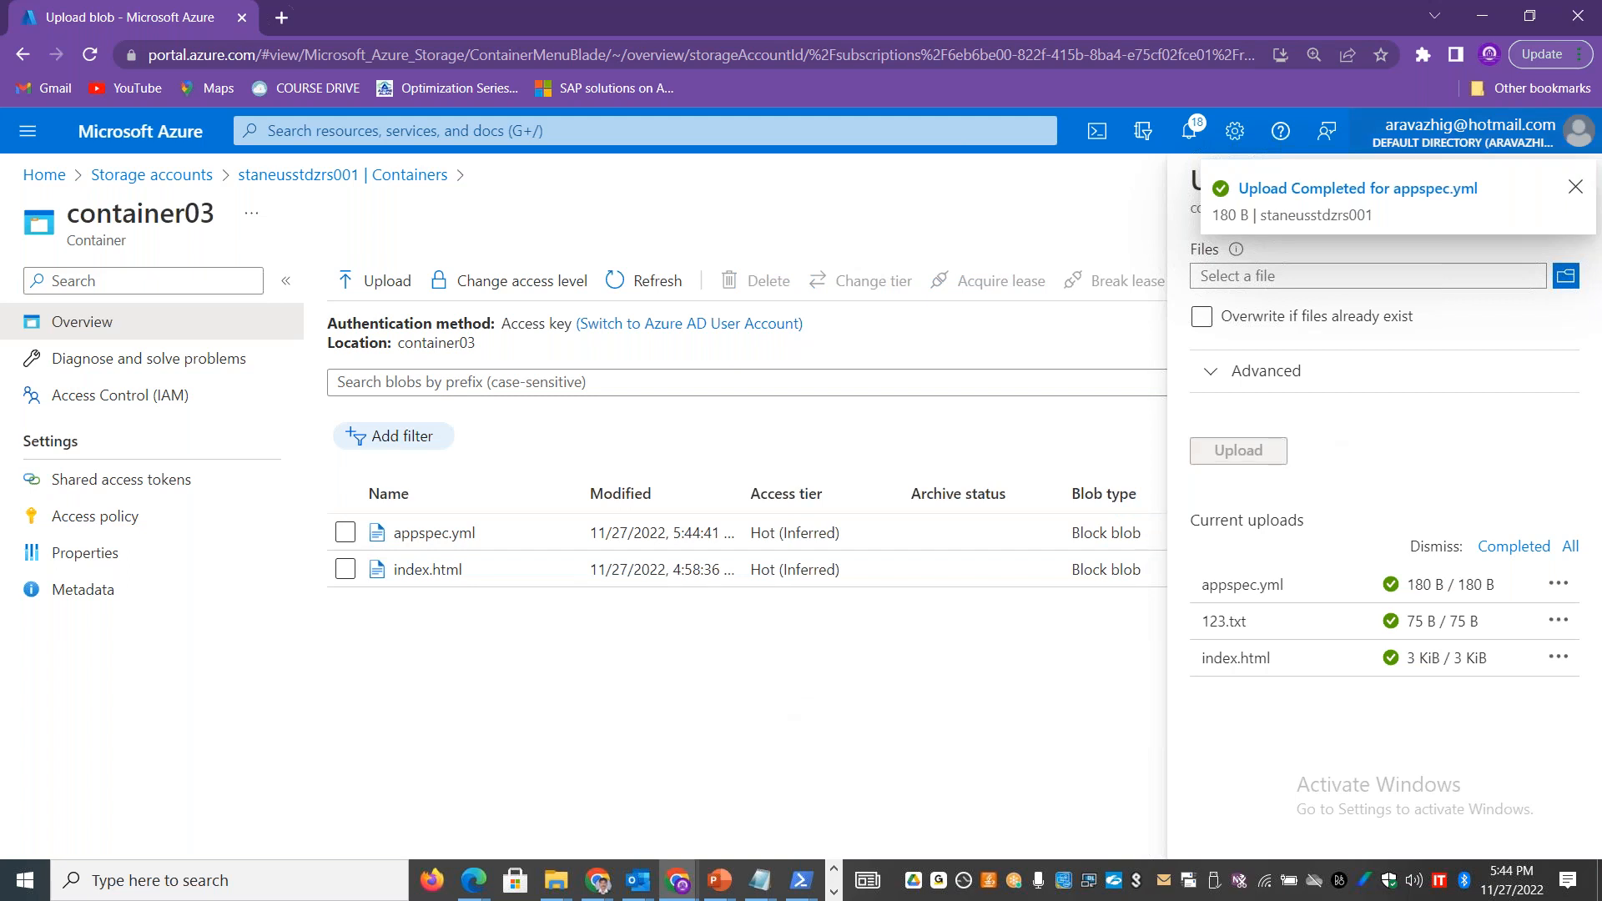
{"action": "left_click", "coordinate": [1575, 186]}
{"action": "left_click", "coordinate": [1562, 179]}
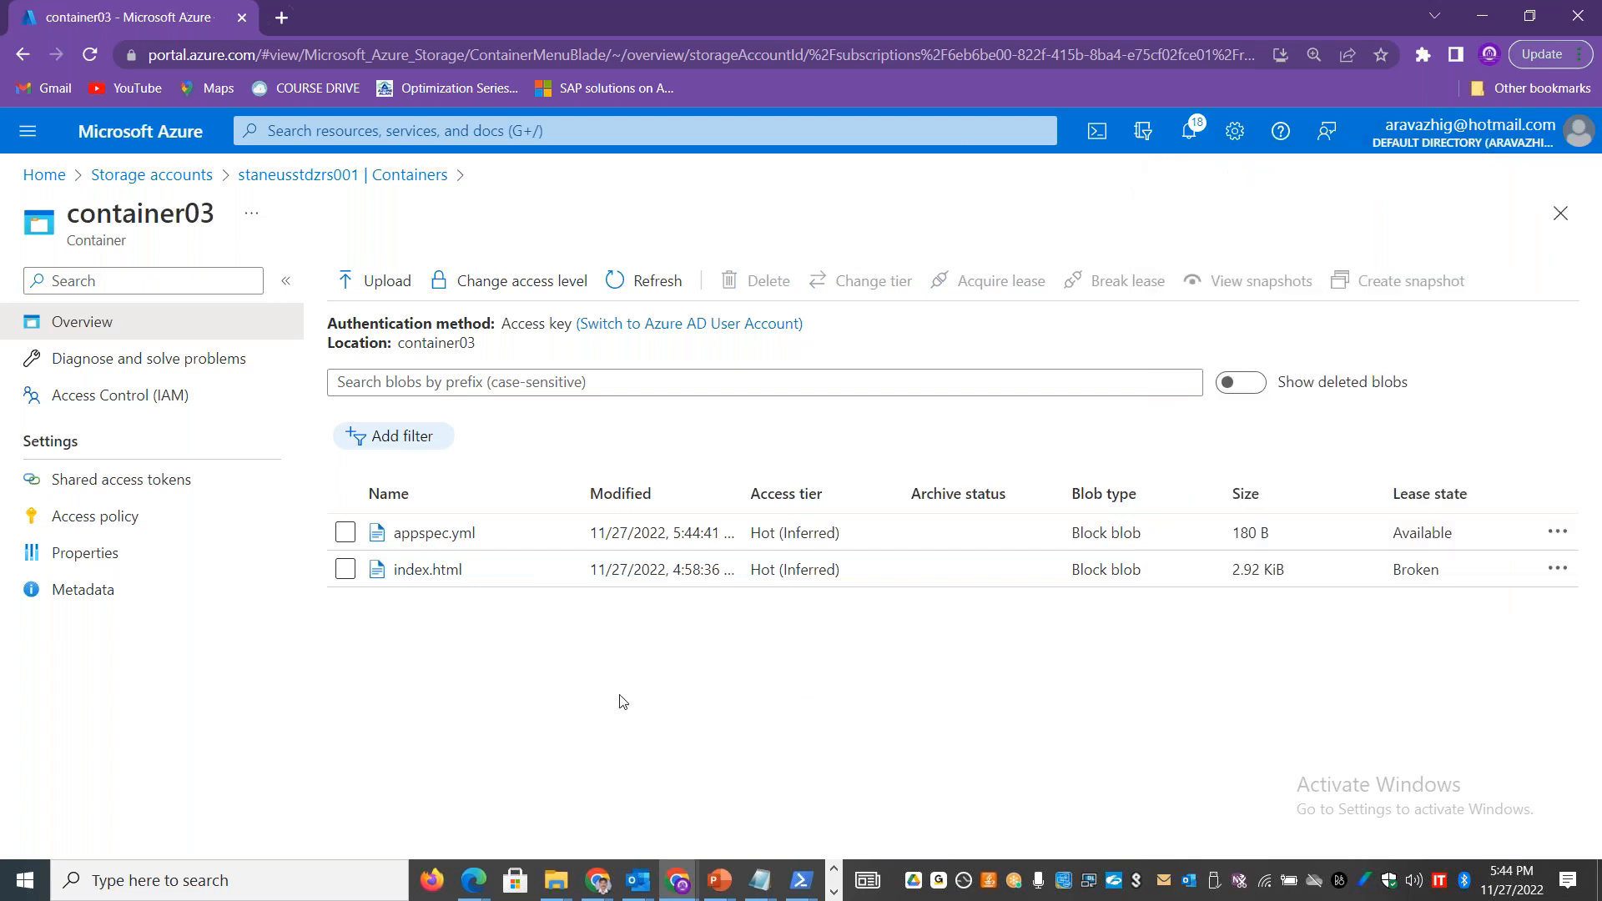
Step: Create a snapshot of the appspec.yml blob in container03
{"action": "left_click", "coordinate": [345, 570]}
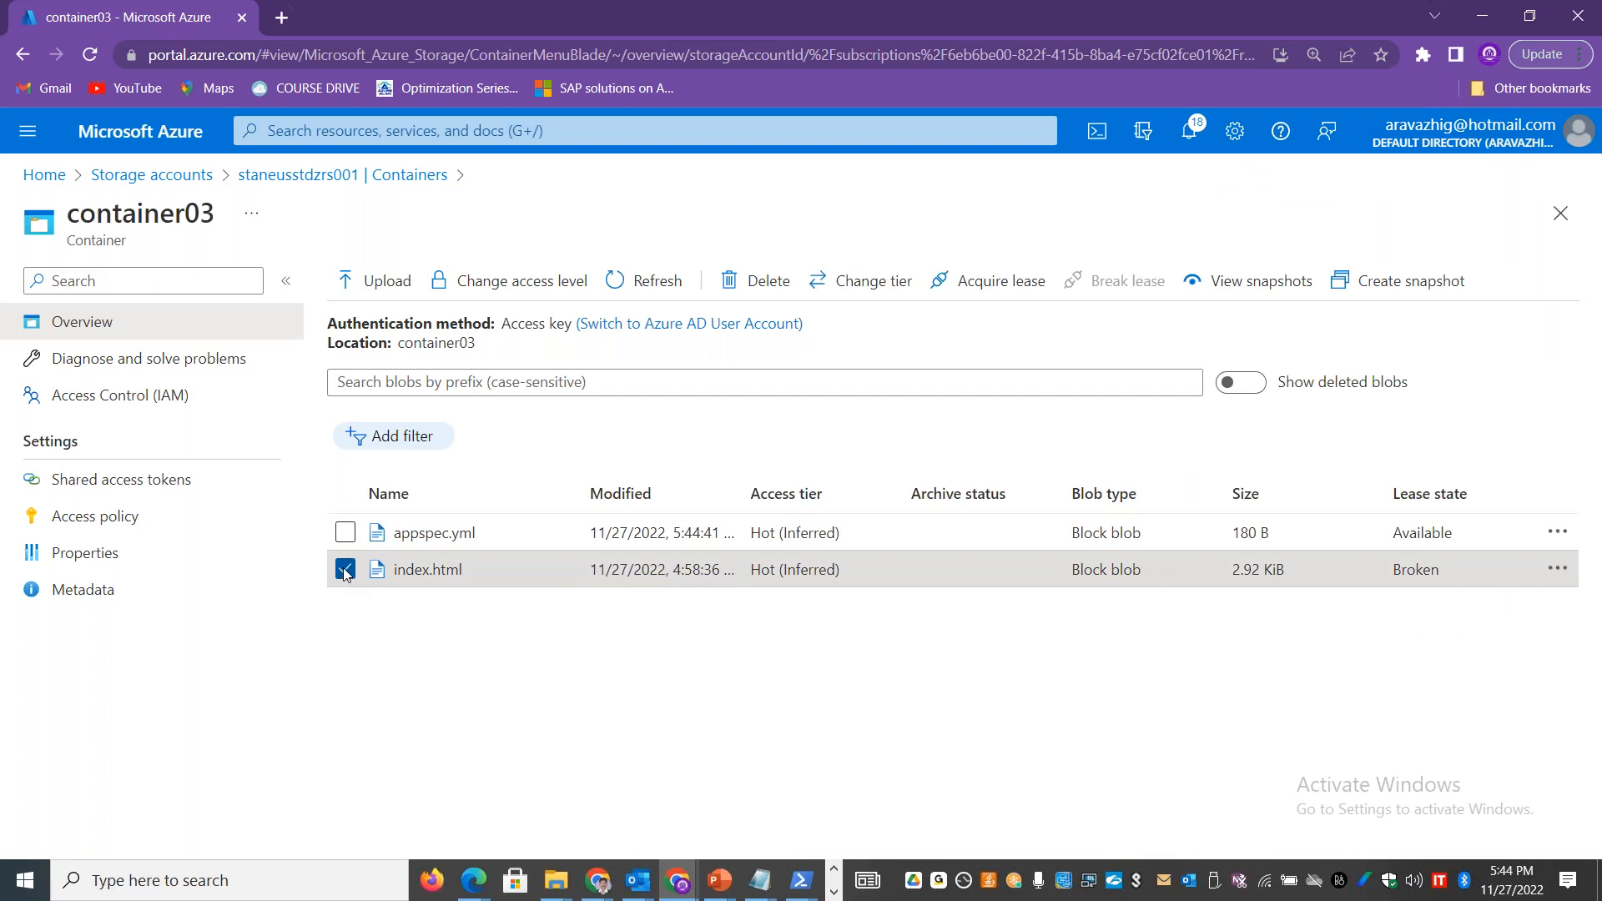
{"action": "left_click", "coordinate": [346, 570]}
{"action": "left_click", "coordinate": [346, 532]}
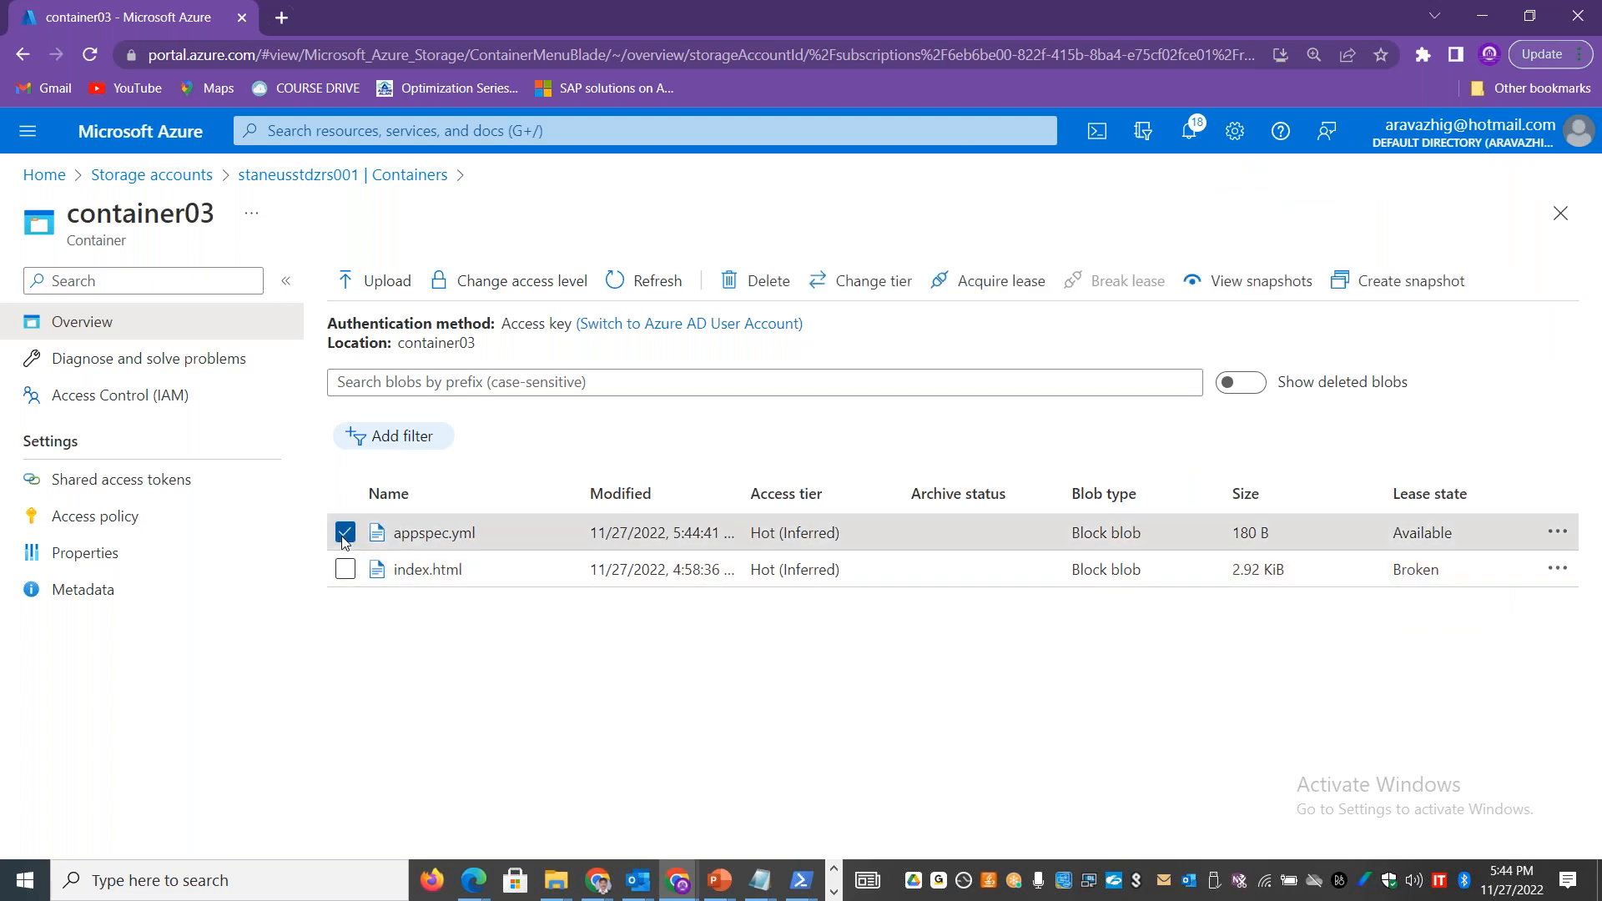
{"action": "left_click", "coordinate": [1392, 283]}
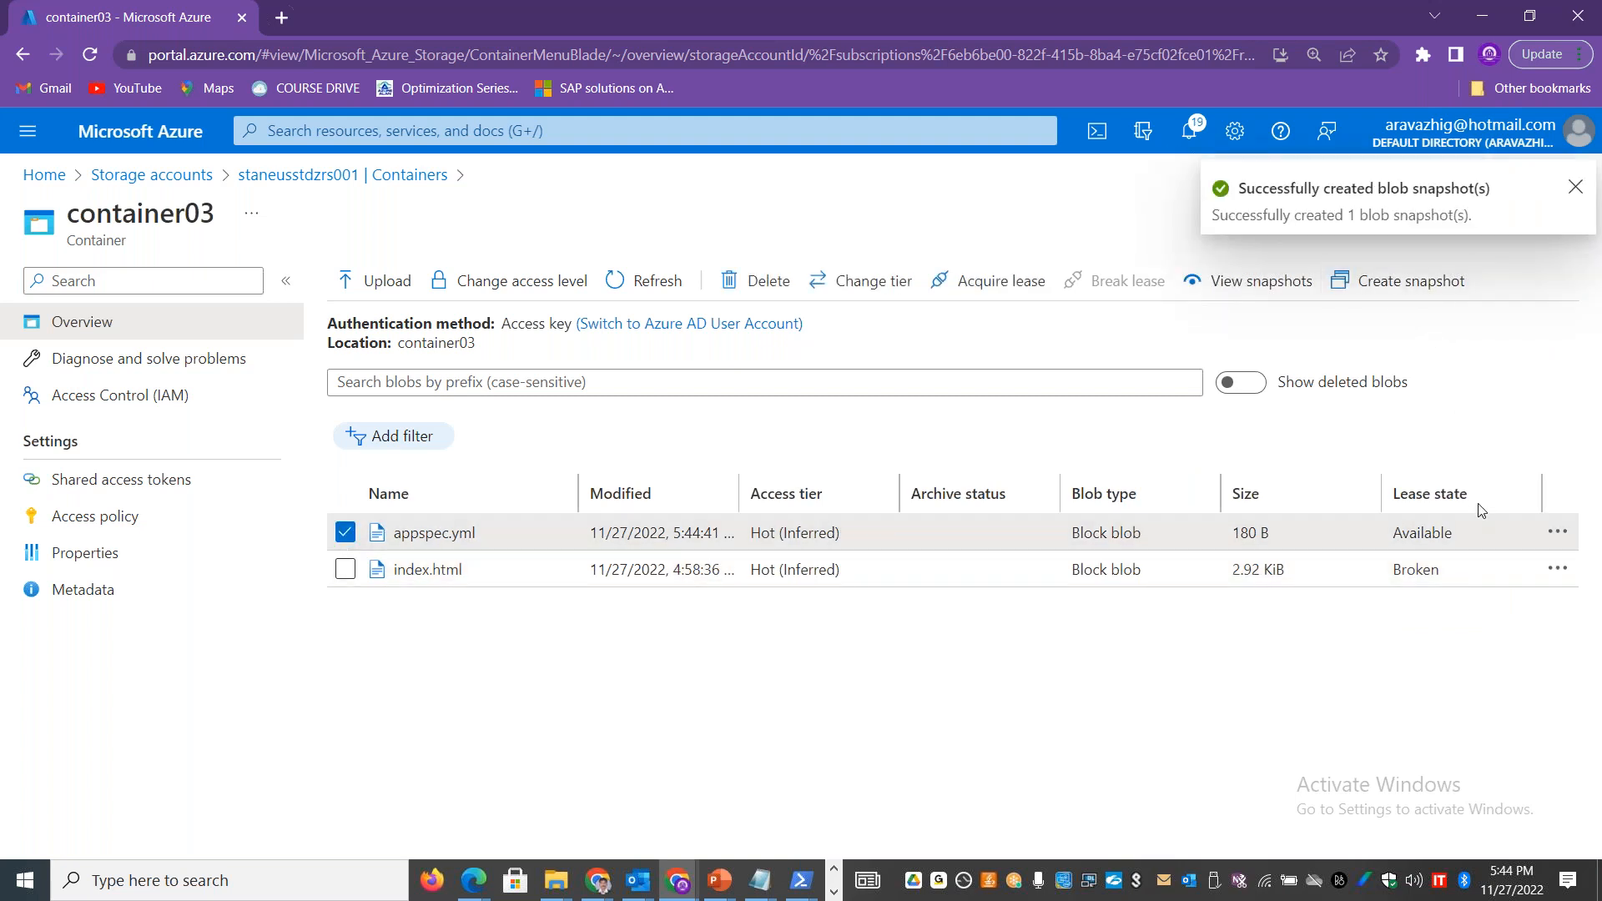
{"action": "left_click", "coordinate": [1576, 185]}
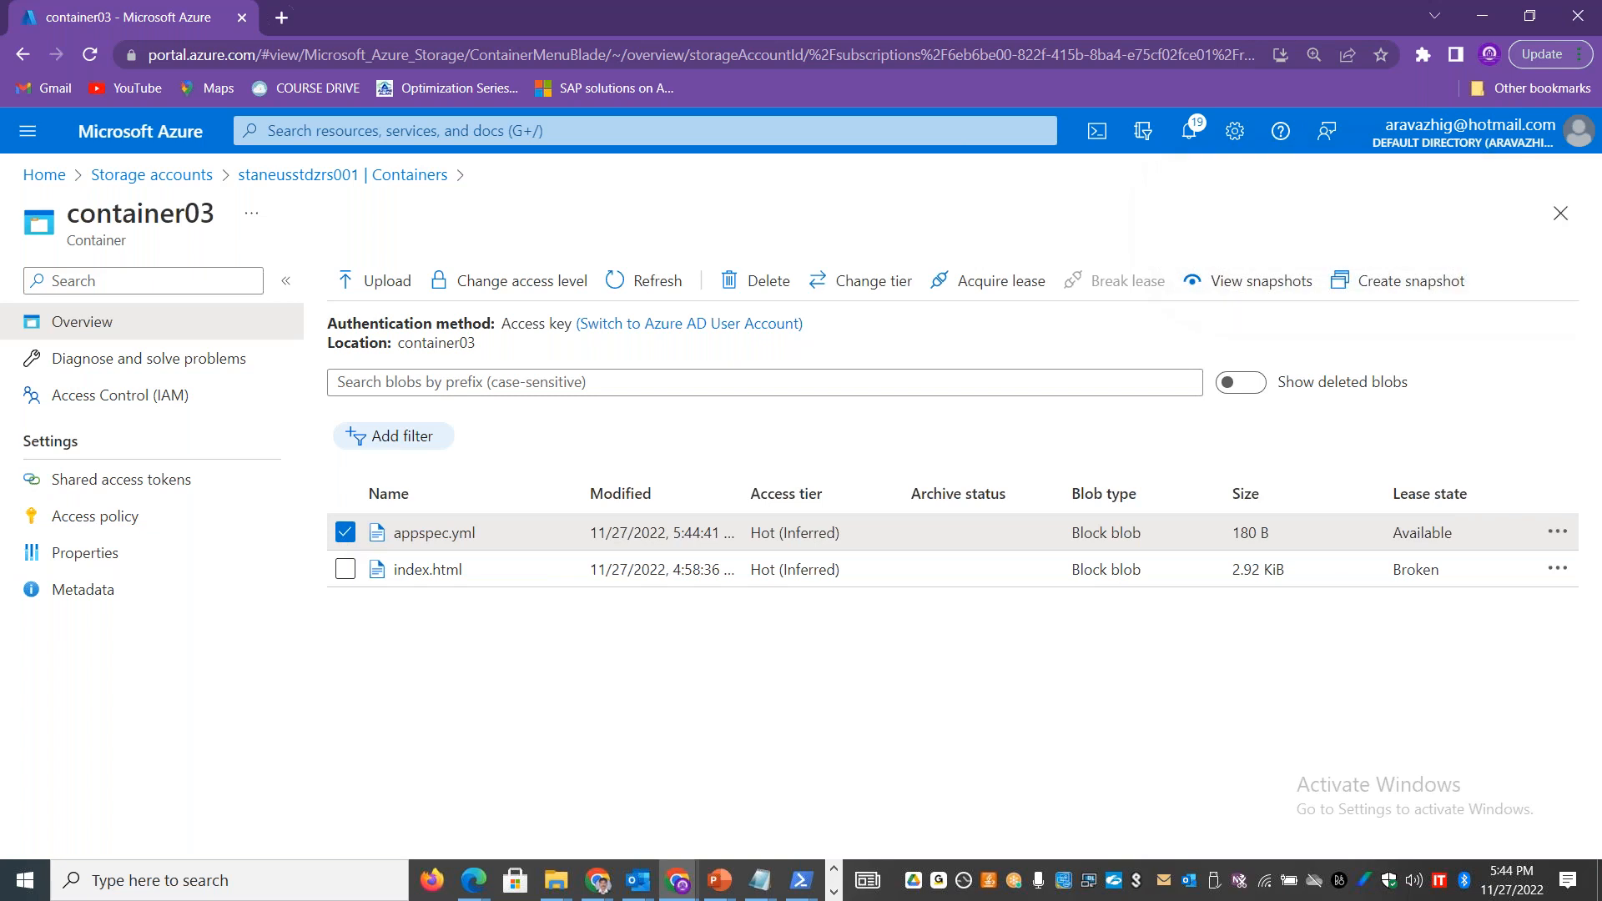
Step: Leave container03 and open the data protection settings of storage account staneusstgstdlrs001
{"action": "left_click", "coordinate": [1560, 214]}
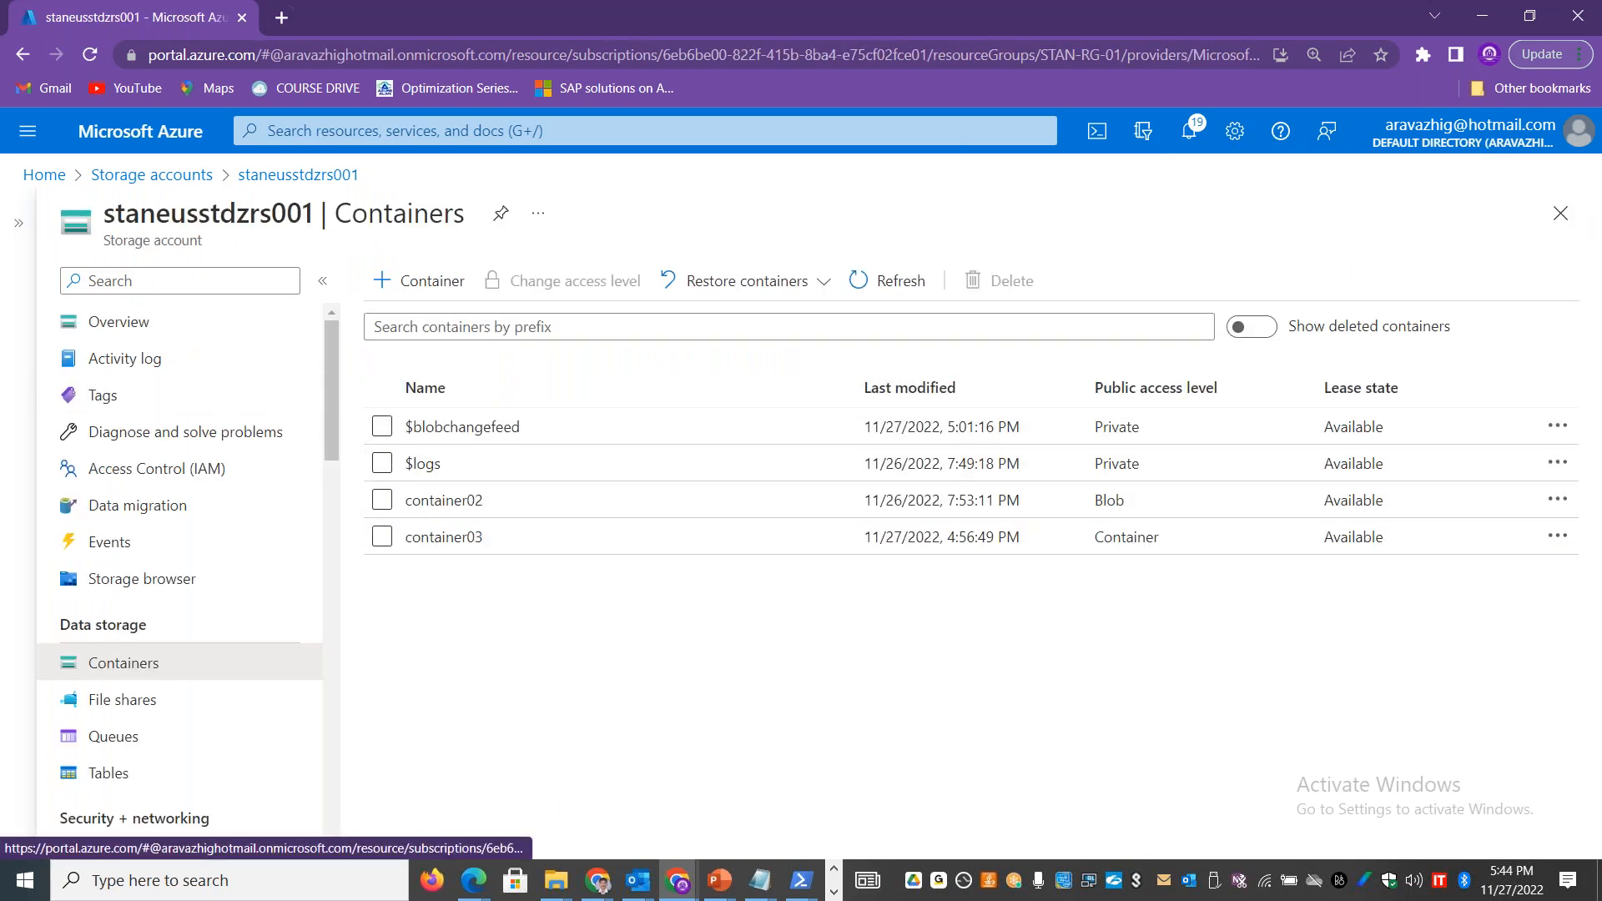
{"action": "left_click", "coordinate": [185, 177]}
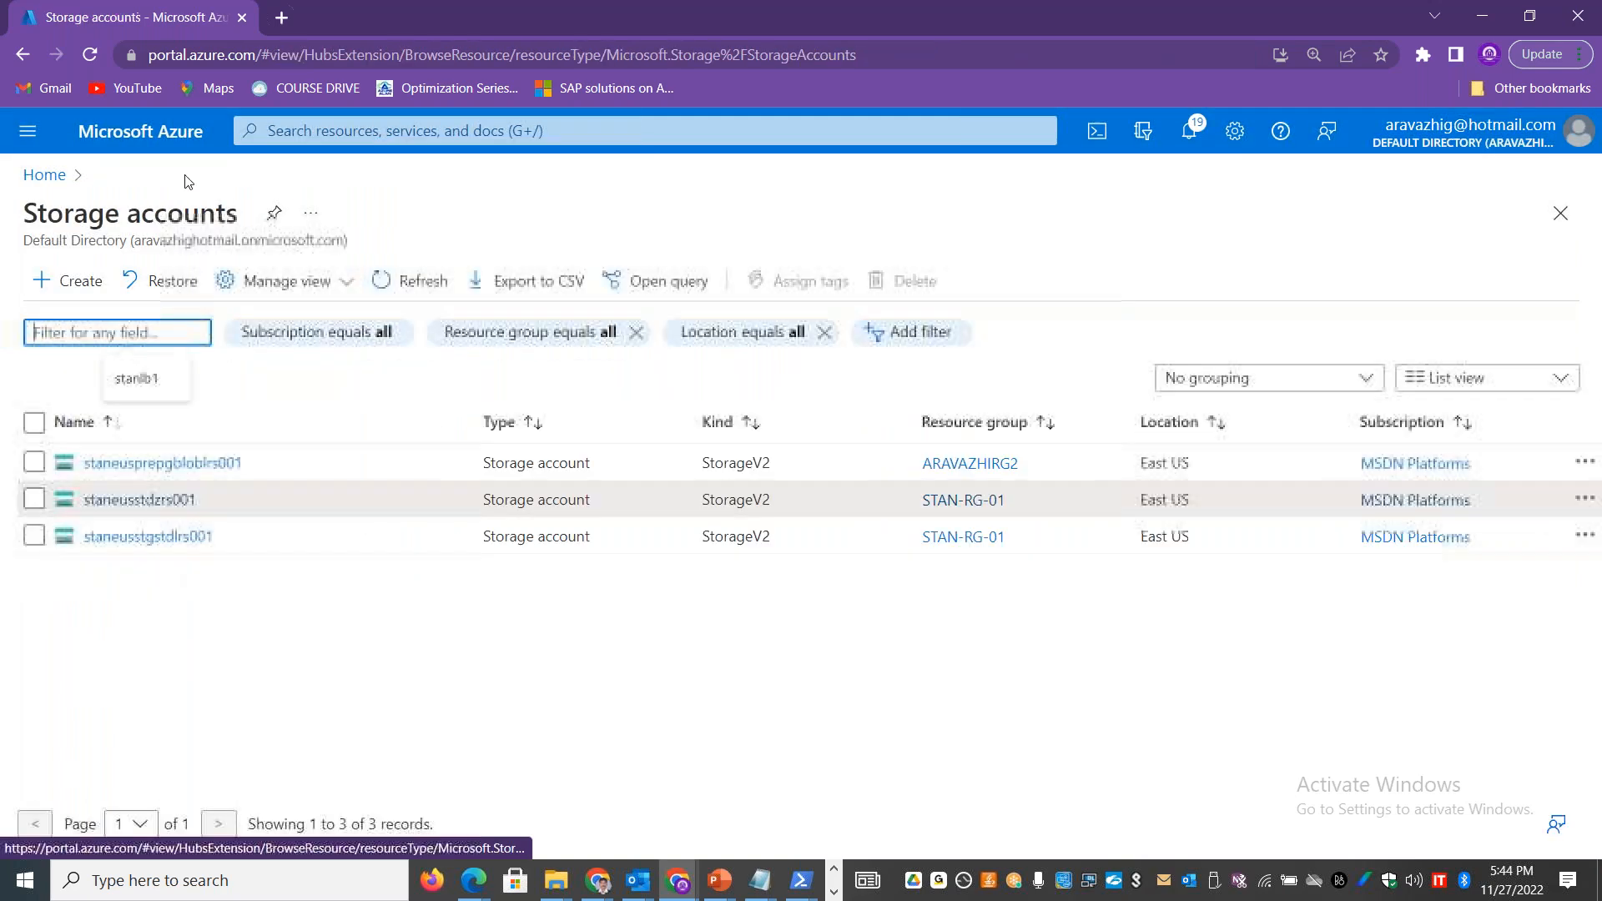
{"action": "left_click", "coordinate": [146, 534]}
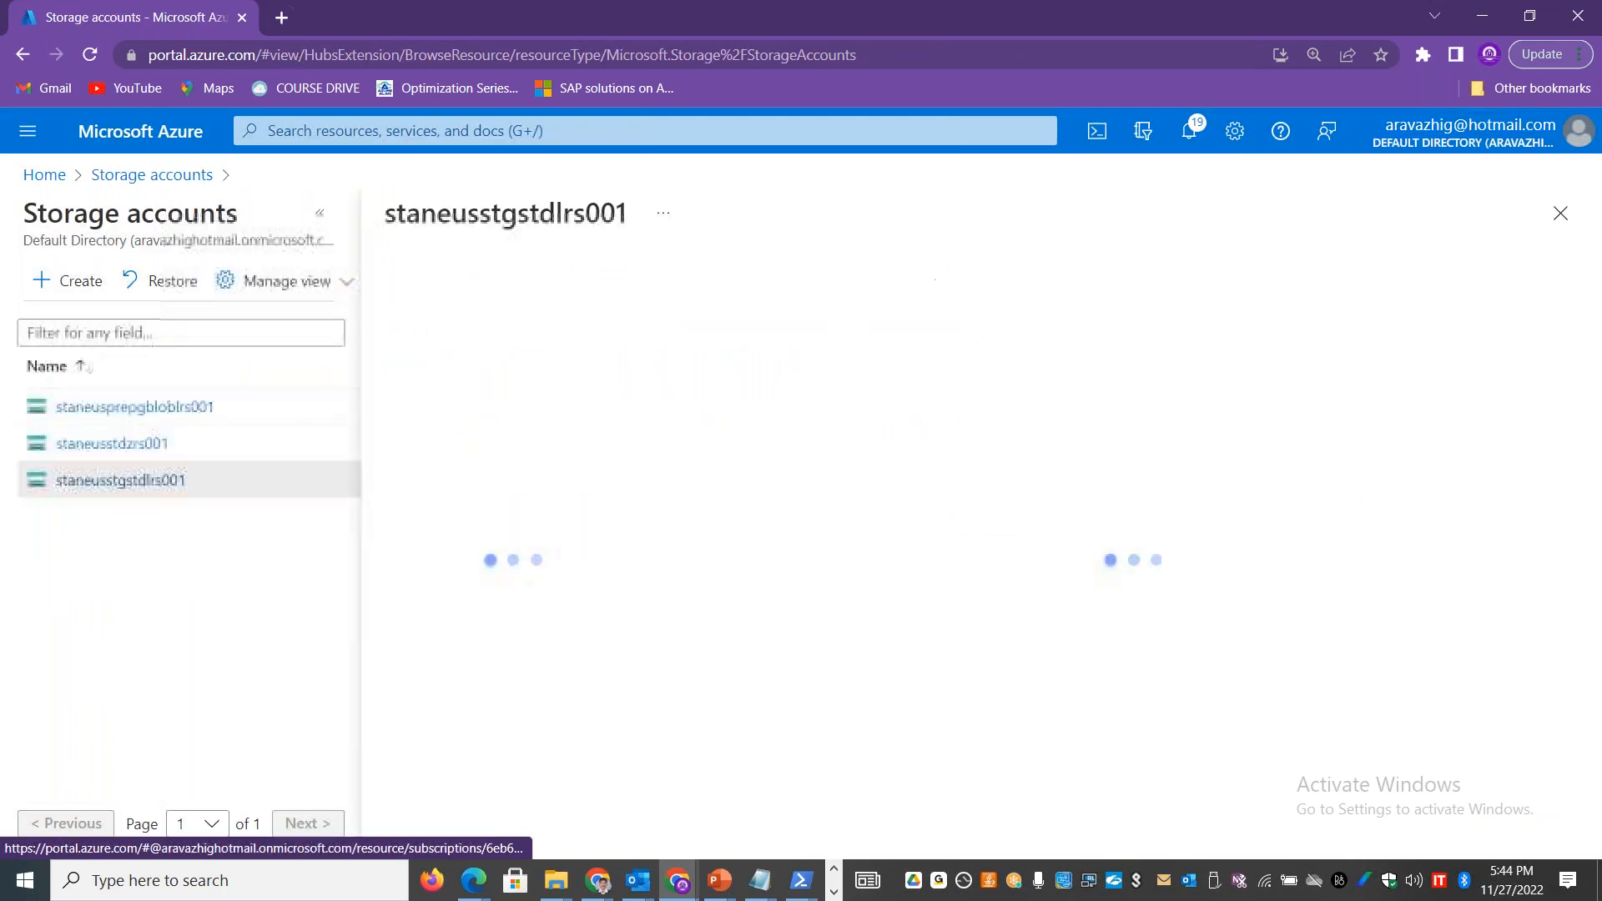
{"action": "left_click", "coordinate": [333, 213]}
{"action": "scroll", "coordinate": [191, 582], "scroll_direction": "down", "scroll_amount": 6}
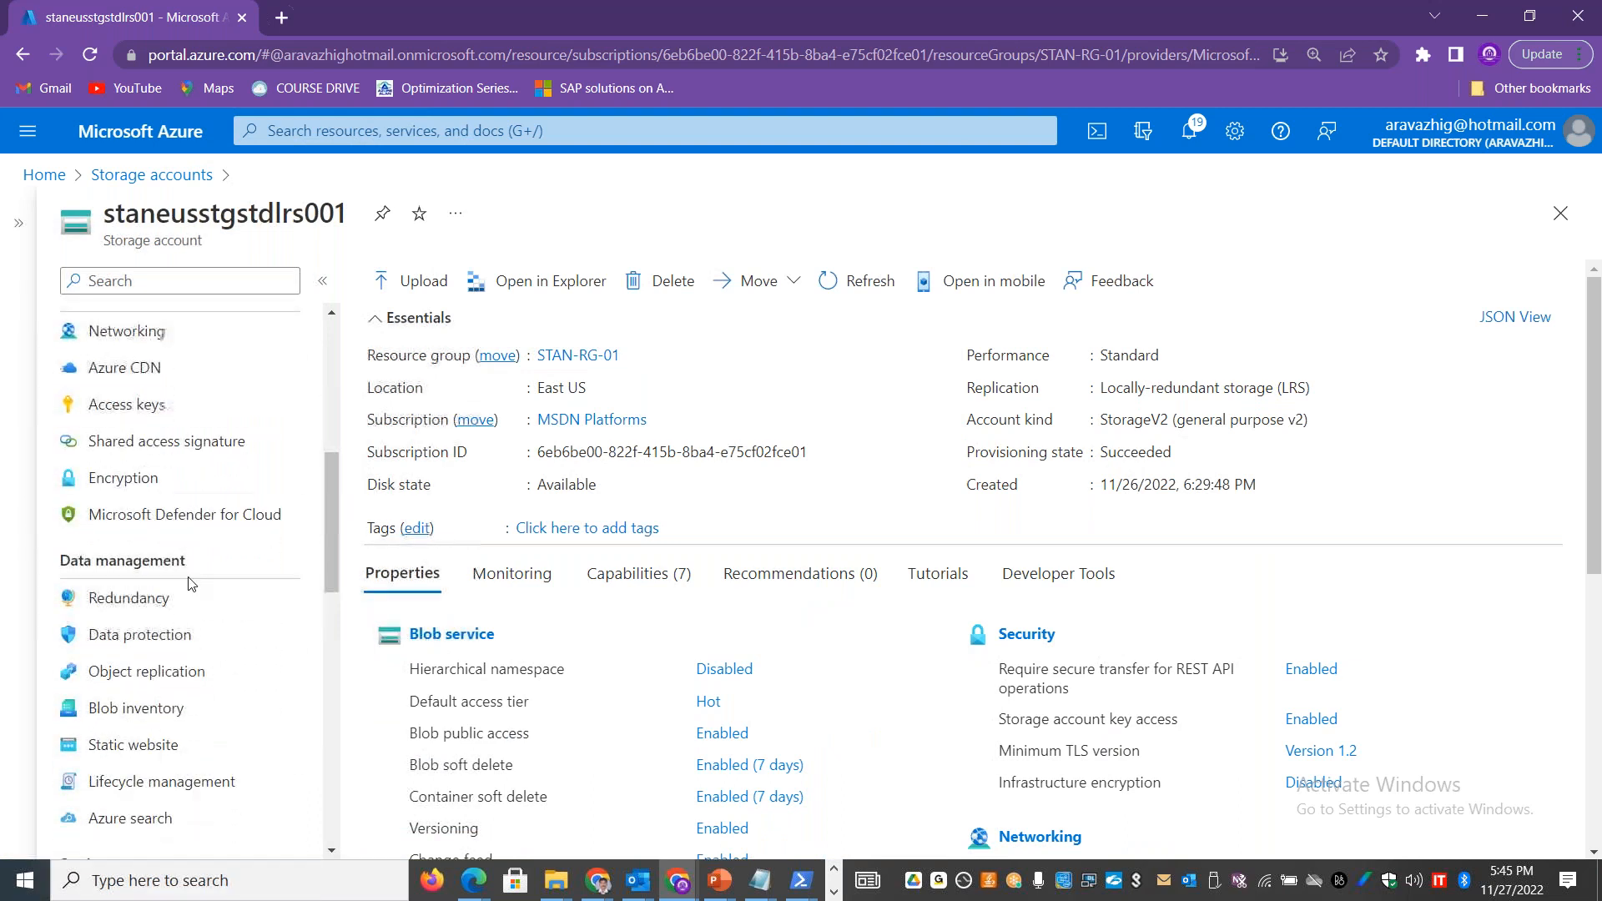
{"action": "left_click", "coordinate": [127, 634]}
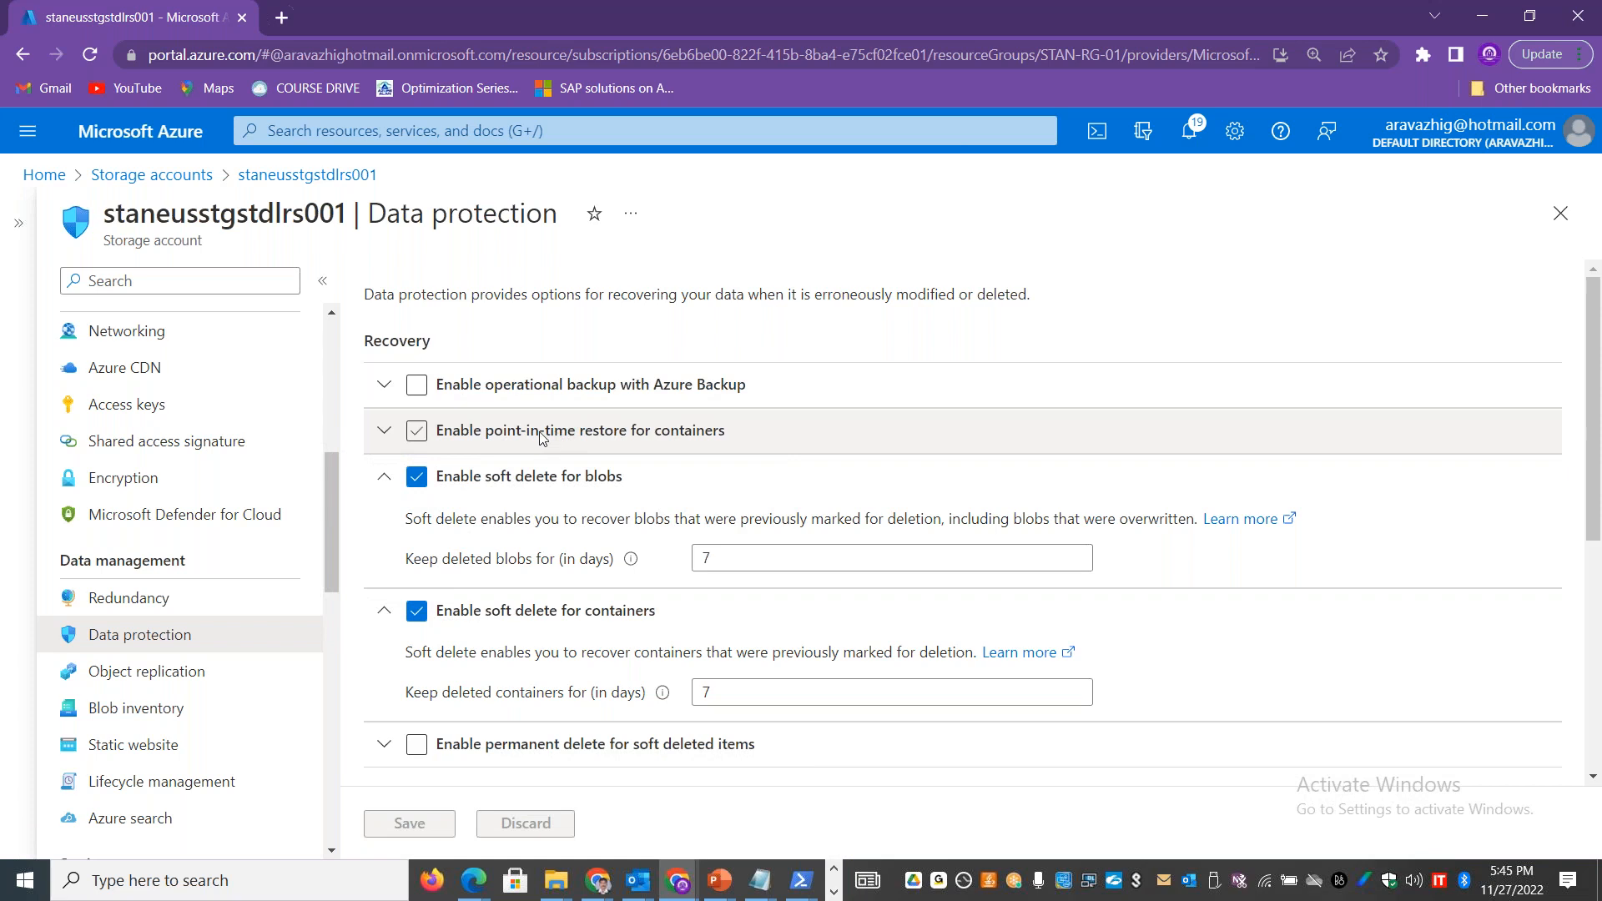
Step: Review the point-in-time restore option, check container restore availability in the account's container list, and return to the data protection settings
{"action": "left_click_drag", "start_coordinate": [734, 434], "coordinate": [437, 429]}
{"action": "scroll", "coordinate": [277, 512], "scroll_direction": "up", "scroll_amount": 3}
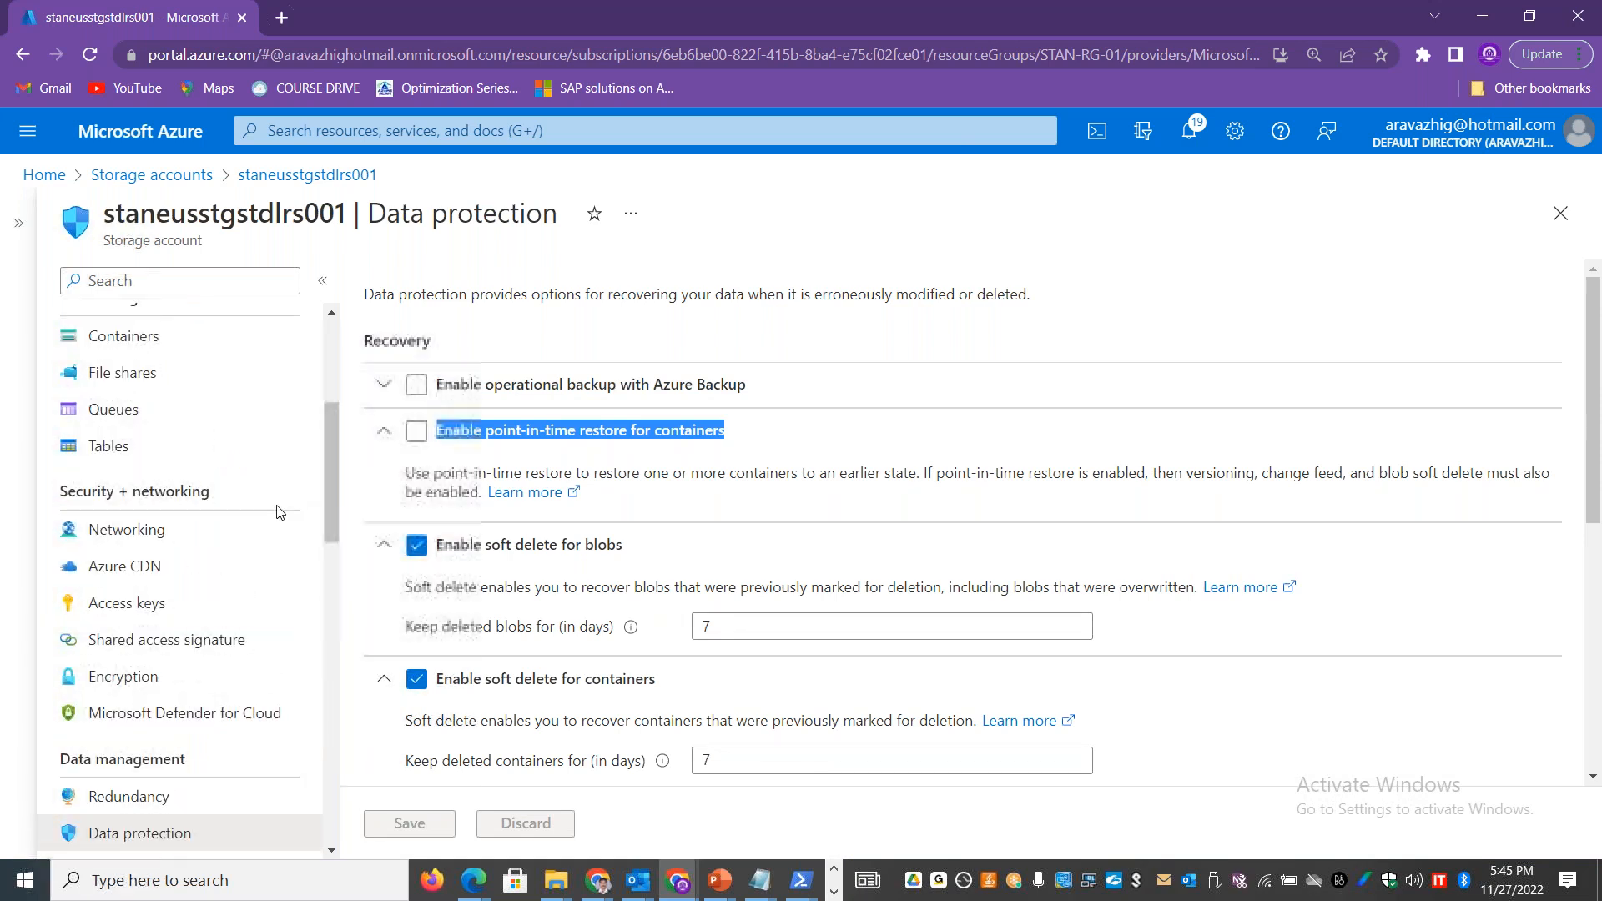
{"action": "left_click", "coordinate": [177, 342]}
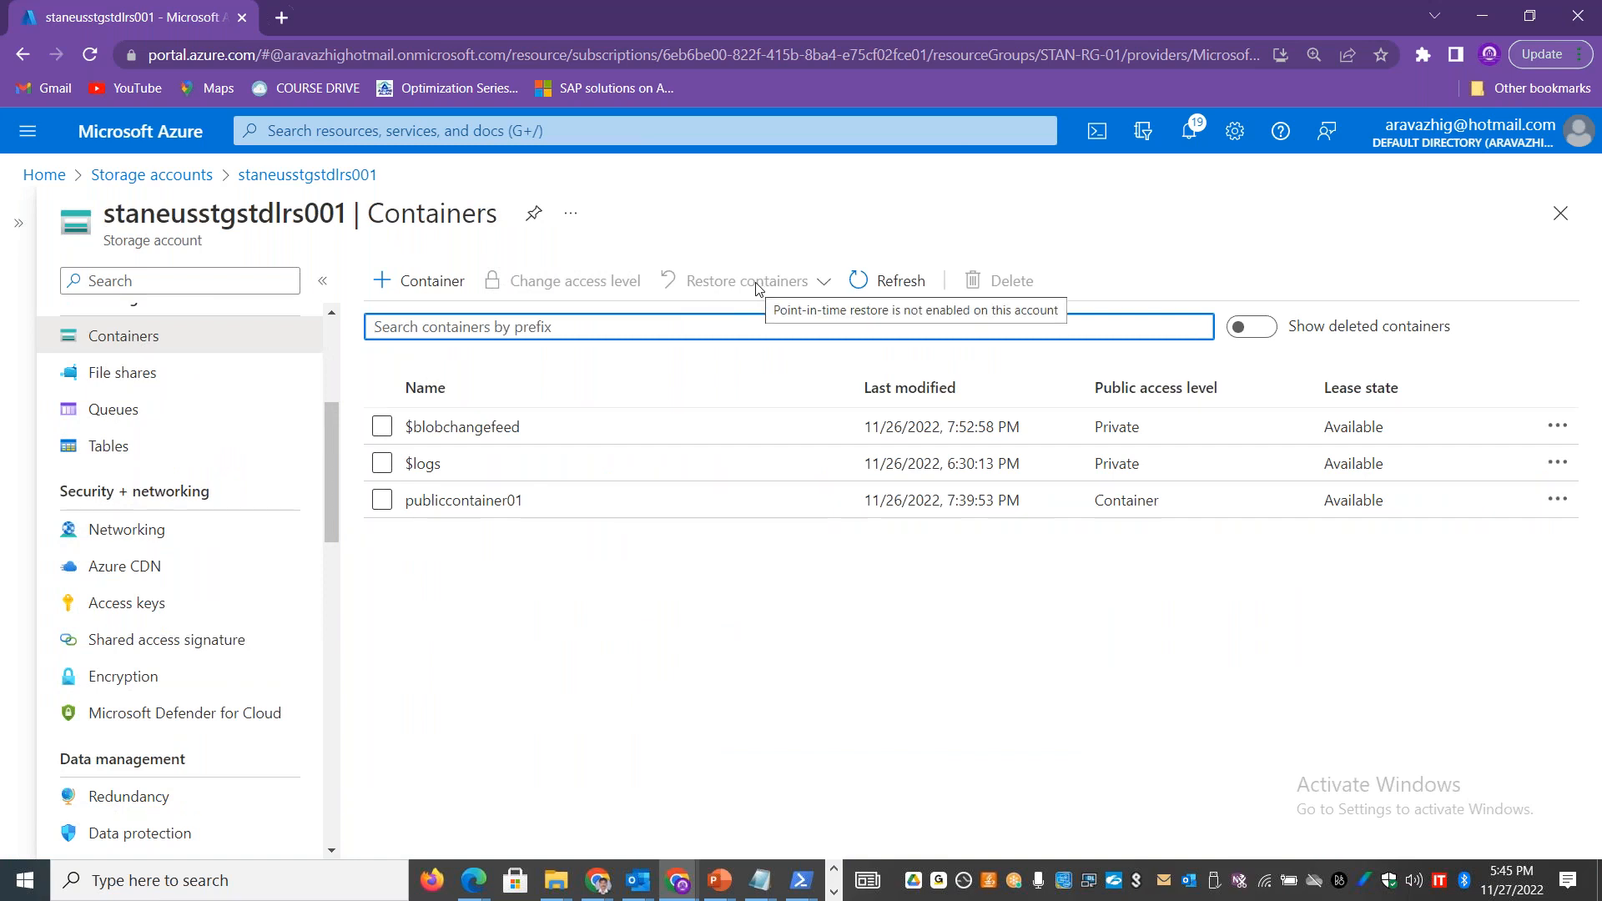
{"action": "left_click_drag", "start_coordinate": [324, 479], "coordinate": [329, 542]}
{"action": "left_click", "coordinate": [140, 624]}
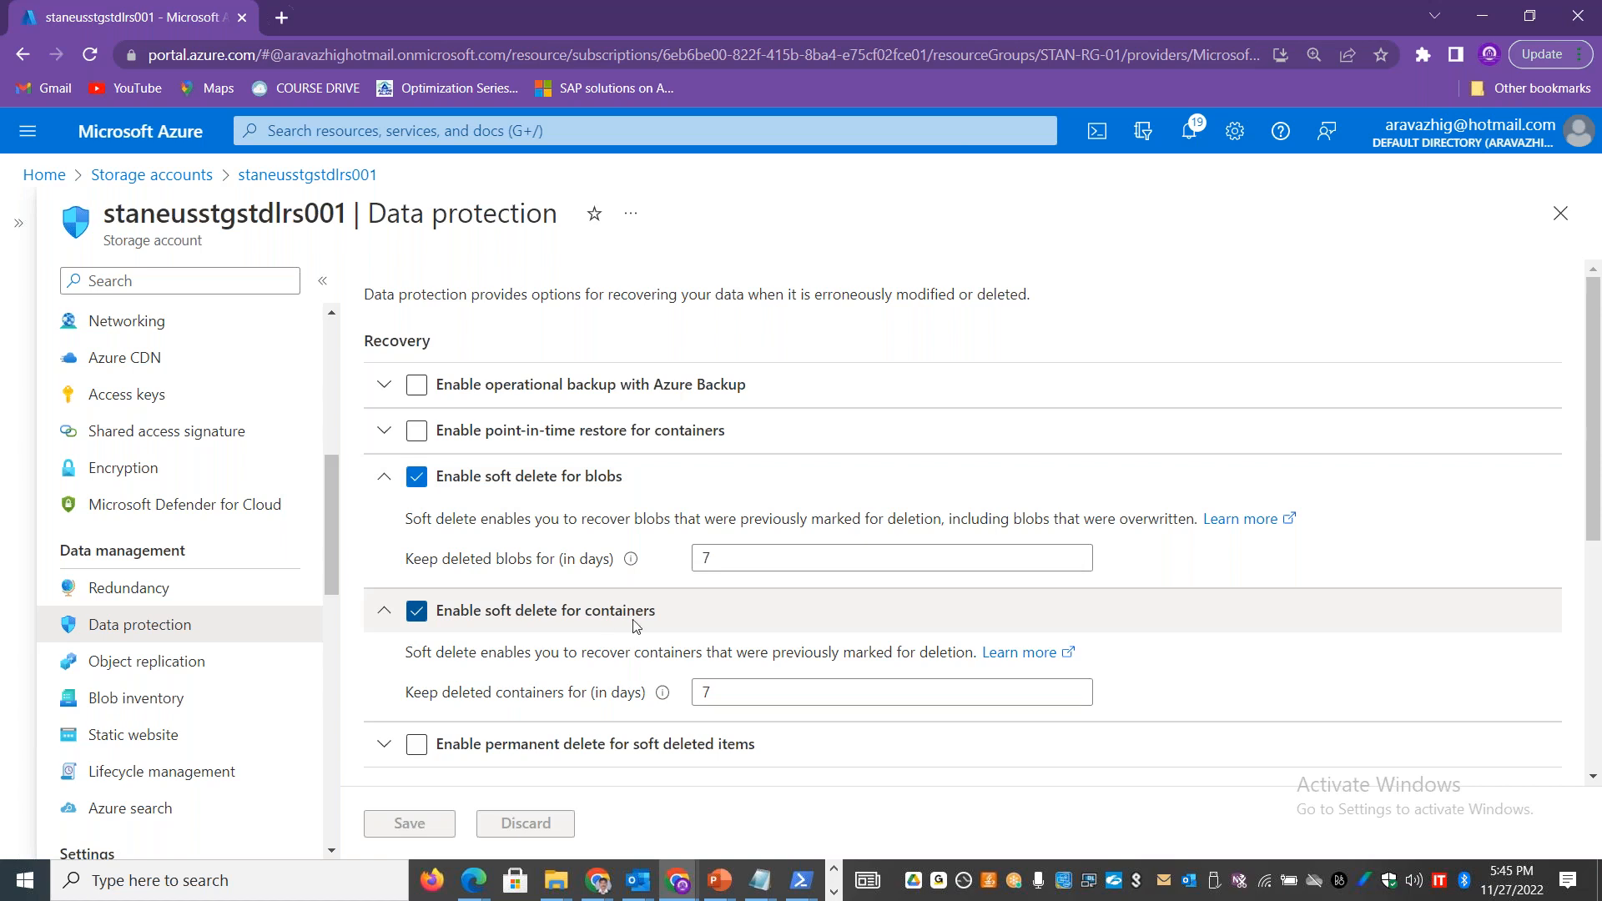
Step: Set the soft delete retention for both blobs and containers to 1 day and save the data protection settings
{"action": "left_click_drag", "start_coordinate": [719, 559], "coordinate": [673, 567]}
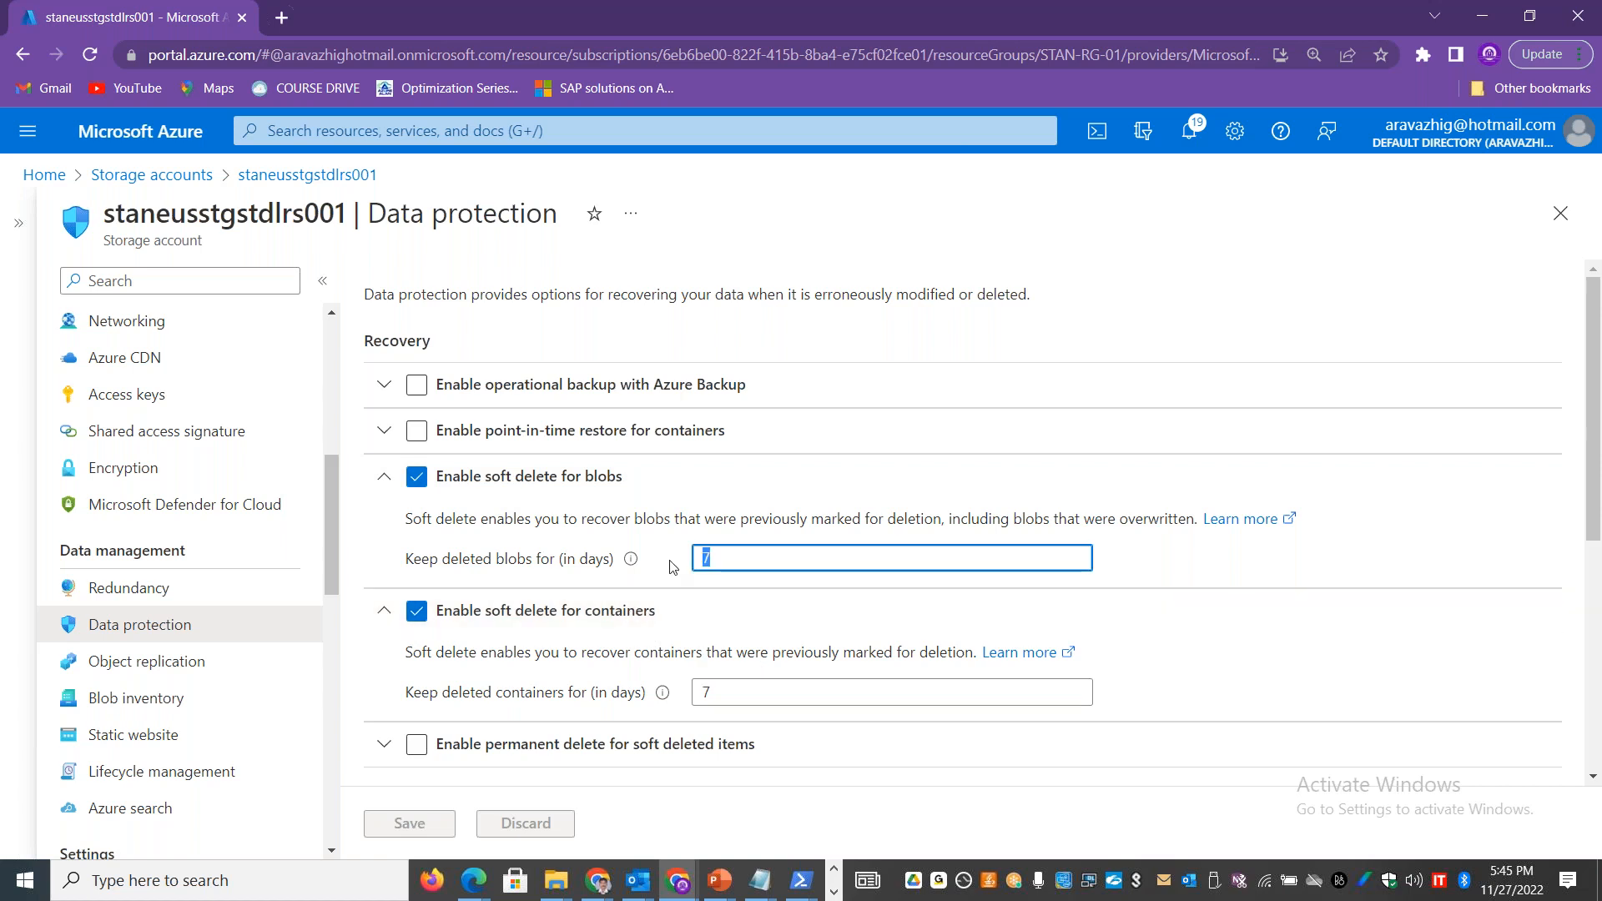
{"action": "type", "text": "1"}
{"action": "double_click", "coordinate": [705, 692]}
{"action": "type", "text": "1"}
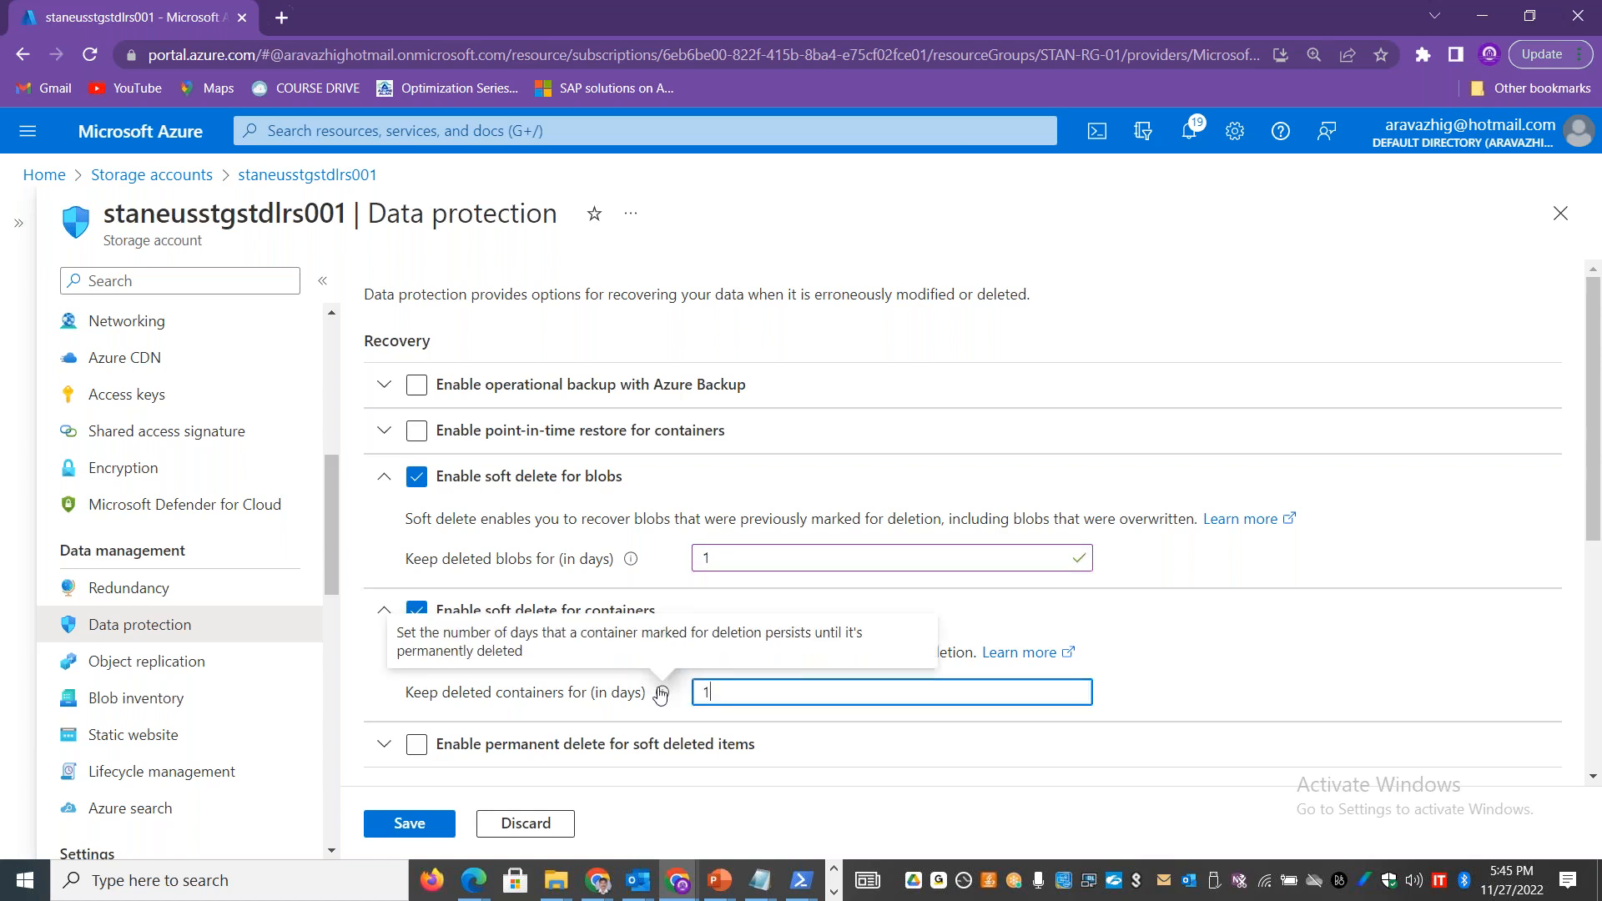
{"action": "left_click", "coordinate": [410, 821]}
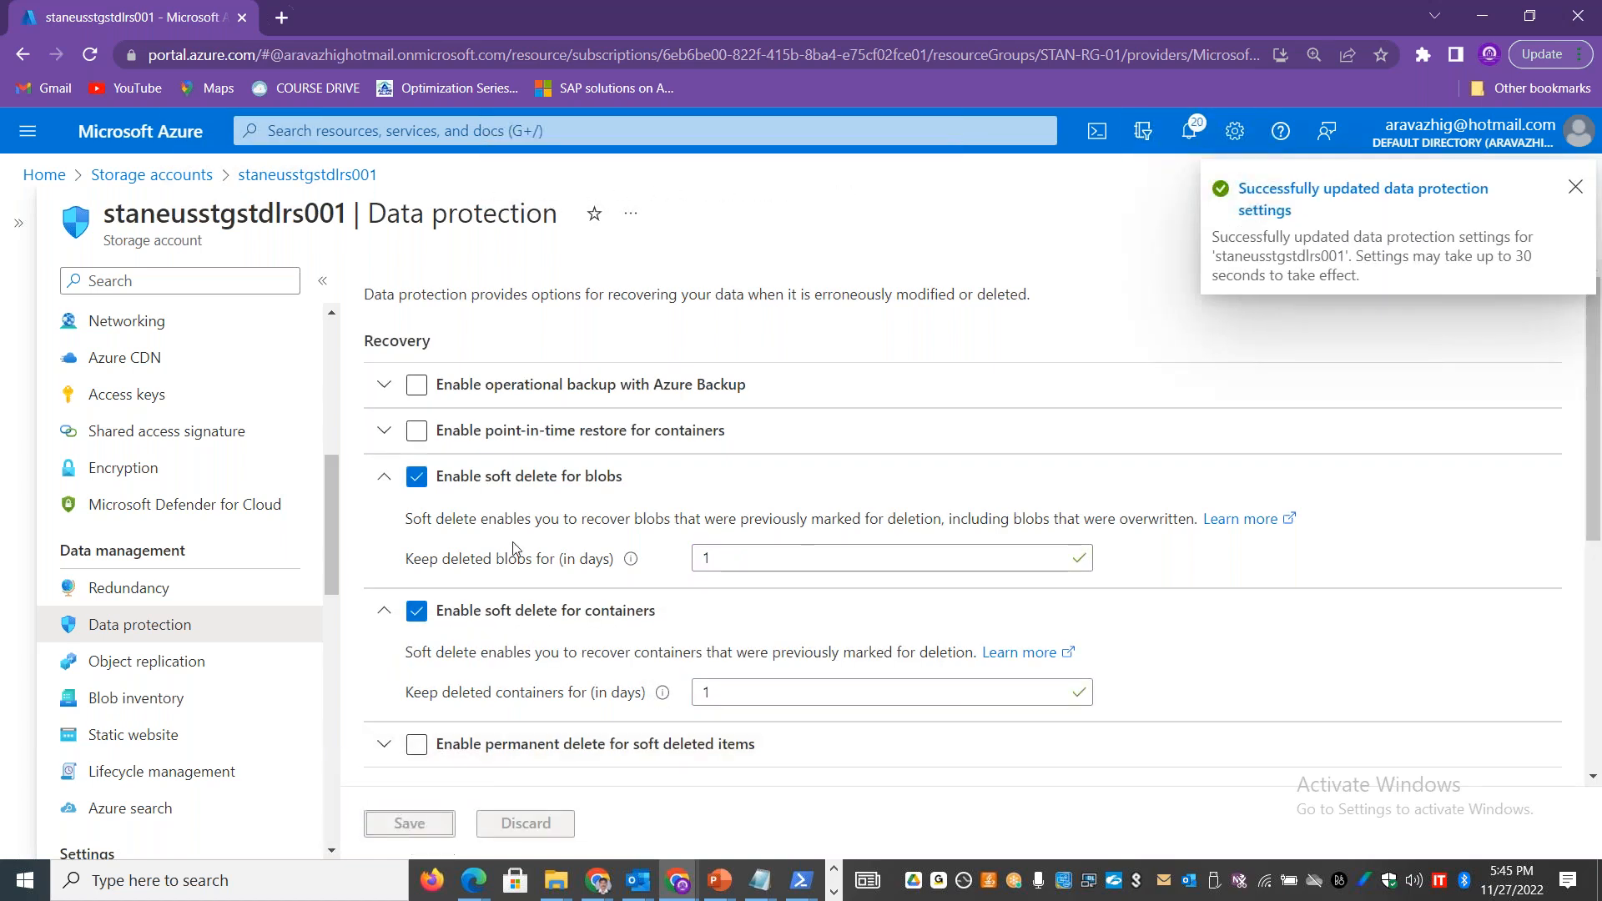
Step: Expand the point-in-time restore details and enable point-in-time restore for containers
{"action": "left_click", "coordinate": [385, 431]}
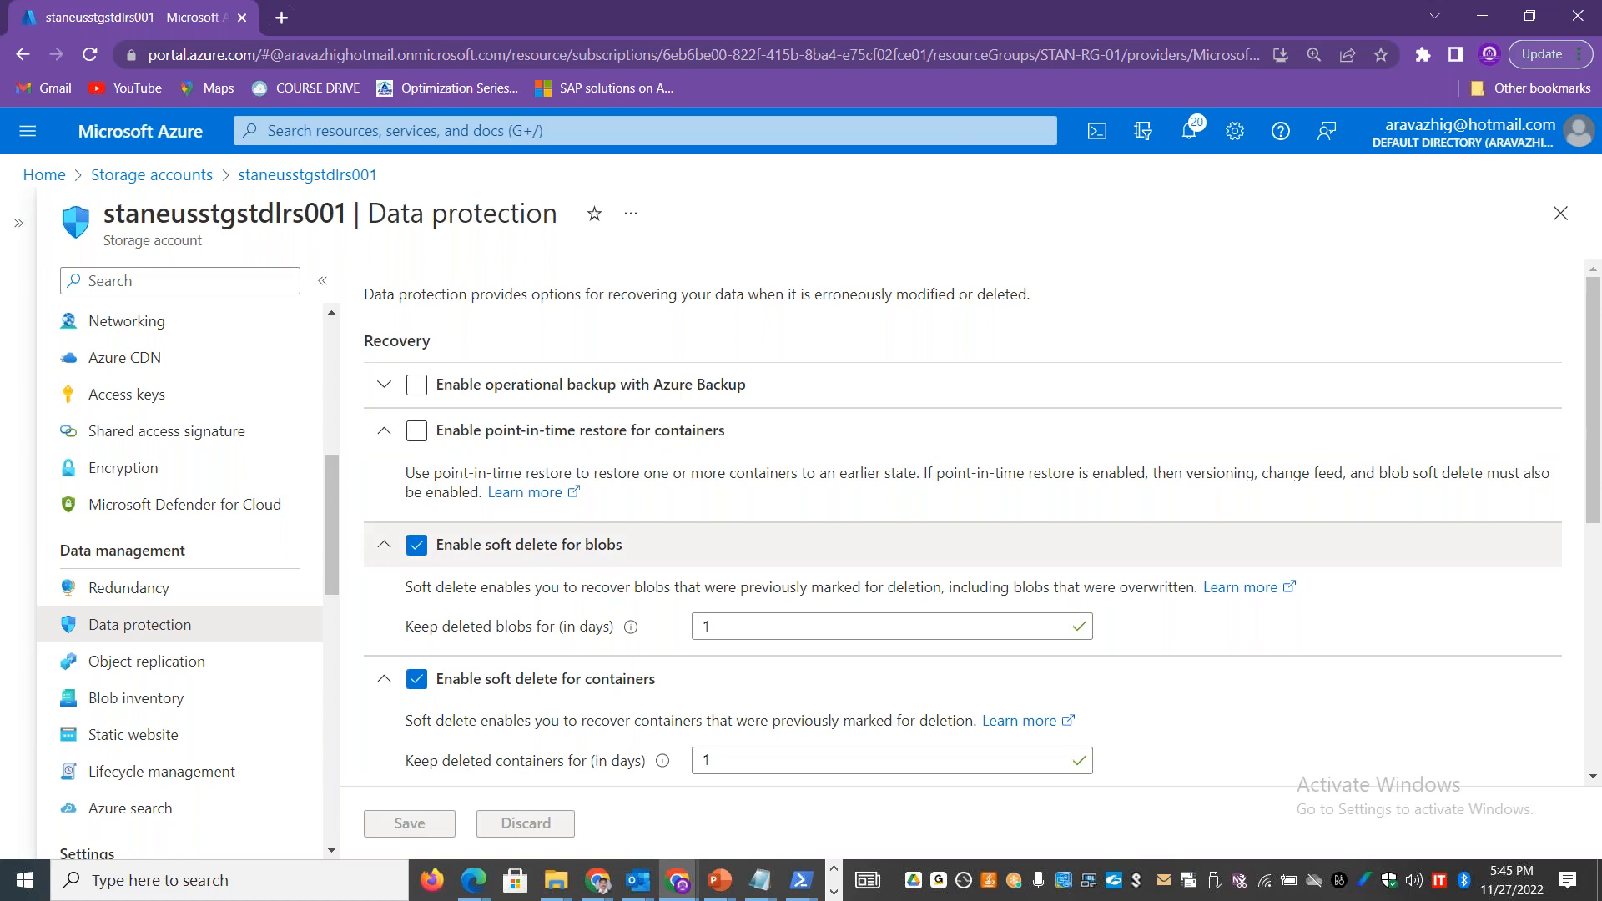
{"action": "left_click_drag", "start_coordinate": [484, 546], "coordinate": [581, 553]}
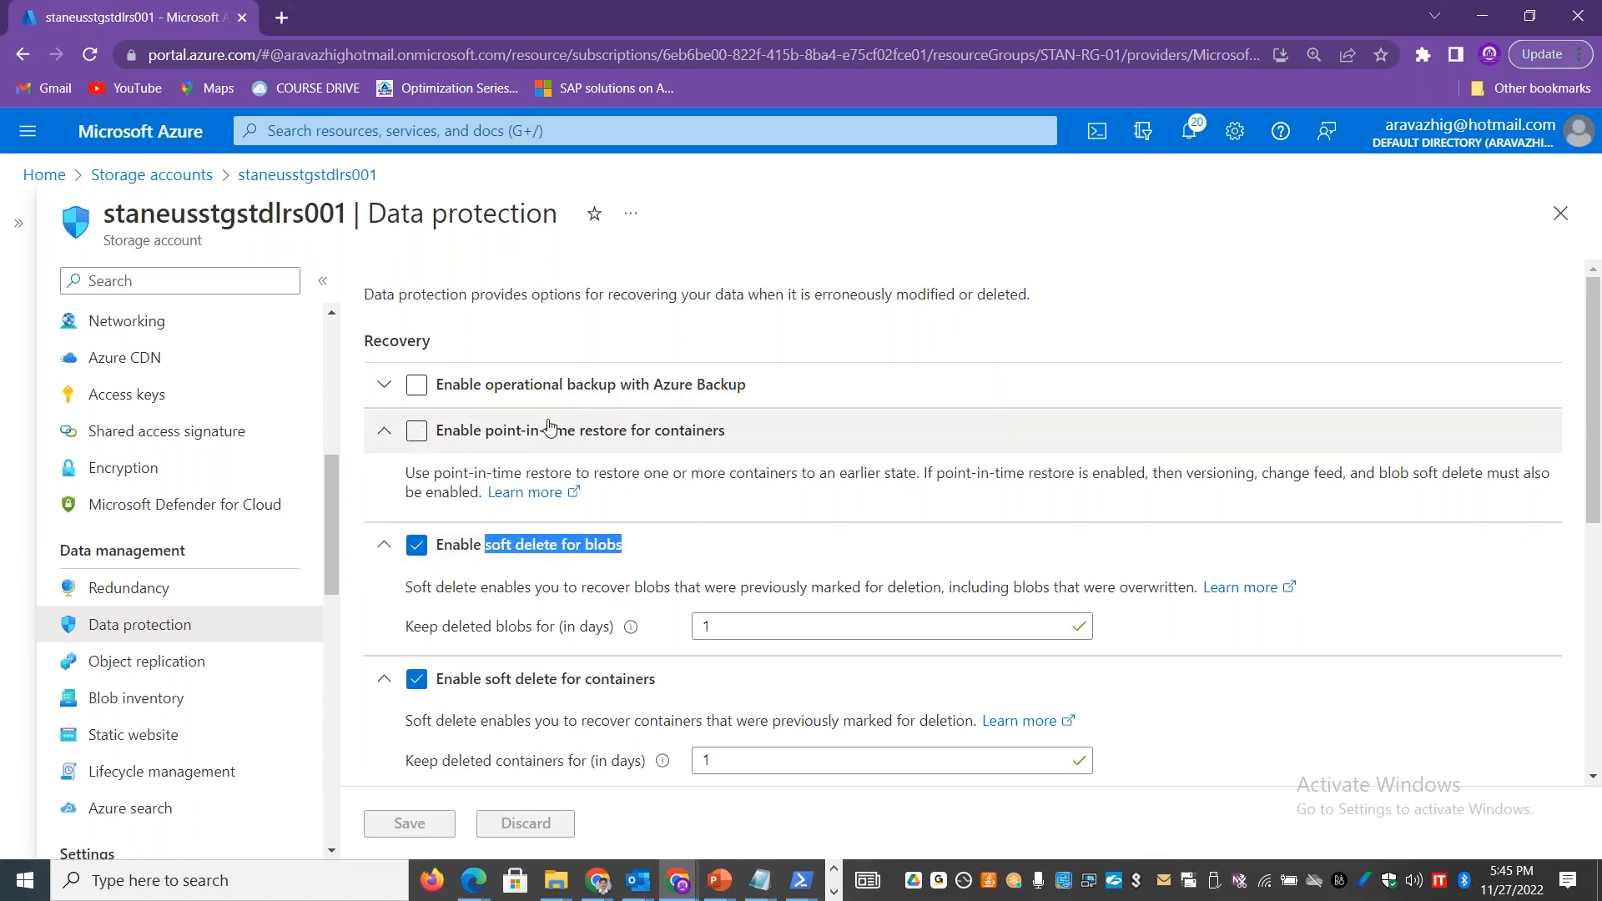
{"action": "left_click", "coordinate": [435, 433]}
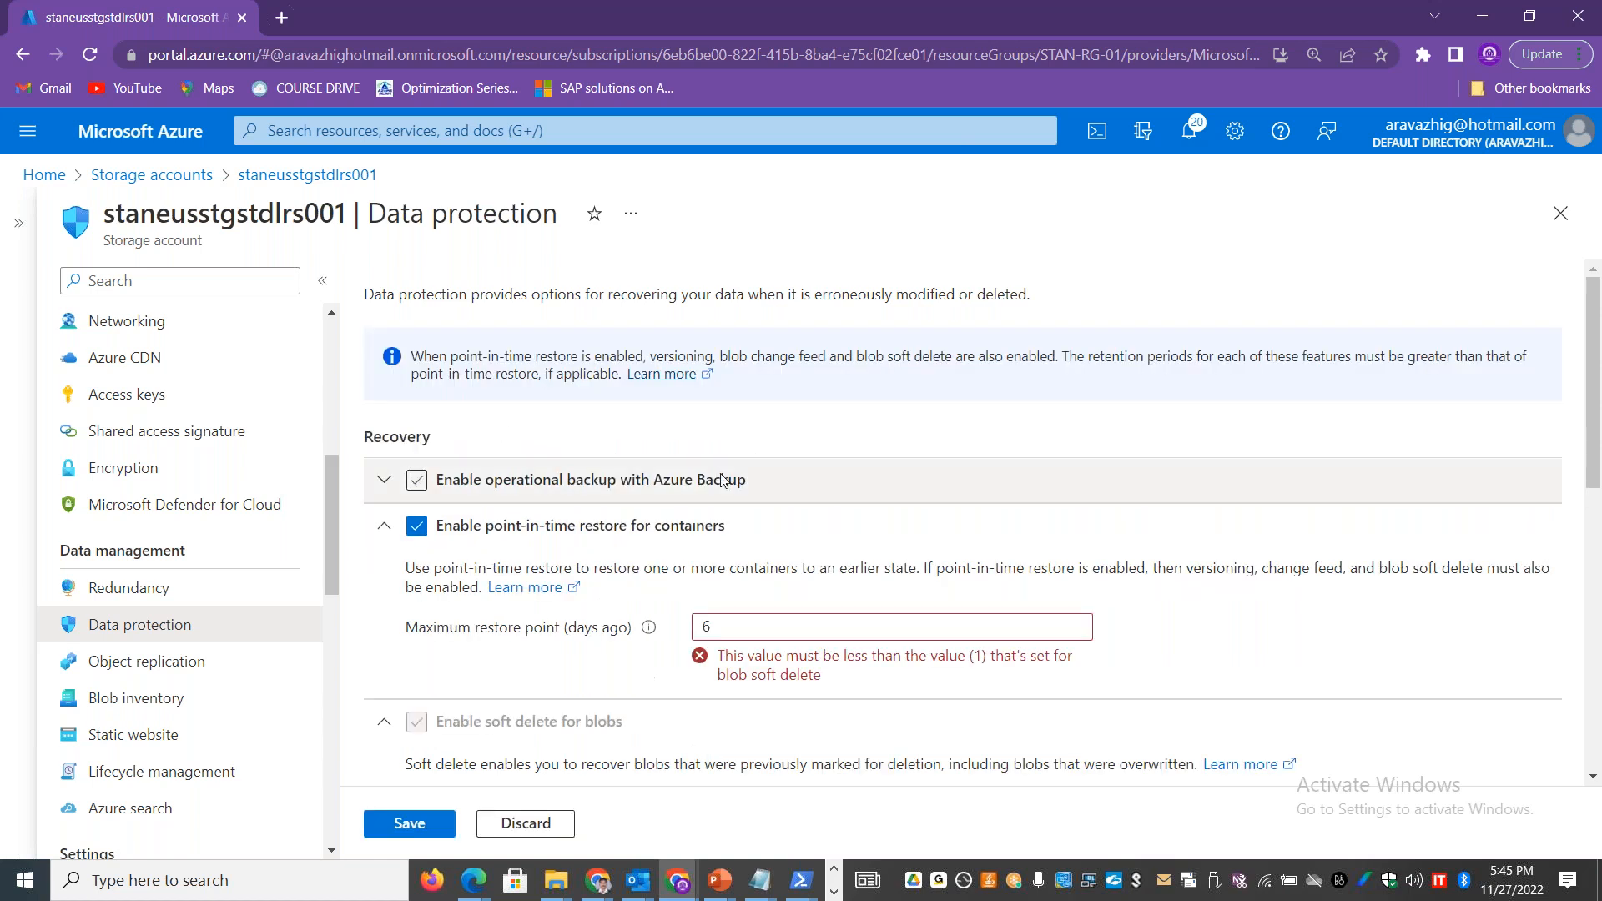
Step: Select the full text of the validation message under the maximum restore point value
{"action": "left_click_drag", "start_coordinate": [824, 678], "coordinate": [736, 665]}
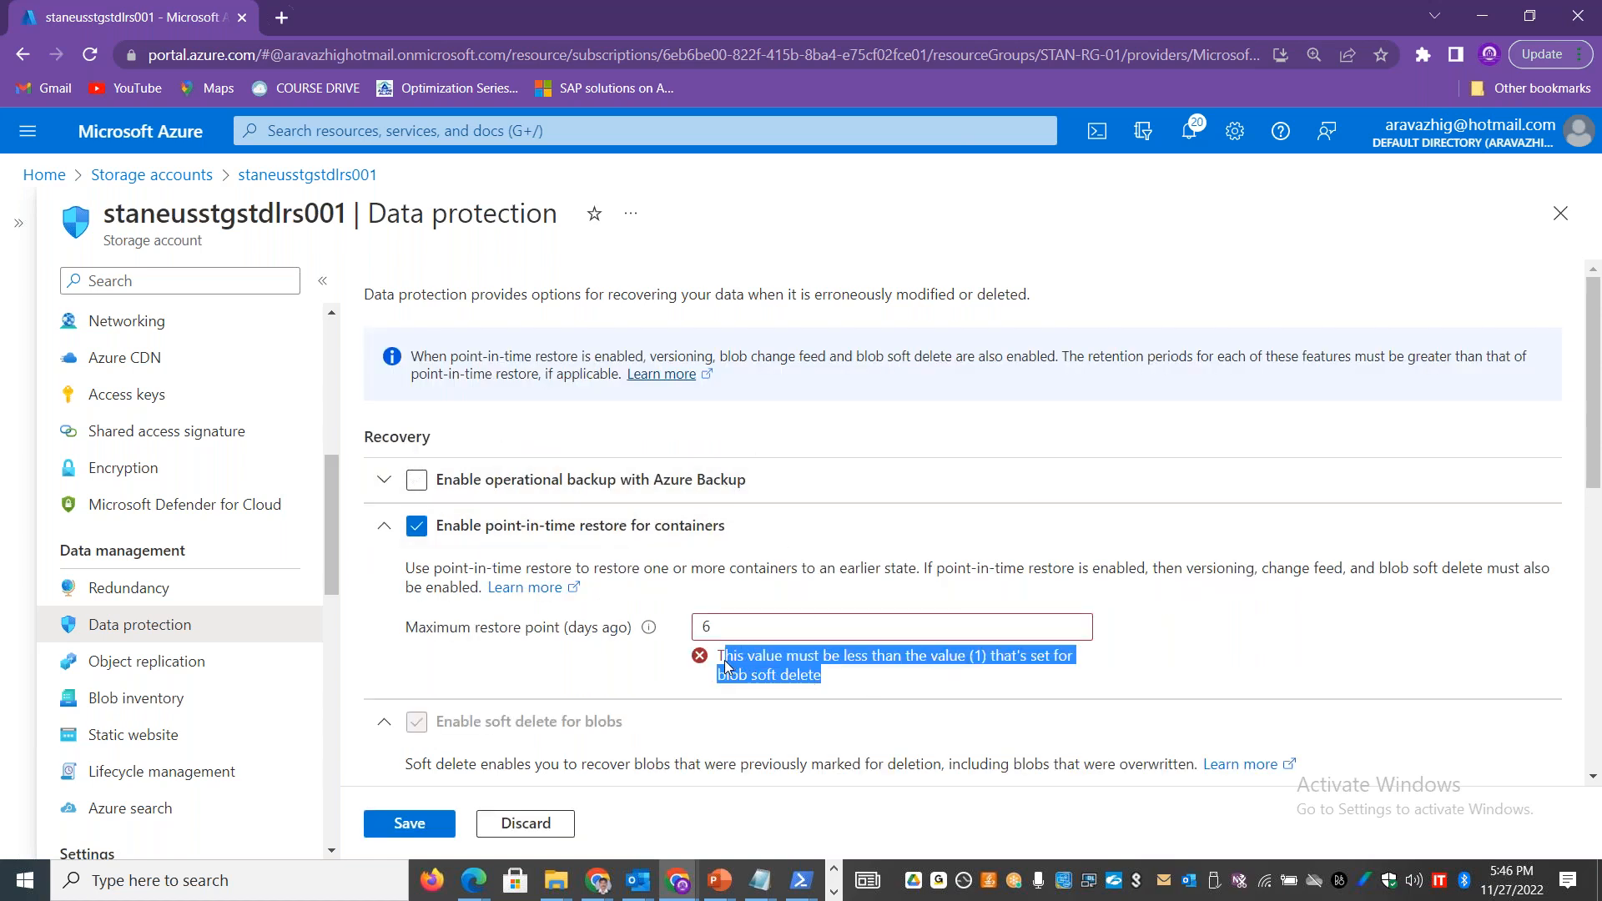
{"action": "left_click", "coordinate": [760, 686]}
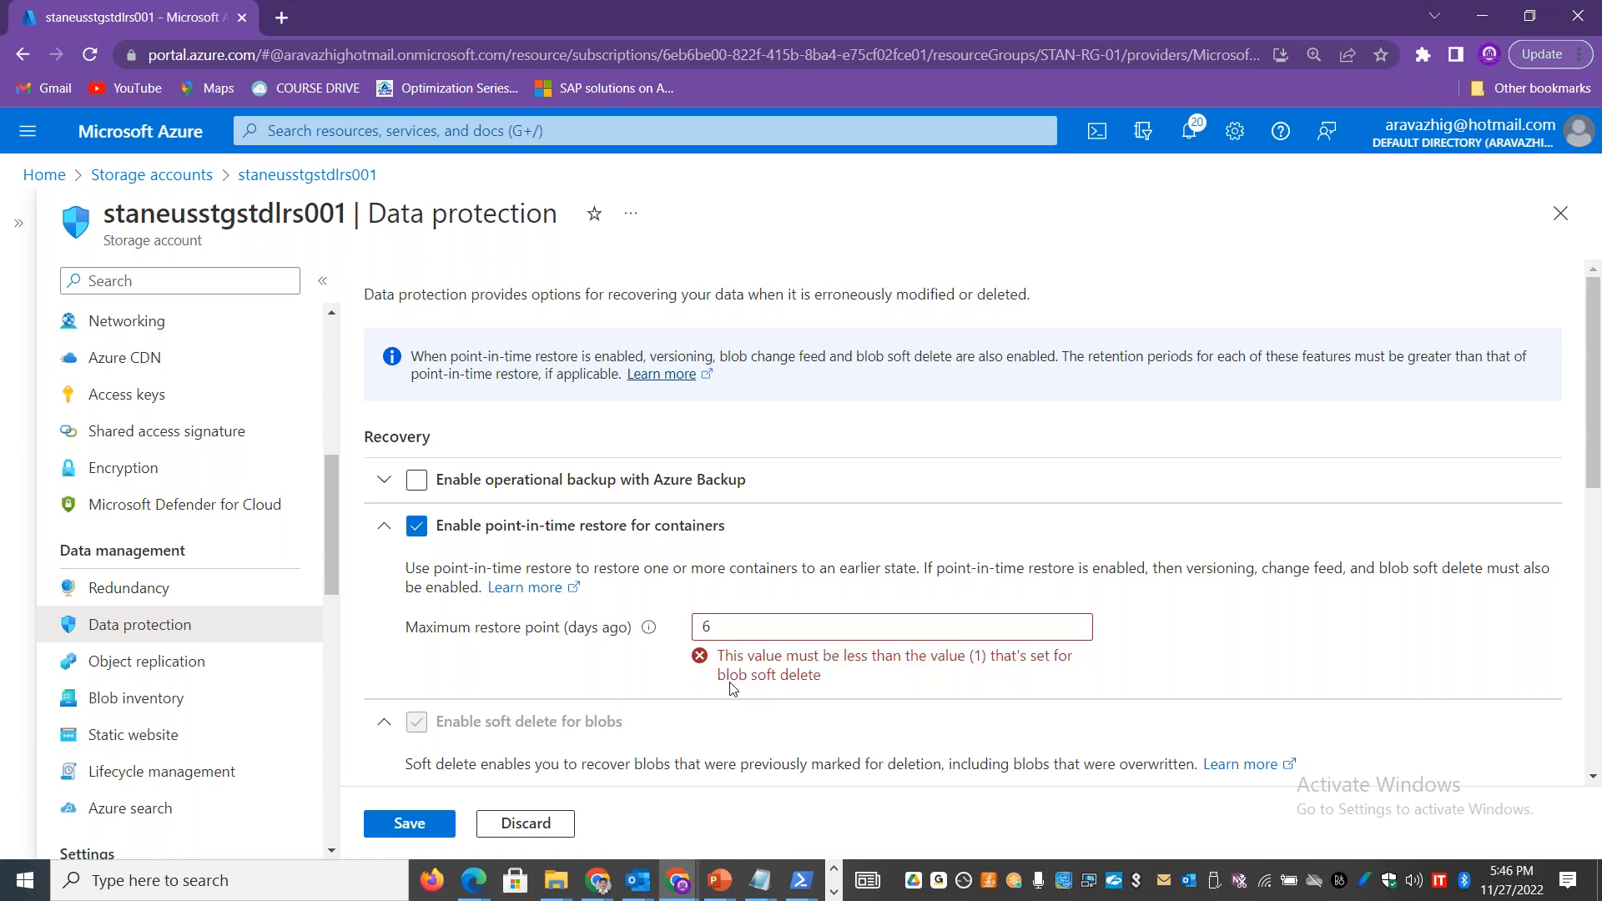
{"action": "left_click_drag", "start_coordinate": [724, 682], "coordinate": [827, 681]}
{"action": "left_click", "coordinate": [835, 686]}
{"action": "left_click_drag", "start_coordinate": [719, 653], "coordinate": [822, 681]}
{"action": "key", "text": "ctrl+c"}
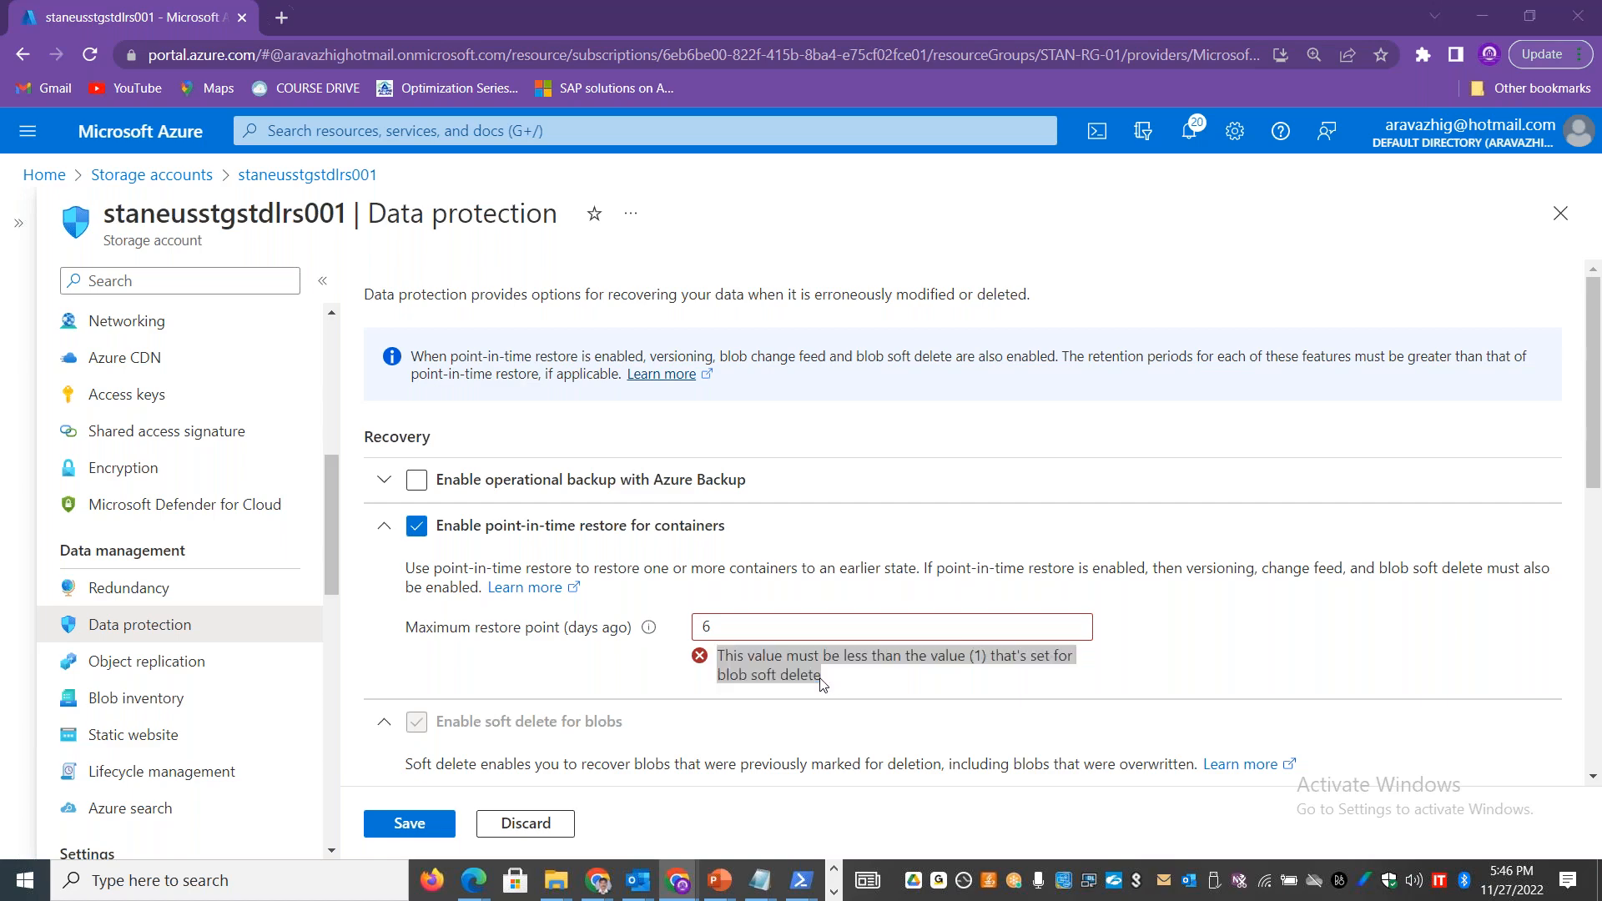
Step: Switch to the Excel workbook and paste the blob soft delete validation message into cell B42 of the Advanced options sheet
{"action": "key", "text": "alt+Tab"}
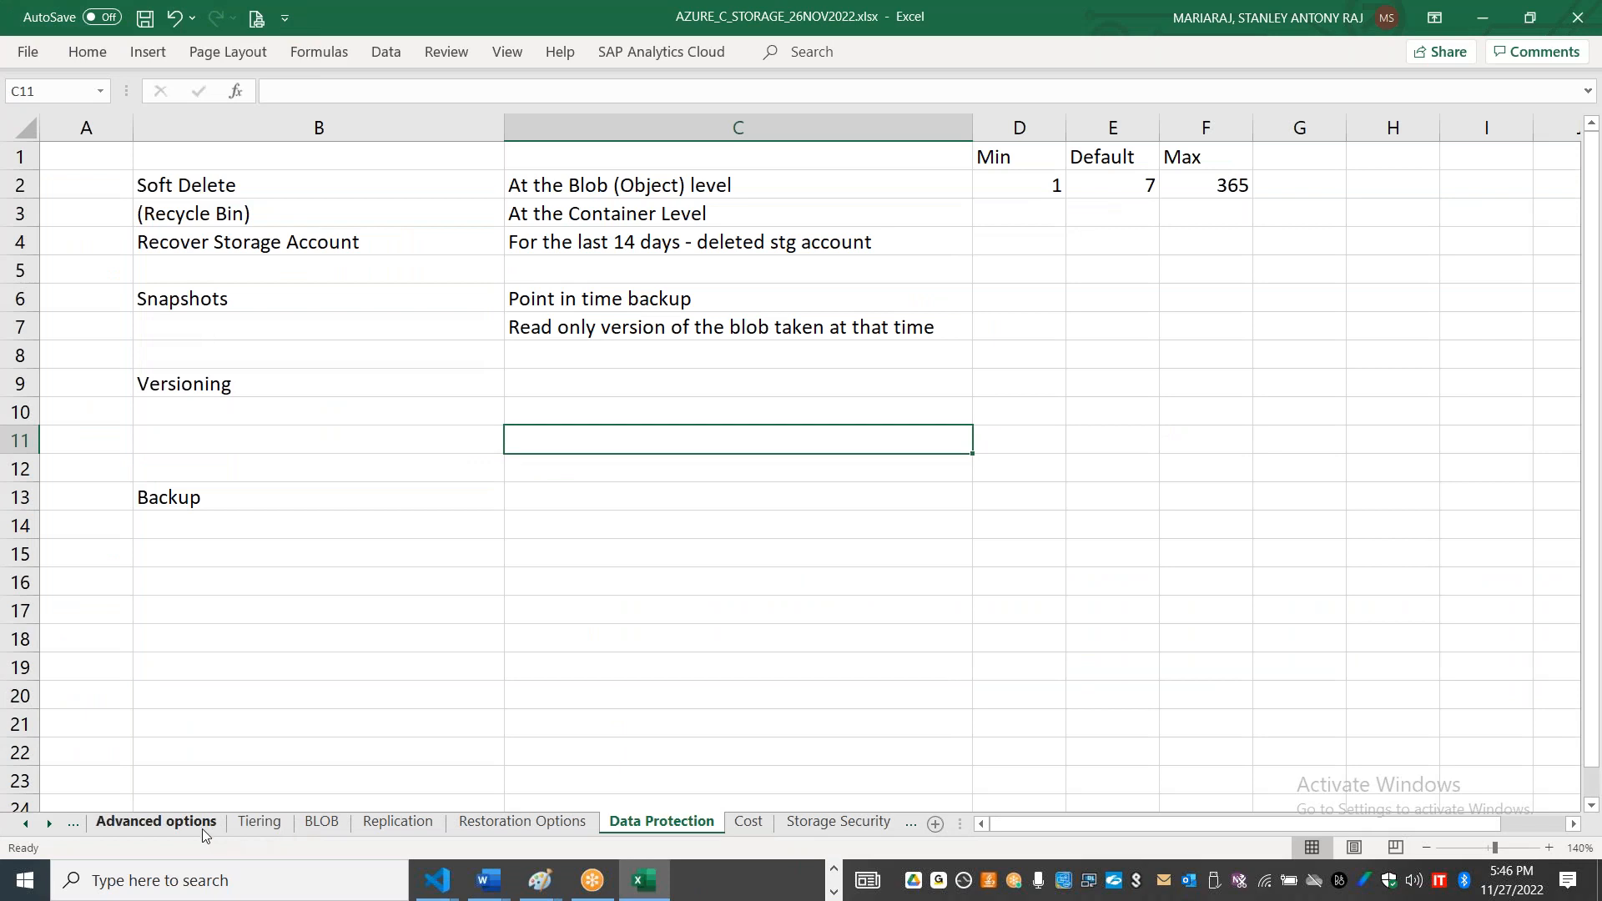
{"action": "left_click", "coordinate": [202, 828]}
{"action": "left_click", "coordinate": [340, 693]}
{"action": "key", "text": "Down"}
{"action": "key", "text": "Down"}
{"action": "key", "text": "Down"}
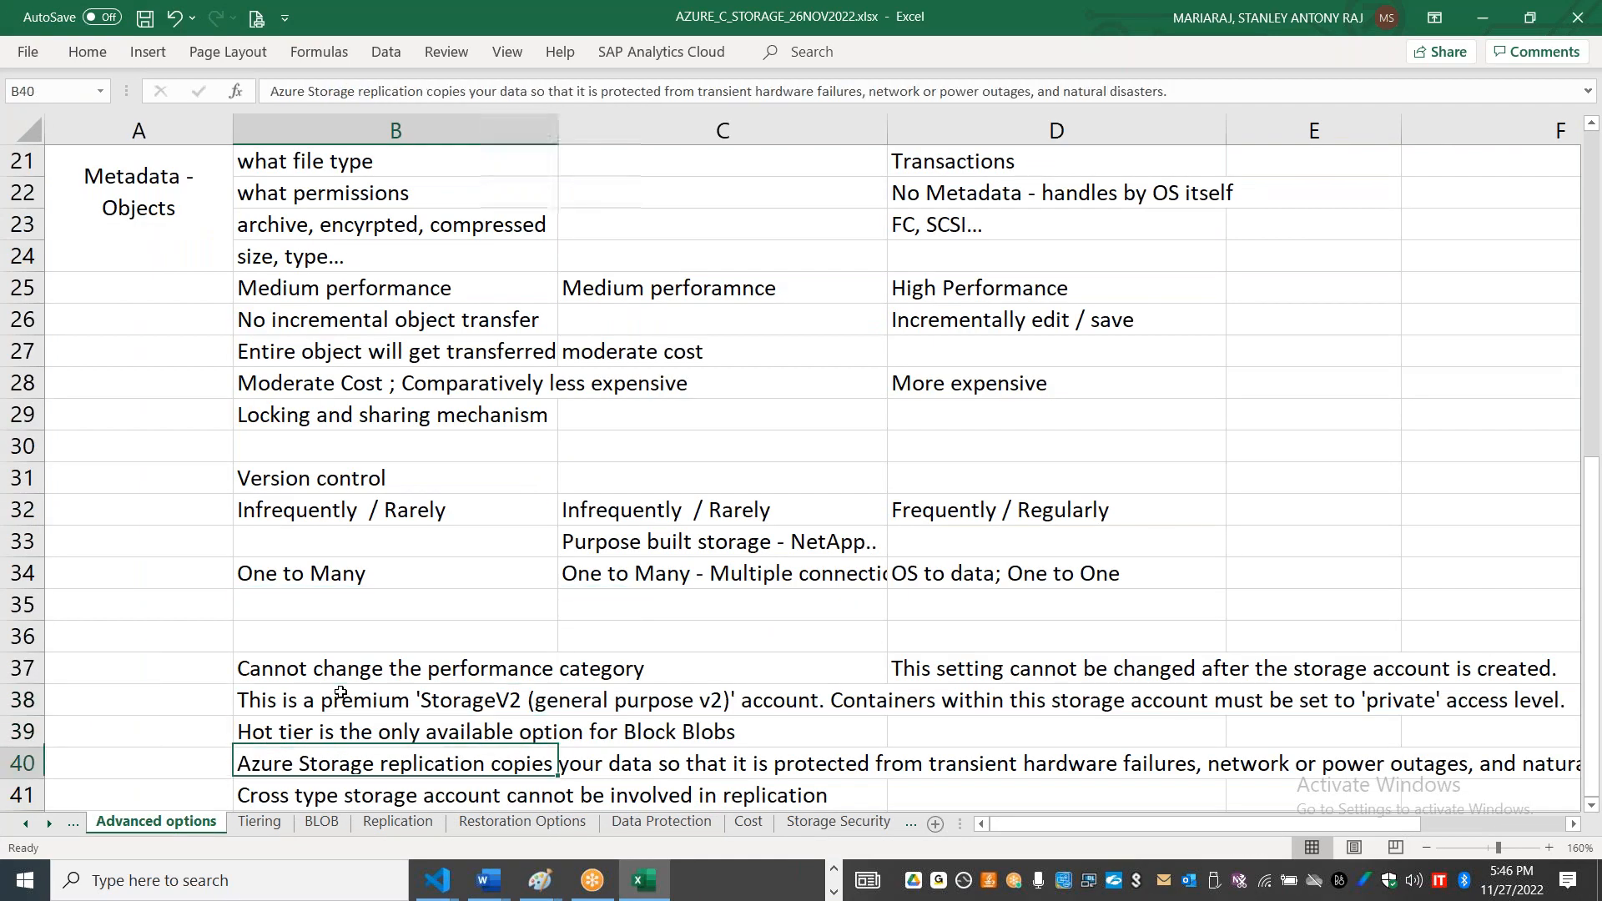
{"action": "key", "text": "Down"}
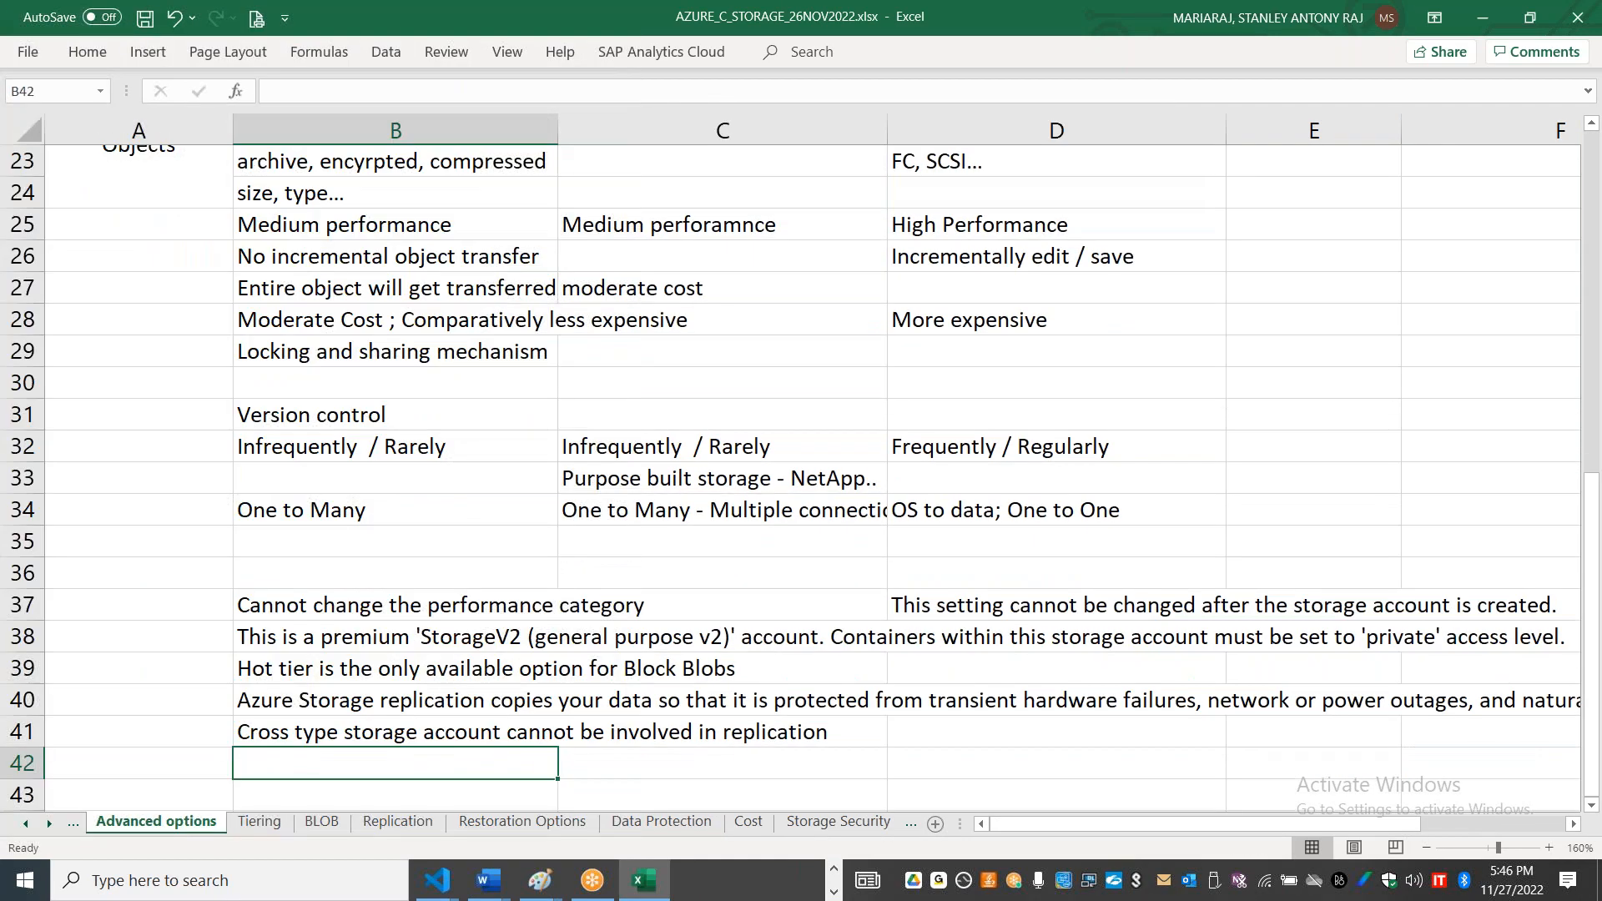
{"action": "key", "text": "ctrl+v"}
{"action": "left_click", "coordinate": [595, 795]}
{"action": "left_click", "coordinate": [617, 744]}
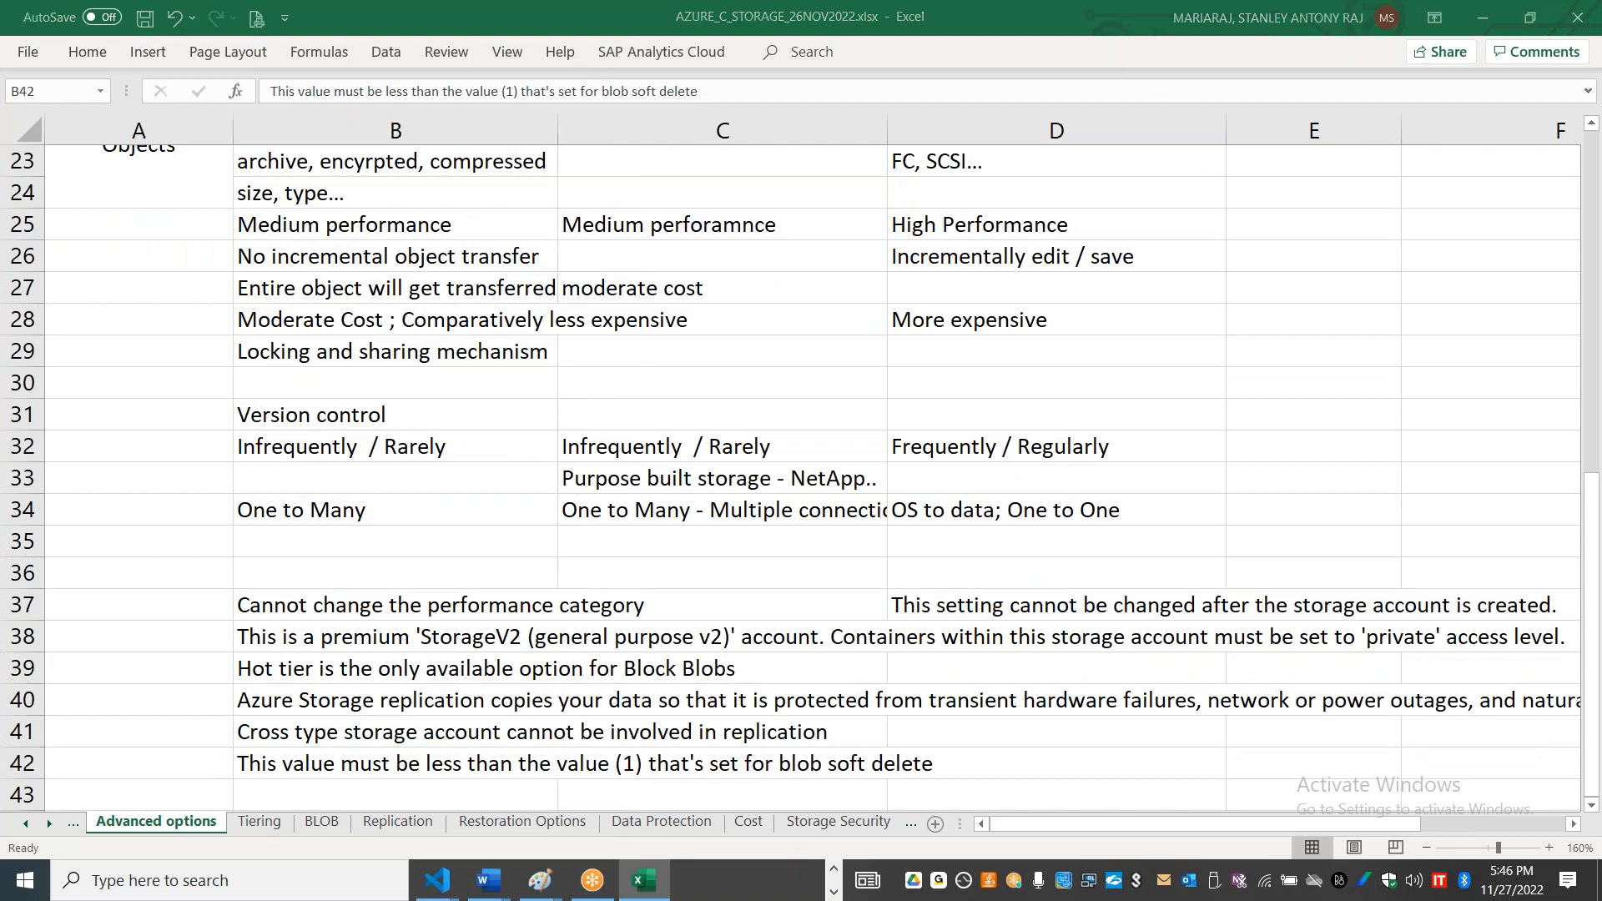
Step: Back in the Azure portal, set the maximum restore point to 1 day and blob soft delete retention to 2 days, and save
{"action": "key", "text": "alt+Tab"}
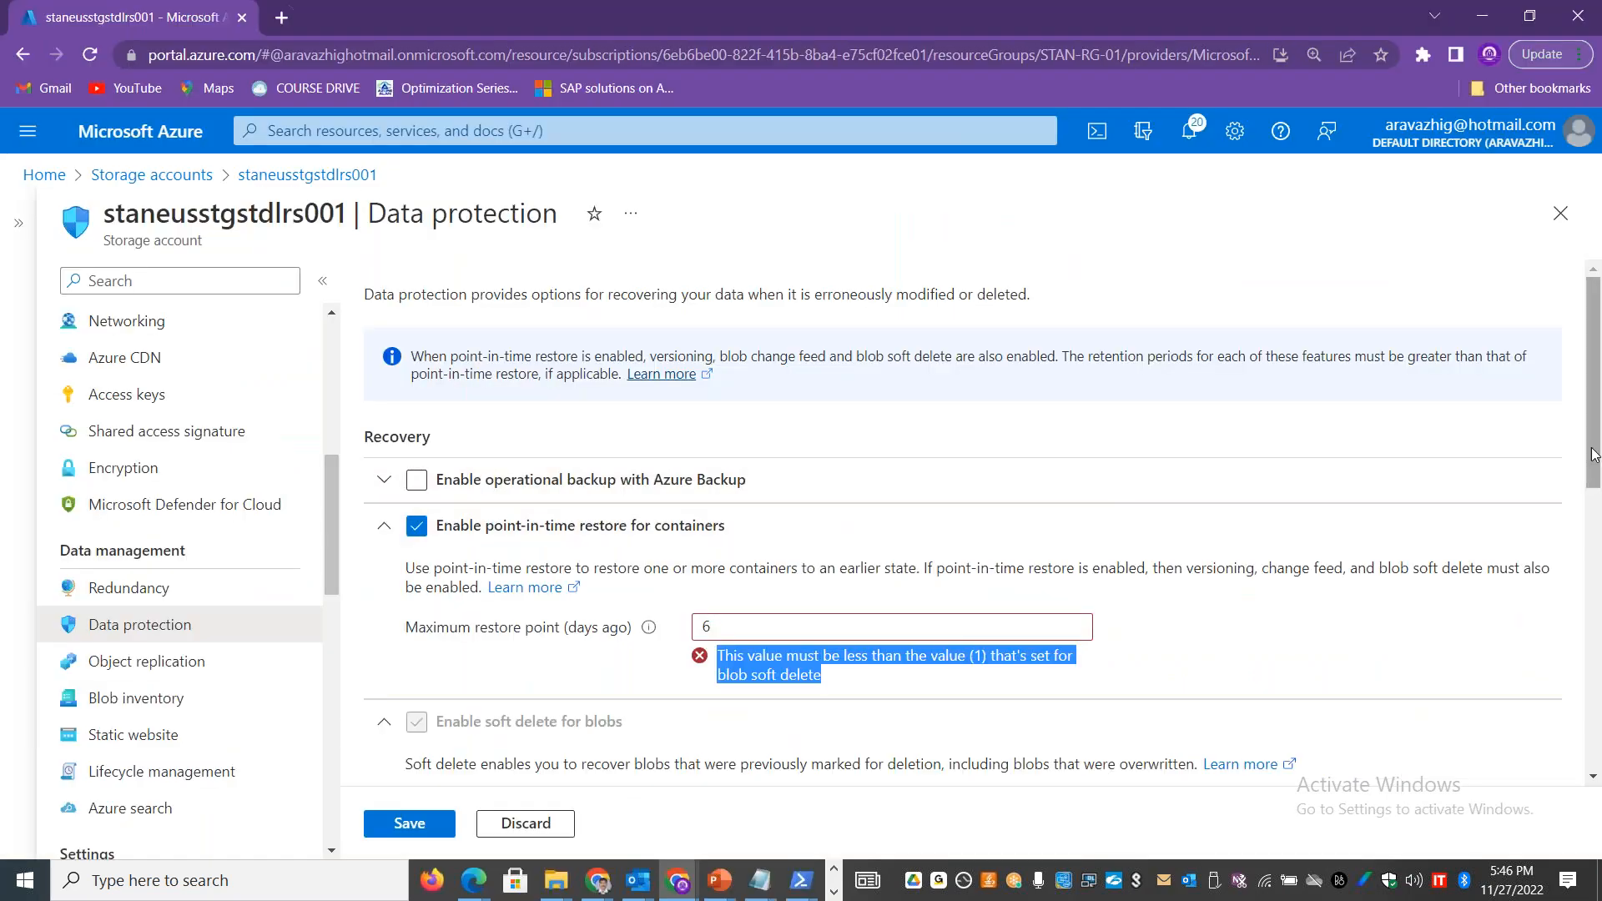
{"action": "scroll", "coordinate": [714, 434], "scroll_direction": "down", "scroll_amount": 3}
{"action": "left_click_drag", "start_coordinate": [714, 434], "coordinate": [677, 453]}
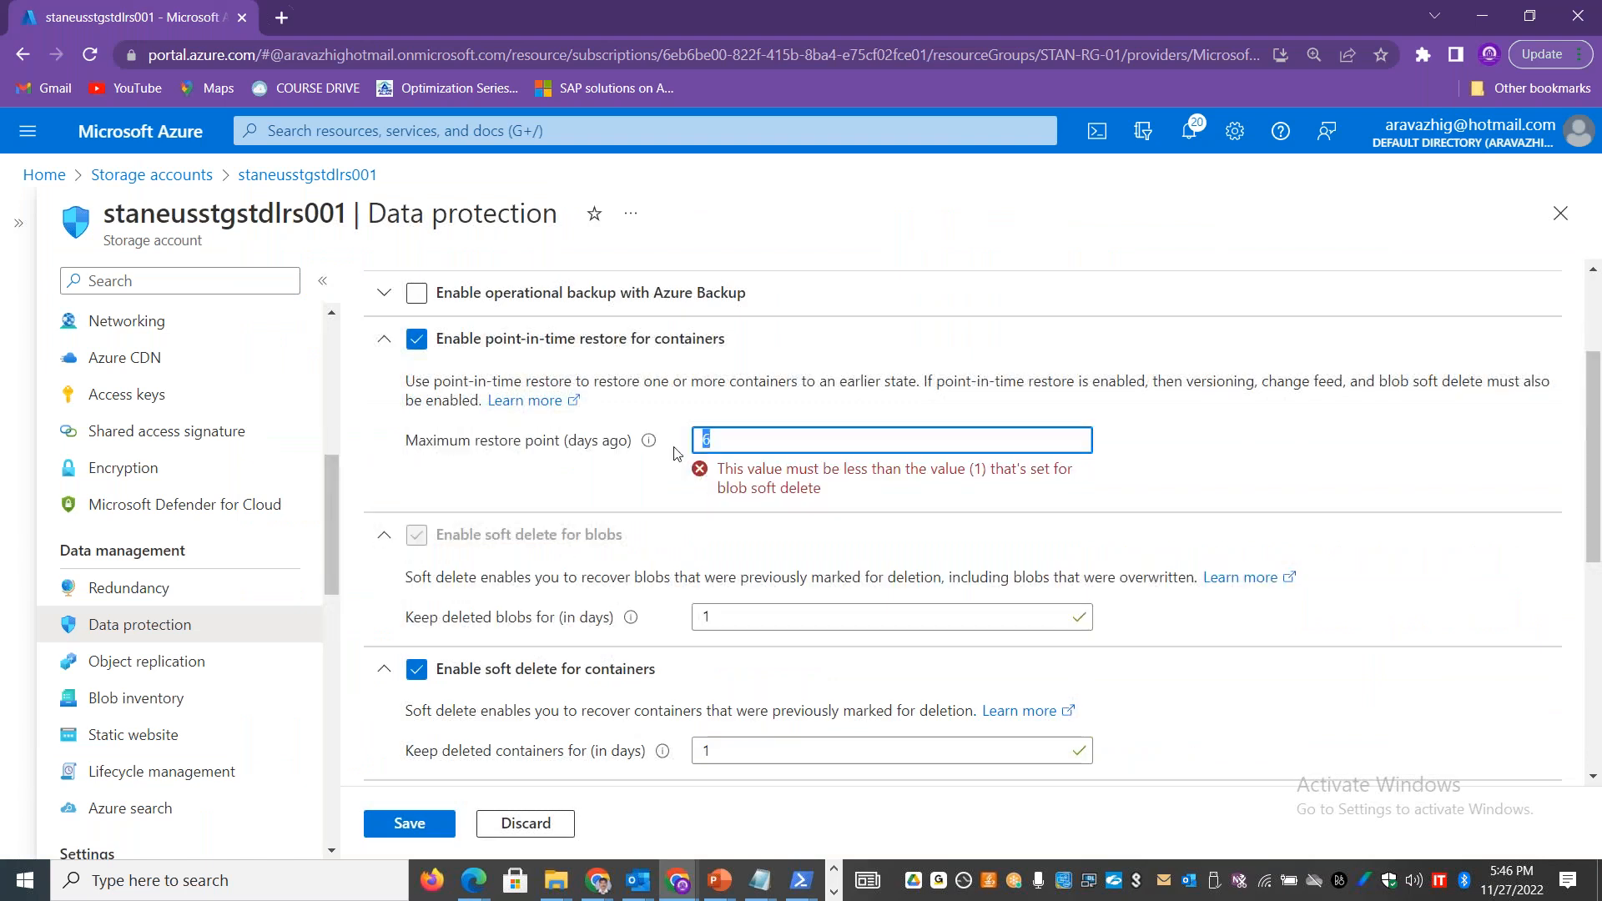
{"action": "double_click", "coordinate": [704, 617]}
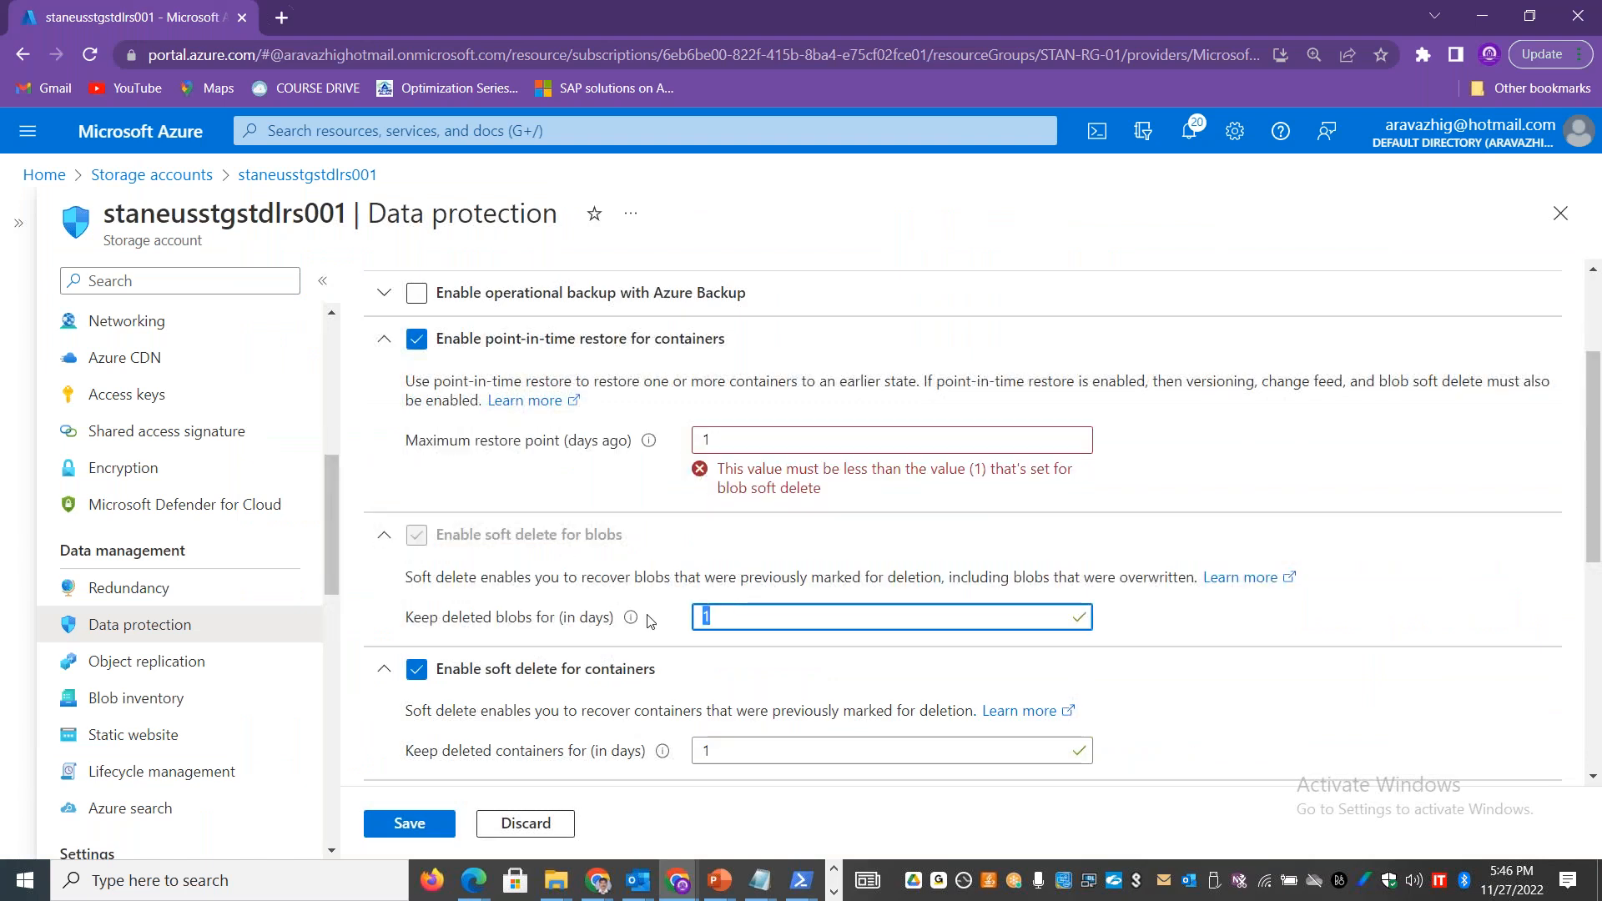
{"action": "type", "text": "2"}
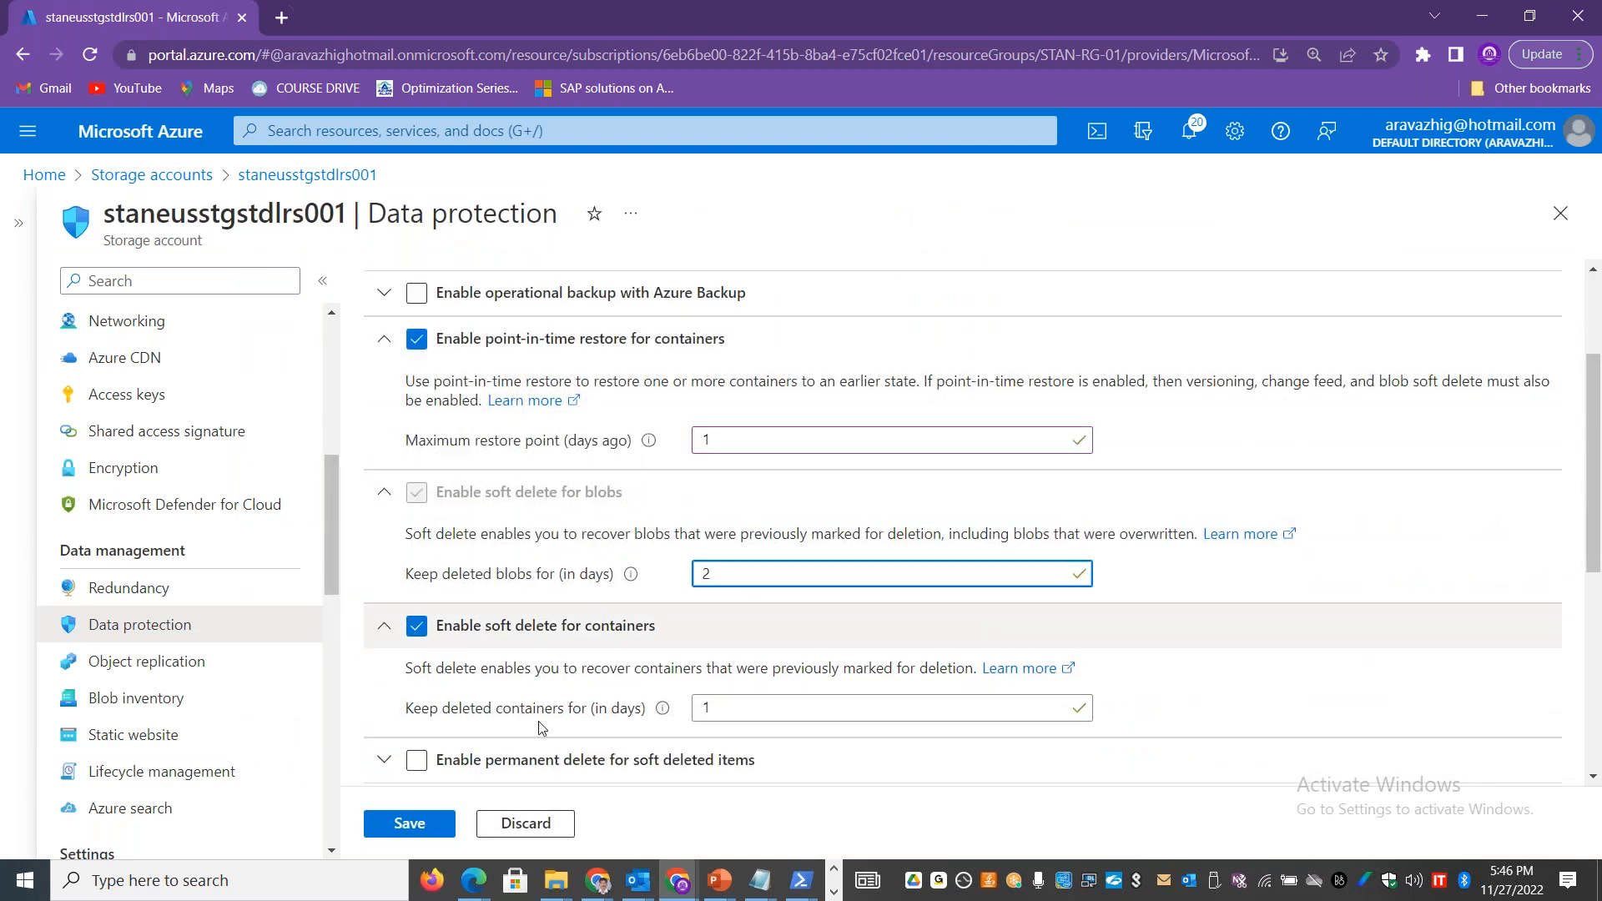
{"action": "left_click", "coordinate": [414, 823]}
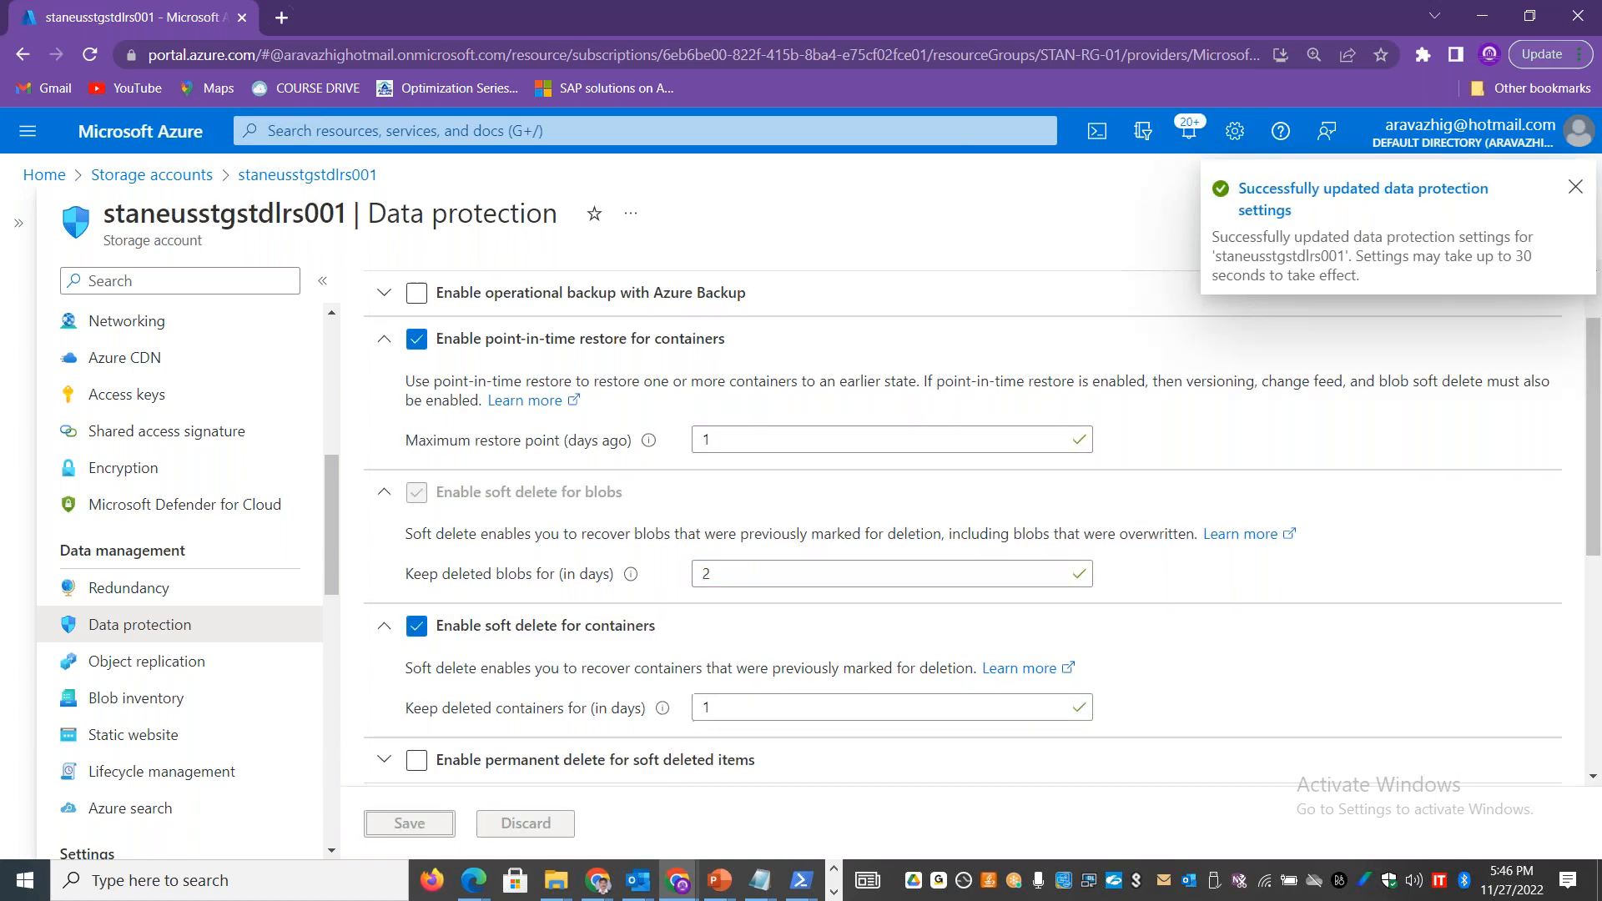
Step: Examine the account's container list, checking the restore options for publiccontainer01 and temporarily including deleted containers
{"action": "left_click_drag", "start_coordinate": [332, 467], "coordinate": [336, 397]}
{"action": "left_click", "coordinate": [179, 430]}
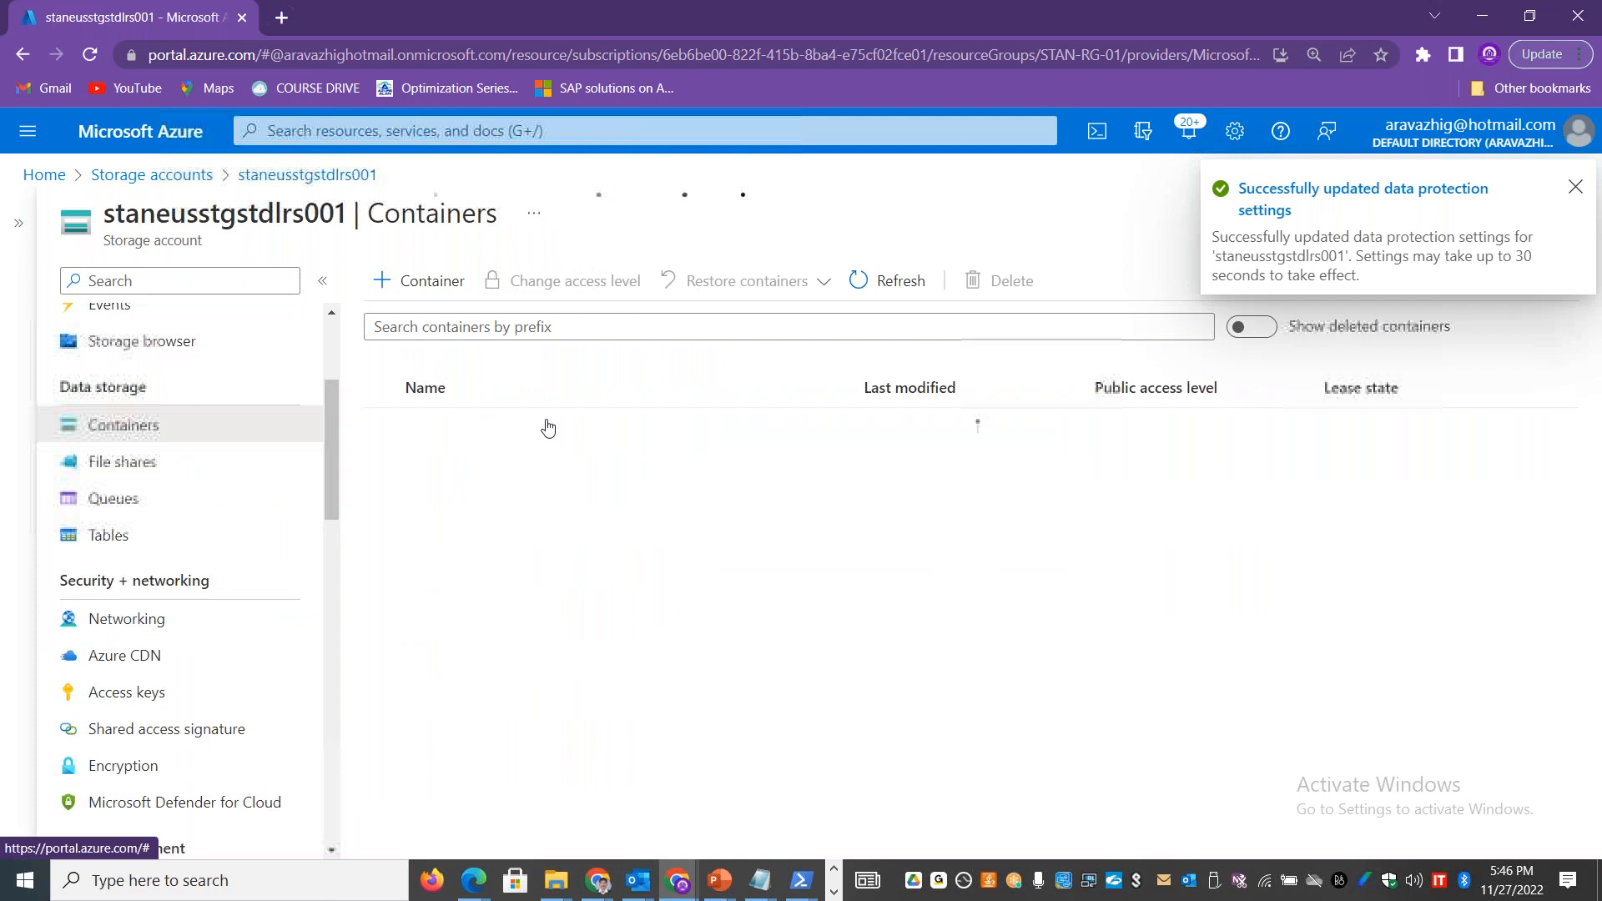
{"action": "left_click", "coordinate": [651, 327]}
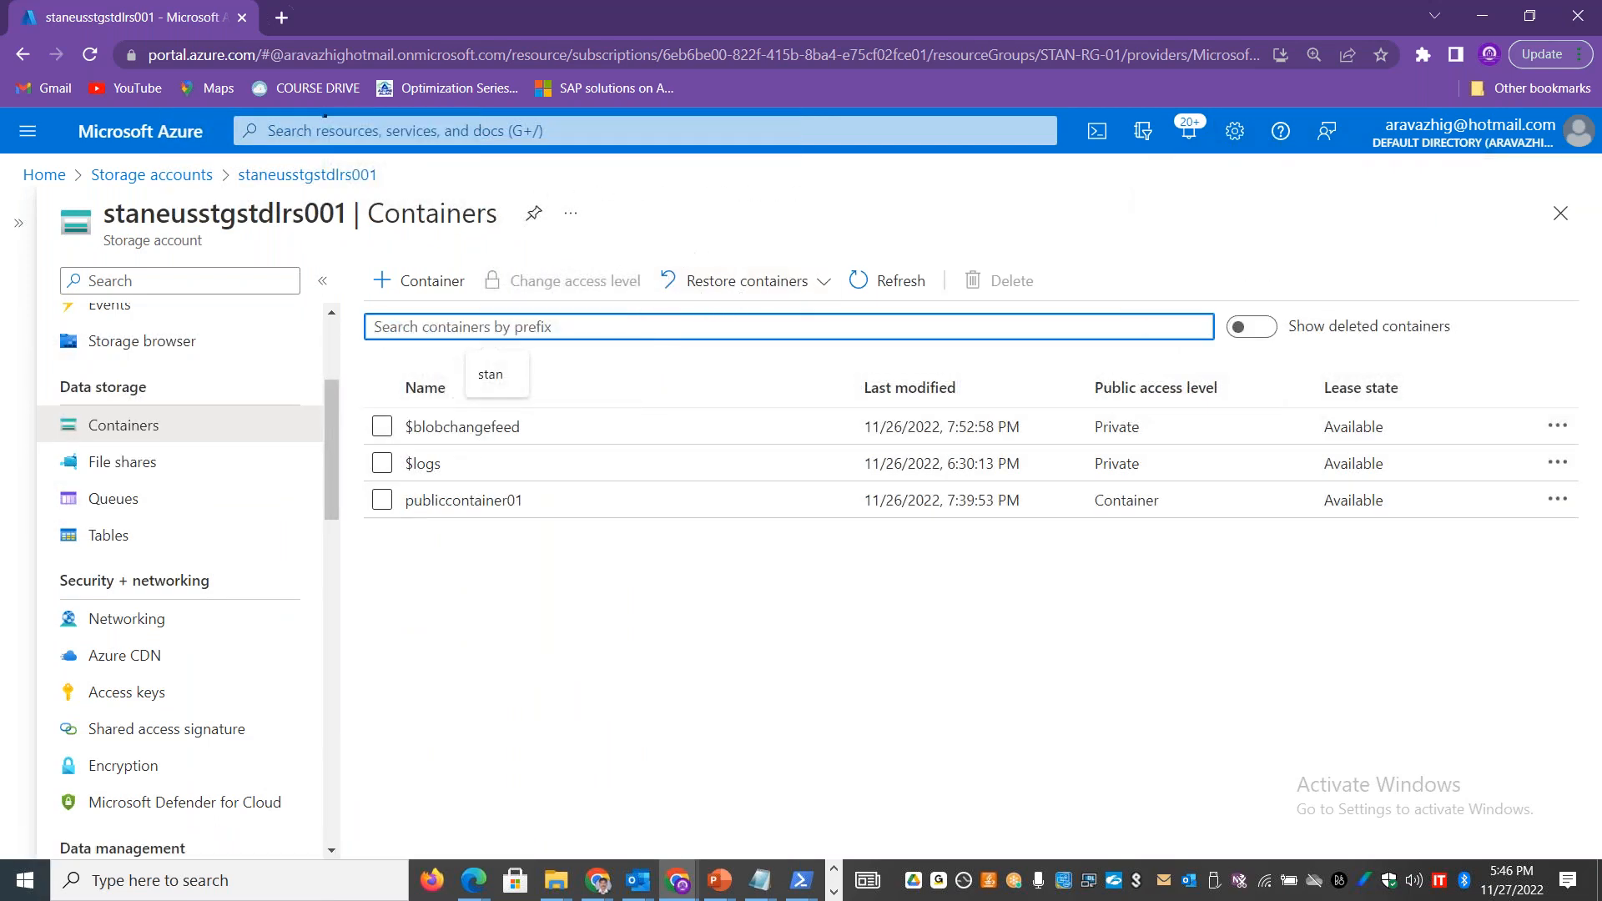
{"action": "left_click", "coordinate": [382, 501]}
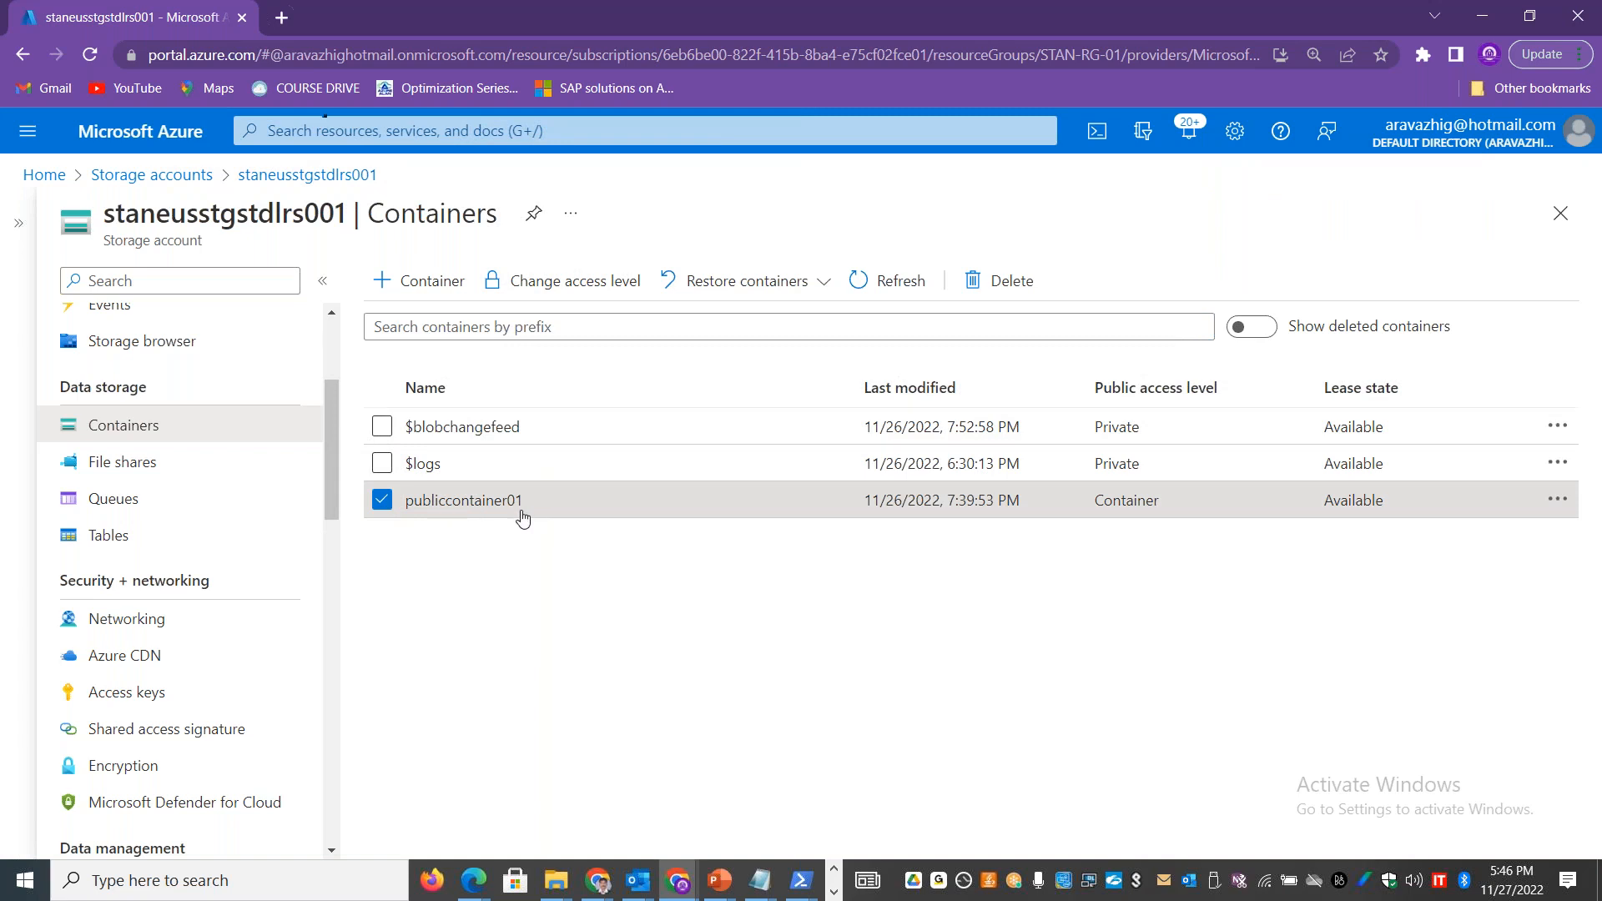
{"action": "left_click", "coordinate": [836, 283]}
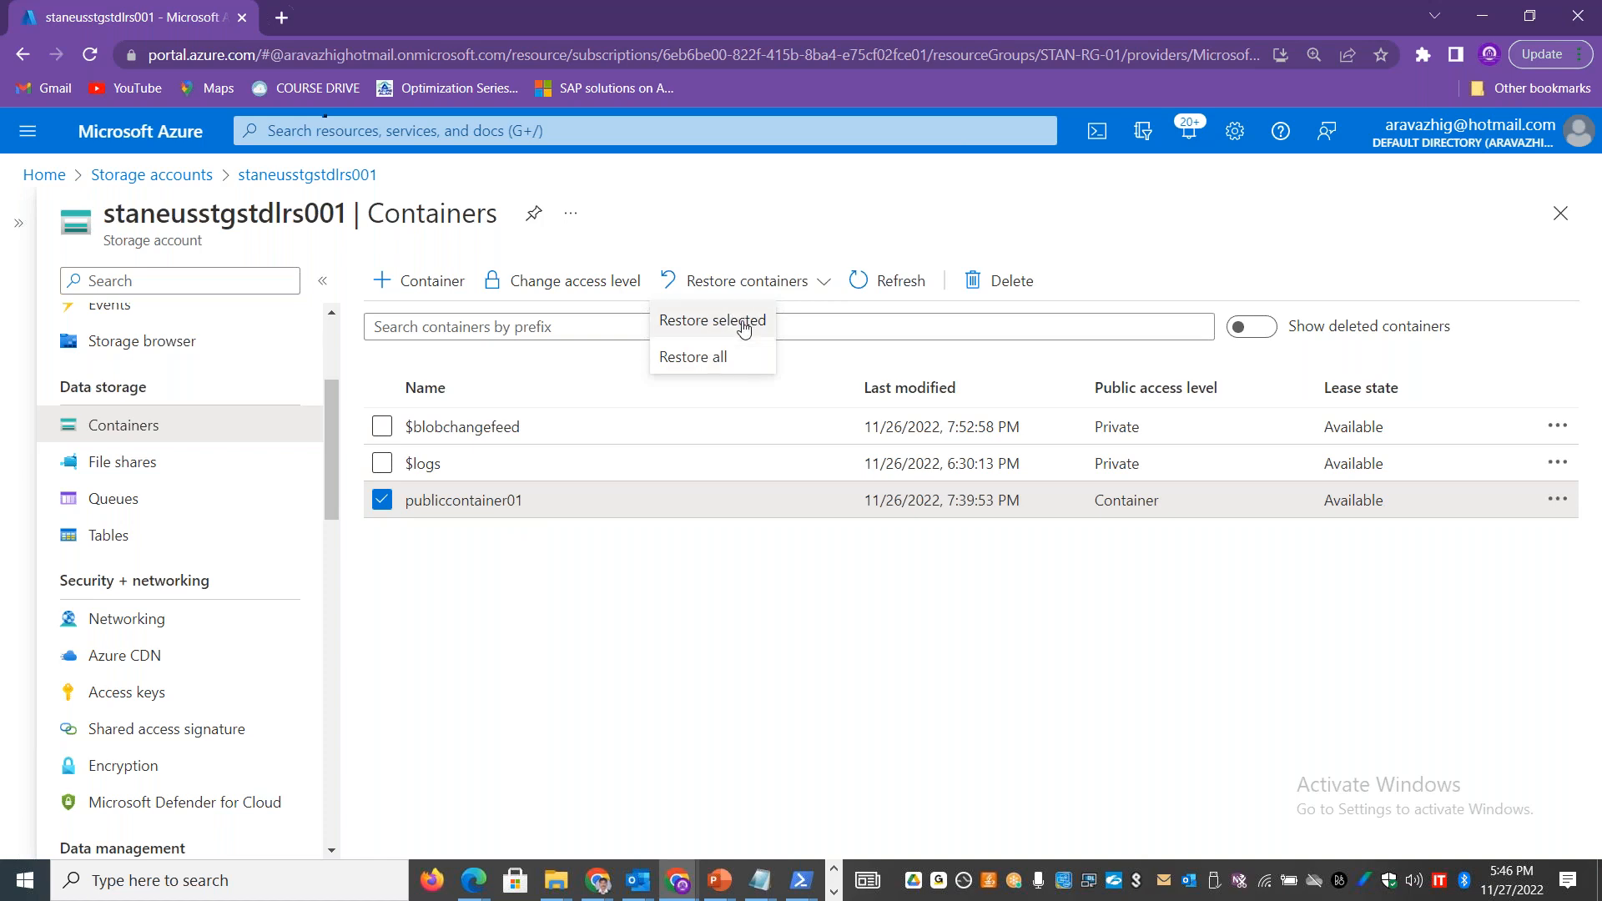
{"action": "left_click", "coordinate": [1266, 328]}
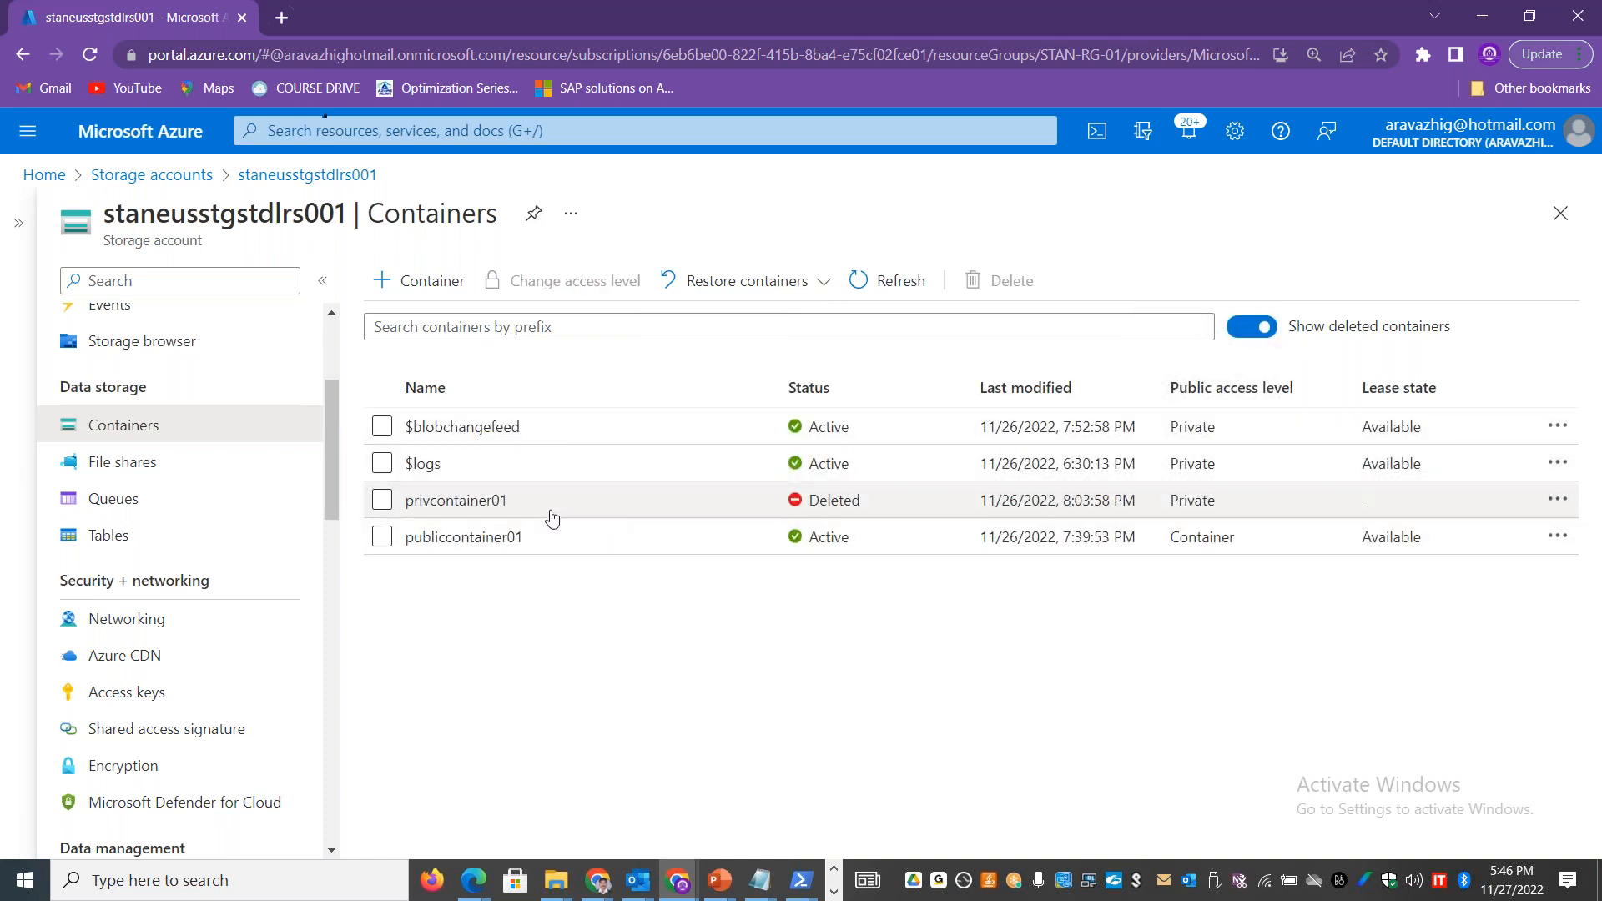
{"action": "left_click", "coordinate": [1236, 332]}
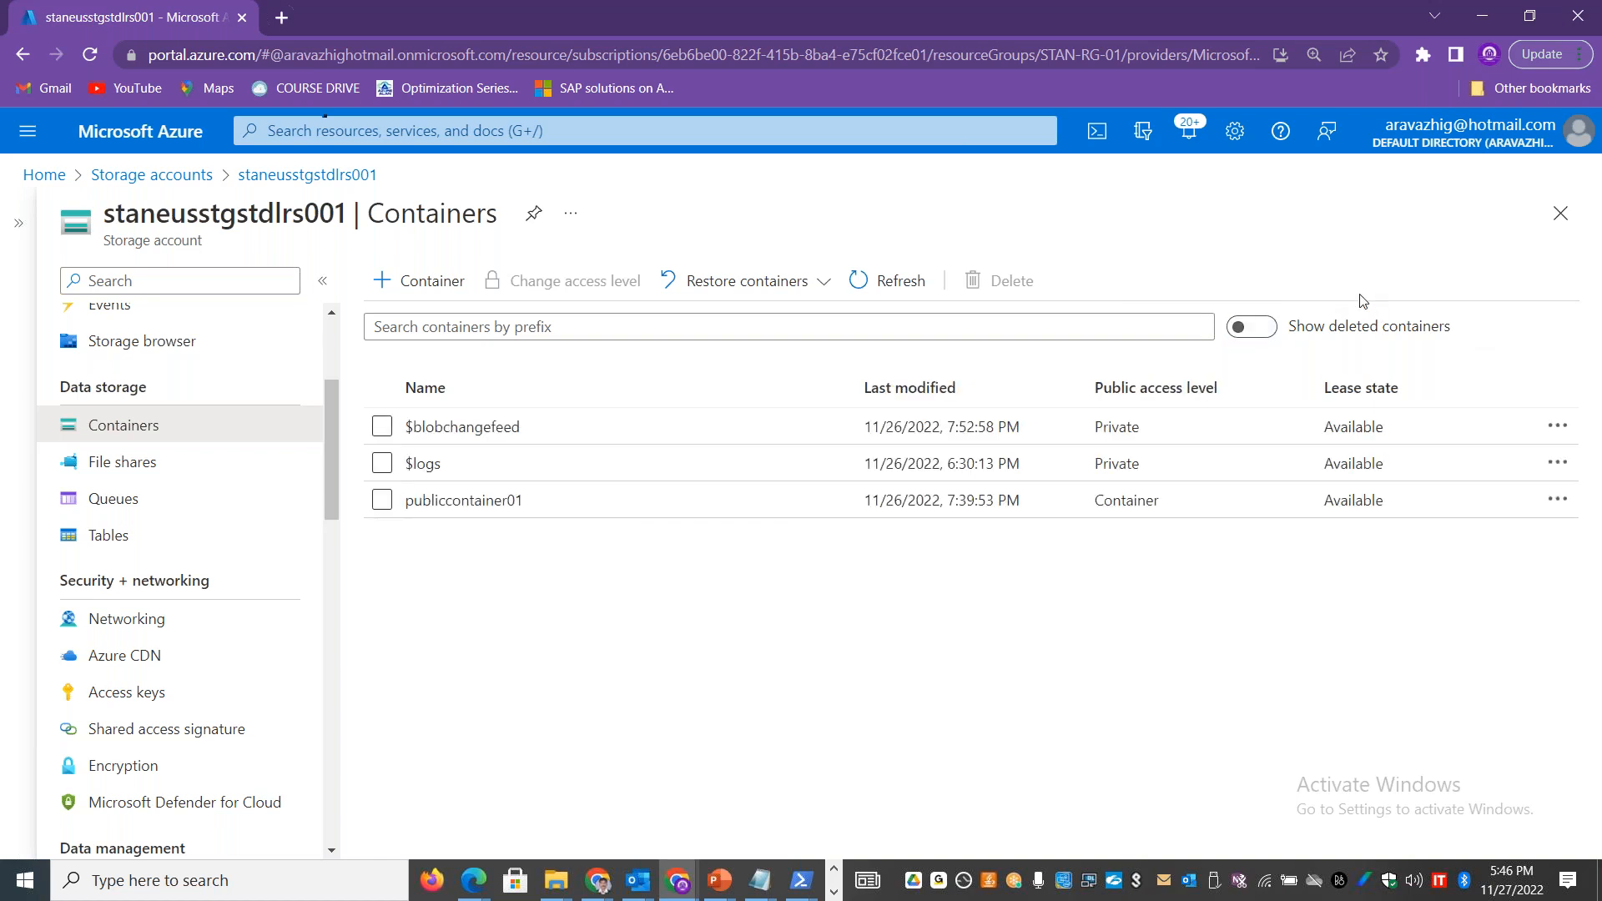
Step: In the Excel workbook's Data Protection sheet, insert a row above Recover Storage Account and enter "Enabled by default" in C4
{"action": "key", "text": "alt+Tab"}
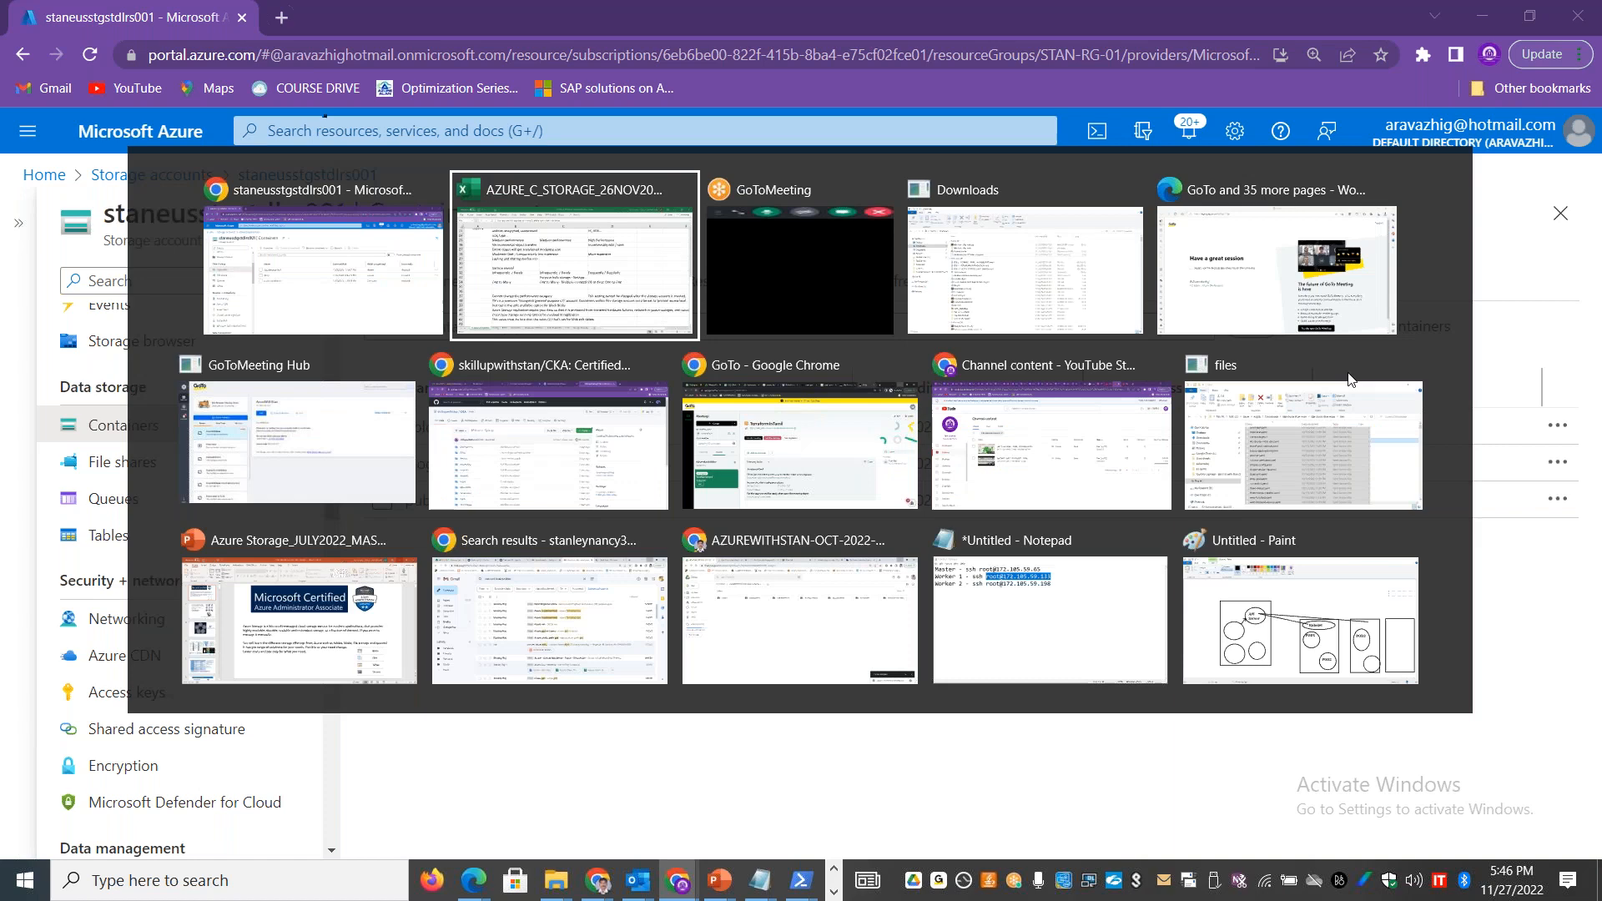
{"action": "left_click", "coordinate": [649, 822]}
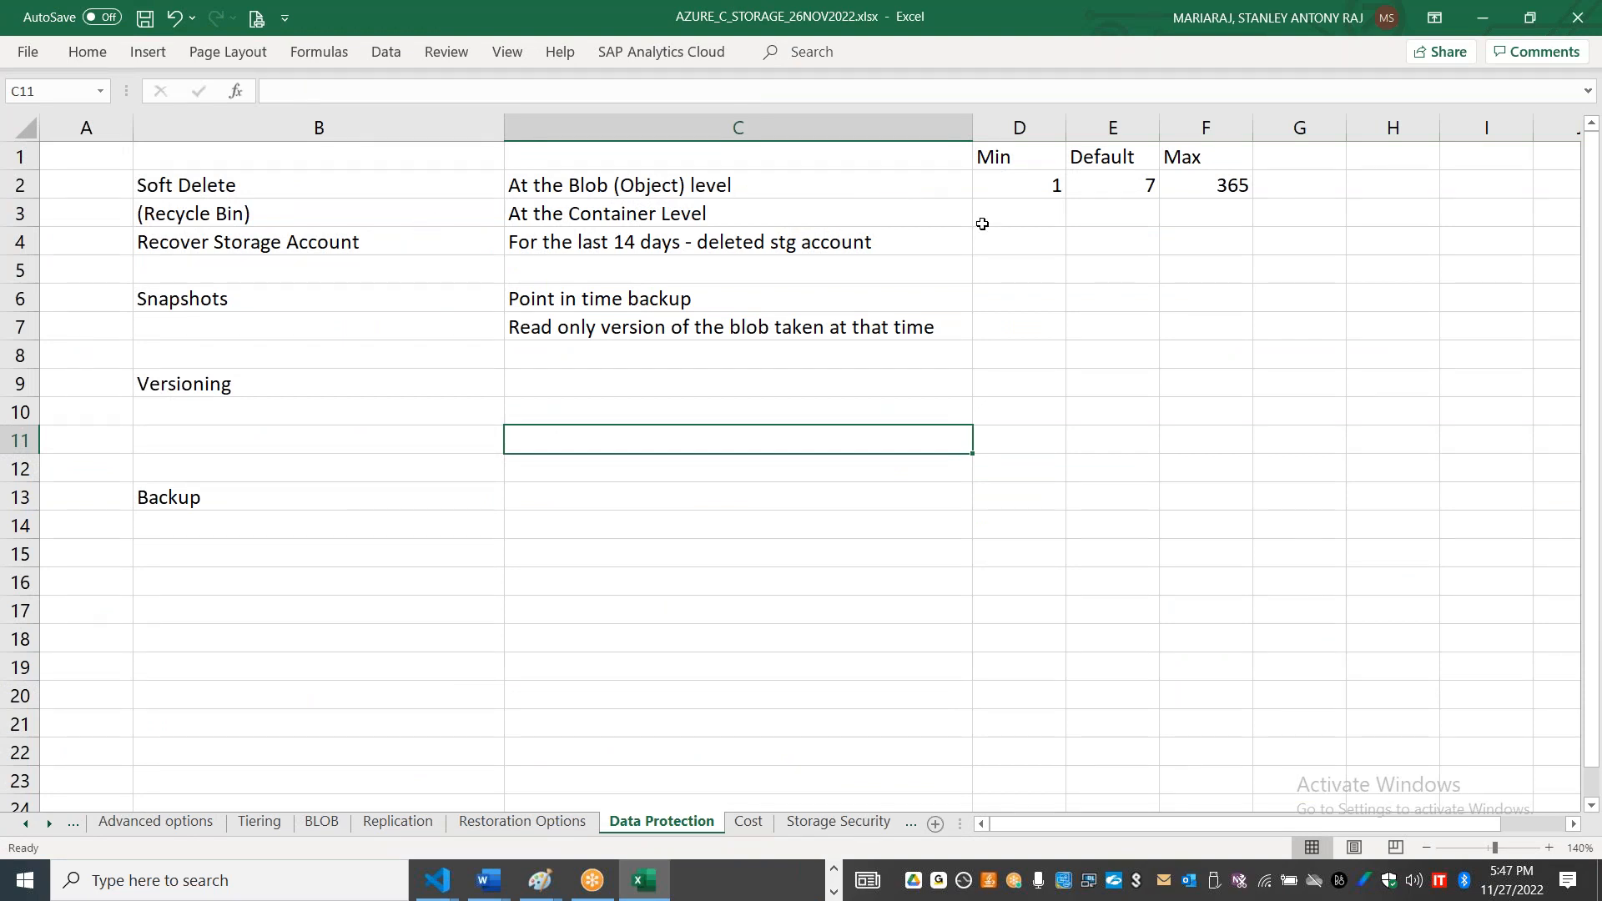
{"action": "left_click", "coordinate": [21, 241]}
{"action": "right_click", "coordinate": [21, 241]}
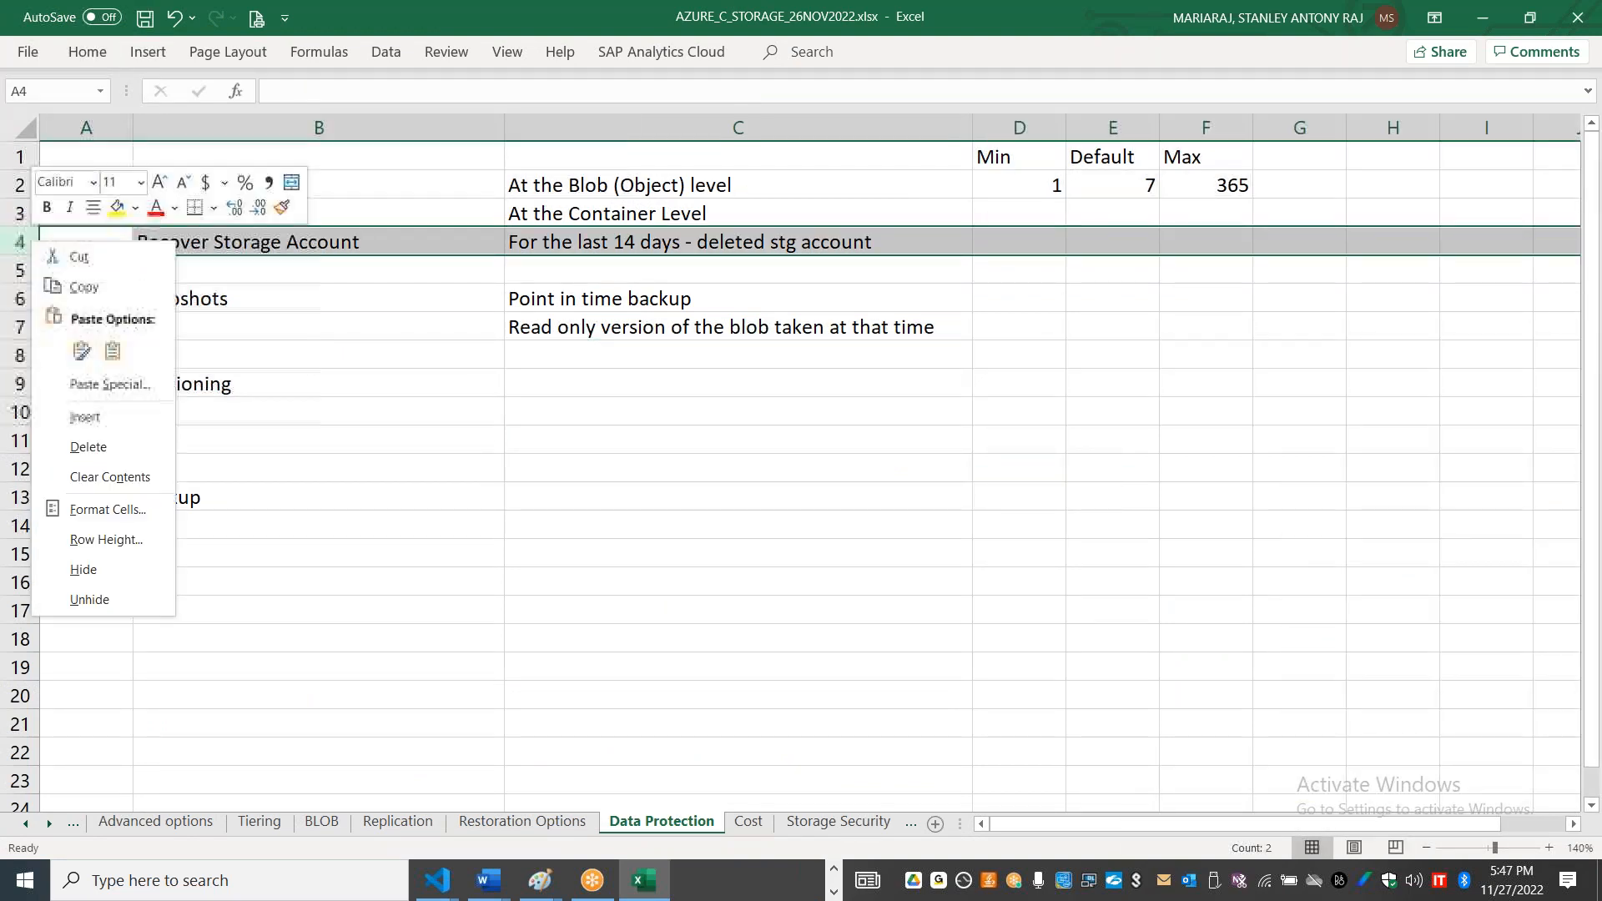
{"action": "key", "text": "Escape"}
{"action": "left_click", "coordinate": [558, 249]}
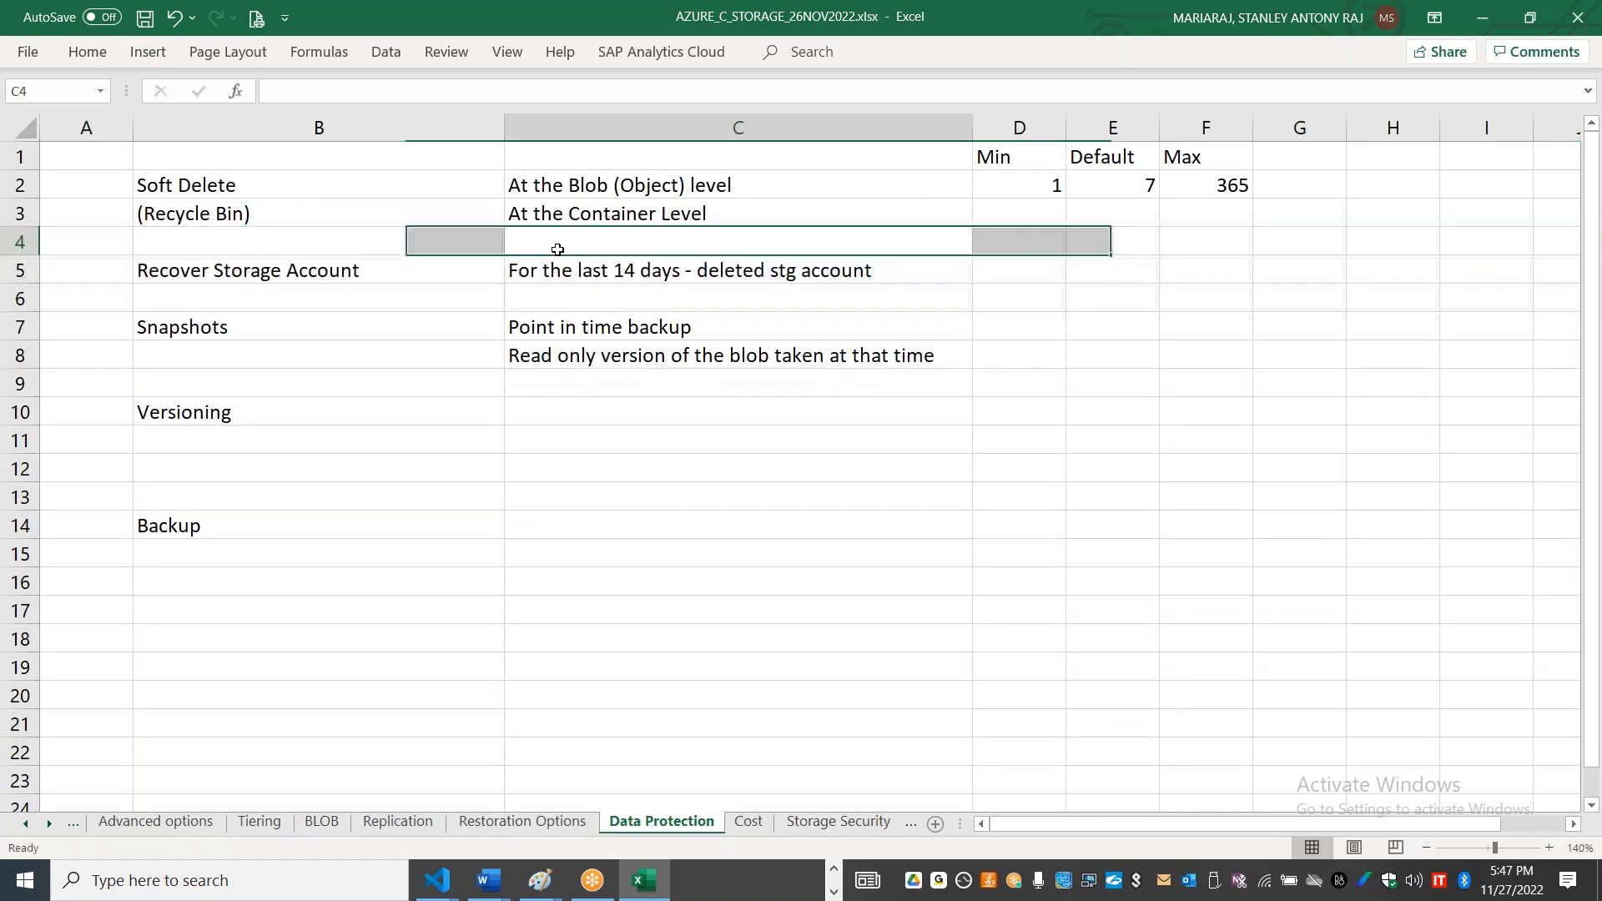
{"action": "type", "text": "No"}
{"action": "key", "text": "BackSpace"}
{"action": "type", "text": "Enabled by default"}
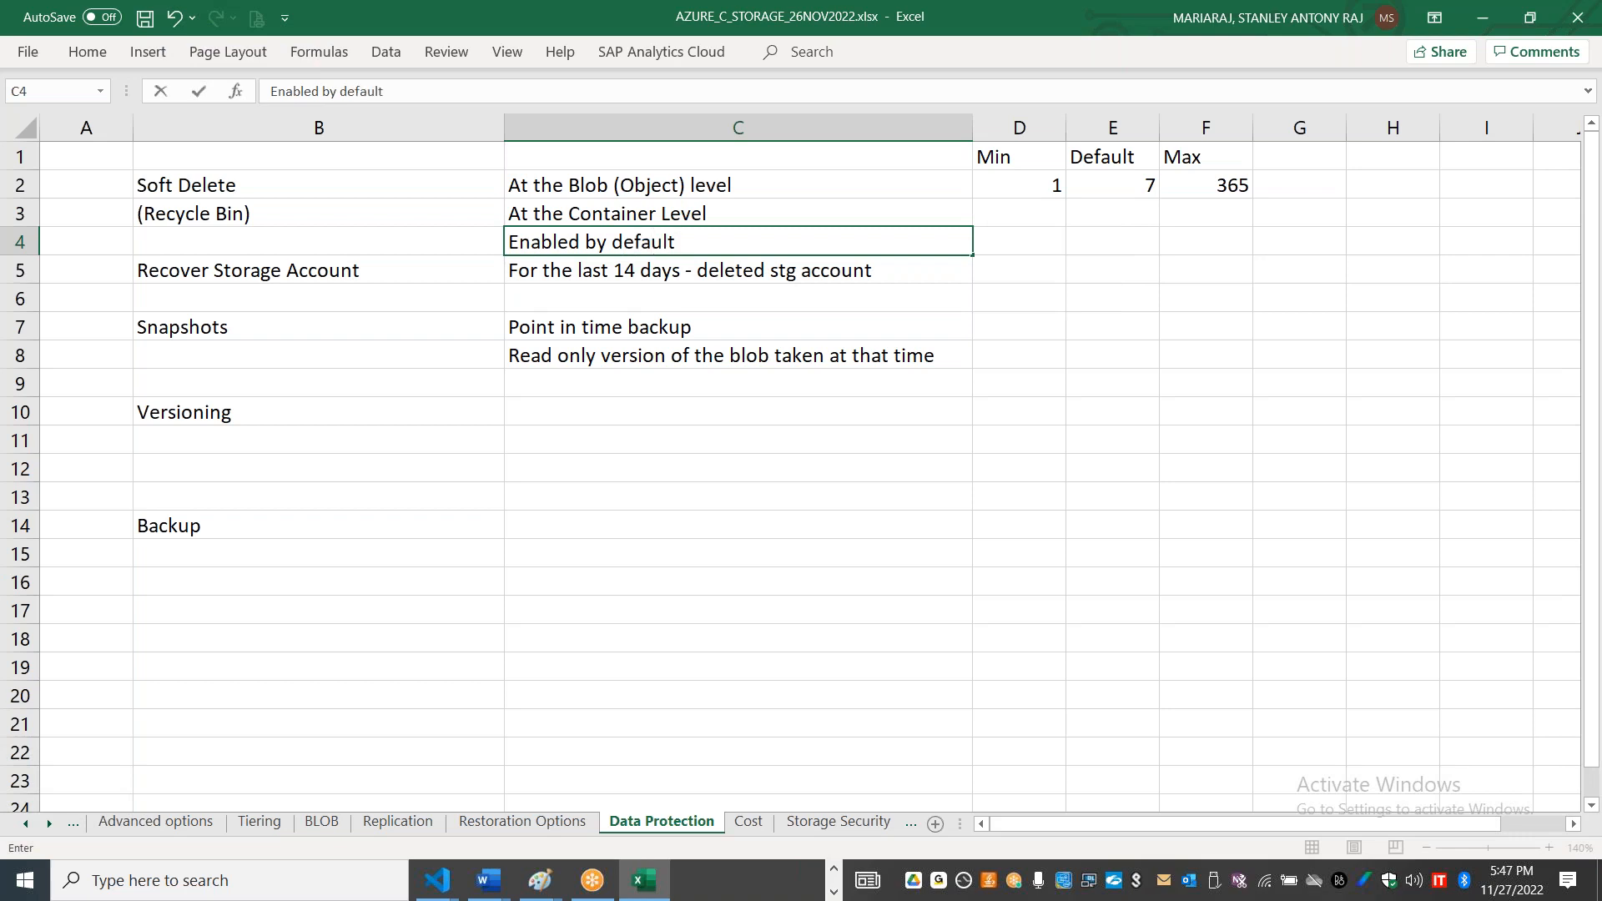
Step: Add the note "not enabled by default; explictly enabled" in C9 under the Snapshots entries
{"action": "left_click", "coordinate": [594, 390]}
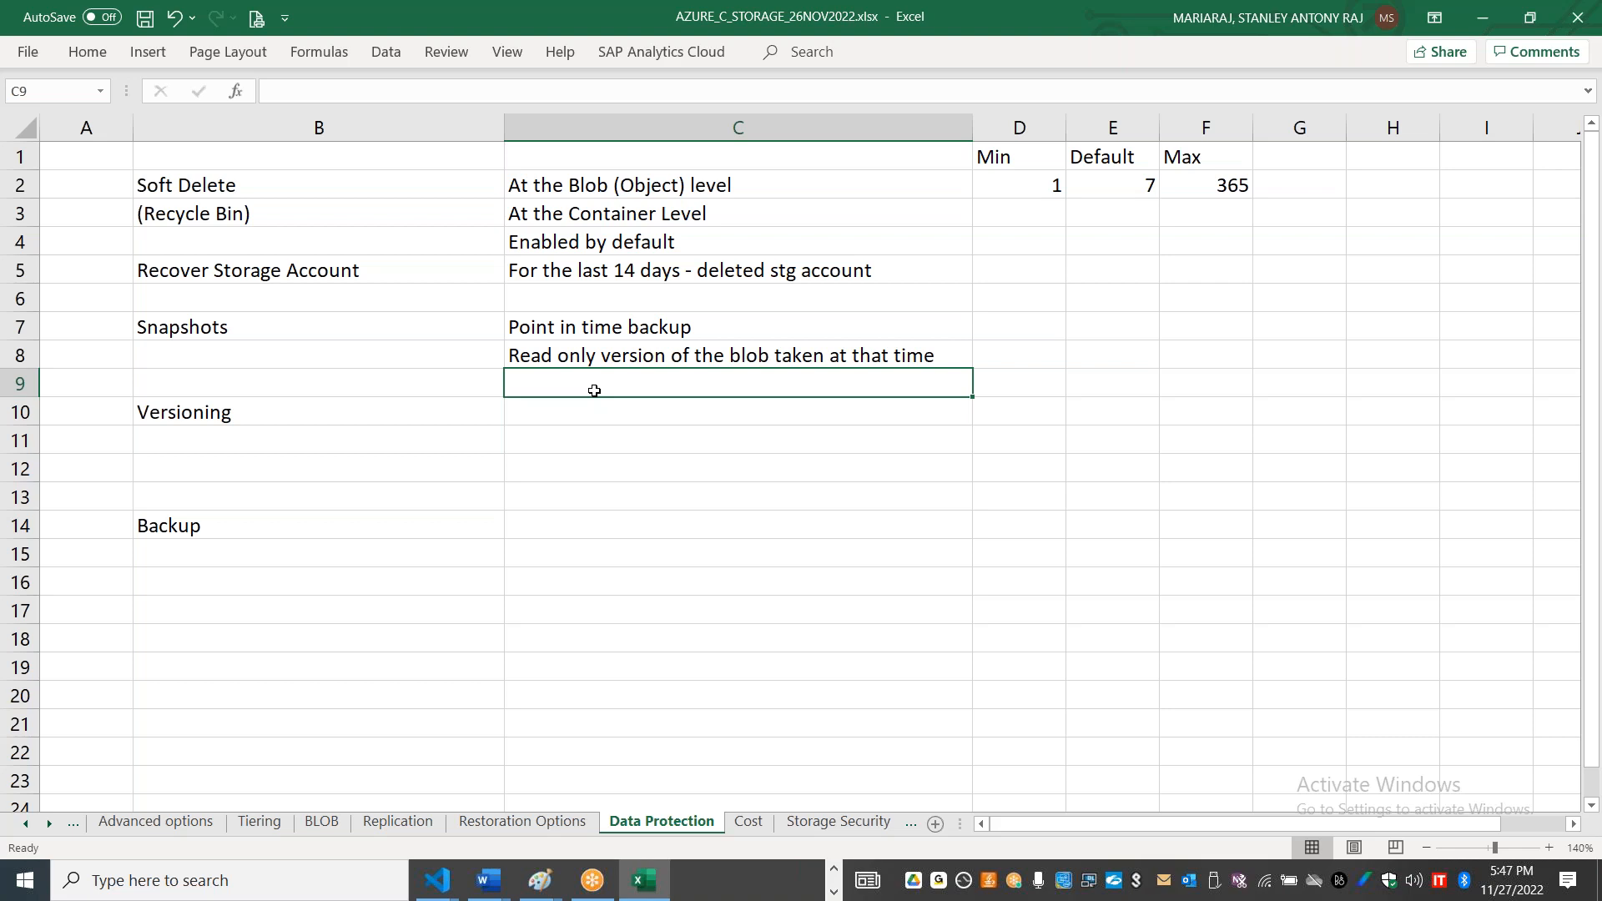
{"action": "type", "text": "not enabled"}
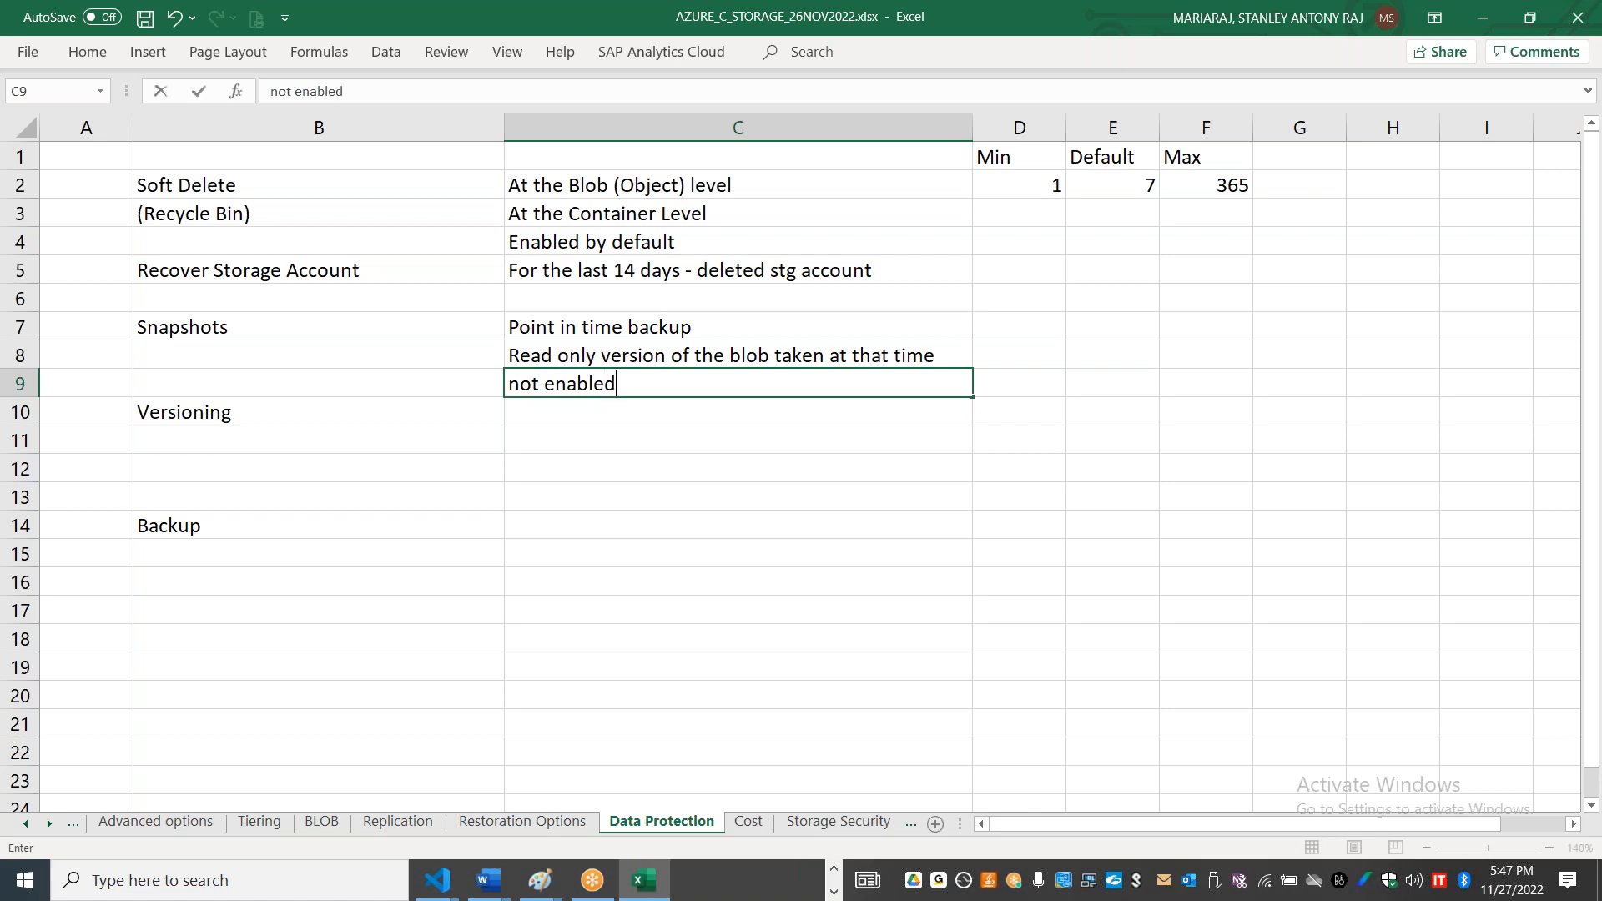
{"action": "type", "text": " by default; explictly enabled"}
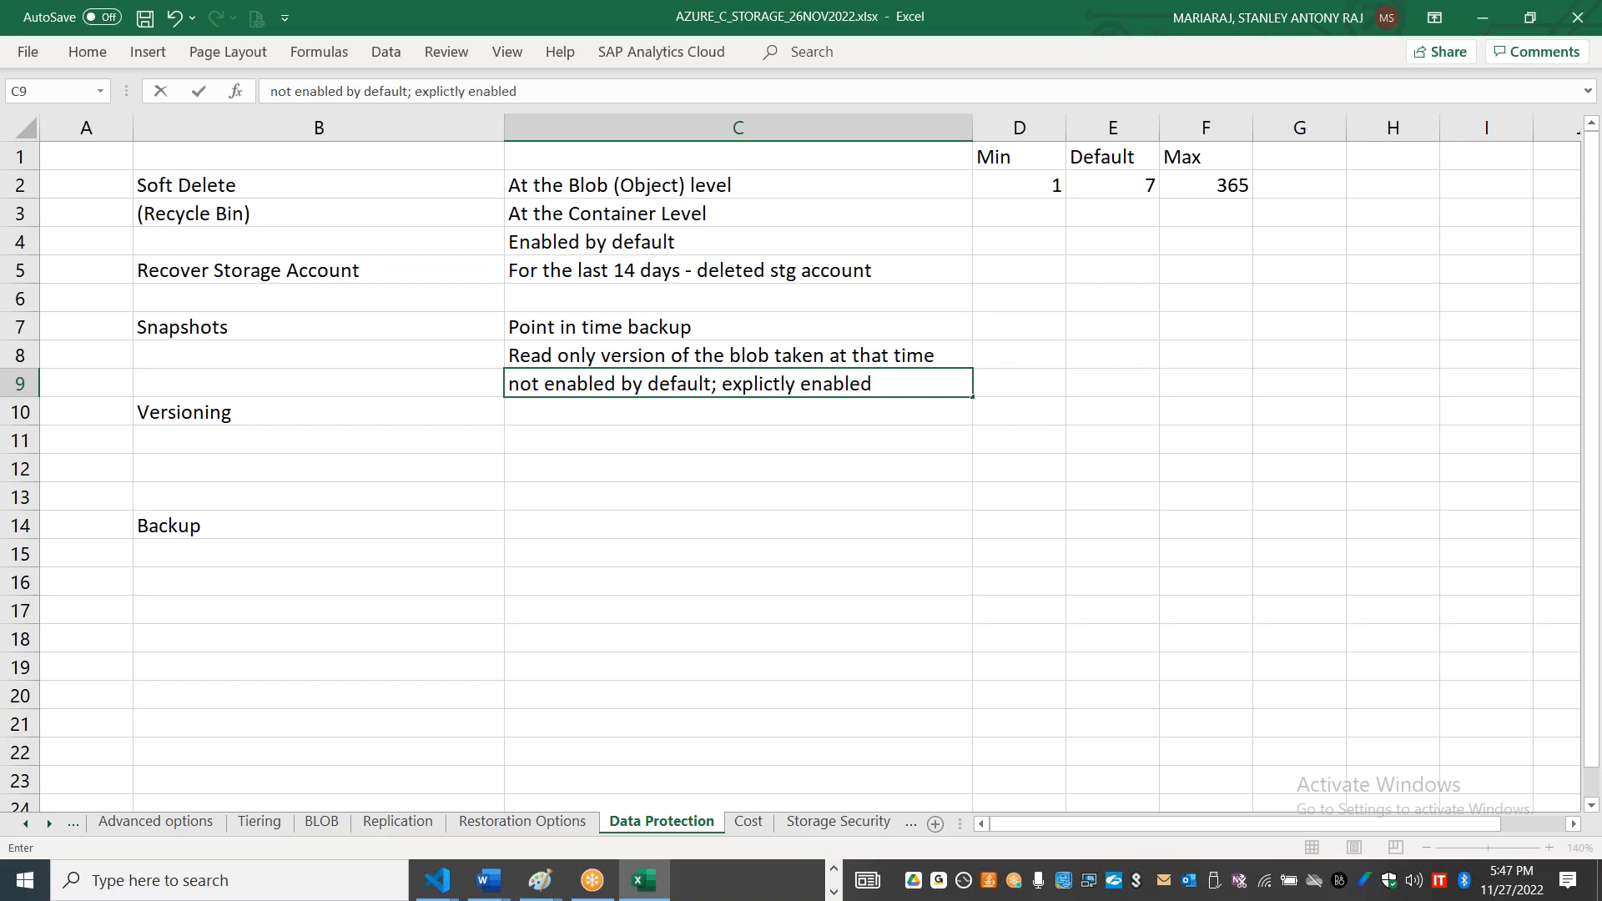
Step: Open publiccontainer01 in the Azure portal, review the snapshot option in the delete prompt for index.html, and cancel the deletion
{"action": "key", "text": "alt+Tab"}
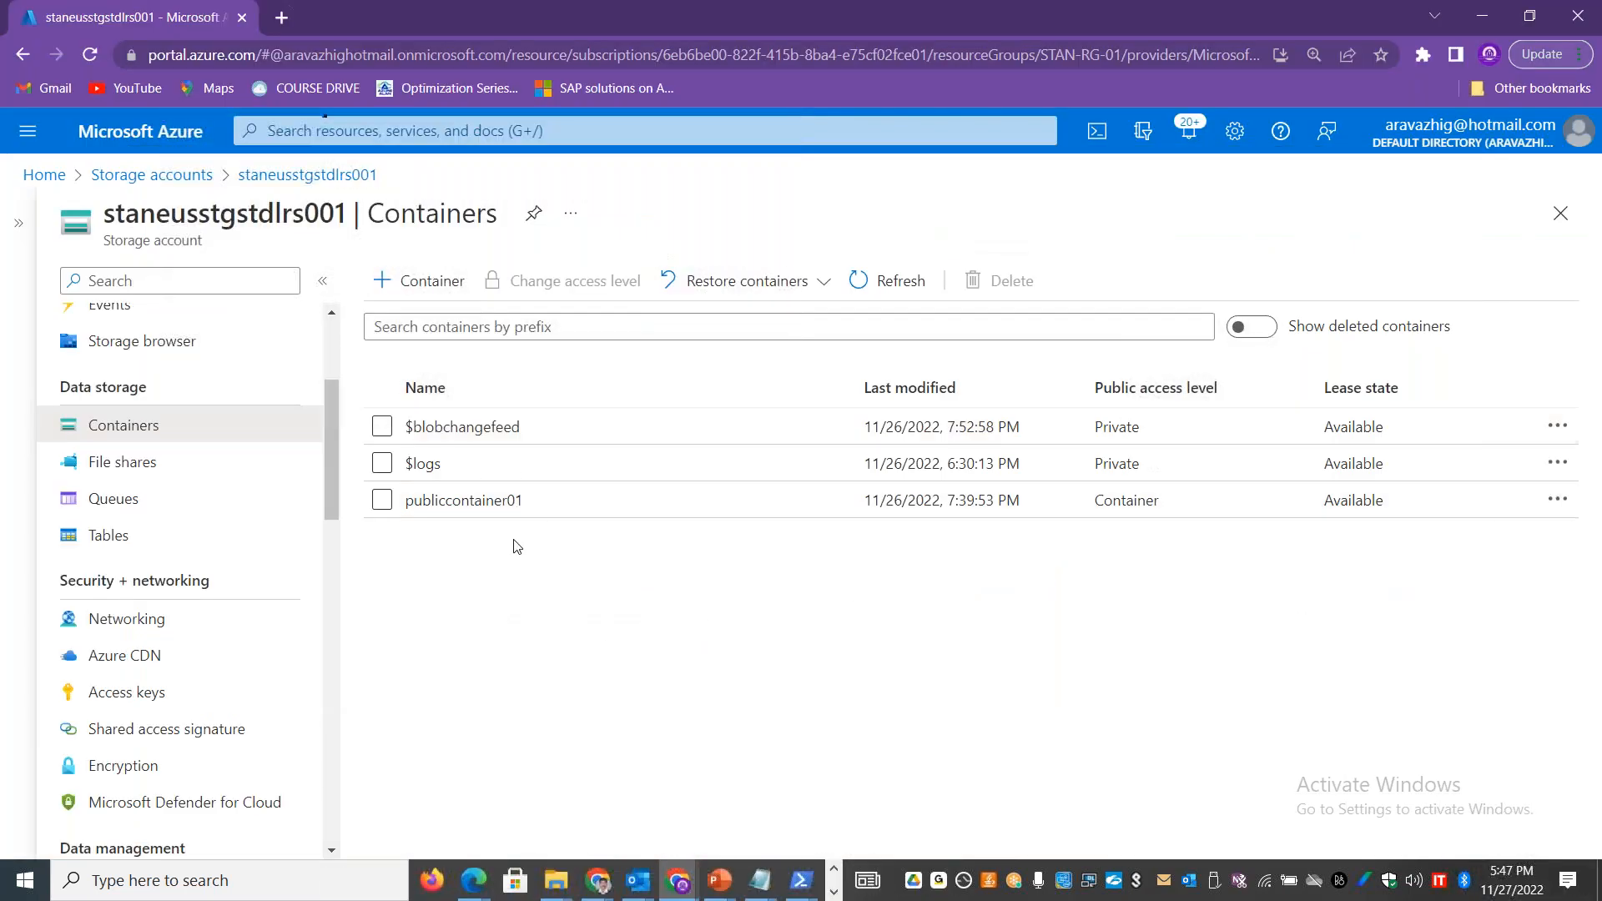
{"action": "left_click", "coordinate": [469, 510]}
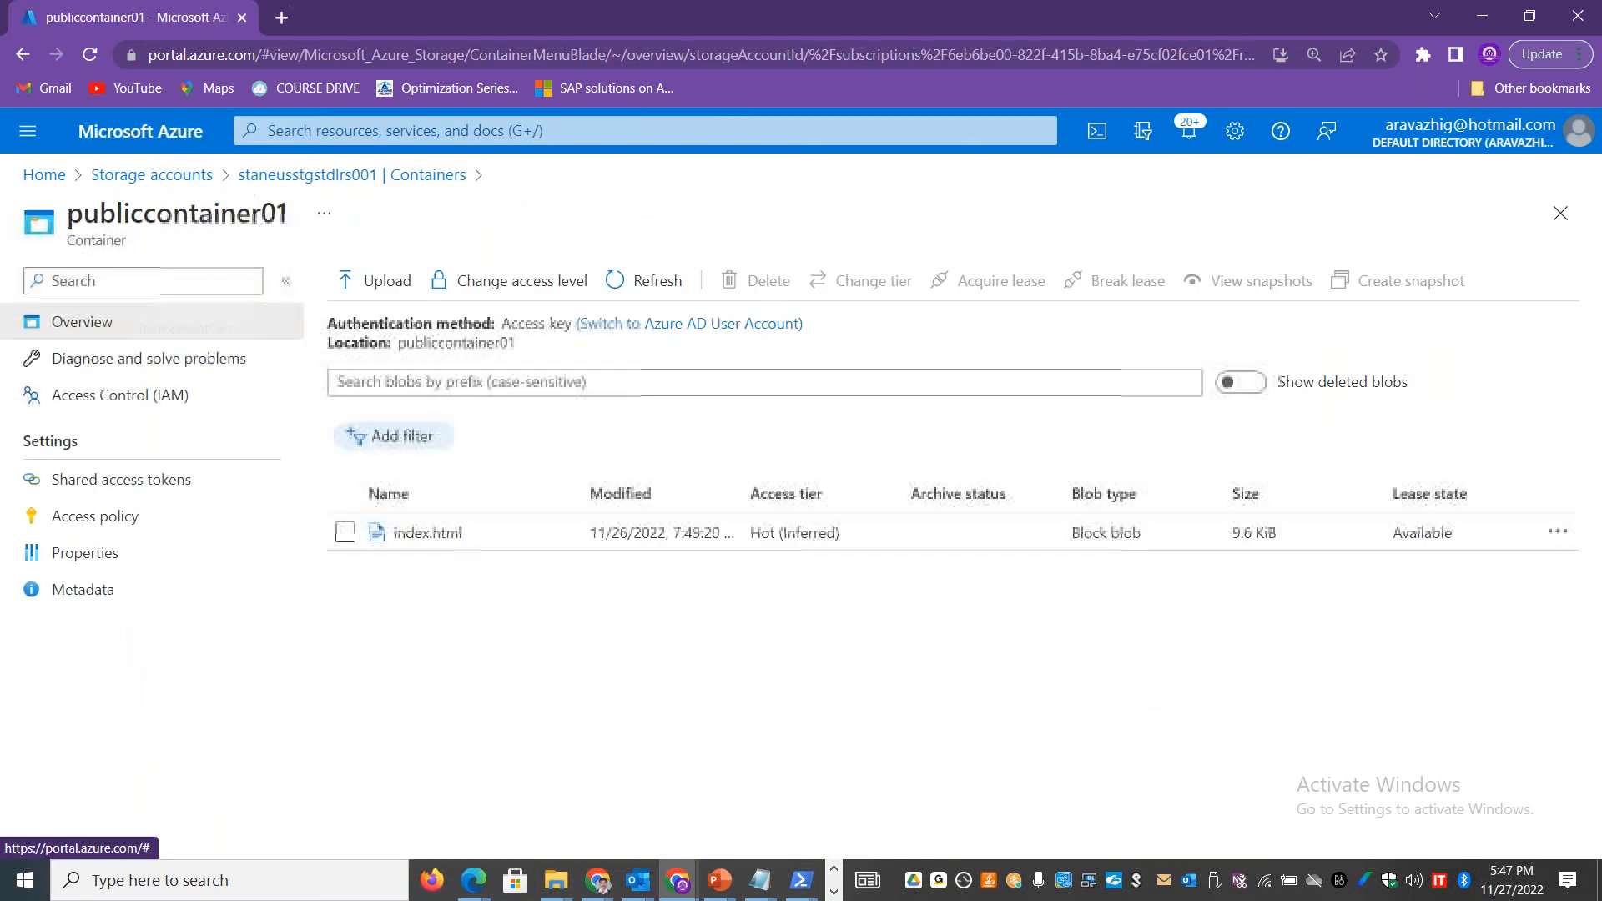
{"action": "left_click", "coordinate": [345, 533]}
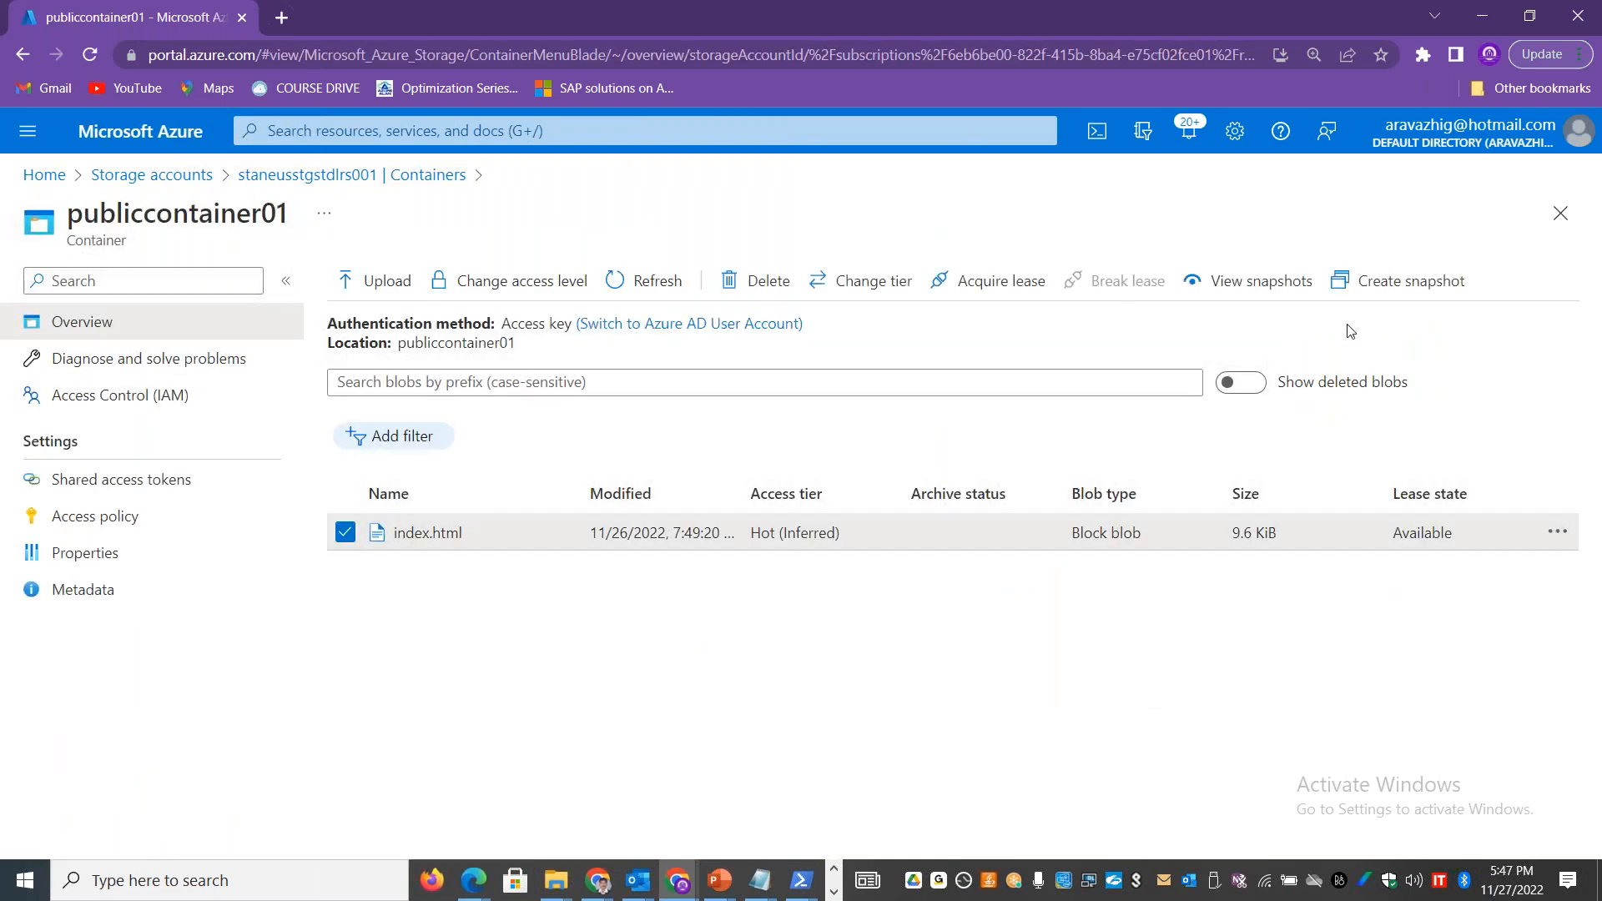
{"action": "left_click", "coordinate": [757, 286]}
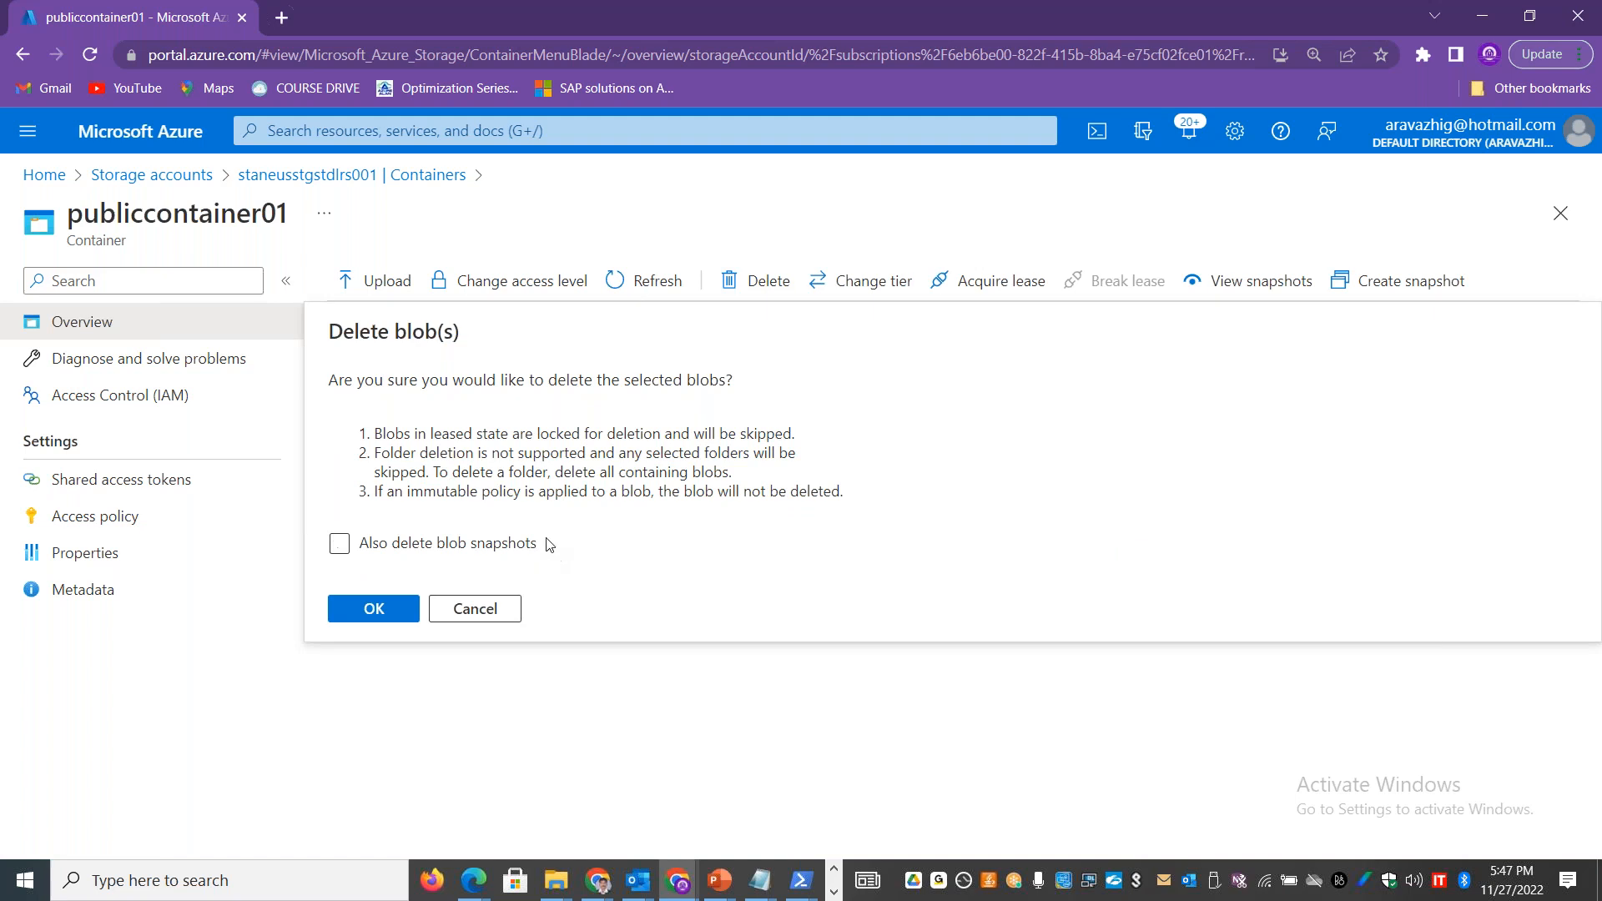
{"action": "left_click_drag", "start_coordinate": [538, 543], "coordinate": [373, 561]}
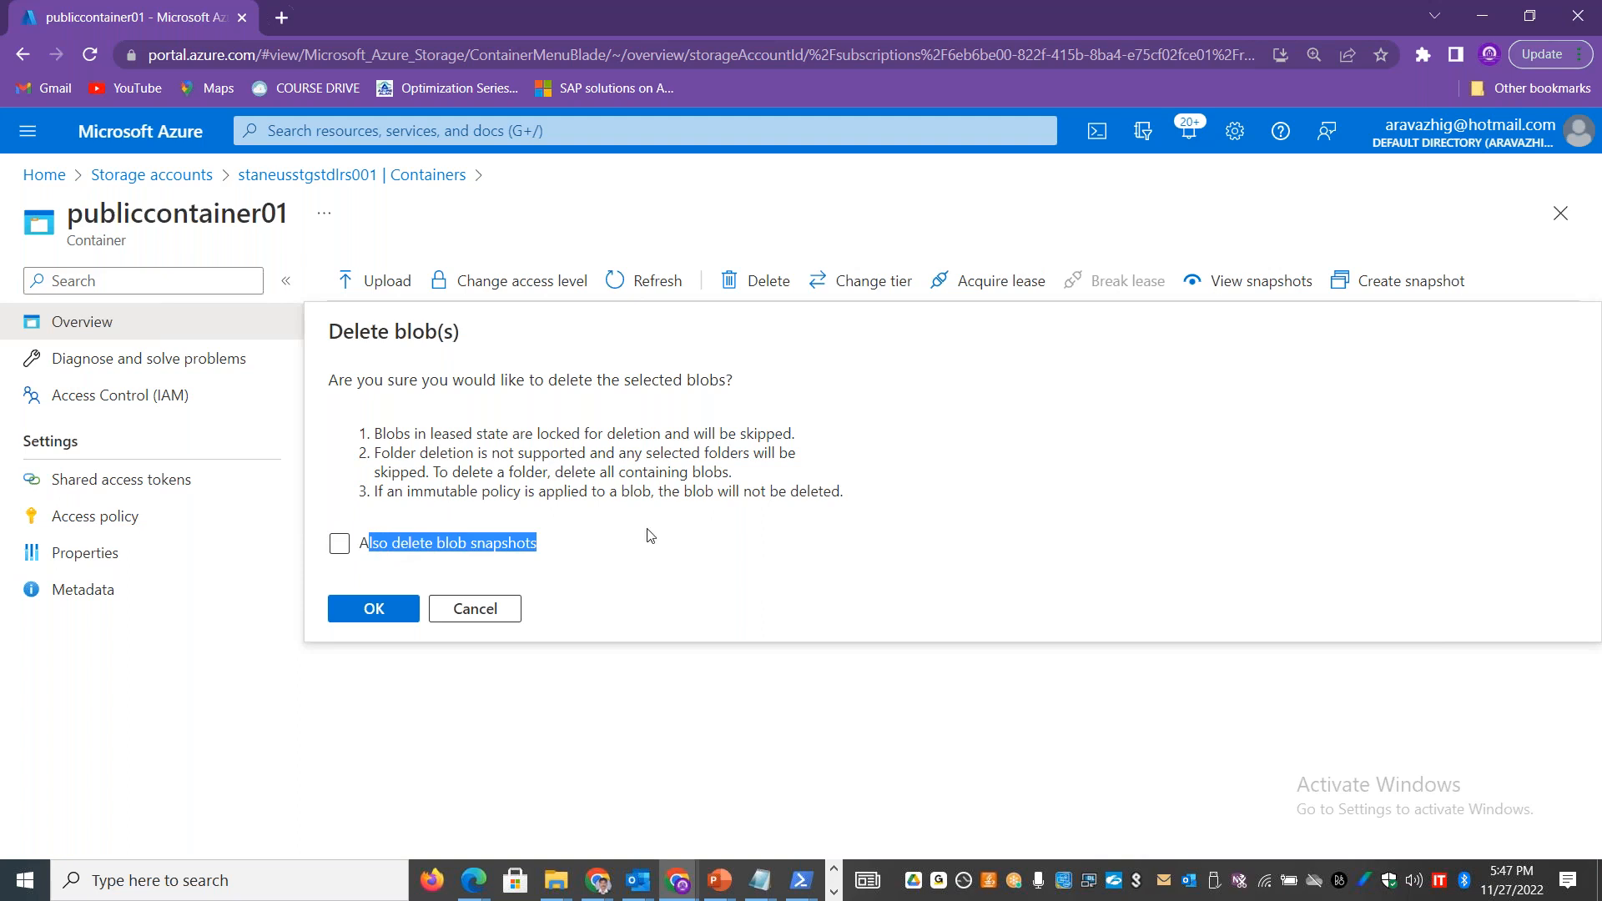
{"action": "left_click", "coordinate": [401, 563]}
{"action": "left_click", "coordinate": [399, 562]}
{"action": "left_click", "coordinate": [494, 608]}
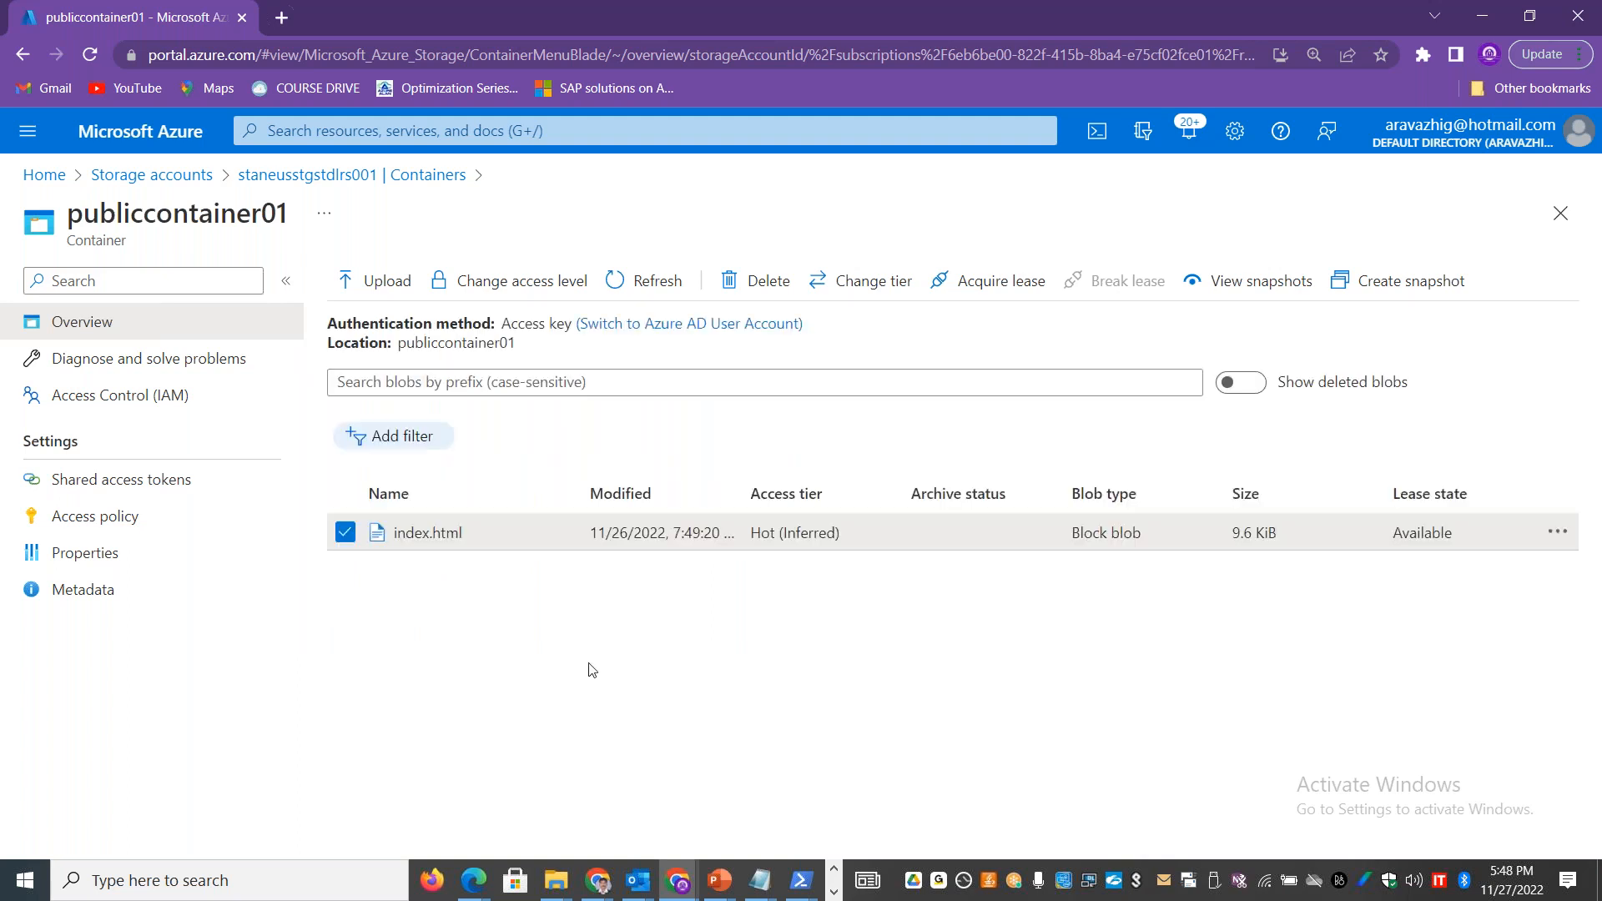
{"action": "left_click", "coordinate": [345, 532]}
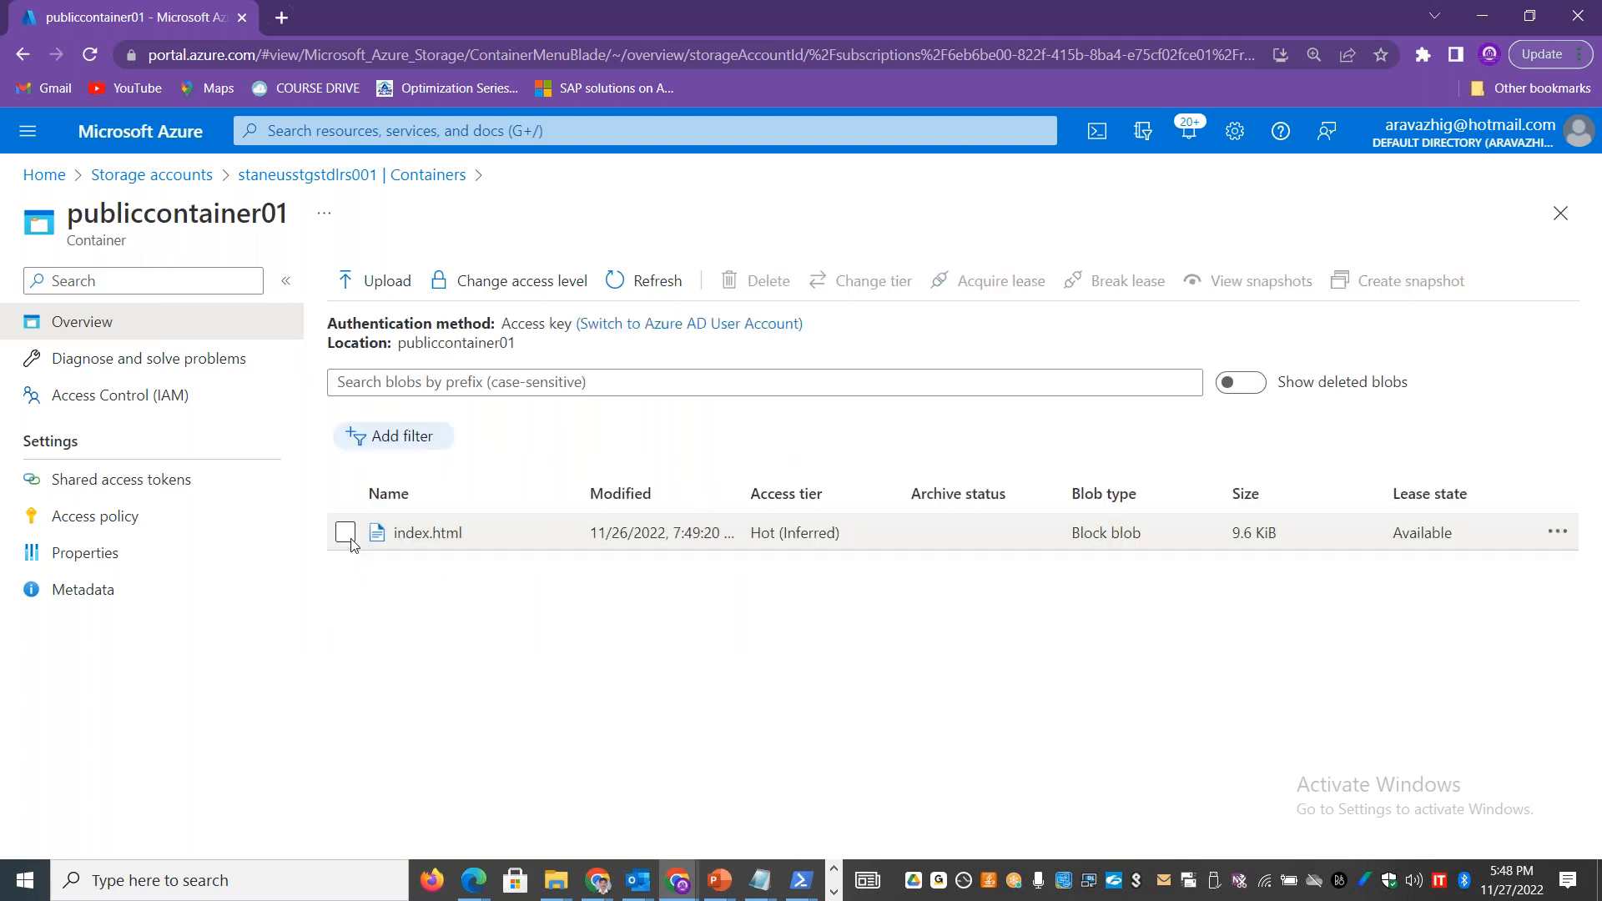
Step: Create a snapshot of the index.html blob from its snapshots view and return to the container's blob list
{"action": "left_click", "coordinate": [1556, 532]}
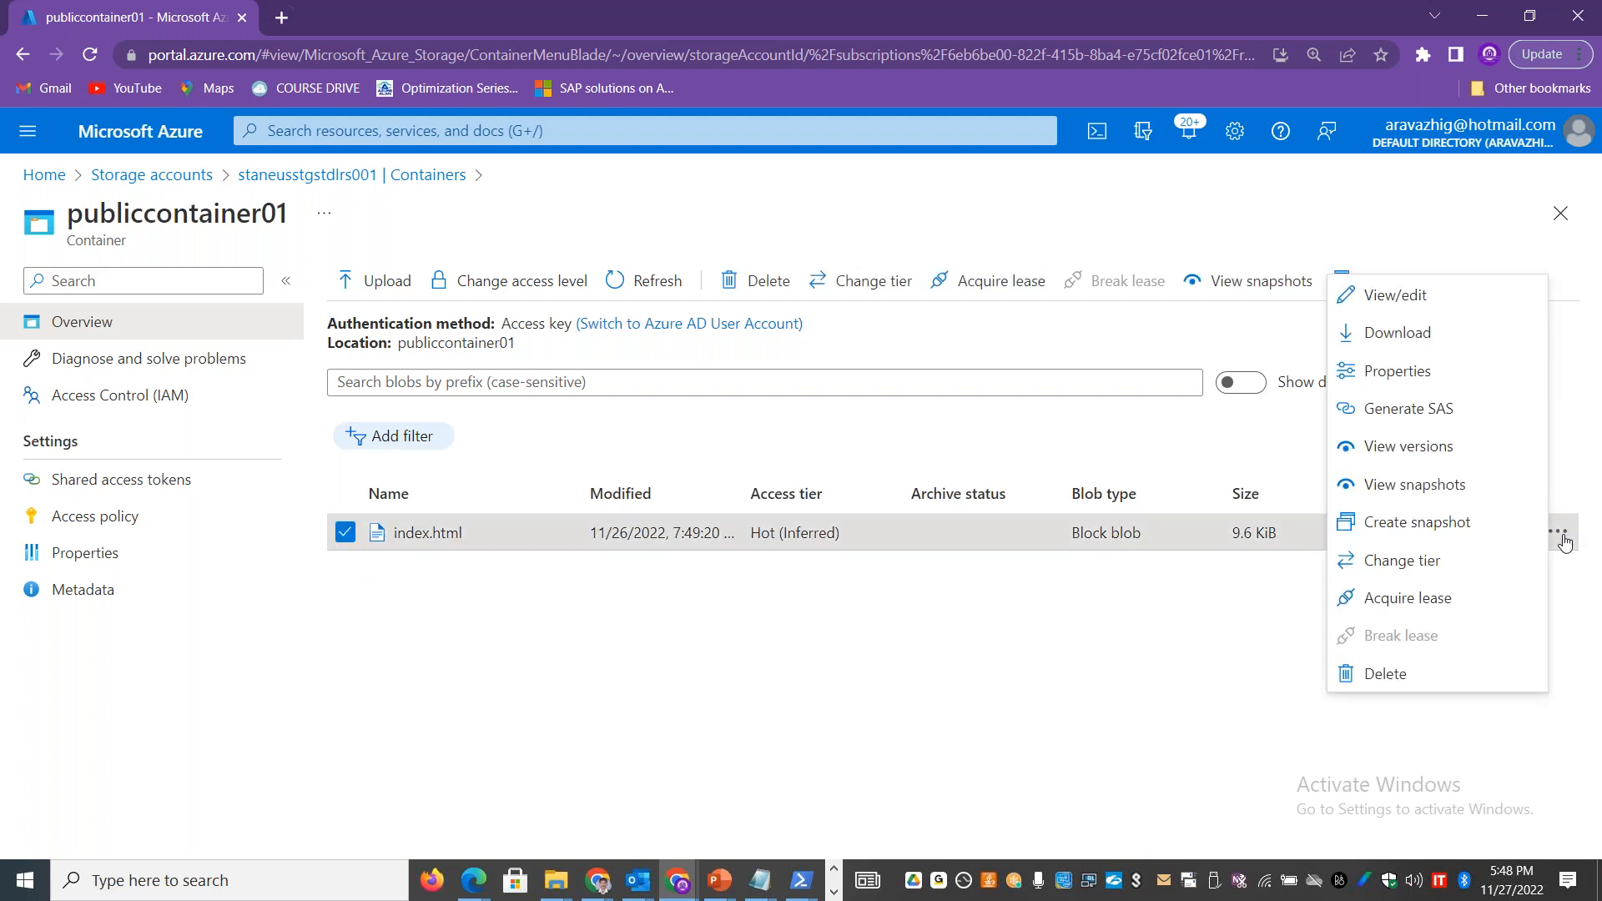
{"action": "left_click", "coordinate": [1510, 484]}
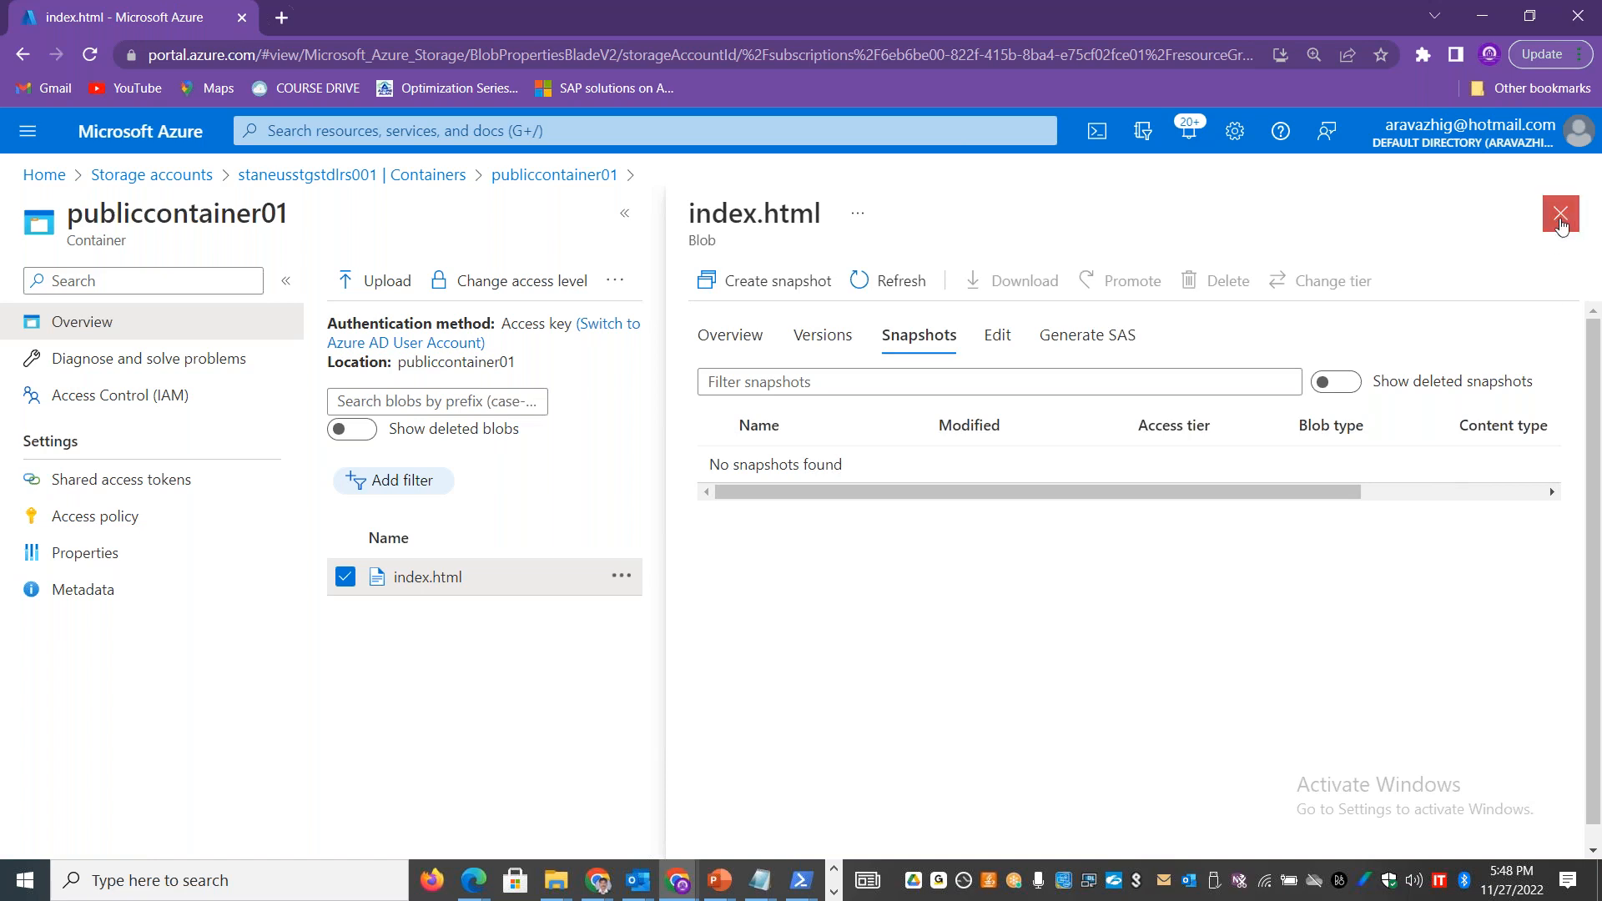
{"action": "left_click", "coordinate": [755, 281]}
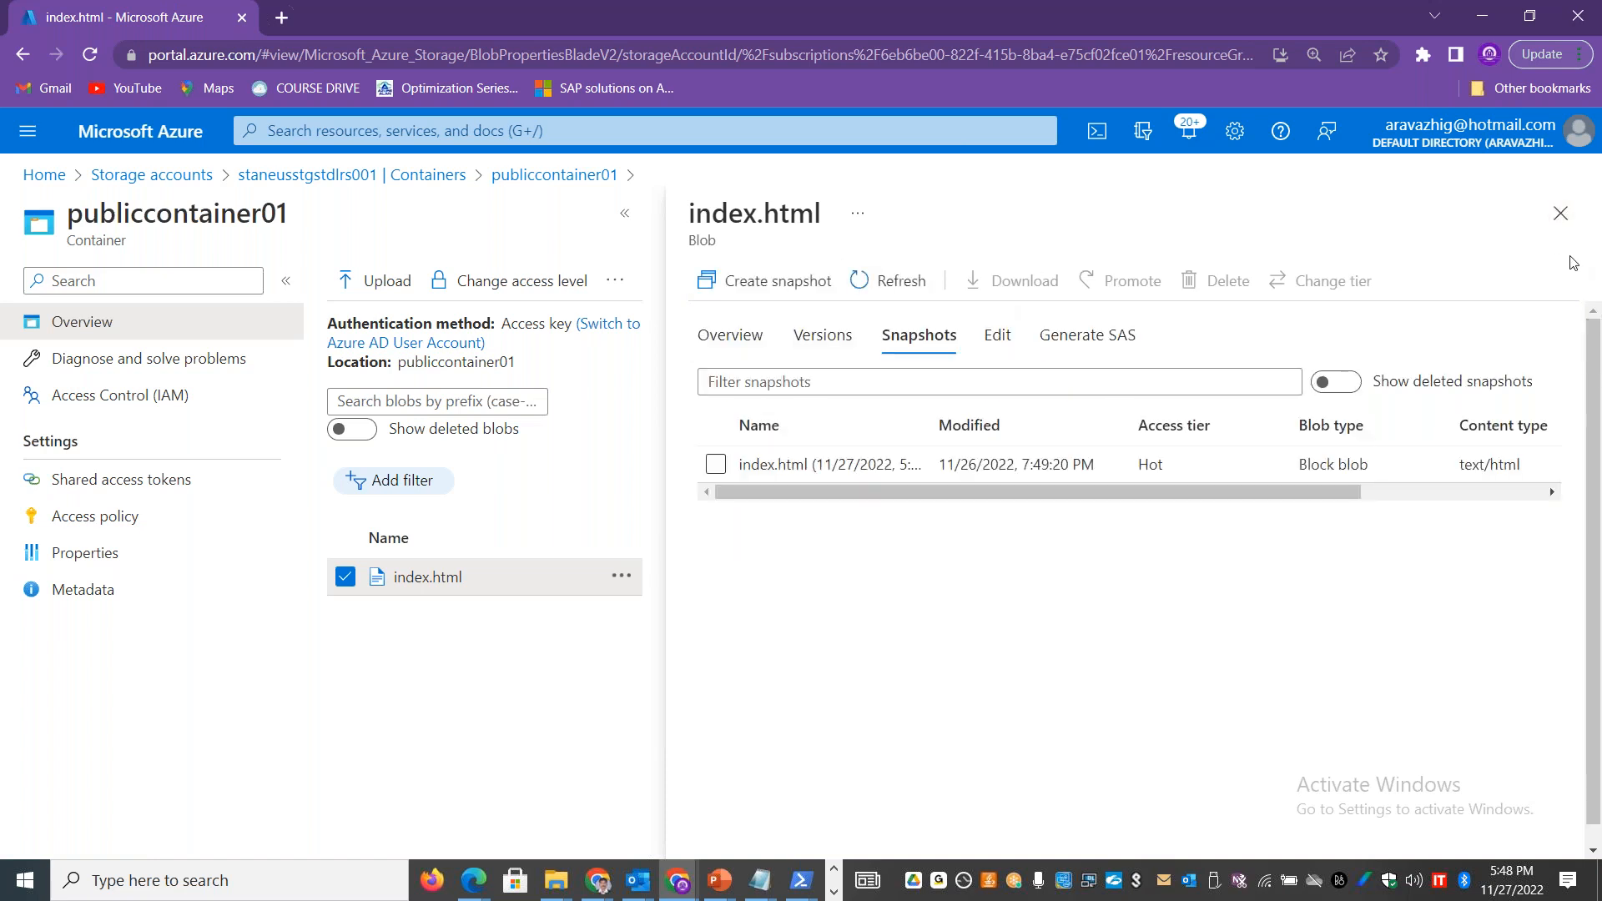
{"action": "left_click", "coordinate": [1561, 215]}
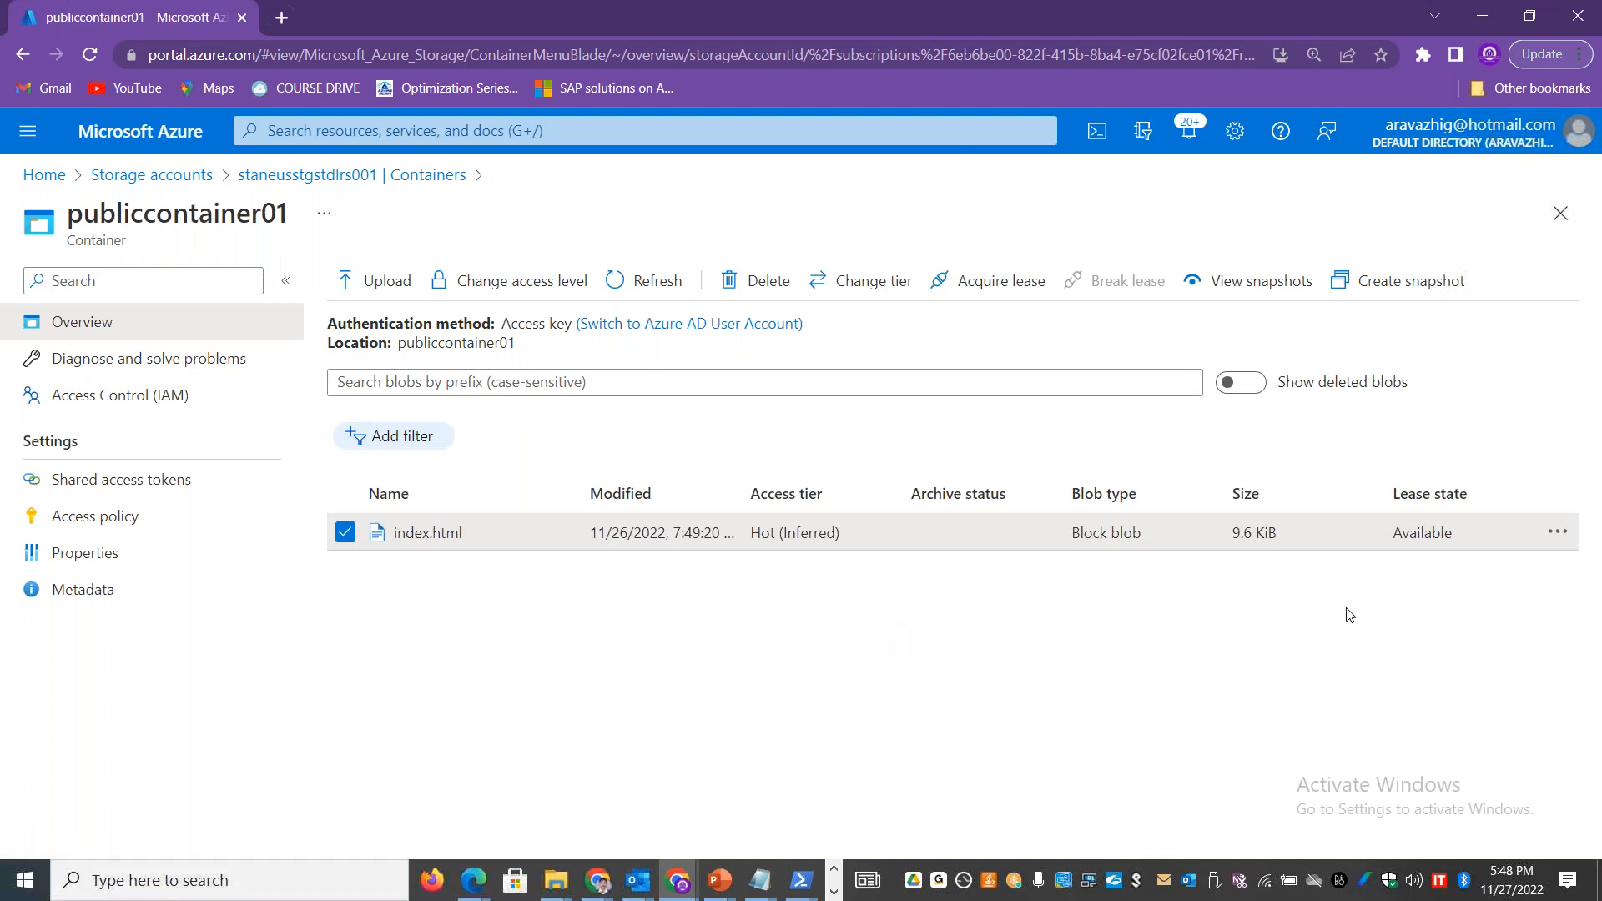
Step: Try to delete the index.html blob without also deleting its snapshots, and dismiss the resulting notification
{"action": "left_click", "coordinate": [755, 281]}
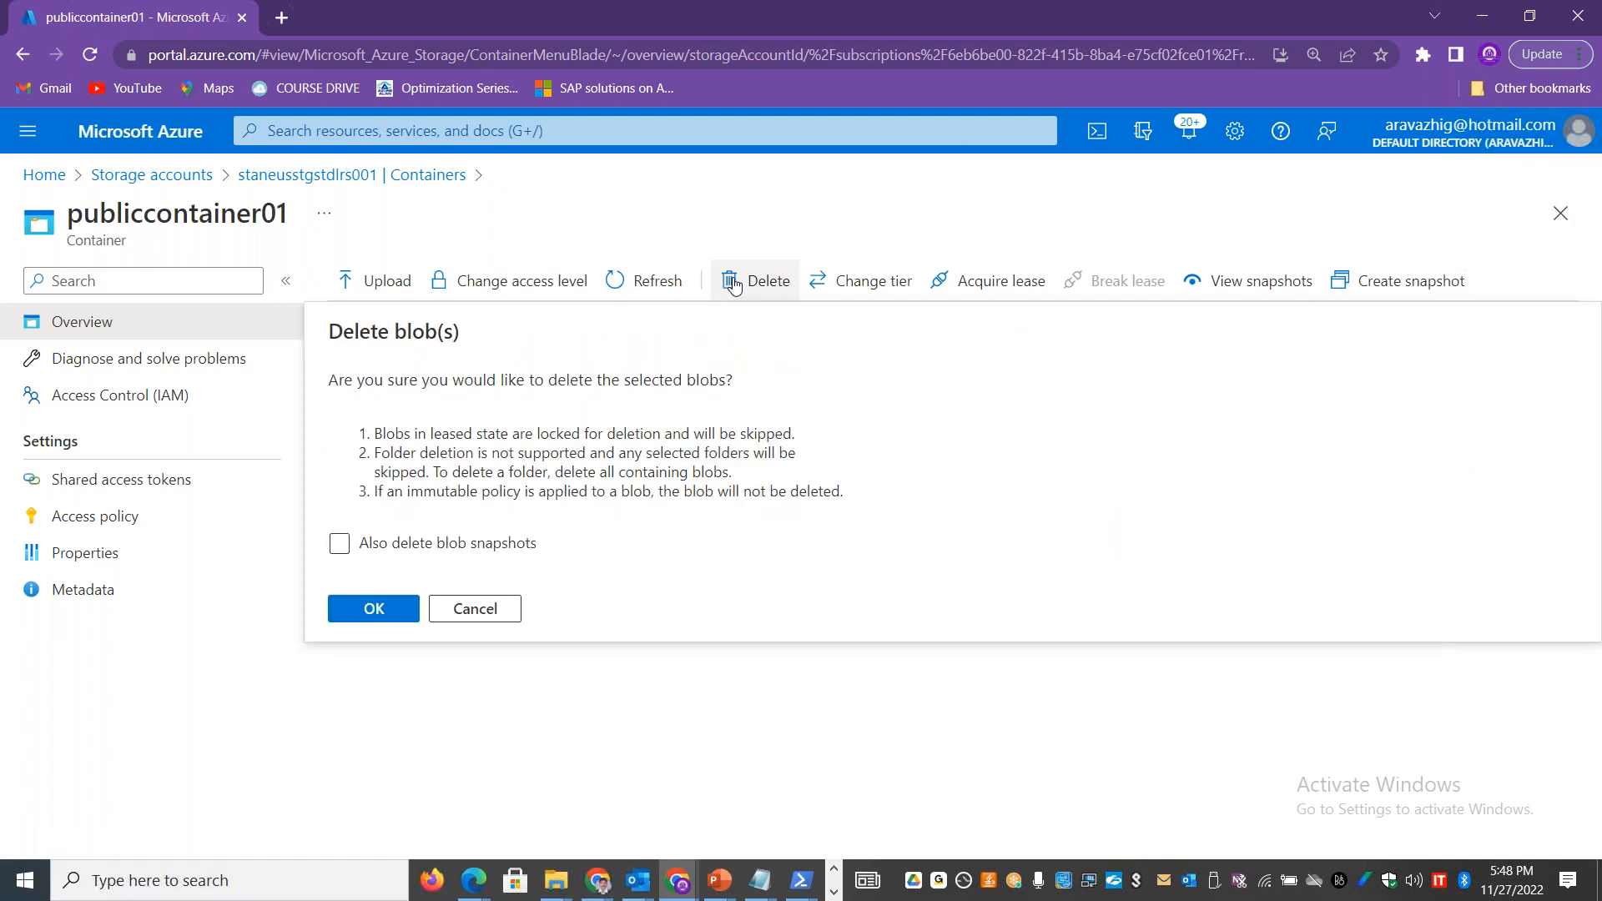
{"action": "left_click", "coordinate": [373, 610]}
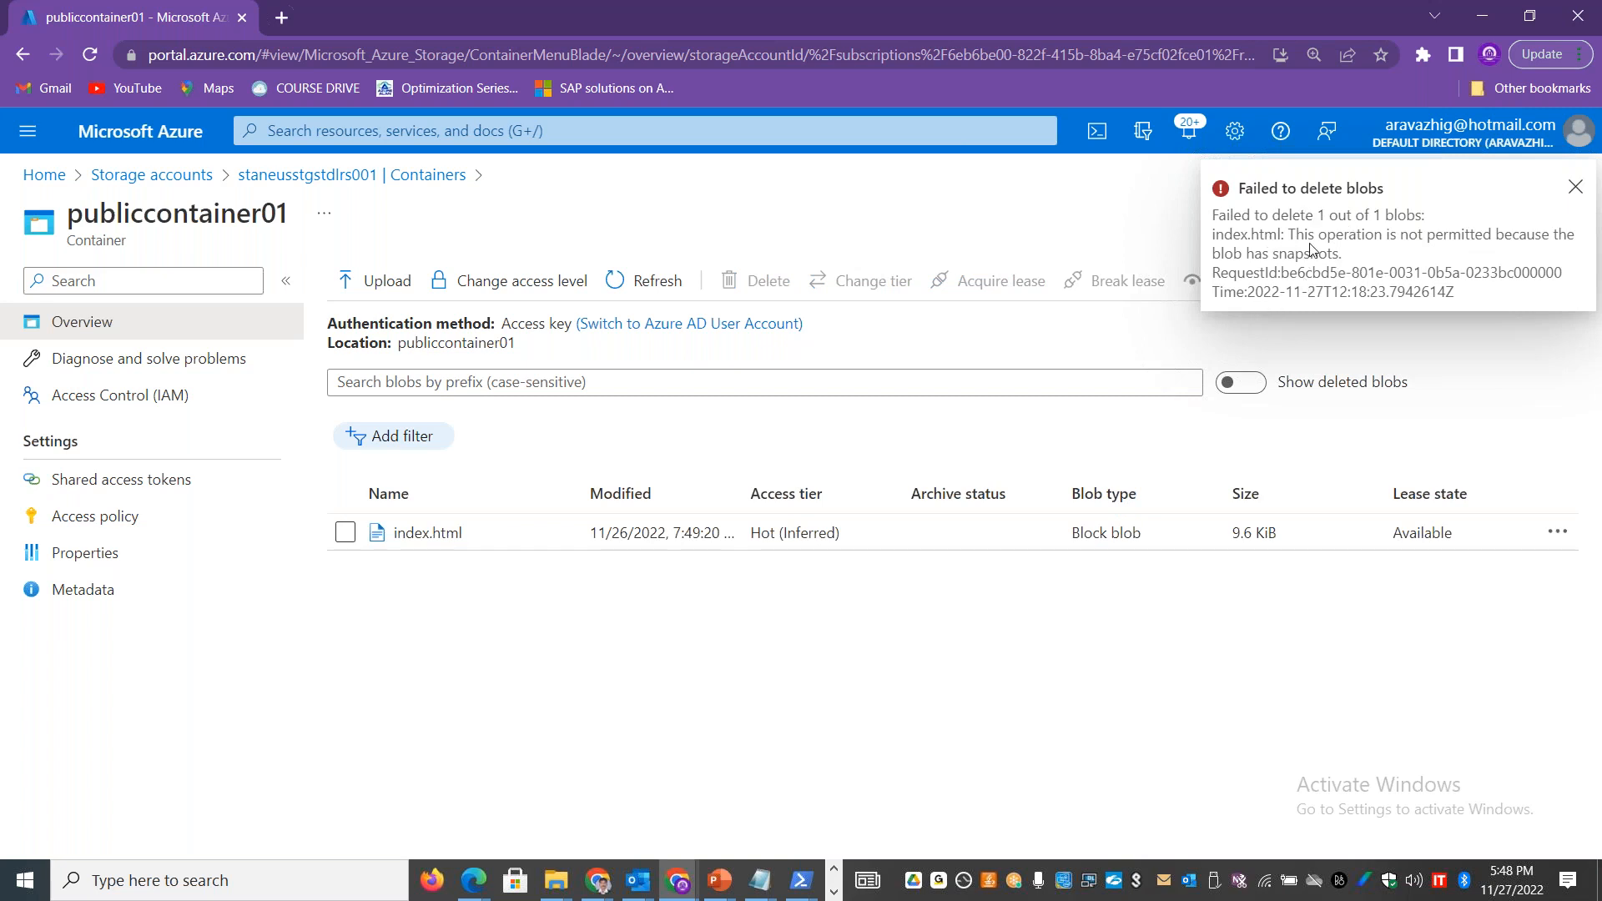
{"action": "left_click", "coordinate": [1576, 188]}
Step: Delete the index.html blob from publiccontainer01 together with its blob snapshots
{"action": "left_click", "coordinate": [344, 532]}
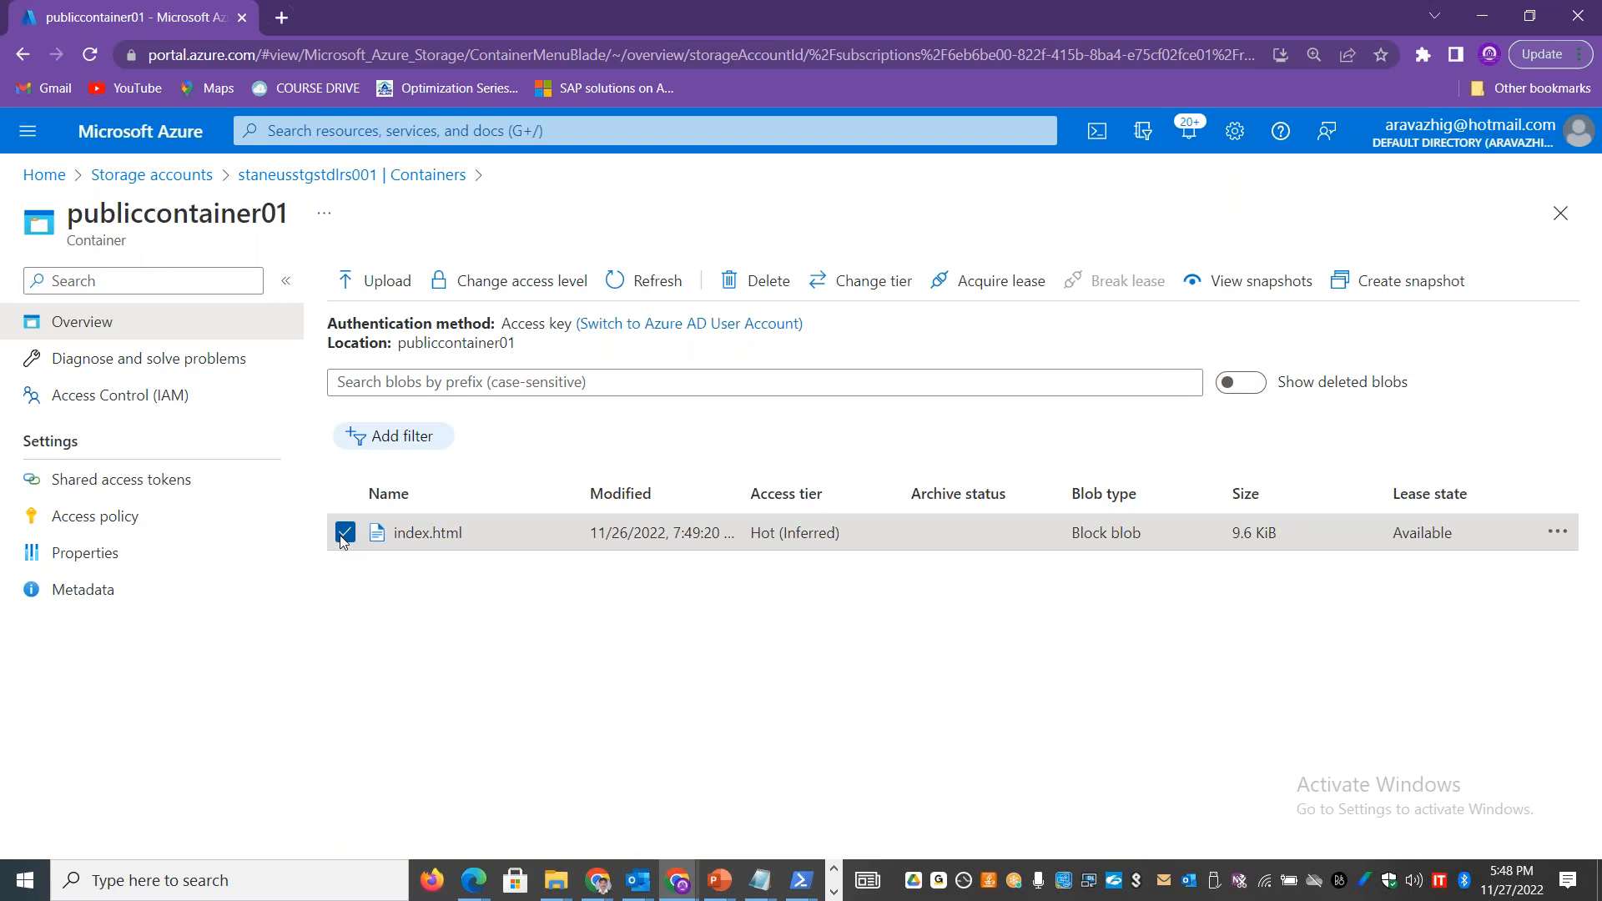
{"action": "left_click", "coordinate": [731, 282]}
{"action": "left_click", "coordinate": [358, 545]}
{"action": "left_click", "coordinate": [358, 548]}
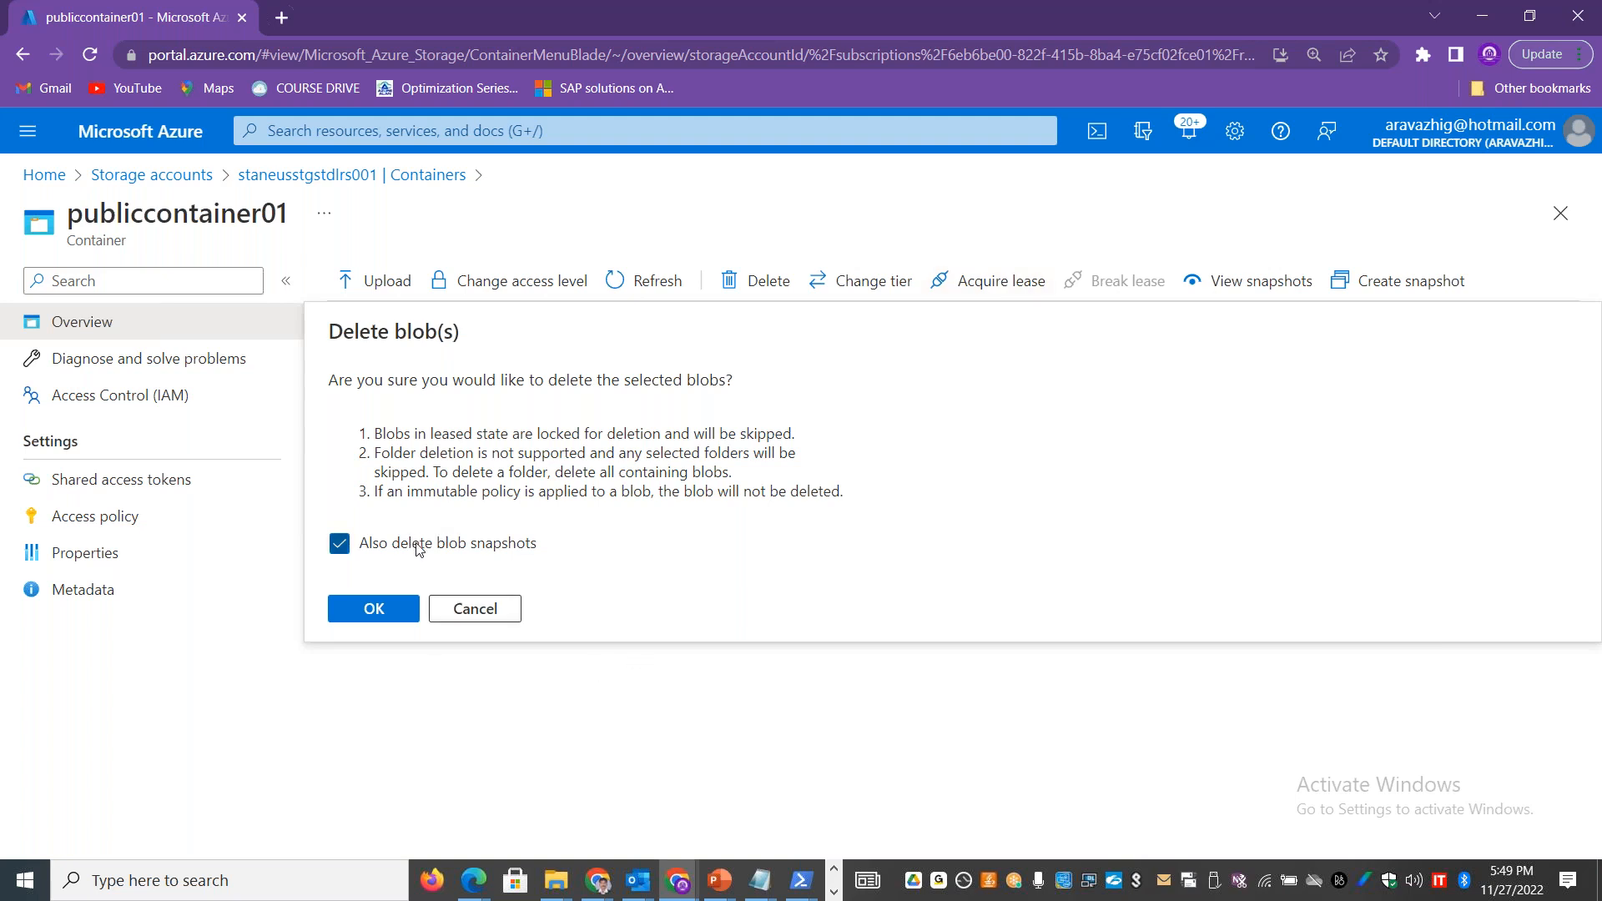
{"action": "left_click", "coordinate": [374, 609]}
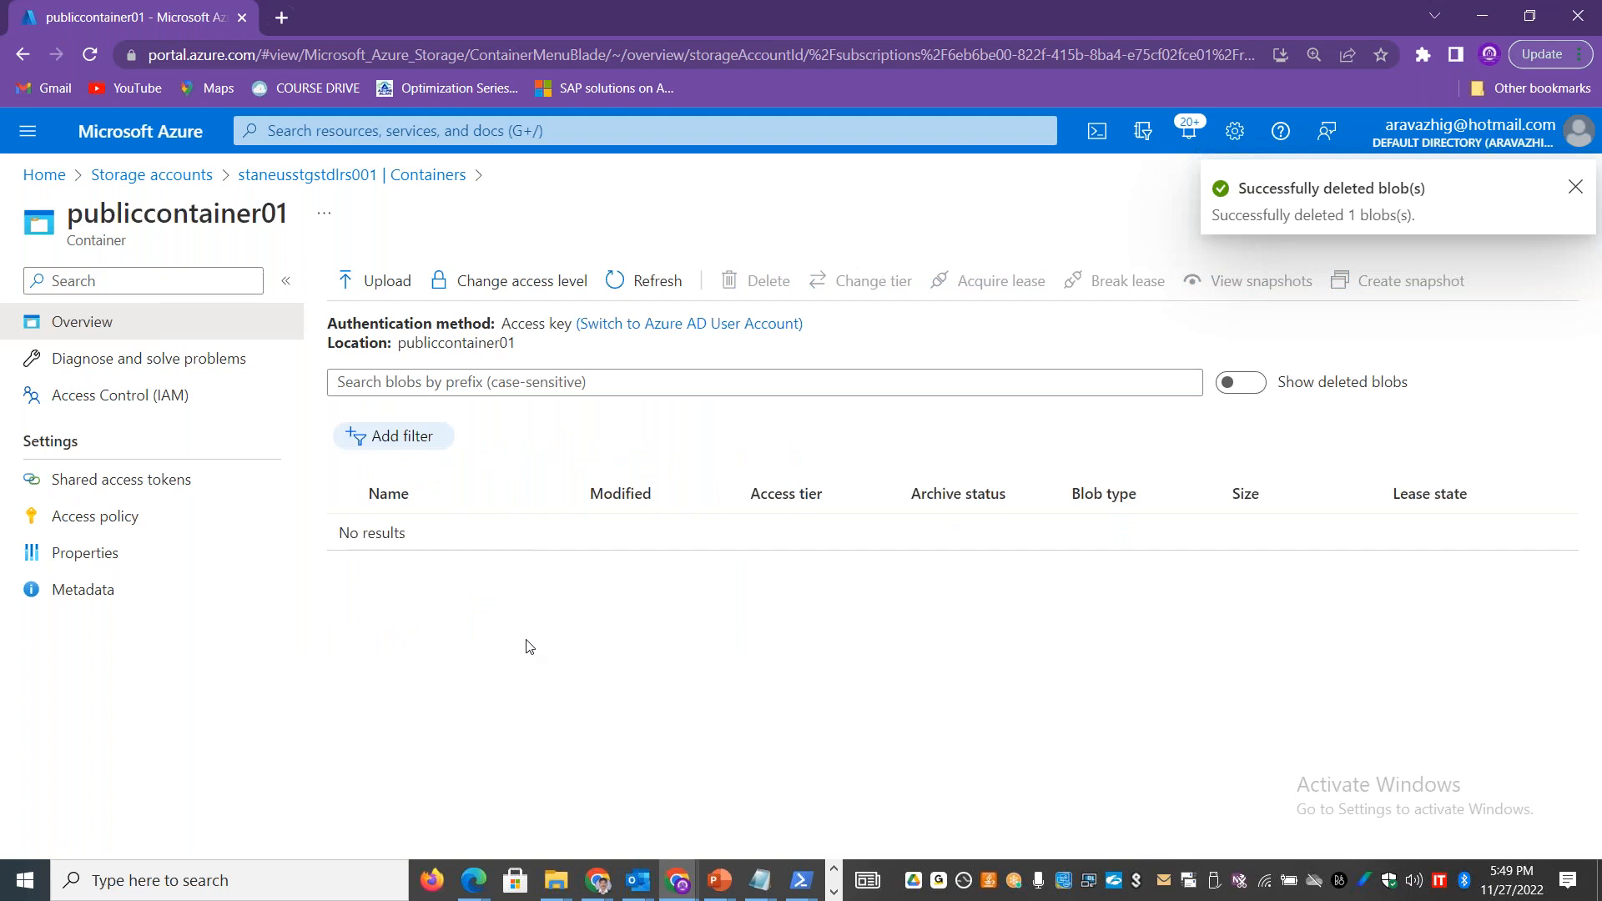
Step: Show deleted blobs in publiccontainer01 and open the version list of the deleted index.html
{"action": "left_click", "coordinate": [1252, 384]}
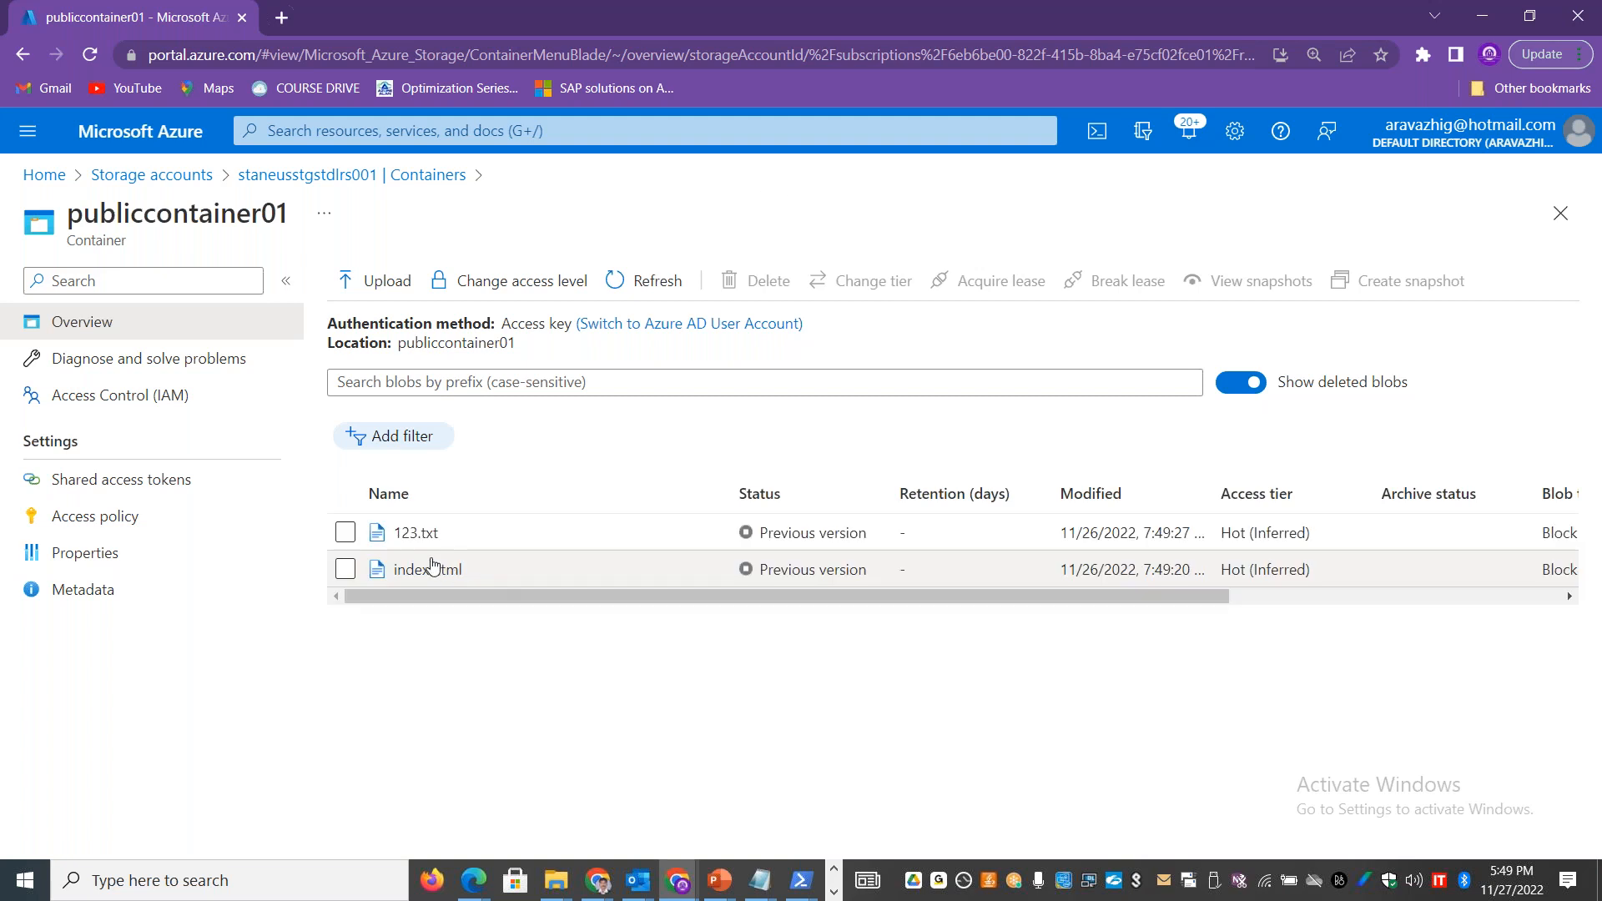
{"action": "left_click", "coordinate": [345, 570]}
{"action": "left_click_drag", "start_coordinate": [559, 594], "coordinate": [1547, 574]}
{"action": "left_click", "coordinate": [1563, 574]}
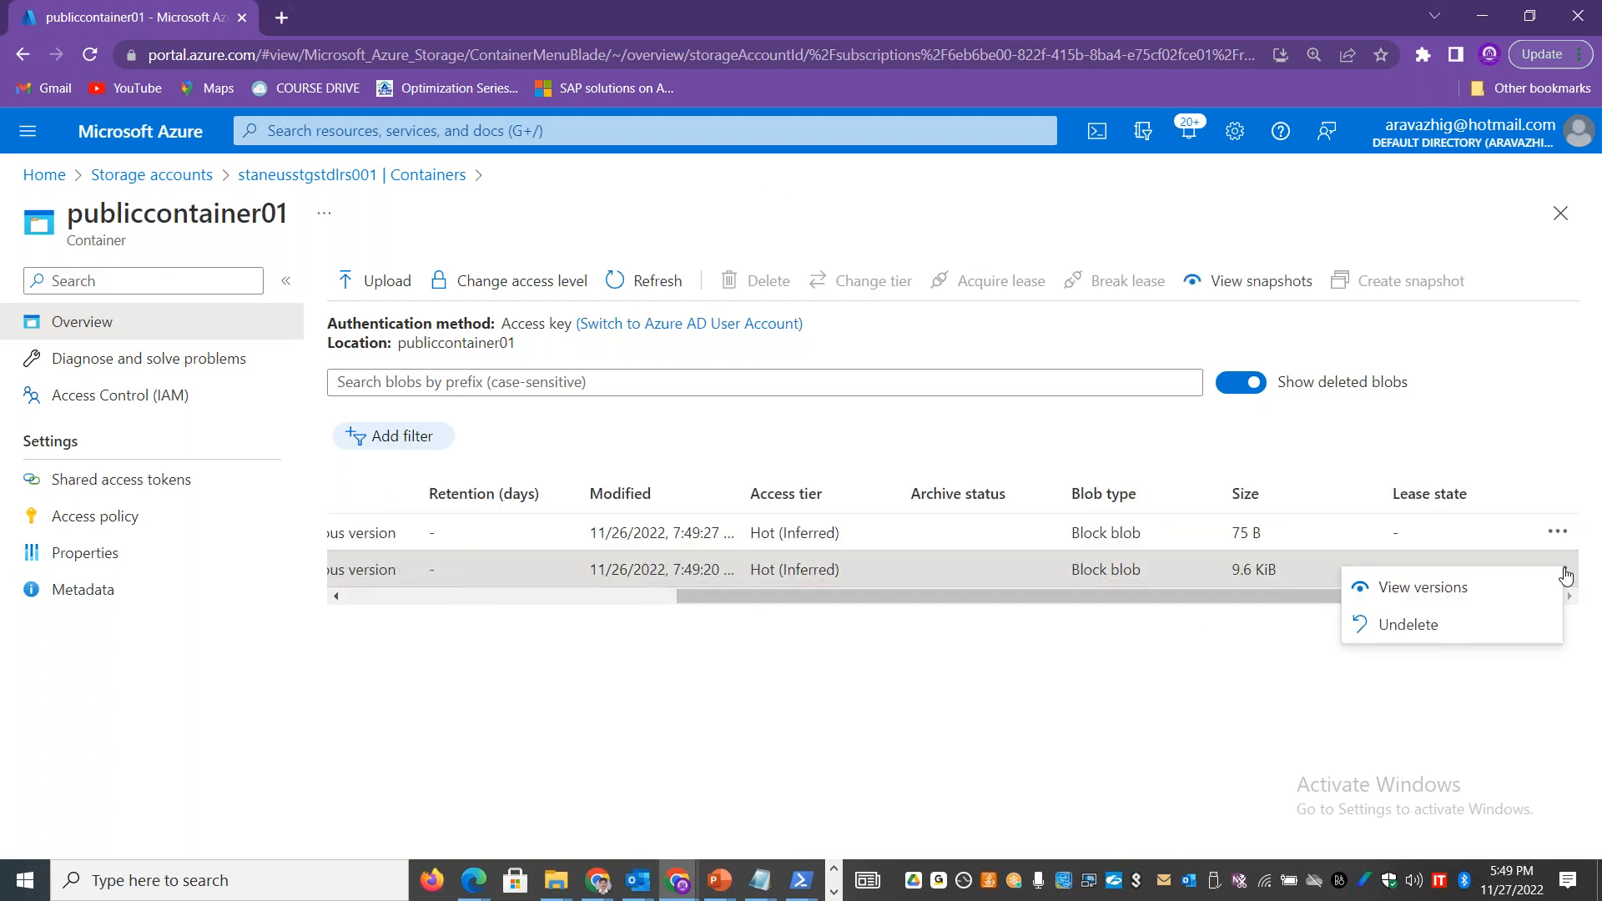
{"action": "left_click", "coordinate": [1436, 598]}
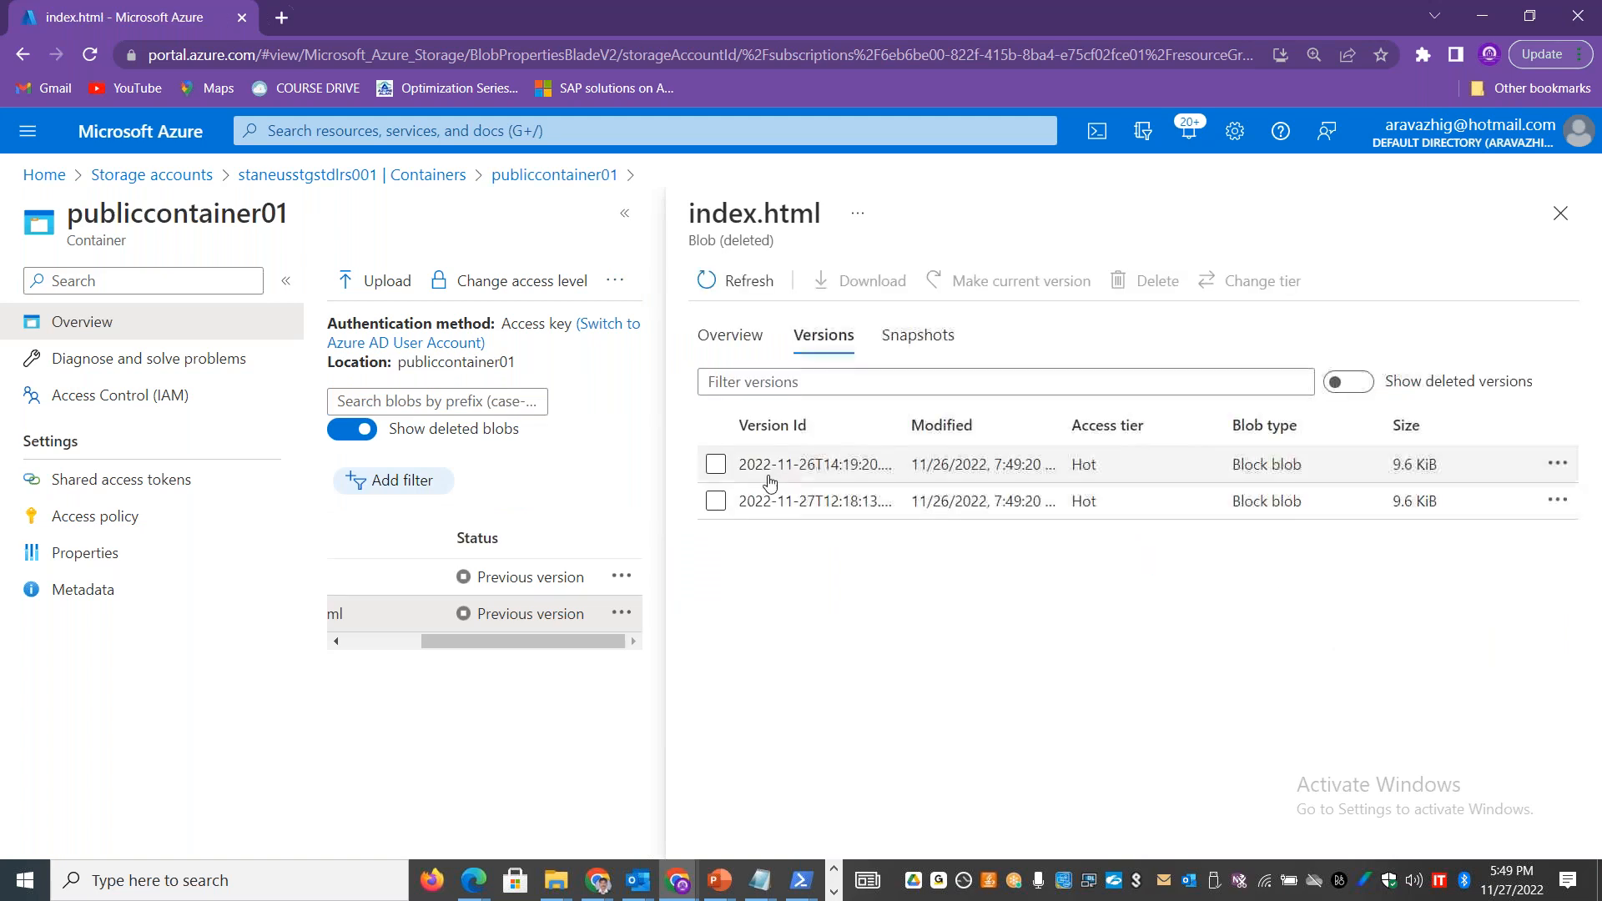
Step: Review the snapshots of the deleted index.html and the actions for its 2022-11-27 version, and return to the storage account's containers list
{"action": "left_click", "coordinate": [917, 335]}
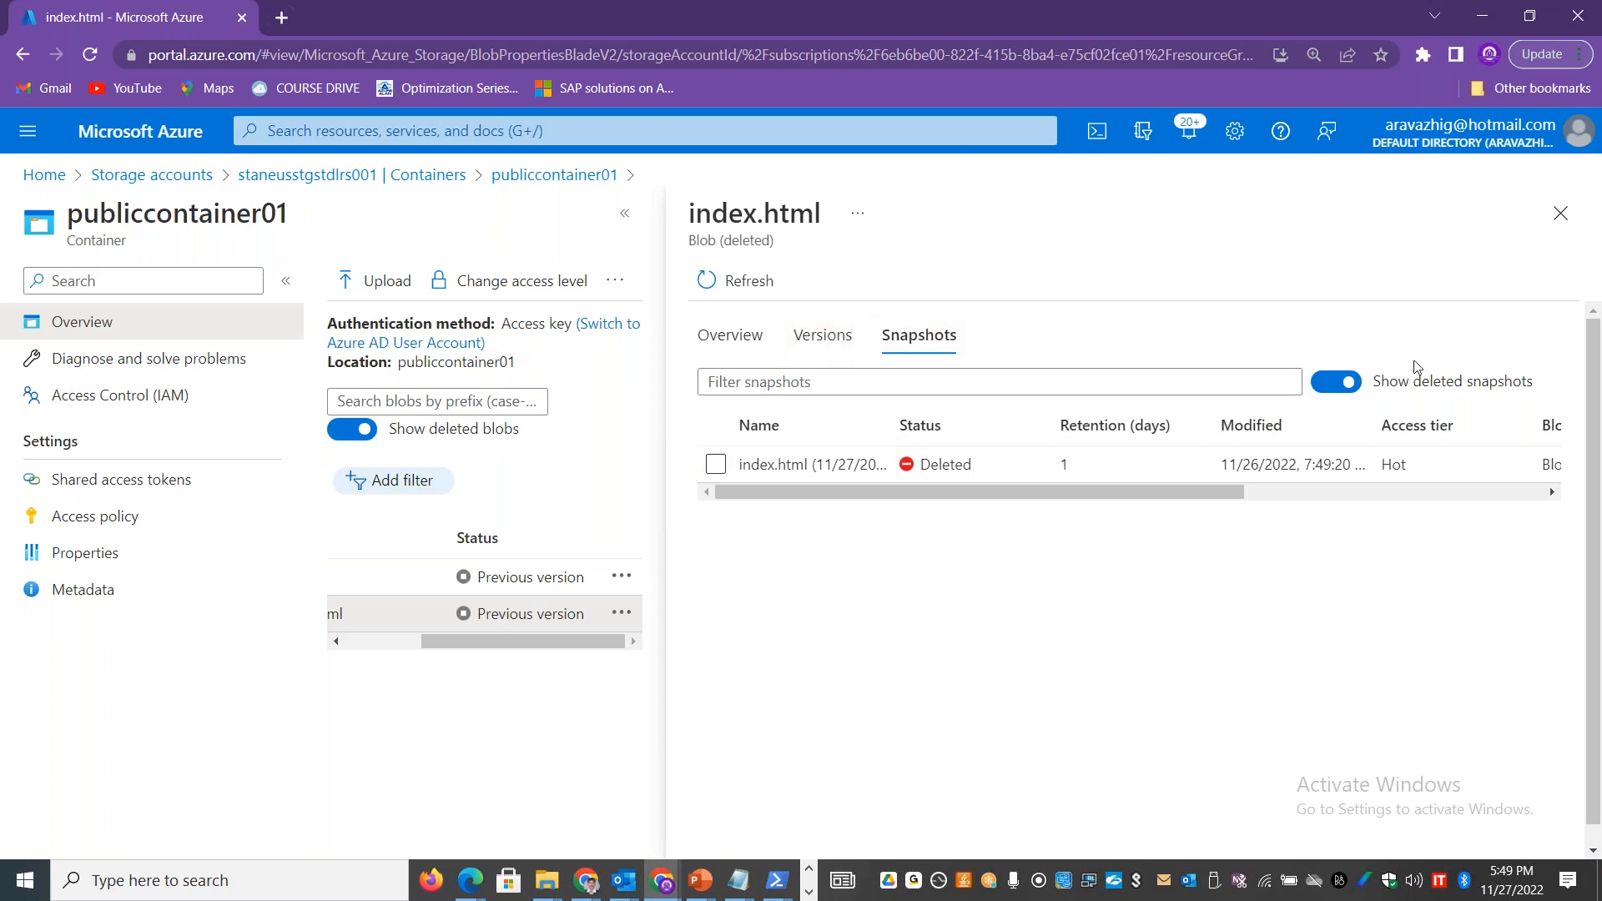
{"action": "left_click", "coordinate": [822, 337]}
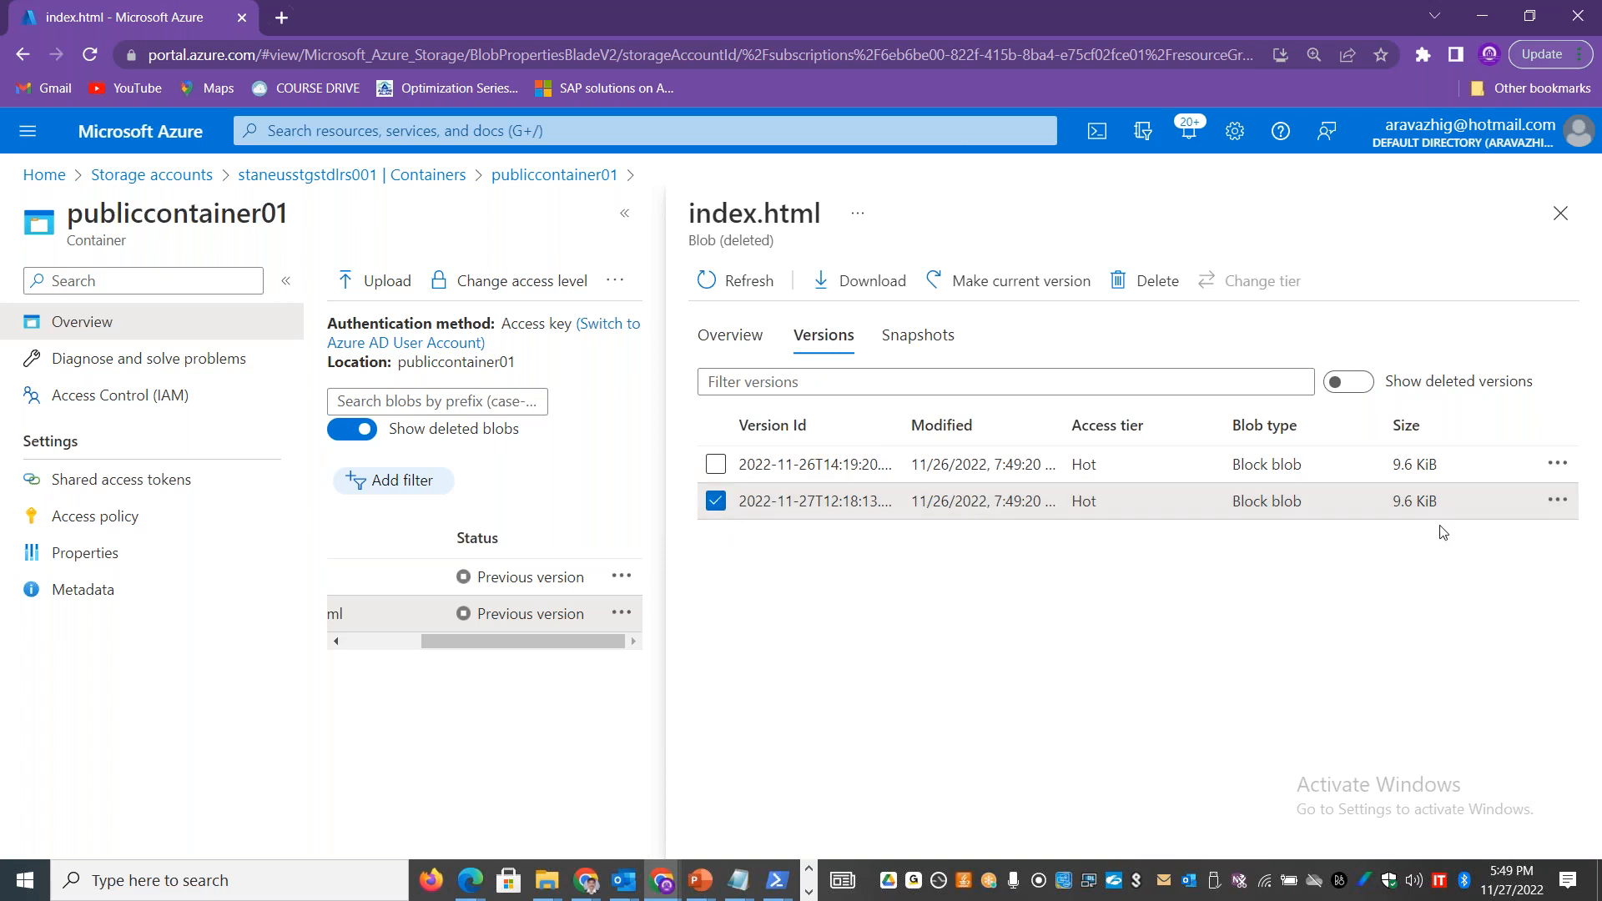
{"action": "left_click", "coordinate": [1557, 500]}
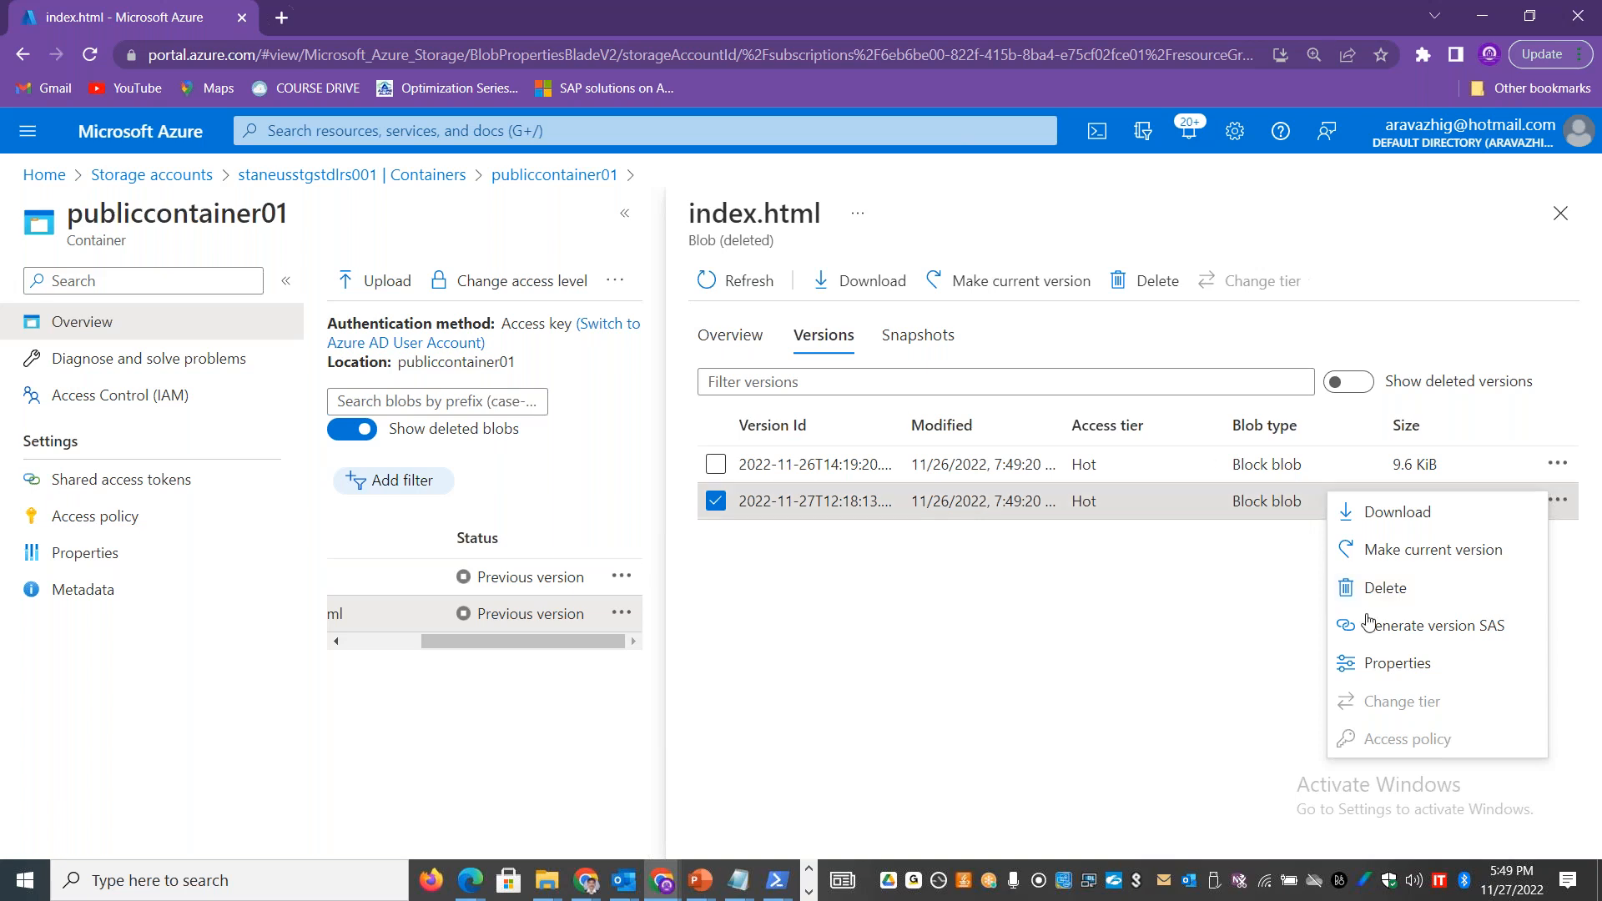
{"action": "left_click", "coordinate": [1559, 213]}
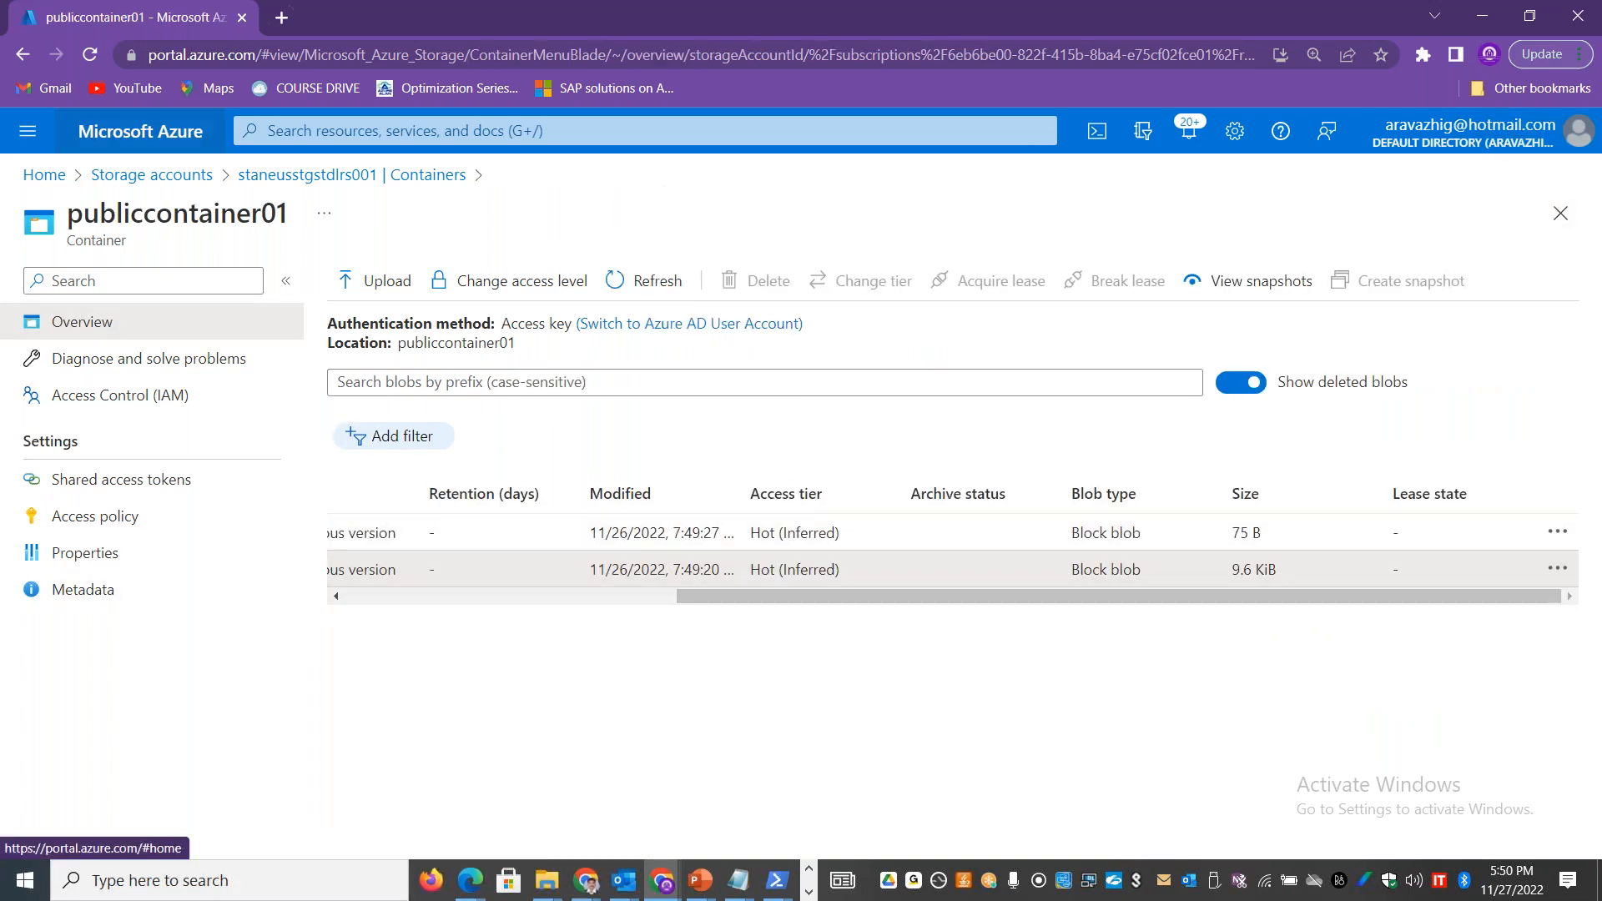
{"action": "left_click", "coordinate": [357, 176]}
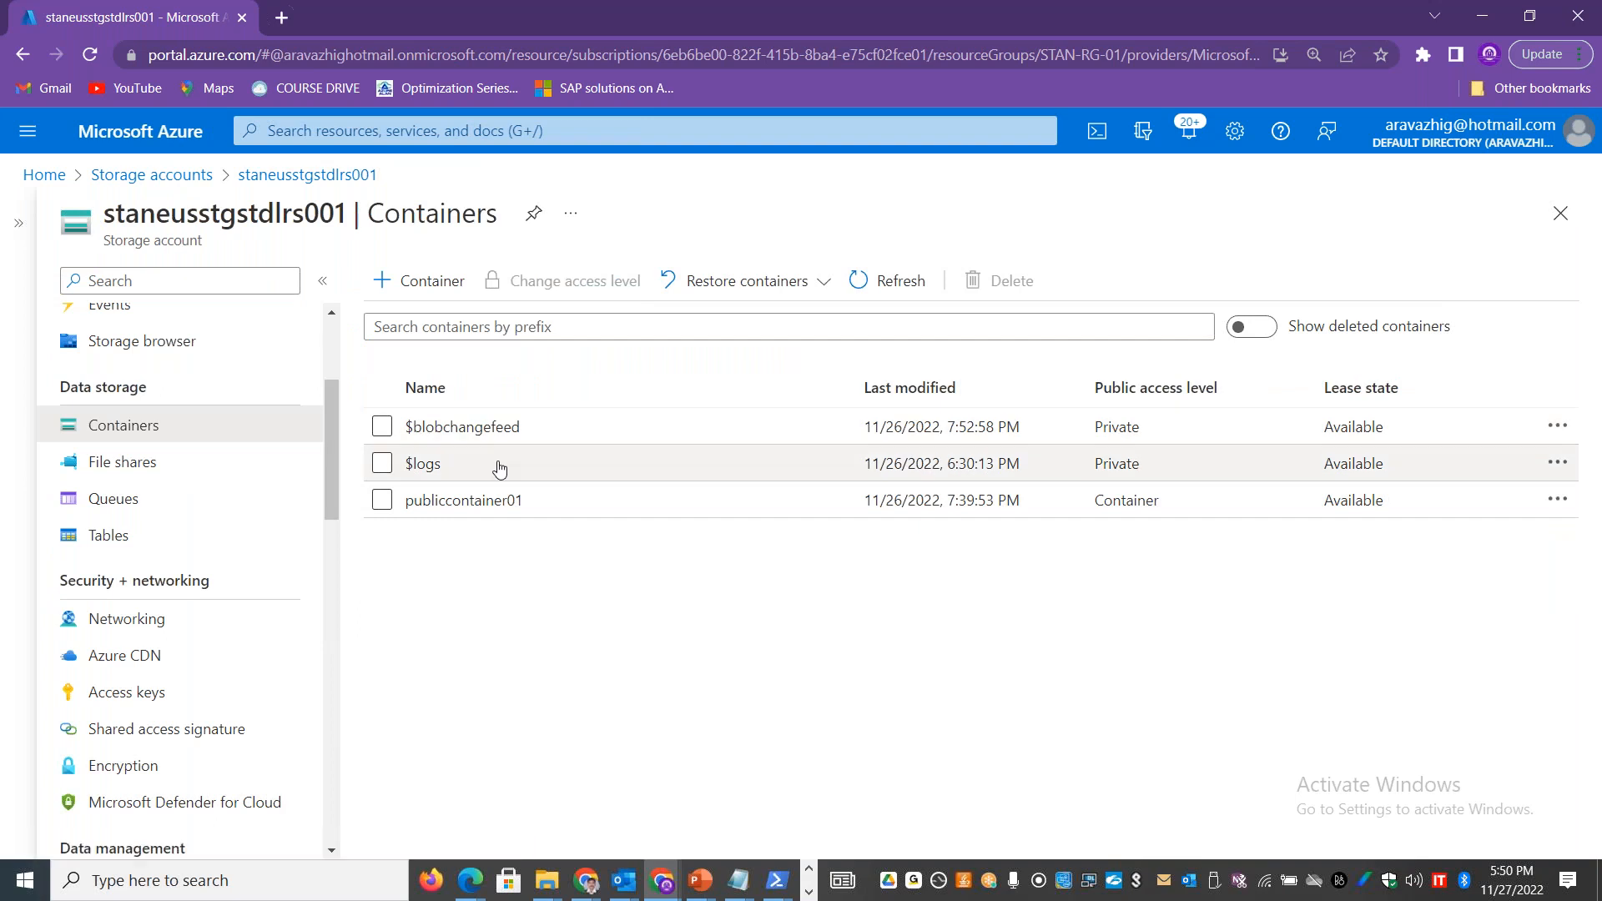
{"action": "scroll", "coordinate": [332, 455], "scroll_direction": "down", "scroll_amount": 3}
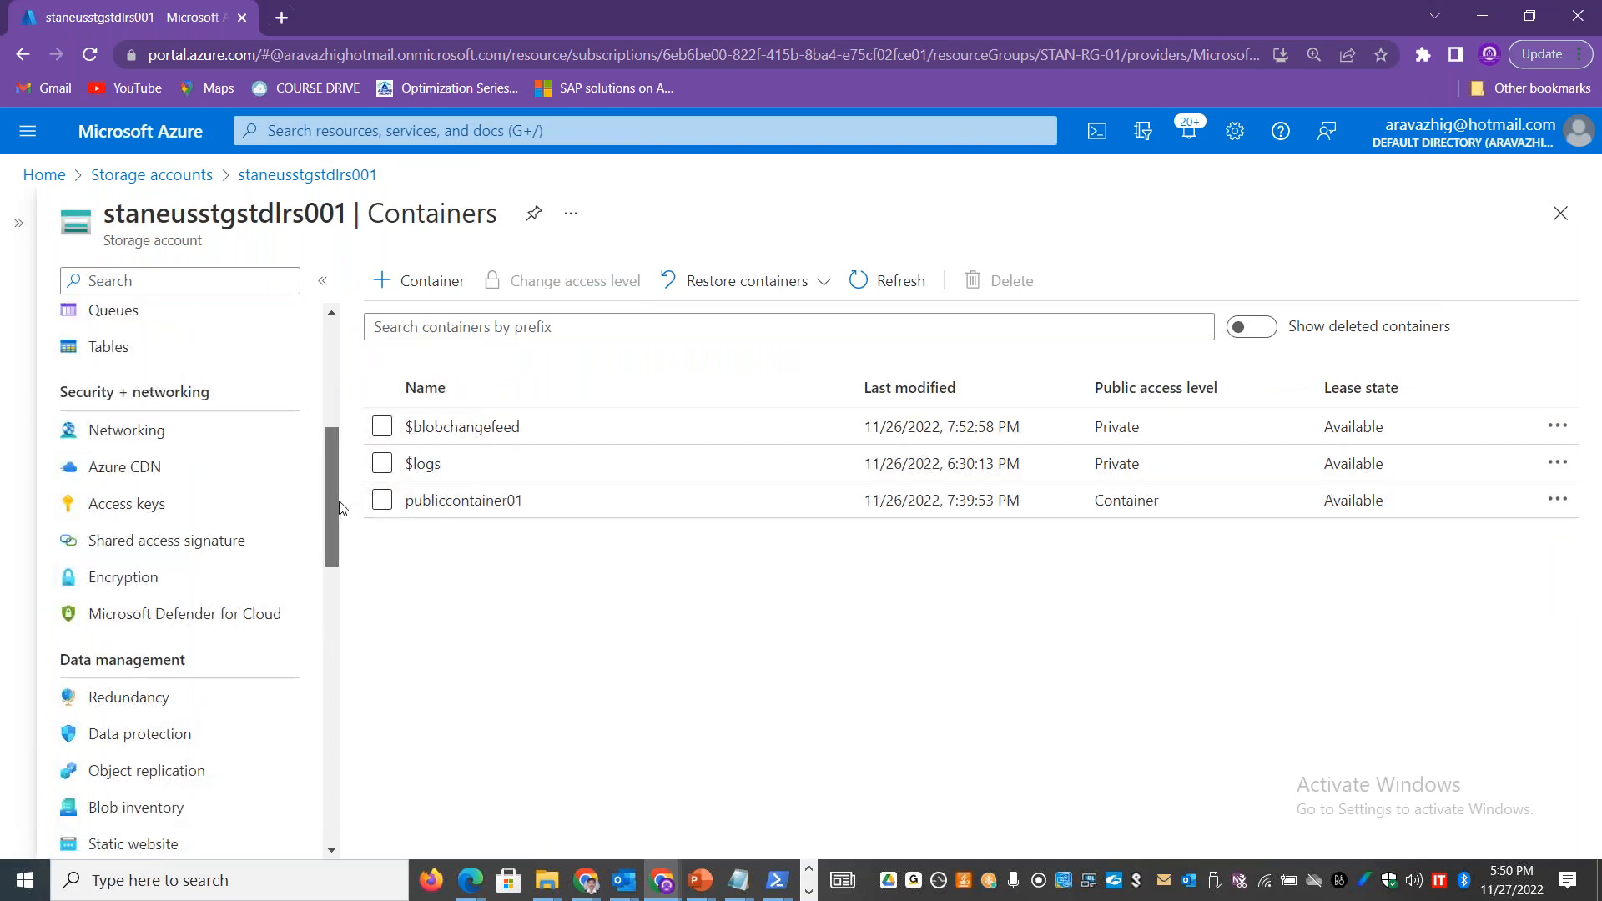
{"action": "scroll", "coordinate": [341, 517], "scroll_direction": "down", "scroll_amount": 3}
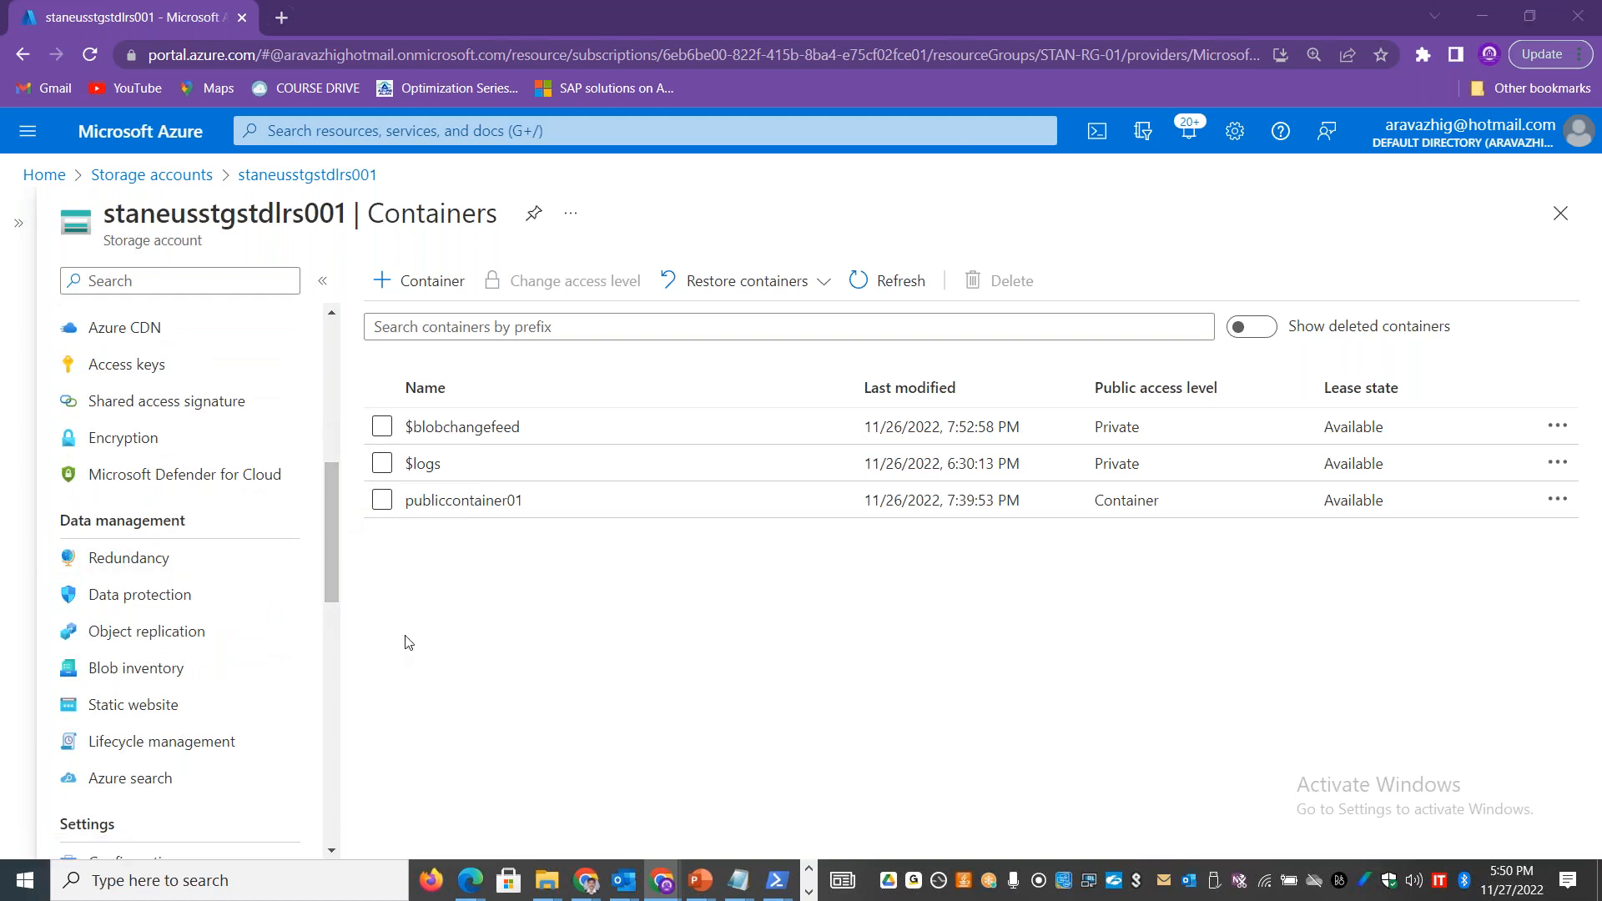
Step: Switch to the Excel workbook and enter "Keep multiple versions of the same object / file" in C10 beside Versioning
{"action": "key", "text": "alt+Tab"}
{"action": "left_click", "coordinate": [576, 423]}
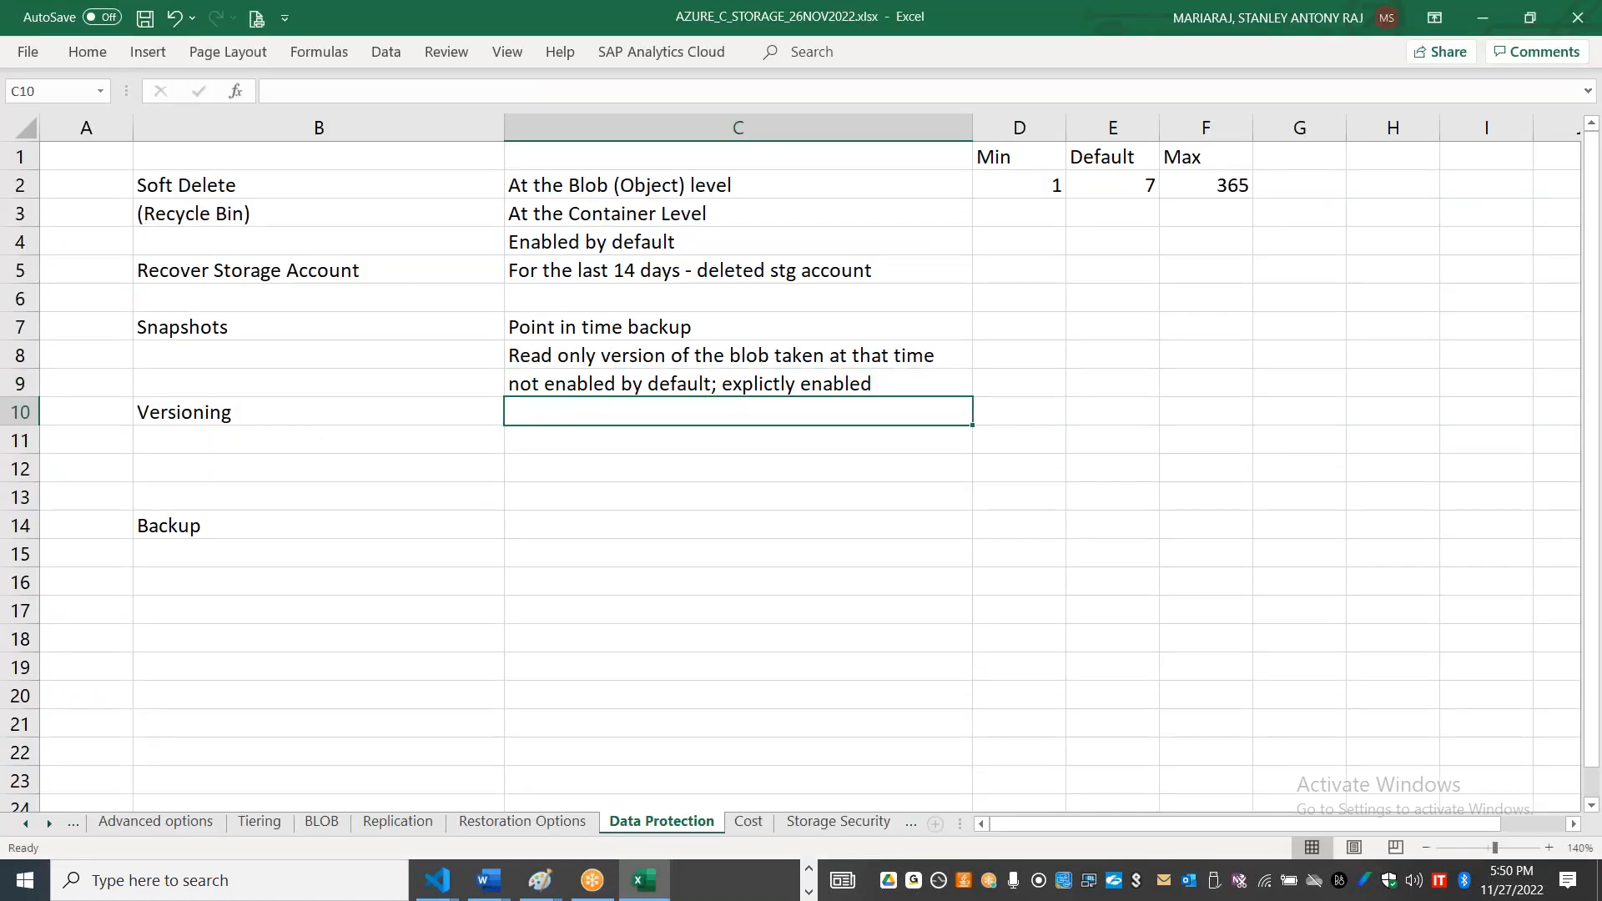
{"action": "type", "text": "Keep"}
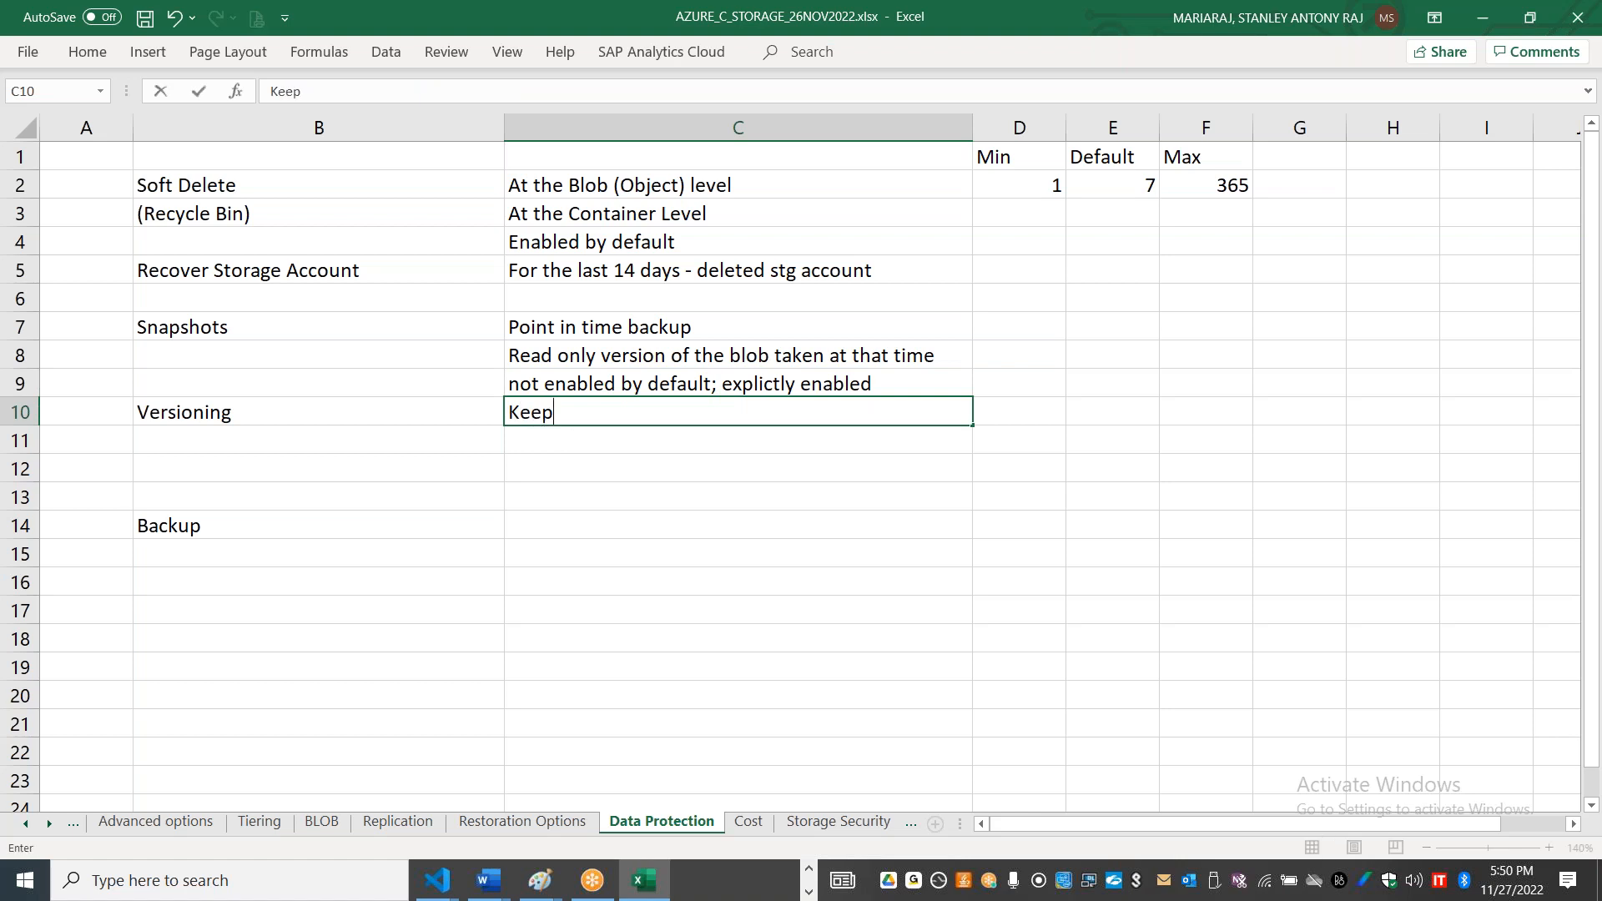
{"action": "type", "text": " multiple ver"}
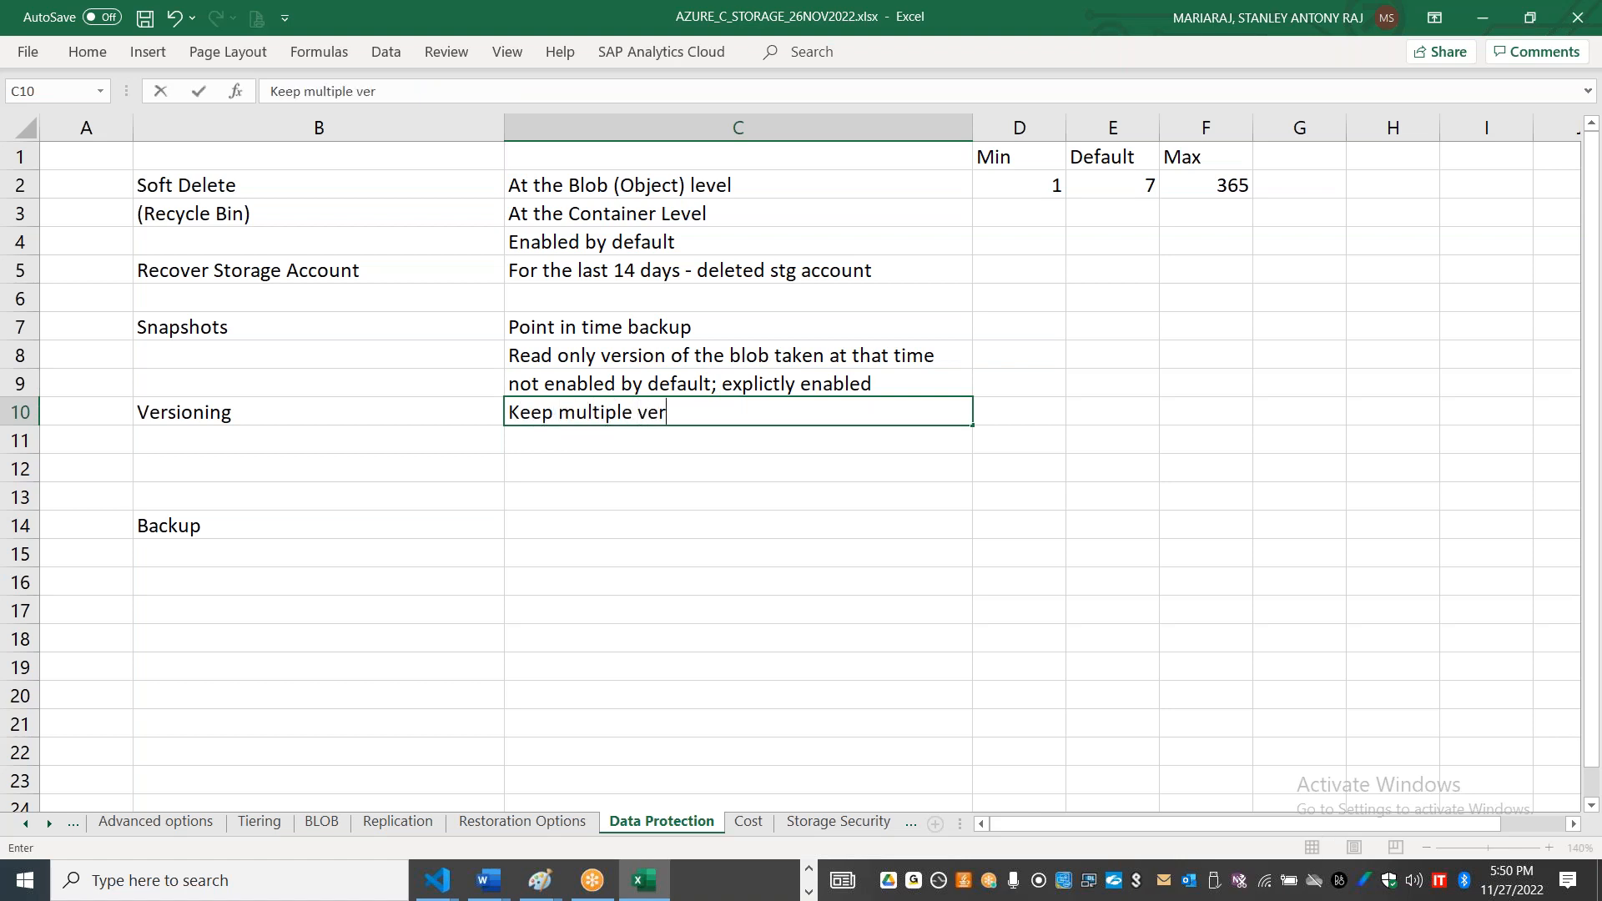
{"action": "type", "text": "sions ff the "}
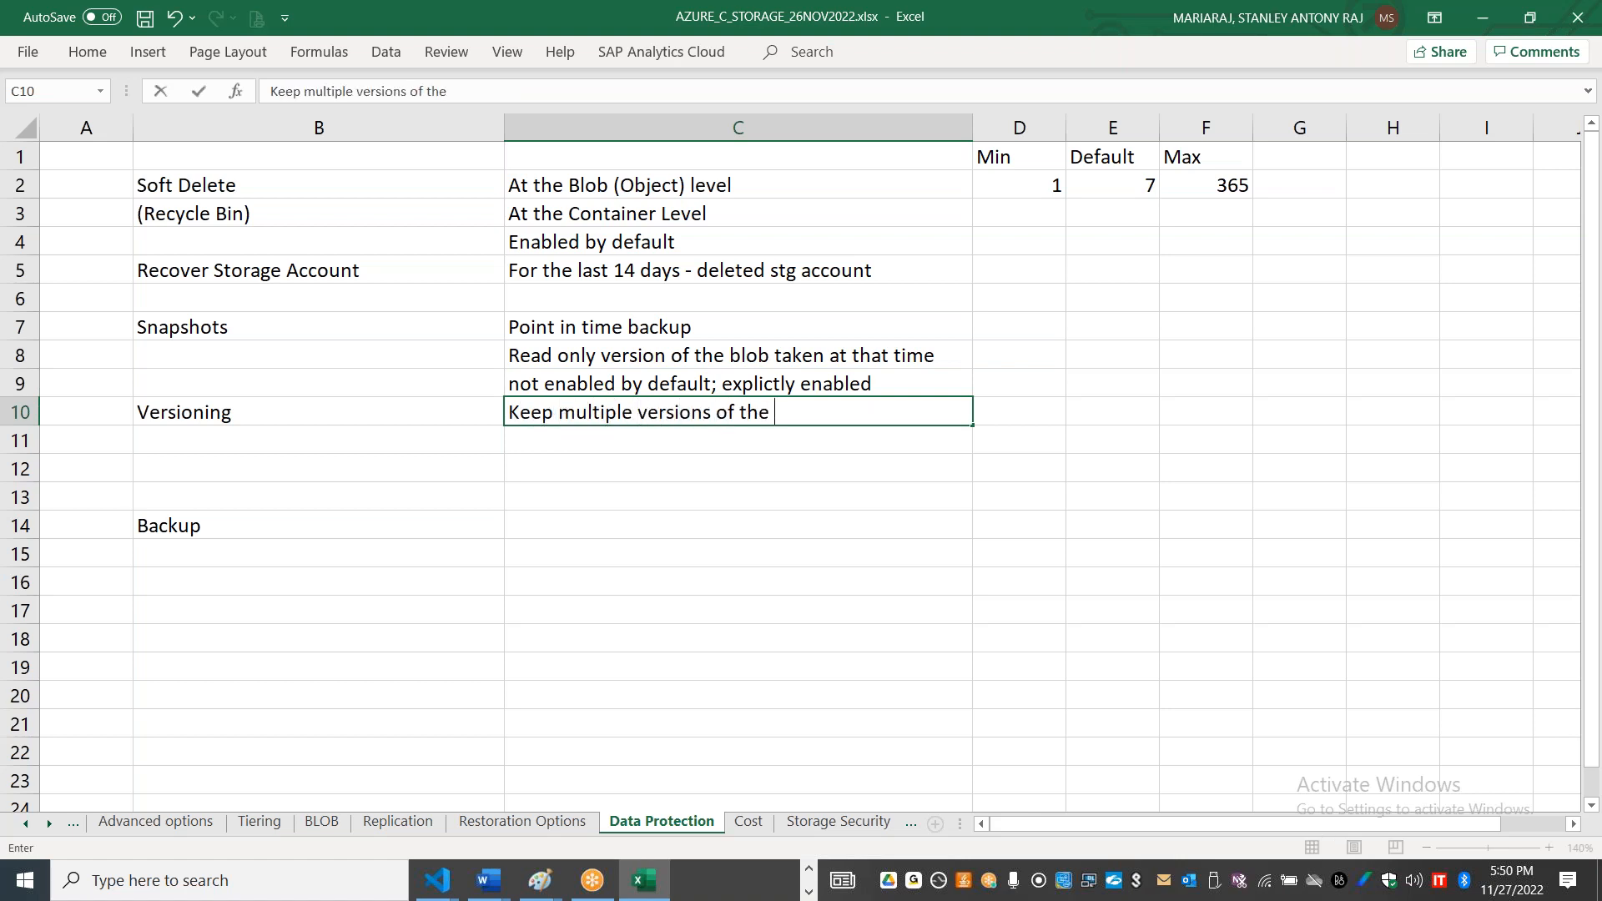
{"action": "type", "text": "same fbject / file"}
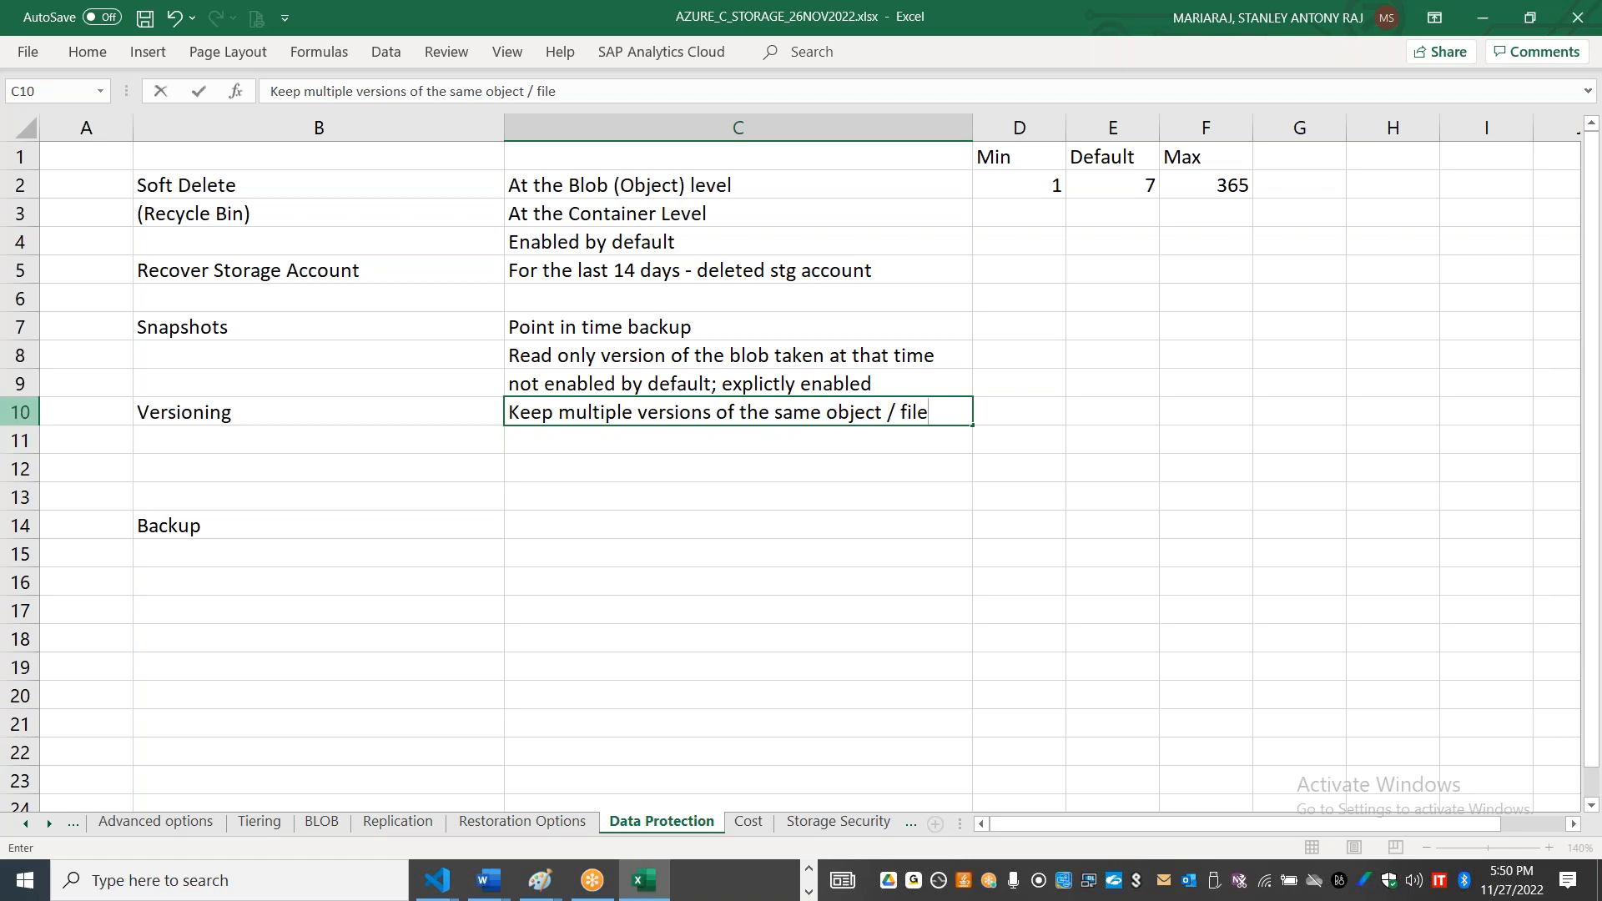
Step: Insert a blank row above the Versioning row to separate it from the Snapshots notes
{"action": "left_click", "coordinate": [20, 412]}
{"action": "right_click", "coordinate": [20, 412]}
{"action": "left_click", "coordinate": [112, 592]}
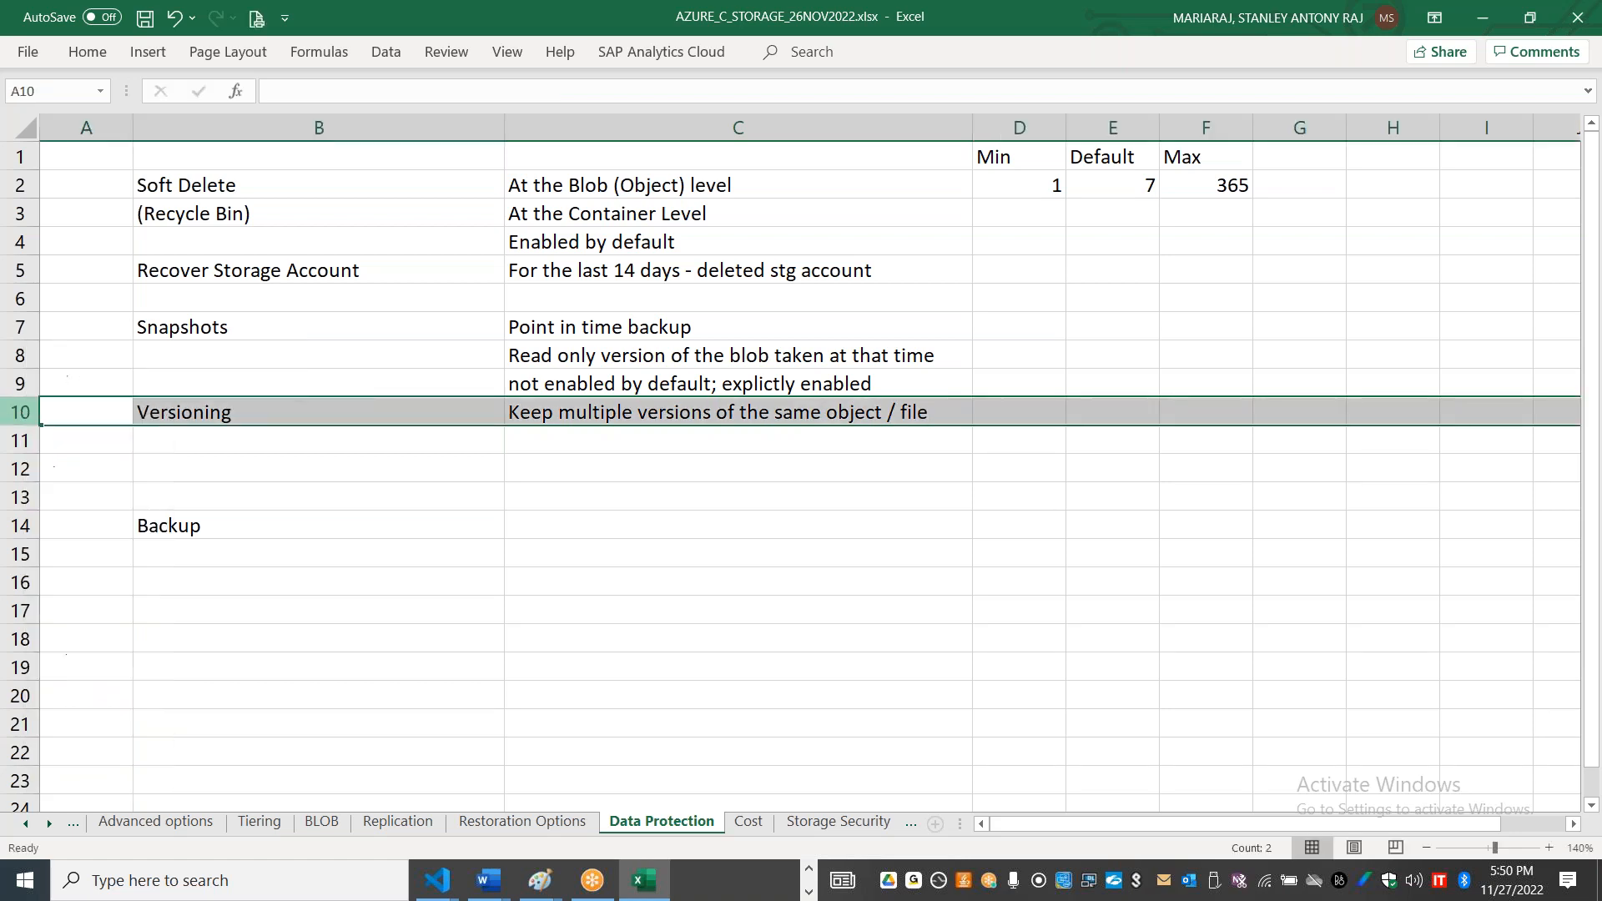
{"action": "left_click", "coordinate": [554, 581]}
Step: Enter "This helps to restore if we have erroneously modified or deleted" in C12 under the Versioning note
{"action": "left_click", "coordinate": [597, 474]}
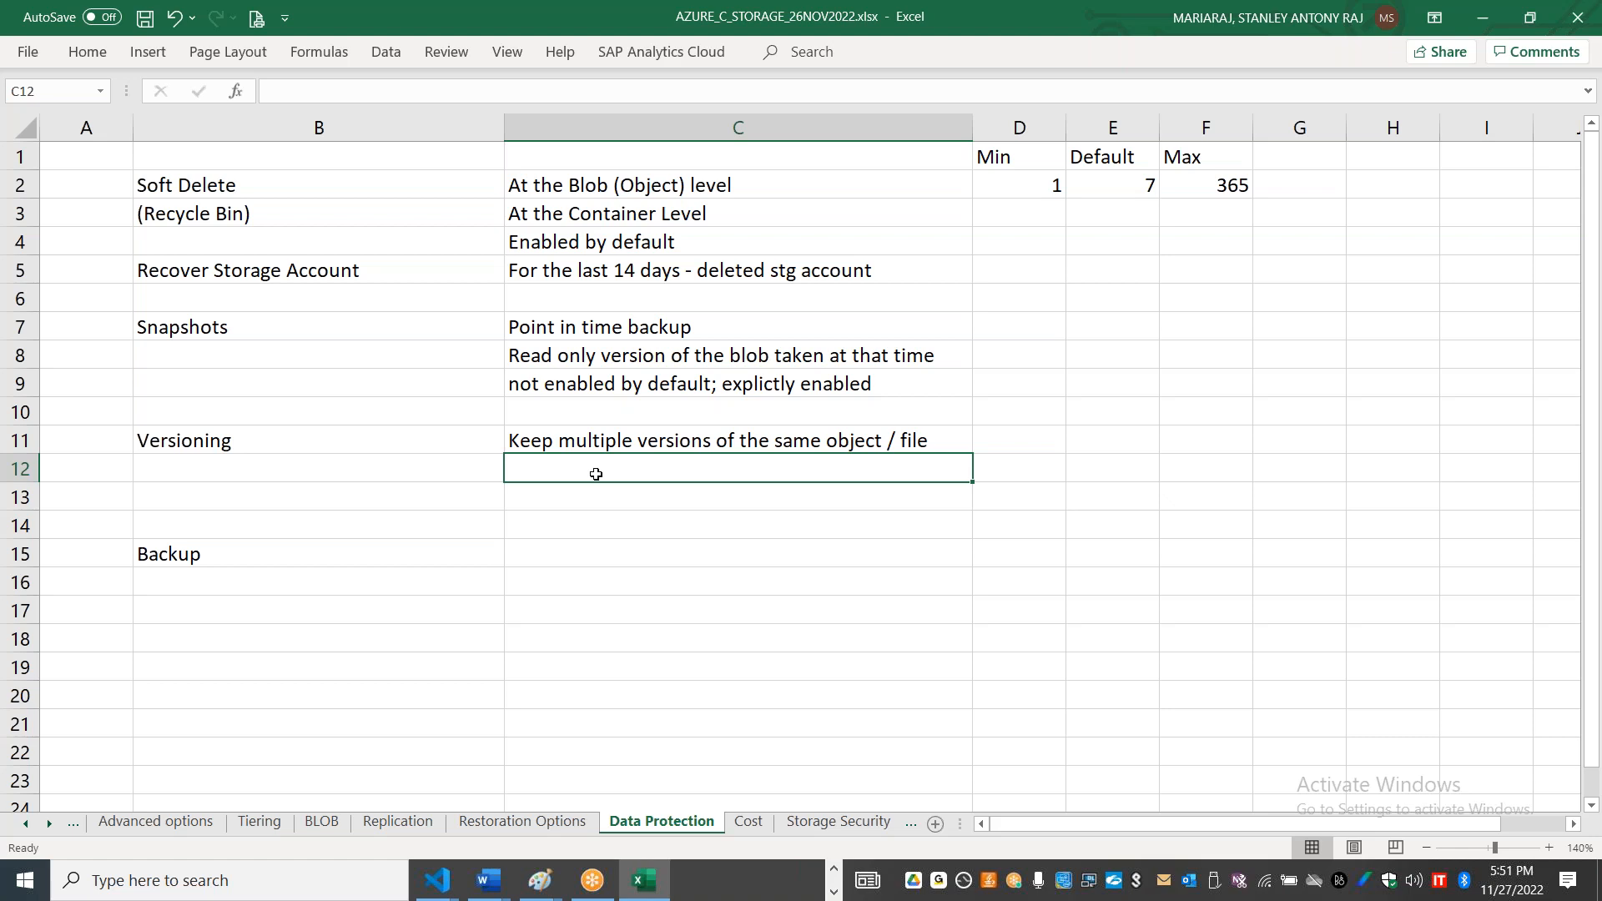
{"action": "type", "text": "This helps to rest"}
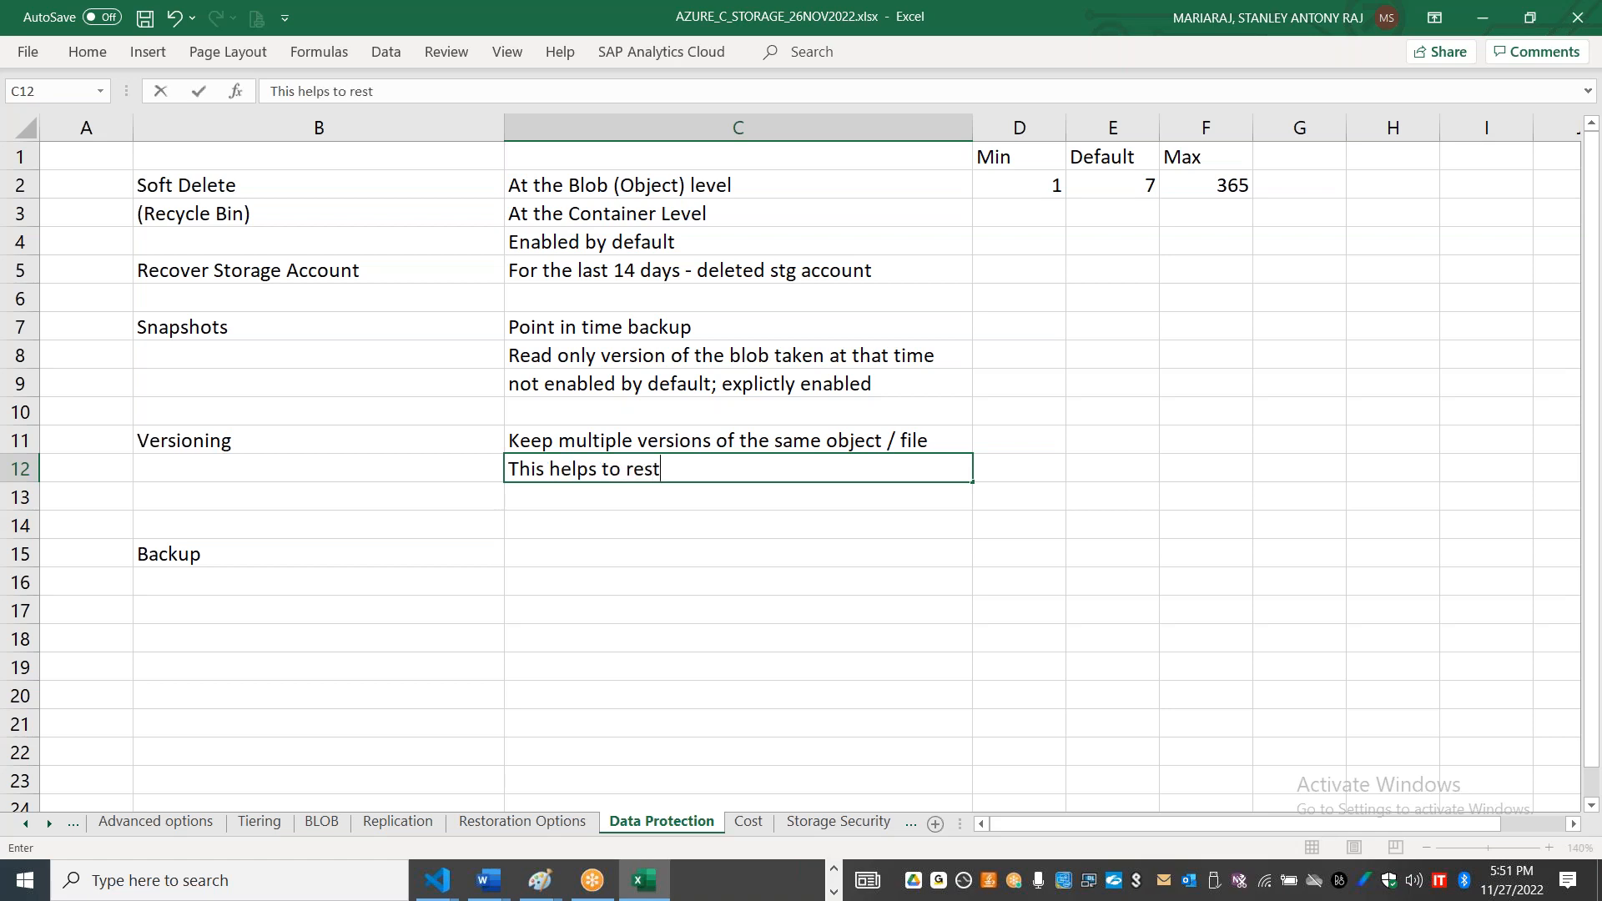
{"action": "type", "text": "ore if we have erro"}
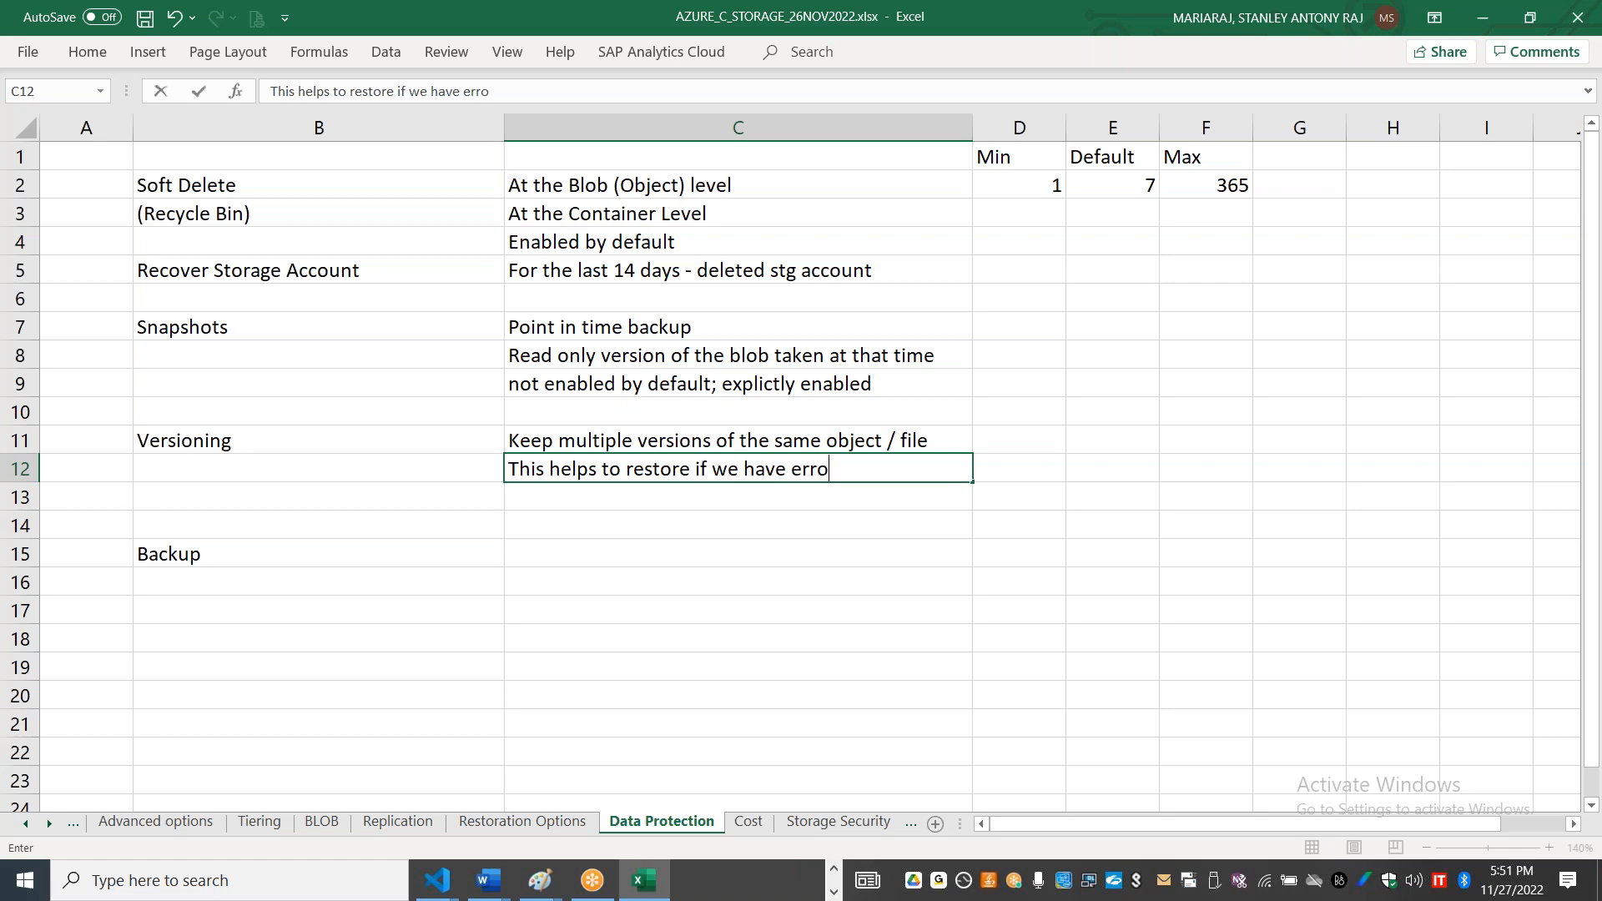
{"action": "type", "text": "nou"}
{"action": "key", "text": "BackSpace"}
{"action": "type", "text": "neously modif"}
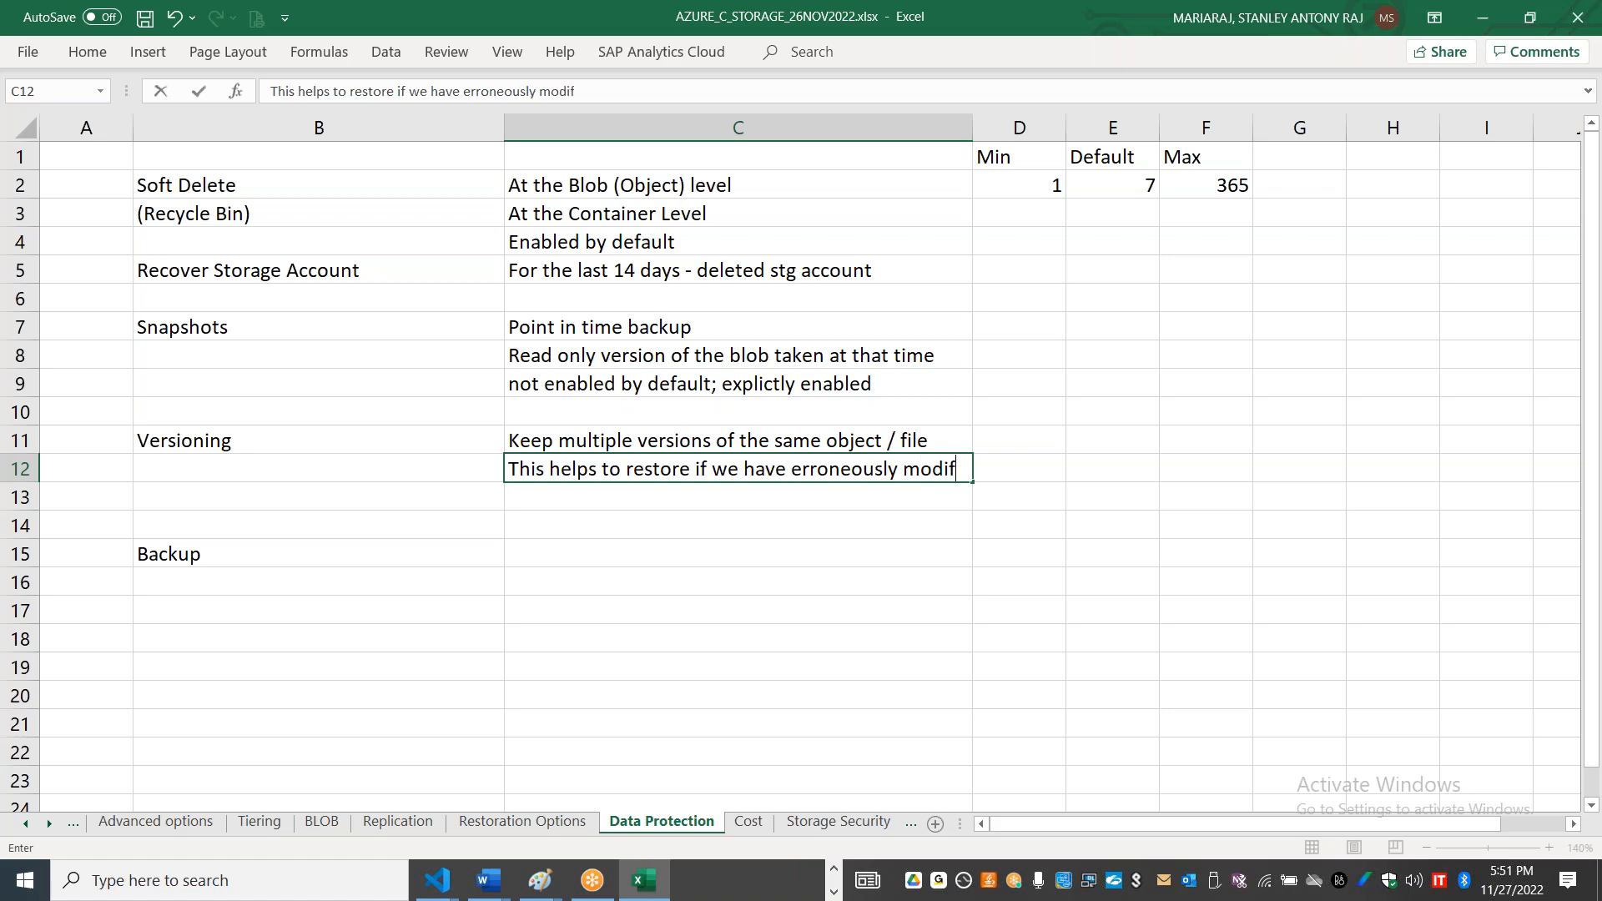
{"action": "type", "text": "ied or deleted"}
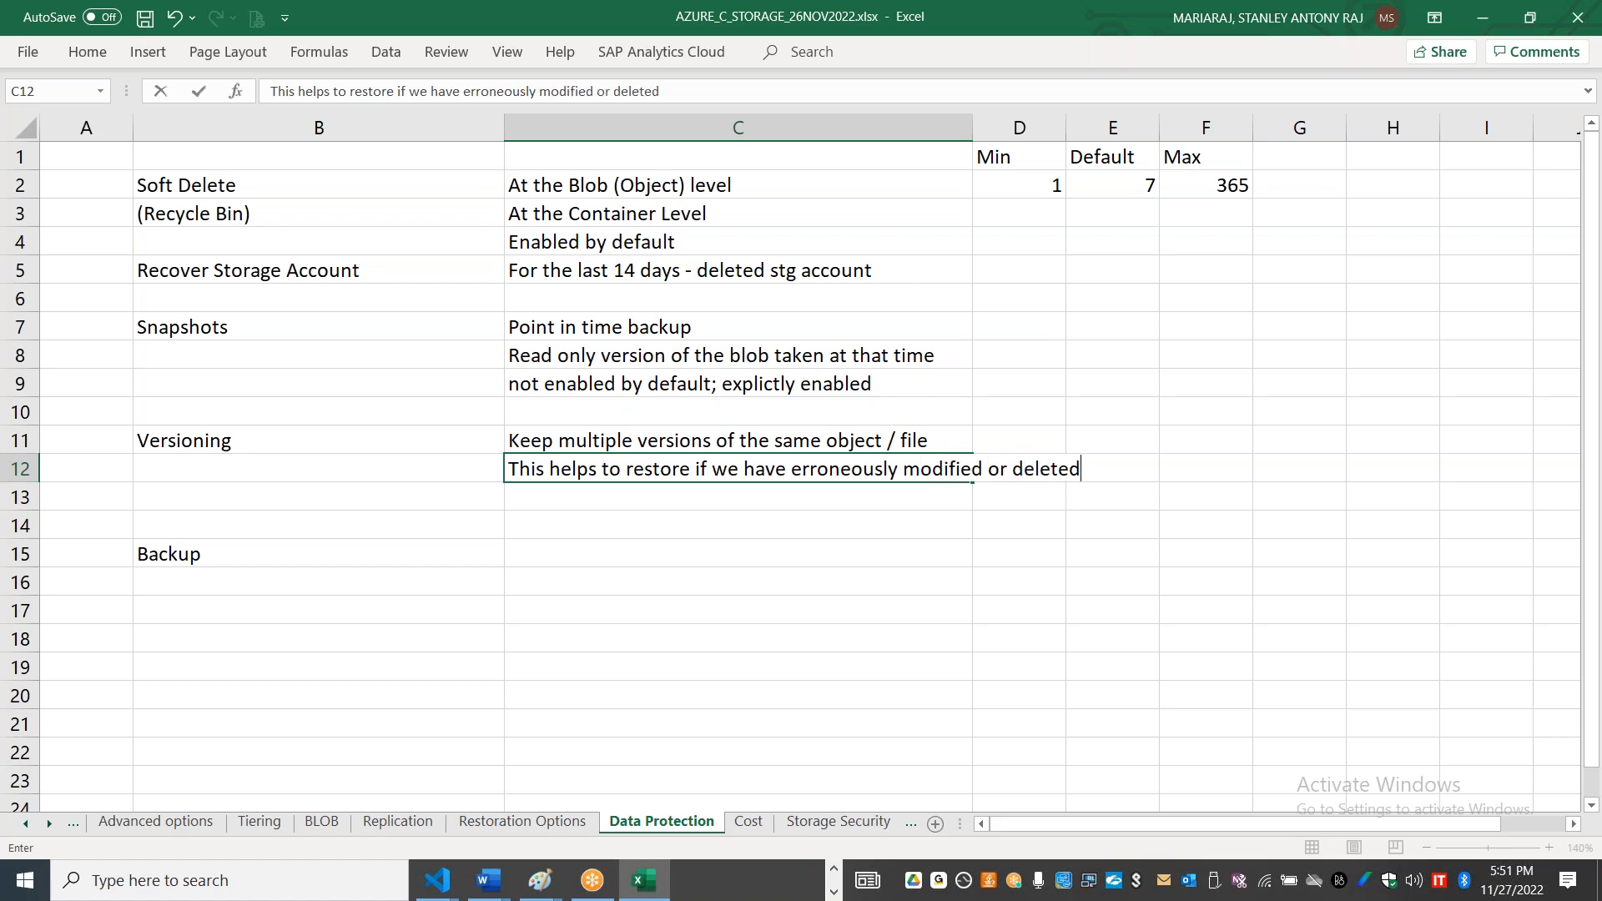
Step: Switch to the Azure portal and review the blob versioning setting in the storage account's data protection options
{"action": "key", "text": "alt+Tab"}
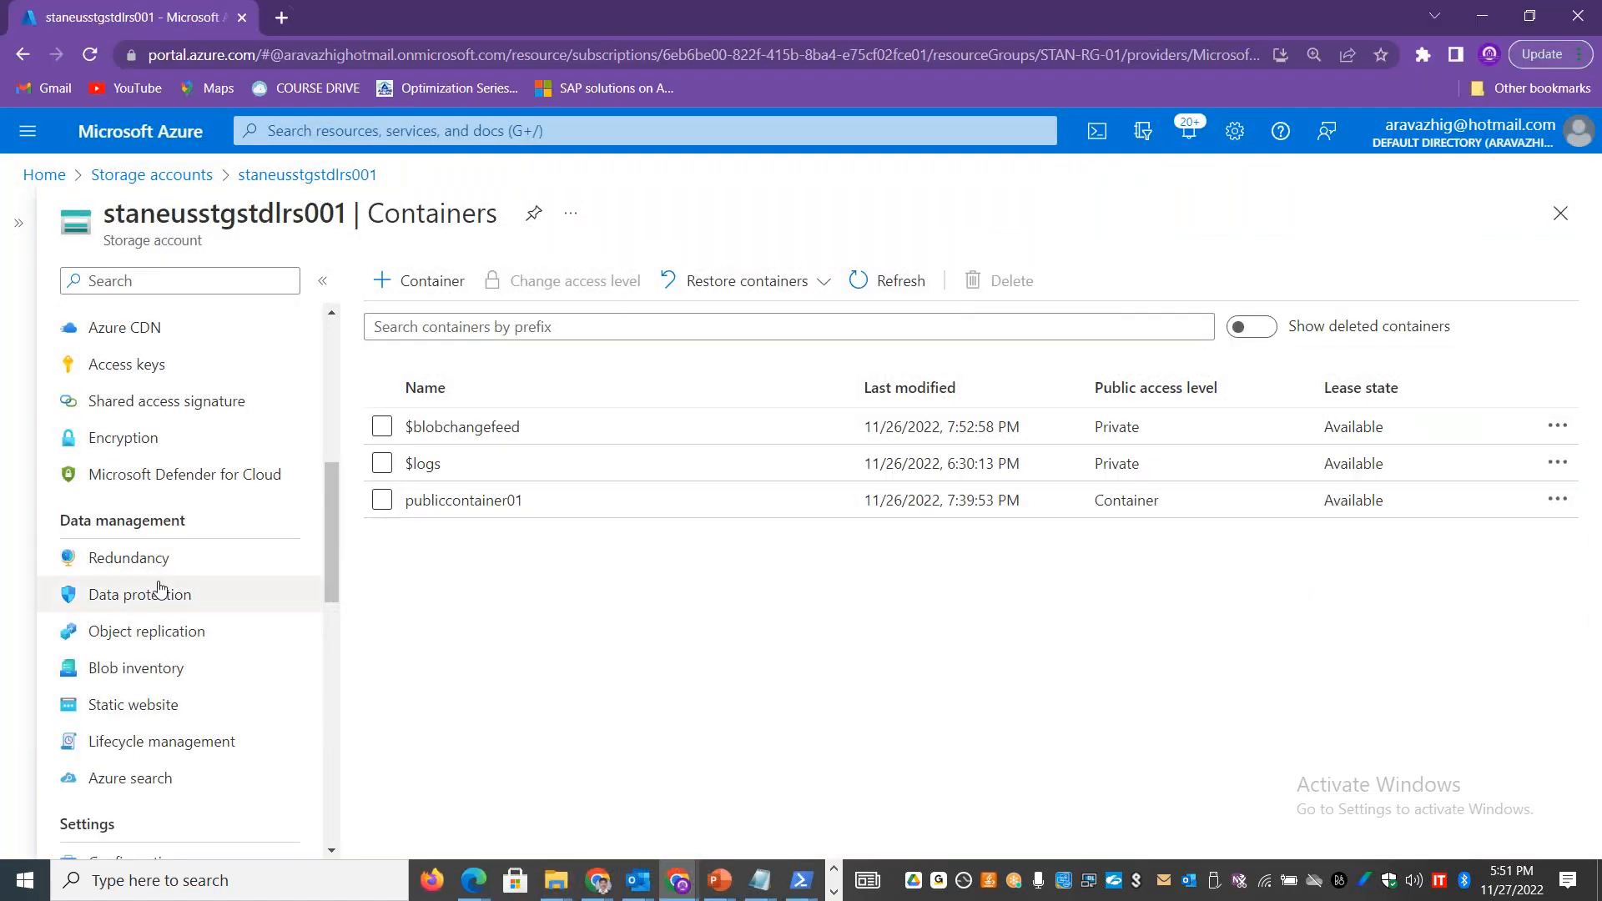
{"action": "left_click", "coordinate": [159, 592]}
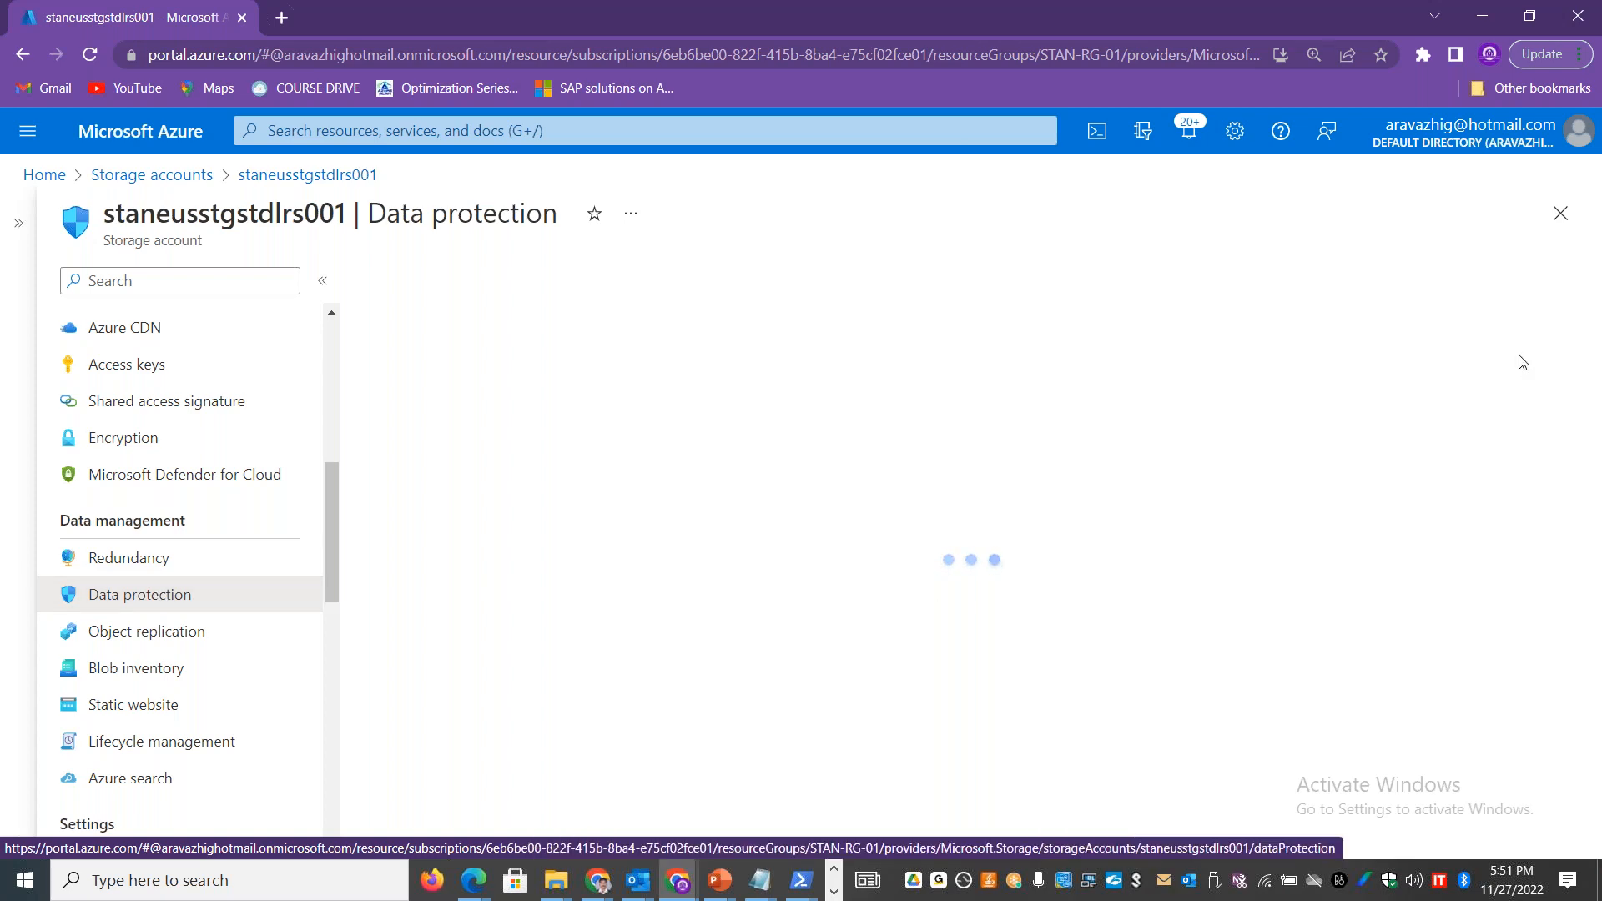
{"action": "scroll", "coordinate": [1598, 350], "scroll_direction": "down", "scroll_amount": 7}
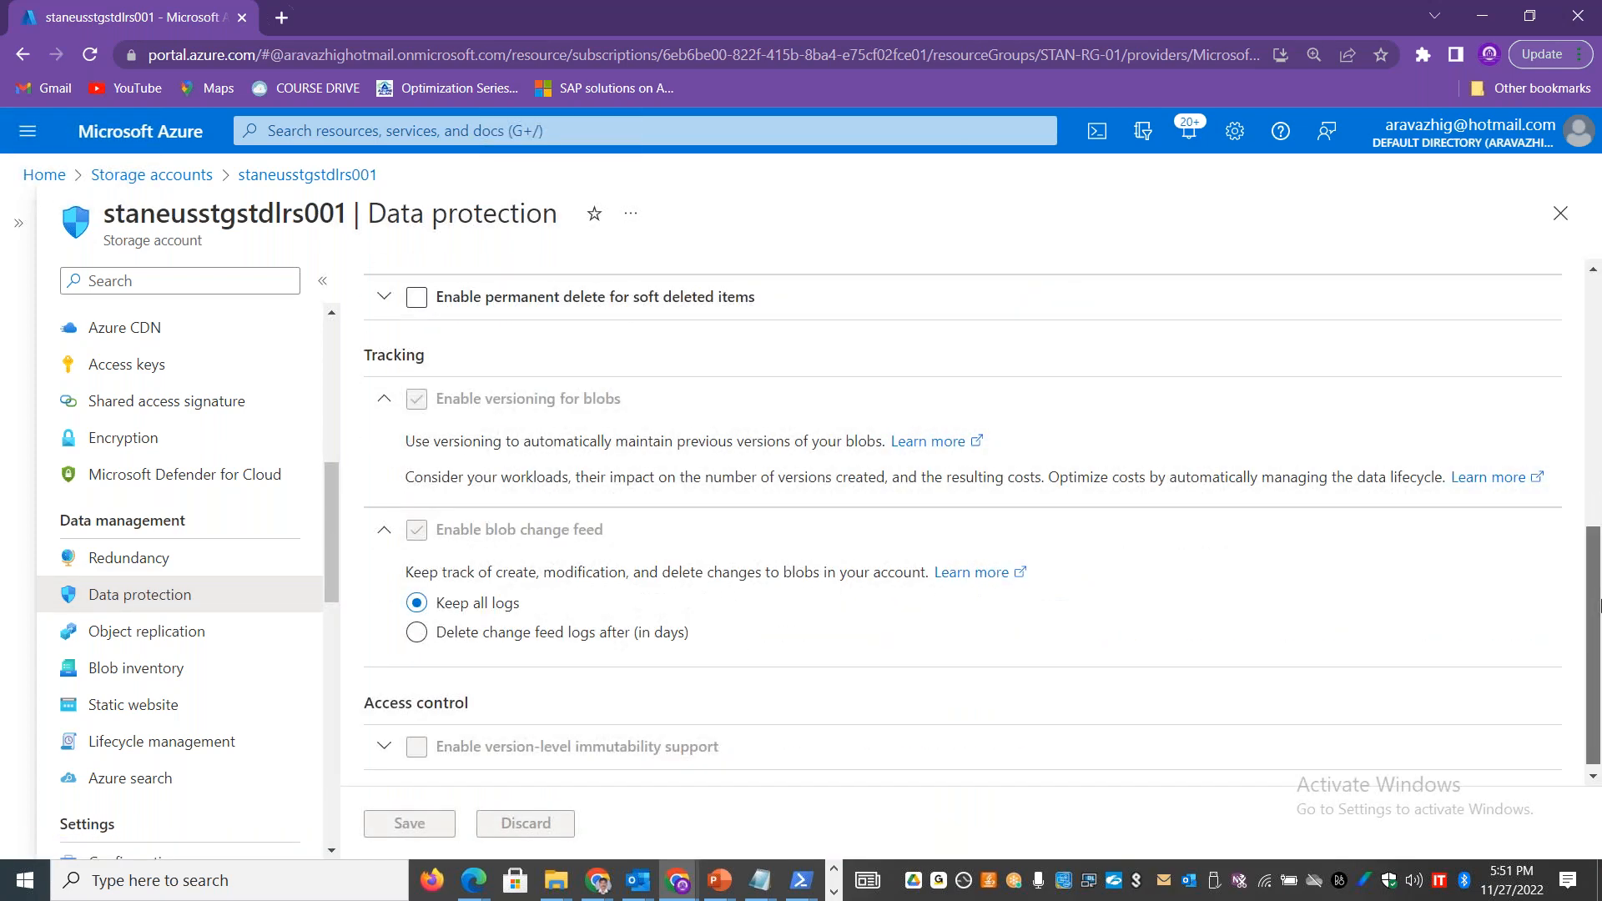
{"action": "left_click_drag", "start_coordinate": [654, 391], "coordinate": [423, 392]}
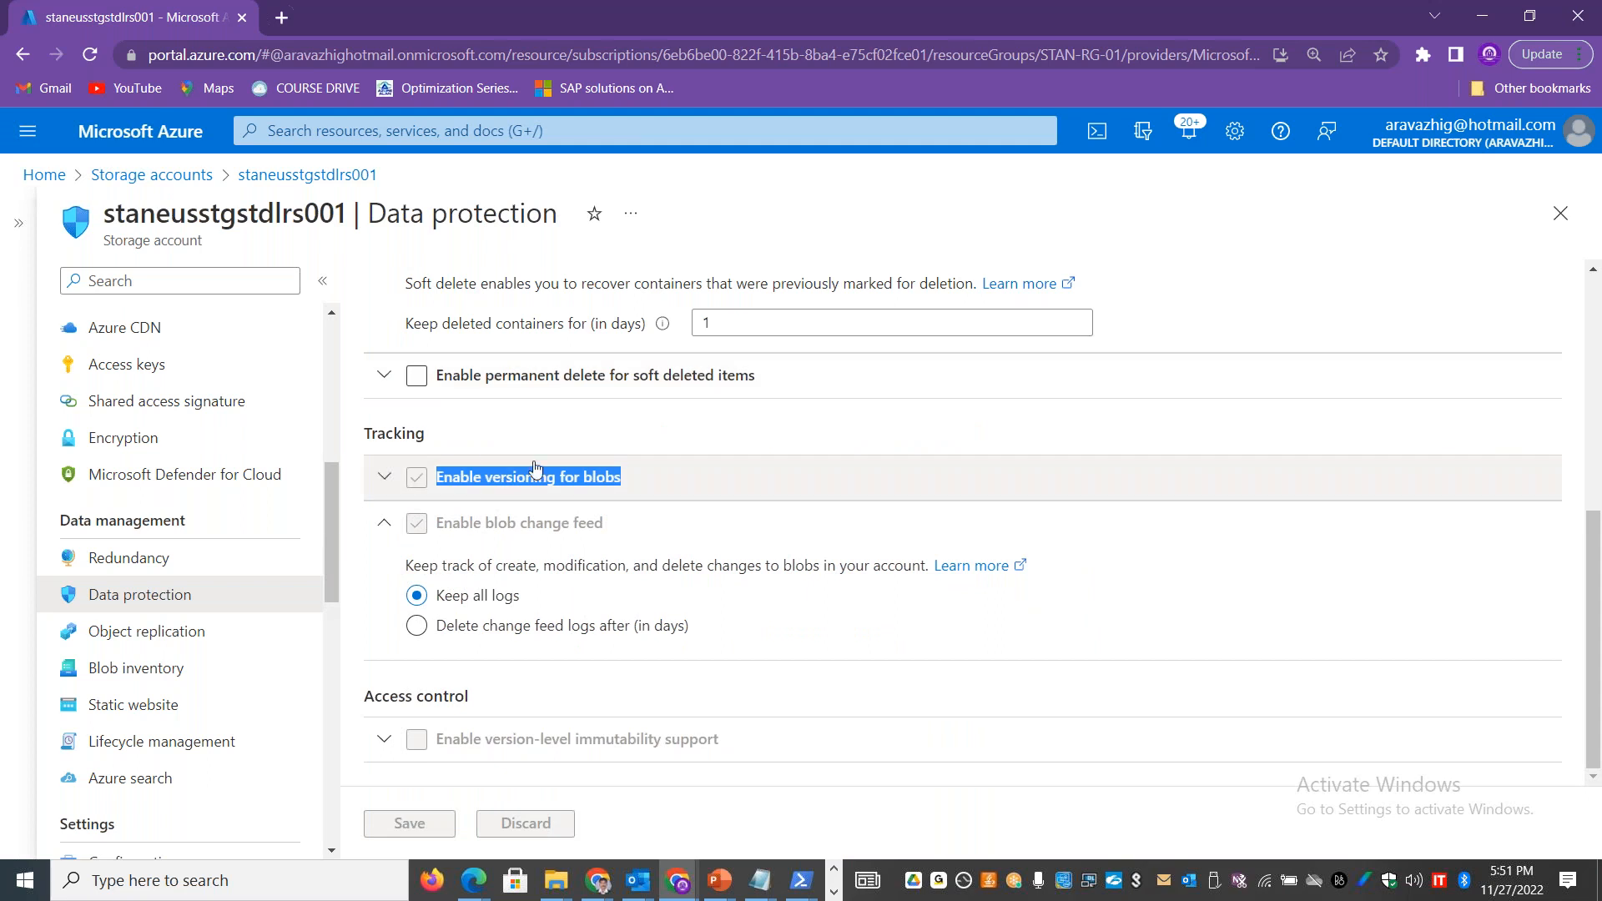
{"action": "left_click", "coordinate": [385, 476]}
Step: Open publiccontainer01 in the staneusstgstdlrs001 storage account and show its deleted blobs
{"action": "left_click_drag", "start_coordinate": [327, 559], "coordinate": [333, 381]}
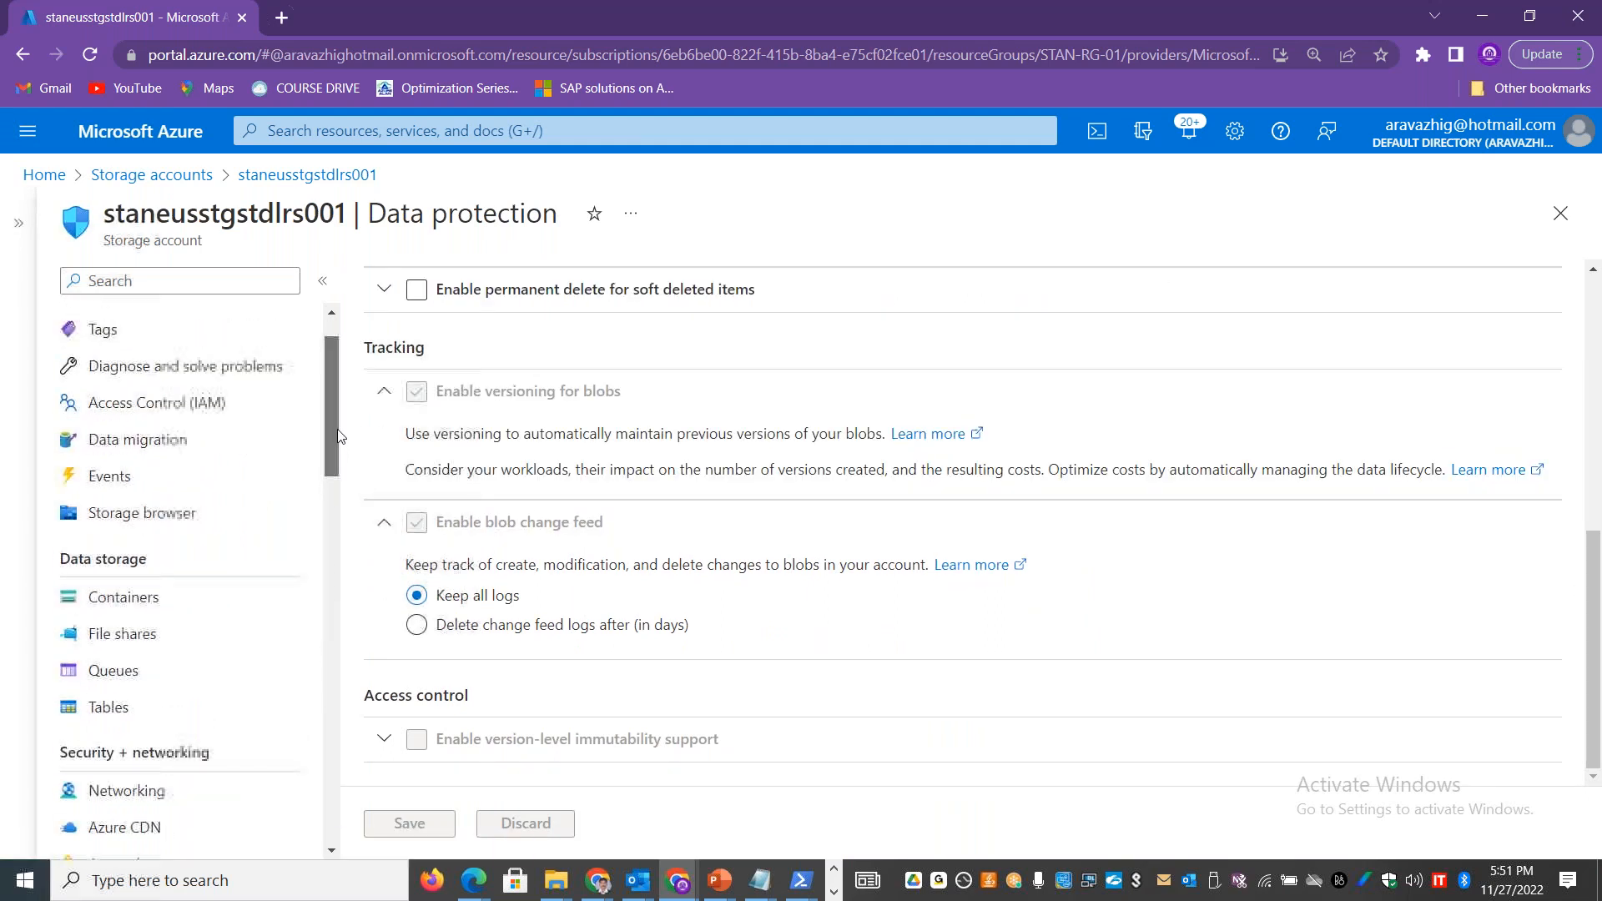
{"action": "left_click", "coordinate": [164, 581]}
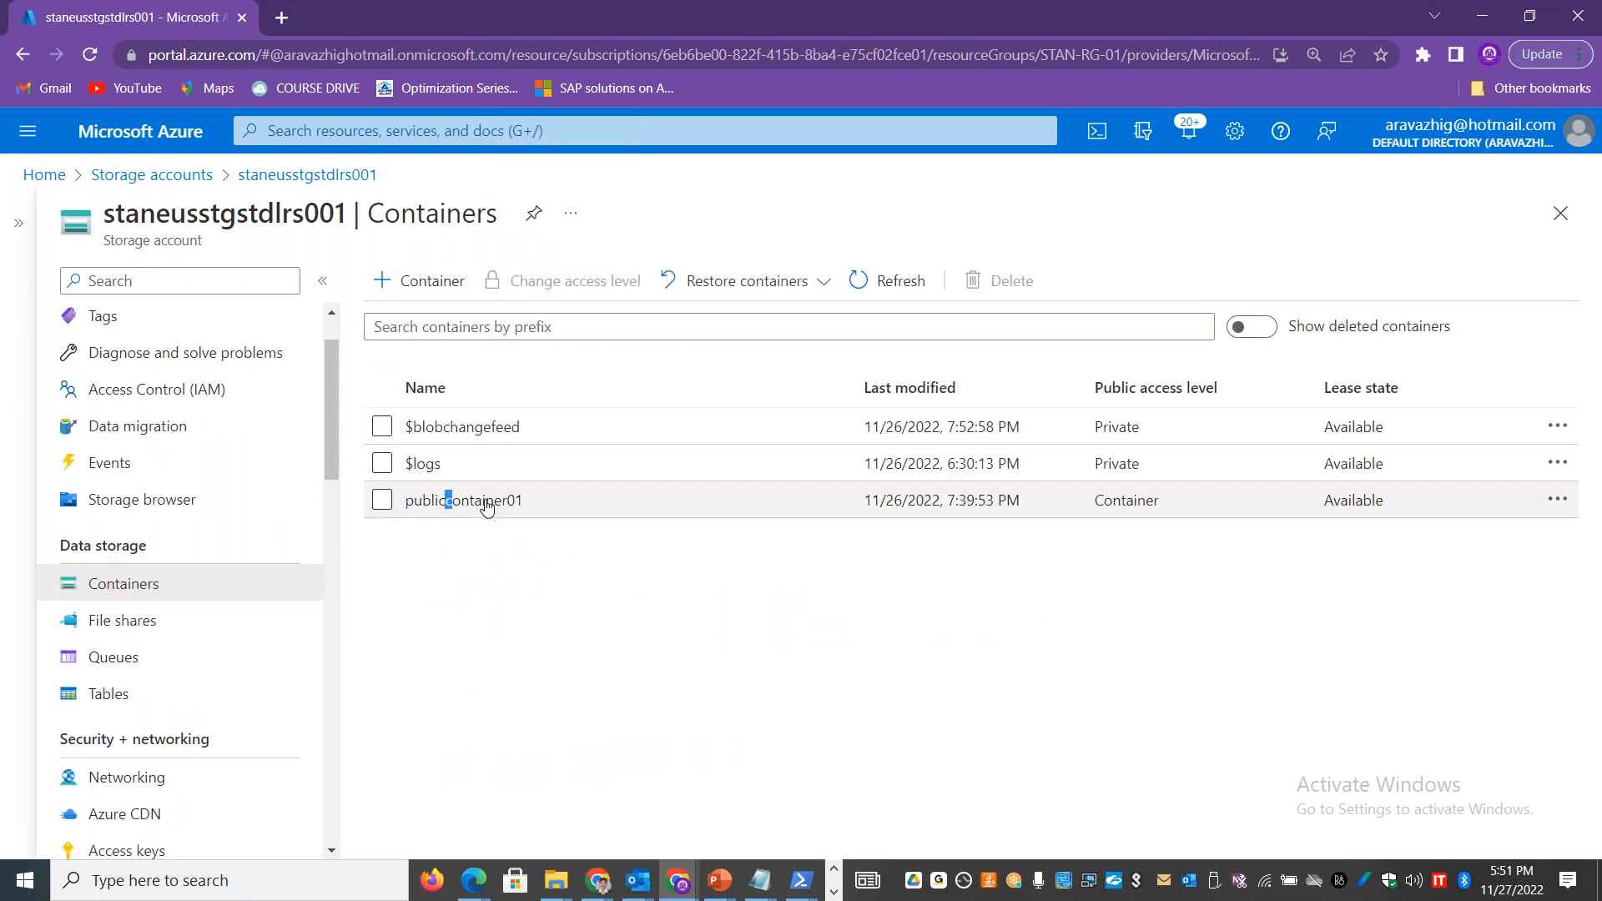
{"action": "left_click", "coordinate": [453, 506]}
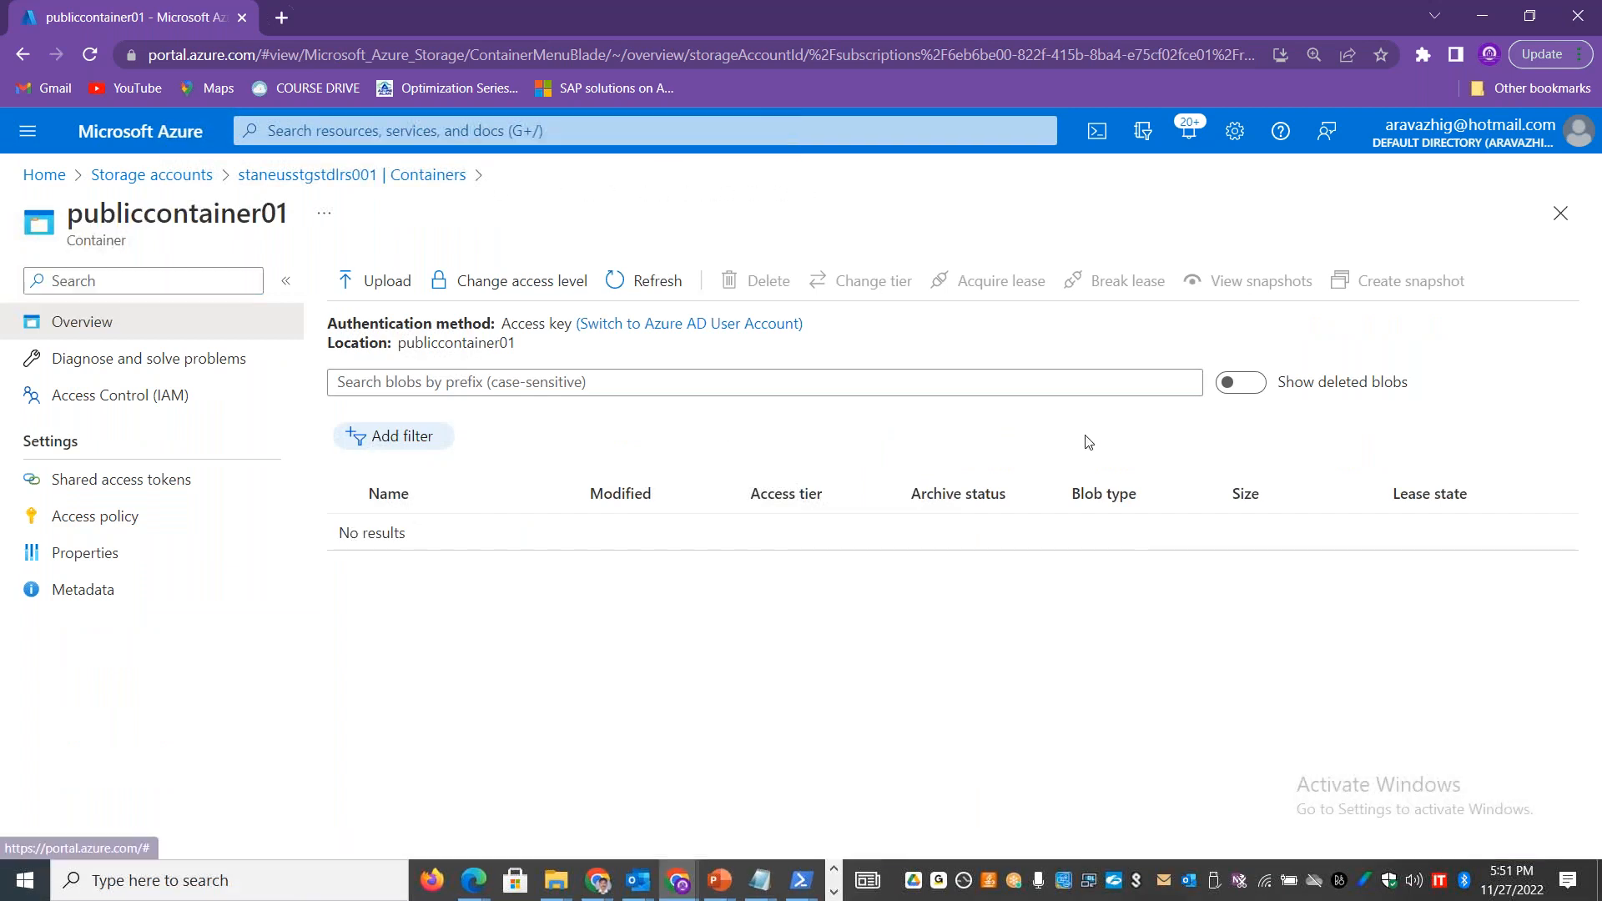
{"action": "left_click", "coordinate": [1241, 384]}
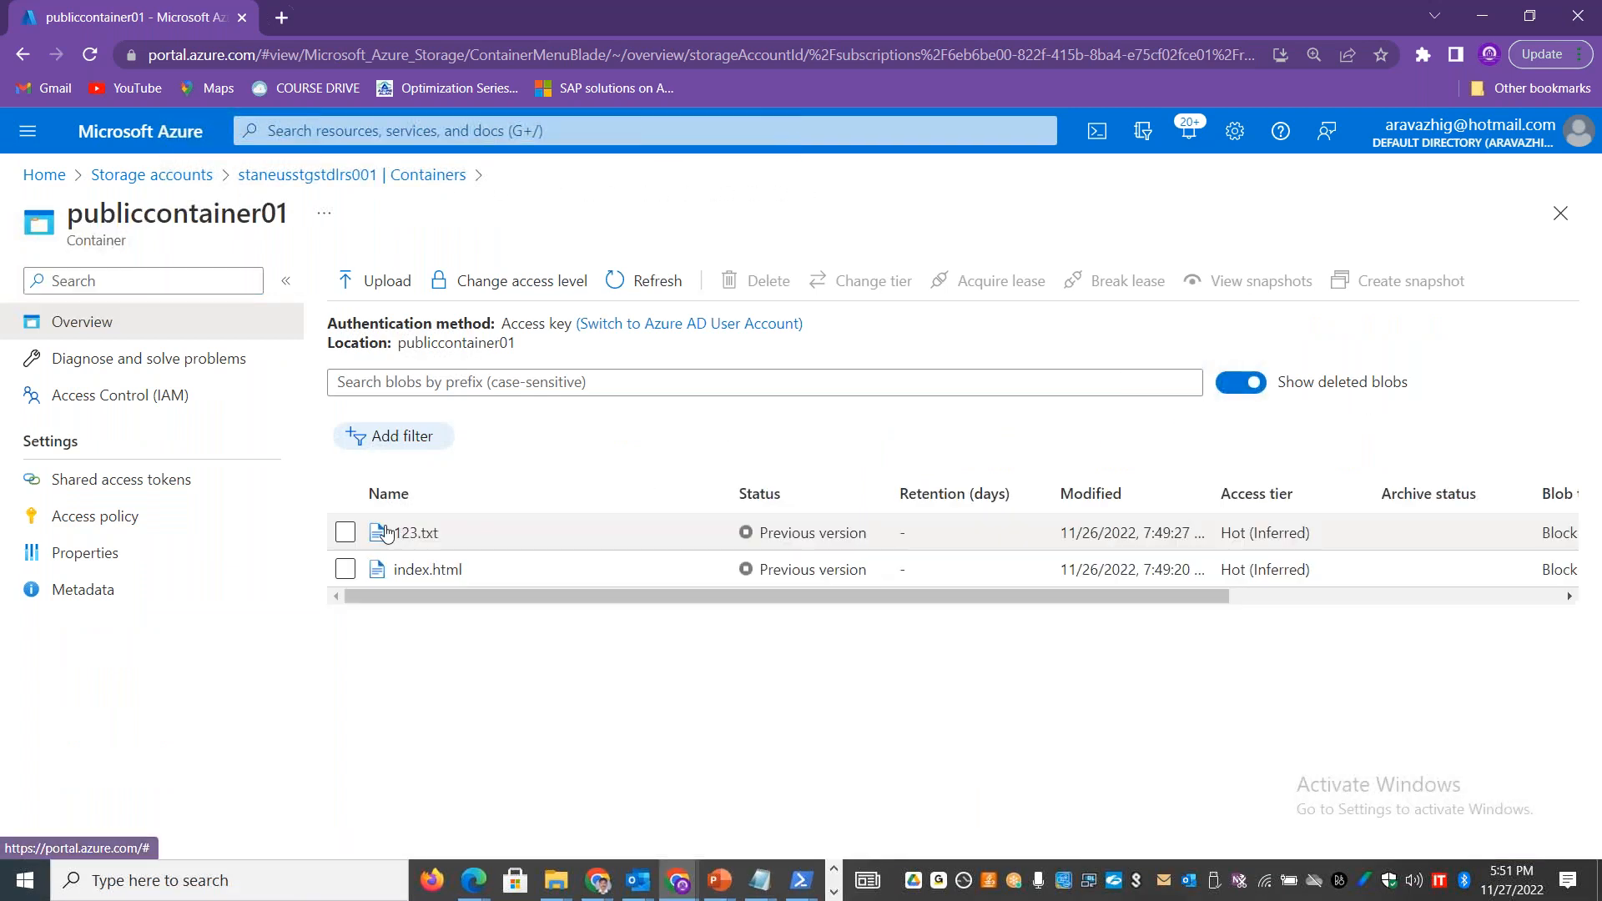
Step: View the versions of the deleted blob 123.txt, including deleted versions, and close the version details
{"action": "left_click", "coordinate": [346, 532]}
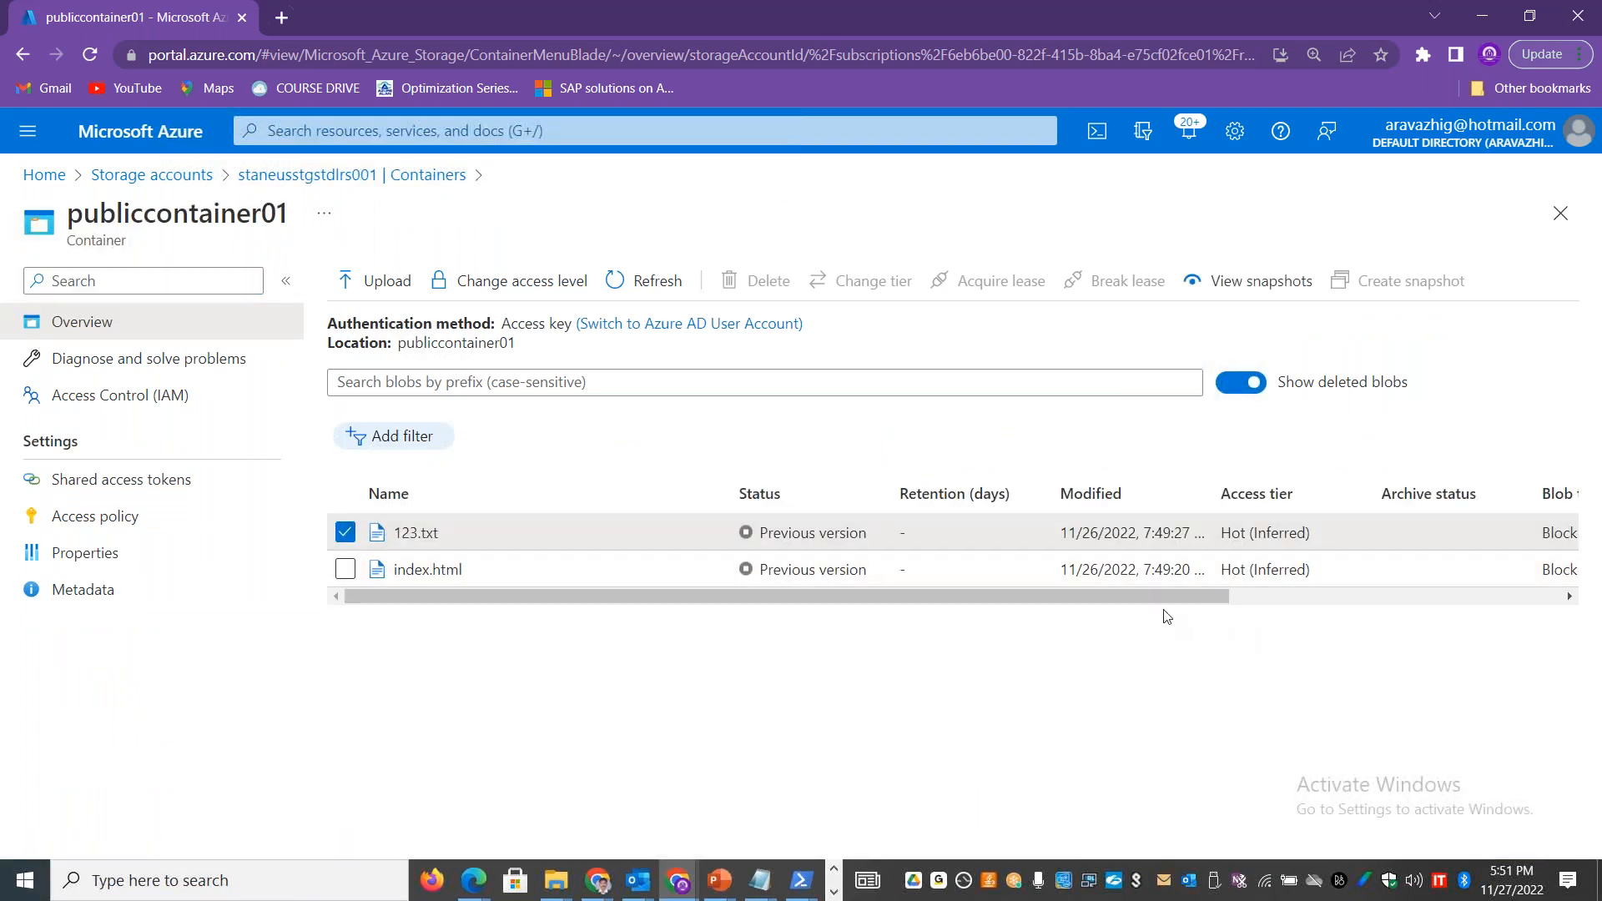
{"action": "scroll", "coordinate": [1314, 593], "scroll_direction": "right", "scroll_amount": 3}
{"action": "scroll", "coordinate": [1384, 584], "scroll_direction": "right", "scroll_amount": 5}
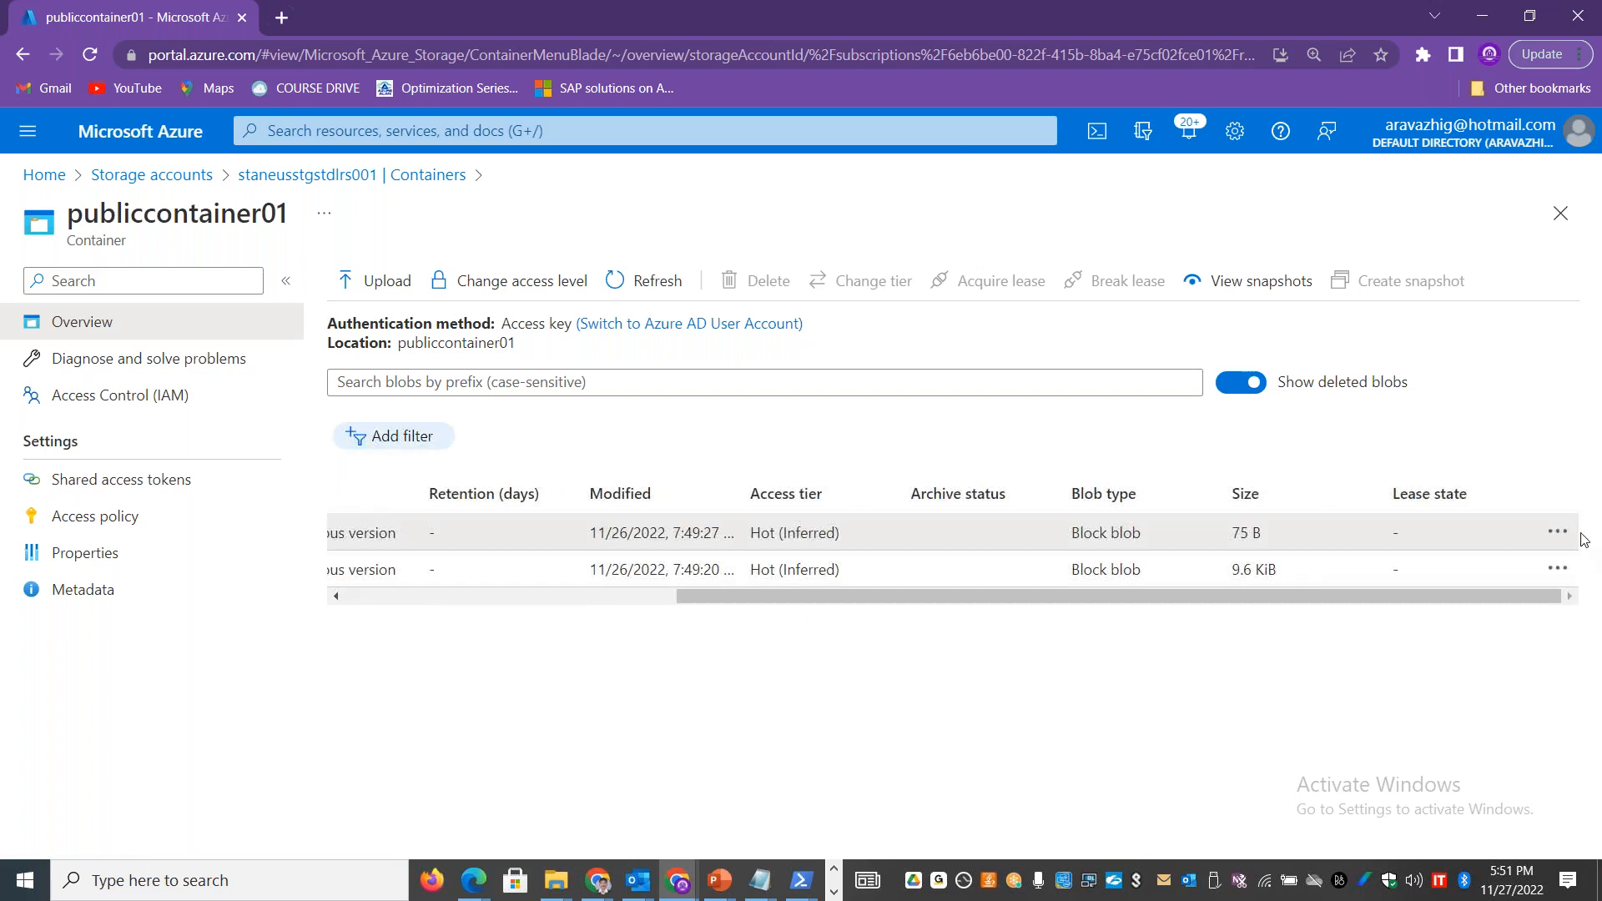
{"action": "left_click", "coordinate": [1556, 532]}
{"action": "left_click", "coordinate": [1468, 544]}
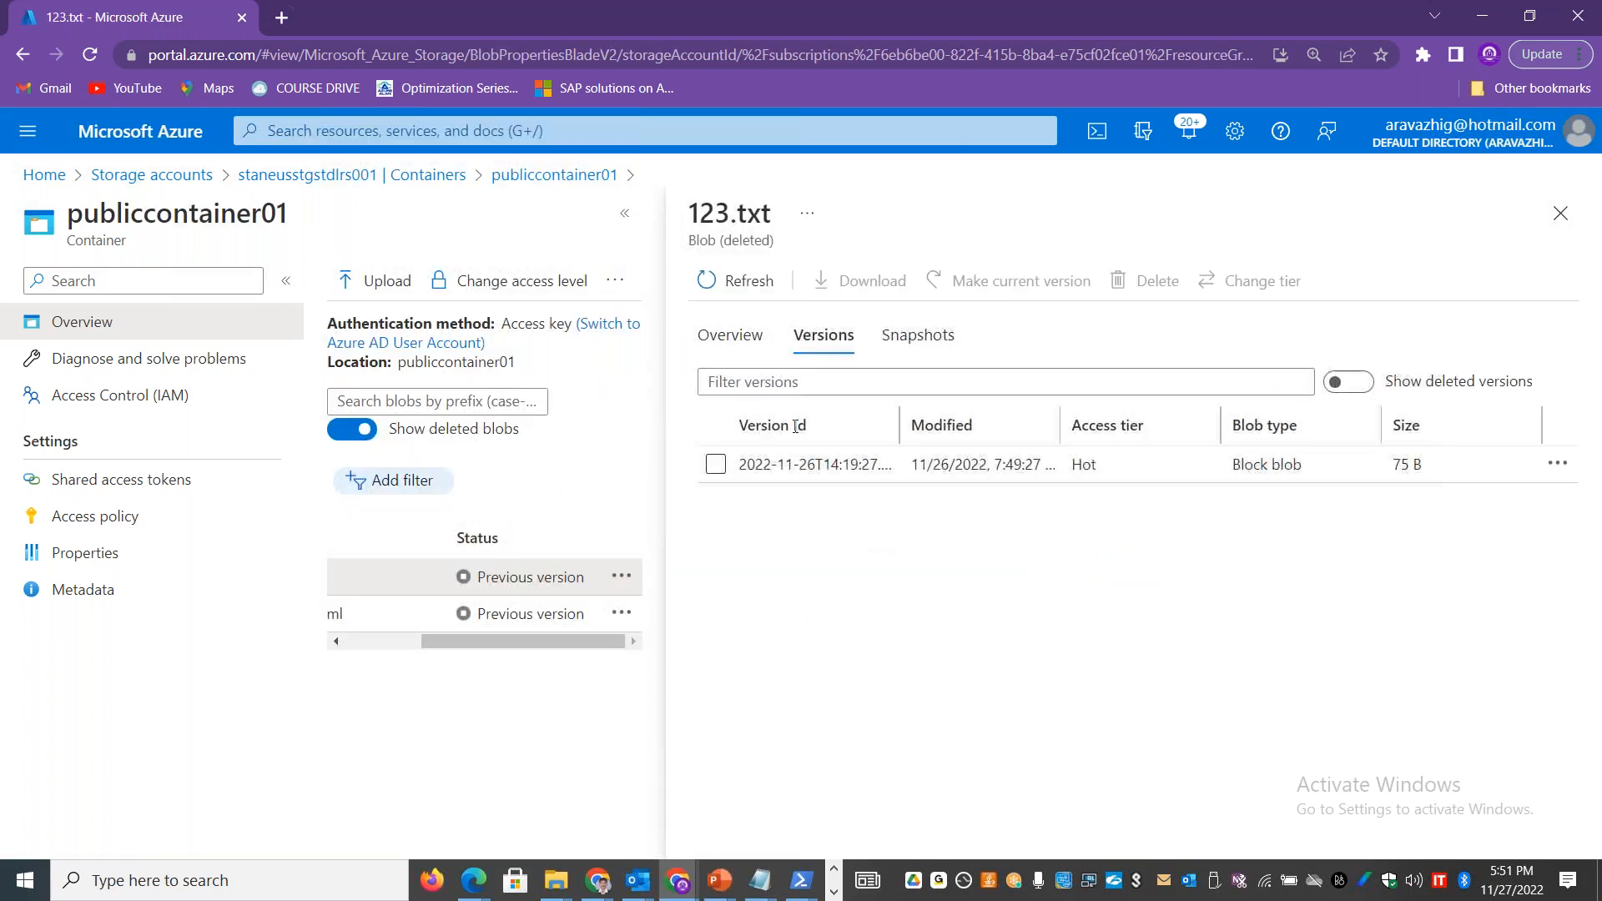
{"action": "triple_click", "coordinate": [805, 433]}
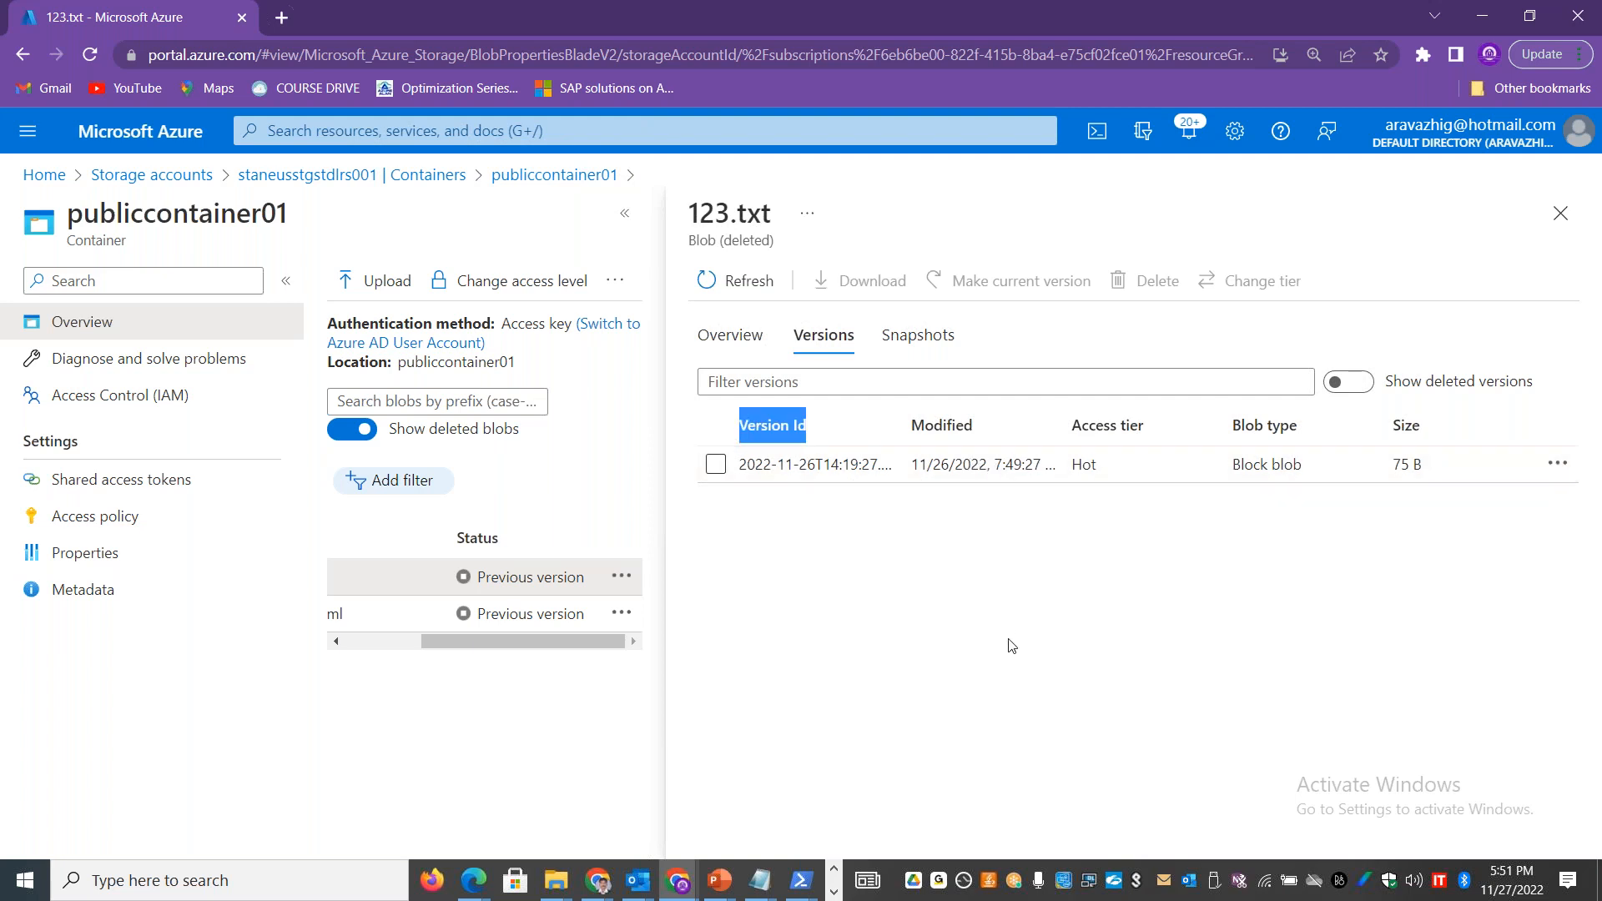
{"action": "left_click", "coordinate": [1364, 386]}
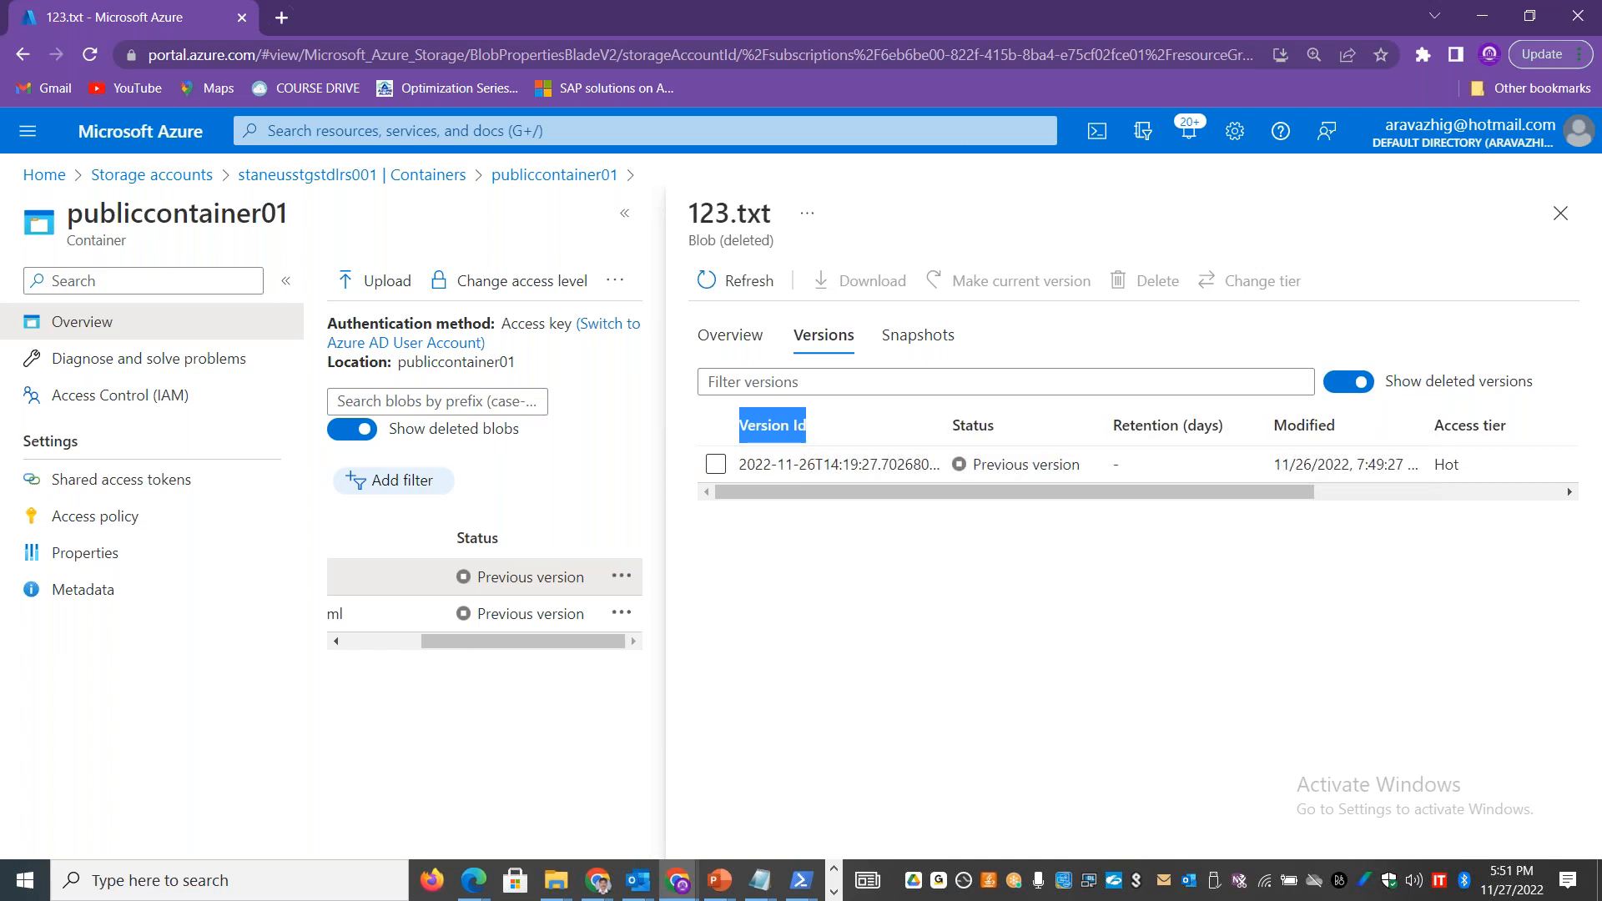
{"action": "left_click", "coordinate": [1335, 383]}
{"action": "left_click", "coordinate": [1559, 214]}
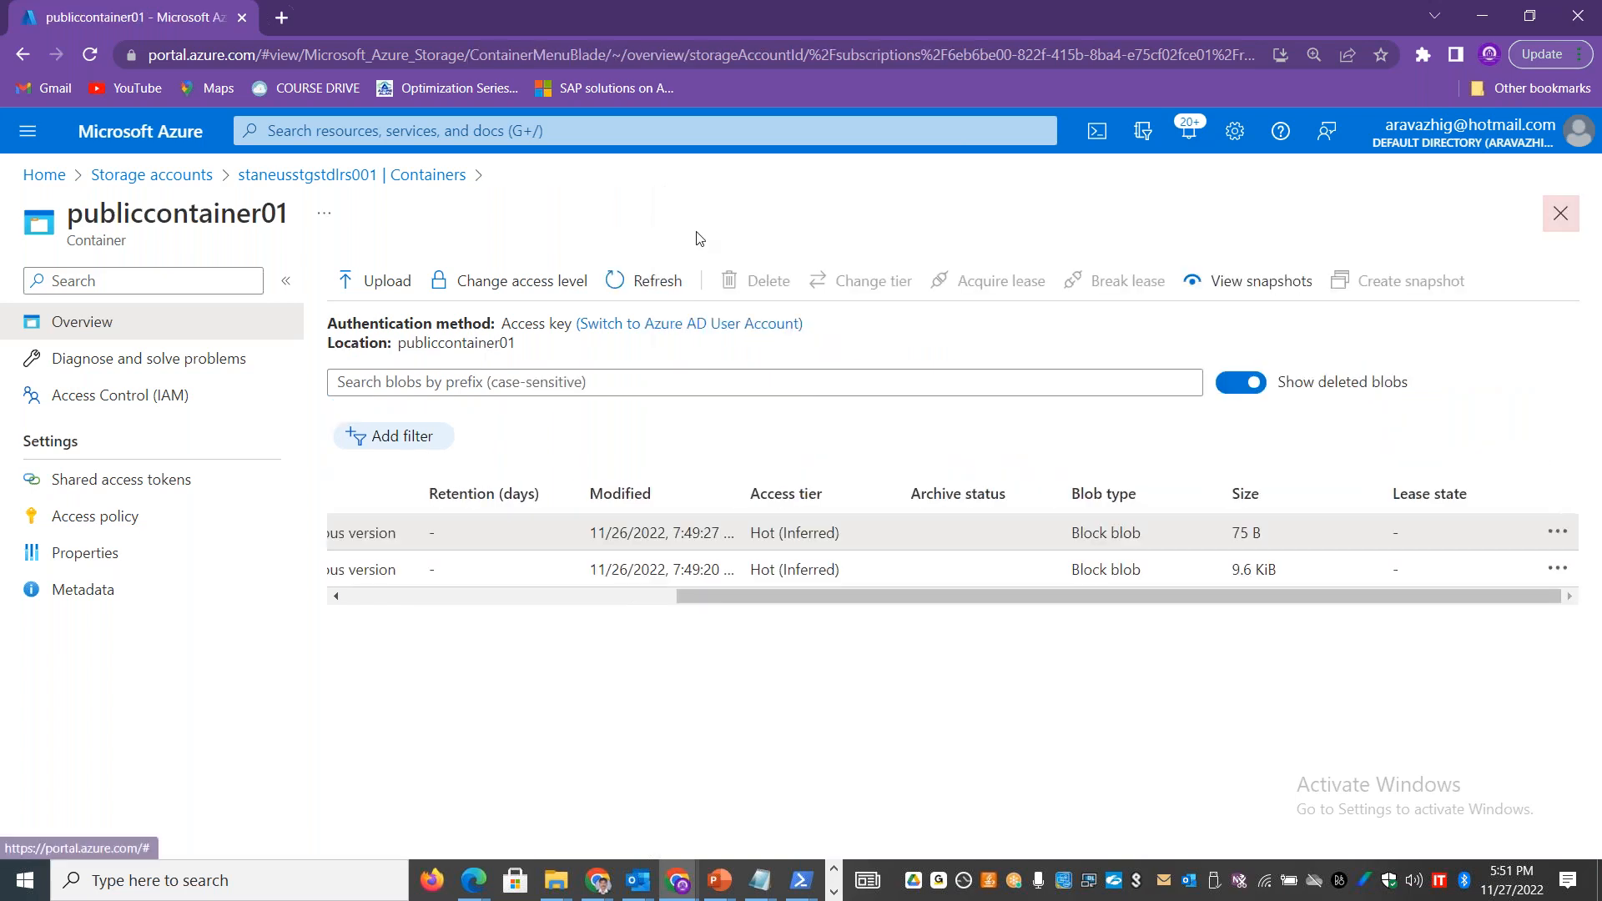
Step: Open container02 in the staneusstdzrs001 storage account and show its deleted blobs
{"action": "left_click", "coordinate": [326, 176]}
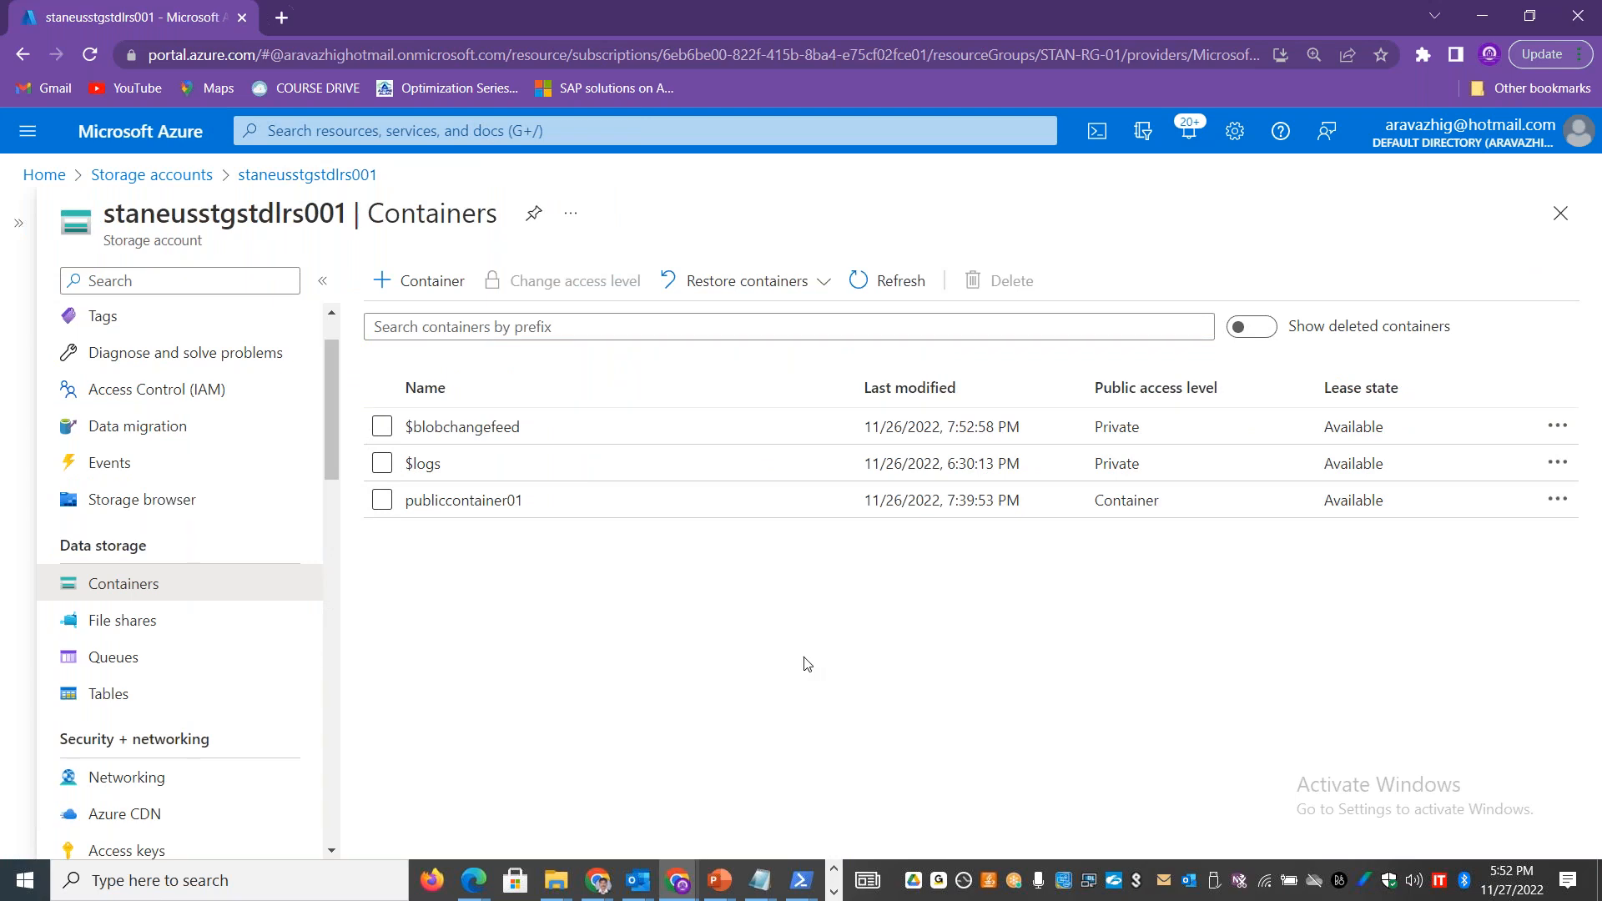
{"action": "left_click", "coordinate": [318, 175]}
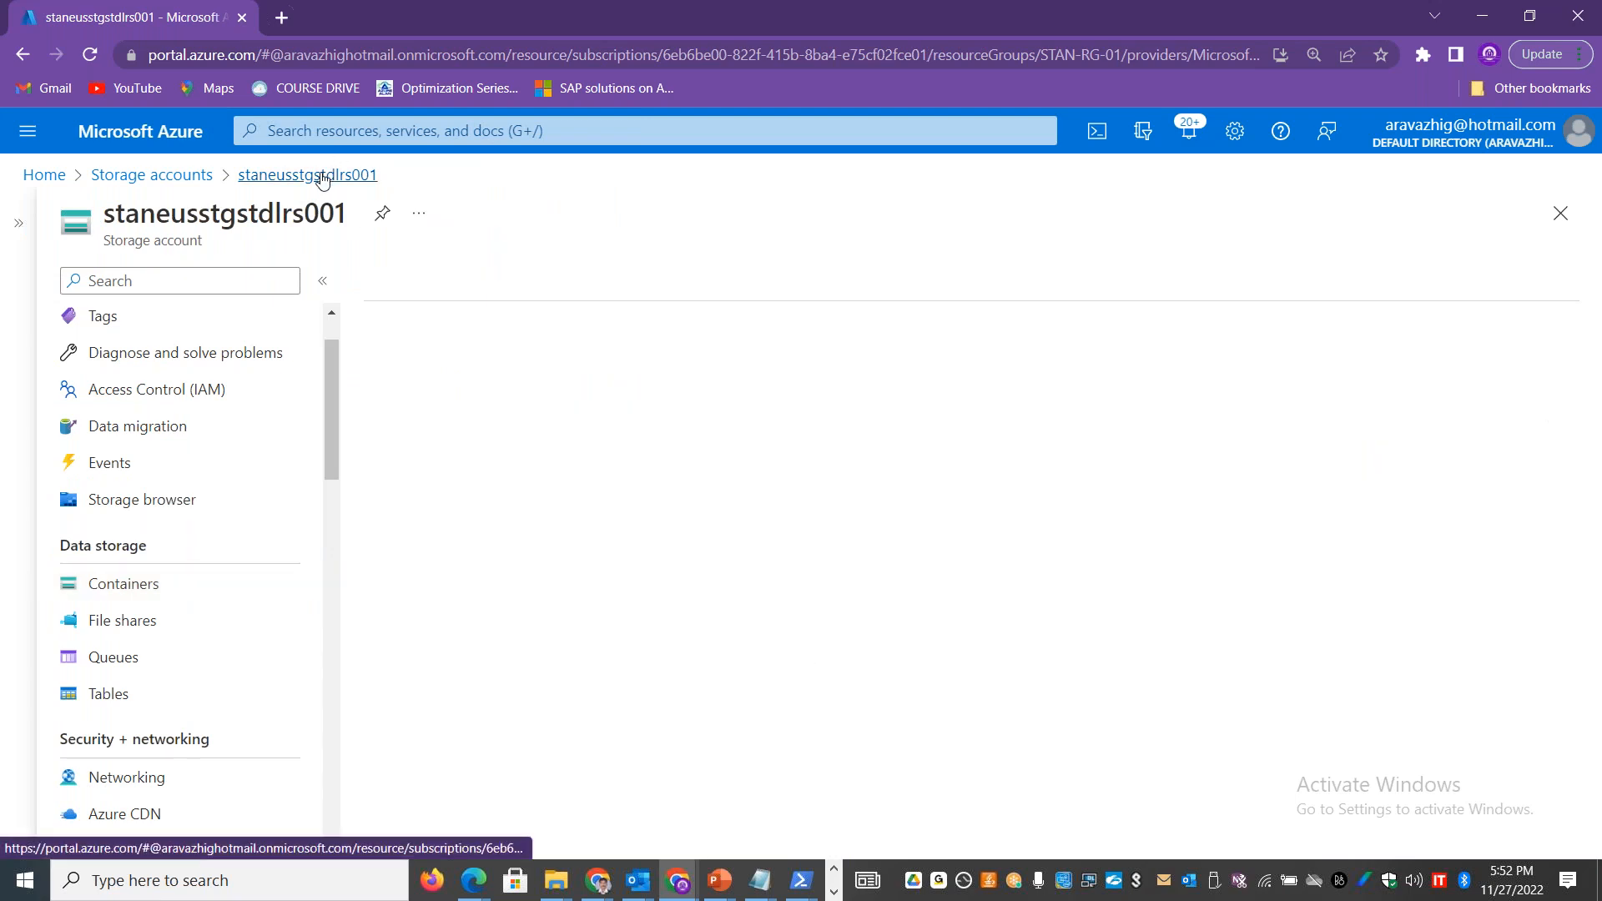
{"action": "left_click", "coordinate": [210, 175]}
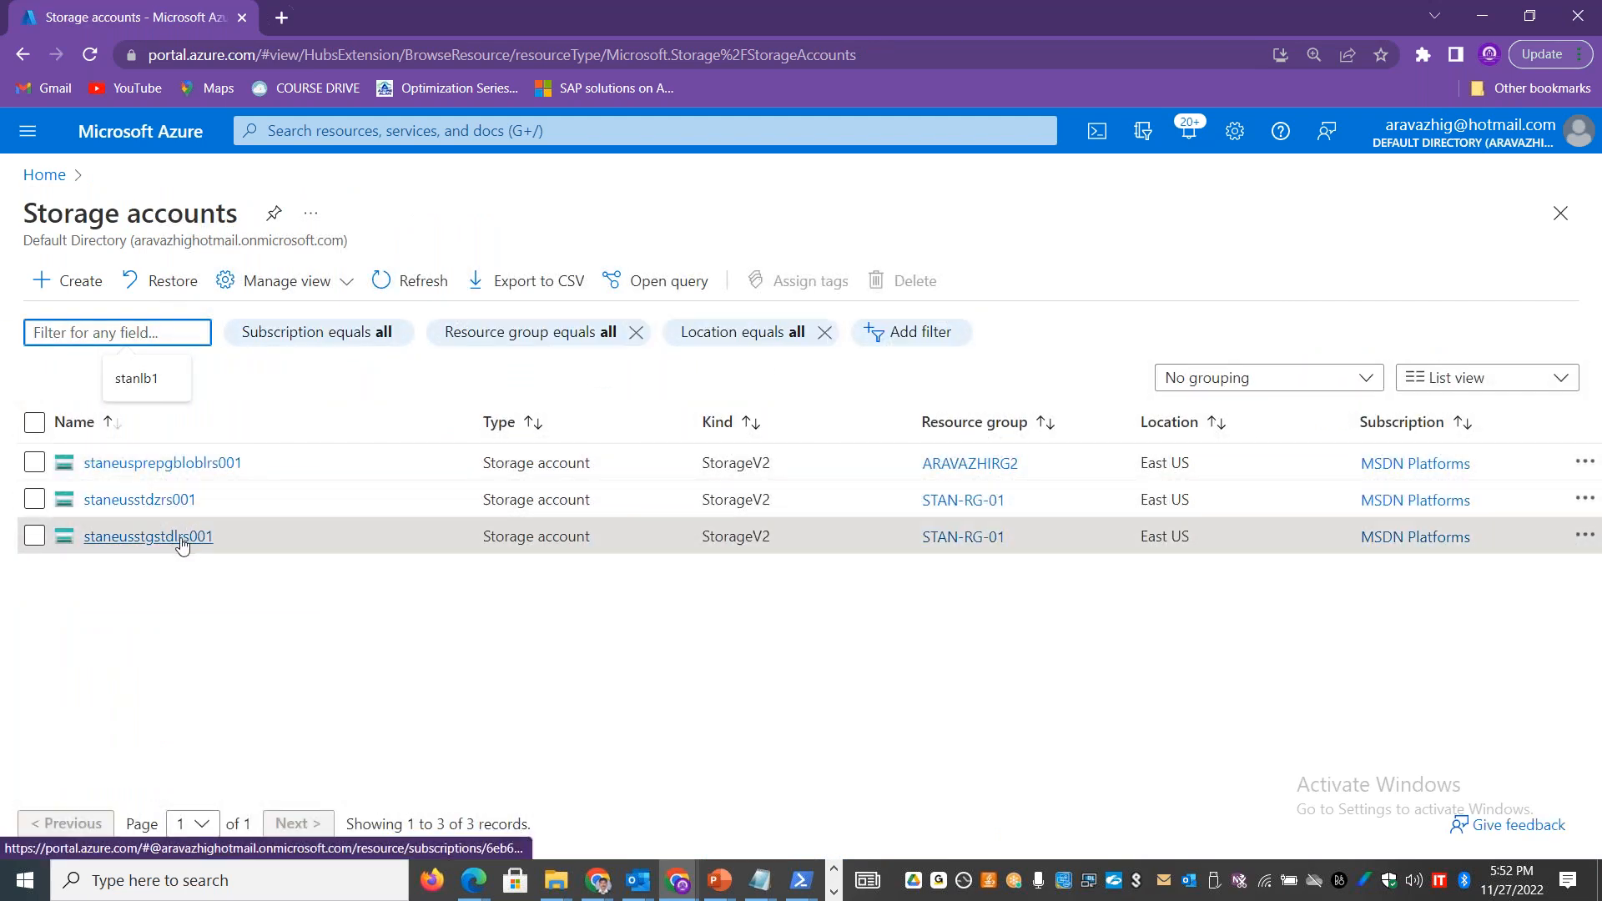
{"action": "left_click", "coordinate": [171, 501]}
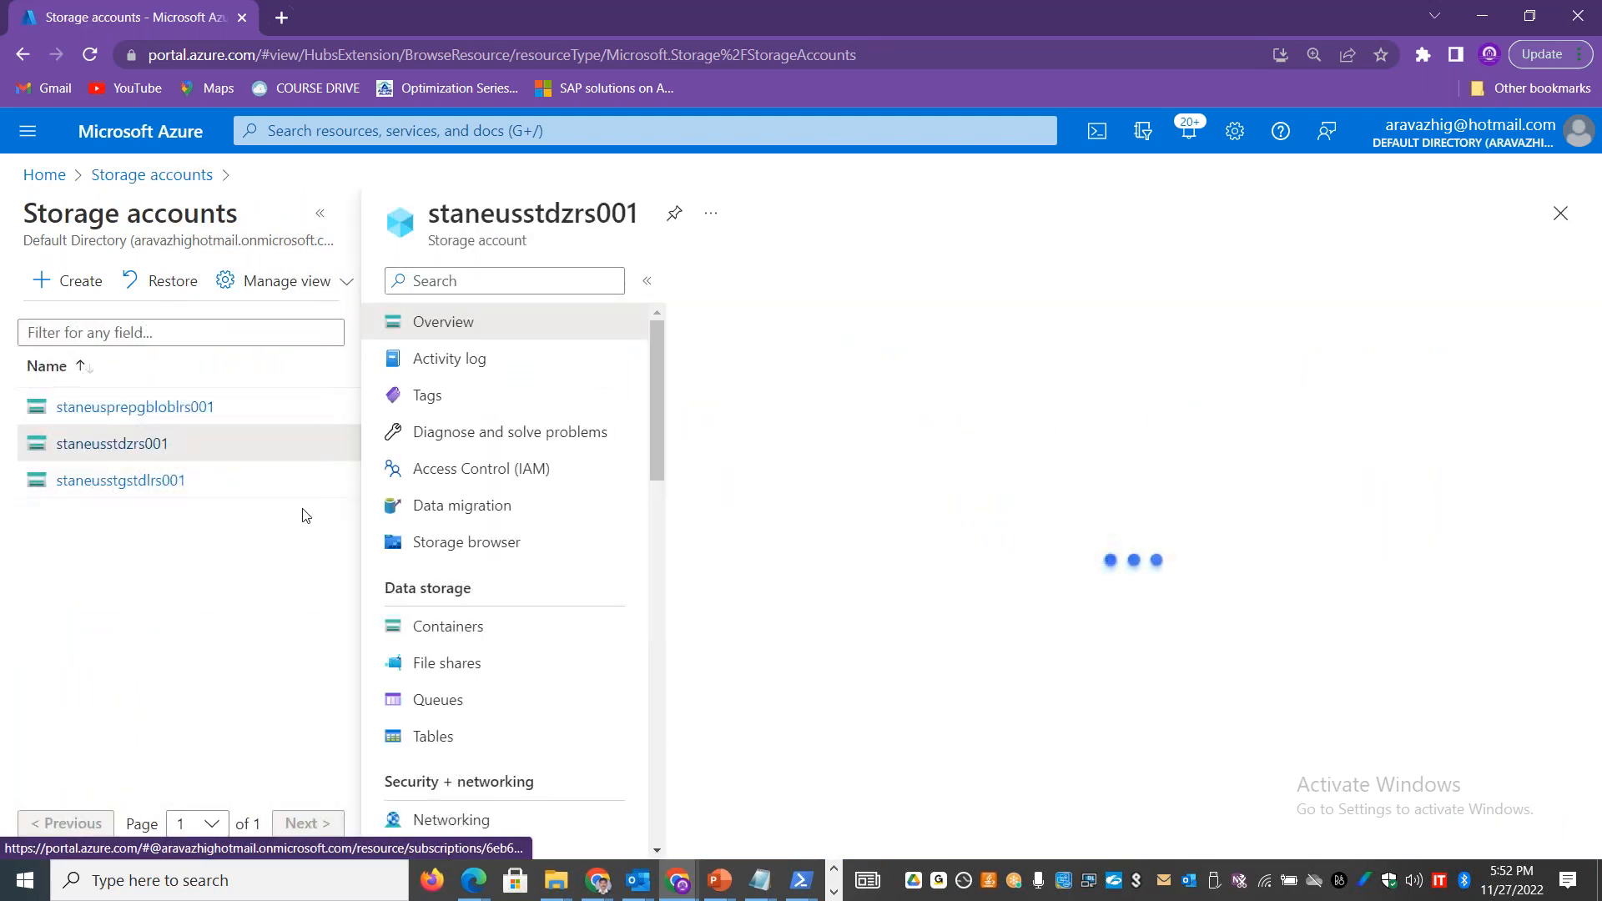
{"action": "left_click", "coordinate": [511, 662]}
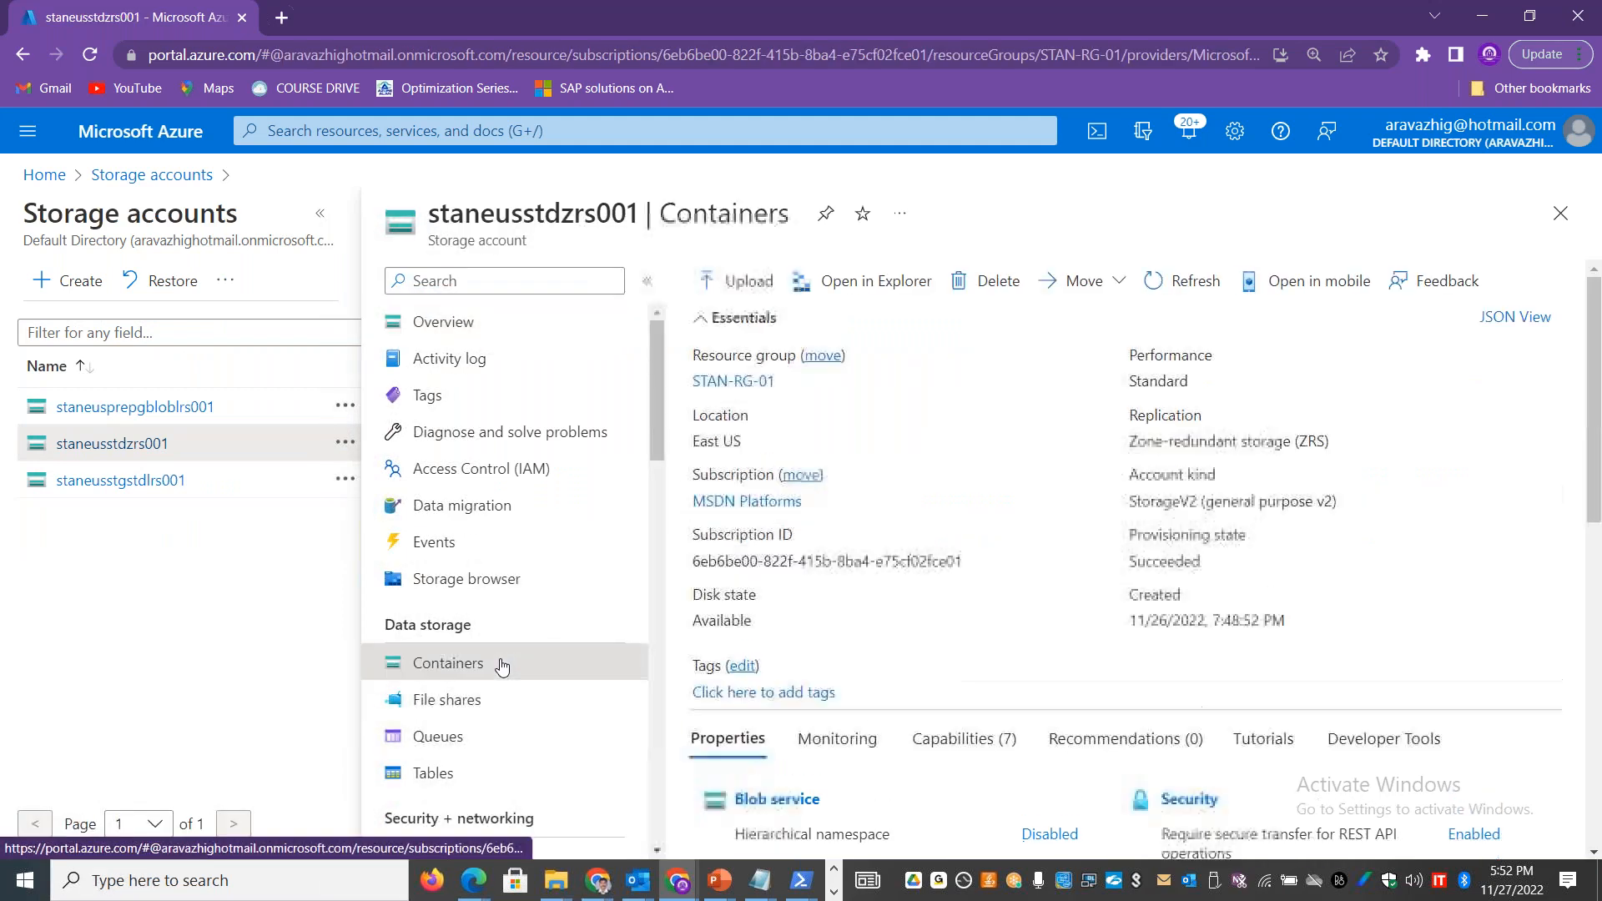
{"action": "left_click", "coordinate": [317, 217]}
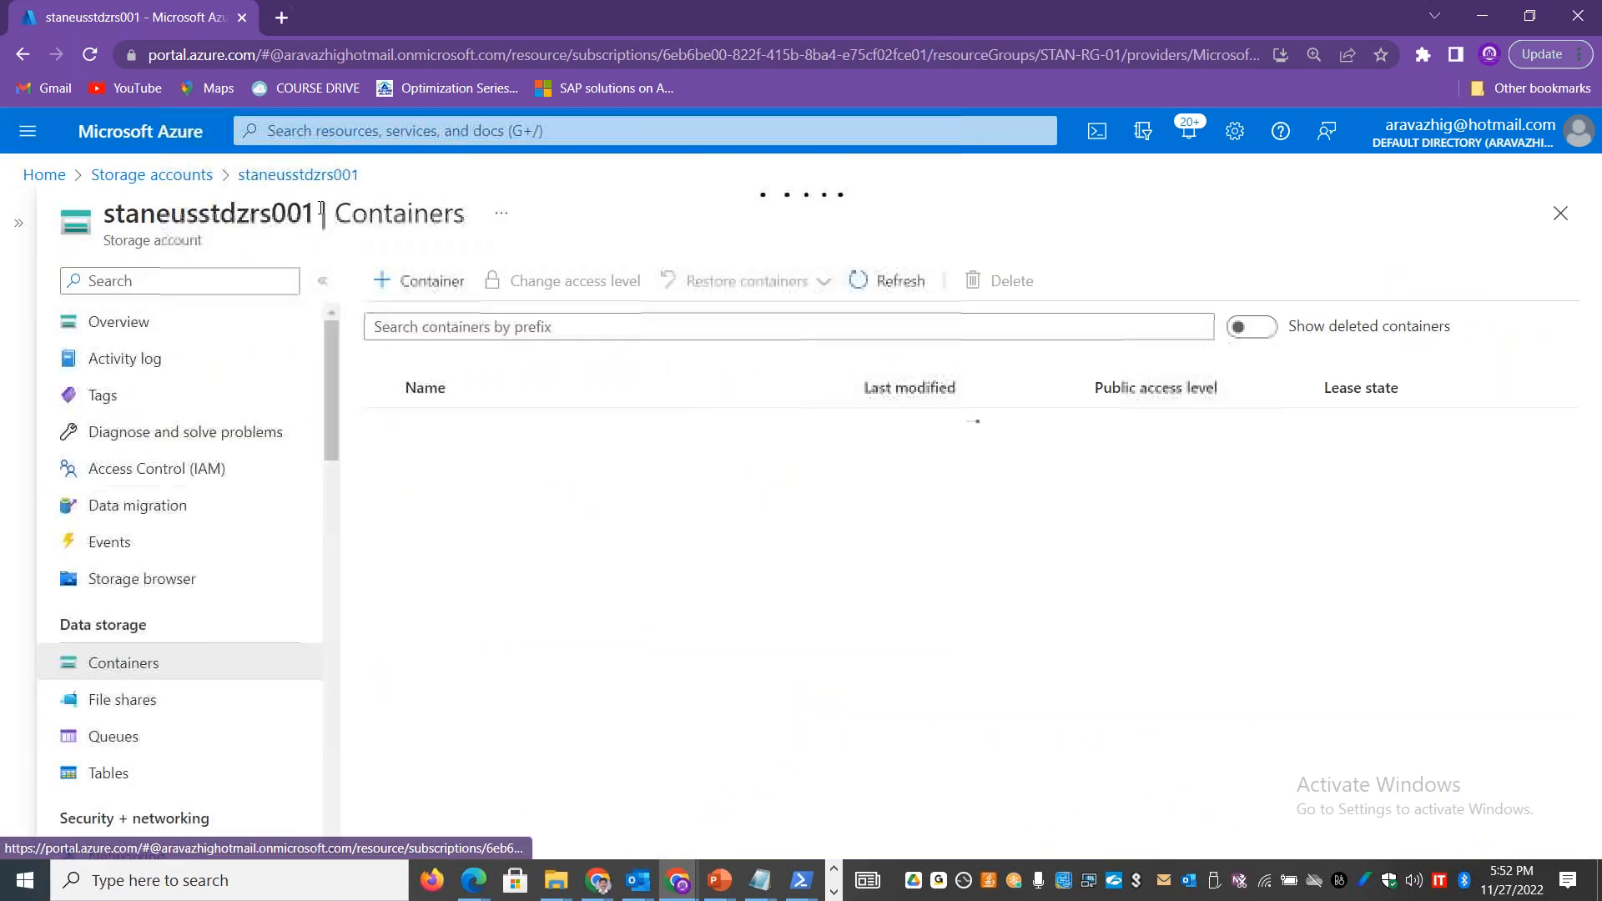
{"action": "left_click", "coordinate": [467, 503]}
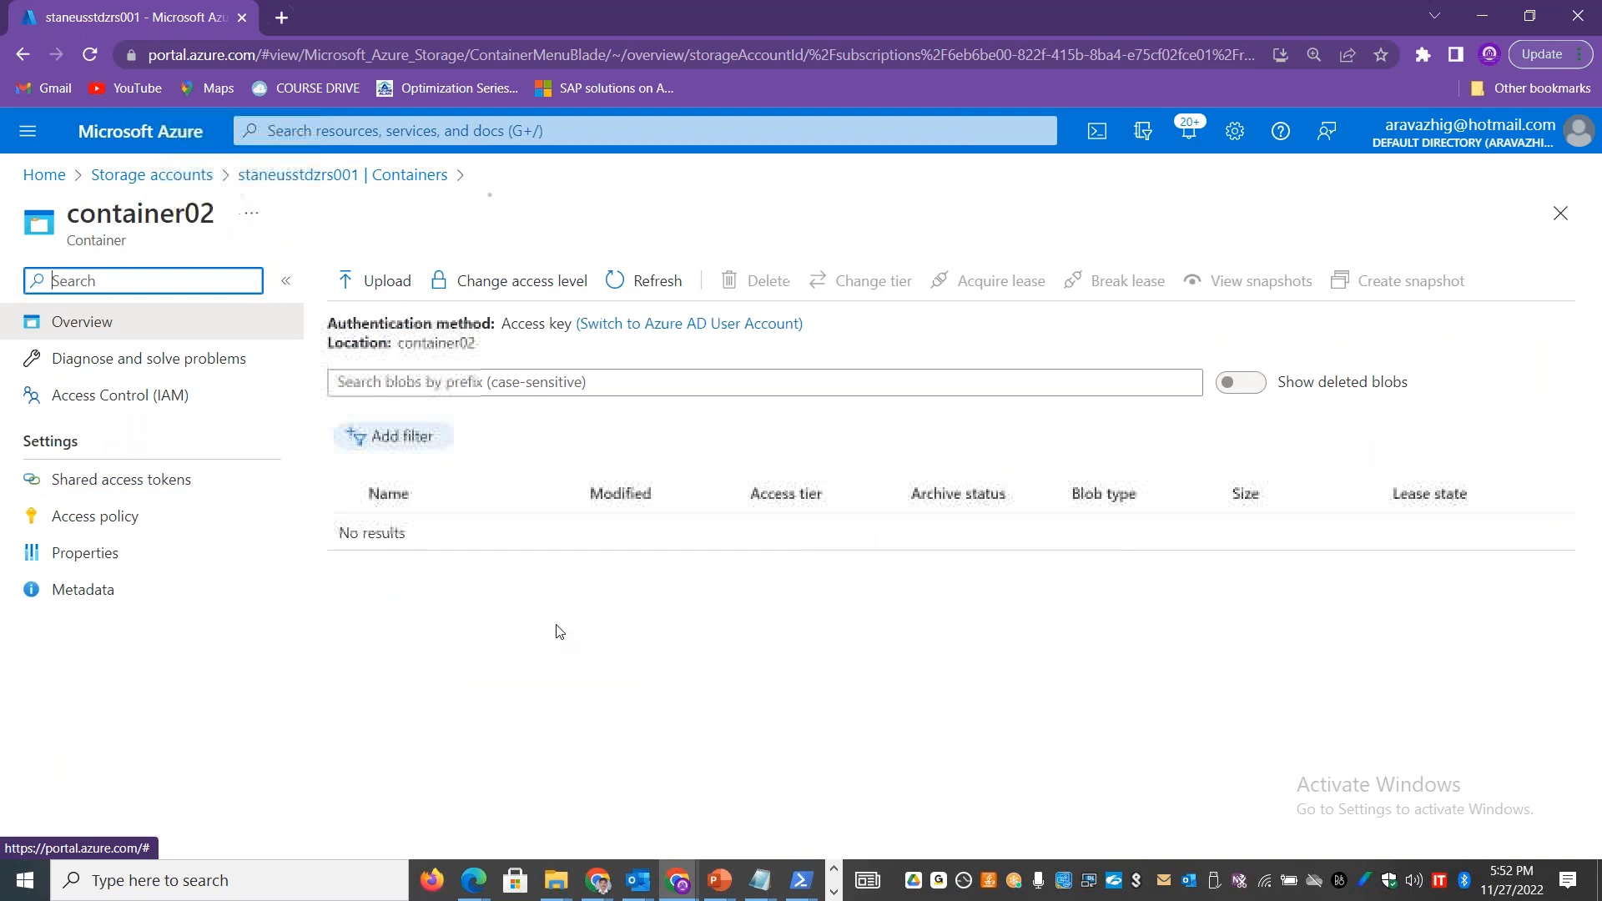
{"action": "left_click", "coordinate": [1258, 388]}
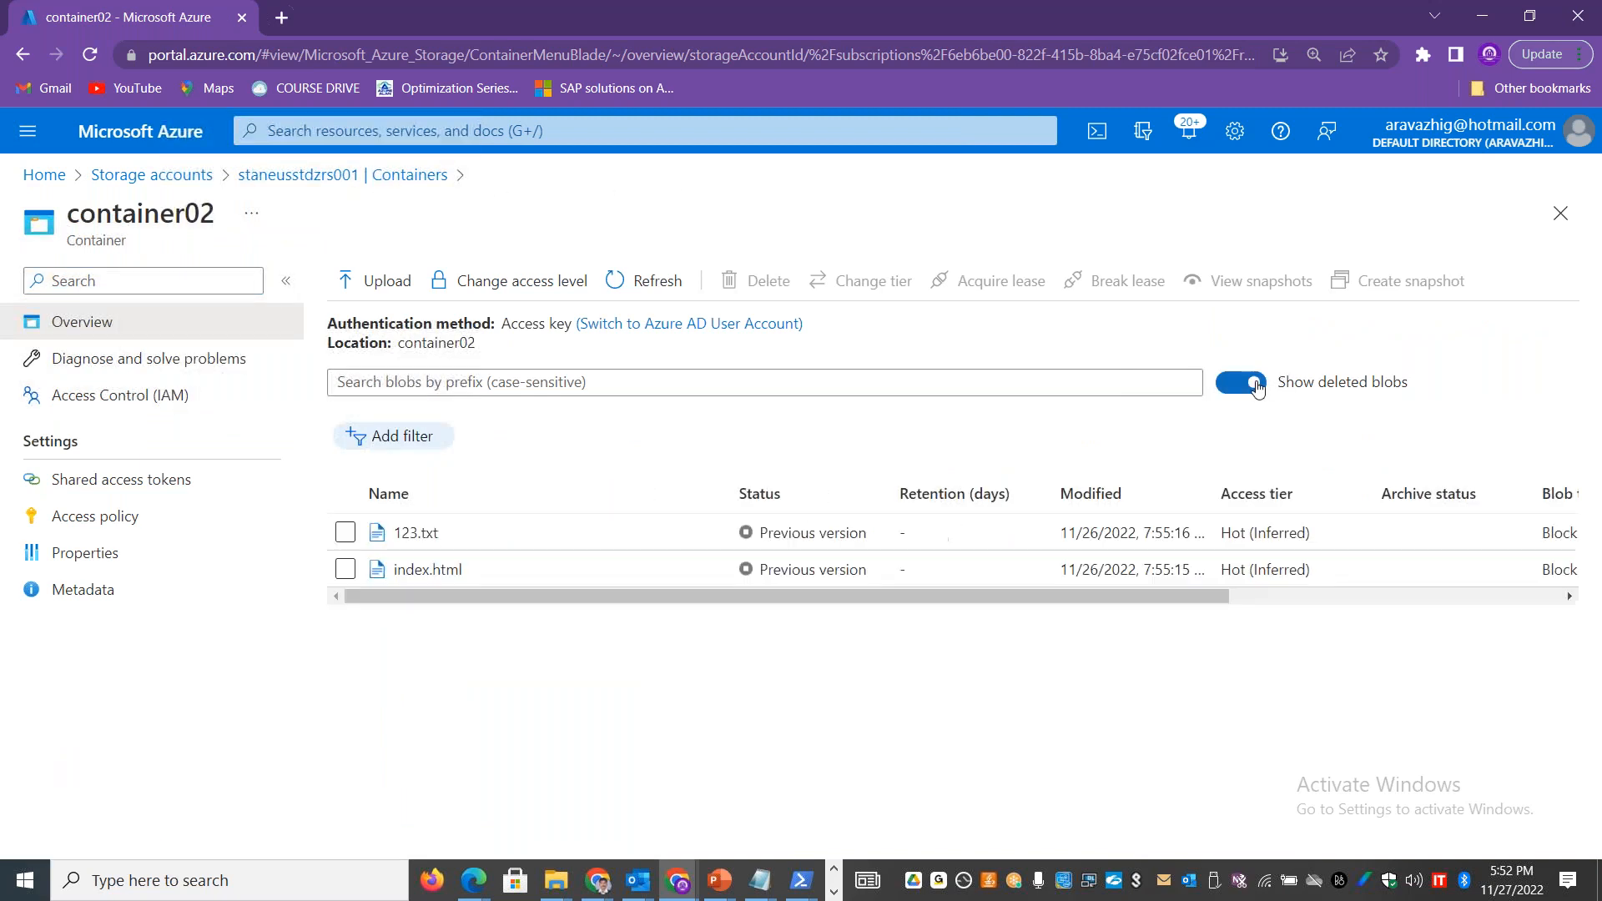
Step: Try to undelete the index.html blob in container02 and dismiss the notification
{"action": "left_click", "coordinate": [345, 569]}
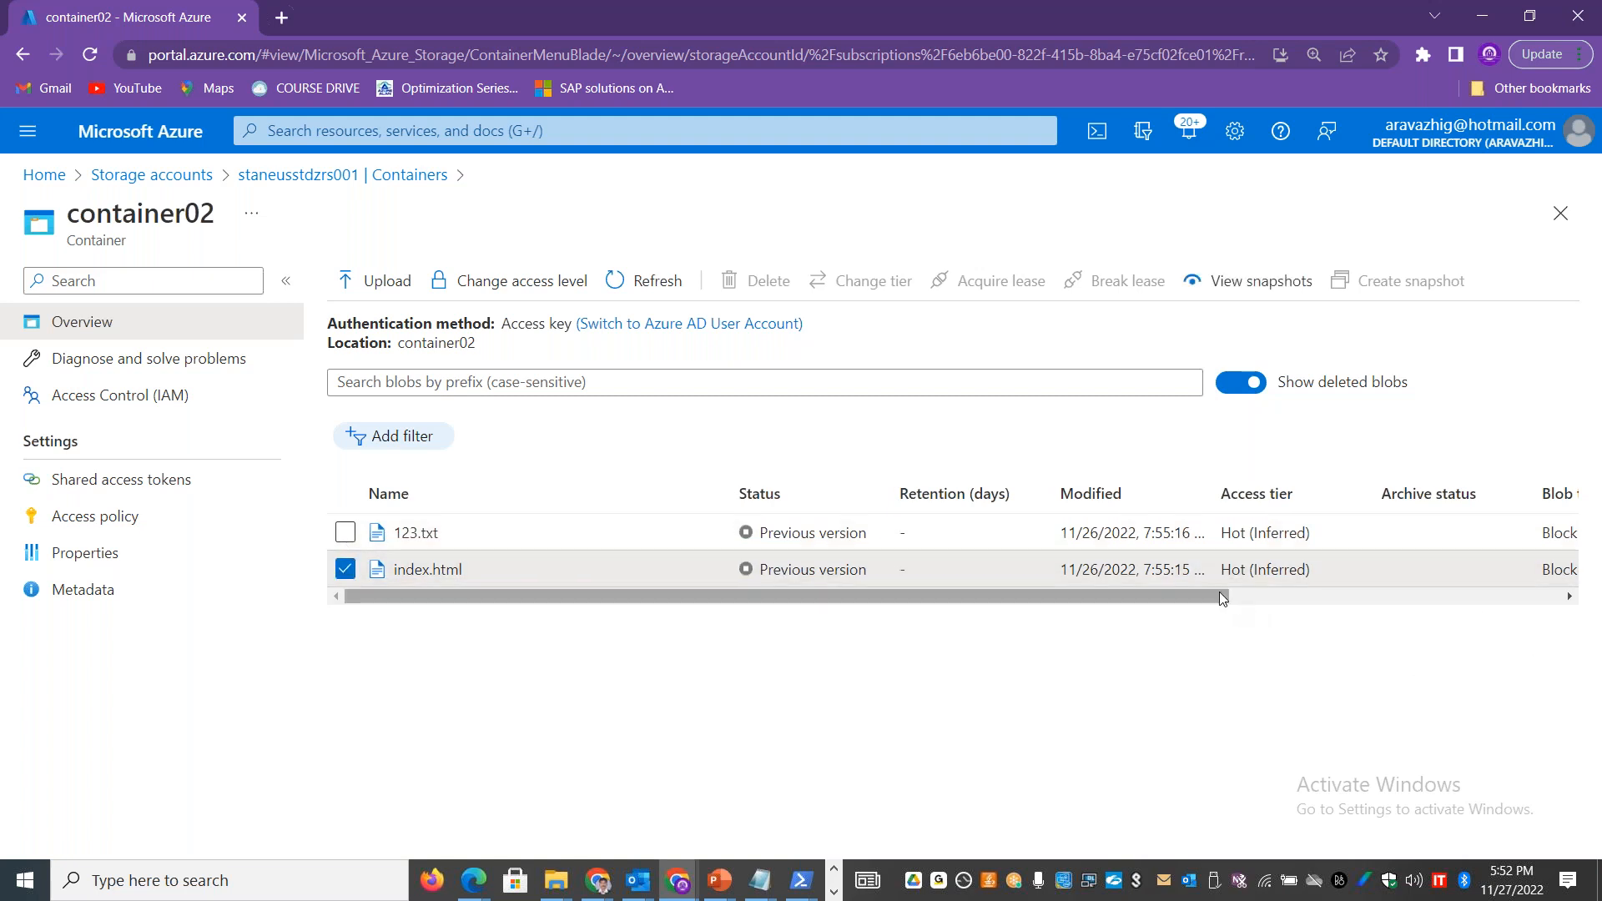
{"action": "left_click_drag", "start_coordinate": [1219, 594], "coordinate": [1550, 594]}
{"action": "left_click", "coordinate": [1559, 571]}
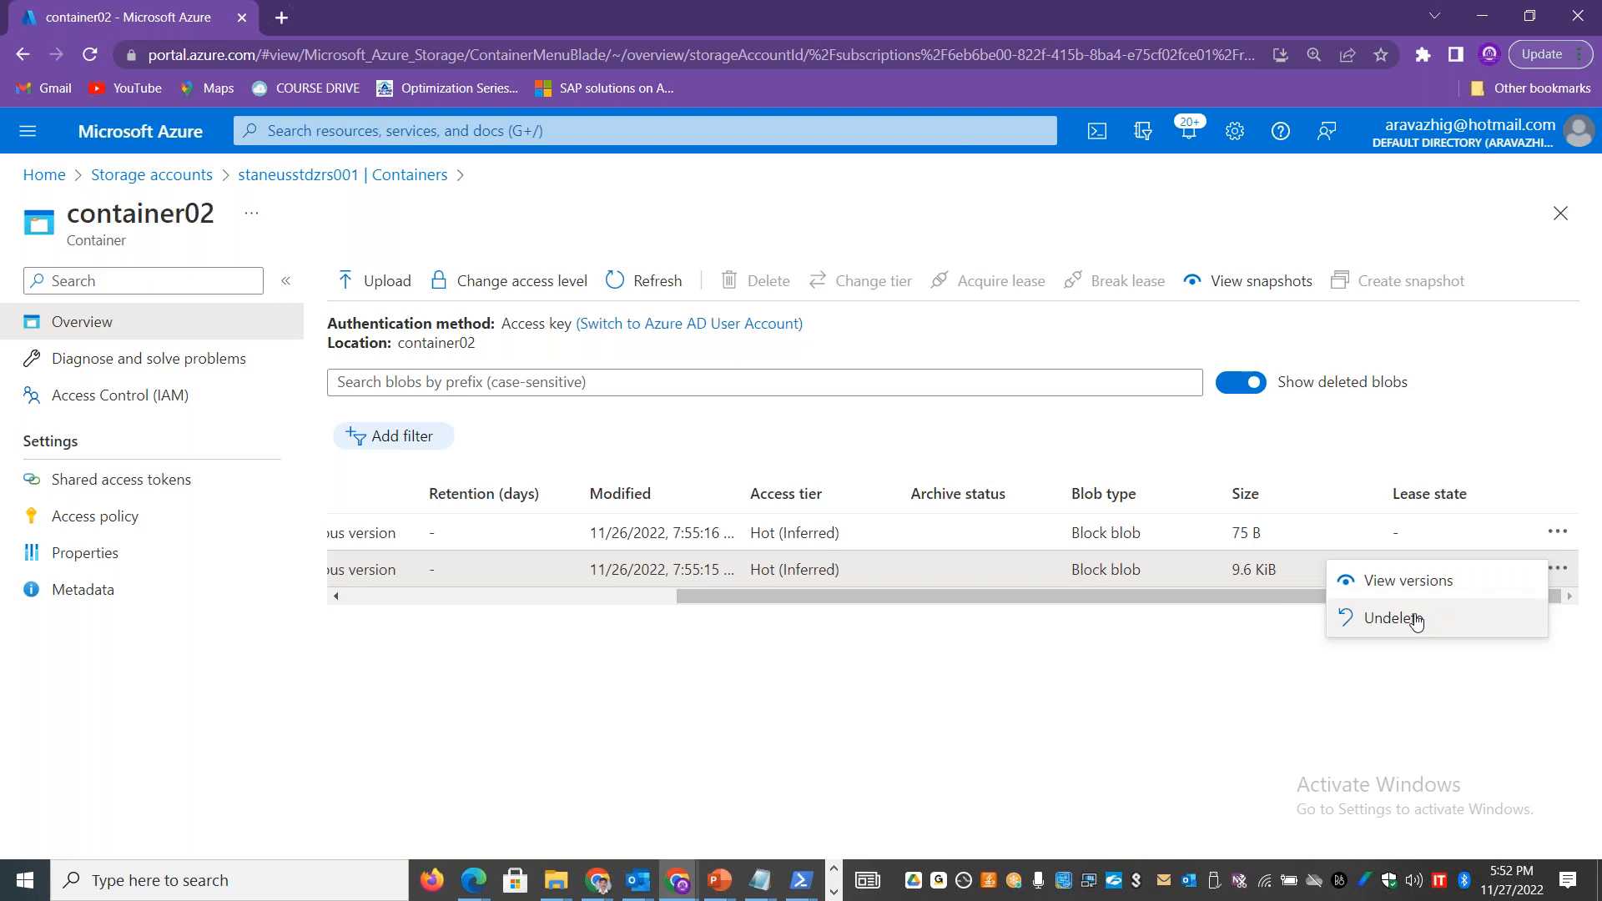
{"action": "left_click_drag", "start_coordinate": [1124, 572], "coordinate": [1386, 638]}
{"action": "left_click", "coordinate": [1557, 570]}
{"action": "left_click", "coordinate": [1377, 611]}
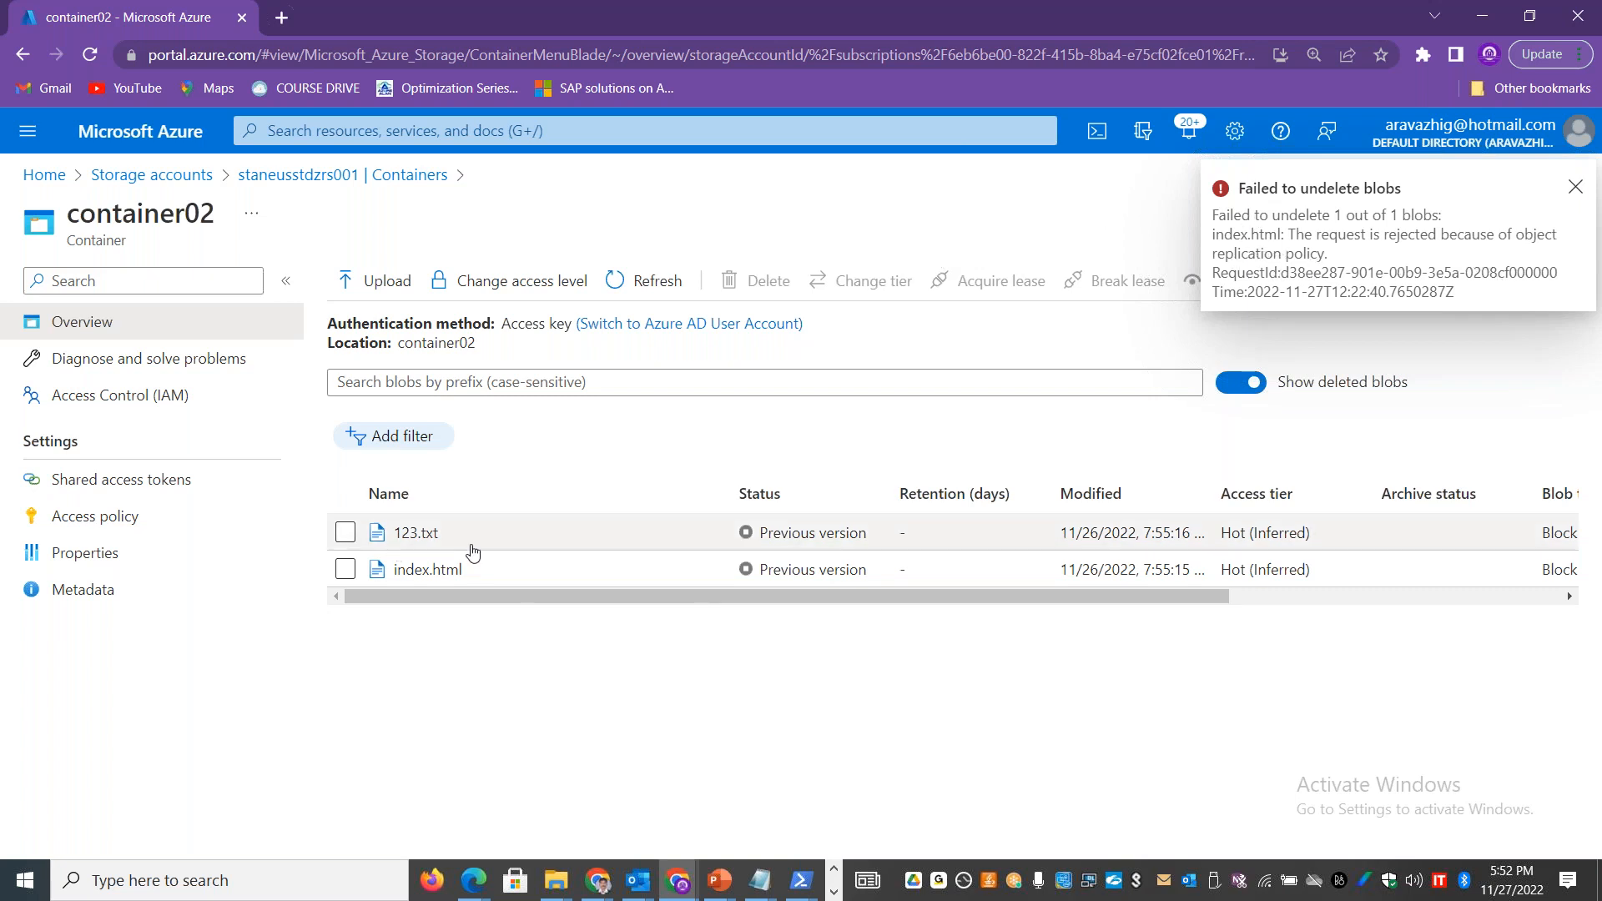
{"action": "left_click", "coordinate": [1577, 189]}
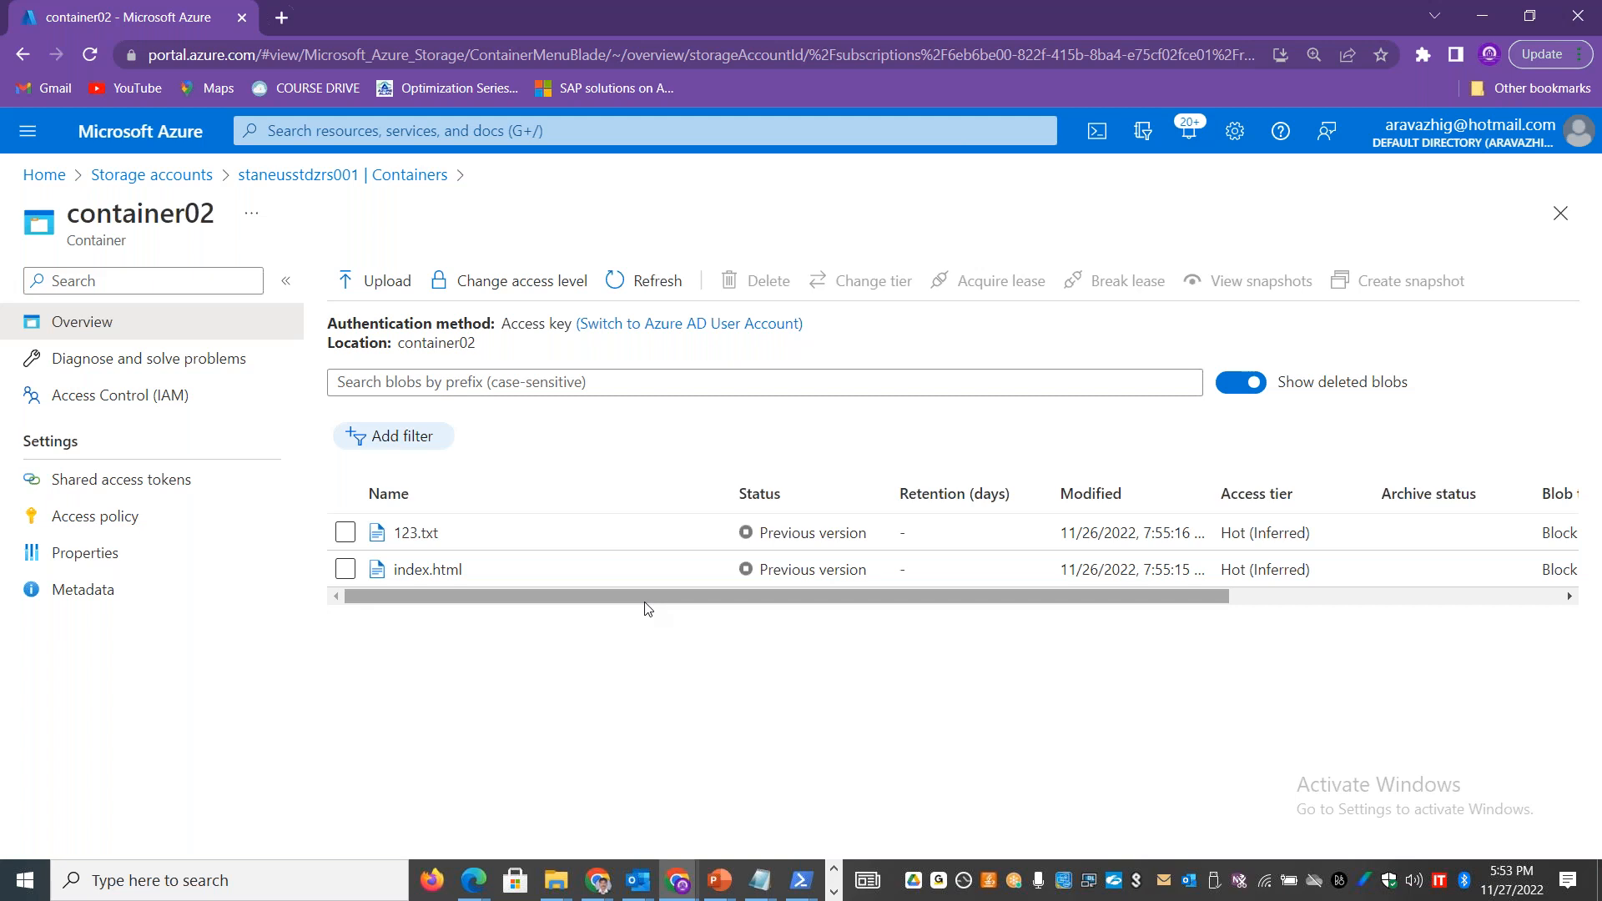
Step: Open the data protection settings of staneusstdzrs001 and expand the blob change feed details under Tracking
{"action": "left_click", "coordinate": [321, 175]}
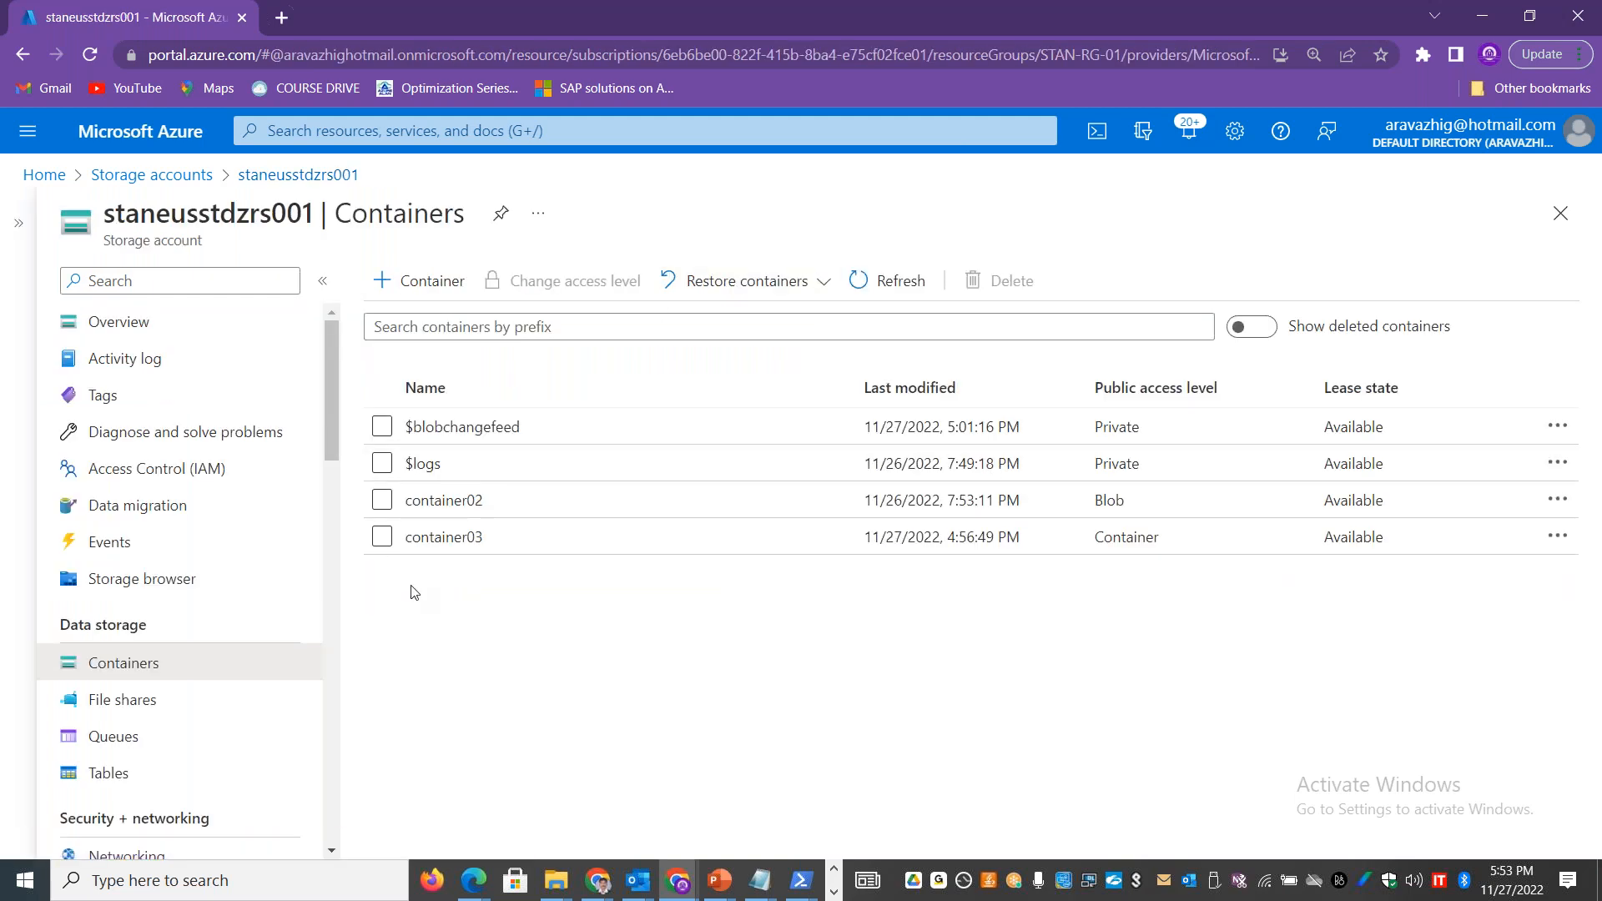
{"action": "left_click_drag", "start_coordinate": [336, 417], "coordinate": [339, 571]}
{"action": "left_click", "coordinate": [166, 586]}
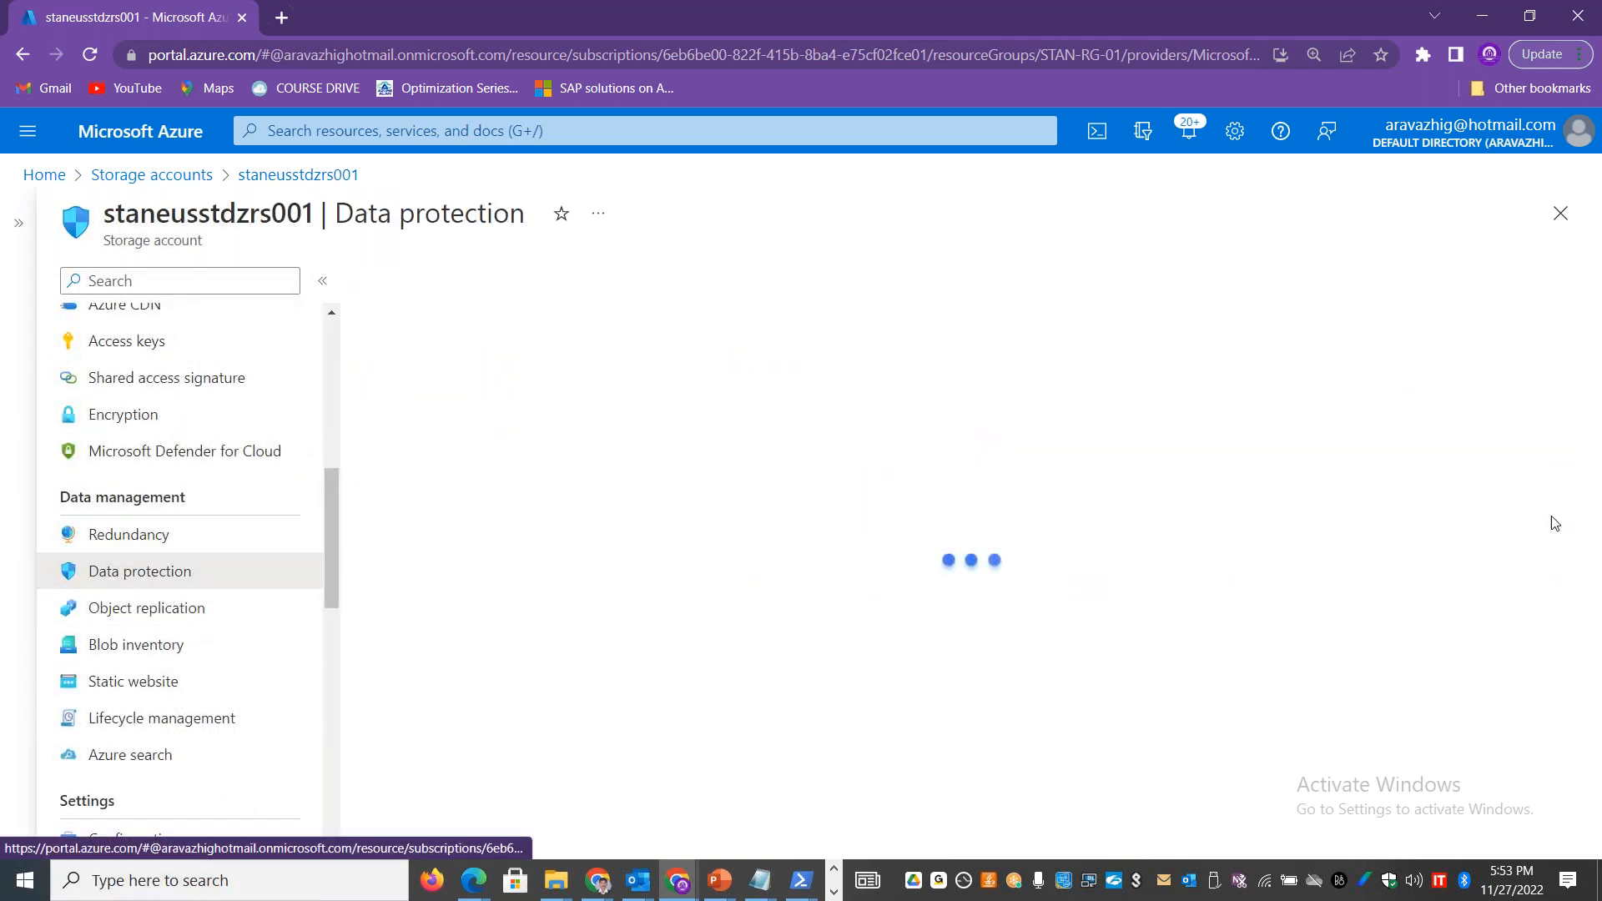
{"action": "left_click_drag", "start_coordinate": [1595, 363], "coordinate": [1593, 617]}
{"action": "left_click_drag", "start_coordinate": [622, 526], "coordinate": [438, 536]}
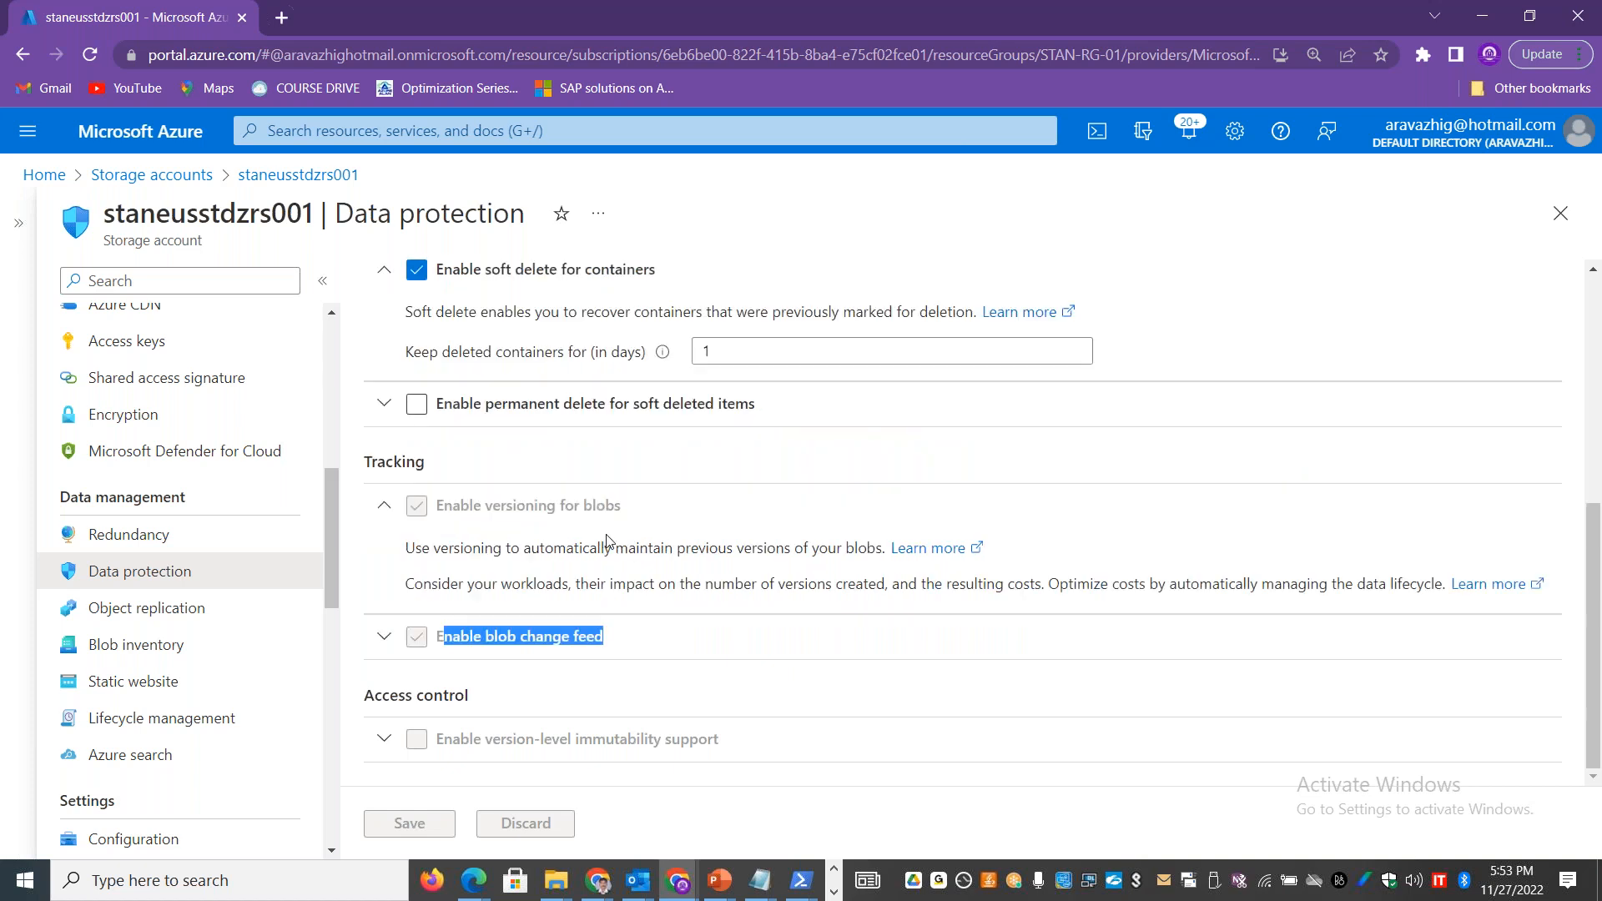
{"action": "left_click", "coordinate": [386, 636]}
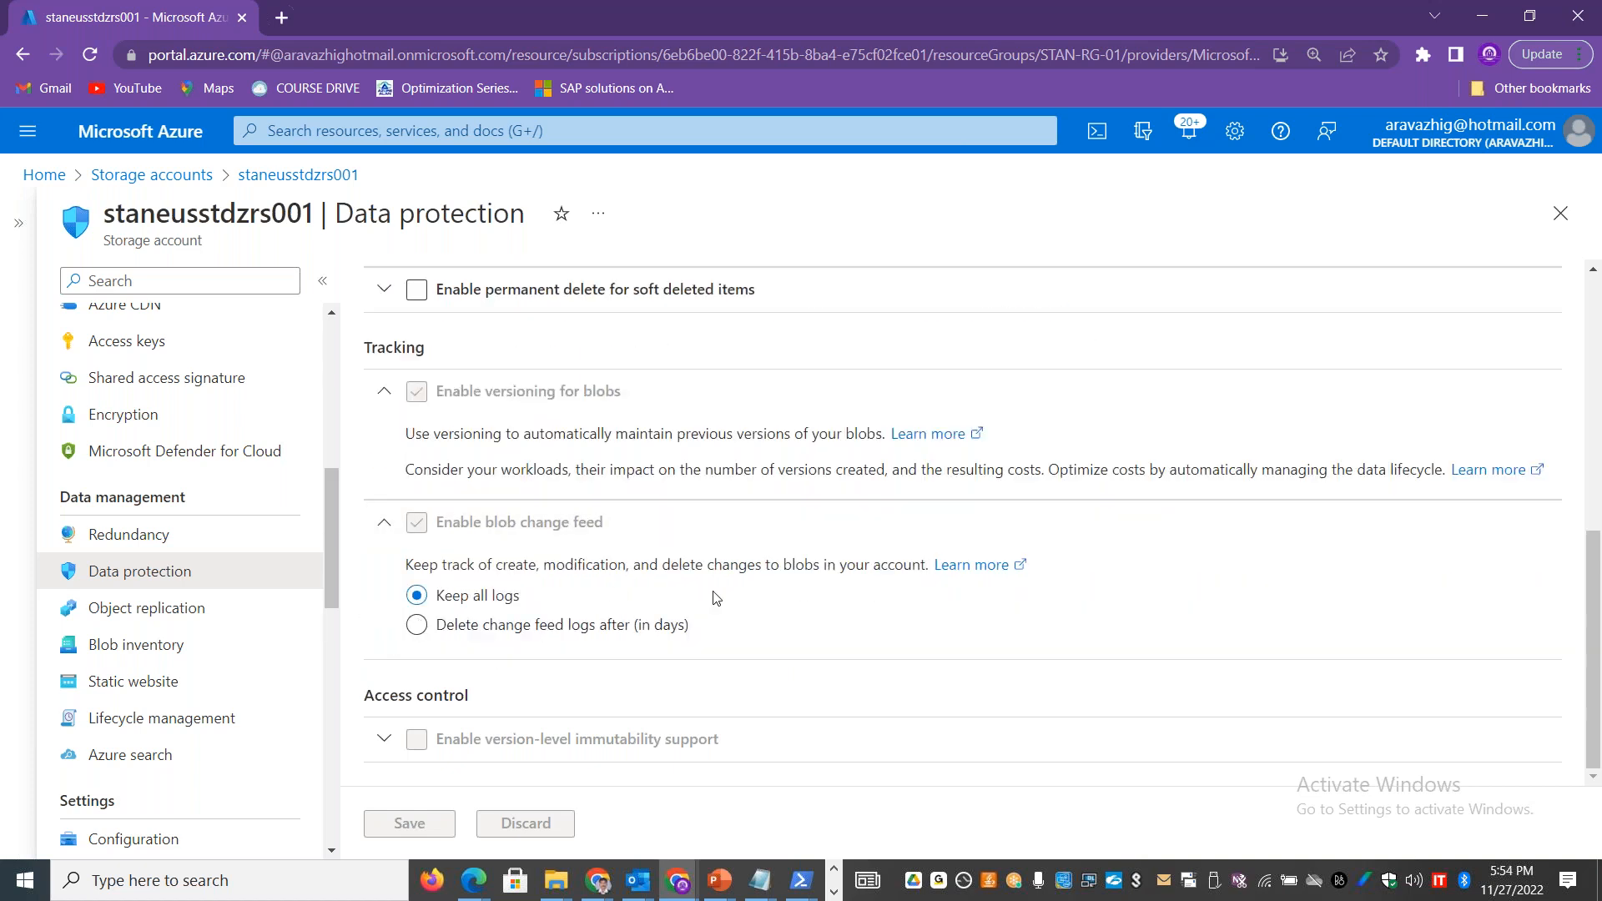
Step: Review the blob change feed description and its log retention choices, leaving Keep all logs selected
{"action": "left_click_drag", "start_coordinate": [497, 568], "coordinate": [535, 568]}
{"action": "double_click", "coordinate": [584, 568]}
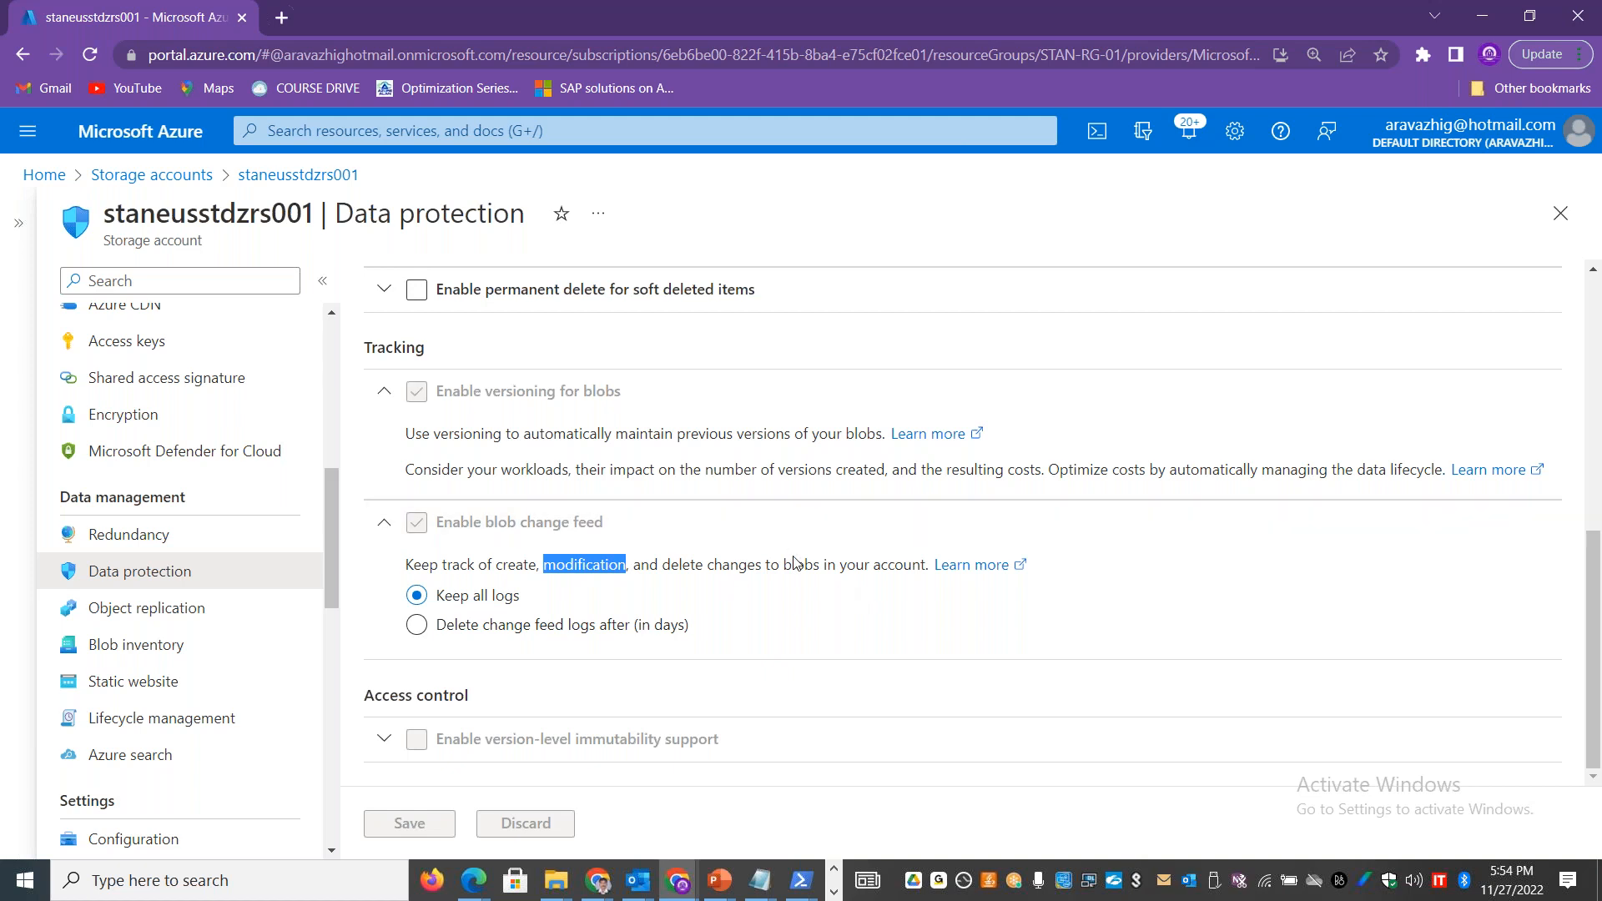
{"action": "left_click_drag", "start_coordinate": [814, 570], "coordinate": [787, 572]}
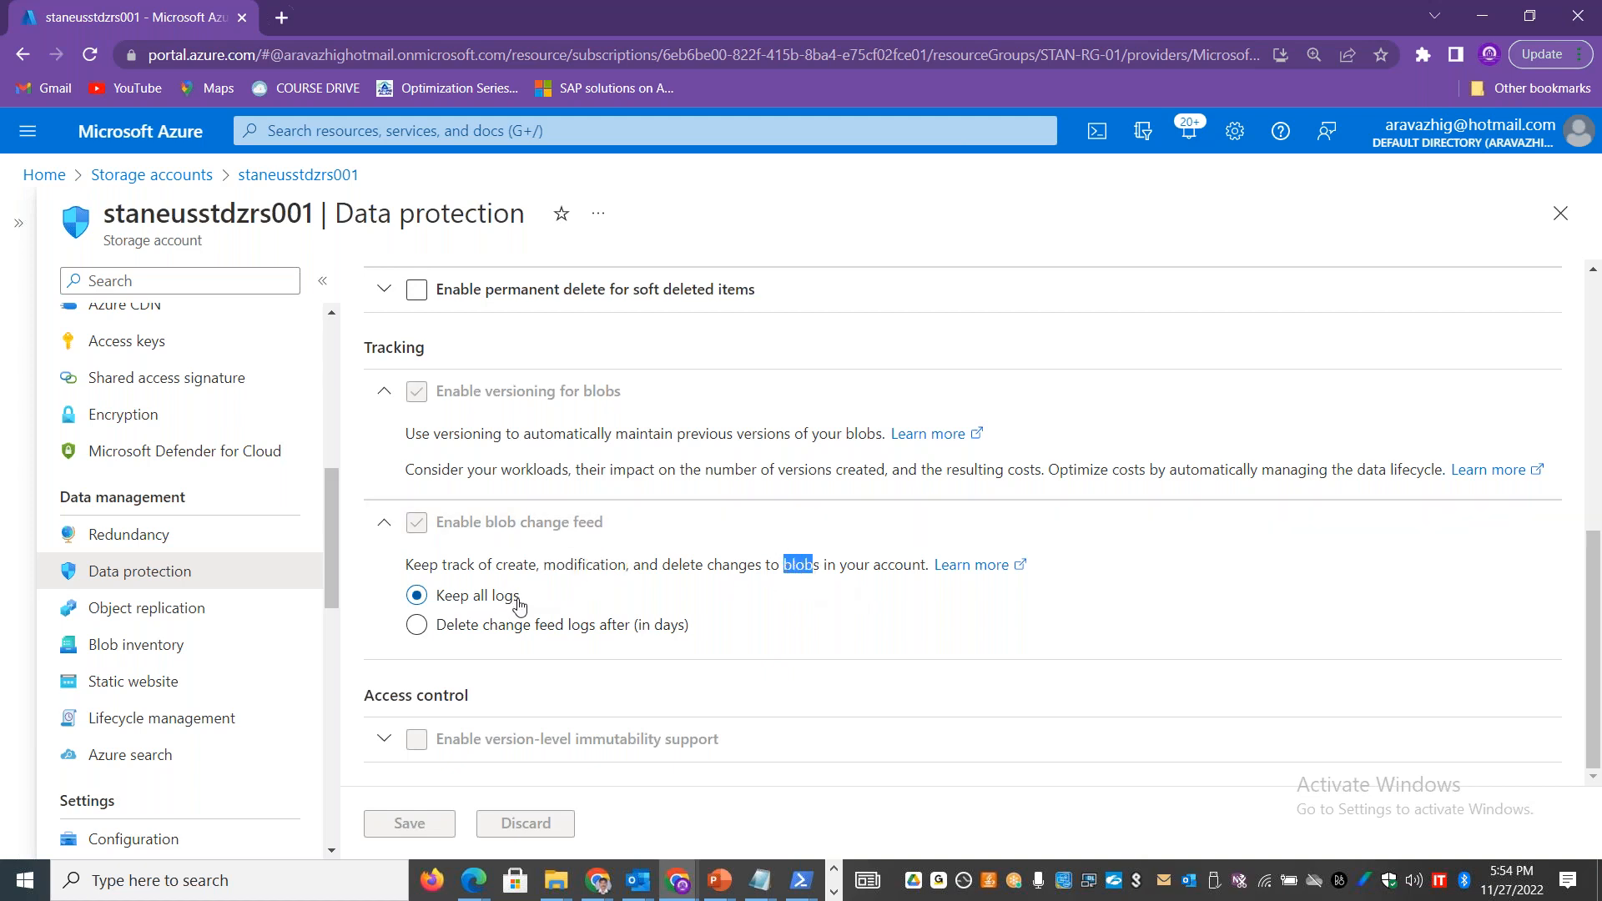
{"action": "left_click", "coordinate": [546, 627]}
{"action": "left_click", "coordinate": [454, 596]}
Step: Open the activity log of the staneusstdzrs001 storage account
{"action": "scroll", "coordinate": [159, 359], "scroll_direction": "up", "scroll_amount": 7}
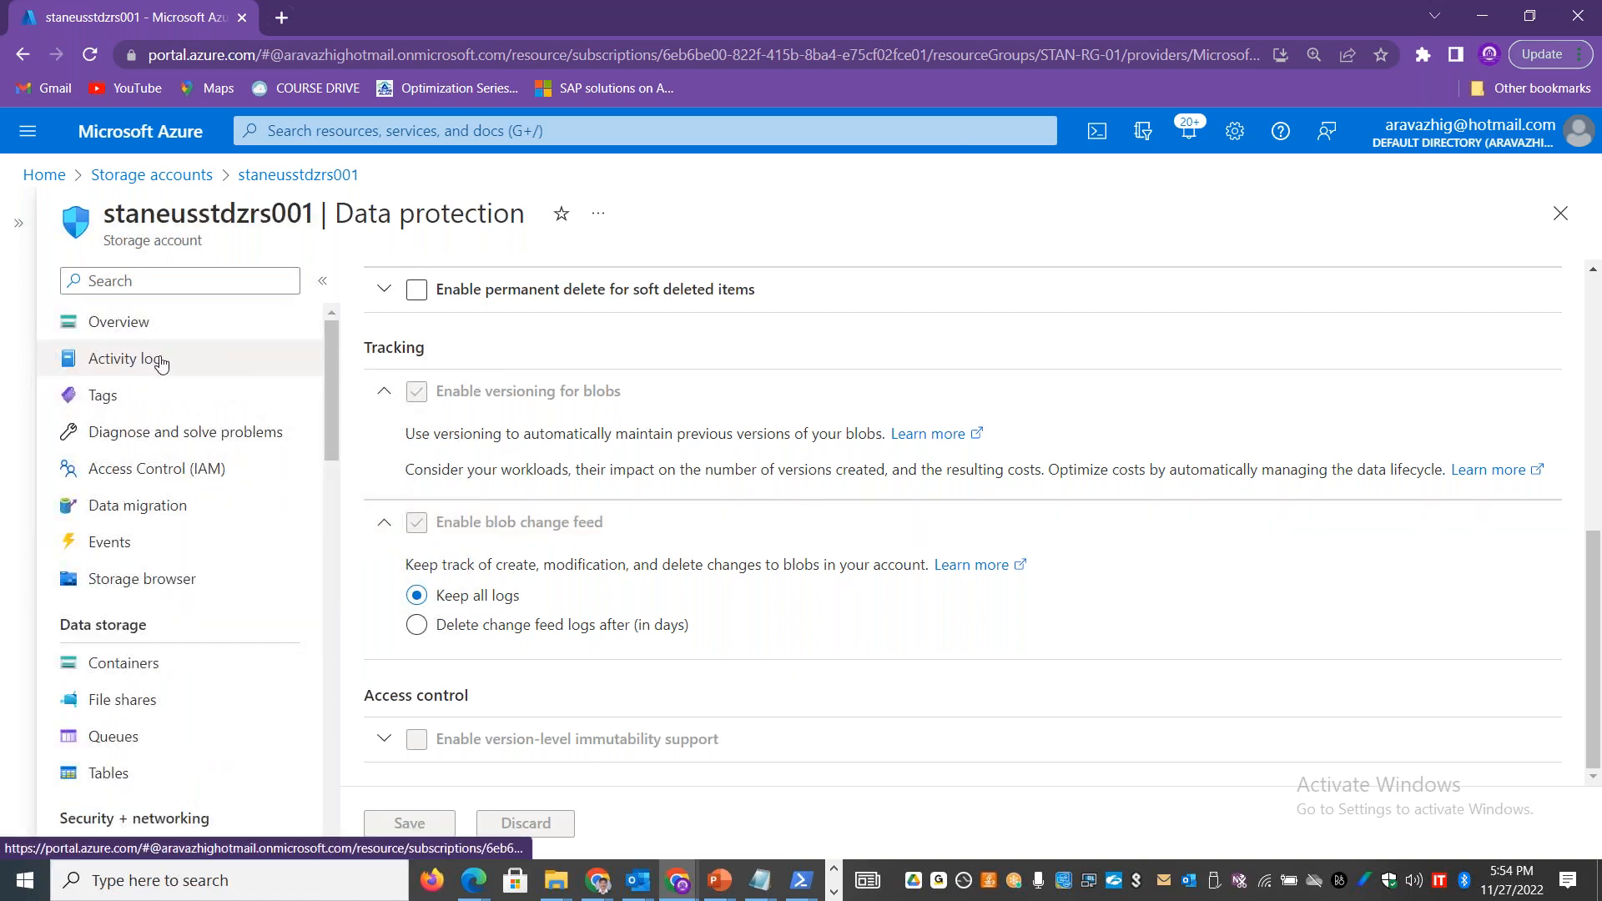
{"action": "left_click", "coordinate": [158, 359]}
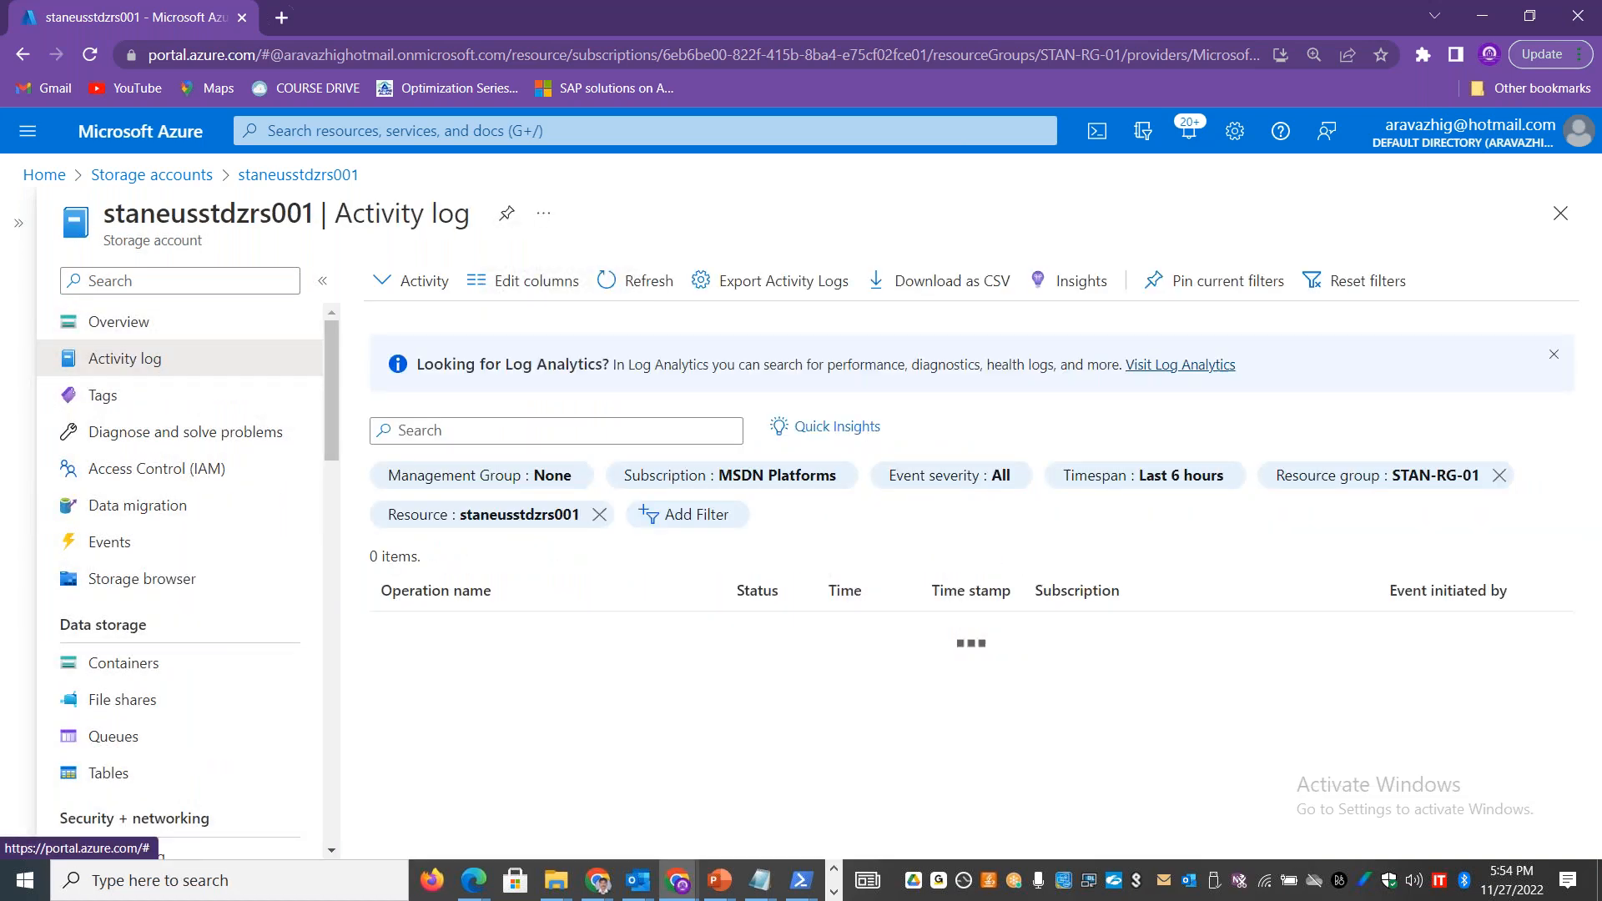
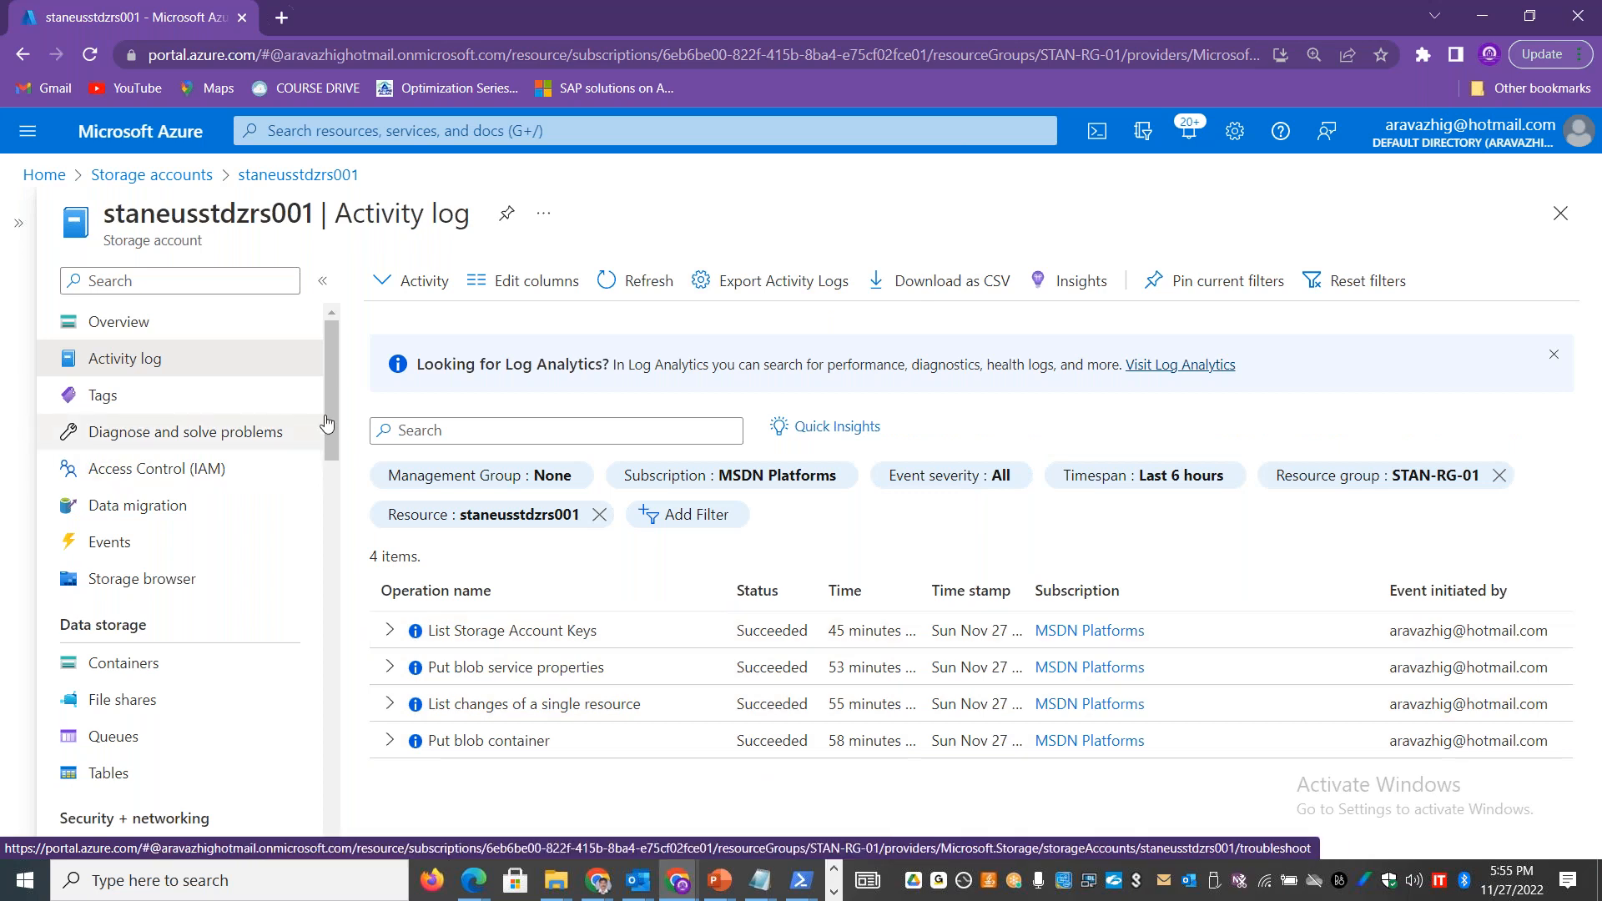
Step: Open the list of containers in the staneusstdzrs001 storage account
{"action": "left_click_drag", "start_coordinate": [325, 422], "coordinate": [339, 495]}
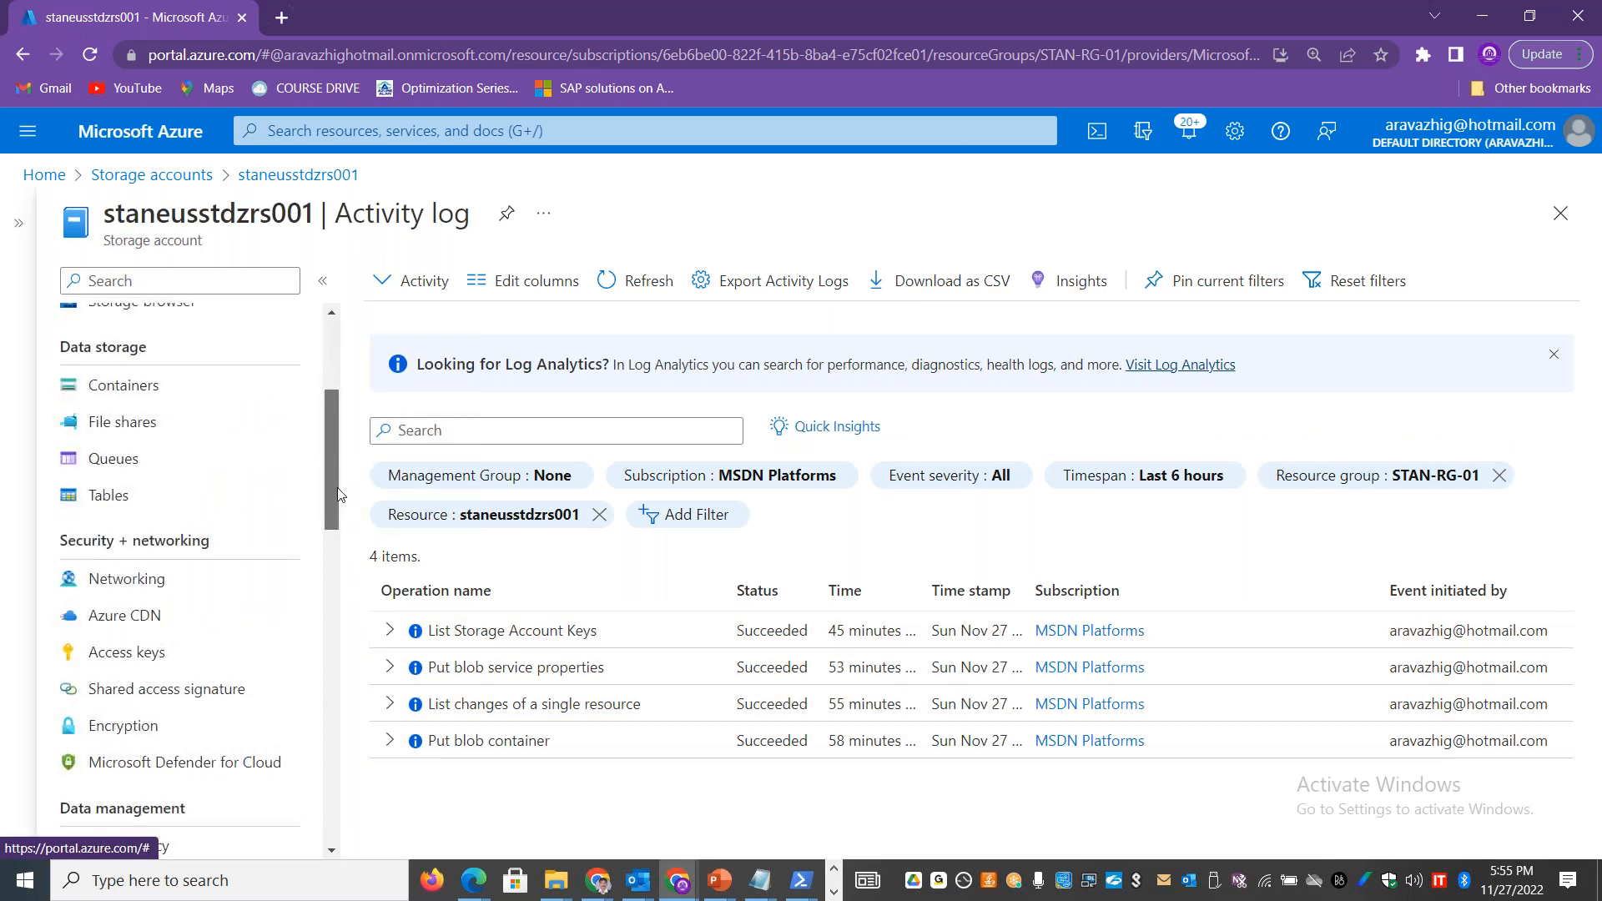
{"action": "left_click", "coordinate": [180, 382]}
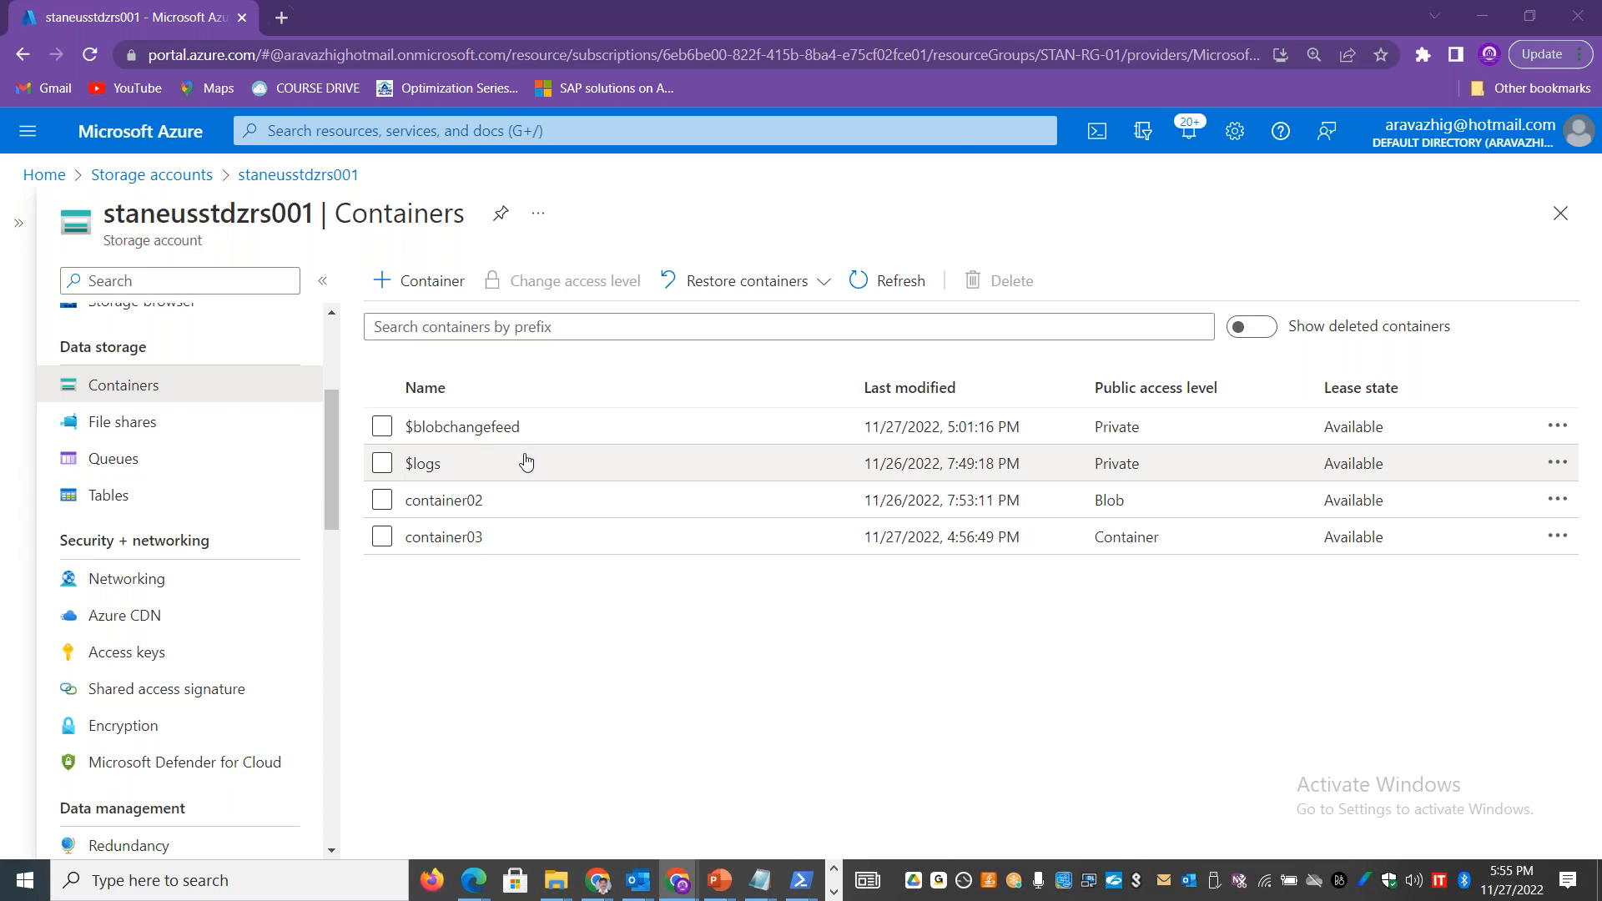
Step: Switch to the Excel workbook and replace the Backup entry in cell B15 with "Blob Change feed"
{"action": "key", "text": "alt+Tab"}
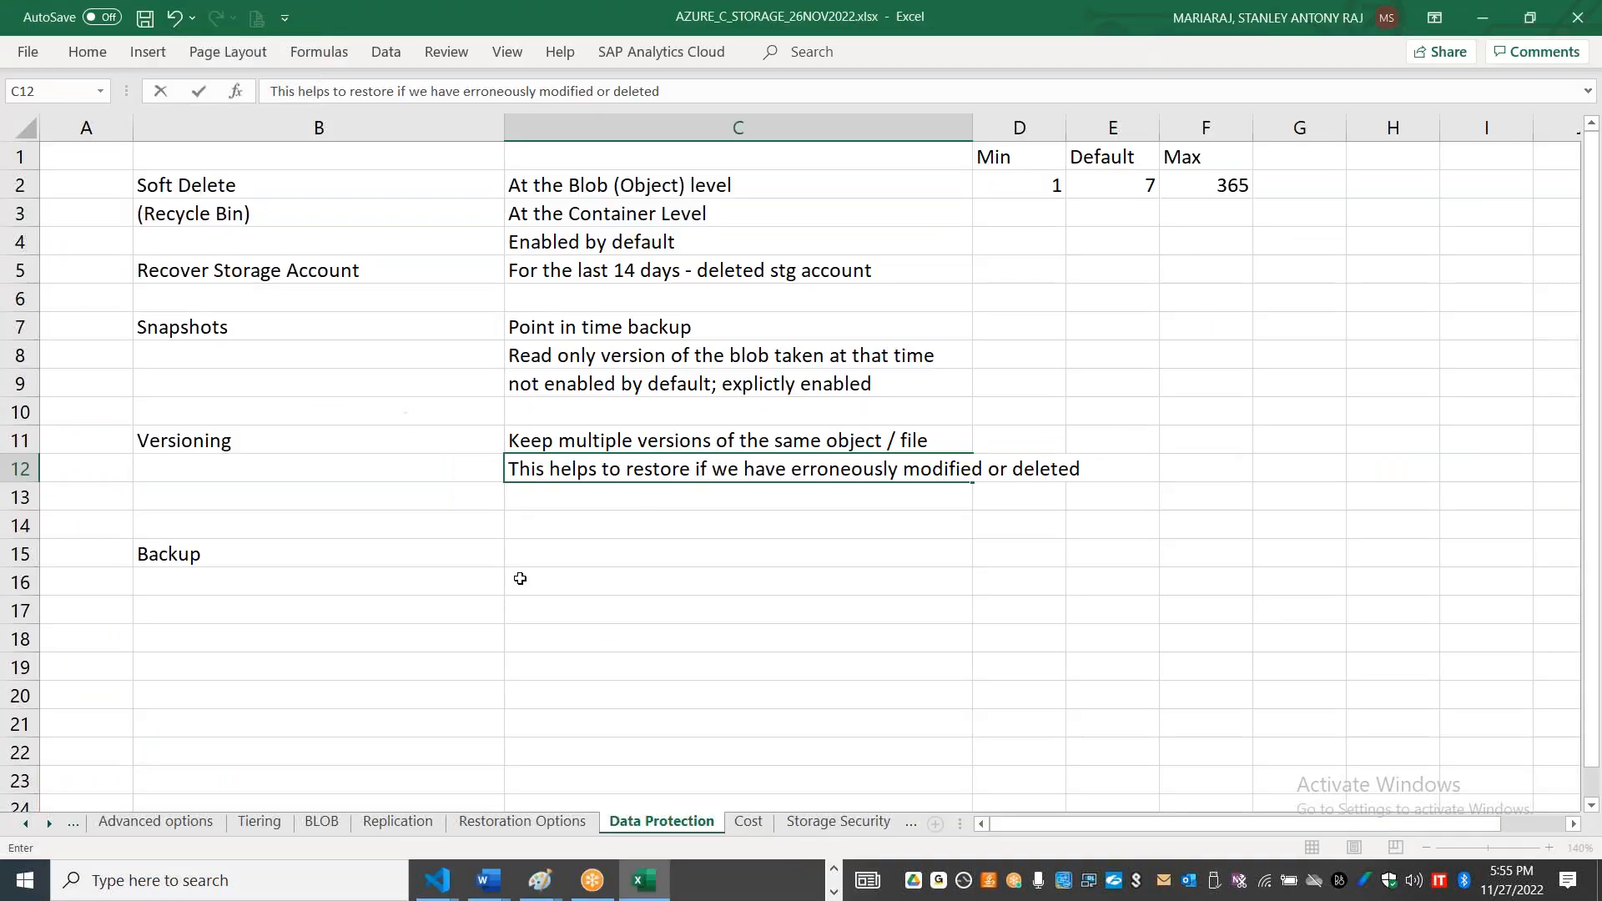
{"action": "left_click", "coordinate": [221, 548]}
{"action": "key", "text": "Delete"}
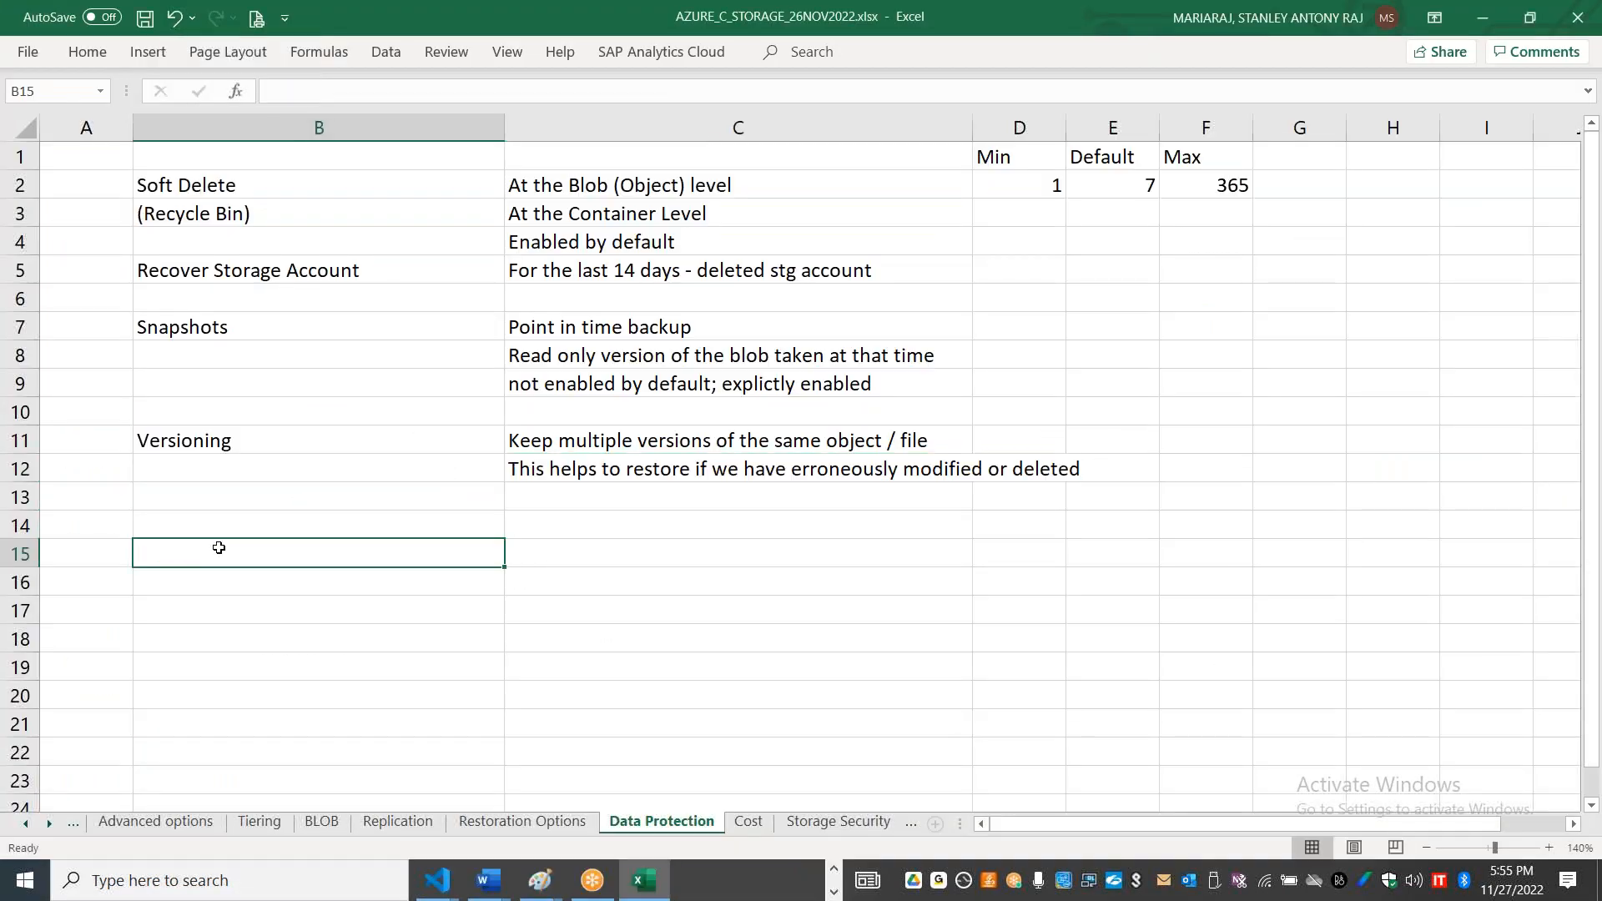
{"action": "type", "text": "Blob"}
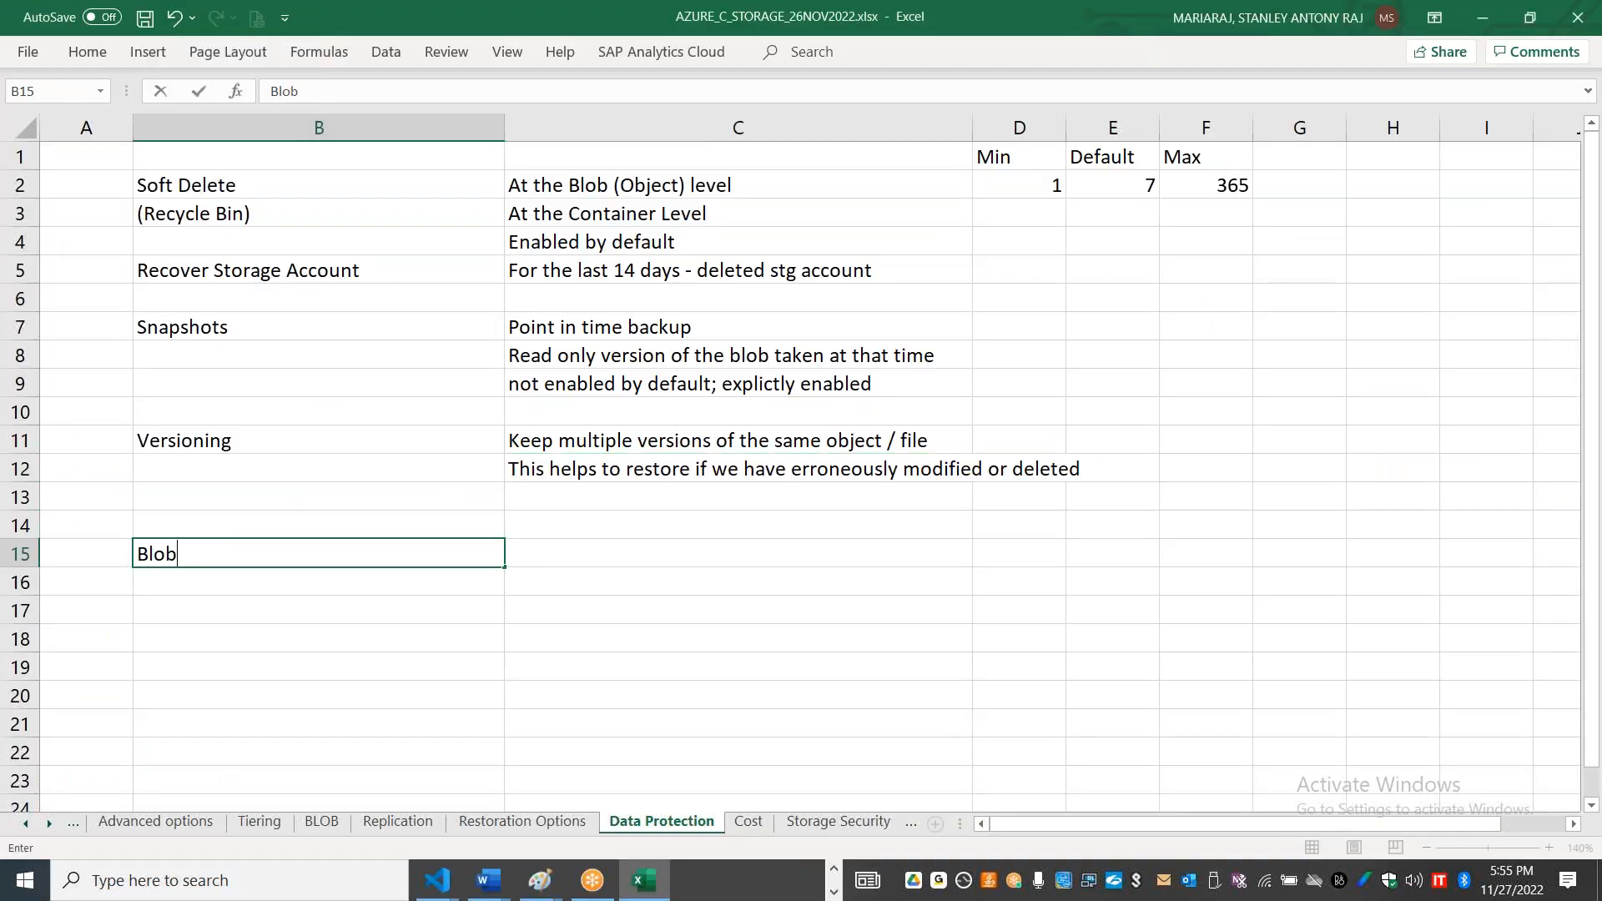
{"action": "type", "text": " Change feed"}
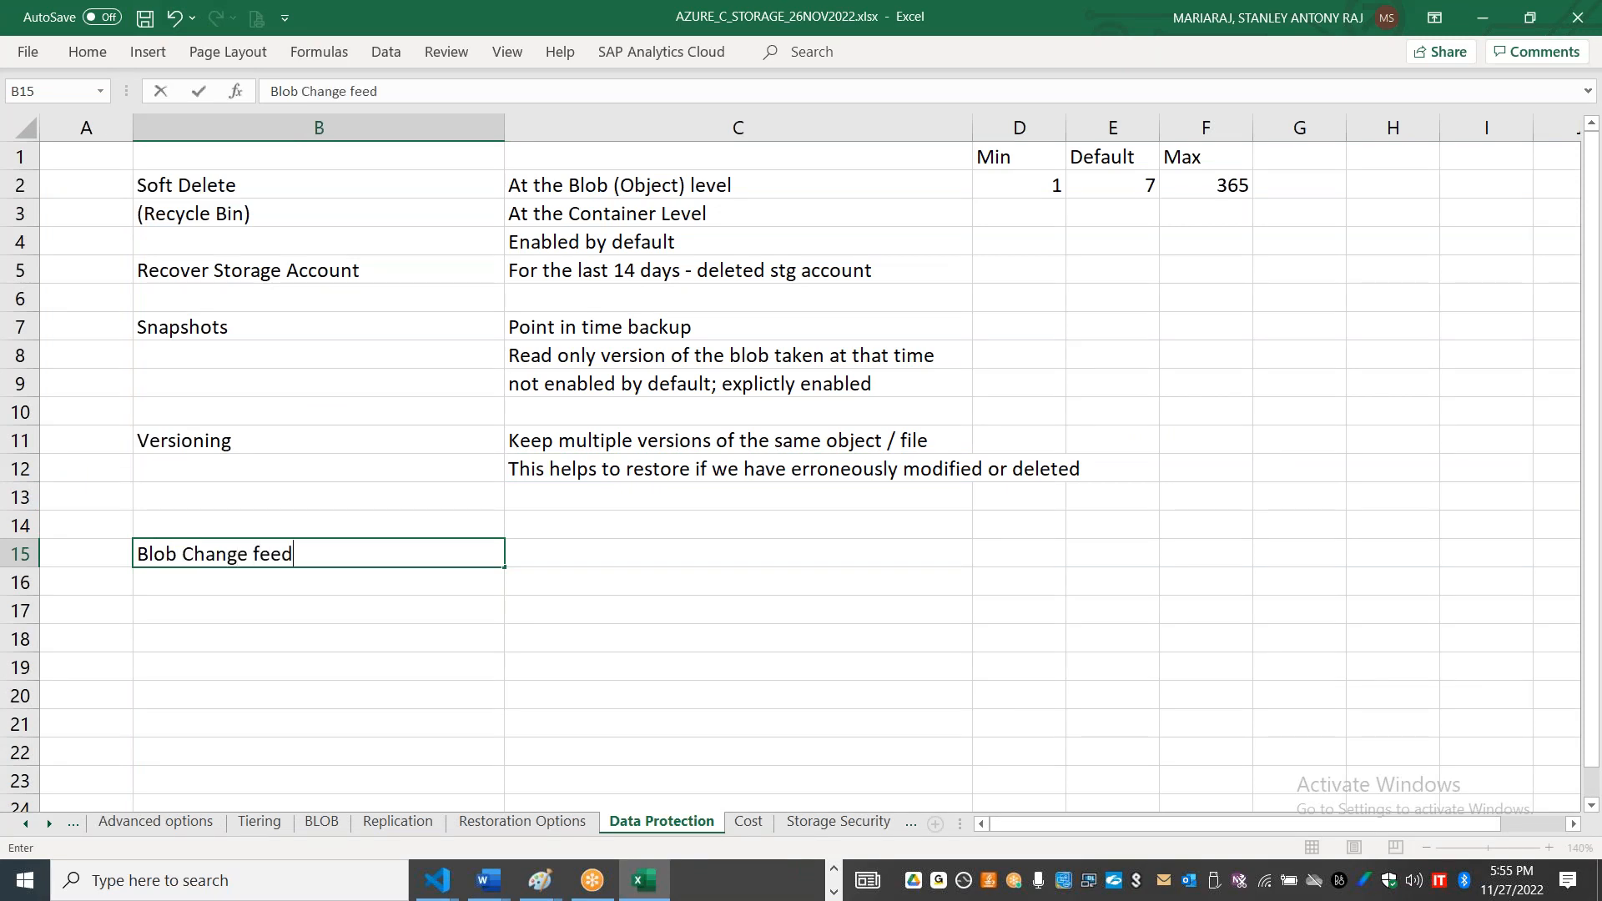
{"action": "key", "text": "Tab"}
Step: Enter the description "Keep track of any changes to your blob" in cell C15 beside Blob Change feed
{"action": "type", "text": "Keep "}
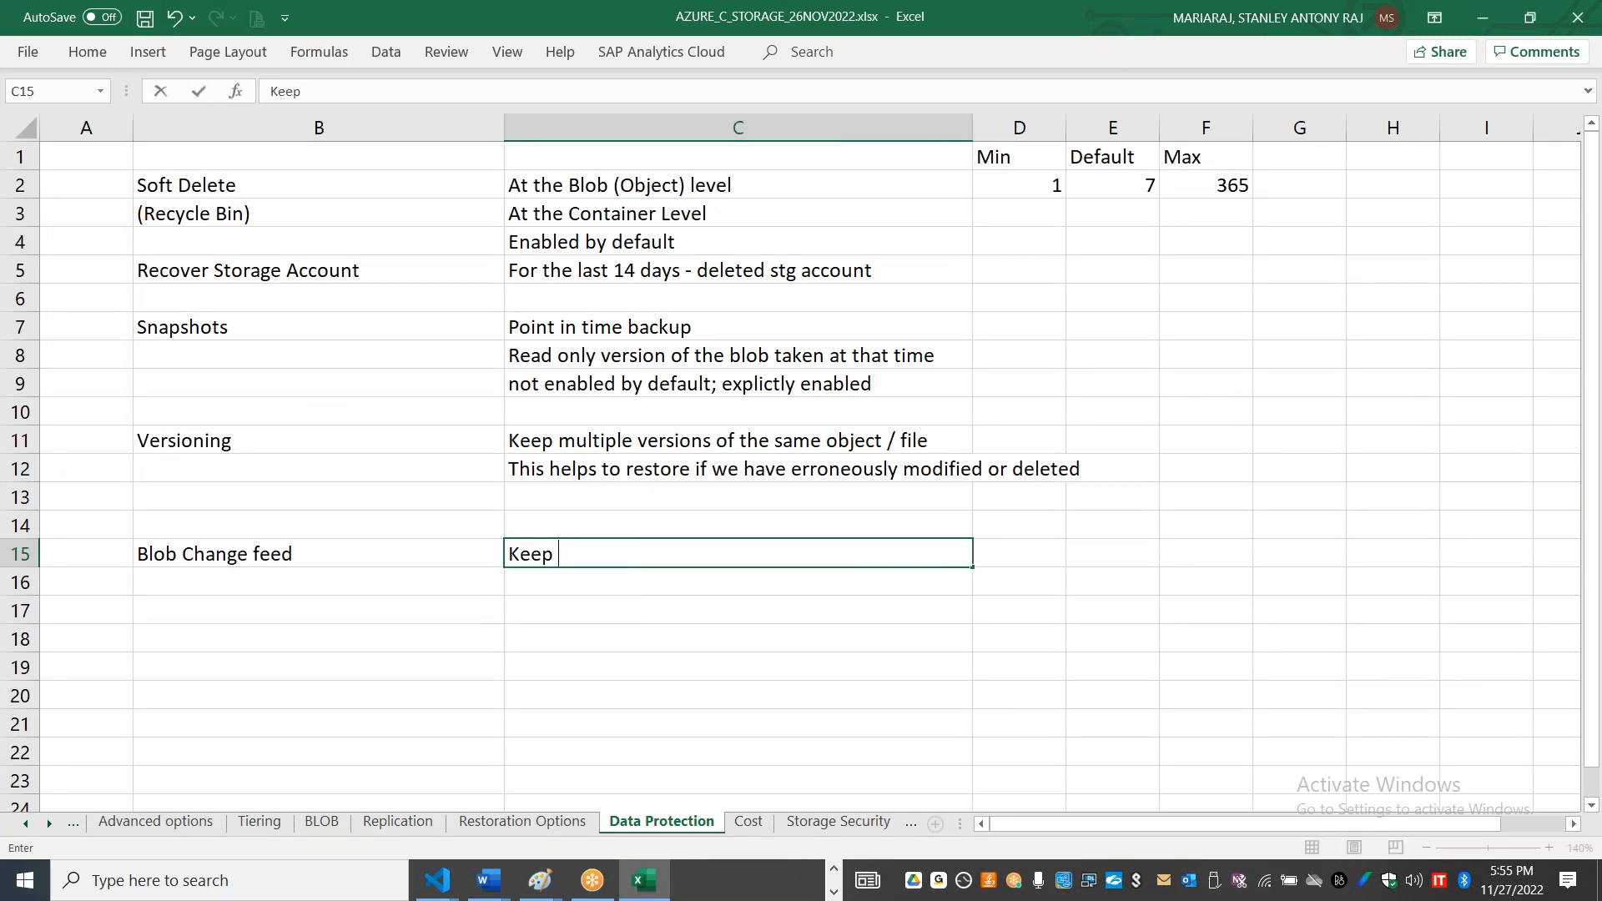
{"action": "type", "text": "track of any changes "}
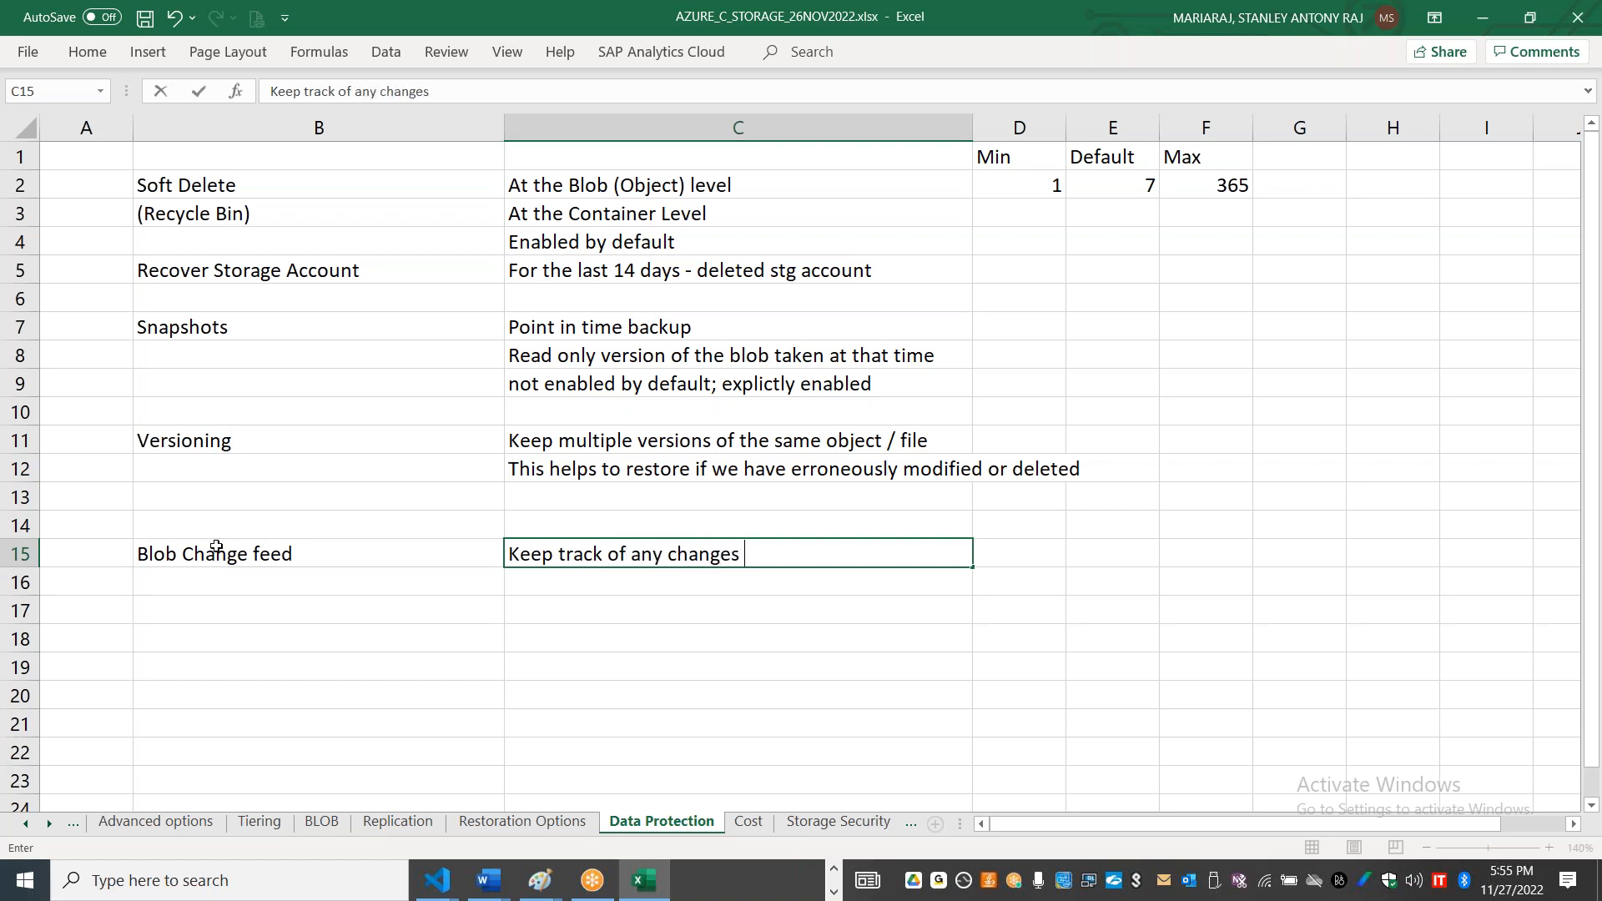
{"action": "type", "text": "to your blob"}
{"action": "key", "text": "Return"}
Step: Enter "Create, Modify, delete or any changes" in cell C16 as the tracked operations
{"action": "type", "text": "Create,"}
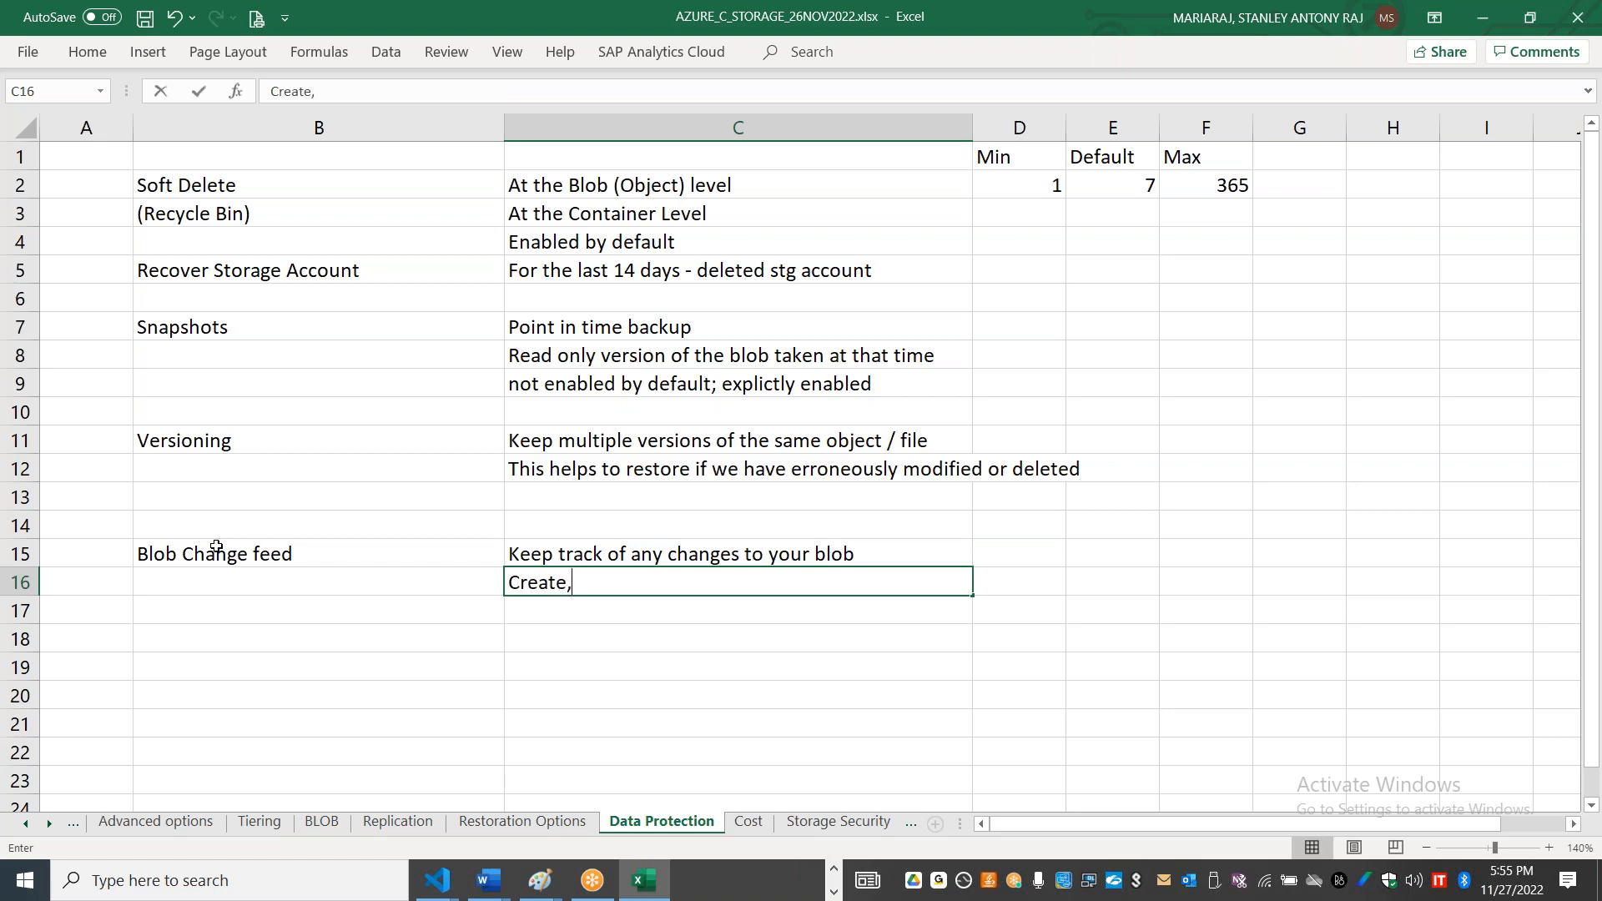
{"action": "type", "text": " Modify, d"}
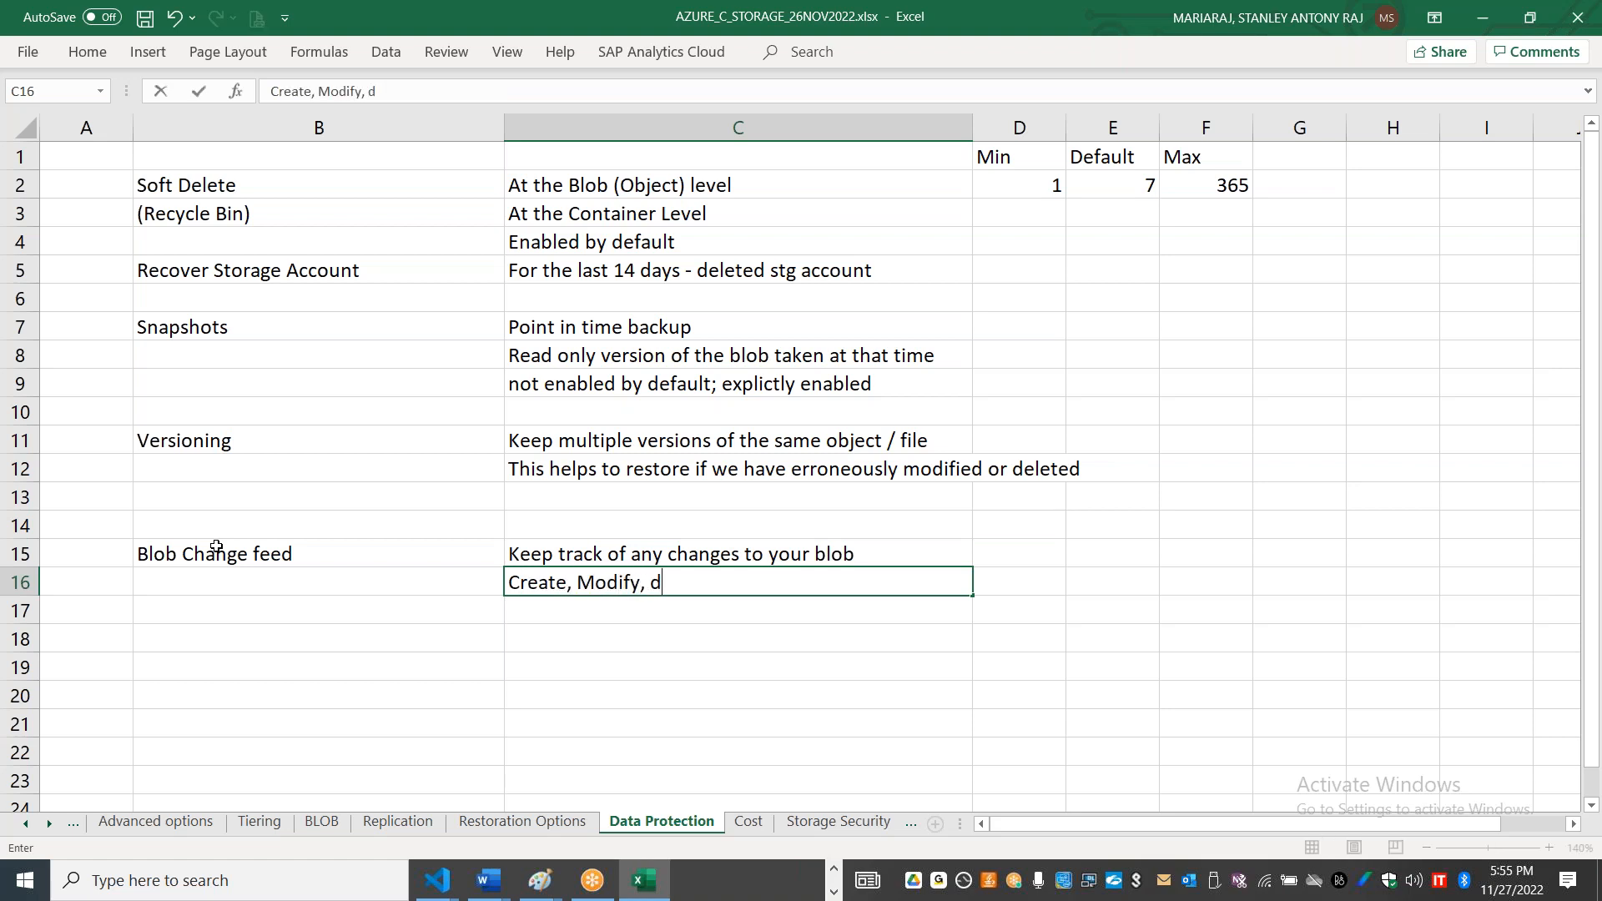
{"action": "type", "text": "elete or any changes"}
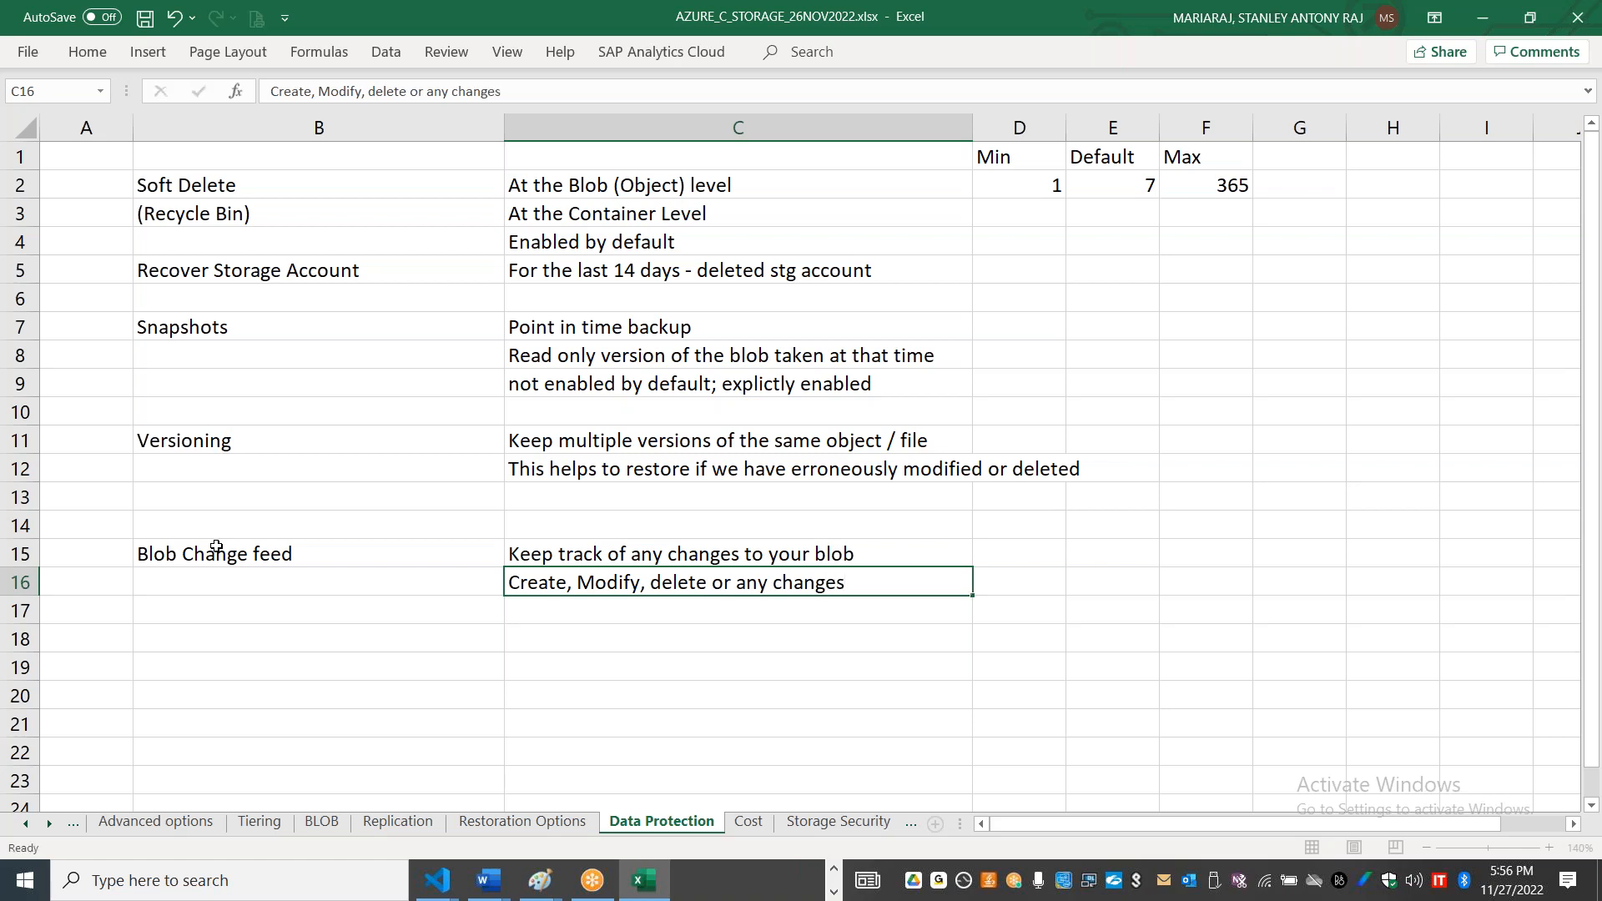
{"action": "key", "text": "Return"}
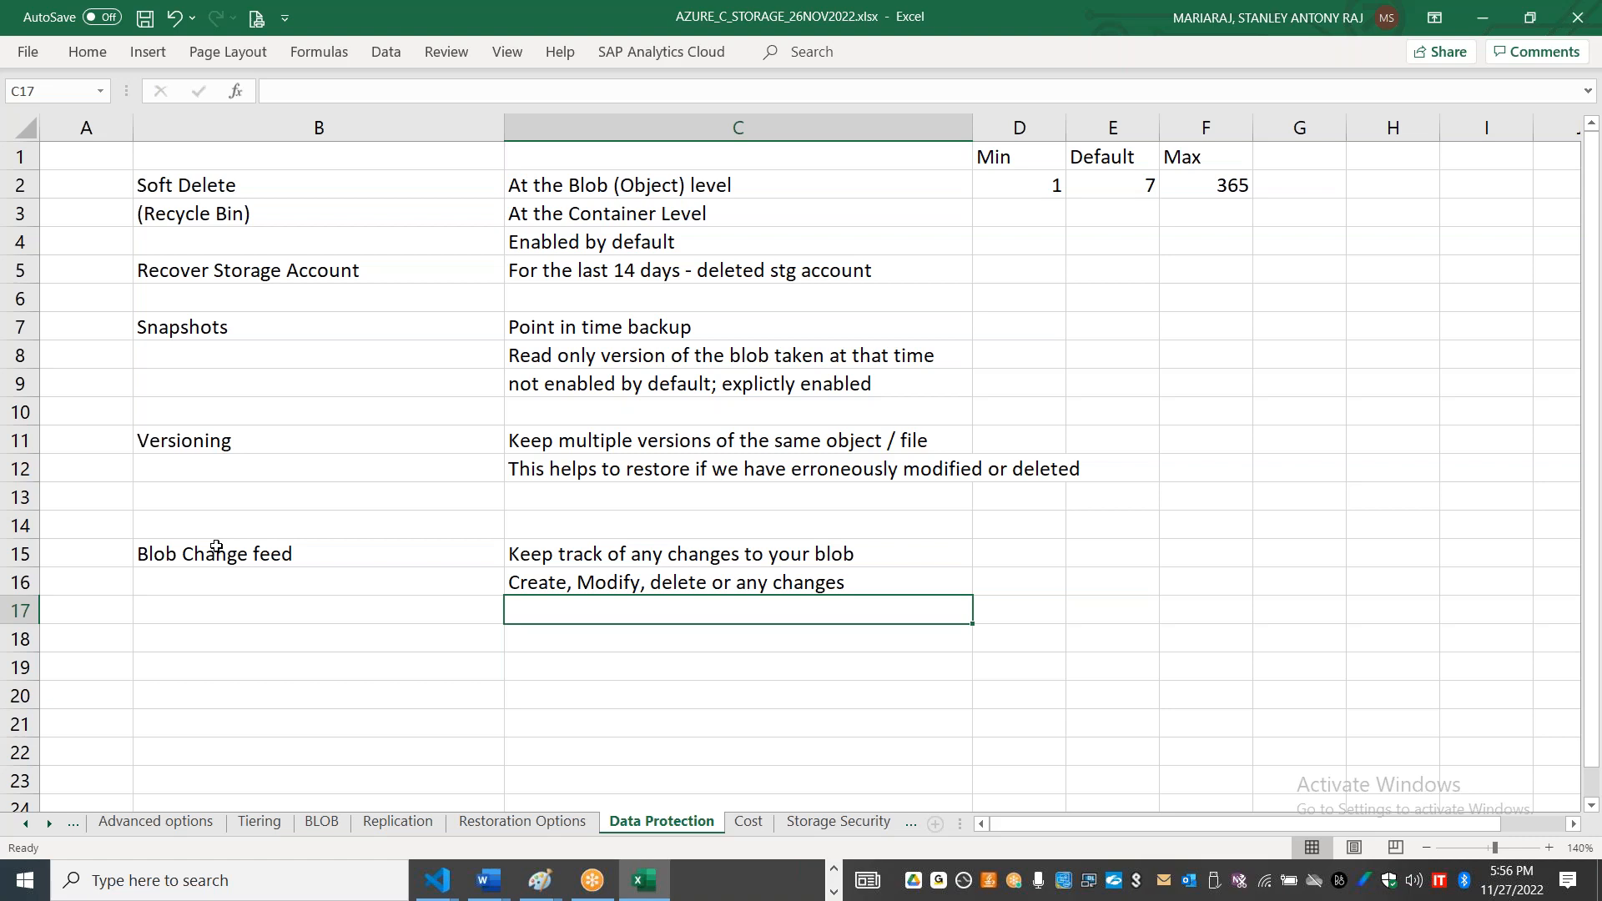
Step: Enter "Log files are immutable, ordered, guaranteed, durable and it is read only" in cell C17
{"action": "type", "text": "Log files are"}
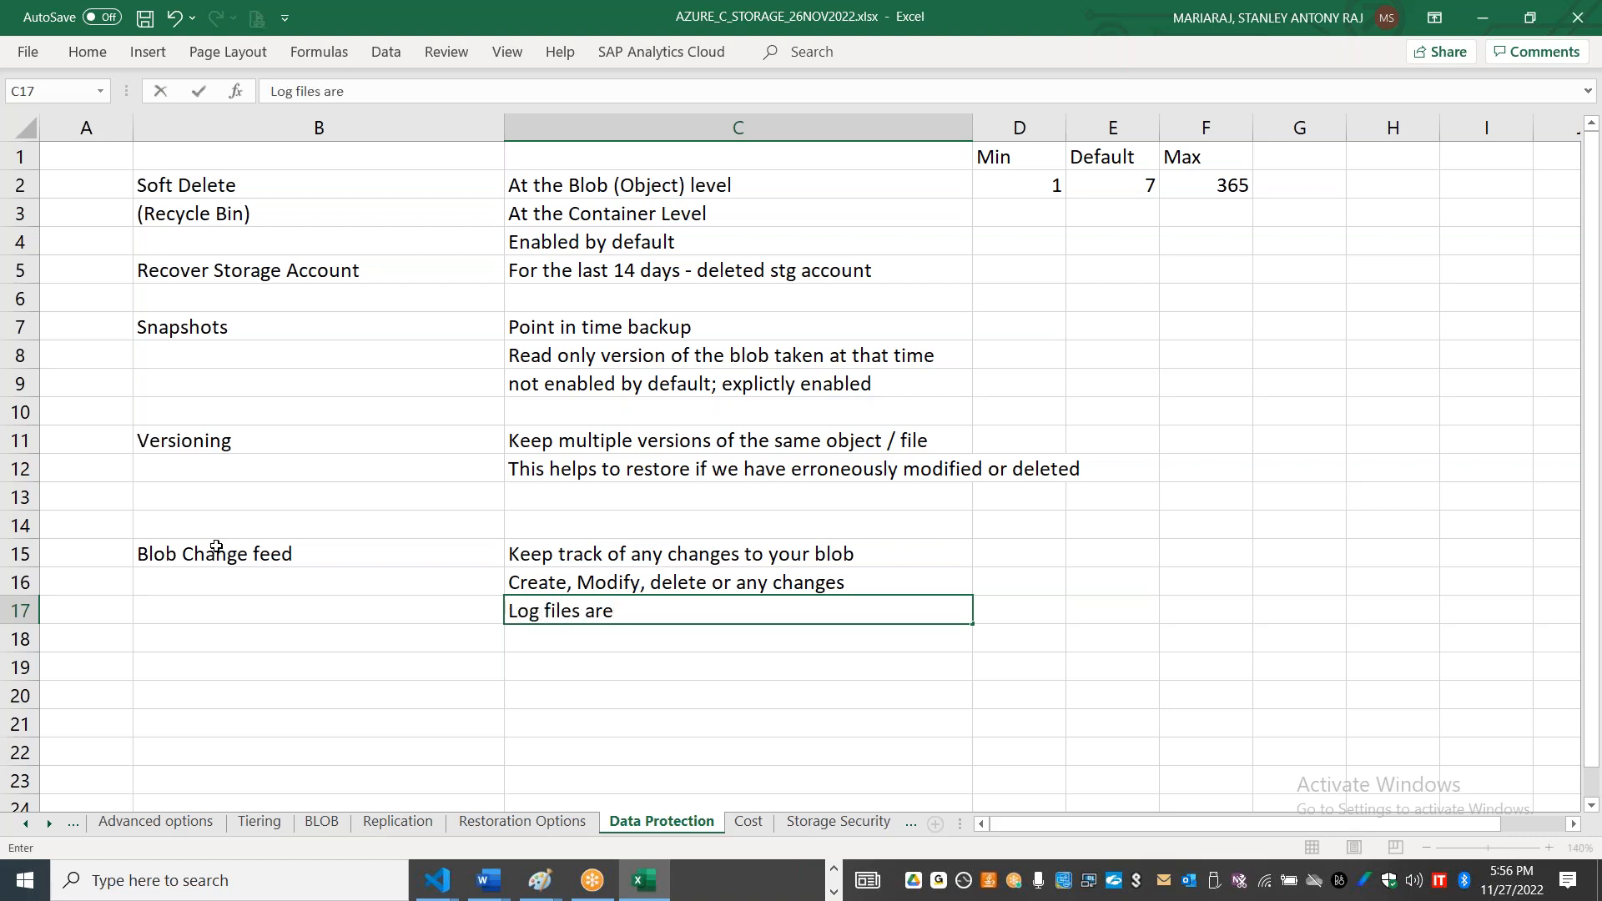
{"action": "type", "text": "immutable"}
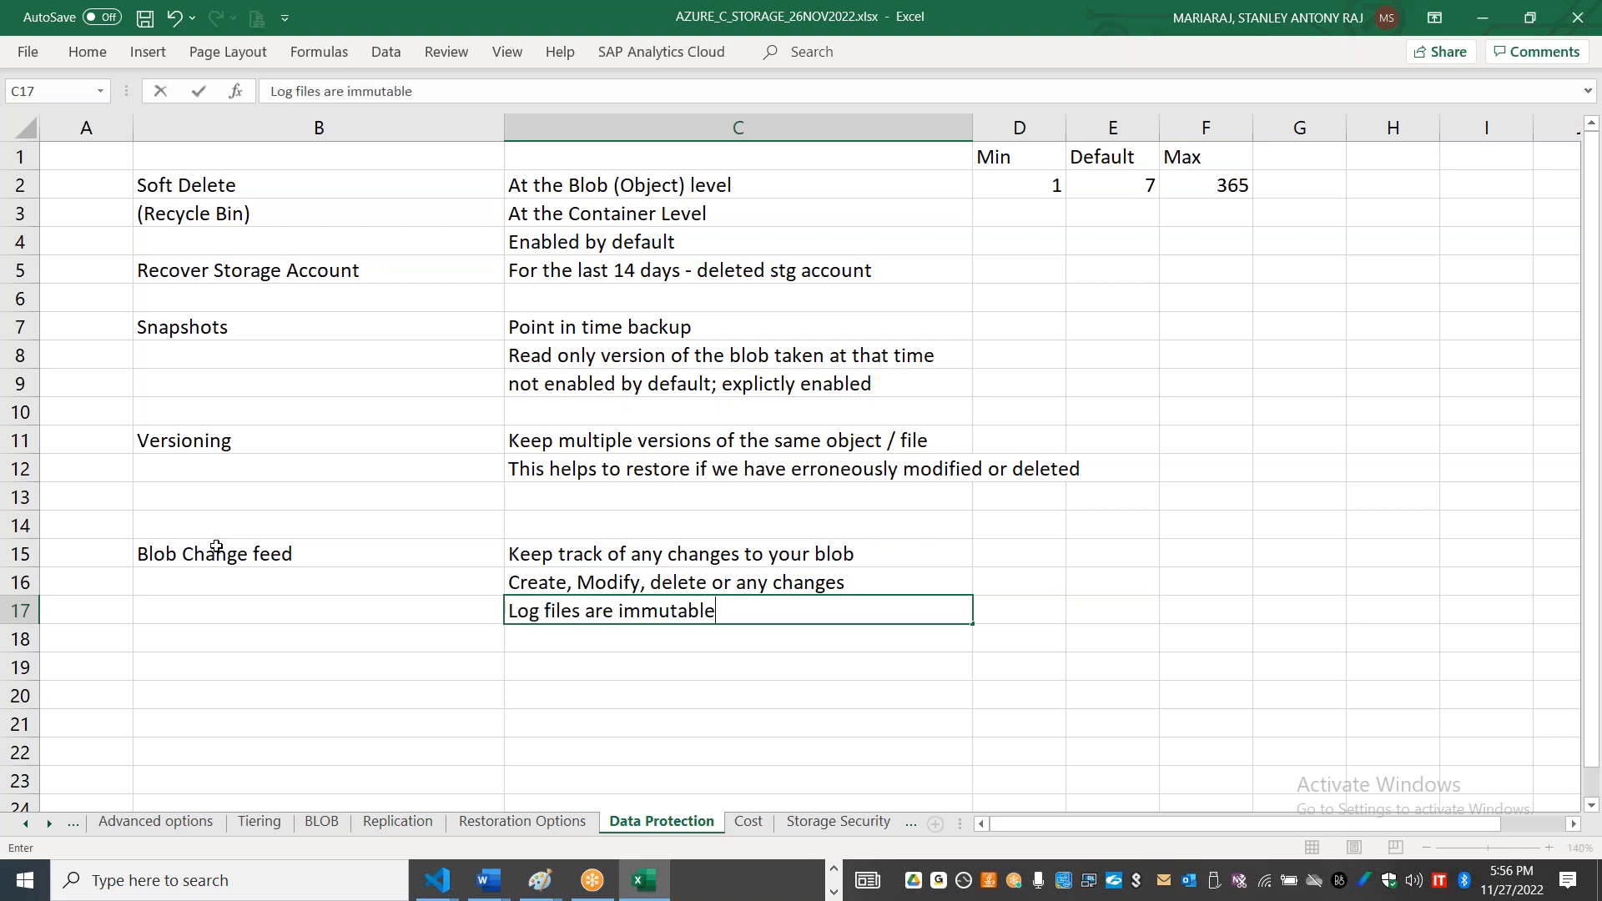
{"action": "type", "text": ", ordered, guaranteed, d"}
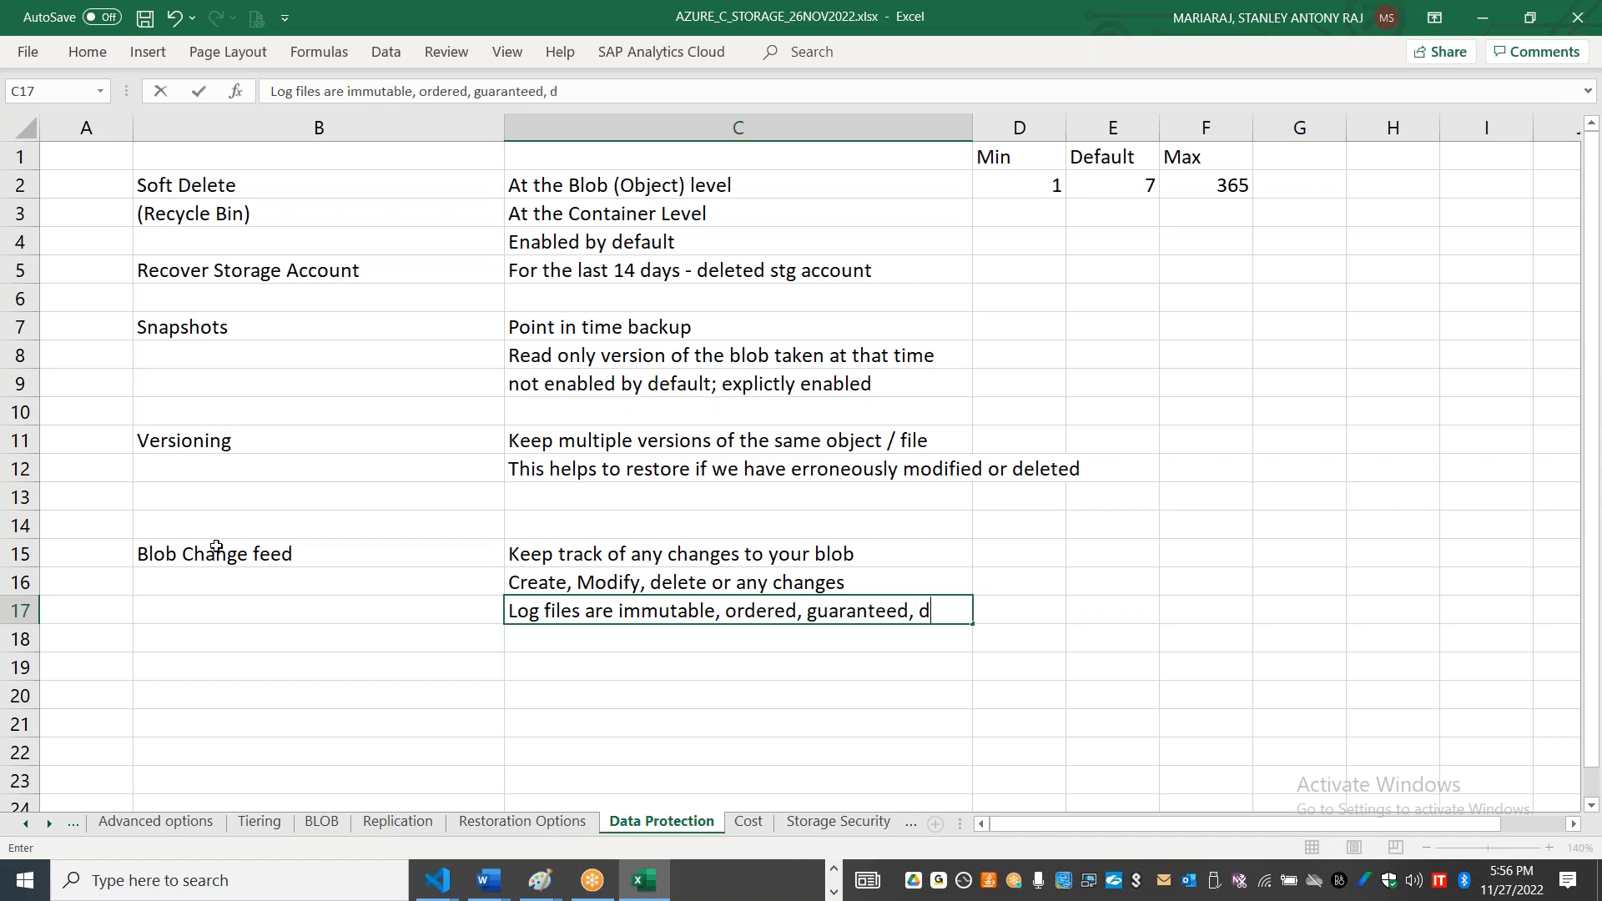
{"action": "type", "text": "urable and"}
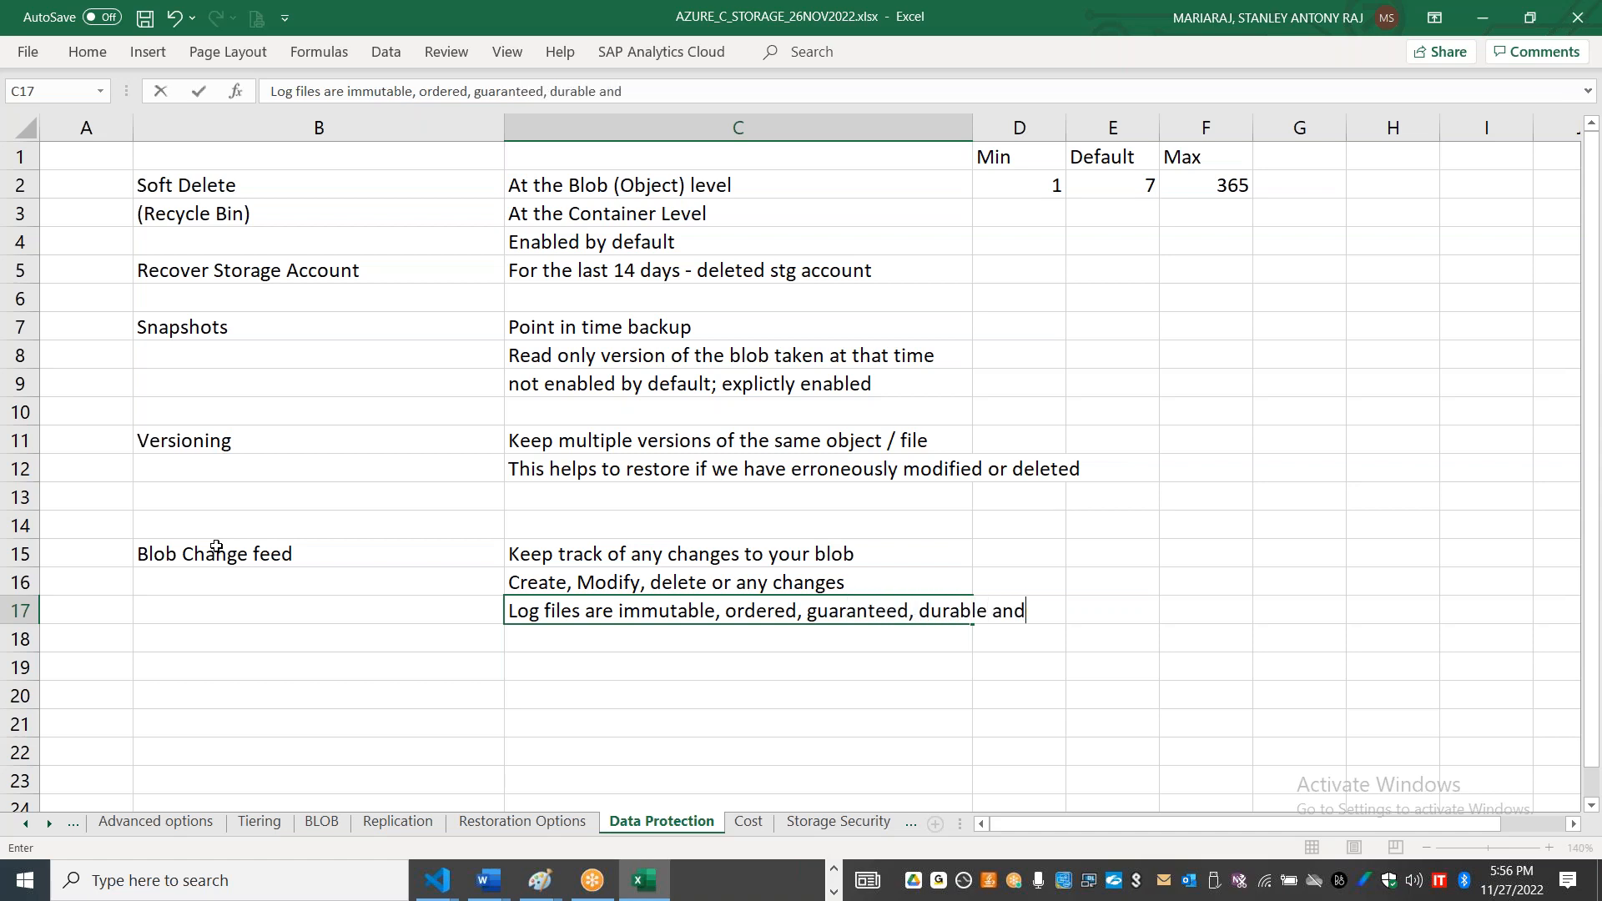
{"action": "type", "text": " it is read only"}
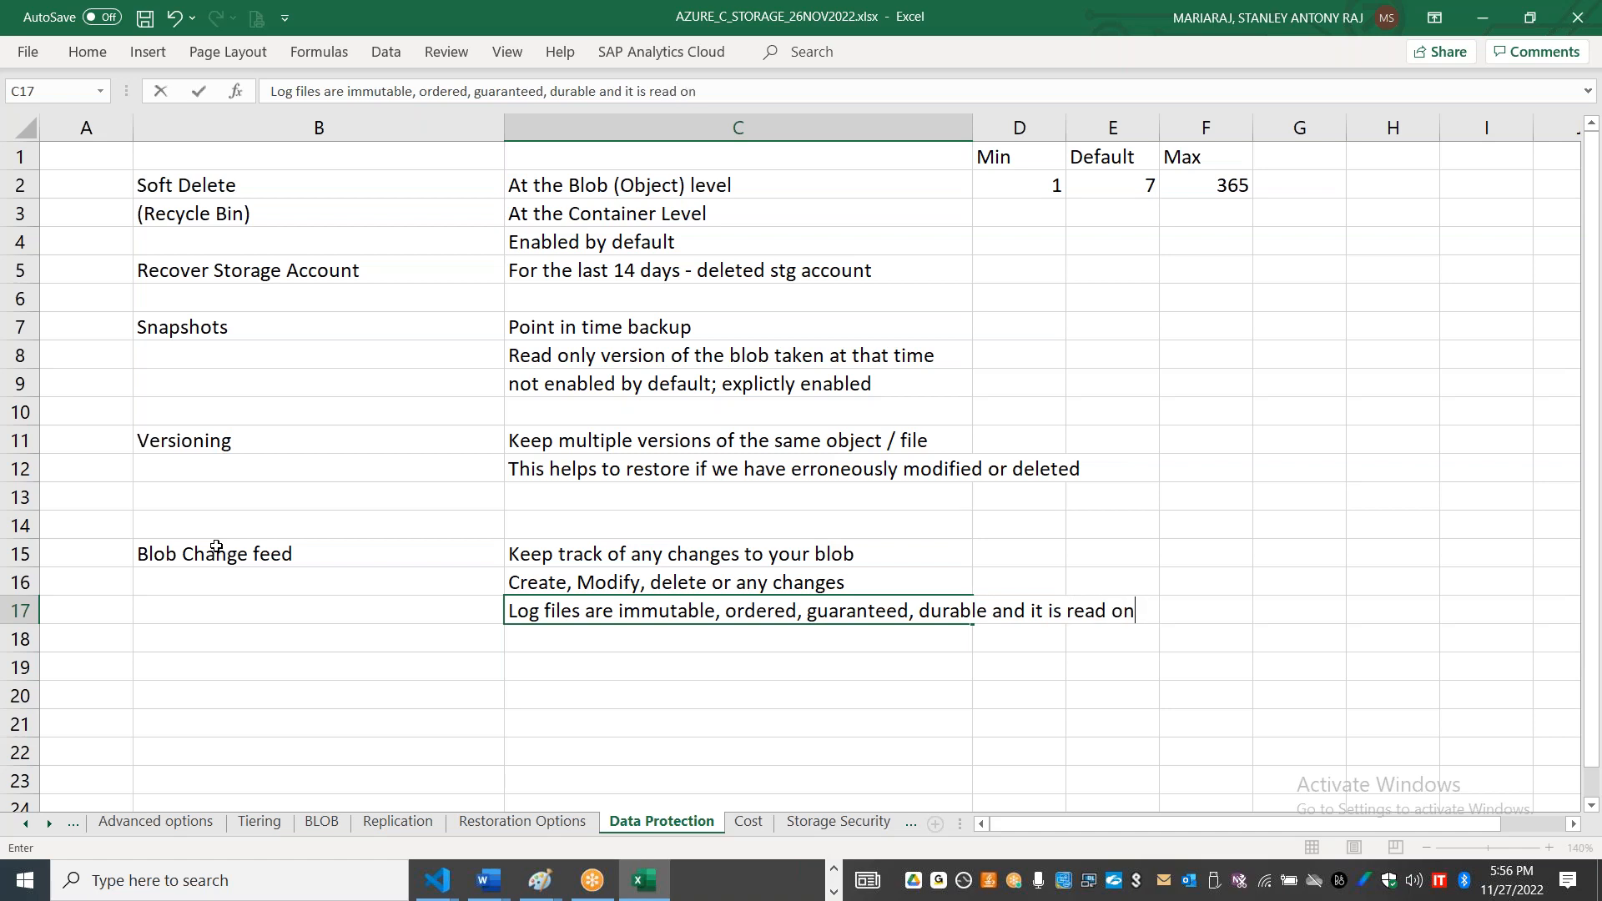
Step: List "Apache Drill" in cell C19 and "Apache Spark" in cell C20, leaving row 18 empty
{"action": "left_click", "coordinate": [557, 674]}
{"action": "type", "text": "Apache"}
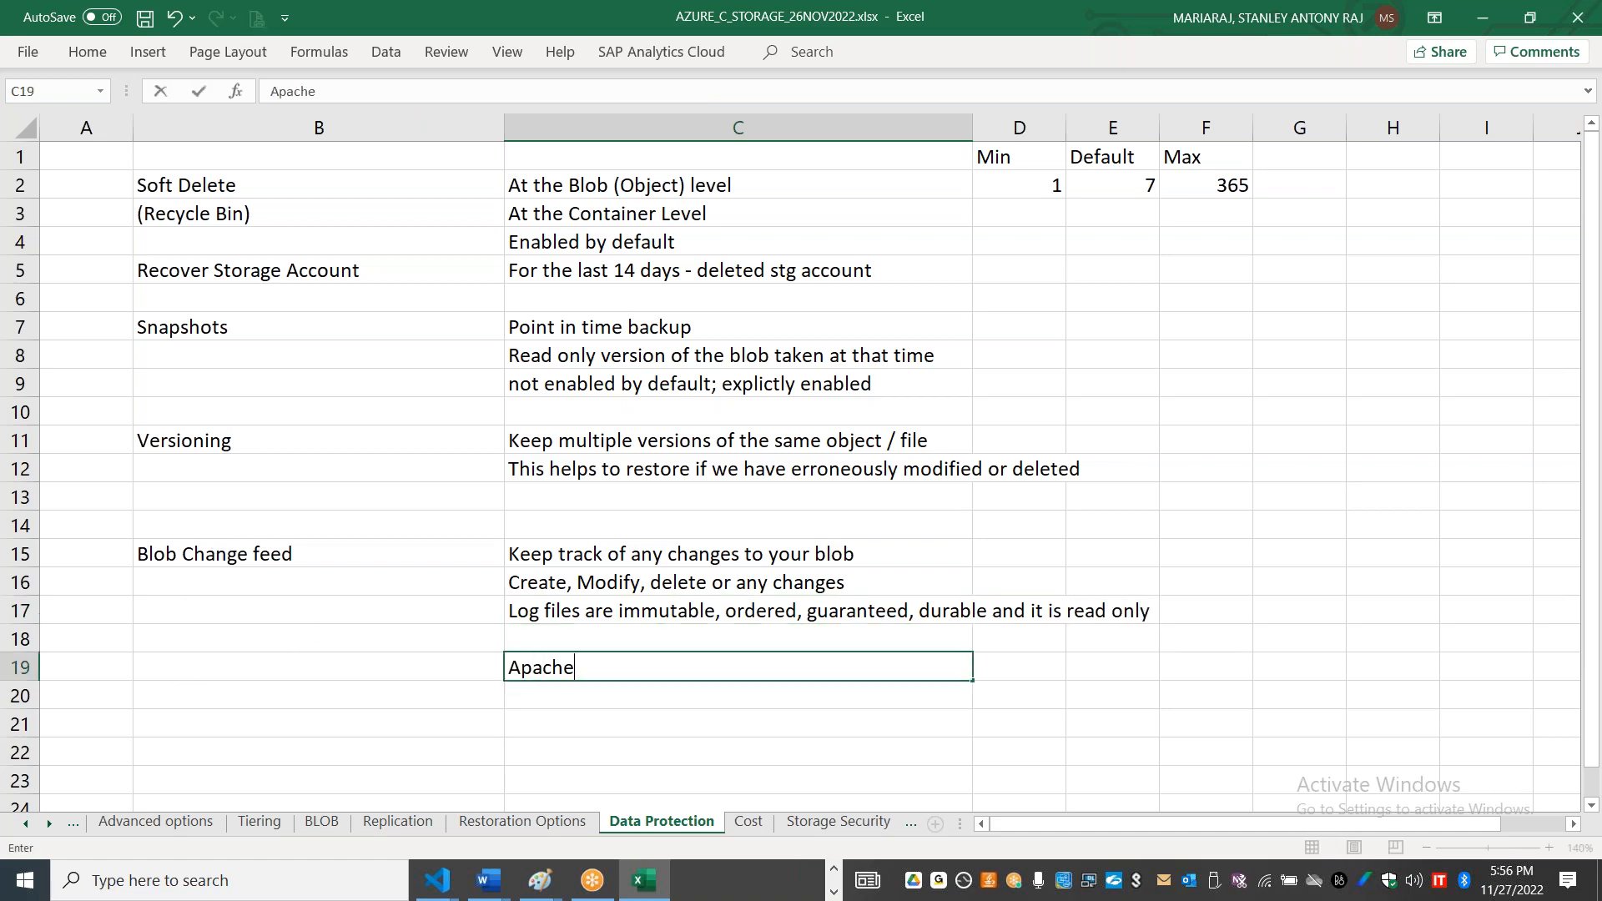
{"action": "type", "text": " Drill"}
{"action": "key", "text": "Return"}
{"action": "type", "text": "Apache Spark"}
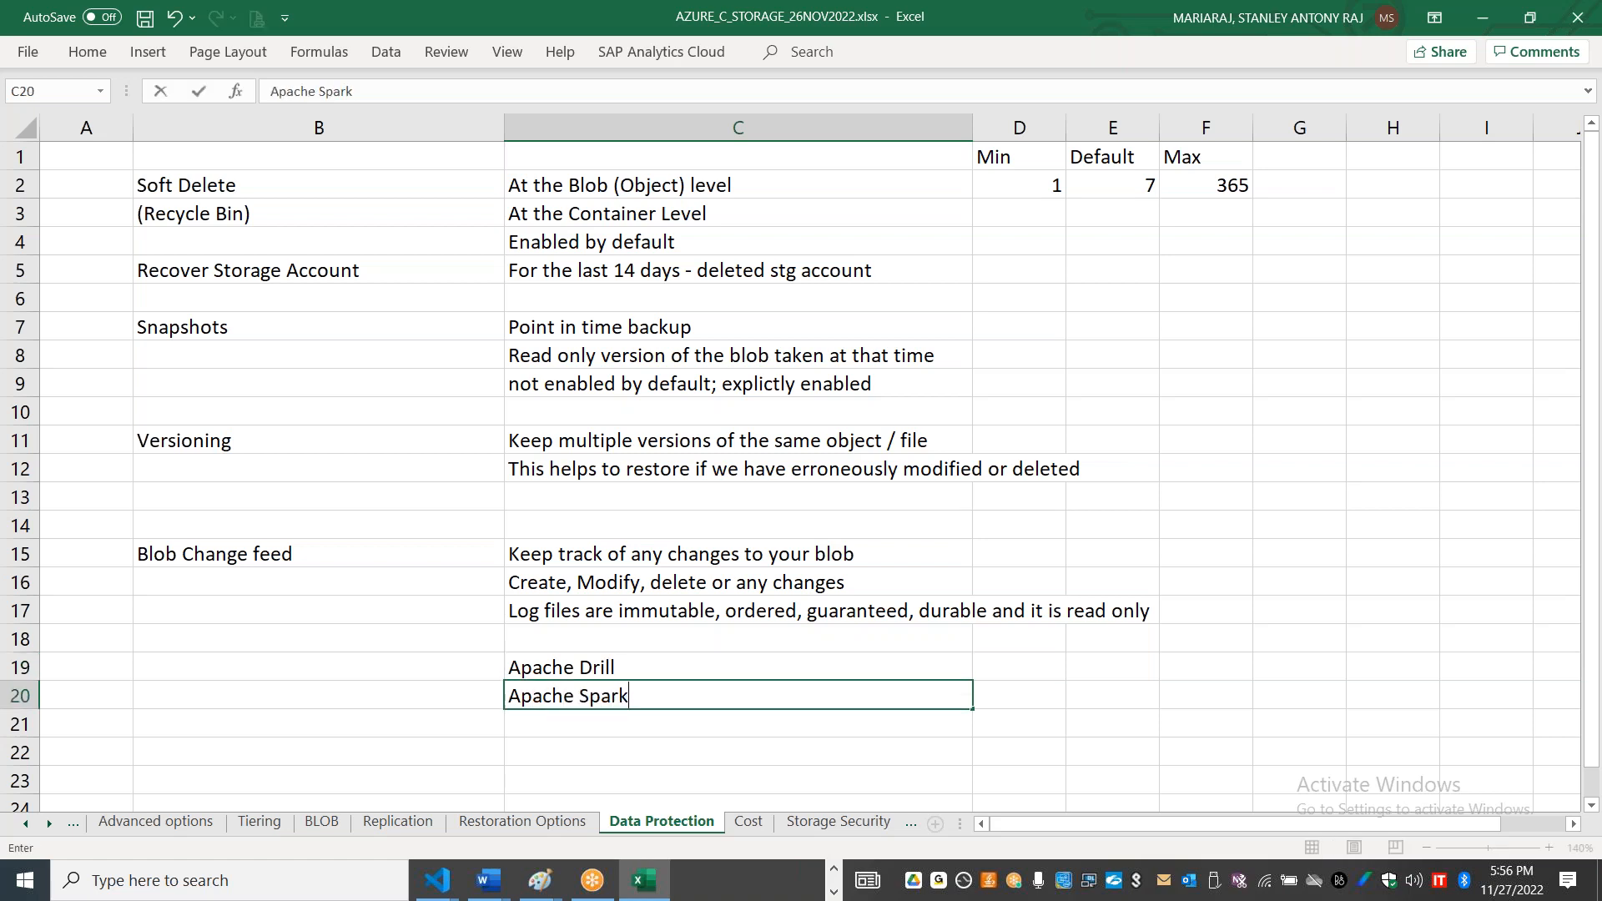
Step: Enter "file format will be .avro" in cell B18 and move that note to cell C18
{"action": "left_click", "coordinate": [382, 650]}
{"action": "type", "text": "file format will be .avro"}
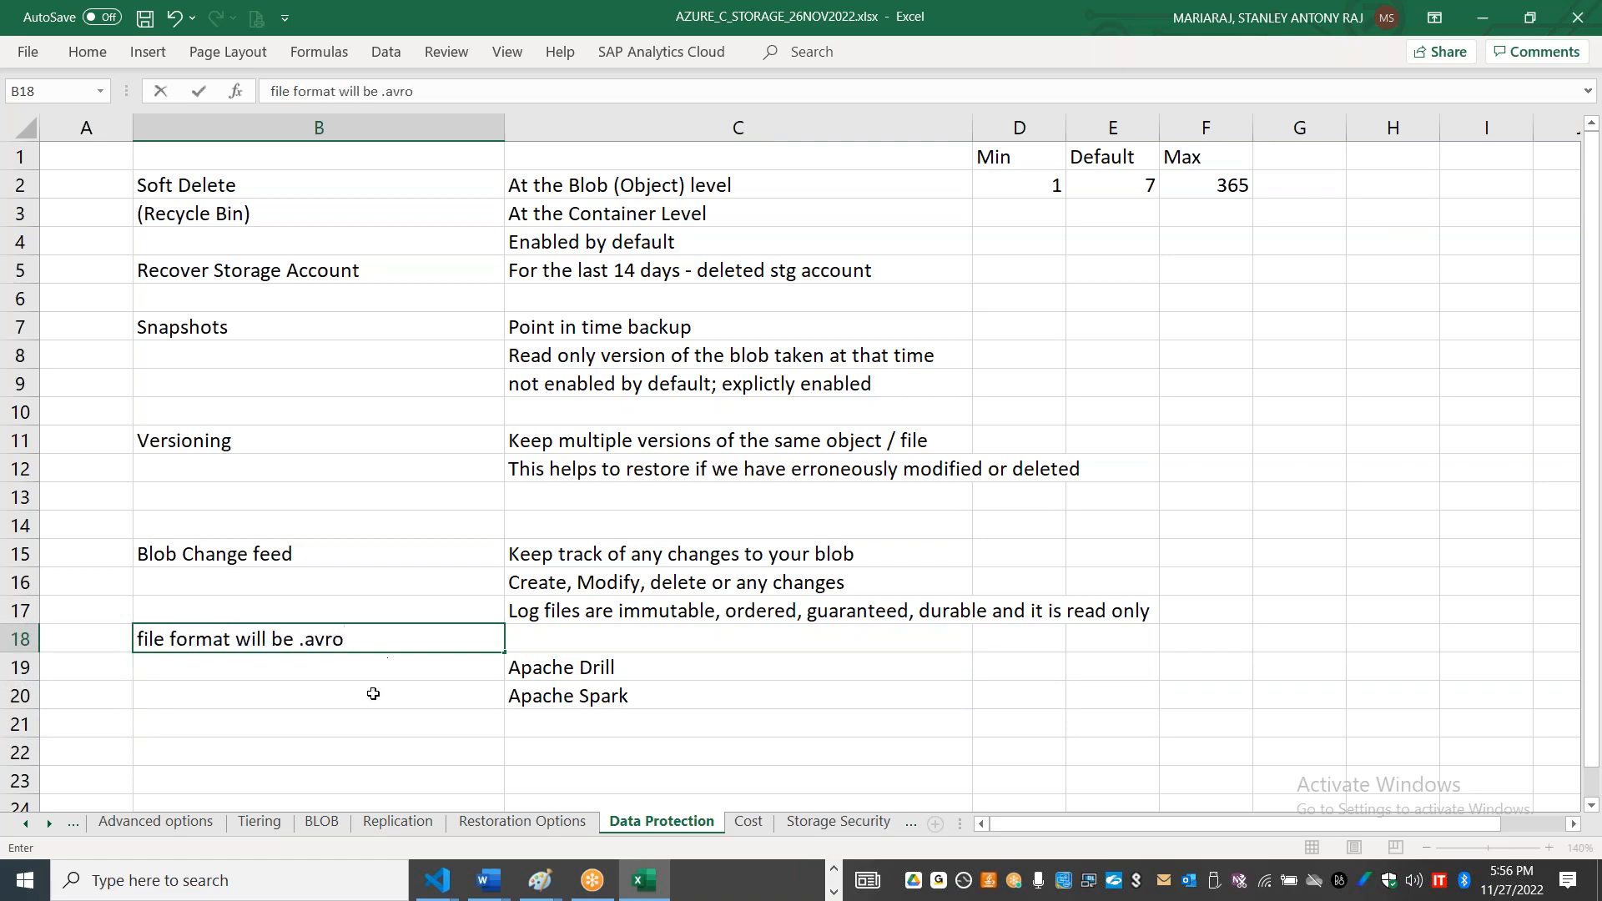
{"action": "left_click", "coordinate": [373, 693]}
{"action": "left_click", "coordinate": [382, 644]}
{"action": "left_click_drag", "start_coordinate": [381, 644], "coordinate": [753, 644]}
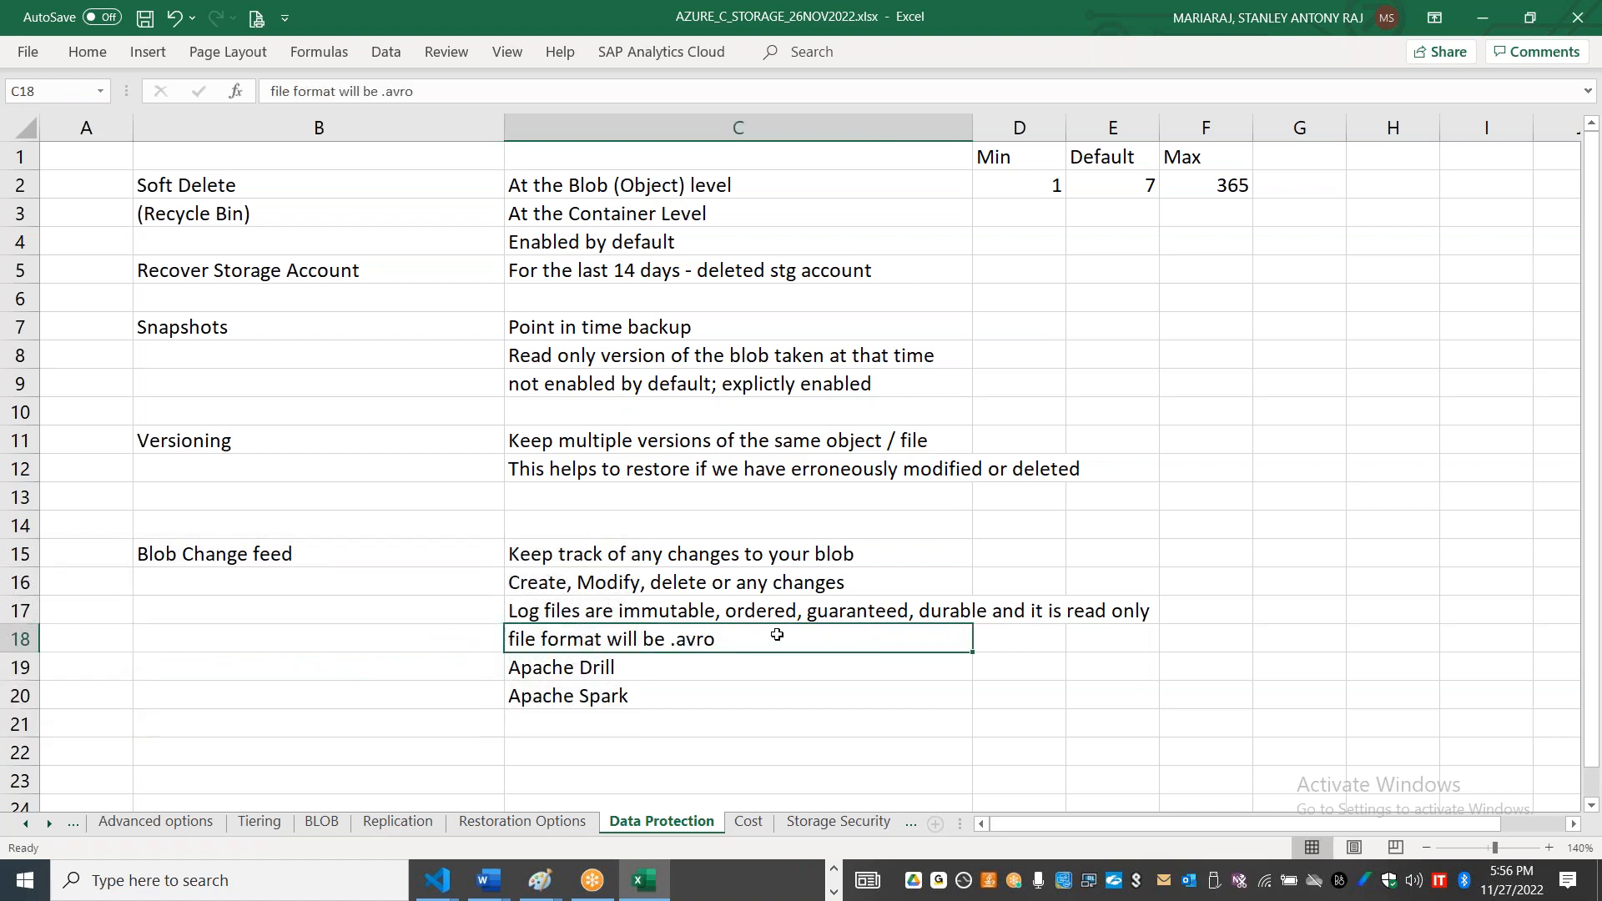
Step: Switch to the Azure portal and browse the $blobchangefeed container to the folder log/00/2022/11/27/1200
{"action": "key", "text": "alt+Tab"}
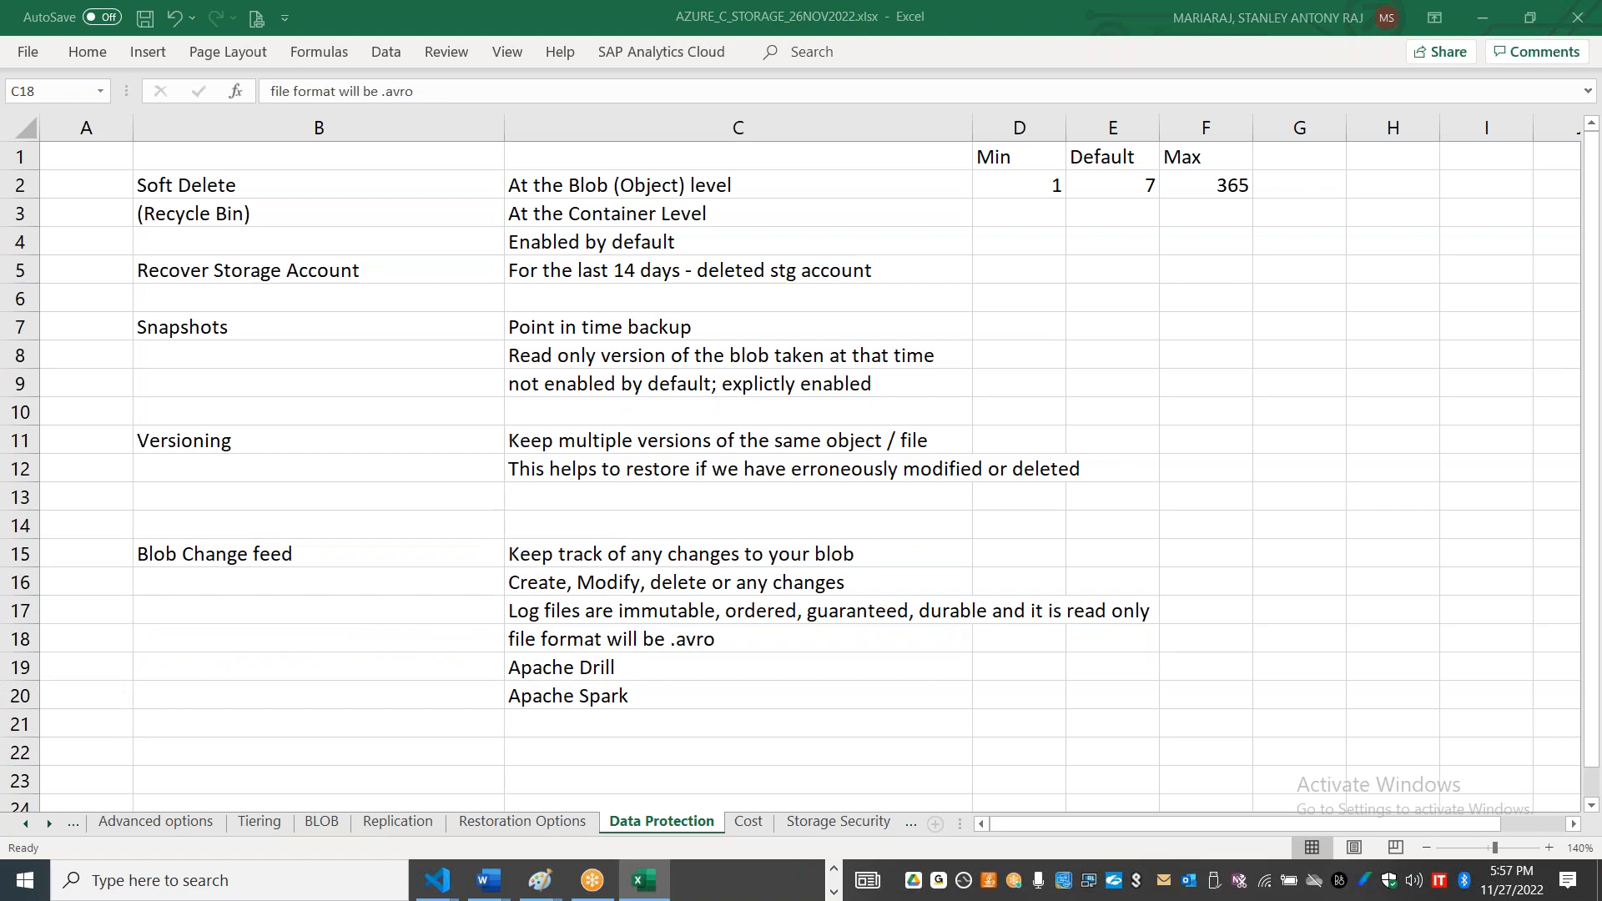
{"action": "key", "text": "alt+Tab"}
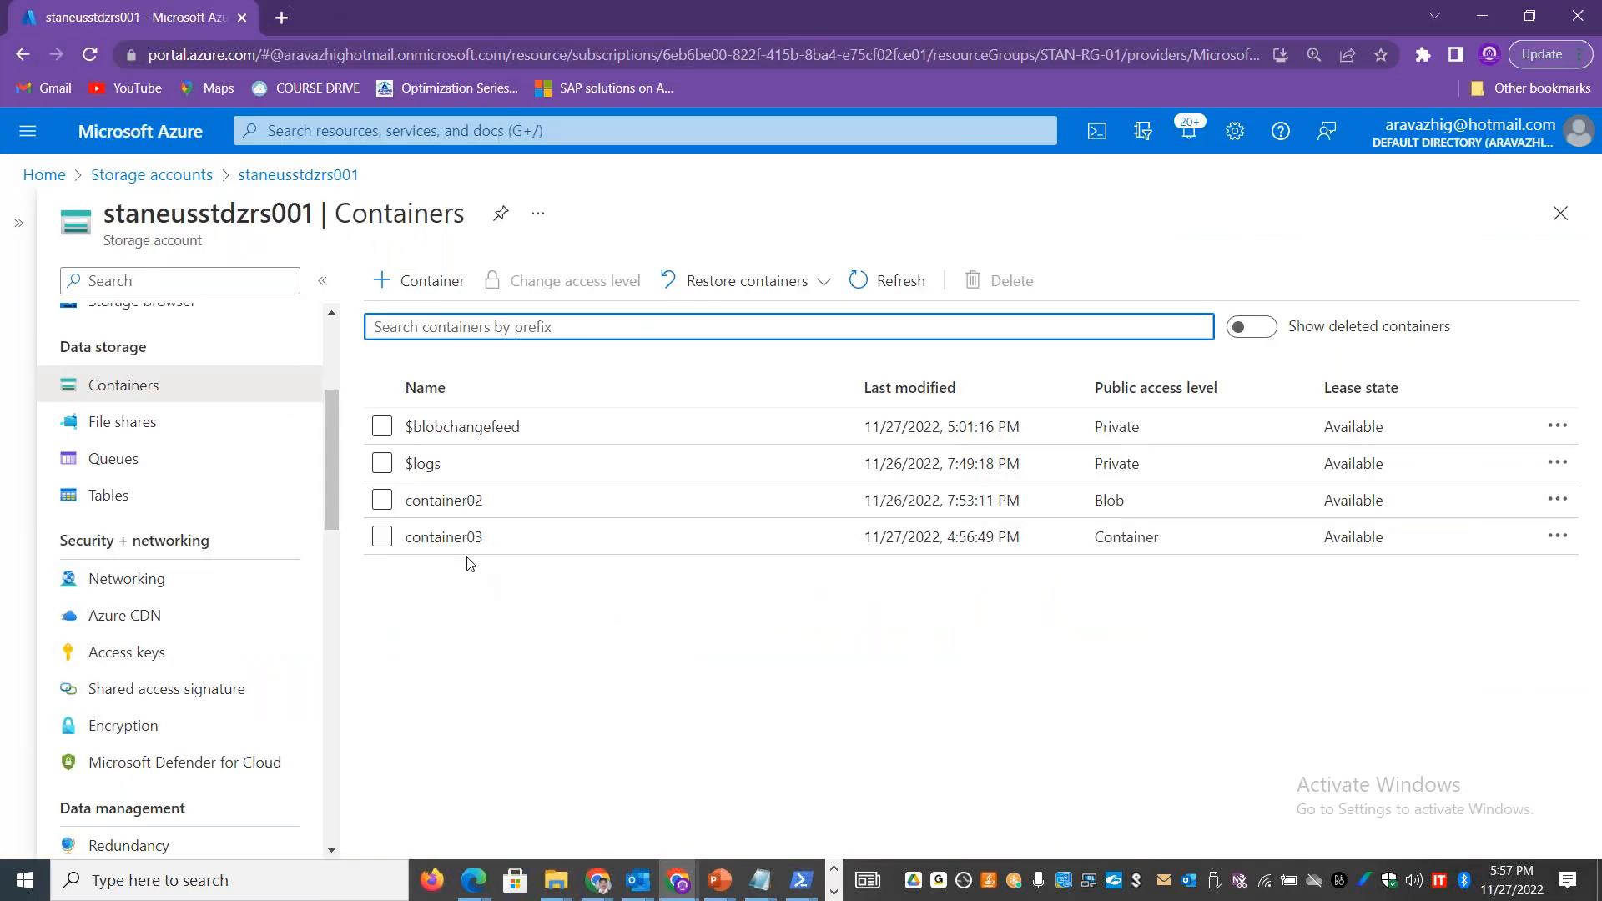
{"action": "left_click", "coordinate": [461, 428]}
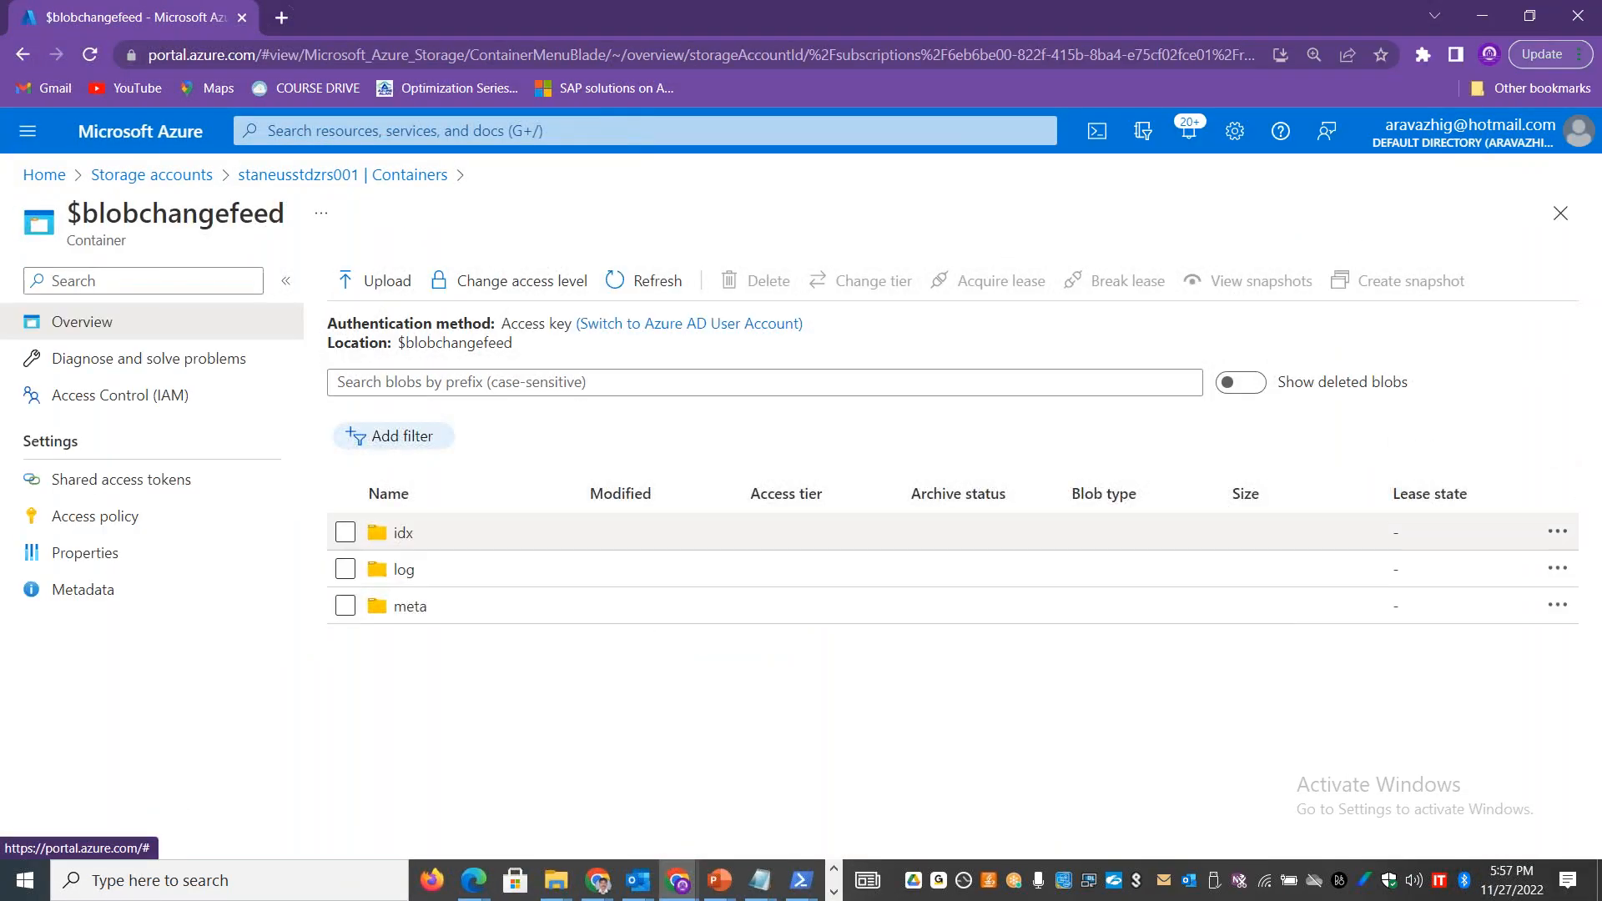
{"action": "left_click", "coordinate": [406, 570]}
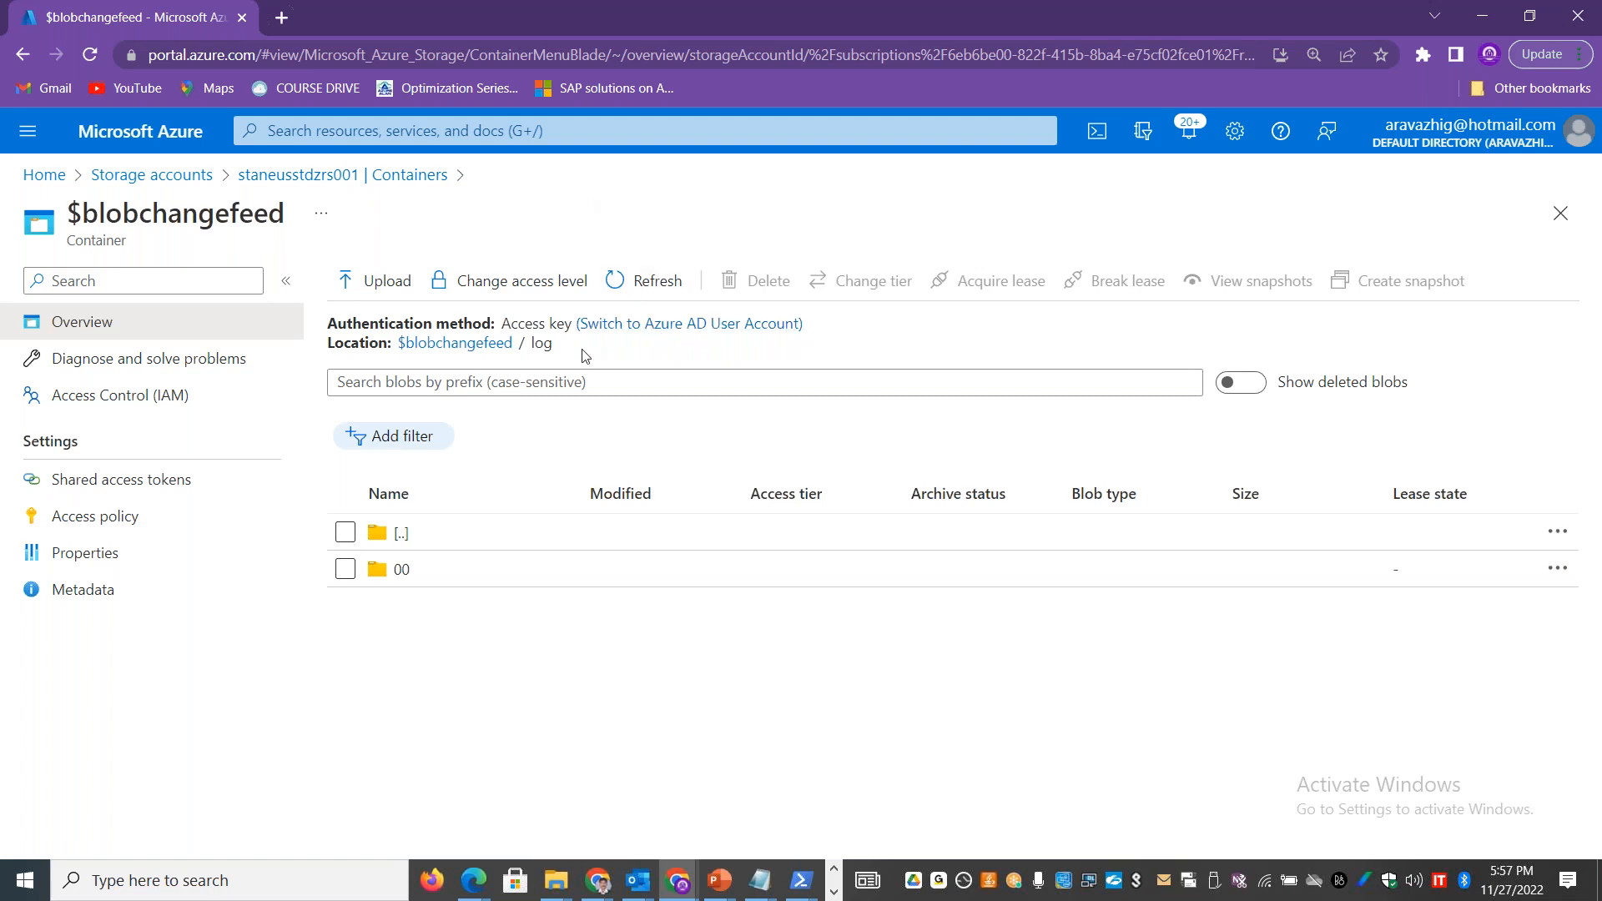
{"action": "left_click", "coordinate": [392, 571]}
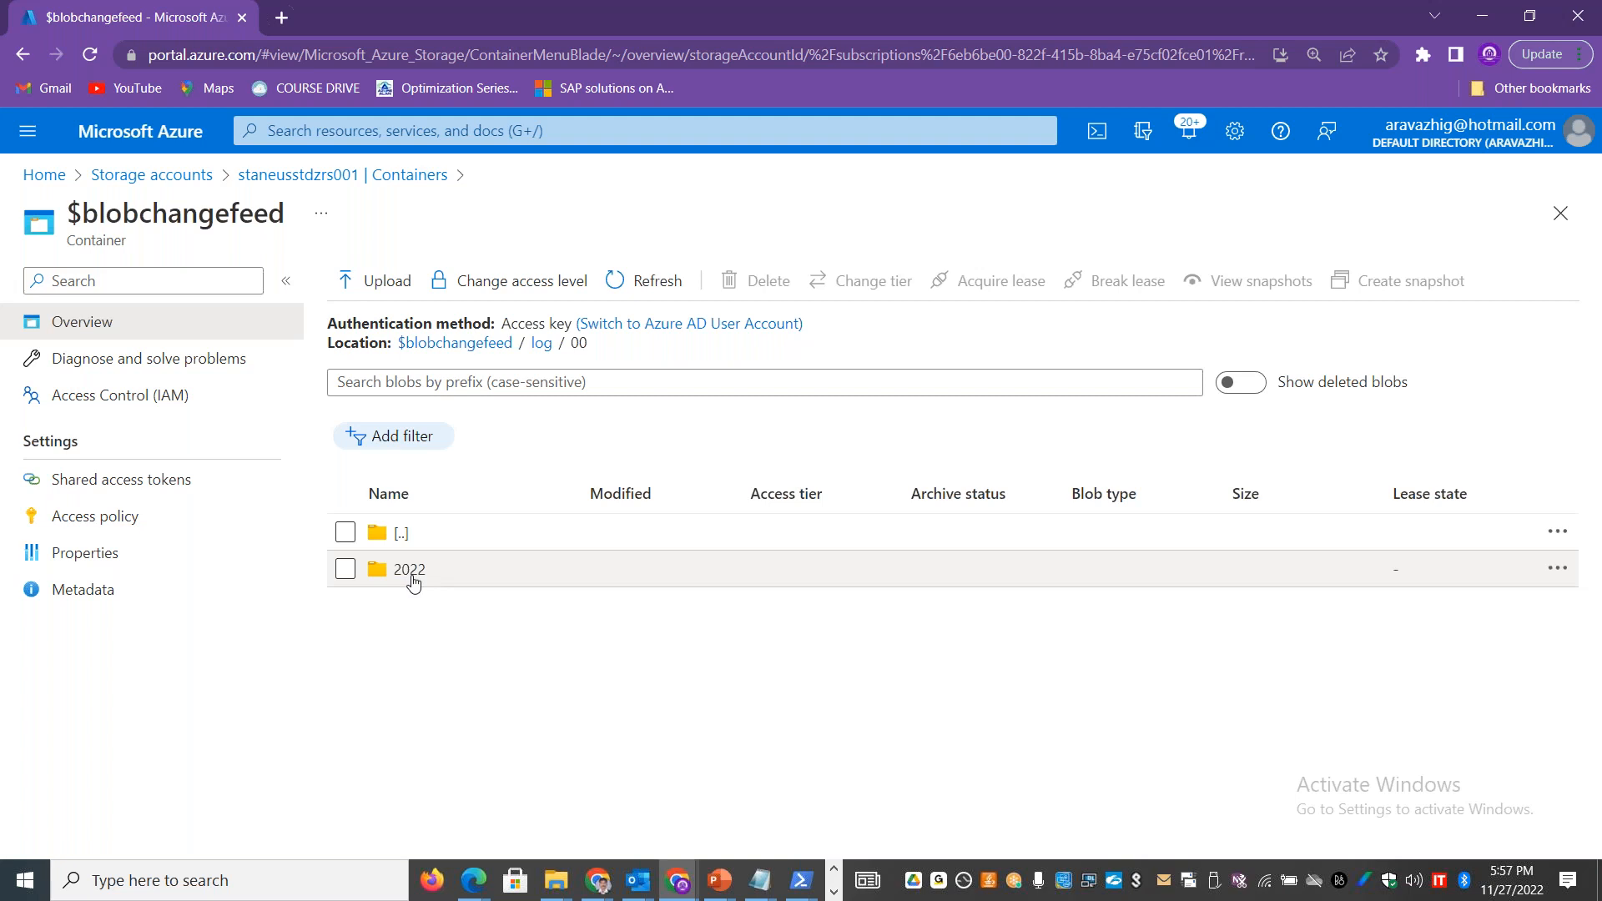
{"action": "left_click", "coordinate": [401, 581]}
{"action": "left_click", "coordinate": [397, 576]}
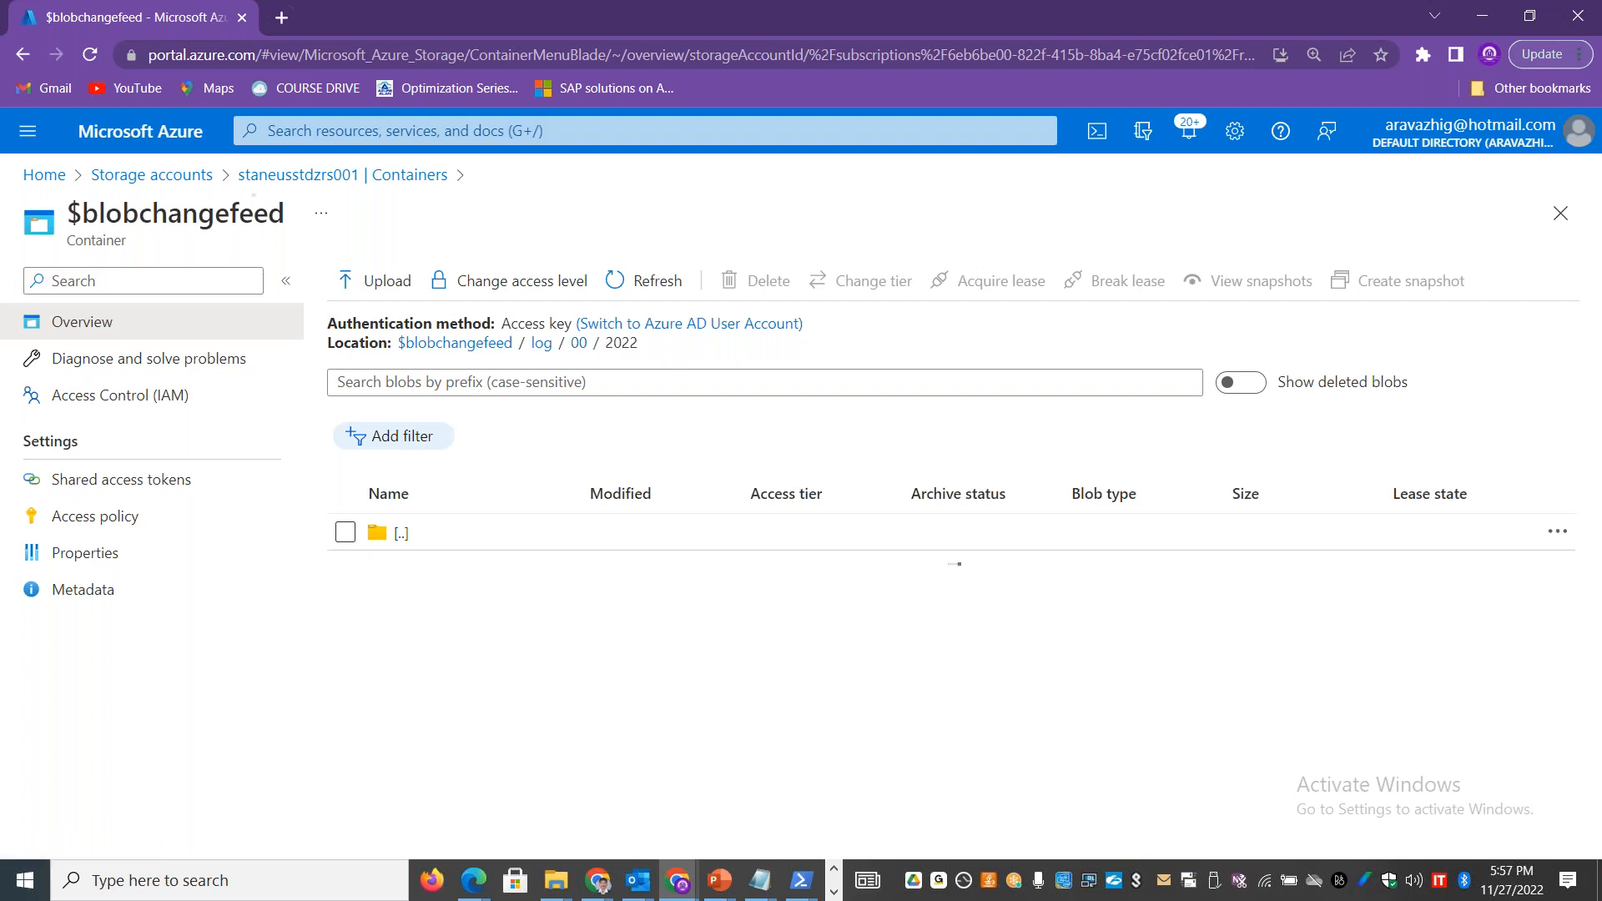
{"action": "left_click", "coordinate": [397, 575]}
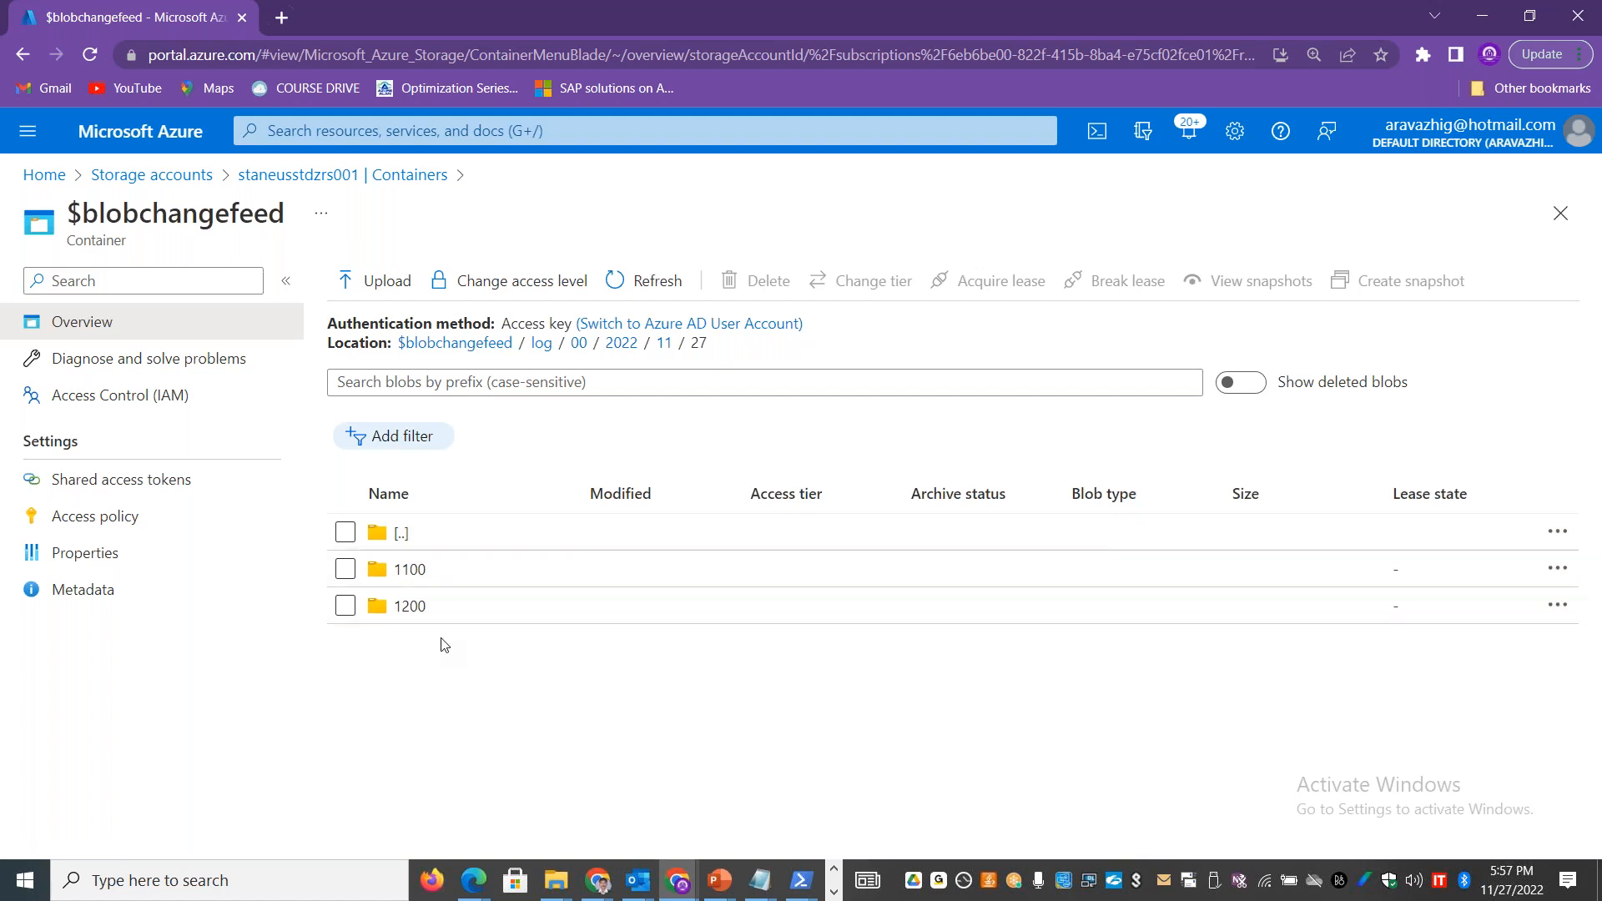
{"action": "left_click", "coordinate": [409, 608]}
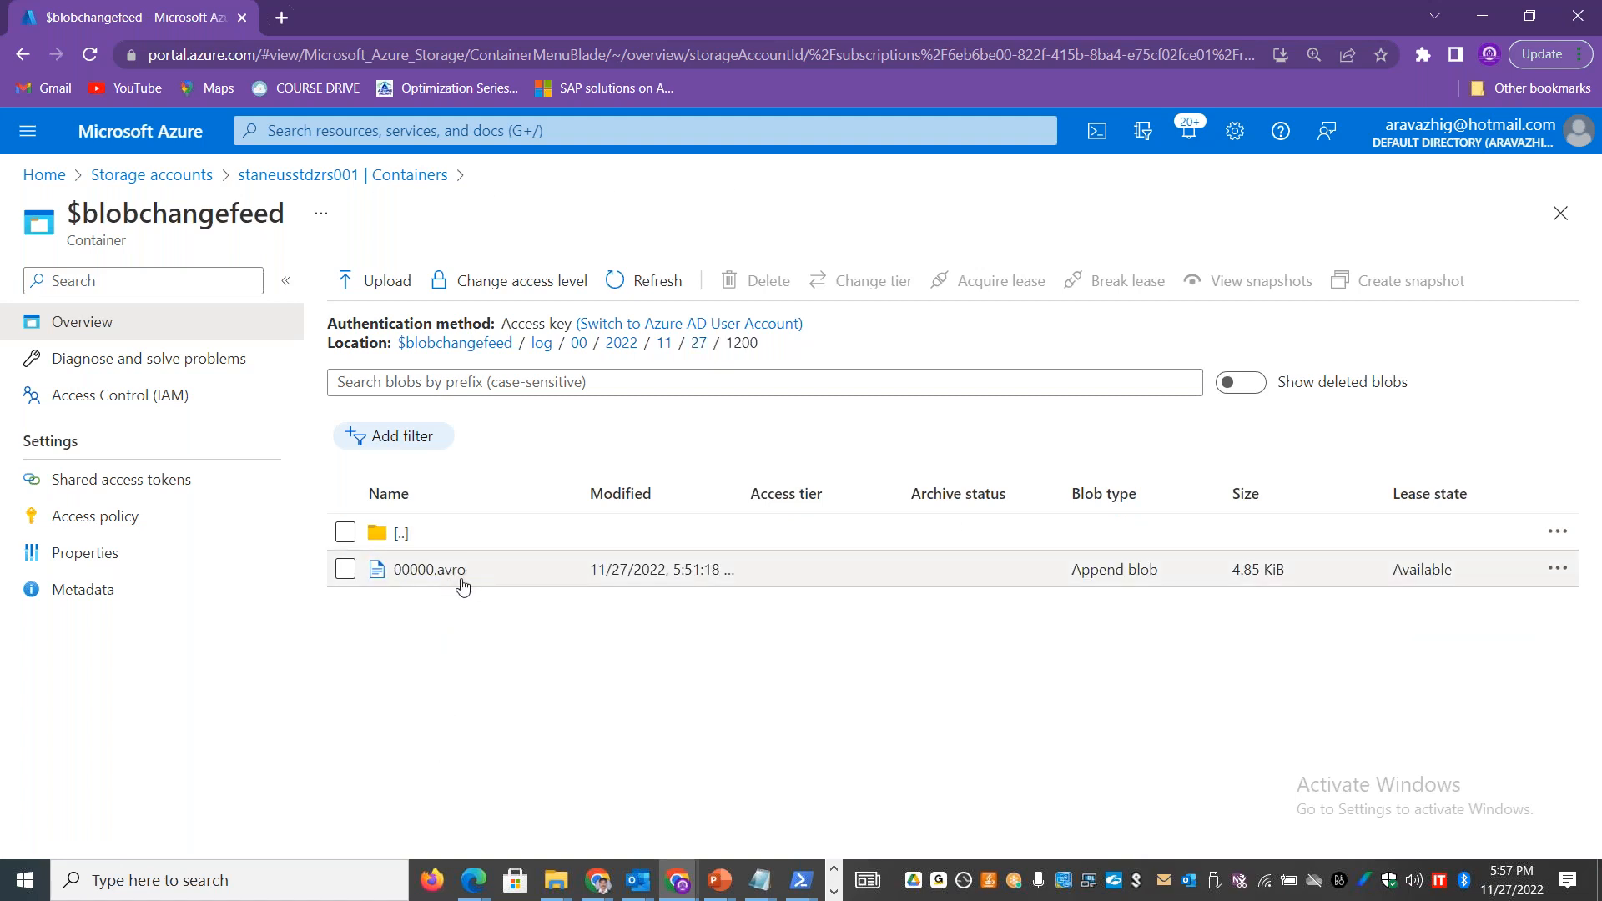
Step: Select the 00000.avro file, highlight its Append blob type and download the file
{"action": "left_click", "coordinate": [348, 575]}
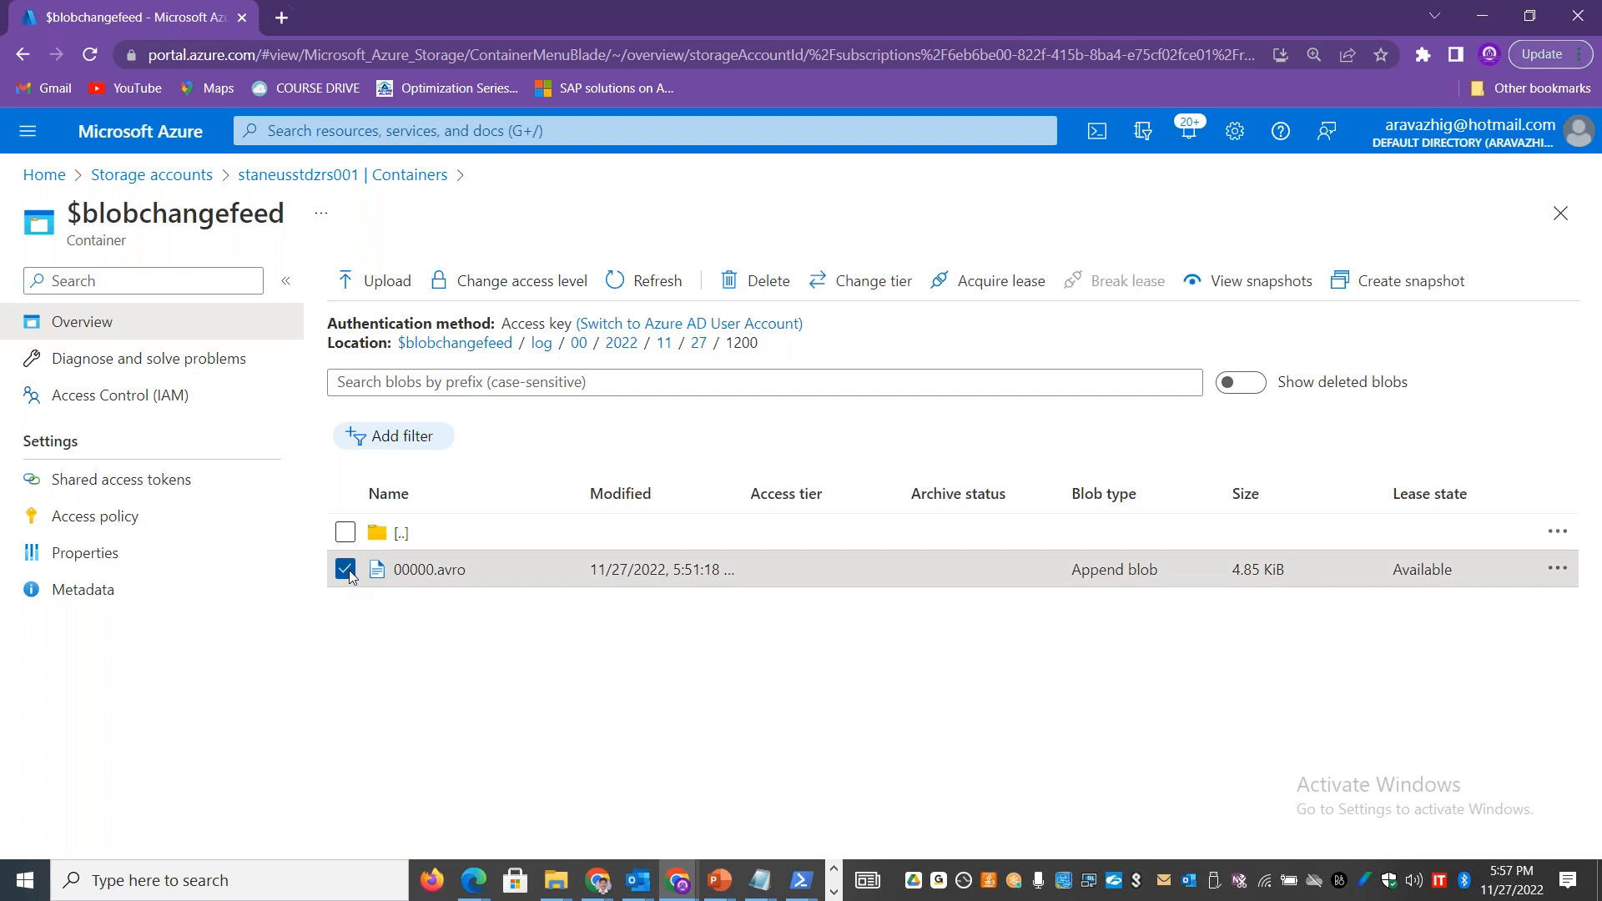
{"action": "left_click_drag", "start_coordinate": [1184, 575], "coordinate": [1074, 570]}
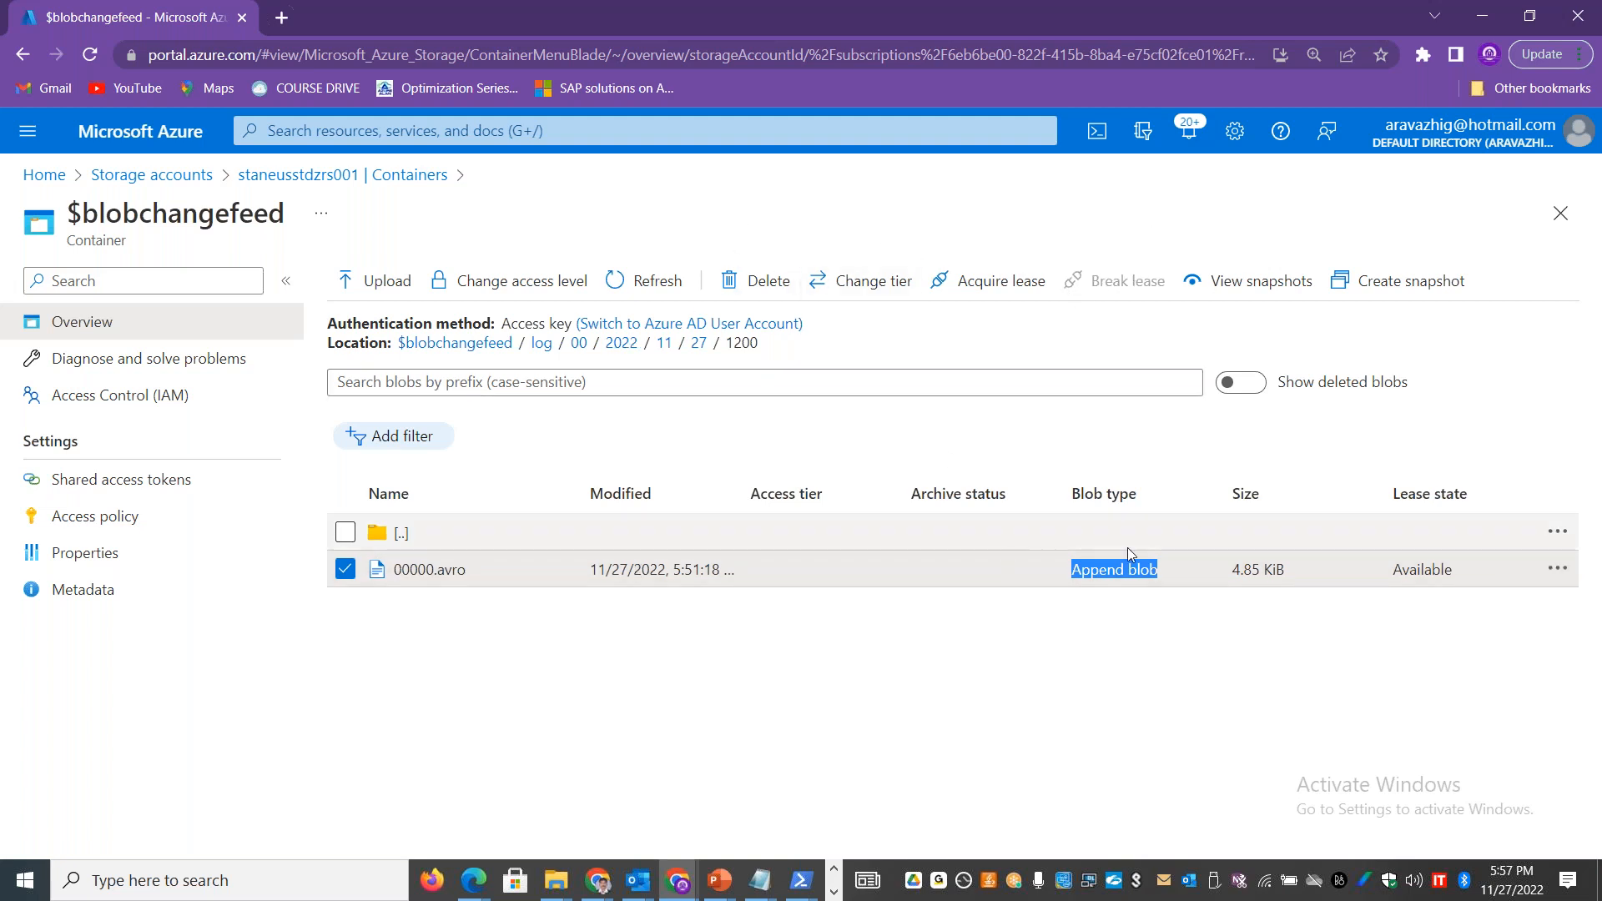
{"action": "left_click", "coordinate": [1556, 568]}
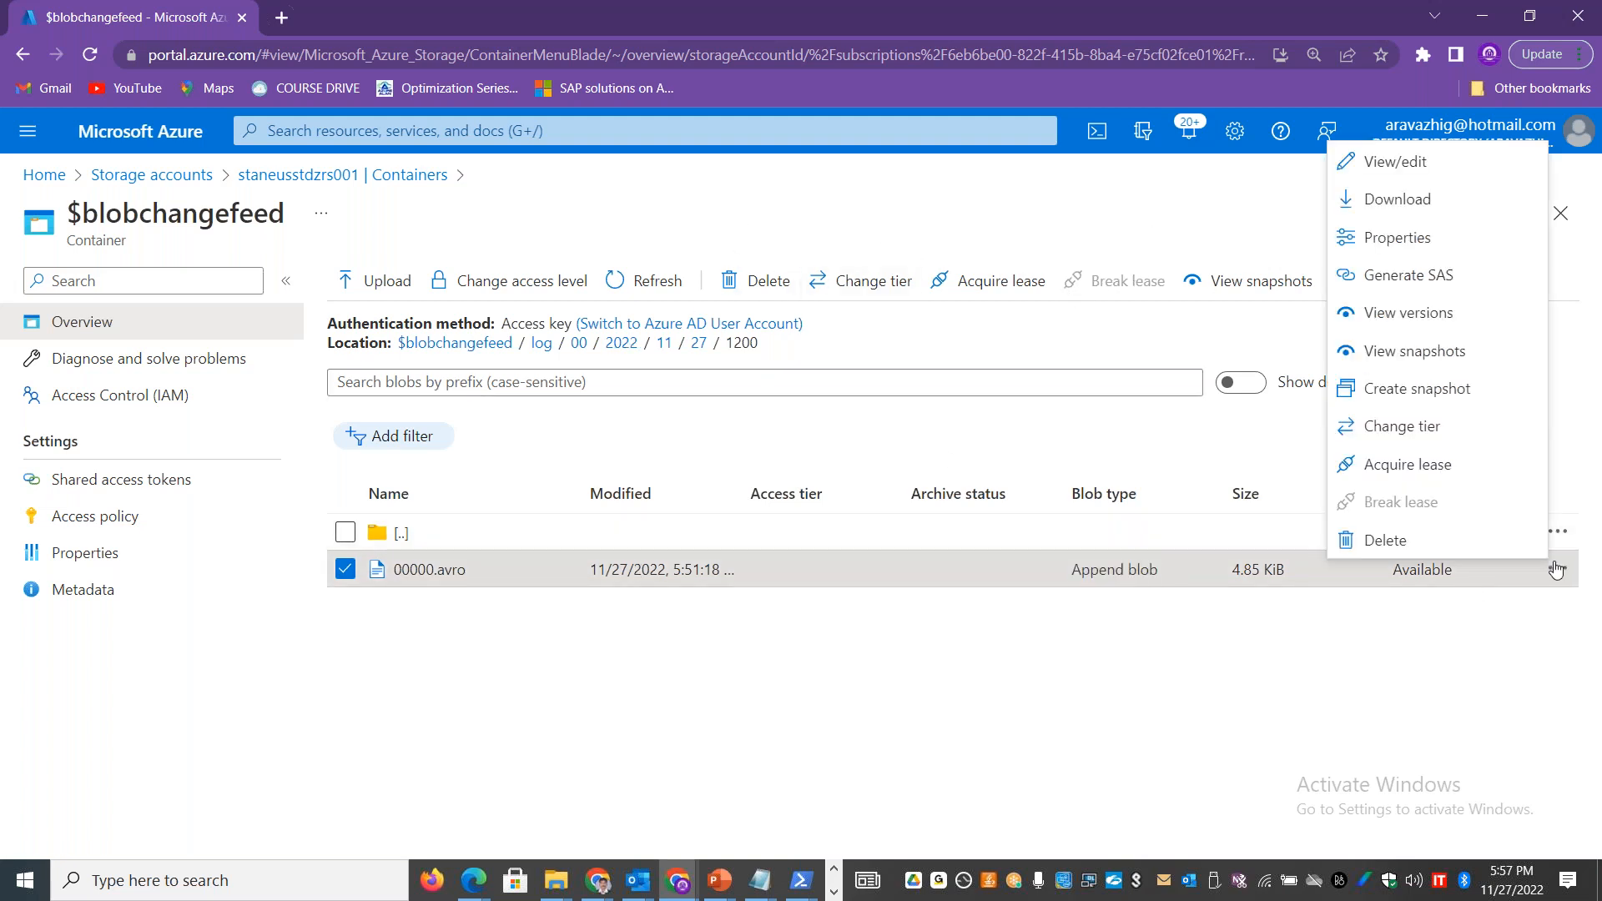
{"action": "left_click", "coordinate": [1397, 198]}
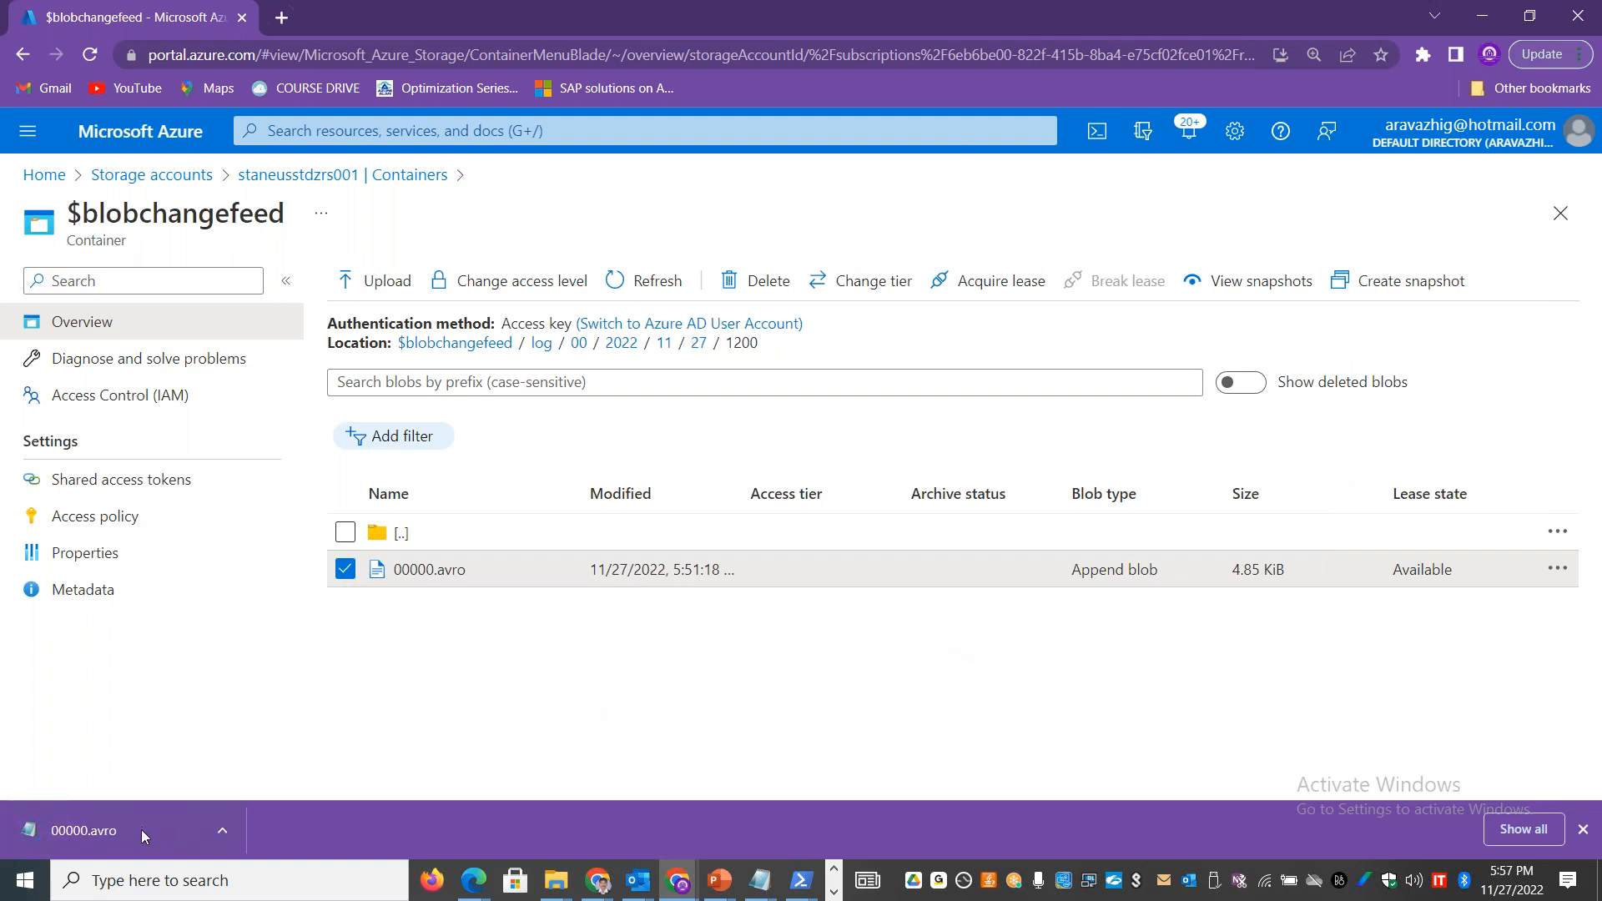
{"action": "left_click", "coordinate": [220, 832]}
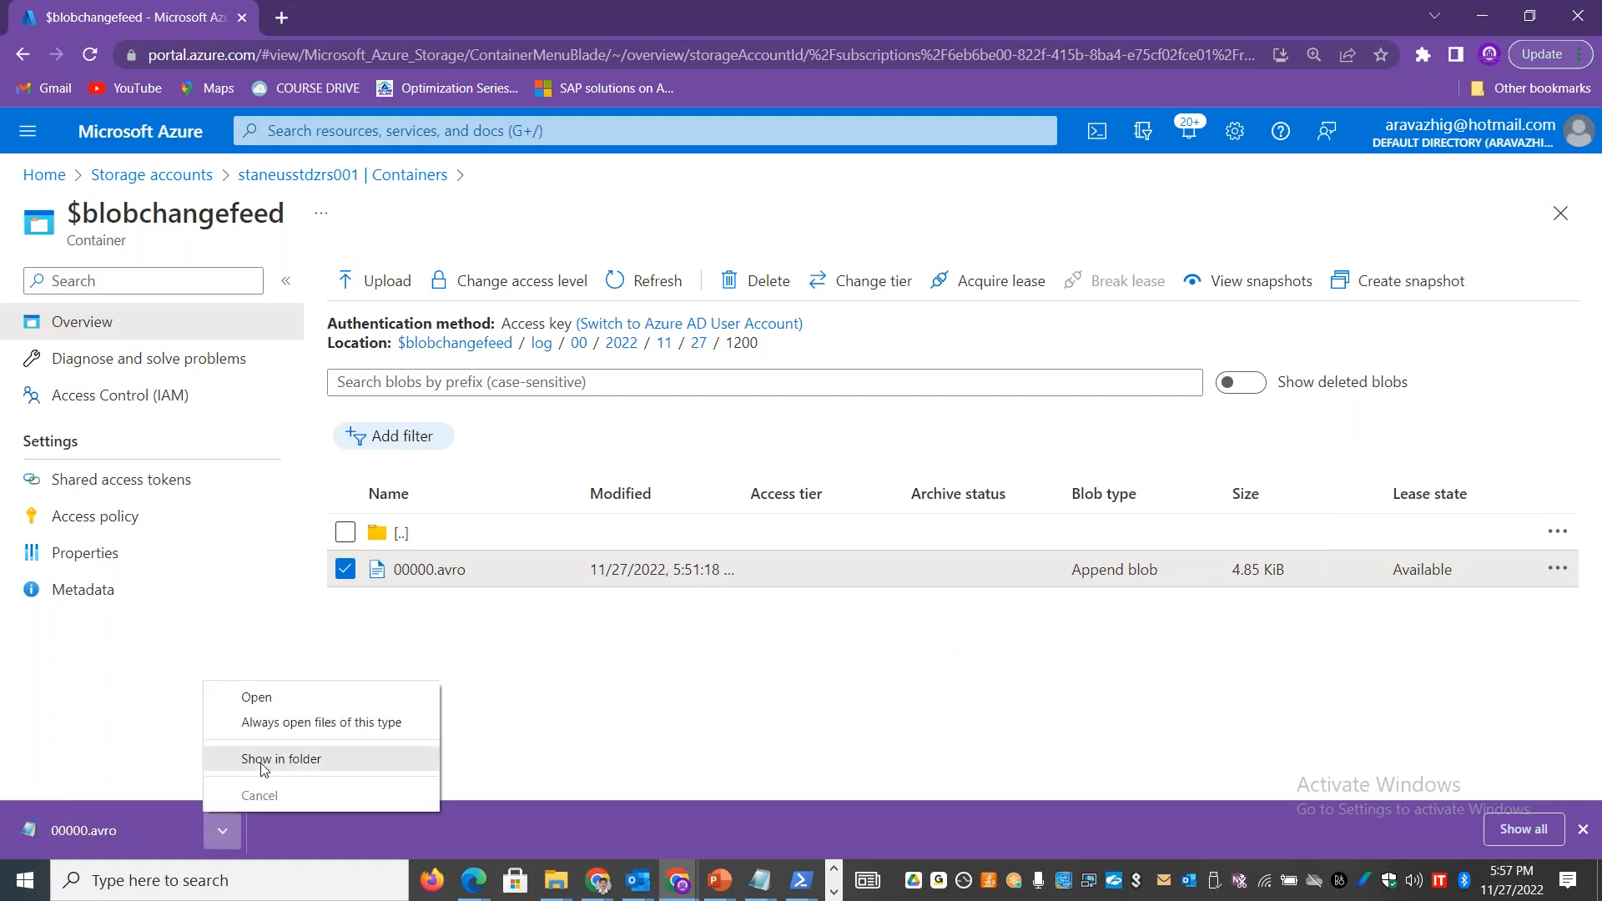
{"action": "left_click", "coordinate": [117, 665]}
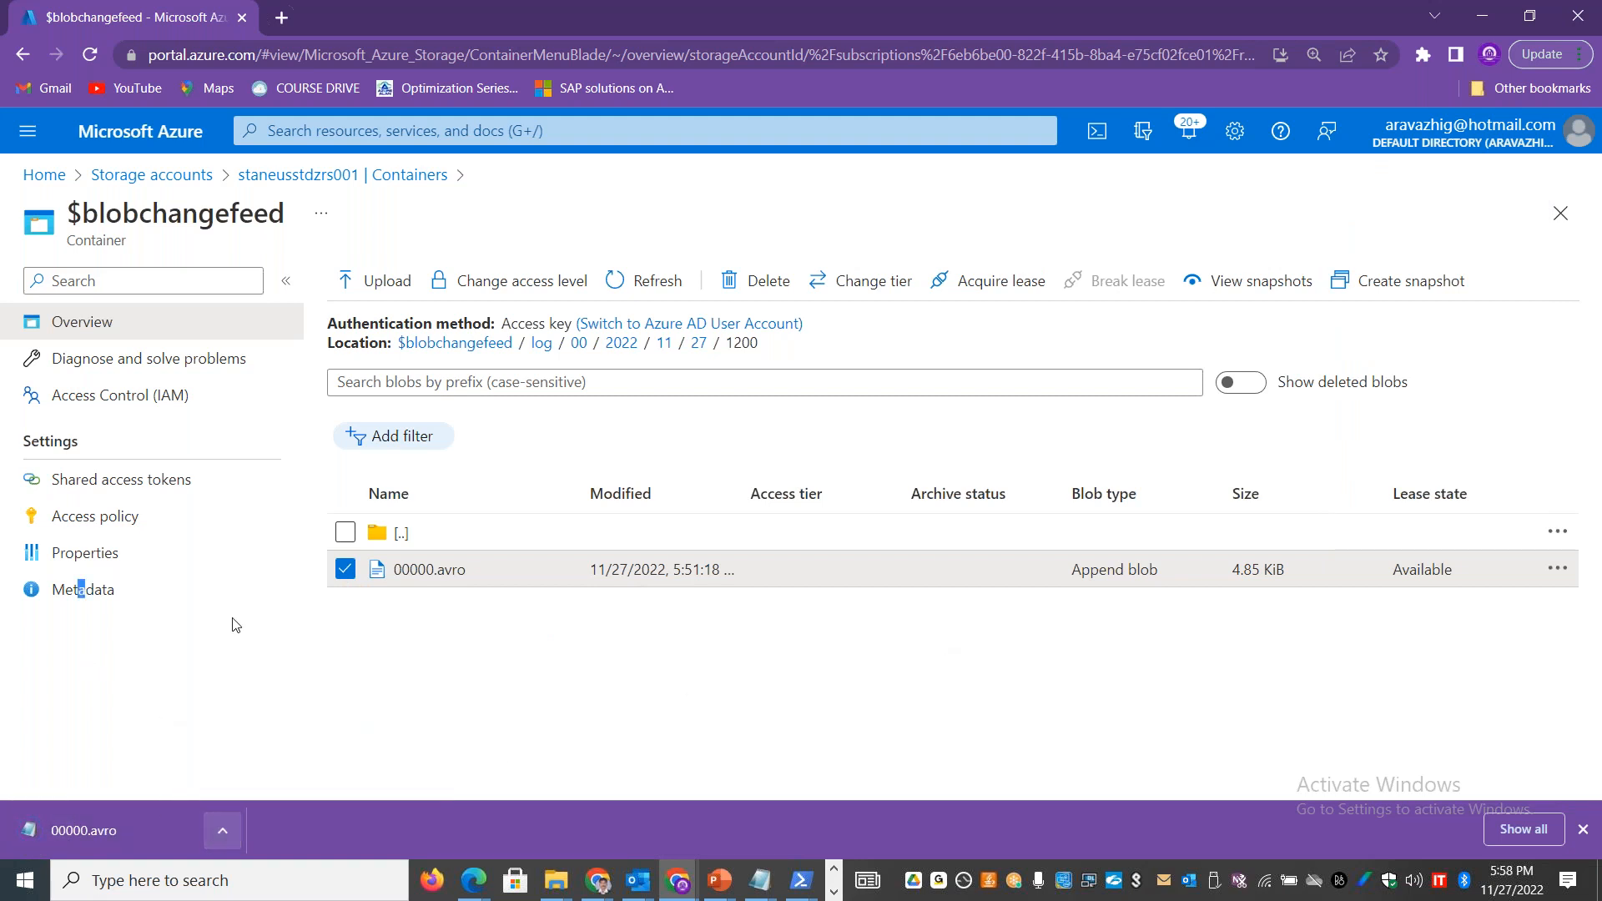
Step: Highlight the size of the 00000.avro file and return to the container list of storage account staneusstdzrs001
{"action": "left_click_drag", "start_coordinate": [1291, 575], "coordinate": [1235, 574]}
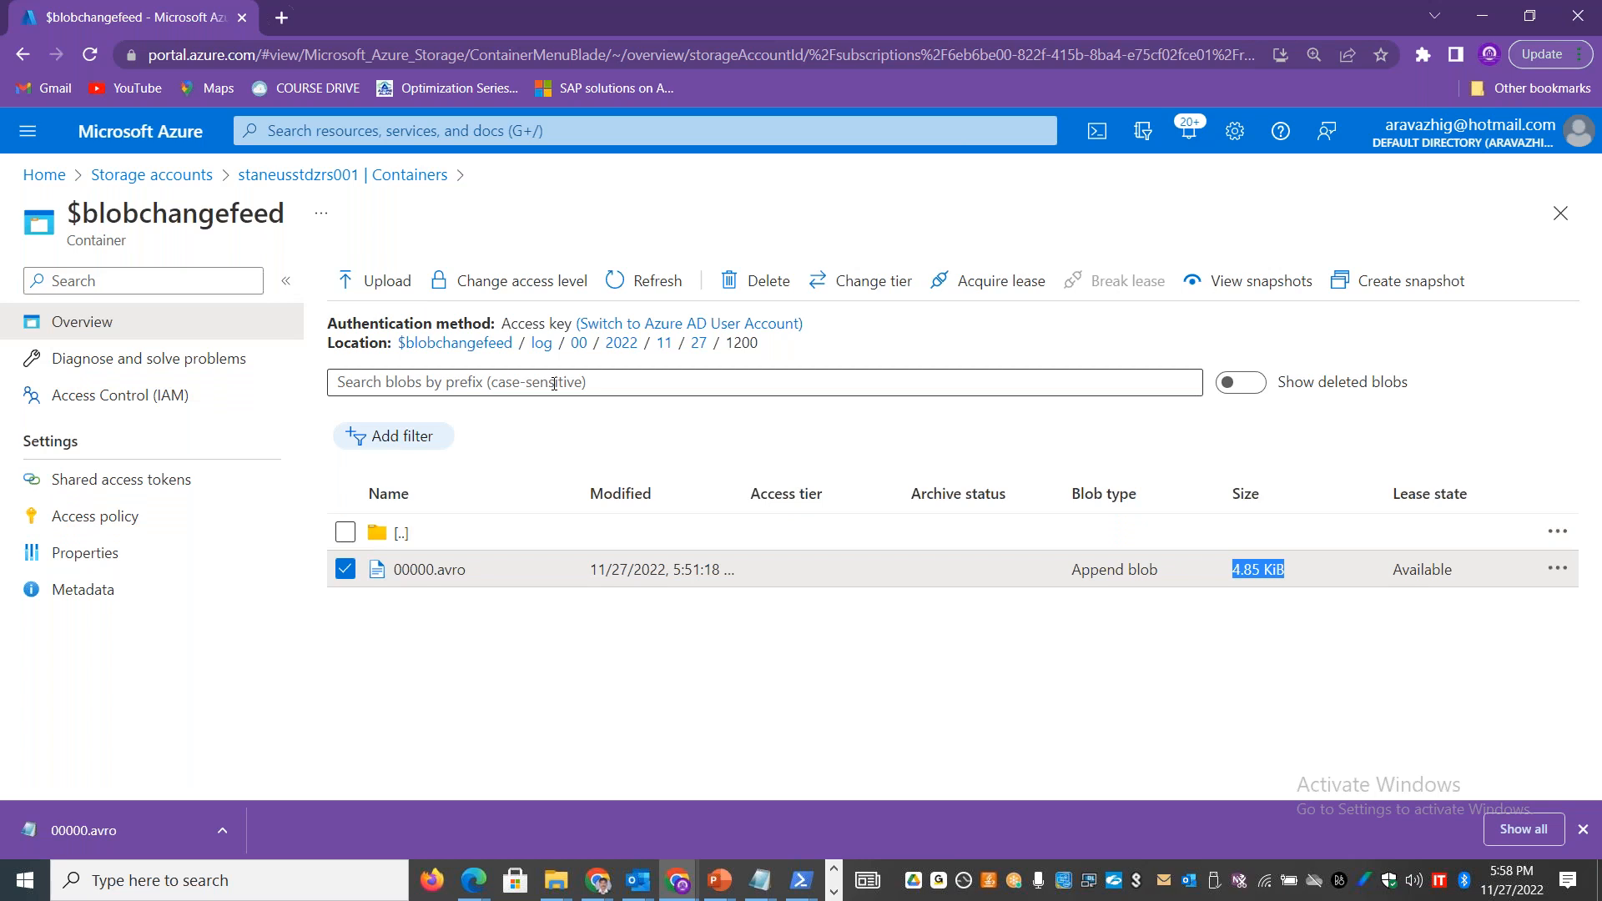
{"action": "left_click", "coordinate": [264, 176]}
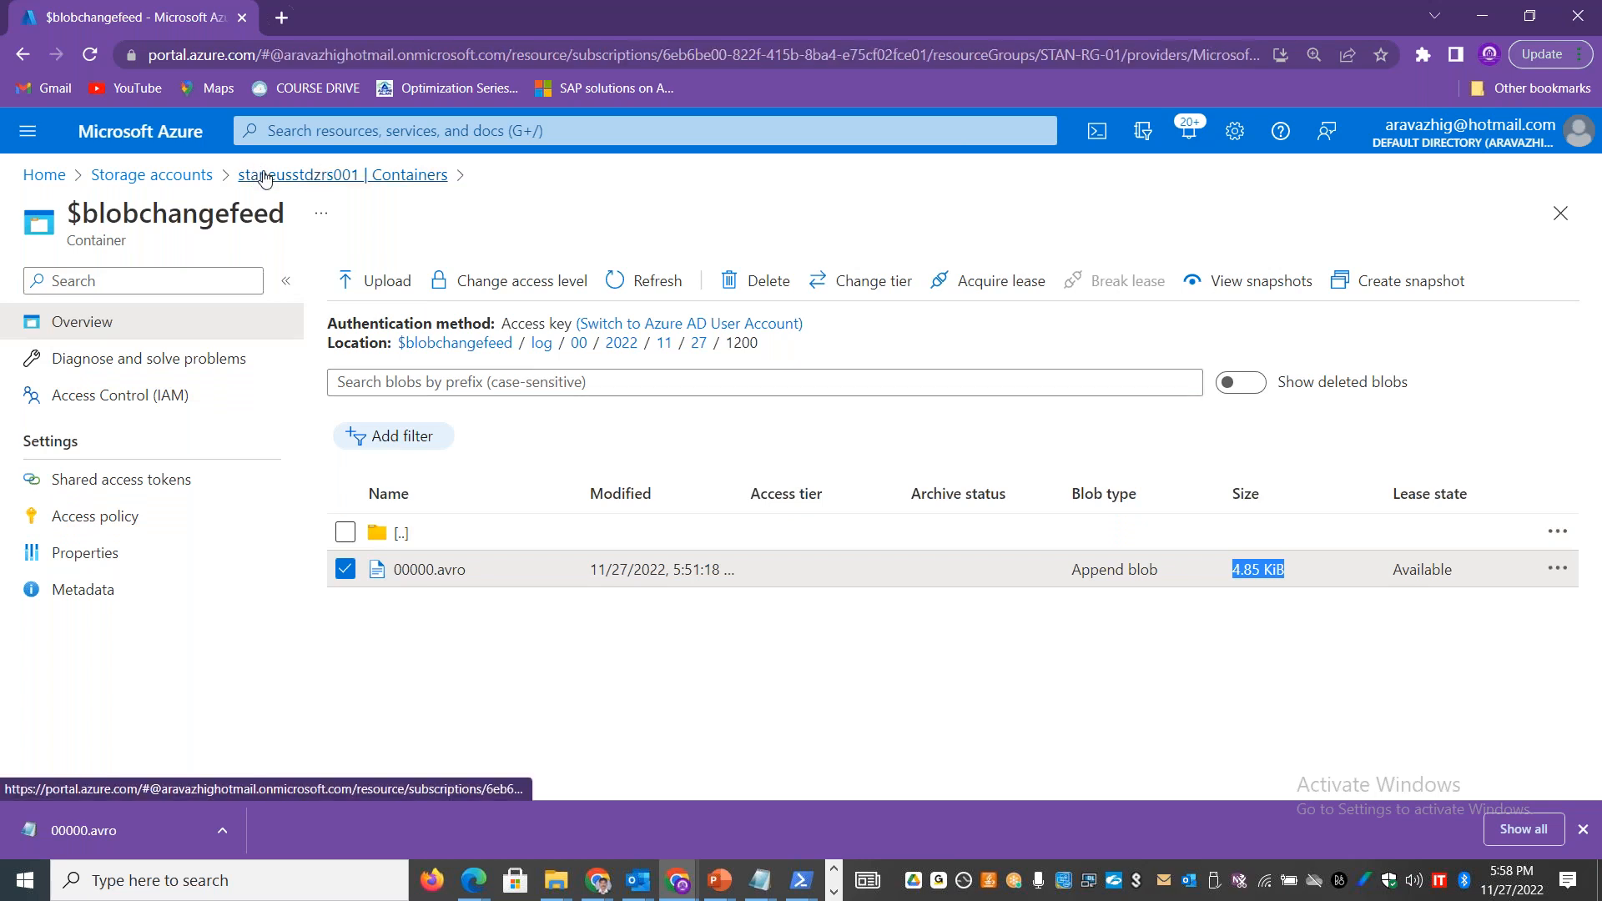
{"action": "left_click_drag", "start_coordinate": [328, 413], "coordinate": [337, 327]}
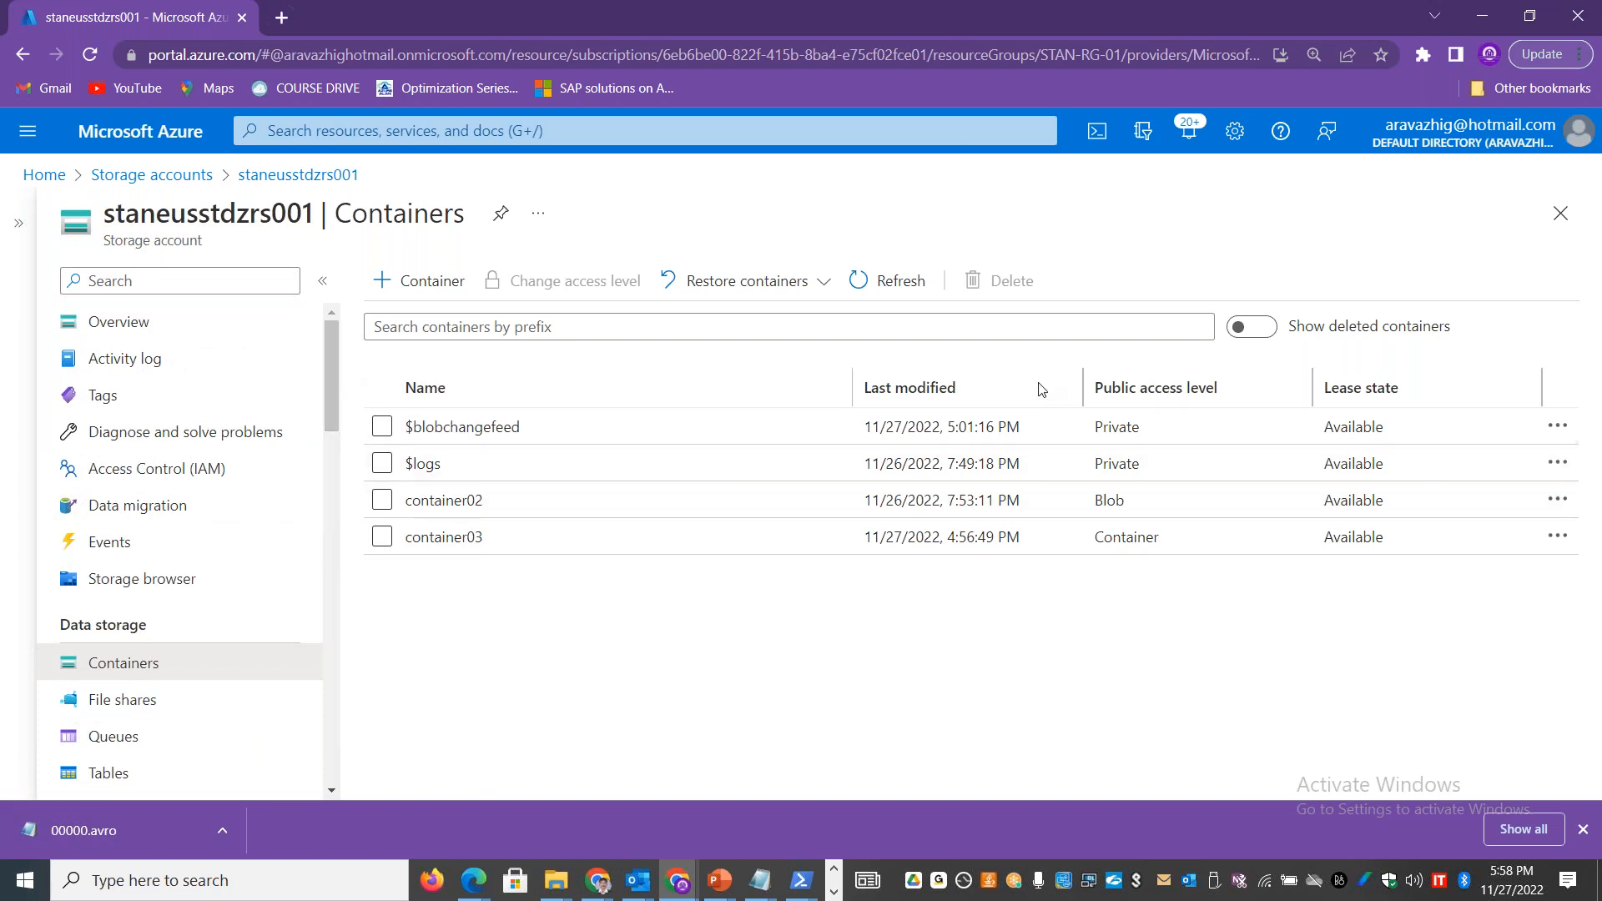
Step: Open container02, view its metadata and return to the container's overview
{"action": "left_click", "coordinate": [449, 502]}
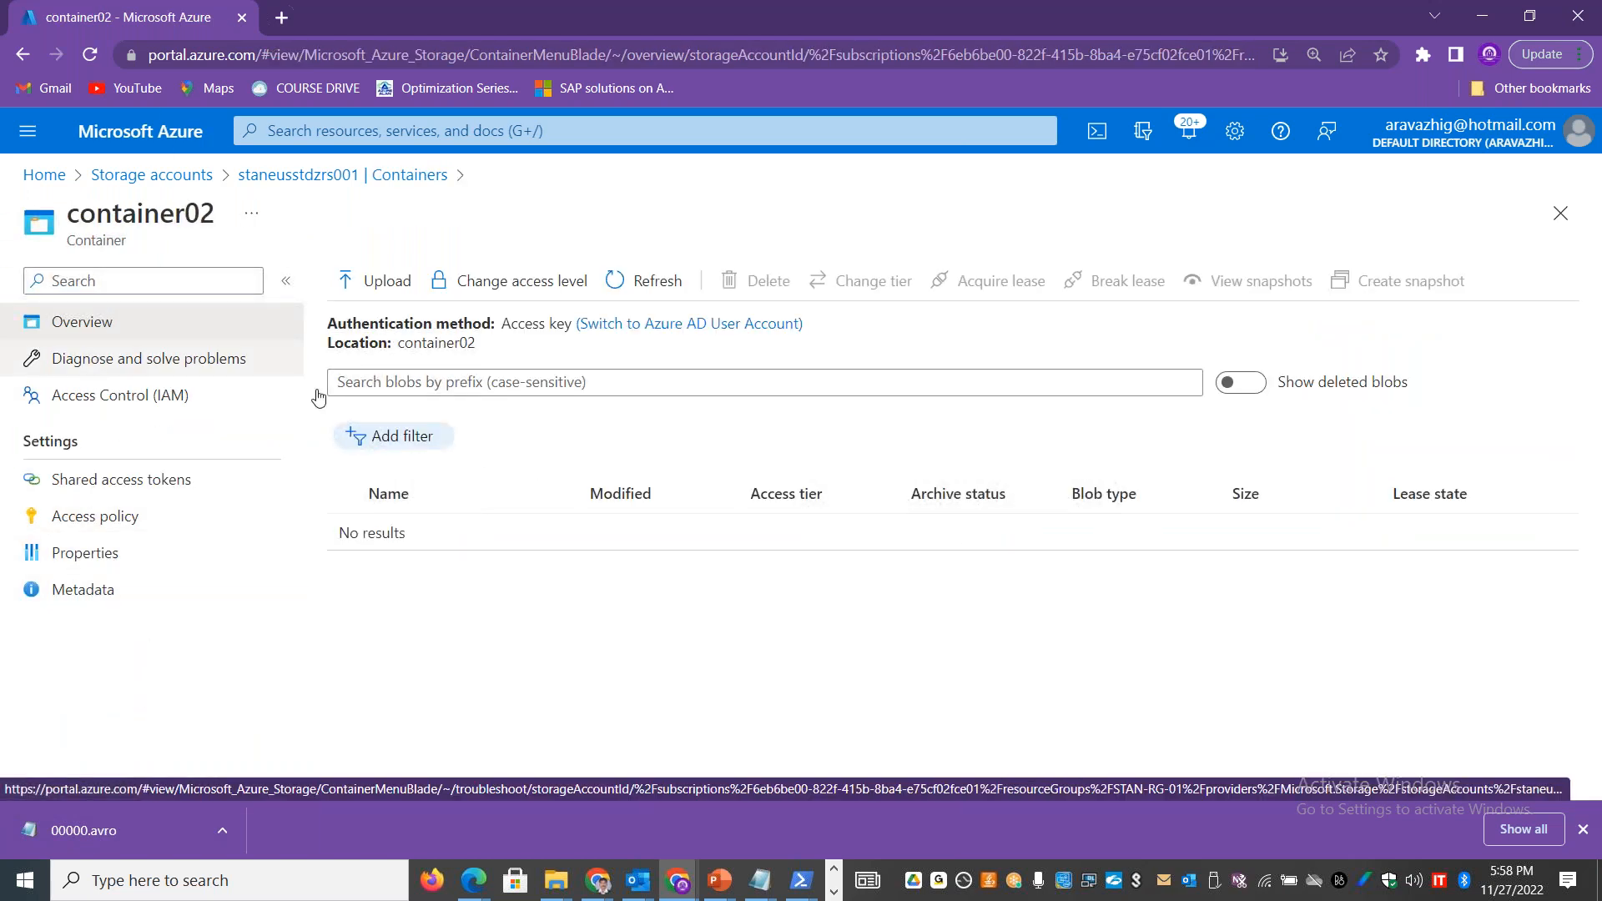
{"action": "left_click", "coordinate": [117, 595]}
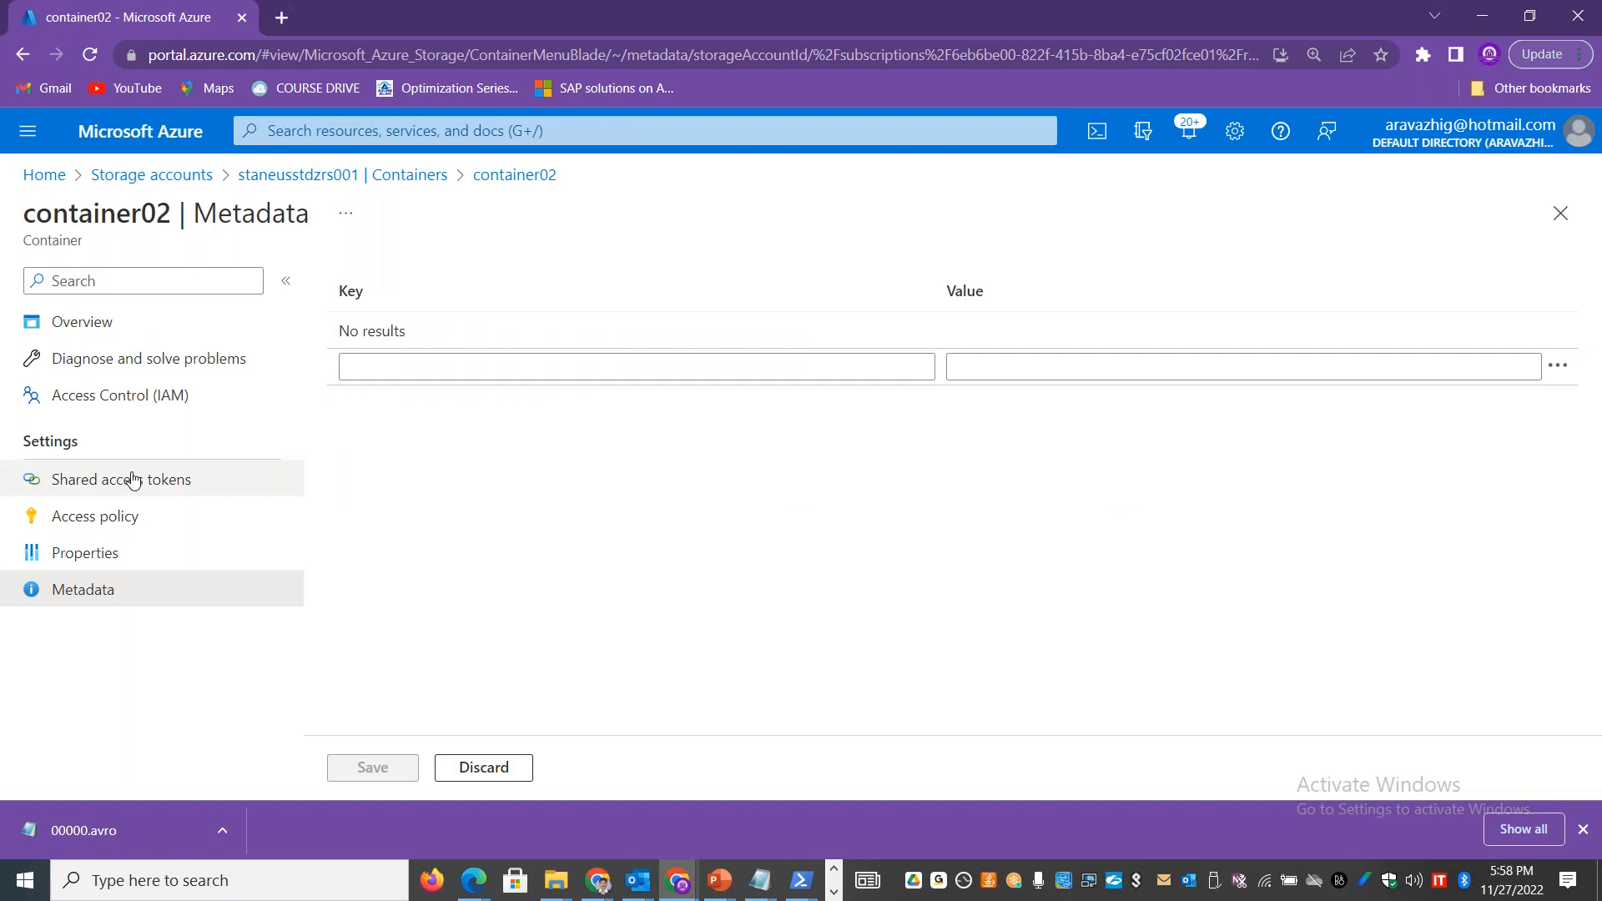
{"action": "left_click", "coordinate": [79, 322]}
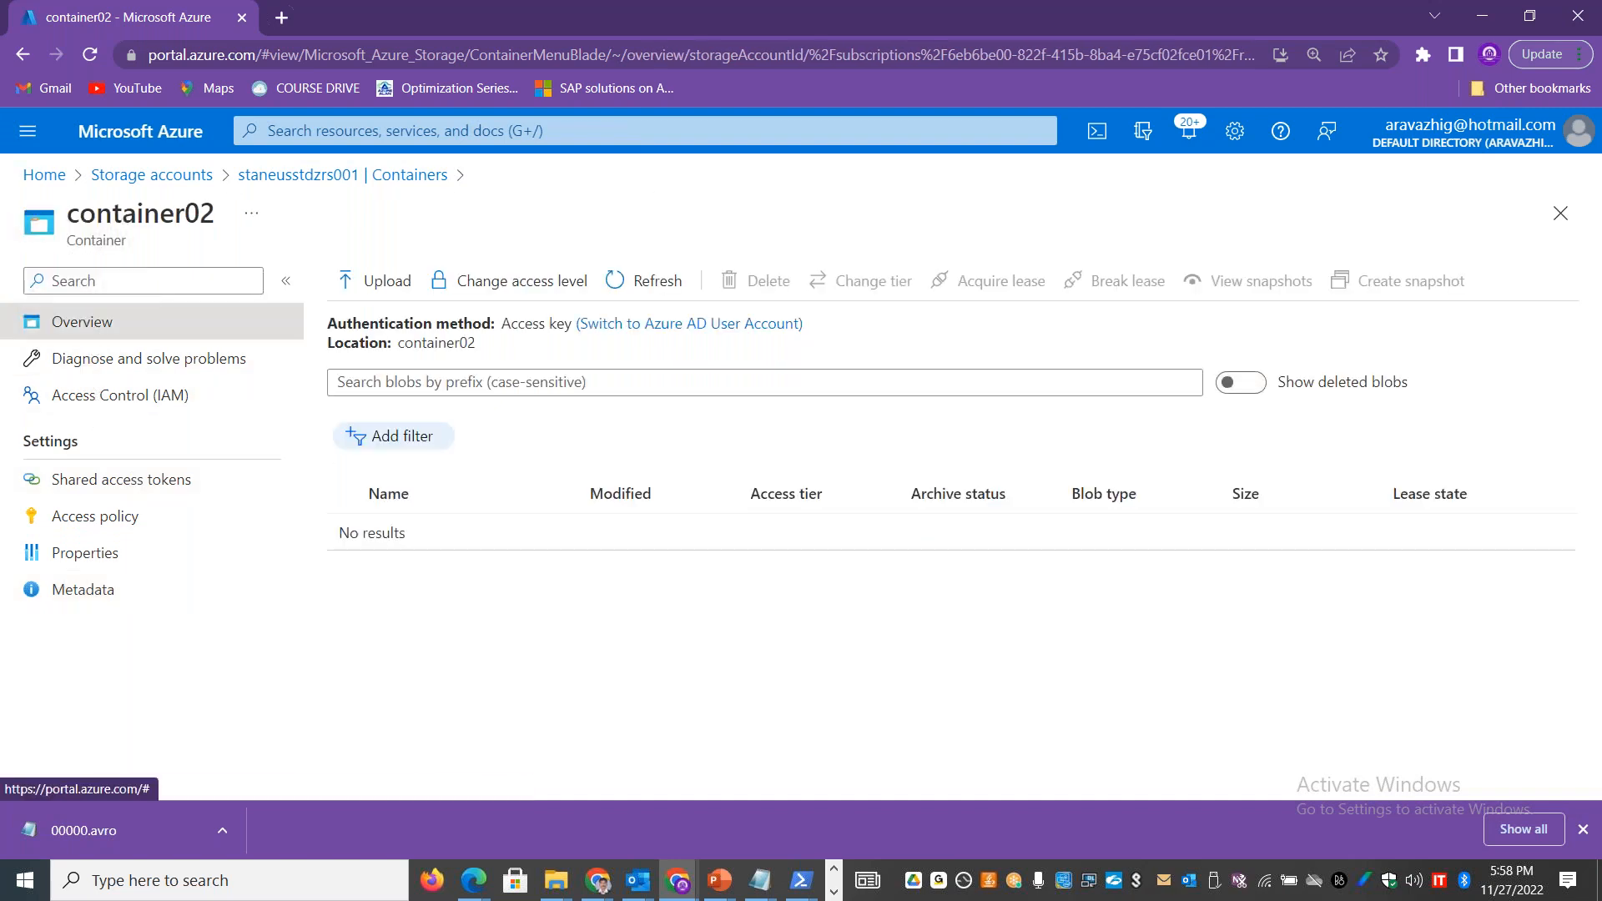
Step: Open the properties of container02, calculate the container's size and dismiss the size report
{"action": "left_click", "coordinate": [125, 519]}
{"action": "left_click", "coordinate": [116, 552]}
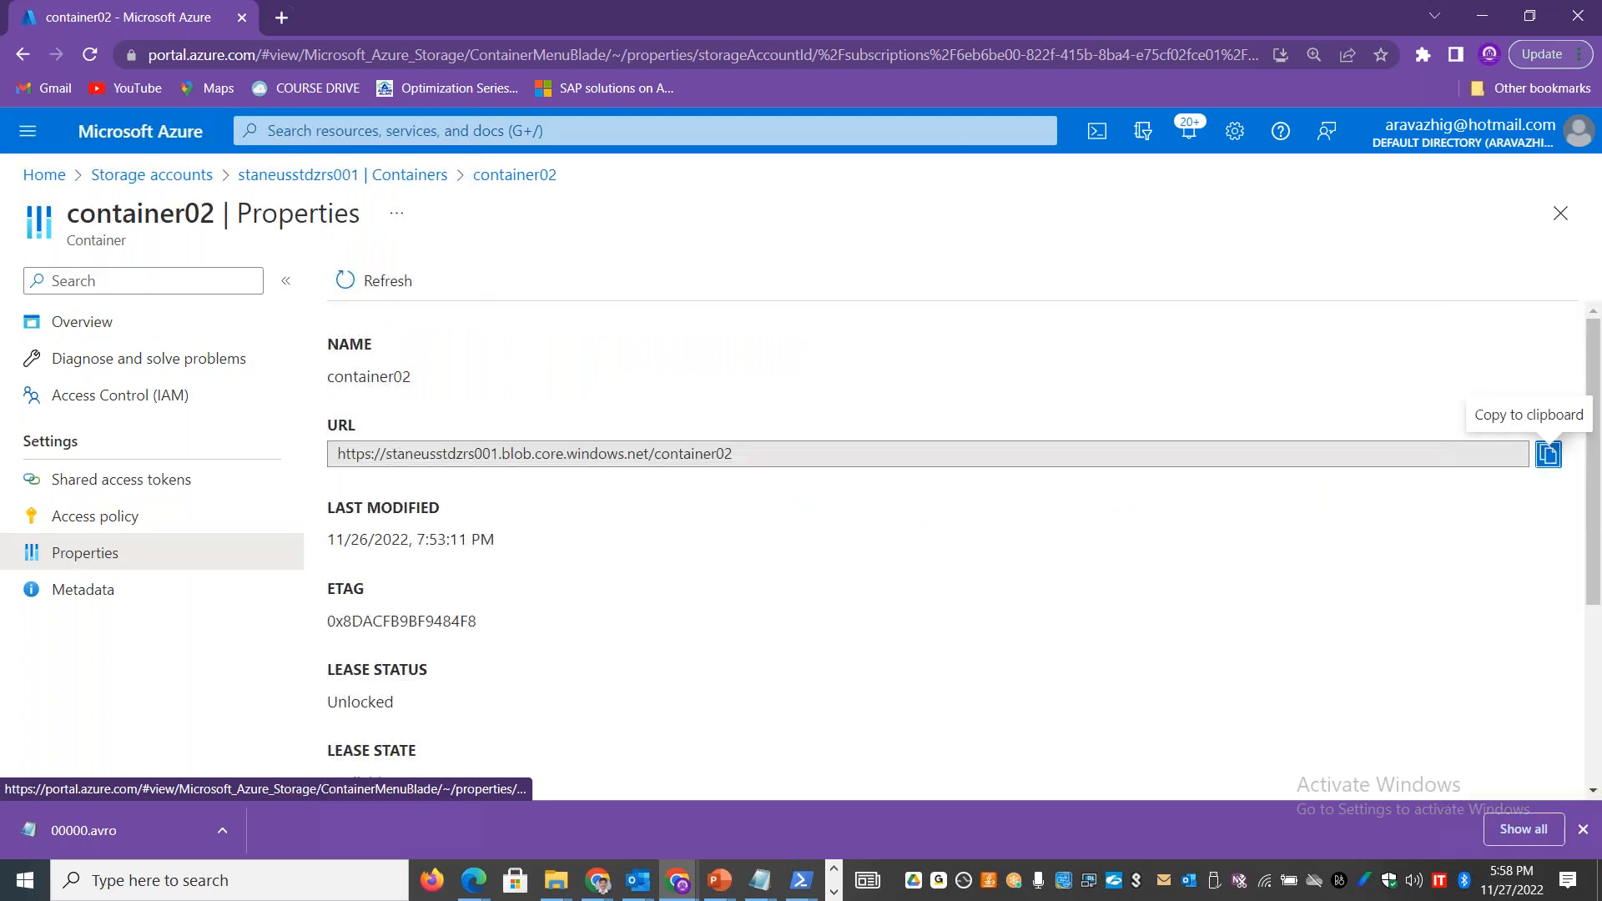
{"action": "scroll", "coordinate": [1598, 521], "scroll_direction": "down", "scroll_amount": 3}
{"action": "left_click_drag", "start_coordinate": [1600, 523], "coordinate": [1595, 560]}
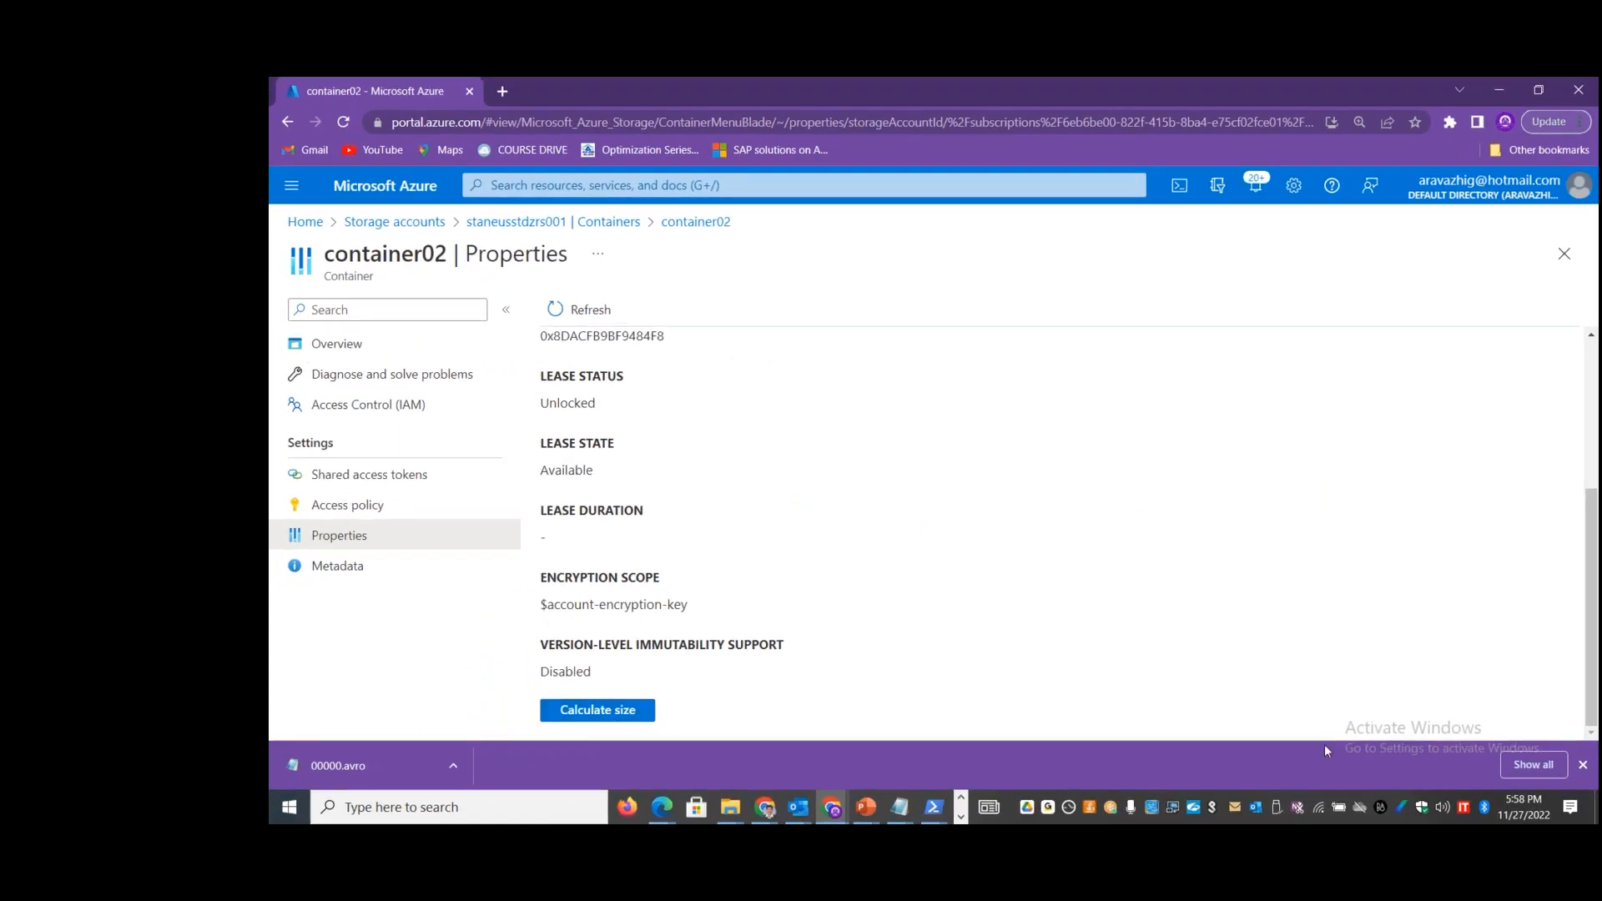
{"action": "left_click", "coordinate": [603, 708]}
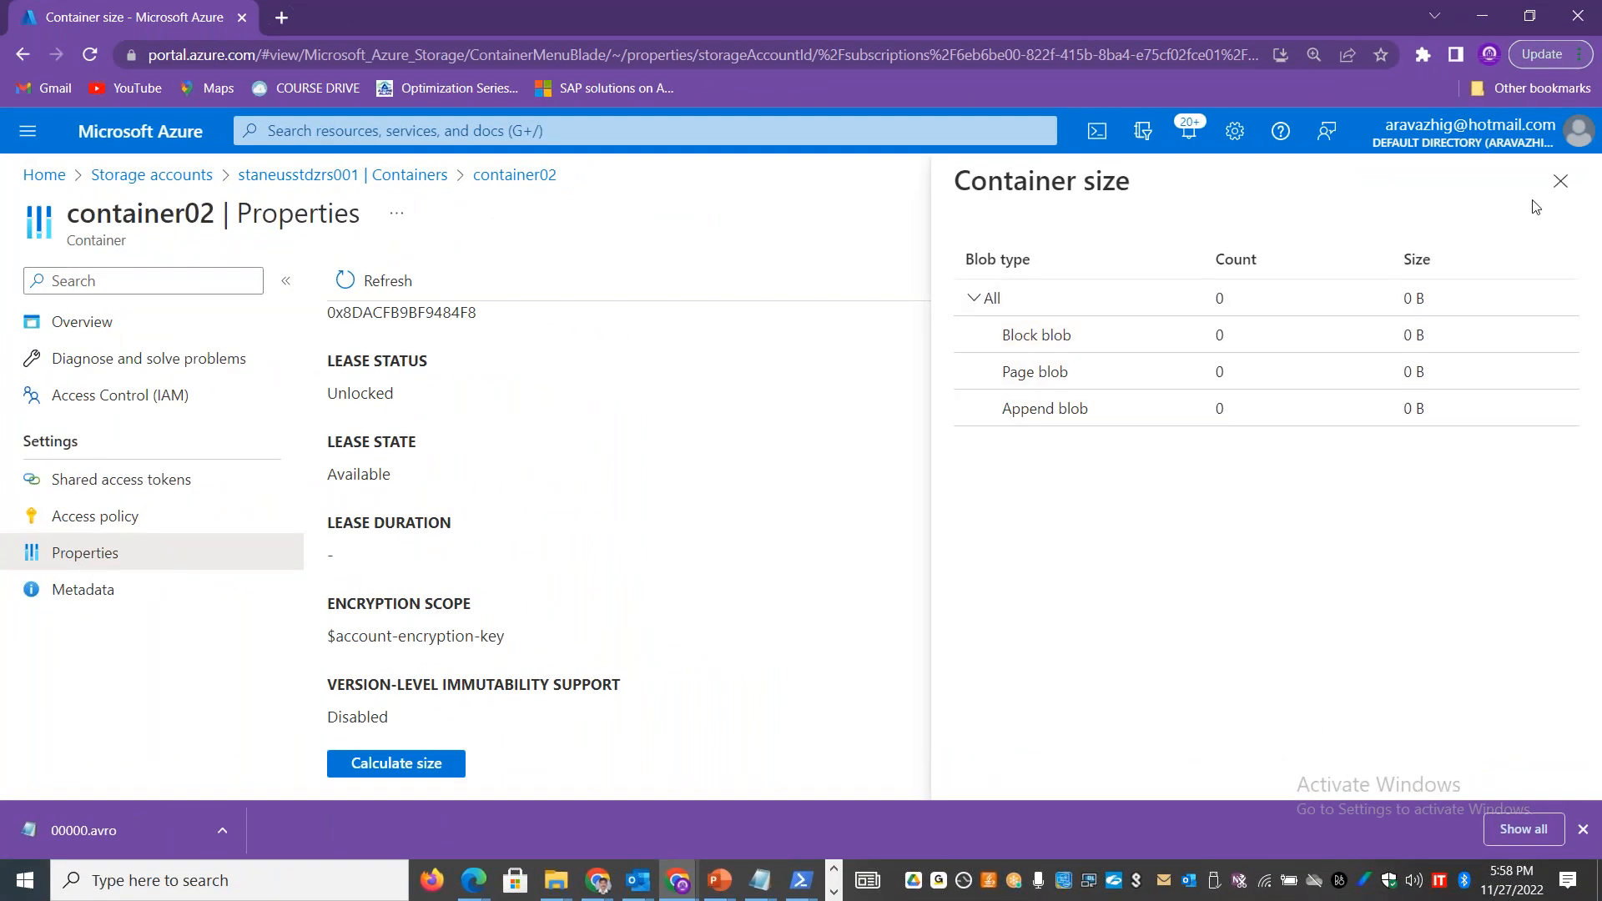
{"action": "left_click", "coordinate": [1560, 181]}
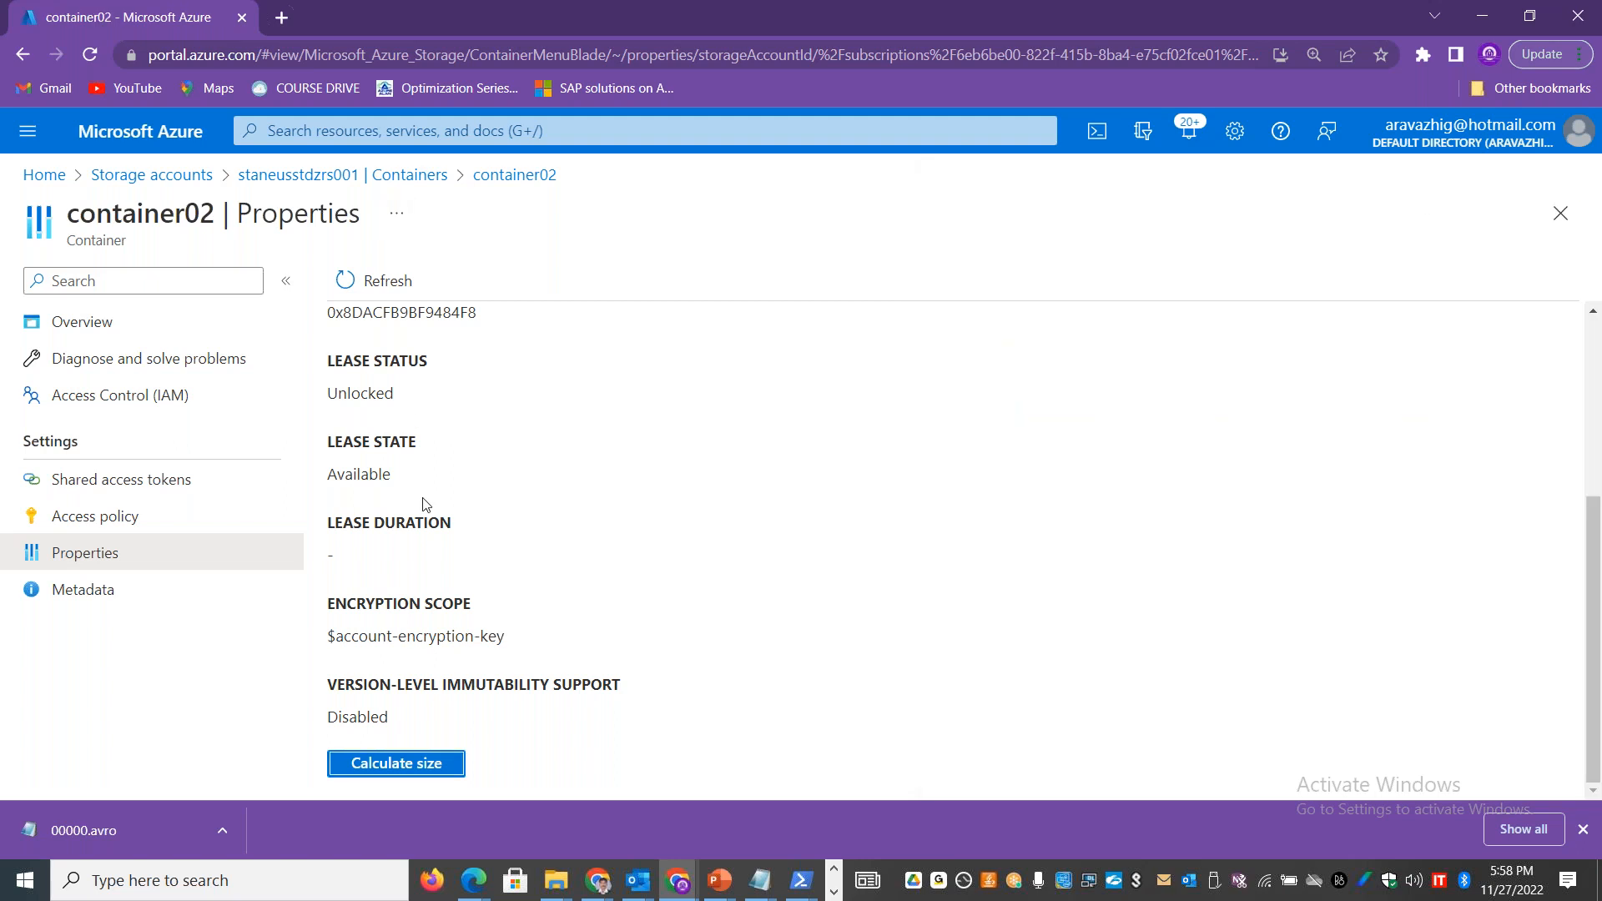
Step: Open the properties of container03, calculate its size, highlight the total size and dismiss the report
{"action": "left_click", "coordinate": [582, 183]}
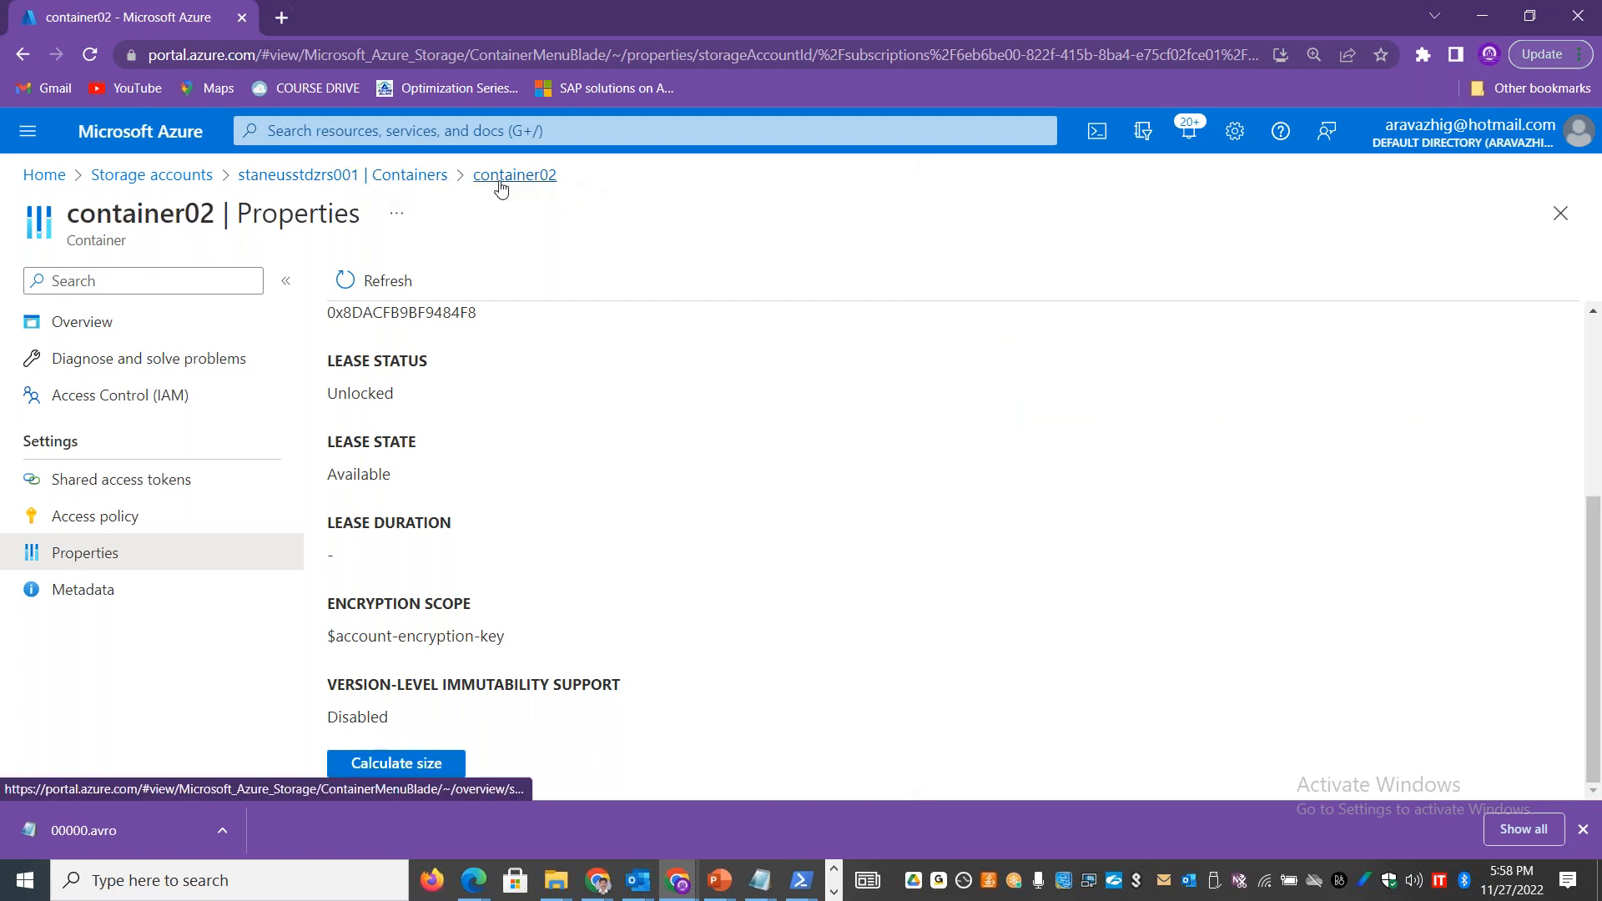
{"action": "left_click", "coordinate": [372, 174]}
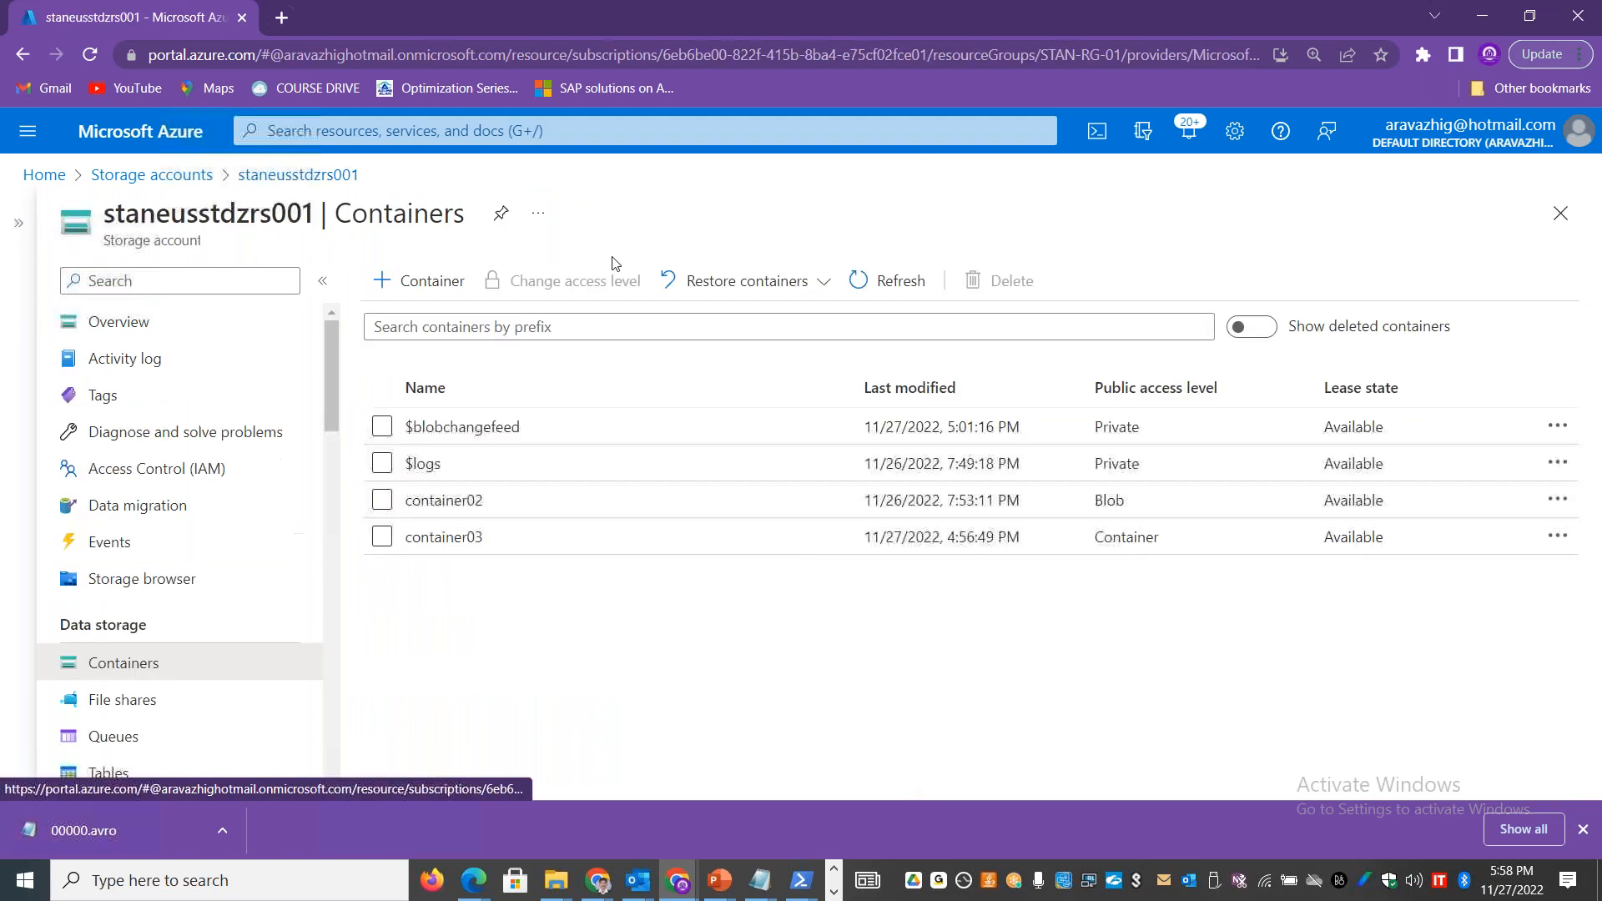
{"action": "left_click", "coordinate": [458, 538]}
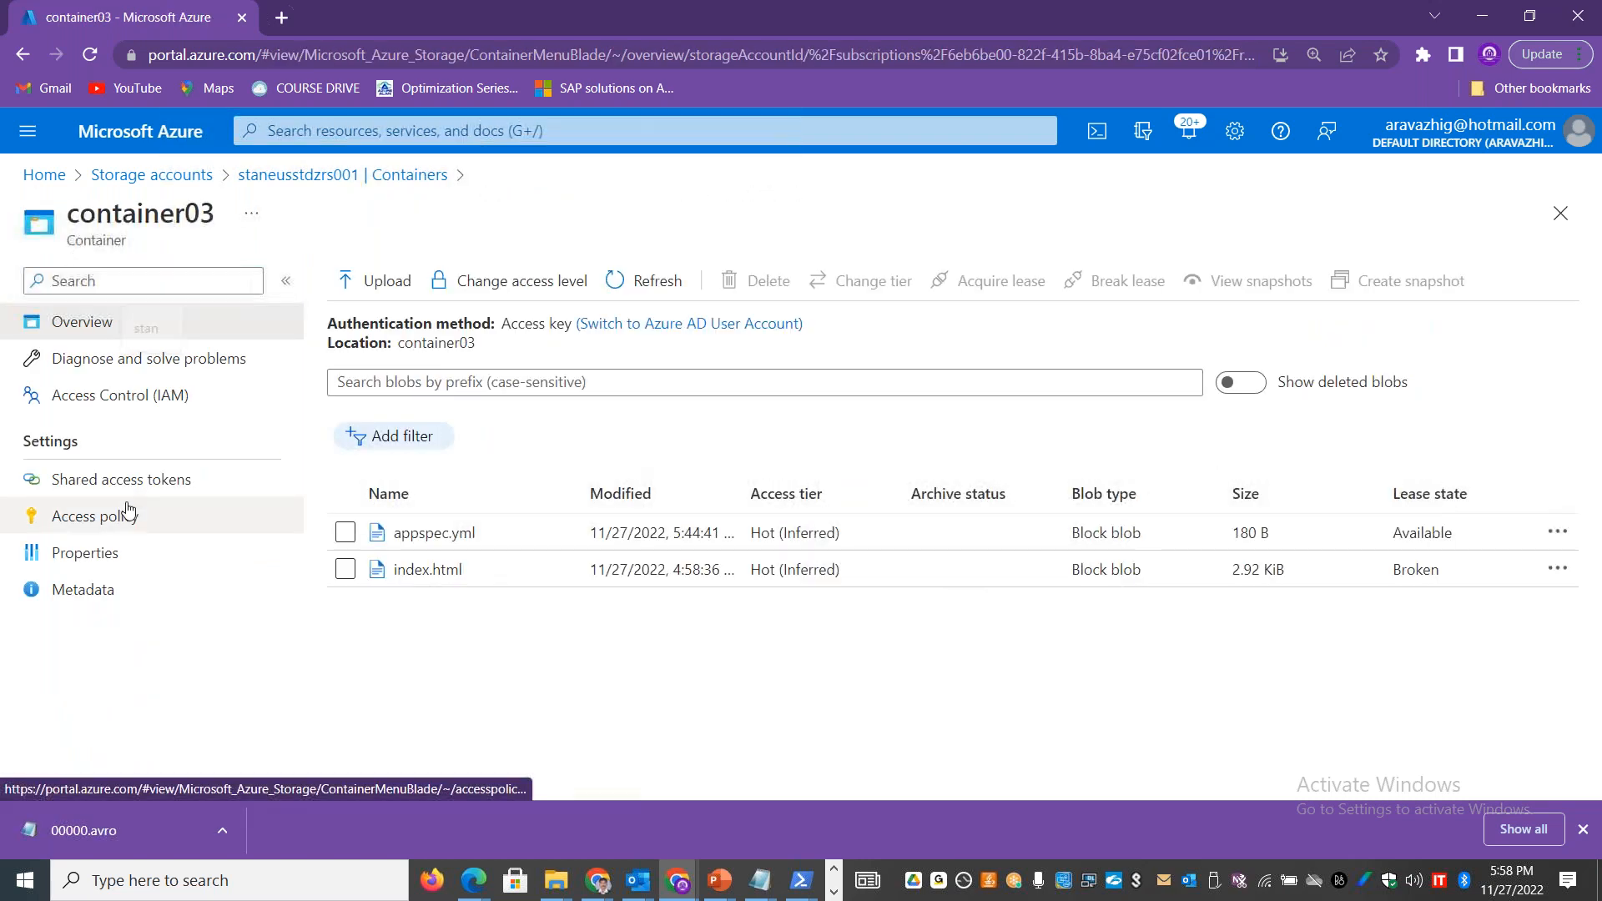
{"action": "left_click", "coordinate": [110, 551]}
{"action": "left_click_drag", "start_coordinate": [1598, 414], "coordinate": [1597, 594]}
{"action": "left_click", "coordinate": [430, 755]}
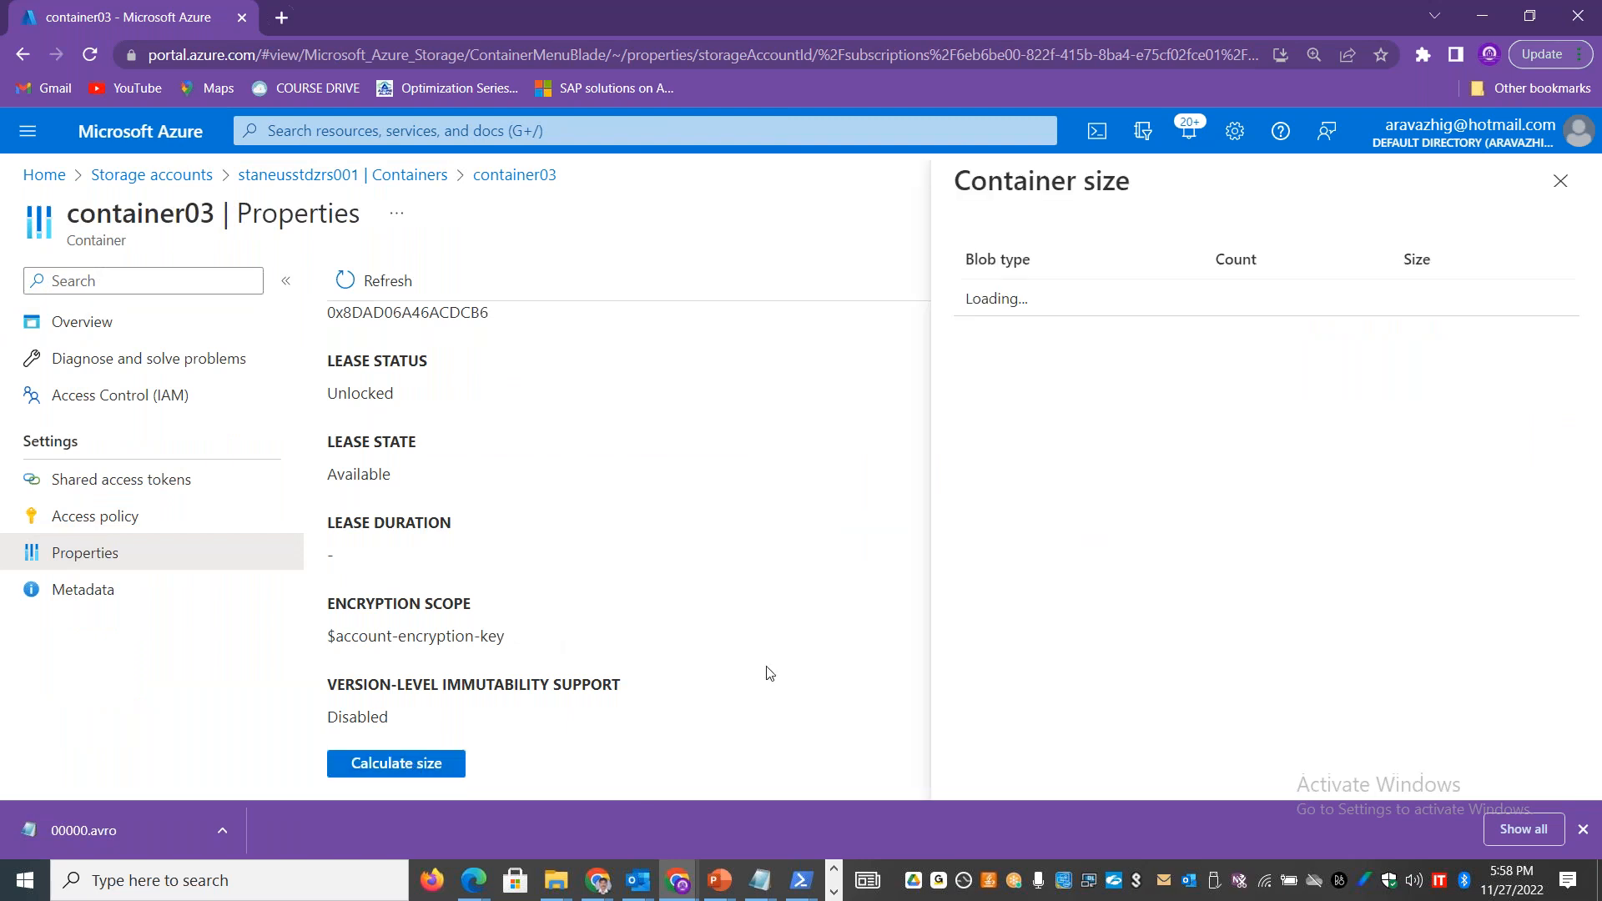
{"action": "left_click_drag", "start_coordinate": [1456, 337], "coordinate": [1378, 297]}
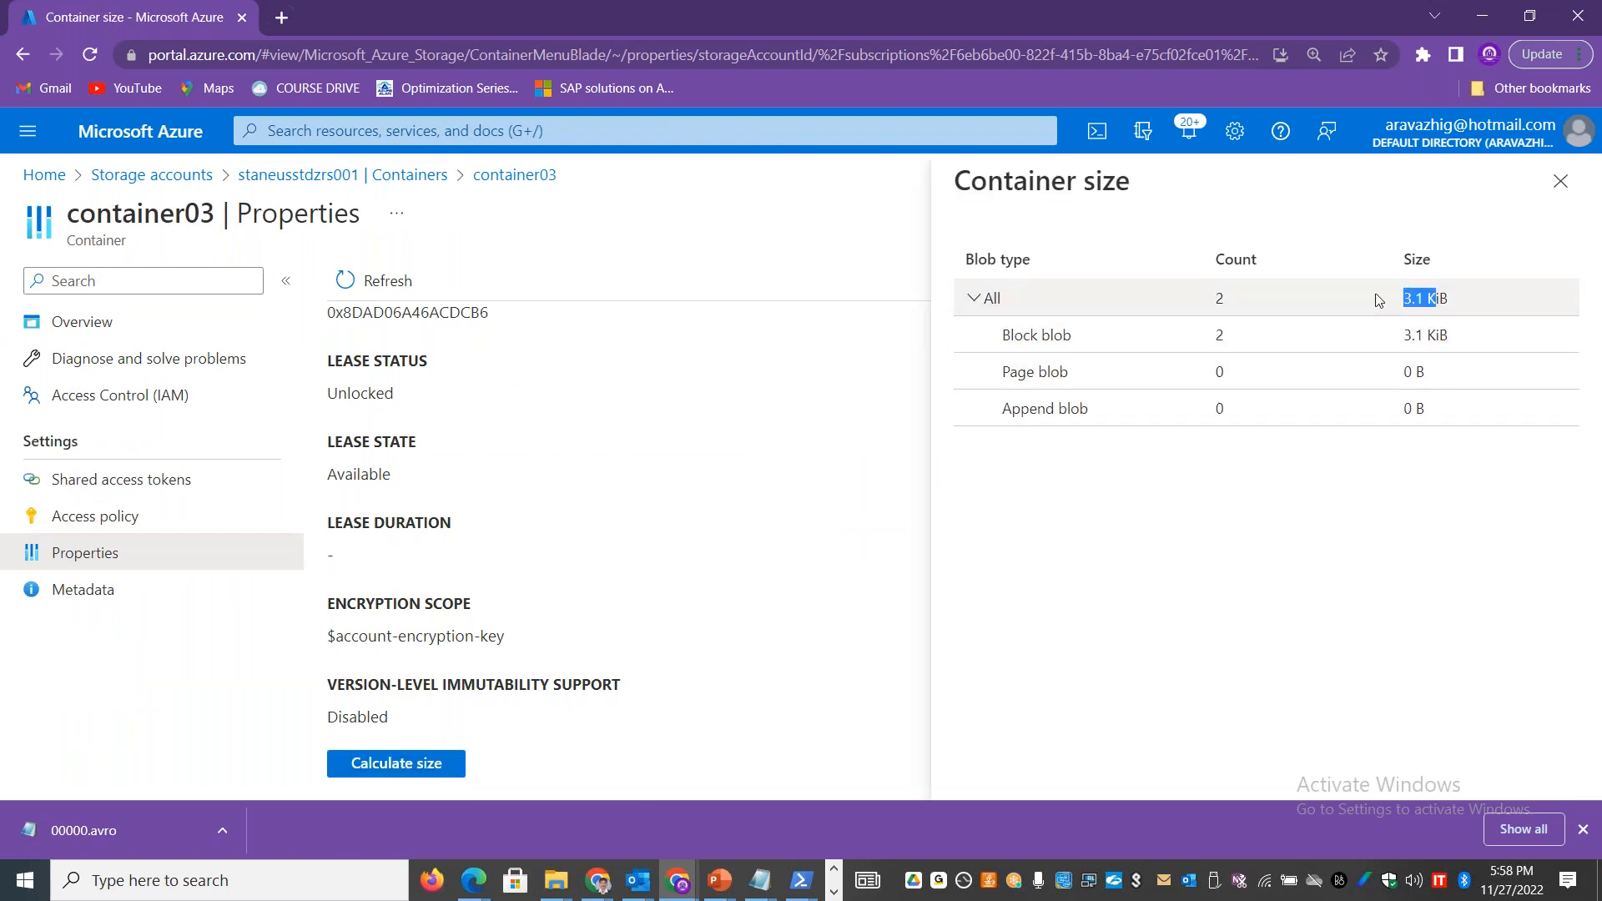
{"action": "left_click", "coordinate": [1559, 181]}
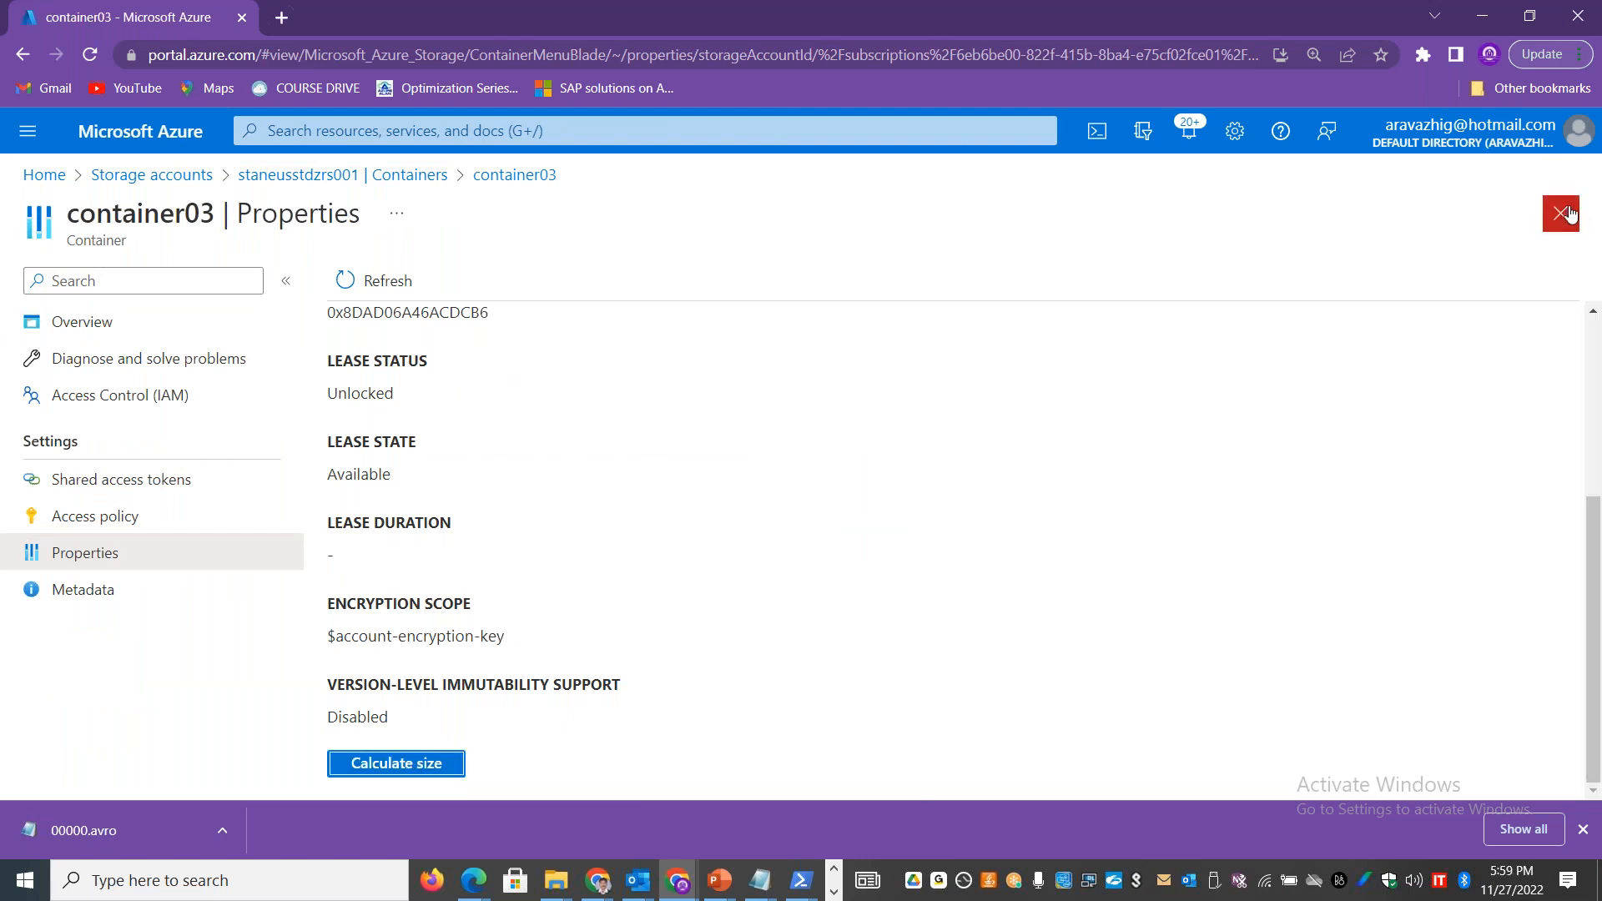
Step: Leave container03 and view the storage account's blob containers in the Storage browser
{"action": "left_click", "coordinate": [1567, 214]}
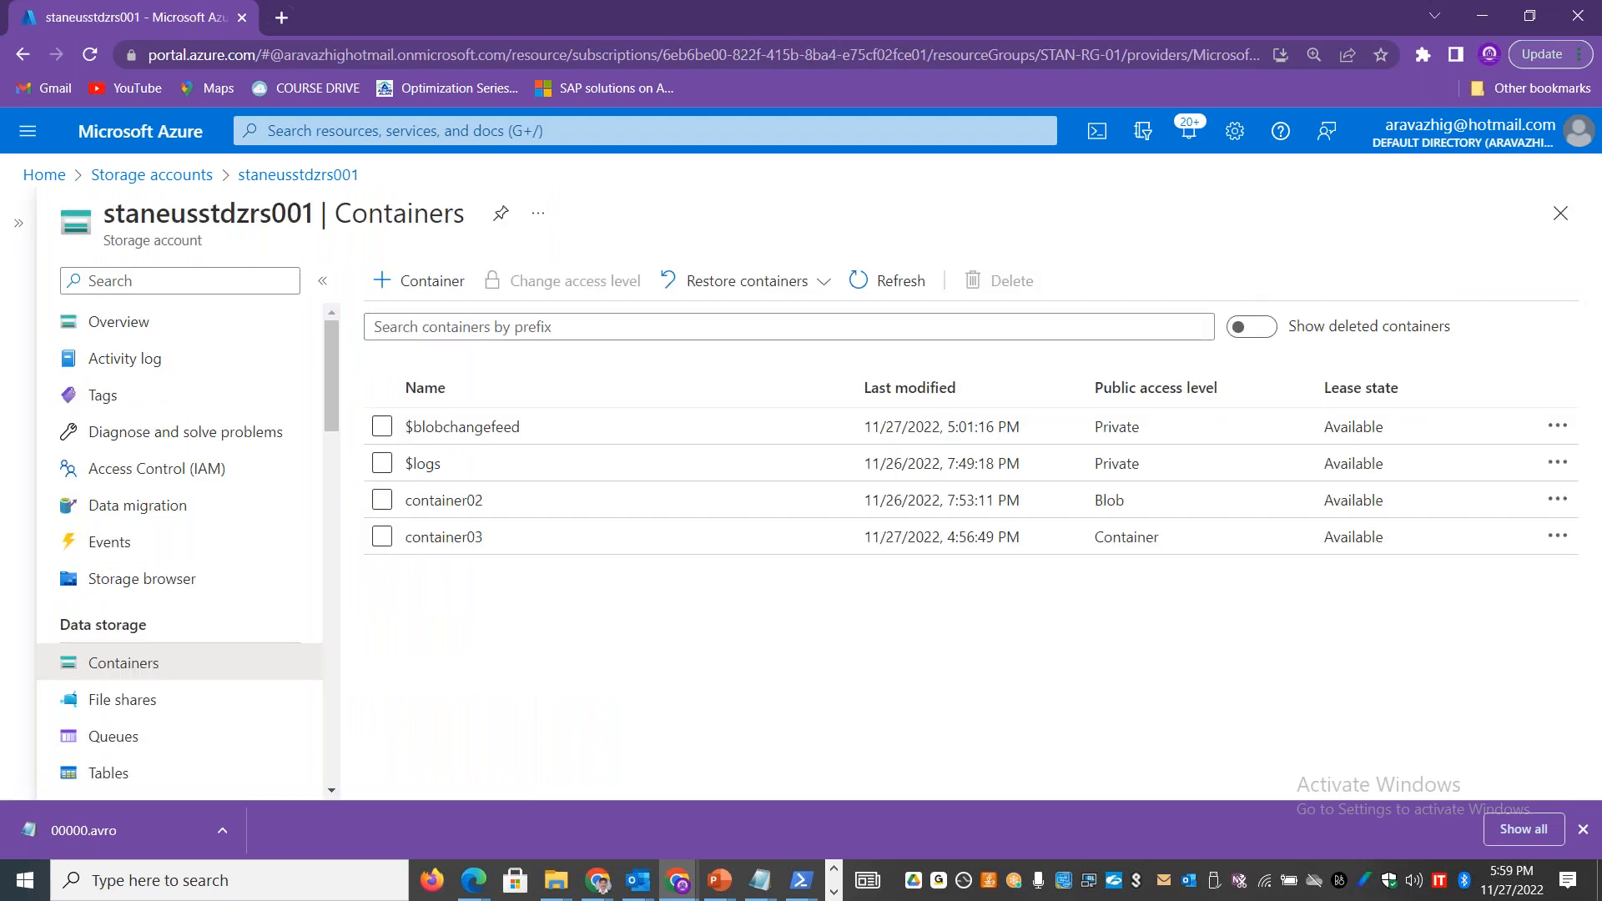
{"action": "left_click", "coordinate": [165, 580]}
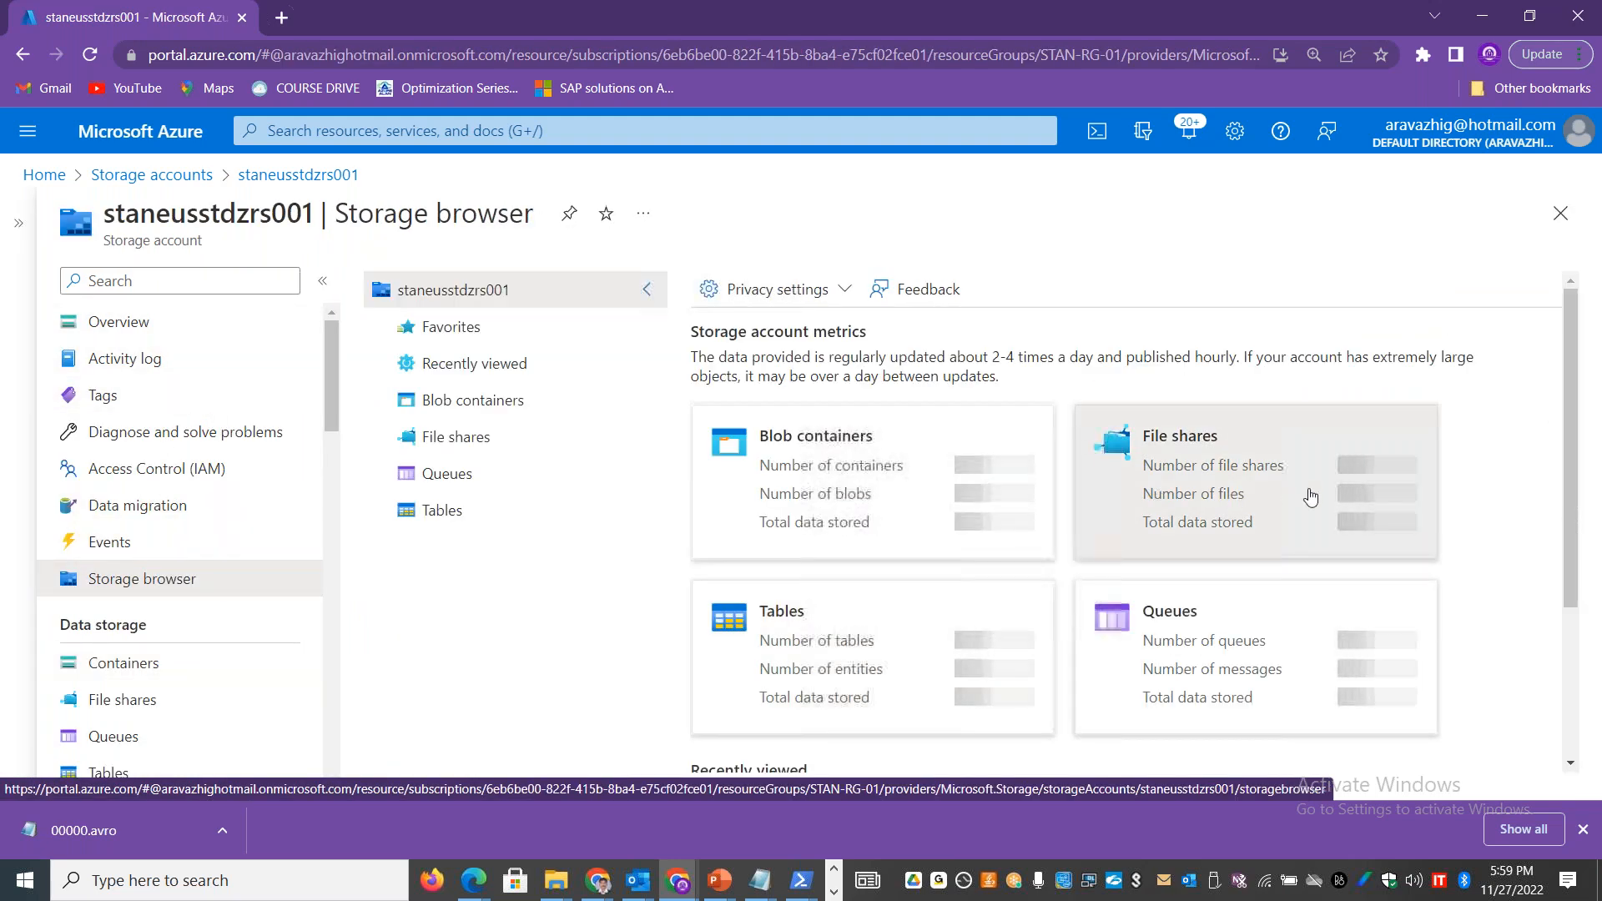
{"action": "left_click", "coordinate": [936, 532]}
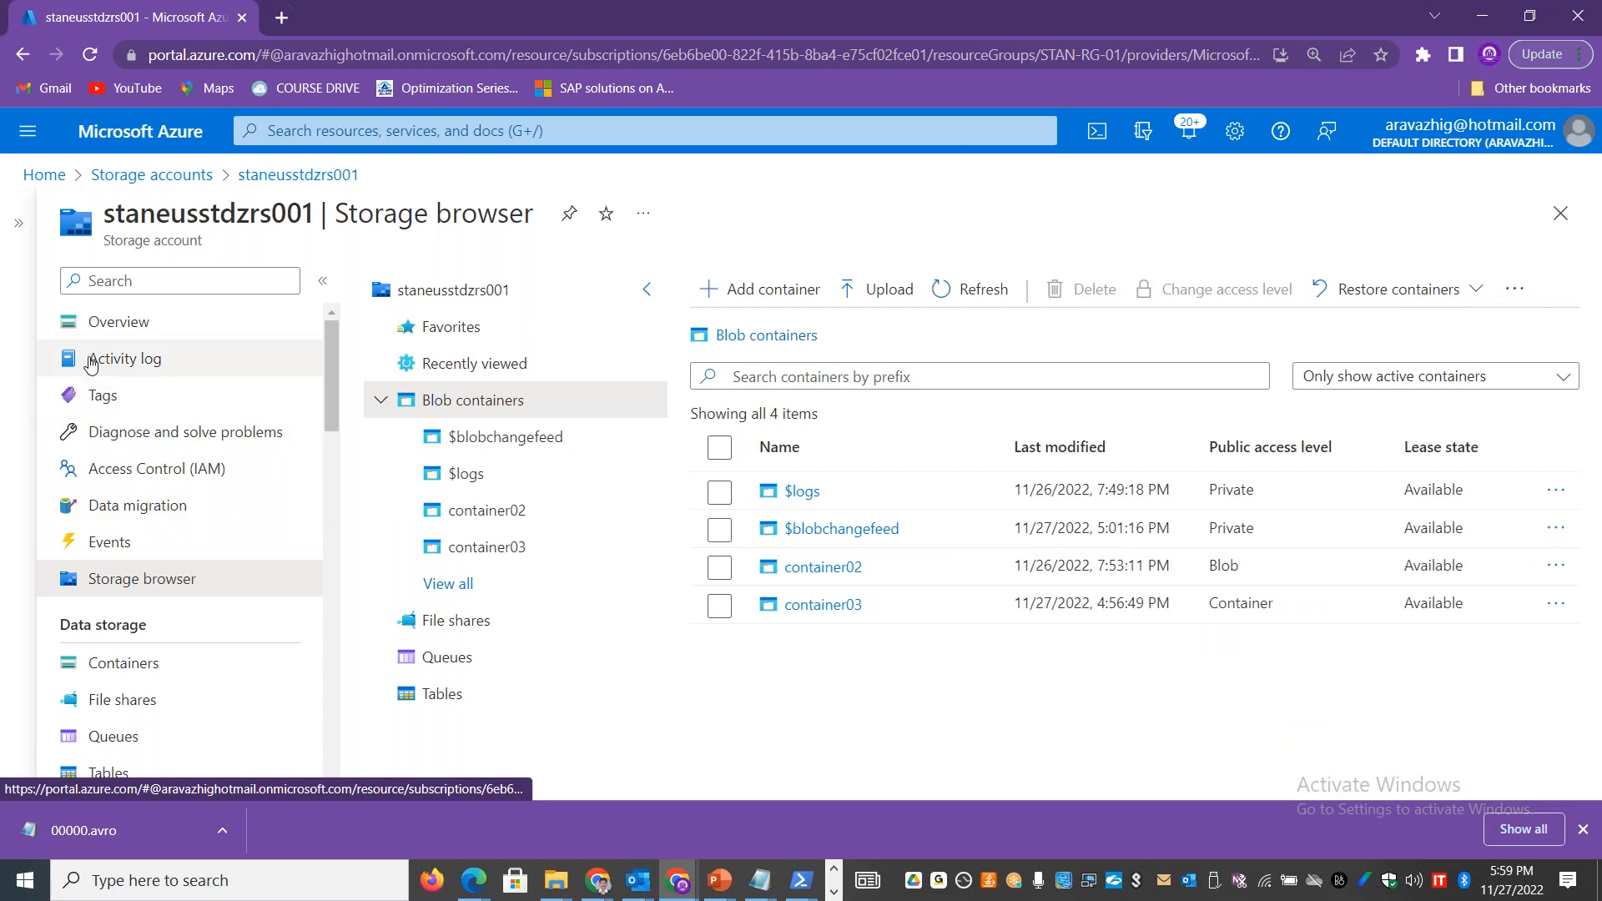
{"action": "left_click_drag", "start_coordinate": [328, 403], "coordinate": [337, 369]}
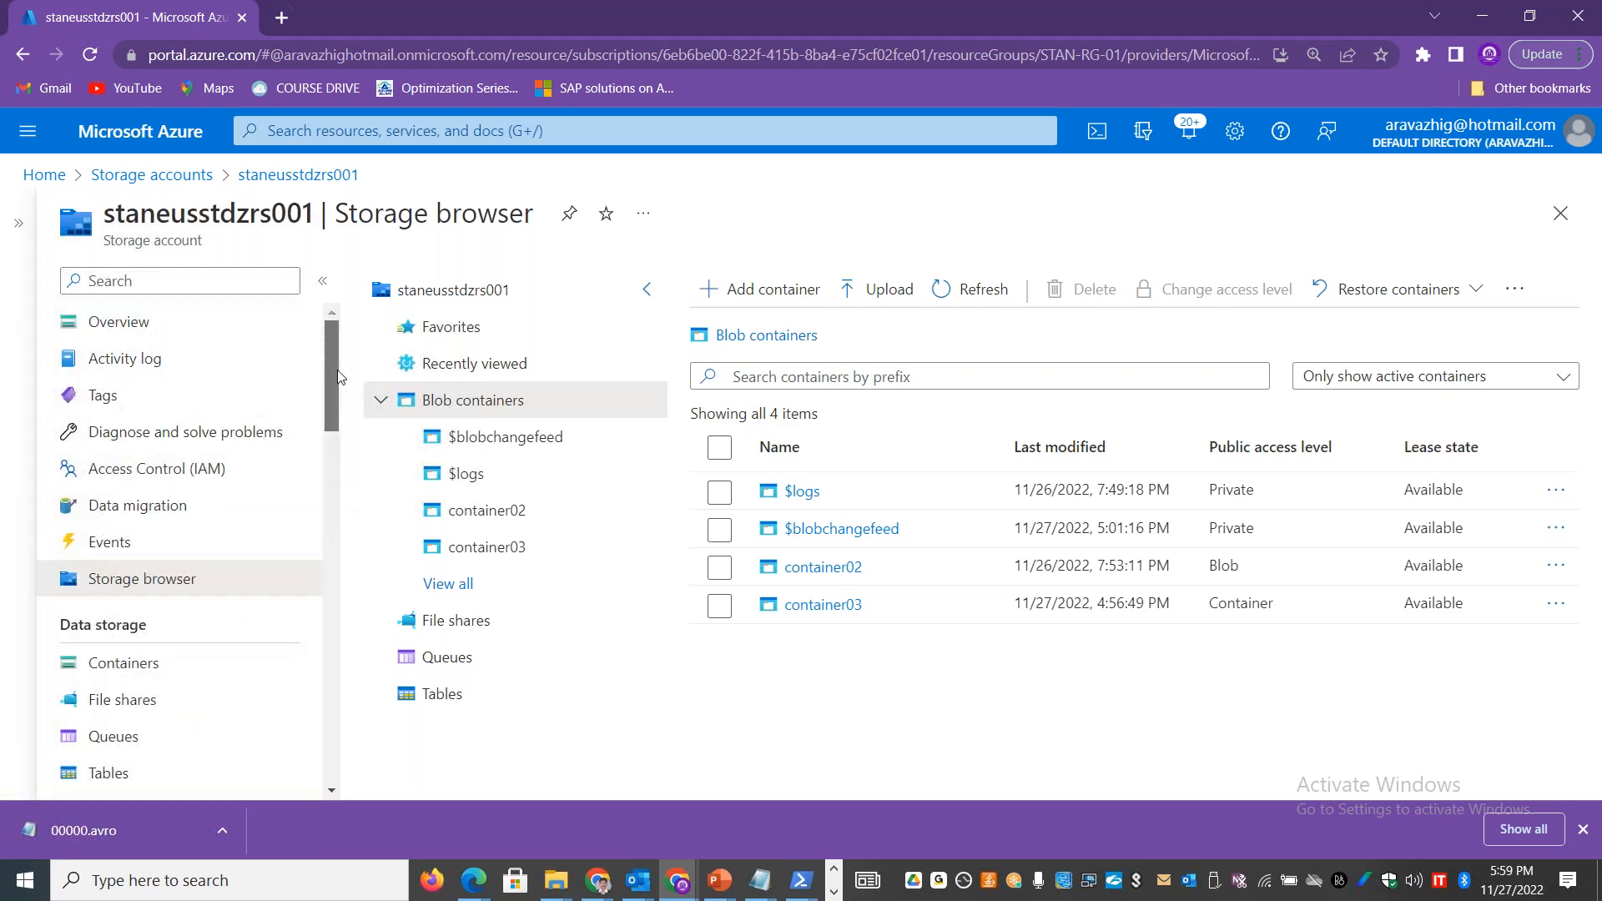
Step: Search Google in a new browser tab for "avro file reader online"
{"action": "left_click", "coordinate": [287, 27]}
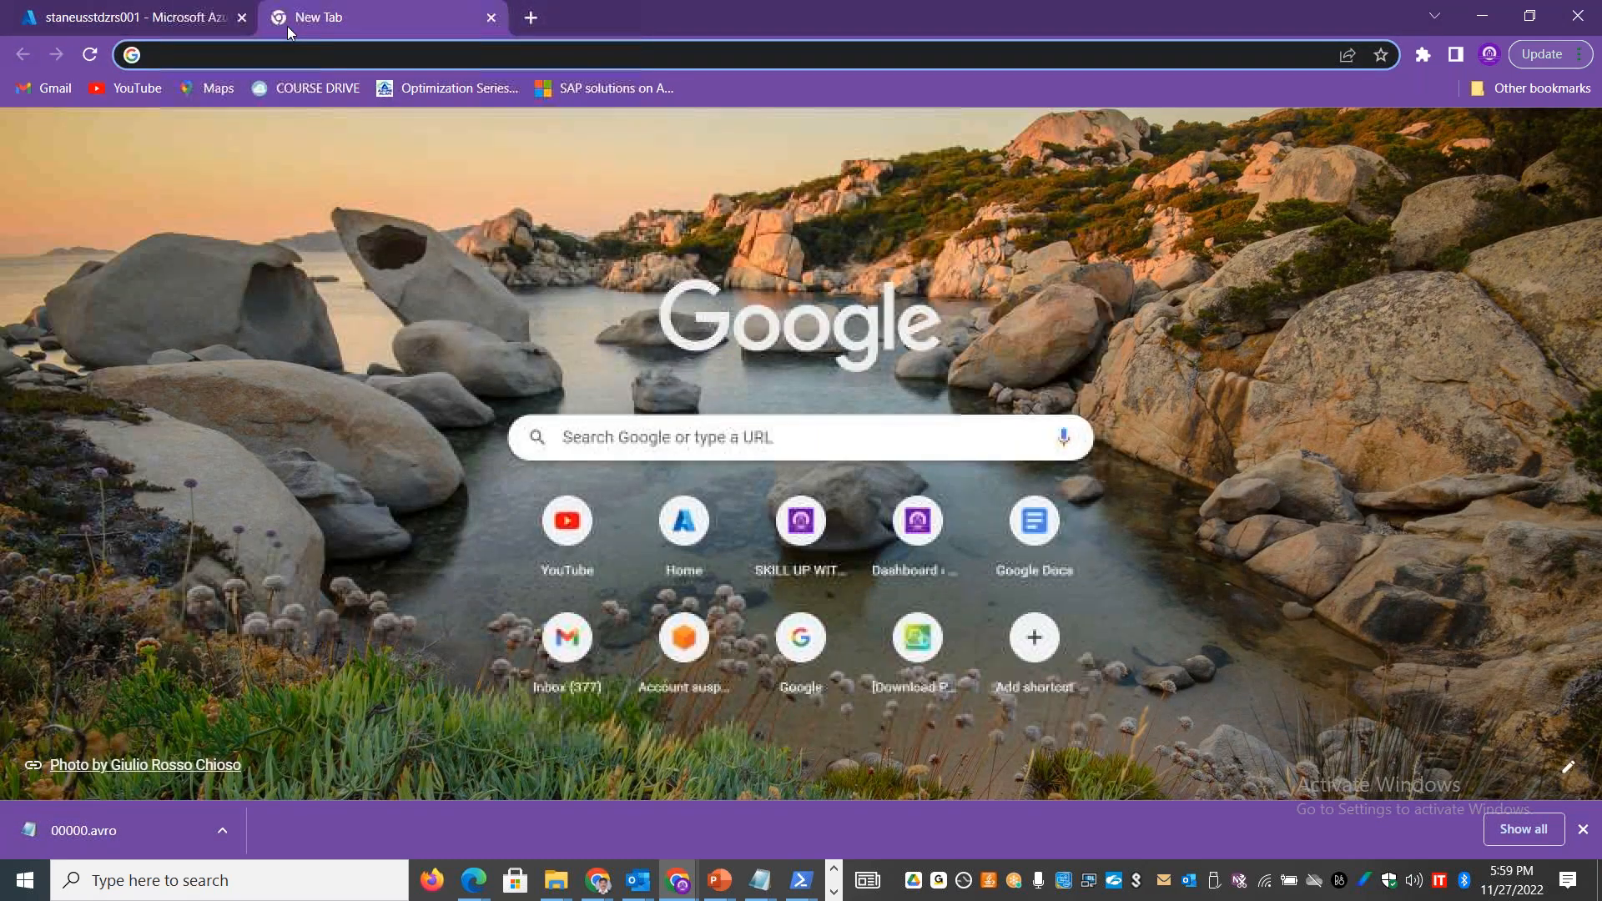
{"action": "type", "text": "file format av"}
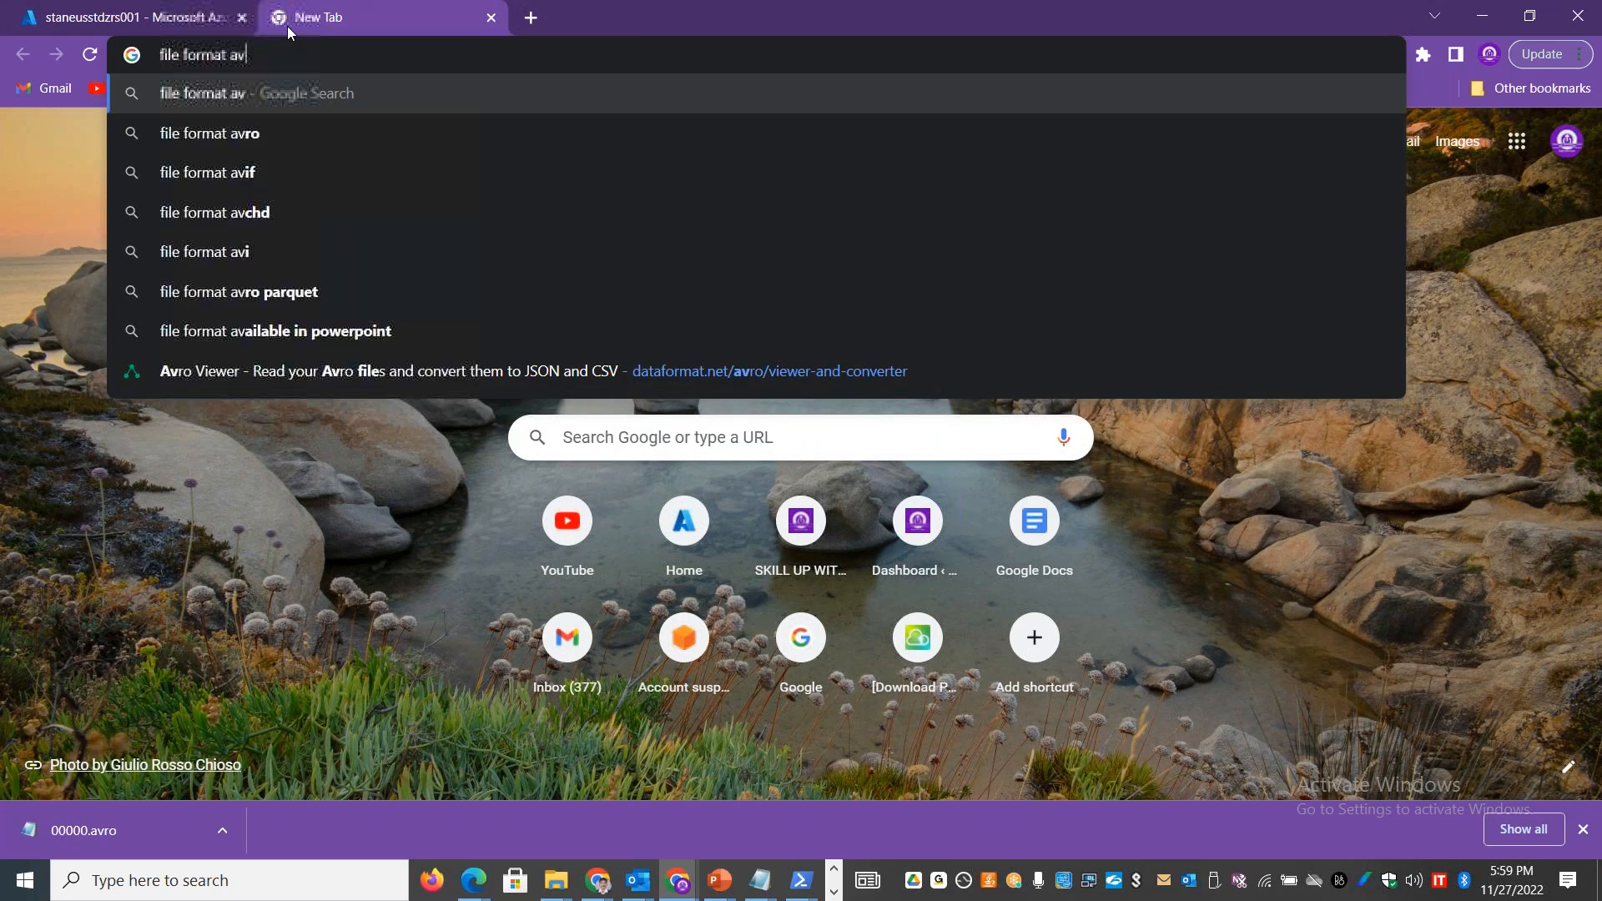
{"action": "type", "text": "ro file re"}
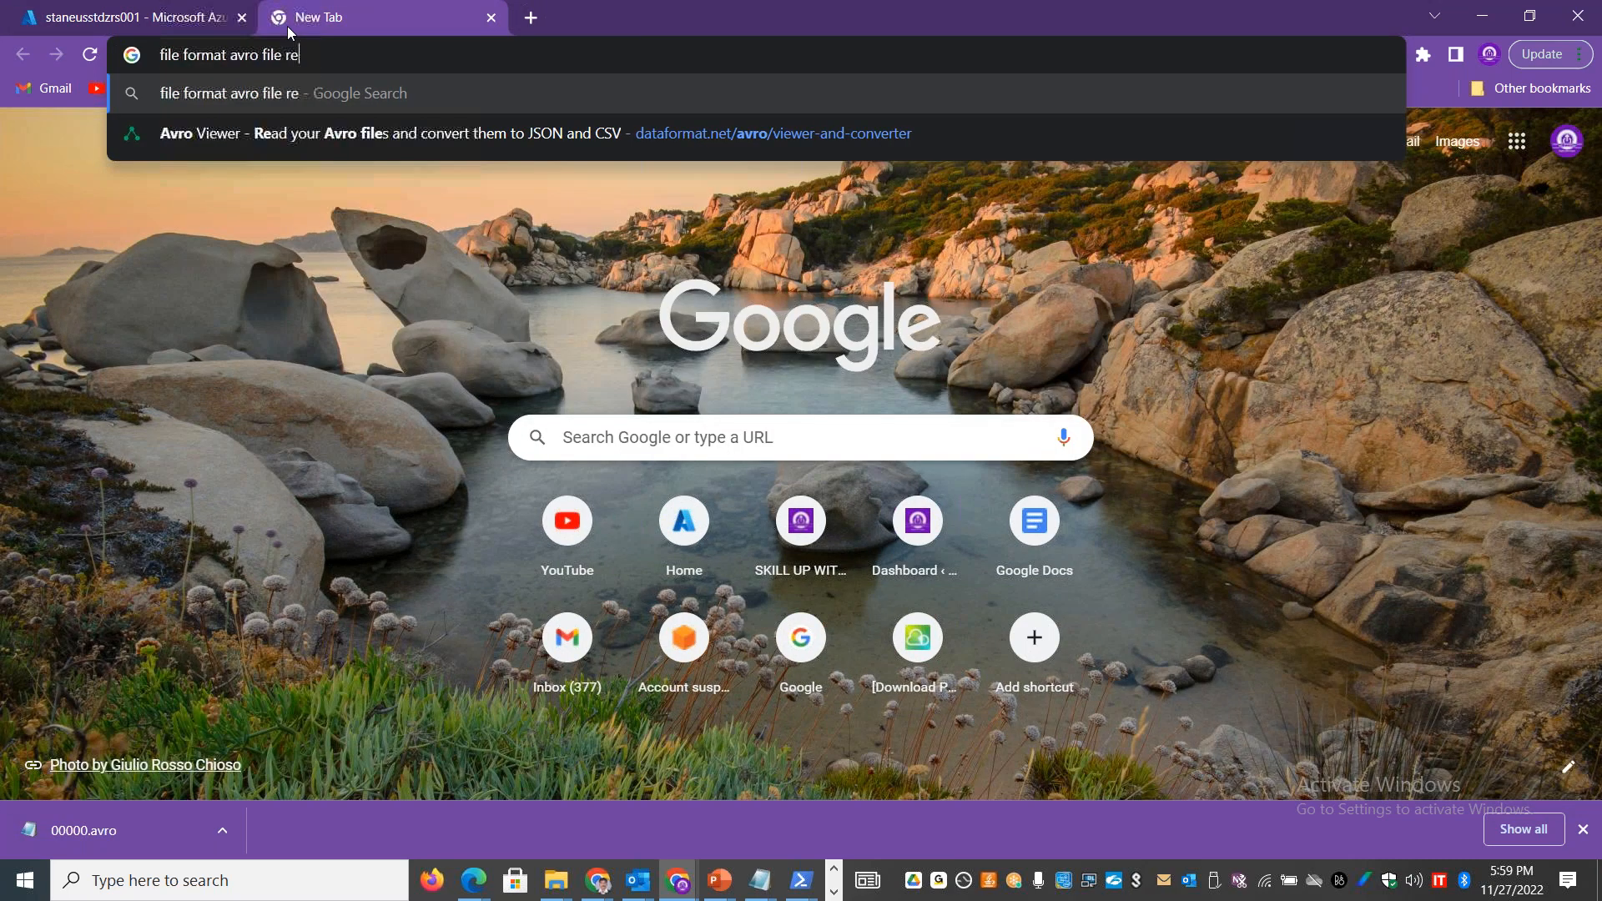
{"action": "type", "text": "ader online"}
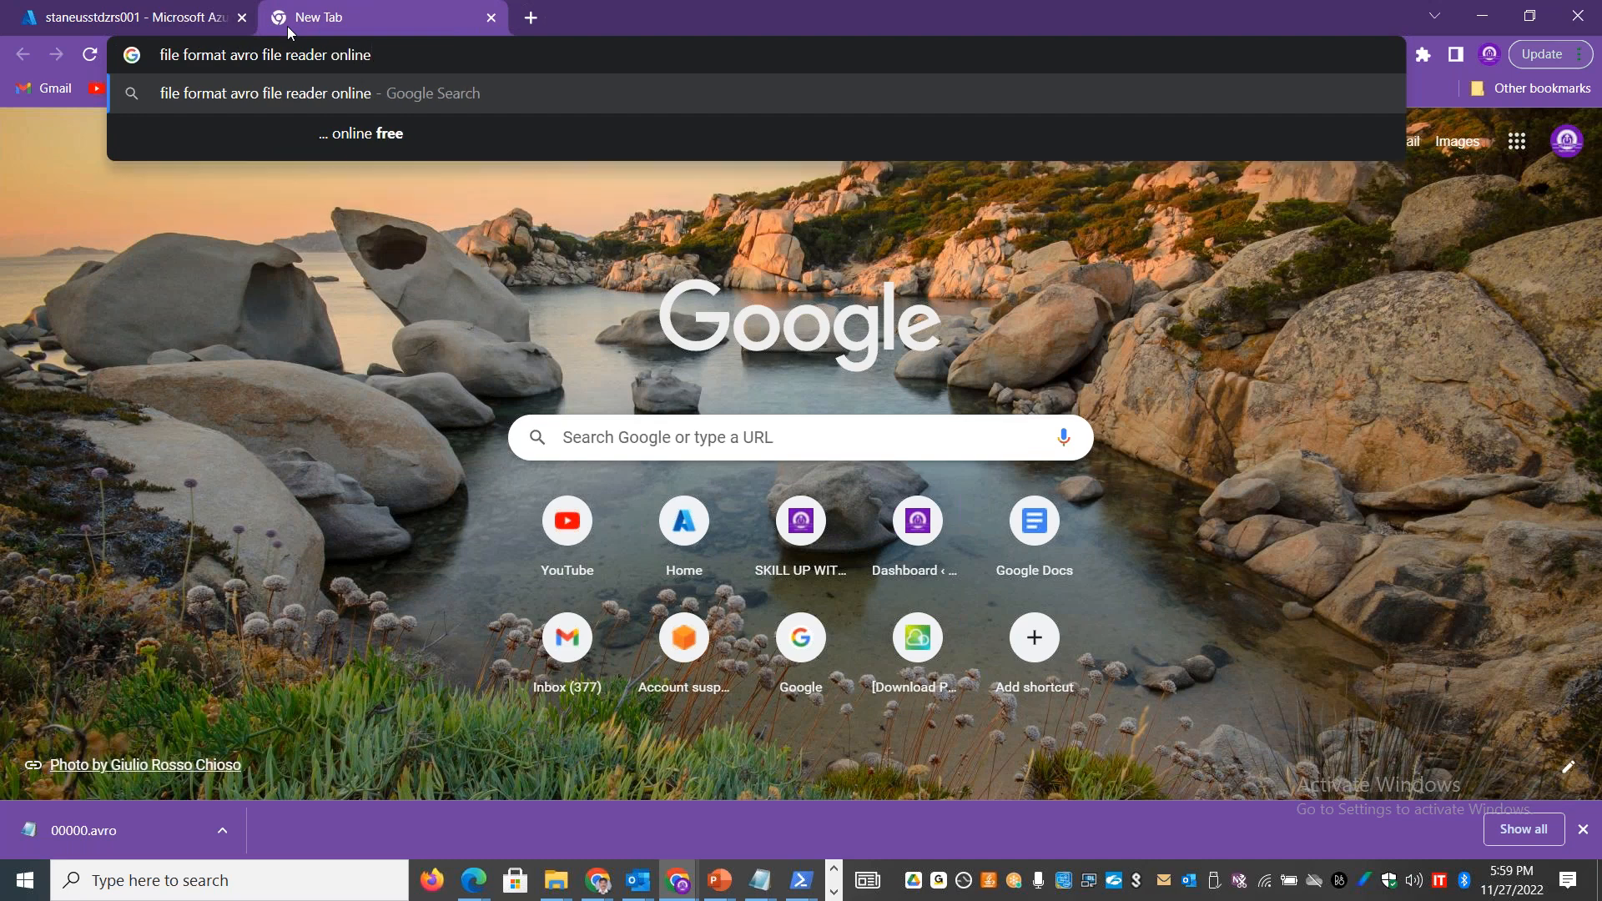
{"action": "key", "text": "Delete"}
{"action": "key", "text": "Delete"}
{"action": "key", "text": "Delete"}
{"action": "key", "text": "Delete"}
{"action": "key", "text": "Delete"}
{"action": "key", "text": "Delete"}
{"action": "key", "text": "Delete"}
{"action": "key", "text": "Delete"}
{"action": "key", "text": "Delete"}
{"action": "key", "text": "Delete"}
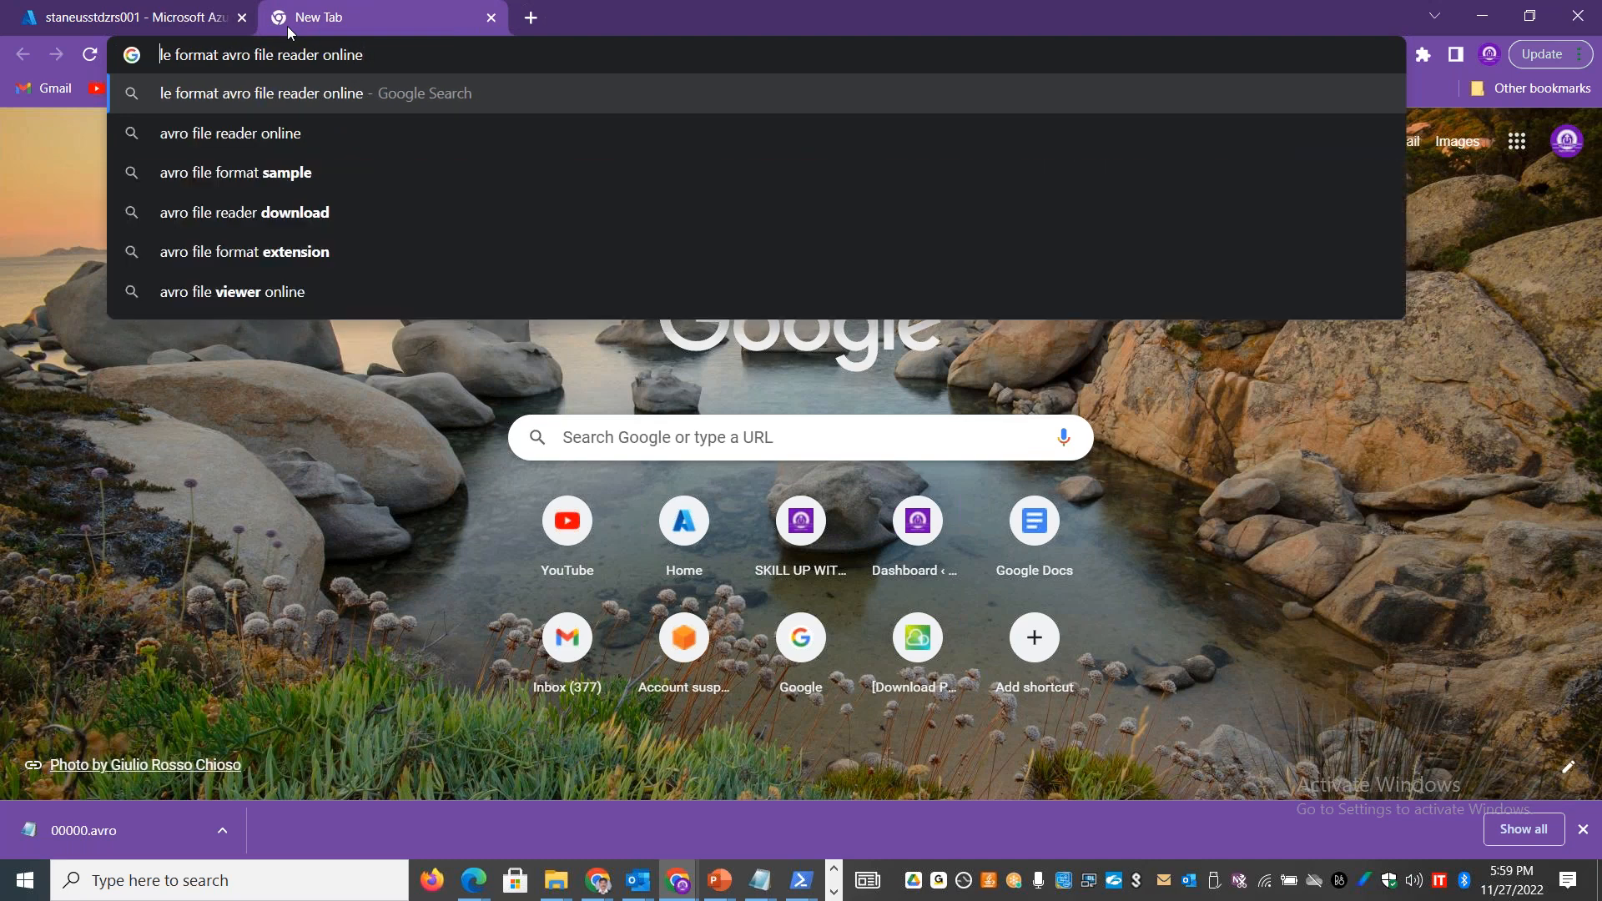
{"action": "key", "text": "Delete"}
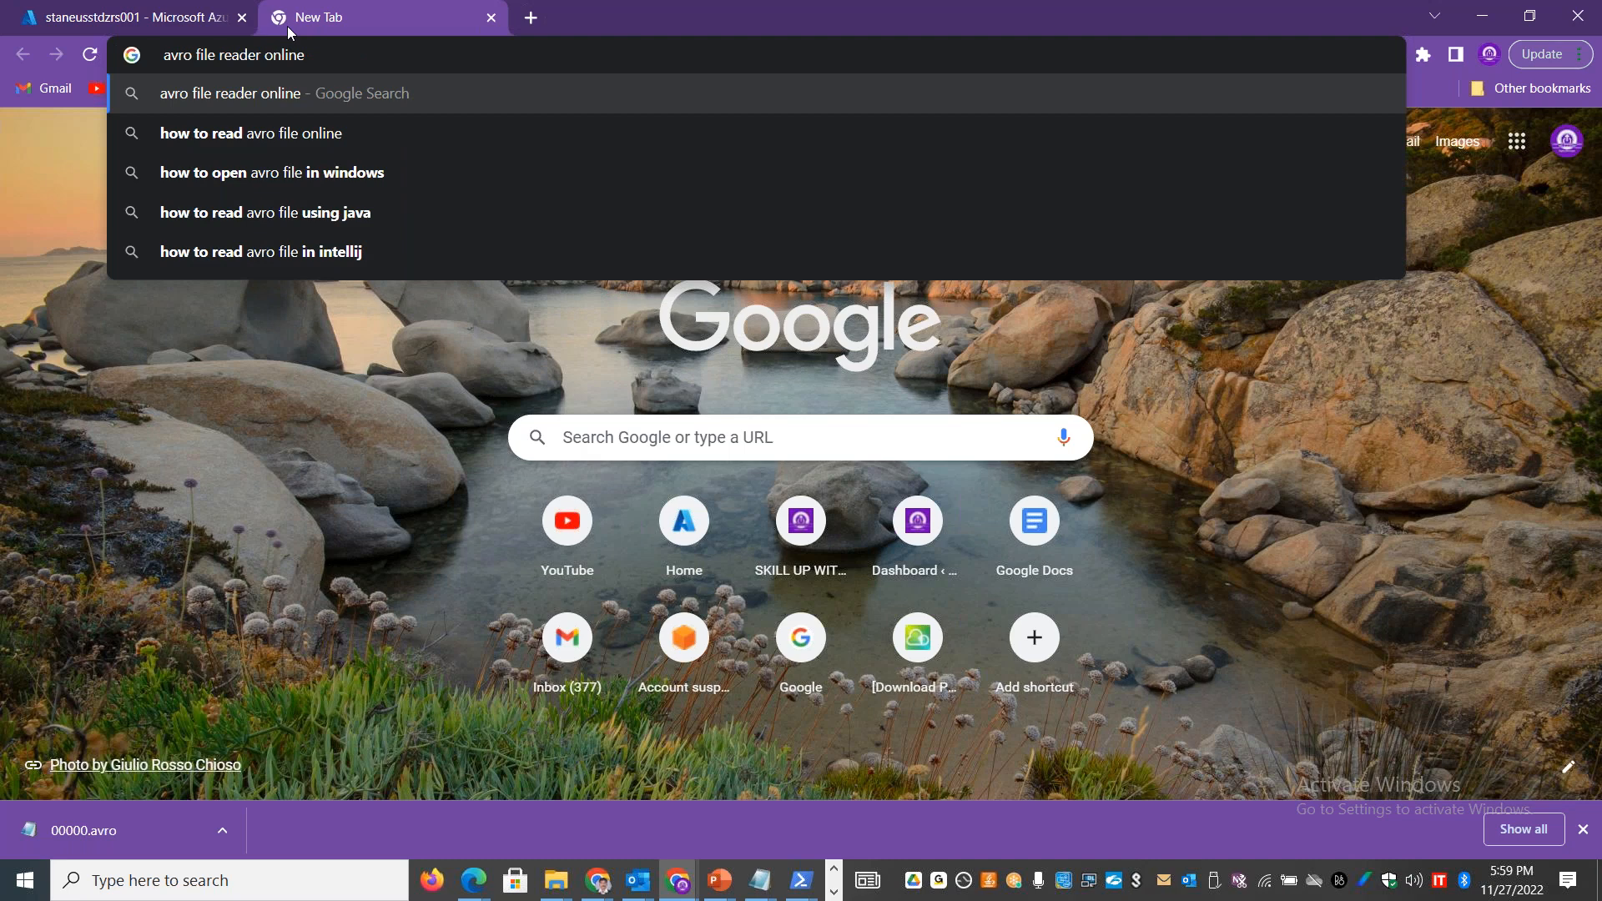
{"action": "key", "text": "Return"}
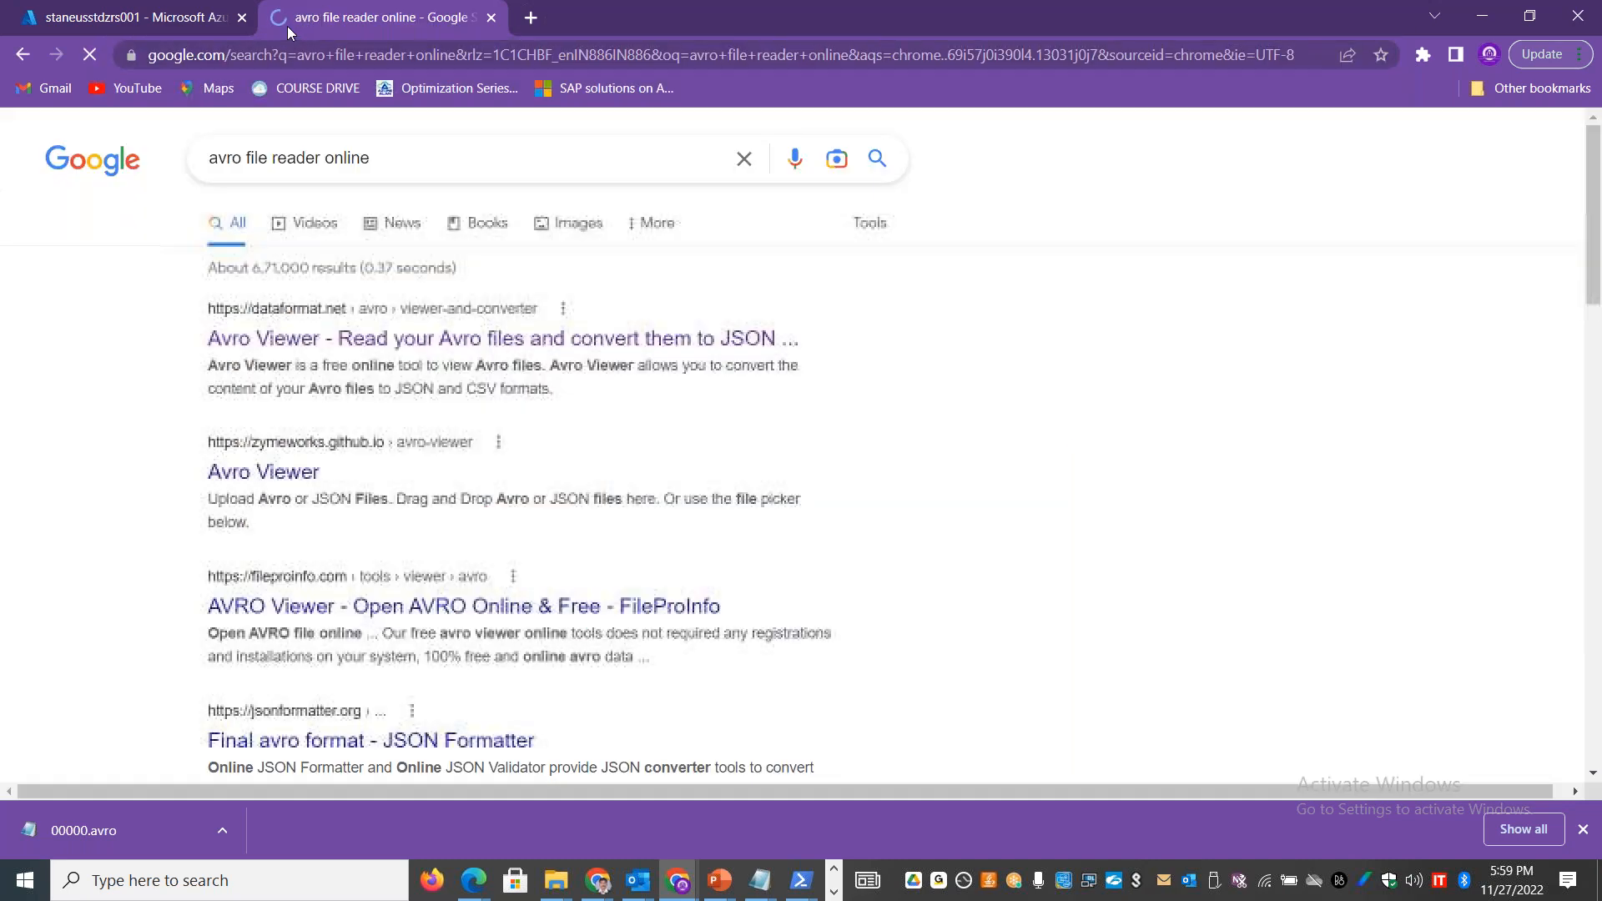
Step: Open the dataformat.net Avro Viewer search result in a separate tab and switch to it
{"action": "right_click", "coordinate": [381, 339]}
{"action": "left_click", "coordinate": [467, 348]}
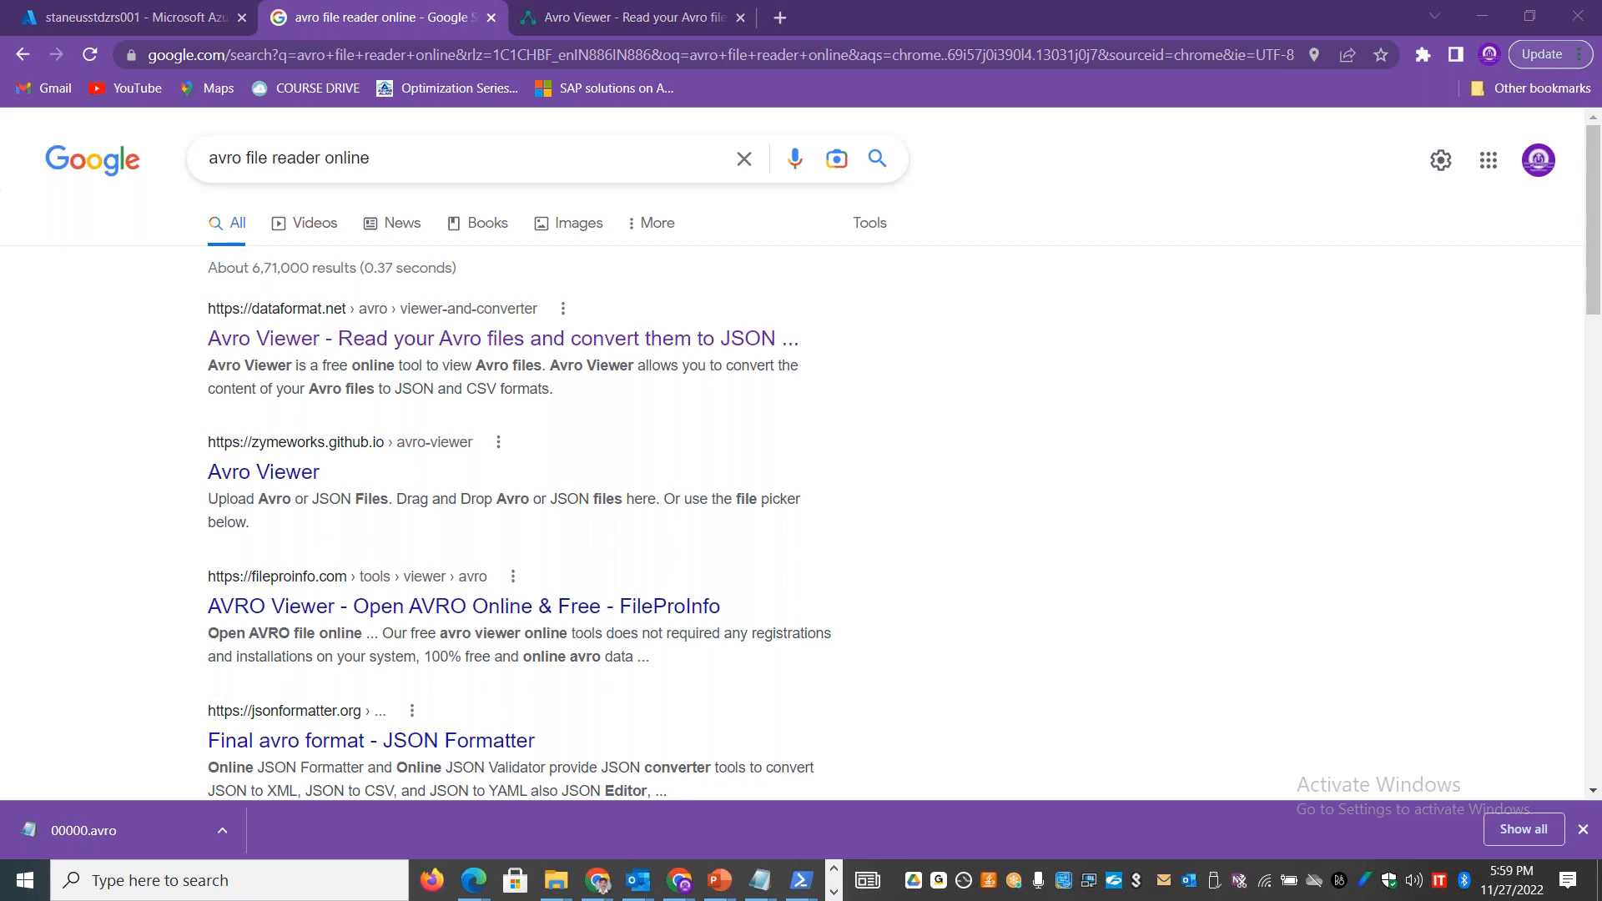
{"action": "left_click", "coordinate": [587, 13]}
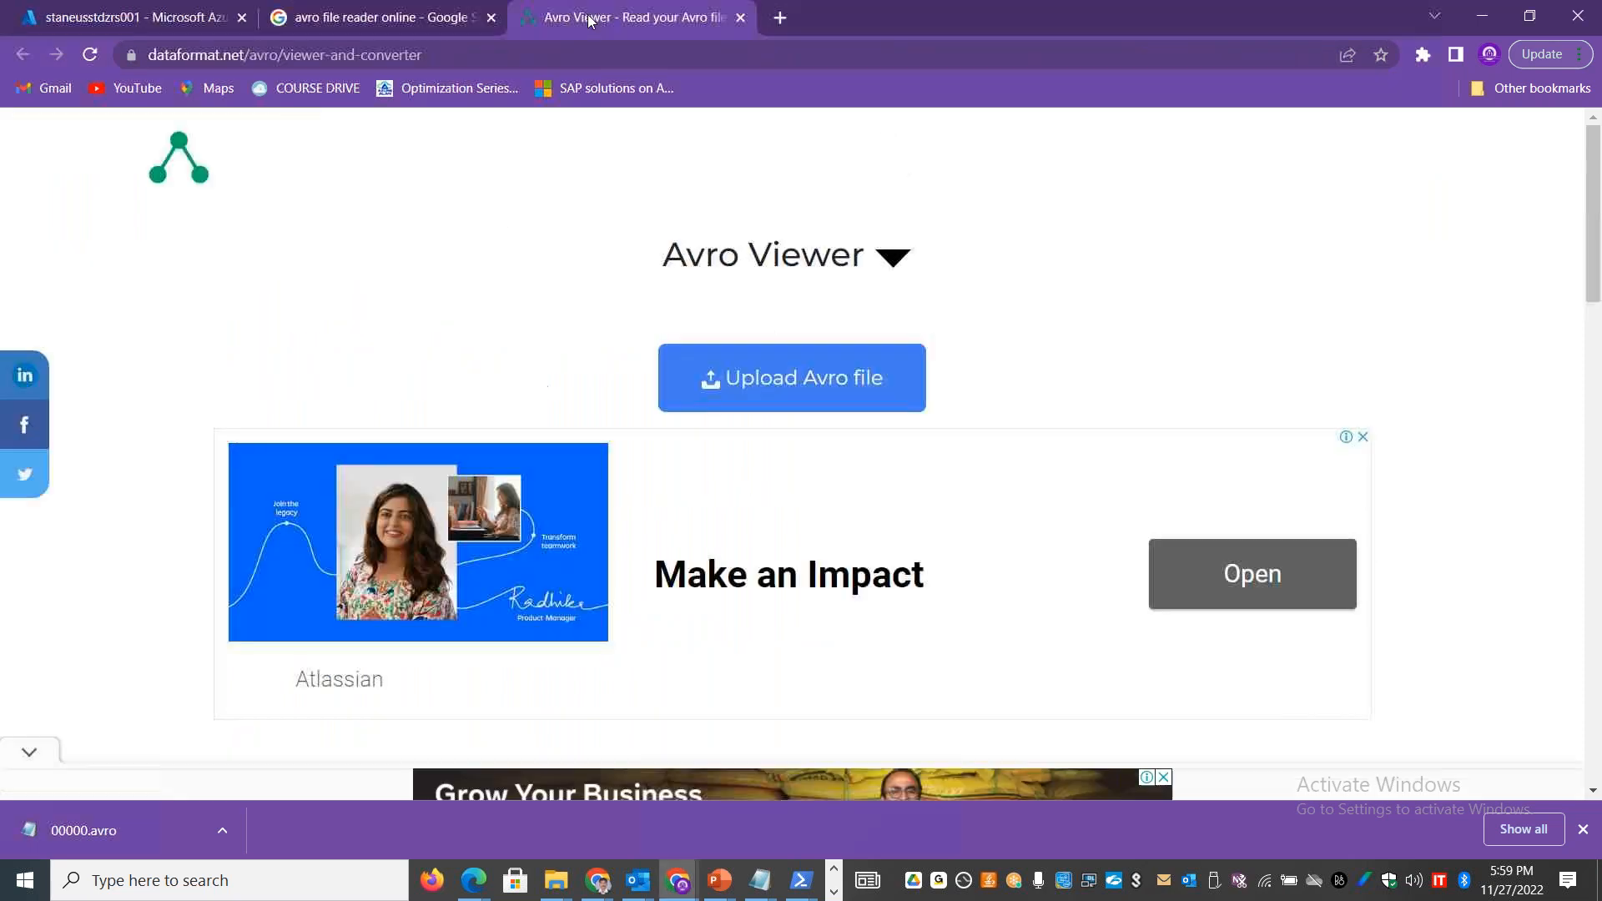
Step: Upload the 00000.avro file from the Downloads folder to the Avro Viewer
{"action": "left_click", "coordinate": [825, 380]}
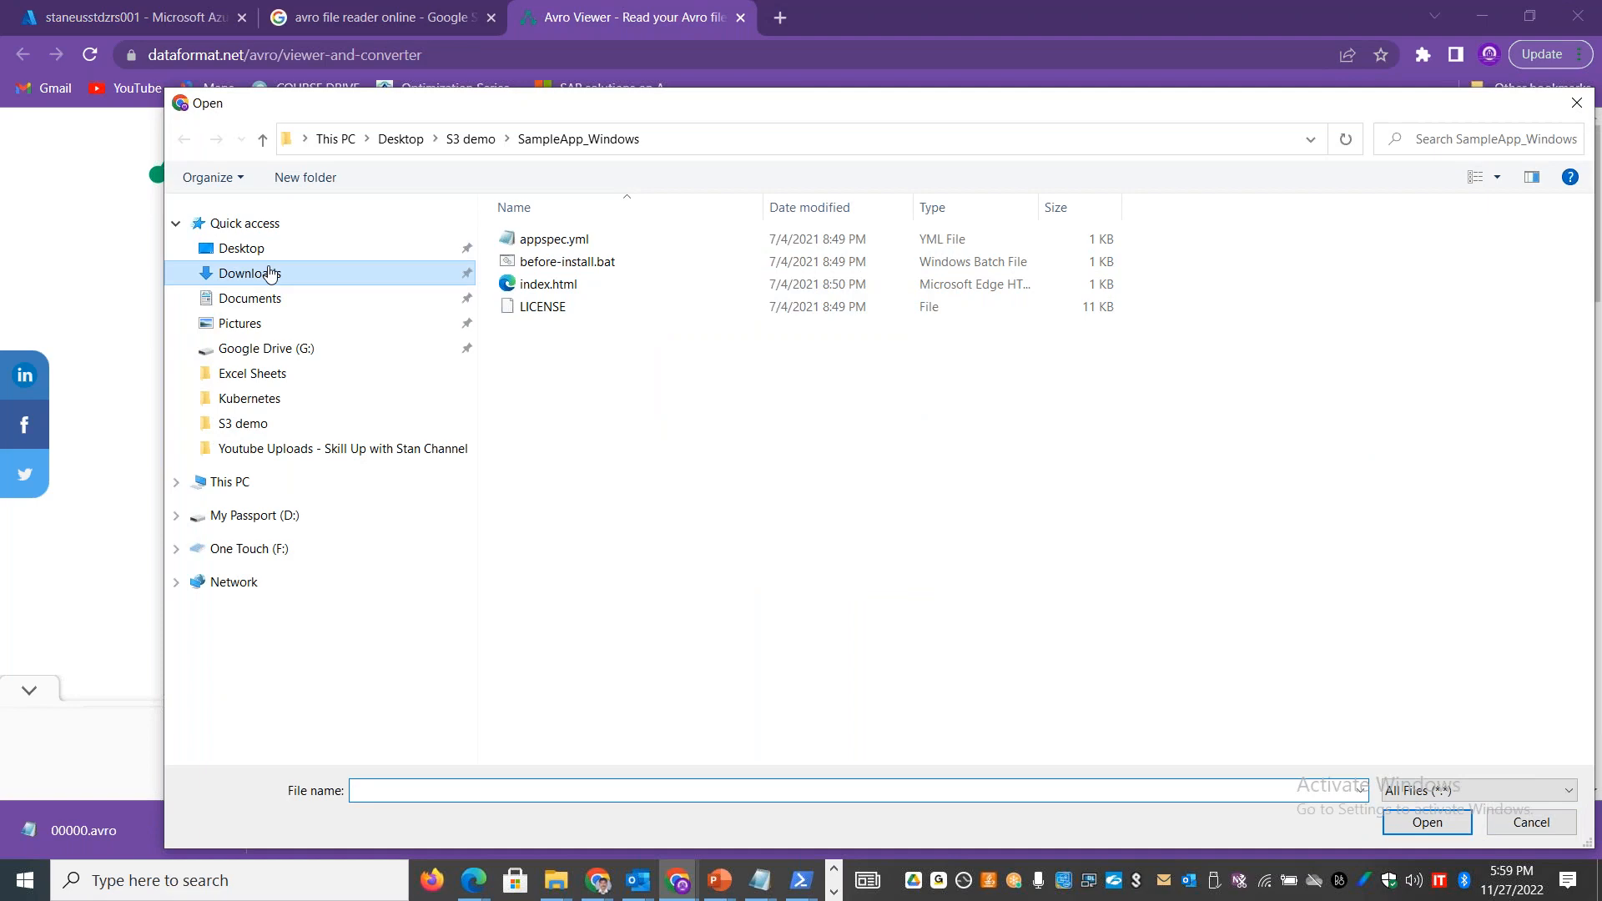
{"action": "left_click", "coordinate": [270, 275]}
{"action": "left_click", "coordinate": [589, 264]}
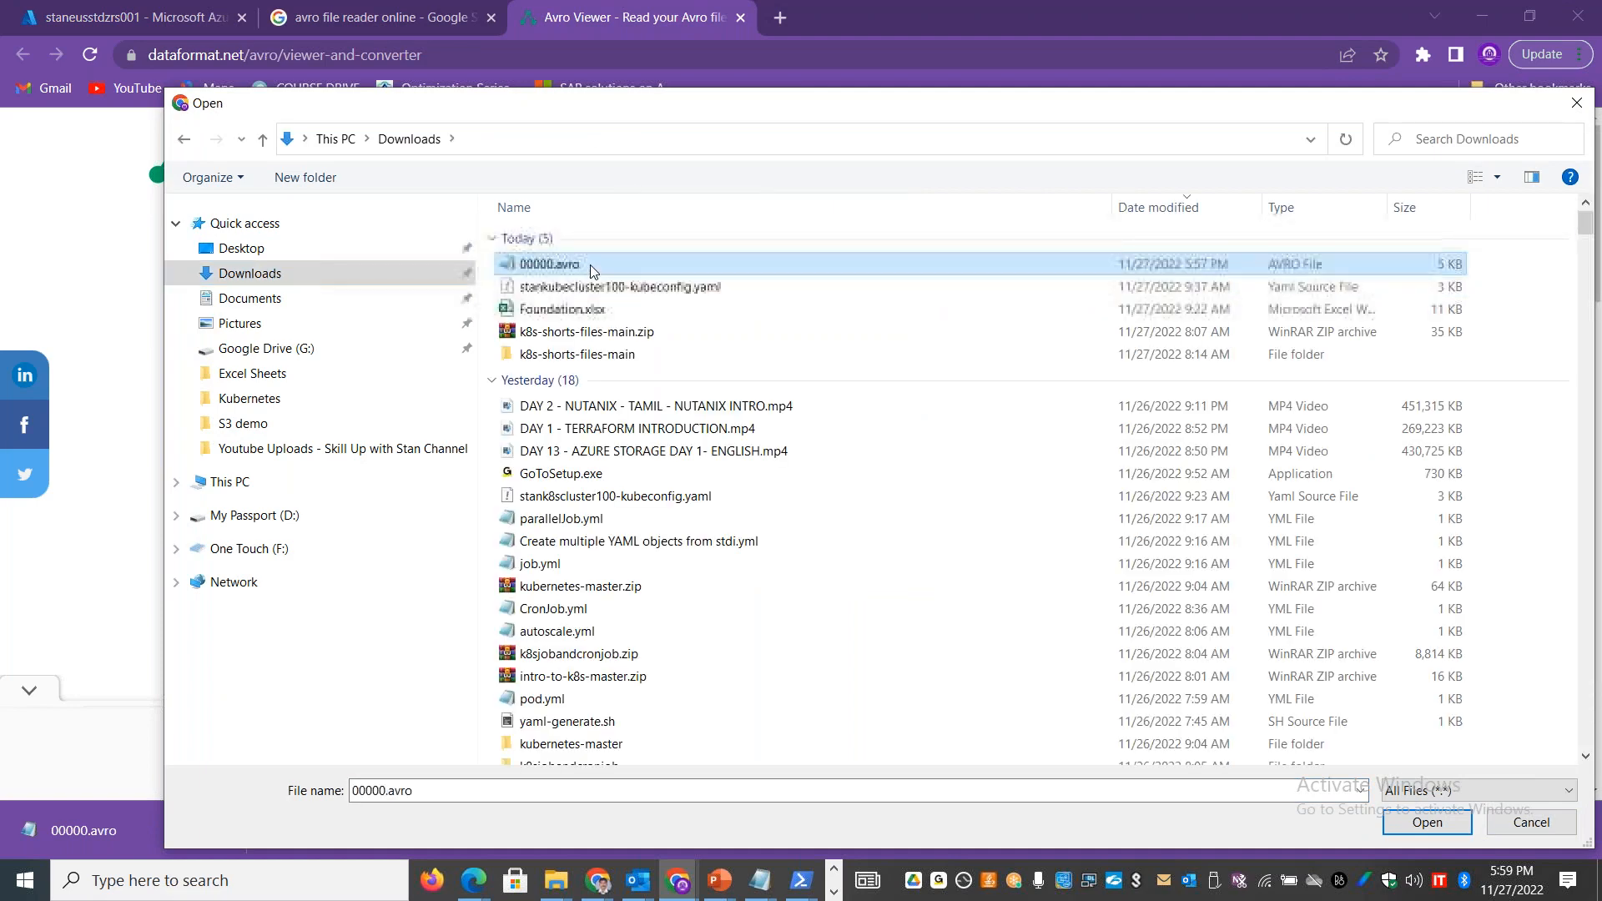
{"action": "double_click", "coordinate": [589, 264]}
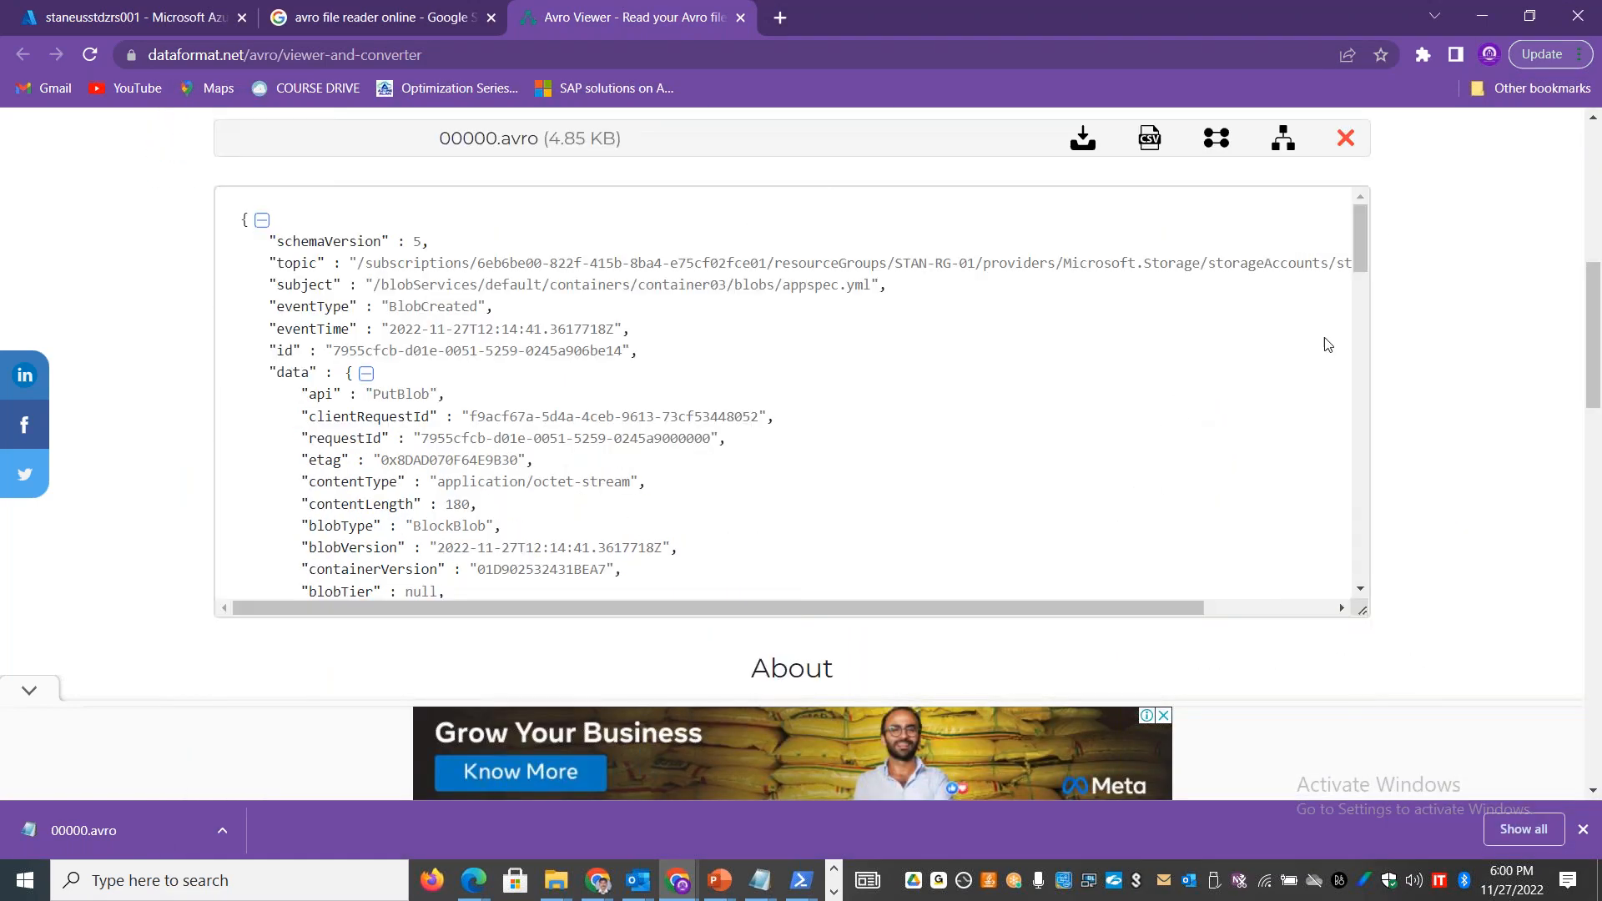
Step: Look over the JSON content of 00000.avro and convert it to CSV
{"action": "mouse_move", "coordinate": [1361, 227]}
{"action": "left_mouse_down"}
{"action": "mouse_move", "coordinate": [1354, 538]}
{"action": "mouse_move", "coordinate": [1360, 233]}
{"action": "left_mouse_up"}
{"action": "left_click_drag", "start_coordinate": [1596, 382], "coordinate": [1596, 280]}
{"action": "scroll", "coordinate": [1597, 280], "scroll_direction": "down", "scroll_amount": 4}
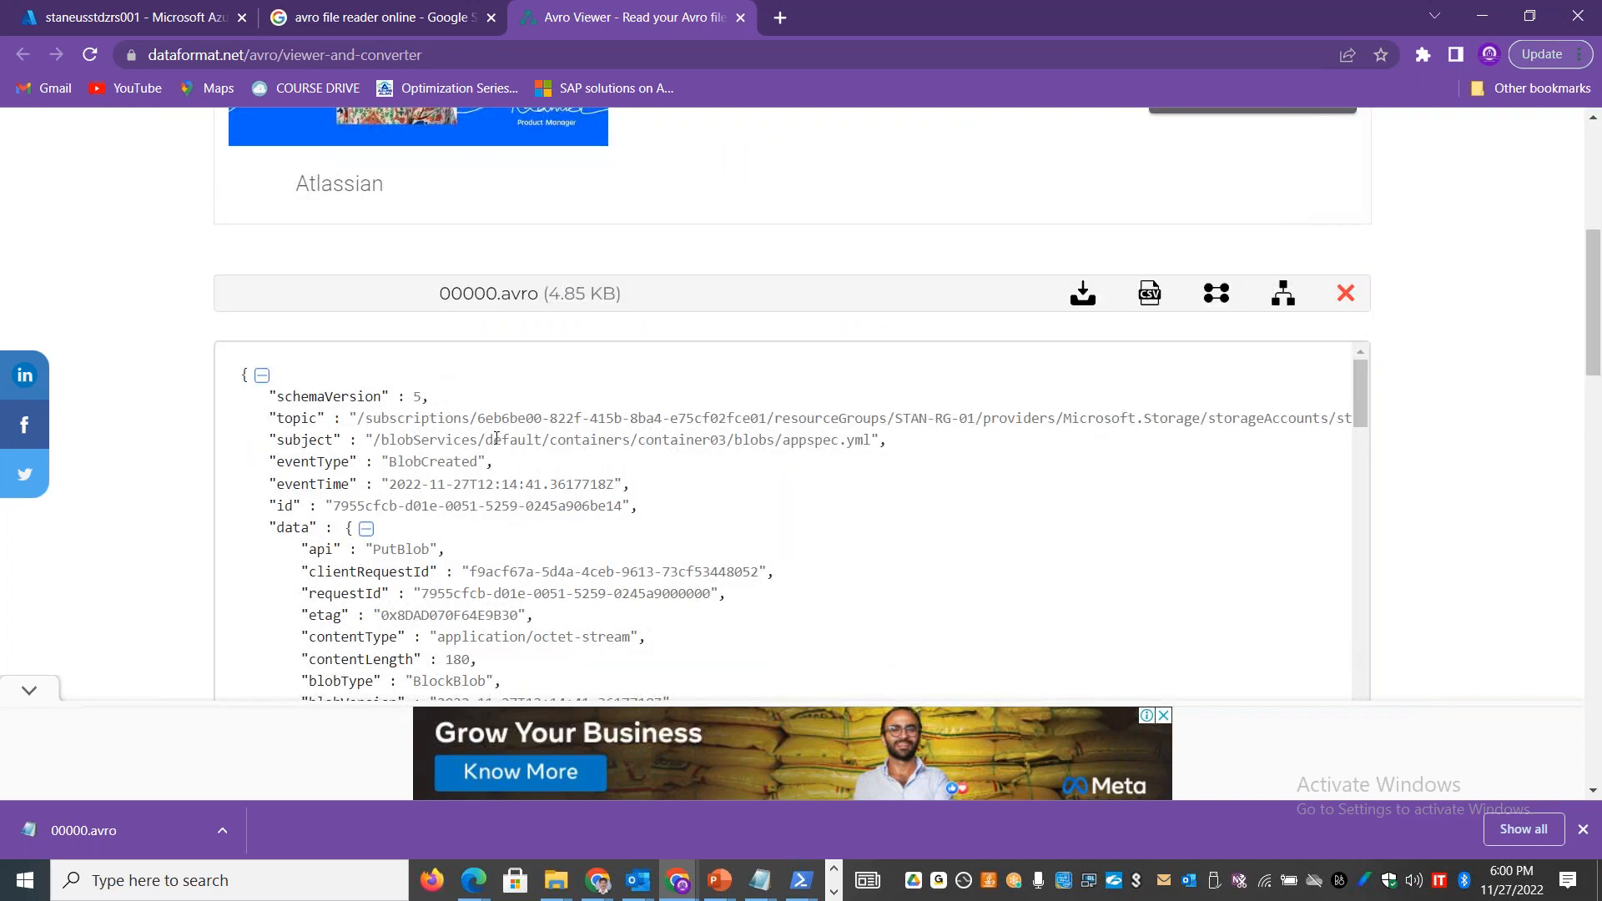
{"action": "left_click", "coordinate": [1149, 299]}
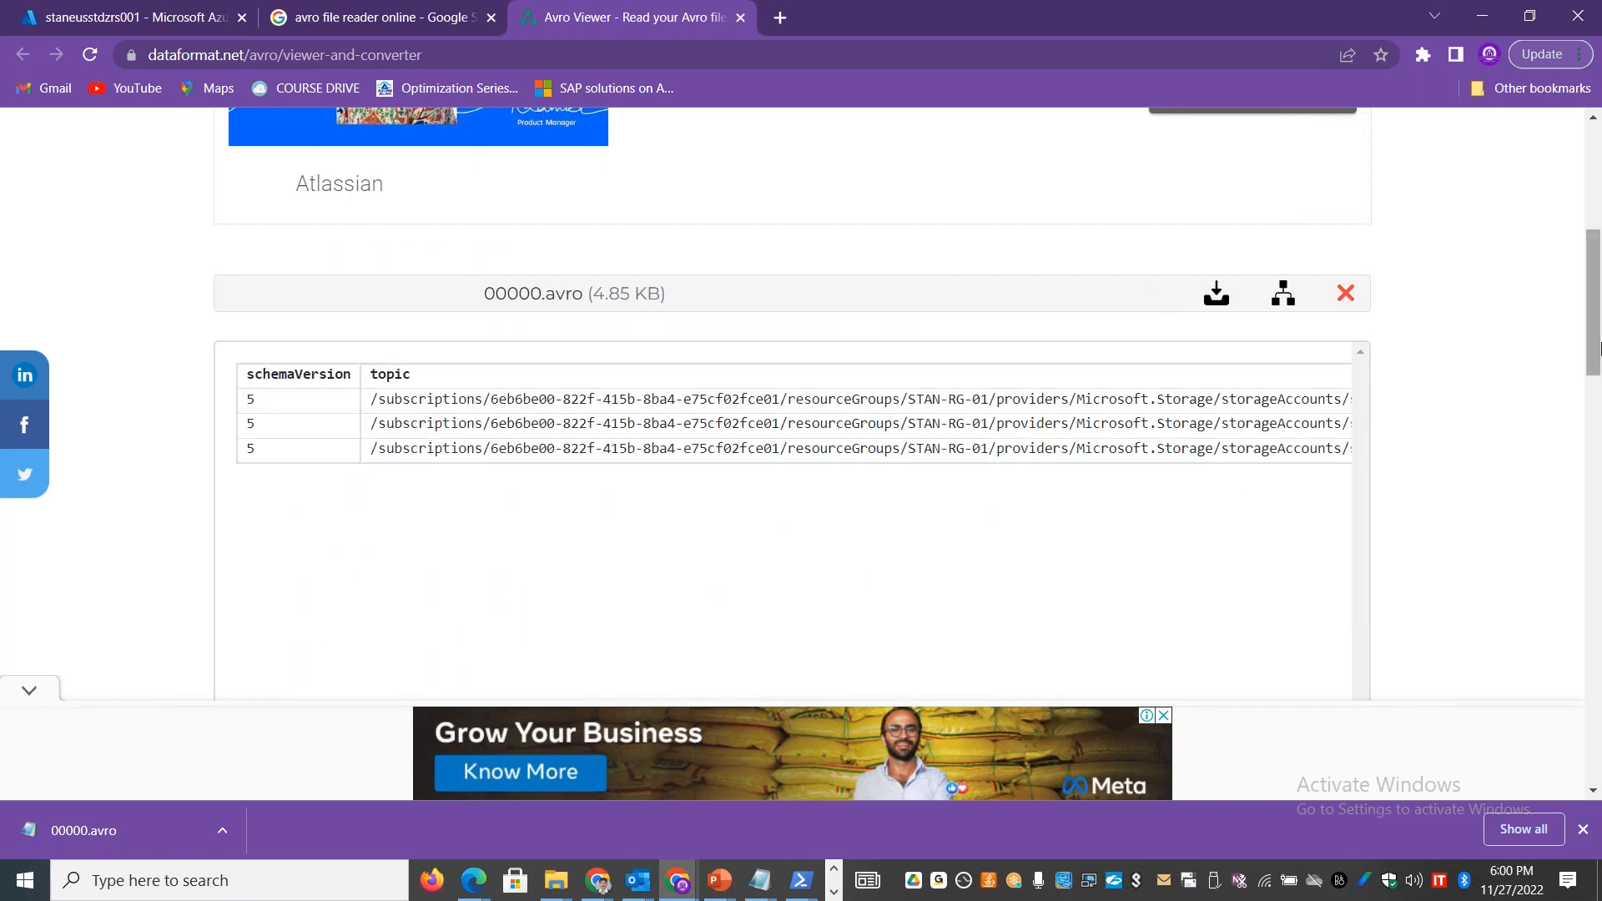
Step: Examine the eventType column of the CSV table and highlight the BlobDeleted event for index.html in container02
{"action": "scroll", "coordinate": [609, 546], "scroll_direction": "down", "scroll_amount": 2}
{"action": "left_click_drag", "start_coordinate": [334, 580], "coordinate": [540, 587]}
{"action": "left_click_drag", "start_coordinate": [554, 214], "coordinate": [428, 275]}
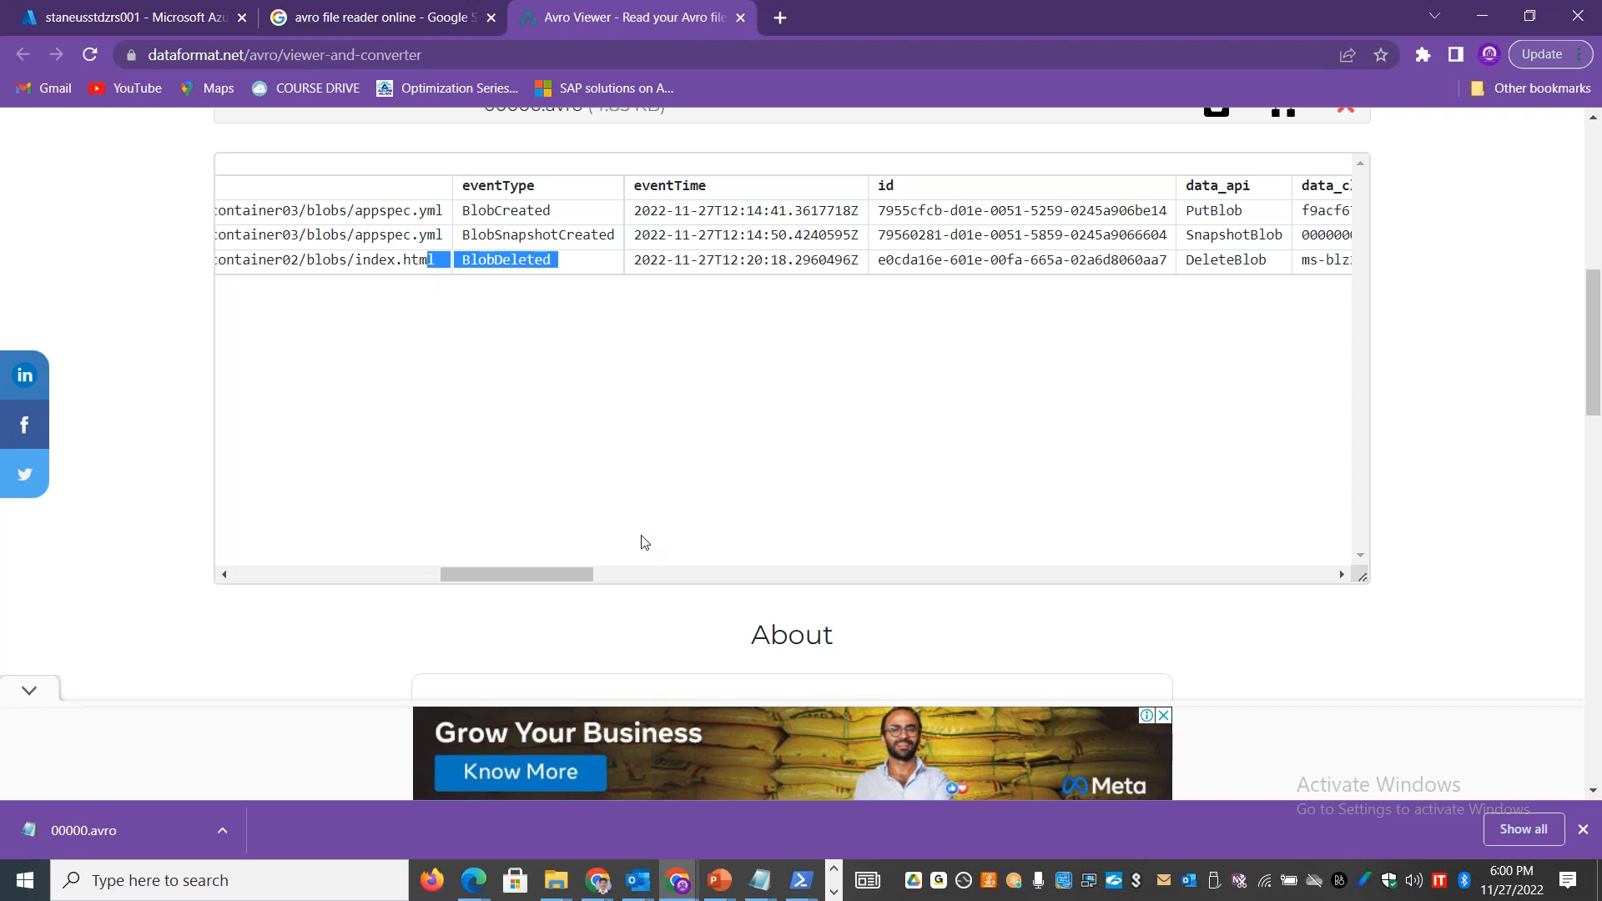
Step: Examine the data_api and data_contentType values of the logged events in the CSV table
{"action": "left_click_drag", "start_coordinate": [547, 574], "coordinate": [659, 574]}
{"action": "double_click", "coordinate": [411, 235]}
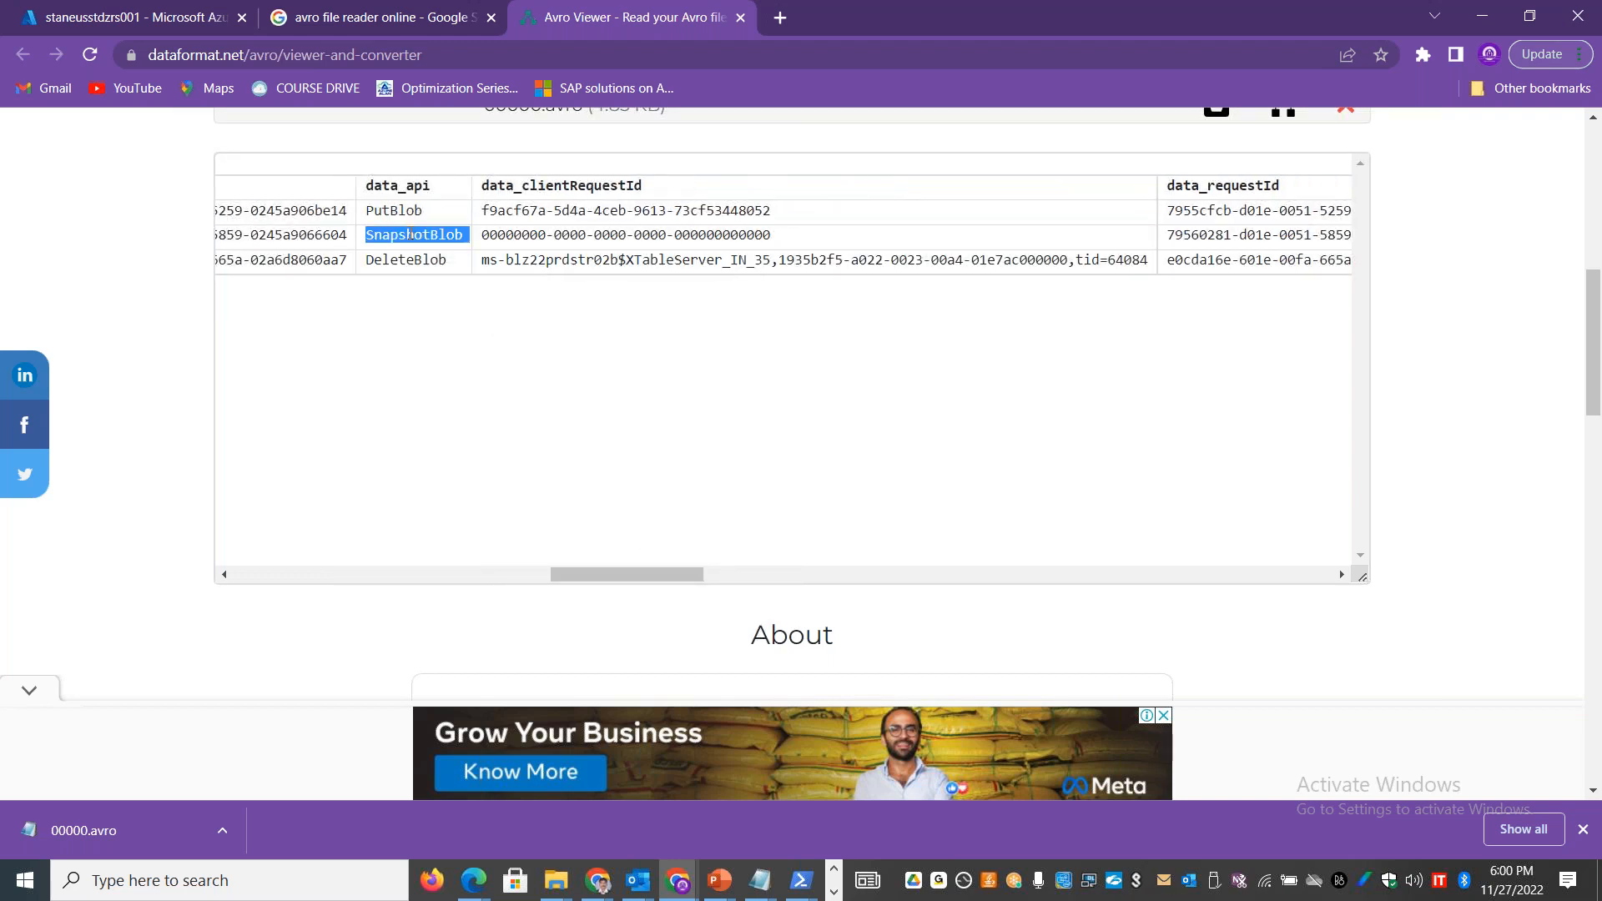
{"action": "double_click", "coordinate": [405, 259]}
{"action": "double_click", "coordinate": [390, 207]}
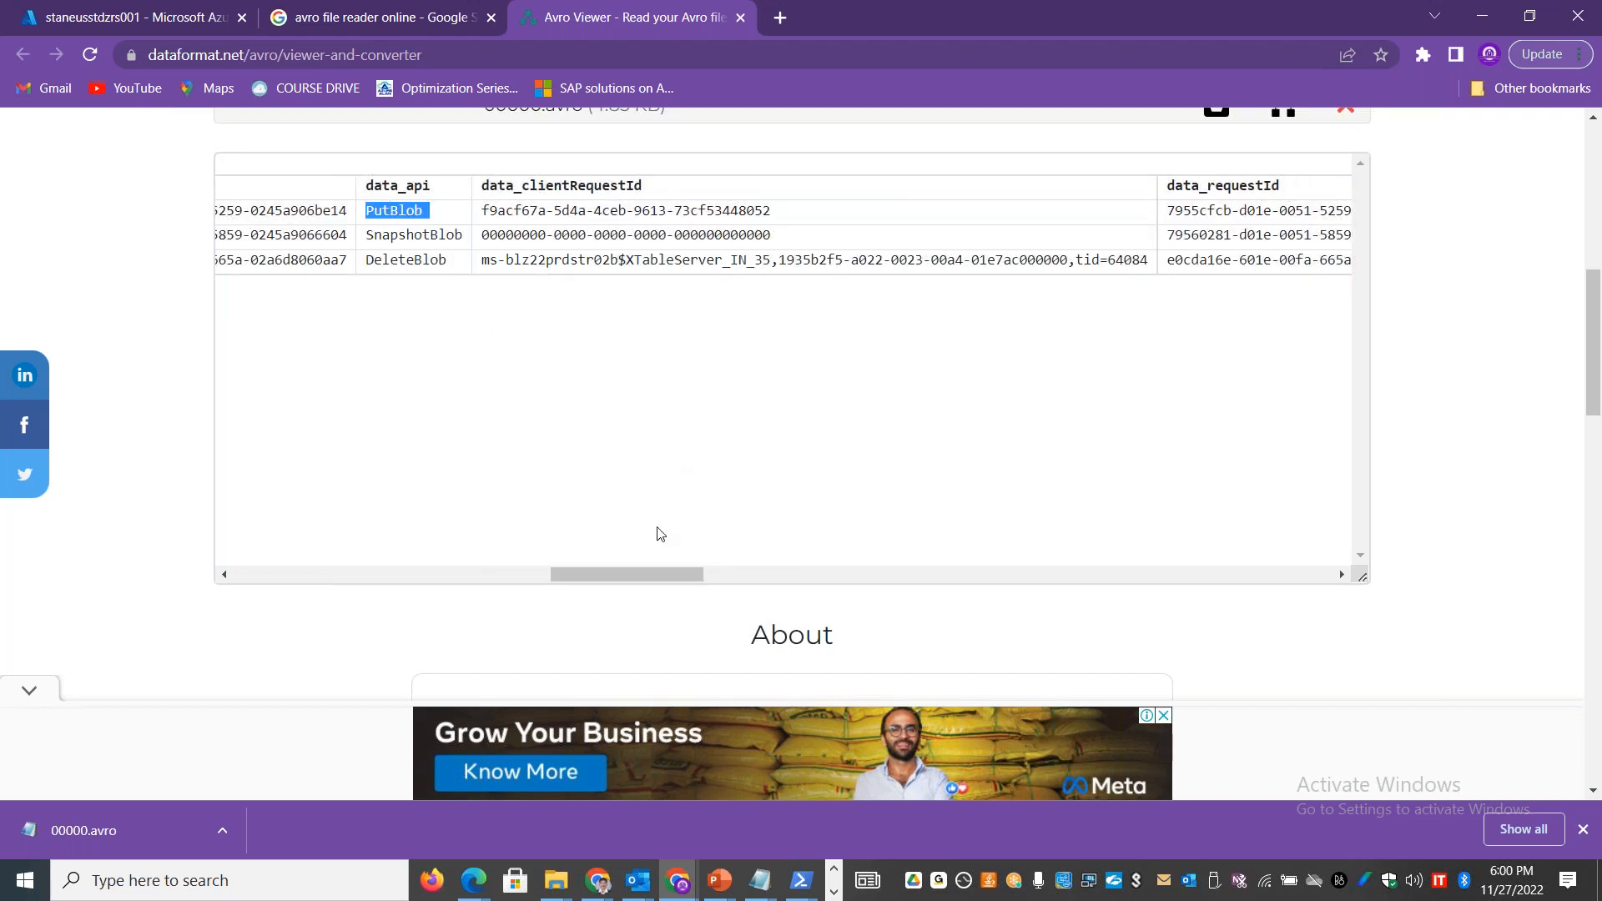
{"action": "left_click_drag", "start_coordinate": [629, 567], "coordinate": [775, 581]}
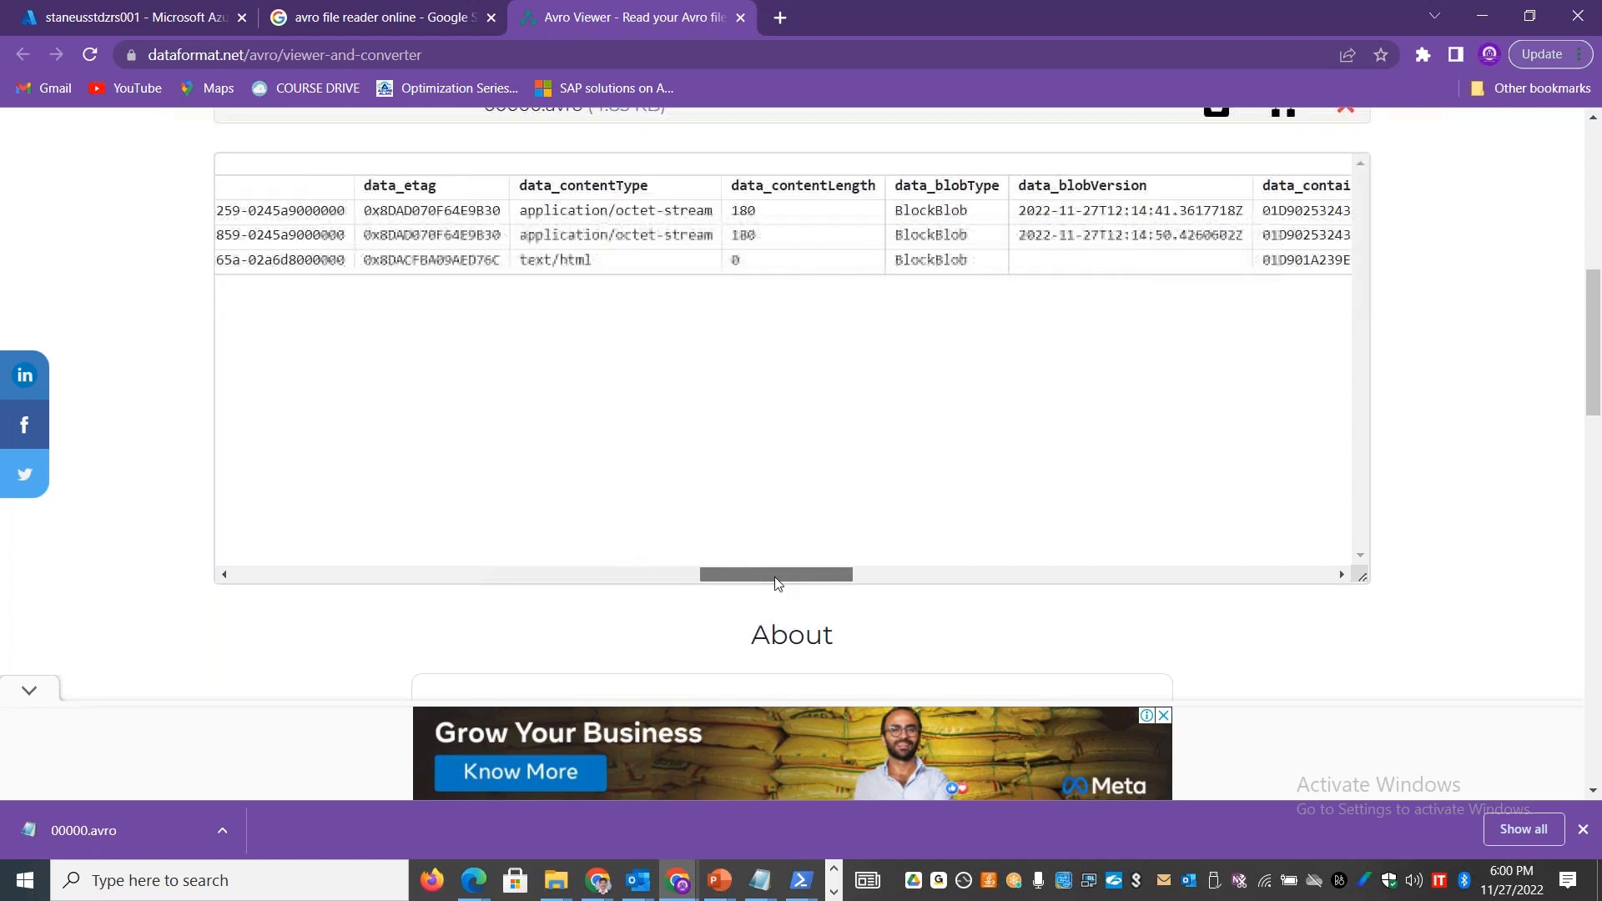
{"action": "left_click_drag", "start_coordinate": [589, 261], "coordinate": [506, 261]}
{"action": "left_click_drag", "start_coordinate": [763, 572], "coordinate": [200, 501]}
{"action": "left_click_drag", "start_coordinate": [1592, 304], "coordinate": [1586, 100]}
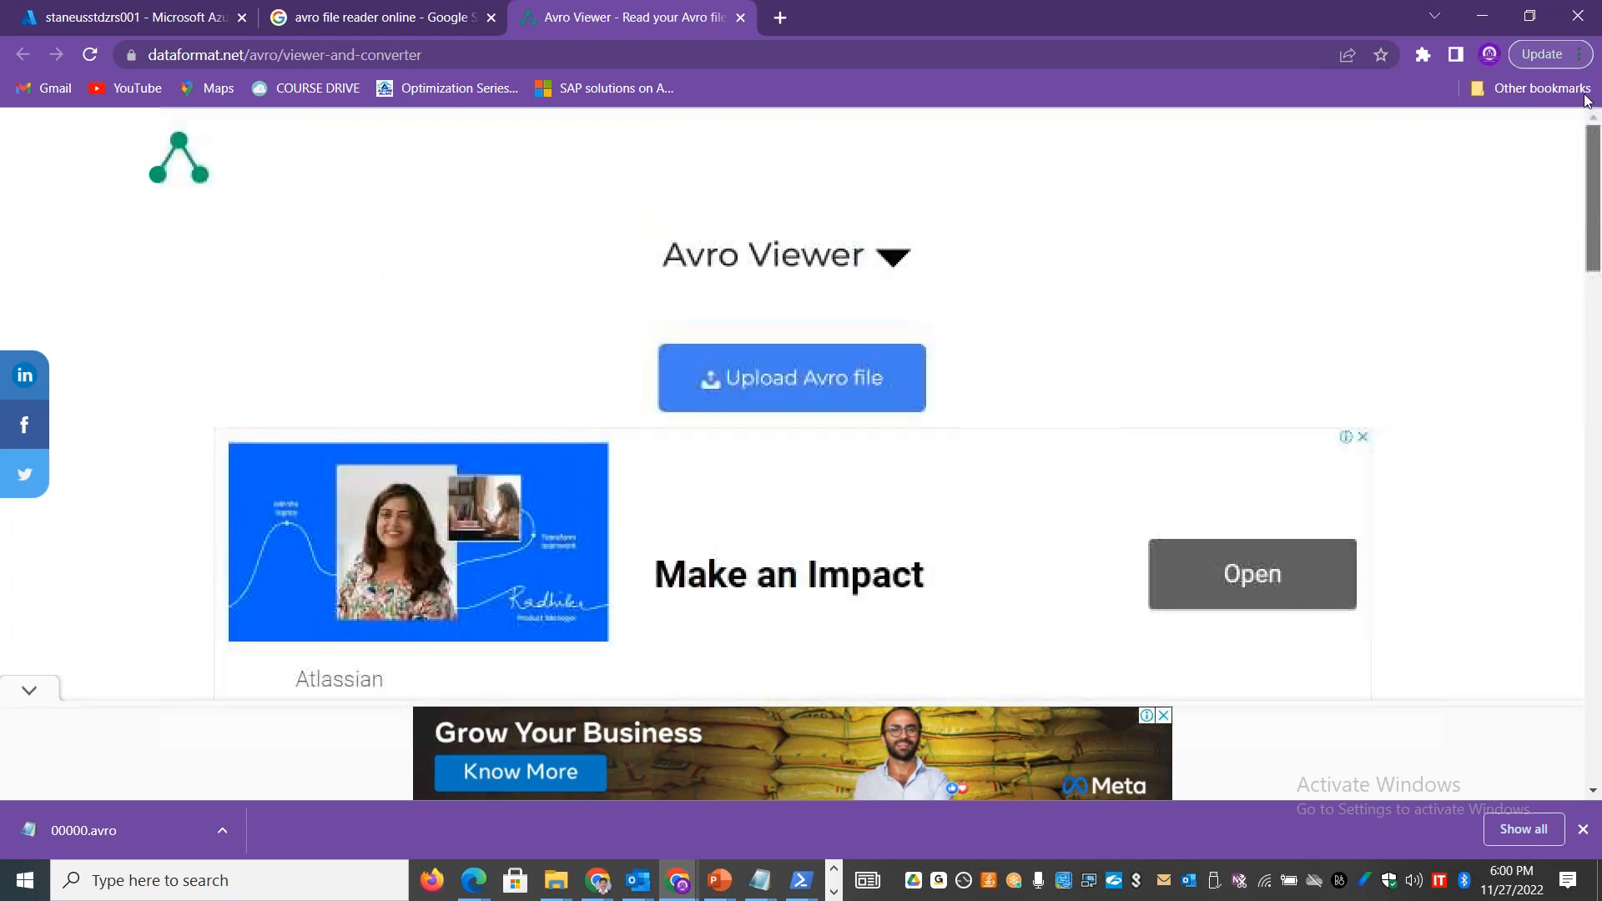
Step: Close the Avro Viewer and Google search tabs and open the container list of storage account staneusstdzrs001
{"action": "left_click", "coordinate": [741, 17]}
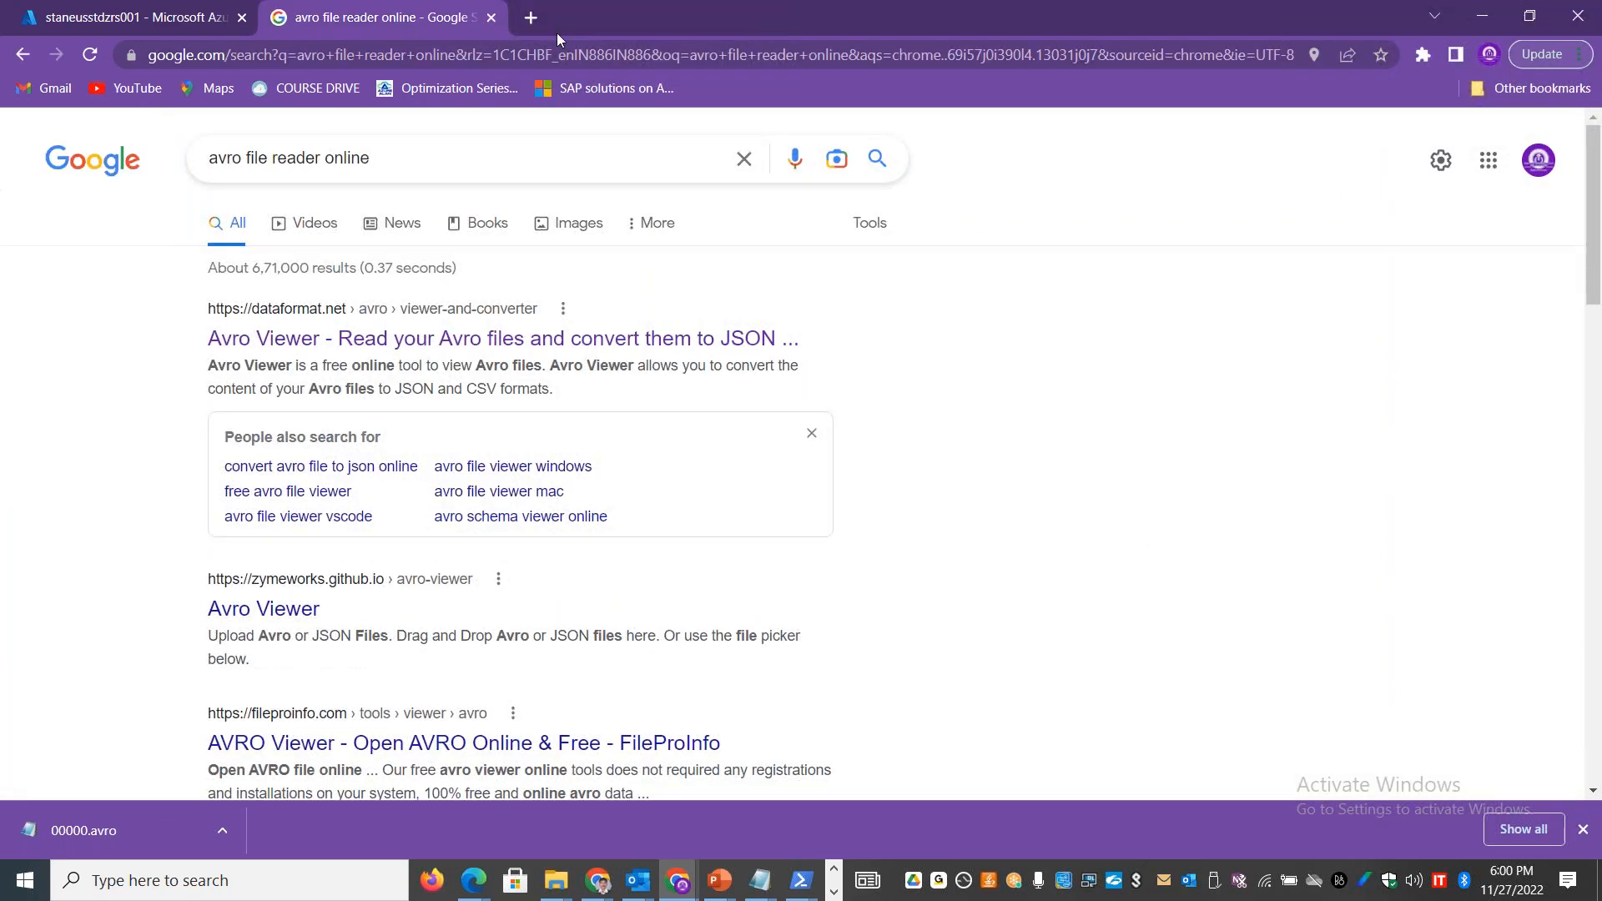
{"action": "left_click", "coordinate": [493, 20]}
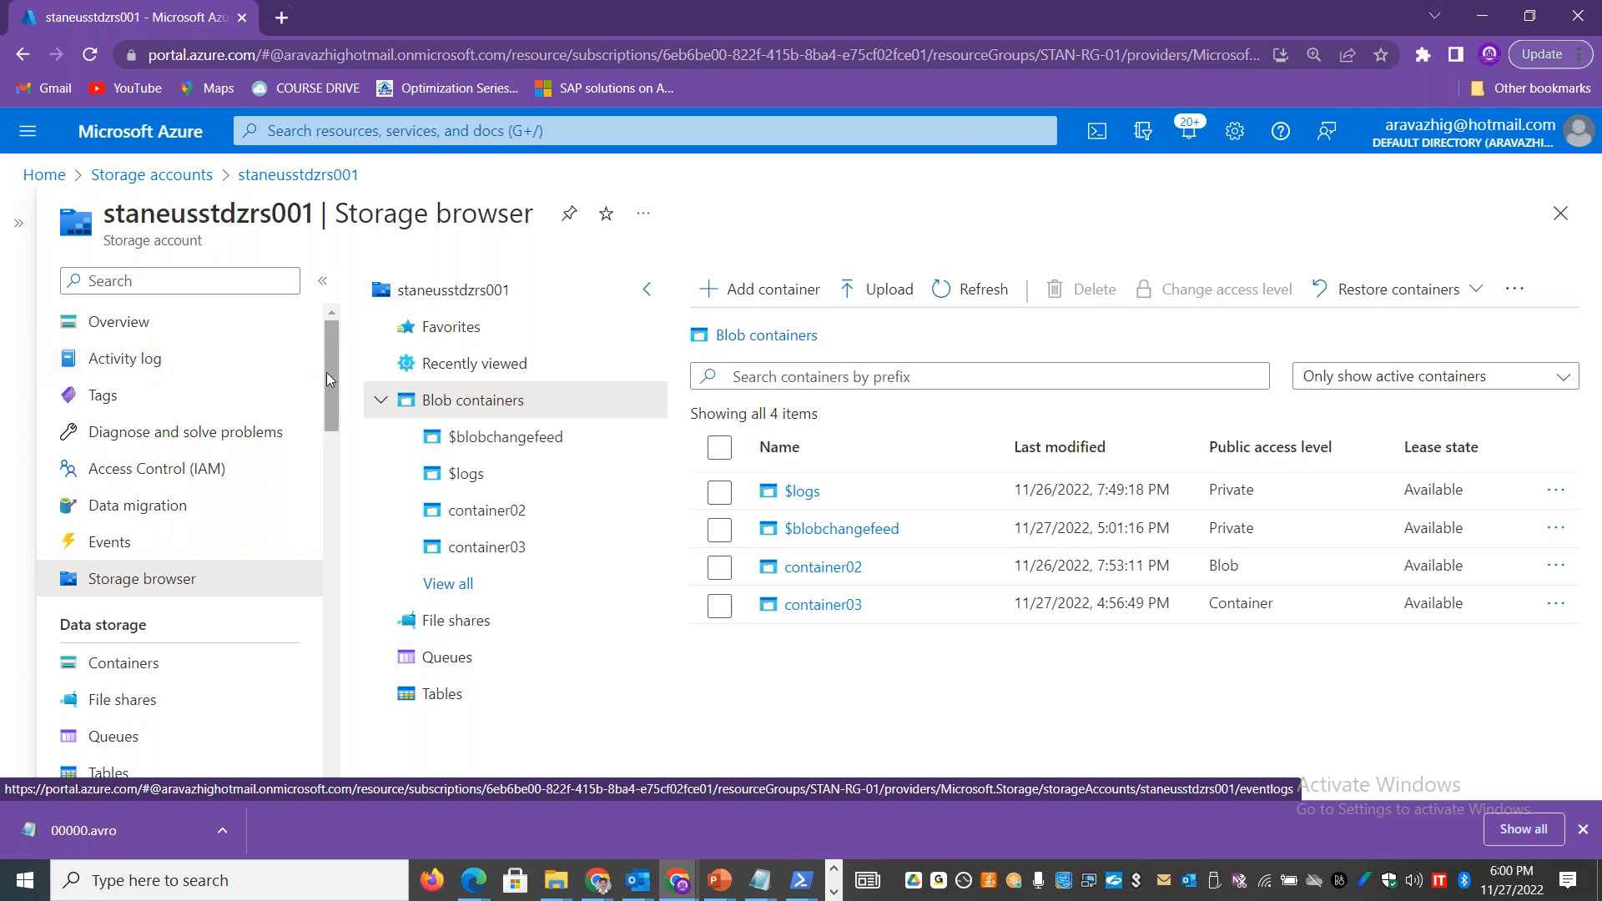
{"action": "left_click_drag", "start_coordinate": [332, 372], "coordinate": [339, 421]}
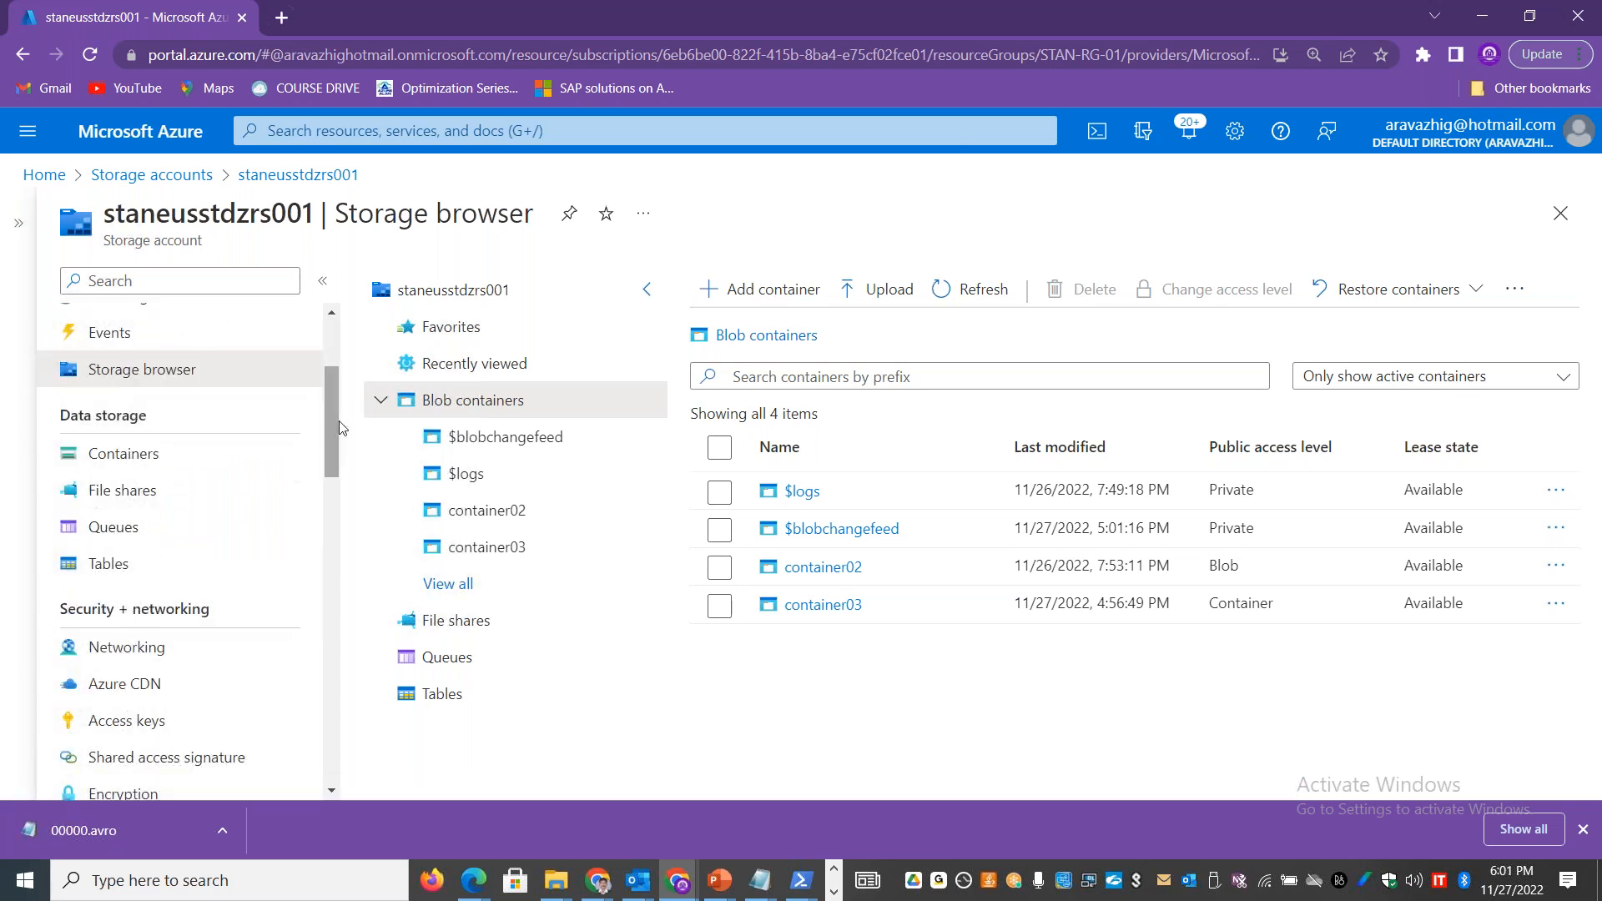
{"action": "left_click", "coordinate": [105, 463]}
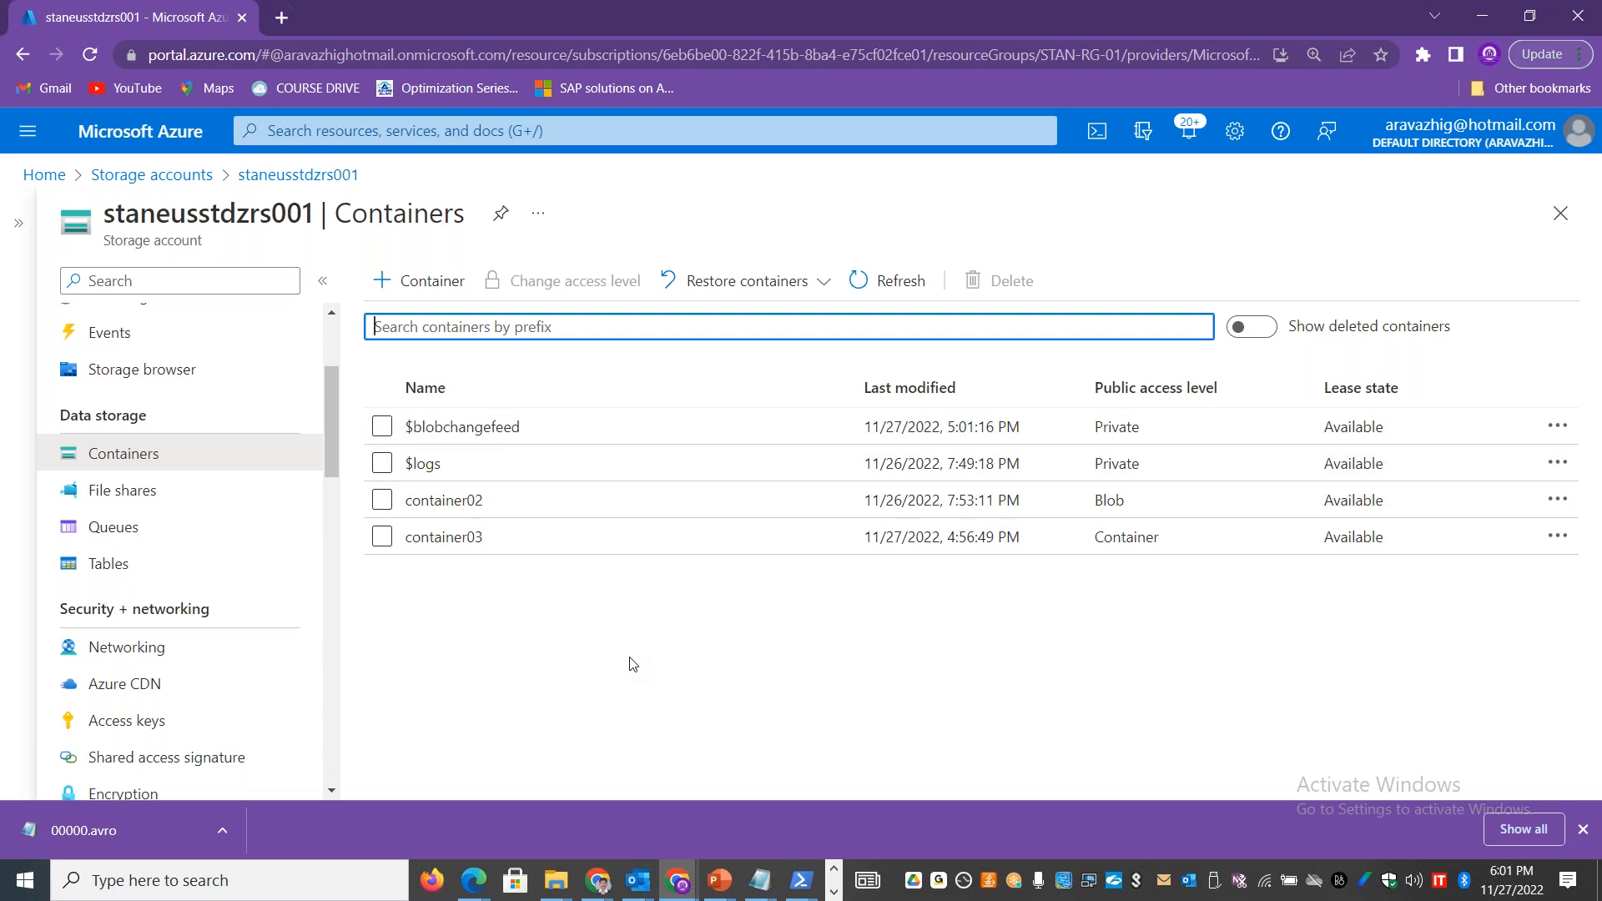
Step: Select container03 in the storage account's container list
{"action": "left_click_drag", "start_coordinate": [342, 397], "coordinate": [339, 441]}
{"action": "left_click", "coordinate": [512, 752]}
{"action": "scroll", "coordinate": [341, 447], "scroll_direction": "down", "scroll_amount": 5}
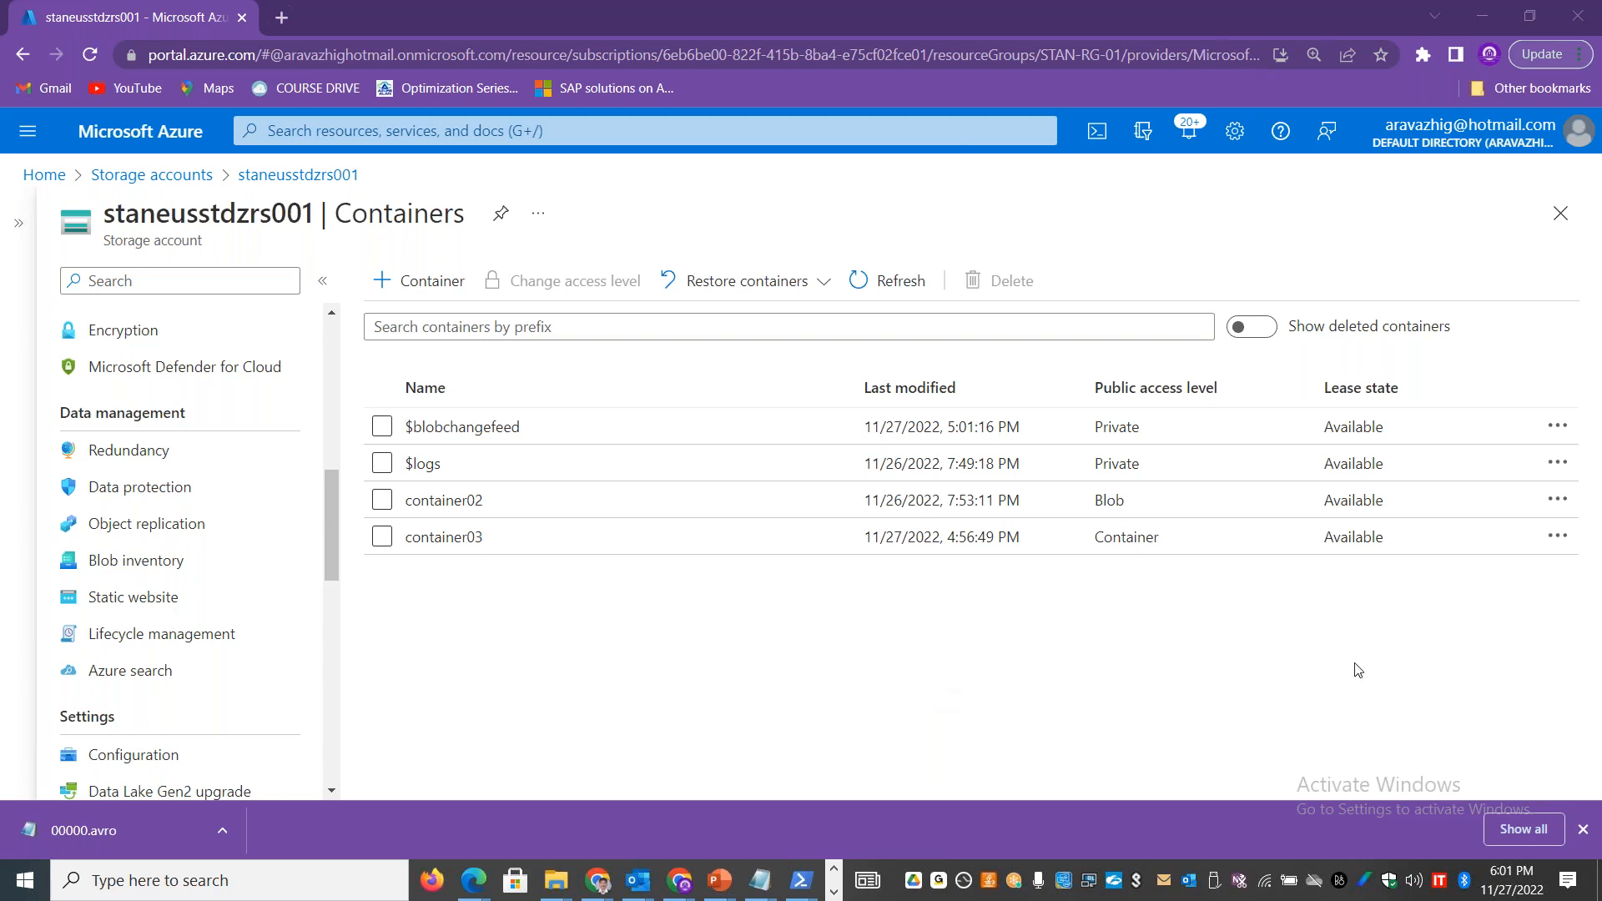
{"action": "left_click", "coordinate": [382, 537]}
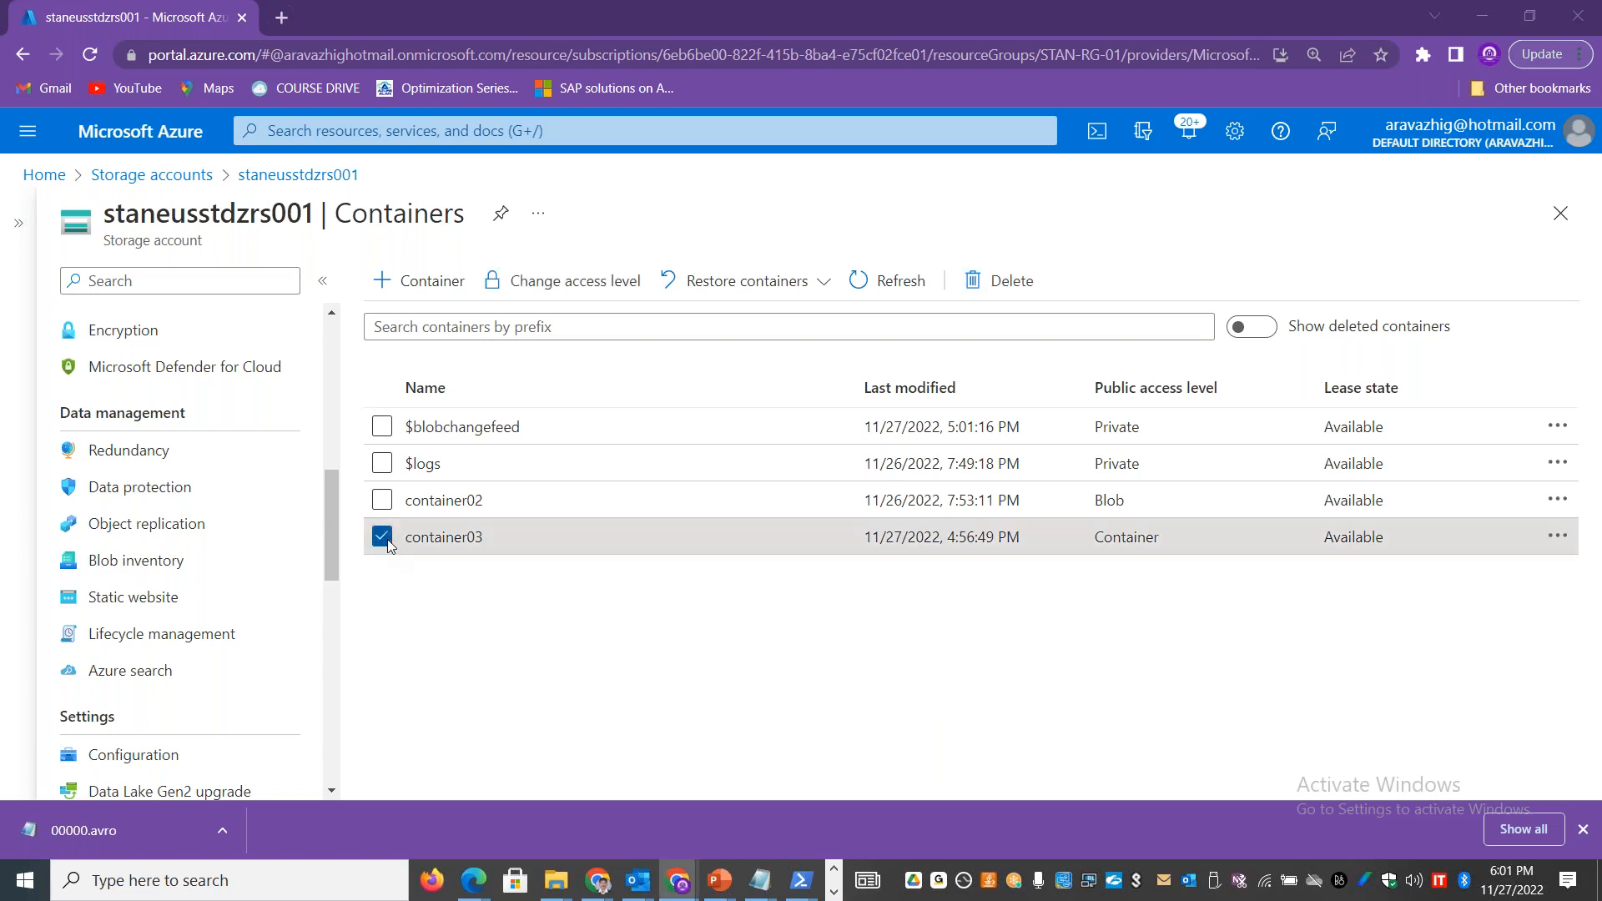
Step: Switch to Excel and enter "Azure Backup" in cell B23 of the Data Protection sheet
{"action": "key", "text": "alt+Tab"}
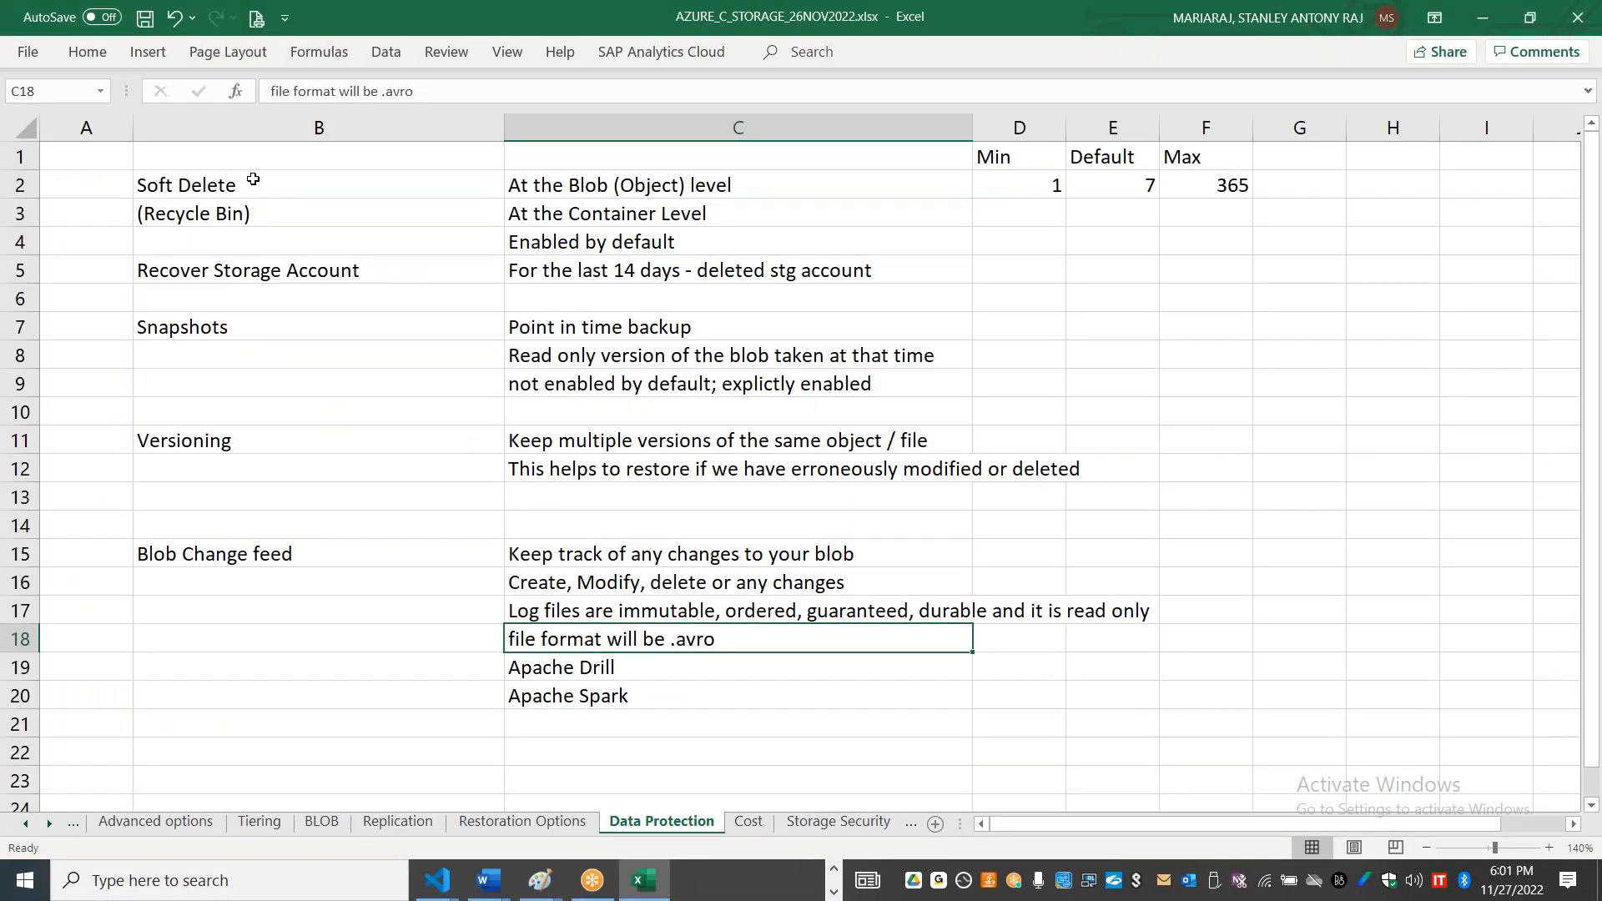
{"action": "left_click_drag", "start_coordinate": [253, 179], "coordinate": [324, 548]}
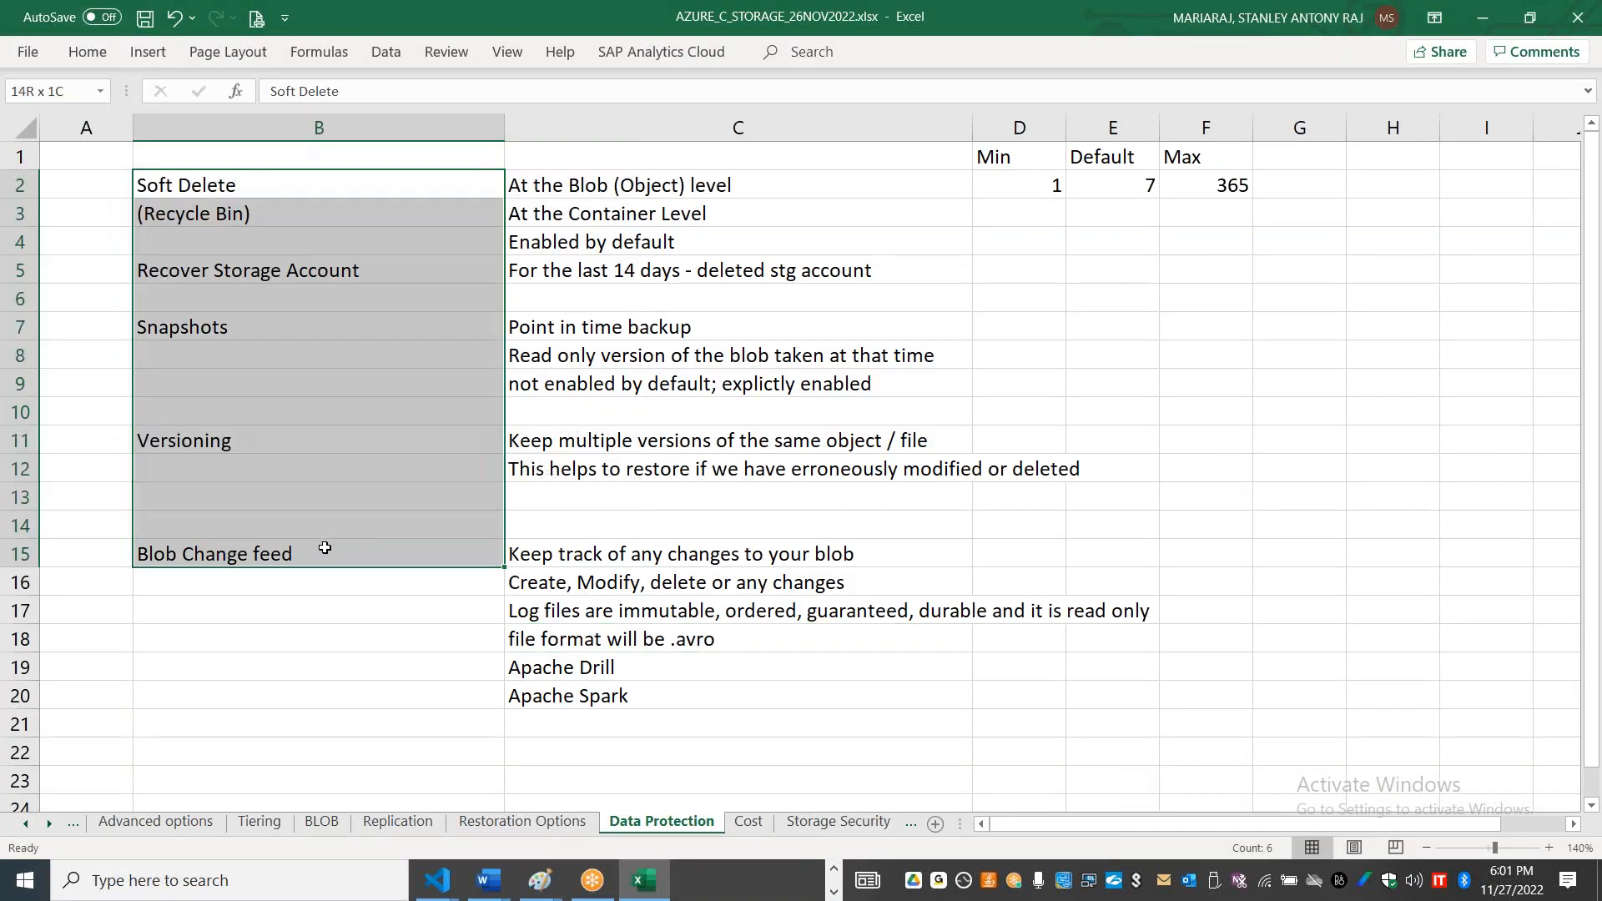
{"action": "left_click", "coordinate": [583, 40]}
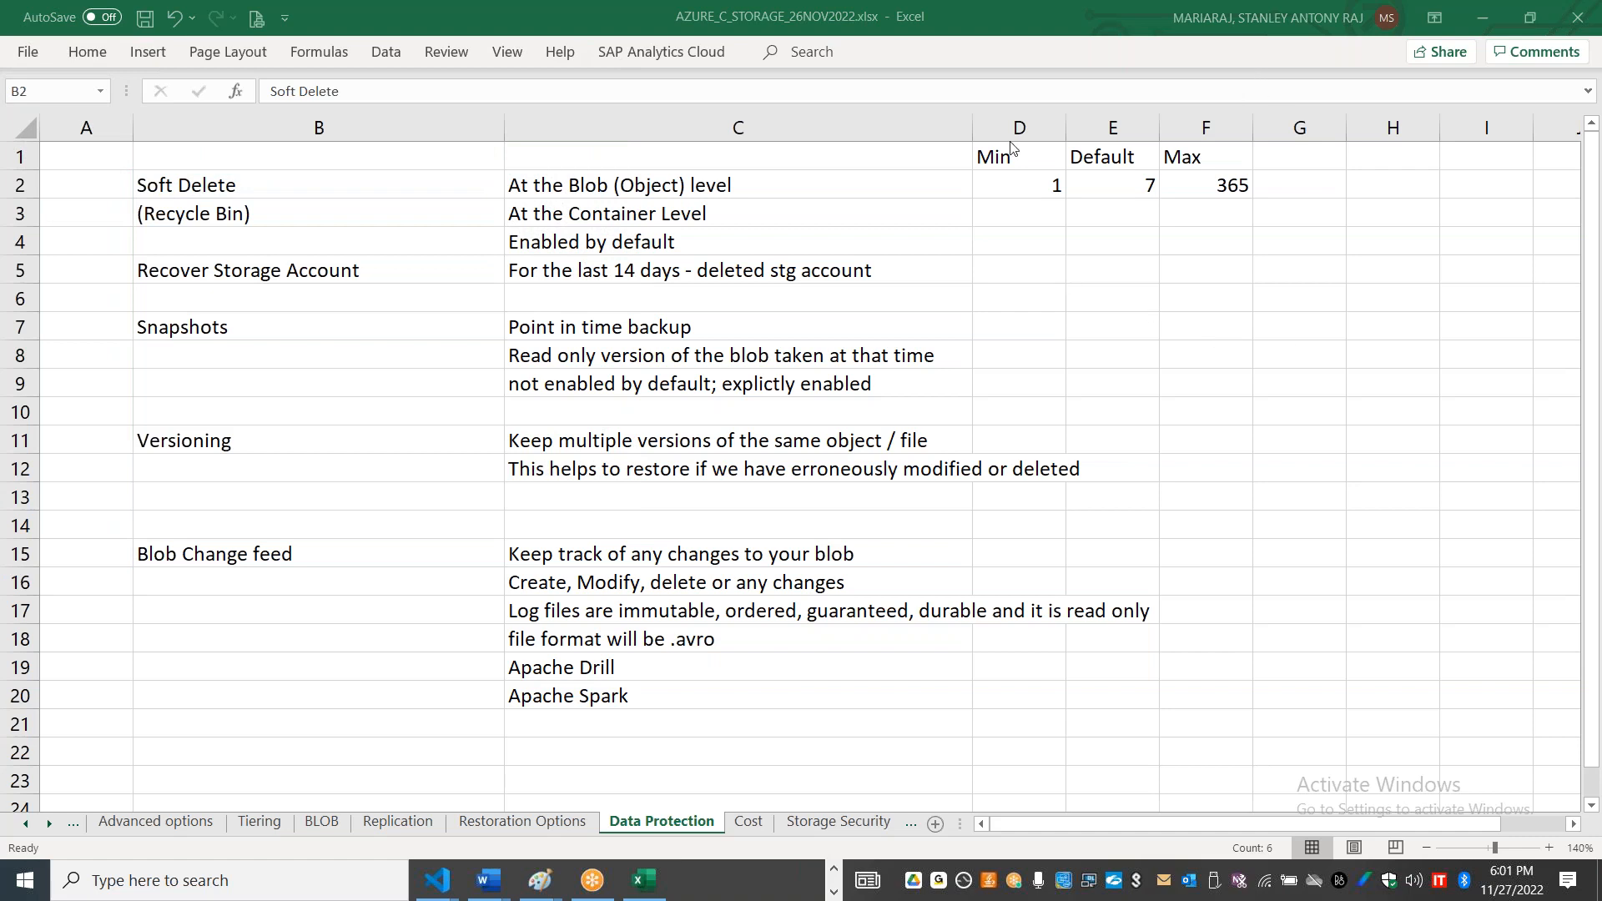
{"action": "left_click", "coordinate": [251, 768]}
{"action": "type", "text": "Azur"}
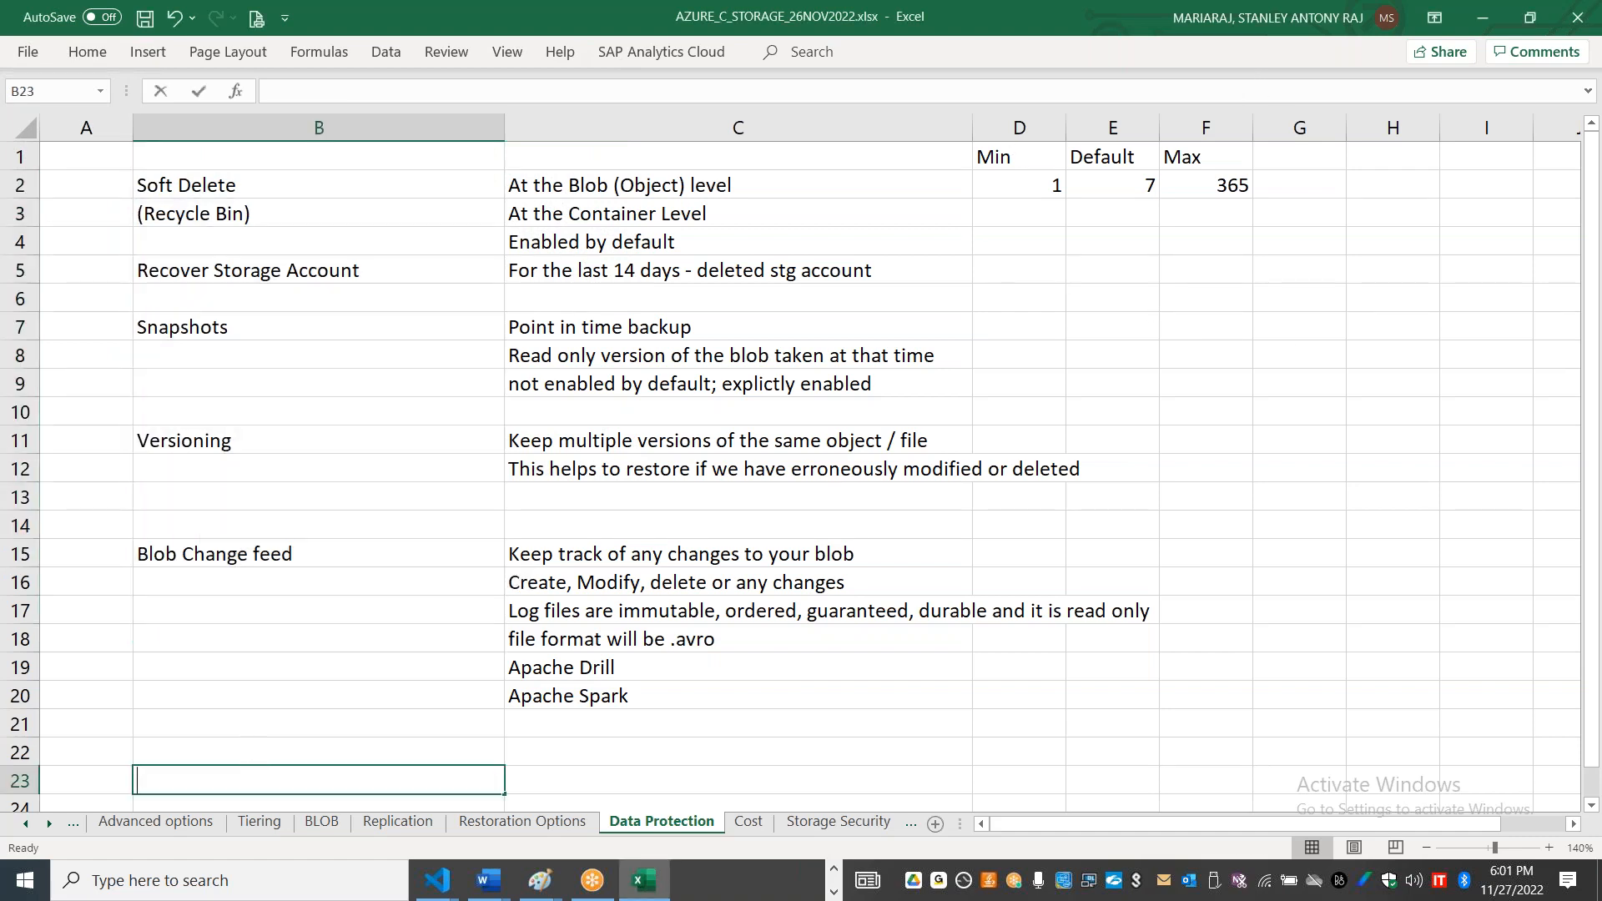
{"action": "type", "text": "e Backup"}
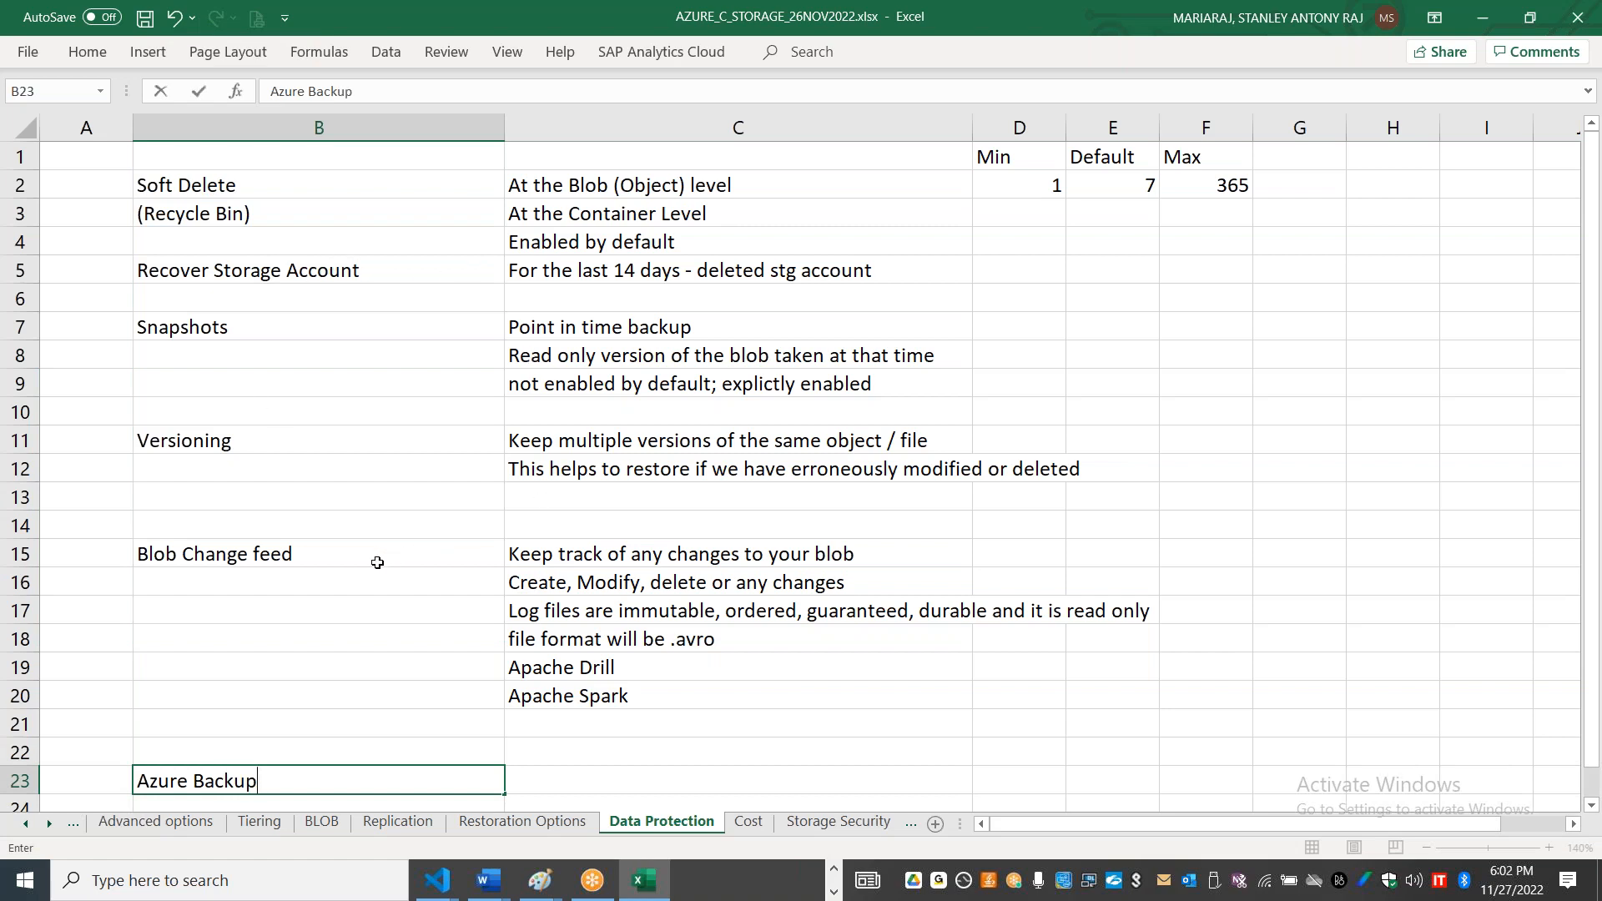
Step: Switch to the Azure portal and review the Azure Backup, point-in-time restore and soft delete options in the storage account's data protection settings
{"action": "key", "text": "alt+Tab"}
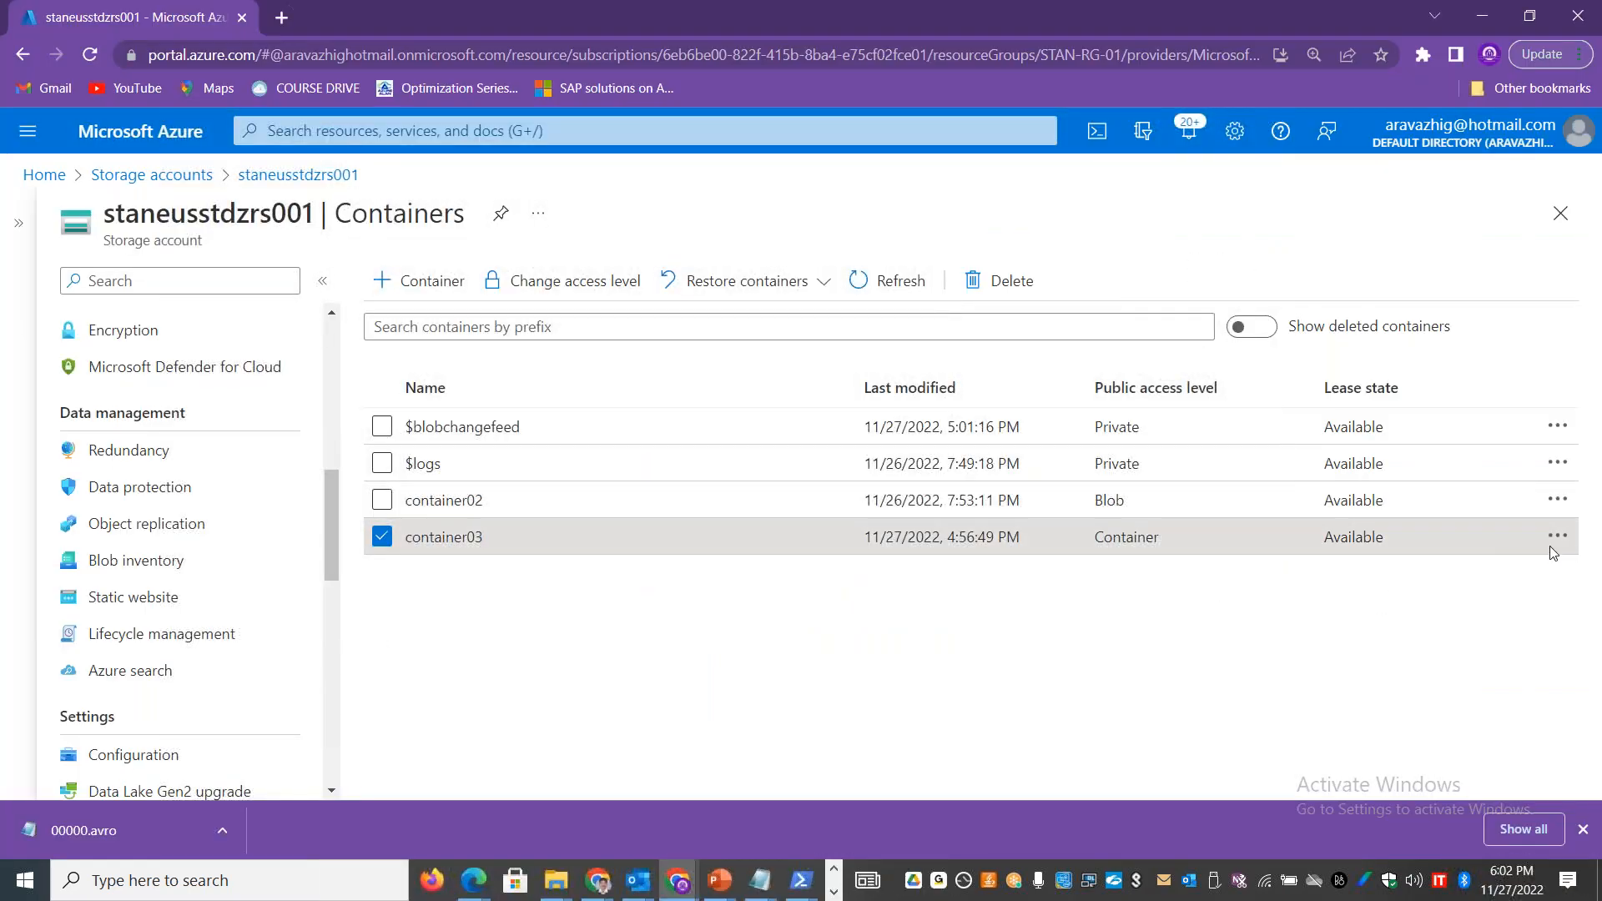
{"action": "left_click", "coordinate": [1557, 538]}
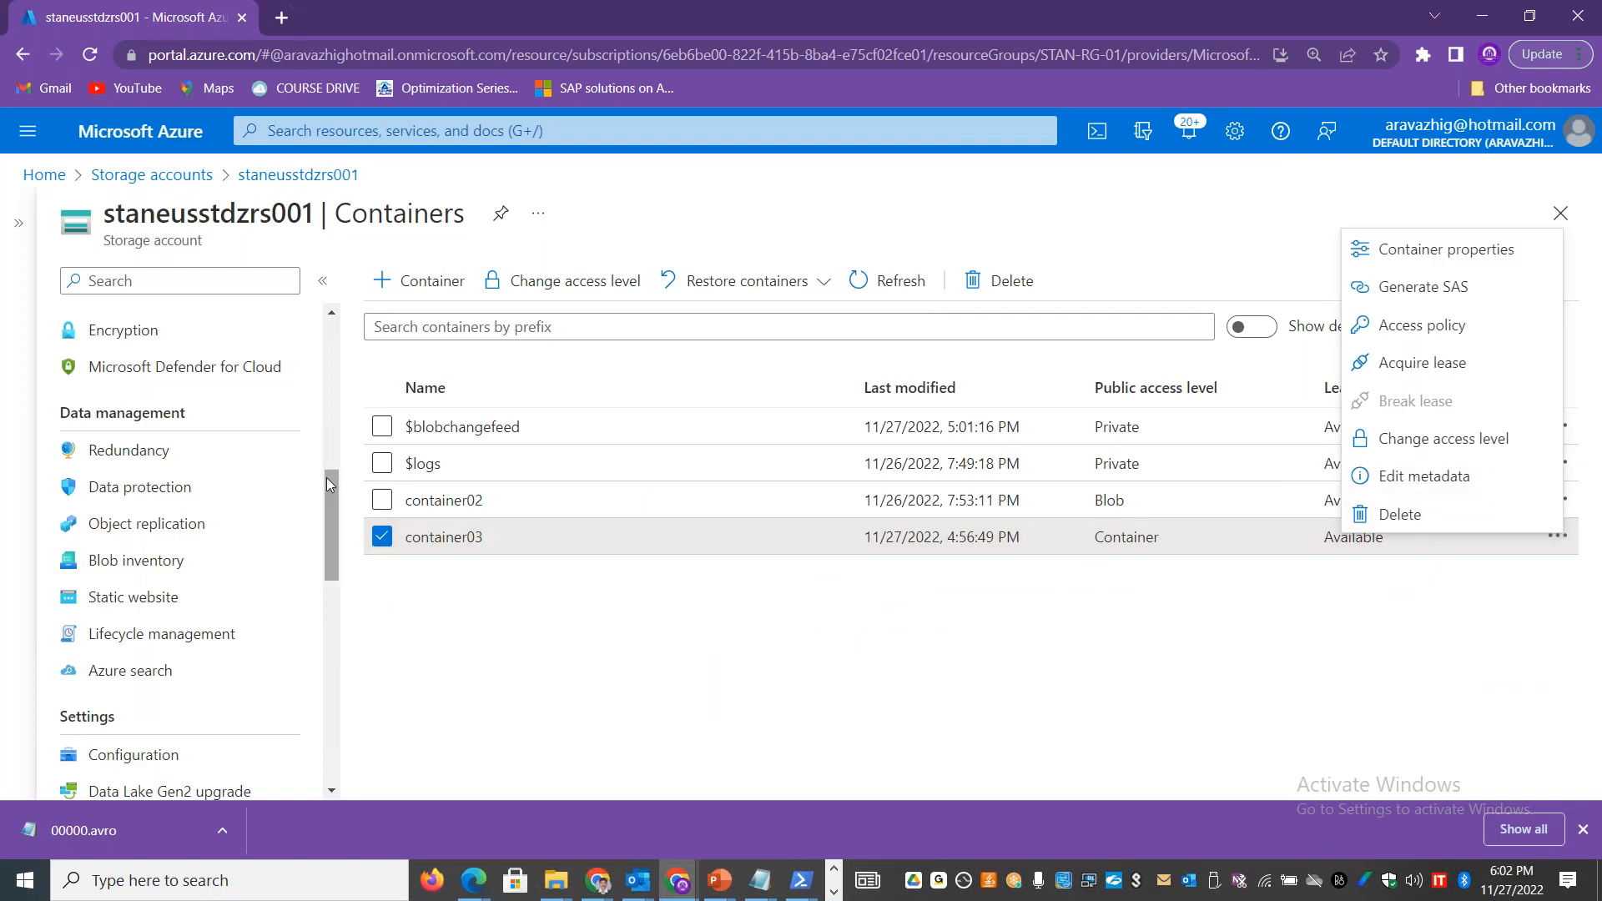
{"action": "left_click", "coordinate": [176, 504]}
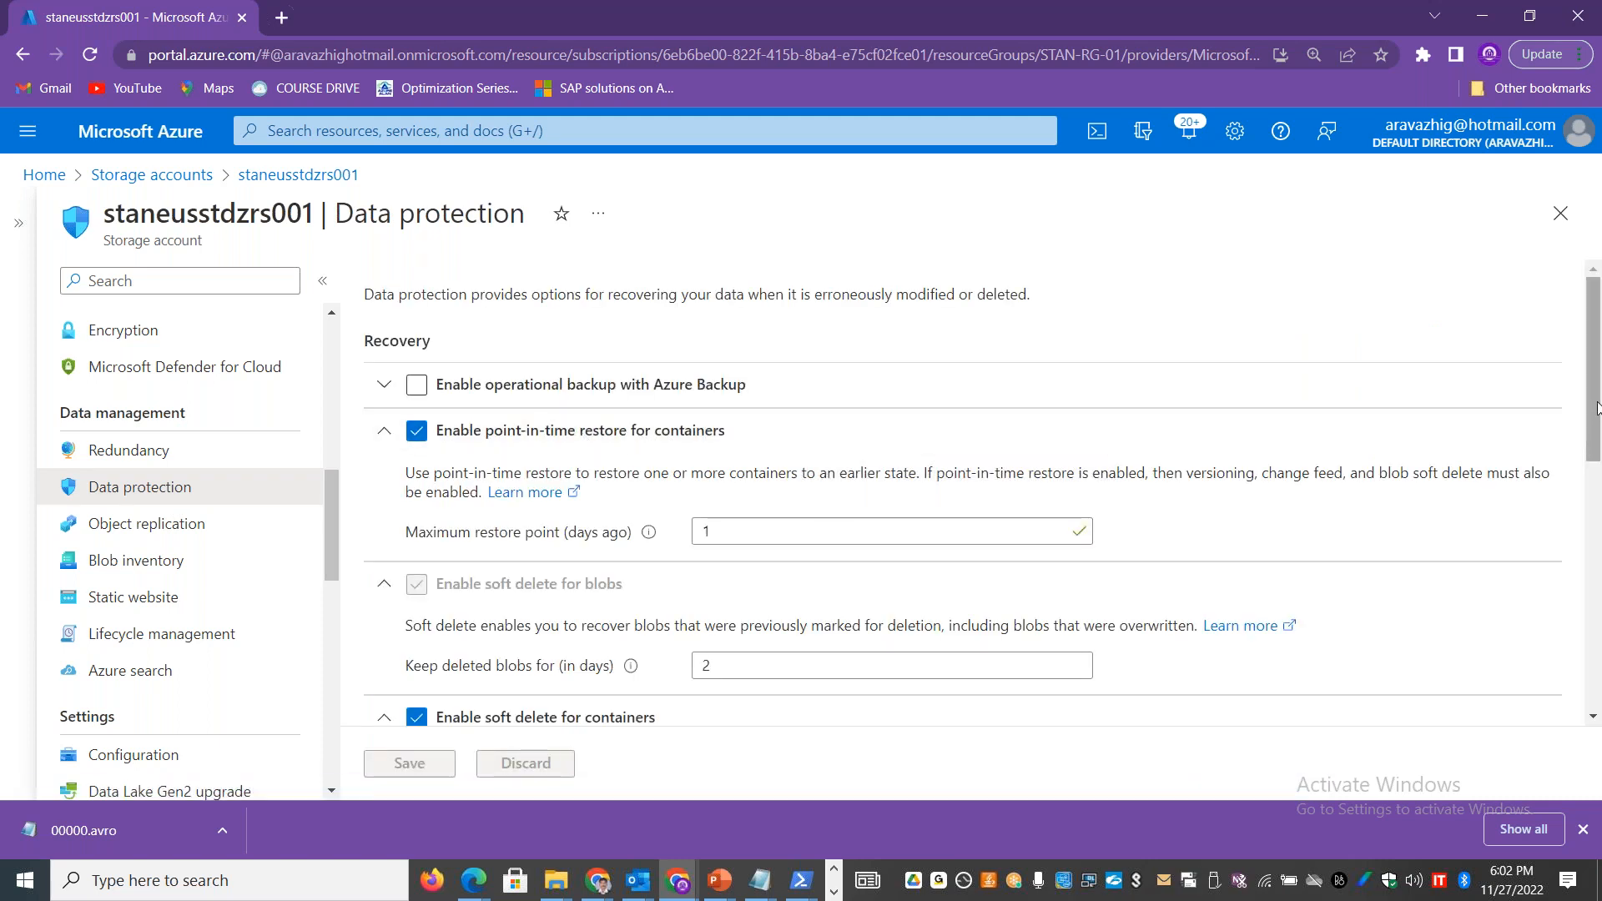
{"action": "left_click_drag", "start_coordinate": [748, 384], "coordinate": [440, 403]}
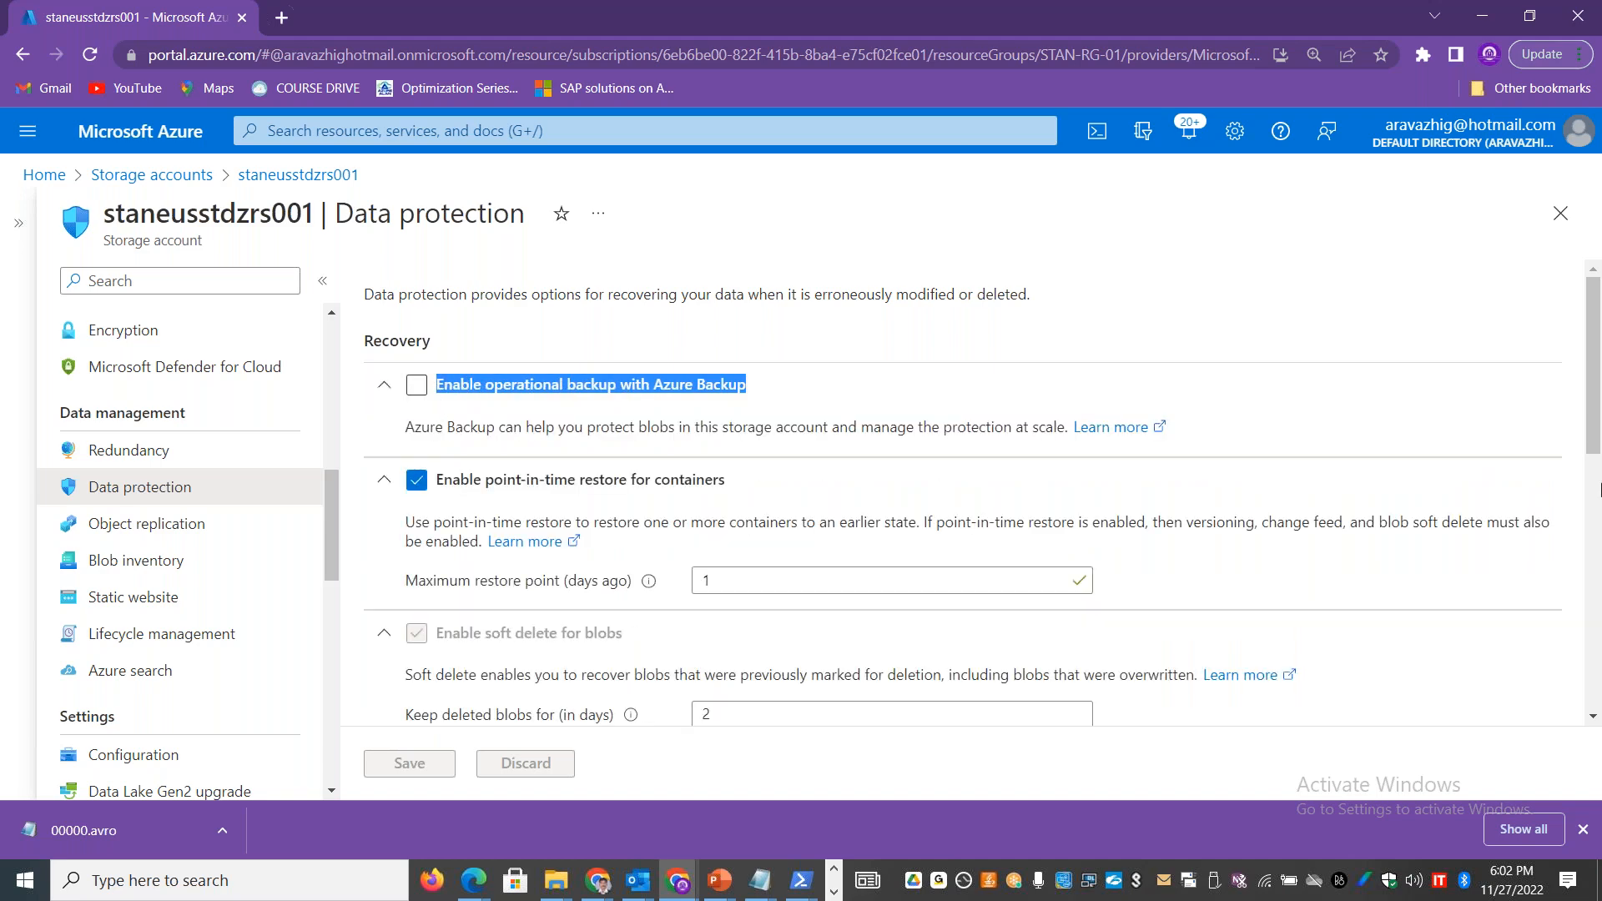
{"action": "left_click_drag", "start_coordinate": [1598, 372], "coordinate": [1599, 480]}
{"action": "left_click_drag", "start_coordinate": [637, 433], "coordinate": [460, 433]}
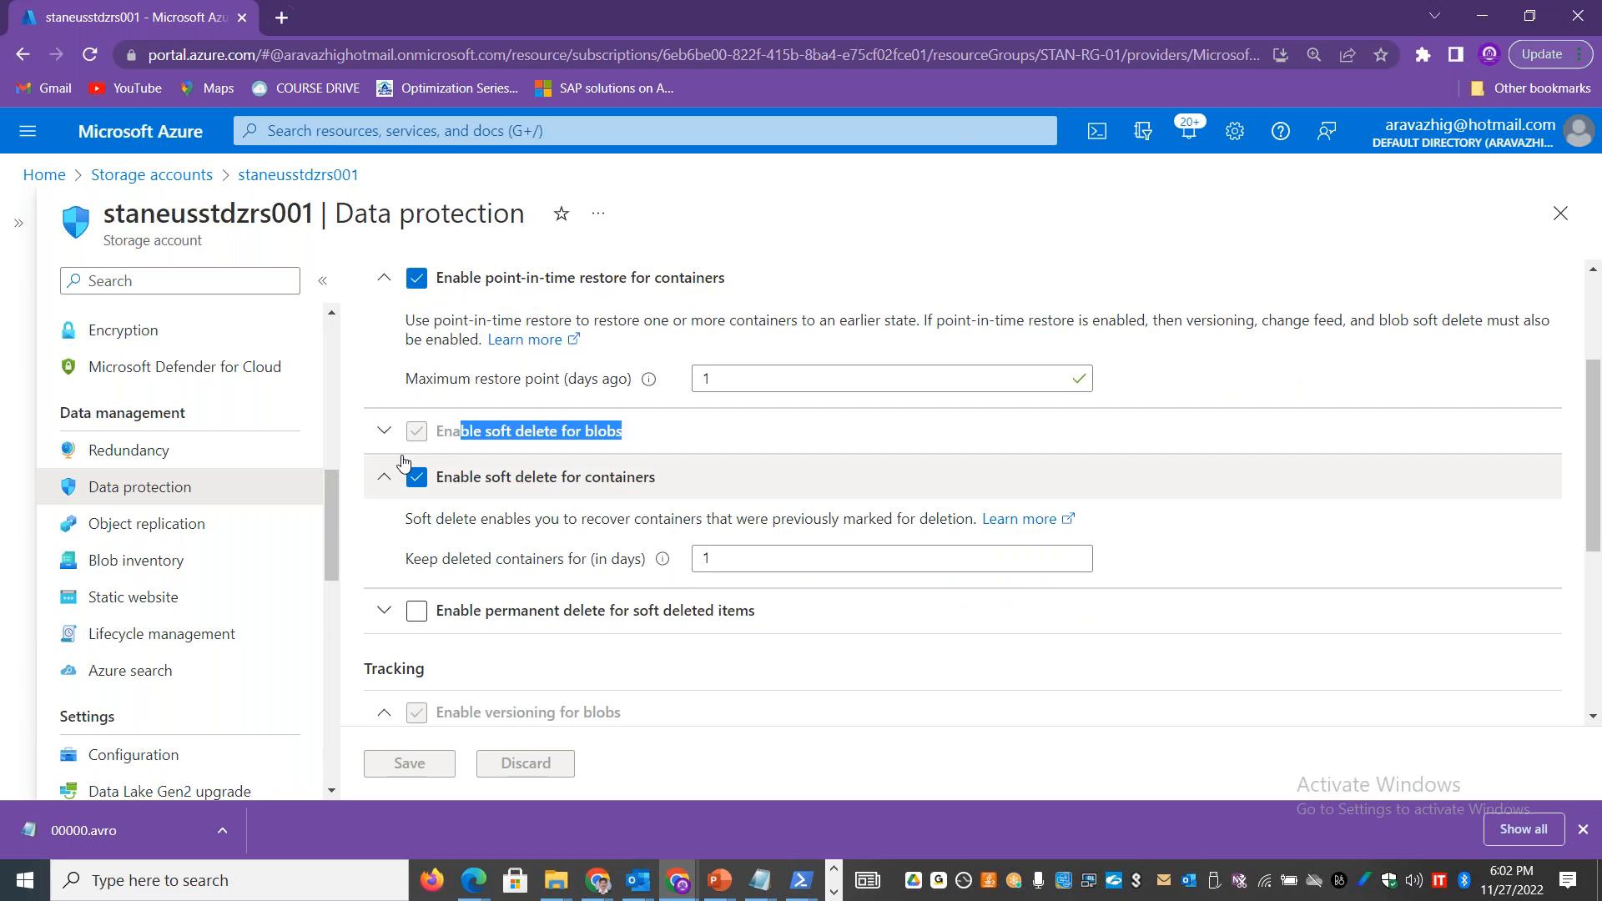
{"action": "left_click", "coordinate": [384, 430]}
Step: Delete container03 from the storage account's container list
{"action": "scroll", "coordinate": [334, 476], "scroll_direction": "up", "scroll_amount": 5}
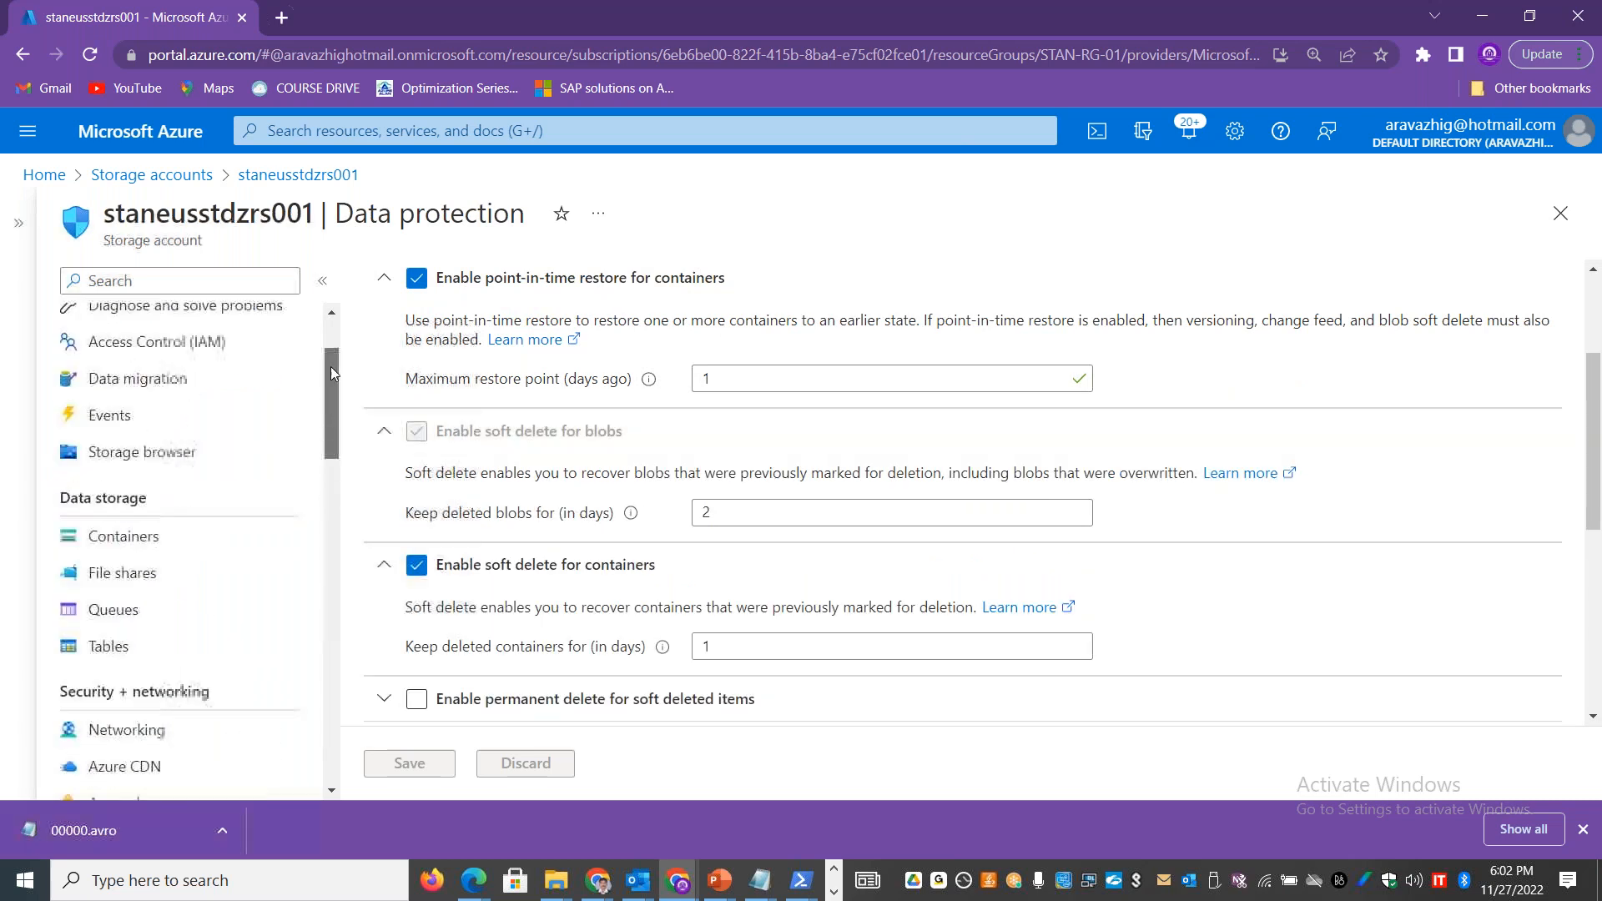
{"action": "left_click", "coordinate": [159, 529]}
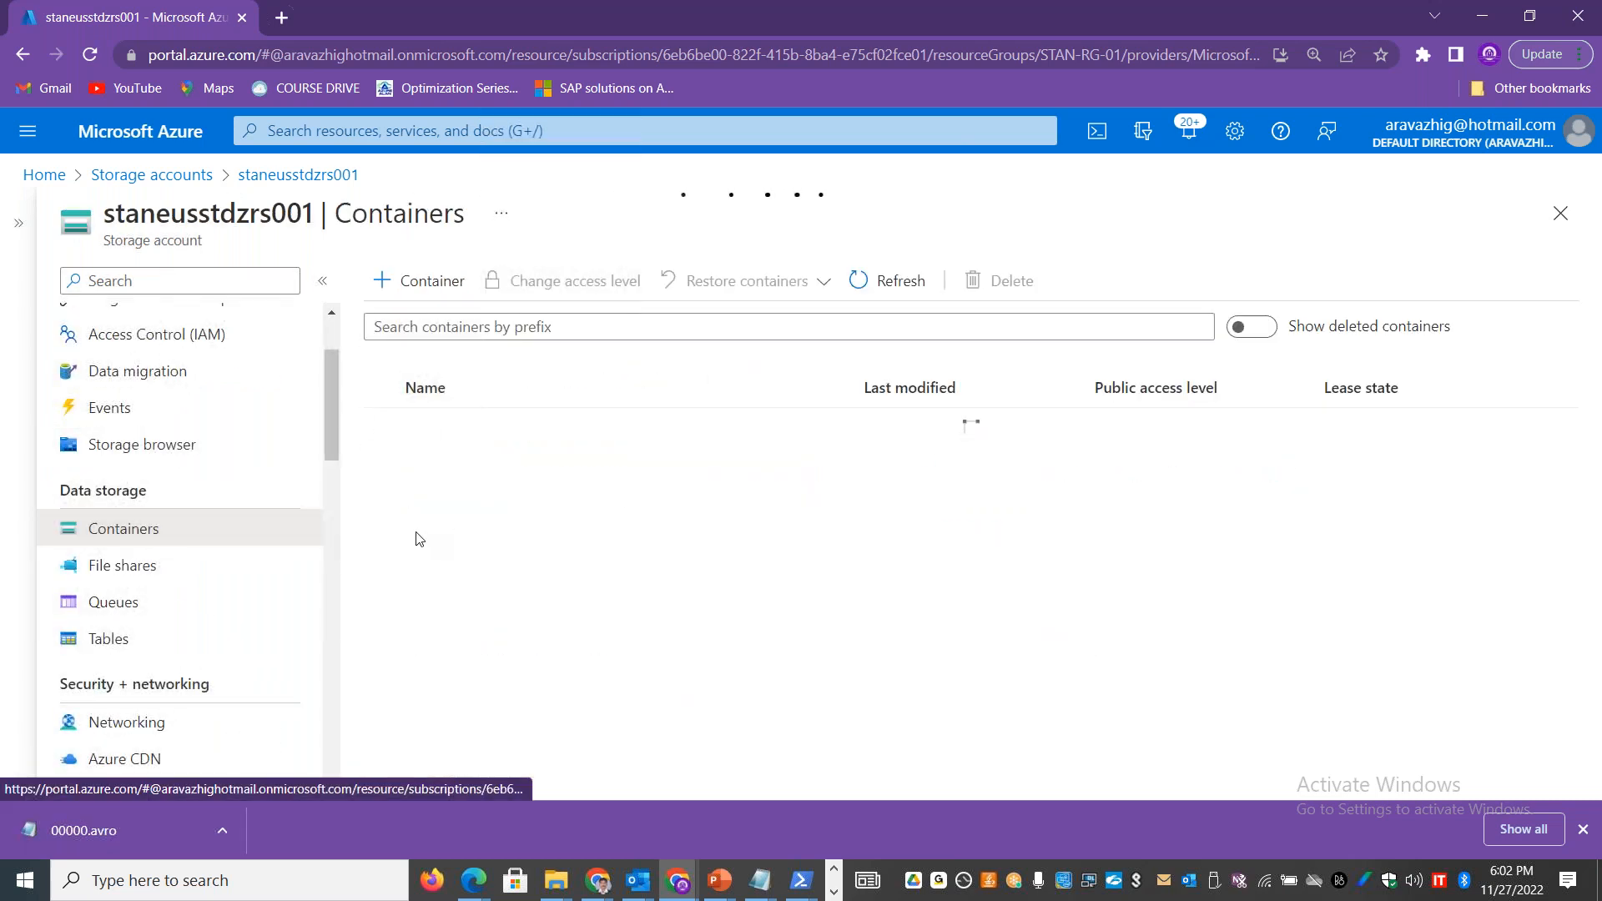
{"action": "left_click", "coordinate": [384, 538]}
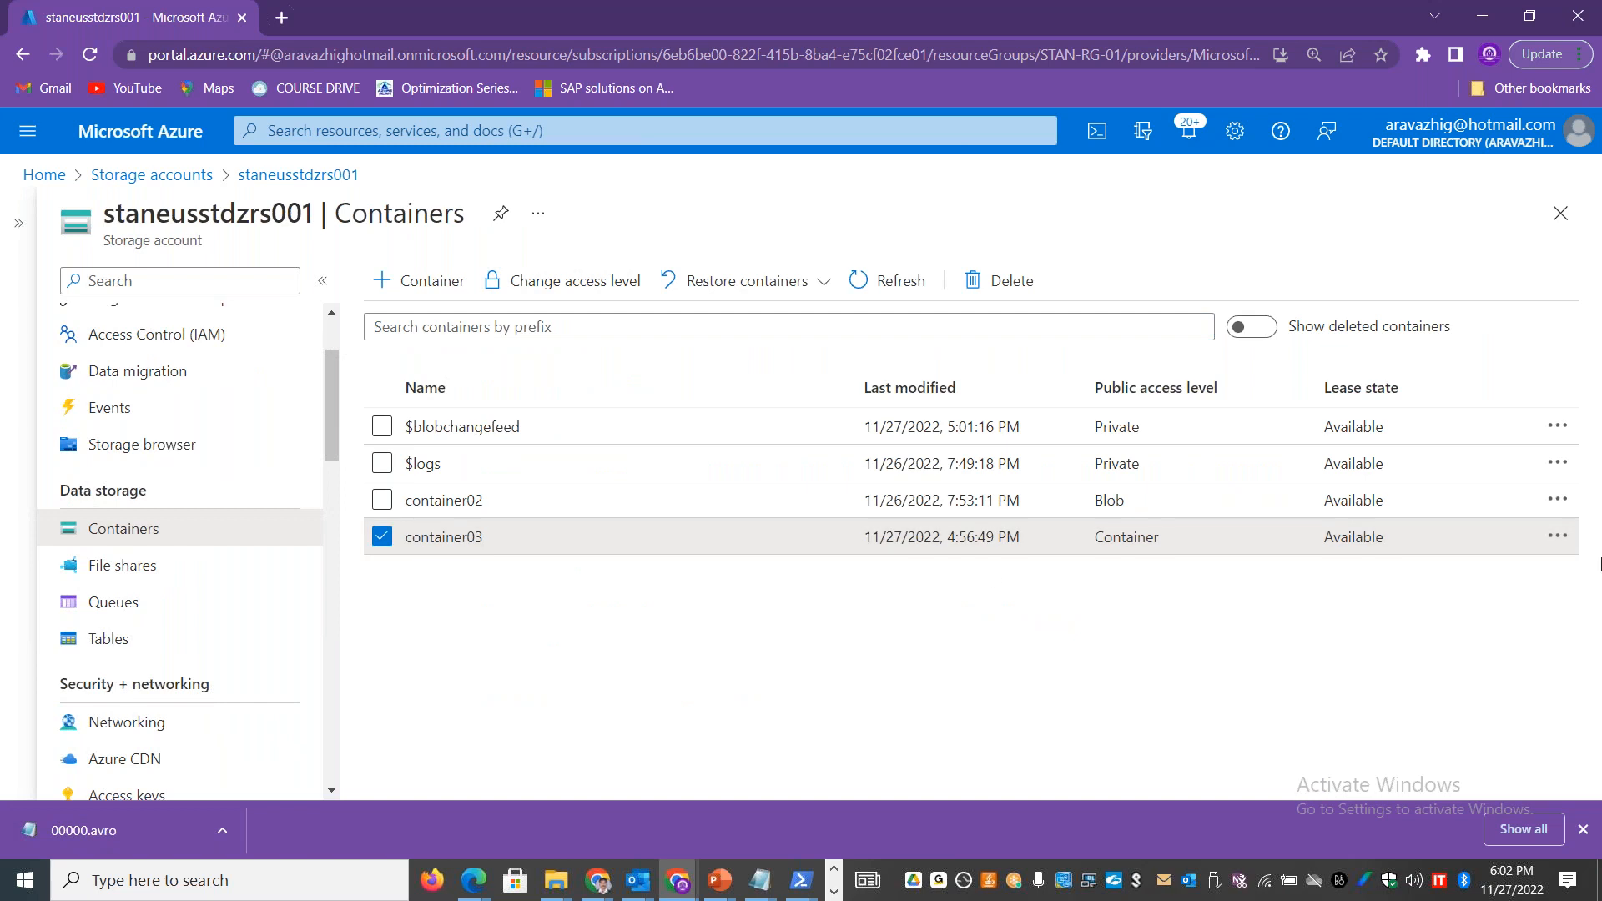
{"action": "left_click", "coordinate": [1557, 537]}
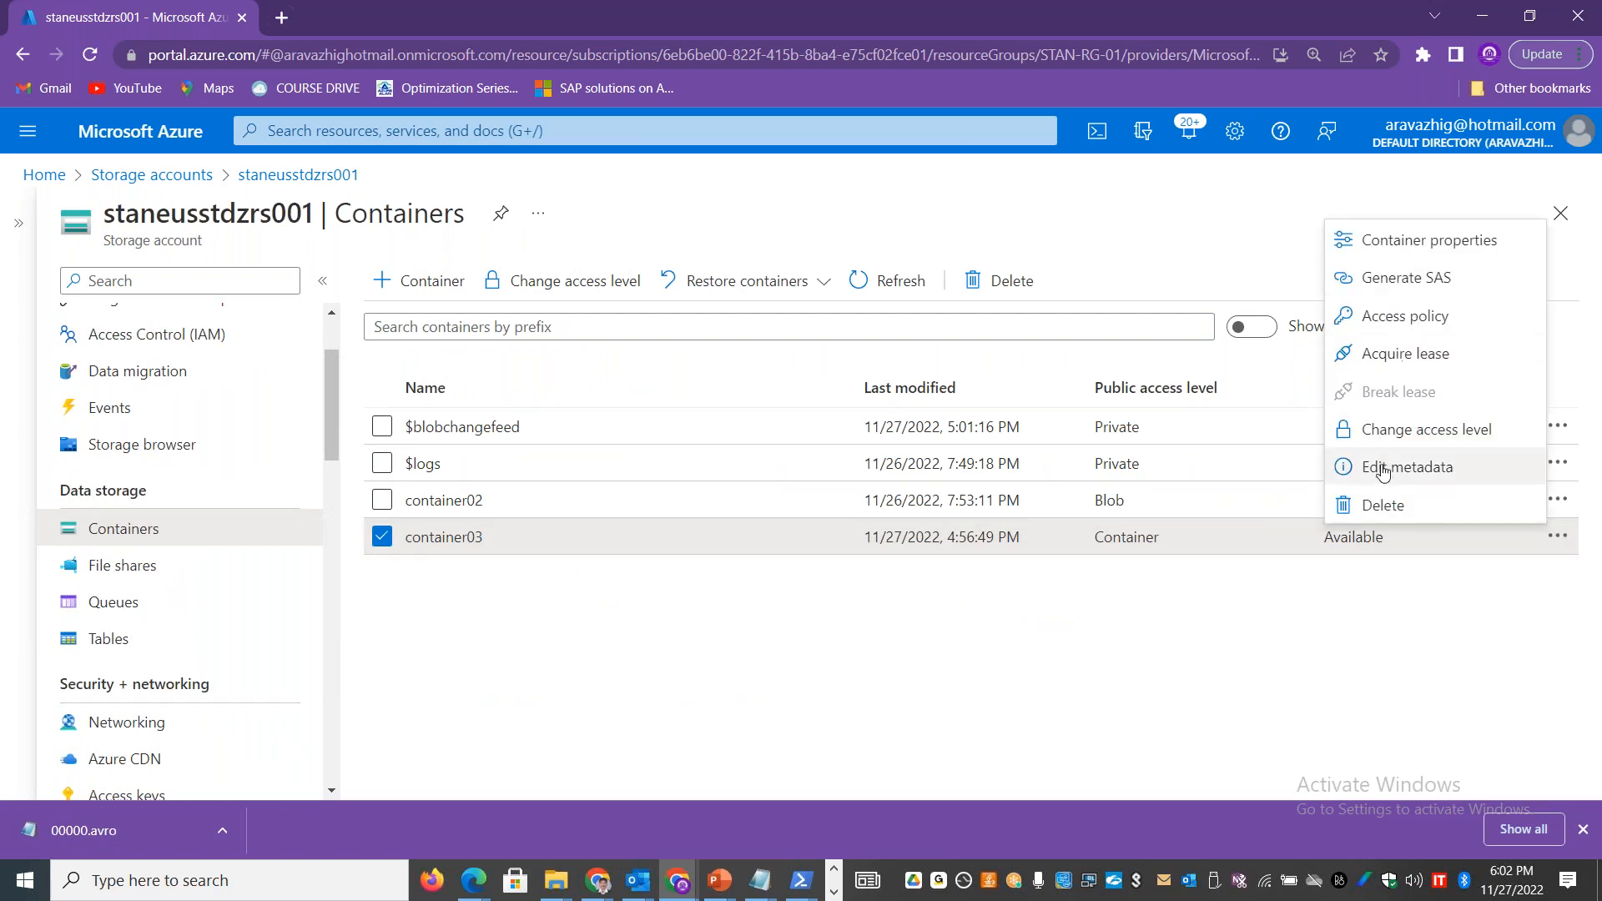
{"action": "left_click", "coordinate": [1381, 510]}
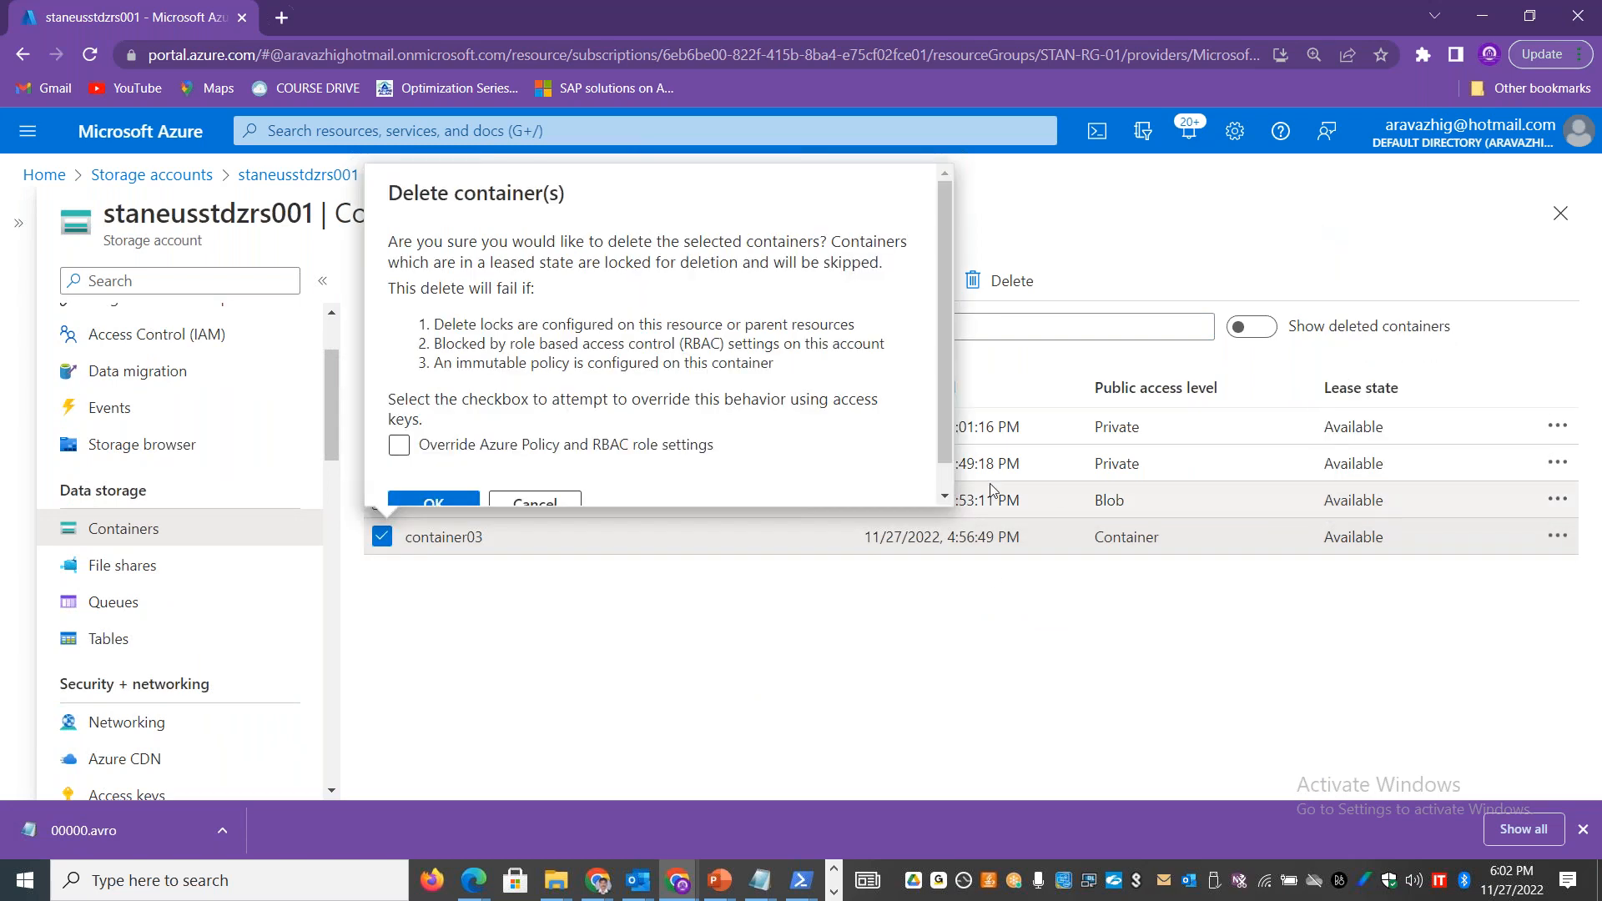
{"action": "left_click", "coordinate": [415, 501]}
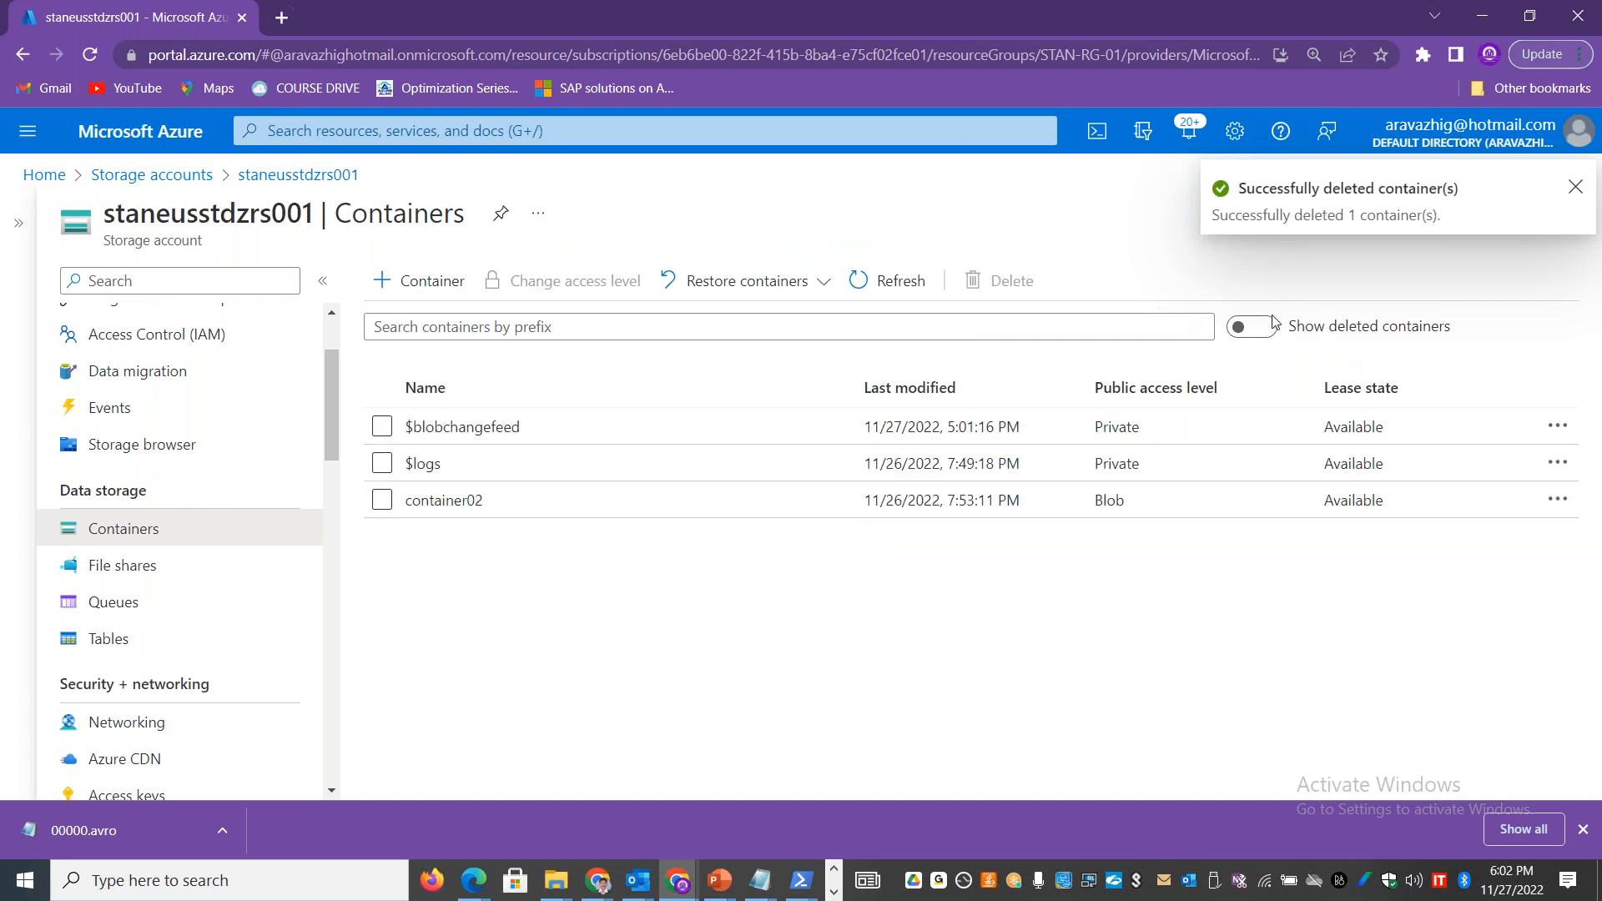
Step: Show the deleted containers in the list and try to undelete container03
{"action": "left_click", "coordinate": [1251, 326]}
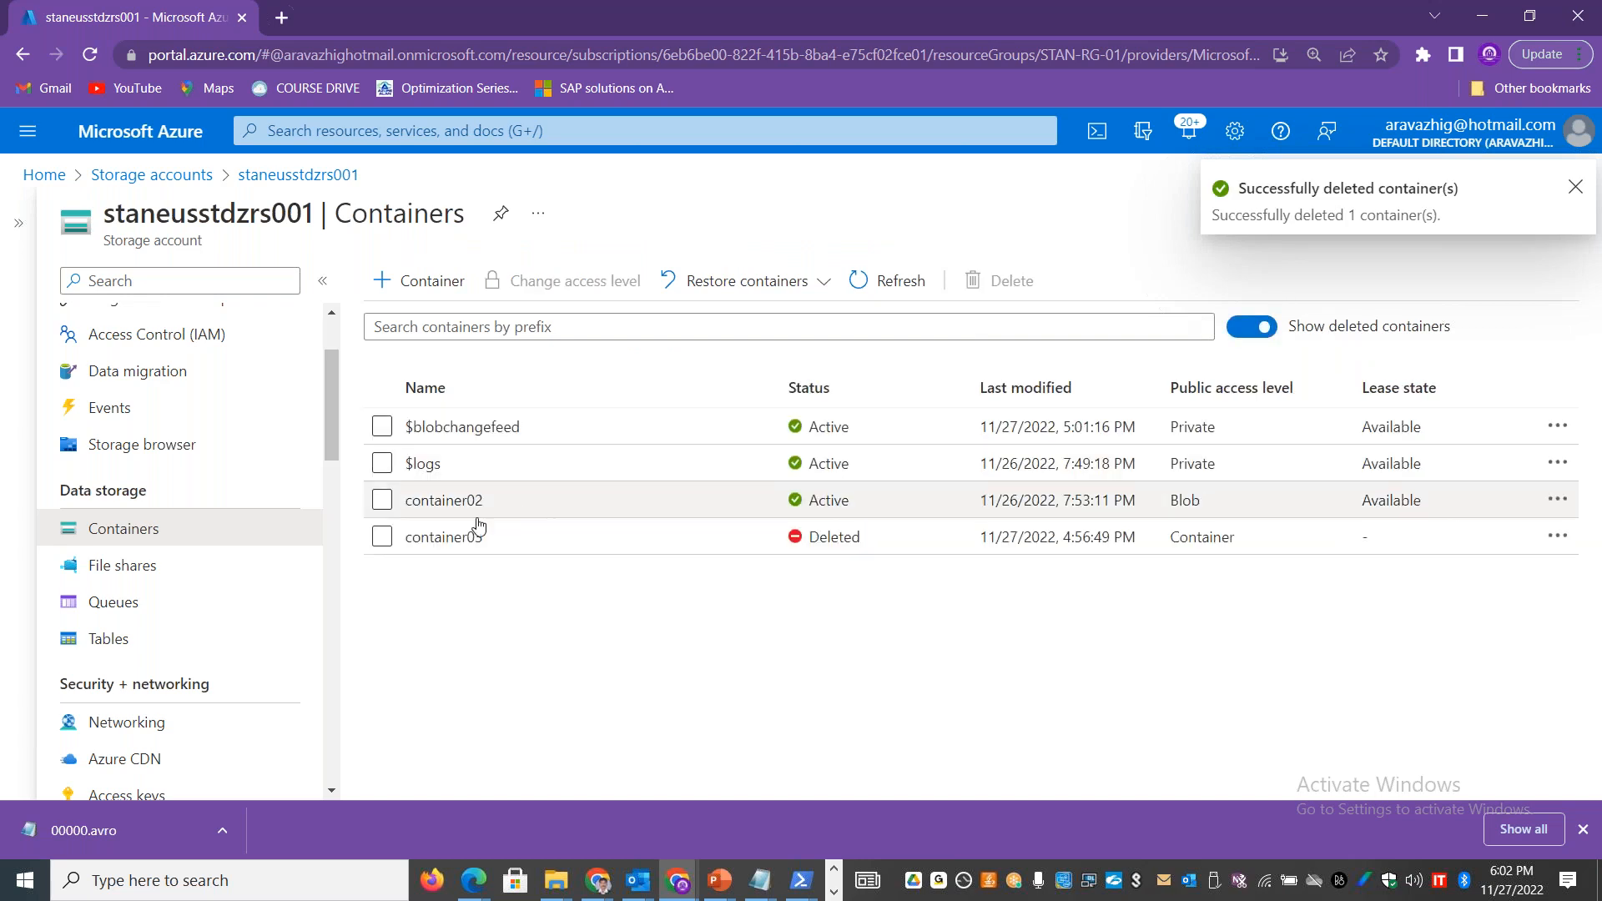
{"action": "left_click", "coordinate": [382, 536]}
{"action": "left_click", "coordinate": [1557, 536]}
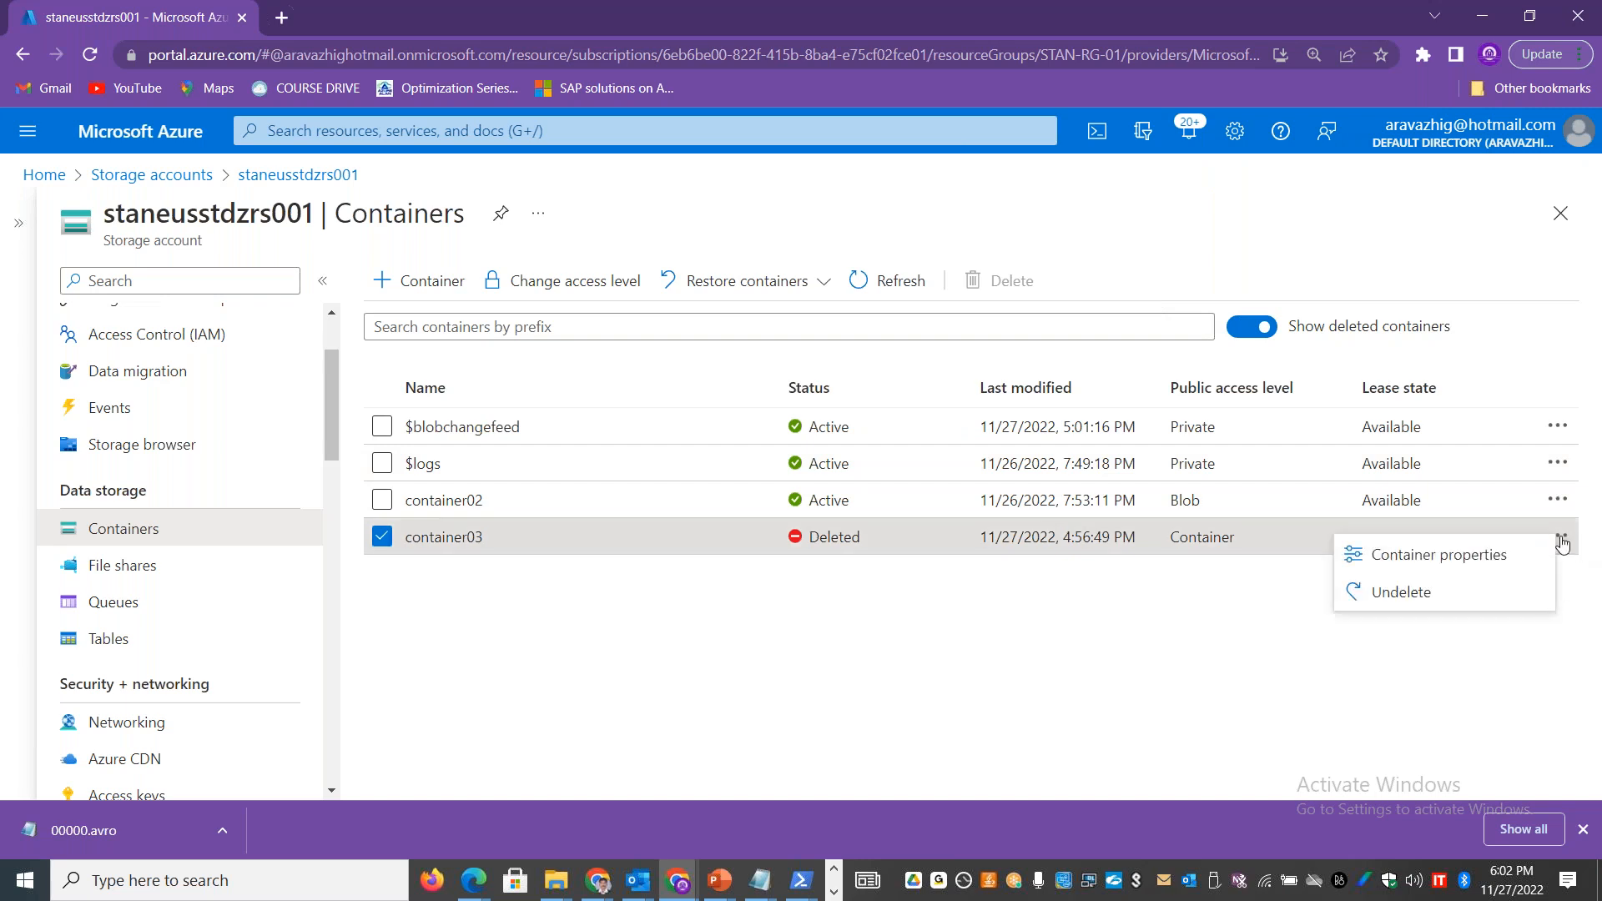
{"action": "left_click", "coordinate": [1402, 592]}
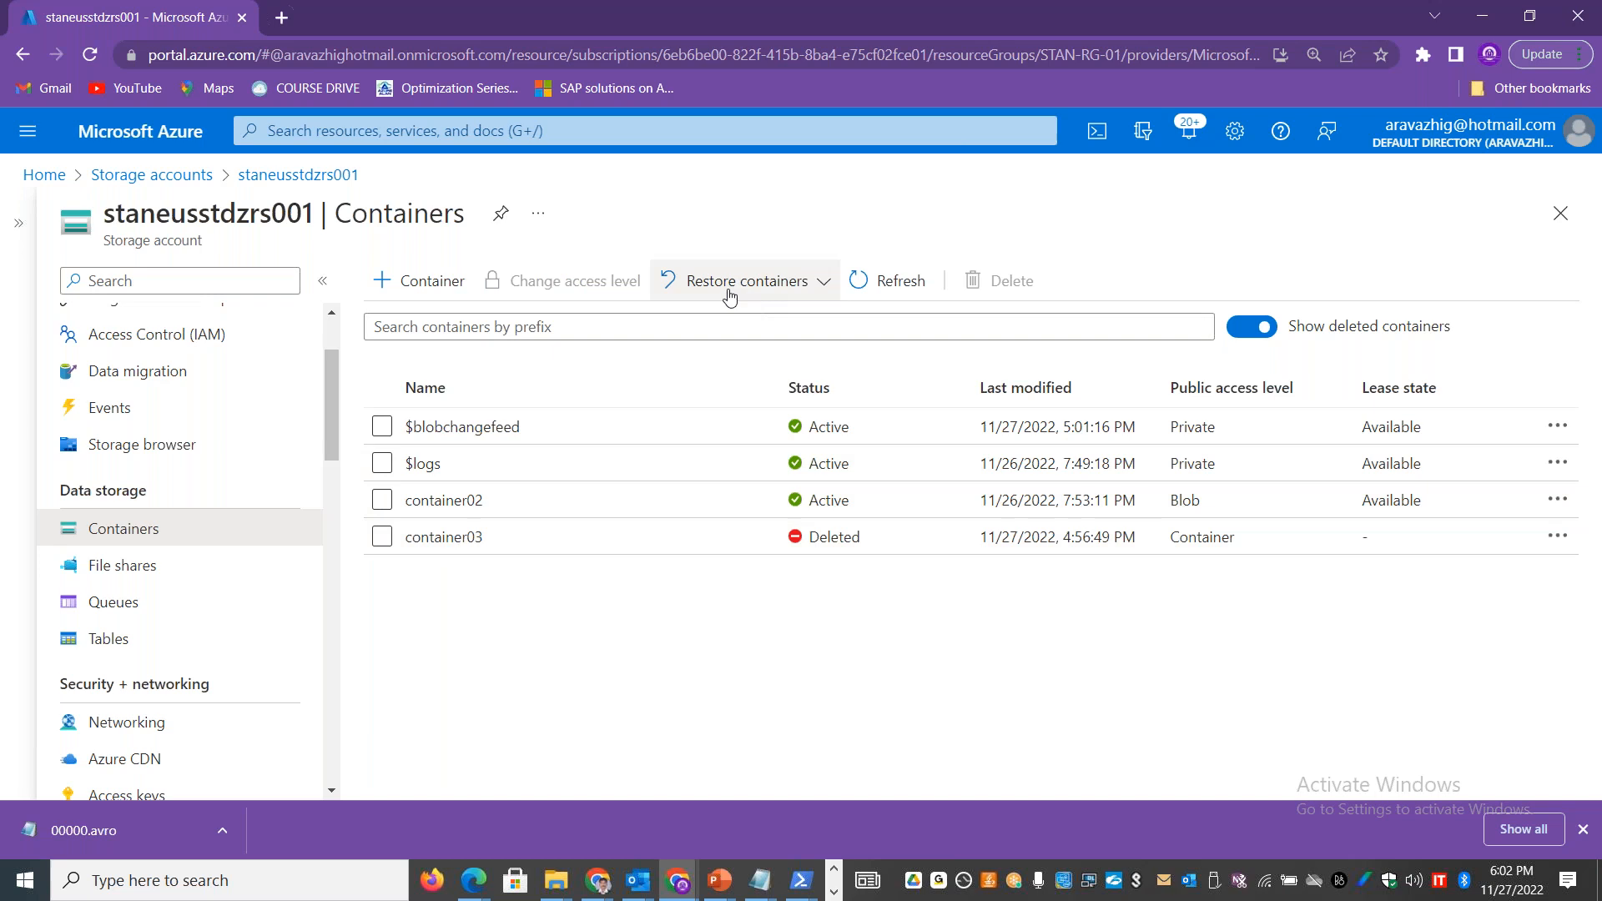
Step: Open the restore settings for only the deleted container03
{"action": "left_click", "coordinate": [826, 283]}
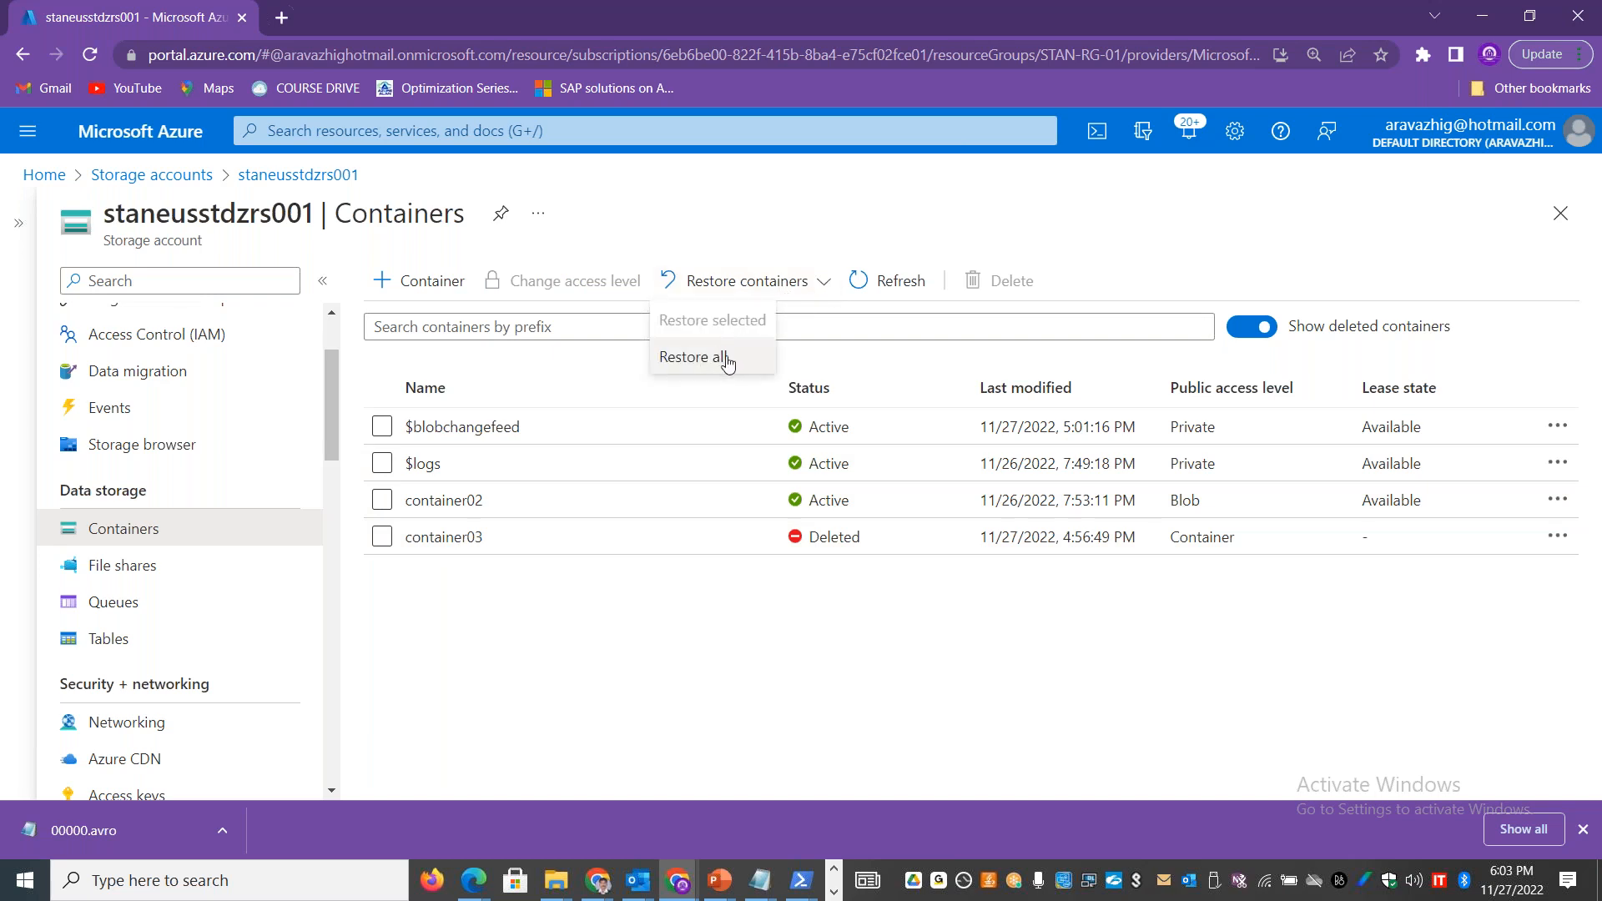
{"action": "left_click", "coordinate": [382, 536]}
{"action": "left_click", "coordinate": [826, 283]}
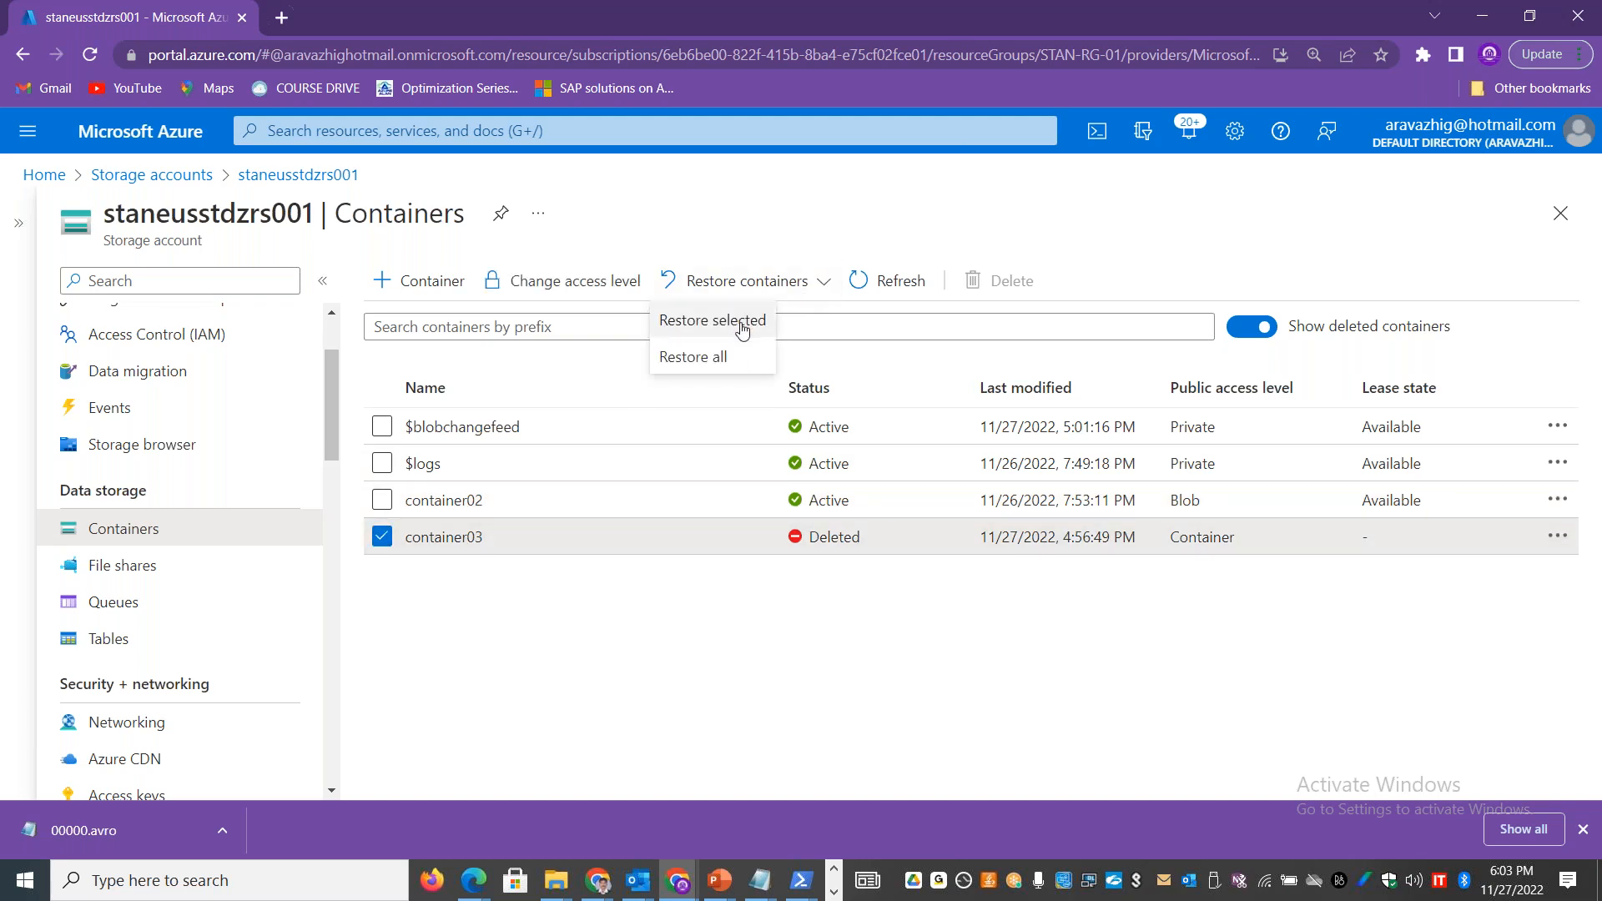
{"action": "left_click", "coordinate": [734, 320]}
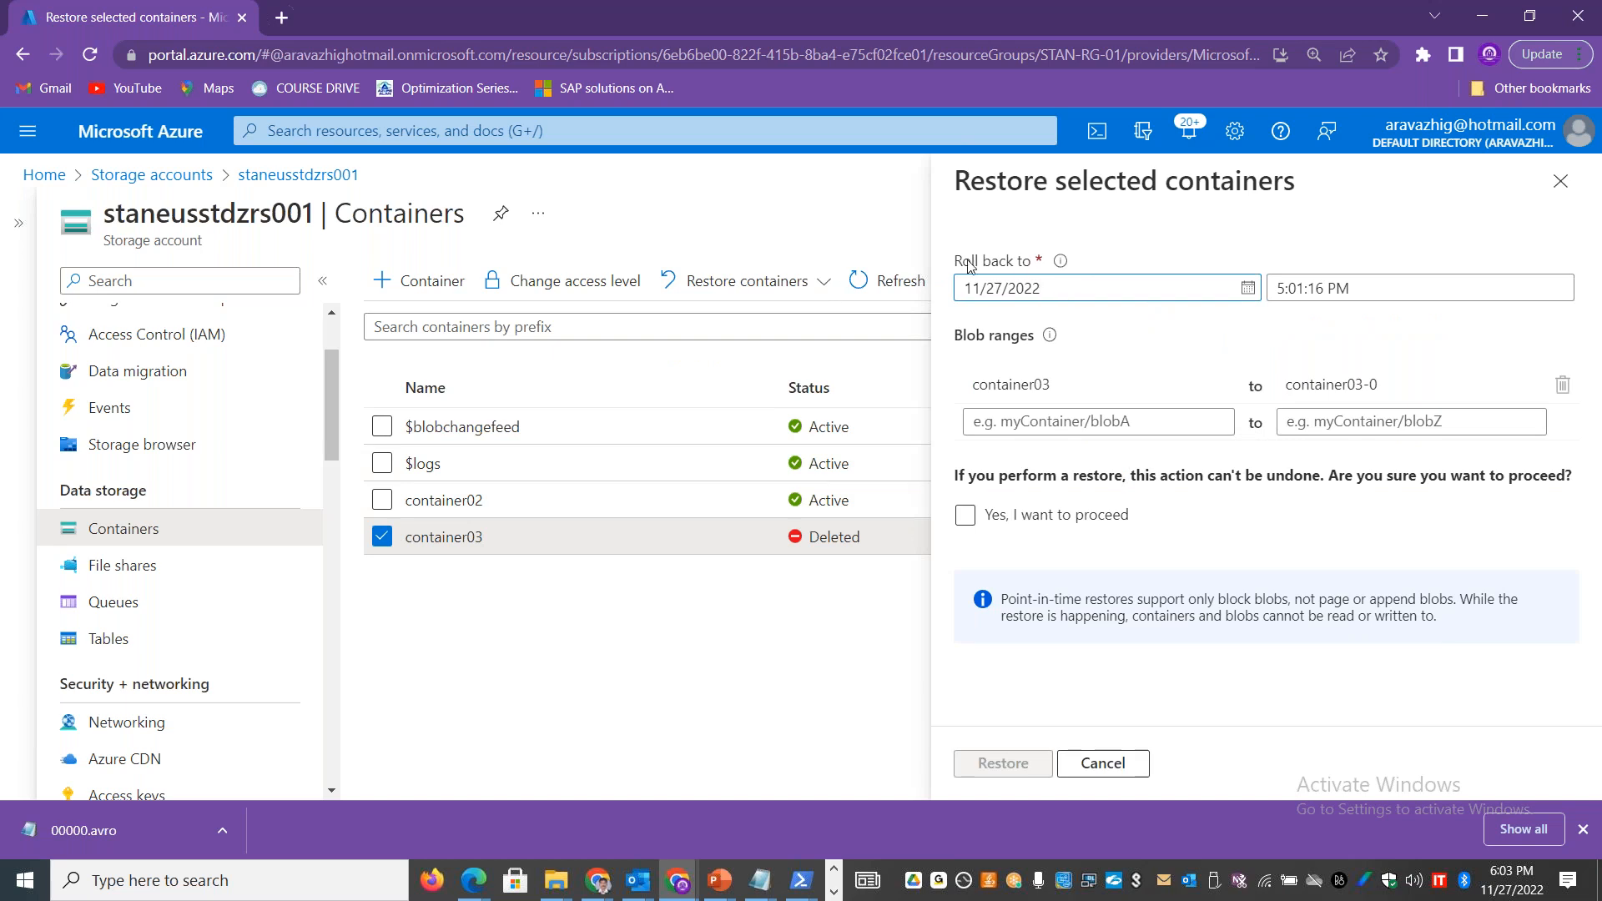
Step: Set the roll-back time for the container03 restore to 6:01:16 PM
{"action": "left_click_drag", "start_coordinate": [957, 263], "coordinate": [1038, 267]}
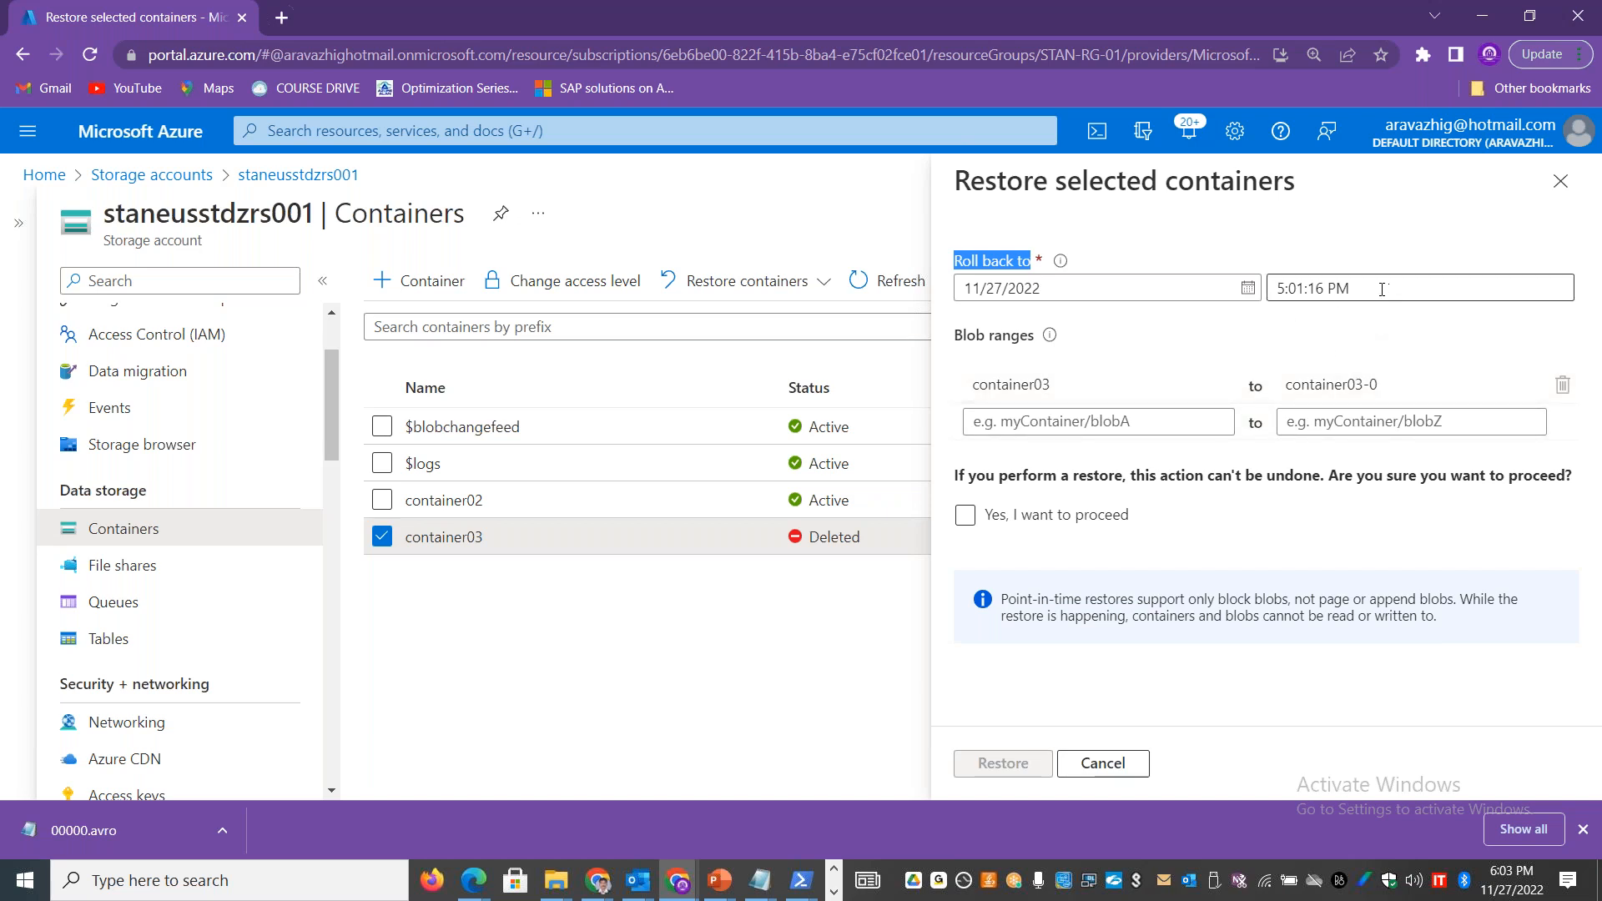
{"action": "left_click", "coordinate": [1381, 289]}
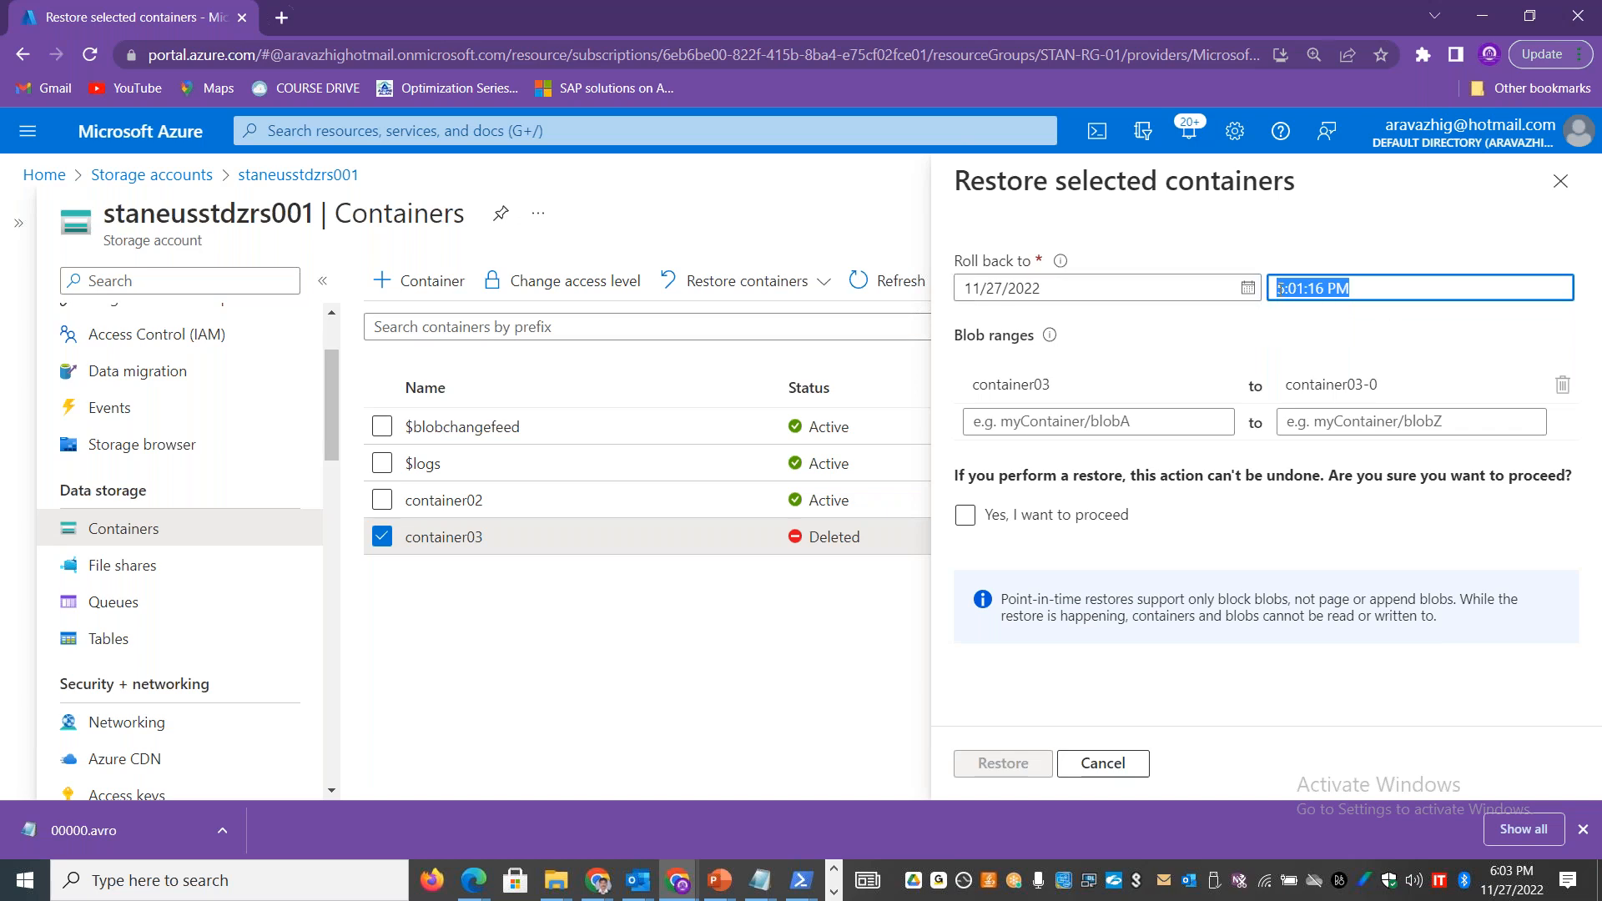
{"action": "left_click", "coordinate": [1285, 288]}
{"action": "key", "text": "BackSpace"}
{"action": "type", "text": "6"}
{"action": "left_click", "coordinate": [1053, 515]}
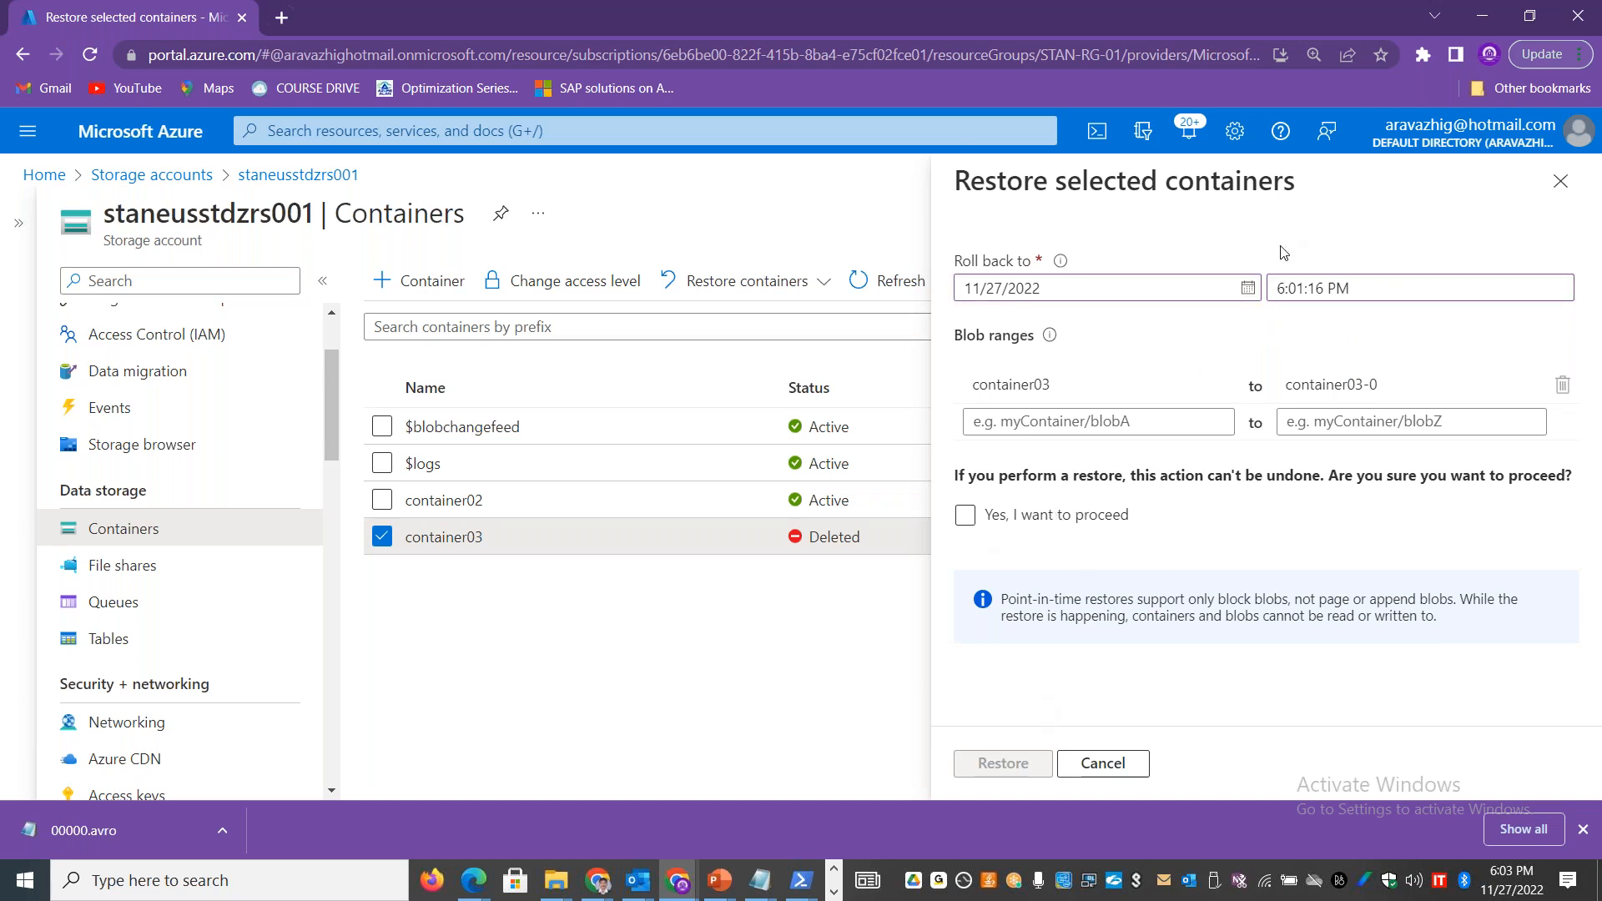
Step: Set the roll-back time to 5:01:16 PM and try to restore container03 after agreeing to proceed
{"action": "left_click_drag", "start_coordinate": [1284, 288], "coordinate": [1265, 289]}
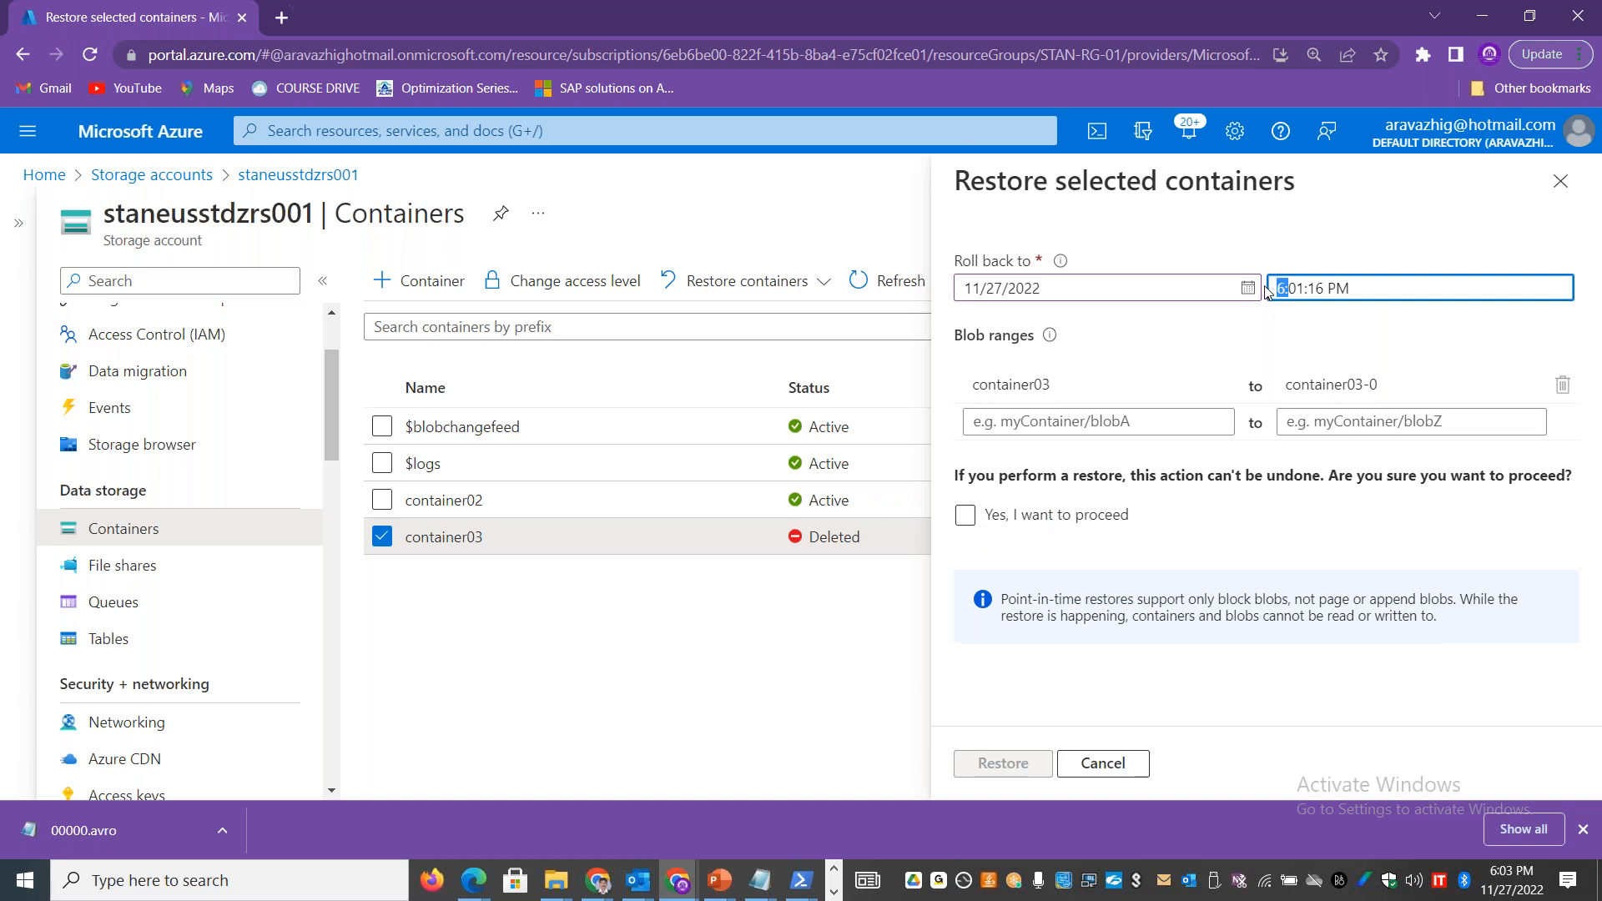
{"action": "key", "text": "BackSpace"}
{"action": "type", "text": "5"}
{"action": "left_click", "coordinate": [967, 516]}
{"action": "left_click", "coordinate": [1000, 761]}
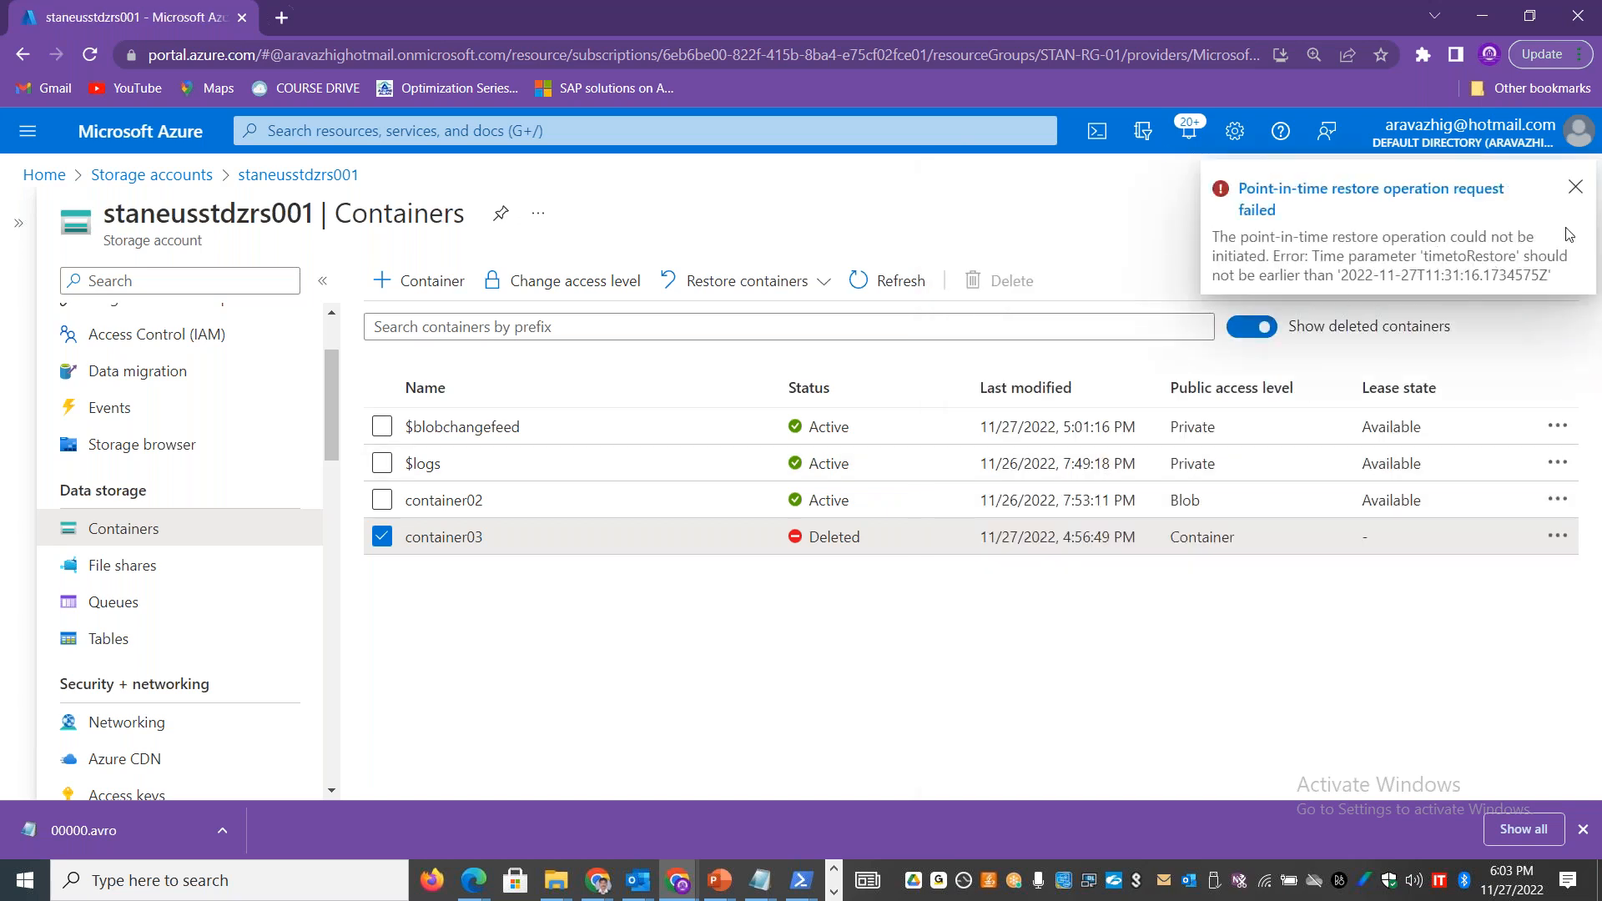
{"action": "left_click", "coordinate": [1575, 187]}
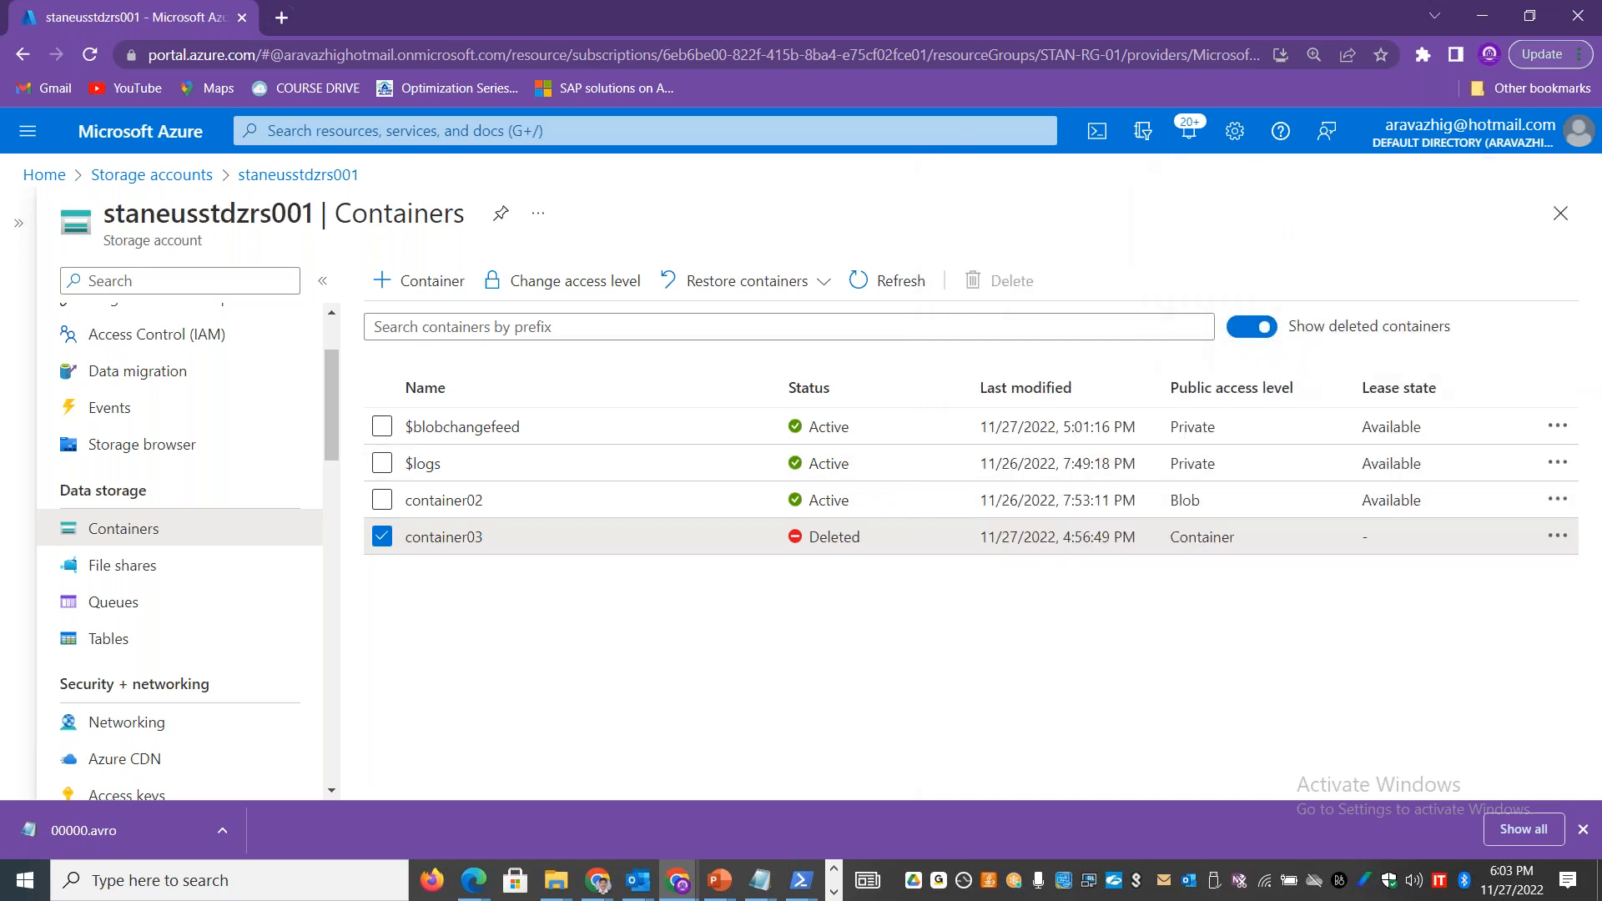
Step: Refresh the container list and submit a point-in-time restore for only container03, keeping the proposed roll-back date and time
{"action": "left_click", "coordinate": [382, 536]}
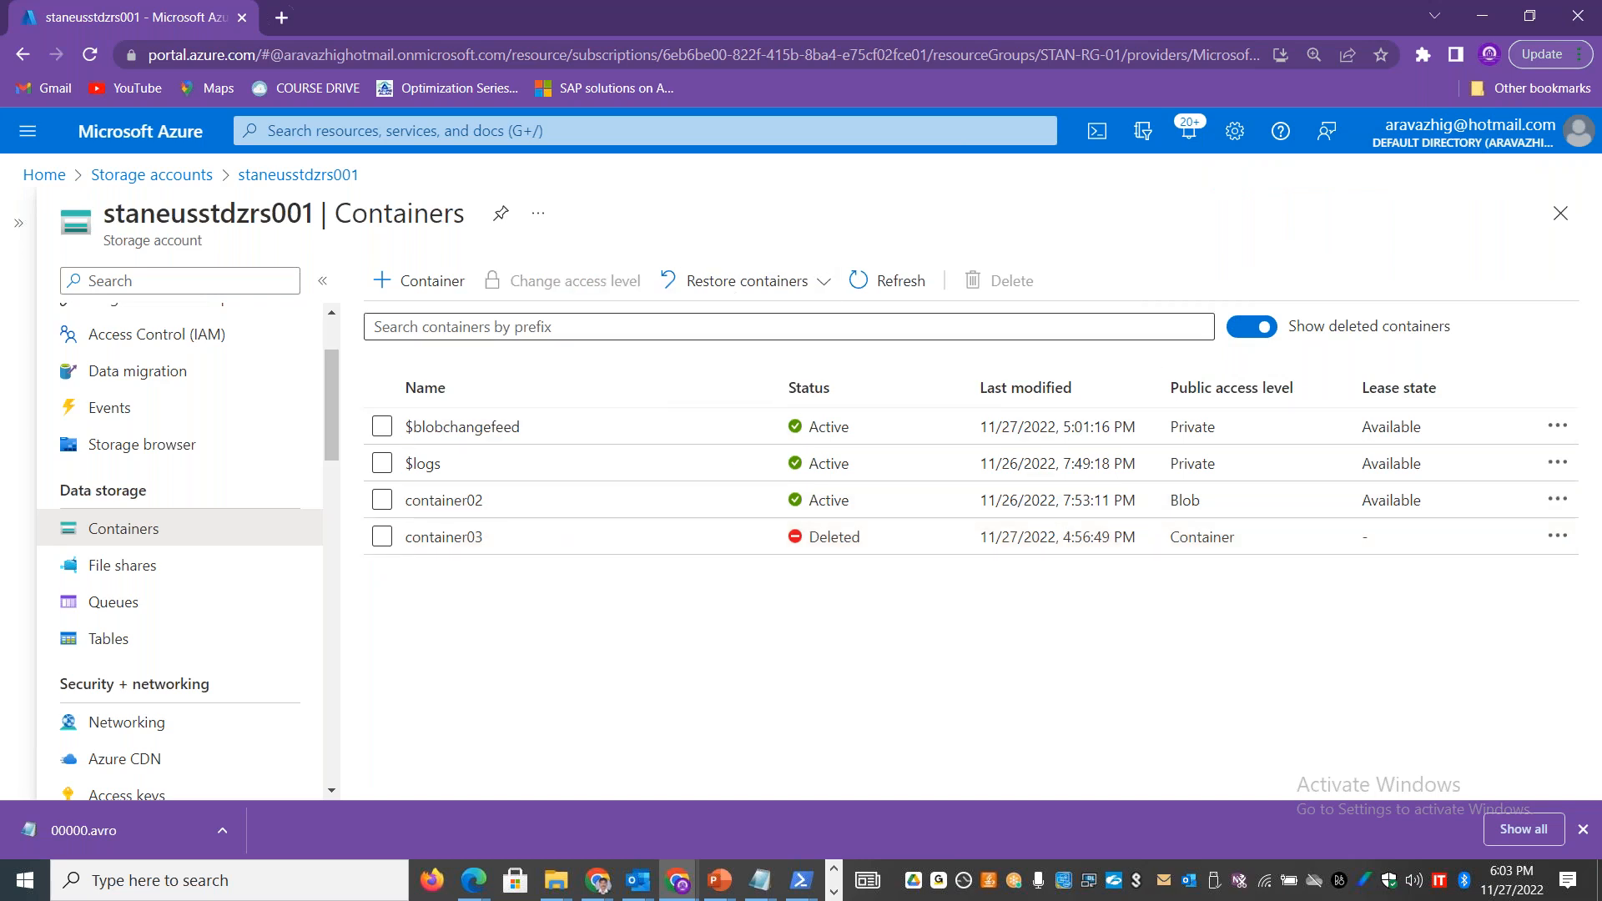
{"action": "left_click", "coordinate": [899, 285]}
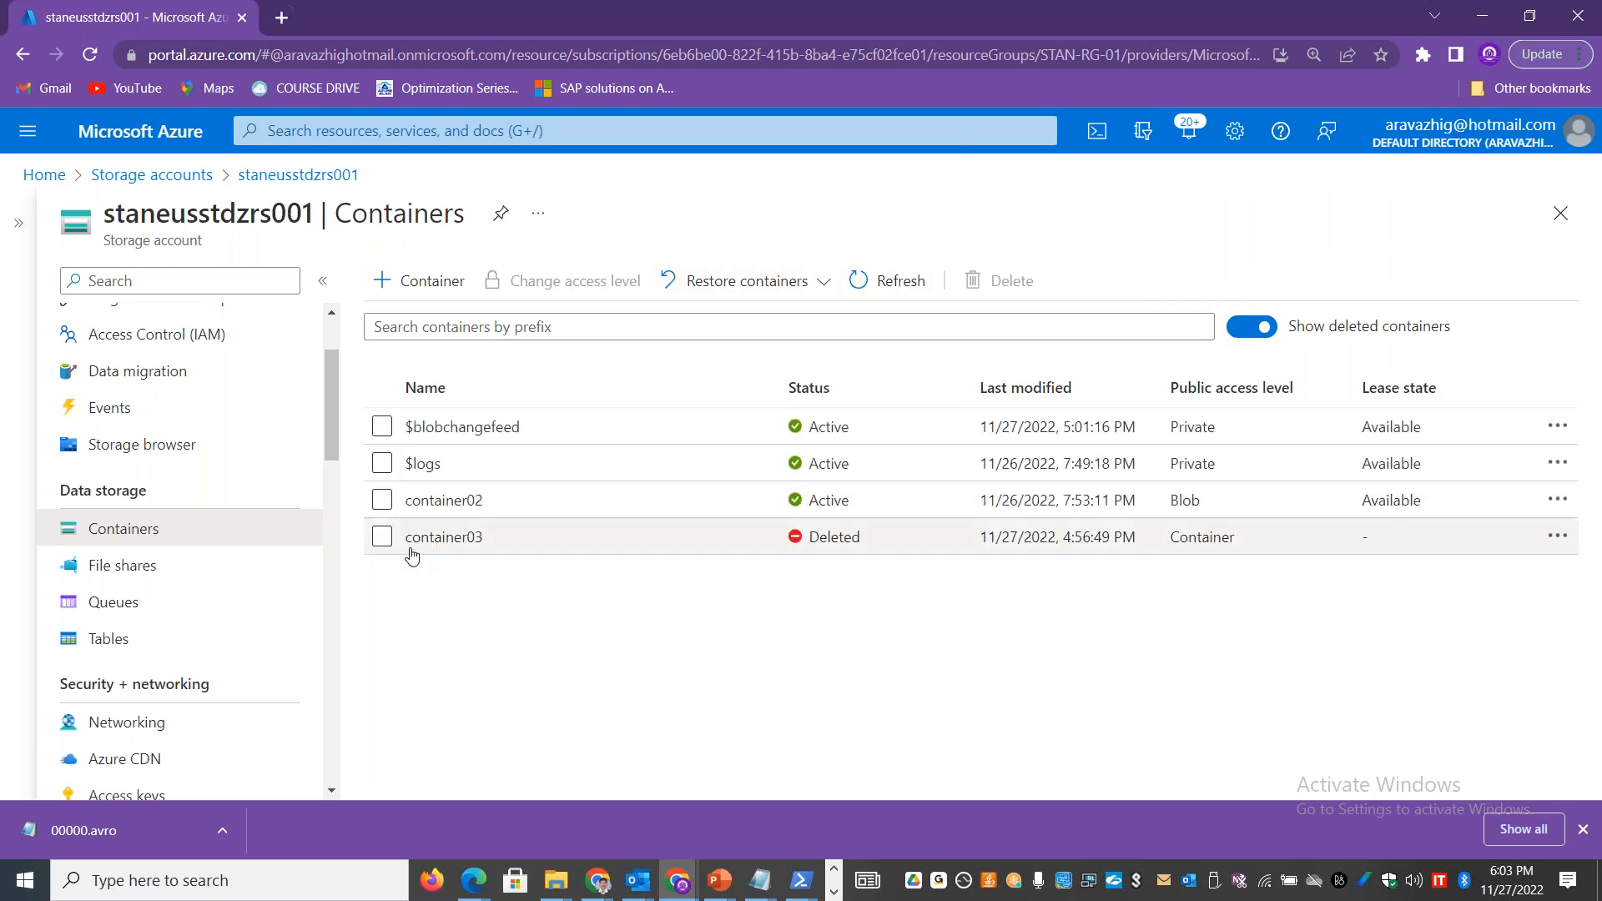
{"action": "left_click", "coordinate": [381, 536]}
{"action": "left_click", "coordinate": [829, 285]}
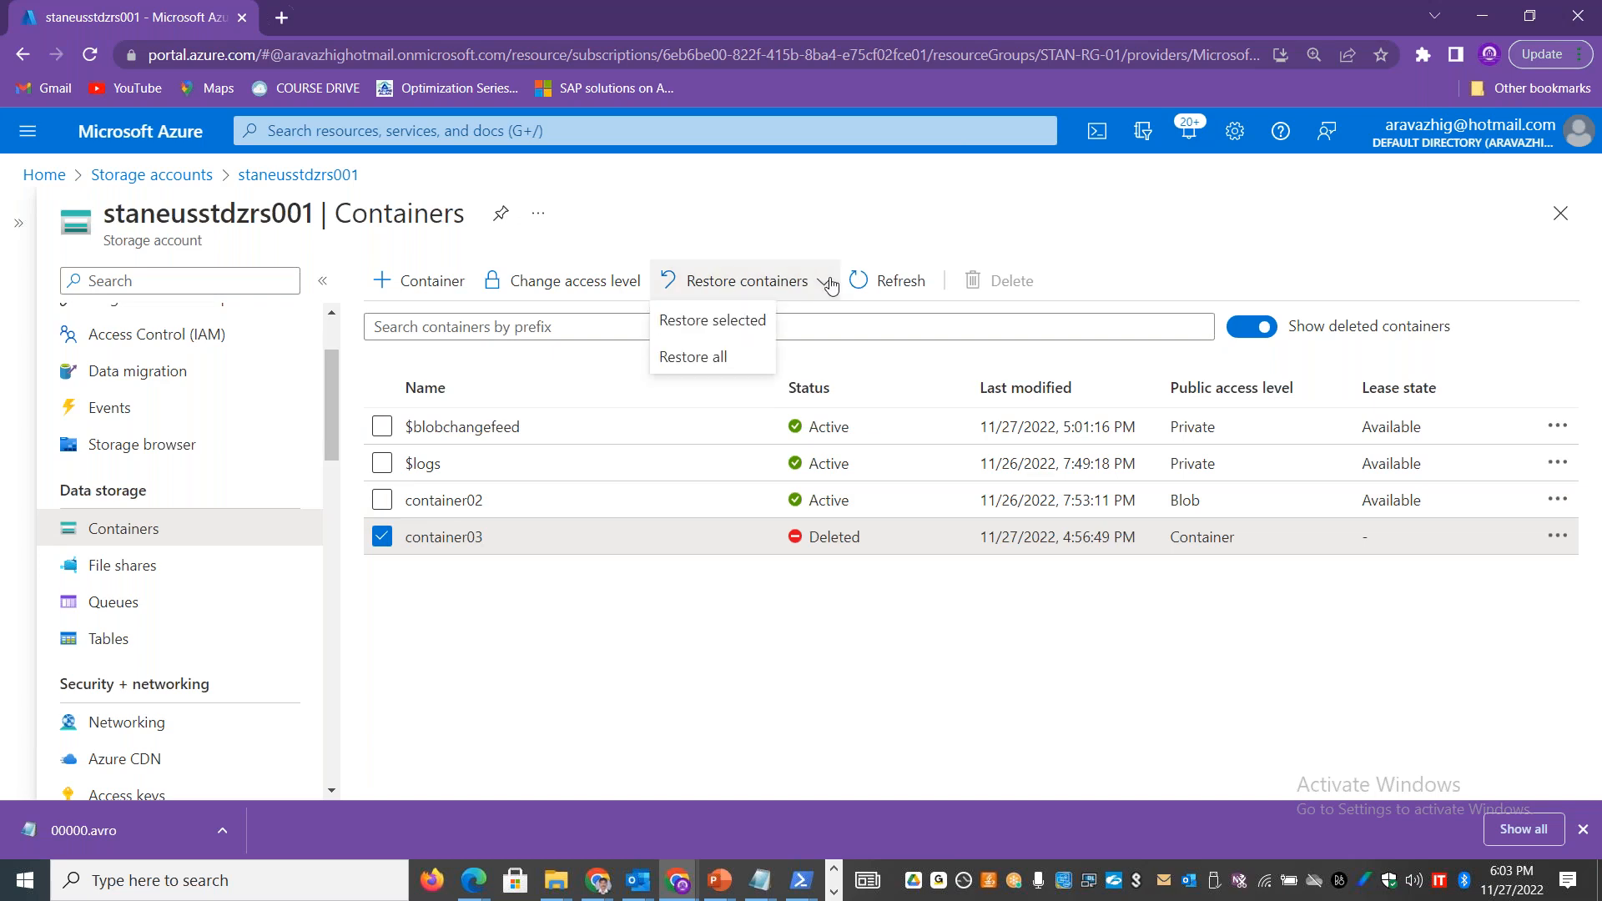
{"action": "left_click", "coordinate": [711, 323]}
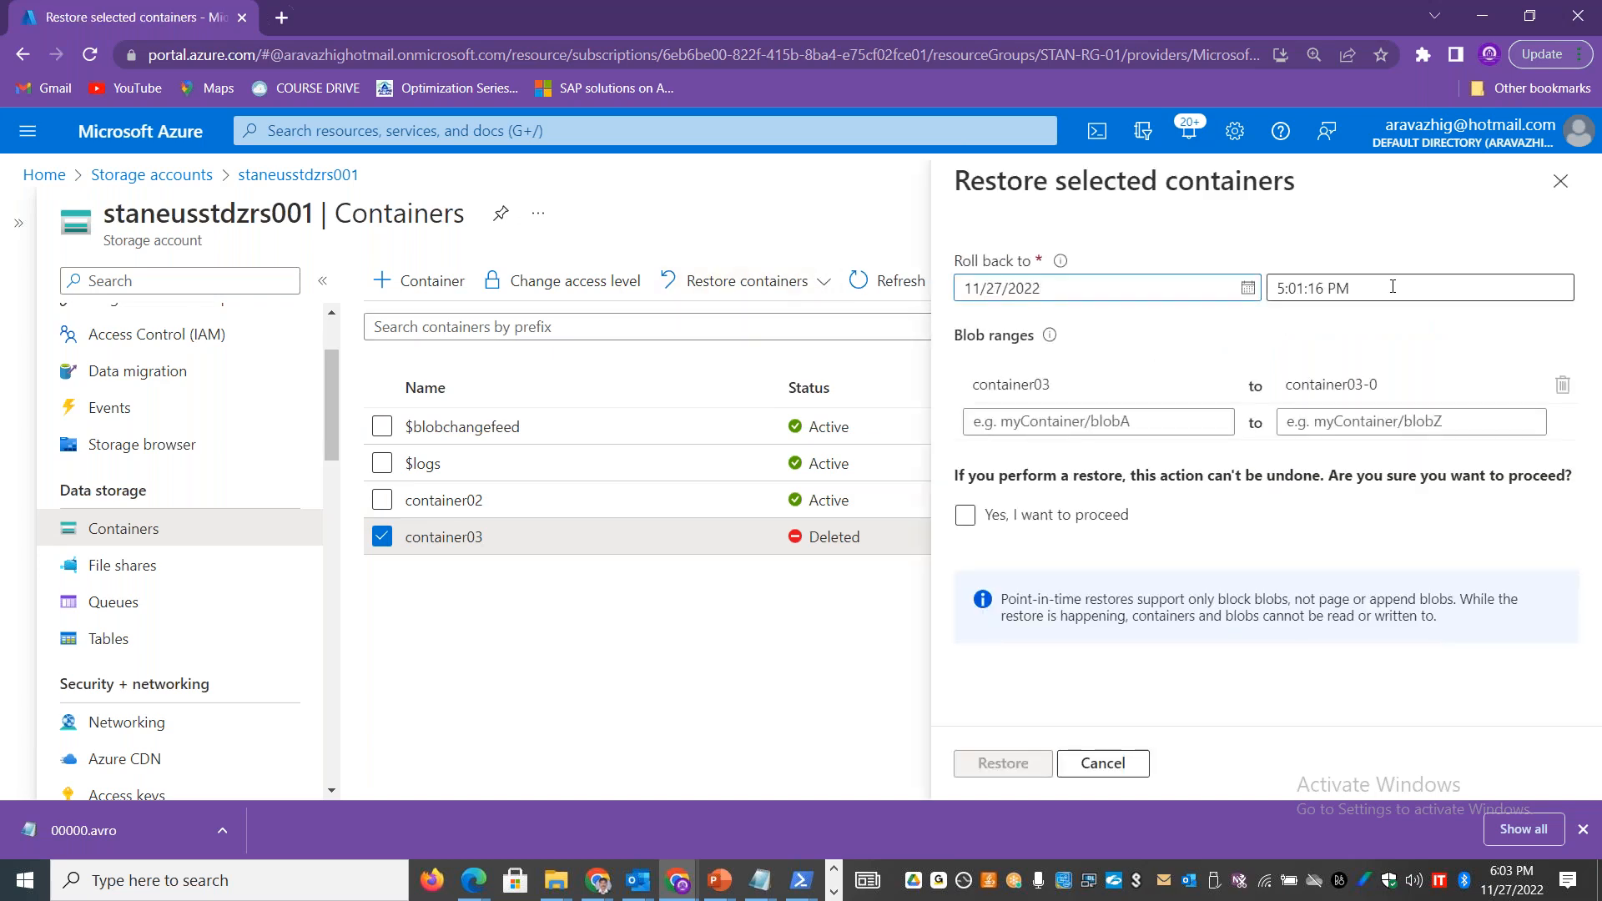
{"action": "left_click", "coordinate": [965, 516]}
{"action": "left_click", "coordinate": [1011, 776]}
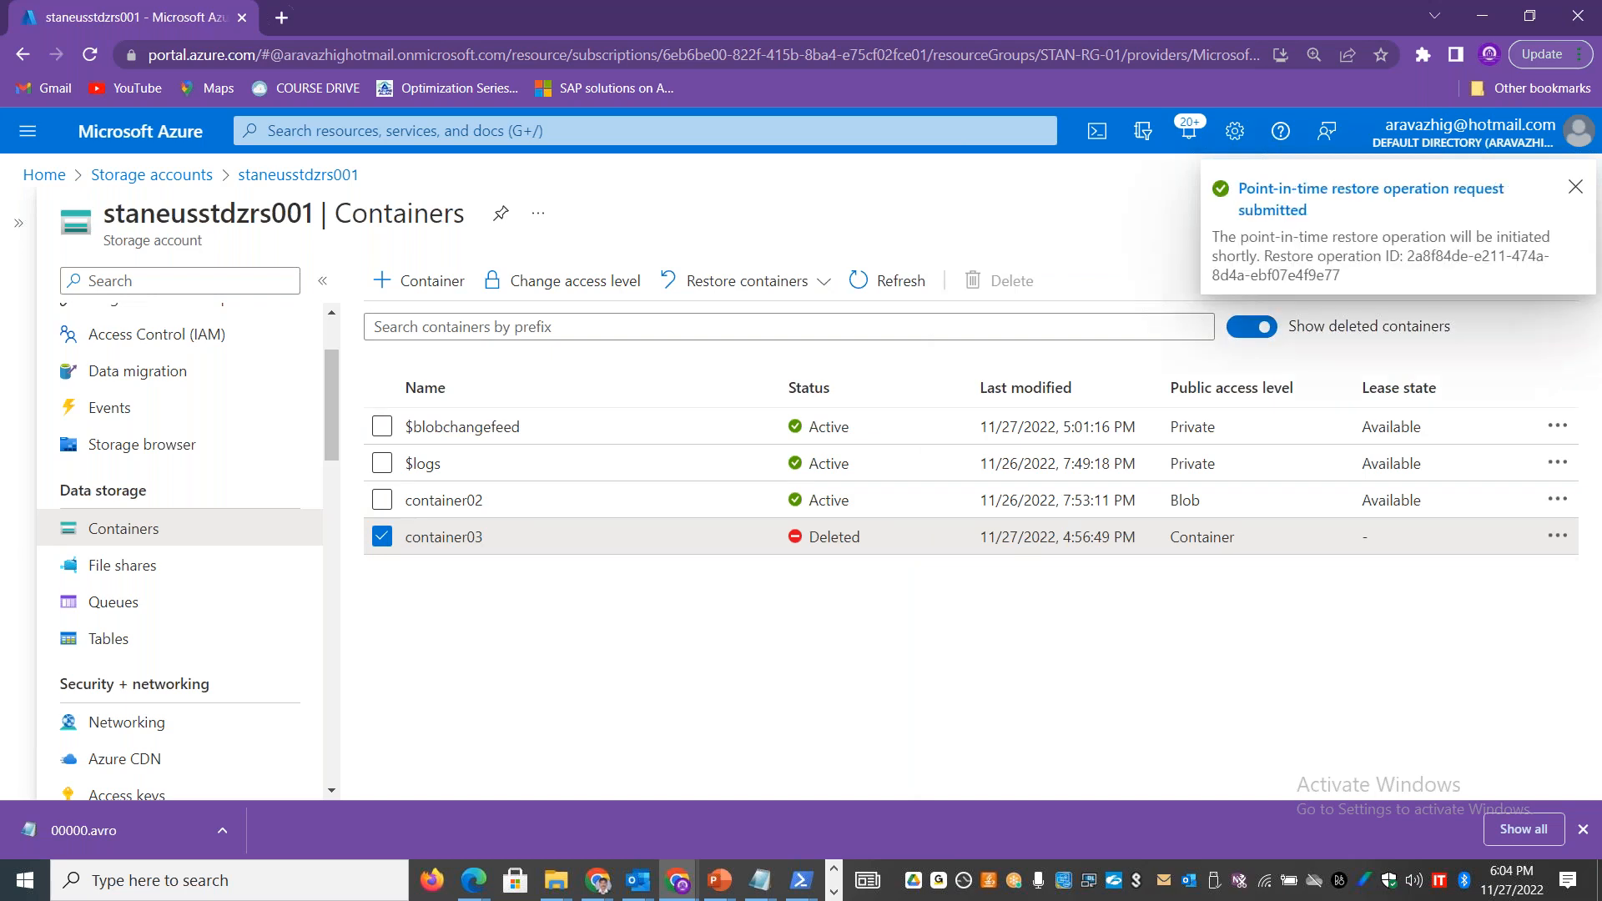
{"action": "left_click", "coordinate": [1575, 186]}
Step: Review the properties of the deleted container03, including its last modified date and the settings further down
{"action": "left_click", "coordinate": [381, 537]}
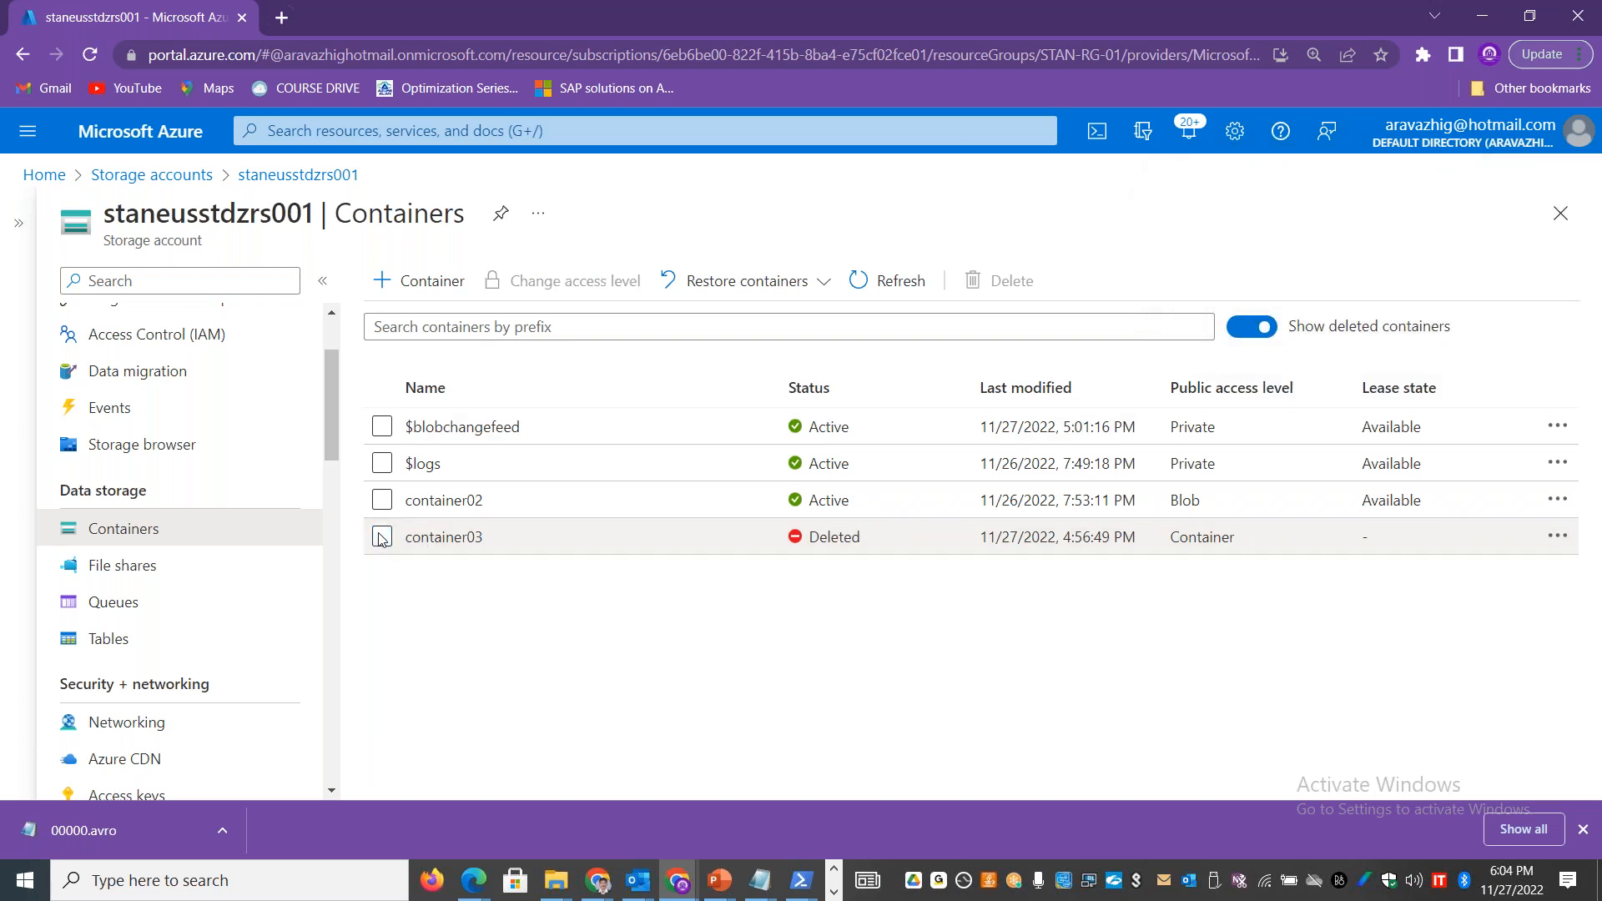
{"action": "left_click", "coordinate": [380, 538]}
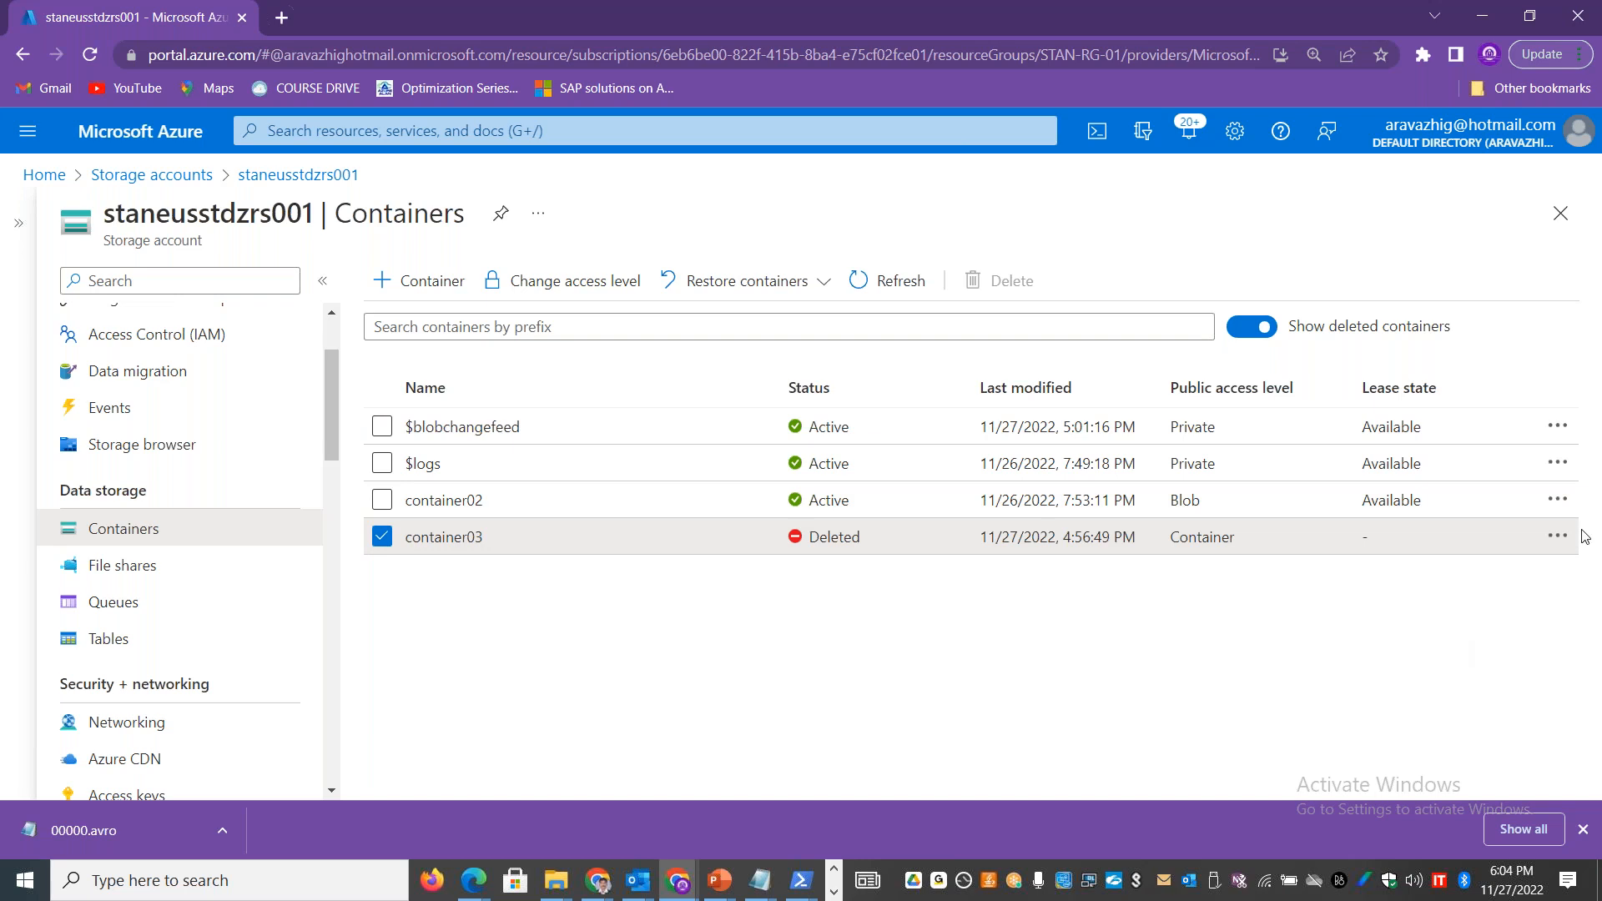
{"action": "left_click", "coordinate": [1556, 537]}
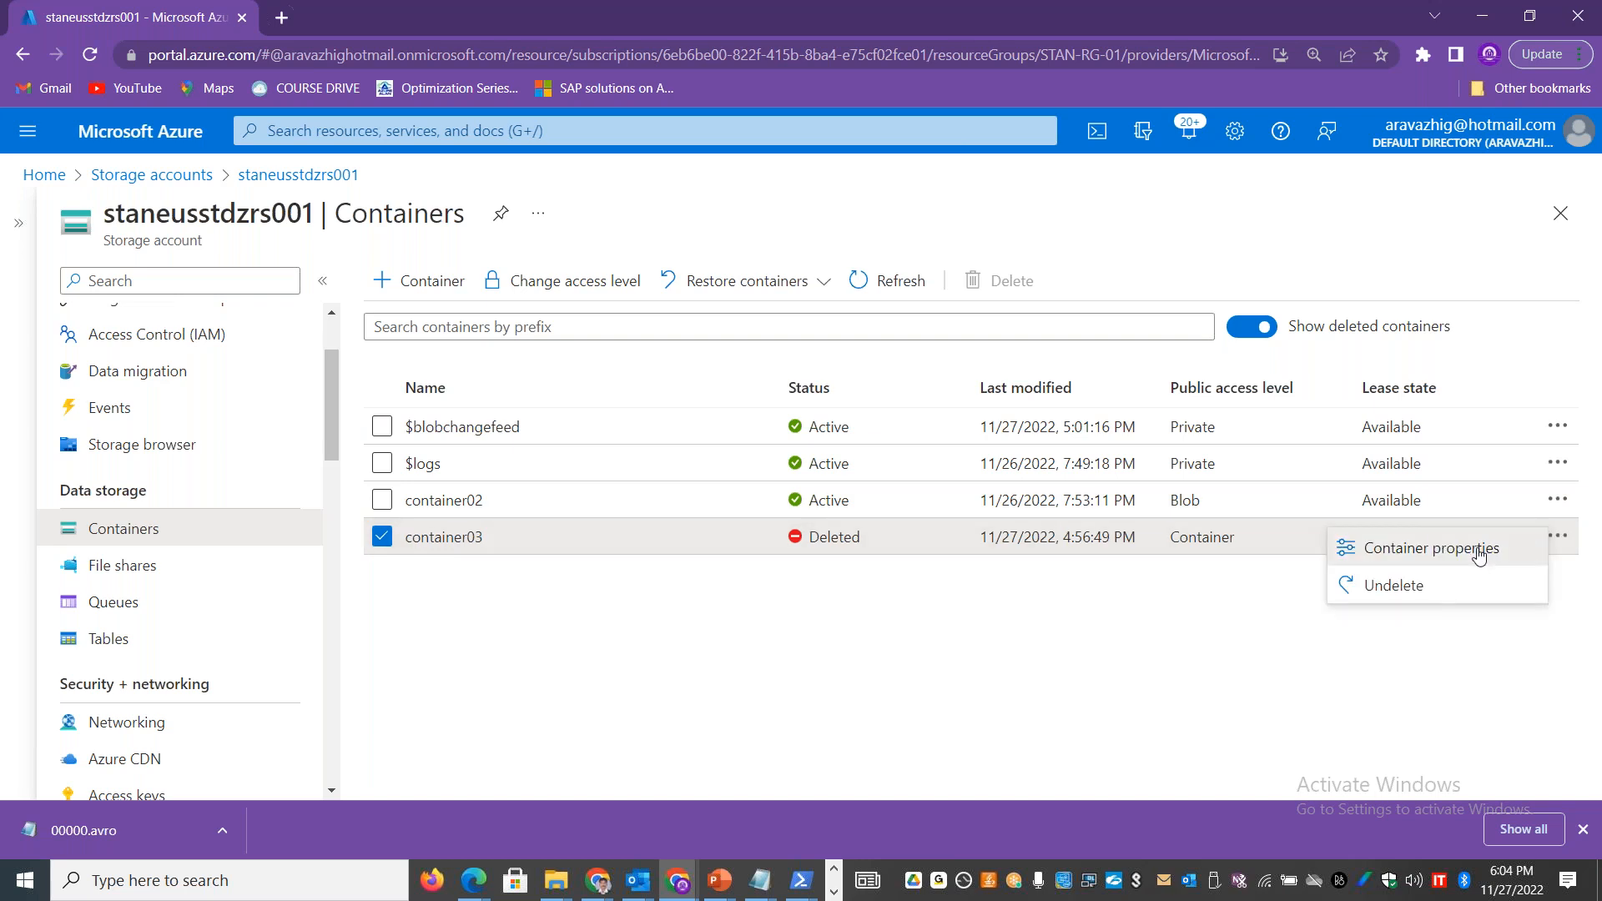
{"action": "left_click", "coordinate": [1478, 556]}
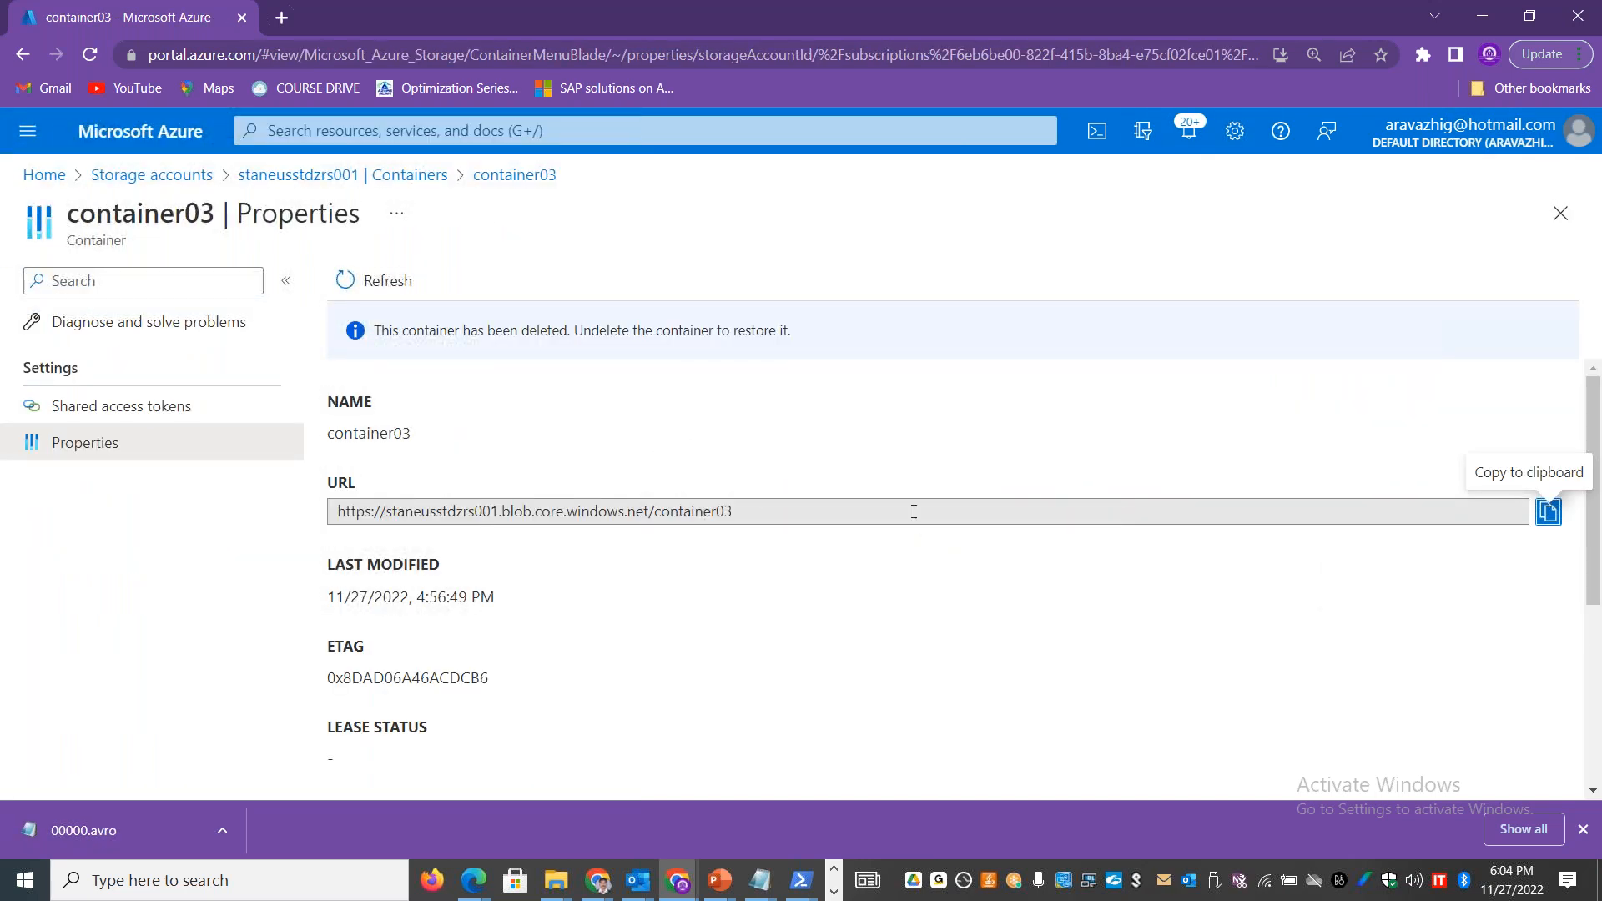
{"action": "left_click_drag", "start_coordinate": [497, 597], "coordinate": [288, 597]}
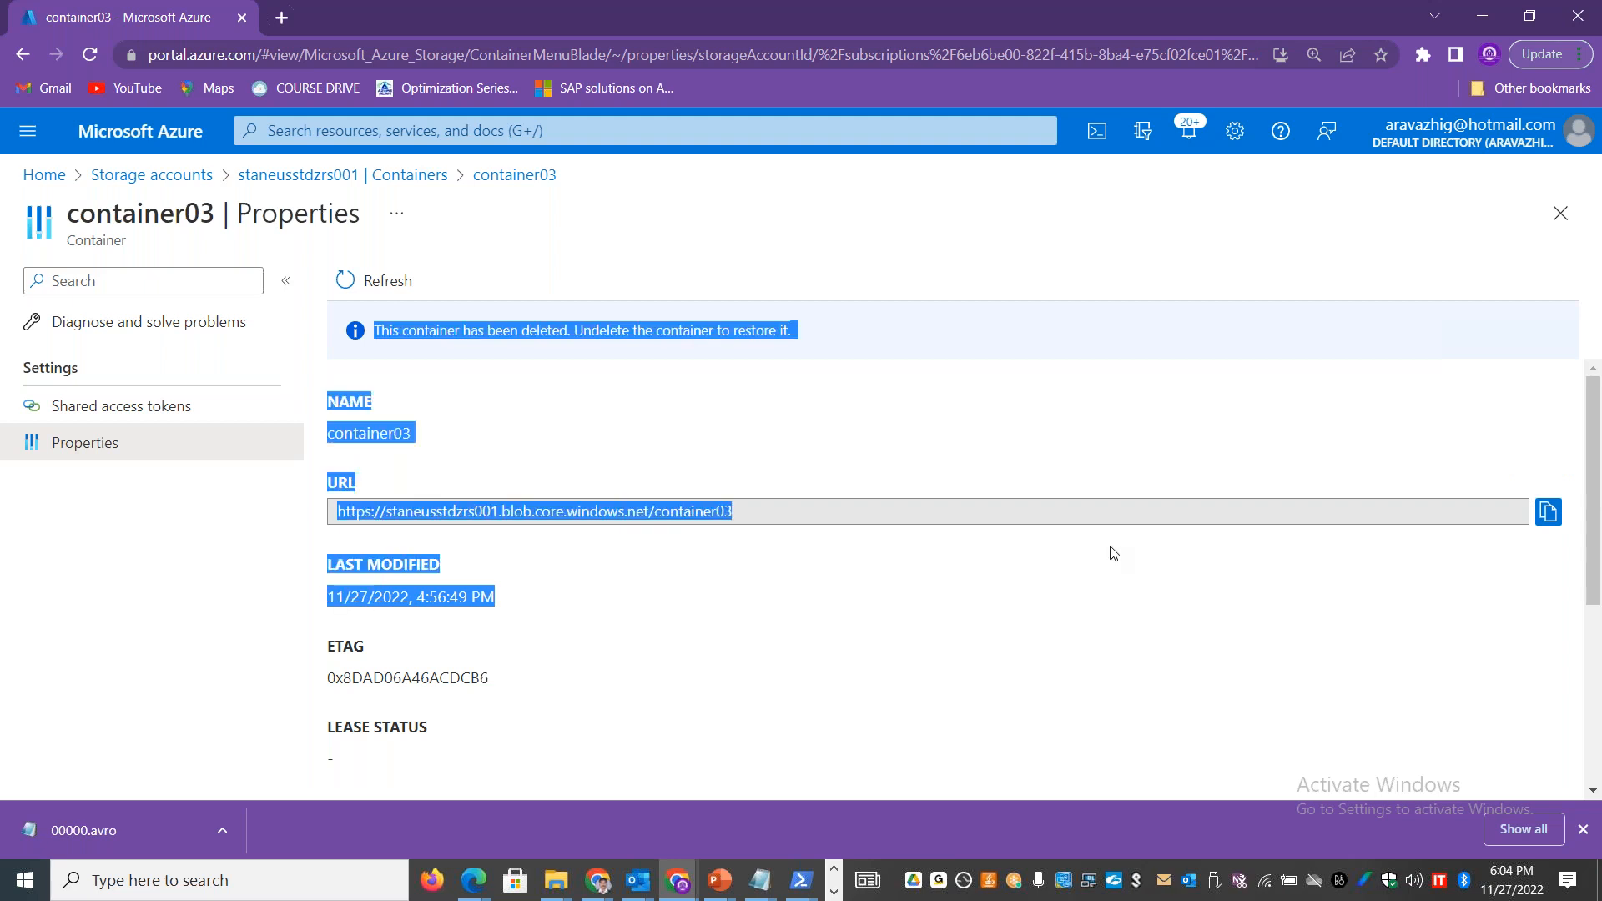
{"action": "left_click_drag", "start_coordinate": [1596, 372], "coordinate": [1598, 624]}
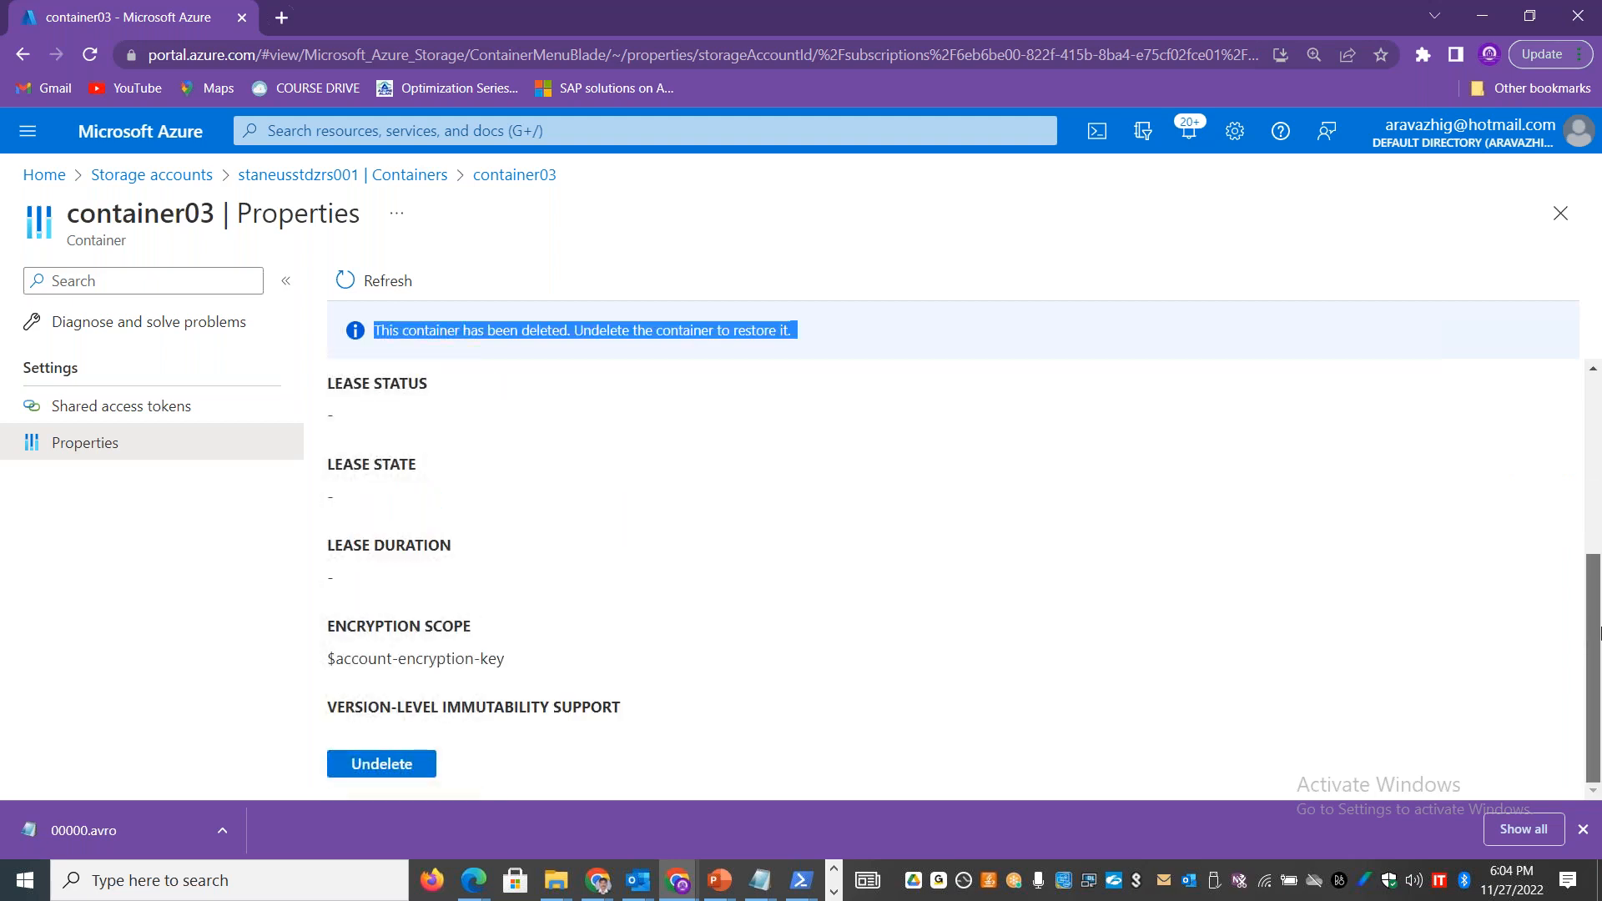
{"action": "left_click_drag", "start_coordinate": [1595, 592], "coordinate": [1595, 414]}
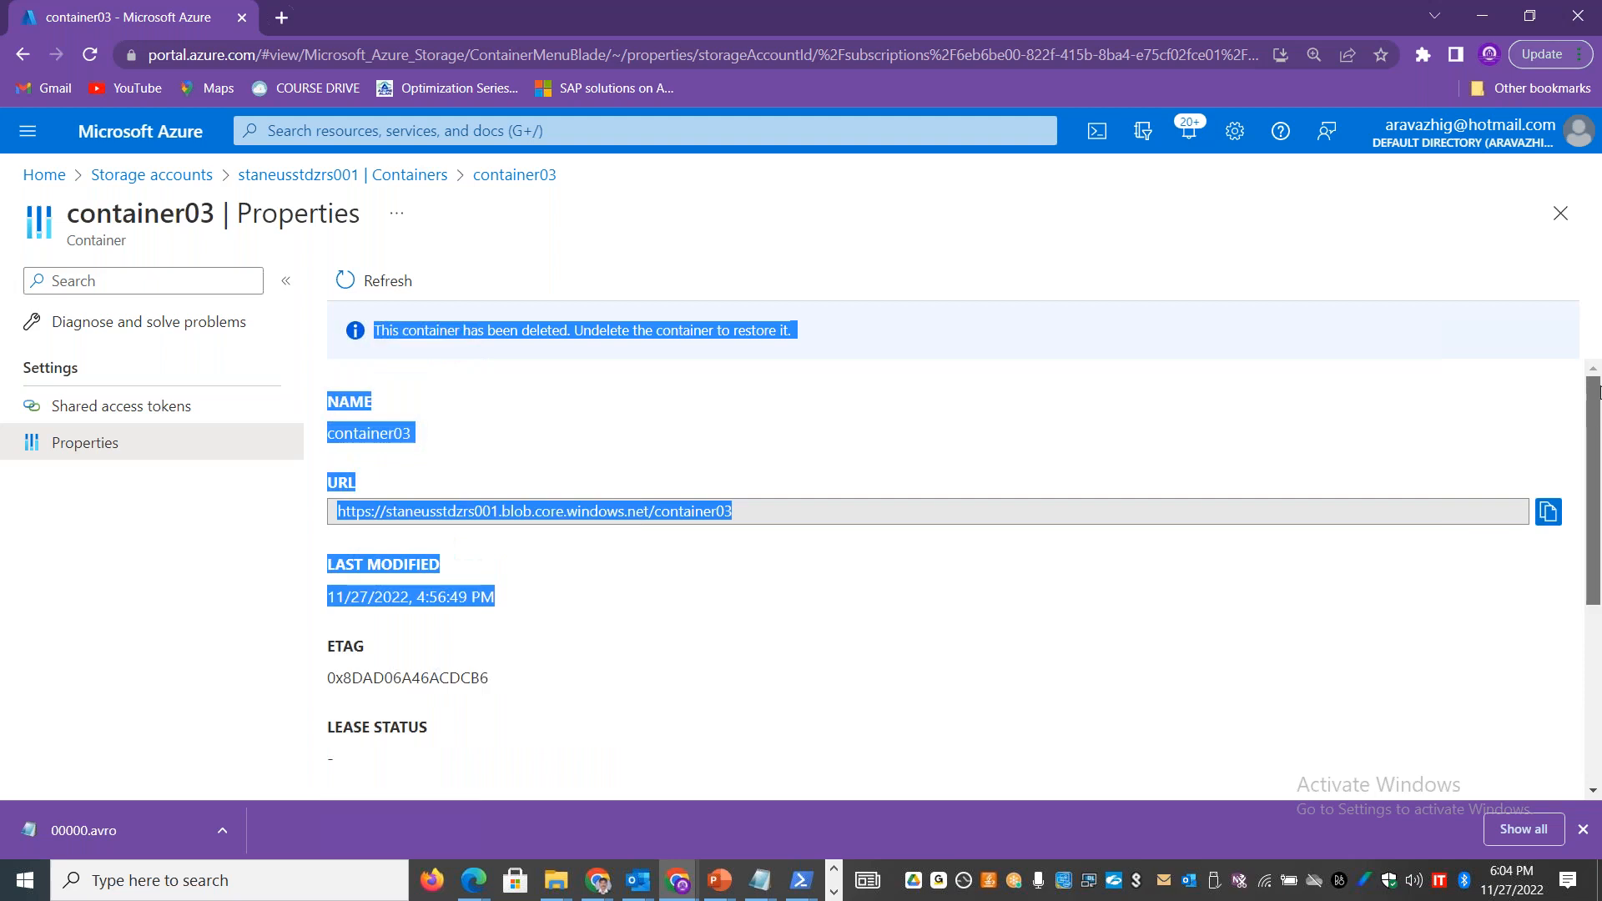
Step: Return to the storage account's container list, refresh it, and hide and show the deleted containers again to check container03
{"action": "left_click", "coordinate": [509, 182]}
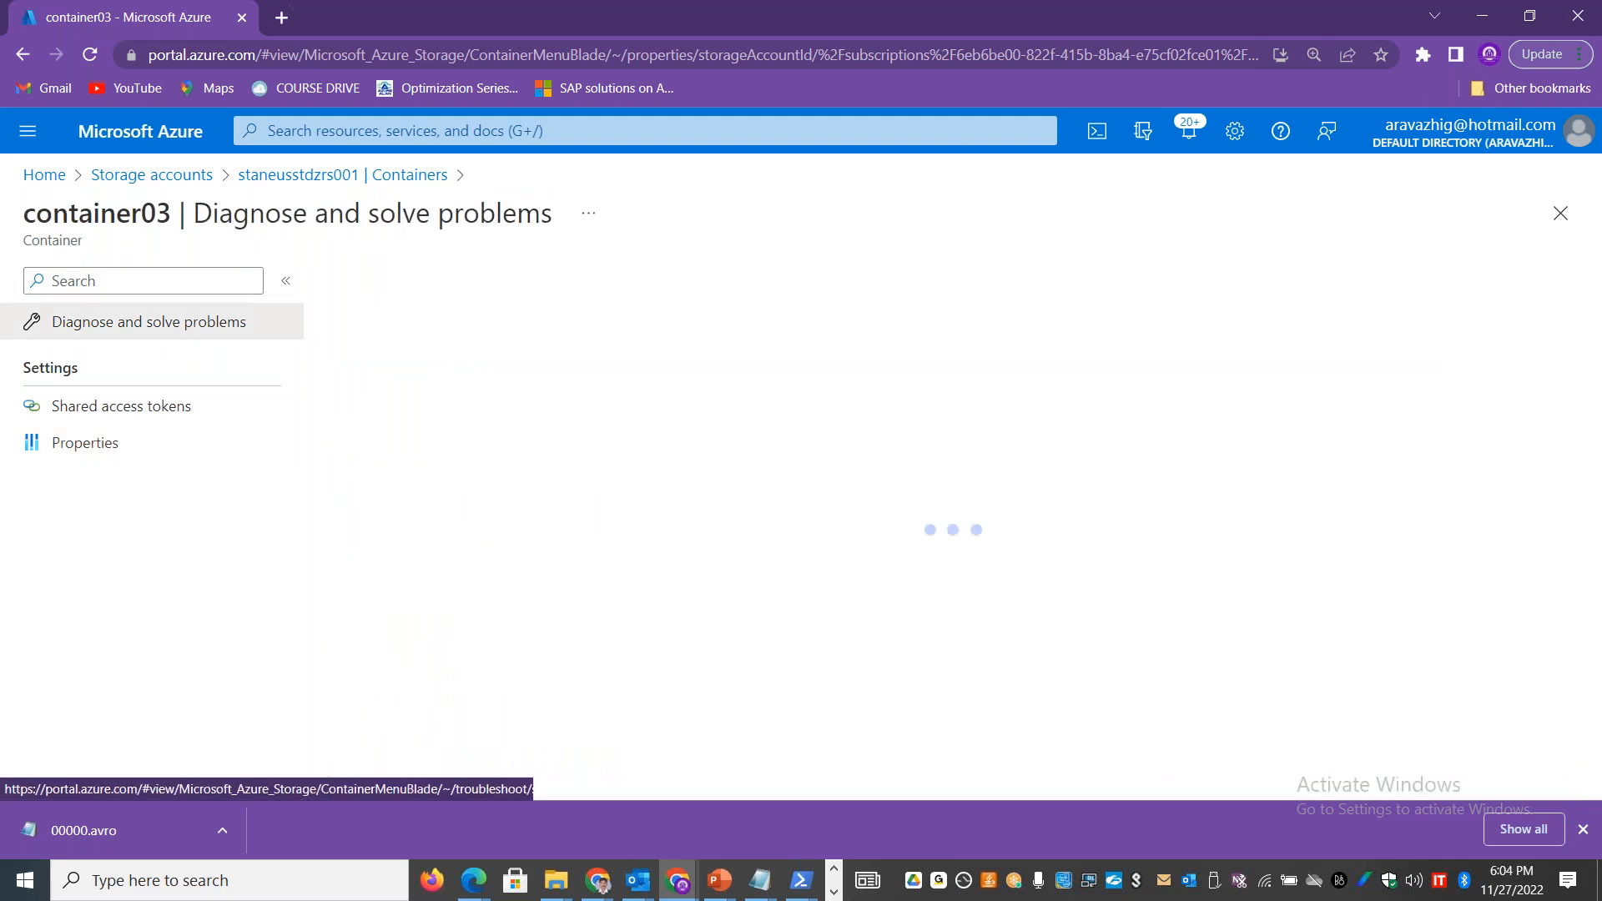
{"action": "left_click", "coordinate": [342, 175]}
{"action": "left_click", "coordinate": [886, 281]}
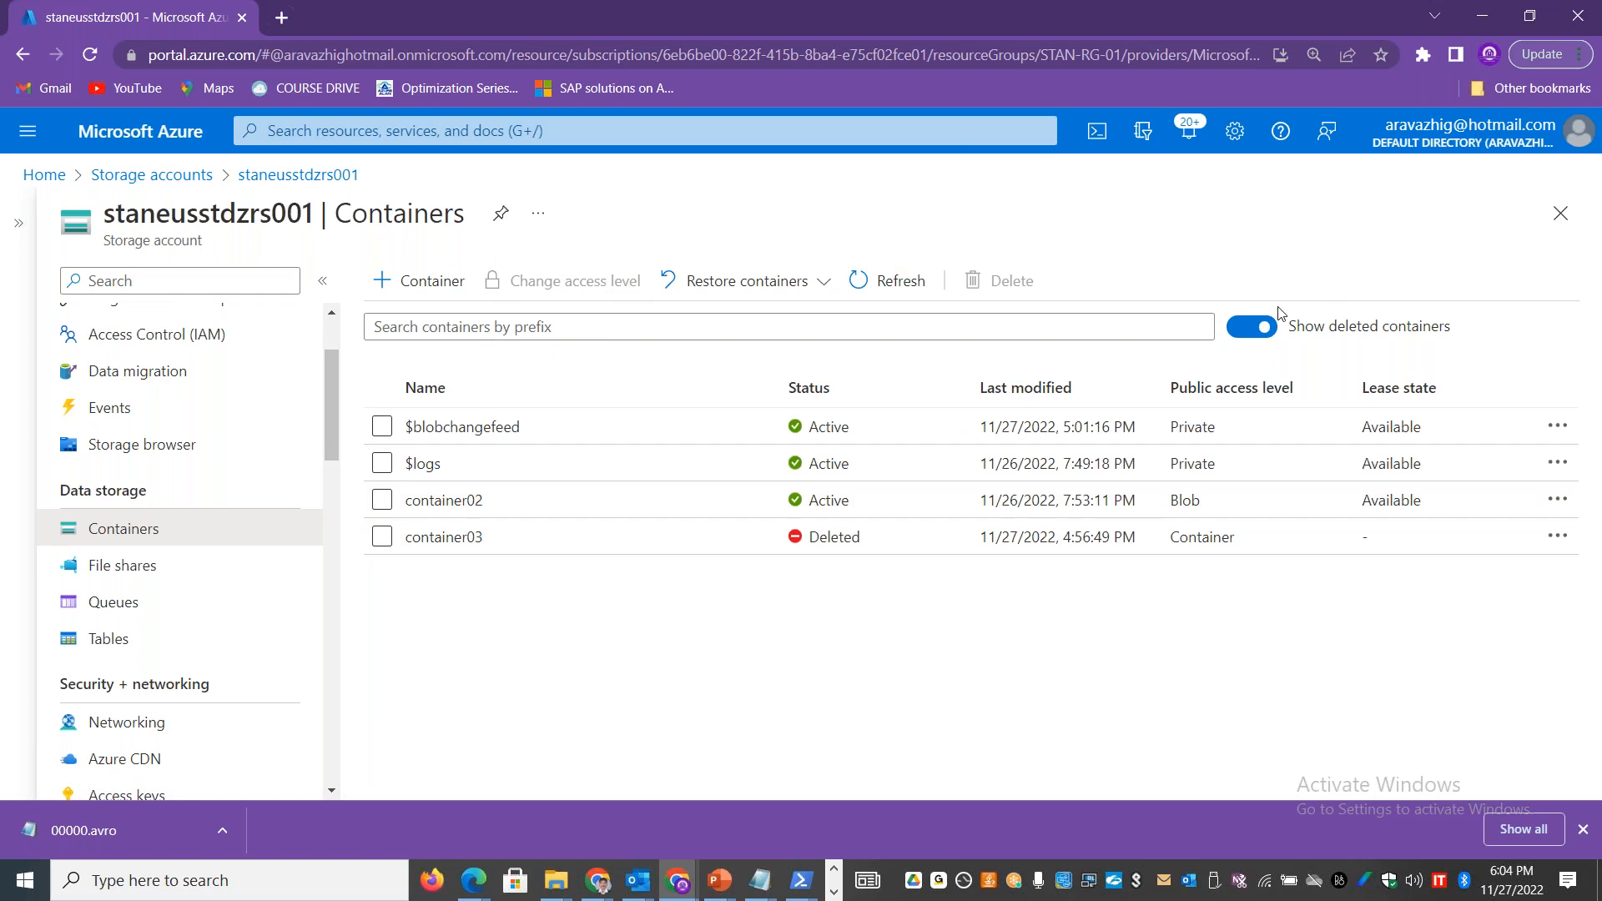
{"action": "left_click", "coordinate": [1261, 326]}
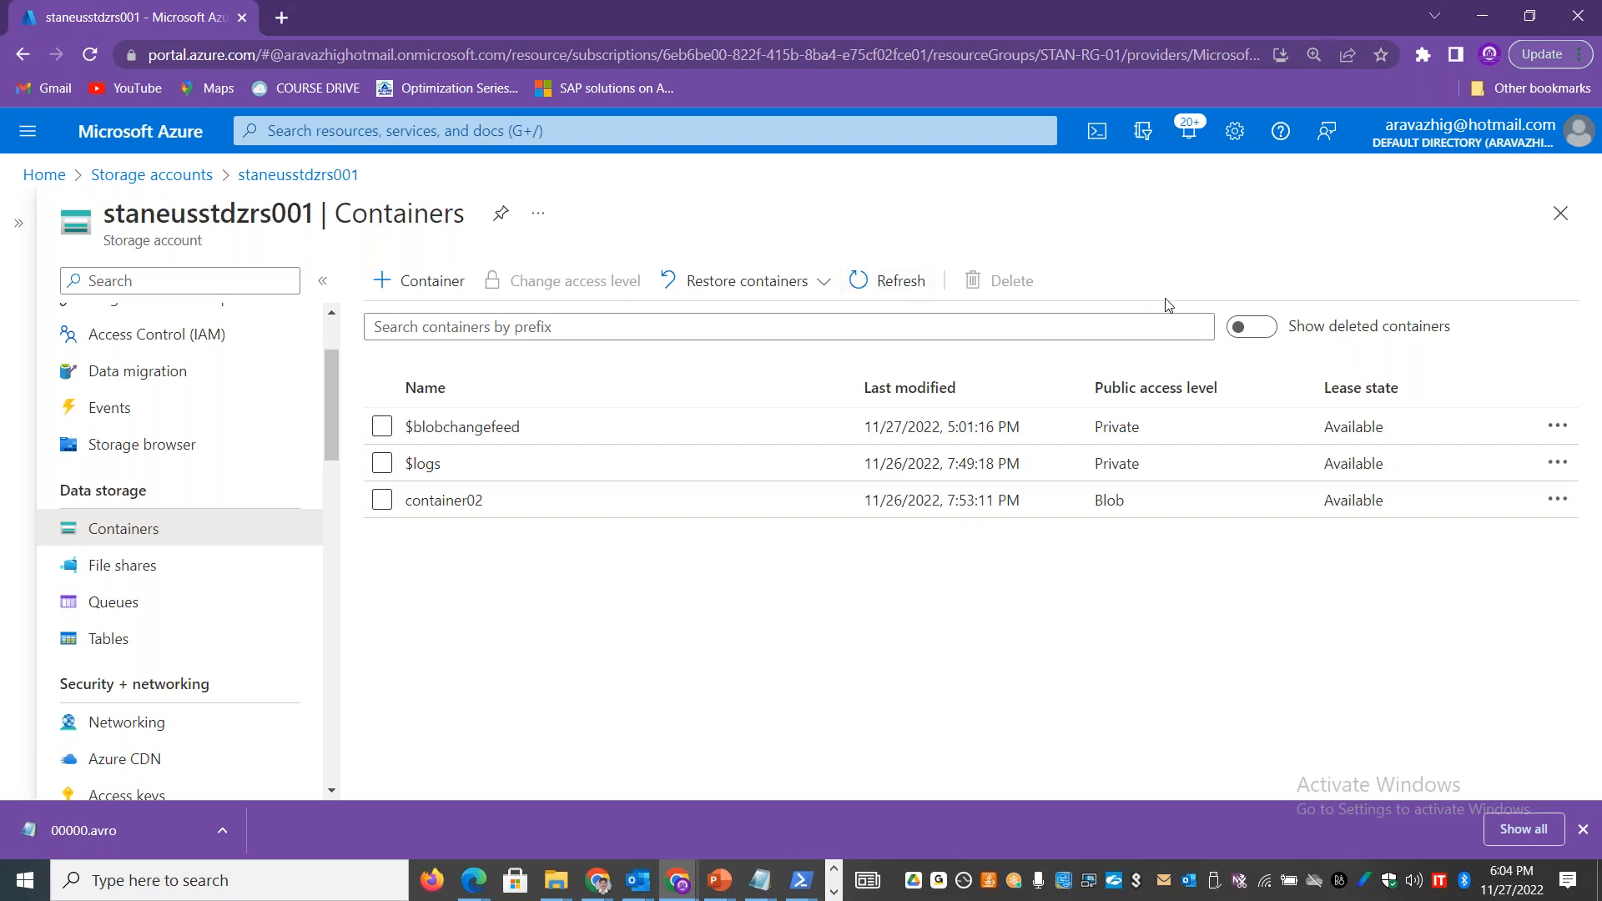
{"action": "left_click", "coordinate": [1252, 326]}
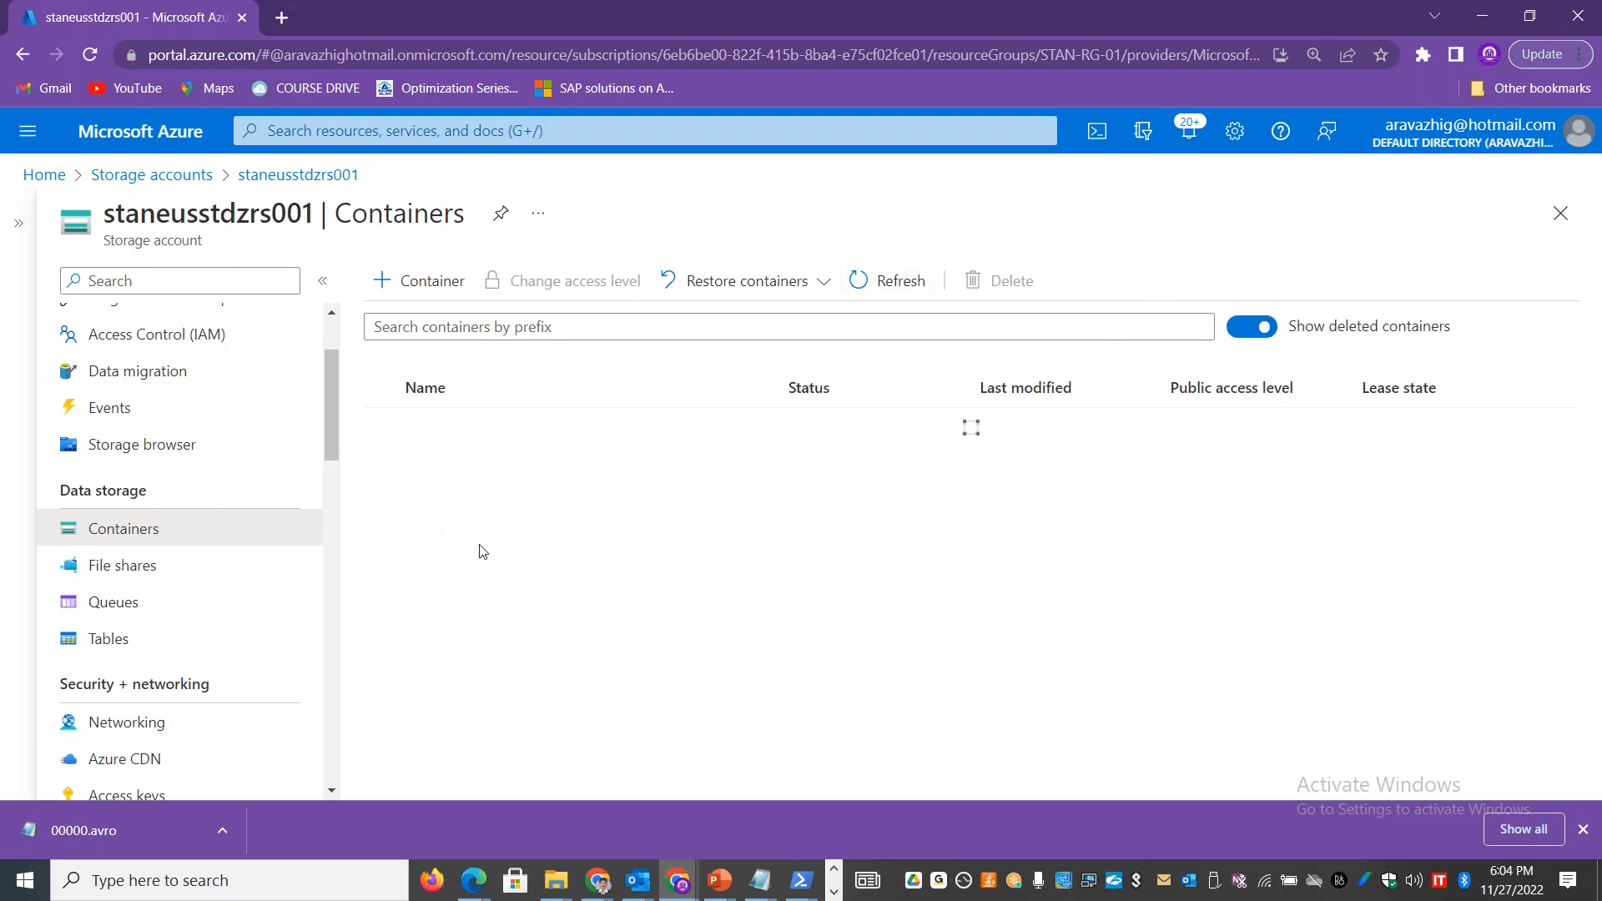
Step: Undelete container03 from its container properties
{"action": "left_click", "coordinate": [392, 538]}
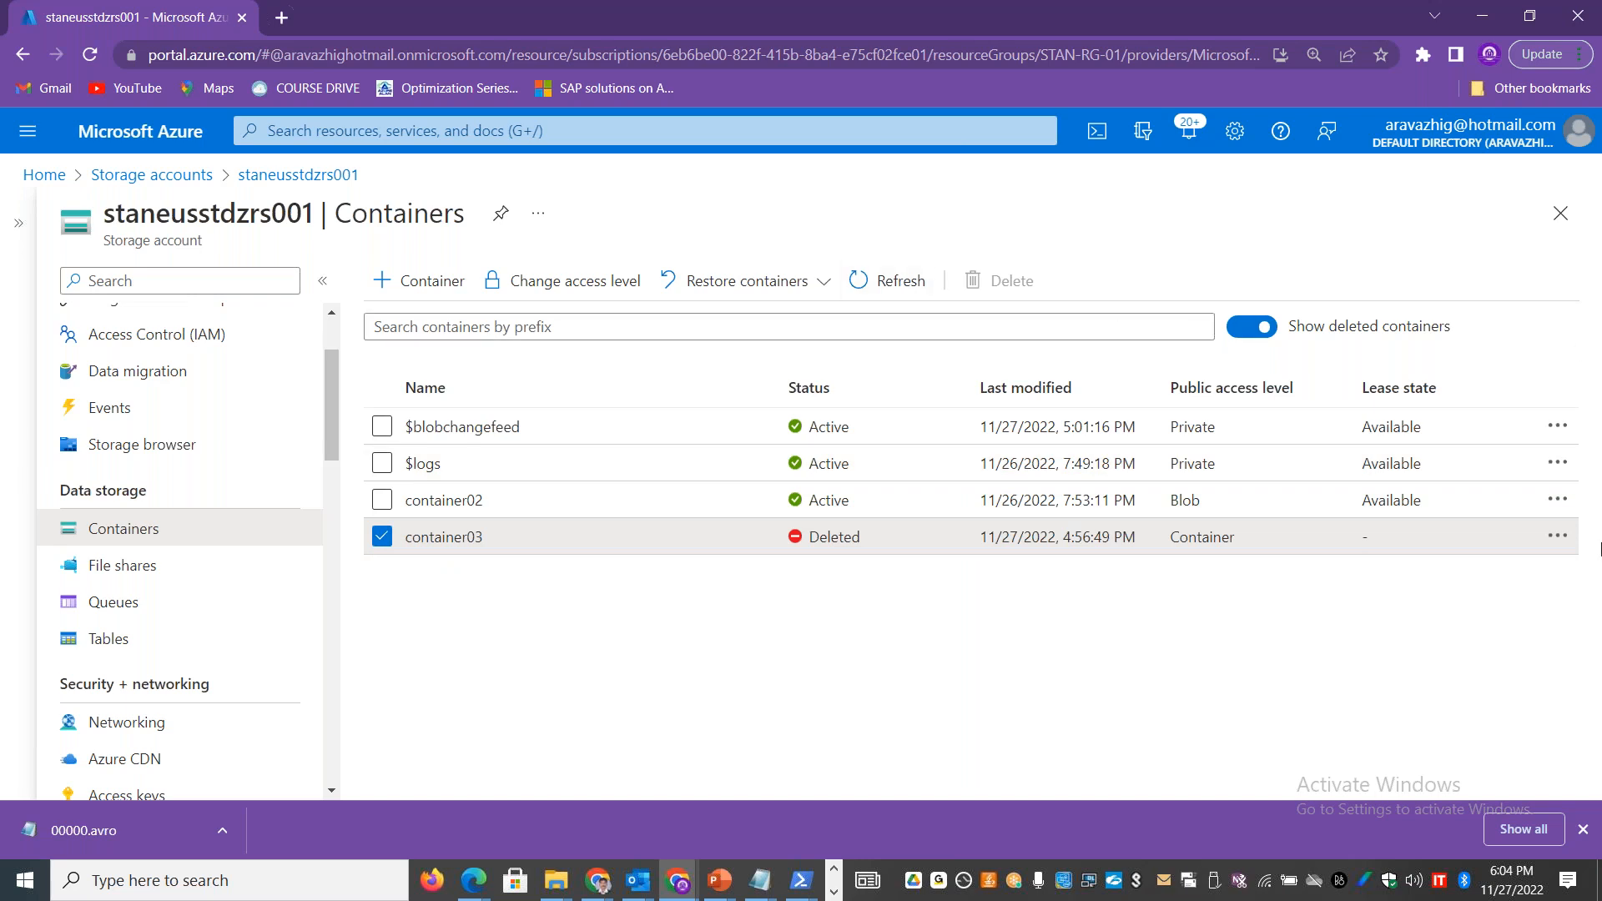
{"action": "left_click", "coordinate": [1559, 540]}
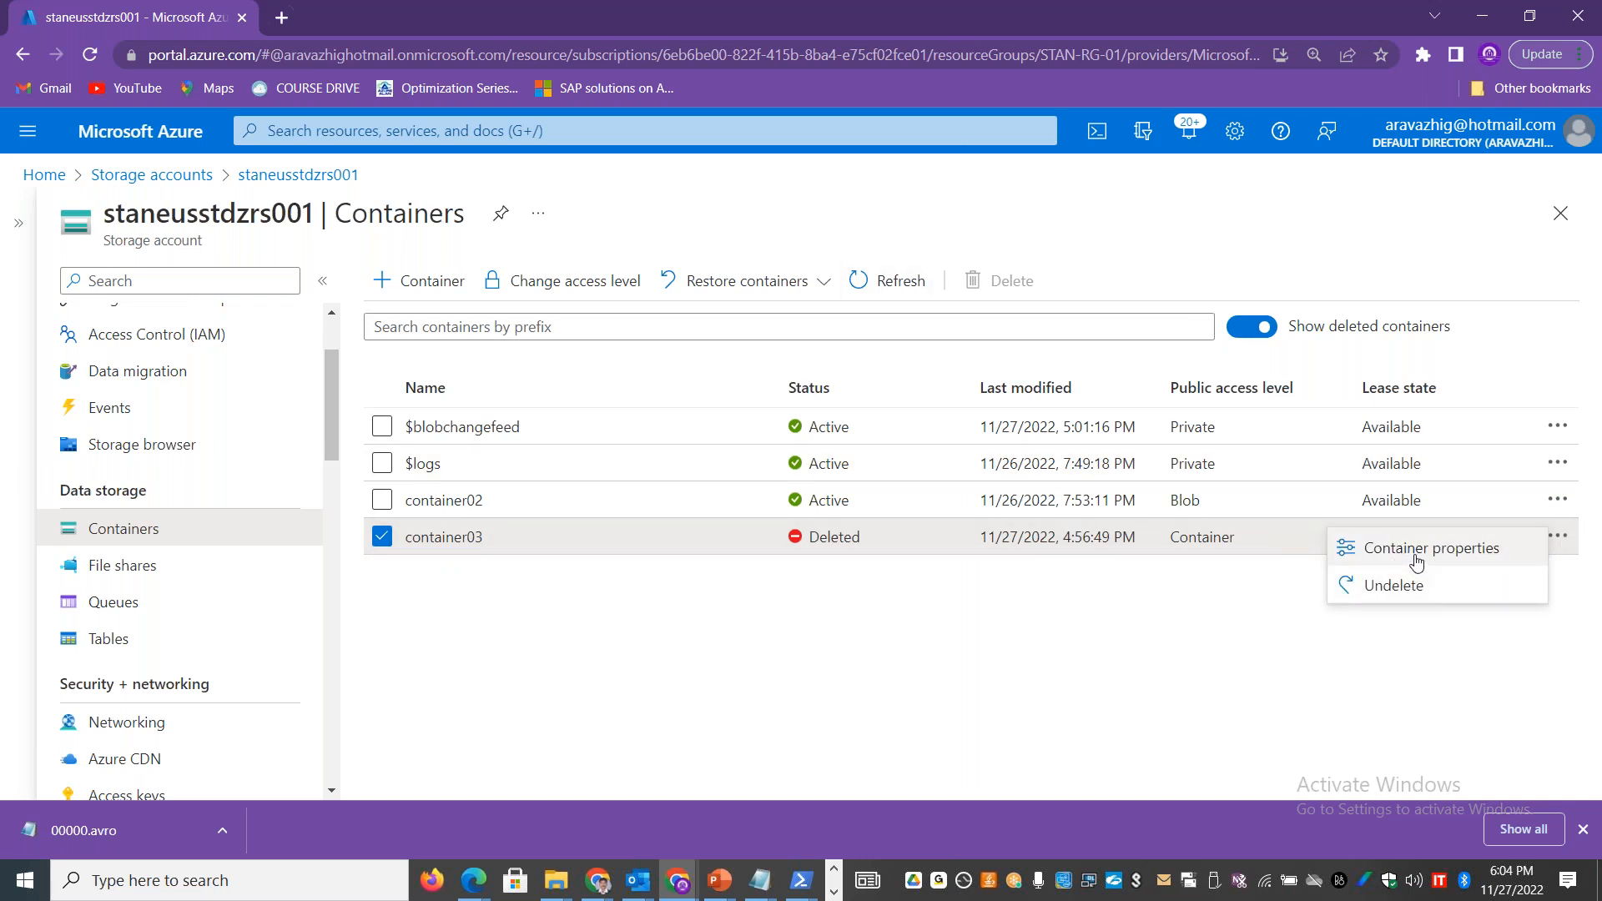
{"action": "left_click", "coordinate": [1416, 554]}
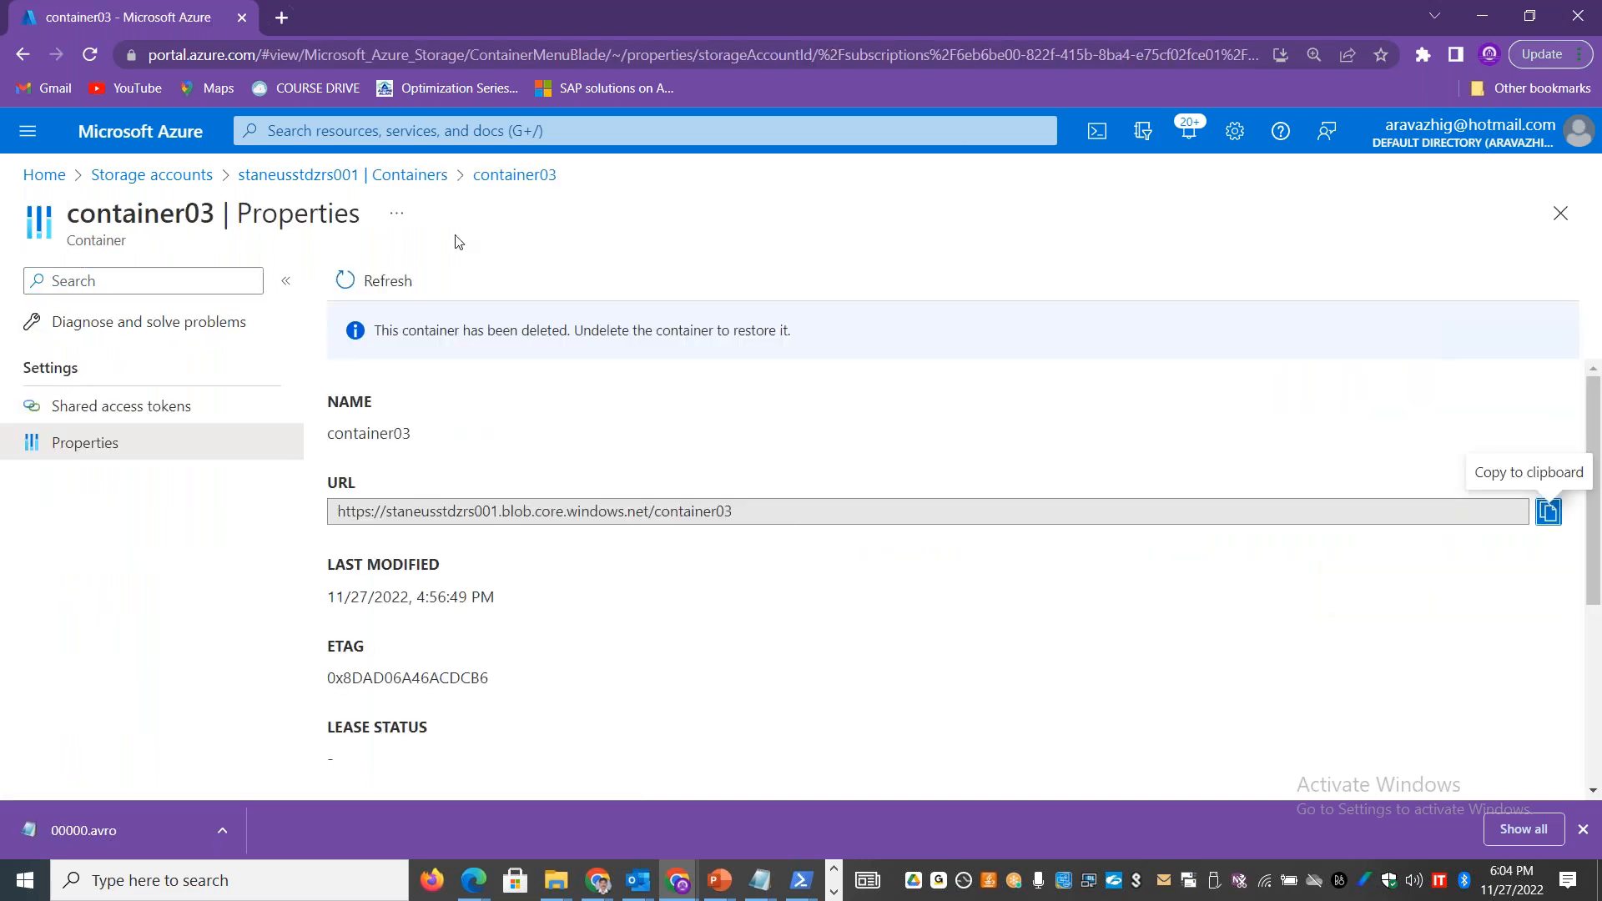
{"action": "scroll", "coordinate": [465, 584], "scroll_direction": "down", "scroll_amount": 4}
{"action": "left_click", "coordinate": [421, 764]}
{"action": "left_click", "coordinate": [1301, 763]}
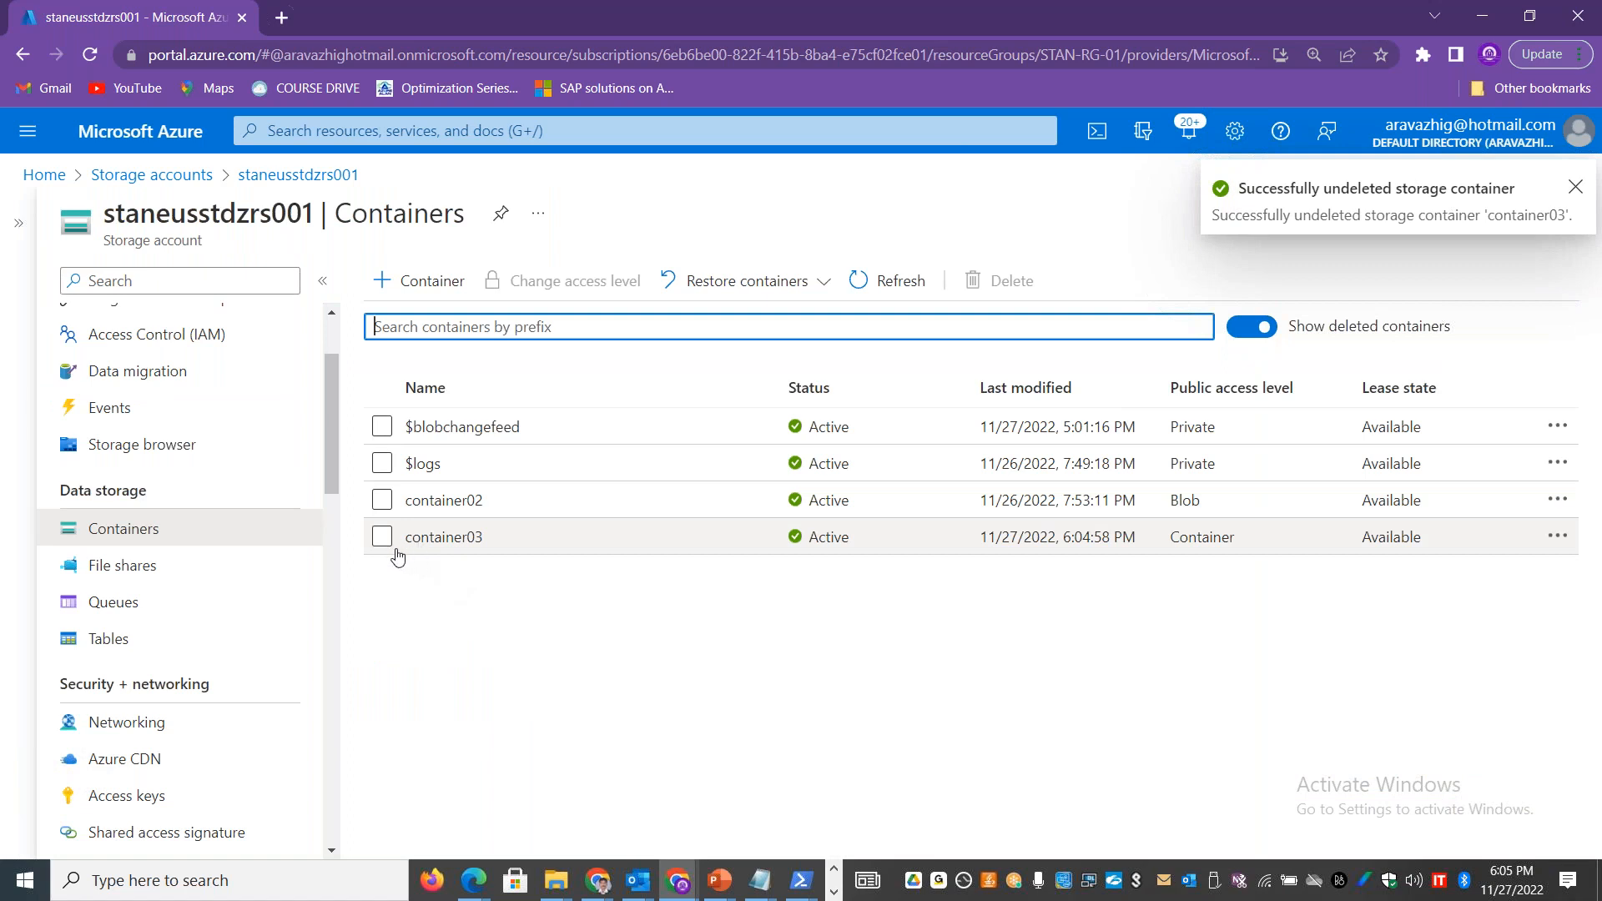
Step: Try to open the contents of container03, then return to the container list and leave the container unselected
{"action": "left_click", "coordinate": [409, 538]}
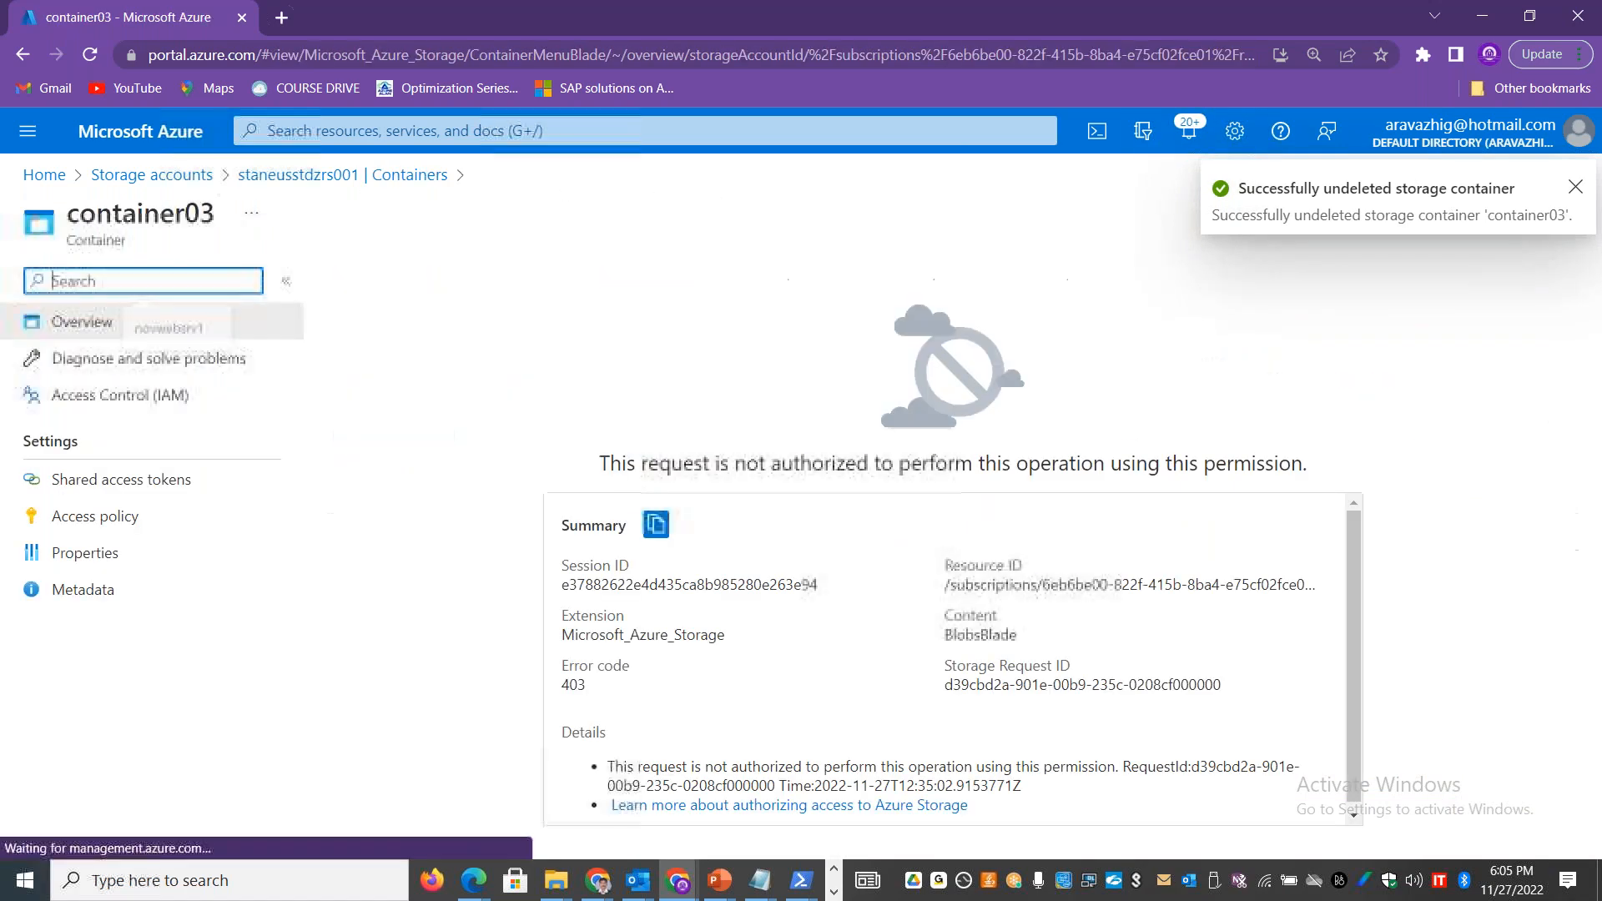
{"action": "left_click", "coordinate": [351, 177]}
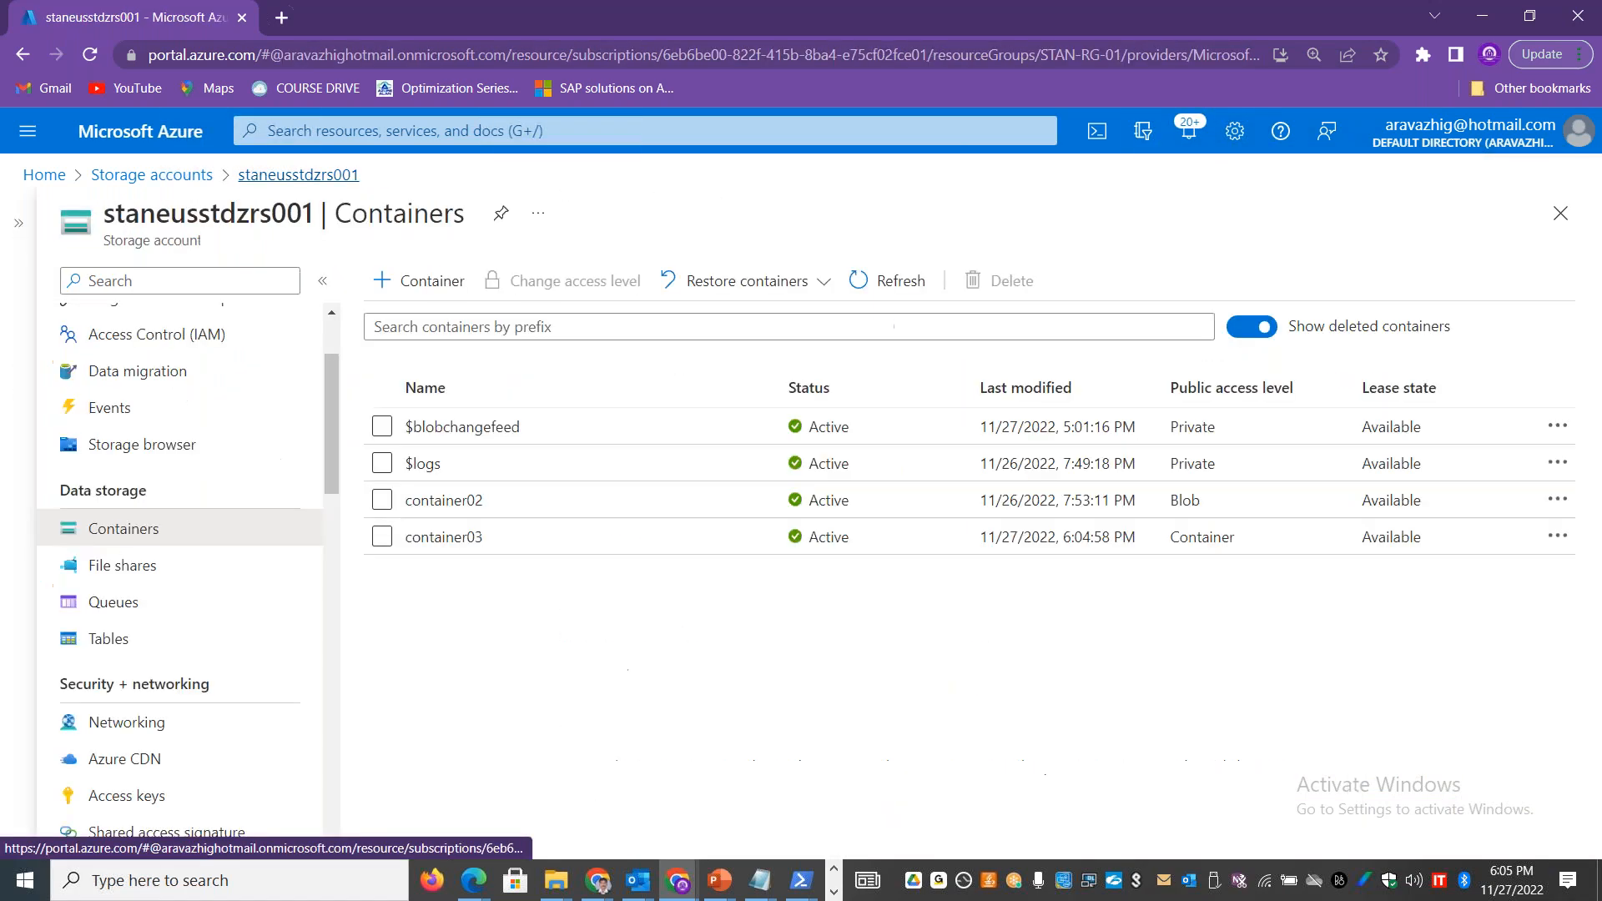
{"action": "left_click", "coordinate": [382, 536]}
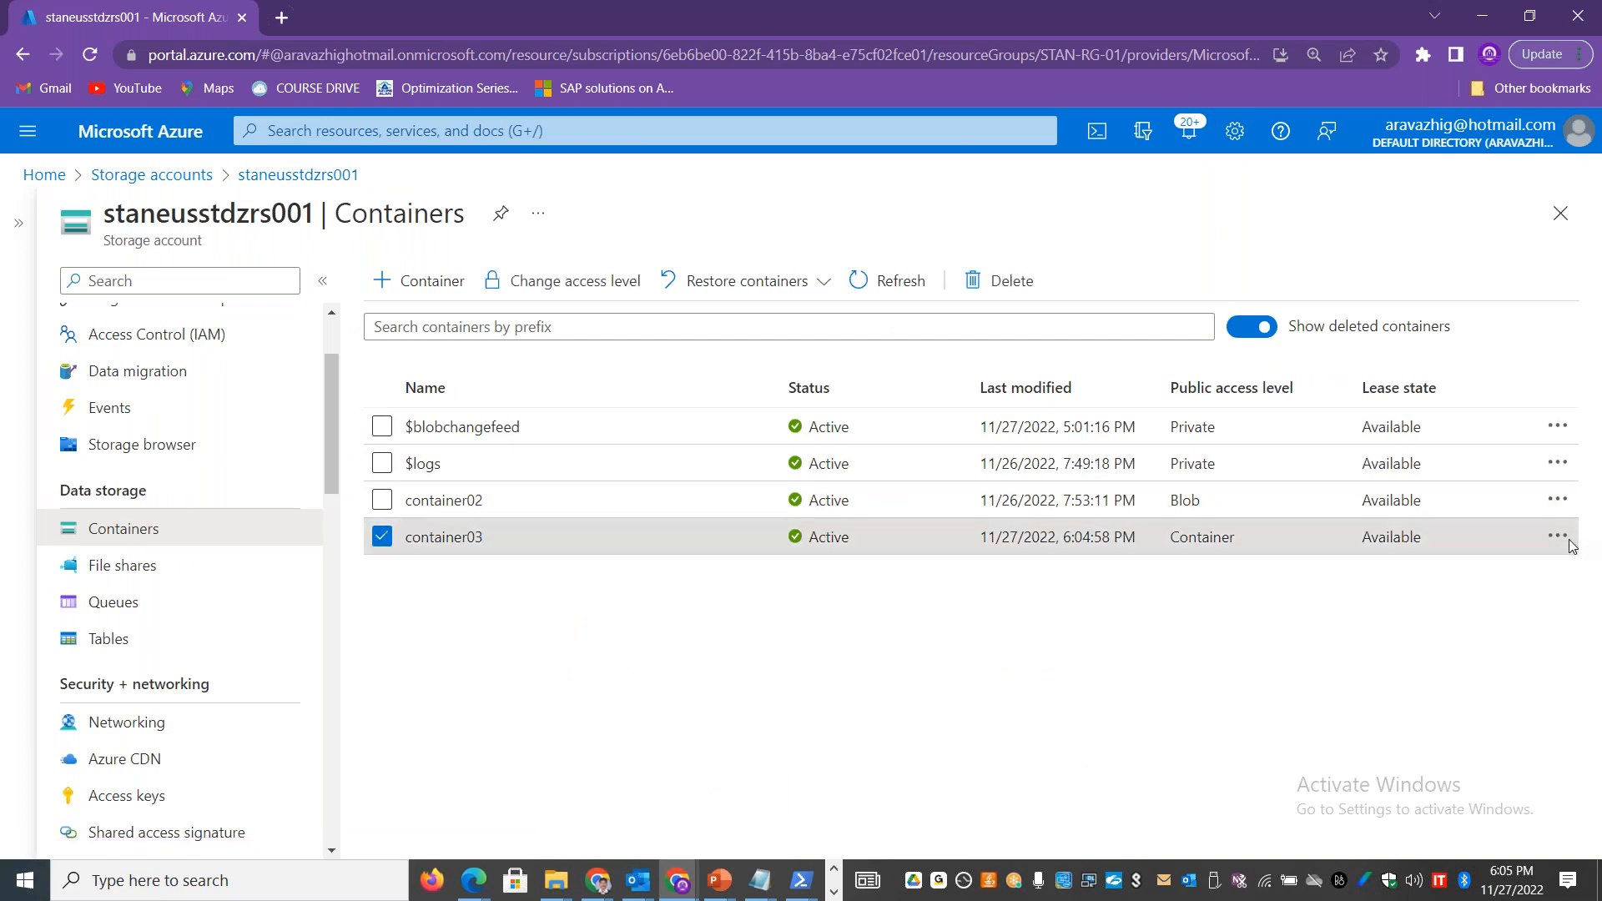
{"action": "left_click", "coordinate": [437, 544]}
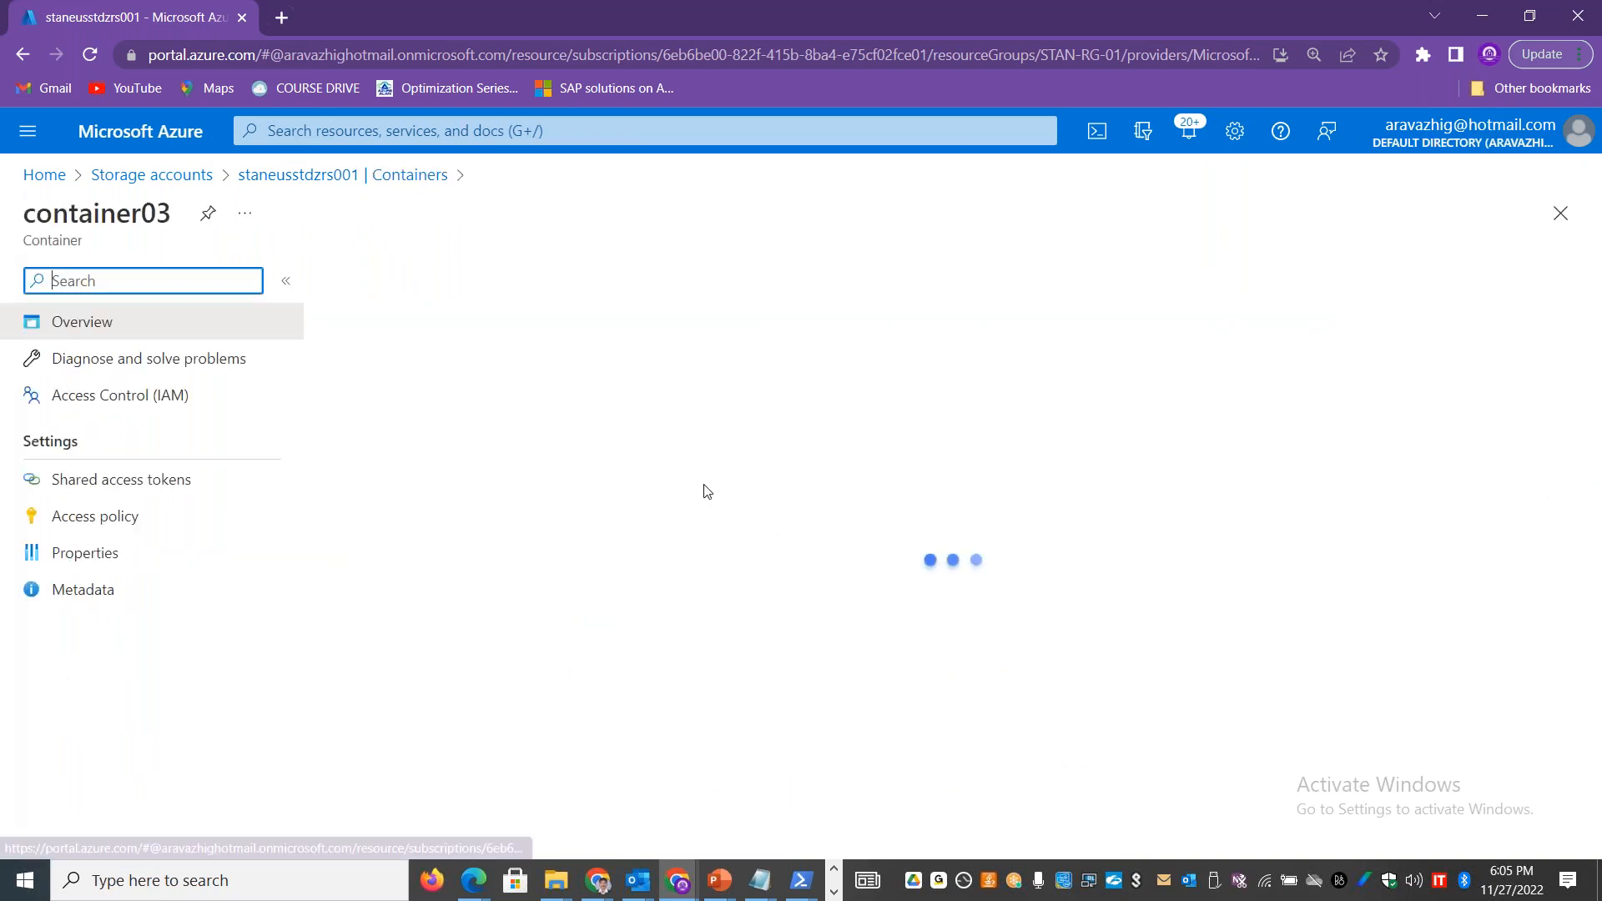
{"action": "left_click", "coordinate": [322, 185]}
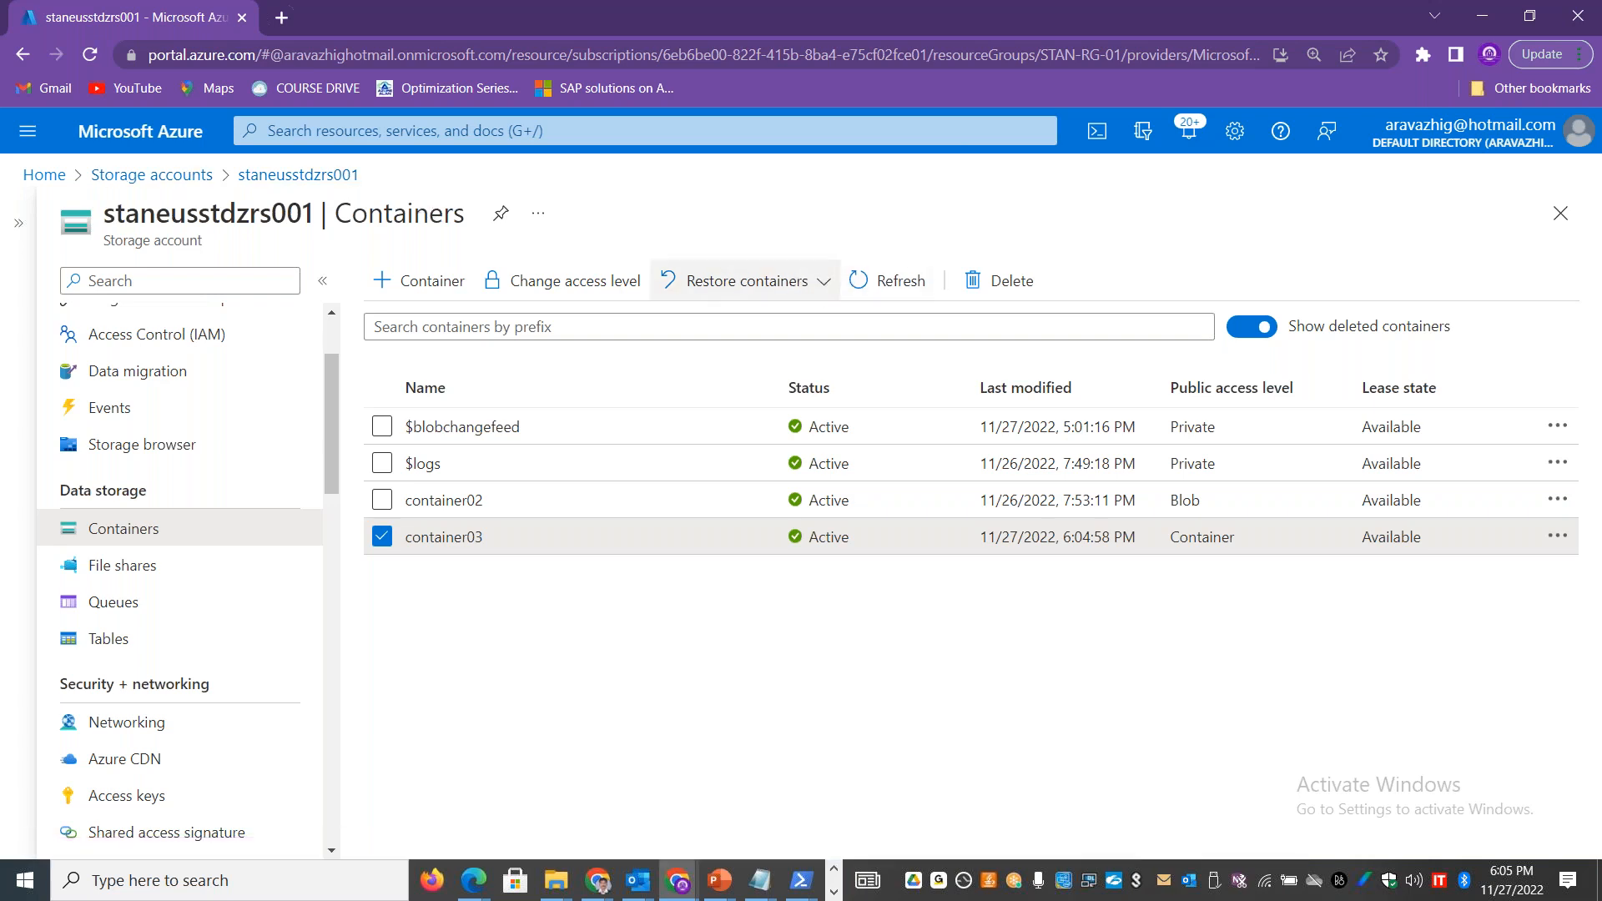
{"action": "left_click", "coordinate": [382, 538]}
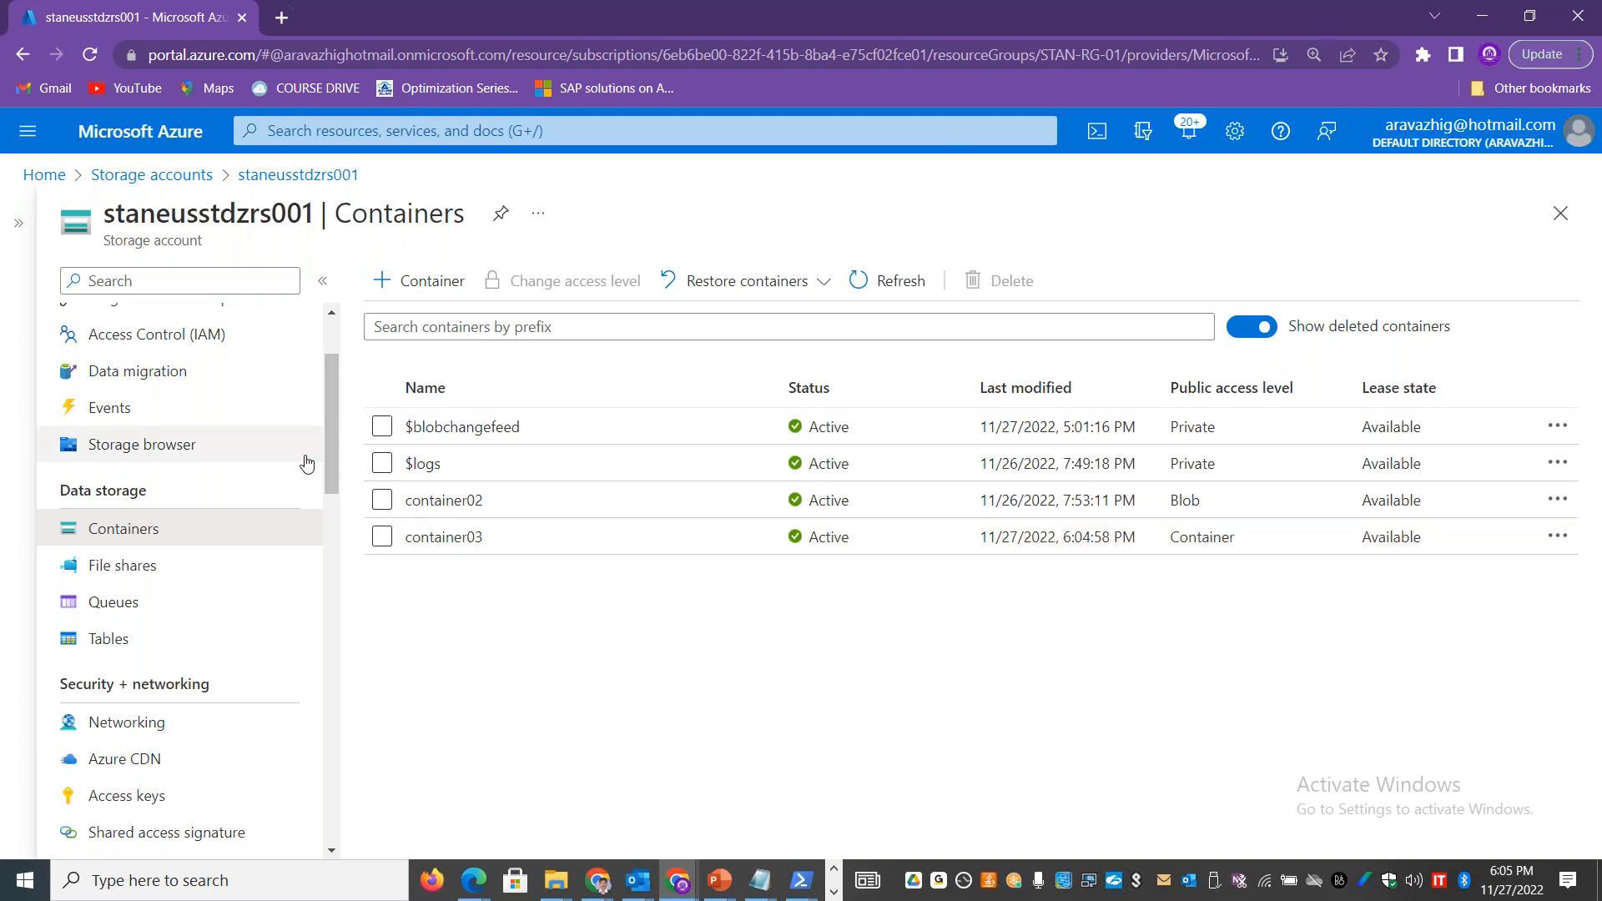
Step: Review the storage account's data protection settings, from the recovery options down to versioning and blob change feed tracking
{"action": "scroll", "coordinate": [332, 435], "scroll_direction": "down", "scroll_amount": 5}
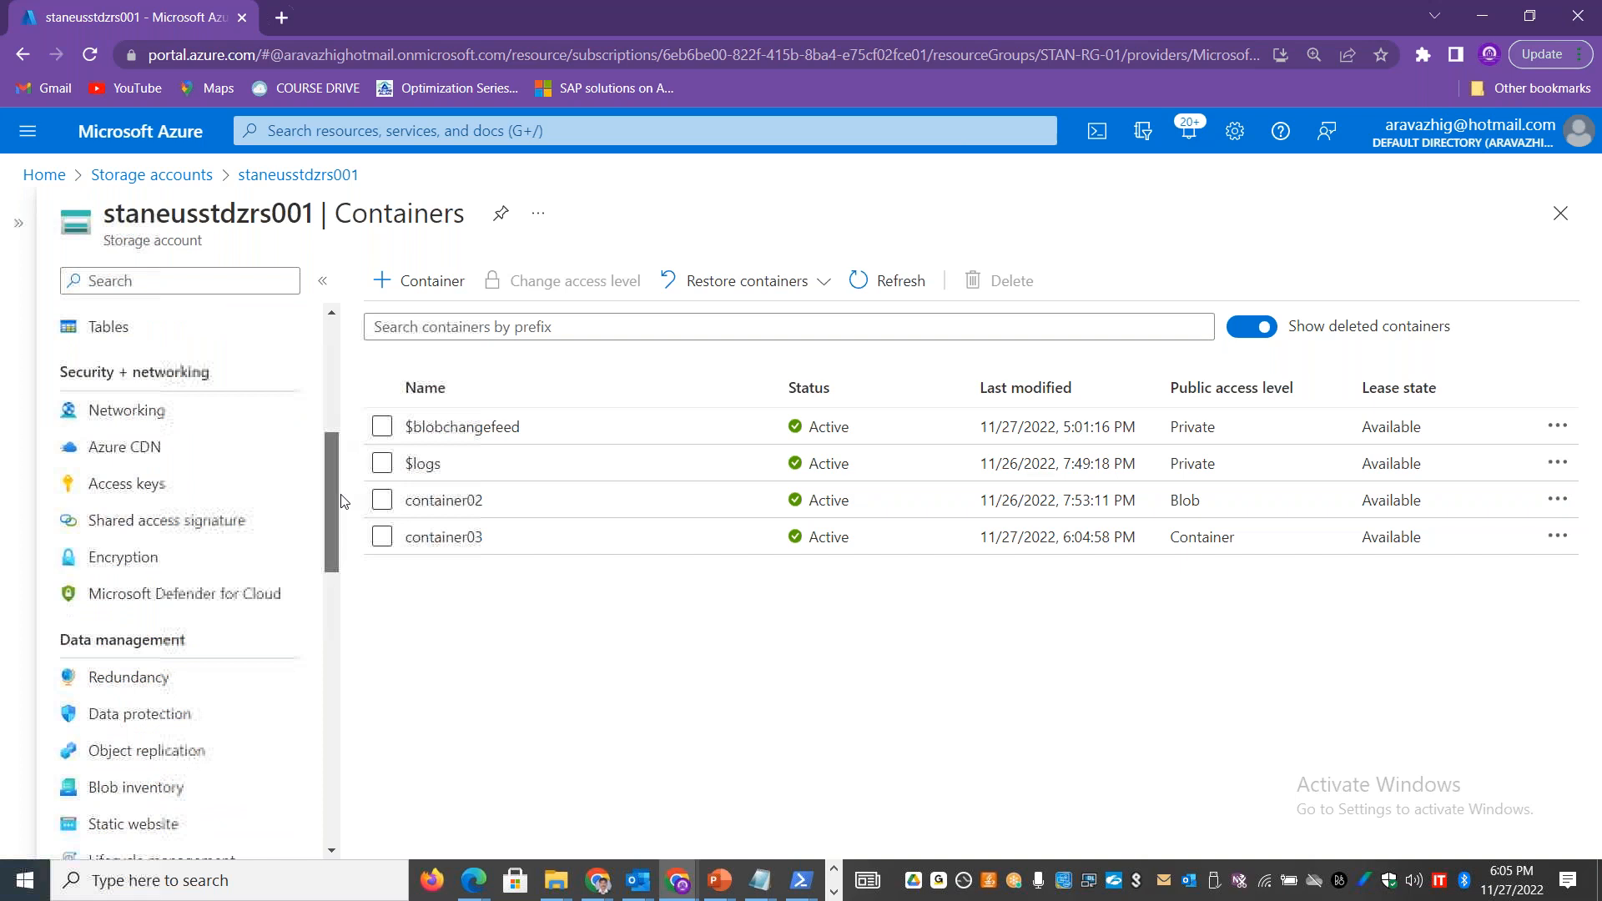
{"action": "left_click", "coordinate": [180, 598]}
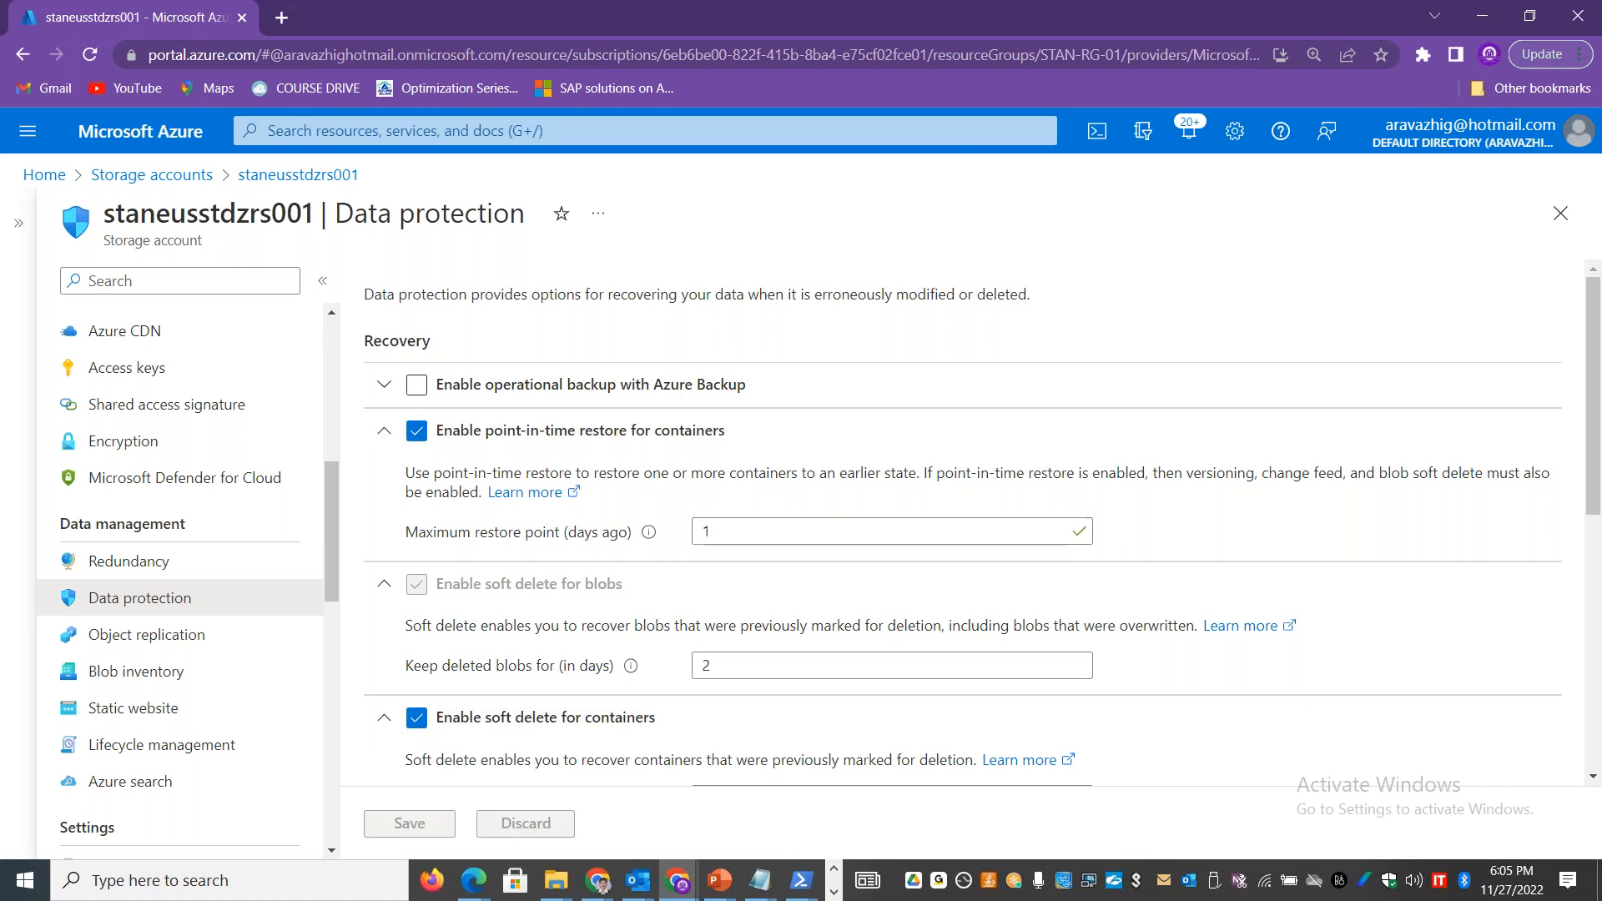
{"action": "left_click_drag", "start_coordinate": [1596, 446], "coordinate": [1600, 617]}
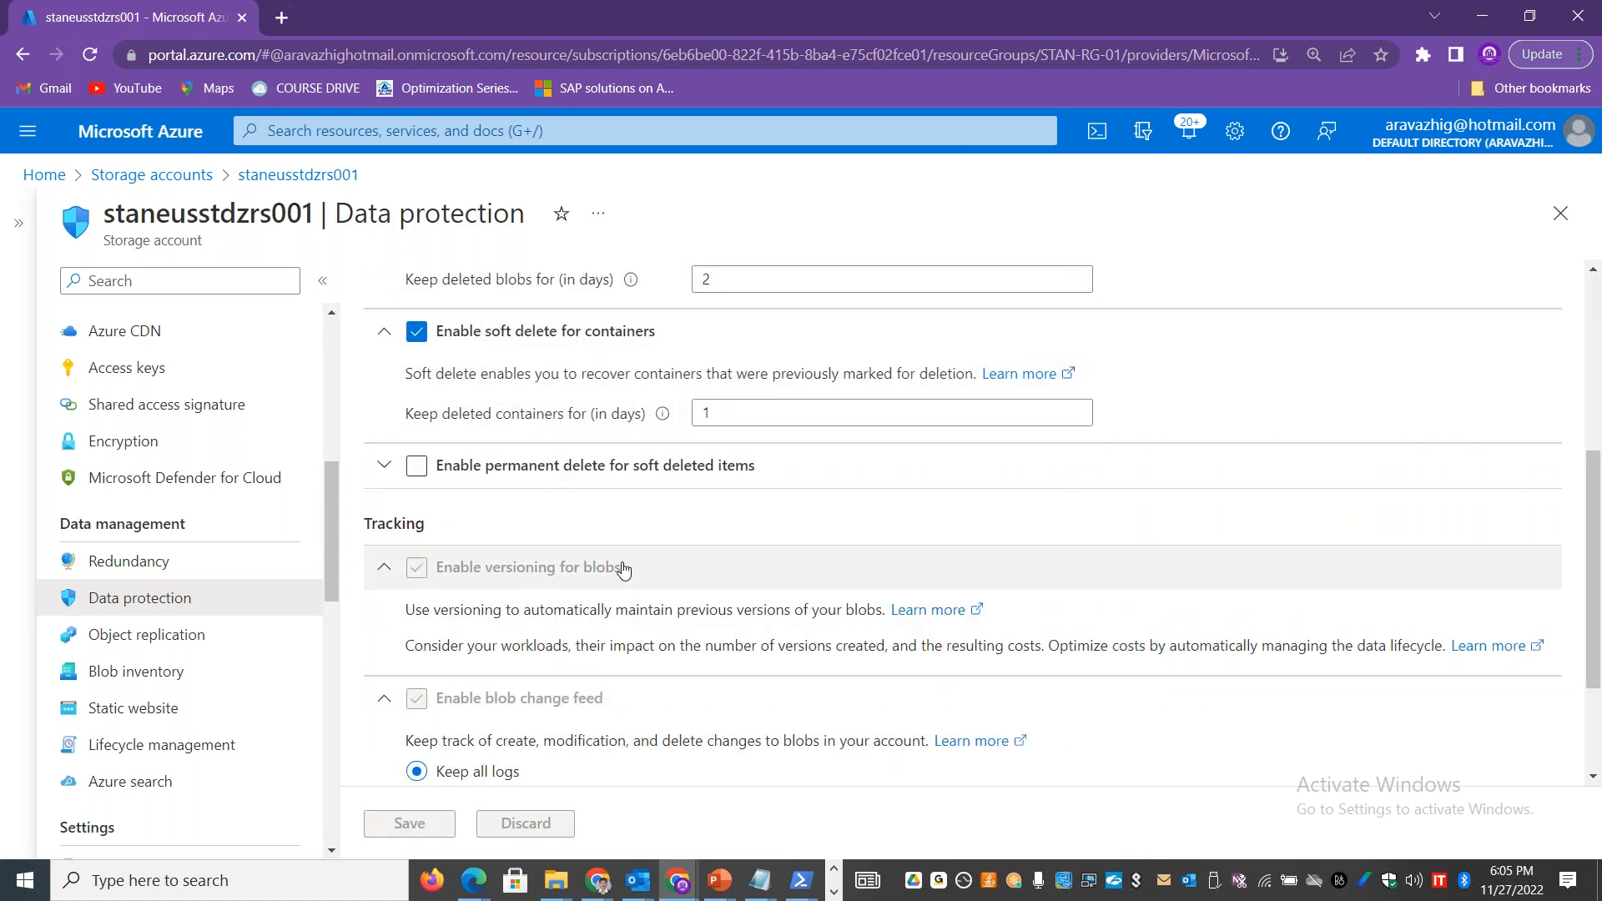
Step: View the storage account's object replication page, and move on to its blob inventory page
{"action": "left_click_drag", "start_coordinate": [1598, 574], "coordinate": [1598, 399]}
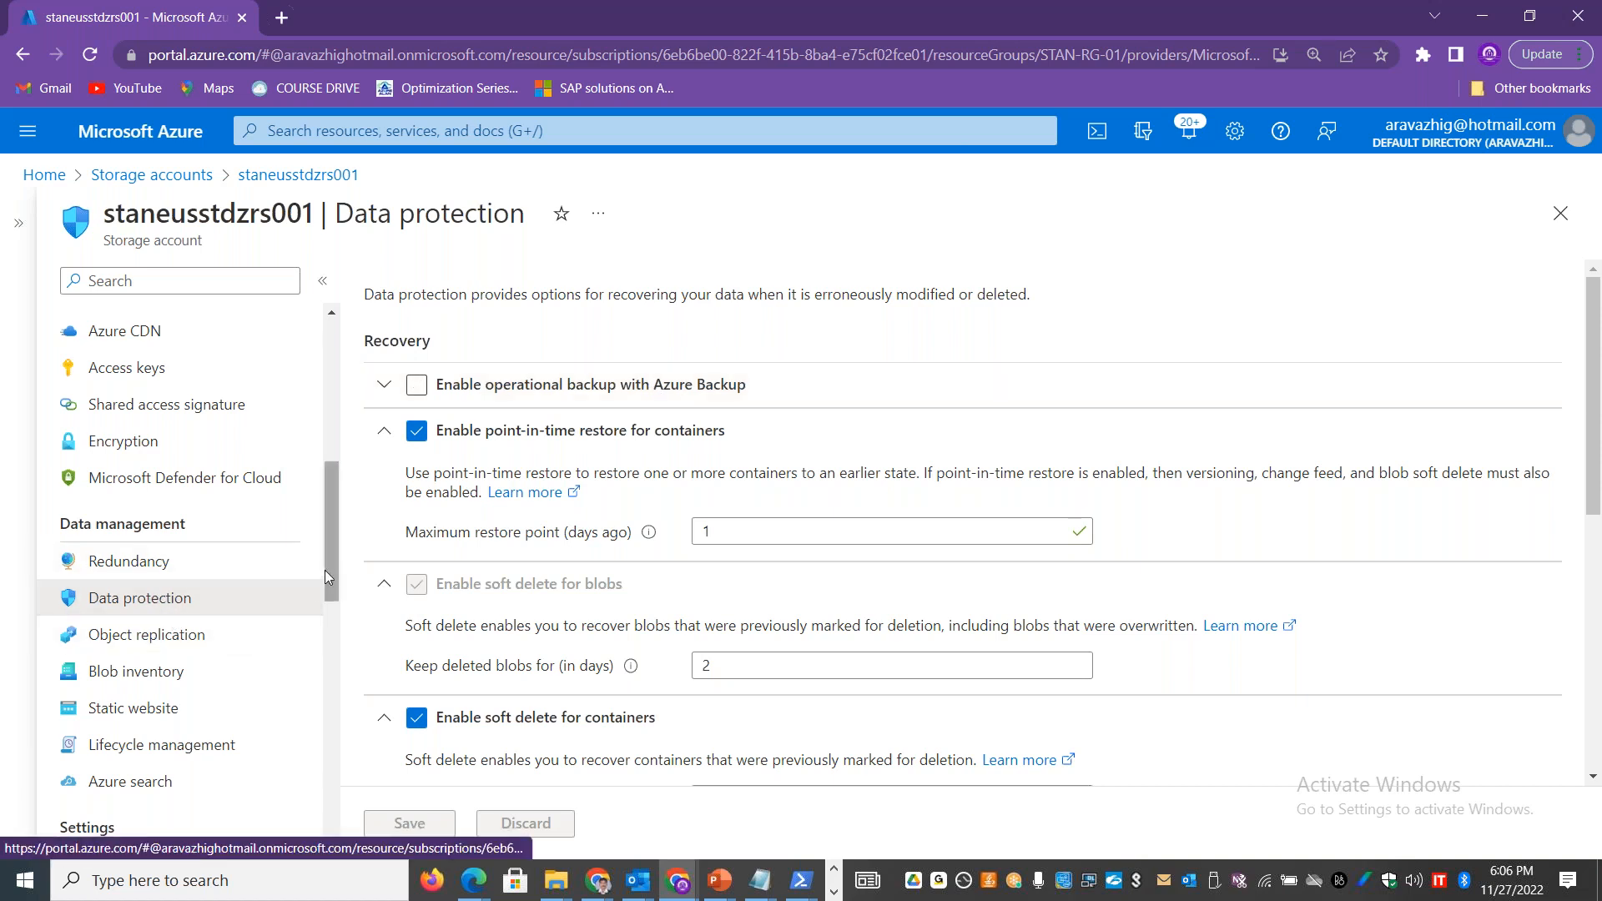
{"action": "left_click", "coordinate": [204, 631]}
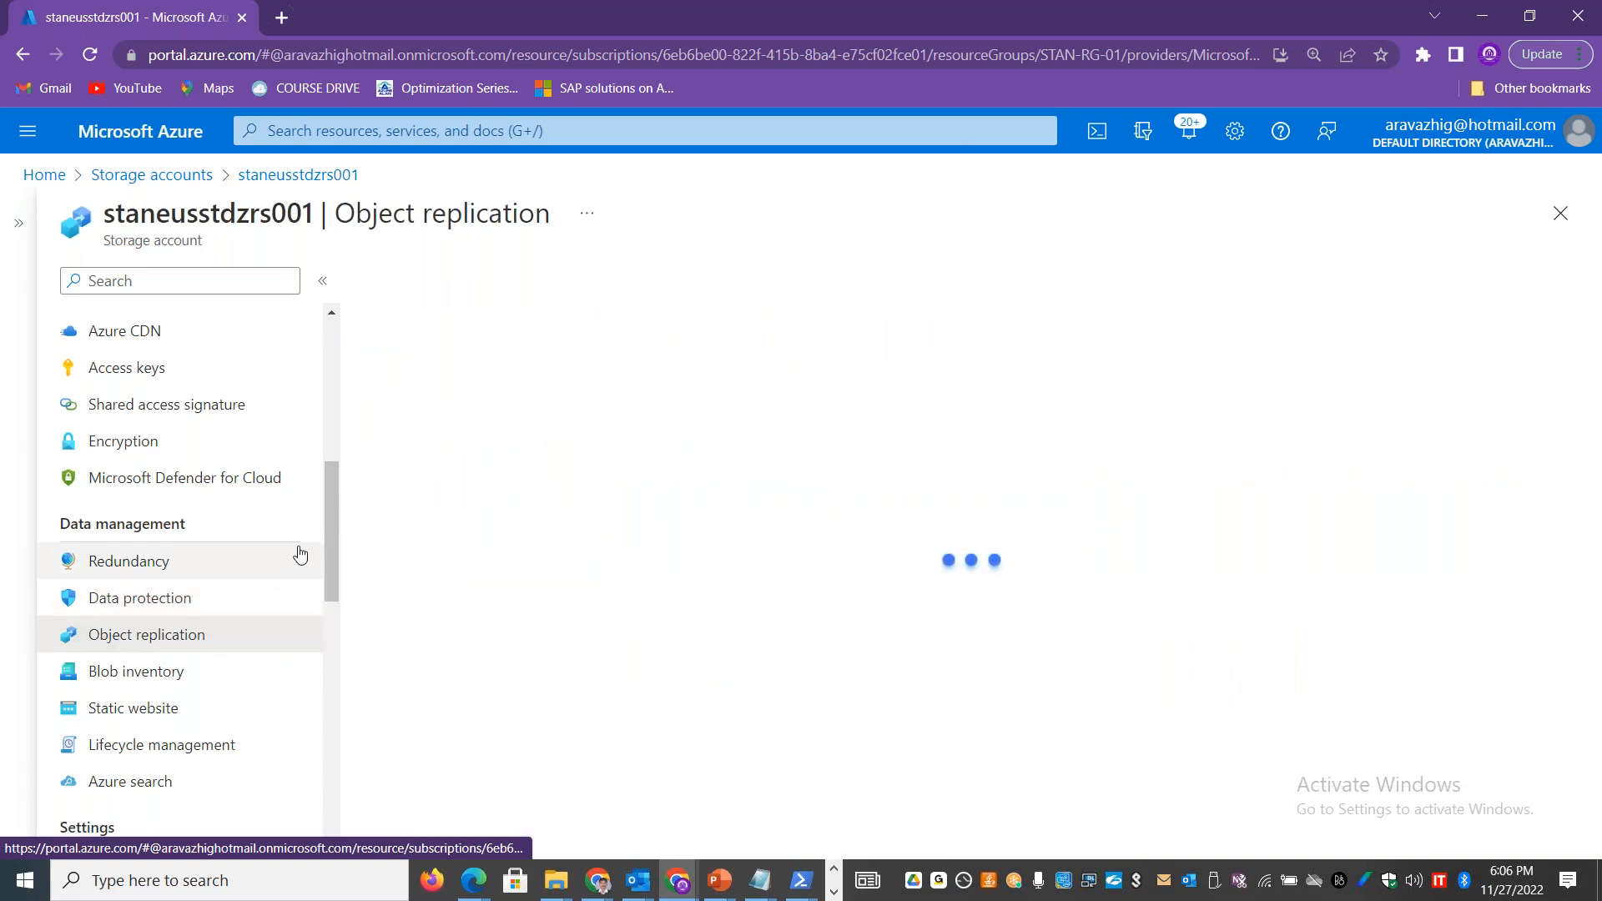
{"action": "mouse_move", "coordinate": [327, 532]}
{"action": "left_mouse_down"}
{"action": "mouse_move", "coordinate": [324, 502]}
{"action": "mouse_move", "coordinate": [331, 552]}
{"action": "left_mouse_up"}
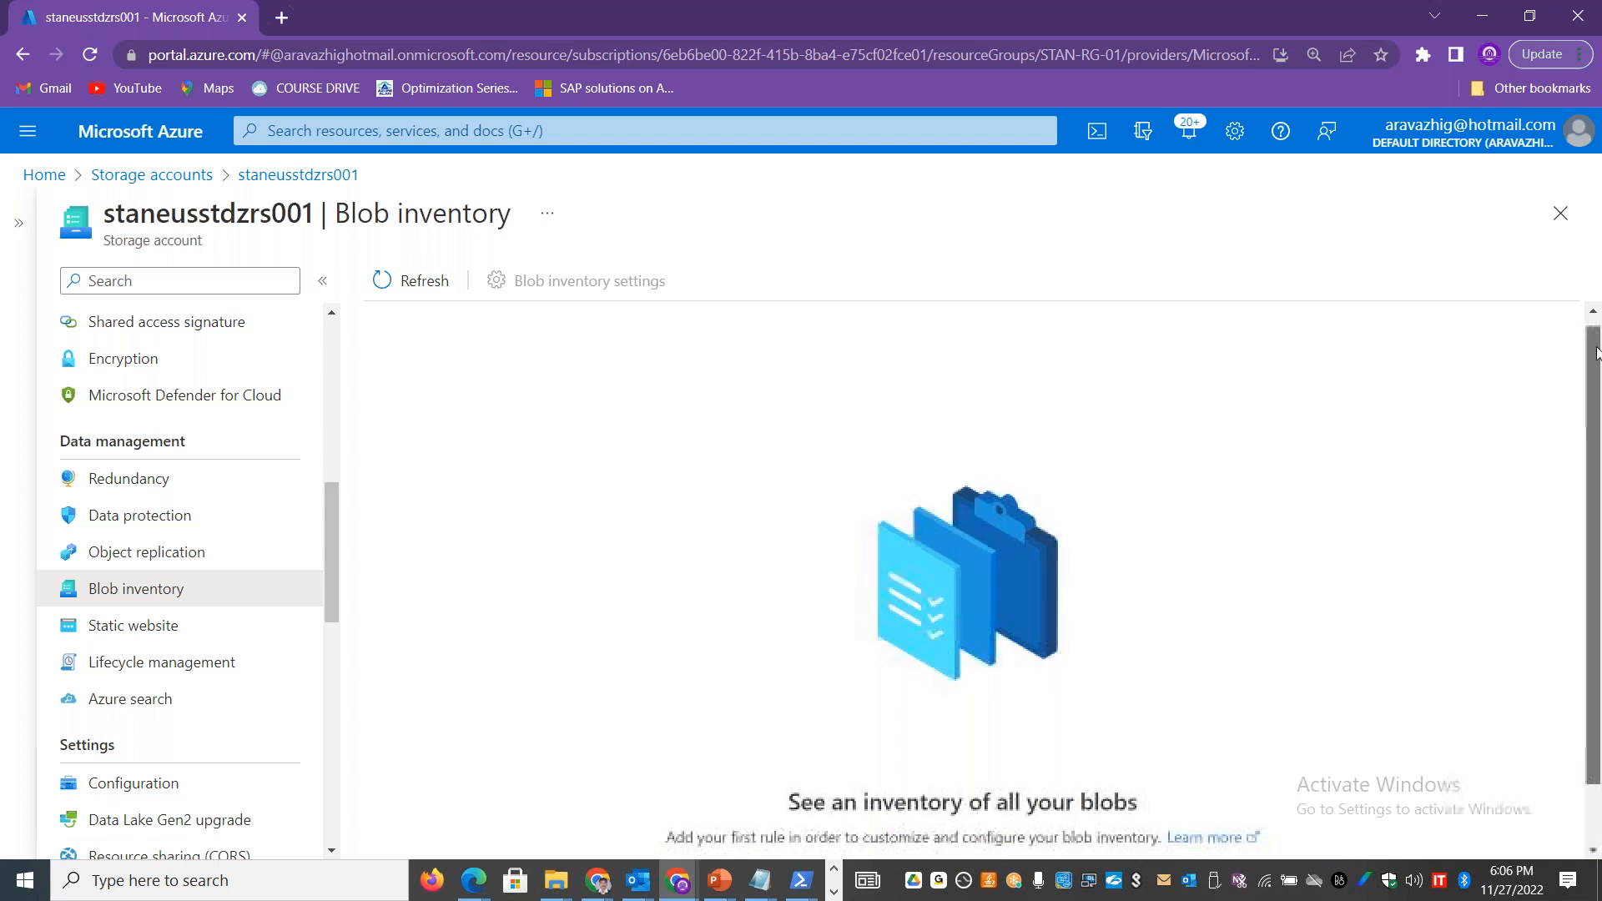
{"action": "scroll", "coordinate": [1598, 480], "scroll_direction": "down", "scroll_amount": 1}
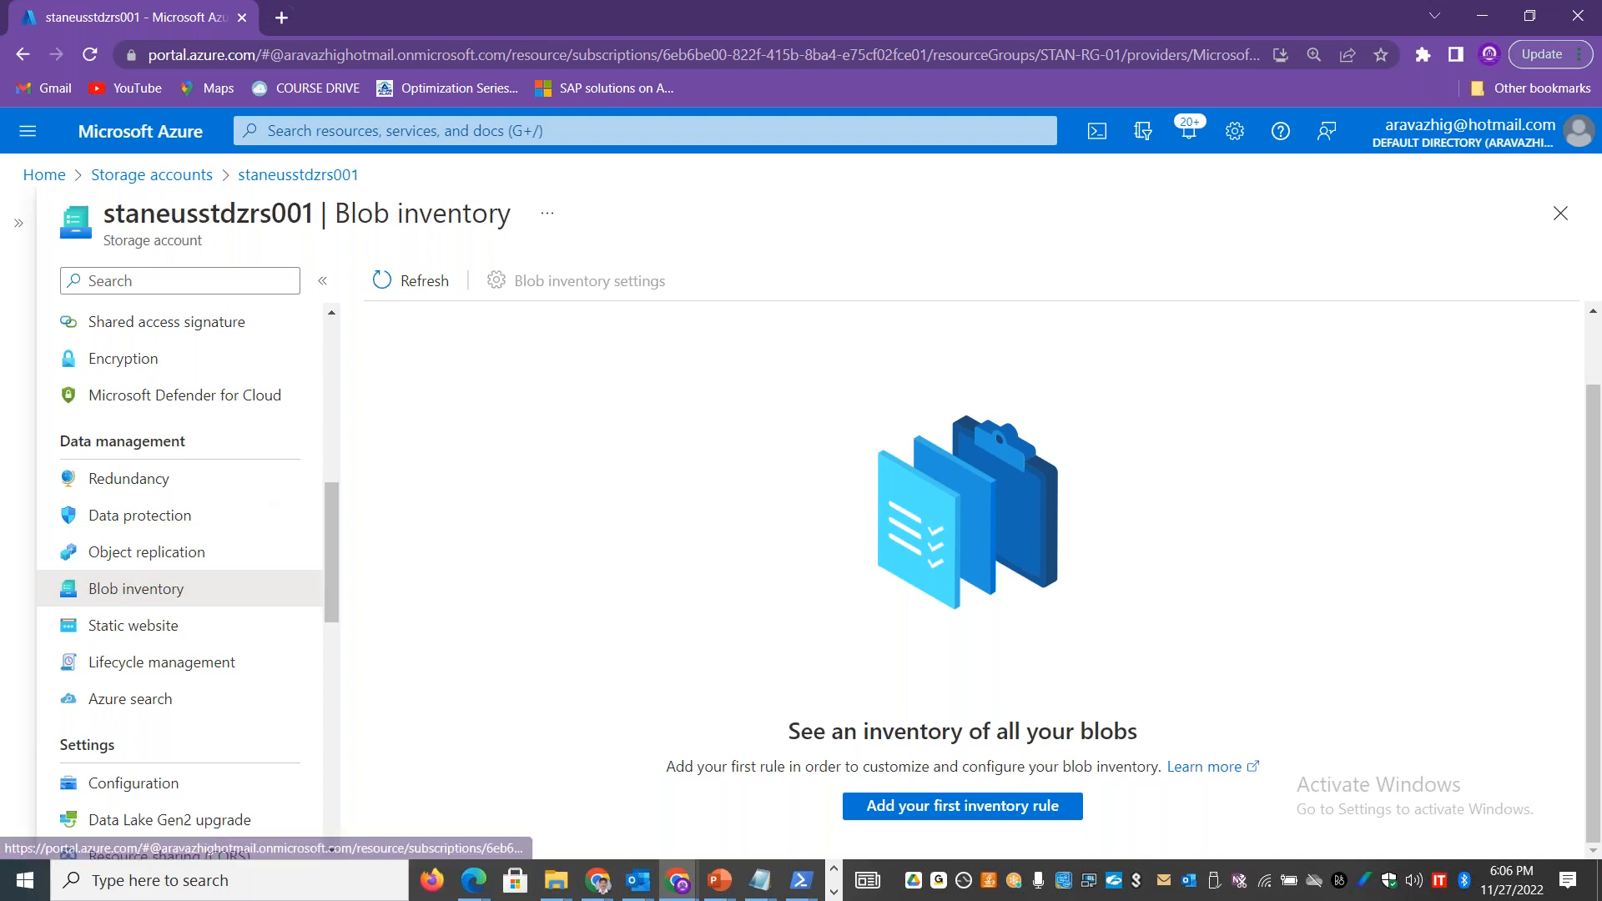
Step: Start a first blob inventory rule named blobcontainerrul1 and assign container03 as its container
{"action": "left_click", "coordinate": [937, 814]}
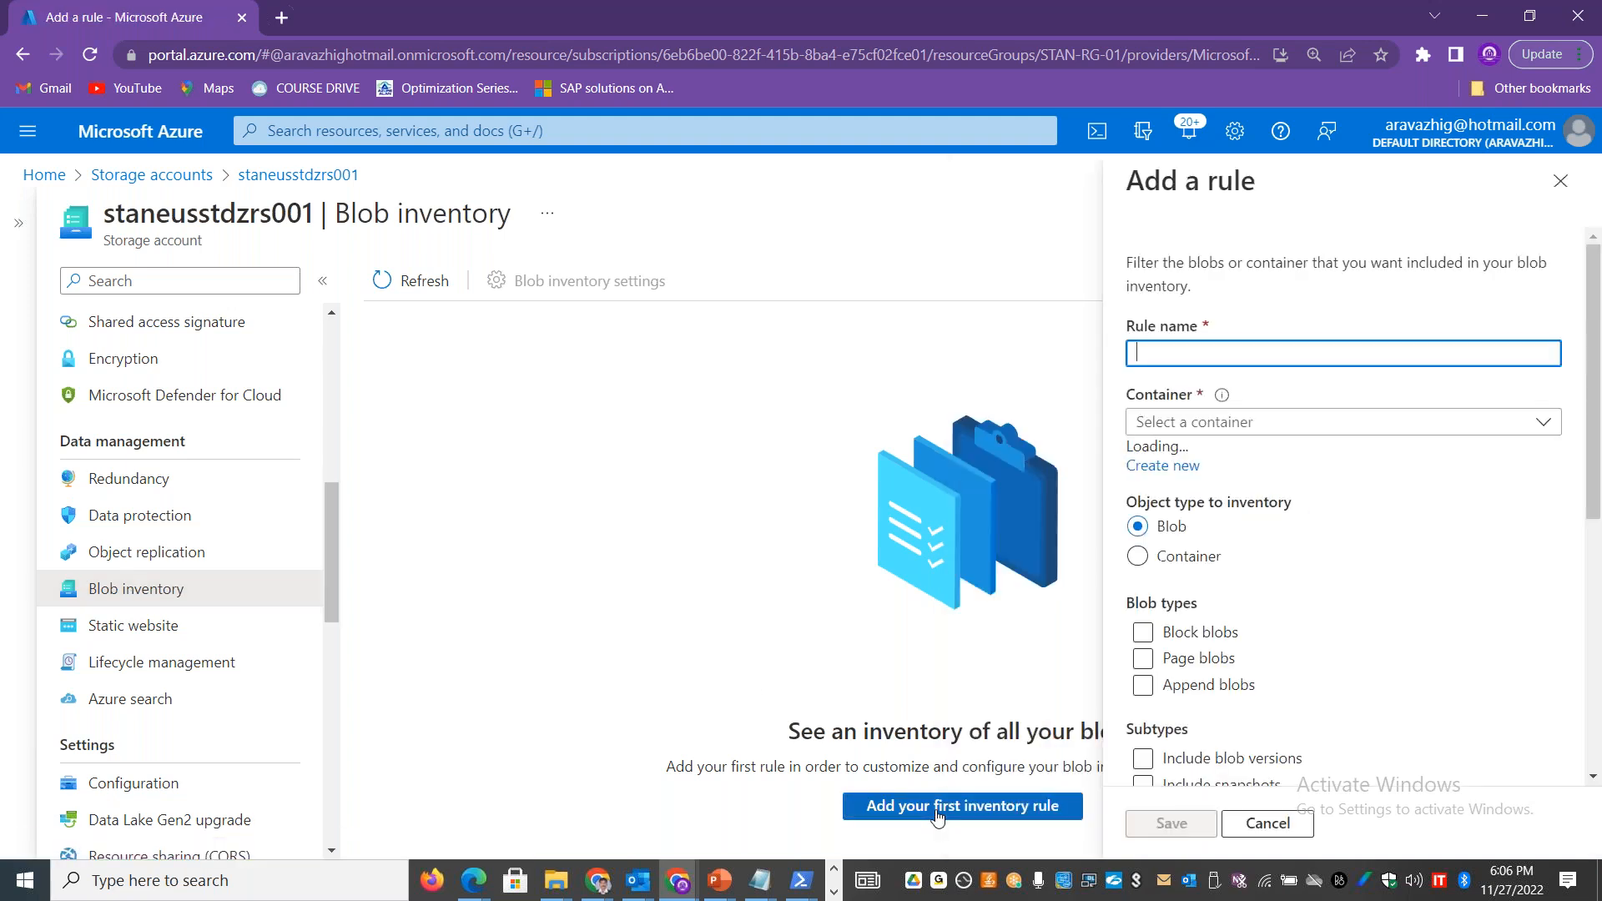
{"action": "left_click", "coordinate": [1297, 741]}
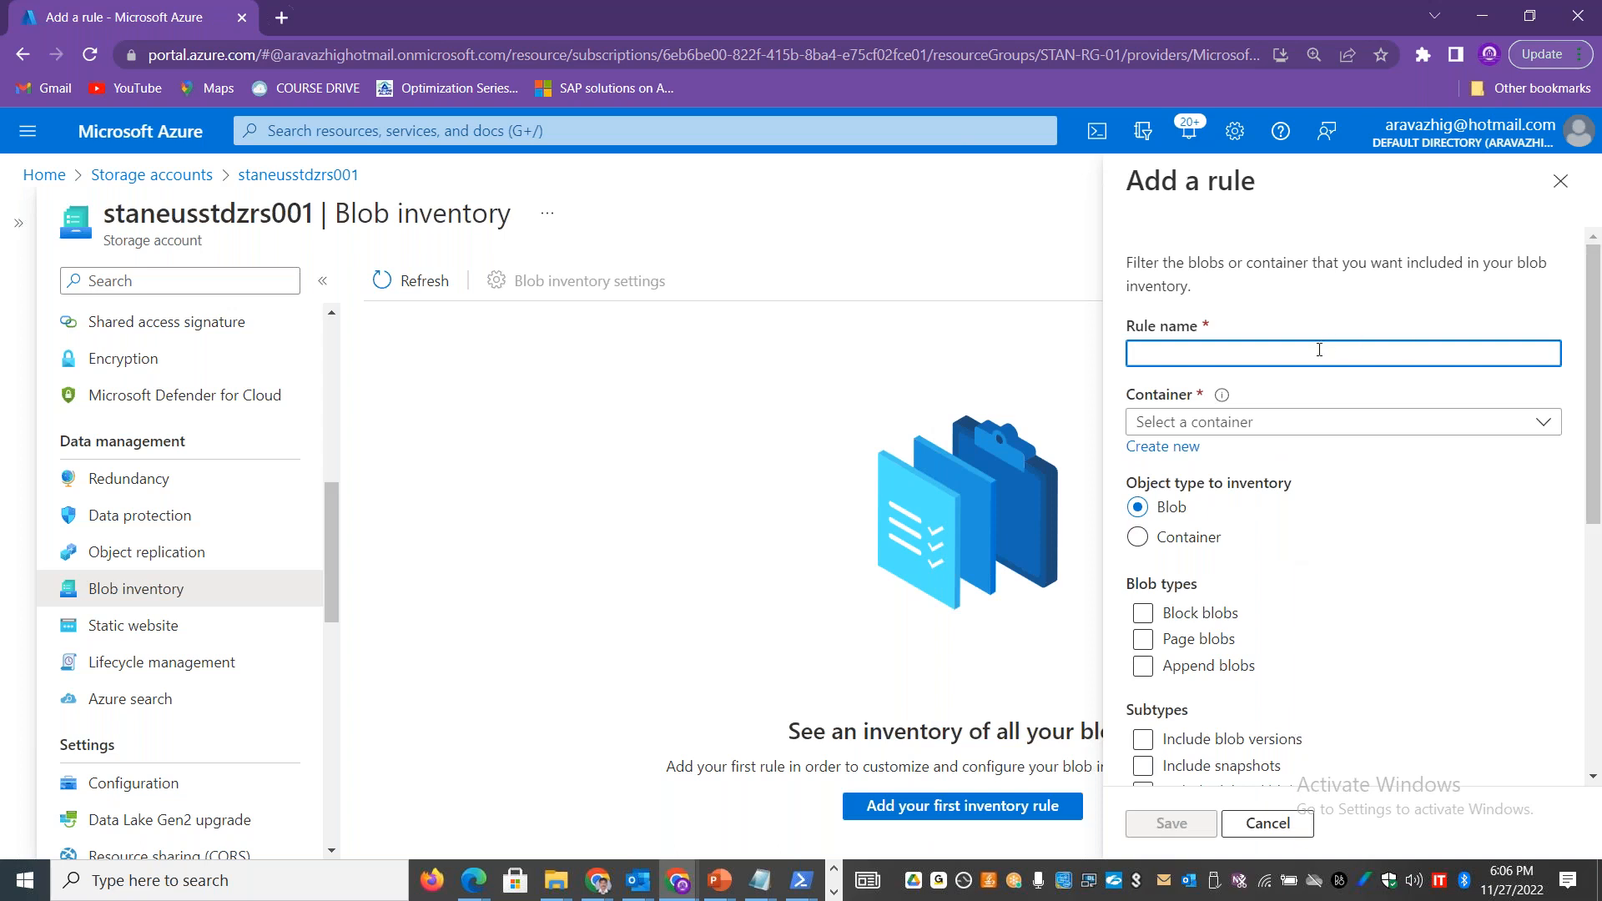
{"action": "type", "text": "blobcont"}
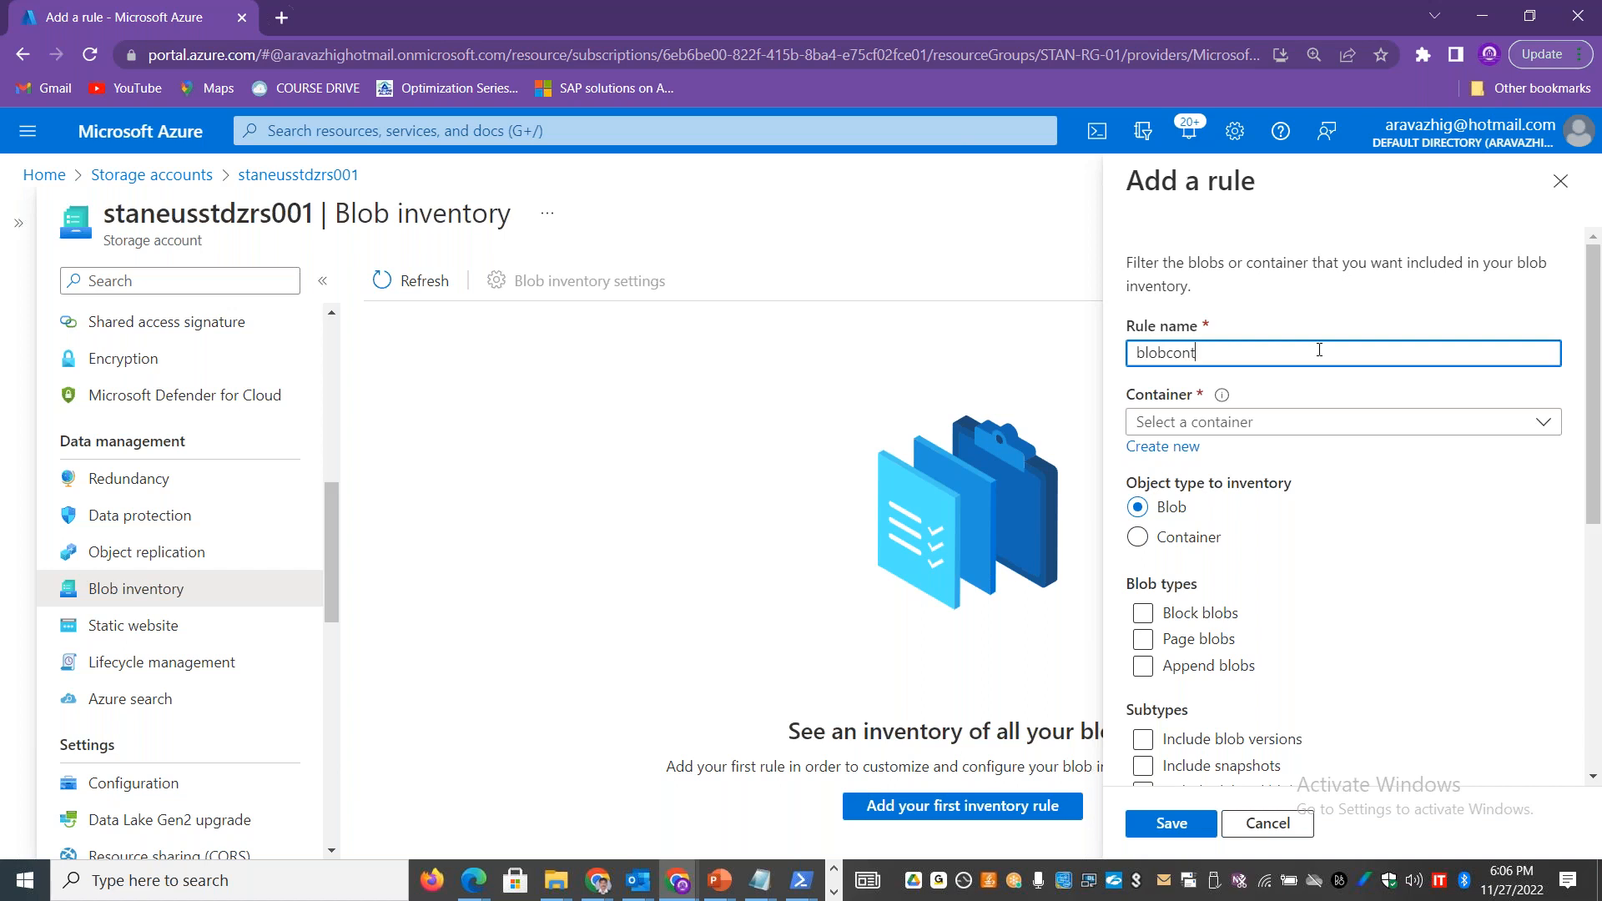
{"action": "type", "text": "ainerrul1"}
{"action": "left_click", "coordinate": [1529, 417]}
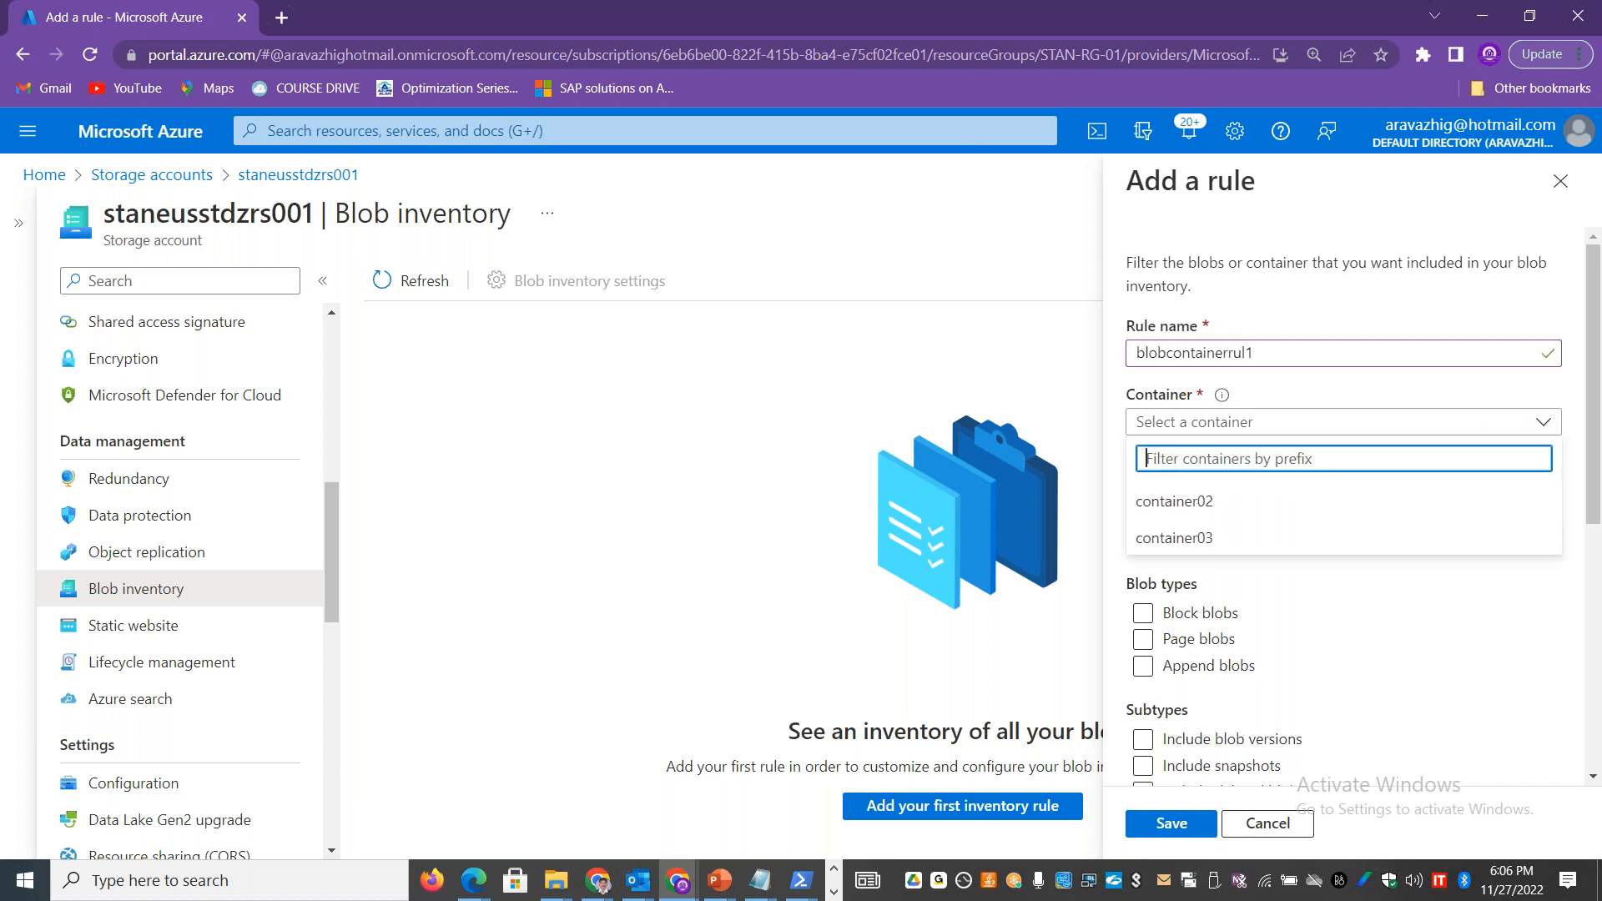
{"action": "left_click", "coordinate": [1233, 539]}
Step: Set the rule's object type to Blob and include block blobs, page blobs and append blobs
{"action": "left_click_drag", "start_coordinate": [1600, 351], "coordinate": [1599, 432]}
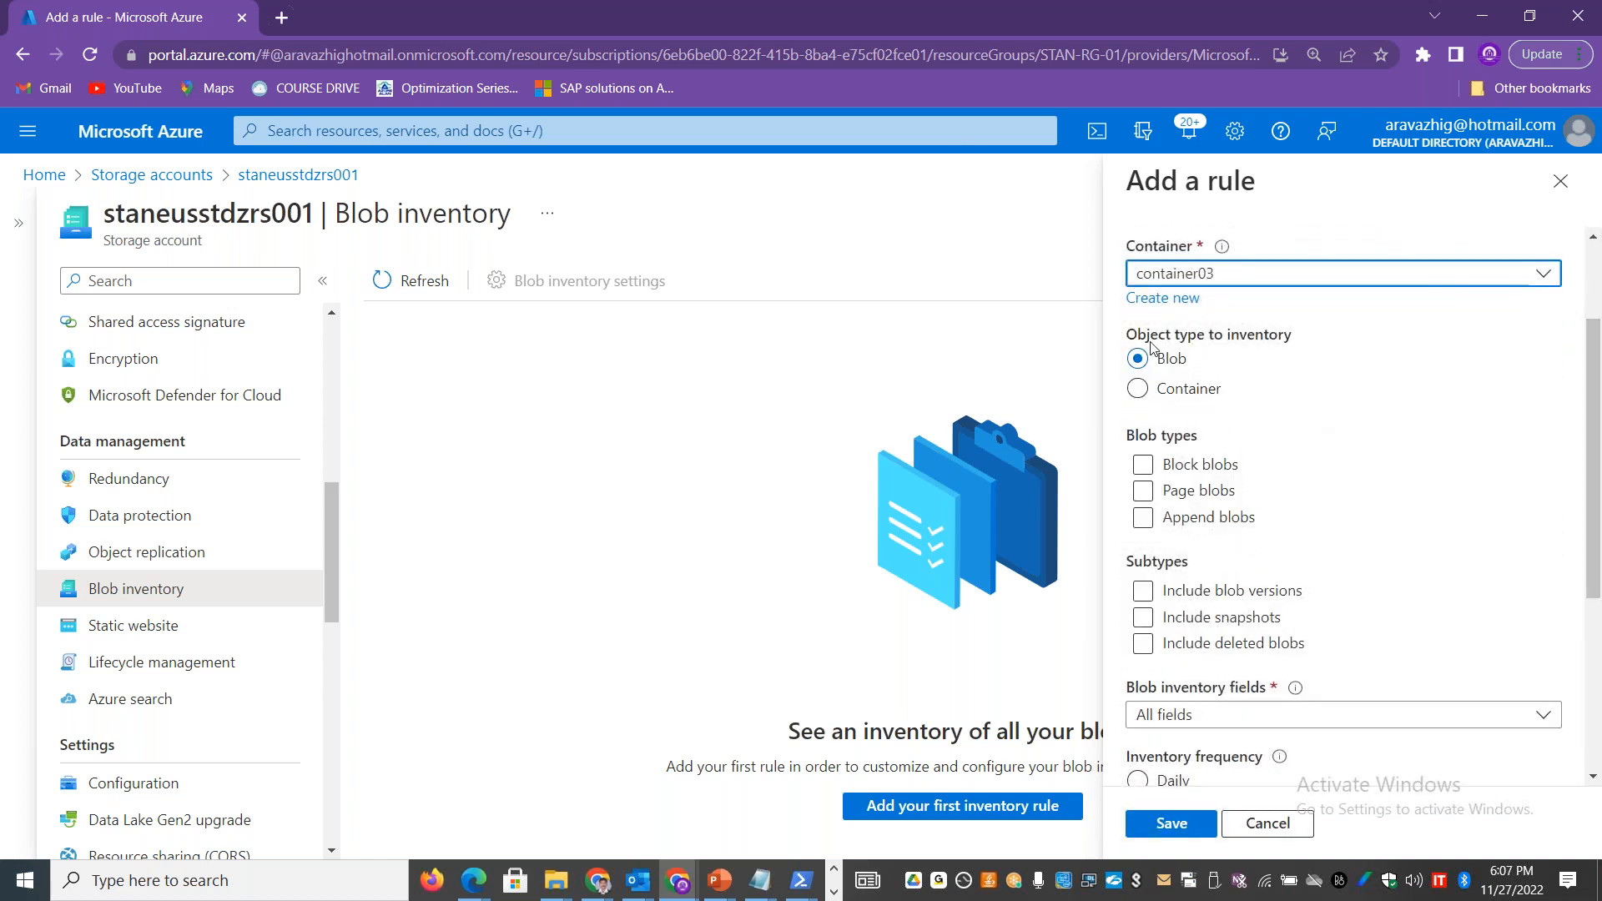
{"action": "left_click", "coordinate": [1145, 399]}
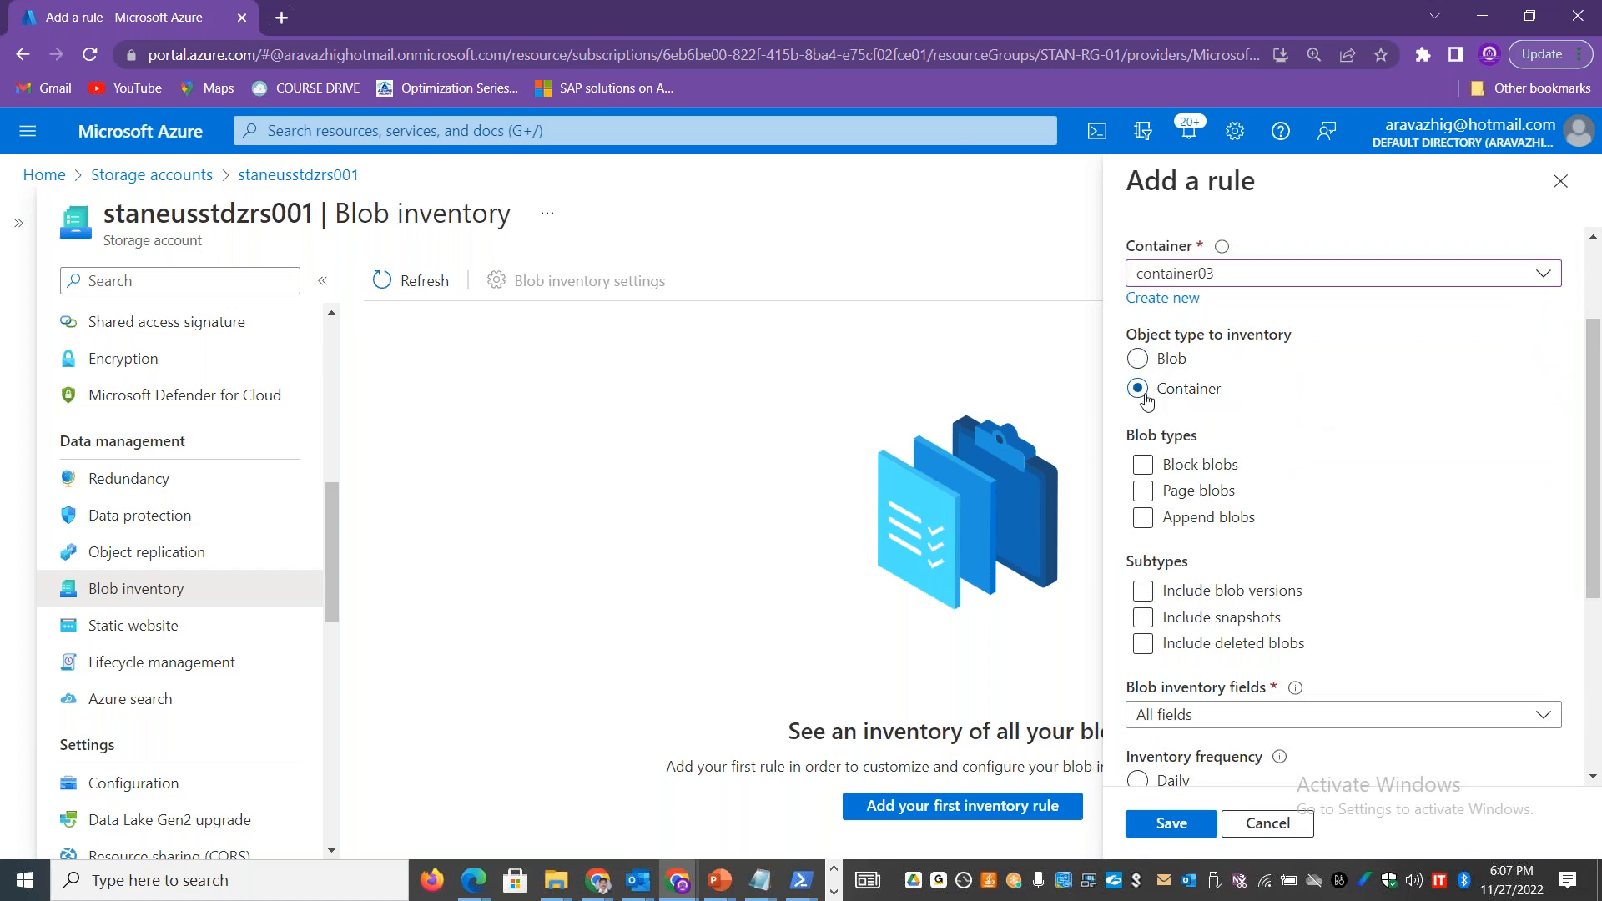
{"action": "left_click", "coordinate": [1145, 363]}
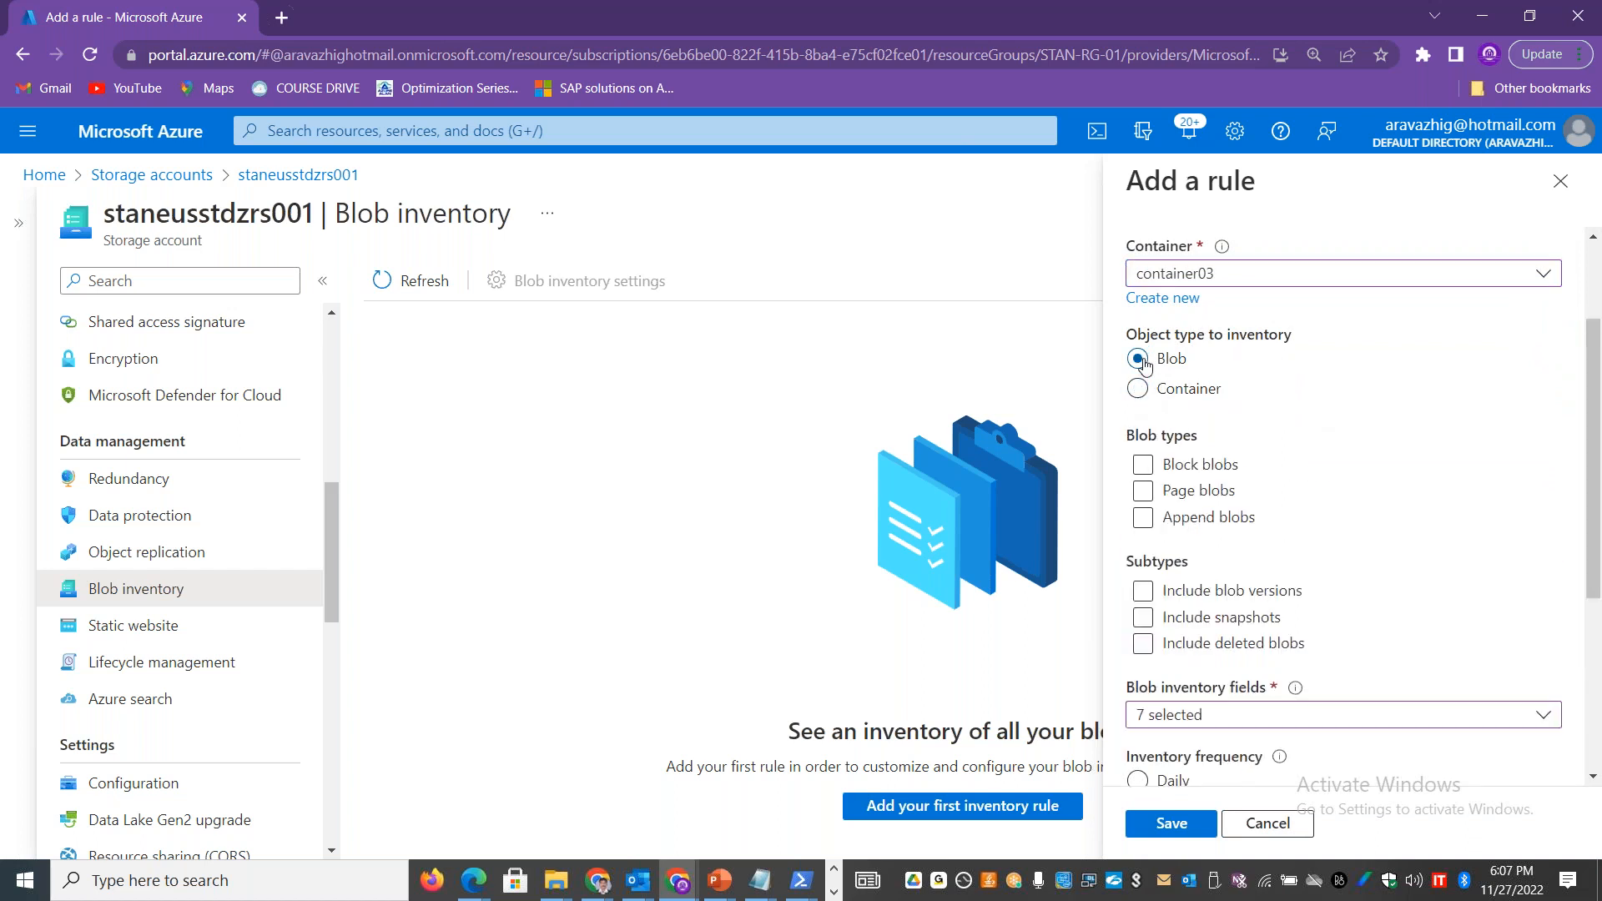
{"action": "left_click", "coordinate": [1146, 467]}
{"action": "left_click", "coordinate": [1143, 519]}
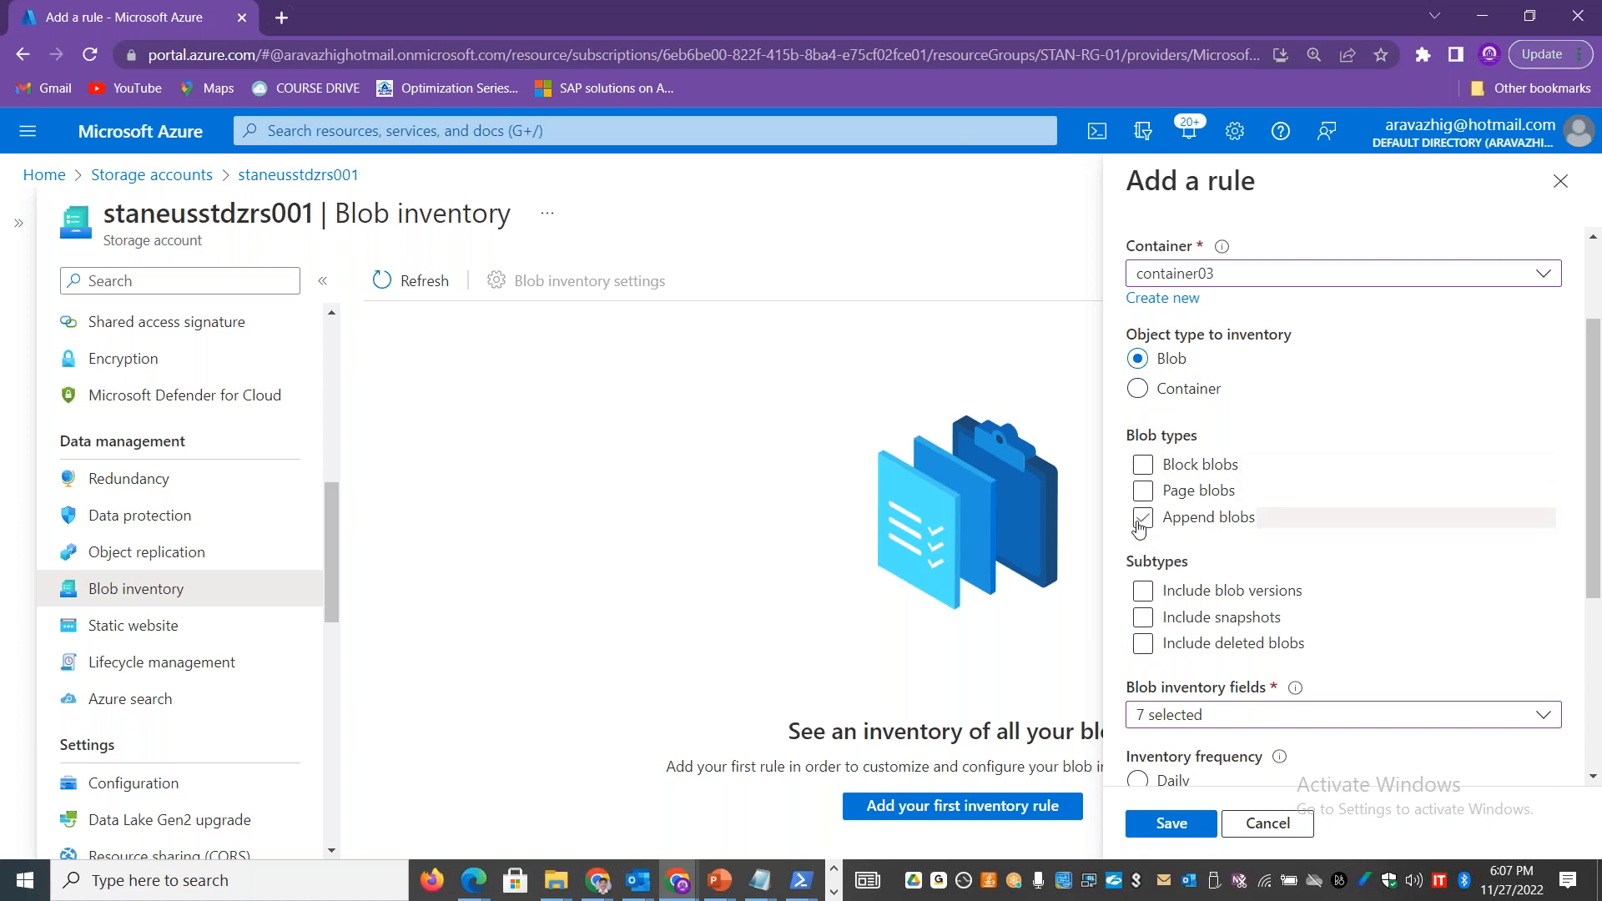
{"action": "left_click", "coordinate": [1145, 491]}
{"action": "left_click", "coordinate": [1144, 466]}
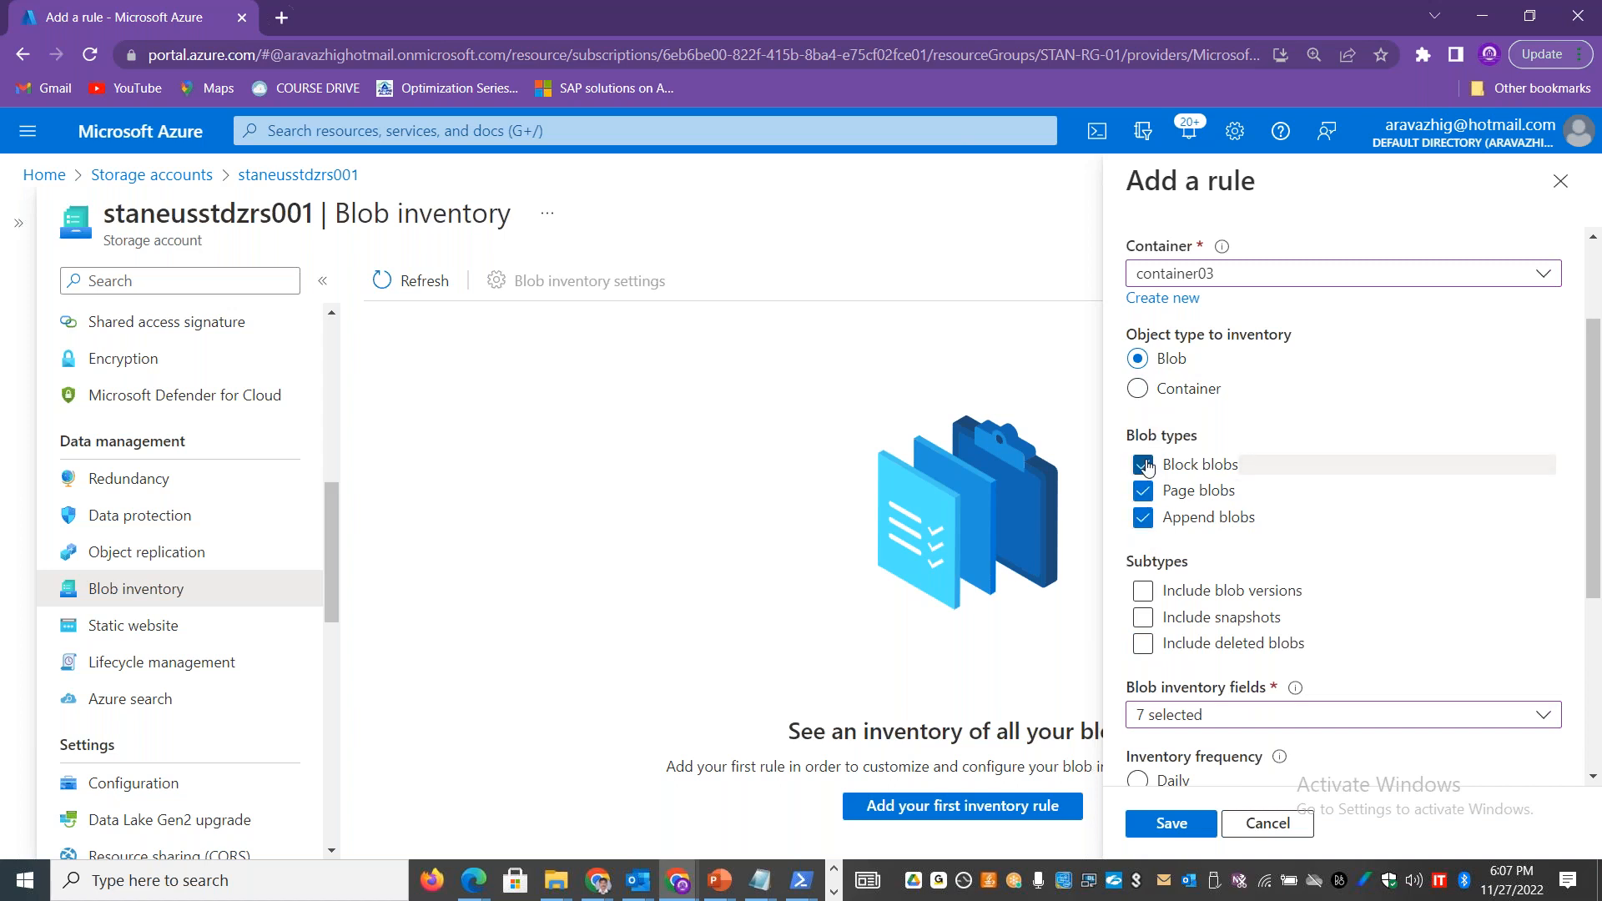
Step: Include blob versions, snapshots and deleted blobs as subtypes in the inventory rule
{"action": "scroll", "coordinate": [1197, 417], "scroll_direction": "down", "scroll_amount": 3}
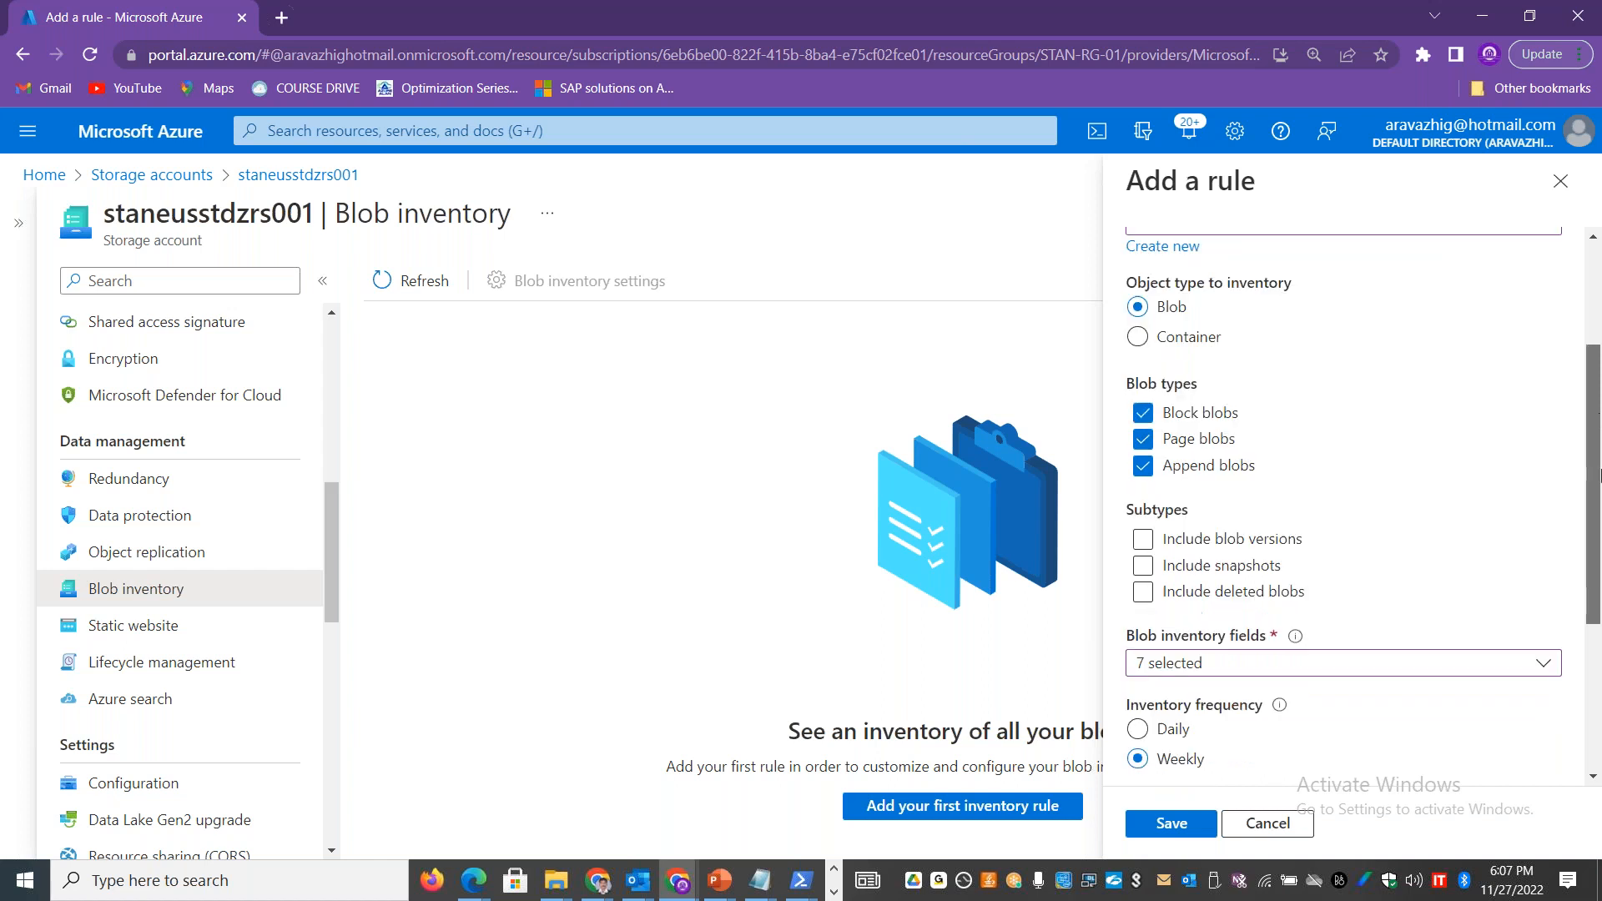
{"action": "left_click", "coordinate": [1198, 417]}
{"action": "left_click", "coordinate": [1186, 422]}
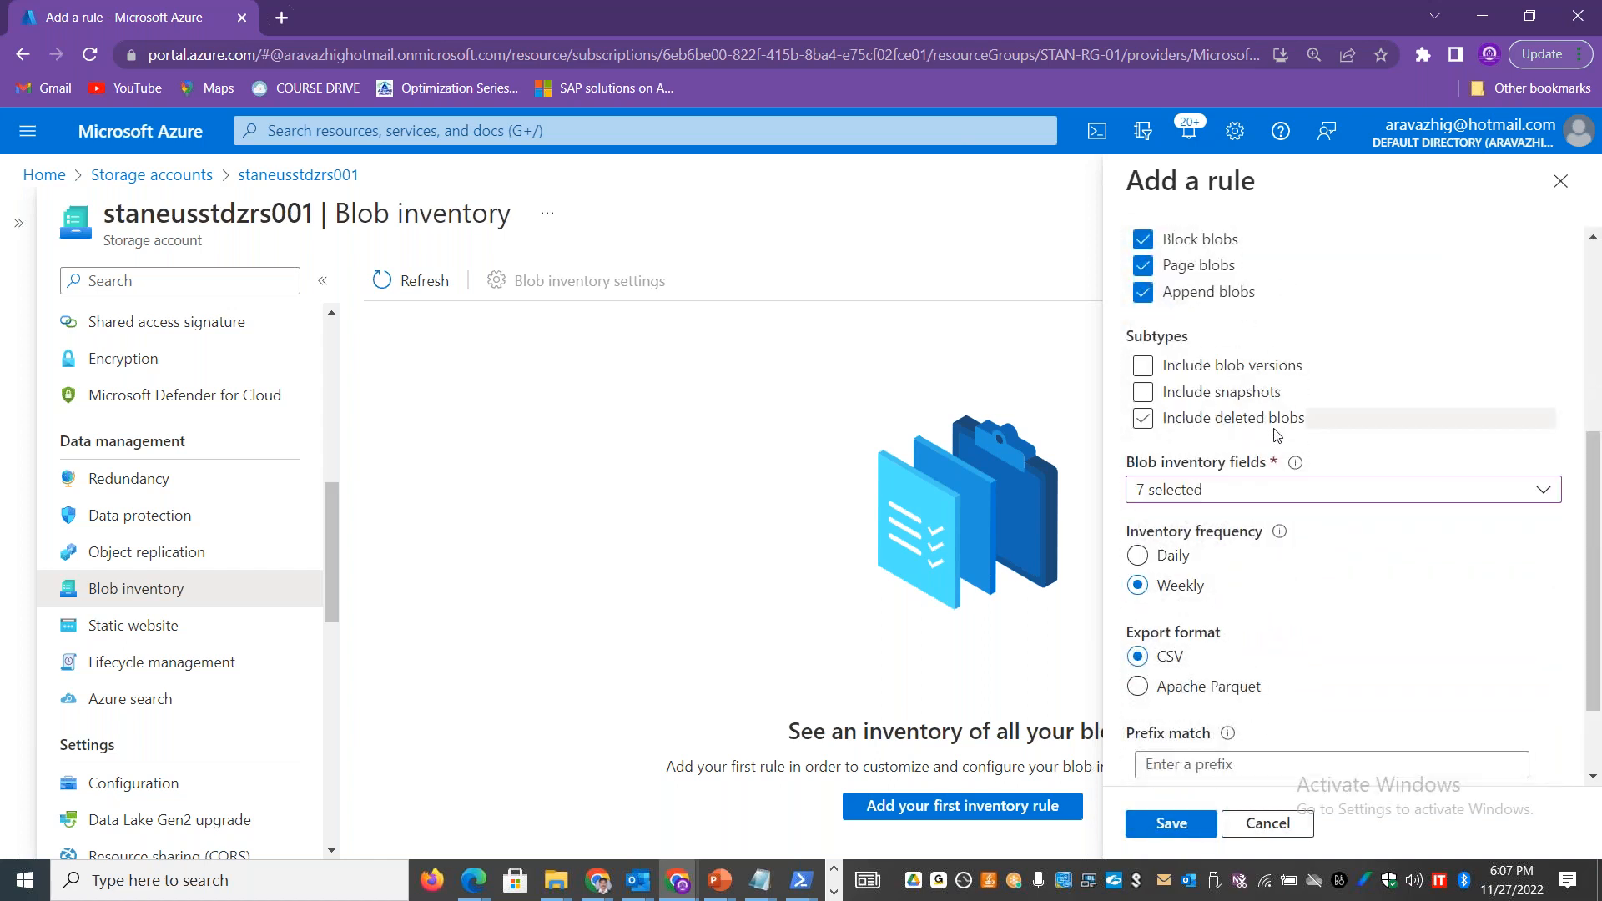
{"action": "left_click", "coordinate": [1148, 395]}
{"action": "left_click_drag", "start_coordinate": [1594, 555], "coordinate": [1594, 618]}
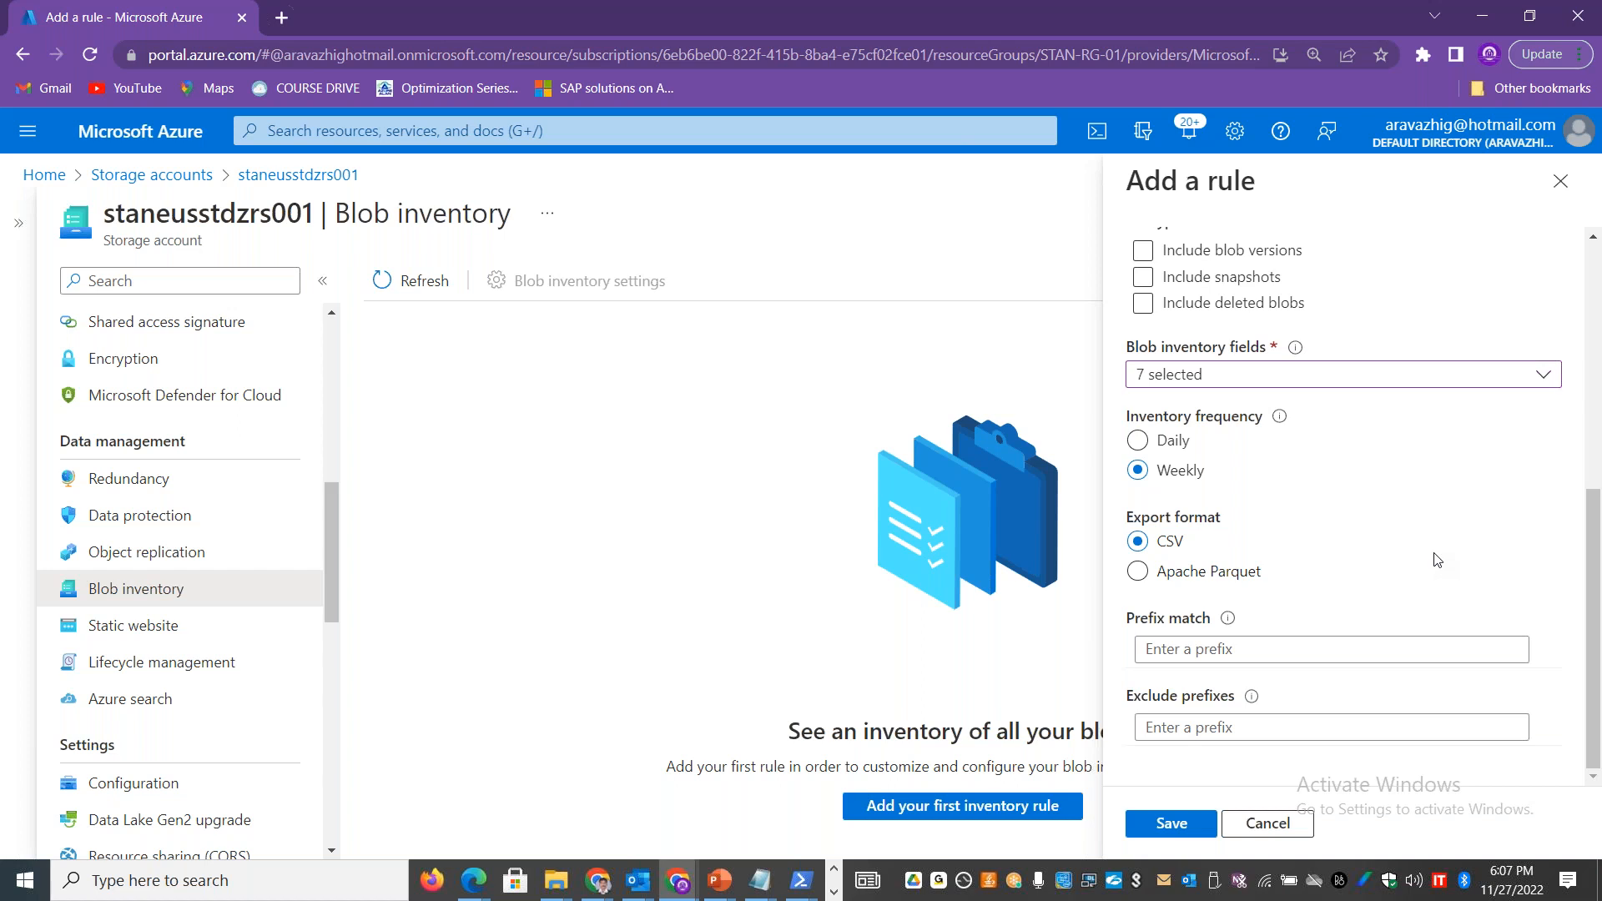
{"action": "scroll", "coordinate": [1593, 464], "scroll_direction": "up", "scroll_amount": 3}
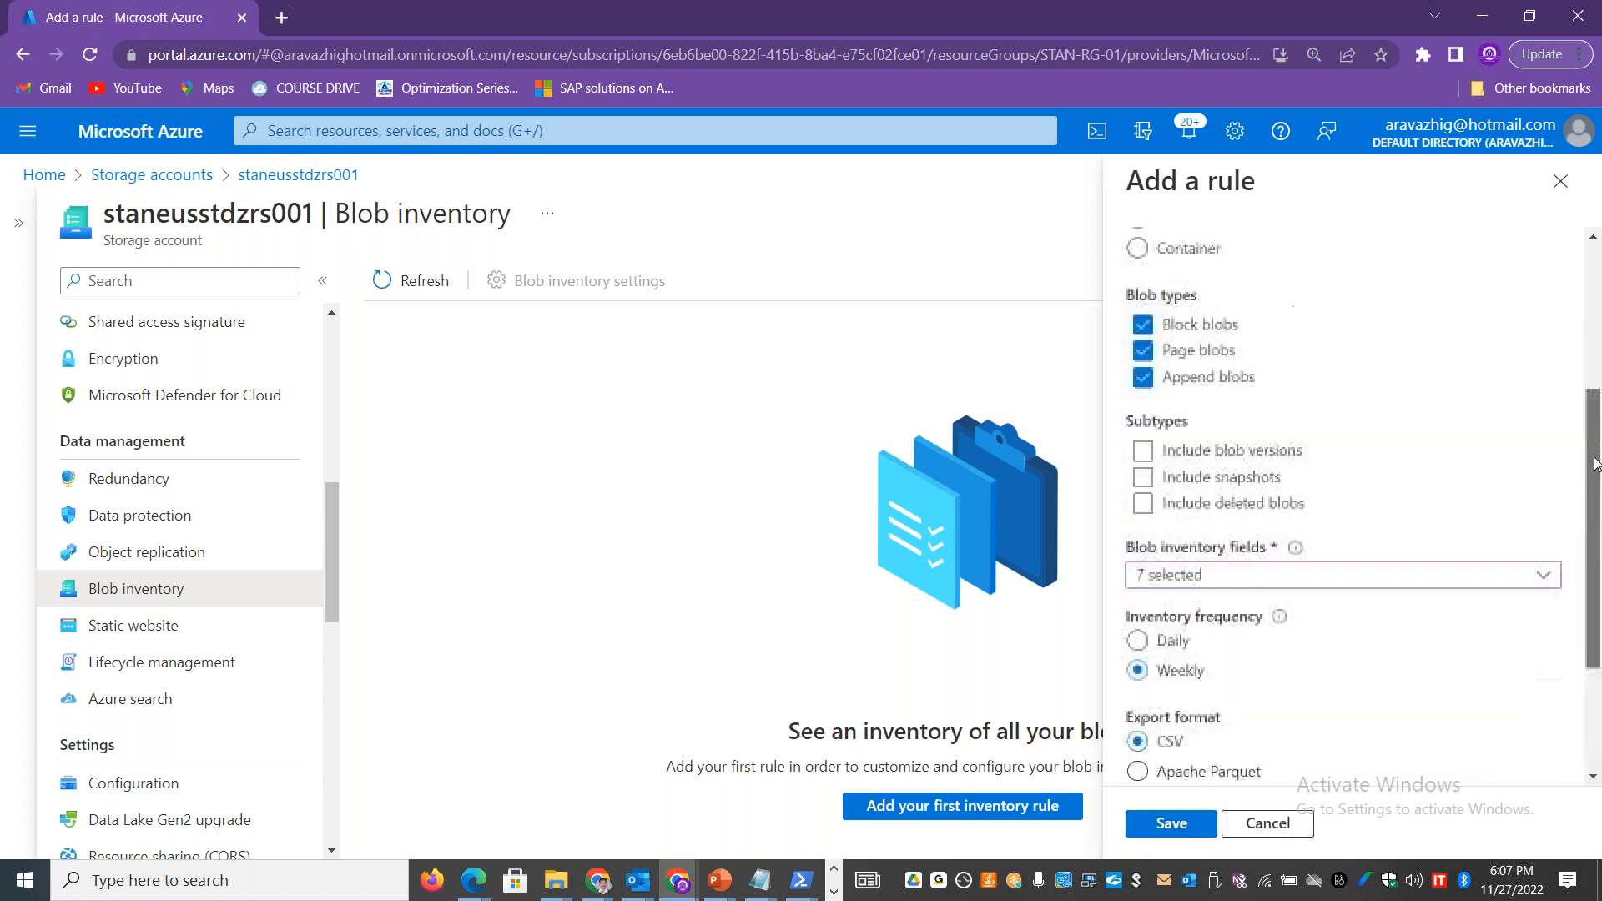
{"action": "left_click", "coordinate": [1236, 450]}
{"action": "left_click", "coordinate": [1238, 477]}
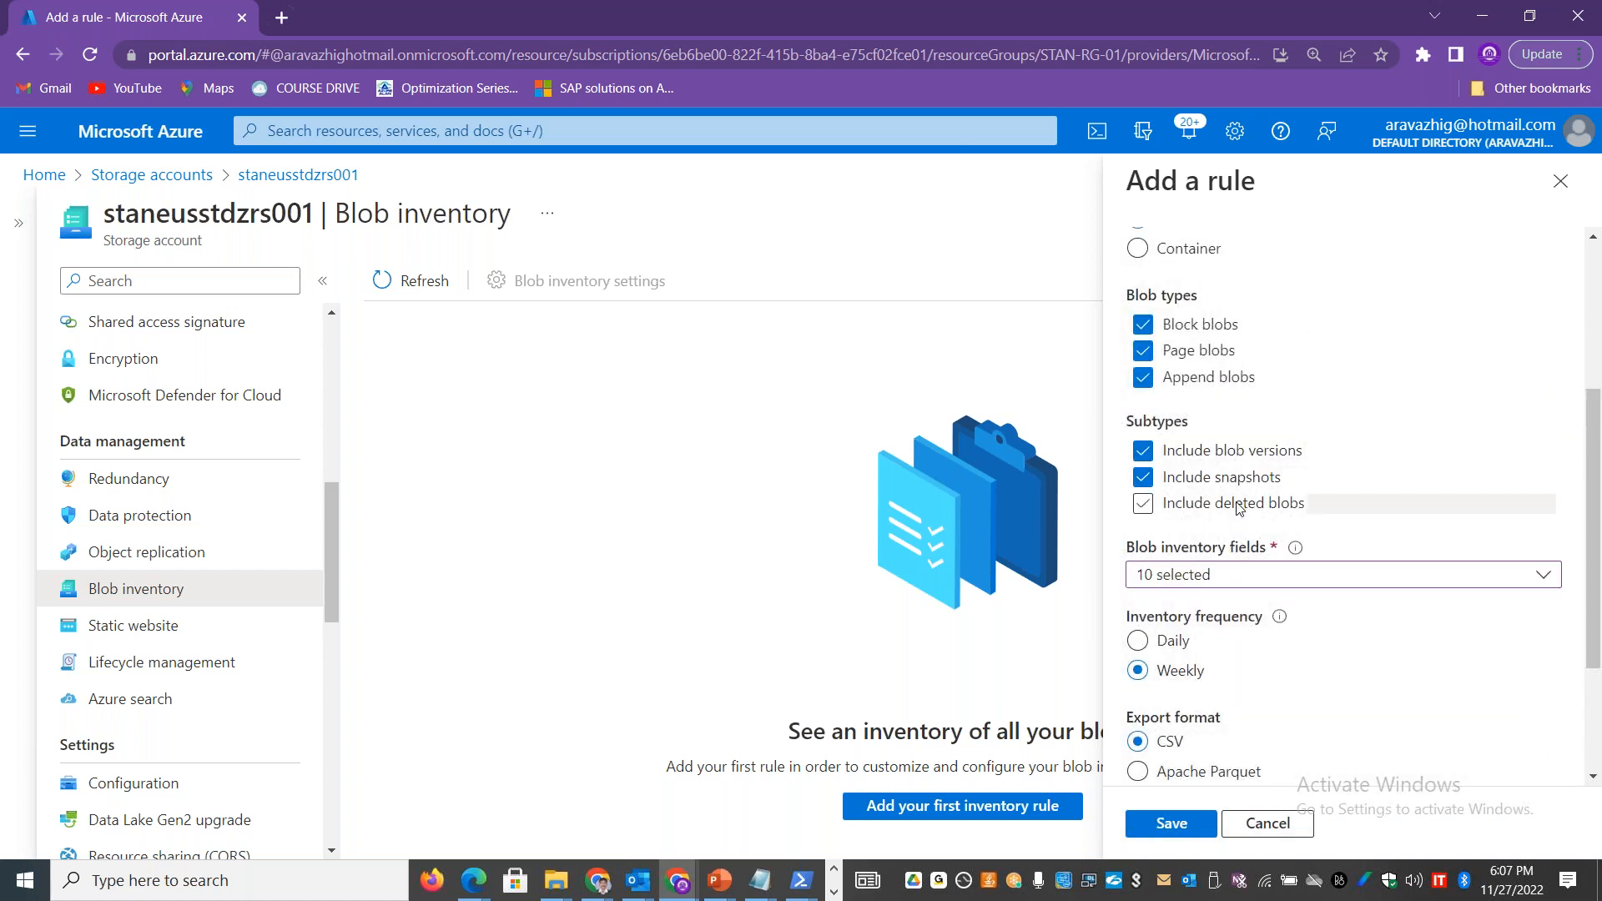
{"action": "left_click", "coordinate": [1238, 505]}
Step: Save the inventory rule with a Daily frequency and select it in the rule list, dismissing the notification
{"action": "scroll", "coordinate": [1268, 500], "scroll_direction": "down", "scroll_amount": 3}
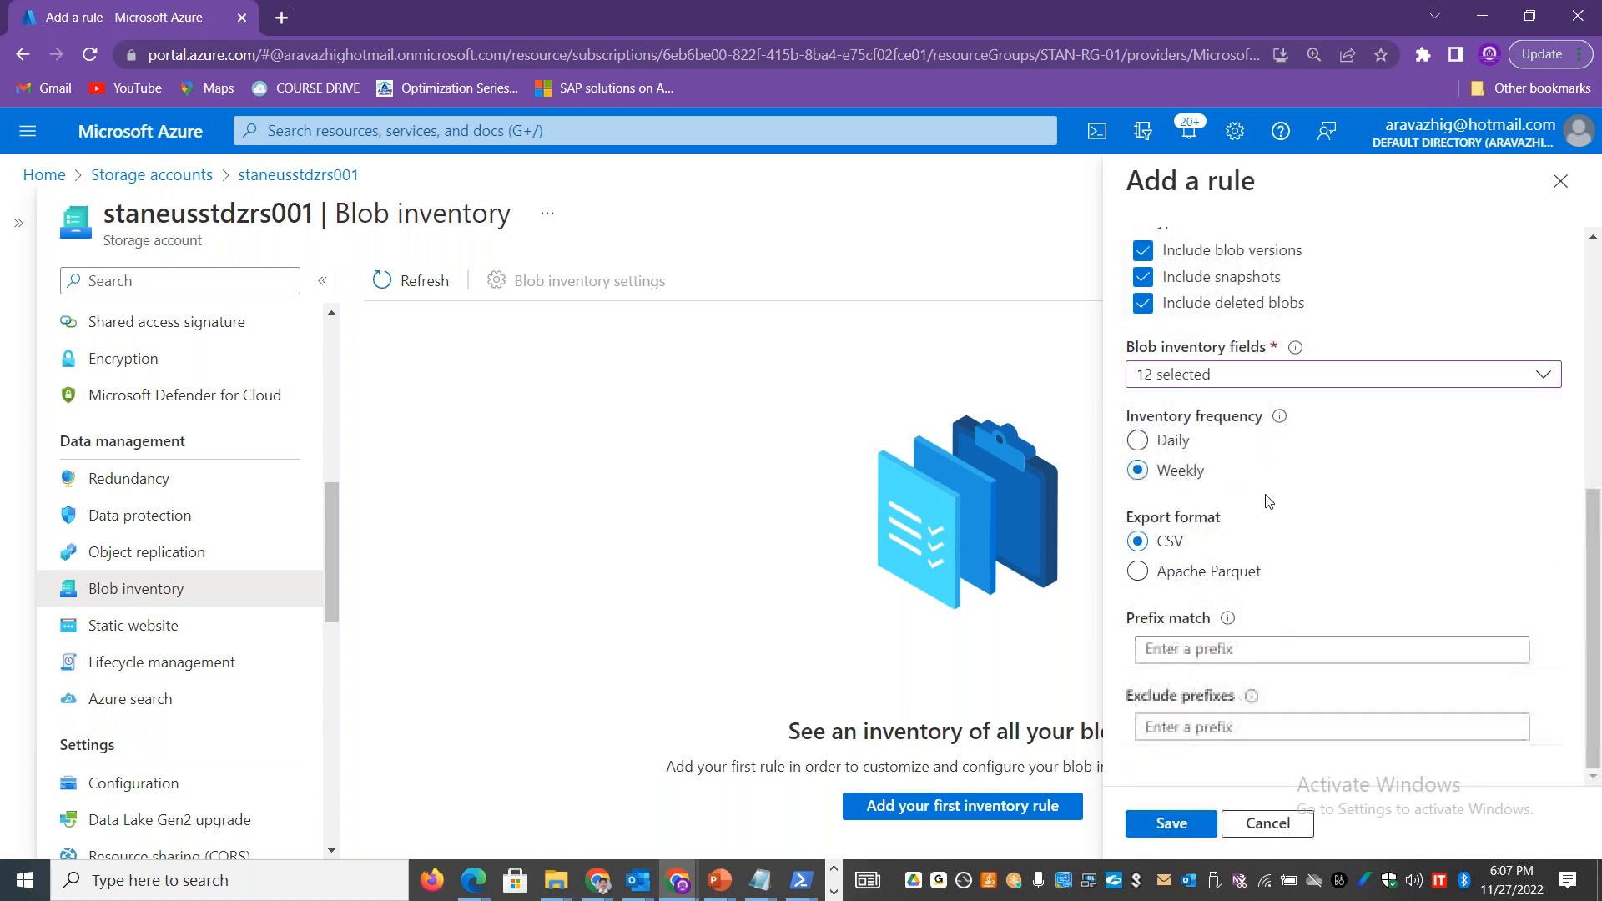
{"action": "left_click", "coordinate": [1180, 441]}
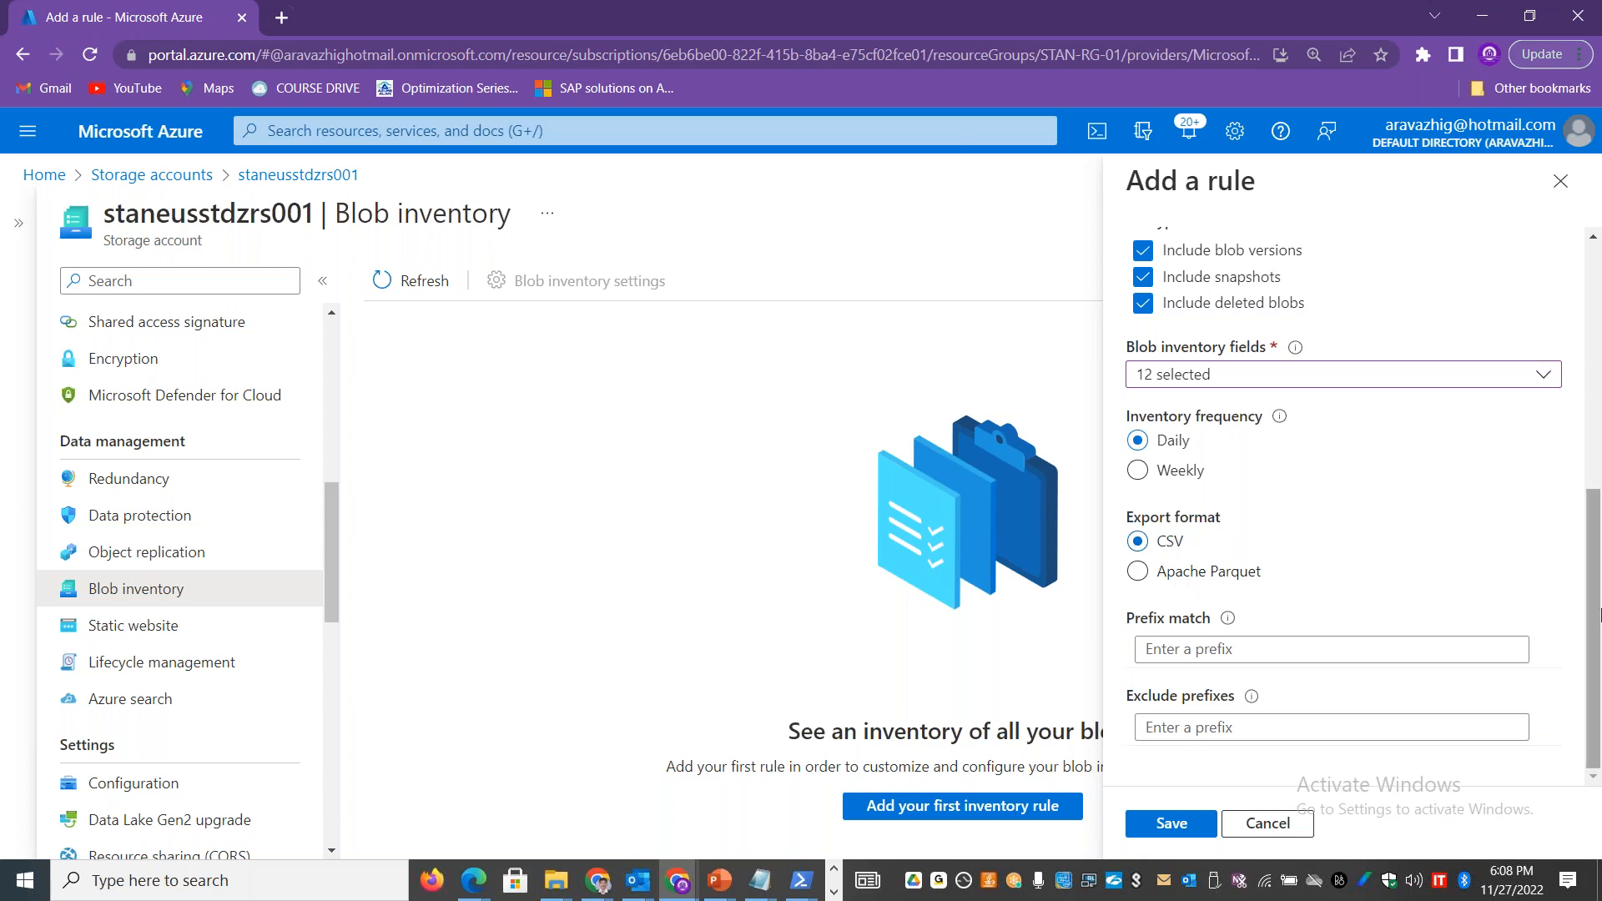
{"action": "left_click_drag", "start_coordinate": [1599, 622], "coordinate": [1599, 515]}
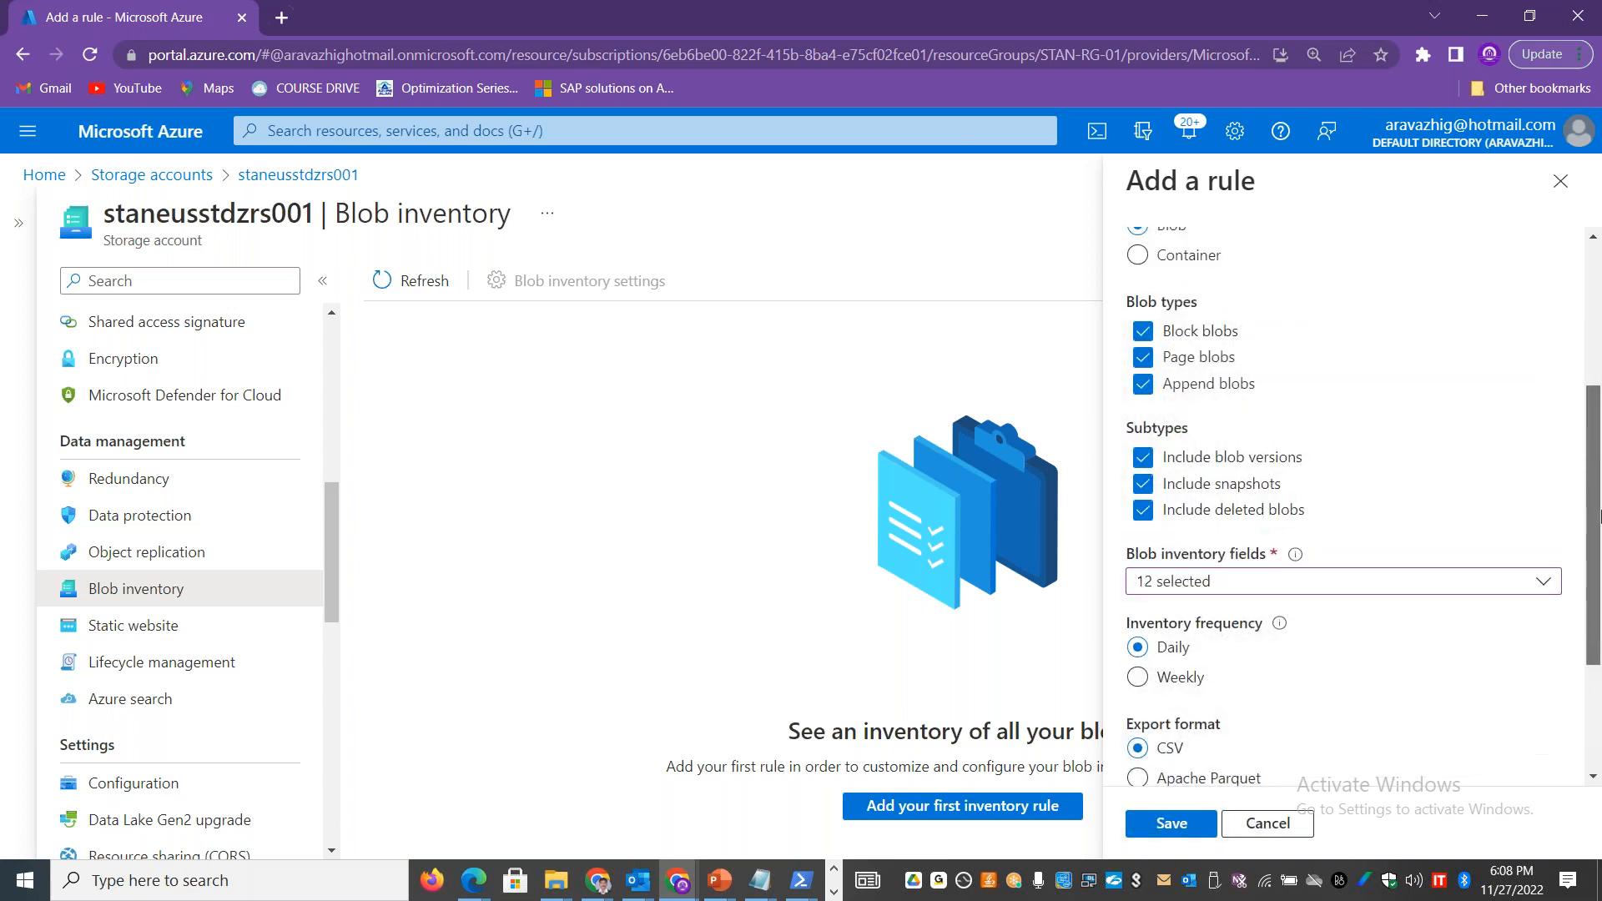
{"action": "scroll", "coordinate": [1600, 515], "scroll_direction": "up", "scroll_amount": 3}
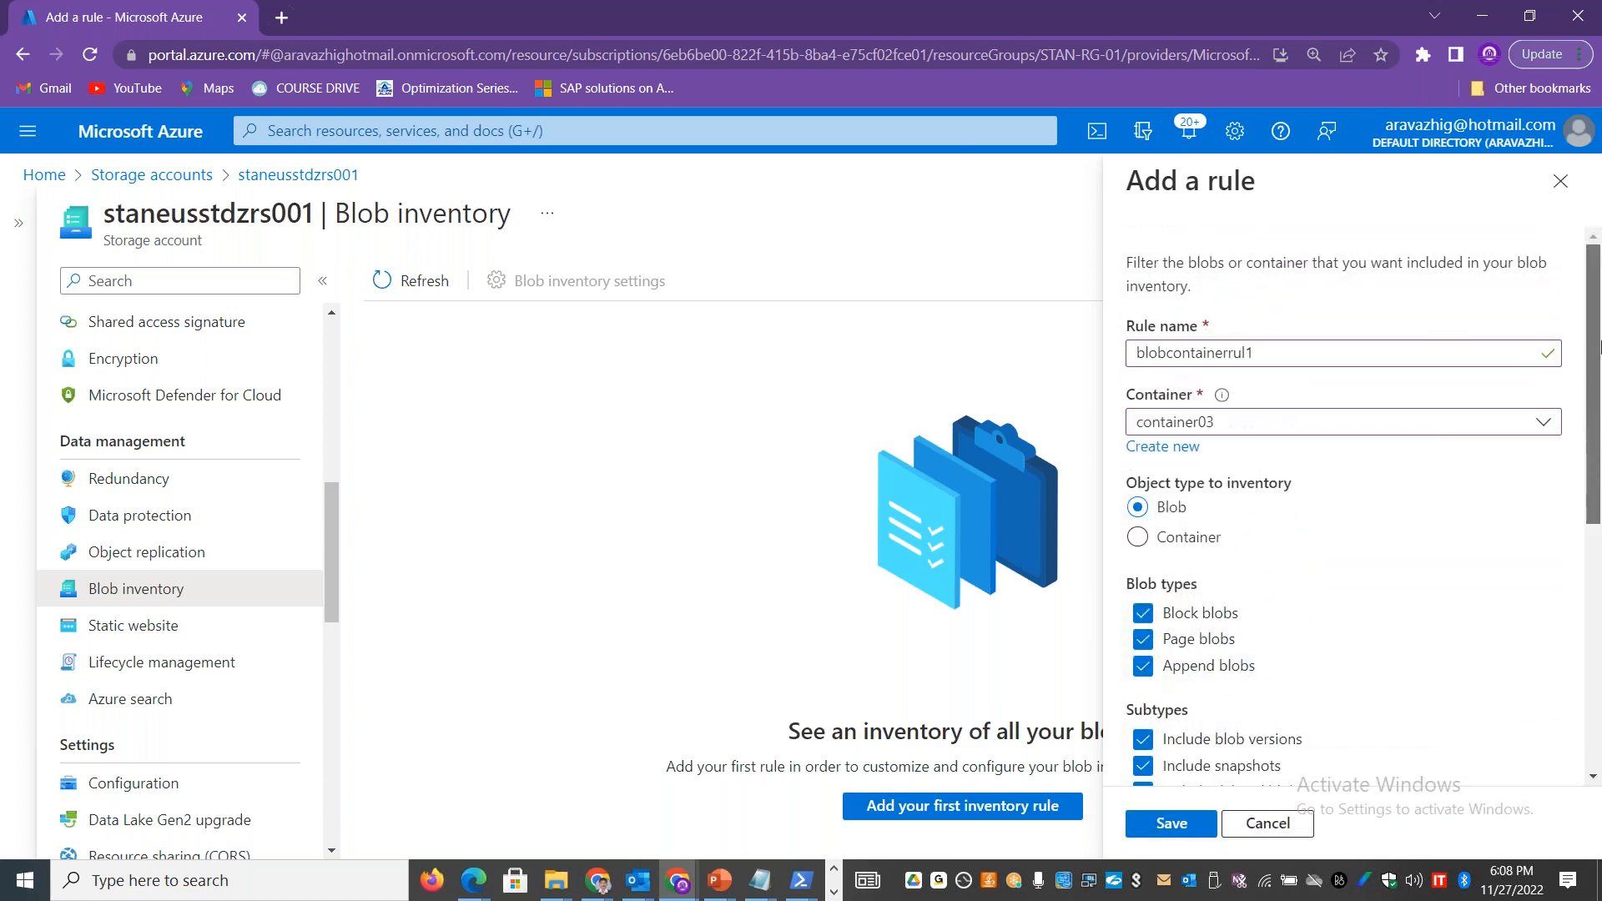
{"action": "left_click", "coordinate": [1184, 826]}
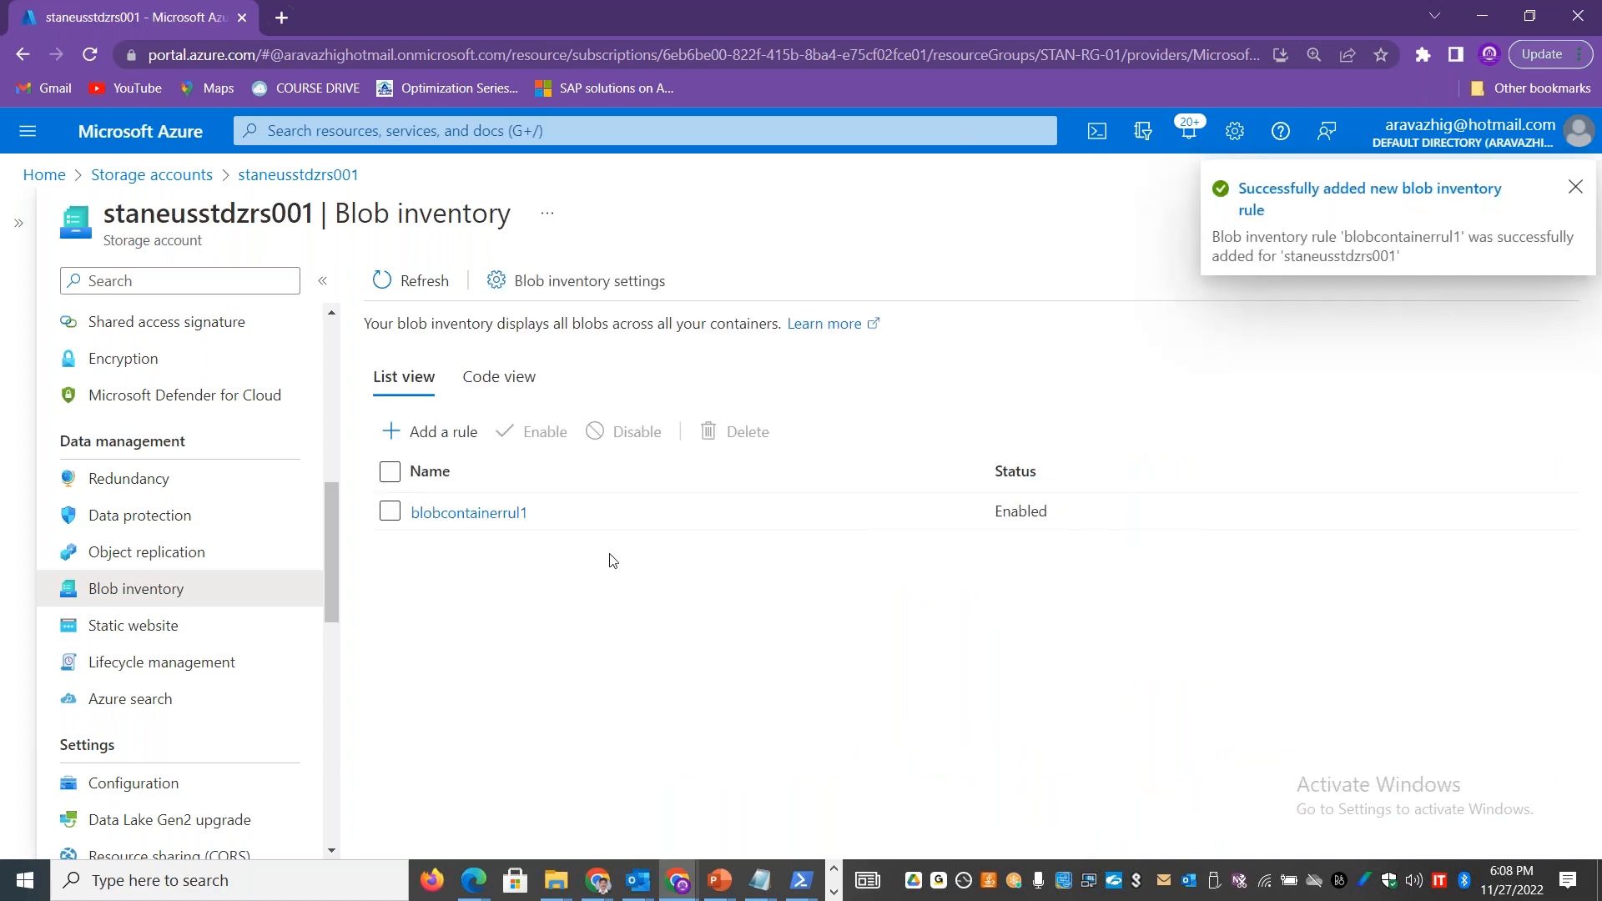
{"action": "left_click", "coordinate": [389, 511]}
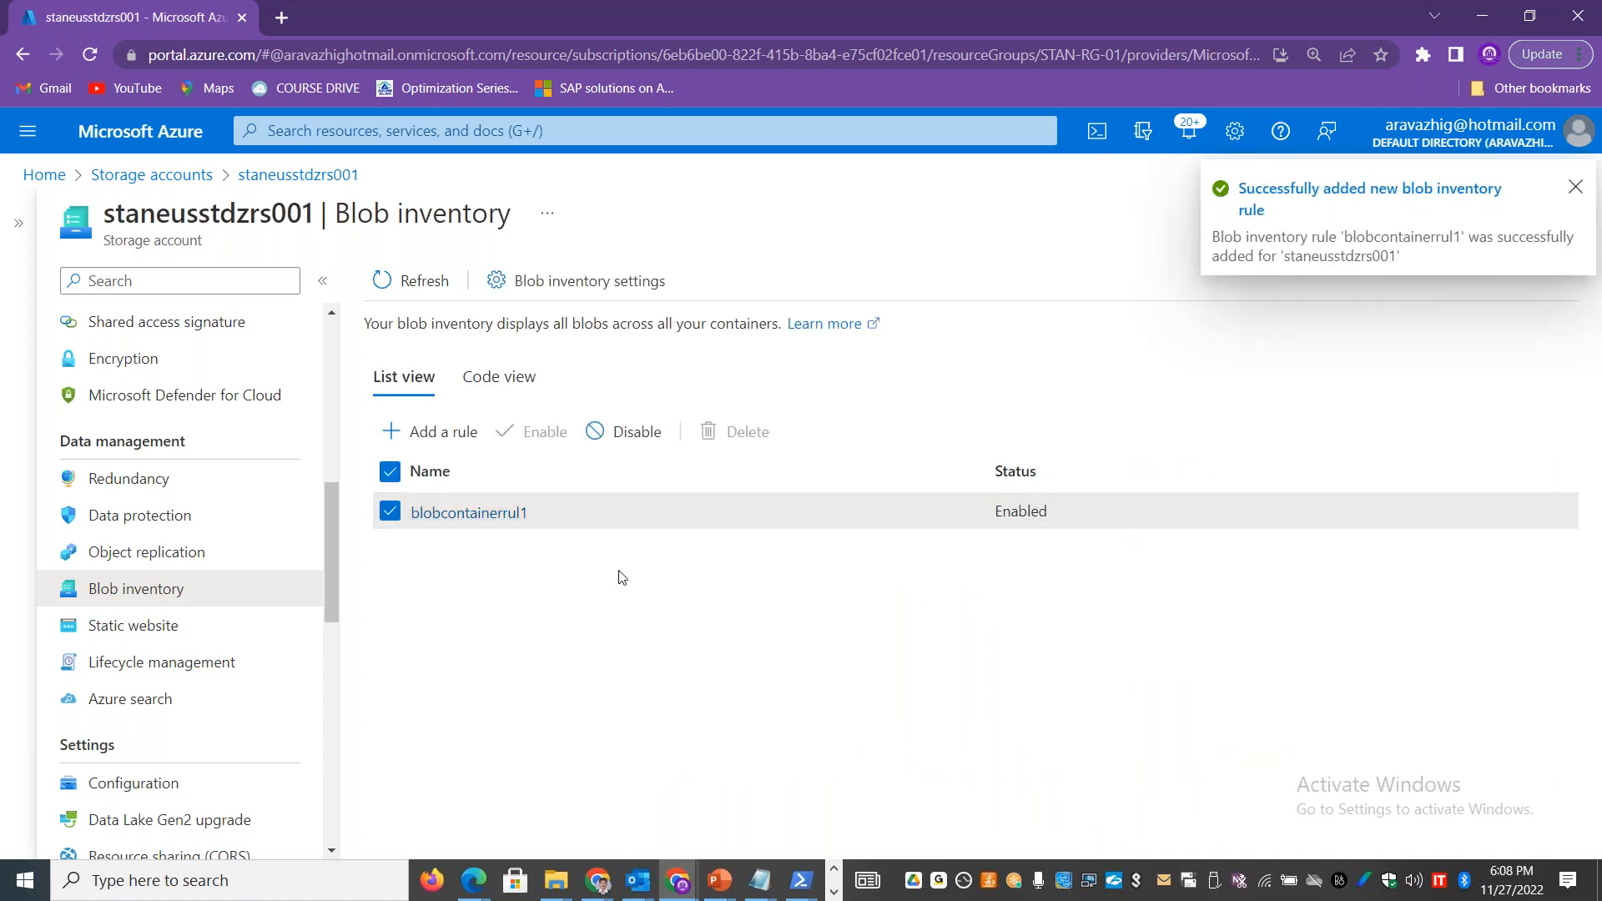
{"action": "left_click", "coordinate": [1575, 188]}
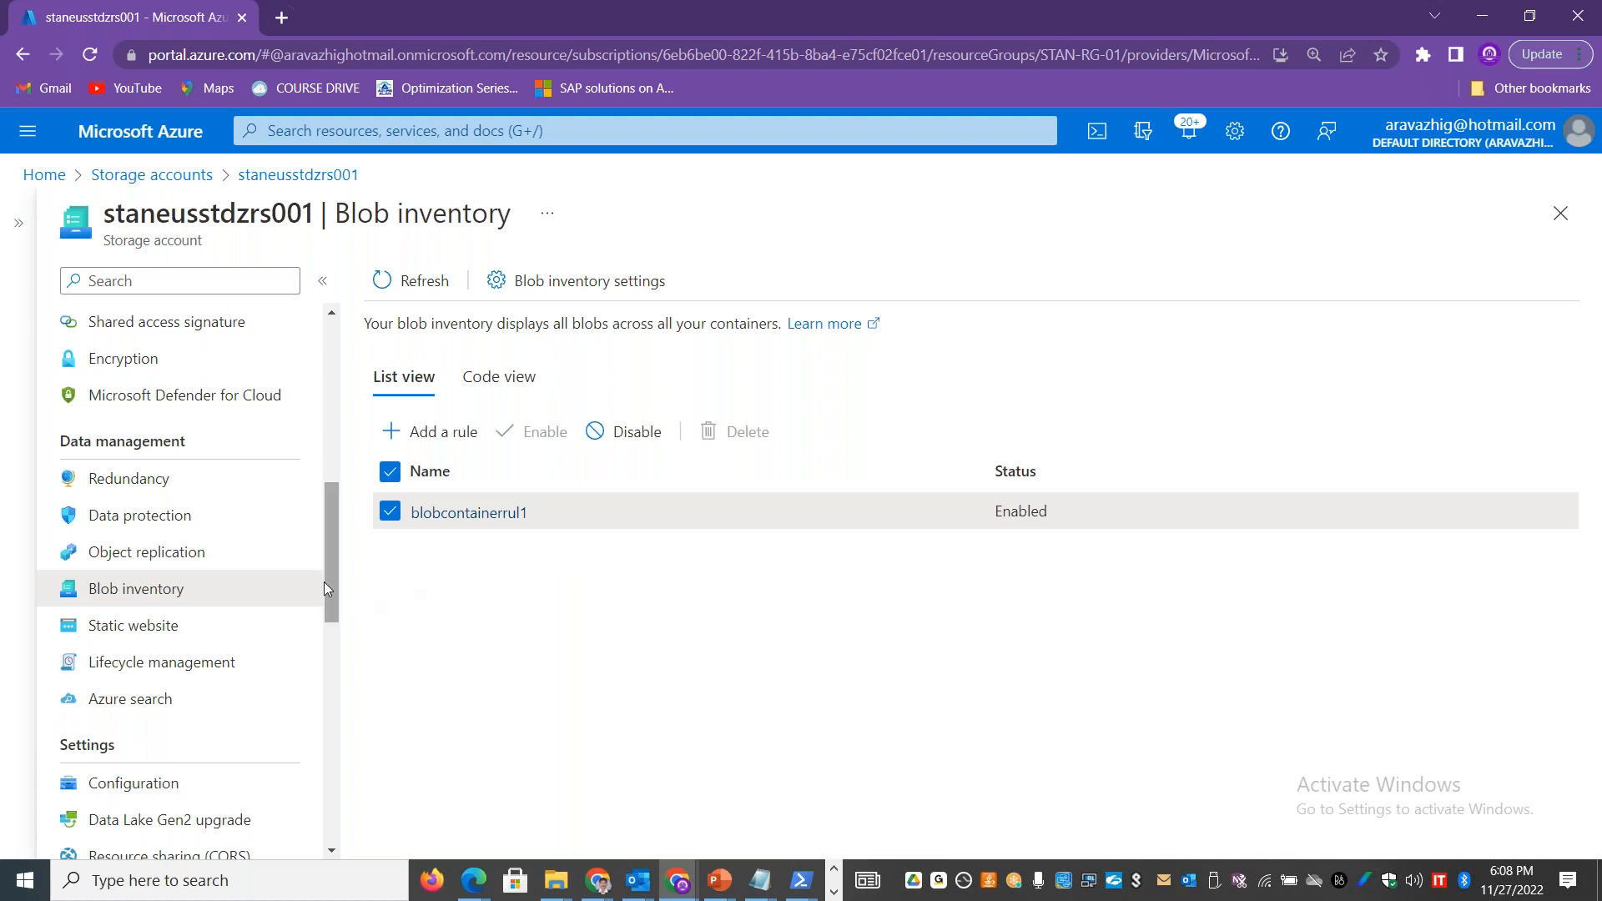
Step: Open the storage account's lifecycle management page and copy its introductory description up to "48 hours to complete"
{"action": "left_click", "coordinate": [228, 662]}
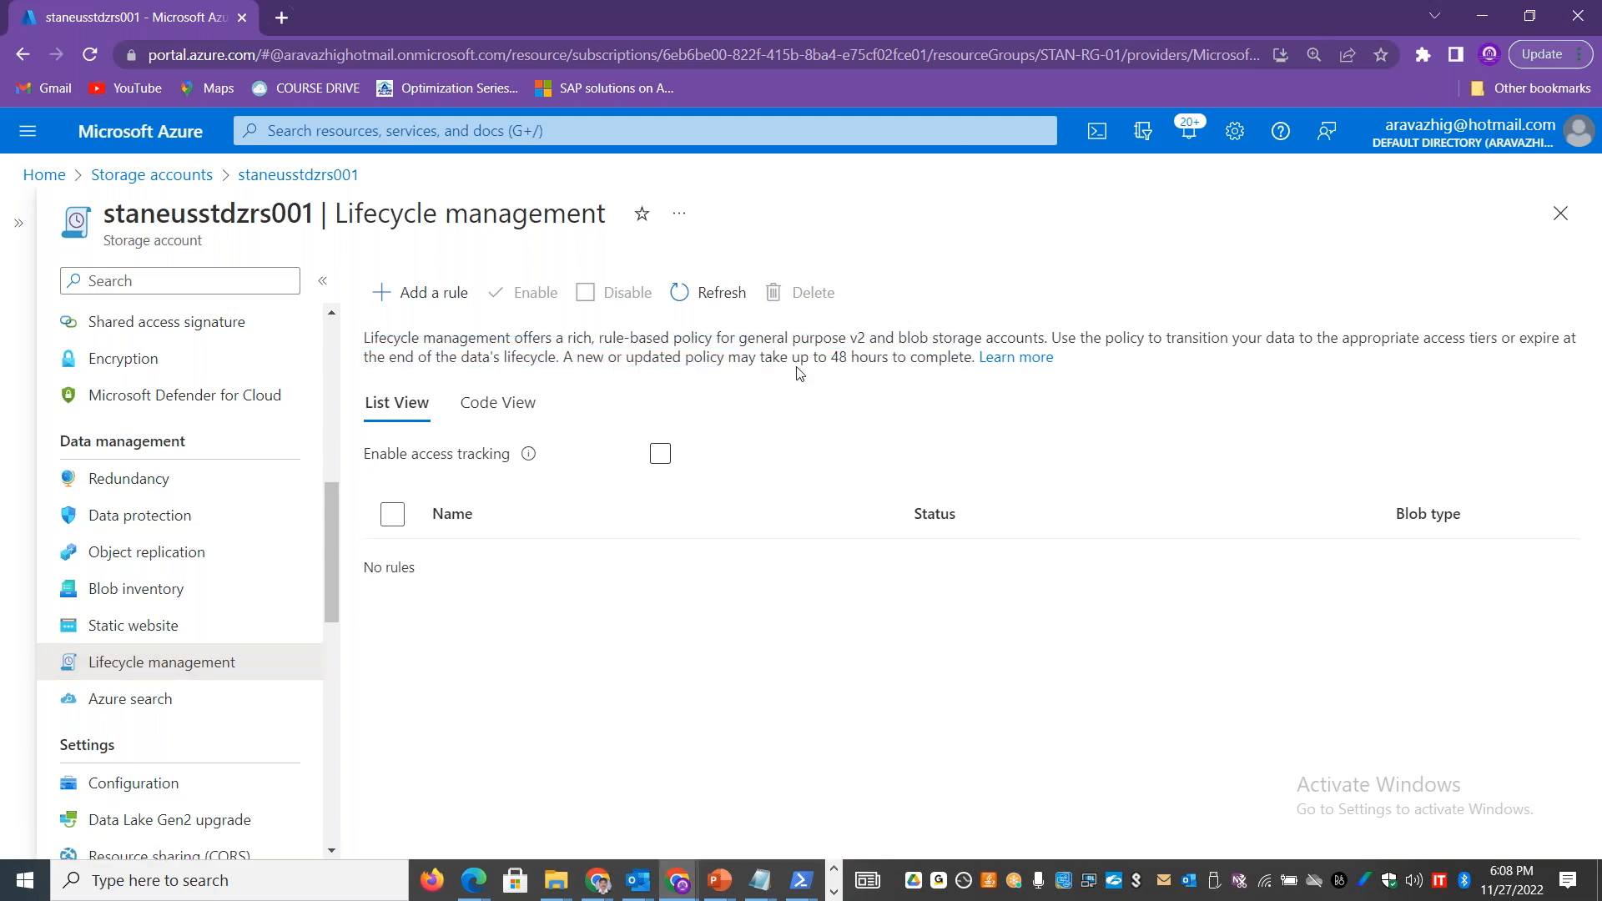
{"action": "double_click", "coordinate": [394, 332]}
{"action": "key", "text": "shift+Down"}
{"action": "key", "text": "shift+Right"}
{"action": "key", "text": "shift+Right"}
{"action": "key", "text": "shift+Right"}
{"action": "key", "text": "shift+Right"}
{"action": "key", "text": "shift+Right"}
{"action": "key", "text": "shift+Right"}
{"action": "key", "text": "shift+Right"}
{"action": "key", "text": "shift+Right"}
{"action": "key", "text": "shift+Right"}
{"action": "key", "text": "shift+Right"}
{"action": "key", "text": "shift+Right"}
{"action": "key", "text": "shift+Right"}
{"action": "key", "text": "shift+Right"}
{"action": "key", "text": "shift+Right"}
{"action": "key", "text": "shift+Right"}
{"action": "key", "text": "shift+Right"}
{"action": "key", "text": "shift+Right"}
{"action": "key", "text": "shift+Right"}
{"action": "key", "text": "shift+Right"}
{"action": "key", "text": "shift+Right"}
{"action": "key", "text": "shift+Right"}
{"action": "key", "text": "shift+Right"}
{"action": "key", "text": "shift+Right"}
{"action": "key", "text": "shift+Right"}
{"action": "key", "text": "shift+Right"}
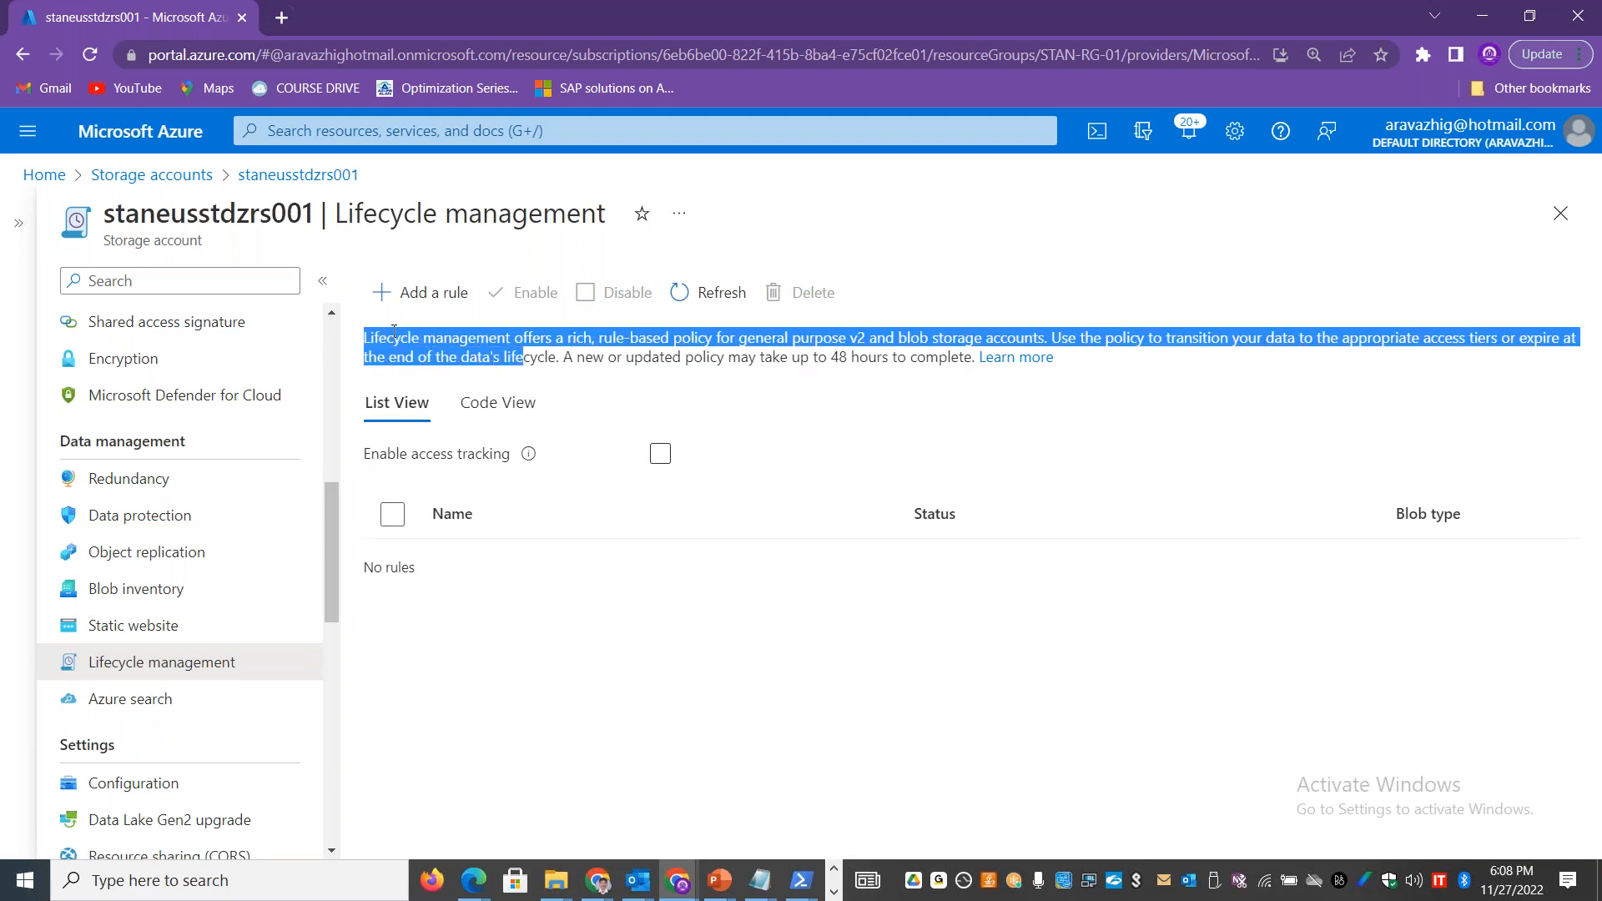
{"action": "key", "text": "shift+Right"}
{"action": "key", "text": "shift+Right"}
{"action": "key", "text": "shift+Right"}
{"action": "key", "text": "shift+Right"}
{"action": "key", "text": "shift+Right"}
{"action": "key", "text": "shift+Right"}
{"action": "key", "text": "shift+Right"}
{"action": "key", "text": "shift+Right"}
{"action": "key", "text": "shift+Right"}
{"action": "key", "text": "shift+Right"}
{"action": "key", "text": "shift+Right"}
{"action": "key", "text": "shift+Right"}
{"action": "key", "text": "shift+Right"}
{"action": "key", "text": "shift+Right"}
{"action": "key", "text": "shift+Right"}
{"action": "key", "text": "shift+Right"}
{"action": "key", "text": "shift+Right"}
{"action": "key", "text": "shift+Right"}
{"action": "key", "text": "shift+Right"}
{"action": "key", "text": "shift+Right"}
{"action": "key", "text": "ctrl+c"}
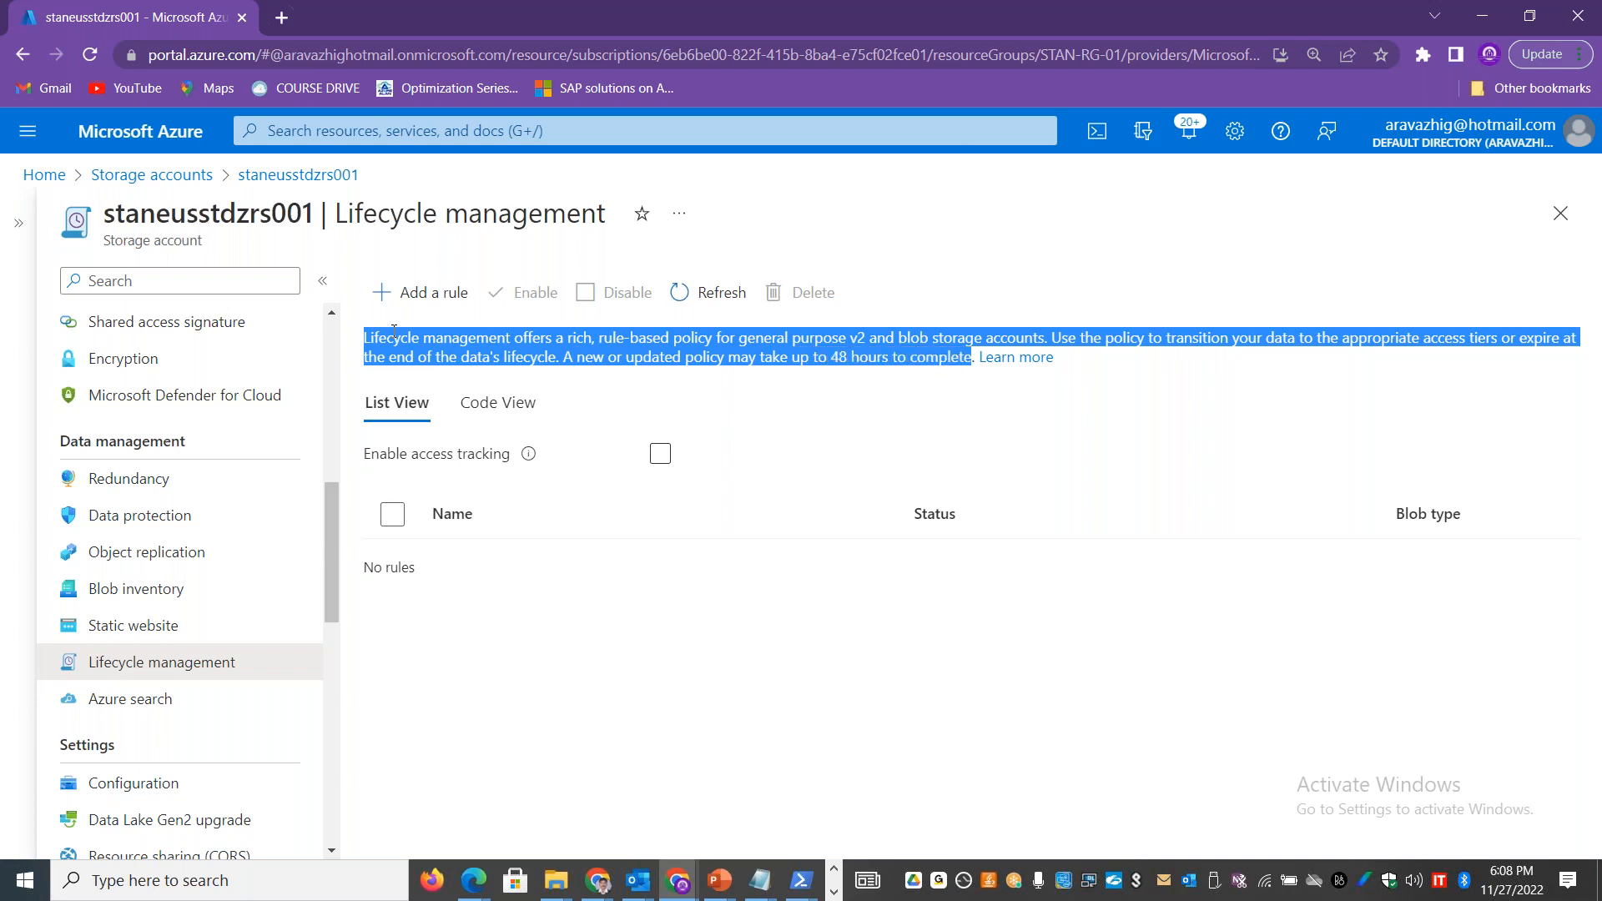
Step: Switch to the Excel workbook and paste the lifecycle management description into cell A14 of the Cost sheet
{"action": "key", "text": "alt+Tab"}
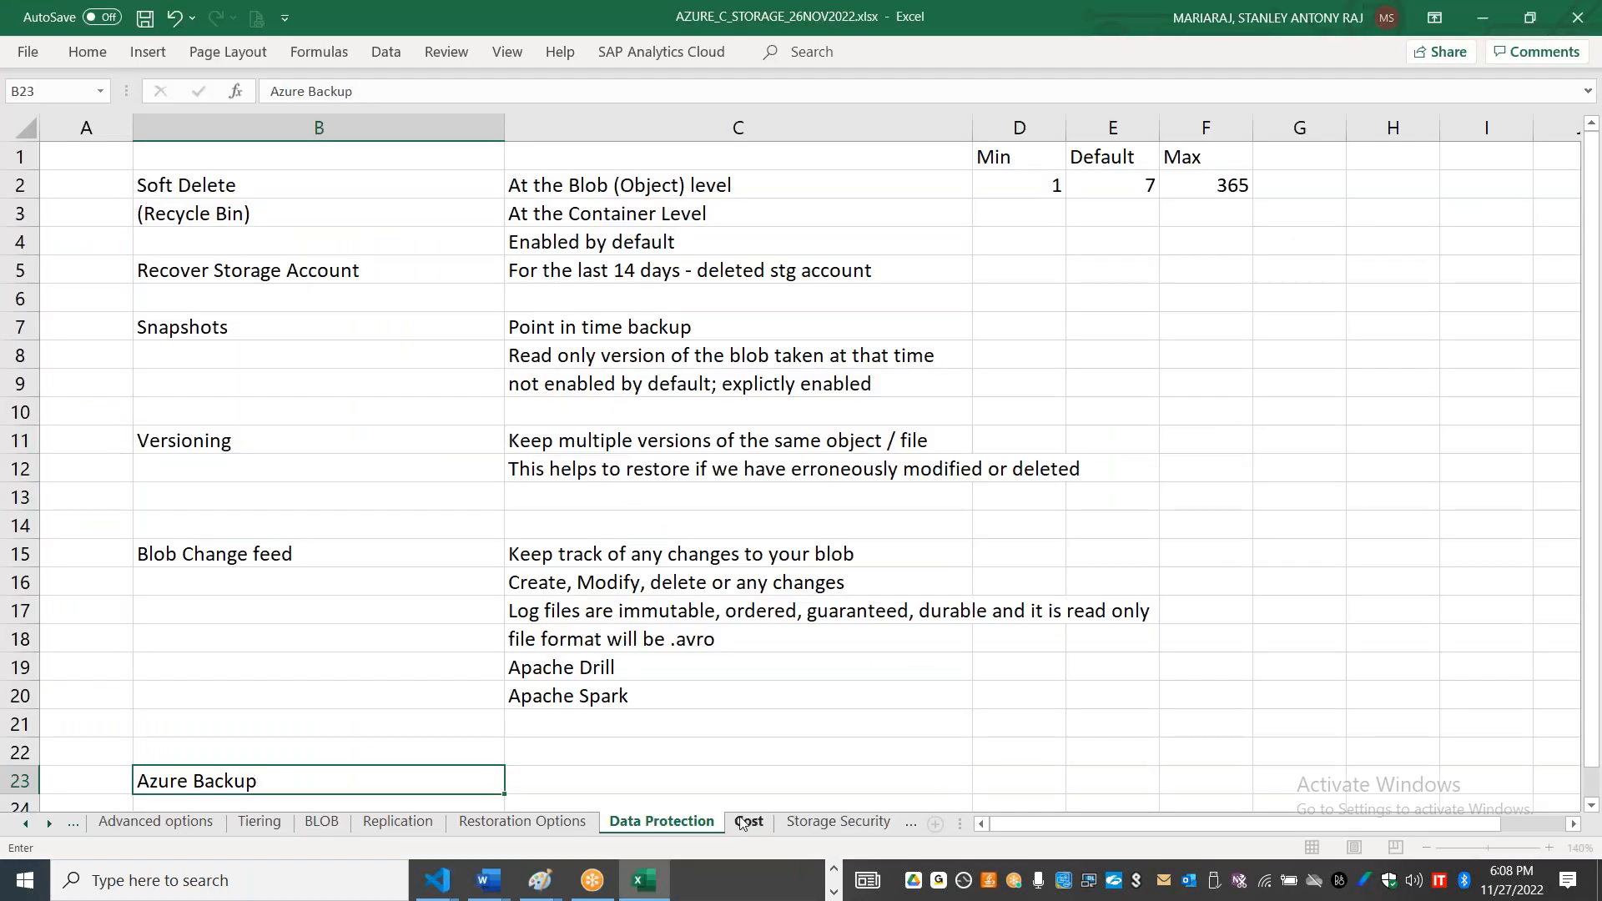
{"action": "left_click", "coordinate": [748, 822]}
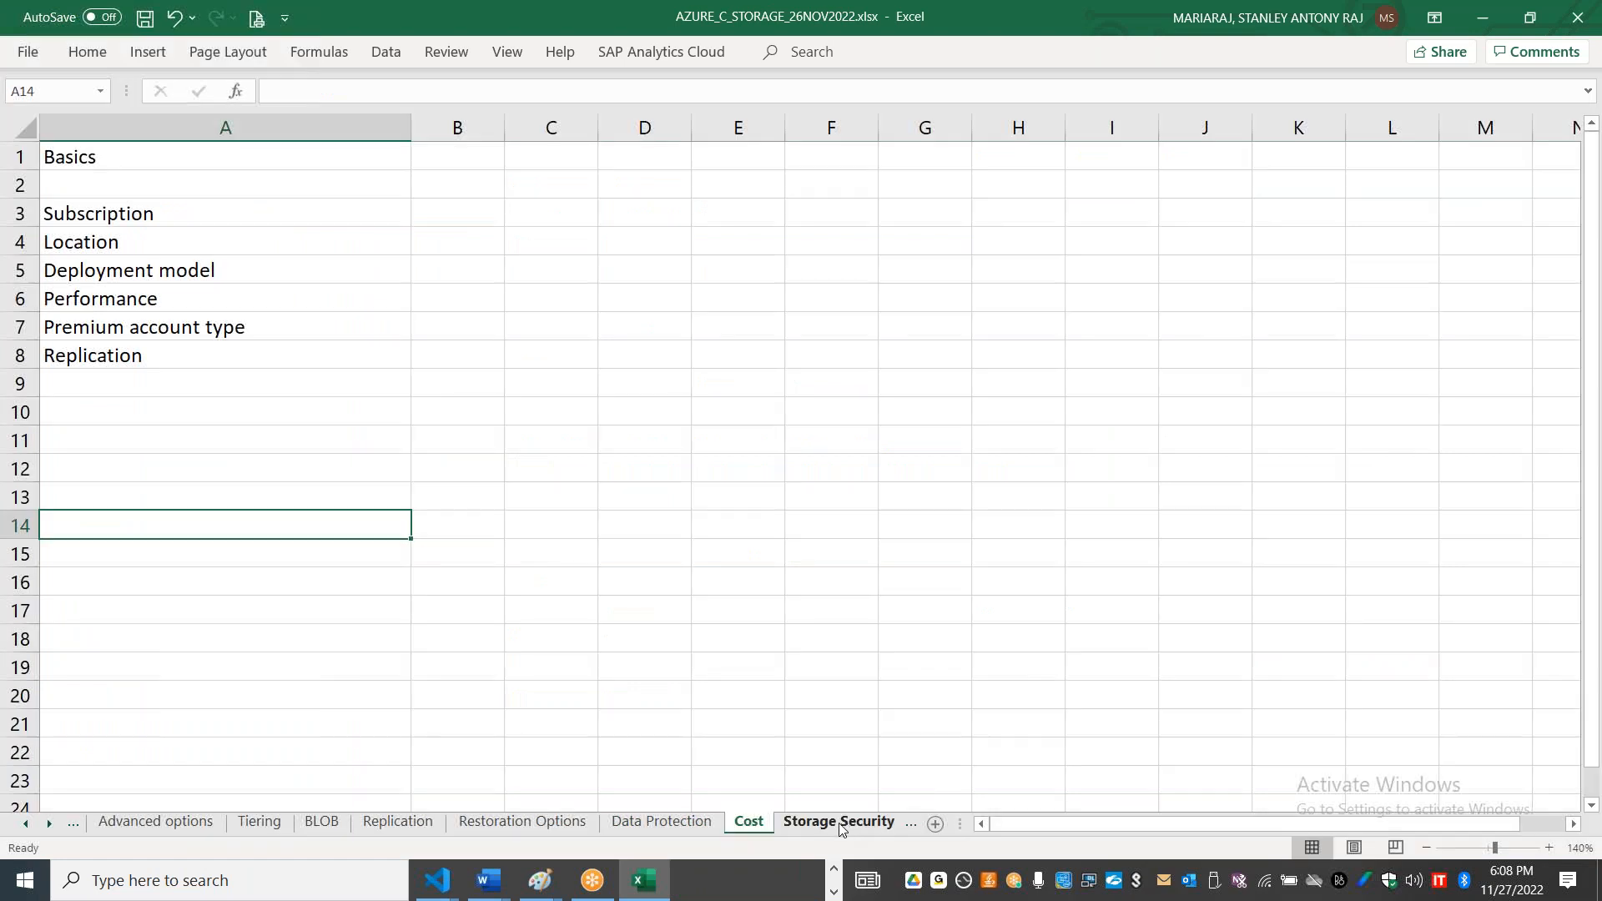
{"action": "double_click", "coordinate": [221, 523]}
{"action": "key", "text": "ctrl+v"}
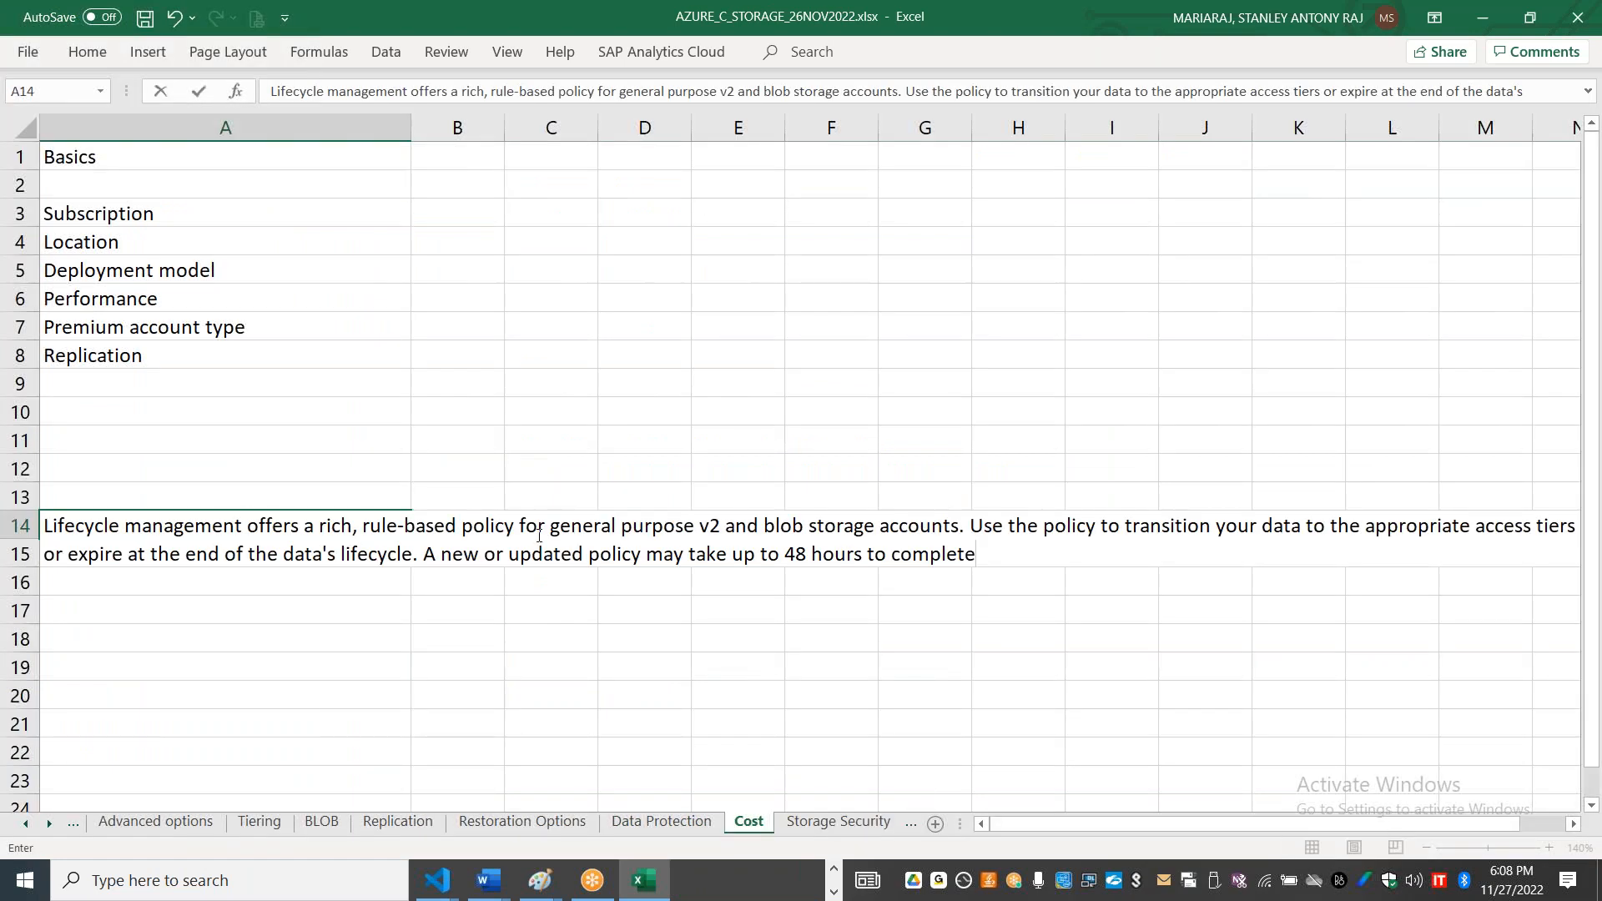
Step: Move the text from "Use the policy to transition your data" onward out of A14 into cell A15
{"action": "left_click_drag", "start_coordinate": [985, 561], "coordinate": [969, 525]}
{"action": "key", "text": "ctrl+c"}
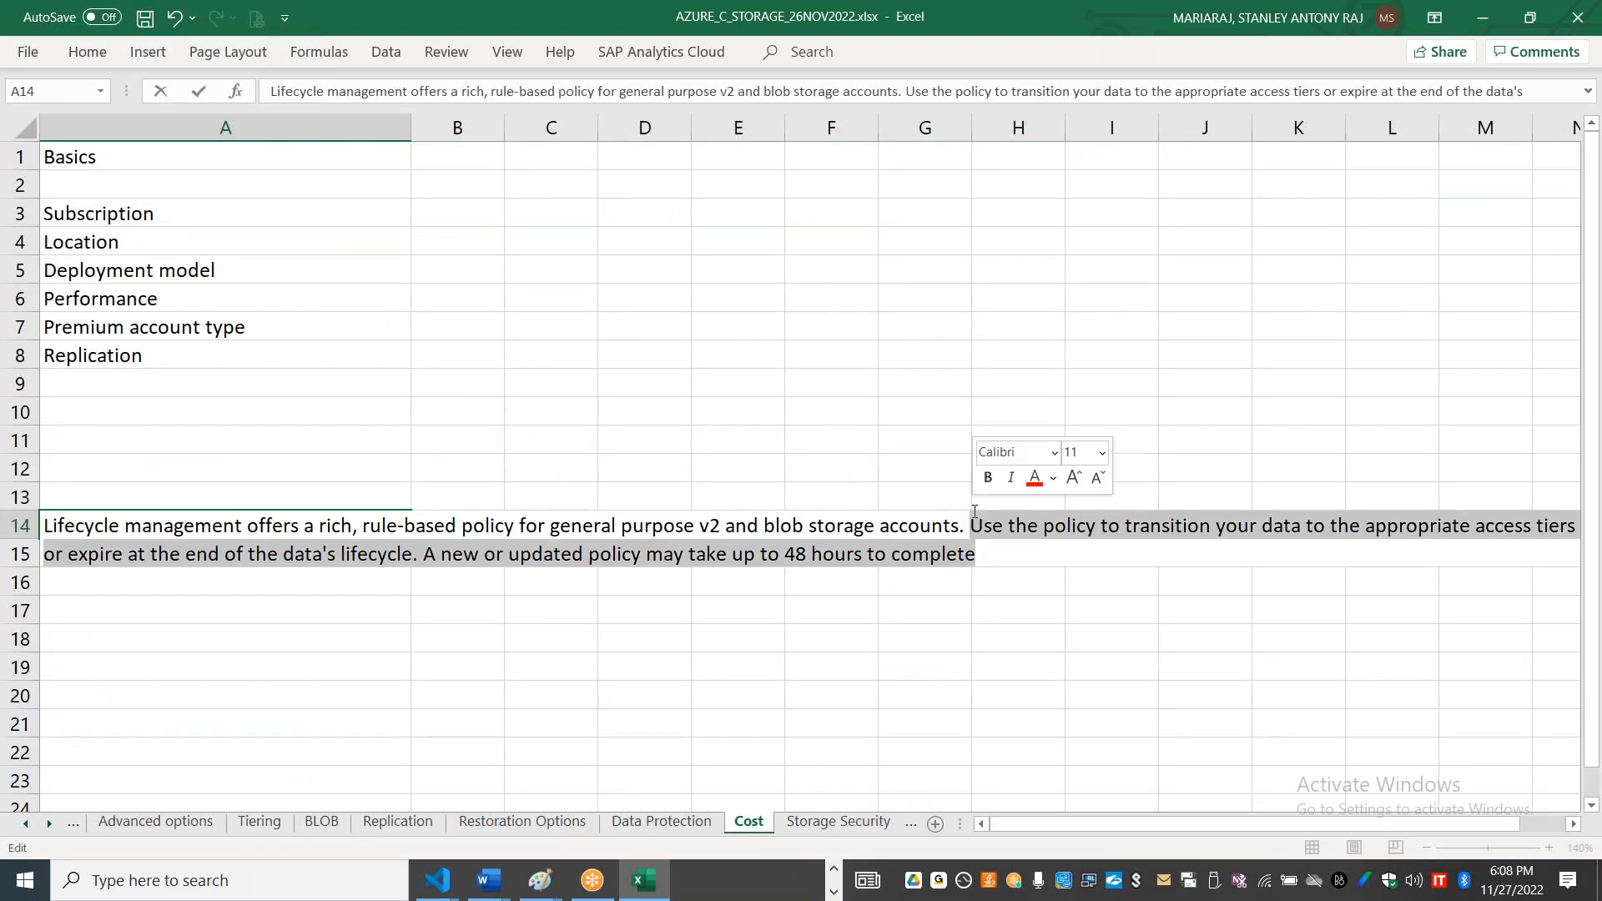
{"action": "key", "text": "BackSpace"}
{"action": "left_click", "coordinate": [342, 556]}
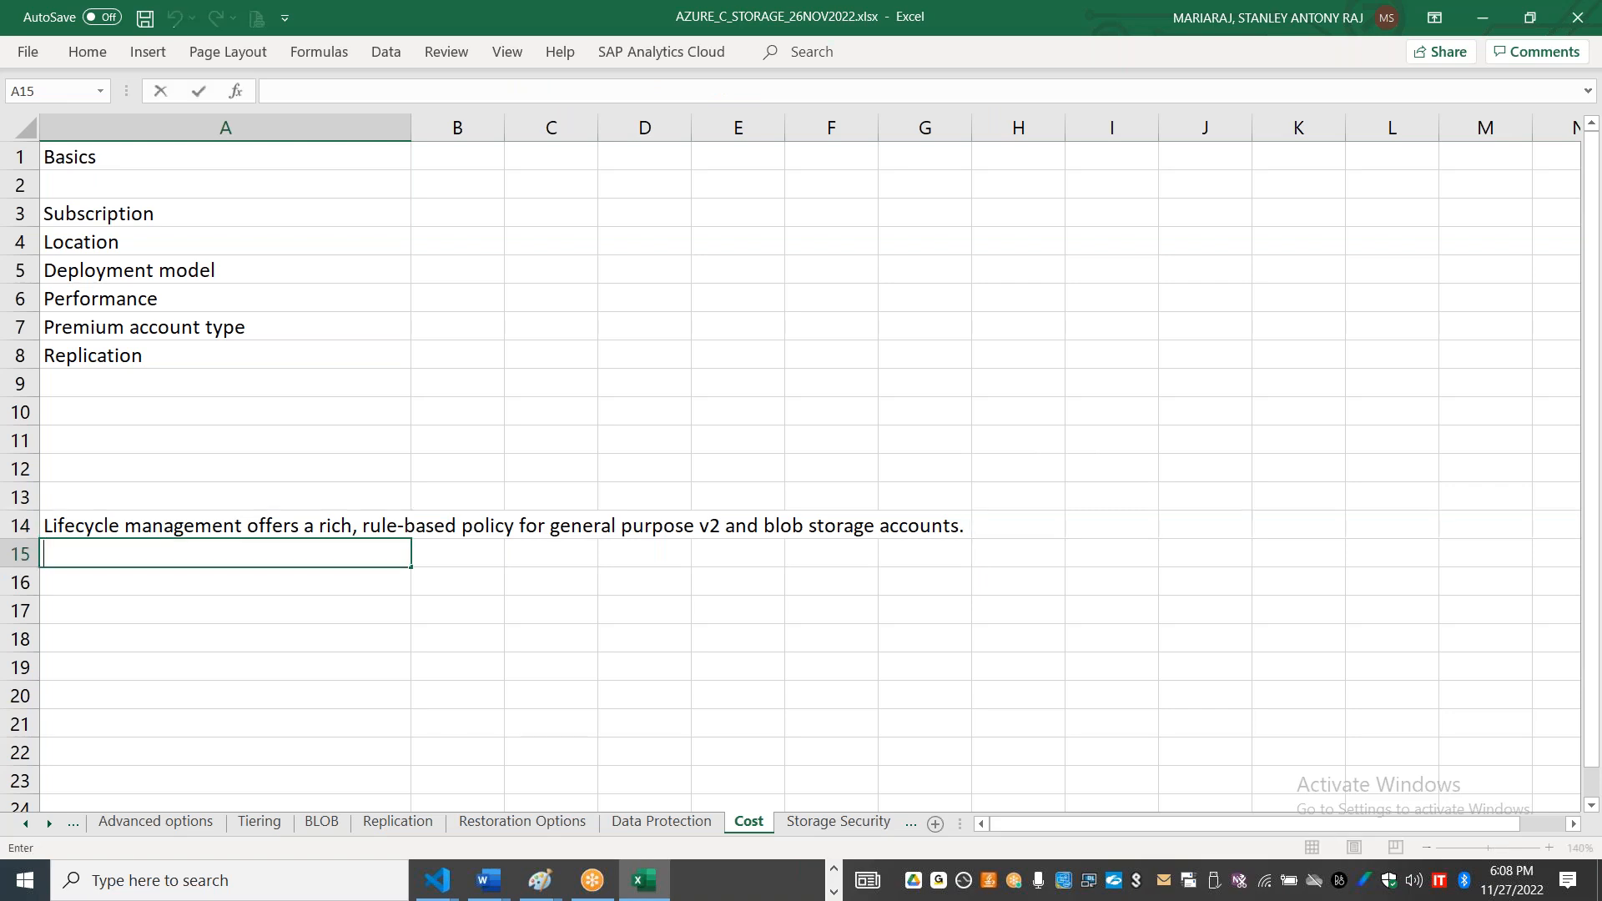
{"action": "key", "text": "ctrl+v"}
Step: Move the sentence "A new or updated policy may take up to 48 hours to complete" out of cell A15 into A16
{"action": "left_click_drag", "start_coordinate": [1032, 556], "coordinate": [1201, 601]}
{"action": "key", "text": "ctrl+c"}
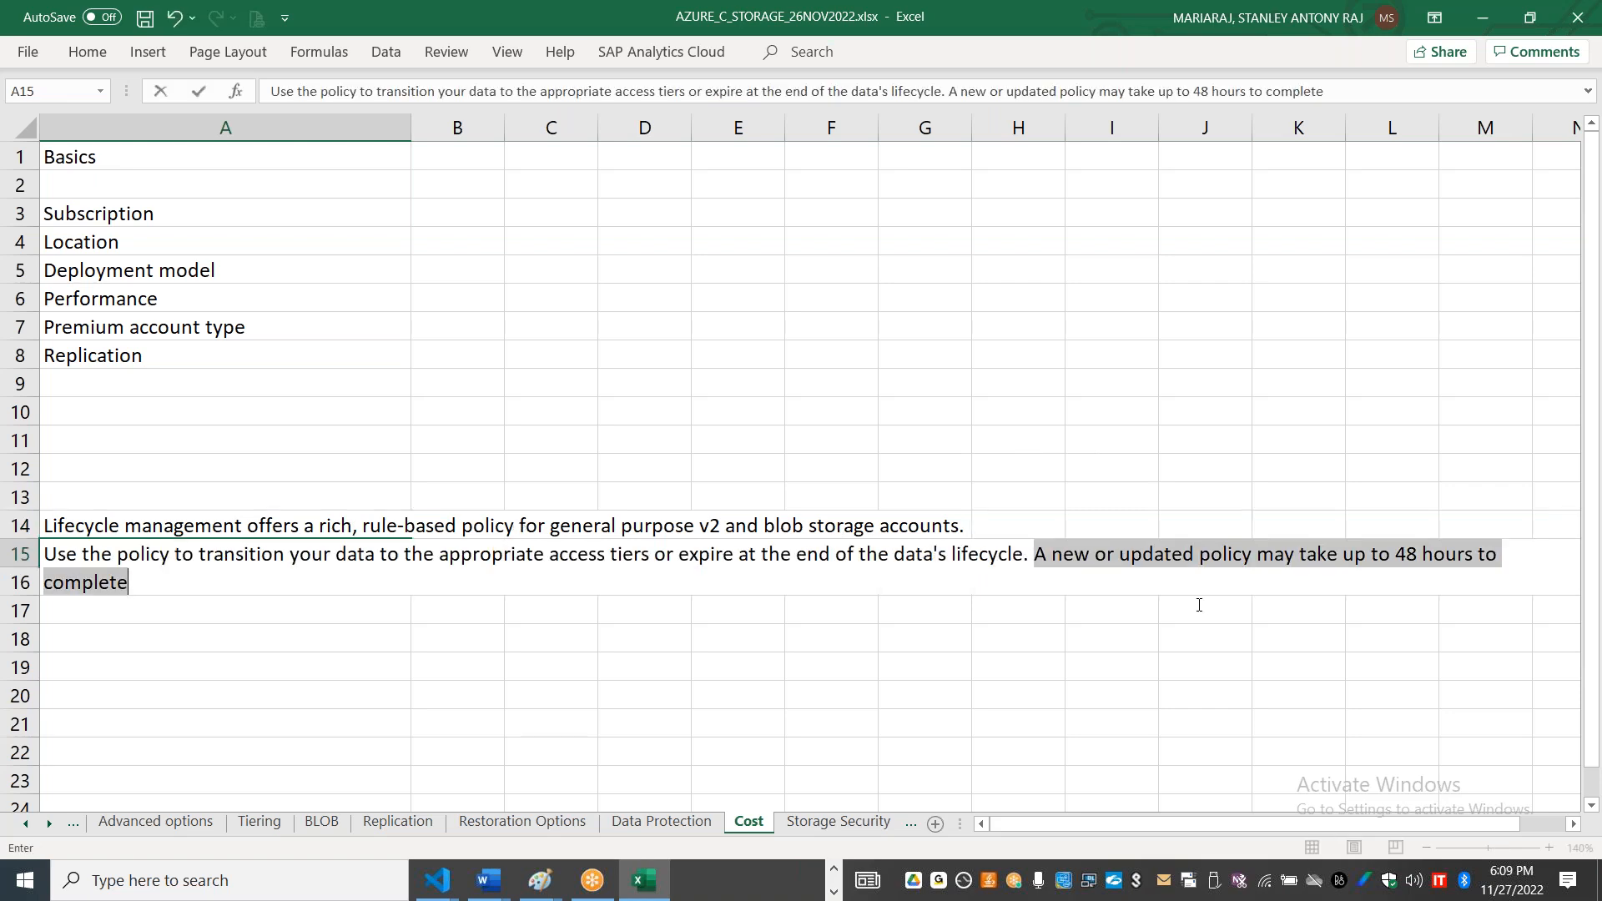
{"action": "key", "text": "BackSpace"}
{"action": "left_click", "coordinate": [225, 585]}
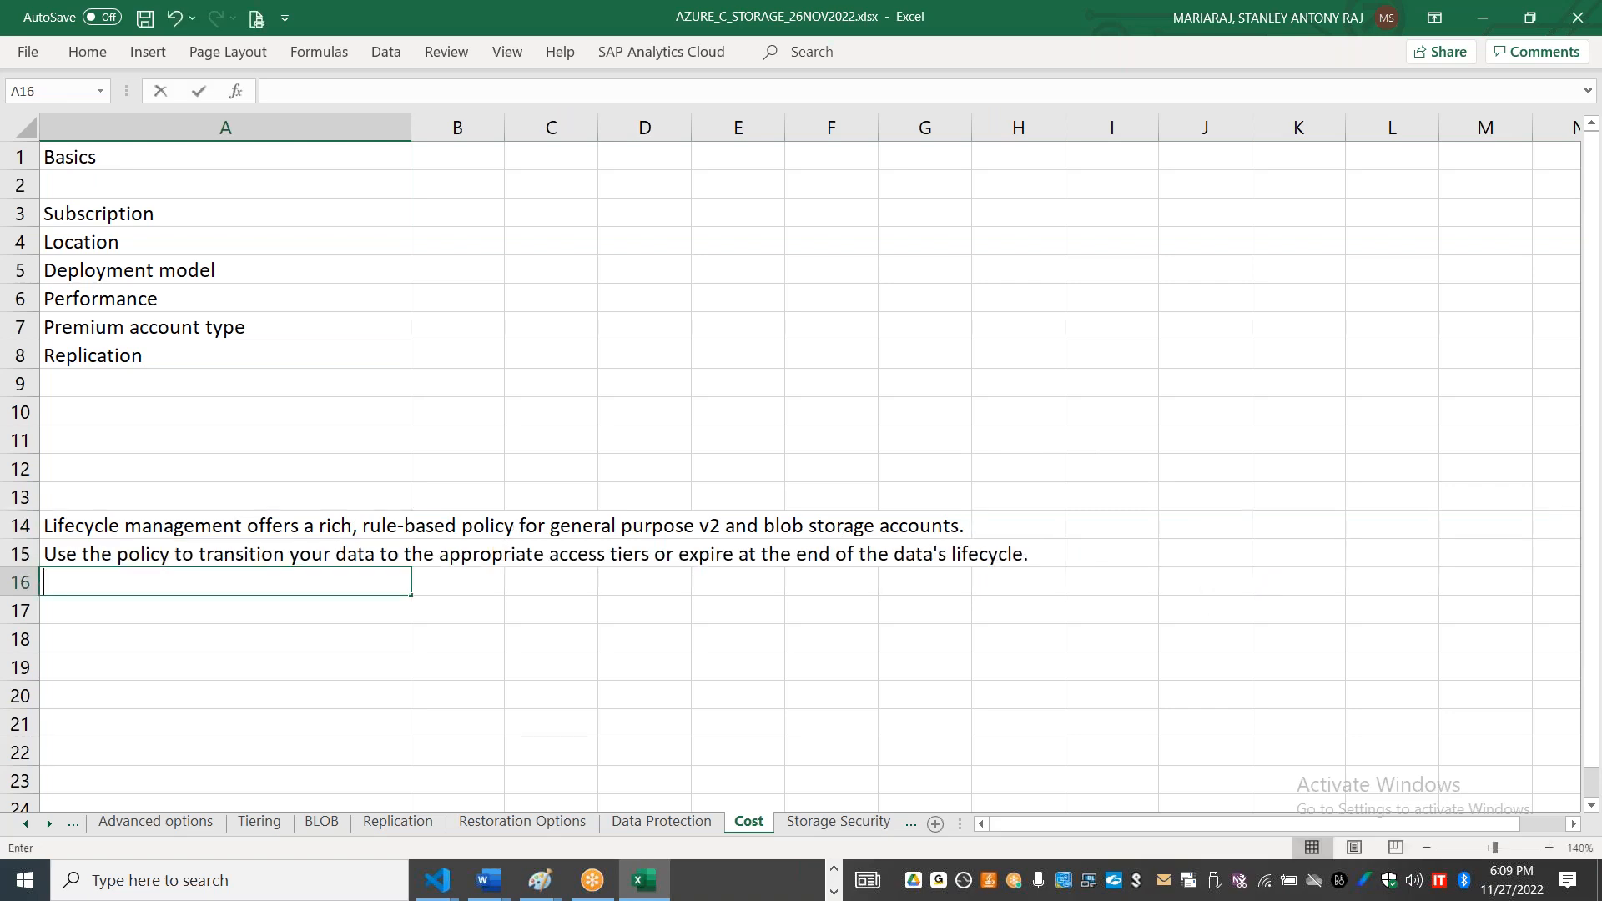
{"action": "key", "text": "ctrl+v"}
{"action": "left_click", "coordinate": [80, 496]}
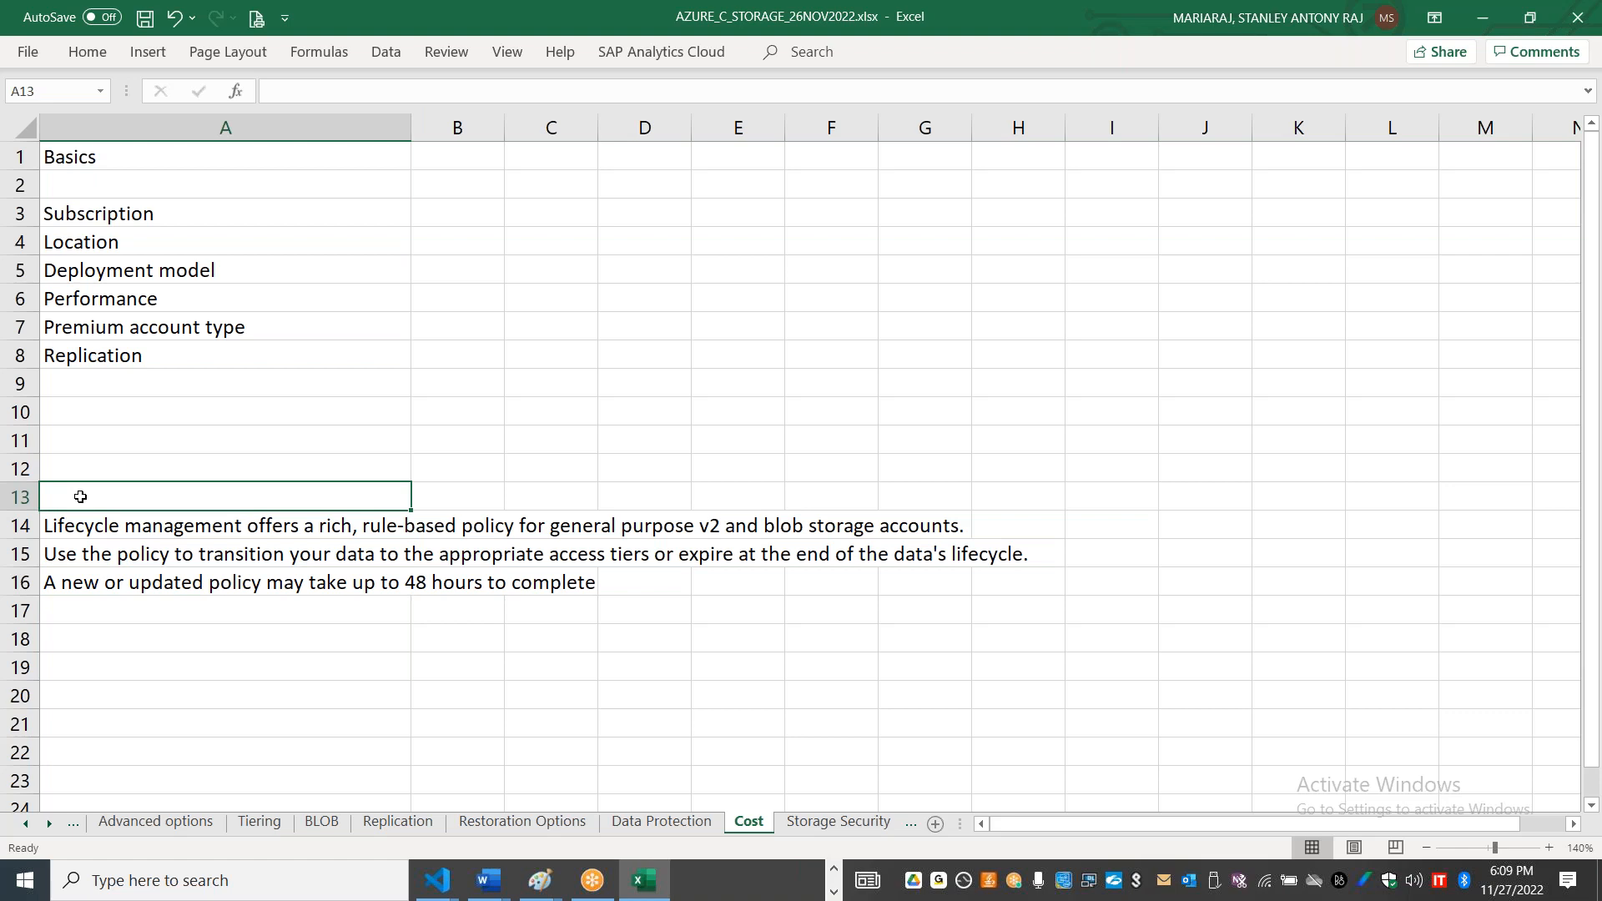
Step: Fill row 12 with "Files" in A12, "Regularly" in B12, "Infrequently" in D12 and "Rarely" in F12
{"action": "left_click", "coordinate": [142, 454]}
{"action": "type", "text": "Files"}
{"action": "key", "text": "Tab"}
{"action": "type", "text": "Regularly"}
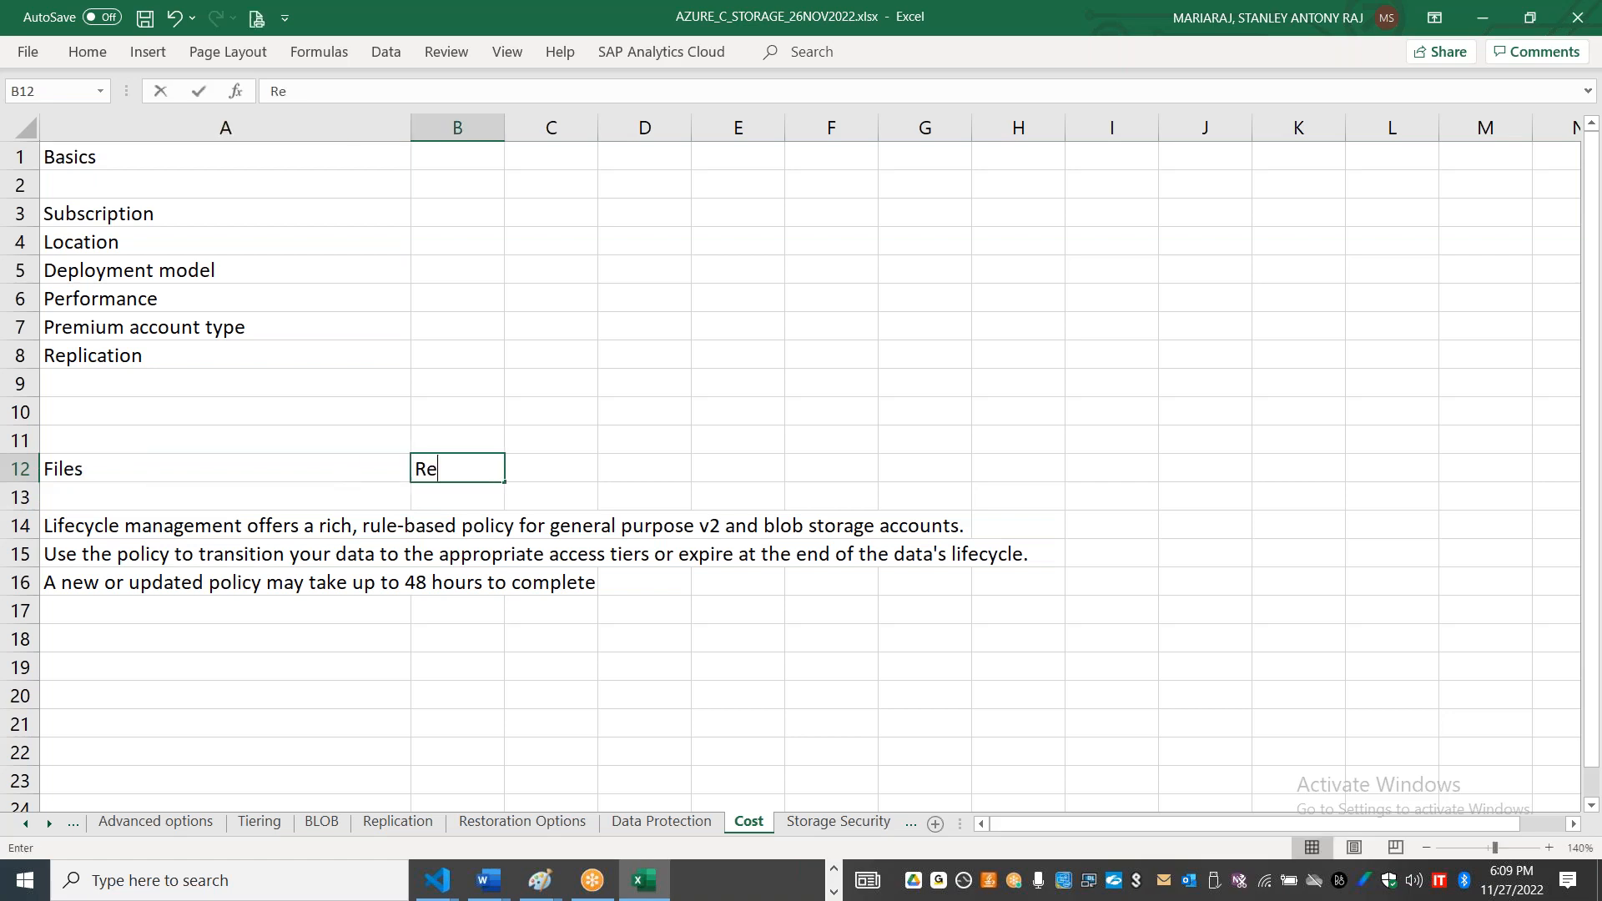
{"action": "key", "text": "Tab"}
{"action": "key", "text": "Tab"}
{"action": "type", "text": "Infrequently"}
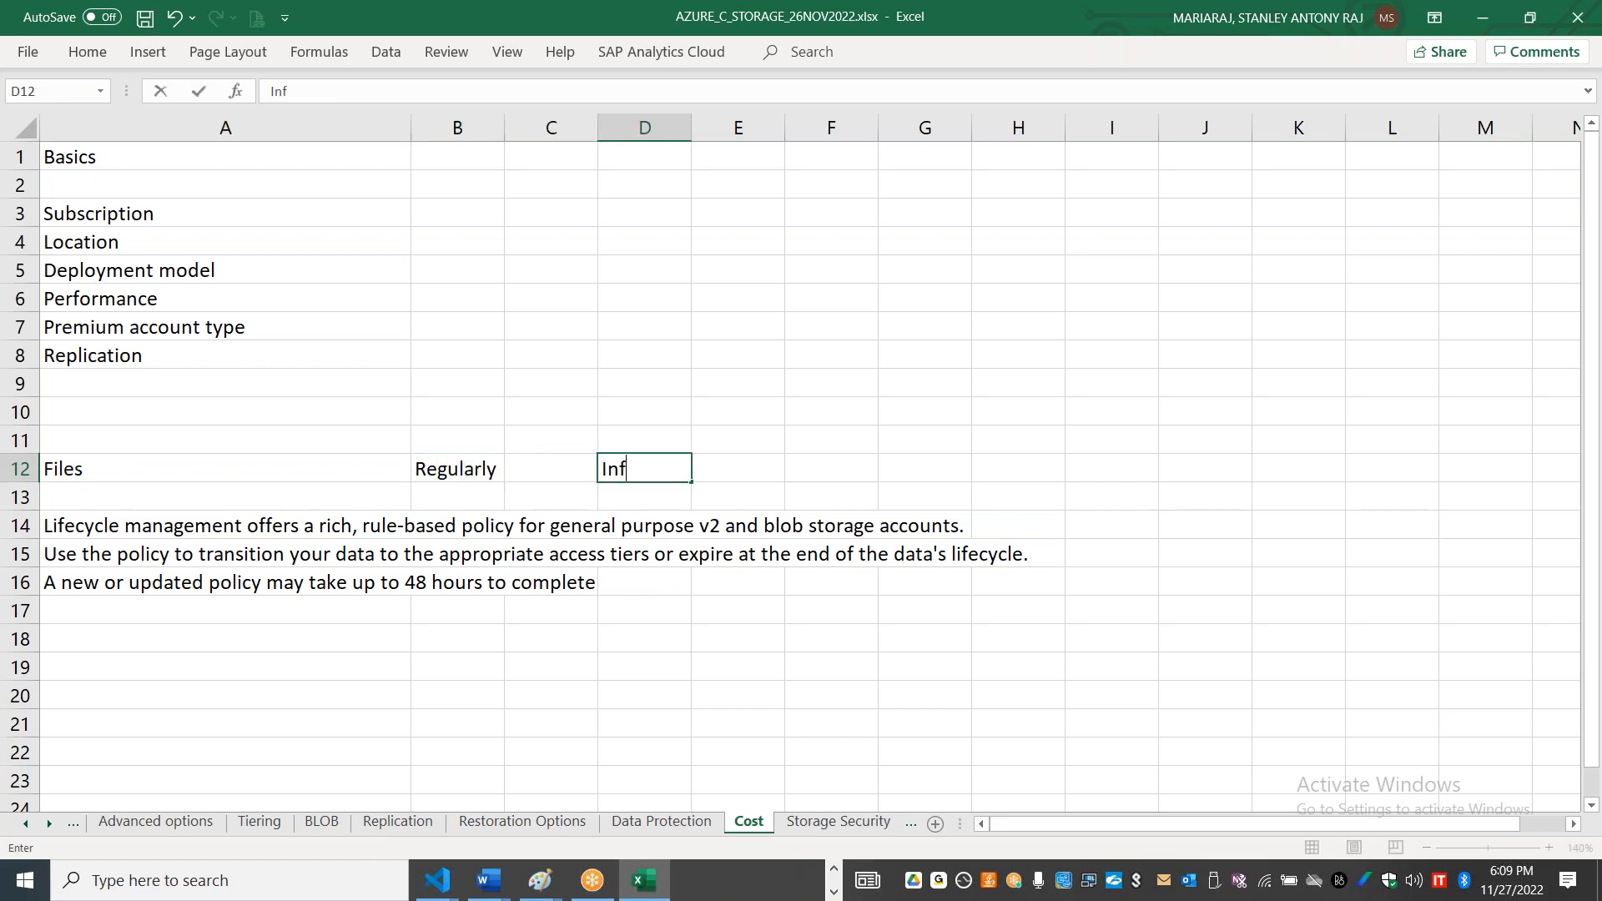
{"action": "key", "text": "Tab"}
{"action": "key", "text": "Tab"}
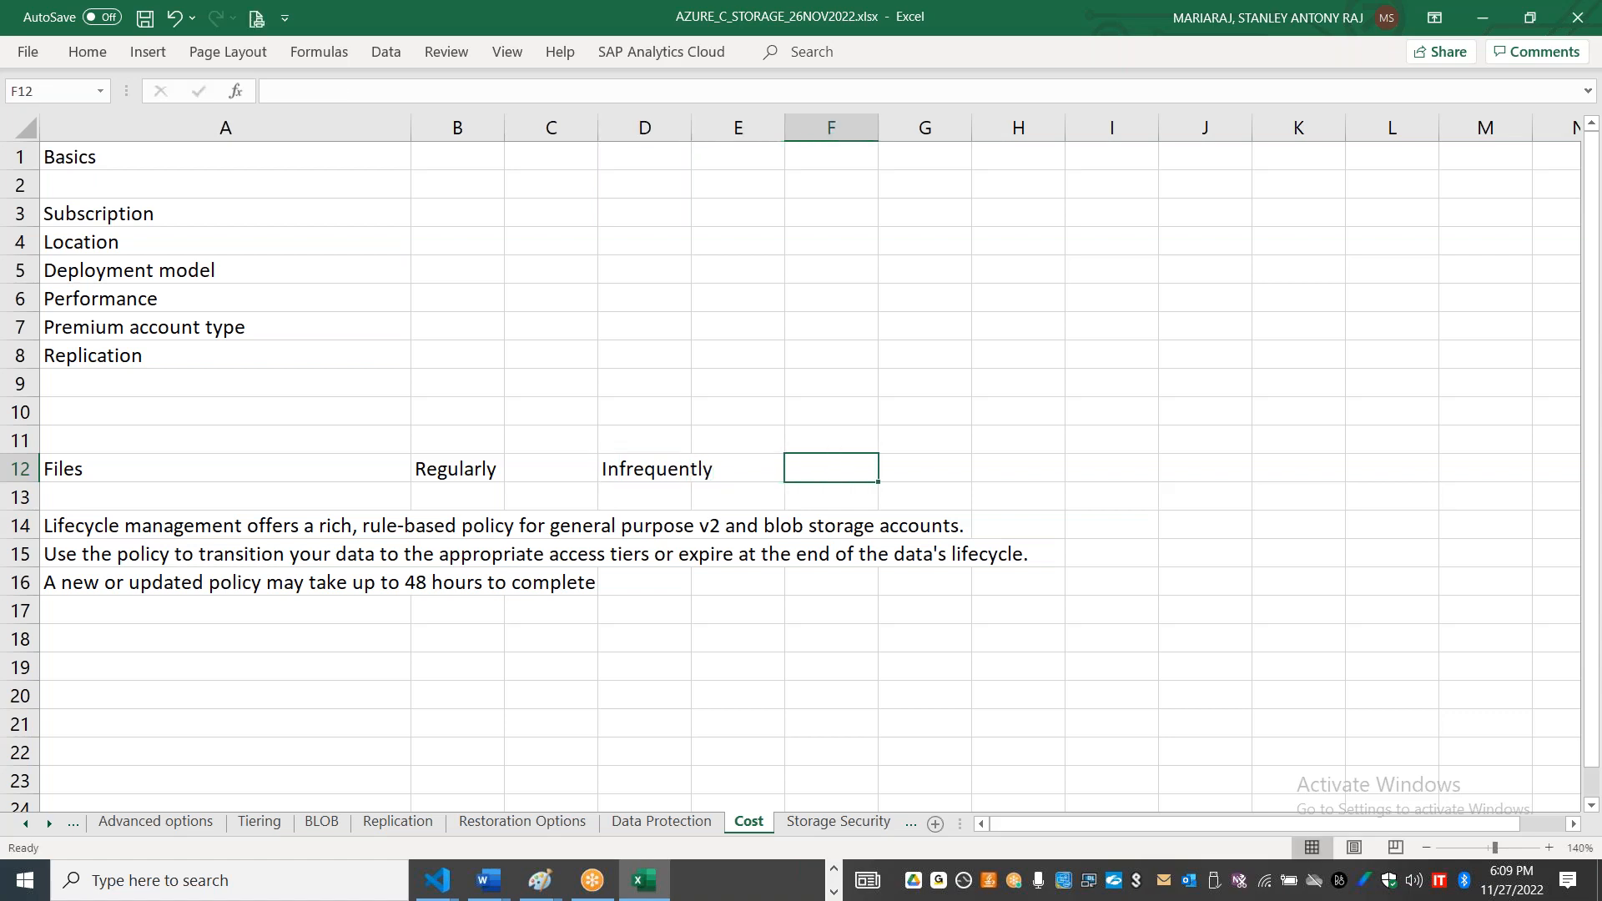
{"action": "type", "text": "Rarely"}
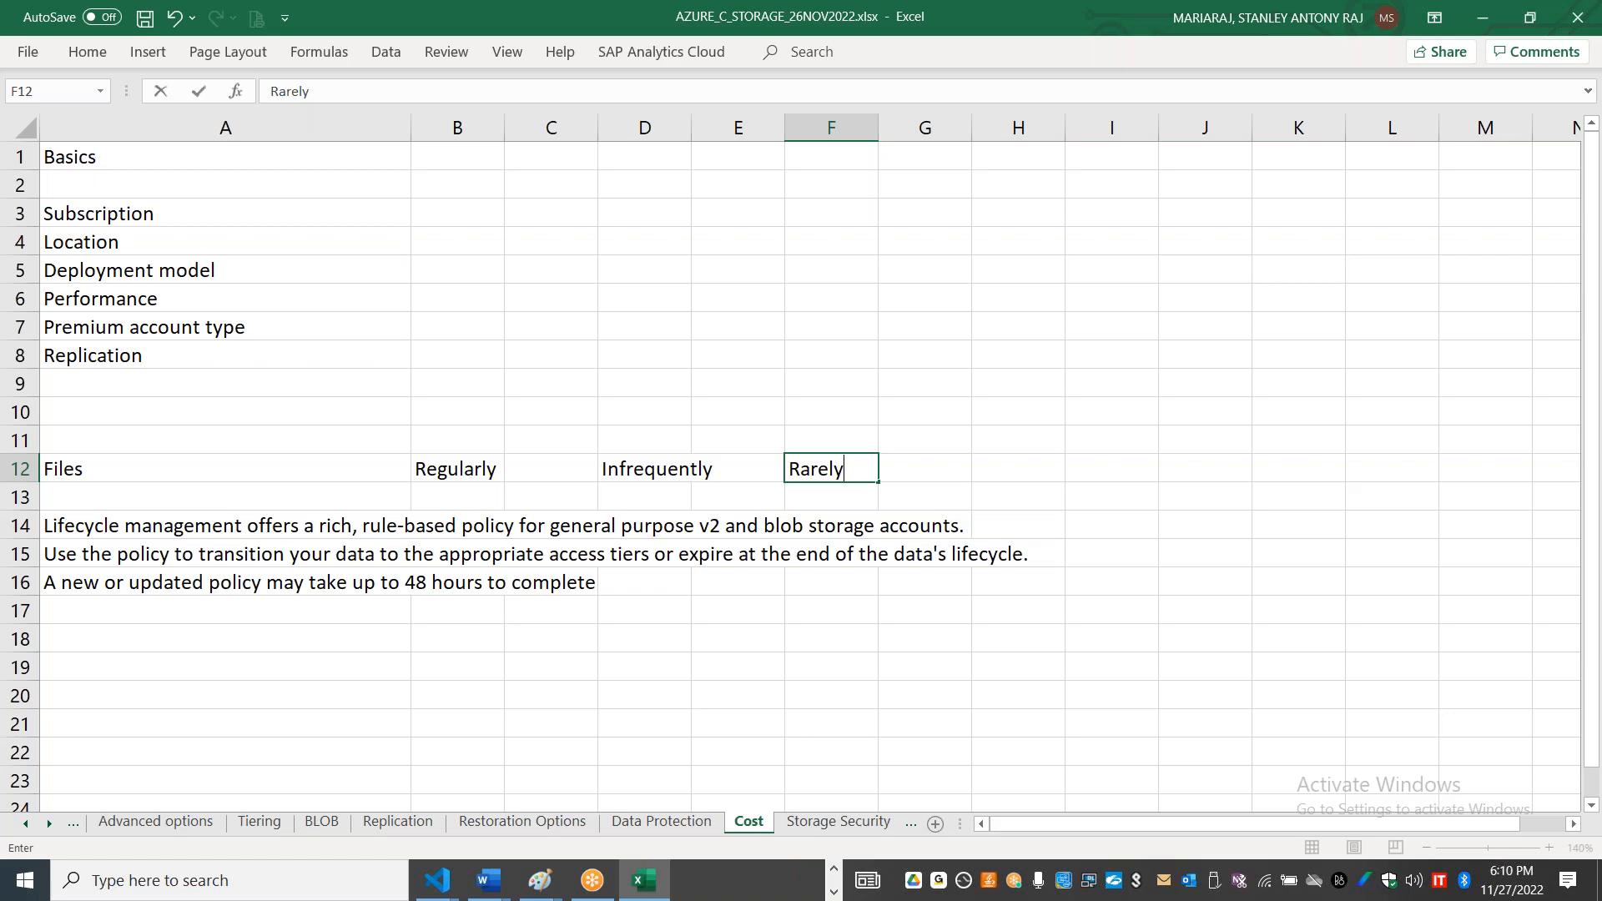
Step: Enter "Move from Hot to Cool tier" in cell B18 and "Move from Cool to Archive Tier" in B19
{"action": "left_click", "coordinate": [421, 638]}
{"action": "type", "text": "Move f"}
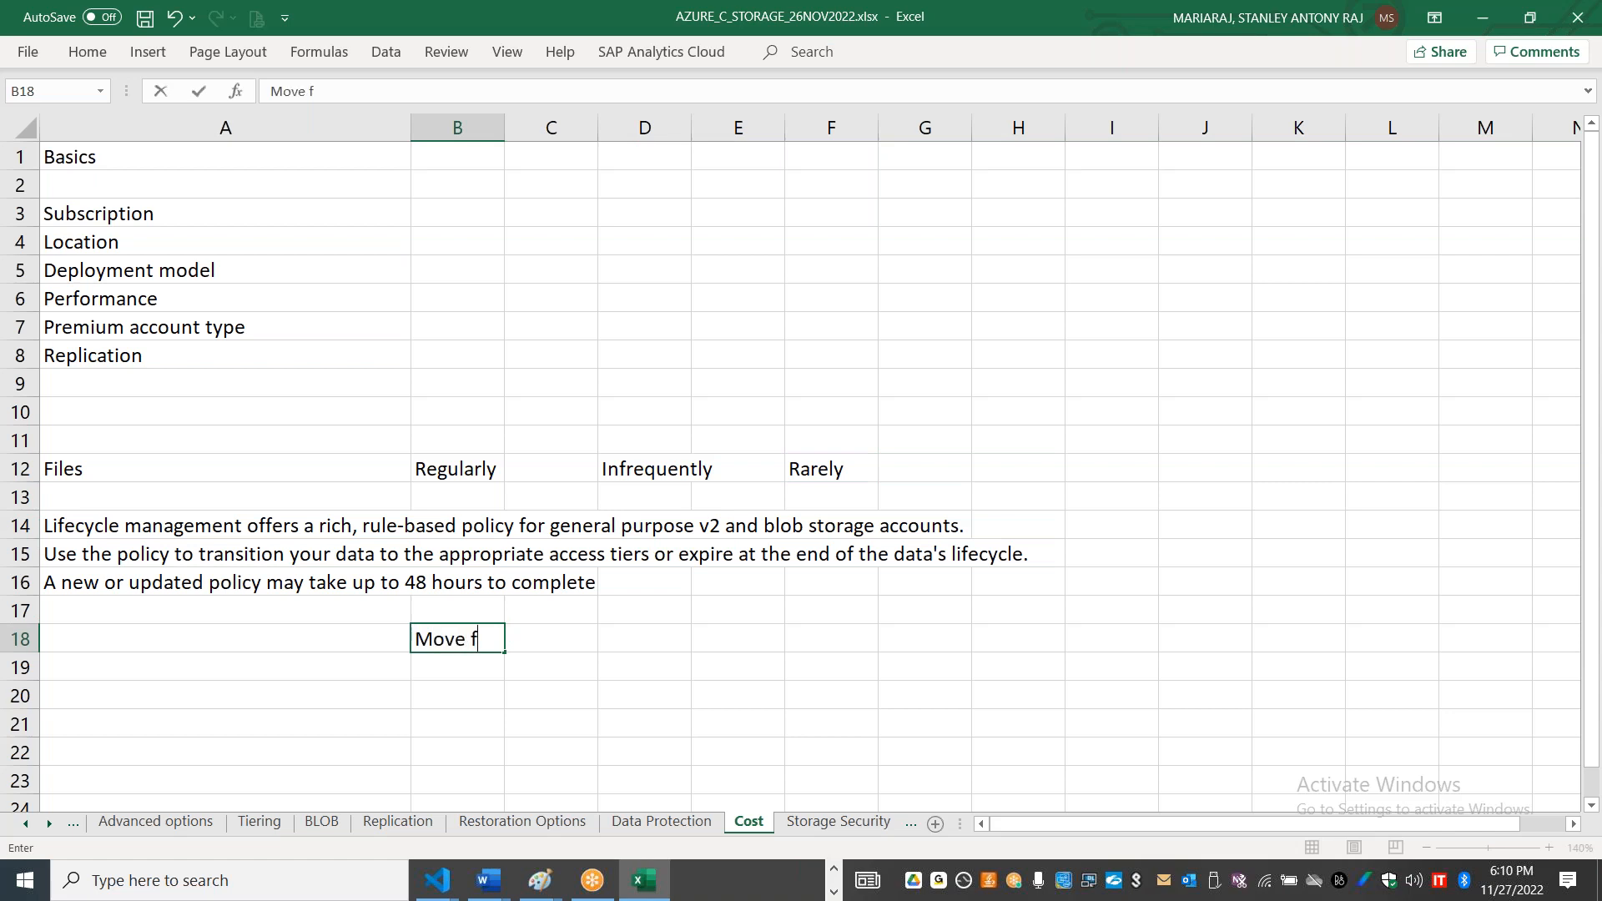
{"action": "type", "text": "rom Hot to Co"}
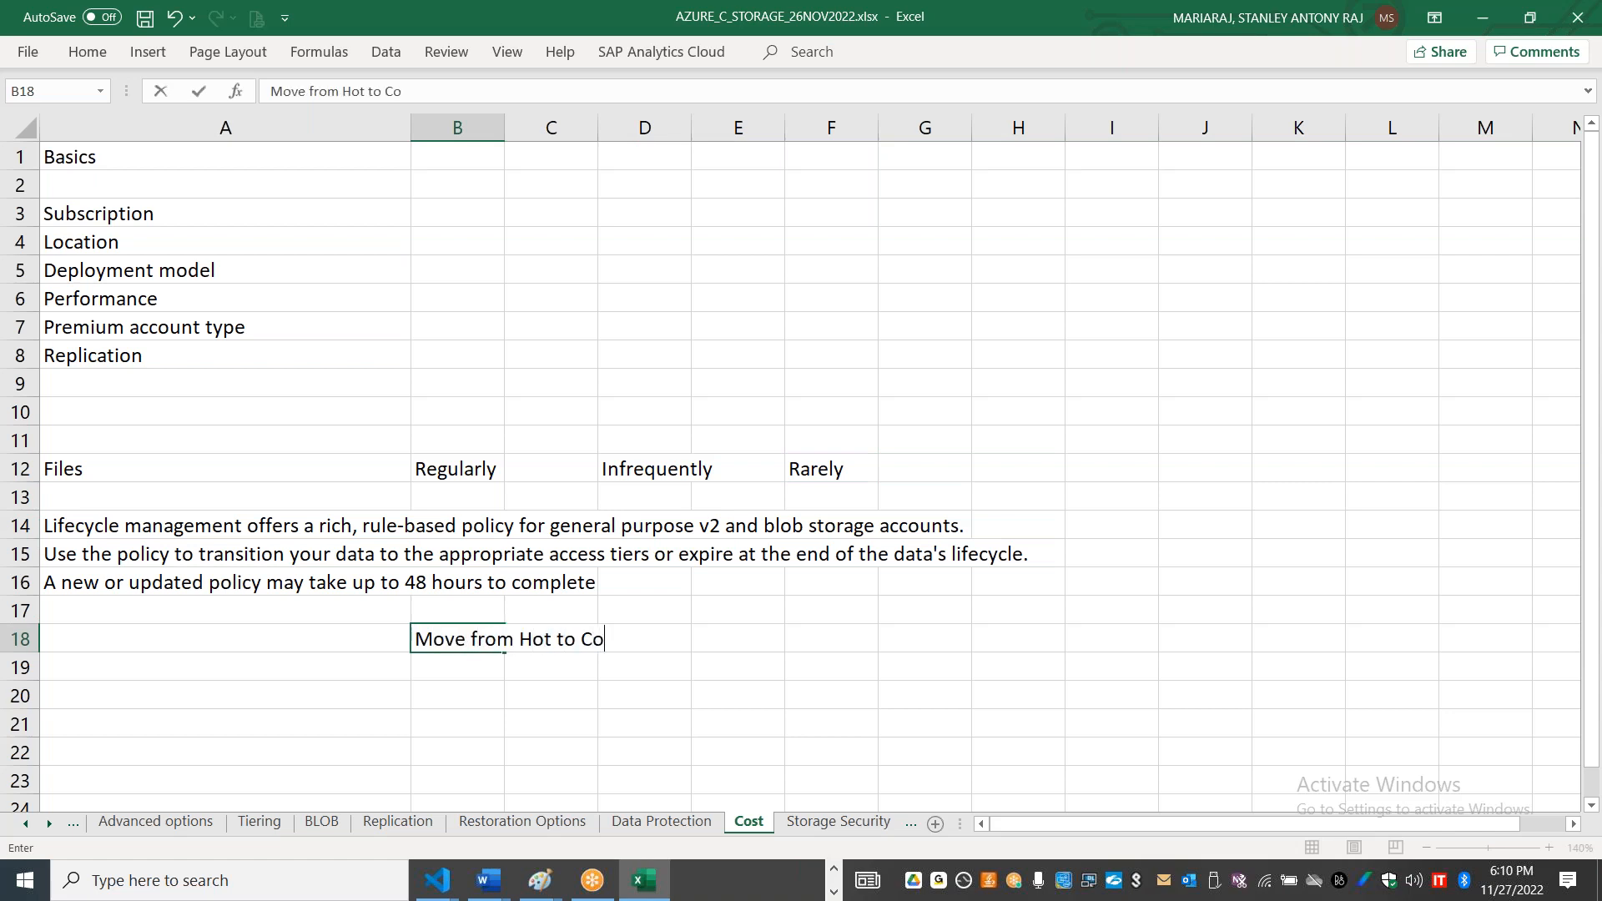
{"action": "type", "text": "ol tier"}
{"action": "key", "text": "Return"}
{"action": "type", "text": "Move fro"}
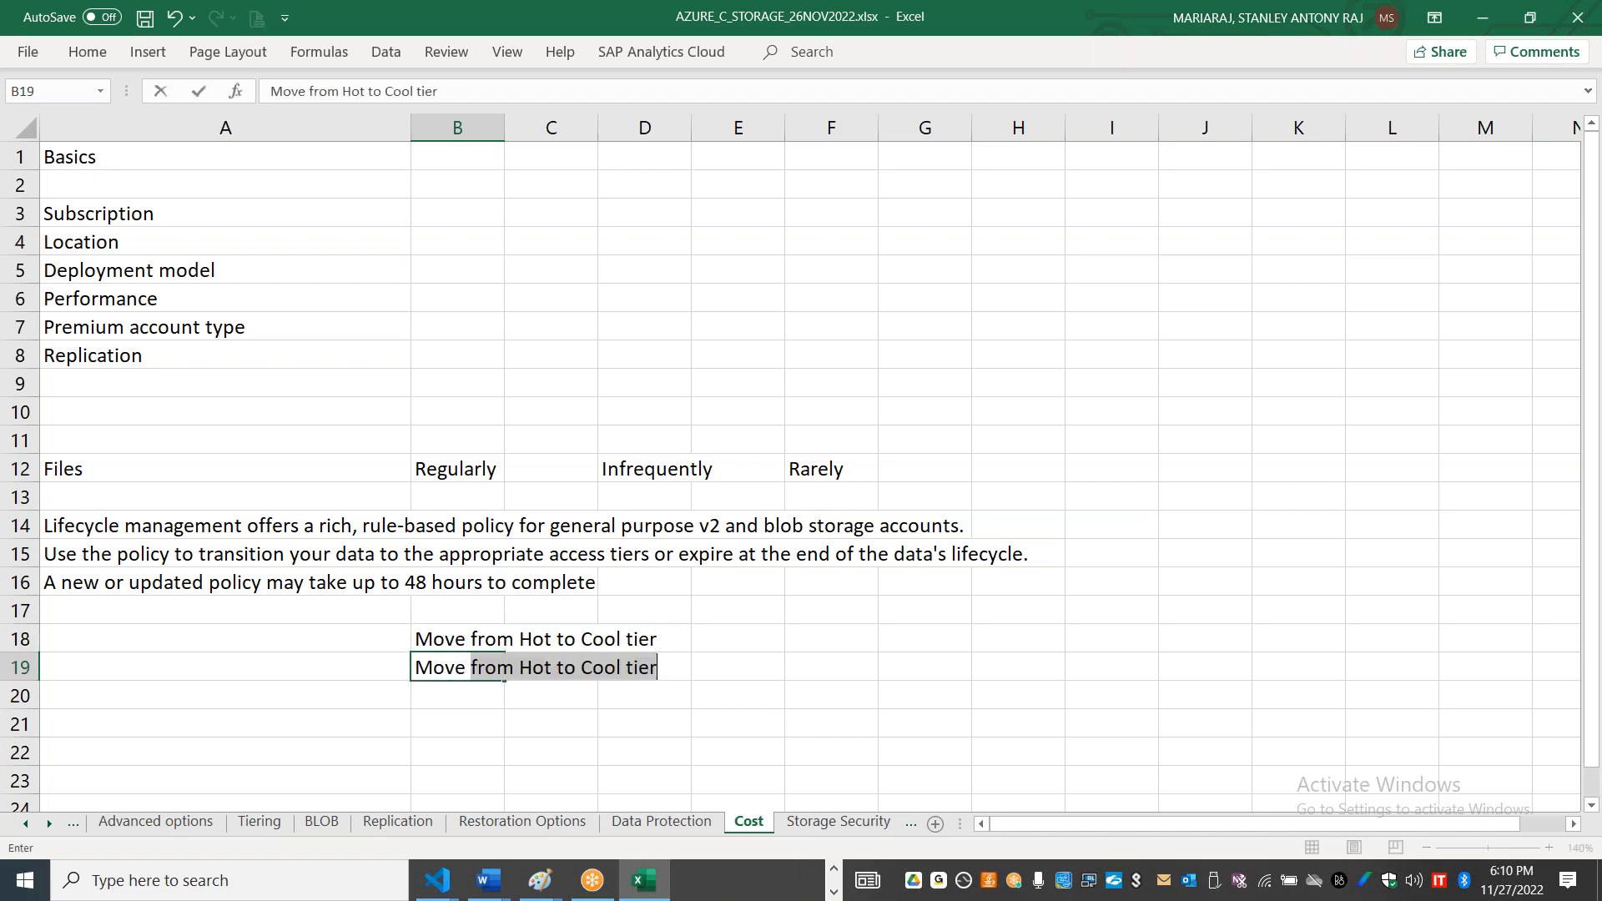
{"action": "type", "text": "m Hot"}
{"action": "key", "text": "BackSpace"}
{"action": "key", "text": "BackSpace"}
{"action": "key", "text": "BackSpace"}
{"action": "key", "text": "BackSpace"}
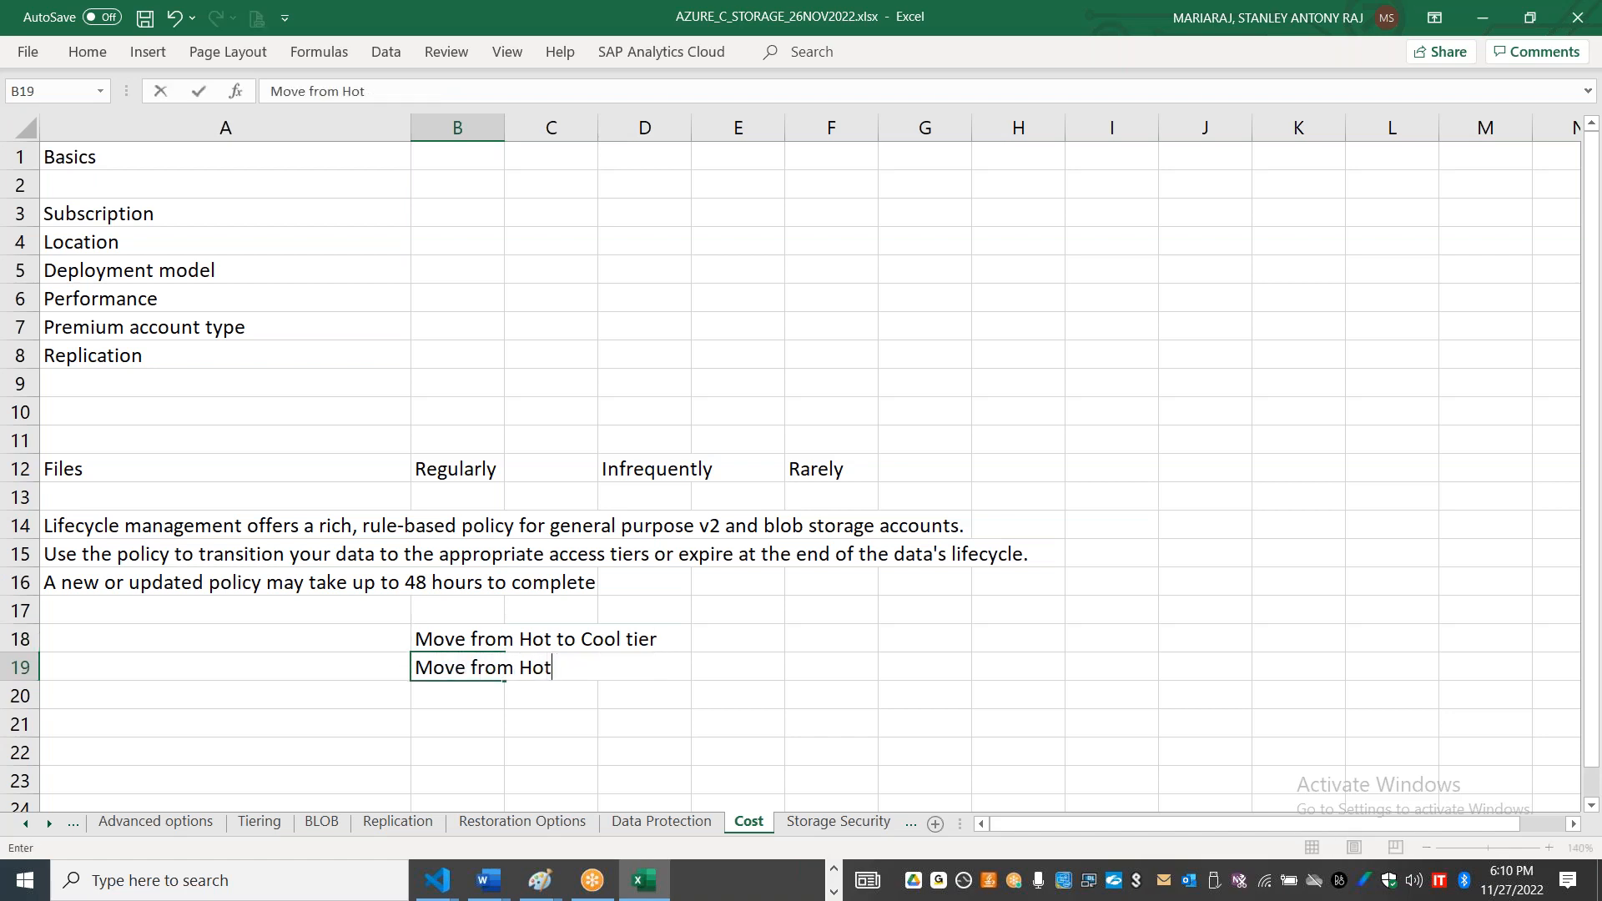
{"action": "type", "text": "Cool to Archive Tier"}
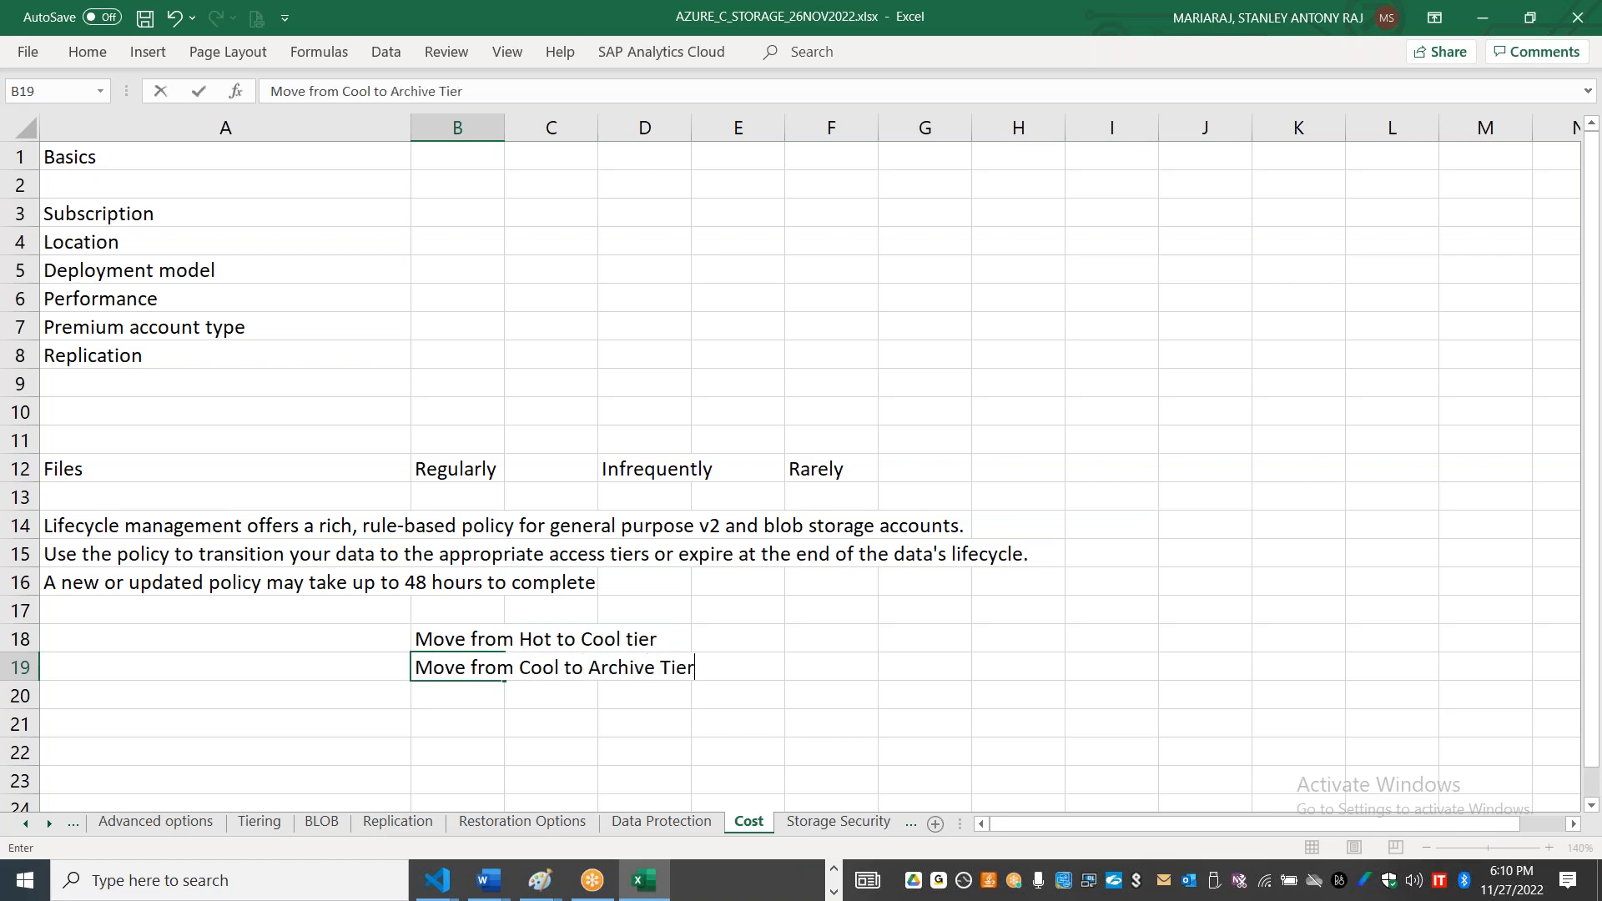
Step: Enter "Data that was not changed for last 30 days" in F18 and "Data that was not accessed for last 180 days" in F19
{"action": "left_click", "coordinate": [819, 636]}
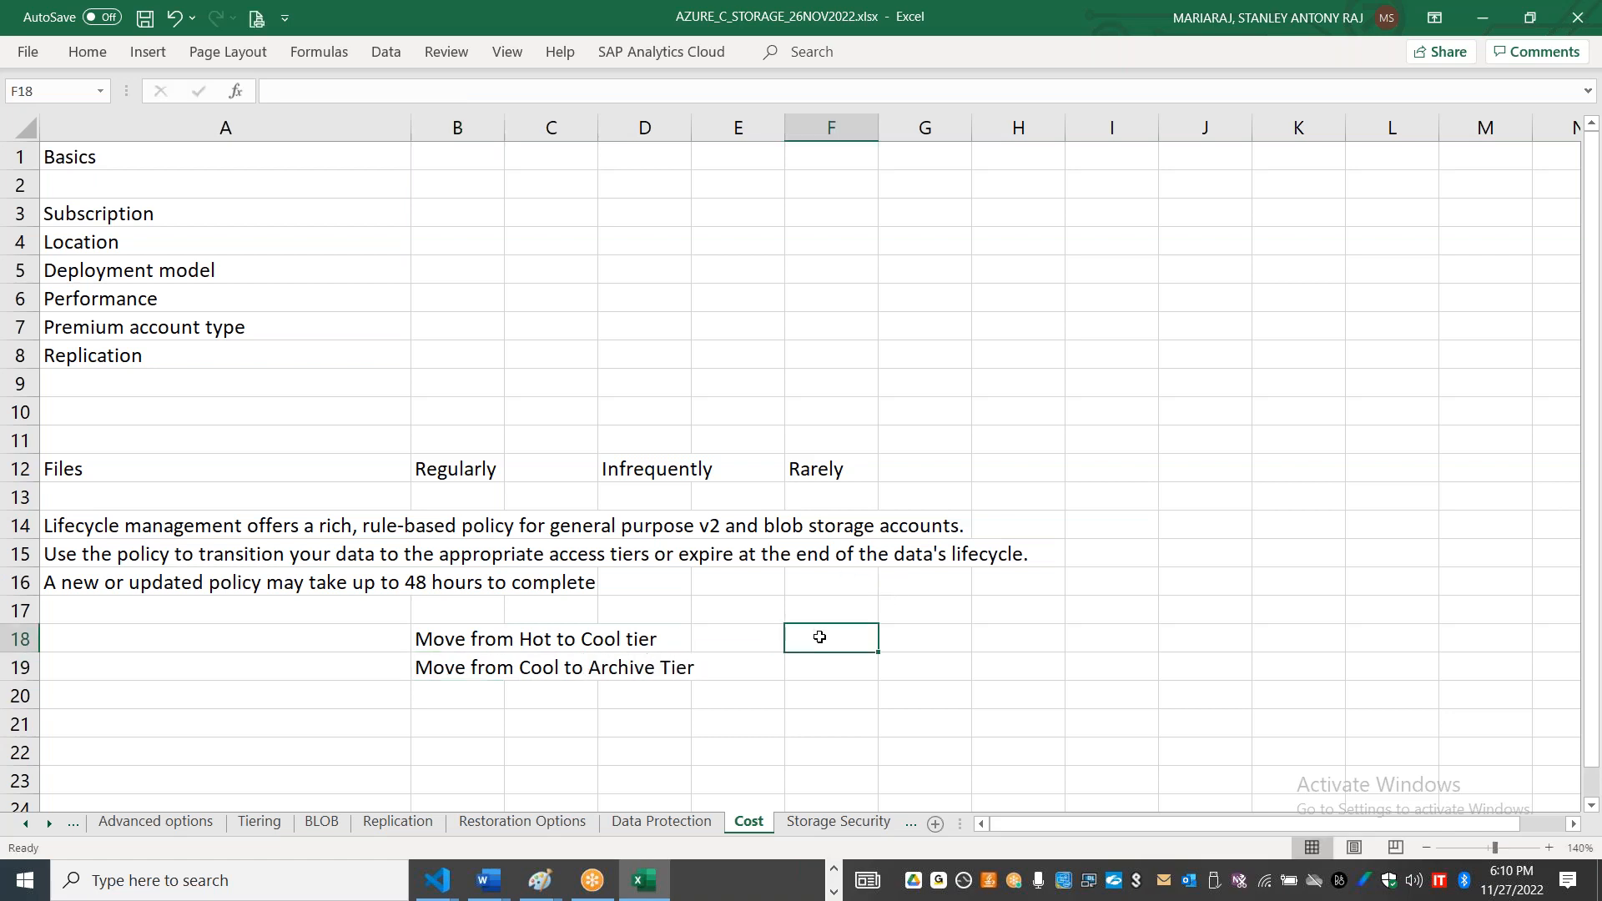
{"action": "type", "text": "Data that was not changed for last 30 days"}
{"action": "key", "text": "Return"}
{"action": "type", "text": "Data that was not accesse d for last "}
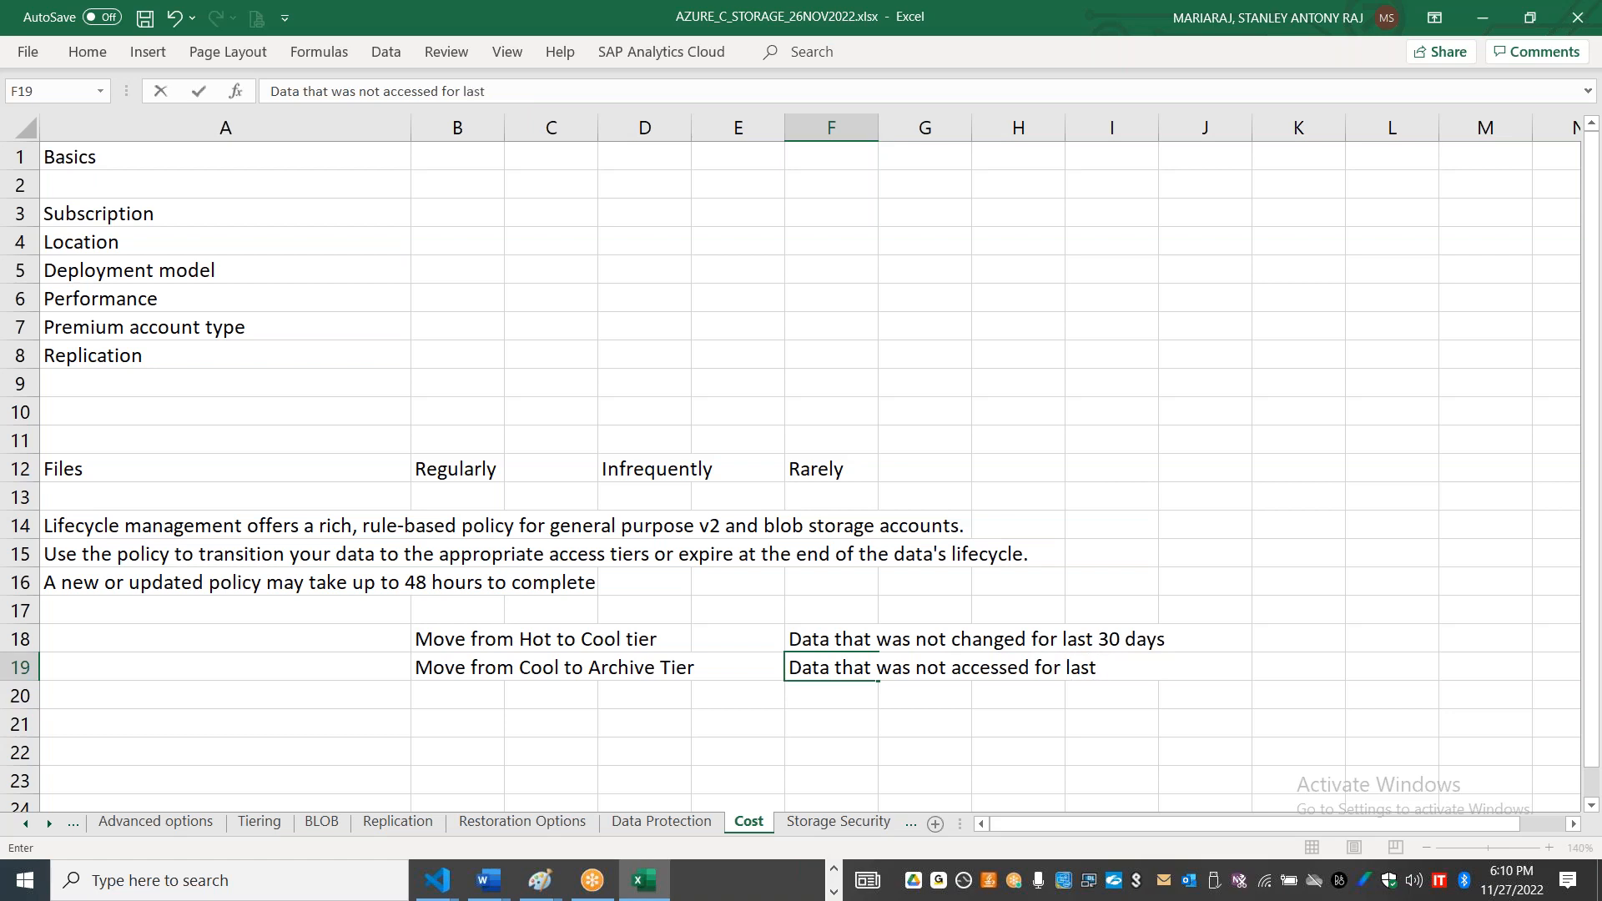
{"action": "type", "text": "180 days"}
{"action": "left_click", "coordinate": [656, 726]}
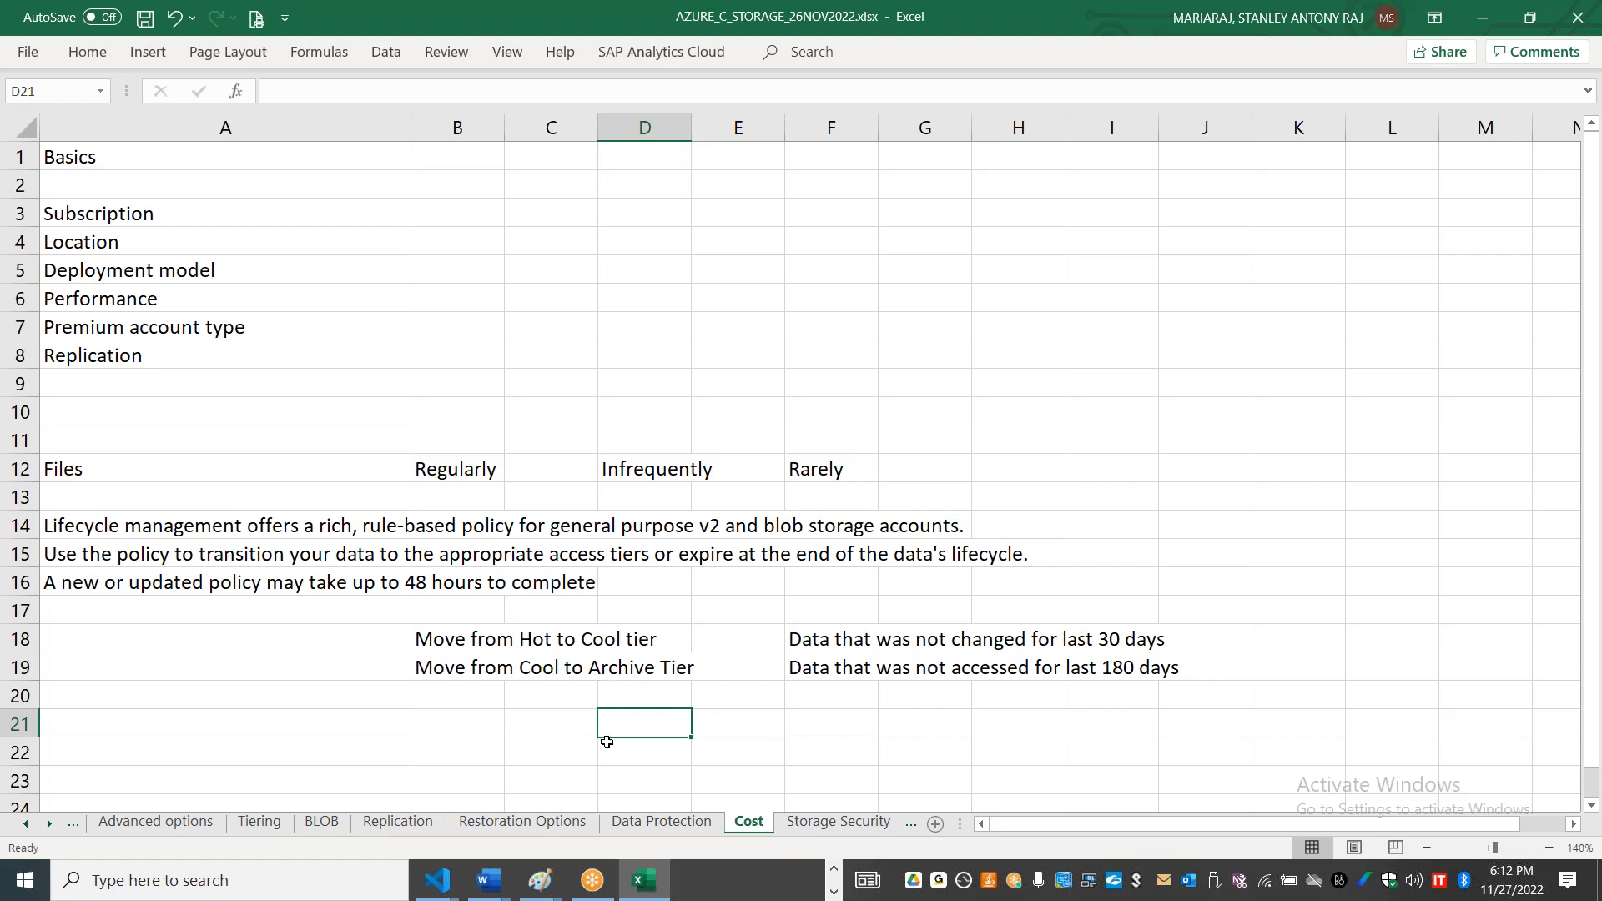
Step: Check the minimum storage durations in cells I3 and I4 of the Tiering sheet, and return to the Cost sheet
{"action": "left_click", "coordinate": [259, 821]}
{"action": "left_click_drag", "start_coordinate": [1038, 830], "coordinate": [1173, 809]}
{"action": "left_click", "coordinate": [1126, 241]}
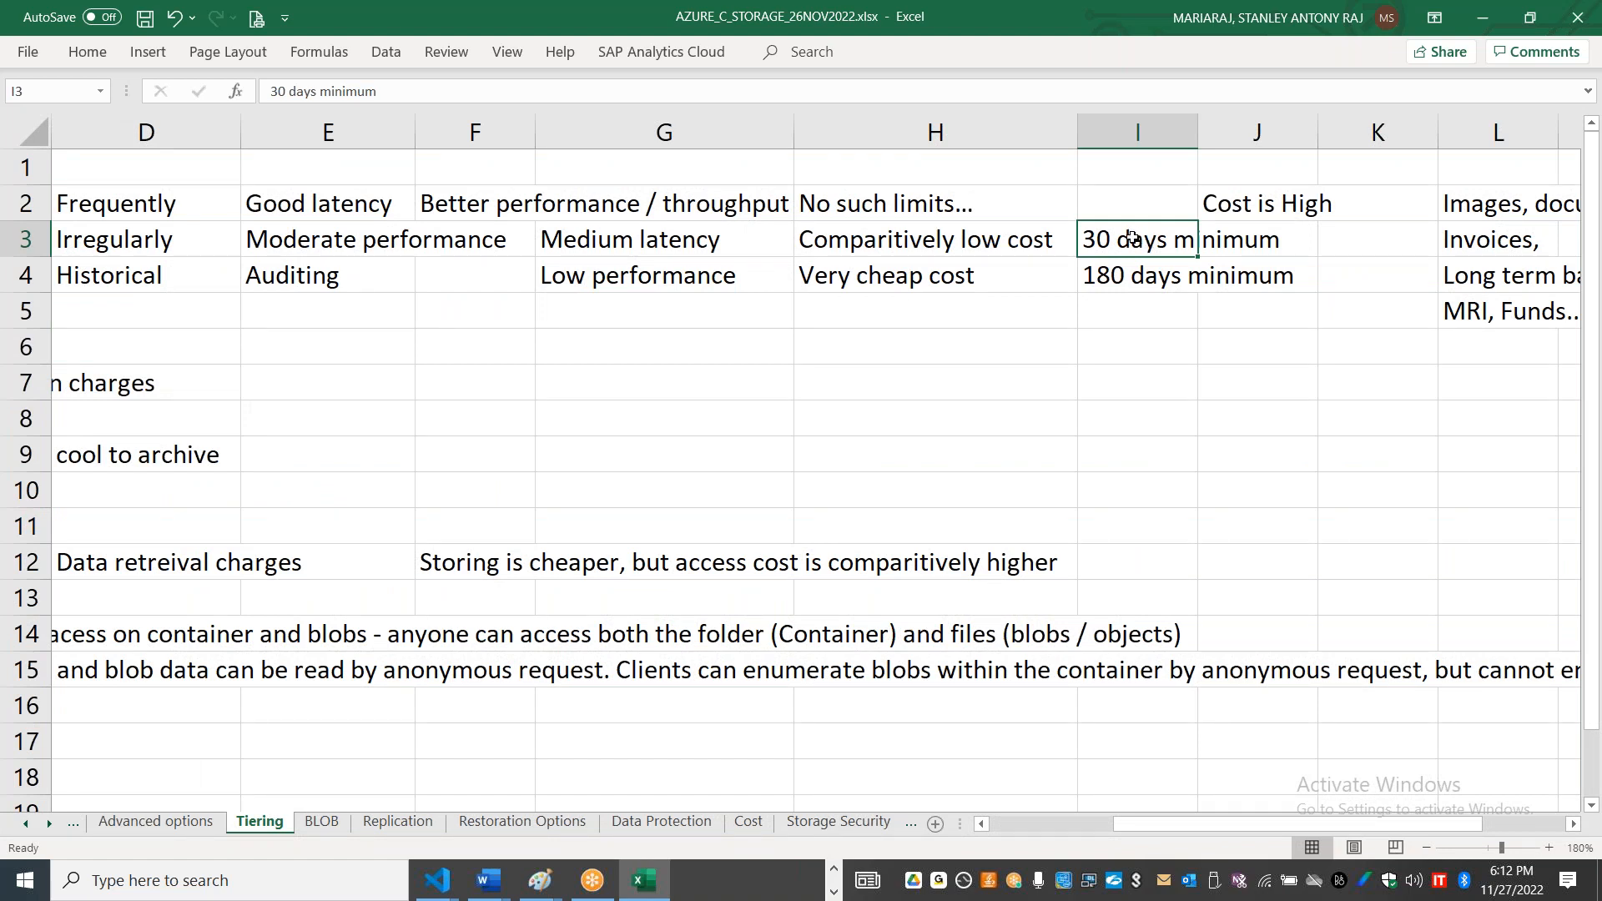
{"action": "left_click", "coordinate": [1148, 278]}
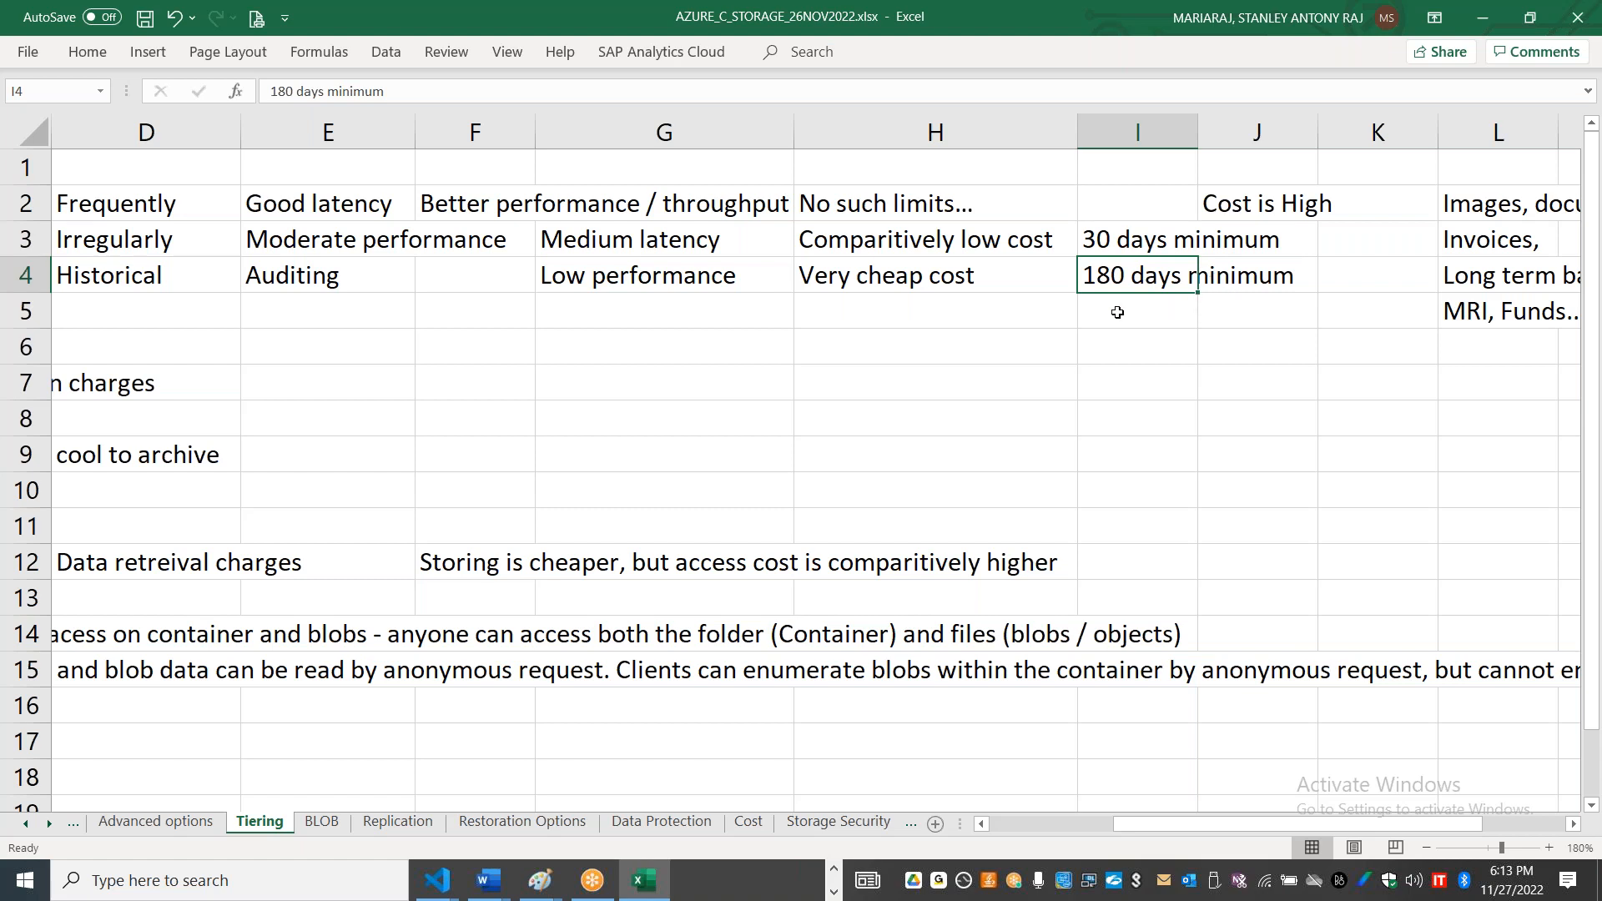
{"action": "left_click", "coordinate": [50, 823]}
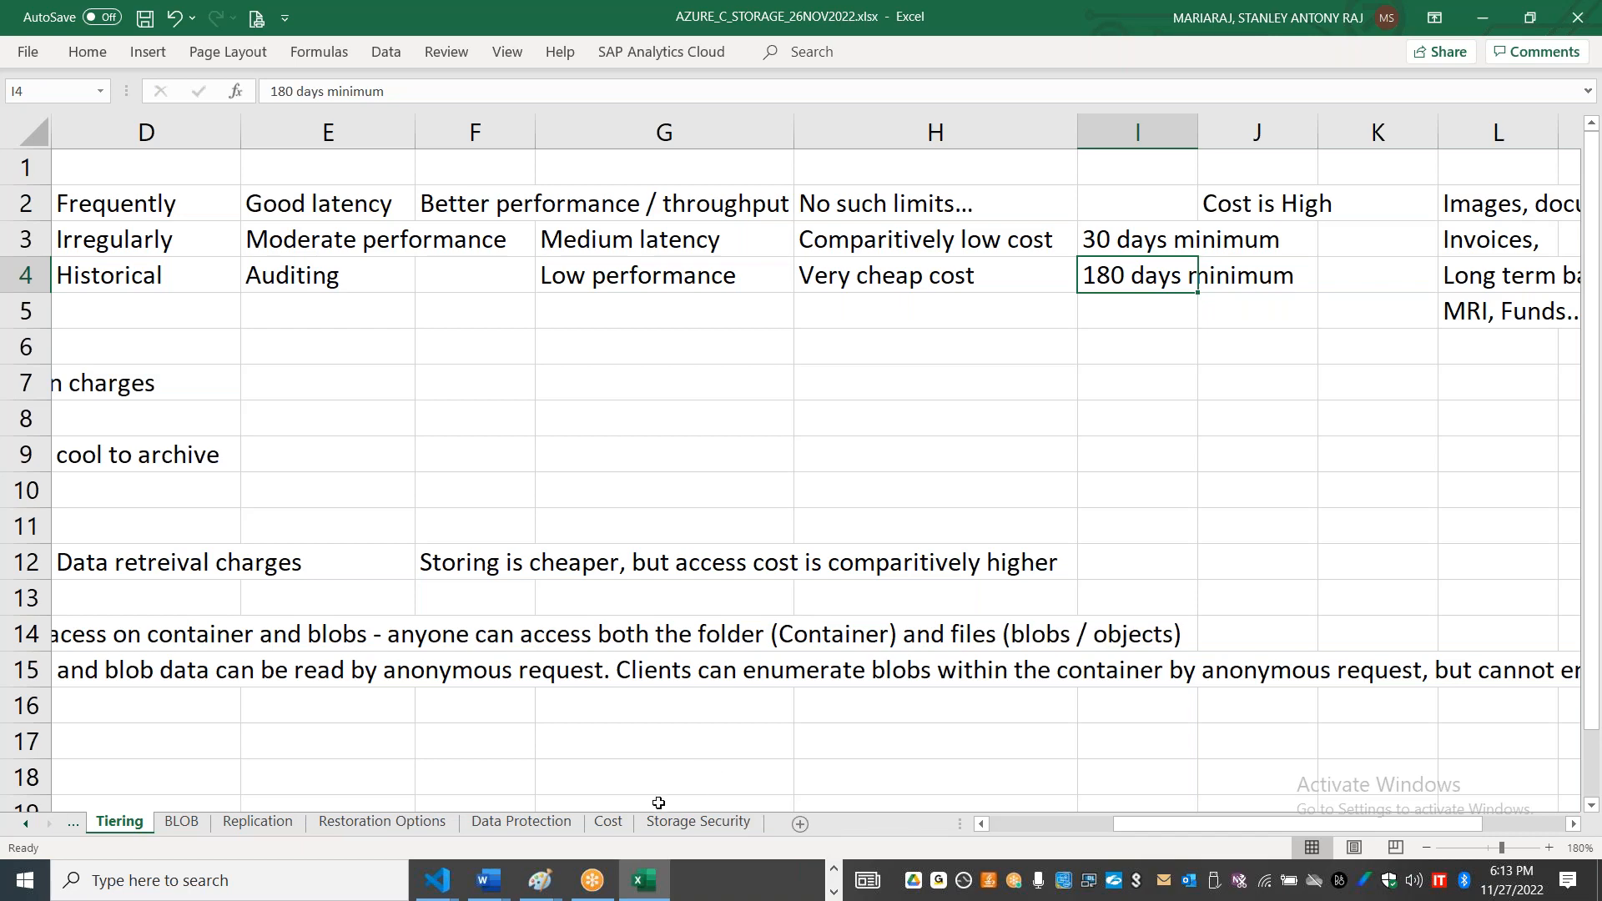
{"action": "left_click", "coordinate": [607, 822]}
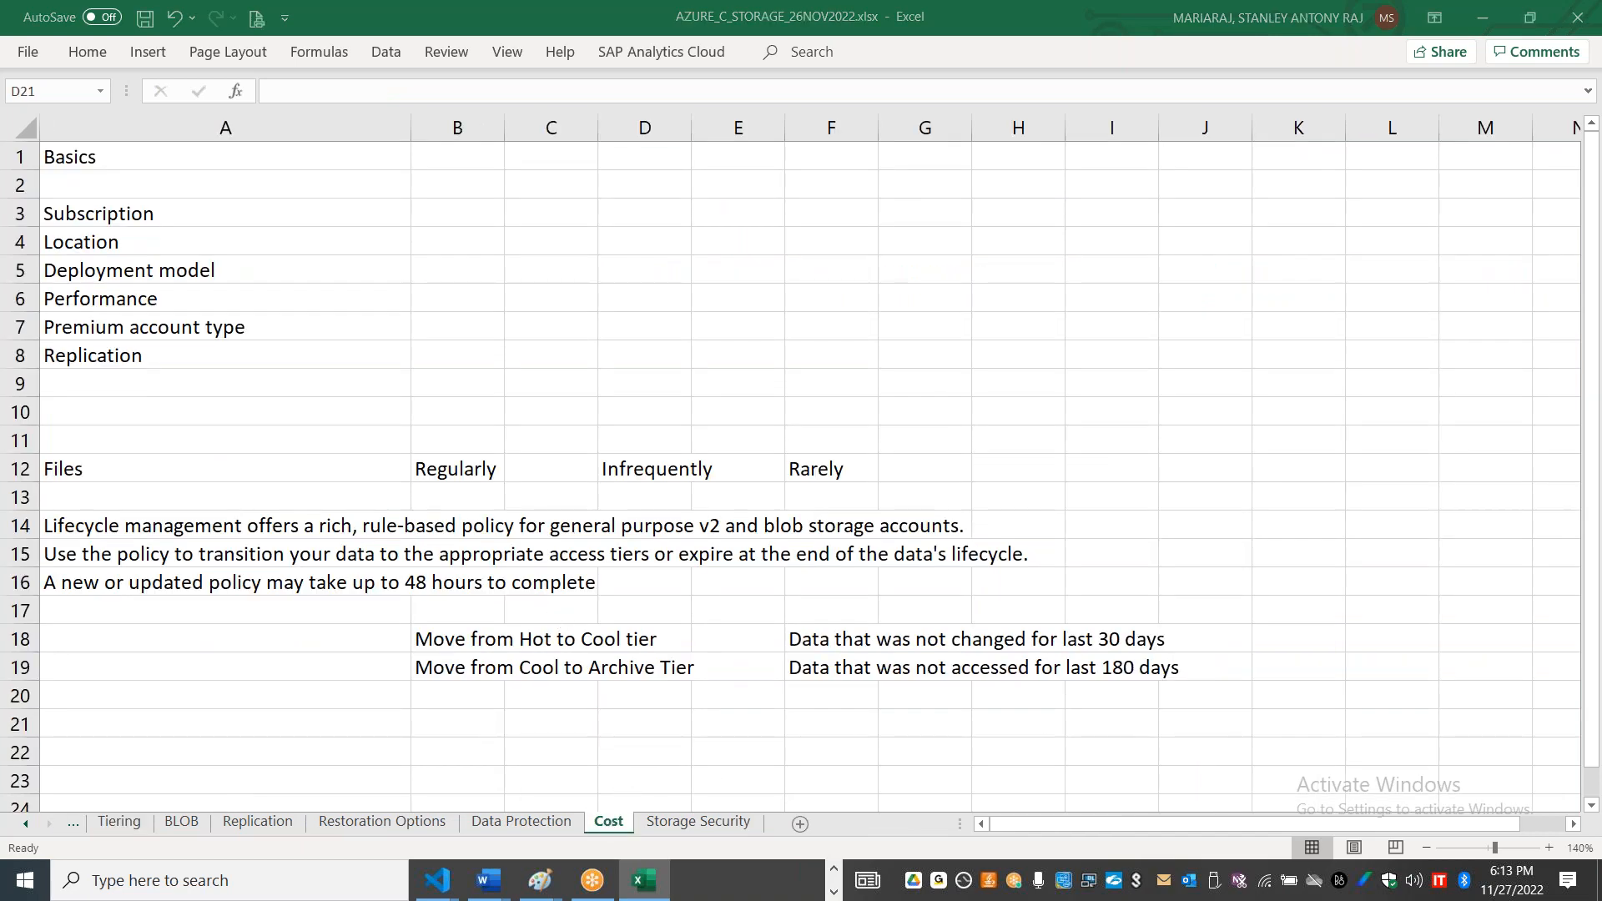
Step: Switch to the Azure portal and start a new lifecycle management rule named hot2coolfor30daysdata
{"action": "key", "text": "alt+Tab"}
{"action": "left_click", "coordinate": [468, 663]}
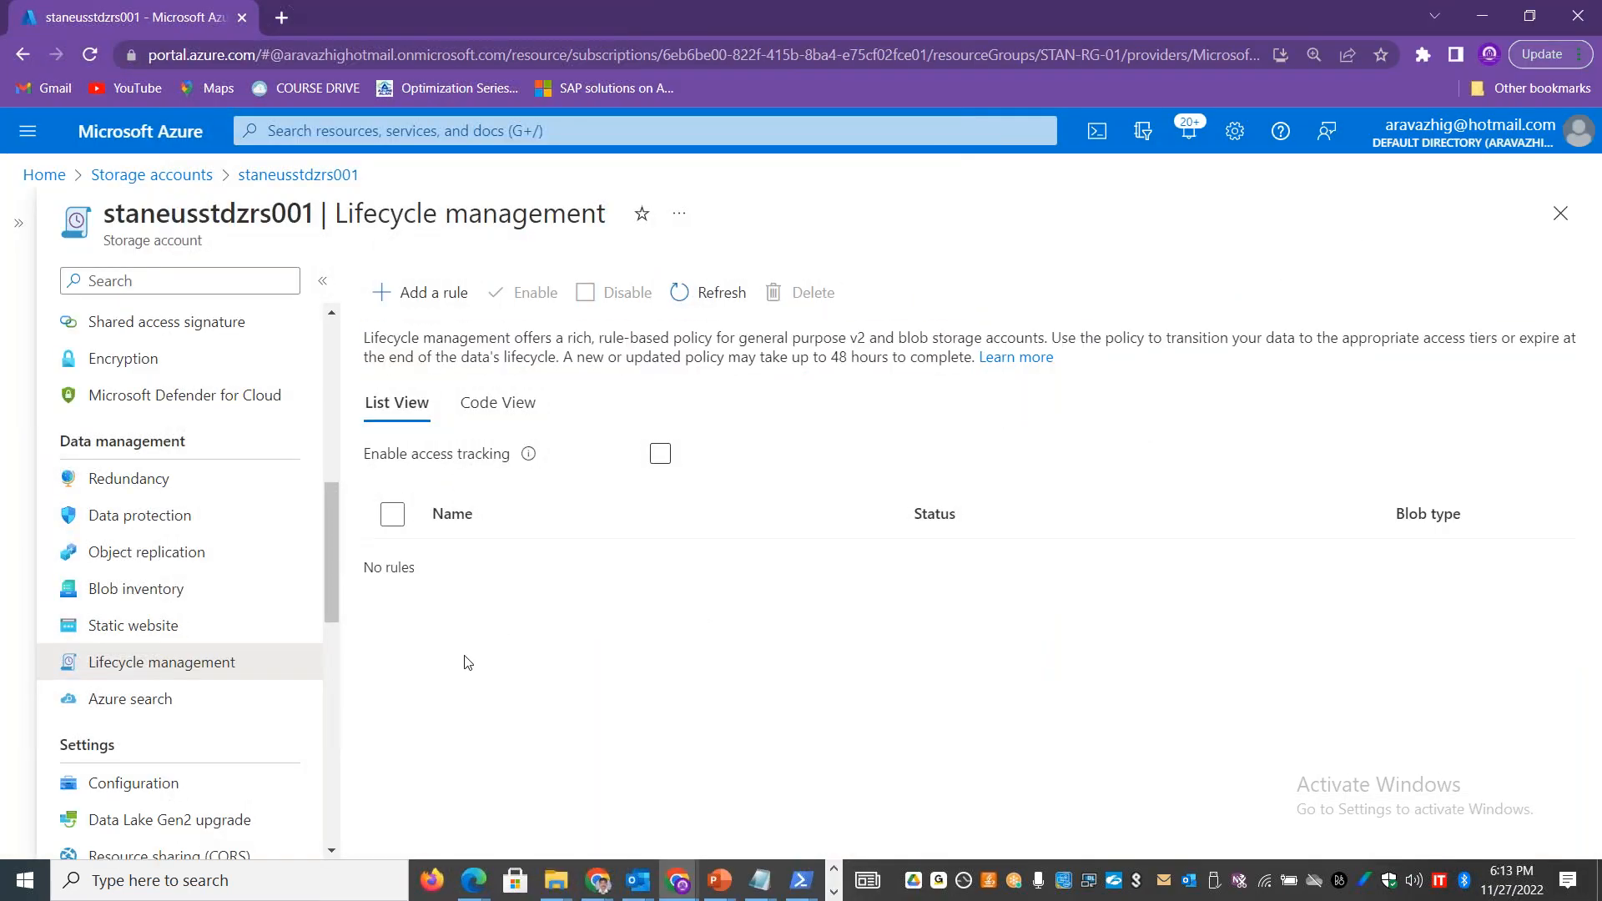
{"action": "left_click", "coordinate": [418, 294]}
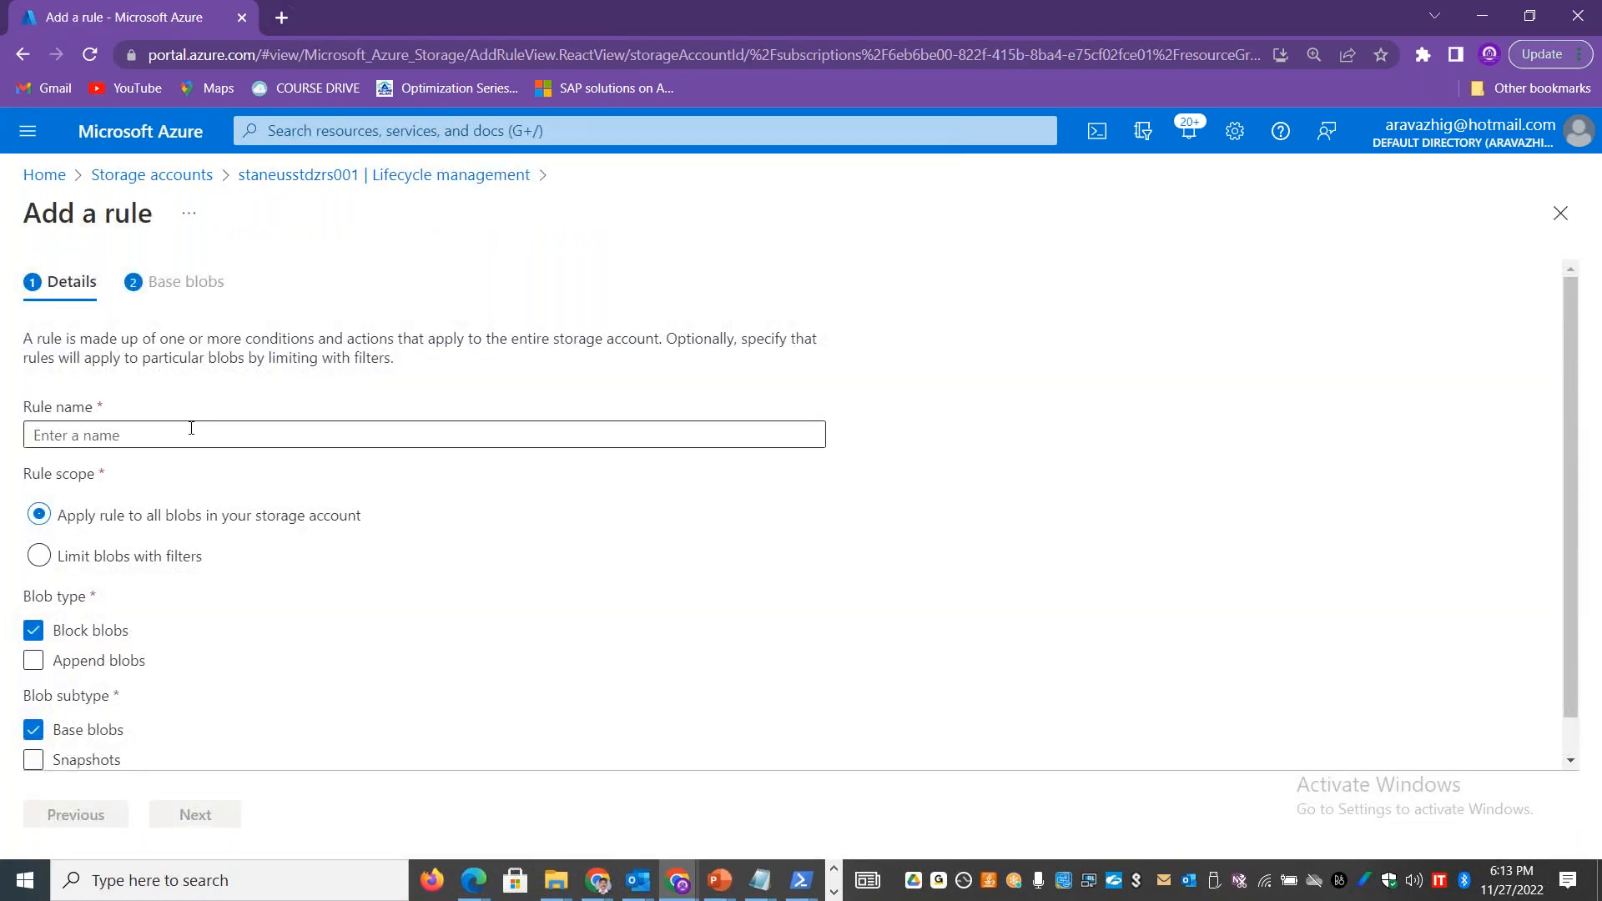
{"action": "left_click", "coordinate": [191, 429]}
{"action": "type", "text": "hot2"}
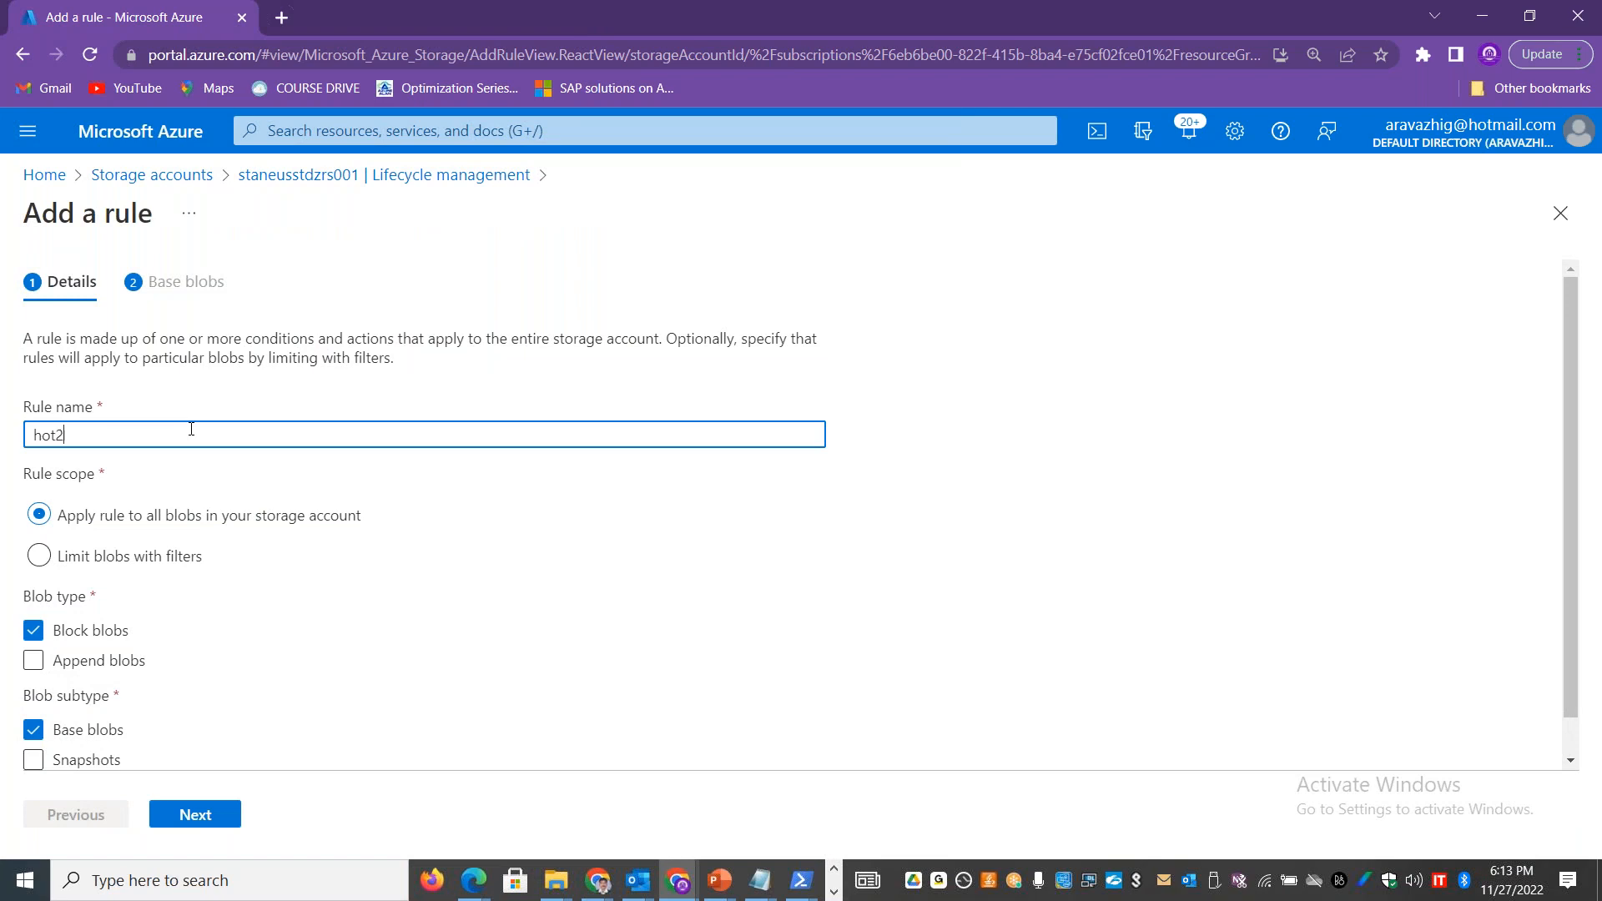
{"action": "type", "text": "coolfor30daysdata"}
Step: Copy the Add a rule page's introductory description into cell A21 of the Excel Cost sheet, and return to the Azure portal
{"action": "left_click_drag", "start_coordinate": [408, 361], "coordinate": [2, 346]}
{"action": "key", "text": "ctrl+c"}
{"action": "key", "text": "alt+Tab"}
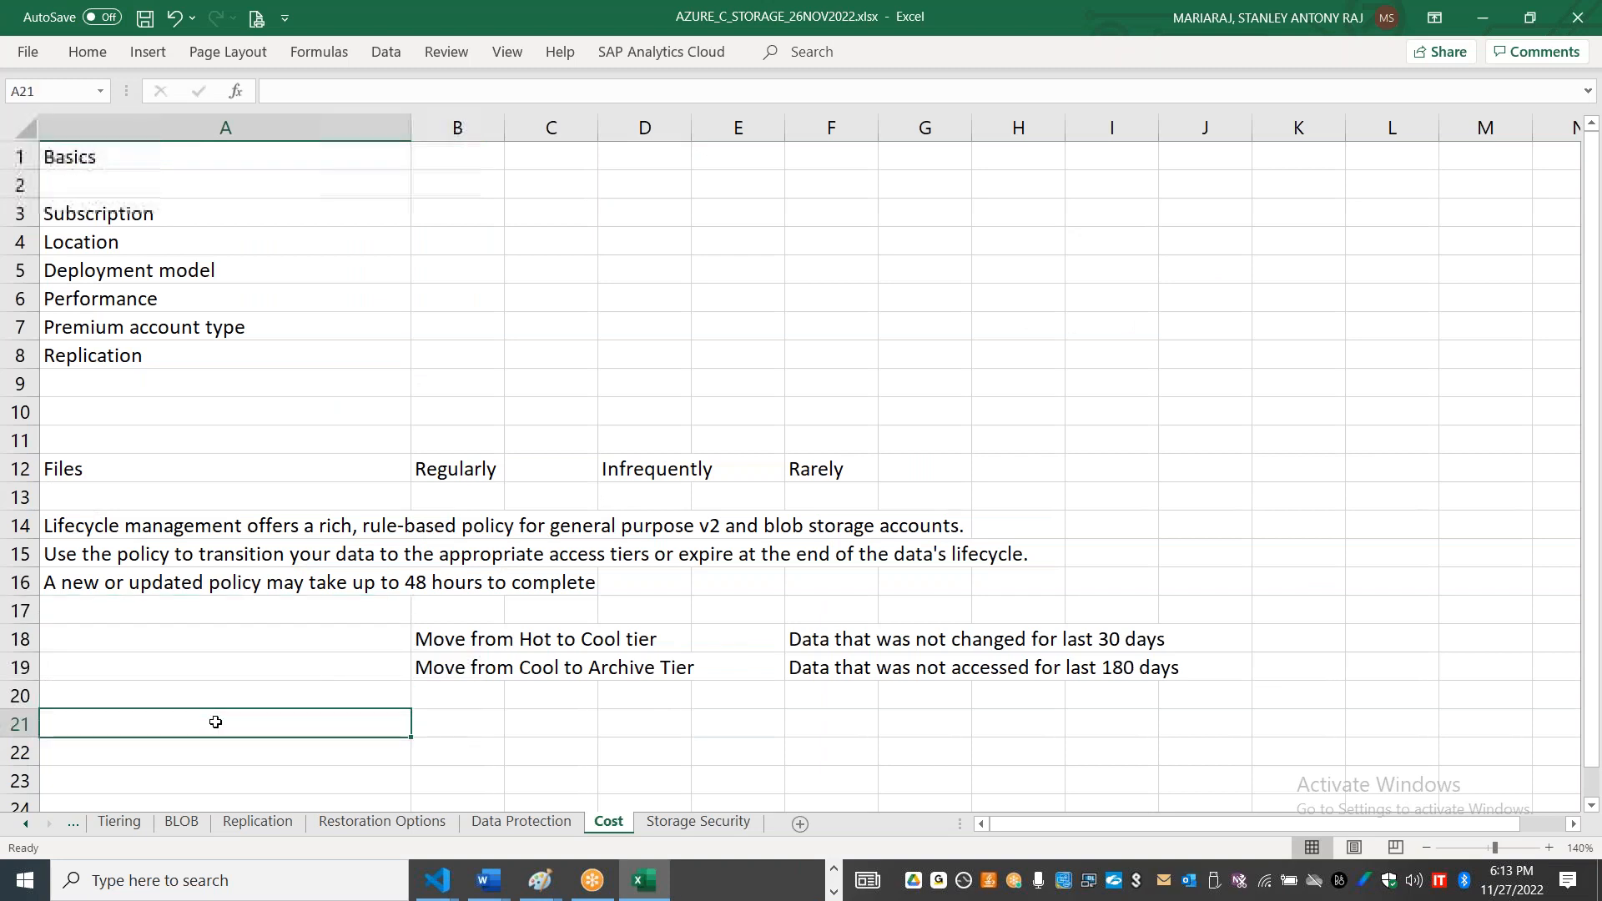
{"action": "double_click", "coordinate": [214, 723]}
{"action": "key", "text": "ctrl+v"}
{"action": "key", "text": "alt+Tab"}
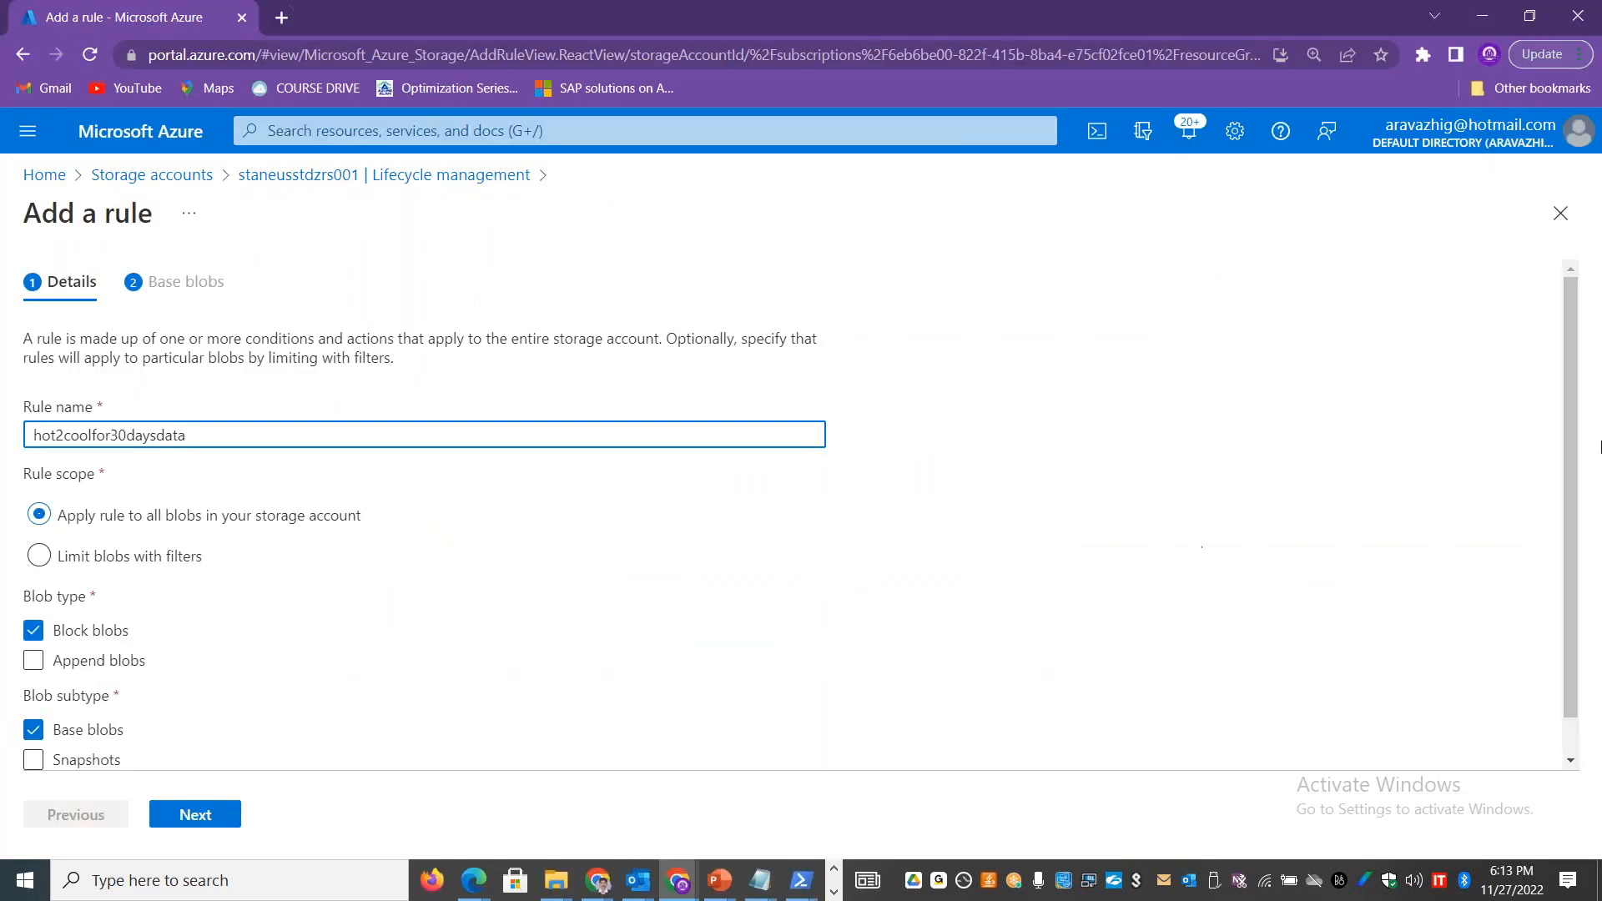
Step: Proceed to the rule's base blob conditions and set blobs last modified more than 30 days ago to Move to cool storage
{"action": "scroll", "coordinate": [1581, 441], "scroll_direction": "down", "scroll_amount": 1}
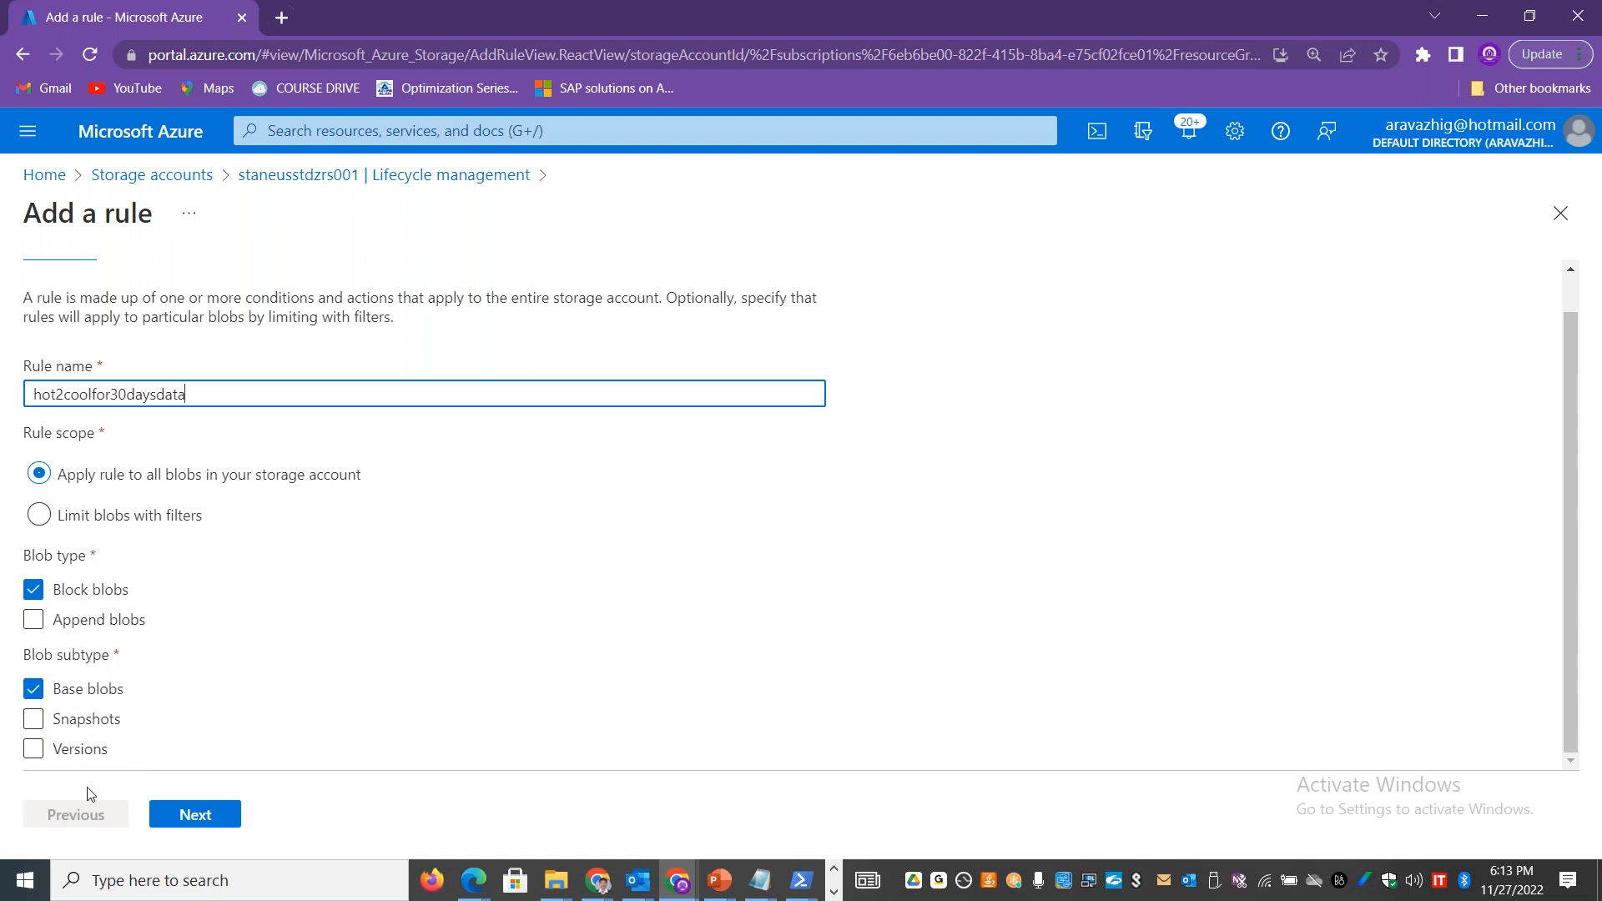
{"action": "left_click", "coordinate": [208, 822]}
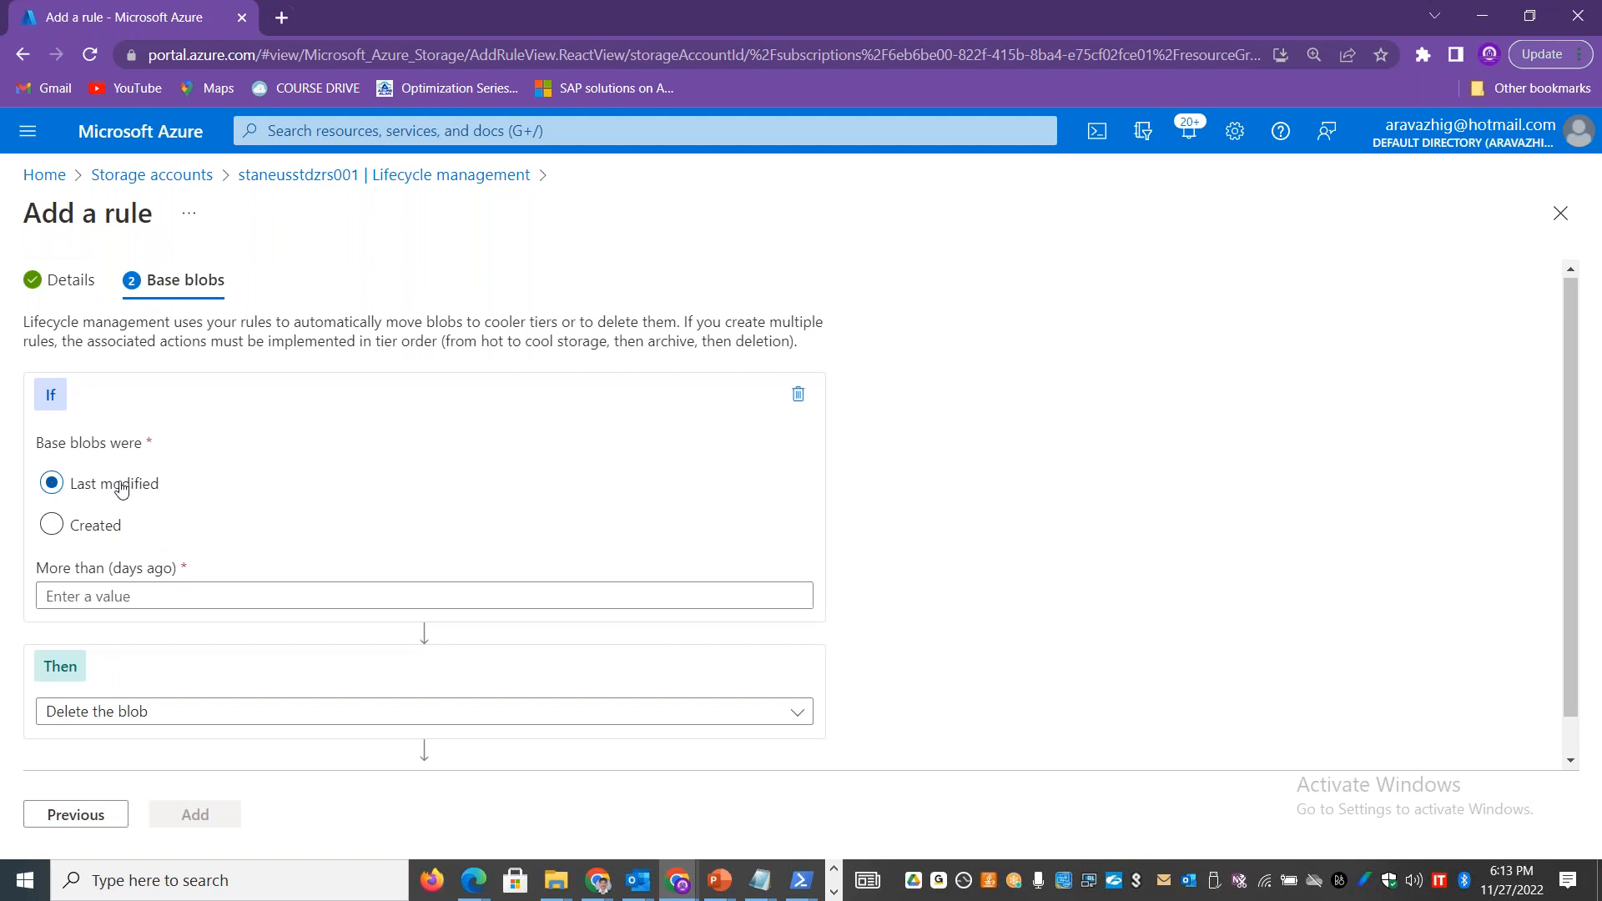
{"action": "left_click", "coordinate": [154, 598]}
{"action": "type", "text": "30"}
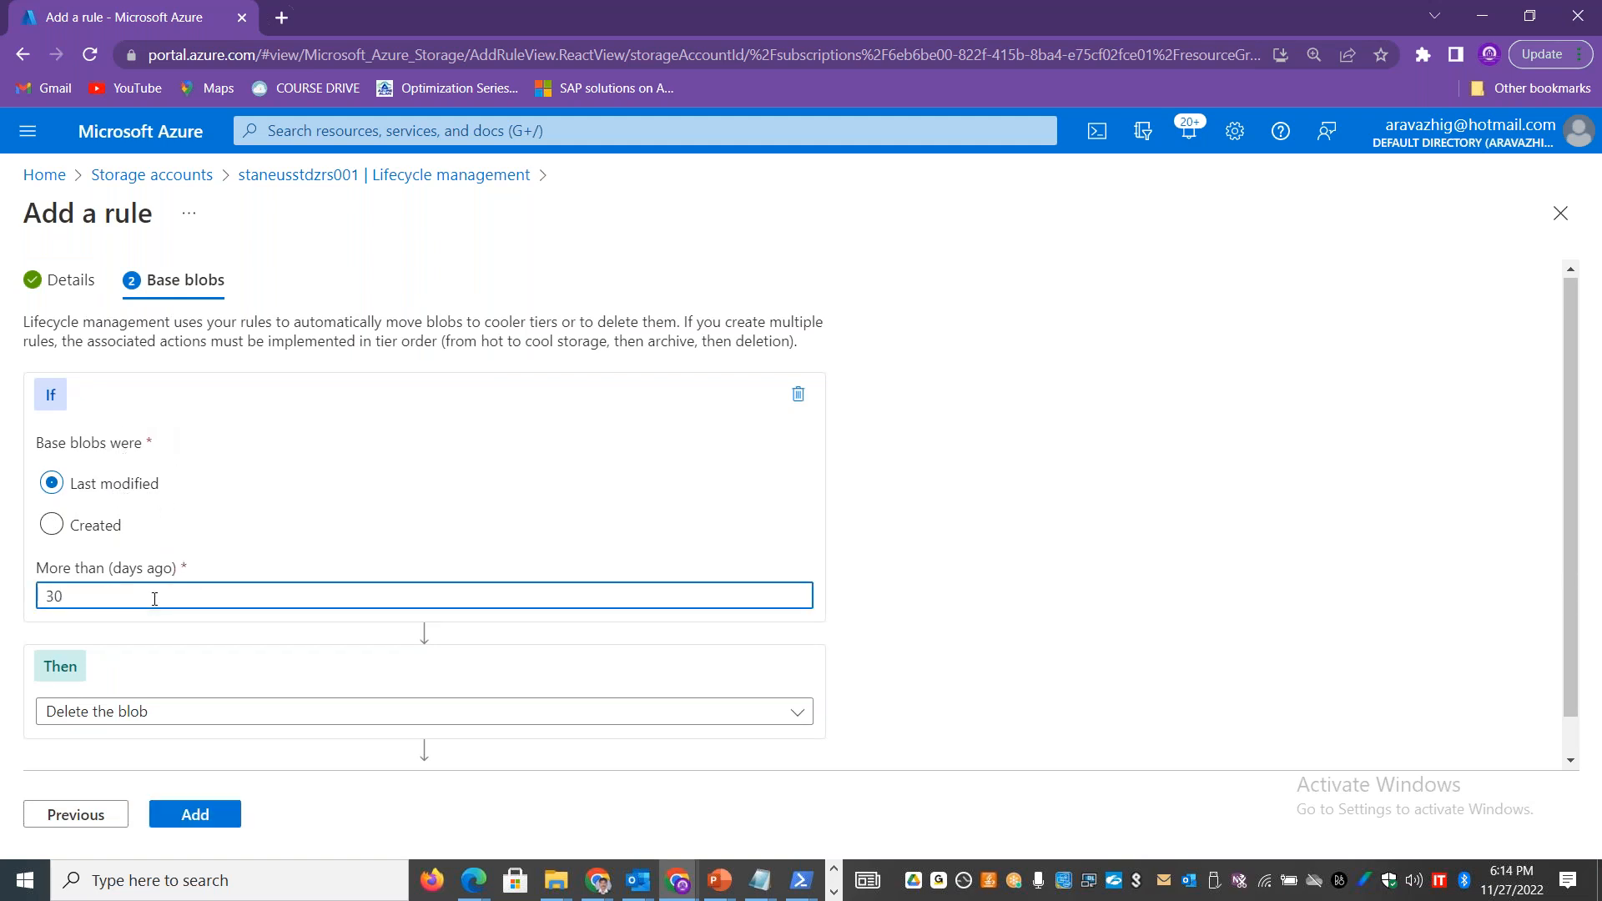
{"action": "left_click", "coordinate": [797, 711]}
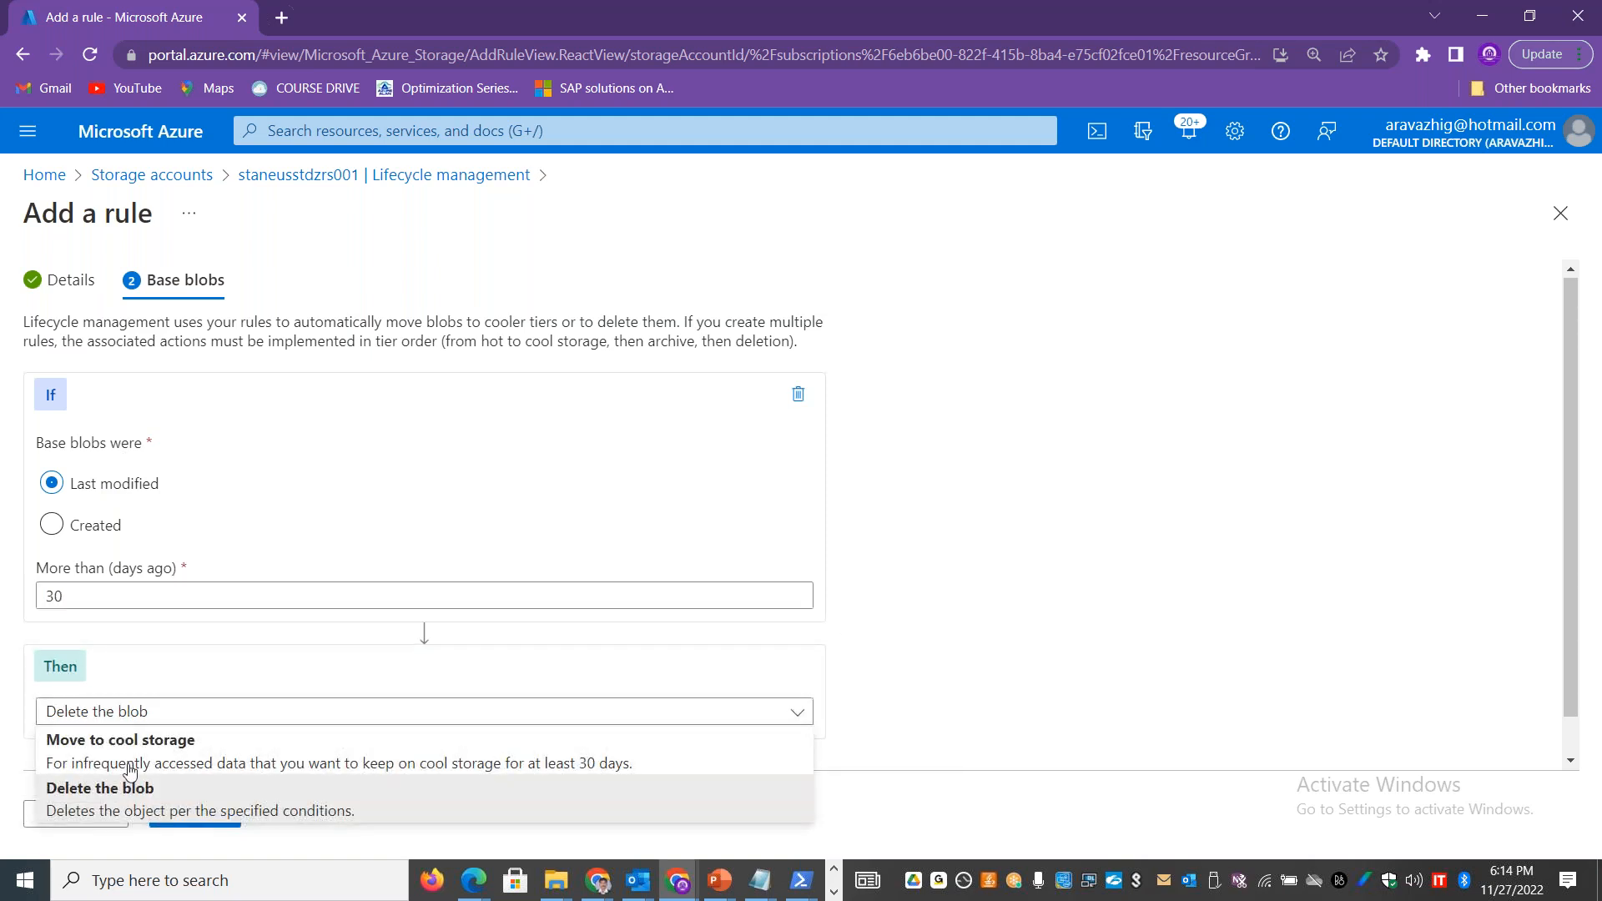
{"action": "left_click", "coordinate": [166, 753]}
Step: Change the last-modified condition to more than 365 days ago, keeping Move to cool storage as the action
{"action": "left_click_drag", "start_coordinate": [118, 595], "coordinate": [17, 604]}
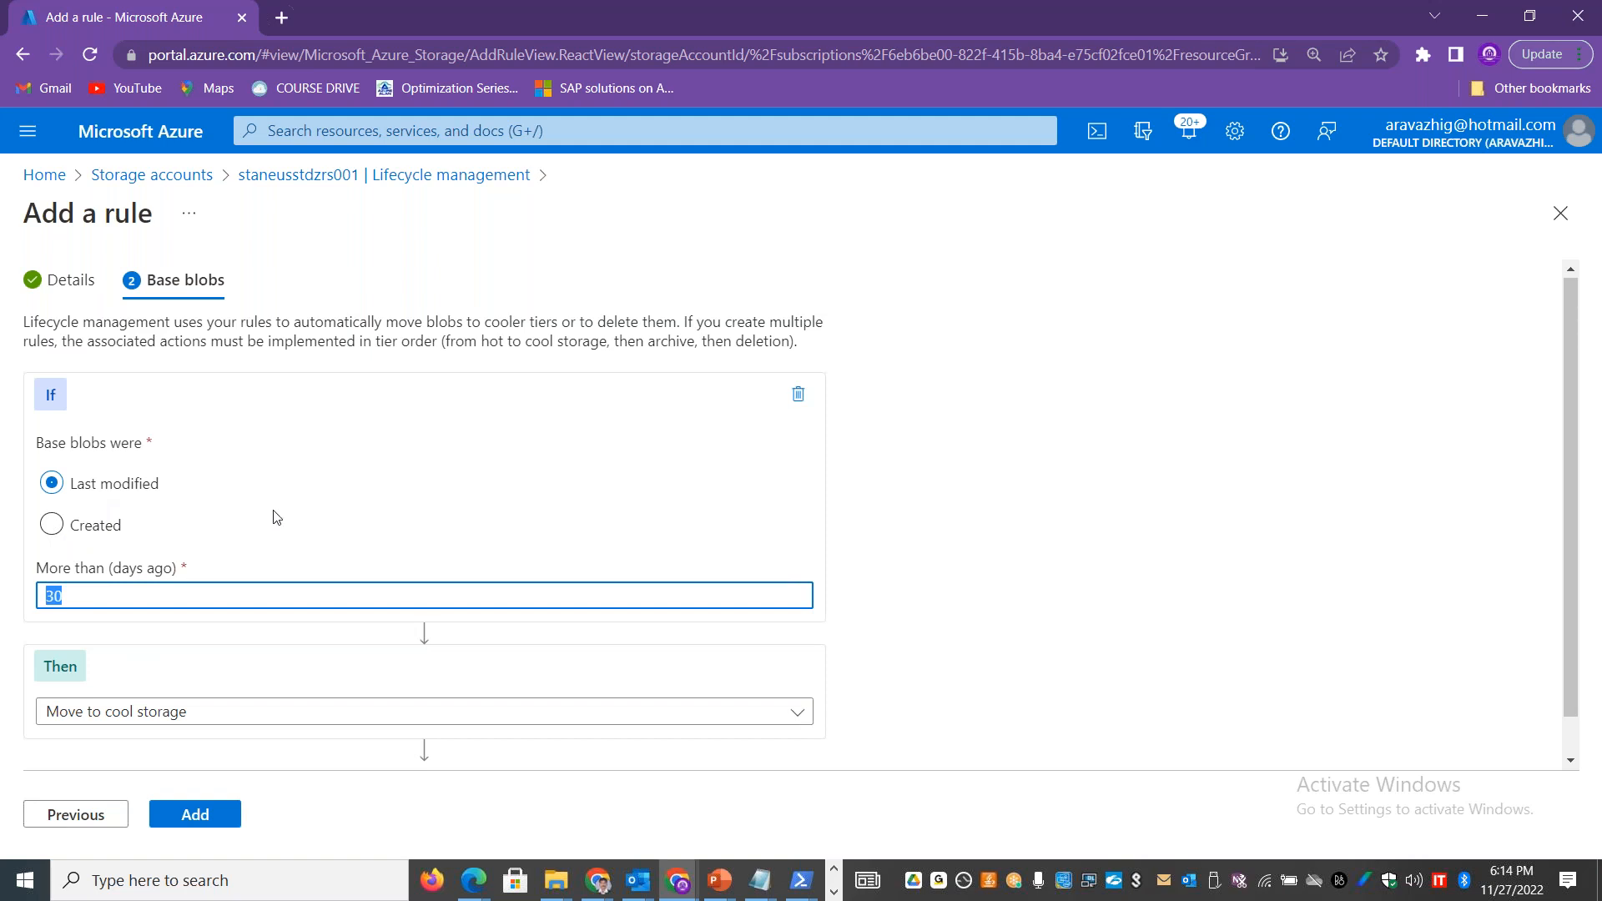
{"action": "type", "text": "365"}
{"action": "left_click", "coordinate": [297, 713]}
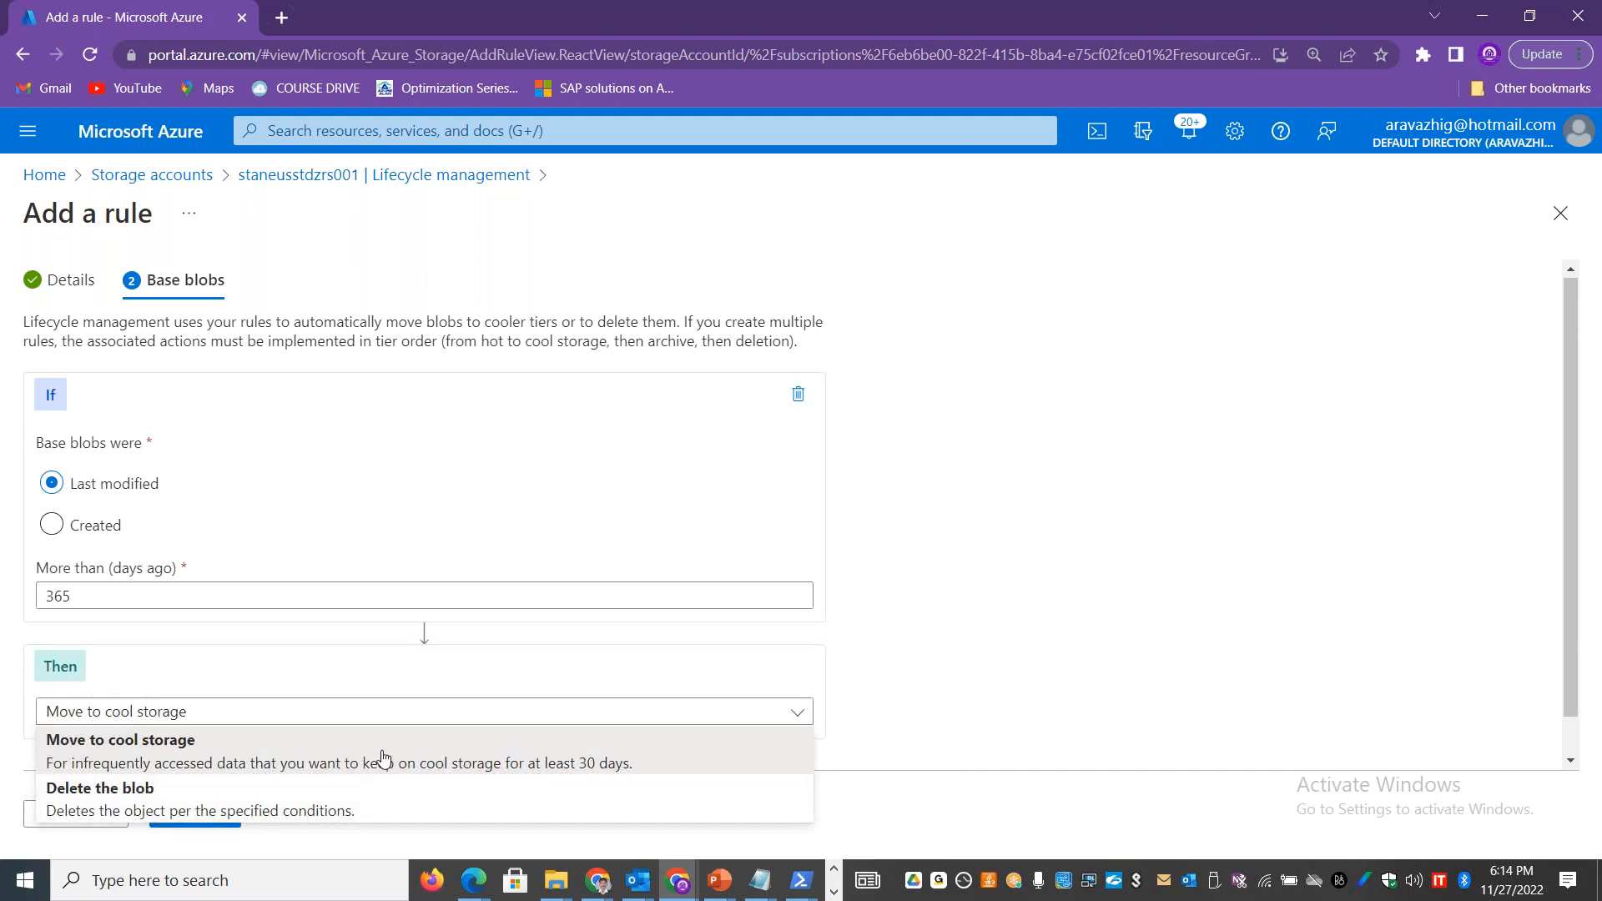
{"action": "left_click", "coordinate": [1057, 544]}
{"action": "left_click_drag", "start_coordinate": [1574, 445], "coordinate": [1587, 516]}
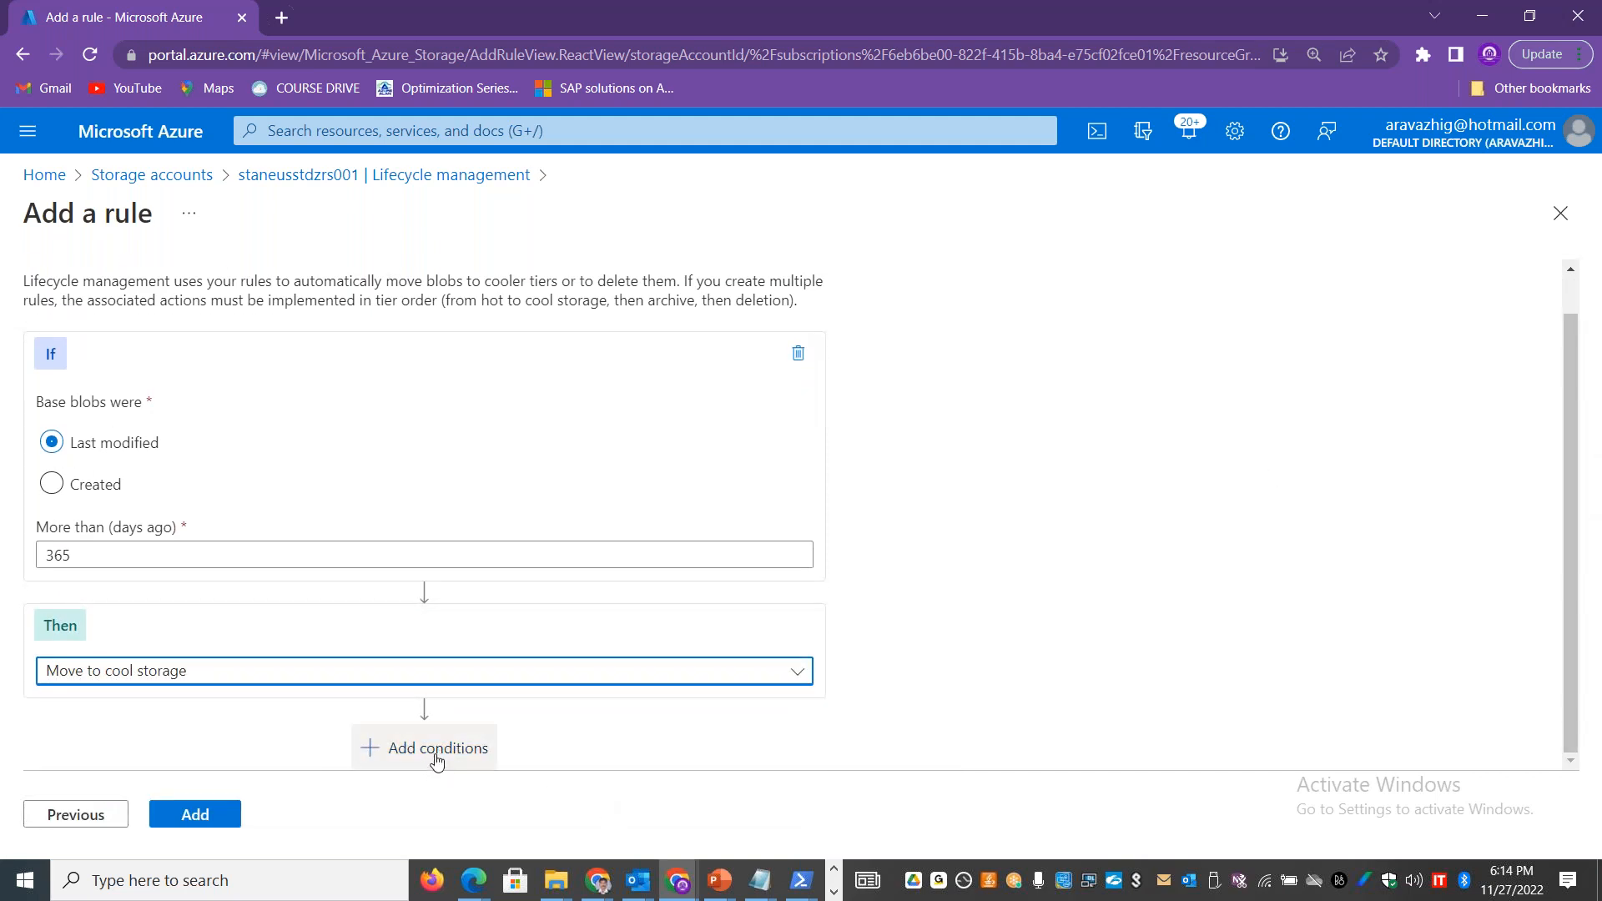
Step: Copy the Base blobs introduction about moving blobs to cooler tiers and paste it into cell A23 of the Excel Cost sheet
{"action": "left_click_drag", "start_coordinate": [794, 299], "coordinate": [22, 323]}
{"action": "key", "text": "ctrl+c"}
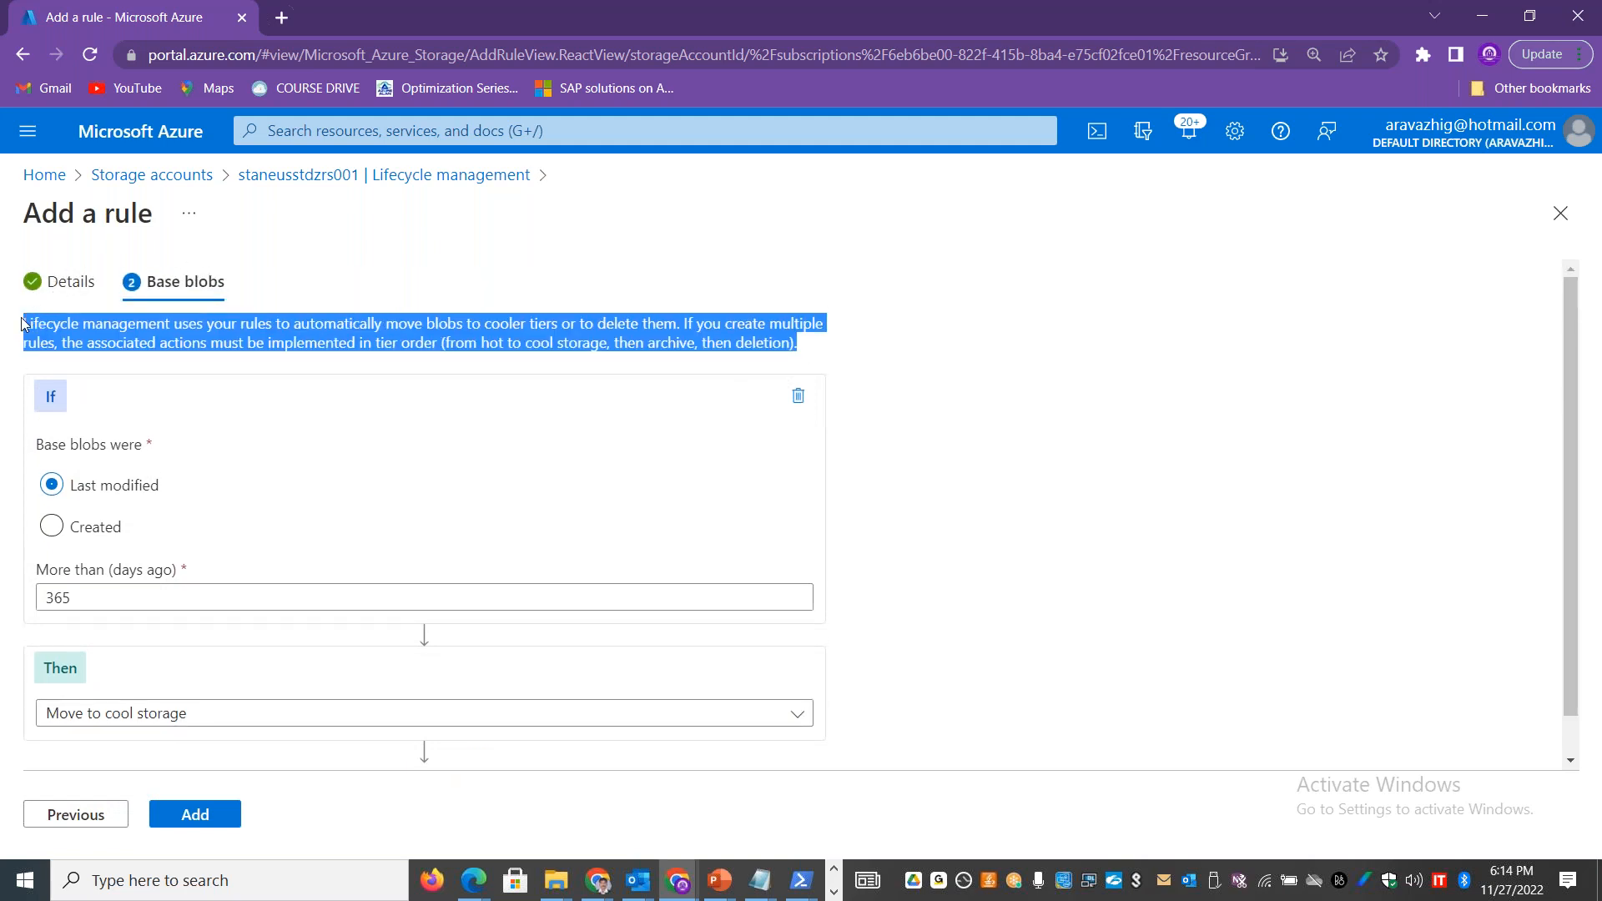
{"action": "key", "text": "alt+Tab"}
{"action": "left_click", "coordinate": [124, 785]}
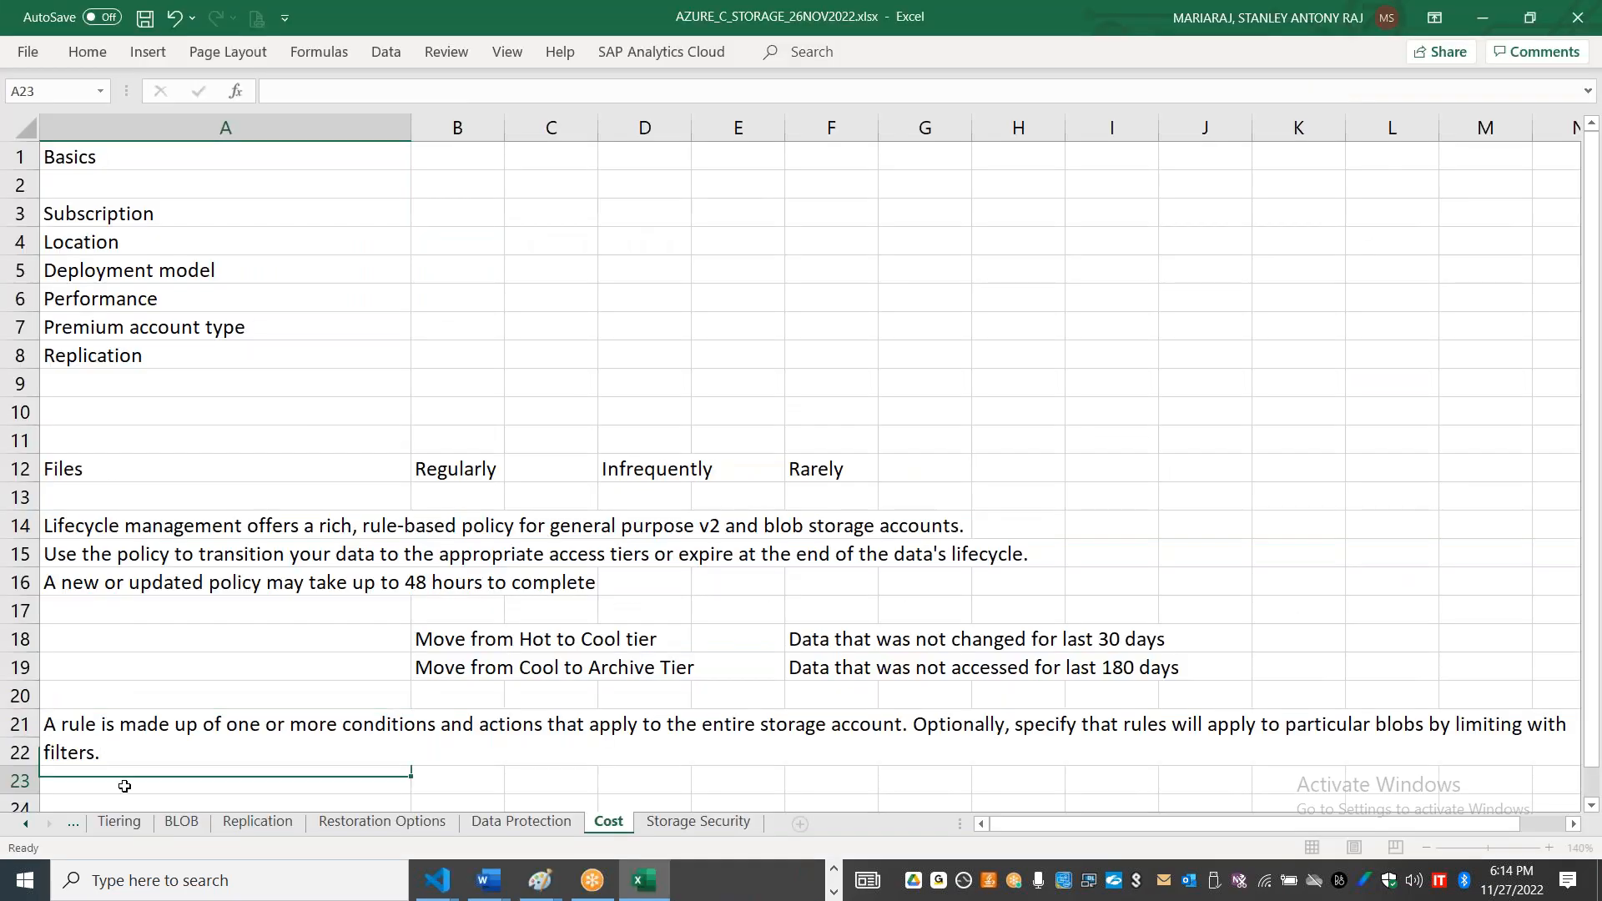
{"action": "double_click", "coordinate": [121, 778]}
{"action": "key", "text": "ctrl+v"}
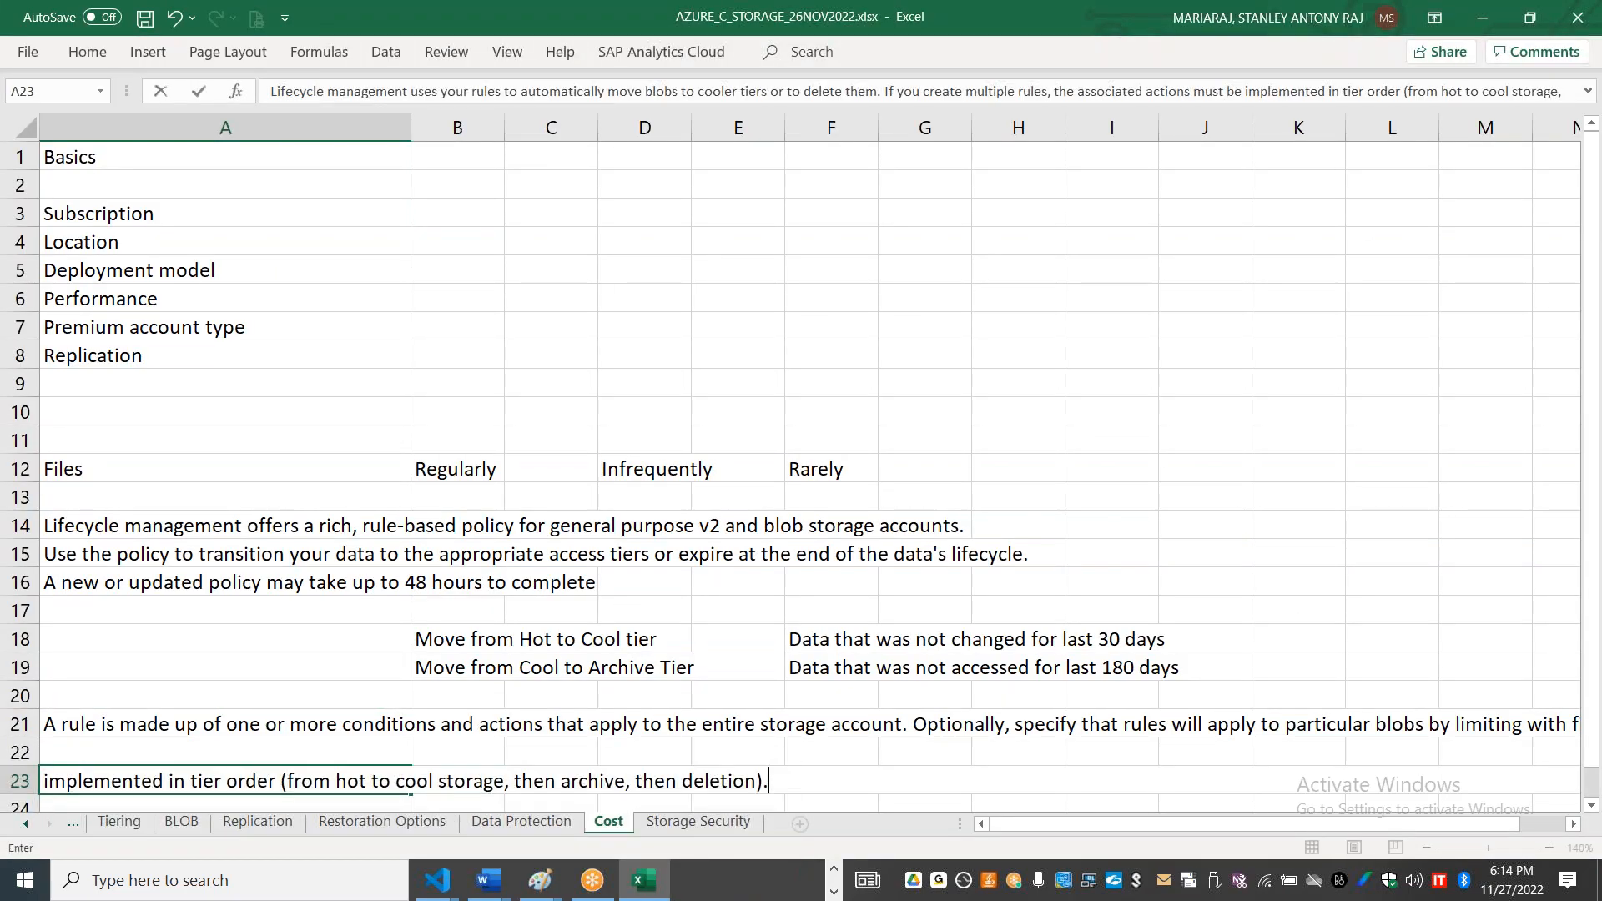
Step: Move the sentence beginning "If you create multiple rules" out of cell A23 and into cell B24 of the Cost sheet
{"action": "left_click", "coordinate": [863, 734]}
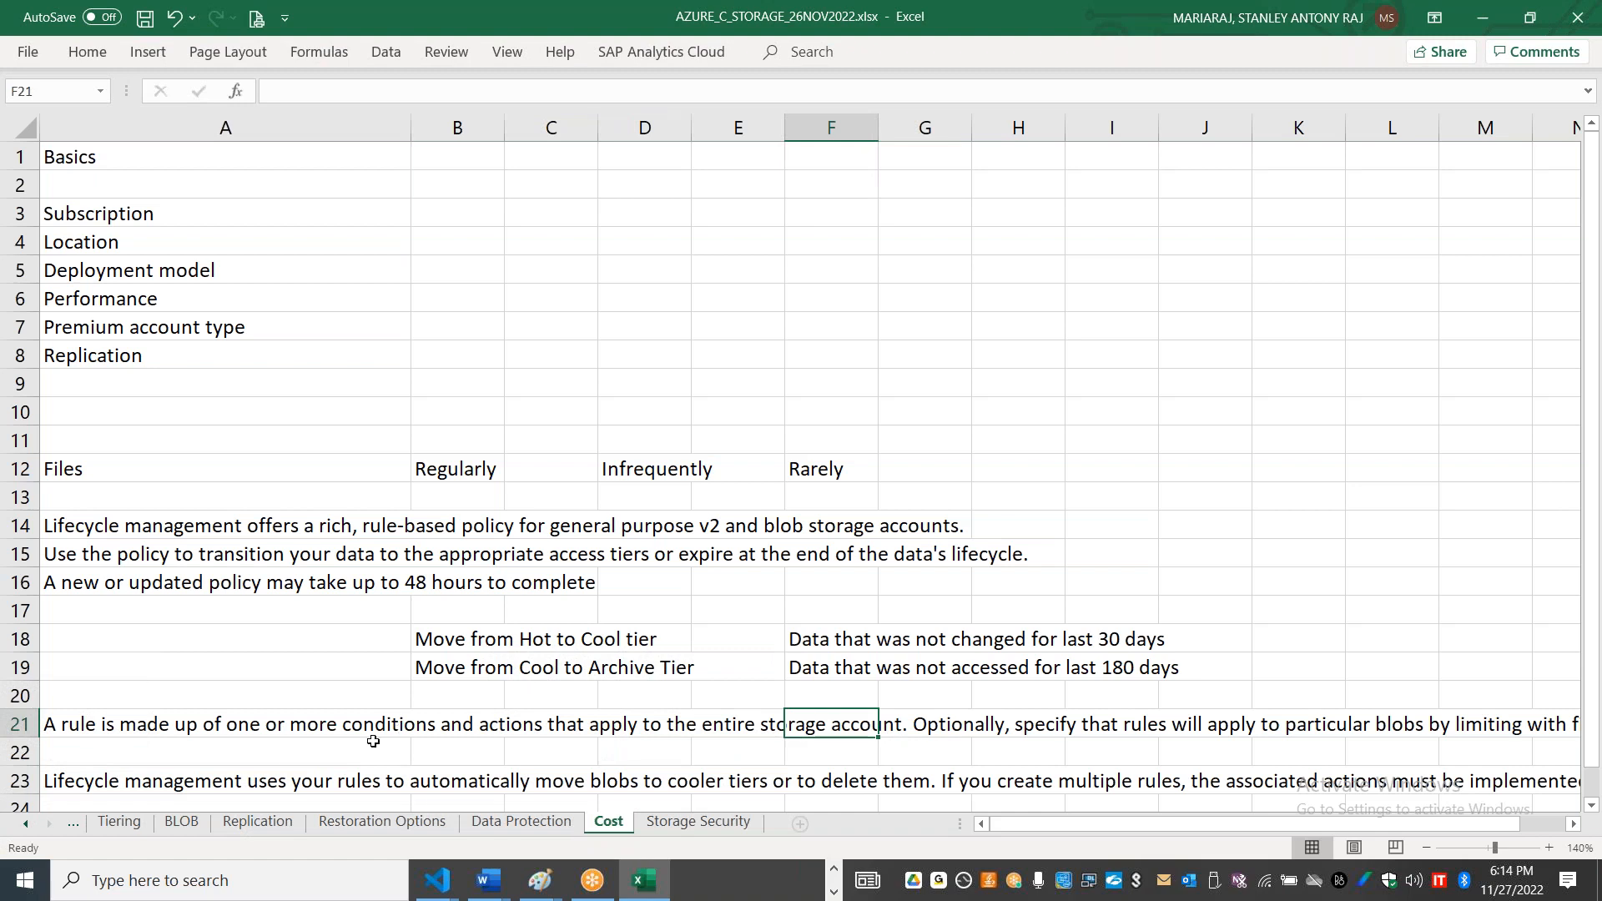
{"action": "left_click", "coordinate": [284, 781]}
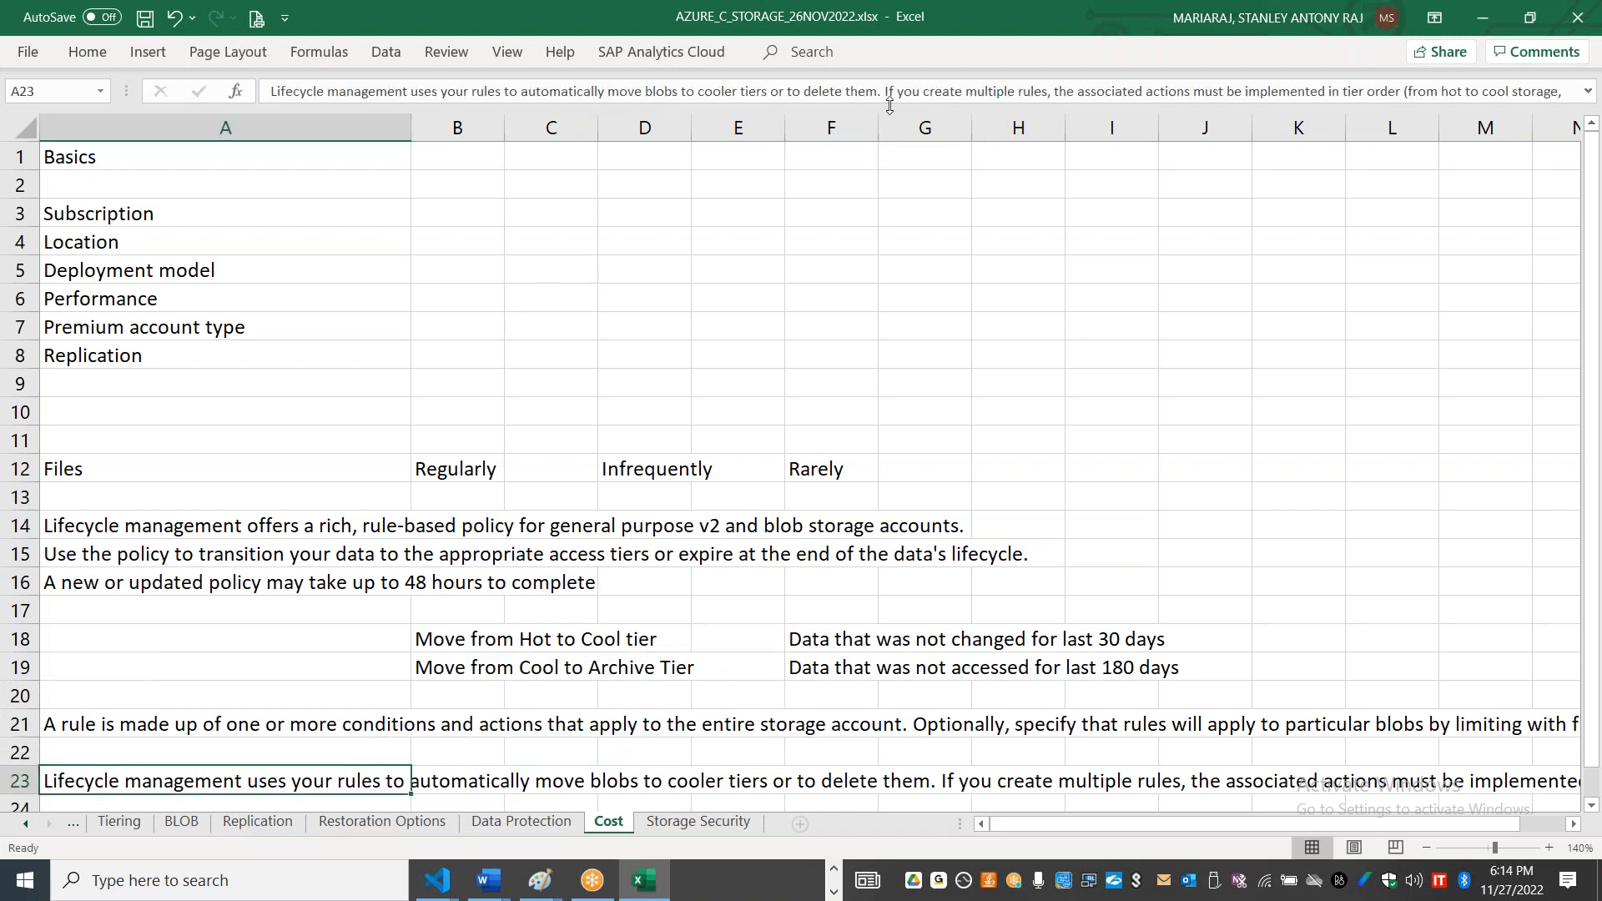
{"action": "key", "text": "F2"}
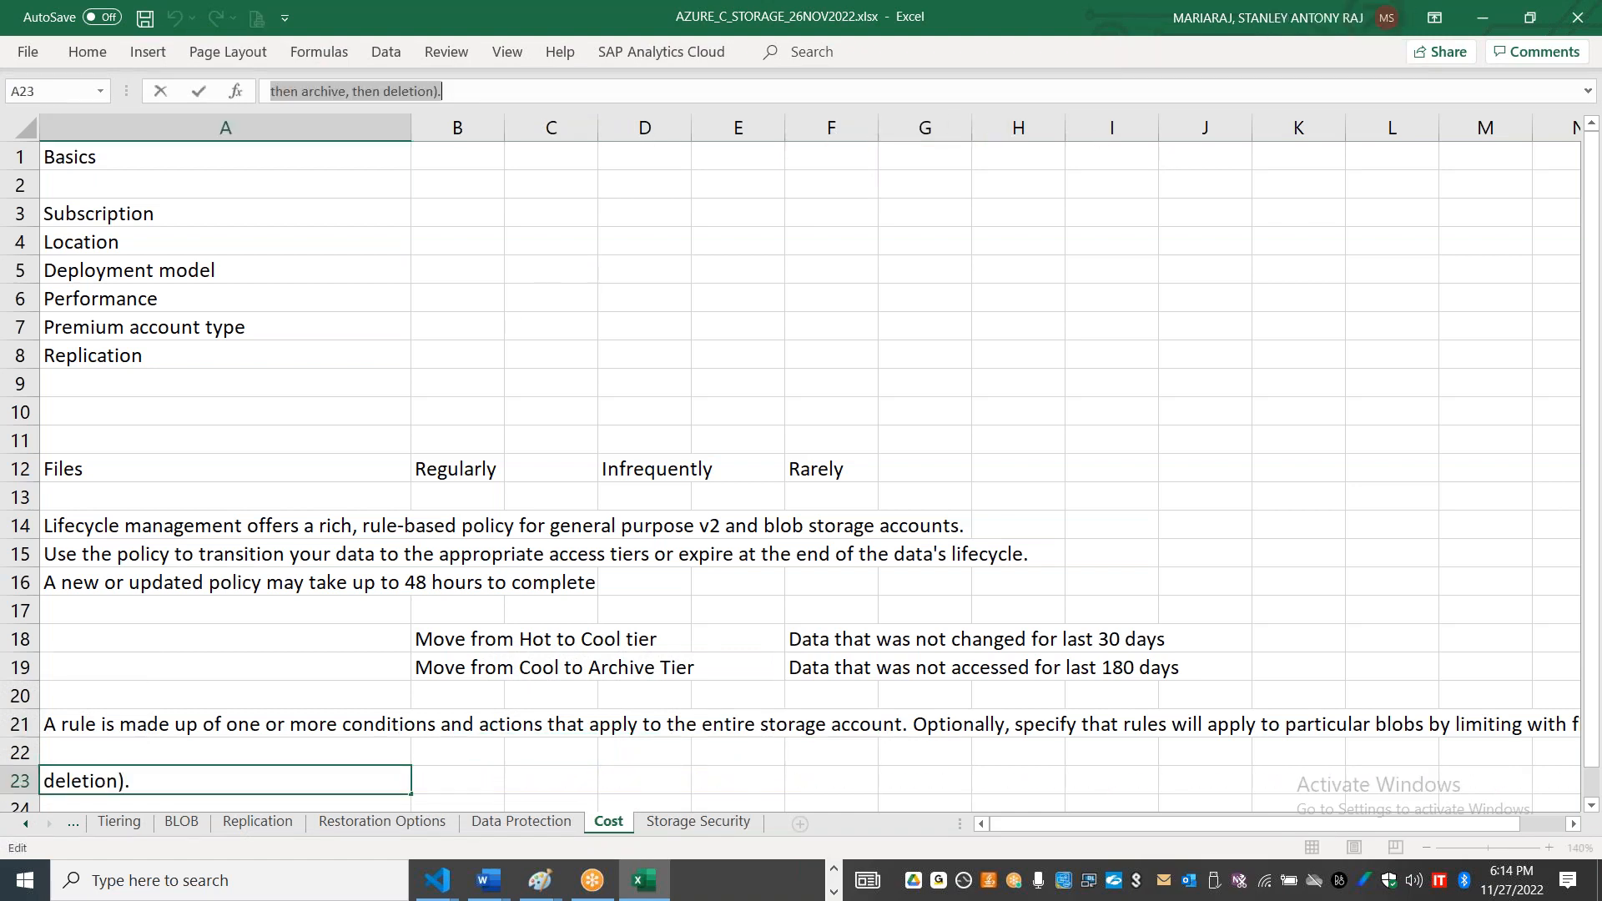
{"action": "type", "text": "Lifecycle management uses your rules to automatically move blobs to cooler tiers or to delete them."}
{"action": "left_click", "coordinate": [653, 473]}
{"action": "key", "text": "Down"}
{"action": "key", "text": "Down"}
{"action": "key", "text": "Down"}
{"action": "key", "text": "Down"}
{"action": "key", "text": "Down"}
{"action": "key", "text": "Down"}
{"action": "key", "text": "Down"}
{"action": "key", "text": "Down"}
{"action": "key", "text": "Down"}
{"action": "key", "text": "Down"}
{"action": "key", "text": "Down"}
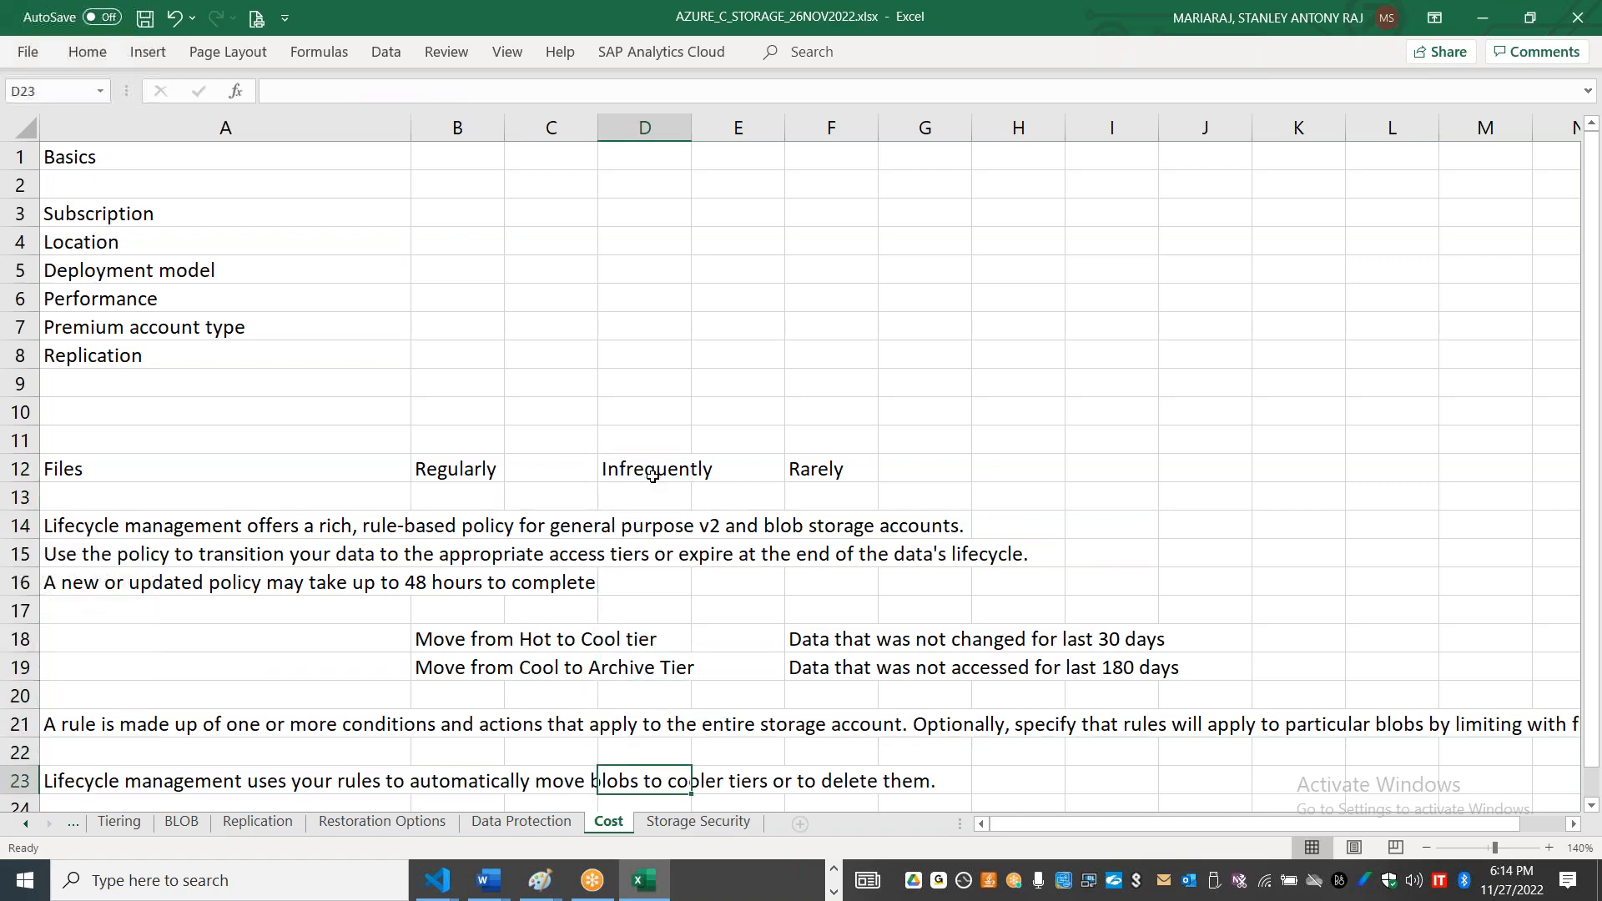
{"action": "key", "text": "Down"}
{"action": "key", "text": "Down"}
{"action": "key", "text": "Down"}
{"action": "key", "text": "Down"}
{"action": "key", "text": "Down"}
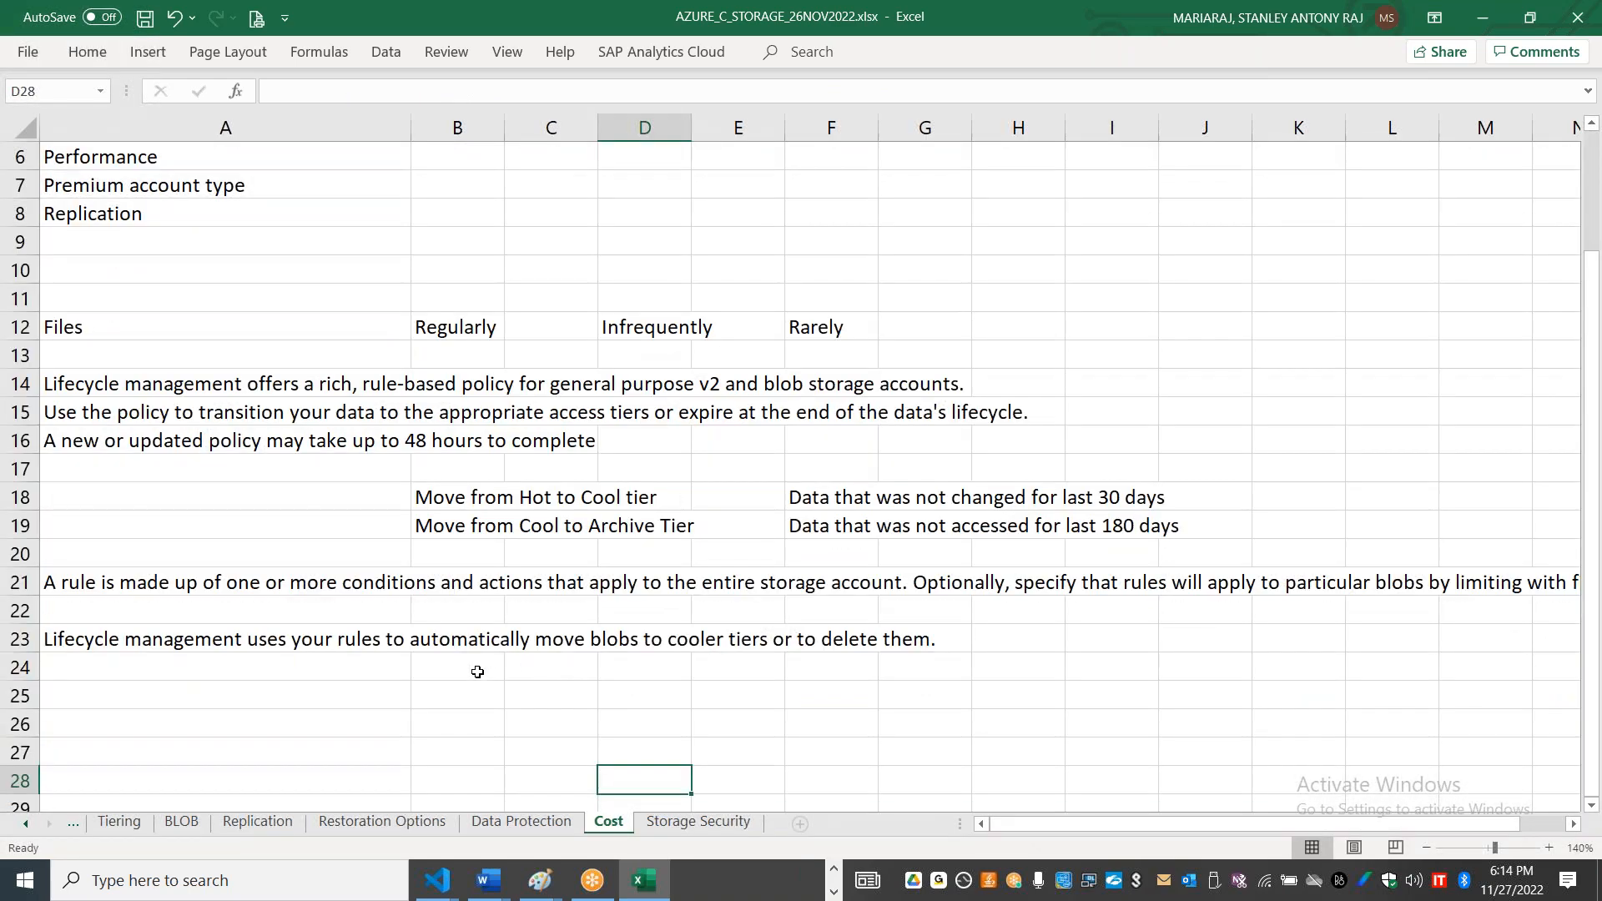
{"action": "left_click", "coordinate": [477, 672]}
{"action": "type", "text": "If you create multiple rules, the associated actions must be implemented in tier order (from hot to cool storage, then archive, then deletion)."}
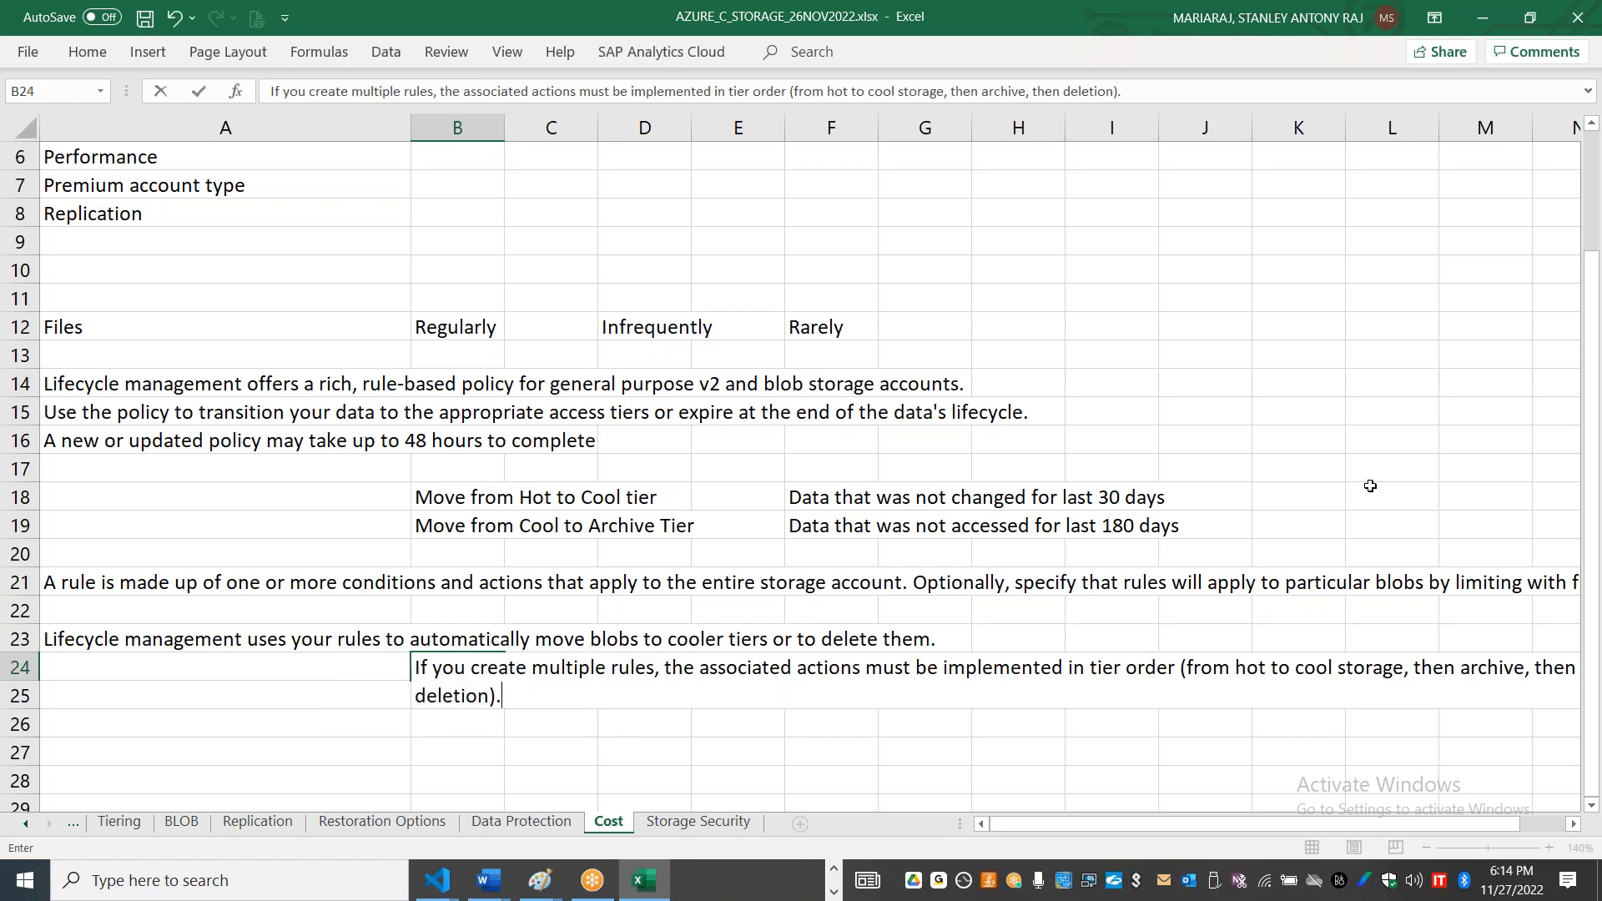
{"action": "left_click", "coordinate": [754, 190]}
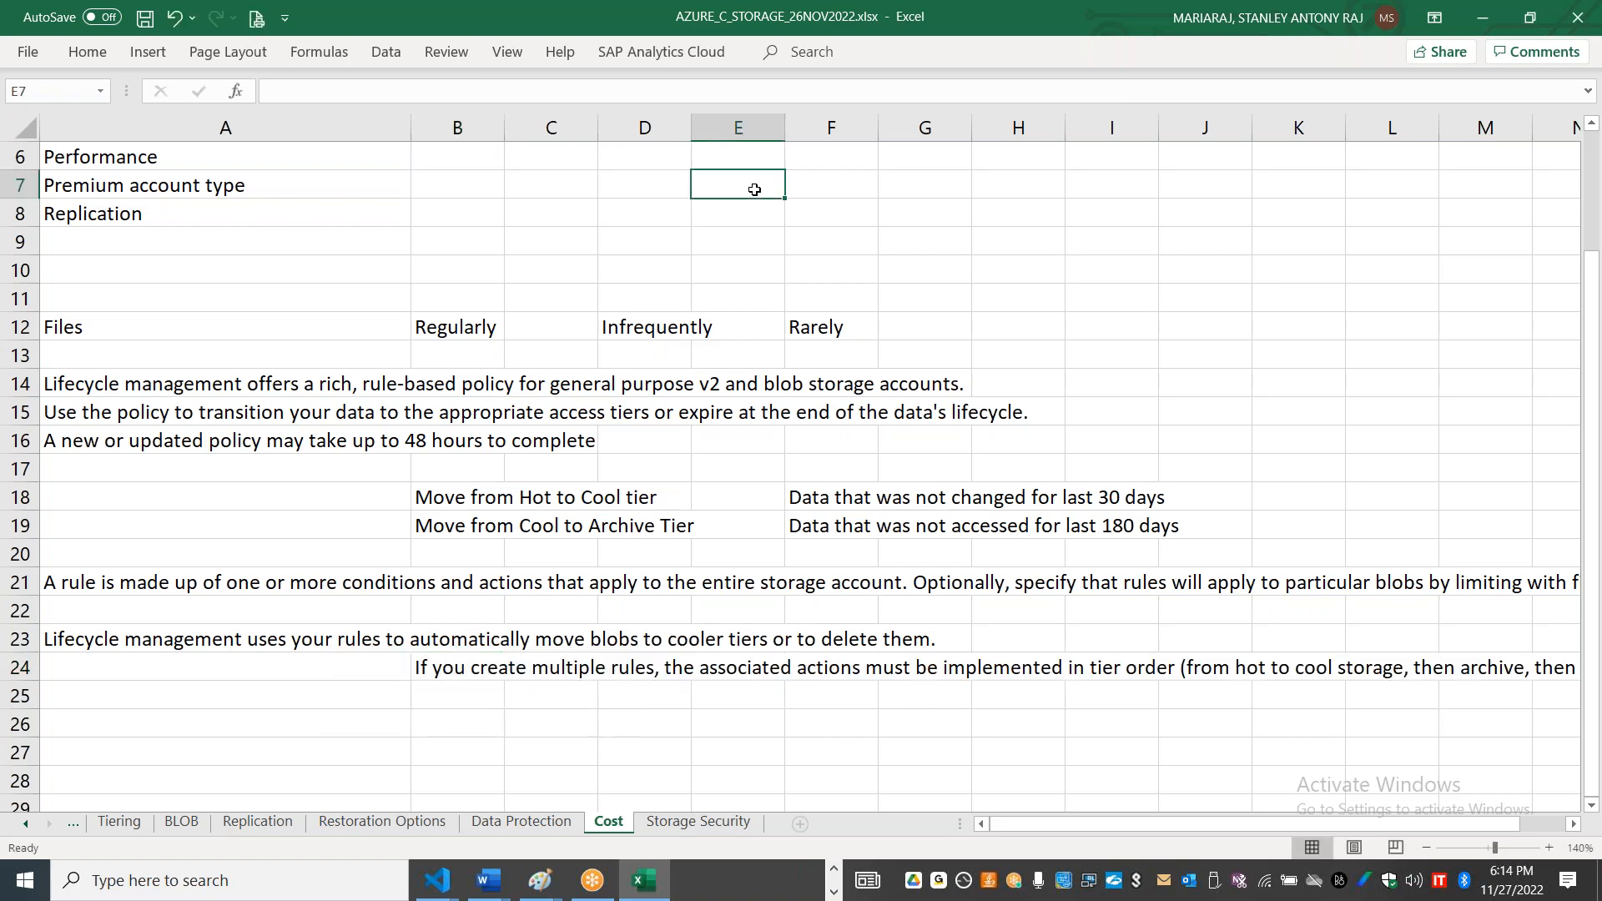
Step: Switch to the Azure portal, leave the lifecycle rule without adding it, and open the storage account's Blob inventory and Static website pages
{"action": "key", "text": "alt+Tab"}
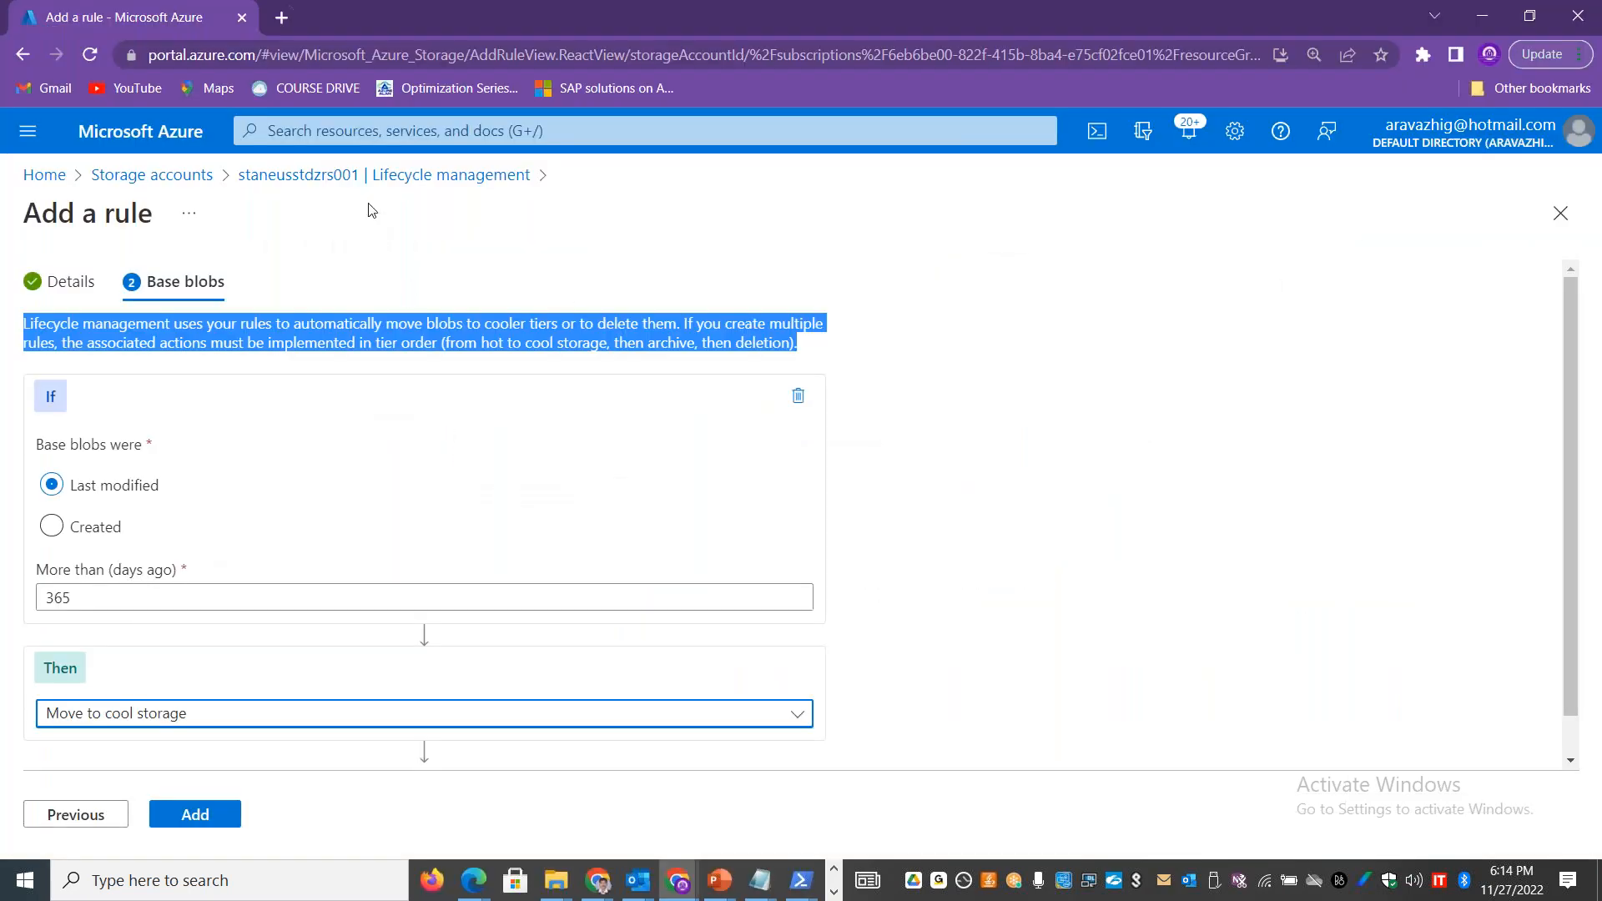
{"action": "left_click", "coordinate": [302, 175]}
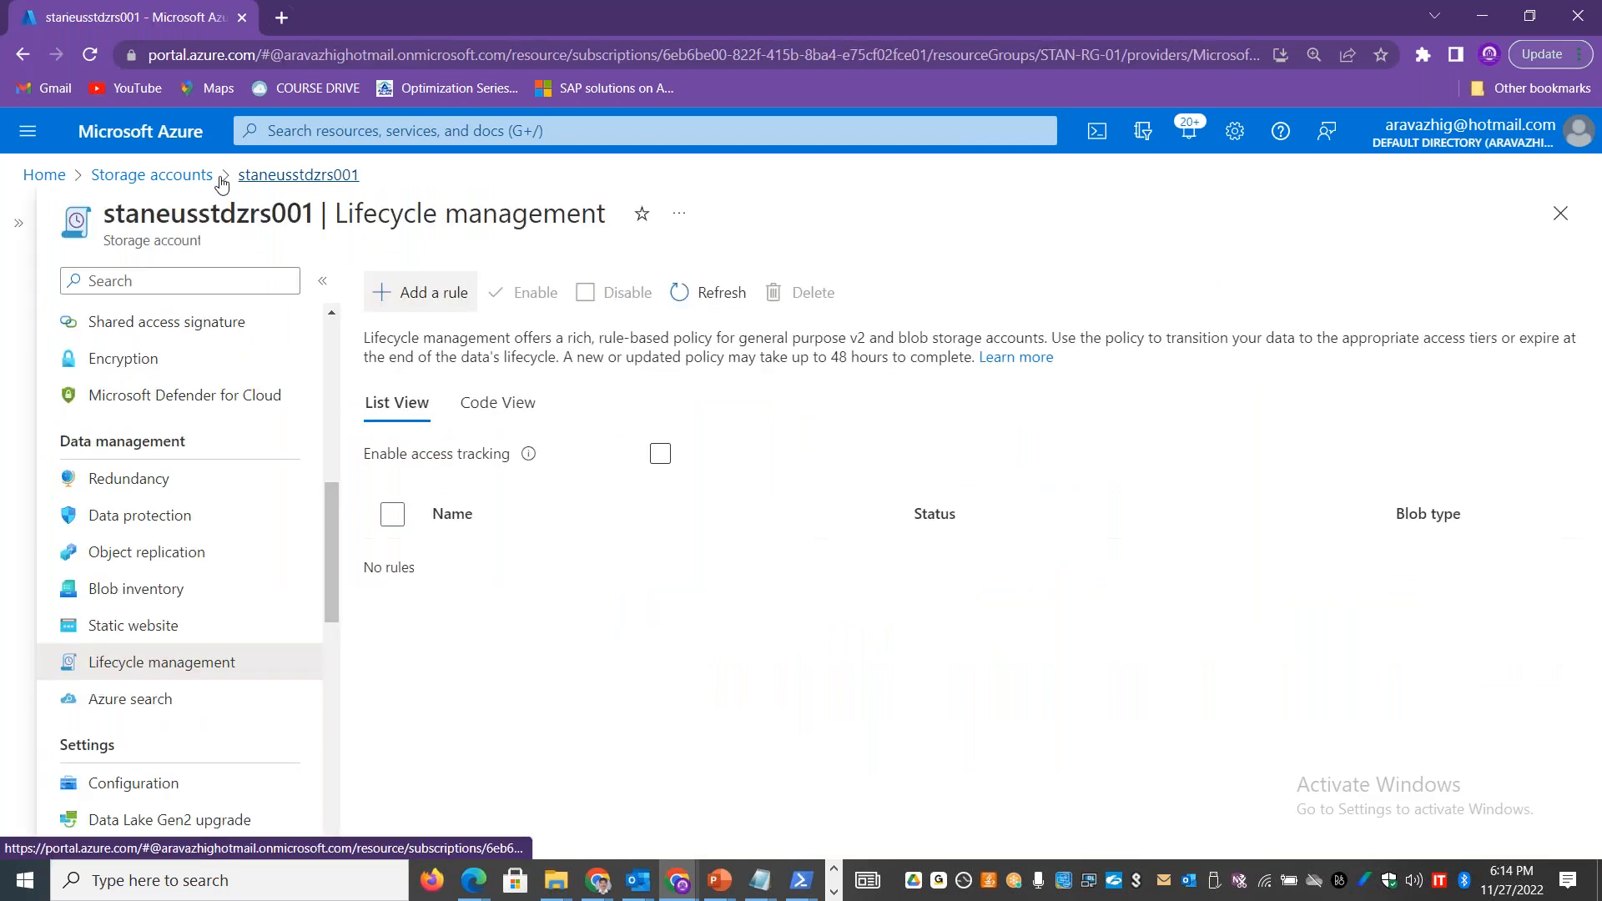
{"action": "left_click", "coordinate": [156, 593]}
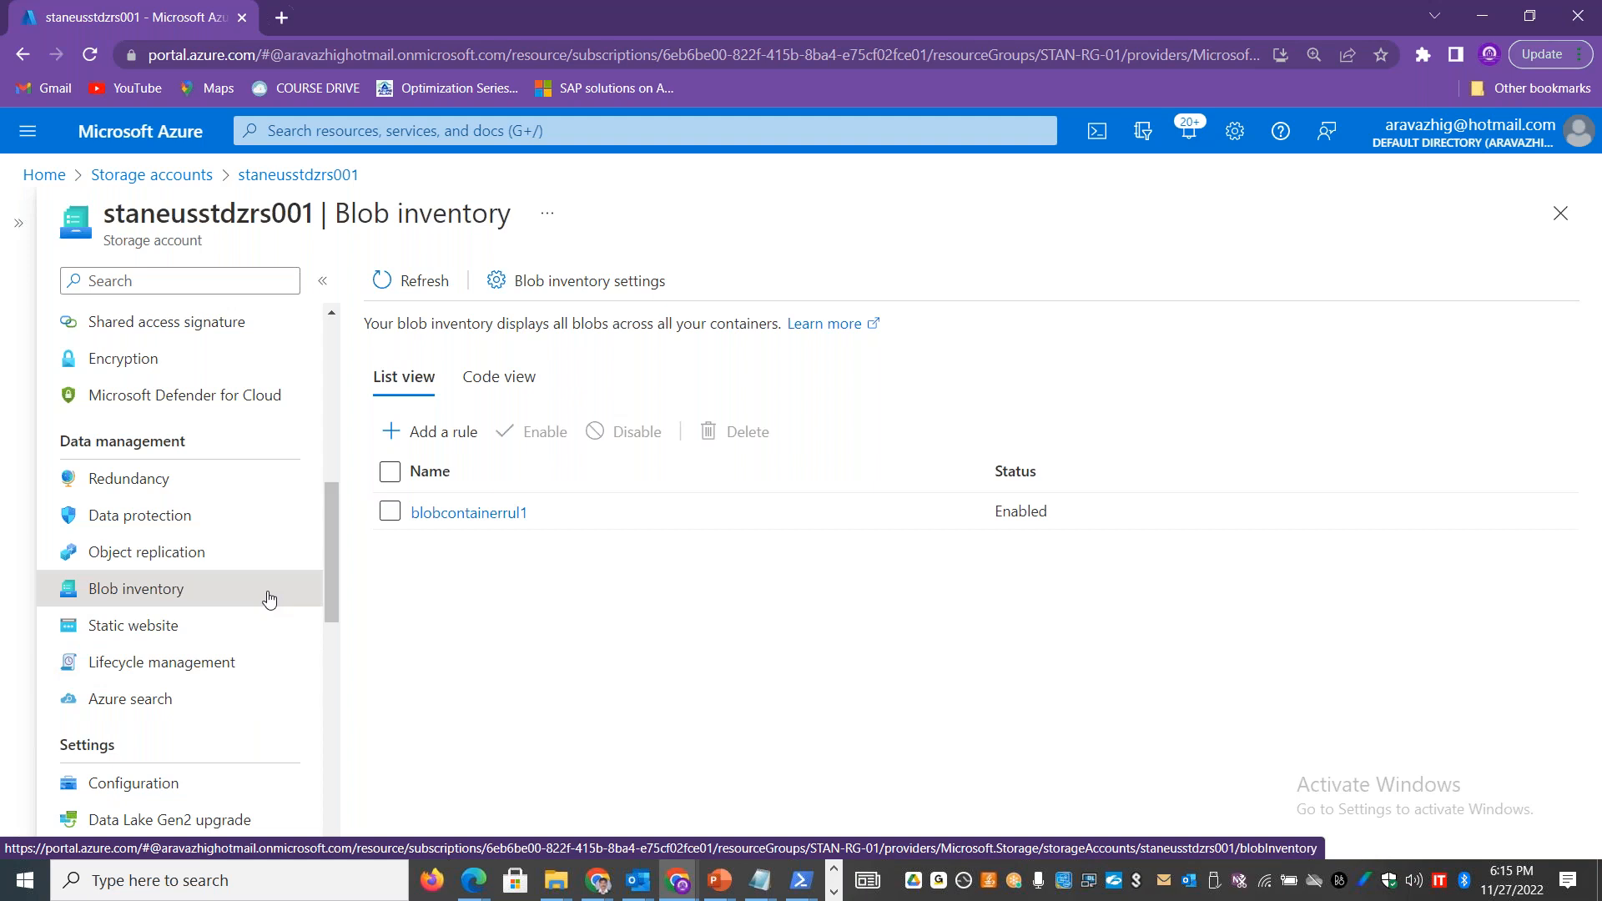
{"action": "left_click", "coordinate": [181, 638]}
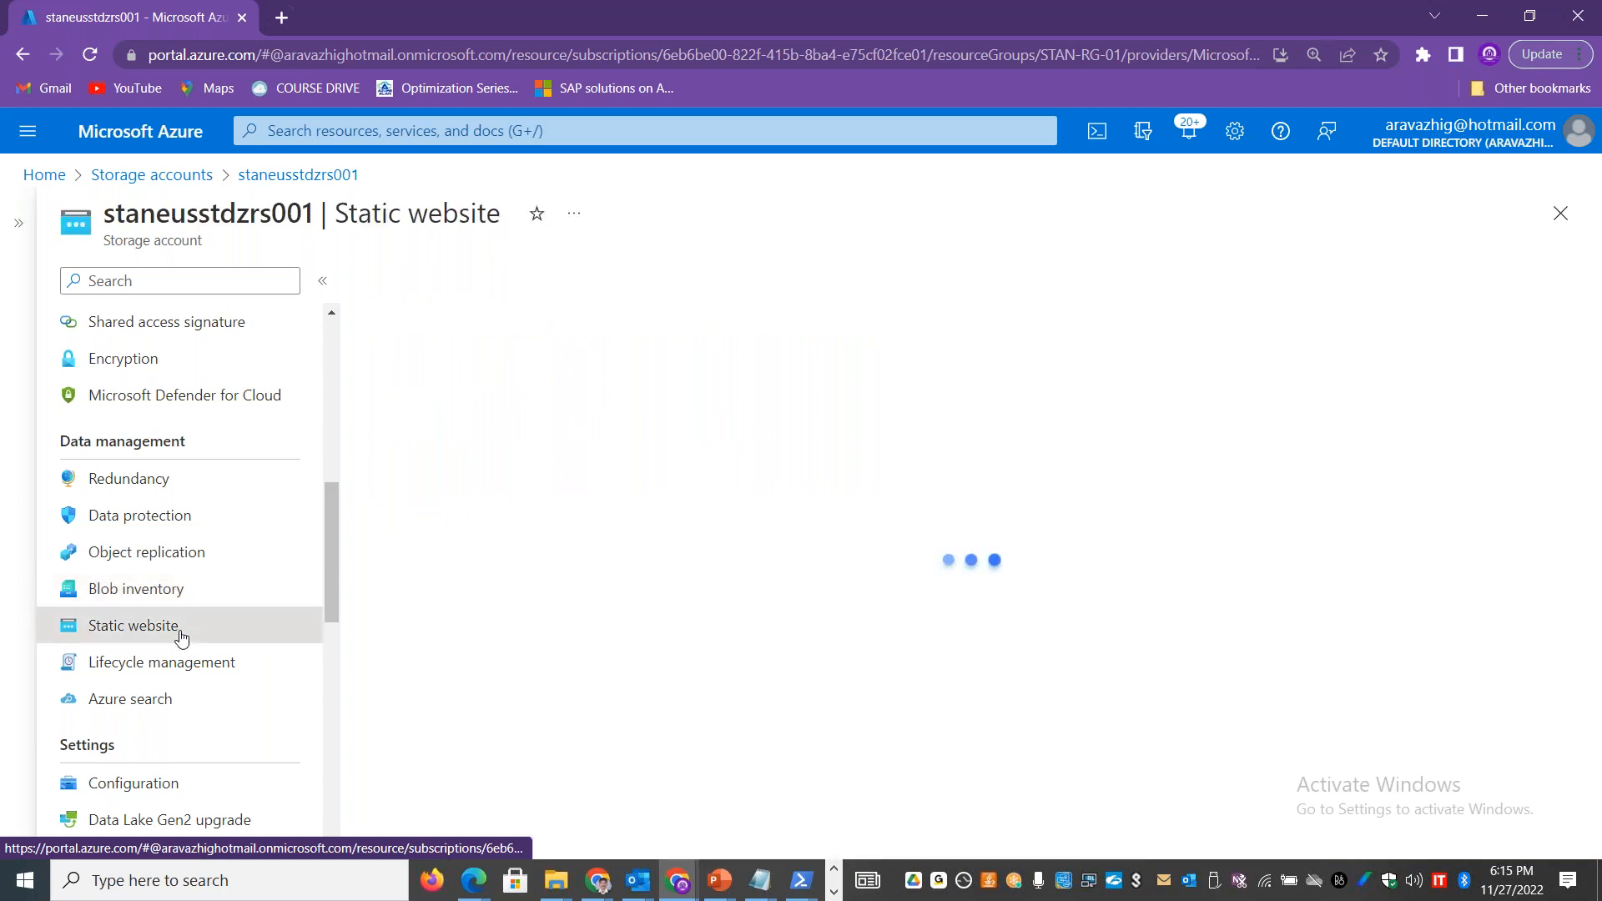
Step: Switch to Excel and add a worksheet named Static Website, placed between the Cost and Storage Security sheets
{"action": "key", "text": "alt+Tab"}
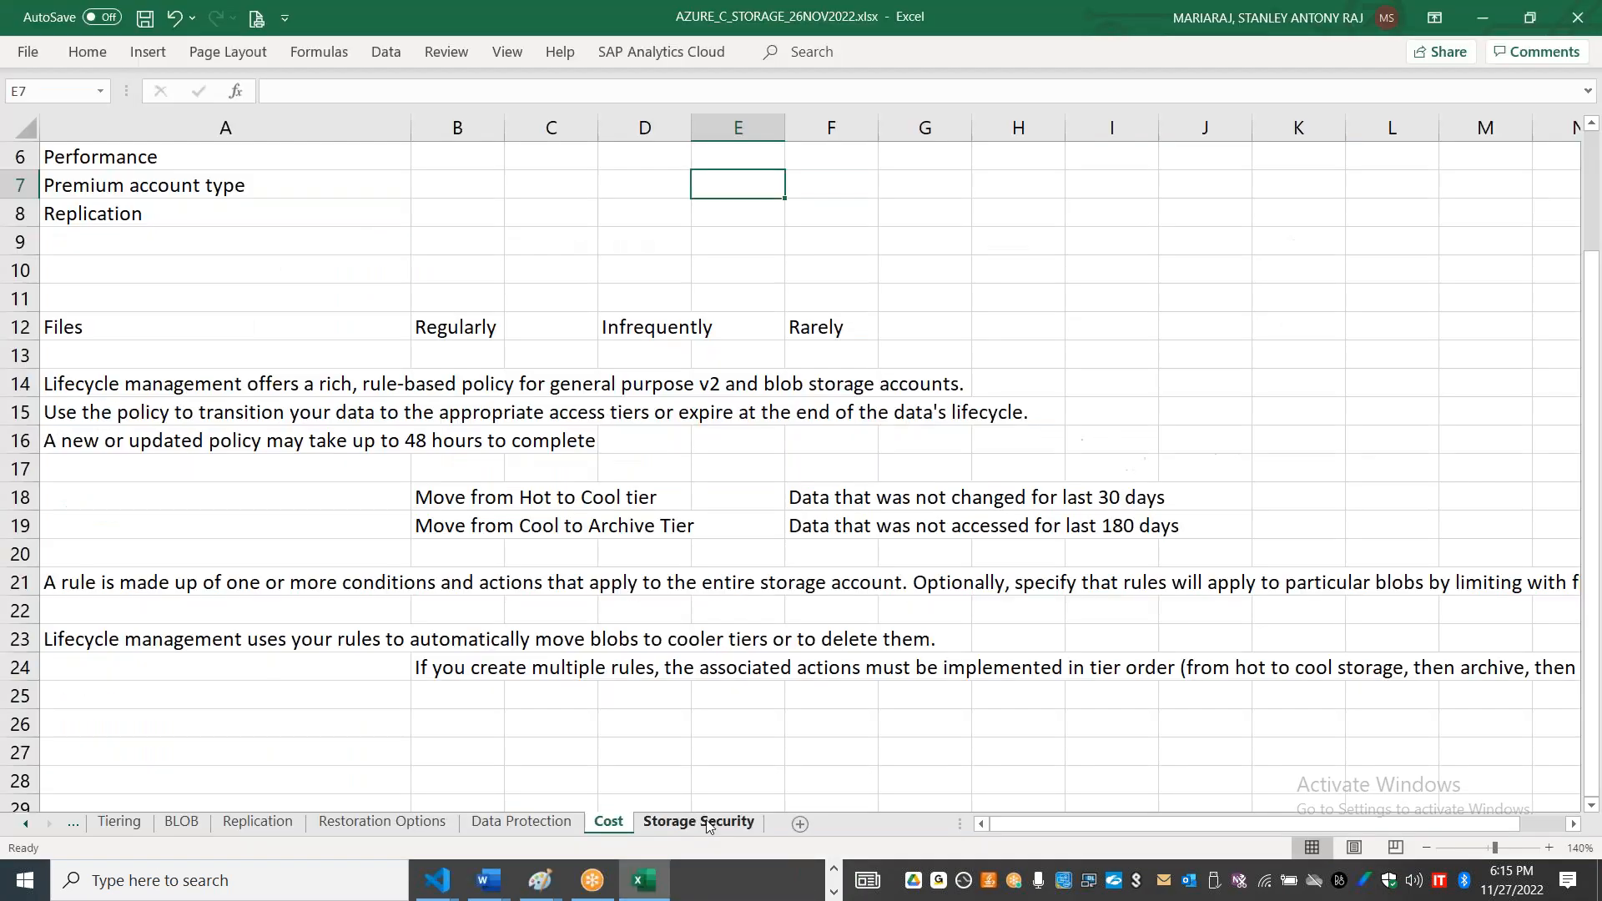
{"action": "left_click", "coordinate": [803, 824]}
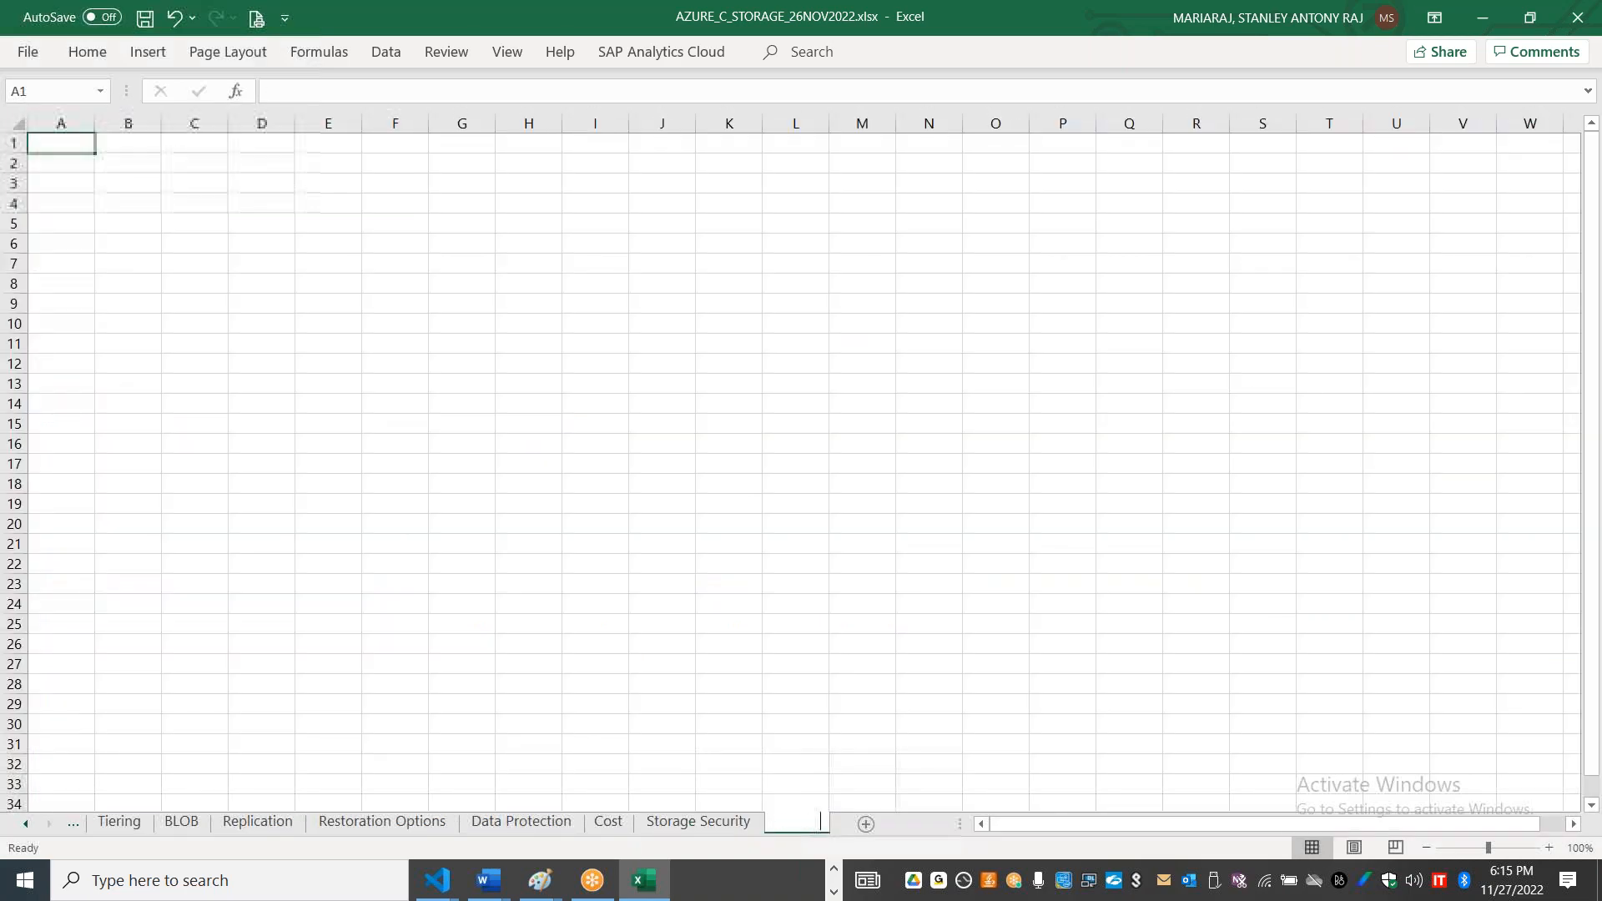
{"action": "double_click", "coordinate": [801, 823]}
{"action": "type", "text": "Sta"}
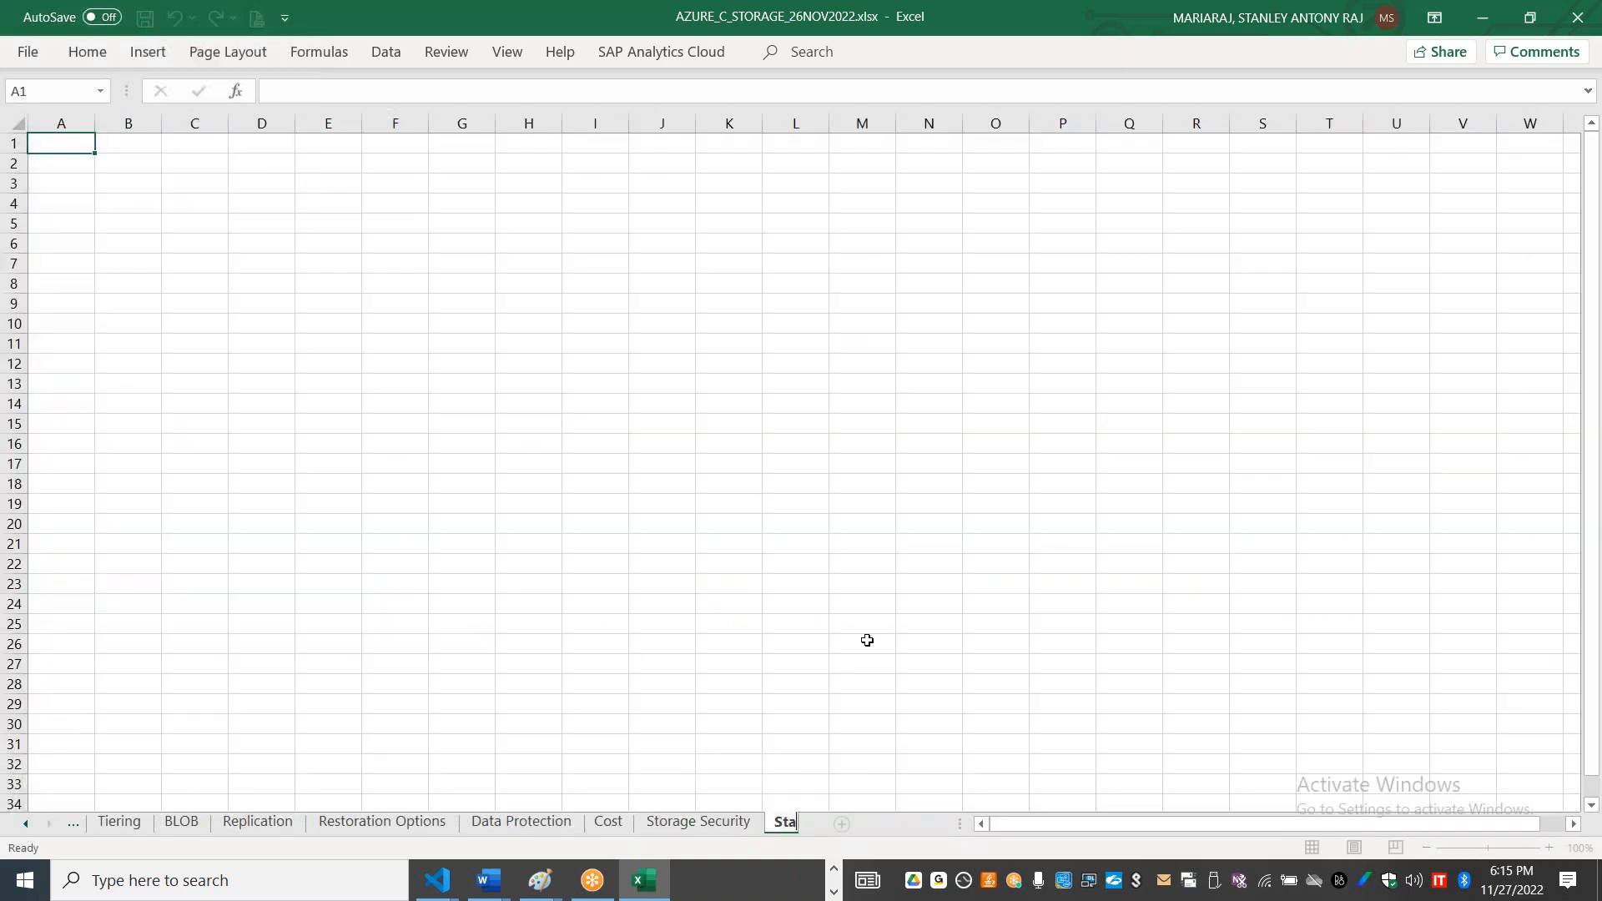
{"action": "type", "text": "tic Website"}
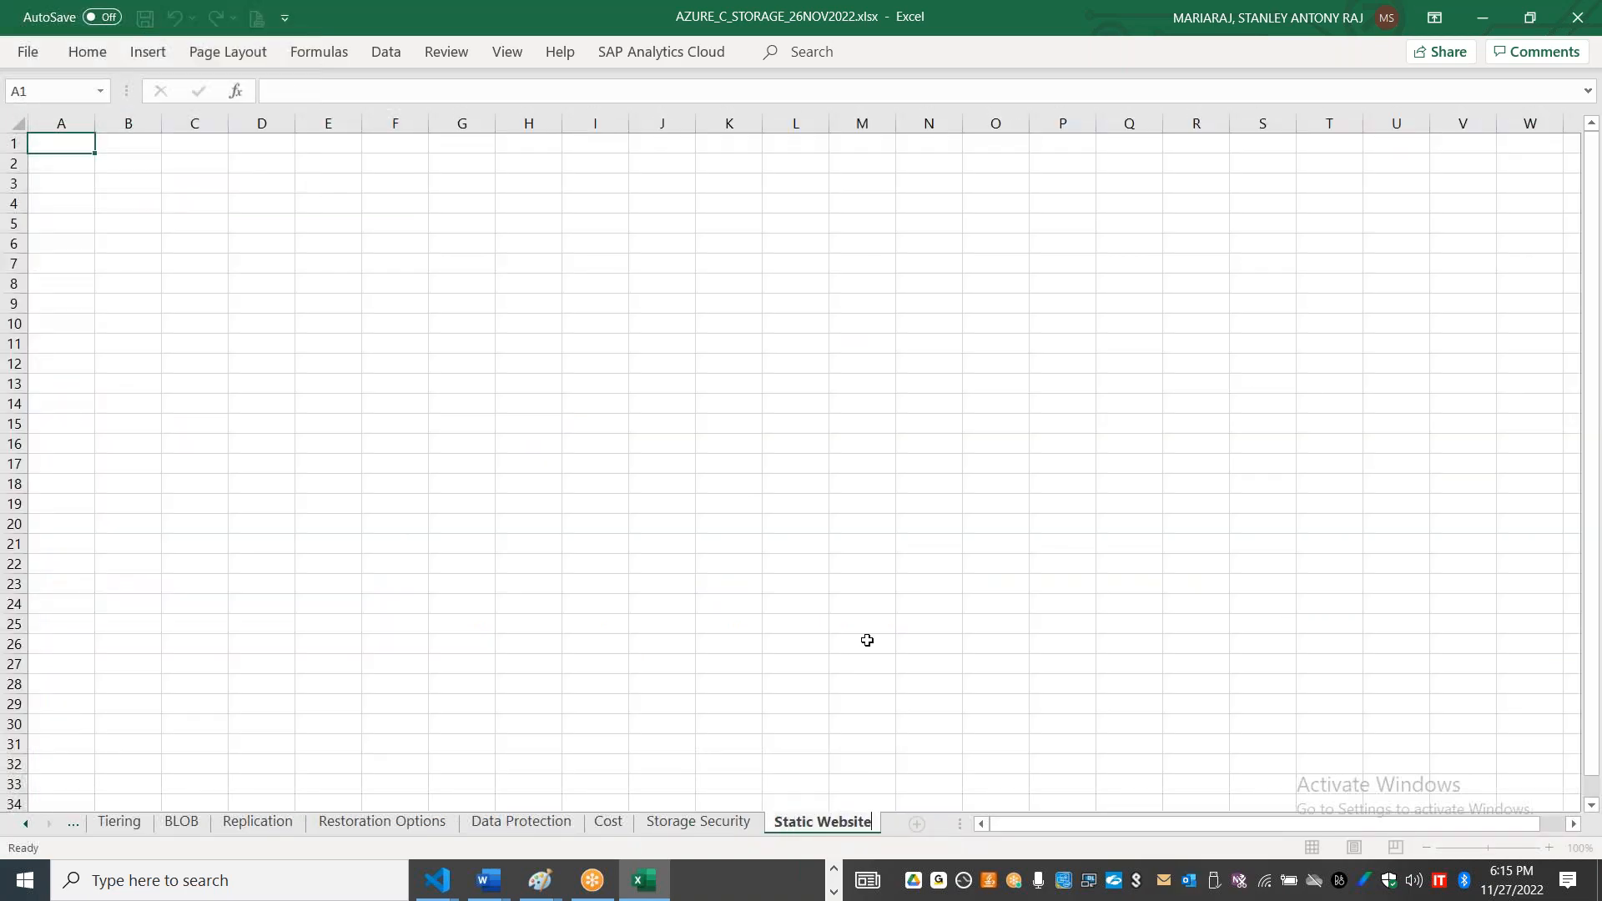
{"action": "left_click", "coordinate": [839, 788]}
{"action": "left_click_drag", "start_coordinate": [841, 826], "coordinate": [651, 830]}
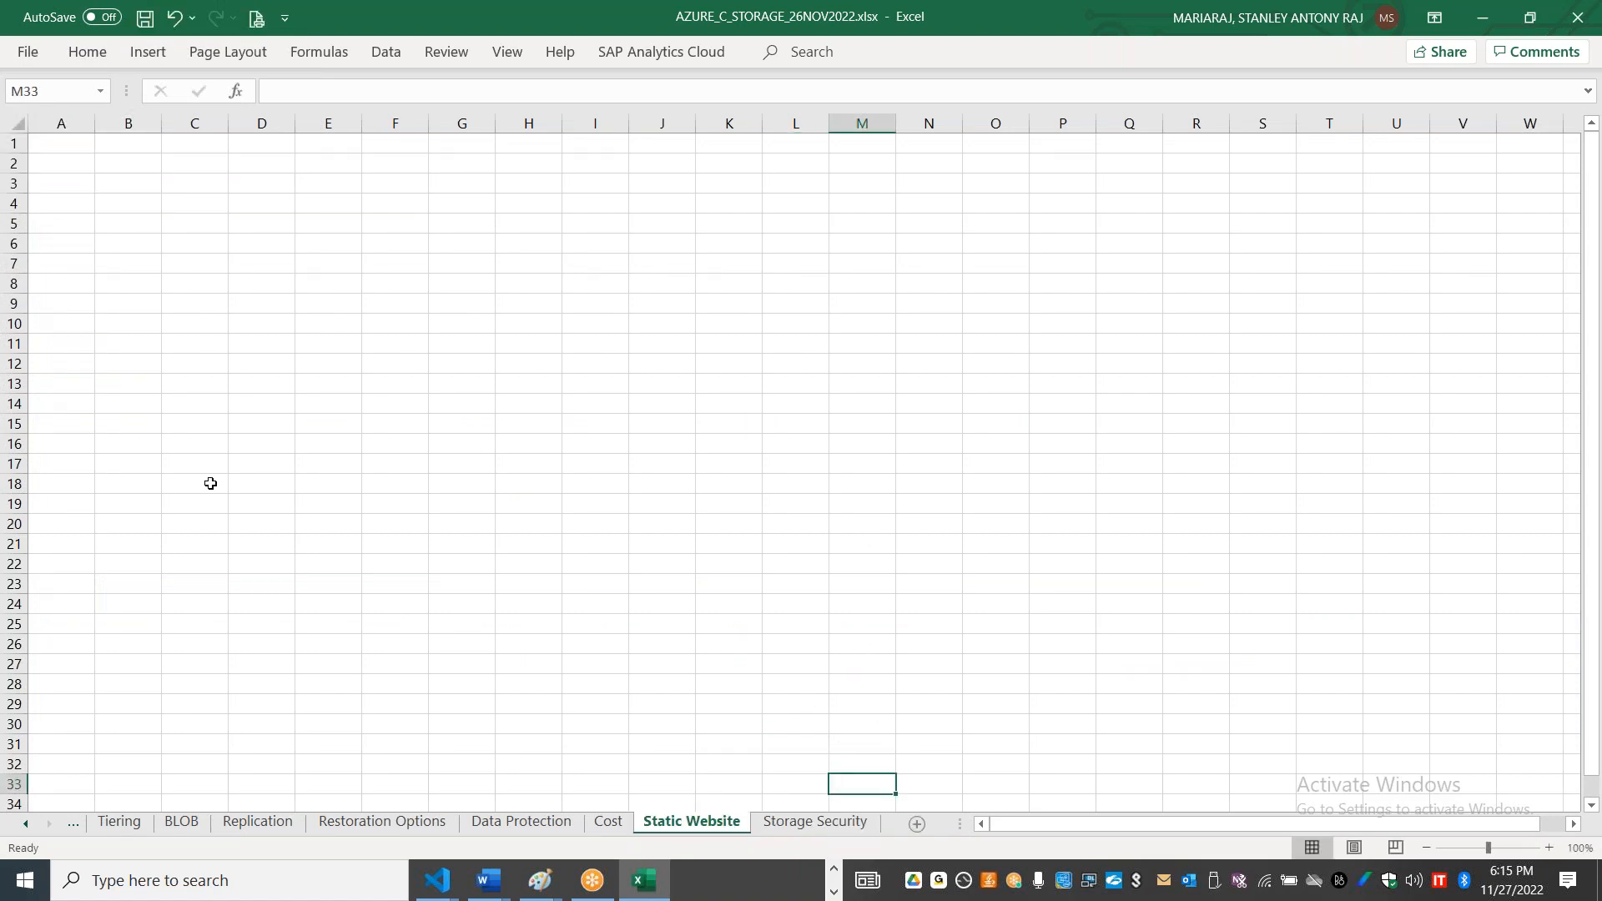
Step: Widen column A of the Static Website sheet to about six times its default width and select cell A1
{"action": "left_click", "coordinate": [147, 246]}
{"action": "left_click_drag", "start_coordinate": [99, 126], "coordinate": [440, 129]}
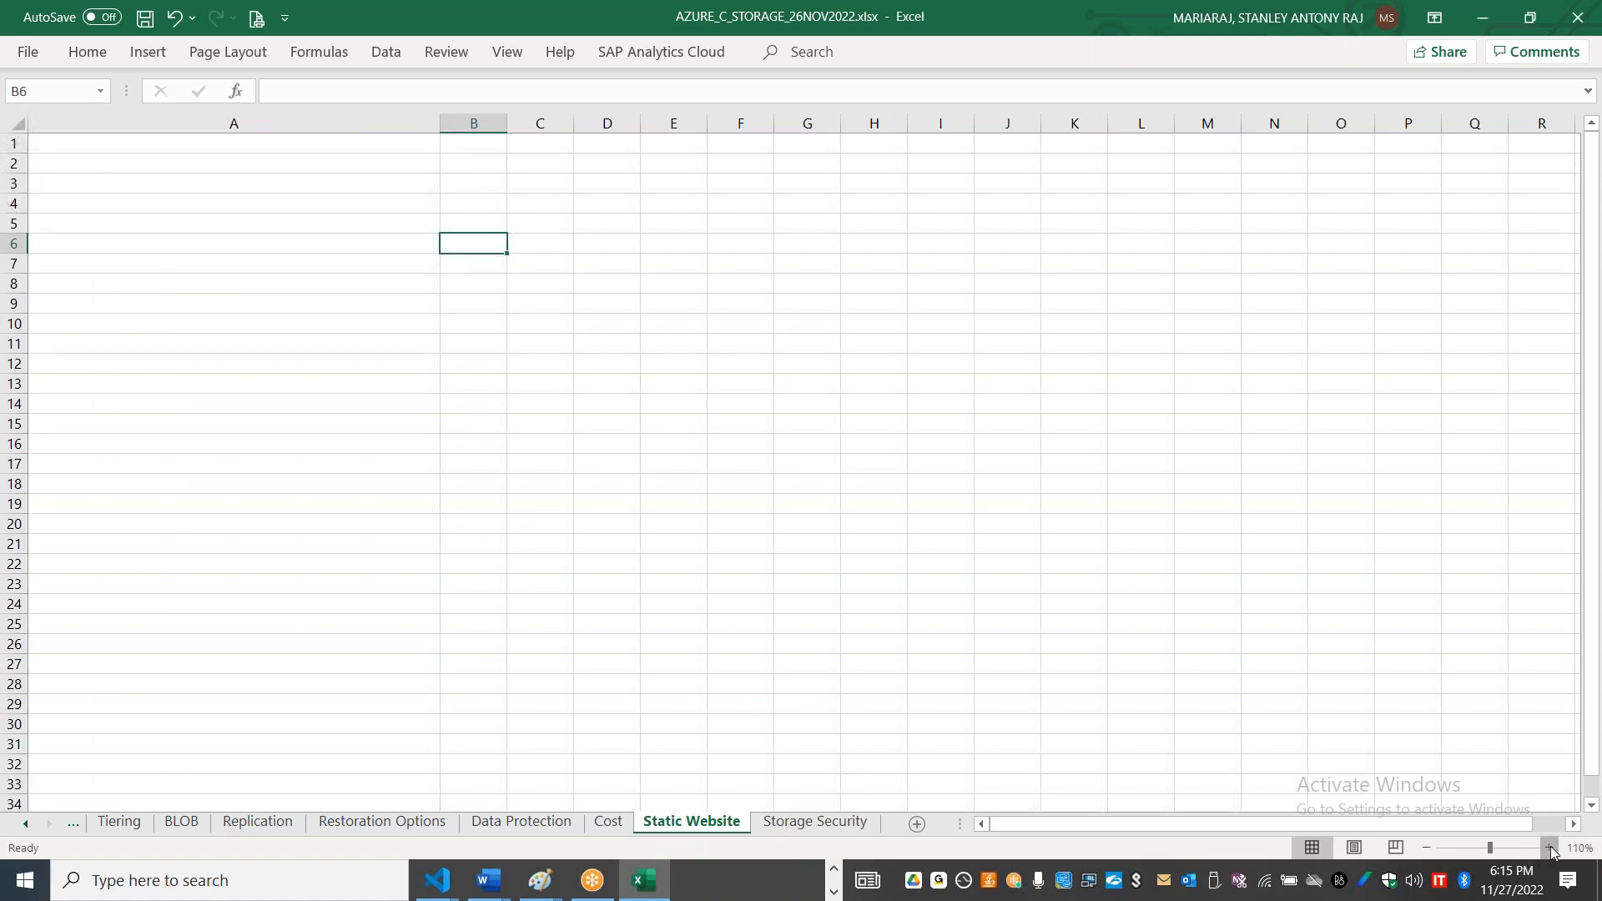
{"action": "left_click", "coordinate": [1549, 847]}
{"action": "left_click", "coordinate": [1549, 847]}
{"action": "left_click", "coordinate": [1549, 848]}
{"action": "left_click", "coordinate": [1549, 848]}
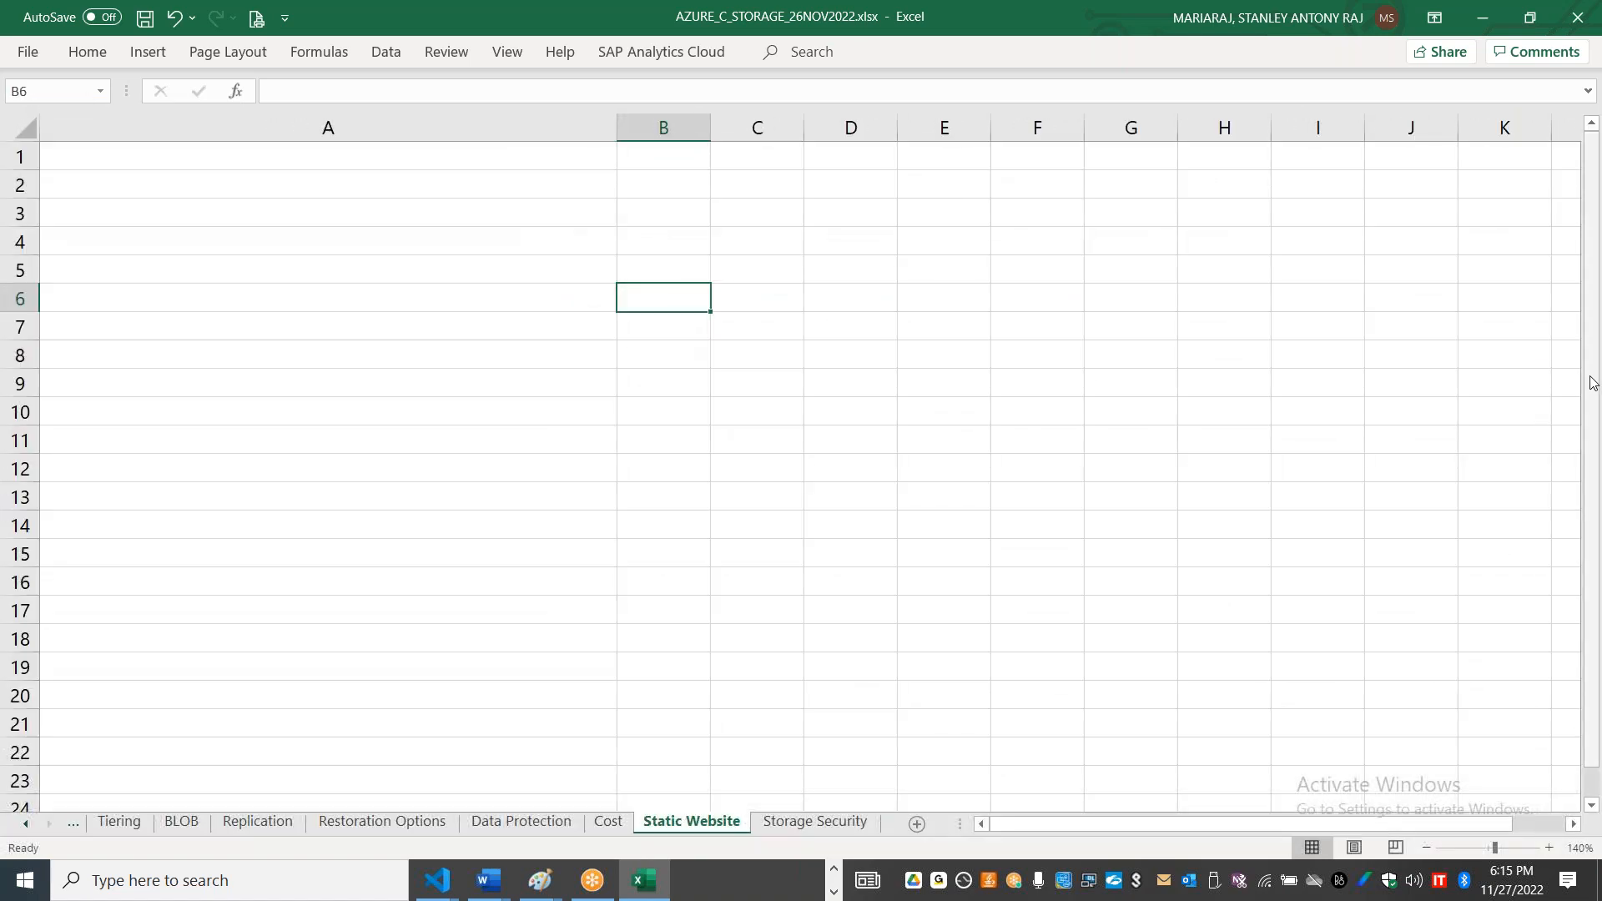
{"action": "left_click", "coordinate": [532, 160]}
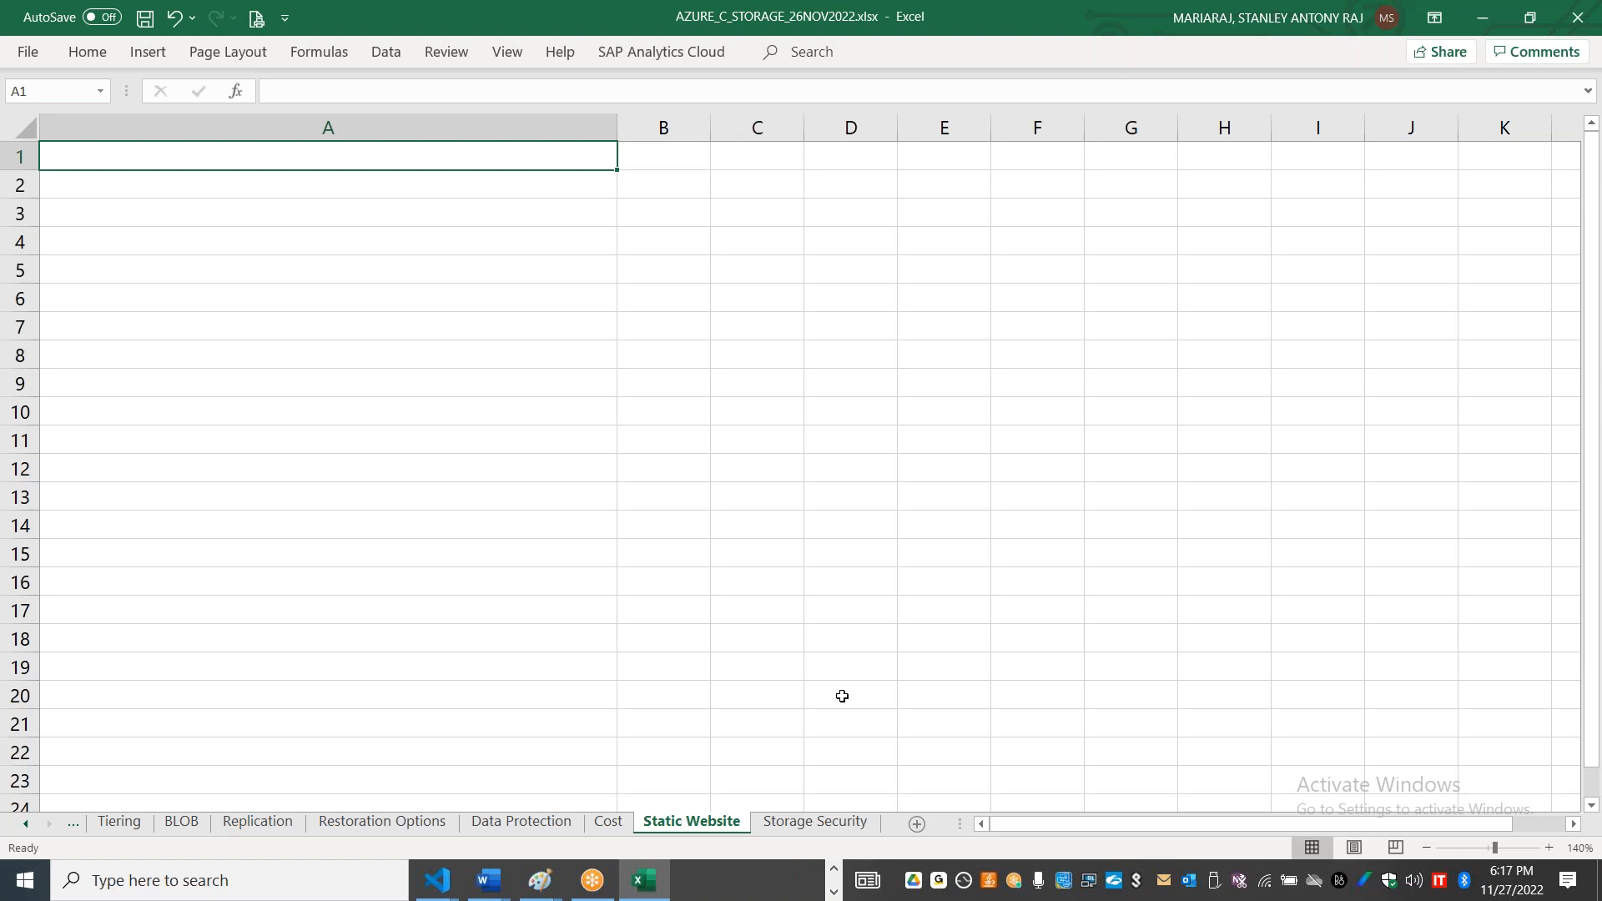
Step: Copy the Static website page's description from the Azure portal into cell A2 of the Excel Static Website sheet, keeping only its first sentence
{"action": "key", "text": "alt+Tab"}
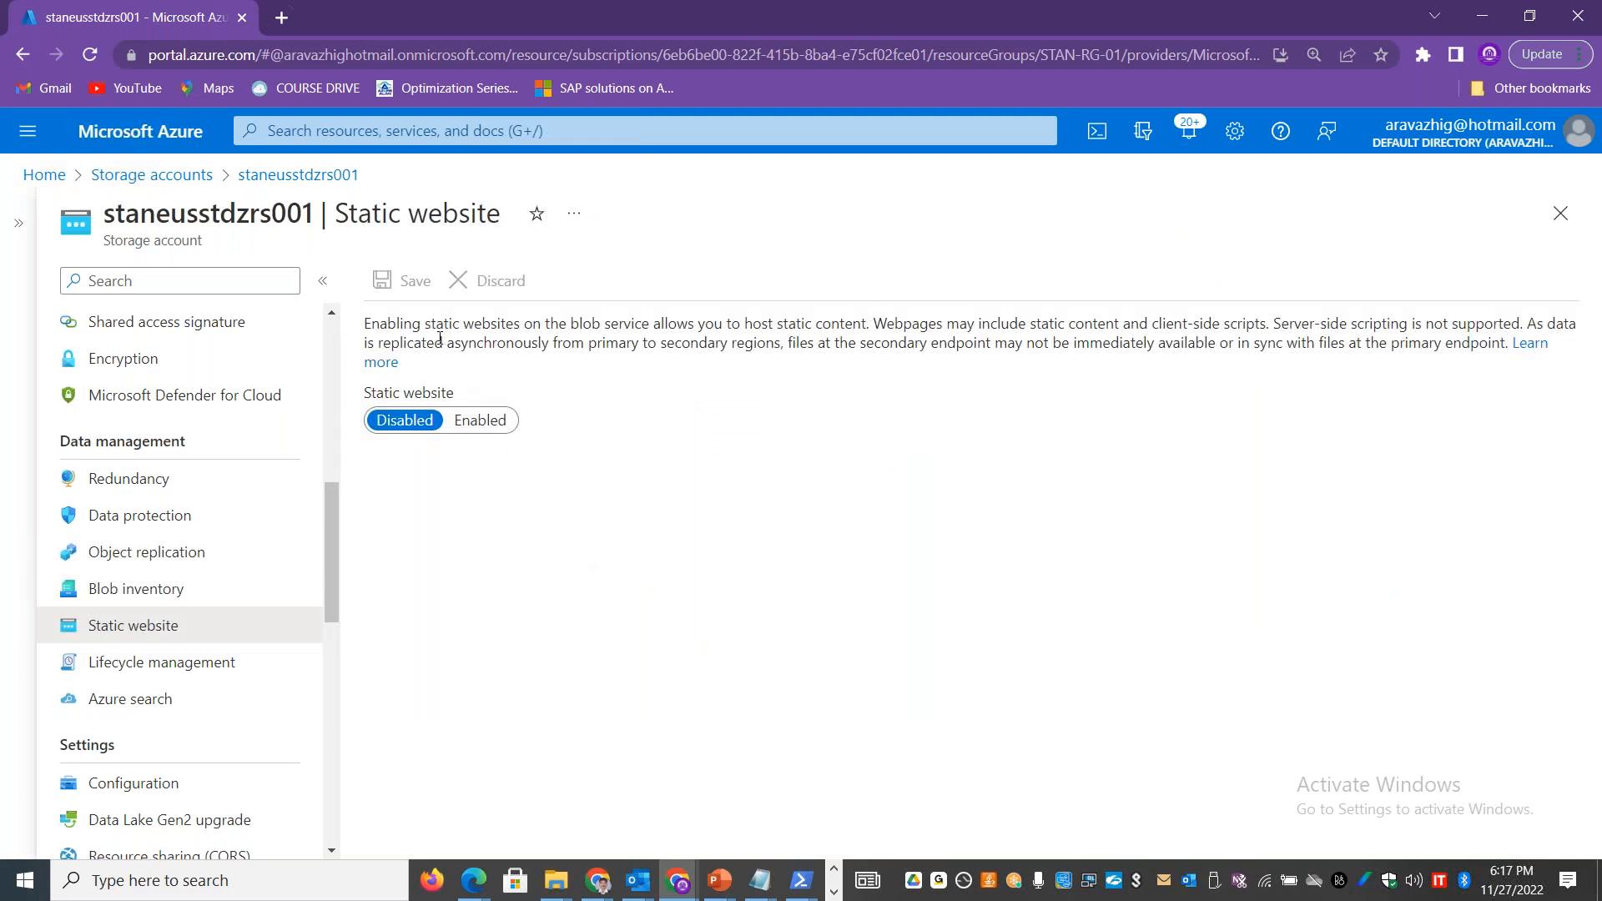
{"action": "left_click_drag", "start_coordinate": [1503, 347], "coordinate": [361, 325]}
{"action": "key", "text": "ctrl+c"}
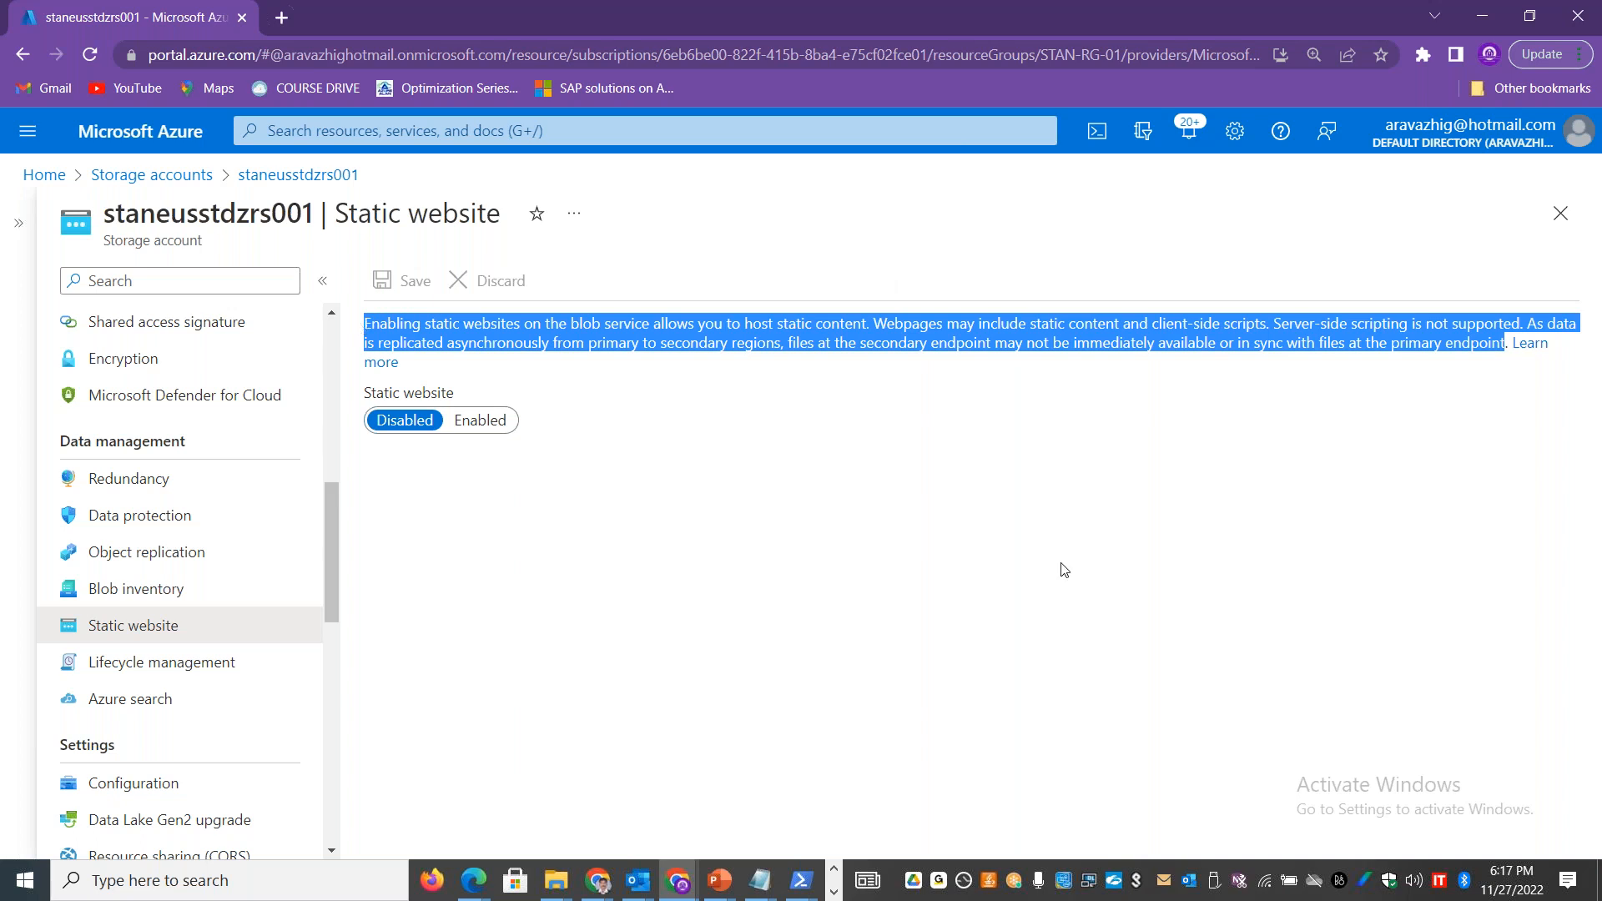
{"action": "key", "text": "alt+Tab"}
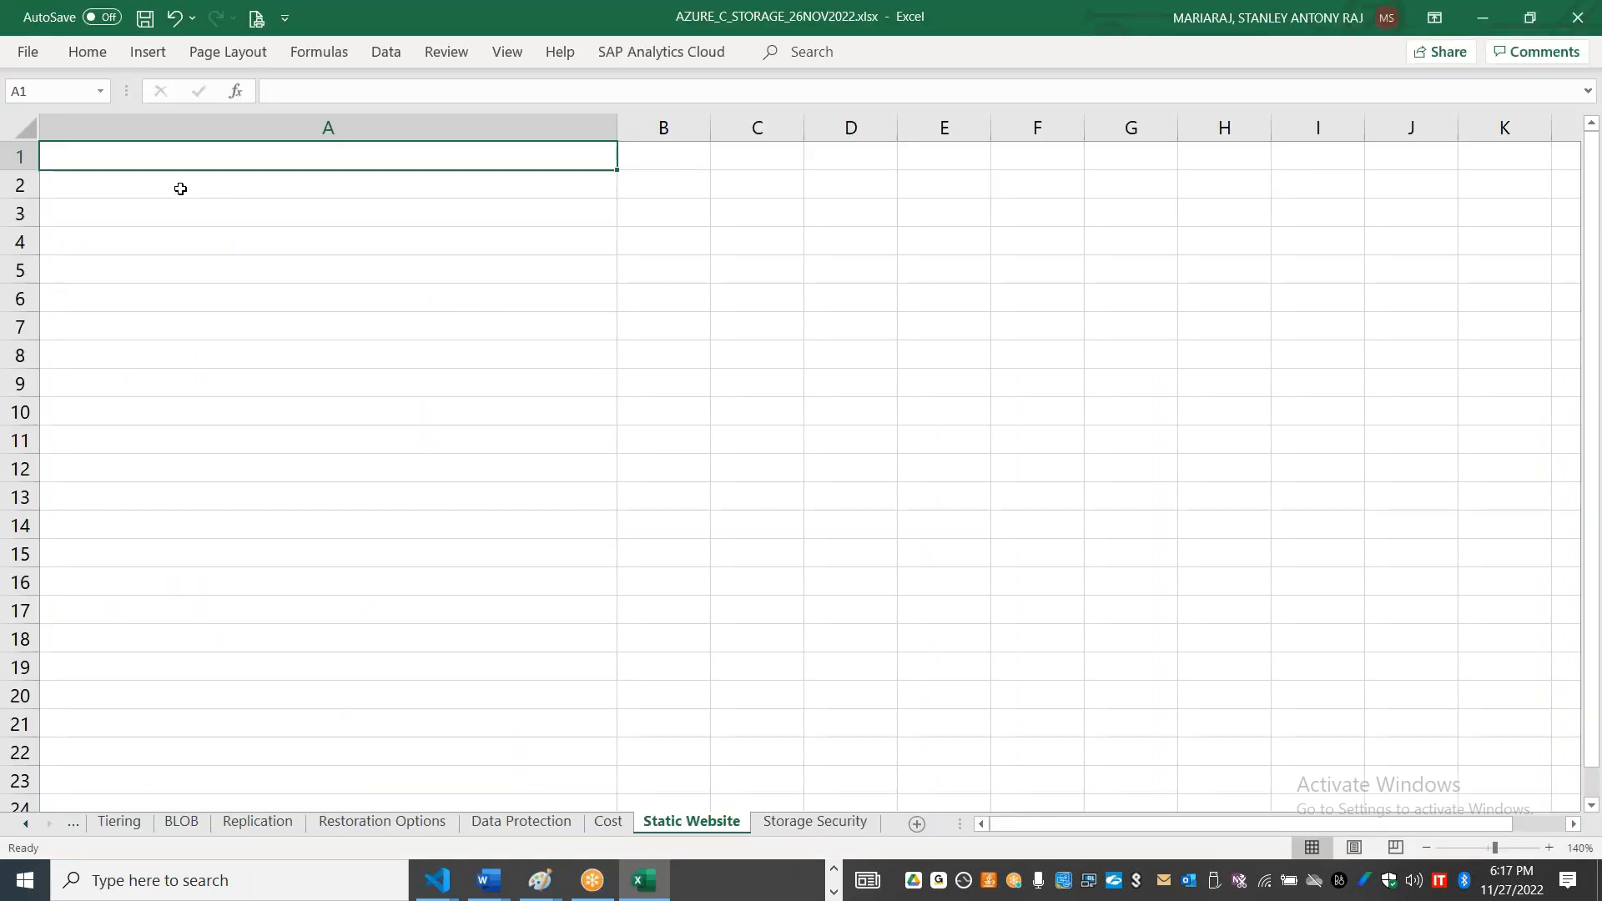
{"action": "left_click", "coordinate": [178, 185]}
{"action": "key", "text": "ctrl+v"}
{"action": "left_click_drag", "start_coordinate": [736, 186], "coordinate": [575, 250]}
{"action": "key", "text": "ctrl+c"}
{"action": "key", "text": "BackSpace"}
Step: Put the sentence "Webpages may include static content and client-side scripts." in cell A3 and "Server-side scripting is not supported." in cell A4
{"action": "left_click", "coordinate": [395, 214]}
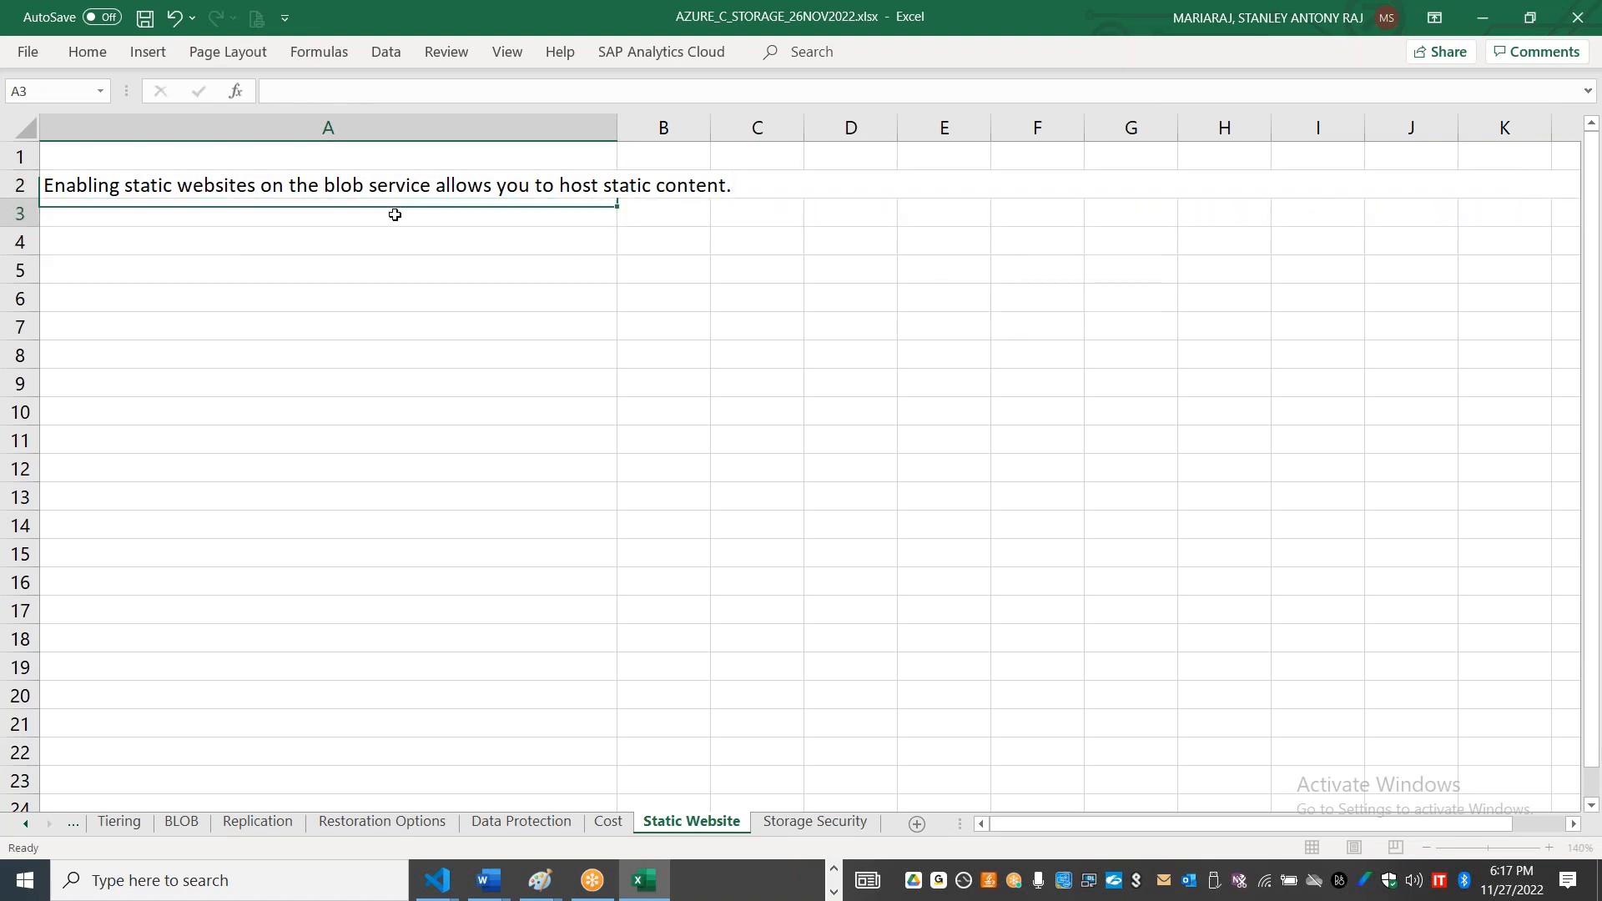
{"action": "key", "text": "ctrl+v"}
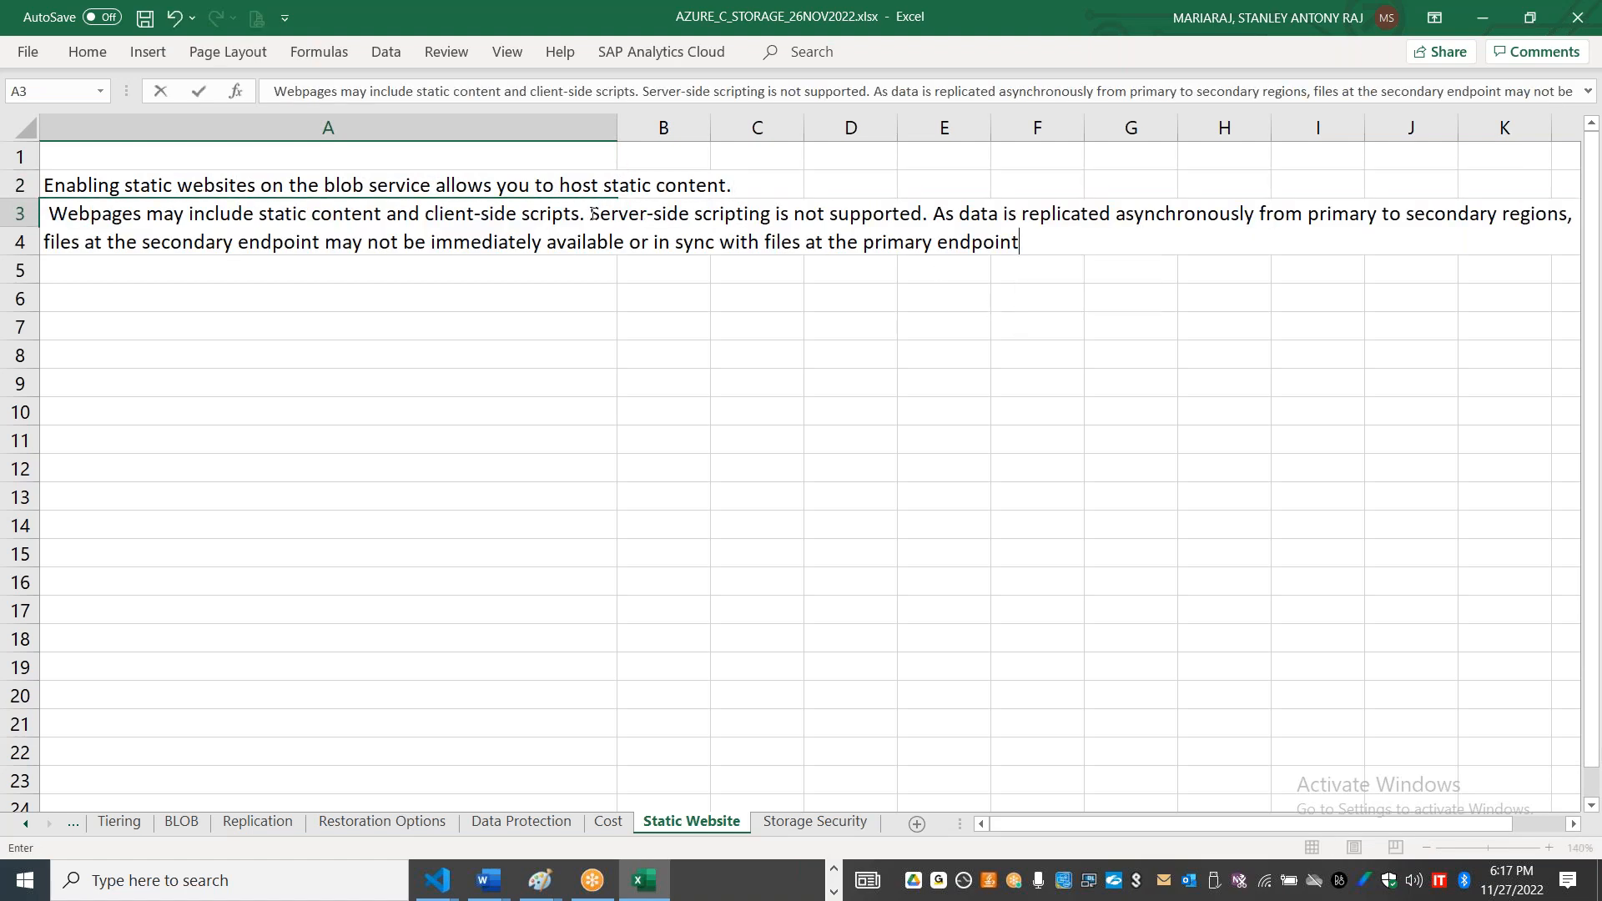
{"action": "left_click_drag", "start_coordinate": [592, 214], "coordinate": [1115, 297]}
{"action": "key", "text": "ctrl+c"}
{"action": "key", "text": "BackSpace"}
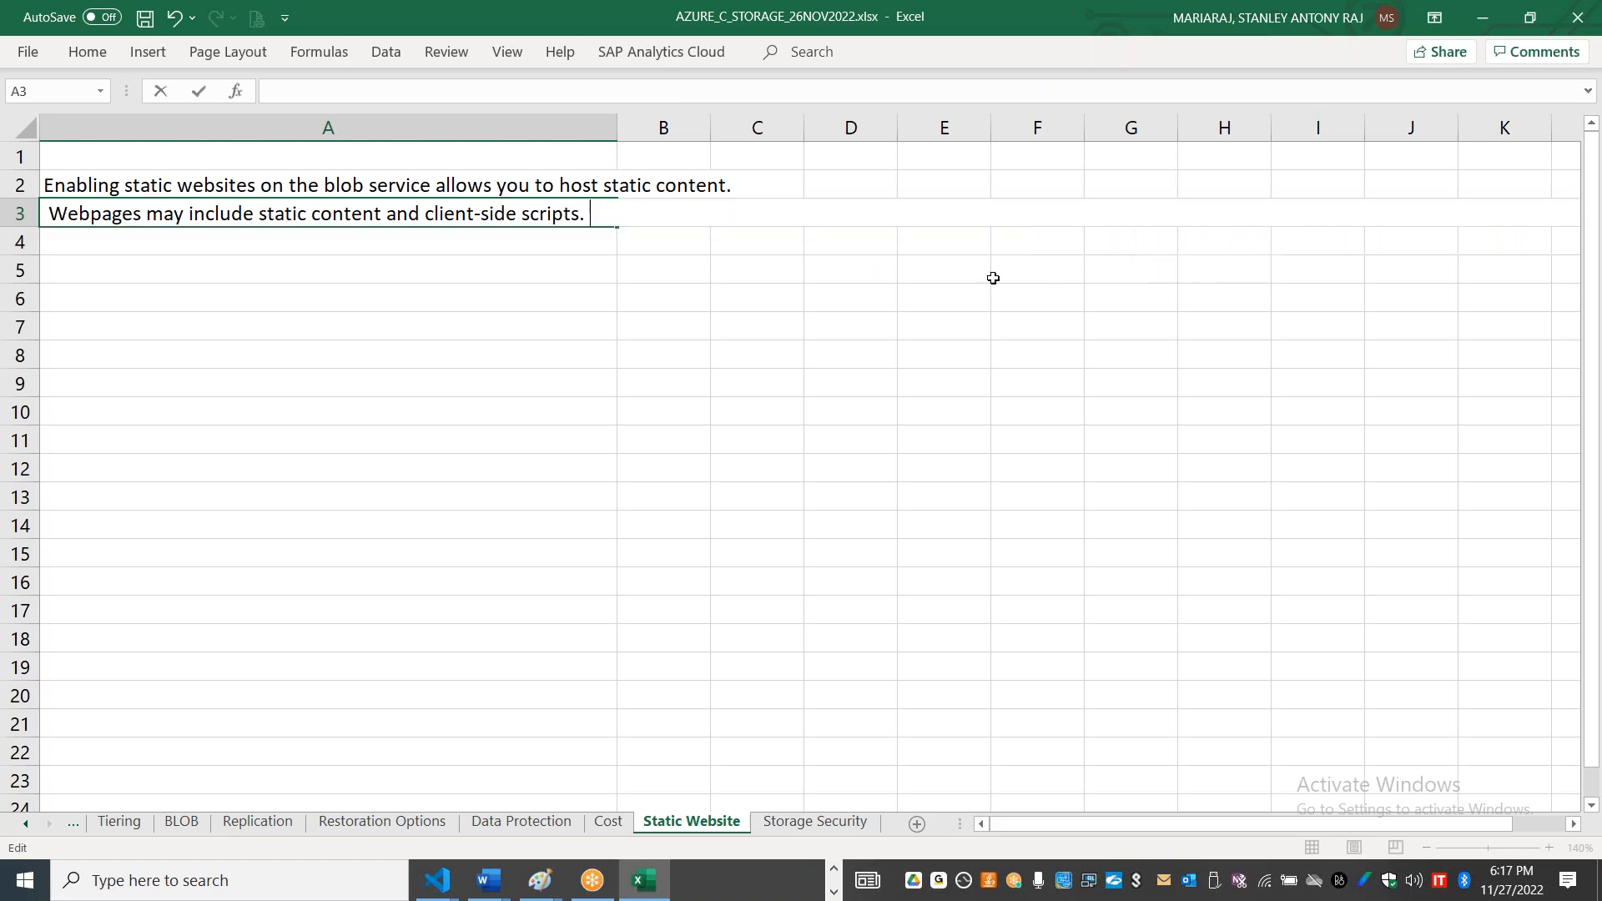
{"action": "left_click", "coordinate": [339, 239]}
{"action": "type", "text": "v"}
{"action": "key", "text": "BackSpace"}
{"action": "key", "text": "ctrl+v"}
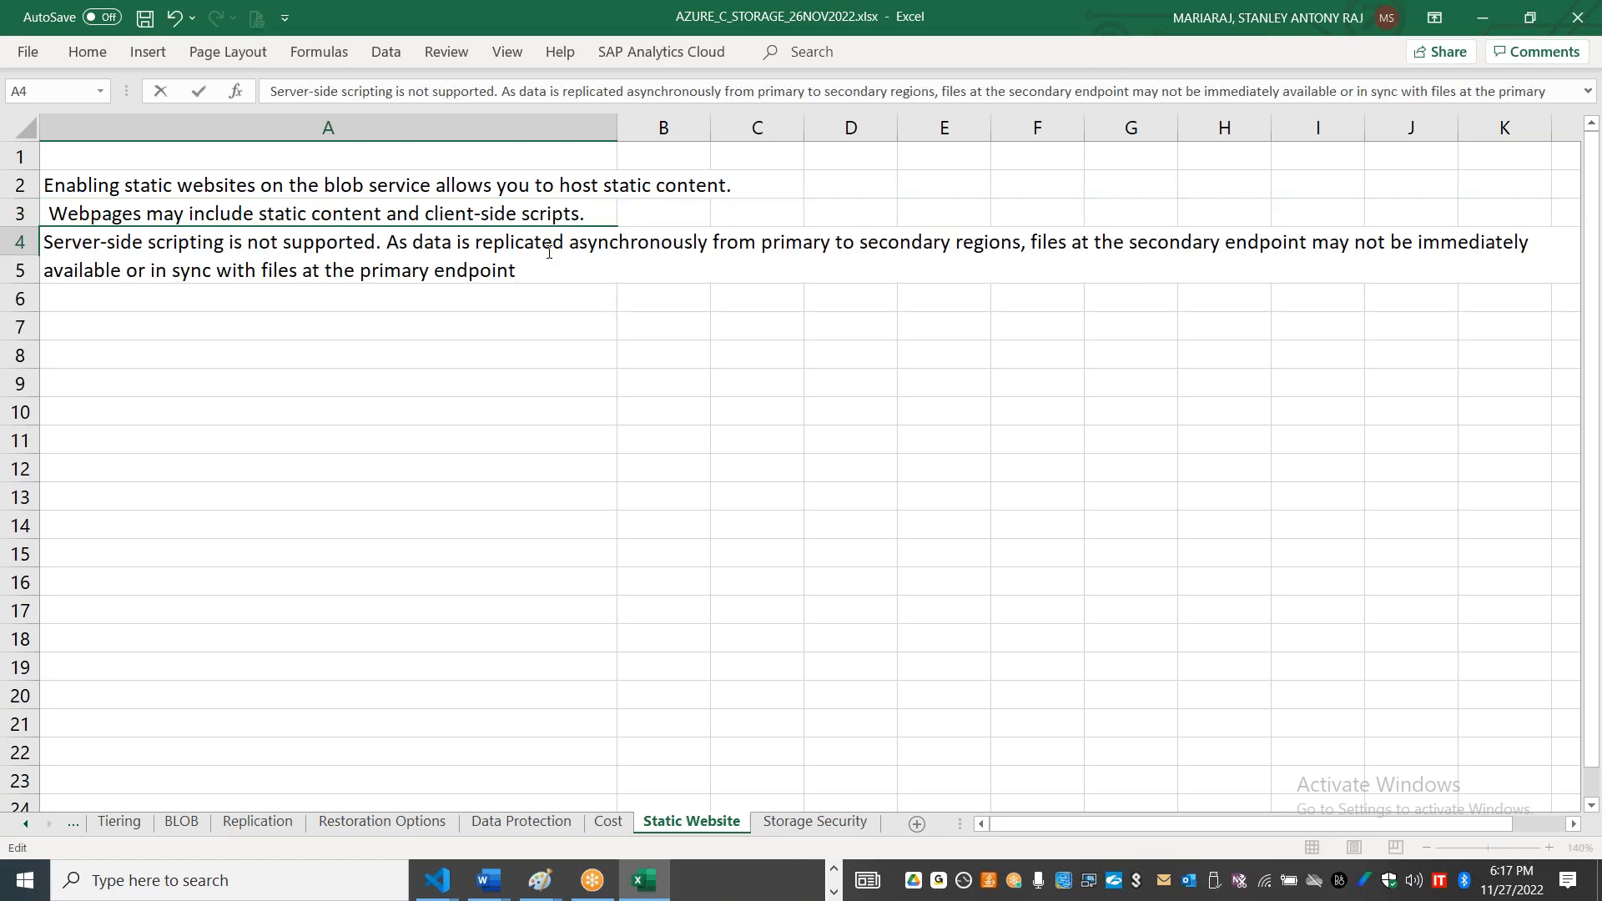
{"action": "left_click_drag", "start_coordinate": [388, 244], "coordinate": [689, 340]}
{"action": "key", "text": "ctrl+c"}
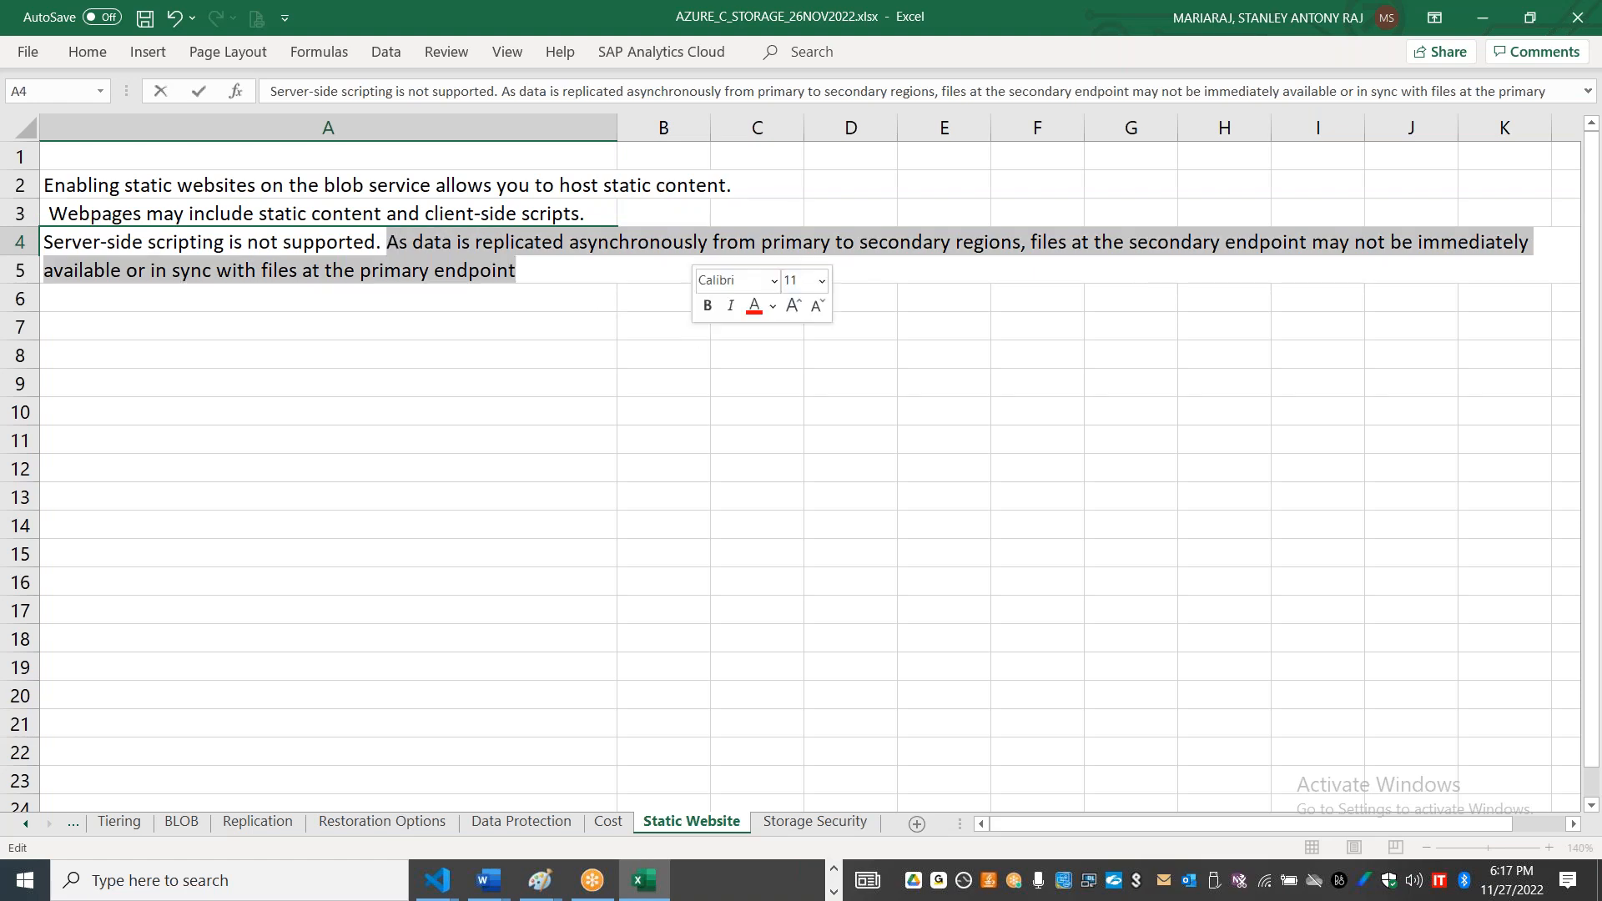
{"action": "key", "text": "Delete"}
{"action": "key", "text": "Return"}
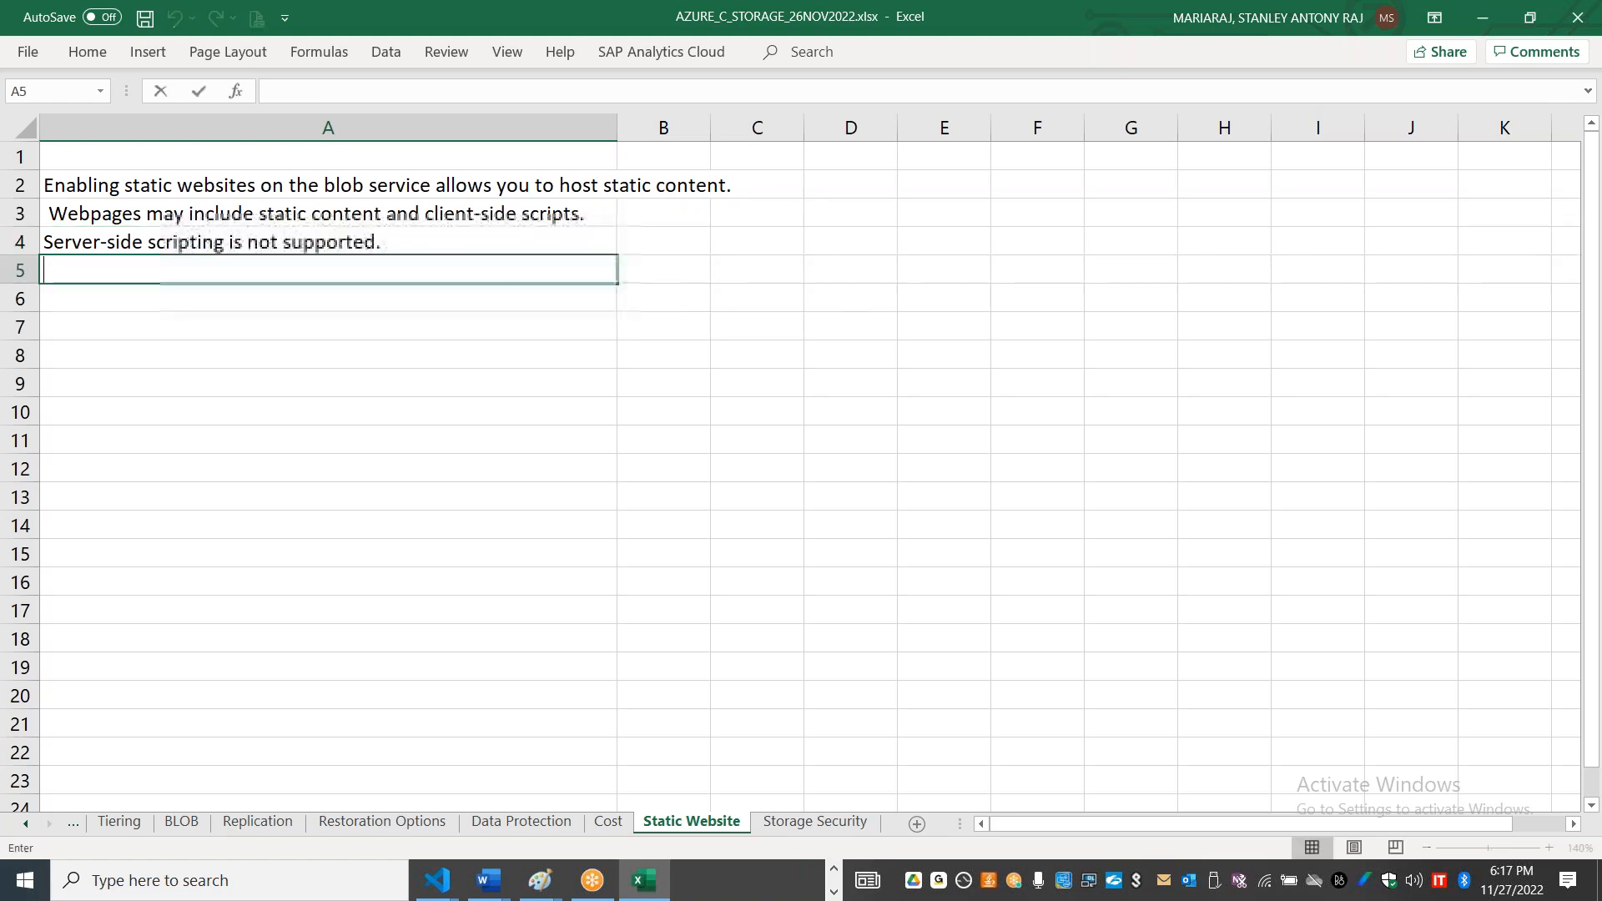
Step: Paste the remaining sentence about asynchronous replication into cell A5 and remove the leading space from the text in cell A3
{"action": "key", "text": "ctrl+v"}
{"action": "left_click", "coordinate": [54, 215]}
{"action": "double_click", "coordinate": [52, 215]}
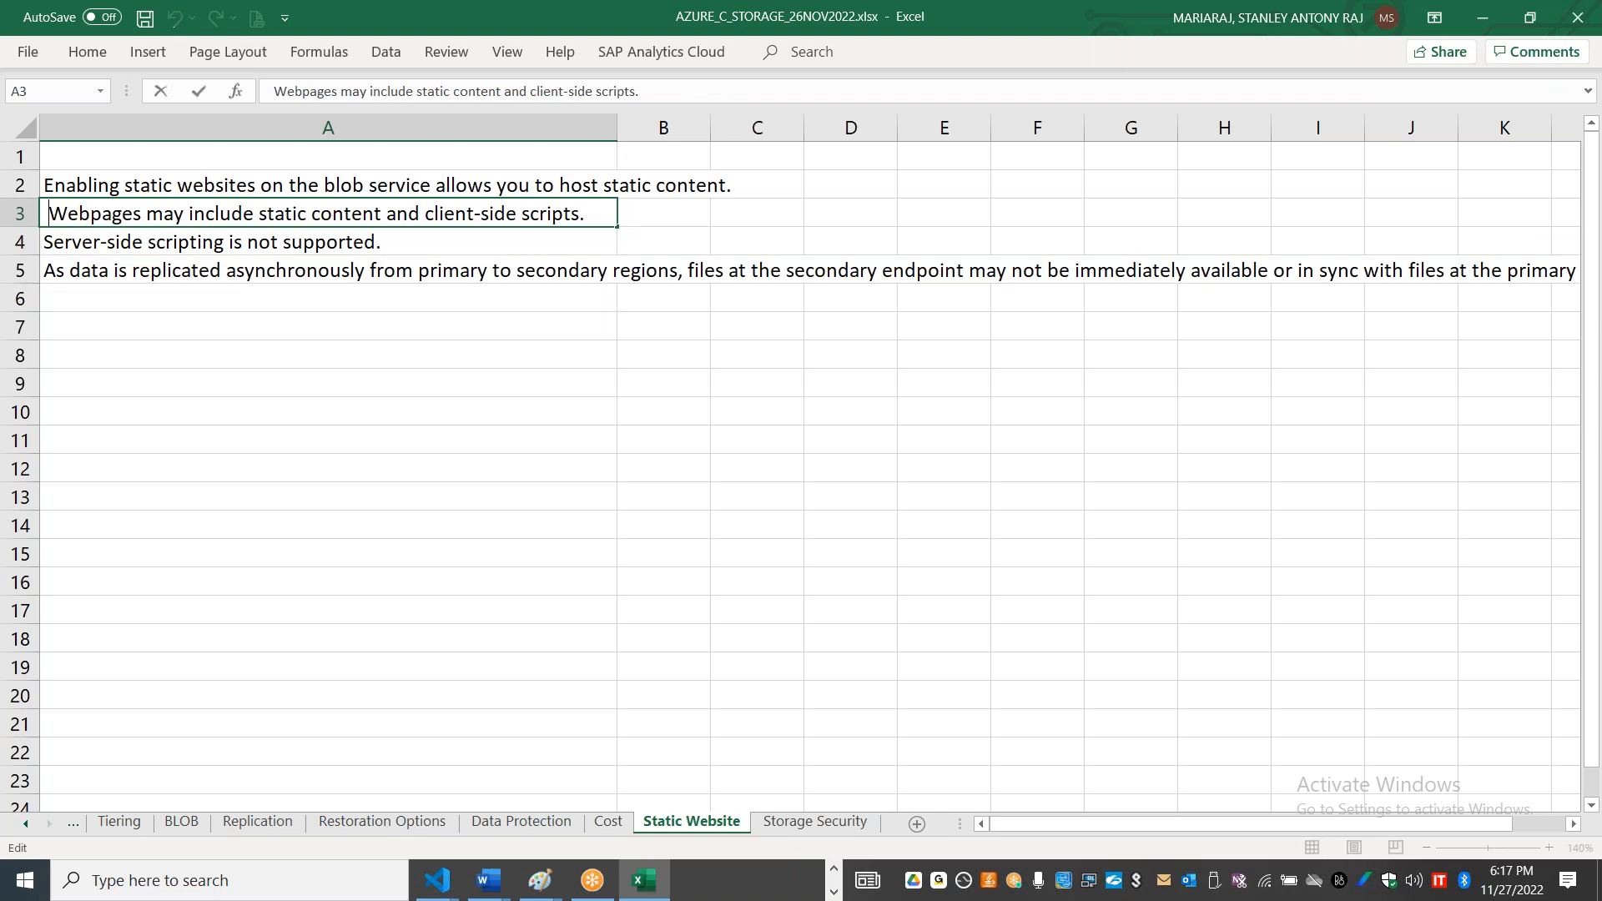
{"action": "key", "text": "BackSpace"}
{"action": "left_click", "coordinate": [351, 432]}
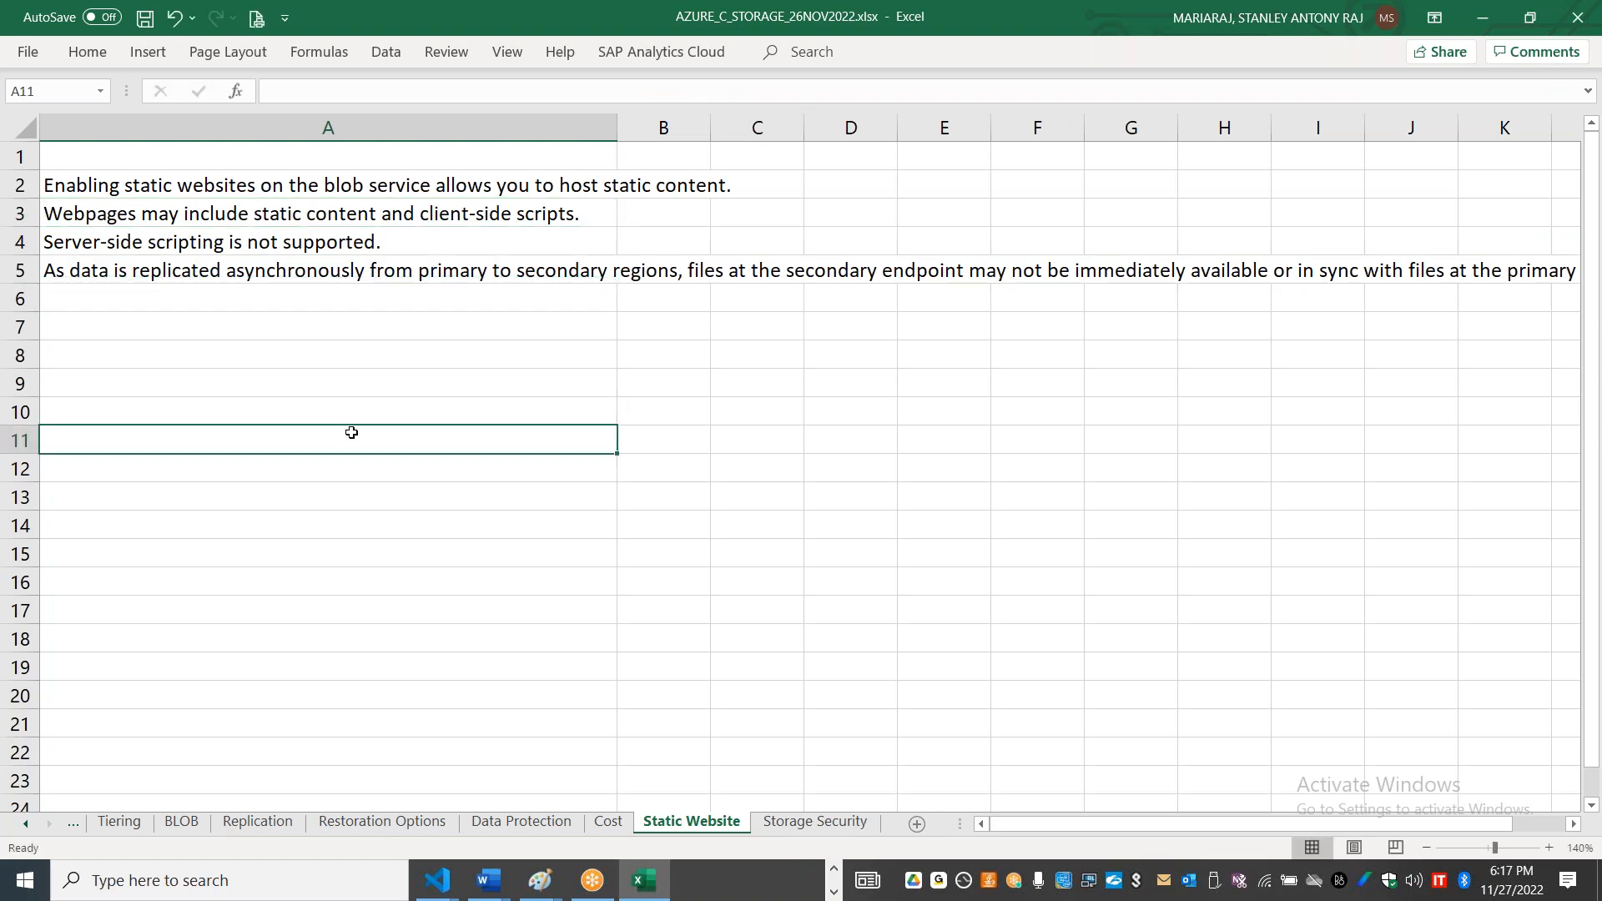
Step: Switch to the Azure portal, open the storage account's Endpoints page, and copy the Static website endpoint URL
{"action": "key", "text": "alt+Tab"}
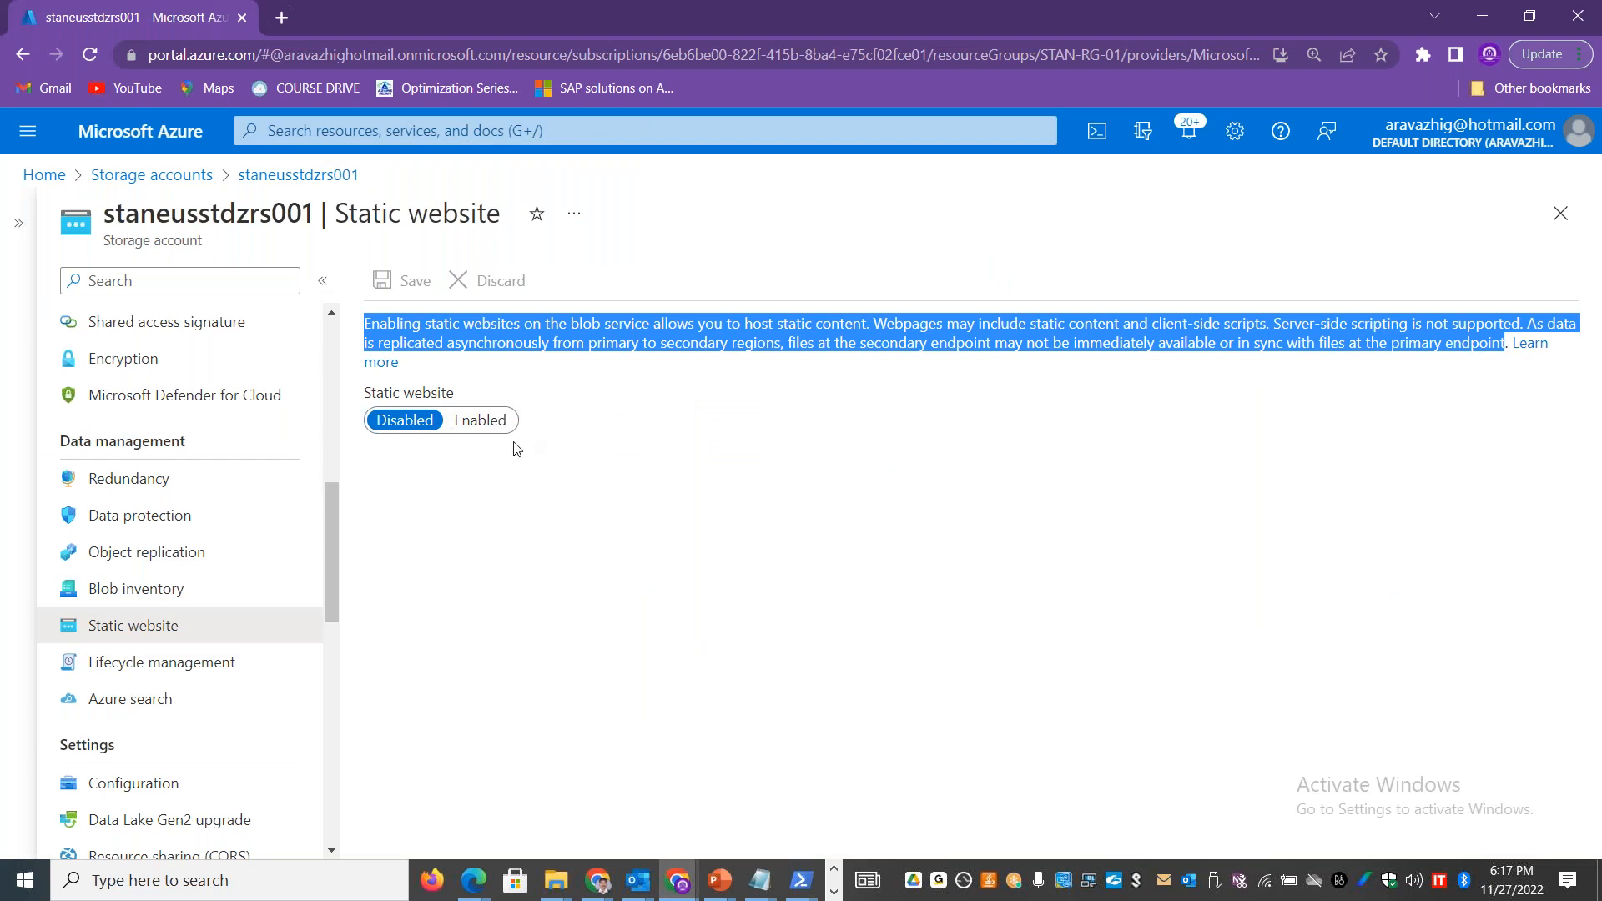
{"action": "scroll", "coordinate": [334, 541], "scroll_direction": "down", "scroll_amount": 1}
{"action": "scroll", "coordinate": [336, 542], "scroll_direction": "up", "scroll_amount": 2}
{"action": "left_click_drag", "start_coordinate": [340, 542], "coordinate": [329, 644]}
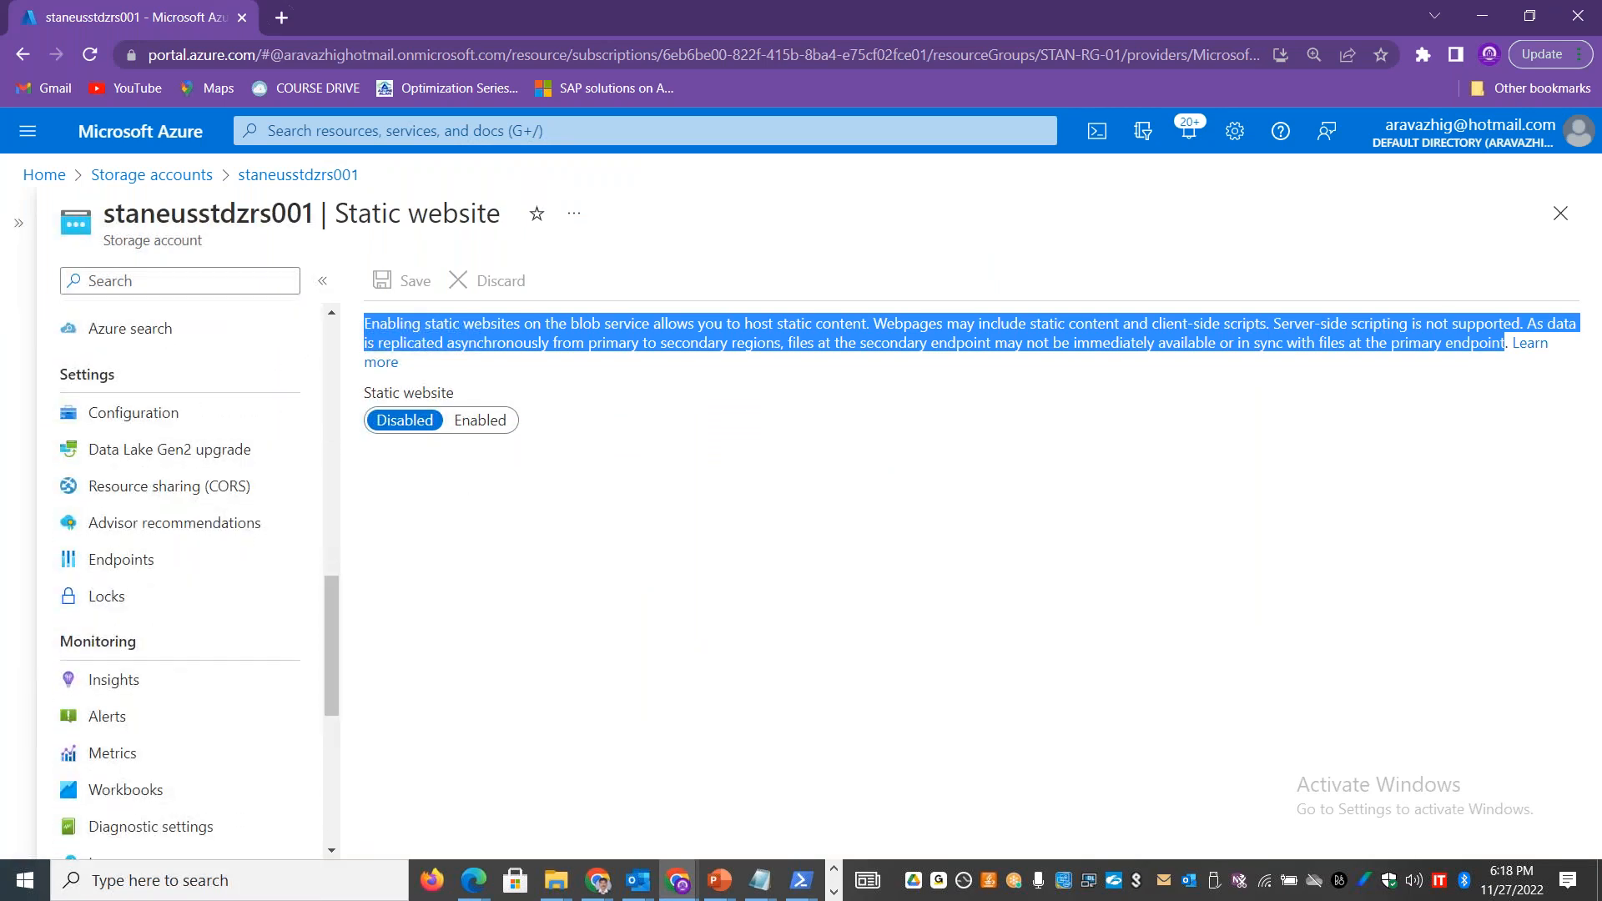
{"action": "left_click", "coordinate": [179, 558]}
{"action": "left_click_drag", "start_coordinate": [1589, 432], "coordinate": [1481, 614]}
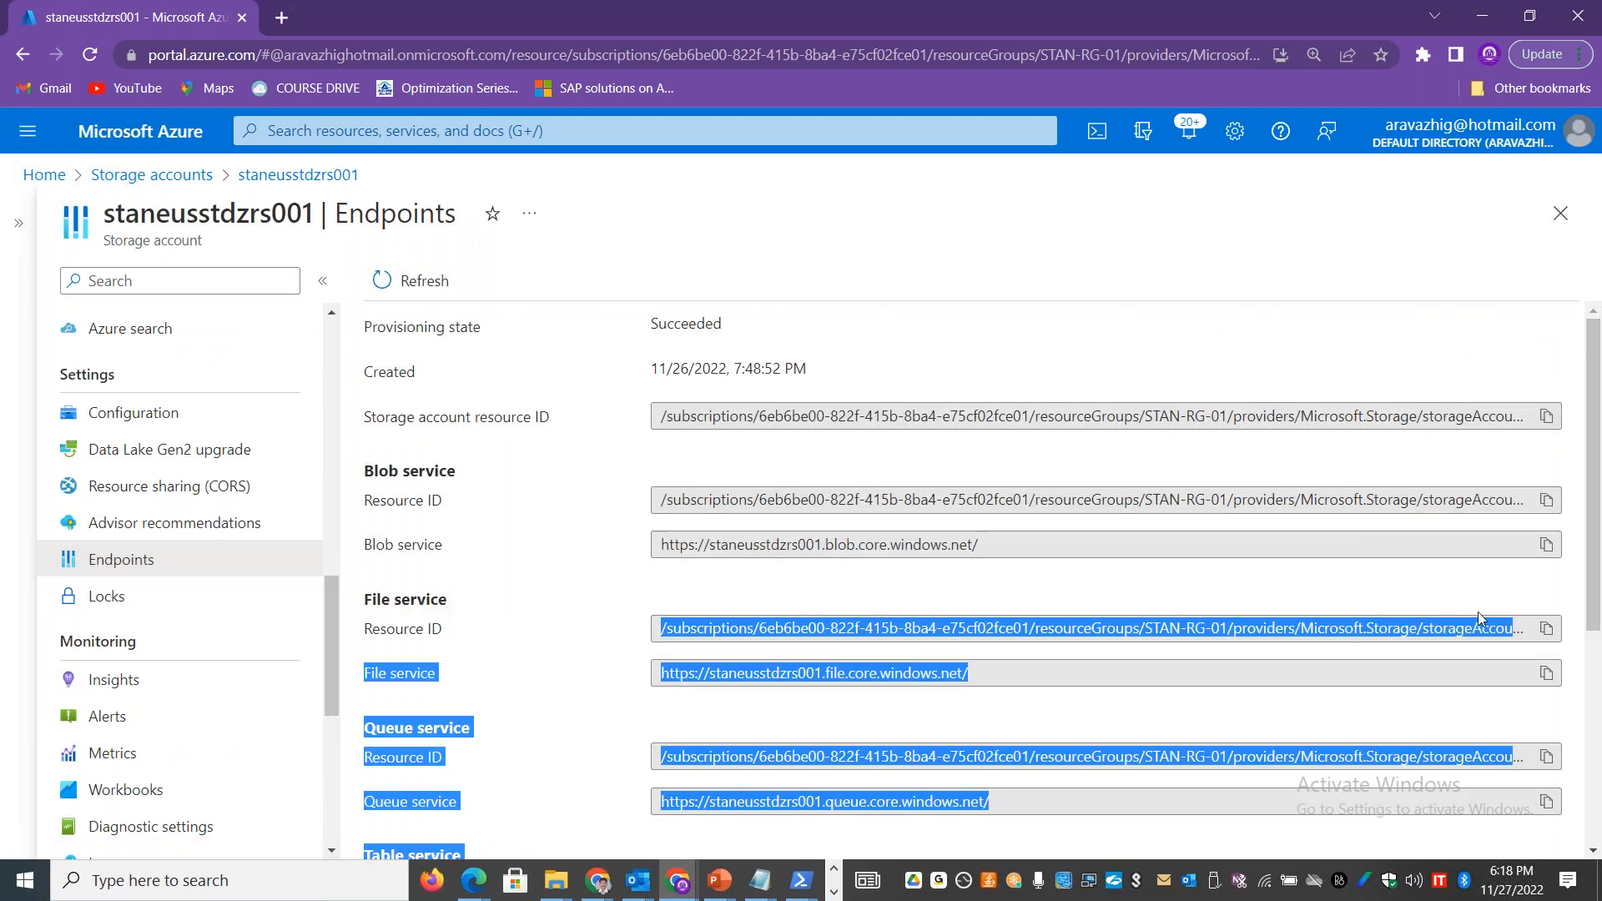
{"action": "left_click", "coordinate": [1566, 389]}
{"action": "left_click_drag", "start_coordinate": [1597, 375], "coordinate": [1598, 621]}
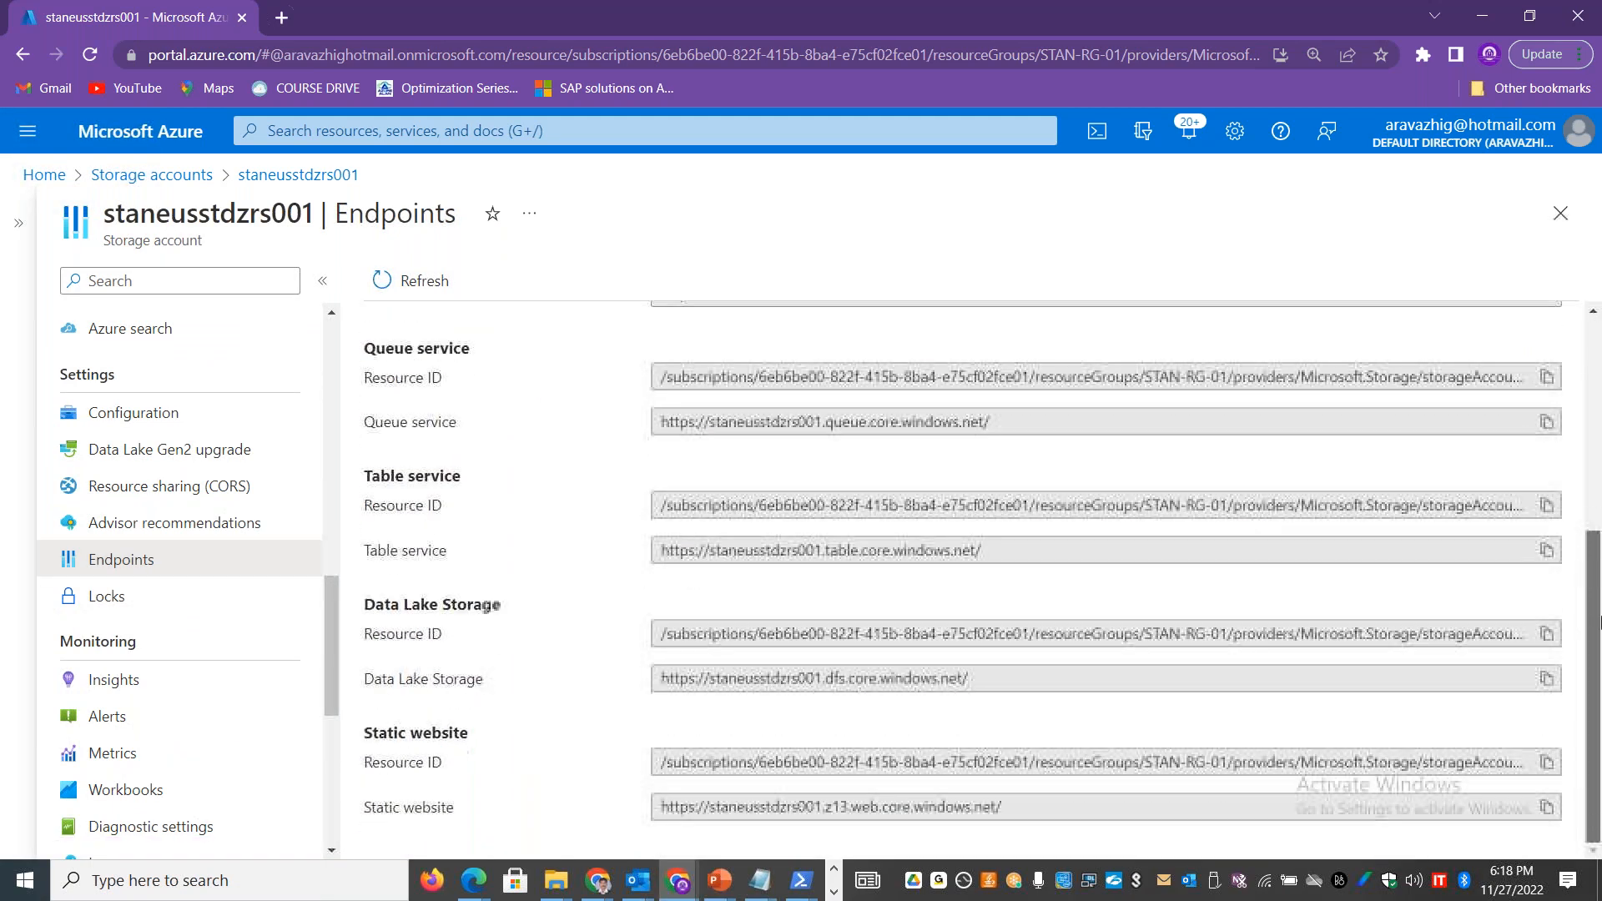
{"action": "left_click_drag", "start_coordinate": [1043, 813], "coordinate": [660, 818]}
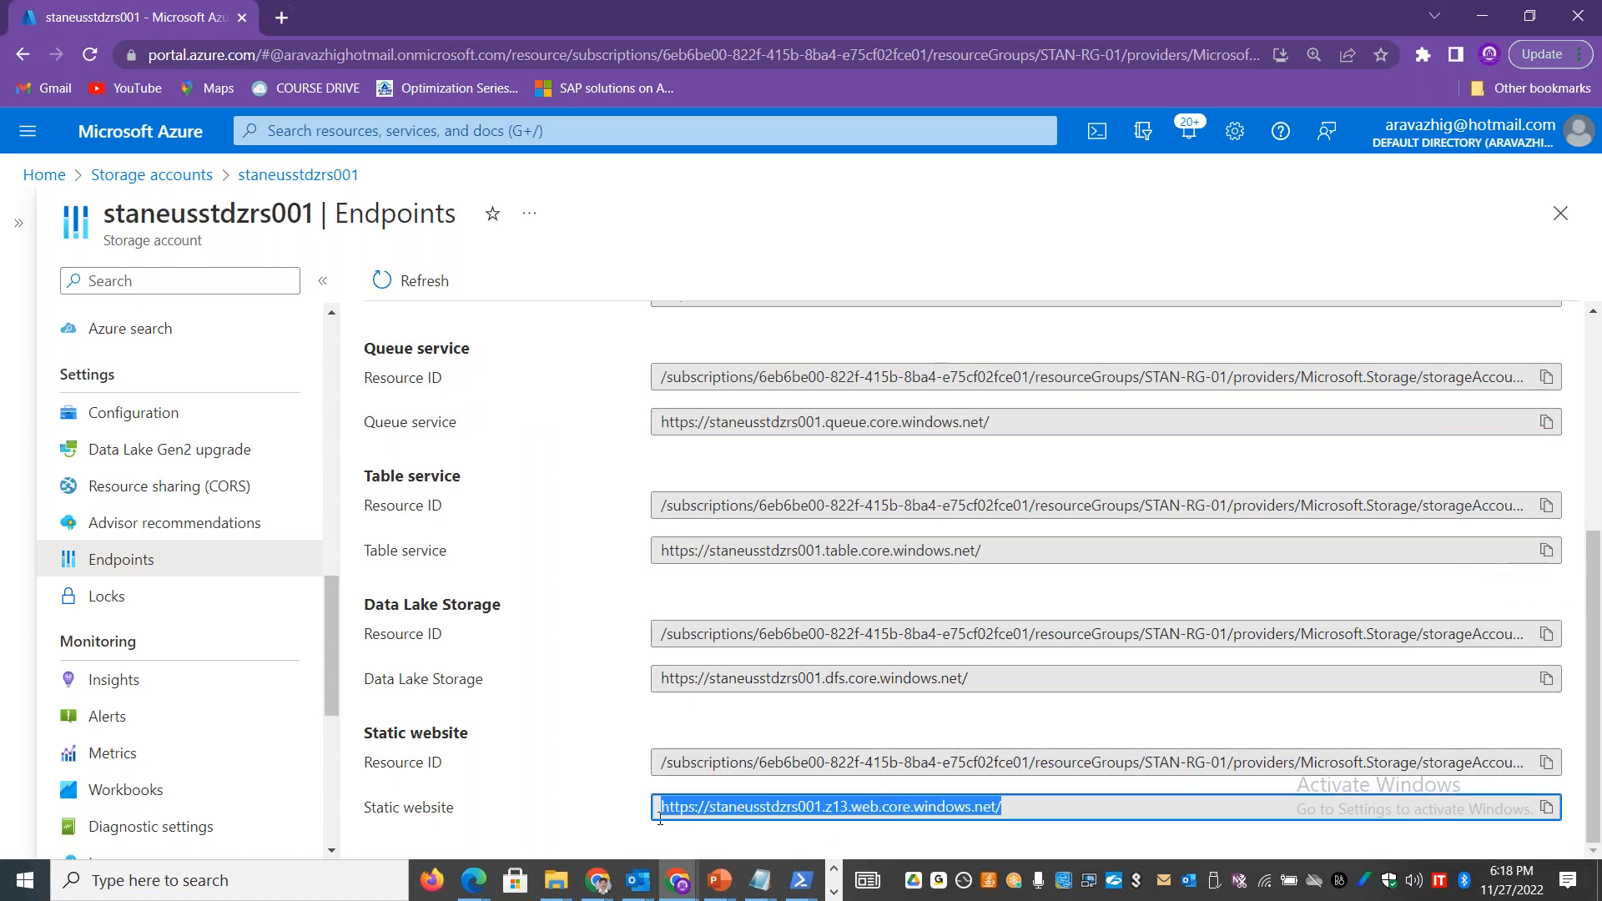
Step: Switch to Excel and paste the static website endpoint URL into cell A8 of the Static Website sheet
{"action": "key", "text": "alt+Tab"}
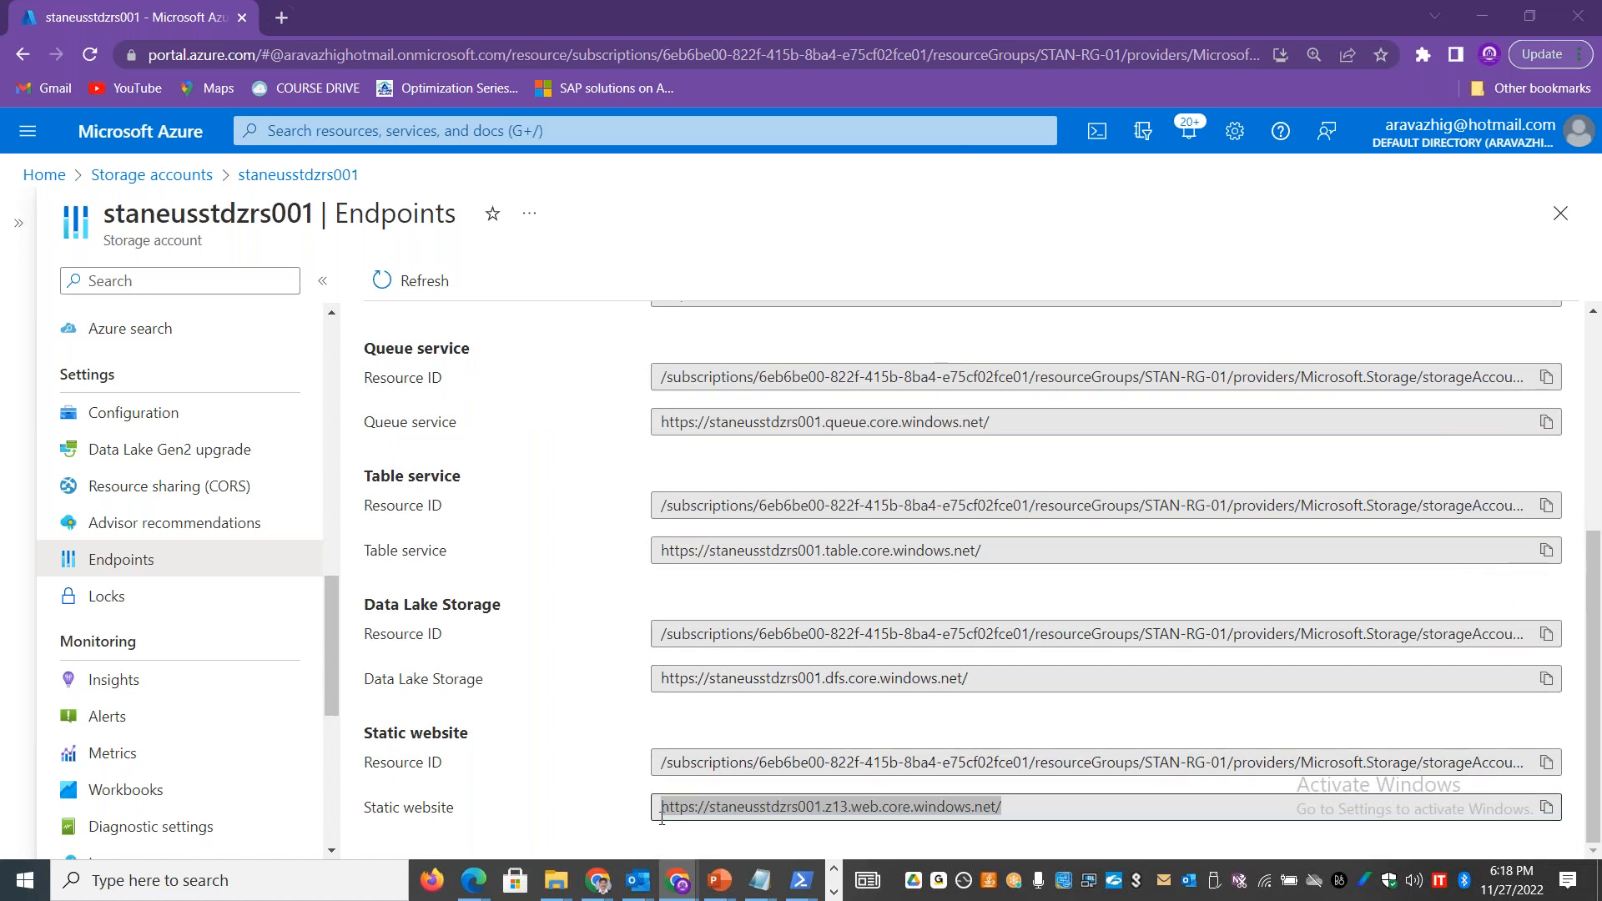
{"action": "left_click", "coordinate": [393, 355]}
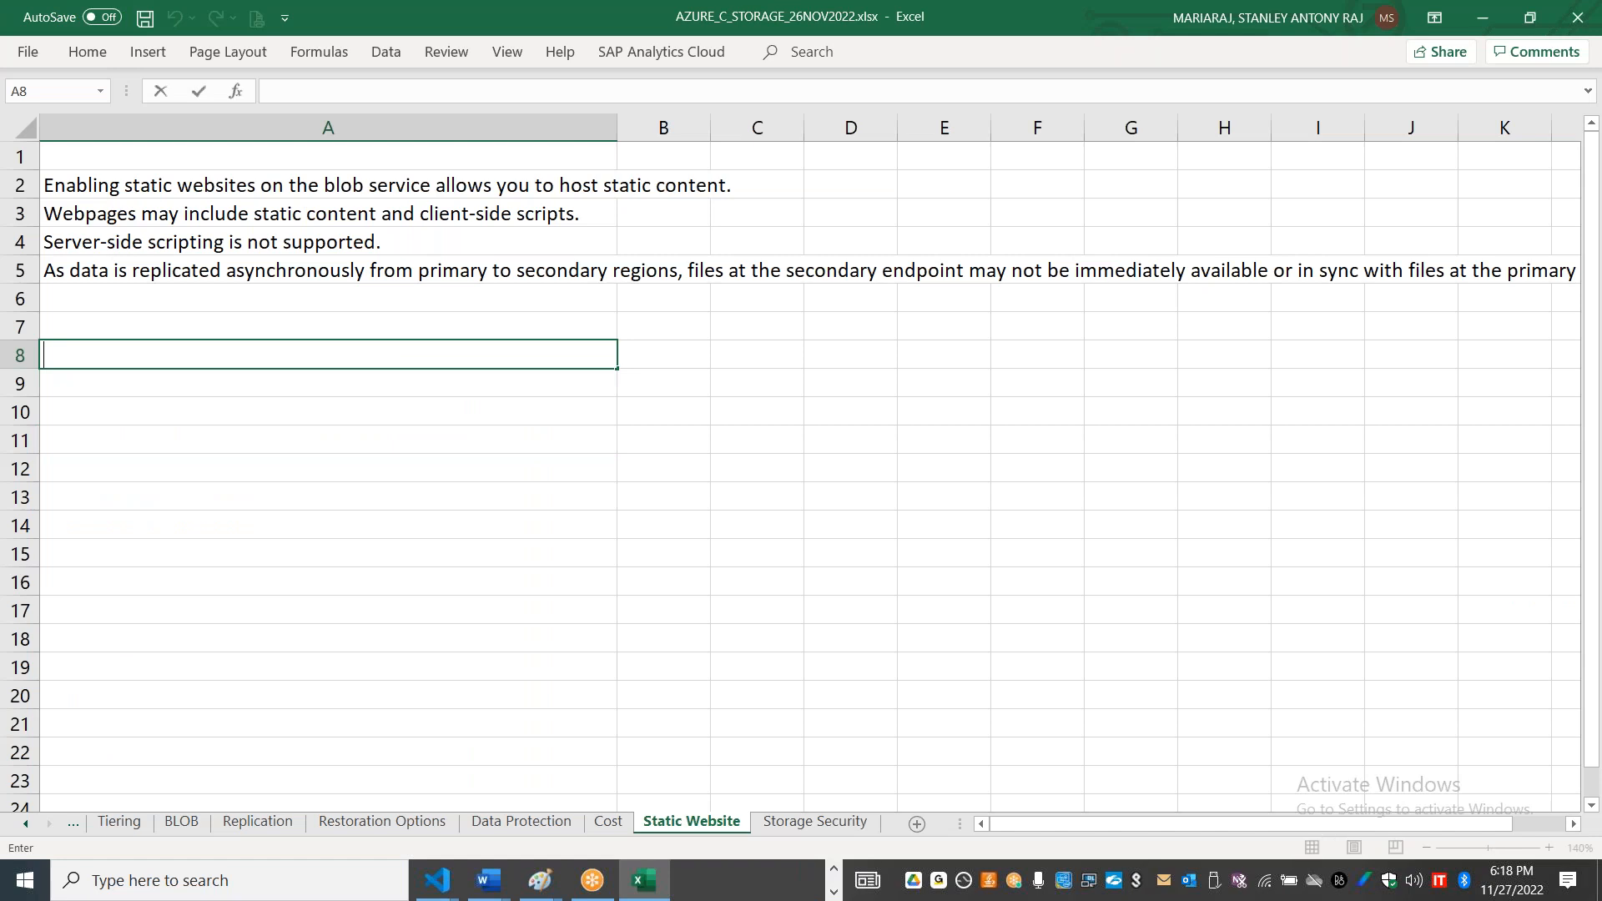
{"action": "type", "text": "https://staneusstdzrs001.z13.web.core.windows.net/"}
{"action": "left_click_drag", "start_coordinate": [349, 355], "coordinate": [307, 354]}
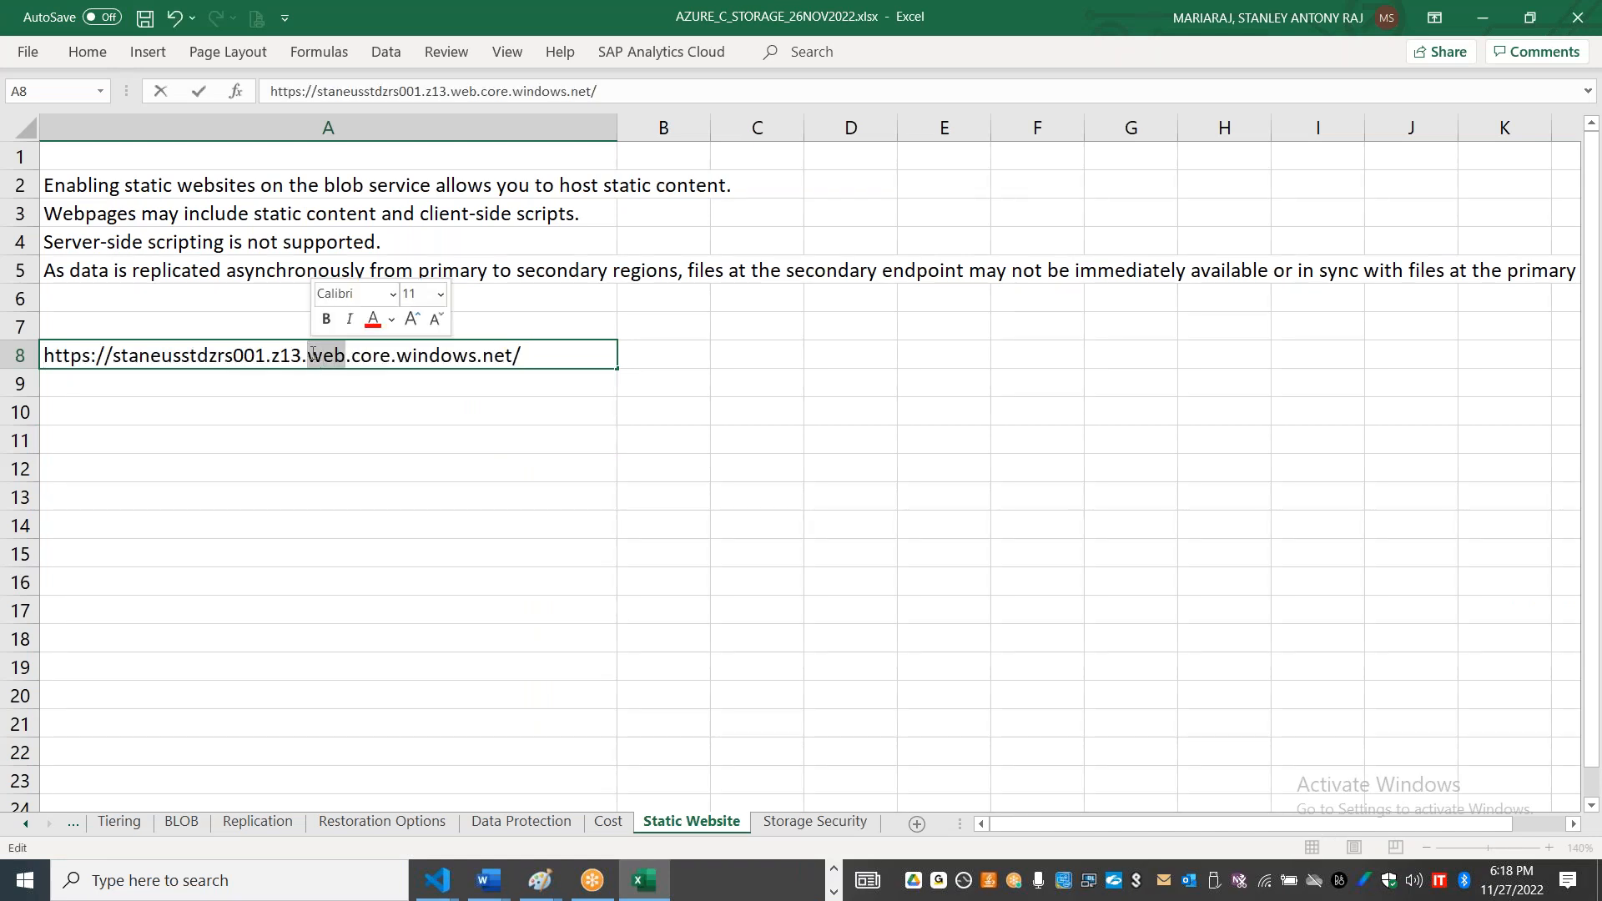
{"action": "left_click", "coordinate": [332, 470]}
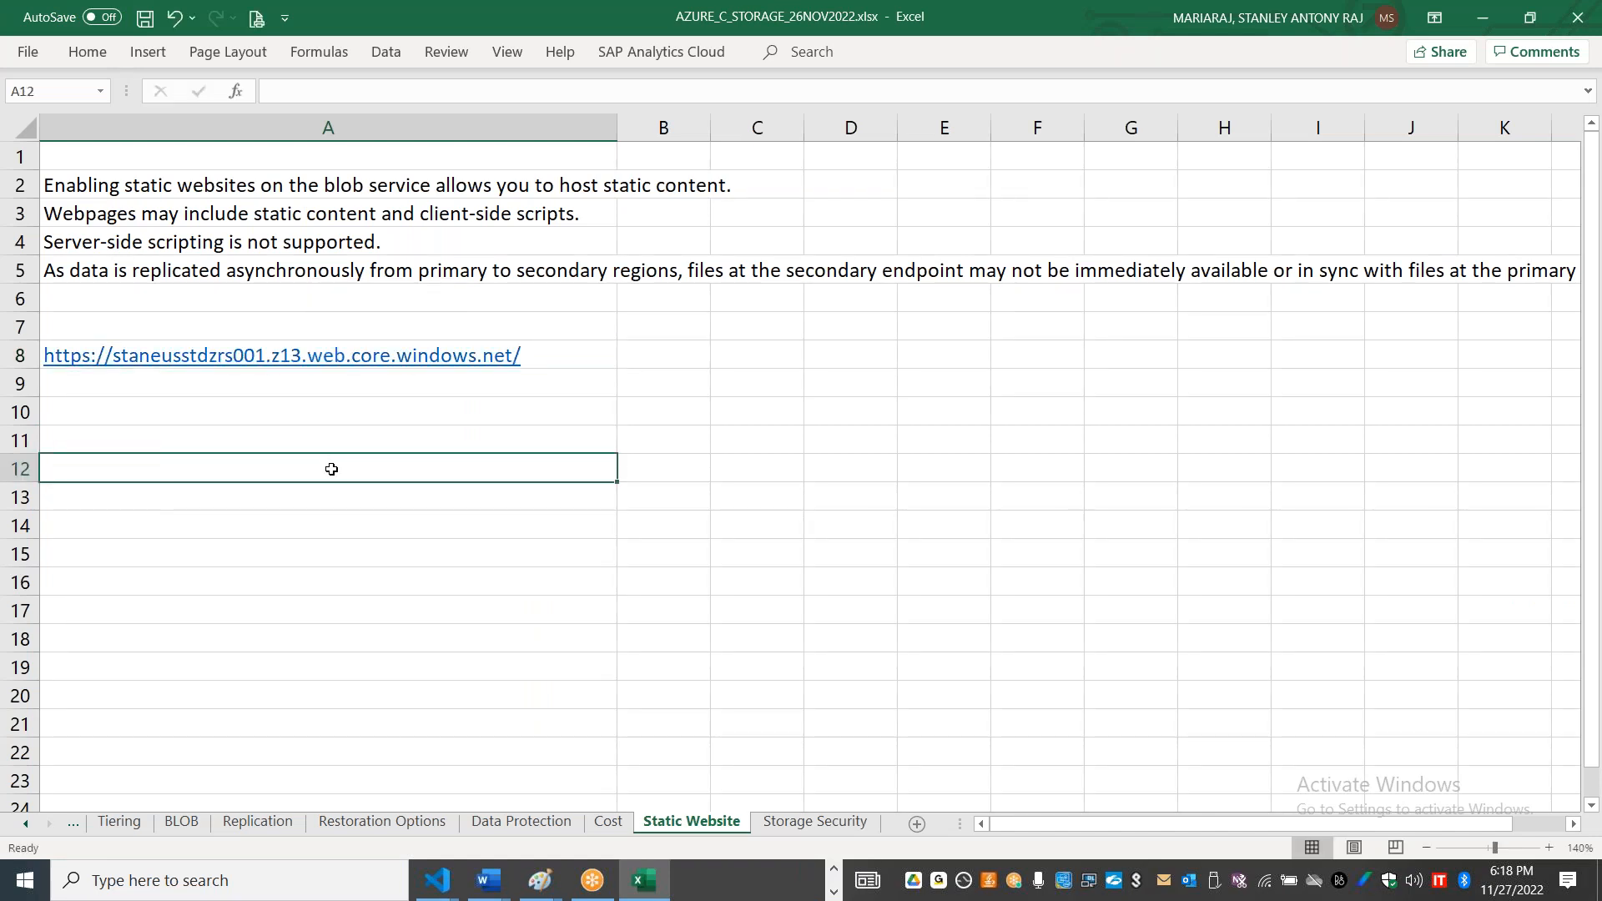
Step: Switch back to the Azure portal, compare the service names in the queue, table and Data Lake Storage endpoint URLs, and reopen the Static website page
{"action": "left_click", "coordinate": [327, 362]}
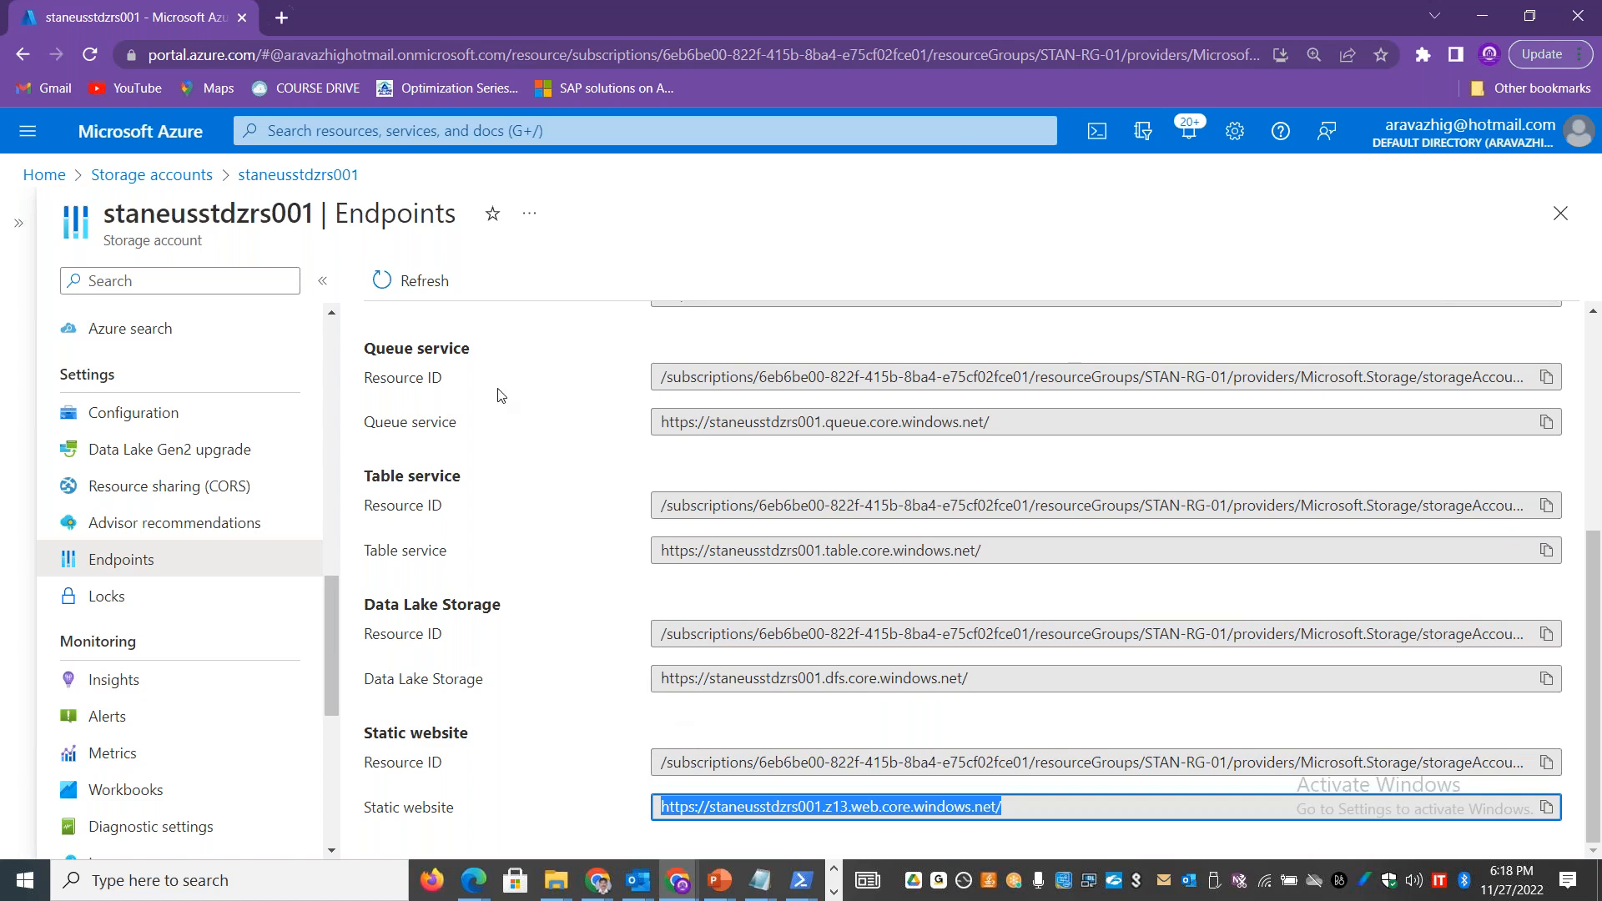
{"action": "left_click_drag", "start_coordinate": [994, 423], "coordinate": [599, 422]}
{"action": "left_click_drag", "start_coordinate": [989, 552], "coordinate": [825, 552]}
{"action": "double_click", "coordinate": [833, 552]}
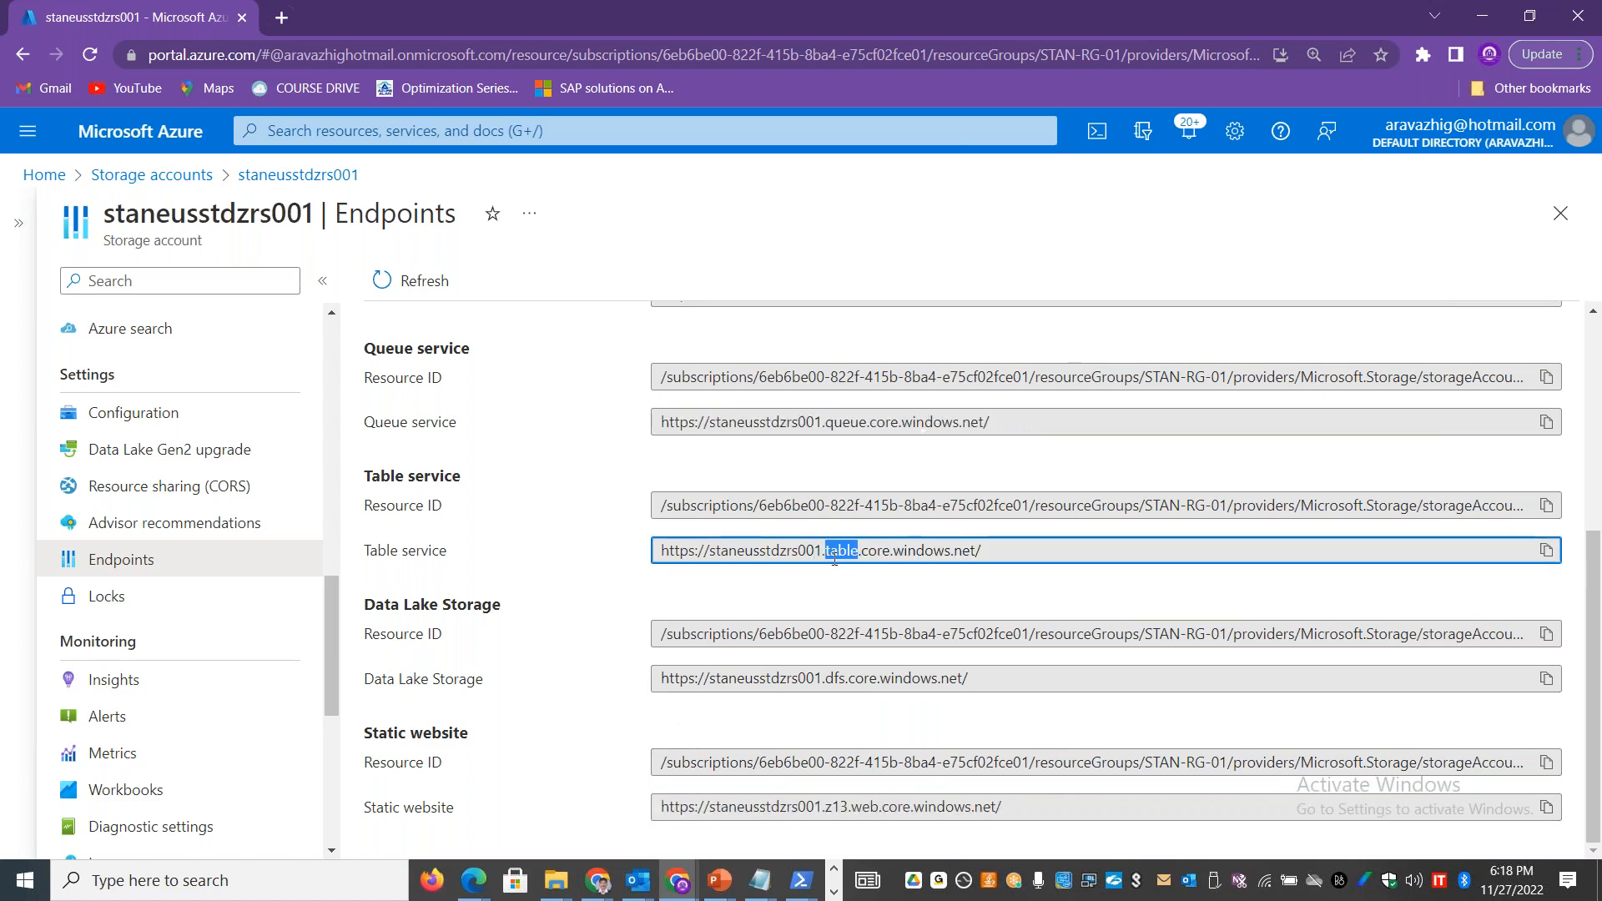
{"action": "double_click", "coordinate": [835, 678]}
{"action": "left_click_drag", "start_coordinate": [1595, 602], "coordinate": [1599, 411]}
{"action": "double_click", "coordinate": [838, 504]}
{"action": "left_click_drag", "start_coordinate": [333, 590], "coordinate": [324, 508]}
{"action": "left_click", "coordinate": [177, 678]}
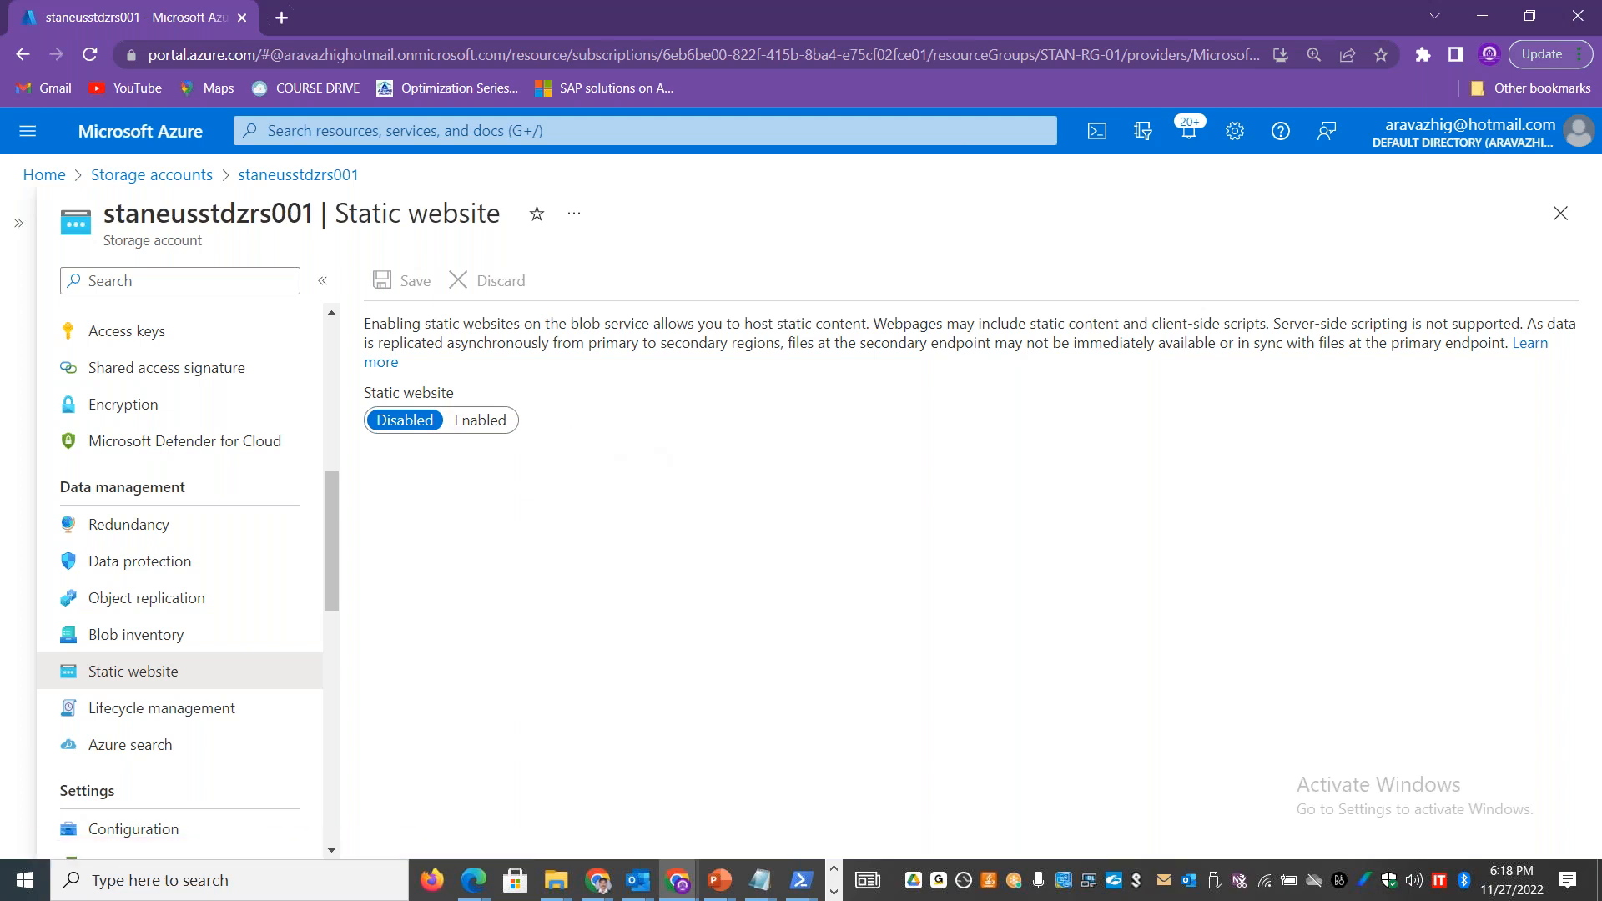
Step: Open the storage account's Containers page, view the contents of container03, and return to the container list
{"action": "left_click_drag", "start_coordinate": [337, 534], "coordinate": [327, 463]}
{"action": "scroll", "coordinate": [222, 429], "scroll_direction": "up", "scroll_amount": 1}
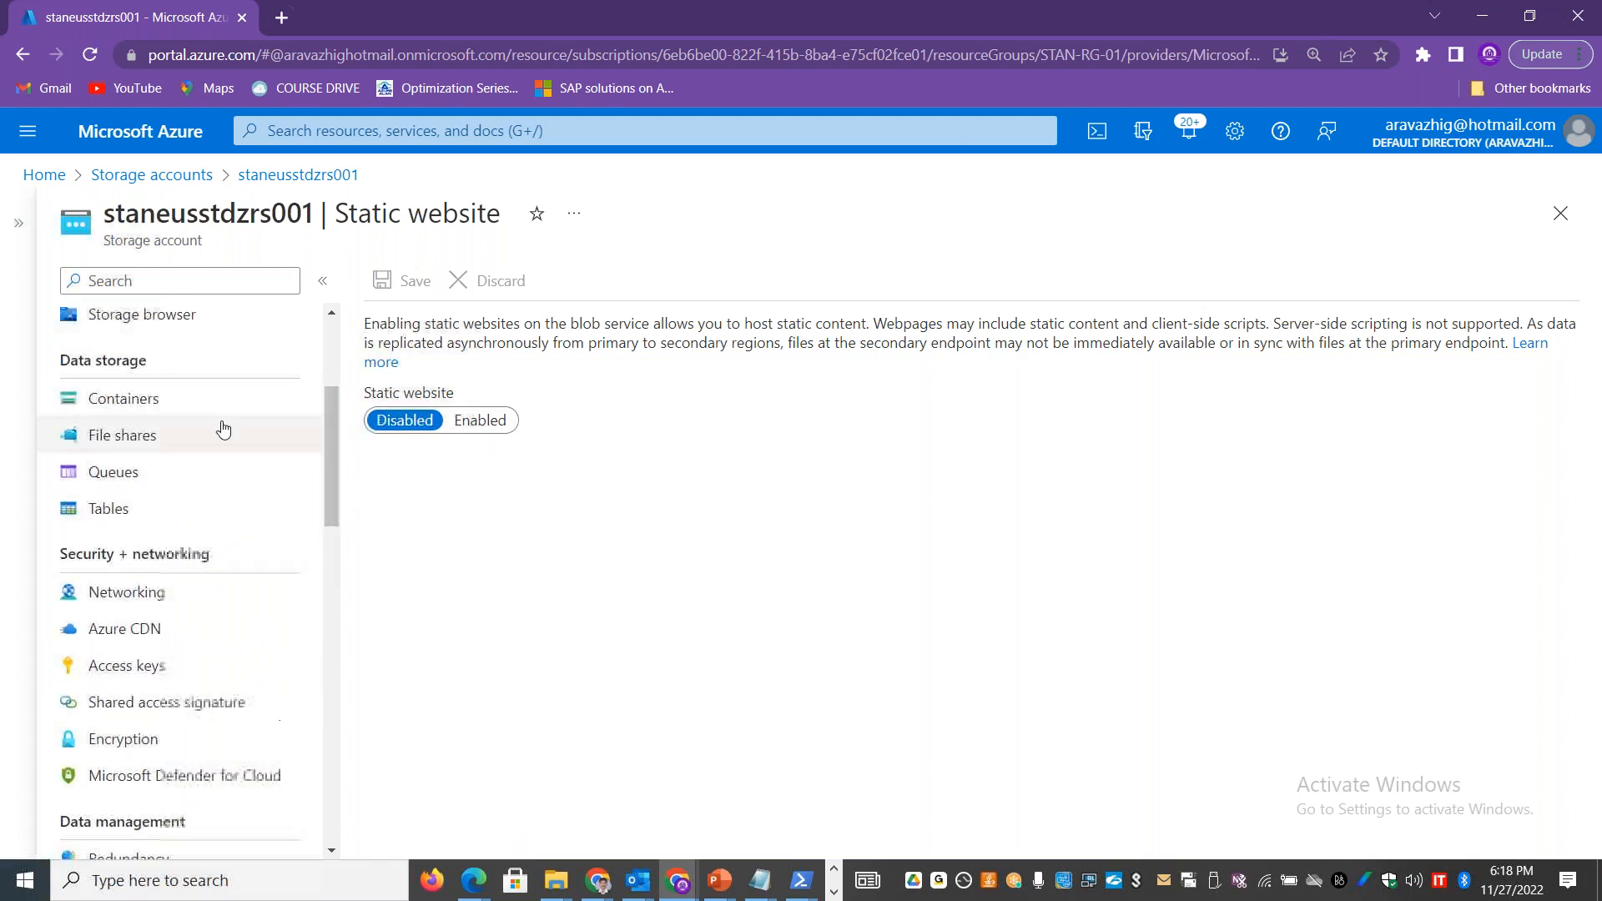
{"action": "left_click", "coordinate": [158, 402]}
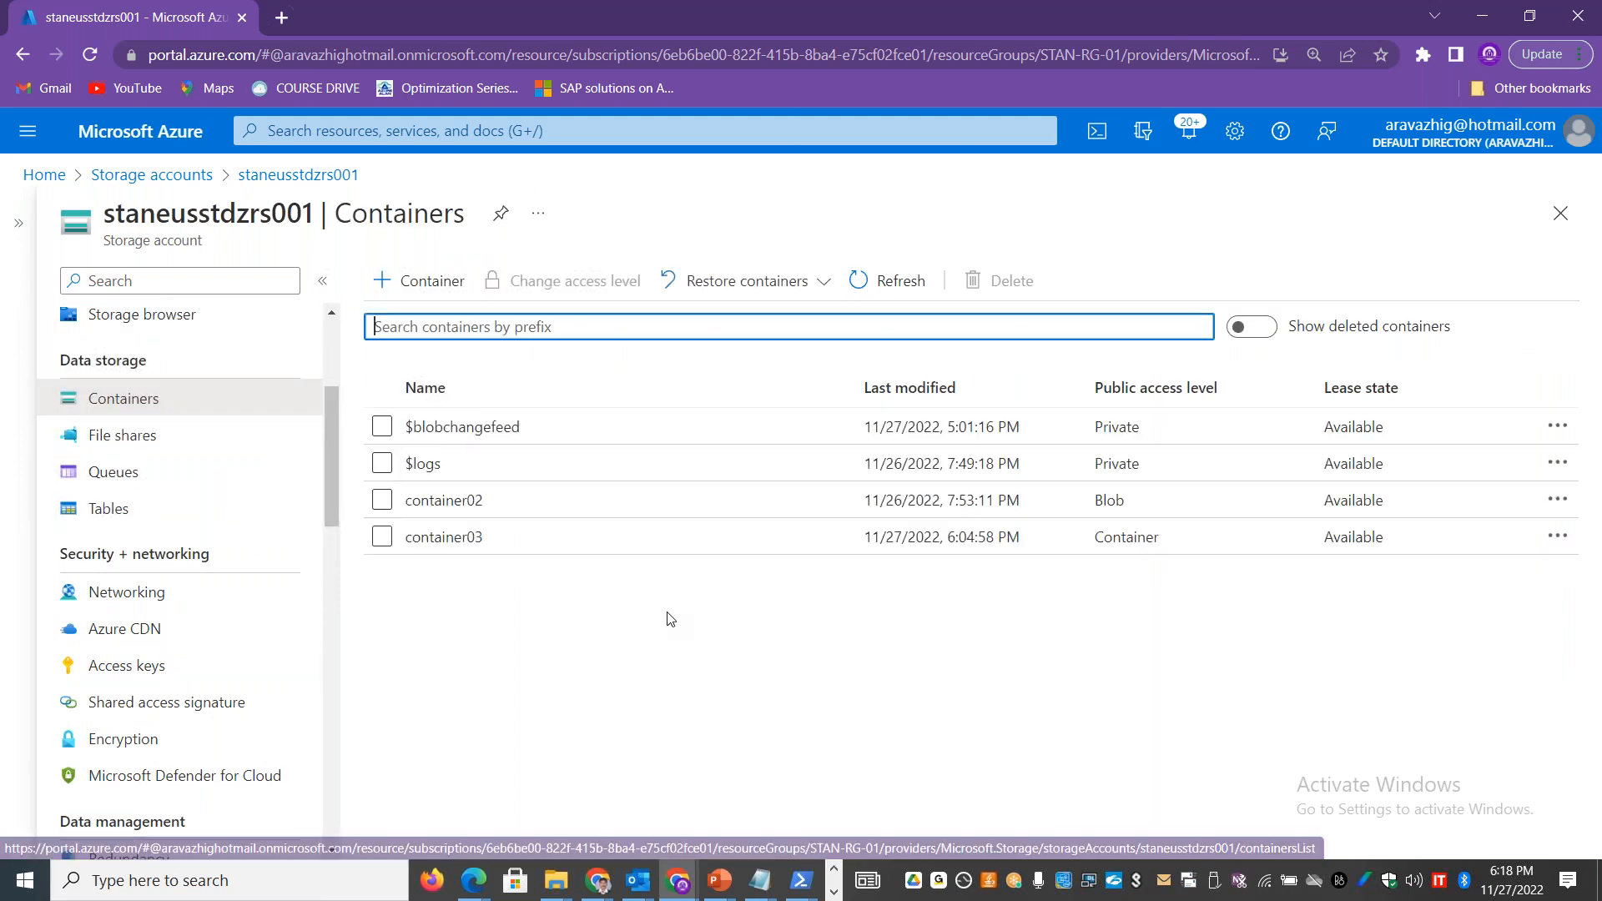
{"action": "left_click", "coordinate": [447, 538]}
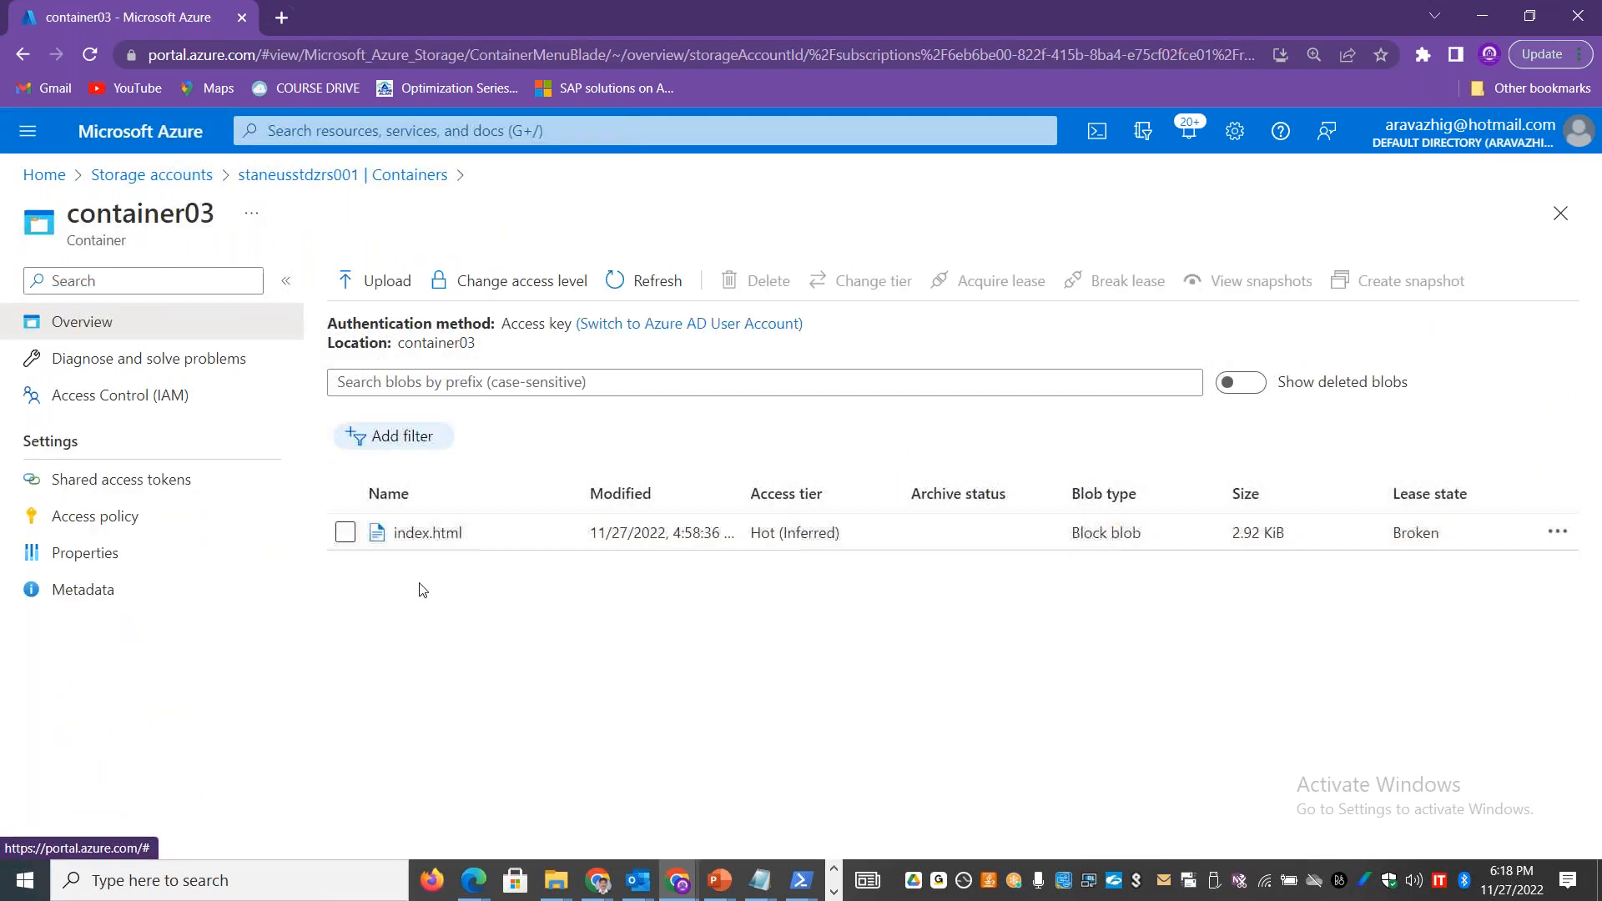
{"action": "left_click", "coordinate": [351, 177]}
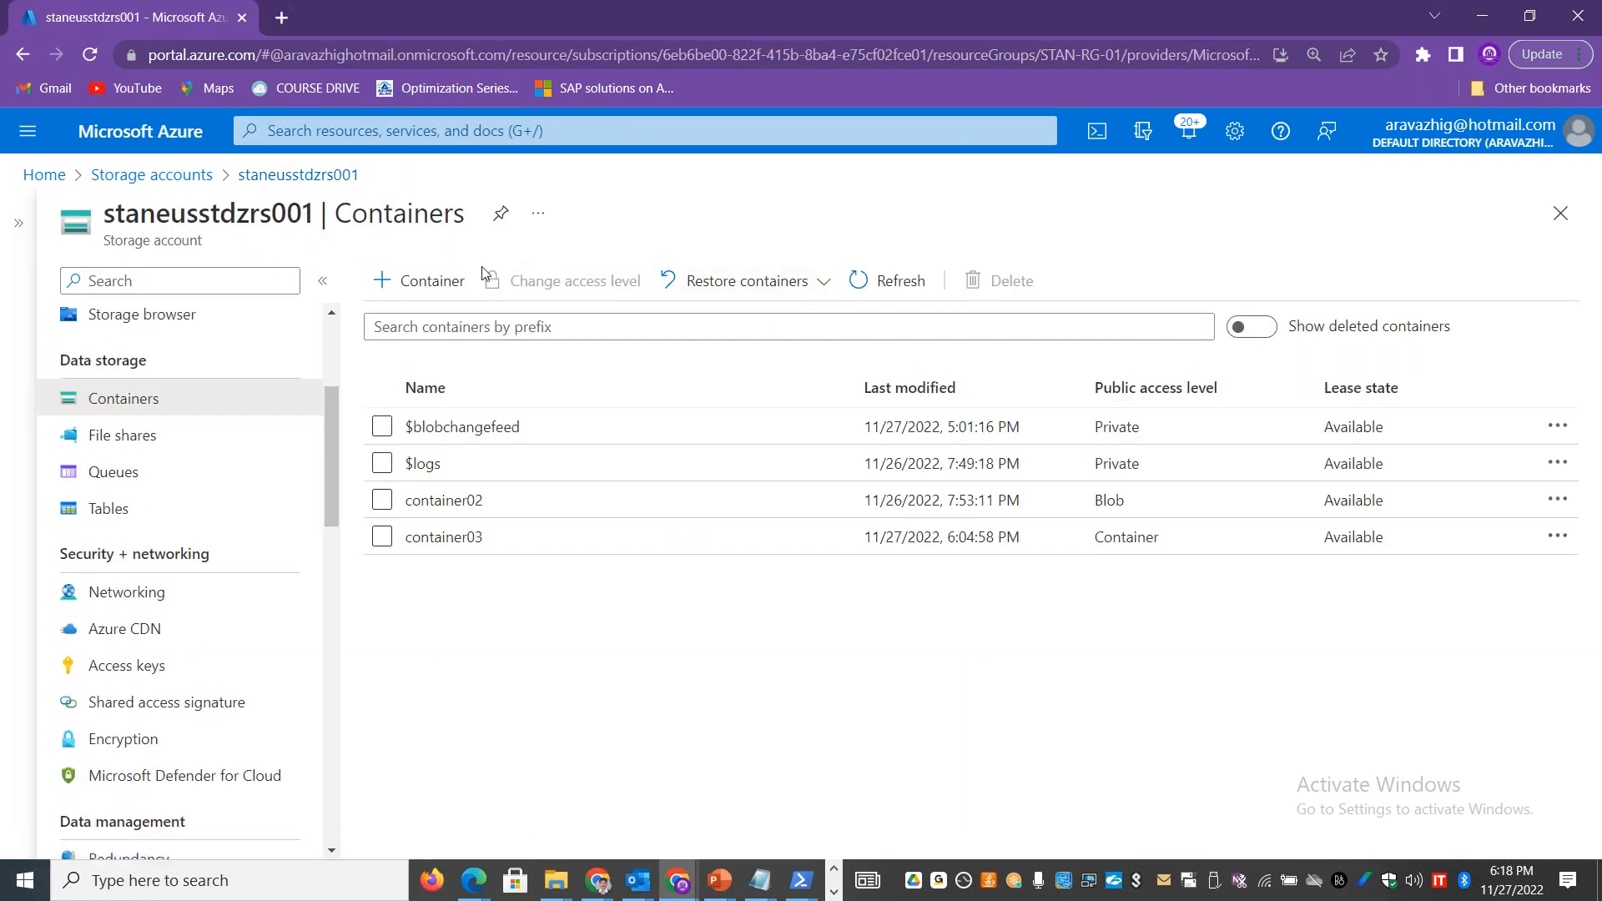
Step: Create a container named staticwebcontainer with Container (anonymous read access for containers and blobs) access, open it, and return to the container list
{"action": "left_click", "coordinate": [421, 288]}
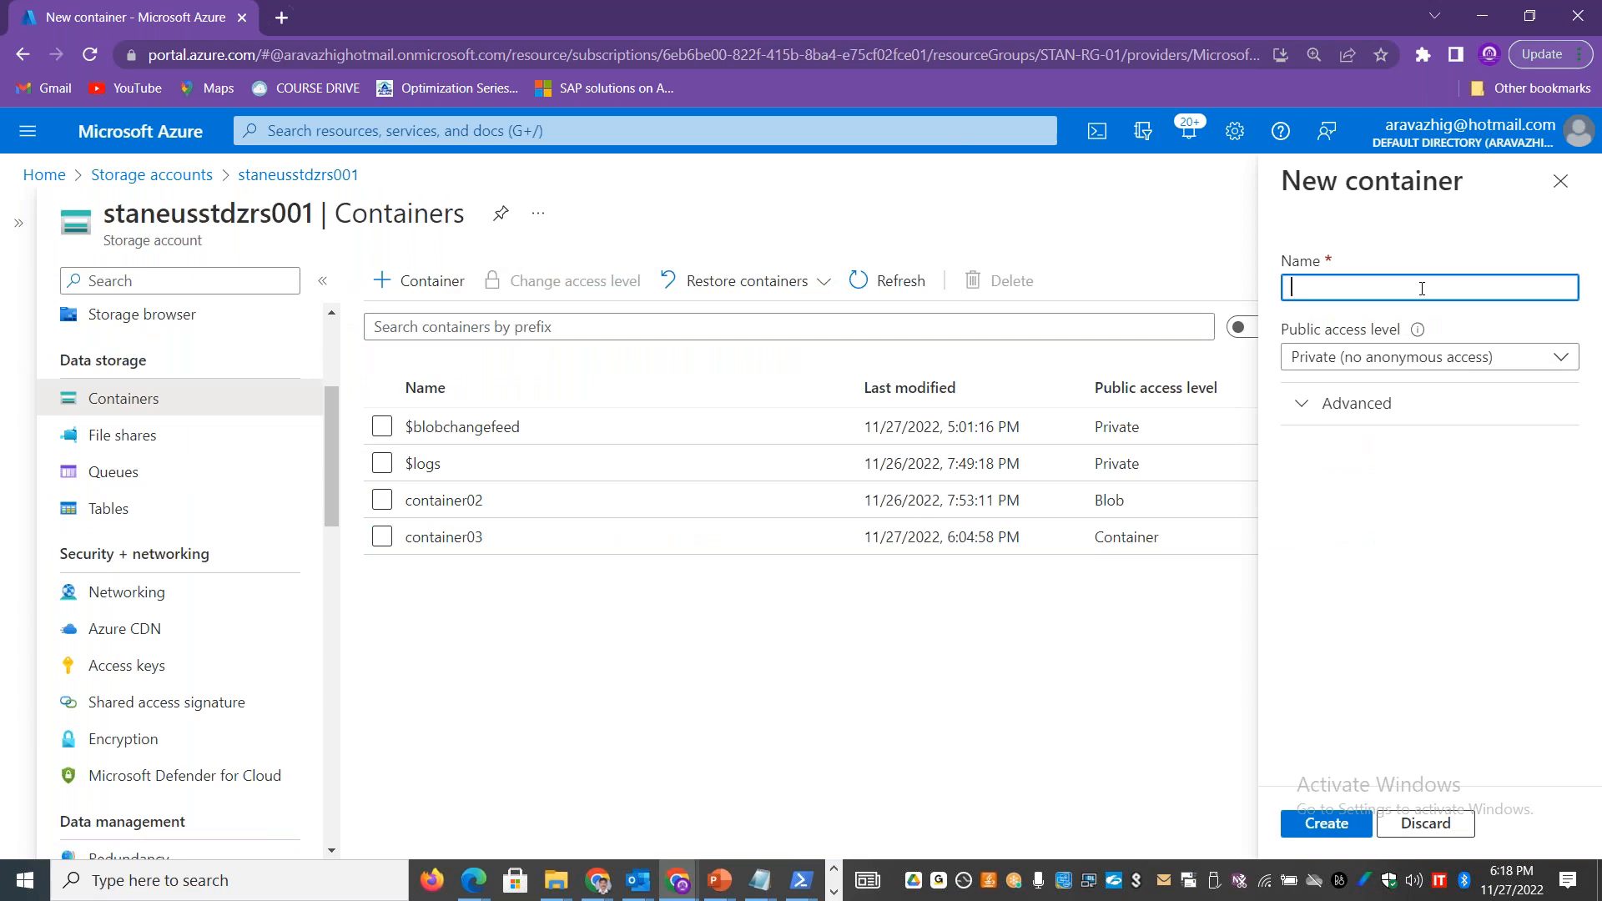
{"action": "type", "text": "staticw"}
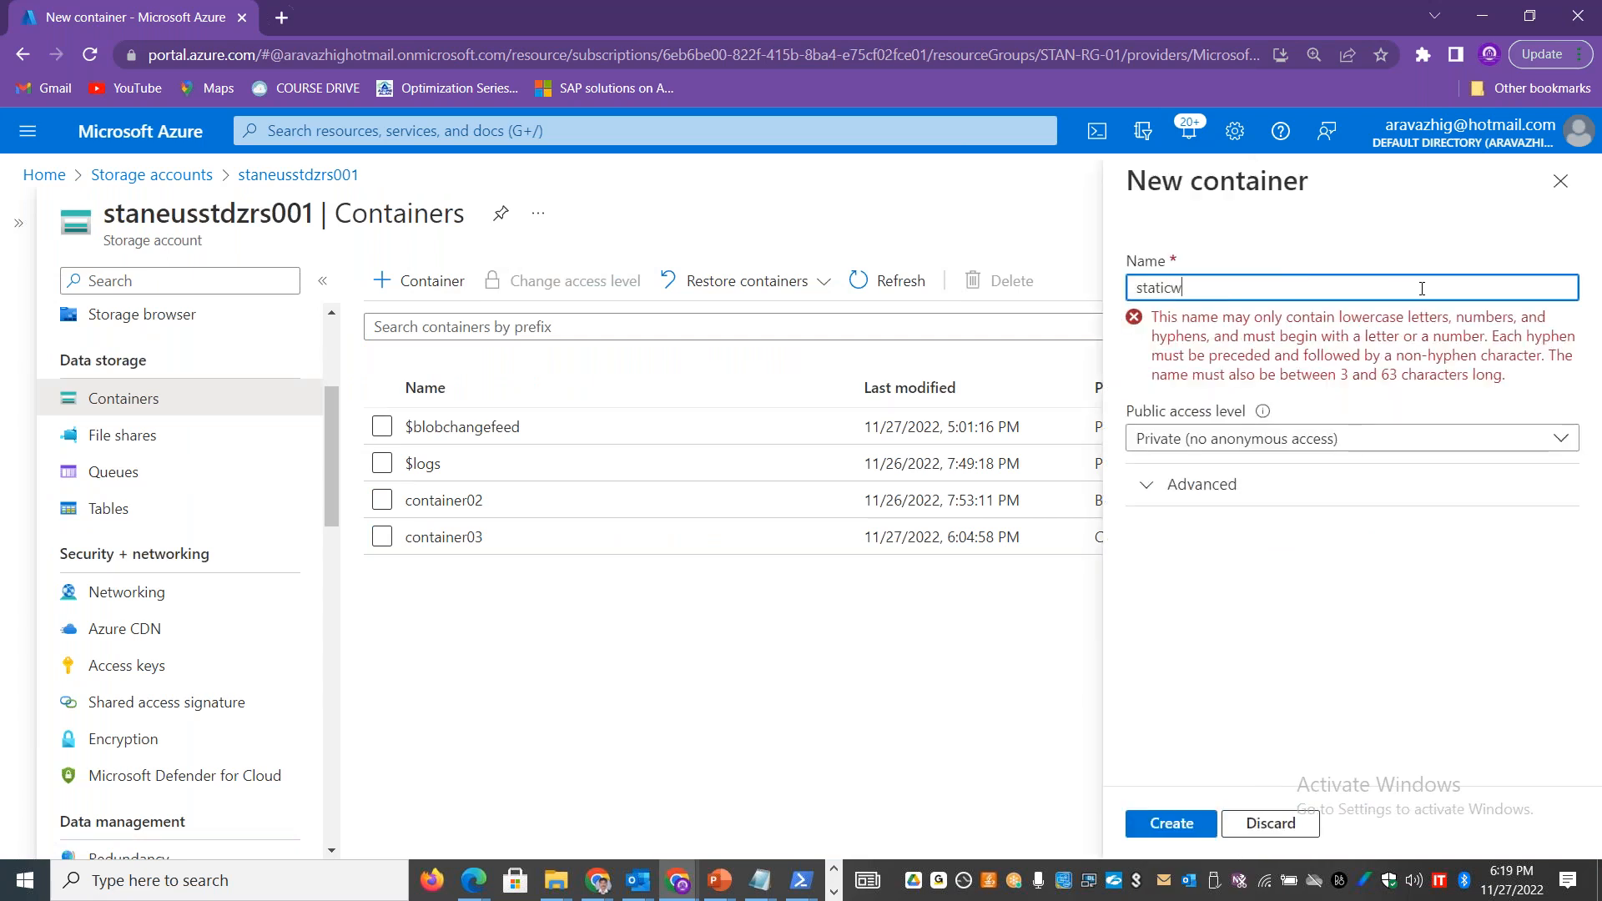
{"action": "type", "text": "ebcontainer"}
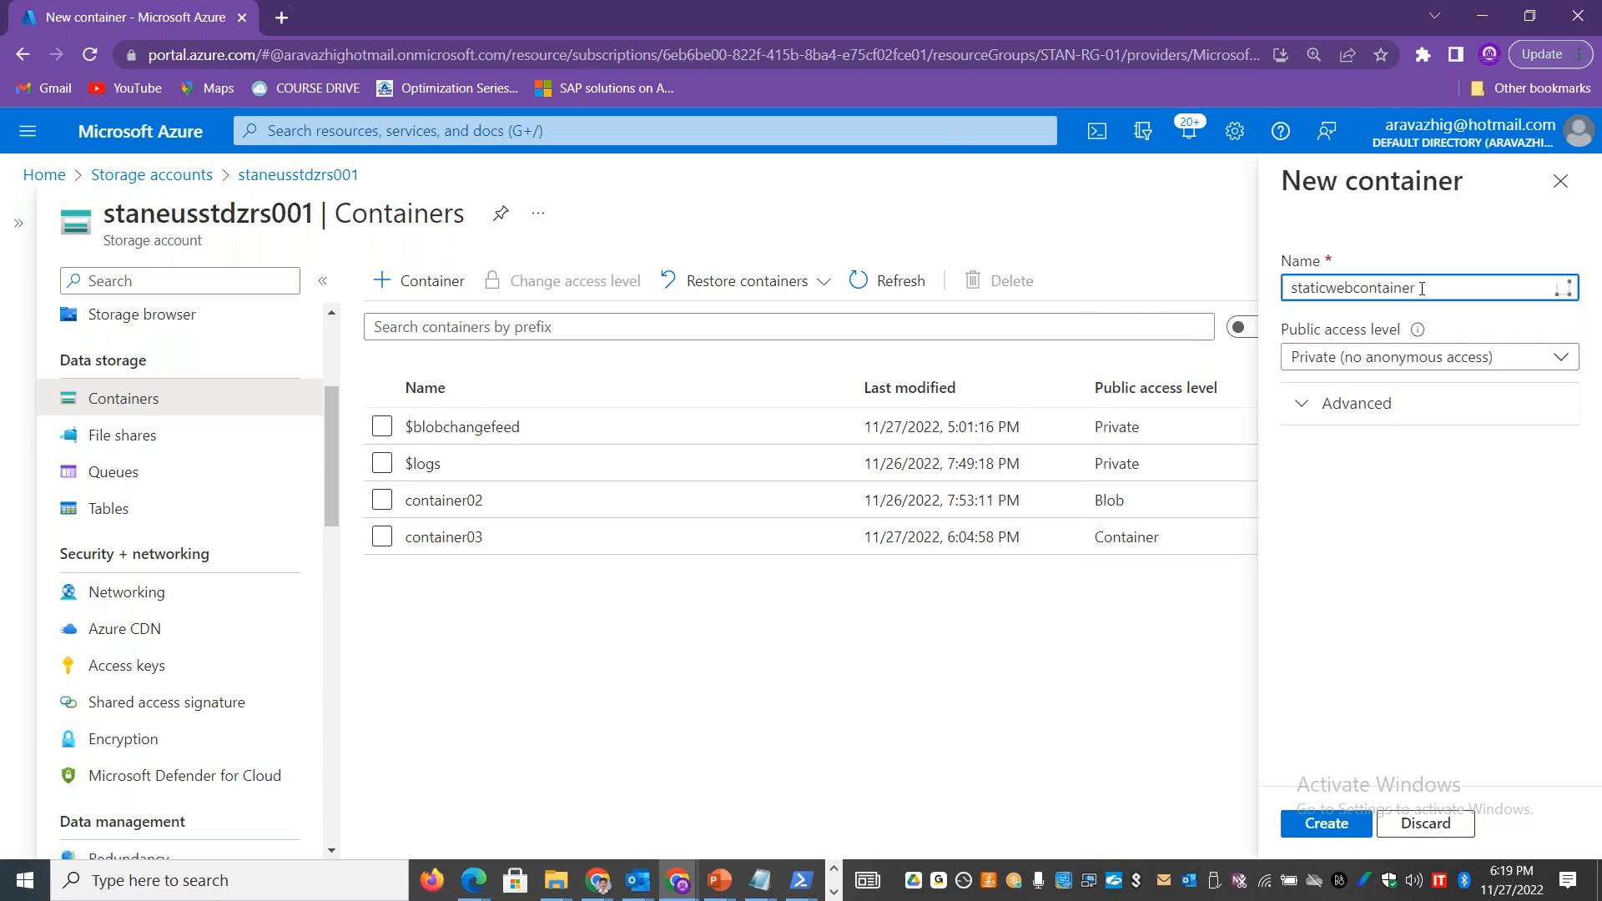
{"action": "left_click", "coordinate": [1552, 356]}
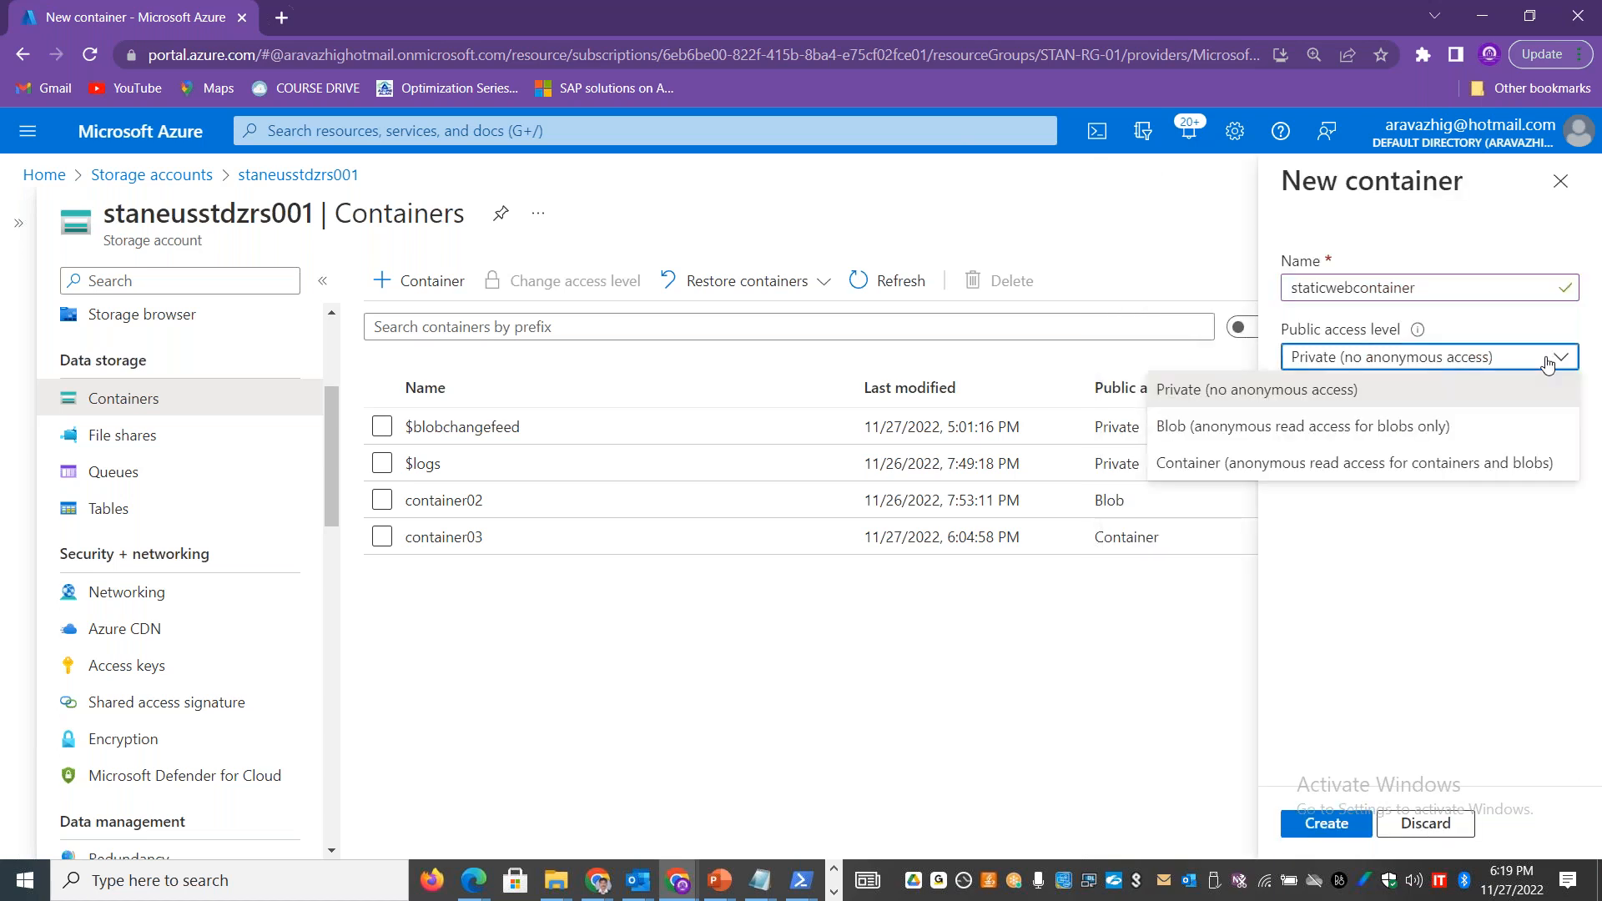
{"action": "left_click", "coordinate": [1360, 494]}
{"action": "left_click", "coordinate": [1220, 541]}
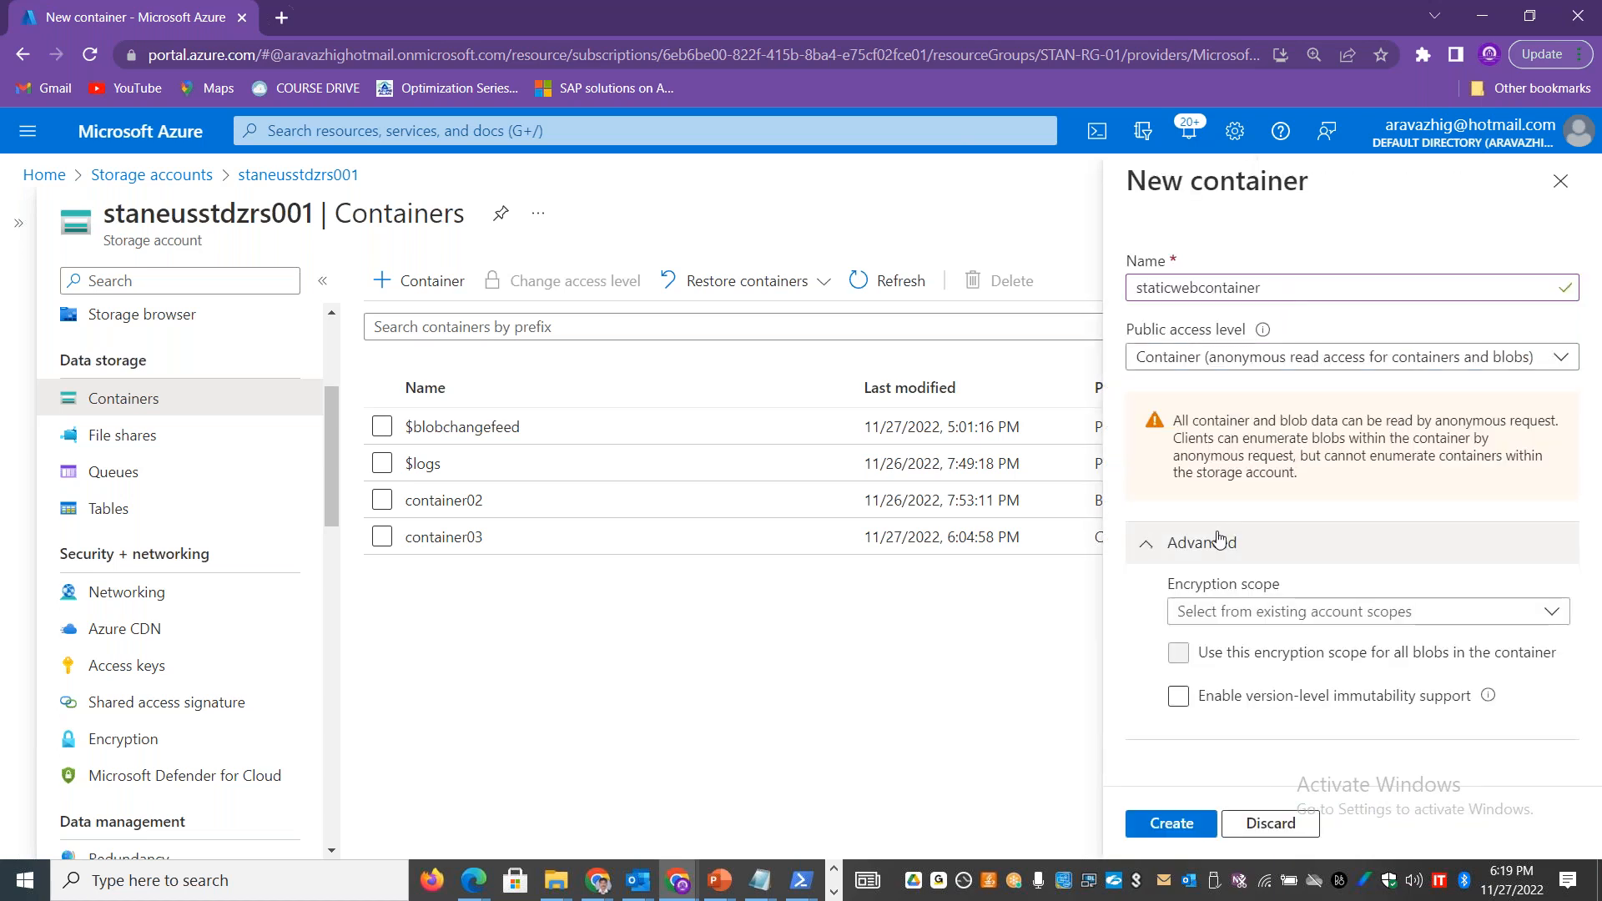
{"action": "left_click", "coordinate": [1219, 540]}
{"action": "left_click", "coordinate": [1171, 823]}
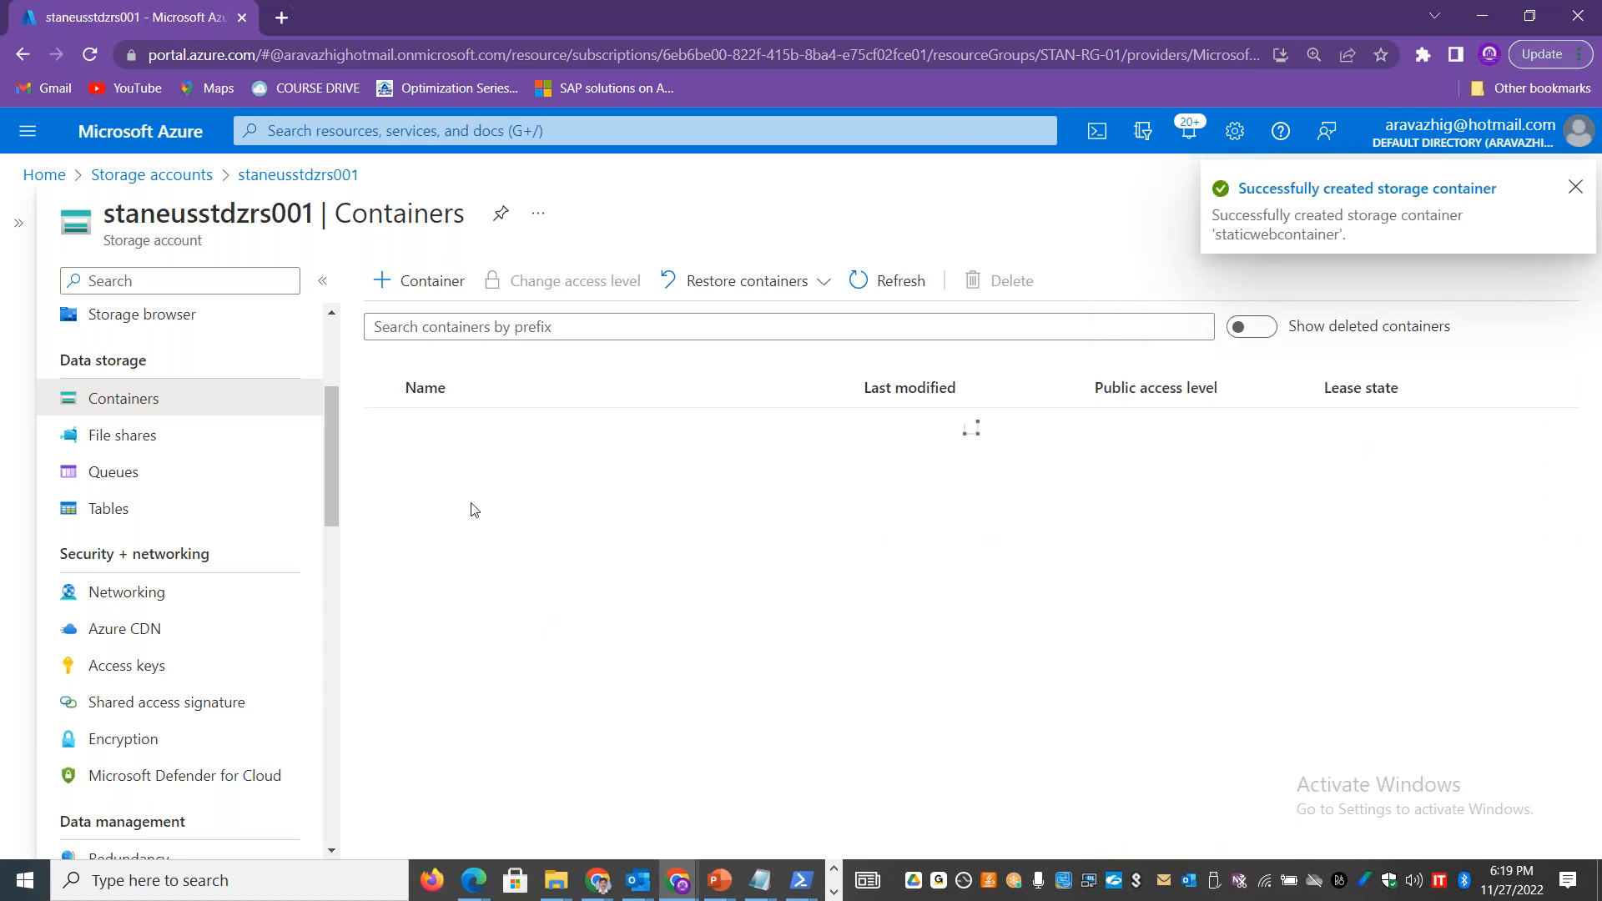
{"action": "left_click", "coordinate": [484, 576]}
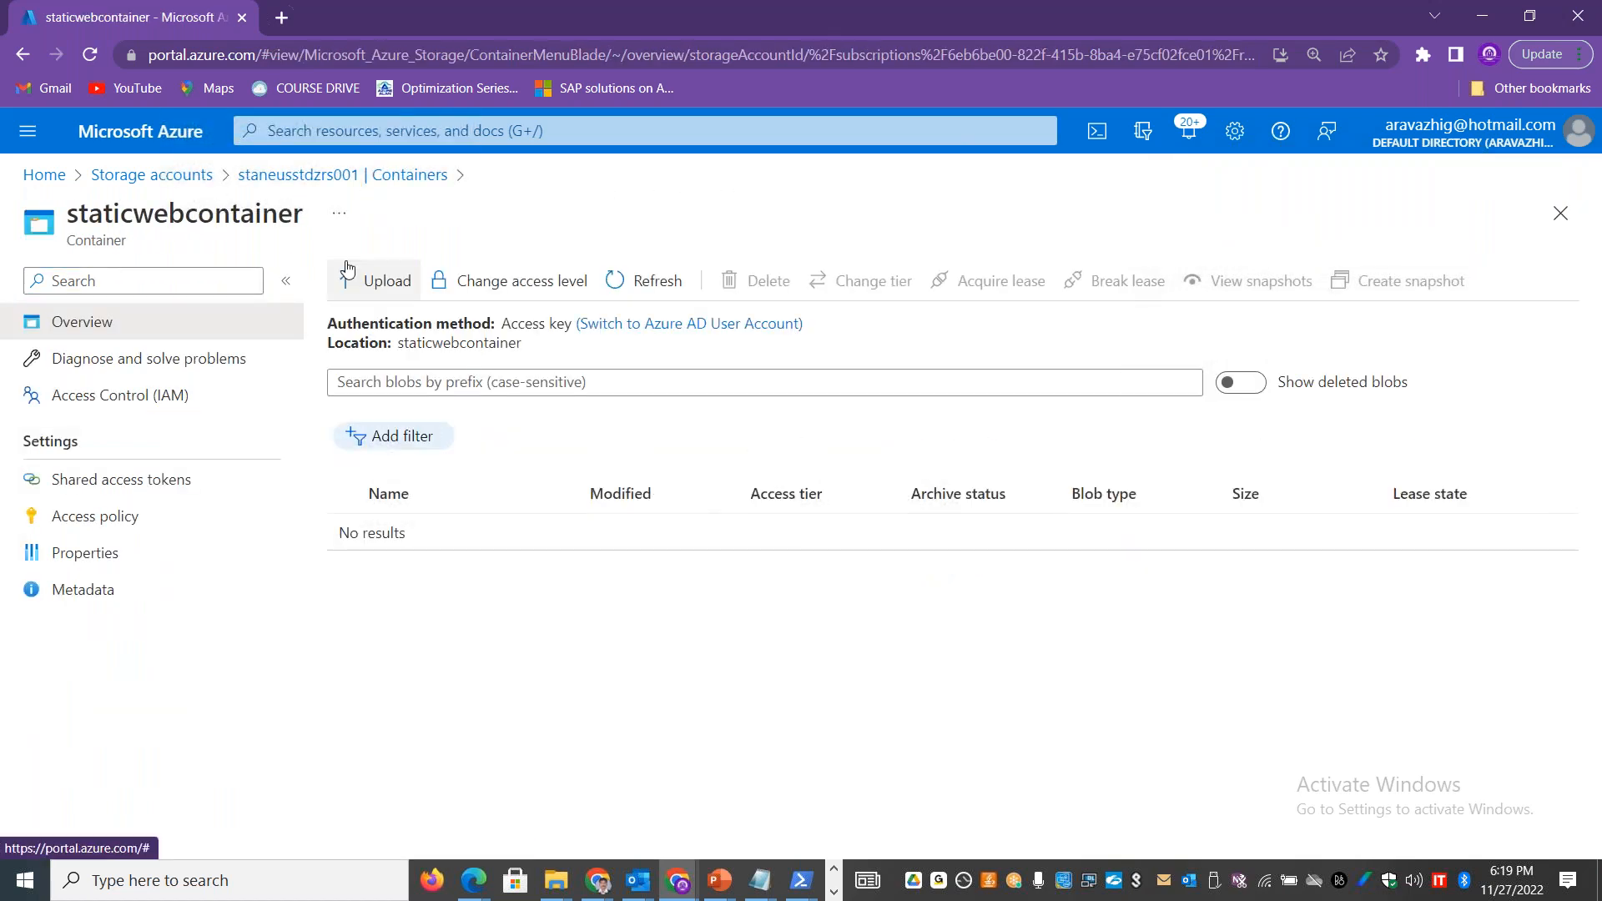
{"action": "left_click", "coordinate": [340, 175]}
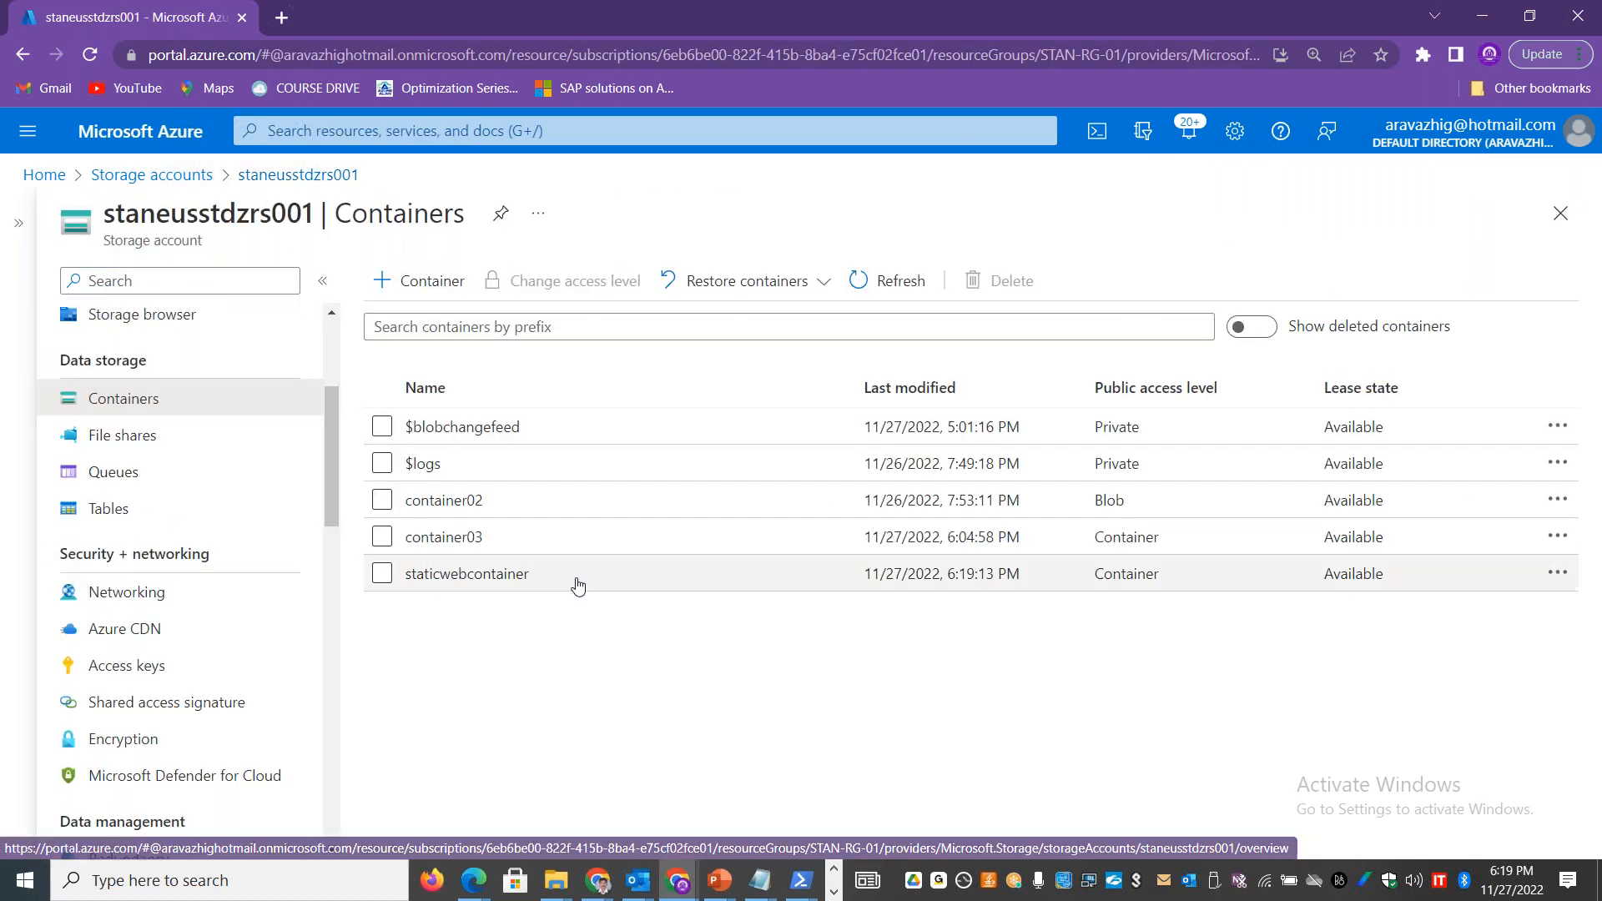
{"action": "left_click_drag", "start_coordinate": [331, 487], "coordinate": [331, 601]}
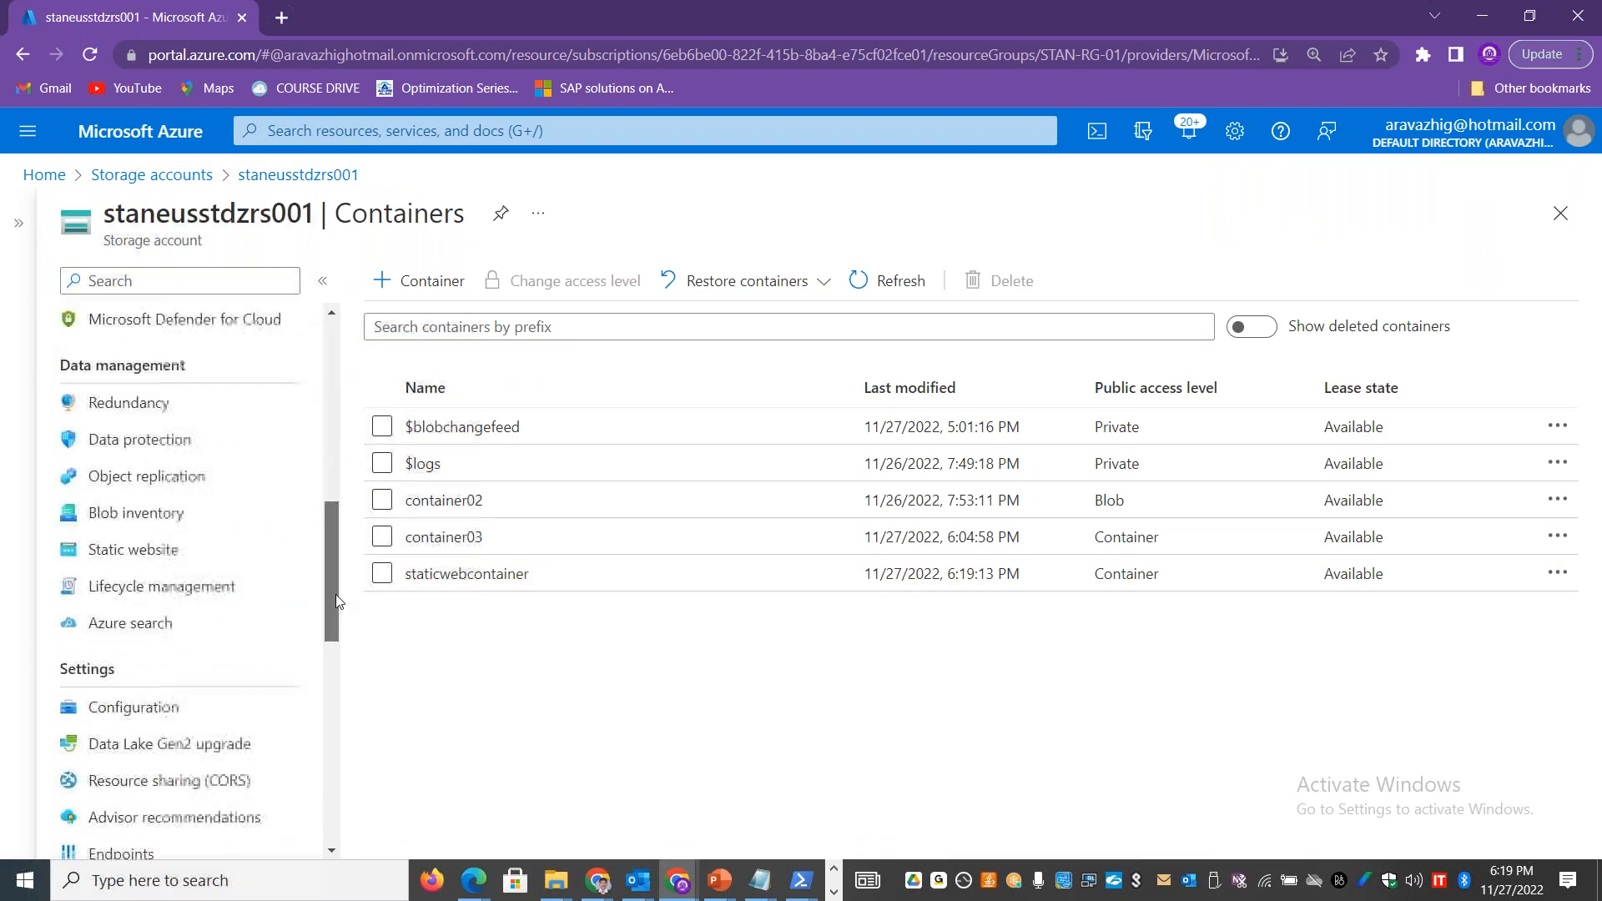
{"action": "left_click", "coordinate": [158, 550]}
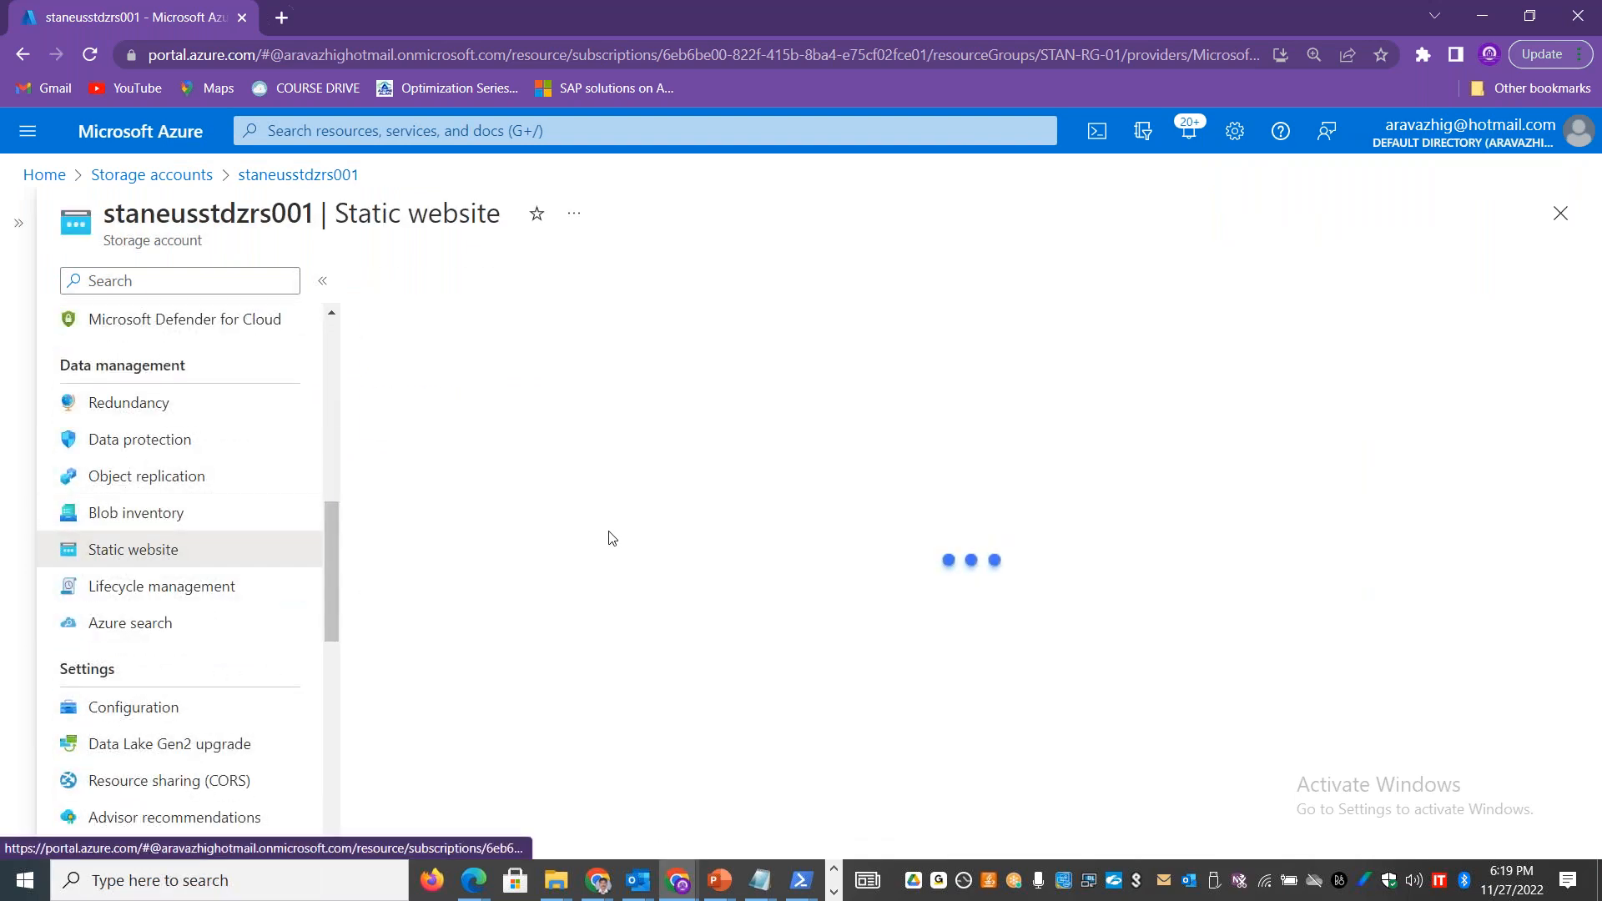
{"action": "left_click", "coordinate": [503, 425]}
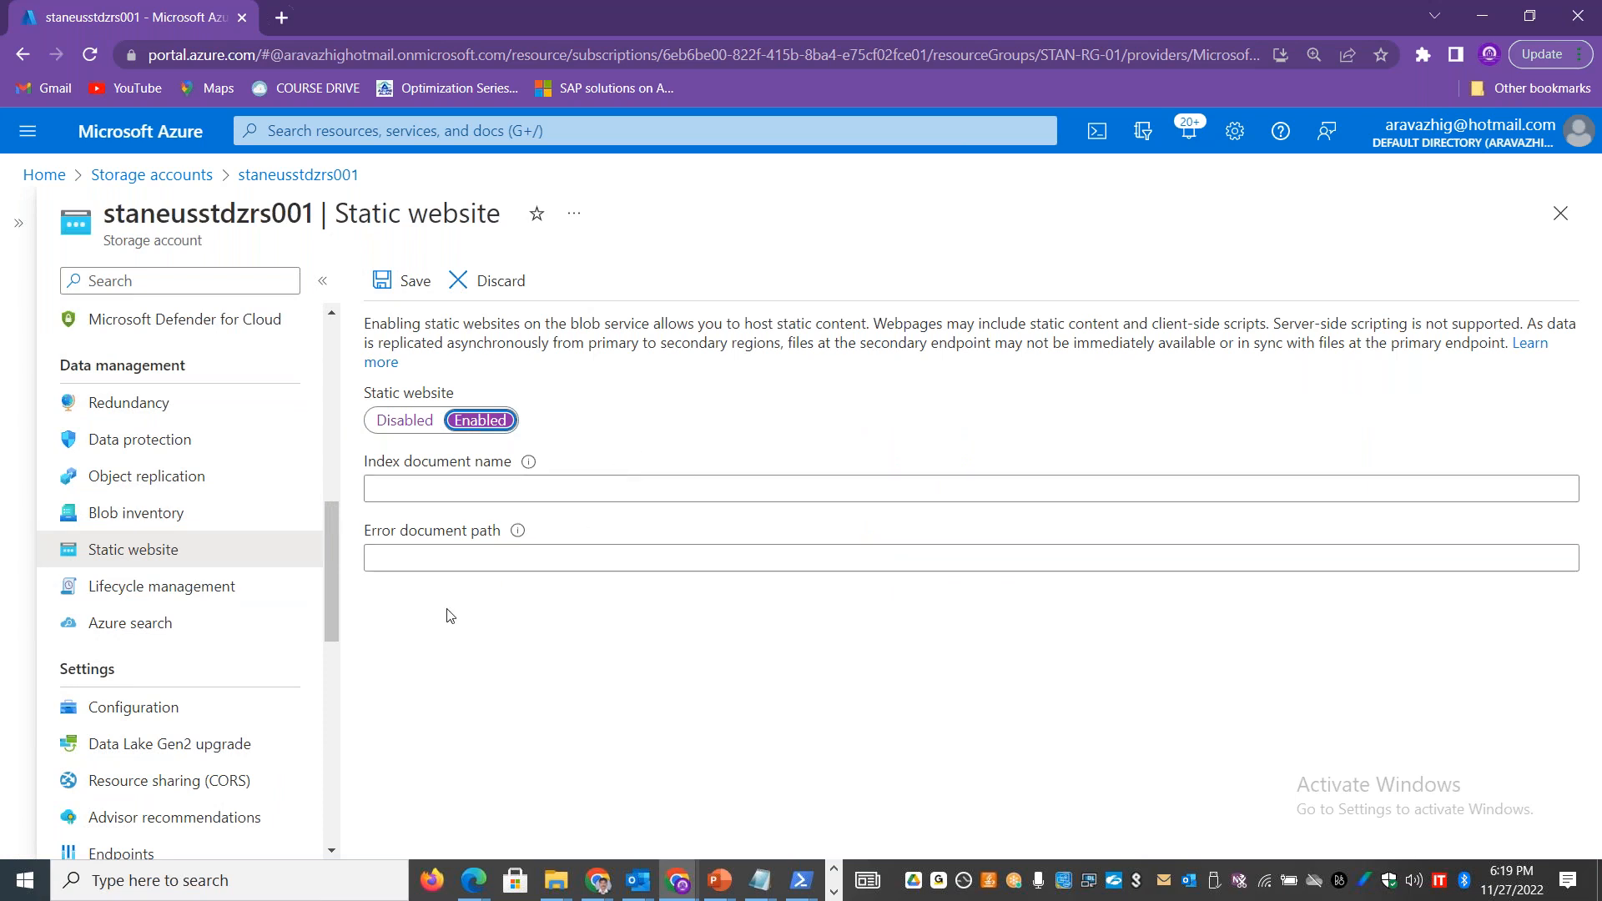
Step: Return to the storage account's Containers page, discarding the unsaved static website change, and delete the staticwebcontainer container
{"action": "scroll", "coordinate": [327, 599], "scroll_direction": "up", "scroll_amount": 1}
{"action": "scroll", "coordinate": [328, 563], "scroll_direction": "up", "scroll_amount": 5}
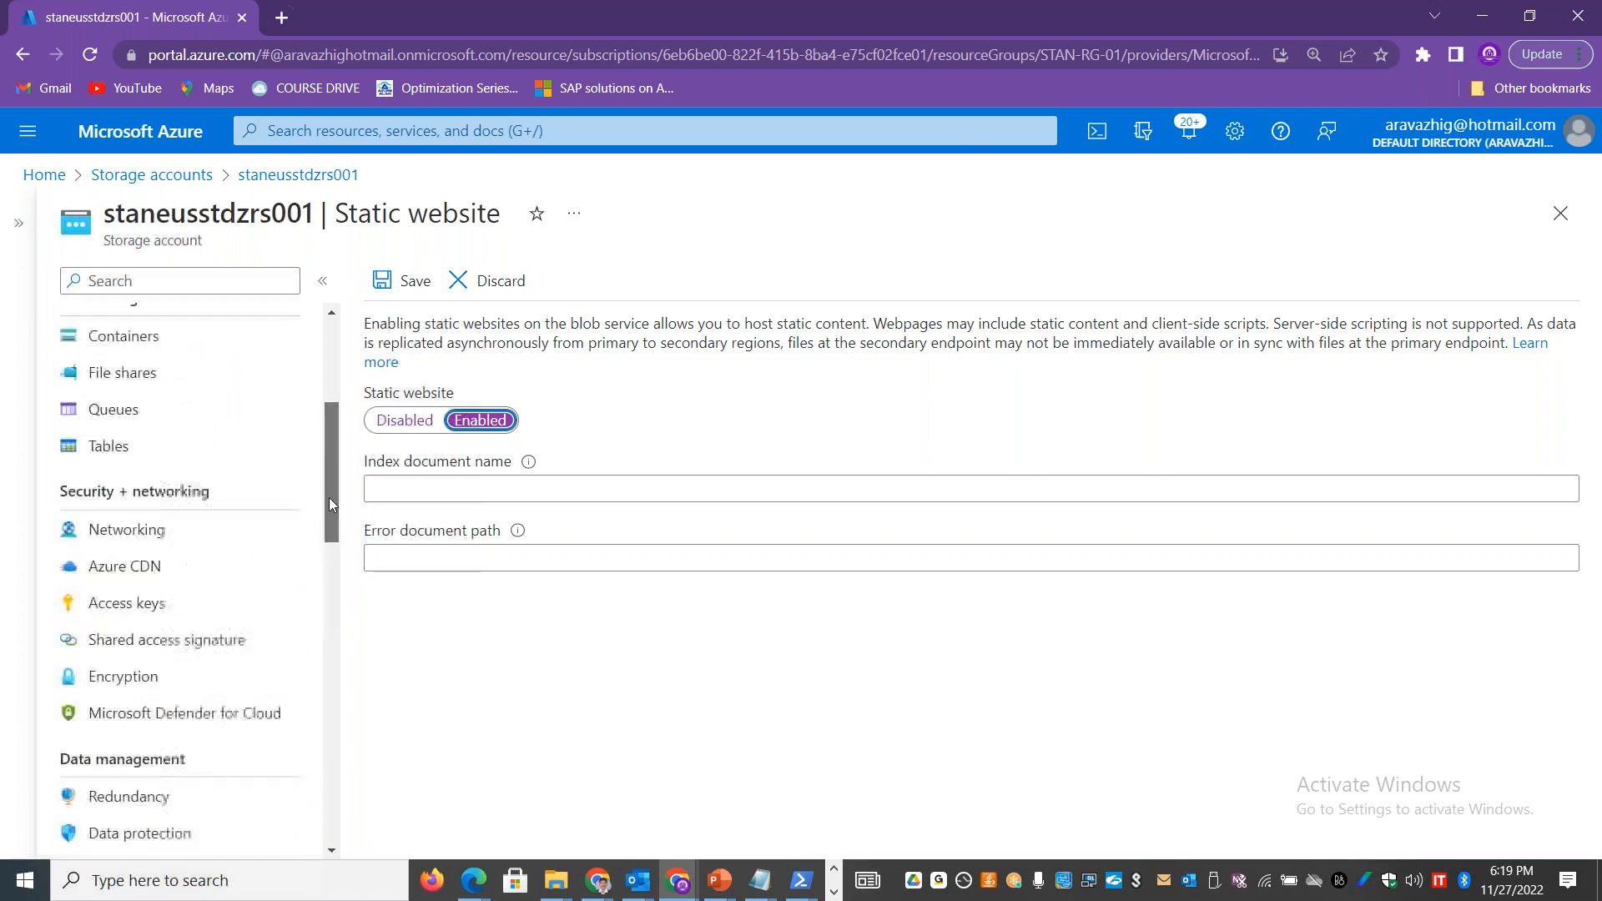
{"action": "scroll", "coordinate": [239, 490], "scroll_direction": "up", "scroll_amount": 1}
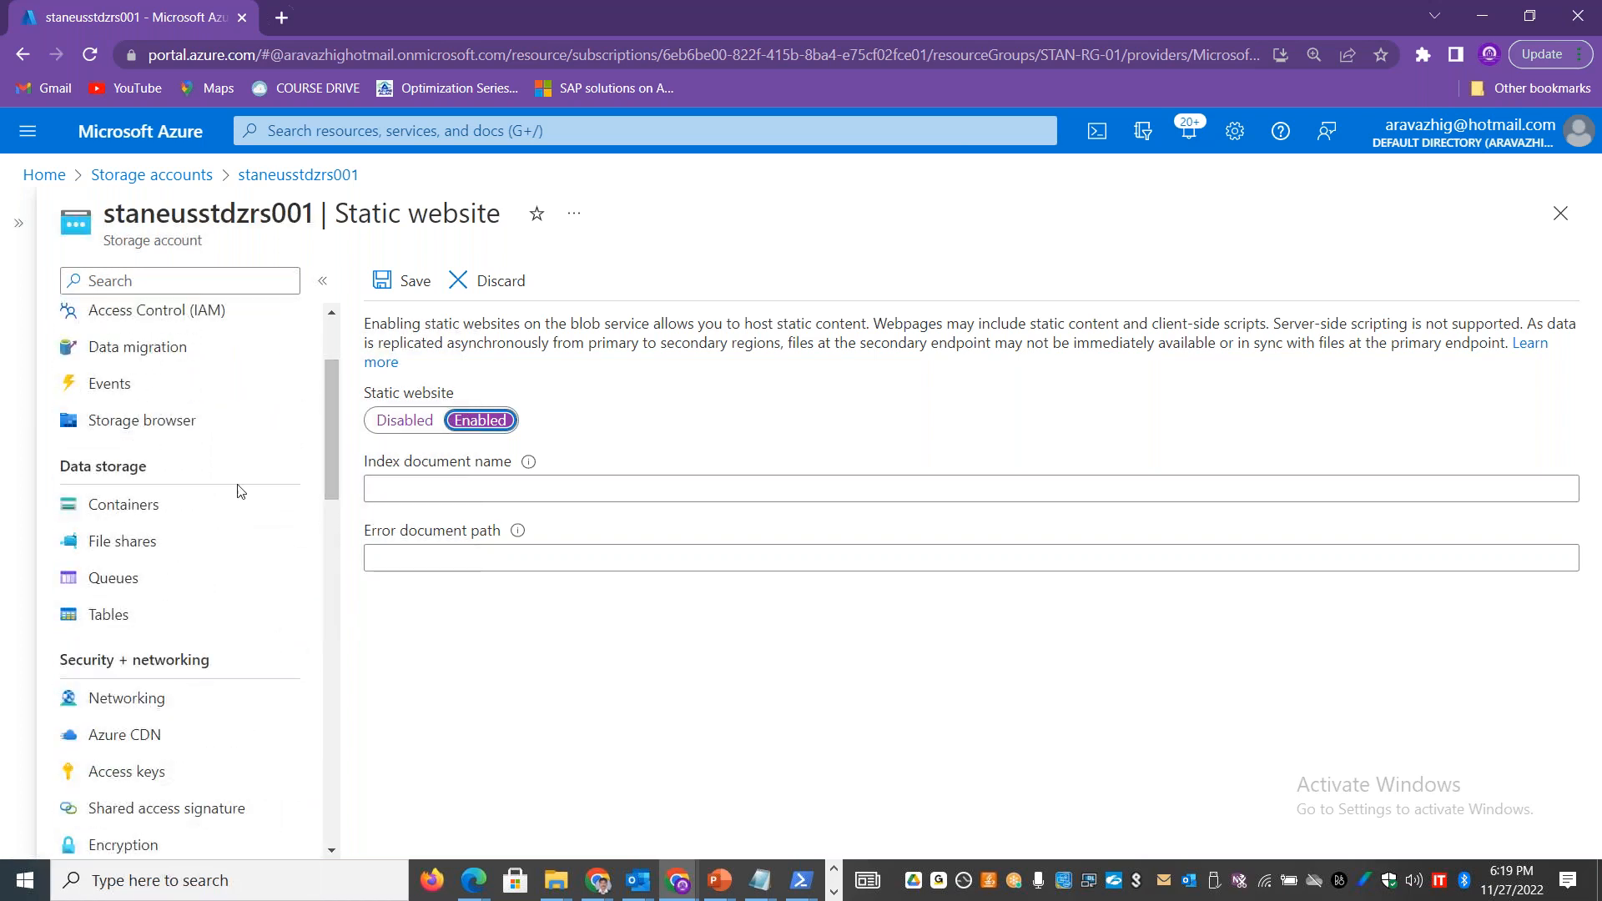
{"action": "left_click", "coordinate": [155, 505]}
{"action": "left_click", "coordinate": [898, 172]}
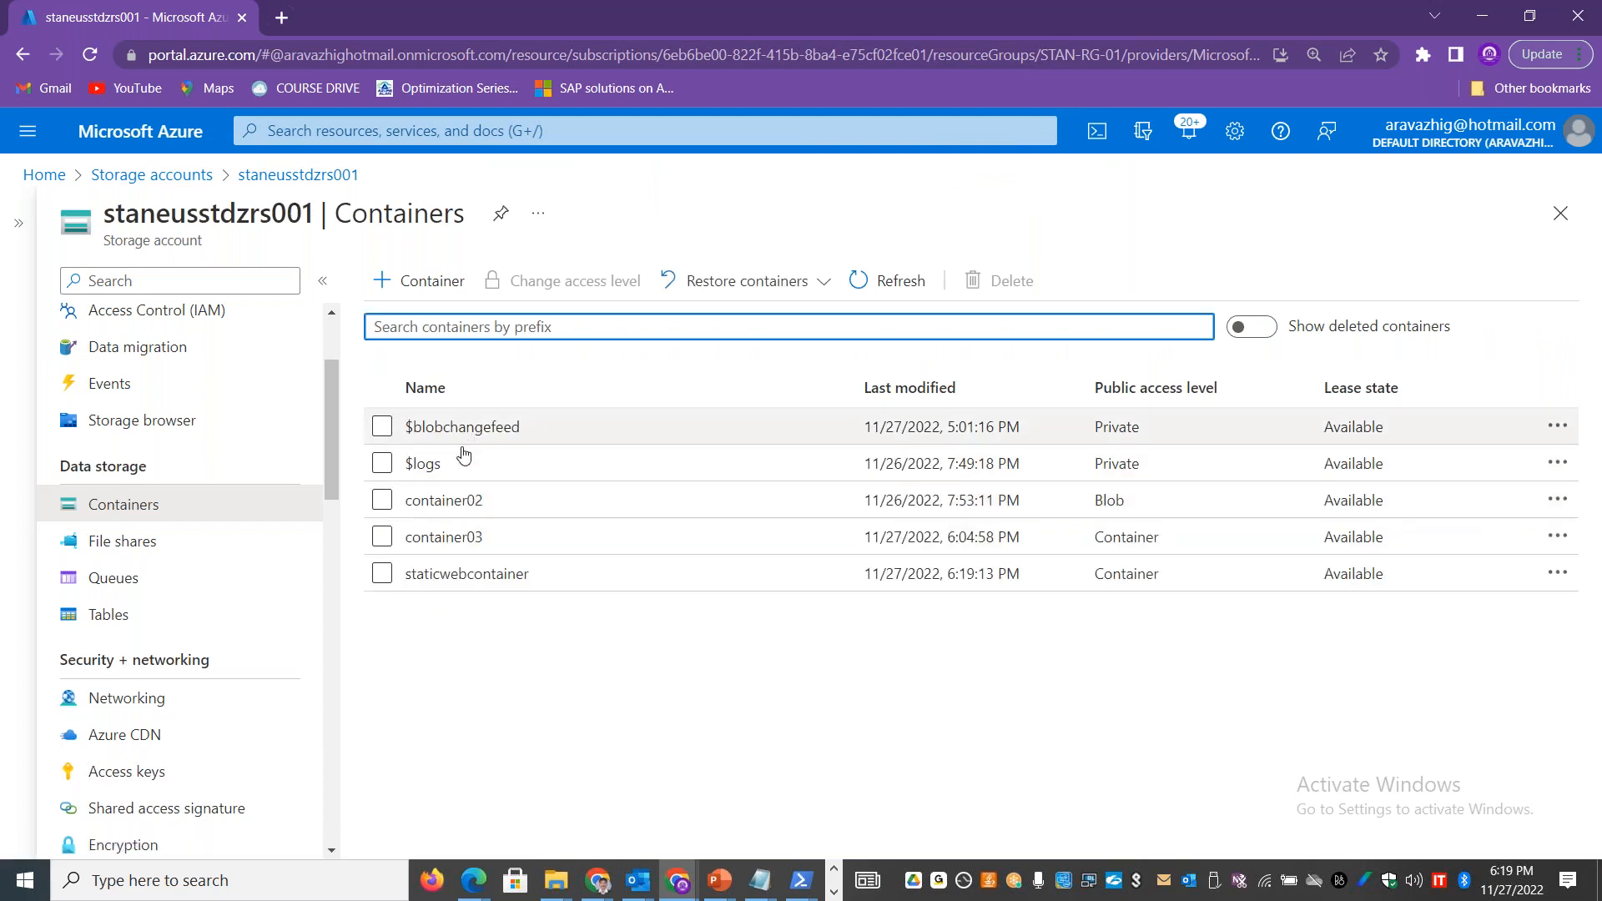
{"action": "left_click", "coordinate": [382, 573]}
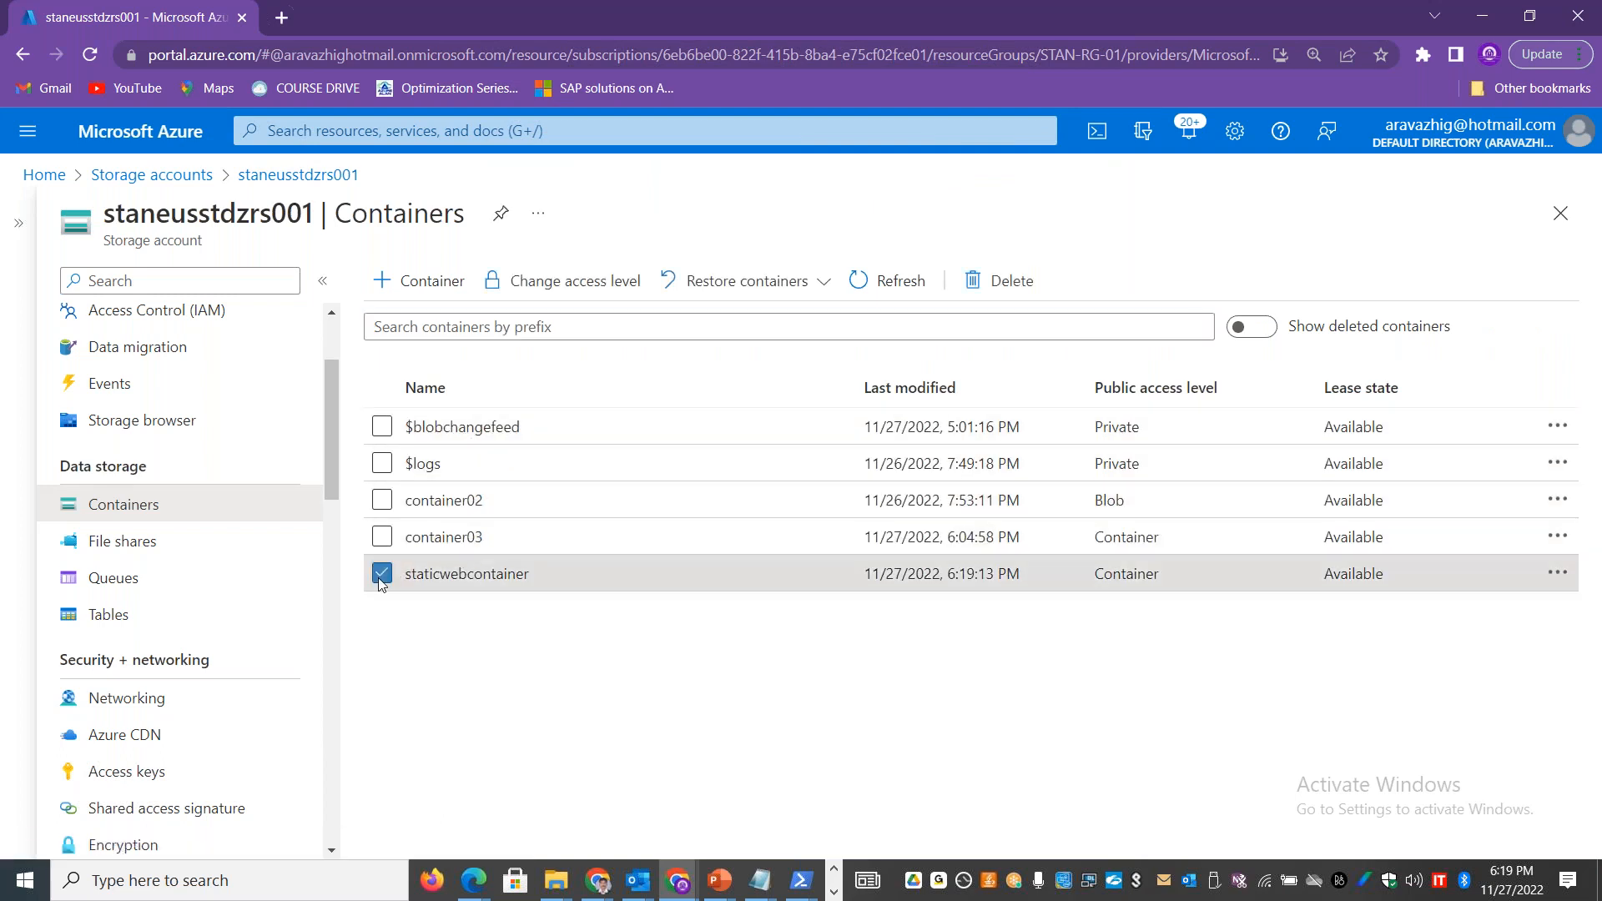
{"action": "left_click", "coordinate": [996, 281]}
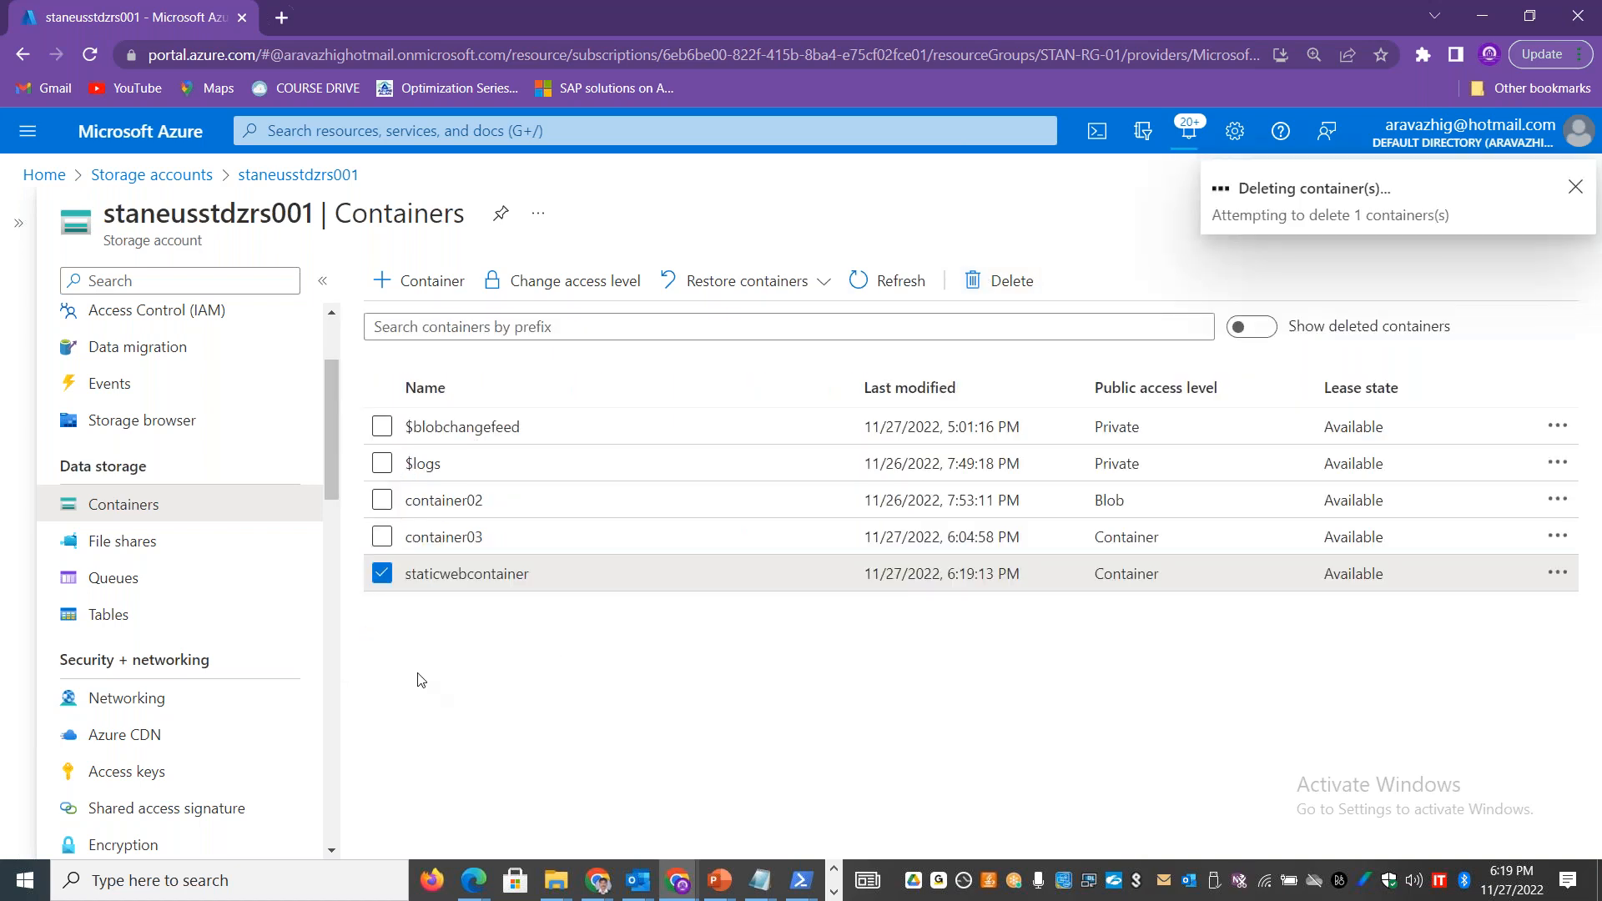
Step: Open the Static website page, set static website to Enabled, and enter index.html as the index document name
{"action": "left_click_drag", "start_coordinate": [332, 459], "coordinate": [329, 568]}
{"action": "left_click", "coordinate": [183, 665]}
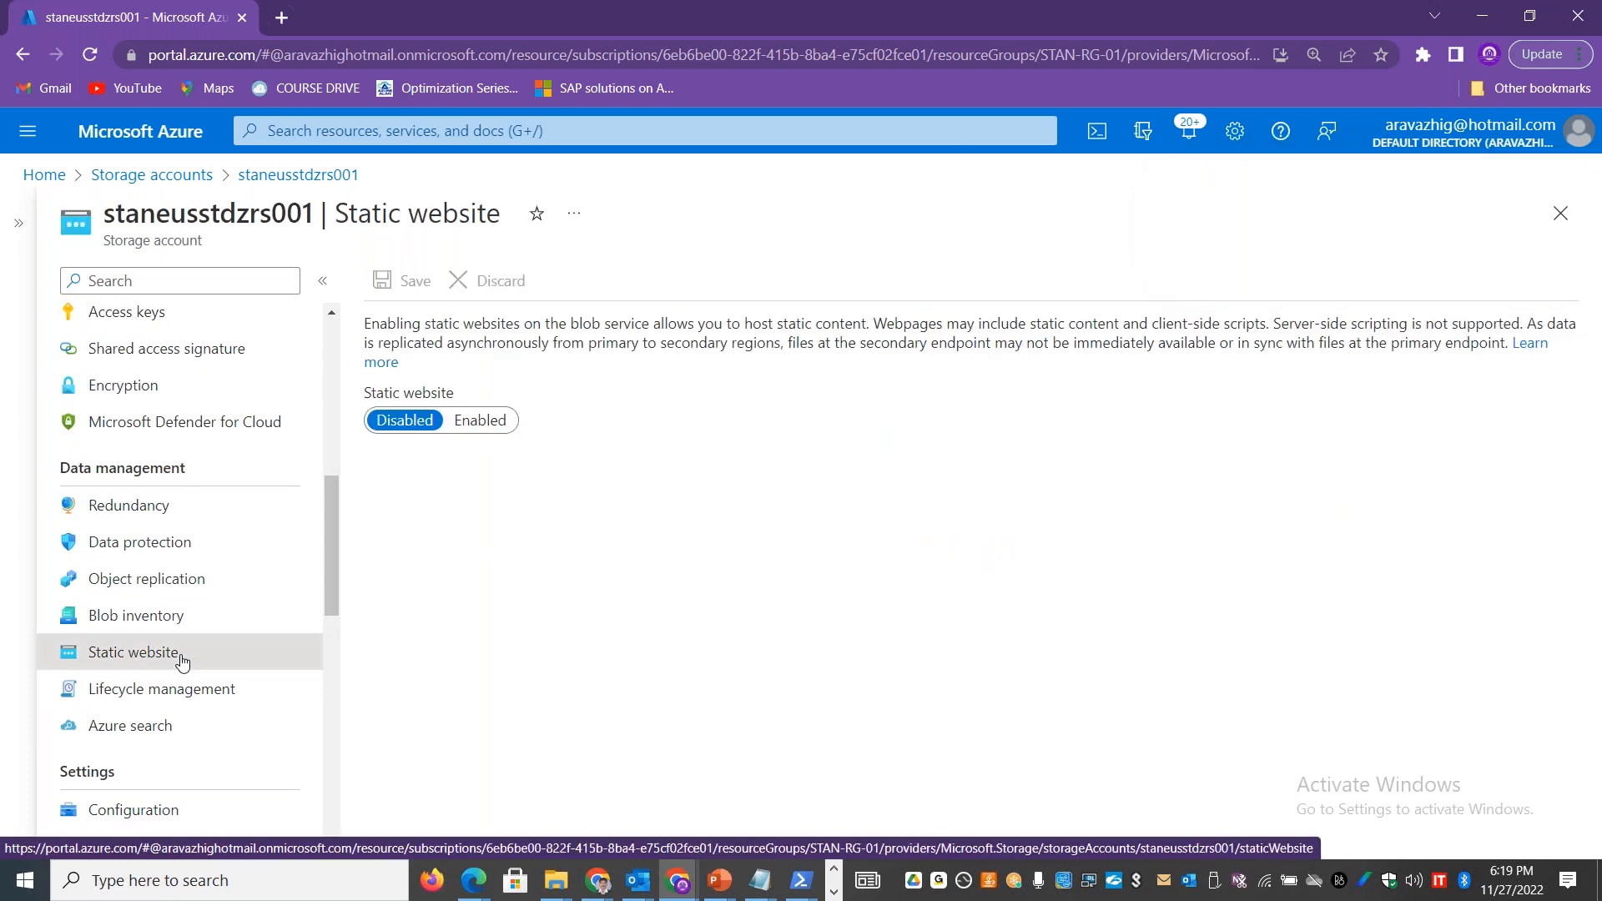
{"action": "left_click", "coordinate": [477, 422]}
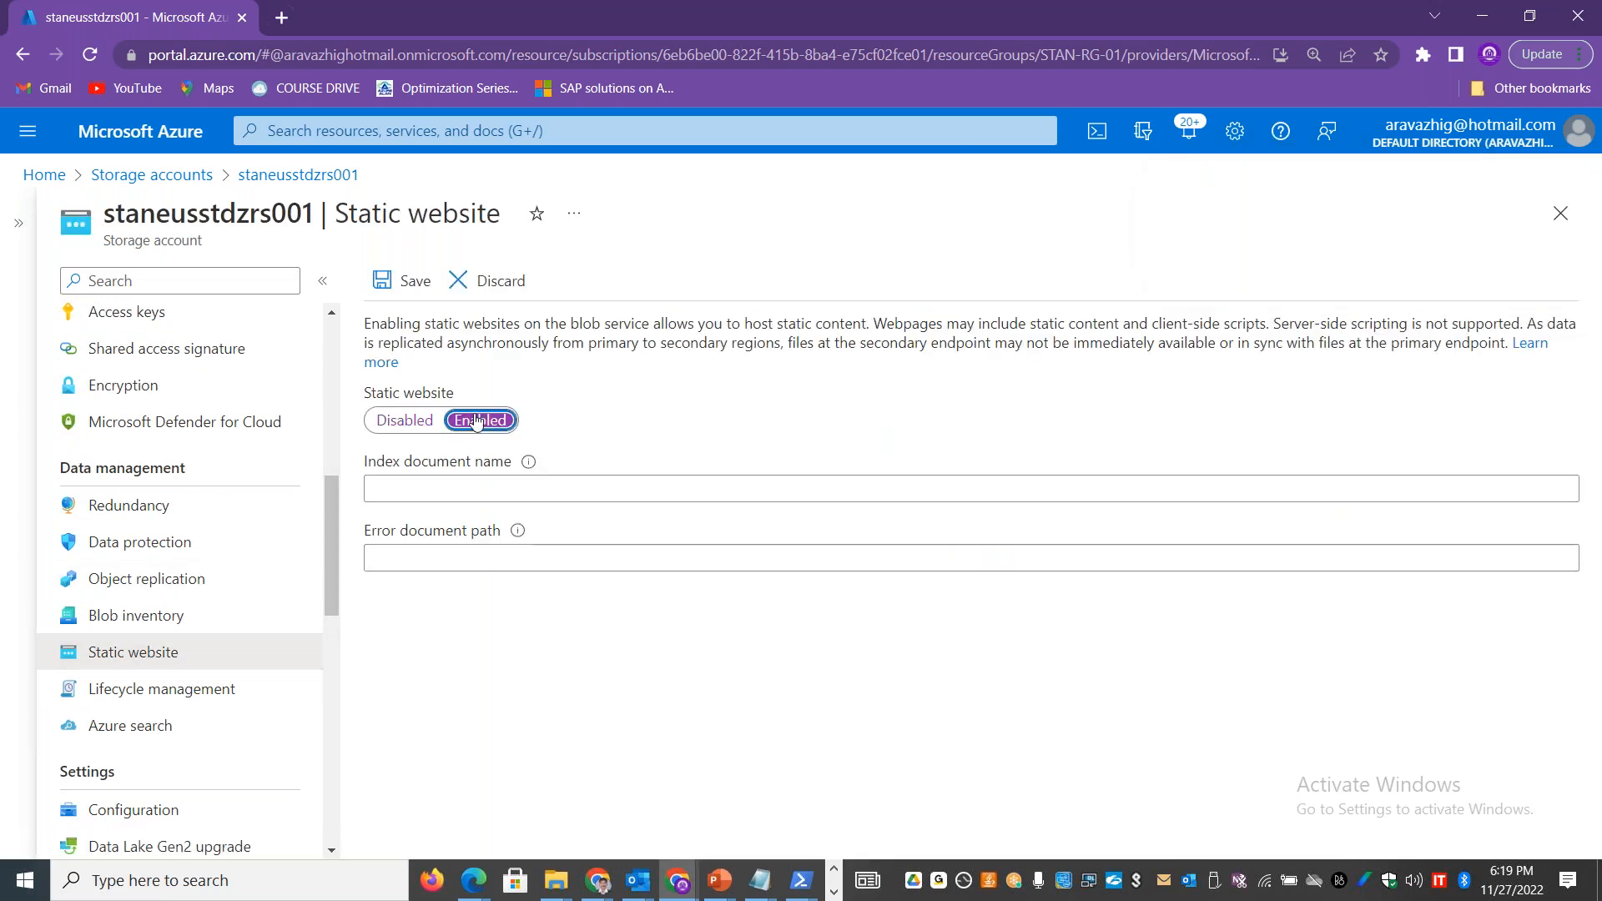
{"action": "left_click", "coordinate": [480, 485]}
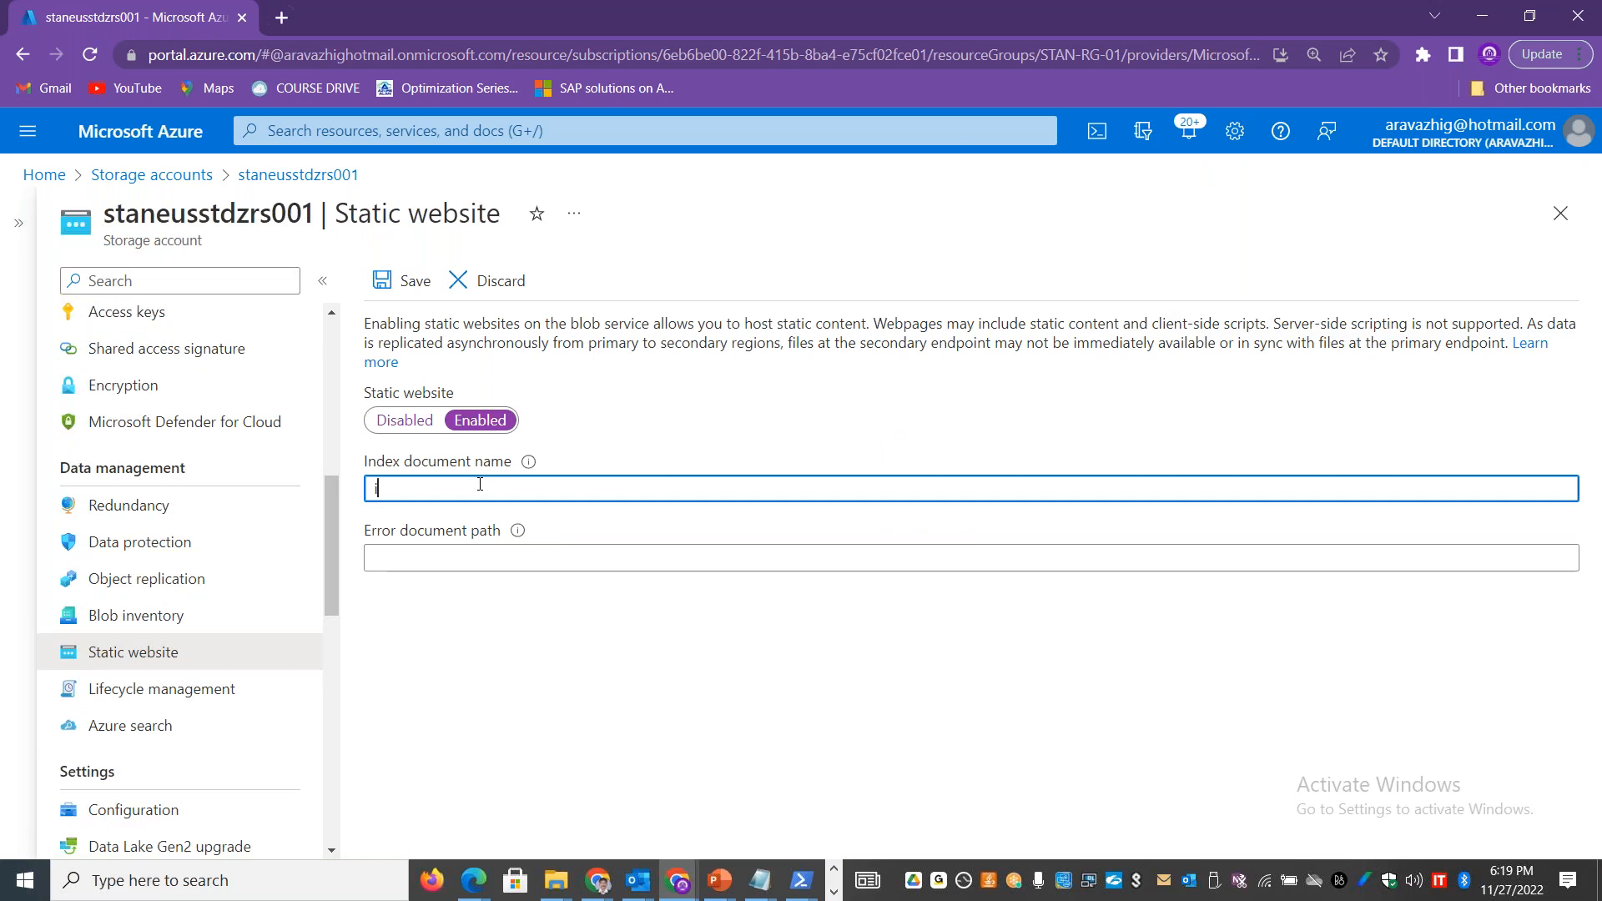
{"action": "type", "text": "index.html"}
Step: Switch to File Explorer and open the static-website folder inside the S3 demo folder on the Desktop
{"action": "key", "text": "alt+Tab"}
{"action": "key", "text": "alt+Tab"}
{"action": "key", "text": "alt+Tab"}
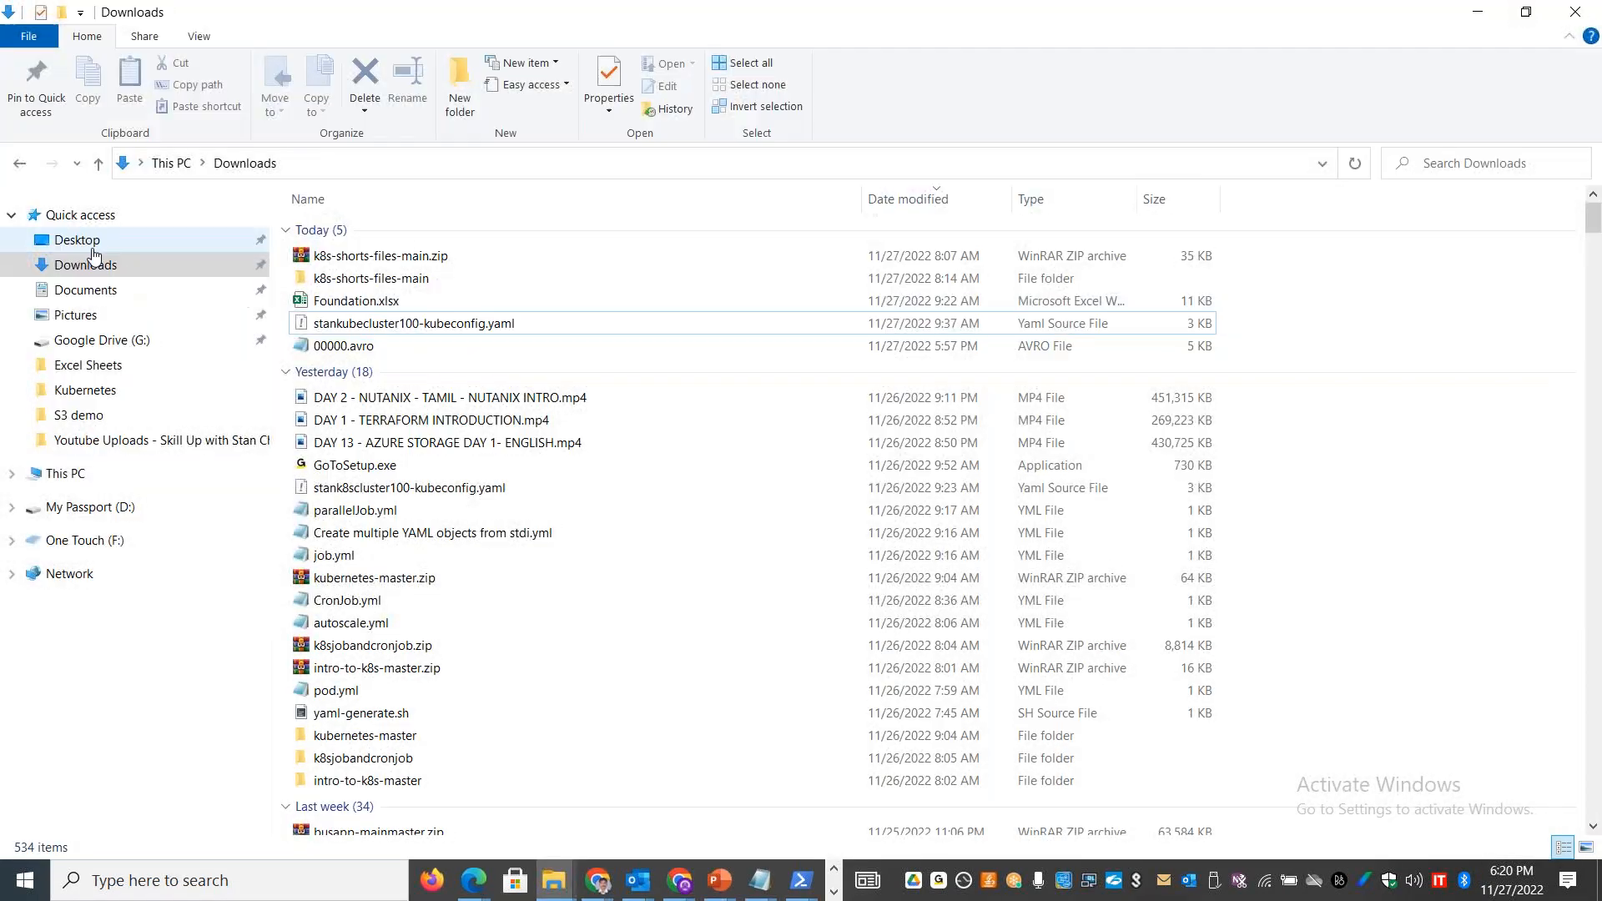
{"action": "double_click", "coordinate": [465, 300]}
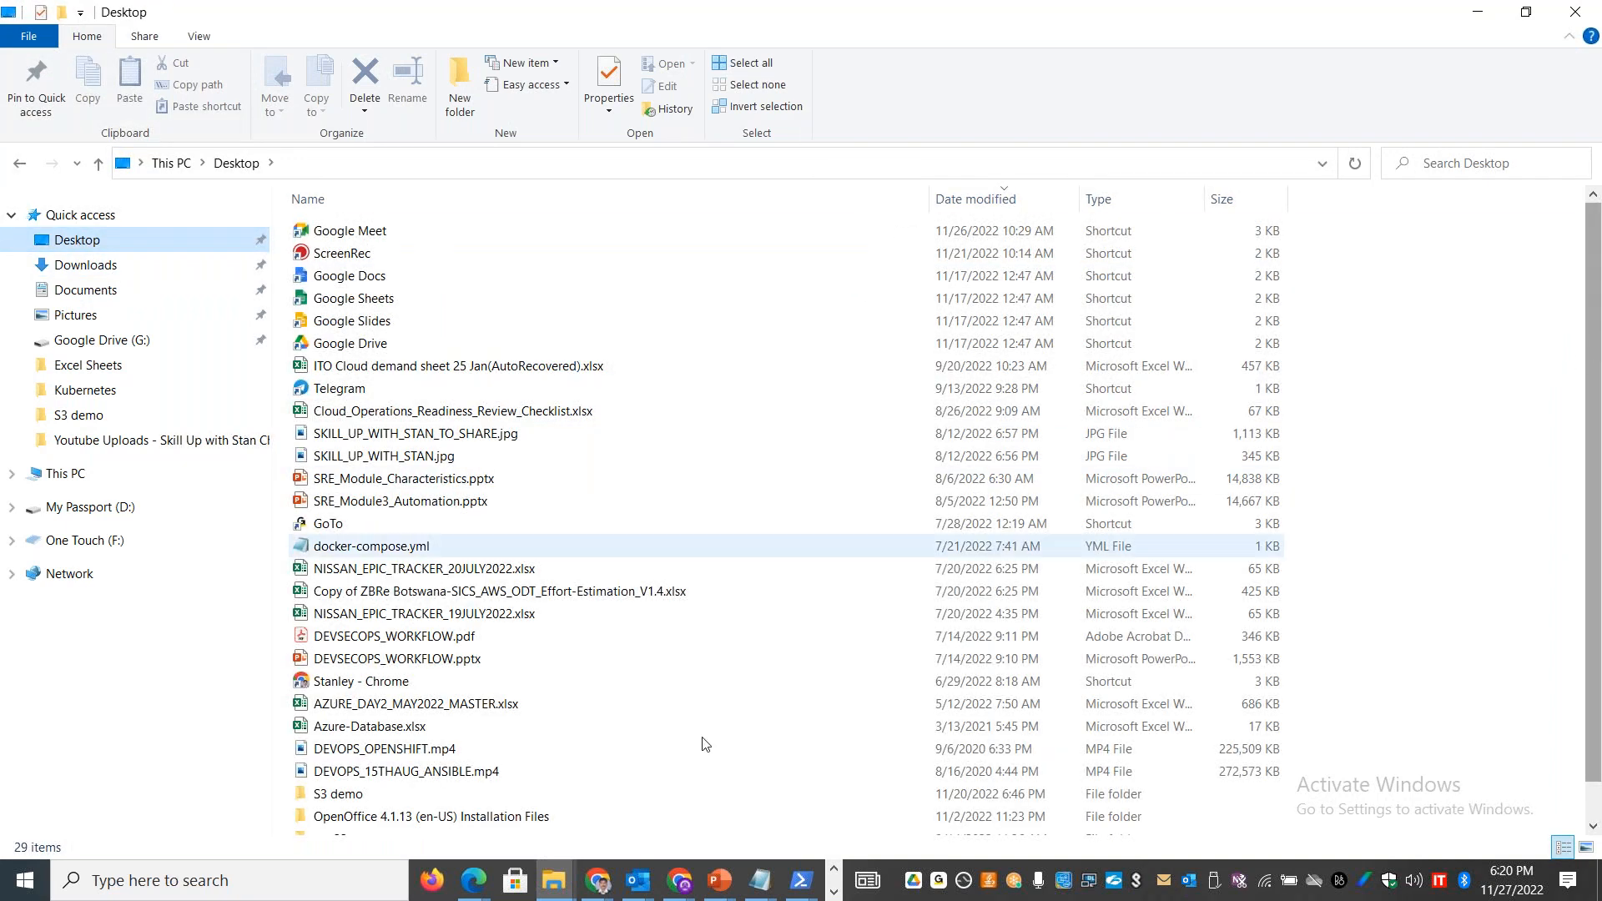
{"action": "double_click", "coordinate": [342, 794]}
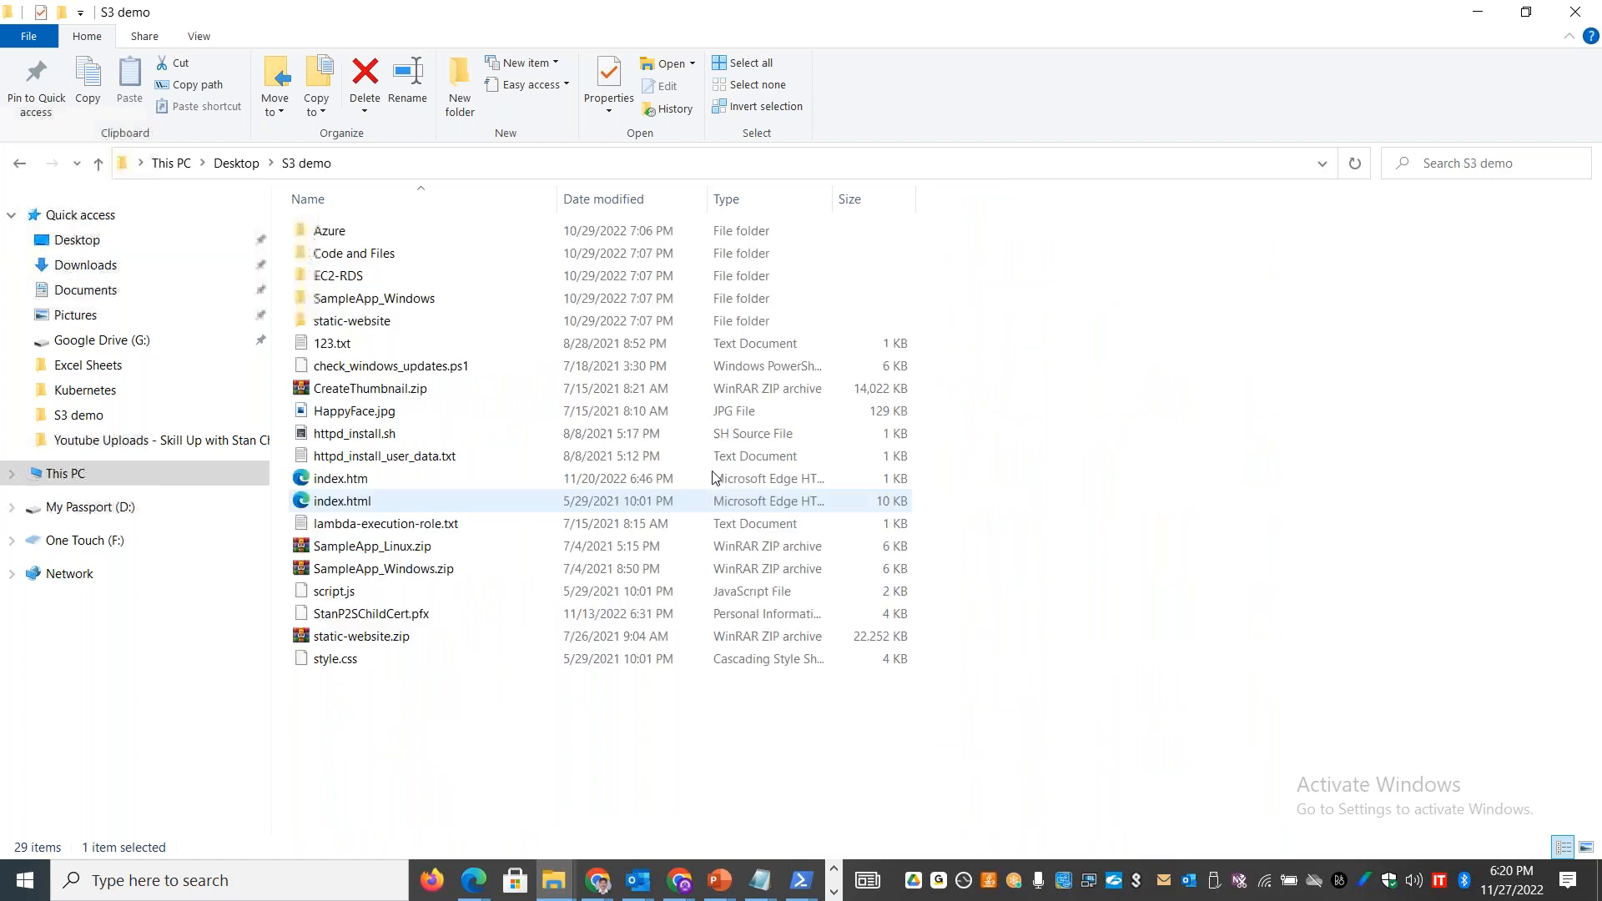
{"action": "left_click", "coordinate": [370, 325]}
{"action": "double_click", "coordinate": [370, 326]}
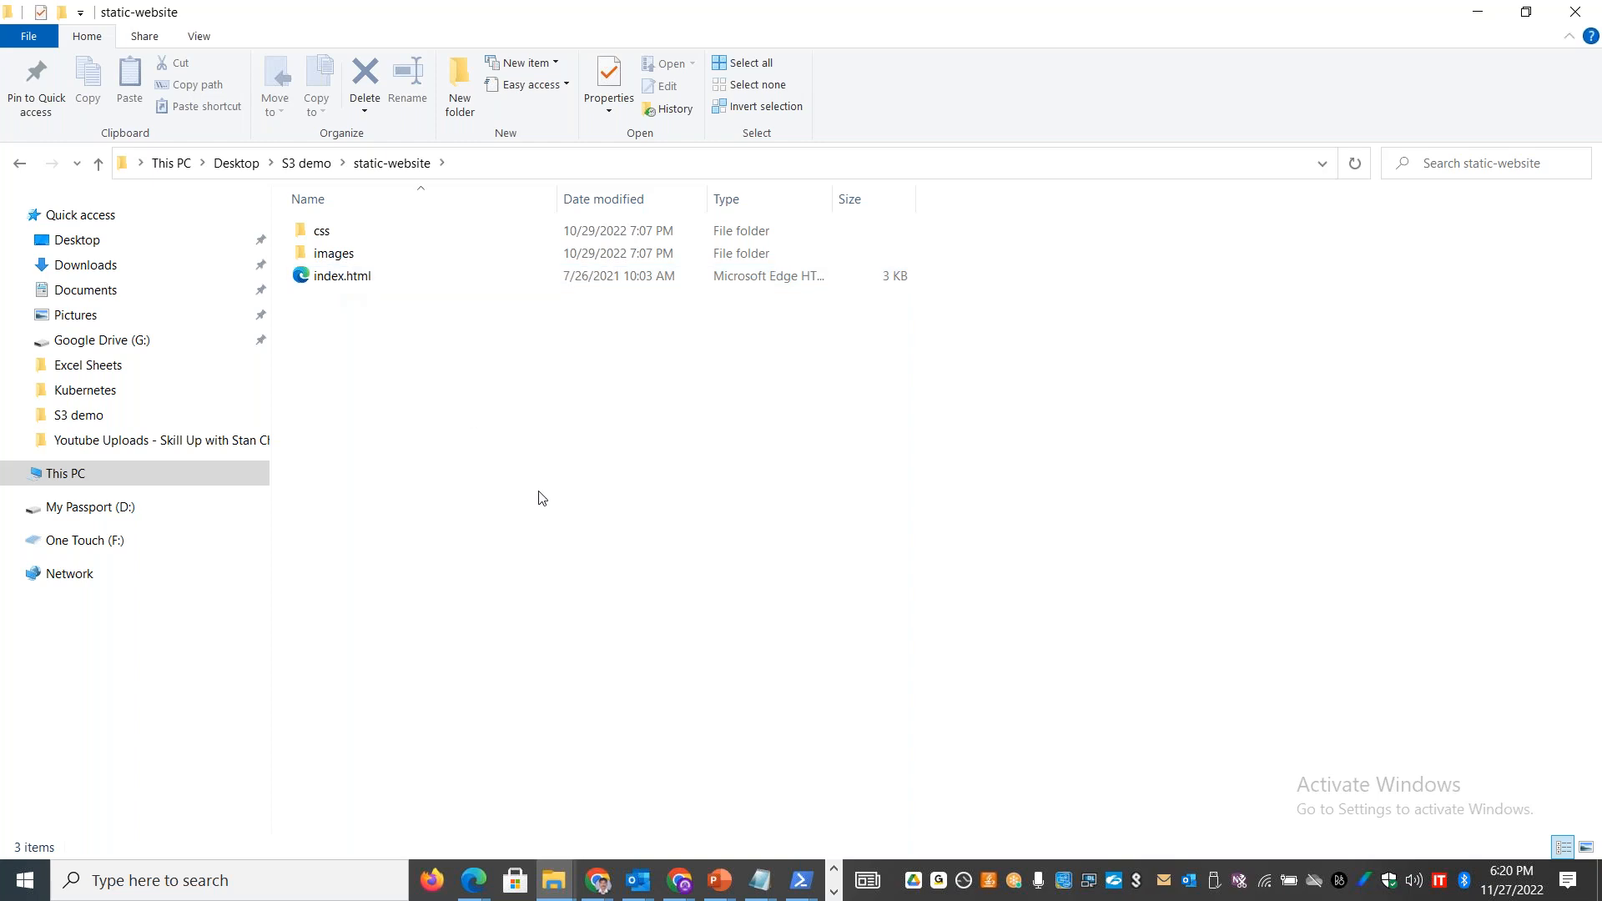
Step: Copy the Index document name help text from the Azure portal and paste it into cell A10 of the Excel Static Website sheet
{"action": "key", "text": "alt+Tab"}
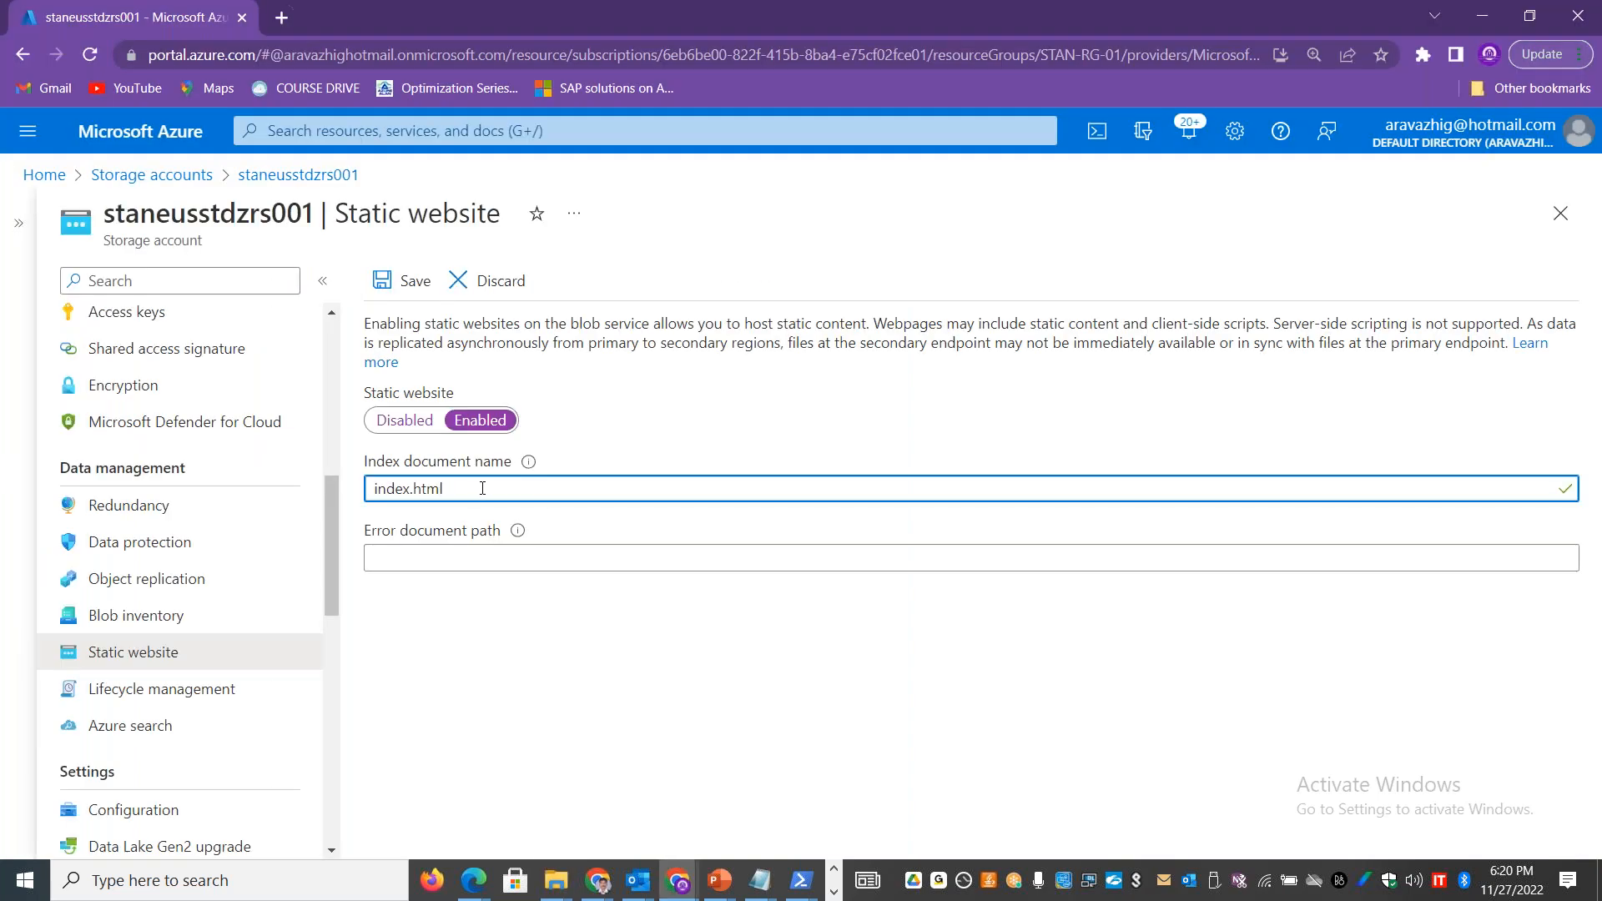
{"action": "mouse_move", "coordinate": [534, 464]}
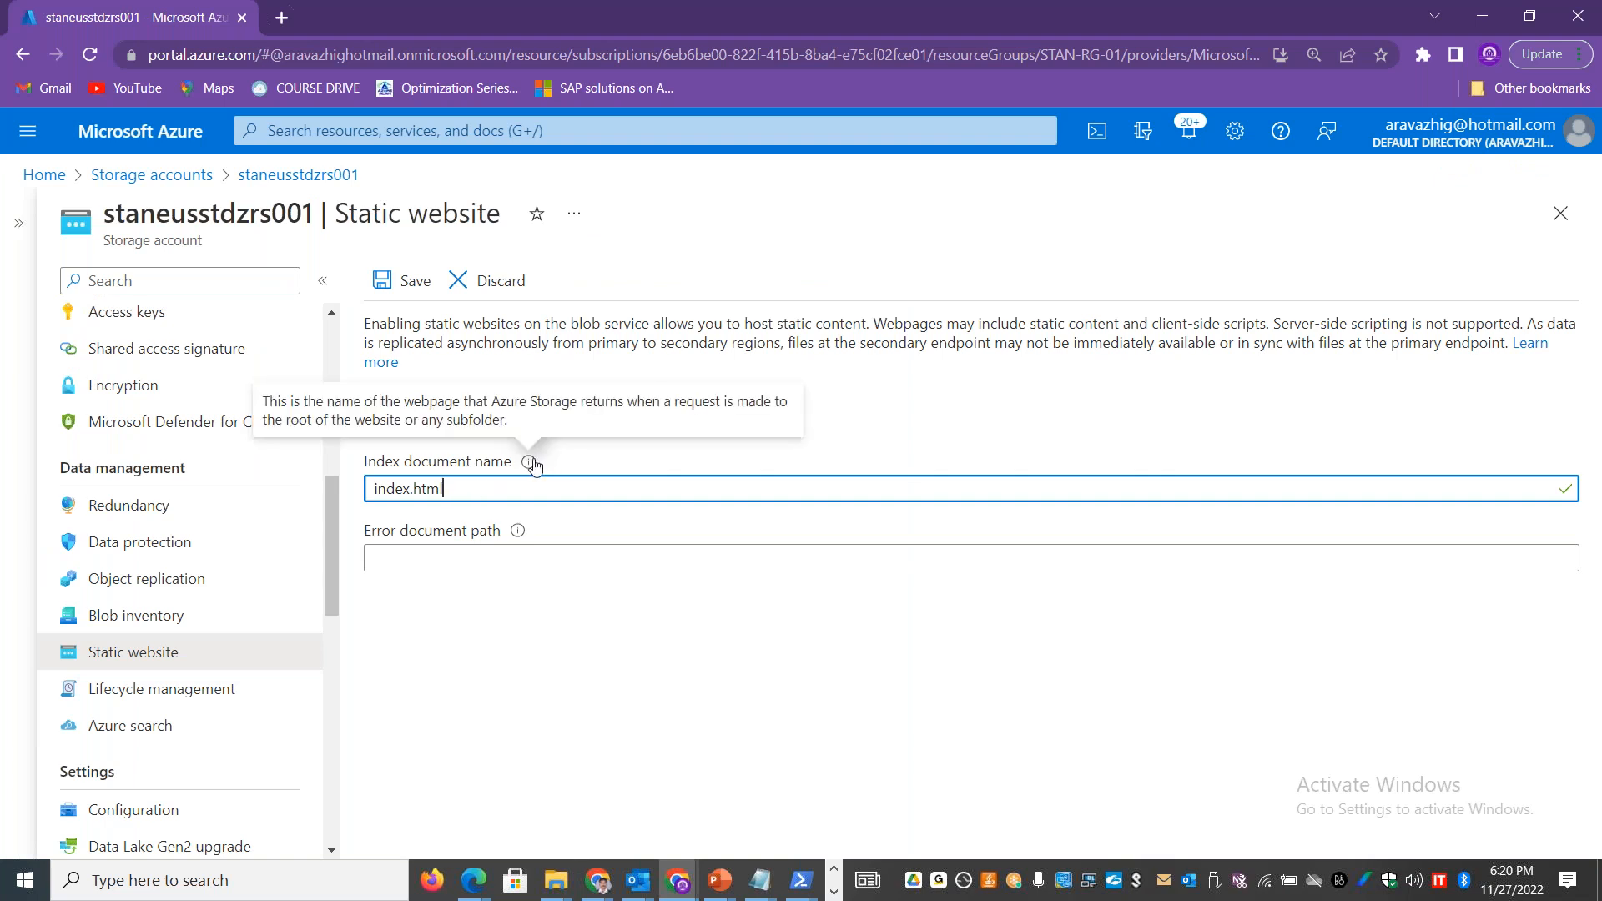
{"action": "left_click_drag", "start_coordinate": [508, 421], "coordinate": [266, 394]}
{"action": "key", "text": "ctrl+c"}
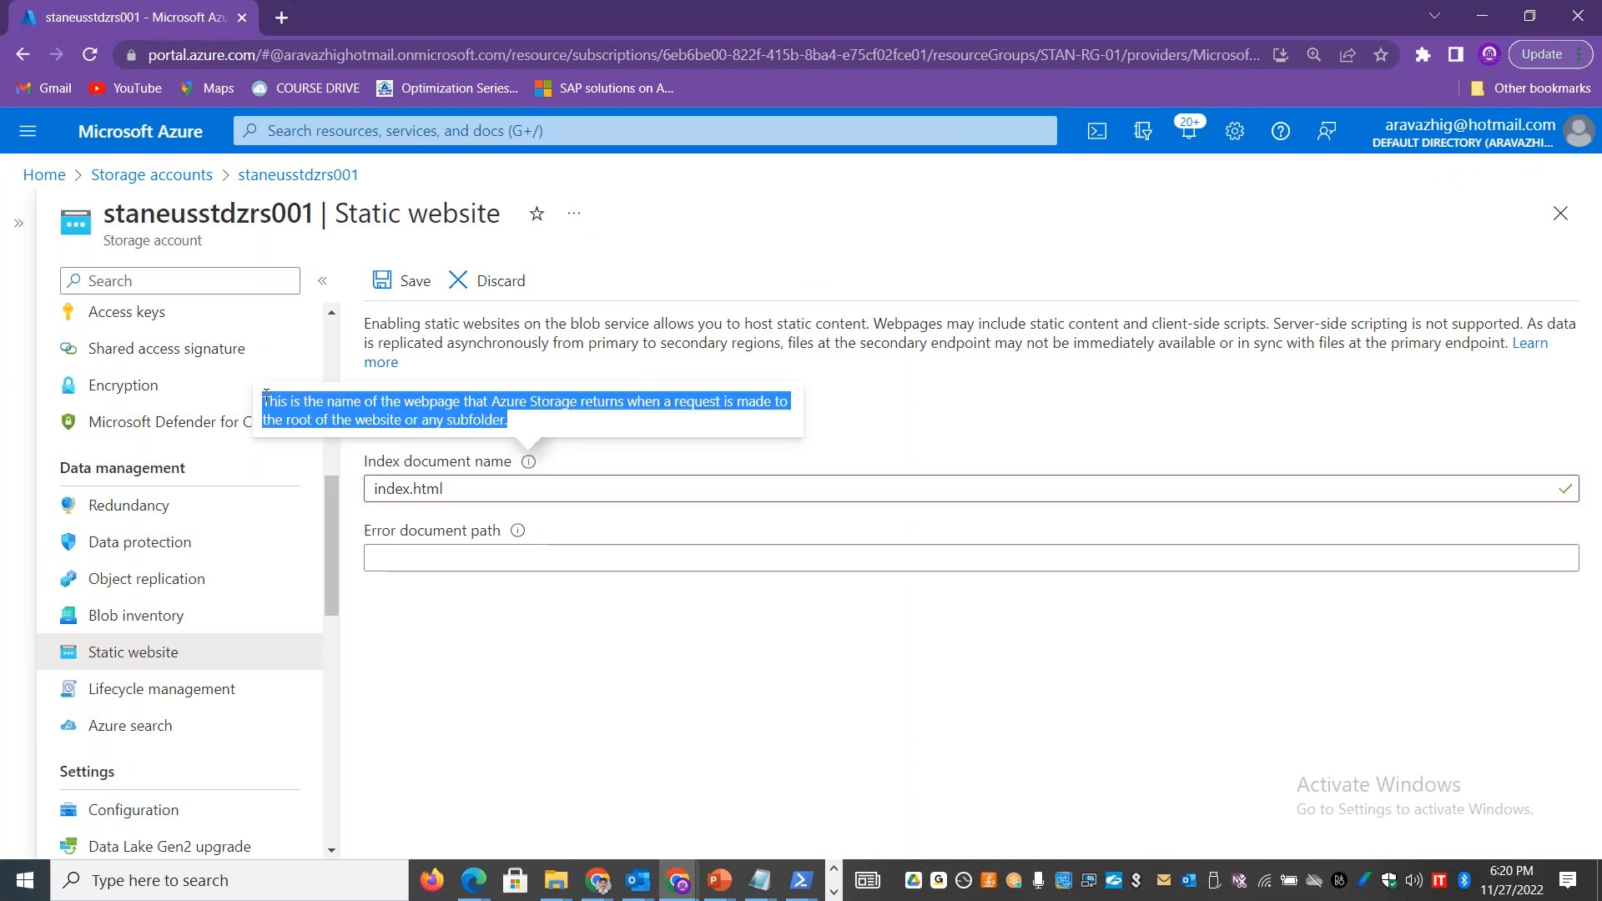
{"action": "key", "text": "alt+Tab"}
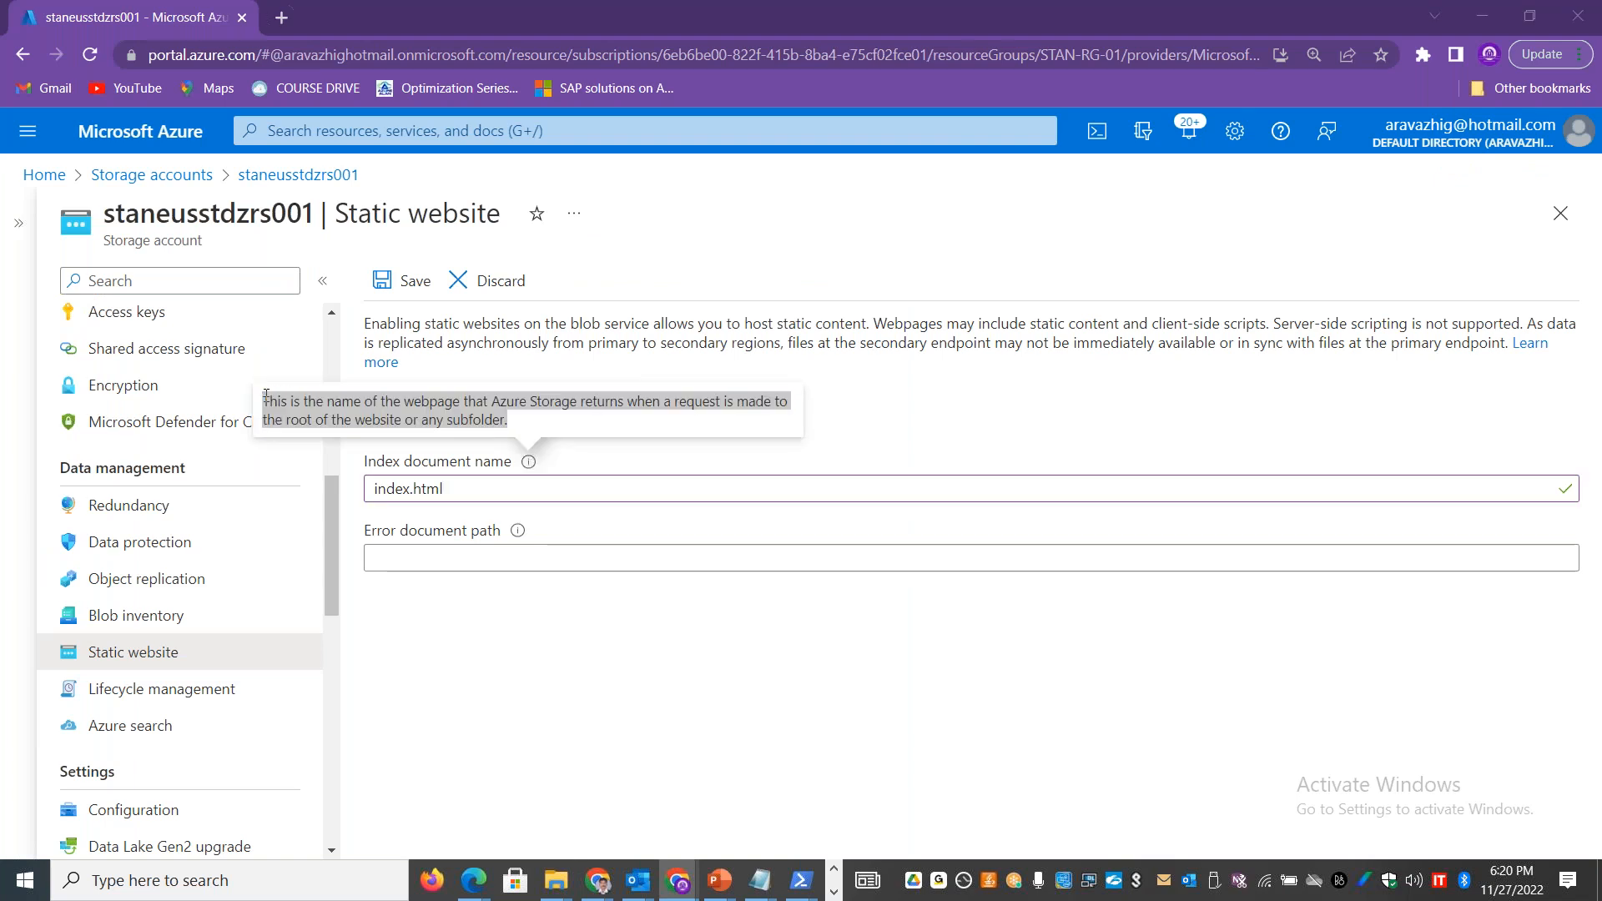
{"action": "key", "text": "alt+Tab"}
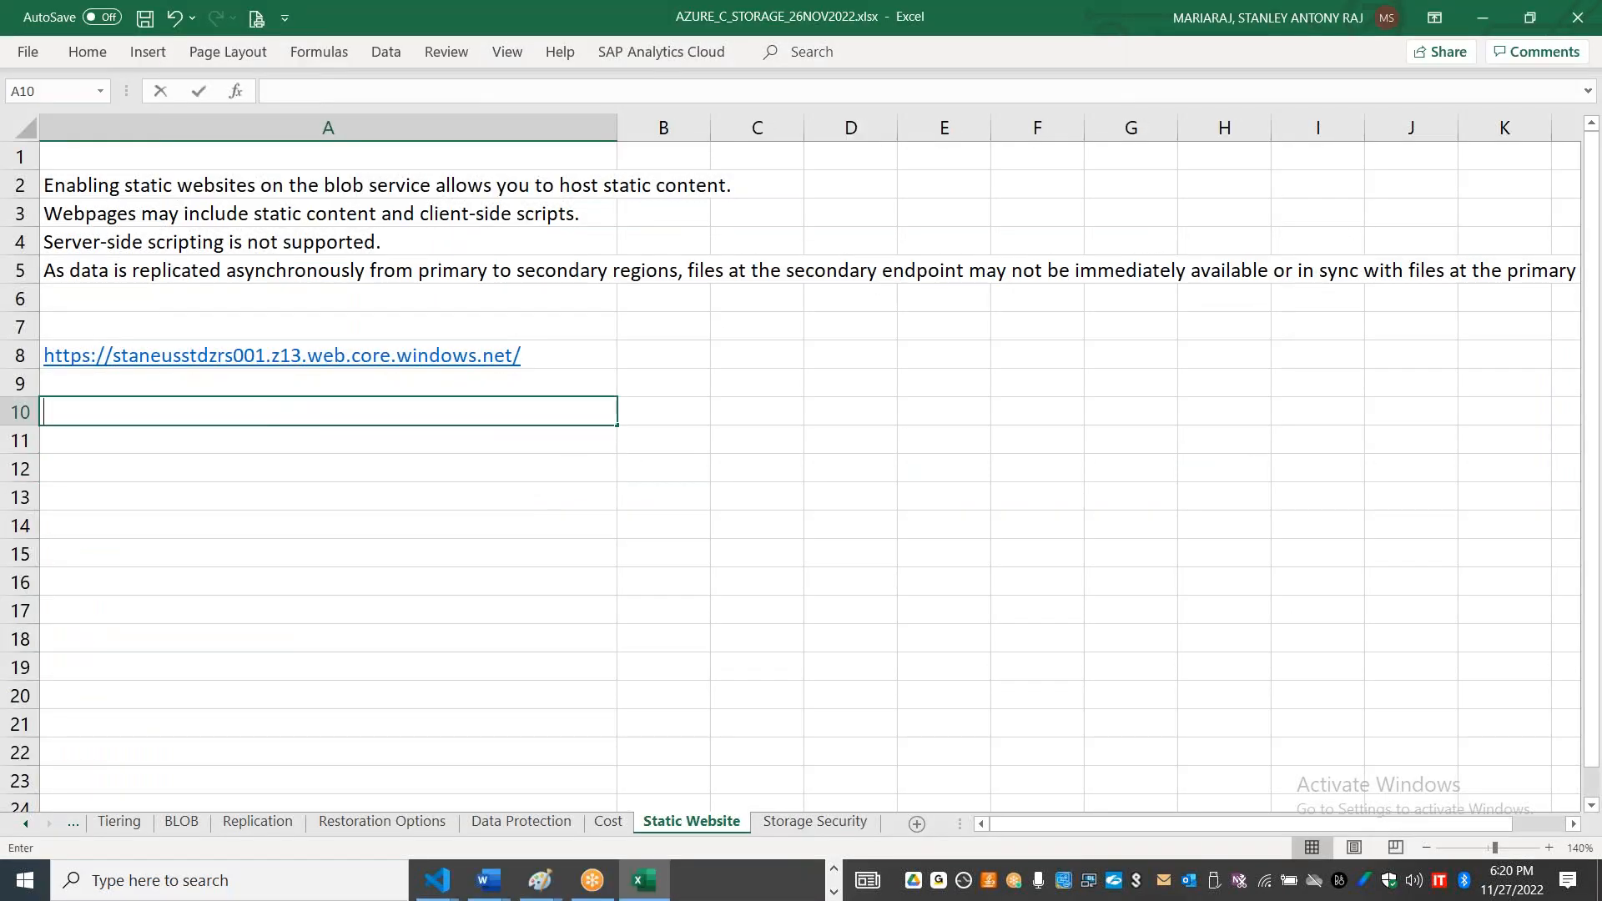
{"action": "key", "text": "ctrl+v"}
{"action": "left_click", "coordinate": [373, 550]}
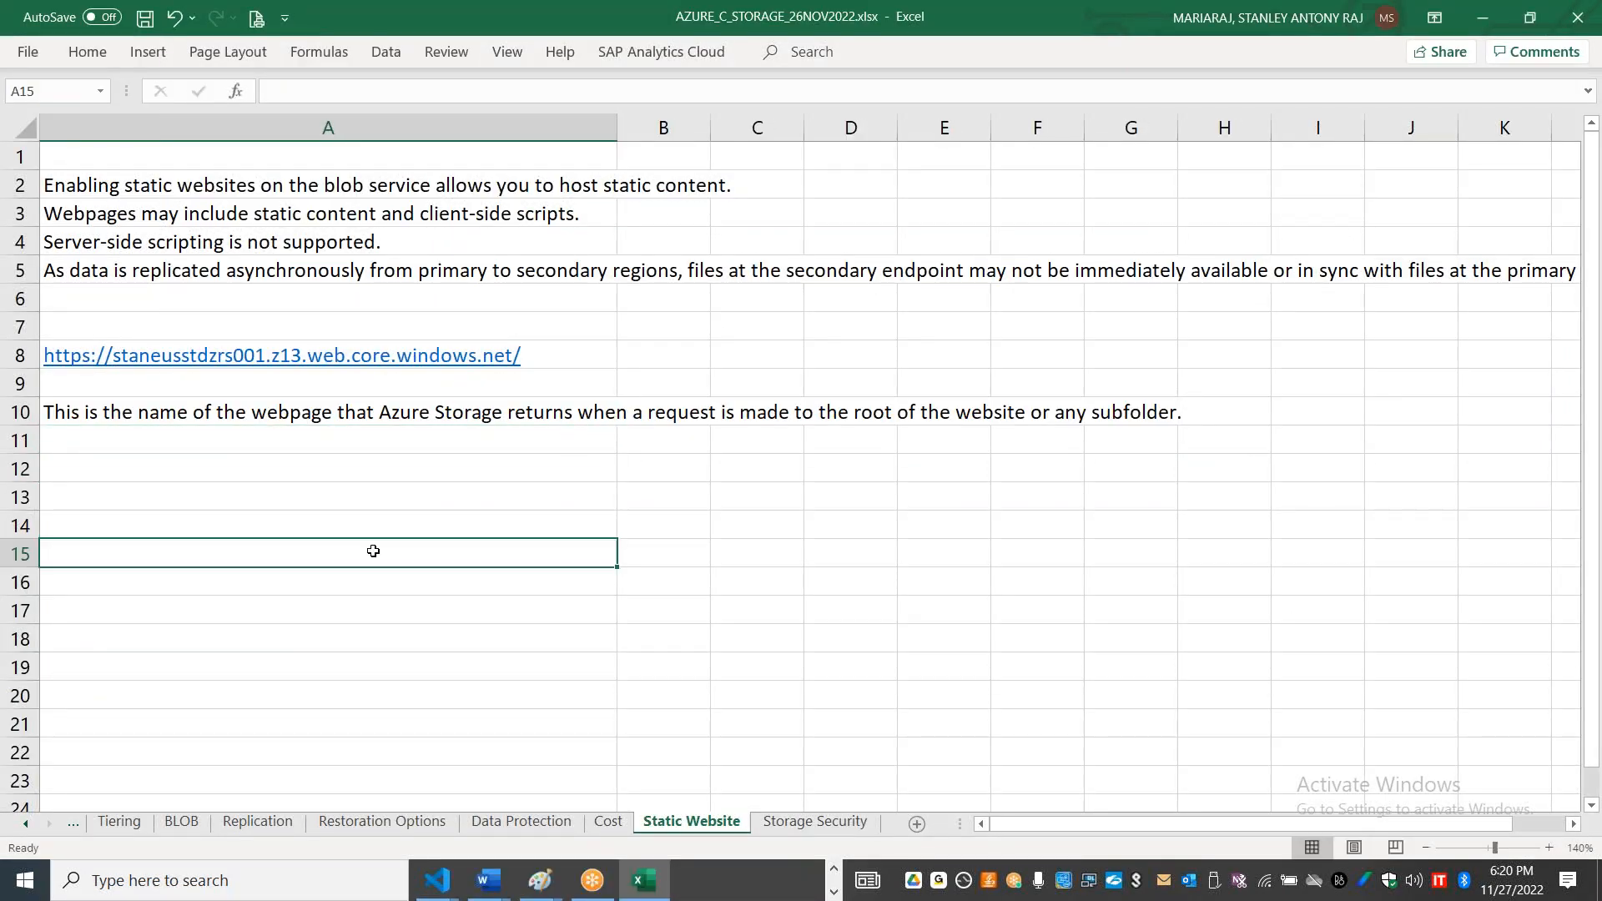
Step: Switch back to the Azure portal and set the error document path to error.html
{"action": "key", "text": "alt+Tab"}
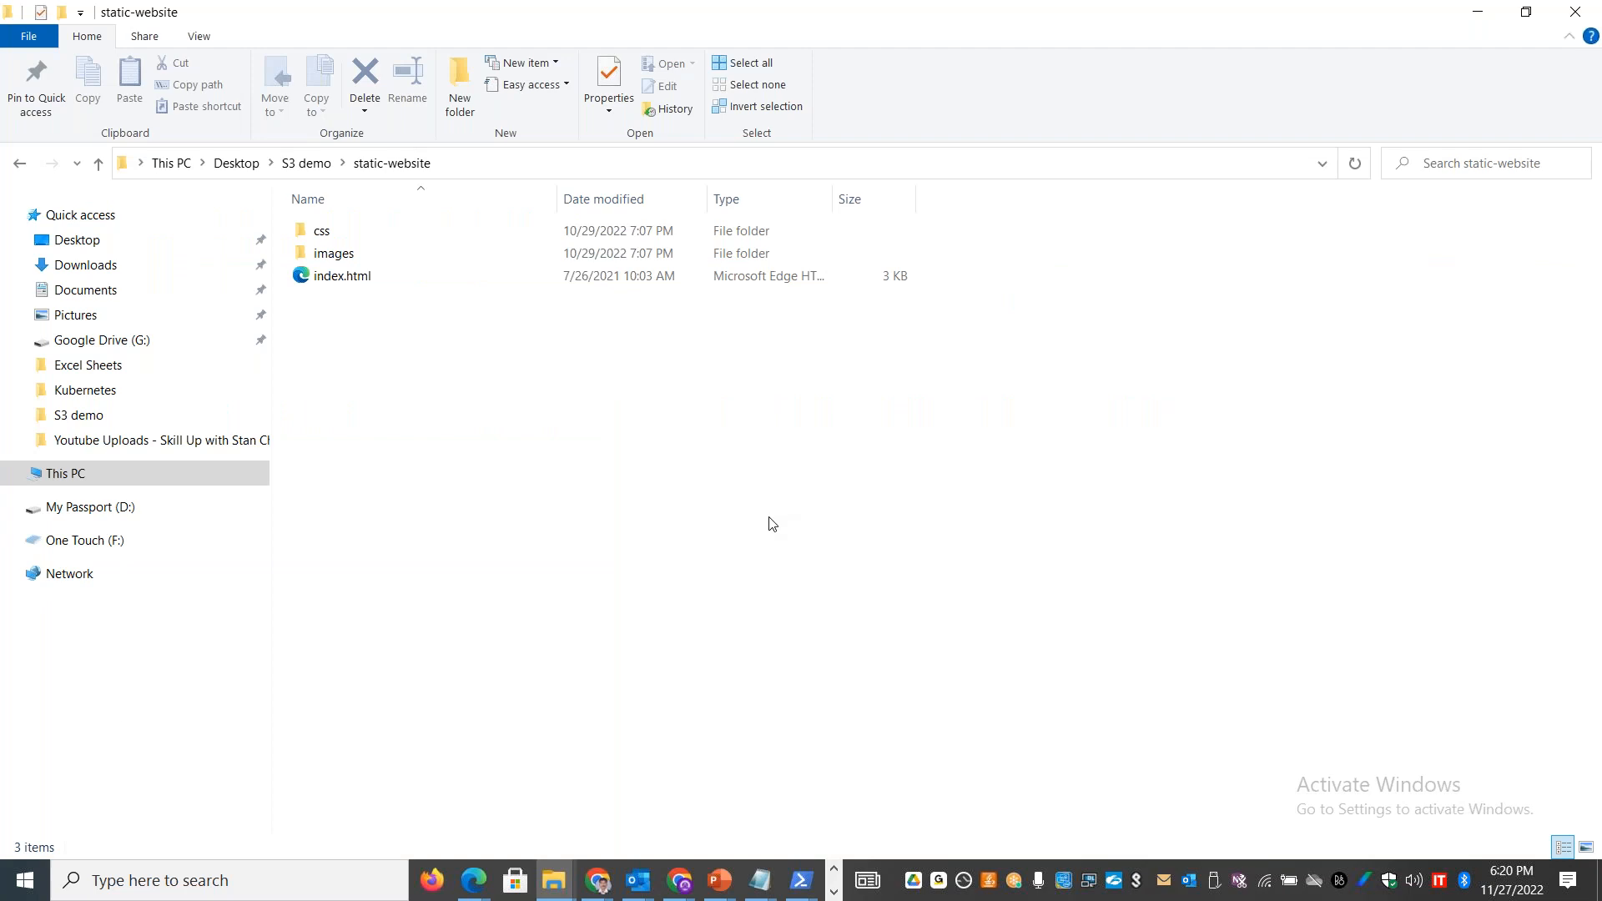
{"action": "key", "text": "alt+Tab"}
{"action": "left_click", "coordinate": [497, 552]}
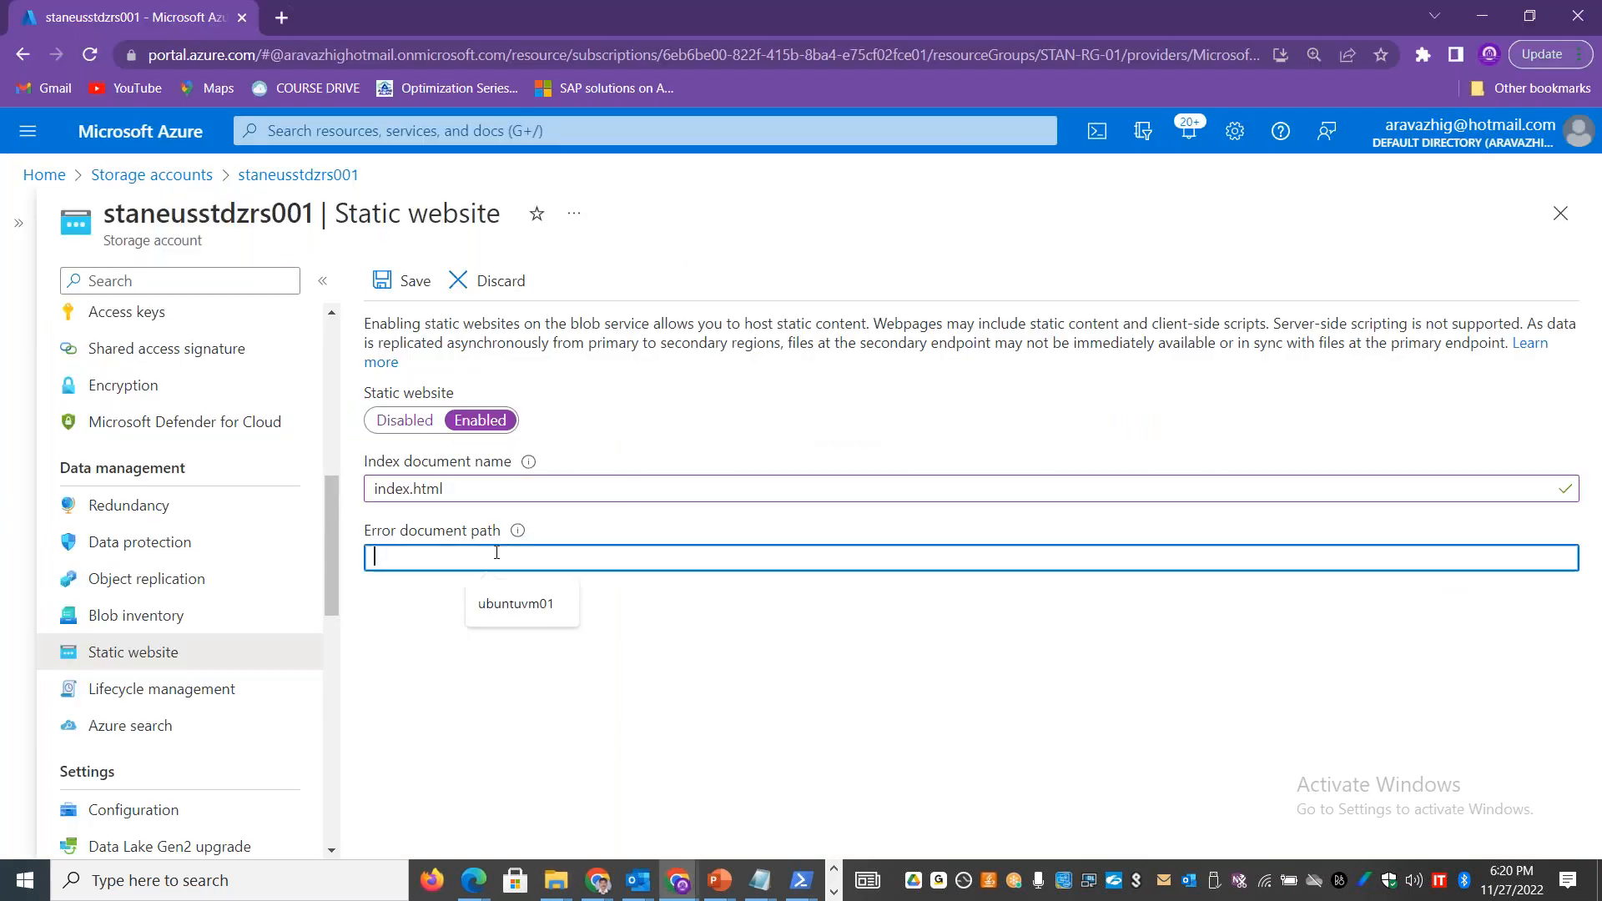
{"action": "type", "text": "eo"}
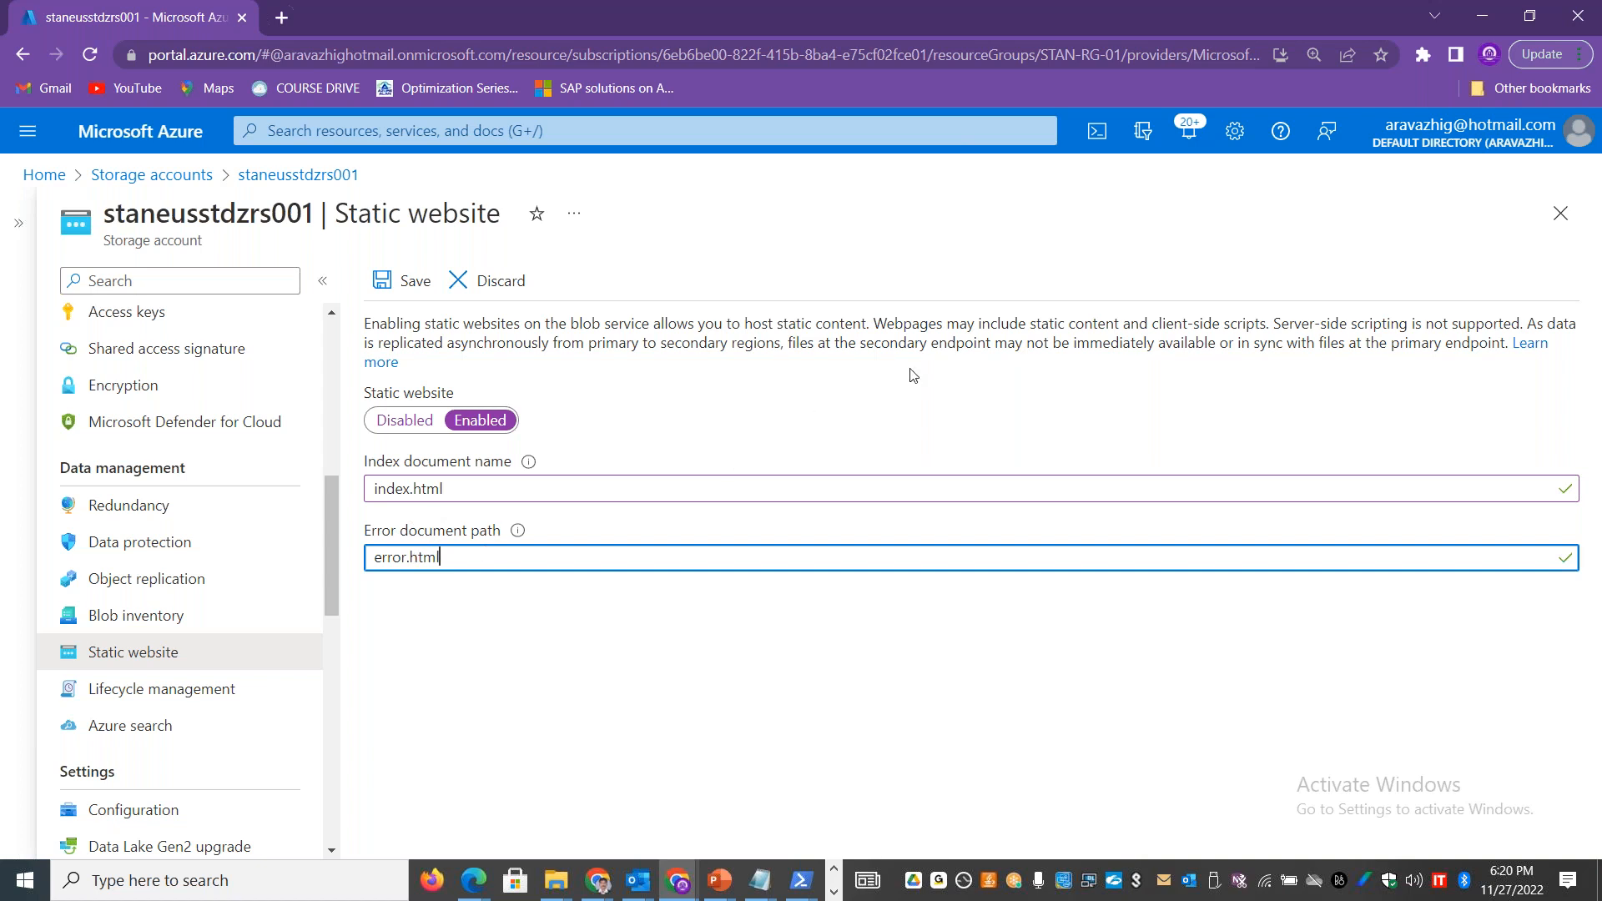
Step: Highlight the client-side scripts wording, look through Chrome's Accessibility and Privacy and security settings, and close the settings page
{"action": "left_click_drag", "start_coordinate": [875, 325], "coordinate": [1101, 329]}
{"action": "left_click_drag", "start_coordinate": [1253, 324], "coordinate": [1149, 324]}
{"action": "left_click", "coordinate": [1586, 57]}
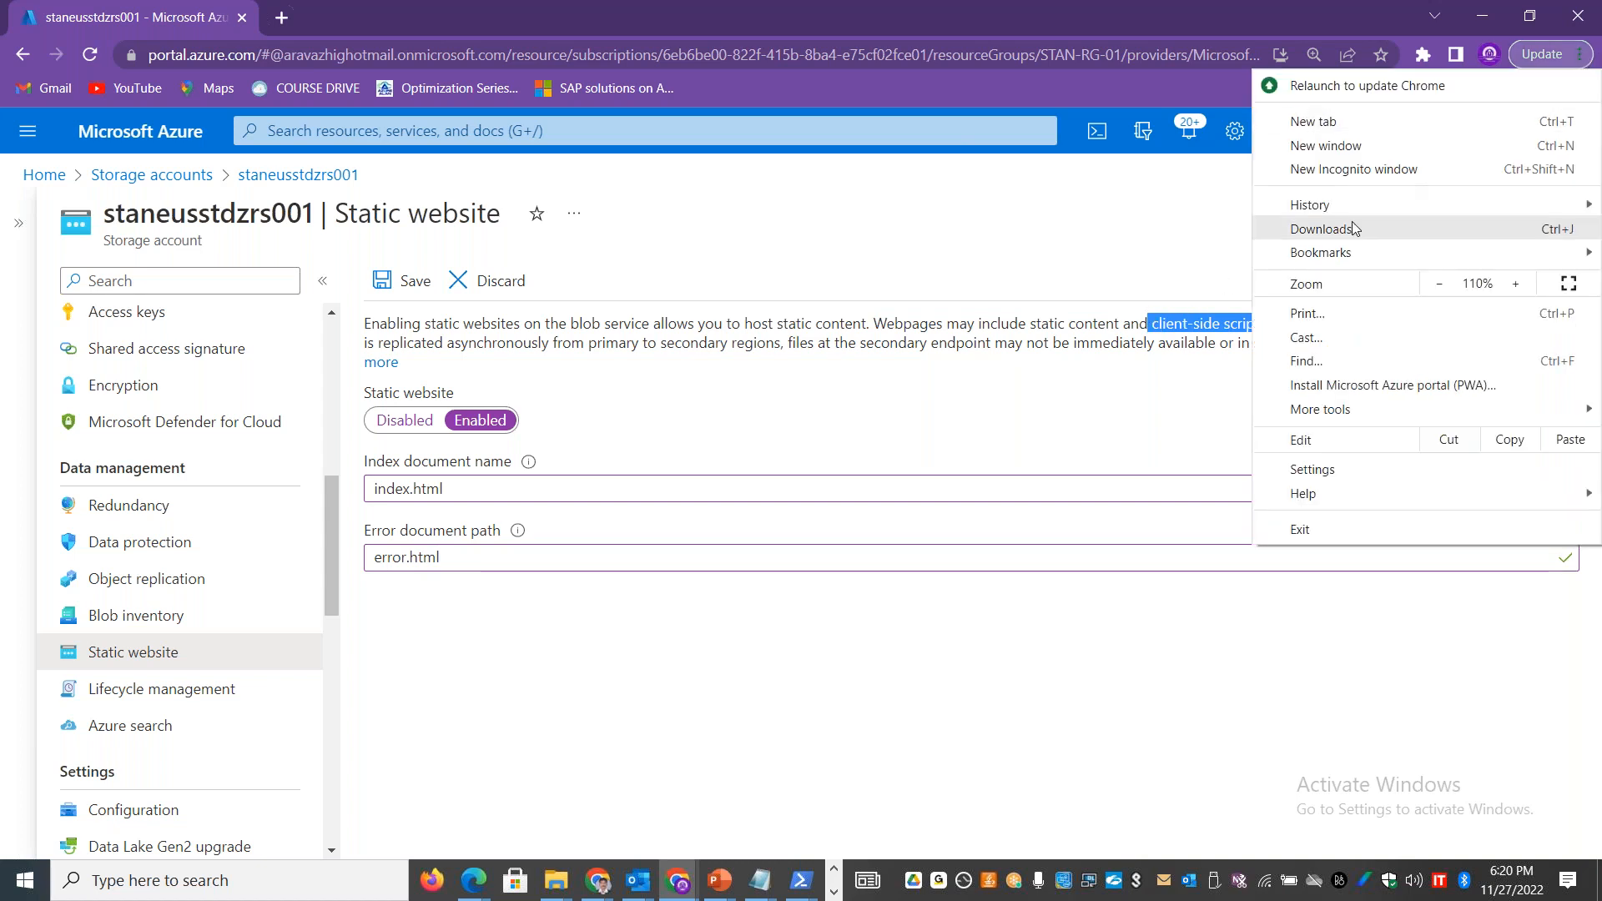
{"action": "key", "text": "Escape"}
{"action": "left_click", "coordinate": [1330, 476]}
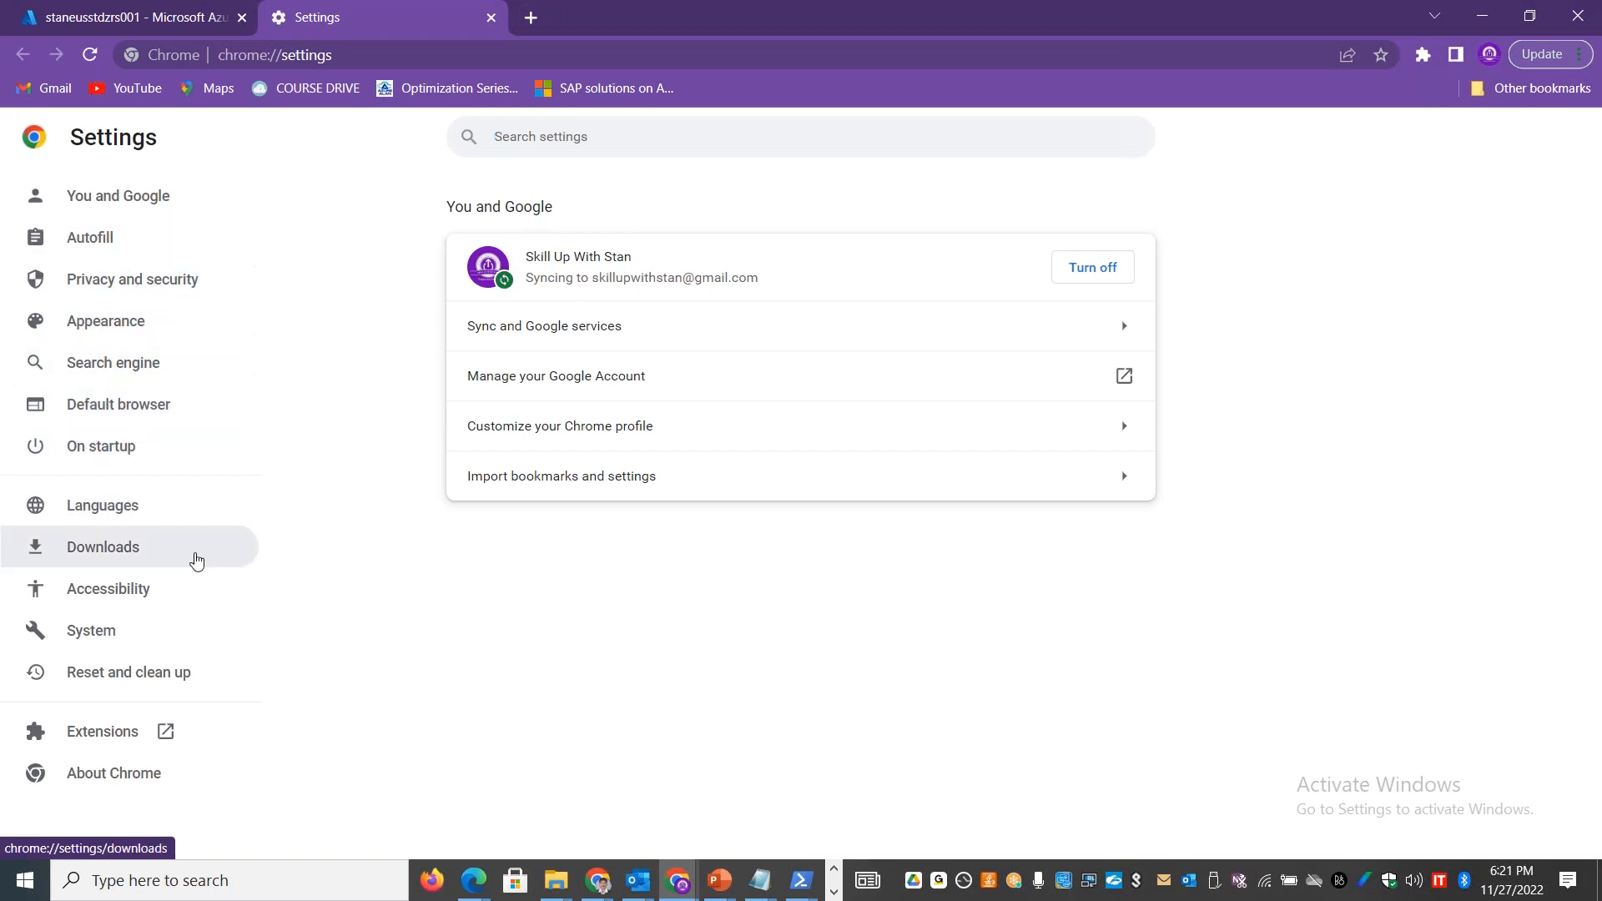
{"action": "left_click", "coordinate": [138, 599]}
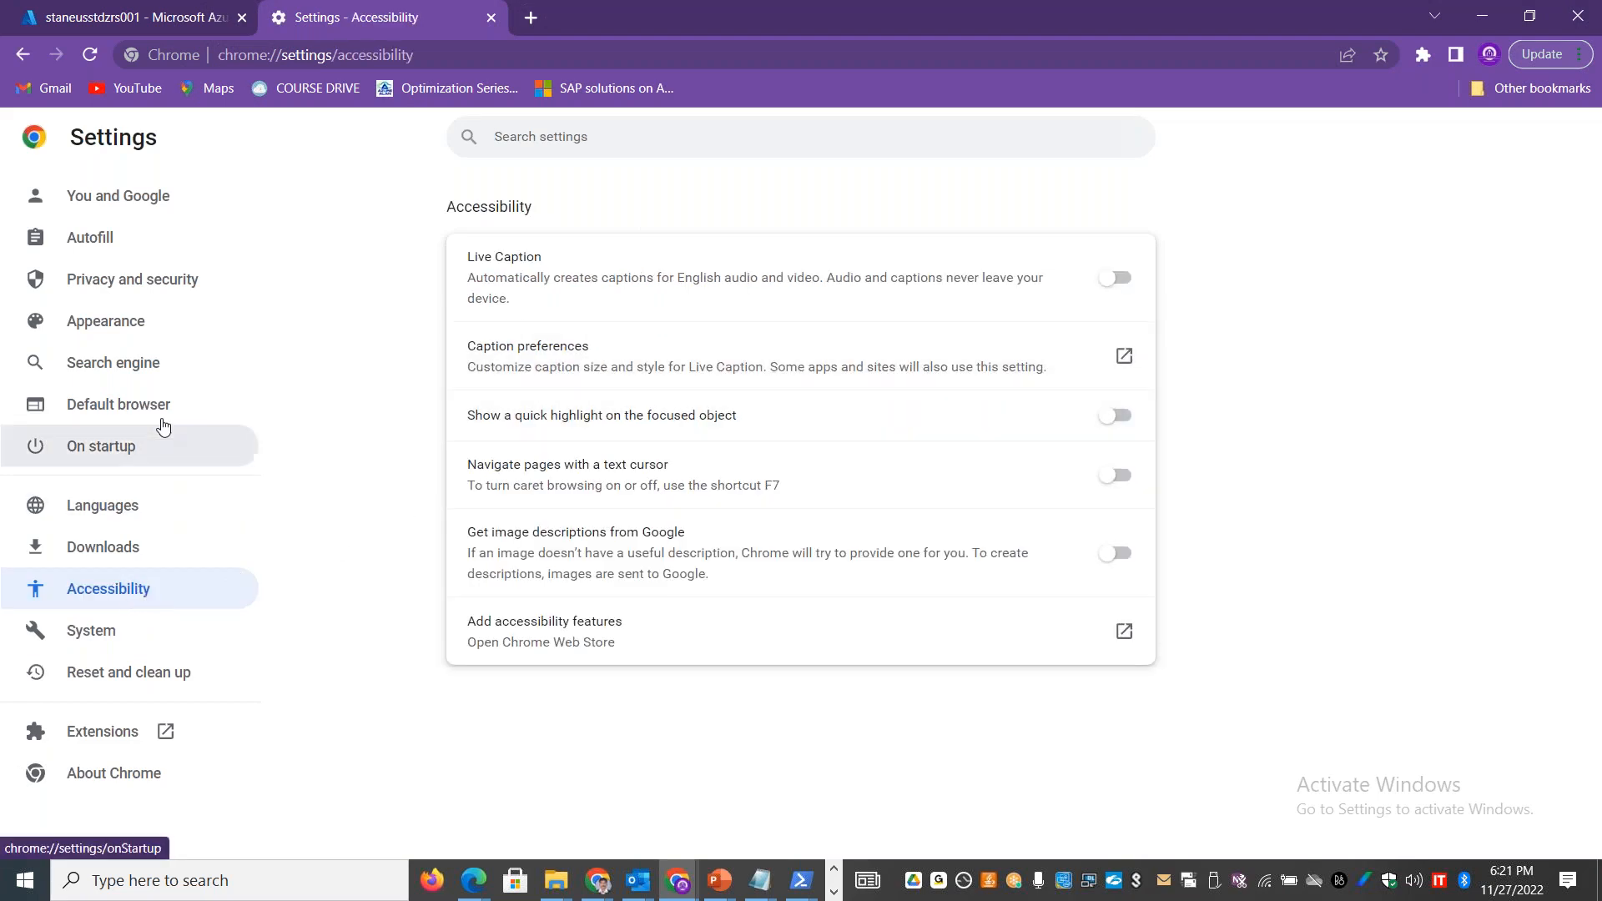
{"action": "left_click", "coordinate": [150, 282]}
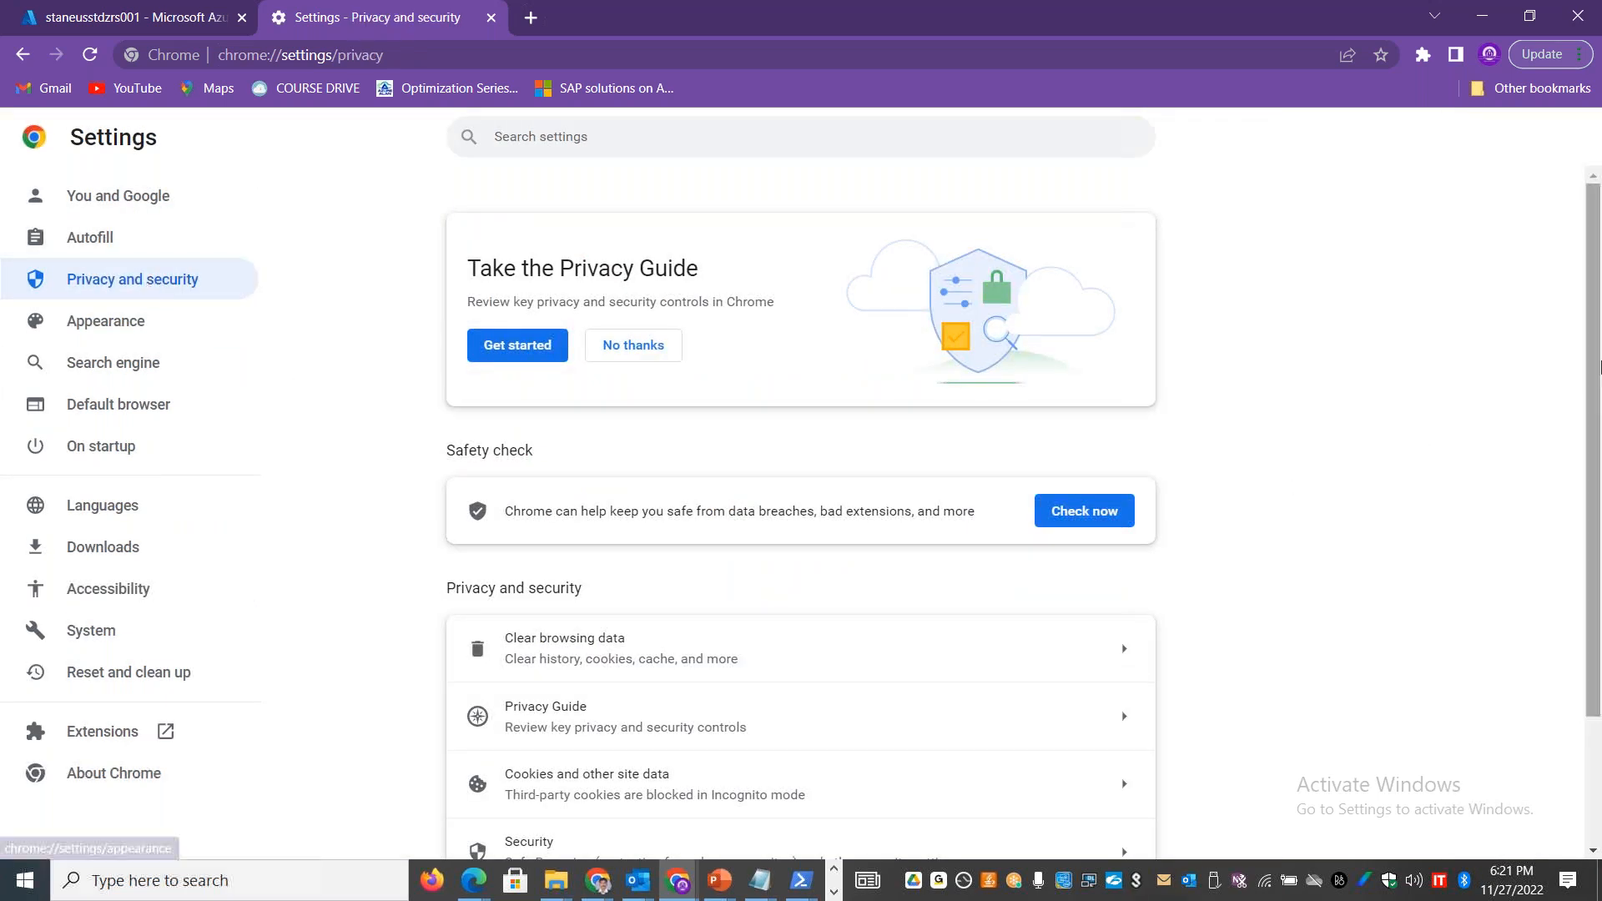
{"action": "left_click_drag", "start_coordinate": [1588, 299], "coordinate": [1598, 244]}
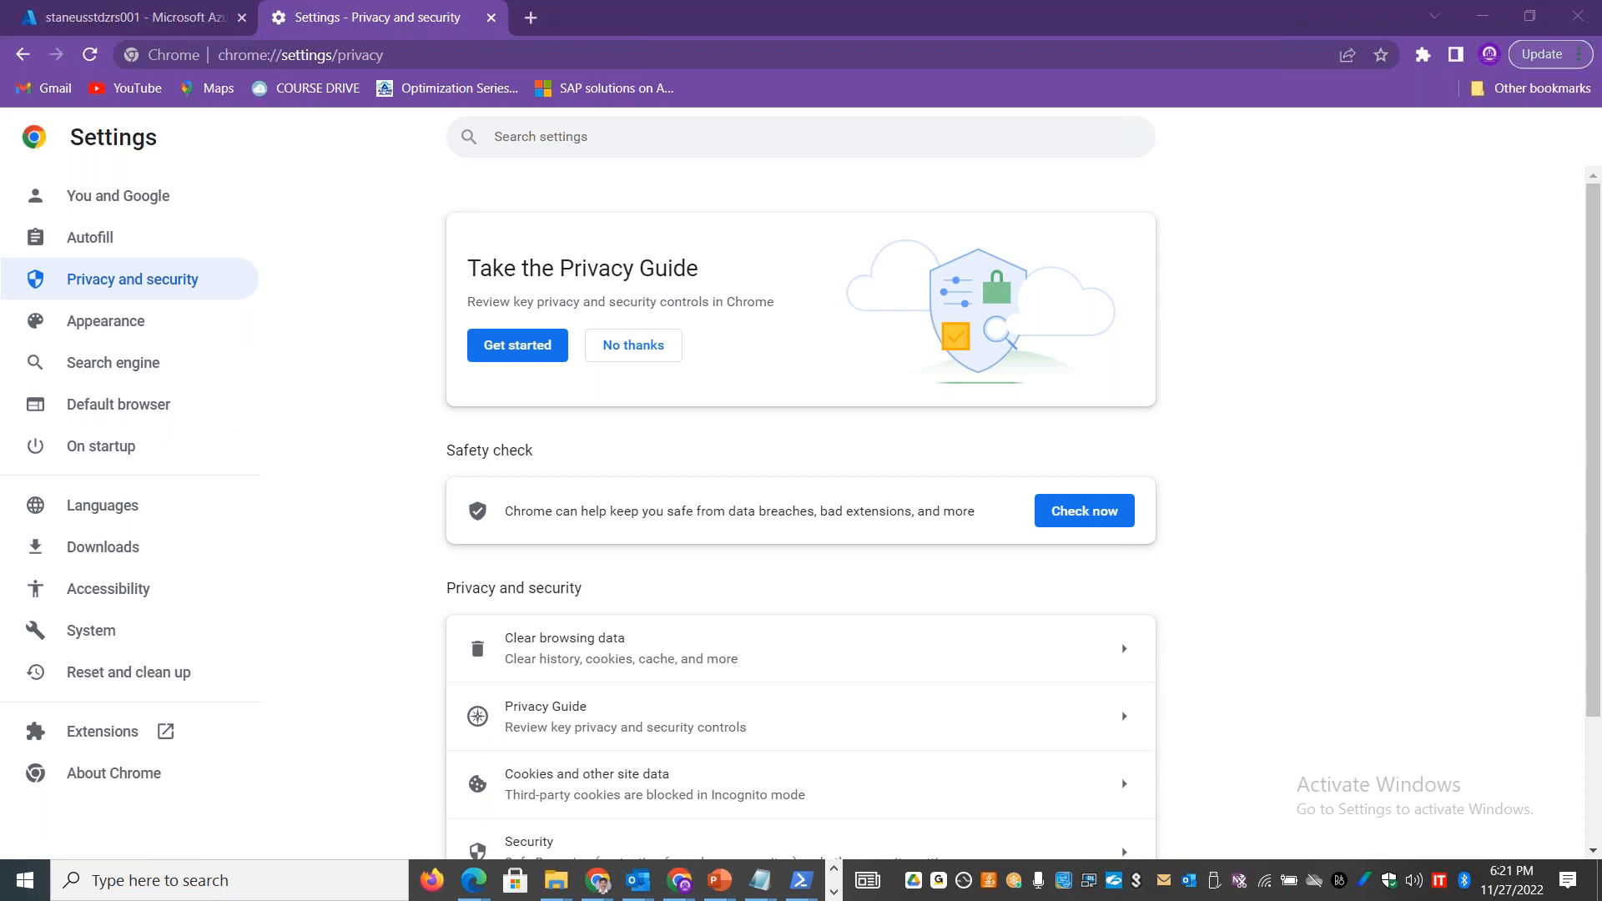
{"action": "left_click", "coordinate": [492, 17]}
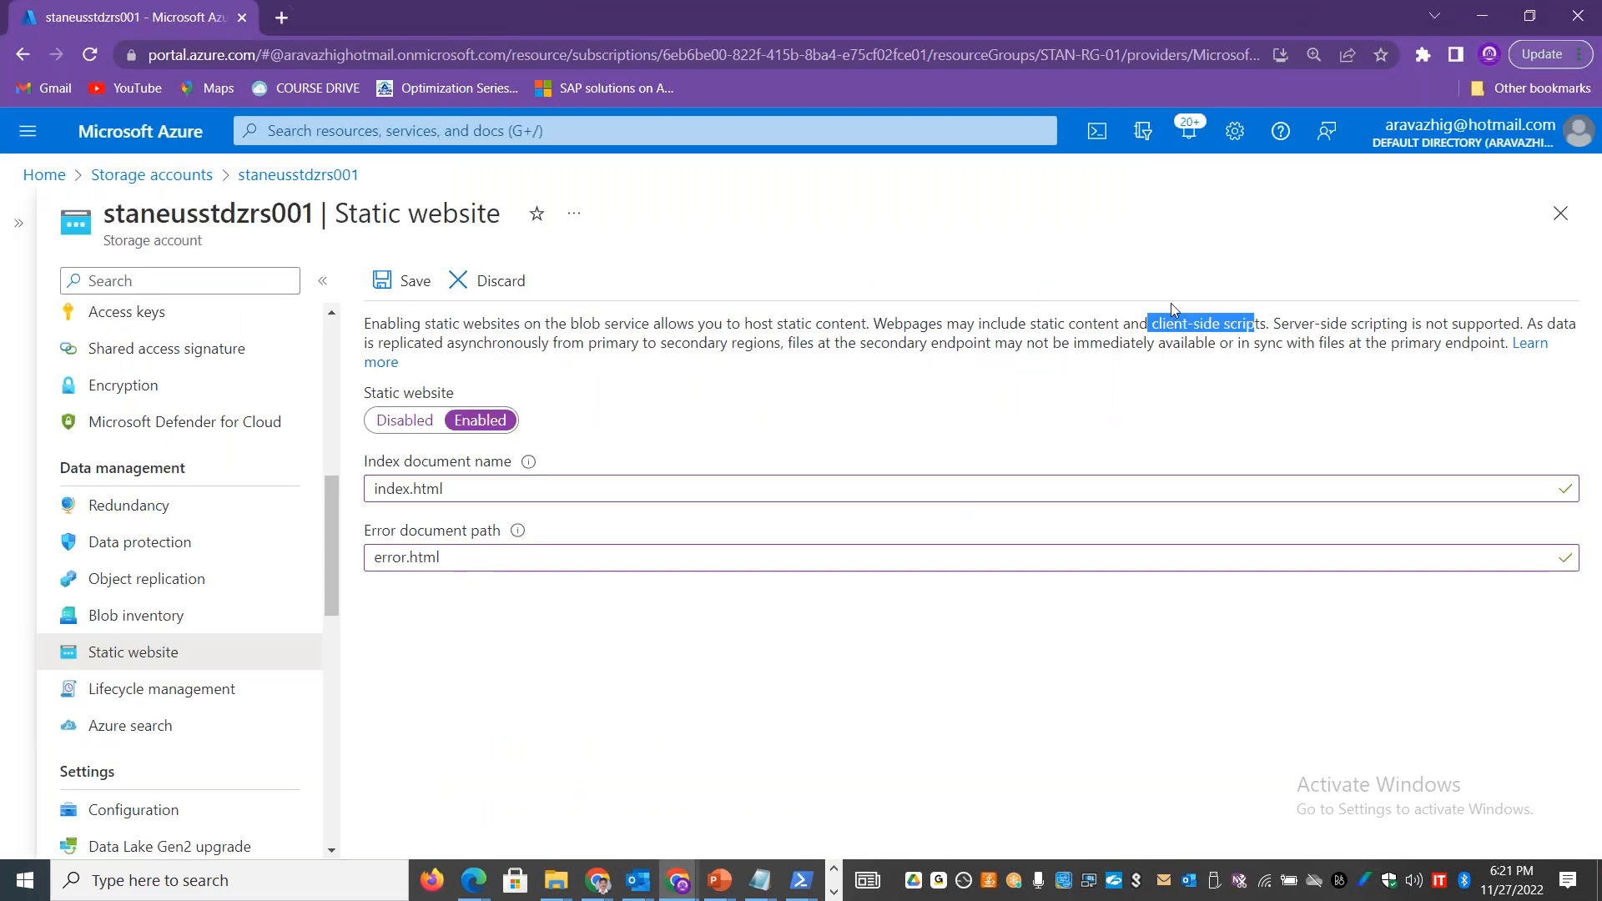
Step: Copy the full static website description from the portal, paste it into cell A12 of the Excel Static Website sheet, and switch to File Explorer
{"action": "left_click", "coordinate": [376, 324]}
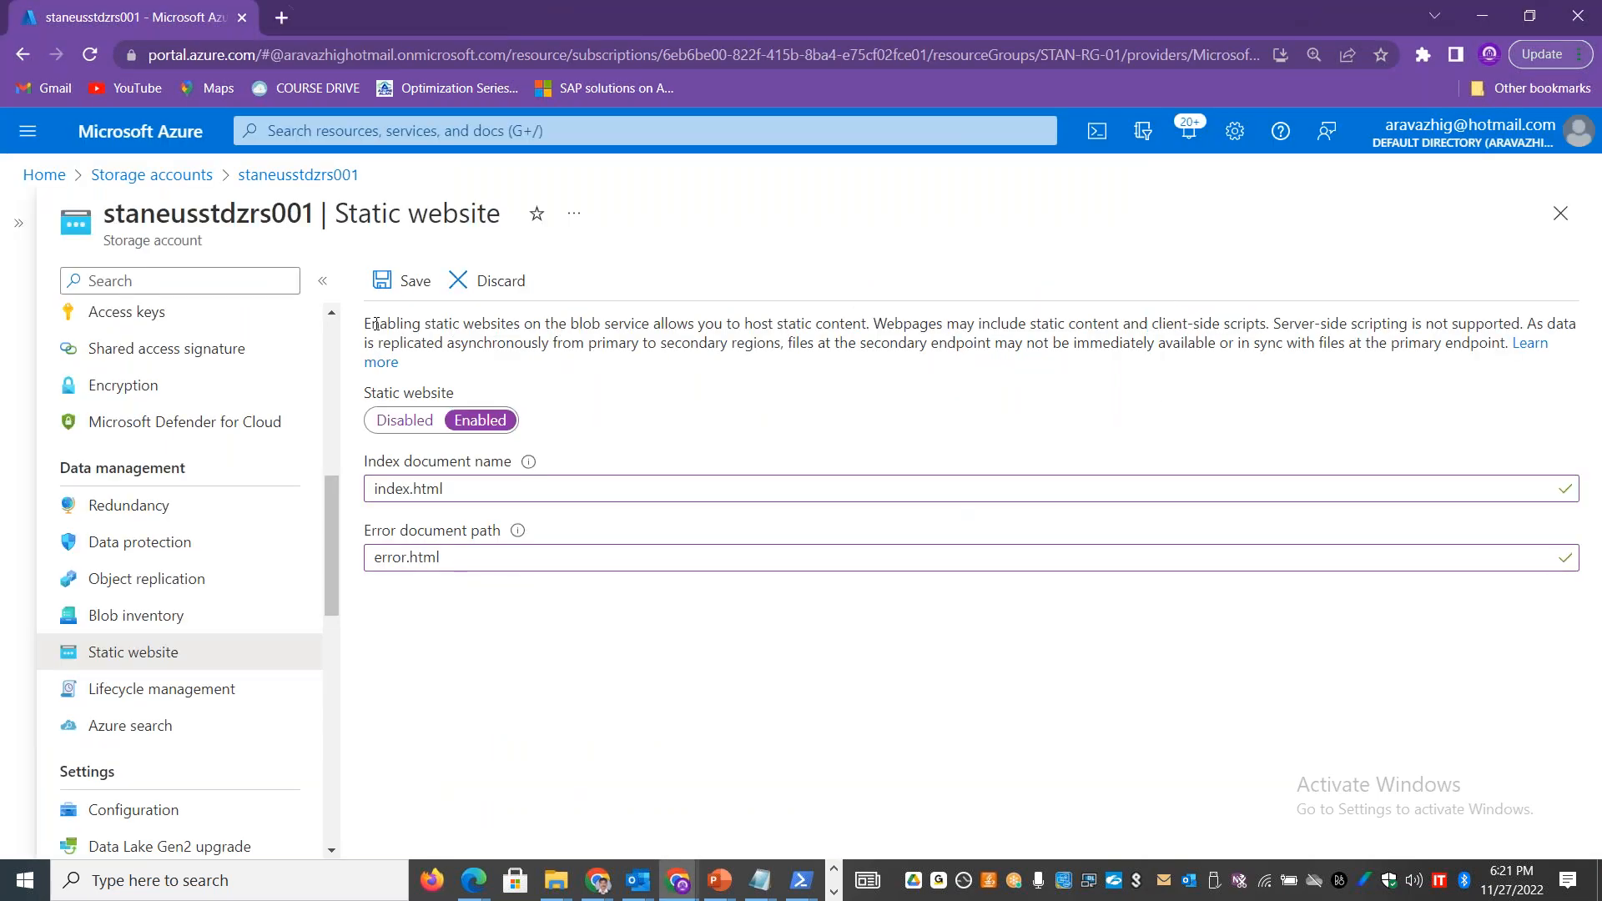
{"action": "left_click_drag", "start_coordinate": [365, 325], "coordinate": [1498, 343]}
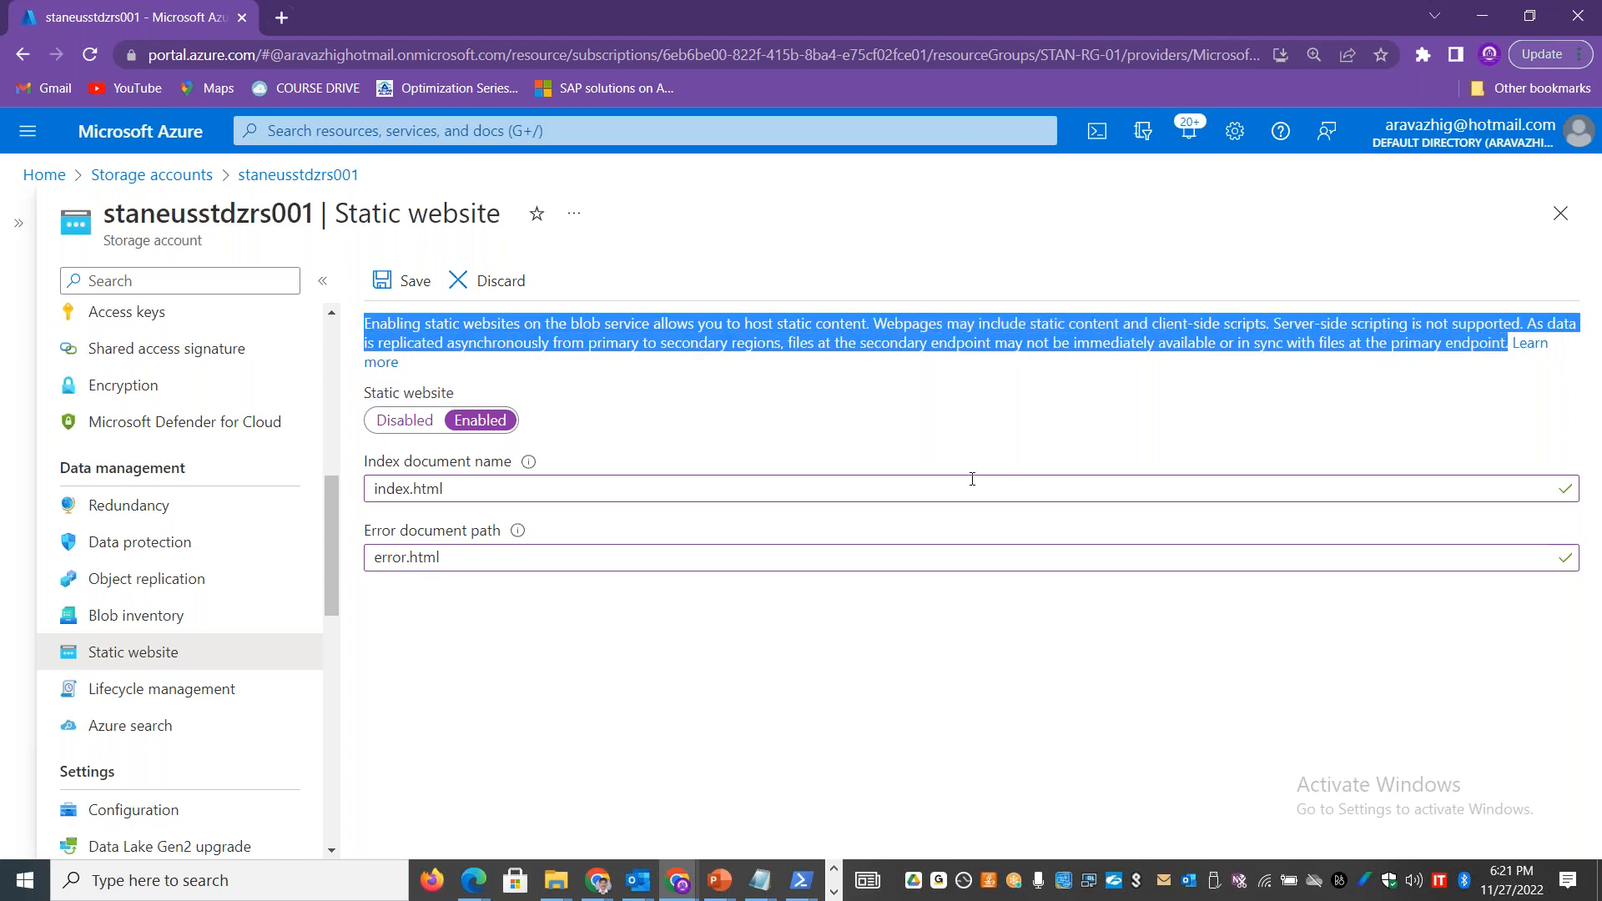
{"action": "key", "text": "alt+Tab"}
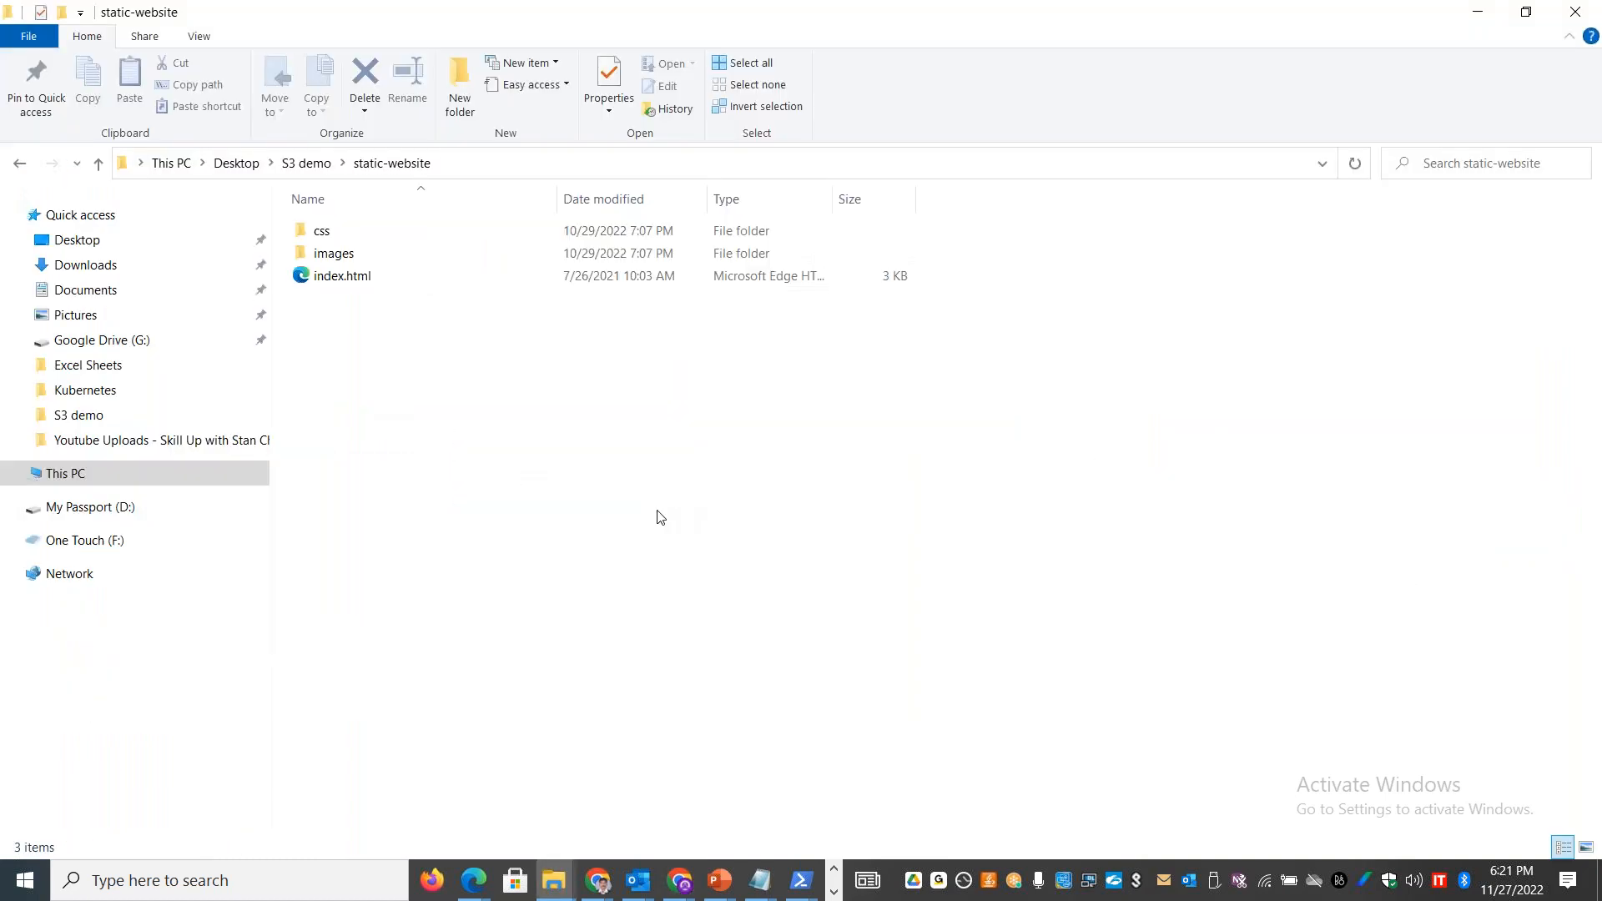
{"action": "key", "text": "alt+Tab"}
{"action": "key", "text": "alt+Tab"}
{"action": "left_click", "coordinate": [139, 469]}
{"action": "key", "text": "ctrl+v"}
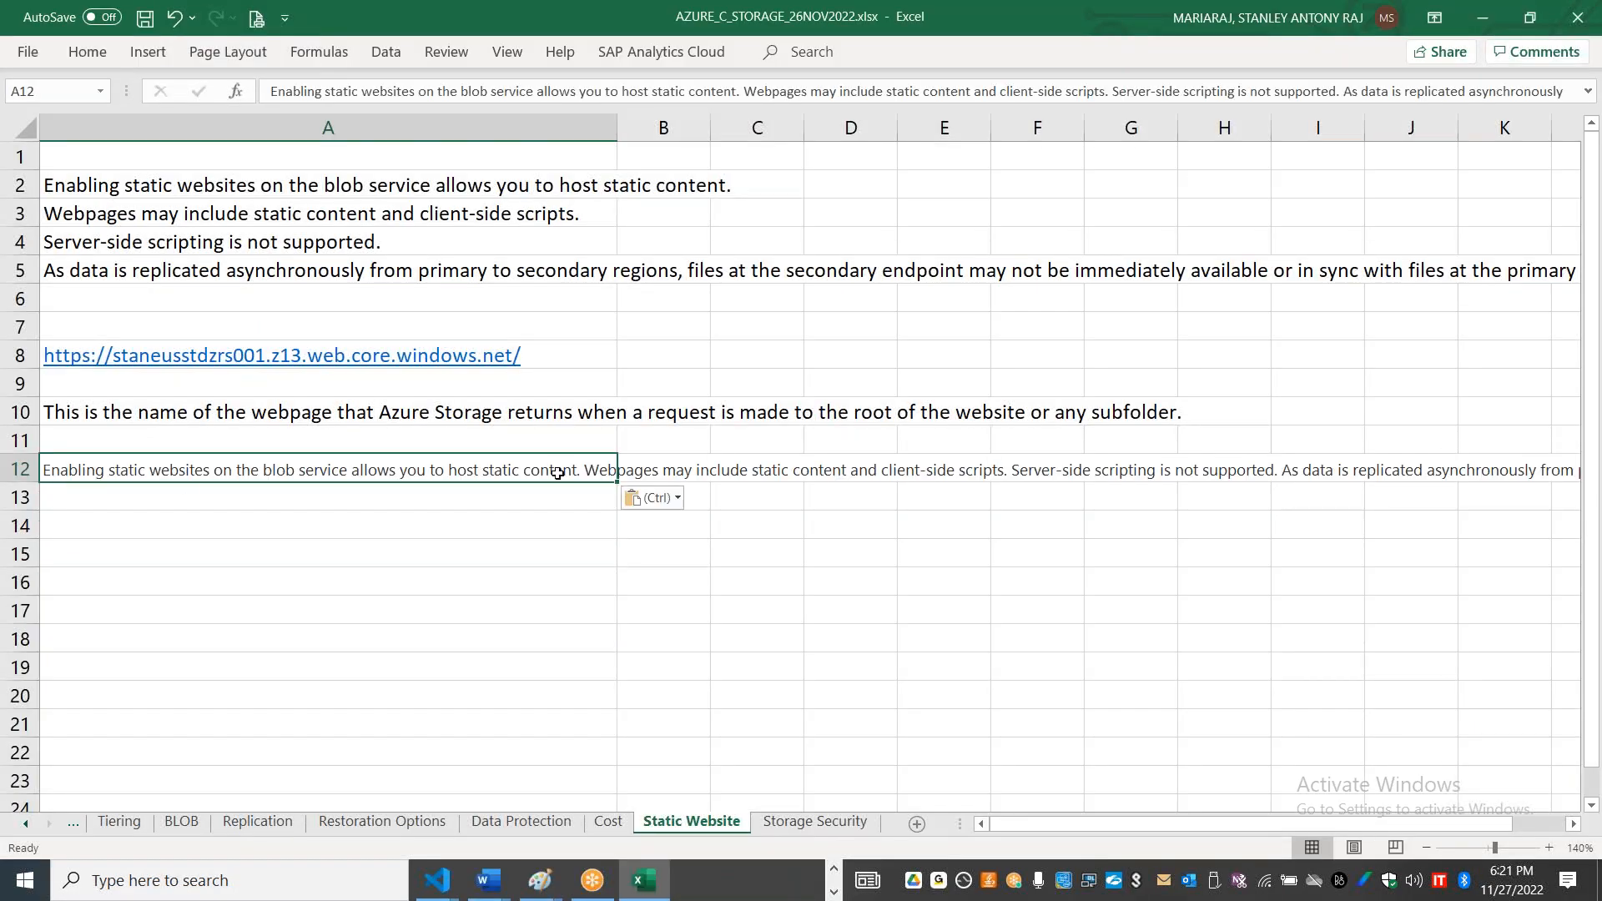
{"action": "key", "text": "alt+Tab"}
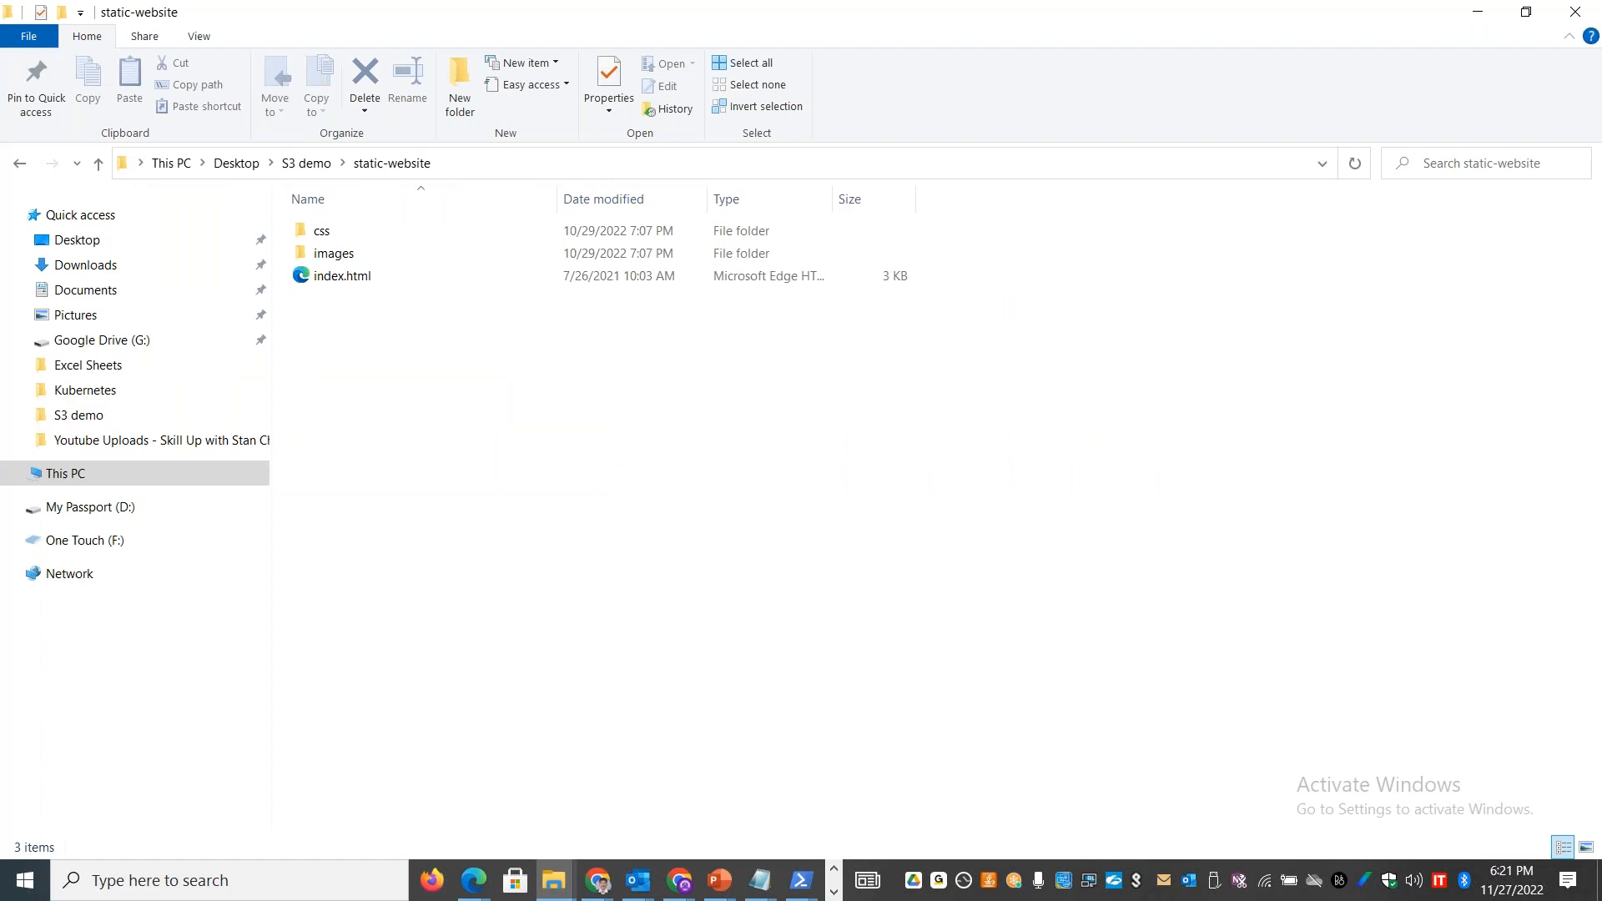
Step: Switch back to the Azure portal and save the static website settings for the storage account
{"action": "key", "text": "alt+Tab"}
{"action": "key", "text": "alt+Tab"}
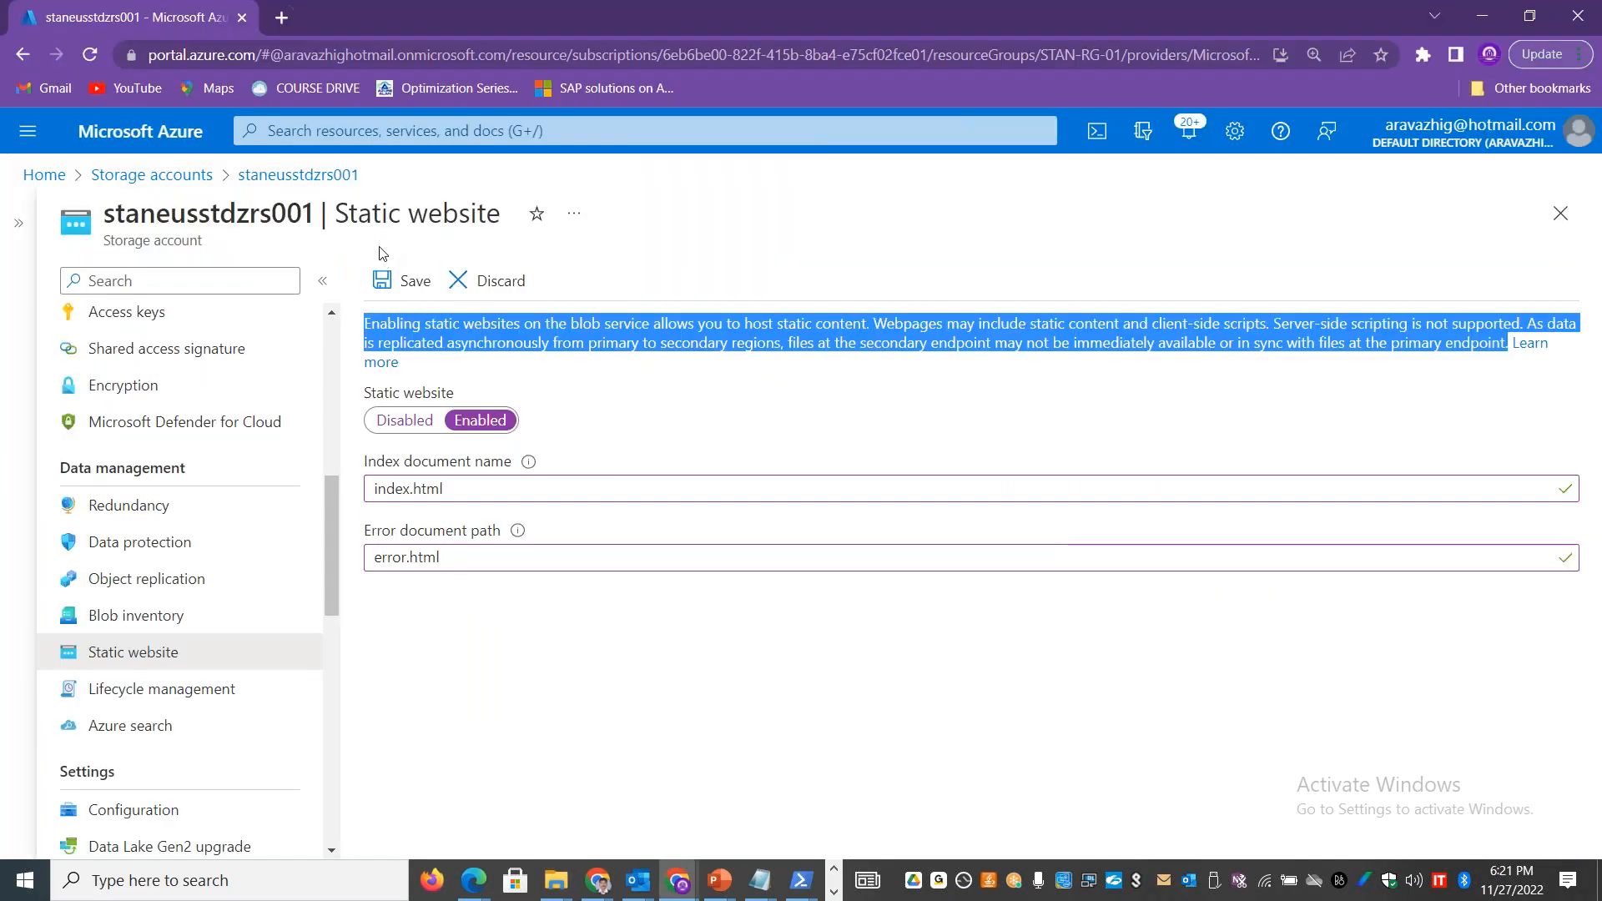
{"action": "left_click", "coordinate": [389, 281]}
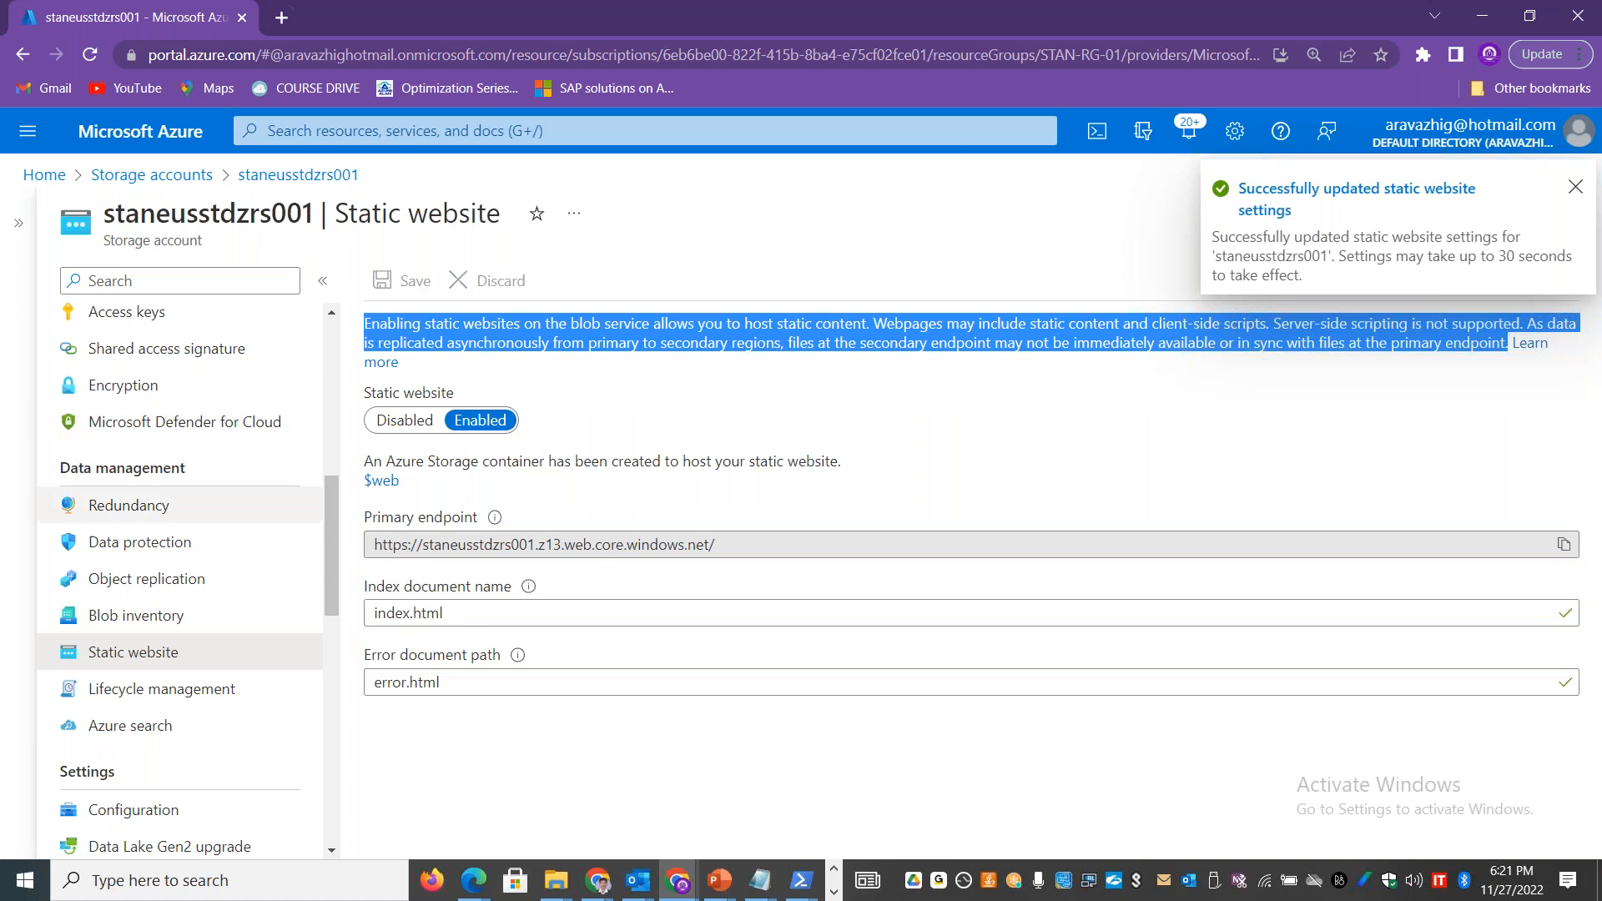
Step: Go to the storage account's Containers list, highlight the $web container's last modified time, and open the $web container
{"action": "left_click_drag", "start_coordinate": [336, 514], "coordinate": [324, 418]}
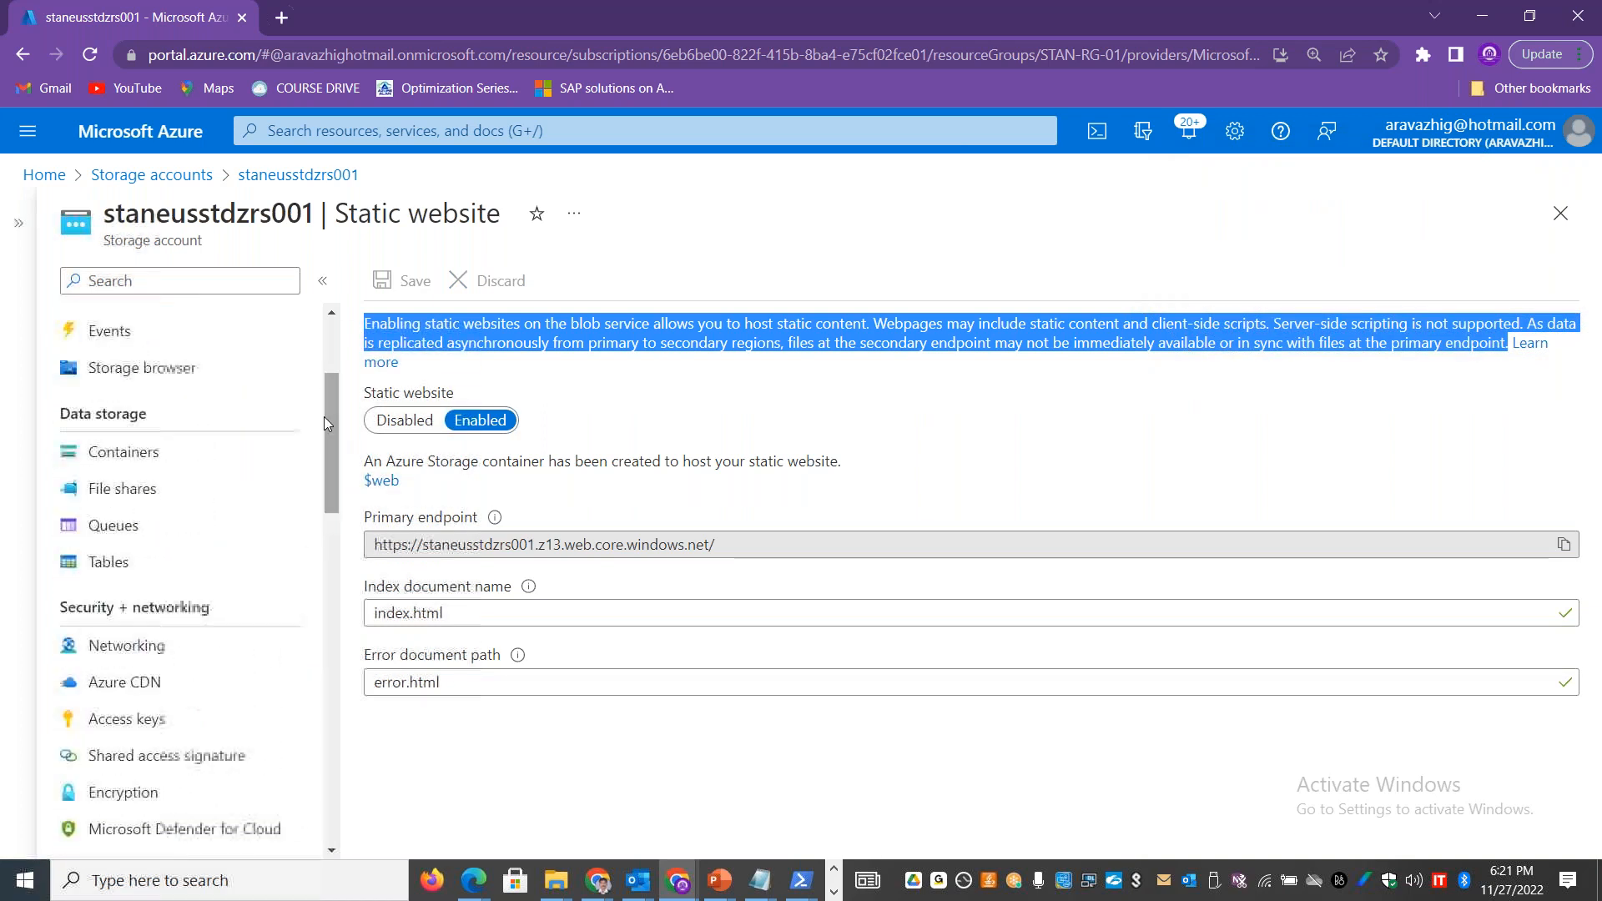
{"action": "left_click", "coordinate": [165, 455]}
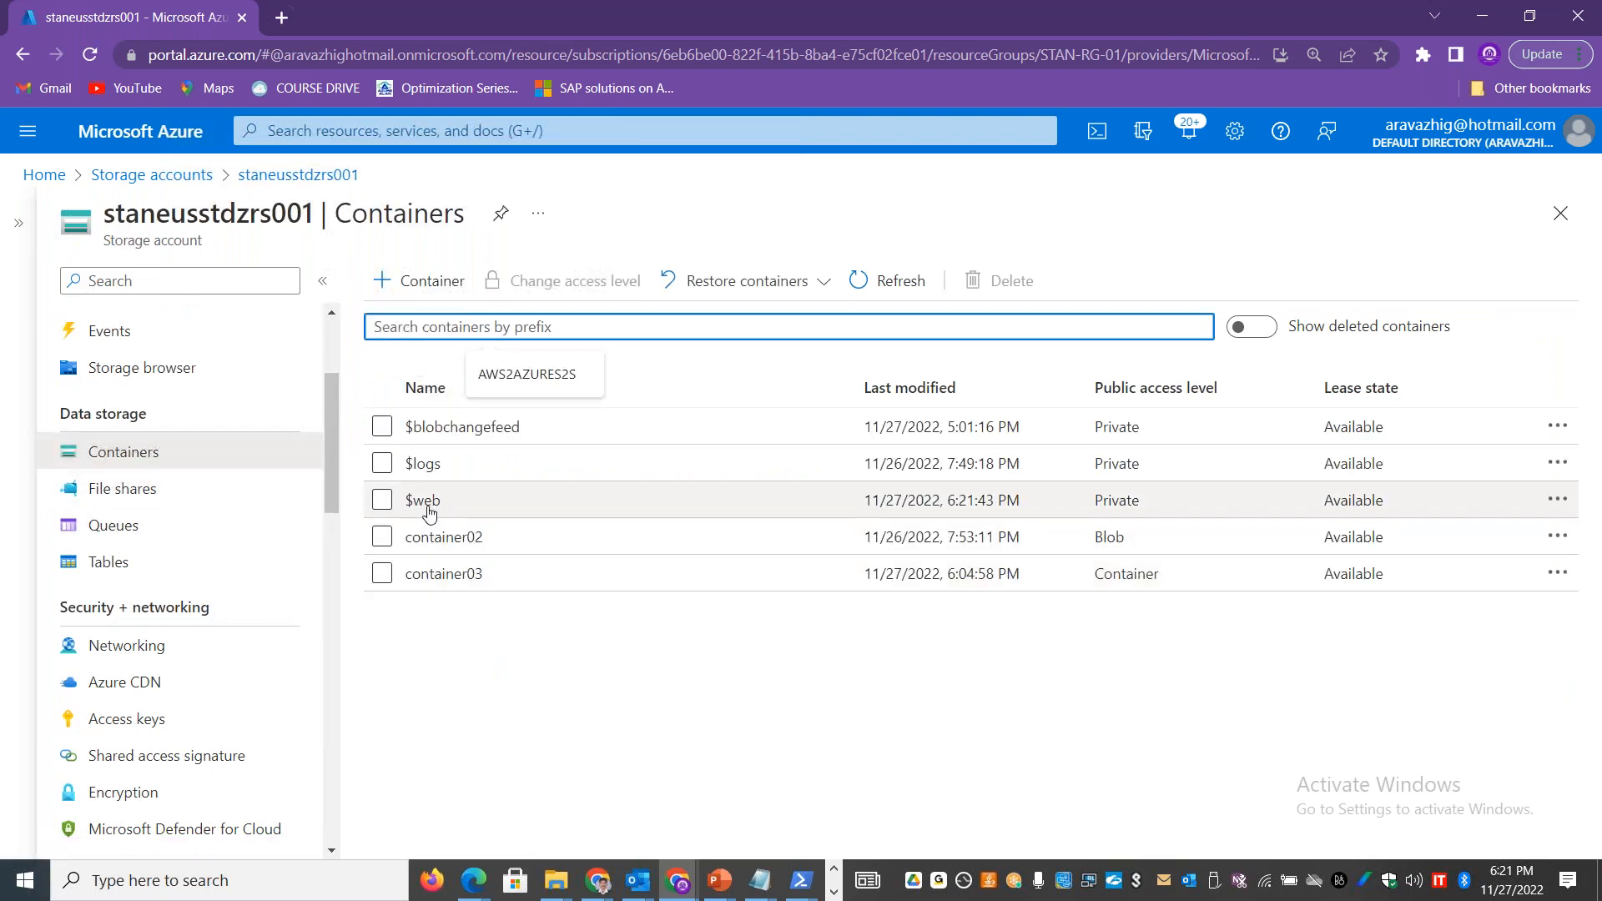
{"action": "left_click_drag", "start_coordinate": [1021, 500], "coordinate": [961, 502]}
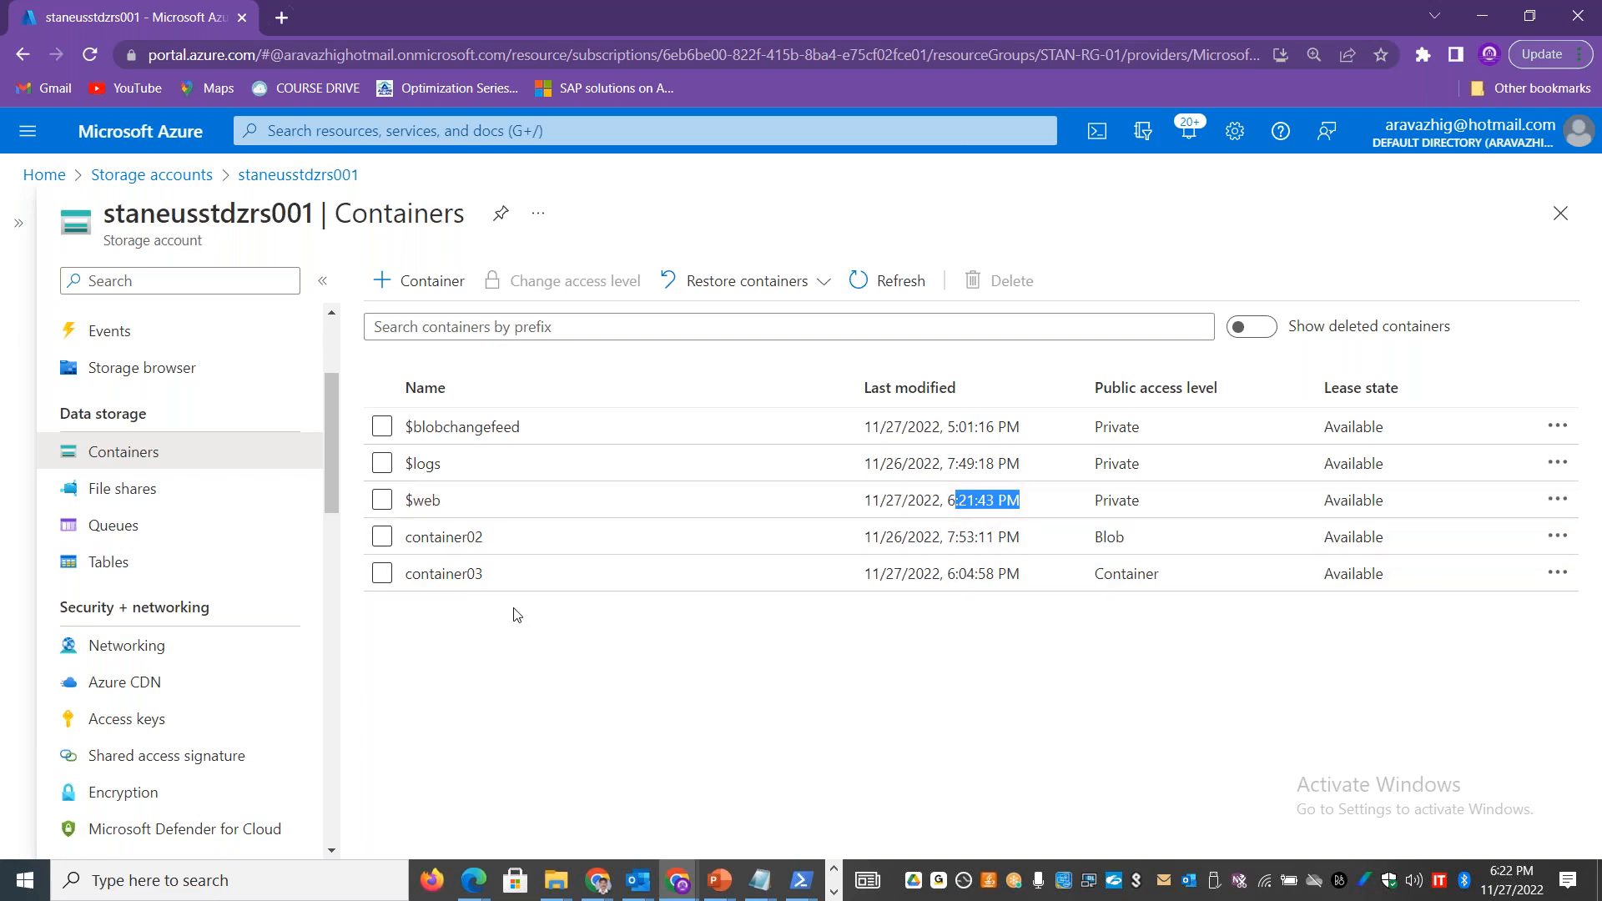
{"action": "left_click", "coordinate": [424, 501]}
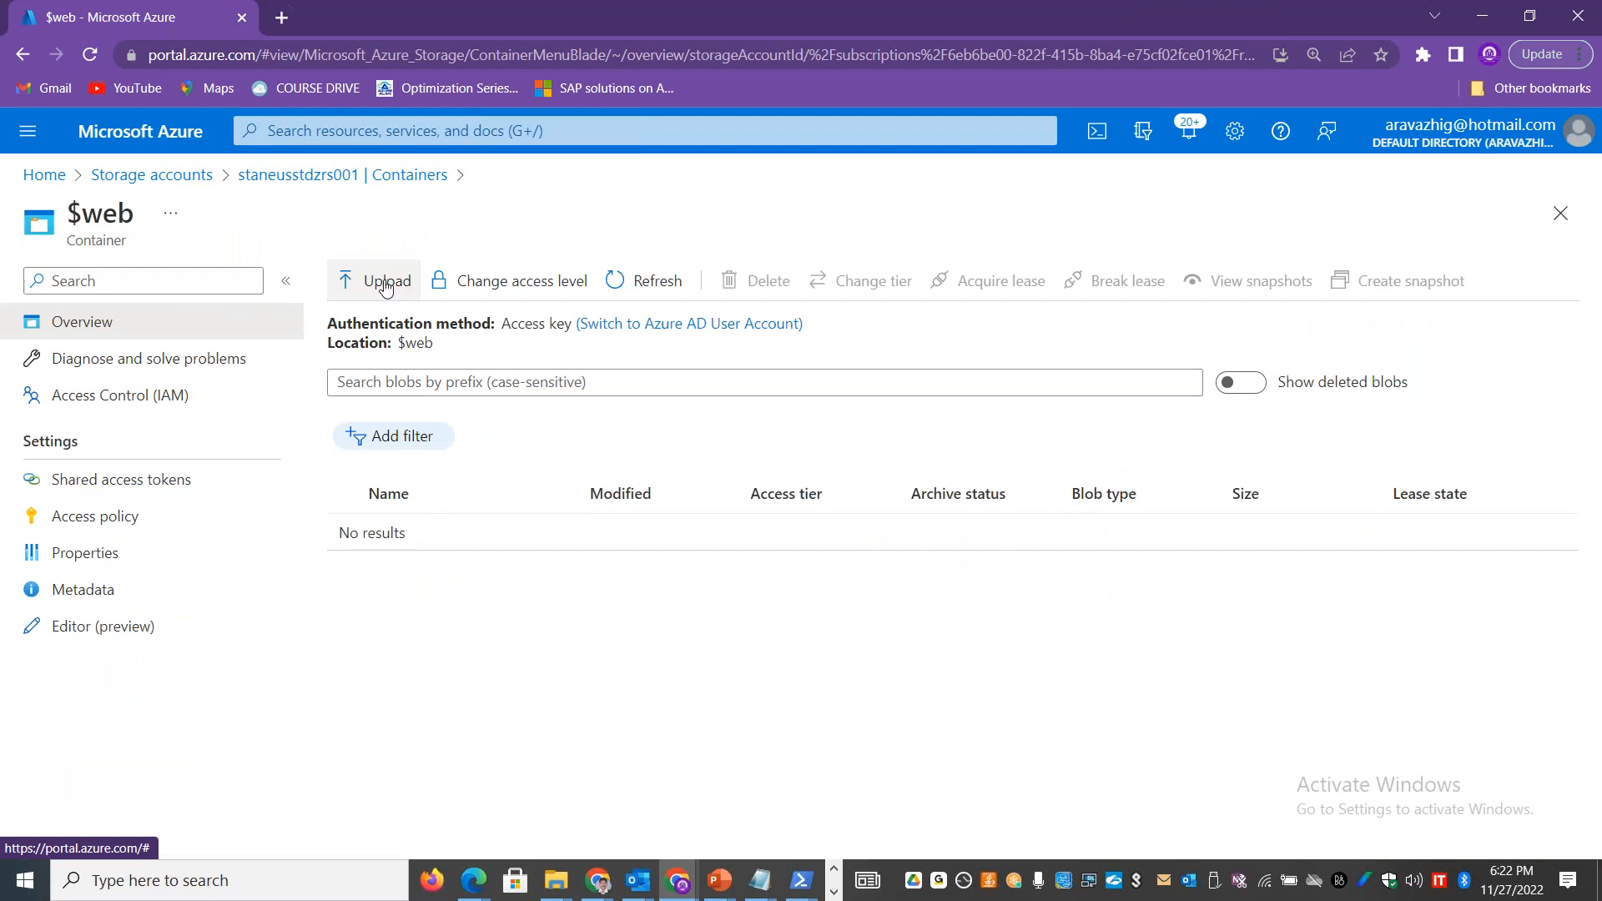
Step: Select the css and images folders and index.html in File Explorer, and arrange its window beside the $web container page
{"action": "left_click", "coordinate": [383, 283]}
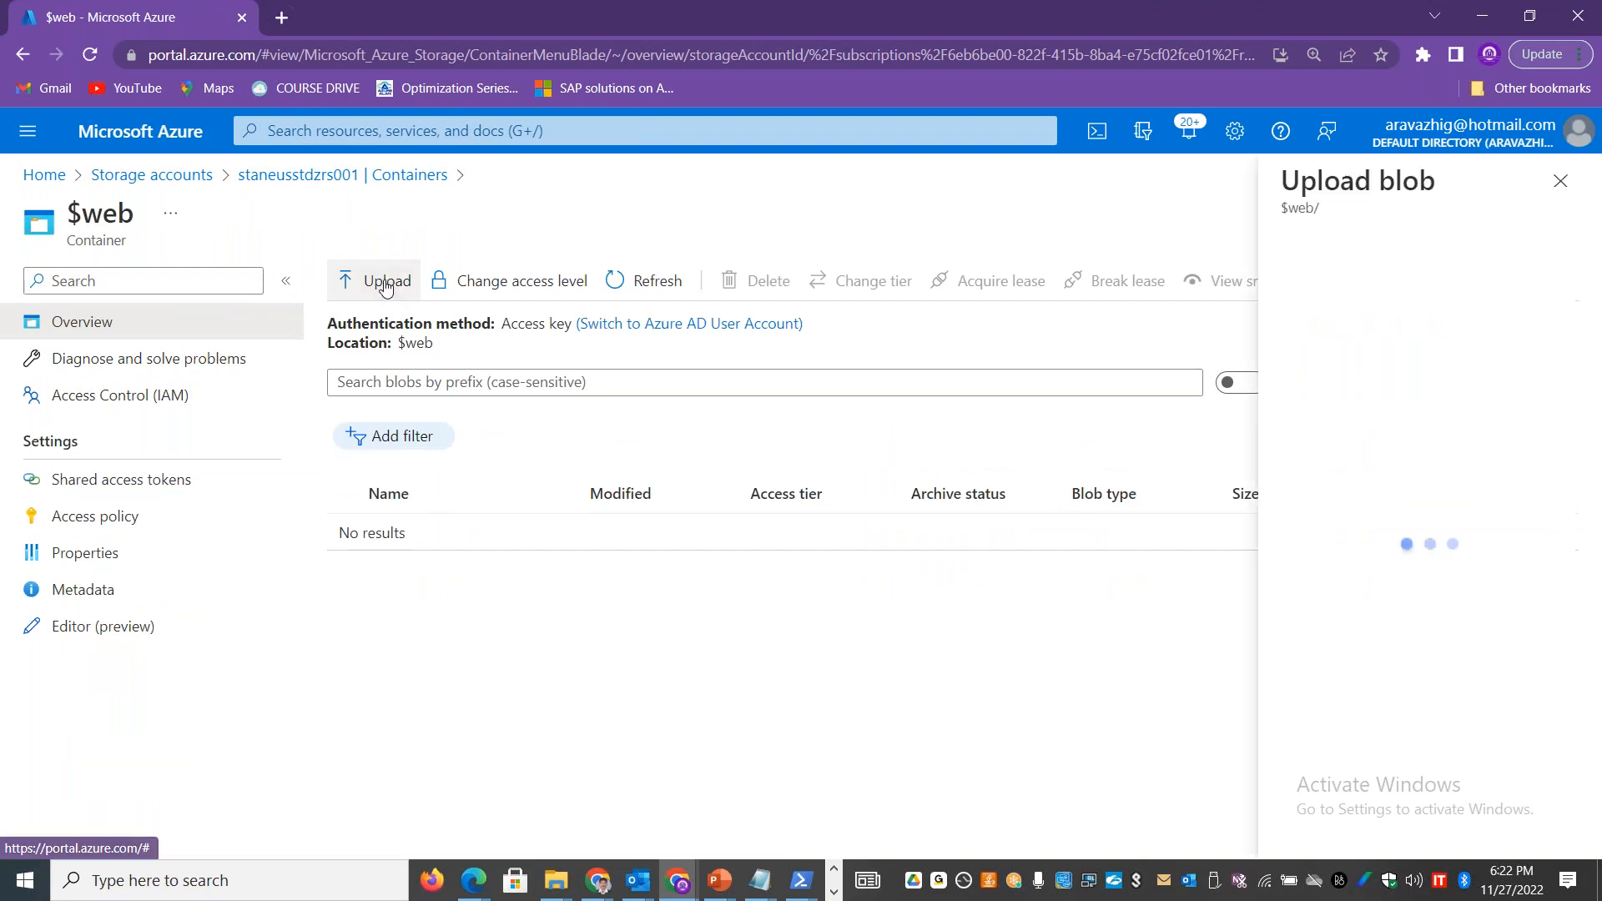
{"action": "left_click", "coordinate": [1569, 180]}
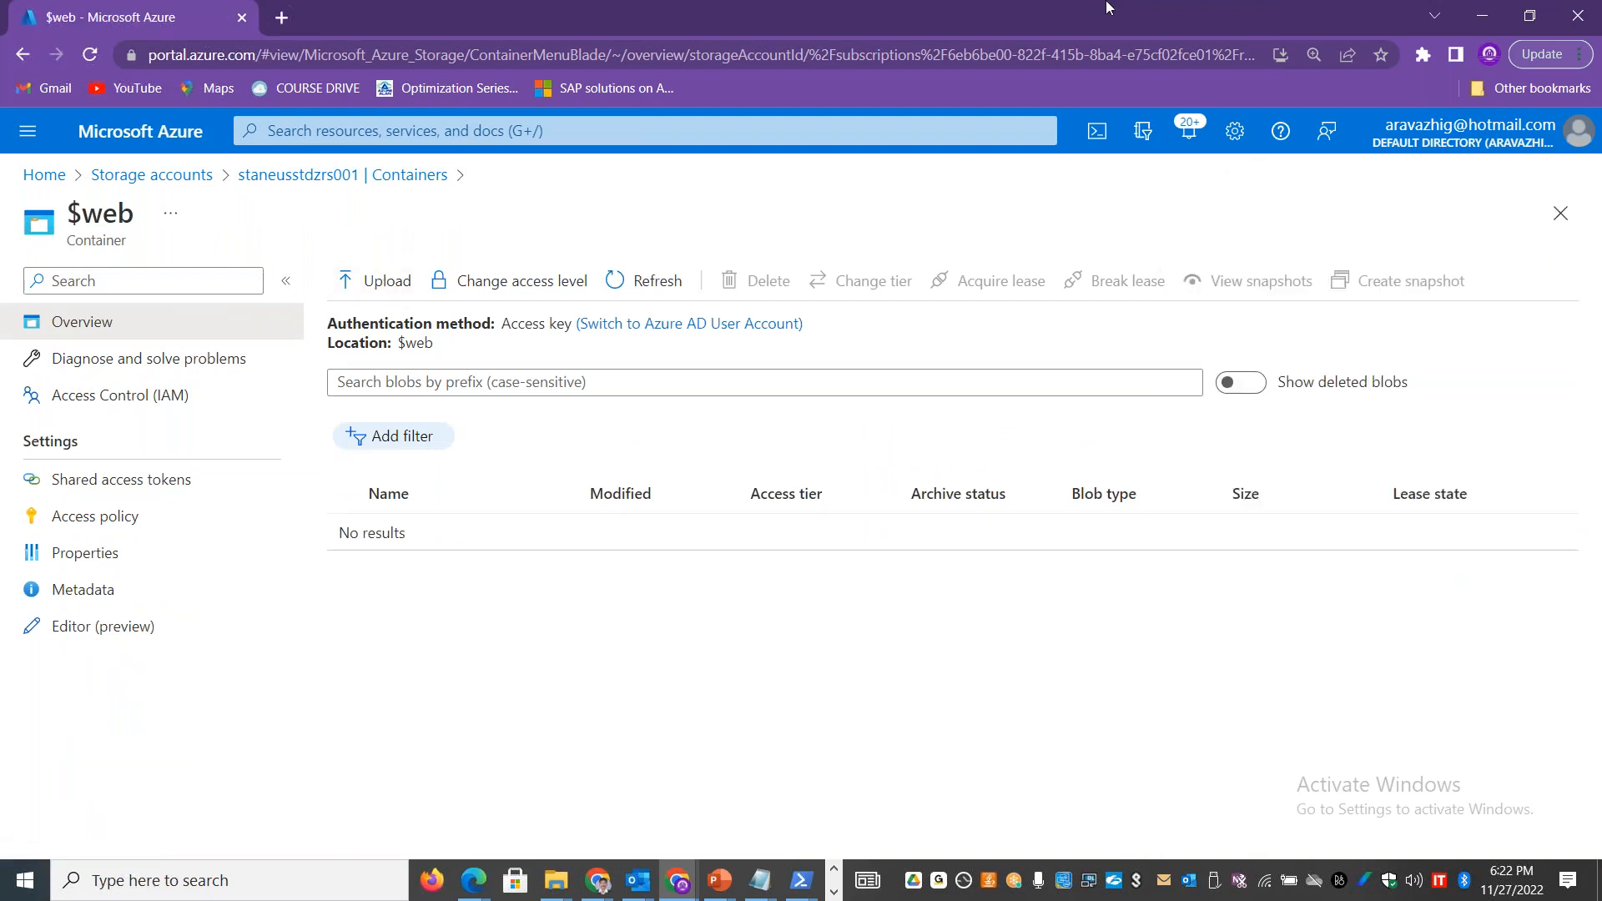
{"action": "left_click_drag", "start_coordinate": [686, 15], "coordinate": [1106, 89]}
{"action": "left_click", "coordinate": [428, 341]}
{"action": "left_click_drag", "start_coordinate": [428, 341], "coordinate": [299, 224]}
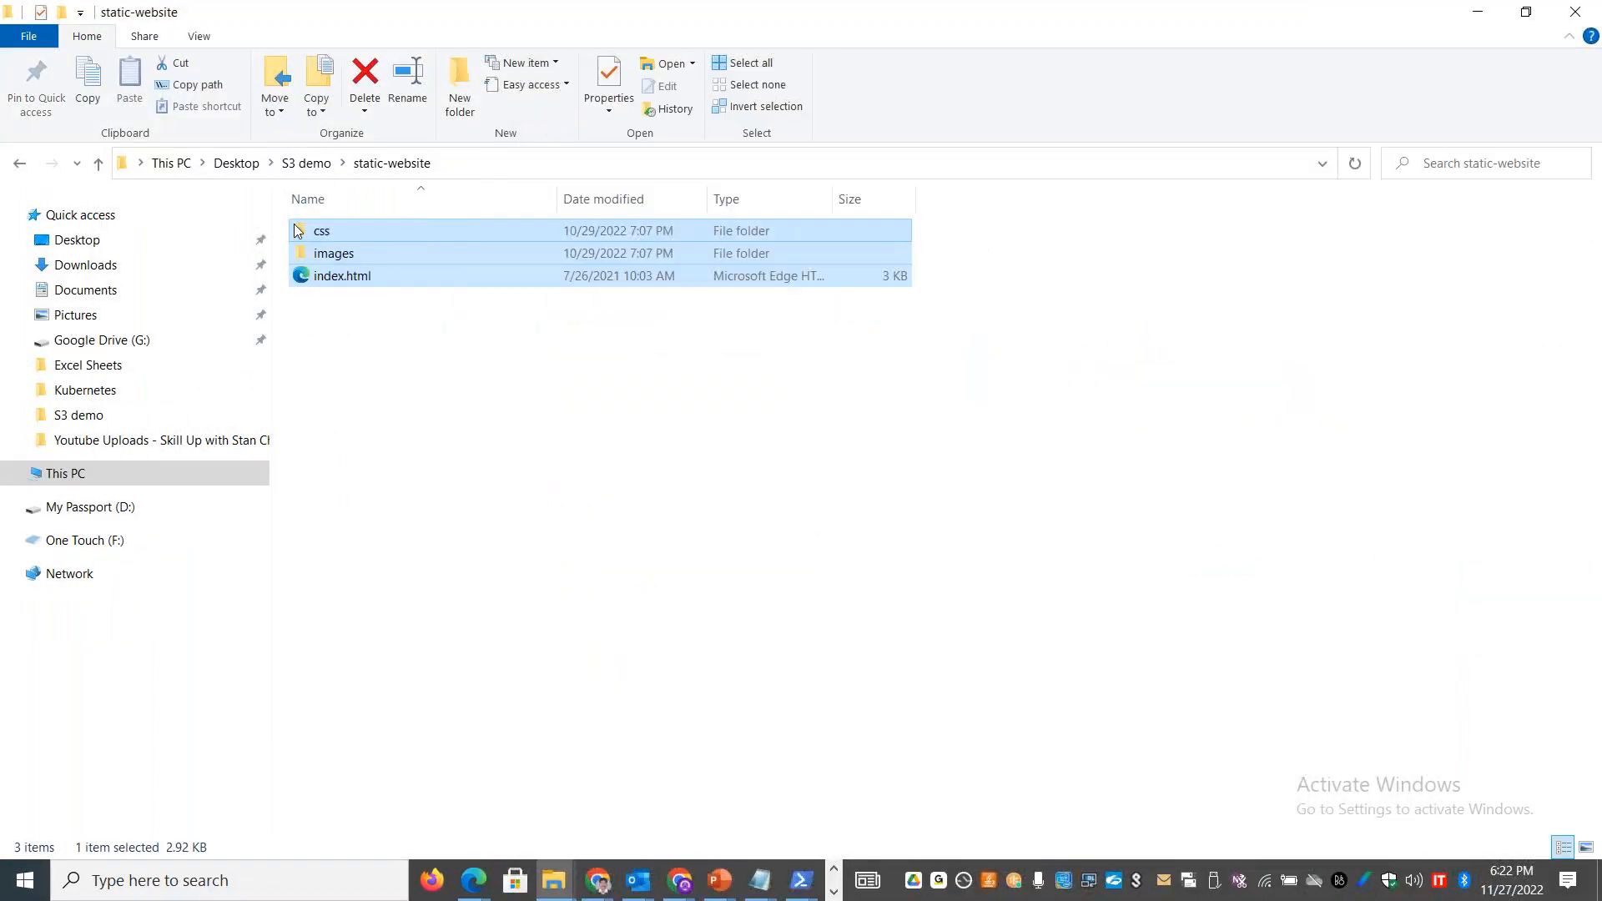
{"action": "left_click_drag", "start_coordinate": [601, 29], "coordinate": [528, 100]}
{"action": "left_click", "coordinate": [1269, 88]}
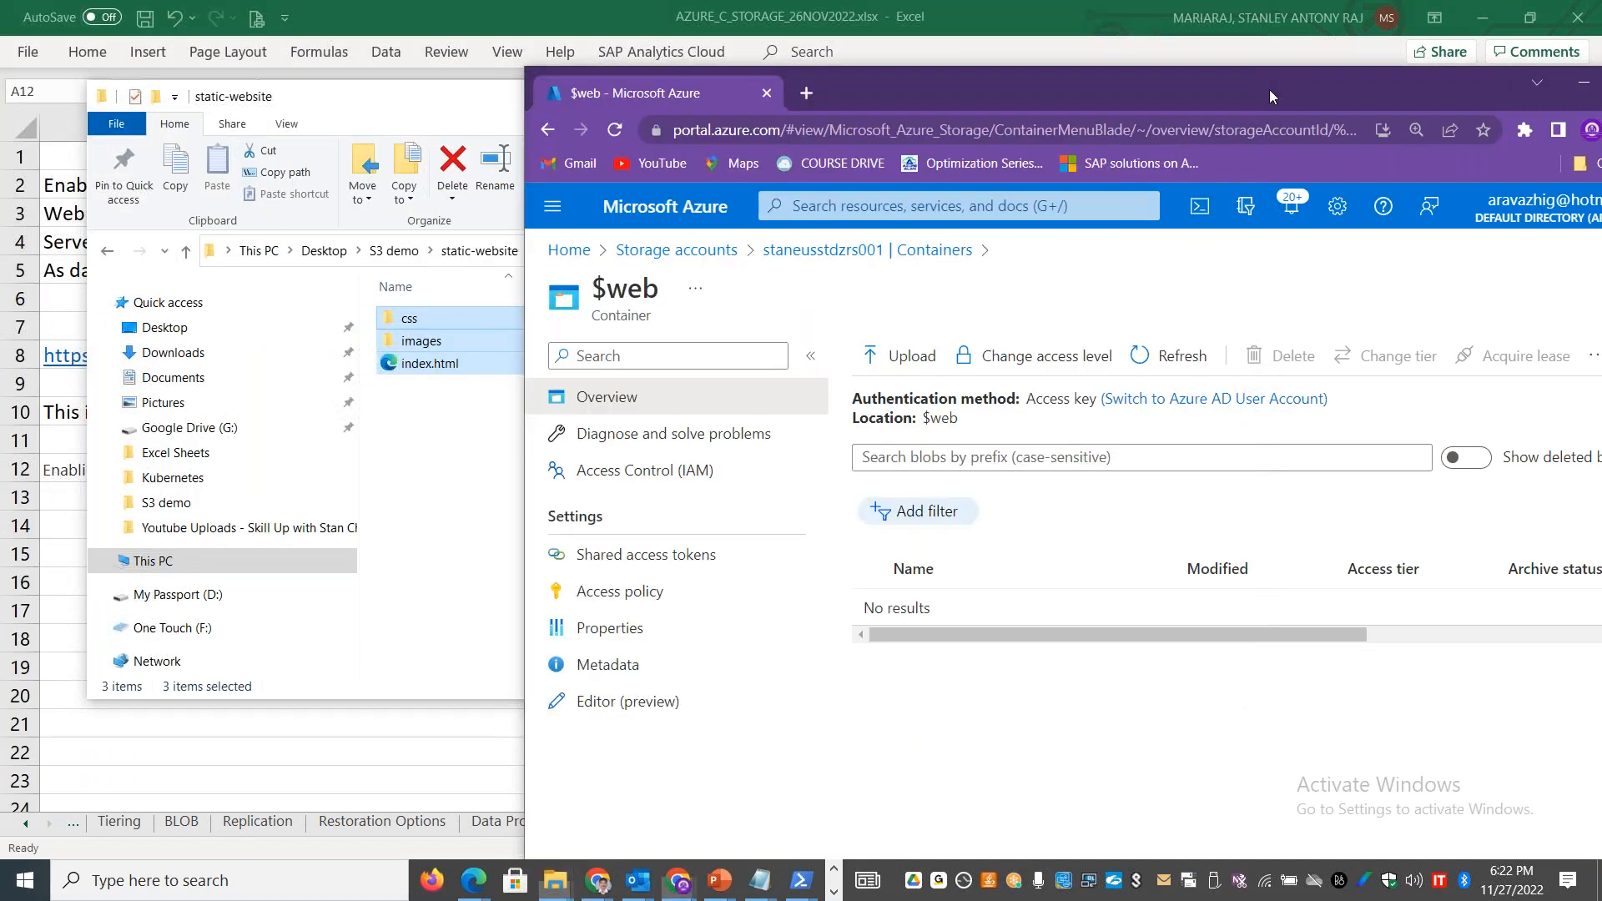
Step: Try to upload the selected css, images and index.html items from File Explorer directly onto the $web page, closing each extra tab
{"action": "left_click_drag", "start_coordinate": [421, 340], "coordinate": [966, 617]}
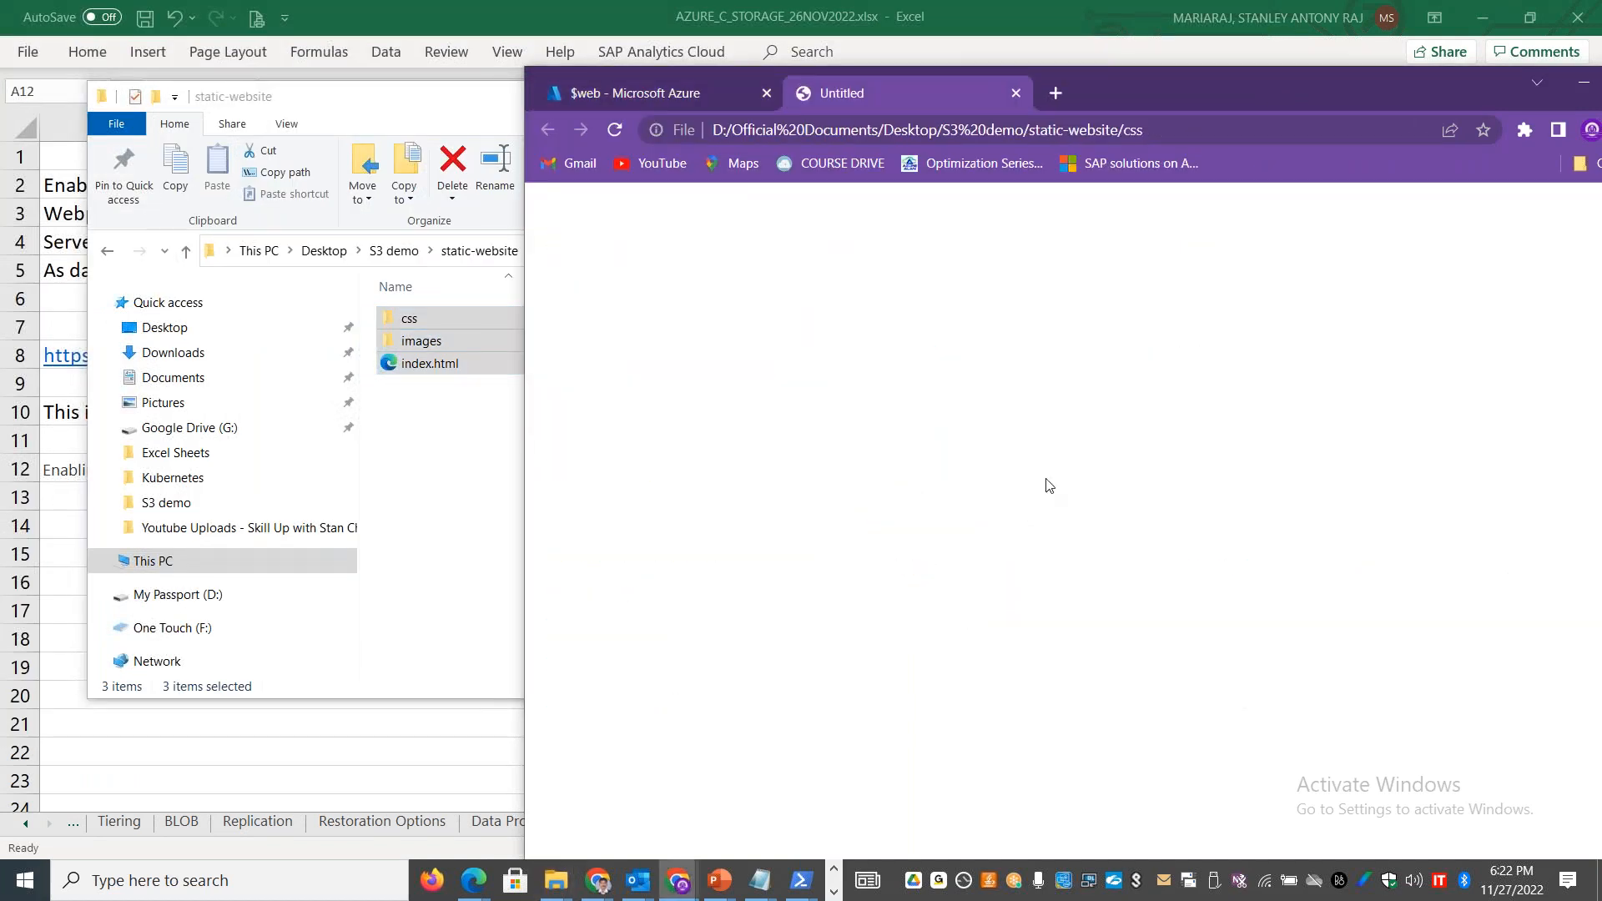
{"action": "left_click", "coordinate": [1017, 93]}
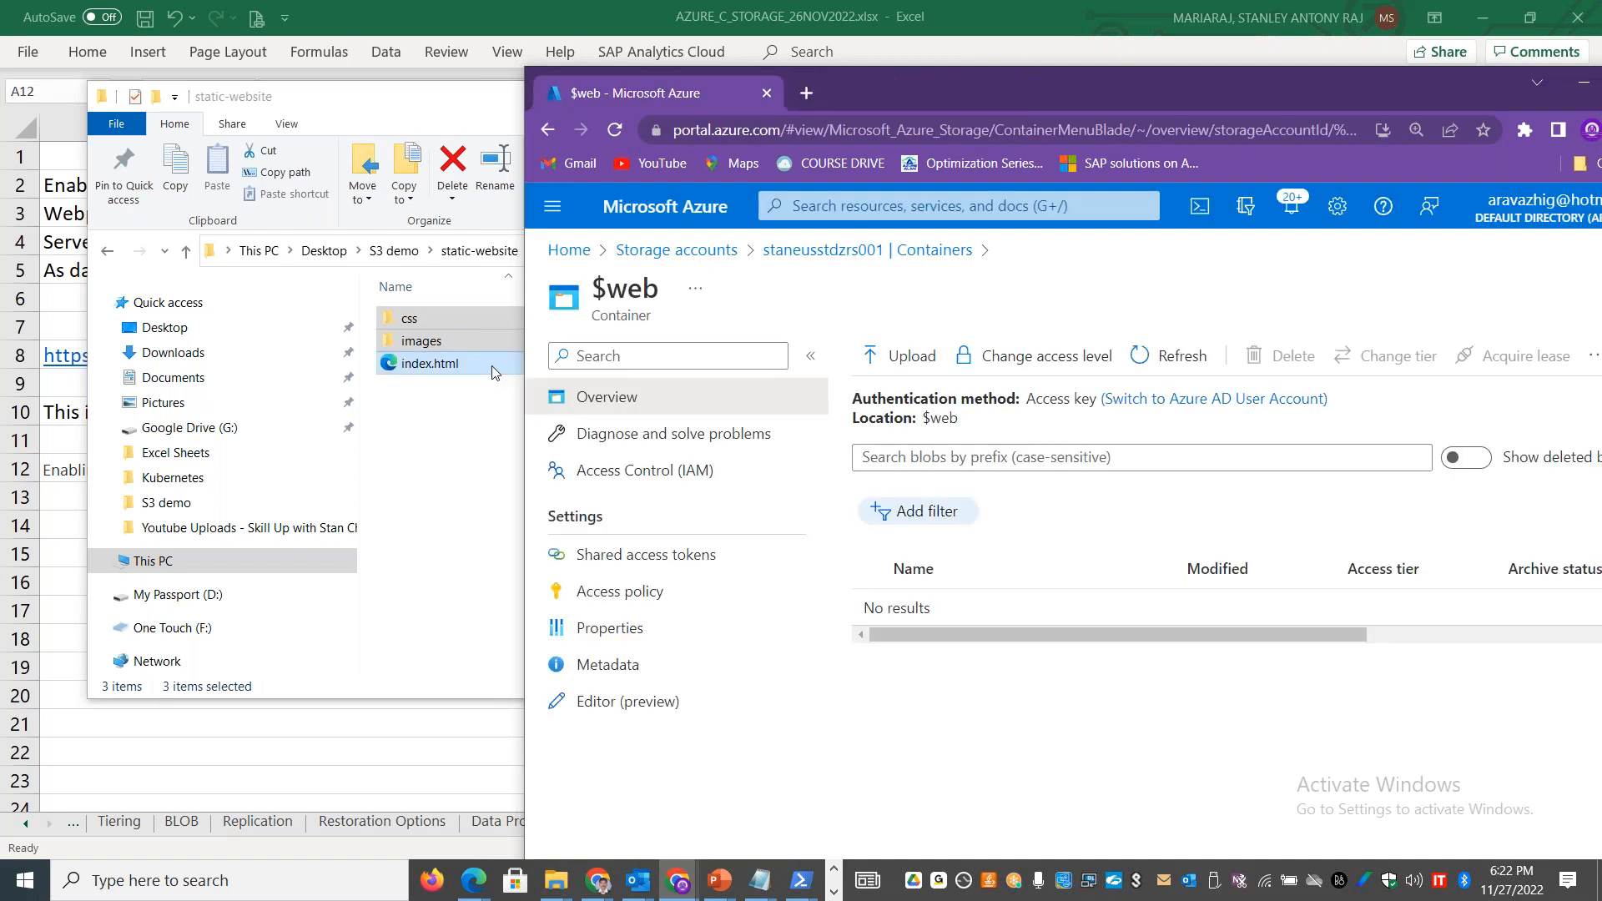
{"action": "left_click_drag", "start_coordinate": [447, 308], "coordinate": [951, 622]}
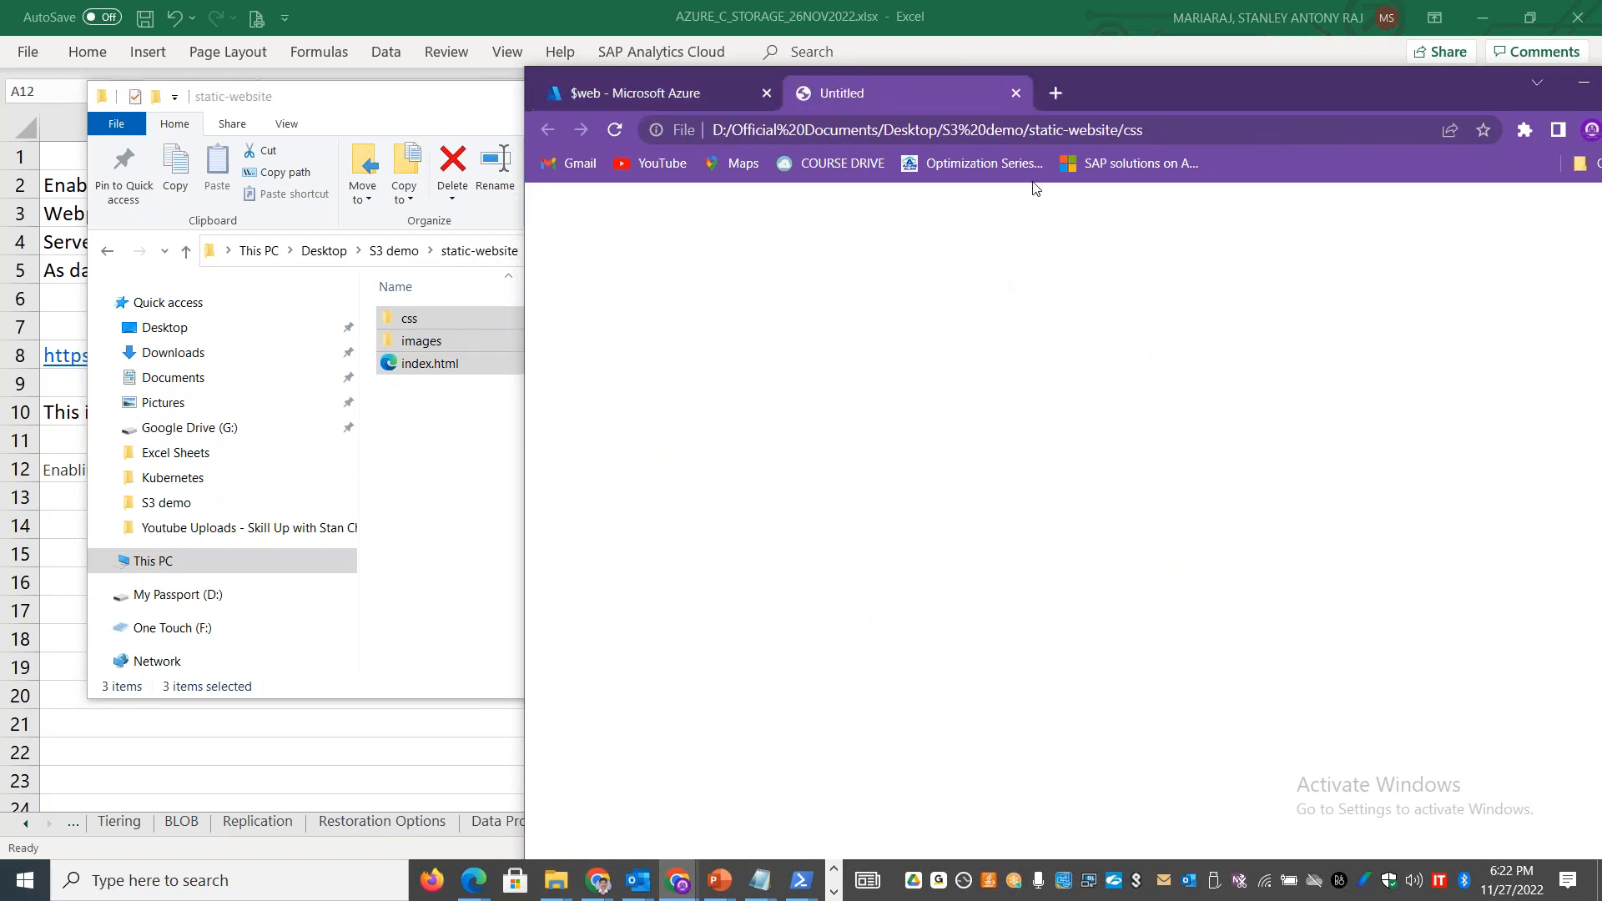
{"action": "left_click", "coordinate": [1018, 92]}
{"action": "left_click_drag", "start_coordinate": [434, 318], "coordinate": [943, 611]}
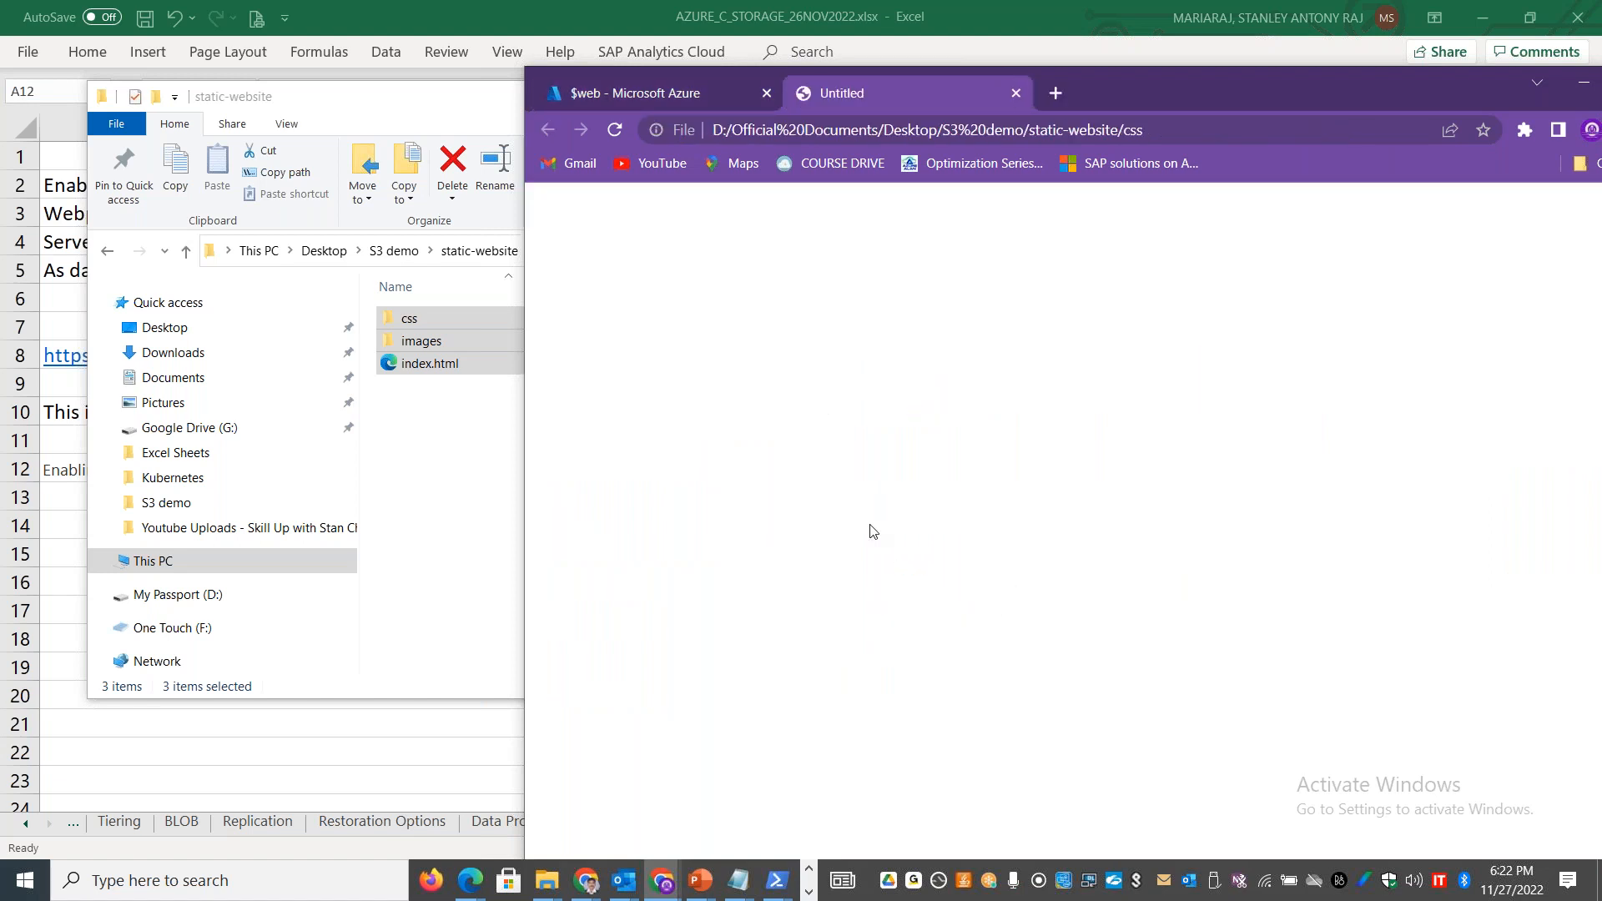
{"action": "left_click", "coordinate": [1016, 93]}
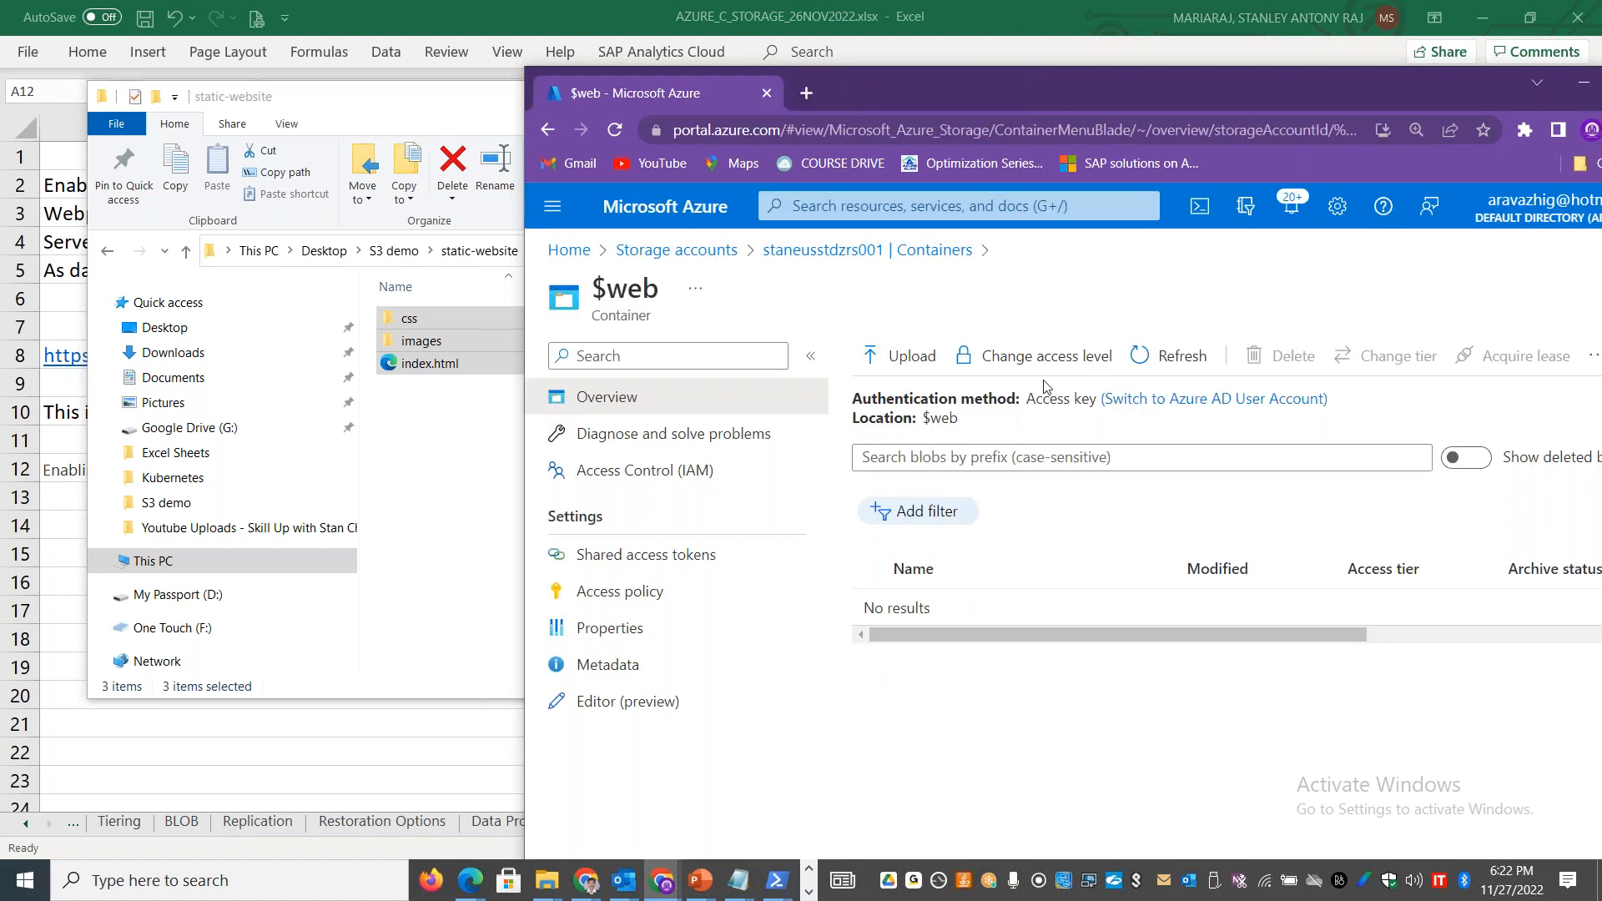
Step: Open a blob upload for $web with the advanced options expanded and choose index.html from Desktop > S3 demo > static-website
{"action": "left_click", "coordinate": [884, 357]}
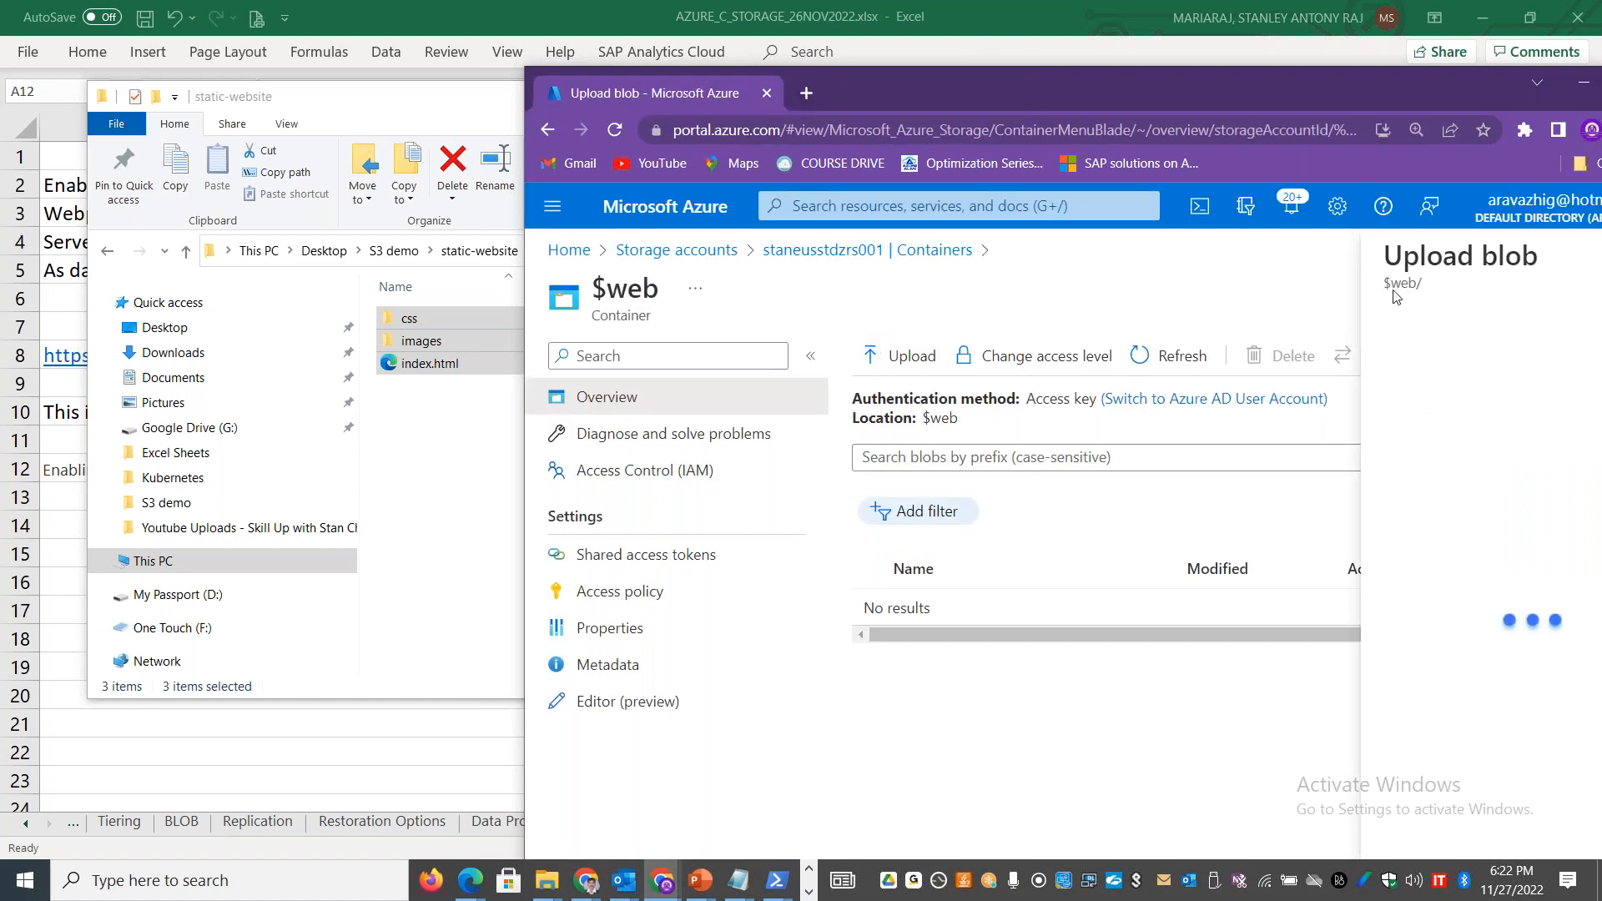
{"action": "double_click", "coordinate": [1308, 86]}
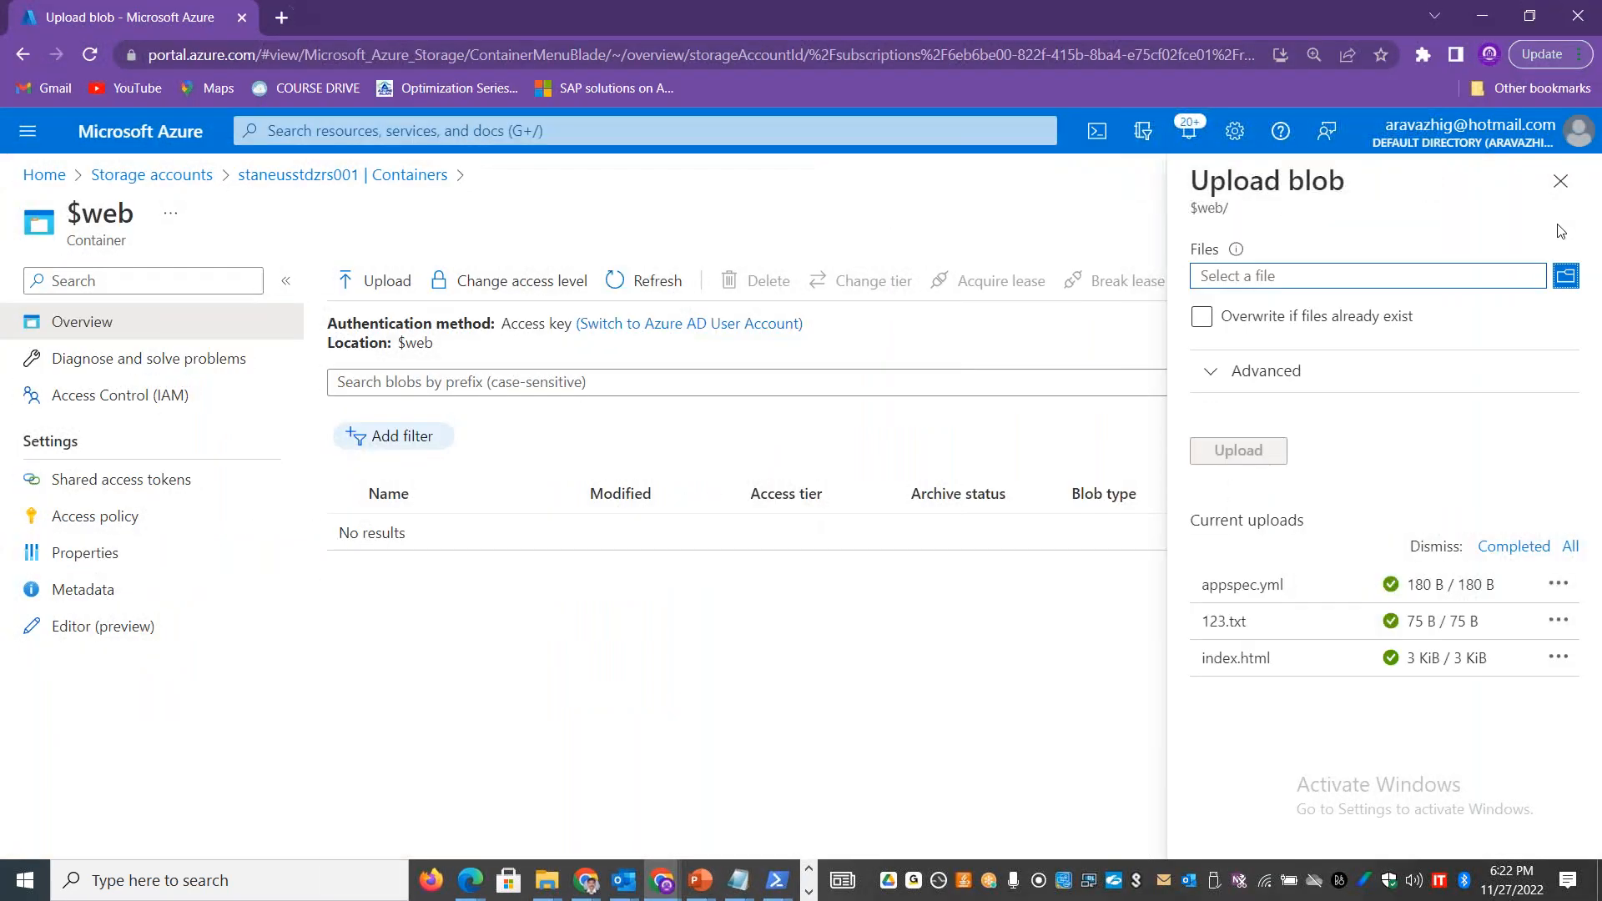
{"action": "left_click", "coordinate": [1264, 376]}
{"action": "left_click", "coordinate": [1548, 276]}
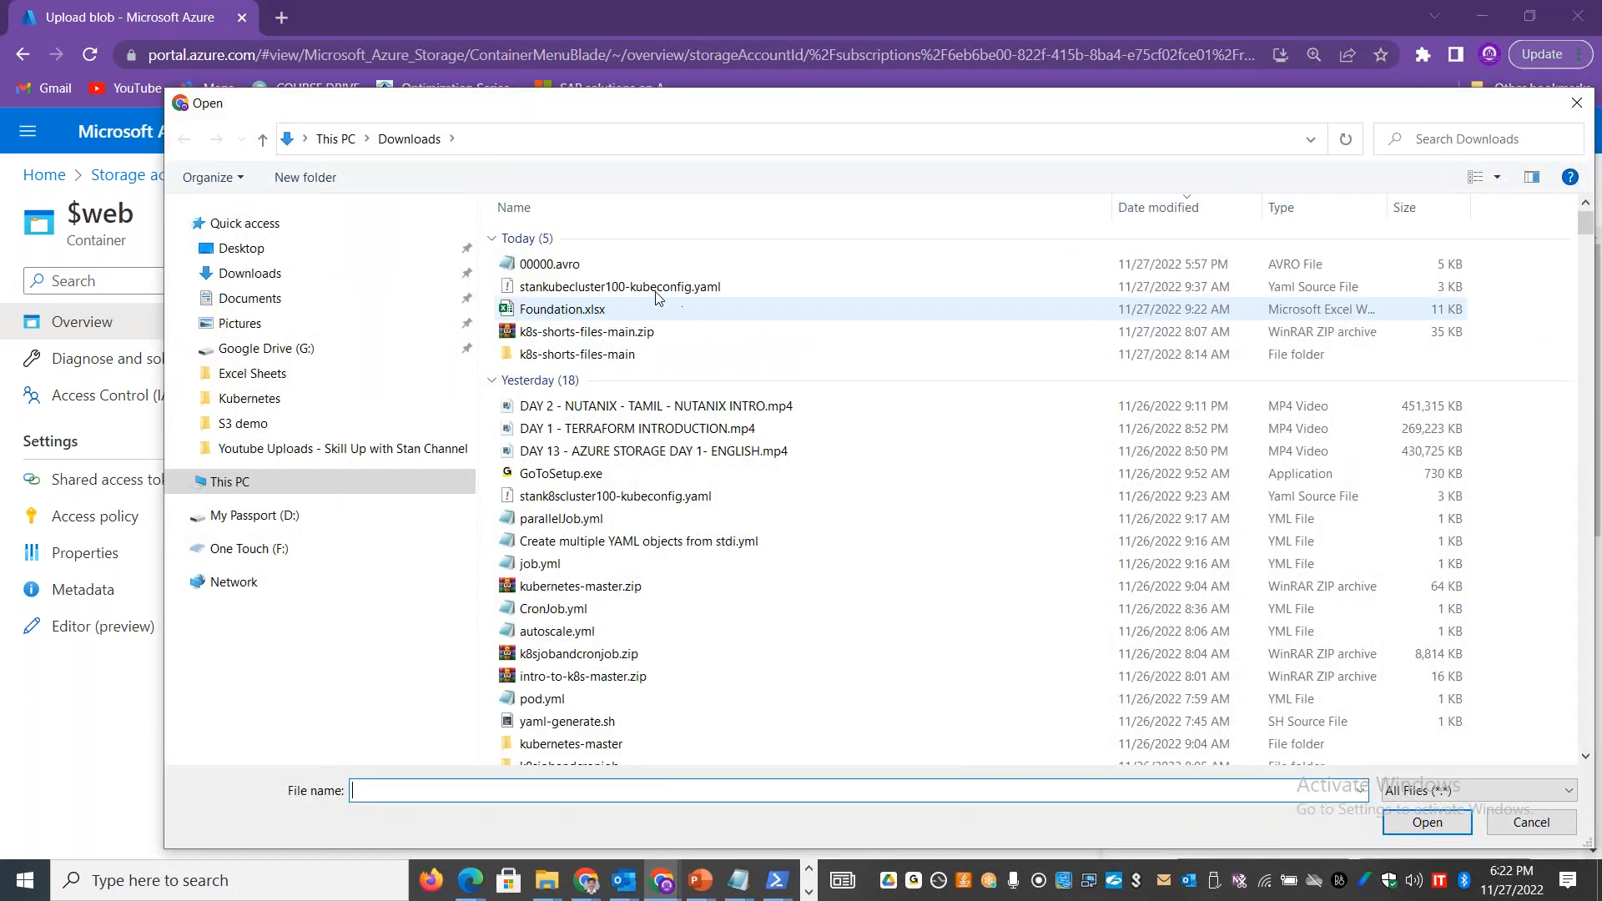
{"action": "left_click", "coordinate": [241, 247]}
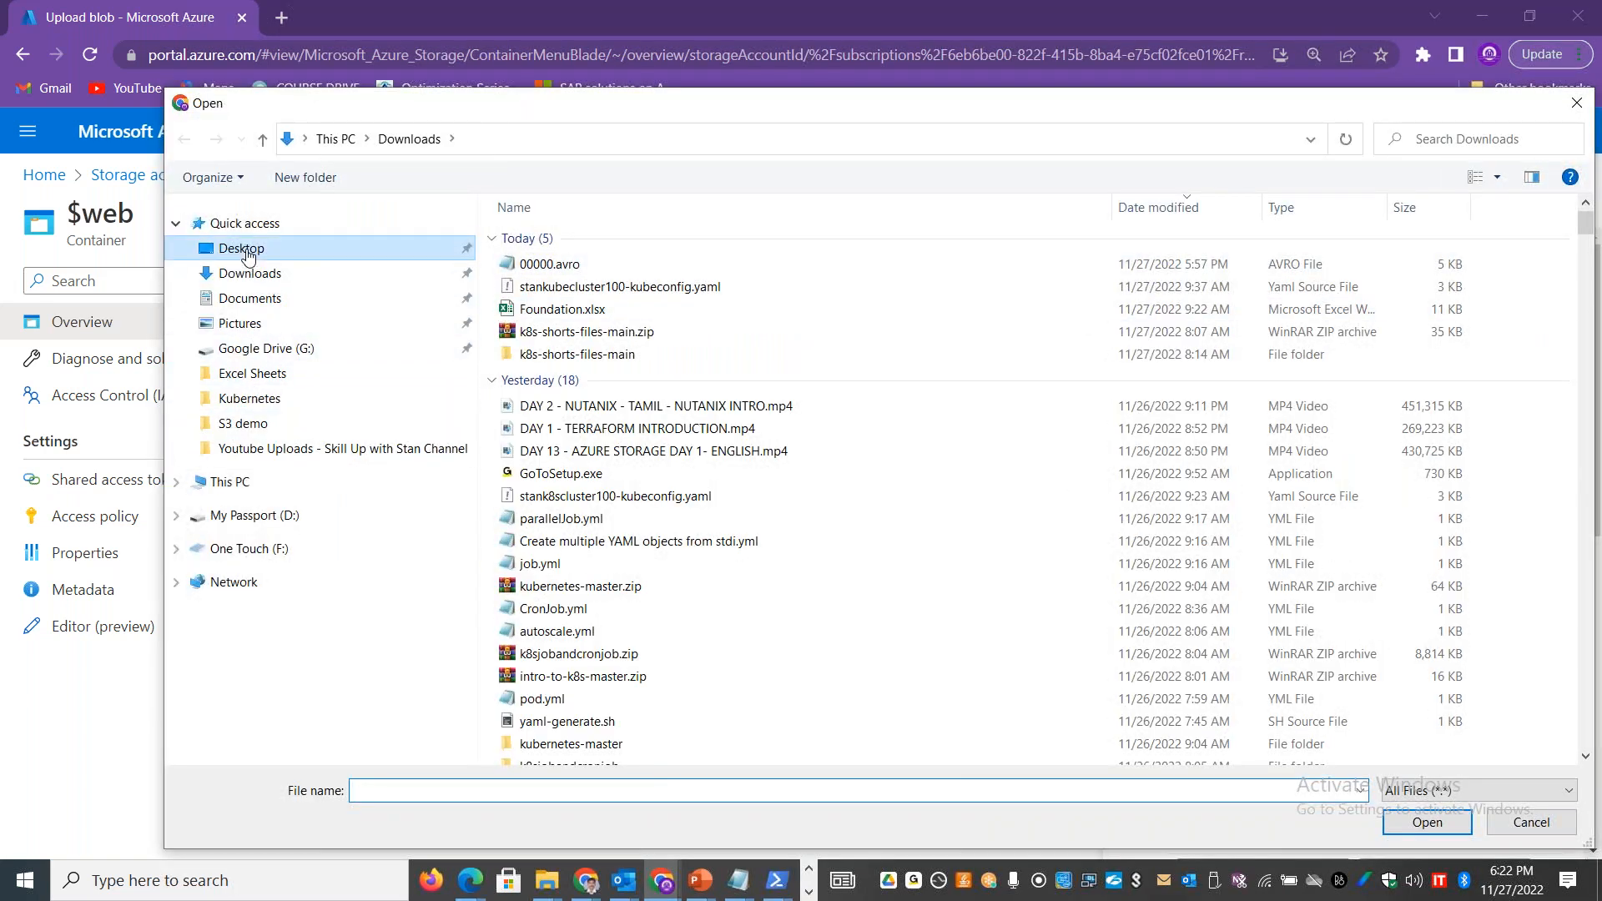
{"action": "left_click_drag", "start_coordinate": [1586, 287], "coordinate": [1533, 784]}
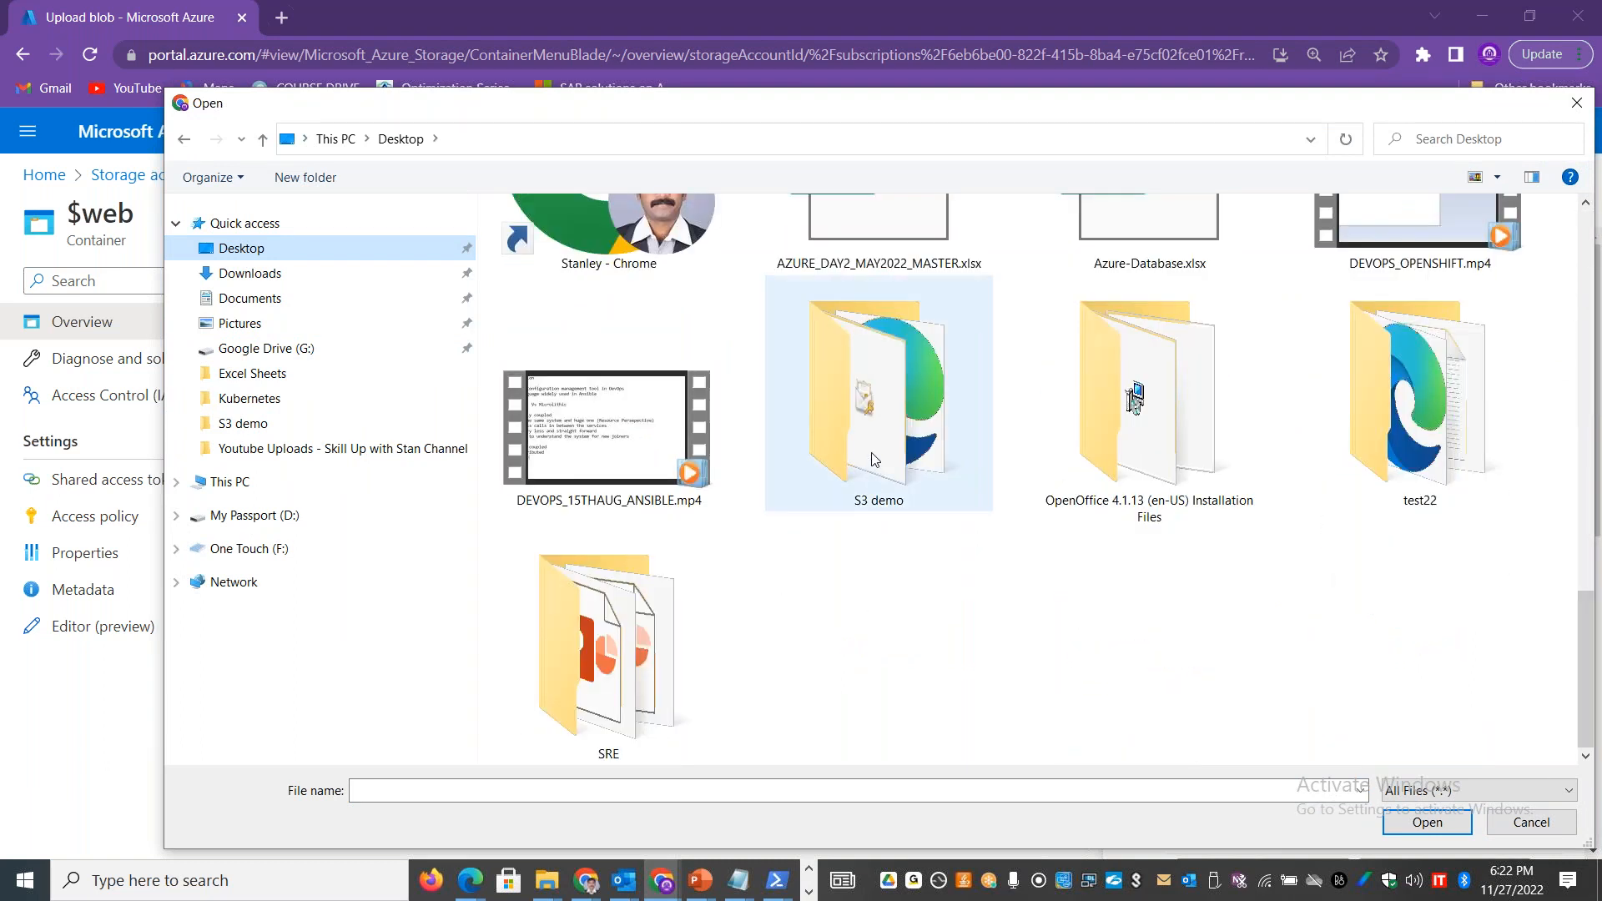
{"action": "double_click", "coordinate": [848, 449]}
{"action": "left_click", "coordinate": [565, 331]}
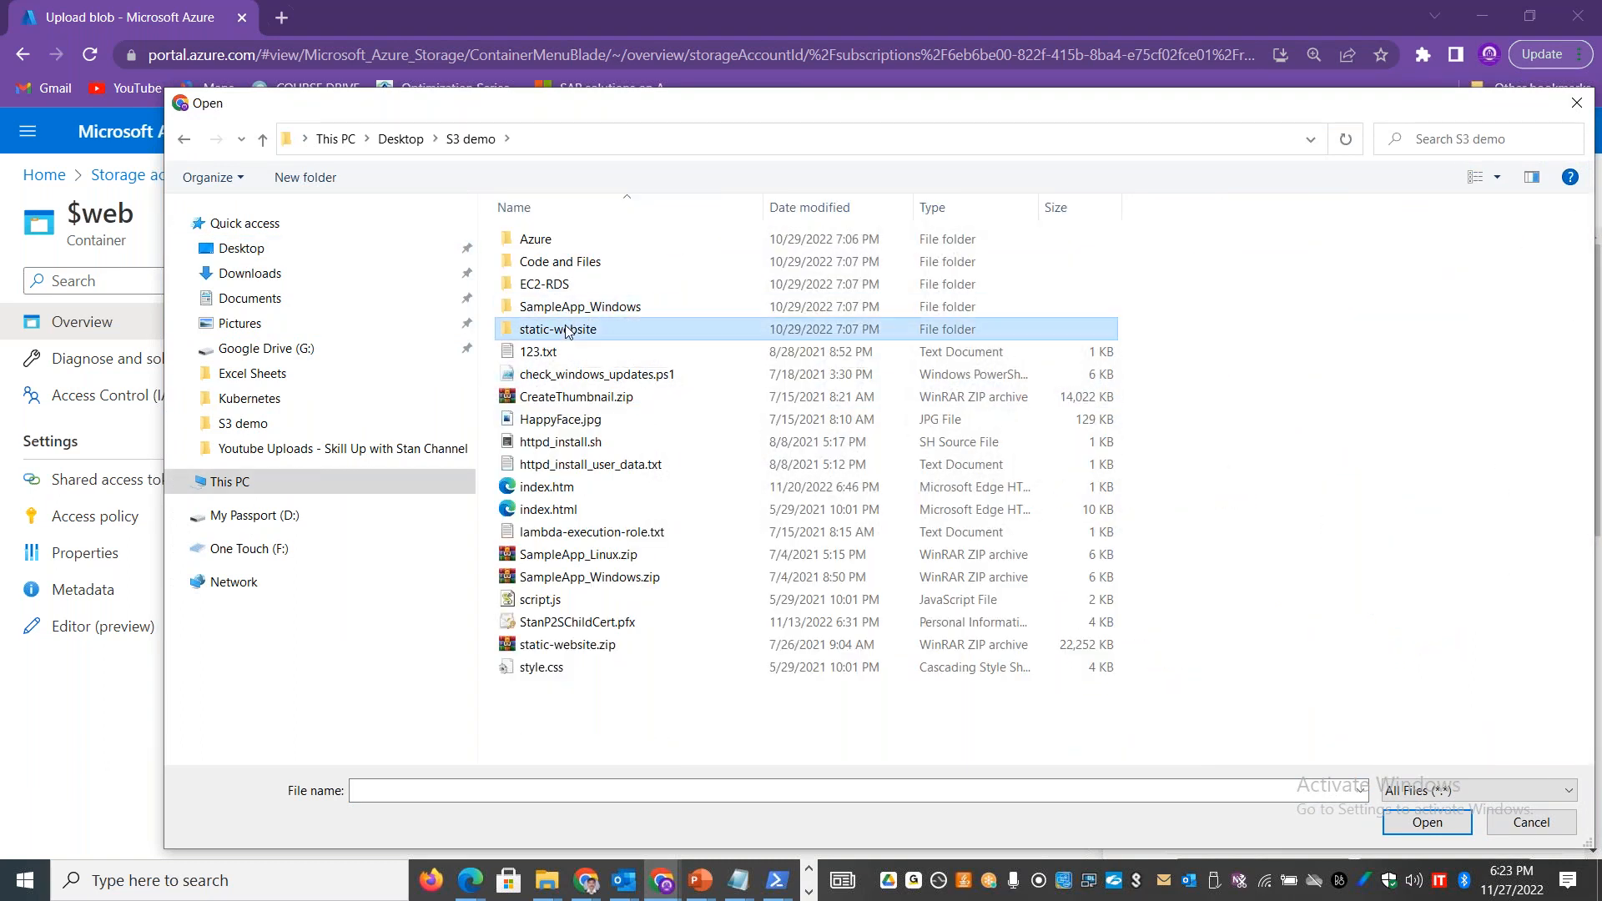
{"action": "double_click", "coordinate": [566, 330]}
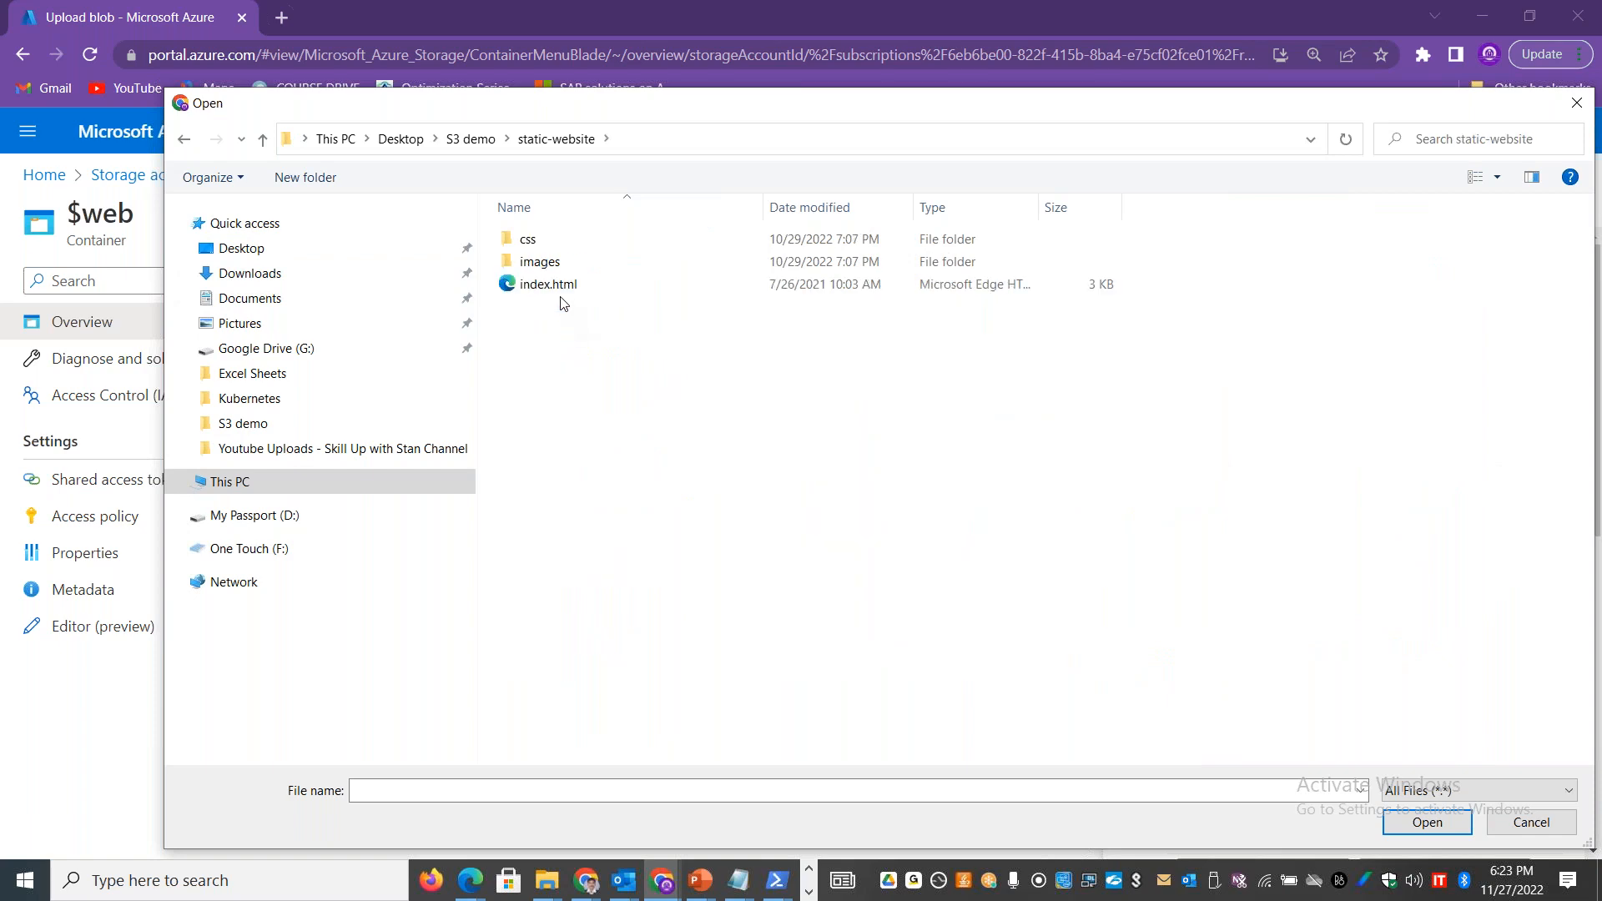
{"action": "double_click", "coordinate": [561, 285]}
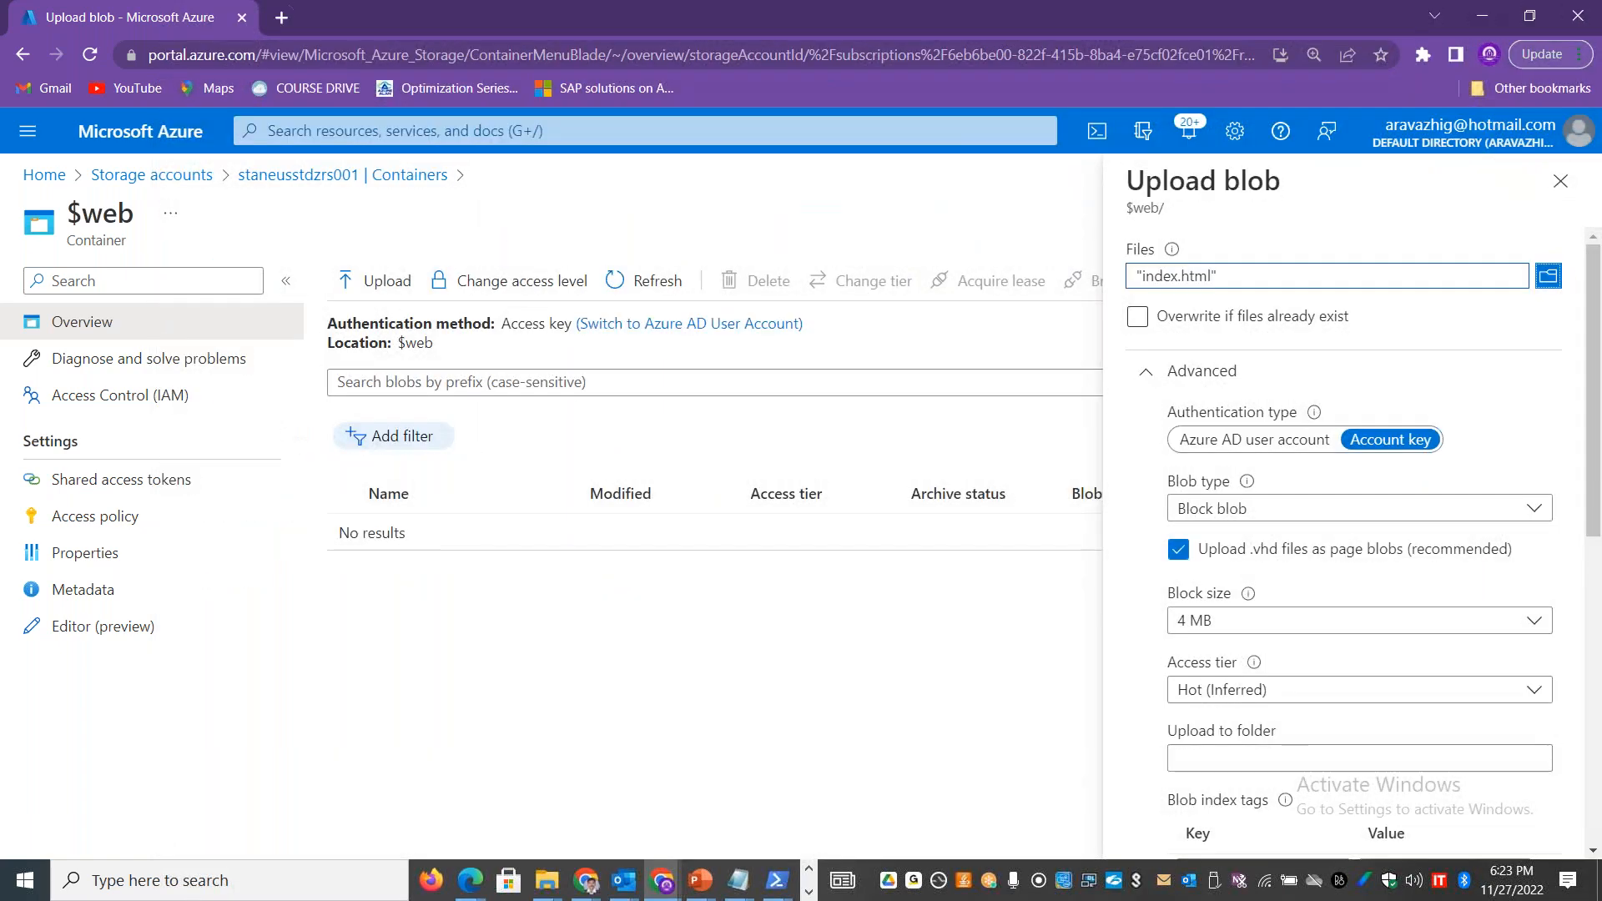
Step: Upload index.html to the $web container and close the Upload blob pane
{"action": "left_click_drag", "start_coordinate": [1592, 426], "coordinate": [1599, 784]}
{"action": "left_click", "coordinate": [1203, 603]}
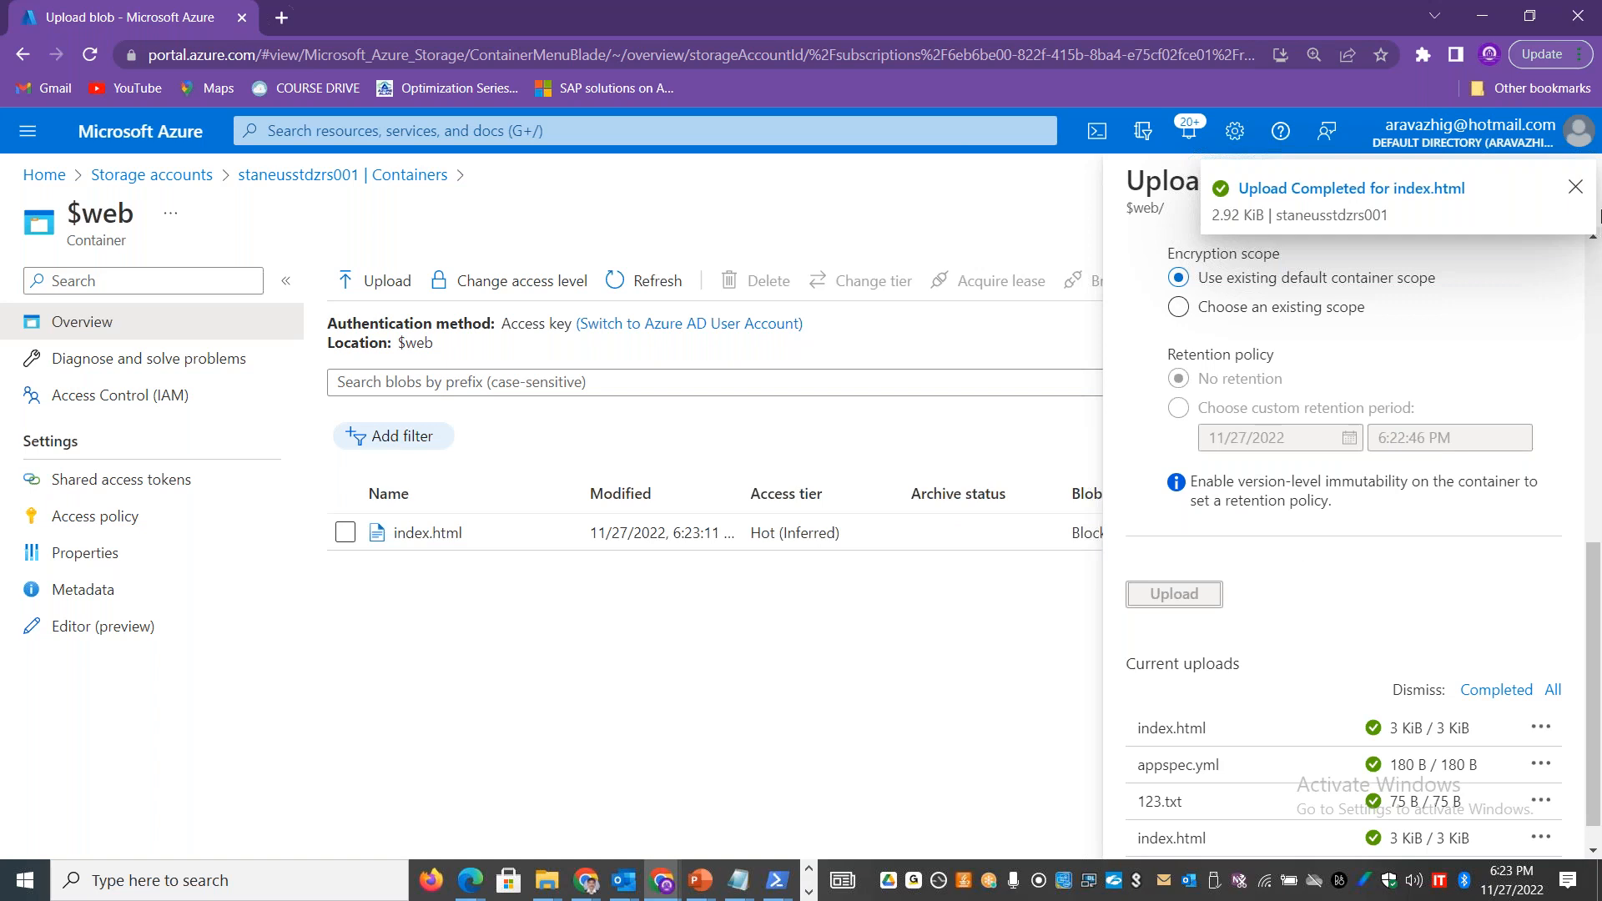
{"action": "left_click", "coordinate": [1574, 188]}
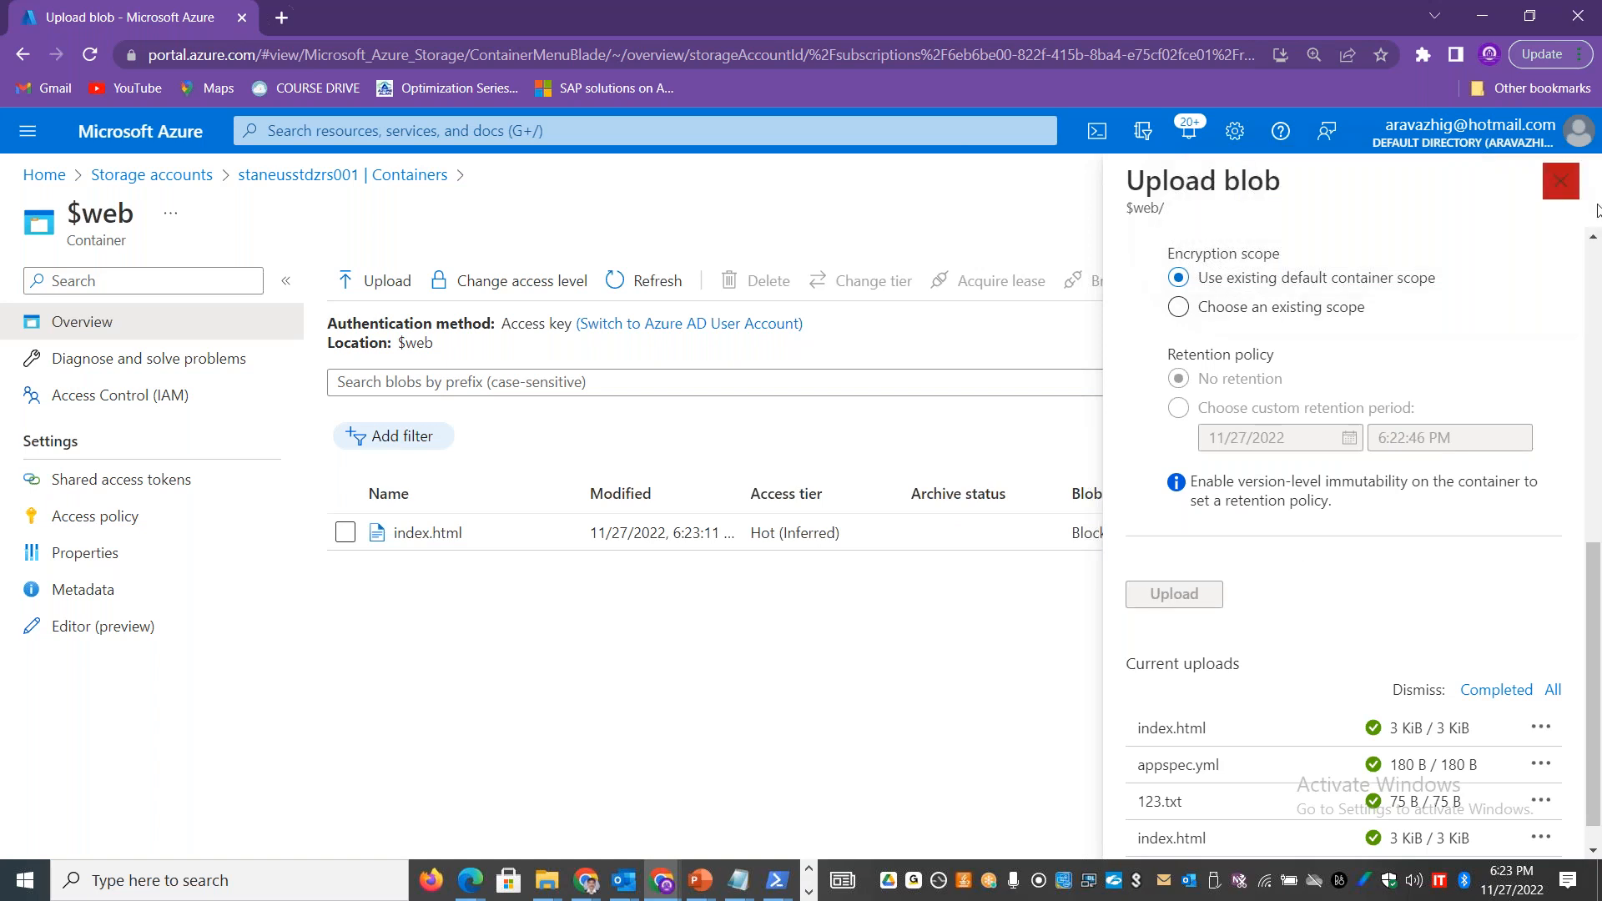
{"action": "left_click", "coordinate": [1560, 181]}
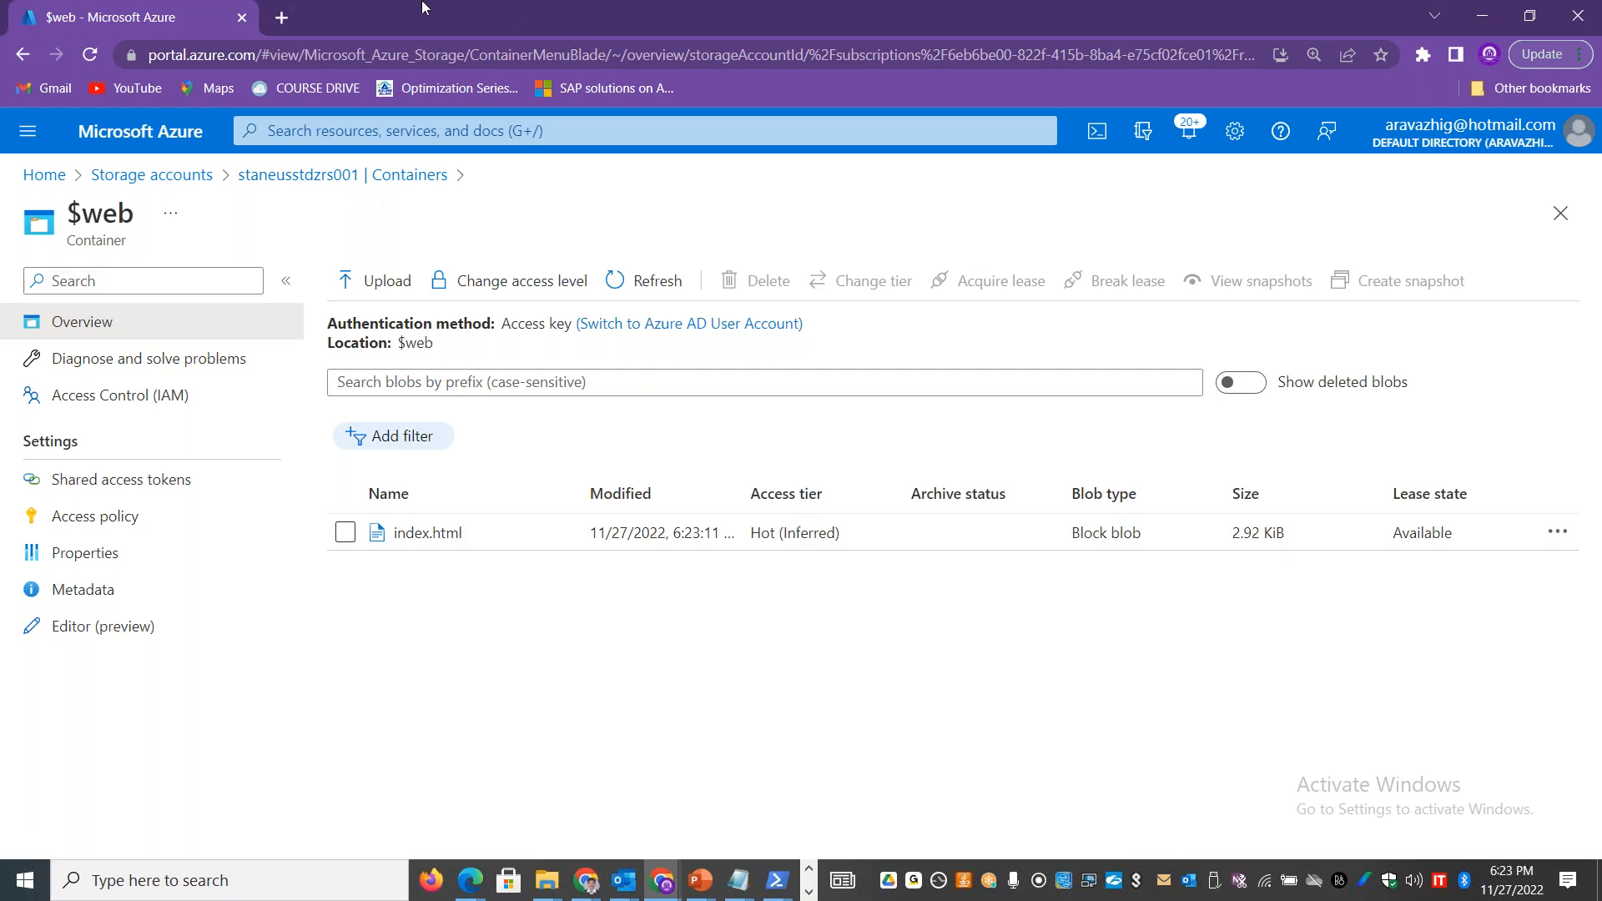
Step: Compare the $web contents with the local static-website folder, and open the $web blob container in the storage account's Storage browser
{"action": "left_click_drag", "start_coordinate": [409, 15], "coordinate": [1023, 112]}
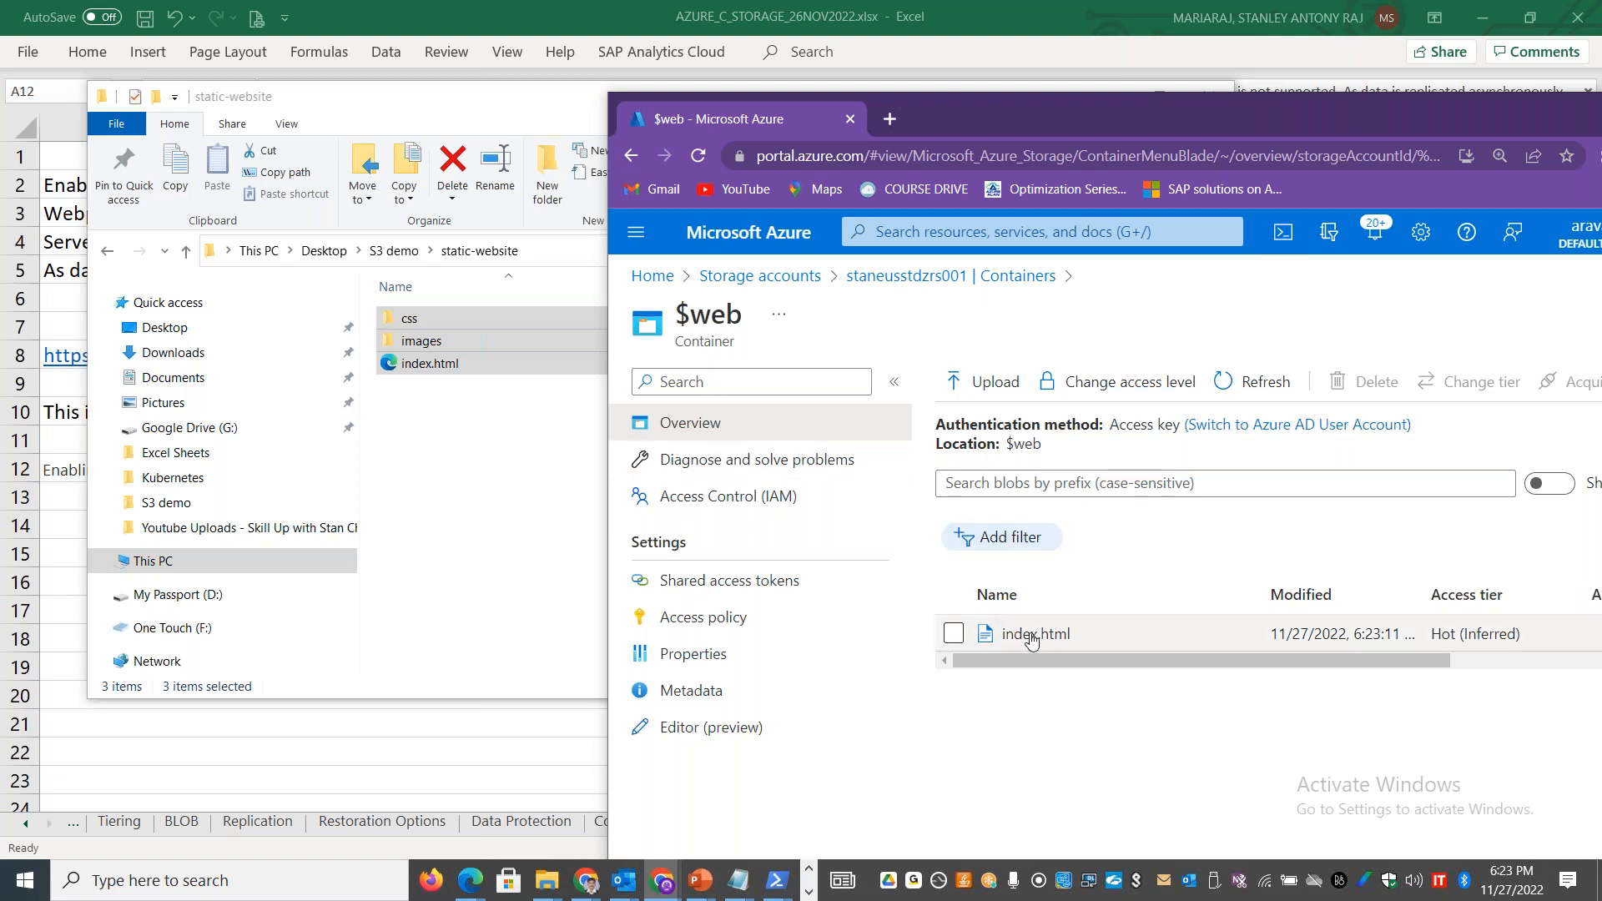
{"action": "double_click", "coordinate": [1414, 107]}
{"action": "left_click", "coordinate": [342, 174]}
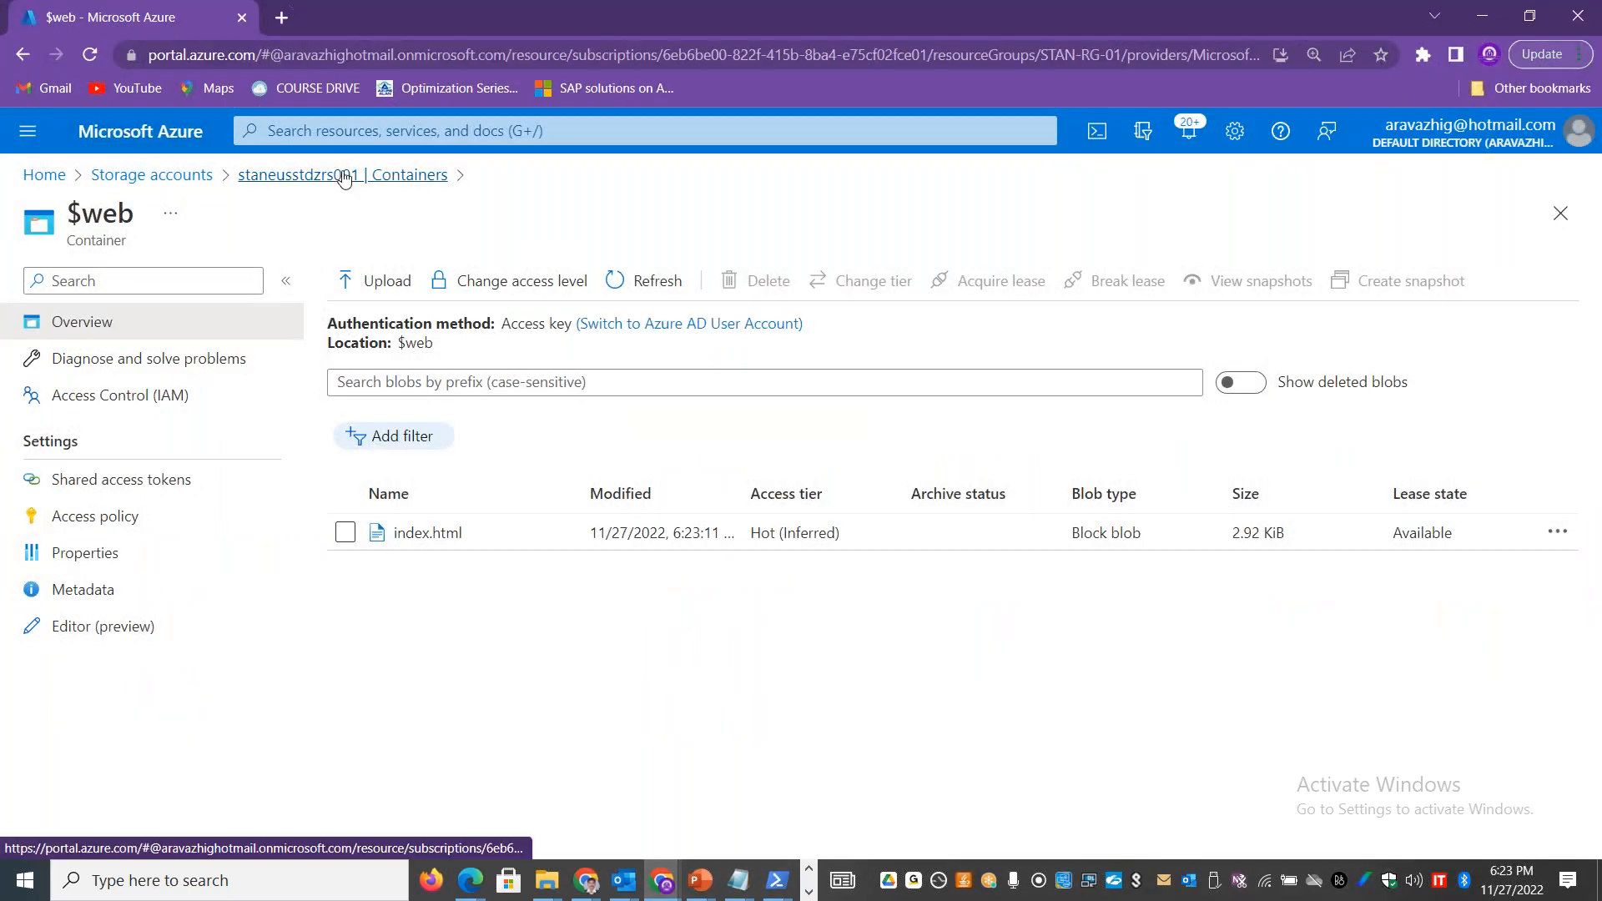
{"action": "left_click", "coordinate": [204, 368]}
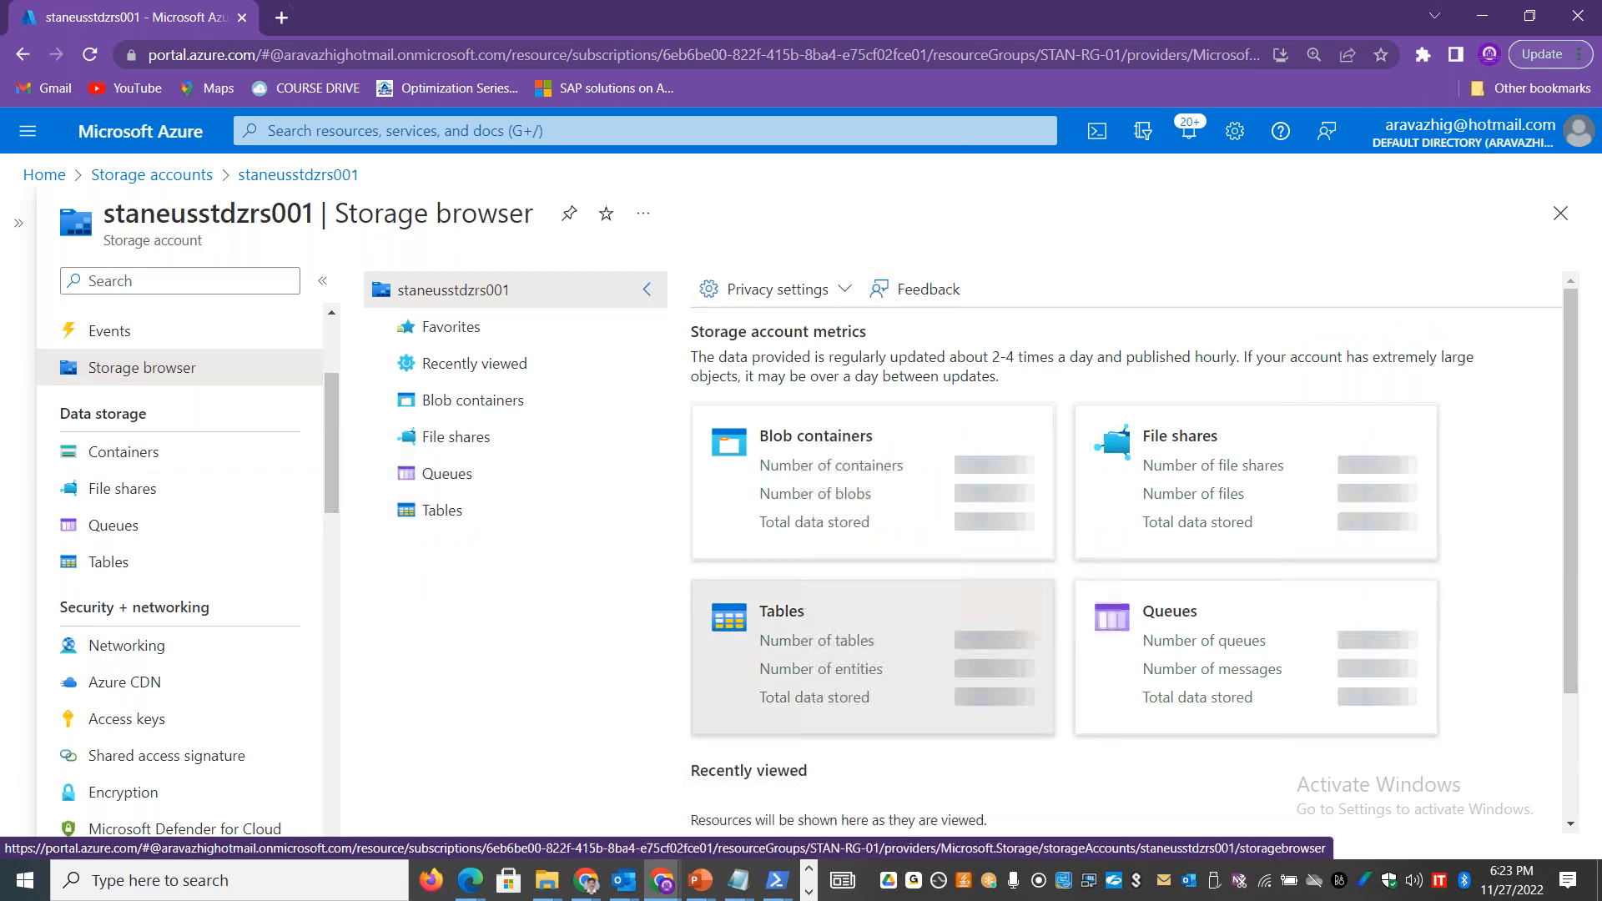
{"action": "left_click", "coordinate": [468, 401]}
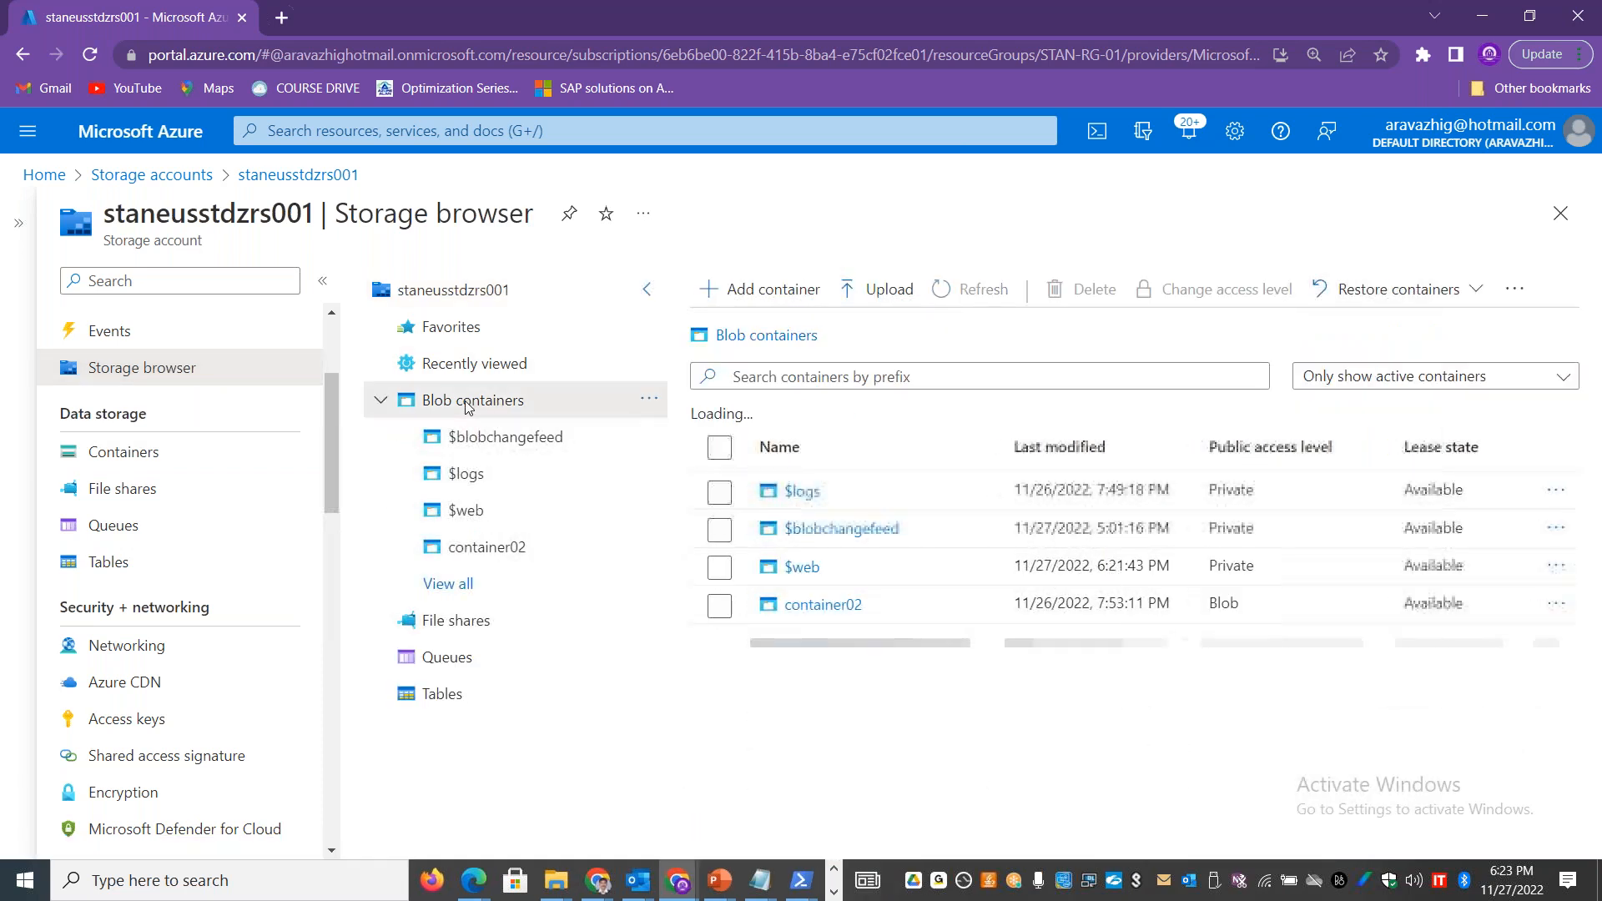
{"action": "left_click", "coordinate": [802, 567]}
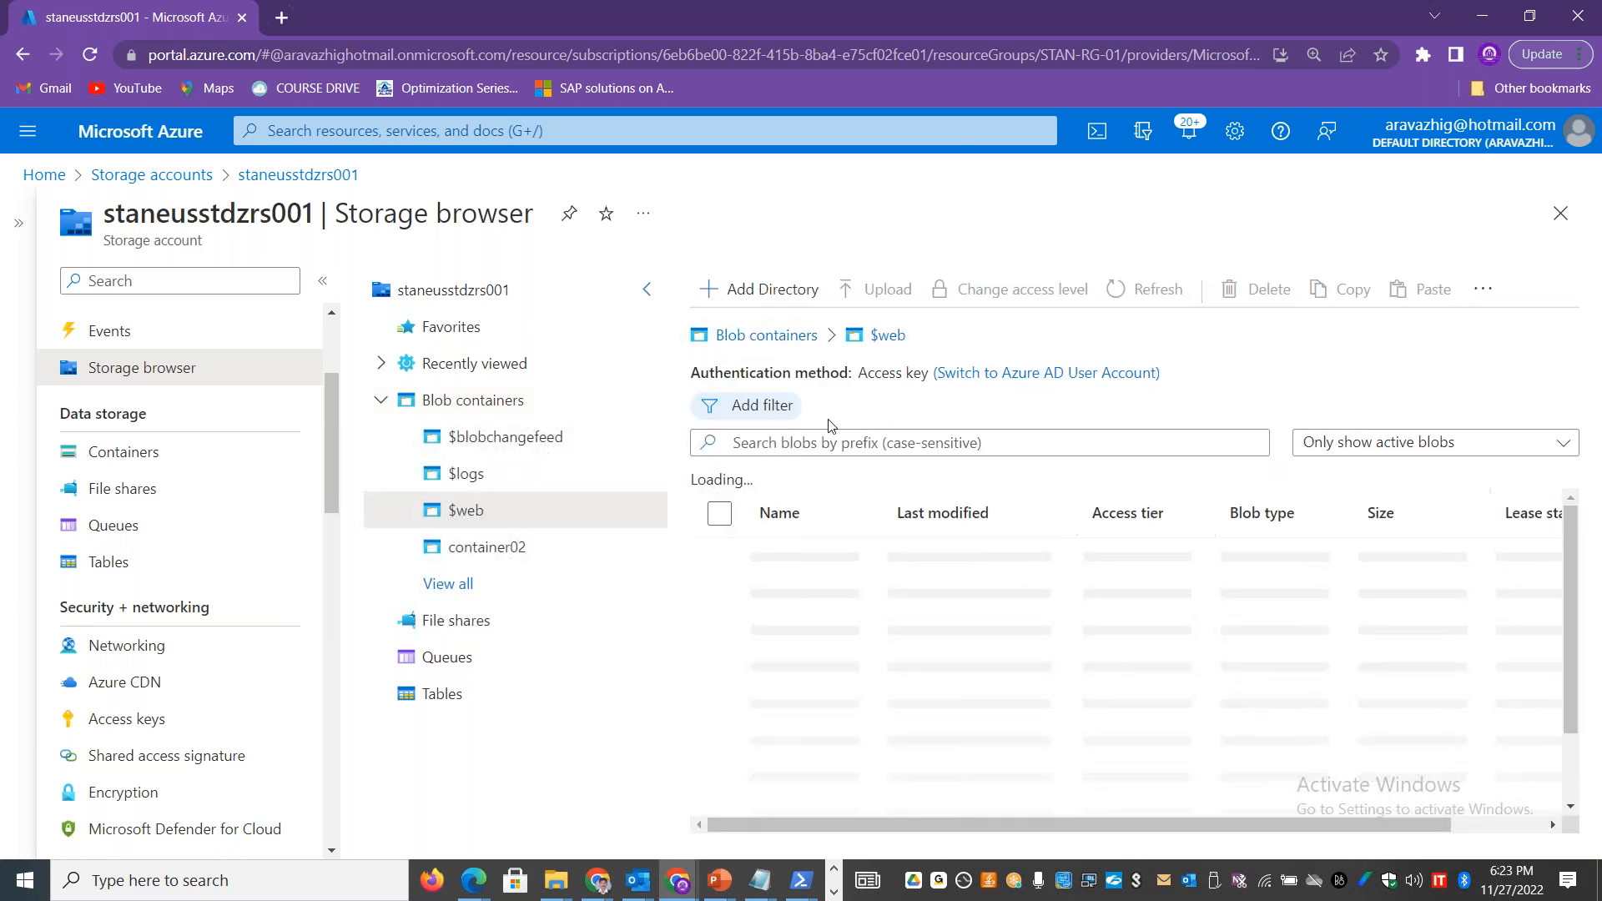
Step: Add a virtual directory named images to the $web container, with the local static-website folder in view alongside
{"action": "left_click", "coordinate": [776, 293]}
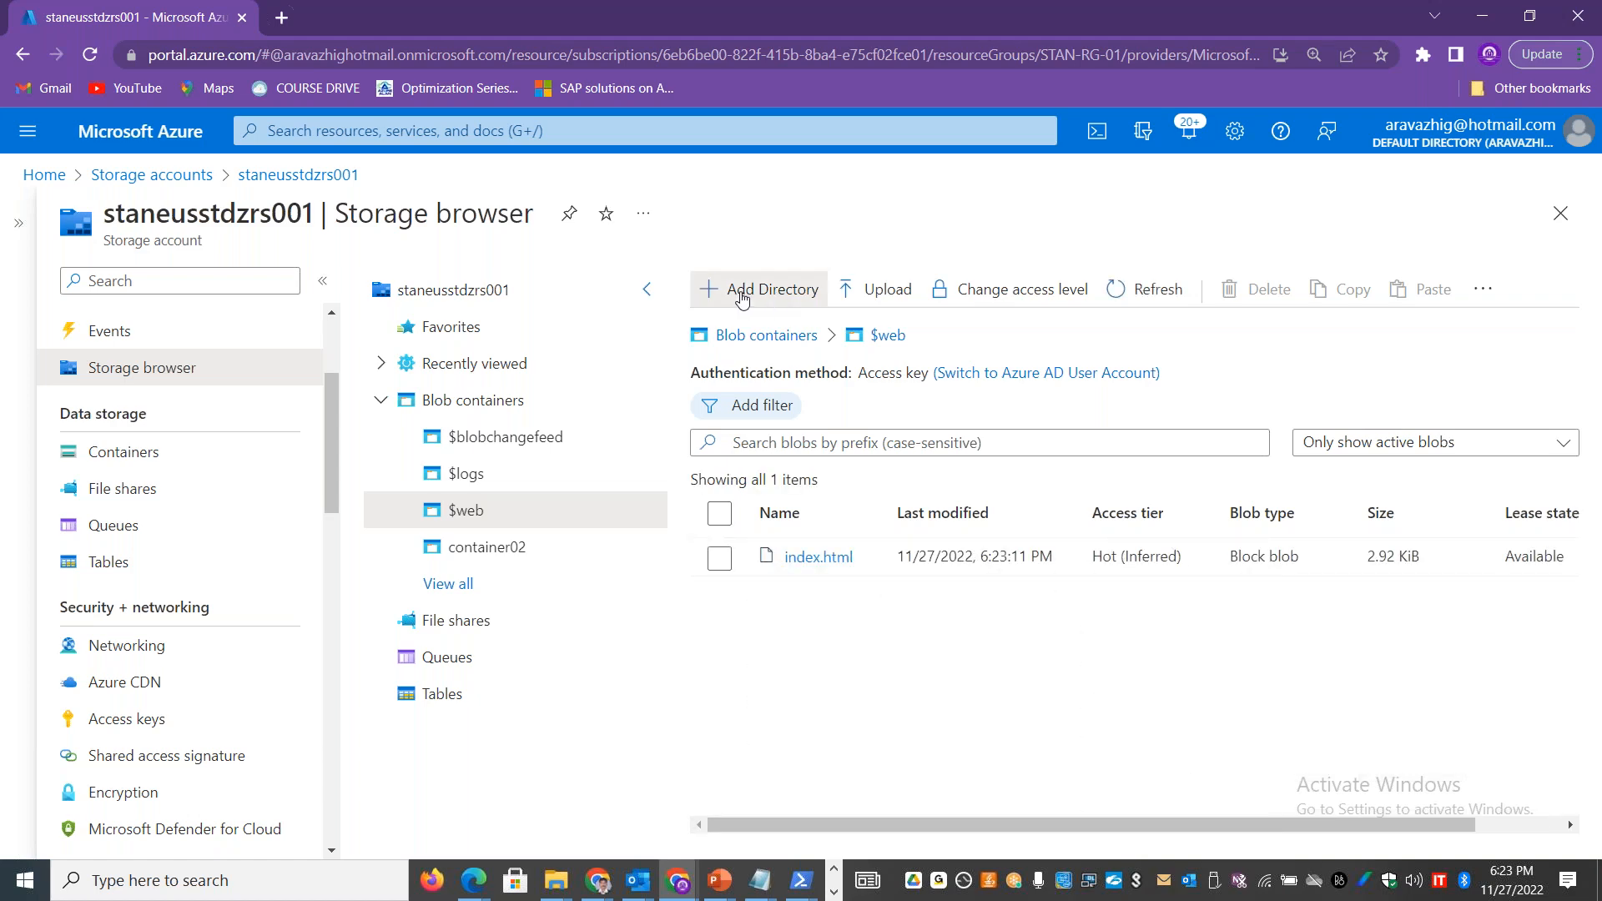
{"action": "left_click_drag", "start_coordinate": [603, 25], "coordinate": [919, 119]}
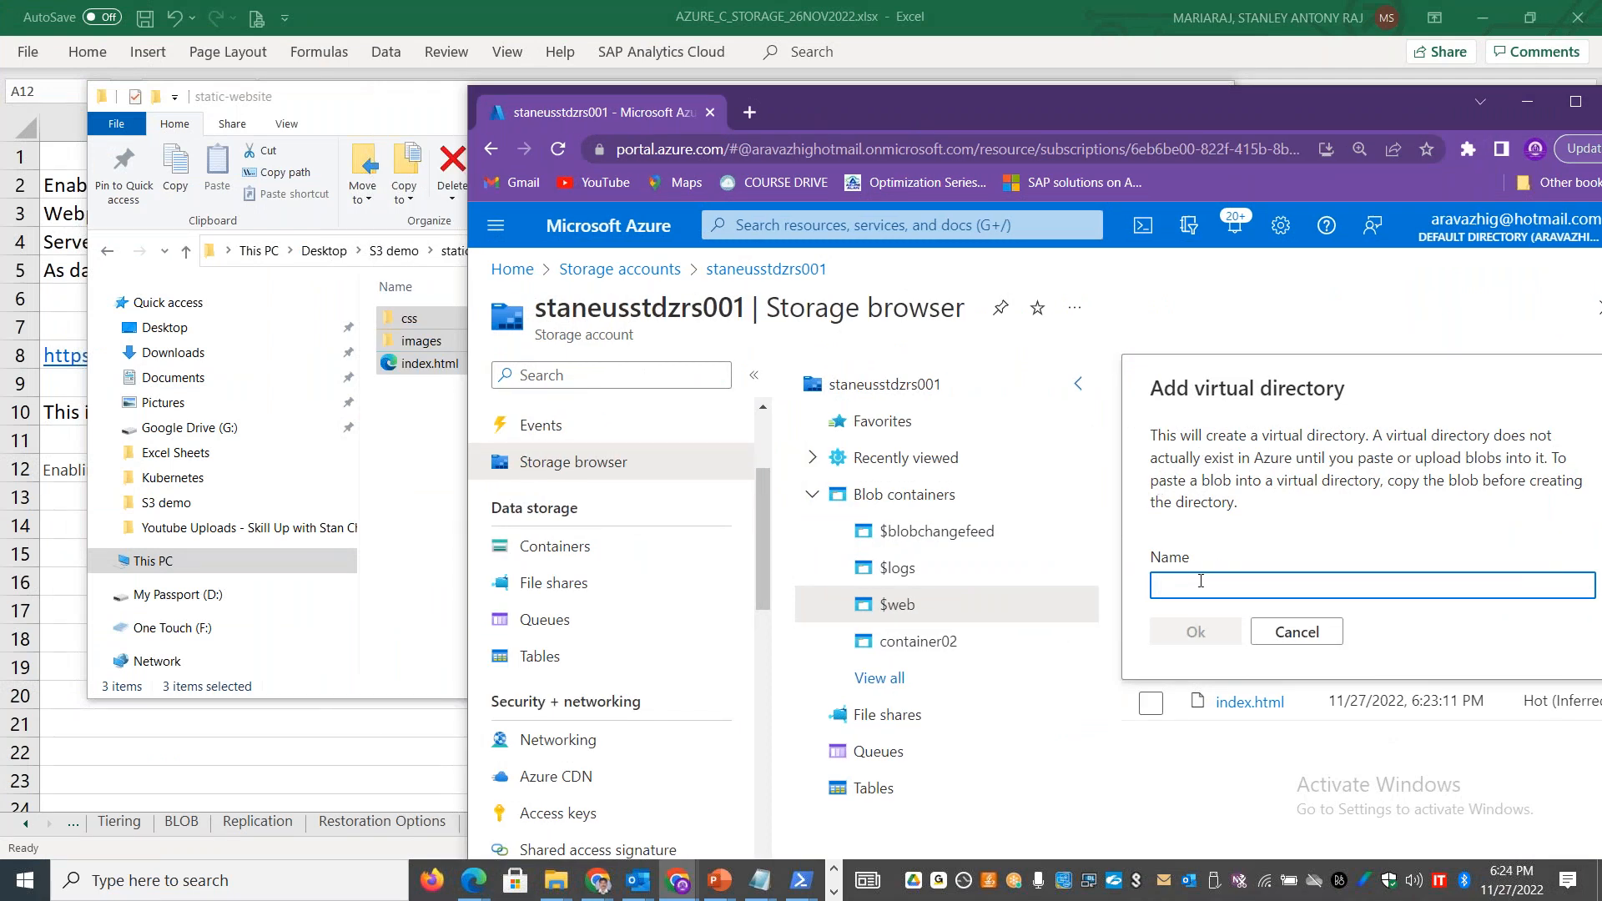
{"action": "type", "text": "images"}
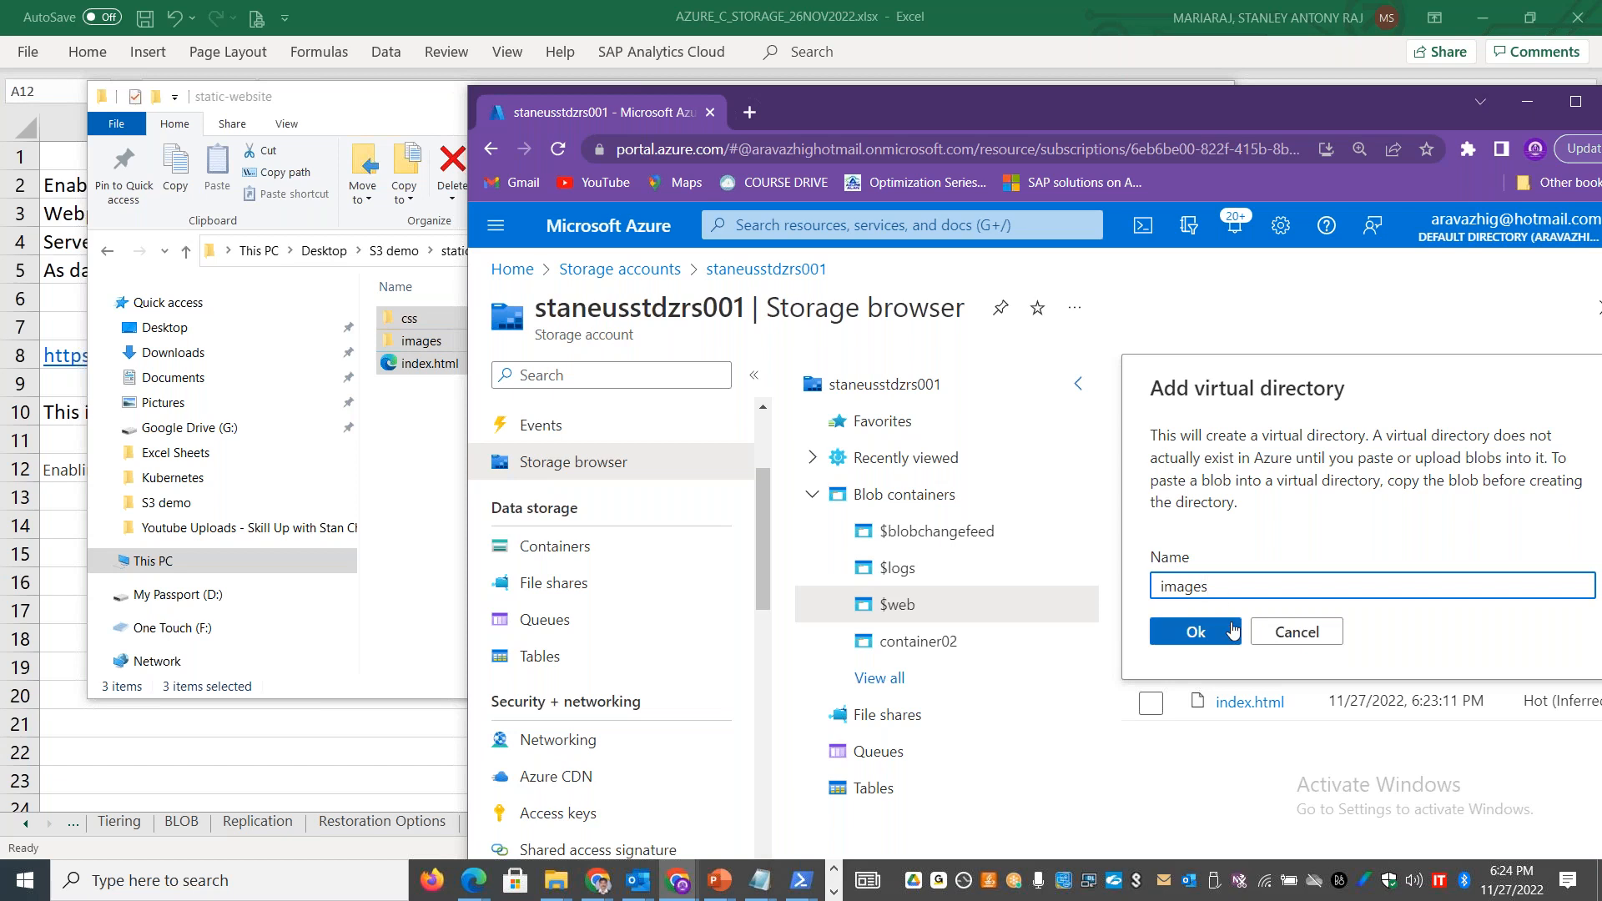
{"action": "left_click", "coordinate": [1233, 630]}
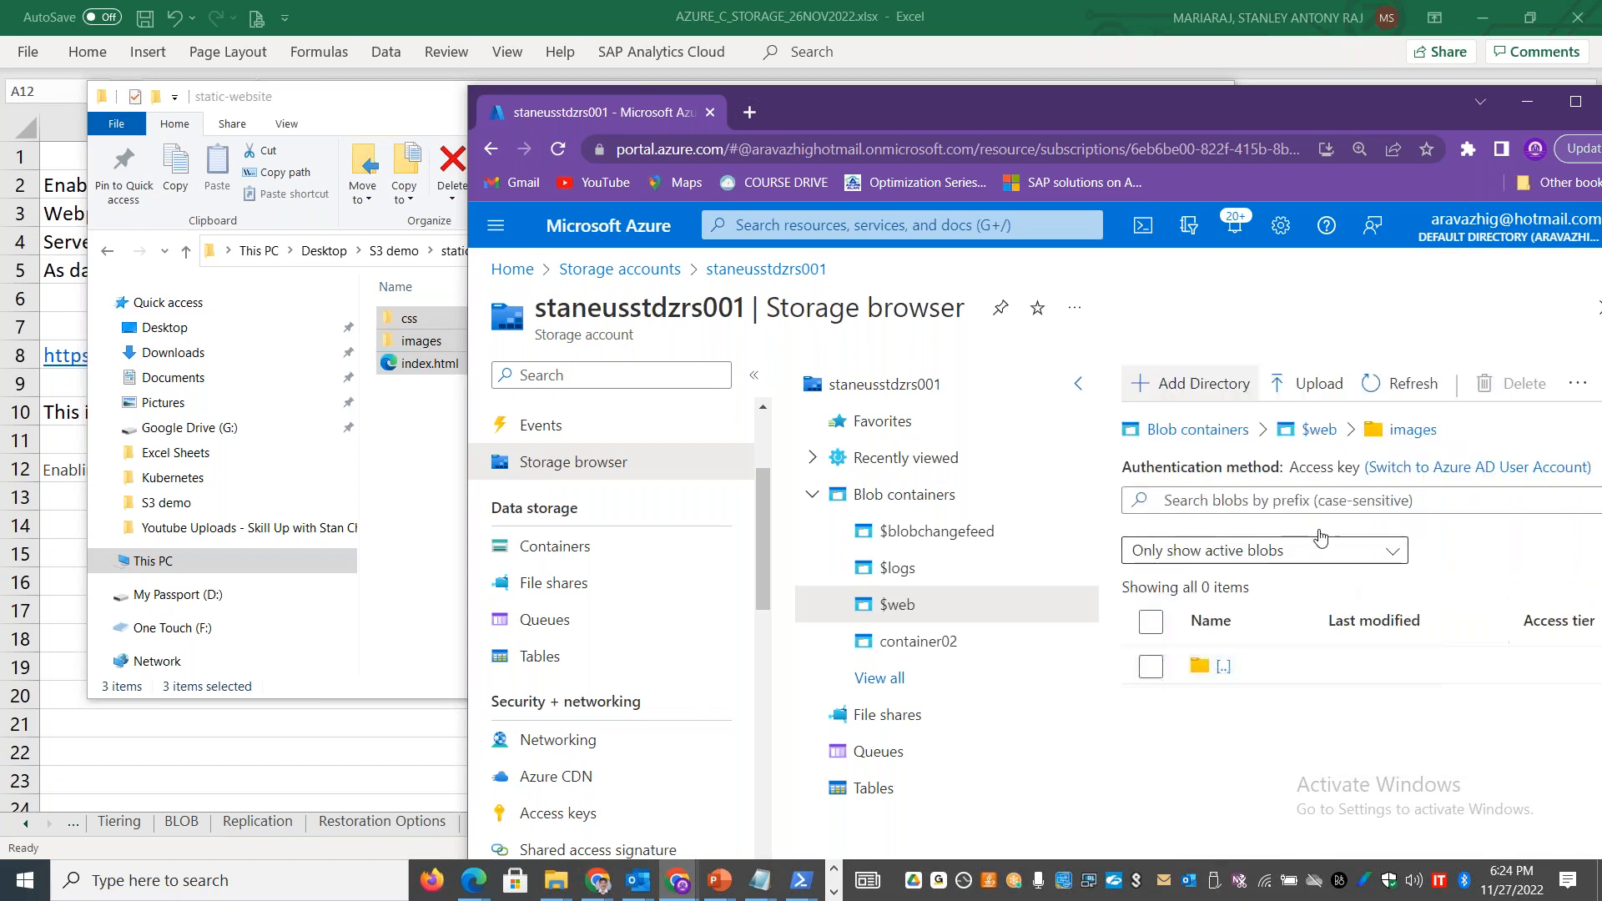
Step: Try to add a virtual directory named css inside images, and return to the root of the $web container
{"action": "left_click", "coordinate": [1202, 398]}
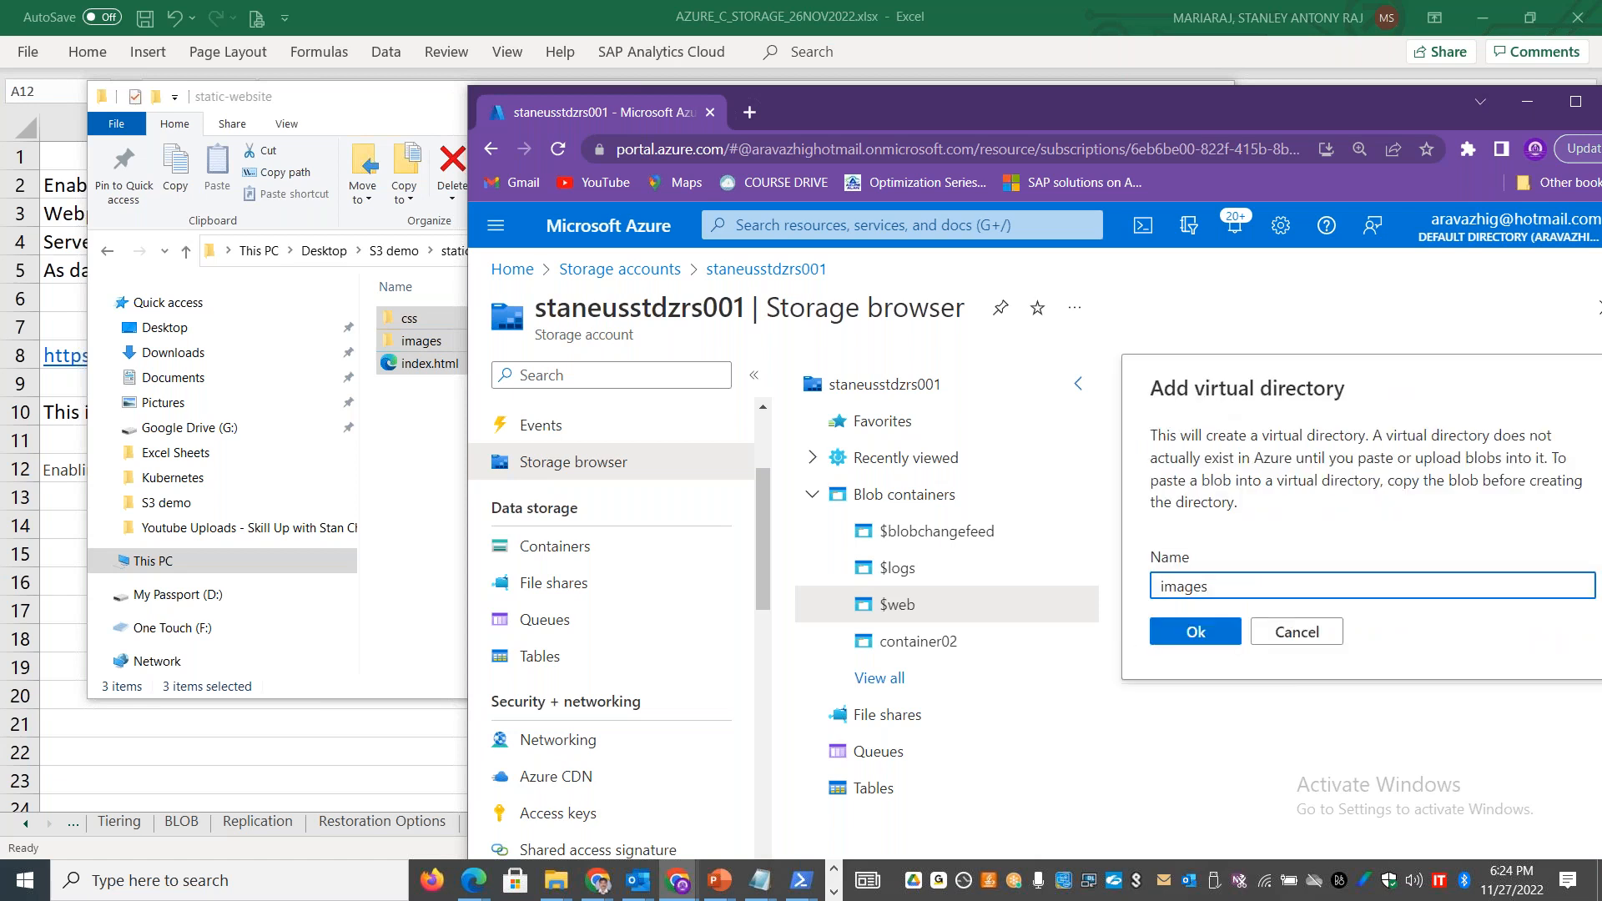
{"action": "key", "text": "BackSpace"}
{"action": "key", "text": "BackSpace"}
{"action": "key", "text": "BackSpace"}
{"action": "type", "text": "css"}
{"action": "left_click", "coordinate": [1217, 624]}
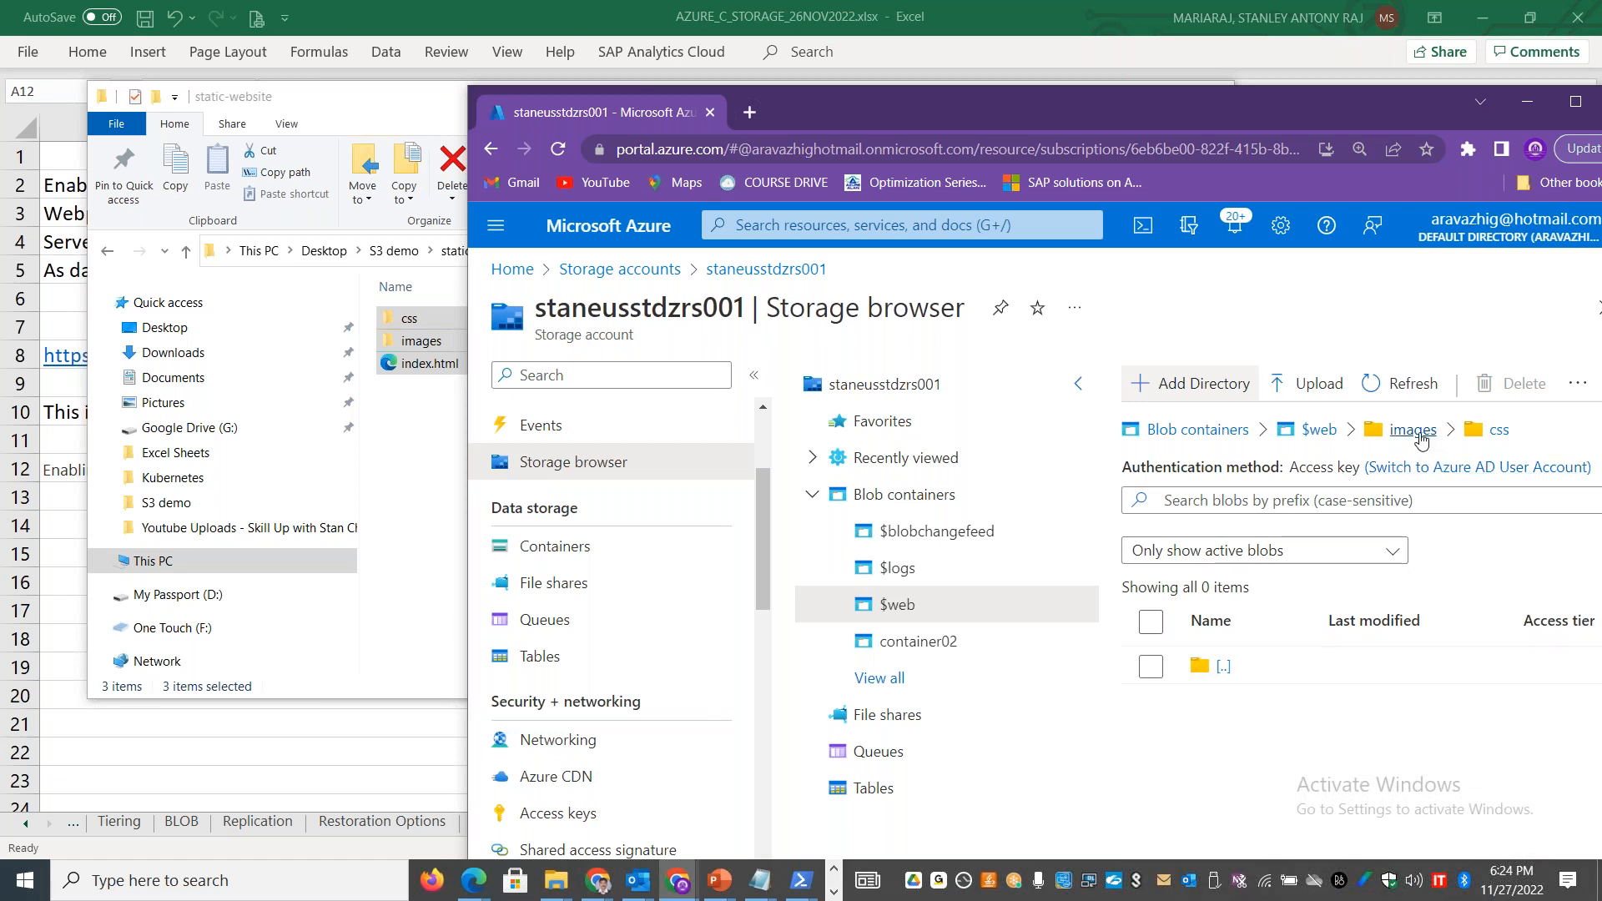
{"action": "left_click", "coordinate": [1318, 429]}
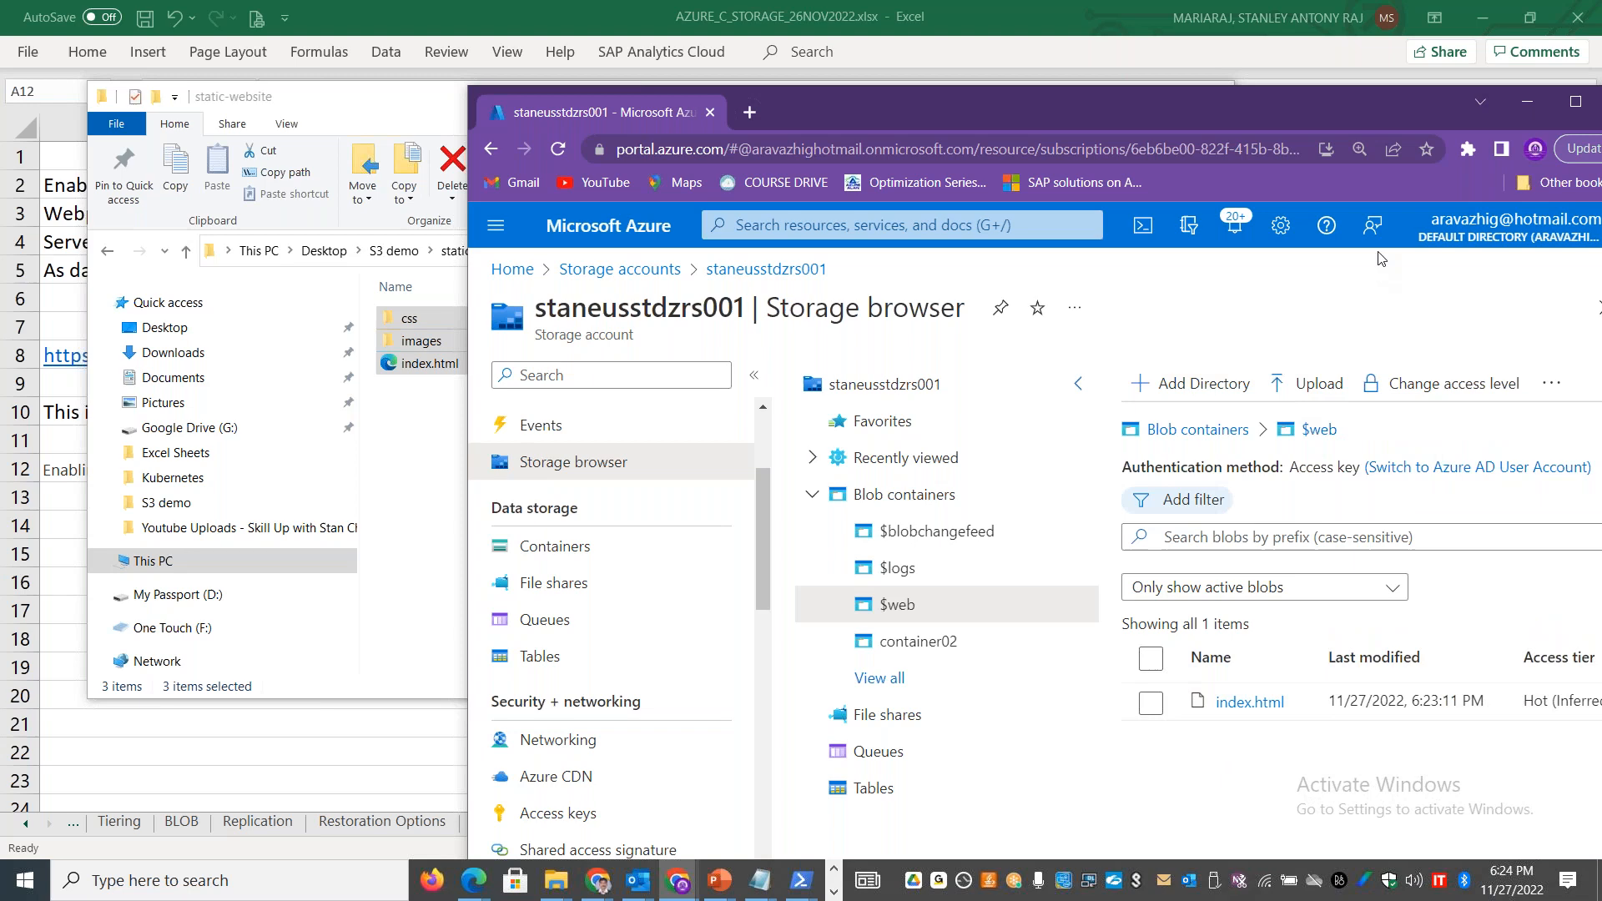
Step: Open $web from the storage account's Containers list and refresh it to check which blobs and folders it holds
{"action": "left_click_drag", "start_coordinate": [1248, 105], "coordinate": [1024, 96]}
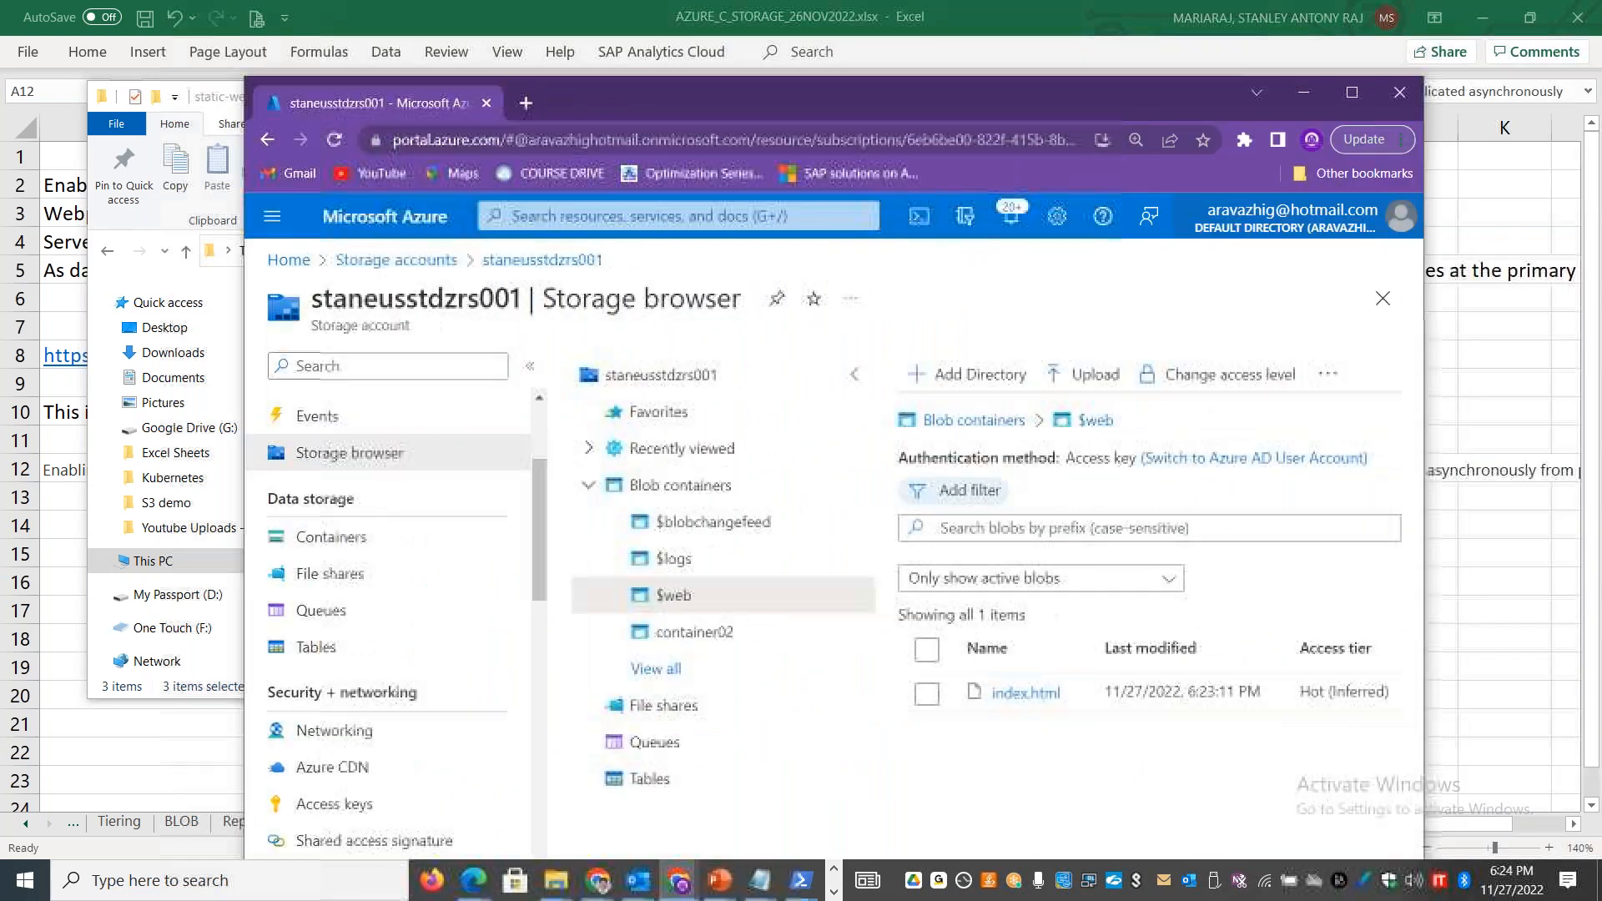
{"action": "left_click", "coordinate": [348, 538]}
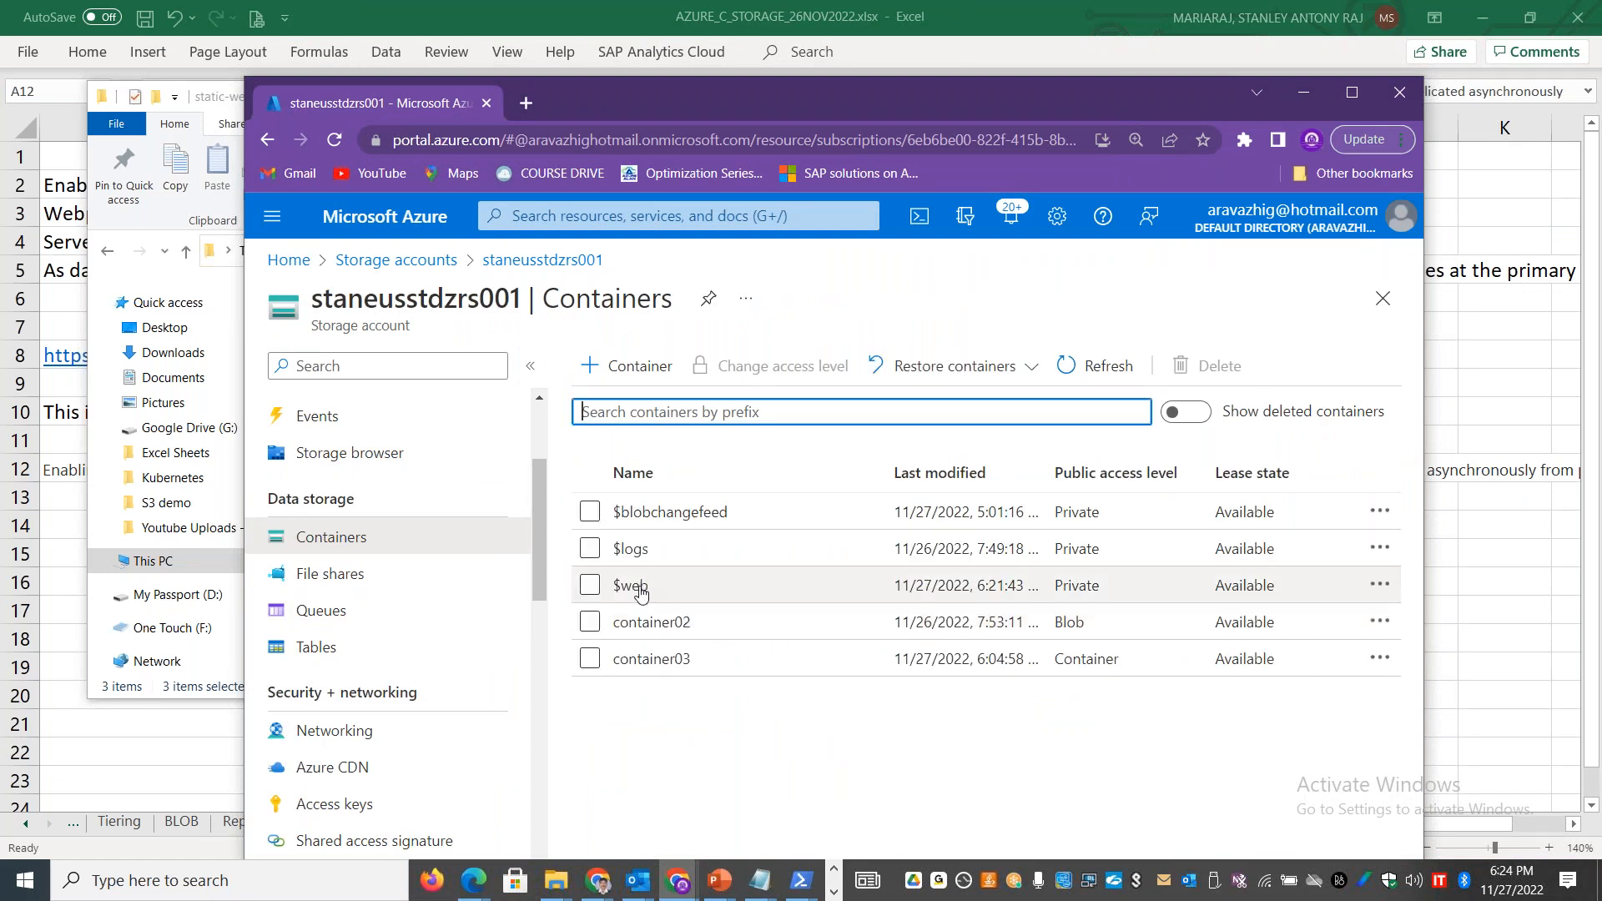
{"action": "left_click", "coordinate": [639, 589]}
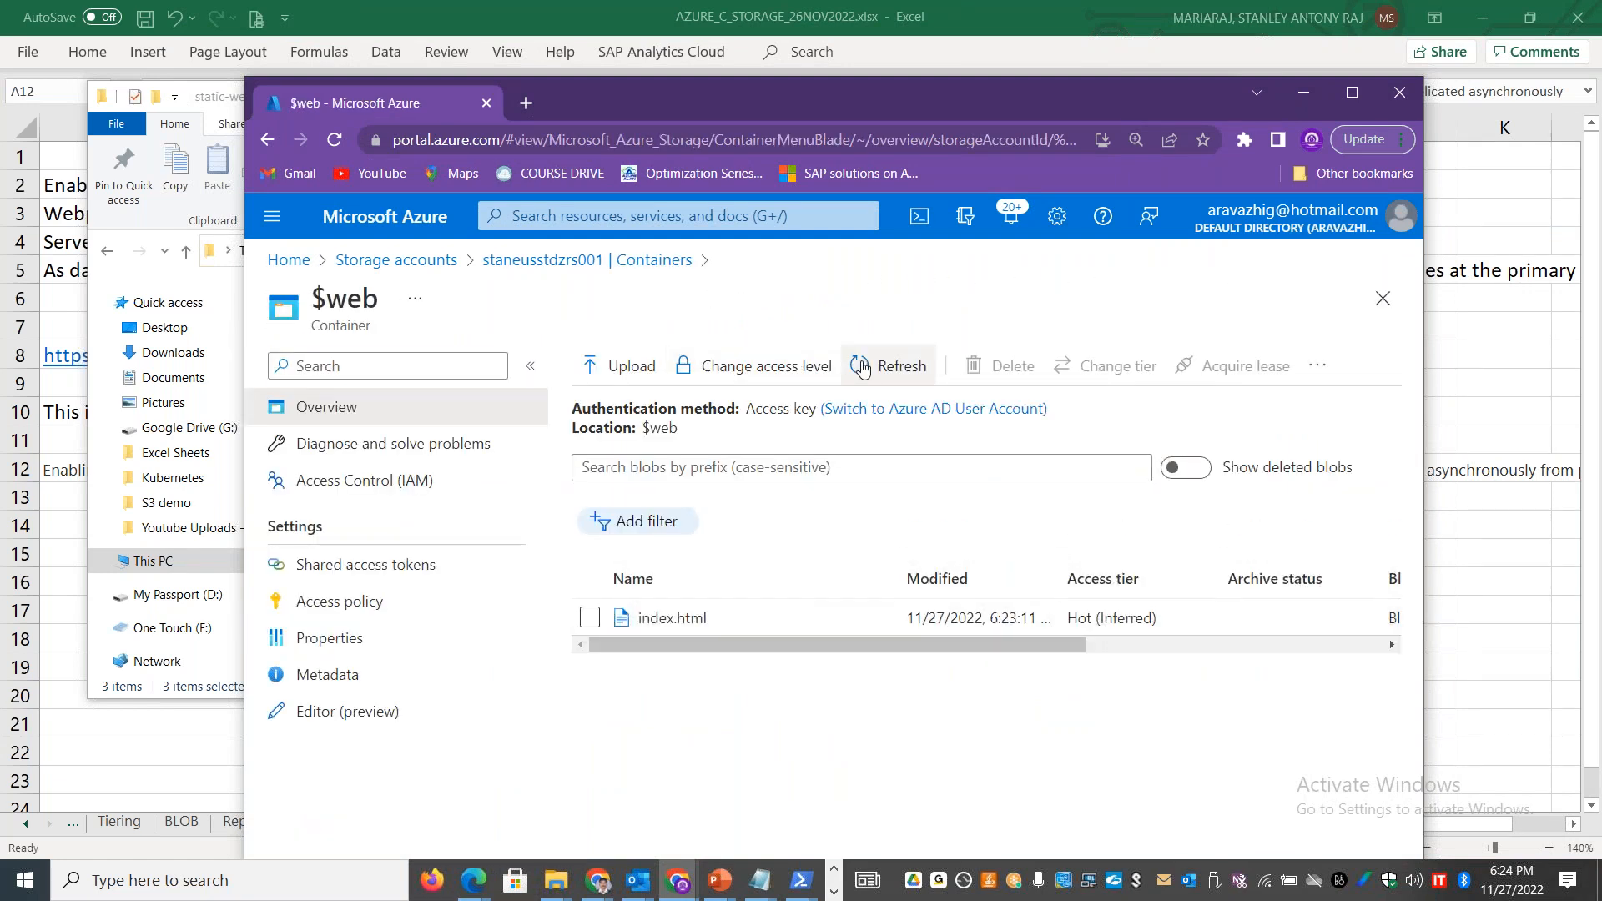
{"action": "left_click", "coordinate": [868, 371]}
{"action": "left_click_drag", "start_coordinate": [869, 639], "coordinate": [801, 641]}
Step: Reopen the $web blob container in the Storage browser of staneusstdzrs001 and maximize the browser window
{"action": "left_click", "coordinate": [397, 261]}
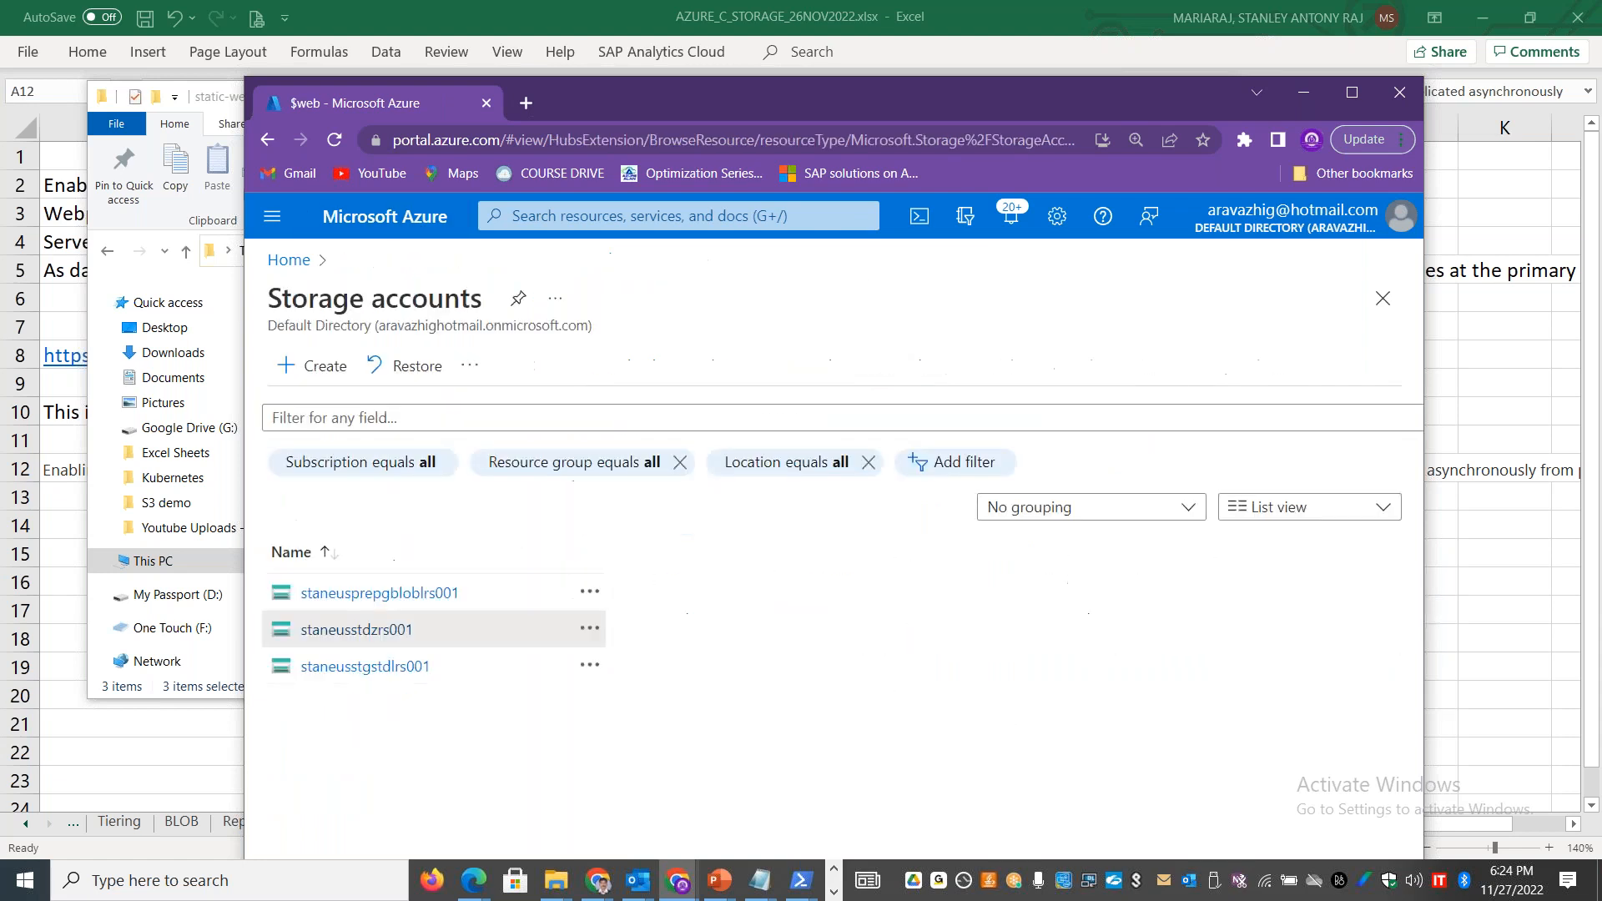
{"action": "left_click", "coordinate": [429, 585]}
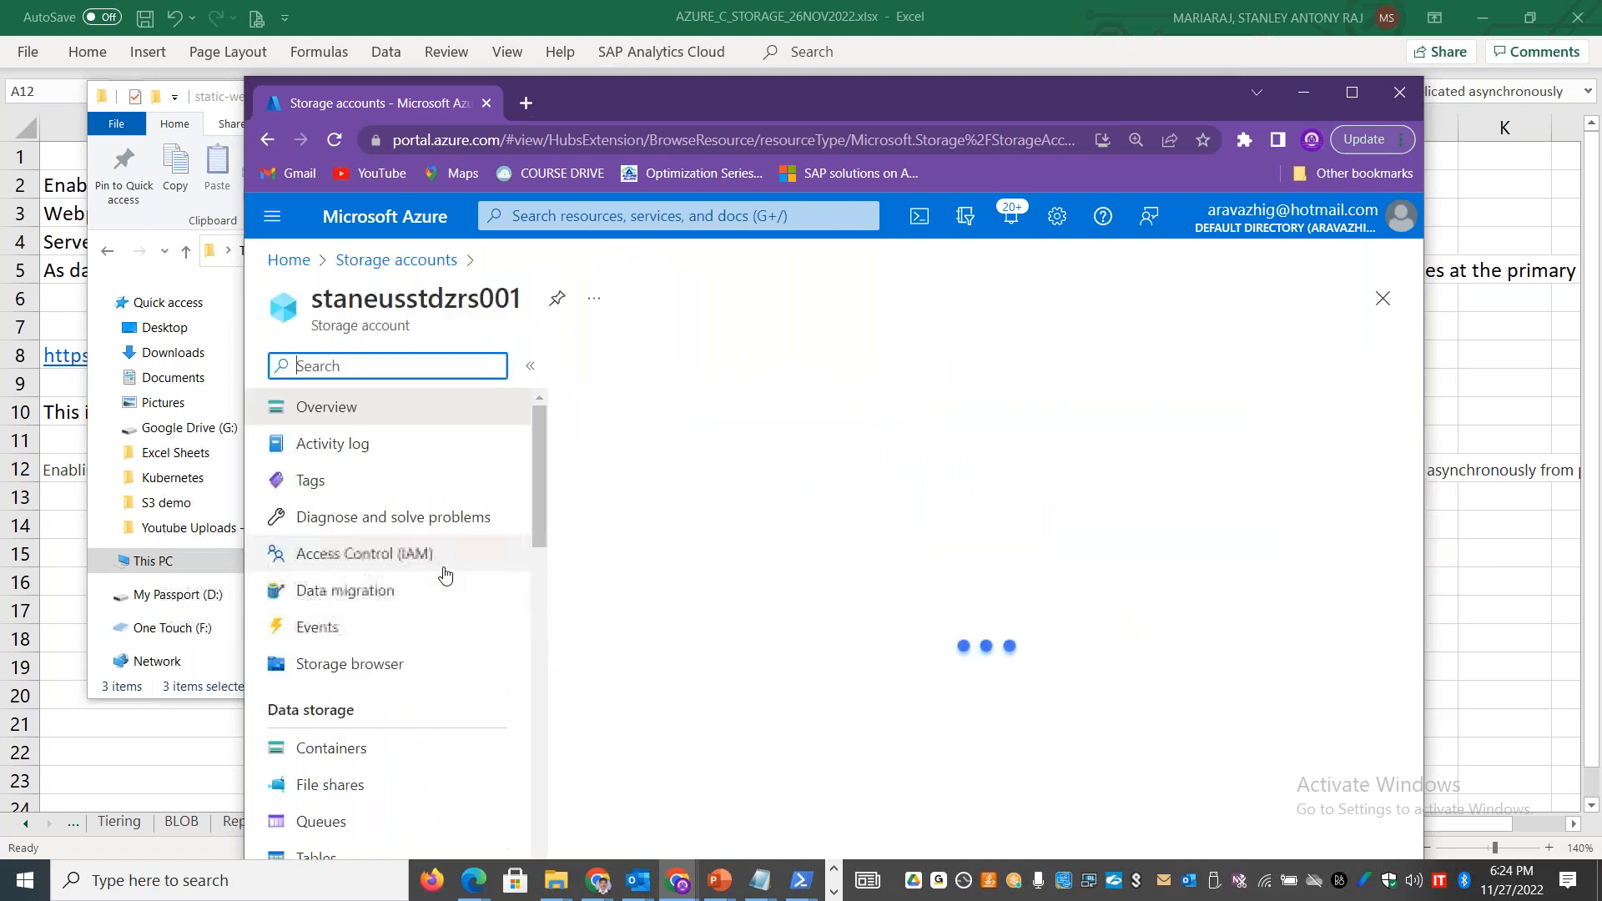
{"action": "left_click", "coordinate": [383, 661]}
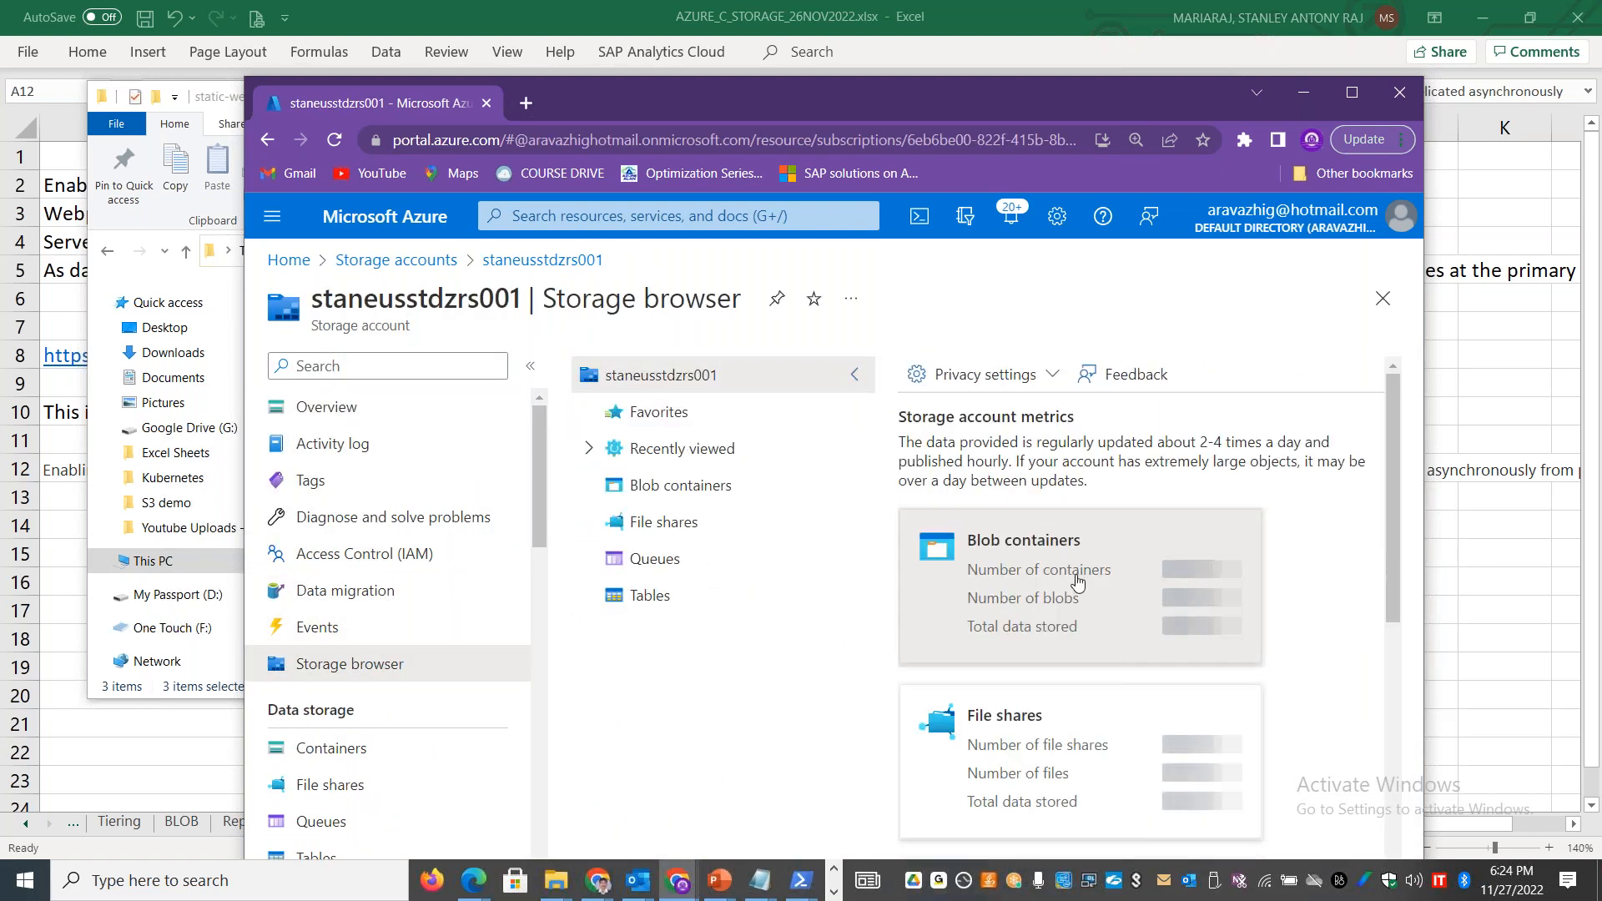
{"action": "left_click", "coordinate": [1026, 584]}
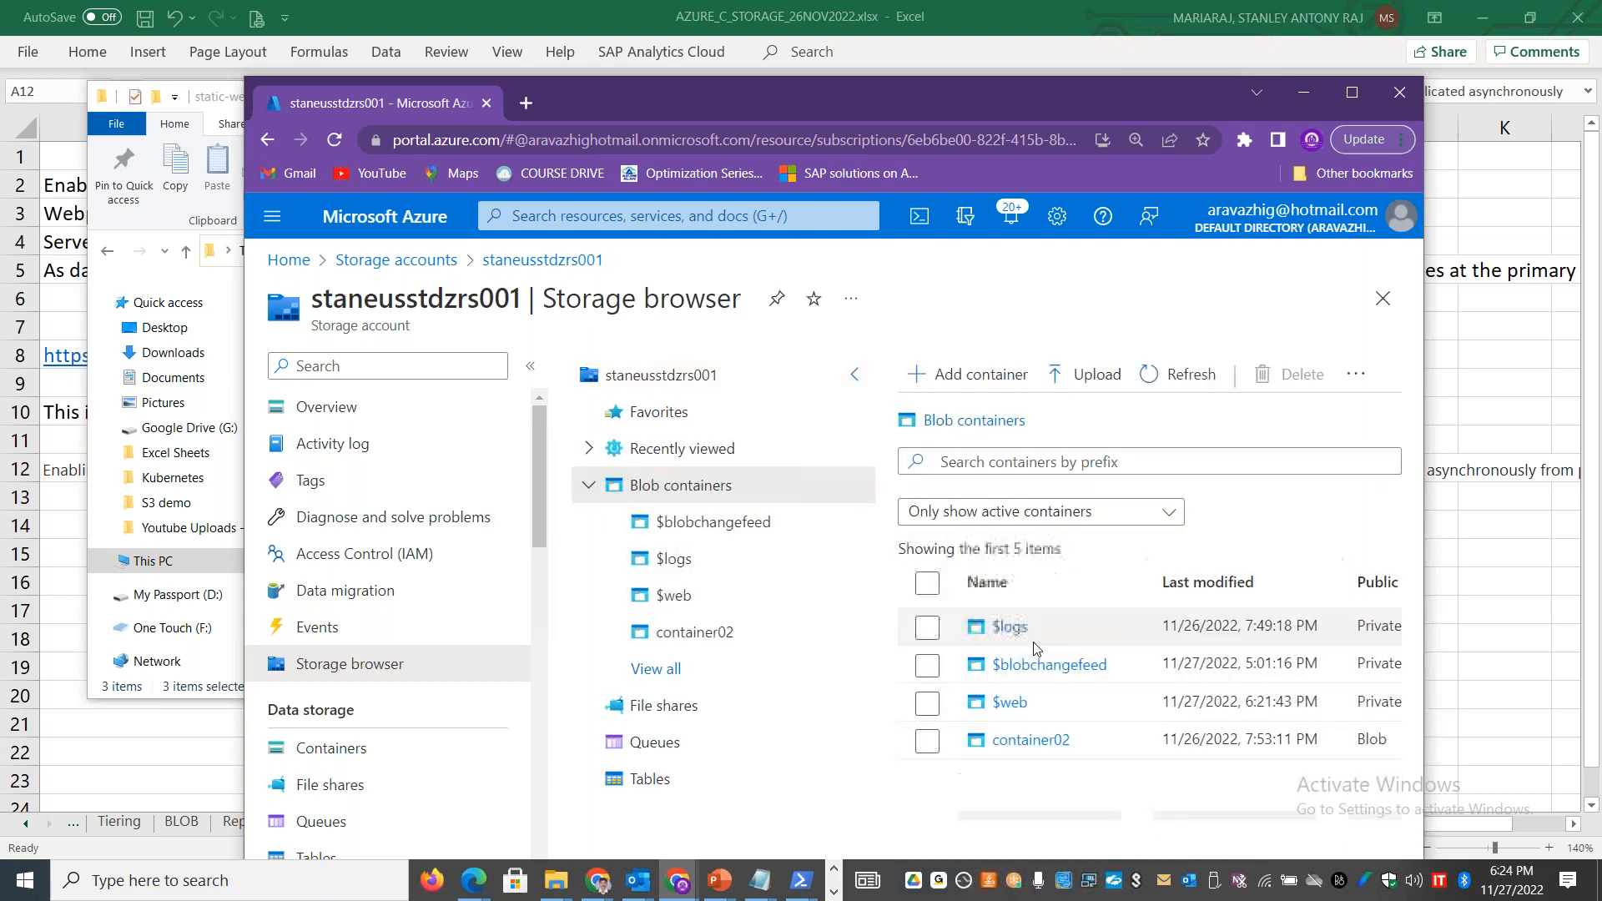
{"action": "left_click", "coordinate": [1011, 704]}
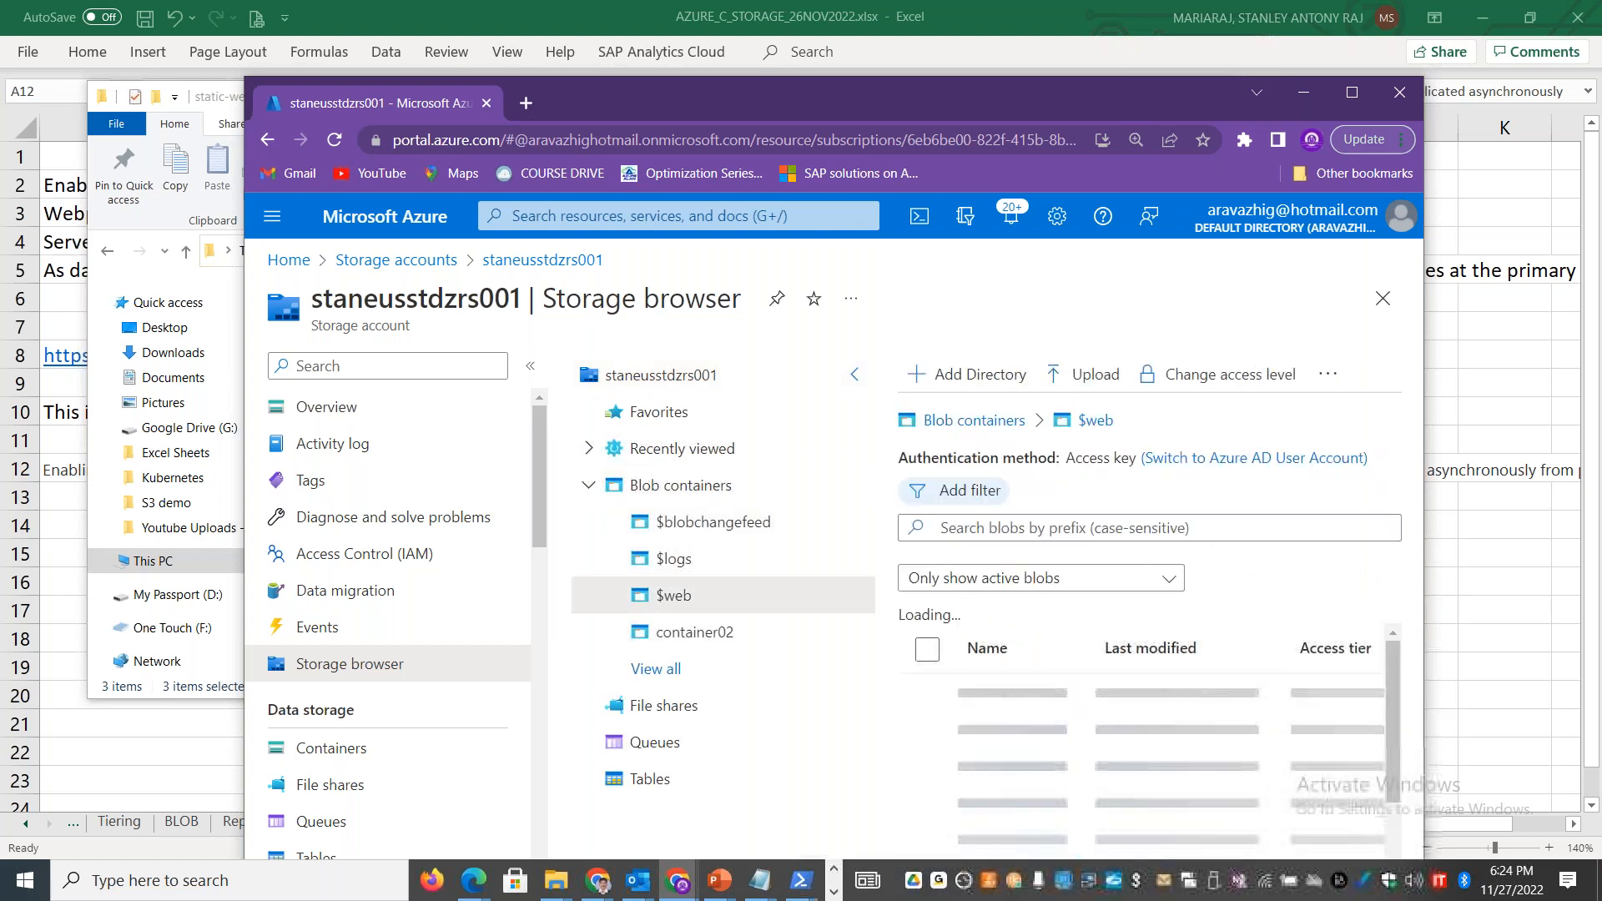
{"action": "left_click", "coordinate": [1350, 104]}
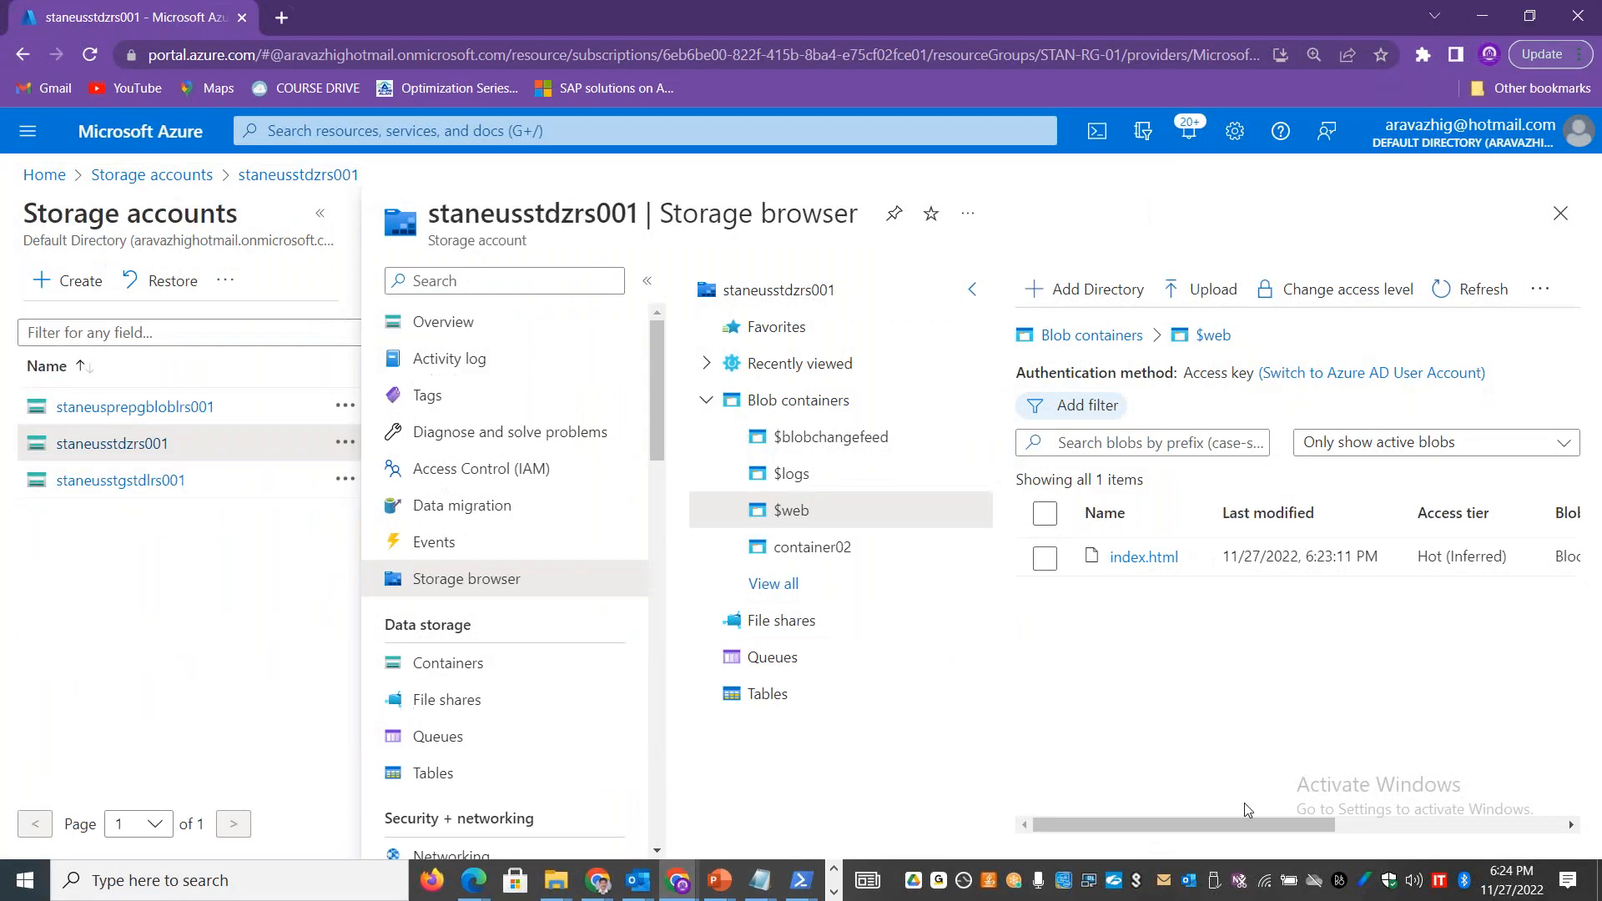
Step: Add a virtual directory named images to the root of the $web container
{"action": "left_click_drag", "start_coordinate": [1233, 824], "coordinate": [1535, 838]}
{"action": "left_click", "coordinate": [1242, 824]}
{"action": "left_click", "coordinate": [1053, 294]}
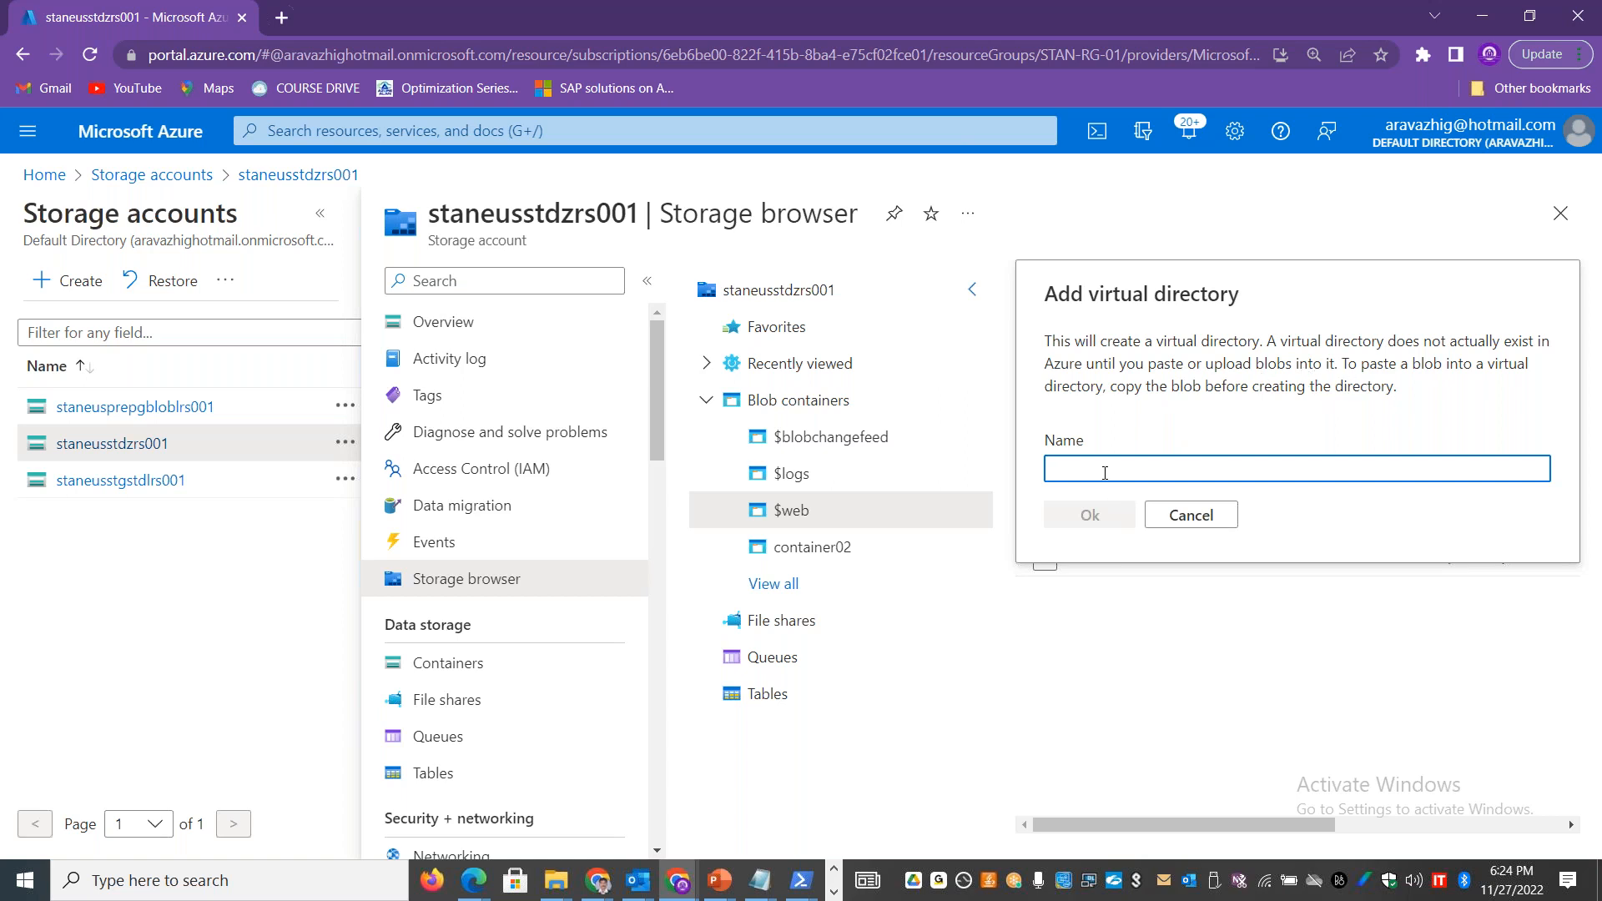
{"action": "type", "text": "imag"}
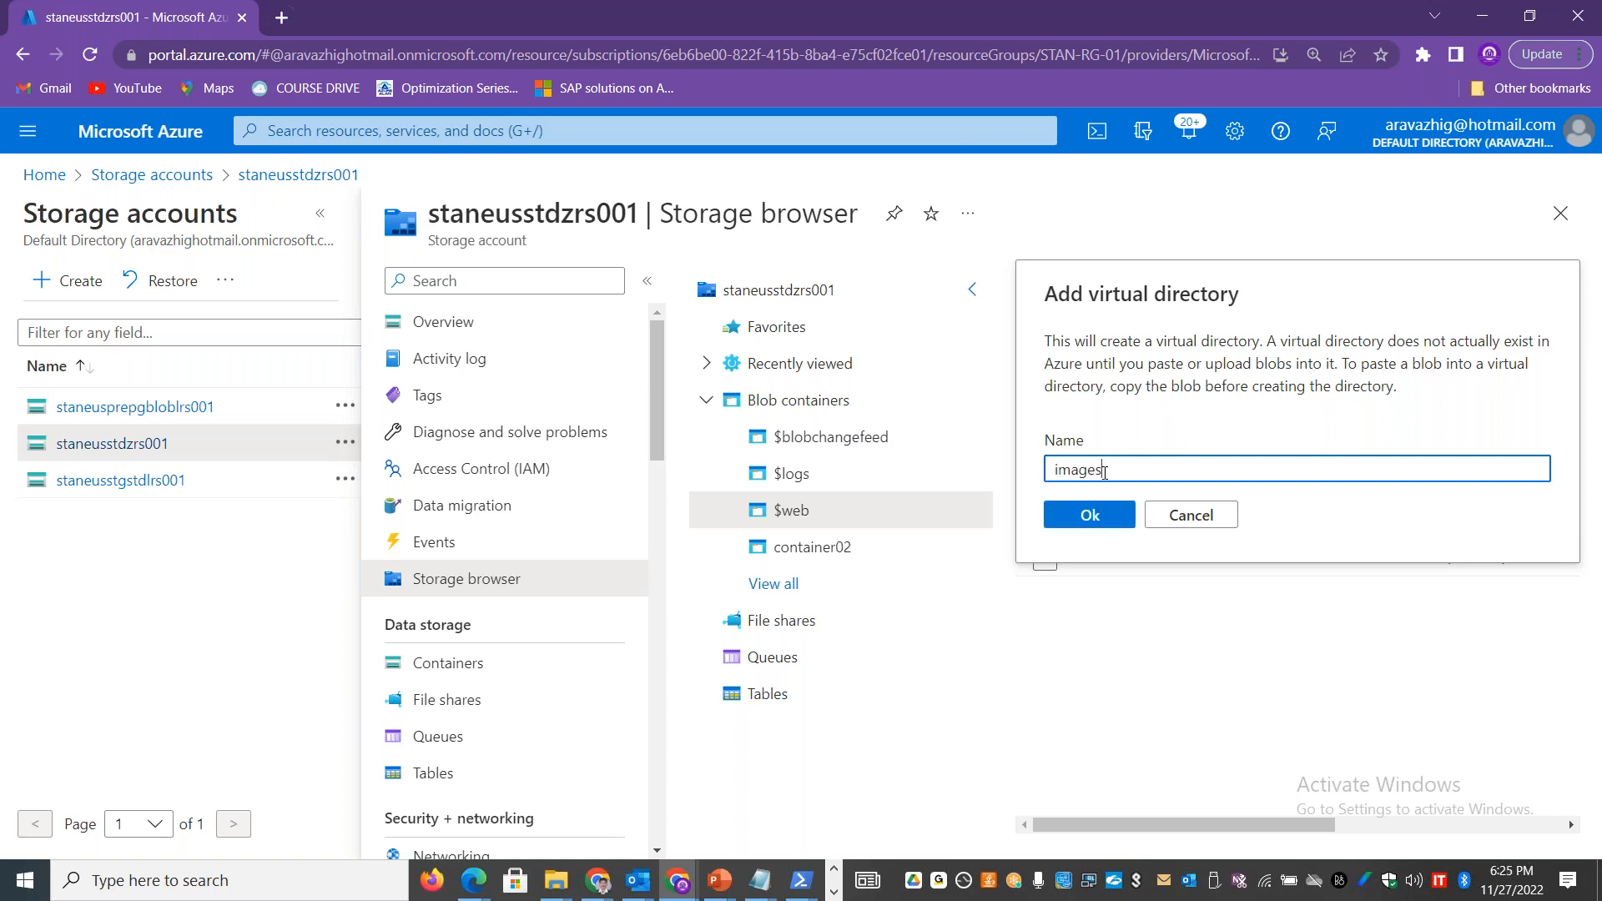
{"action": "type", "text": "es"}
{"action": "left_click", "coordinate": [1102, 517]}
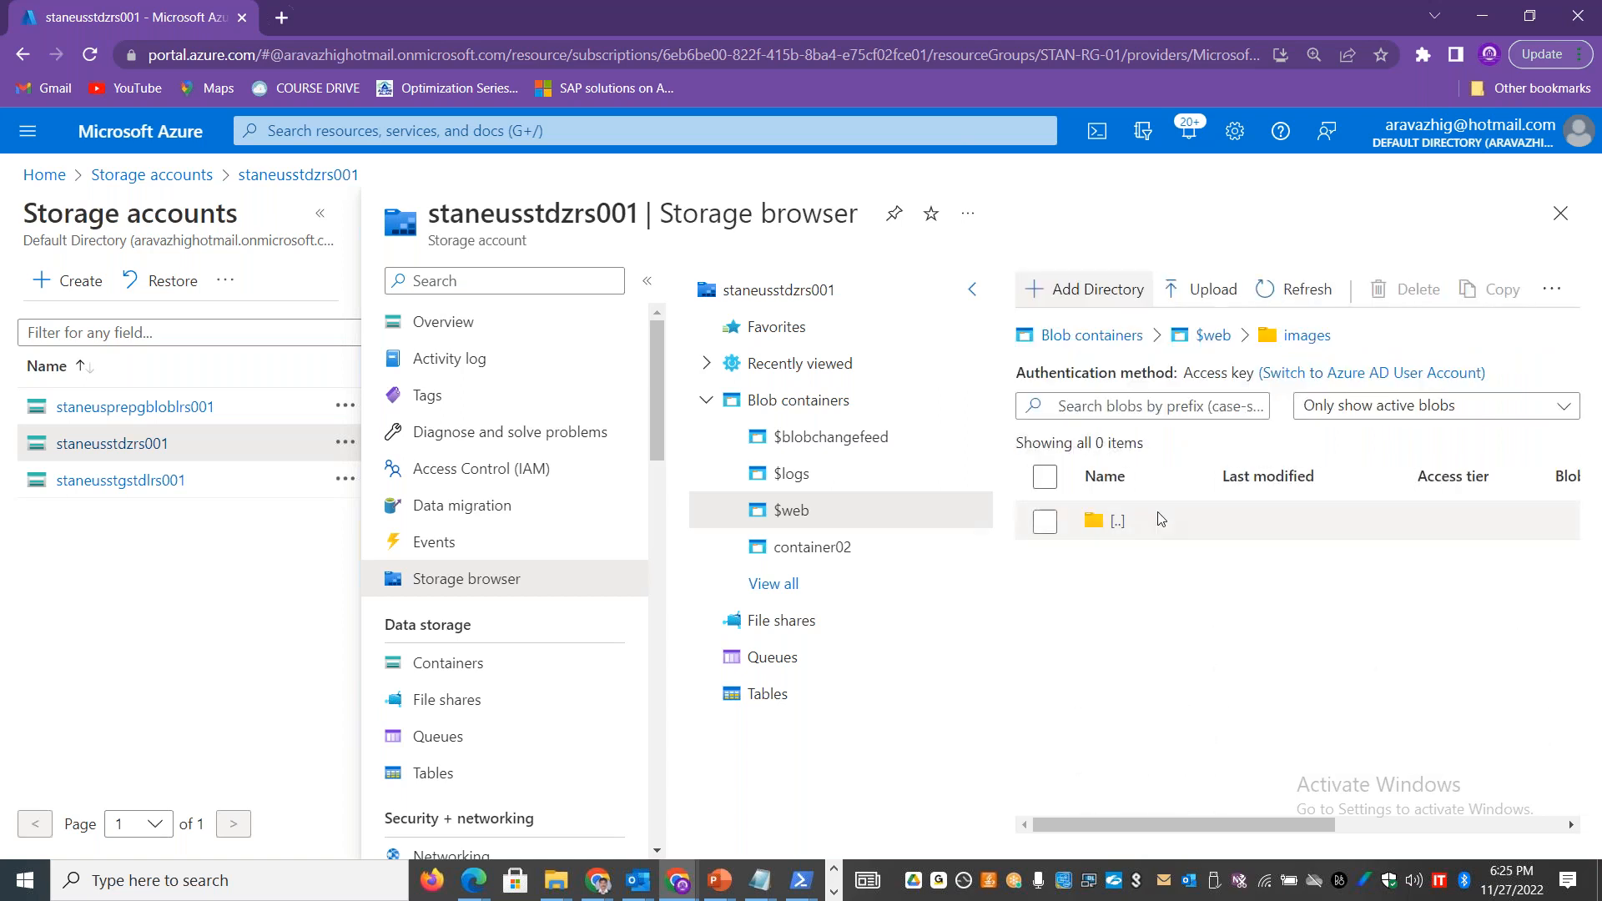
Step: Open a blob upload for the images directory and add all eight PNG files from the local static-website images folder
{"action": "left_click", "coordinate": [1186, 301]}
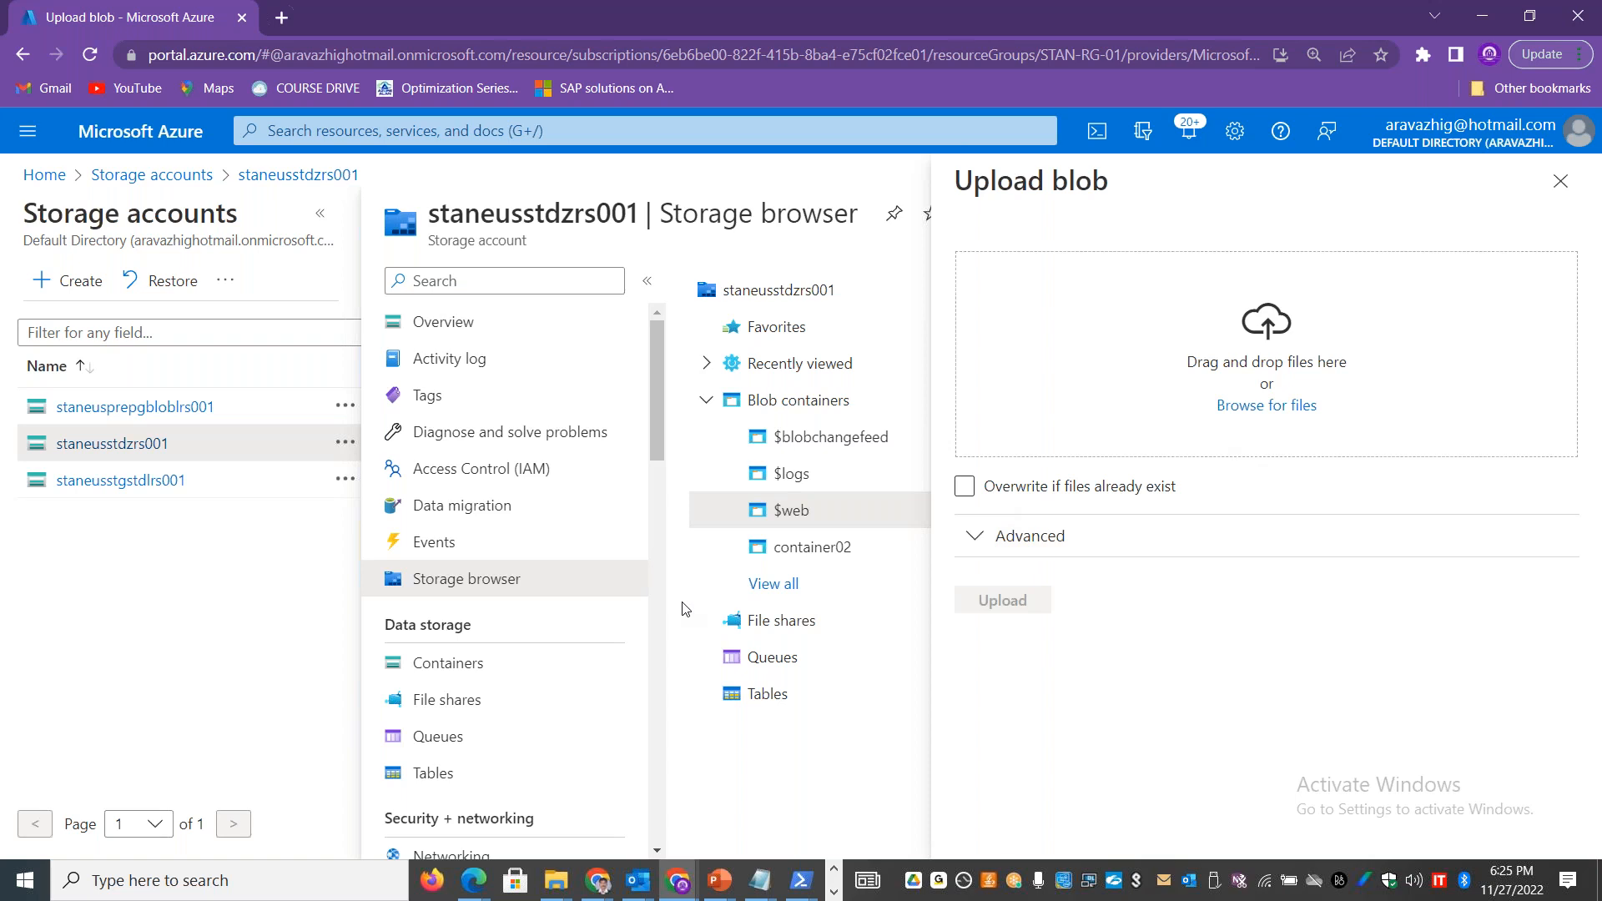
{"action": "key", "text": "super+Tab"}
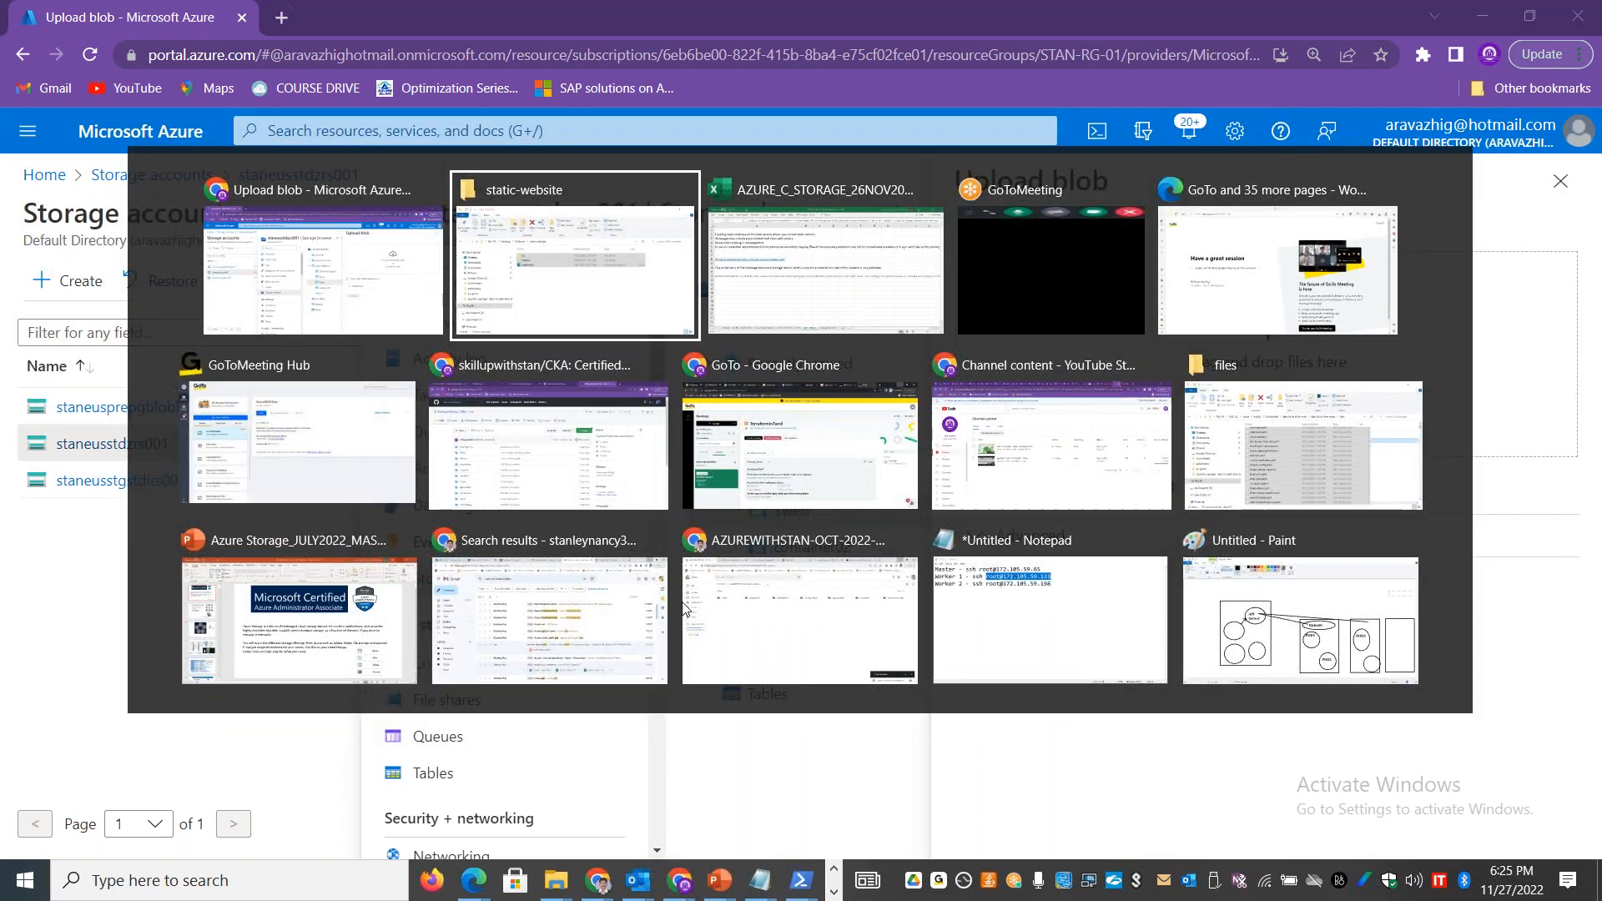
{"action": "left_click", "coordinate": [649, 362]}
{"action": "double_click", "coordinate": [478, 338]}
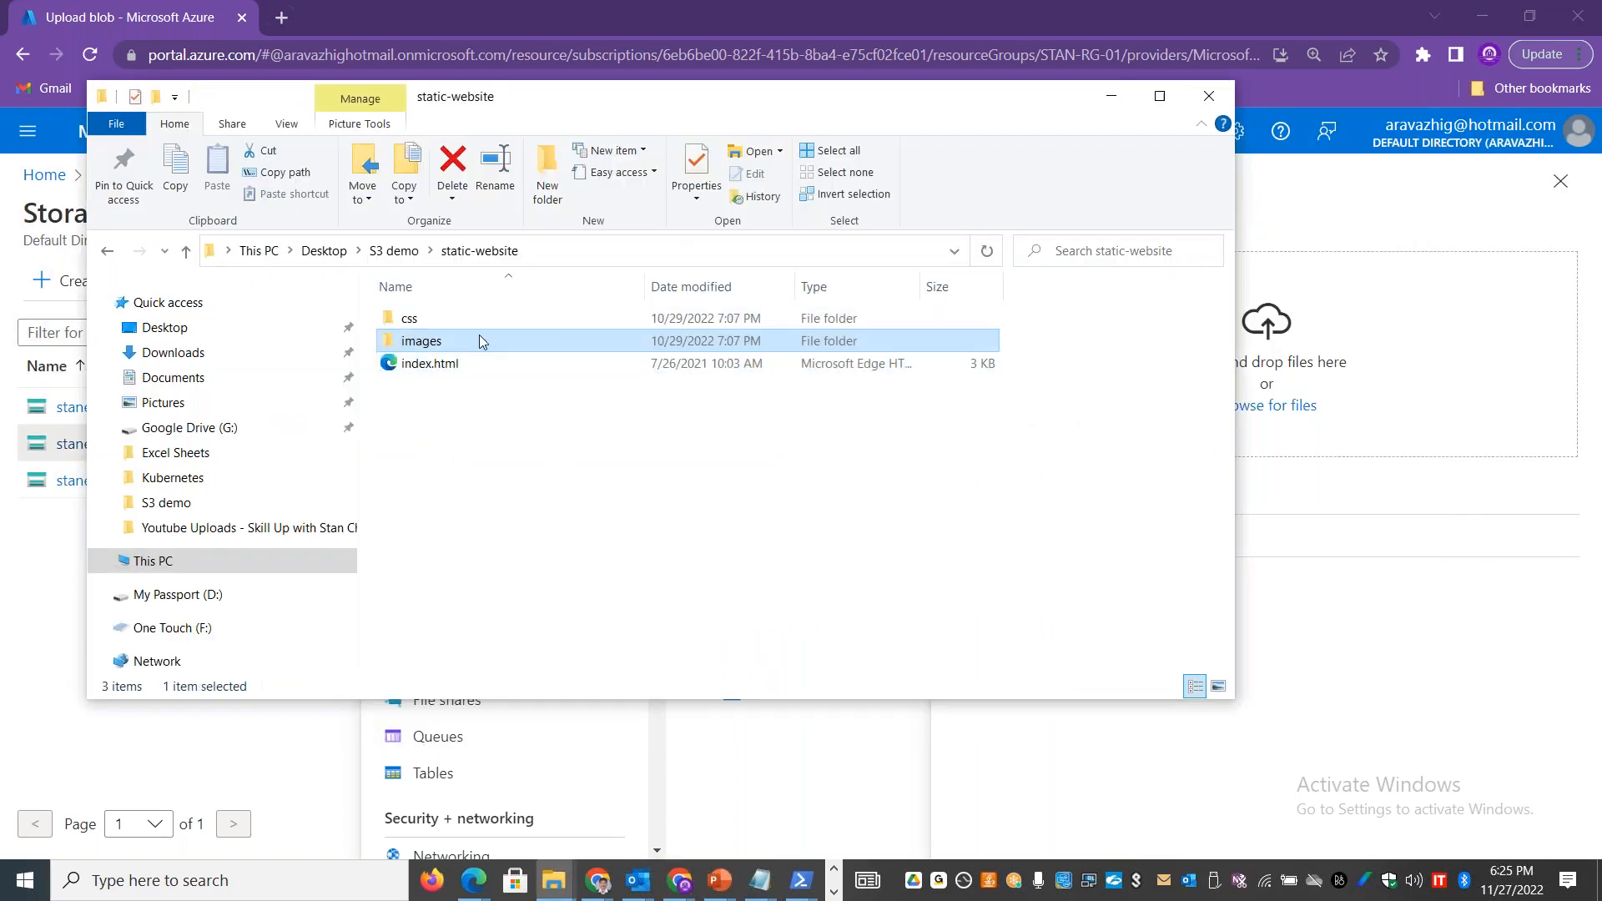
{"action": "key", "text": "ctrl+a"}
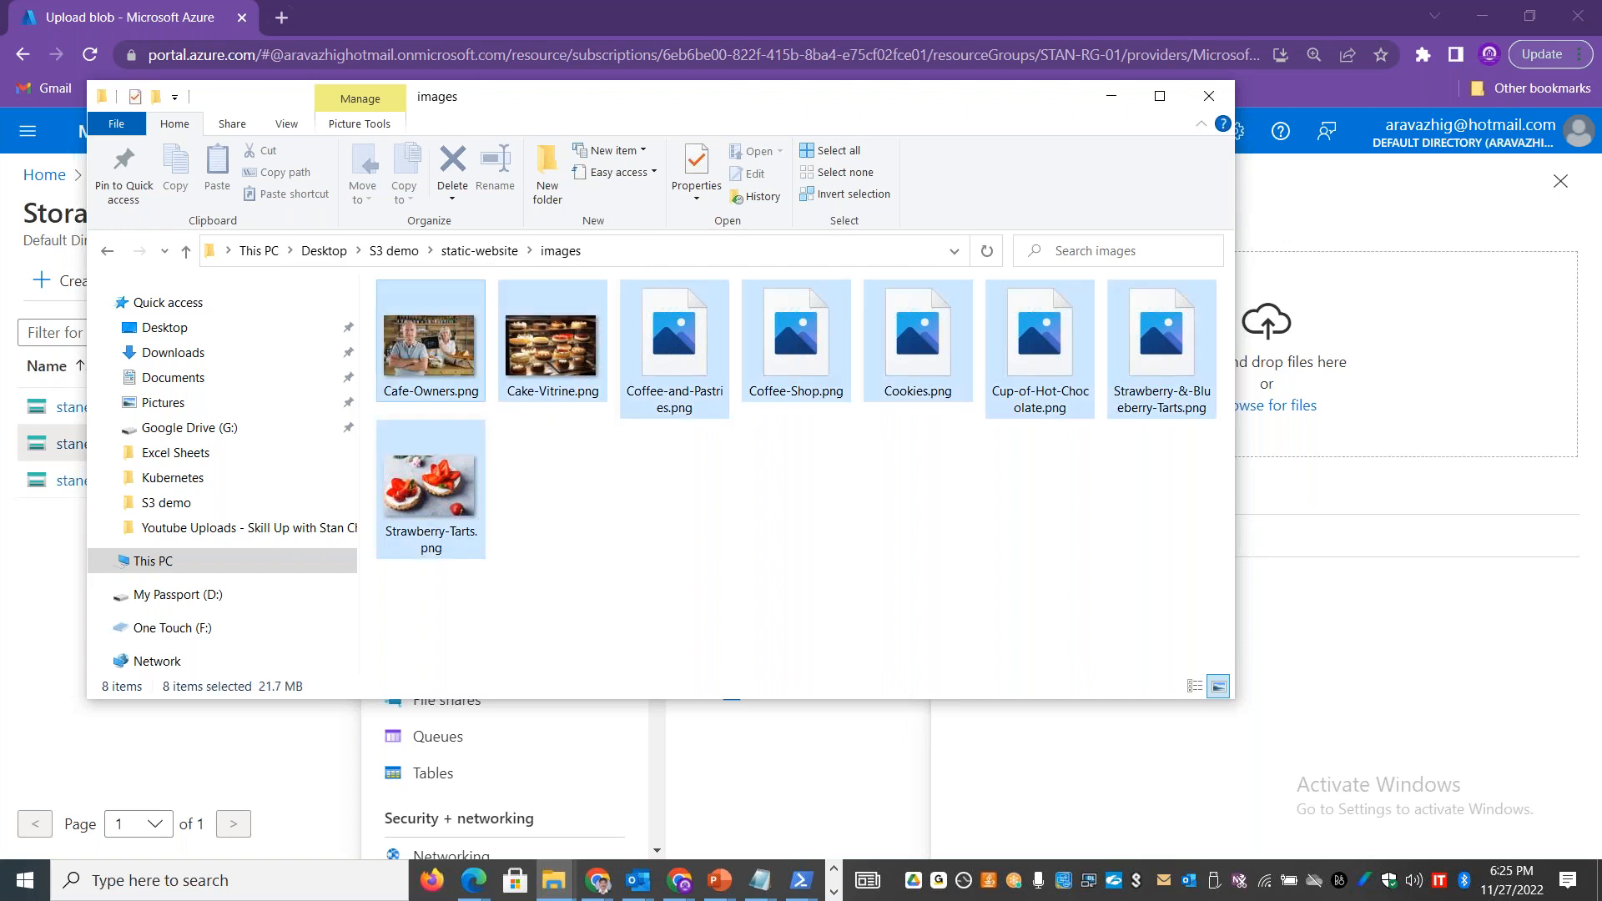
{"action": "left_click_drag", "start_coordinate": [651, 364], "coordinate": [1402, 416]}
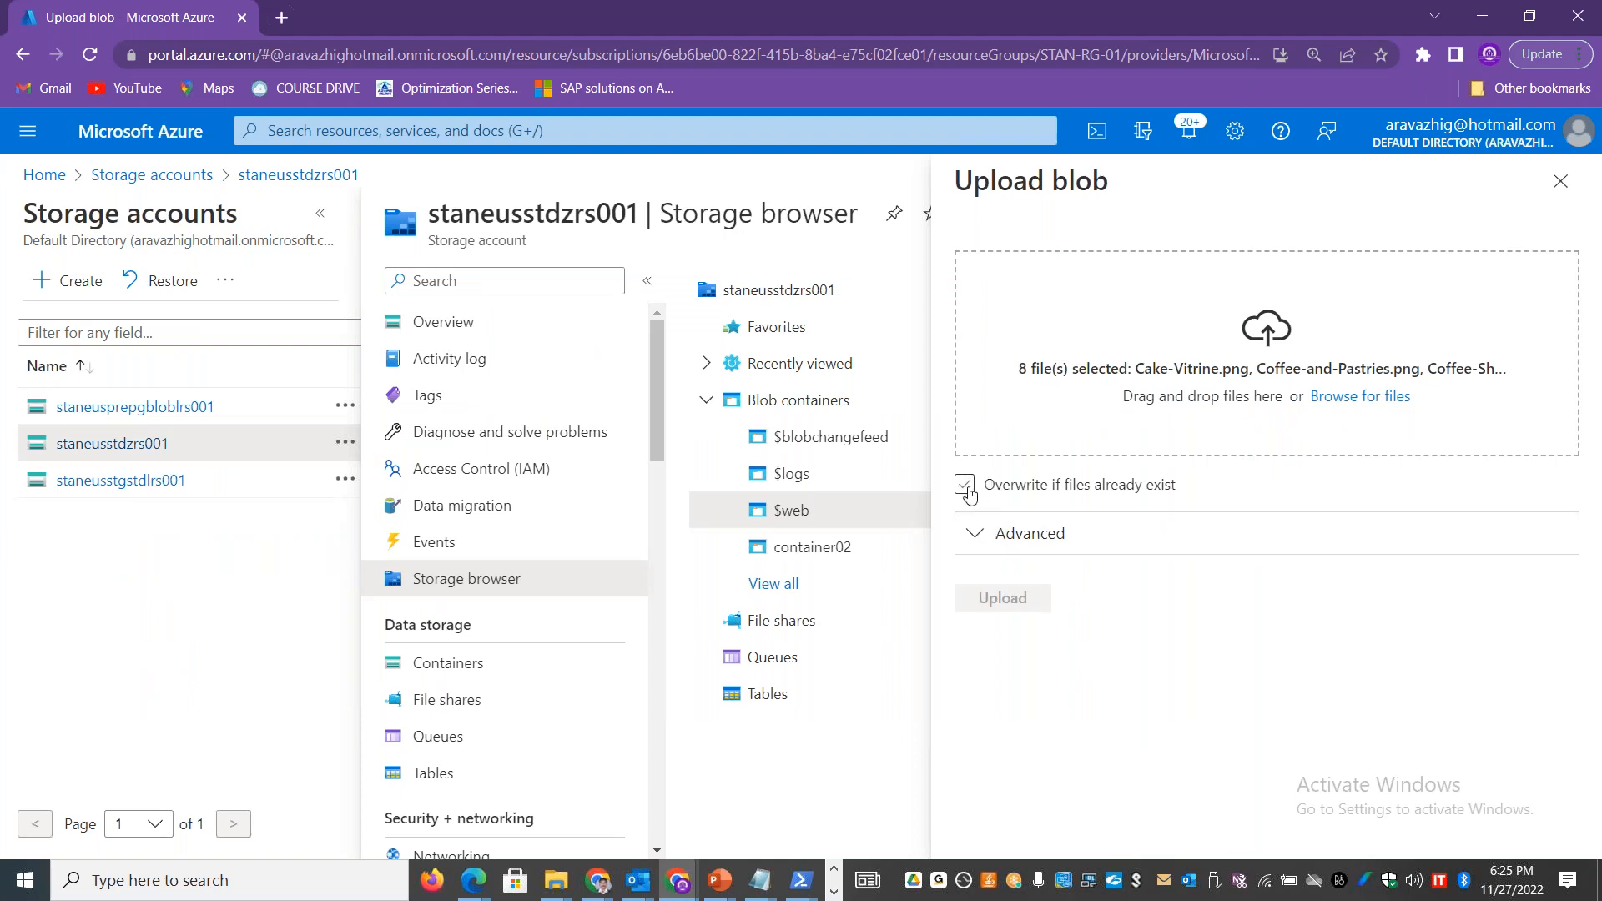
Step: Review the advanced upload options and upload the image files to the images directory with the default settings
{"action": "left_click", "coordinate": [1035, 538]}
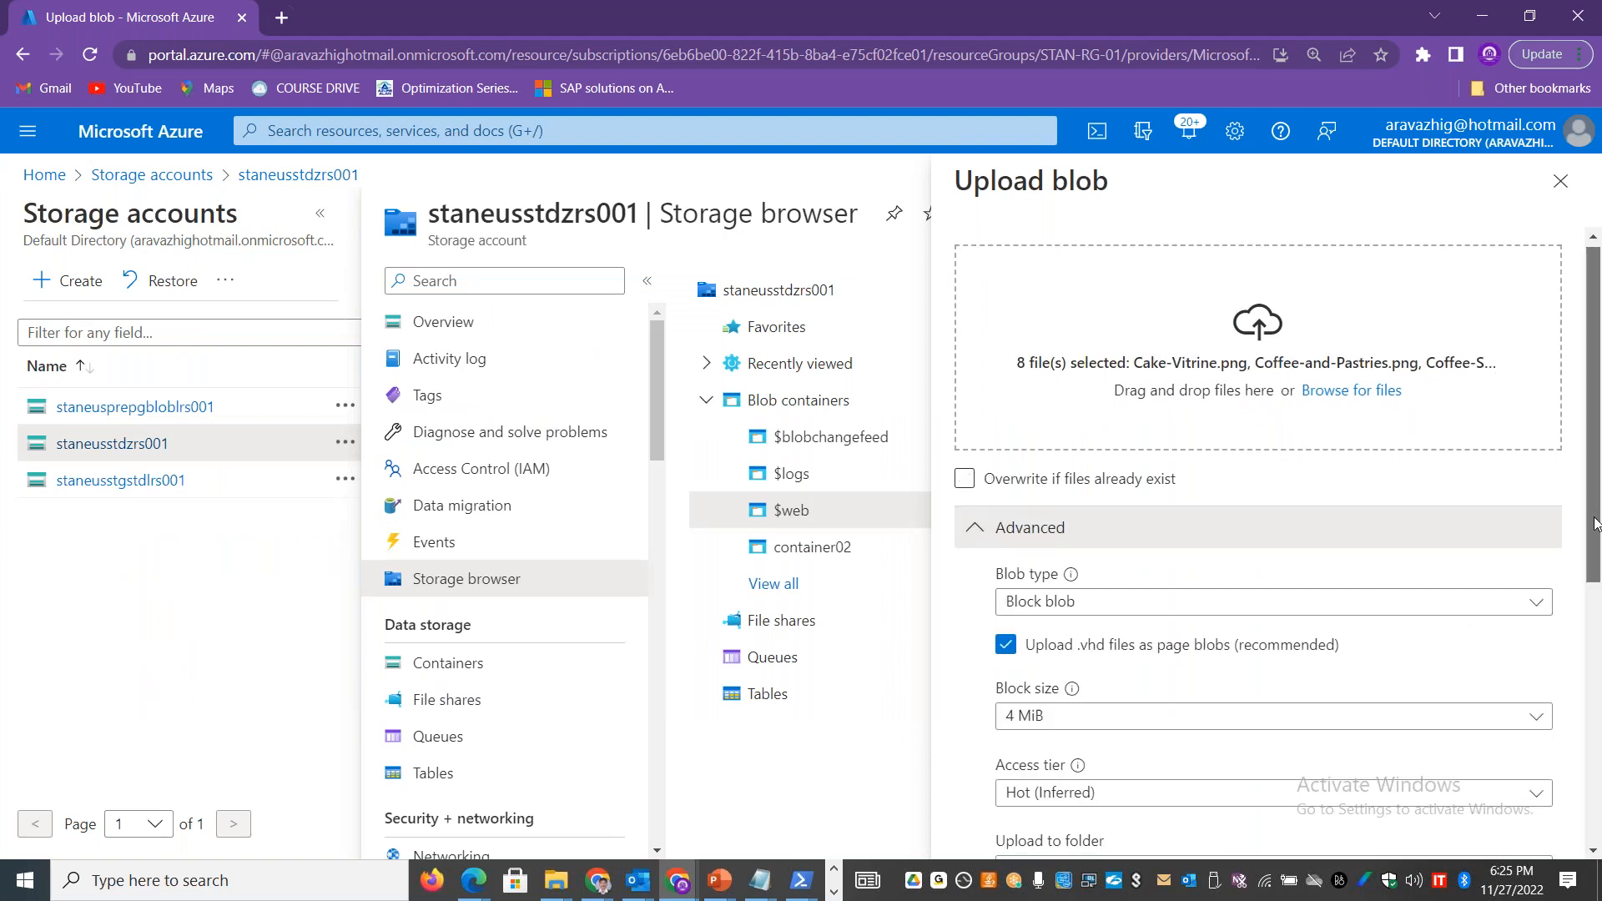
{"action": "scroll", "coordinate": [1035, 538], "scroll_direction": "down", "scroll_amount": 6}
{"action": "scroll", "coordinate": [1598, 473], "scroll_direction": "up", "scroll_amount": 6}
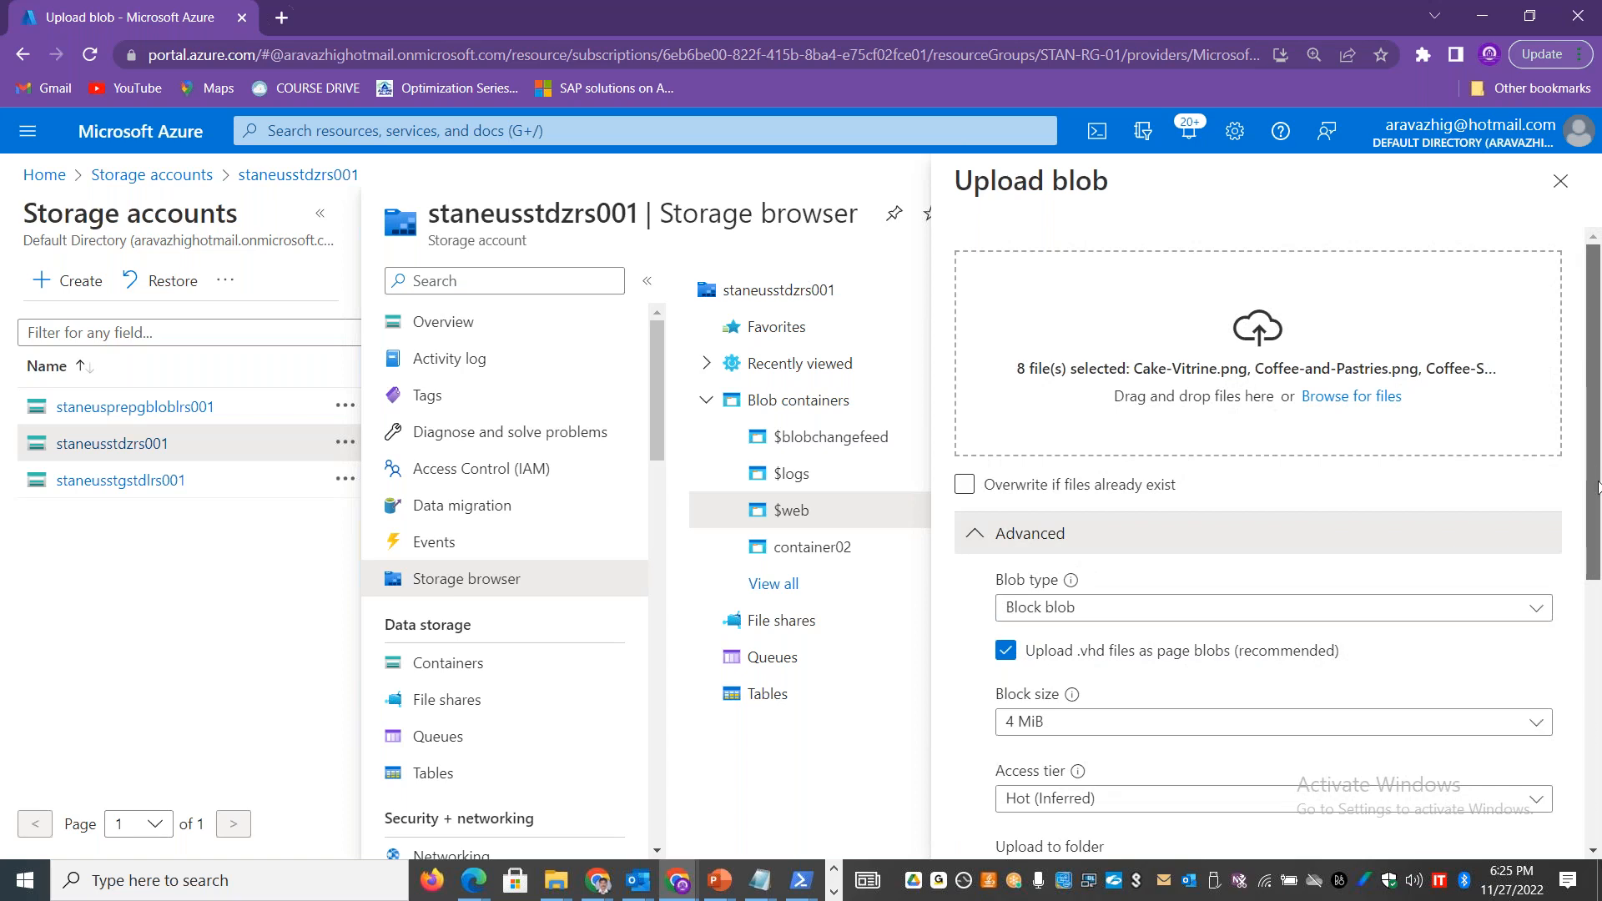
{"action": "scroll", "coordinate": [1597, 488], "scroll_direction": "down", "scroll_amount": 6}
{"action": "left_click", "coordinate": [1002, 826]}
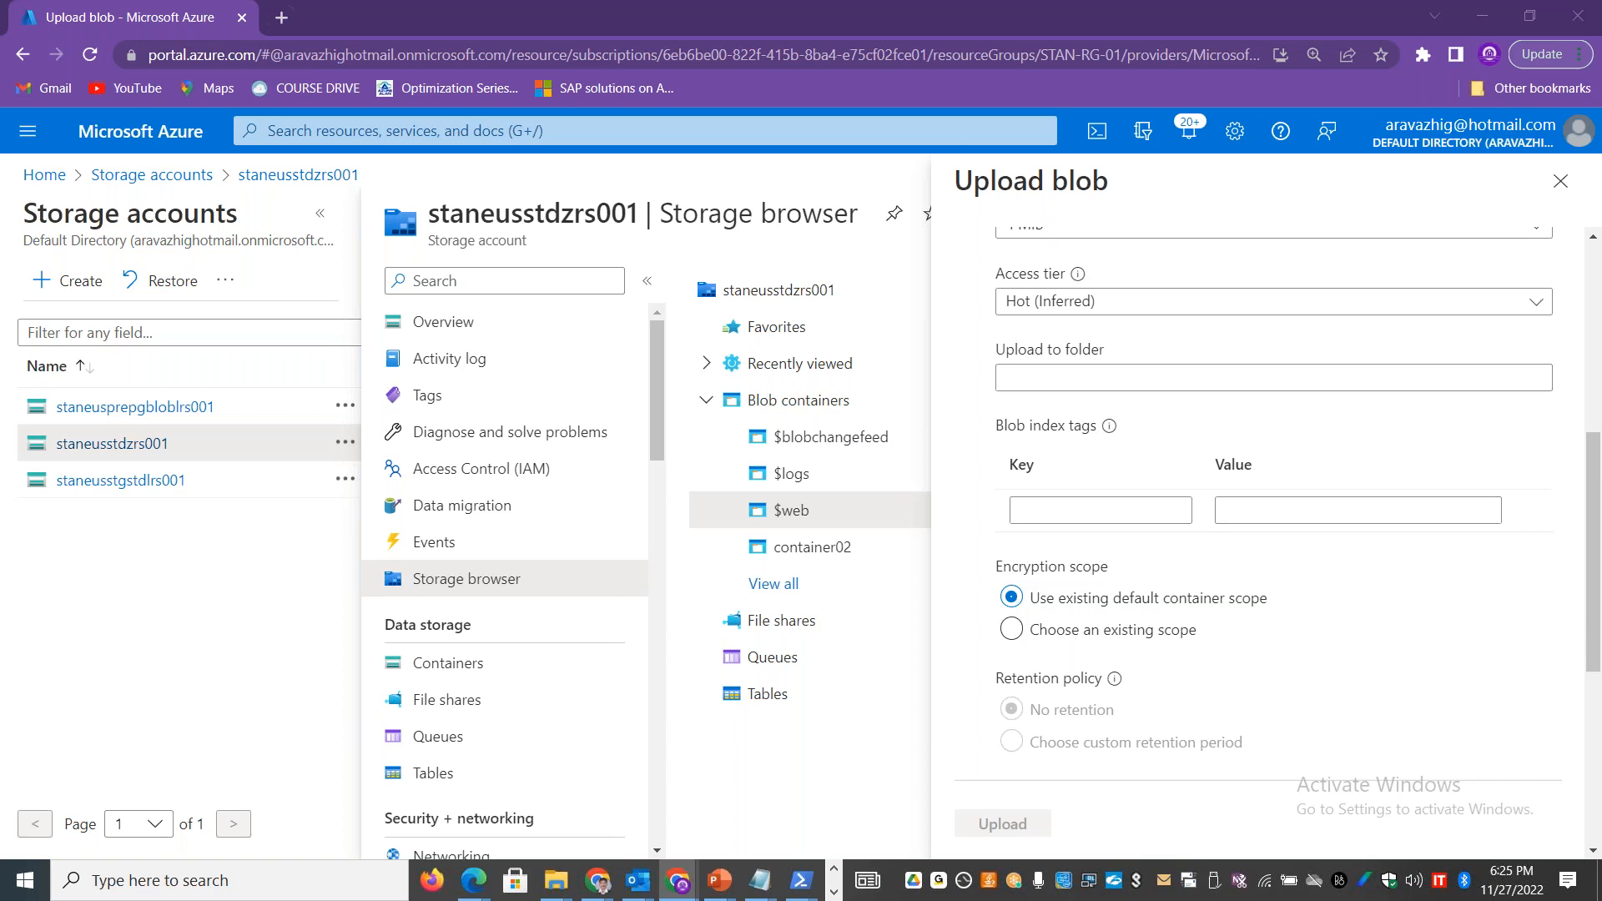
Step: Look inside the local static-website css folder and return to the Azure portal
{"action": "key", "text": "alt+Tab"}
{"action": "left_click", "coordinate": [627, 501]}
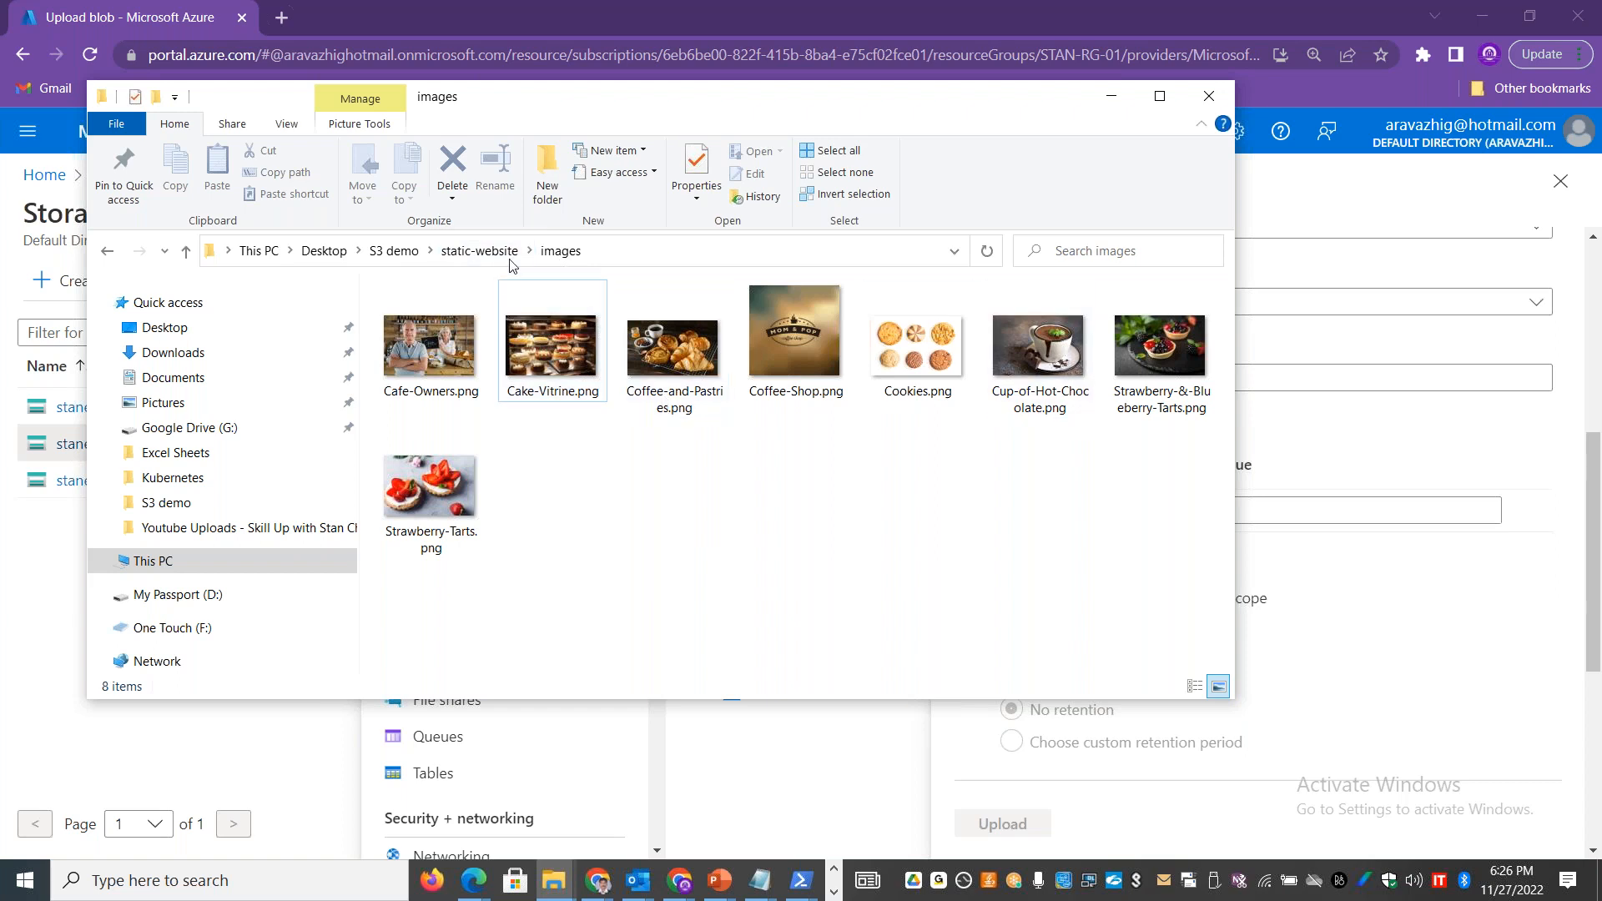
{"action": "left_click", "coordinate": [480, 250]}
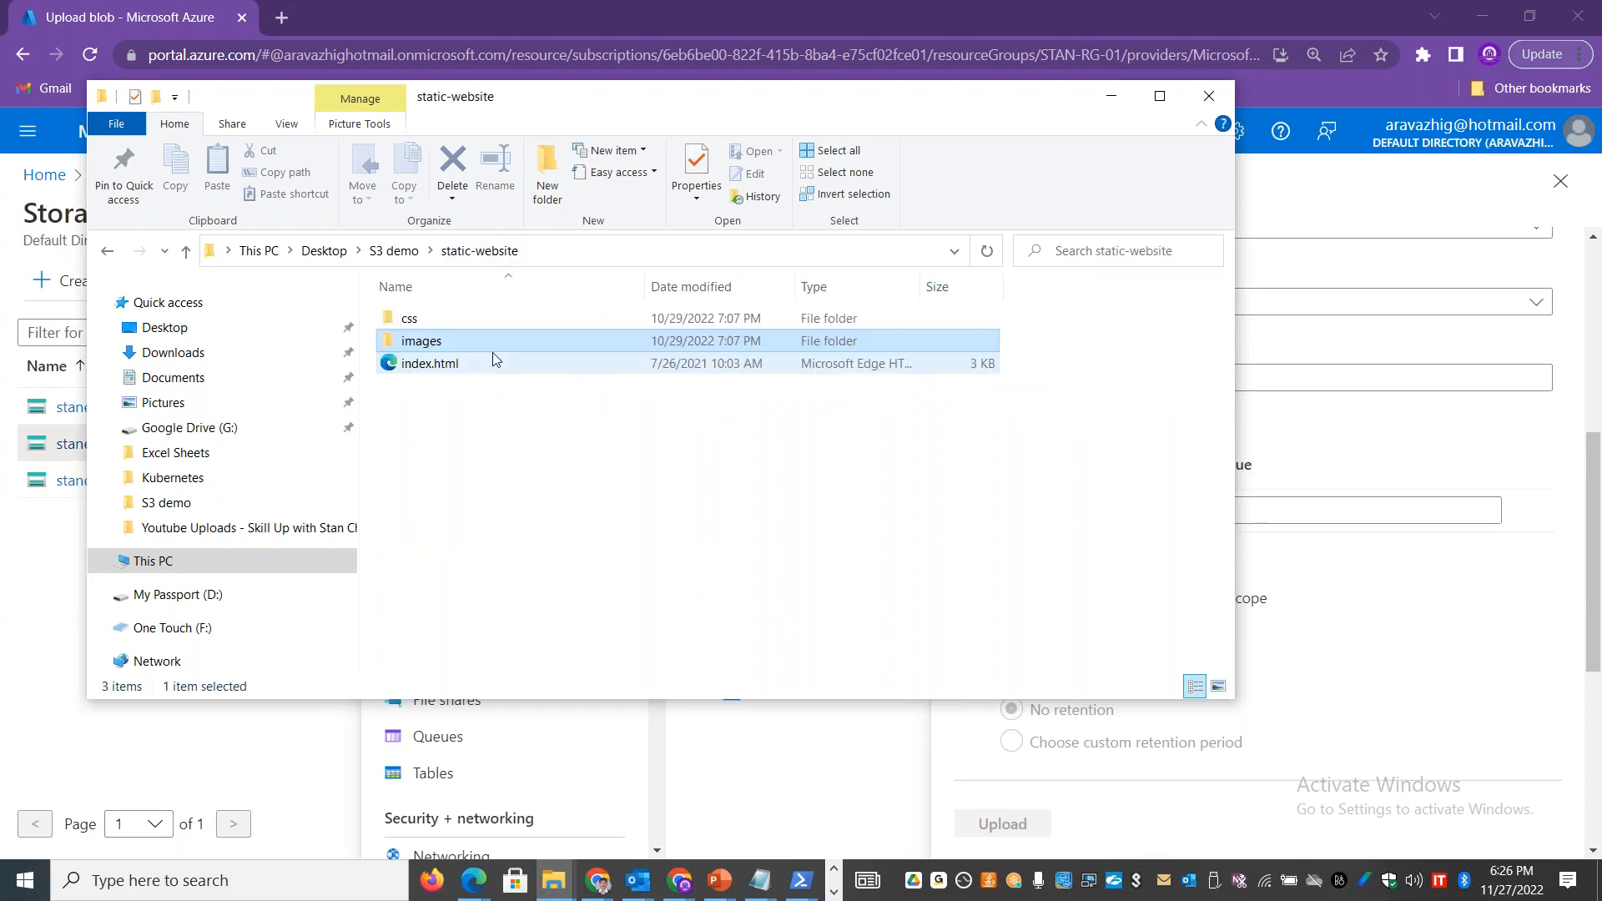
{"action": "double_click", "coordinate": [436, 317]}
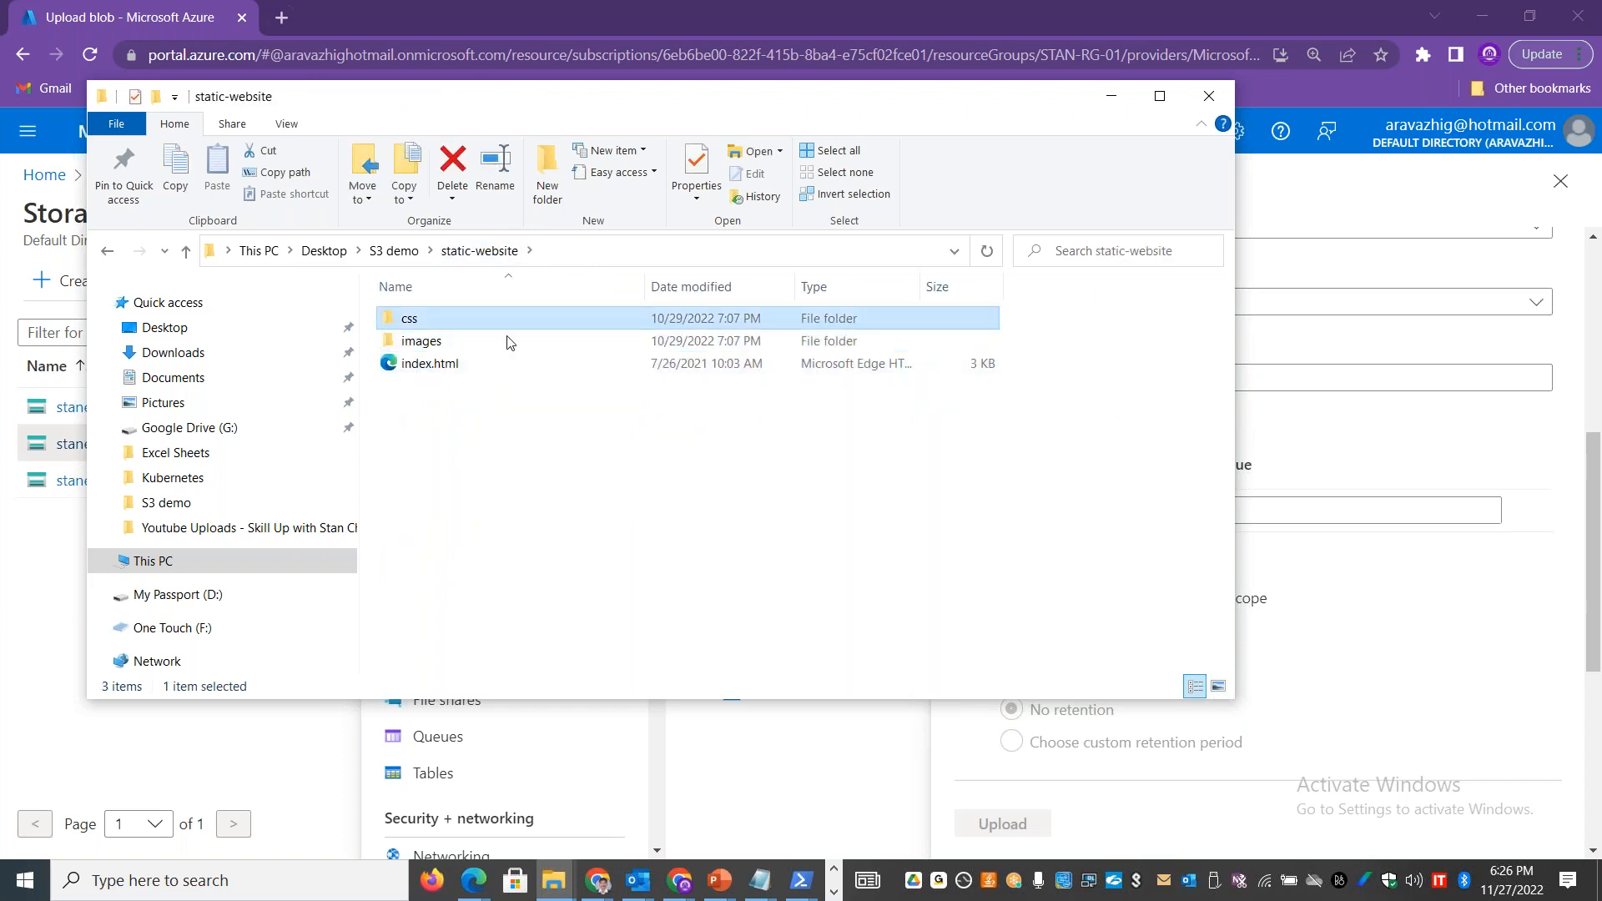
{"action": "left_click", "coordinate": [107, 251]}
{"action": "key", "text": "alt+Tab"}
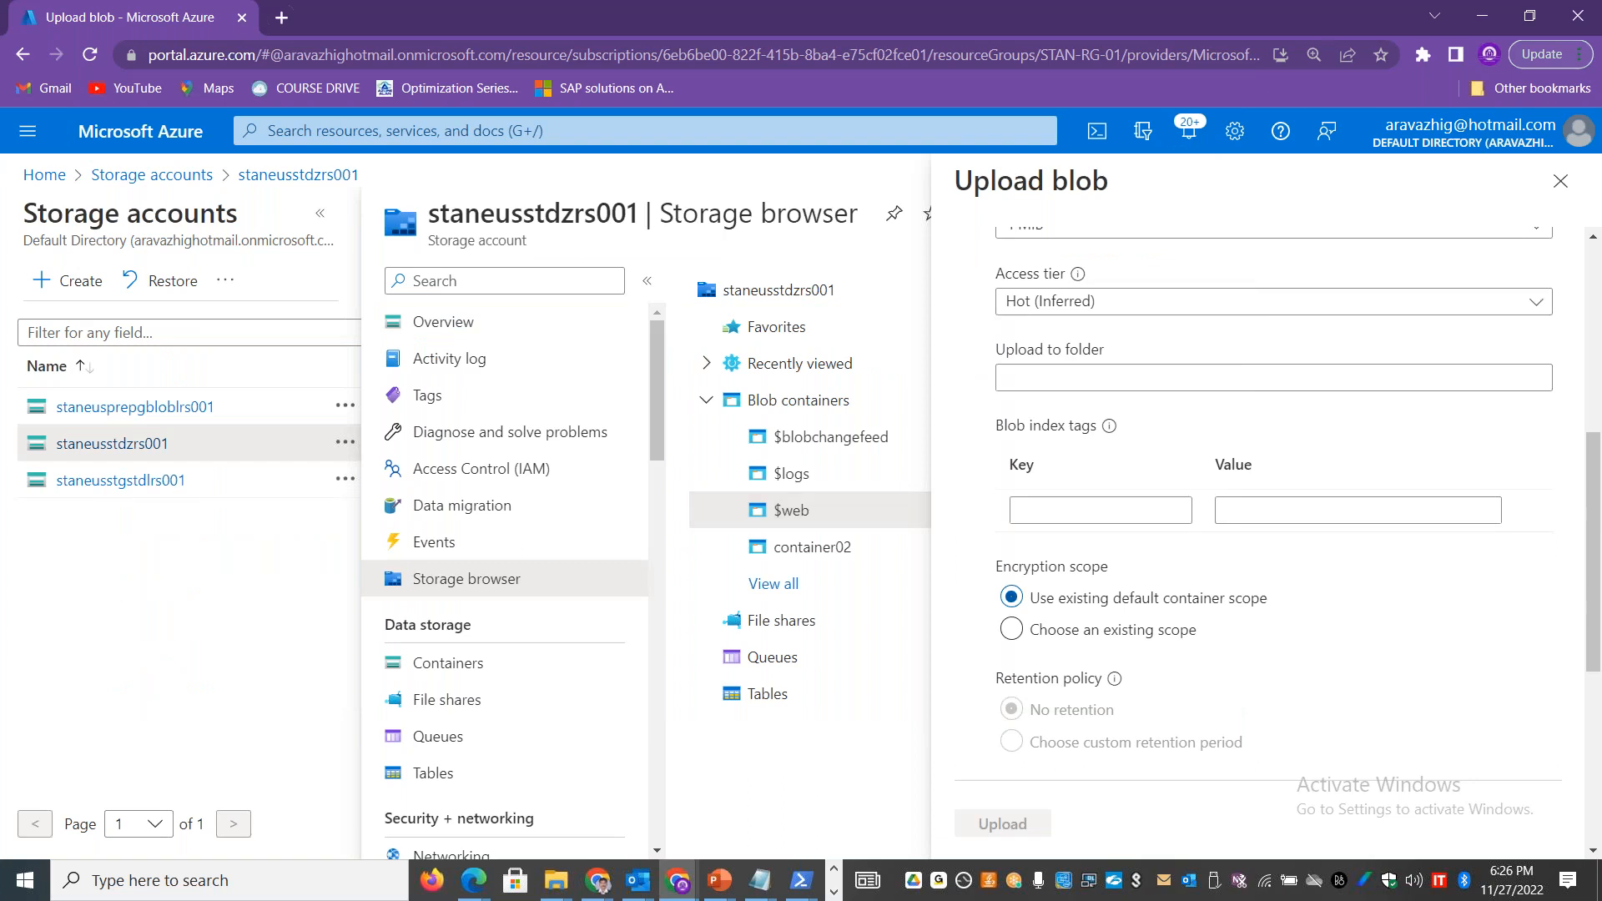
Step: Duplicate the portal tab and continue in the copy with the already signed-in account that owns the storage account
{"action": "right_click", "coordinate": [167, 21]}
{"action": "left_click", "coordinate": [247, 167]}
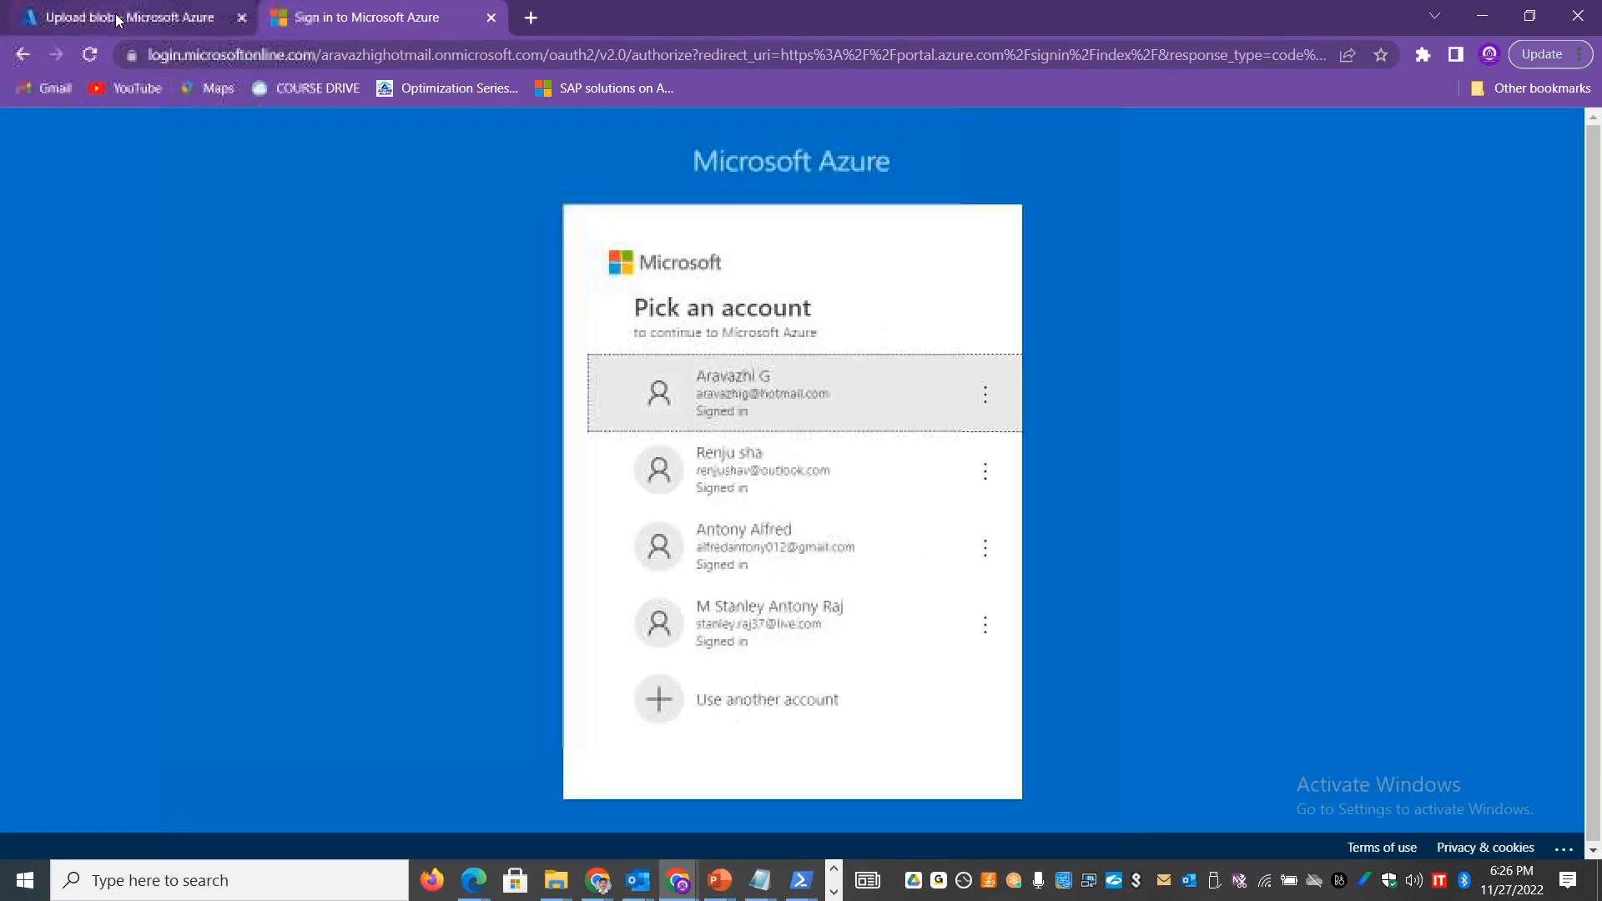
{"action": "left_click", "coordinate": [119, 20]}
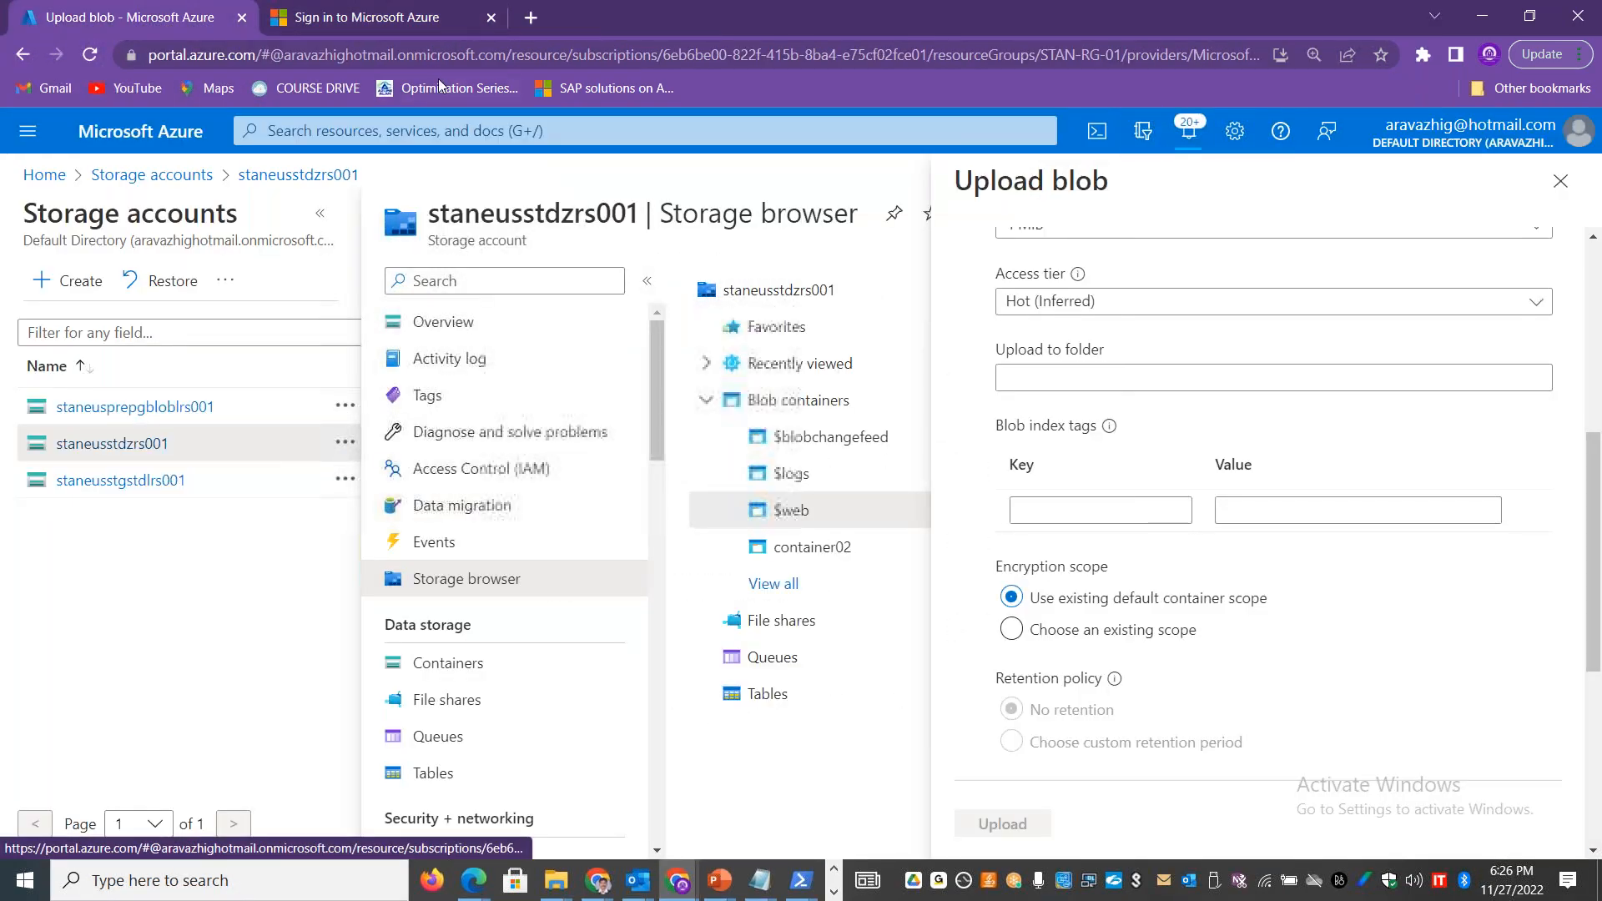
{"action": "left_click", "coordinate": [419, 30]}
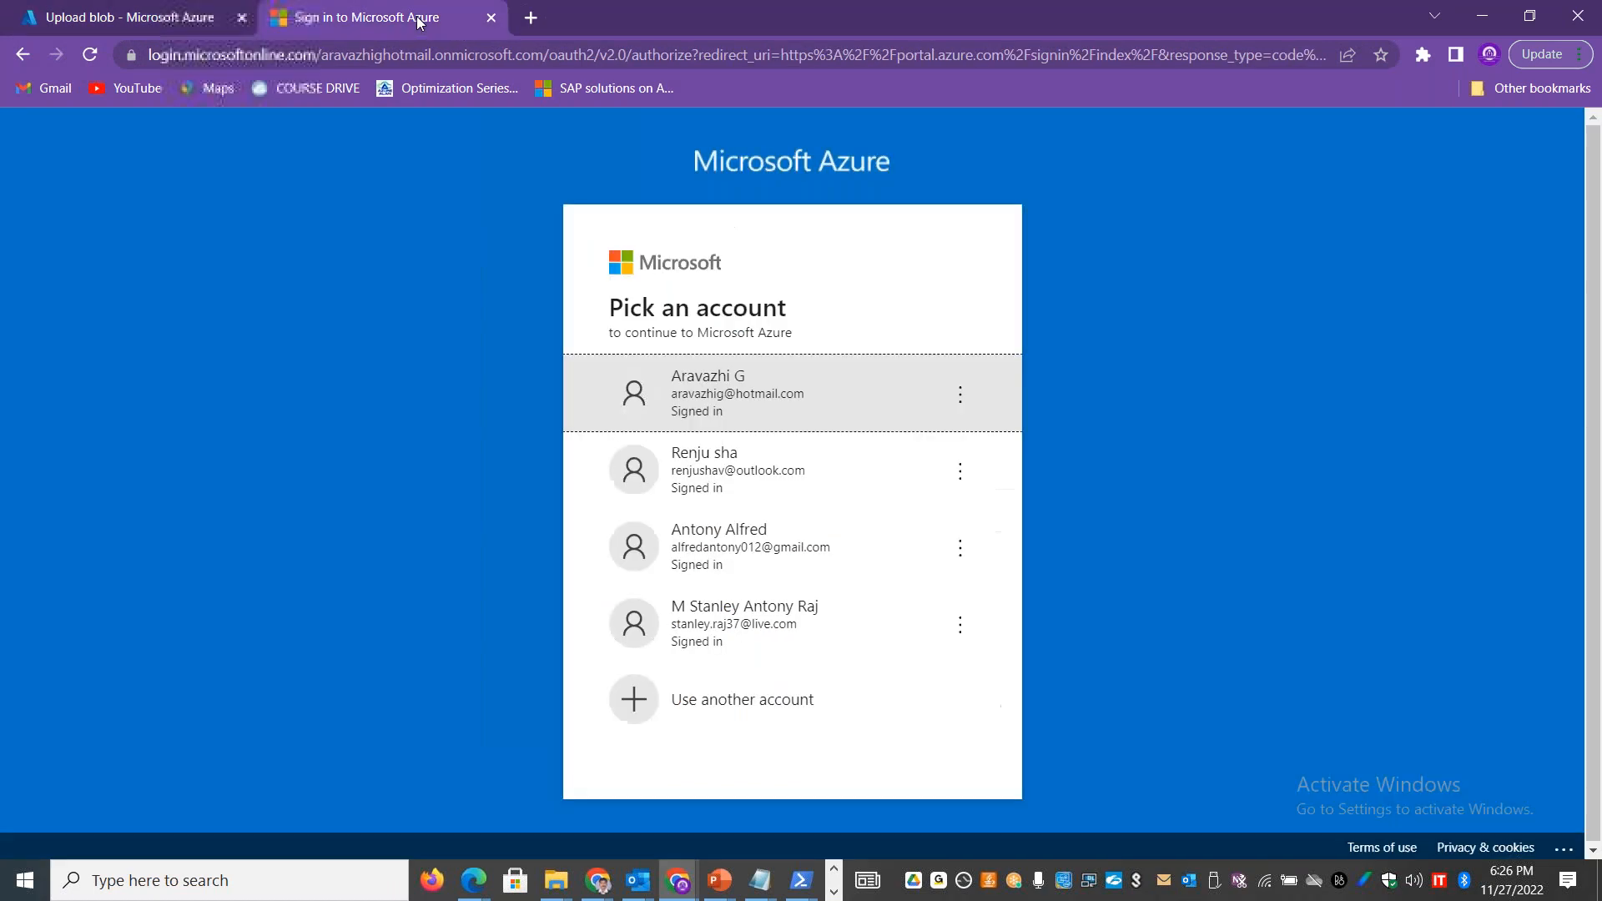
{"action": "left_click", "coordinate": [768, 372]}
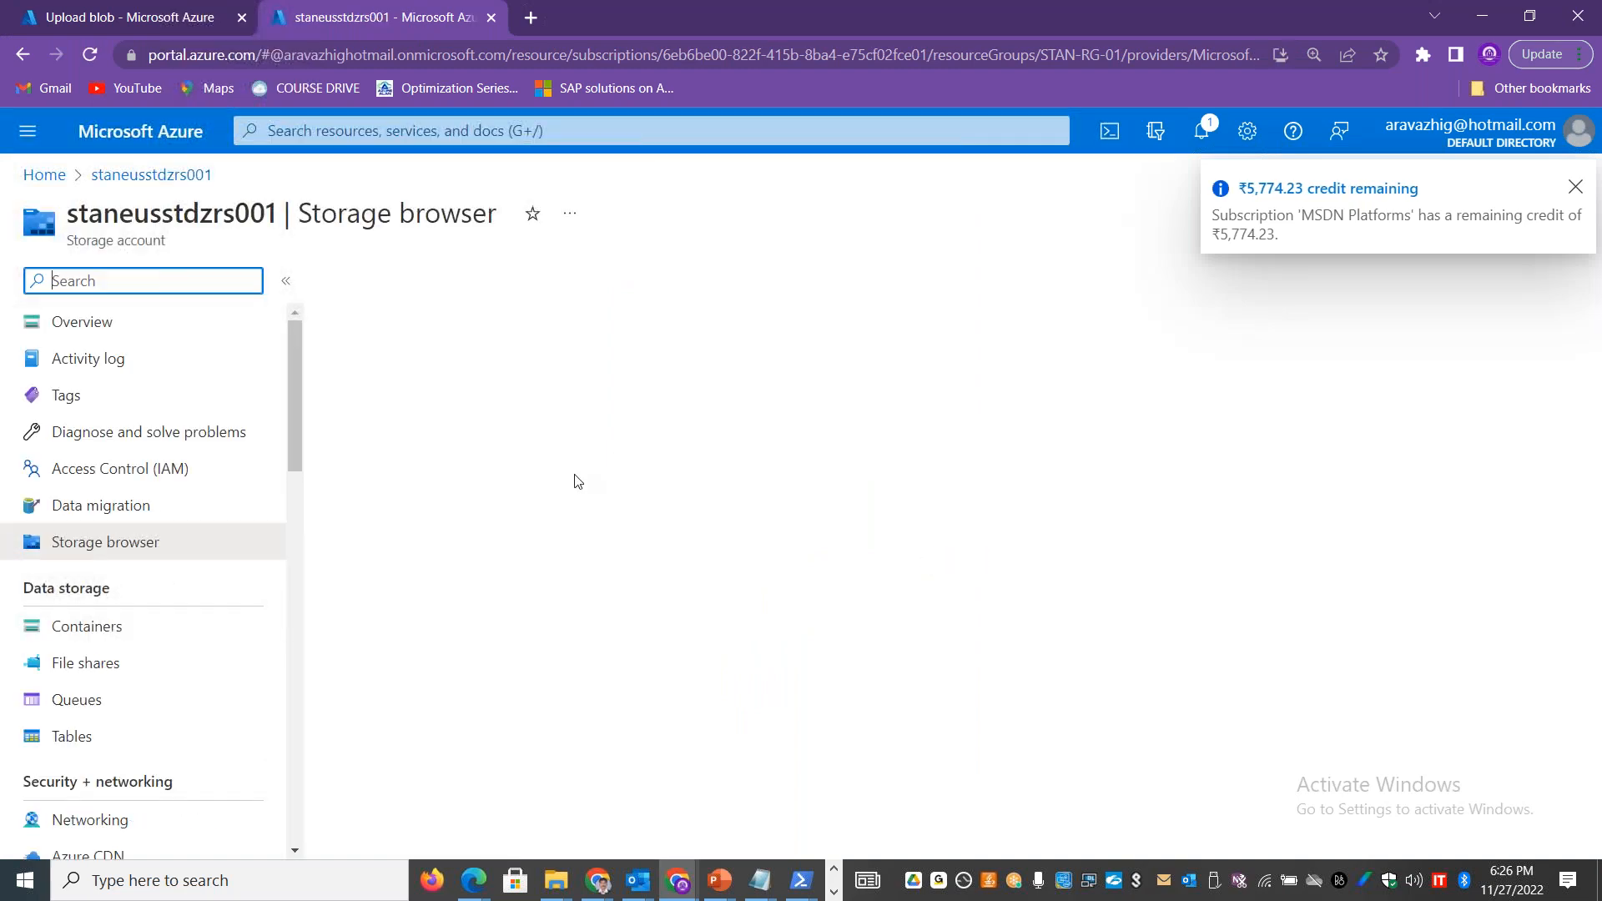
Step: Check the uploaded files in the images folder of the $web container, and return to the Containers list
{"action": "left_click", "coordinate": [144, 674]}
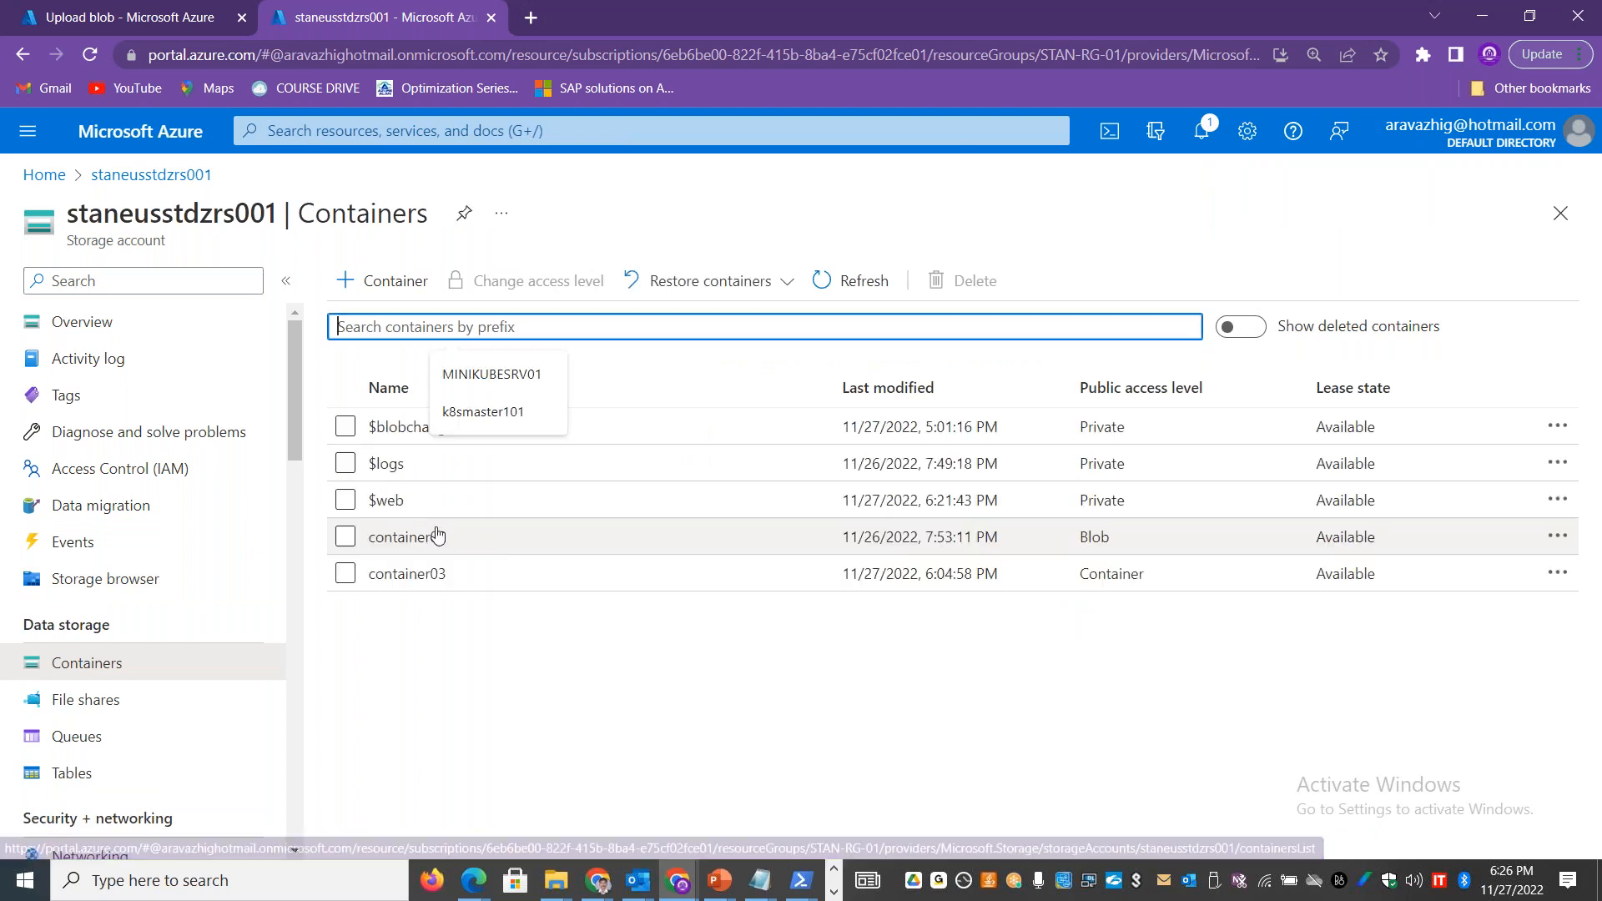
{"action": "left_click", "coordinate": [377, 511]}
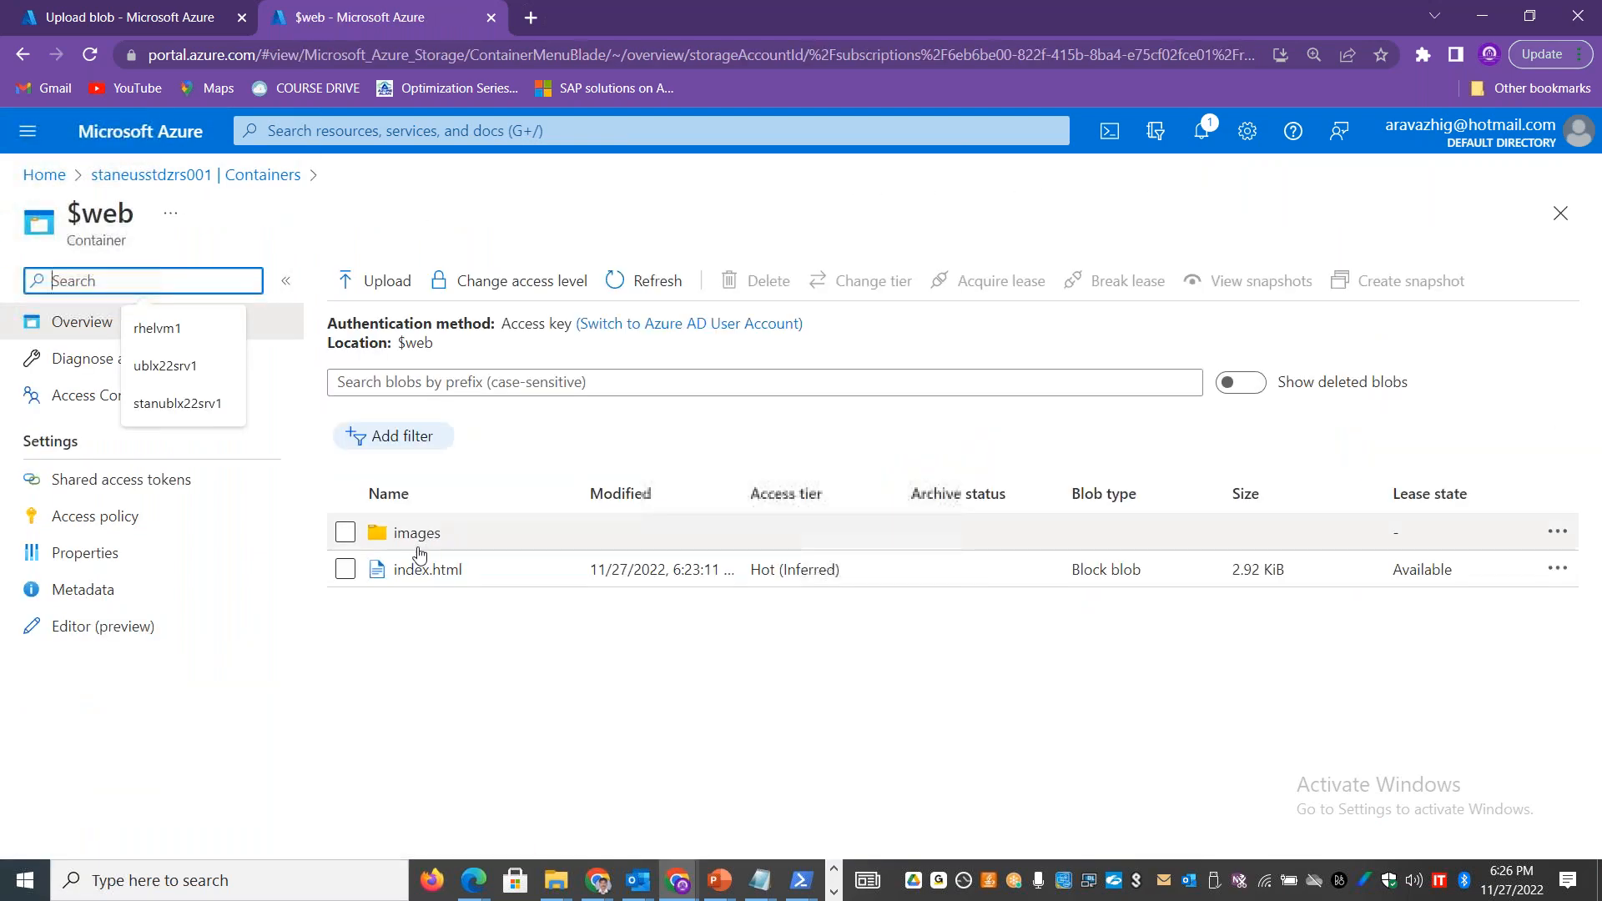
{"action": "left_click", "coordinate": [421, 538]}
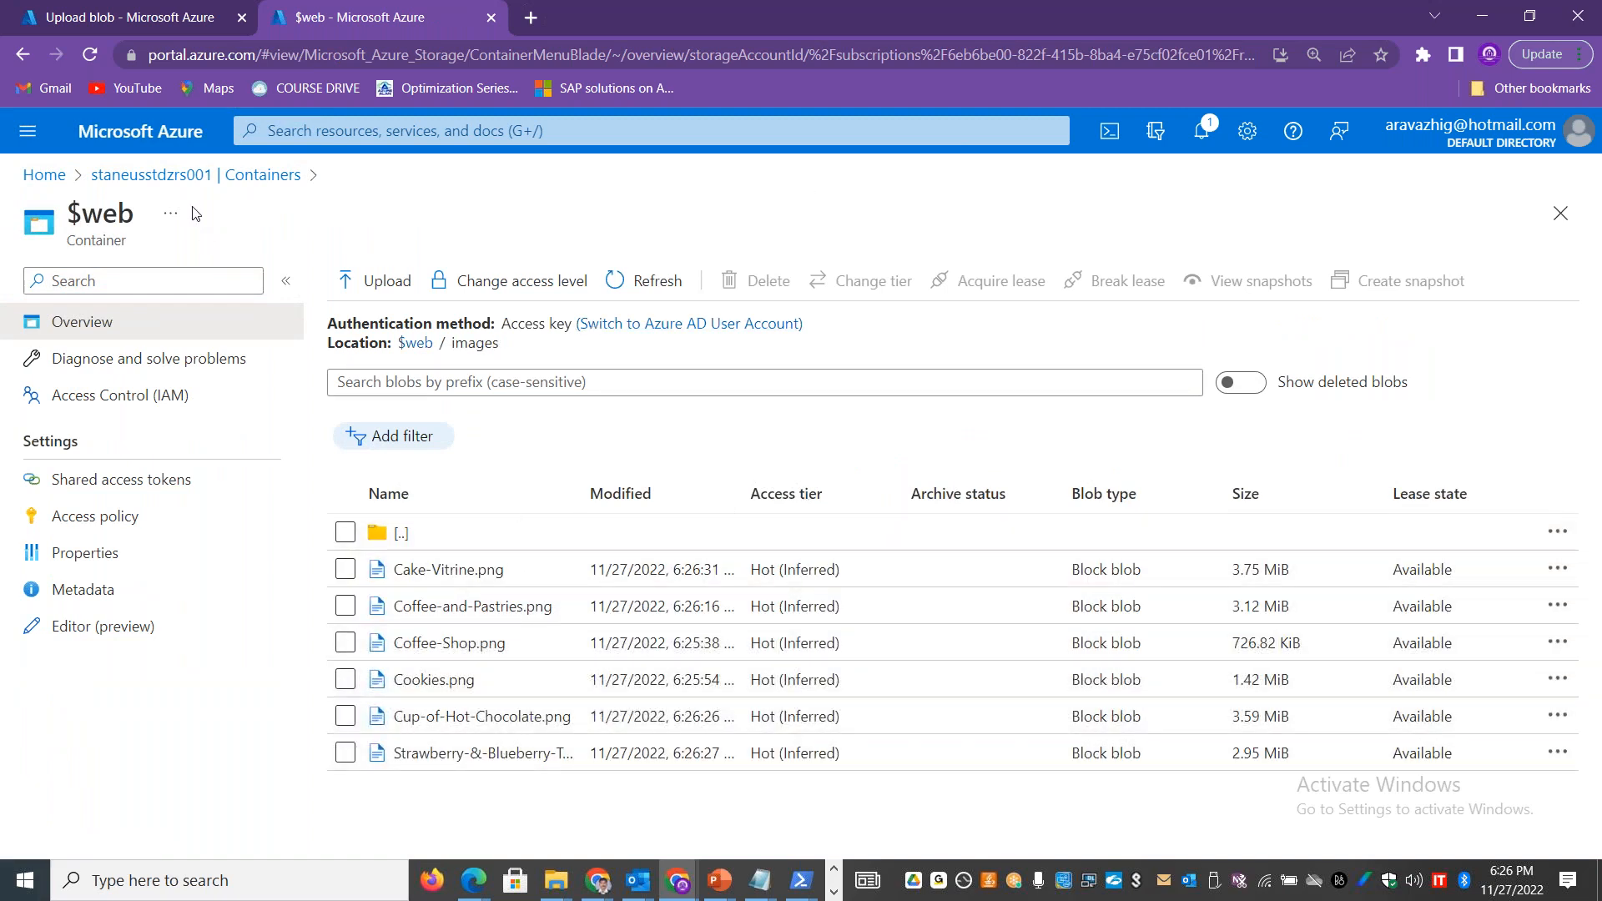
{"action": "left_click", "coordinate": [214, 185]}
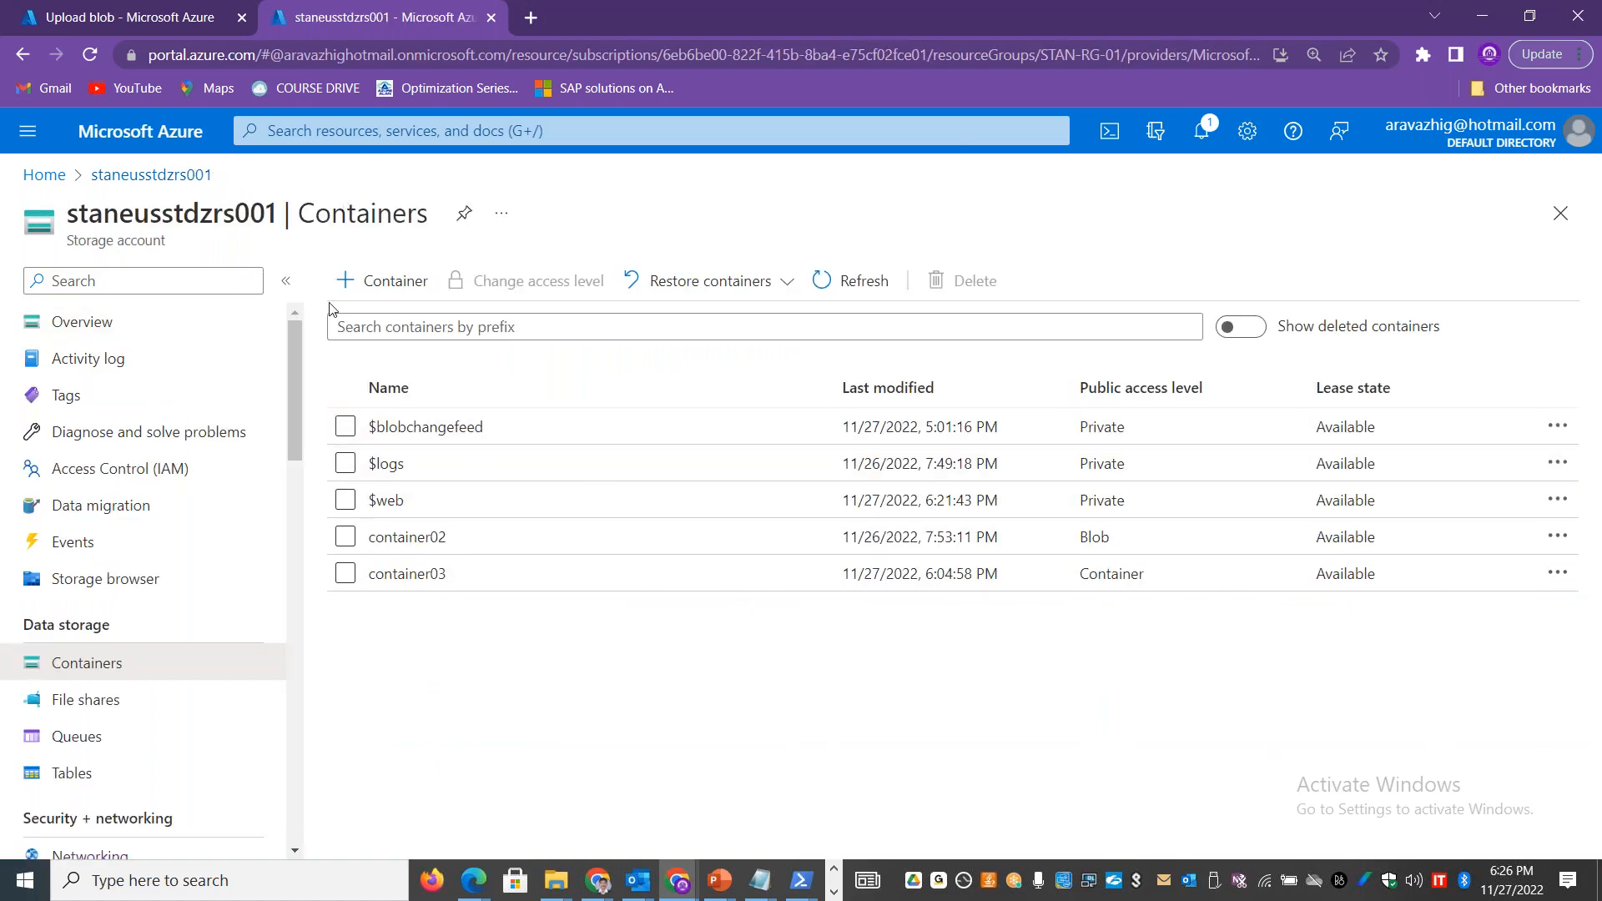
Step: Add a virtual directory named css to the $web container through the storage account's storage browser
{"action": "left_click", "coordinate": [136, 178]}
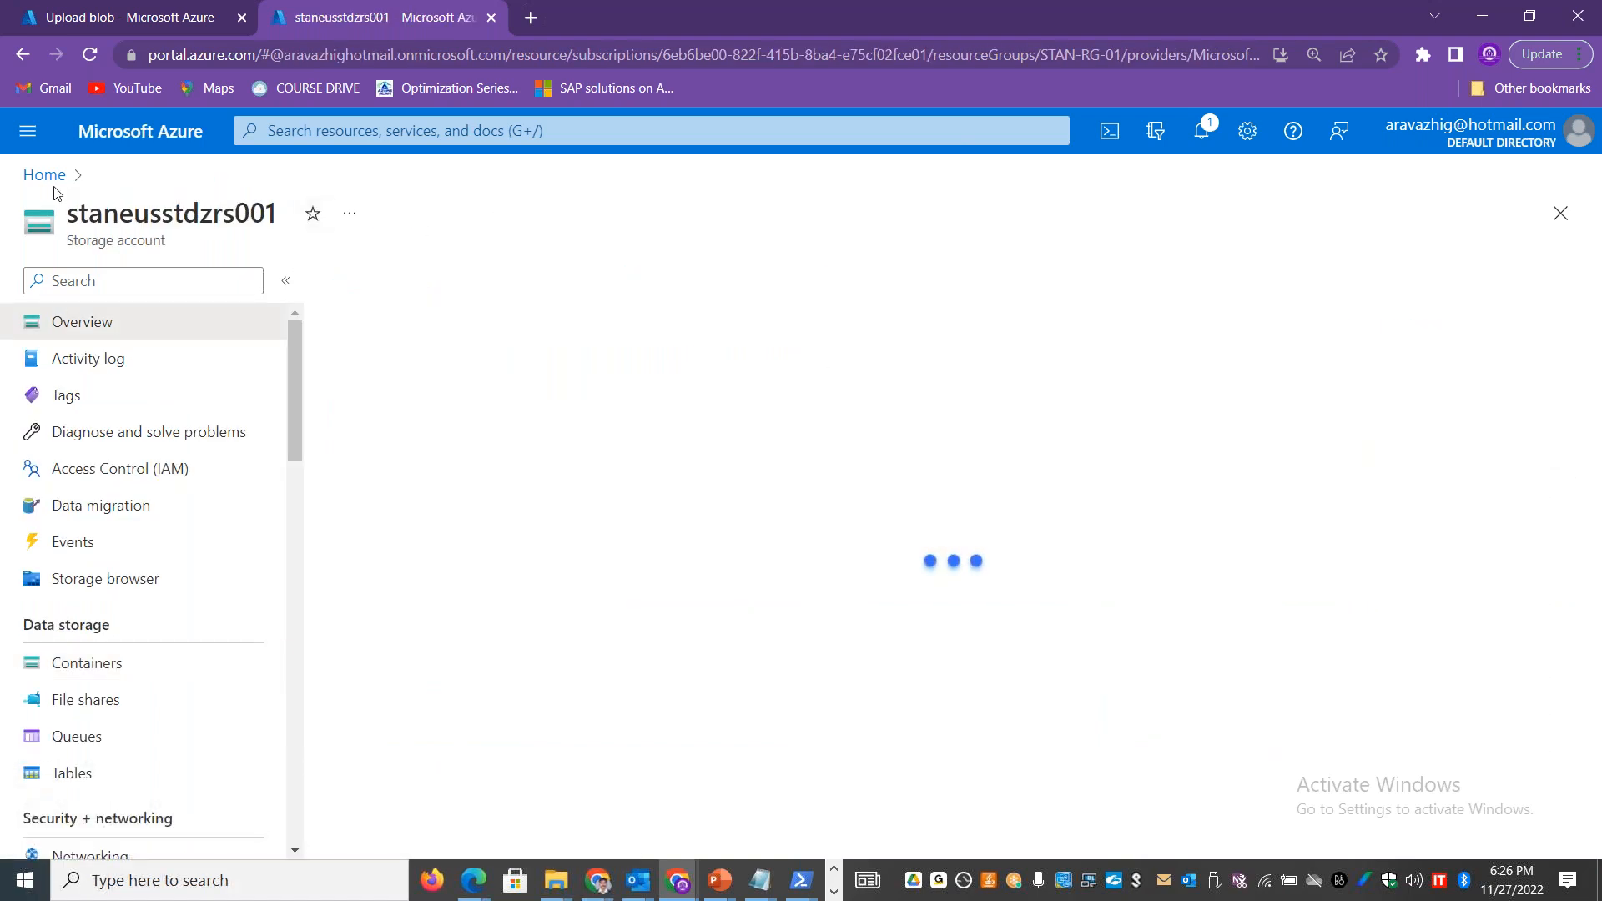
{"action": "left_click", "coordinate": [134, 578]}
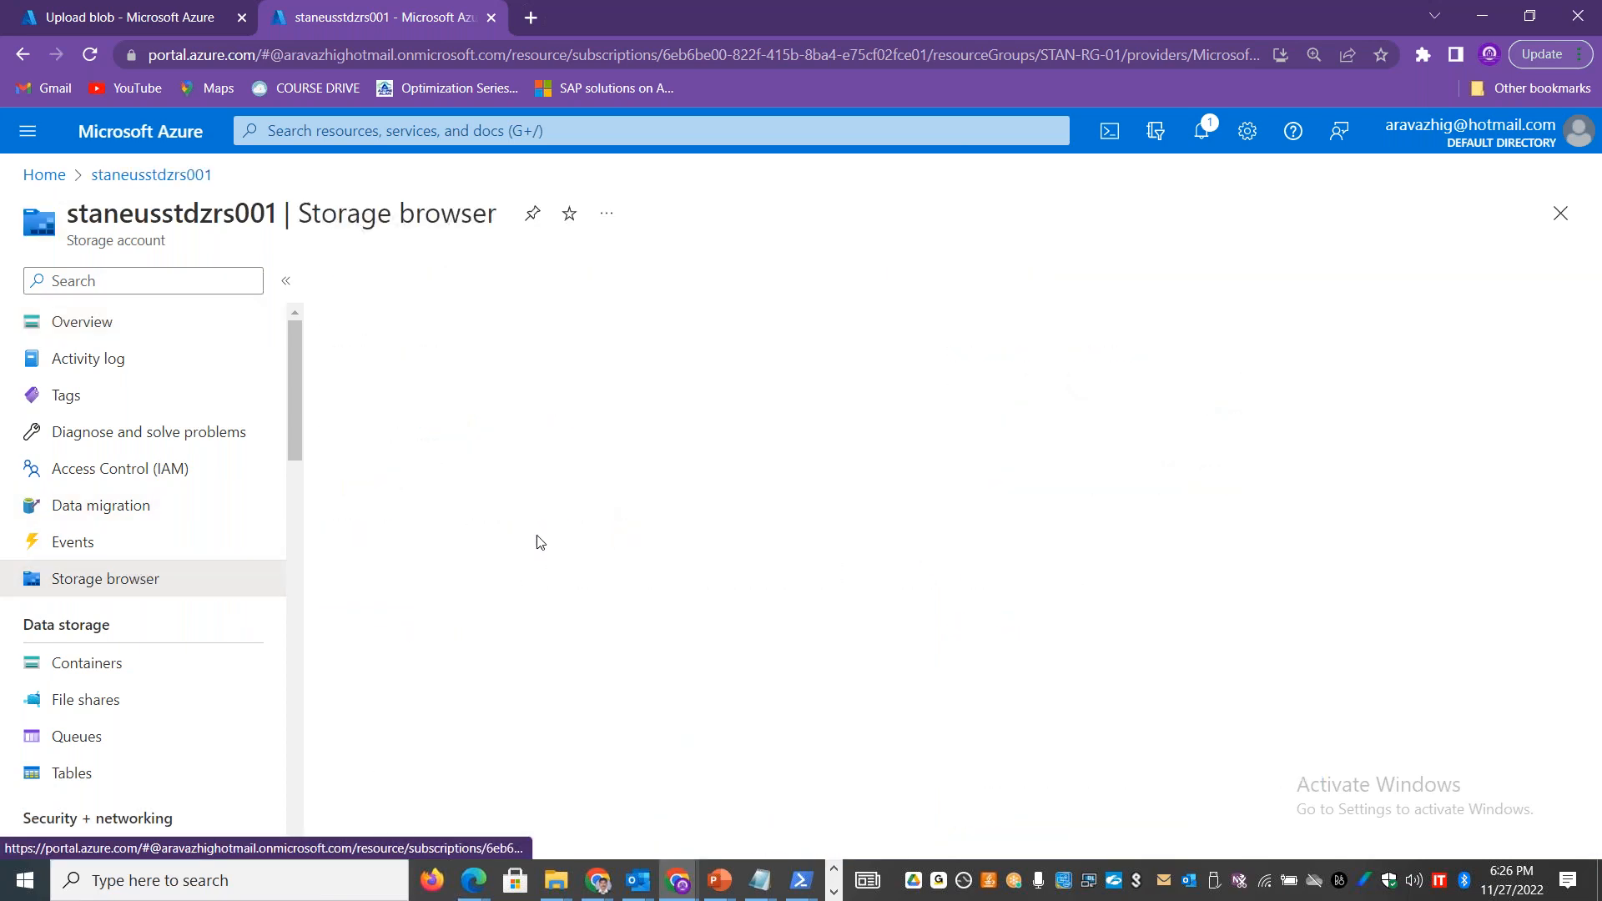
{"action": "left_click", "coordinate": [839, 479]}
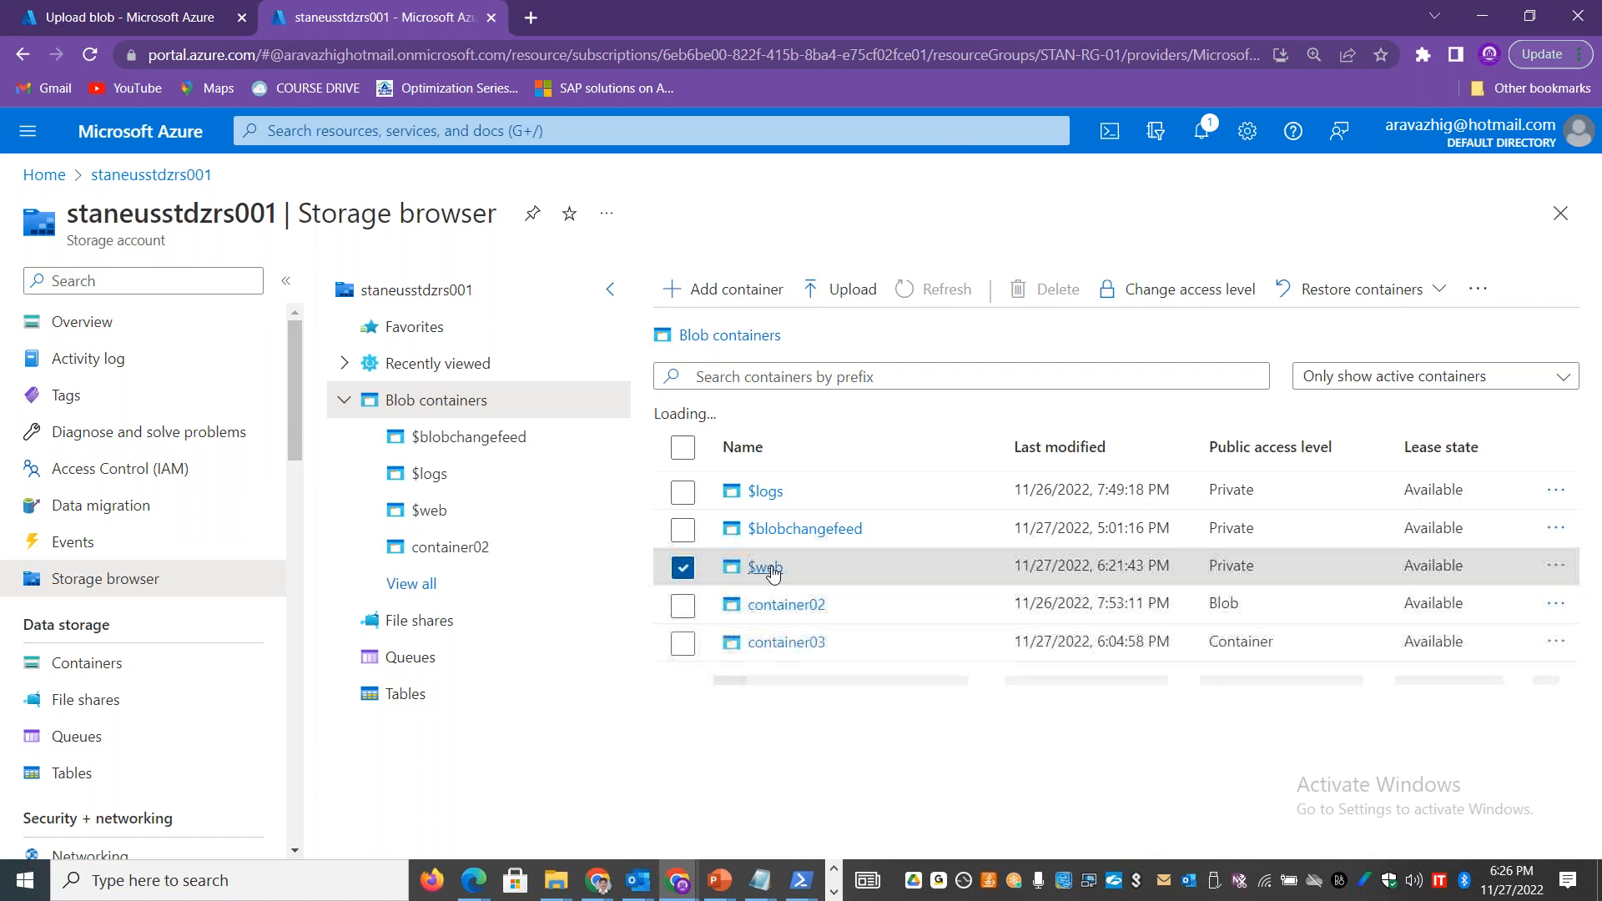
{"action": "left_click", "coordinate": [755, 564]}
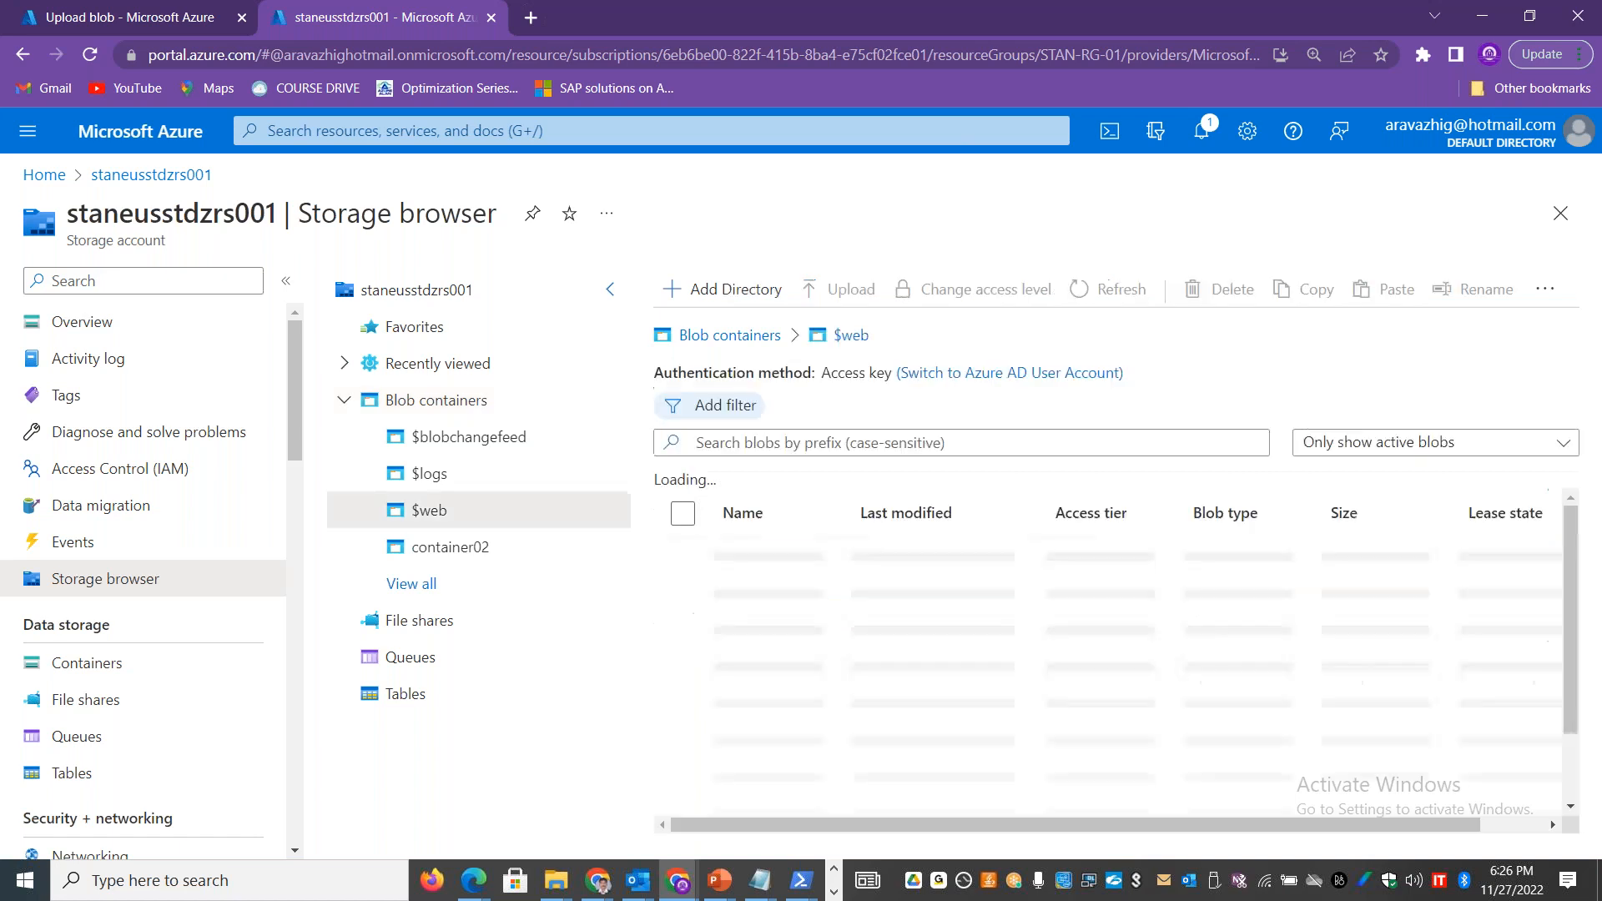
{"action": "left_click", "coordinate": [738, 302]}
{"action": "type", "text": "css"}
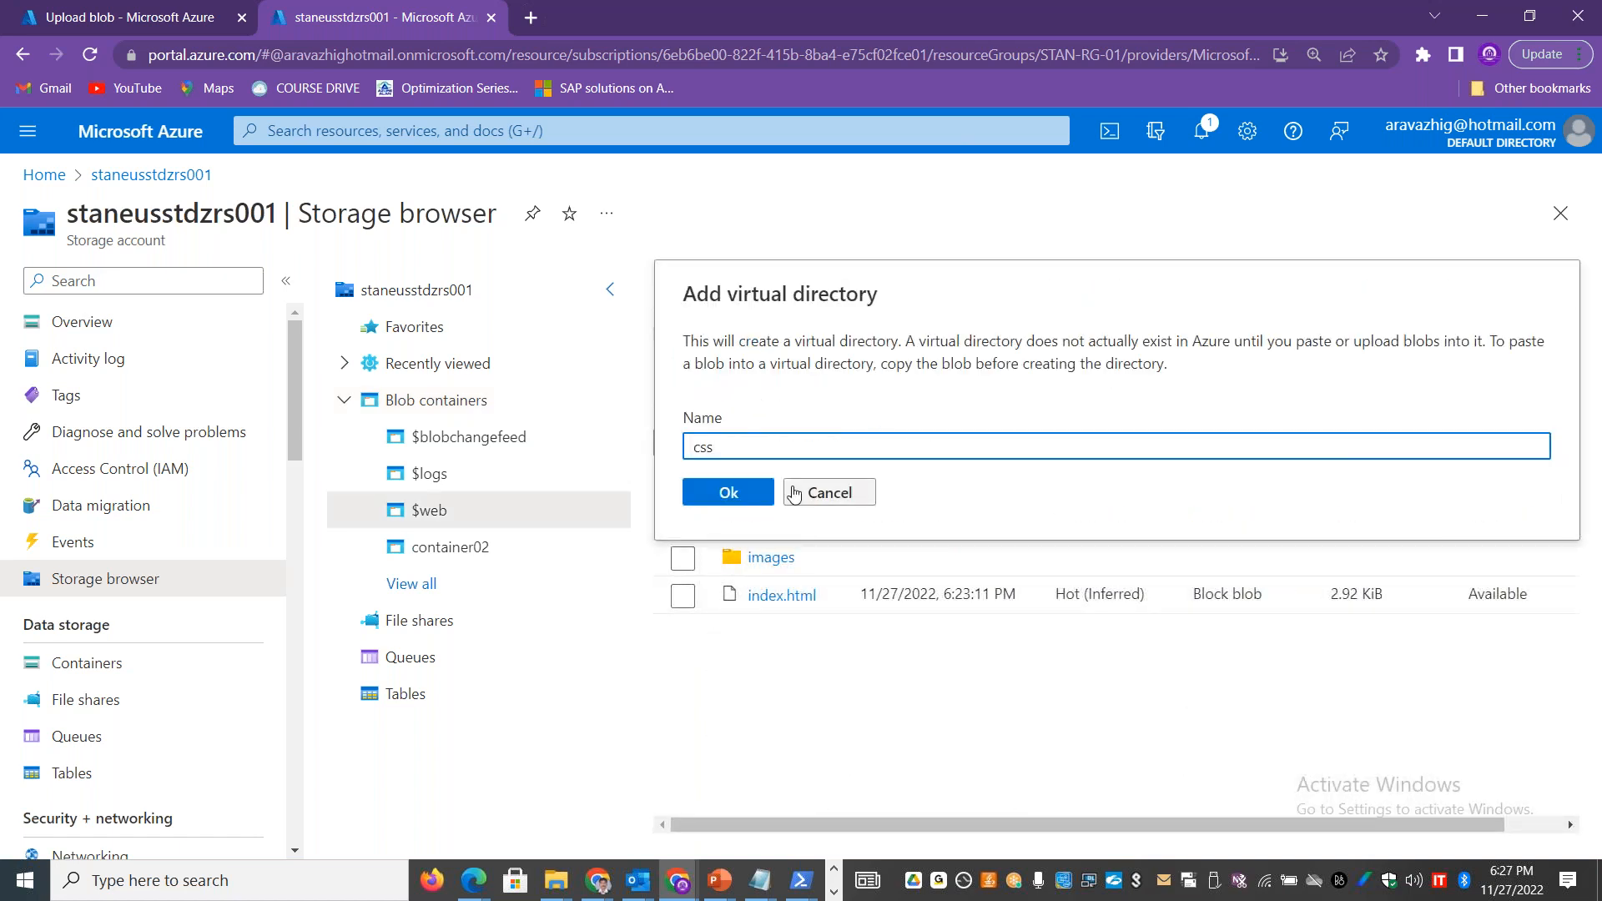
{"action": "left_click", "coordinate": [728, 492]}
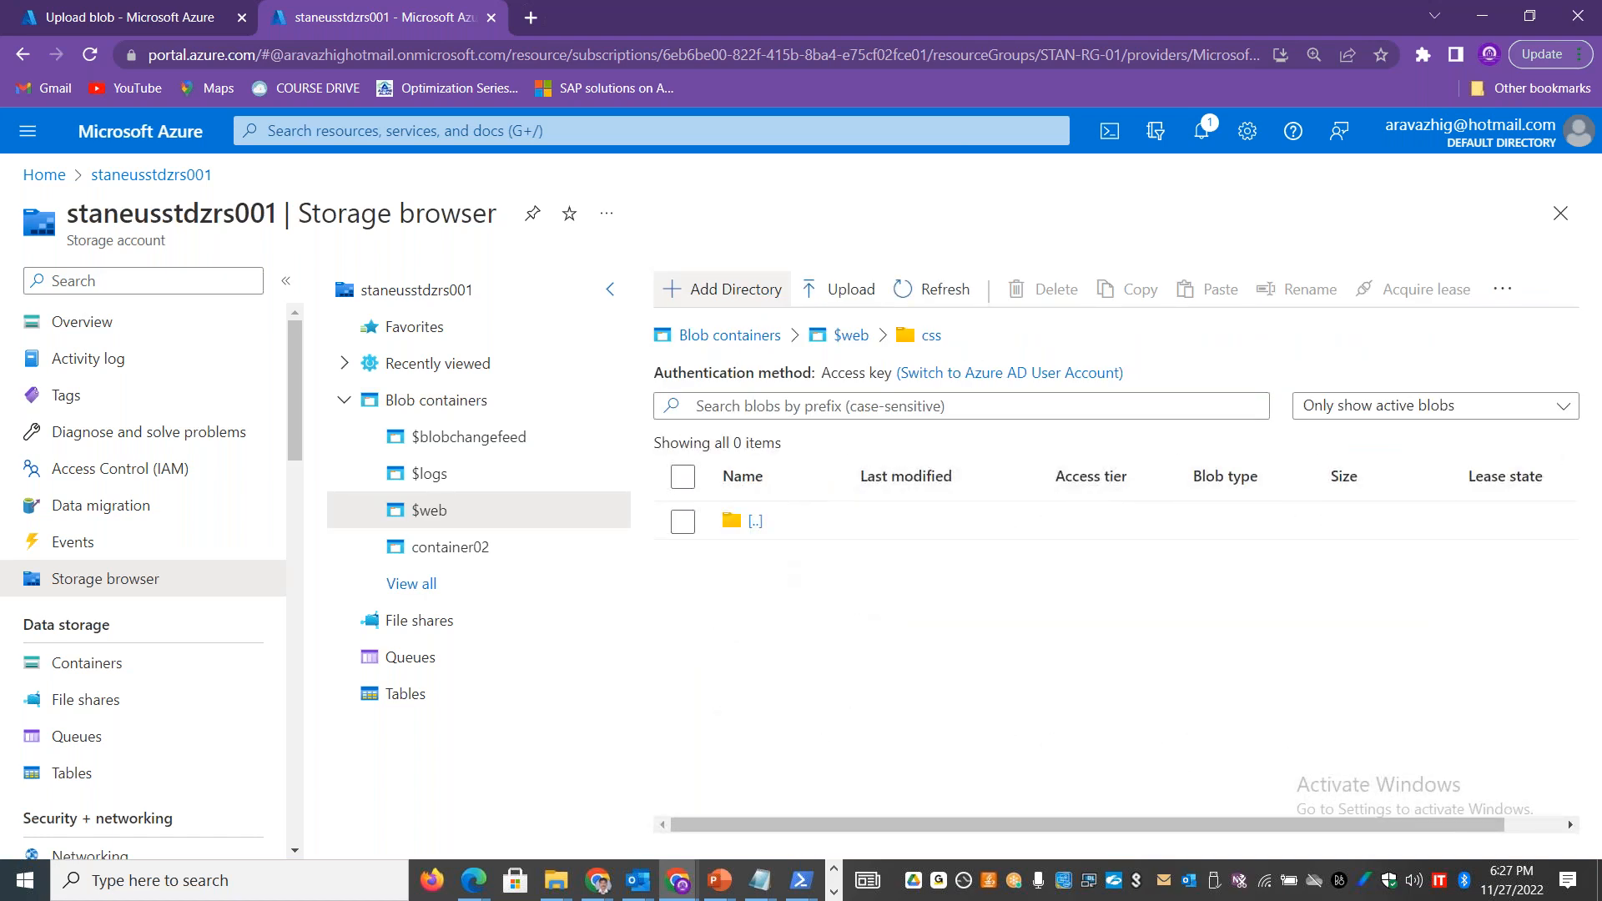
Step: Upload styles.css from the local static-website css folder into the css directory with the default settings
{"action": "left_click", "coordinate": [852, 294]}
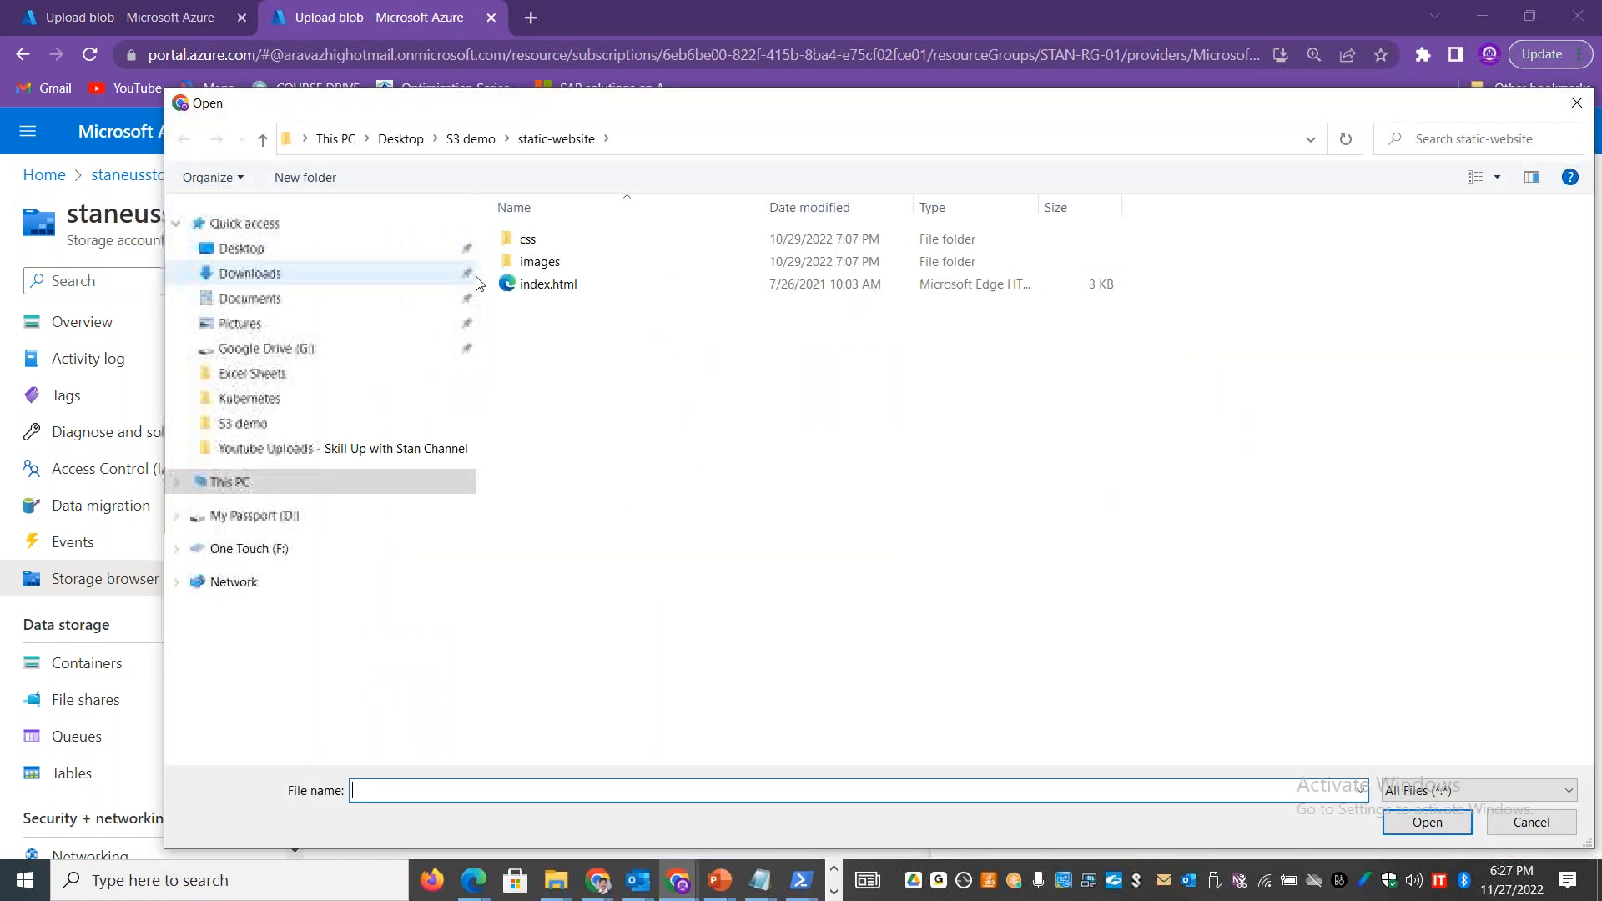
{"action": "double_click", "coordinate": [527, 241]}
{"action": "left_click", "coordinate": [535, 245]}
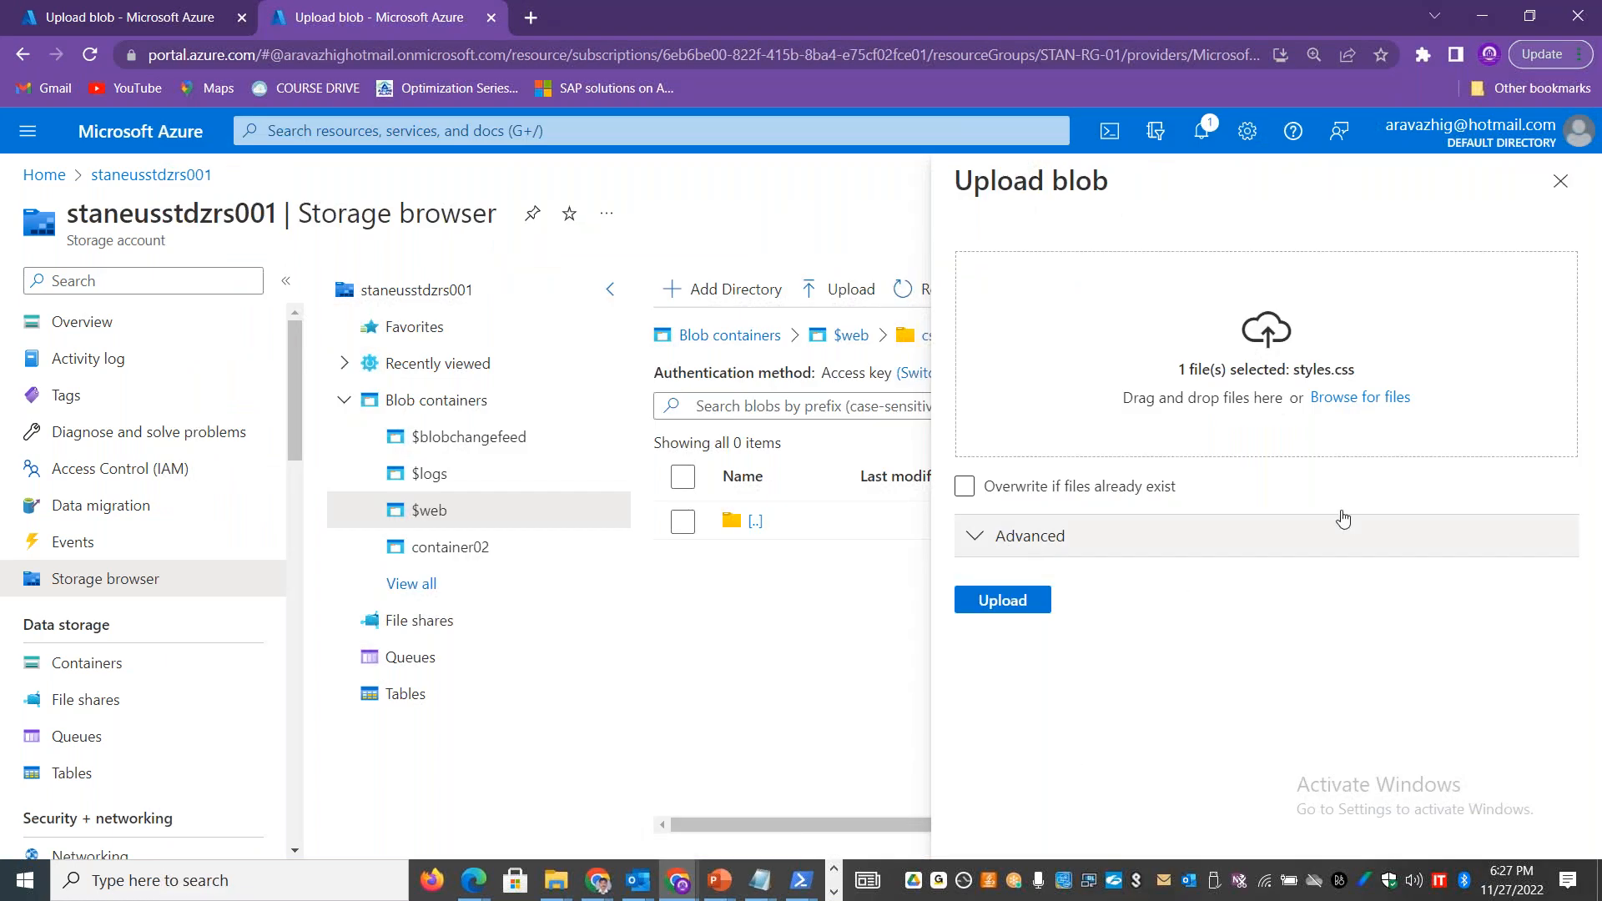
{"action": "left_click", "coordinate": [1003, 600]}
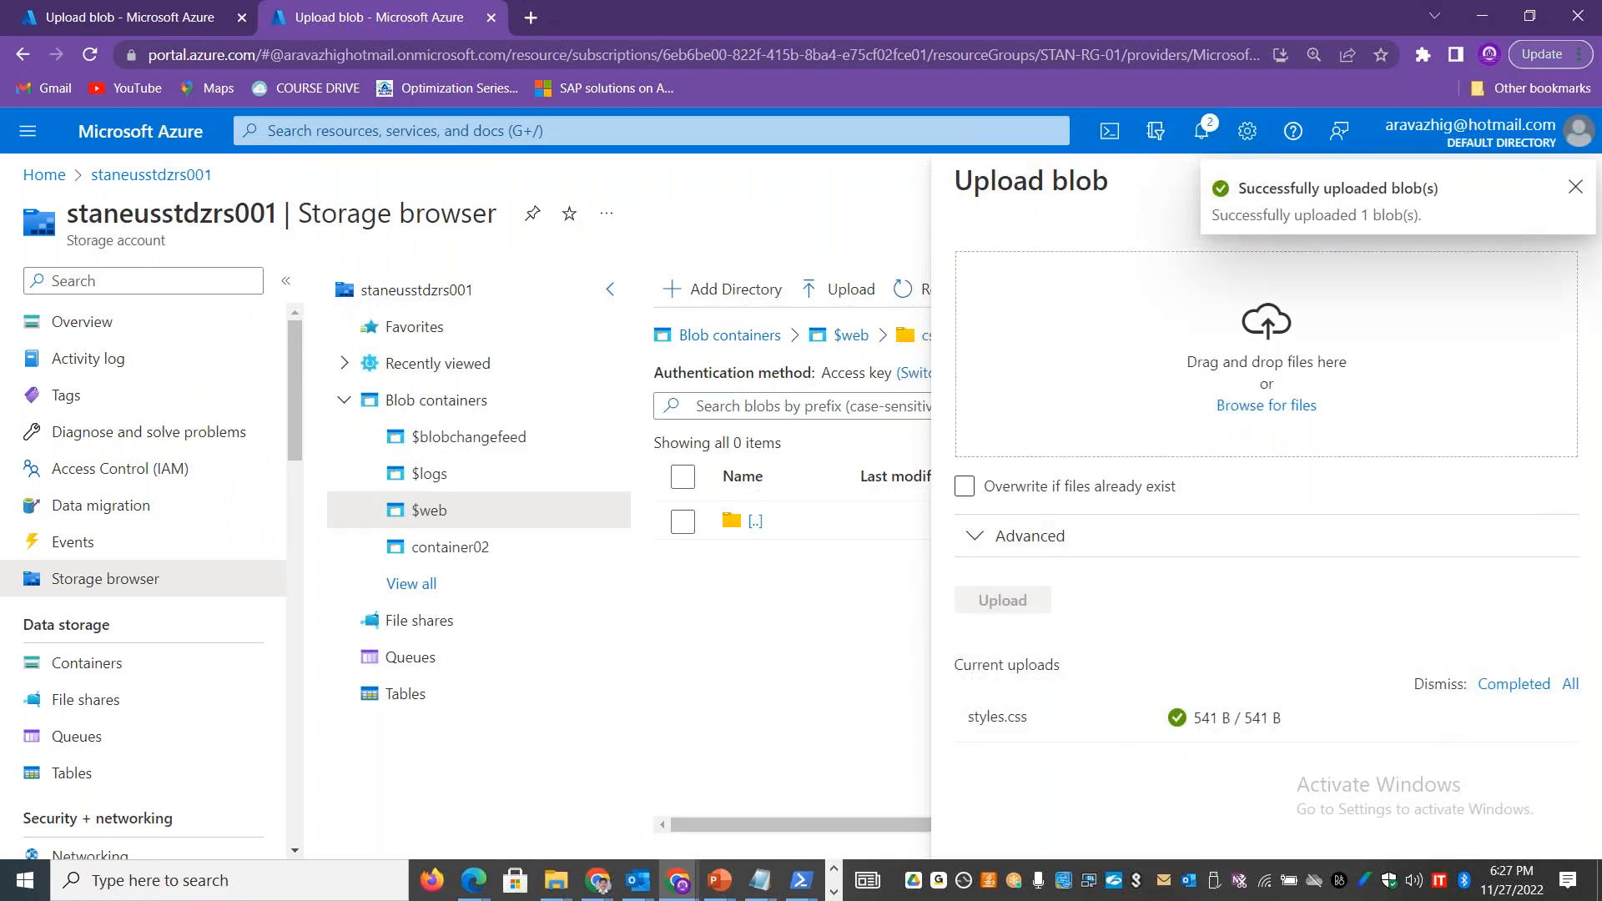
{"action": "left_click", "coordinate": [1581, 194]}
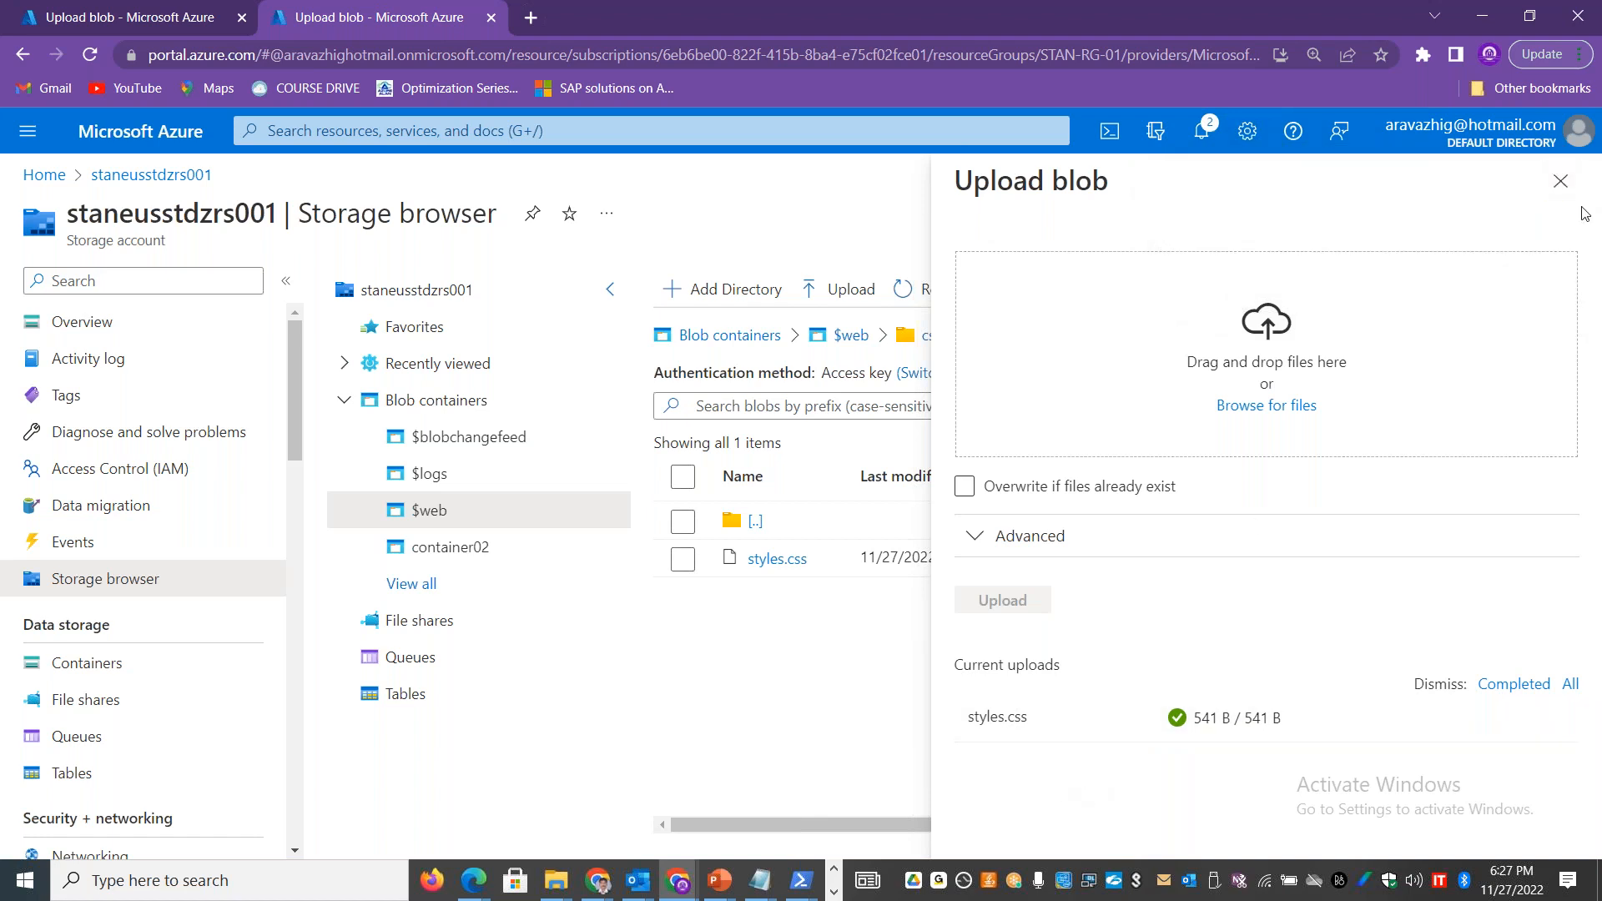
{"action": "left_click", "coordinate": [1560, 181]}
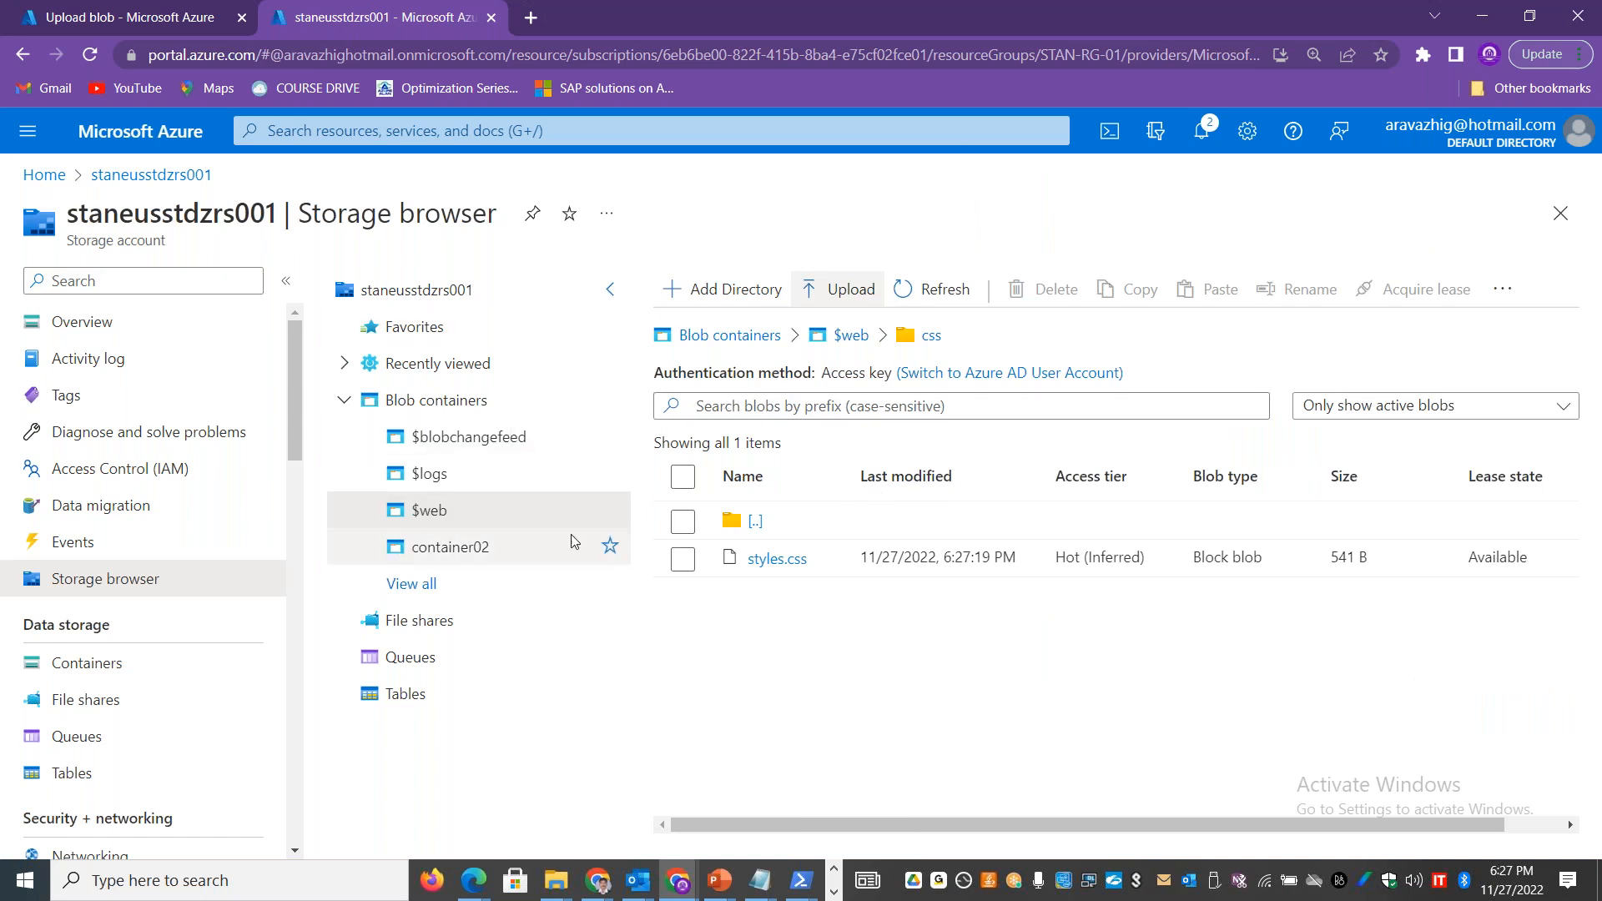
Step: Open the $web container from the storage account's Containers list to check its folders and files
{"action": "left_click_drag", "start_coordinate": [290, 429], "coordinate": [302, 471]}
{"action": "left_click", "coordinate": [230, 463]}
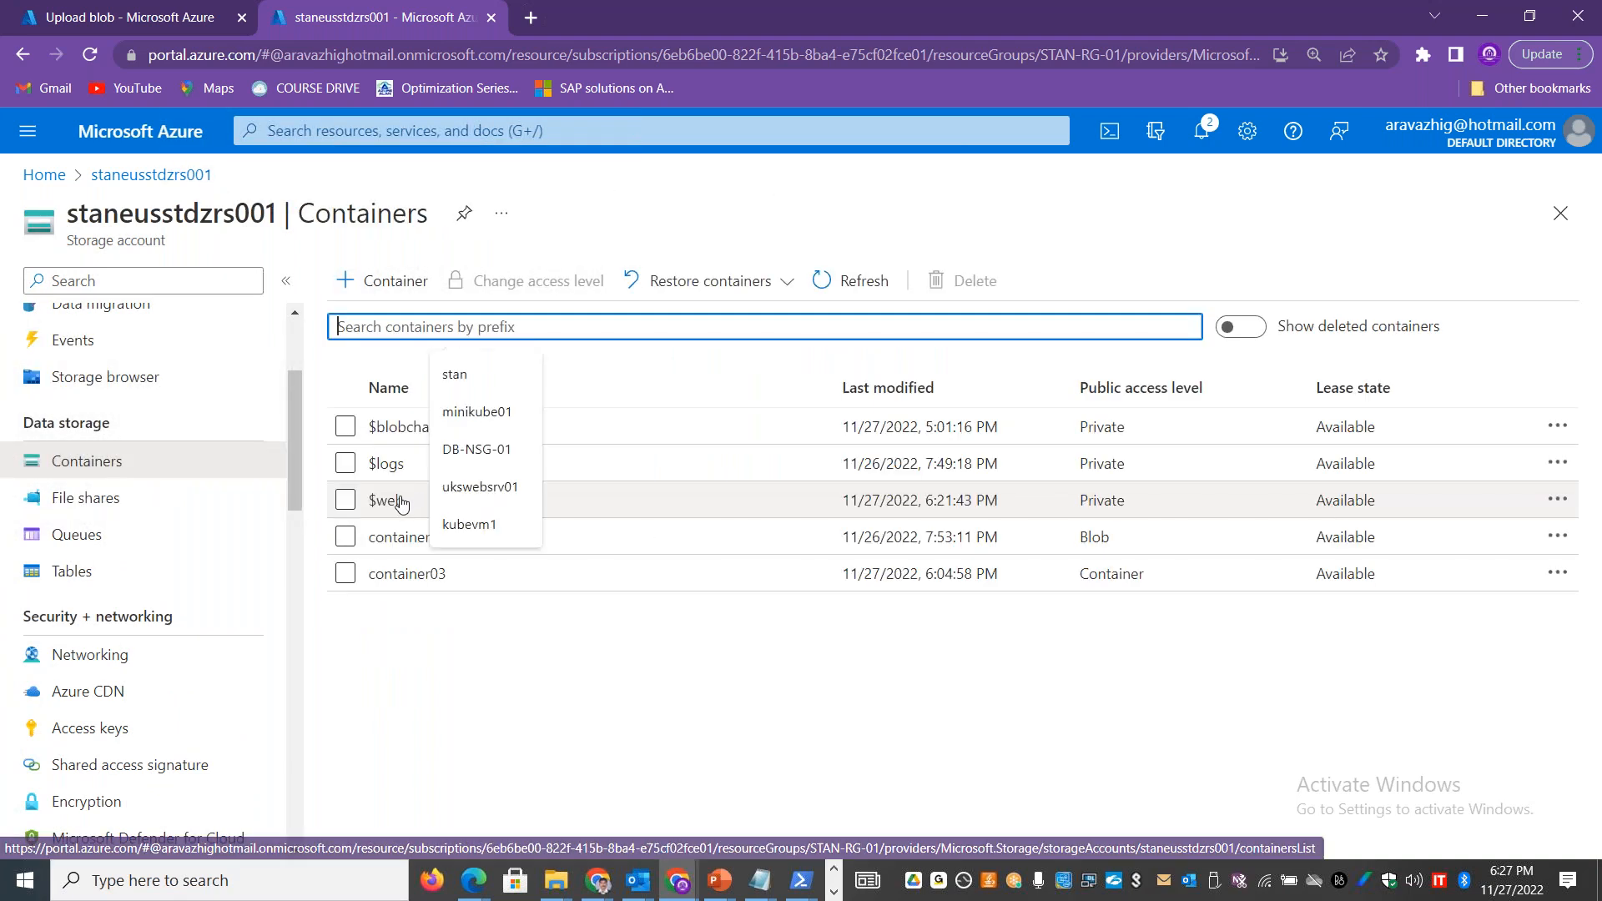
{"action": "left_click", "coordinate": [451, 538]}
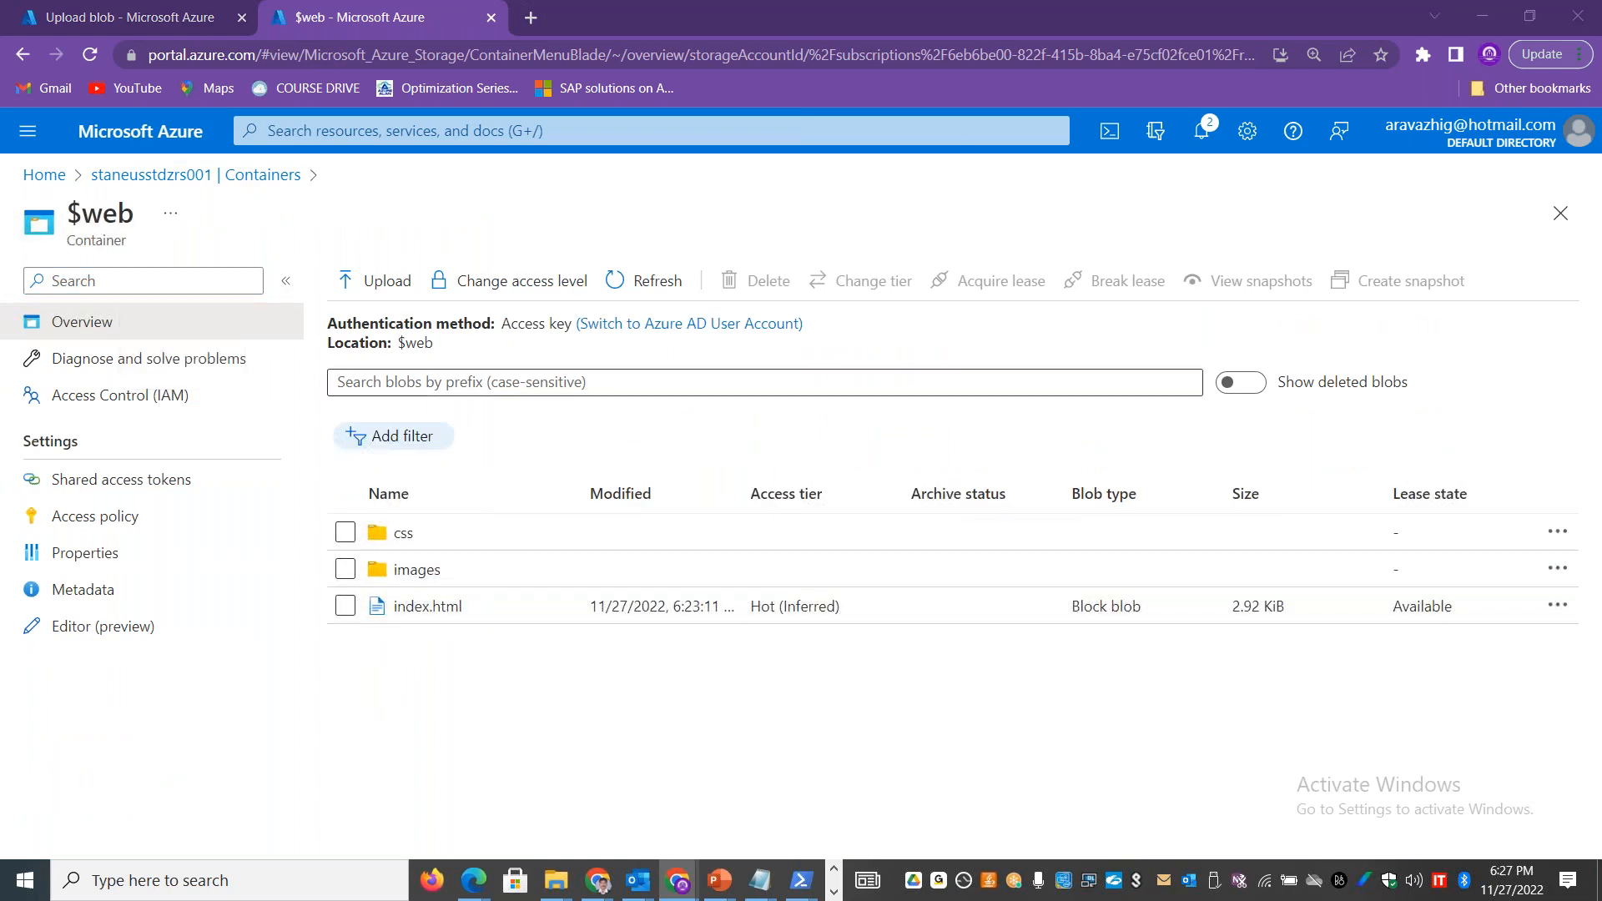
Step: Switch to the Excel workbook and copy the static website URL from cell A8 of the Static Website sheet
{"action": "key", "text": "alt+Tab"}
{"action": "key", "text": "alt+Tab"}
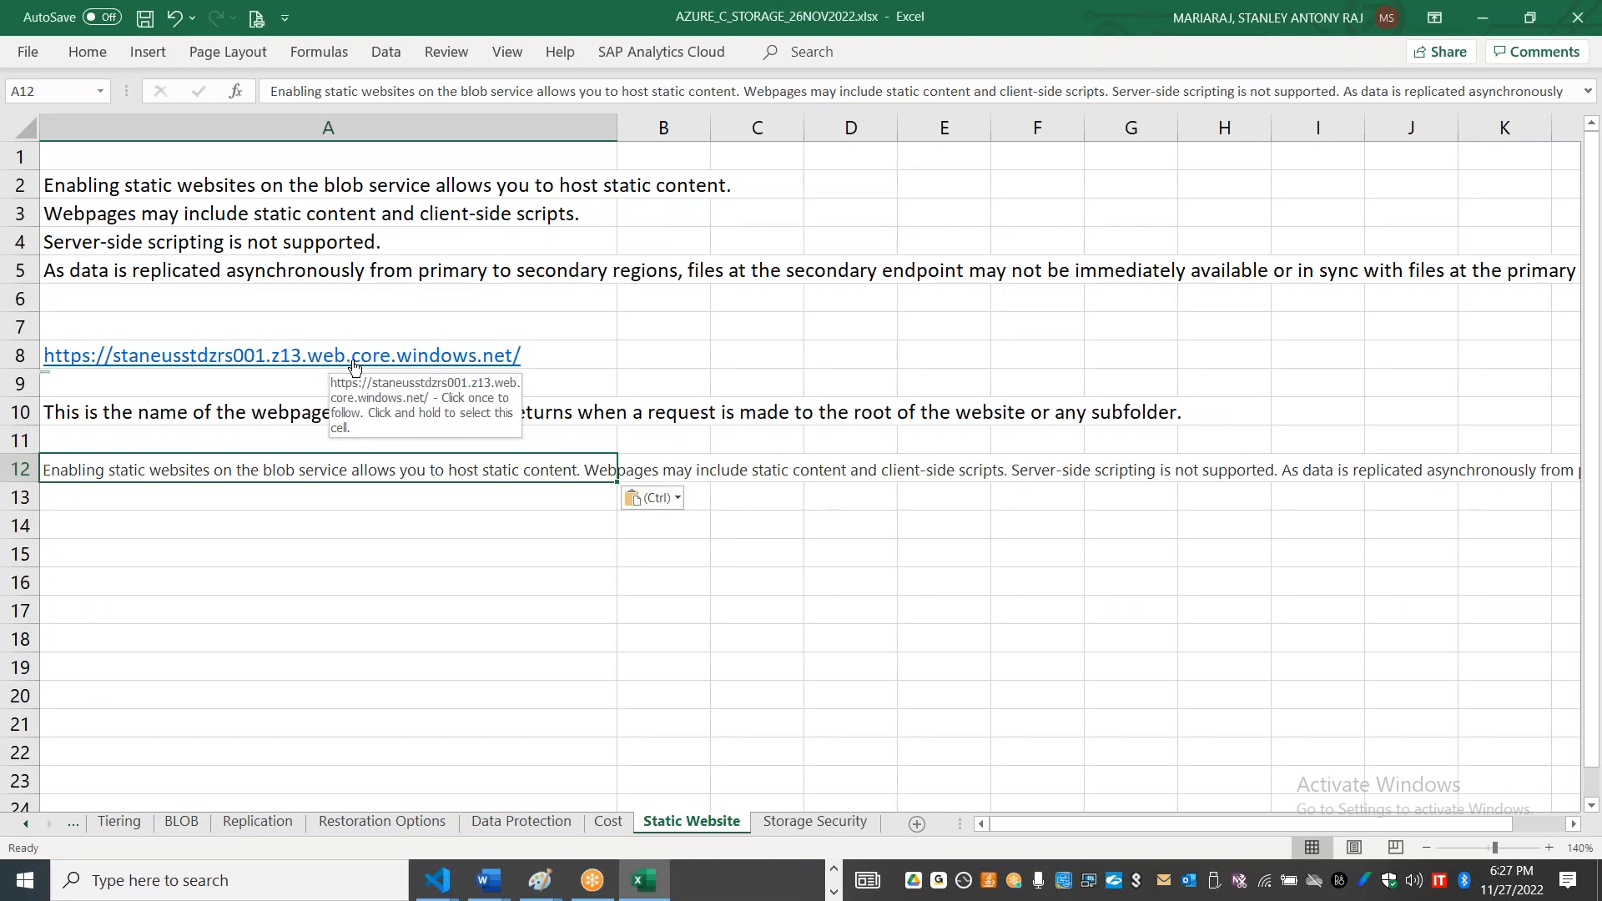
{"action": "left_click", "coordinate": [560, 348]}
{"action": "key", "text": "ctrl+c"}
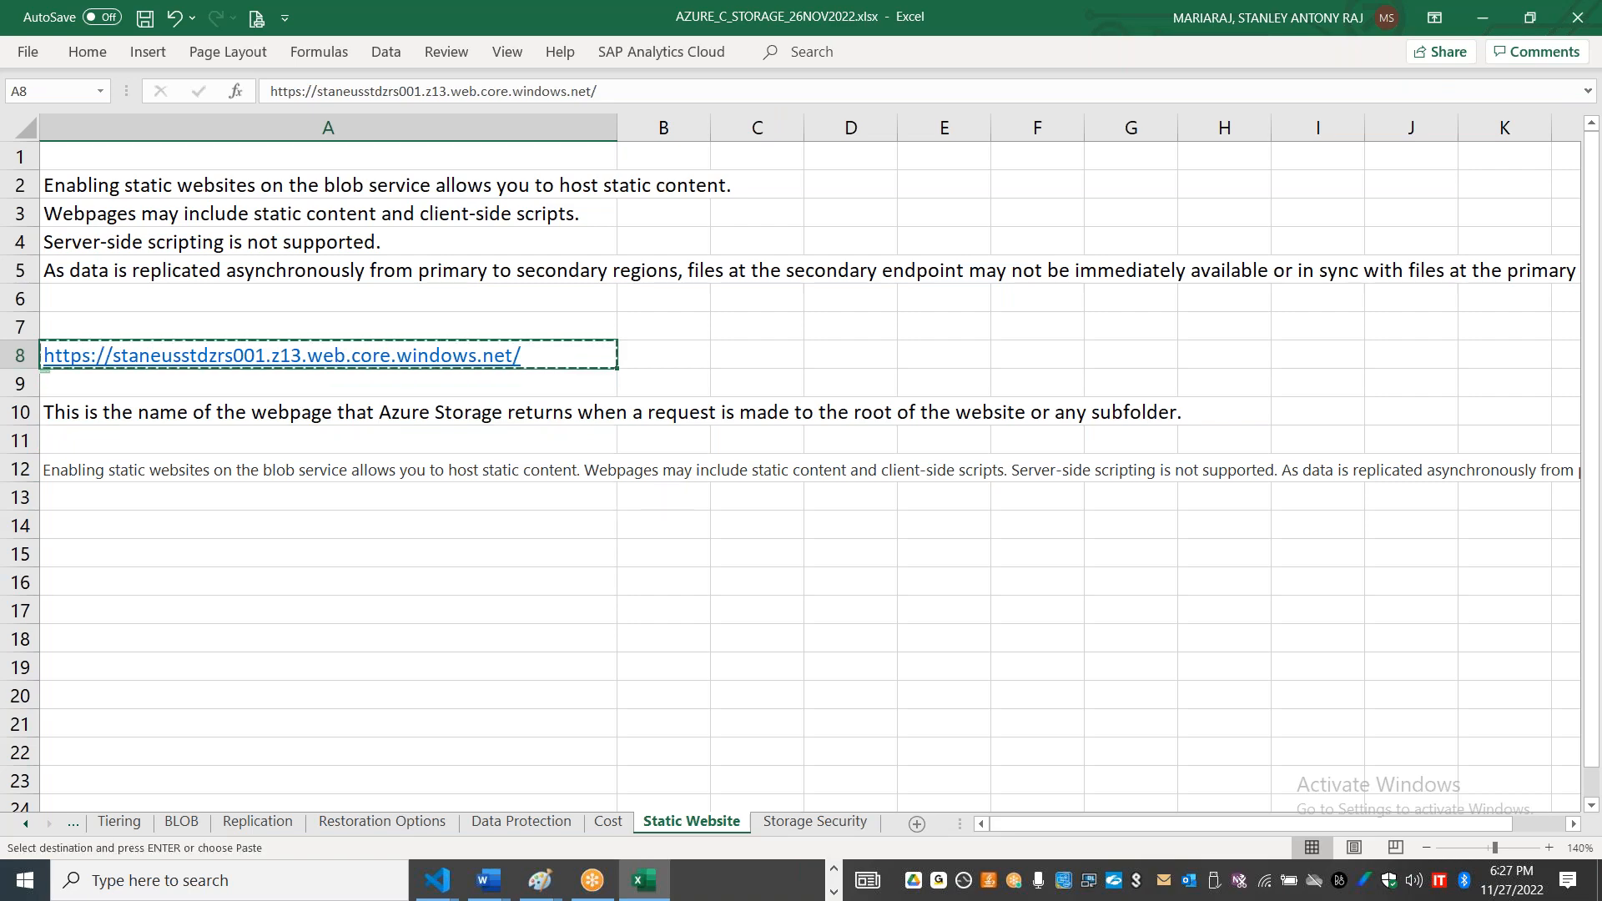
Step: Switch back to Chrome and load the copied static website URL in a new browser tab
{"action": "key", "text": "alt+Tab"}
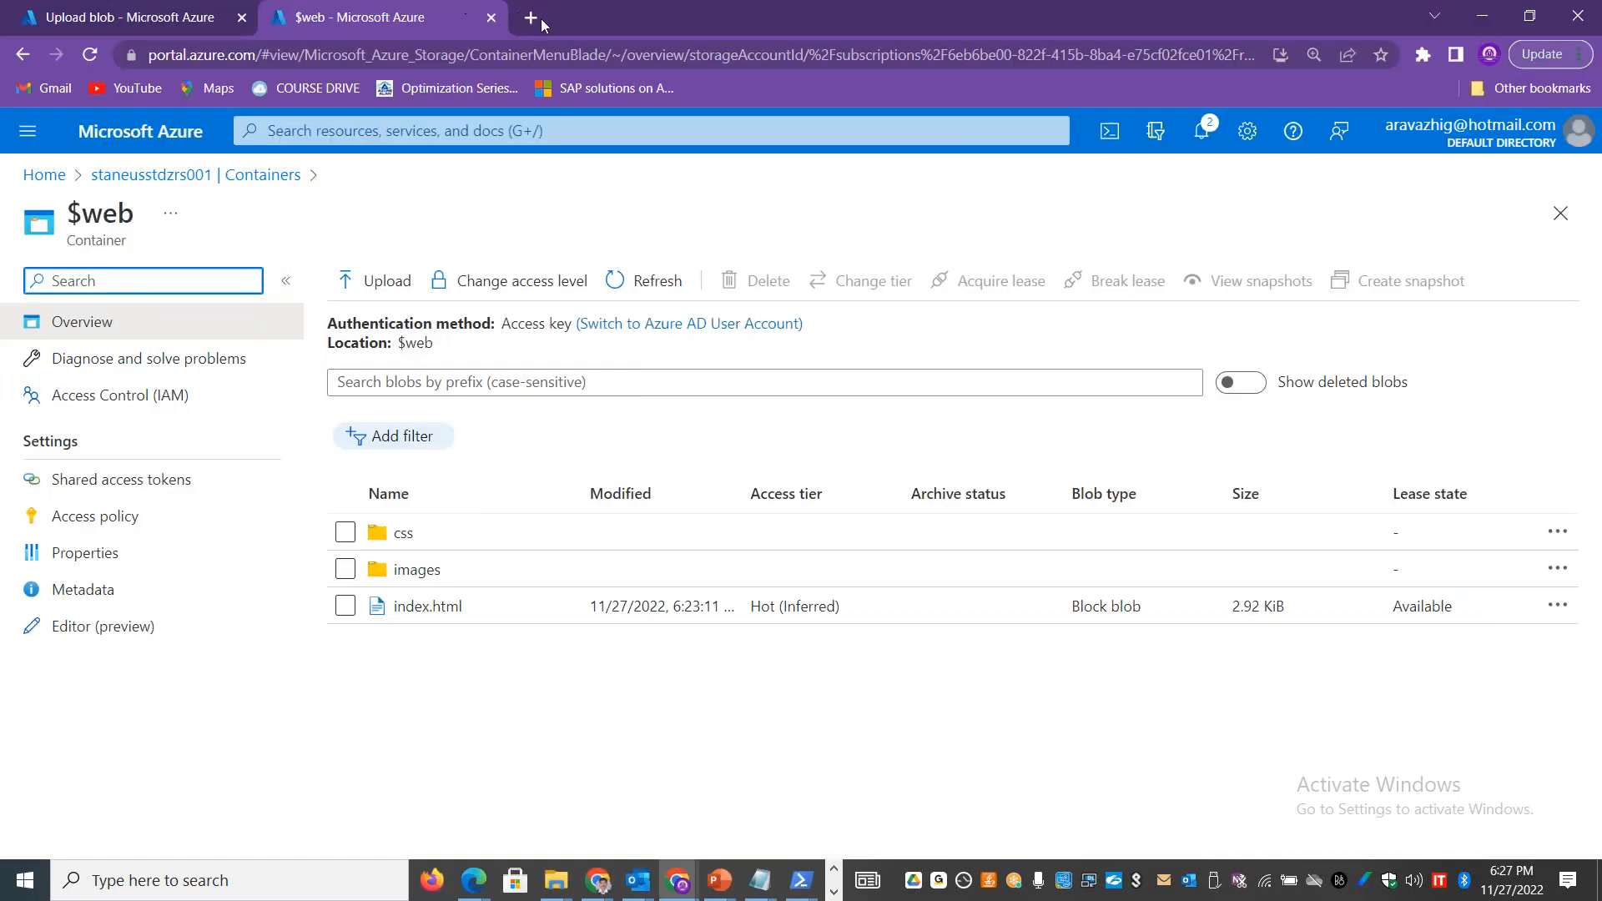
{"action": "key", "text": "alt+Tab"}
{"action": "left_click", "coordinate": [532, 17]}
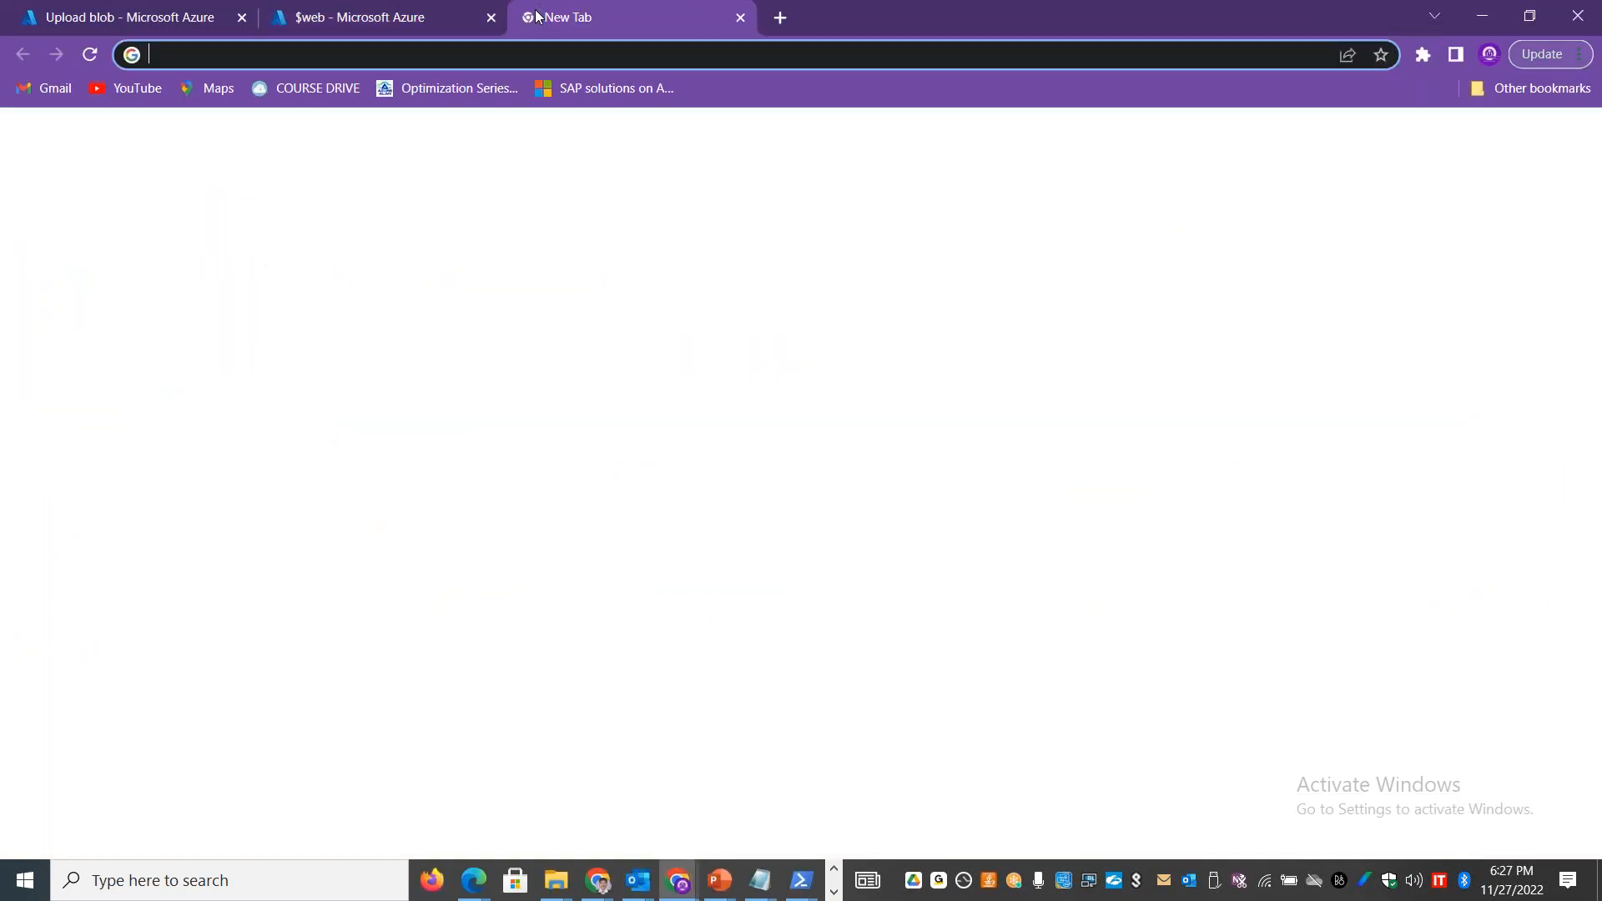
{"action": "key", "text": "ctrl+v"}
{"action": "key", "text": "Return"}
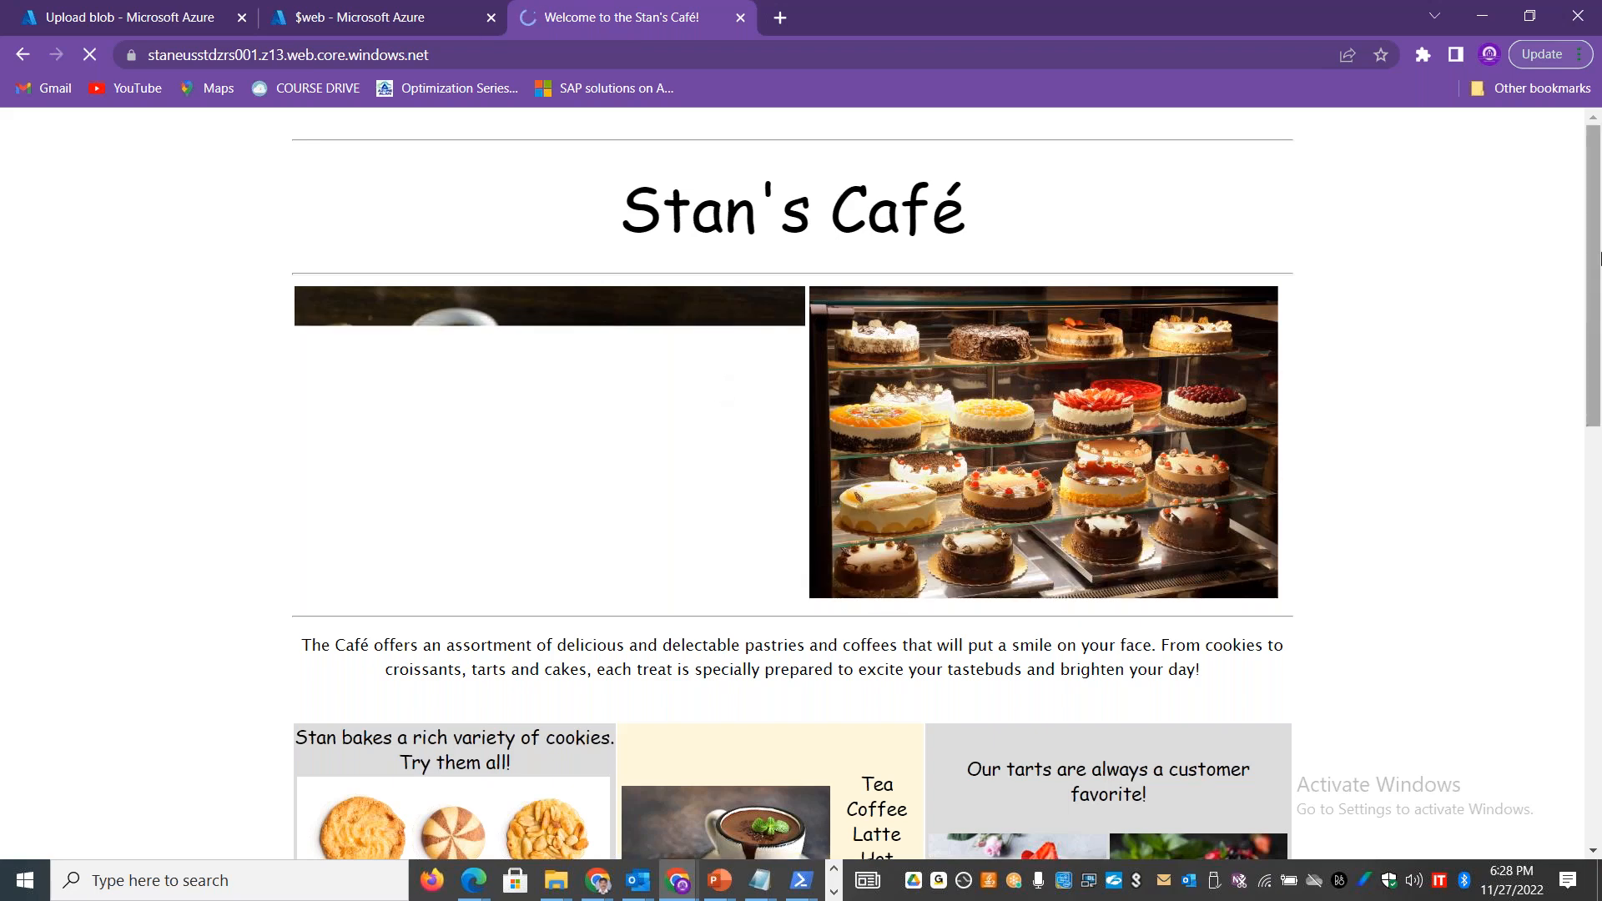
Step: Look through the published café page down to its contact section, and compare it with the $web container contents
{"action": "scroll", "coordinate": [480, 571], "scroll_direction": "down", "scroll_amount": 3}
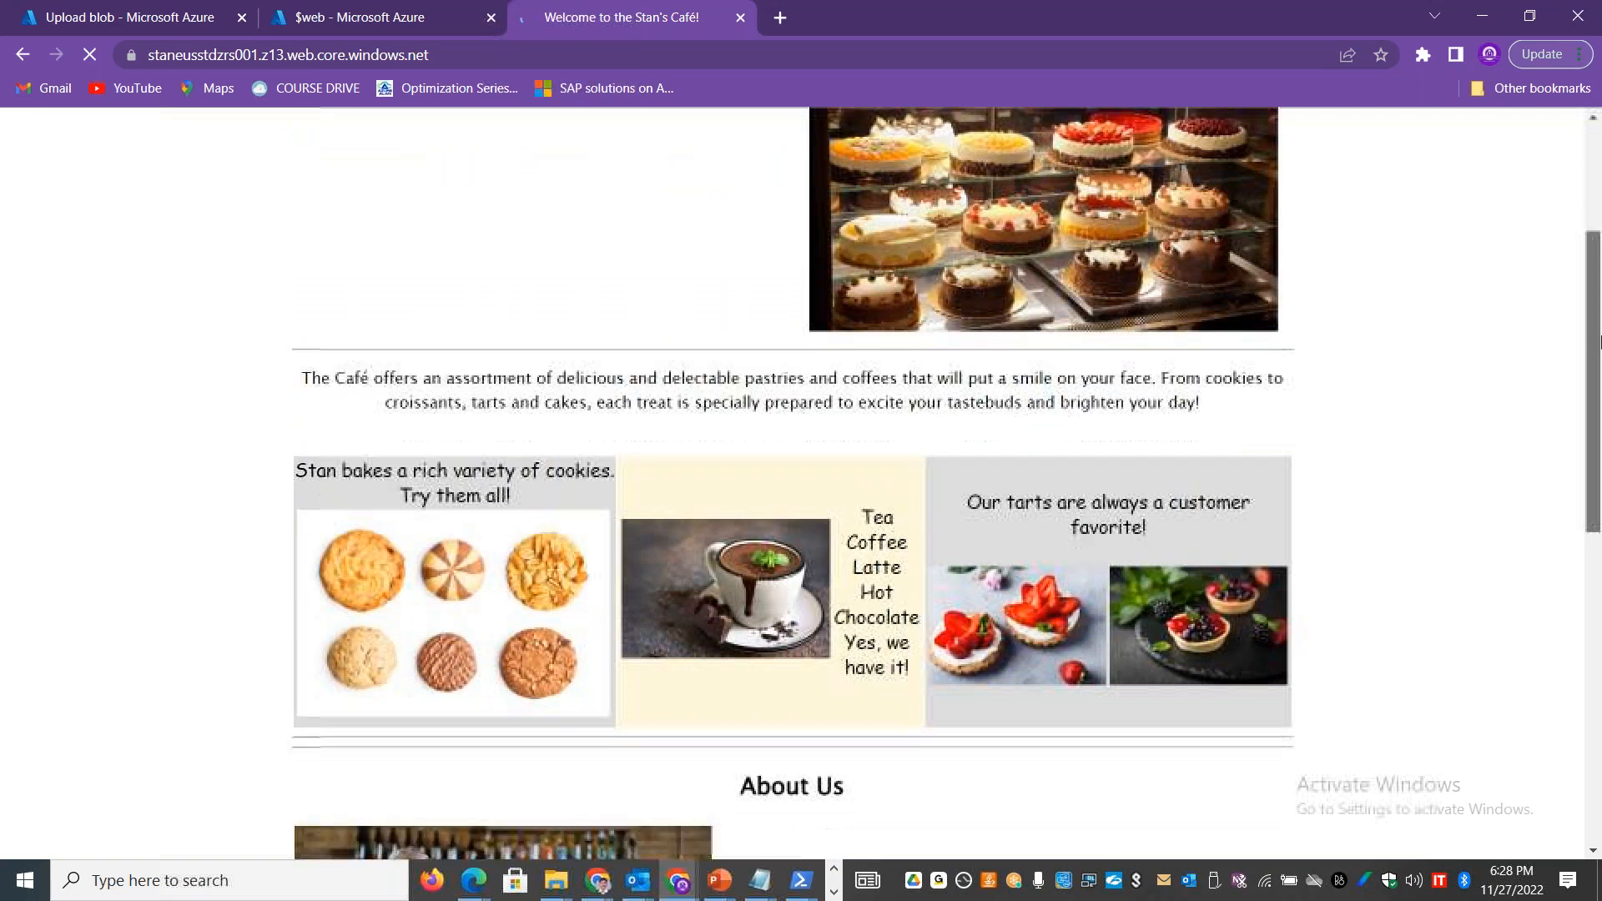
{"action": "left_click_drag", "start_coordinate": [1595, 289], "coordinate": [1600, 760]}
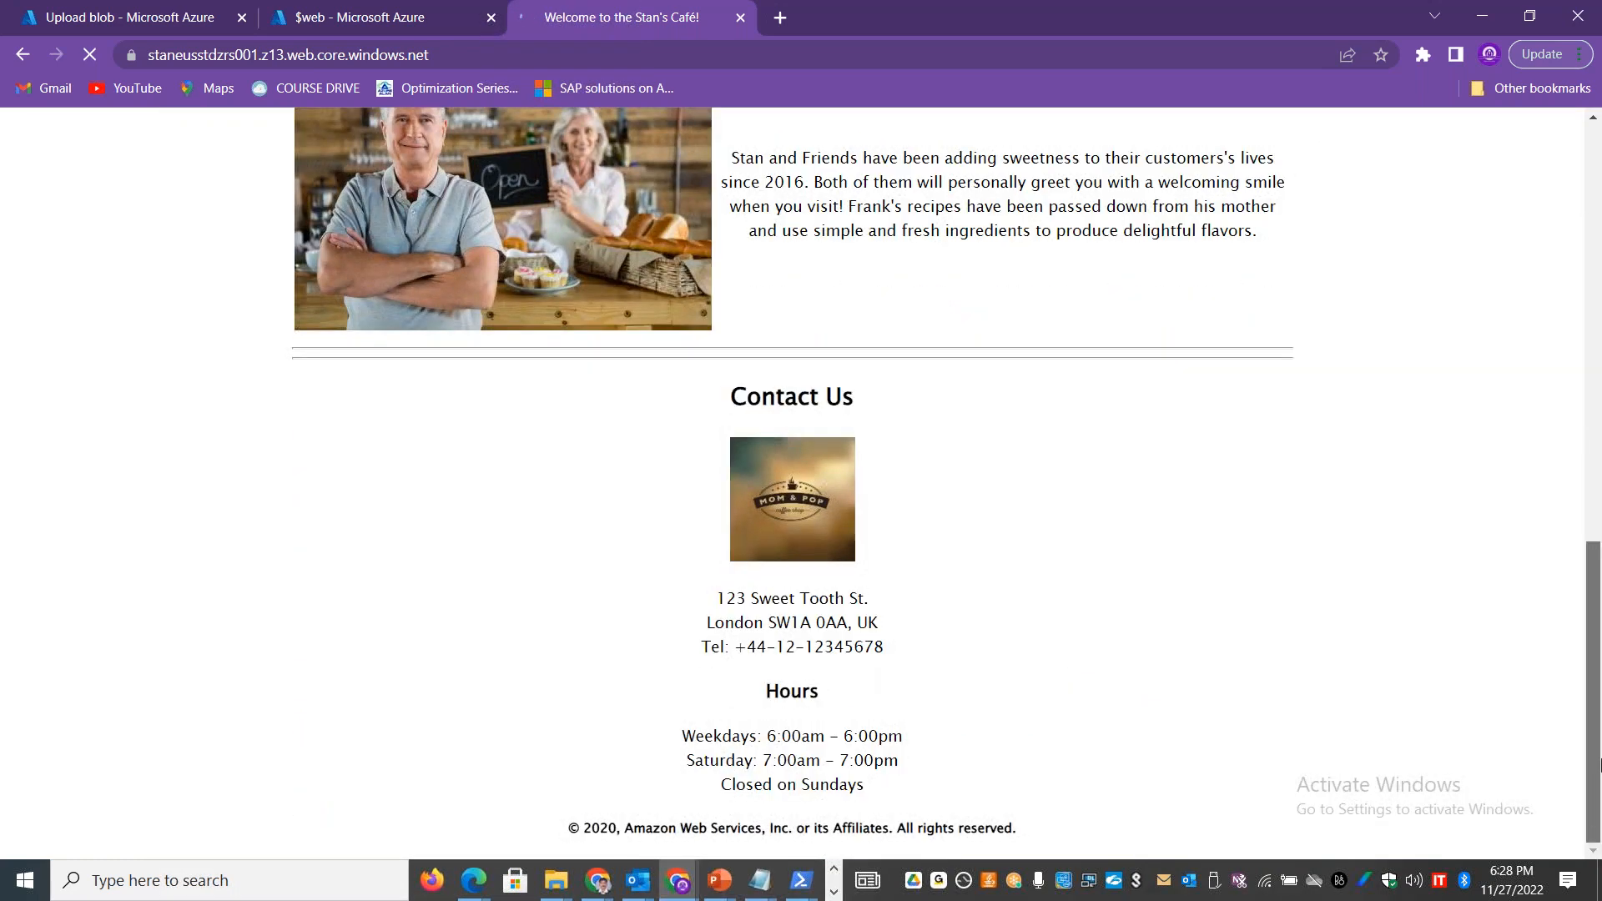
{"action": "left_click_drag", "start_coordinate": [1600, 566], "coordinate": [1593, 173]}
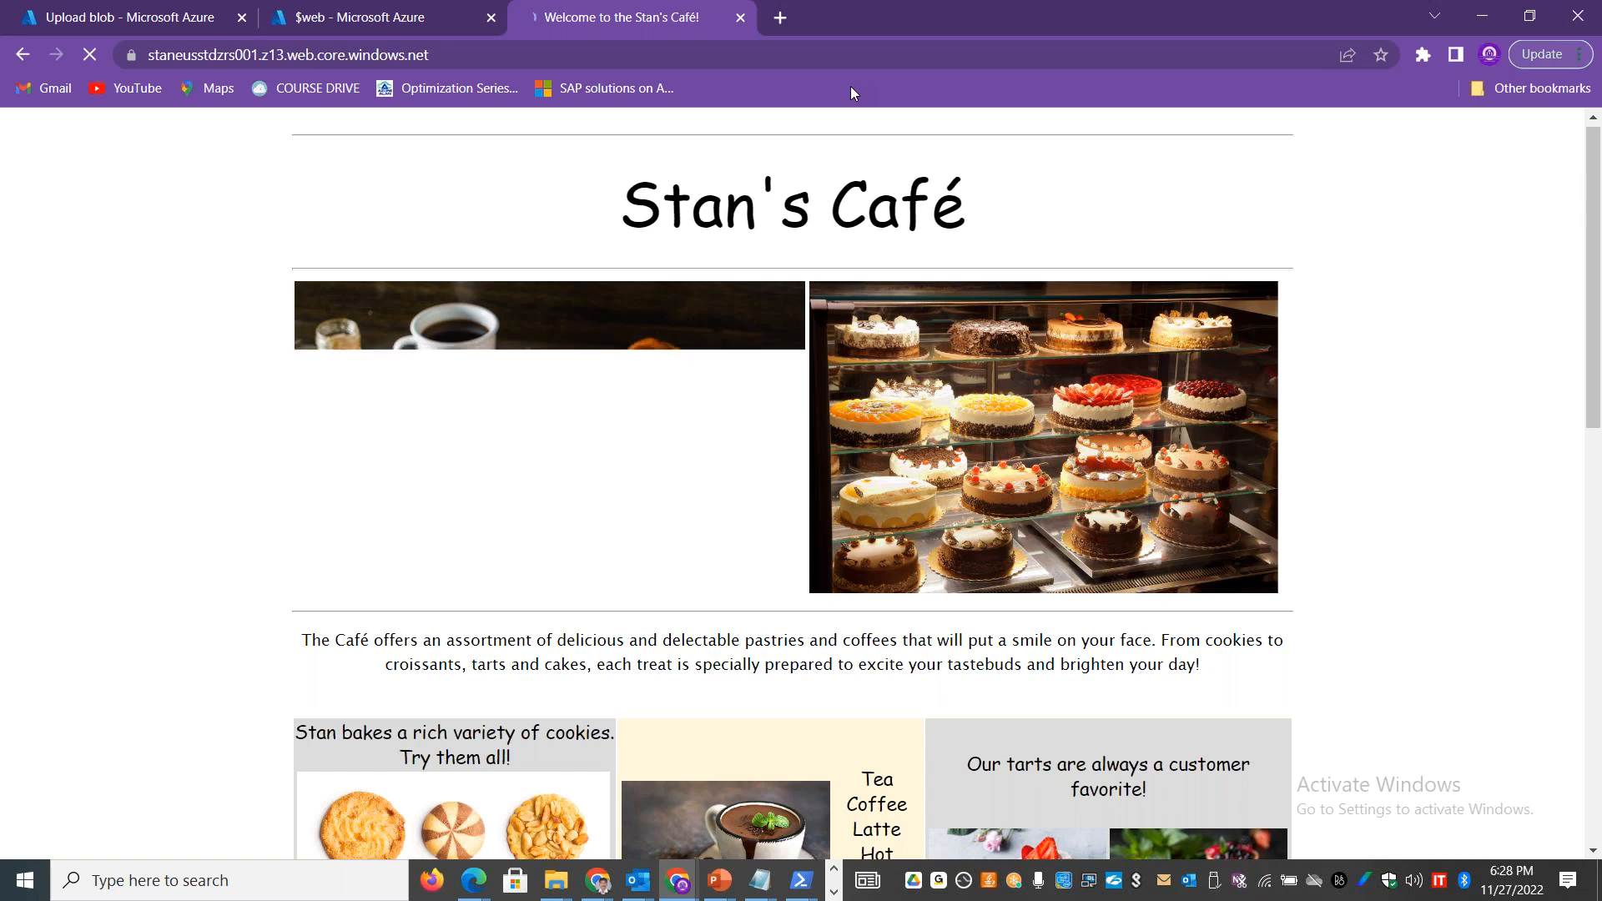
{"action": "left_click", "coordinate": [321, 15]}
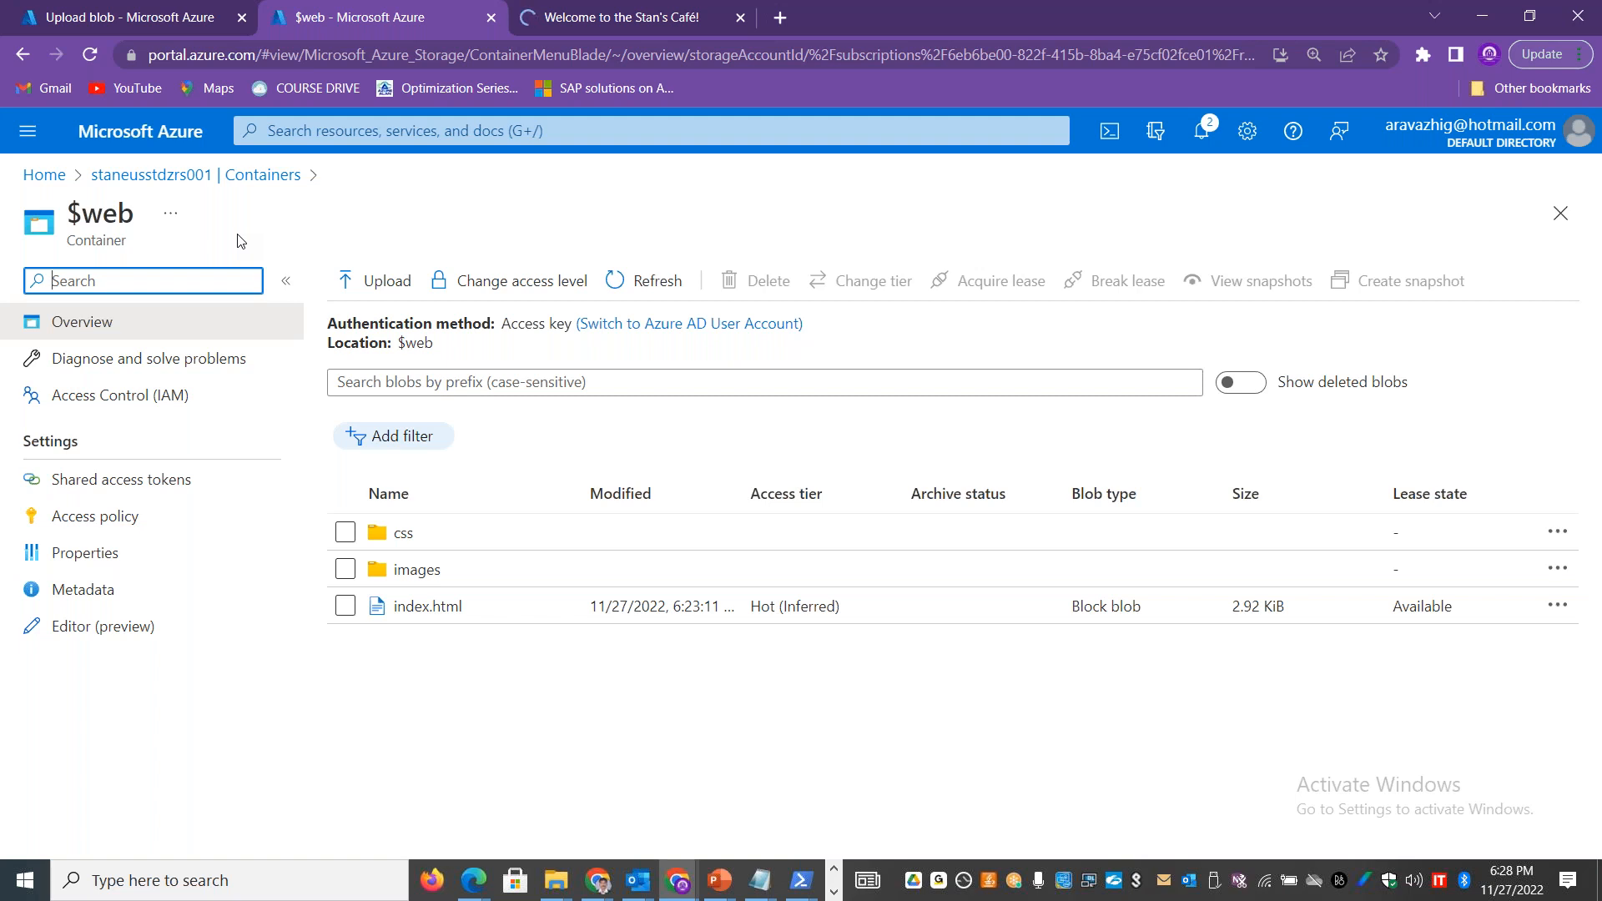
{"action": "left_click", "coordinate": [622, 17]}
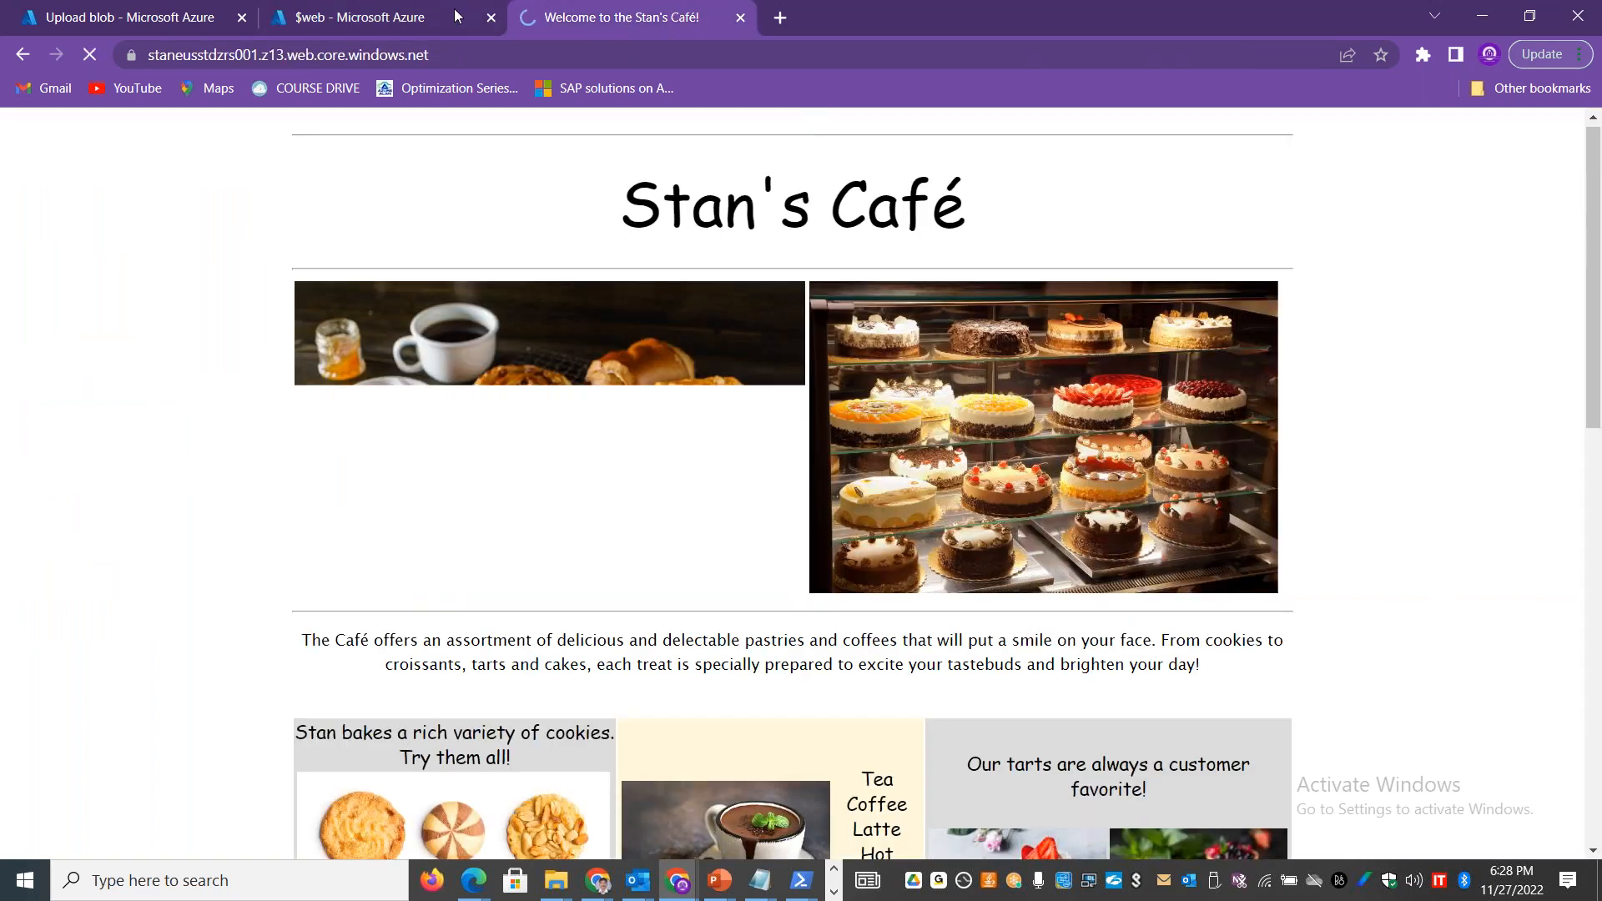
{"action": "left_click", "coordinate": [393, 27]}
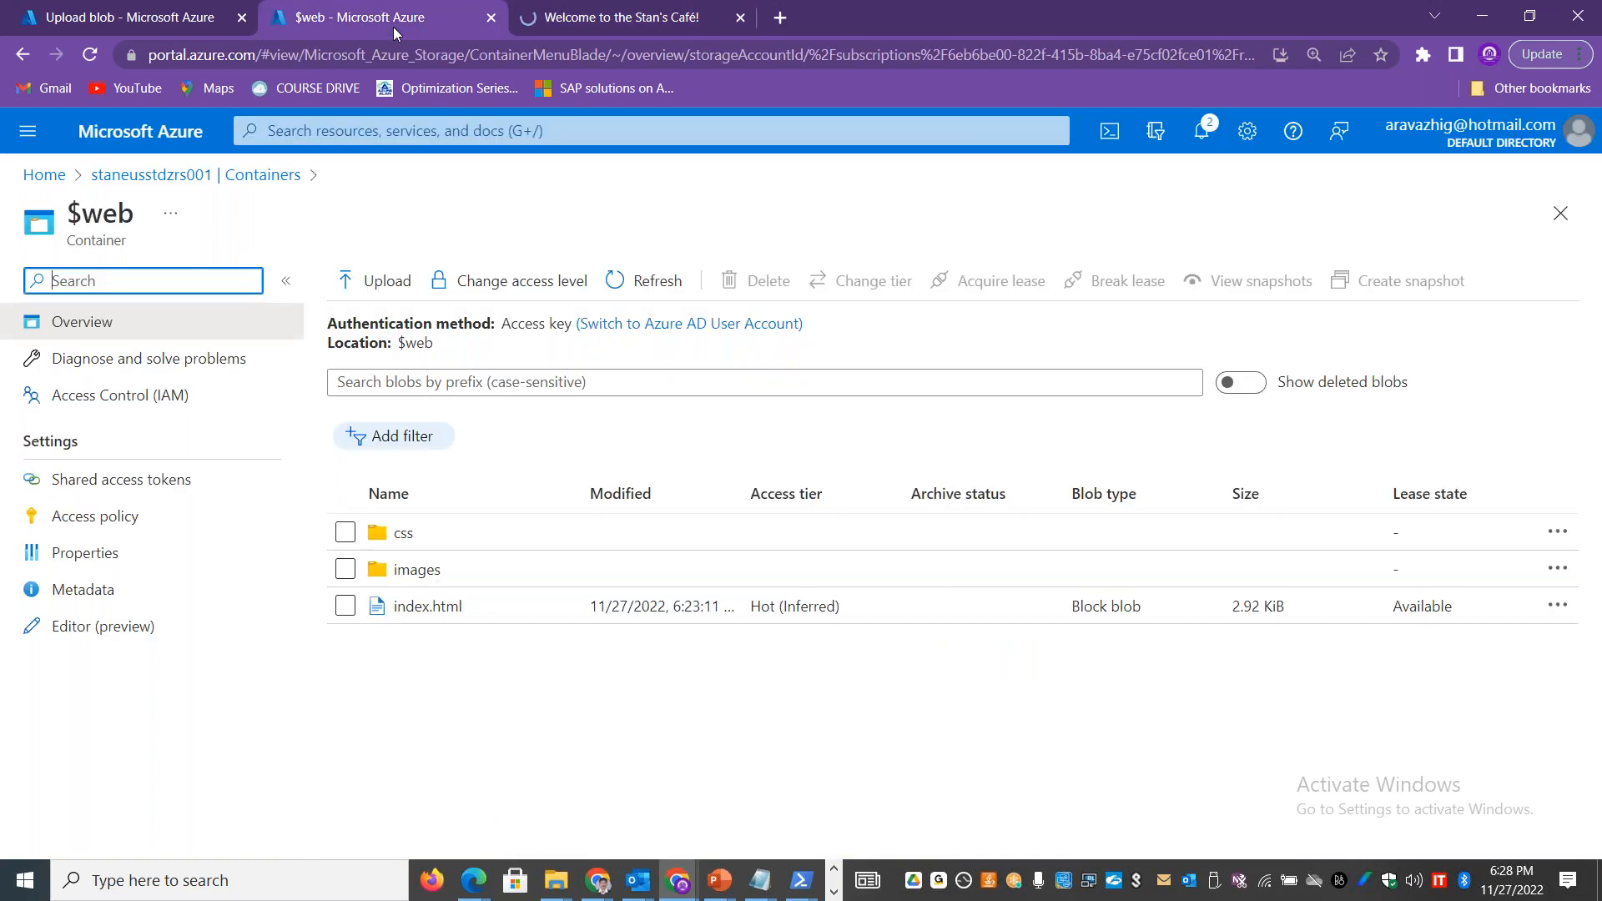
{"action": "left_click", "coordinate": [200, 176]}
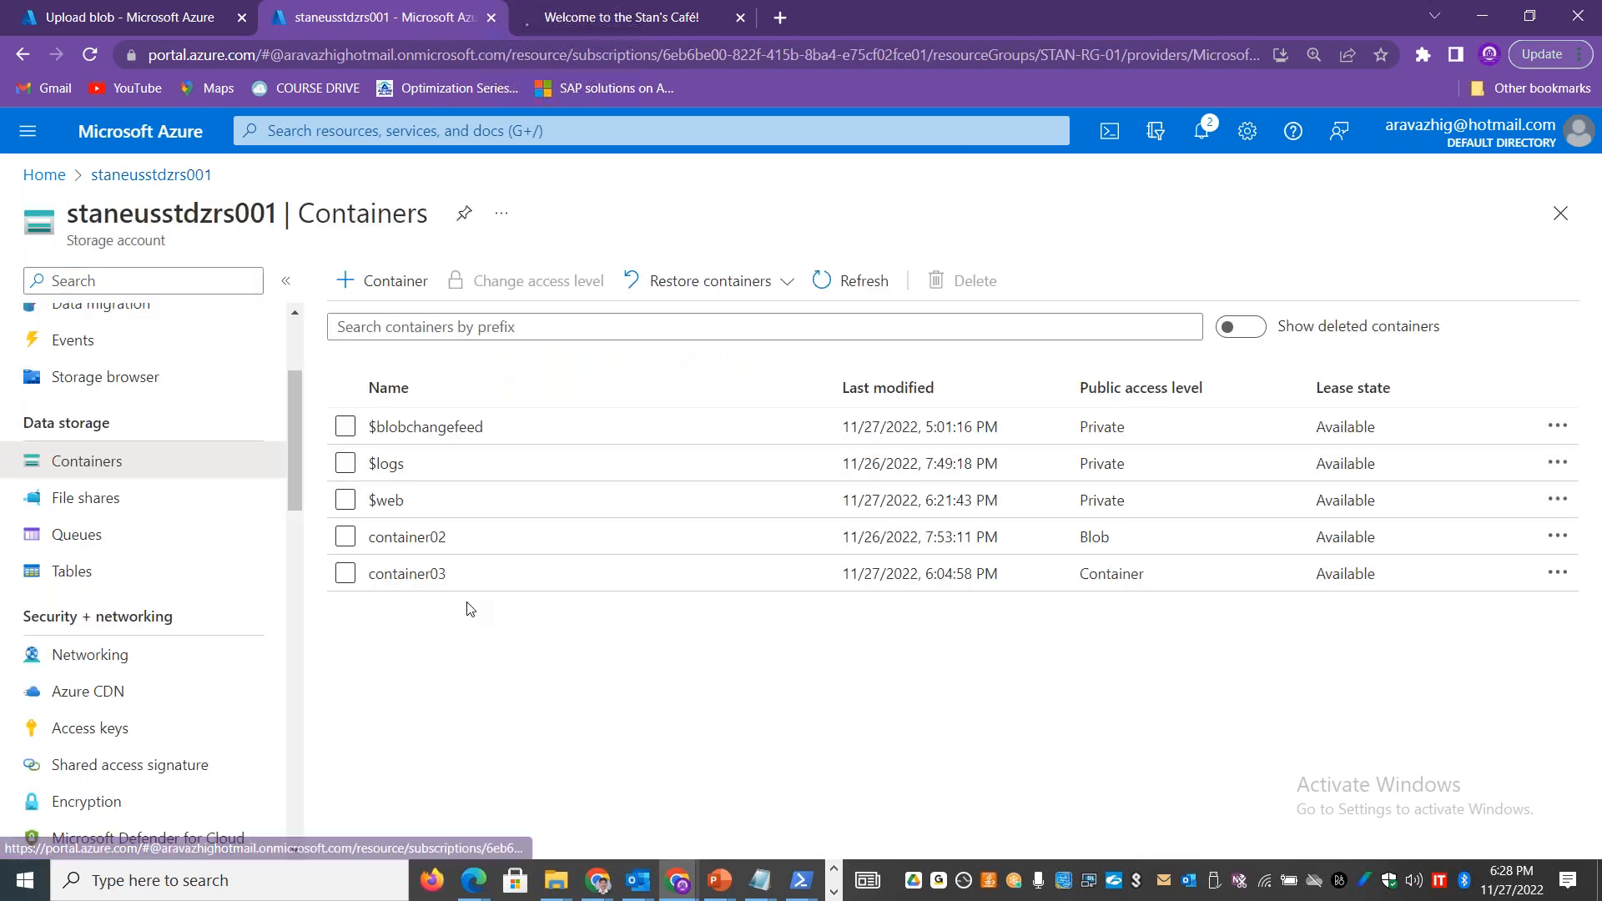
{"action": "left_click_drag", "start_coordinate": [297, 412], "coordinate": [292, 363]}
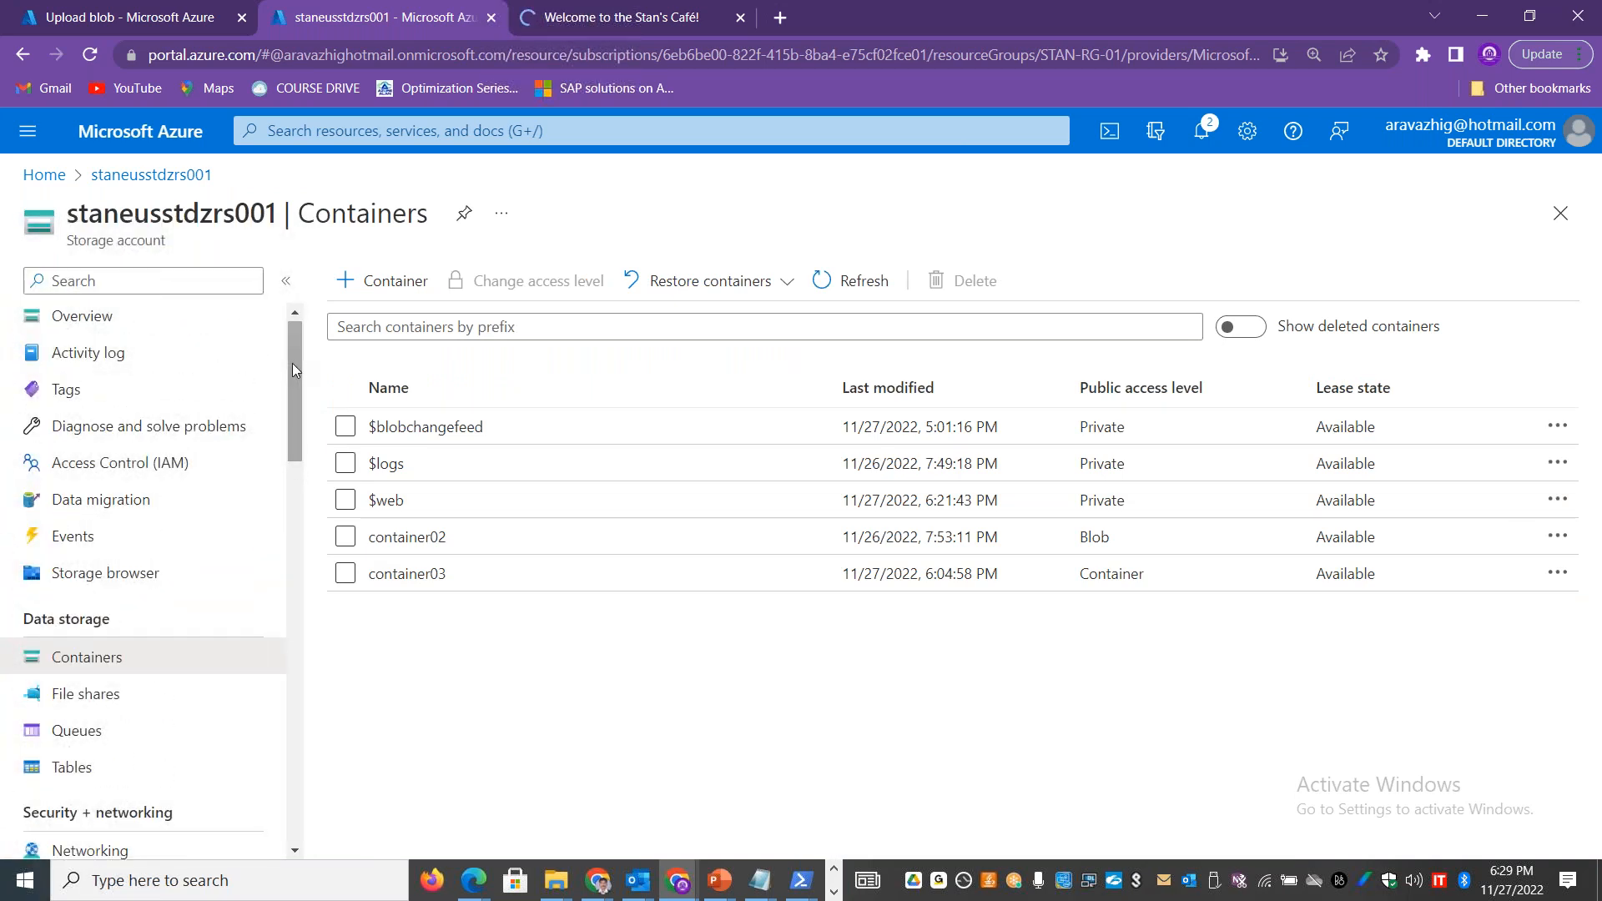
{"action": "left_click", "coordinate": [173, 584]}
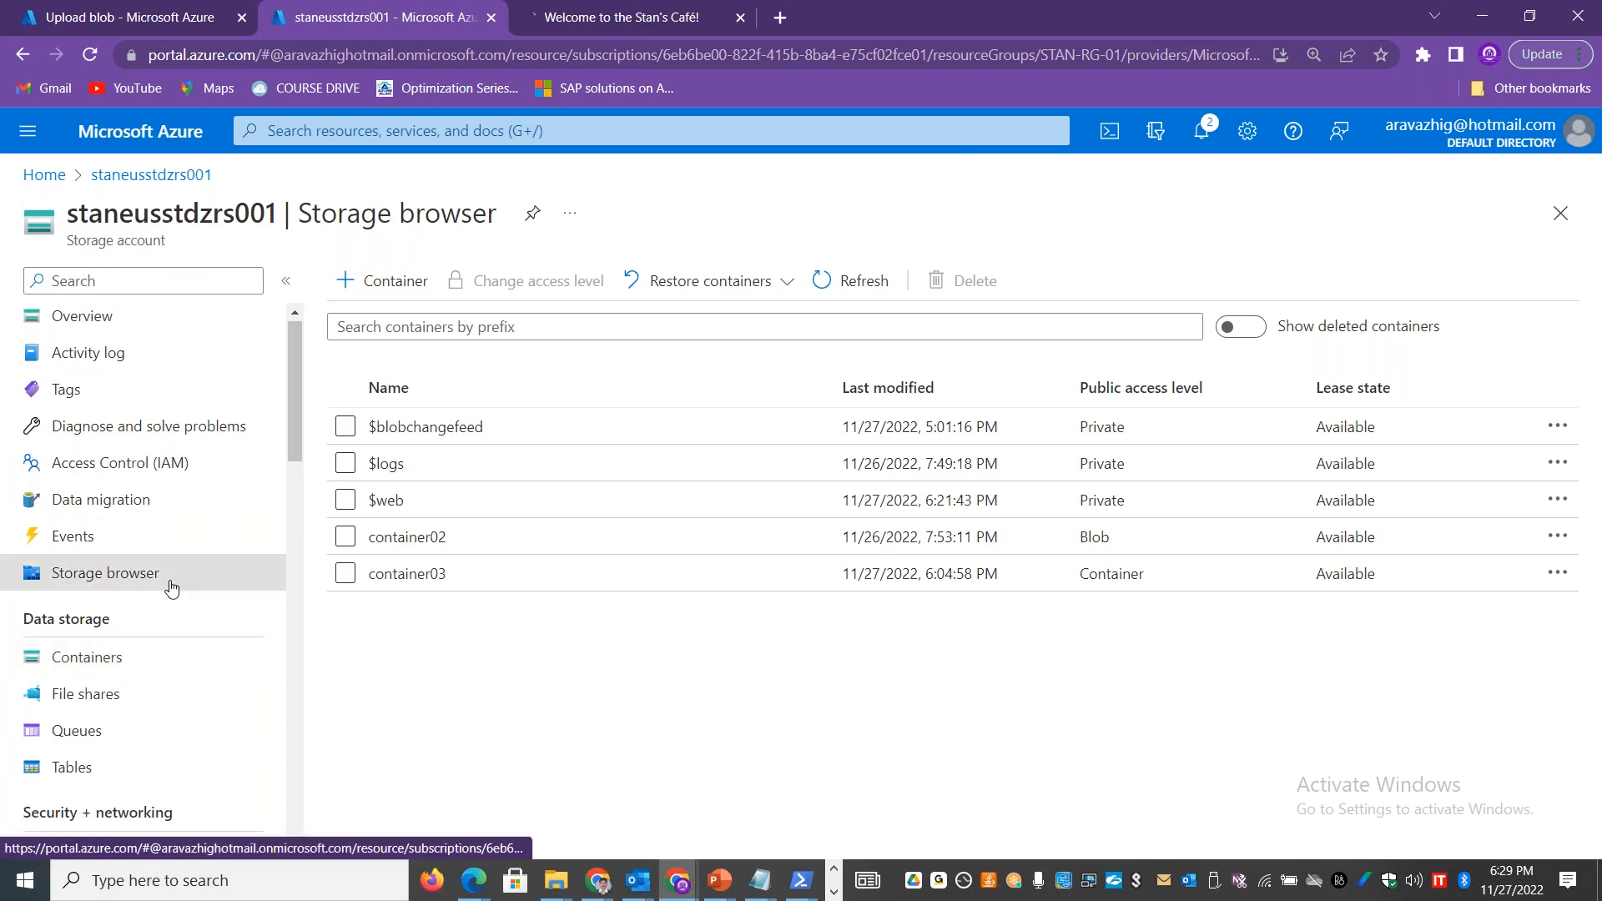
Step: From the Azure home page, go to the virtual machines list and start standockvm01, confirming the operation
{"action": "left_click", "coordinate": [44, 174]}
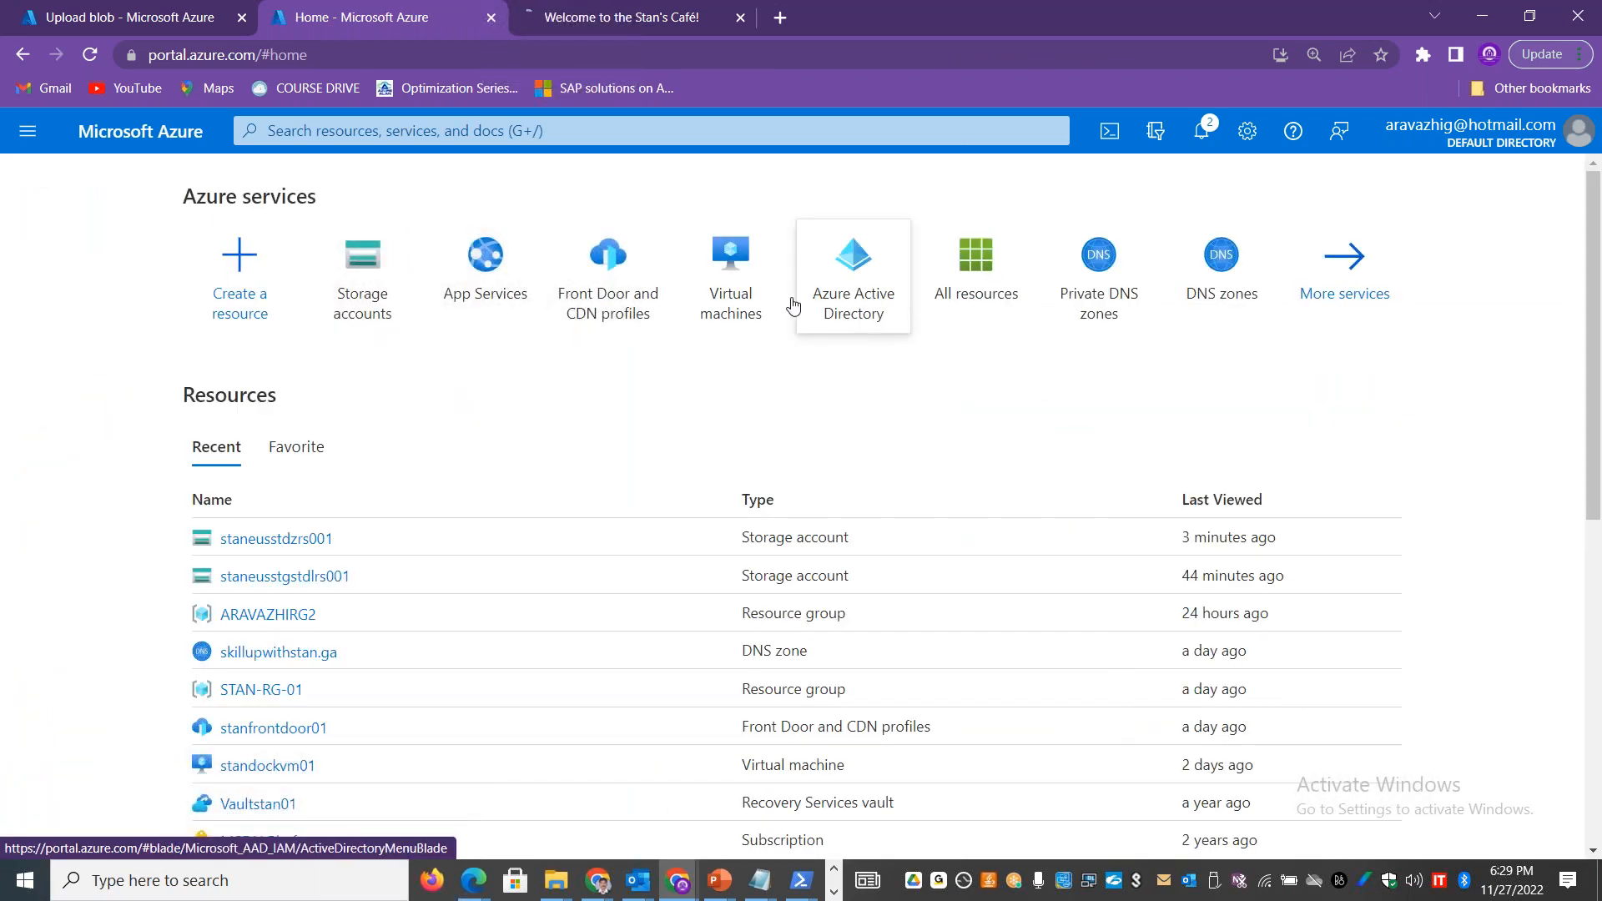
{"action": "left_click", "coordinate": [731, 275]}
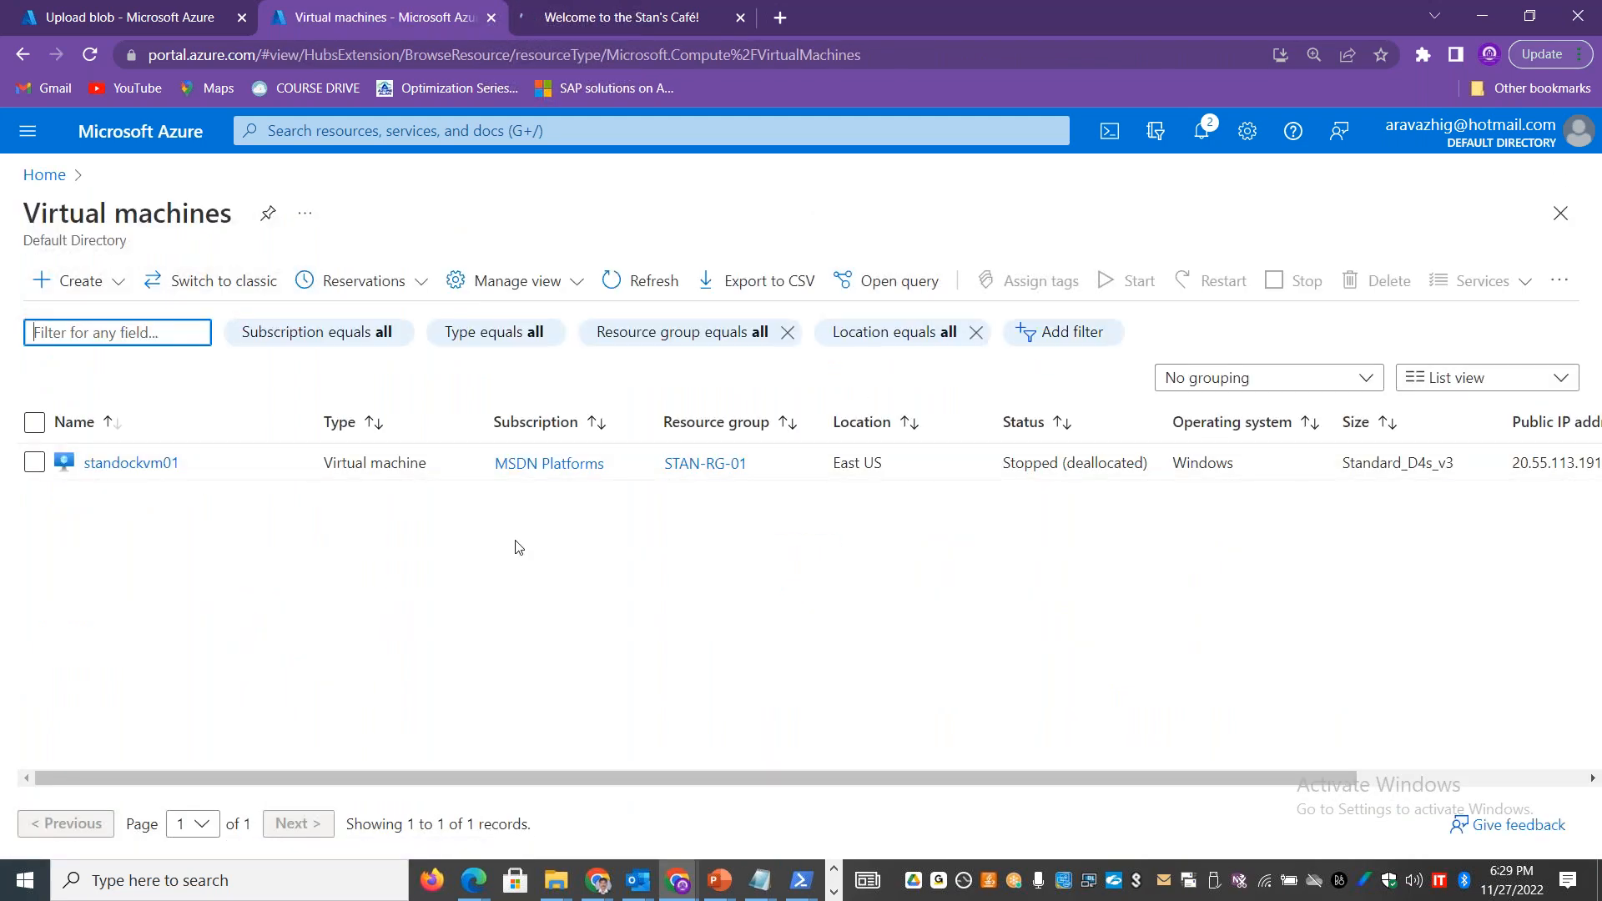
{"action": "left_click_drag", "start_coordinate": [1106, 464], "coordinate": [1059, 464]}
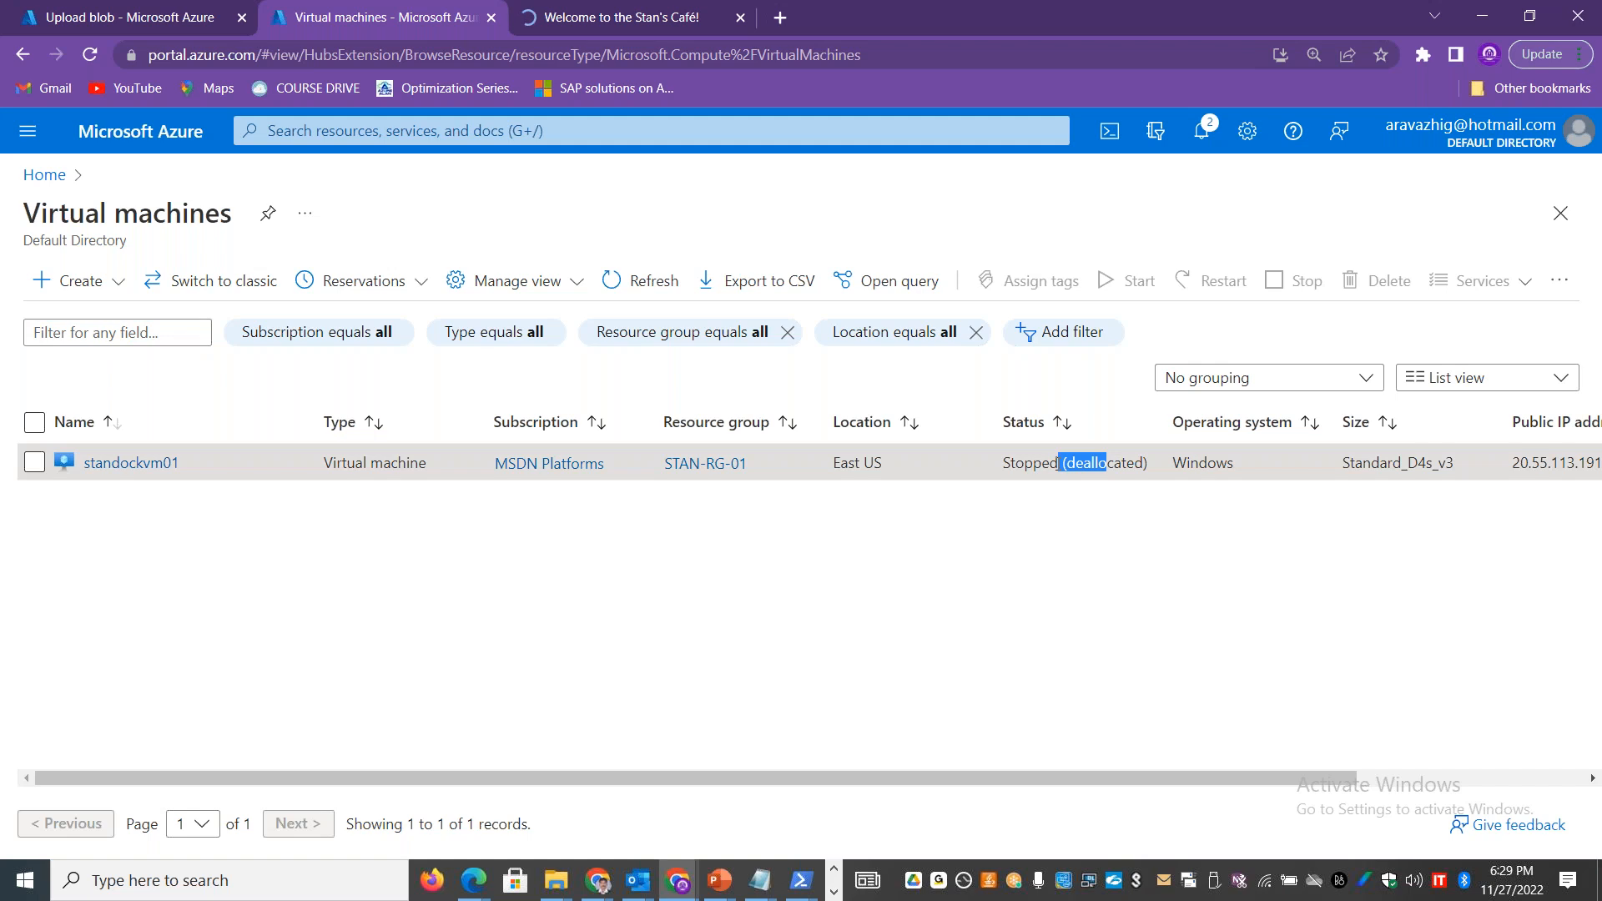
{"action": "left_click", "coordinate": [36, 468]}
{"action": "left_click", "coordinate": [34, 463]}
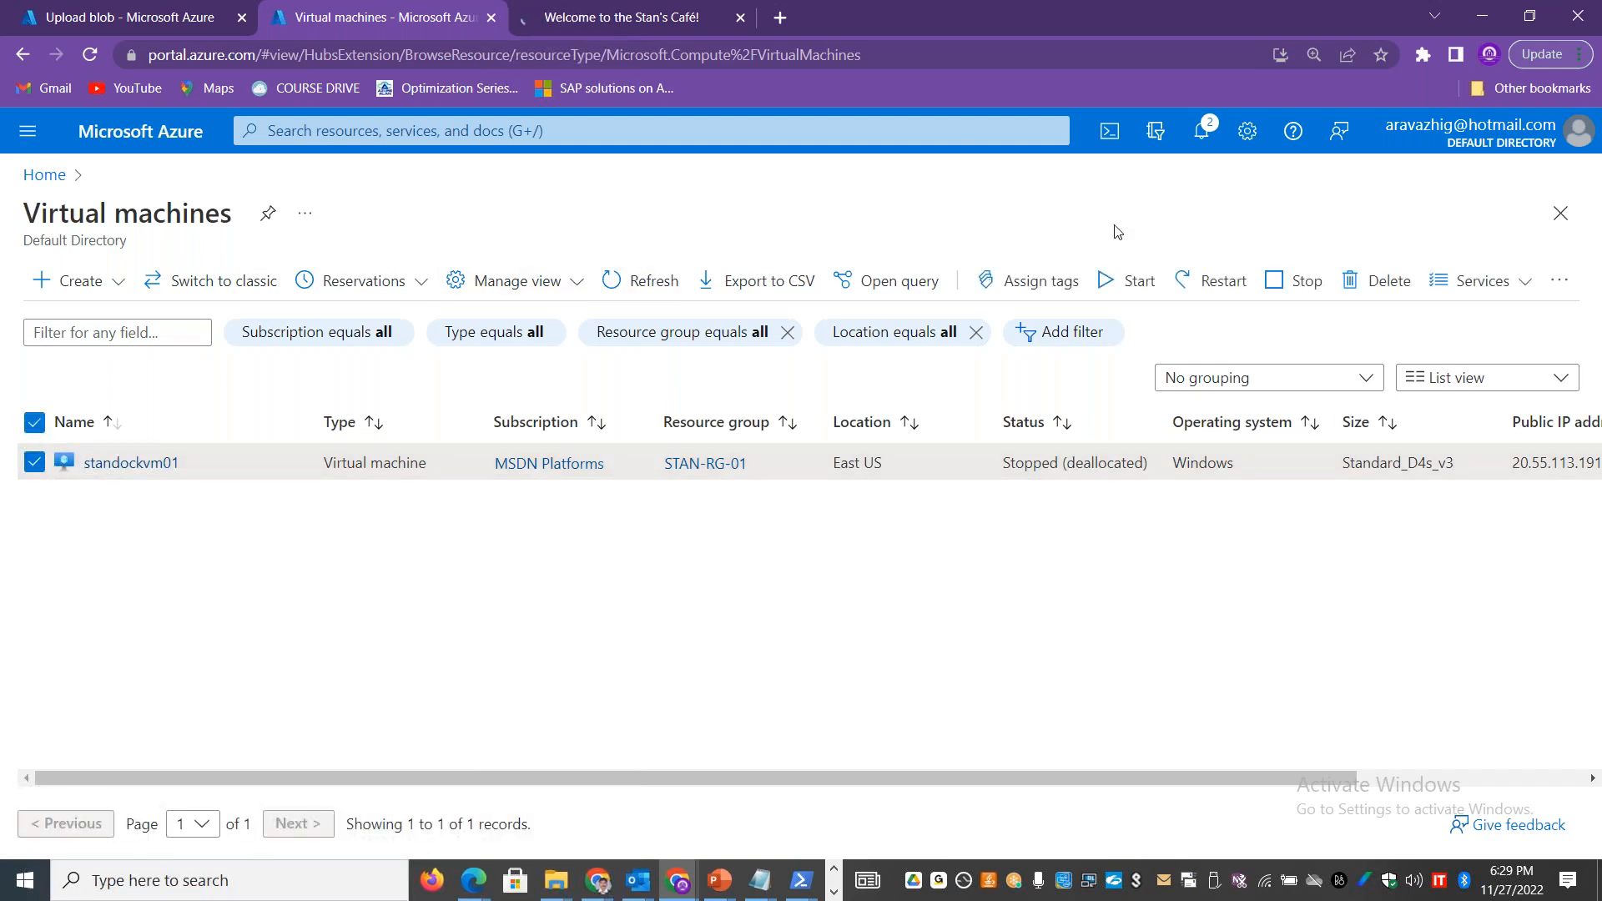
{"action": "left_click", "coordinate": [1123, 283]}
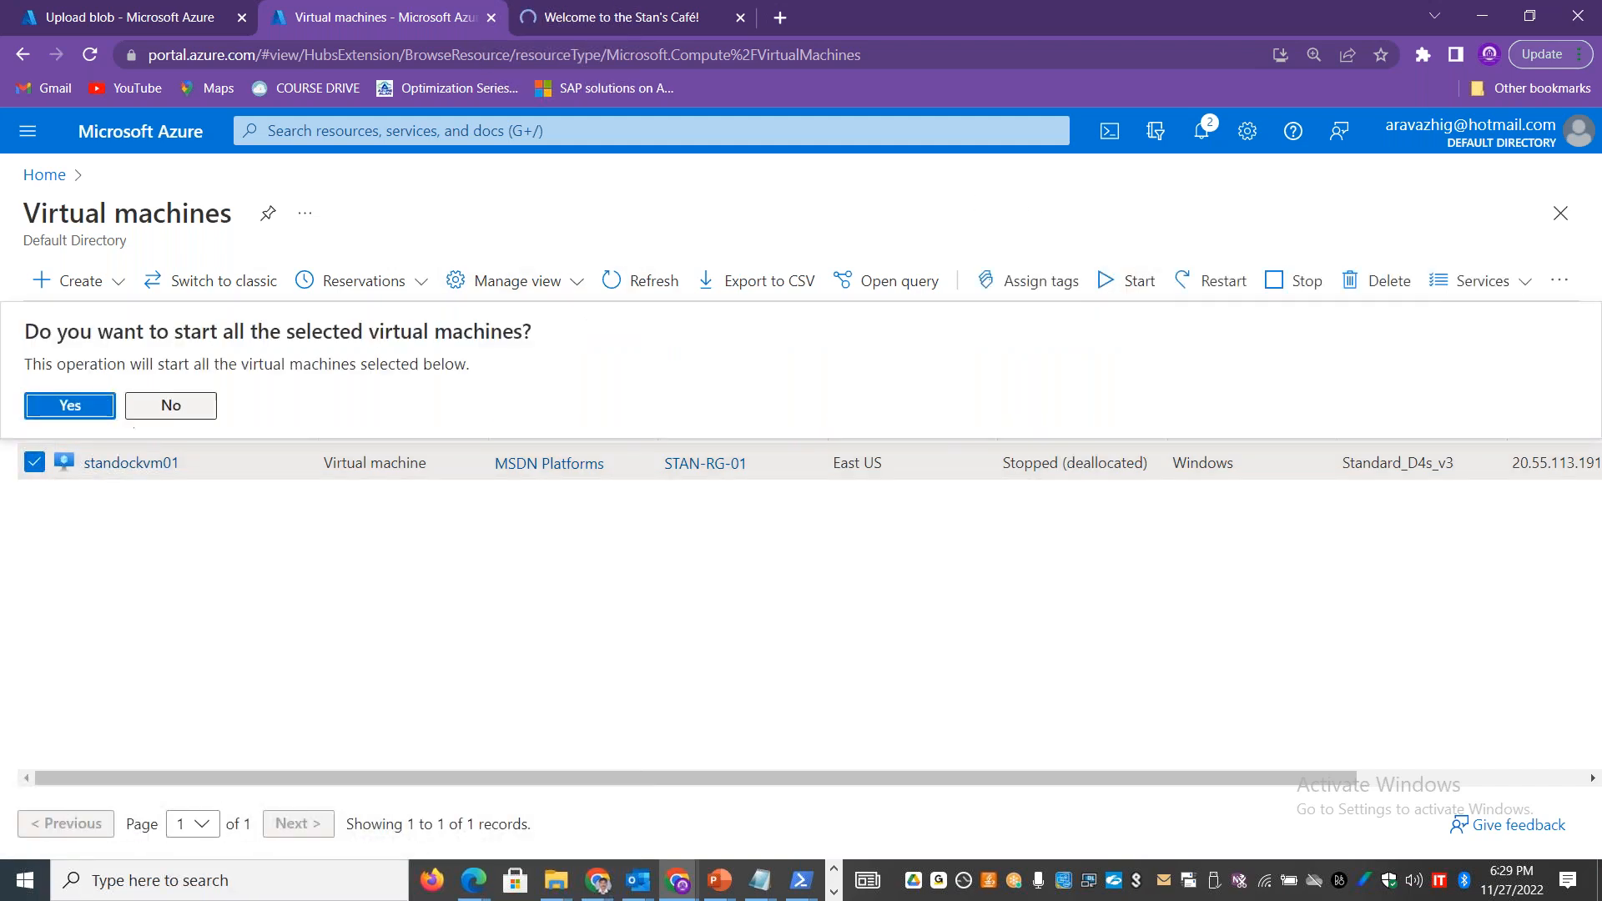
{"action": "left_click", "coordinate": [72, 405]}
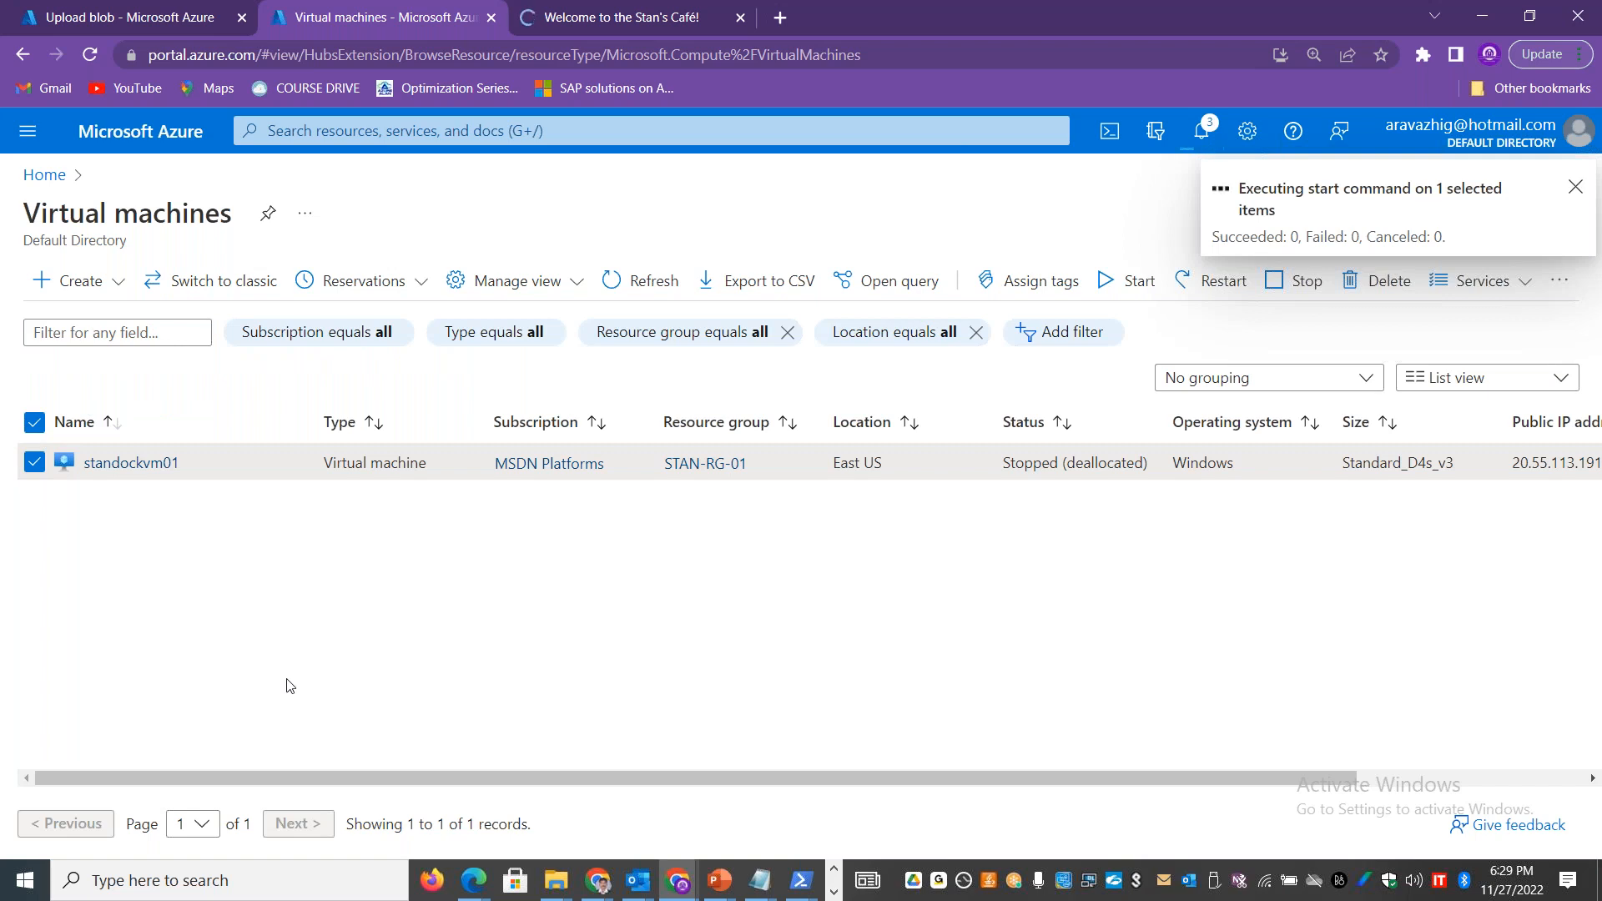
Step: Return to the published café website and check its home page again
{"action": "left_click", "coordinate": [634, 18]}
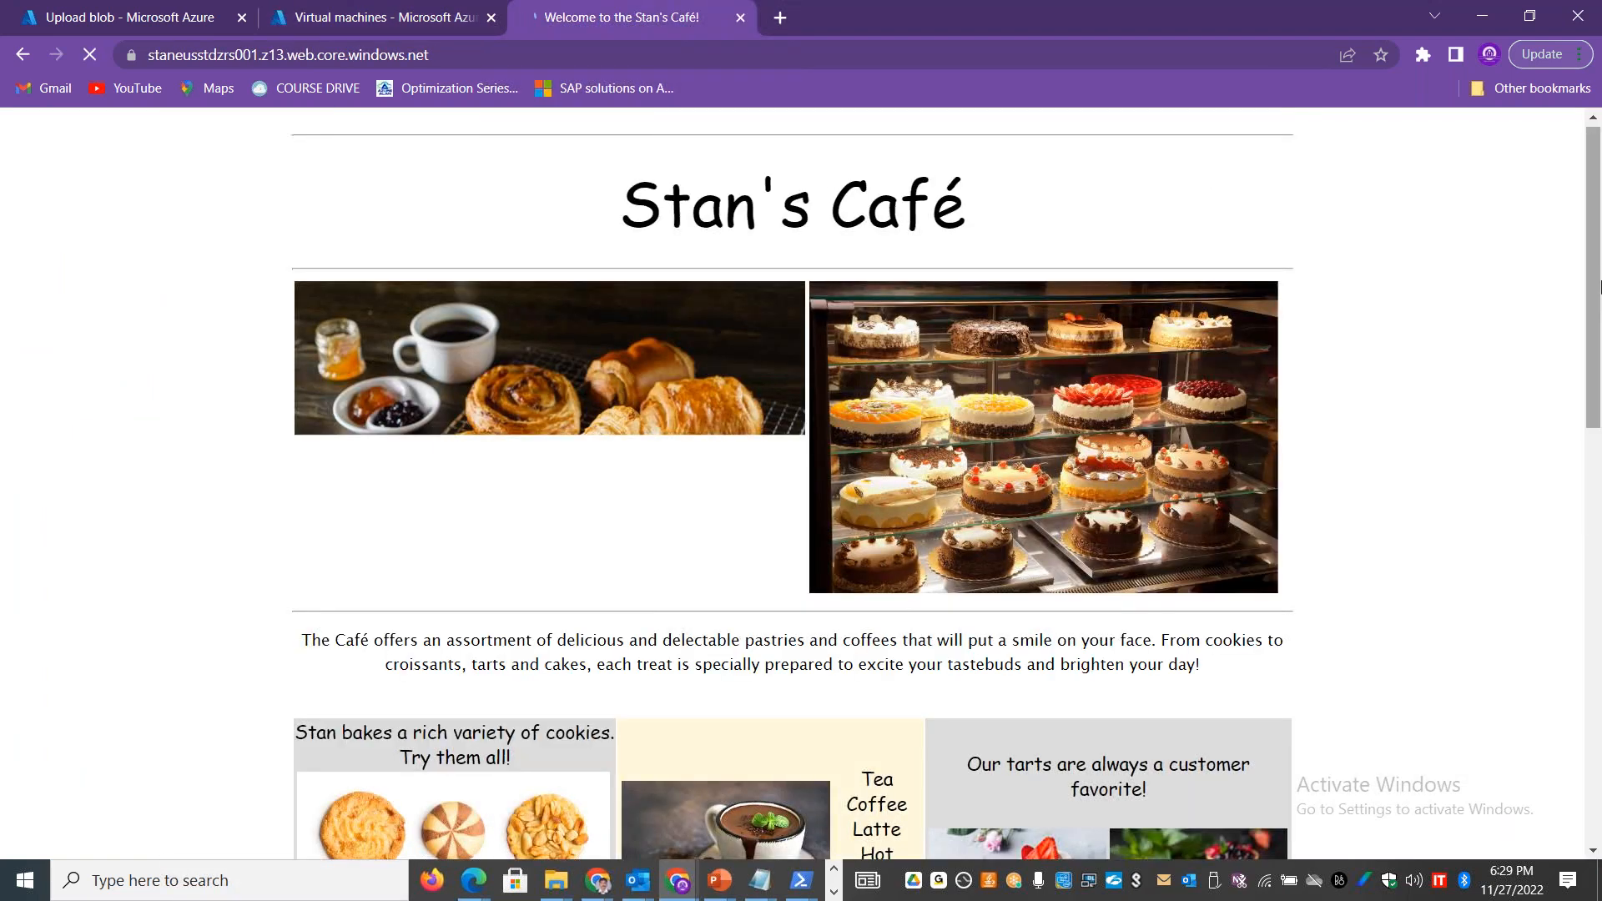
{"action": "mouse_move", "coordinate": [1594, 222]}
{"action": "left_mouse_down"}
{"action": "mouse_move", "coordinate": [1598, 409]}
{"action": "mouse_move", "coordinate": [1598, 209]}
{"action": "left_mouse_up"}
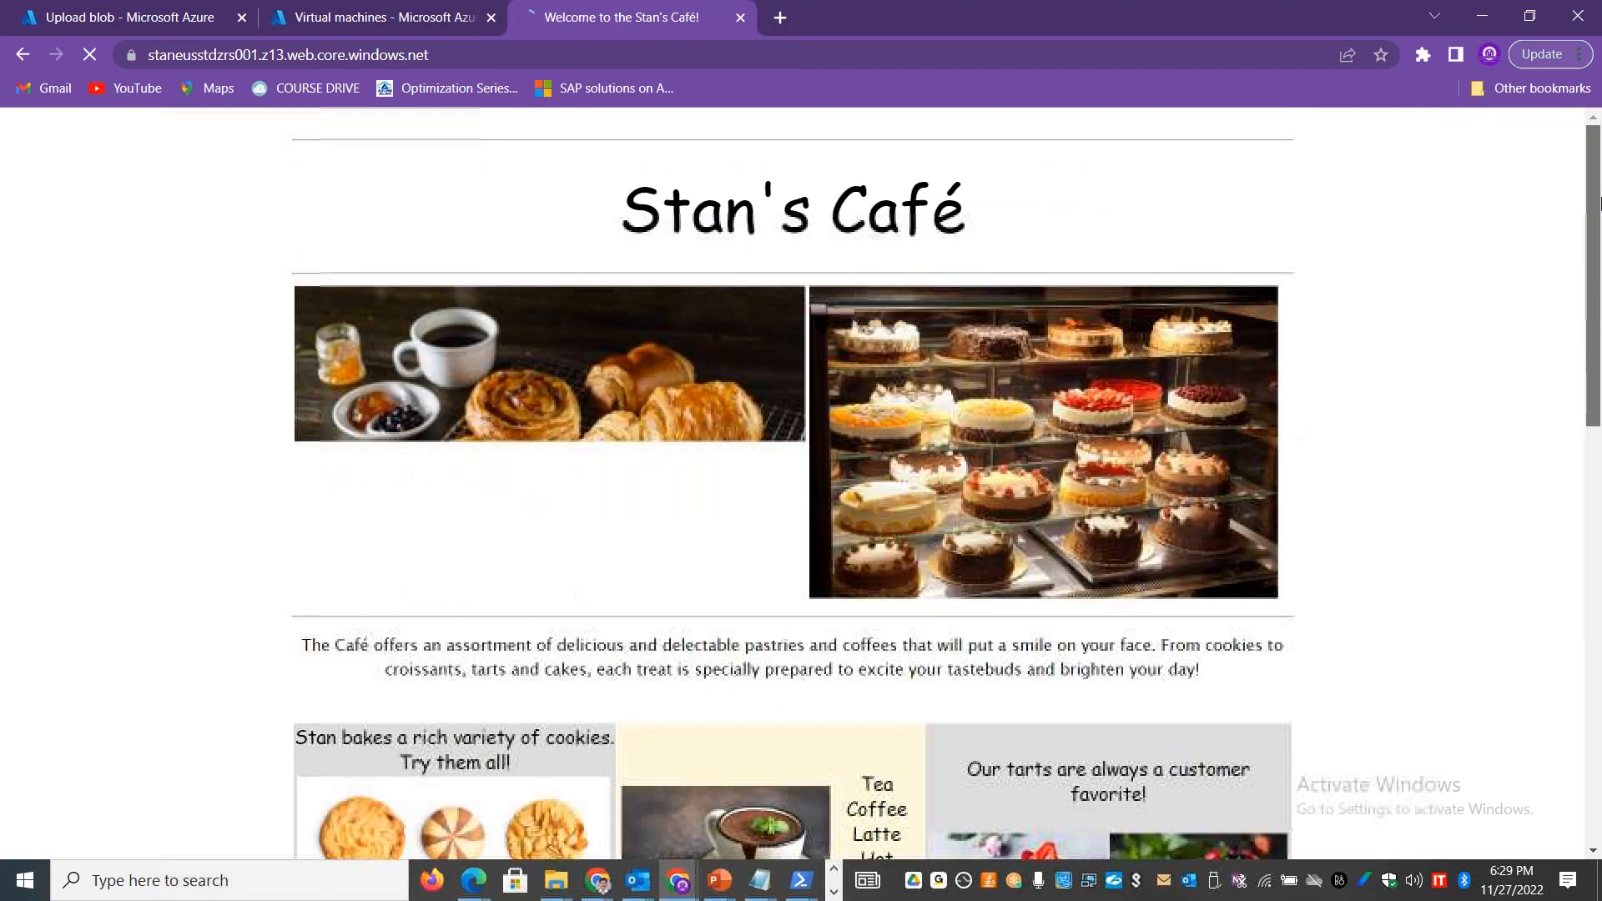
Step: Close the published café website and open the details of the virtual machine standockvm01
{"action": "left_click", "coordinate": [740, 18]}
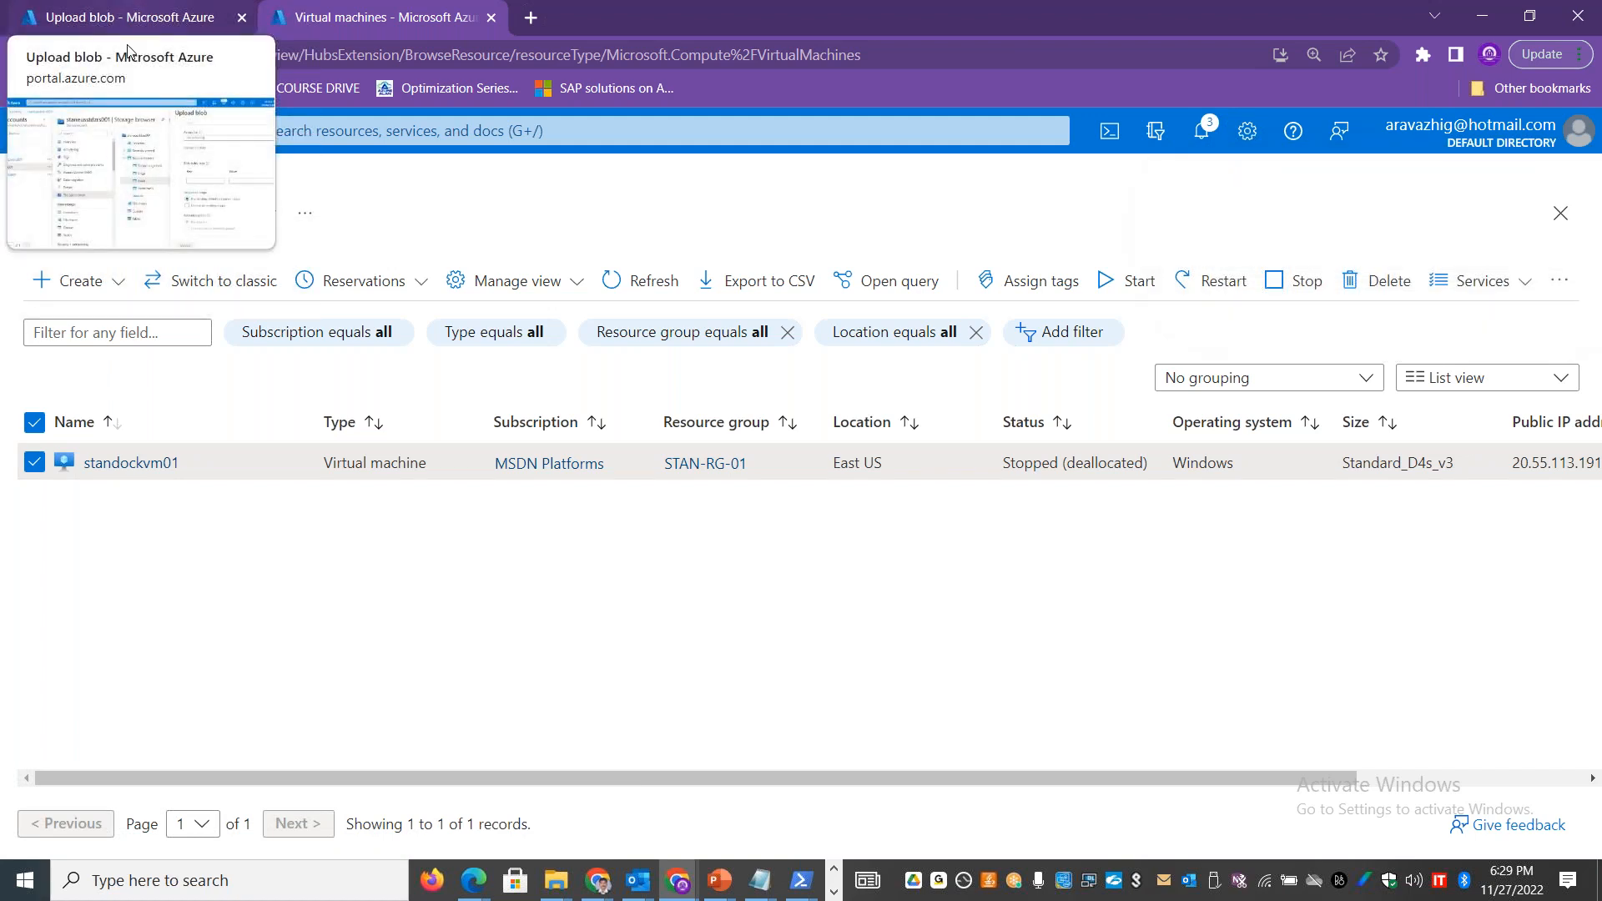
{"action": "left_click", "coordinate": [103, 462]}
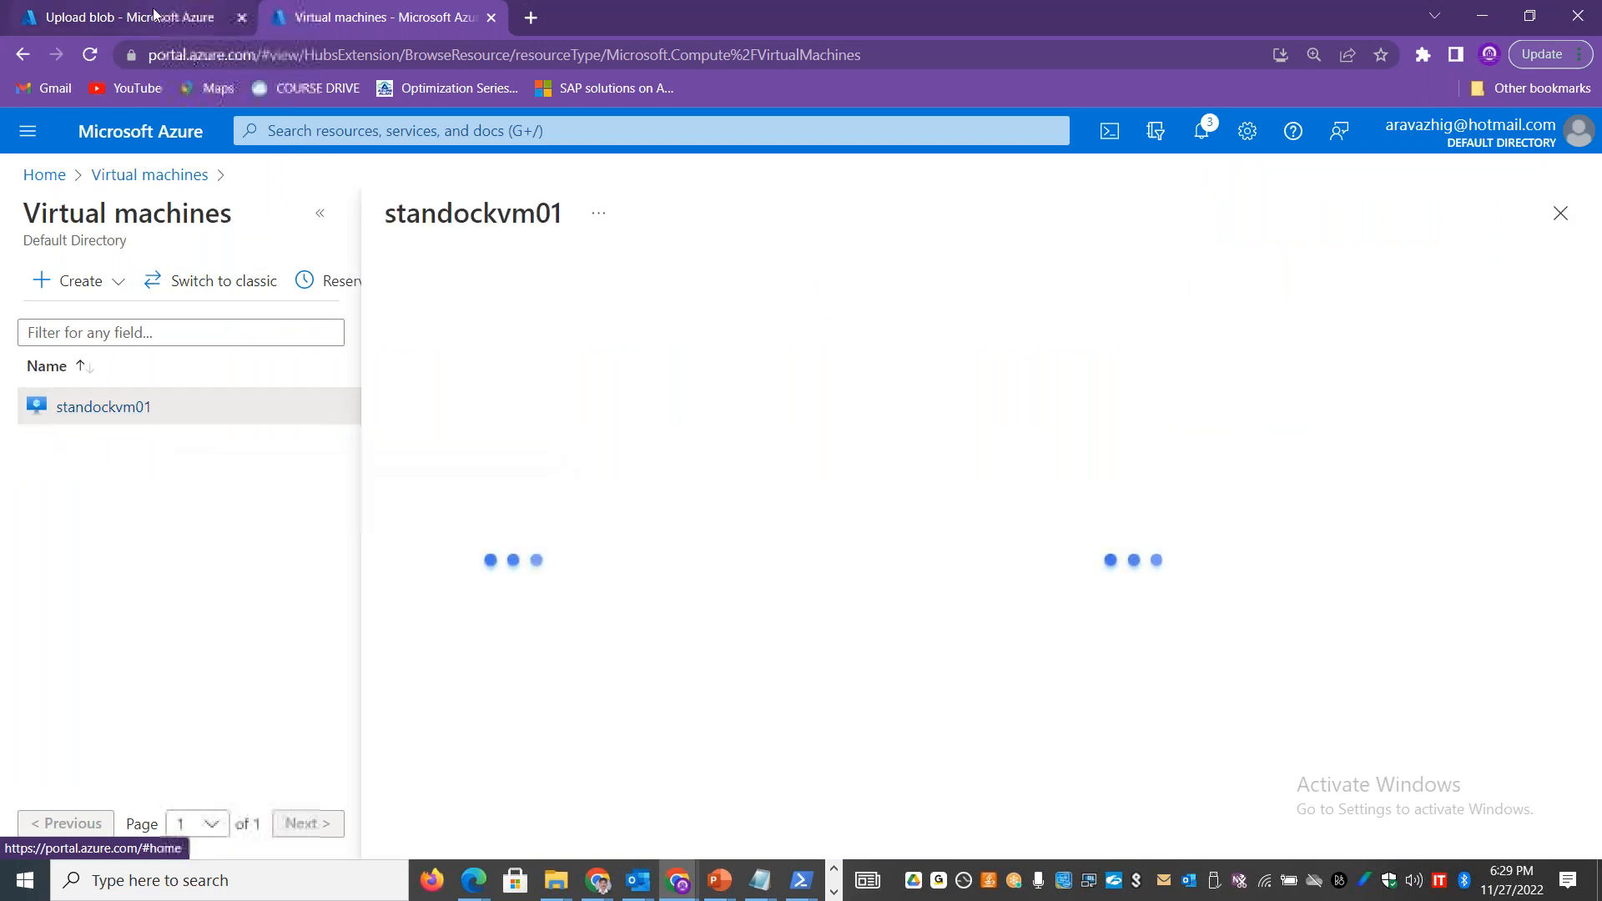
Step: Dismiss the blob upload form of staneusstdzrs001 and examine its file shares, blob containers list and container02 in the storage browser
{"action": "left_click", "coordinate": [129, 17]}
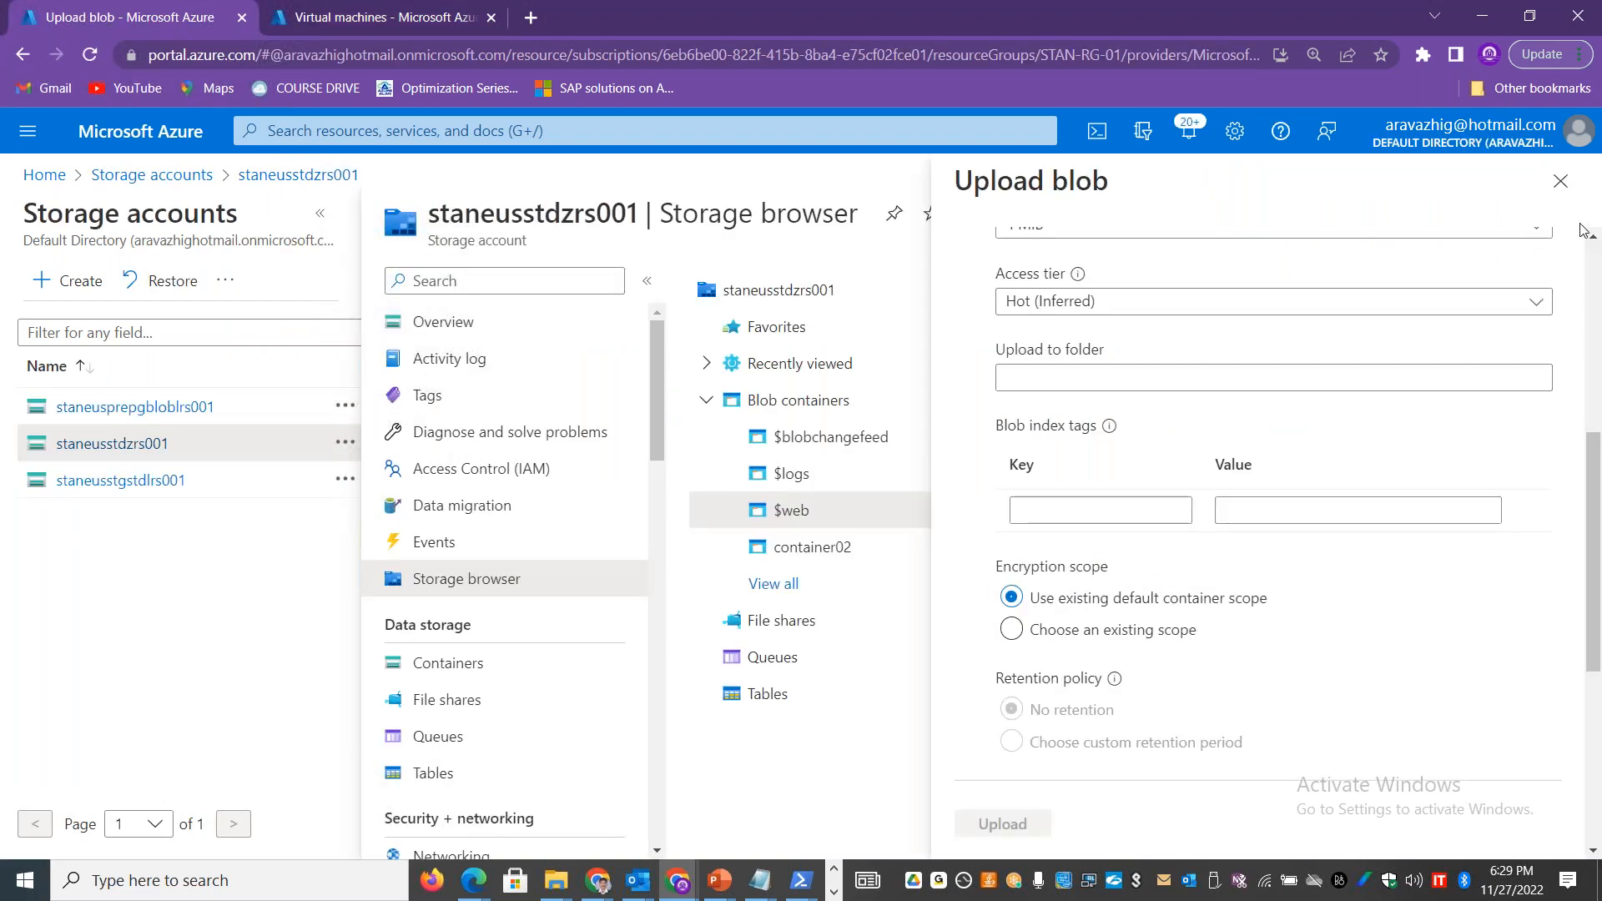
{"action": "left_click", "coordinate": [1560, 181]}
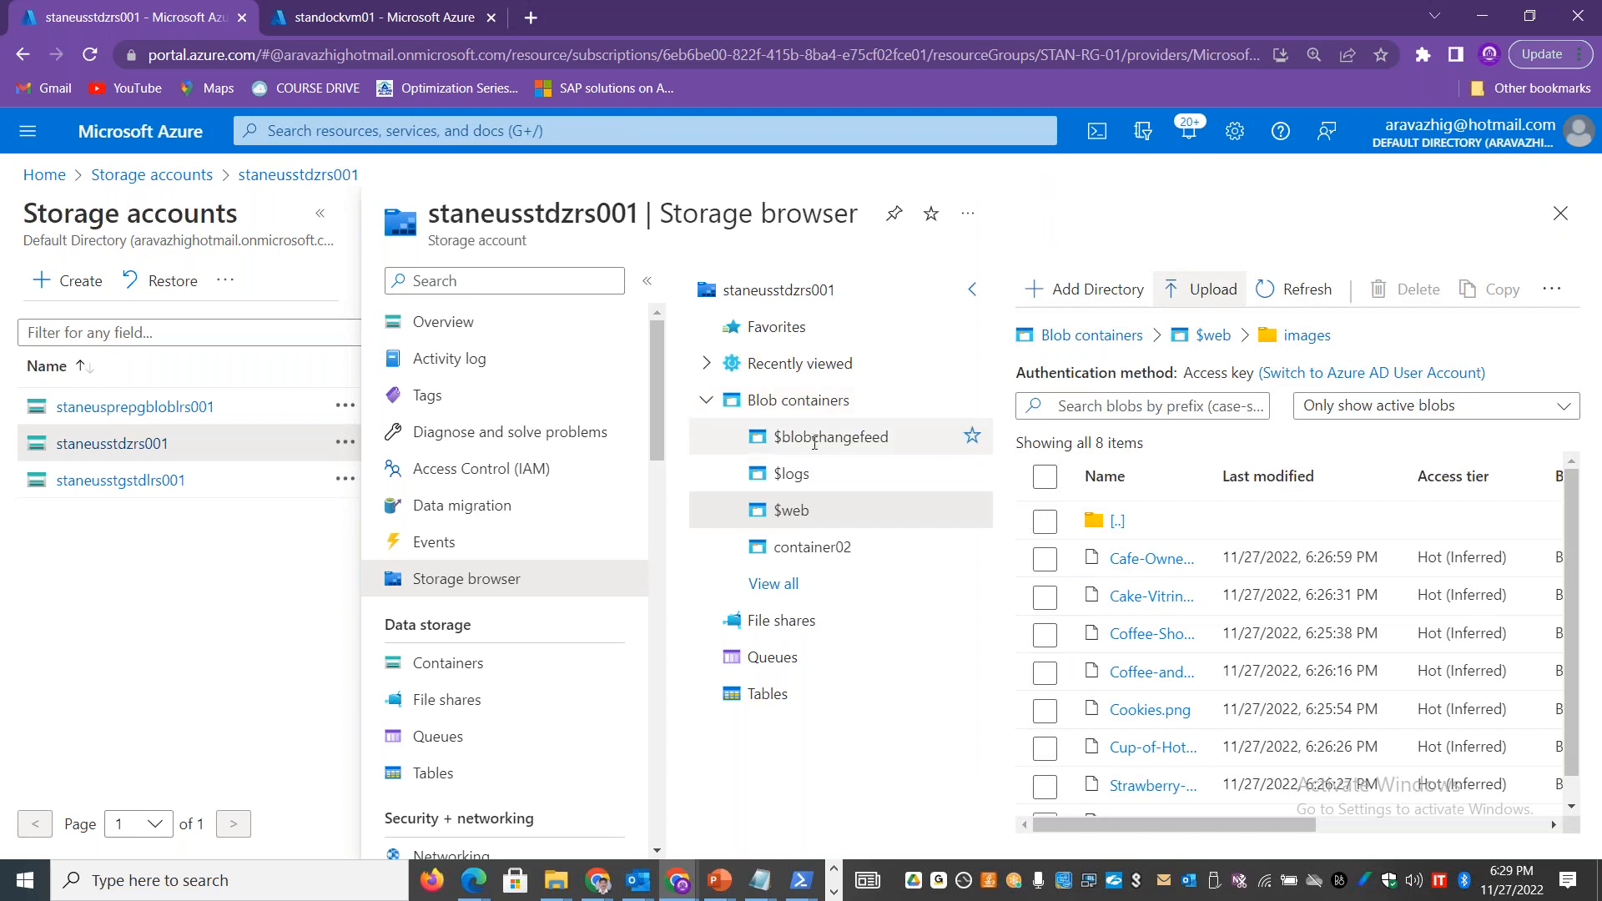
{"action": "left_click", "coordinate": [801, 547]}
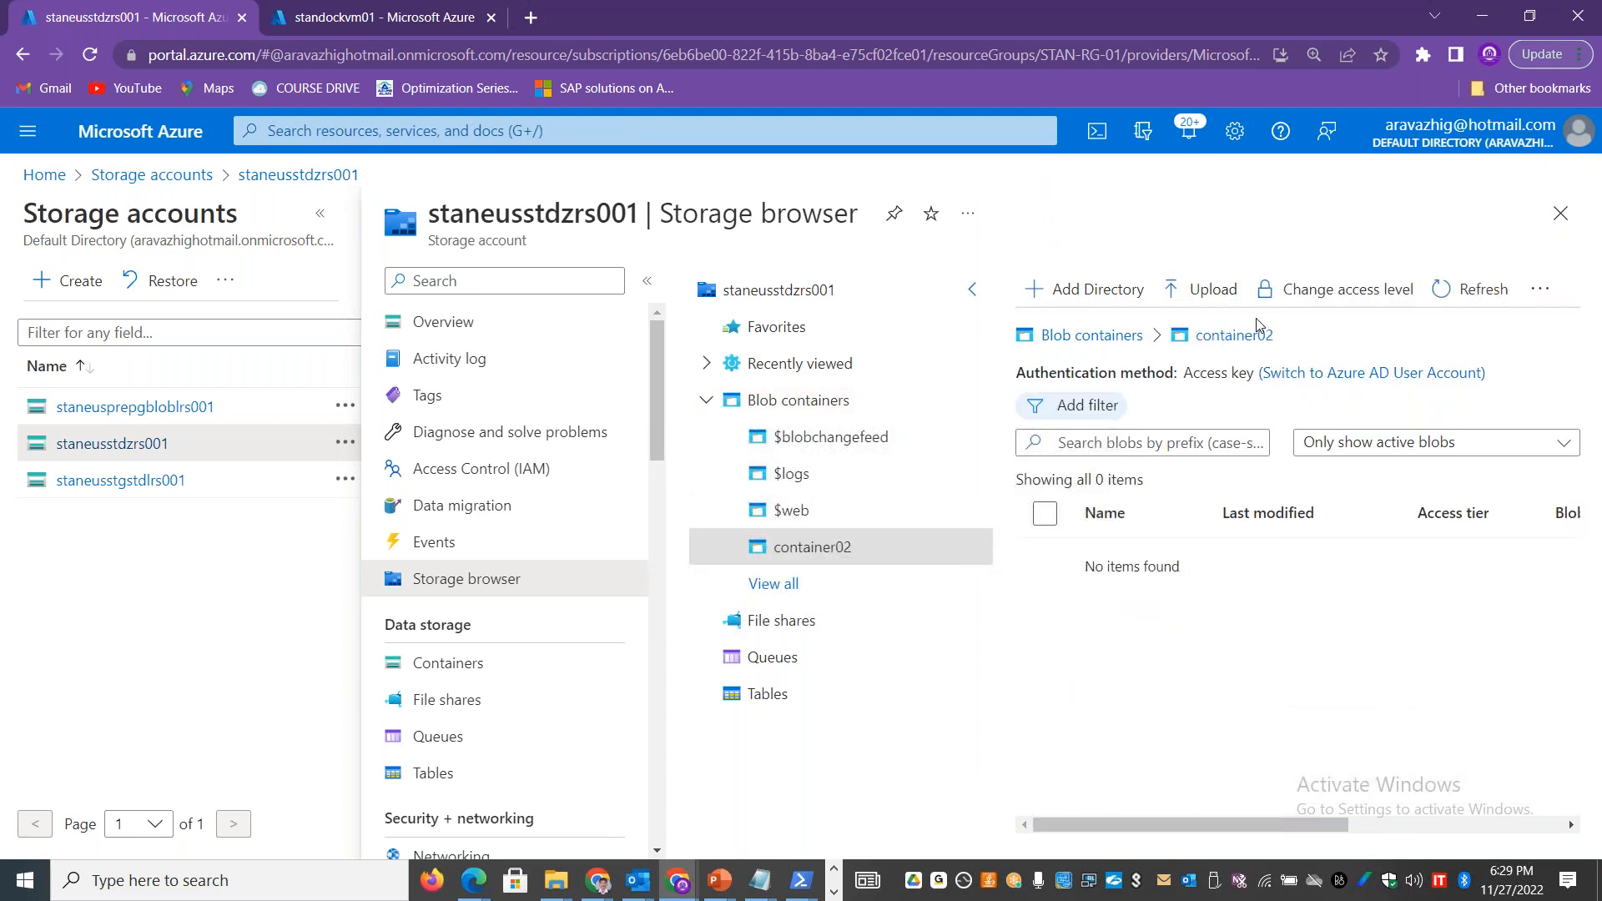
{"action": "left_click", "coordinate": [776, 622]}
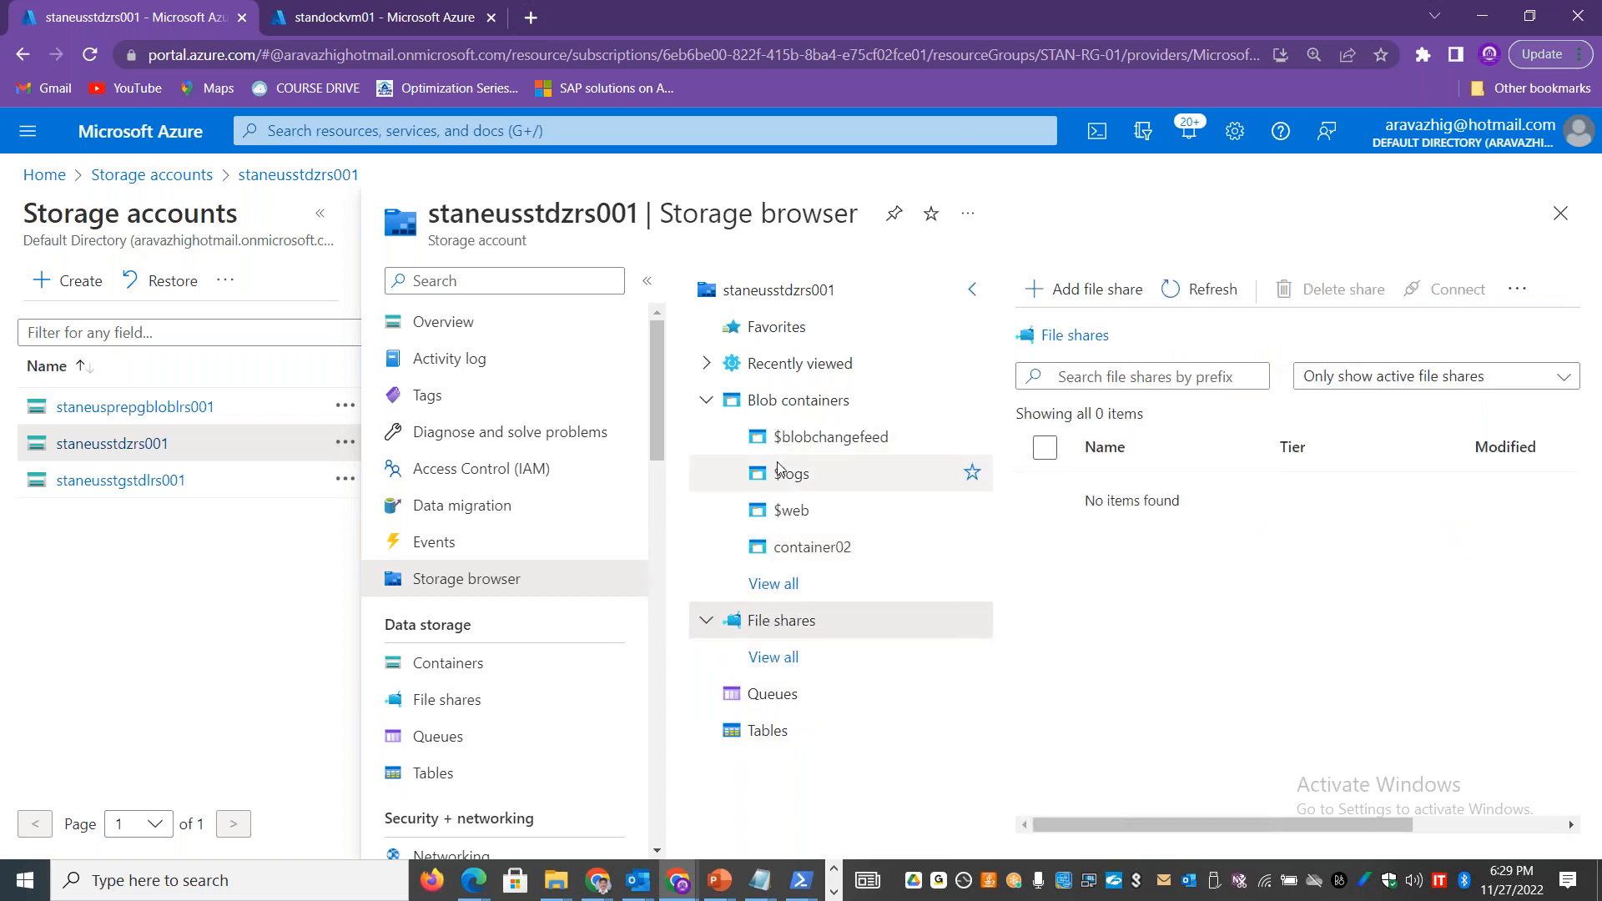
{"action": "mouse_move", "coordinate": [1118, 830]}
{"action": "left_mouse_down"}
{"action": "mouse_move", "coordinate": [1285, 825]}
{"action": "mouse_move", "coordinate": [1114, 827]}
{"action": "left_mouse_up"}
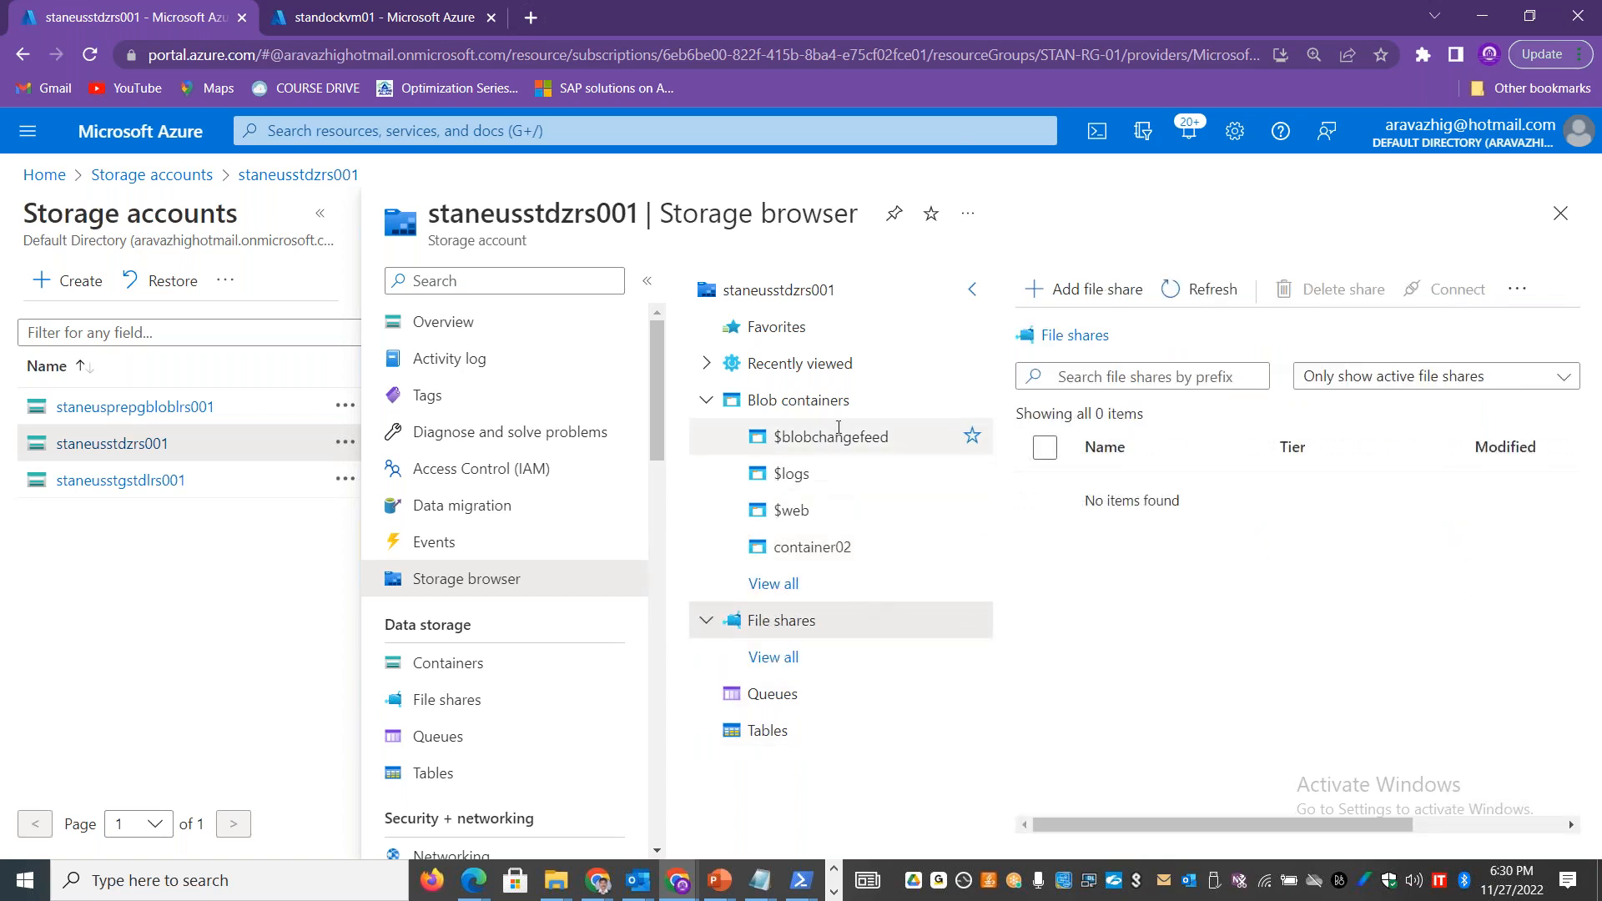
{"action": "left_click", "coordinate": [835, 401]}
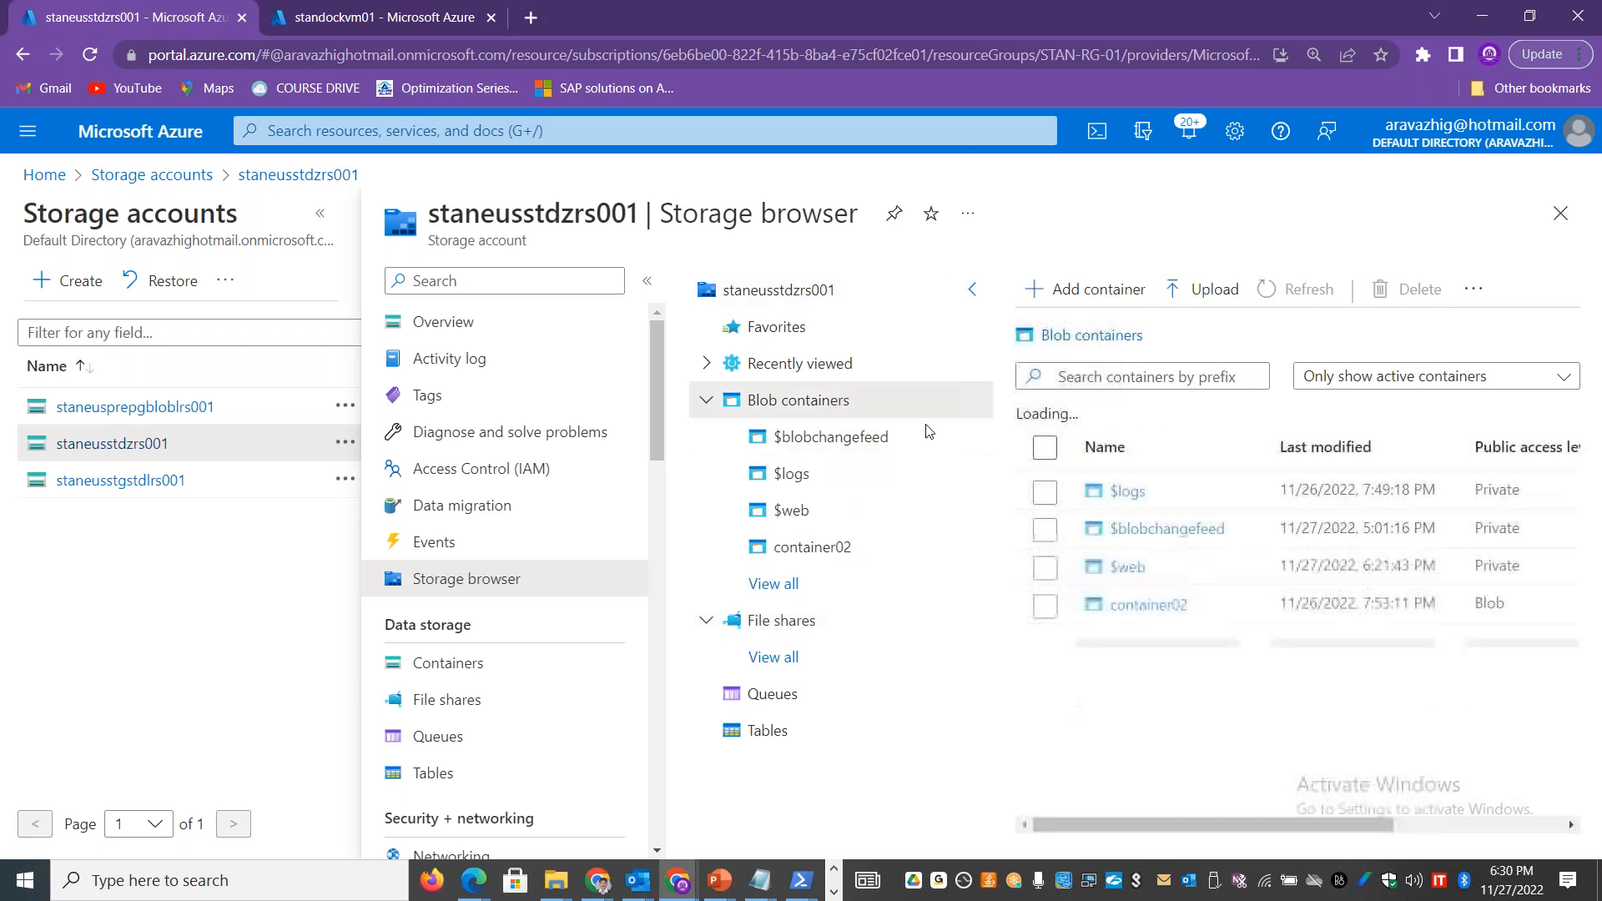
{"action": "left_click", "coordinate": [321, 215]}
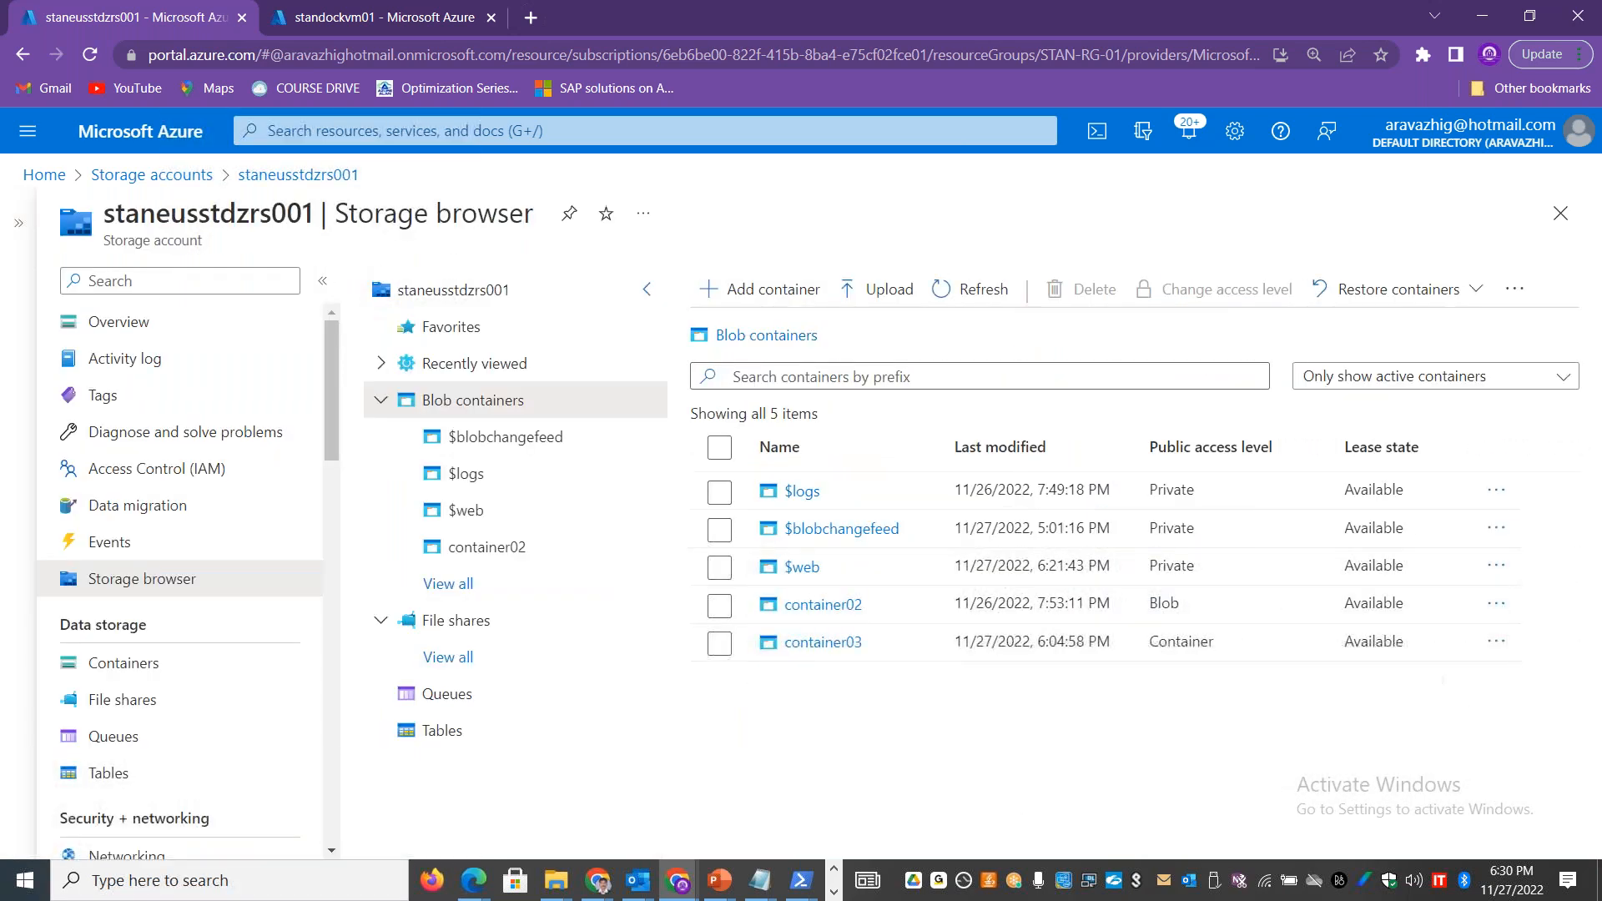
{"action": "left_click", "coordinate": [1525, 296]}
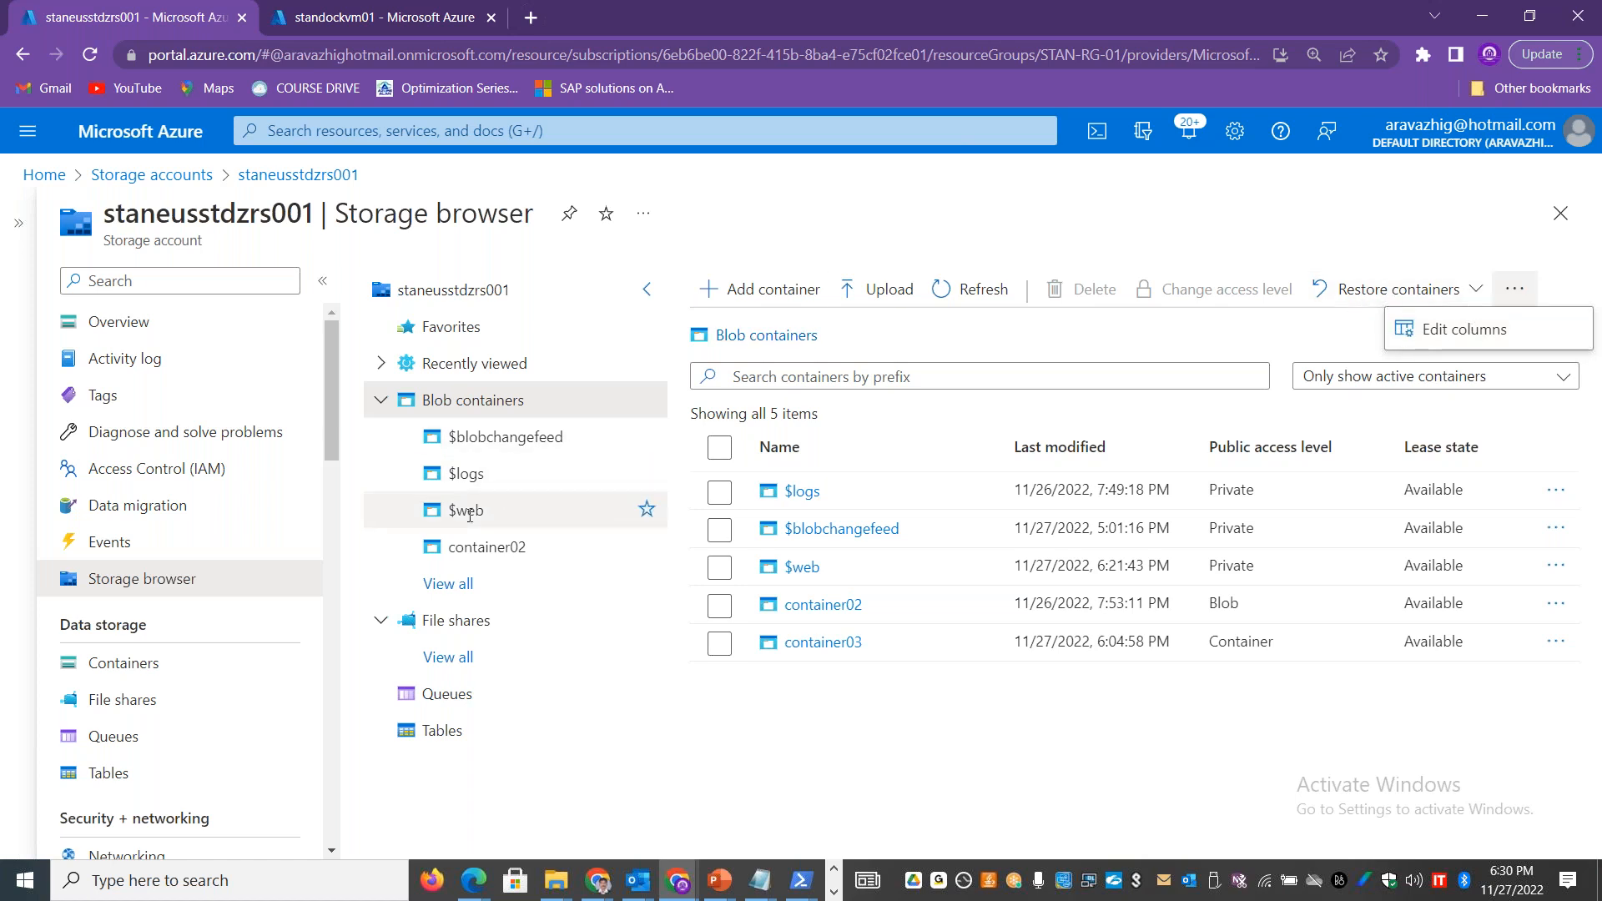
{"action": "left_click", "coordinate": [450, 584]}
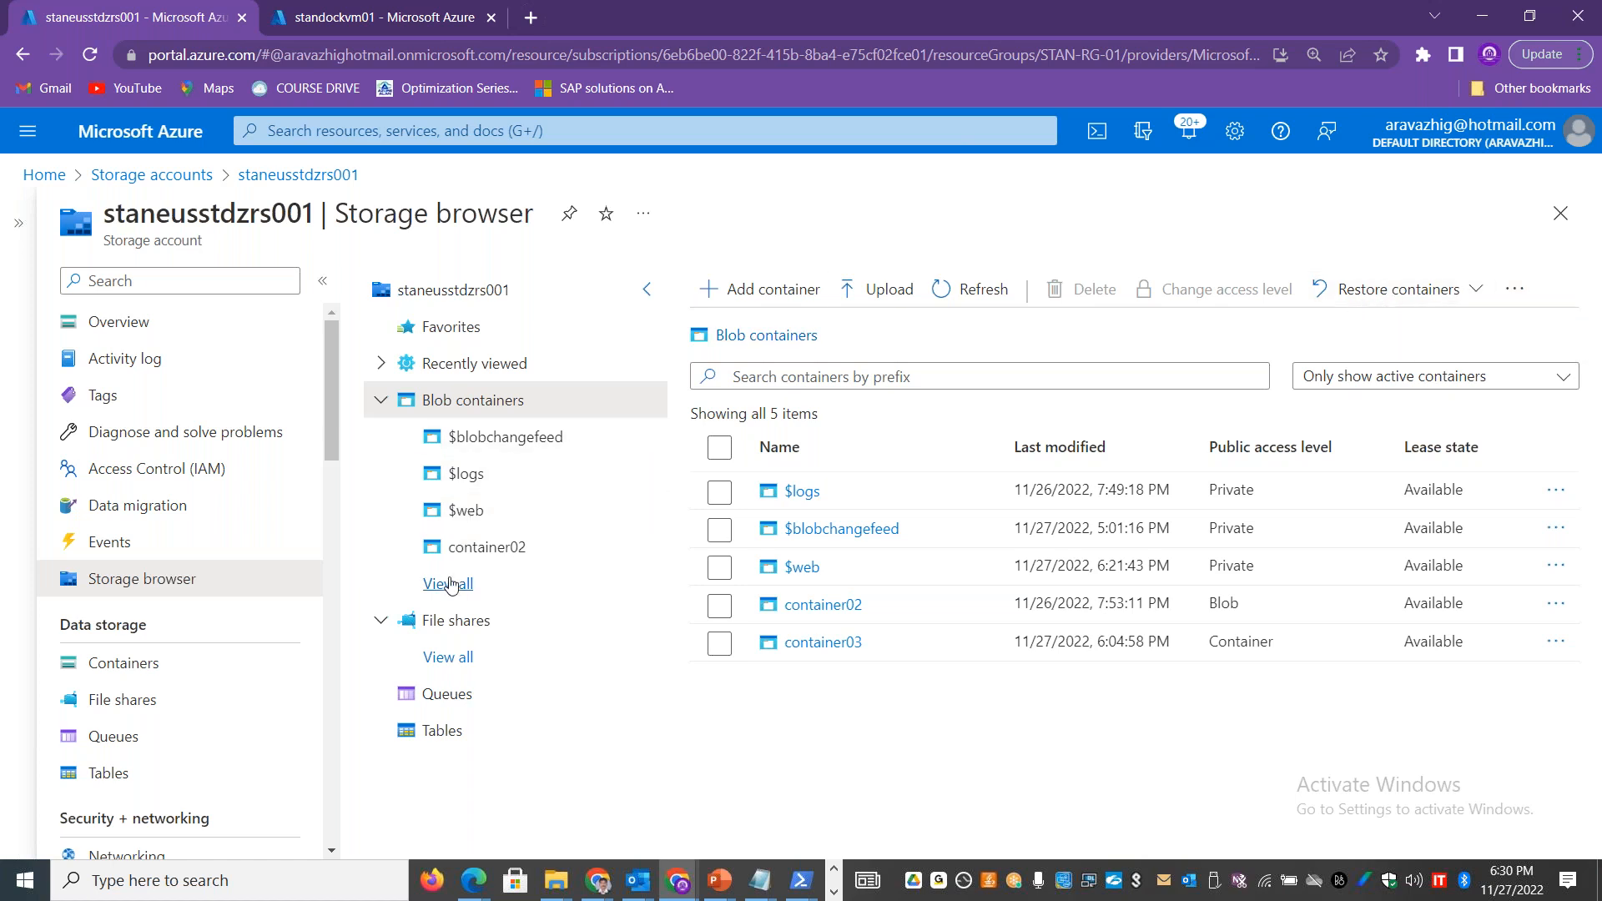
{"action": "left_click", "coordinate": [484, 549]}
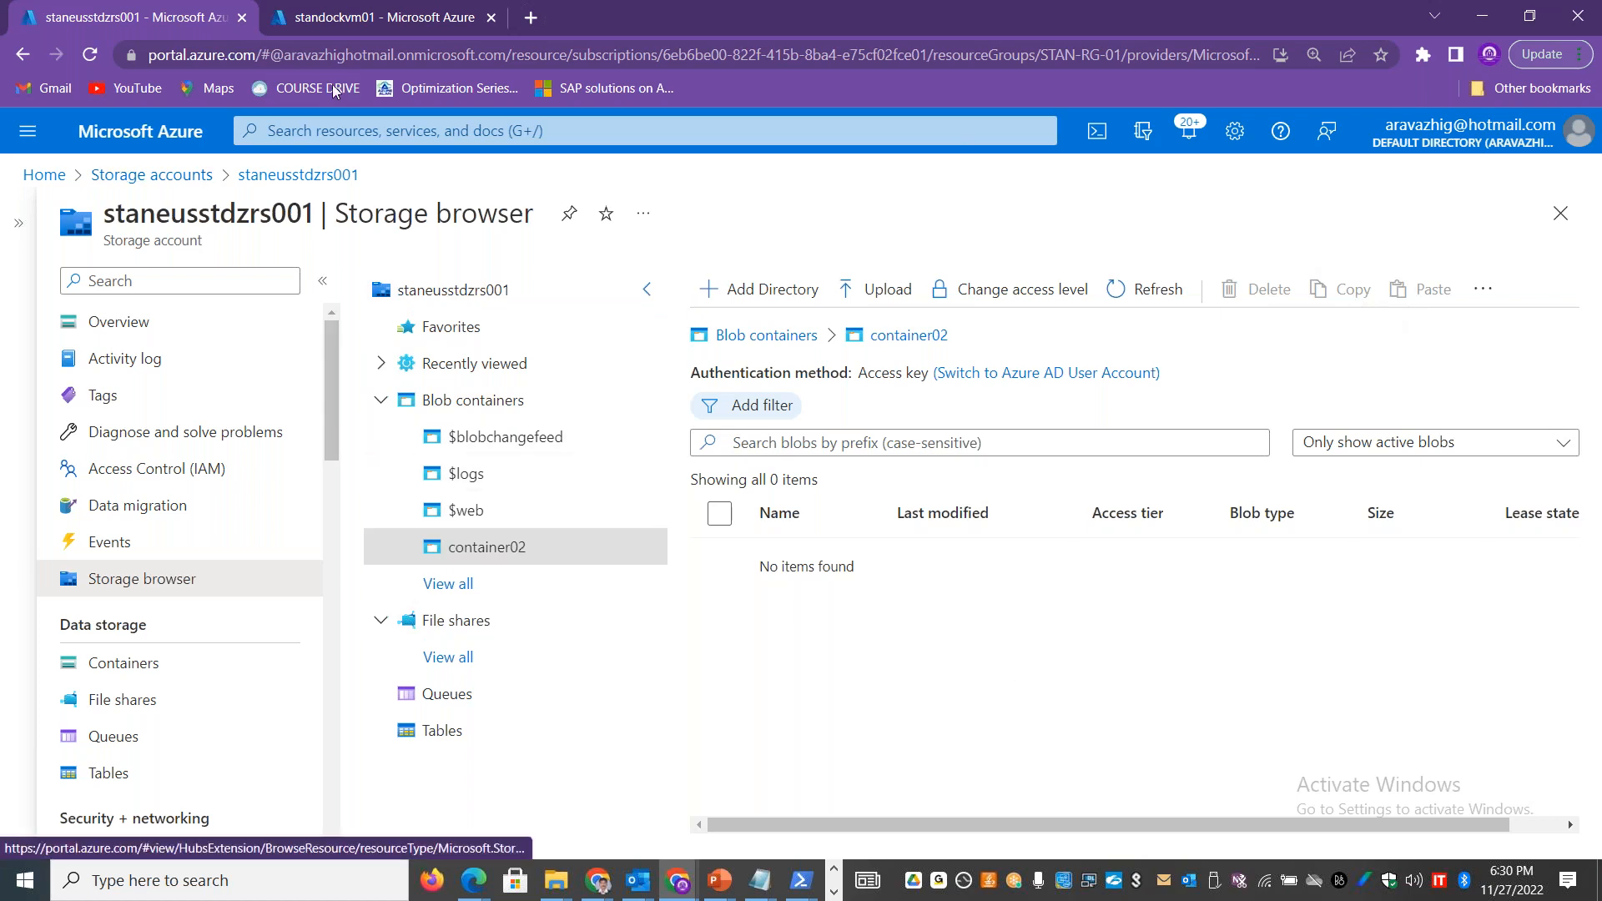
Step: Copy the public IP address of standockvm01 and start a Remote Desktop Connection to it
{"action": "left_click", "coordinate": [344, 24]}
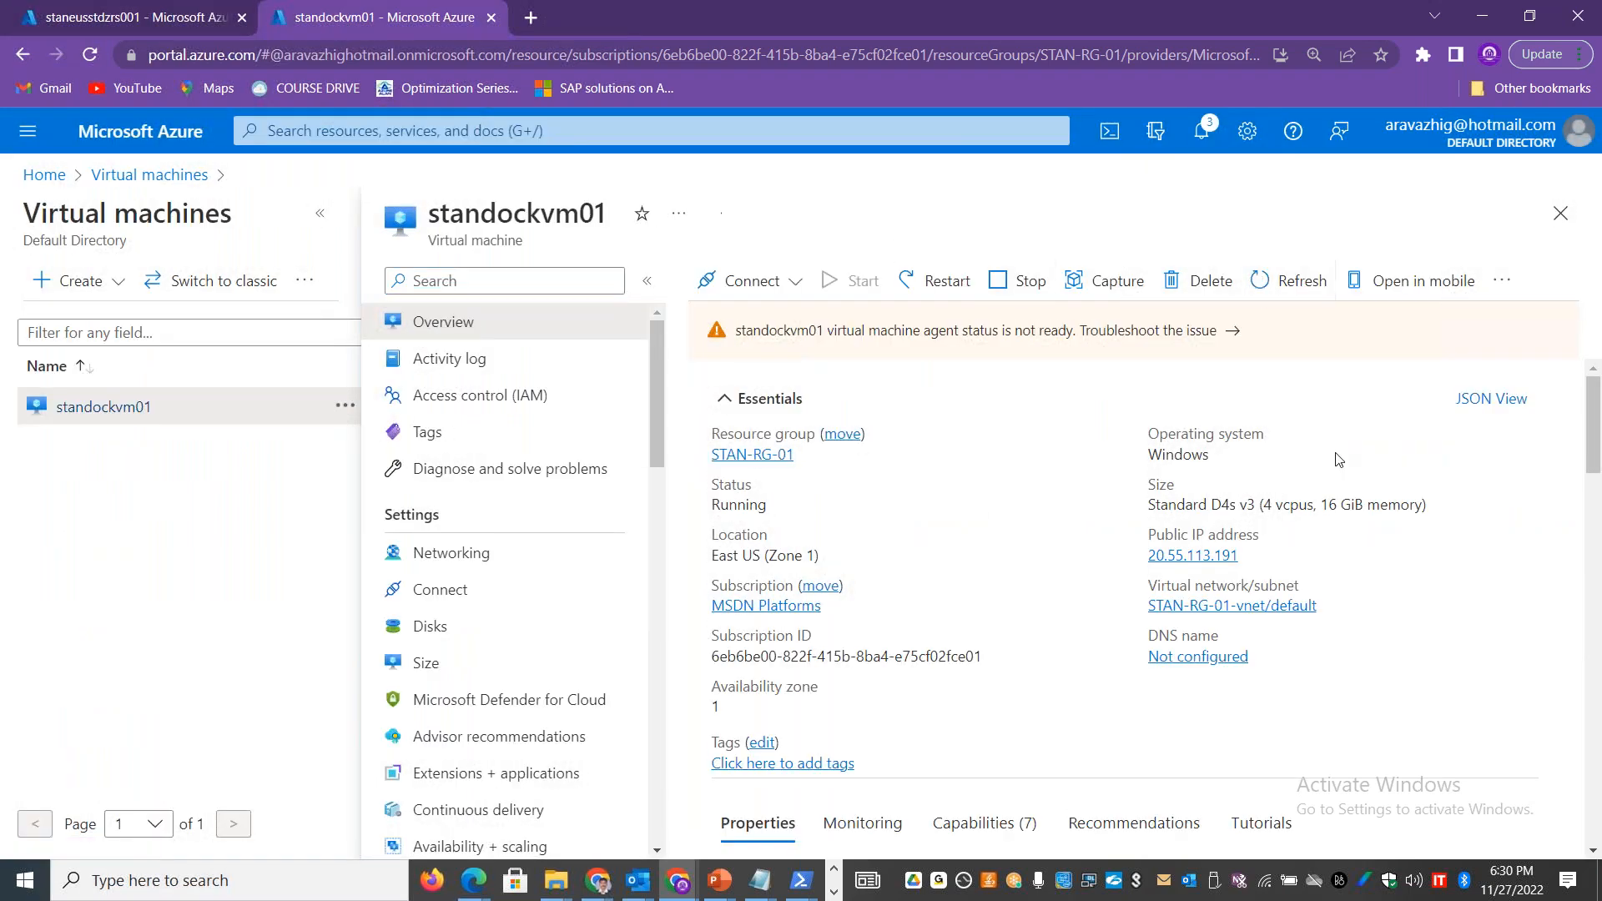
{"action": "left_click", "coordinate": [1251, 557]}
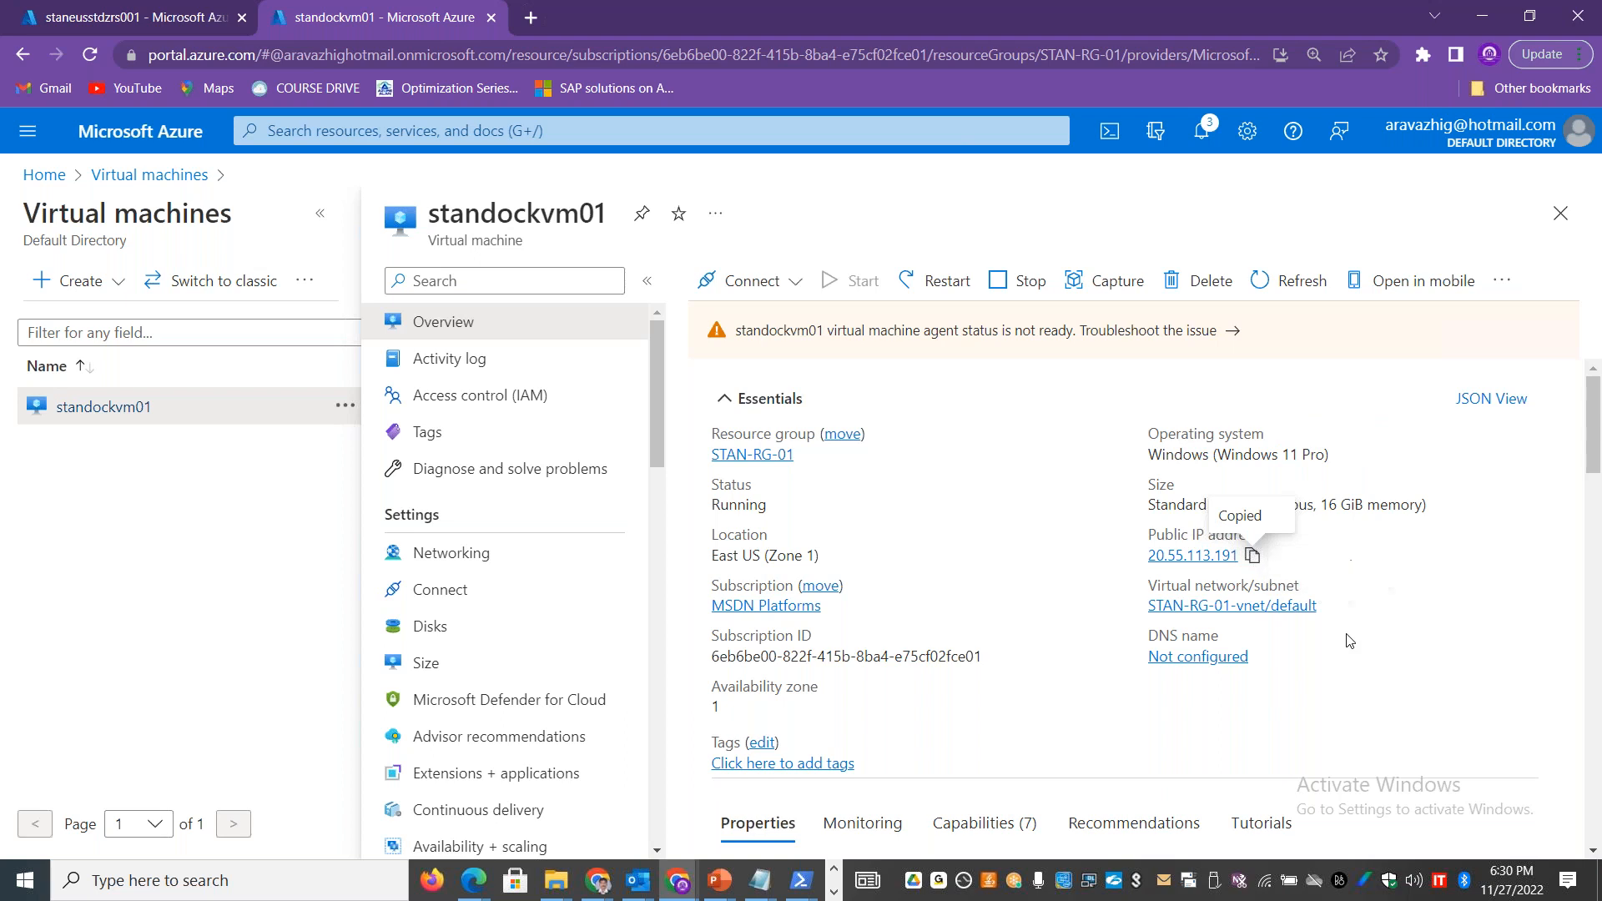
{"action": "key", "text": "super"}
{"action": "type", "text": "mstsc"}
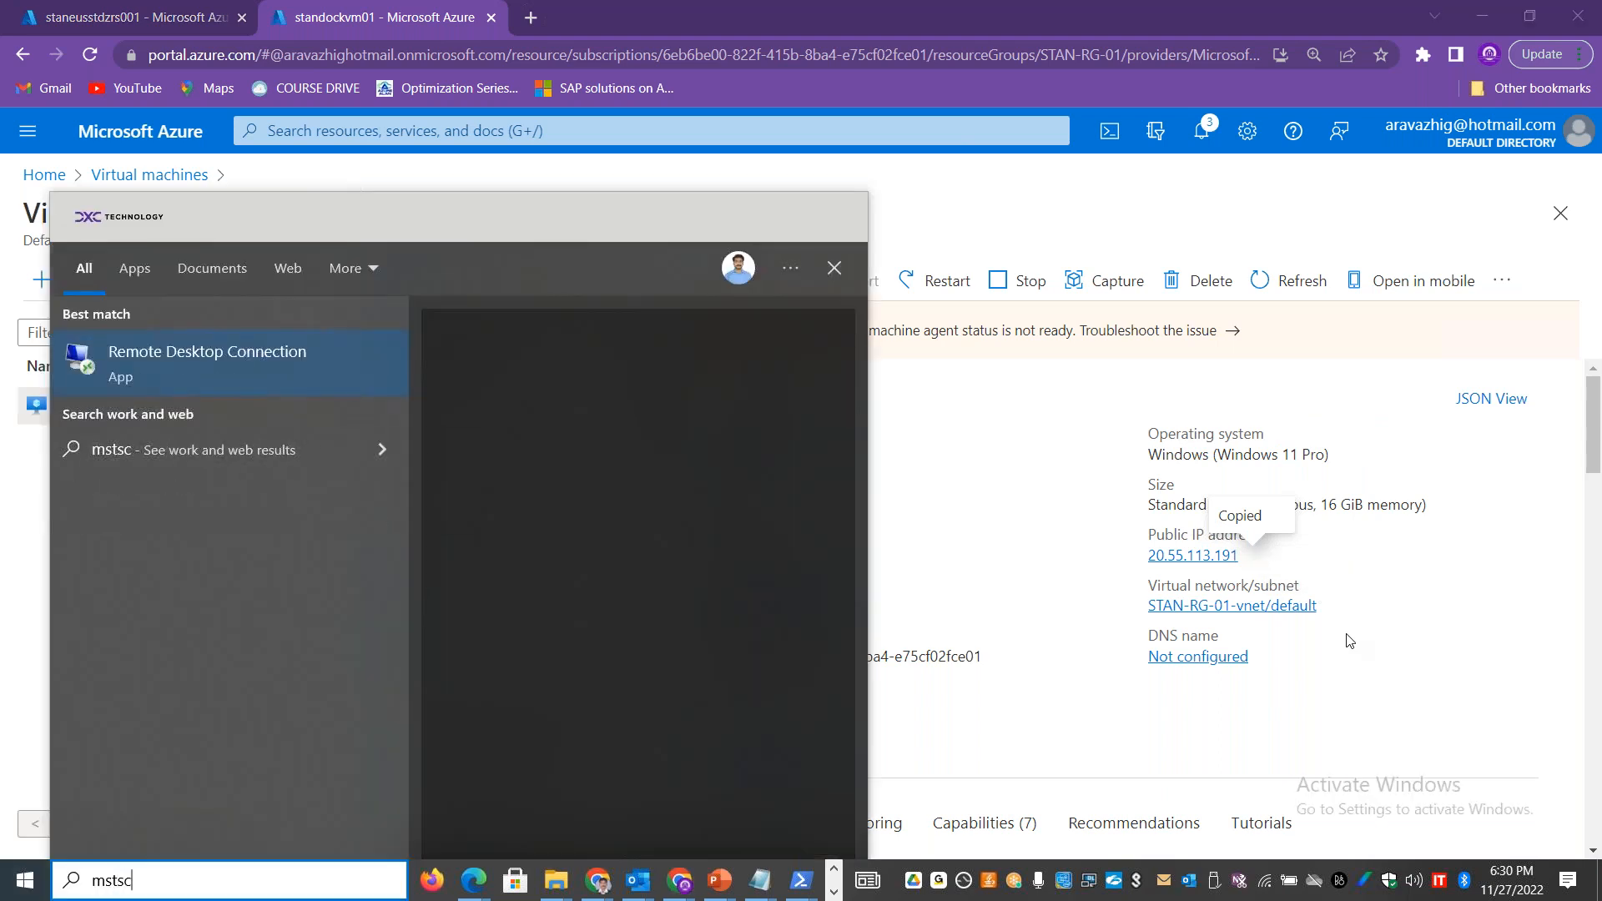
{"action": "key", "text": "Return"}
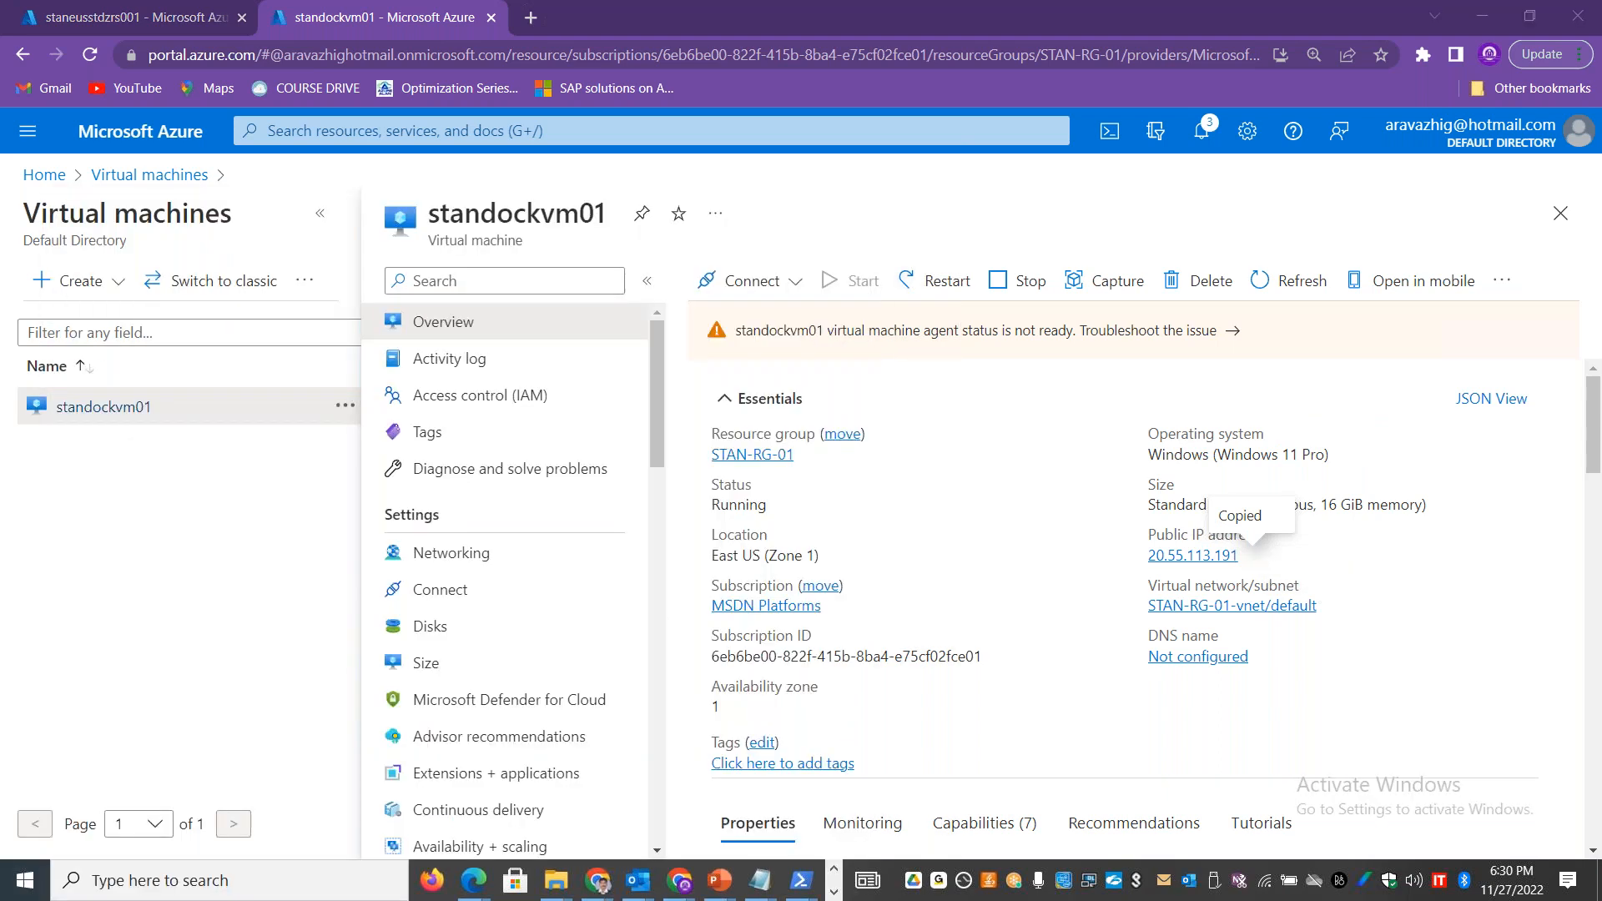
{"action": "key", "text": "ctrl+v"}
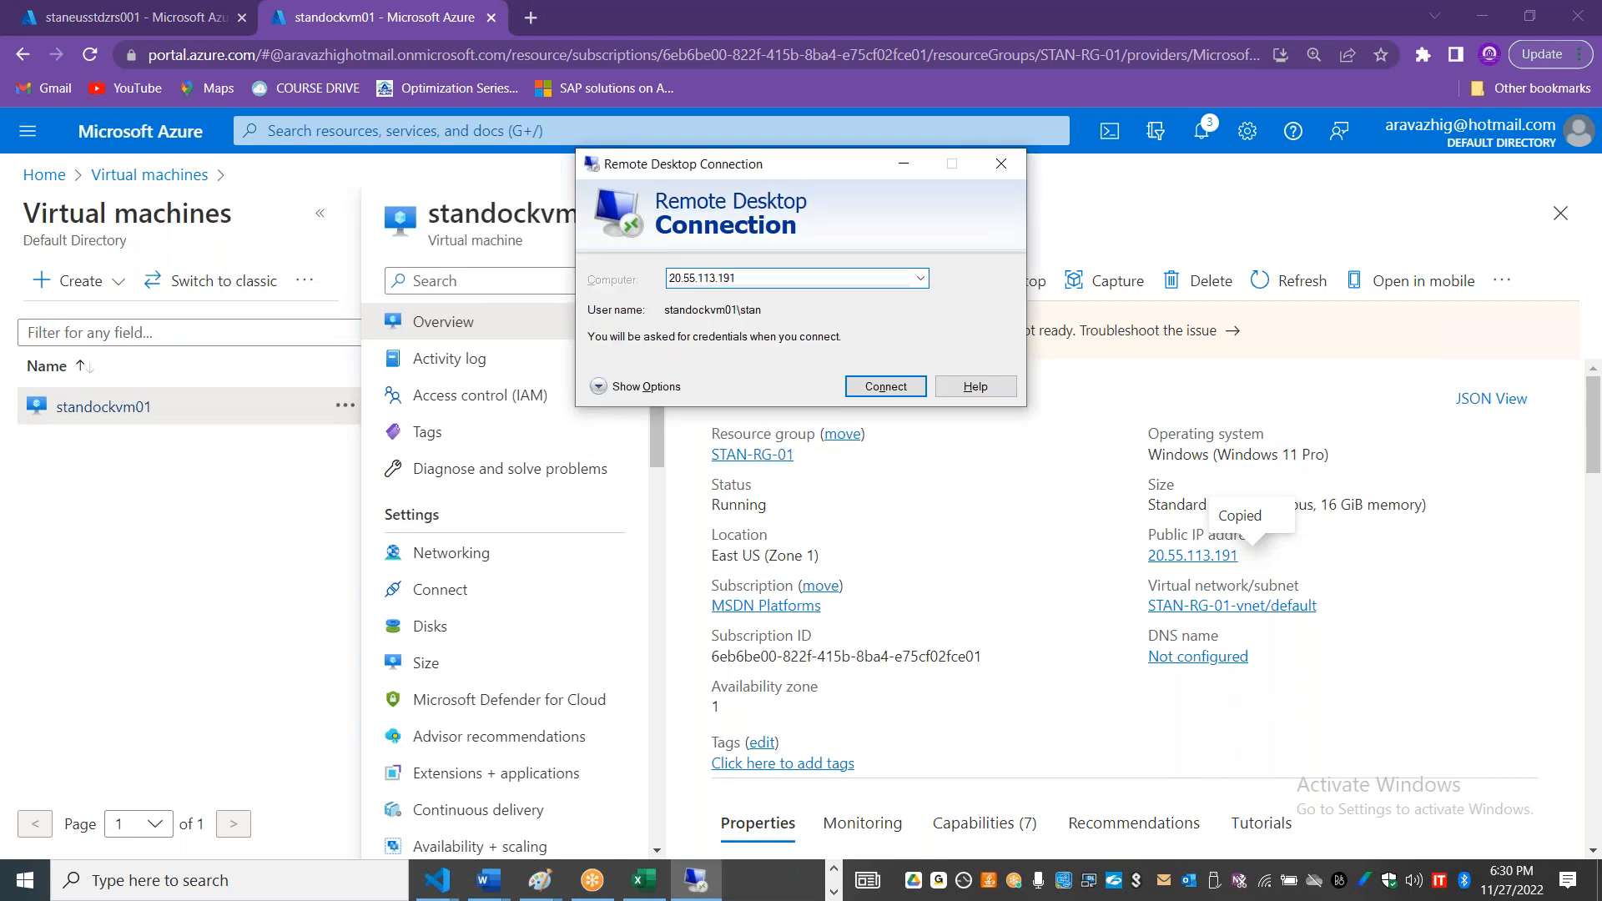
{"action": "key", "text": "Return"}
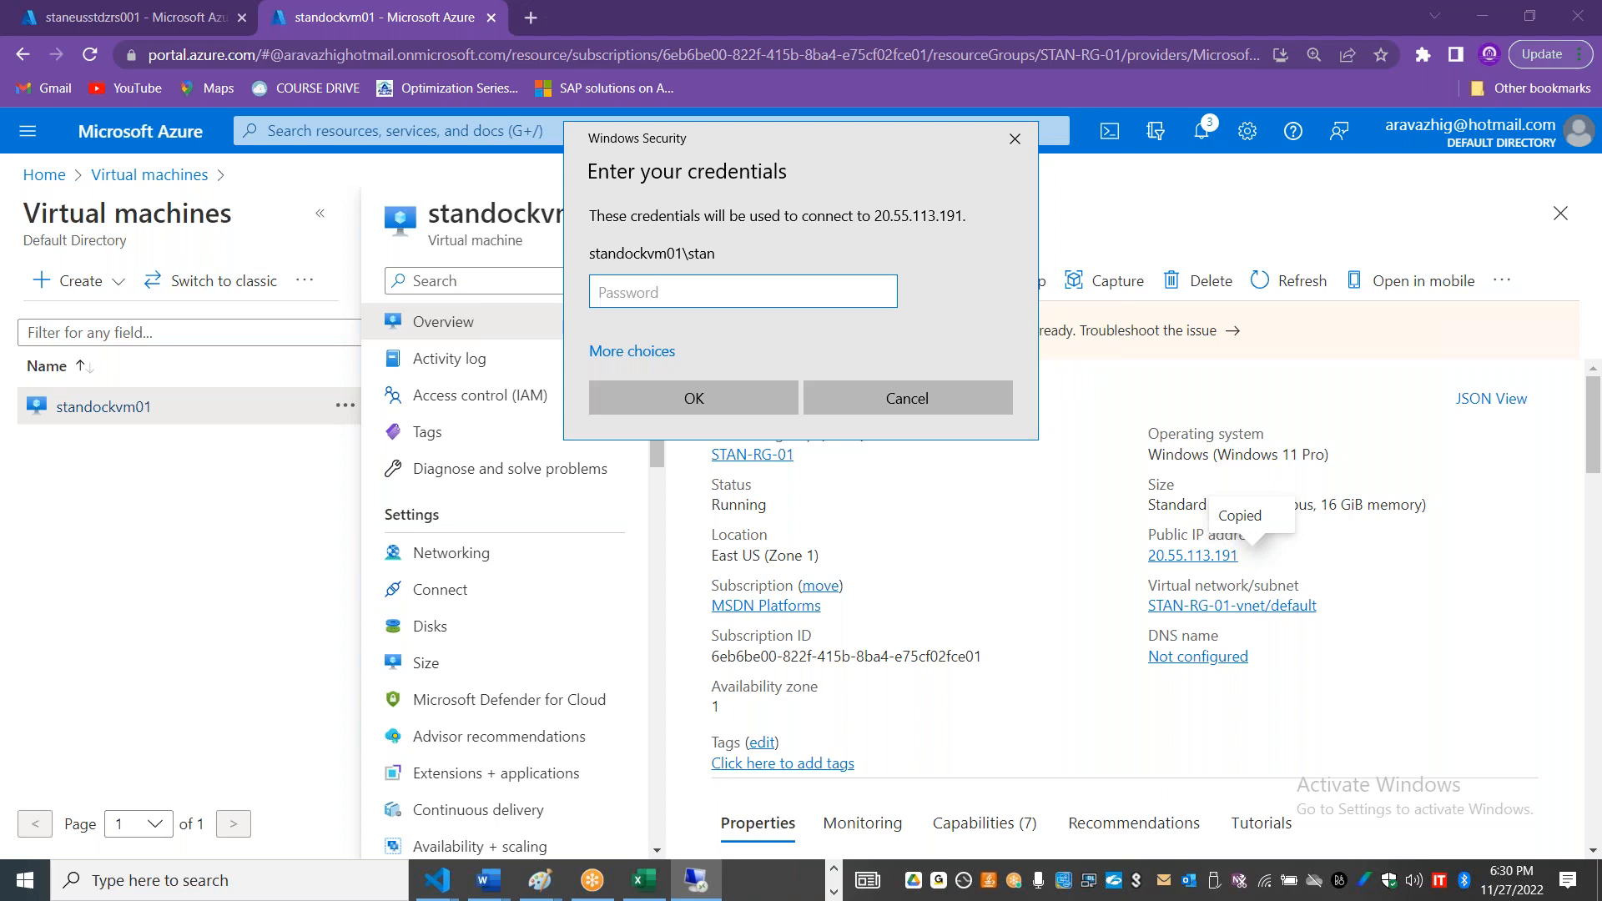
Step: Enter the virtual machine's account password, connect to its desktop and move the connection bar aside
{"action": "type", "text": "••••••••••••"}
{"action": "key", "text": "Return"}
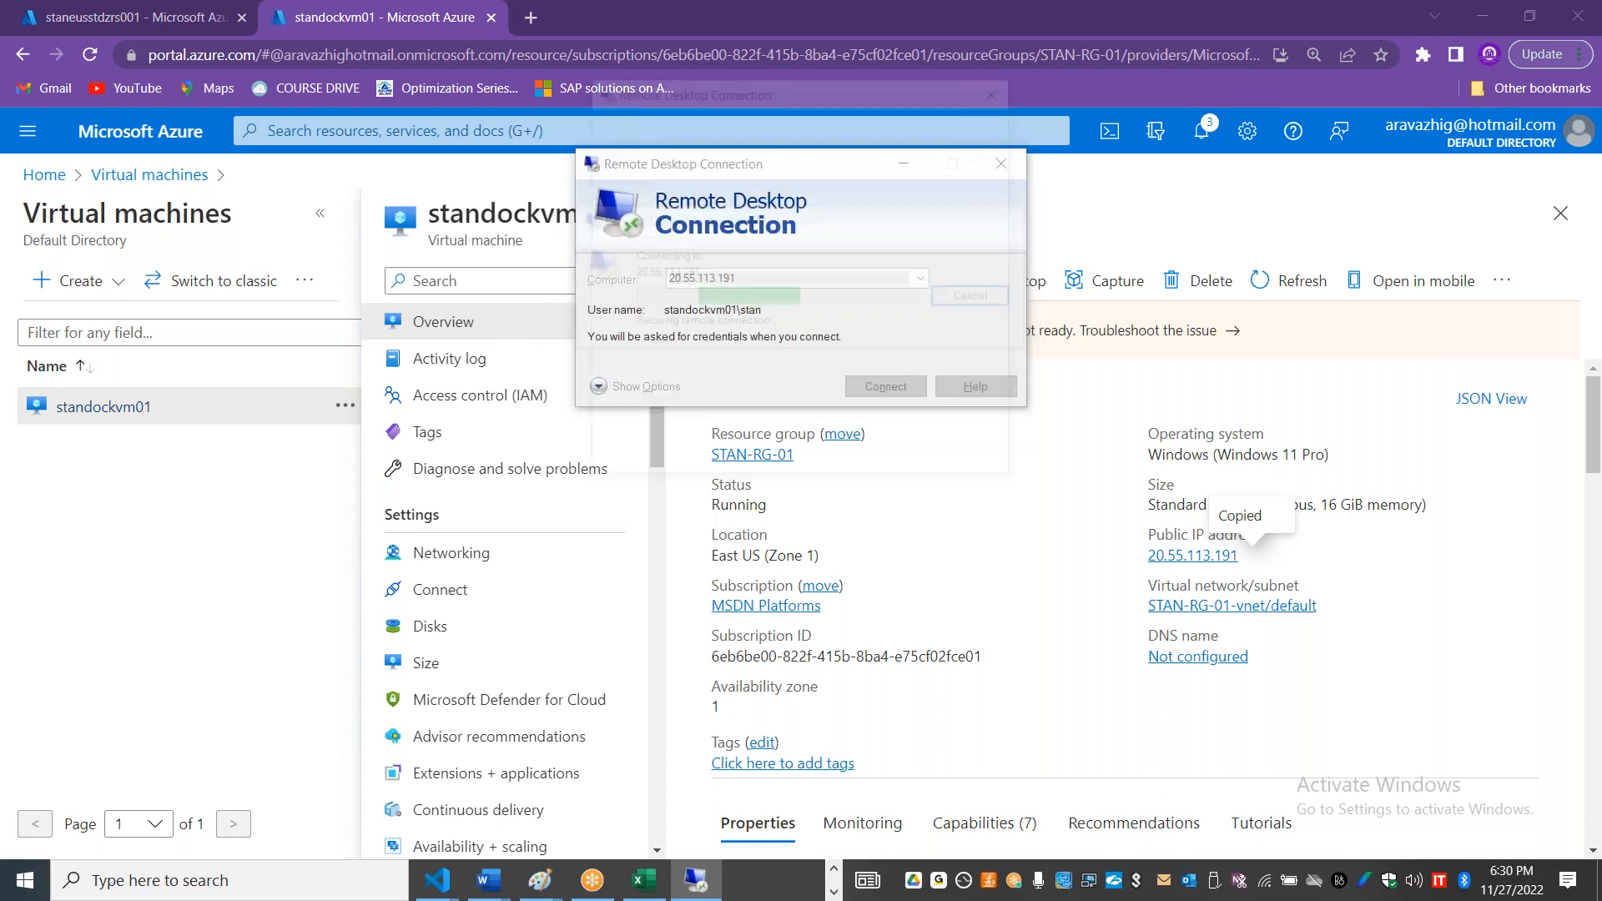
{"action": "left_click", "coordinate": [880, 452]}
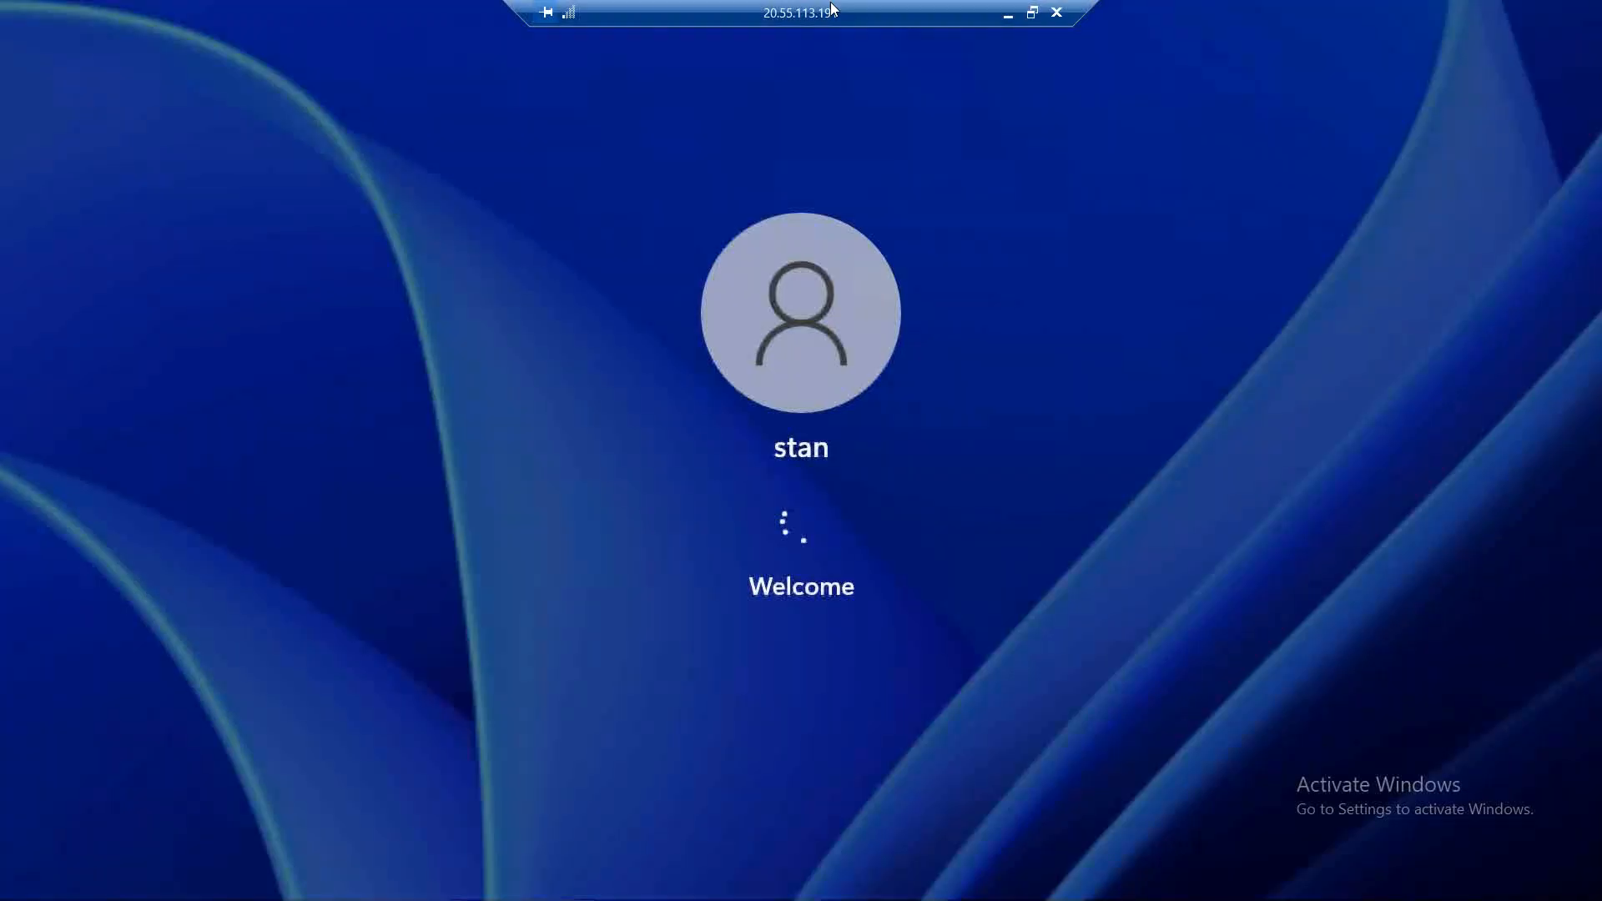
{"action": "left_click_drag", "start_coordinate": [824, 7], "coordinate": [546, 7]}
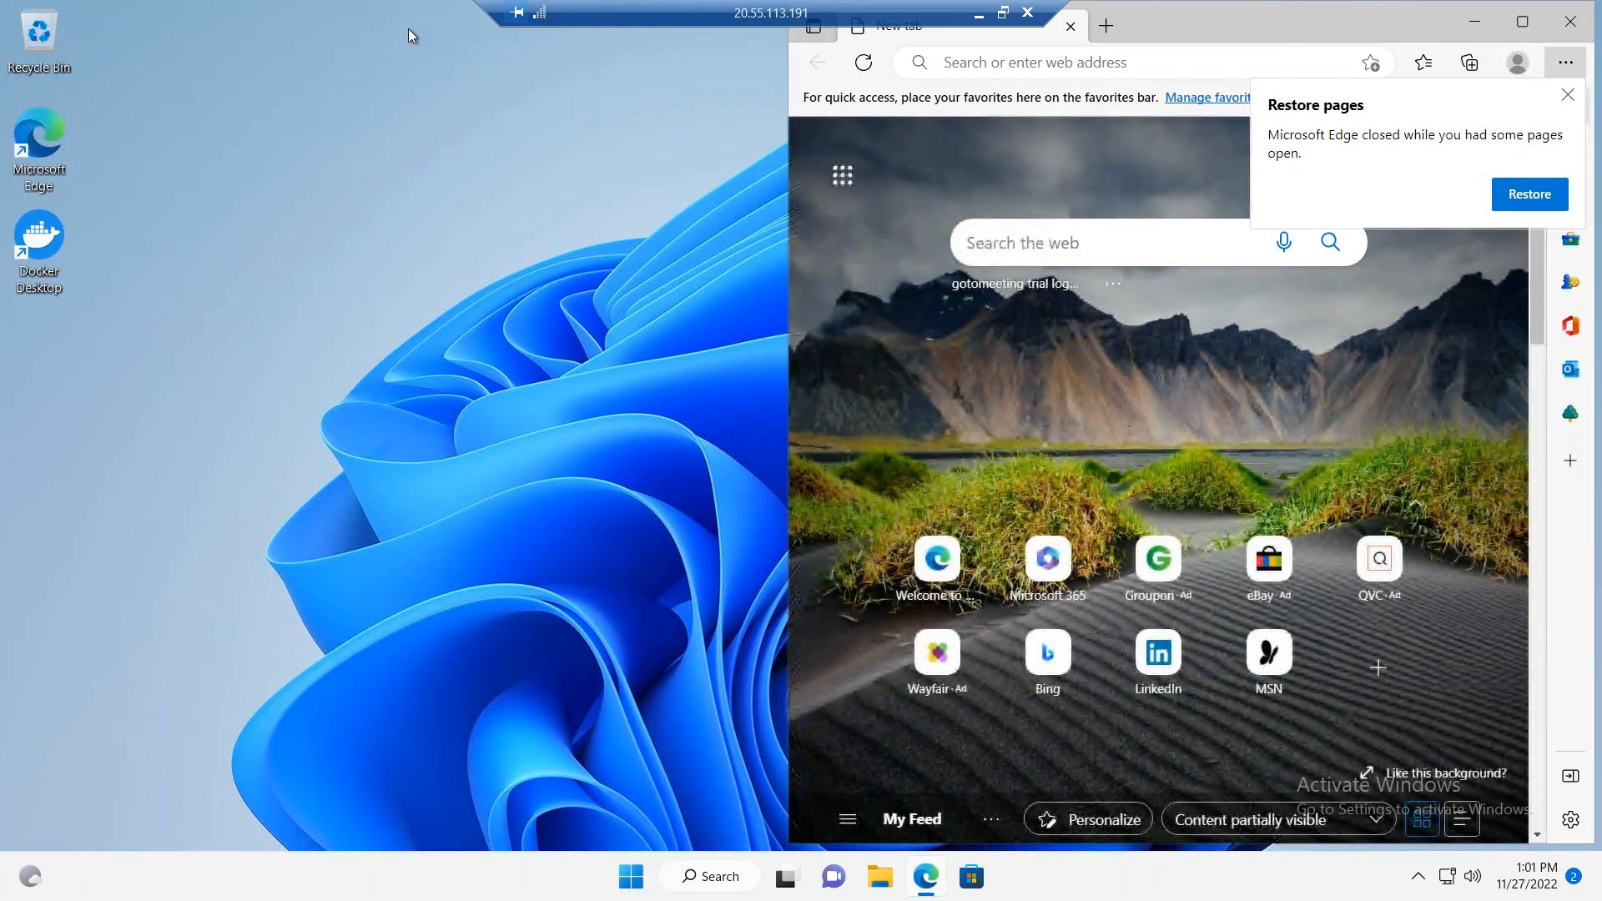
Step: Maximize Microsoft Edge on the virtual machine and try to load azure.microsoft.rosoft.com/downlaods
{"action": "double_click", "coordinate": [1051, 40]}
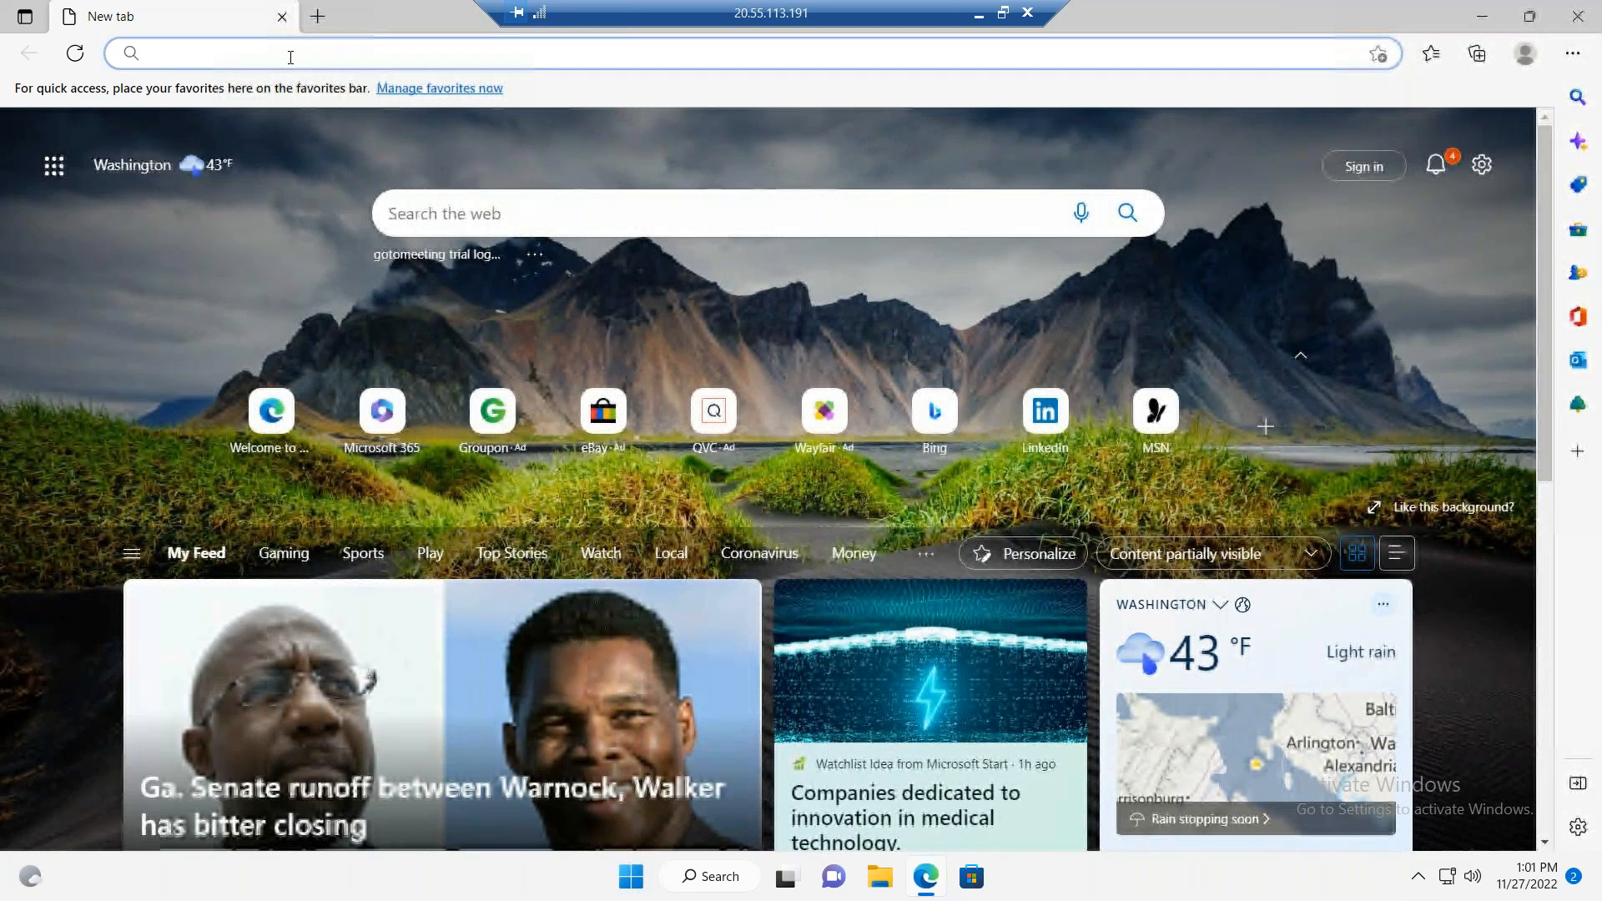
{"action": "type", "text": "azure.mic"}
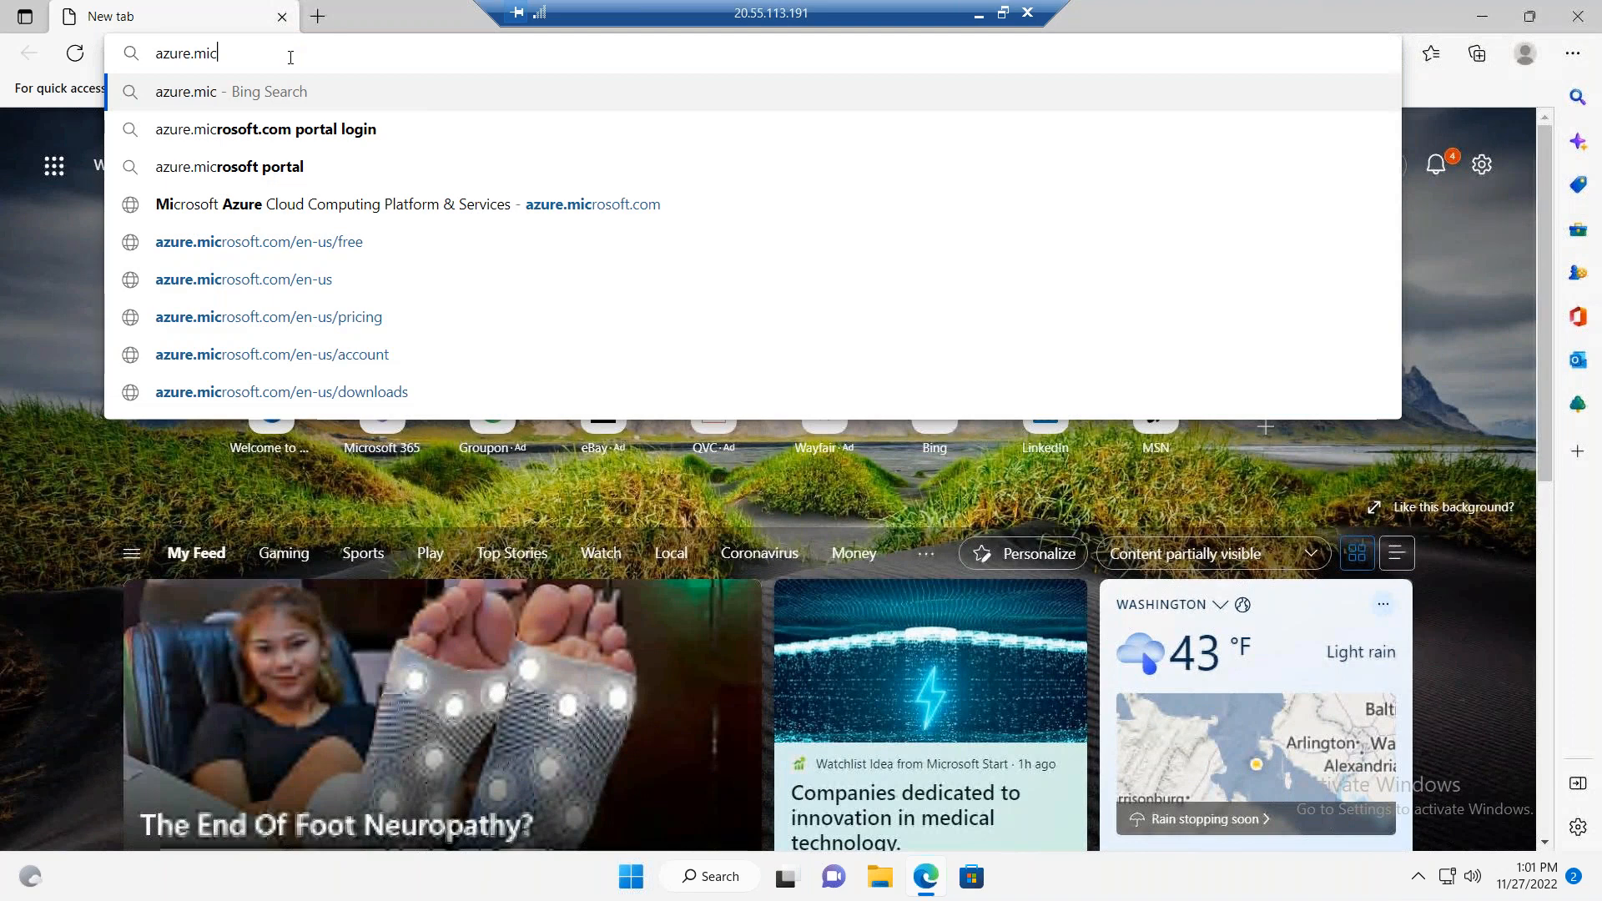
{"action": "type", "text": "rosoft."}
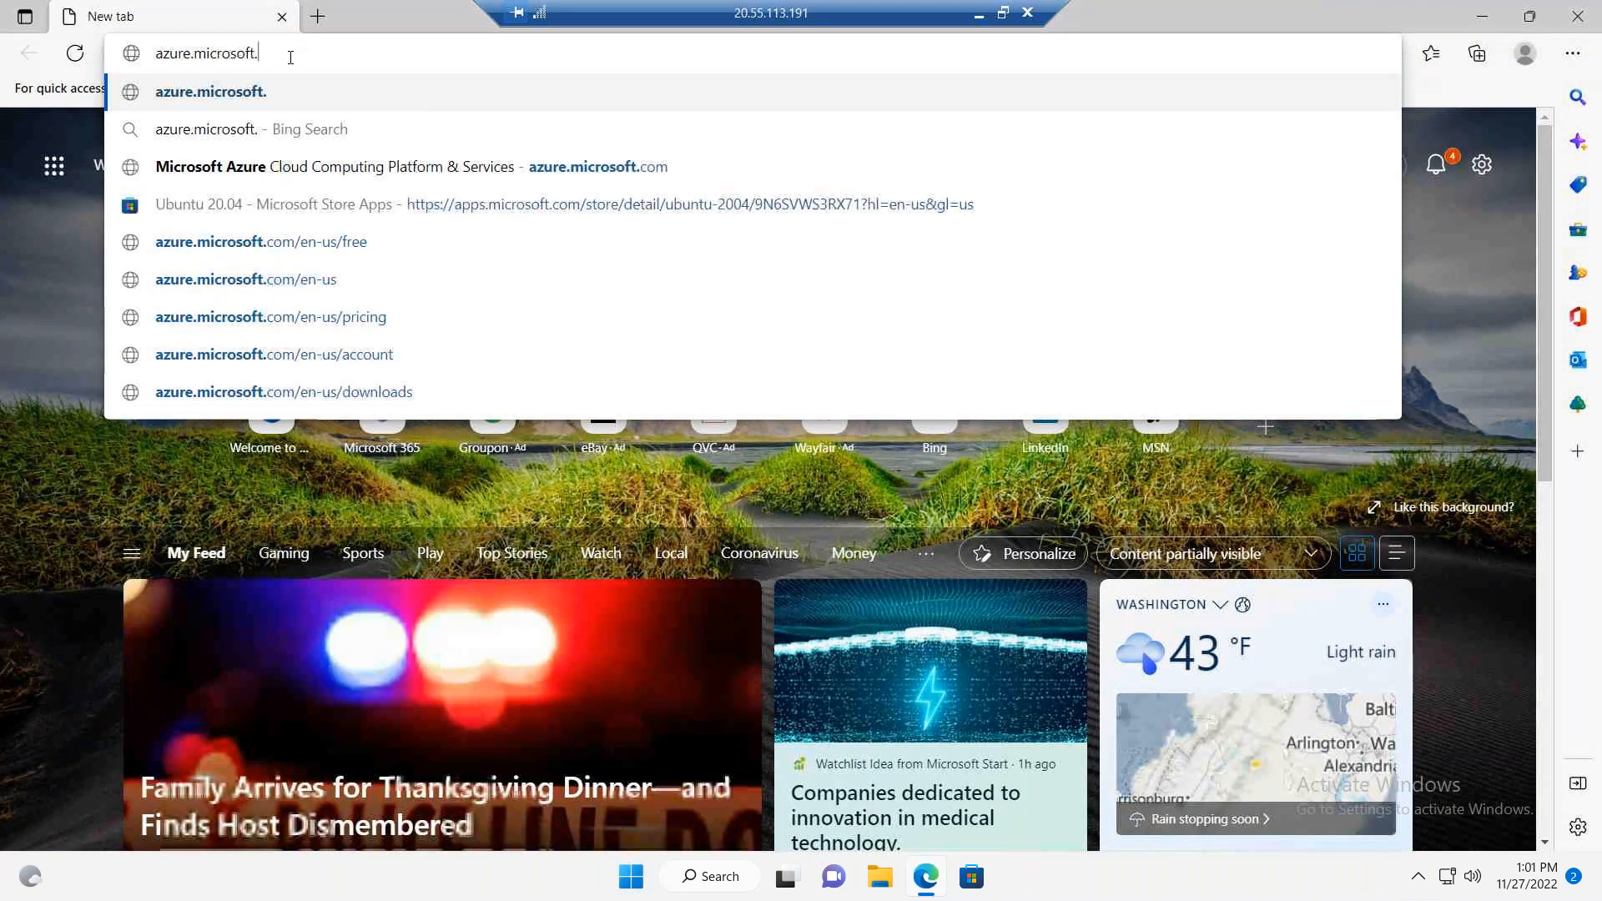
{"action": "type", "text": "rosoft.com/downlaodsd"}
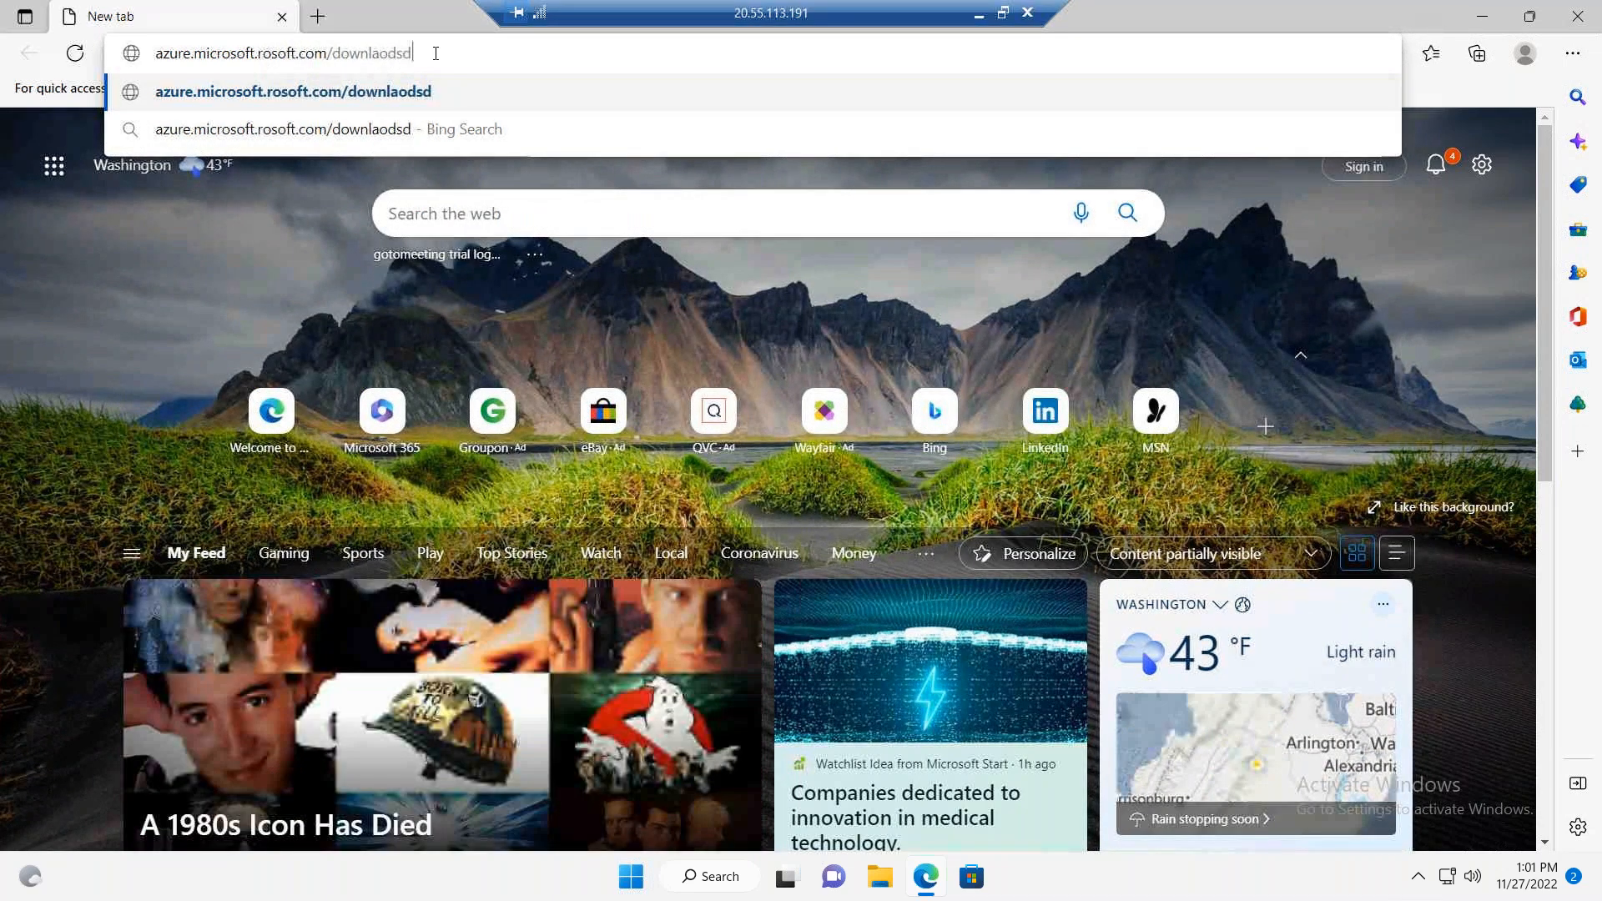
{"action": "key", "text": "BackSpace"}
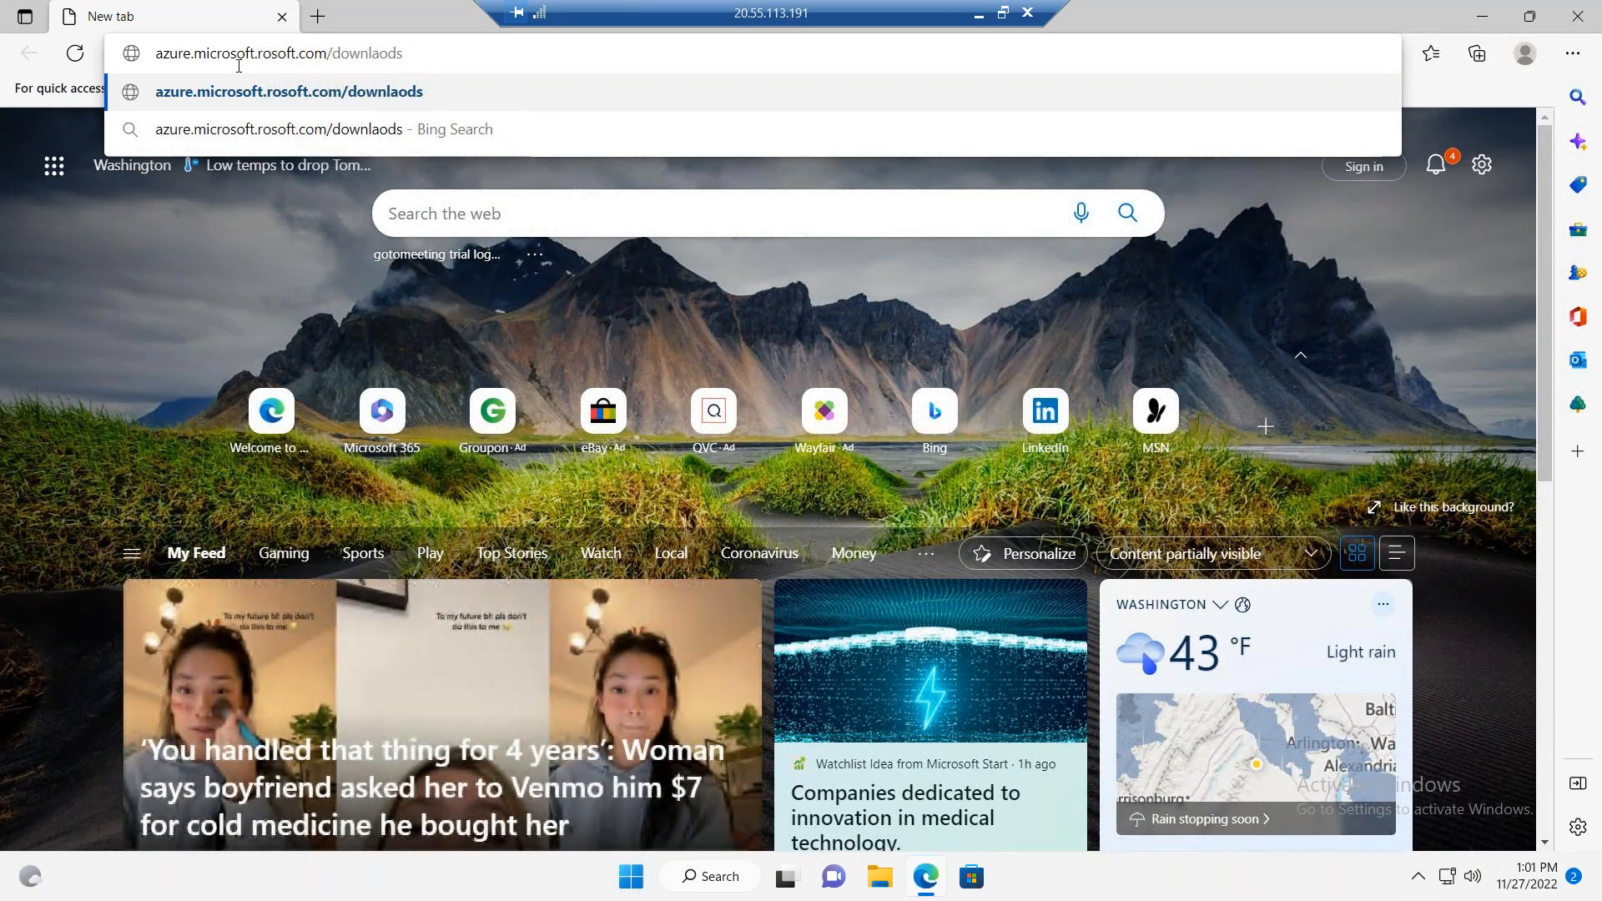
{"action": "key", "text": "Return"}
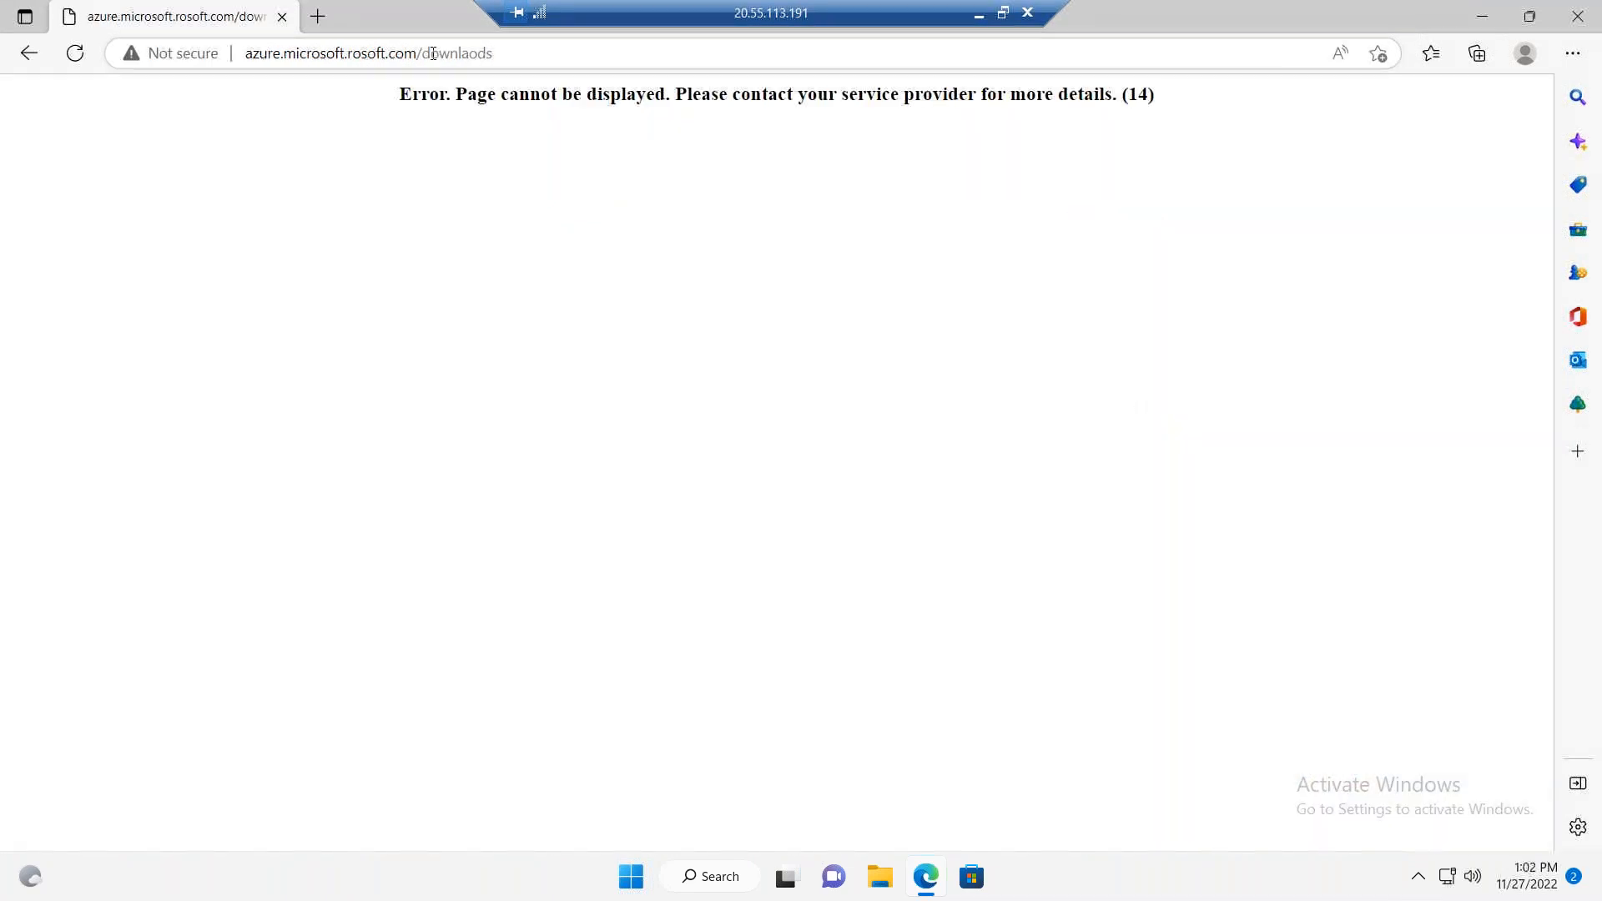
Step: Correct the domain in the web address to azure.microsoft.com and load azure.microsoft.com/downlaods
{"action": "left_click", "coordinate": [427, 54]}
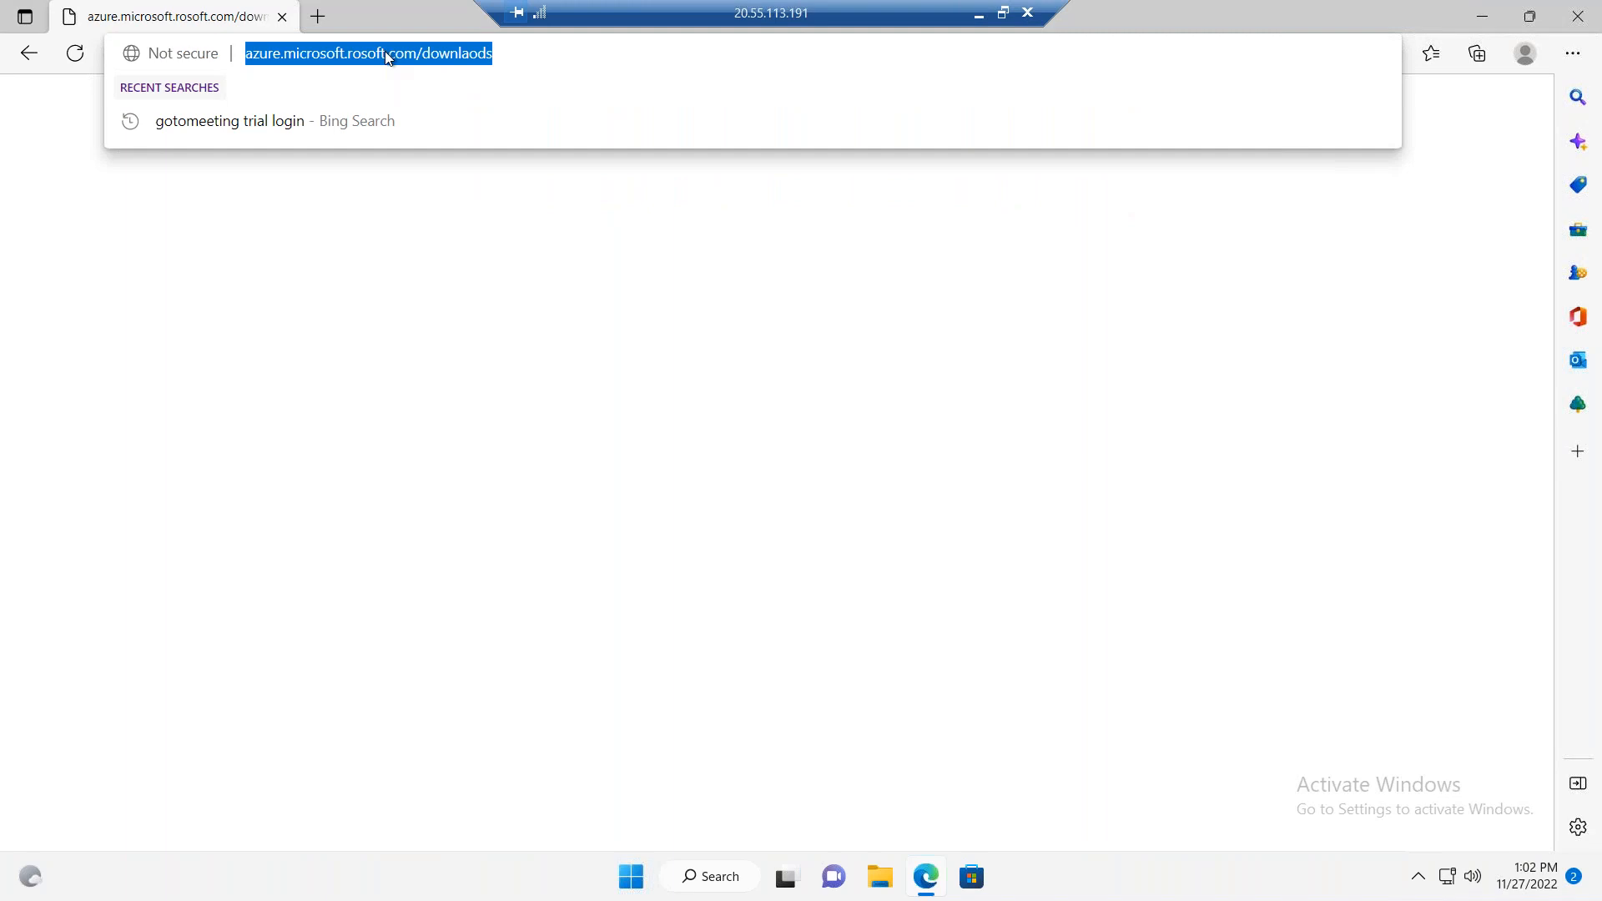
{"action": "left_click", "coordinate": [394, 60]}
{"action": "key", "text": "BackSpace"}
{"action": "key", "text": "BackSpace"}
{"action": "key", "text": "BackSpace"}
{"action": "key", "text": "BackSpace"}
{"action": "key", "text": "BackSpace"}
{"action": "key", "text": "BackSpace"}
{"action": "key", "text": "BackSpace"}
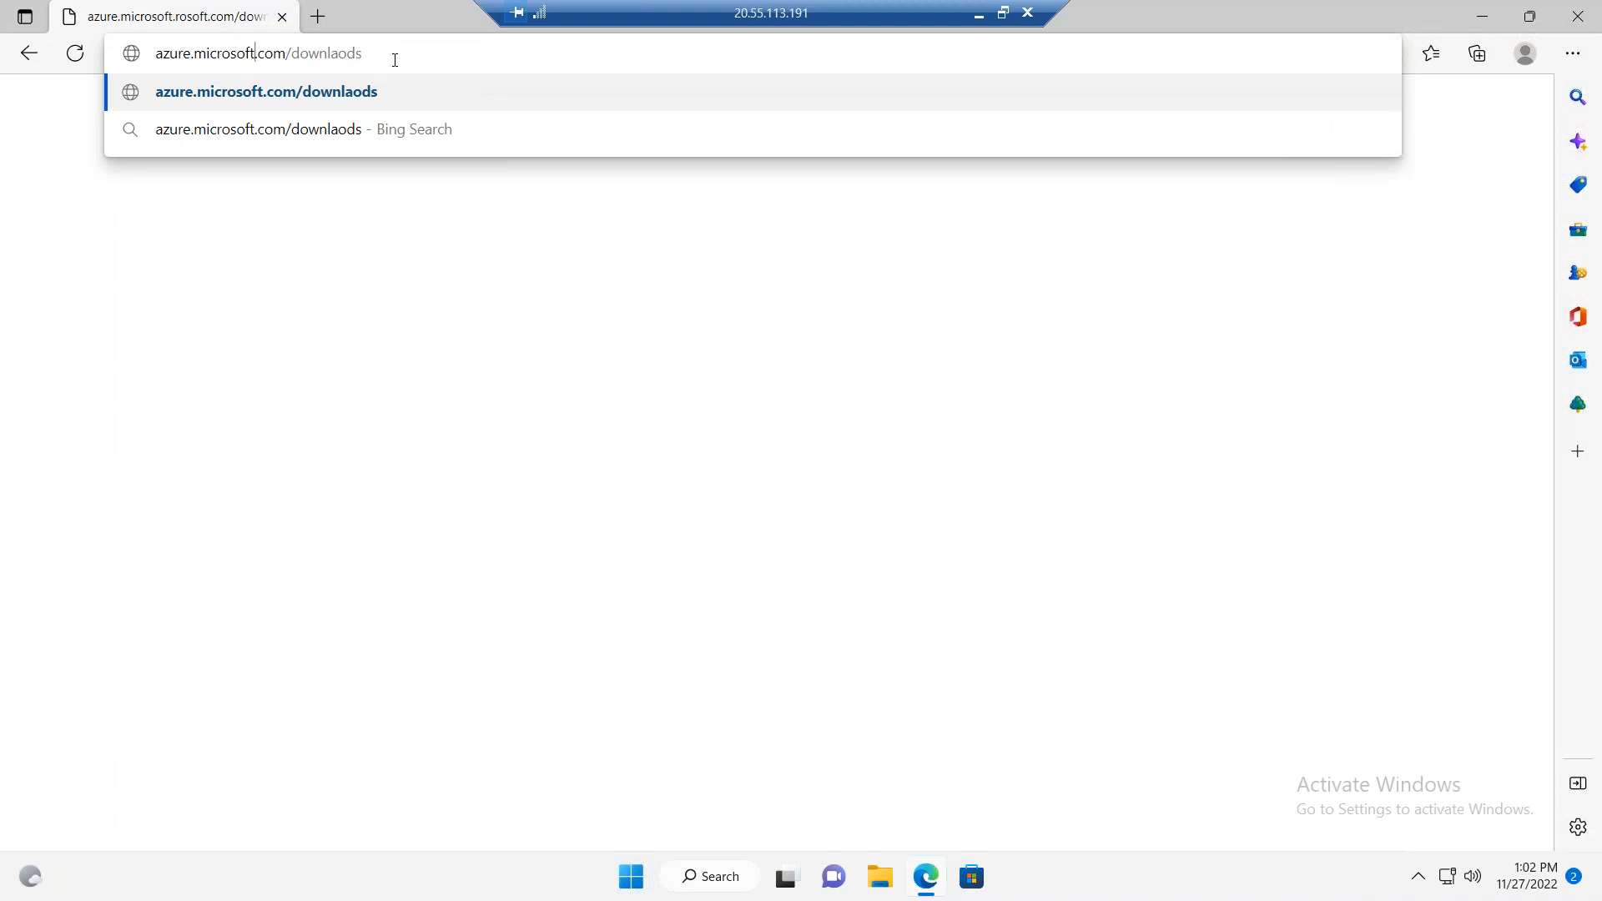
{"action": "key", "text": "Return"}
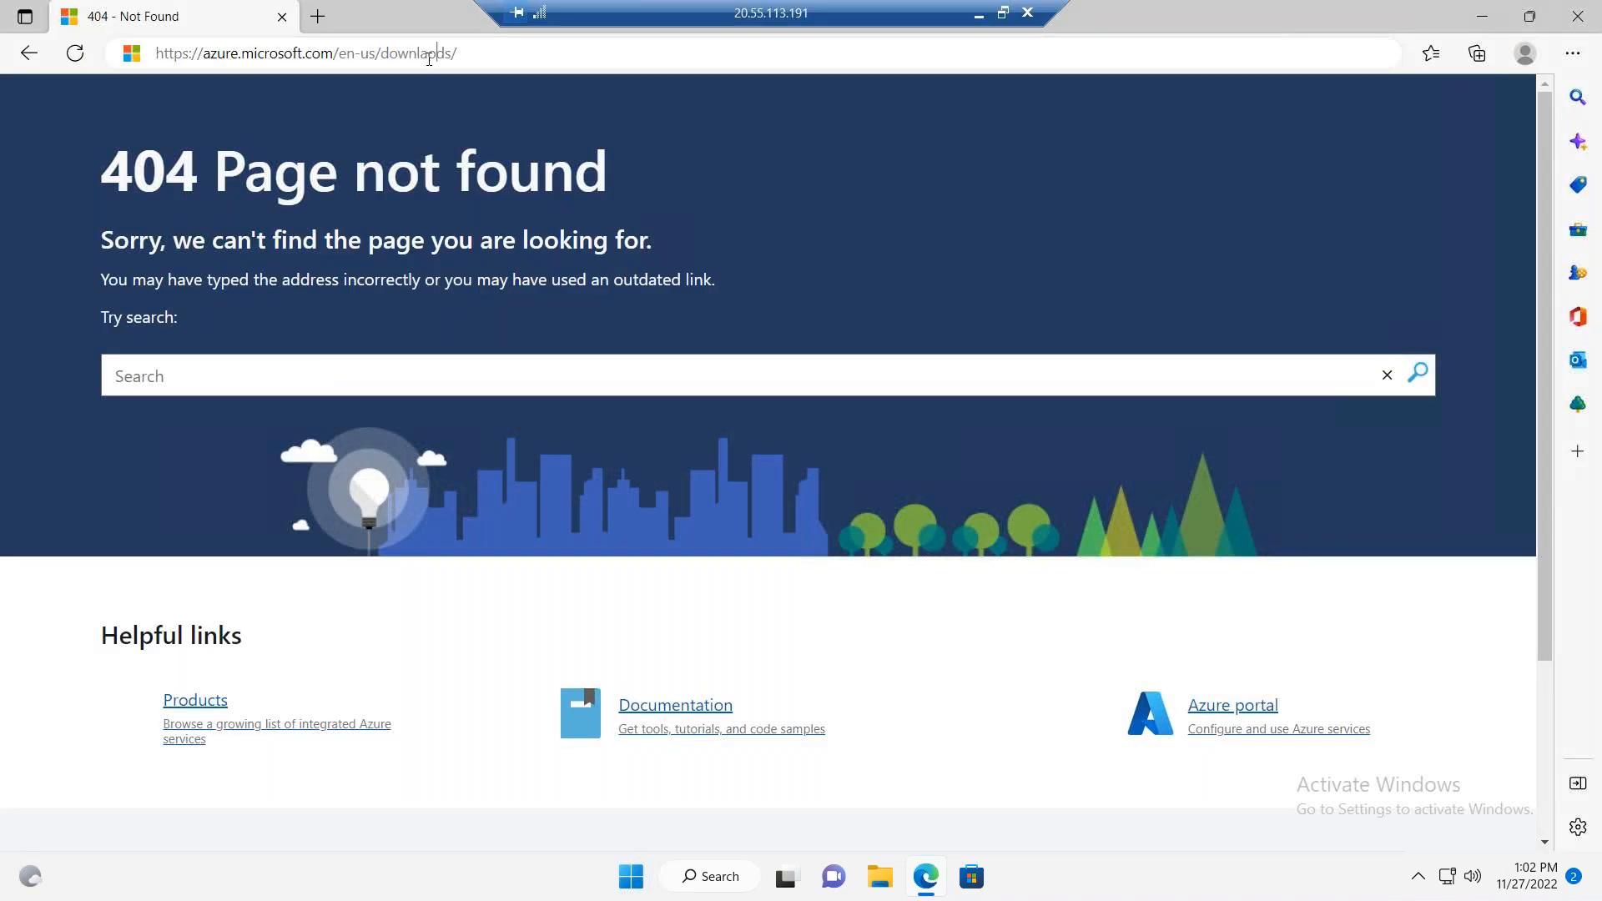
{"action": "left_click_drag", "start_coordinate": [426, 54], "coordinate": [435, 53]}
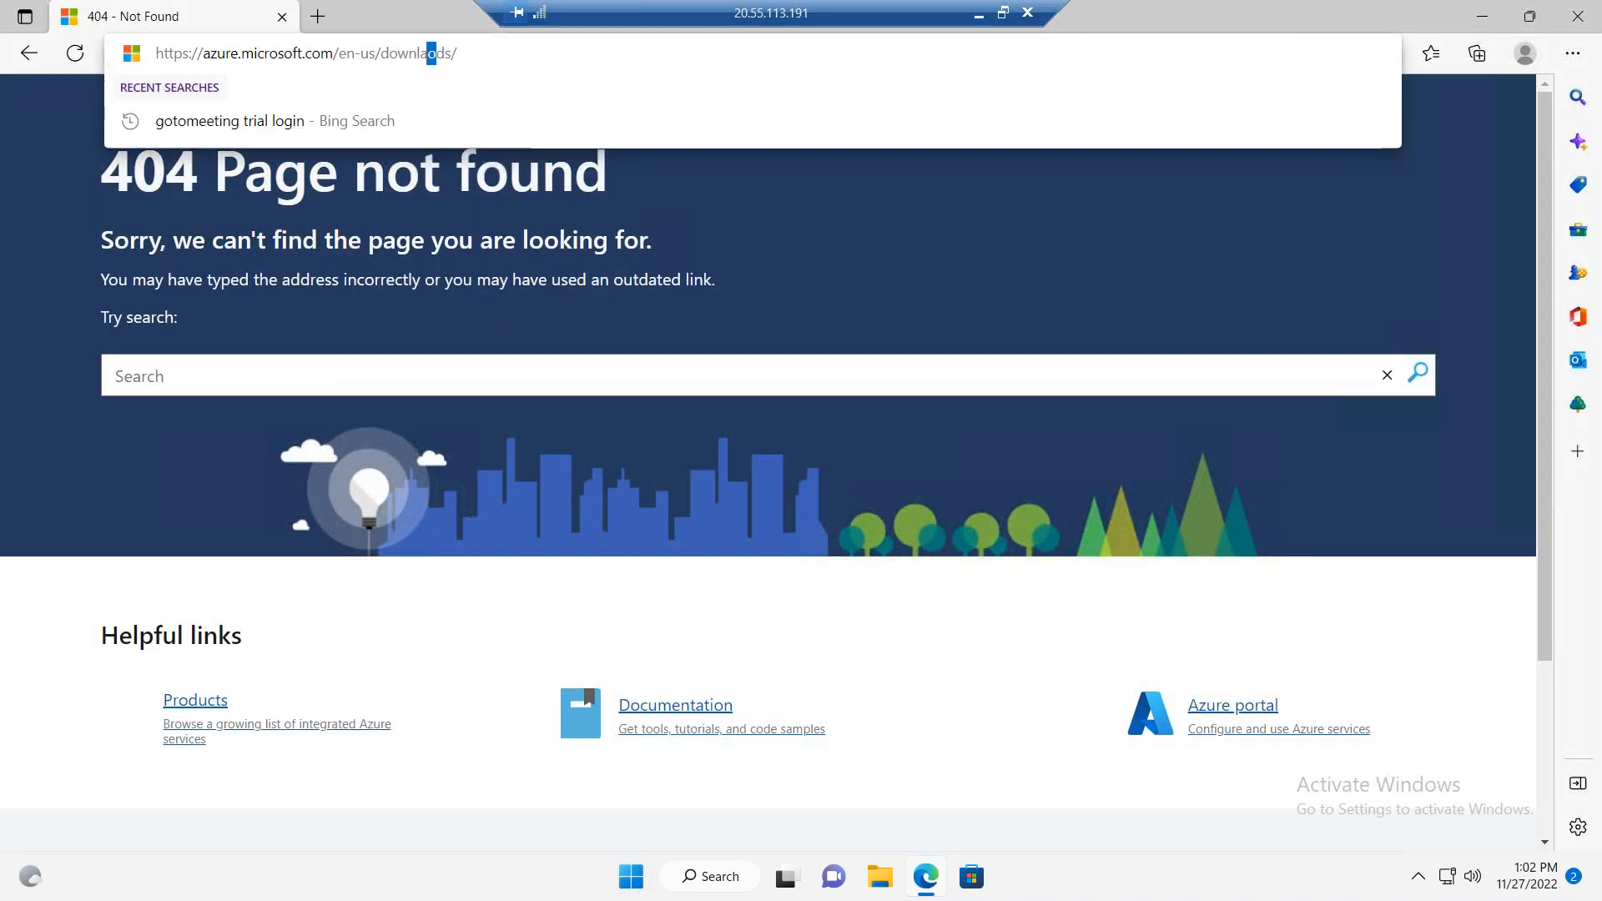
{"action": "key", "text": "BackSpace"}
{"action": "key", "text": "BackSpace"}
{"action": "type", "text": "oa"}
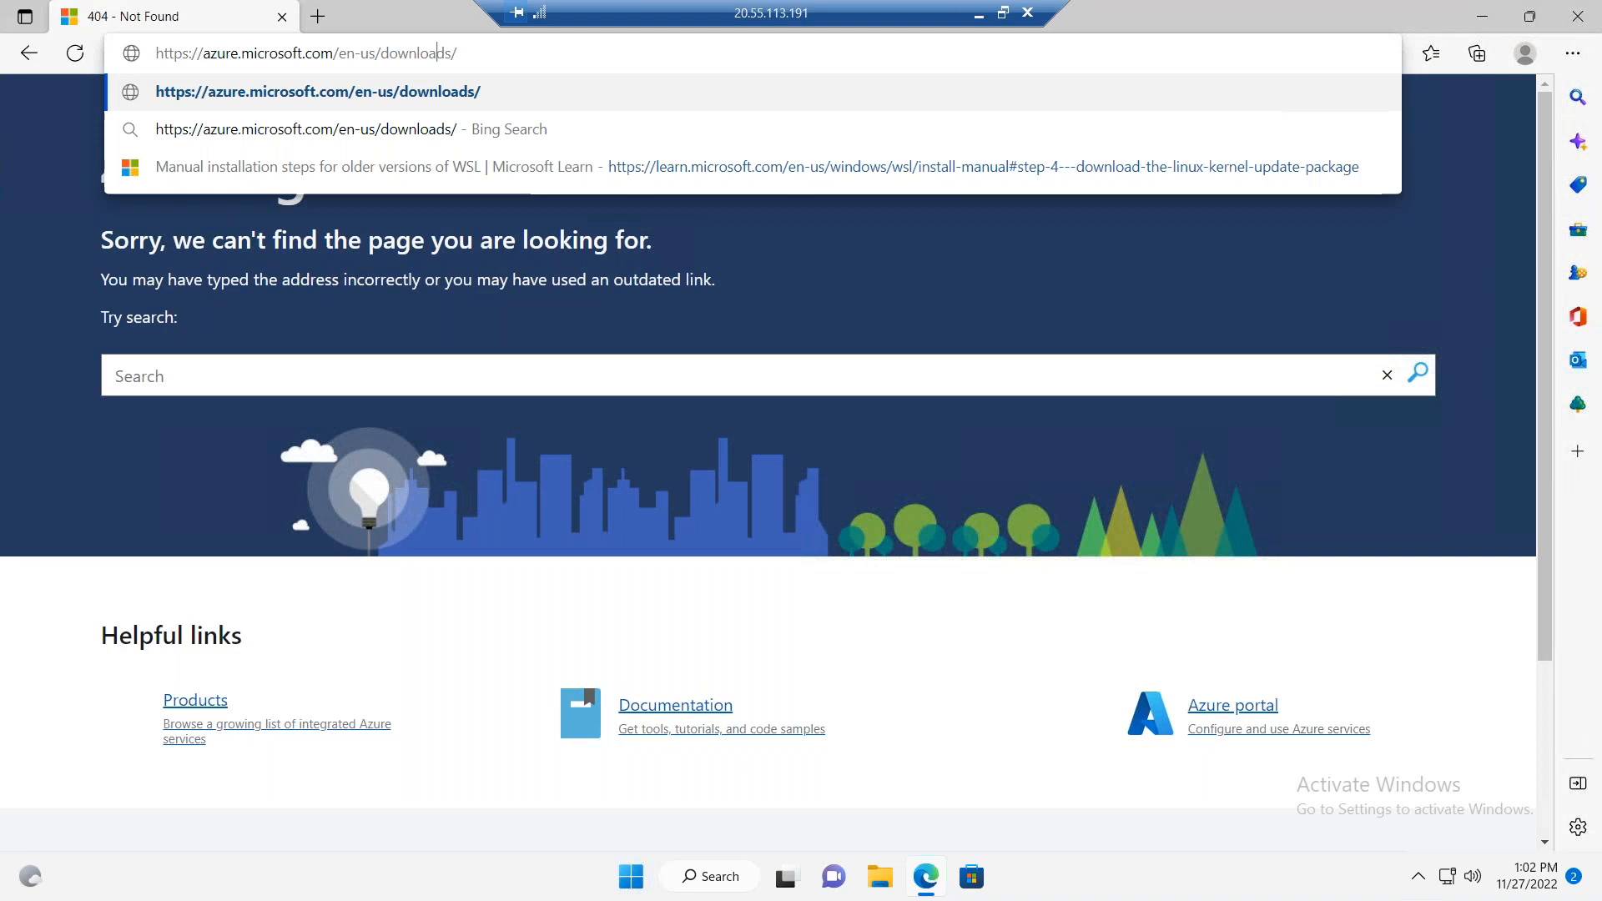
{"action": "key", "text": "Return"}
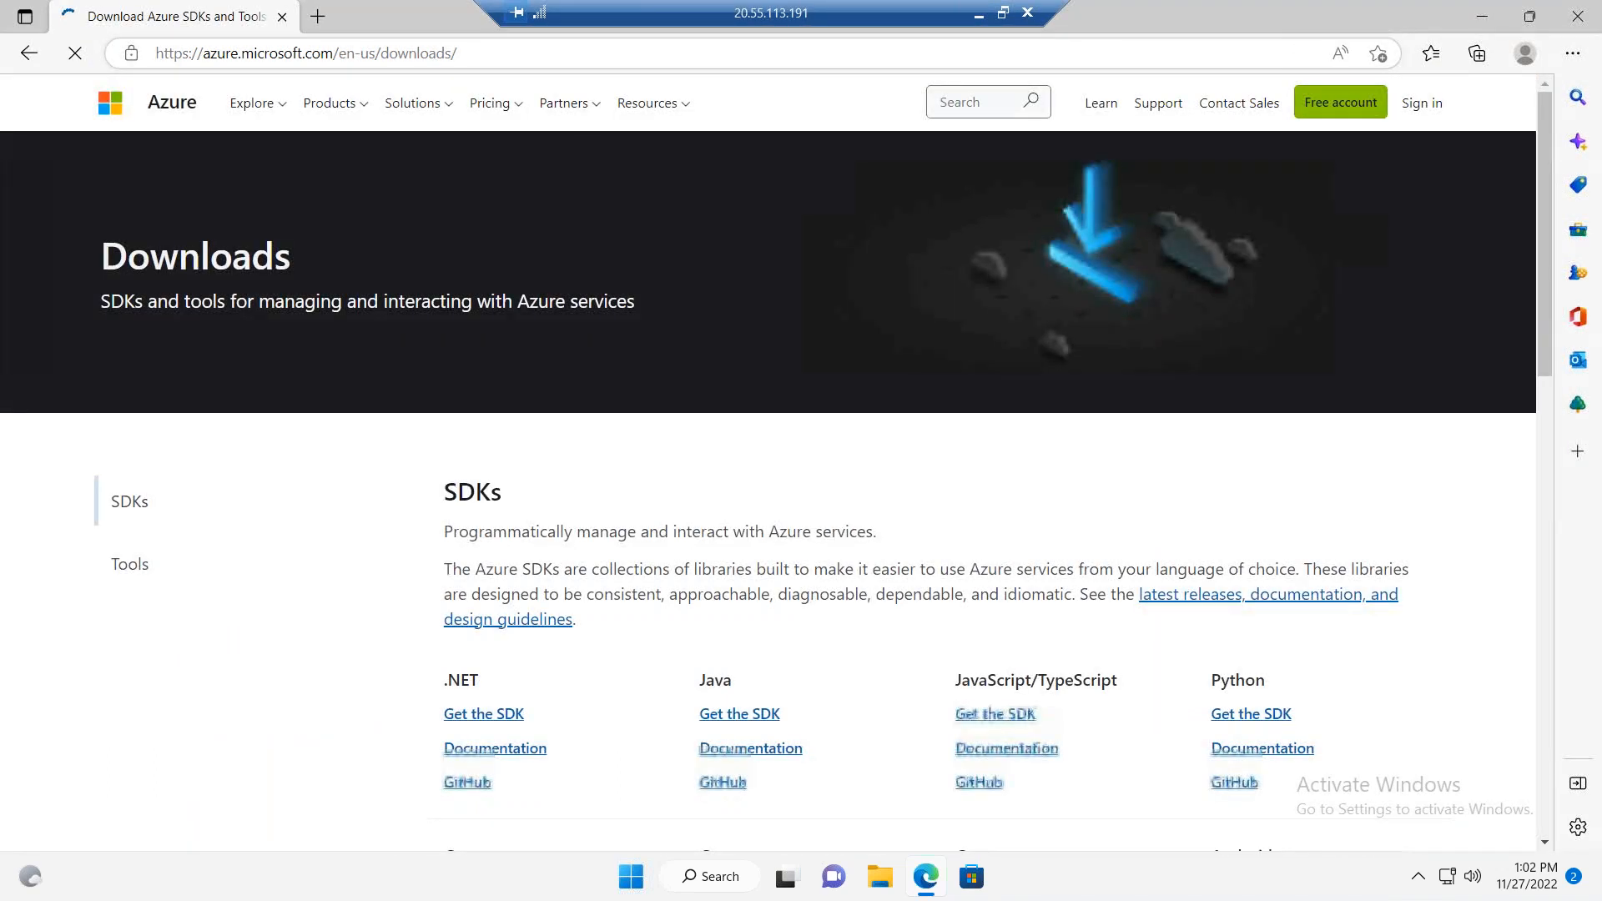
{"action": "left_click", "coordinate": [129, 568]}
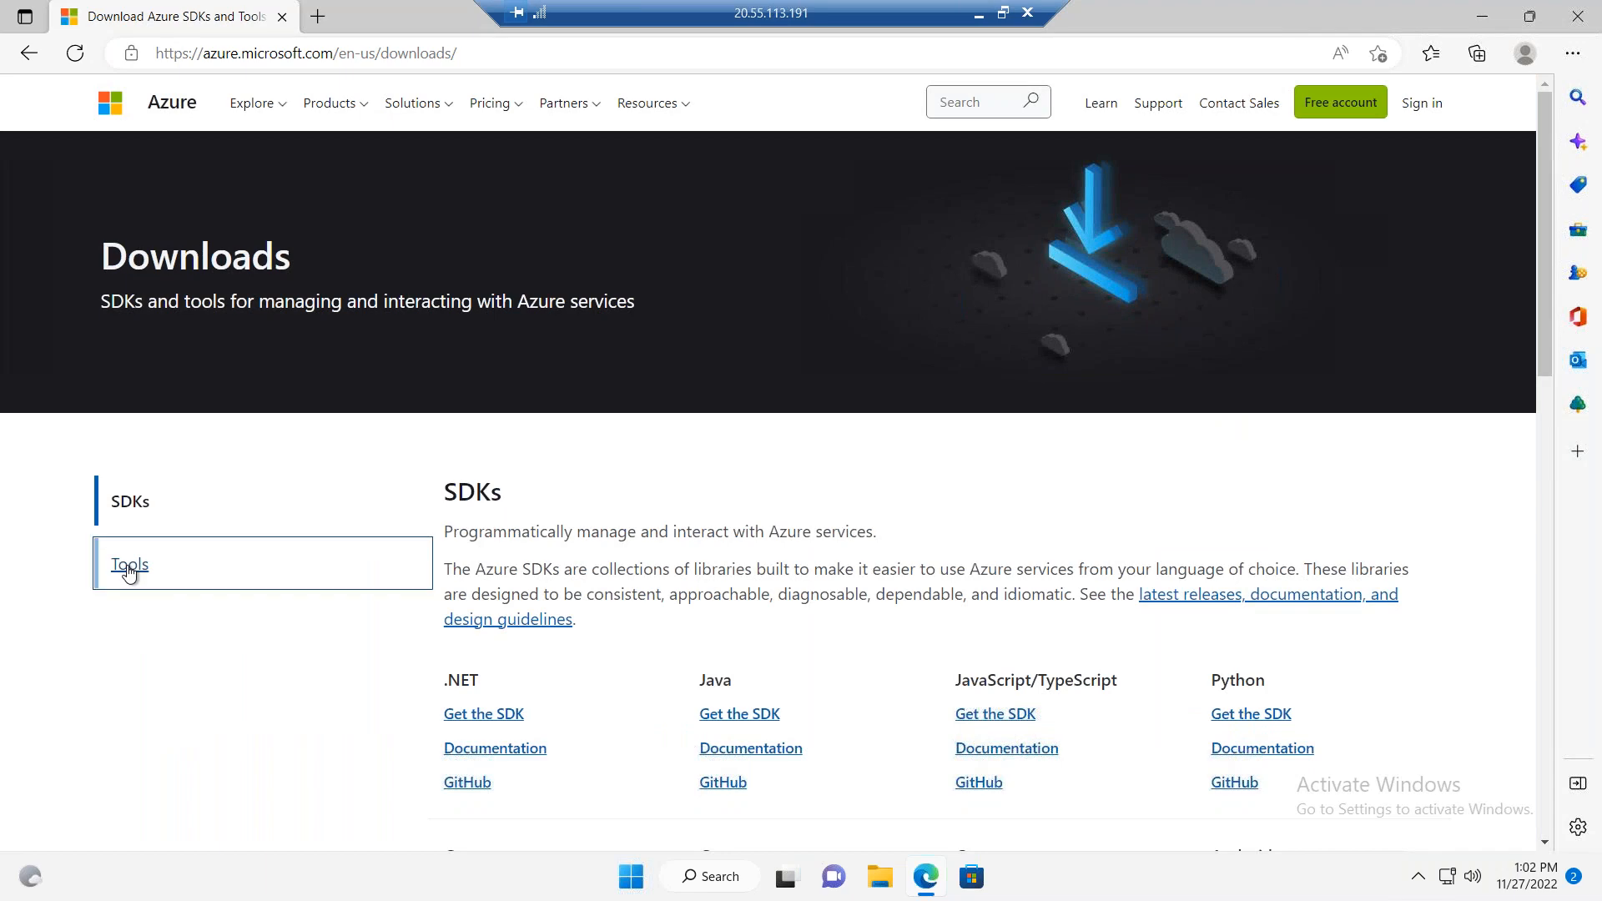
{"action": "left_click_drag", "start_coordinate": [1544, 234], "coordinate": [1550, 385]}
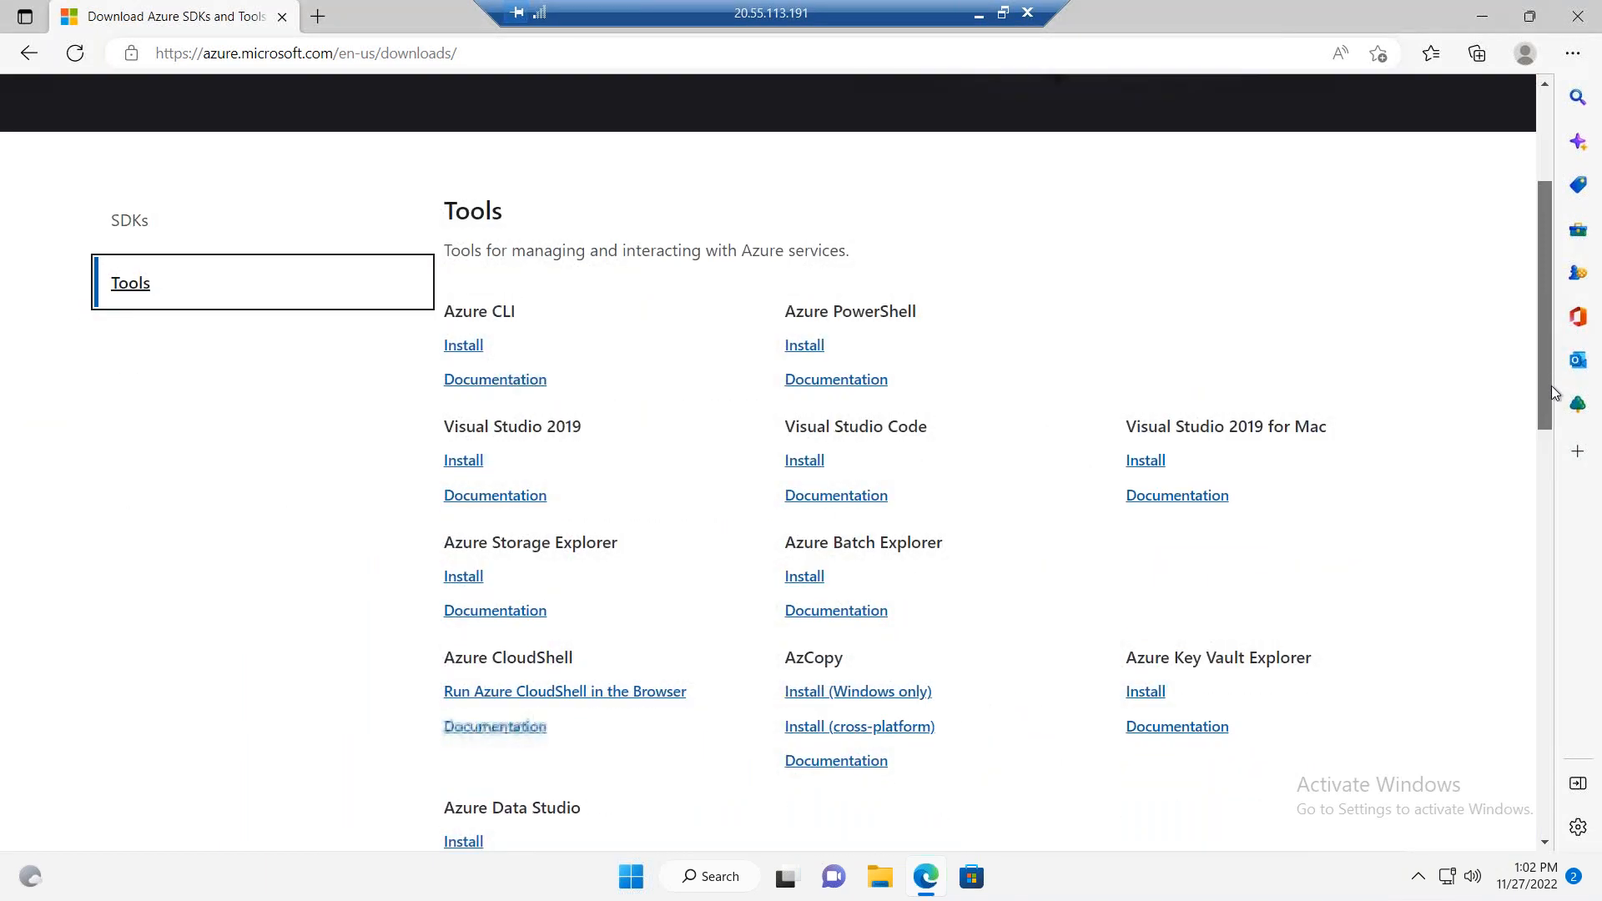
Step: Find Azure Storage Explorer among the downloadable tools and open its installation page
{"action": "scroll", "coordinate": [1550, 389], "scroll_direction": "down", "scroll_amount": 4}
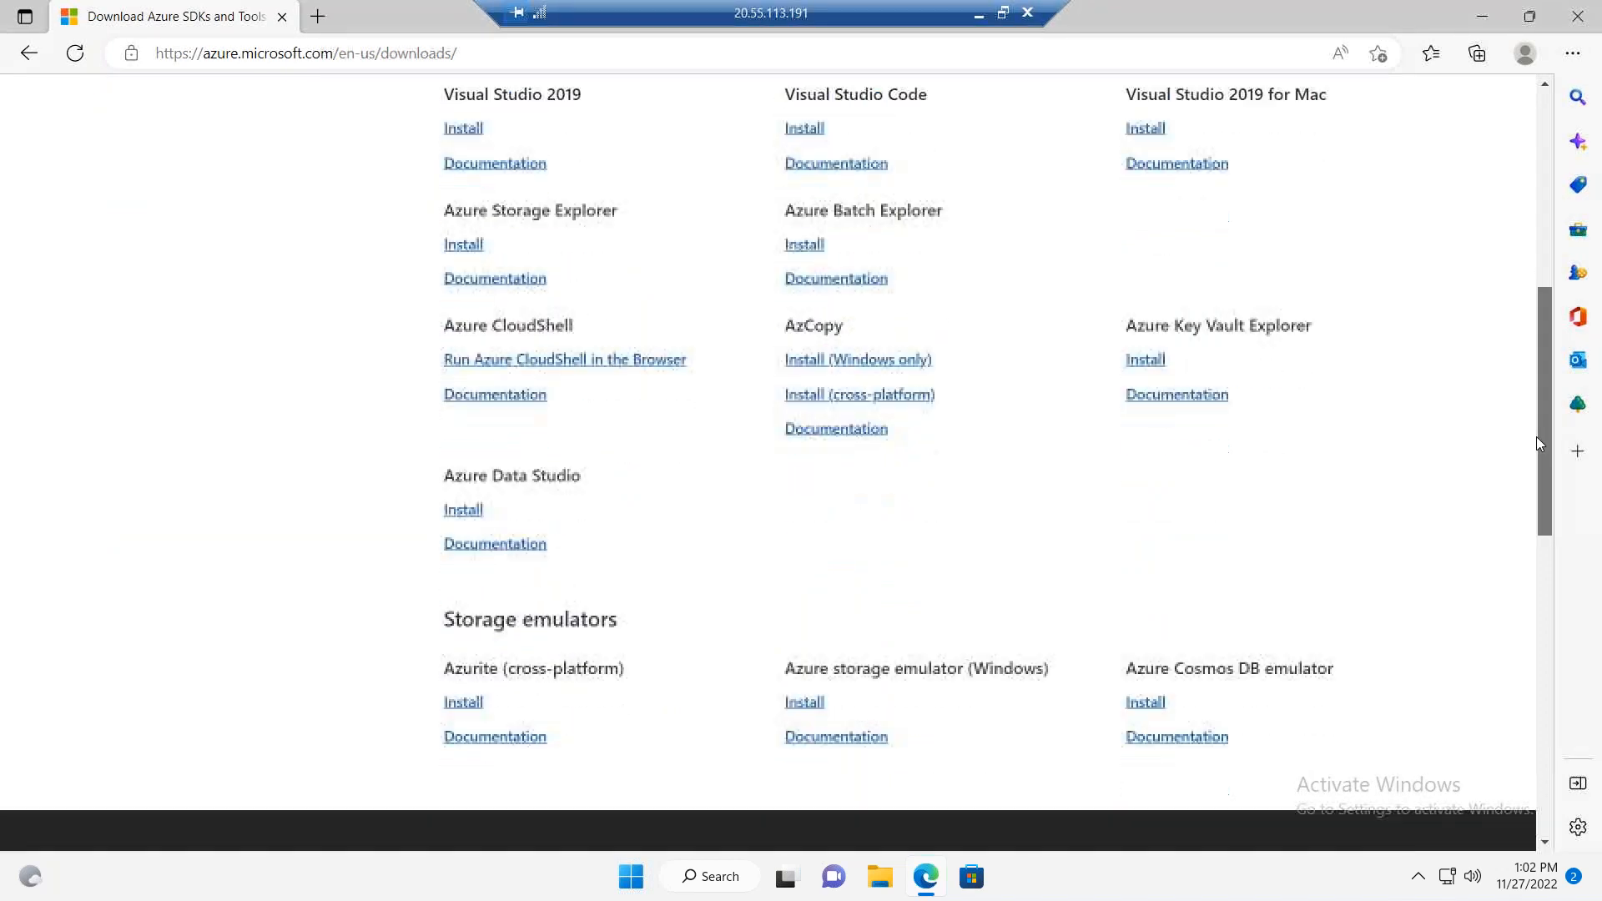
{"action": "left_click", "coordinate": [466, 243]}
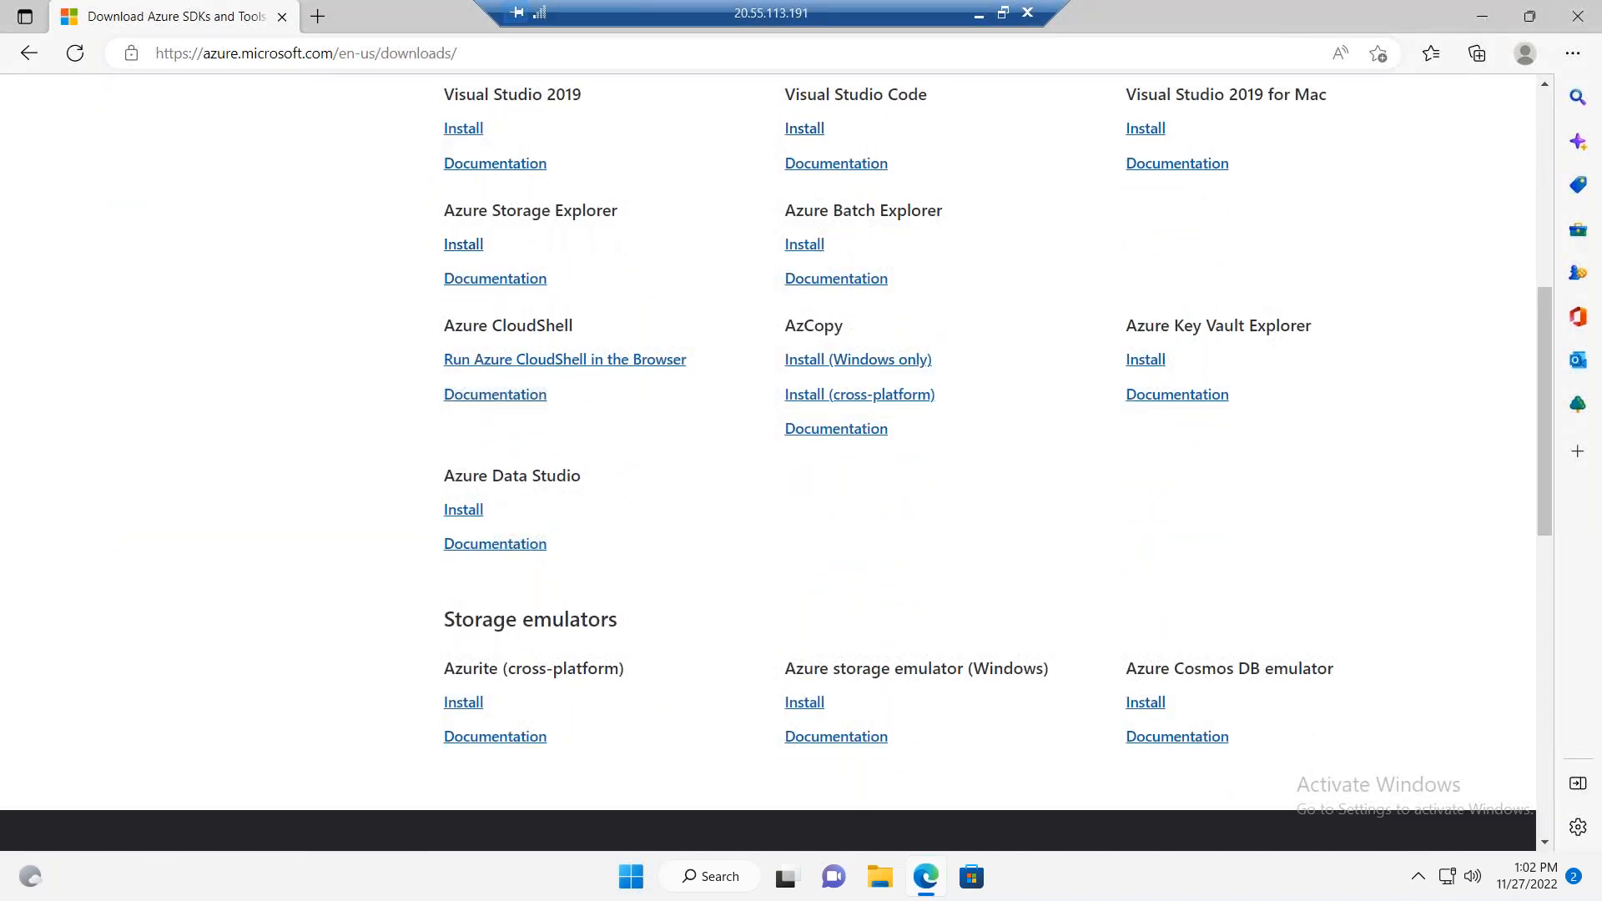
{"action": "left_click", "coordinate": [463, 245]}
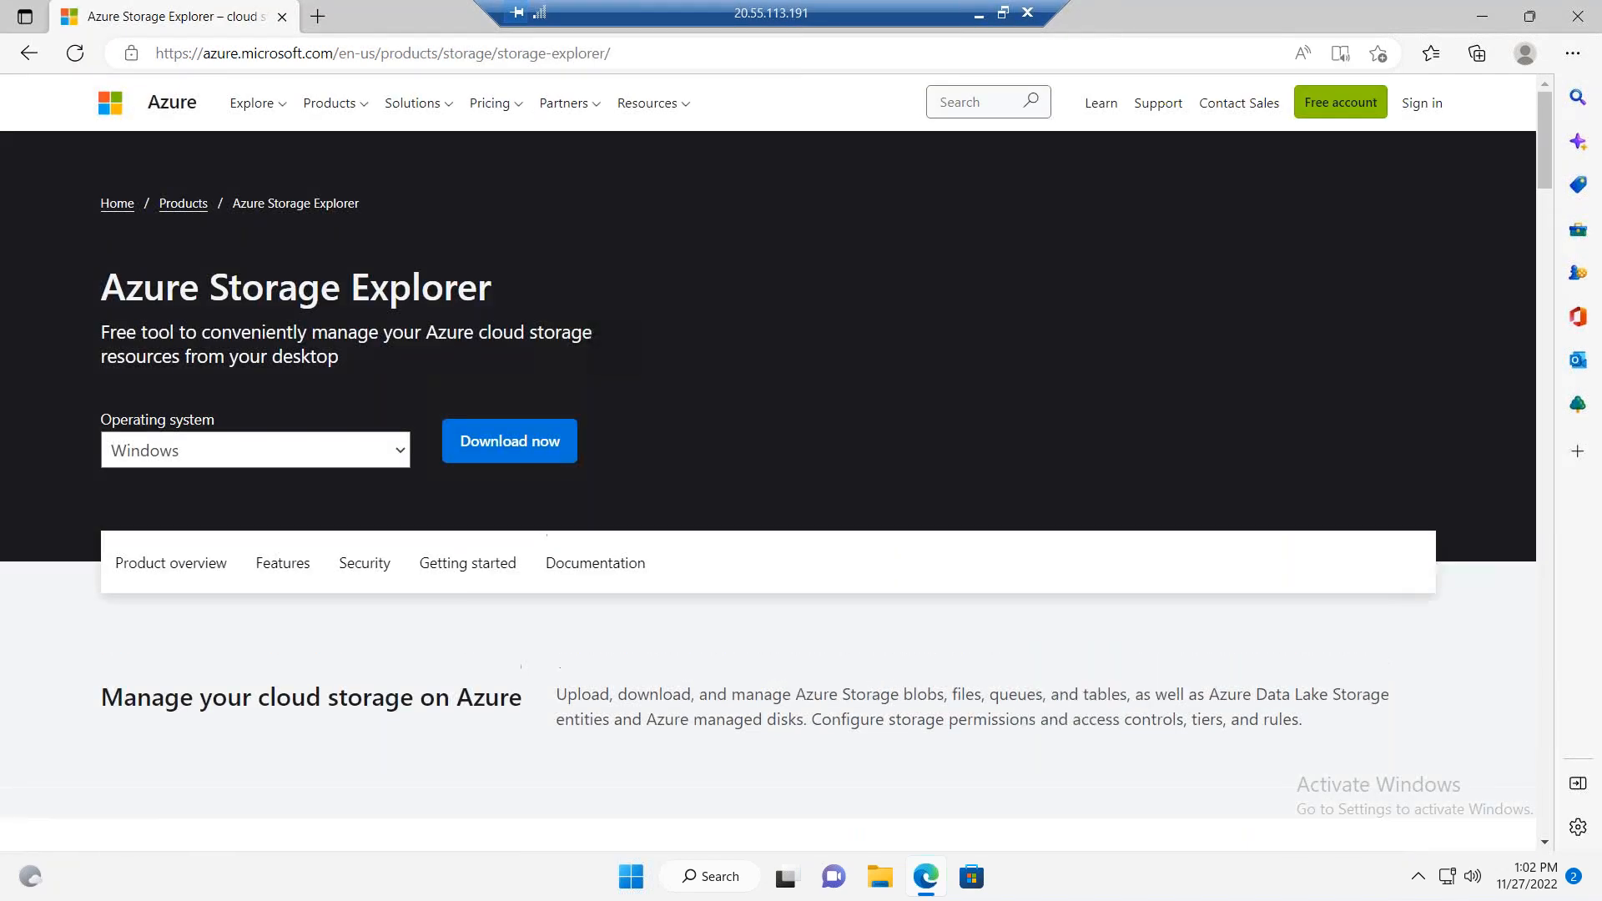
Step: Review the Azure Storage Explorer product page, choose Windows as the operating system and download the installer
{"action": "left_click_drag", "start_coordinate": [429, 331], "coordinate": [601, 350]}
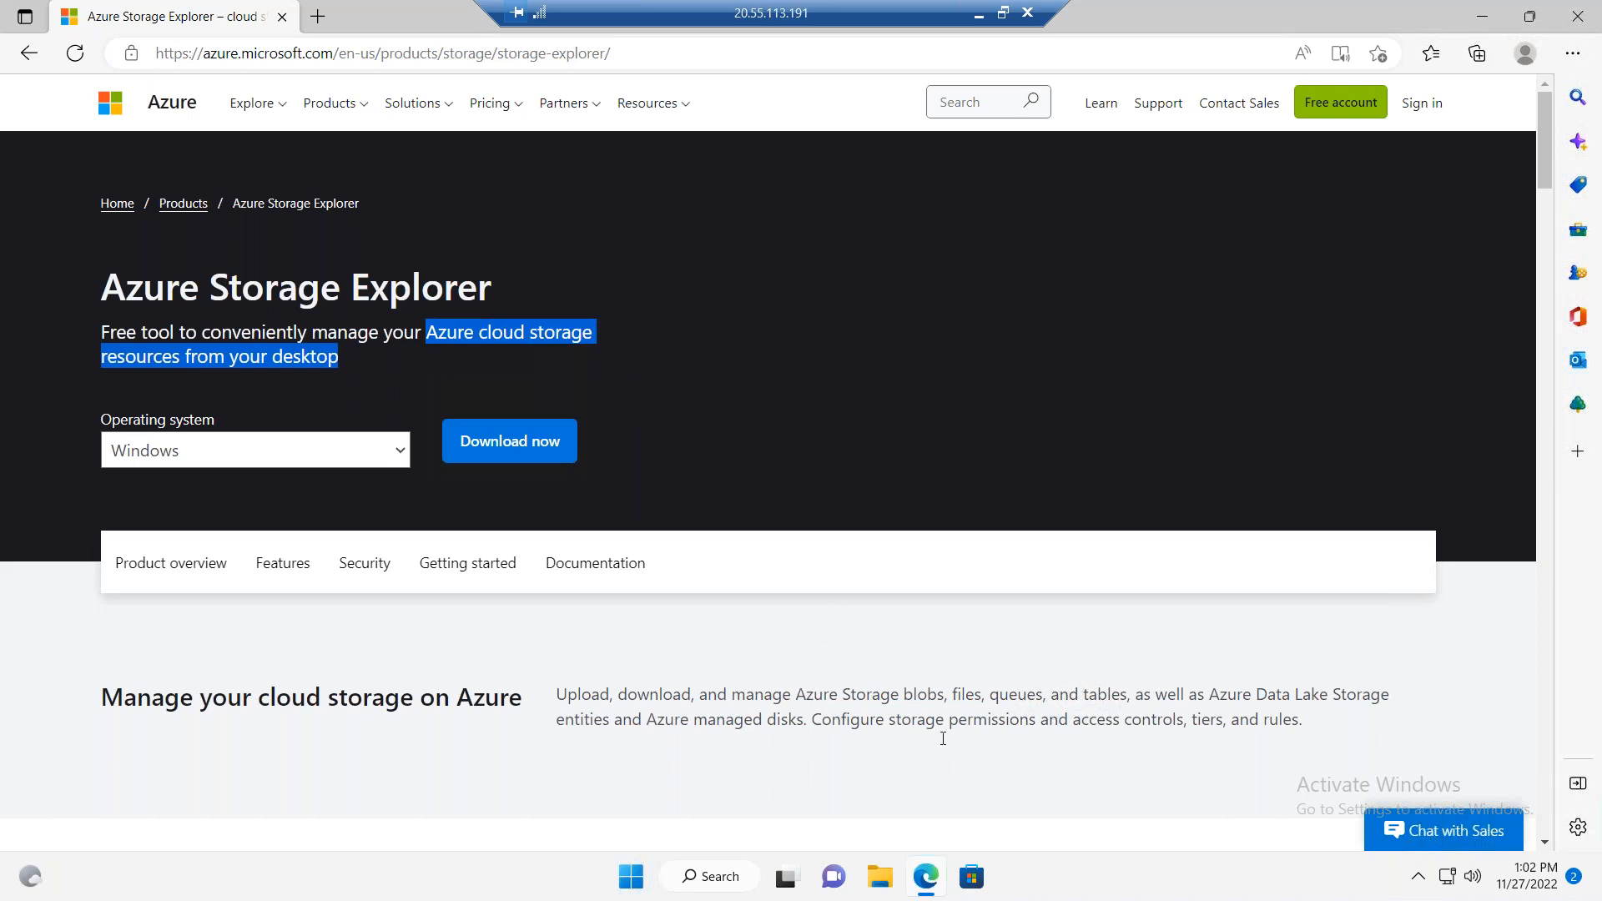
{"action": "scroll", "coordinate": [1531, 236], "scroll_direction": "down", "scroll_amount": 1}
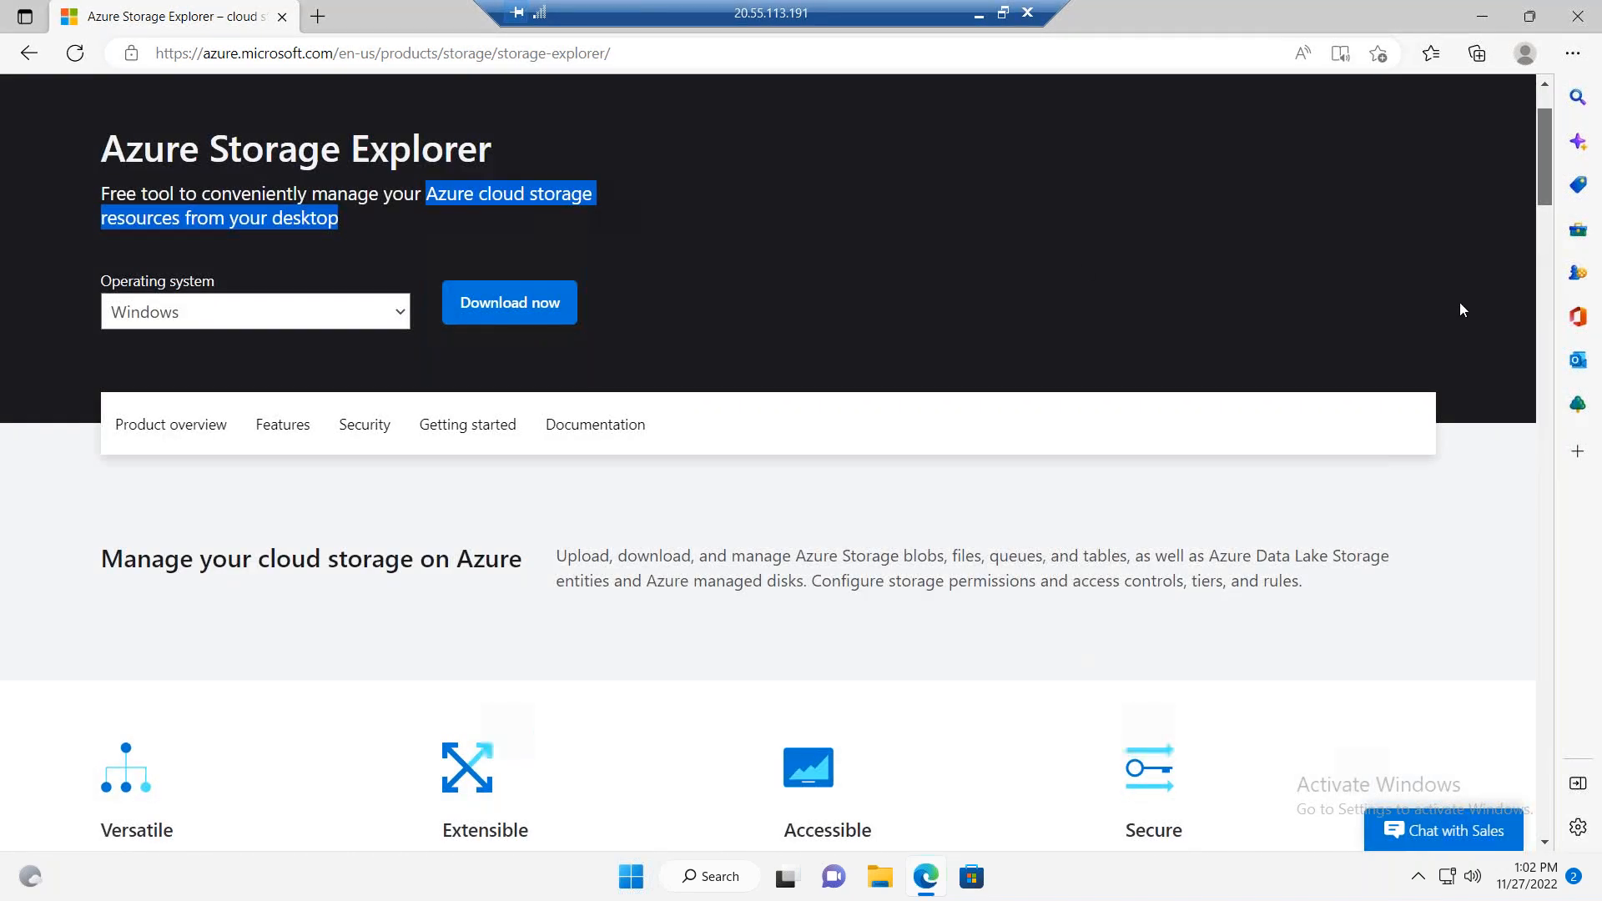
{"action": "scroll", "coordinate": [1029, 263], "scroll_direction": "down", "scroll_amount": 2}
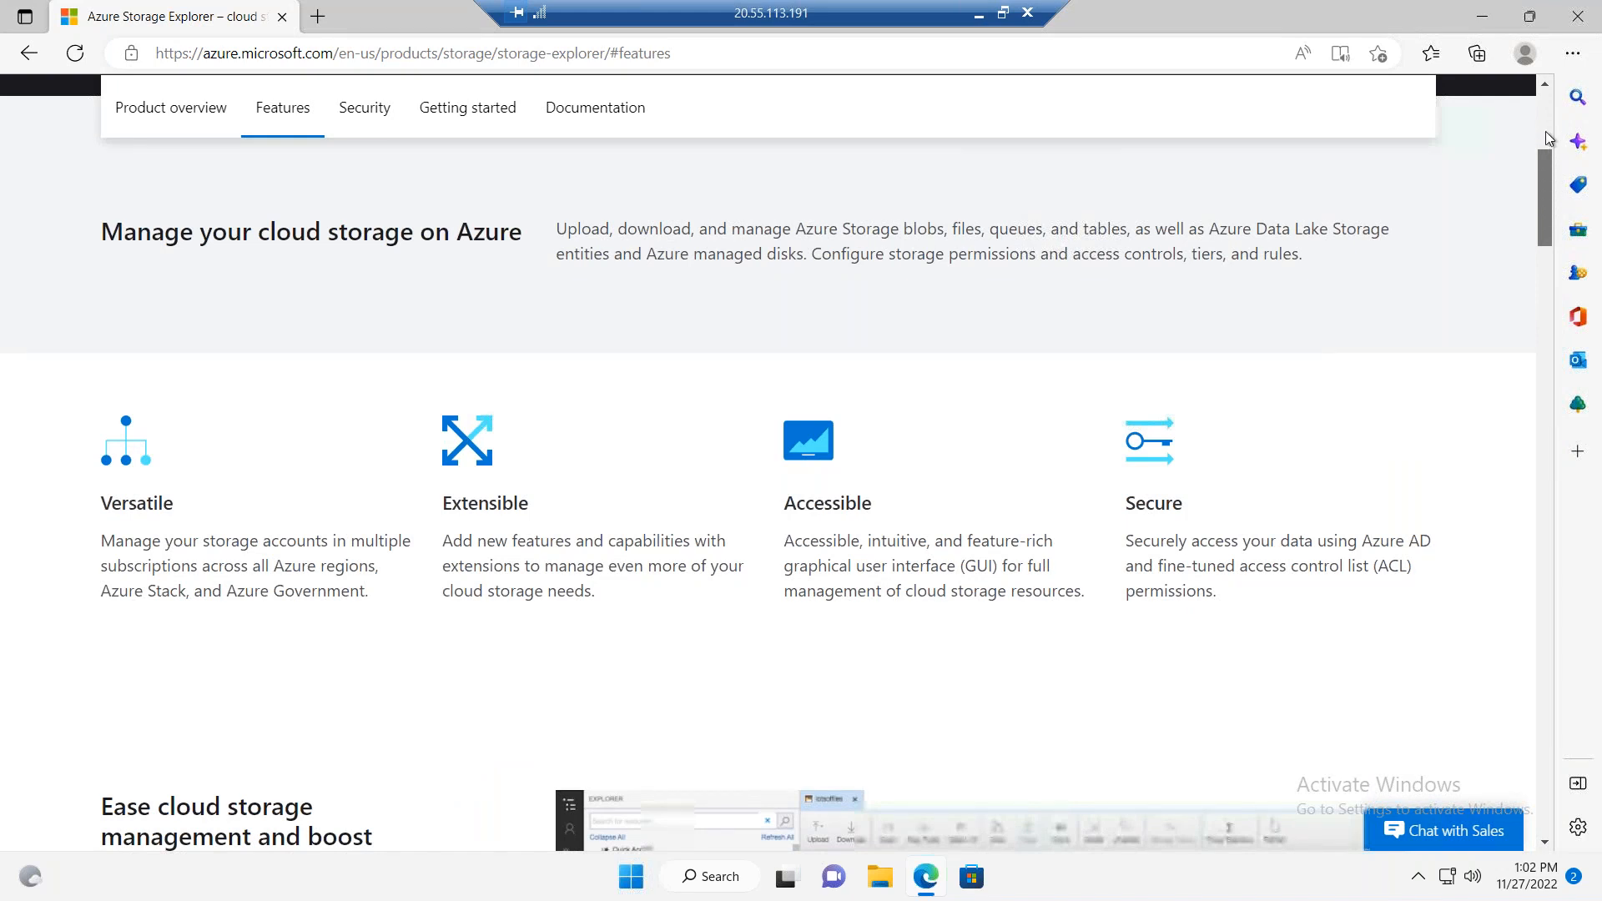
{"action": "scroll", "coordinate": [1545, 132], "scroll_direction": "down", "scroll_amount": 6}
{"action": "scroll", "coordinate": [1548, 218], "scroll_direction": "up", "scroll_amount": 6}
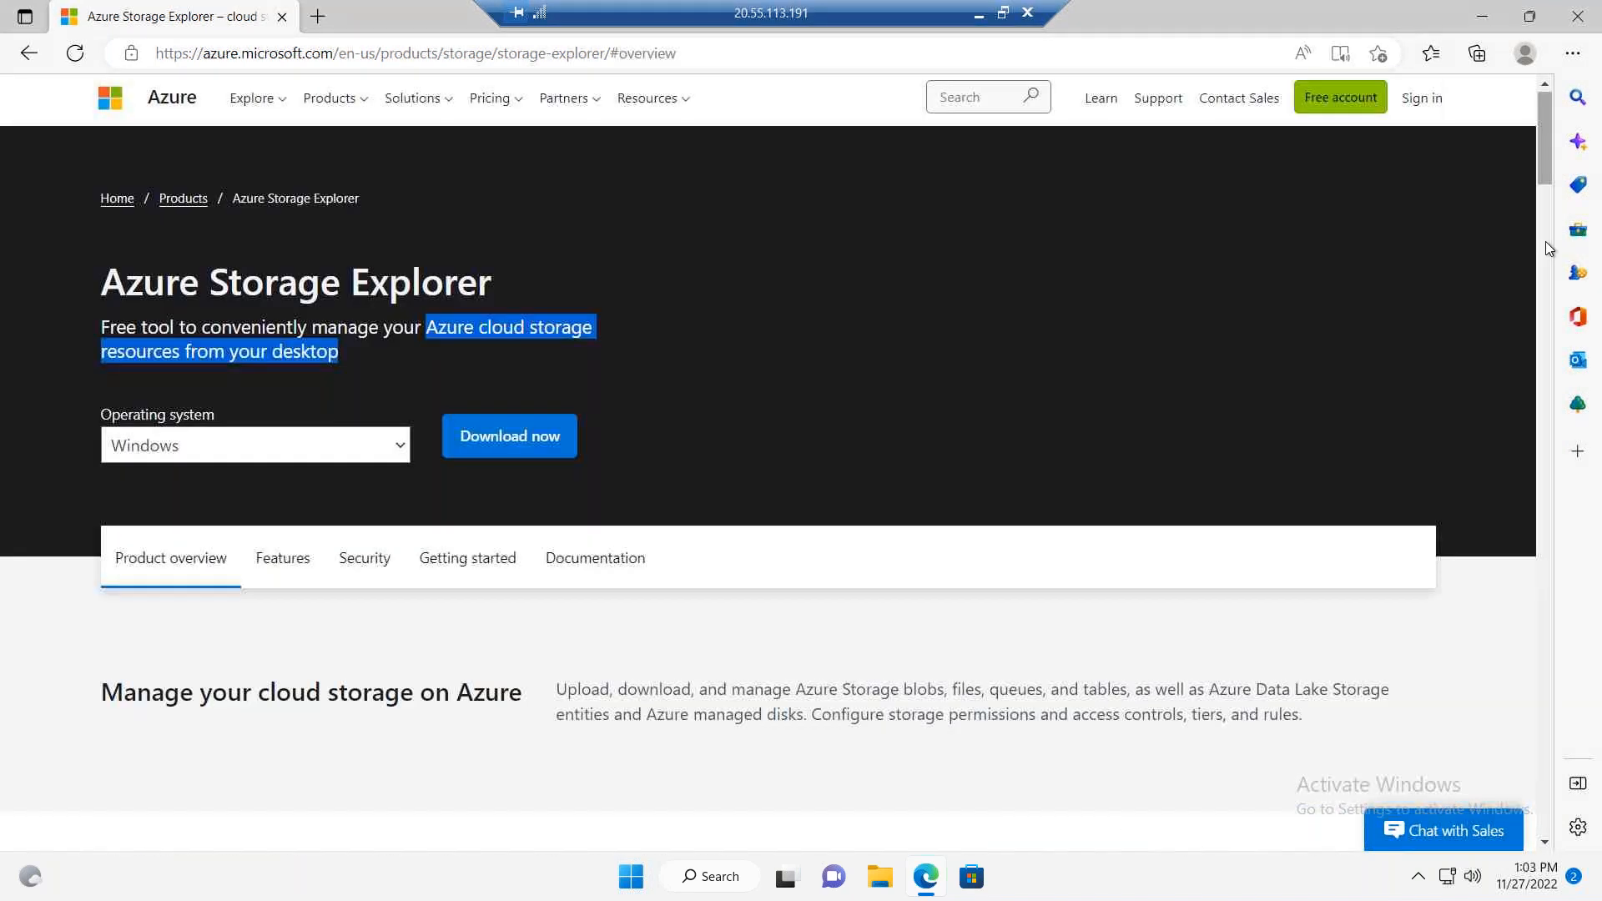
{"action": "left_click", "coordinate": [401, 450]}
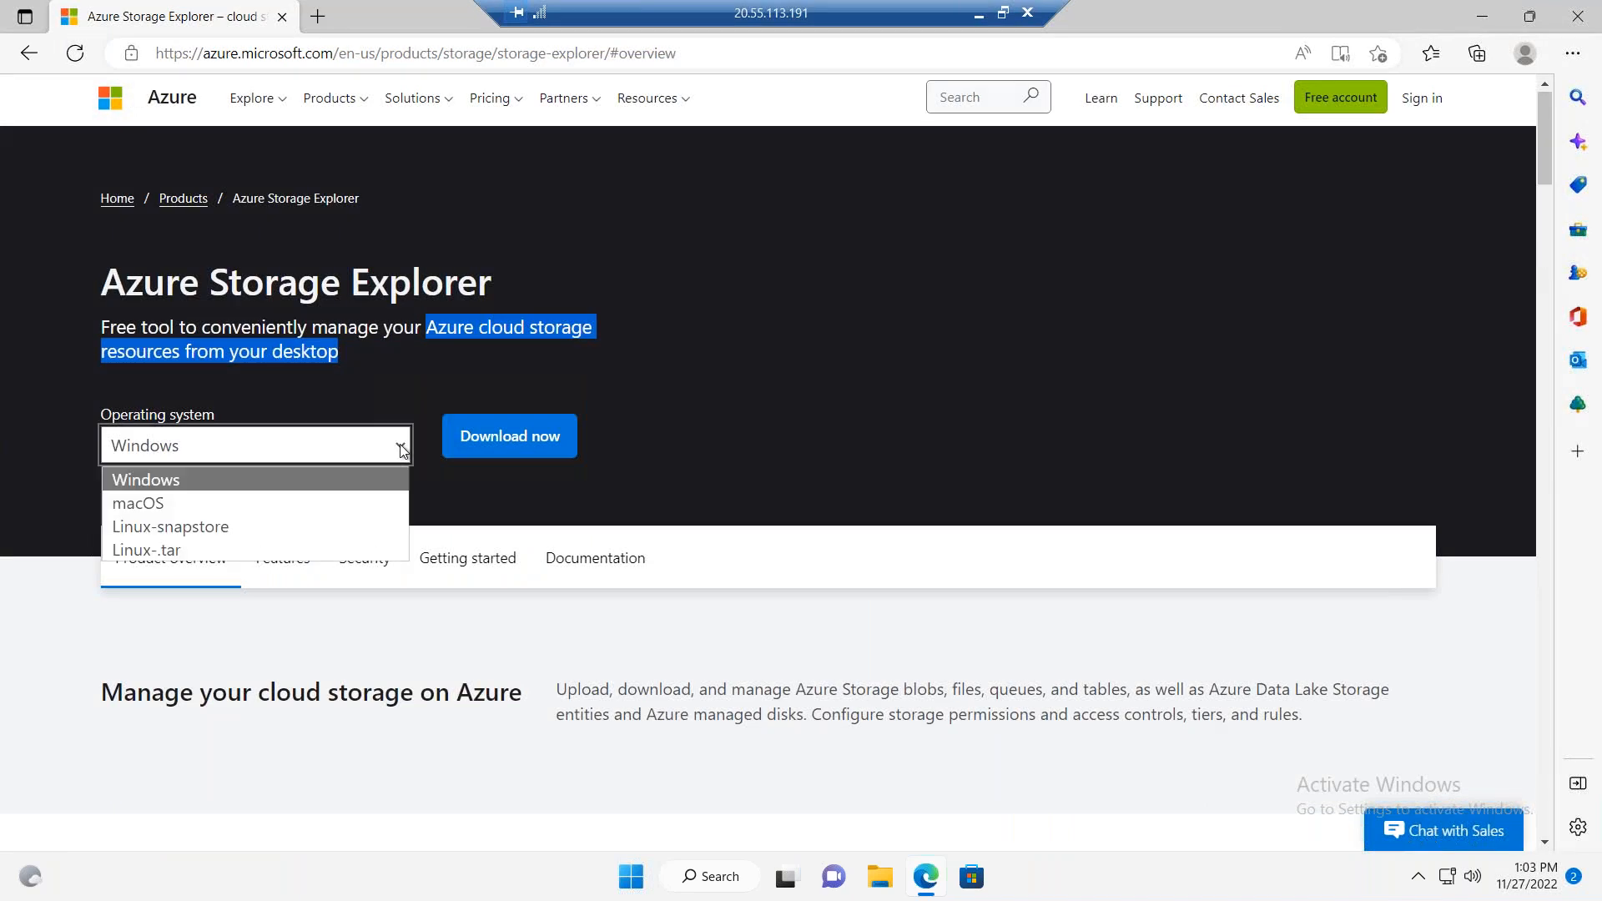
{"action": "left_click", "coordinate": [208, 480]}
{"action": "left_click", "coordinate": [488, 437]}
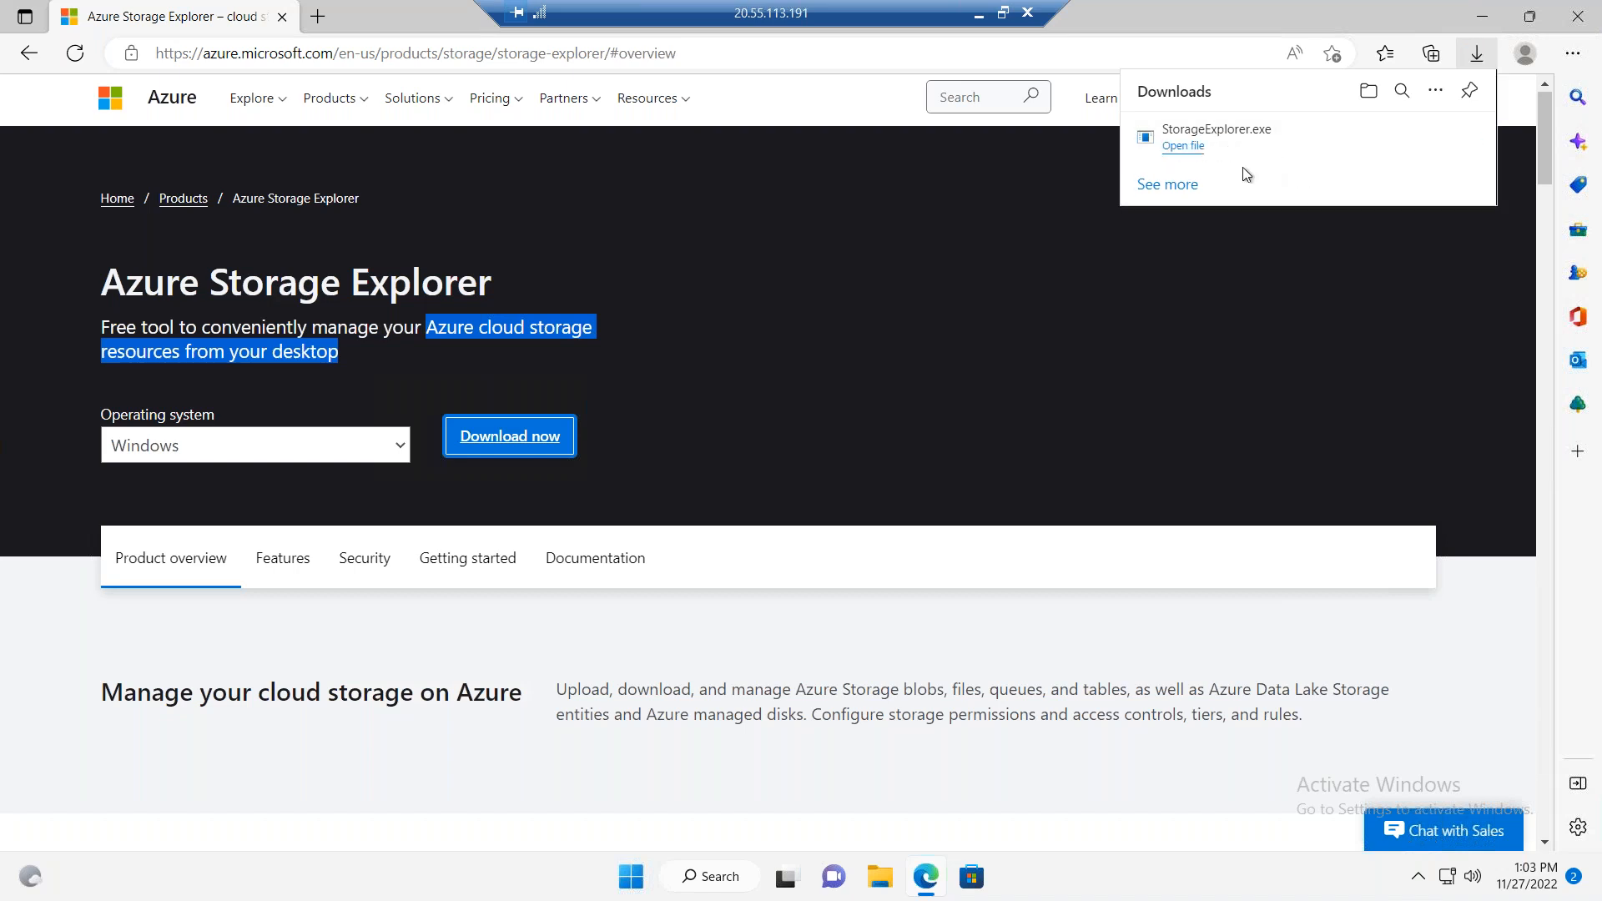
Step: Run StorageExplorer.exe, choose to install it for the current account only and accept the license agreement
{"action": "left_click", "coordinate": [1178, 148]}
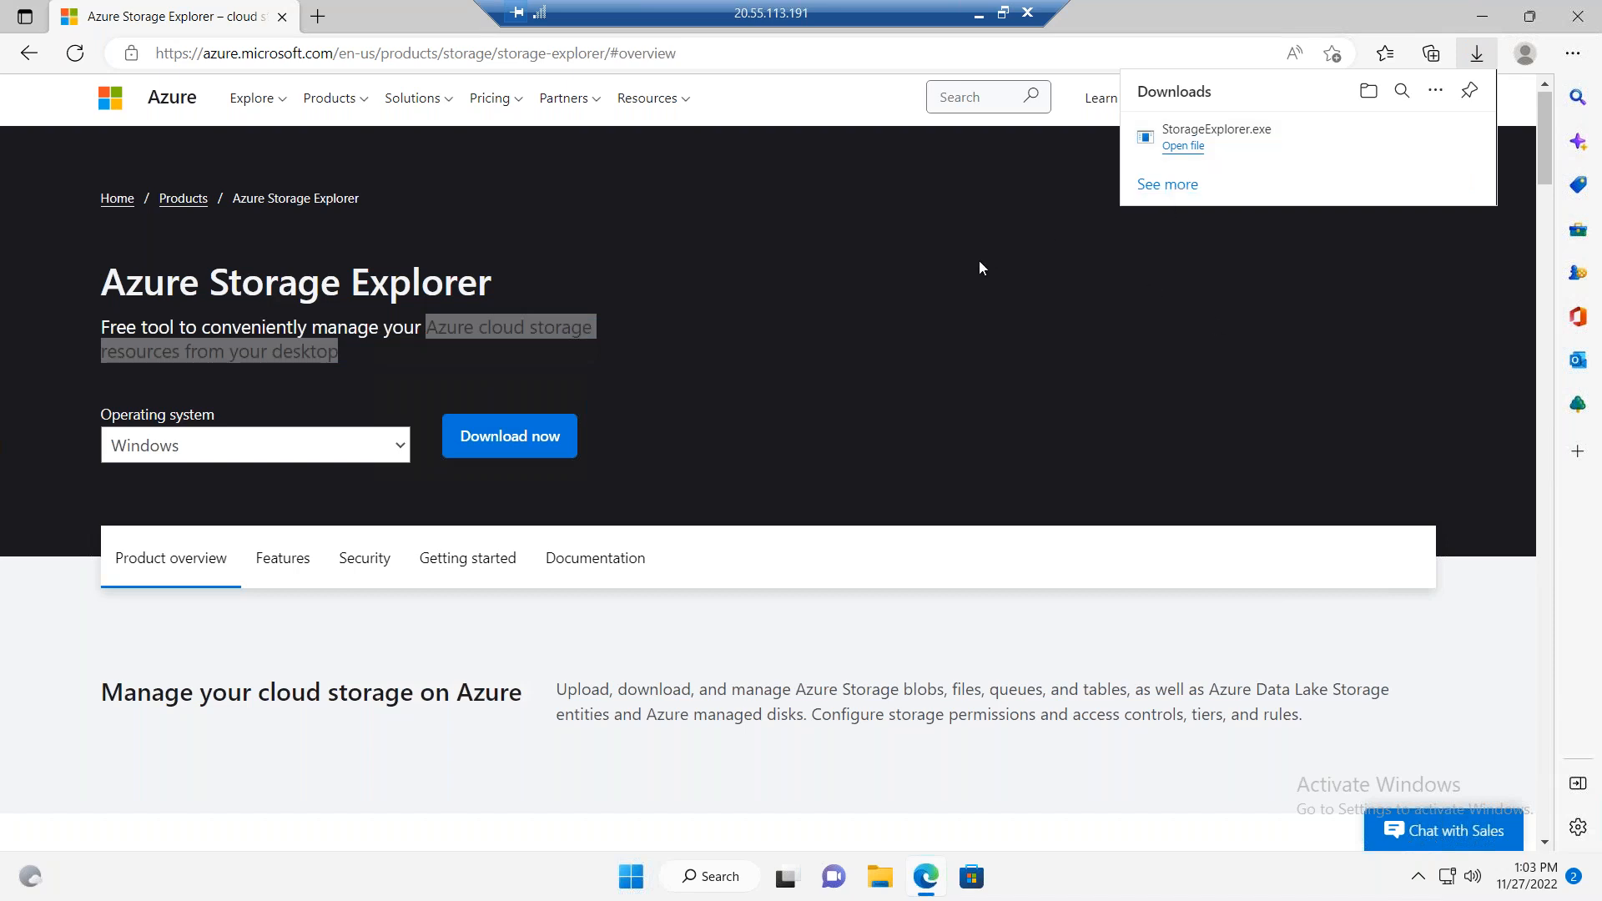
{"action": "left_click", "coordinate": [1183, 146]}
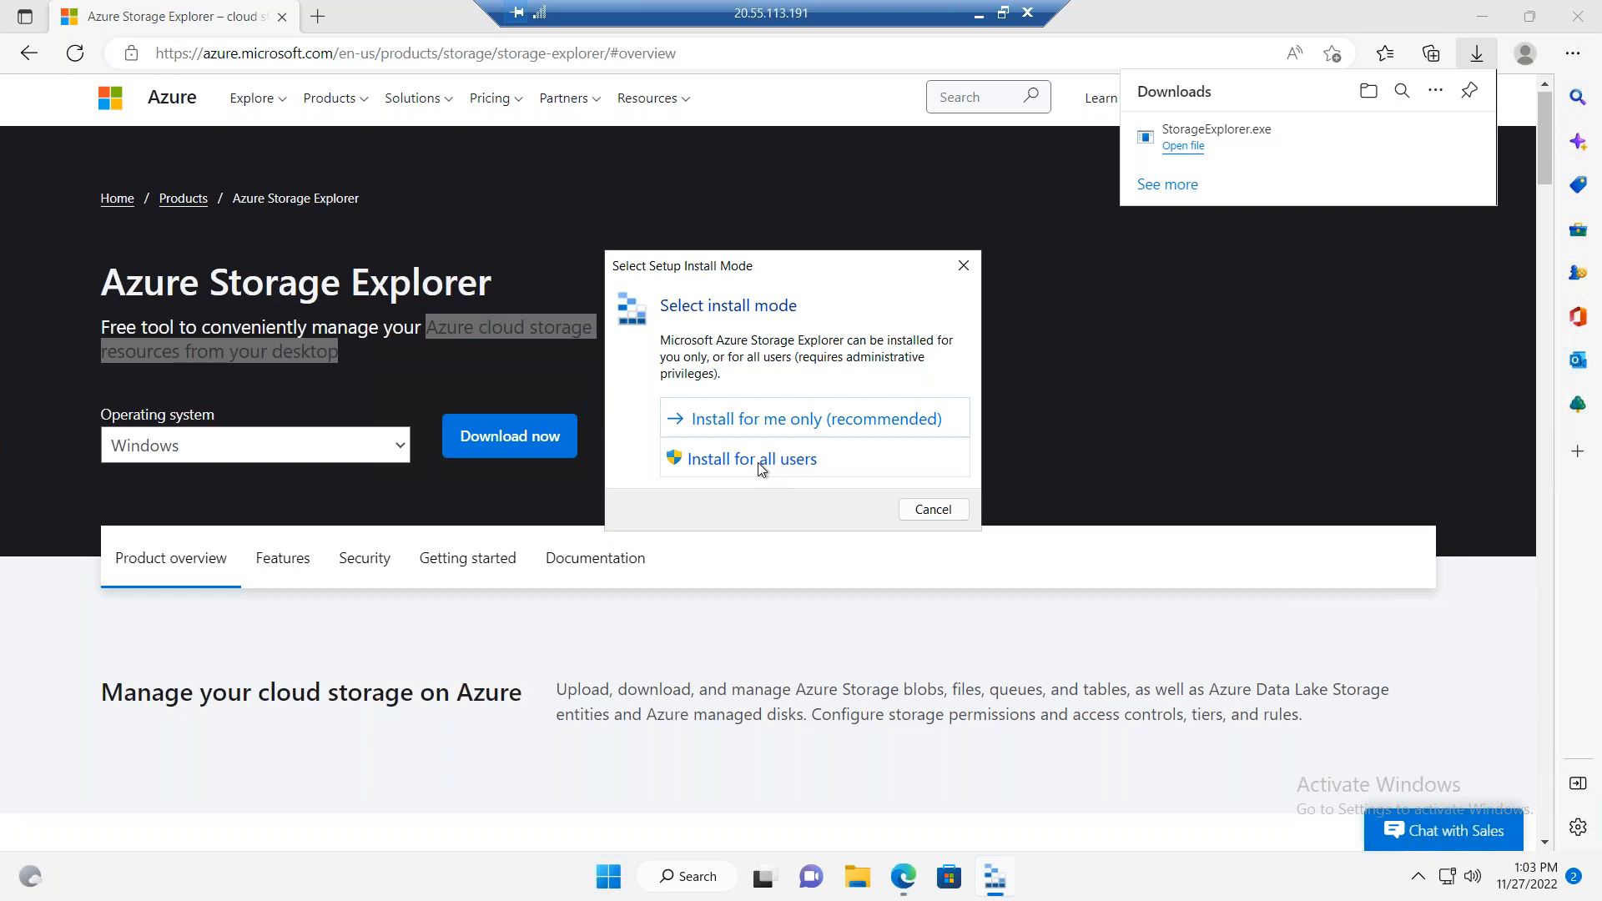
{"action": "left_click", "coordinate": [779, 431]}
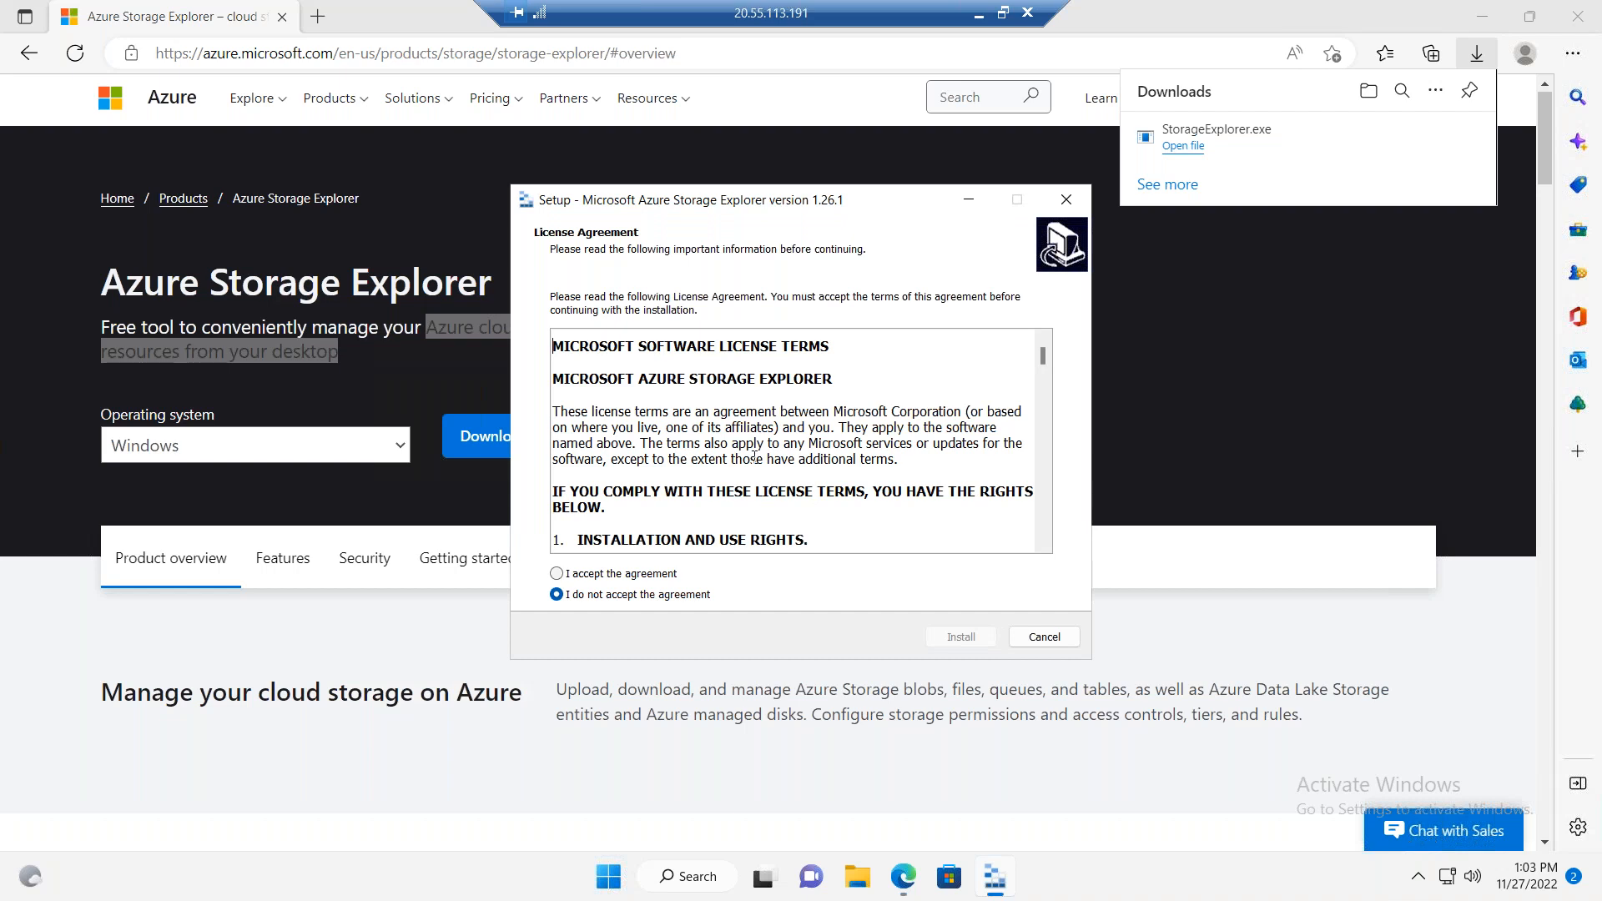
{"action": "left_click", "coordinate": [618, 575]}
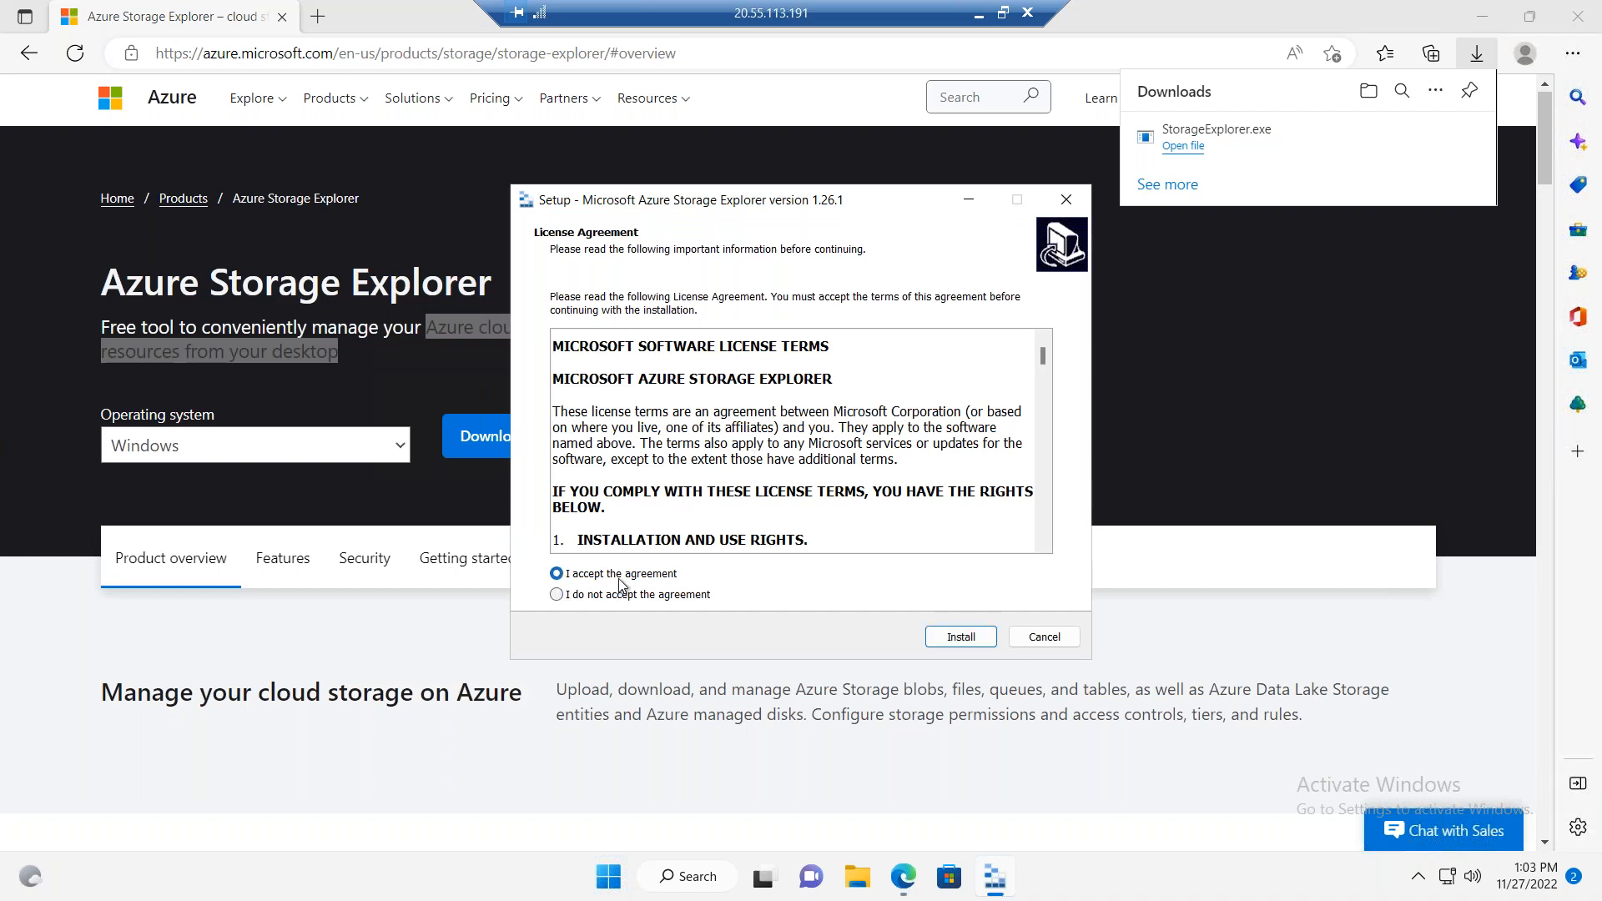
{"action": "left_click", "coordinate": [947, 637]}
Step: Keep the default destination location and the Microsoft Azure Storage Explorer Start Menu folder, and continue the installation
{"action": "left_click", "coordinate": [947, 639]}
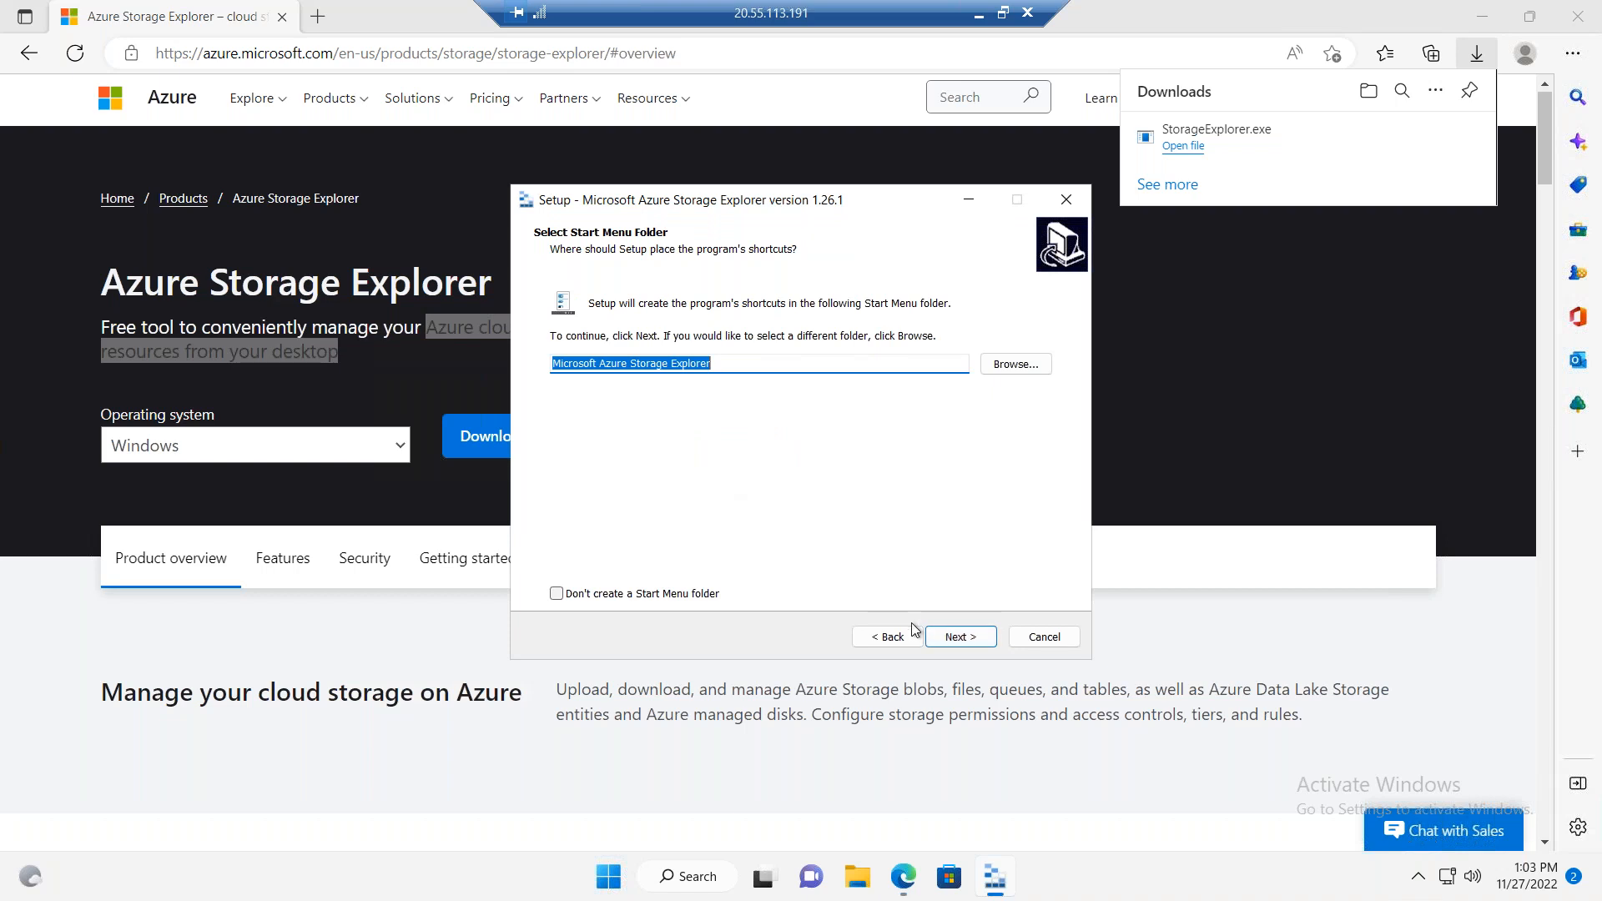
{"action": "left_click", "coordinate": [889, 638]}
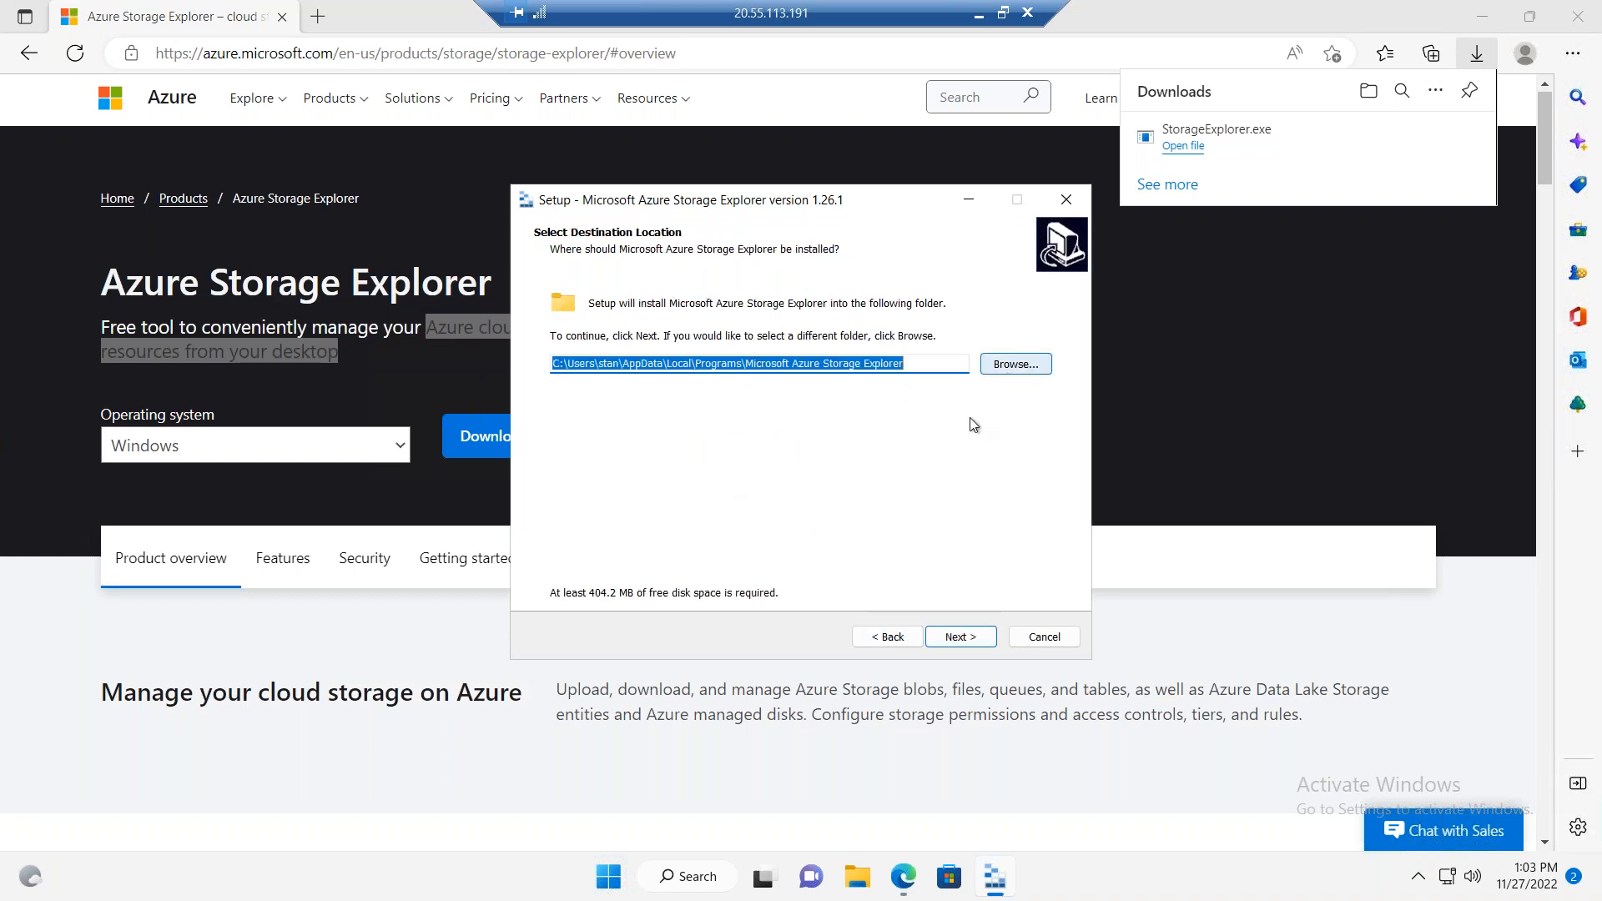
{"action": "left_click", "coordinate": [966, 637]}
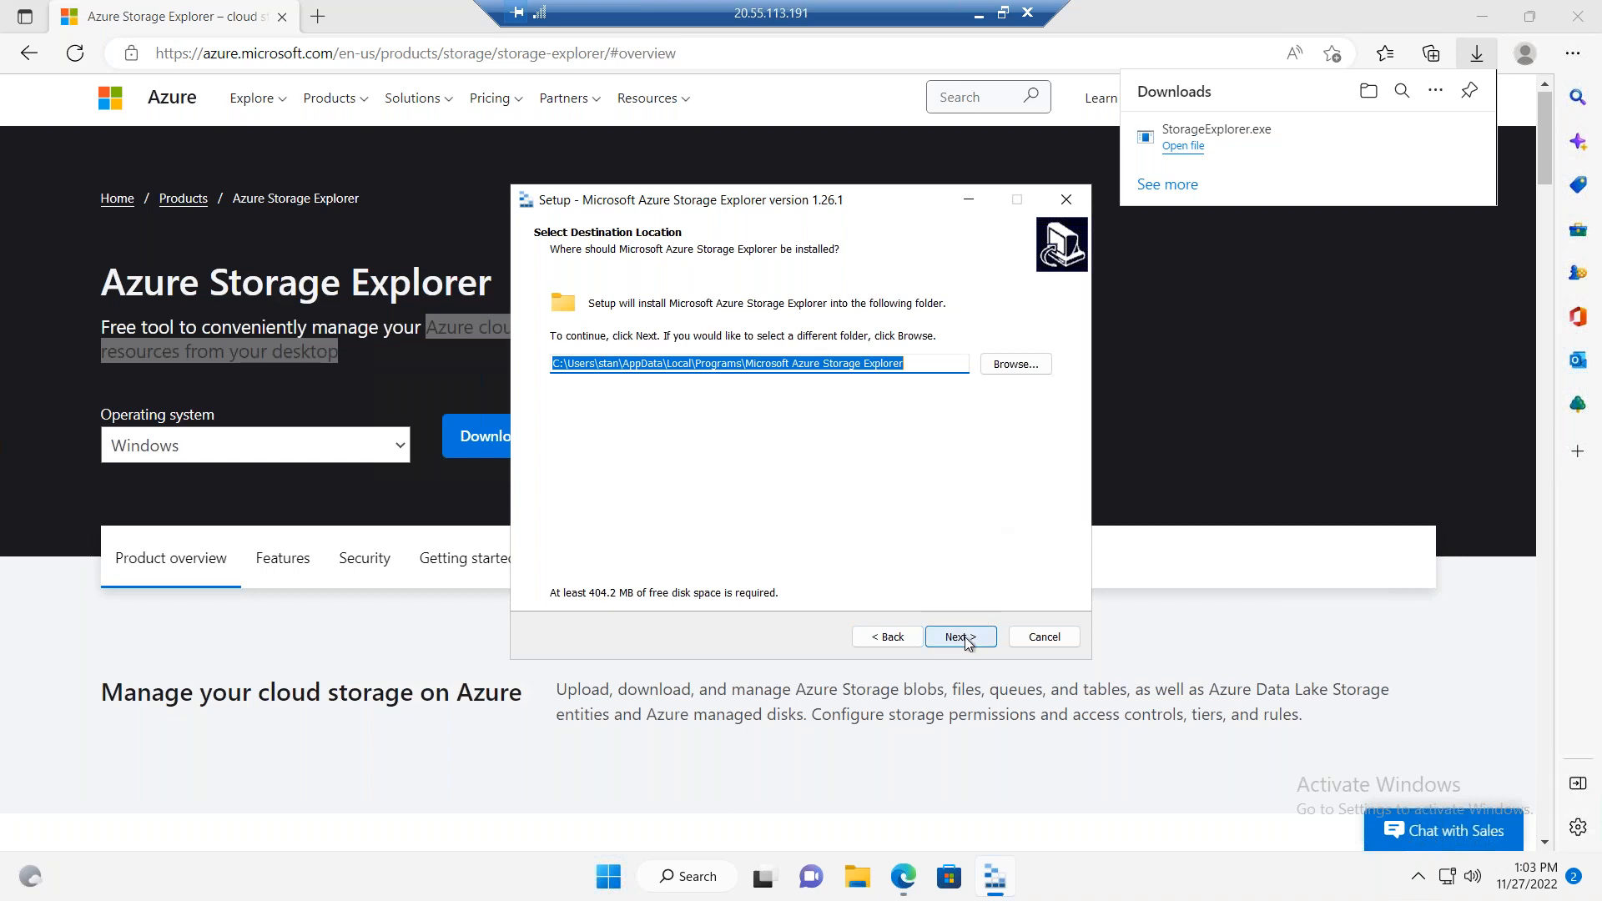
{"action": "left_click", "coordinate": [959, 638]}
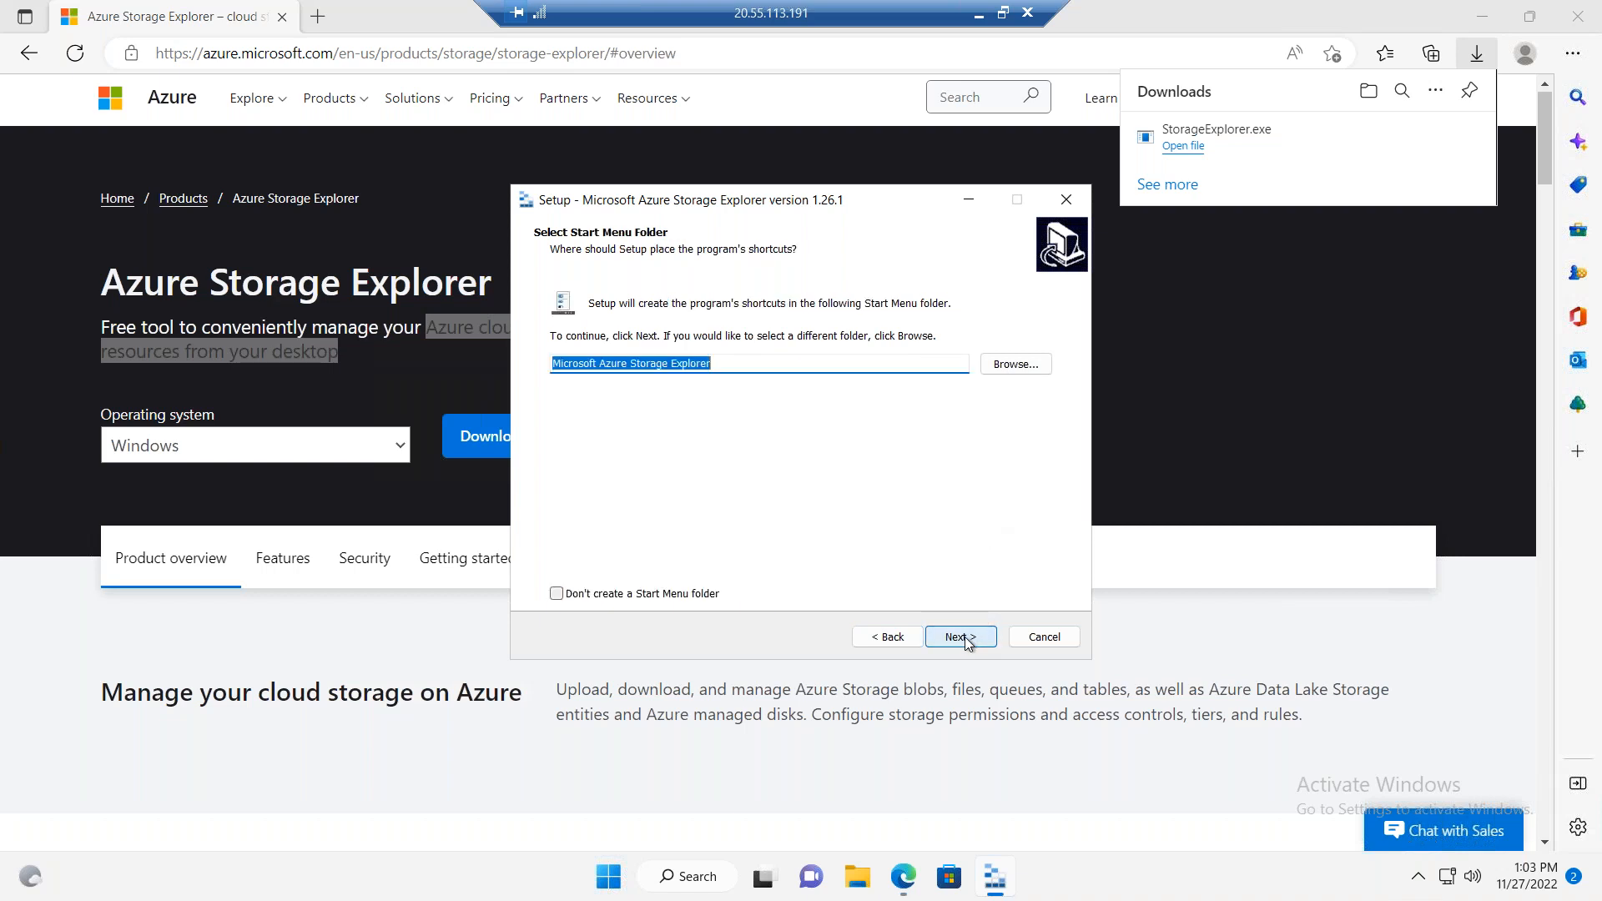
{"action": "left_click", "coordinate": [965, 638]}
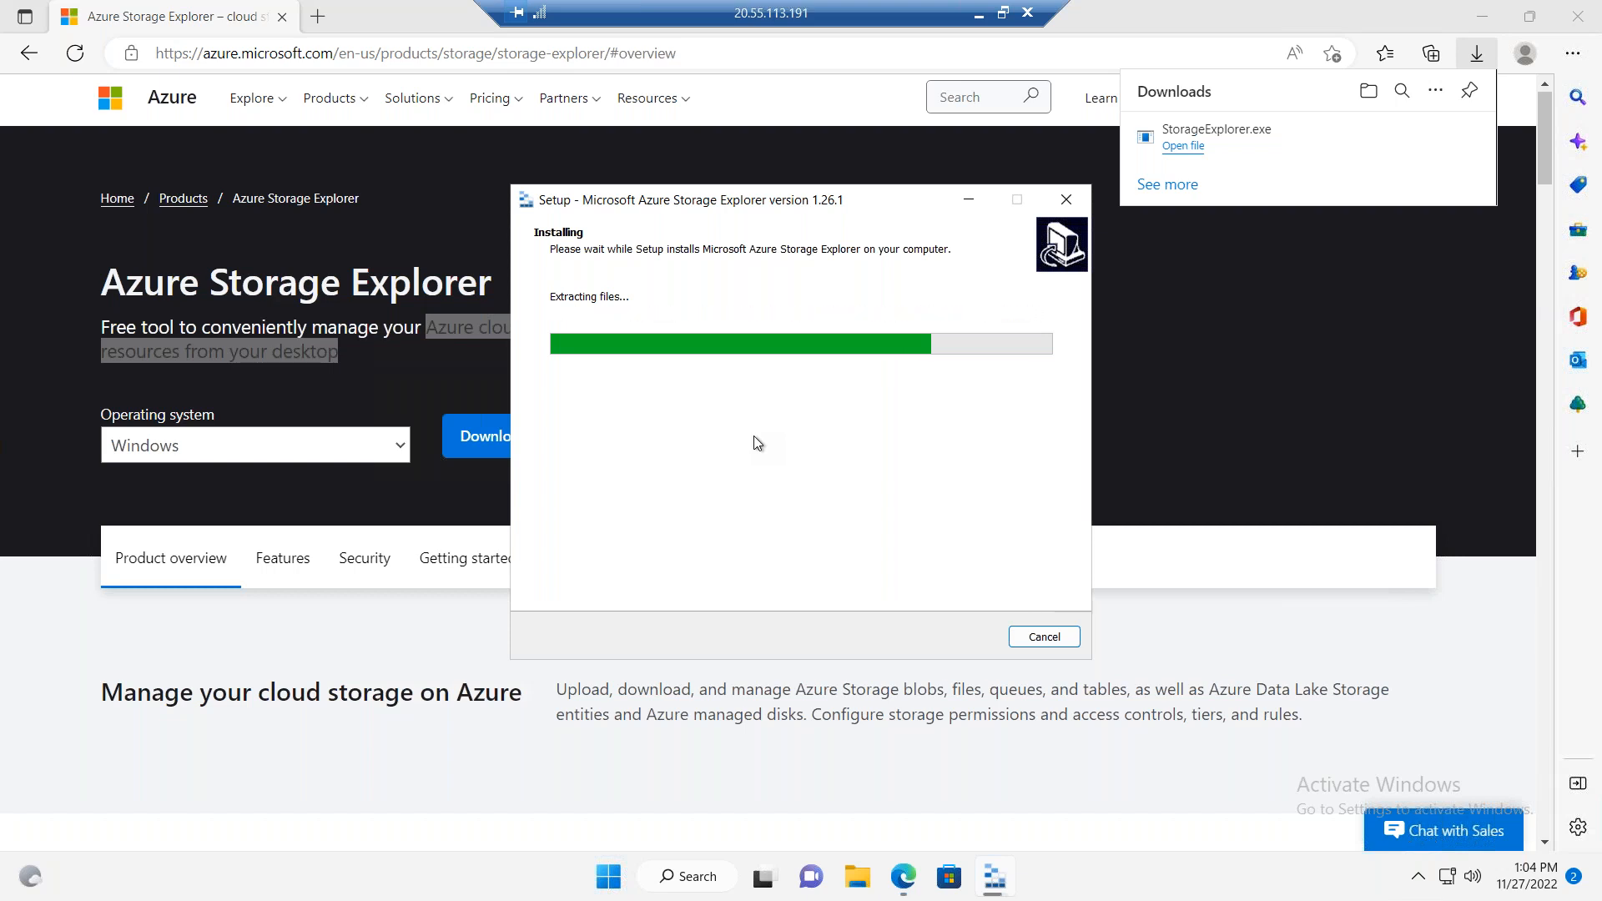
Step: Switch to the Azure portal on the local computer and look through the management options of storage account staneusstdzrs001
{"action": "left_click", "coordinate": [978, 22]}
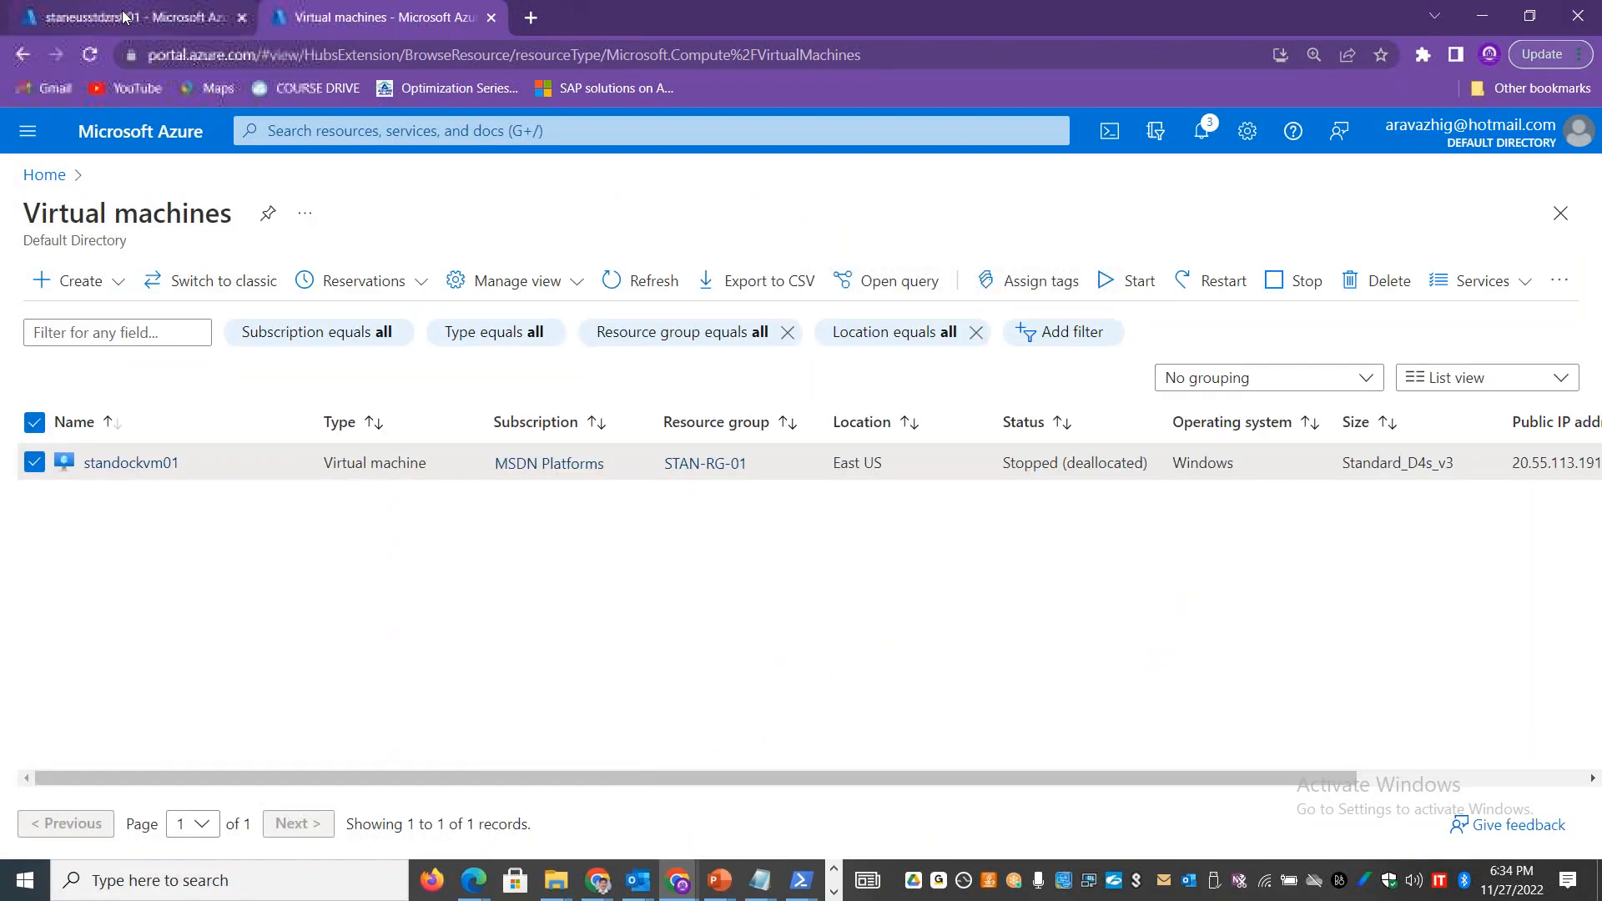
{"action": "left_click", "coordinate": [133, 17]}
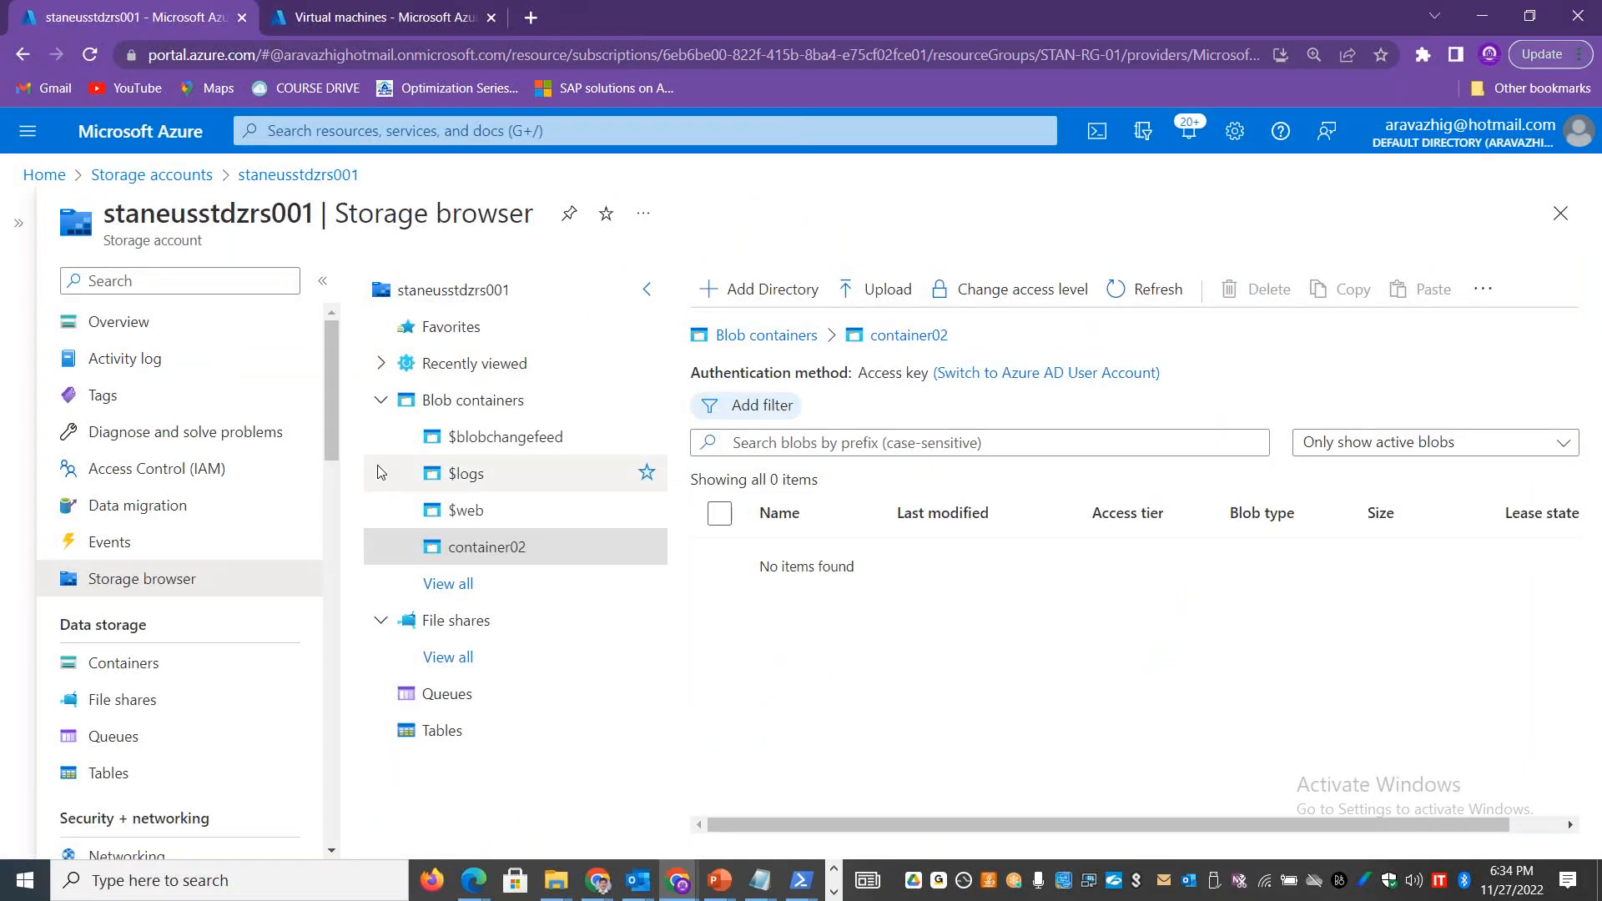
{"action": "left_click_drag", "start_coordinate": [334, 372], "coordinate": [341, 526]}
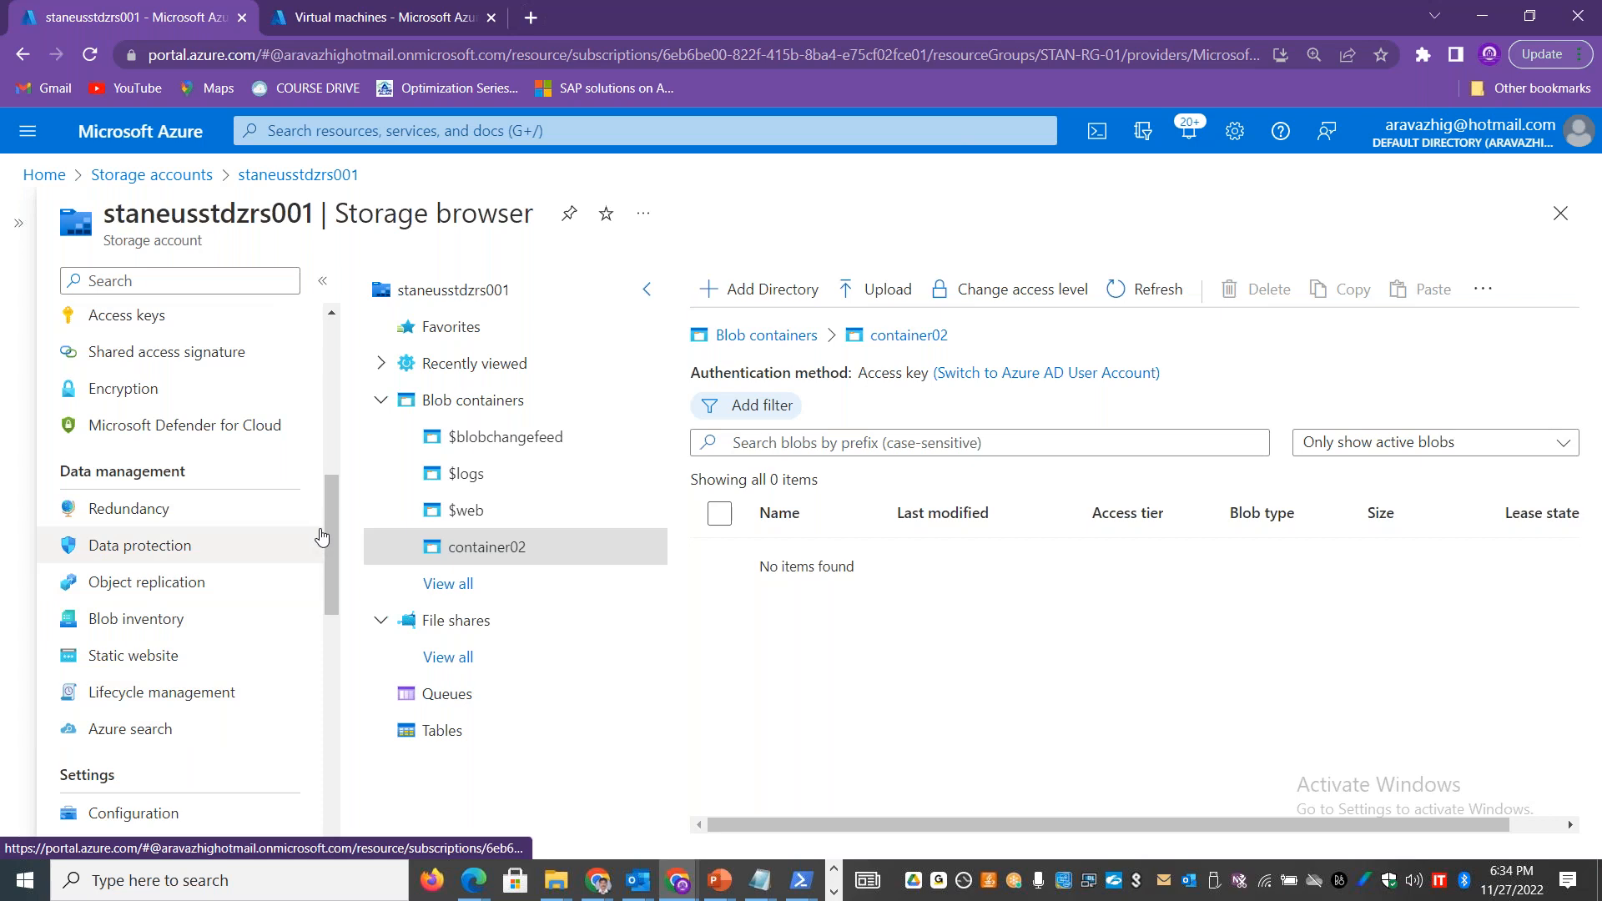
{"action": "left_click_drag", "start_coordinate": [329, 519], "coordinate": [327, 429]}
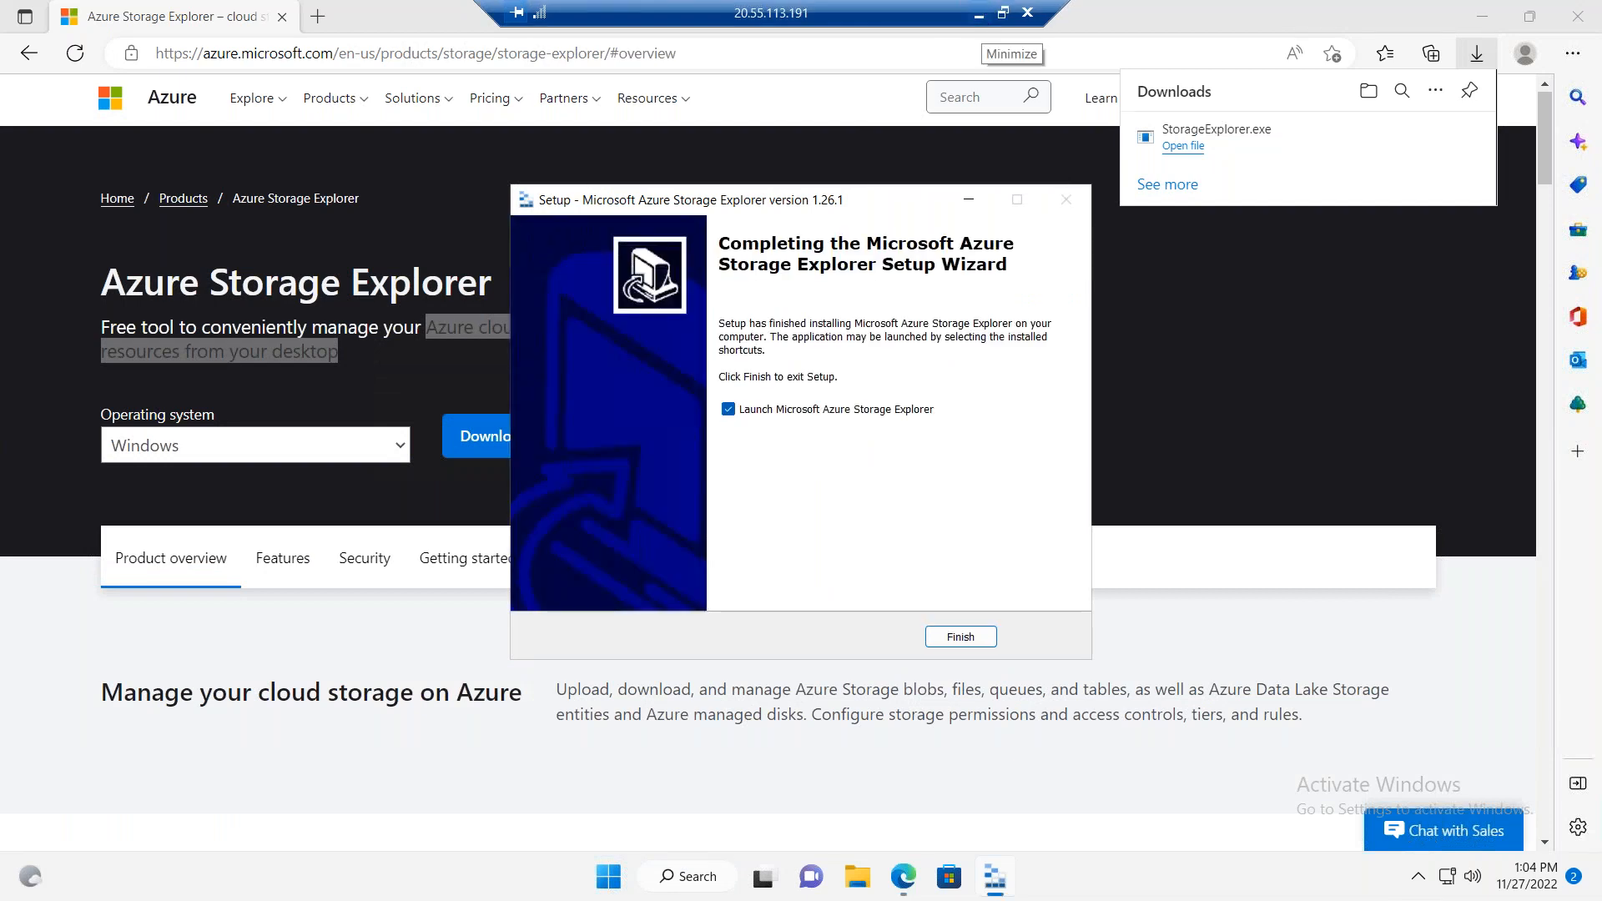
Step: Finish the setup, launch Azure Storage Explorer and start a connection to a storage account or service
{"action": "left_click", "coordinate": [976, 636]}
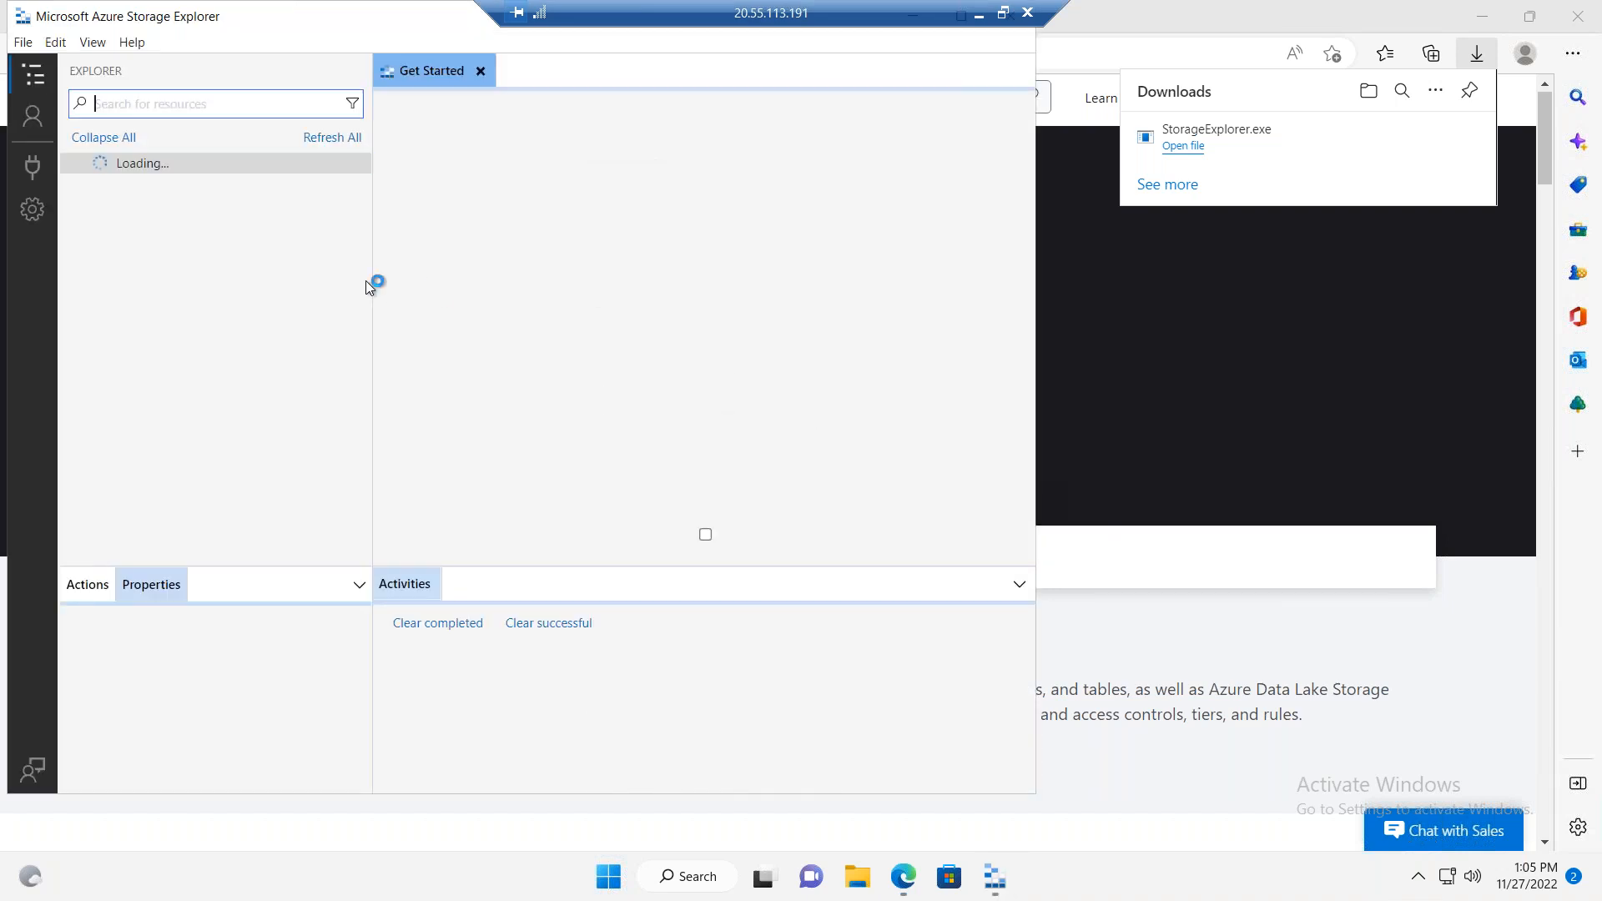
{"action": "left_click", "coordinate": [33, 166]}
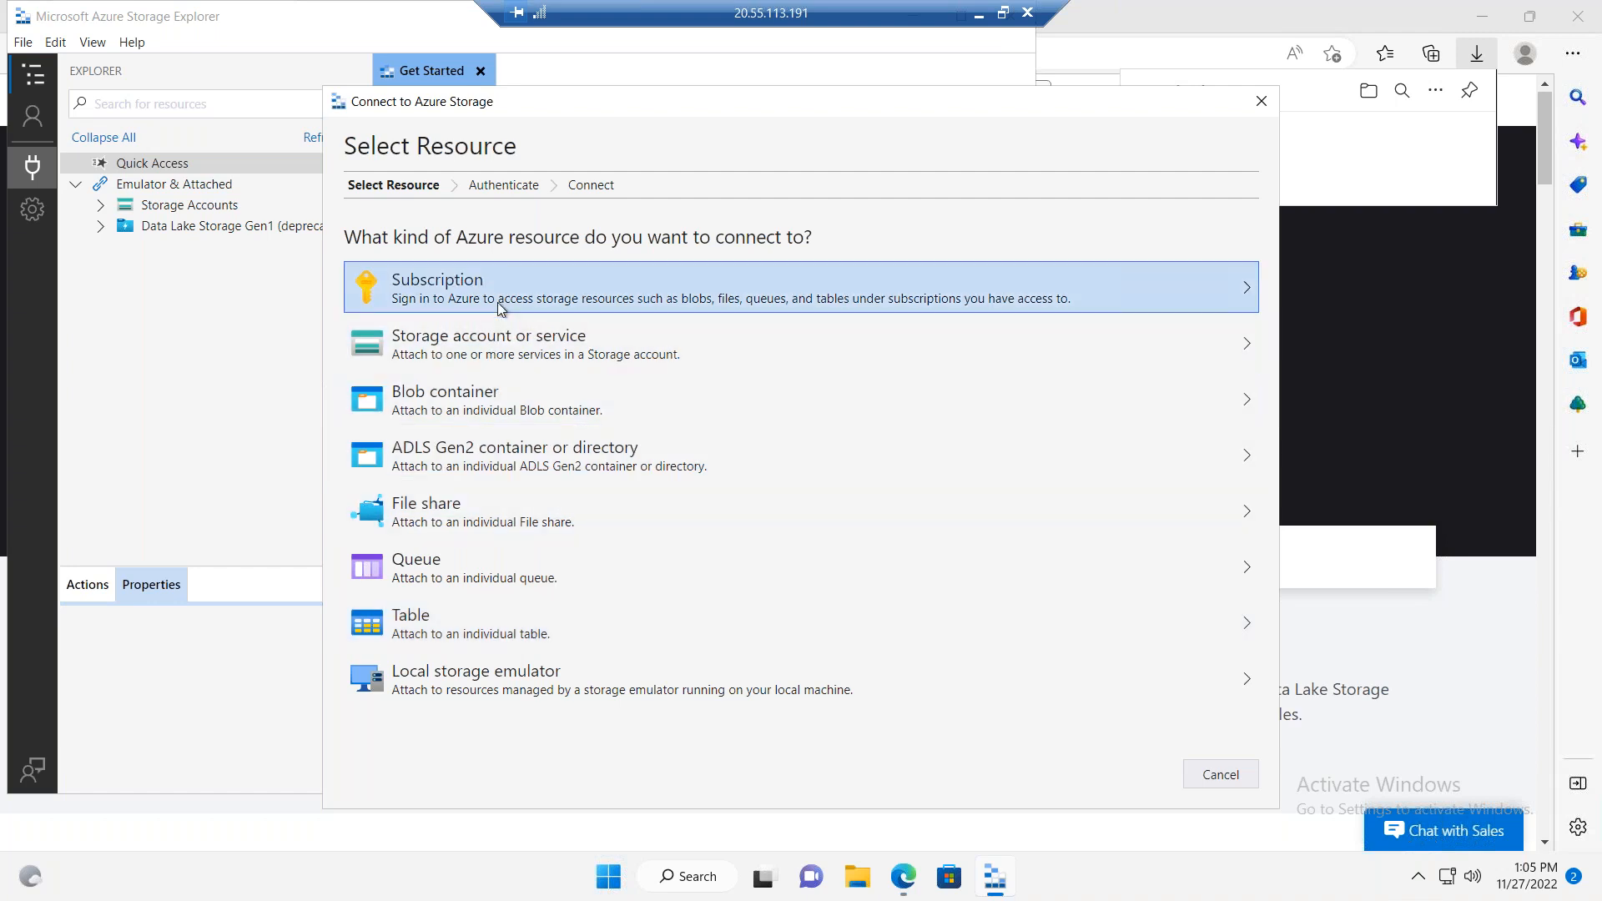
{"action": "left_click", "coordinate": [522, 347]}
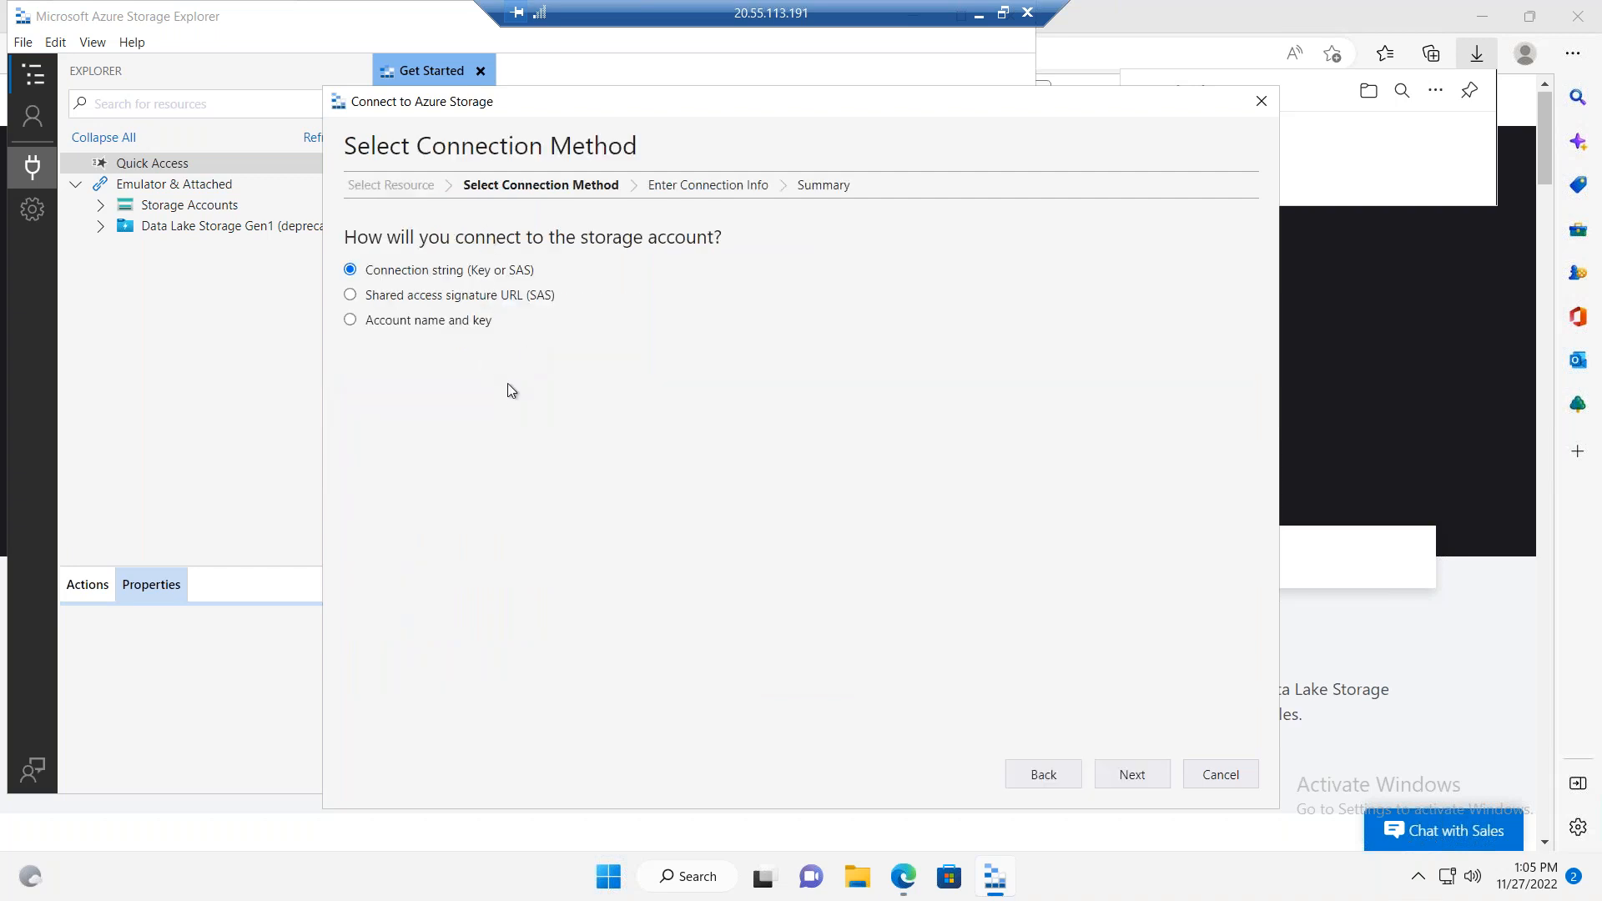
Step: Copy the storage account connection question and its three options into Excel's Storage Security sheet, starting at cell C7
{"action": "left_click_drag", "start_coordinate": [509, 322], "coordinate": [340, 219]}
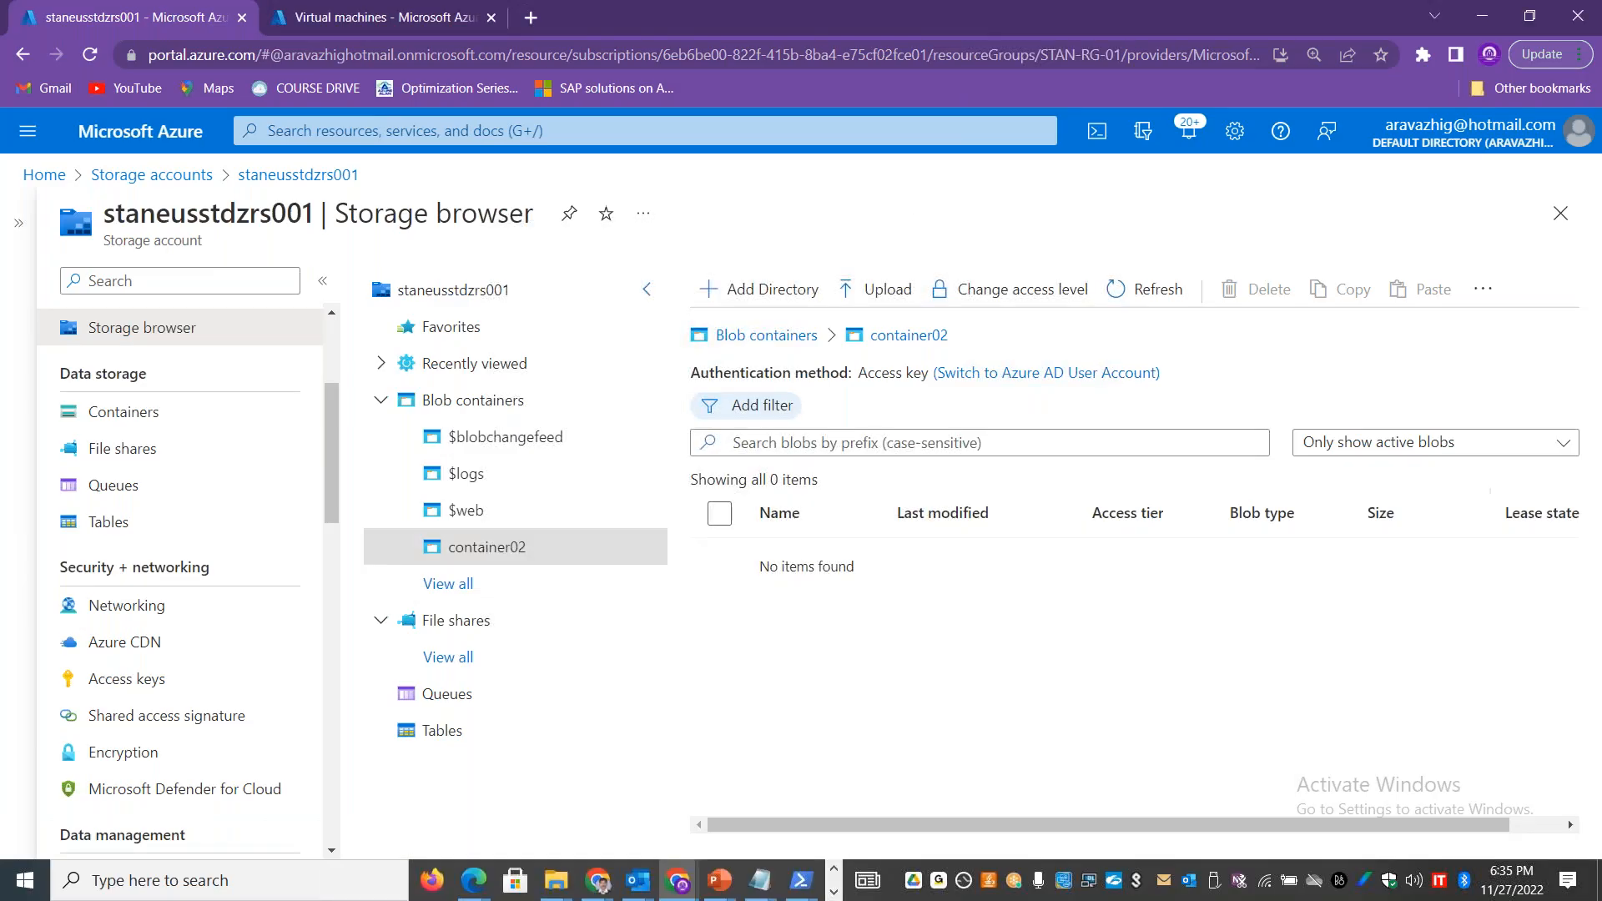
{"action": "key", "text": "alt+Tab"}
{"action": "key", "text": "alt+Tab"}
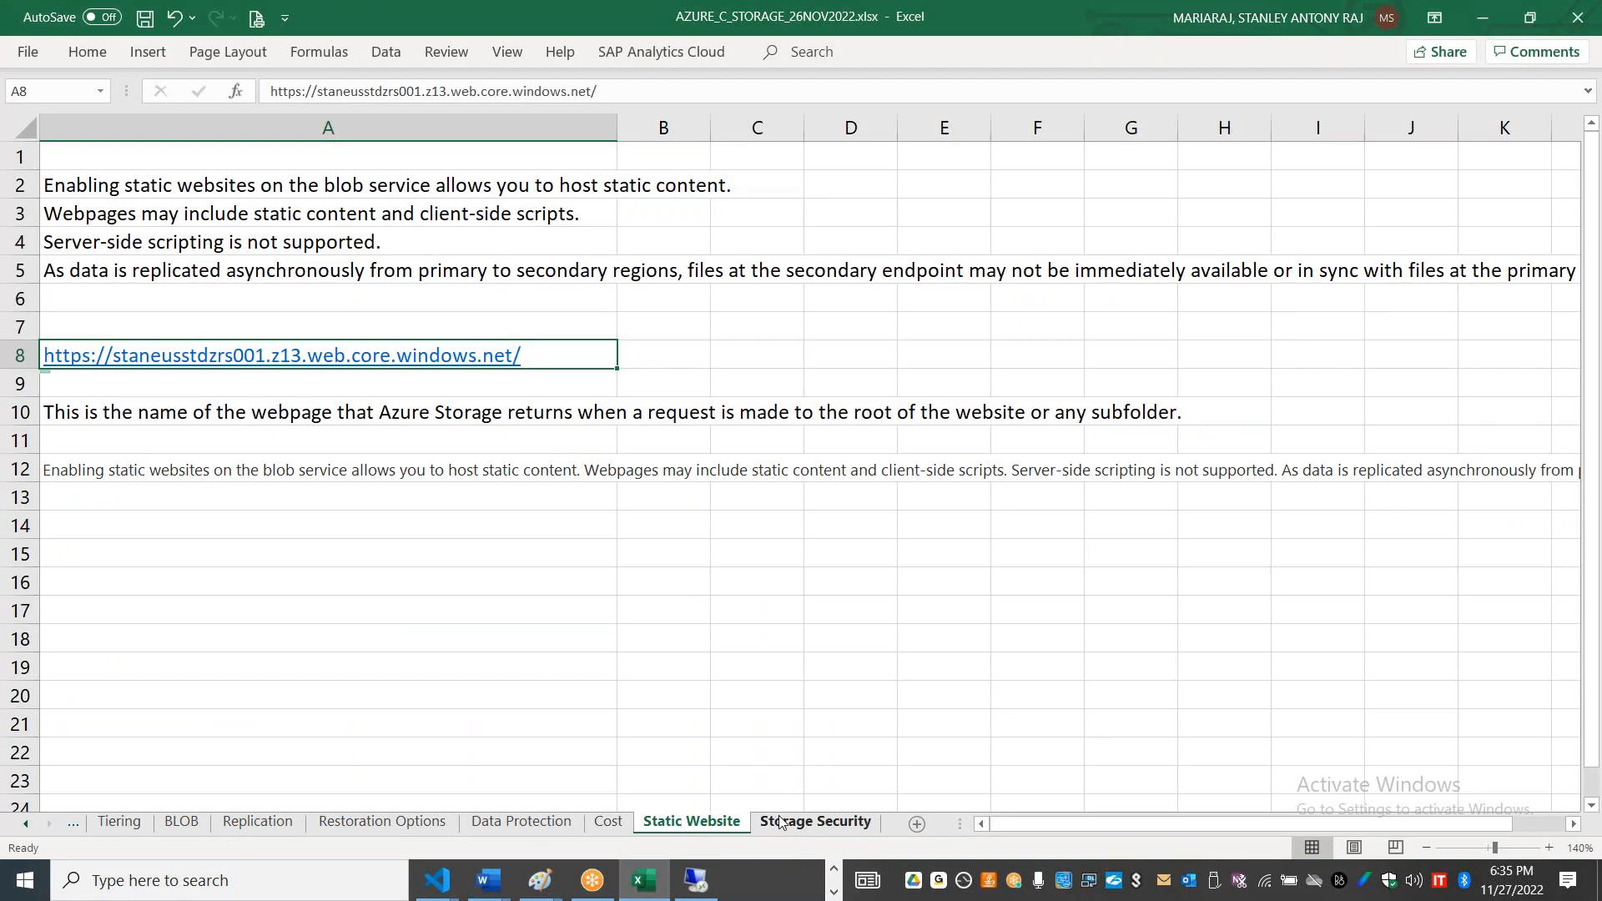
{"action": "left_click", "coordinate": [814, 821]}
{"action": "left_click", "coordinate": [177, 262]}
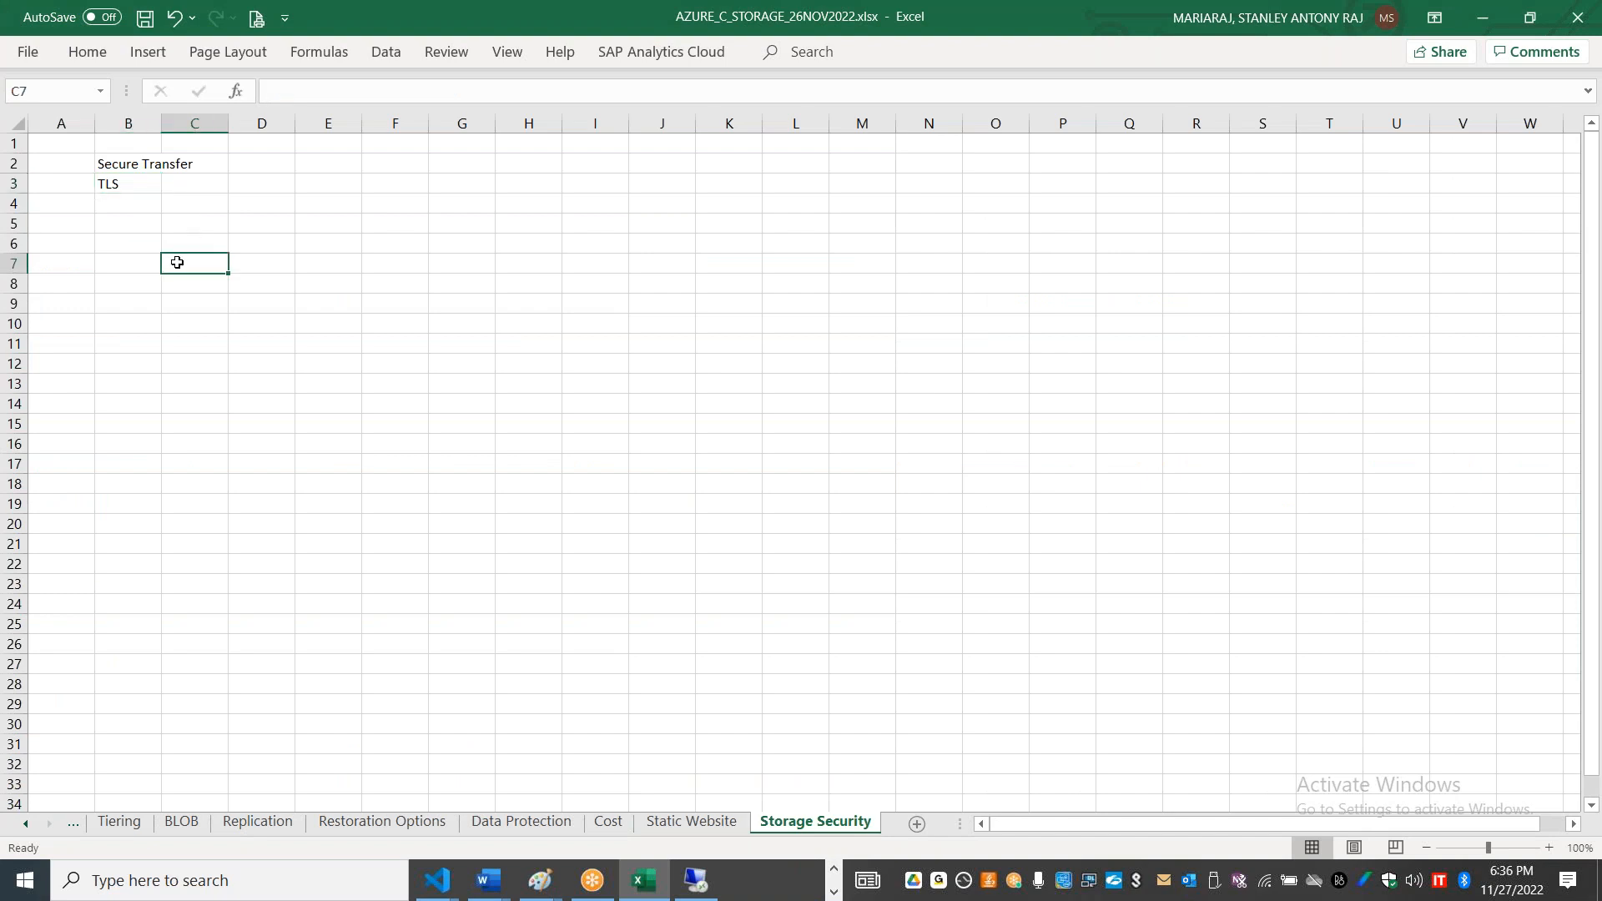
{"action": "type", "text": "How will you connect to the storage account?"}
{"action": "left_click", "coordinate": [275, 565]}
{"action": "left_click", "coordinate": [281, 613]}
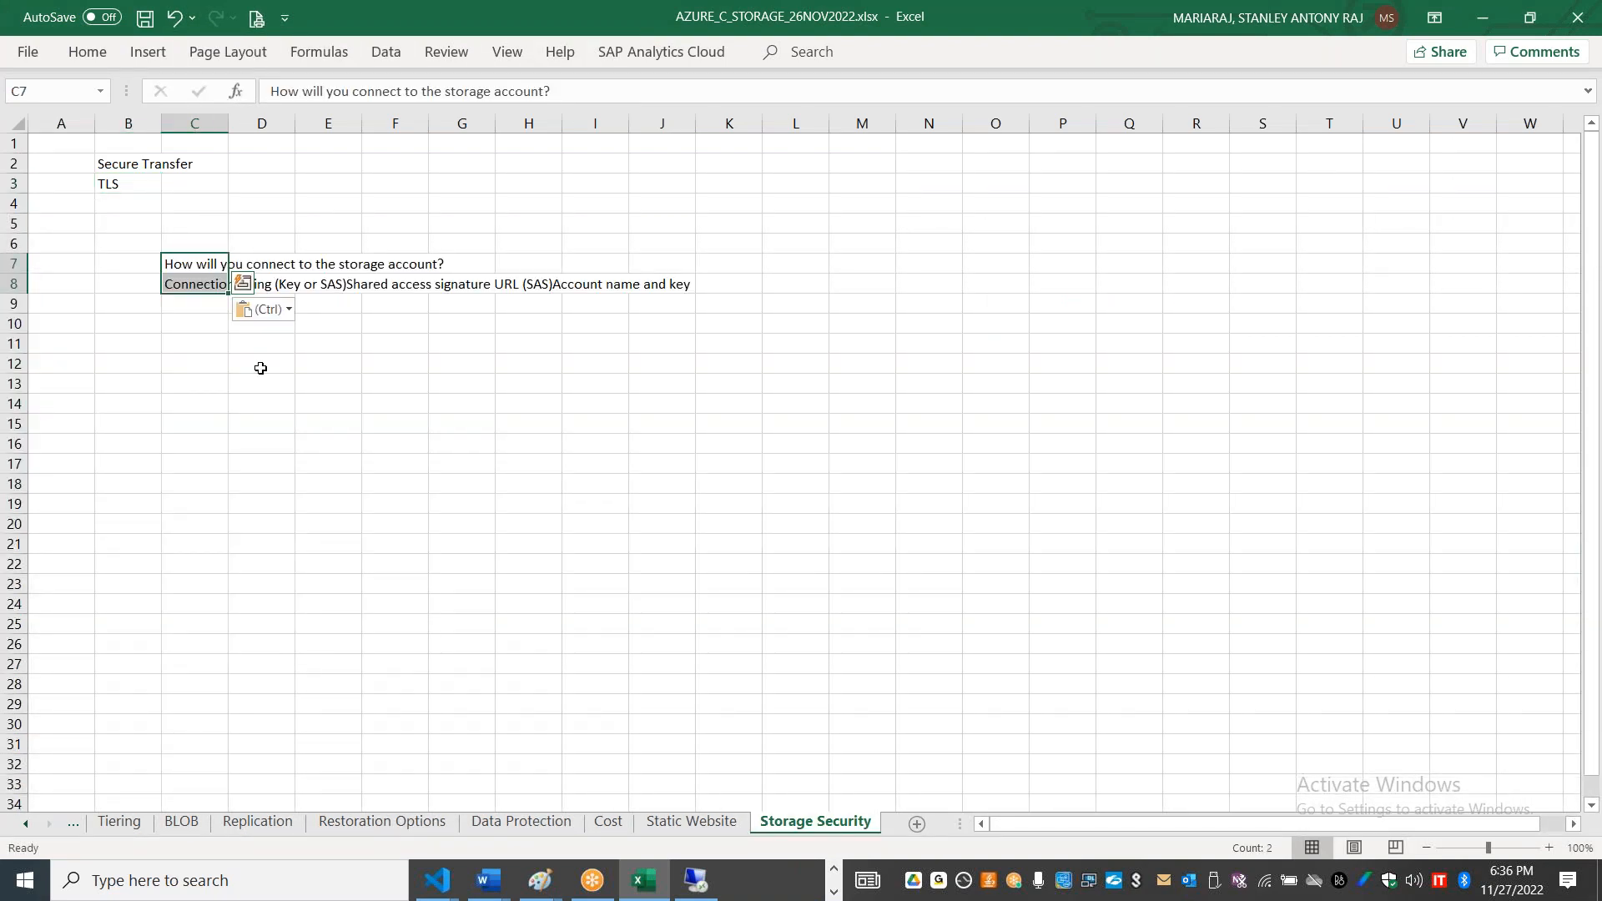
Step: Widen column C for the pasted text and enlarge the sheet view to 140%
{"action": "left_click", "coordinate": [216, 125]}
{"action": "left_click", "coordinate": [226, 132]}
{"action": "left_click_drag", "start_coordinate": [228, 126], "coordinate": [642, 140]}
{"action": "left_click", "coordinate": [1549, 847]}
{"action": "left_click", "coordinate": [1549, 847]}
{"action": "left_click", "coordinate": [1549, 847]}
{"action": "left_click", "coordinate": [1549, 848]}
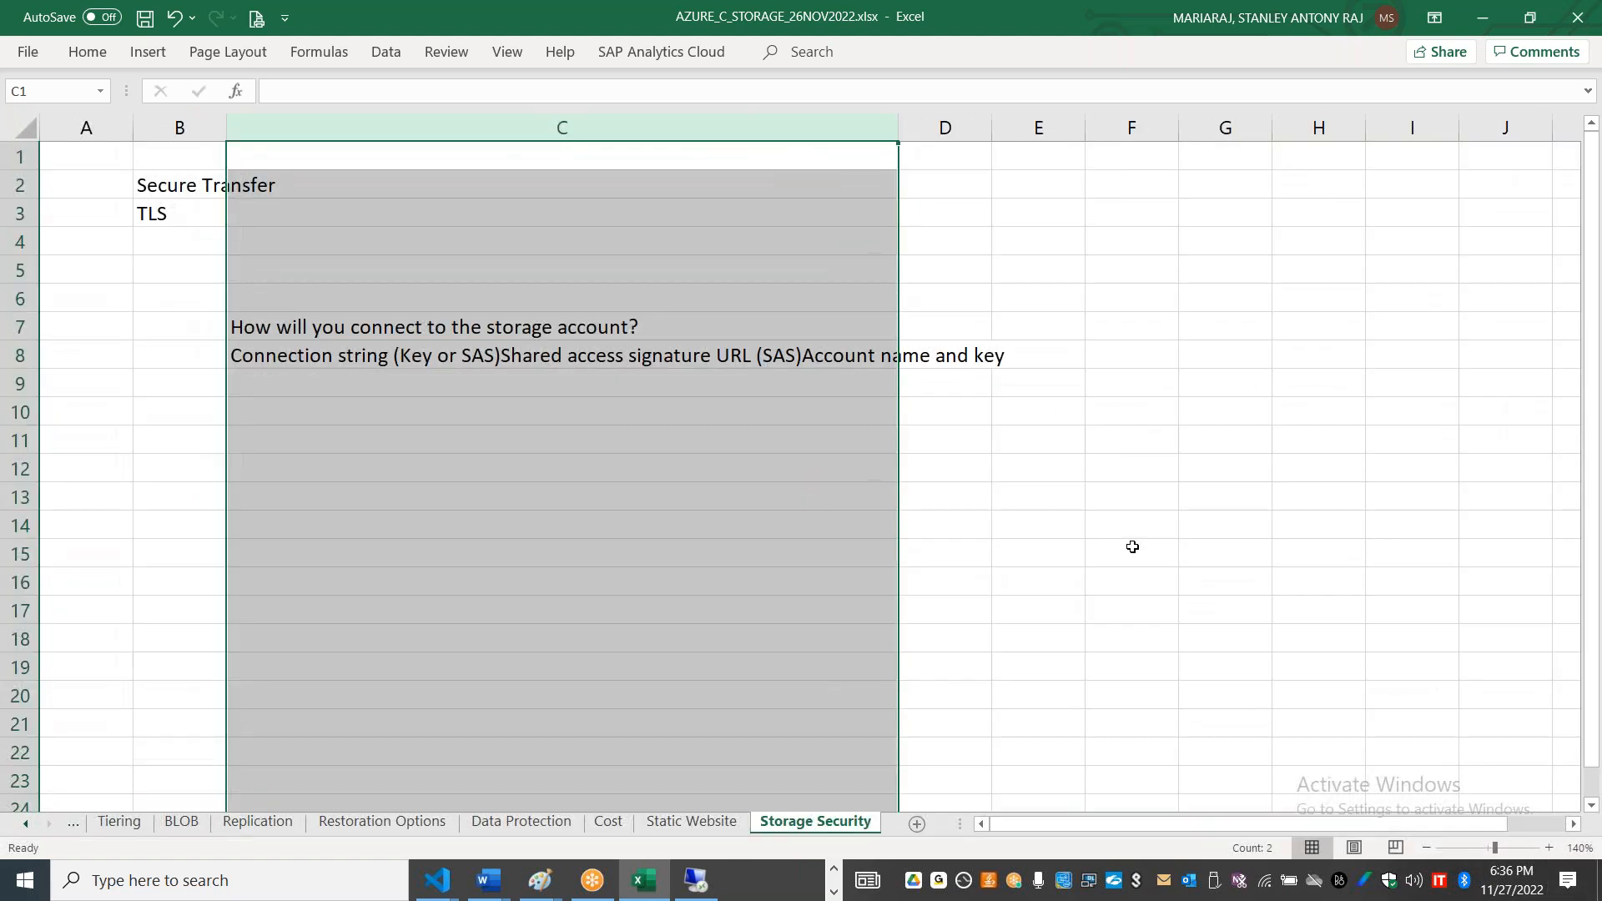
{"action": "left_click", "coordinate": [1132, 547]}
Step: Move the text "Shared access signature URL (SAS)Account name and key" from cell C8 into cell C9
{"action": "left_click", "coordinate": [506, 355]}
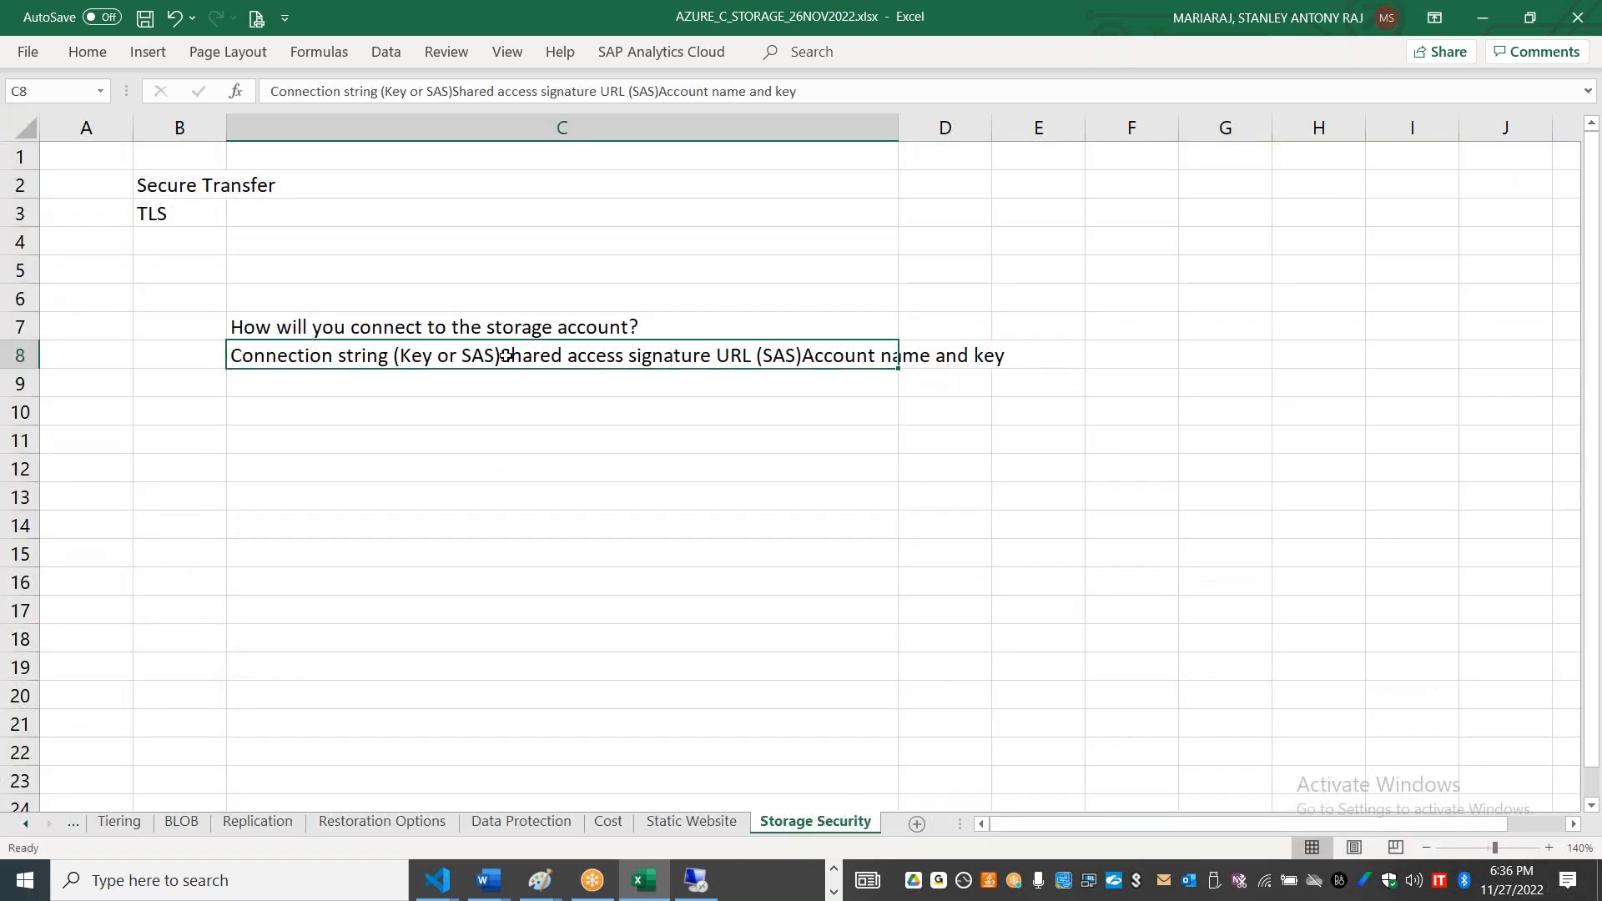
{"action": "double_click", "coordinate": [506, 355]}
{"action": "left_click_drag", "start_coordinate": [501, 355], "coordinate": [1072, 336]}
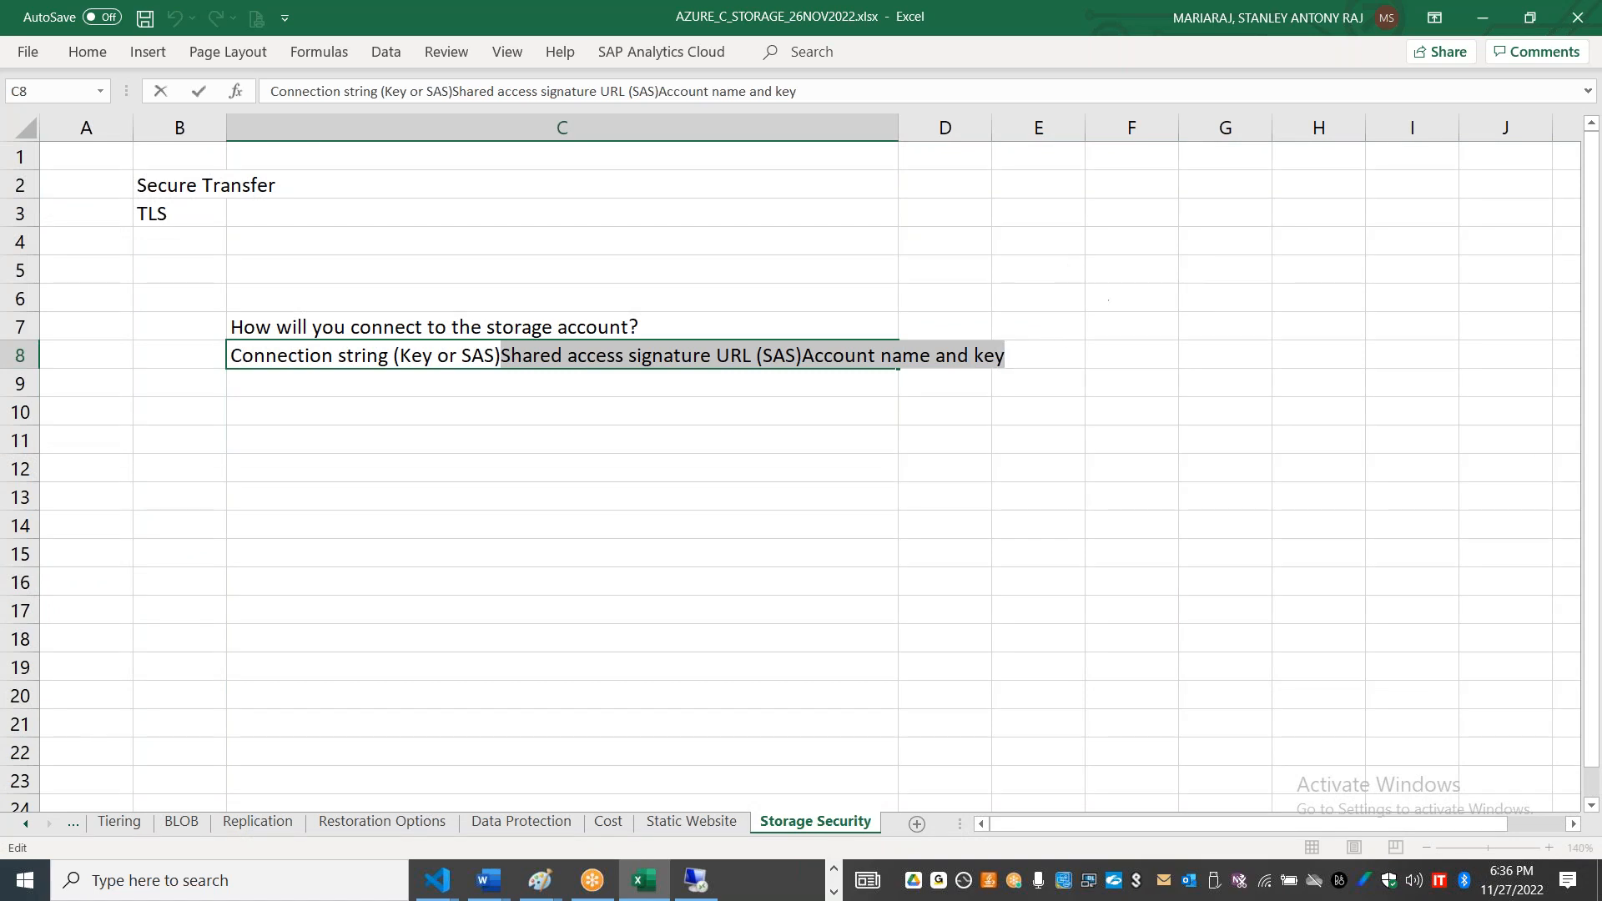
{"action": "key", "text": "ctrl+x"}
{"action": "left_click", "coordinate": [422, 387]}
{"action": "key", "text": "ctrl+v"}
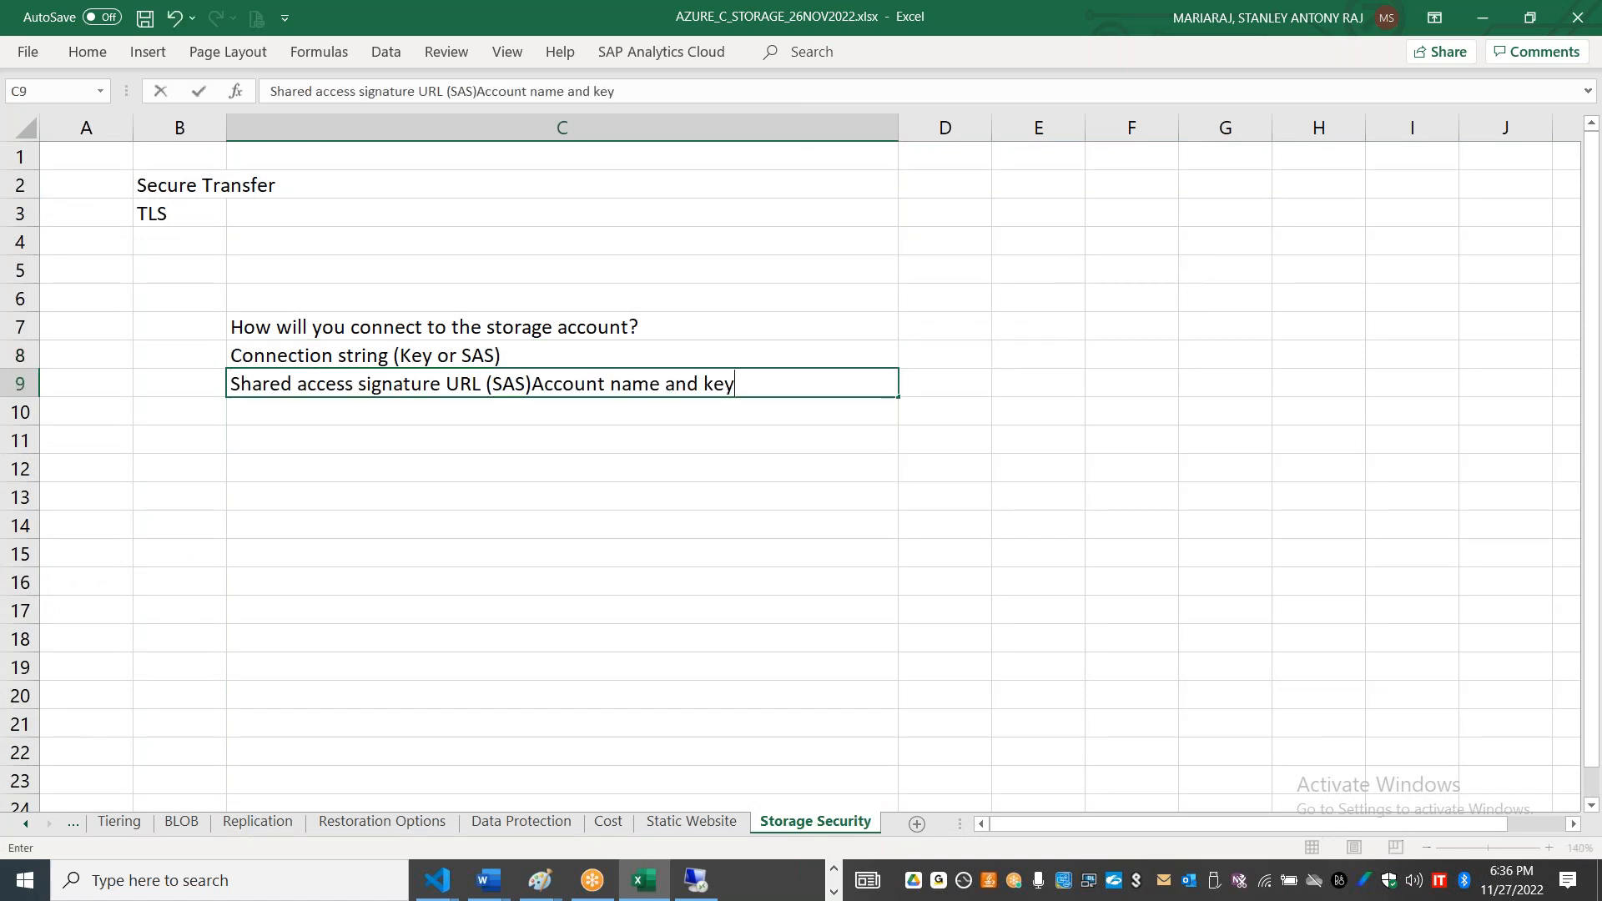
Step: Move the text "Account name and key" from cell C9 into cell C10
{"action": "left_click_drag", "start_coordinate": [734, 385], "coordinate": [531, 385]}
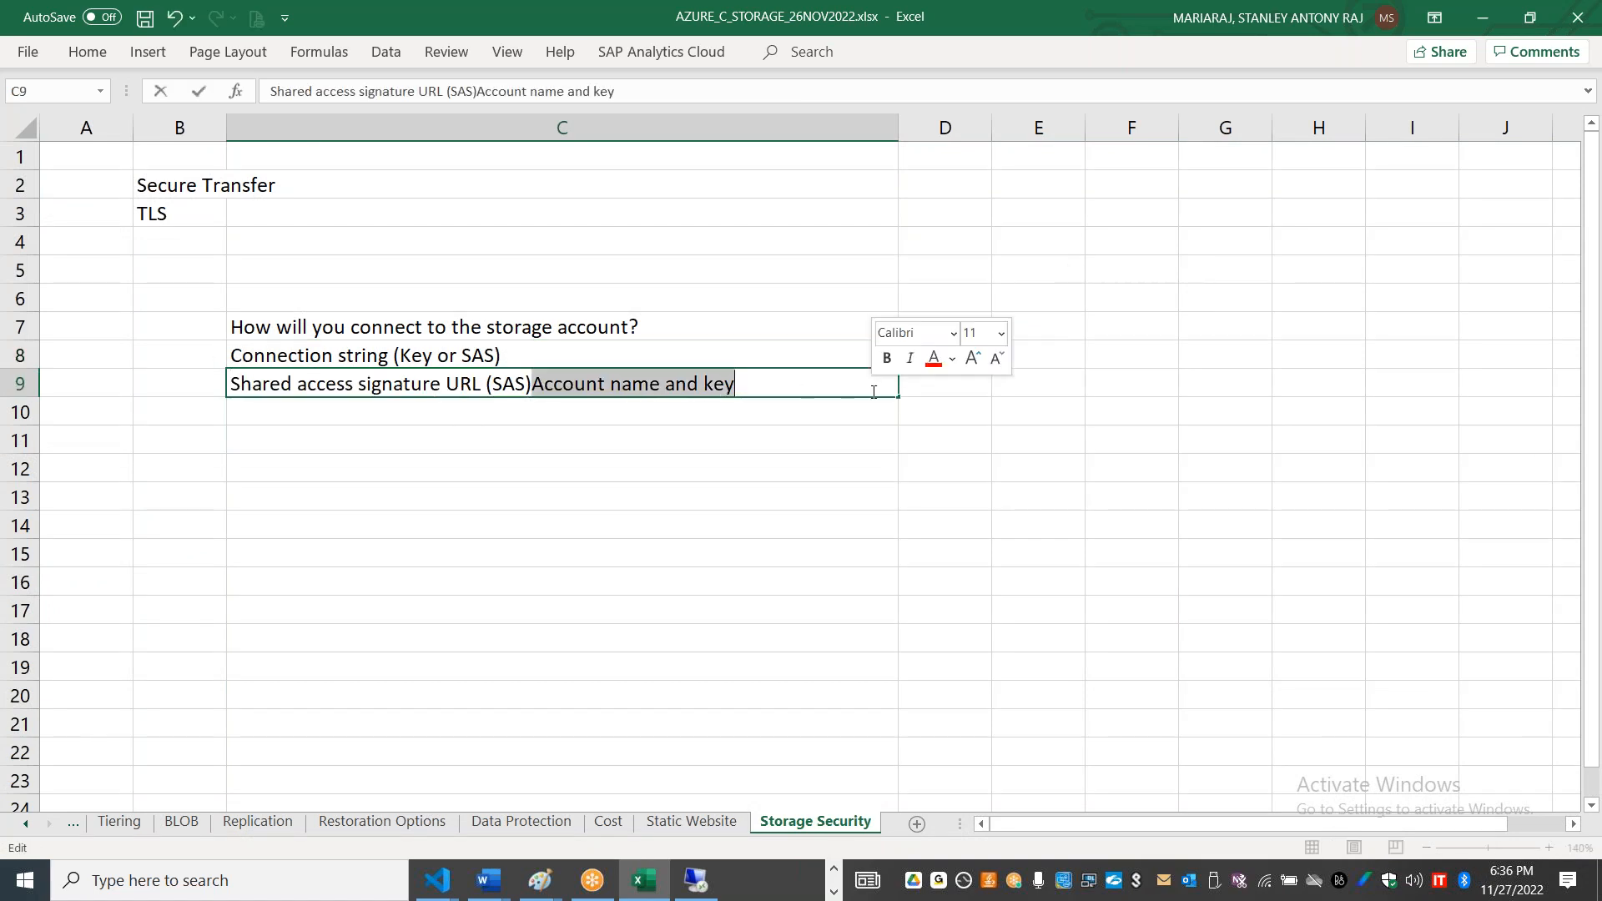
{"action": "key", "text": "Delete"}
{"action": "left_click", "coordinate": [538, 413]}
{"action": "key", "text": "ctrl+v"}
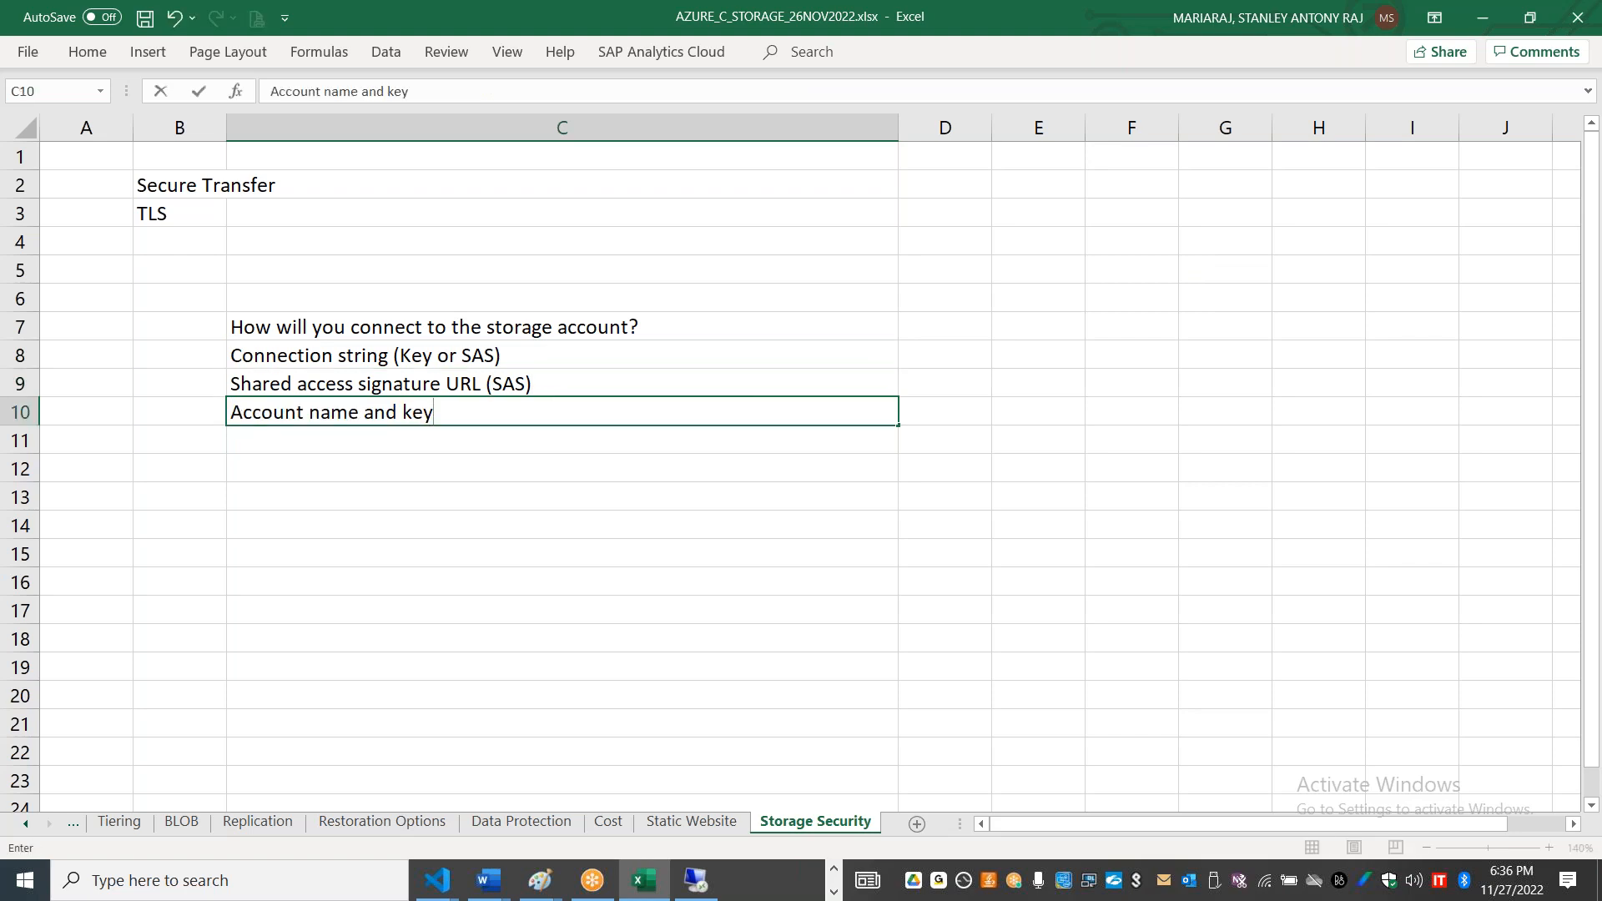
Step: Switch to the Azure portal and open the Access keys page of storage account staneusstdzrs001
{"action": "left_click", "coordinate": [492, 360]}
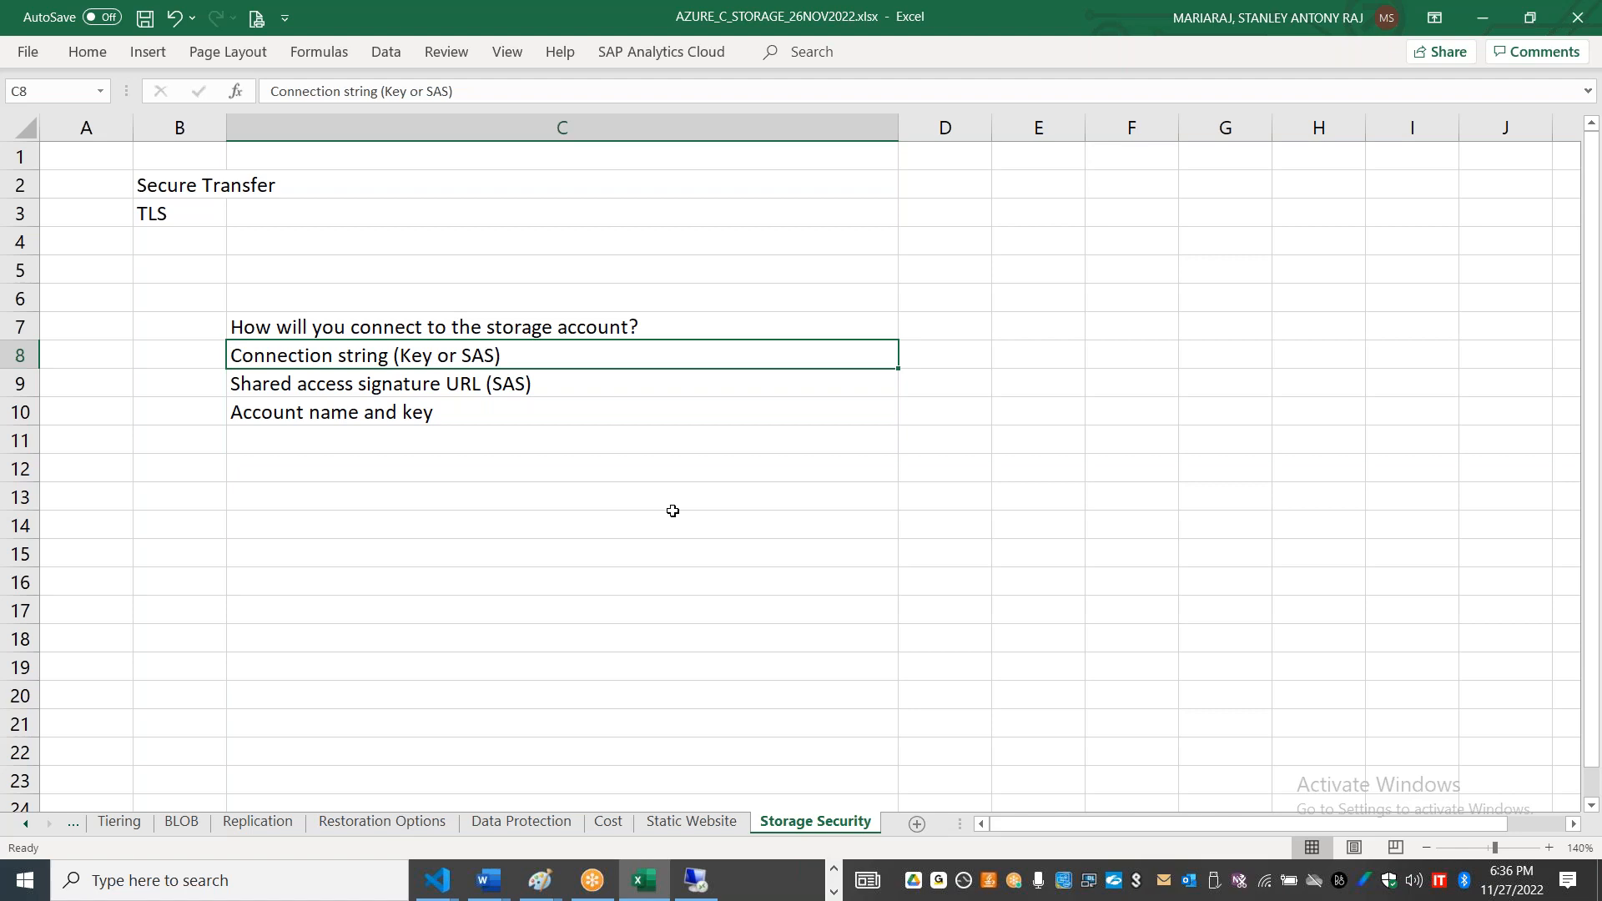
{"action": "key", "text": "alt+Tab"}
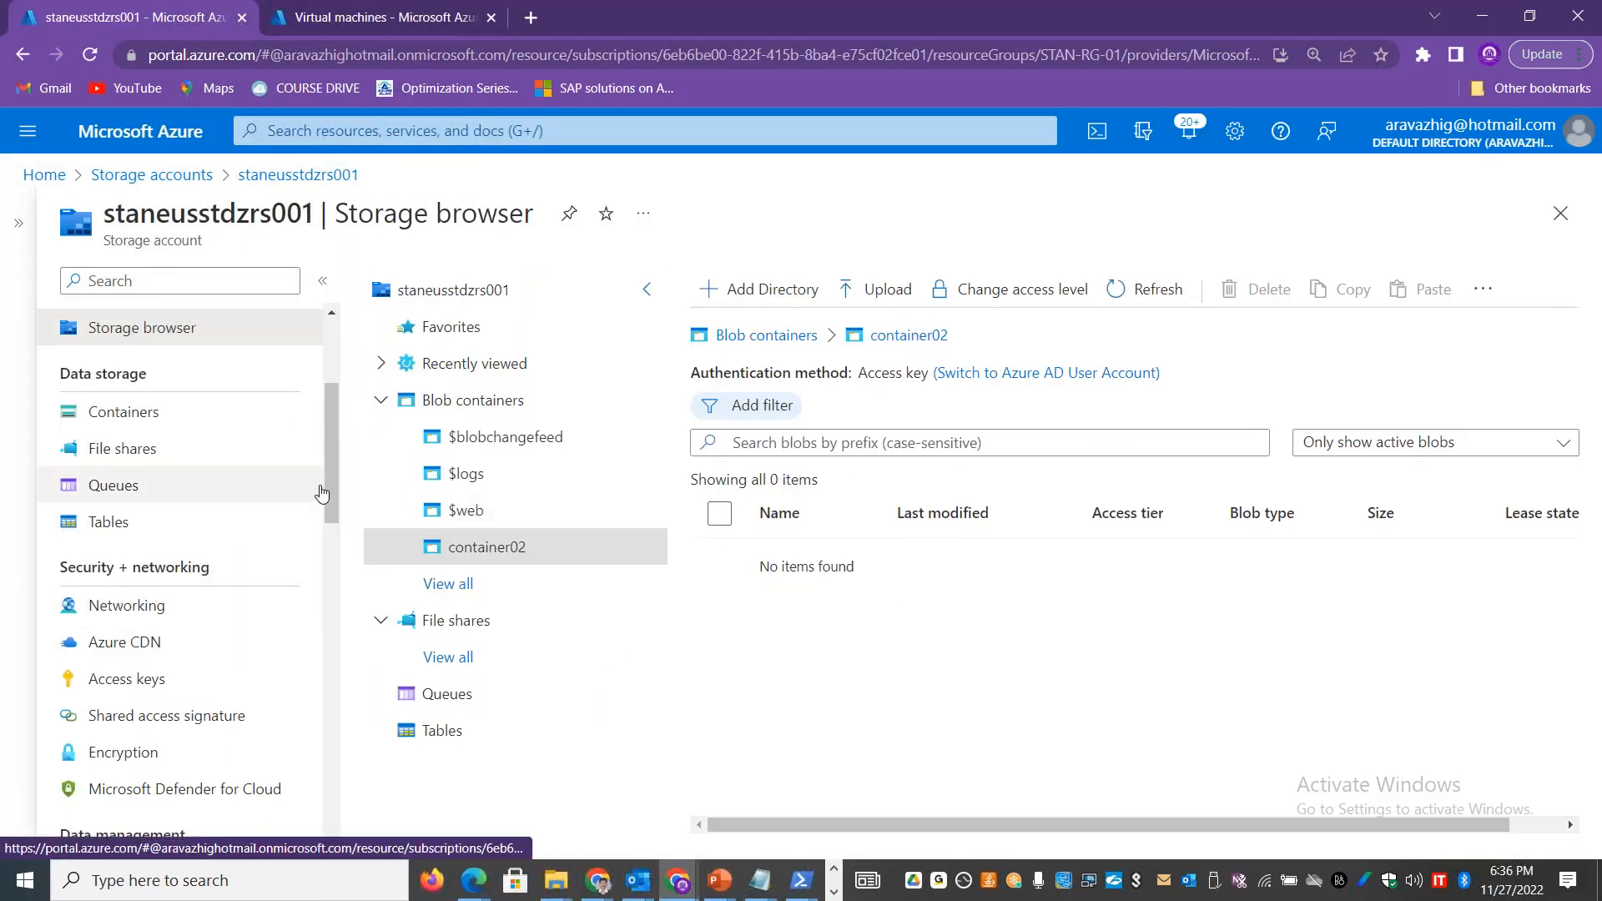
{"action": "left_click_drag", "start_coordinate": [327, 480], "coordinate": [335, 542]}
{"action": "left_click", "coordinate": [182, 455]}
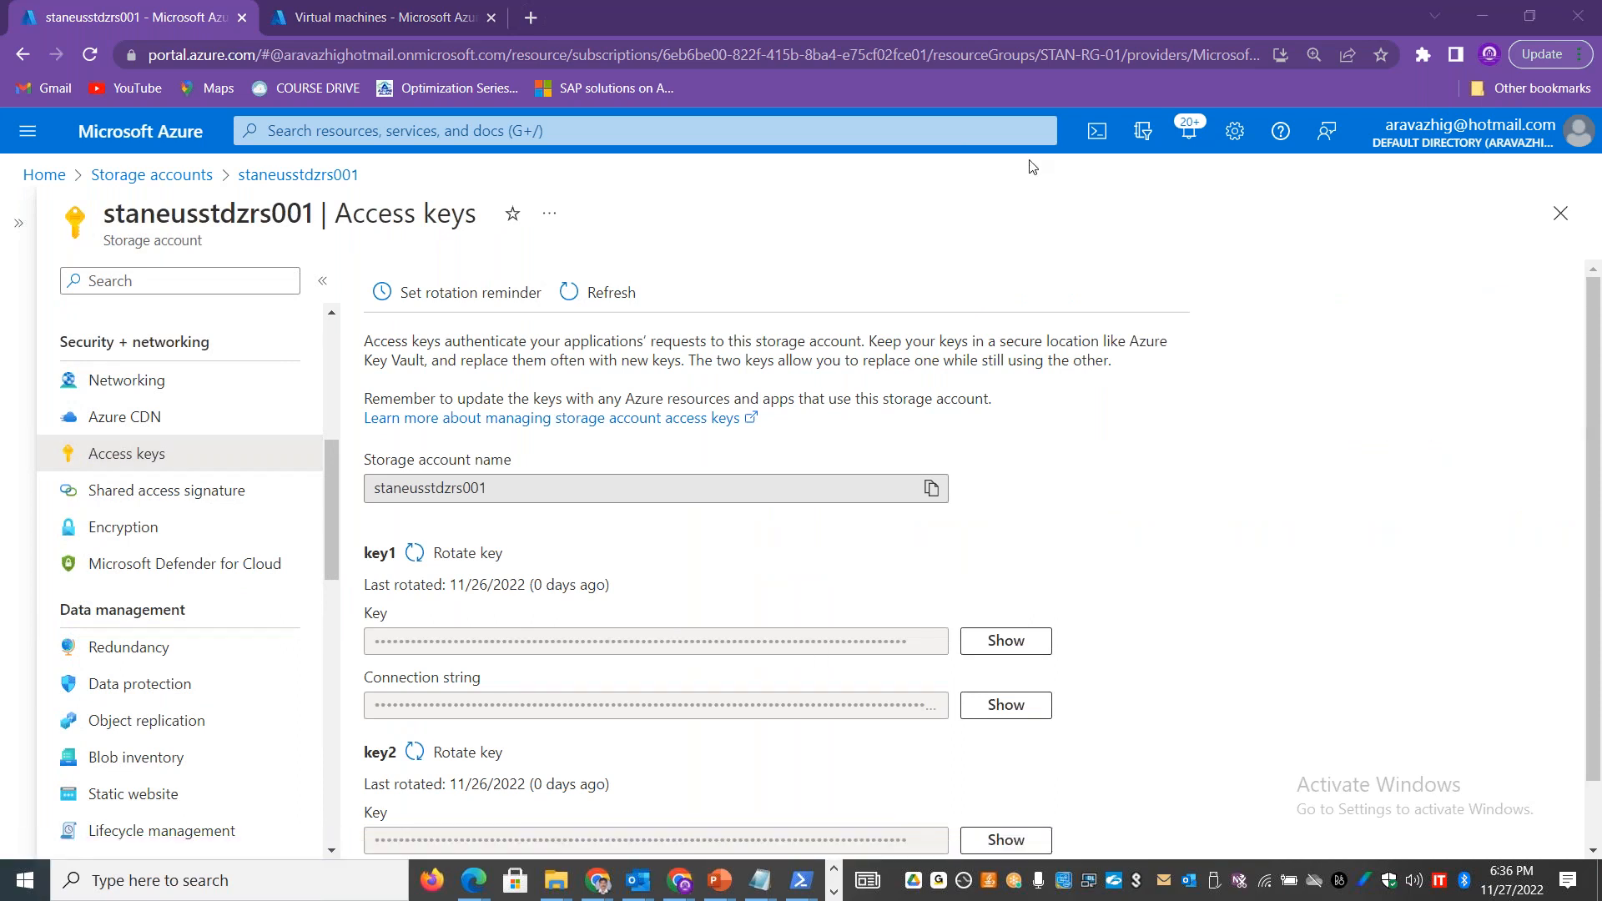
Step: Copy the explanatory paragraphs about access keys from the portal into cell C12 of Excel's Storage Security sheet
{"action": "left_click_drag", "start_coordinate": [1013, 399], "coordinate": [364, 341]}
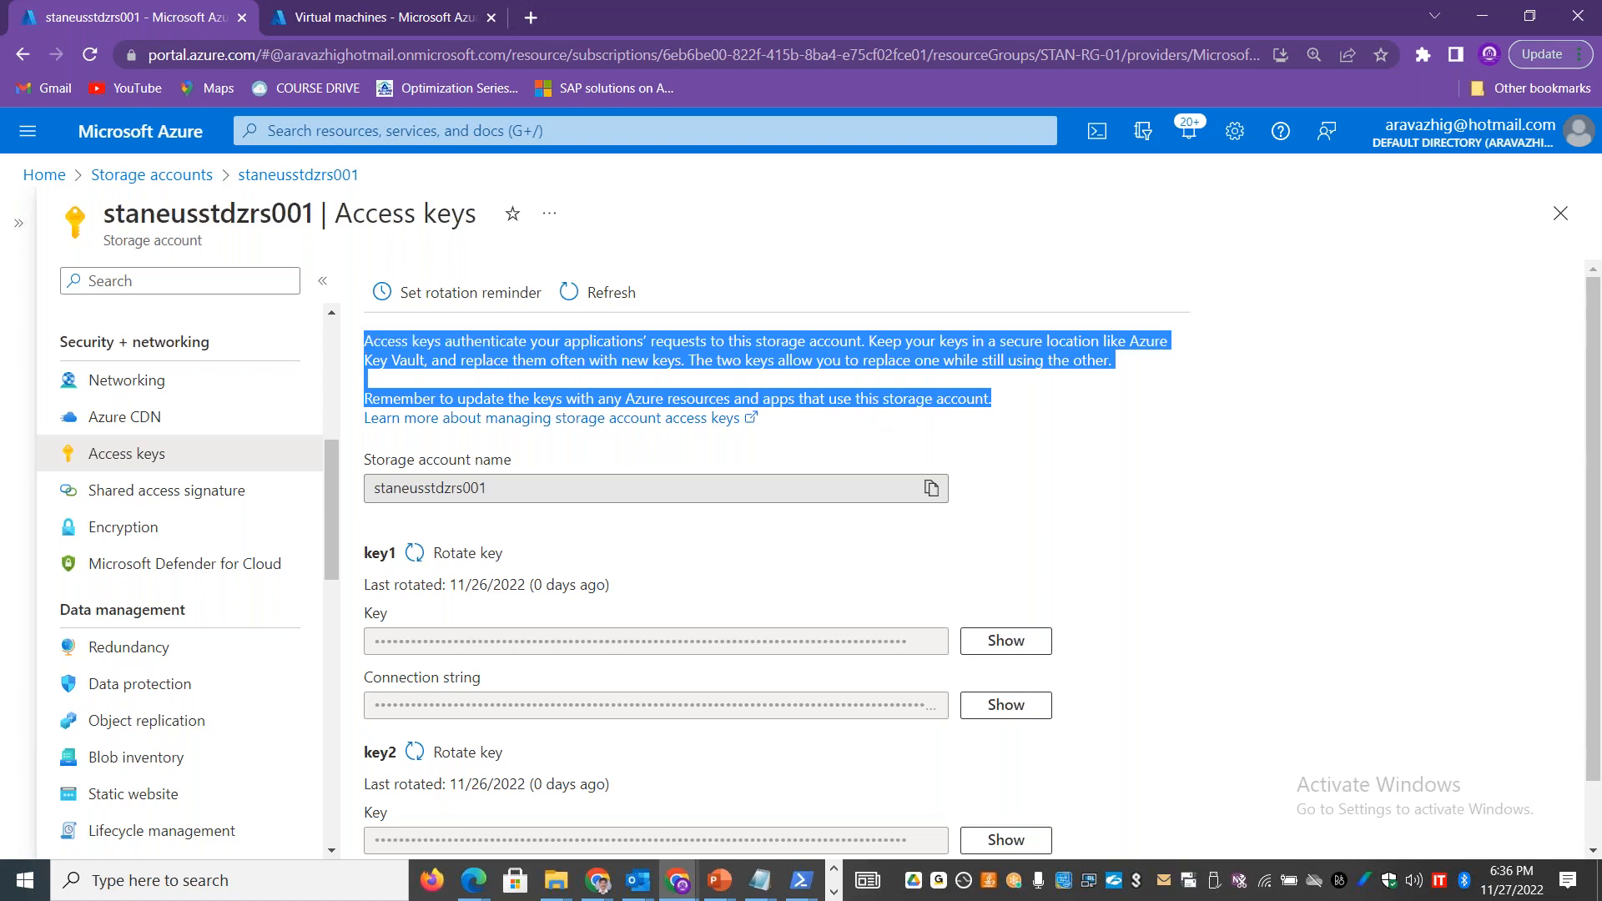
{"action": "key", "text": "alt+Tab"}
{"action": "left_click", "coordinate": [456, 461]}
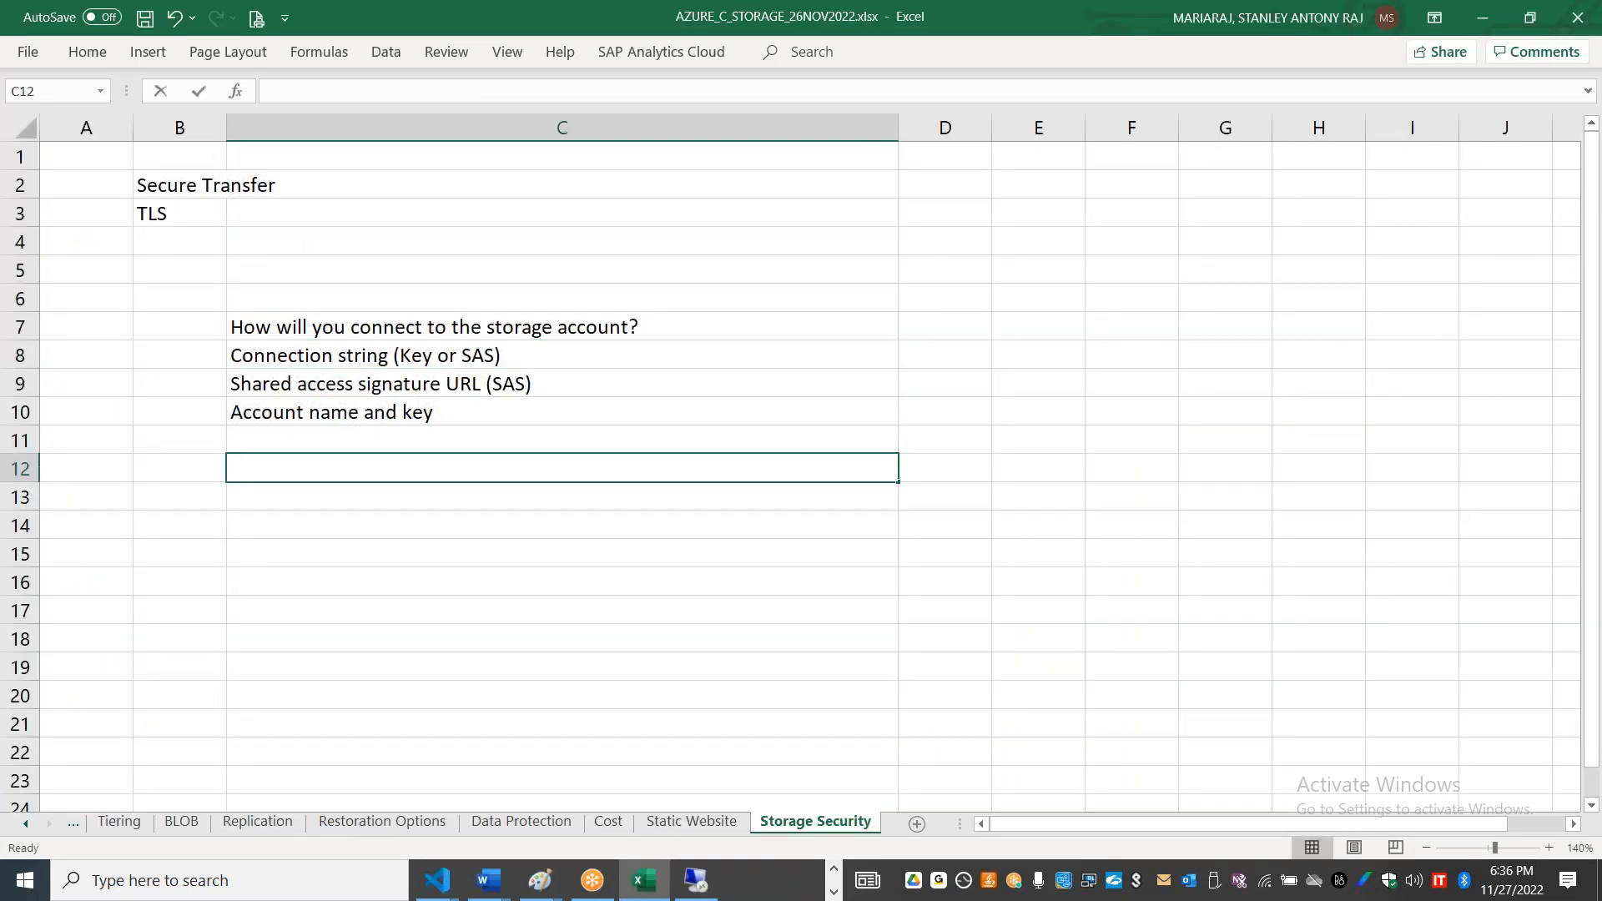
{"action": "key", "text": "ctrl+v"}
Step: Move the text starting with "Keep your keys in a secure location like Azure Key Vault" from cell C12 into cell C13
{"action": "left_click_drag", "start_coordinate": [1094, 551], "coordinate": [913, 469]}
{"action": "key", "text": "Delete"}
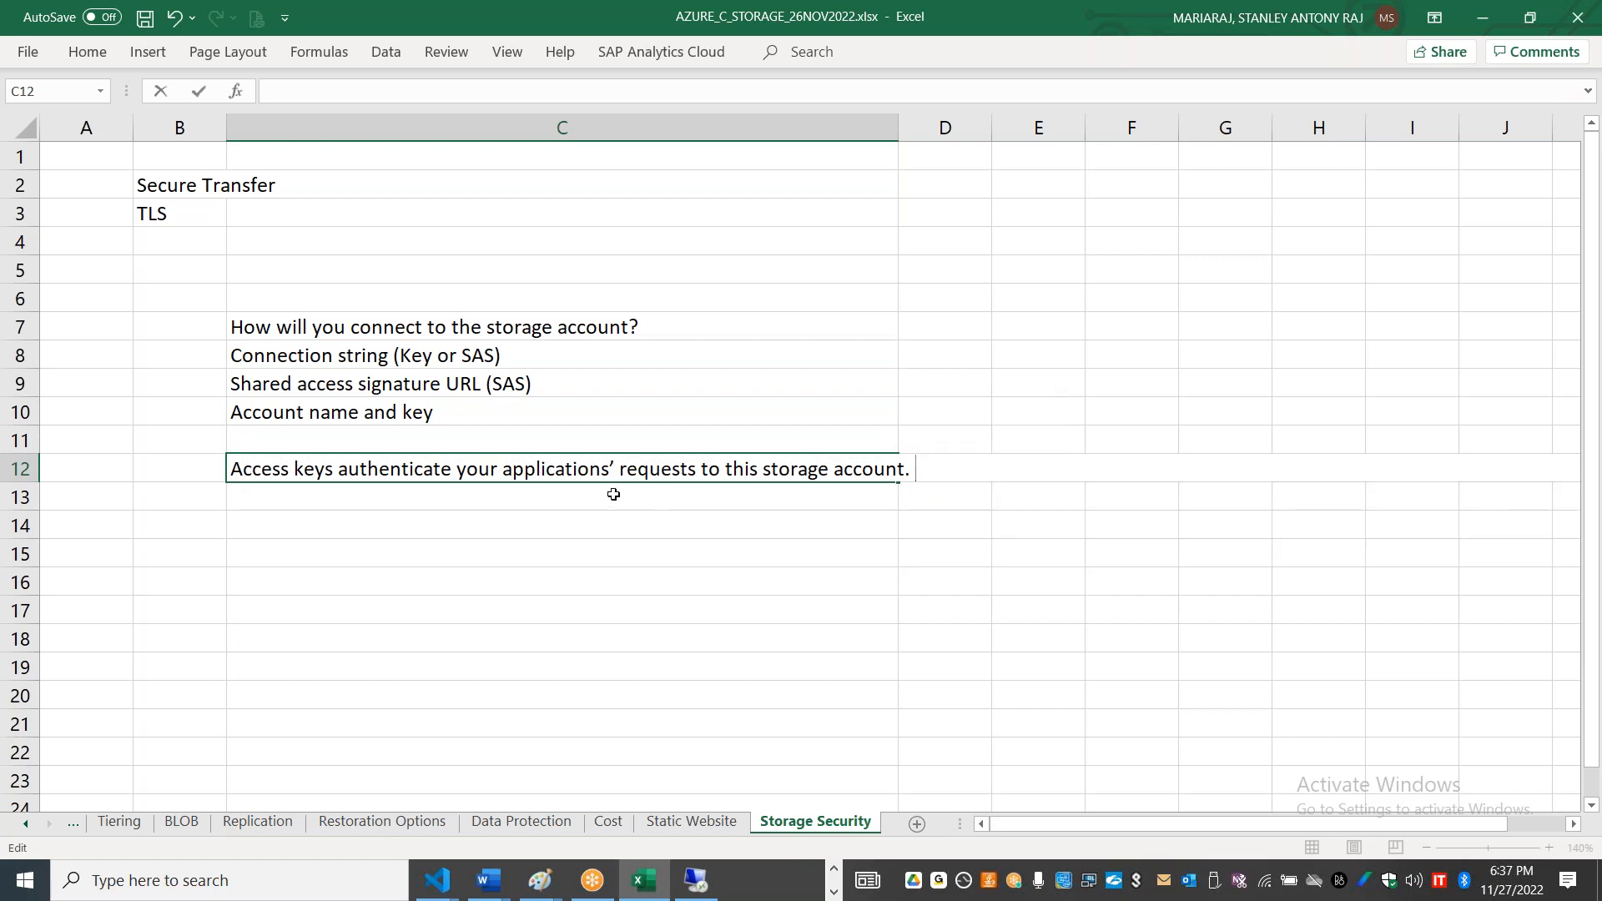
{"action": "left_click", "coordinate": [613, 495]}
{"action": "key", "text": "ctrl+v"}
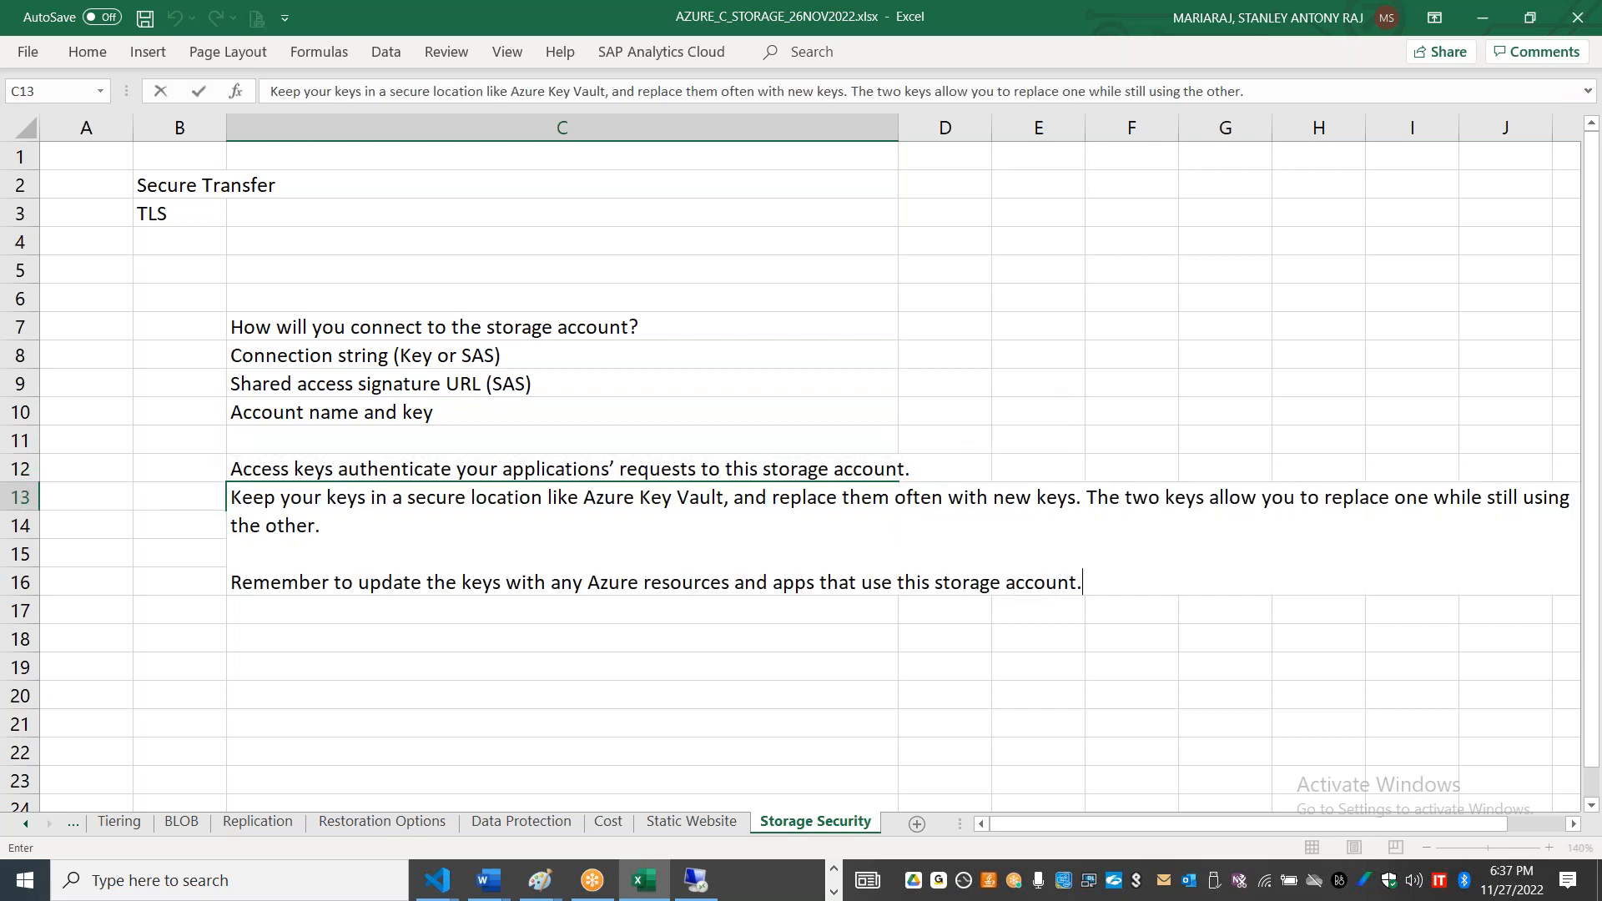
Step: Move the text starting with "The two keys allow you to replace one while still using the other." from cell C13 into cell C14
{"action": "left_click_drag", "start_coordinate": [1090, 501], "coordinate": [1183, 597]}
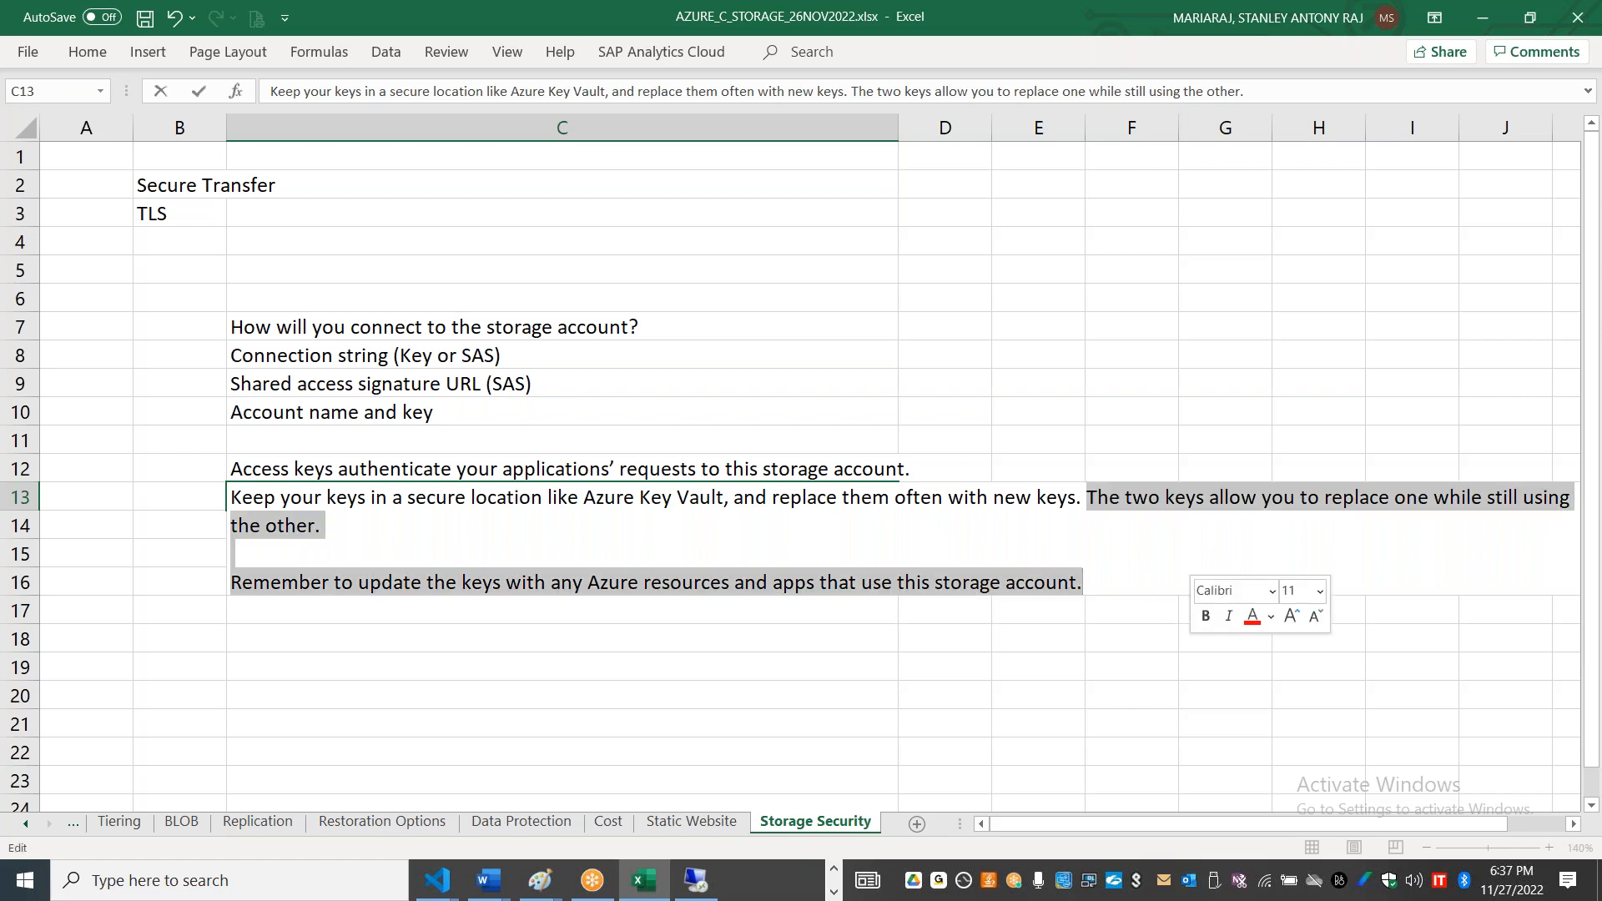
{"action": "key", "text": "Delete"}
{"action": "key", "text": "Return"}
{"action": "key", "text": "ctrl+v"}
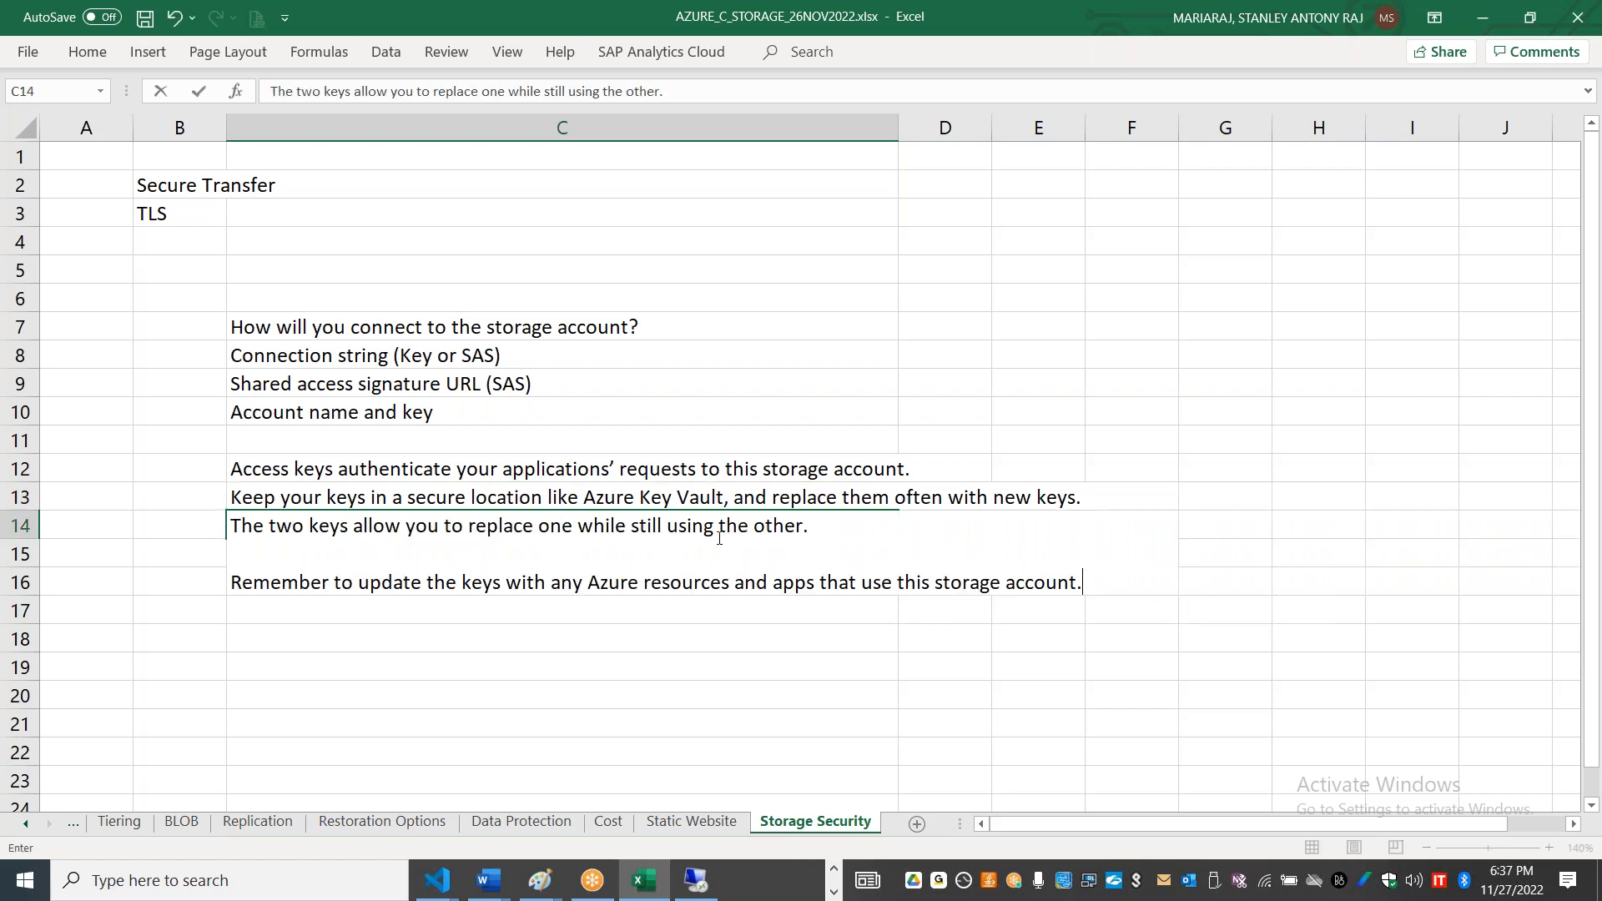
Step: Move the "Remember to update the keys" sentence from cell C14 into cell C15, removing the blank lines left in C14
{"action": "left_click_drag", "start_coordinate": [1088, 584], "coordinate": [203, 581]}
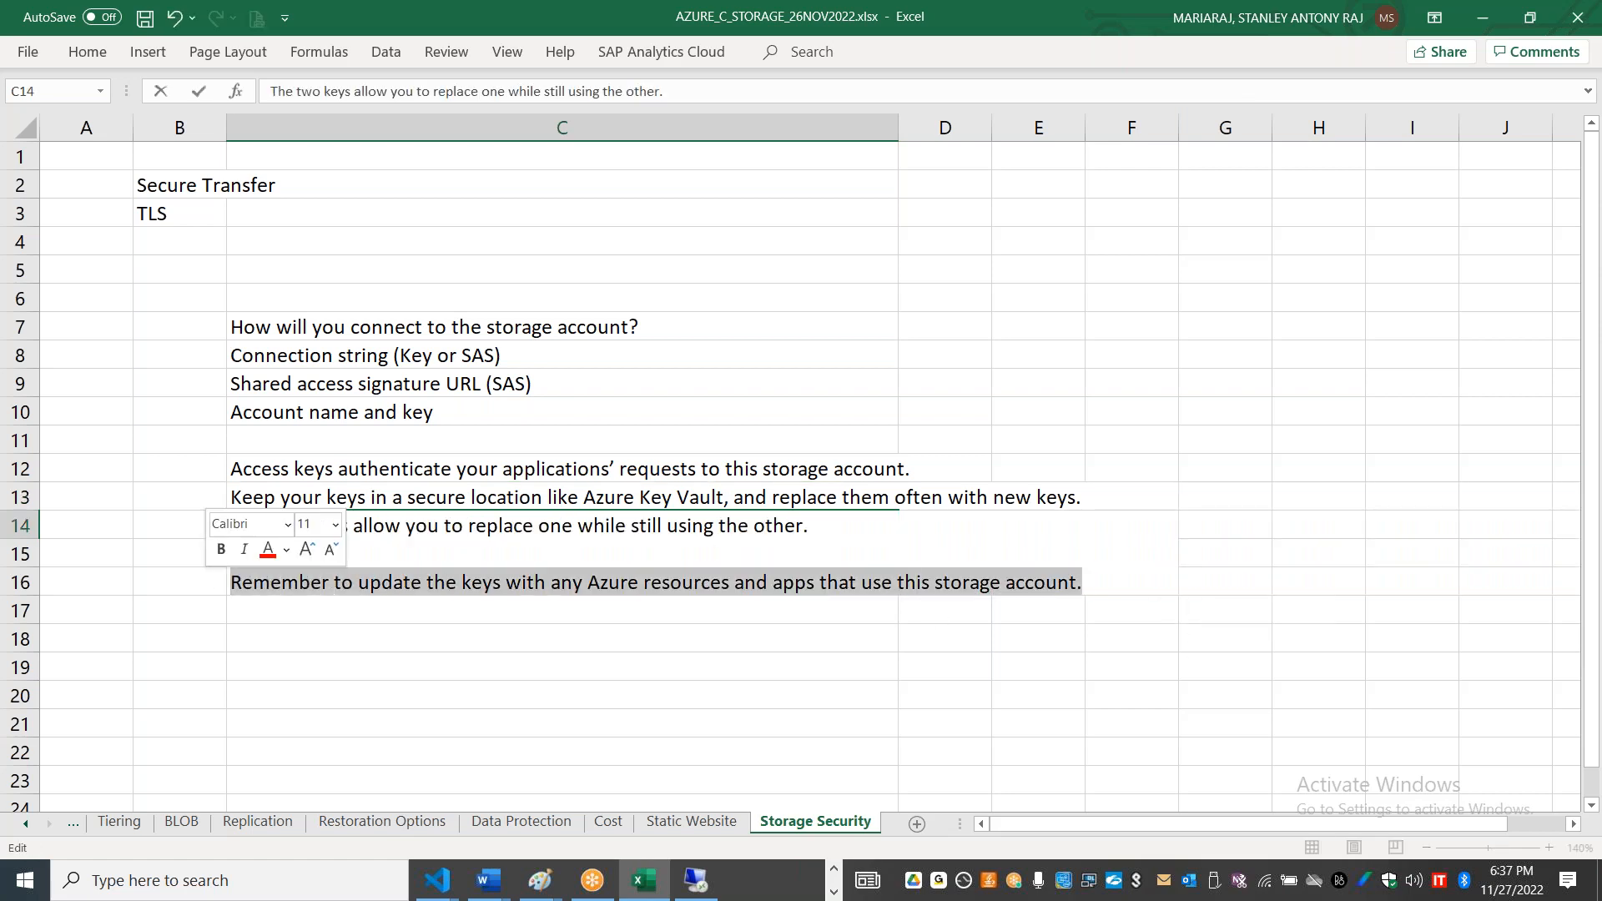
{"action": "key", "text": "Delete"}
{"action": "key", "text": "BackSpace"}
{"action": "key", "text": "BackSpace"}
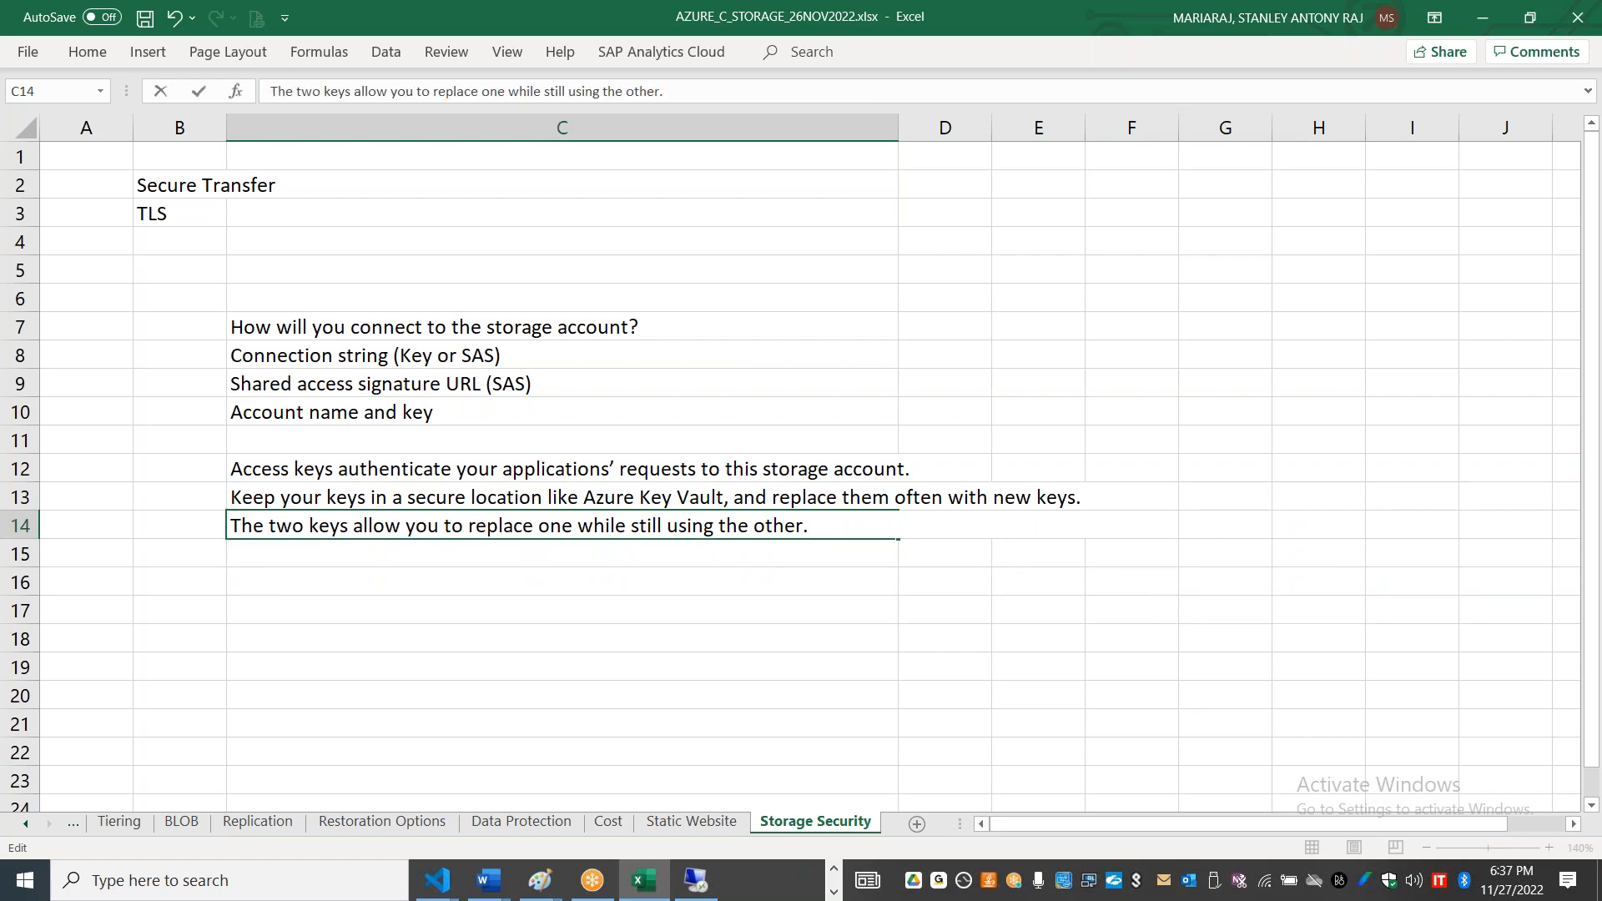
{"action": "left_click", "coordinate": [336, 548]}
{"action": "key", "text": "ctrl+v"}
Step: Switch to the portal's Access keys page, reveal the key of key1 and copy it
{"action": "key", "text": "alt+Tab"}
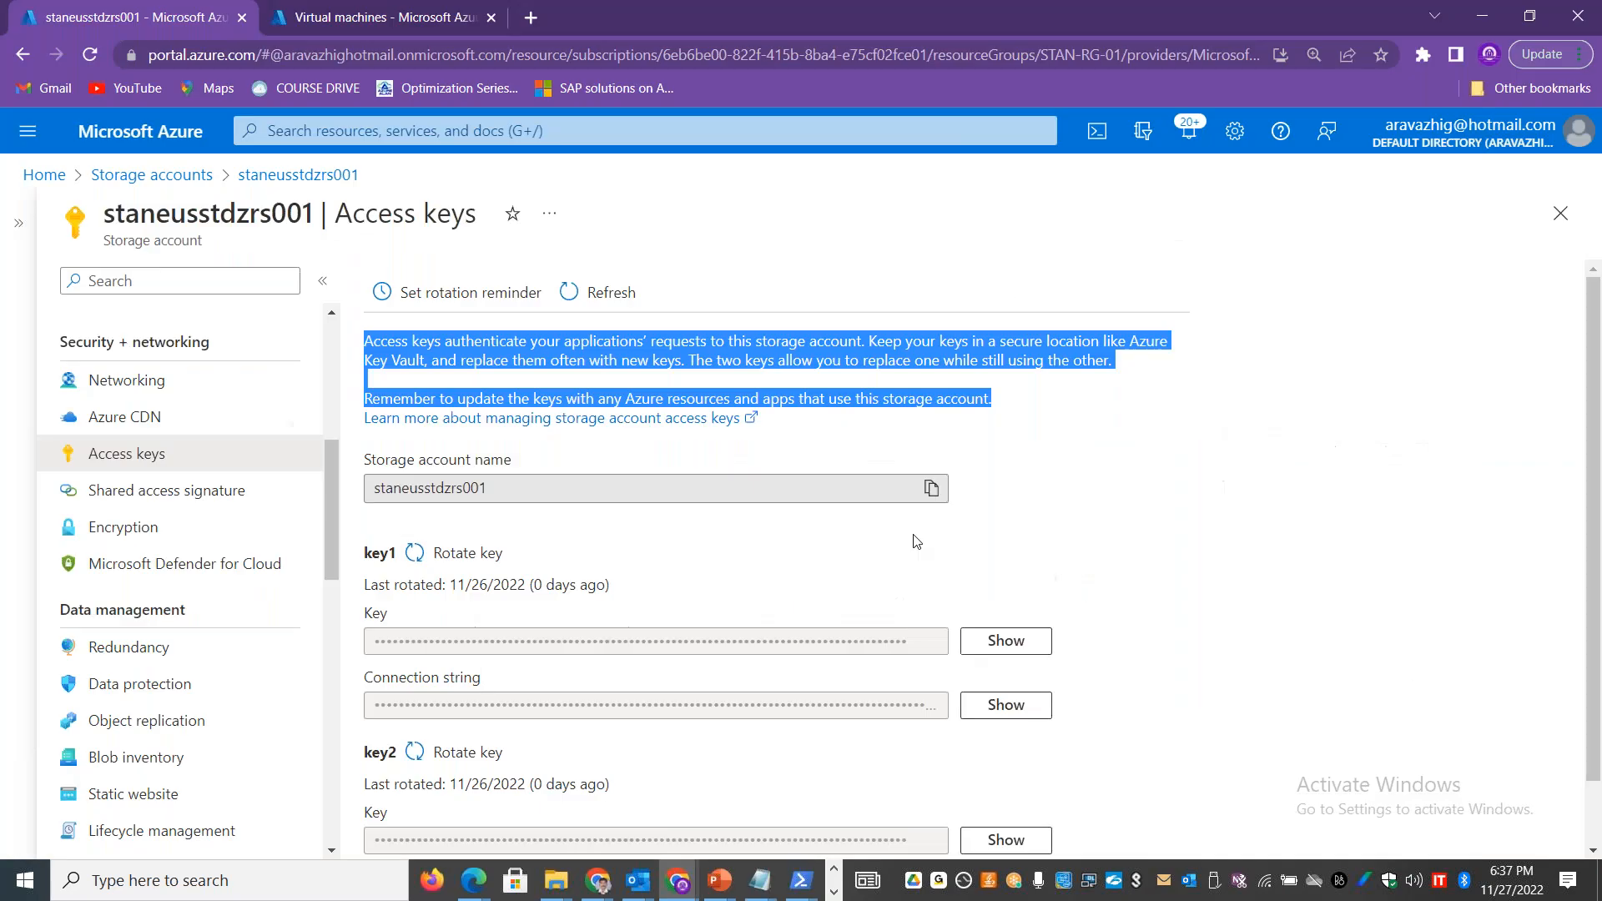
{"action": "left_click_drag", "start_coordinate": [1593, 473], "coordinate": [1591, 537]}
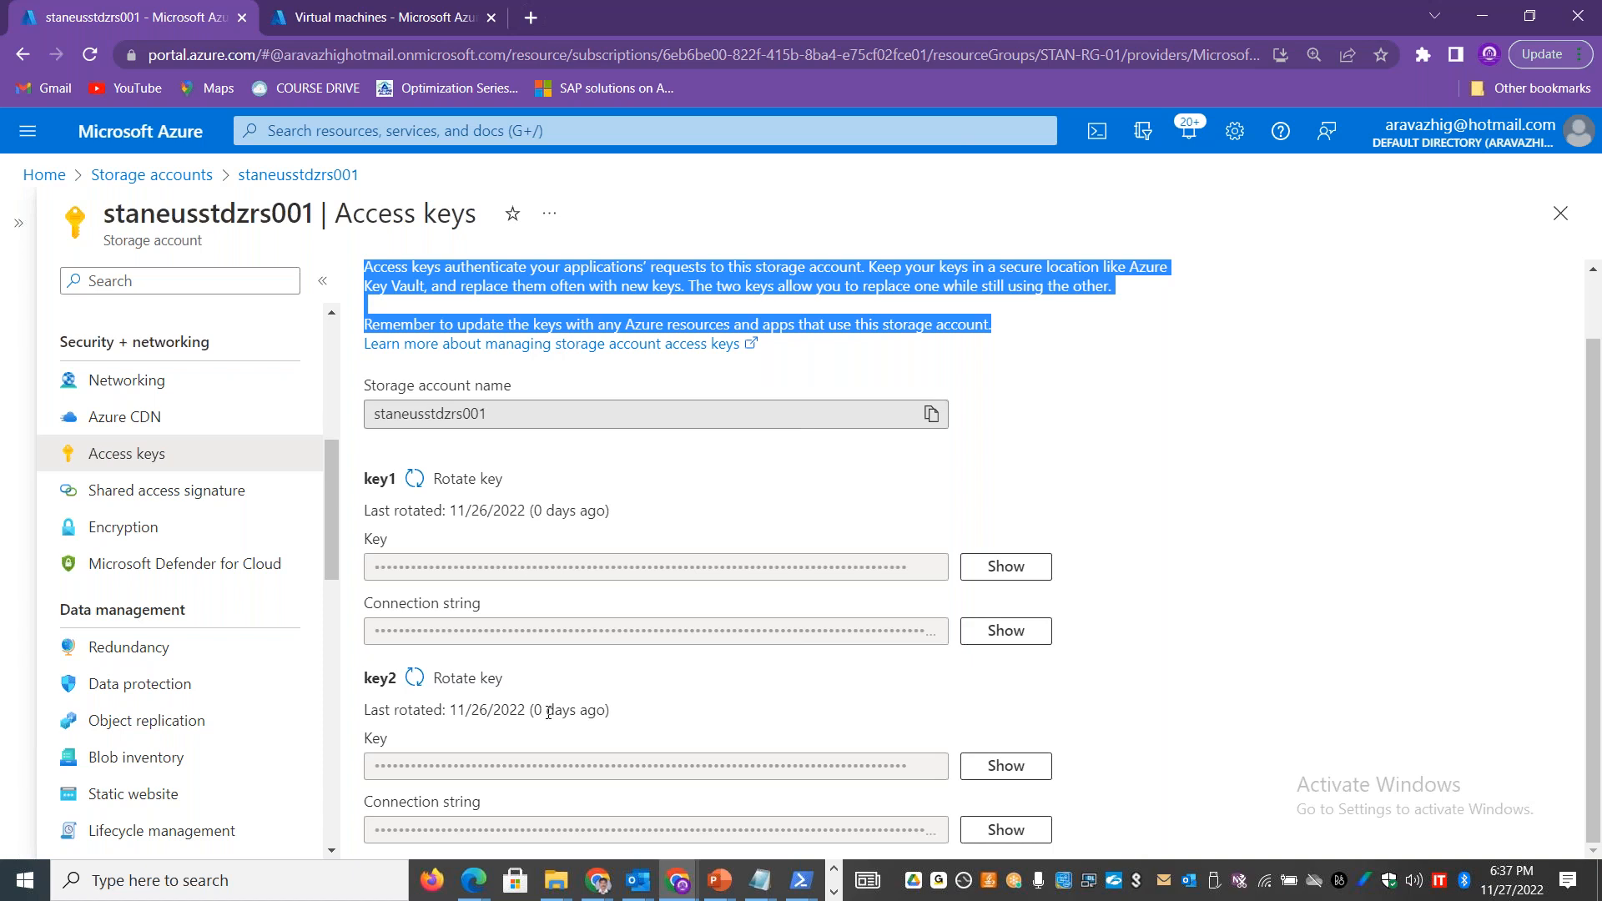
{"action": "left_click_drag", "start_coordinate": [1595, 421], "coordinate": [1593, 355]}
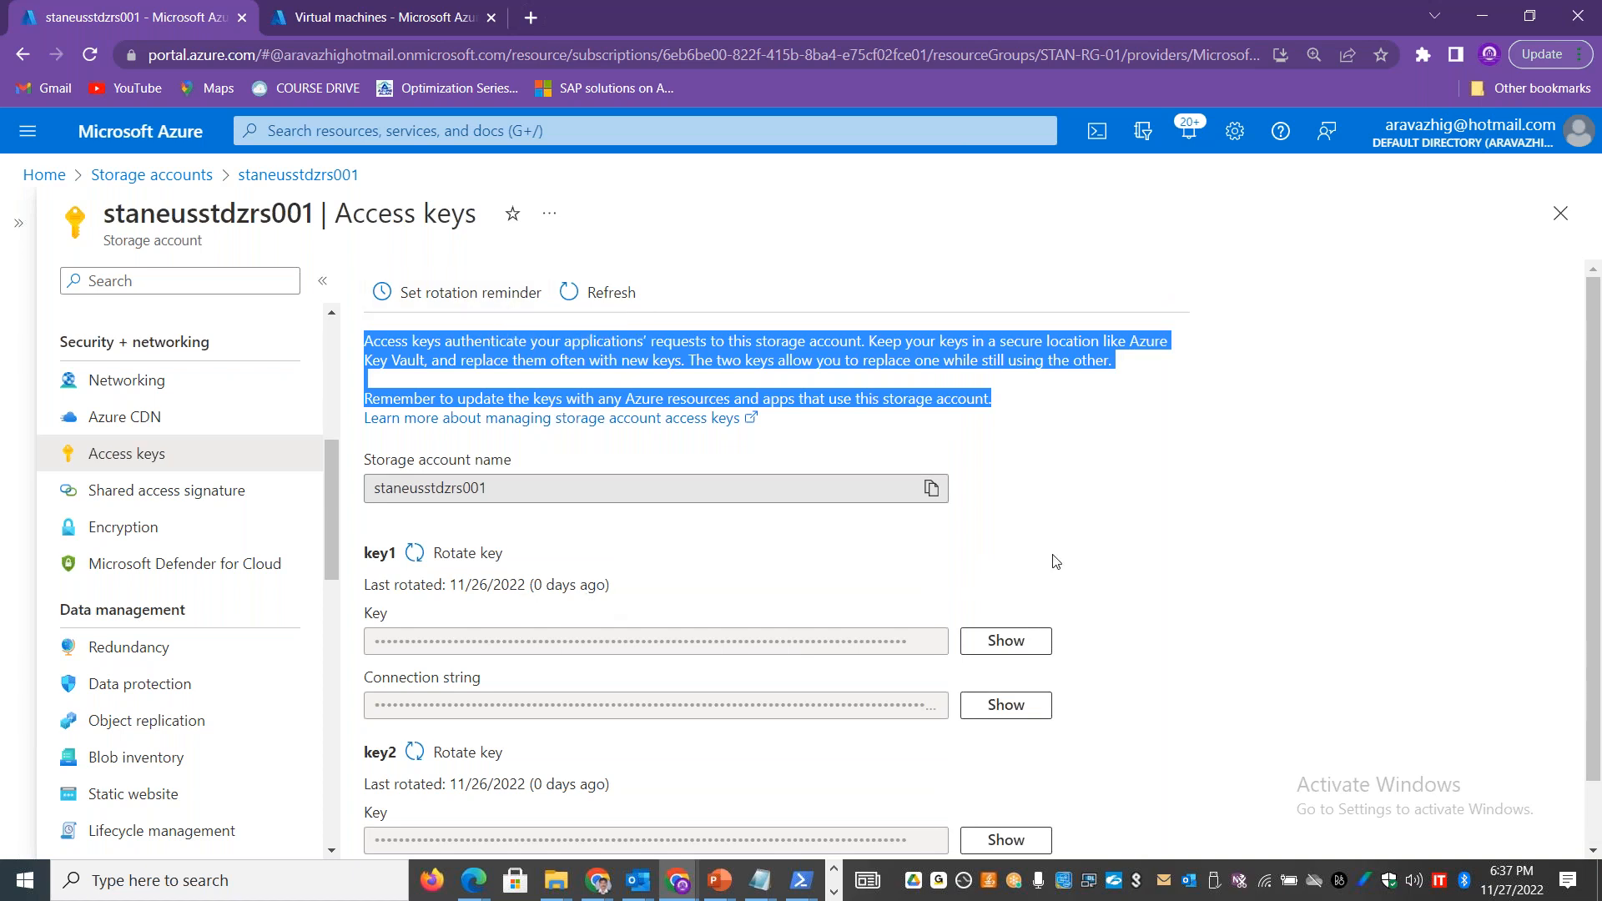
{"action": "left_click_drag", "start_coordinate": [1594, 457], "coordinate": [1595, 572]}
{"action": "left_click", "coordinate": [1450, 547]}
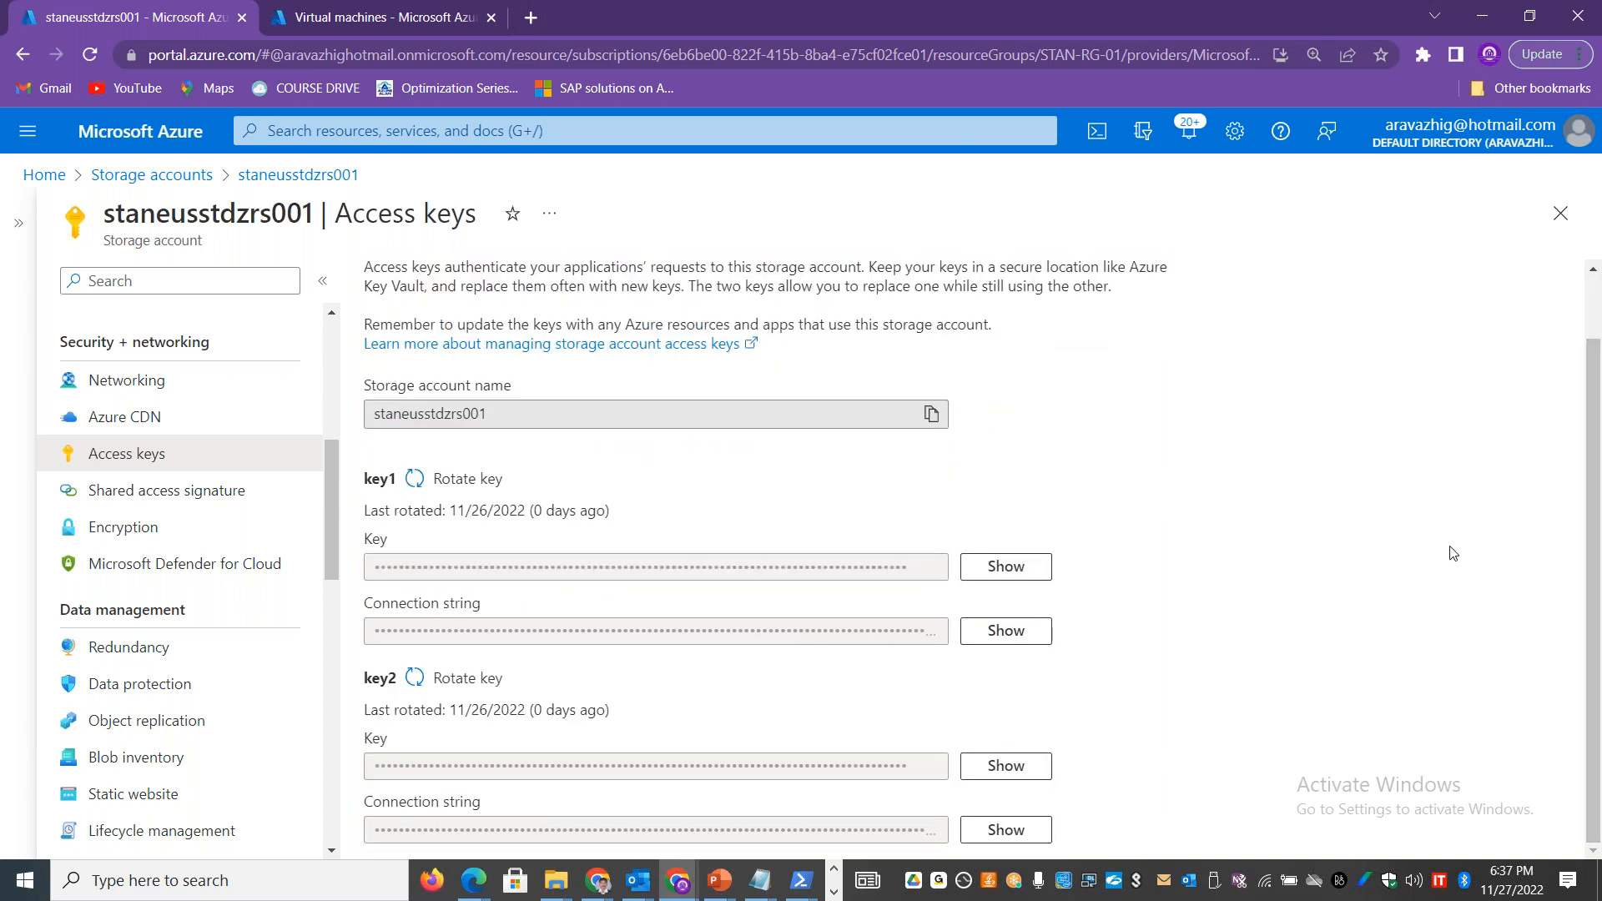
{"action": "left_click", "coordinate": [1018, 574]}
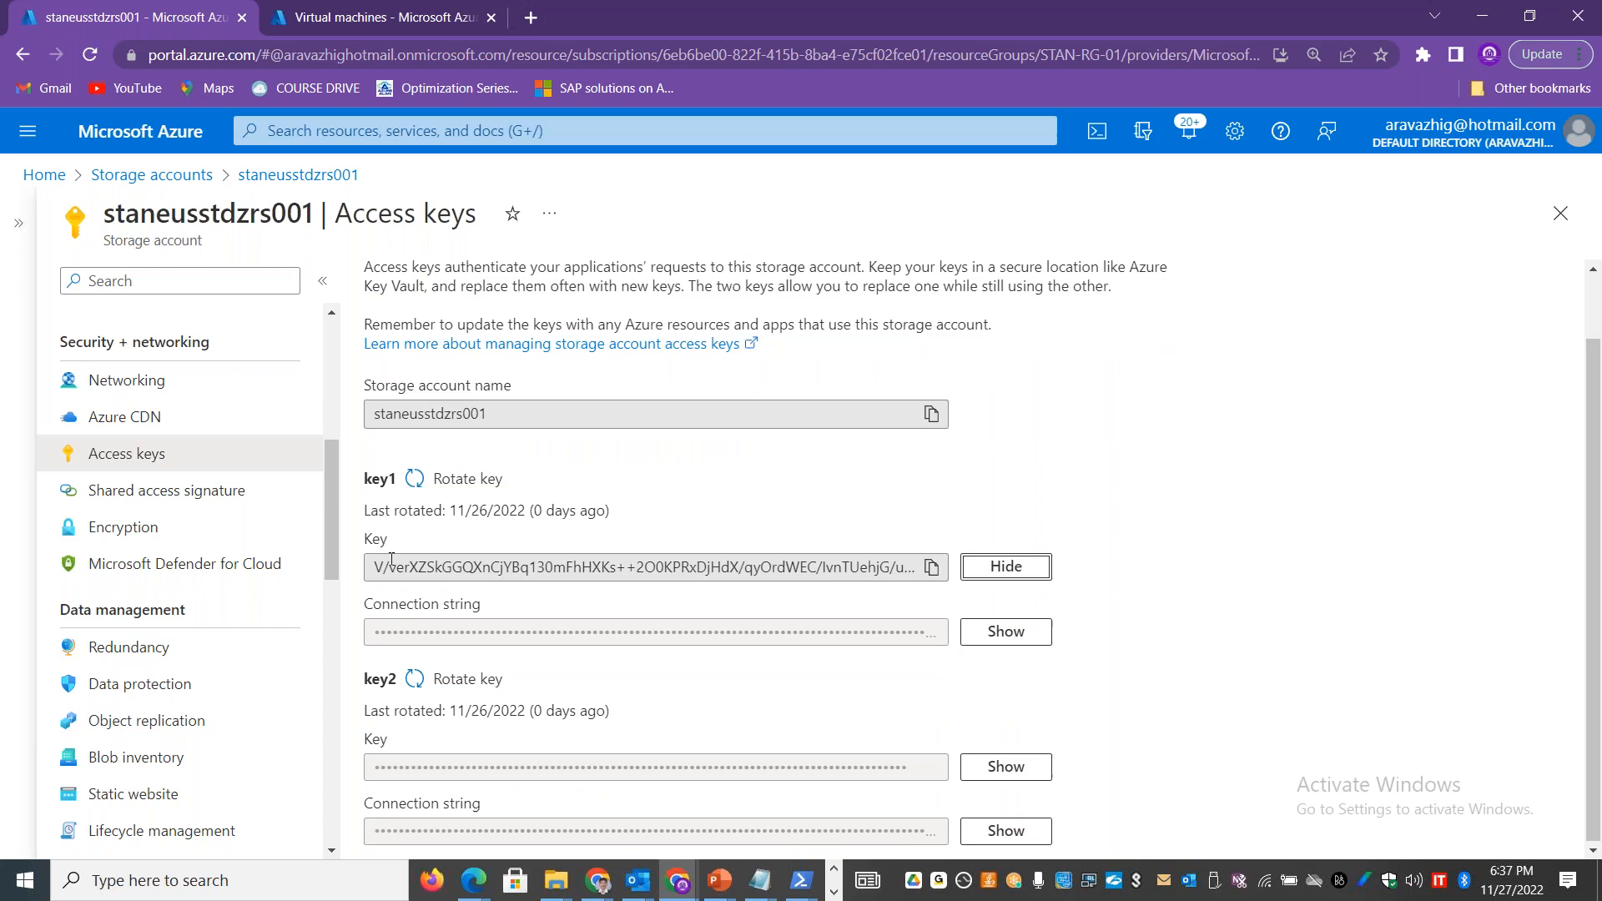
{"action": "left_click_drag", "start_coordinate": [376, 566], "coordinate": [901, 567]}
{"action": "left_click", "coordinate": [931, 568]}
Step: Switch to Storage Explorer in the remote session, continue with the Connection string (Key or SAS) method, and take the remote session out of full screen
{"action": "key", "text": "alt+Tab"}
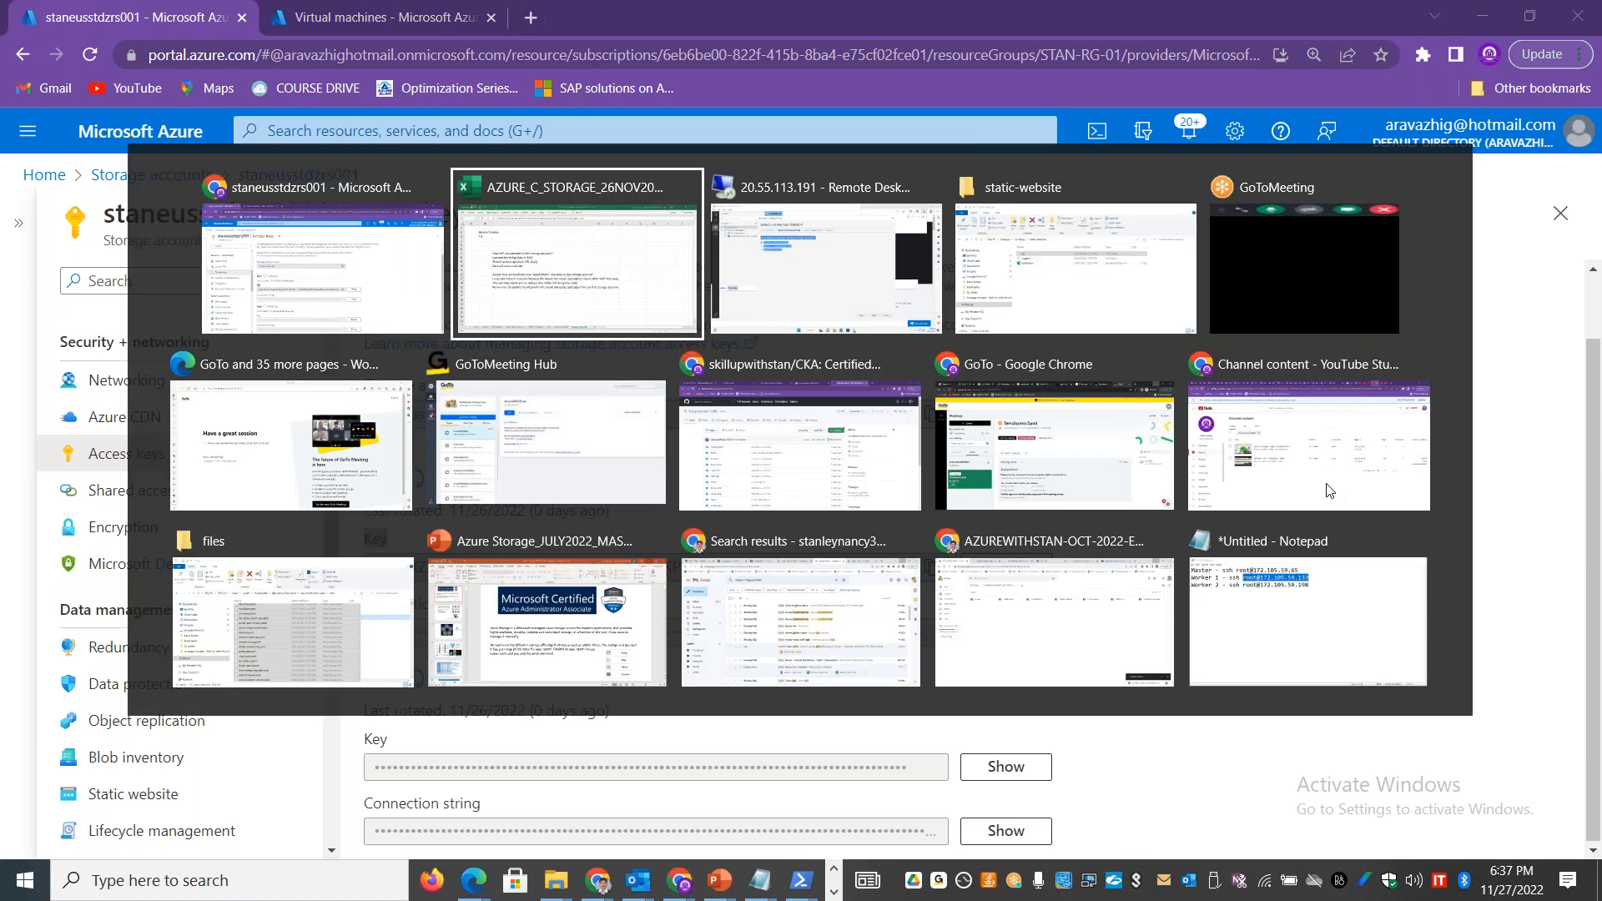
{"action": "key", "text": "alt+Tab"}
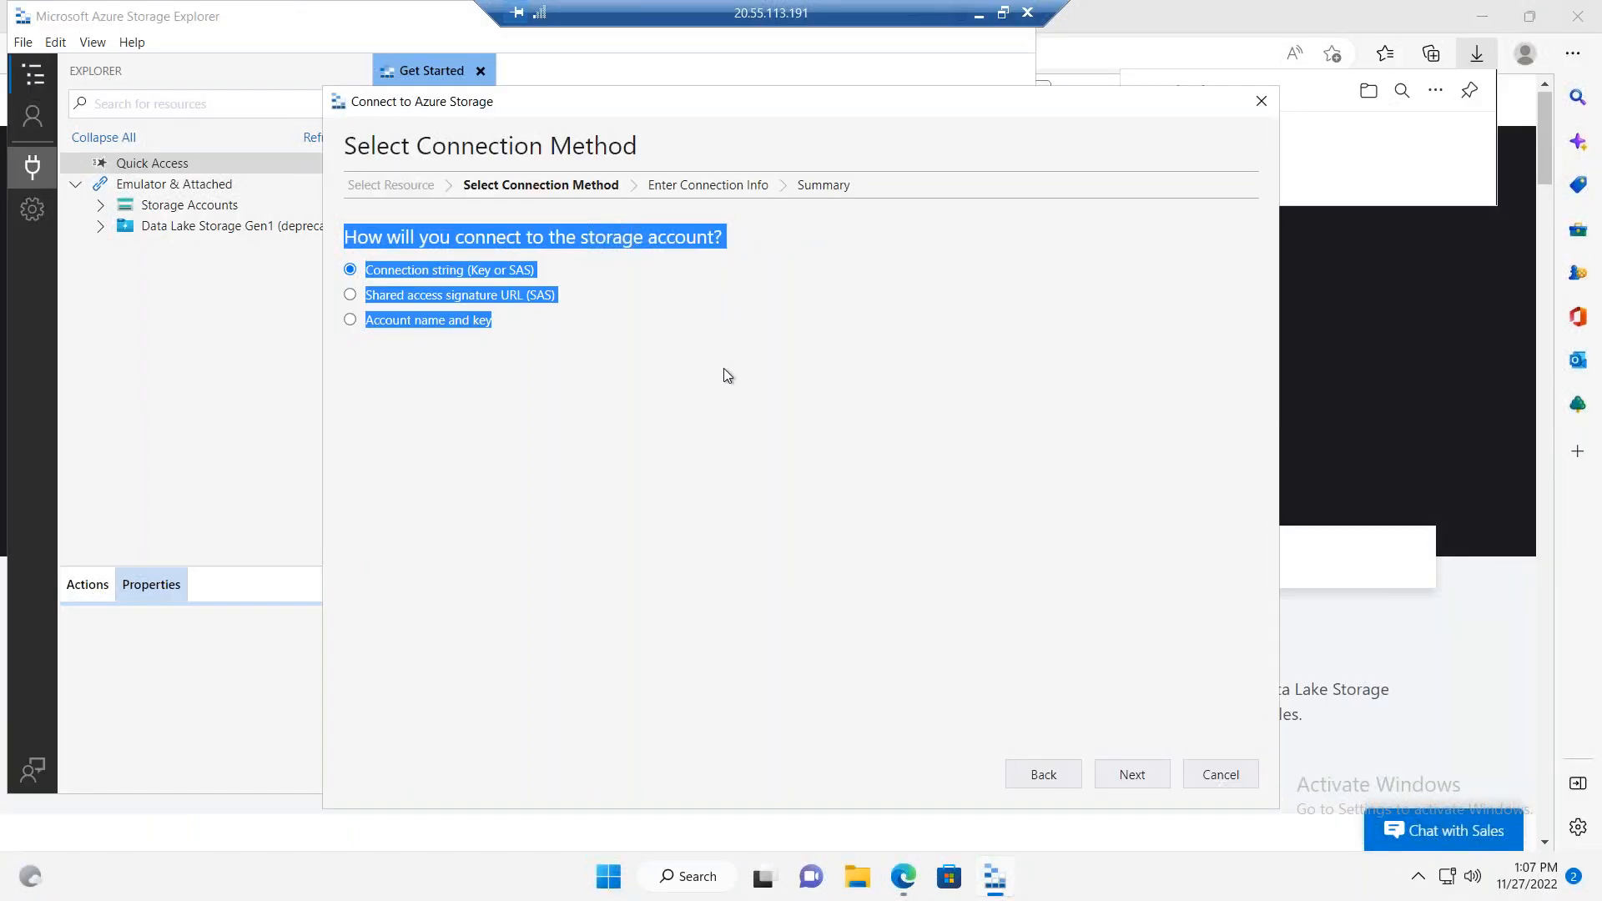
{"action": "left_click", "coordinate": [1139, 776]}
{"action": "left_click", "coordinate": [407, 325]}
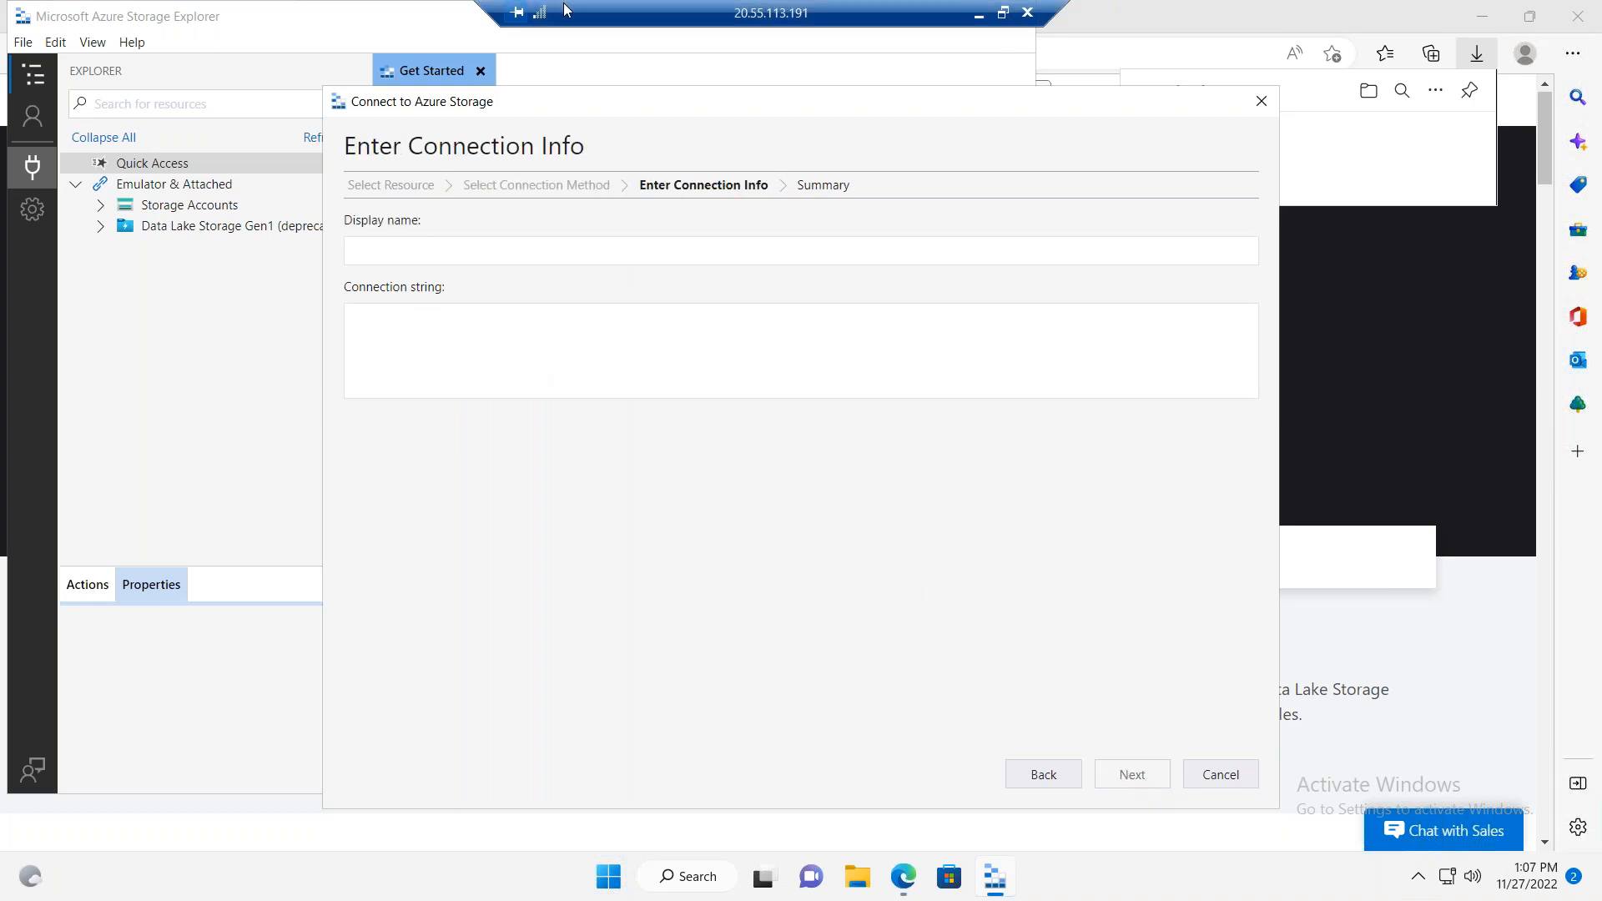
{"action": "left_click", "coordinate": [1001, 14]}
Step: Reveal key1's connection string in the Azure portal and copy it into cell C18 of the Excel sheet
{"action": "key", "text": "alt+Tab"}
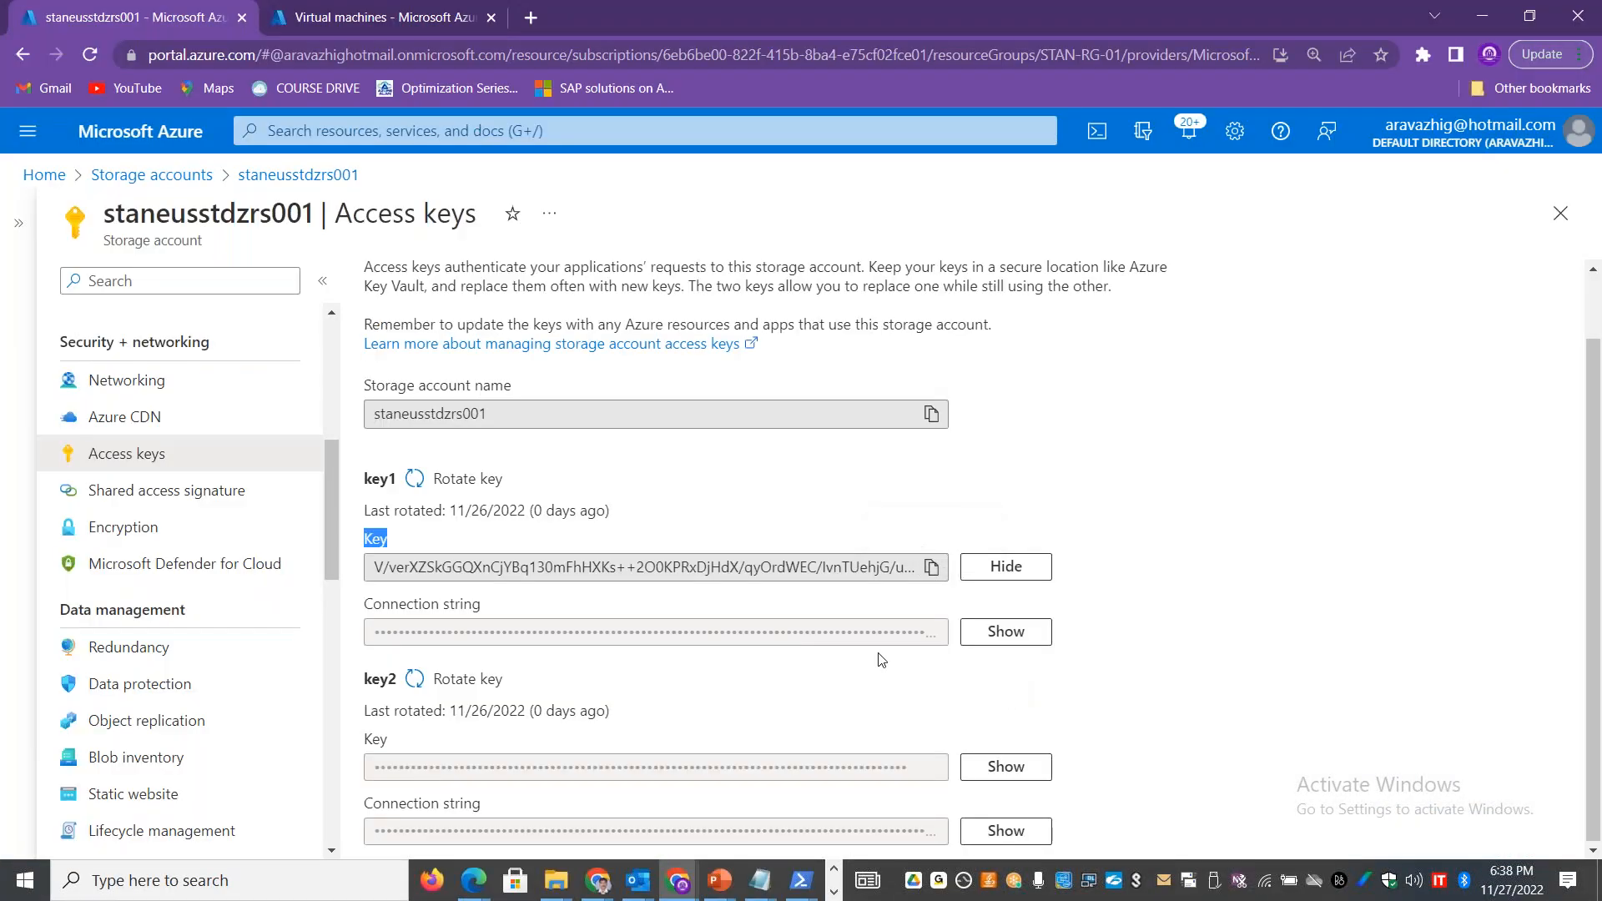
{"action": "left_click", "coordinate": [968, 636]}
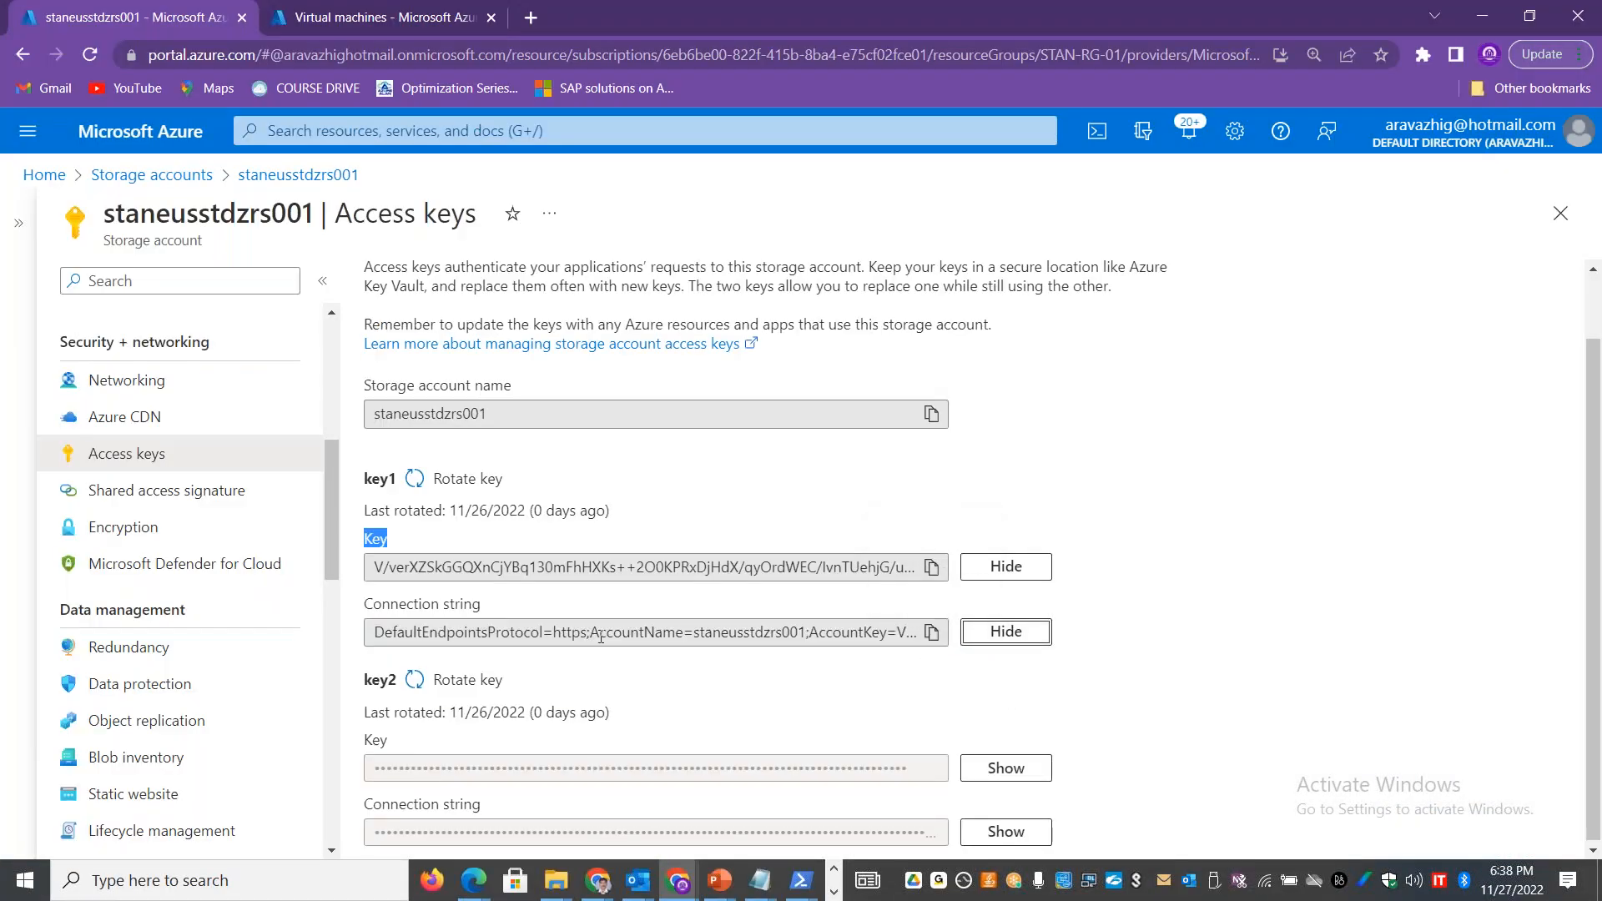
{"action": "left_click", "coordinate": [931, 631]}
{"action": "key", "text": "alt+Tab"}
{"action": "key", "text": "alt+Tab"}
{"action": "double_click", "coordinate": [312, 635]}
{"action": "key", "text": "ctrl+v"}
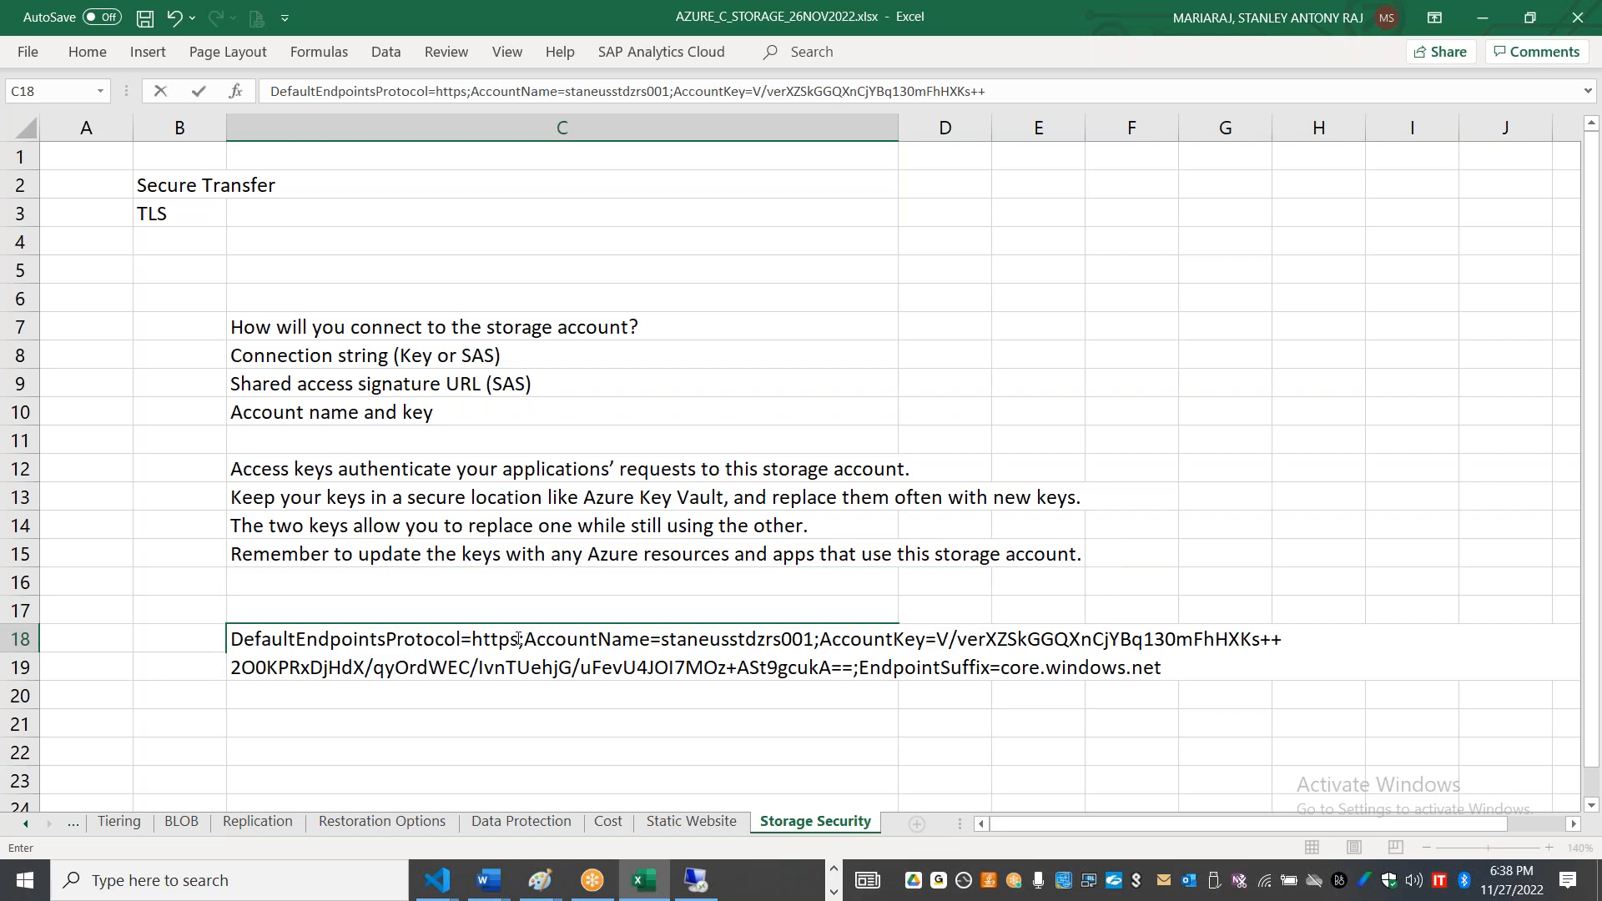
Step: Examine the protocol, account name and account key parts of the connection string in cell C18
{"action": "left_click_drag", "start_coordinate": [519, 639], "coordinate": [473, 639]}
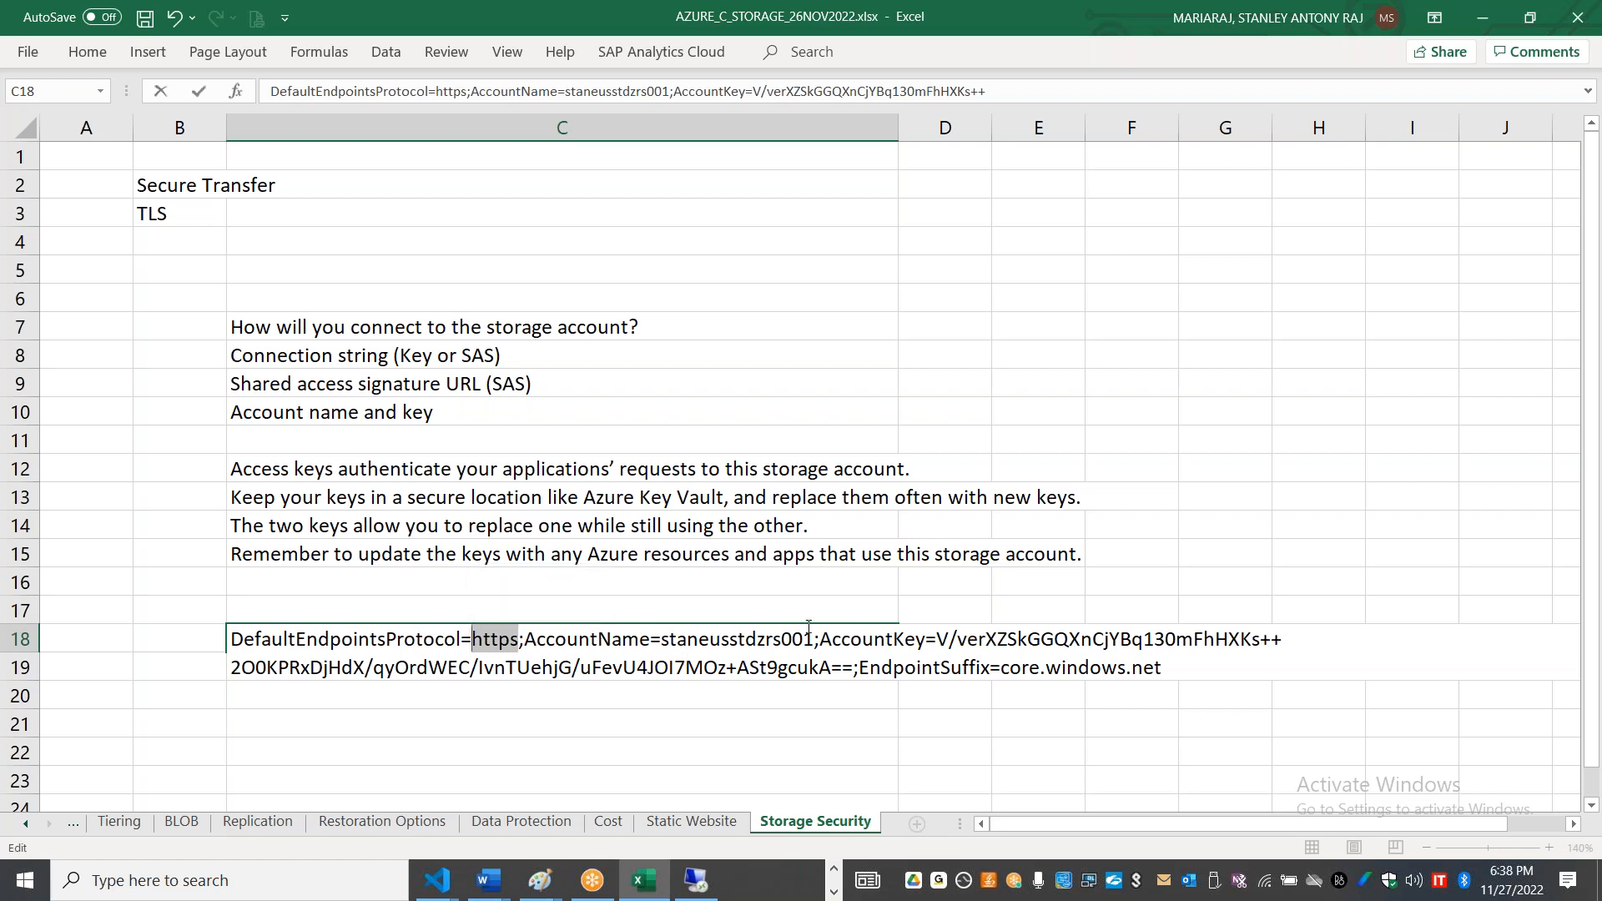
{"action": "left_click_drag", "start_coordinate": [815, 639], "coordinate": [664, 639]}
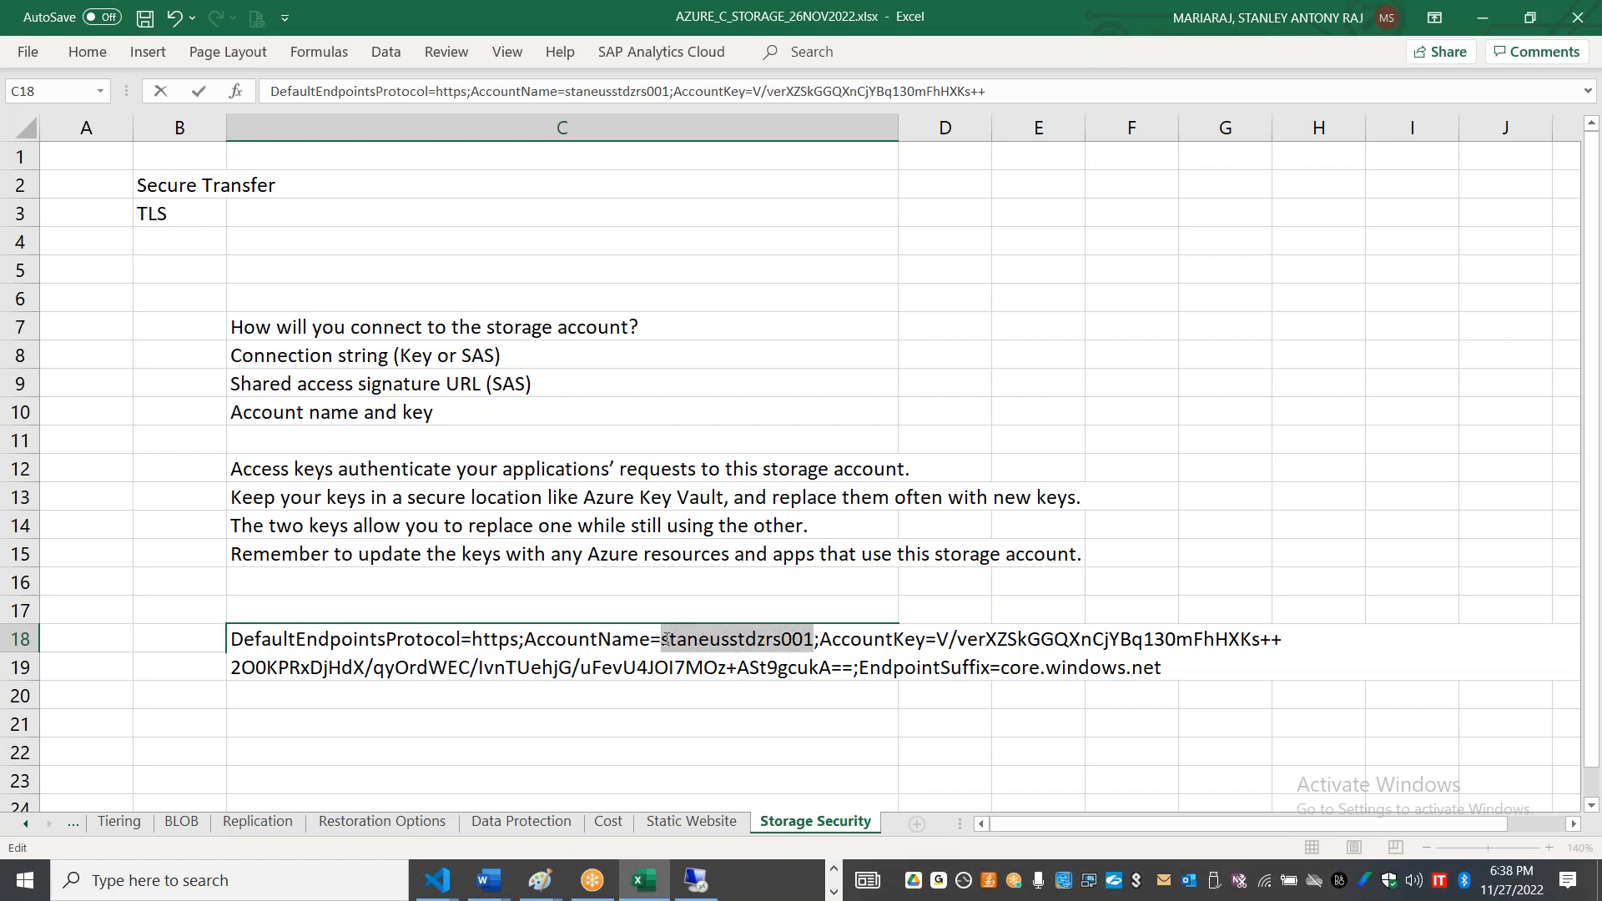
{"action": "left_click_drag", "start_coordinate": [937, 632], "coordinate": [853, 670]}
{"action": "left_click_drag", "start_coordinate": [1186, 665], "coordinate": [203, 648]}
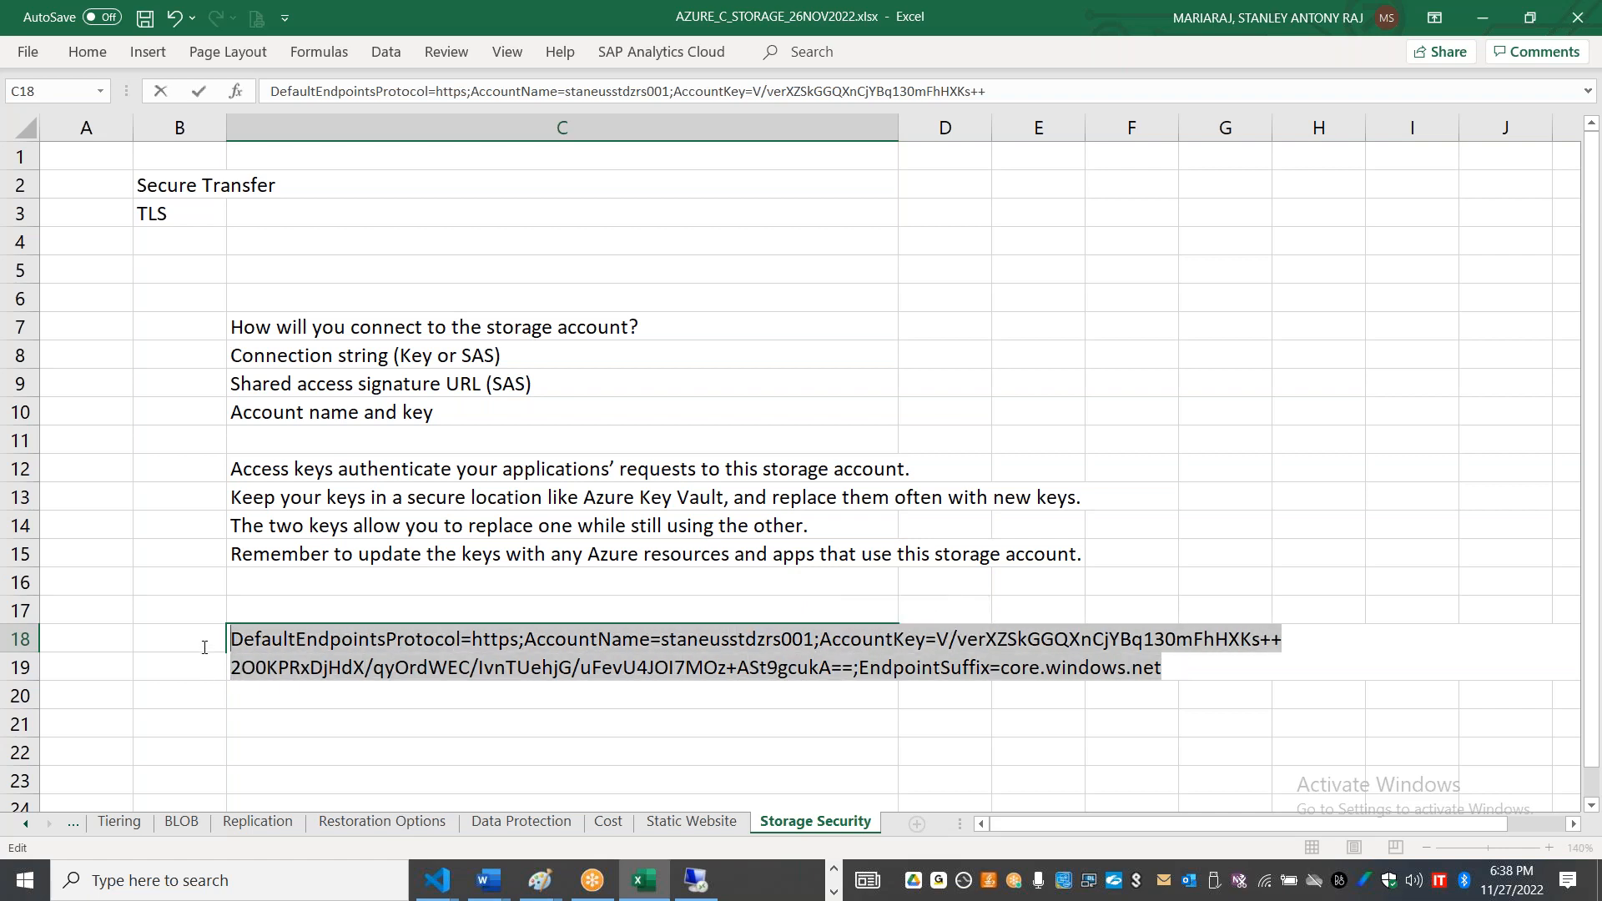
{"action": "left_click", "coordinate": [551, 626]}
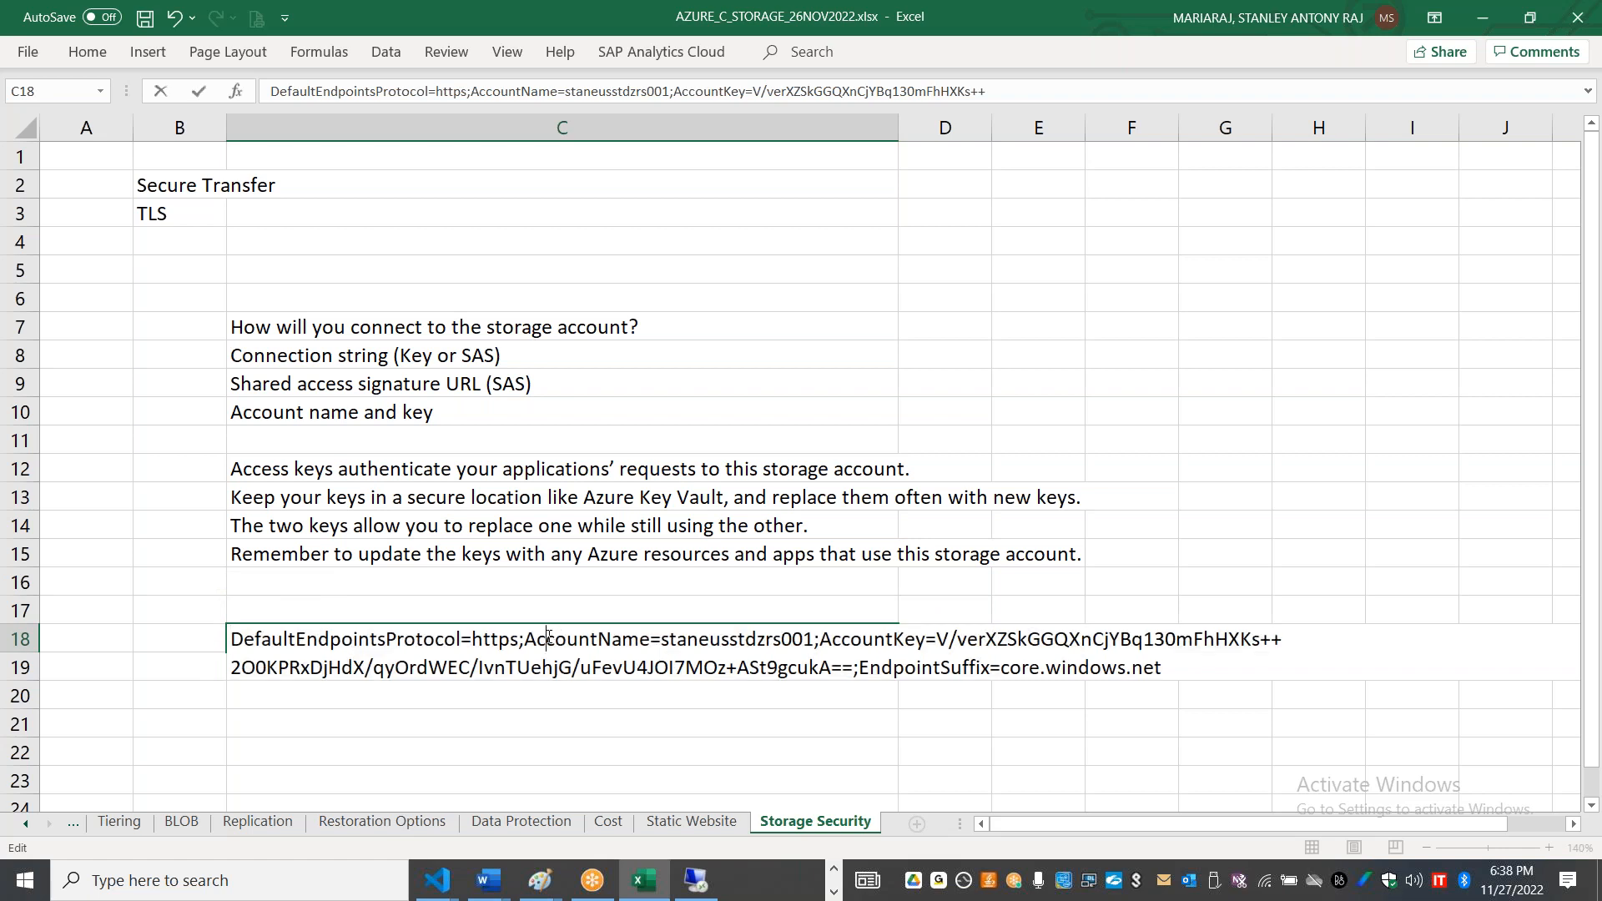
{"action": "left_click_drag", "start_coordinate": [525, 639], "coordinate": [815, 640]}
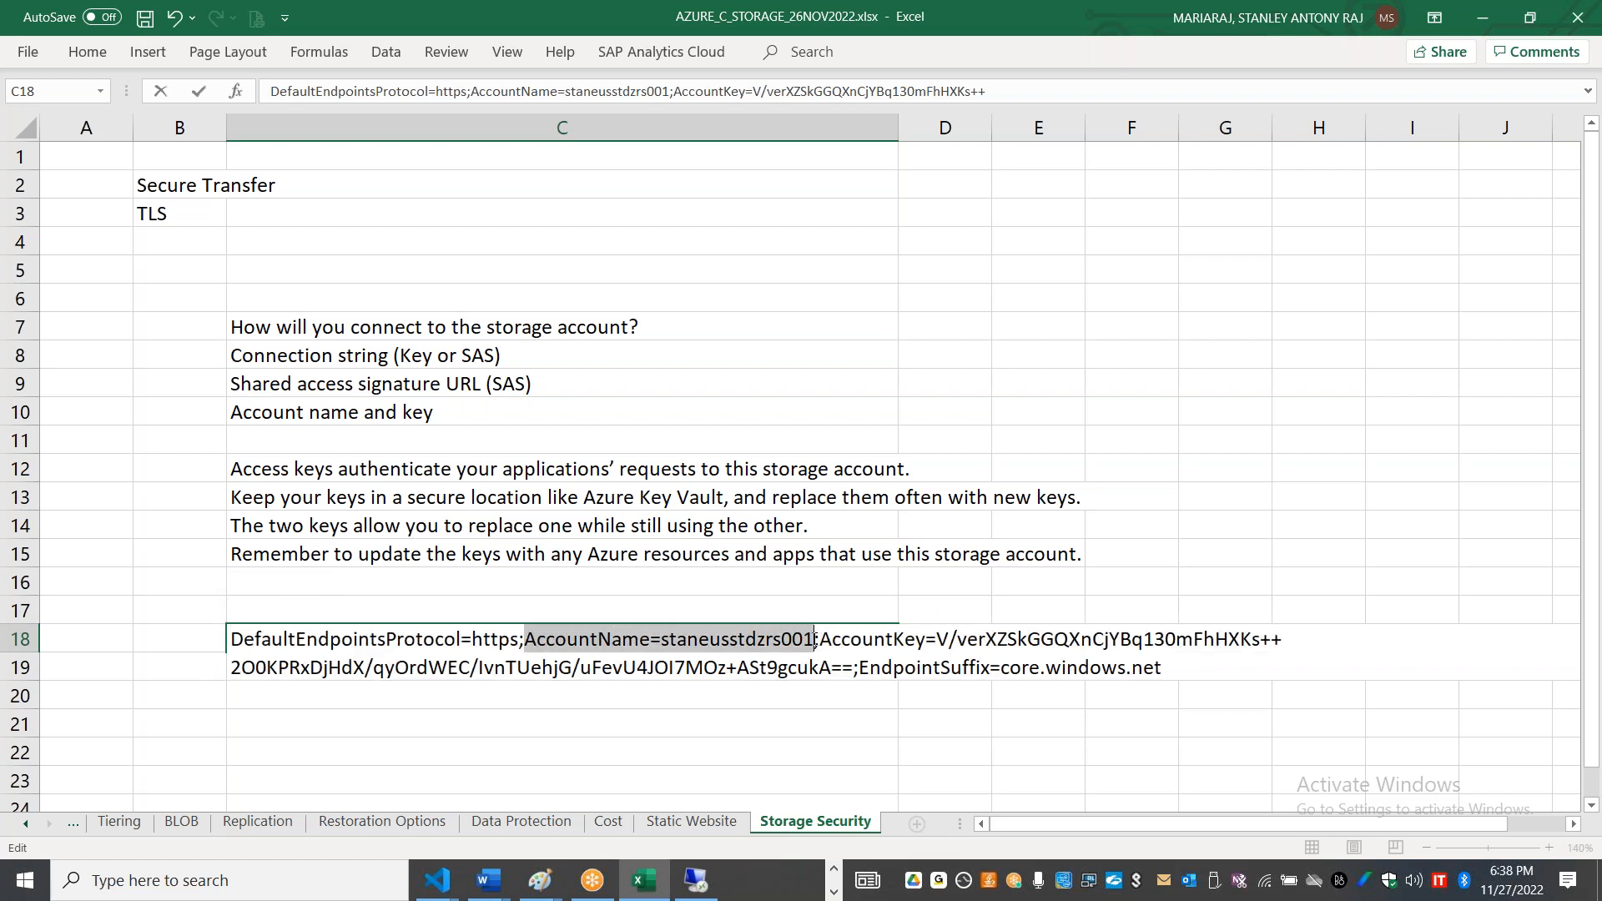
Step: Switch to Storage Explorer in the remote session and paste the storage account's connection string into the connection info
{"action": "key", "text": "alt+Tab"}
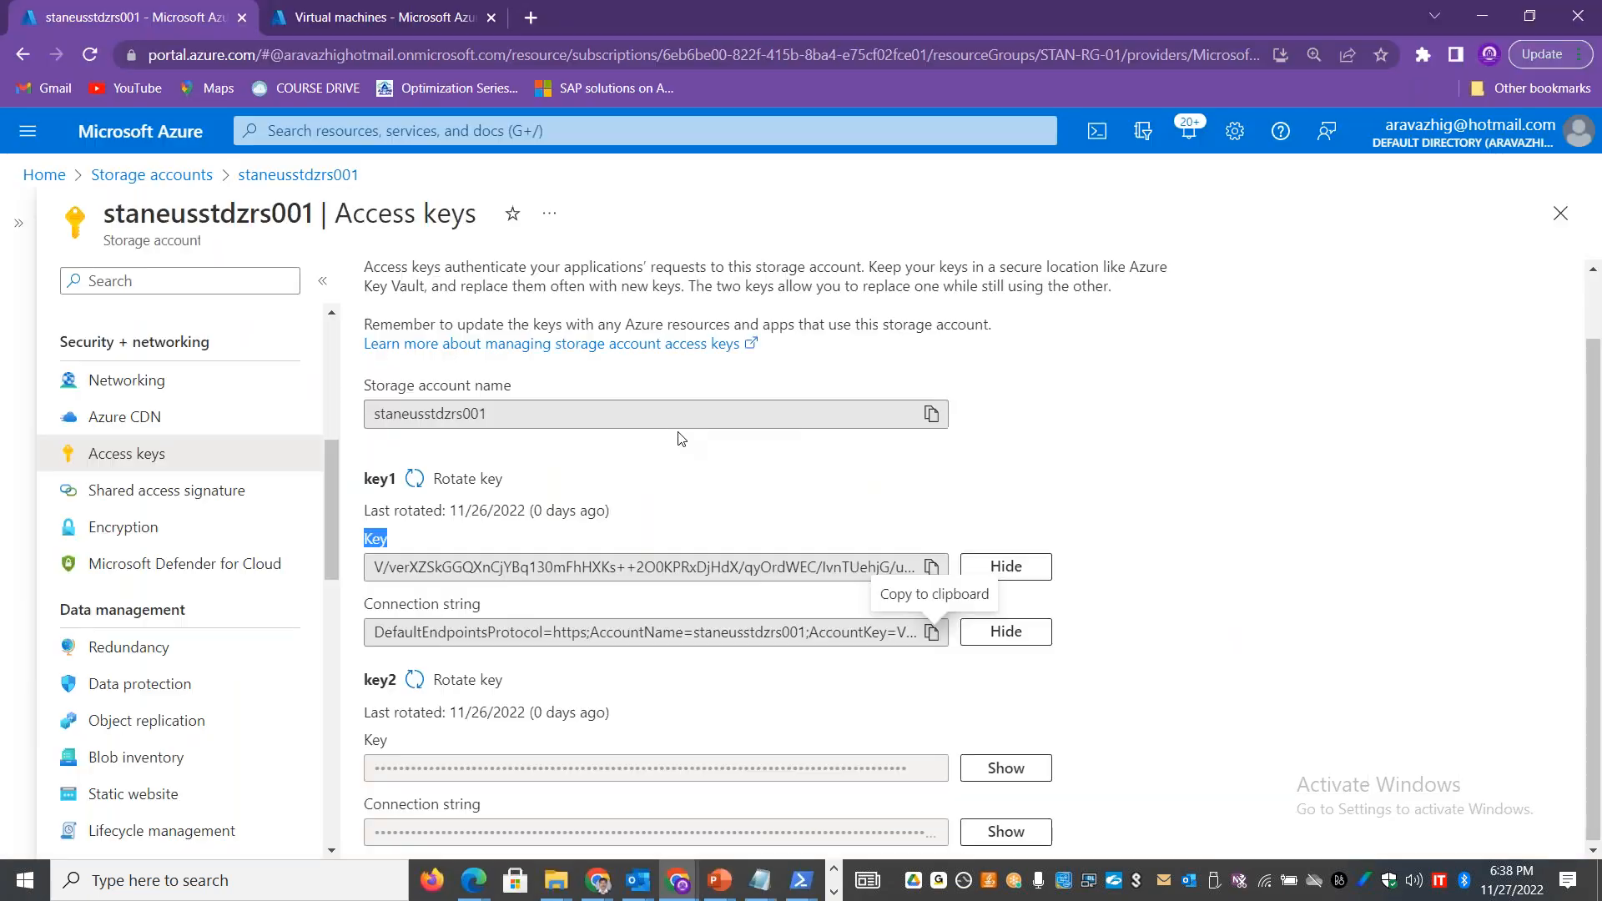
{"action": "key", "text": "alt+Tab"}
{"action": "key", "text": "alt+Tab"}
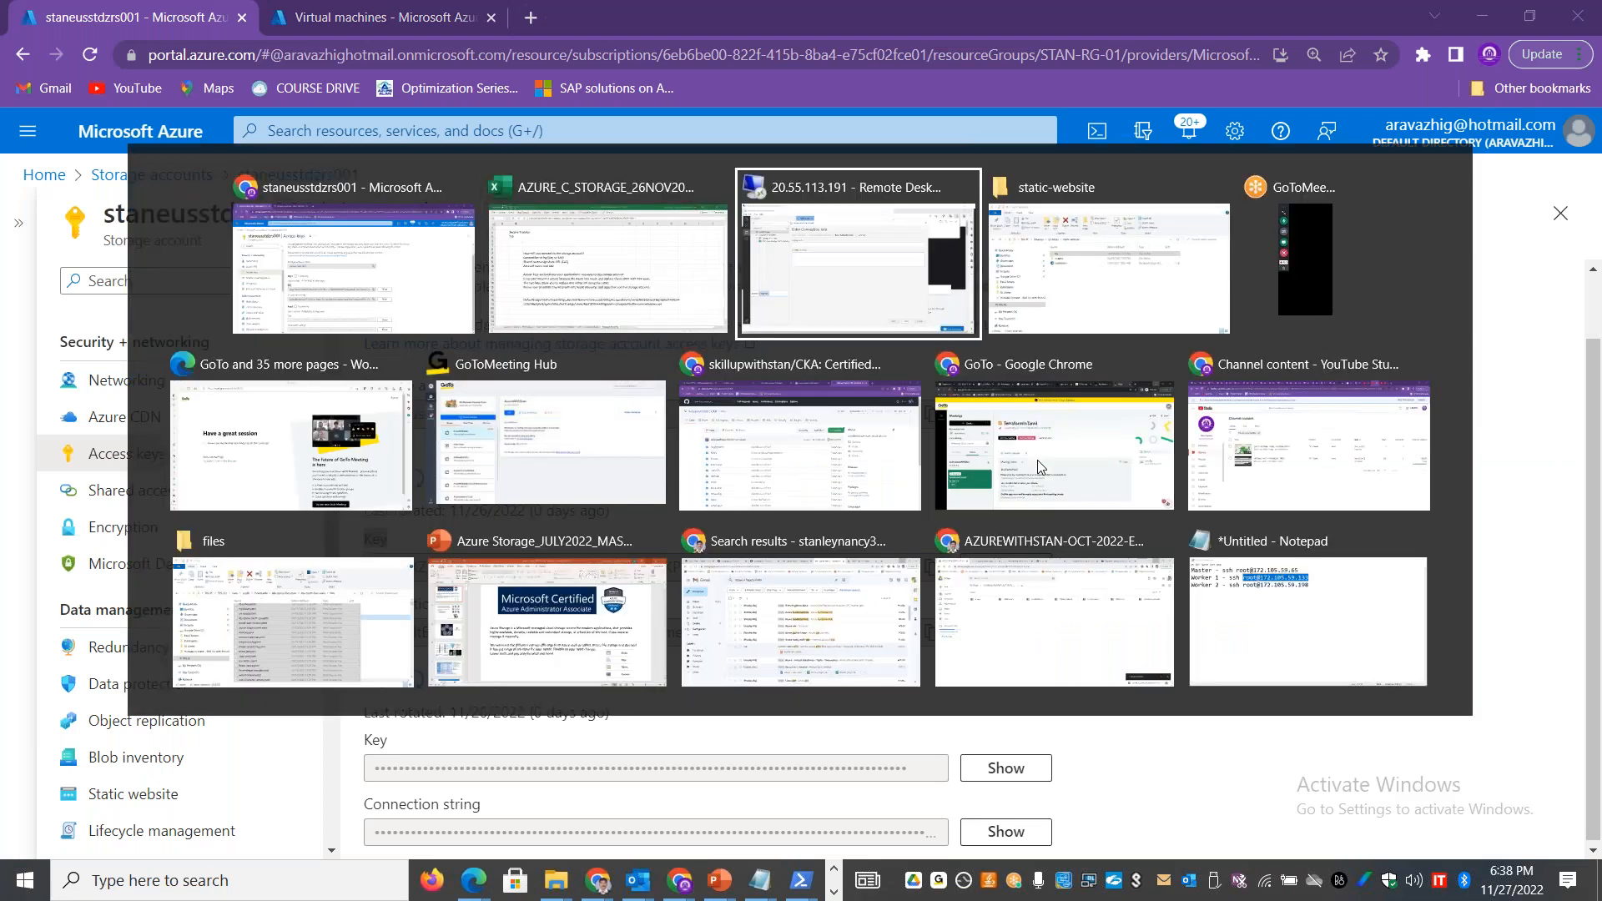
{"action": "left_click", "coordinate": [464, 336]}
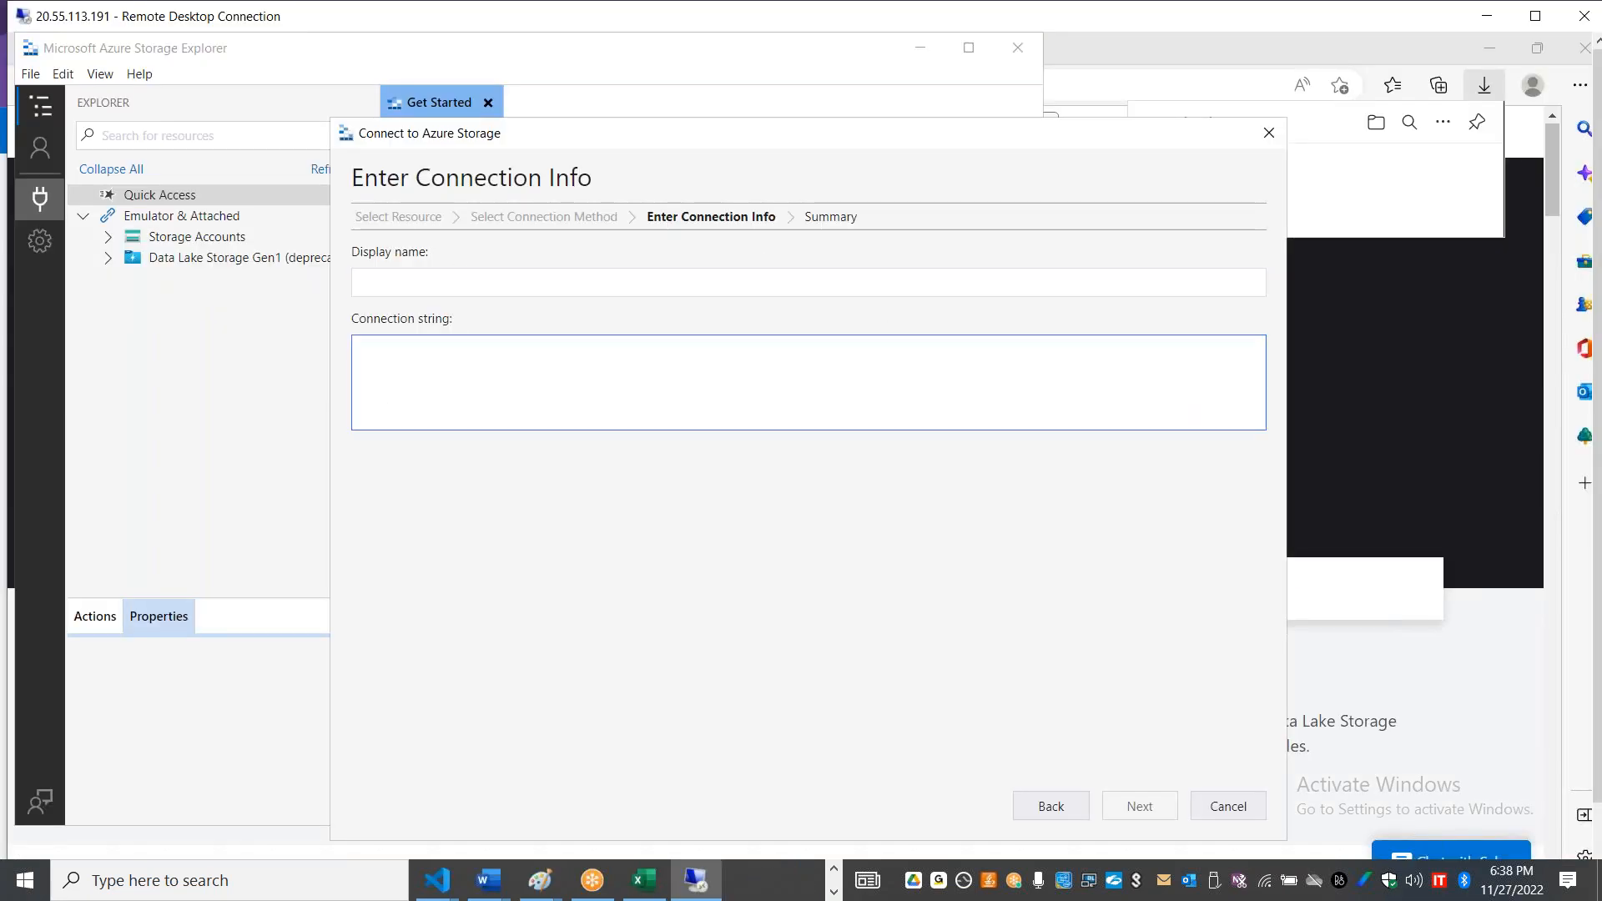
{"action": "key", "text": "ctrl+v"}
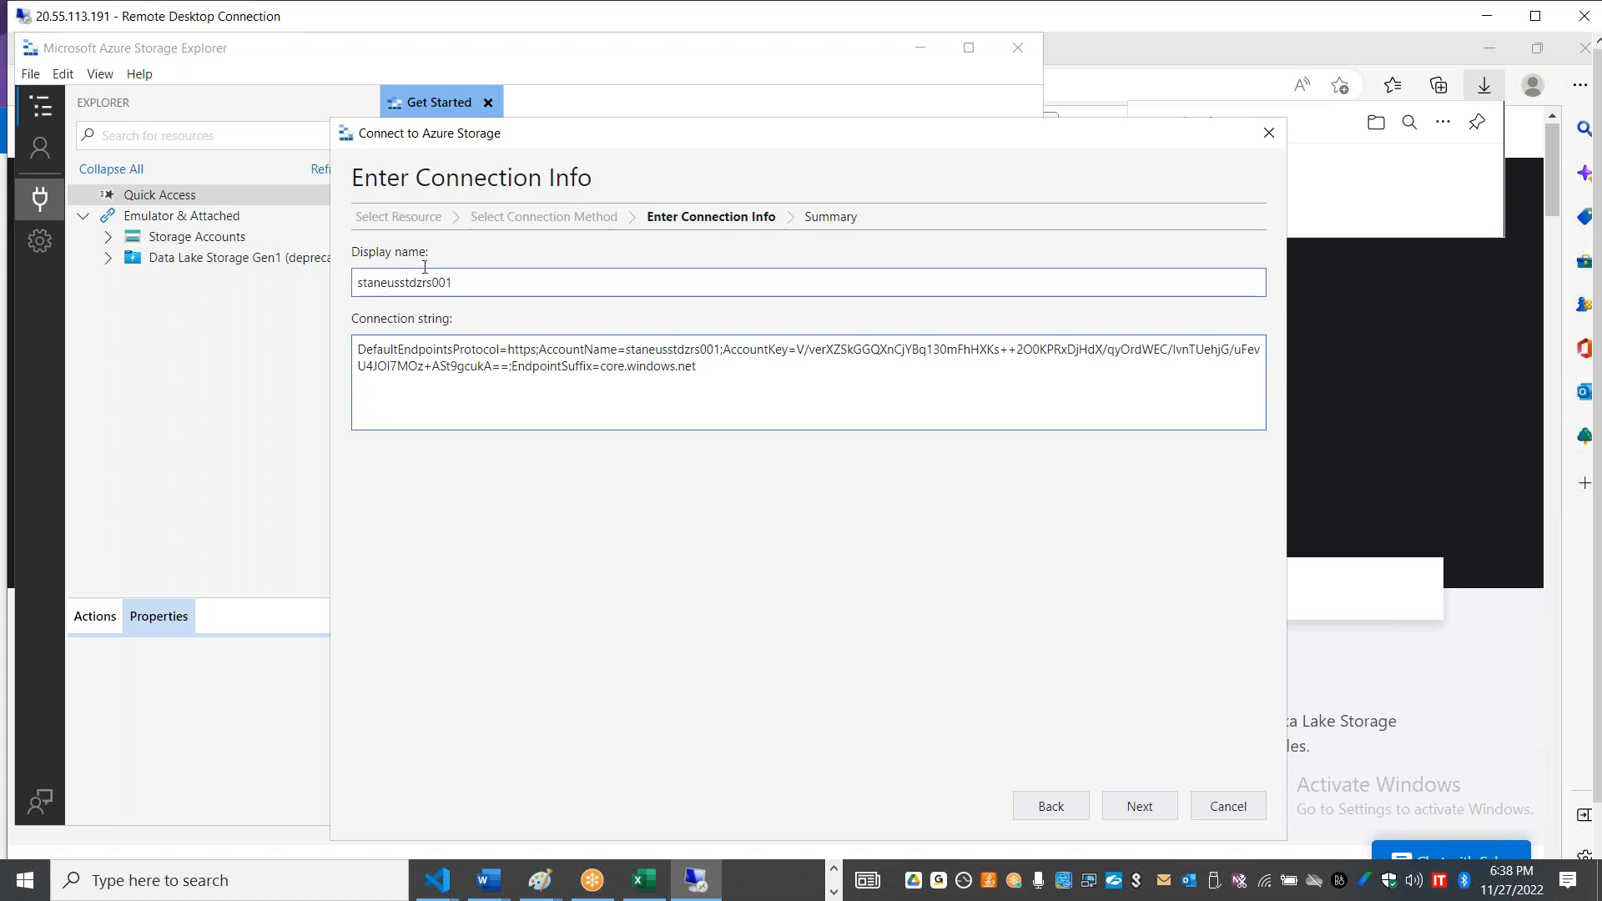
Step: Continue to the connection summary and connect to storage account staneusstdzrs001
{"action": "left_click_drag", "start_coordinate": [718, 349], "coordinate": [625, 349]}
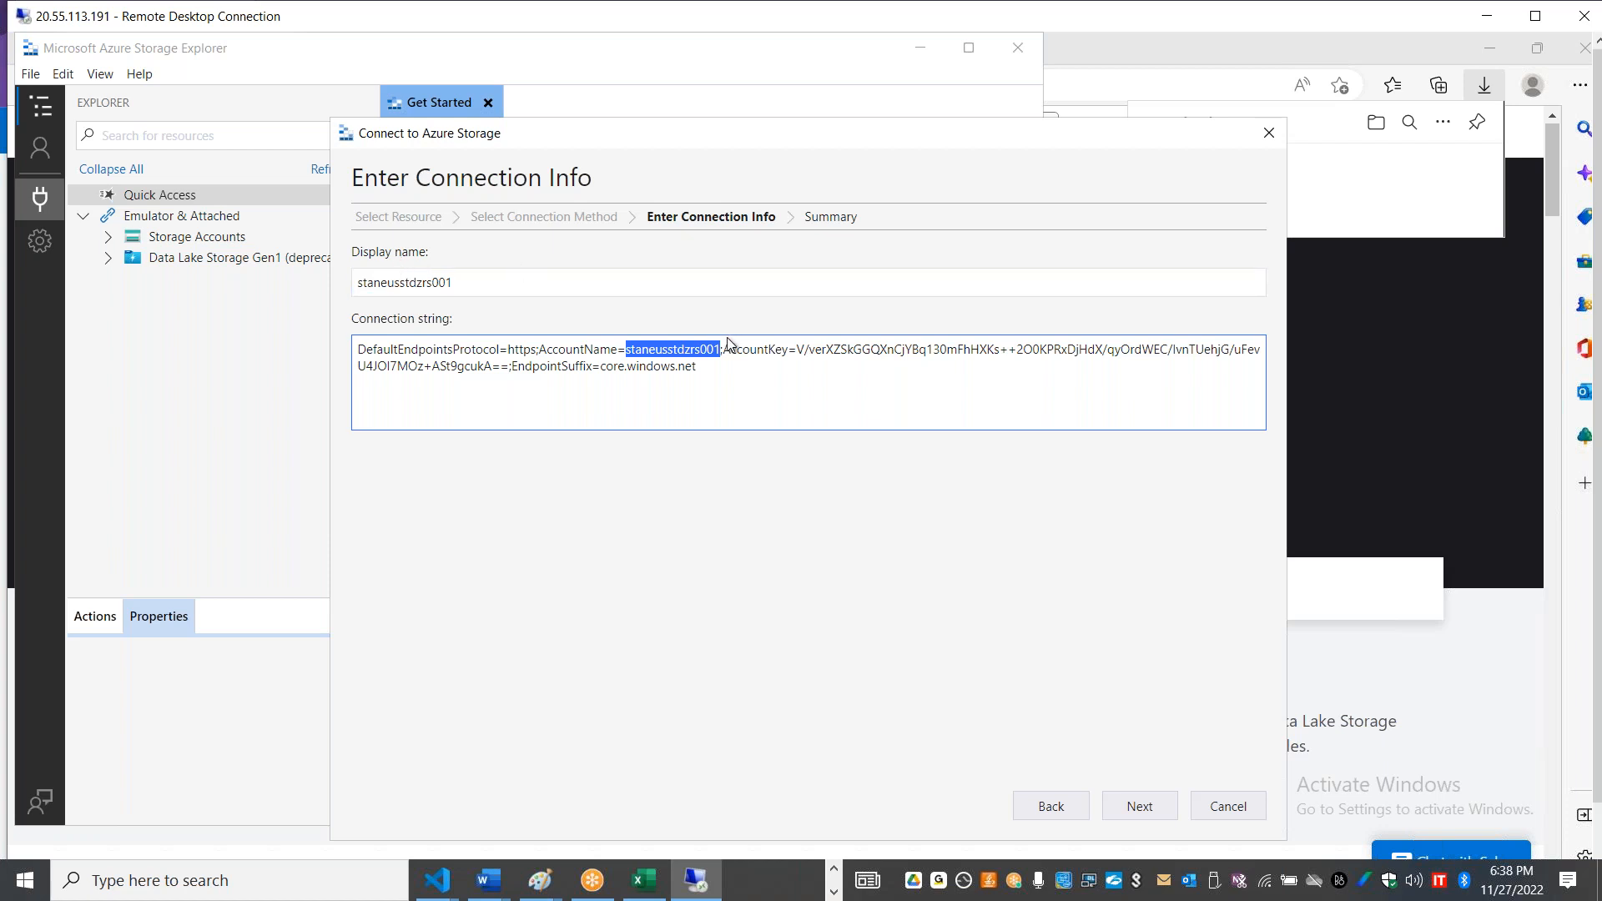
{"action": "left_click", "coordinate": [1147, 805]}
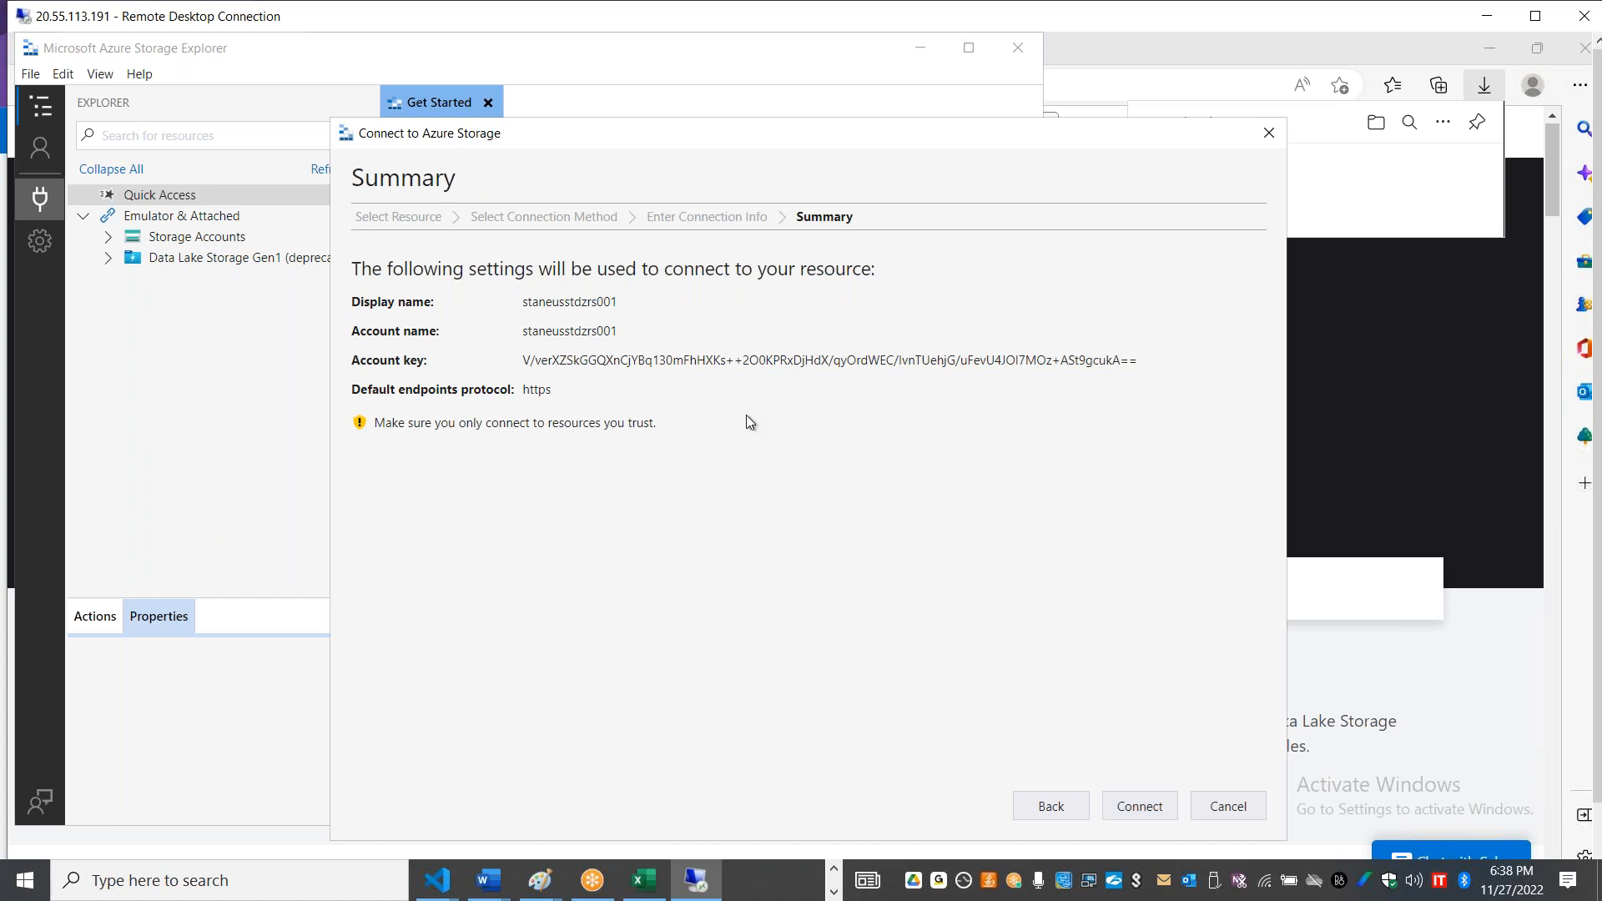
{"action": "left_click", "coordinate": [1139, 805]}
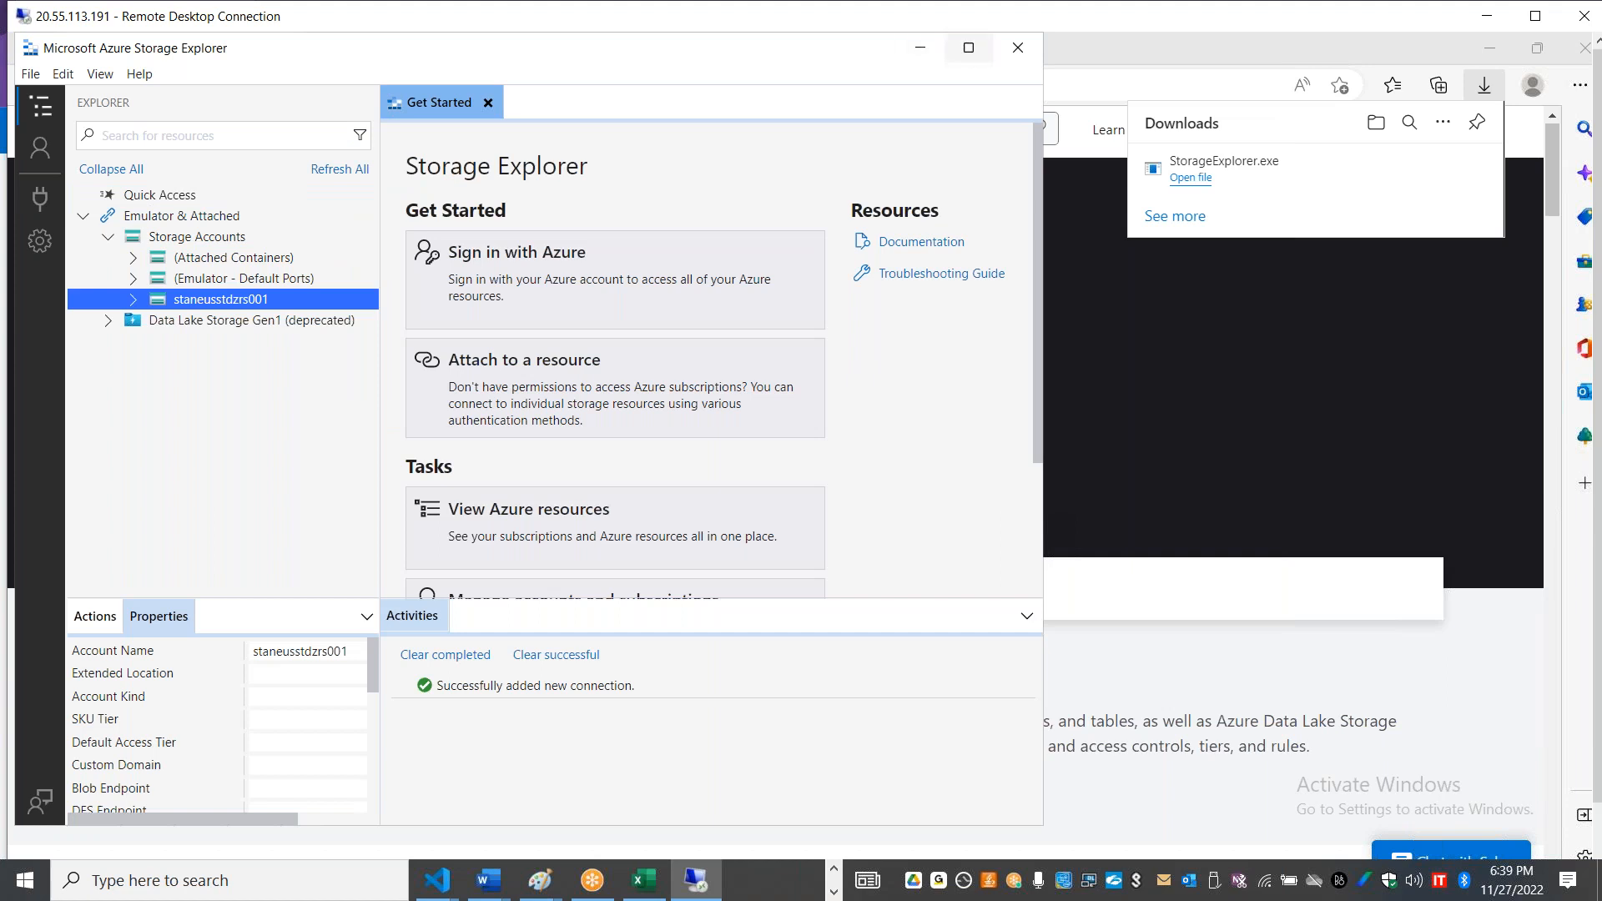
Step: Maximize the Storage Explorer window and expand the Blob Containers of staneusstdzrs001
{"action": "mouse_move", "coordinate": [968, 48]}
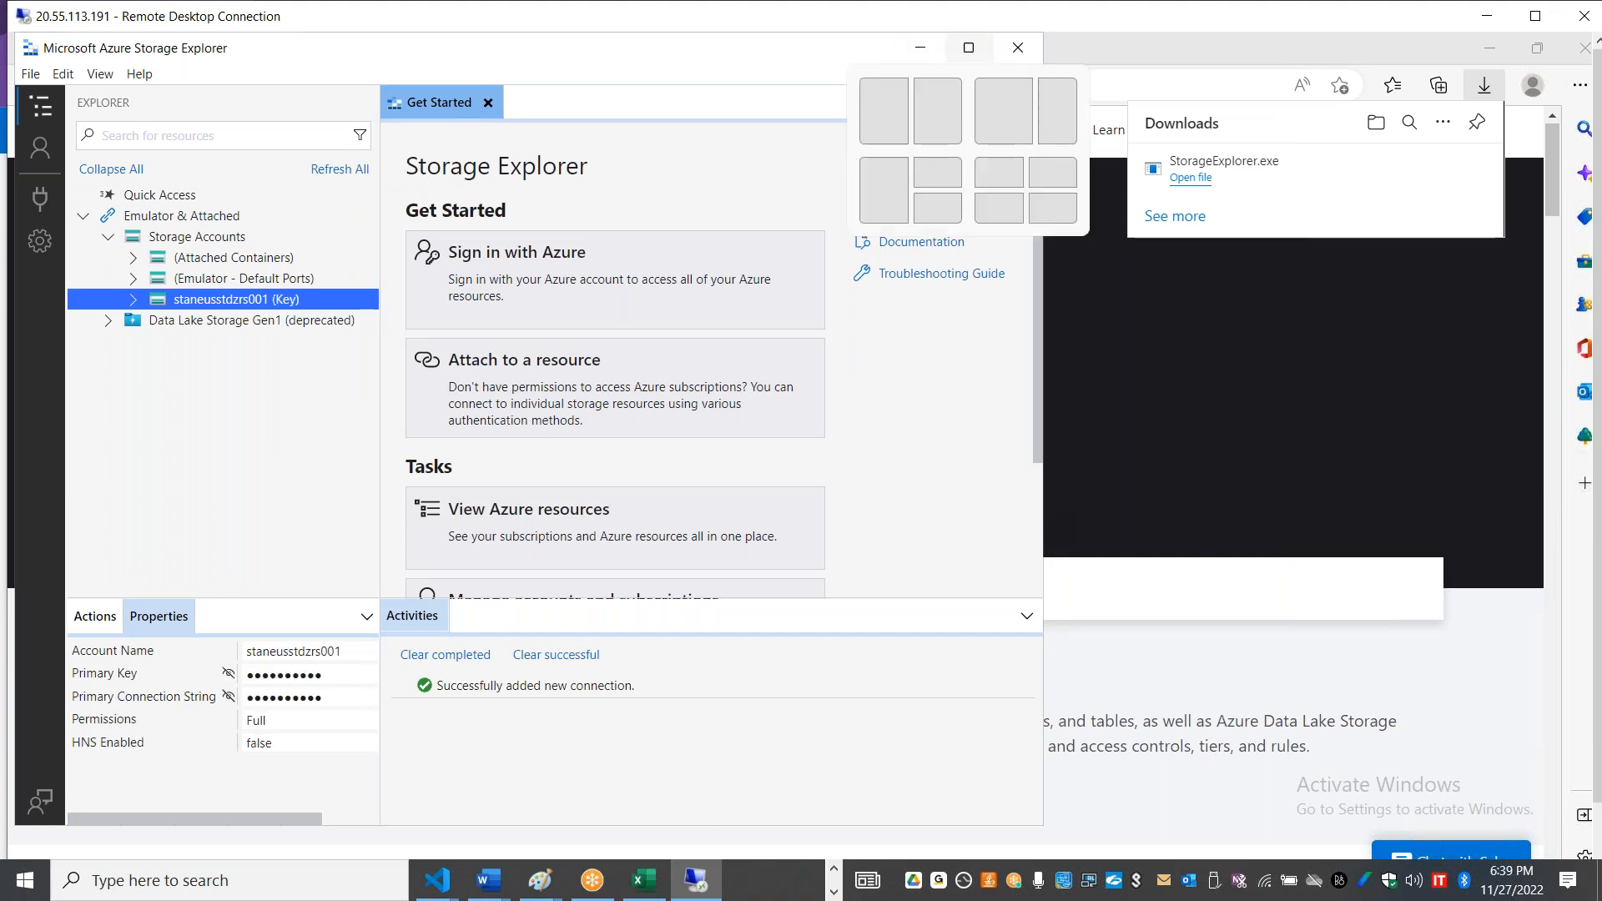
{"action": "left_click", "coordinate": [969, 50]}
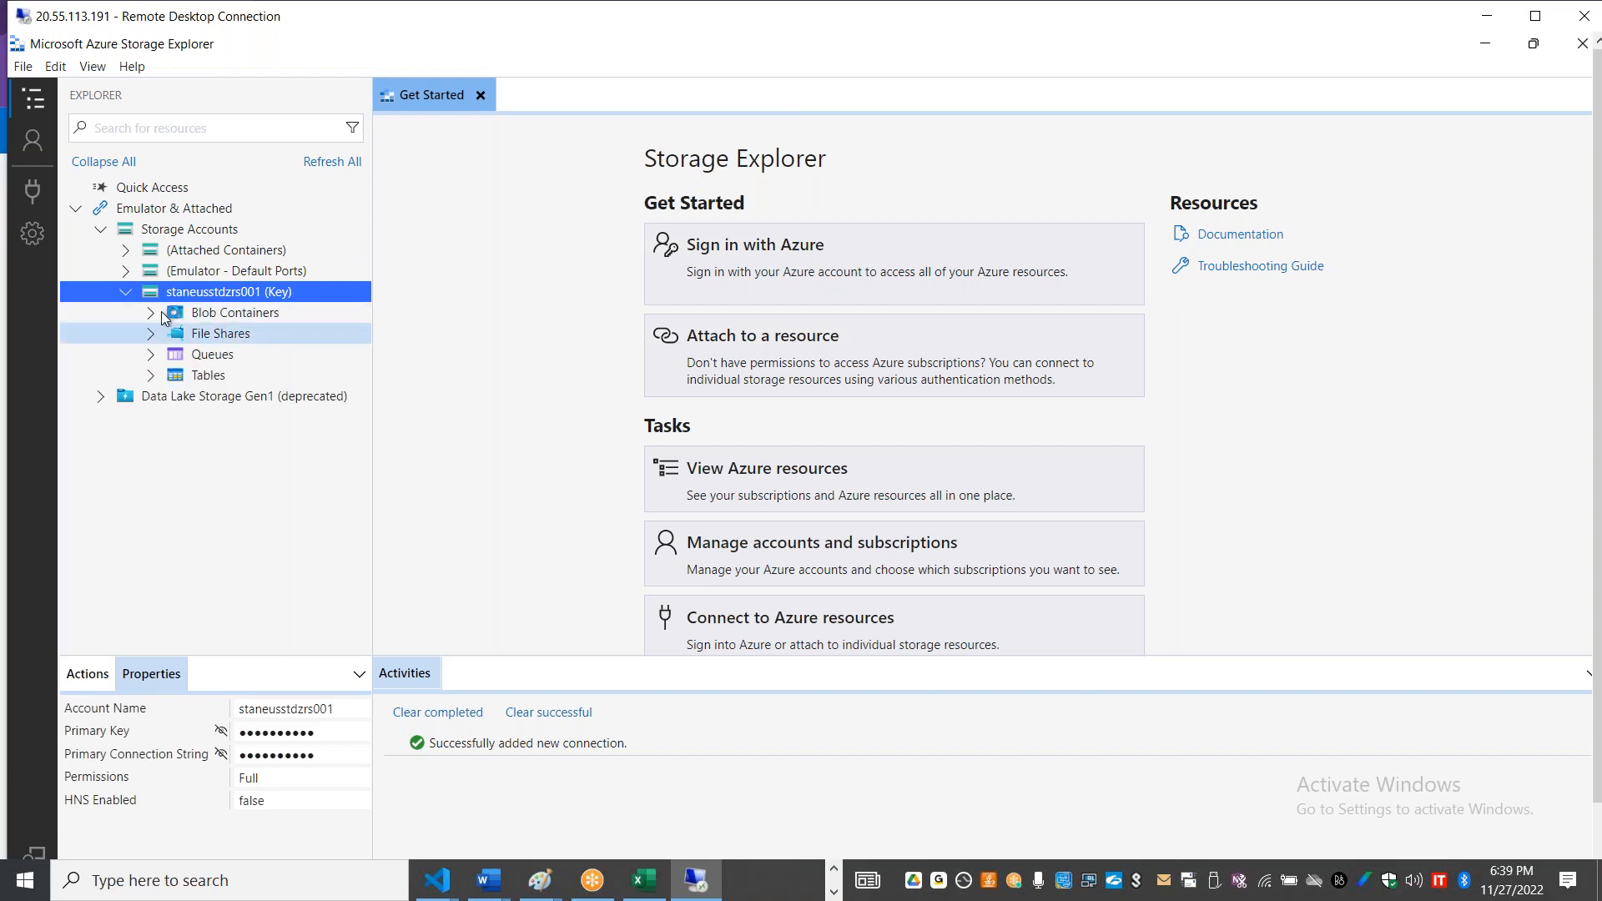
{"action": "left_click", "coordinate": [151, 313]}
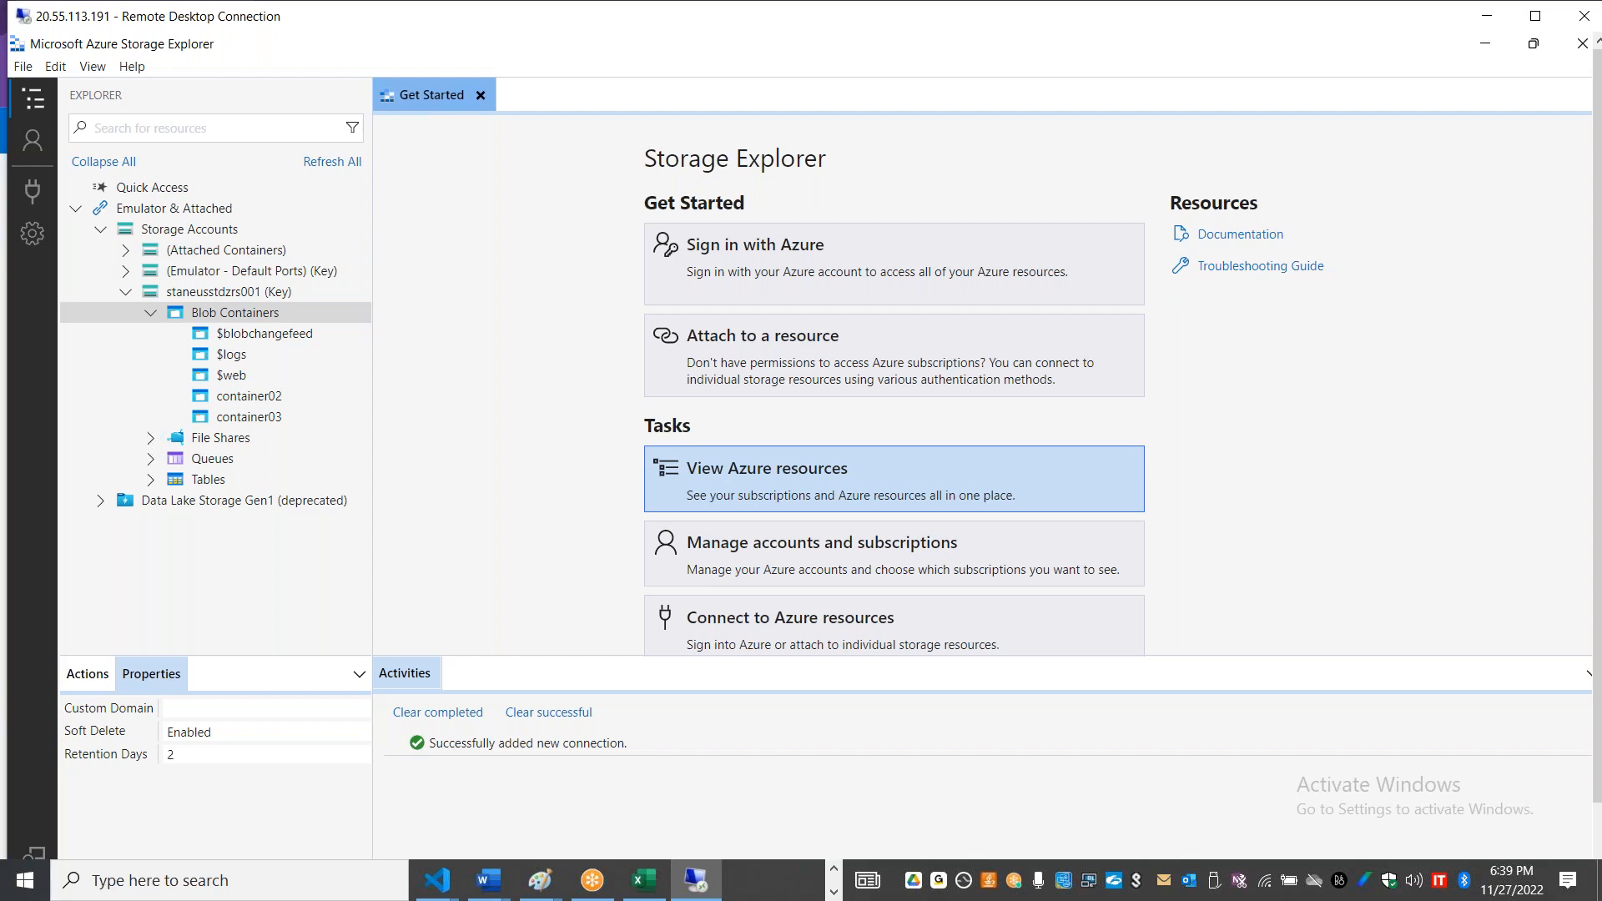
Step: Open the $web container and calculate its folder statistics
{"action": "left_click", "coordinate": [240, 377]}
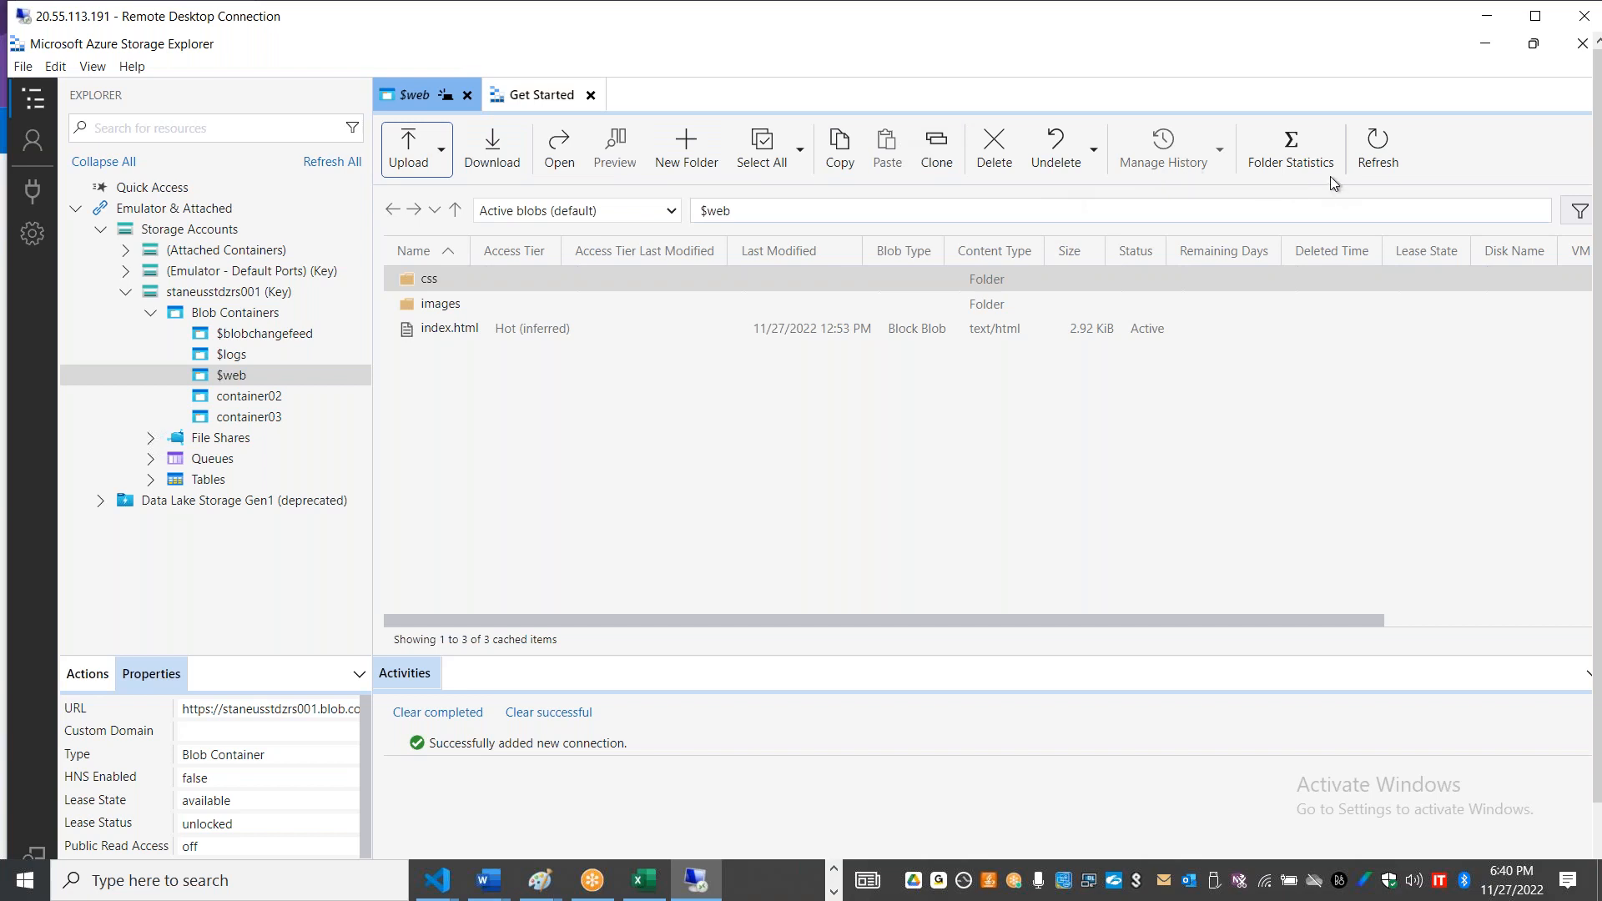
{"action": "left_click", "coordinate": [1289, 161]}
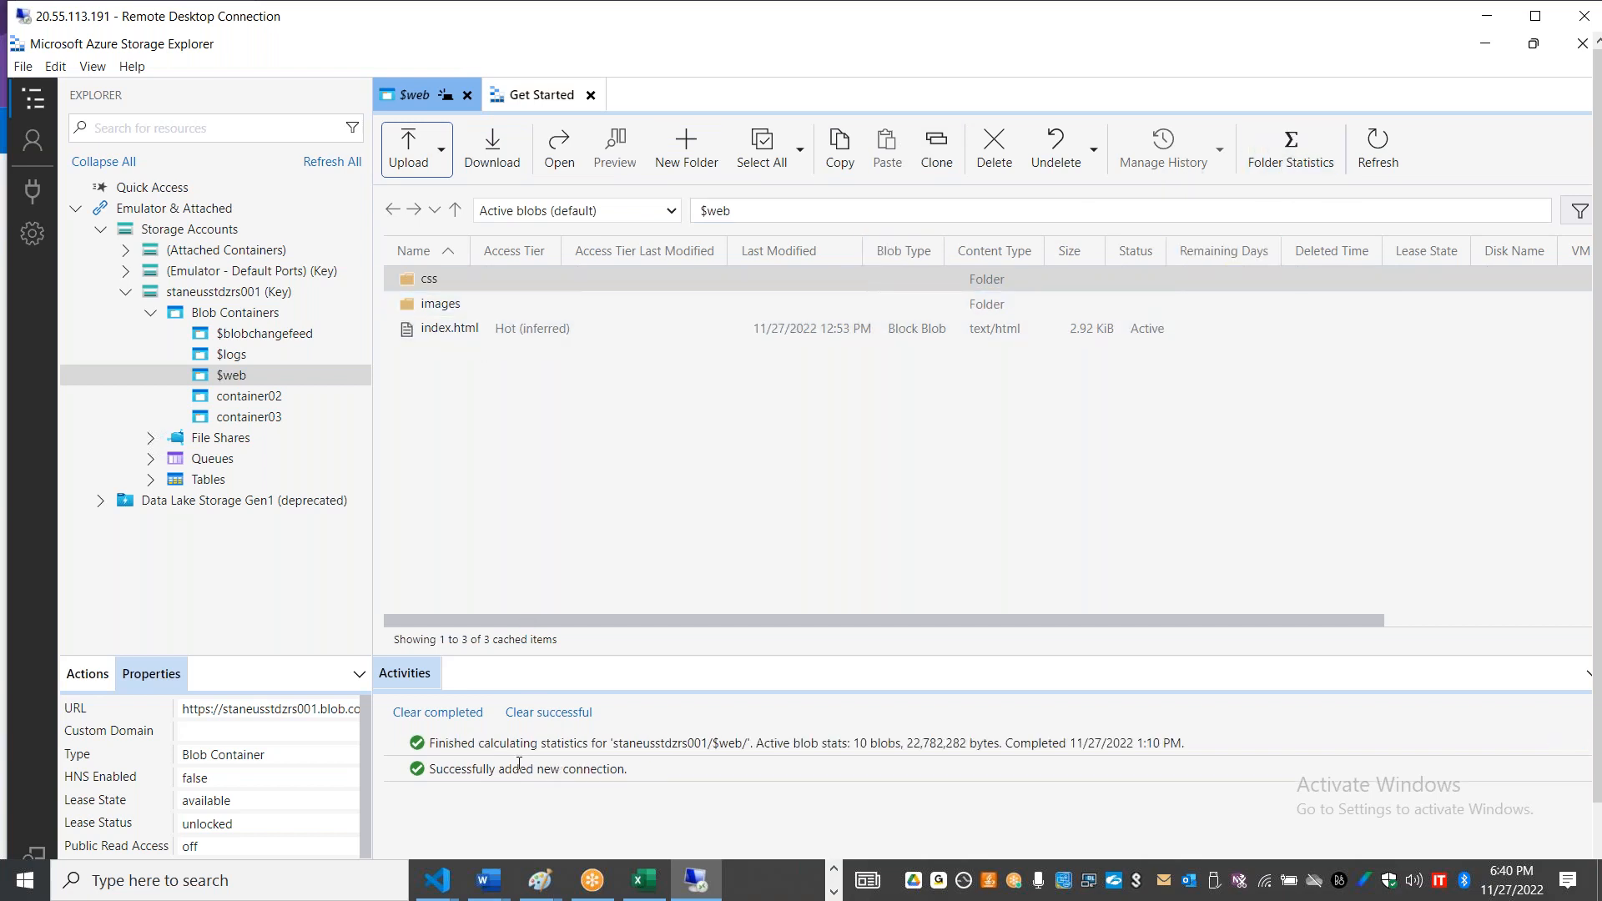
{"action": "left_click_drag", "start_coordinate": [432, 743], "coordinate": [936, 742]}
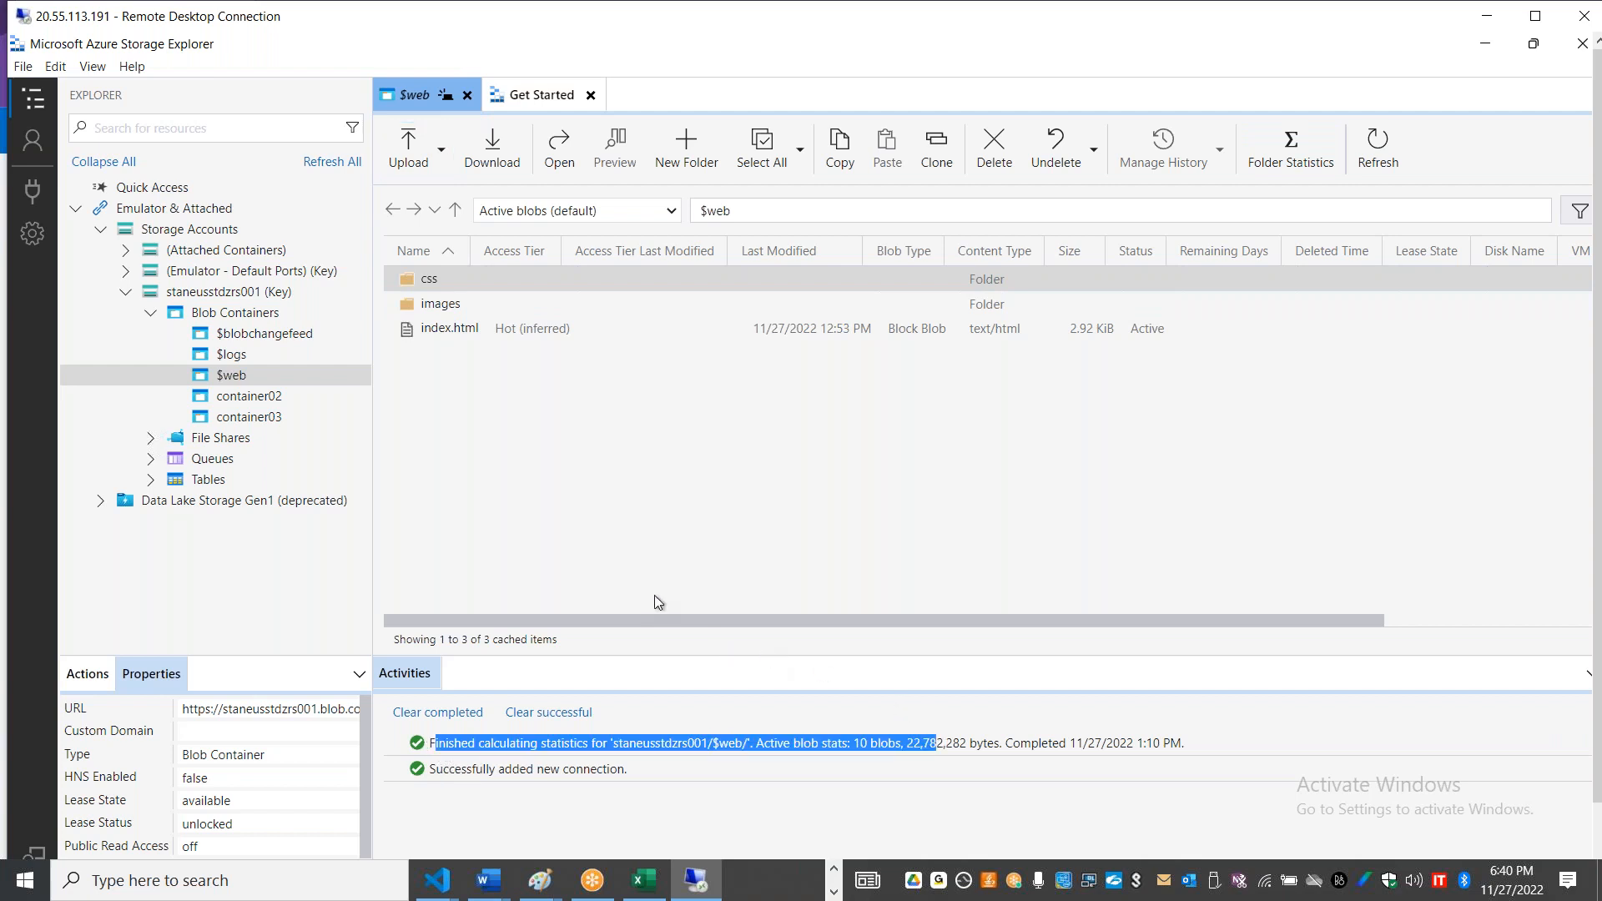
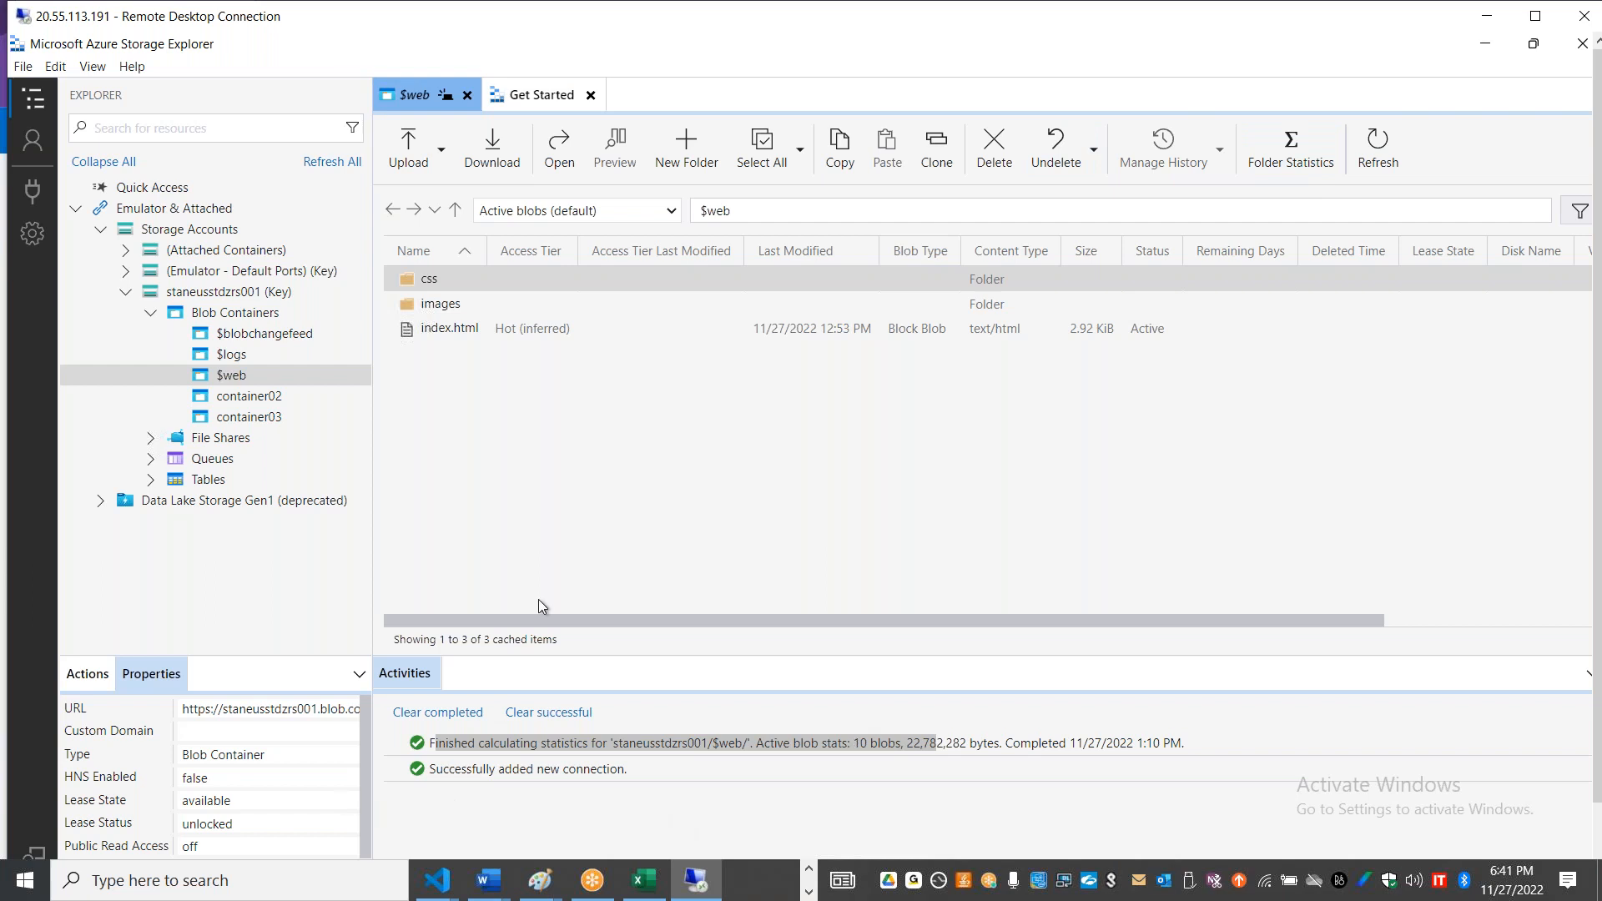
Step: Highlight the size in bytes in the $web folder statistics and collapse the staneusstdzrs001 storage account
{"action": "left_click", "coordinate": [796, 743]}
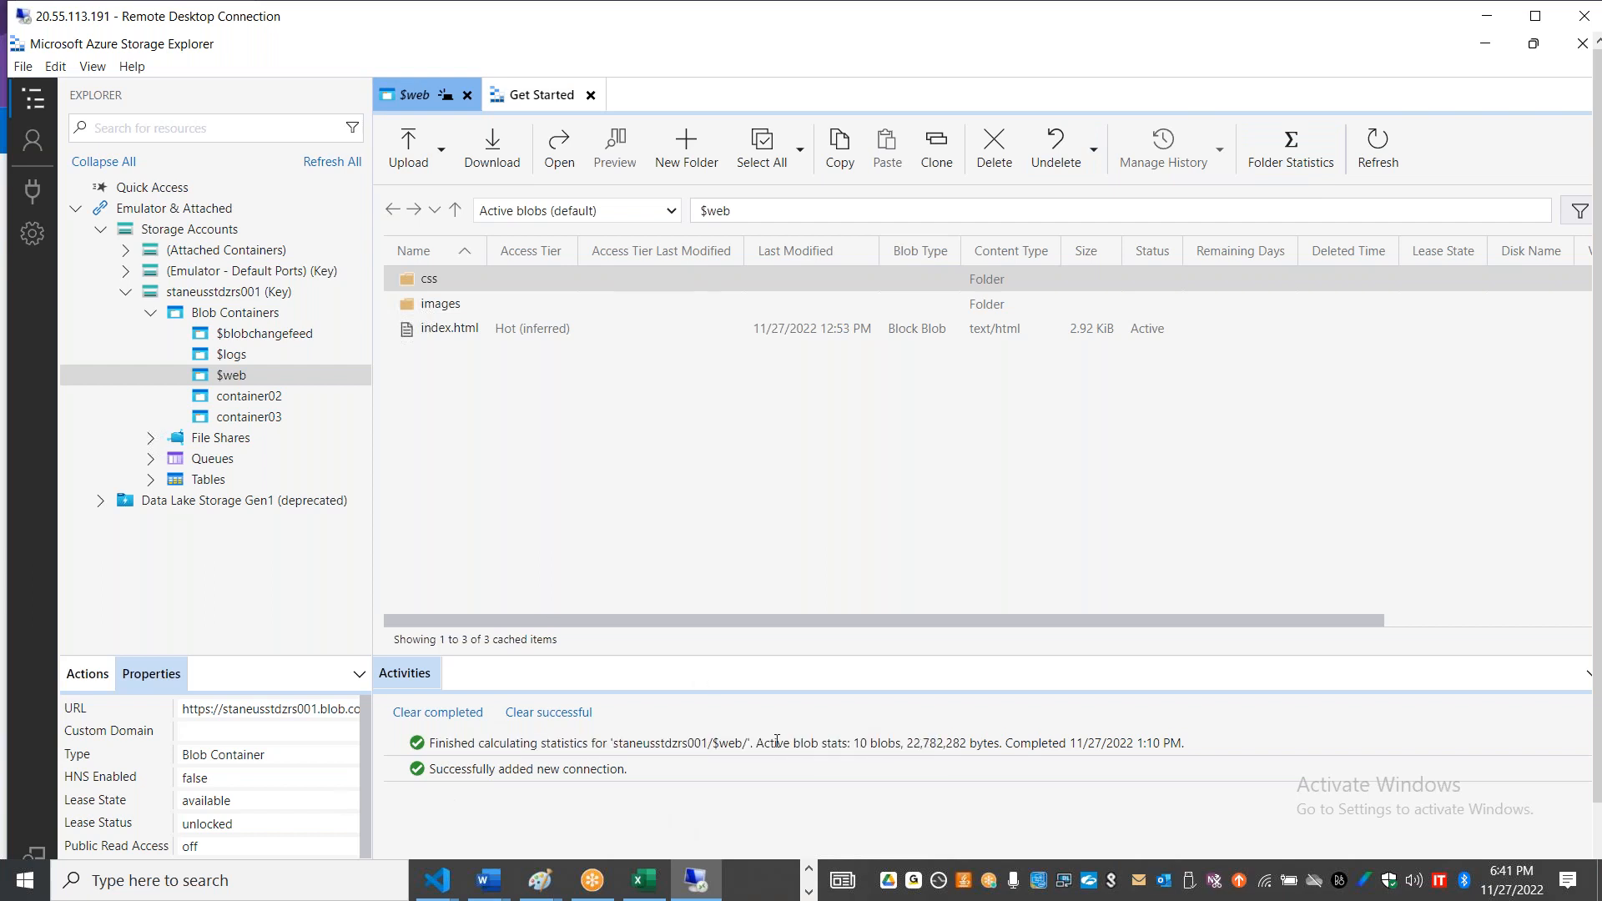
{"action": "left_click_drag", "start_coordinate": [756, 743], "coordinate": [1001, 743]}
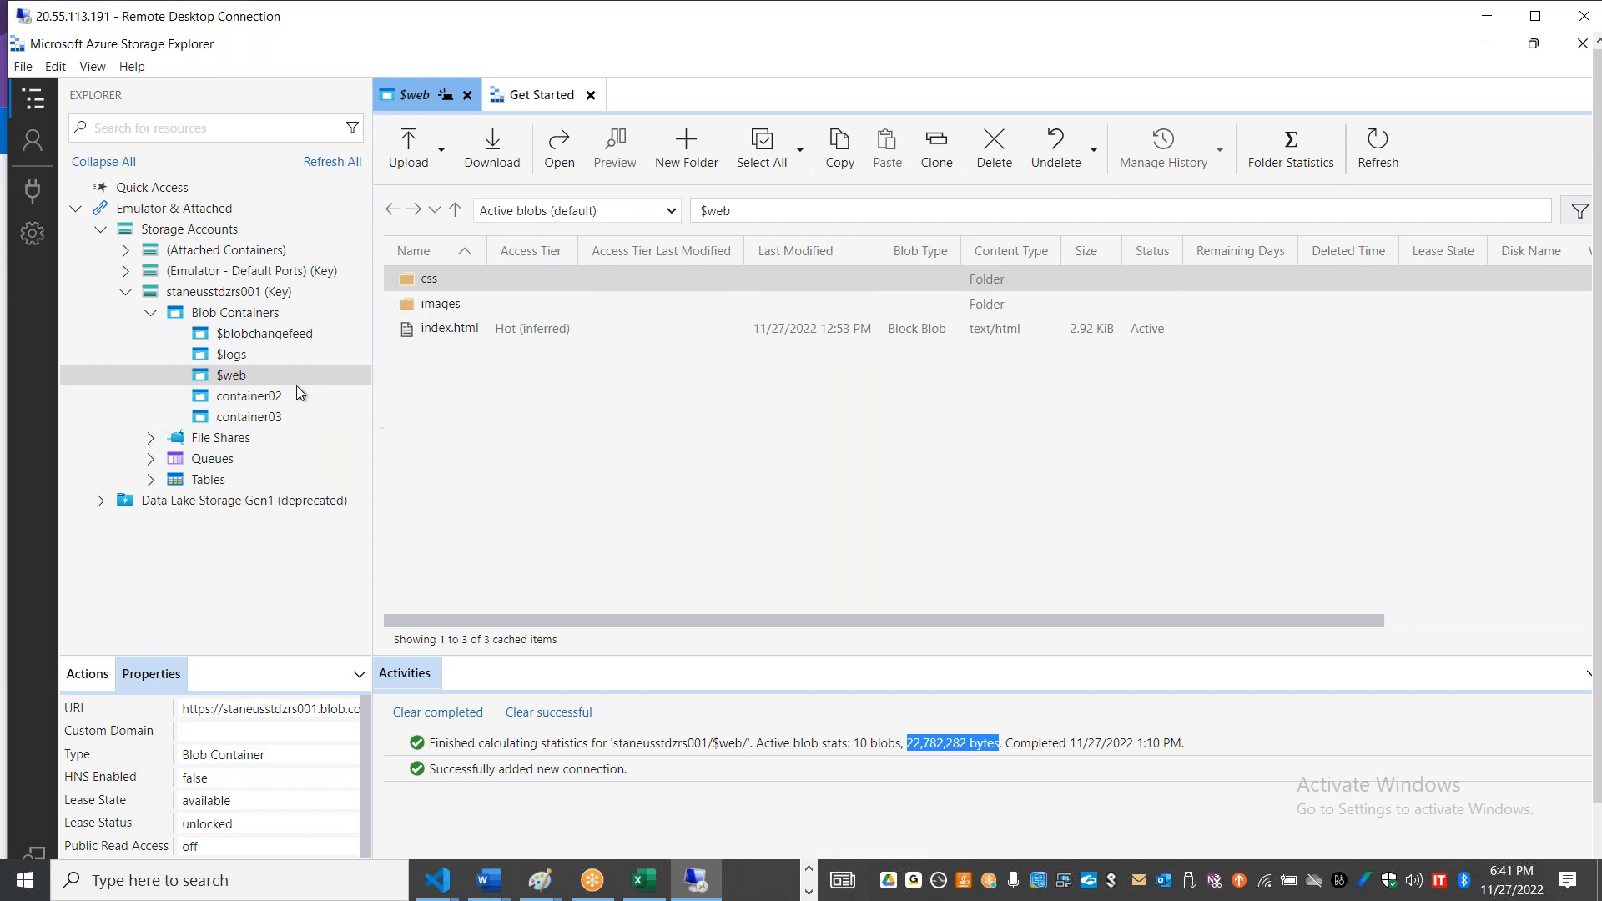
{"action": "left_click", "coordinate": [126, 292]}
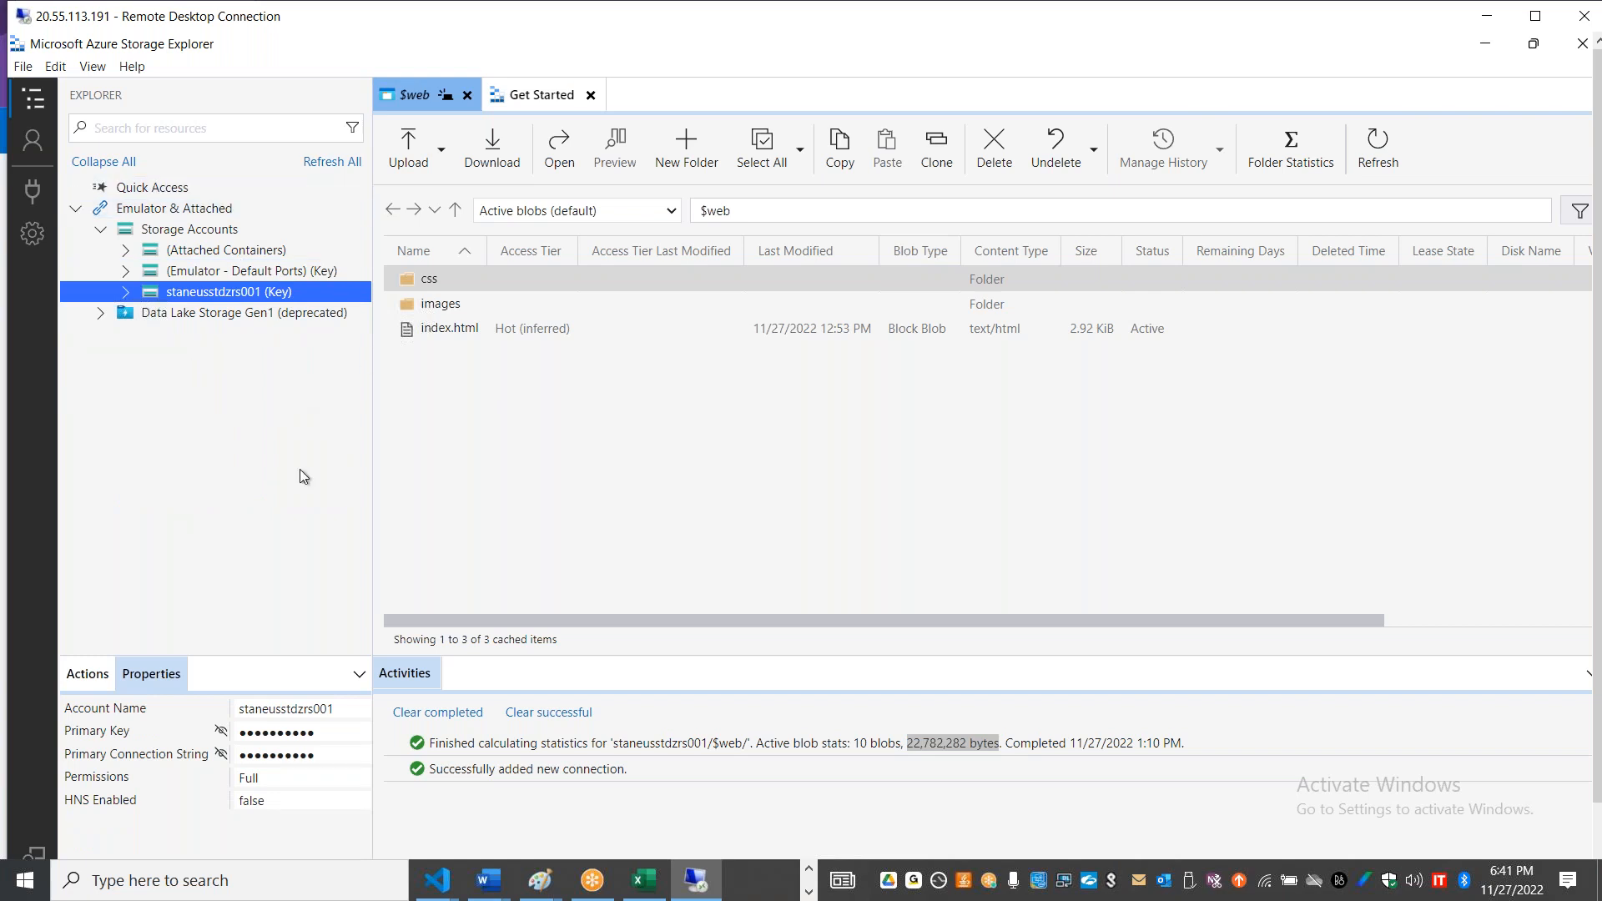
Step: Start a new storage account or service connection using the Shared access signature URL (SAS) method and continue to the connection info
{"action": "left_click", "coordinate": [34, 200]}
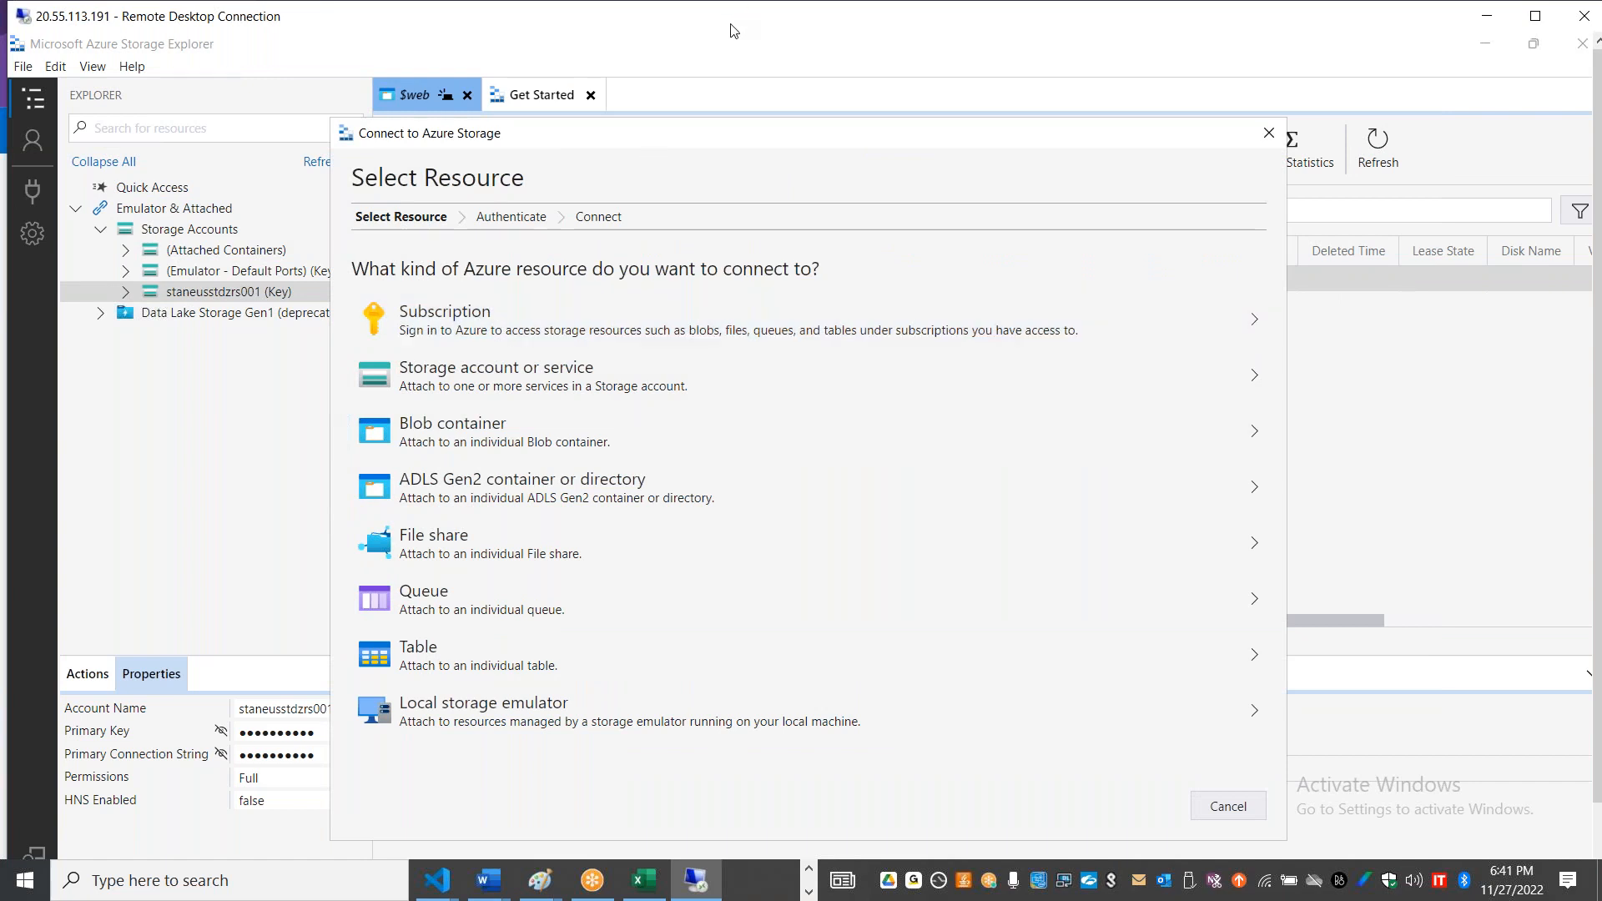
{"action": "left_click_drag", "start_coordinate": [731, 25], "coordinate": [694, 55]}
{"action": "left_click_drag", "start_coordinate": [1154, 55], "coordinate": [1377, 82]}
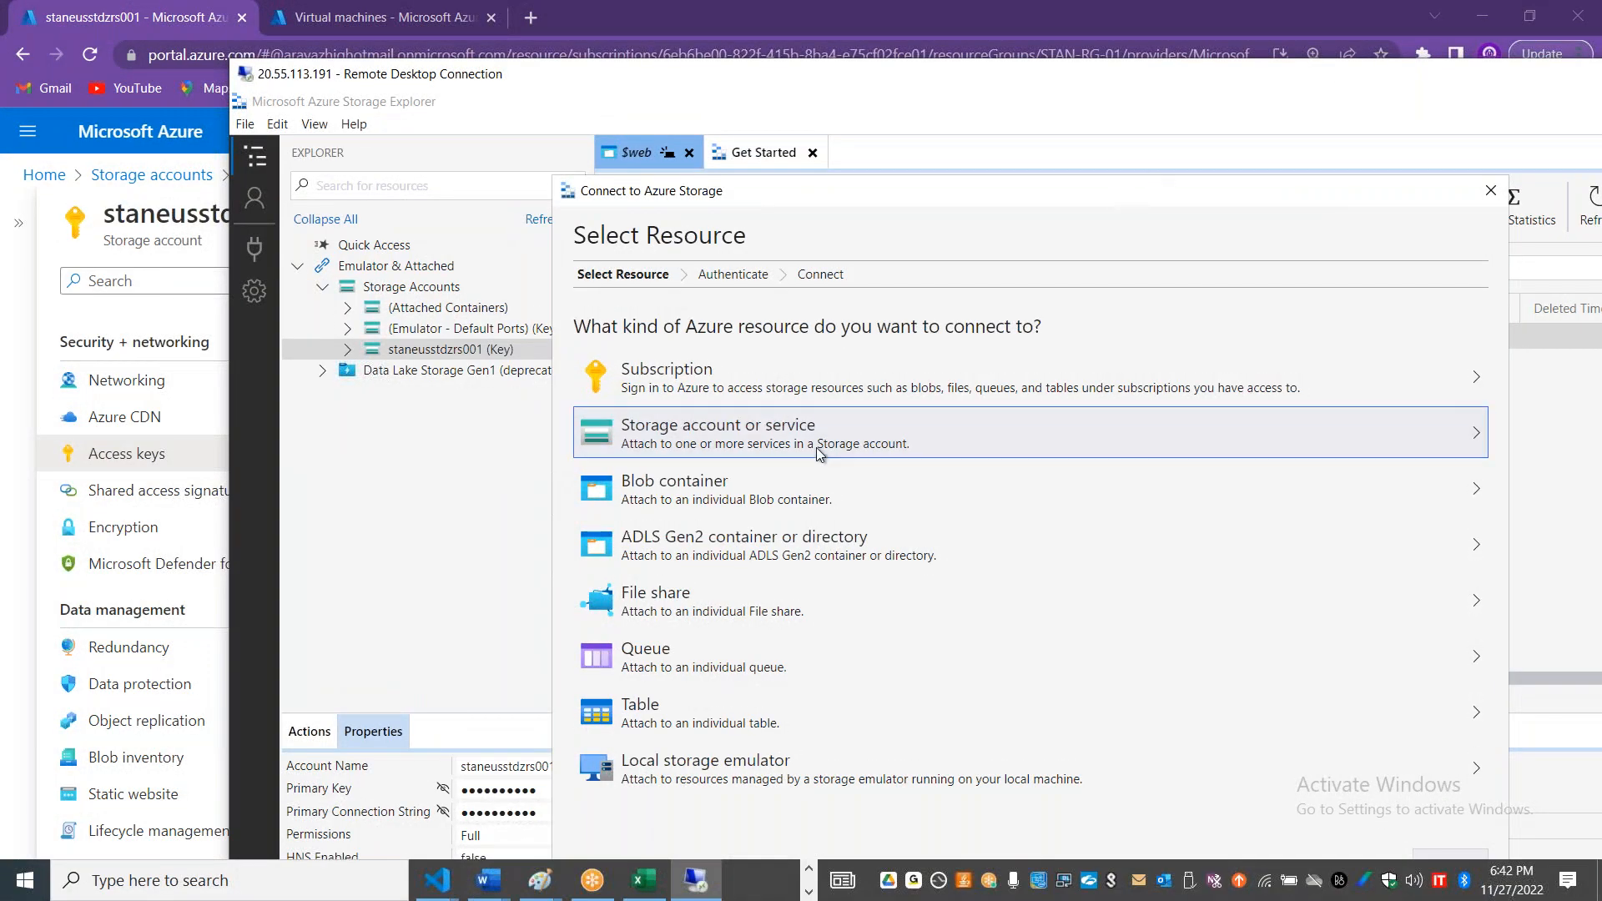
{"action": "left_click", "coordinate": [858, 446]}
{"action": "left_click", "coordinate": [656, 393]}
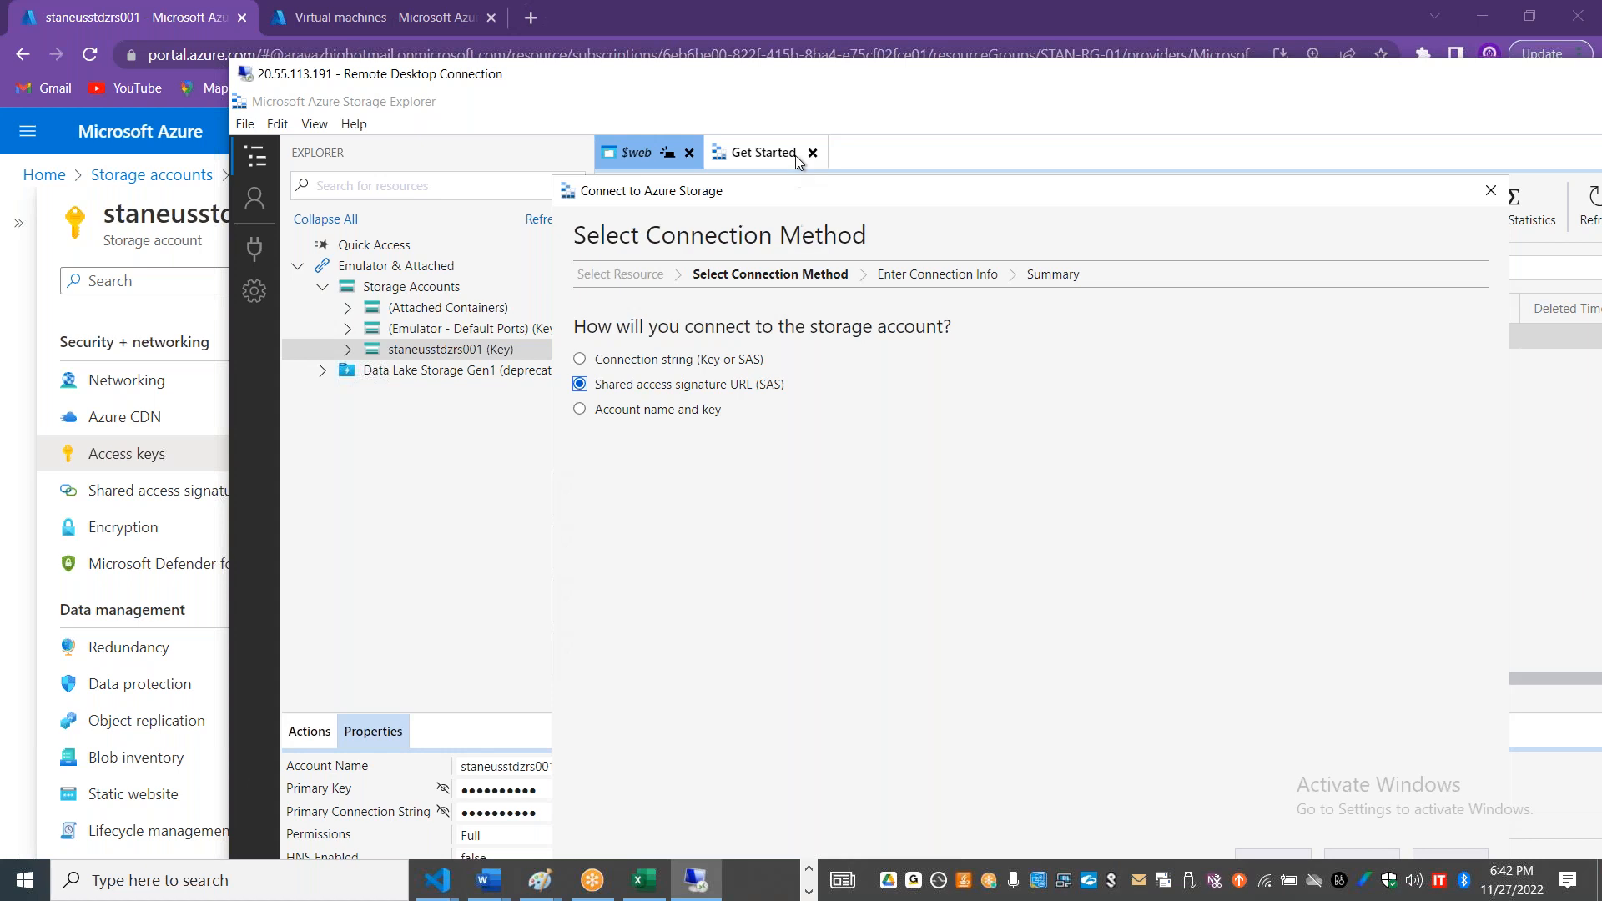
{"action": "left_click_drag", "start_coordinate": [746, 79], "coordinate": [560, 48]}
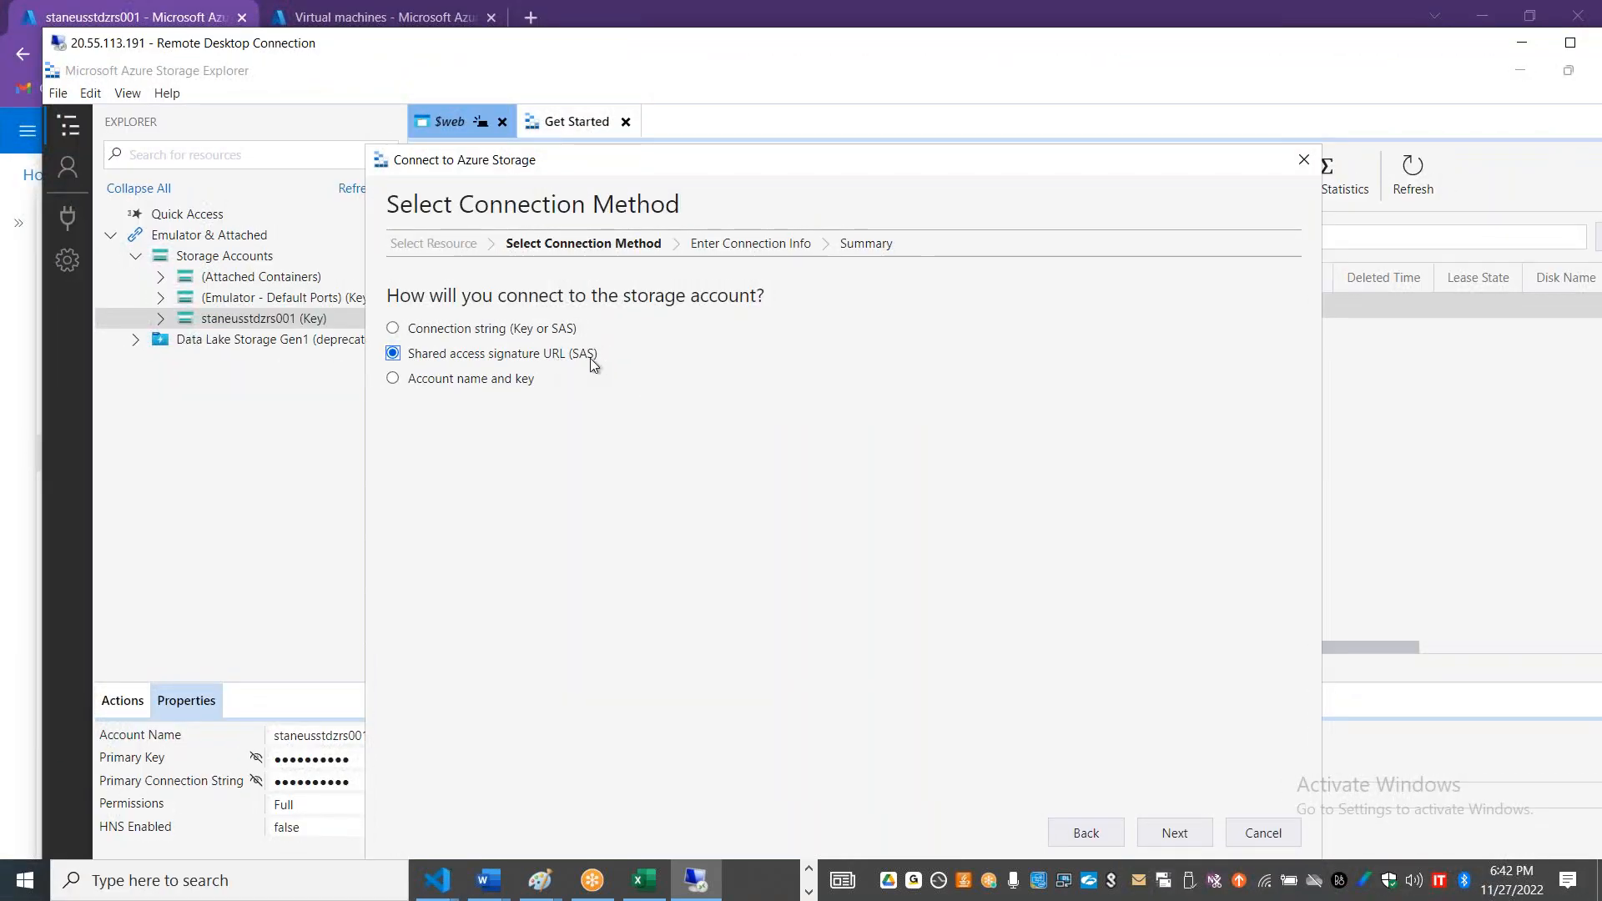
{"action": "left_click", "coordinate": [1166, 834]}
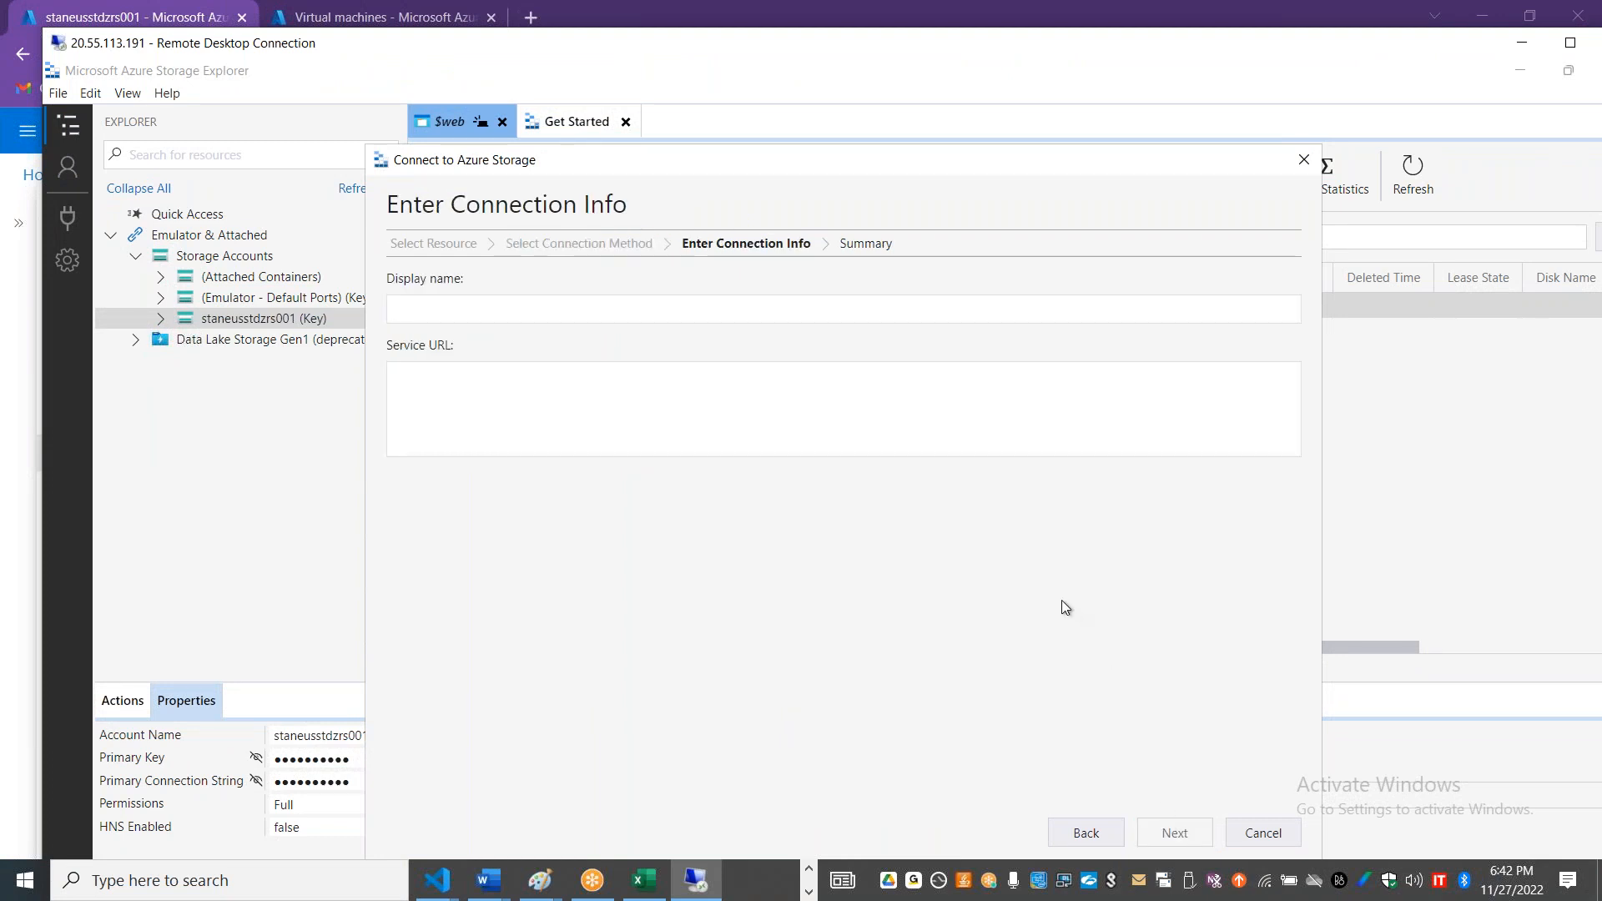
Step: Switch to the Azure portal, open the Shared access signature settings of staneusstdzrs001, and review the available restrictions
{"action": "key", "text": "alt+Tab"}
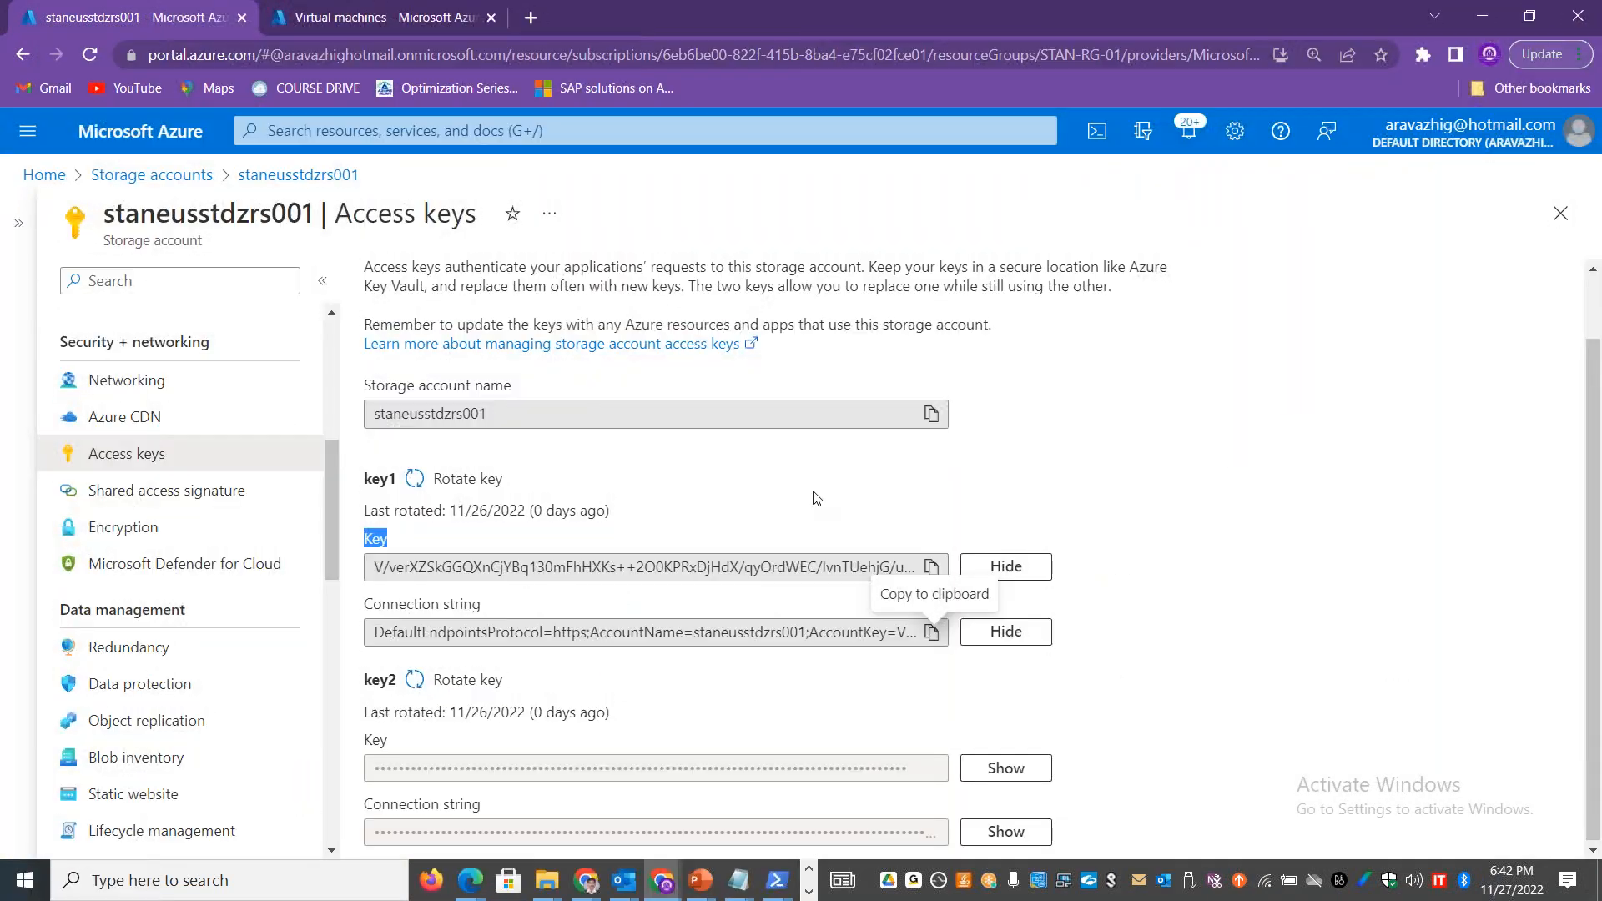
{"action": "left_click", "coordinate": [193, 490]}
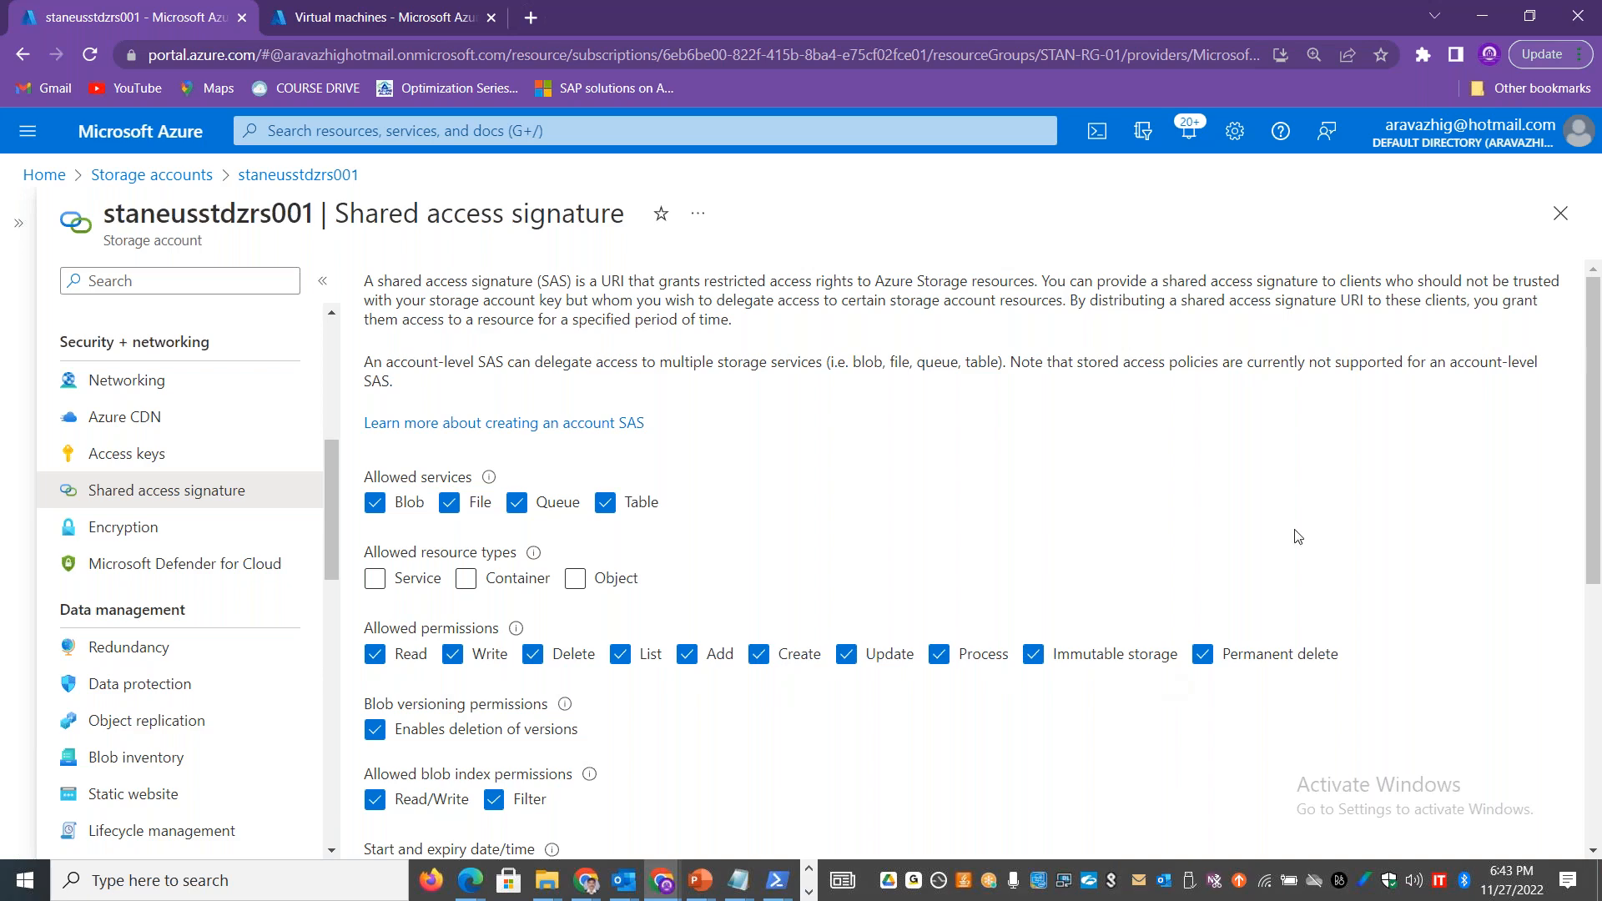
{"action": "left_click_drag", "start_coordinate": [1593, 352], "coordinate": [1593, 450]}
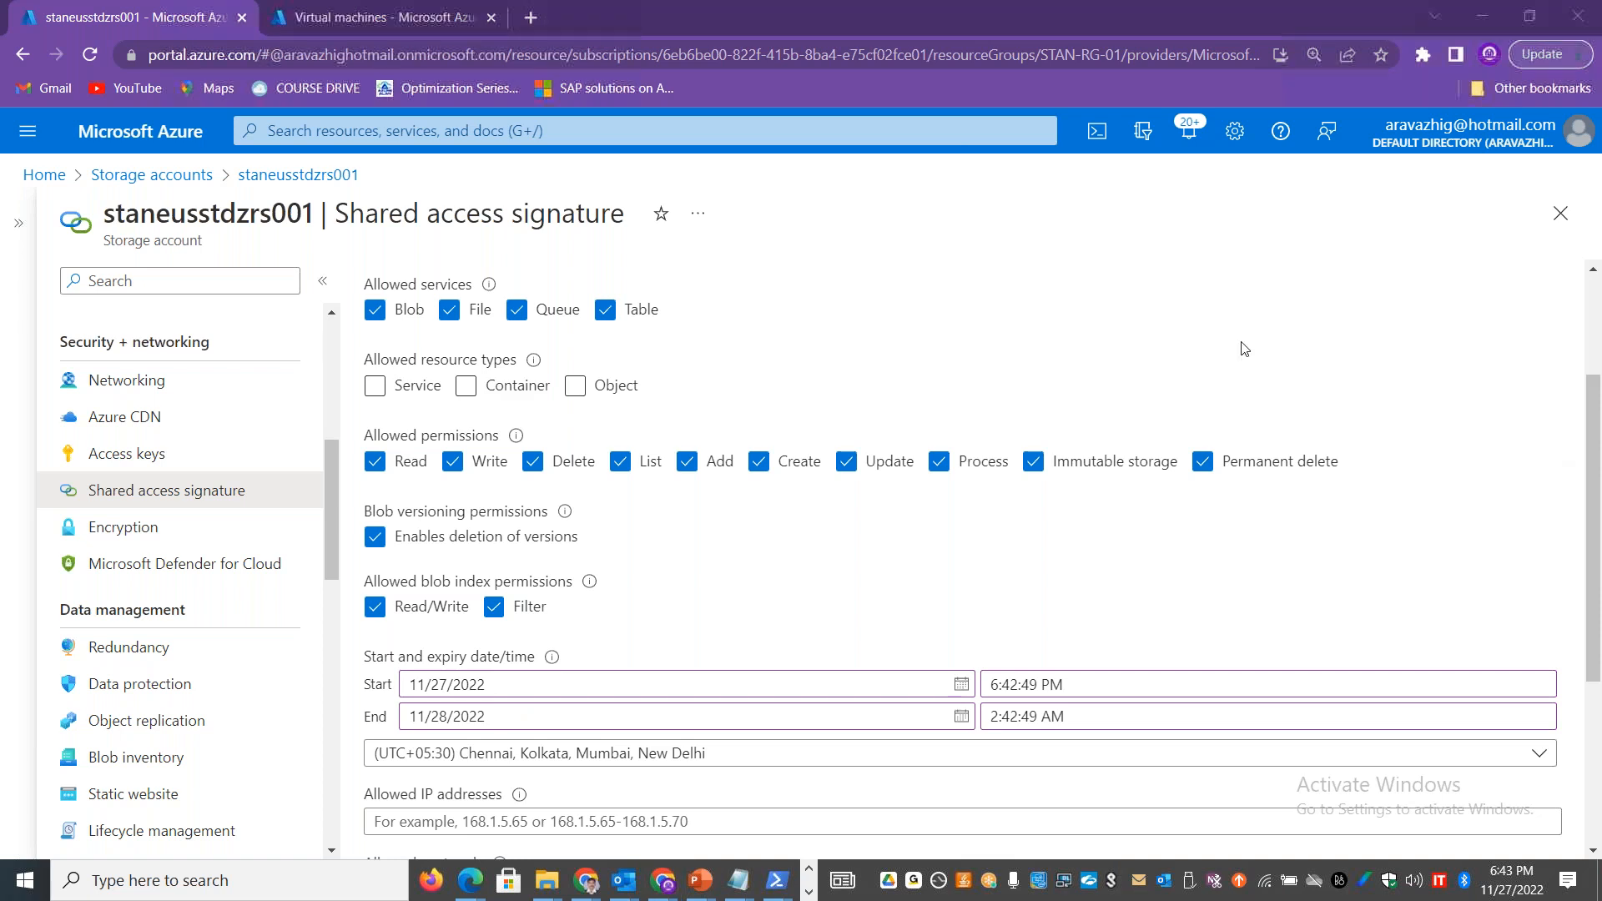
{"action": "scroll", "coordinate": [465, 611], "scroll_direction": "down", "scroll_amount": 3}
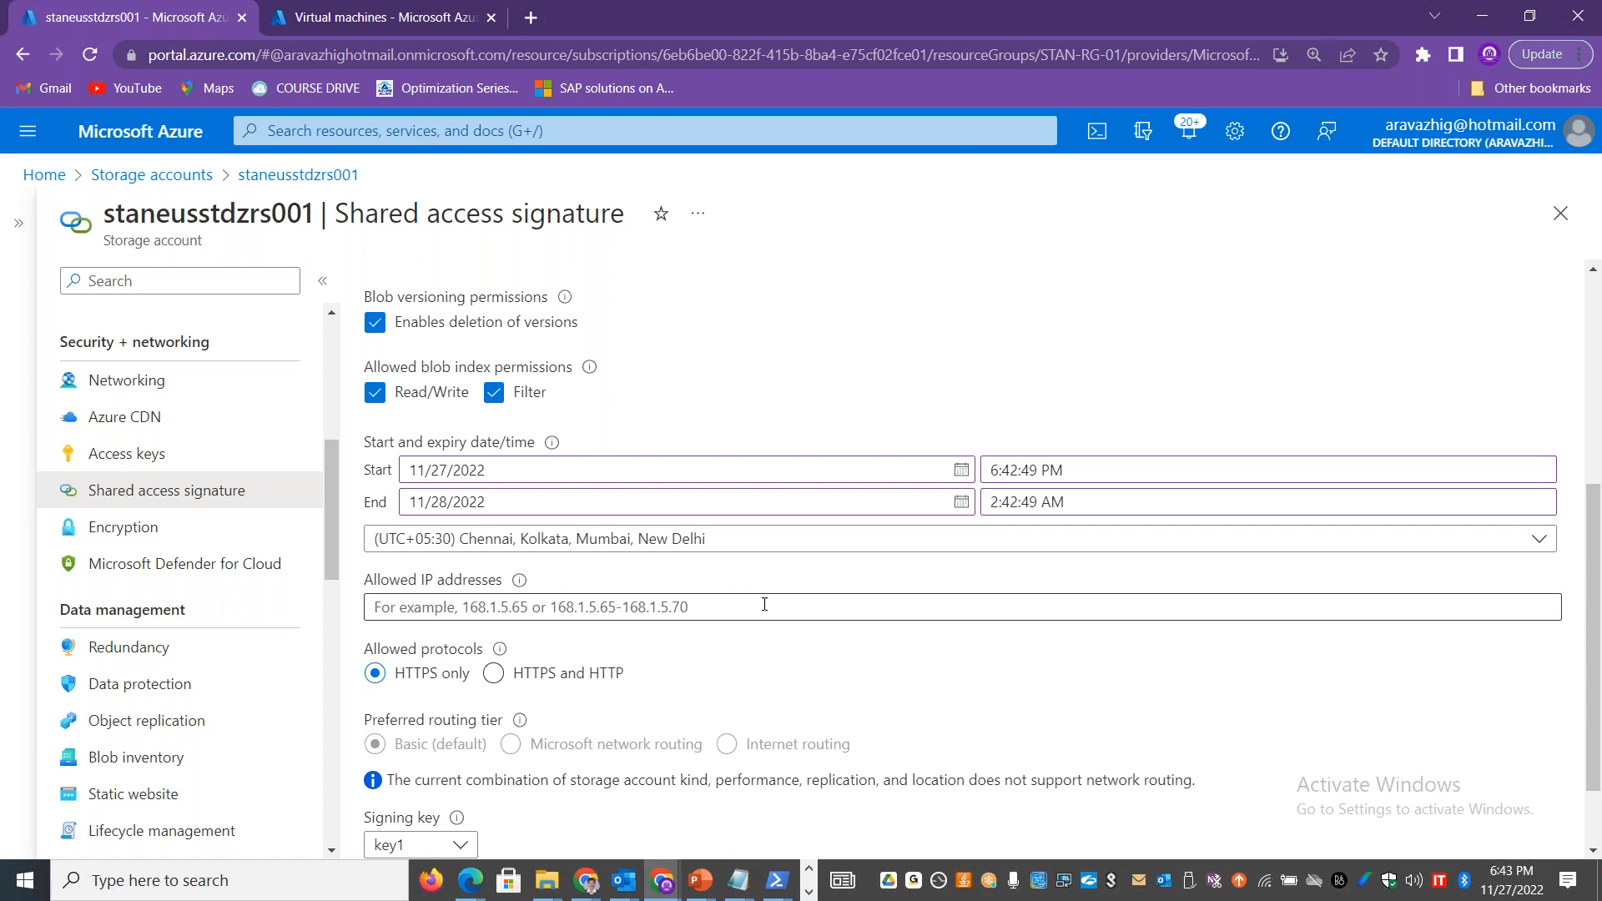
Step: Switch to the Excel workbook and highlight the account key portion of the connection string in cell C18
{"action": "key", "text": "alt+Tab"}
{"action": "key", "text": "alt+Tab"}
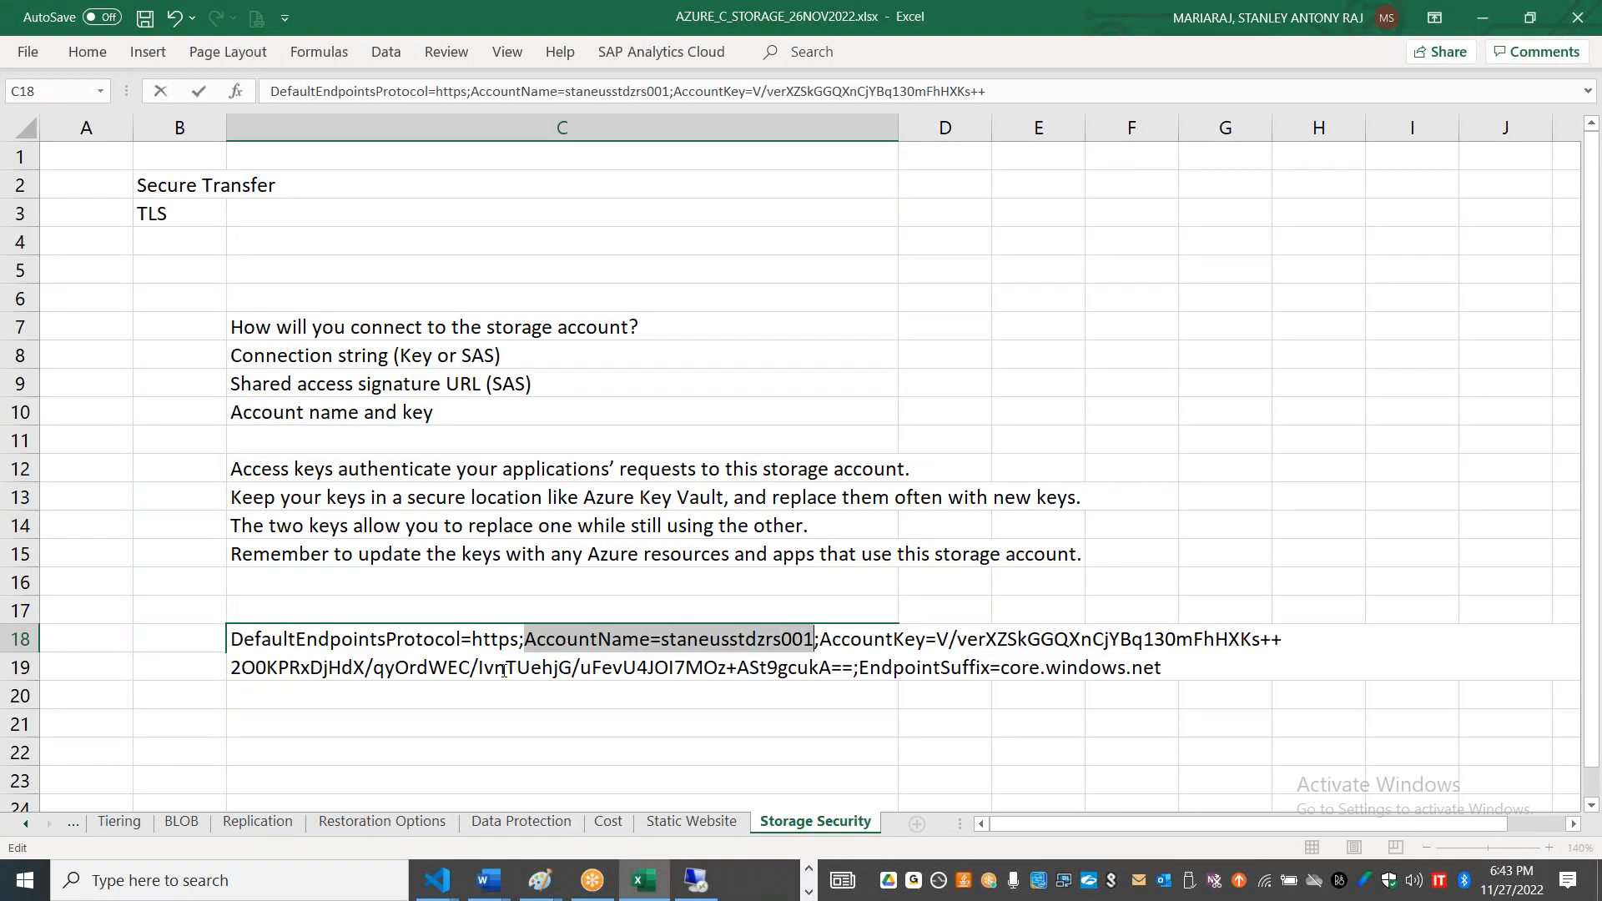
{"action": "left_click_drag", "start_coordinate": [236, 655], "coordinate": [828, 661]}
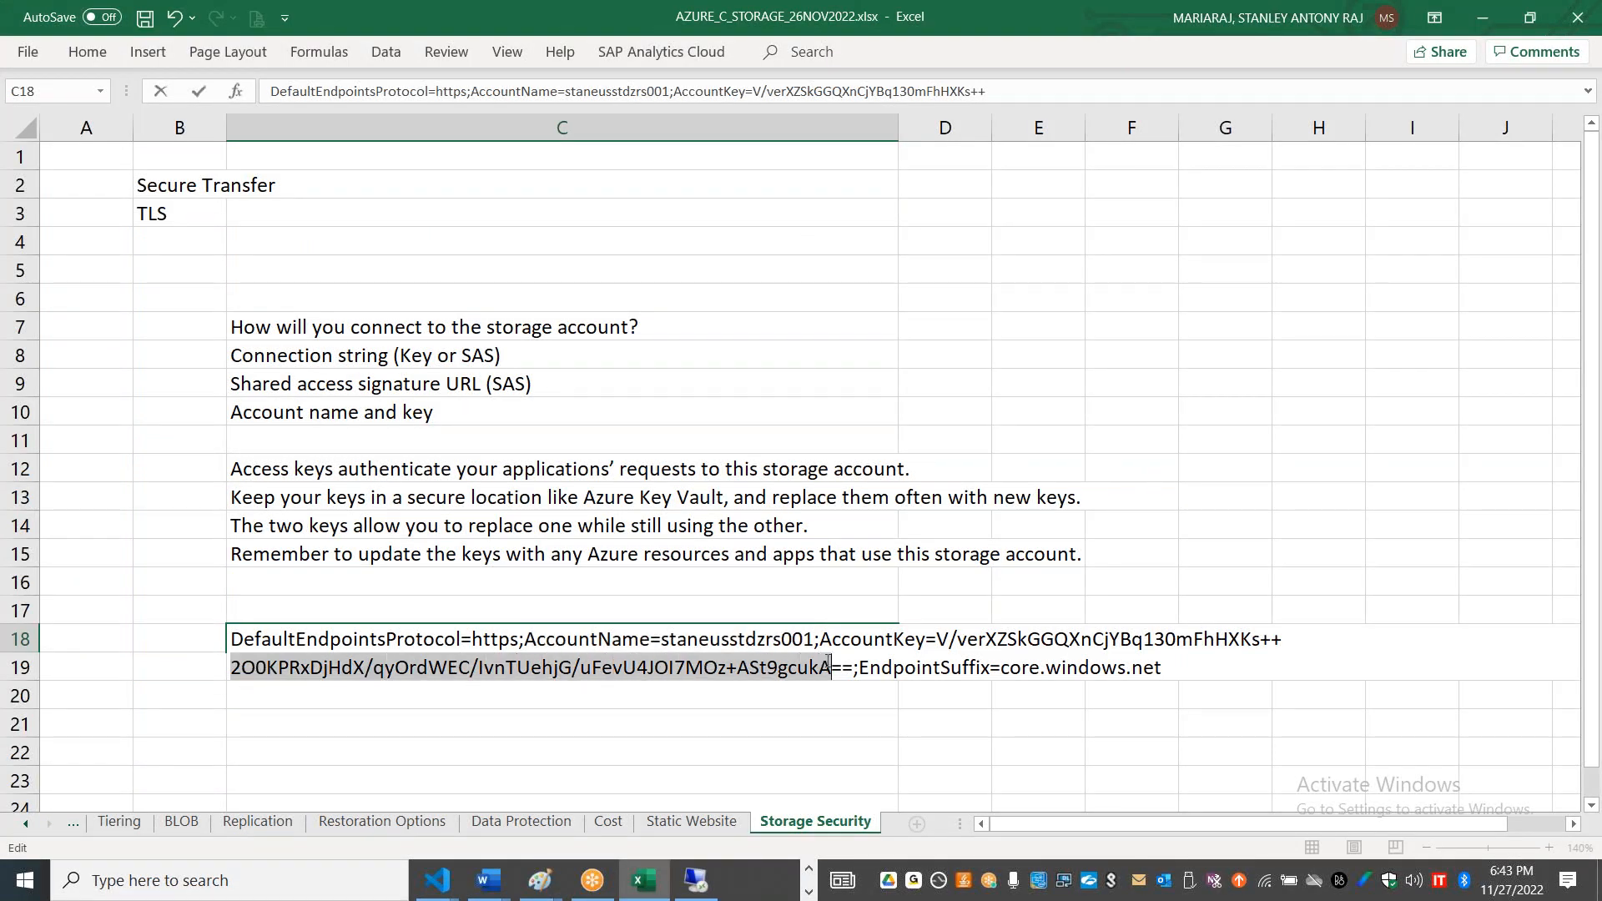
{"action": "left_click", "coordinate": [1428, 492]}
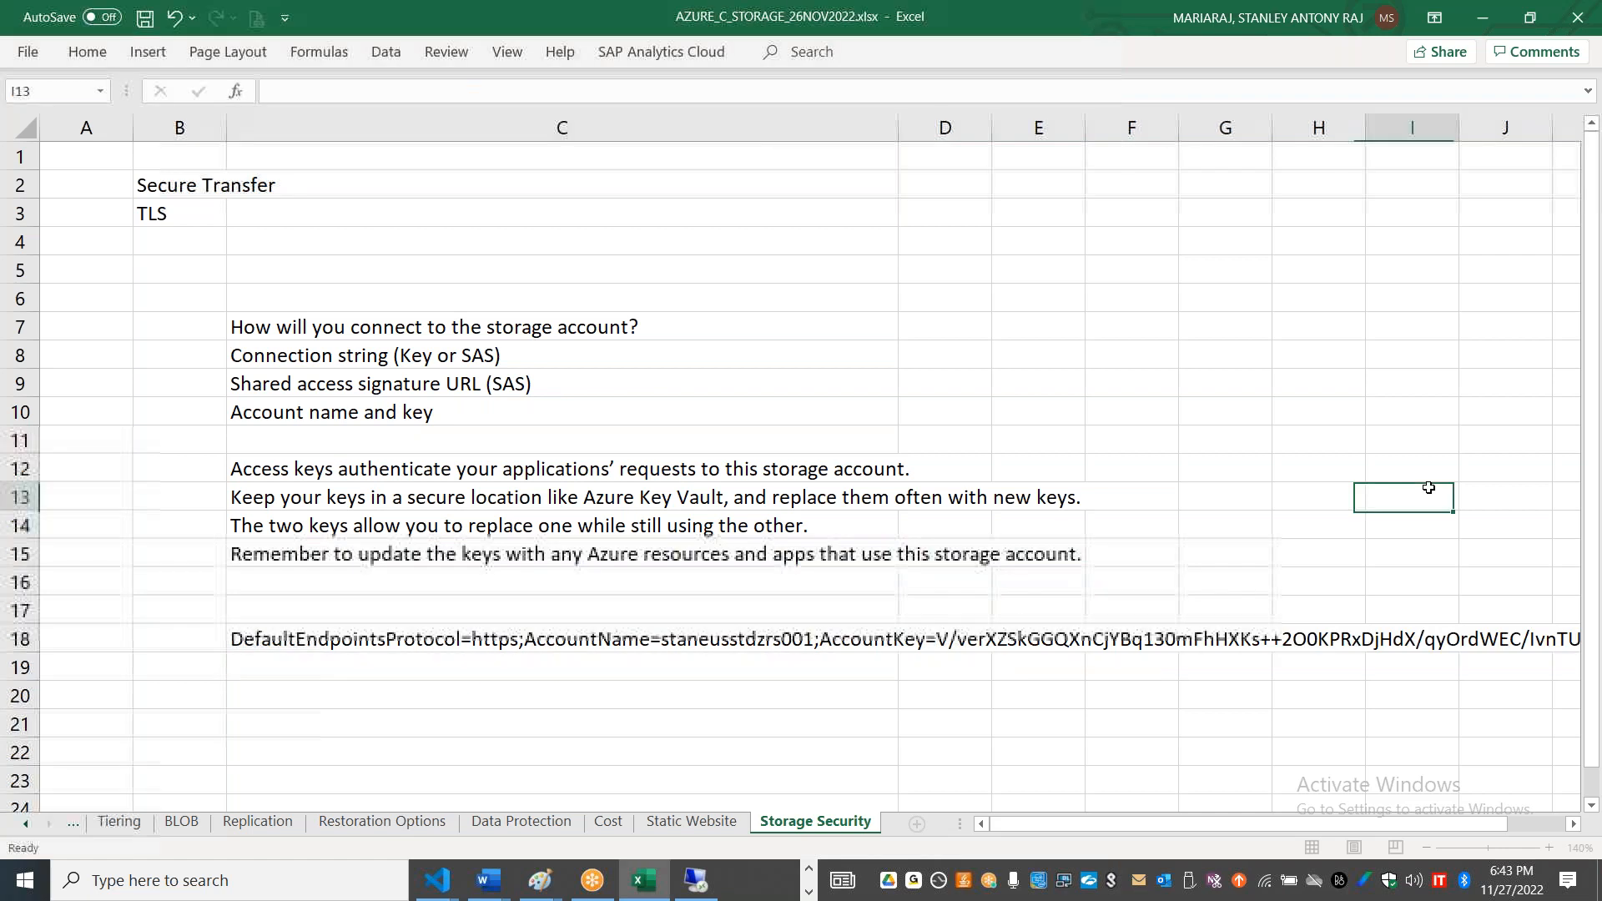
{"action": "left_click", "coordinate": [492, 700]}
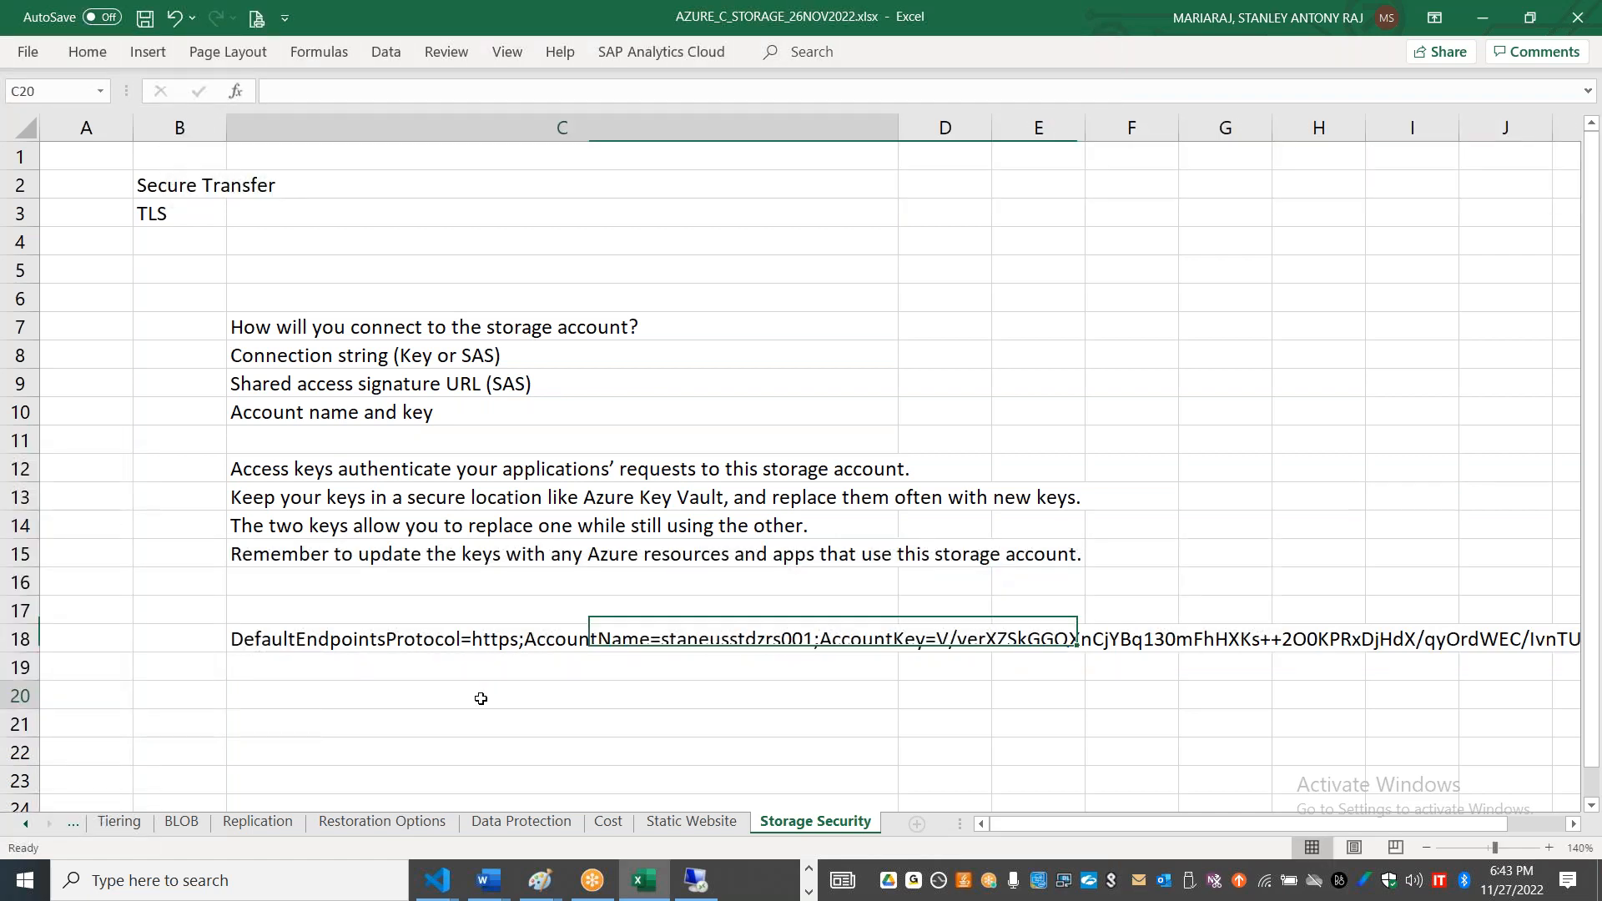
{"action": "left_click", "coordinate": [417, 387]}
{"action": "key", "text": "ctrl+c"}
{"action": "key", "text": "Down"}
{"action": "key", "text": "Down"}
{"action": "key", "text": "Down"}
{"action": "key", "text": "Down"}
{"action": "key", "text": "Down"}
{"action": "key", "text": "Down"}
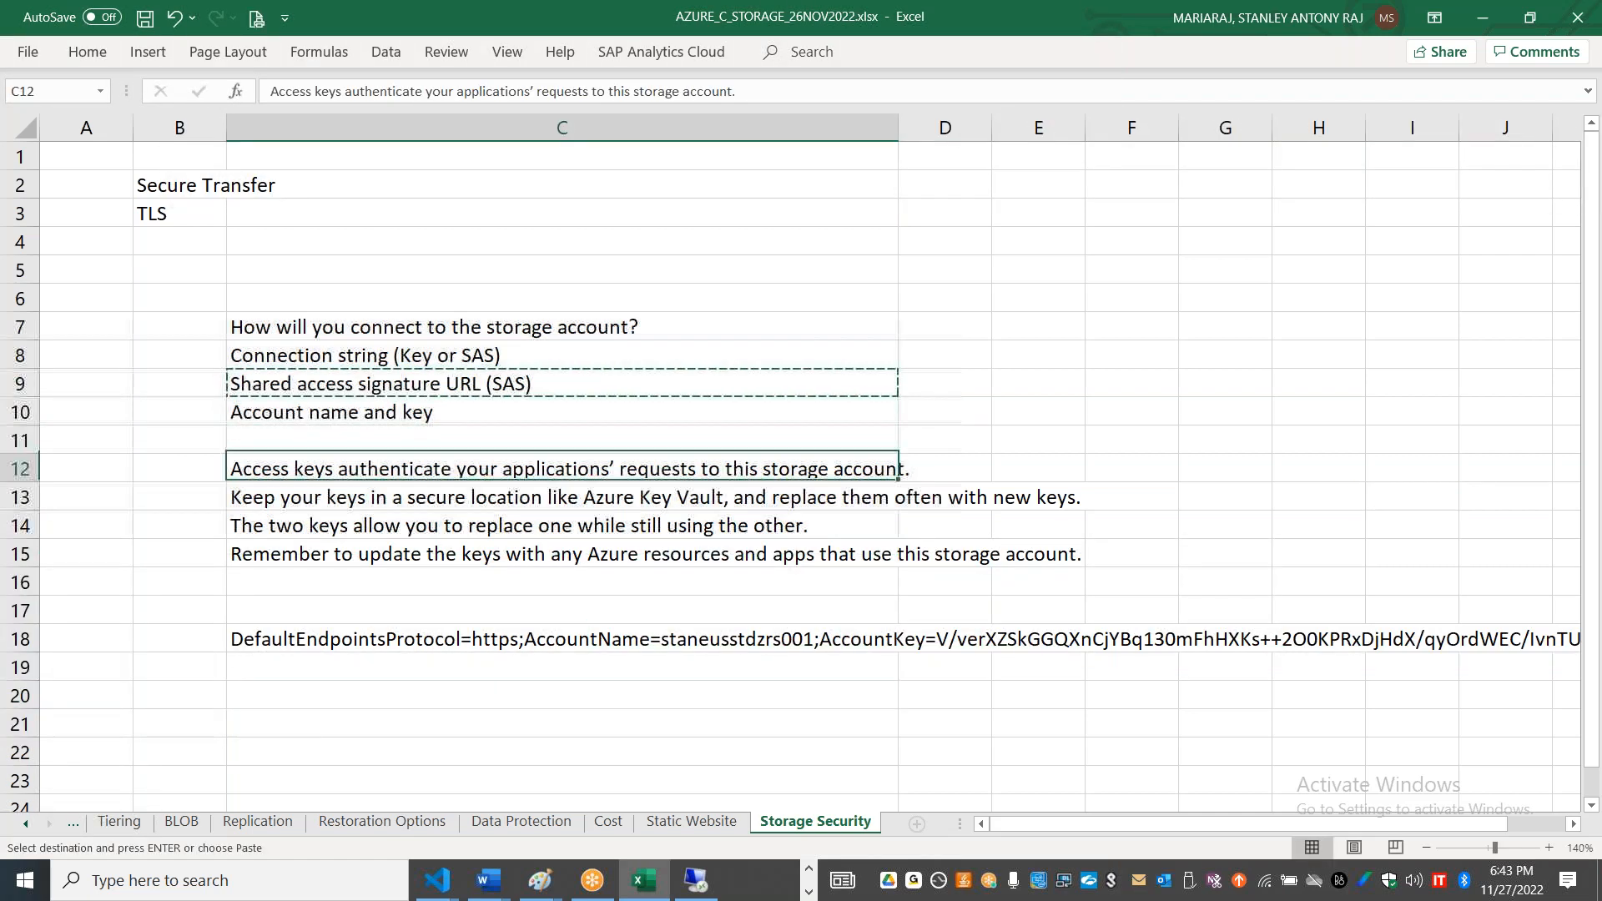
{"action": "key", "text": "Down"}
{"action": "type", "text": "v"}
{"action": "key", "text": "Down"}
{"action": "key", "text": "Down"}
{"action": "key", "text": "Up"}
{"action": "key", "text": "Up"}
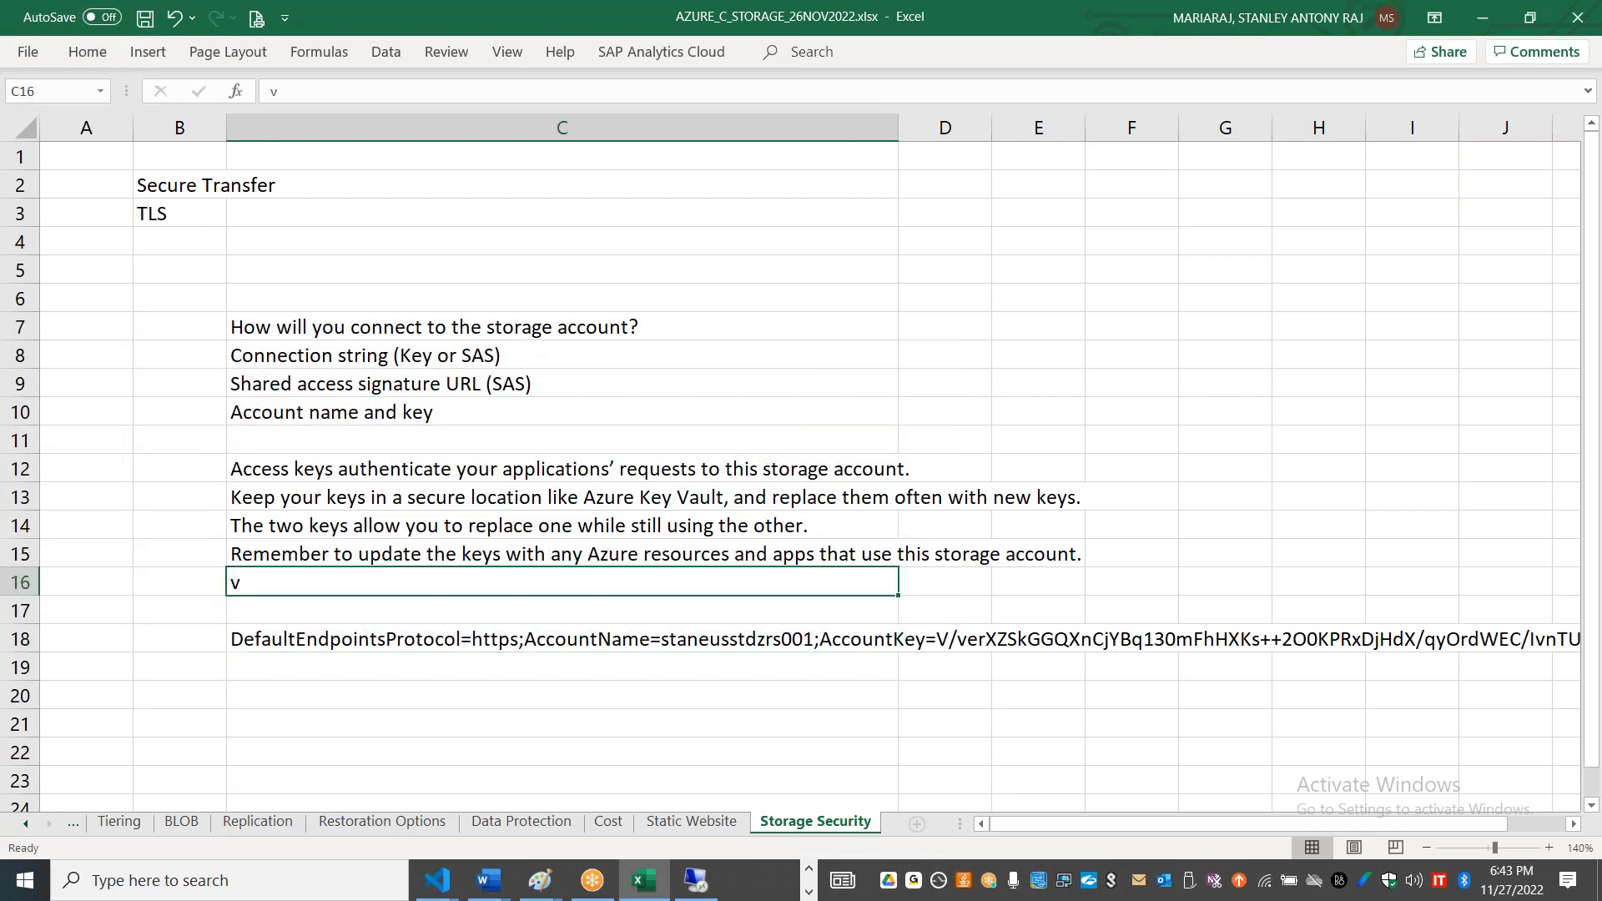
{"action": "key", "text": "Down"}
{"action": "key", "text": "Down"}
{"action": "key", "text": "Down"}
{"action": "key", "text": "Down"}
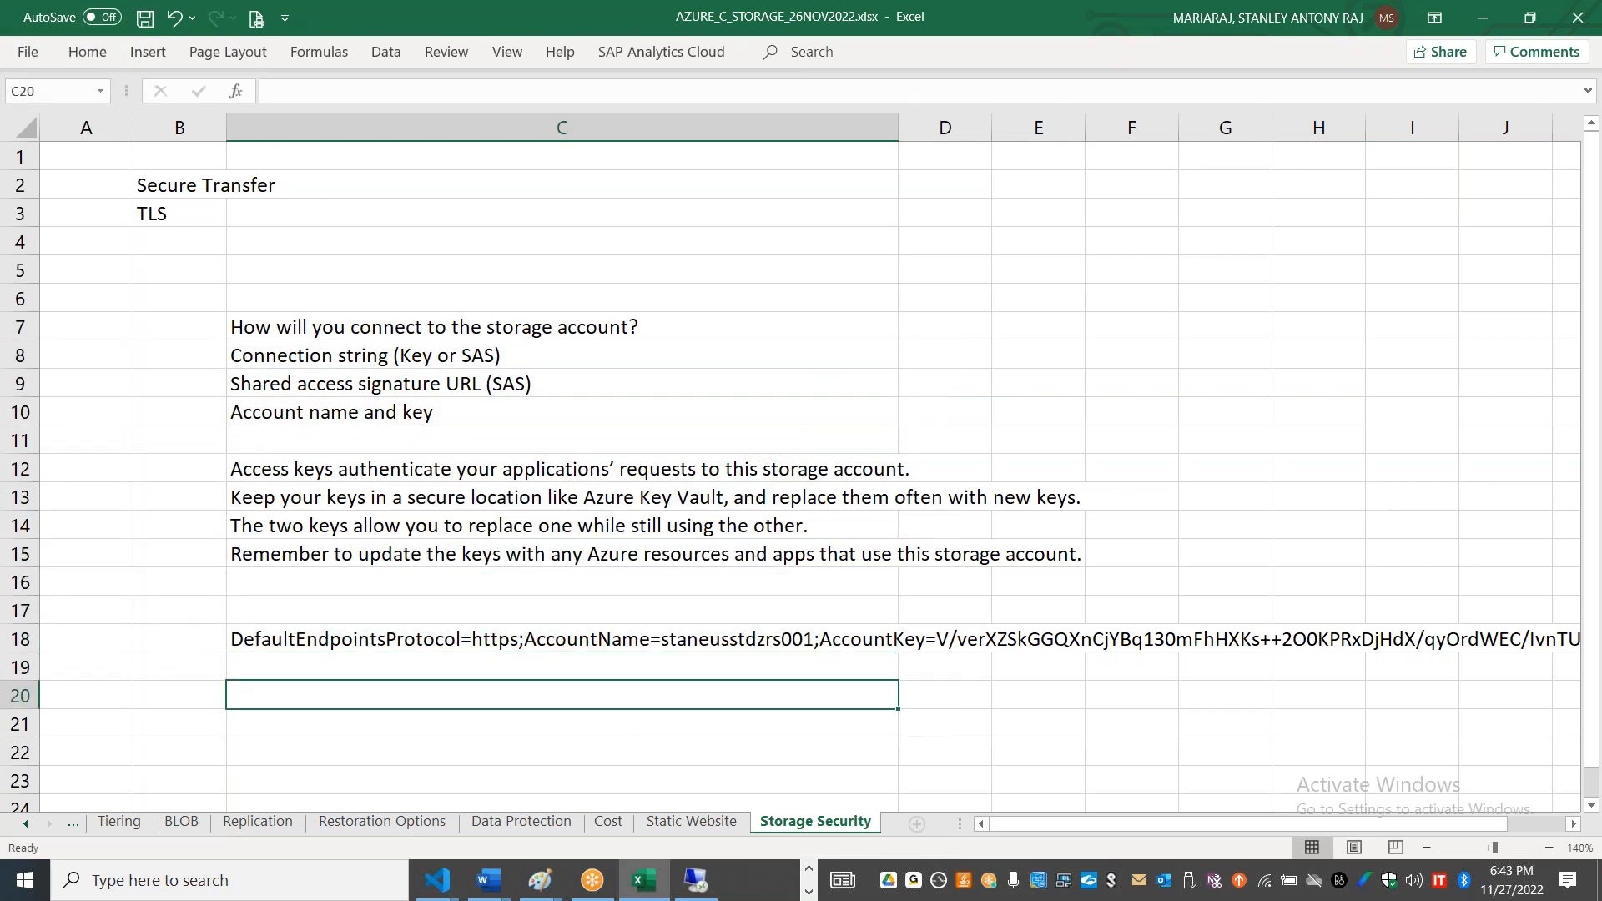
Step: Move the text "Shared access signature URL (SAS)" from cell C9 to cell C20
{"action": "left_click", "coordinate": [473, 384]}
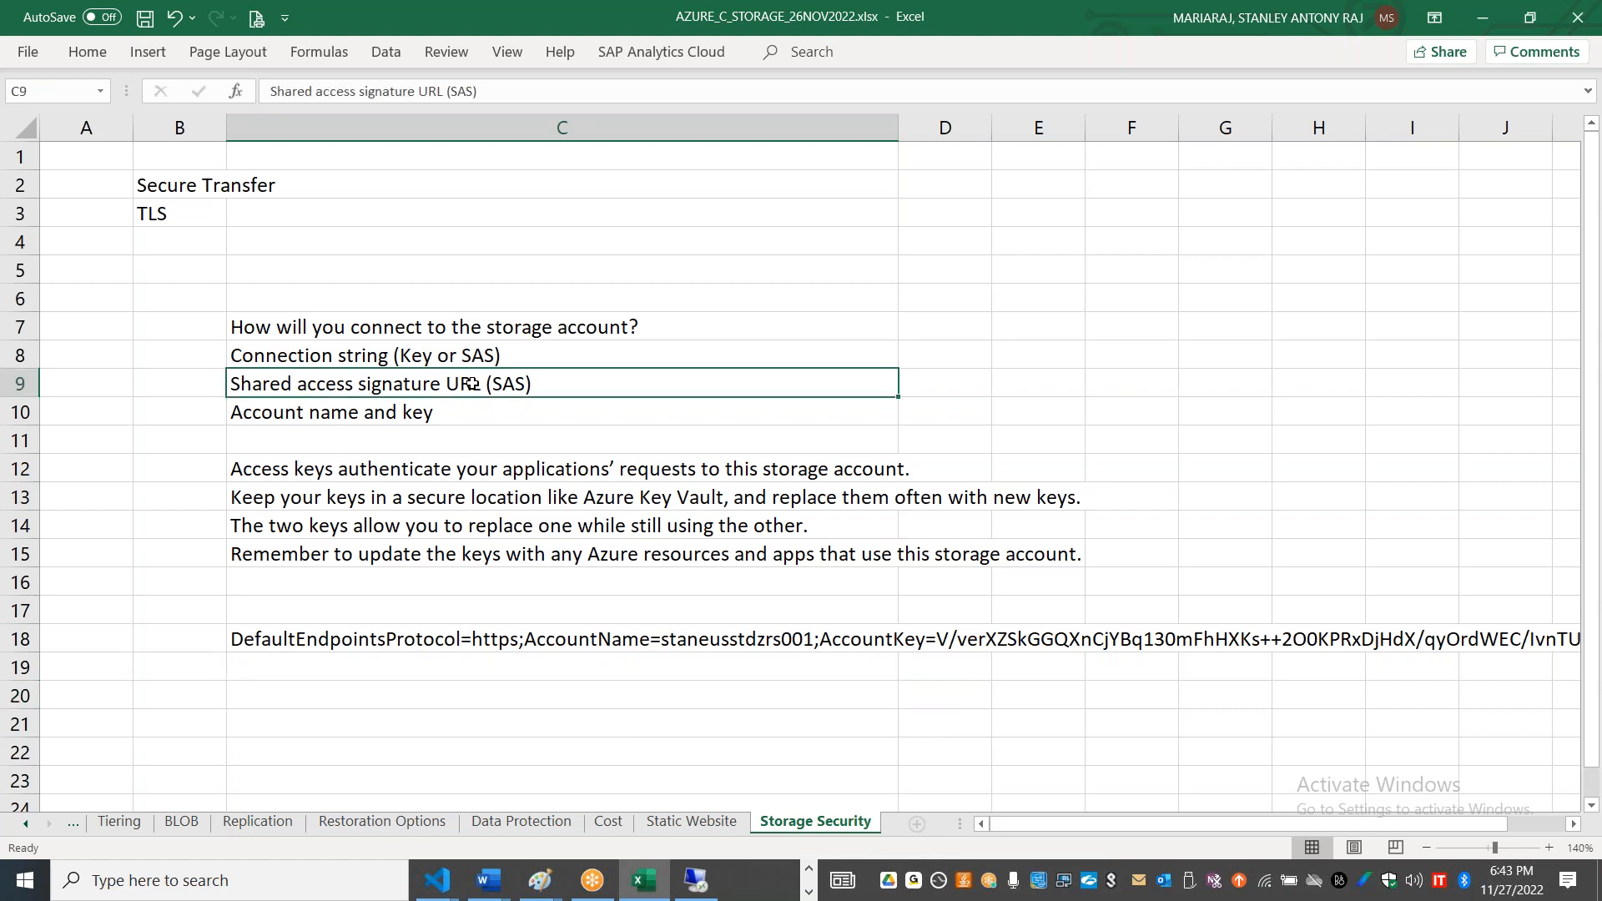
{"action": "key", "text": "ctrl+c"}
{"action": "key", "text": "Down"}
{"action": "key", "text": "Down"}
{"action": "key", "text": "Down"}
{"action": "key", "text": "Down"}
{"action": "key", "text": "Down"}
{"action": "key", "text": "Down"}
{"action": "key", "text": "Down"}
{"action": "key", "text": "Down"}
{"action": "key", "text": "Down"}
{"action": "key", "text": "Down"}
{"action": "key", "text": "Down"}
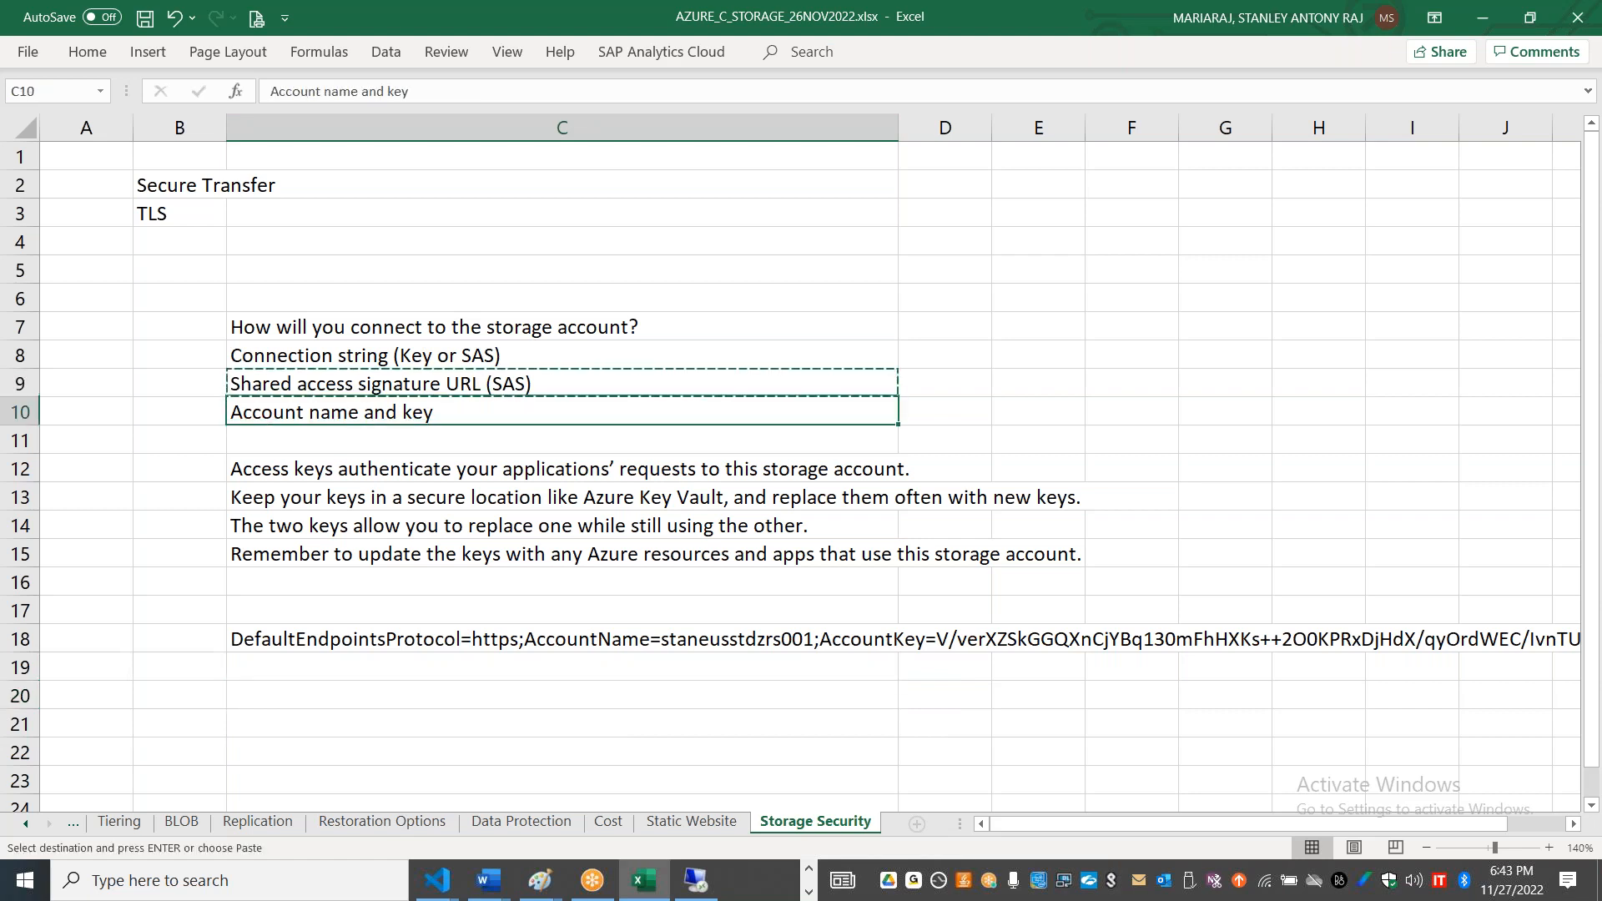
{"action": "key", "text": "ctrl+v"}
{"action": "key", "text": "Down"}
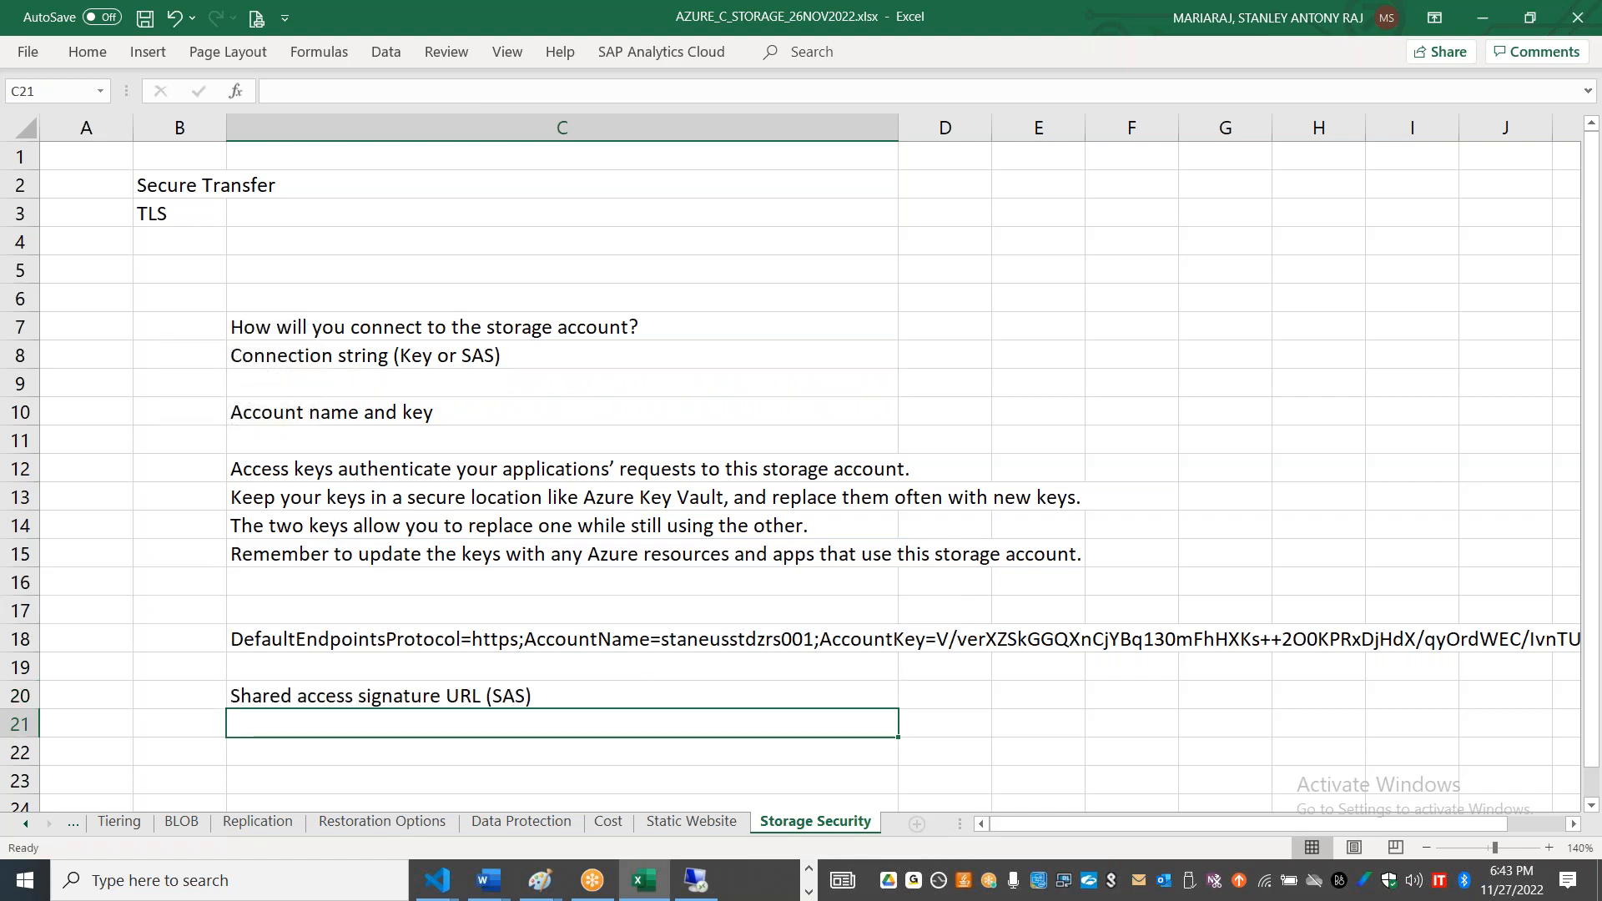
Step: Enter "Time bound restriction" in cell C21 and "Source IP connection restriction" in cell C22
{"action": "type", "text": "Time bound restriction"}
{"action": "key", "text": "Return"}
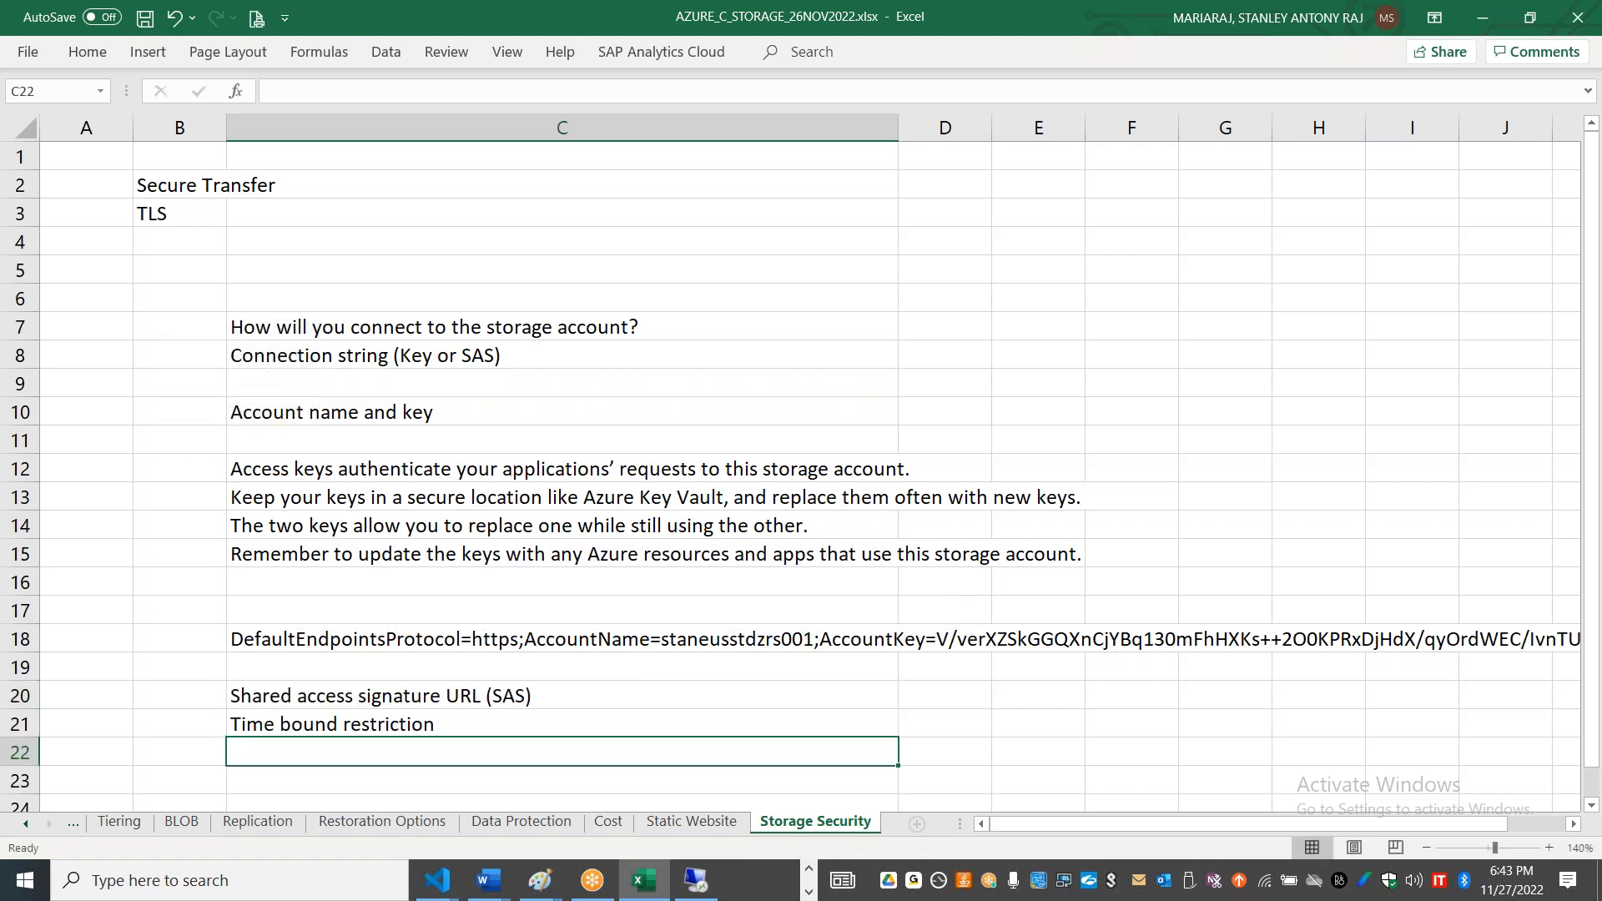
{"action": "type", "text": "Source IP"}
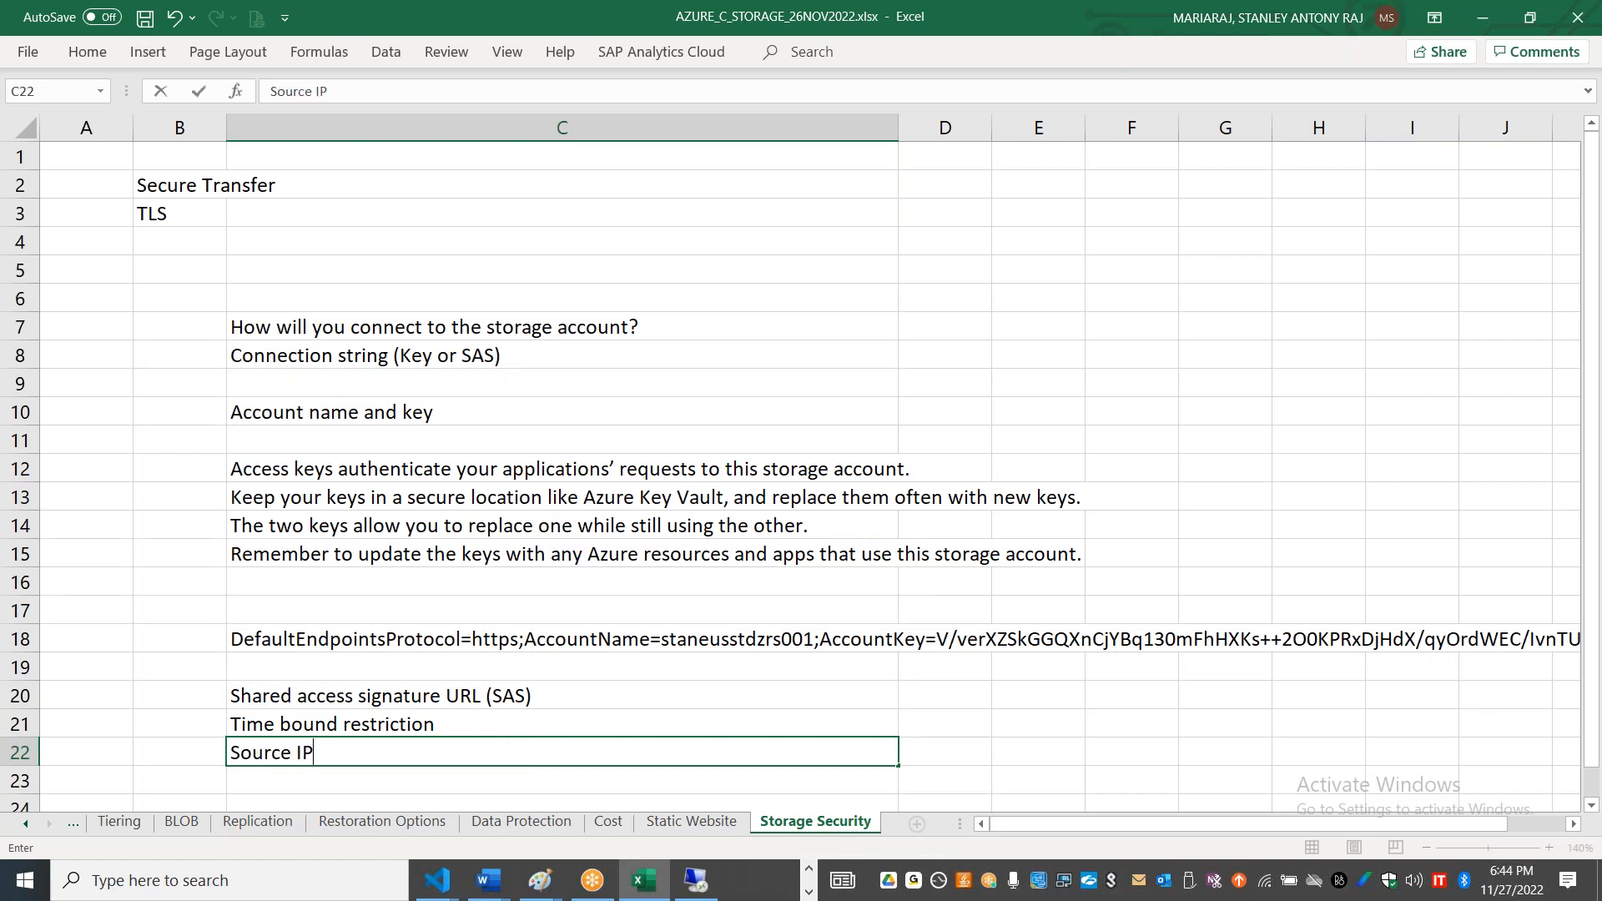
{"action": "type", "text": " connection restrci"}
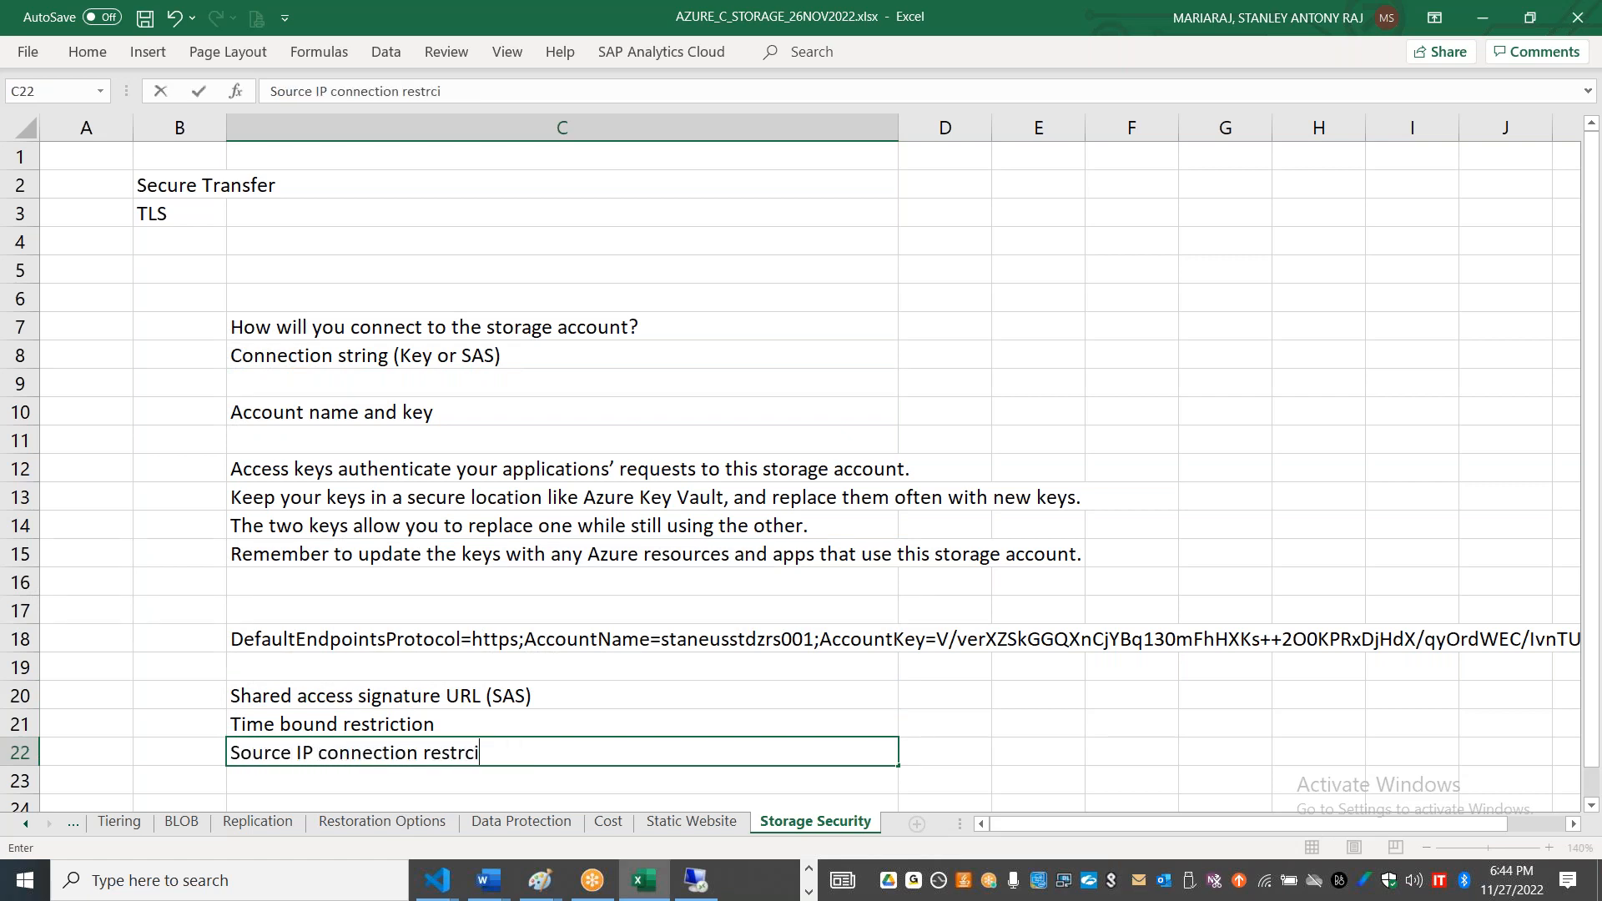
{"action": "type", "text": "tion"}
{"action": "key", "text": "Return"}
Step: Enter "Access / permissions filtering" in cell C23 and "service level access" in cell C24
{"action": "type", "text": "Access pe"}
{"action": "key", "text": "BackSpace"}
{"action": "key", "text": "BackSpace"}
{"action": "type", "text": "/ permissions filtering"}
{"action": "key", "text": "Return"}
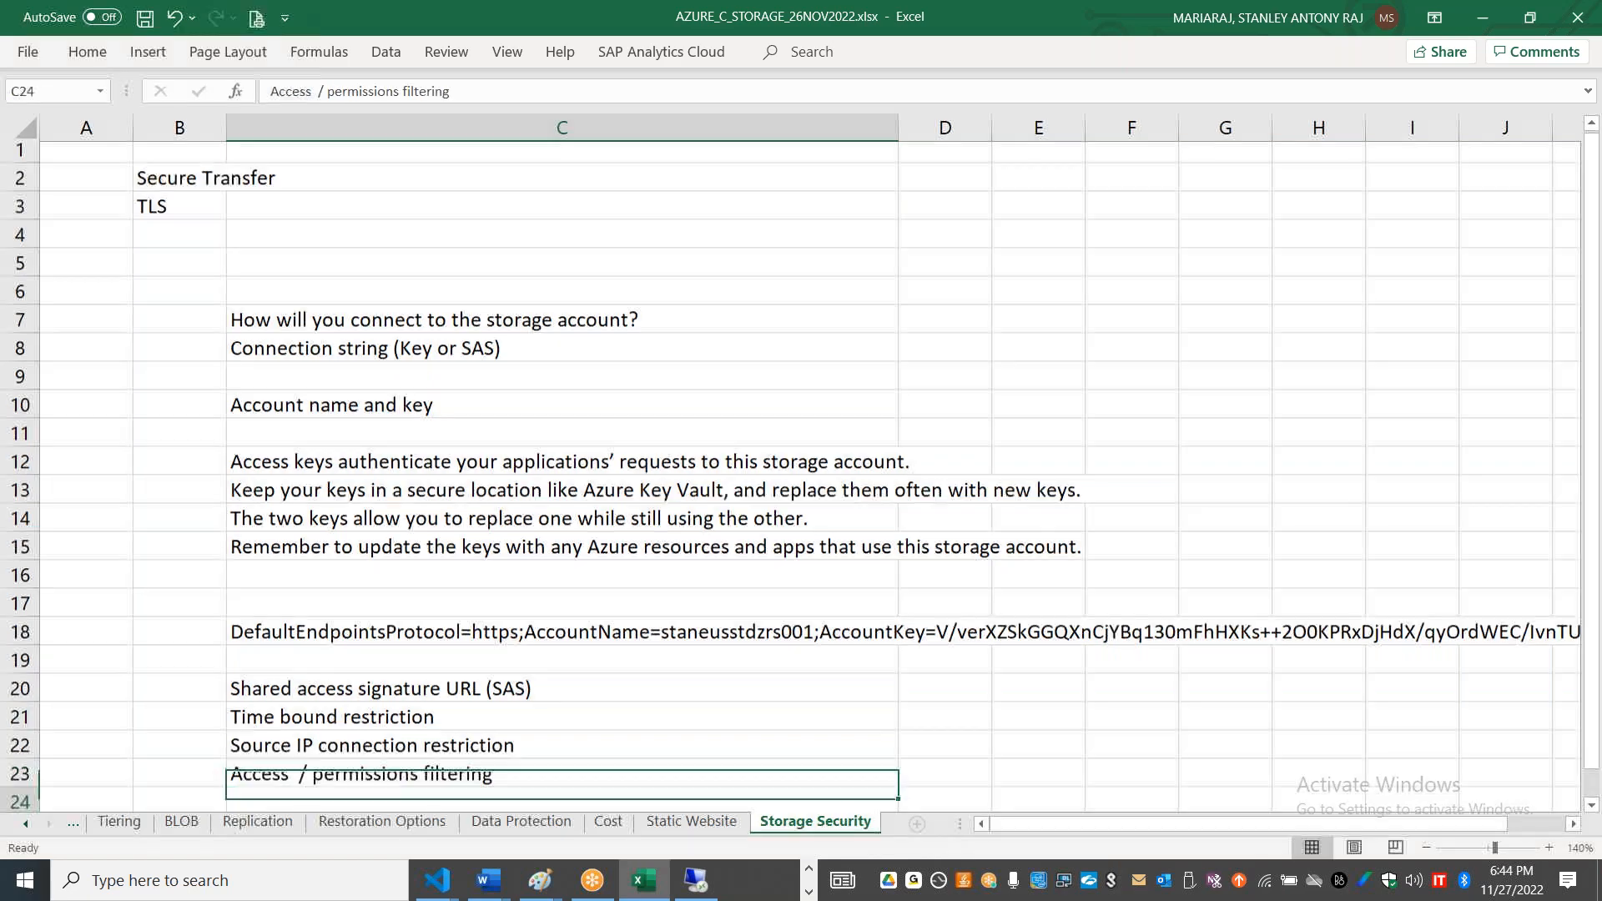
{"action": "type", "text": "service level access"}
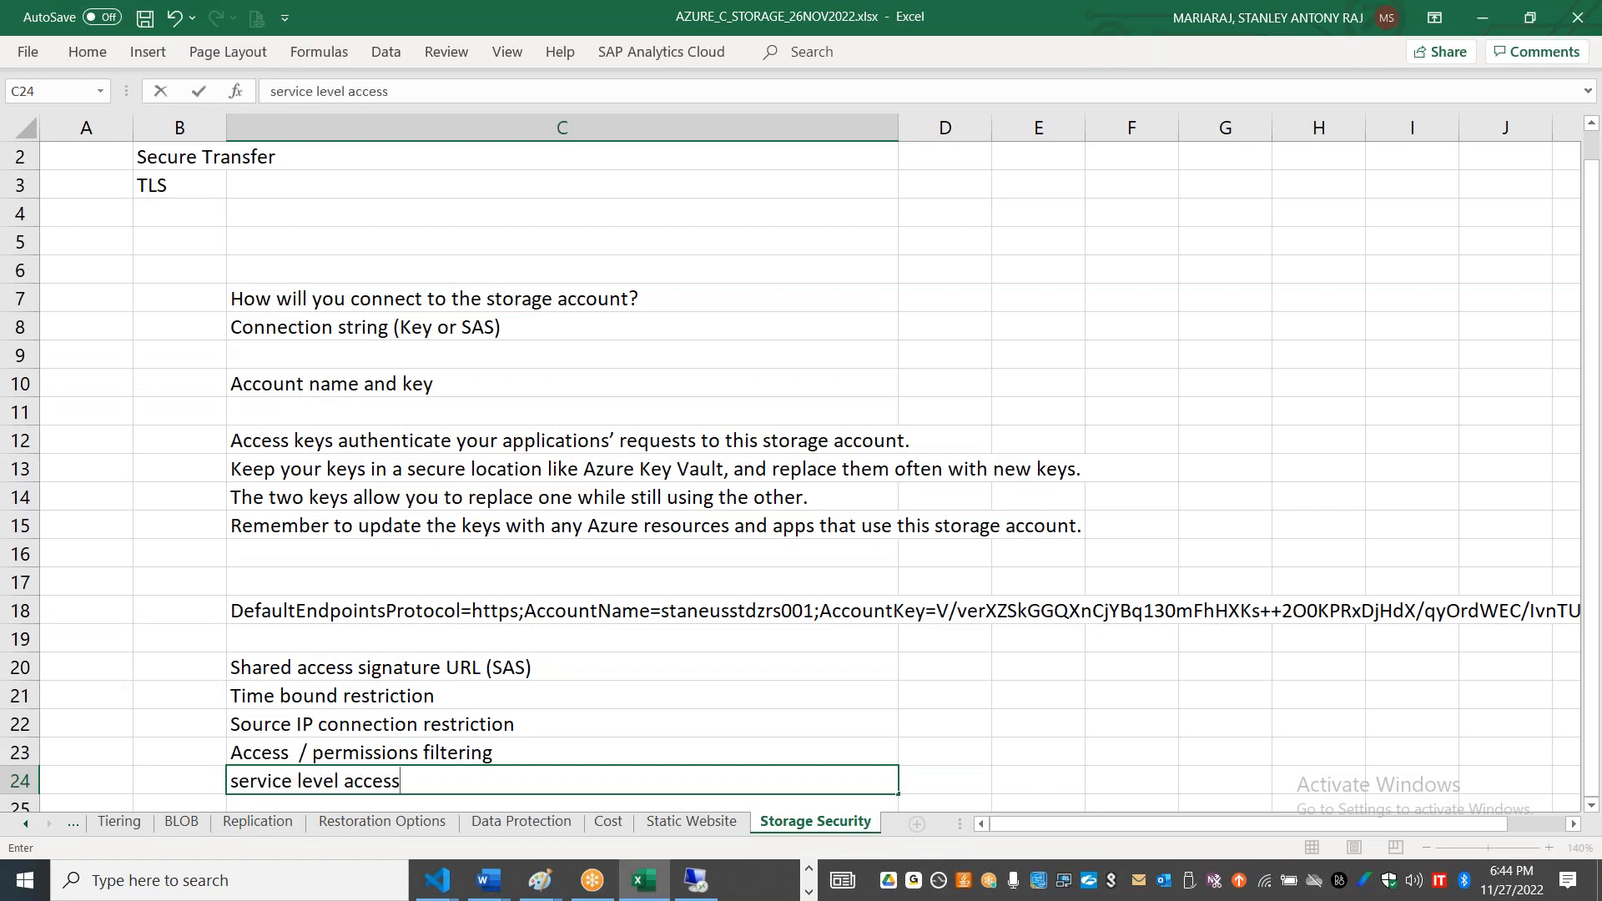
Step: Check the allowed protocols in the portal's shared access signature settings and enter "Protocol - HTTP and HTTPS" in cell C25 of the workbook
{"action": "key", "text": "alt+Tab"}
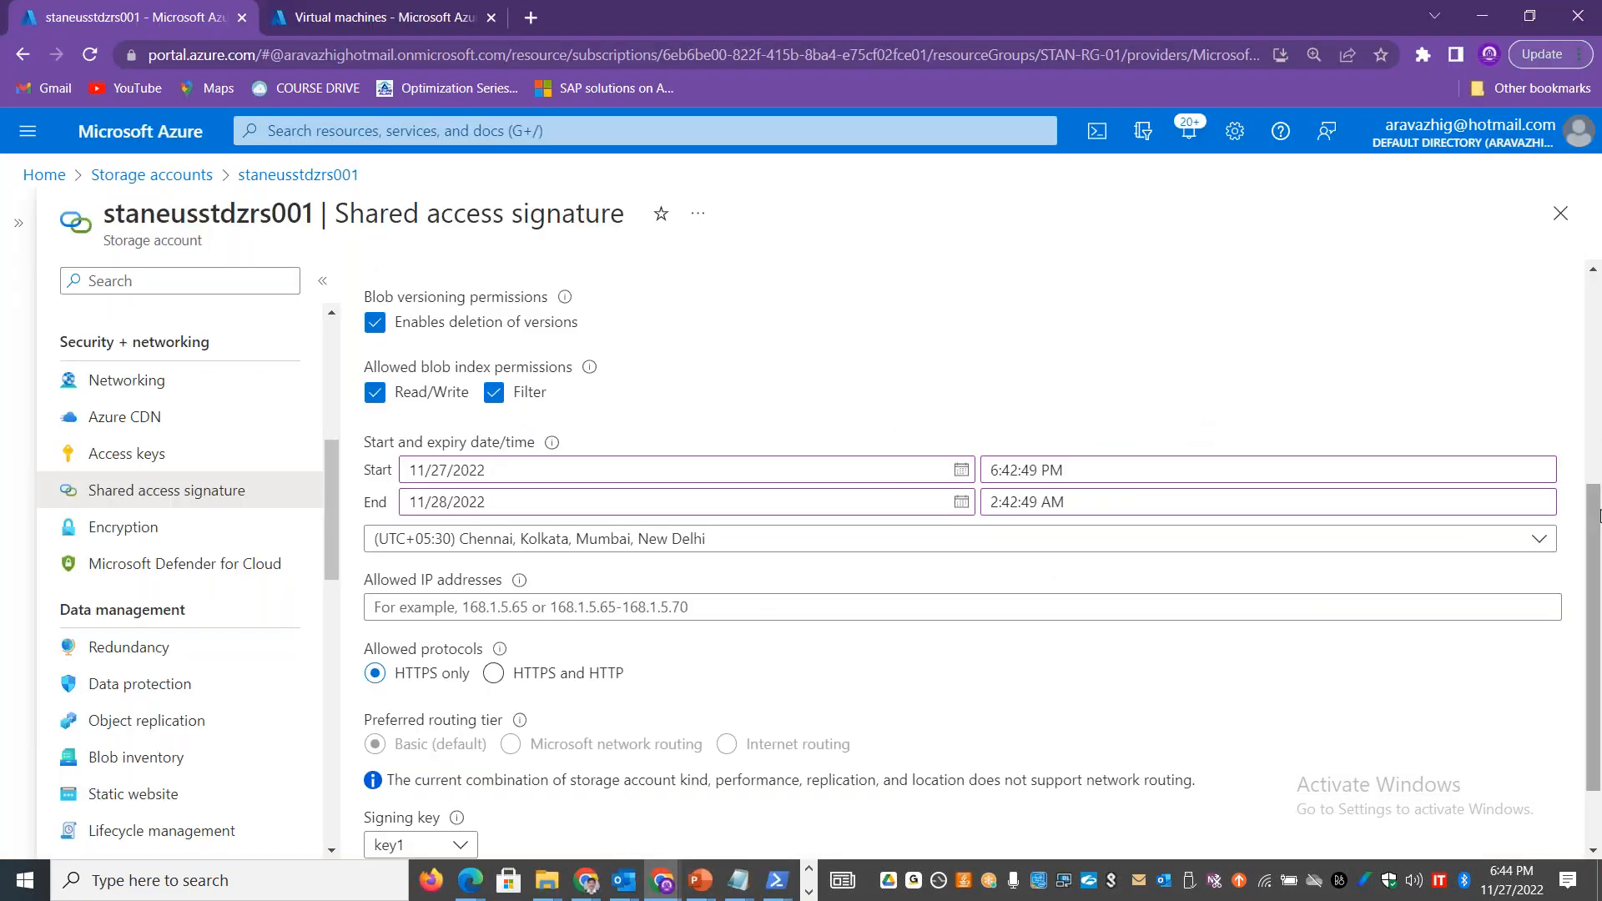
{"action": "left_click_drag", "start_coordinate": [1596, 532], "coordinate": [1596, 645]}
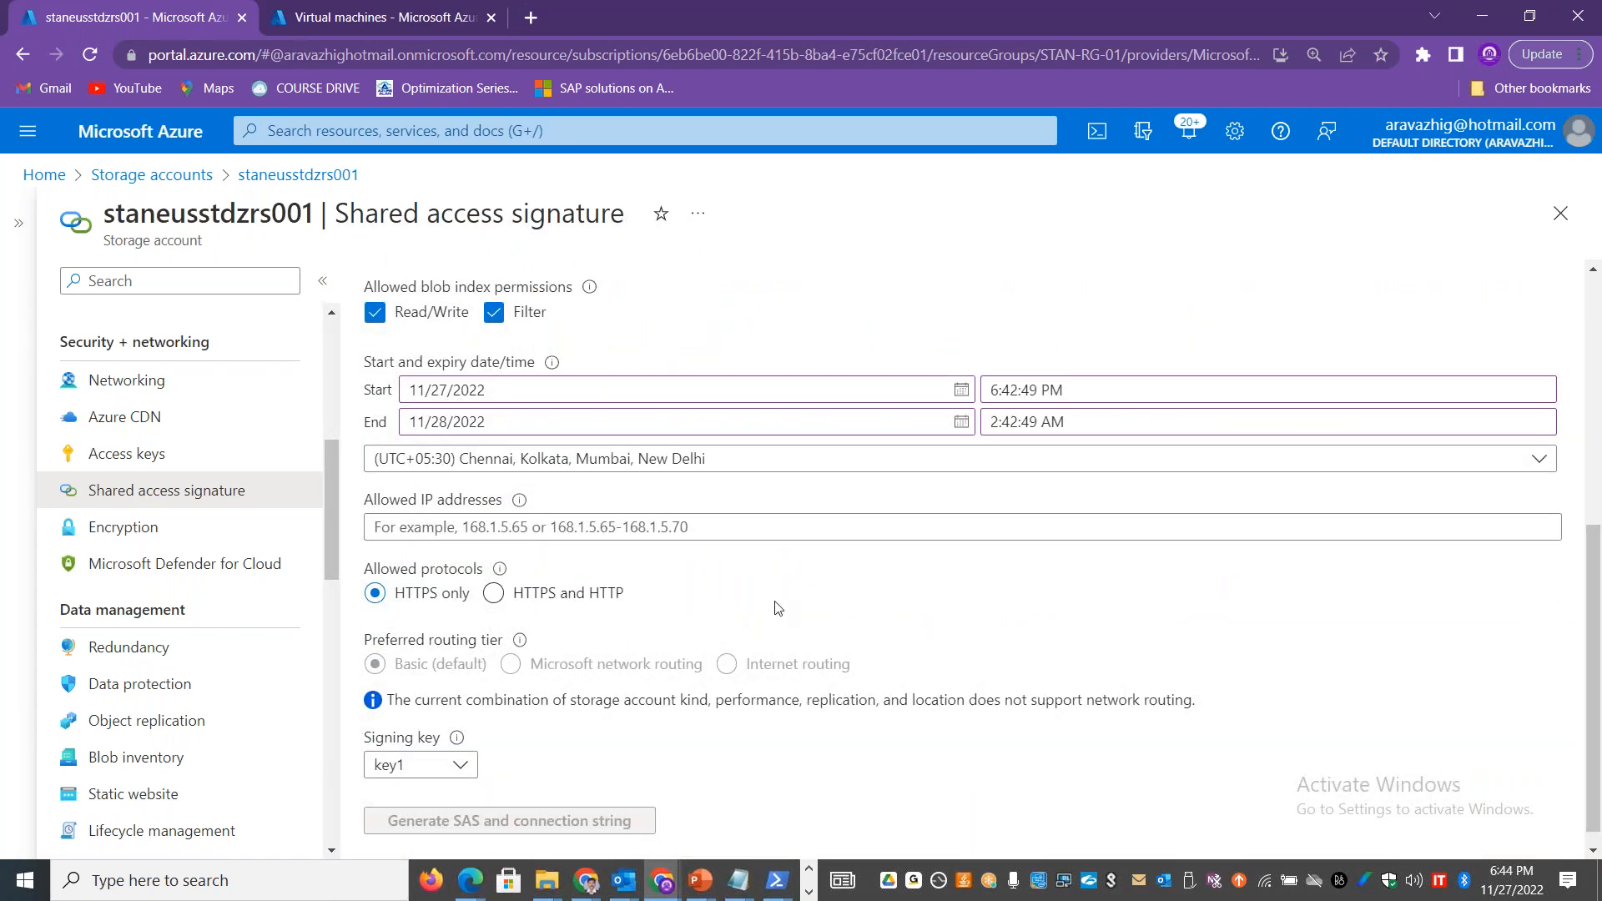
{"action": "key", "text": "alt+Tab"}
{"action": "left_click", "coordinate": [635, 729]}
{"action": "key", "text": "Down"}
{"action": "key", "text": "Down"}
{"action": "key", "text": "Down"}
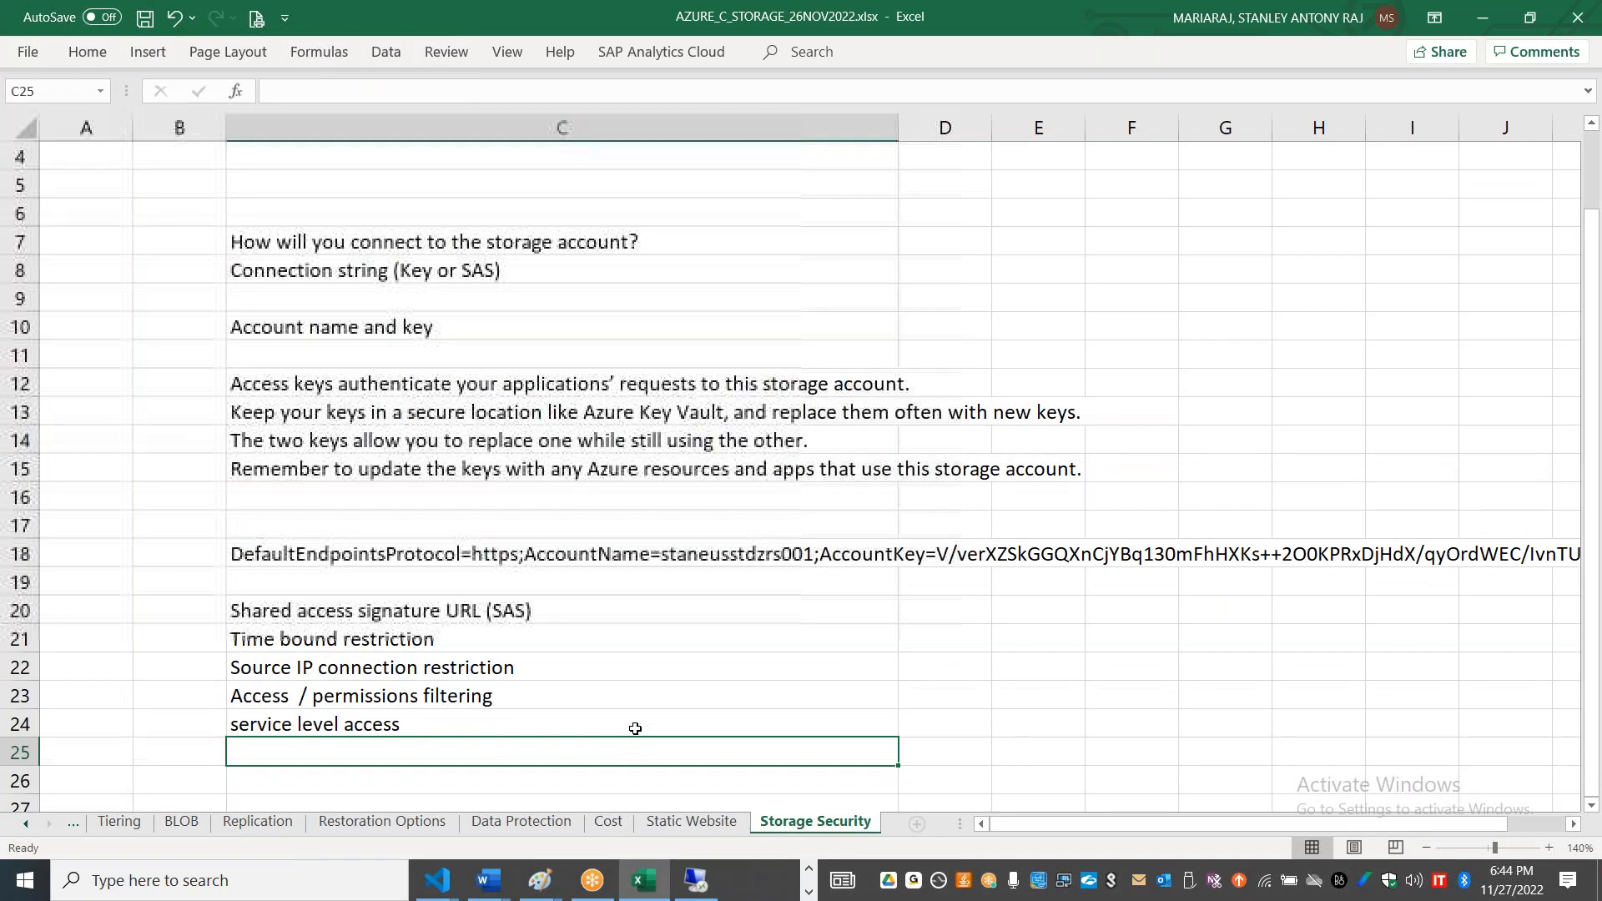
{"action": "type", "text": "Protocol "}
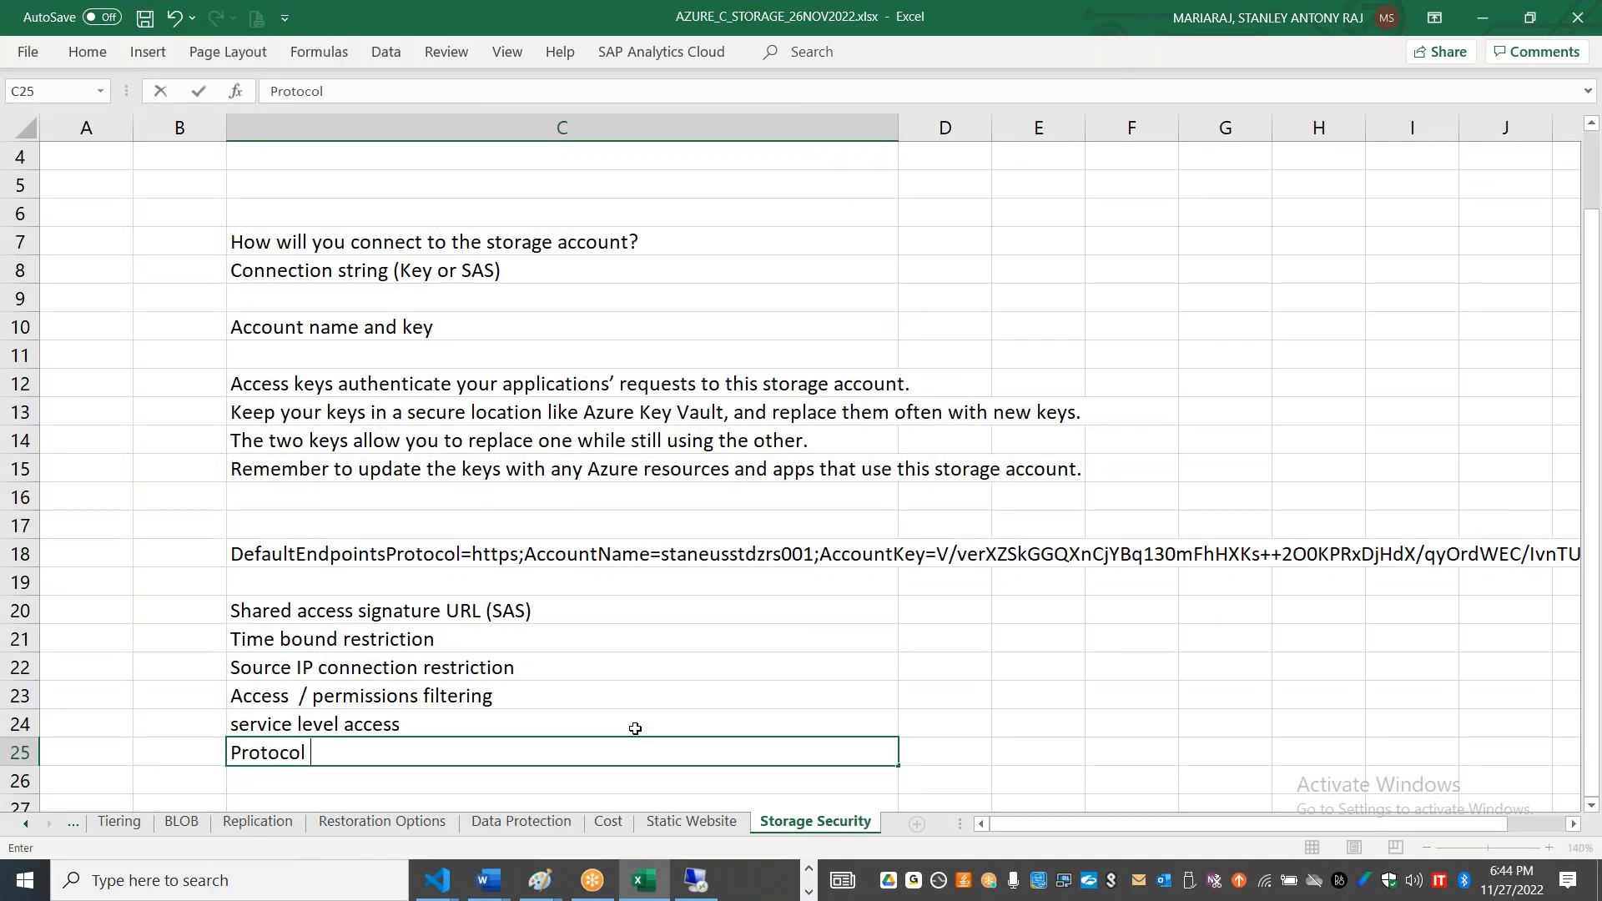
{"action": "type", "text": "- HTTP and HTTPS"}
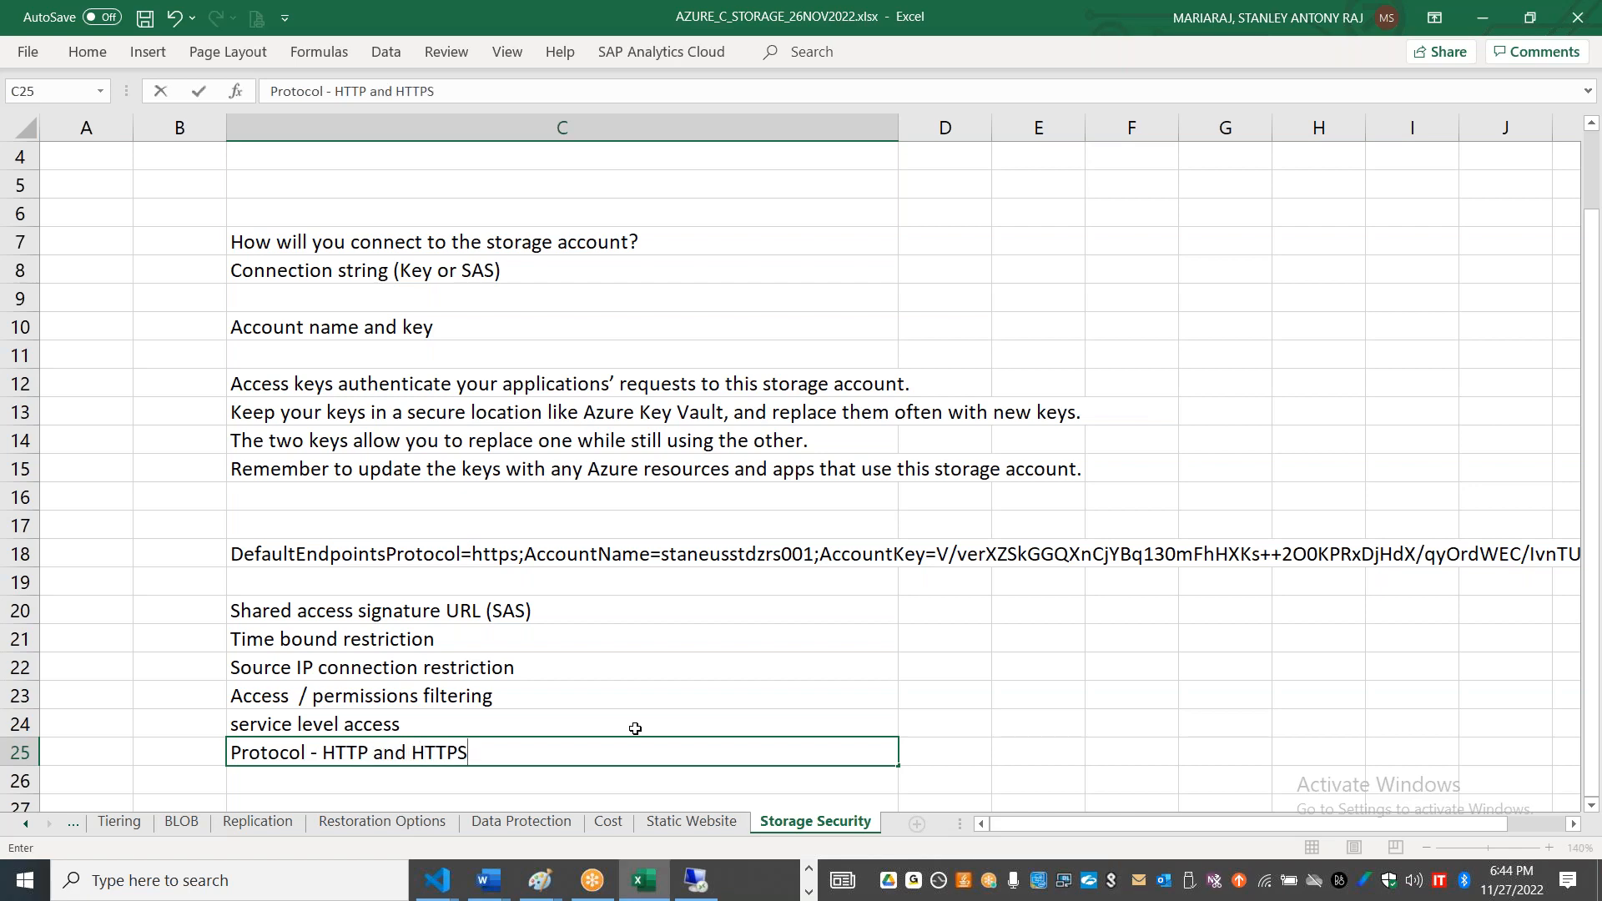
Step: Return to the portal's shared access signature settings, allow Container and Object resource types, and remove Queue and Table from the allowed services
{"action": "key", "text": "alt+Tab"}
{"action": "left_click_drag", "start_coordinate": [1595, 627], "coordinate": [1582, 415]}
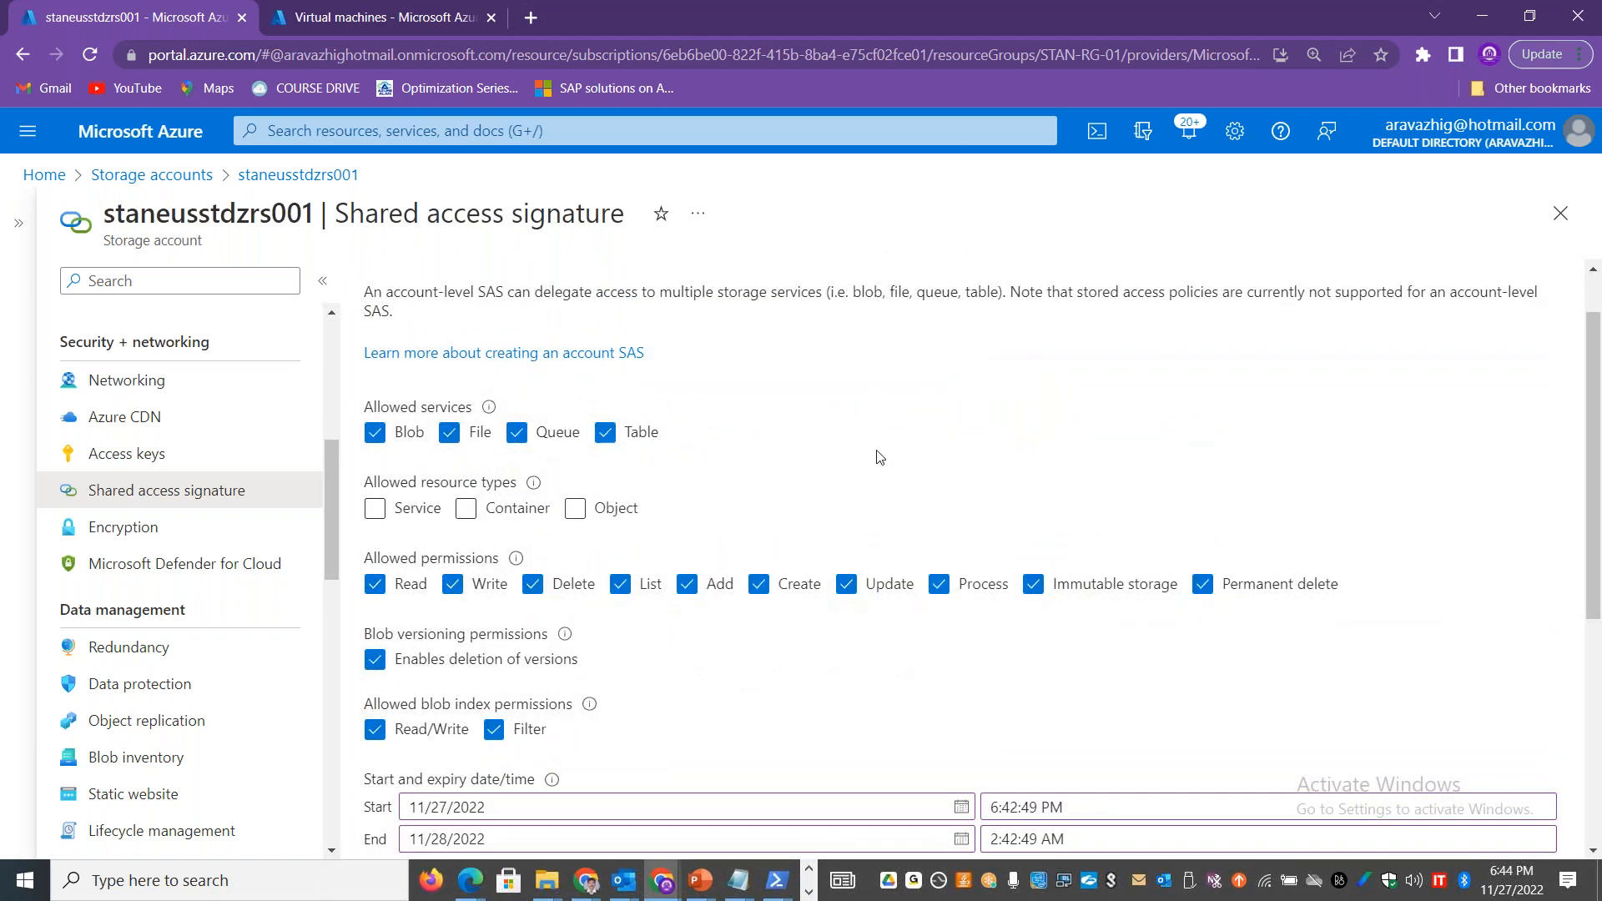
{"action": "left_click", "coordinate": [466, 508]}
{"action": "left_click", "coordinate": [576, 509]}
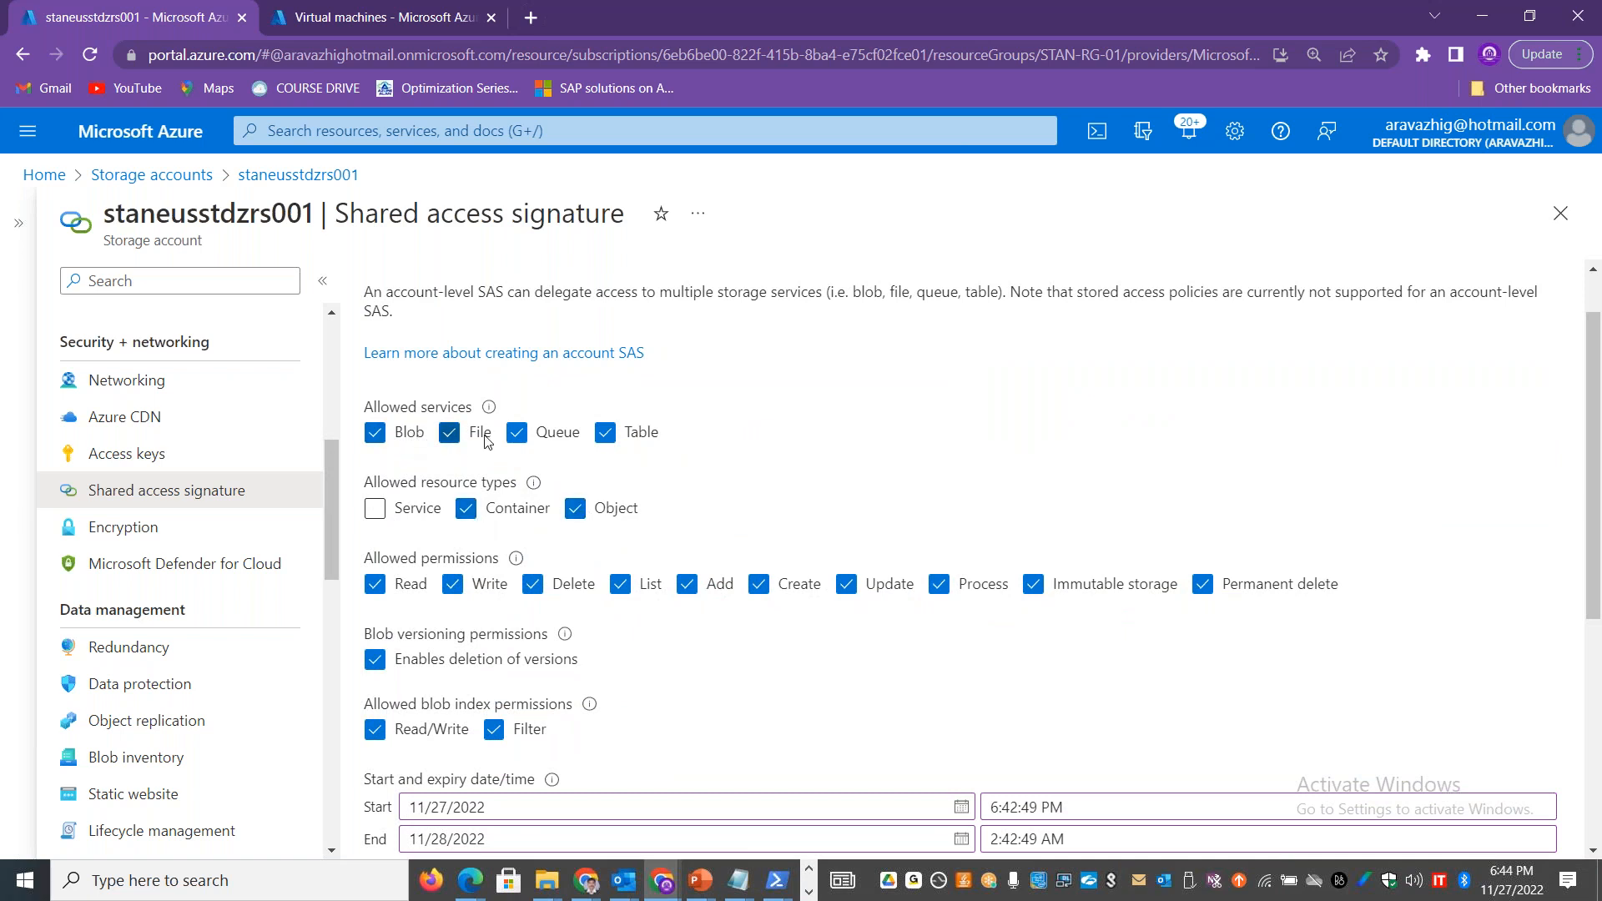
{"action": "left_click", "coordinate": [522, 437]}
{"action": "left_click", "coordinate": [604, 433]}
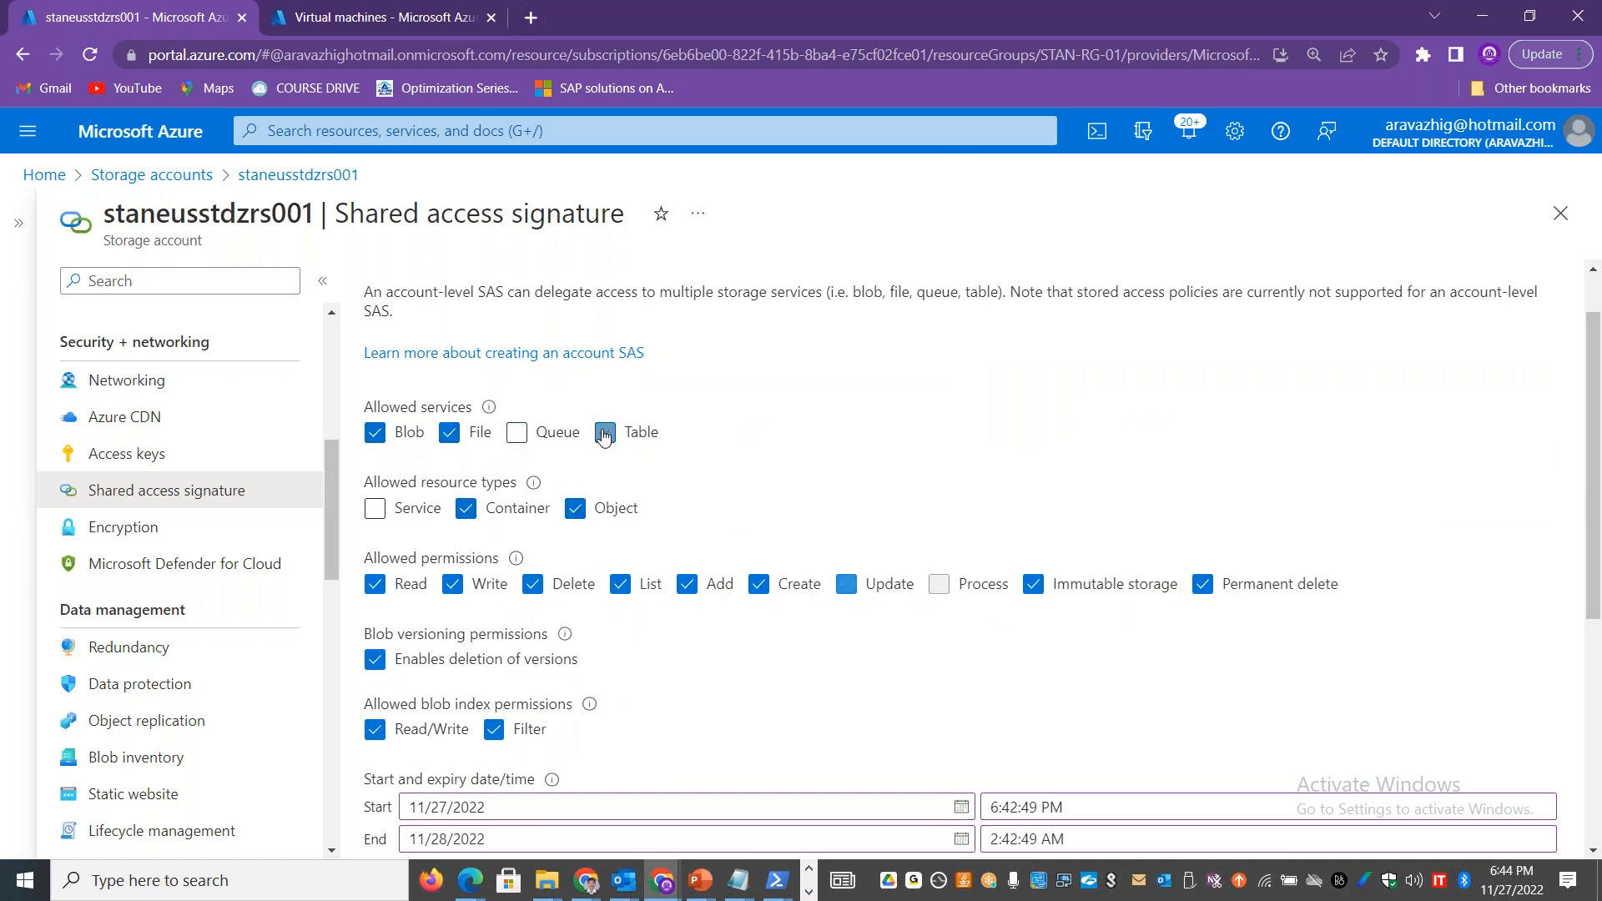
{"action": "scroll", "coordinate": [890, 797], "scroll_direction": "down", "scroll_amount": 5}
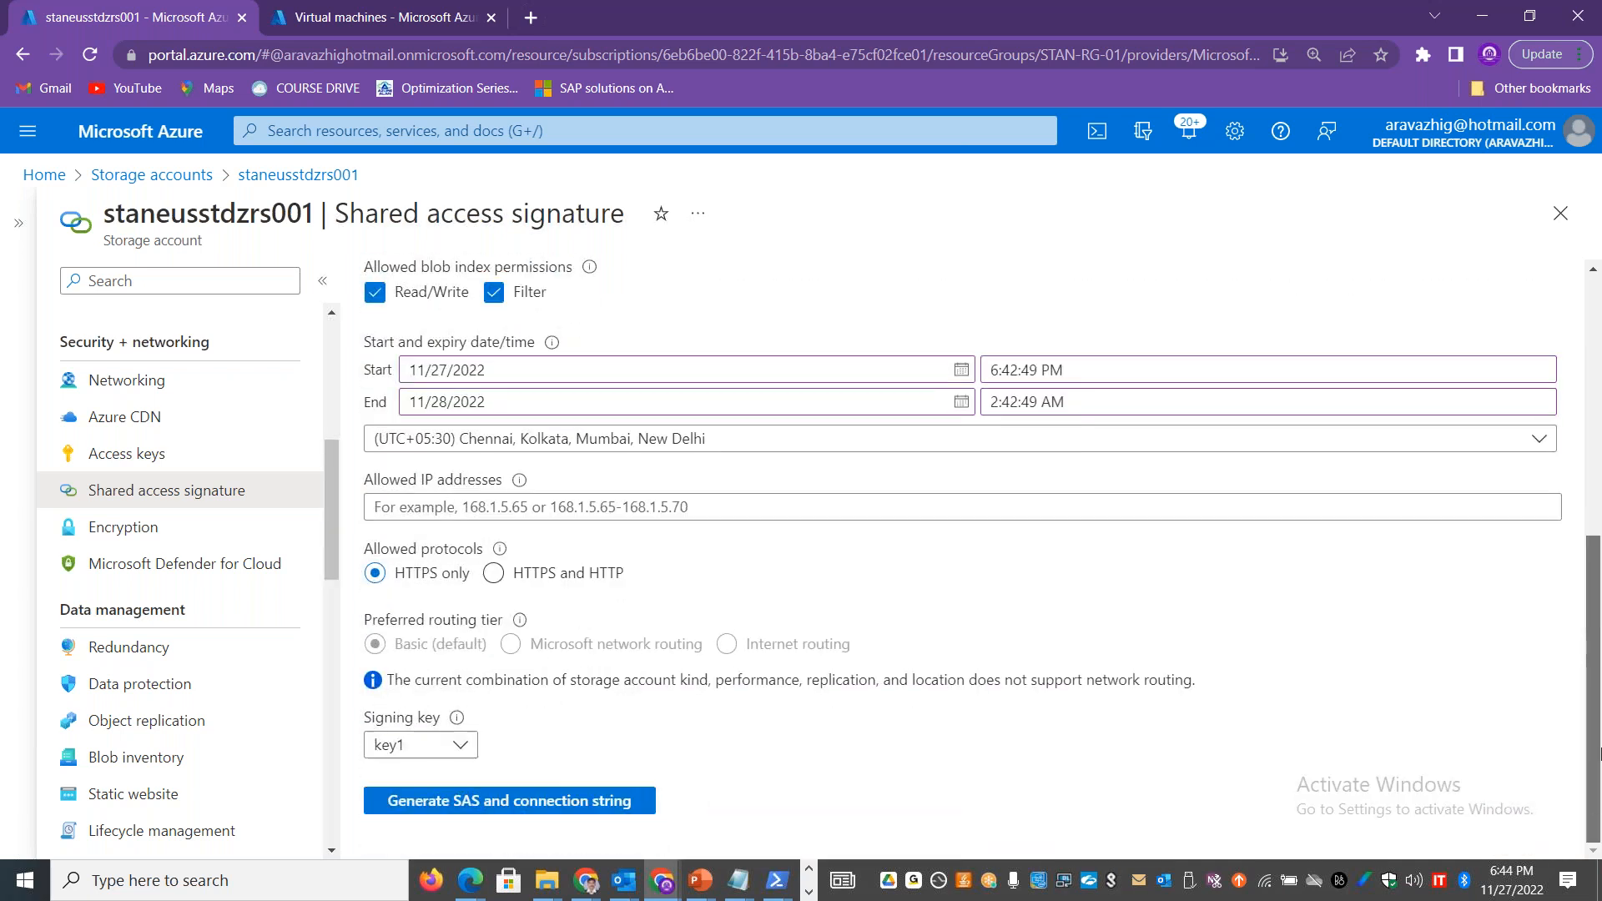
Step: Generate the SAS and connection string with signing key key1 and select the whole generated connection string
{"action": "left_click", "coordinate": [602, 803]}
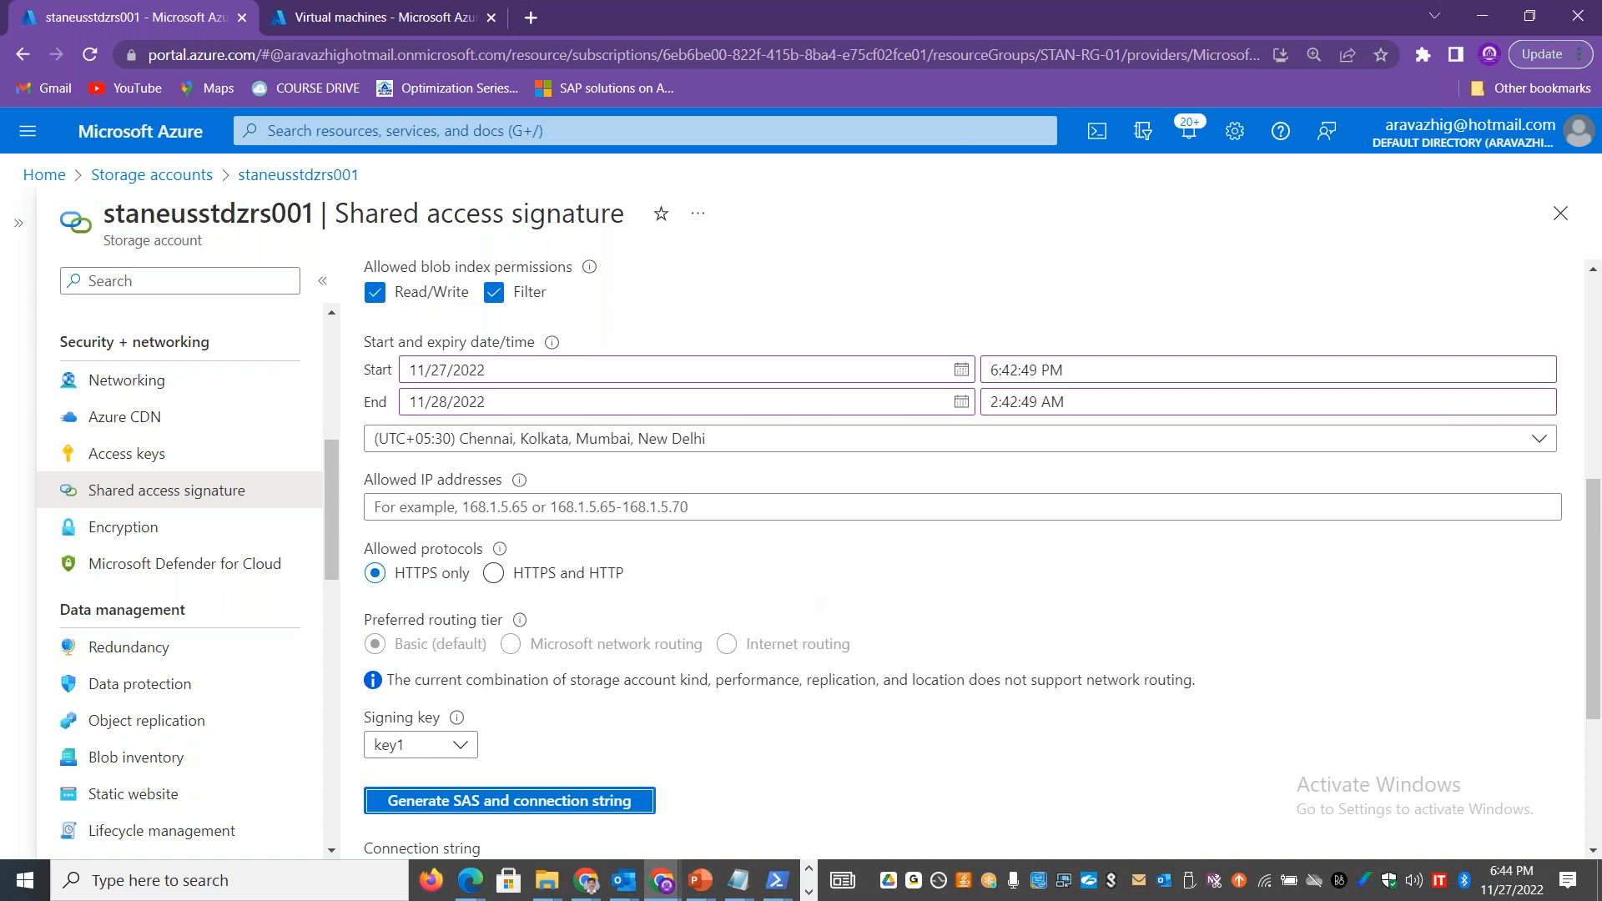
{"action": "scroll", "coordinate": [693, 599], "scroll_direction": "down", "scroll_amount": 4}
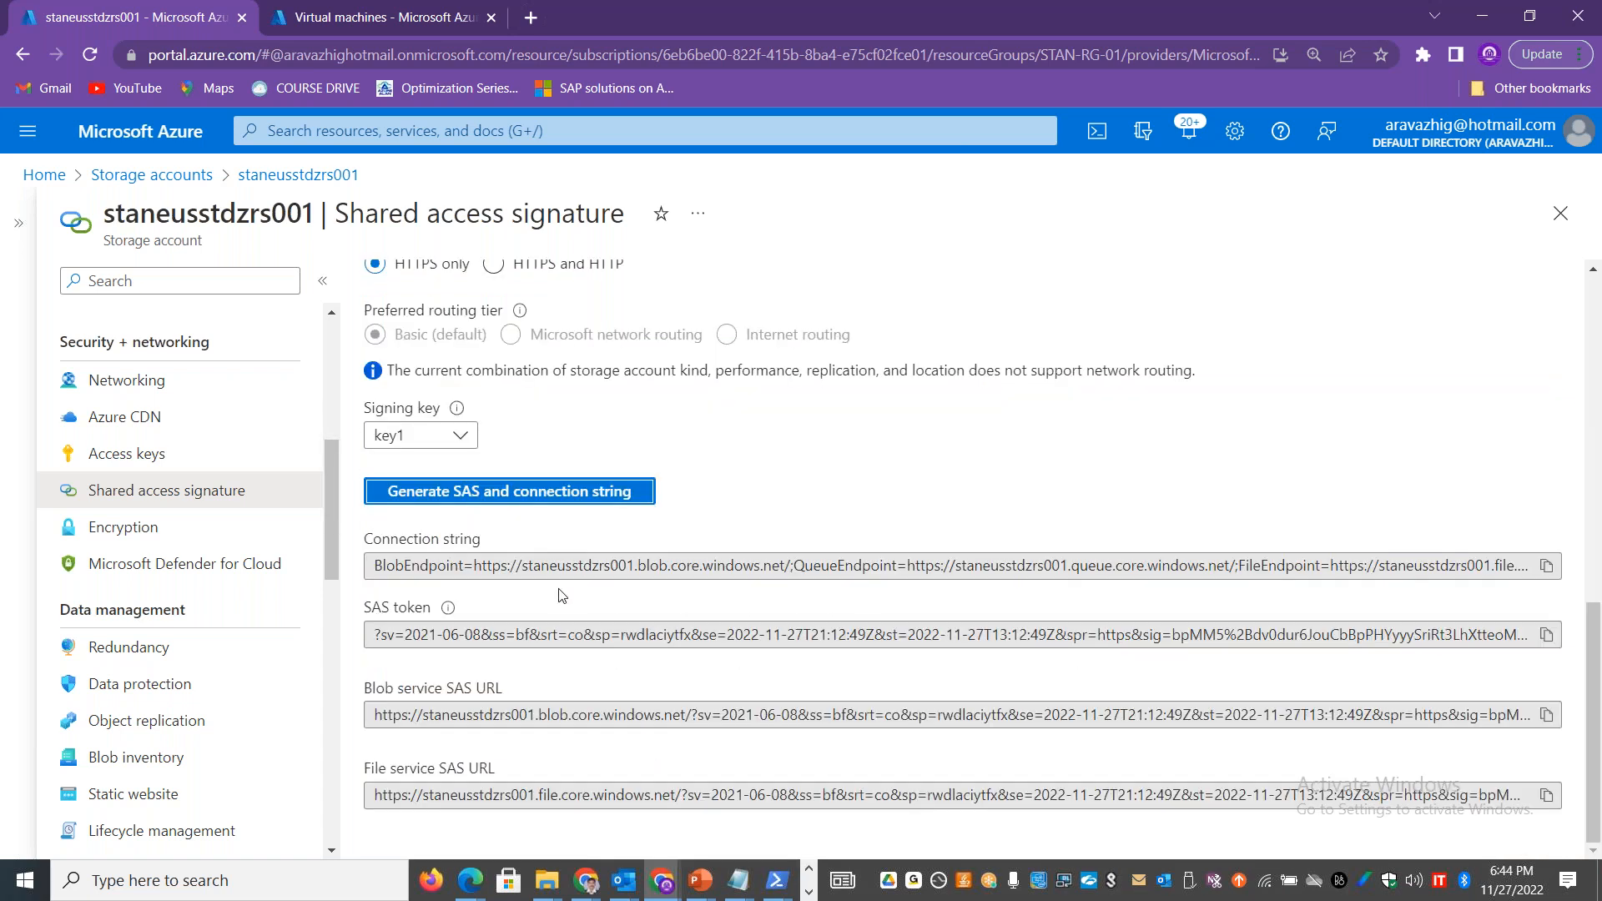
{"action": "mouse_move", "coordinate": [371, 565]}
{"action": "left_mouse_down"}
{"action": "mouse_move", "coordinate": [1402, 616]}
{"action": "mouse_move", "coordinate": [1599, 604]}
{"action": "left_mouse_up"}
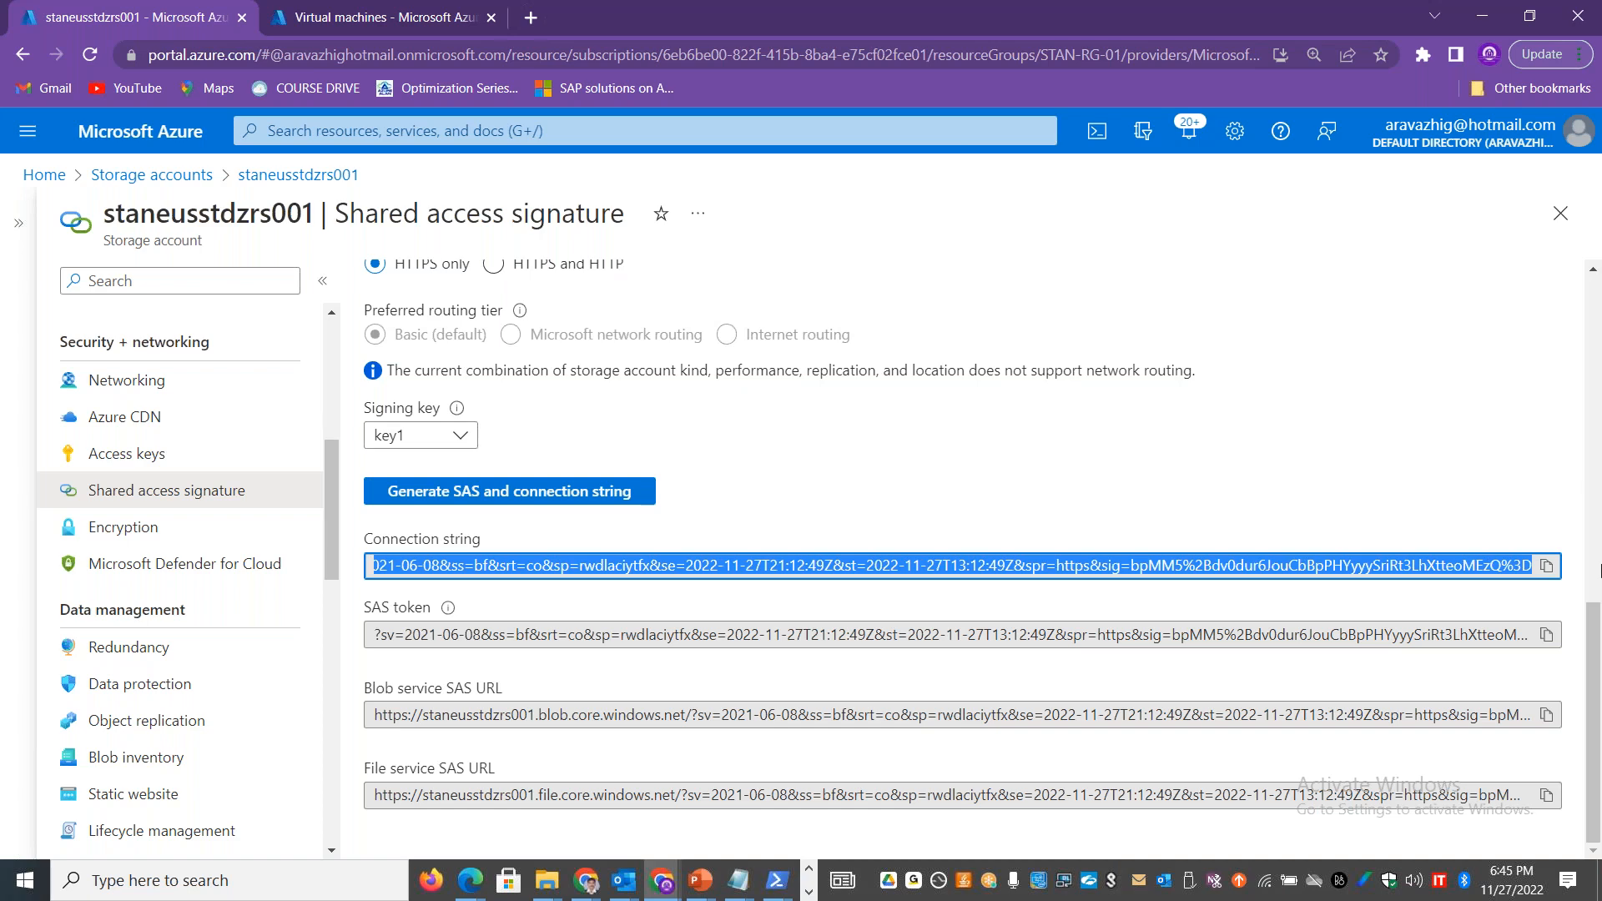
Step: Switch to the Excel workbook and paste the generated SAS connection string into cell C27 of the Storage Security sheet
{"action": "key", "text": "alt+Tab"}
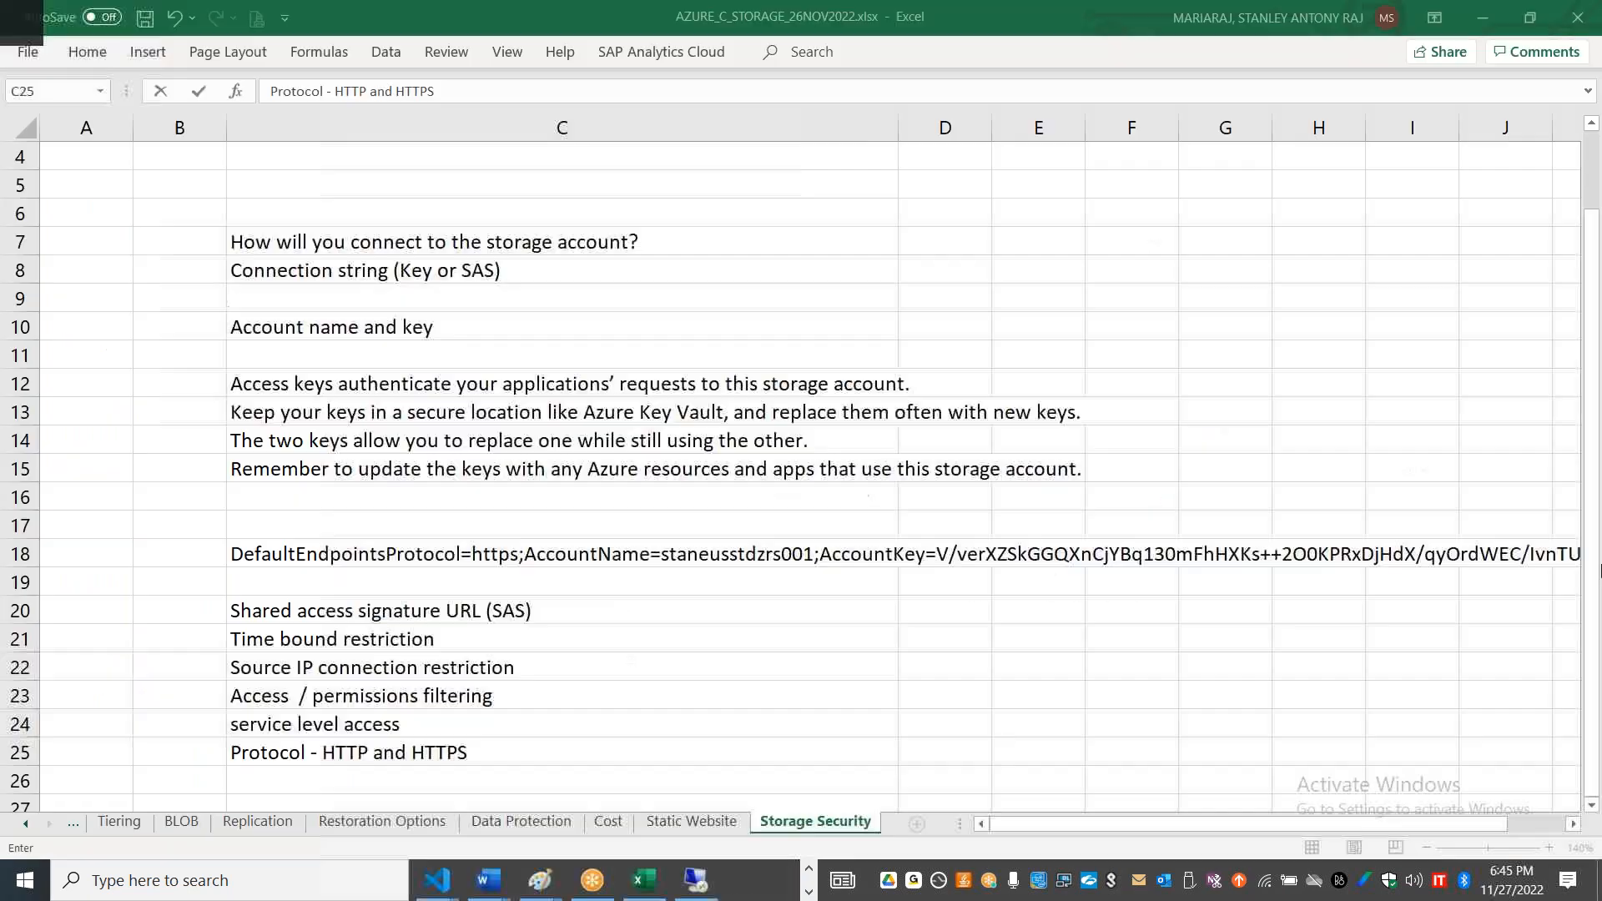
{"action": "left_click", "coordinate": [757, 645]}
{"action": "key", "text": "Down"}
{"action": "key", "text": "Down"}
{"action": "key", "text": "Down"}
{"action": "key", "text": "Down"}
{"action": "key", "text": "Down"}
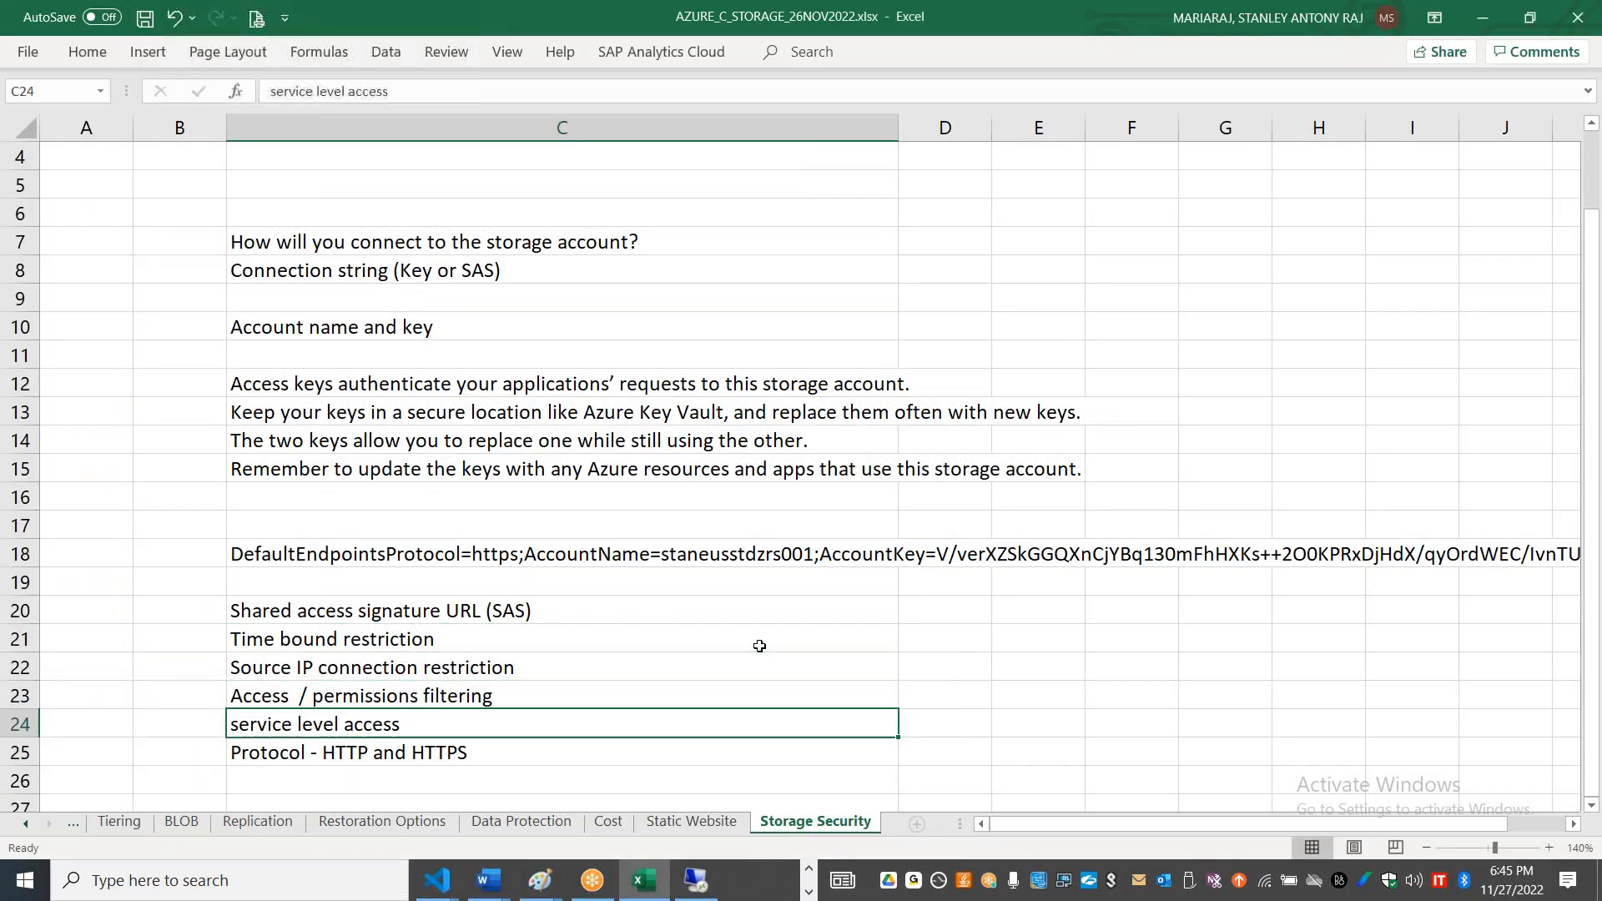
{"action": "key", "text": "Down"}
{"action": "key", "text": "Down"}
{"action": "key", "text": "Down"}
{"action": "key", "text": "Down"}
{"action": "key", "text": "Down"}
{"action": "key", "text": "Down"}
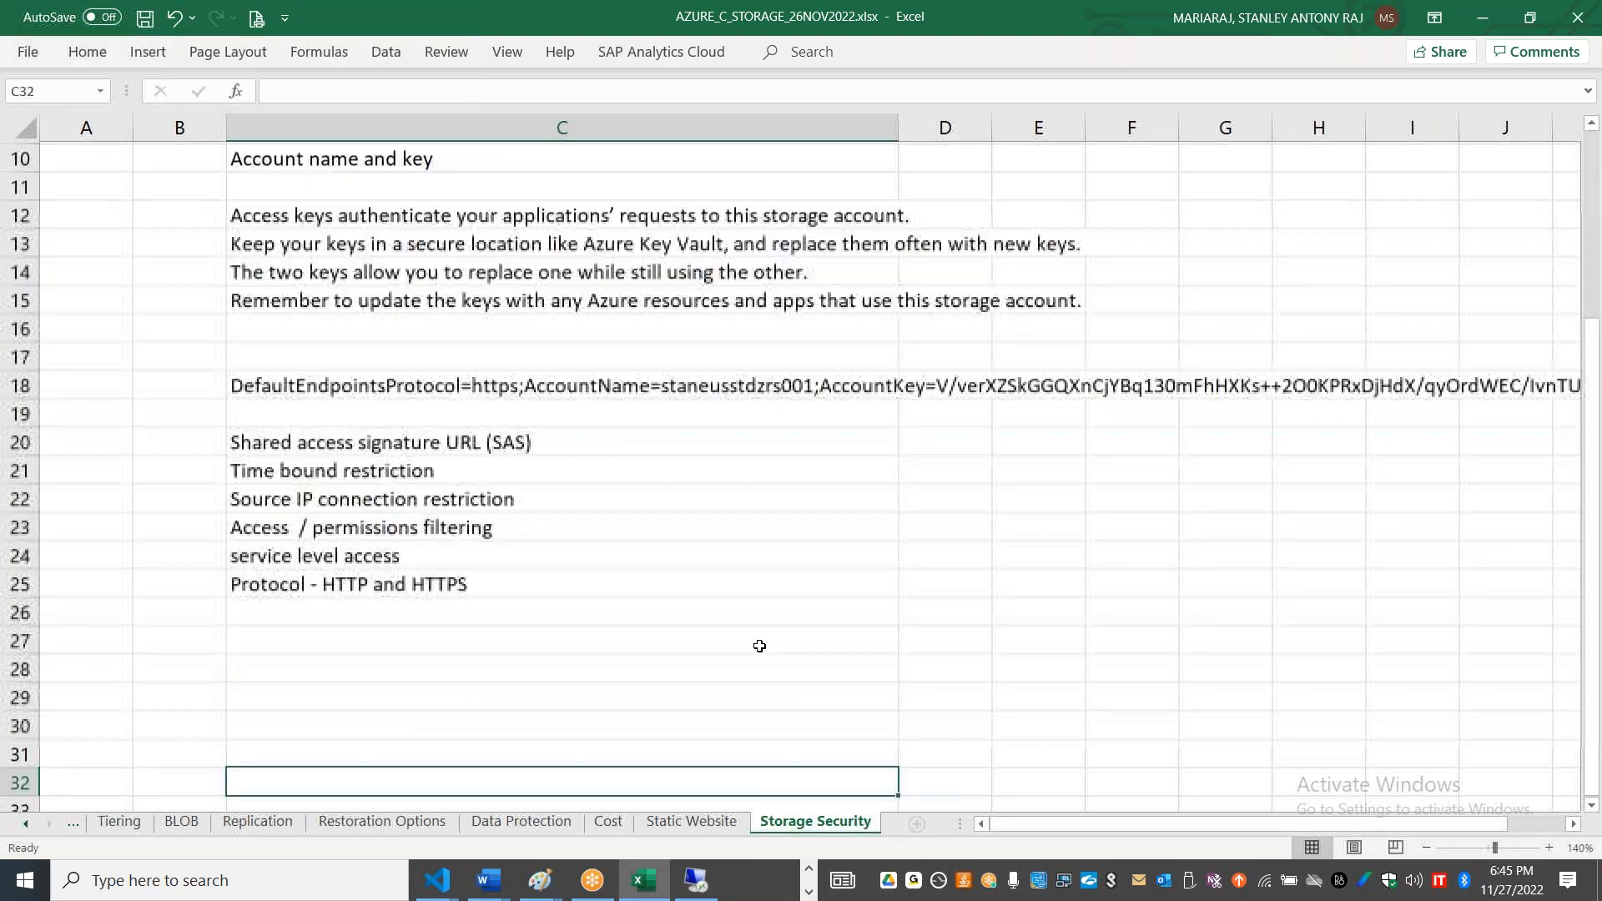
{"action": "double_click", "coordinate": [529, 647]}
{"action": "key", "text": "ctrl+v"}
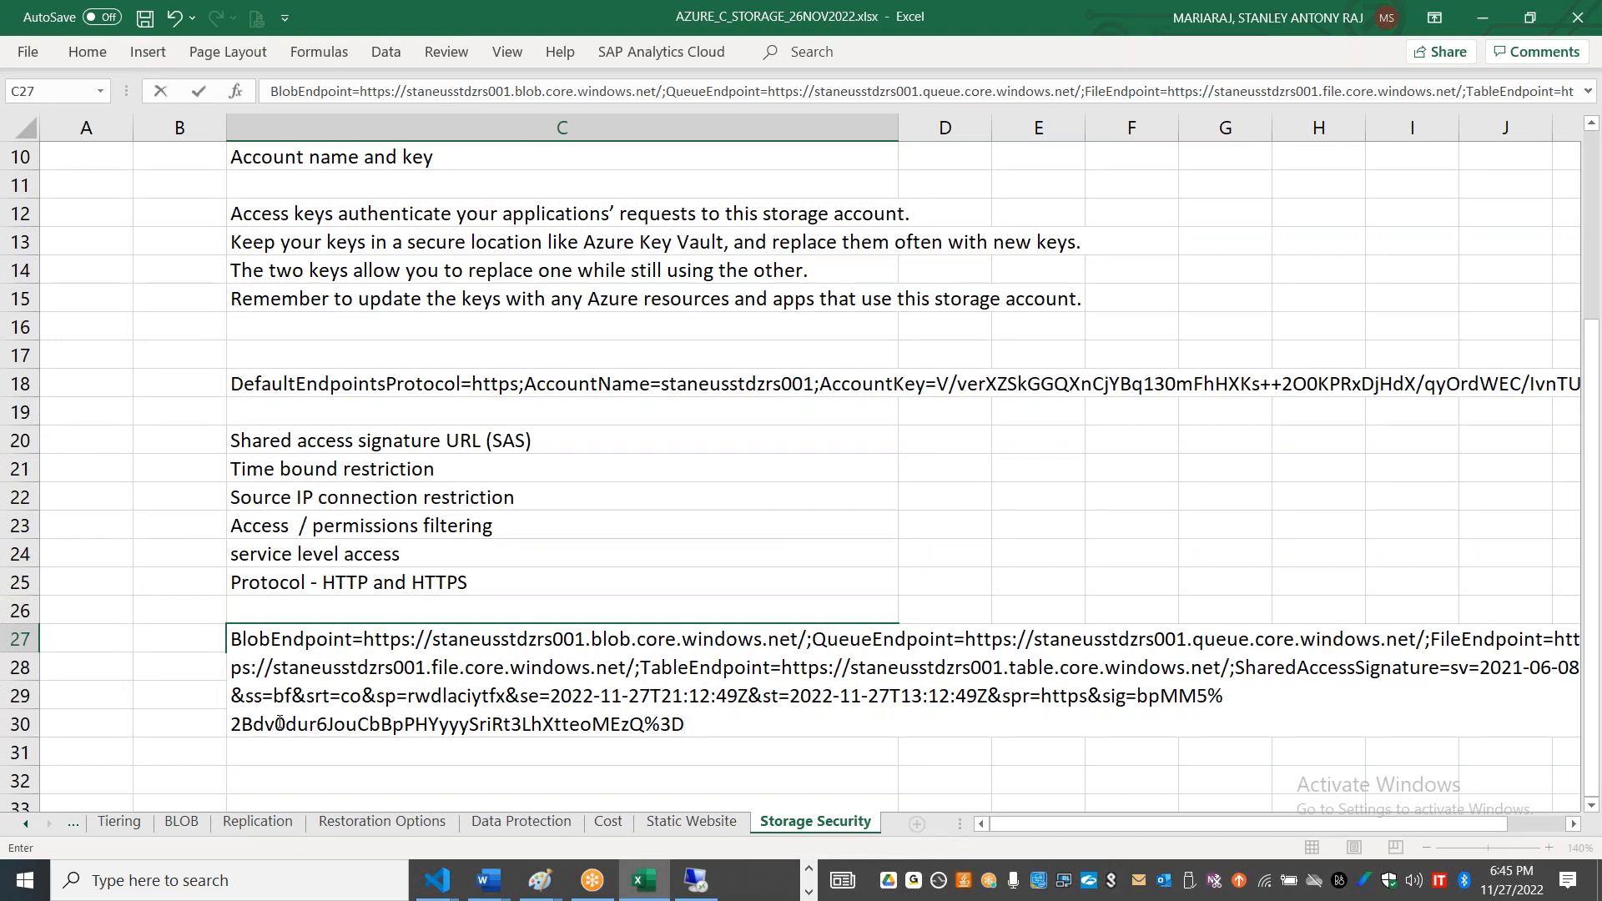
Step: Compare the allowed resource types and permissions in the pasted connection string with the portal's shared access signature settings
{"action": "left_click_drag", "start_coordinate": [297, 692], "coordinate": [344, 699]}
{"action": "key", "text": "alt+Tab"}
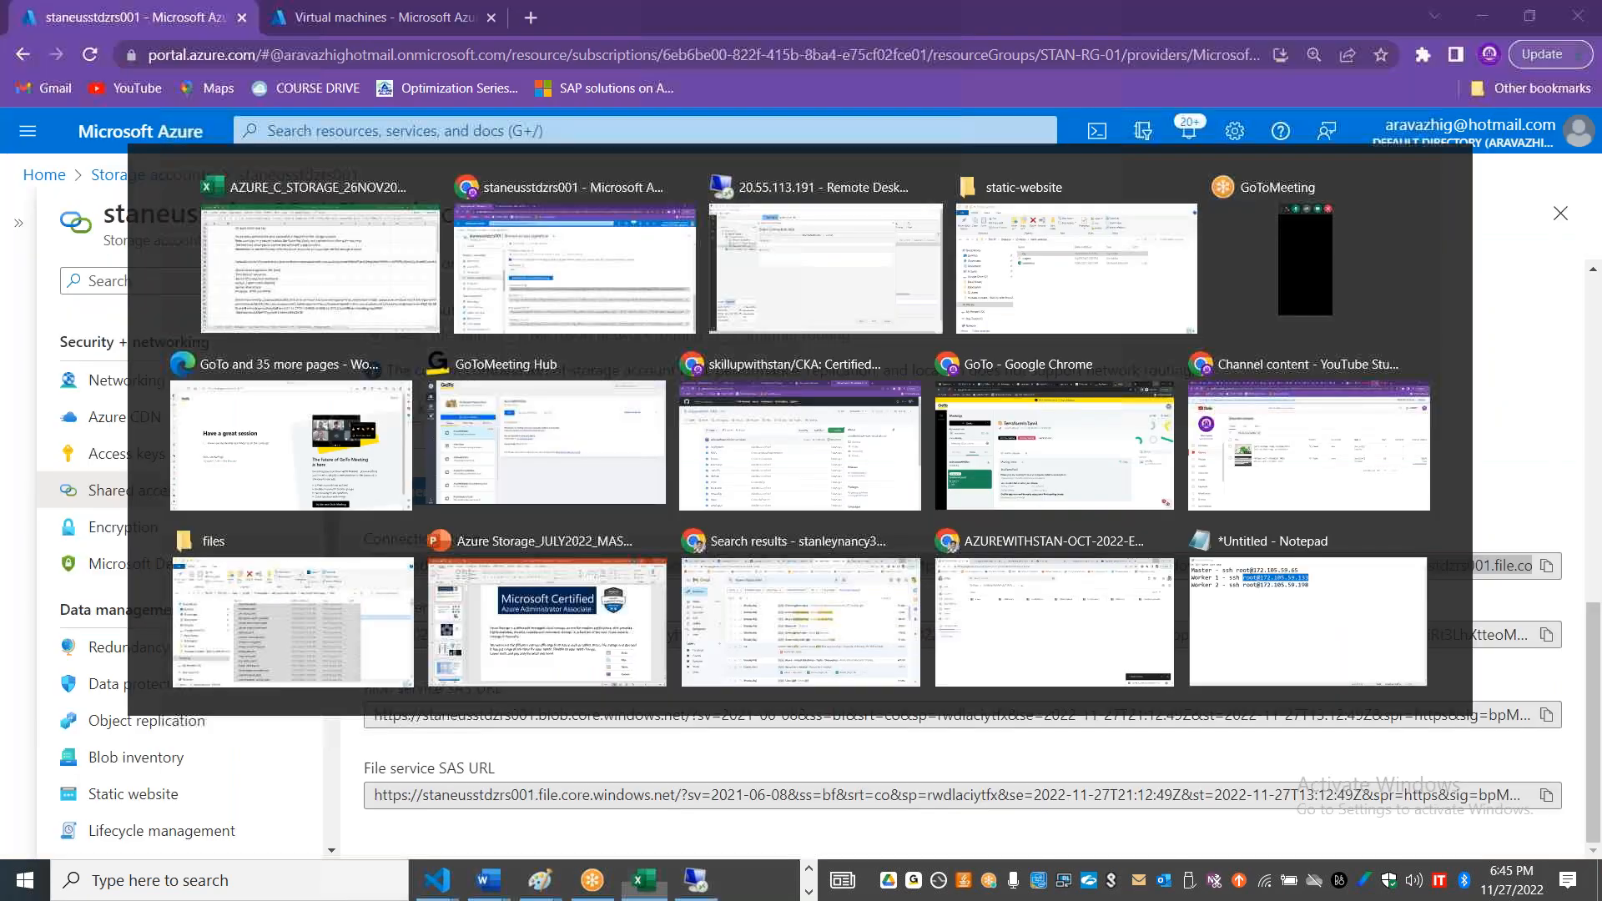
{"action": "left_click_drag", "start_coordinate": [1596, 611], "coordinate": [1595, 329]}
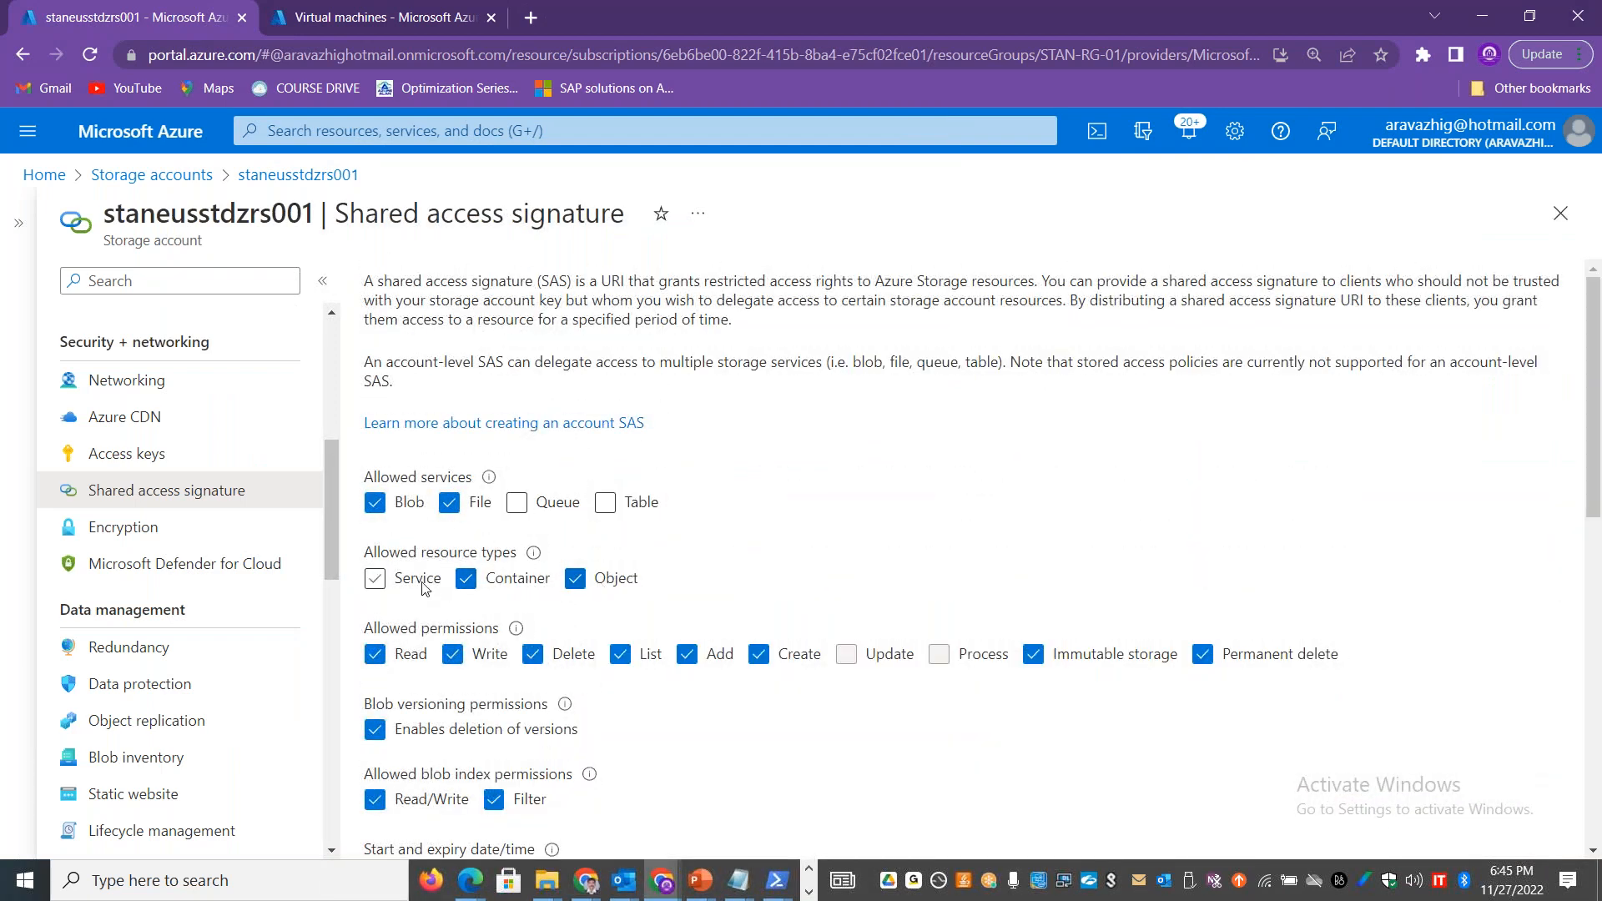
{"action": "key", "text": "alt+Tab"}
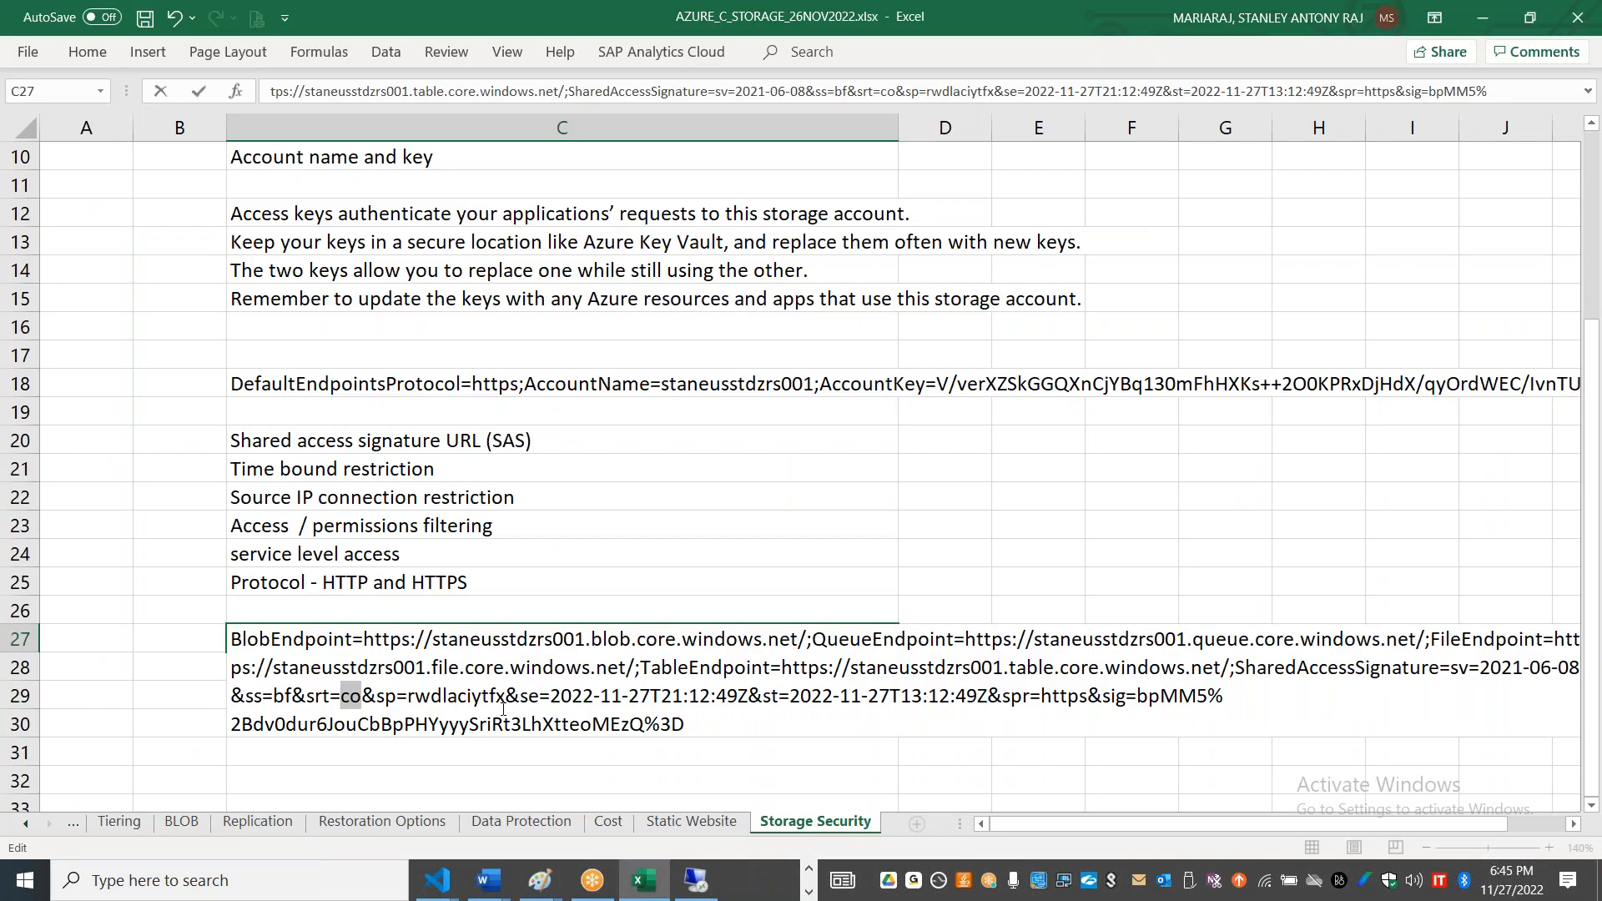
{"action": "left_click_drag", "start_coordinate": [410, 695], "coordinate": [505, 696]}
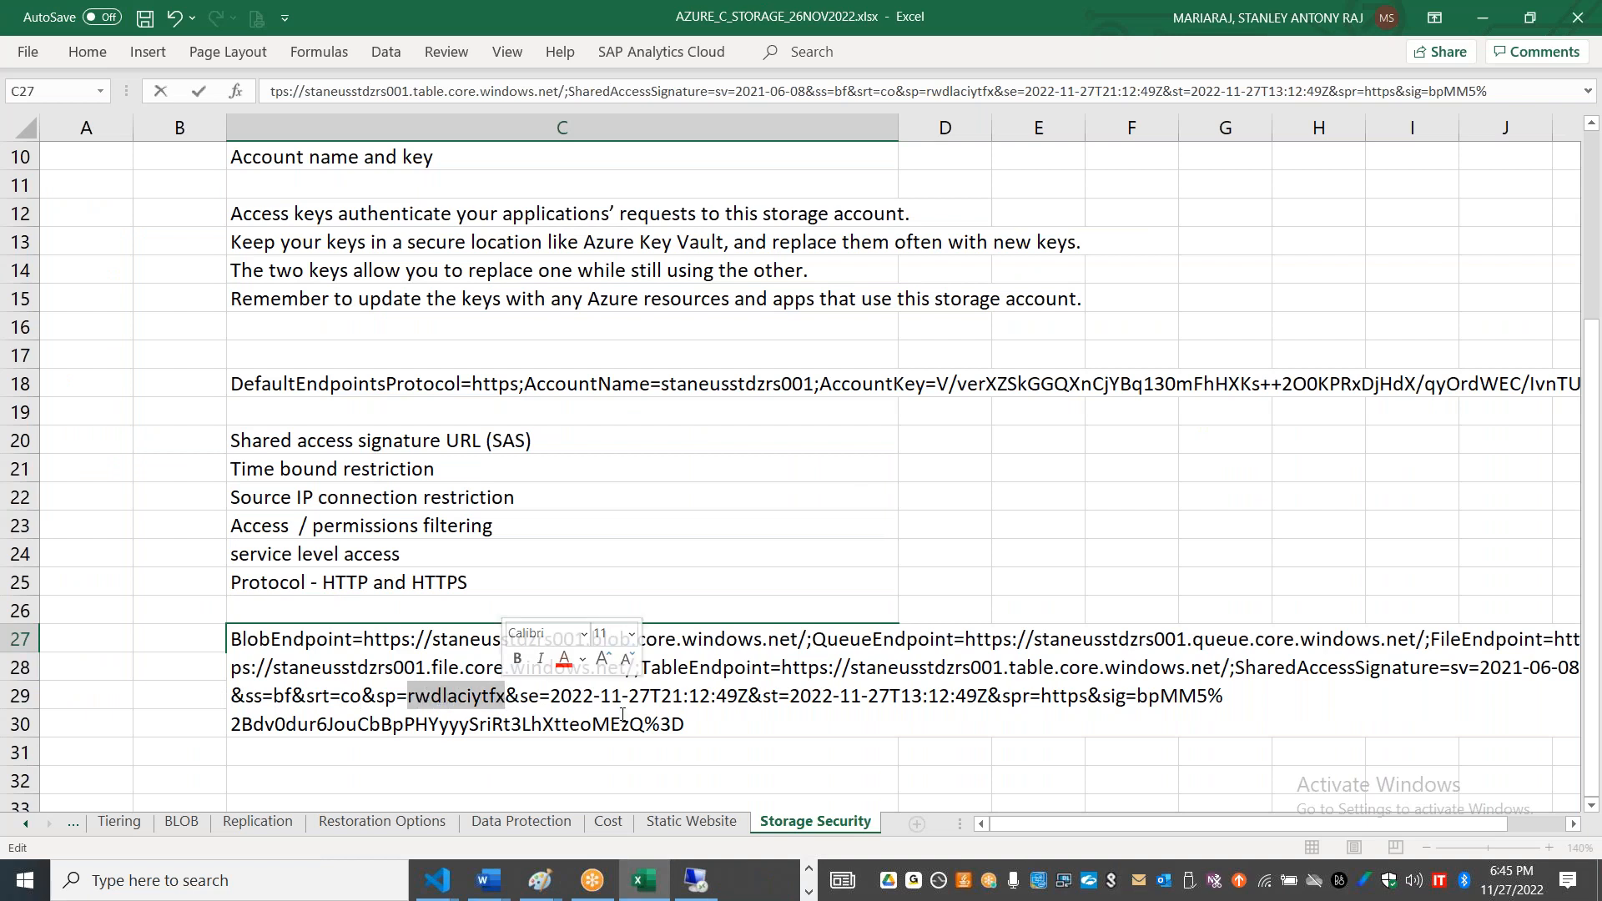
Step: Copy the connection string from cell C27, try it as the Service URL in Storage Explorer, and clear the field
{"action": "left_click_drag", "start_coordinate": [686, 724], "coordinate": [219, 640]}
{"action": "key", "text": "ctrl+c"}
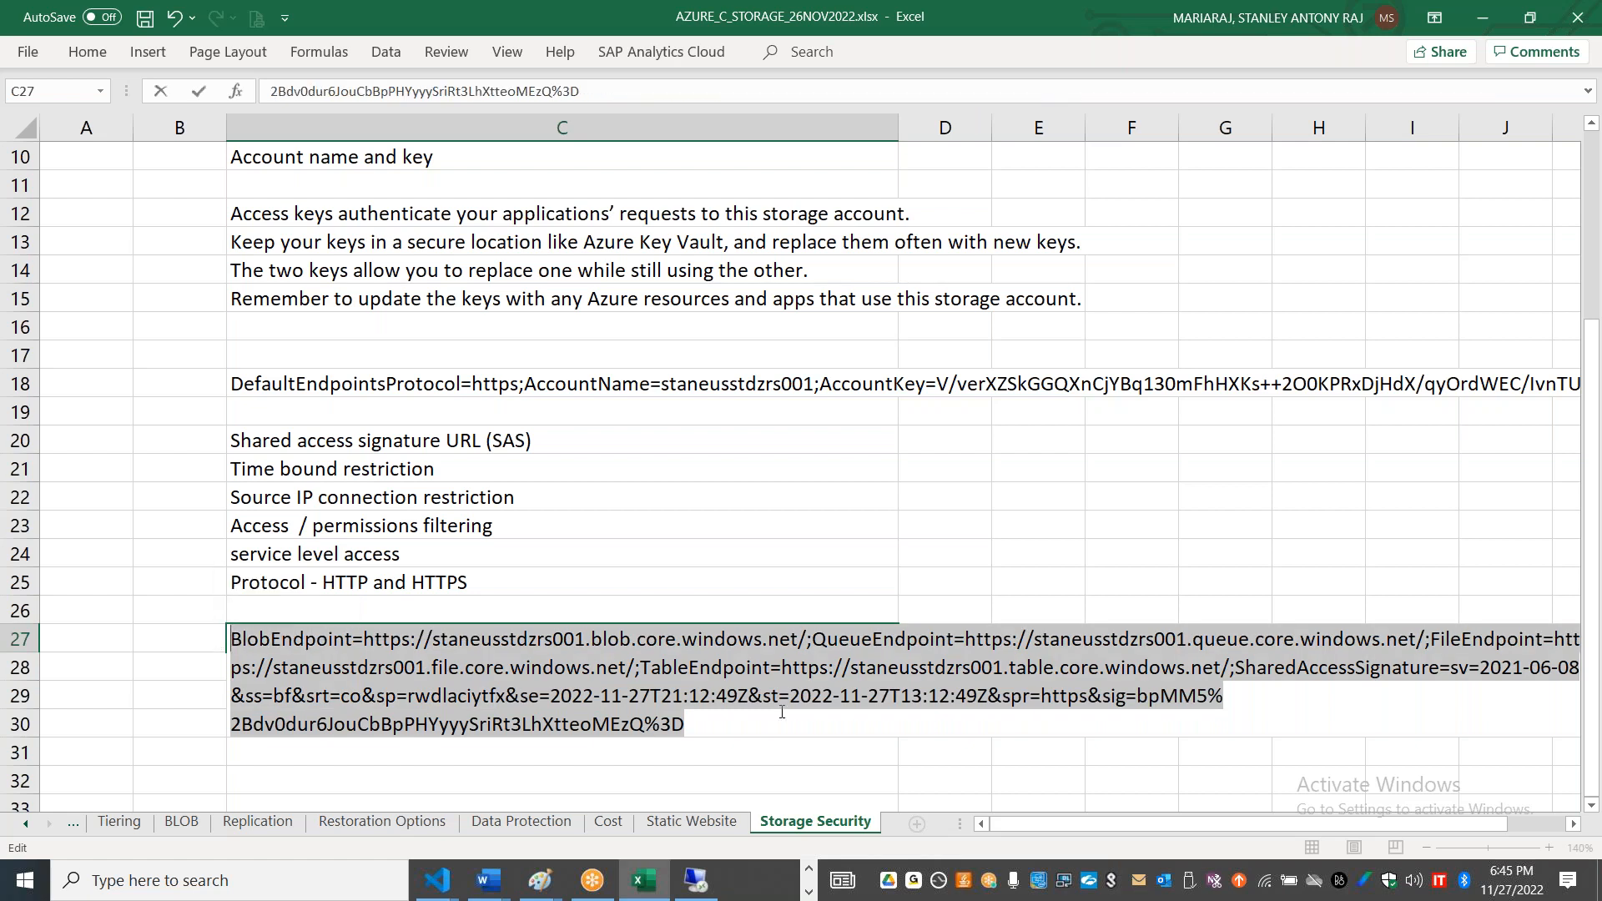
{"action": "key", "text": "alt+Tab"}
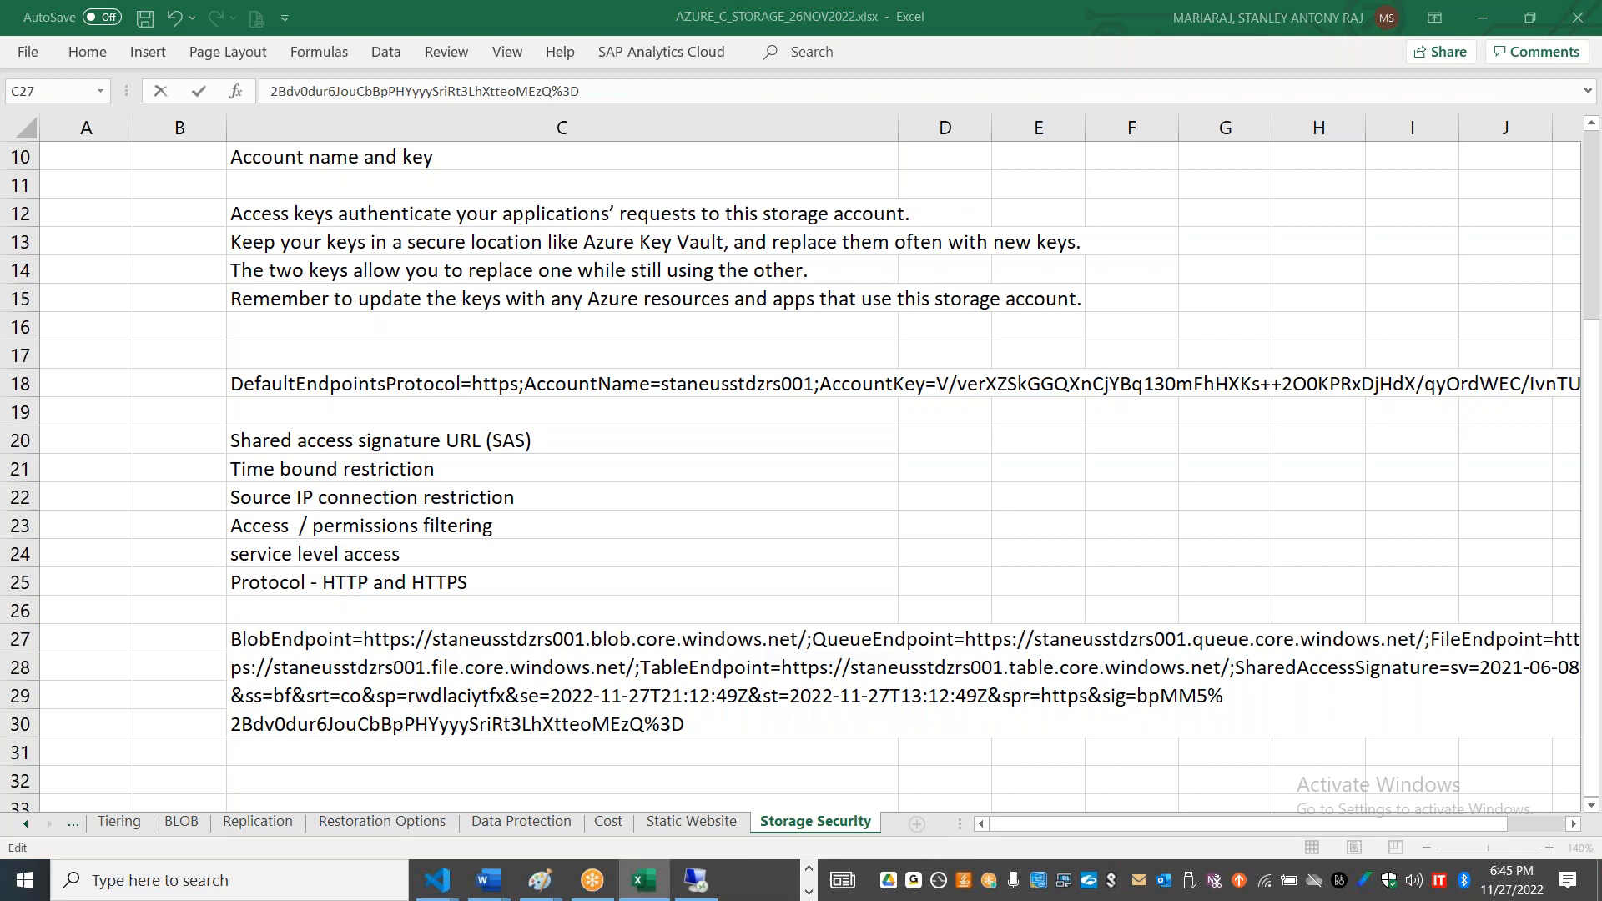
{"action": "key", "text": "alt+Tab"}
{"action": "key", "text": "alt+Tab"}
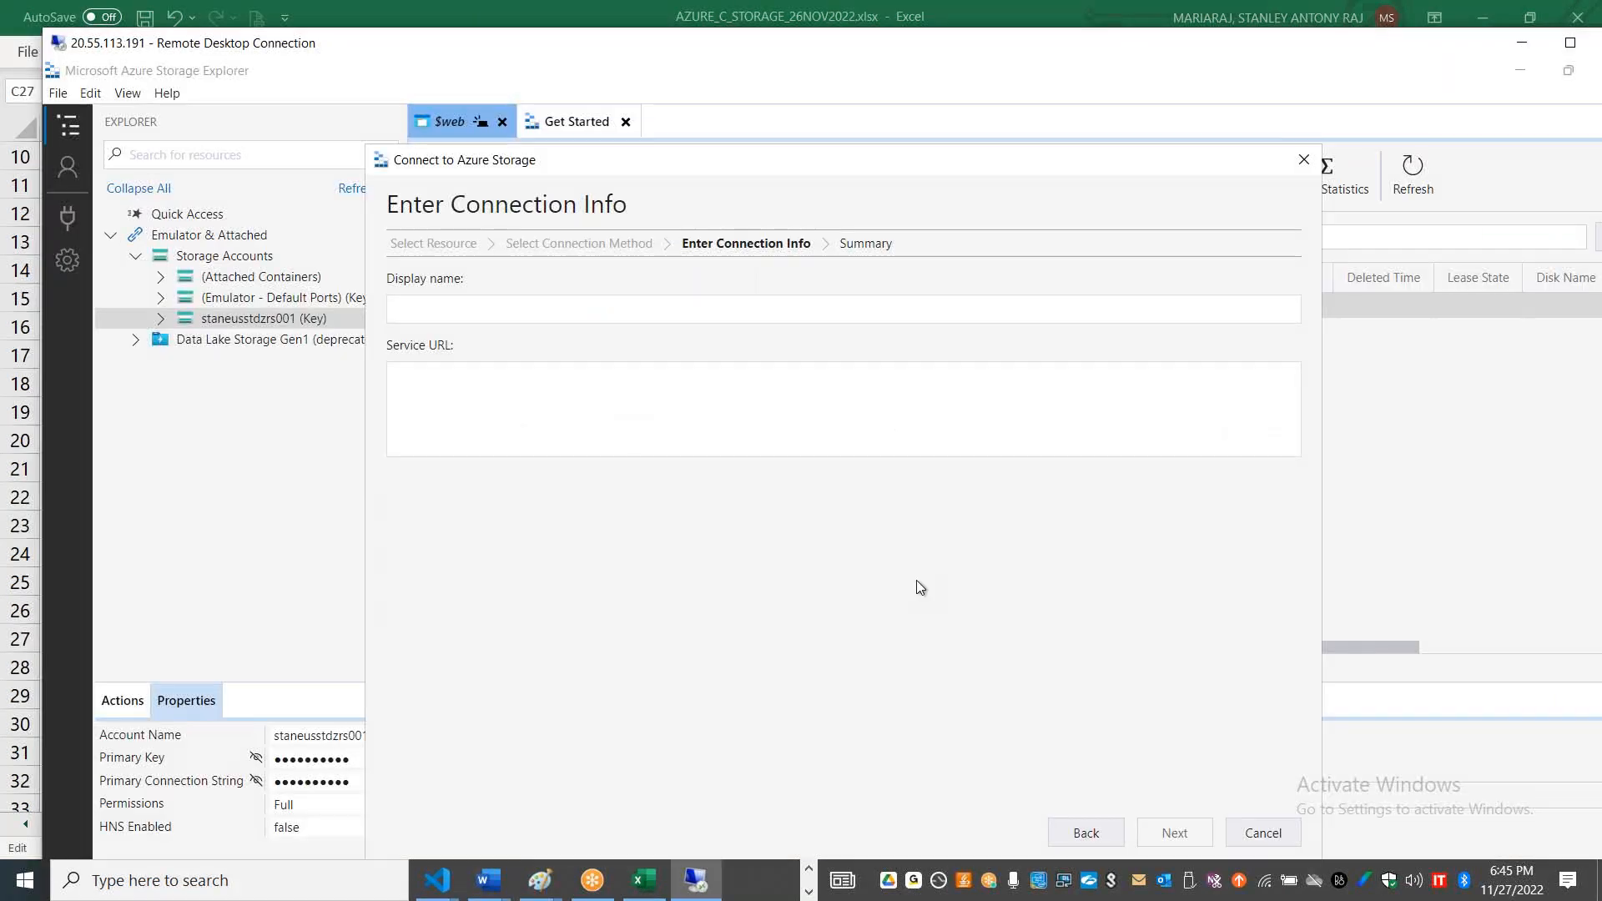
{"action": "key", "text": "ctrl+v"}
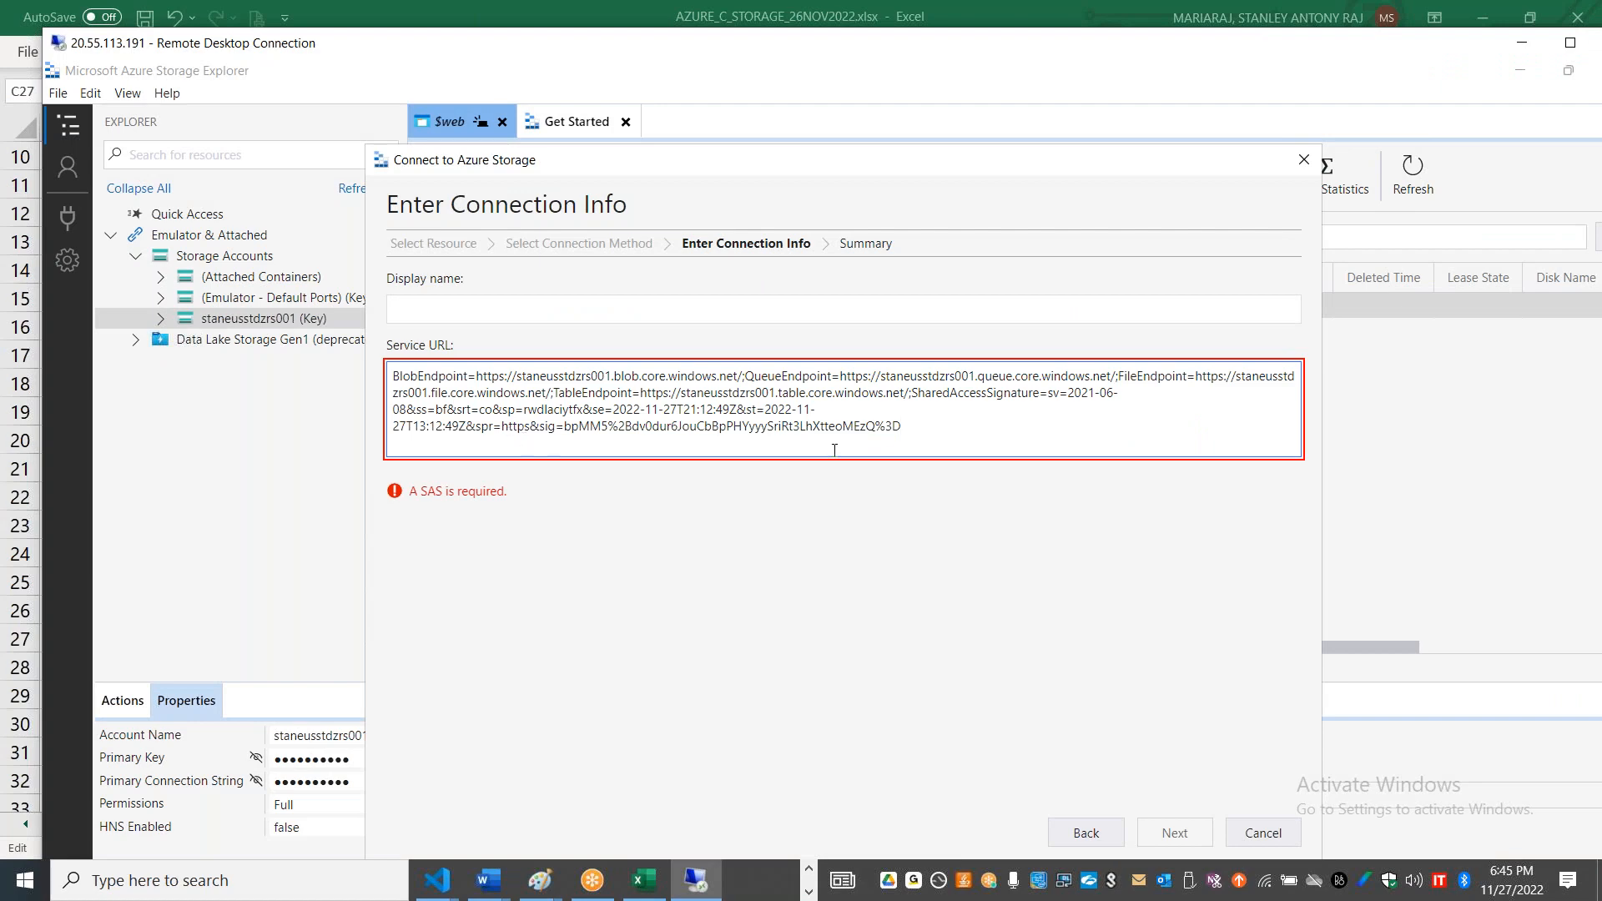
{"action": "key", "text": "ctrl+a"}
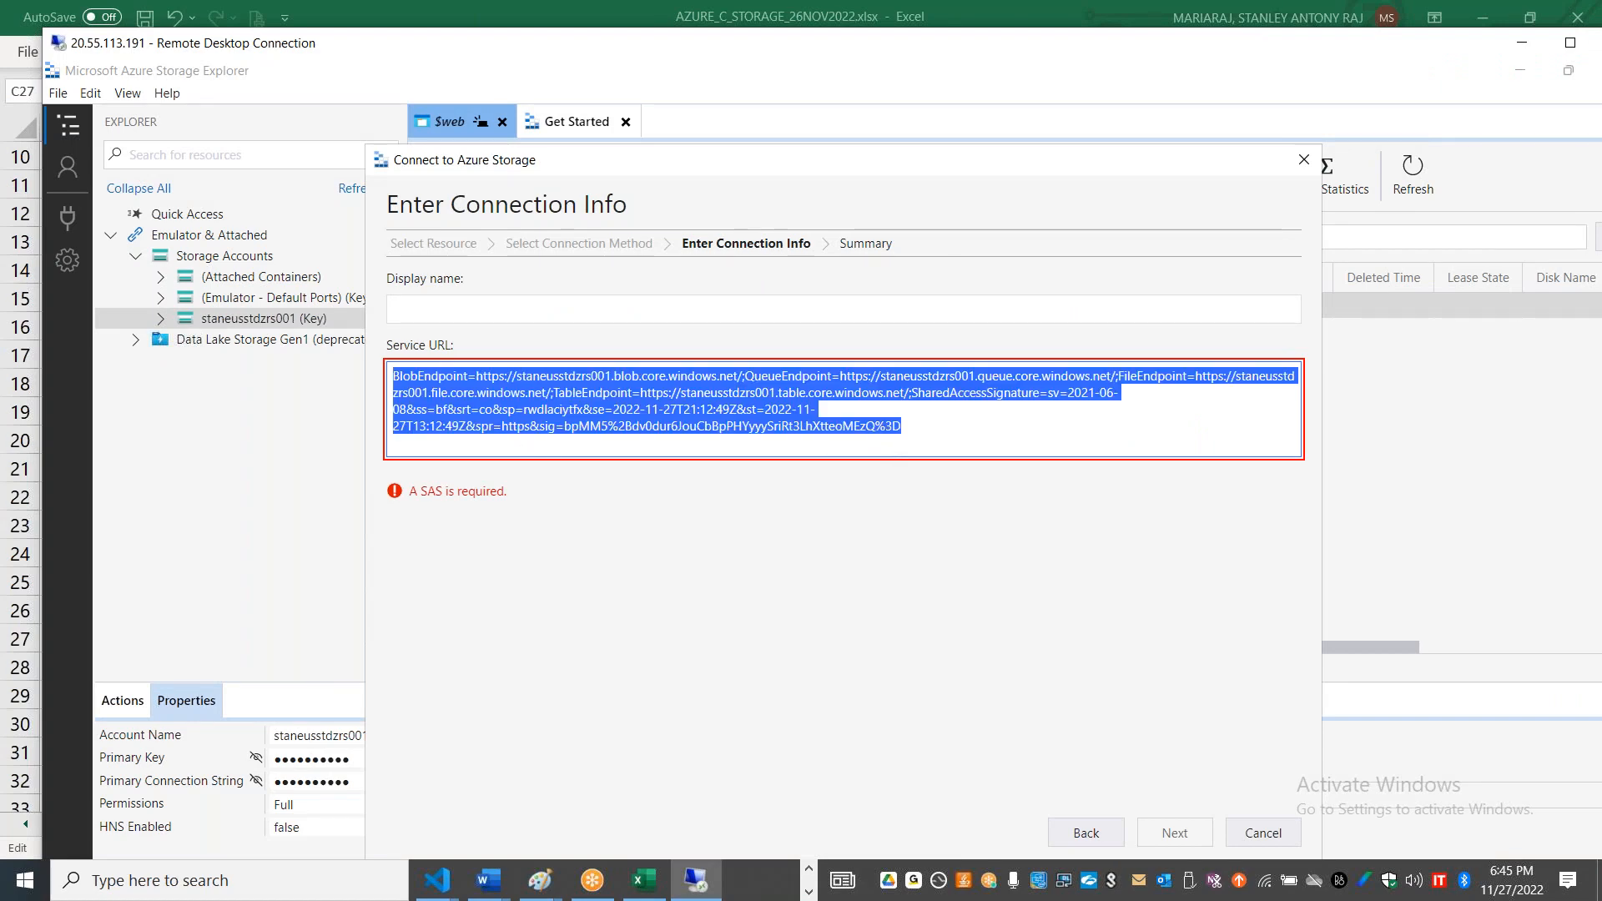
{"action": "key", "text": "BackSpace"}
Step: Copy the SAS token from the portal, try it as the Service URL in Storage Explorer, and abandon the connection setup
{"action": "key", "text": "alt+Tab"}
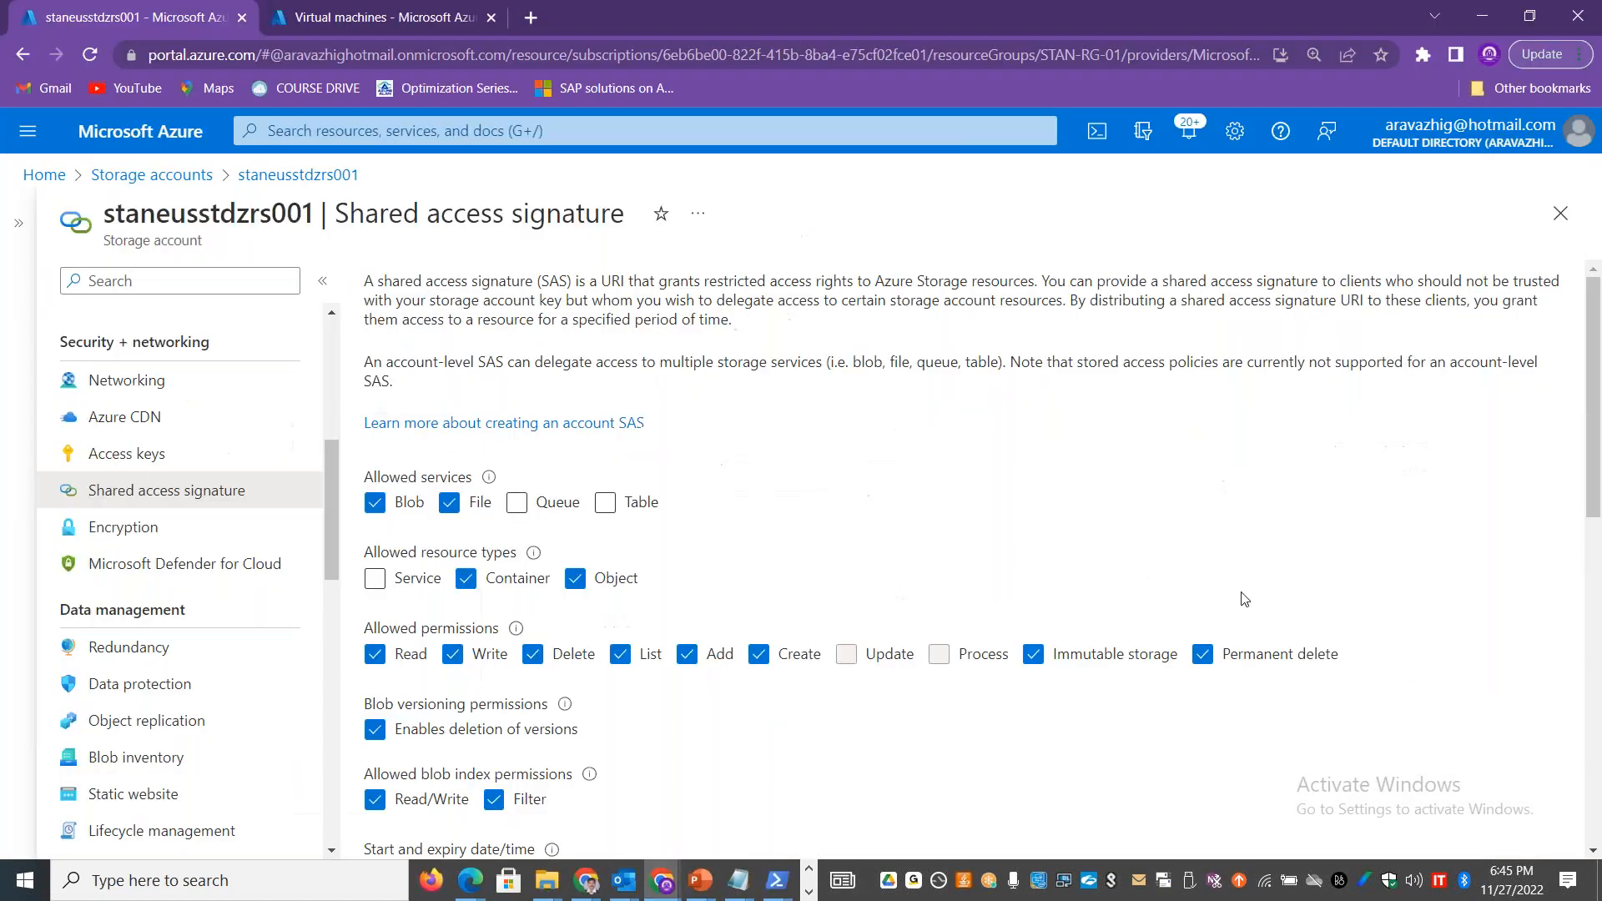
{"action": "left_click_drag", "start_coordinate": [1593, 444], "coordinate": [1596, 767]}
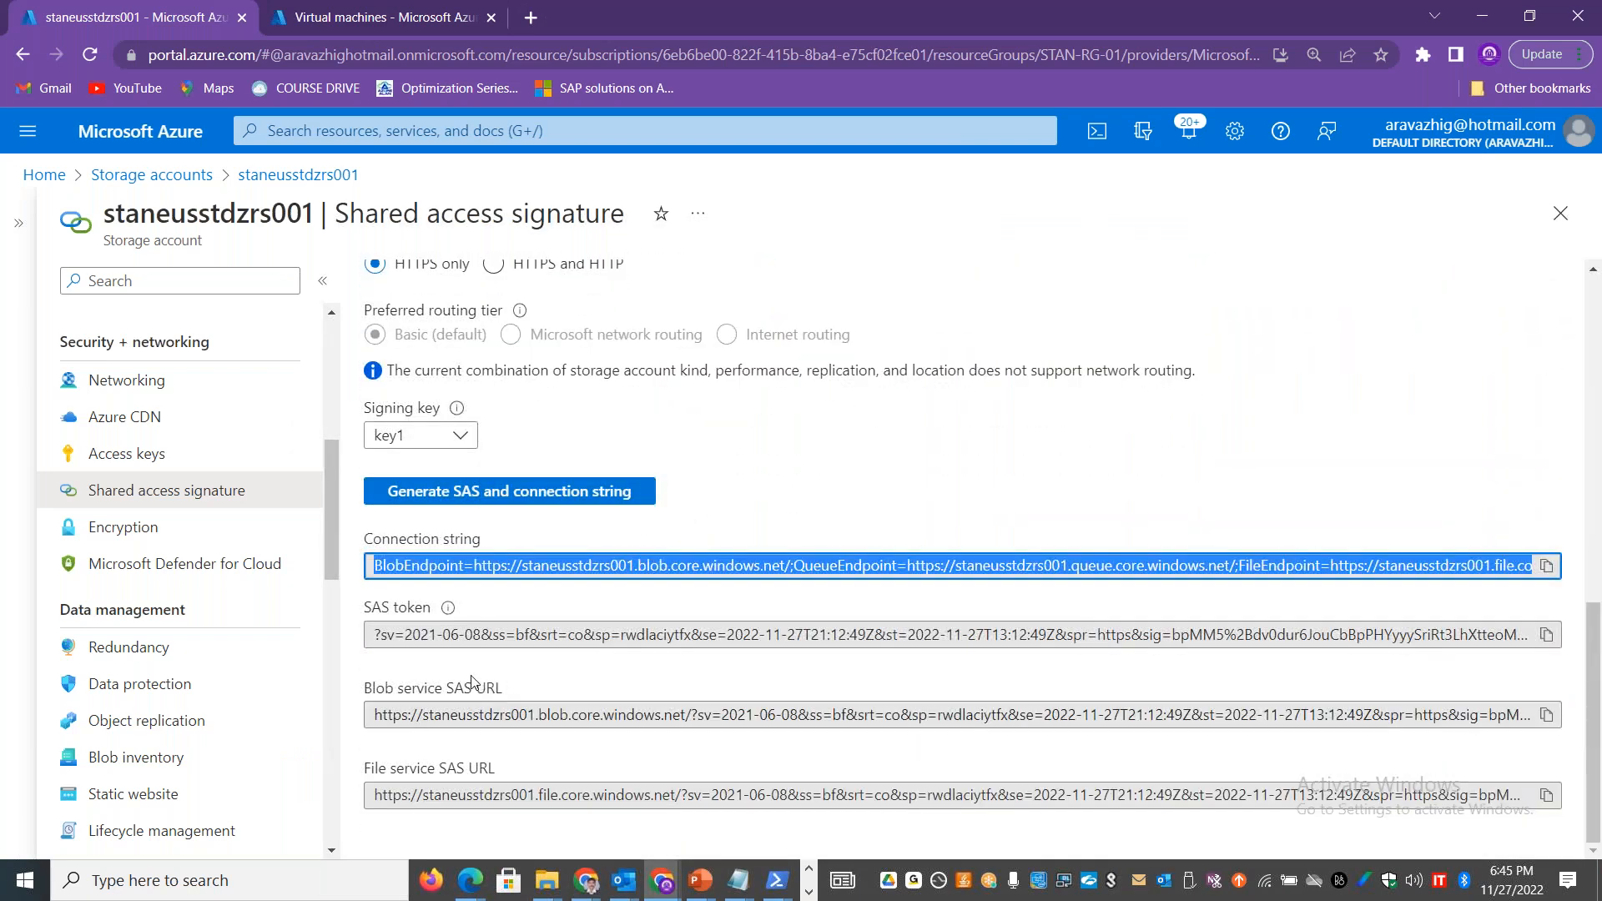
{"action": "left_click", "coordinate": [1546, 637]}
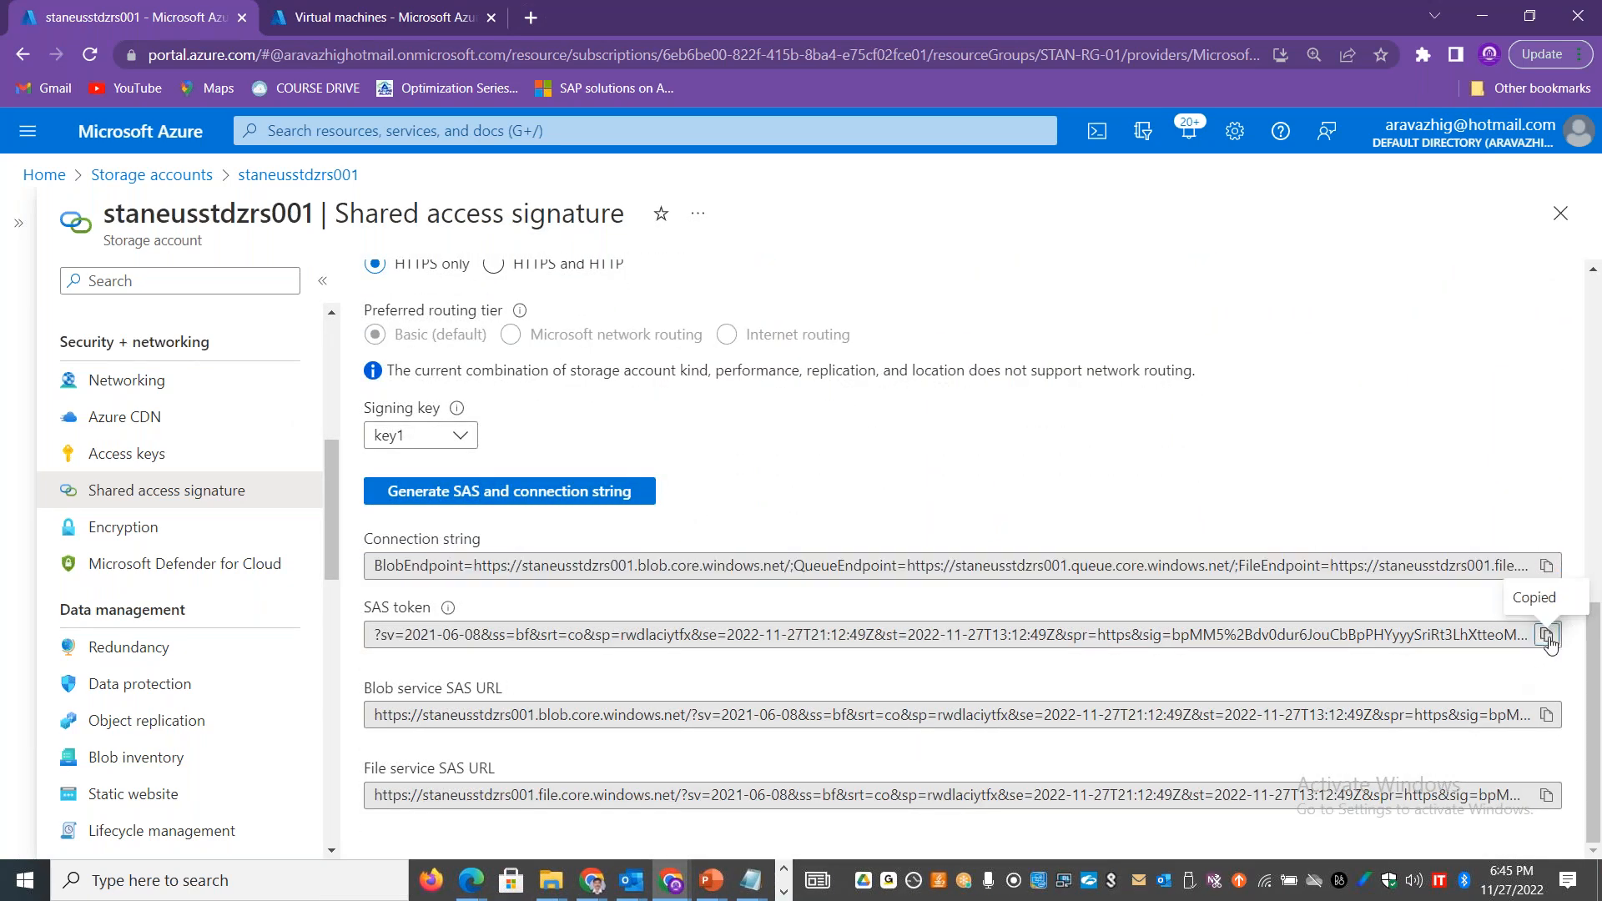
{"action": "key", "text": "alt+Tab"}
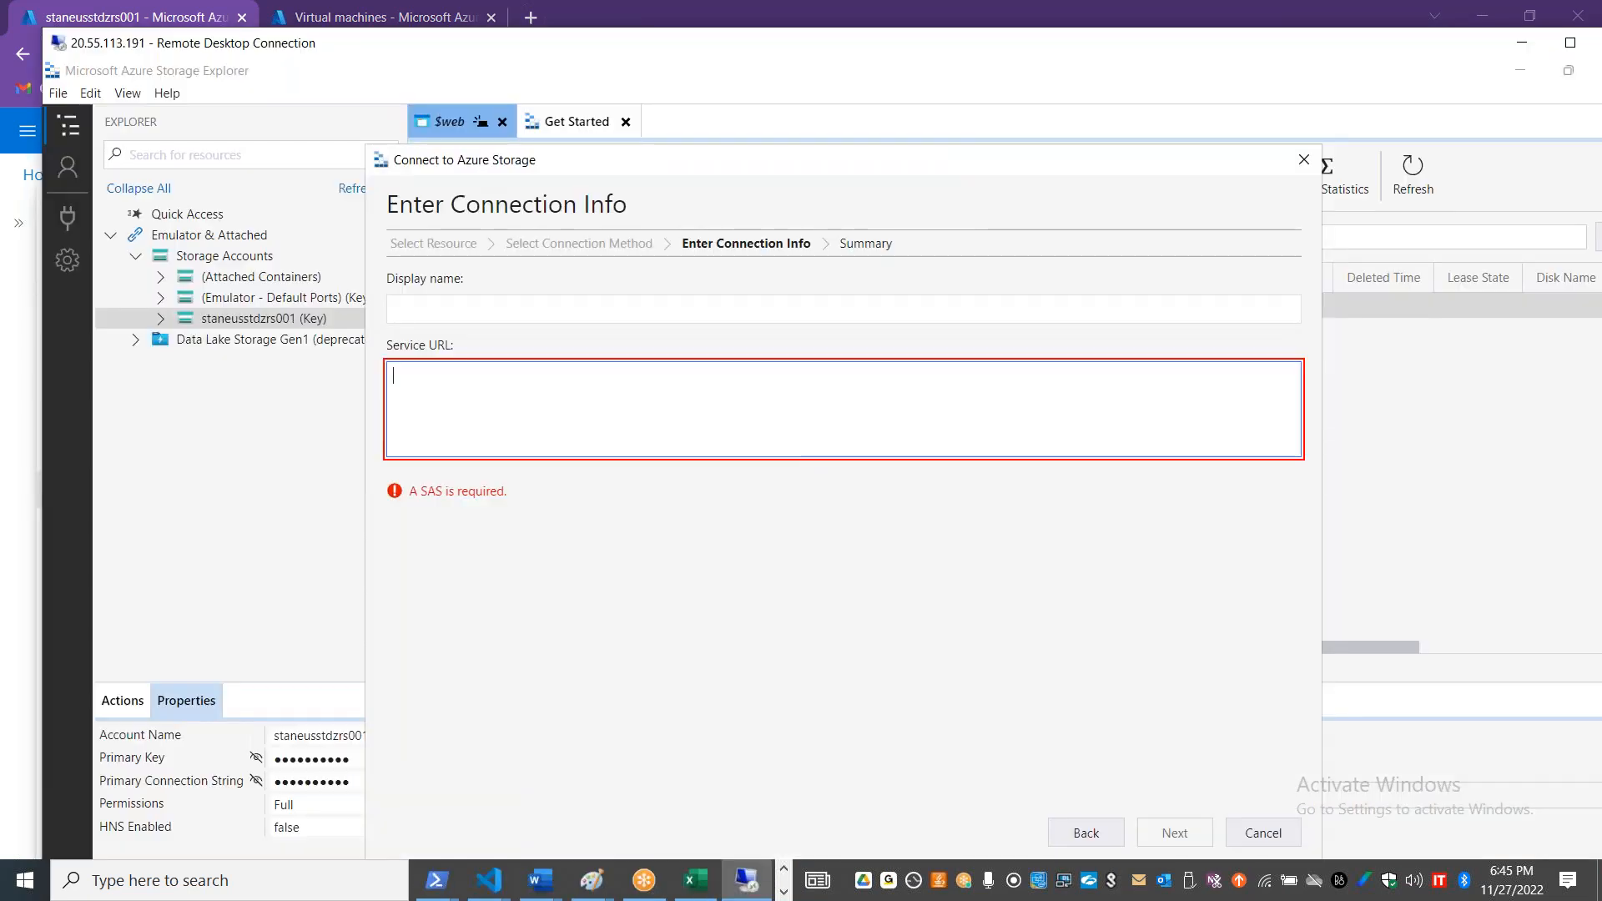
{"action": "key", "text": "ctrl+v"}
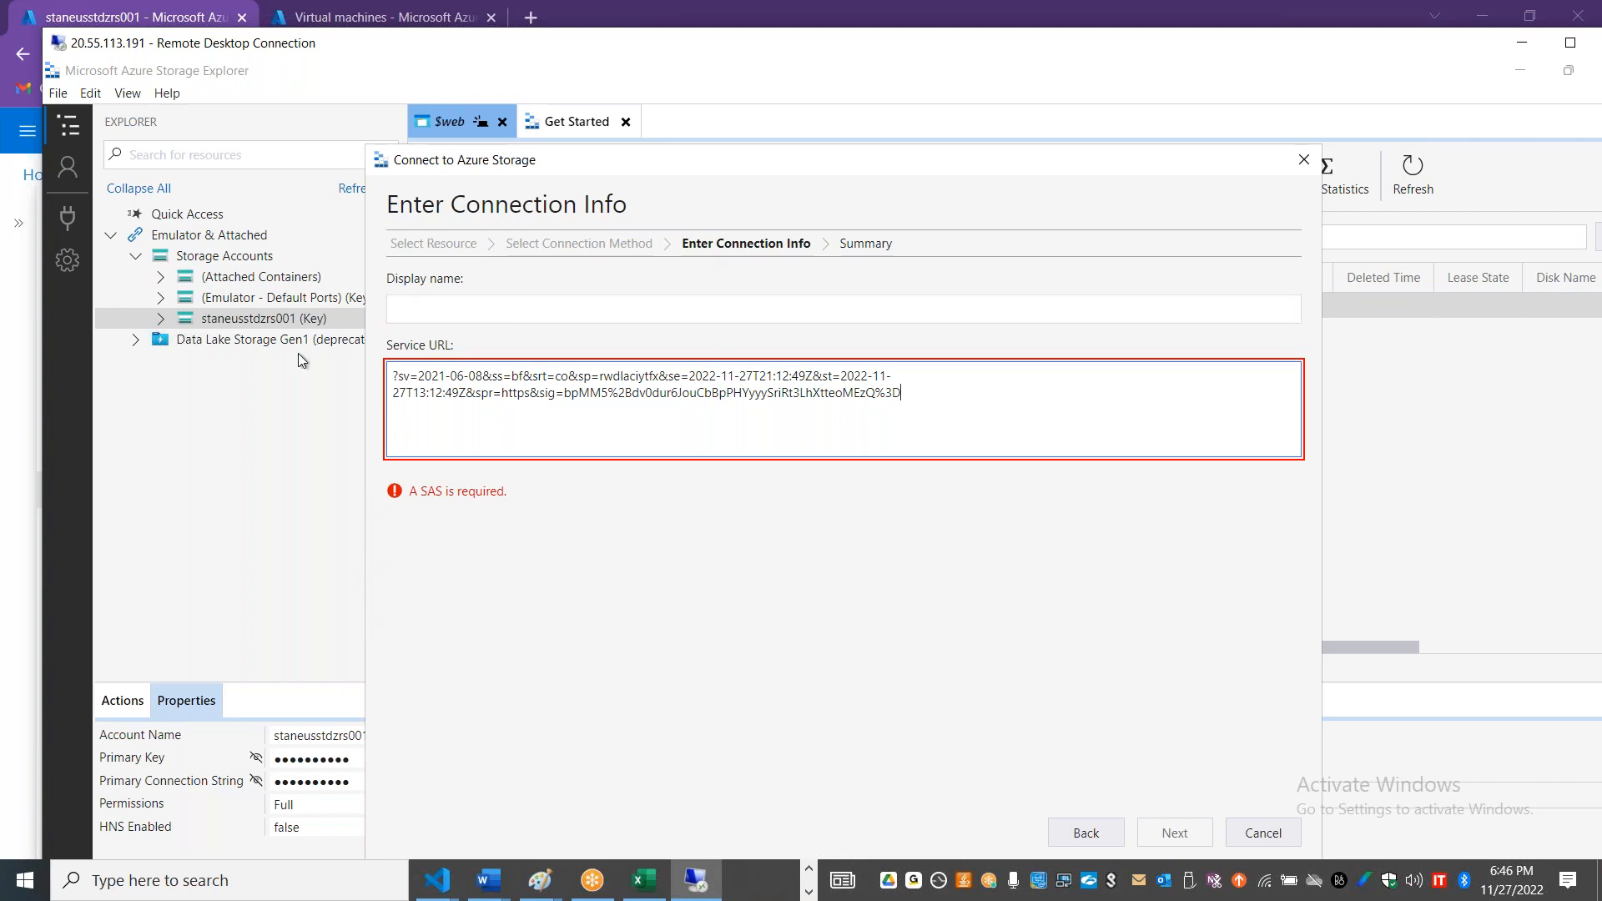
{"action": "key", "text": "ctrl+a"}
{"action": "key", "text": "BackSpace"}
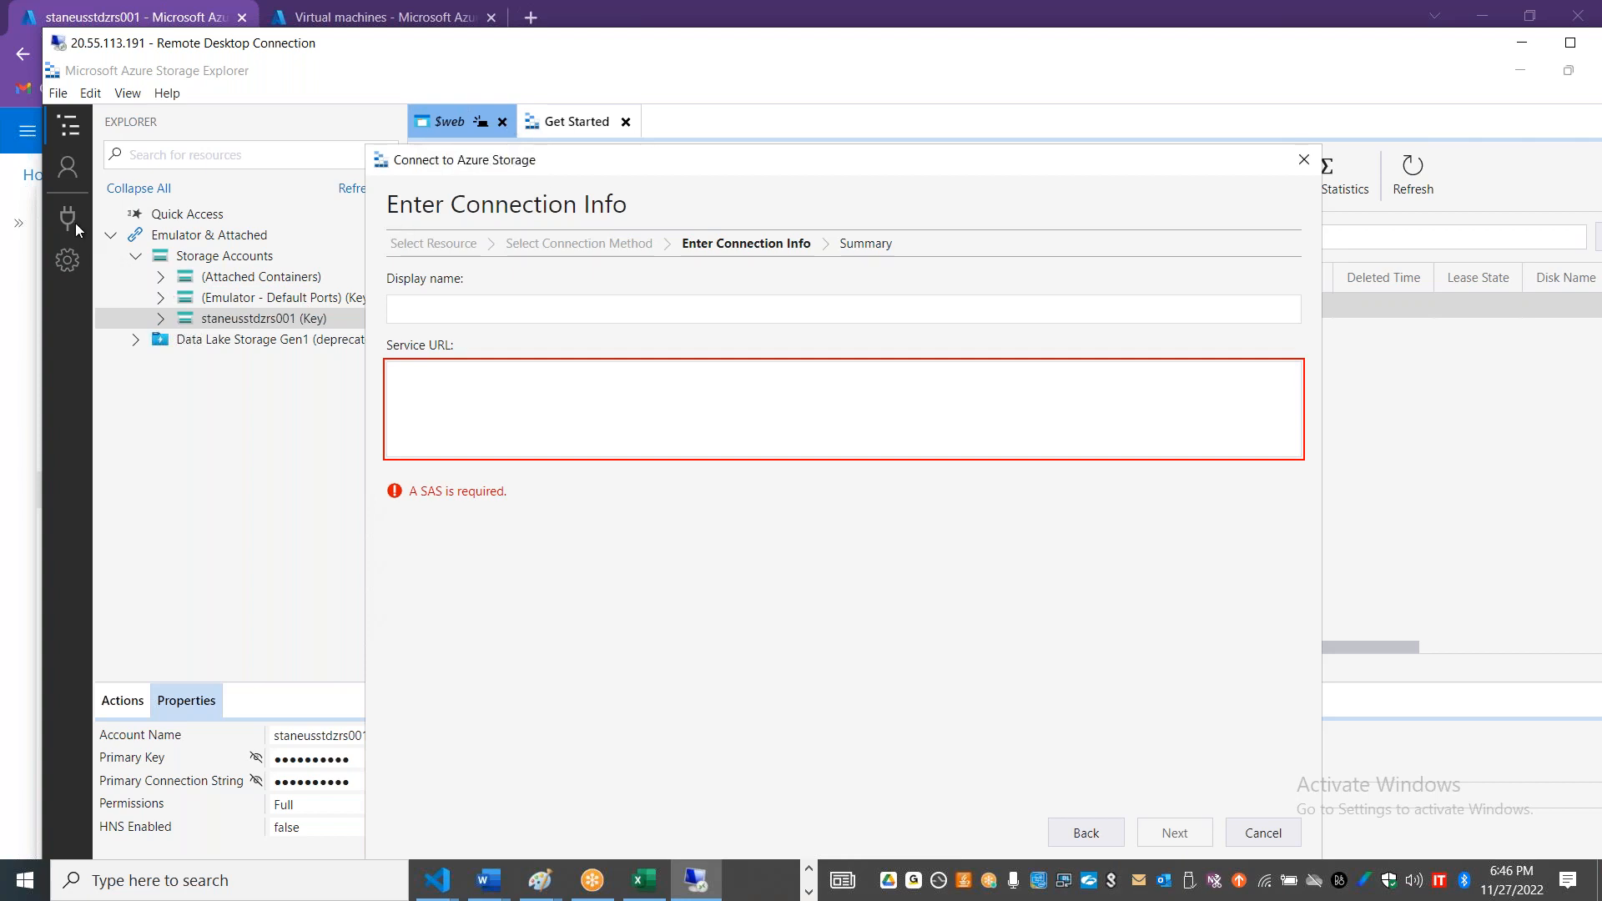
{"action": "left_click", "coordinate": [1254, 838]}
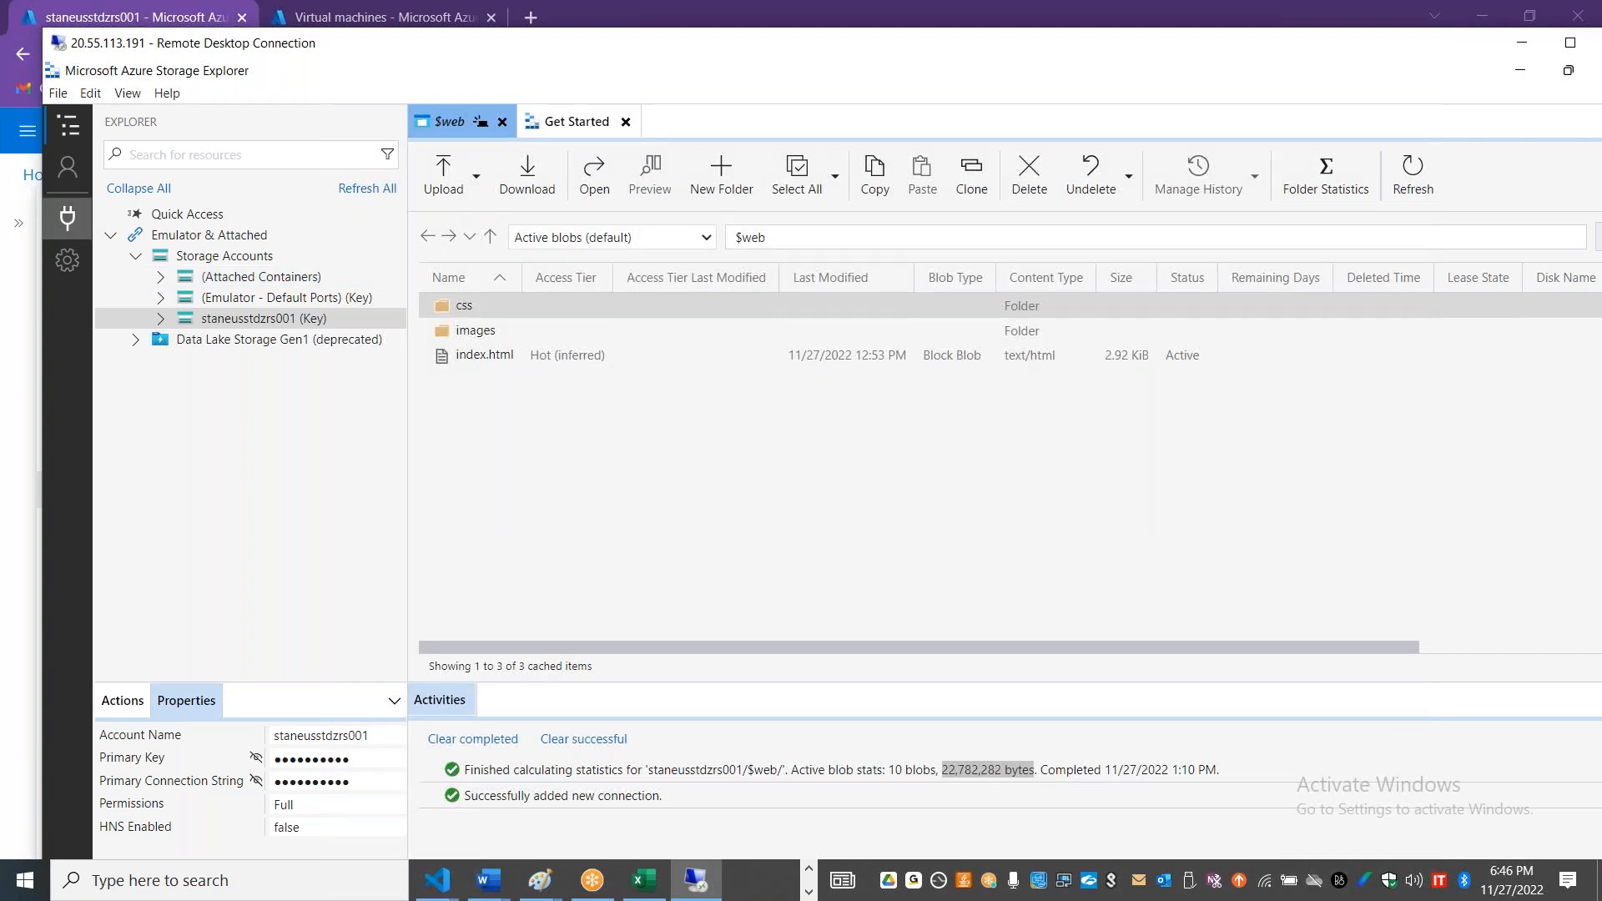
Step: Start a new storage account connection using the Shared access signature URL (SAS) method
{"action": "left_click", "coordinate": [67, 218]}
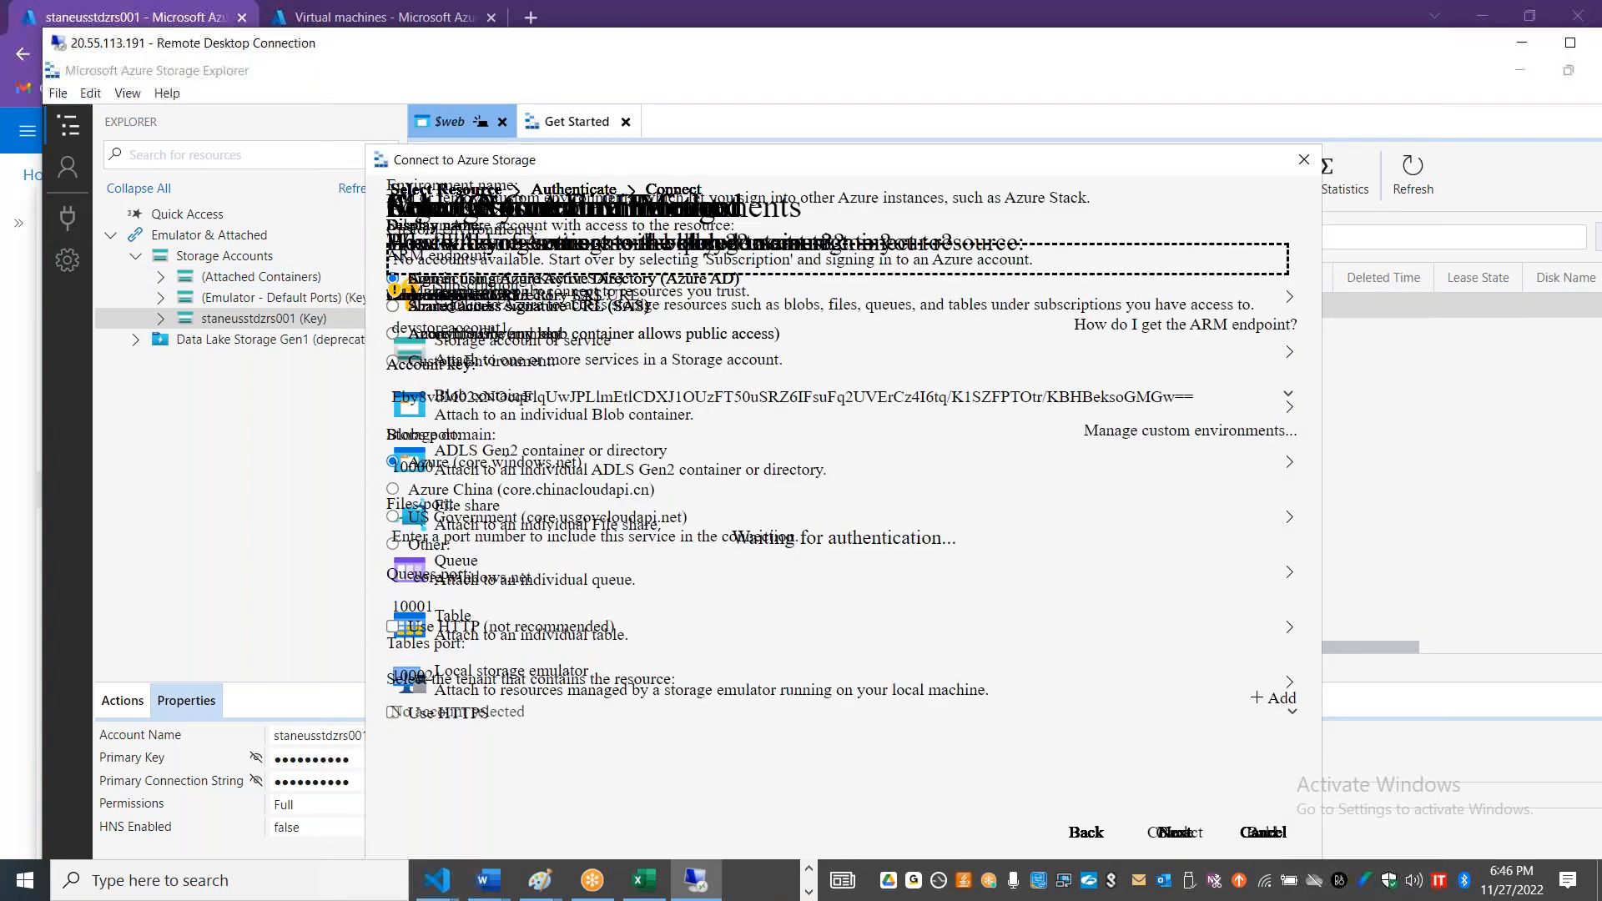
{"action": "left_click", "coordinate": [598, 414]}
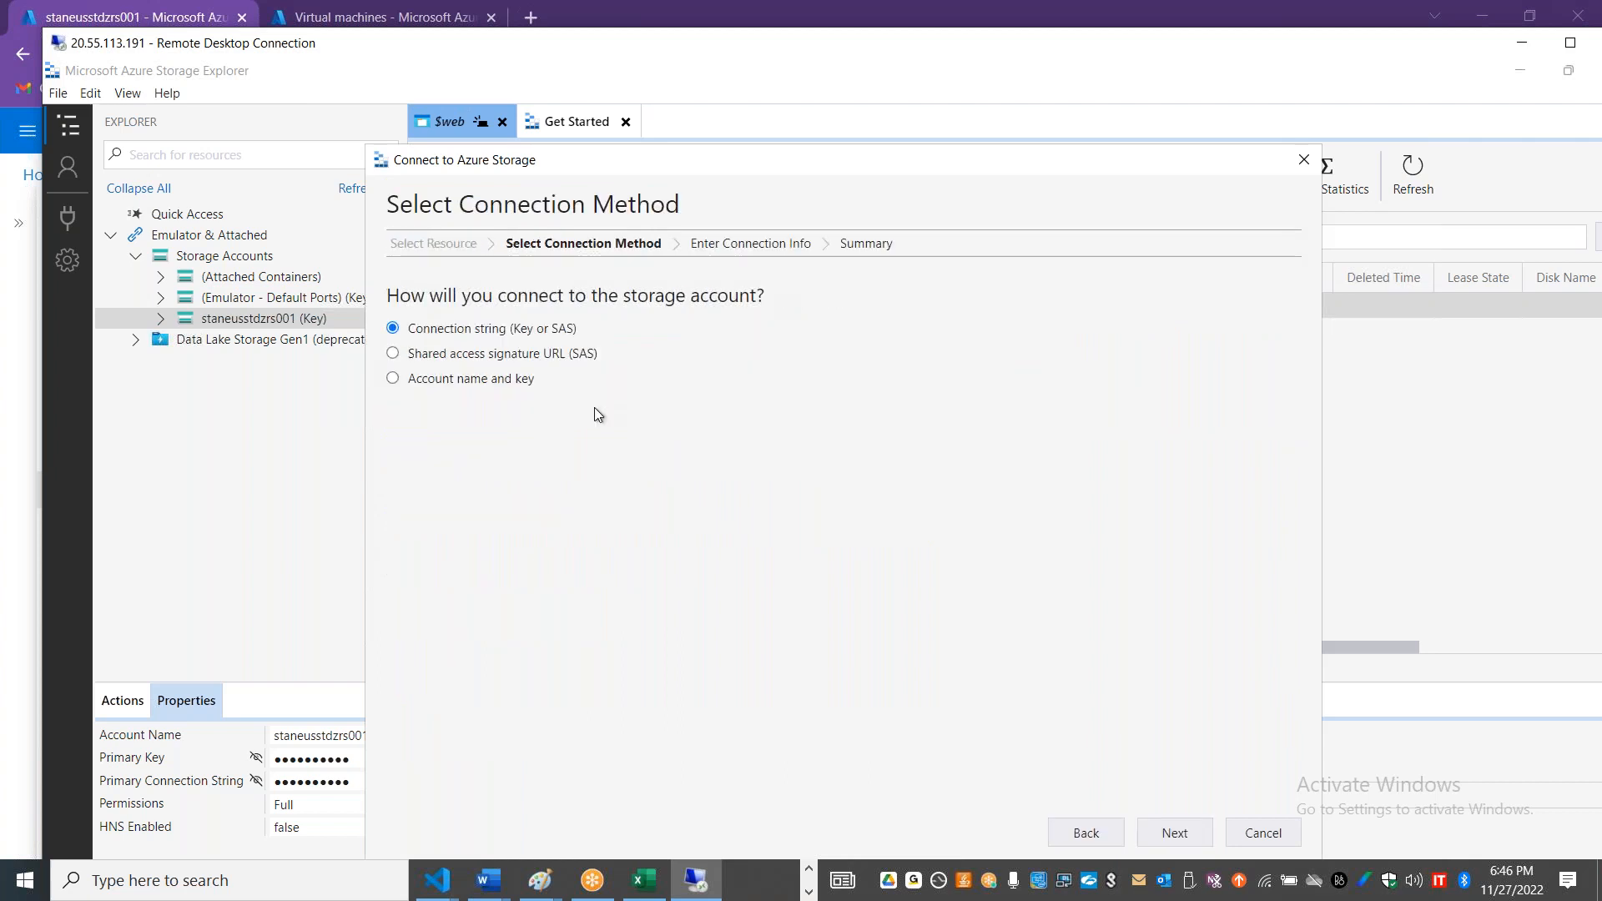
{"action": "left_click", "coordinate": [547, 355]}
{"action": "left_click", "coordinate": [1168, 834]}
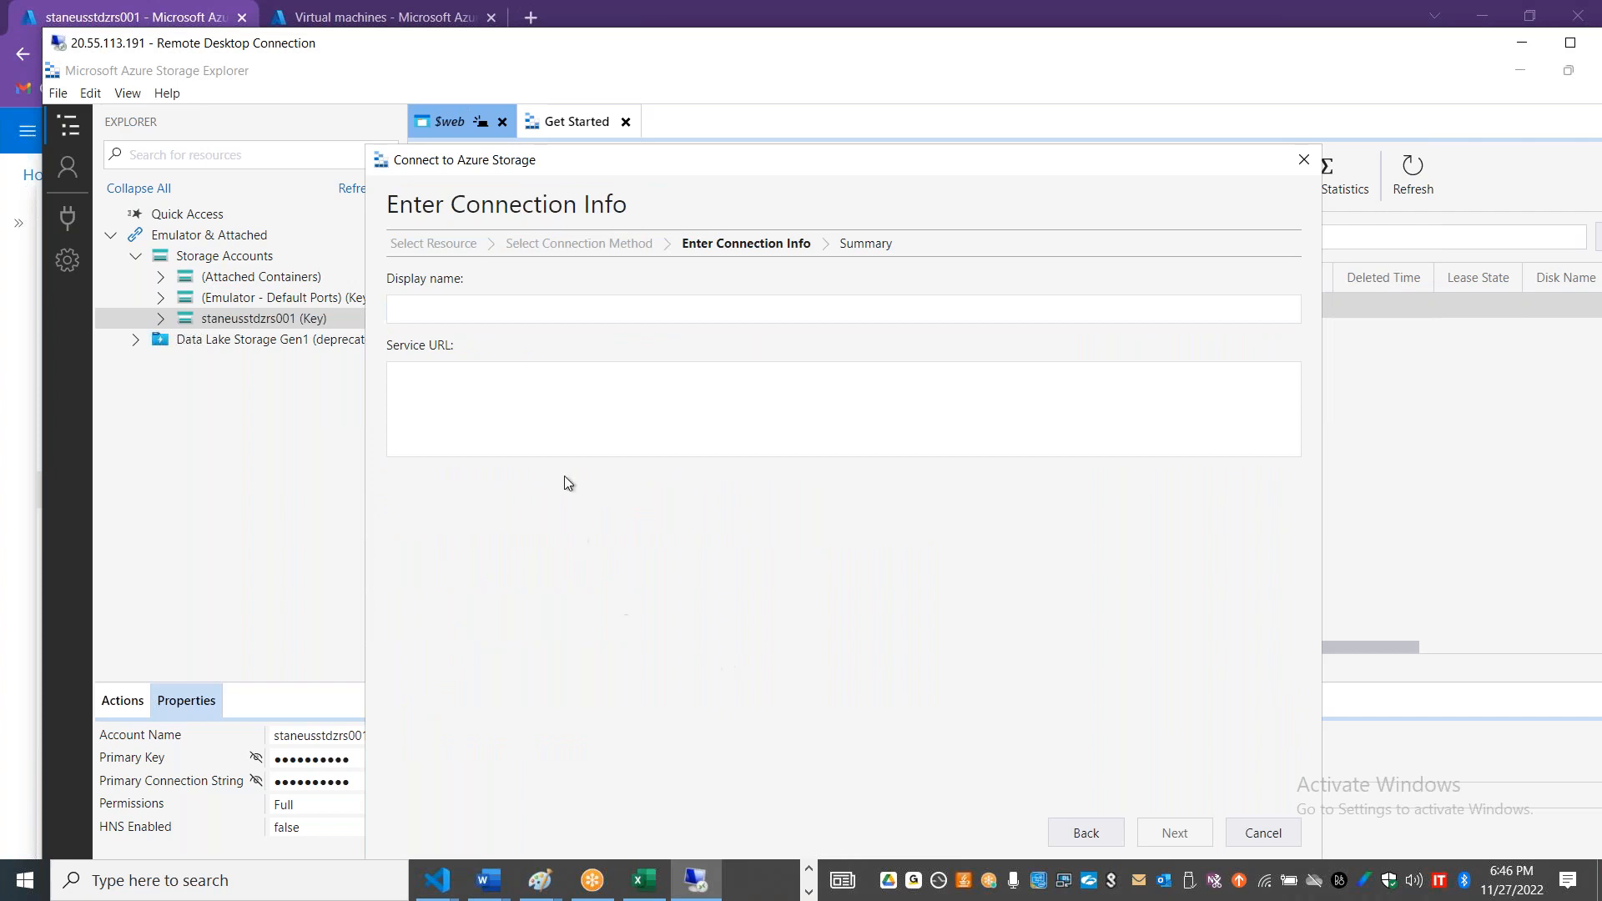
Step: Try the copied SAS token as the Service URL, alter its characters, and clear the field
{"action": "left_click", "coordinate": [566, 438]}
{"action": "key", "text": "ctrl+v"}
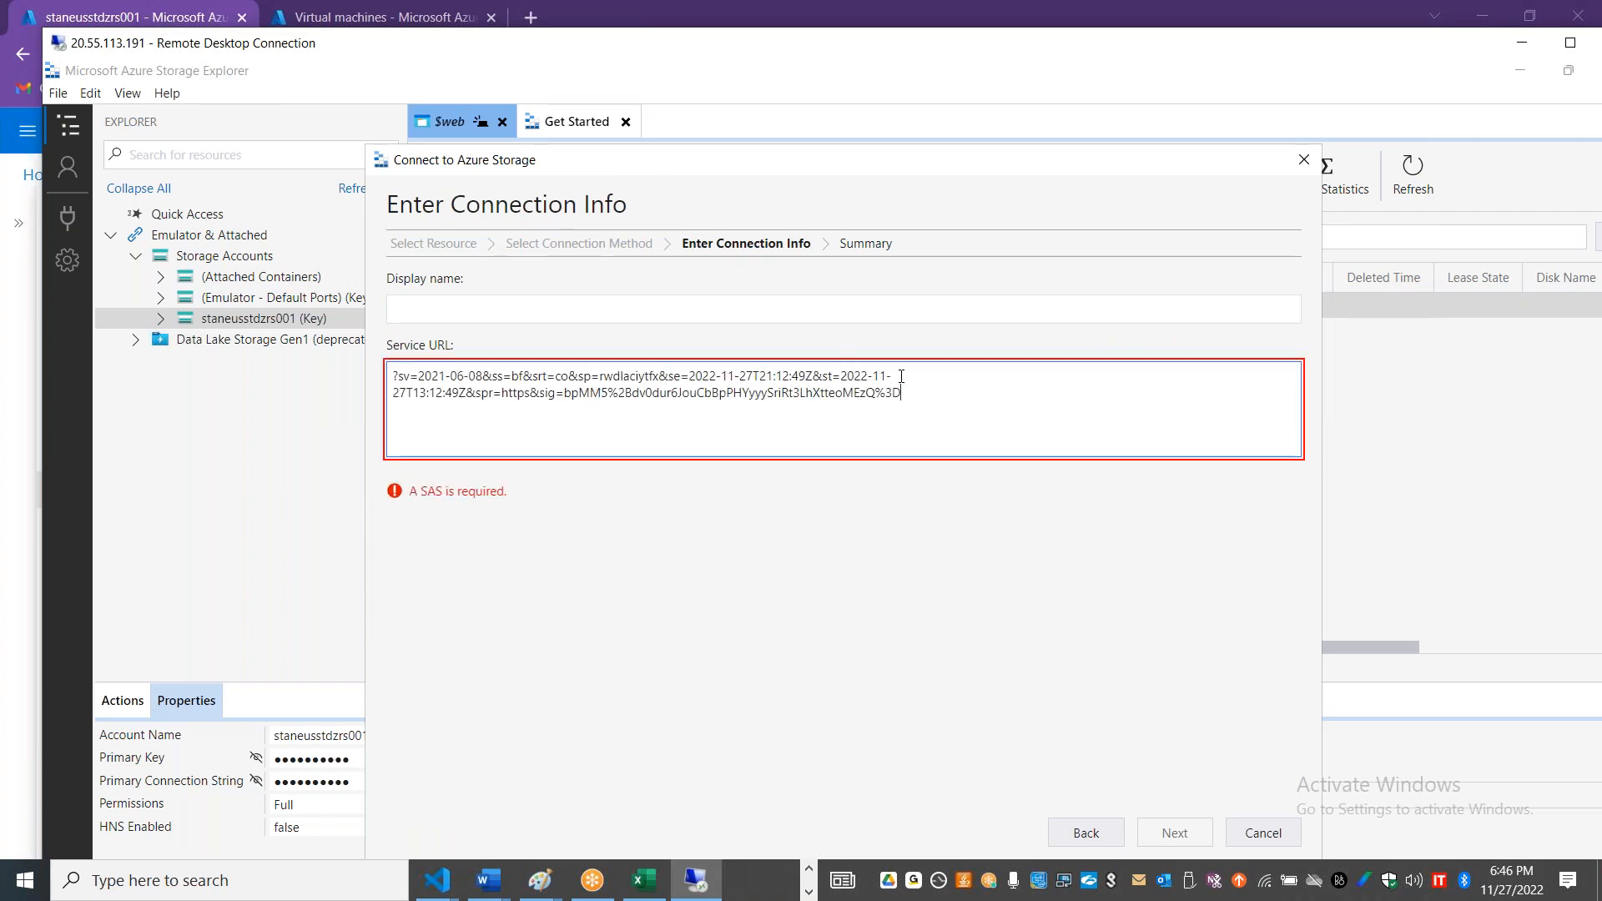
{"action": "key", "text": "Home"}
{"action": "key", "text": "Delete"}
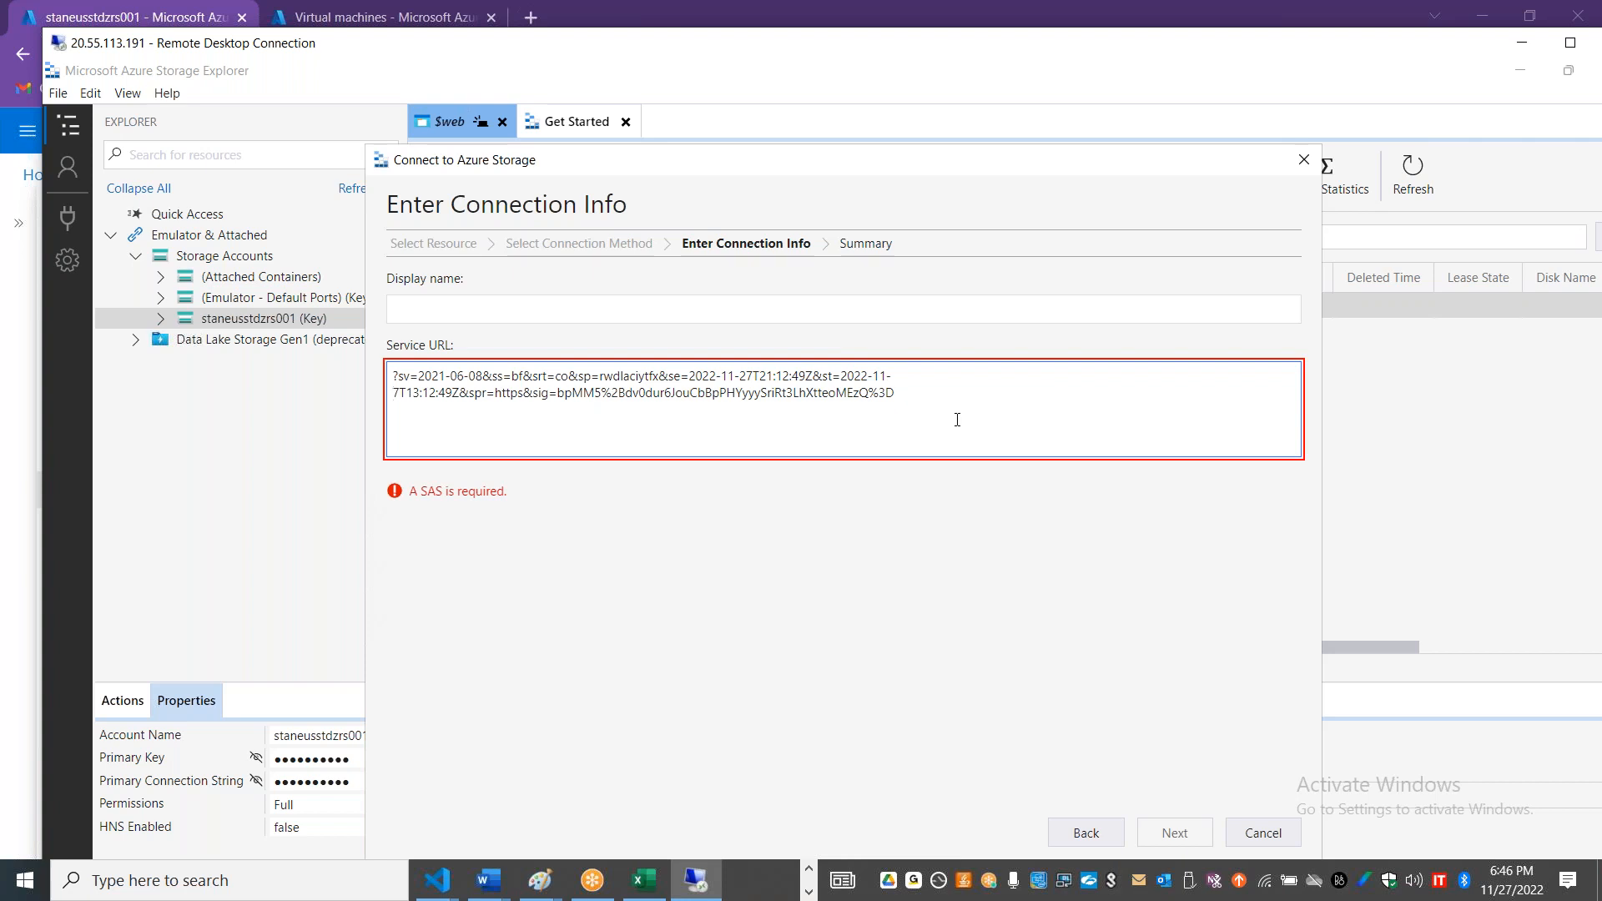
{"action": "type", "text": "12"}
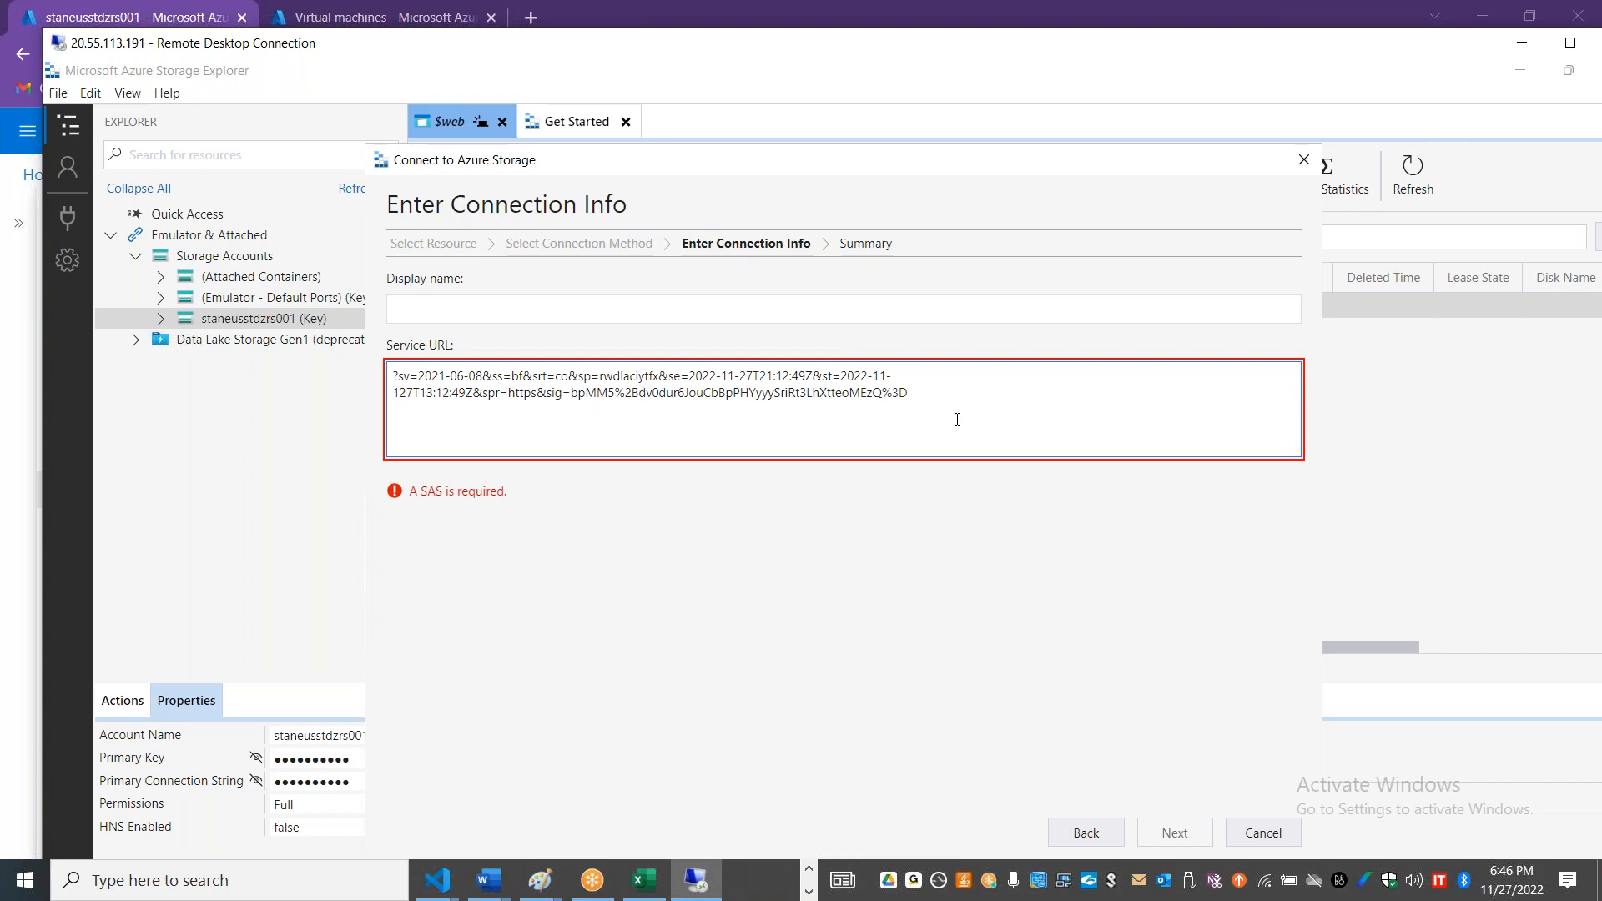
{"action": "left_click_drag", "start_coordinate": [952, 415], "coordinate": [360, 303]}
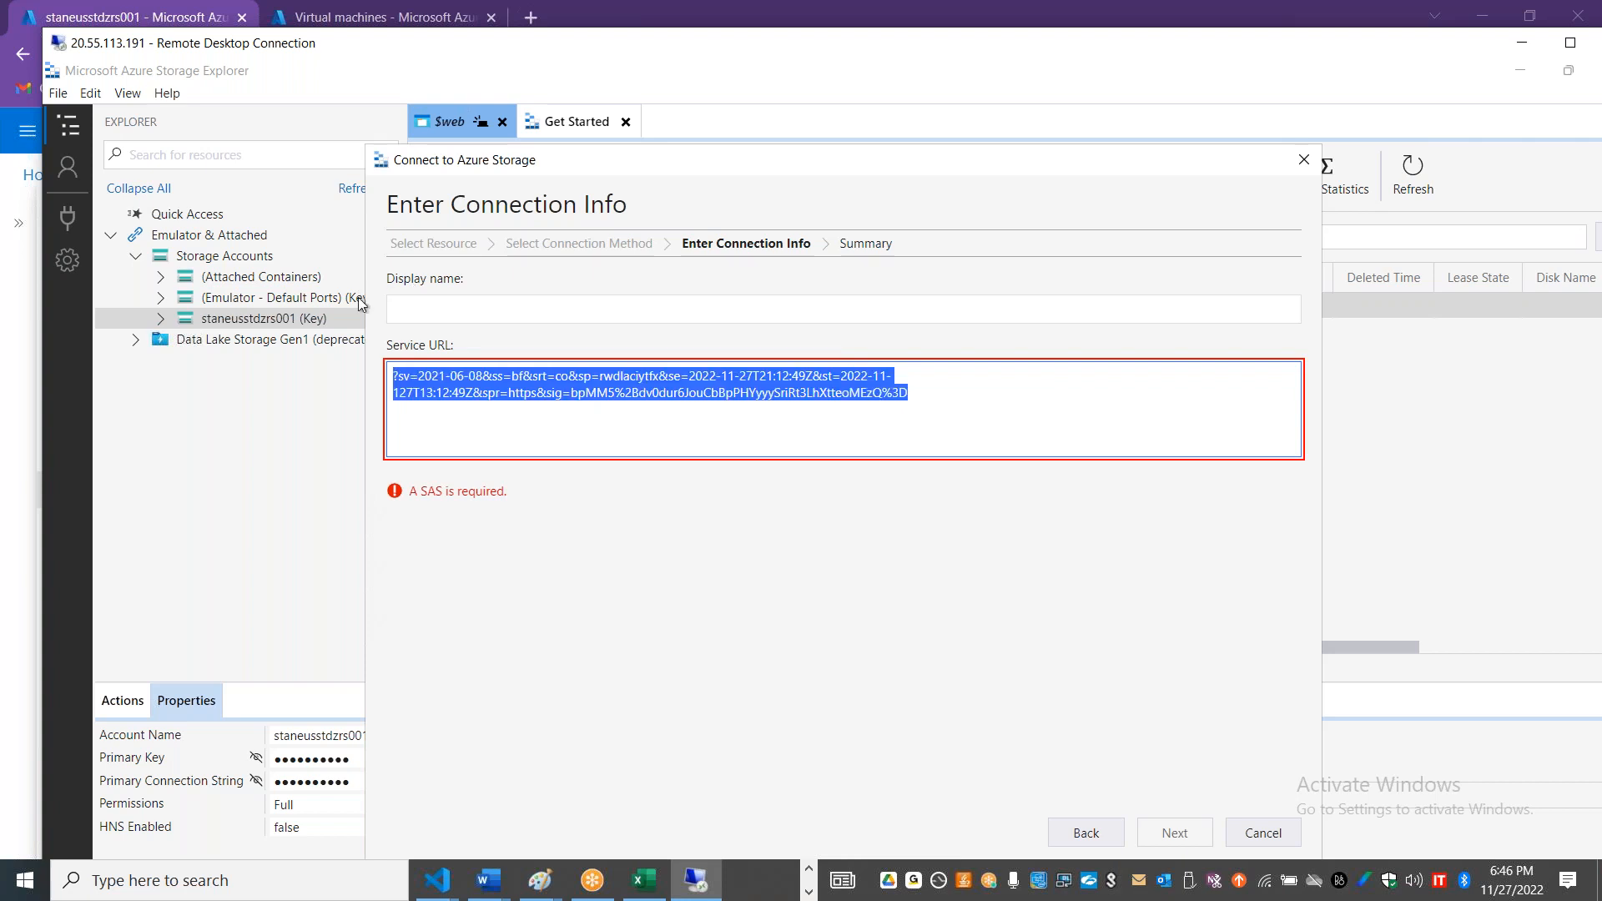
{"action": "key", "text": "Delete"}
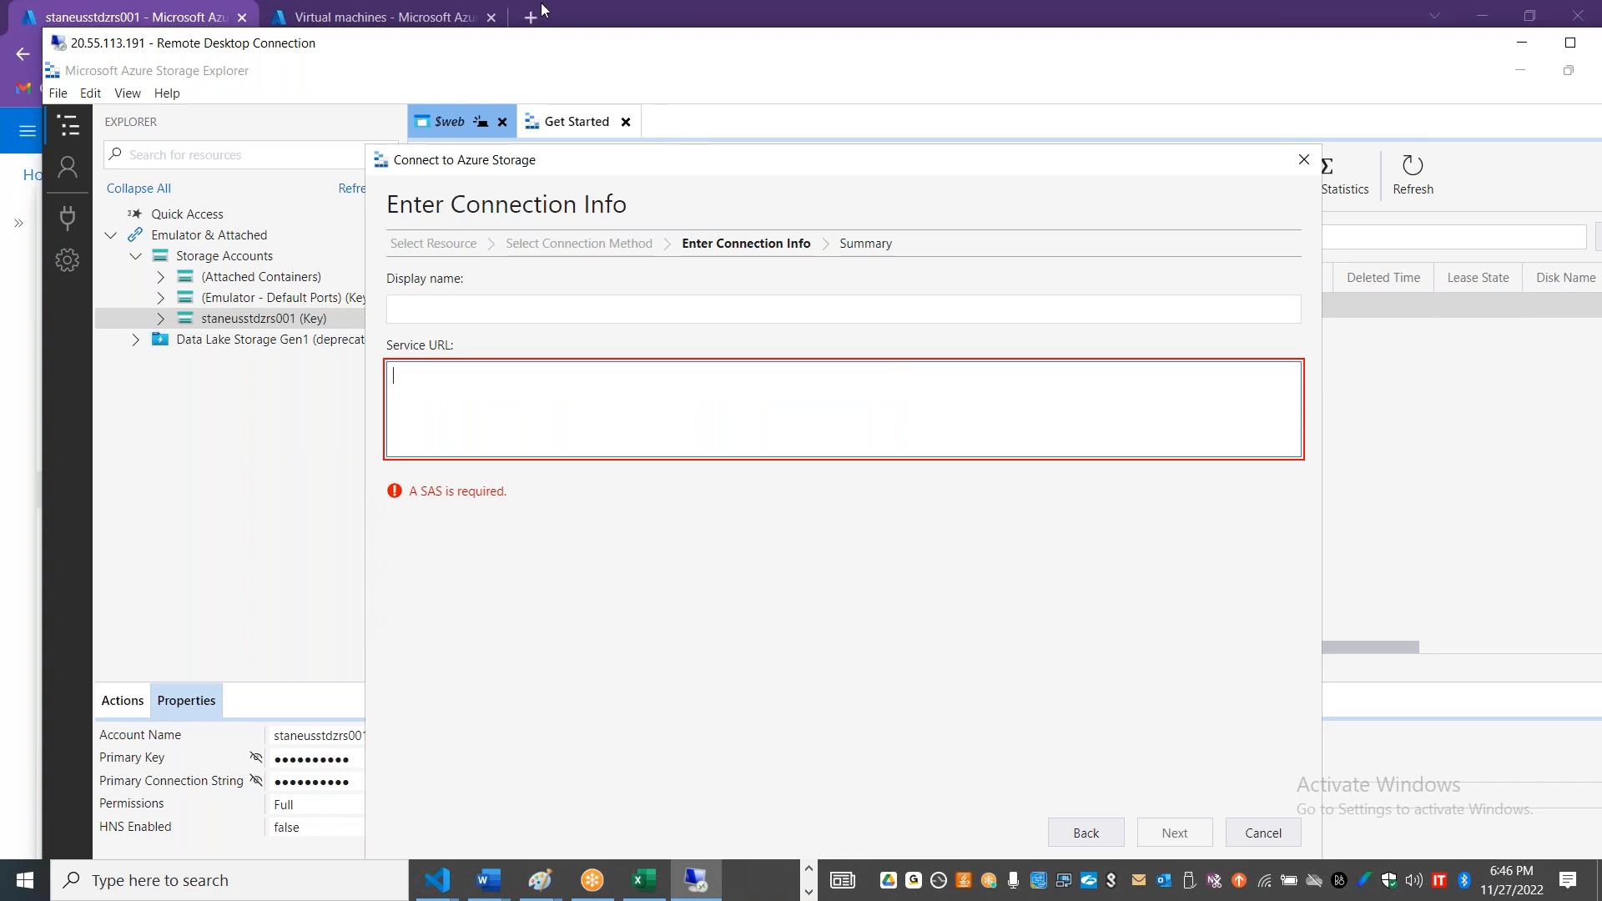
Step: Copy the SAS token from the portal's shared access signature page and paste it as the Service URL in Storage Explorer
{"action": "left_click", "coordinate": [1526, 48]}
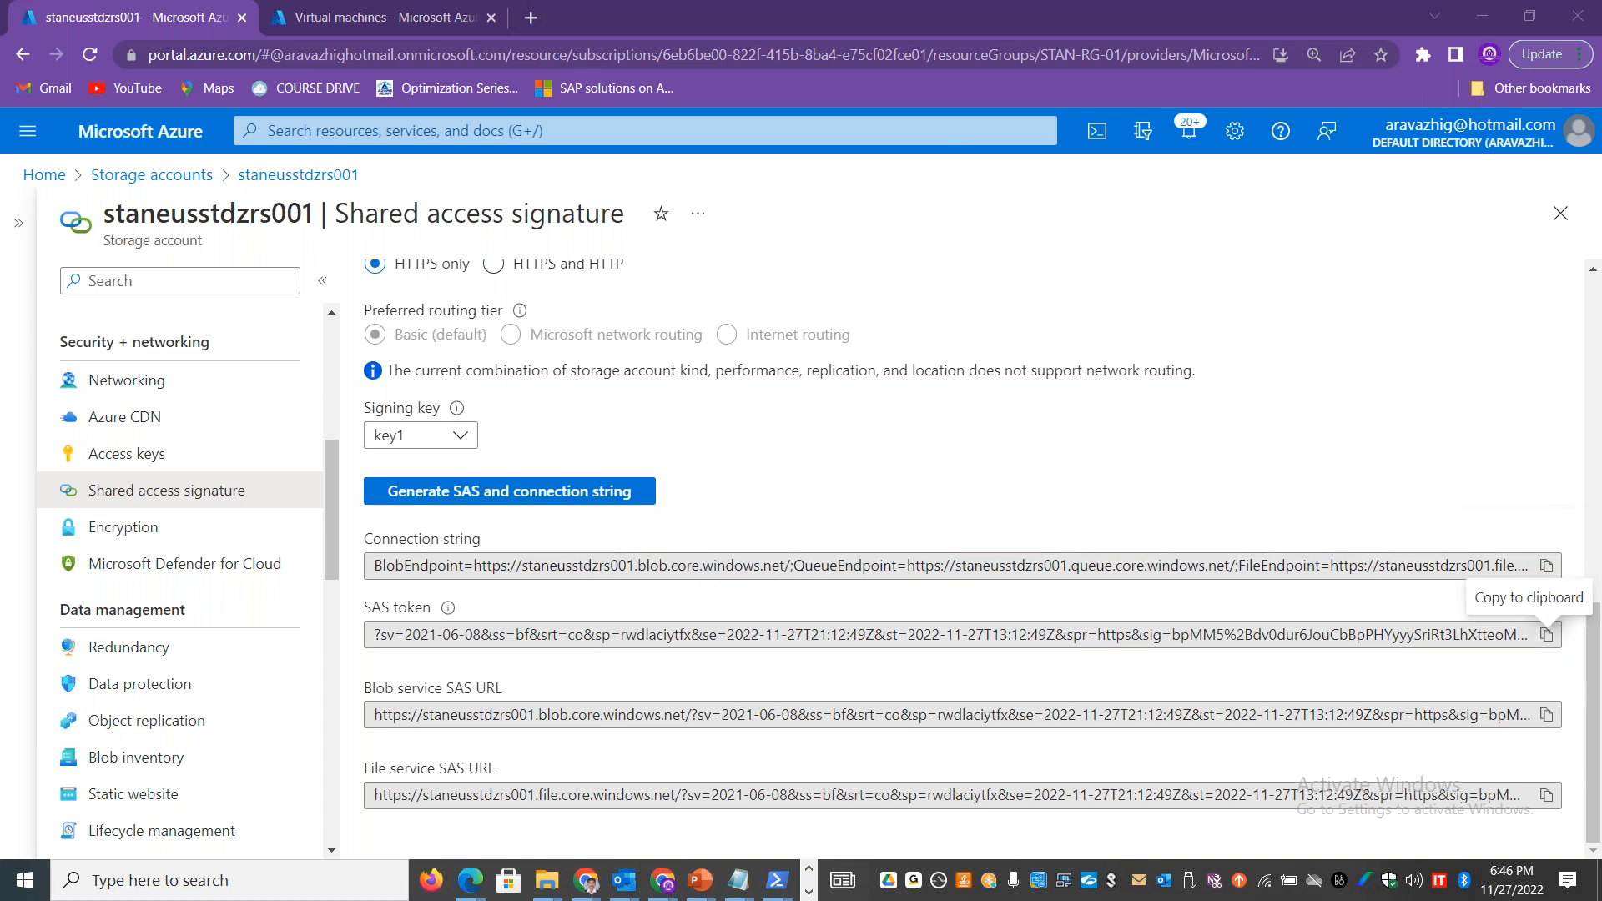
{"action": "left_click", "coordinate": [1548, 635]}
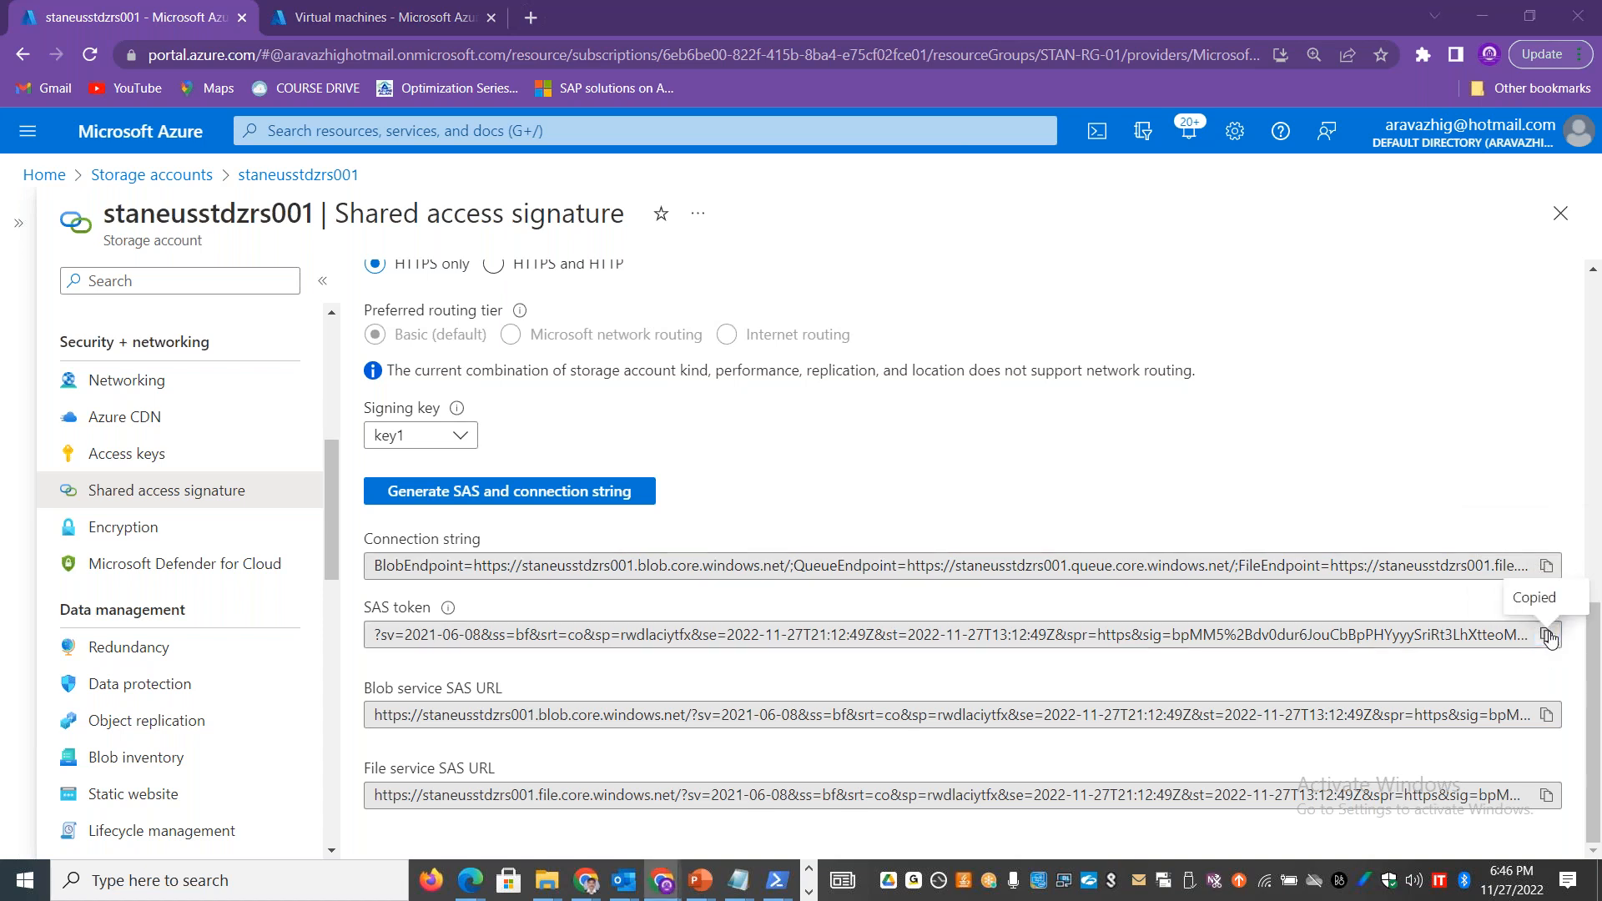
{"action": "key", "text": "alt+Tab"}
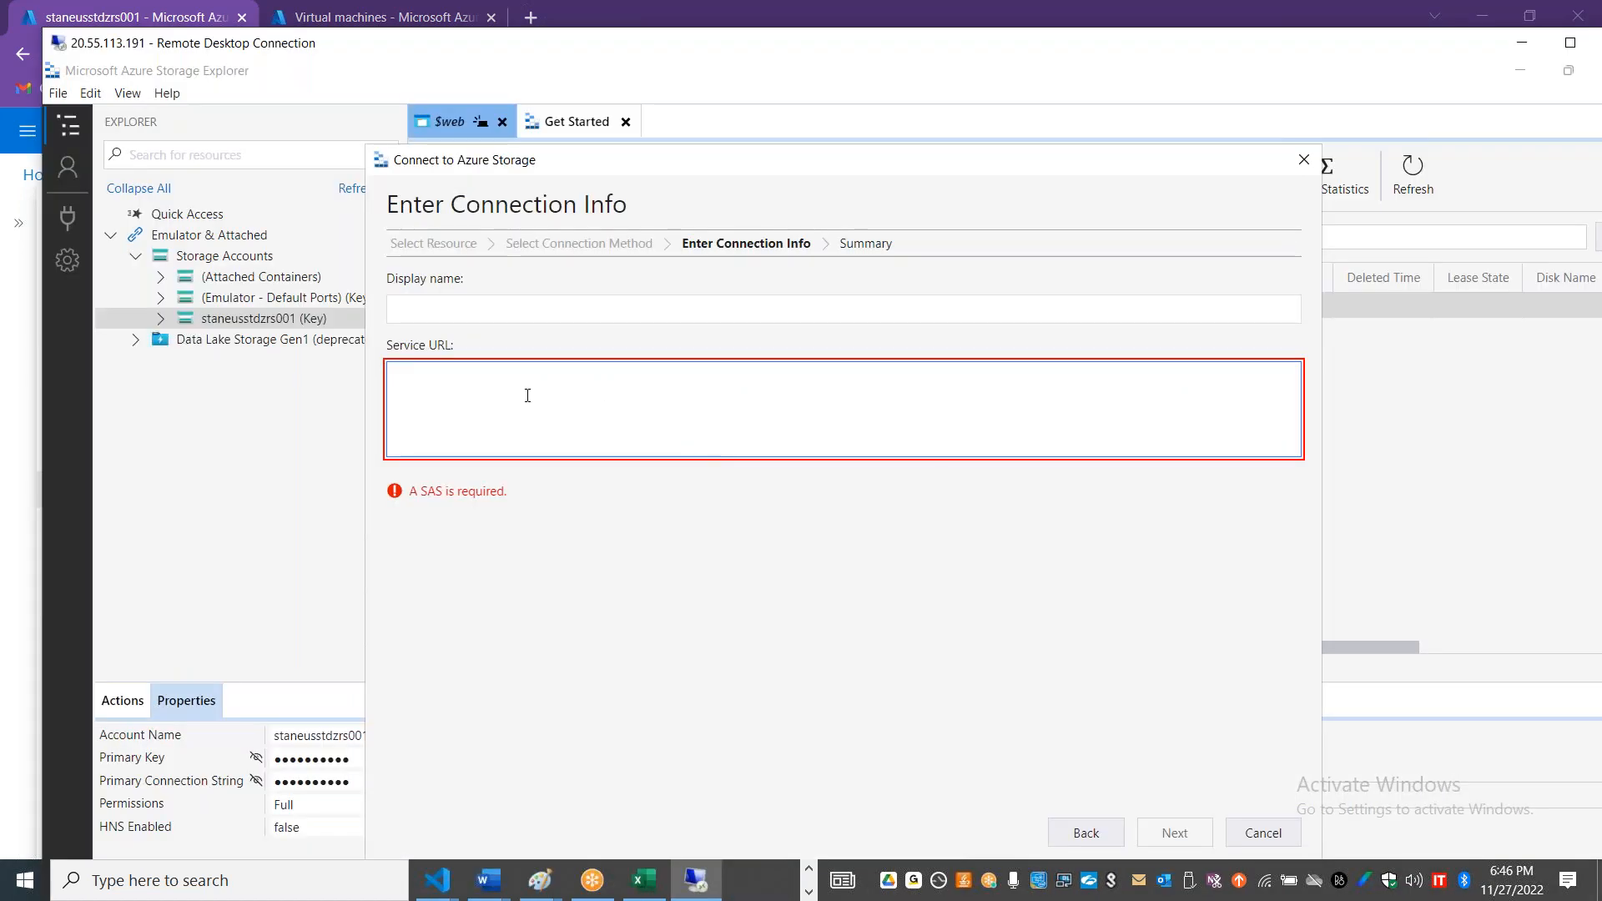
{"action": "key", "text": "ctrl+v"}
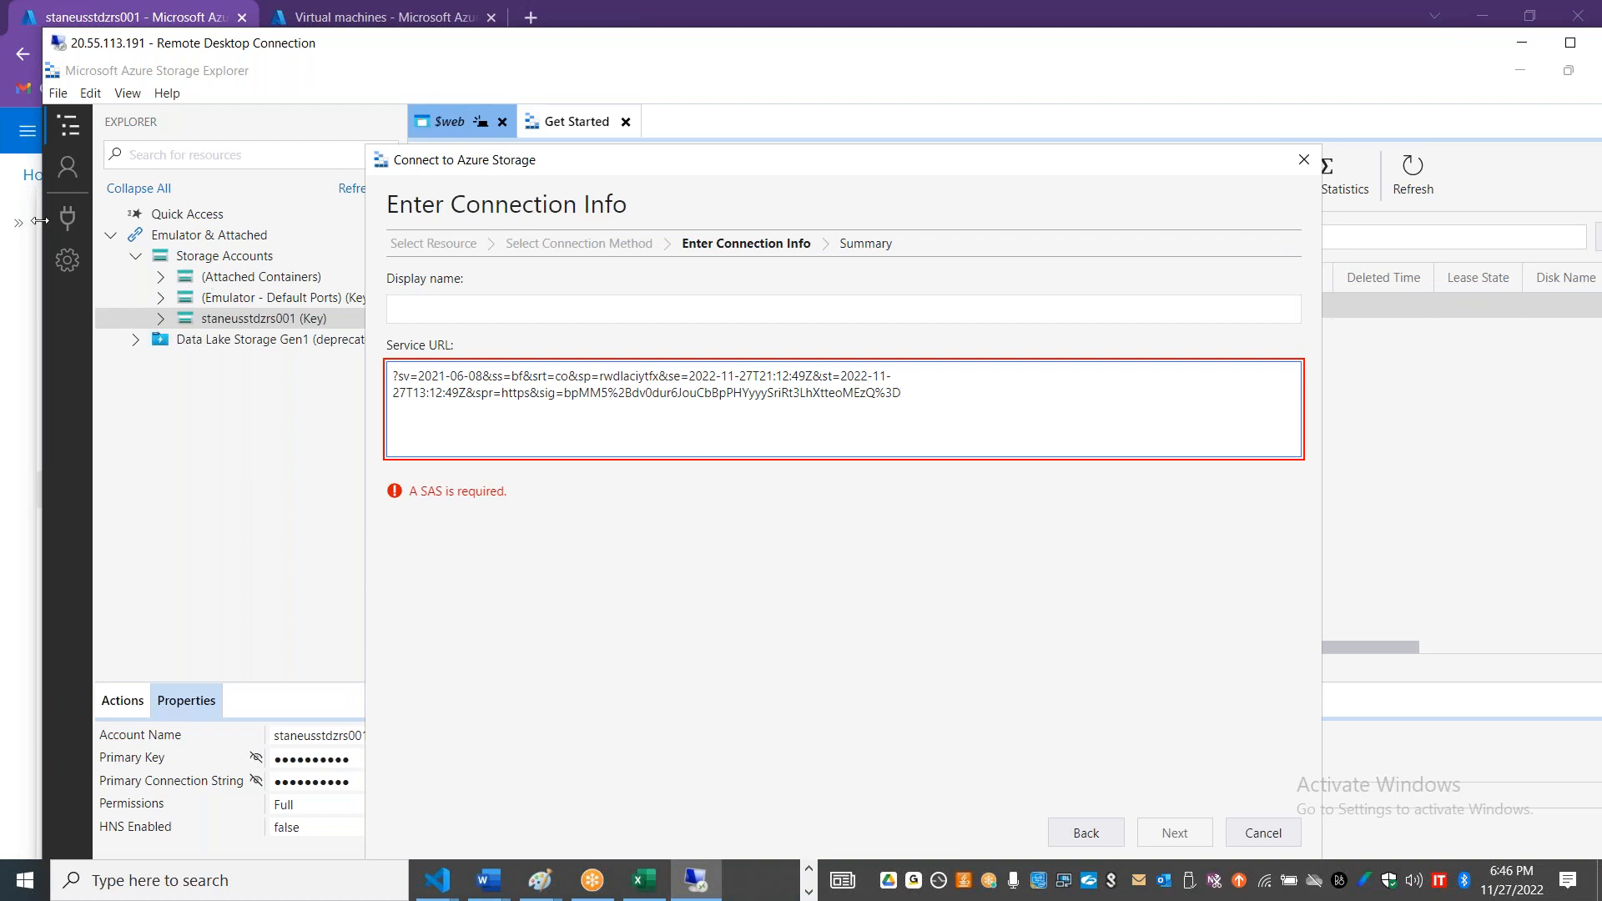
Step: Switch the connection method to Connection string (Key or SAS) and try the copied SAS token as the connection string
{"action": "left_click", "coordinate": [1085, 833]}
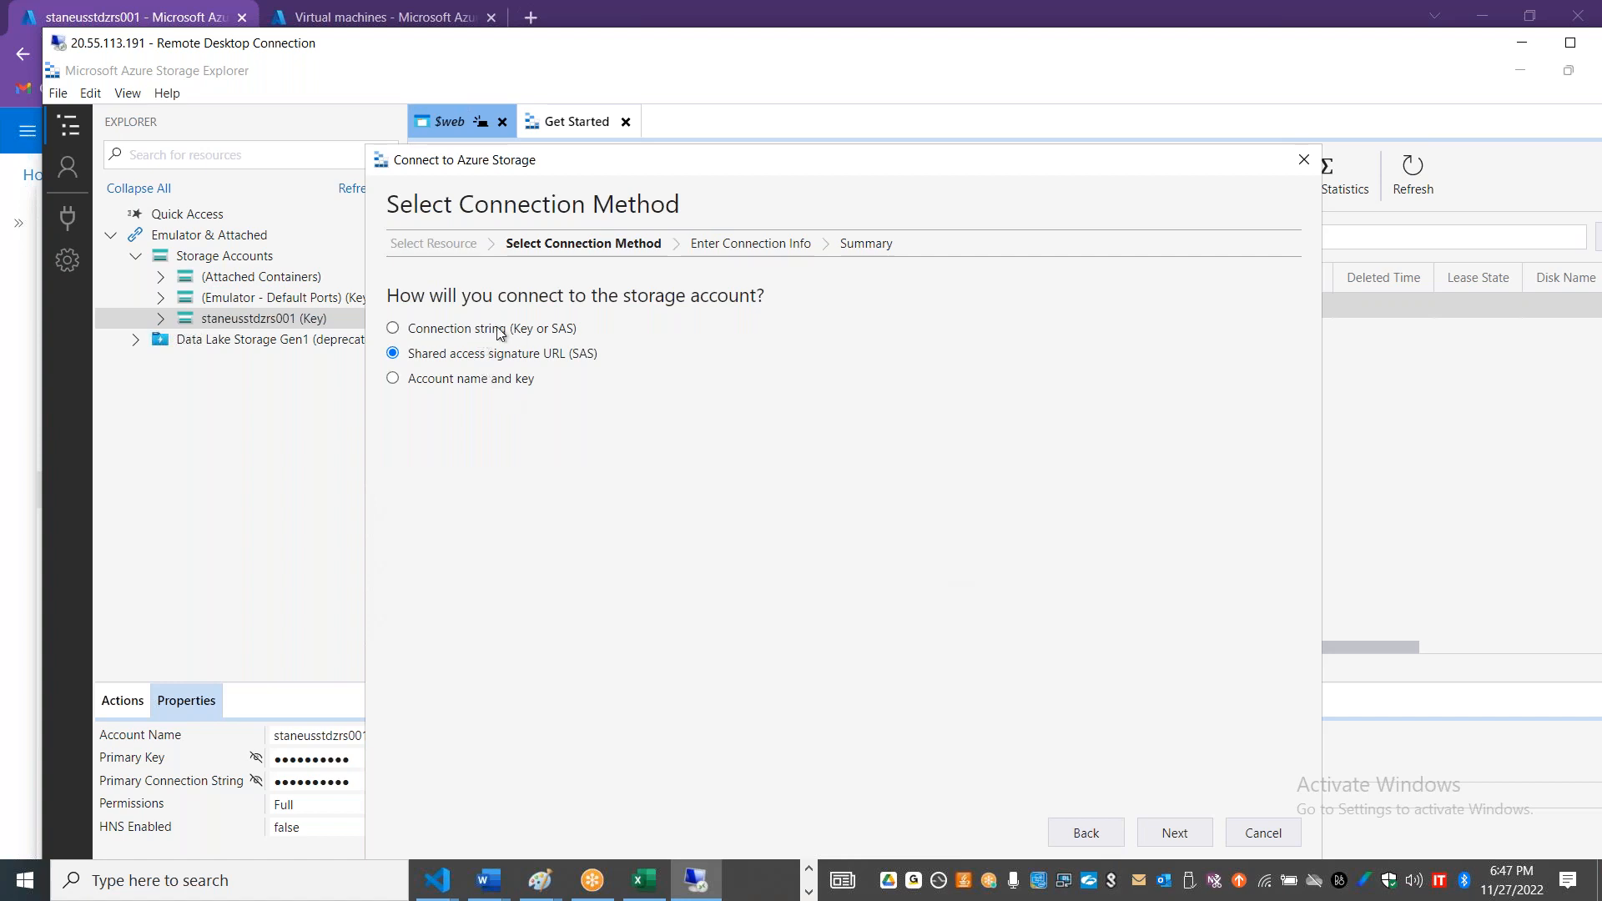
{"action": "left_click", "coordinate": [531, 332]}
{"action": "left_click", "coordinate": [1175, 833]}
{"action": "left_click", "coordinate": [546, 428]}
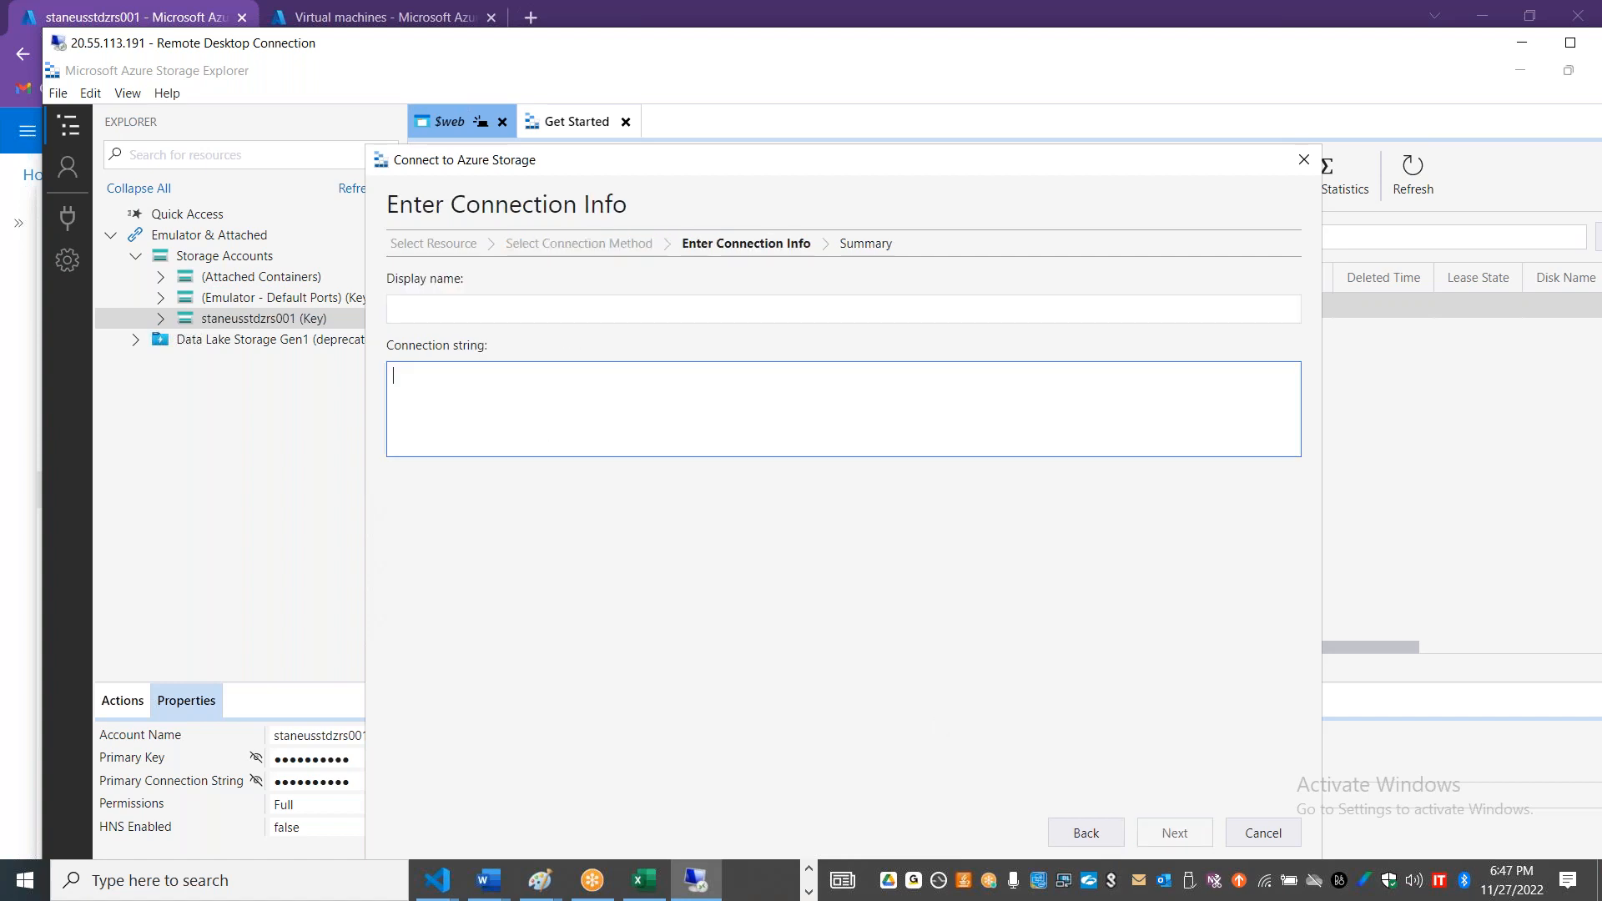
{"action": "key", "text": "ctrl+v"}
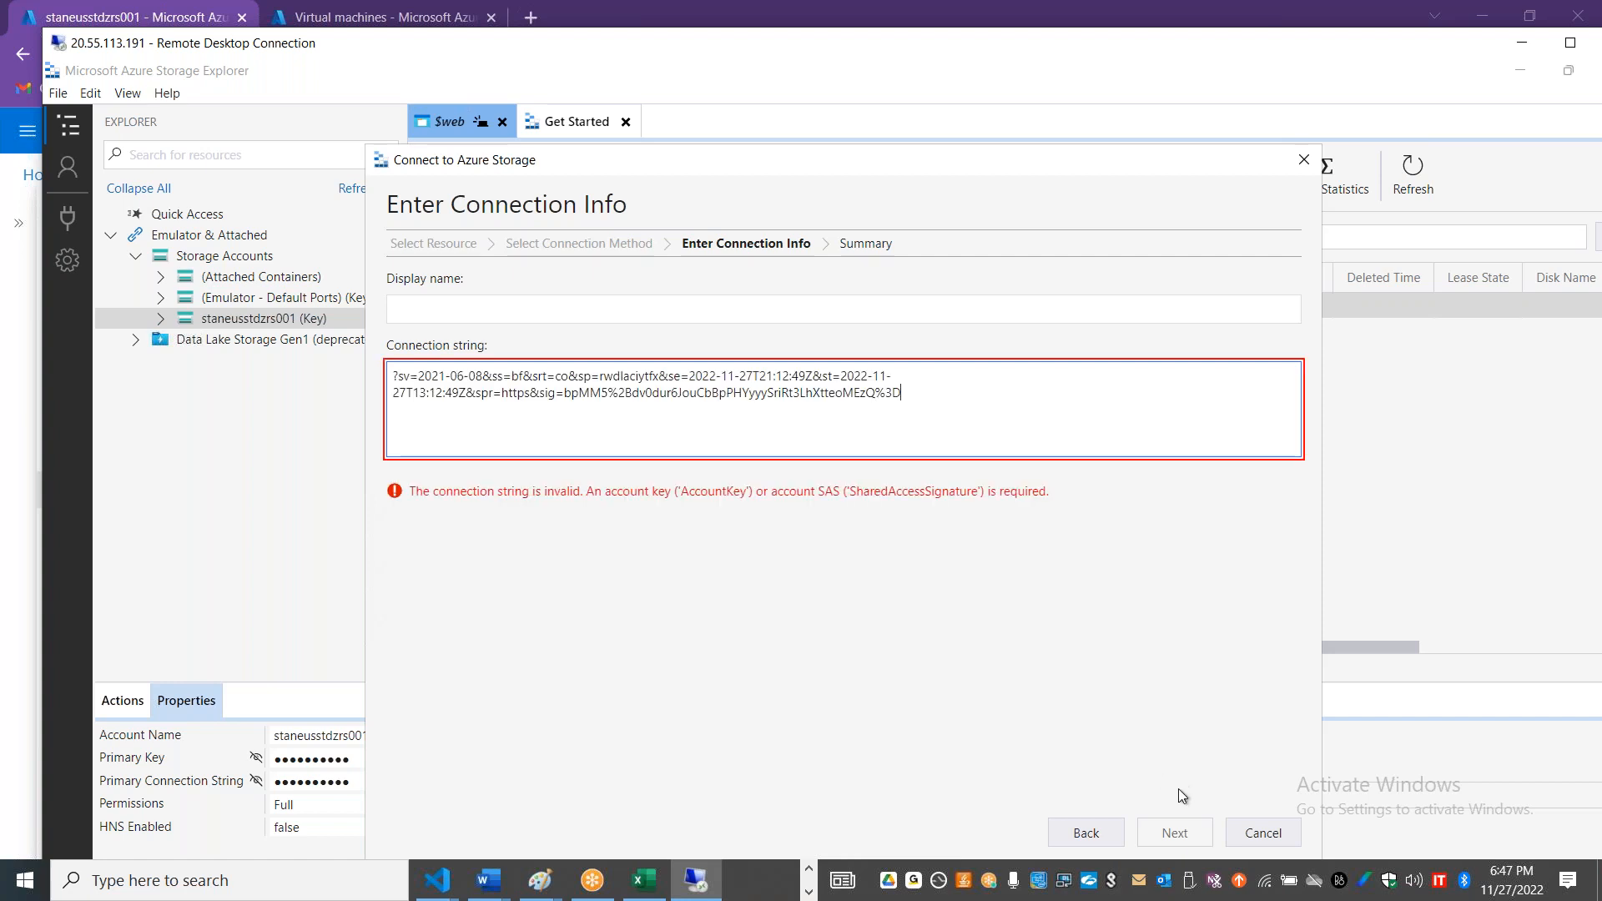
Step: Return to the Shared access signature URL (SAS) method and clear the Service URL
{"action": "left_click", "coordinate": [1098, 834]}
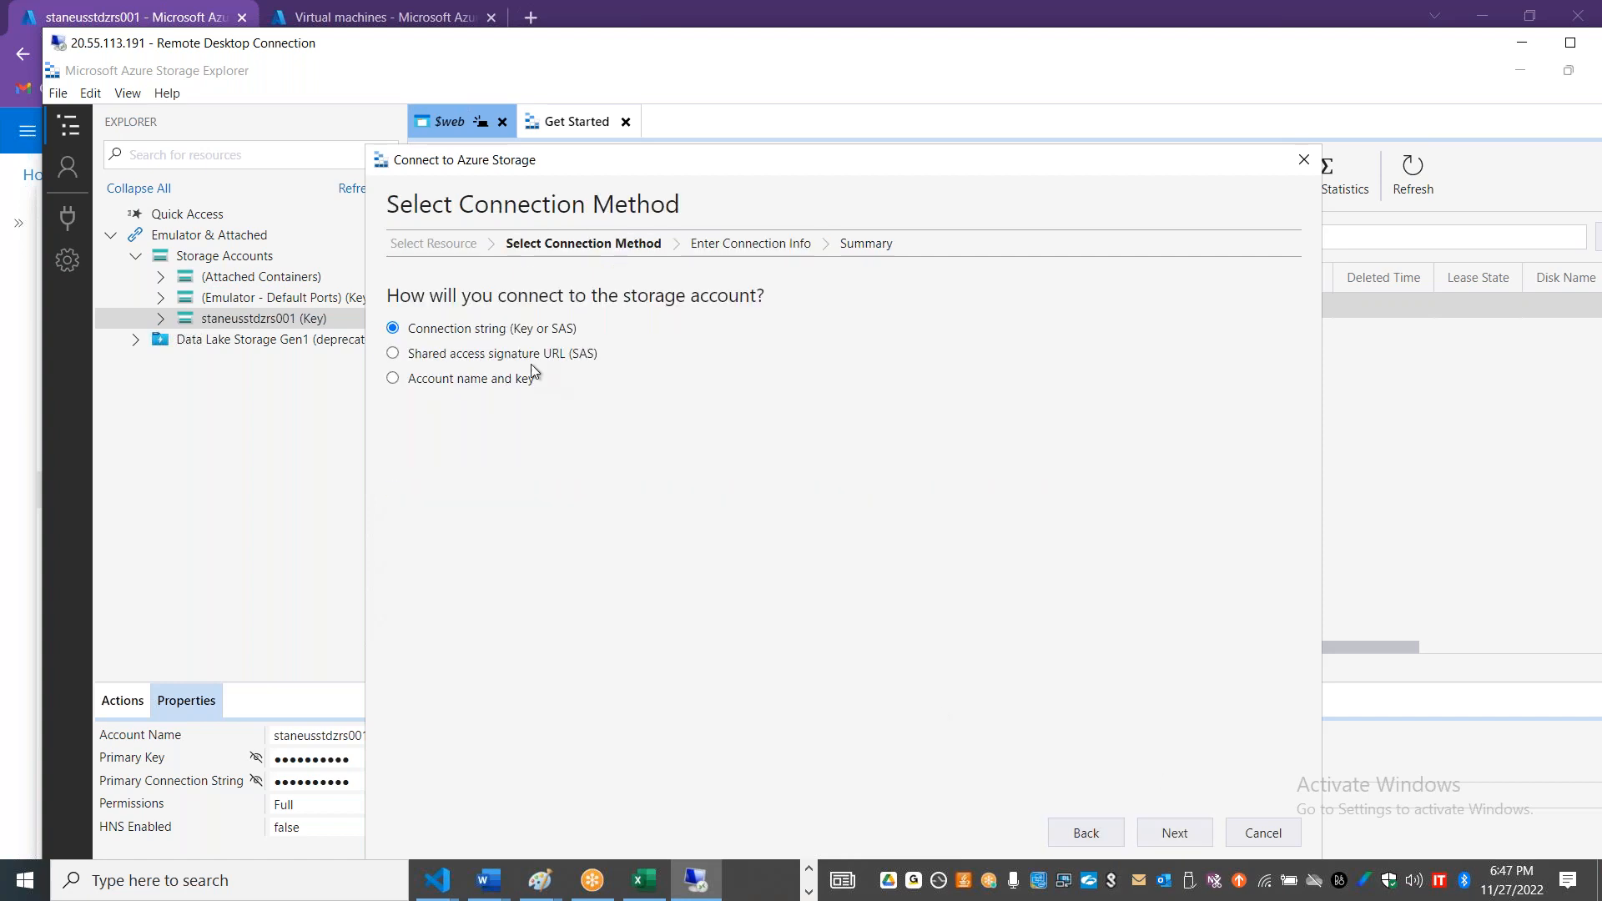
{"action": "left_click", "coordinate": [529, 354]}
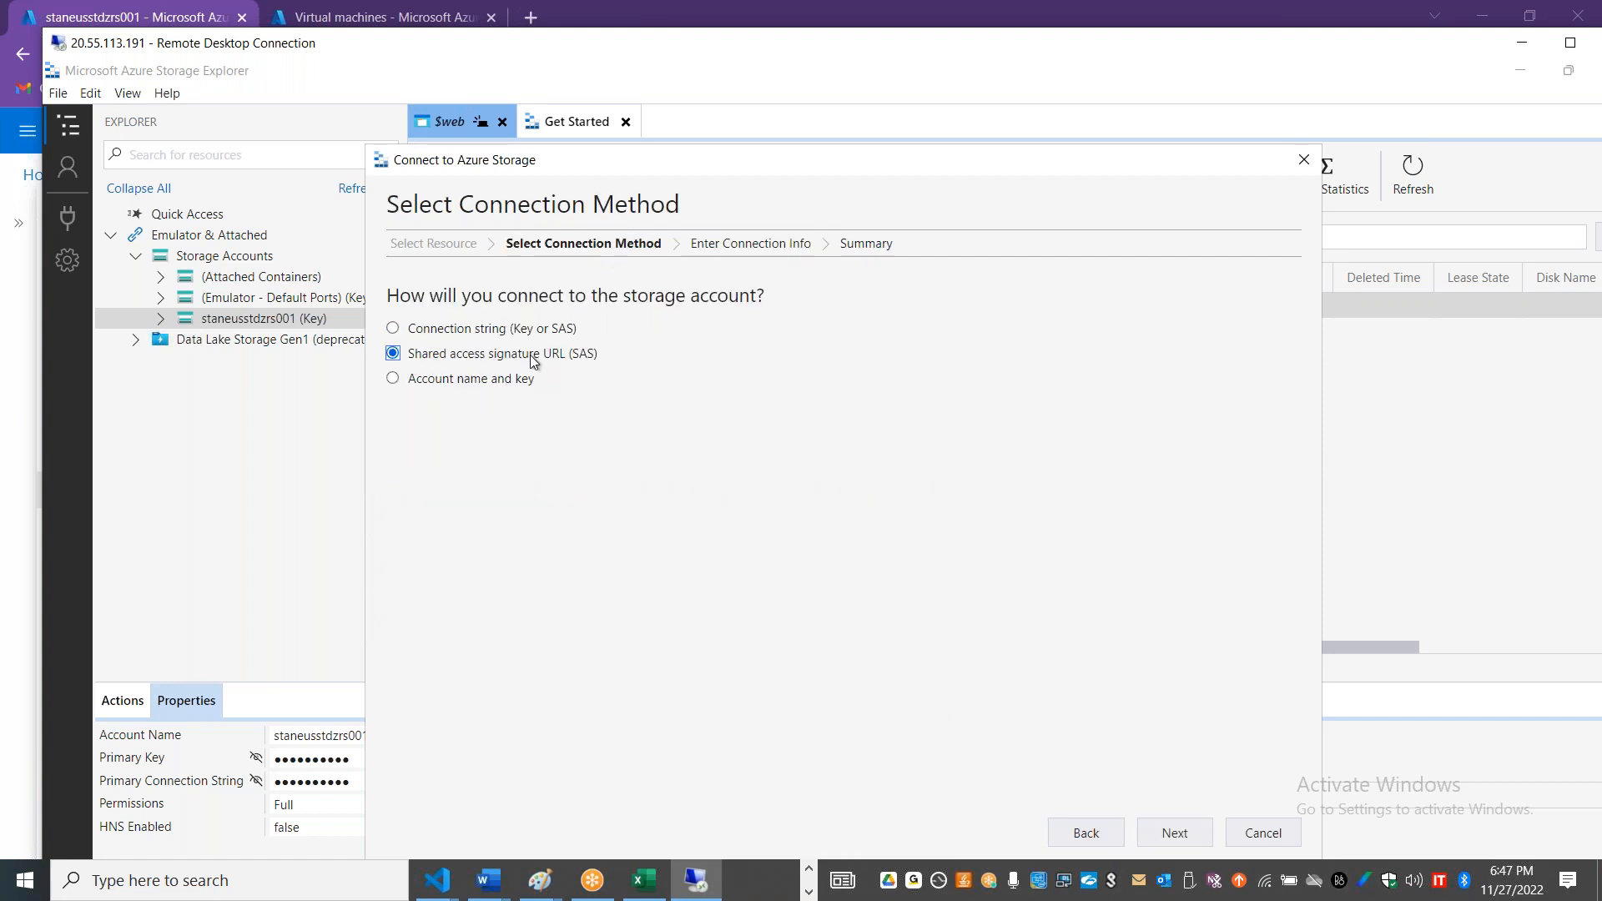
{"action": "left_click", "coordinate": [1175, 833]}
{"action": "left_click_drag", "start_coordinate": [904, 392], "coordinate": [390, 375]}
{"action": "key", "text": "BackSpace"}
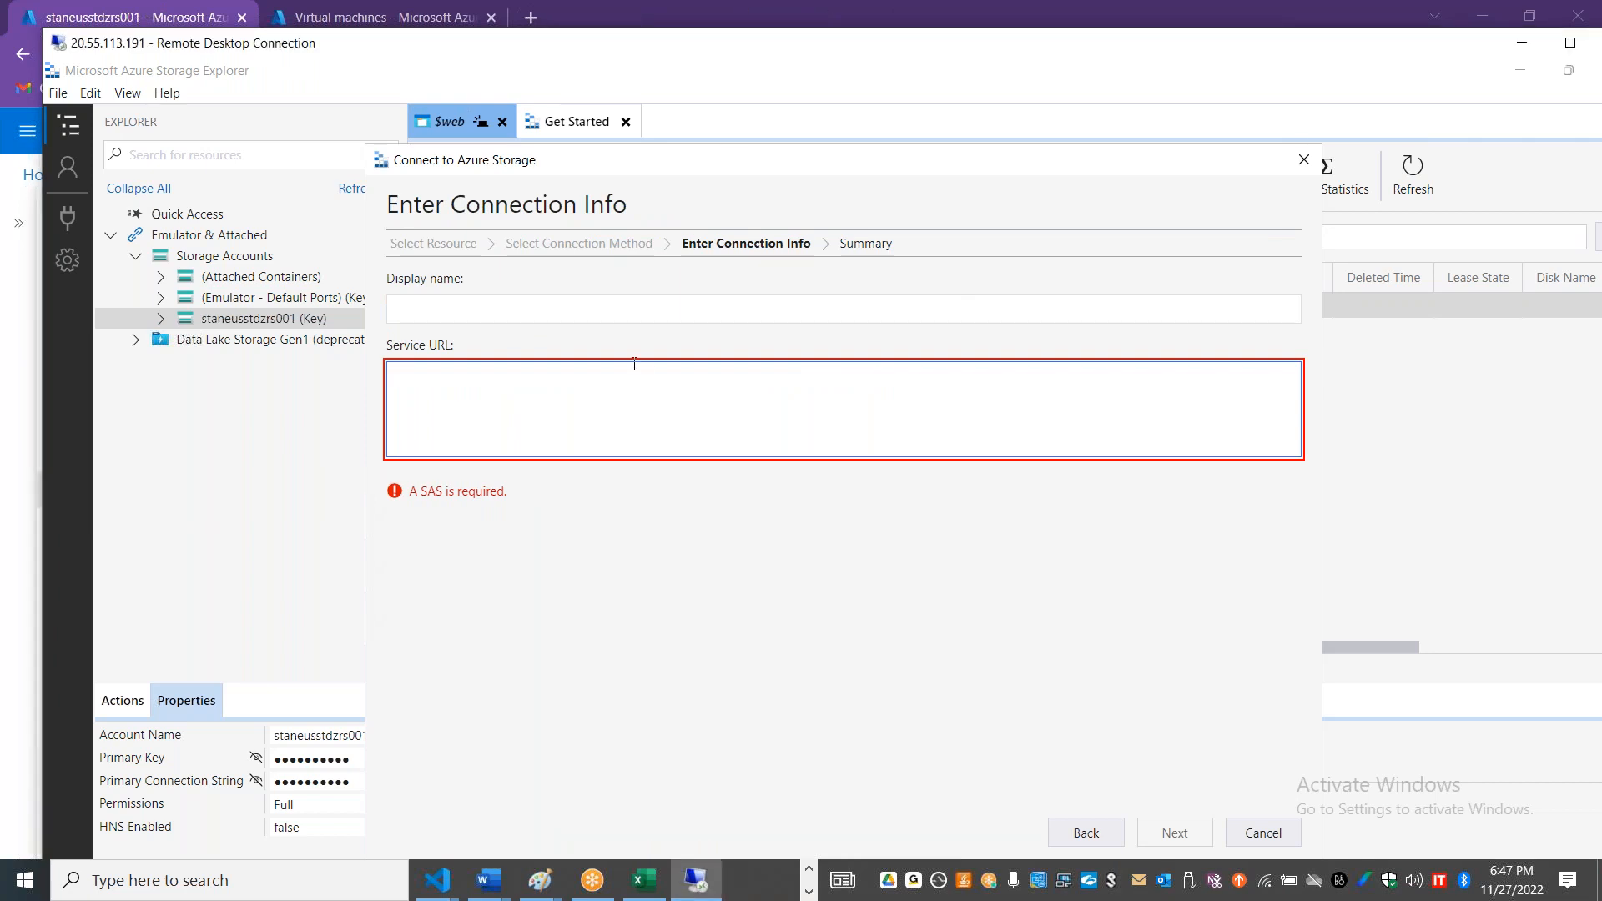
Step: Switch to the Azure portal and open the Shared access signature page of the staneusstgstdlrs001 storage account
{"action": "key", "text": "alt+Tab"}
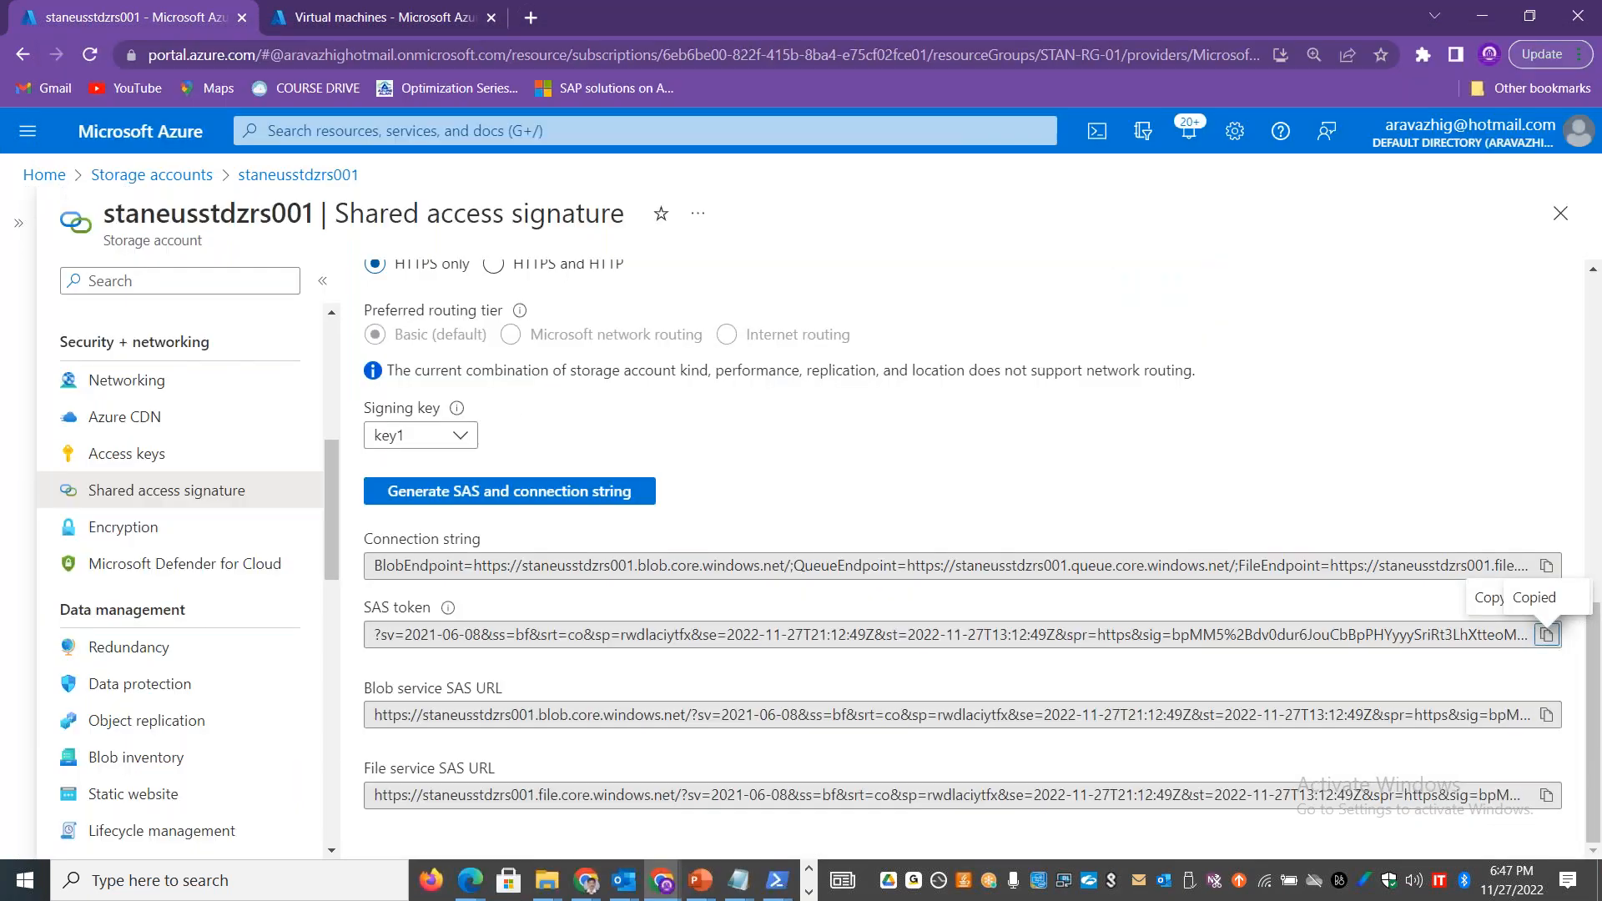
{"action": "left_click", "coordinate": [193, 177]}
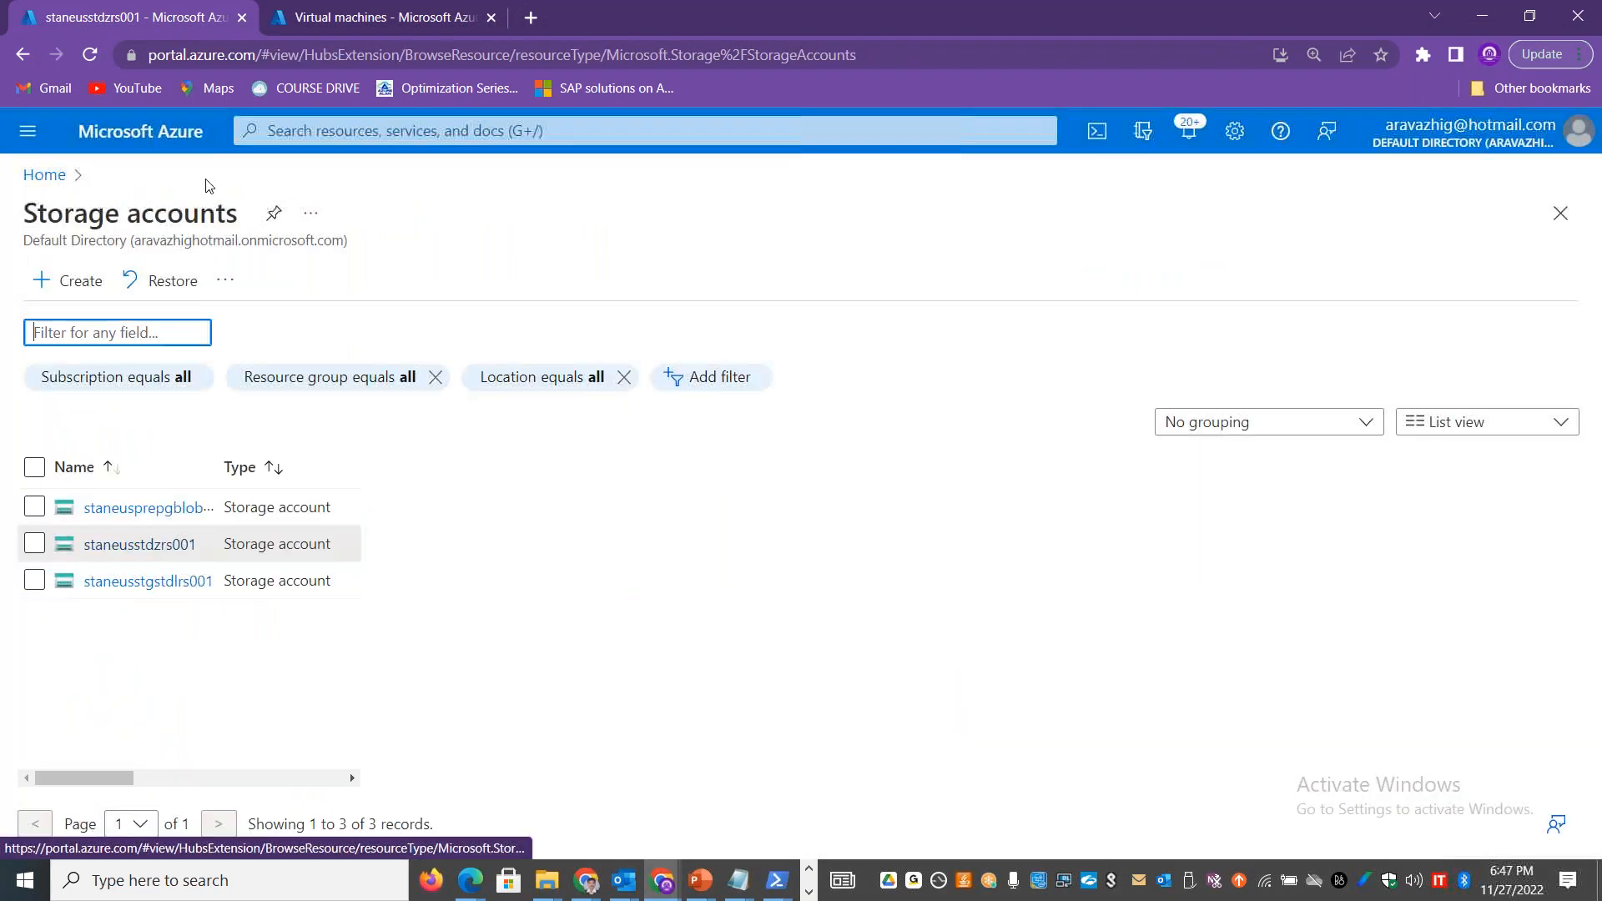
{"action": "left_click", "coordinate": [148, 538]}
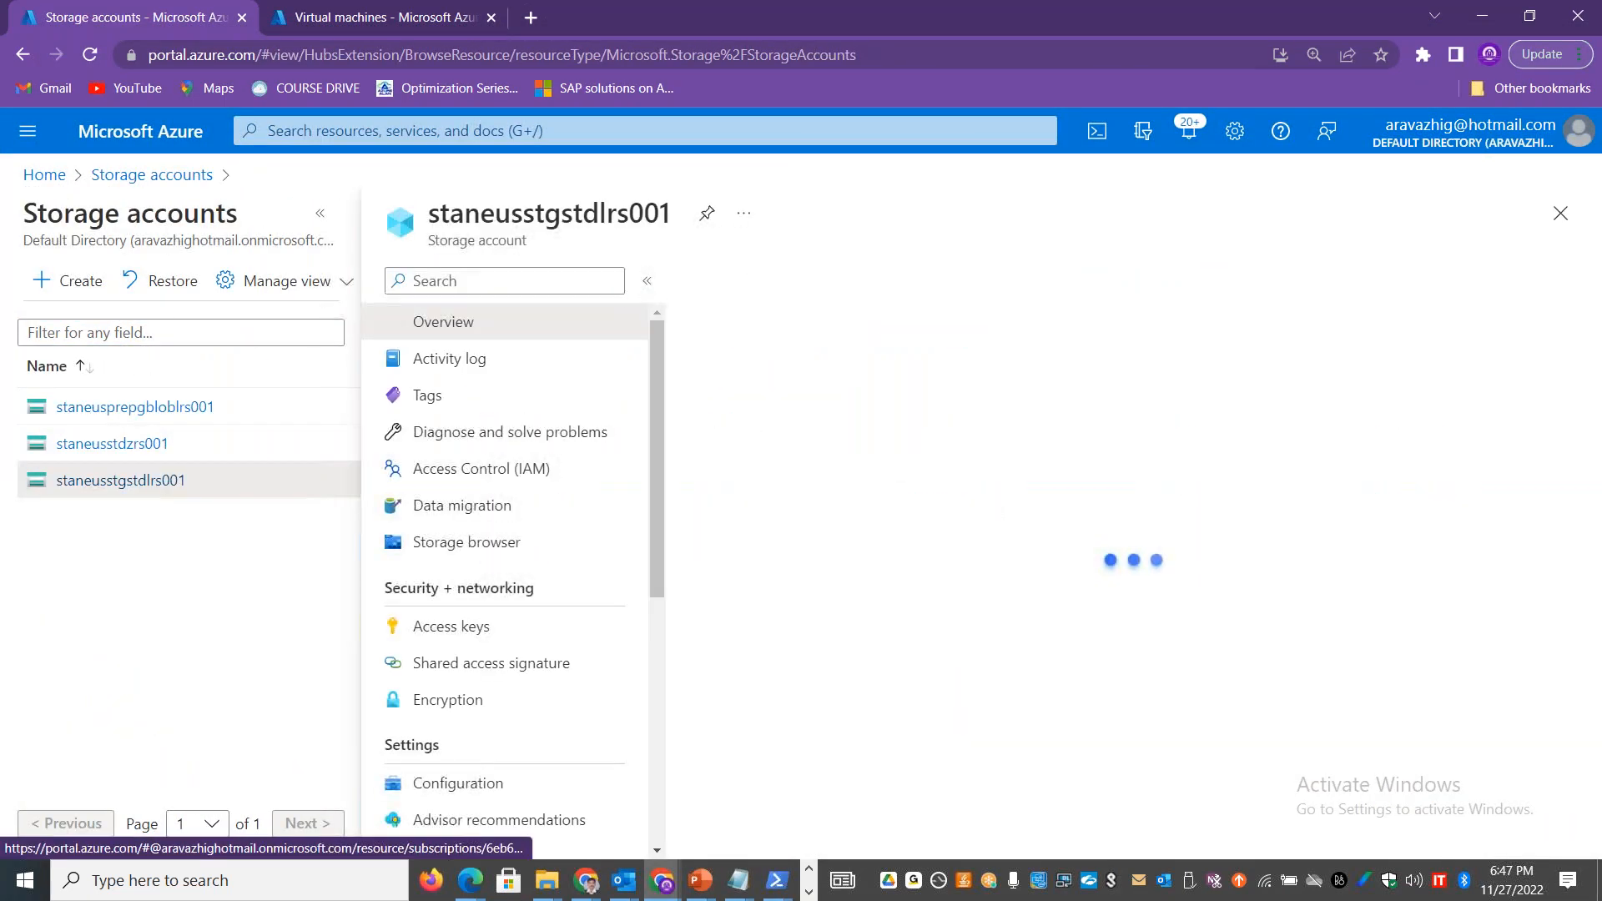
{"action": "left_click", "coordinate": [320, 215]}
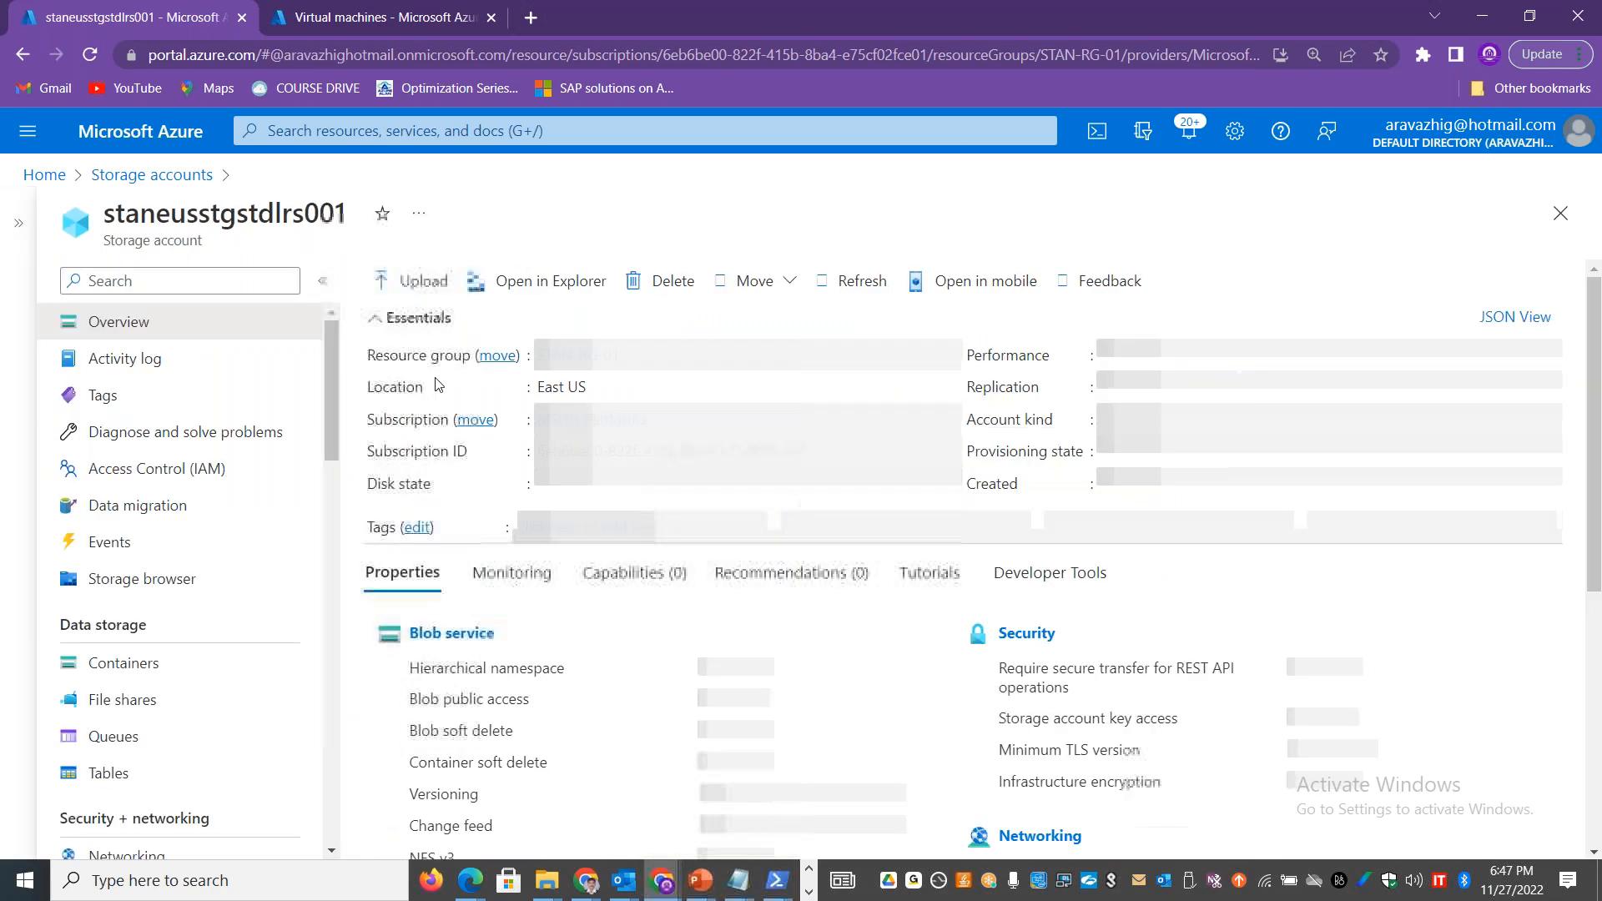
{"action": "scroll", "coordinate": [325, 517], "scroll_direction": "down", "scroll_amount": 5}
{"action": "scroll", "coordinate": [329, 509], "scroll_direction": "down", "scroll_amount": 5}
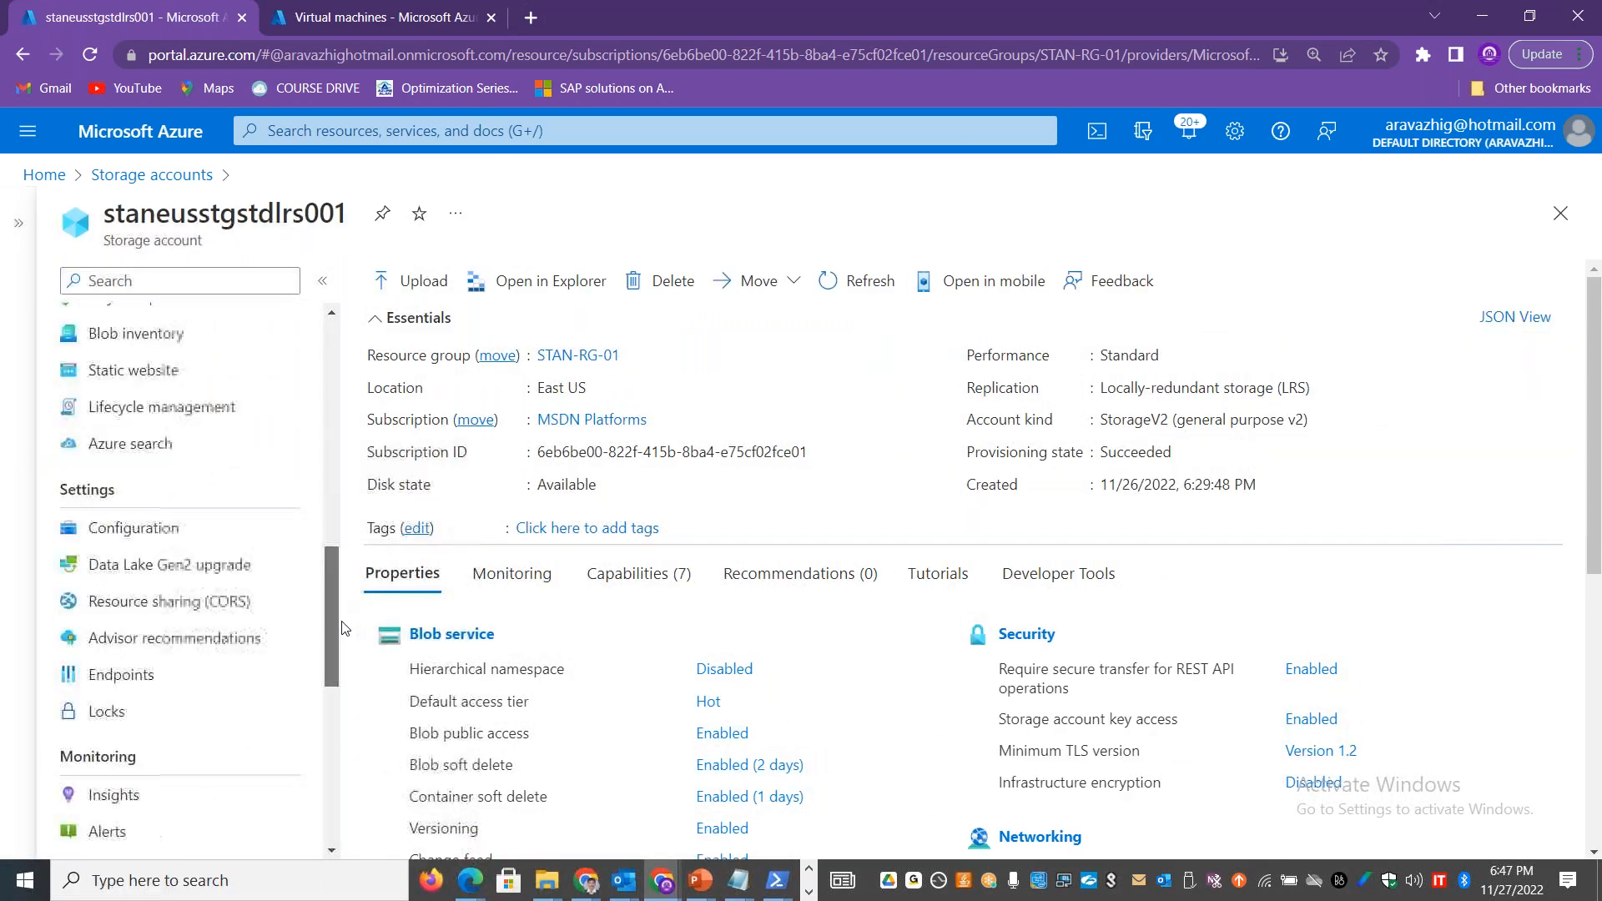
{"action": "scroll", "coordinate": [324, 492], "scroll_direction": "up", "scroll_amount": 6}
{"action": "scroll", "coordinate": [329, 529], "scroll_direction": "down", "scroll_amount": 2}
{"action": "scroll", "coordinate": [325, 518], "scroll_direction": "up", "scroll_amount": 1}
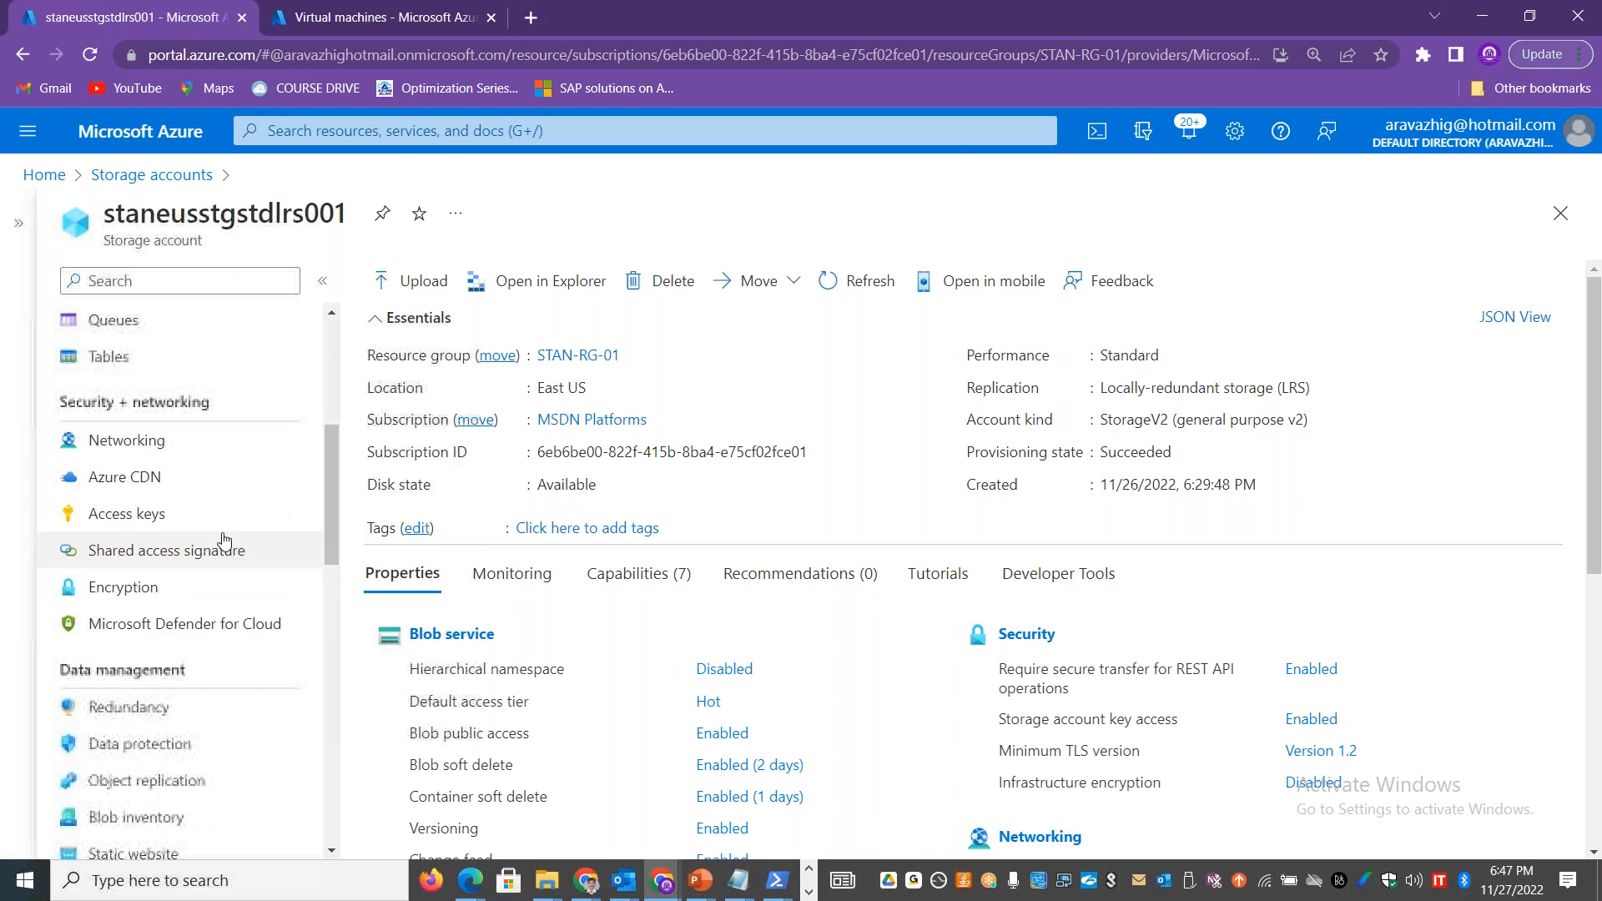
{"action": "left_click", "coordinate": [218, 555]}
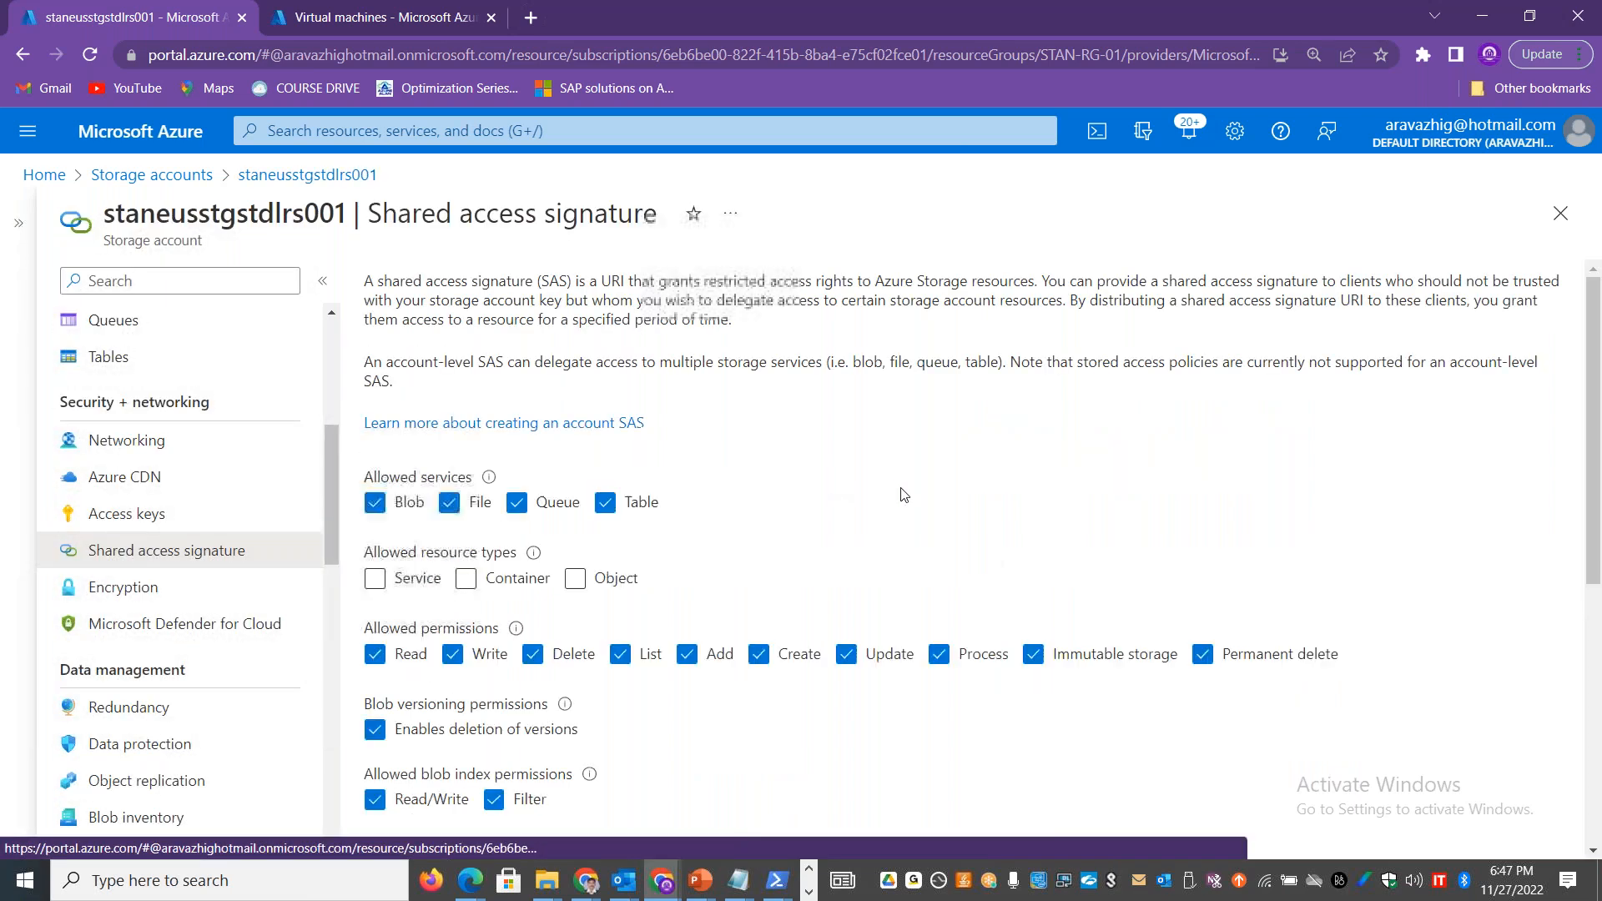
Step: Allow only the Container and Object resource types and generate the SAS and connection string
{"action": "left_click", "coordinate": [374, 579]}
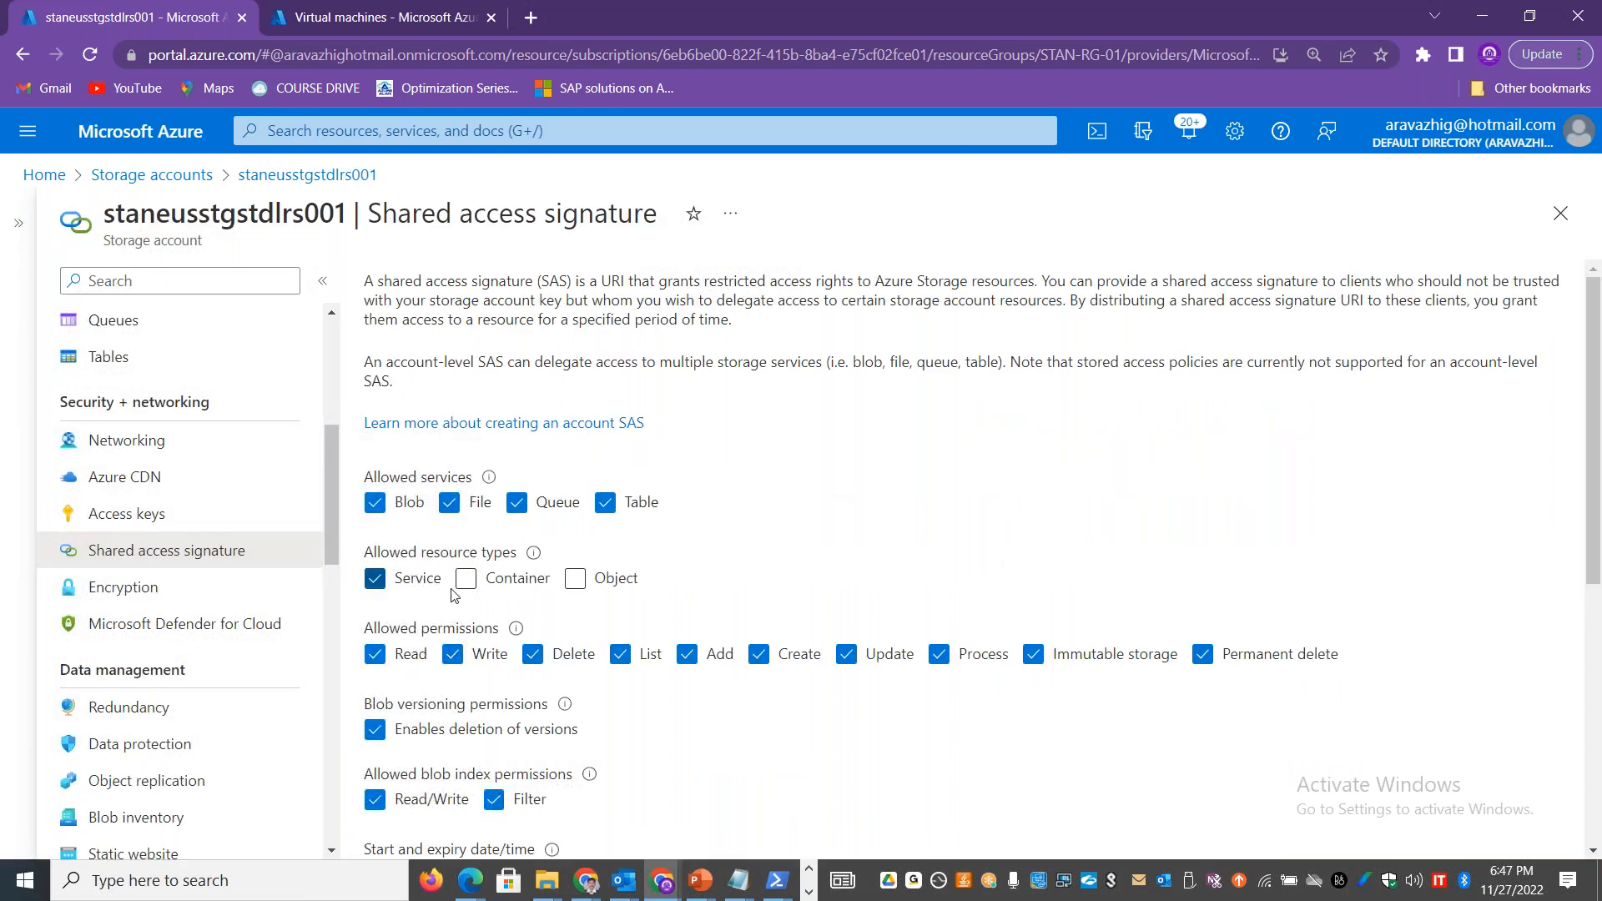
{"action": "left_click", "coordinate": [465, 579]}
{"action": "left_click", "coordinate": [574, 578]}
{"action": "left_click", "coordinate": [417, 577]}
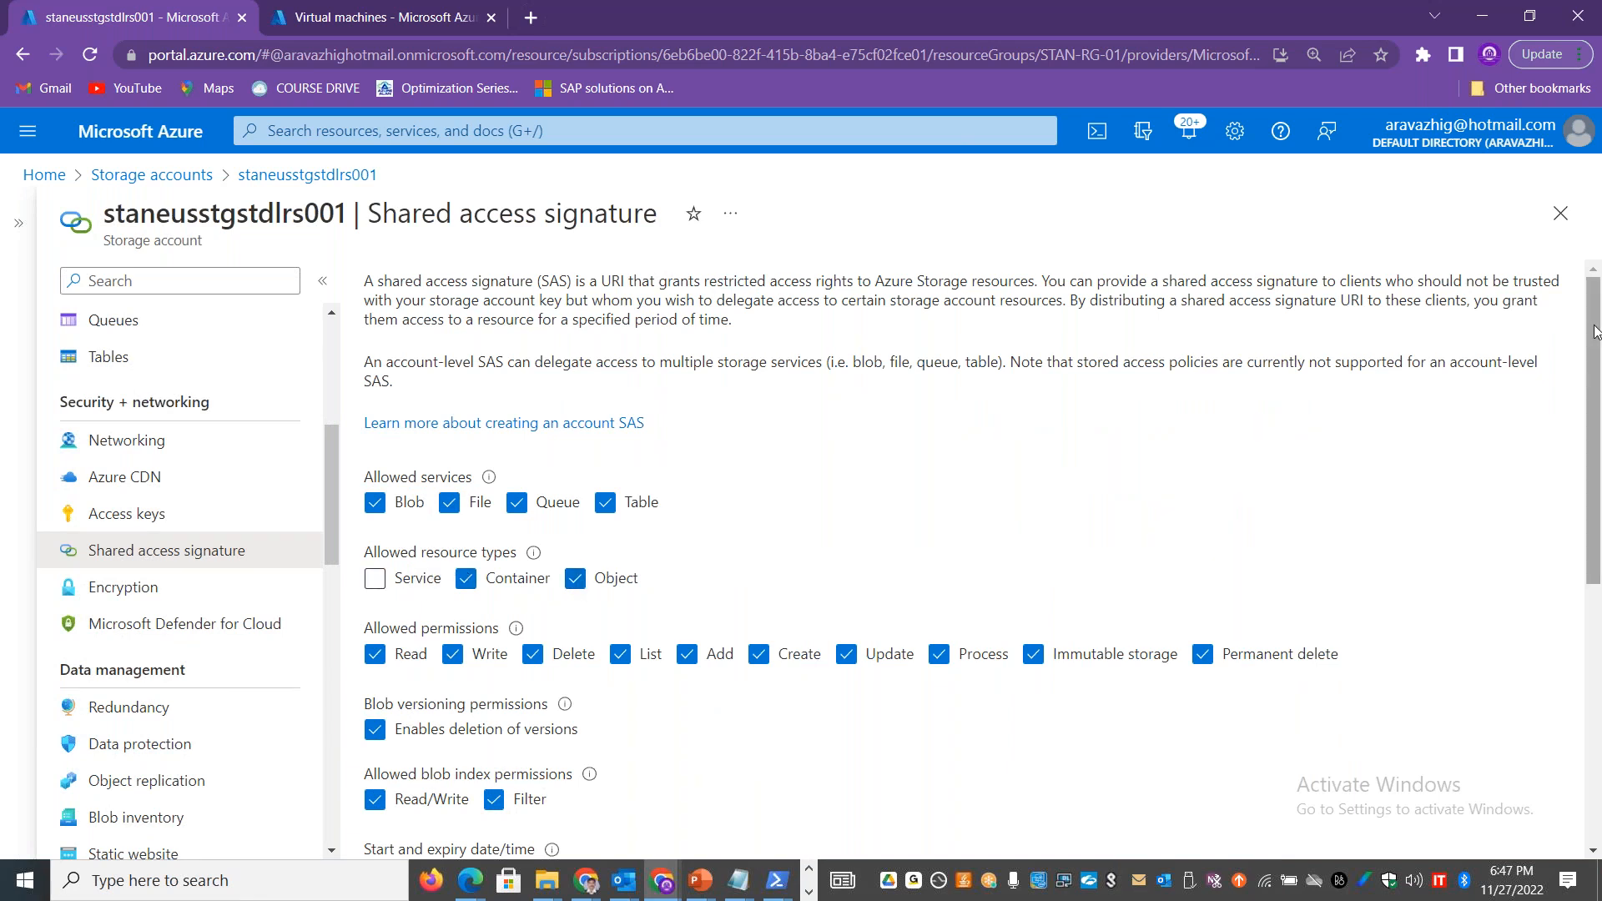
{"action": "left_click_drag", "start_coordinate": [1593, 331], "coordinate": [1594, 592]}
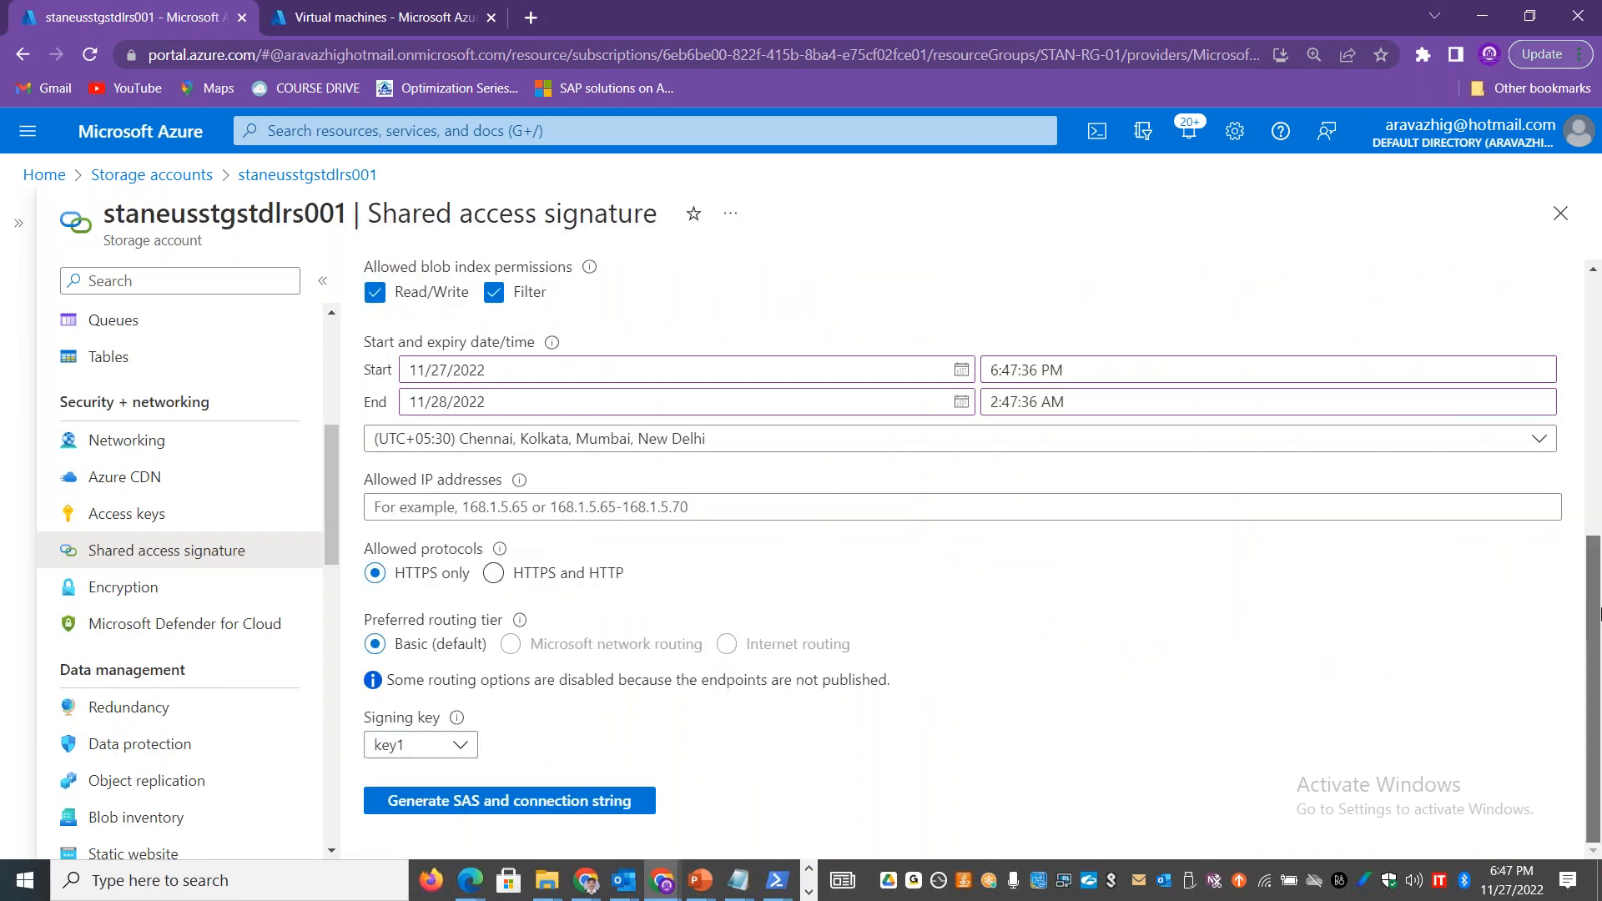
{"action": "left_click", "coordinate": [552, 803]}
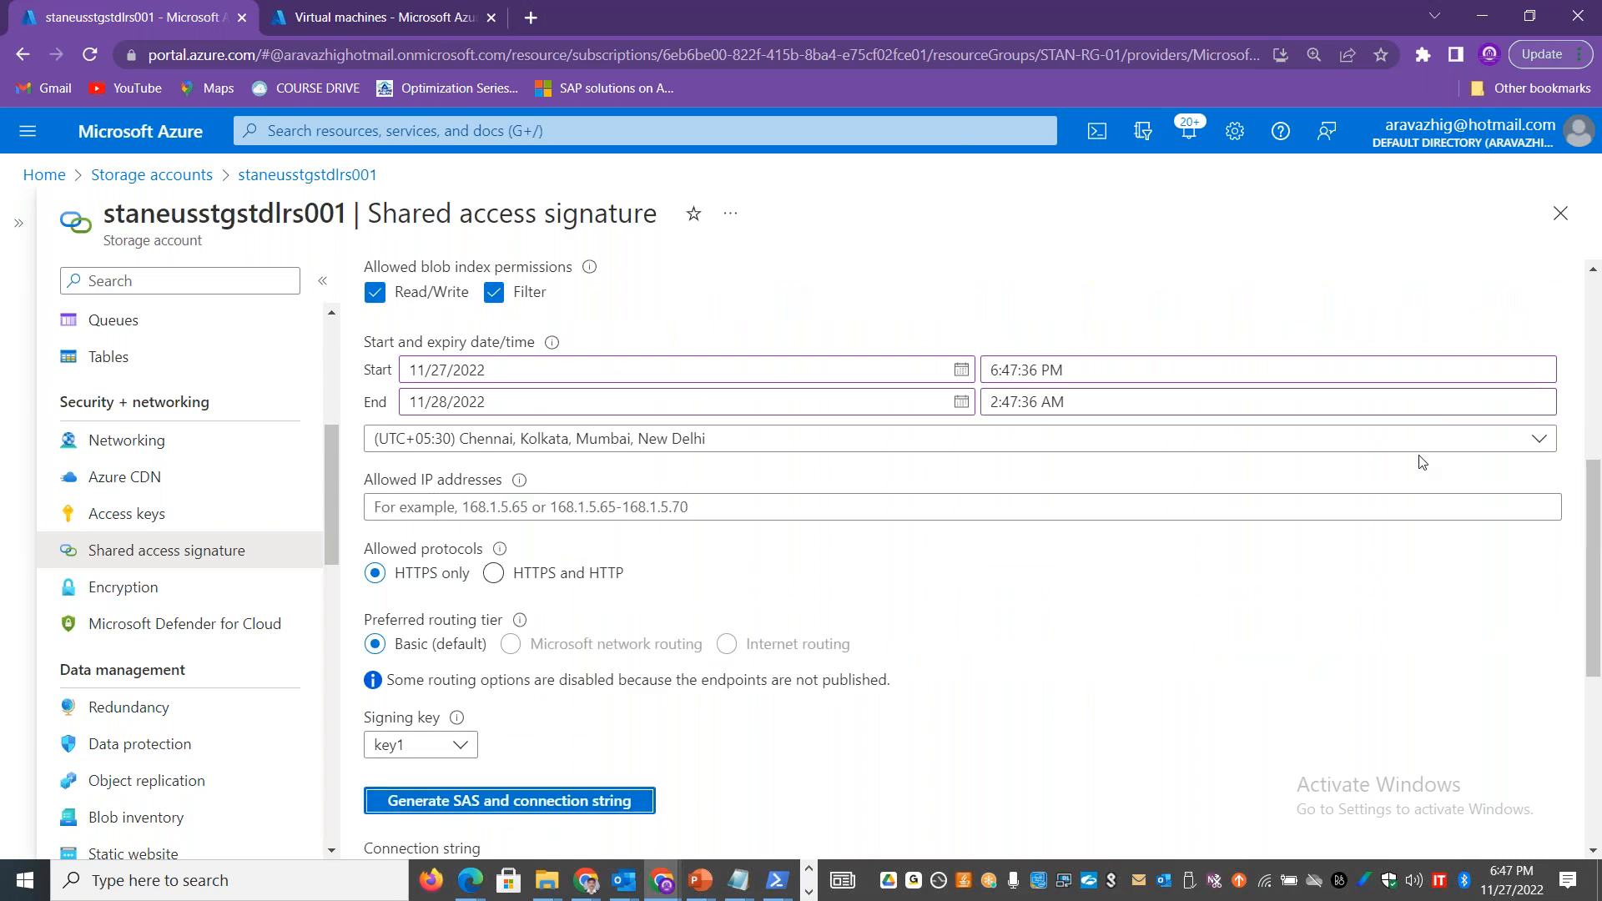
Step: Copy the SAS token generated for staneusstgstdlrs001 and paste it as the Service URL in Storage Explorer
{"action": "left_click_drag", "start_coordinate": [1593, 539], "coordinate": [1596, 711]}
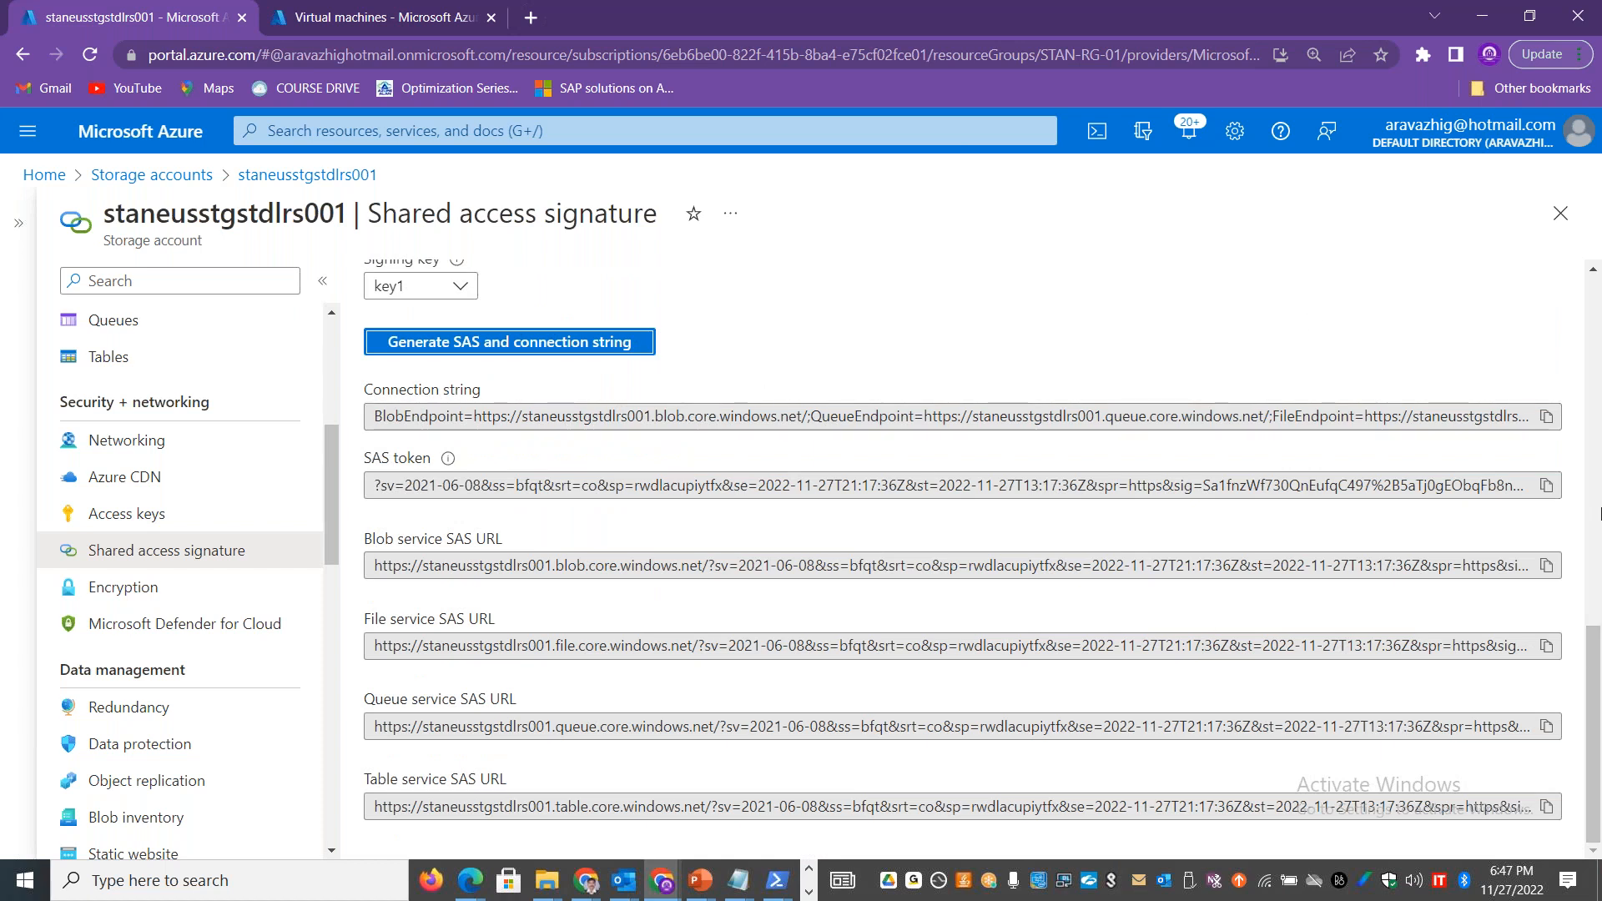
{"action": "left_click", "coordinate": [1545, 487]}
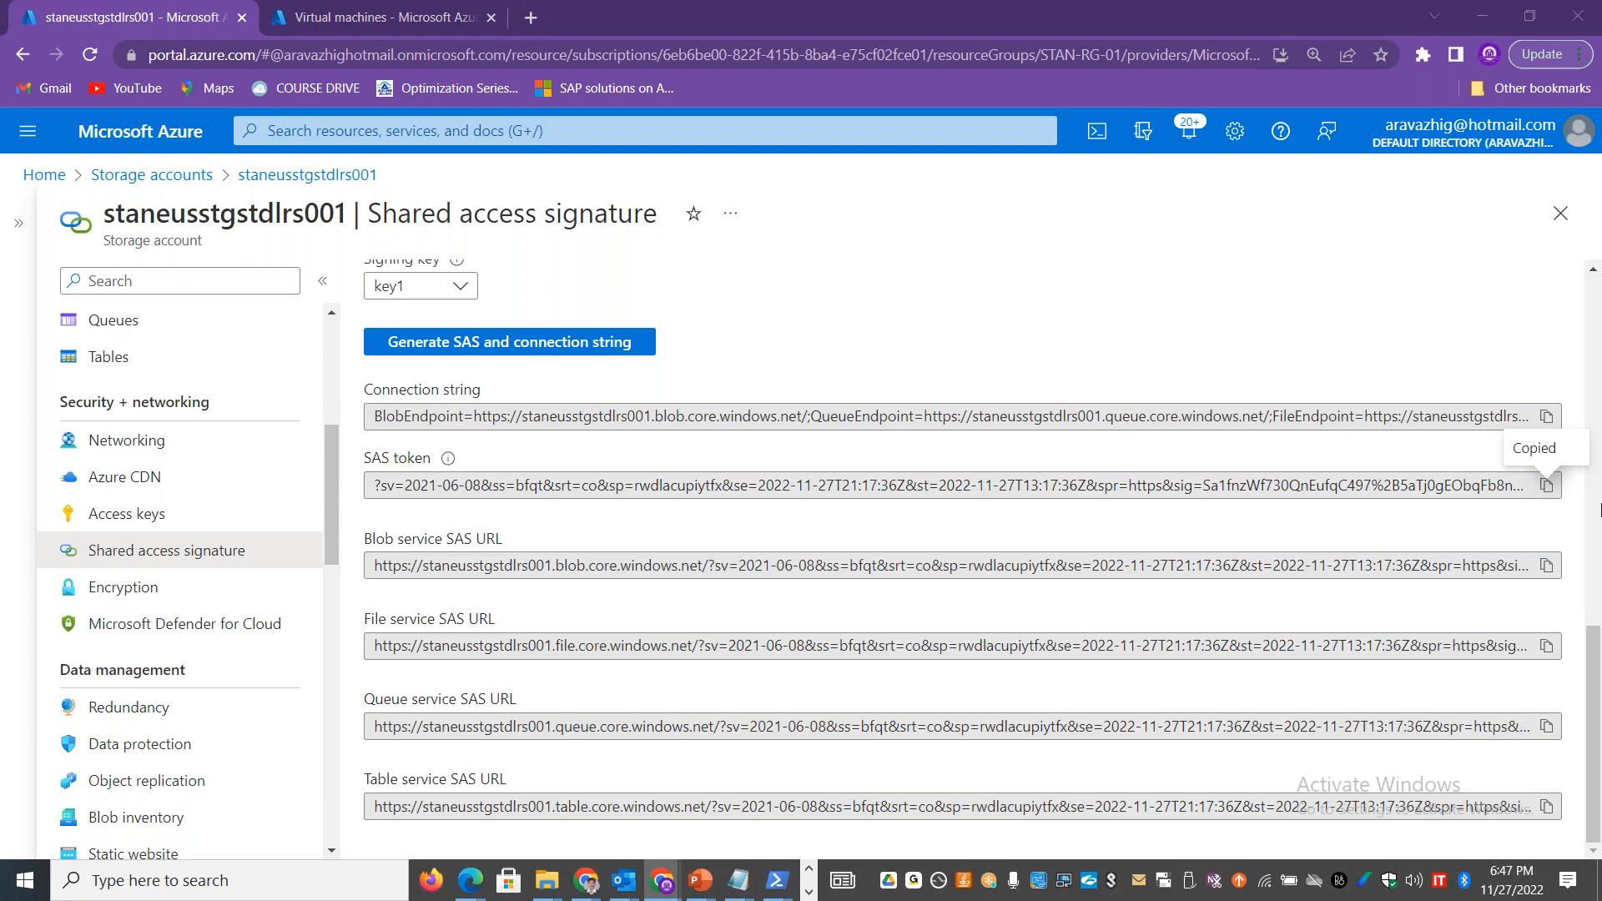
{"action": "key", "text": "alt+Tab"}
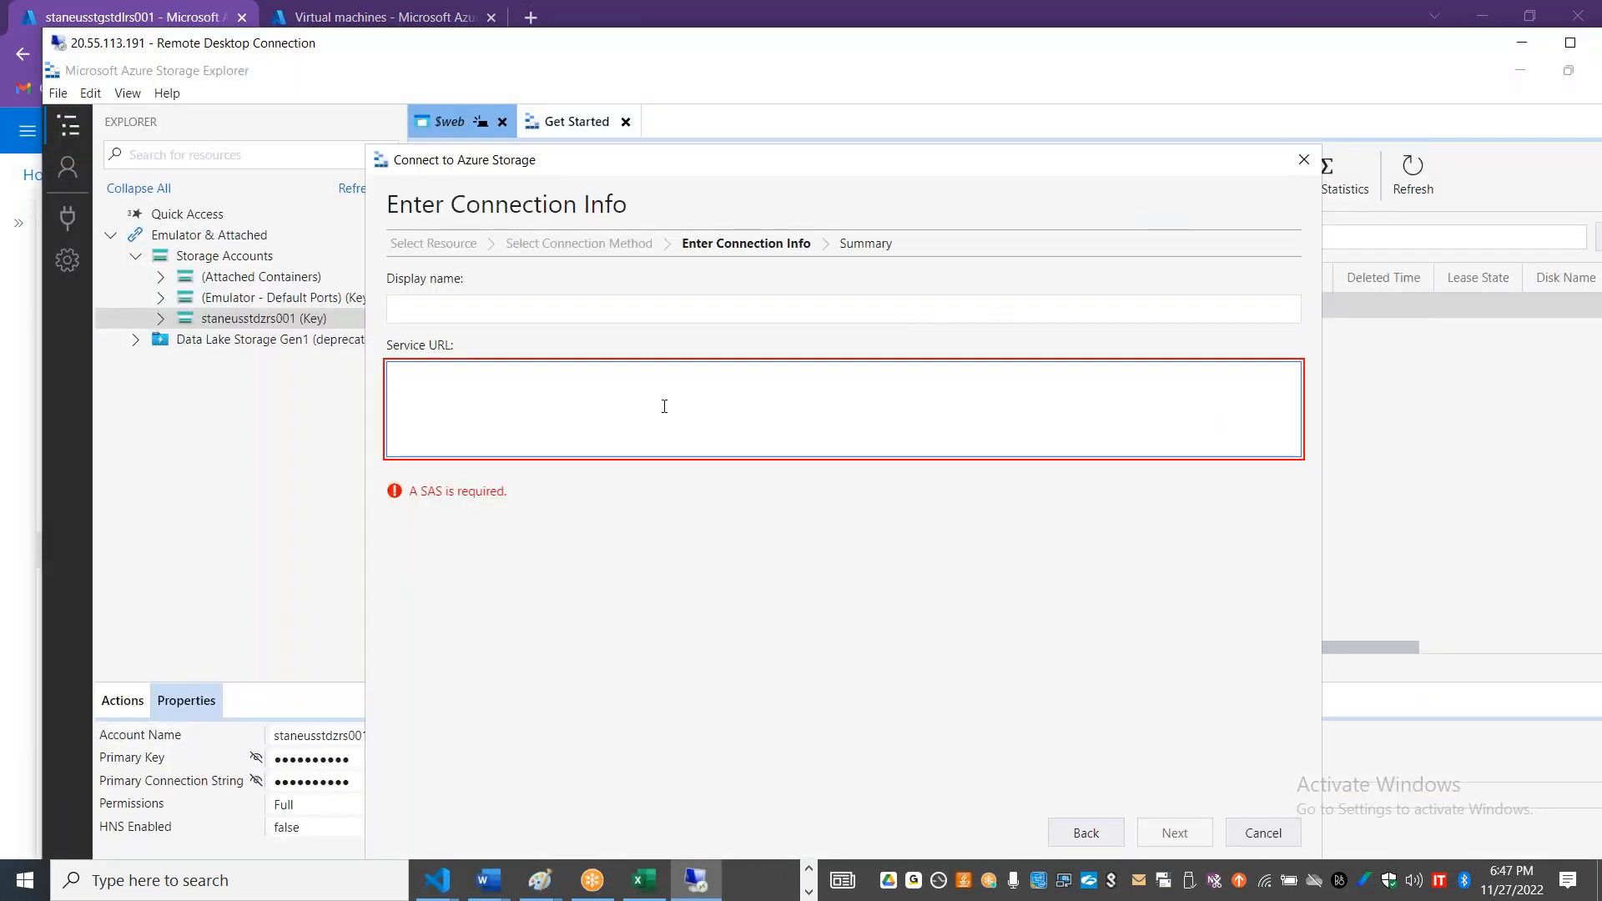
{"action": "key", "text": "ctrl+v"}
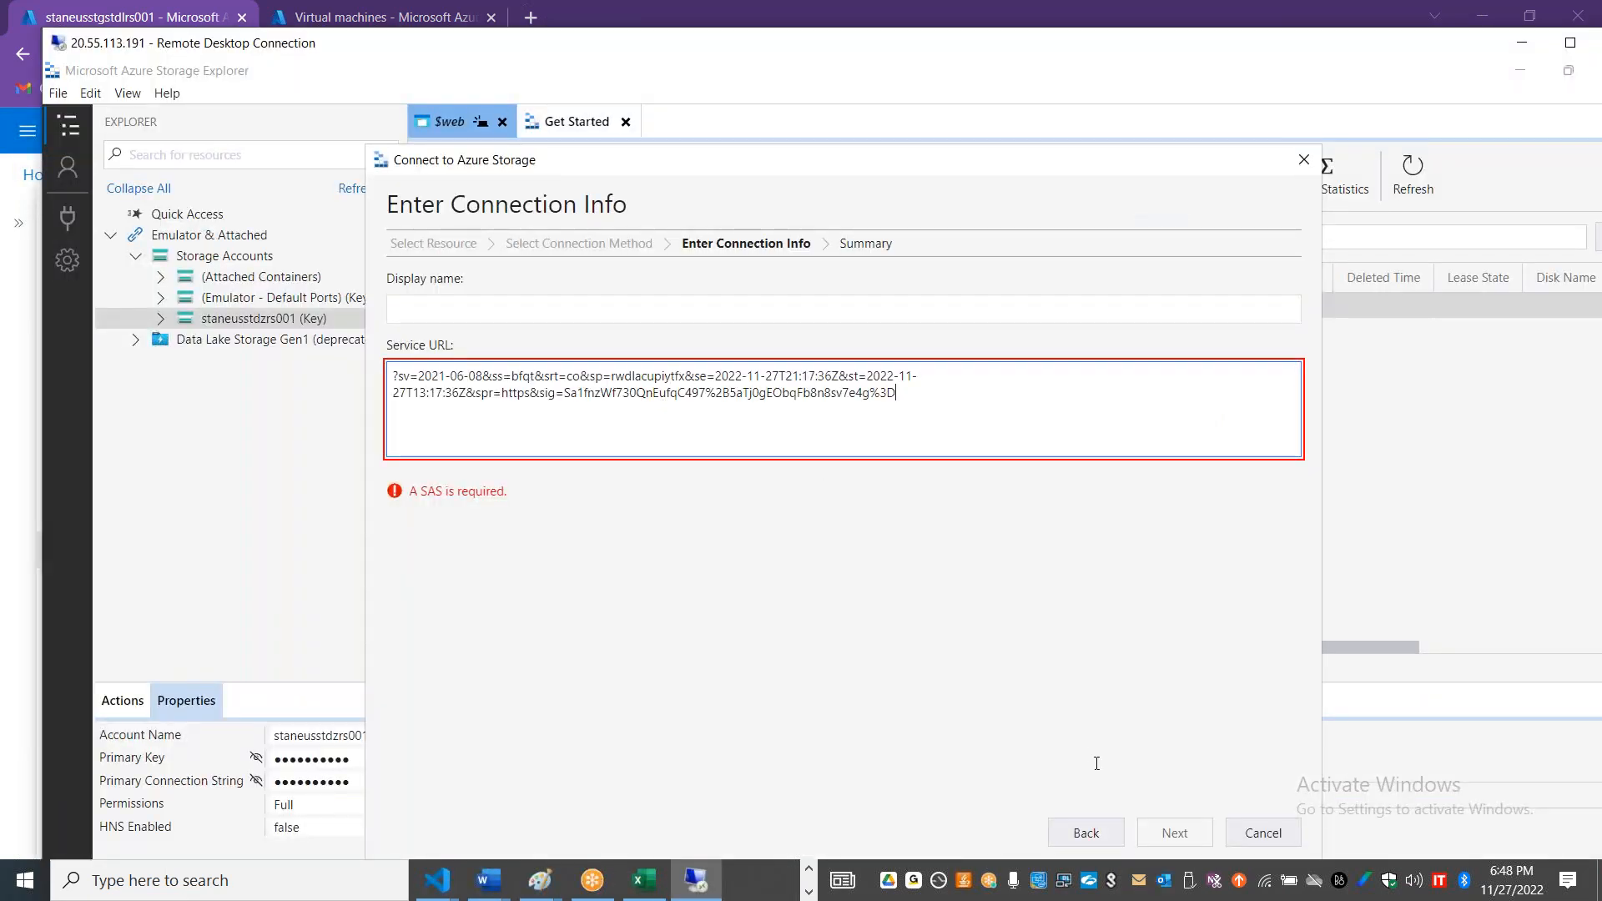
Step: Set the display name of the SAS URL connection to staneusstgstdlrs001, checking the account name in the portal
{"action": "left_click", "coordinate": [488, 313]}
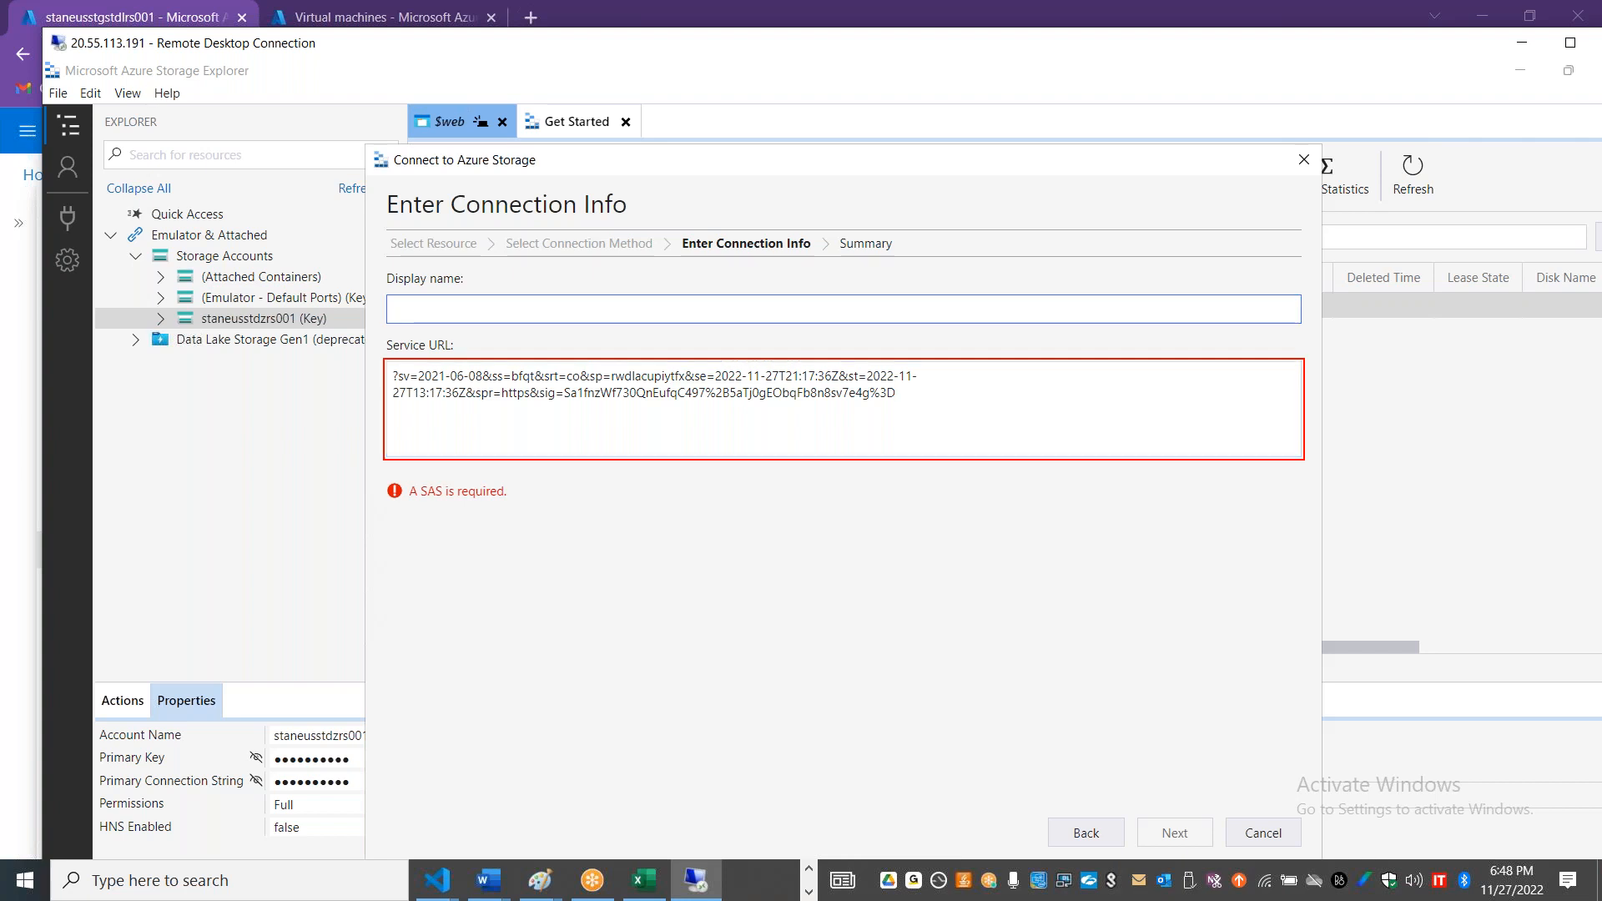
{"action": "left_click_drag", "start_coordinate": [326, 48], "coordinate": [899, 163]}
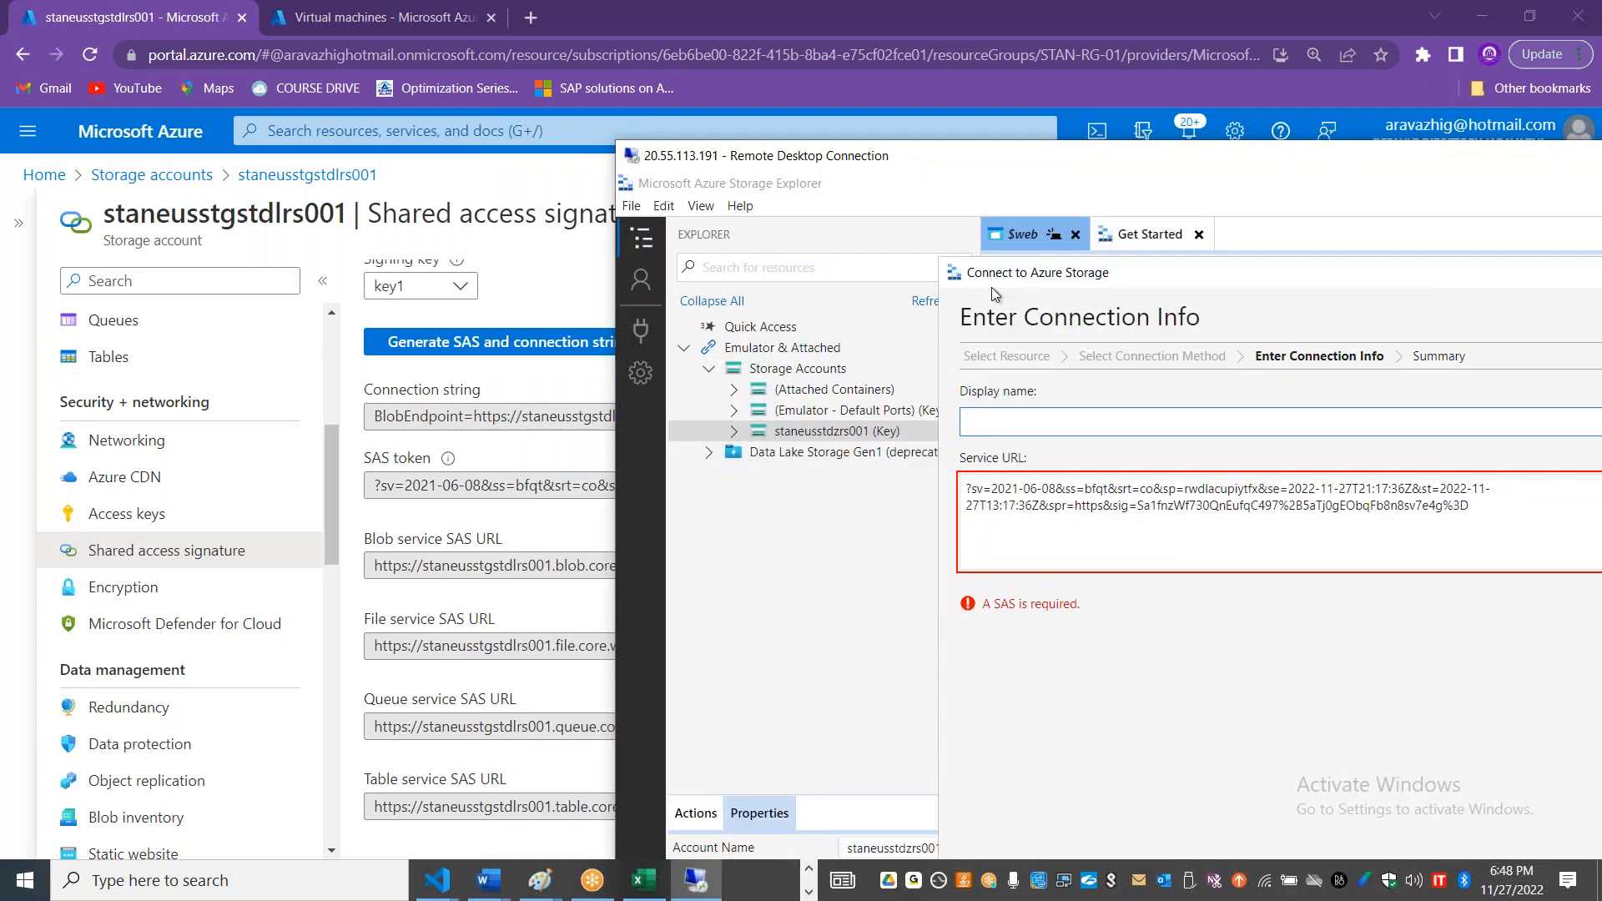
{"action": "type", "text": "staneusstgstdlrs001"}
{"action": "left_click_drag", "start_coordinate": [909, 157], "coordinate": [334, 116]}
{"action": "double_click", "coordinate": [908, 131]}
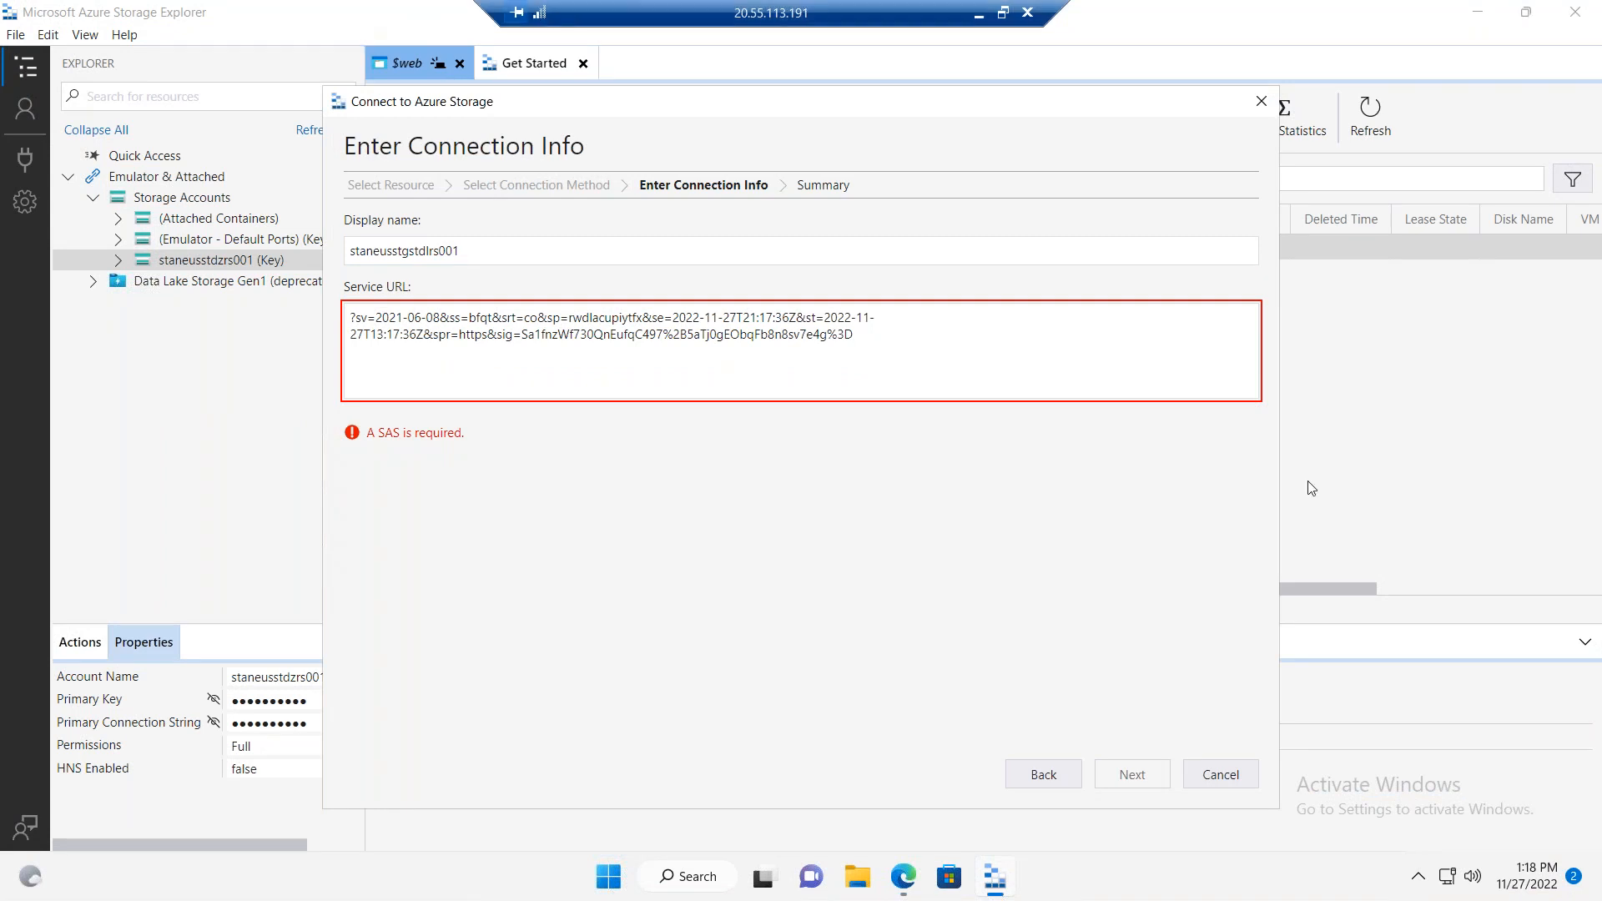
Step: Return to the Azure portal and copy the connection string generated for staneusstgstdlrs001
{"action": "double_click", "coordinate": [640, 15]}
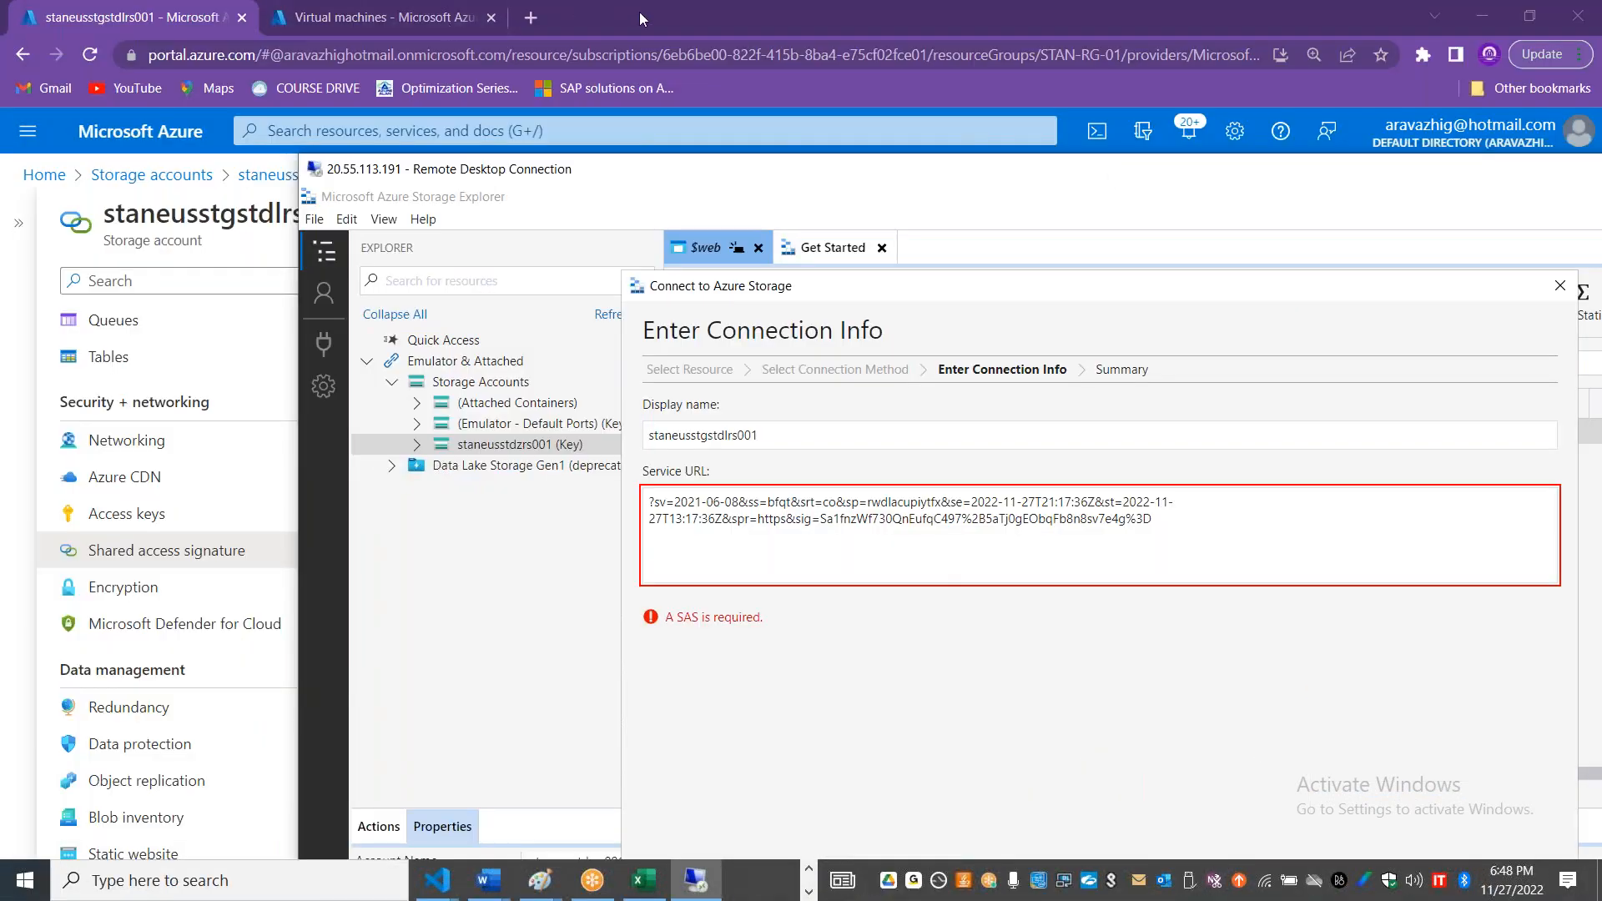
{"action": "left_click", "coordinate": [641, 16]}
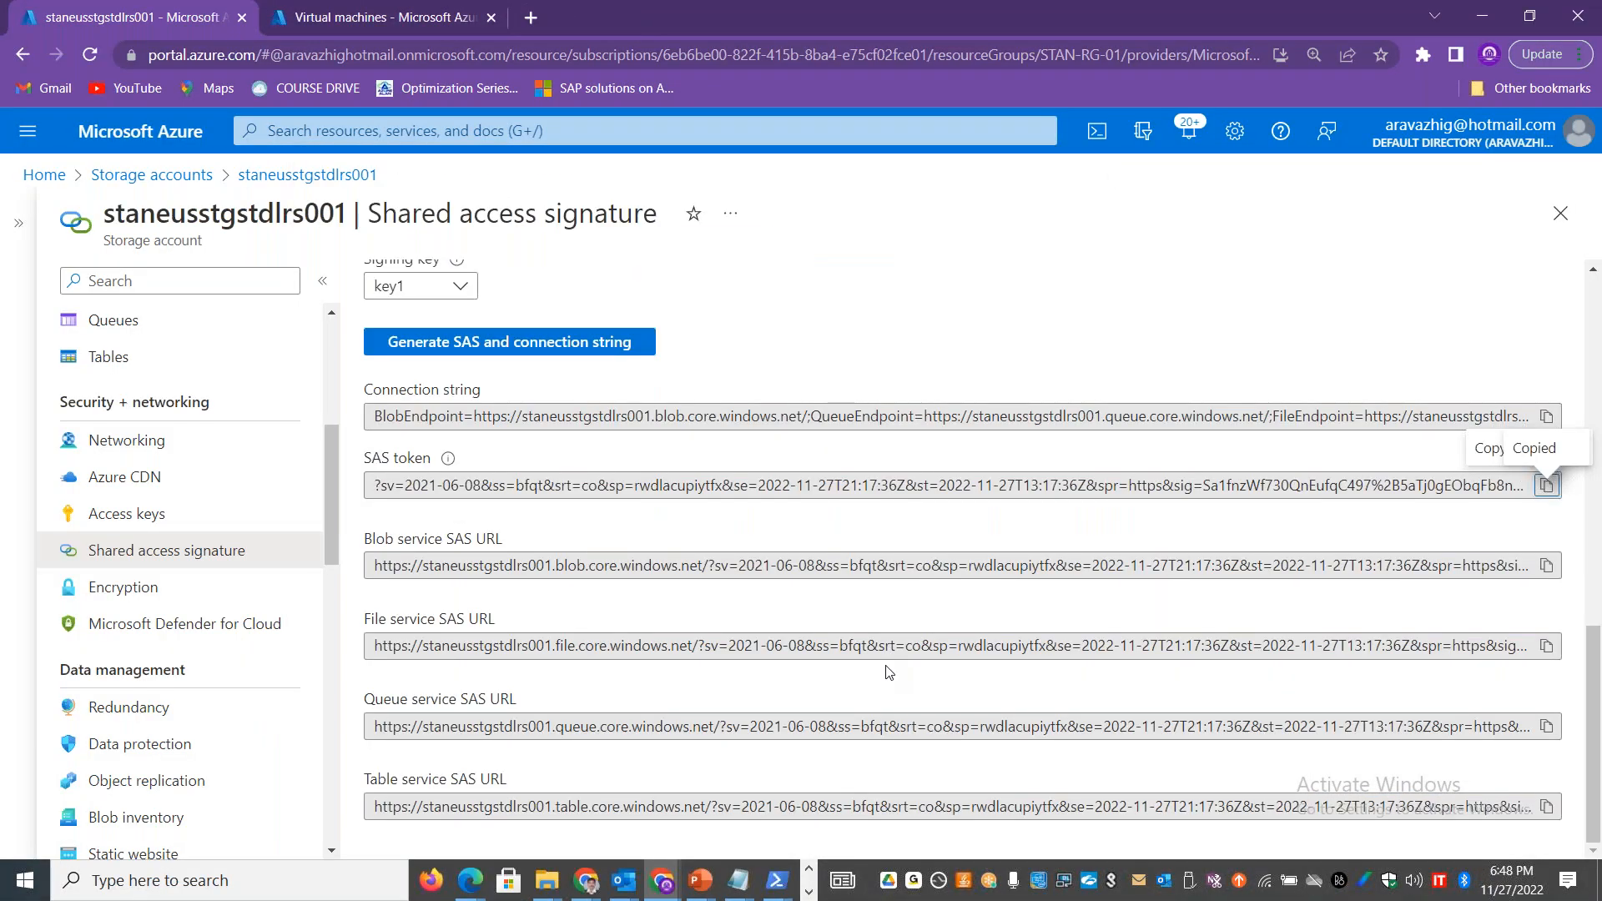
{"action": "left_click", "coordinate": [1546, 415]}
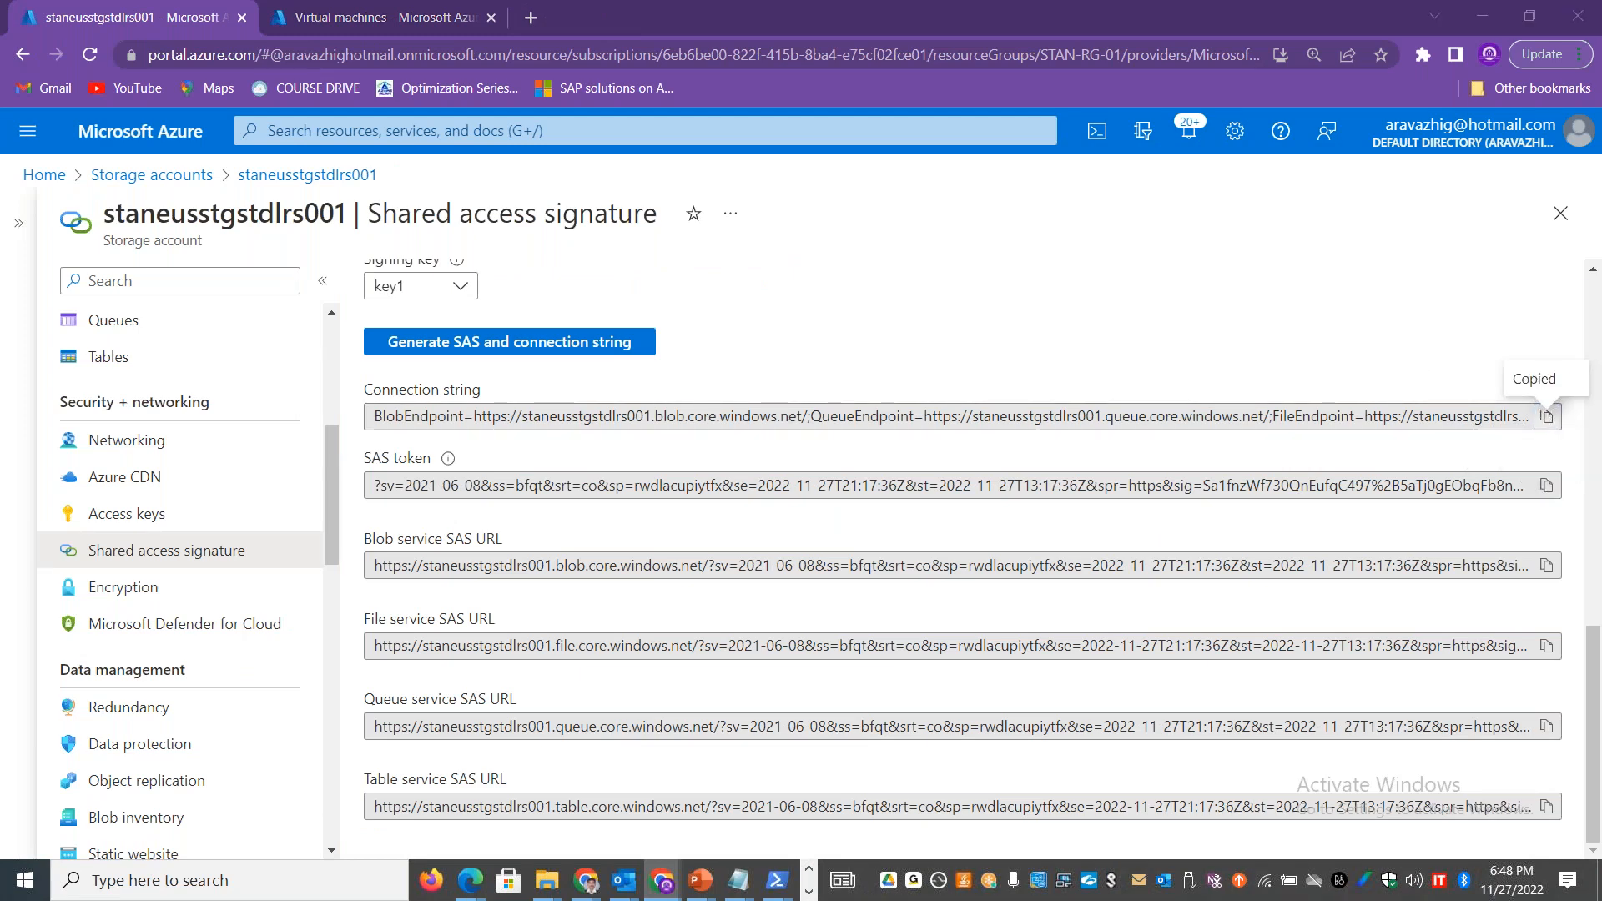
Step: Try the copied connection string as the Service URL in Storage Explorer, replacing the SAS token
{"action": "key", "text": "alt+Tab"}
{"action": "left_click_drag", "start_coordinate": [1173, 529], "coordinate": [562, 481]}
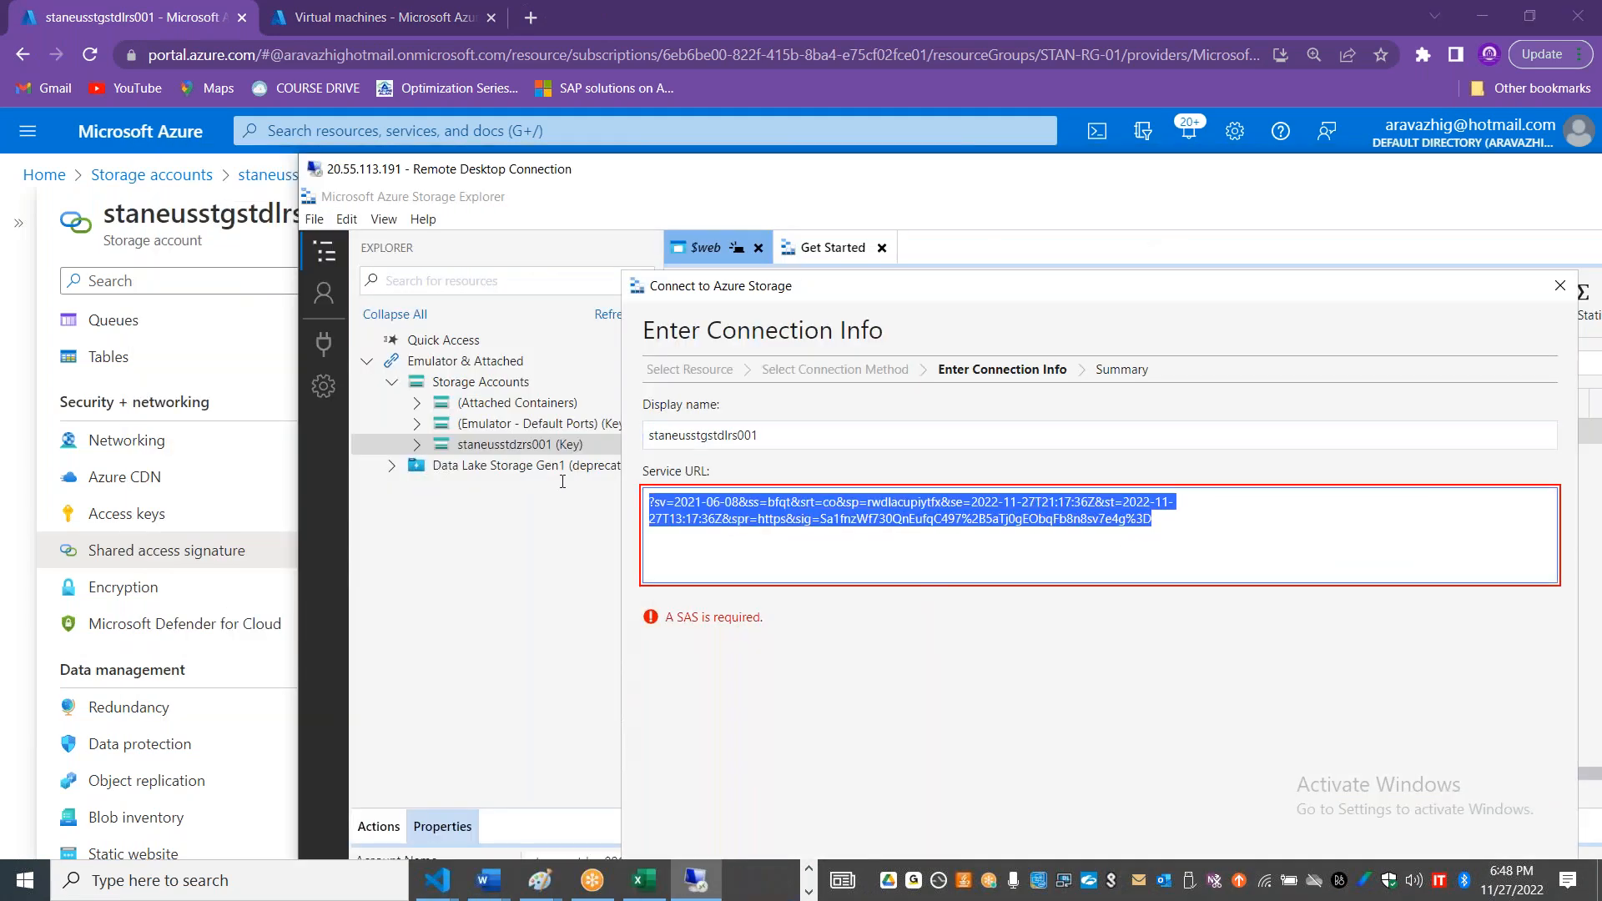
{"action": "key", "text": "ctrl+v"}
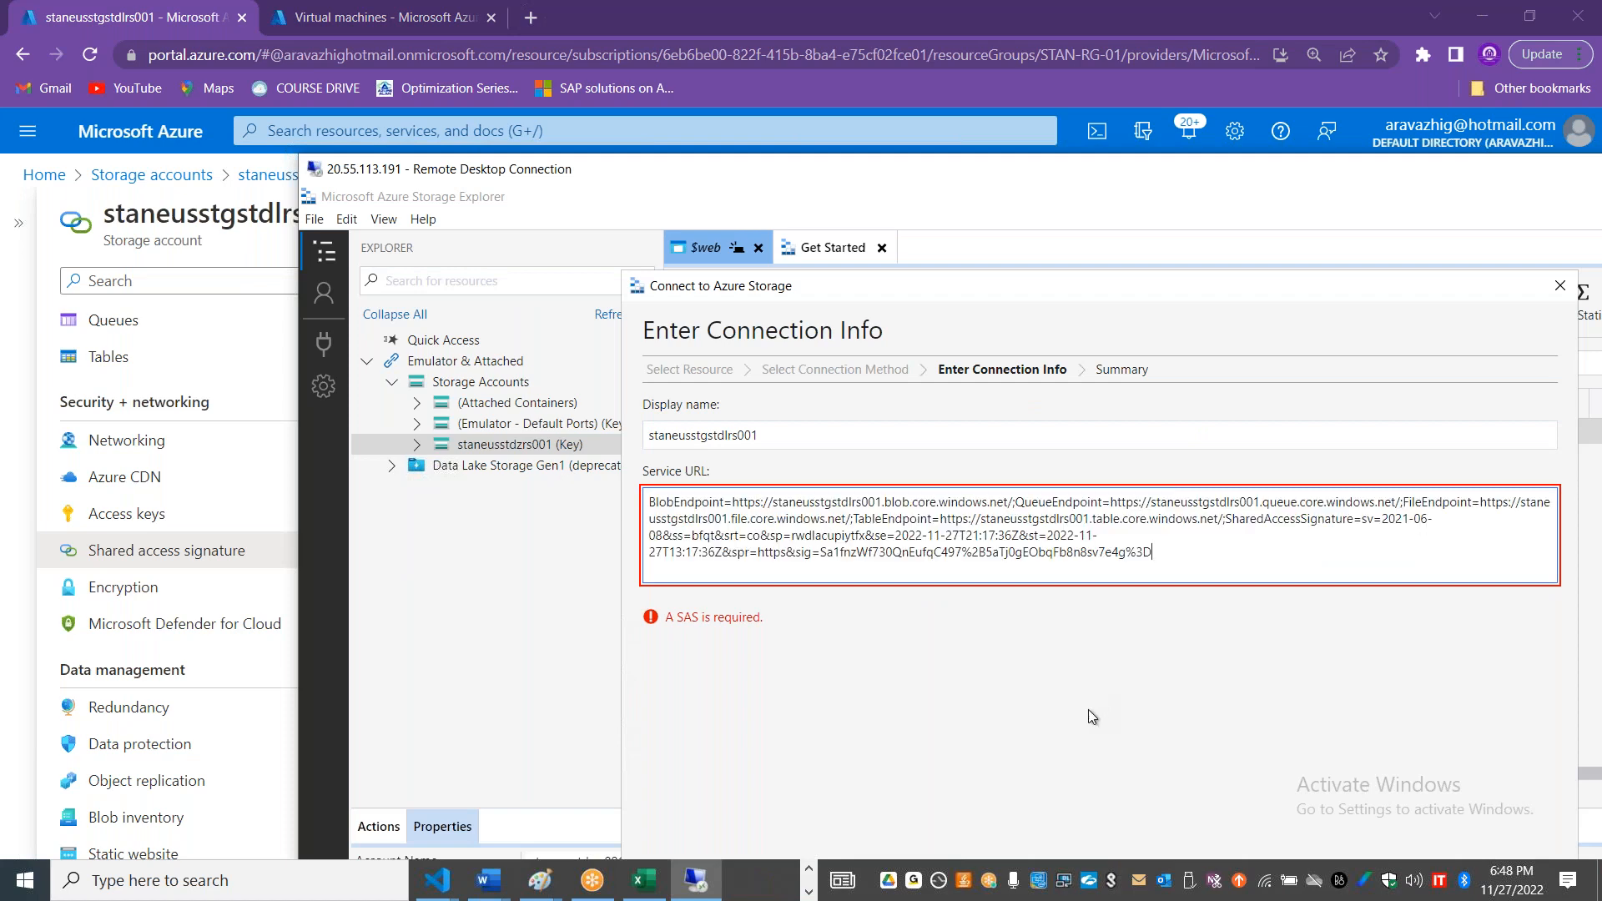
Step: Switch to the Connection string (Key or SAS) method, paste the copied connection string, and set the display name to staneusstgstdlrs001
{"action": "left_click_drag", "start_coordinate": [730, 175], "coordinate": [372, 2]}
{"action": "left_click", "coordinate": [1043, 774]}
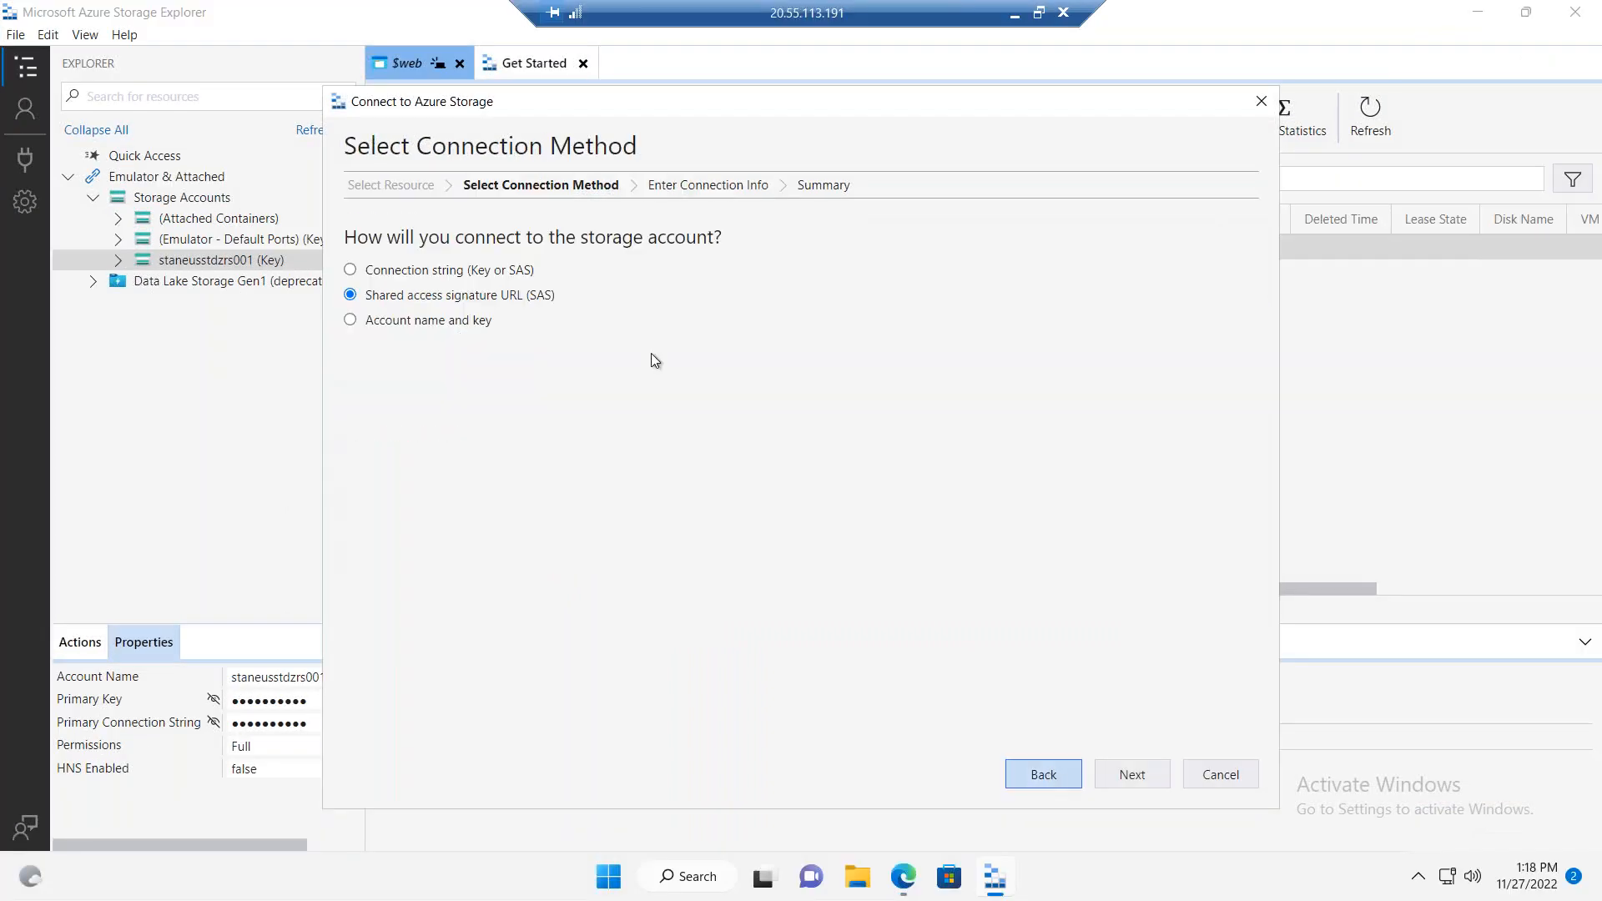
{"action": "left_click", "coordinate": [499, 271]}
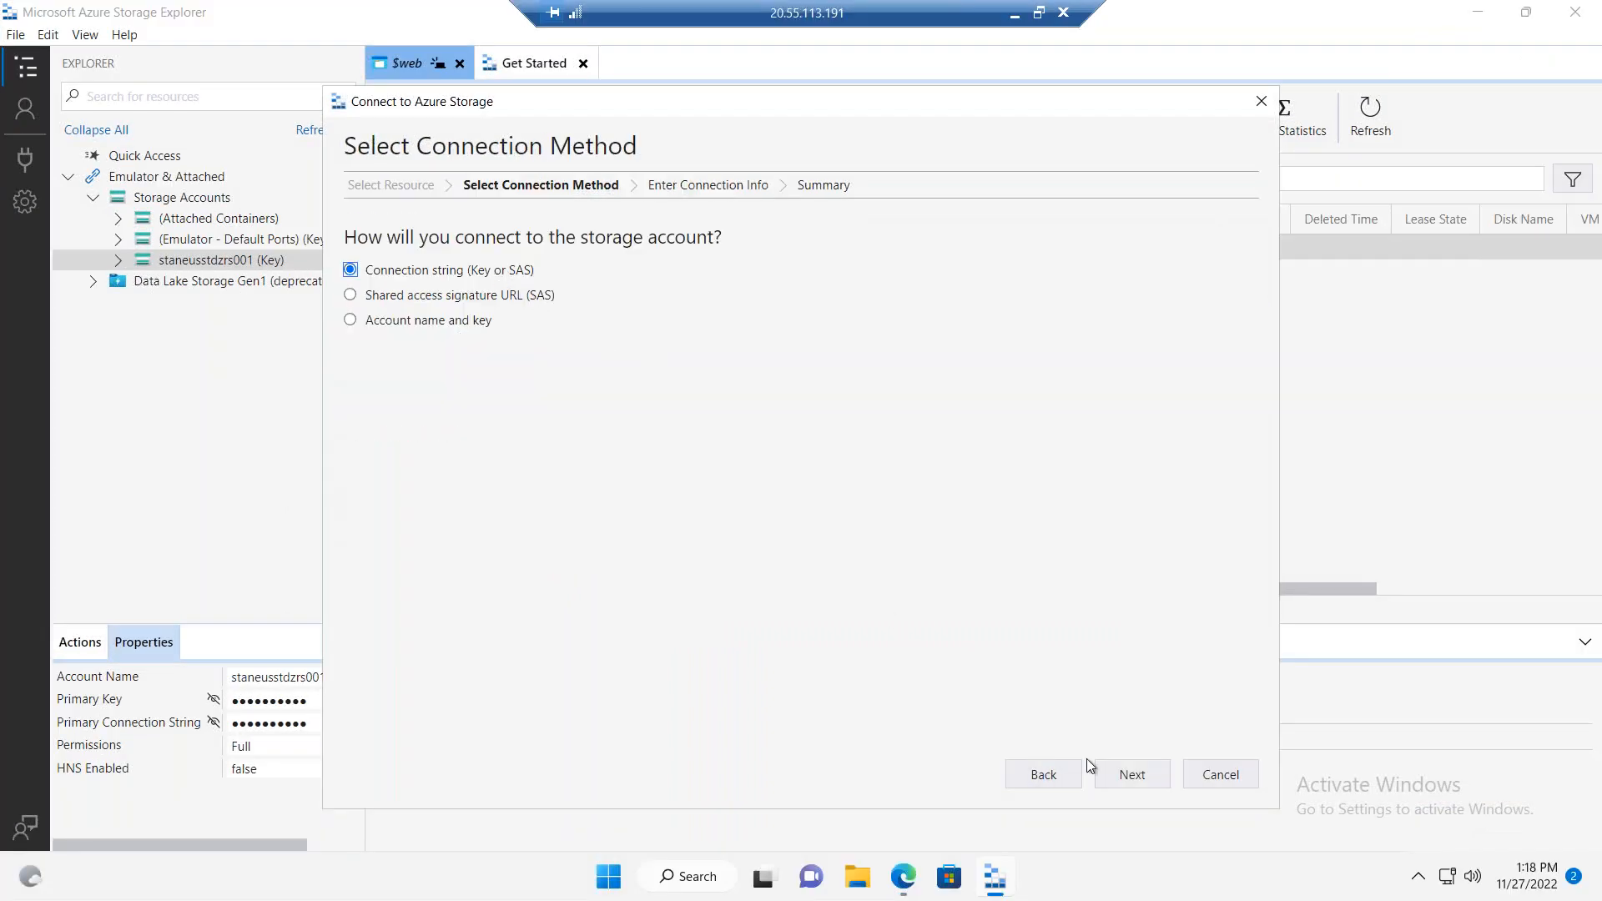
{"action": "left_click", "coordinate": [1131, 775]}
{"action": "left_click_drag", "start_coordinate": [868, 334], "coordinate": [287, 272]}
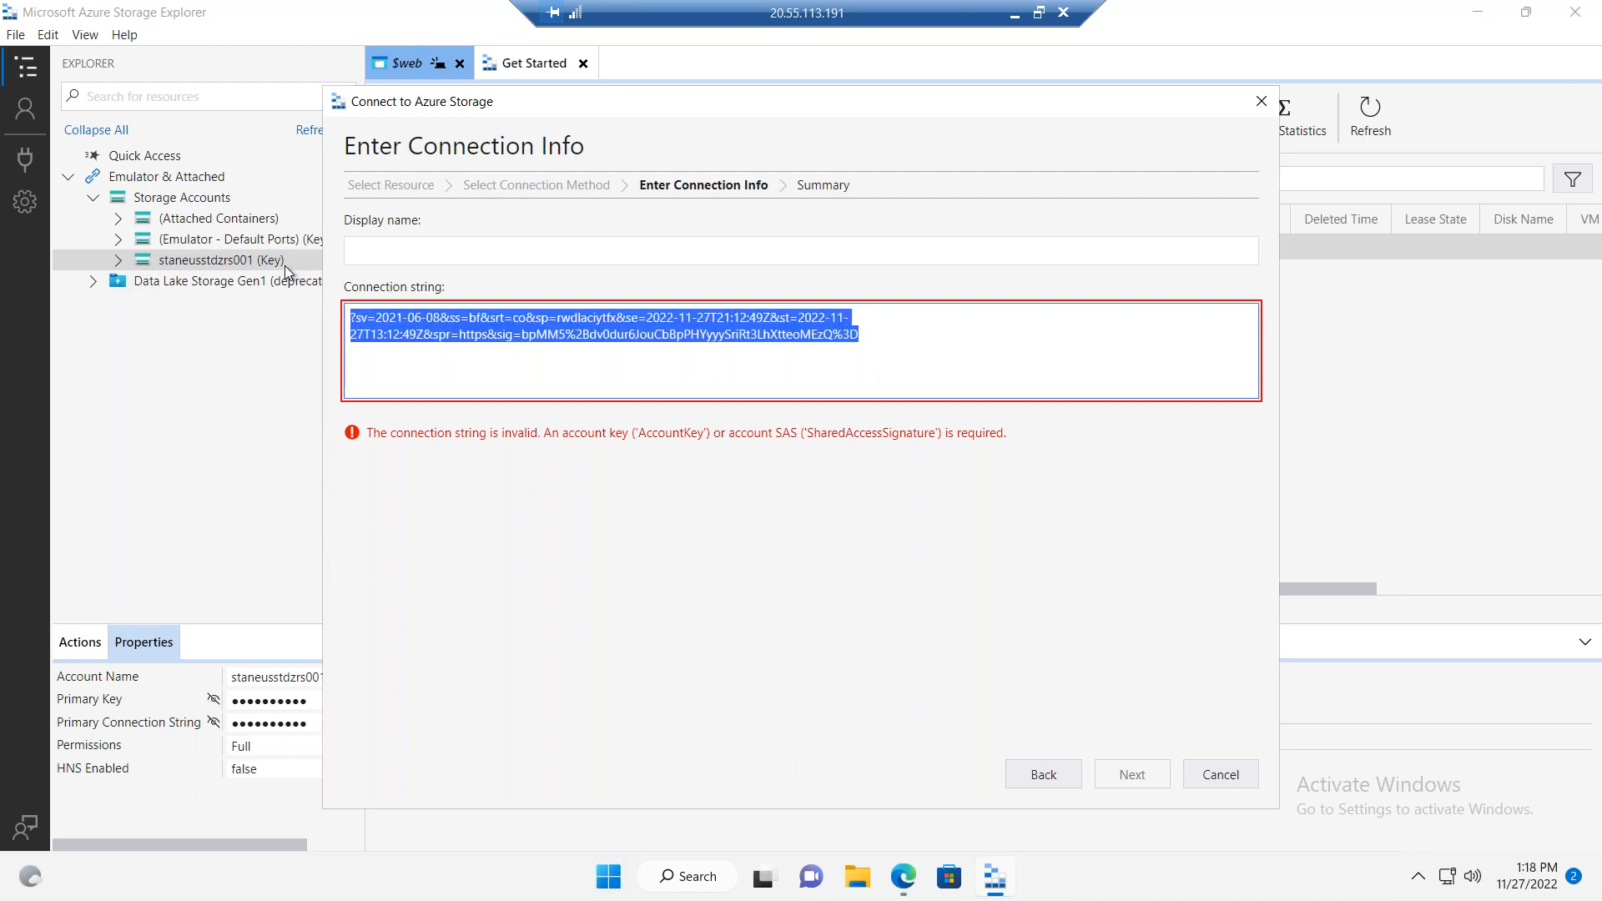
{"action": "key", "text": "BackSpace"}
{"action": "key", "text": "ctrl+v"}
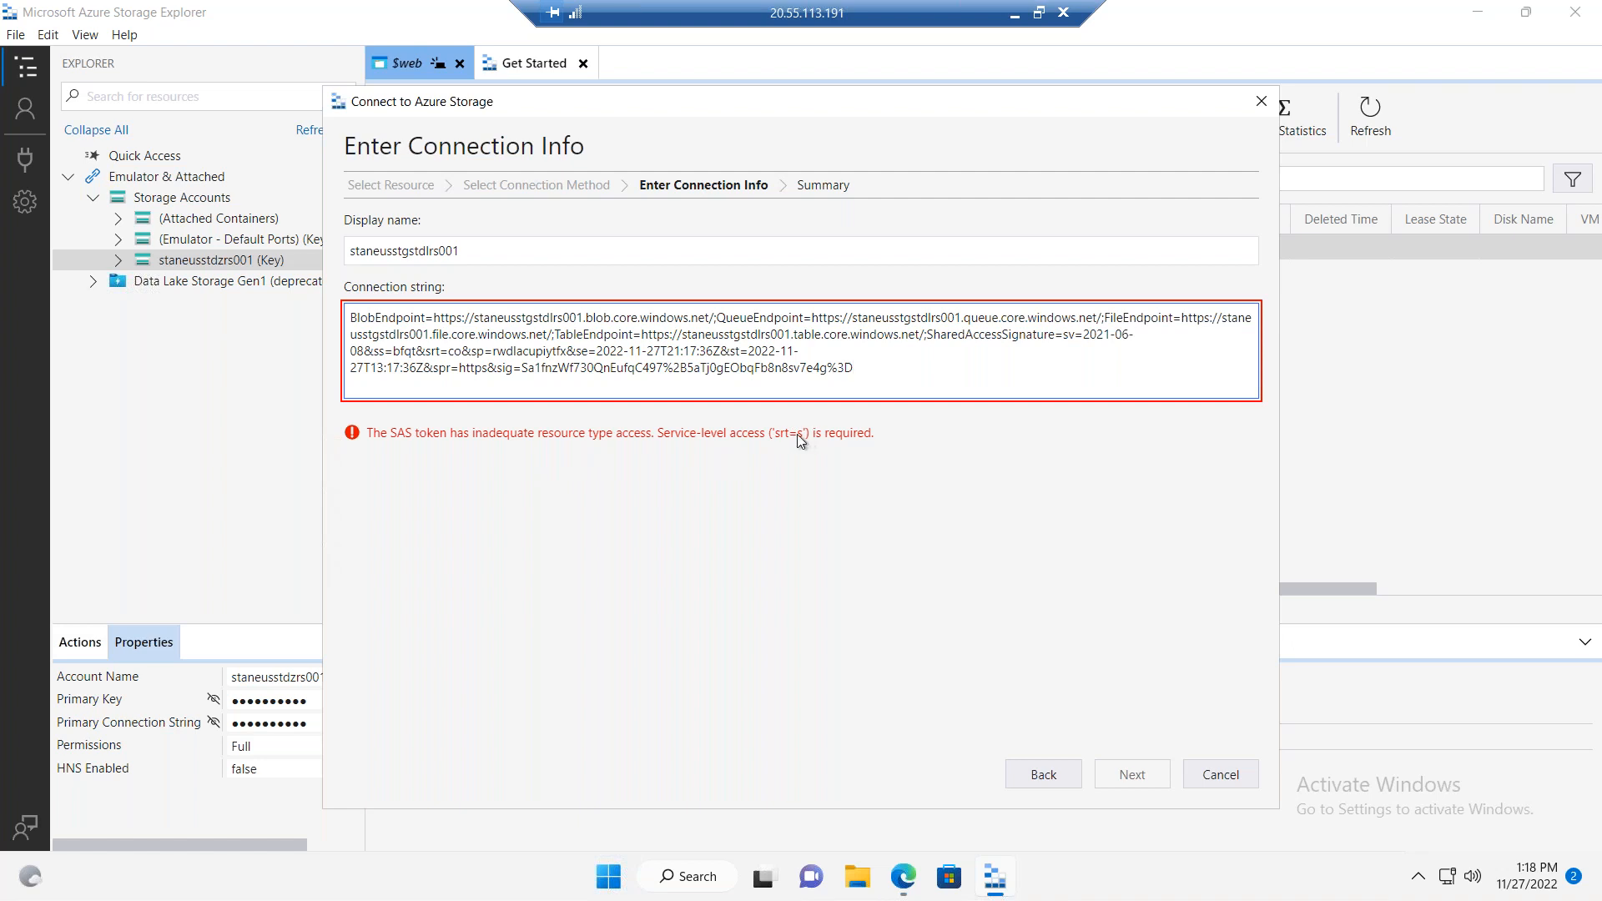
Step: Back in the Azure portal, add Service to the allowed resource types and regenerate the SAS and connection string
{"action": "left_click_drag", "start_coordinate": [925, 9], "coordinate": [668, 5]}
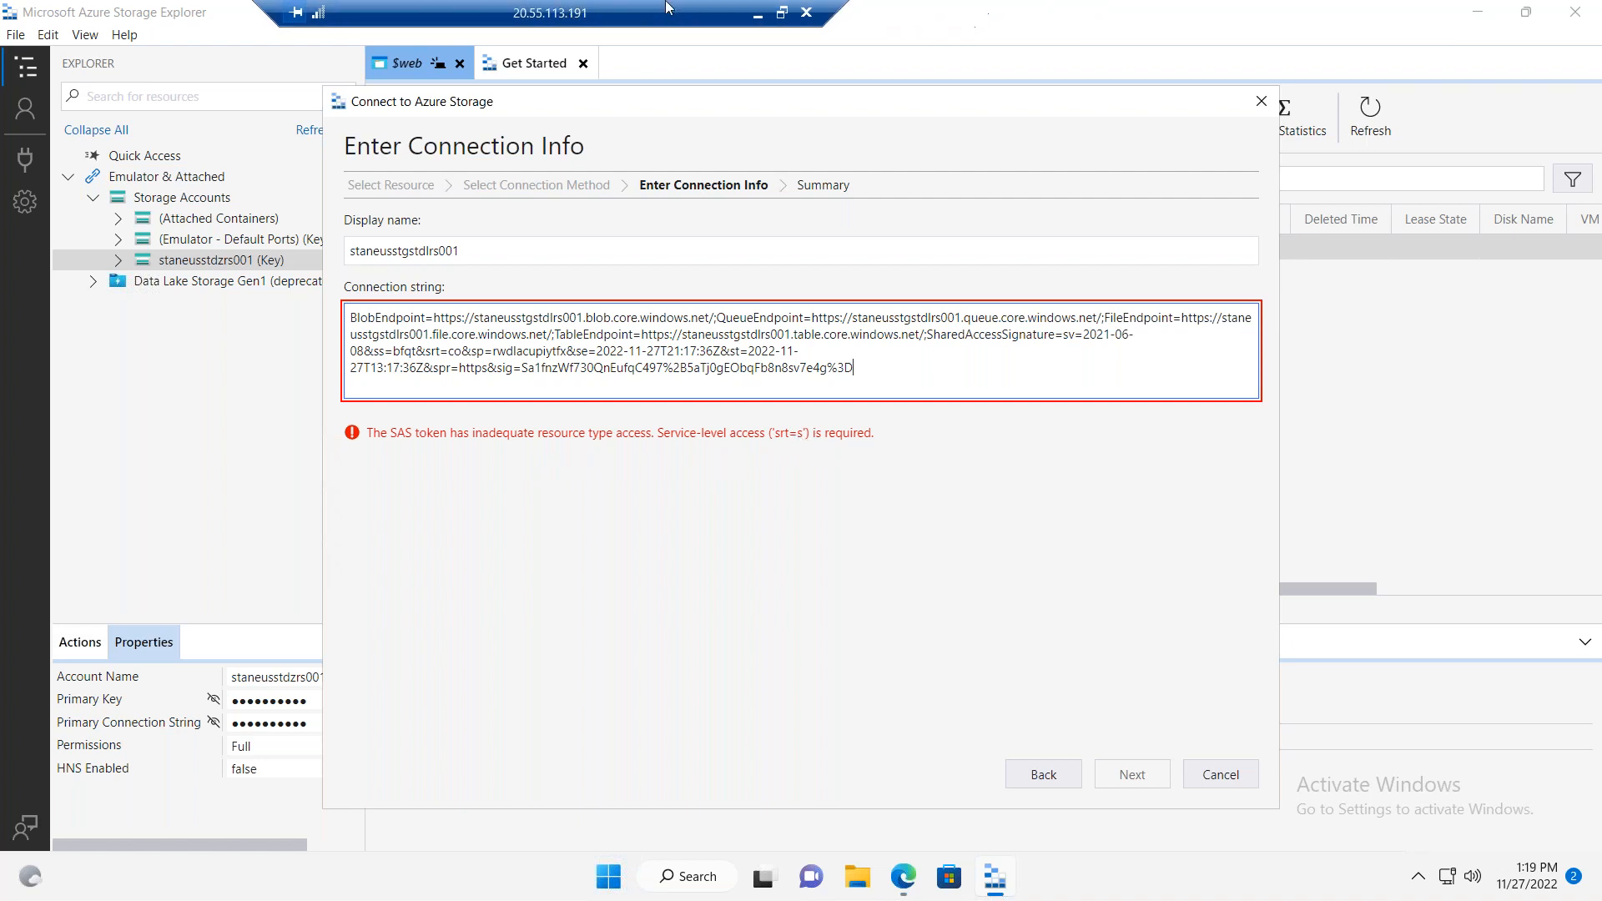
{"action": "left_click", "coordinate": [762, 16]}
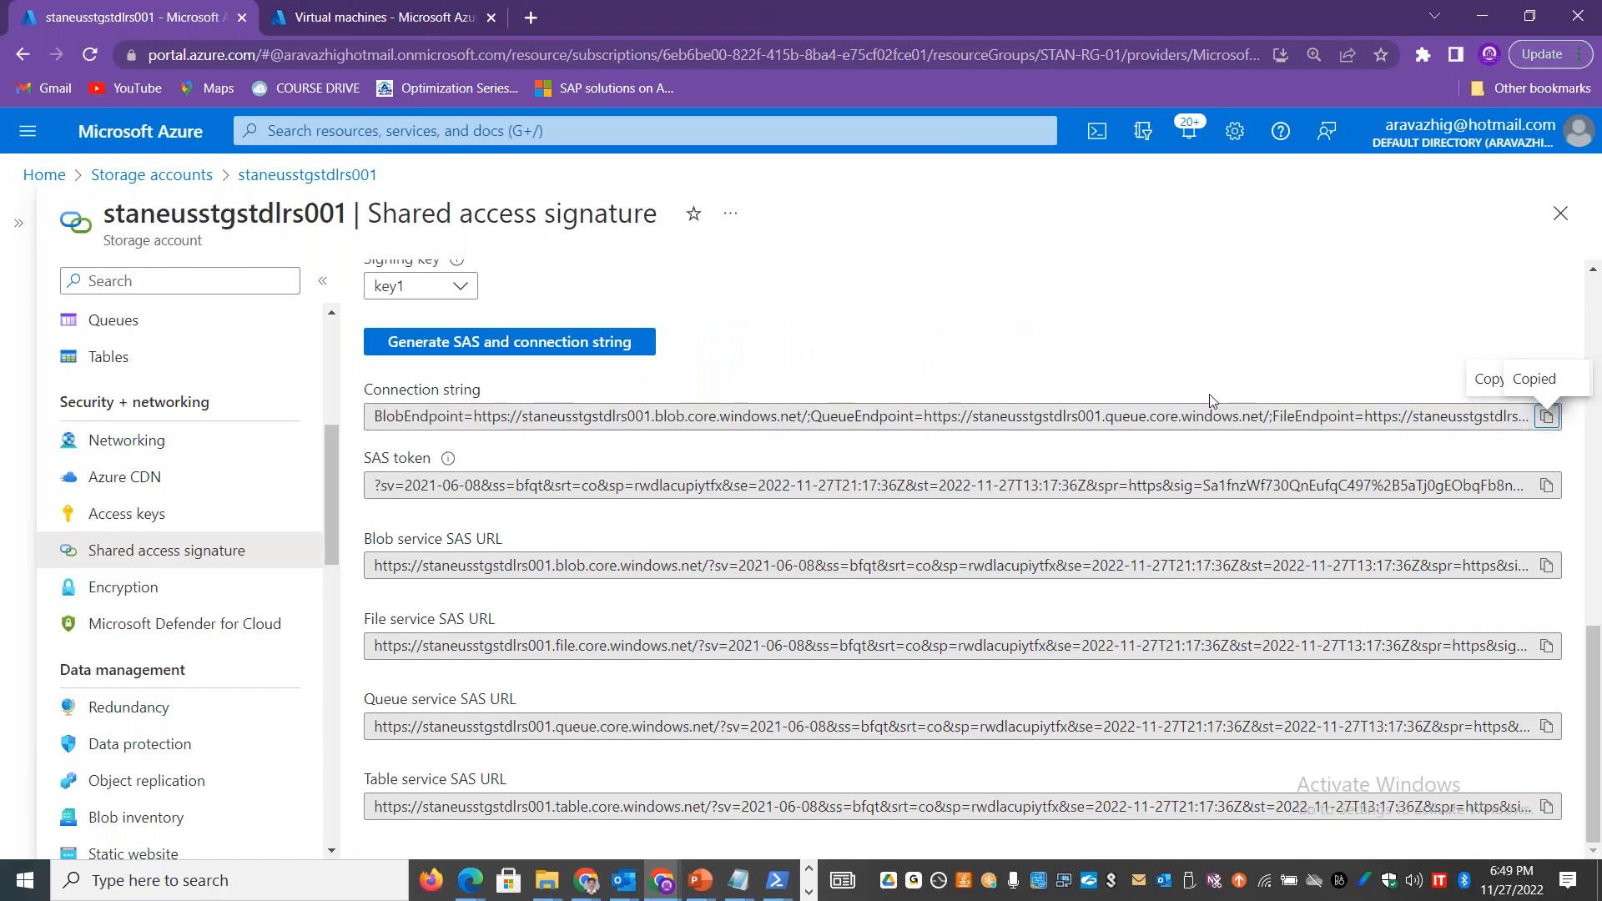
{"action": "left_click", "coordinate": [1593, 279]}
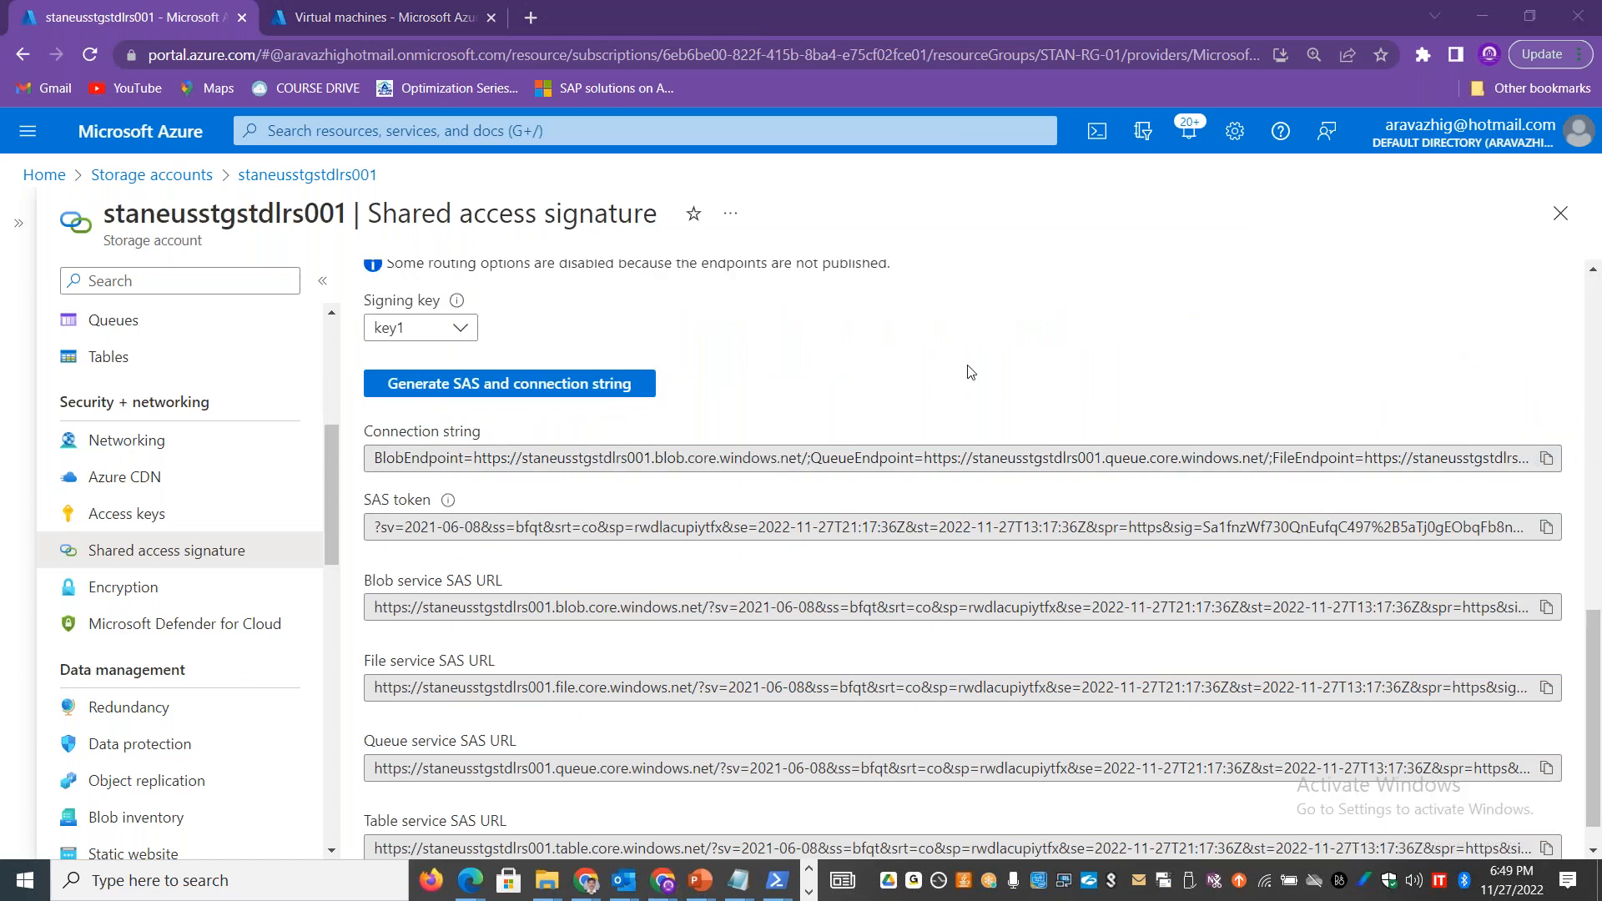
{"action": "left_click_drag", "start_coordinate": [1595, 650], "coordinate": [1599, 616]}
{"action": "left_click", "coordinate": [392, 465]}
{"action": "left_click", "coordinate": [607, 543]}
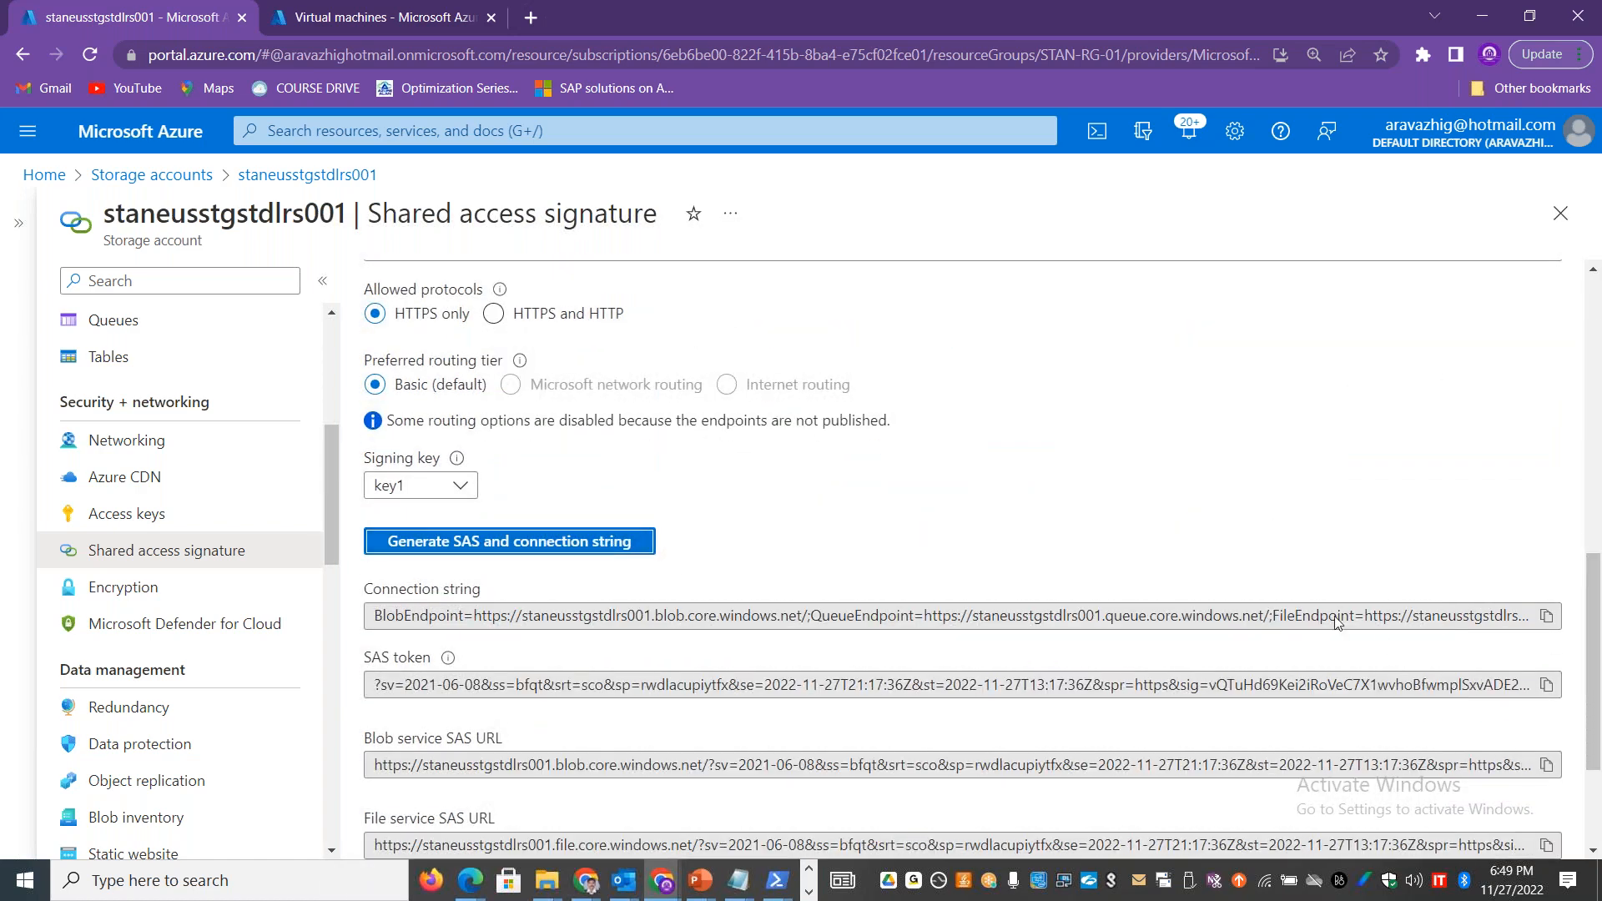
Step: Copy the regenerated connection string from the Azure portal, replace the old one in Storage Explorer with it, and connect to staneusstgstdlrs001
{"action": "left_click", "coordinate": [1546, 617]}
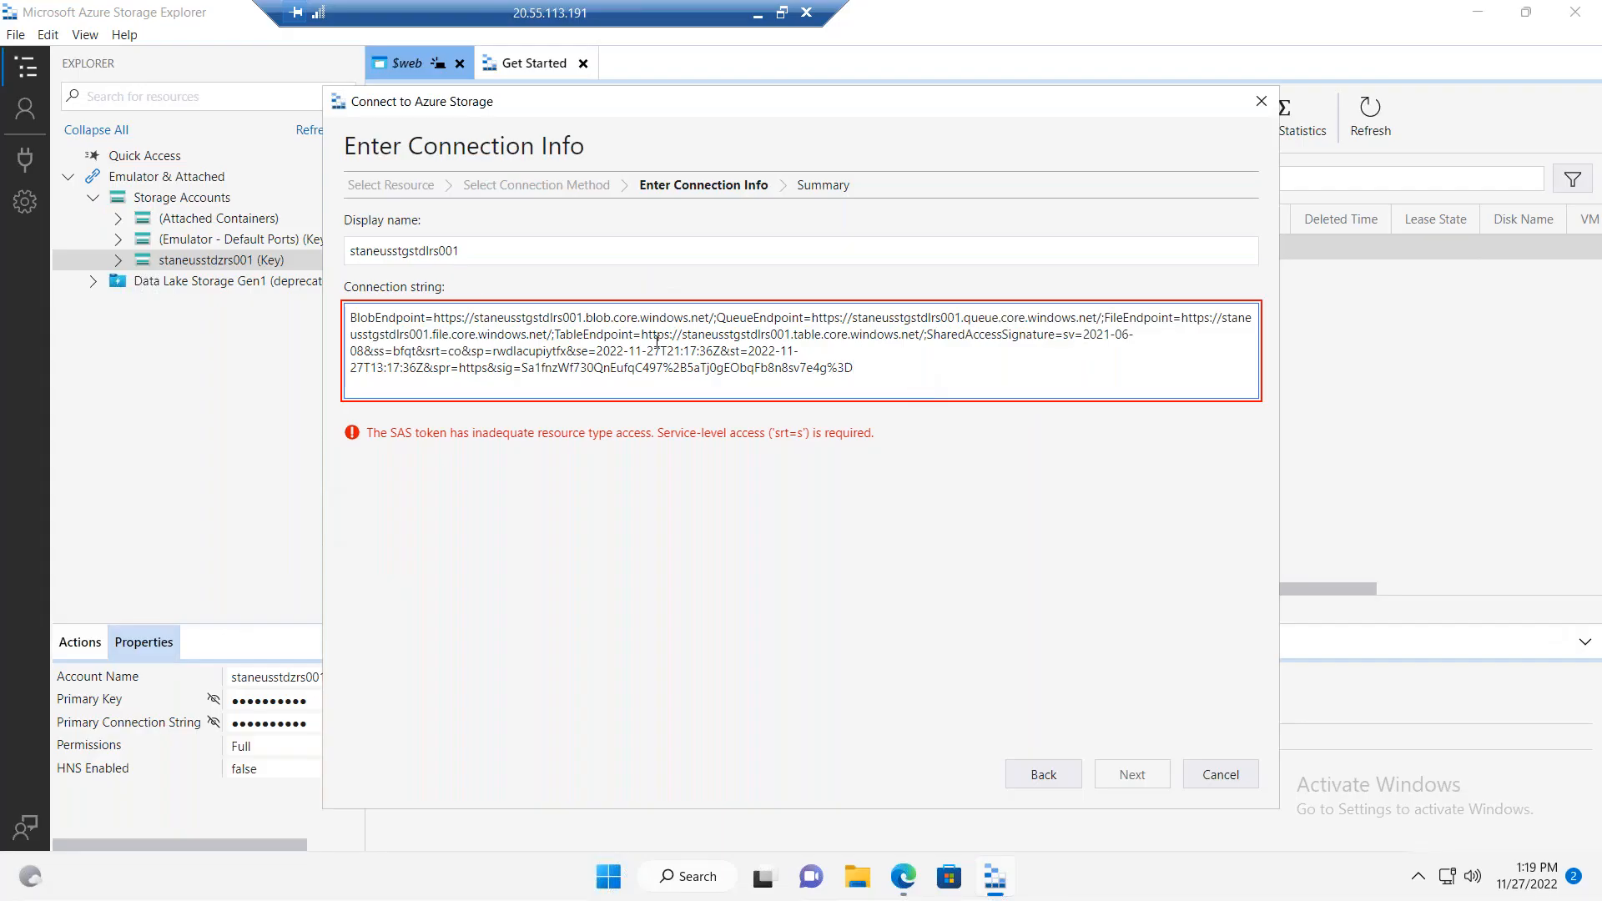
{"action": "key", "text": "ctrl+a"}
{"action": "key", "text": "BackSpace"}
{"action": "key", "text": "ctrl+v"}
{"action": "left_click", "coordinate": [1123, 774]}
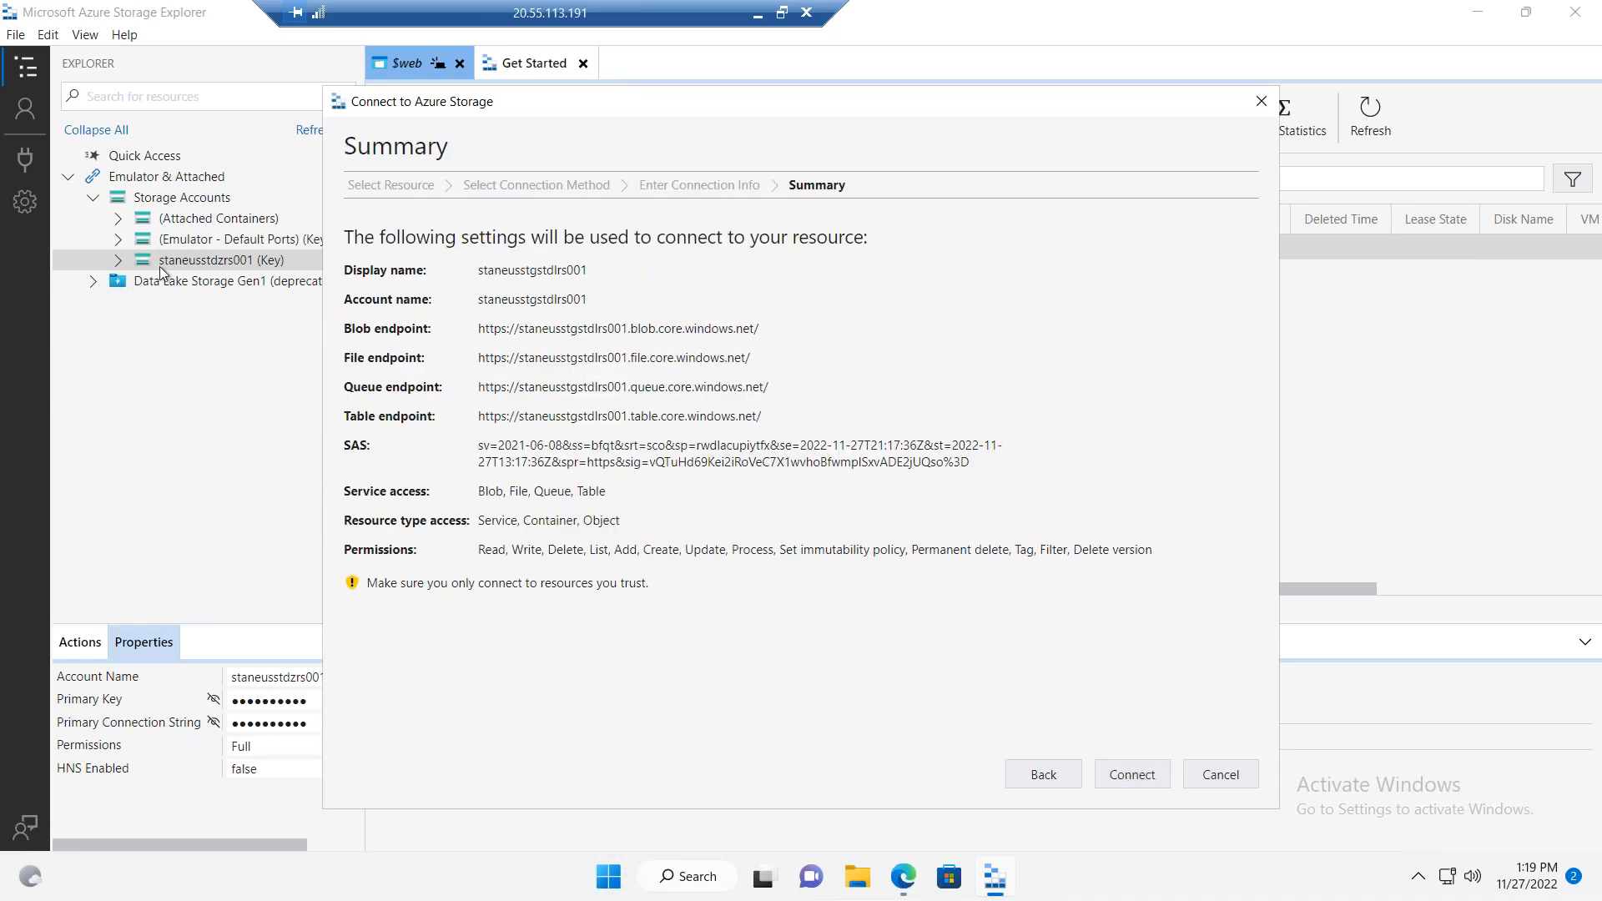
{"action": "left_click", "coordinate": [1121, 776]}
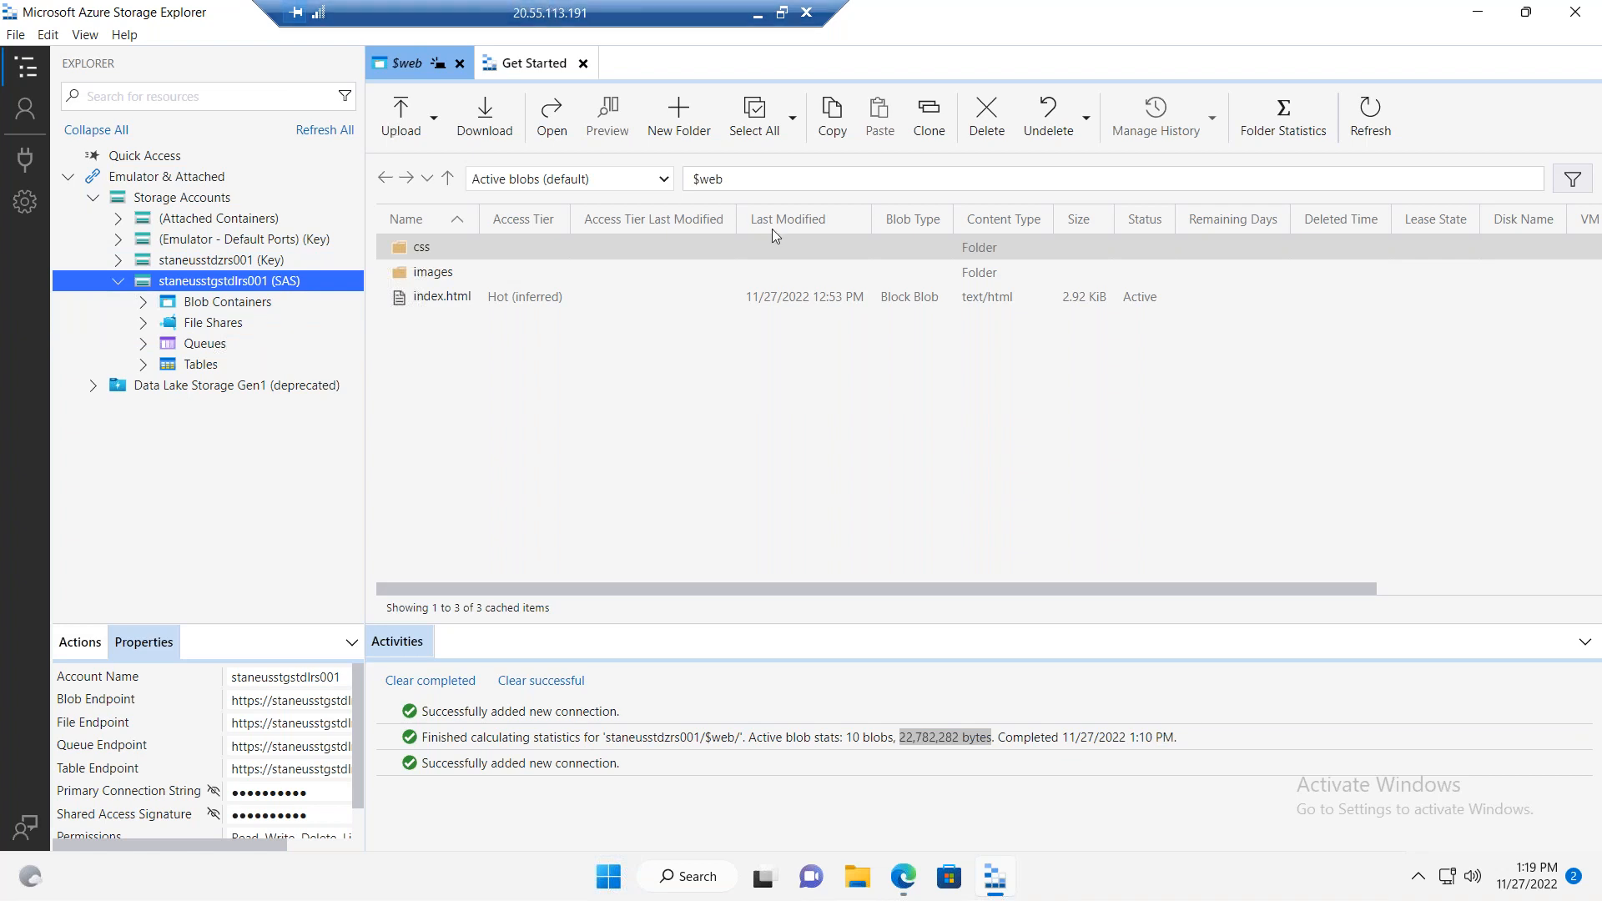
Step: Return to the Azure portal and review the shared access signature's expiry, permissions, allowed services and resource types
{"action": "left_click", "coordinate": [758, 13]}
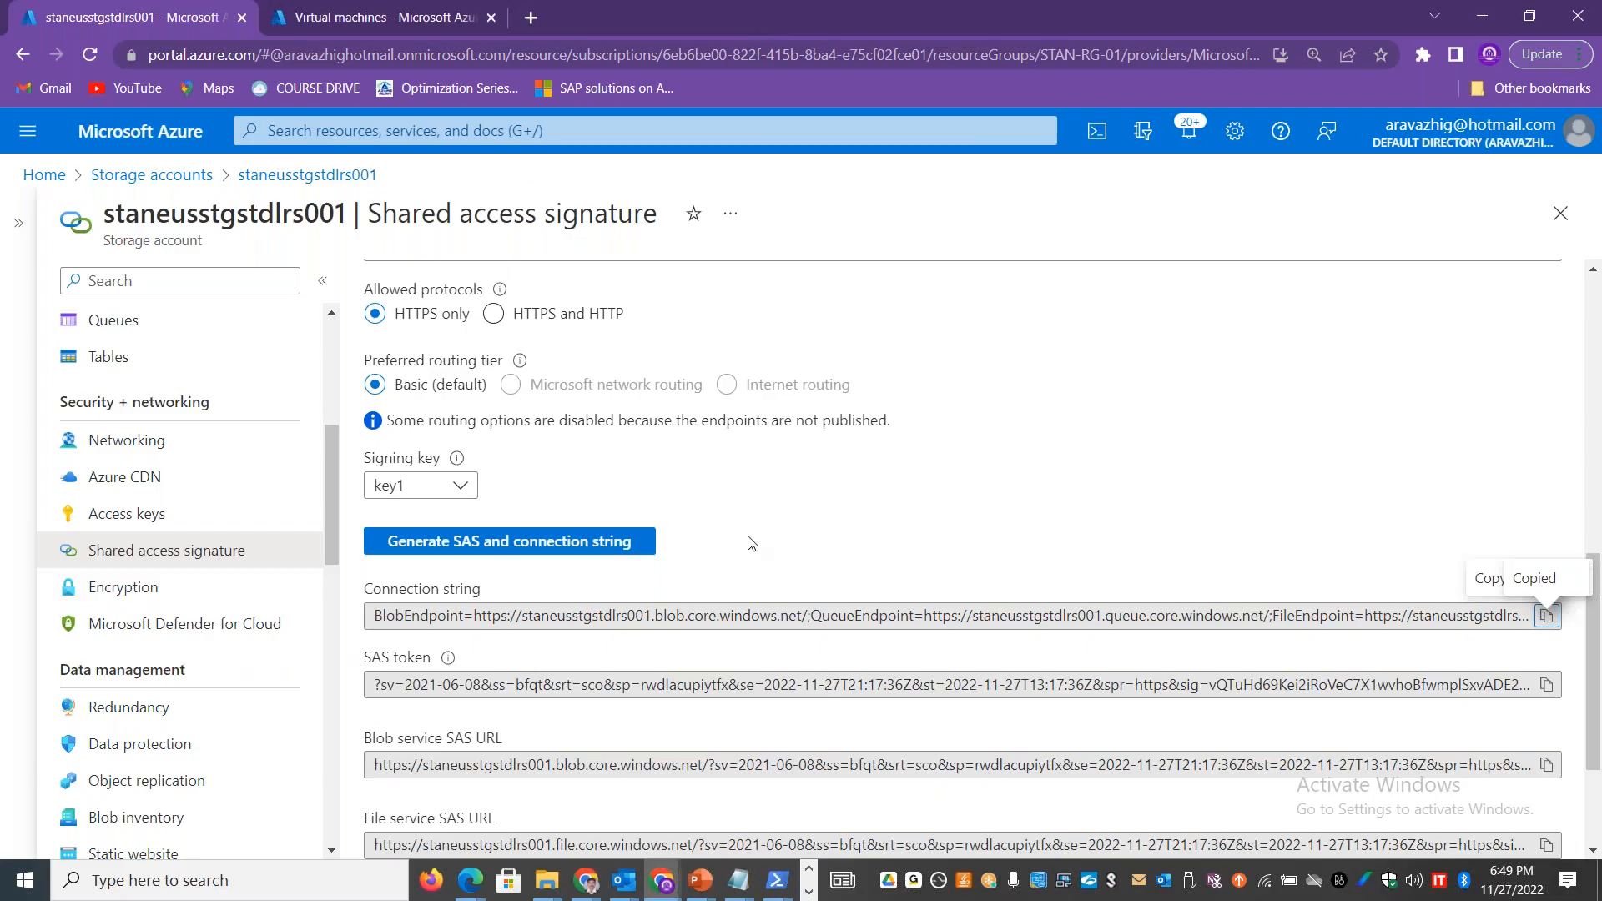
{"action": "left_click", "coordinate": [1593, 269]}
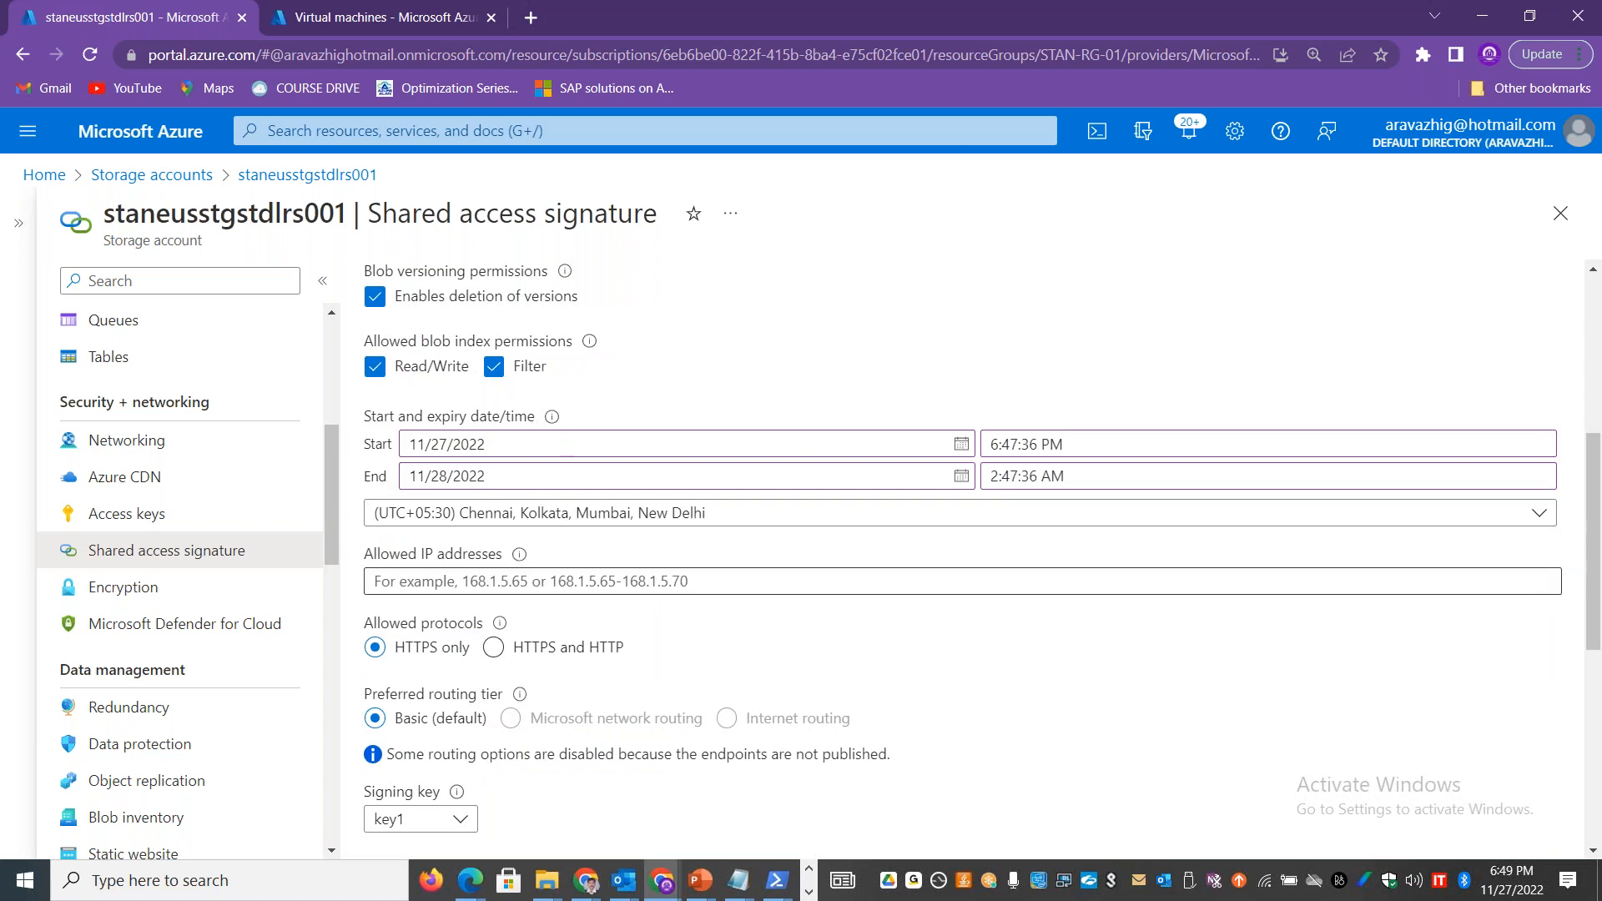
{"action": "left_click", "coordinate": [1590, 271]}
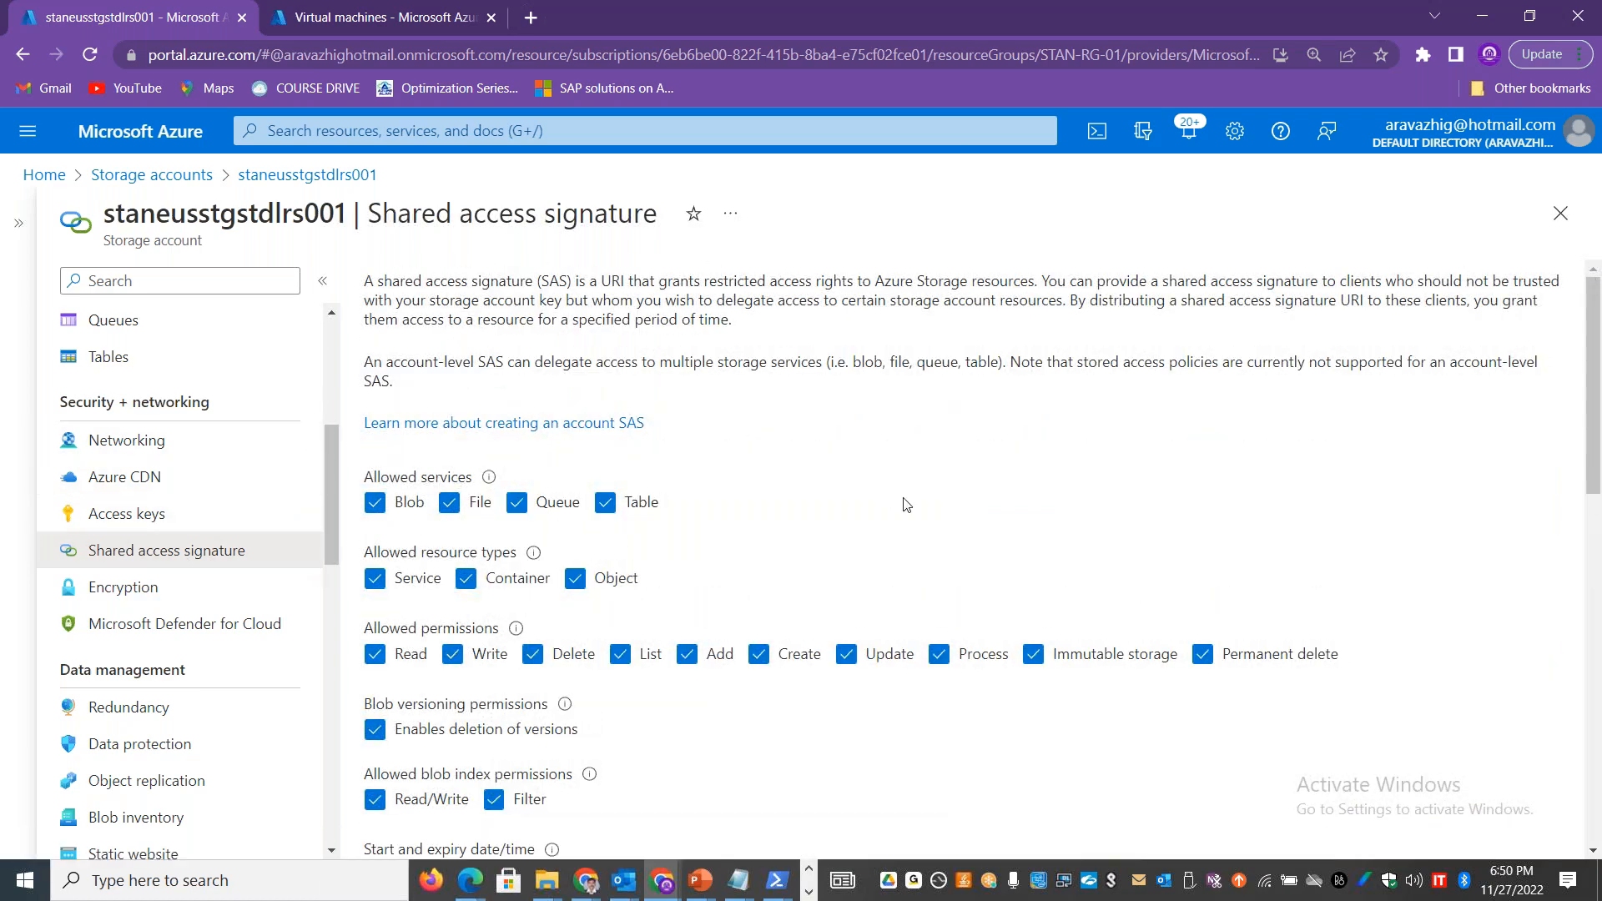
Step: Back in Storage Explorer, try a sign-in to the Azure environment, entering the account e-mail on the browser sign-in page
{"action": "key", "text": "alt+Tab"}
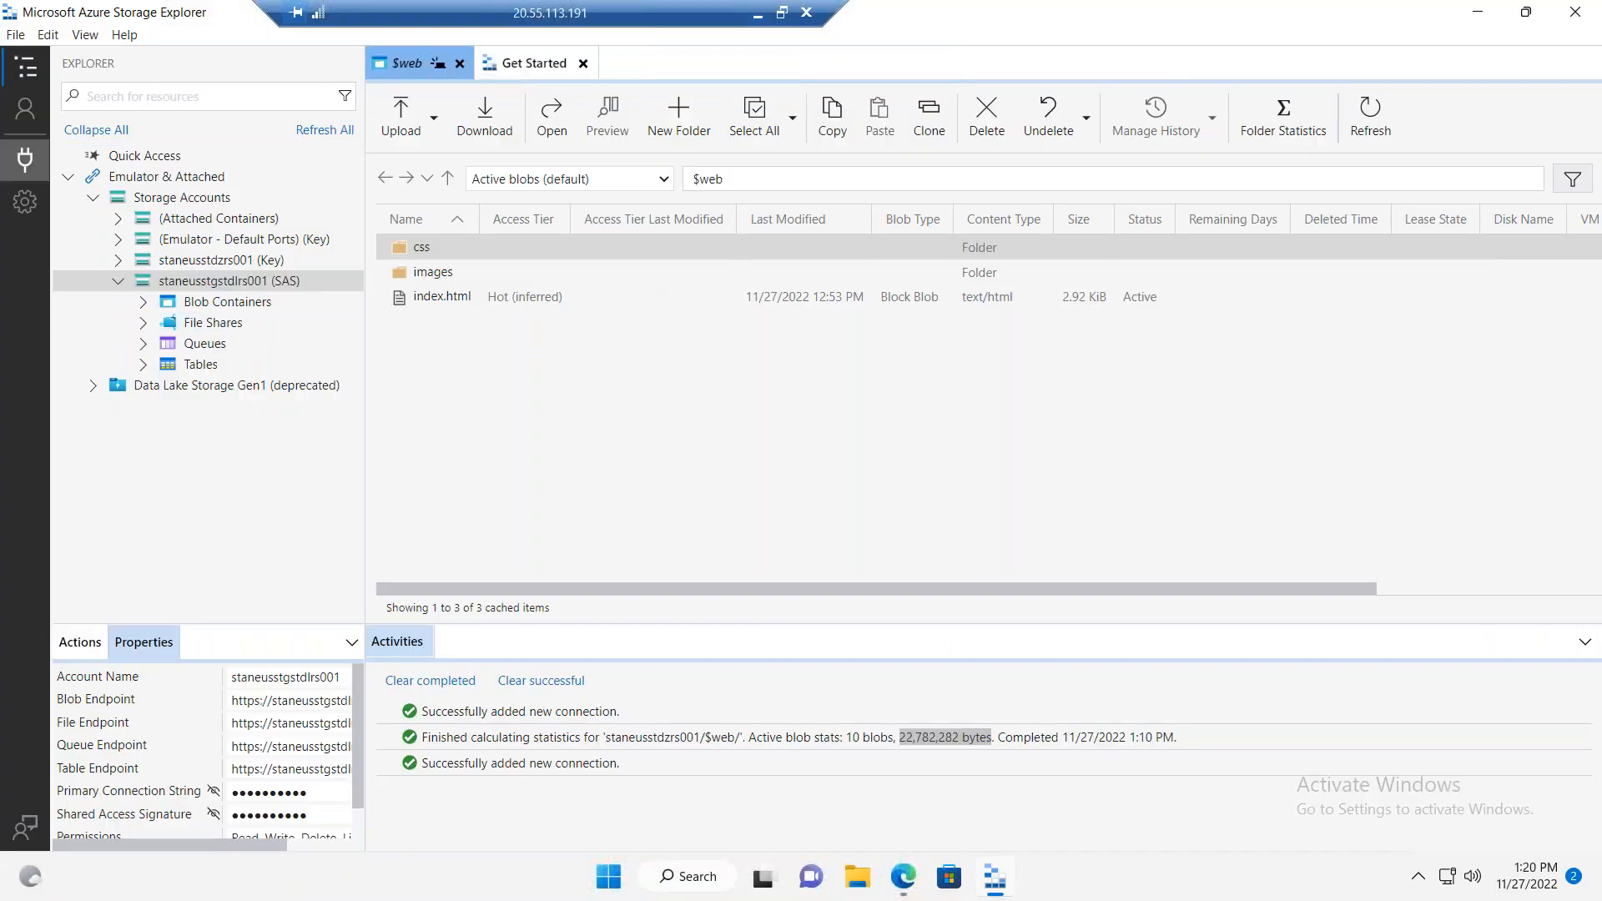
{"action": "left_click", "coordinate": [453, 294]}
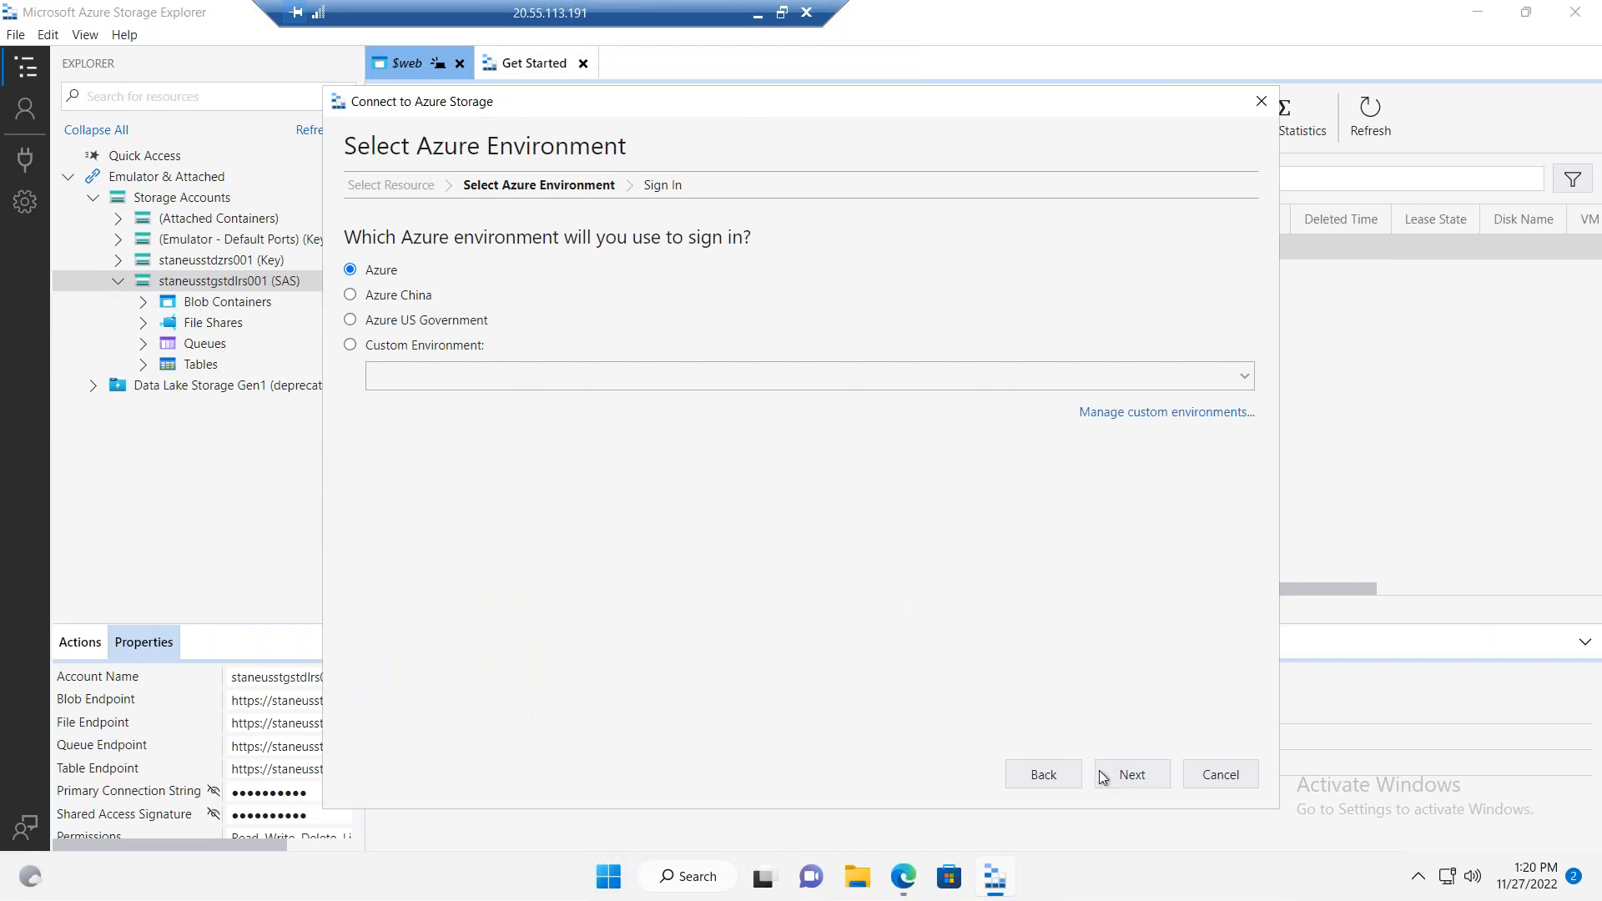
{"action": "left_click", "coordinate": [1140, 786]}
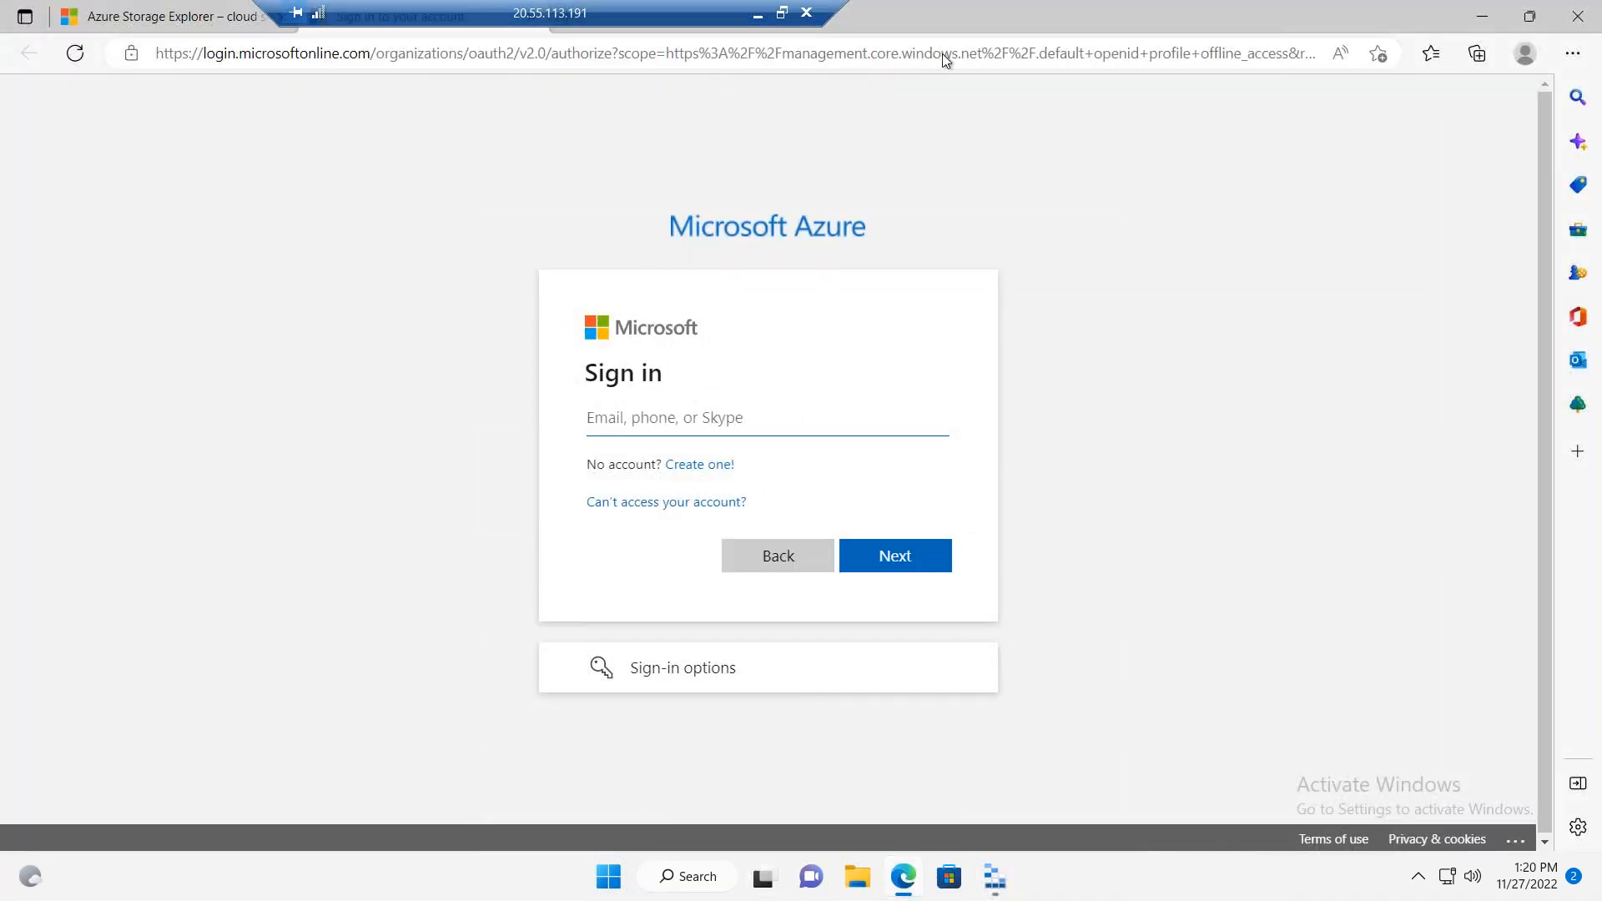
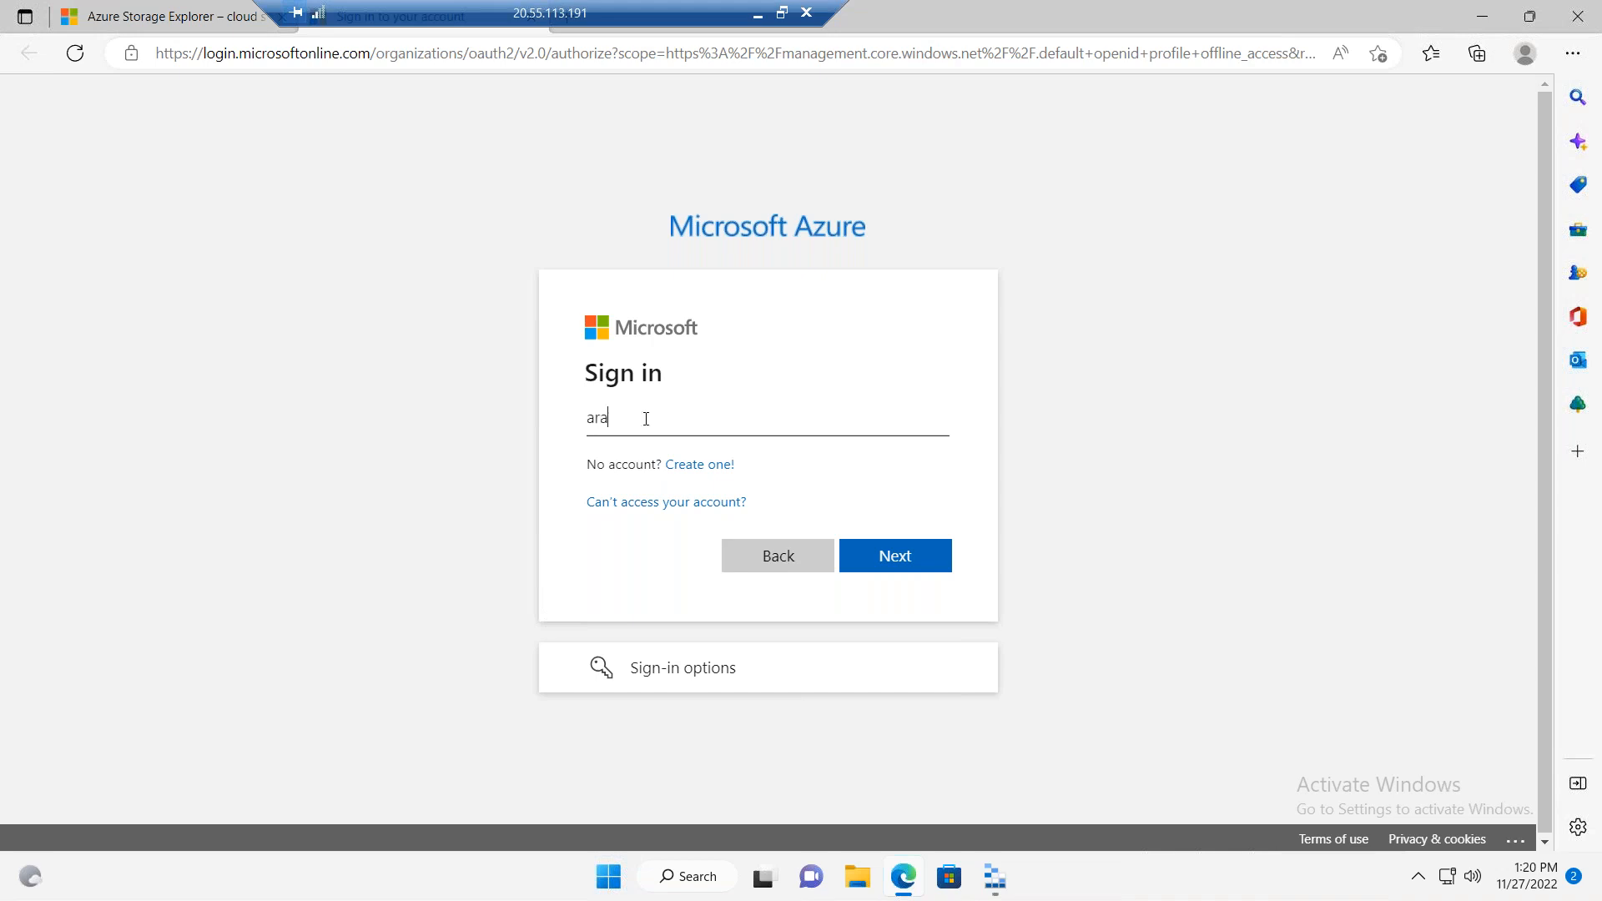
{"action": "mouse_move", "coordinate": [511, 16]}
{"action": "left_mouse_down"}
{"action": "mouse_move", "coordinate": [752, 15]}
{"action": "mouse_move", "coordinate": [485, 20]}
{"action": "left_mouse_up"}
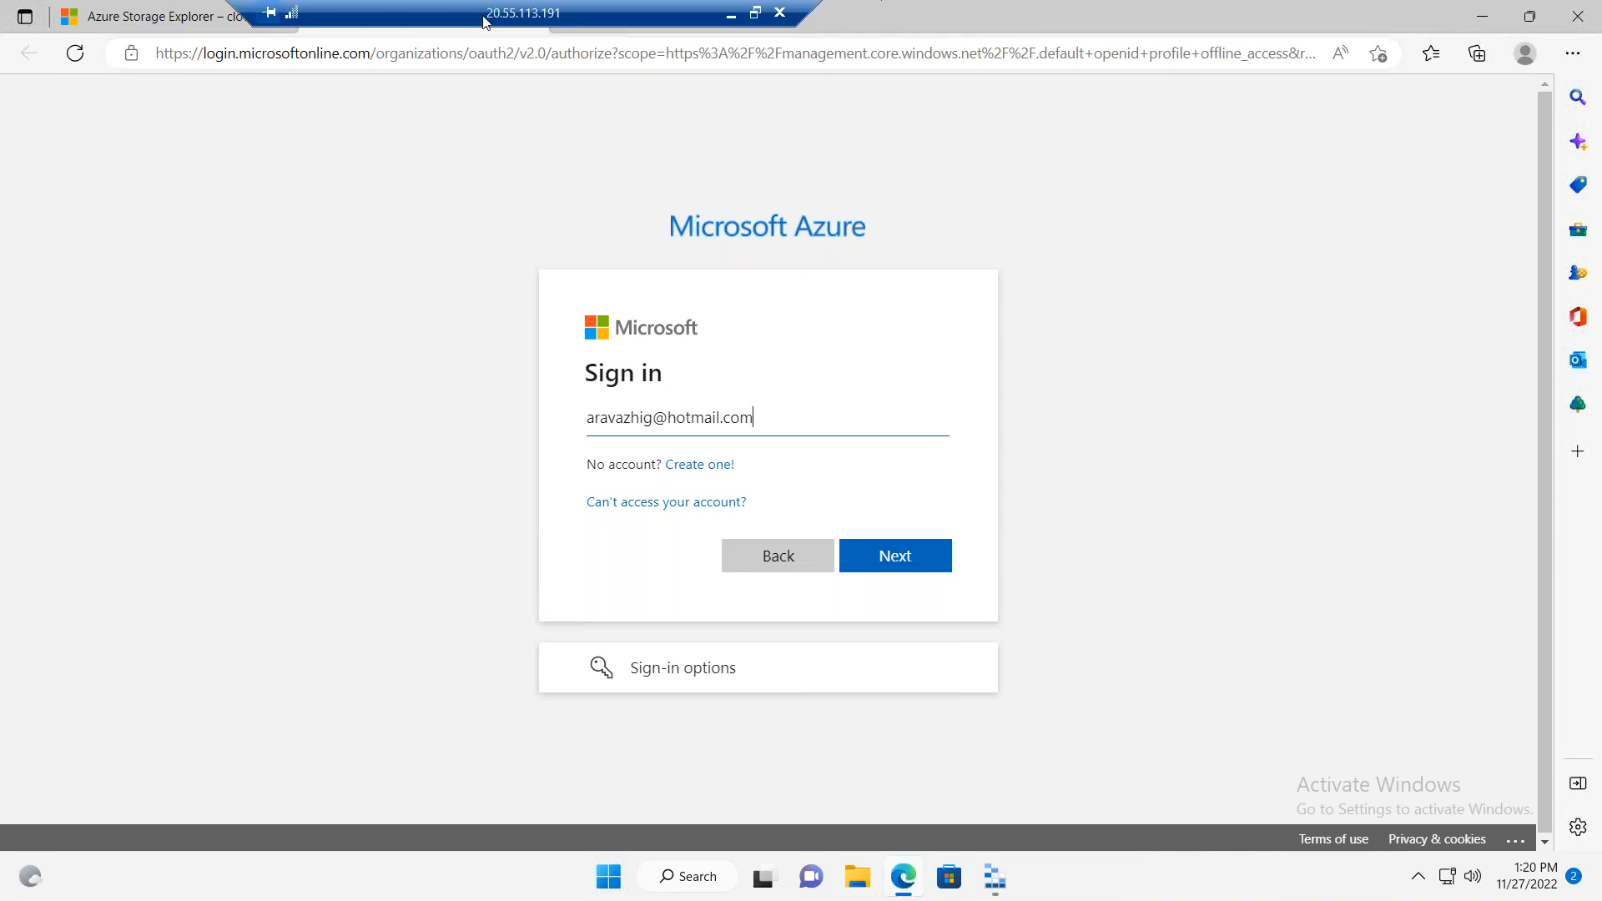
{"action": "left_click_drag", "start_coordinate": [807, 29], "coordinate": [768, 182]}
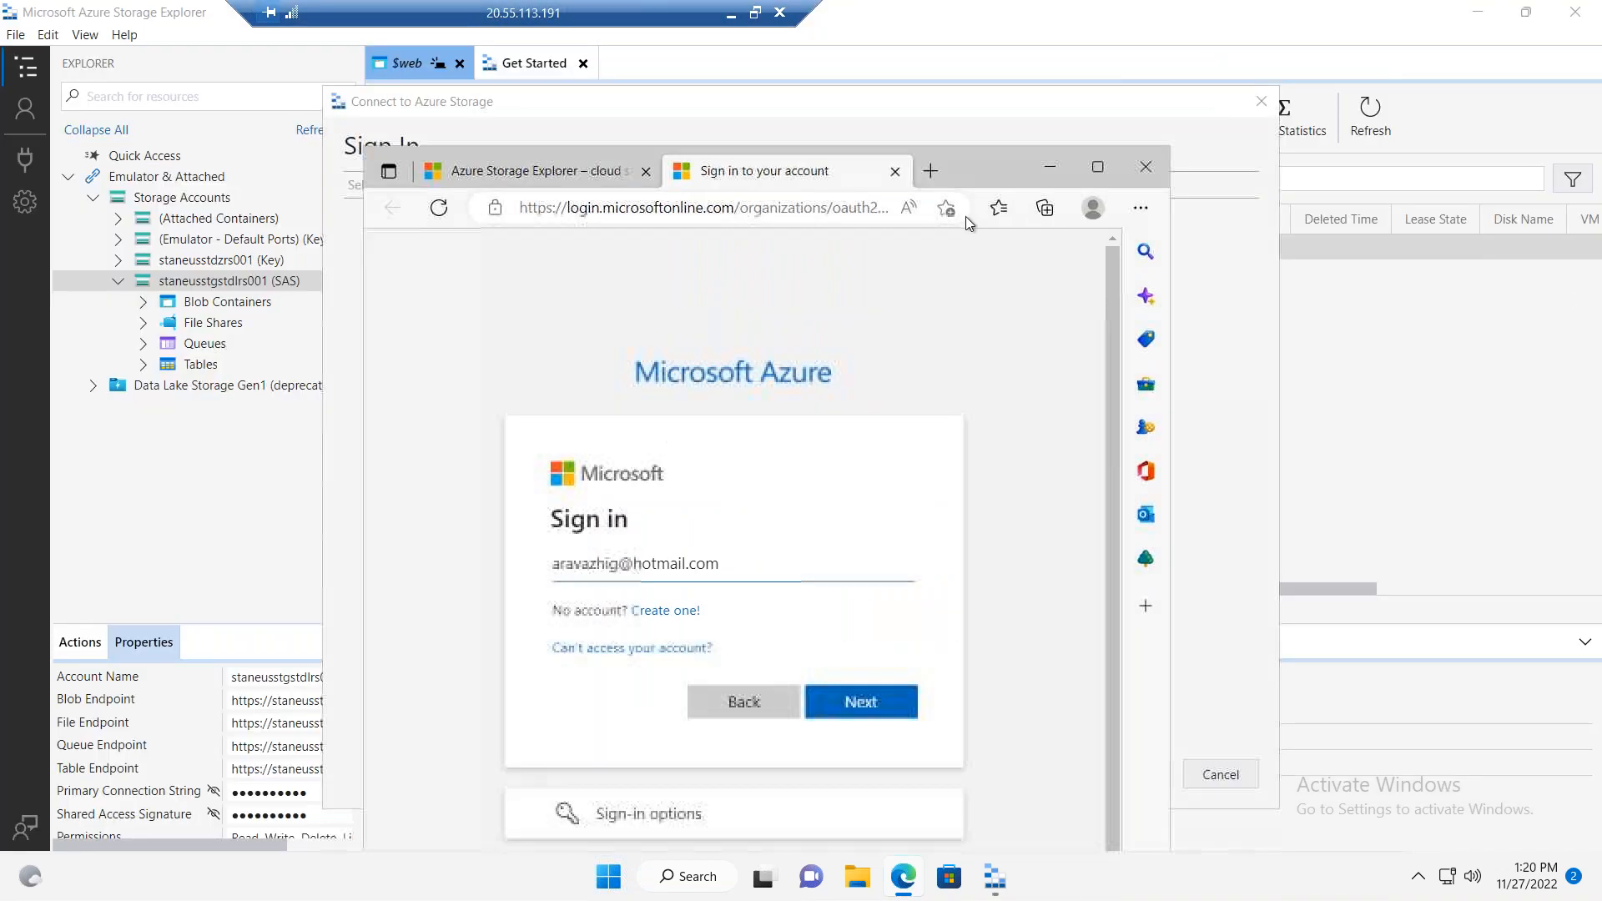
{"action": "left_click", "coordinate": [902, 170]}
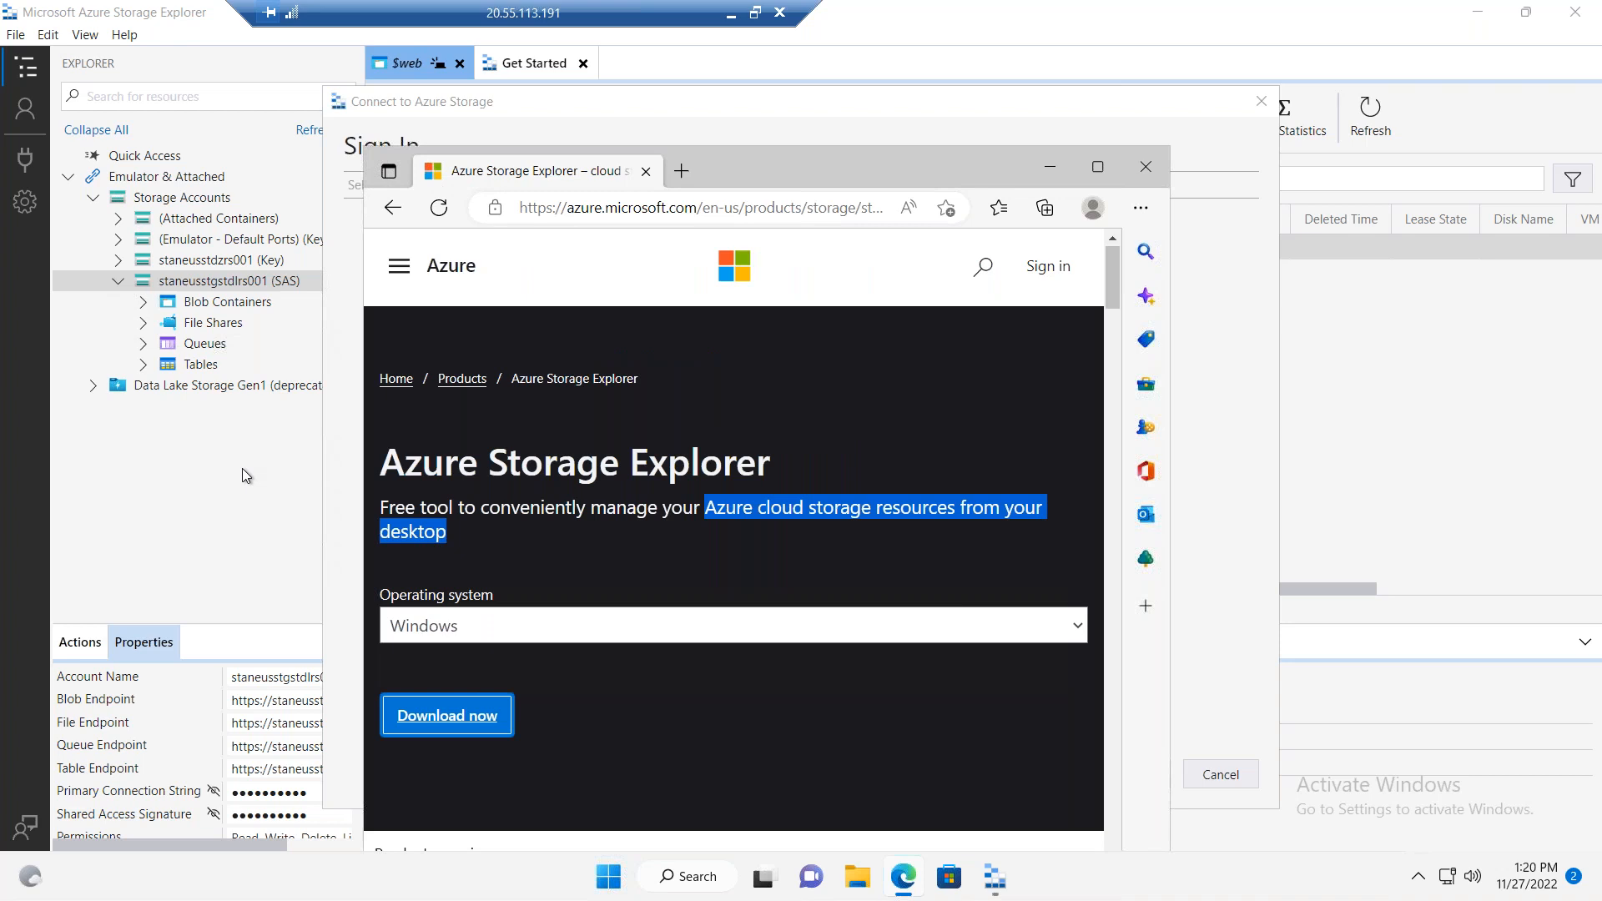
Step: Search the web for "cyberduck explorer for azure storage" in a new browser tab
{"action": "left_click", "coordinate": [1093, 164]}
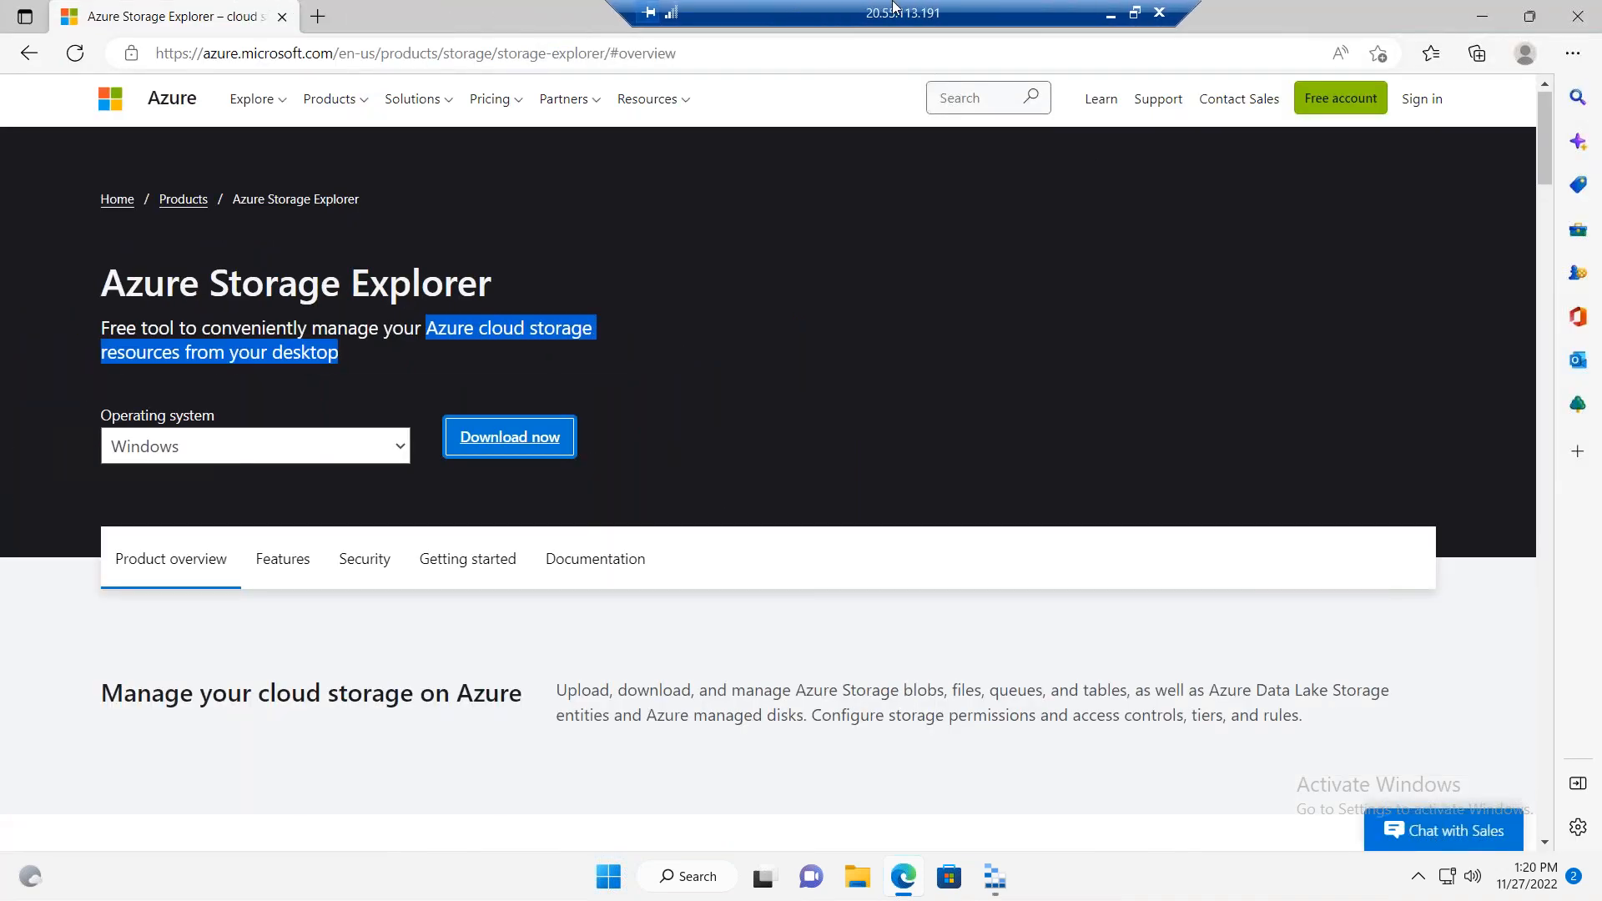
{"action": "left_click", "coordinate": [317, 17]}
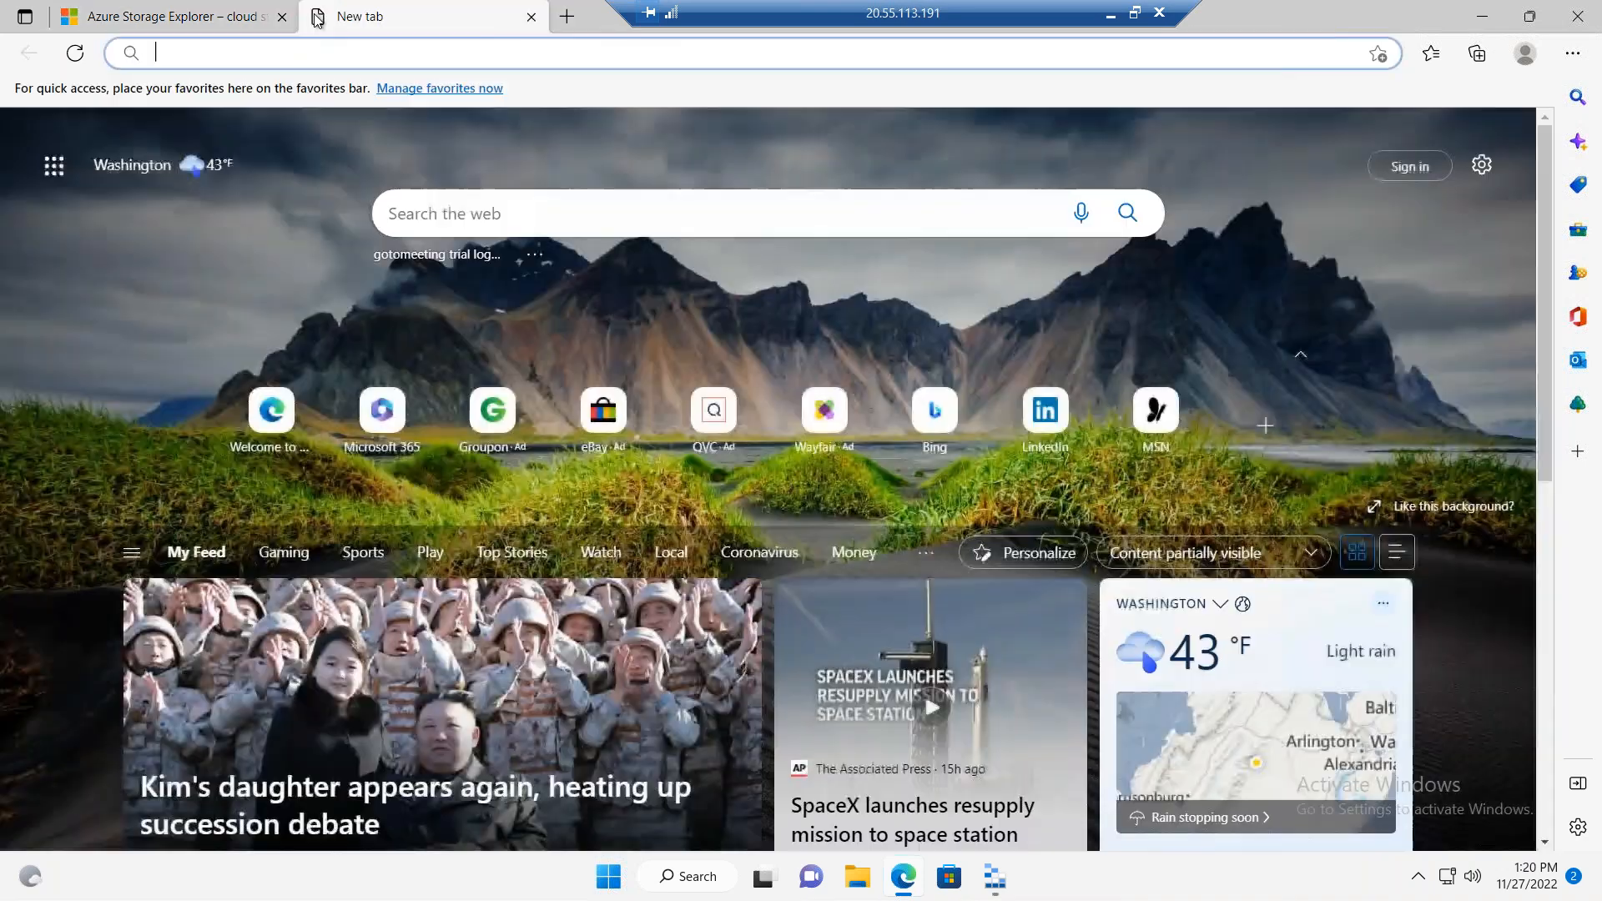
{"action": "type", "text": "c"}
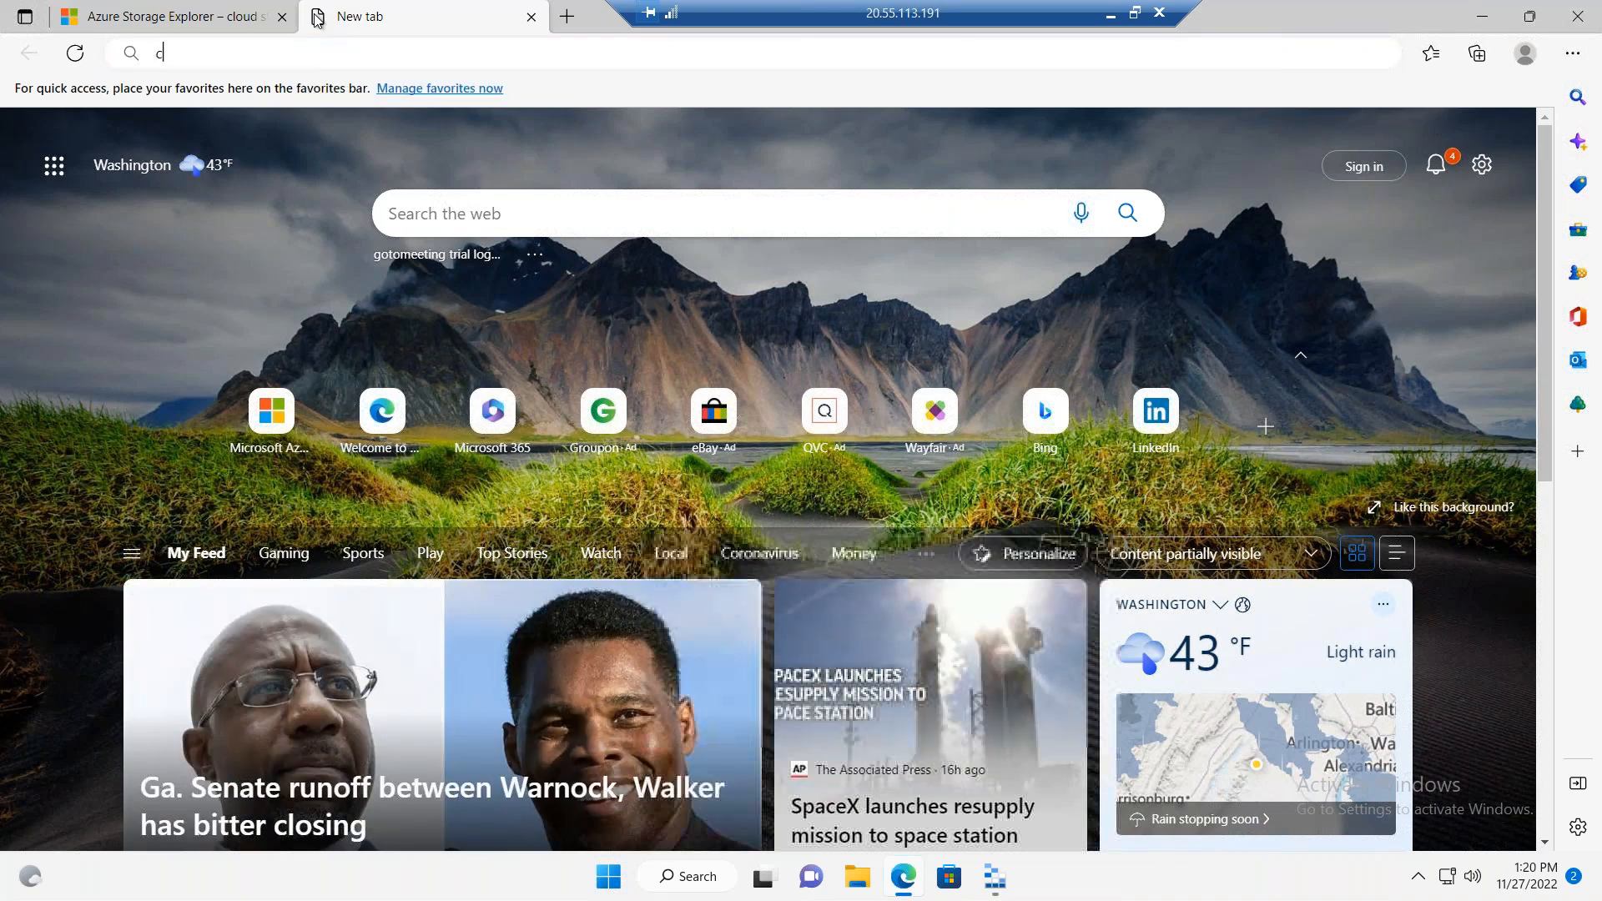
{"action": "type", "text": "yberduck explore"}
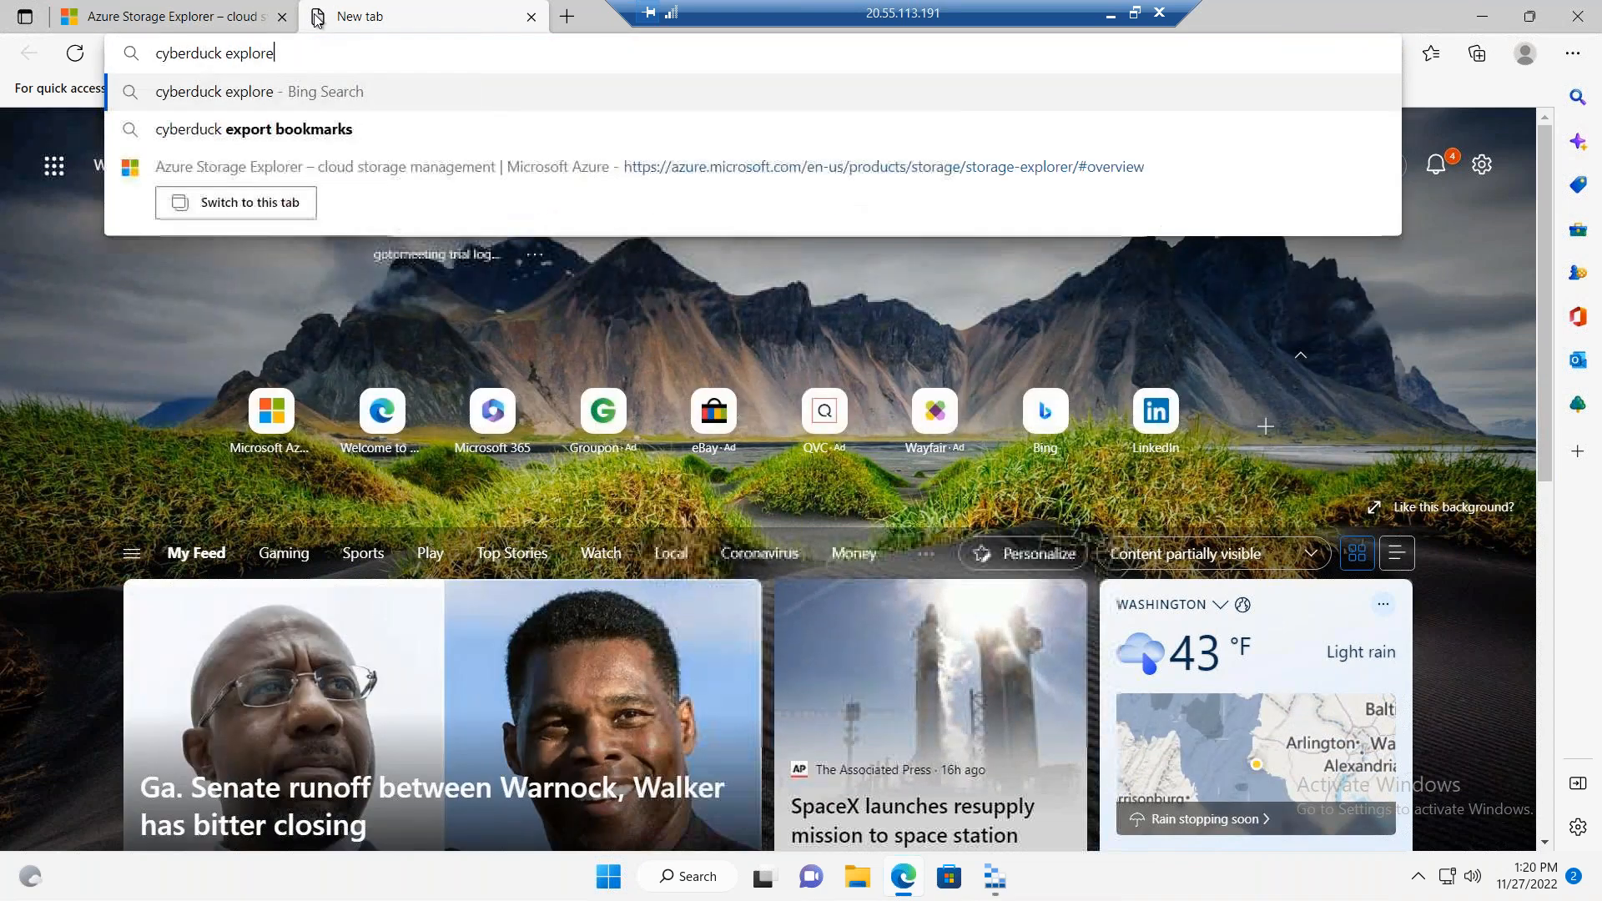
{"action": "type", "text": "r for azure storage"}
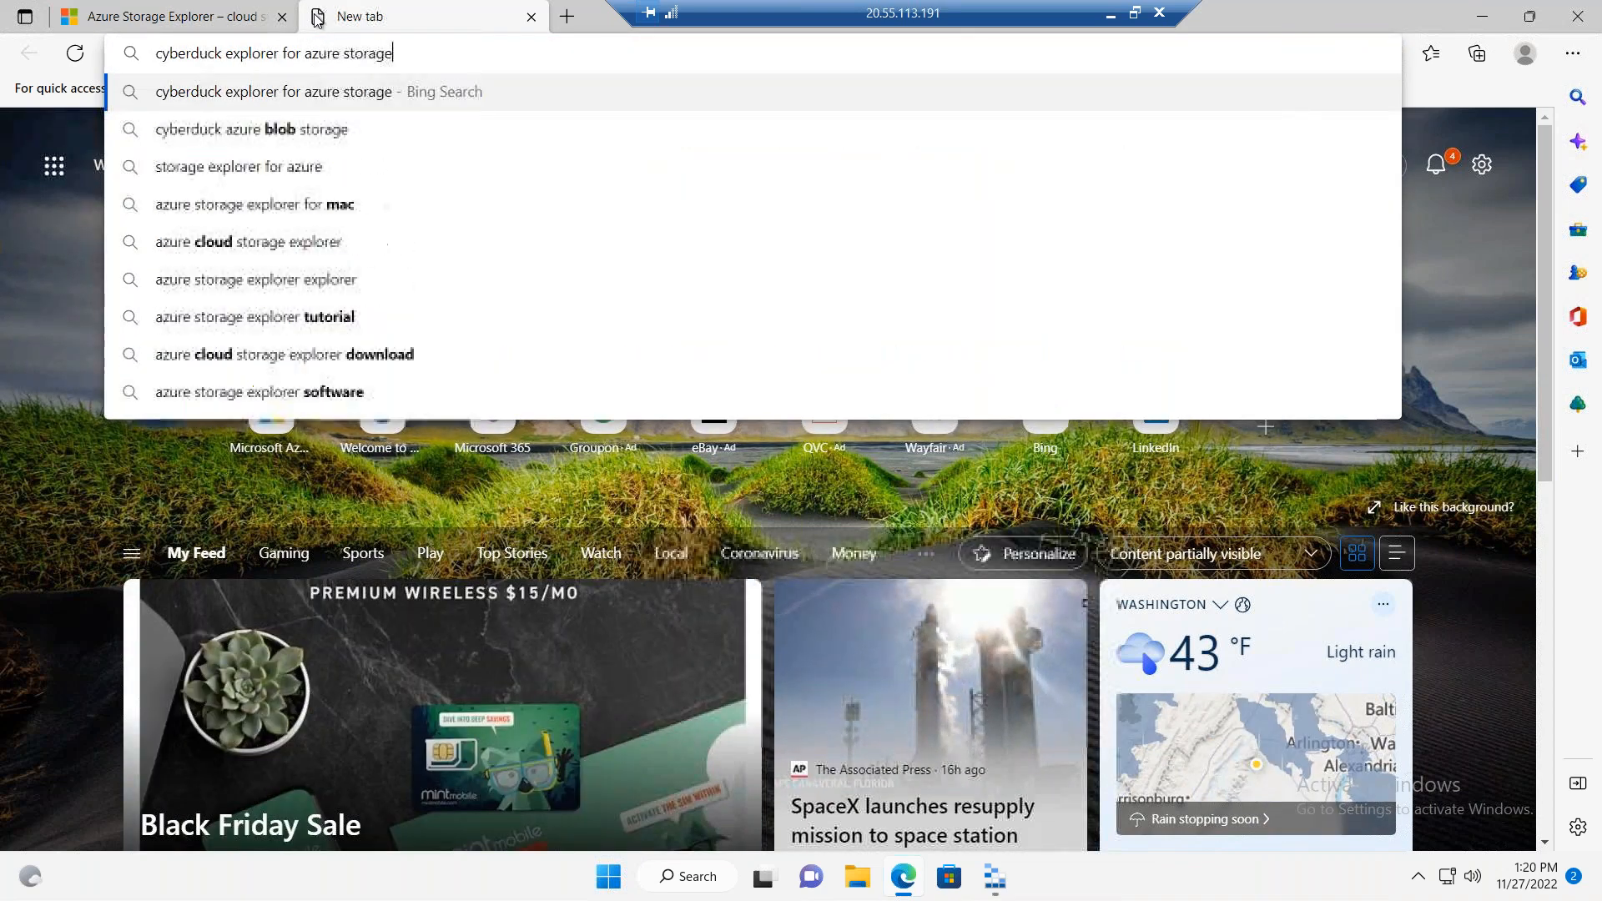
{"action": "key", "text": "Return"}
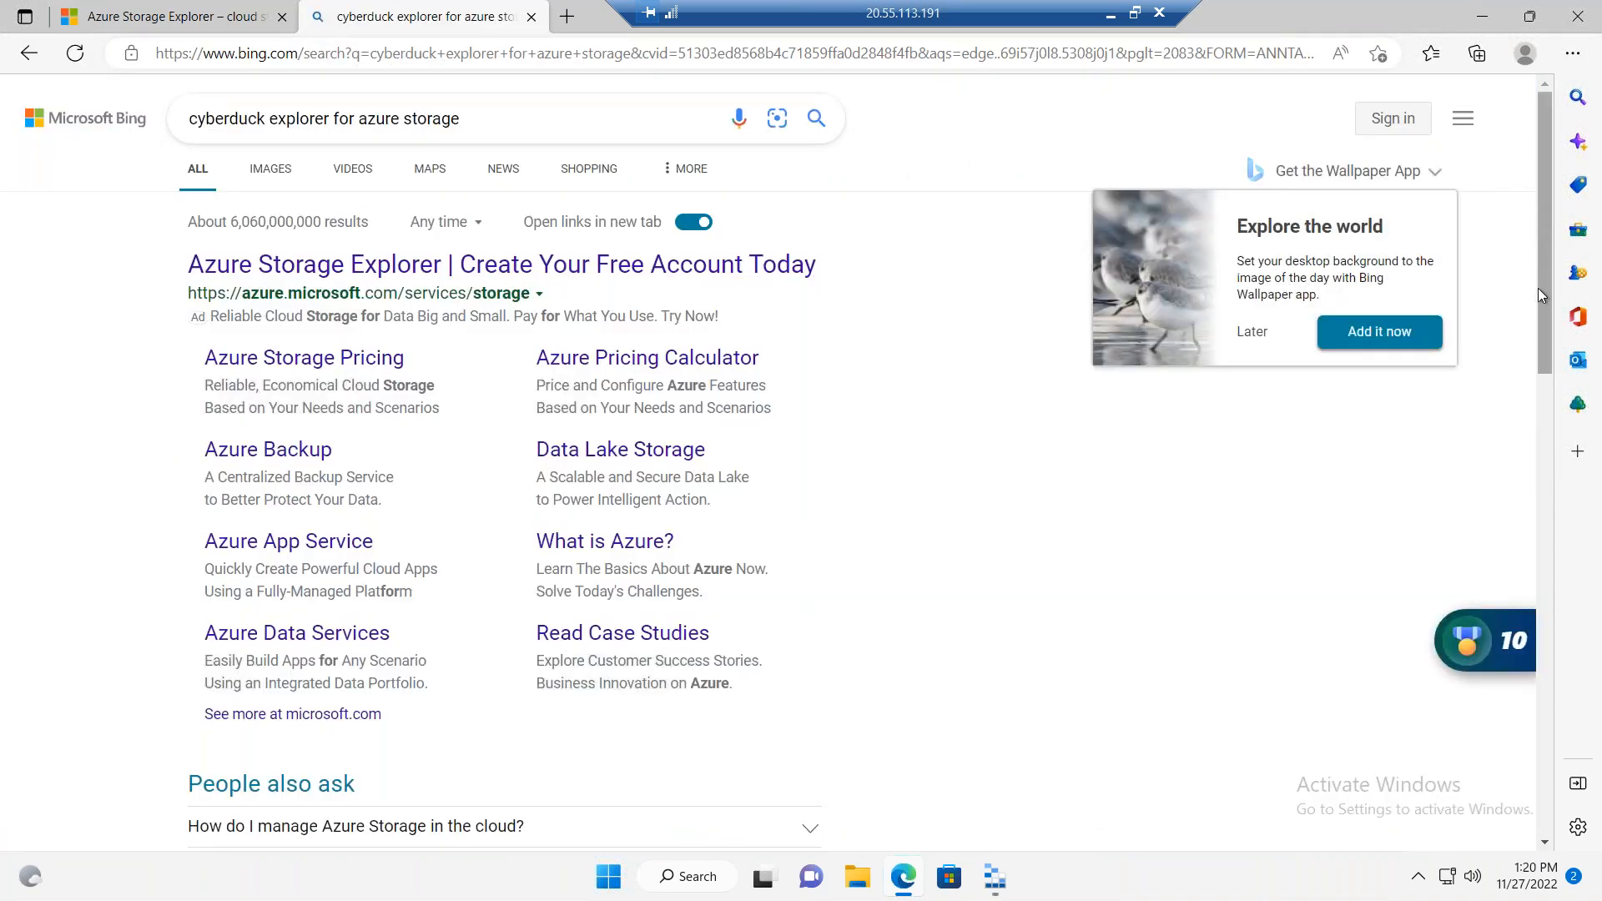
Step: Open the "Microsoft Azure - Cyberduck" result in a separate tab, look over the remaining results, and view the Cyberduck page
{"action": "scroll", "coordinate": [1538, 288], "scroll_direction": "down", "scroll_amount": 5}
{"action": "scroll", "coordinate": [1529, 443], "scroll_direction": "down", "scroll_amount": 4}
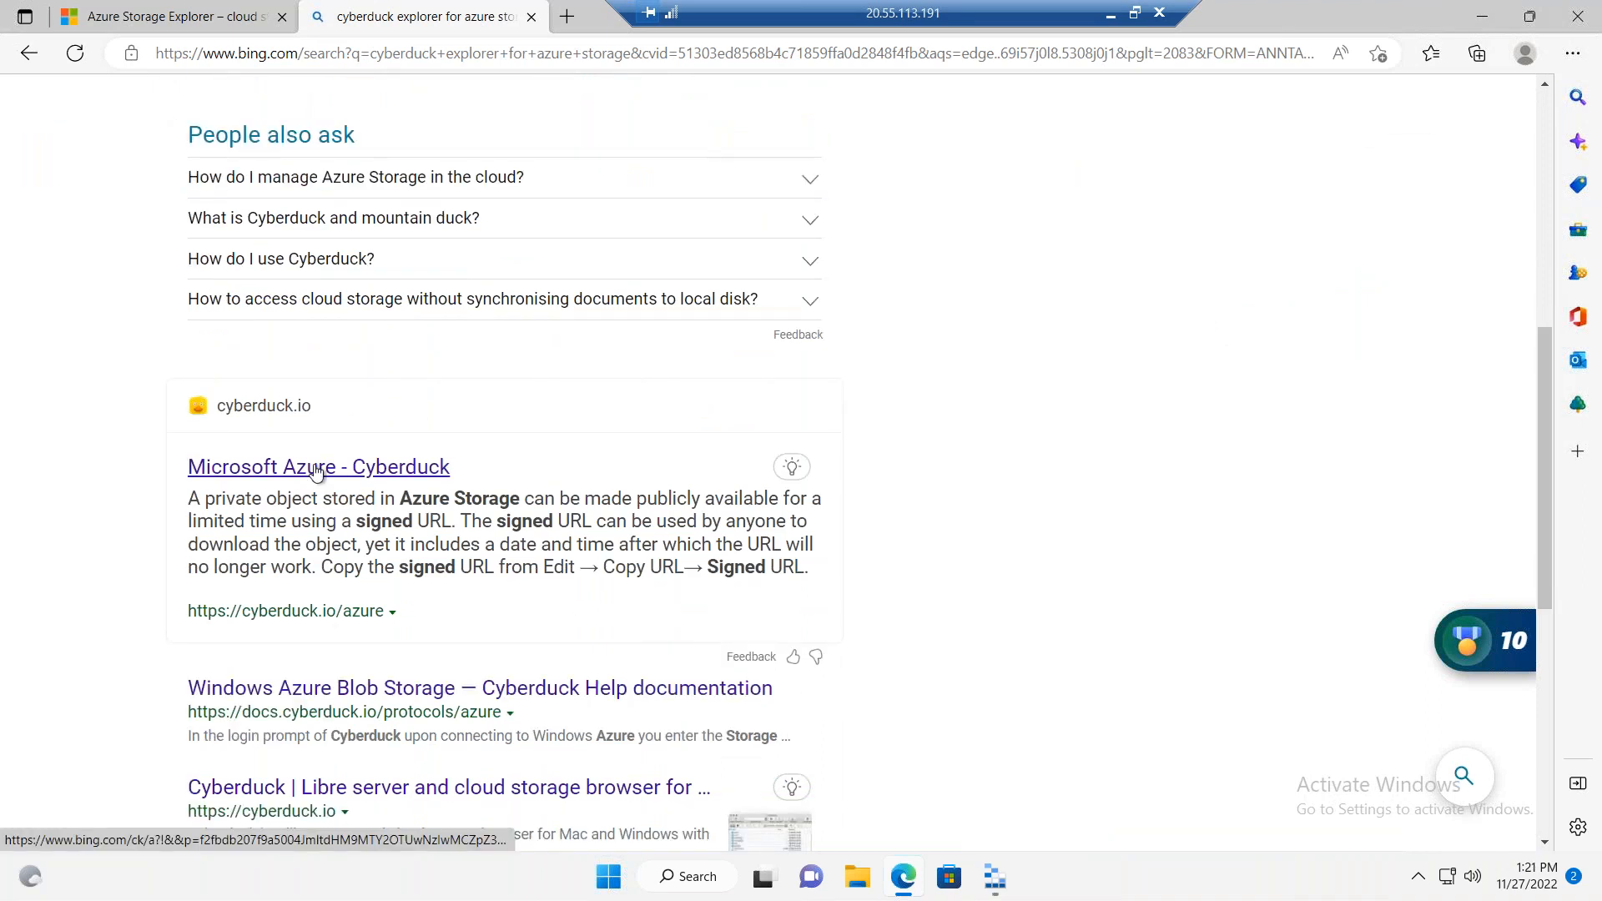
{"action": "right_click", "coordinate": [316, 469]}
{"action": "left_click", "coordinate": [464, 492]}
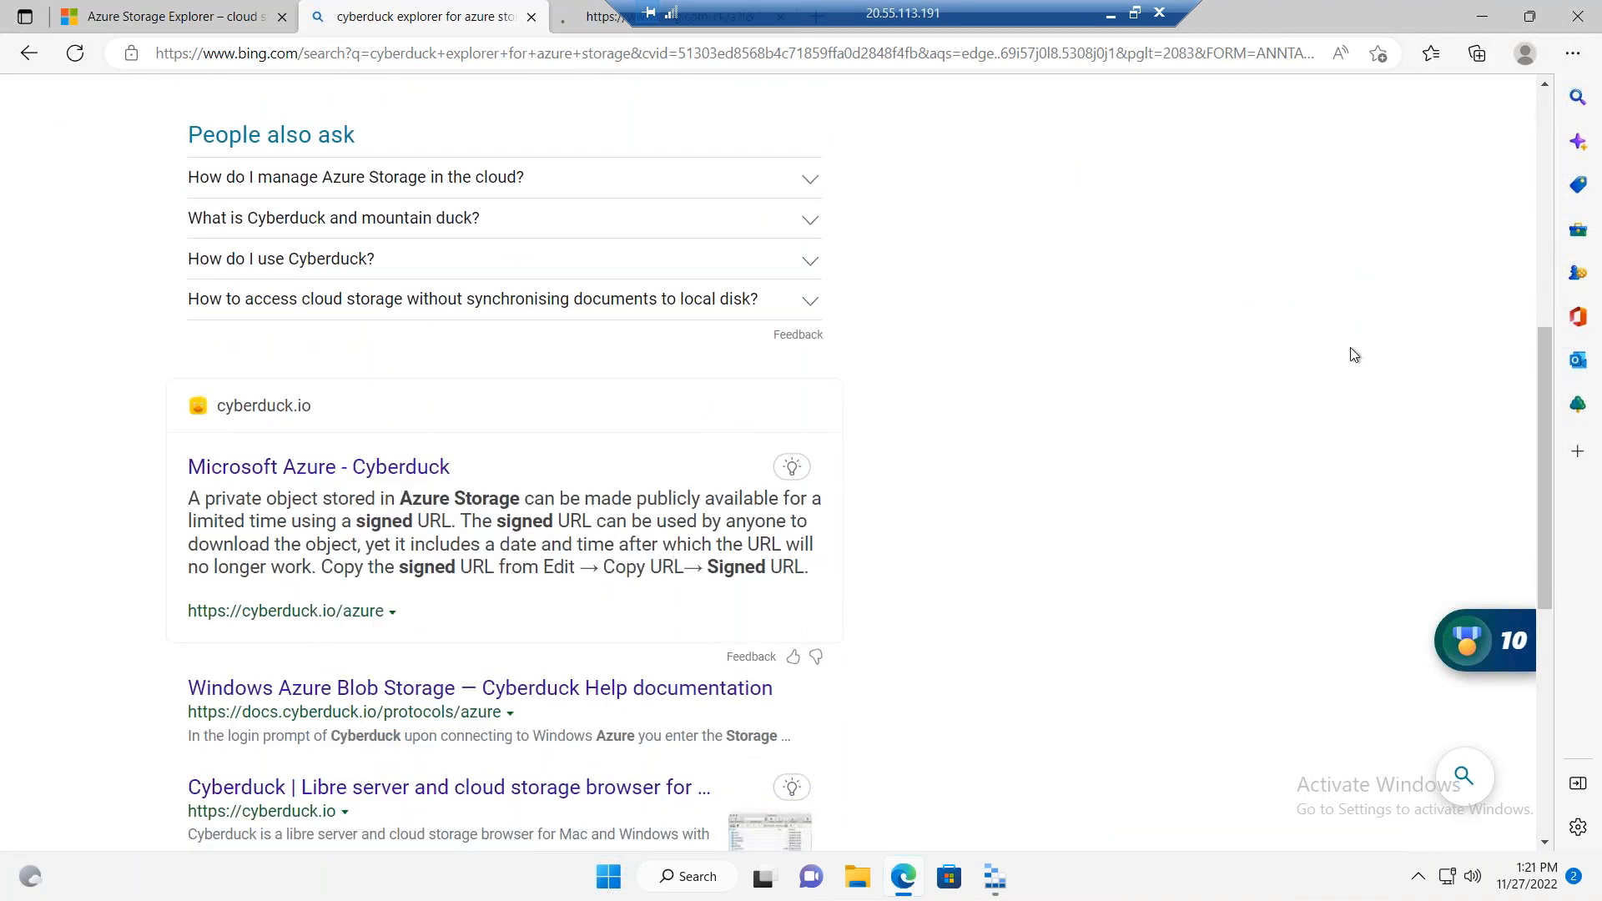
{"action": "scroll", "coordinate": [1514, 539], "scroll_direction": "down", "scroll_amount": 5}
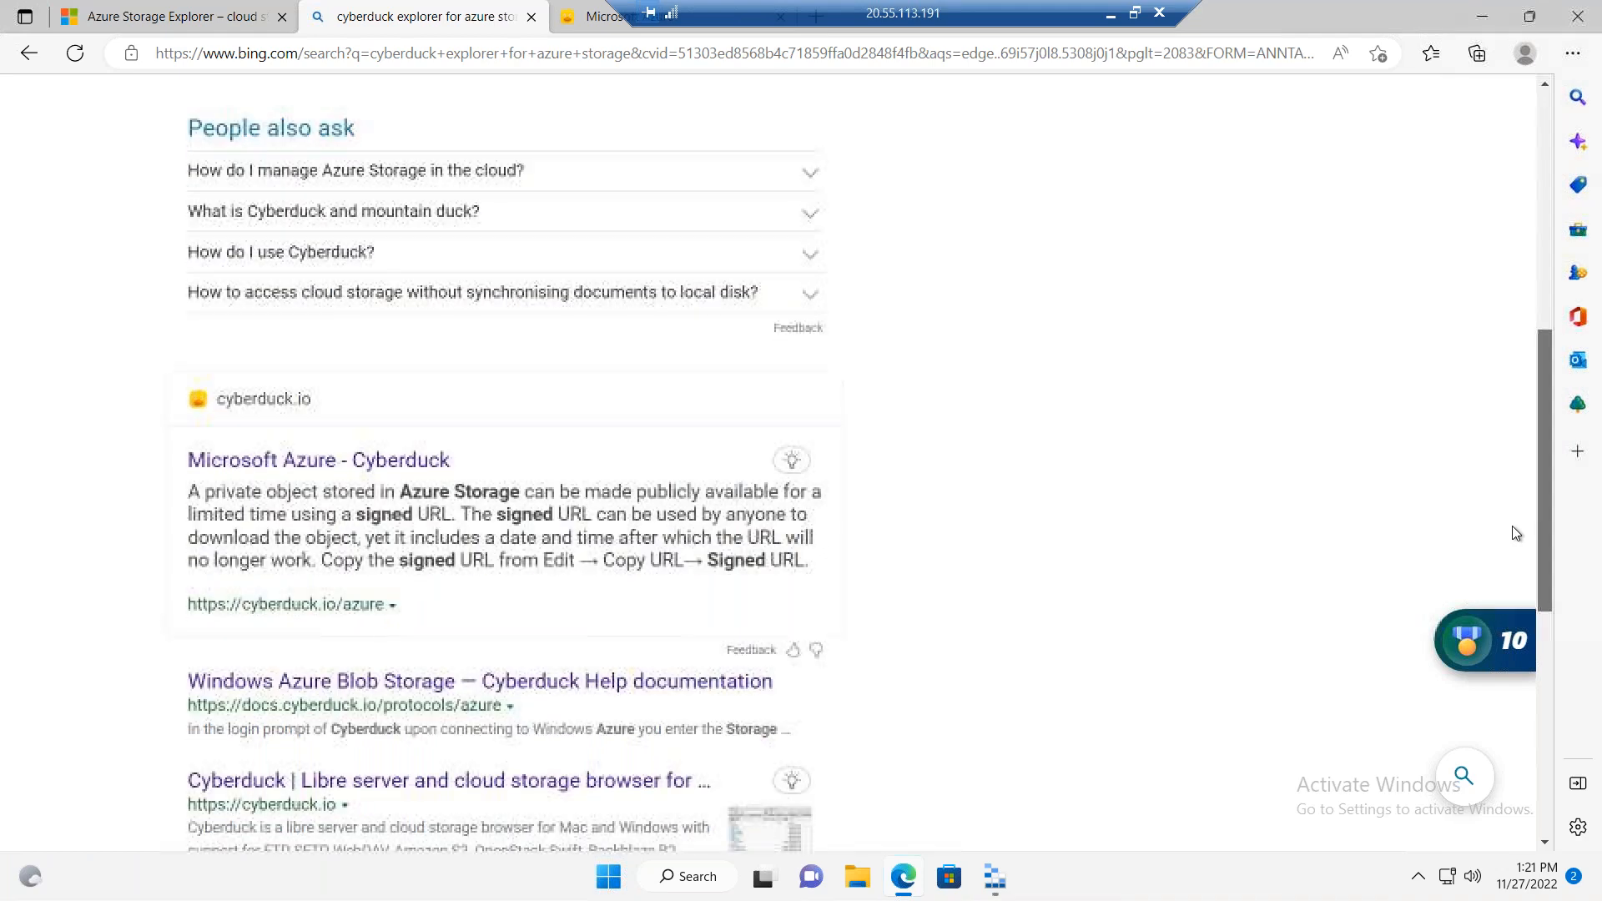
{"action": "scroll", "coordinate": [1497, 597], "scroll_direction": "down", "scroll_amount": 2}
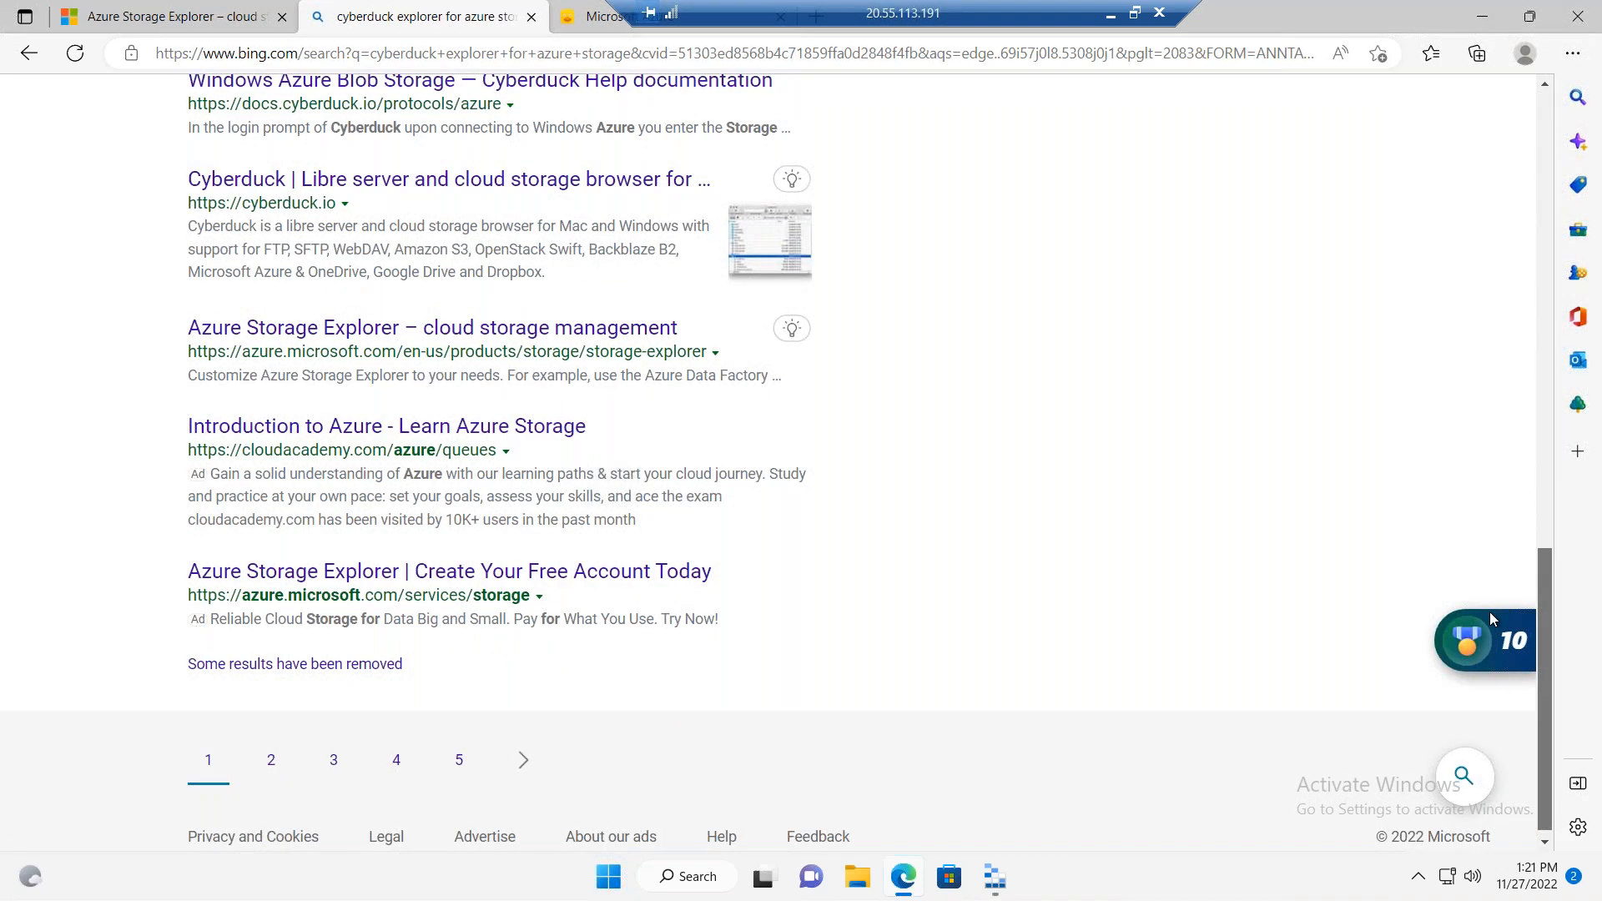
{"action": "scroll", "coordinate": [1489, 613], "scroll_direction": "up", "scroll_amount": 8}
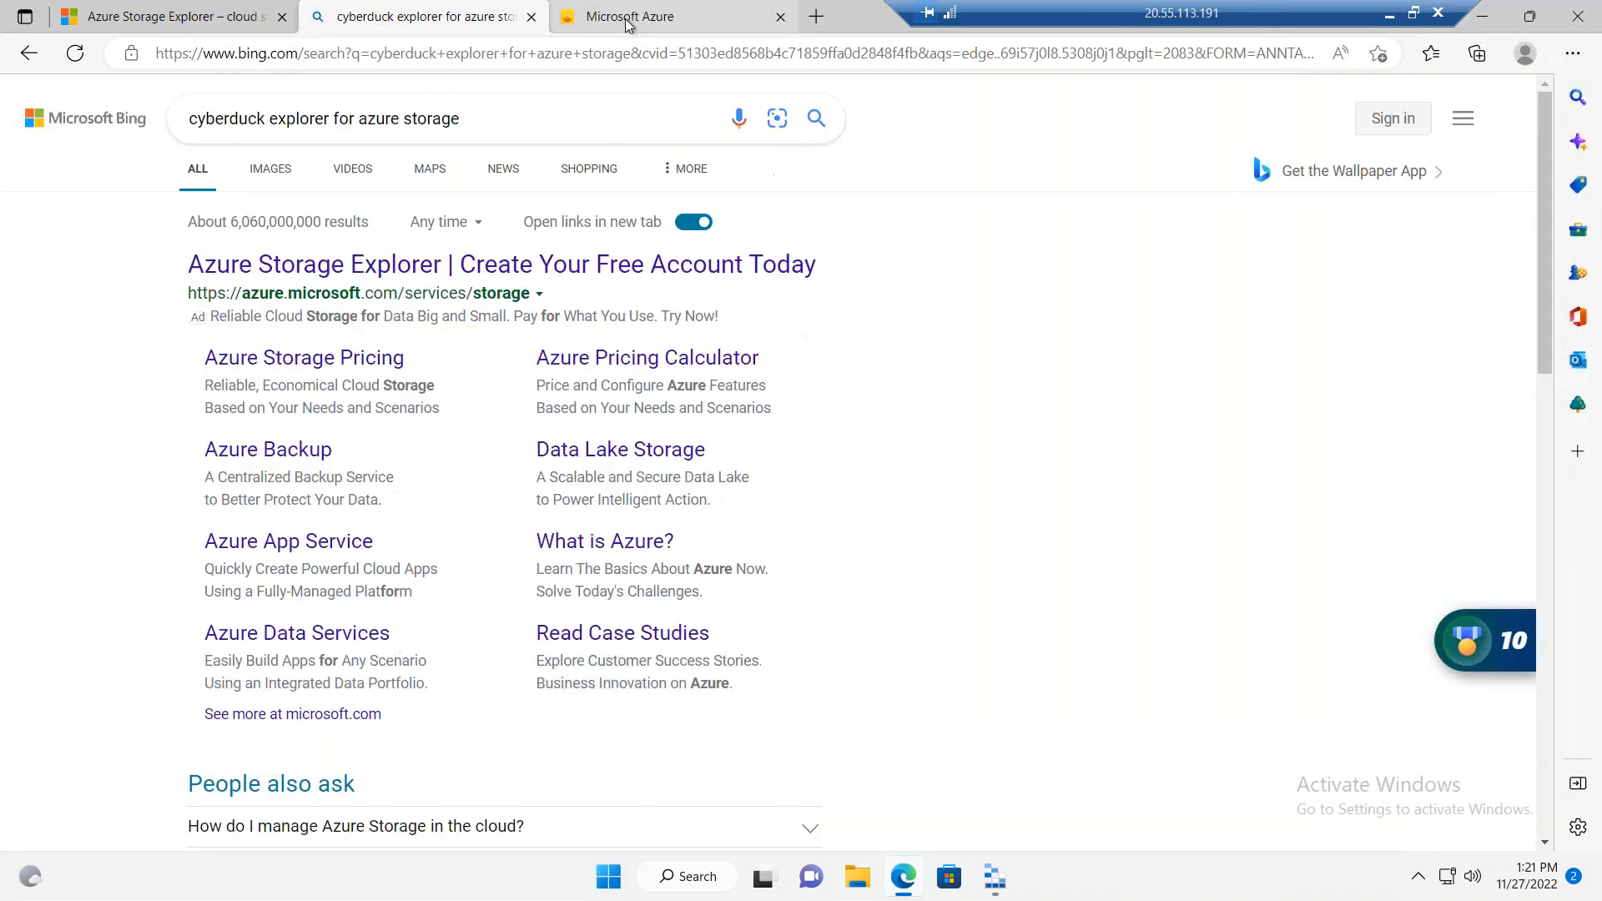
{"action": "left_click", "coordinate": [627, 18]}
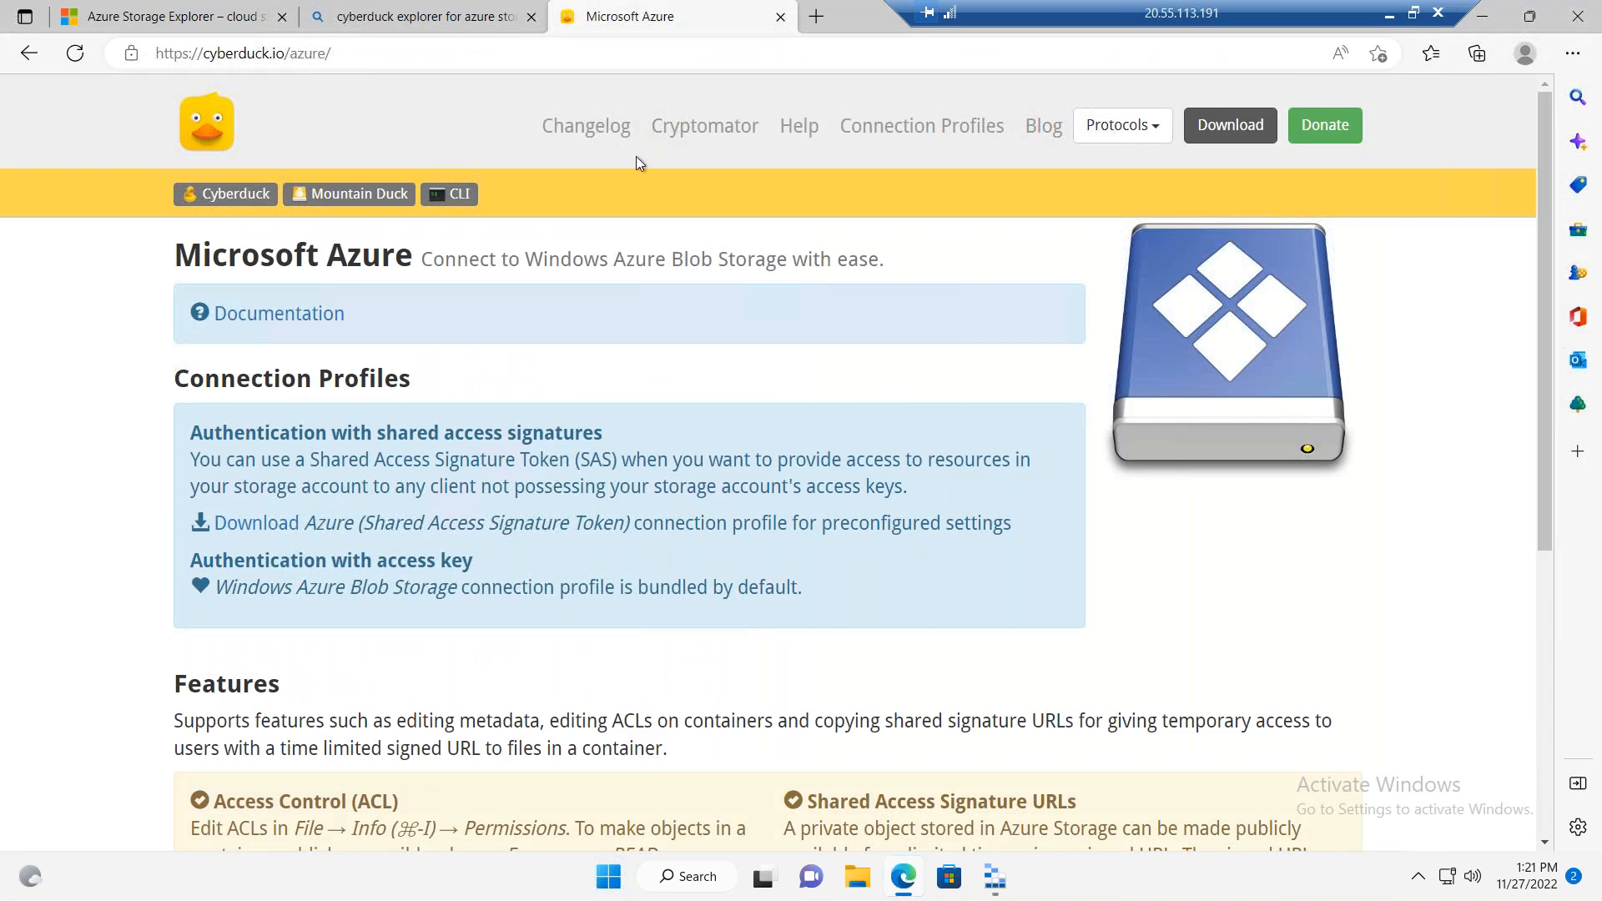
Step: Return to the Bing results and search for "explorer for azure aws gcp" instead
{"action": "left_click", "coordinate": [491, 17]}
{"action": "left_click_drag", "start_coordinate": [226, 110], "coordinate": [189, 117]}
{"action": "type", "text": "e"}
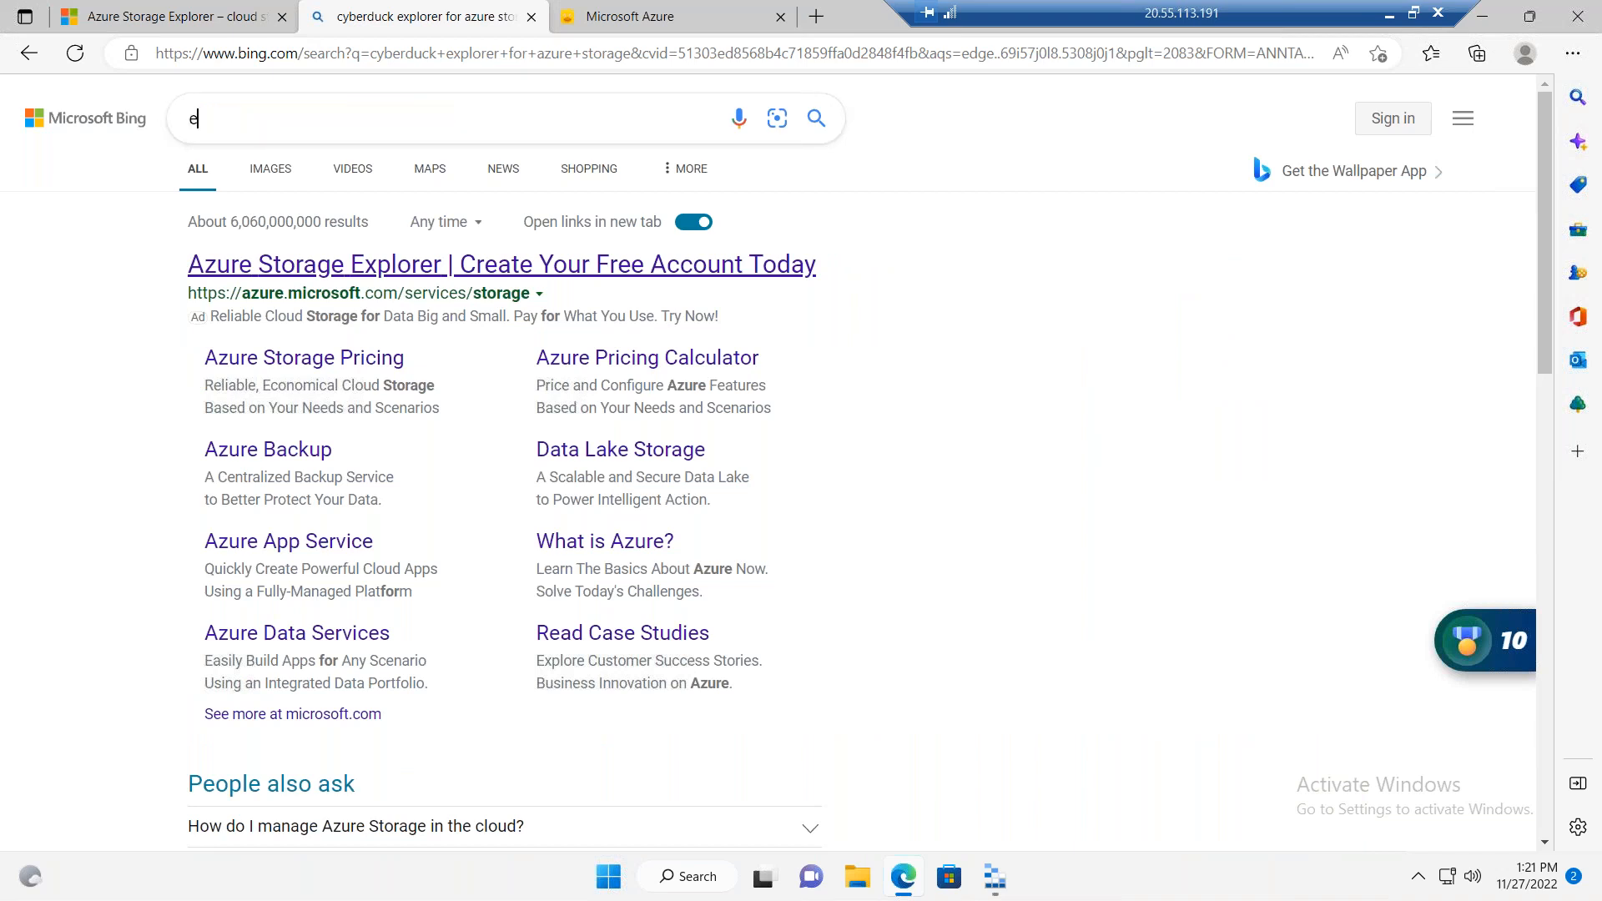
{"action": "type", "text": "xplorer for azure aws"}
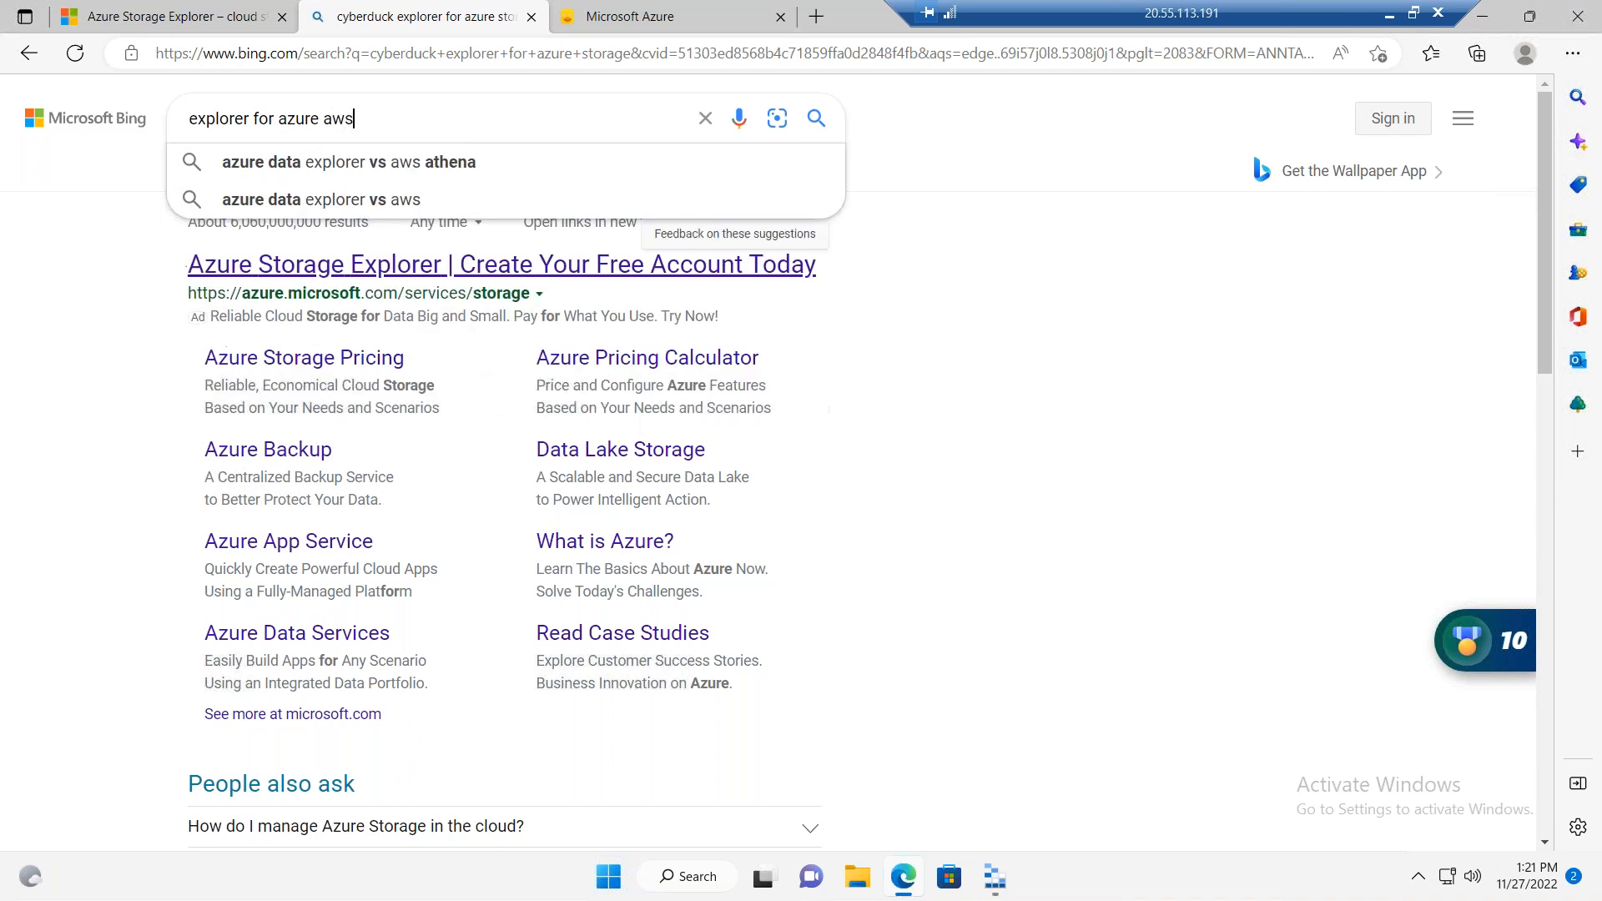
{"action": "type", "text": " gp"}
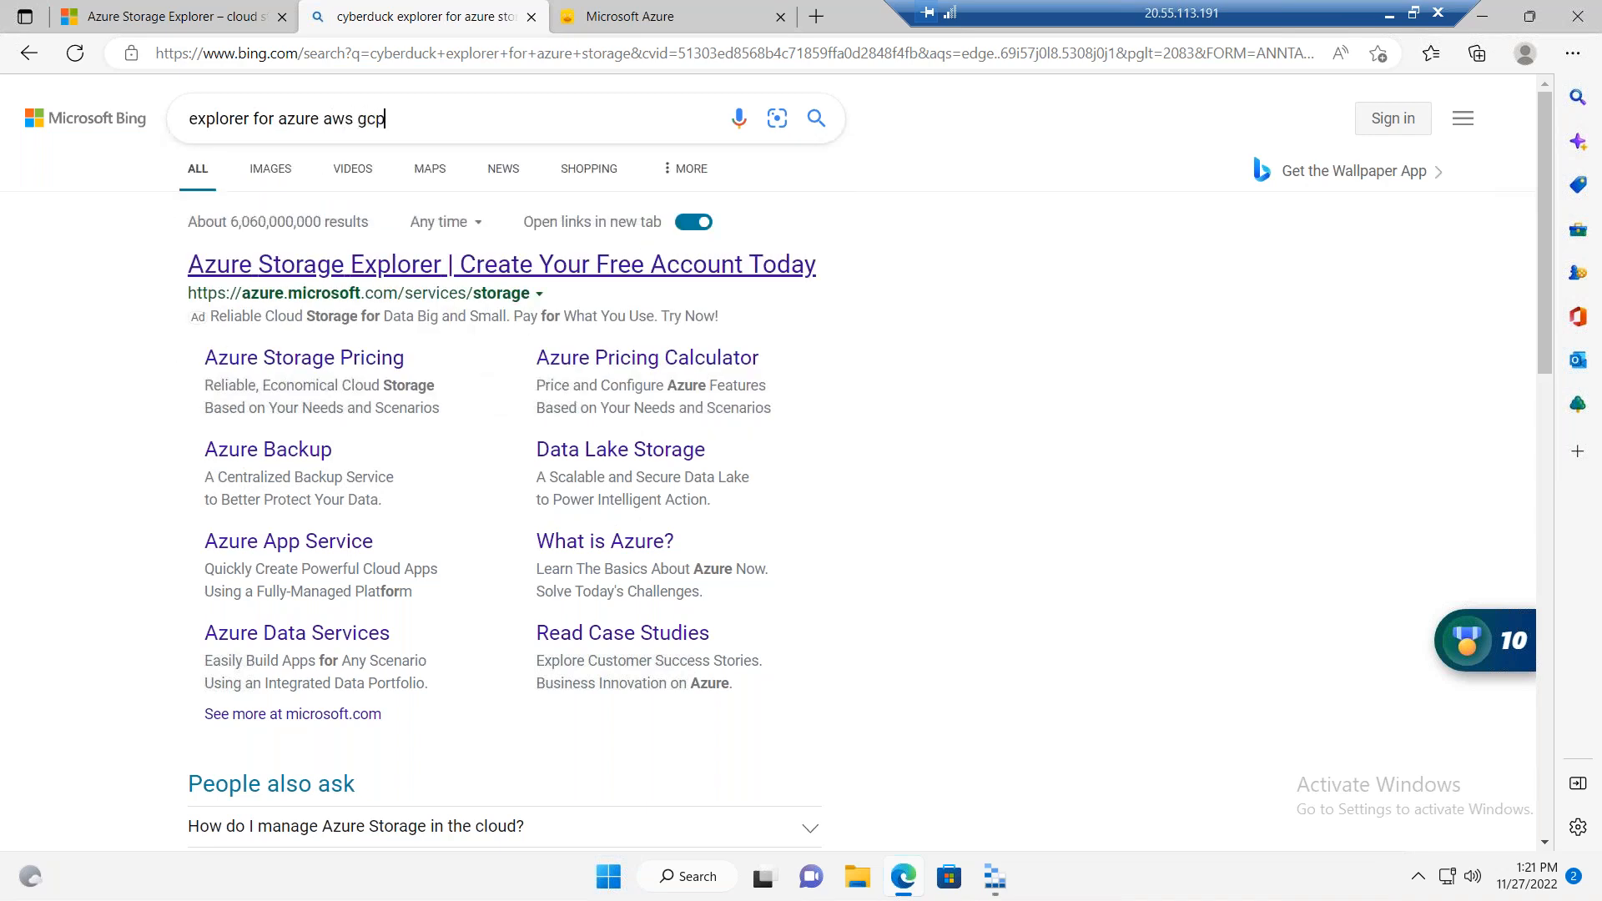
{"action": "key", "text": "Return"}
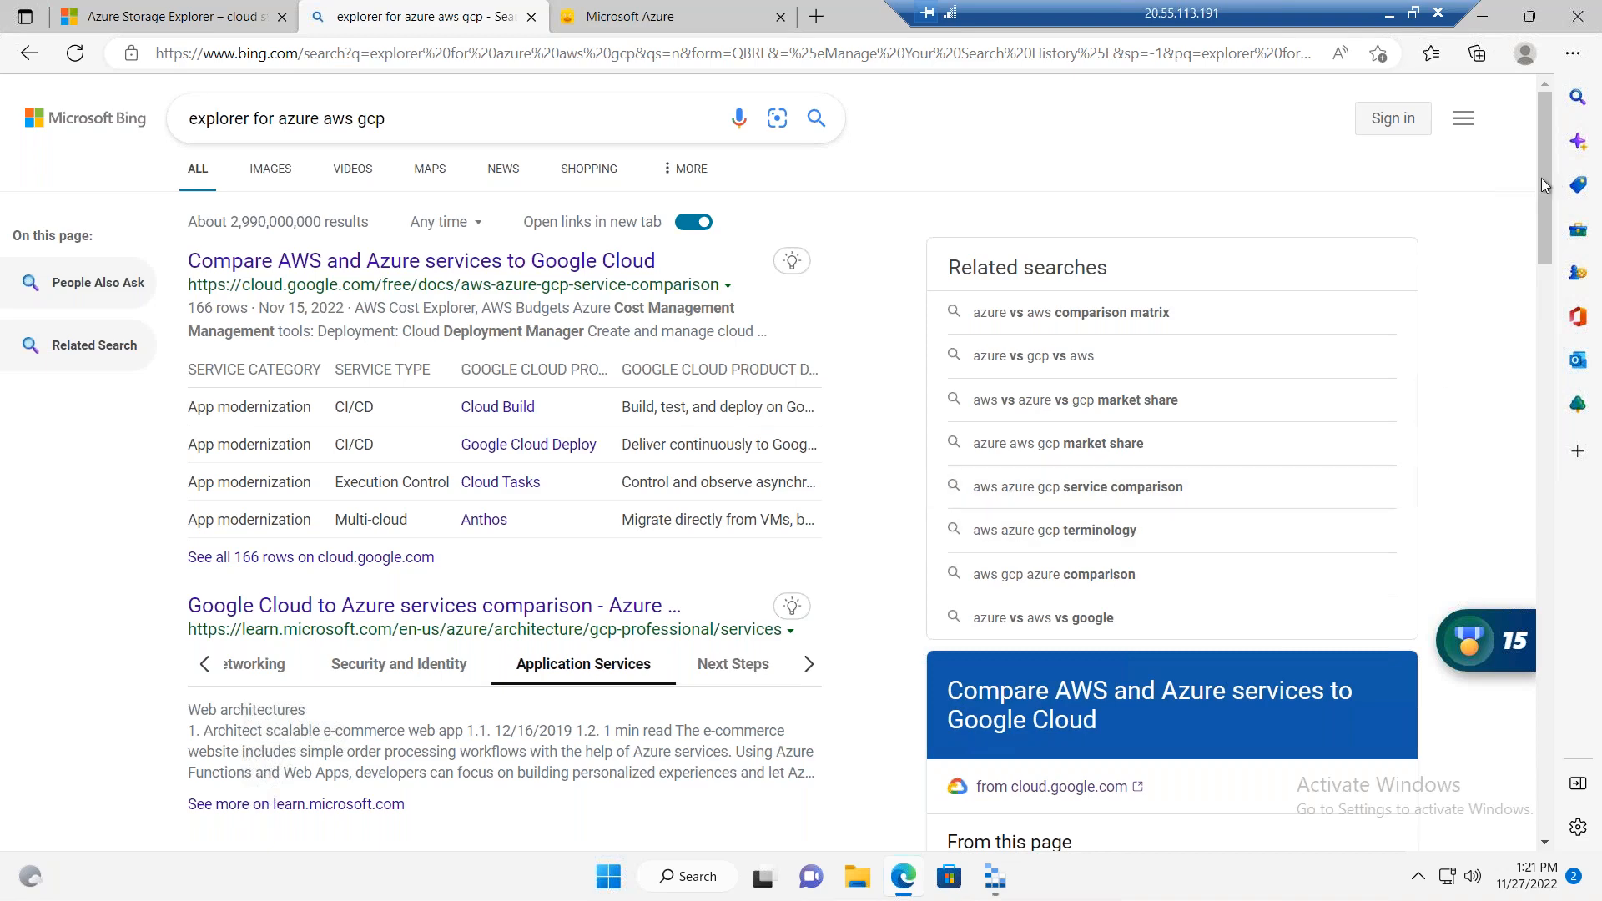
Step: Look through the results and refine the search to "storage explorer for azure aws gcp"
{"action": "scroll", "coordinate": [1545, 243], "scroll_direction": "down", "scroll_amount": 5}
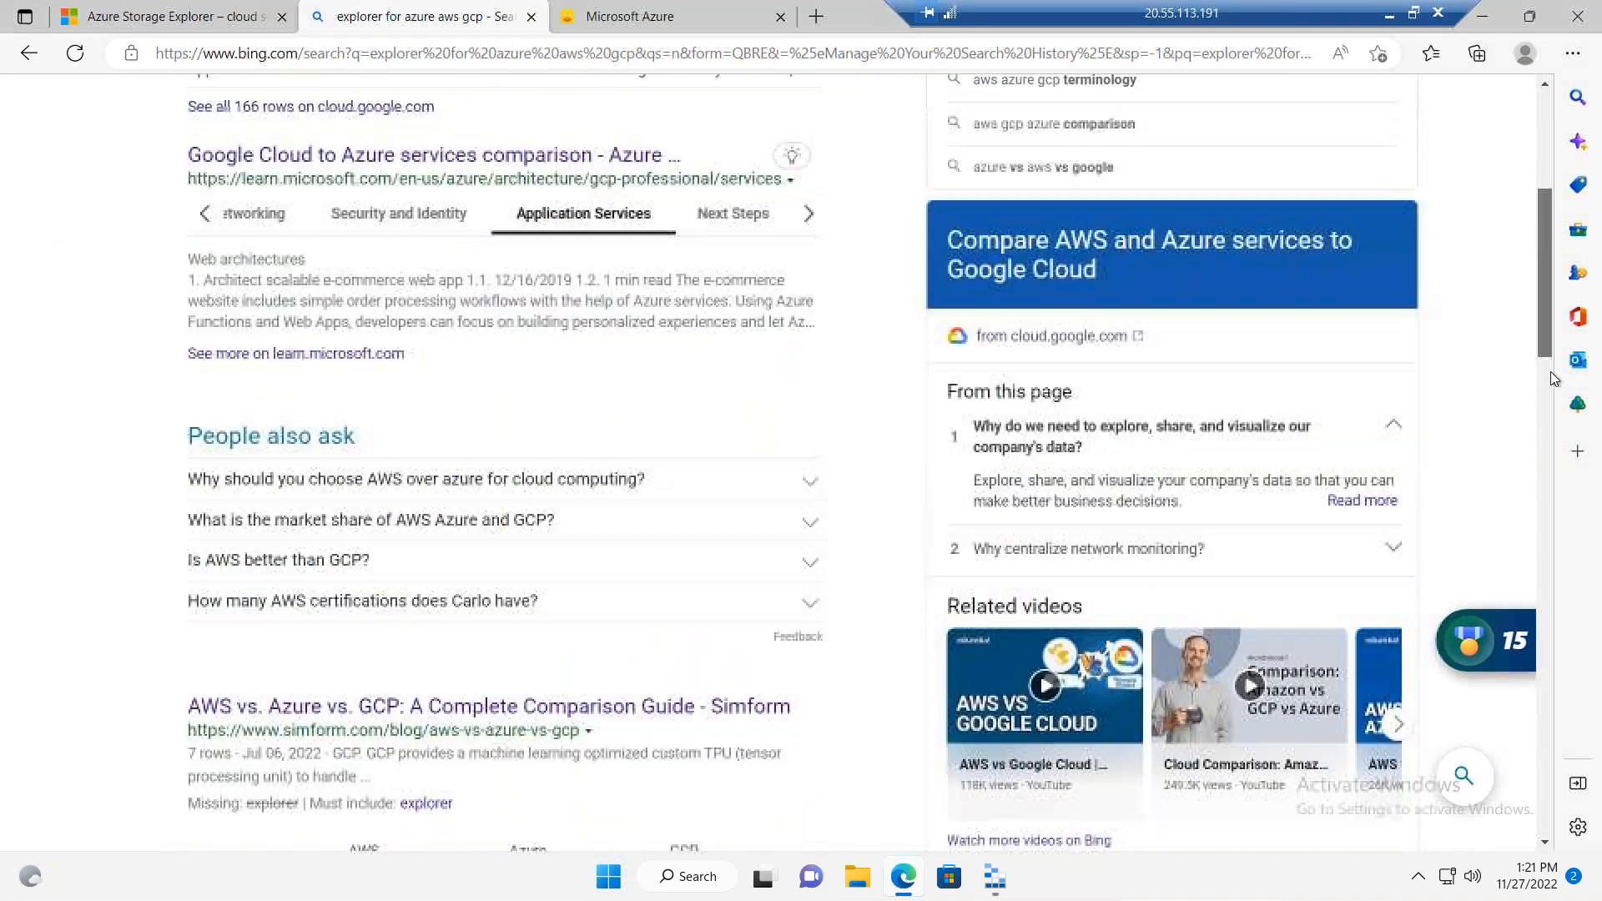
{"action": "scroll", "coordinate": [1552, 384], "scroll_direction": "down", "scroll_amount": 3}
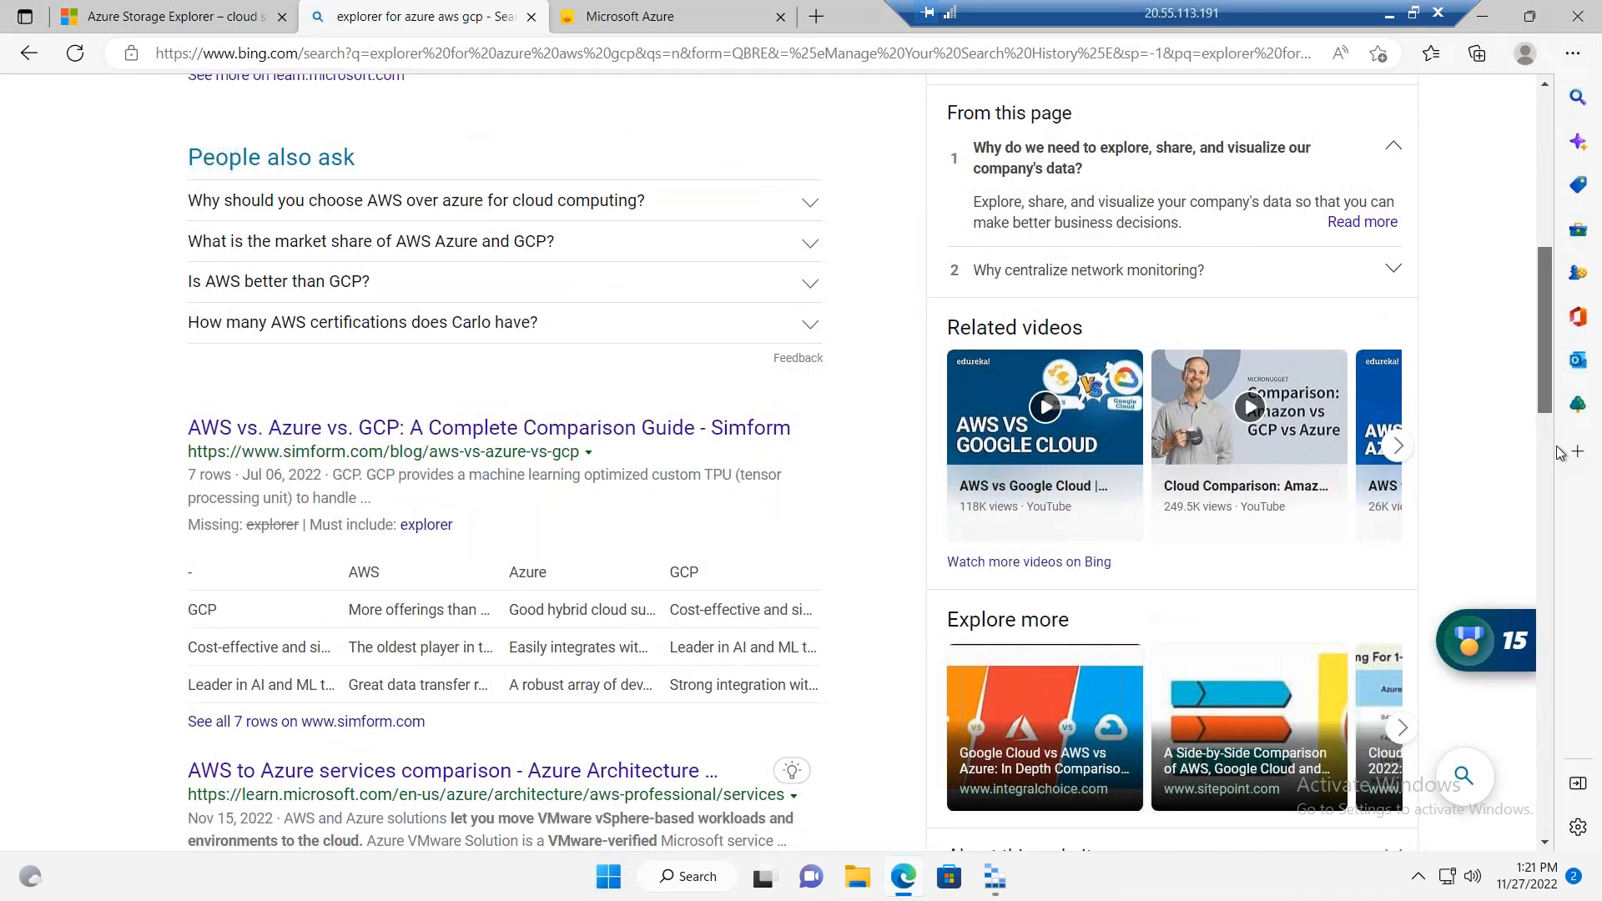
{"action": "scroll", "coordinate": [1555, 445], "scroll_direction": "down", "scroll_amount": 10}
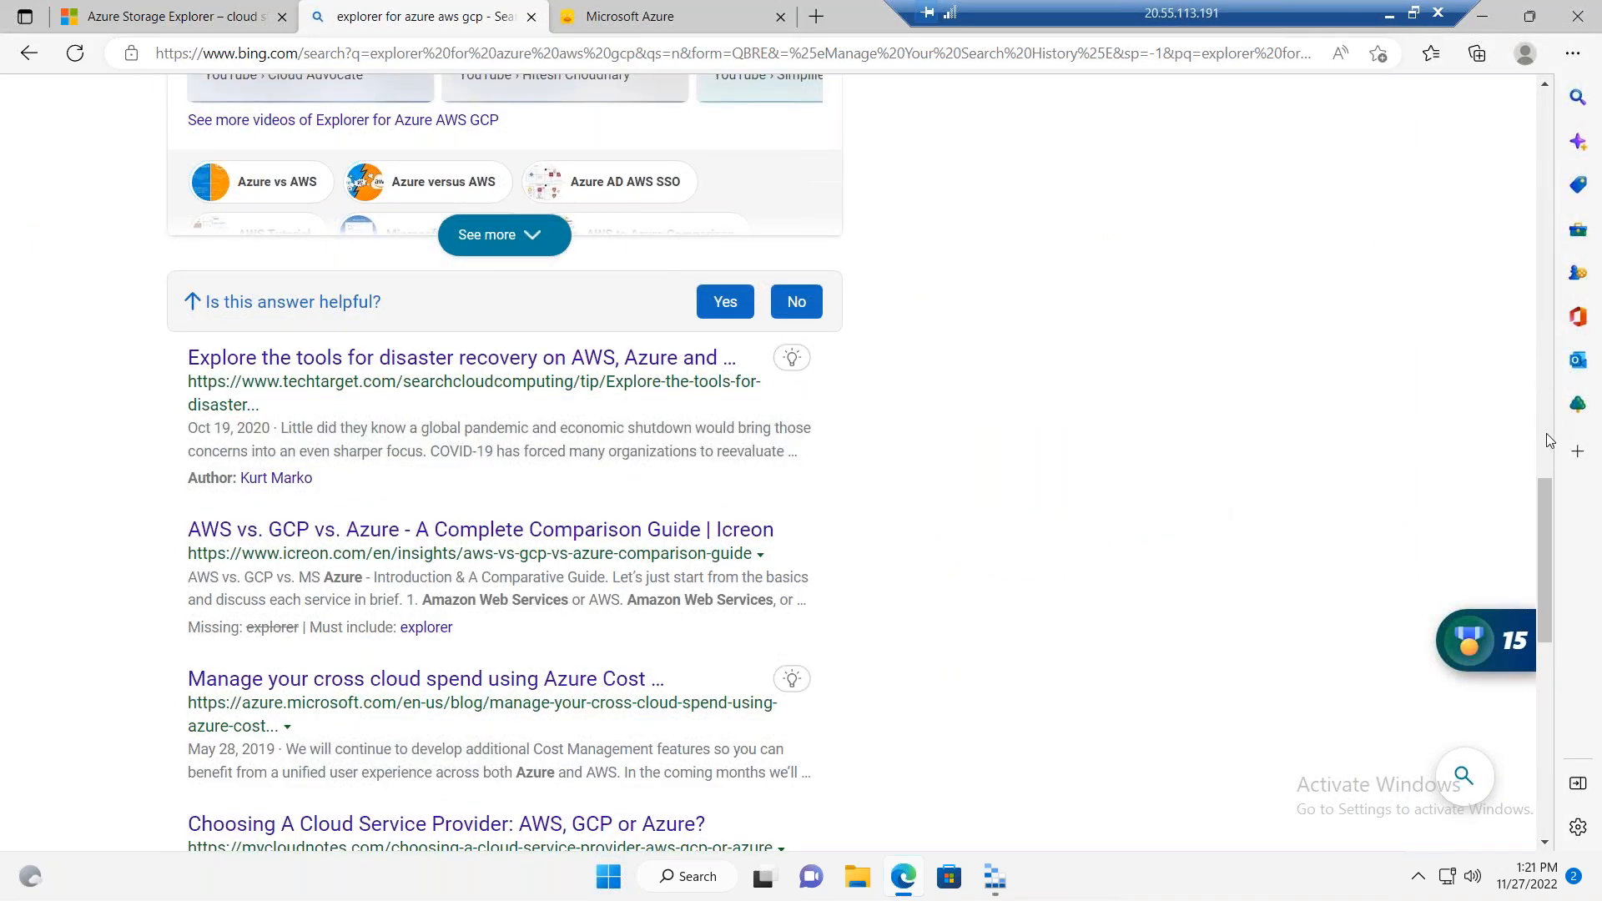
{"action": "left_click_drag", "start_coordinate": [1546, 635], "coordinate": [1553, 669]}
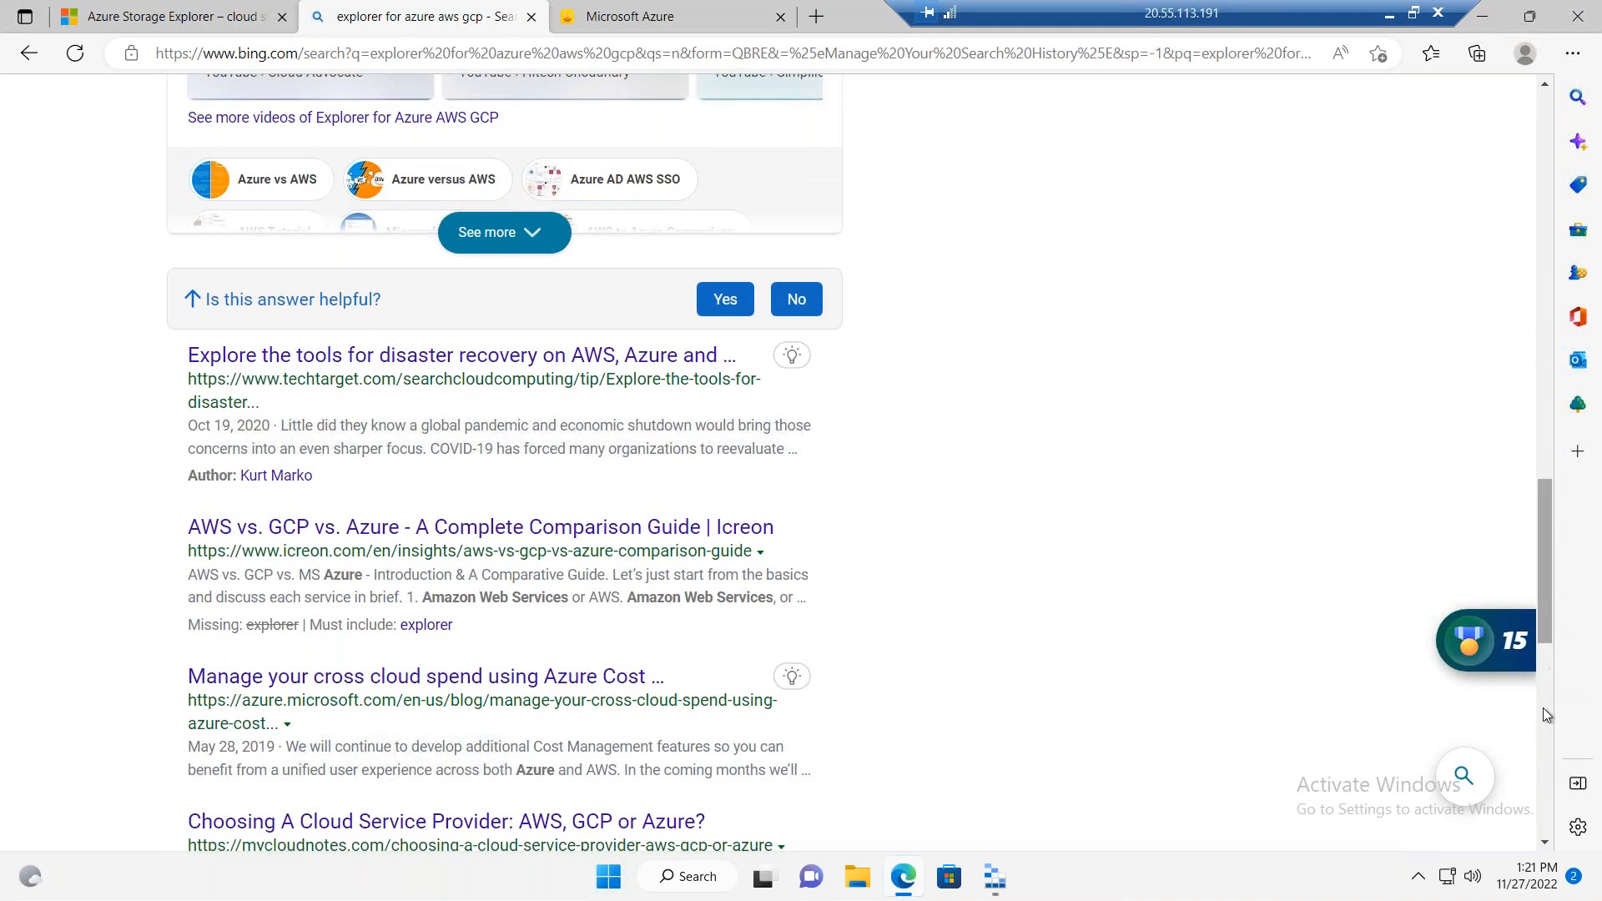
{"action": "left_click_drag", "start_coordinate": [1549, 766], "coordinate": [1525, 68]}
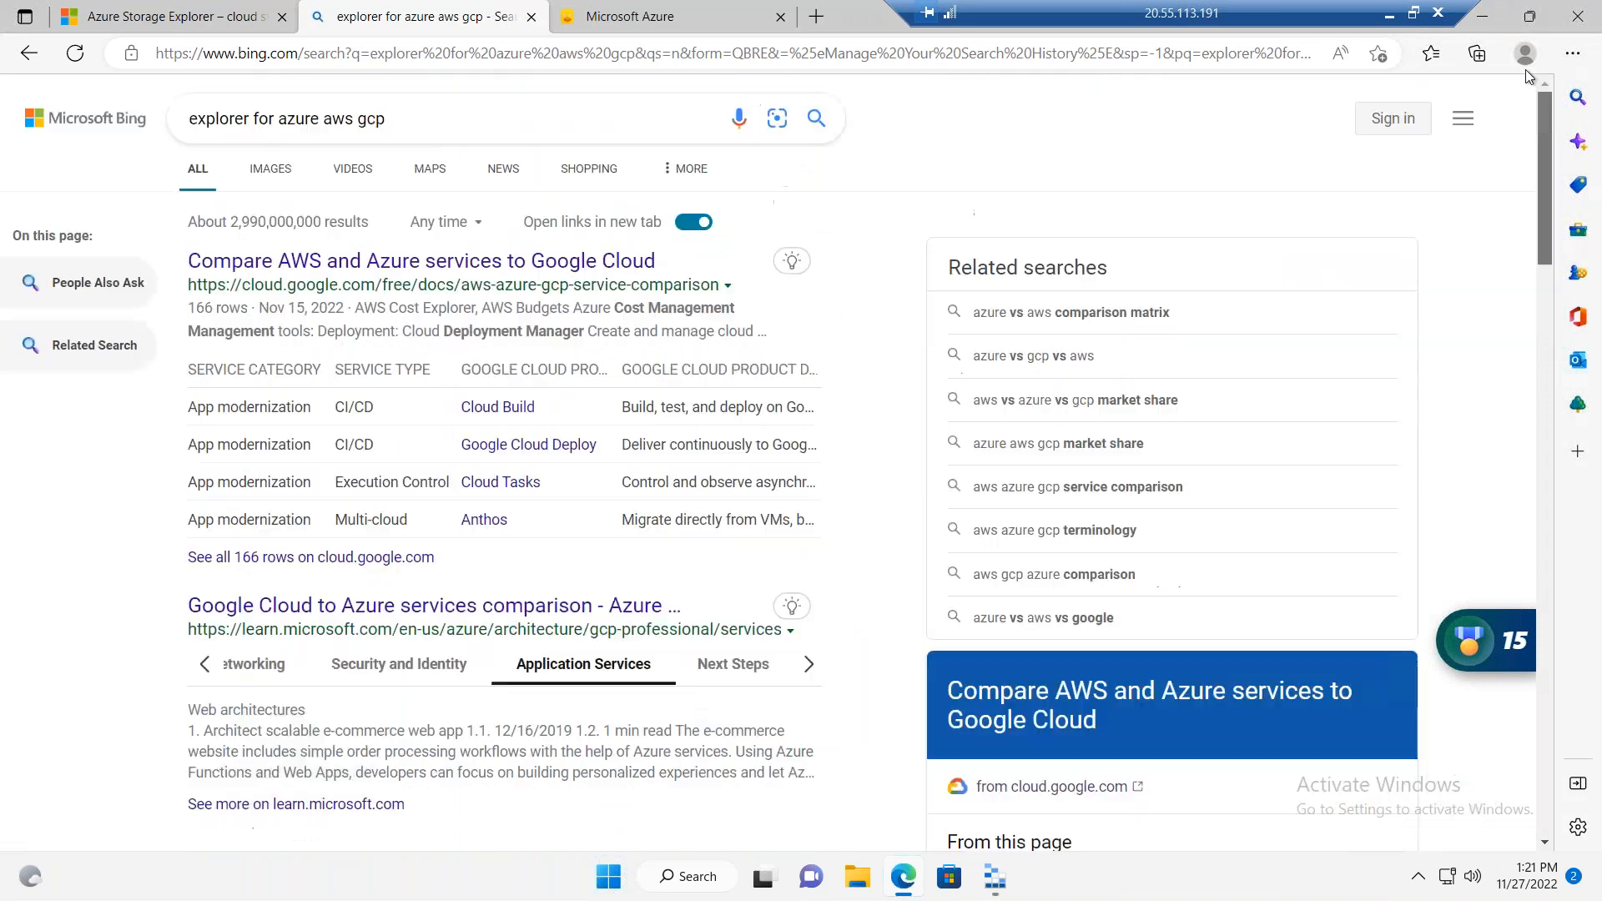
{"action": "left_click", "coordinate": [190, 118]}
{"action": "type", "text": "storage"}
{"action": "key", "text": "Return"}
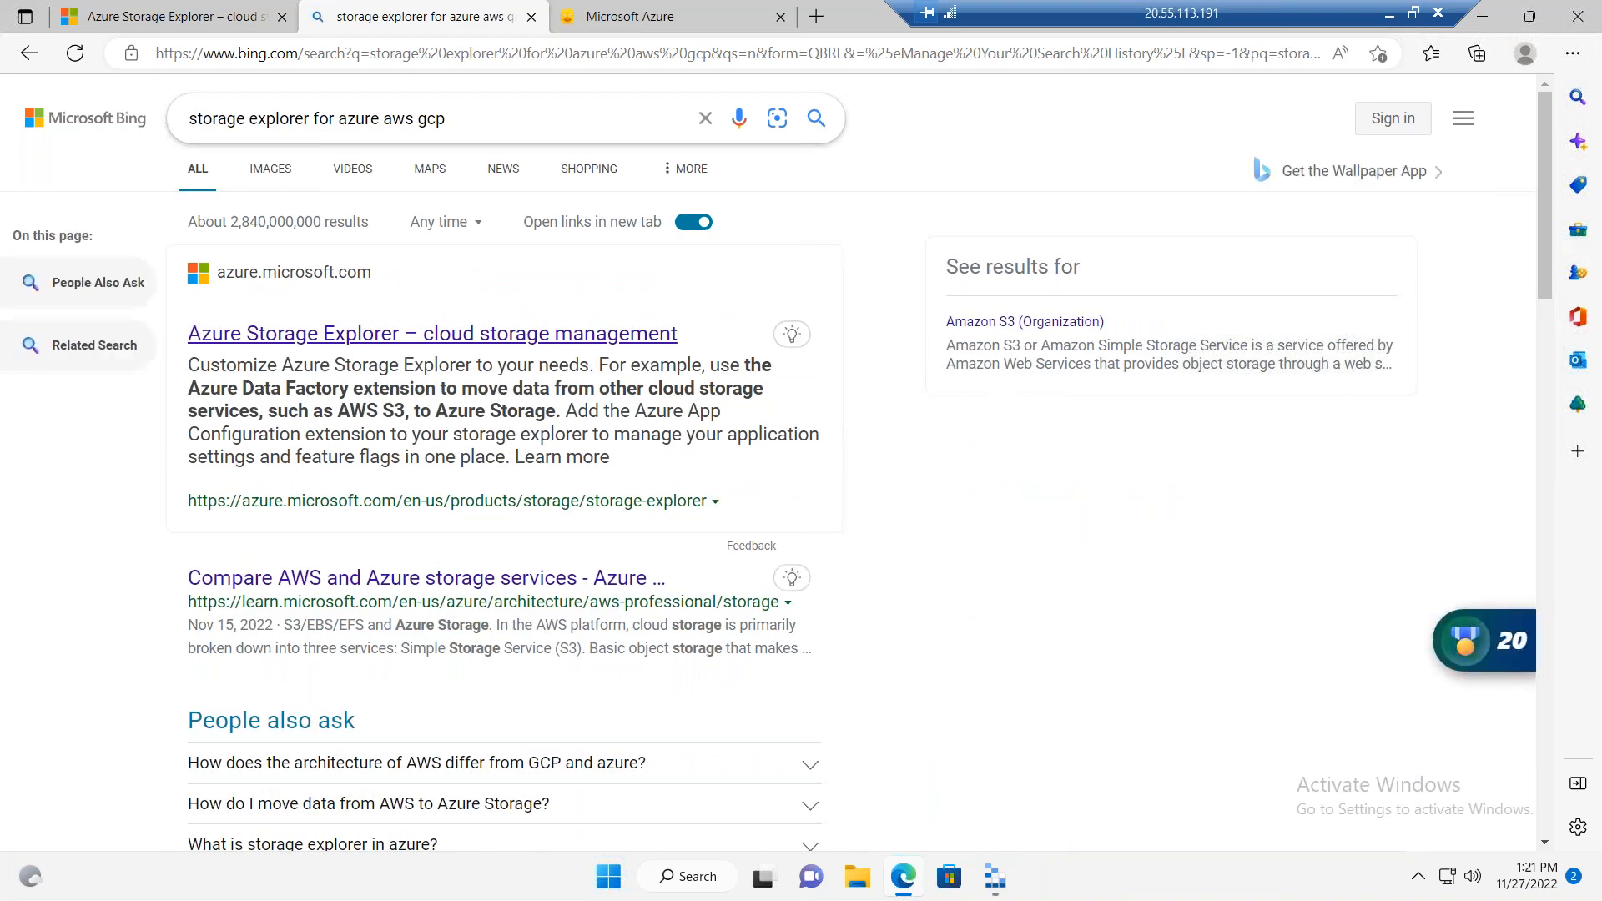
Step: Look through the results, refine the search to "storage explorer for azure aws cyberduck", and look over the new results
{"action": "left_click_drag", "start_coordinate": [1540, 227], "coordinate": [1546, 576]}
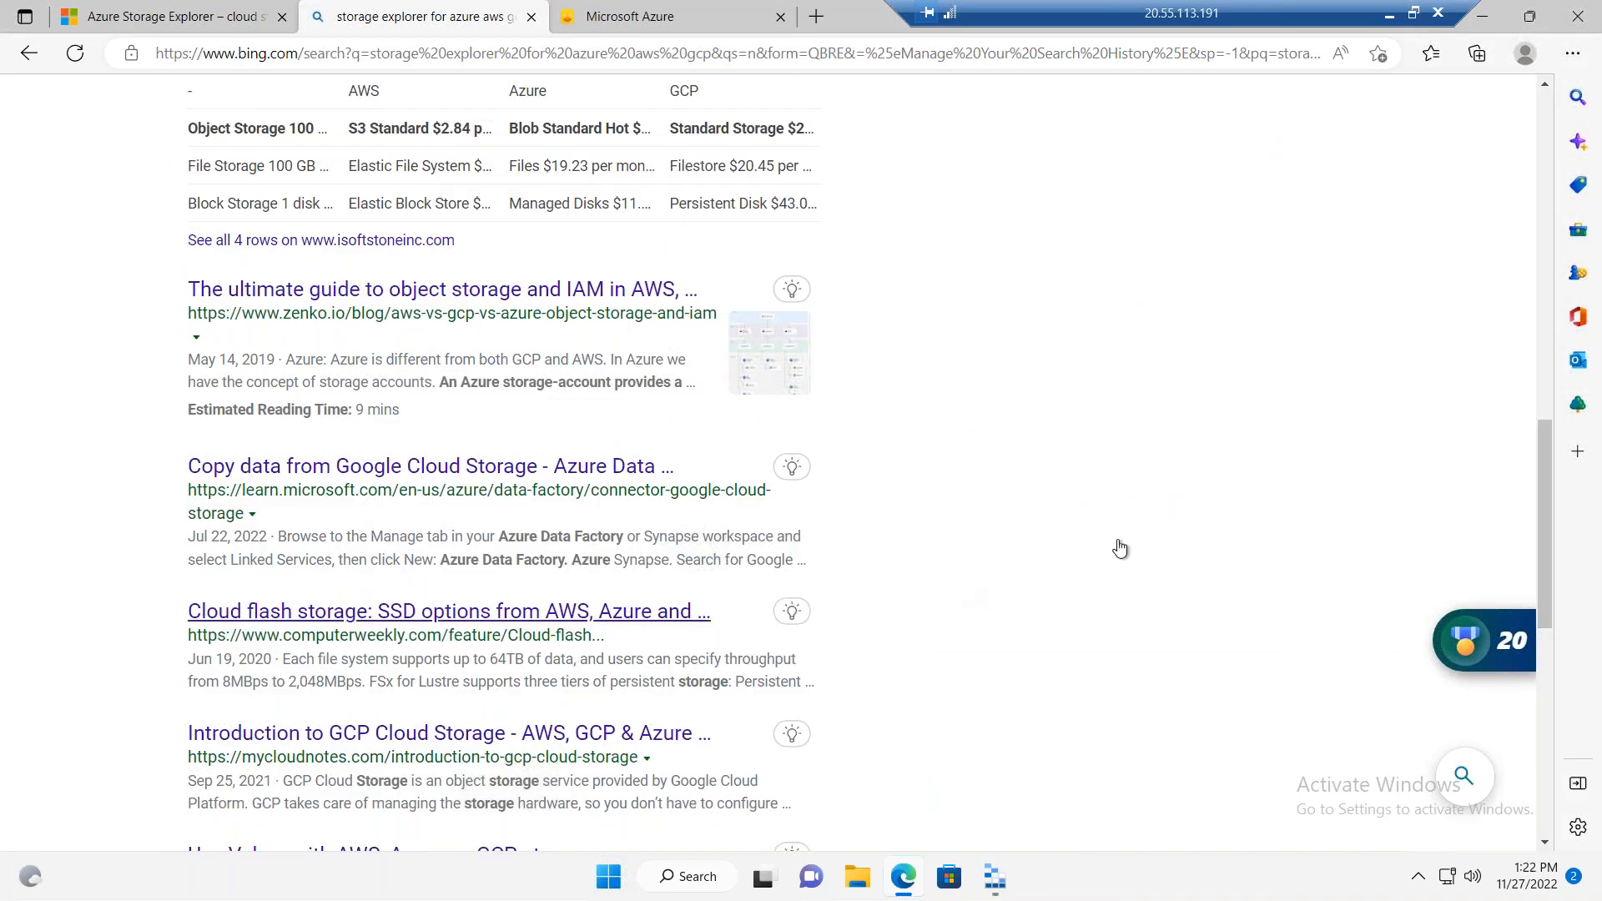
{"action": "mouse_move", "coordinate": [1548, 624]}
{"action": "left_mouse_down"}
{"action": "mouse_move", "coordinate": [1565, 637]}
{"action": "mouse_move", "coordinate": [1570, 782]}
{"action": "left_mouse_up"}
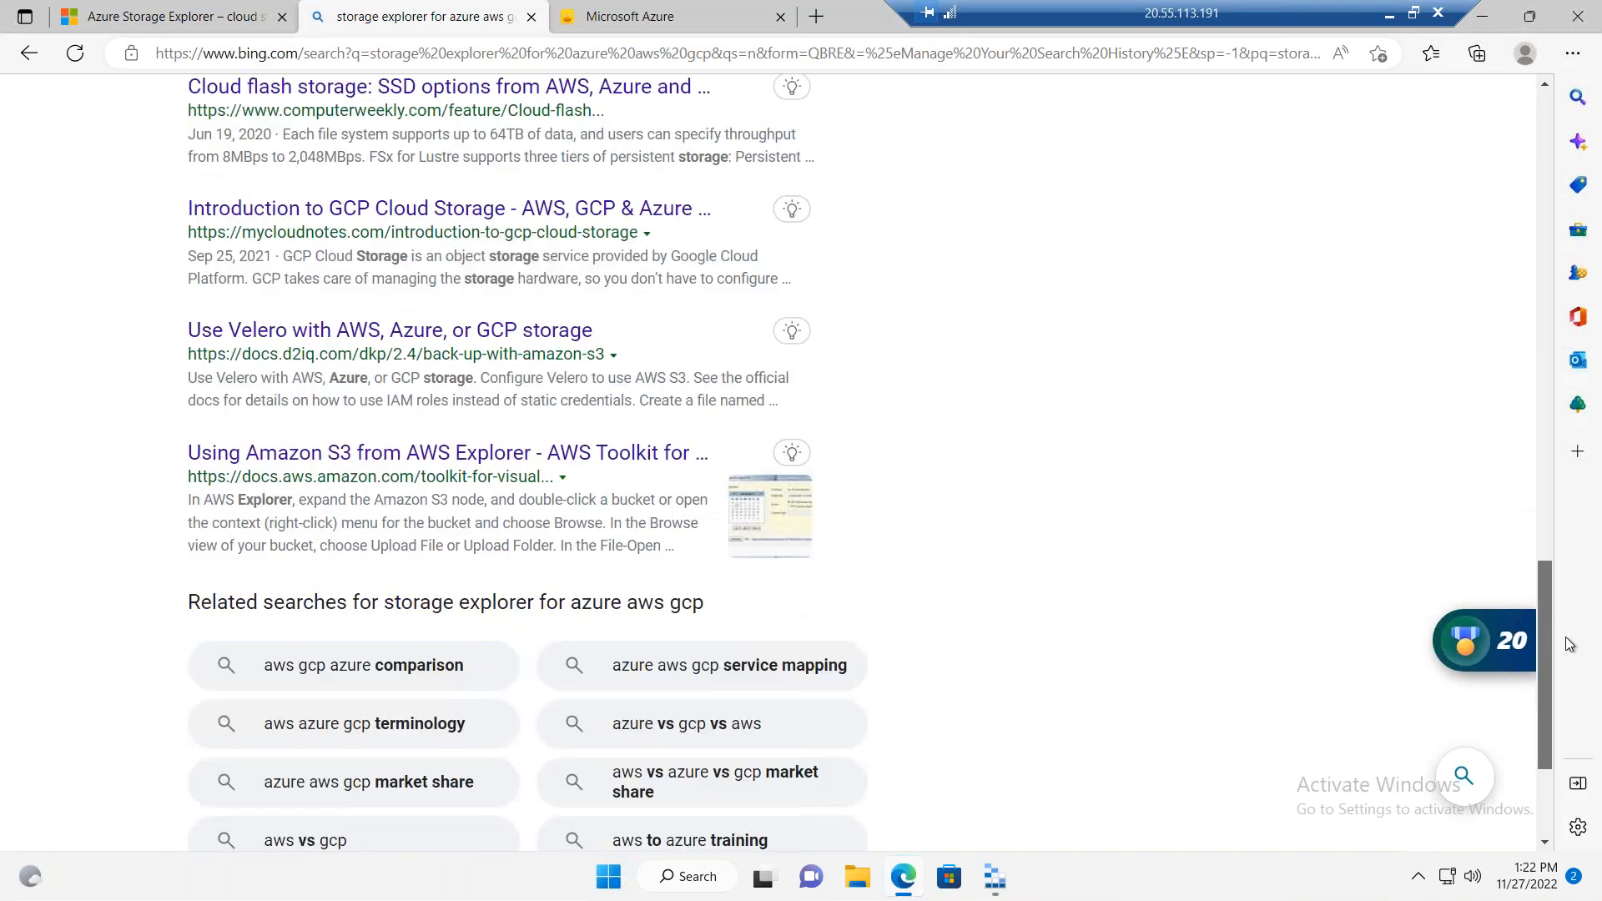
{"action": "left_click_drag", "start_coordinate": [1505, 608], "coordinate": [1505, 605]}
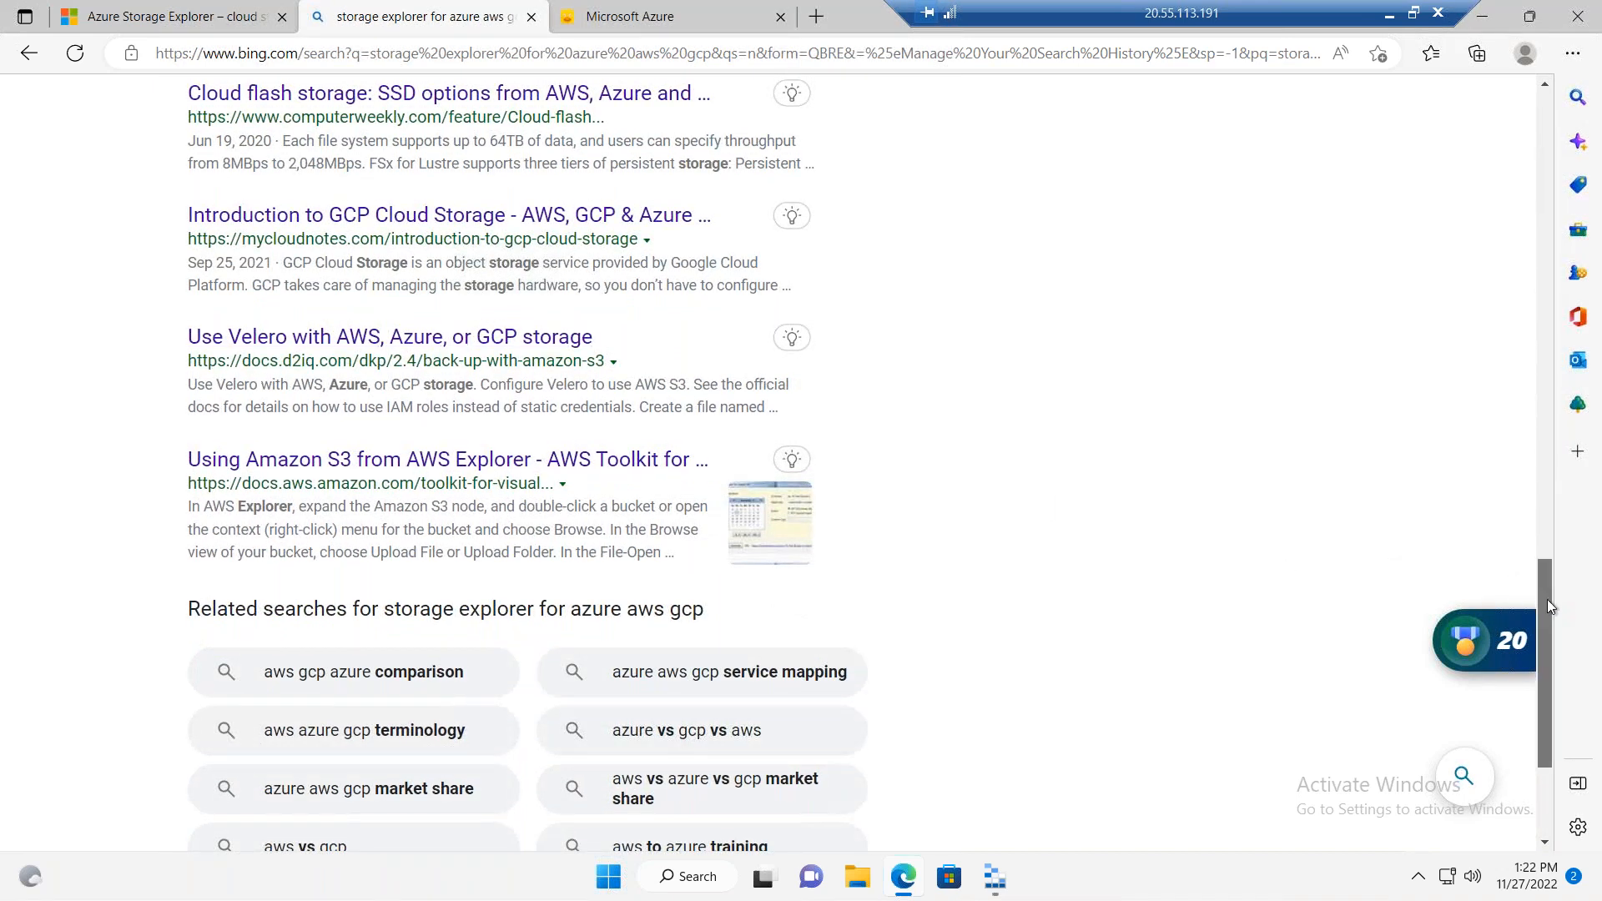
{"action": "left_click_drag", "start_coordinate": [1547, 599], "coordinate": [1490, 27]}
{"action": "left_click", "coordinate": [438, 119]}
{"action": "key", "text": "BackSpace"}
{"action": "key", "text": "BackSpace"}
{"action": "key", "text": "BackSpace"}
{"action": "key", "text": "BackSpace"}
{"action": "type", "text": "cyber"}
{"action": "key", "text": "BackSpace"}
{"action": "key", "text": "BackSpace"}
{"action": "key", "text": "BackSpace"}
{"action": "key", "text": "BackSpace"}
{"action": "key", "text": "BackSpace"}
{"action": "type", "text": "cyer"}
{"action": "key", "text": "BackSpace"}
{"action": "key", "text": "BackSpace"}
{"action": "key", "text": "BackSpace"}
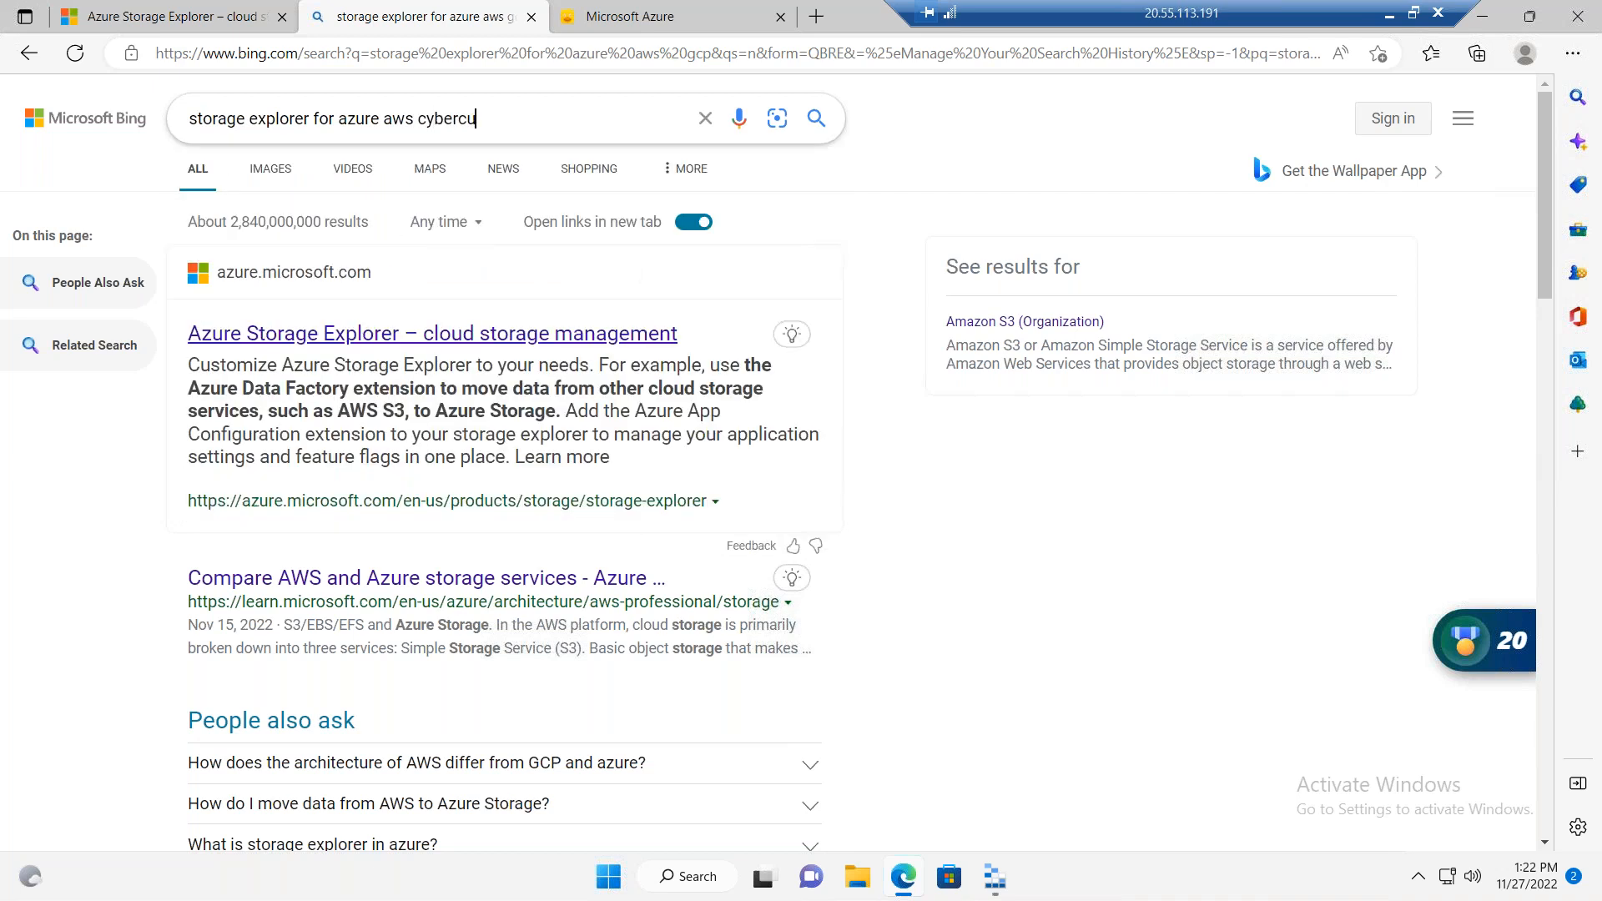
{"action": "type", "text": "berduck"}
{"action": "key", "text": "Return"}
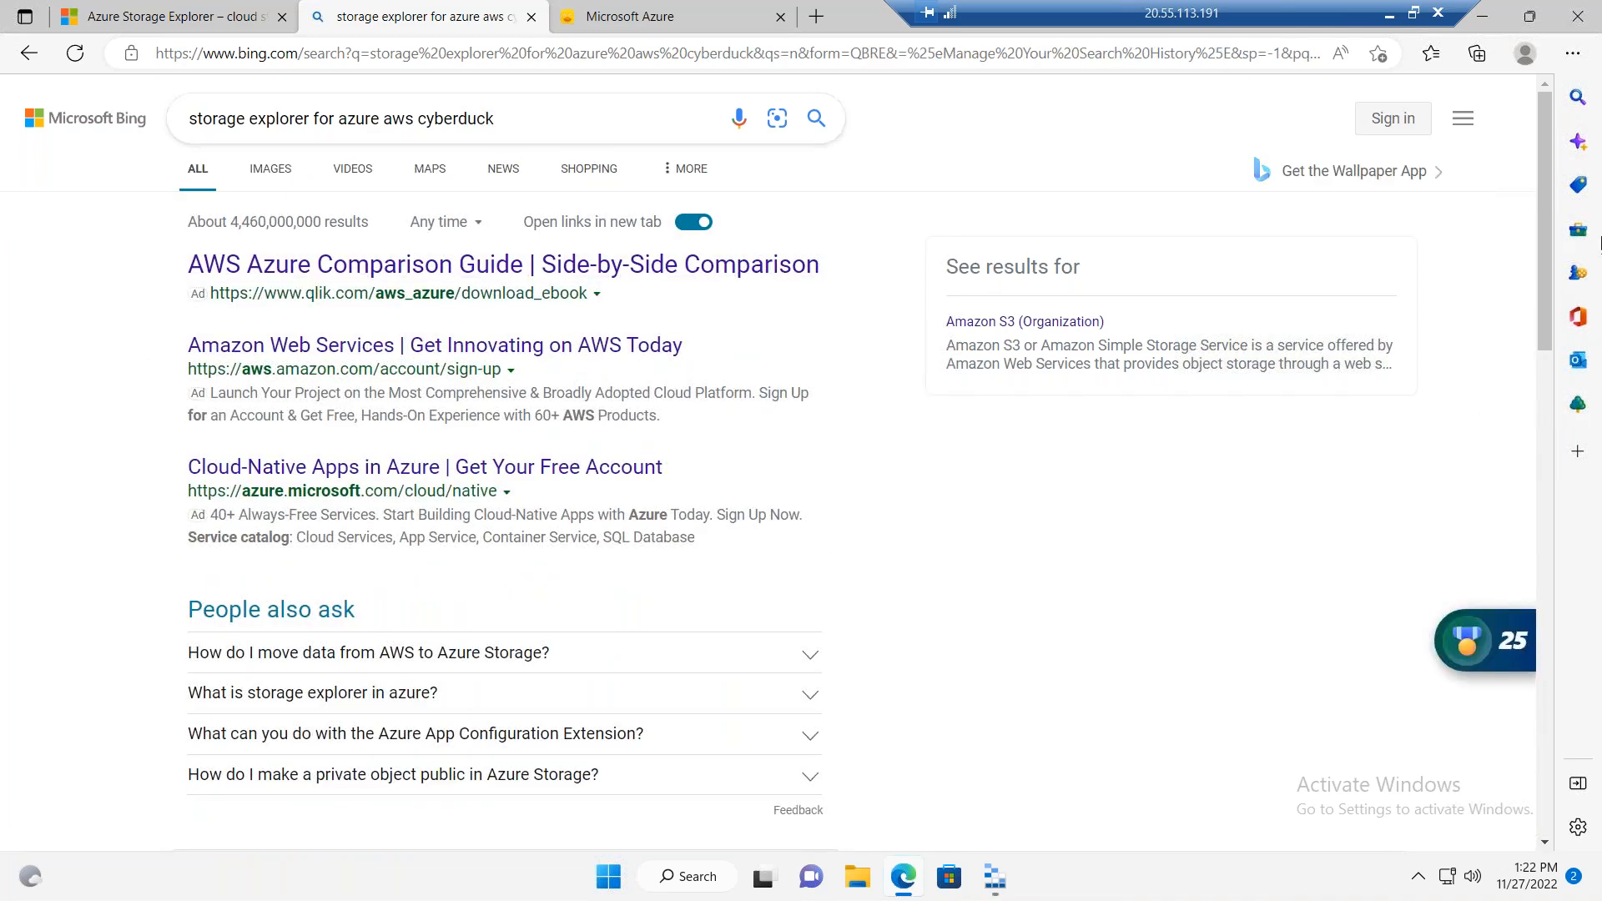
{"action": "left_click_drag", "start_coordinate": [1547, 371], "coordinate": [1550, 520]}
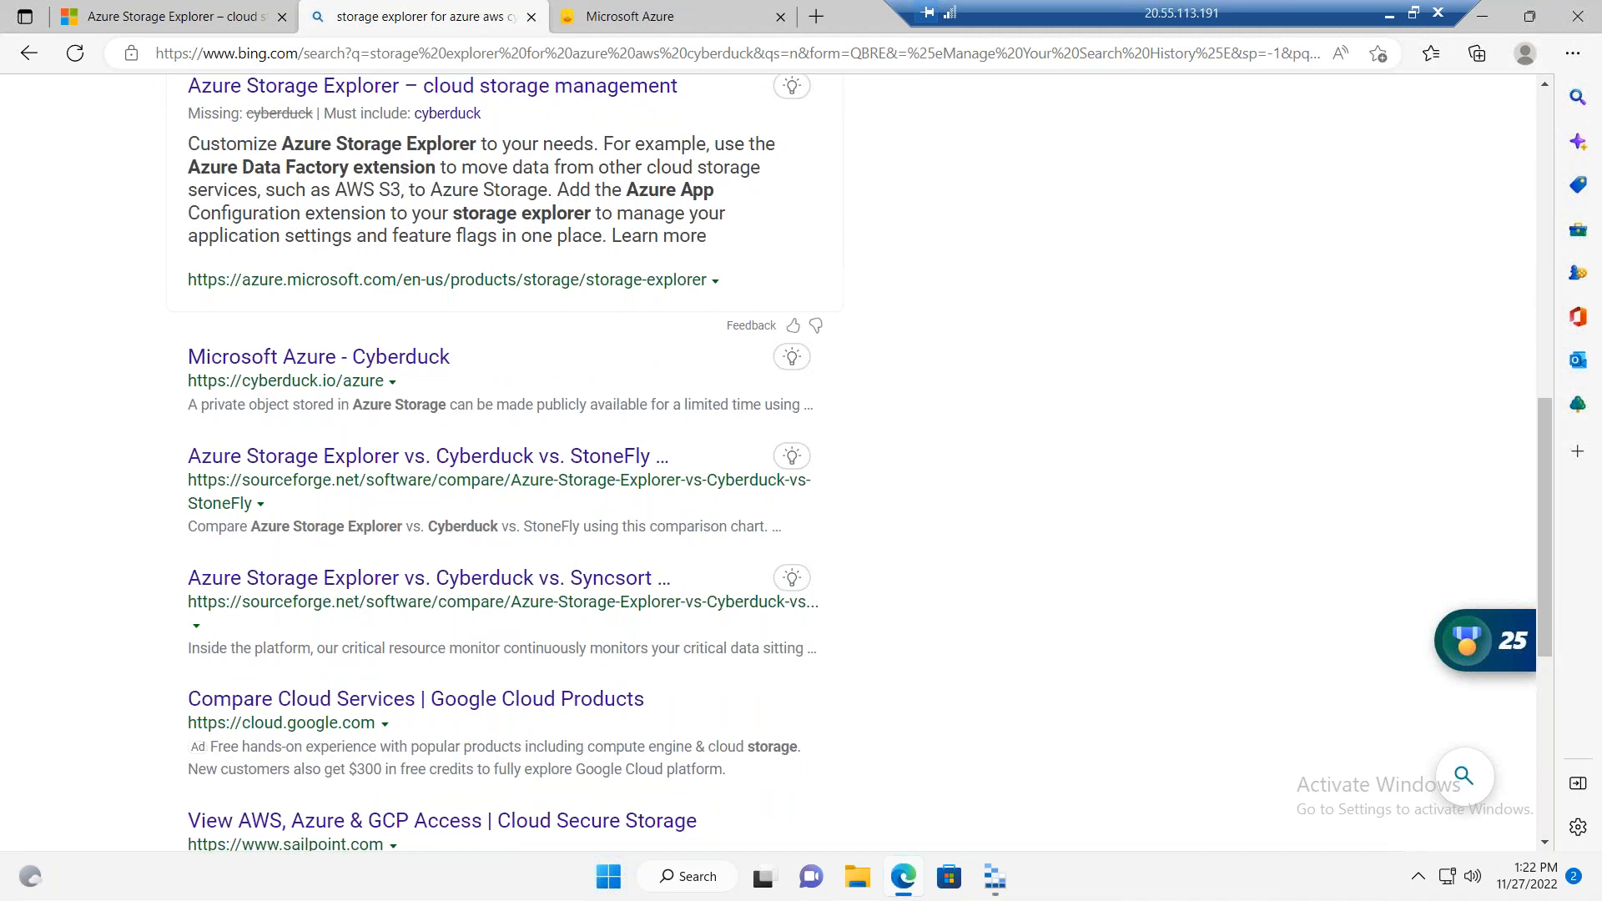
Step: Open the download page on the Cyberduck site and download the Windows installer Cyberduck-Installer-8.5.0.38556.exe, dismissing the advertisement
{"action": "key", "text": "ctrl+Tab"}
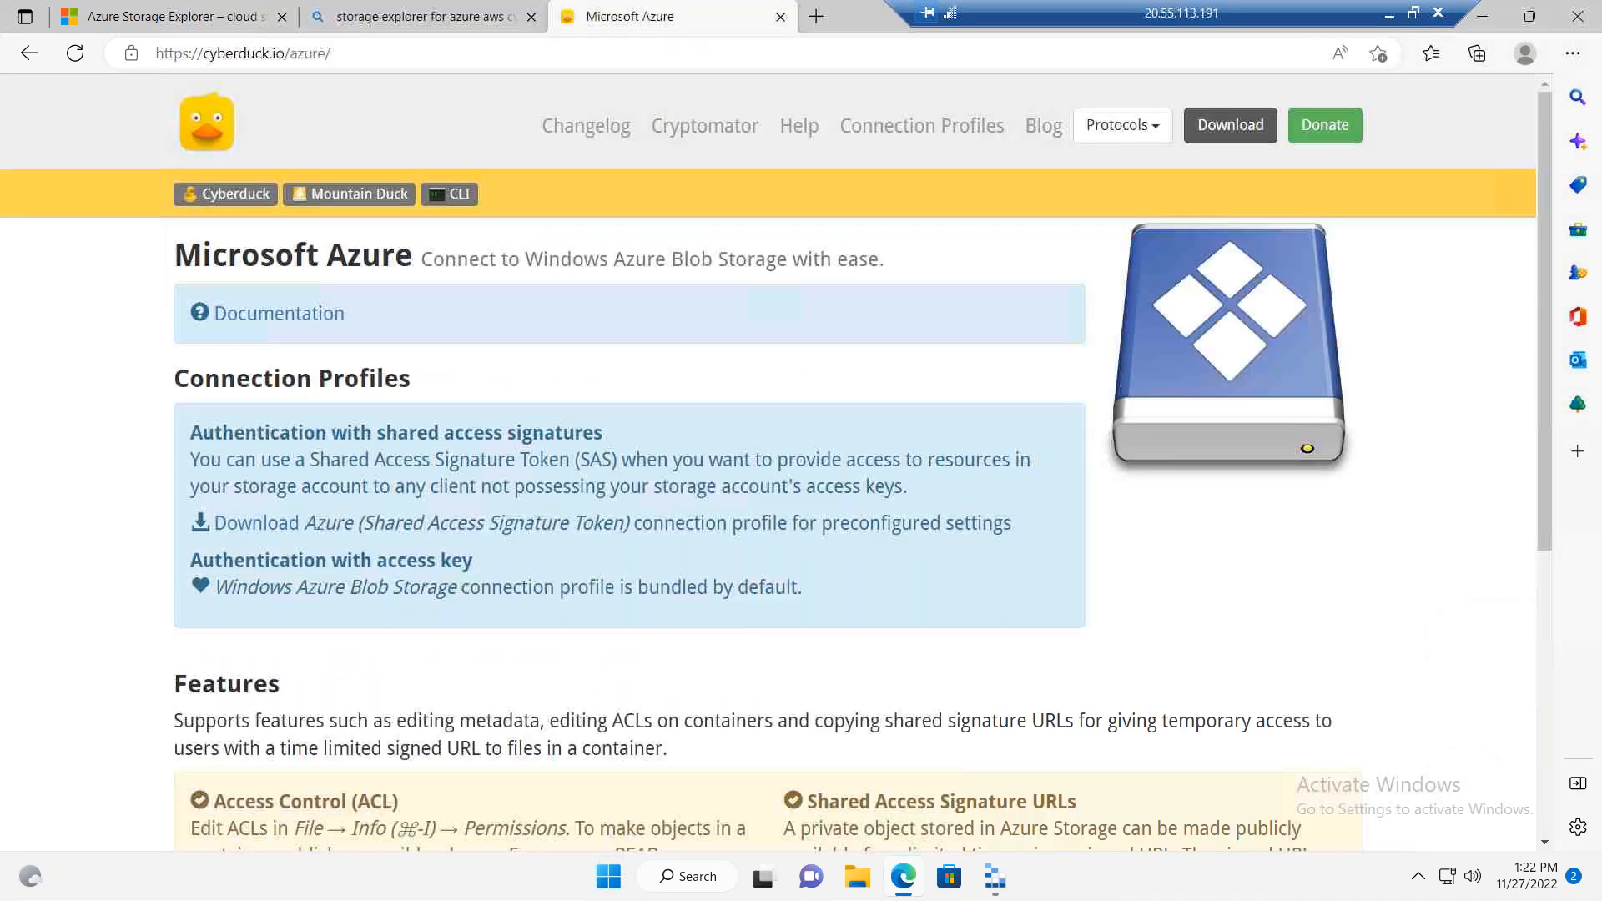
{"action": "left_click", "coordinate": [1215, 138]}
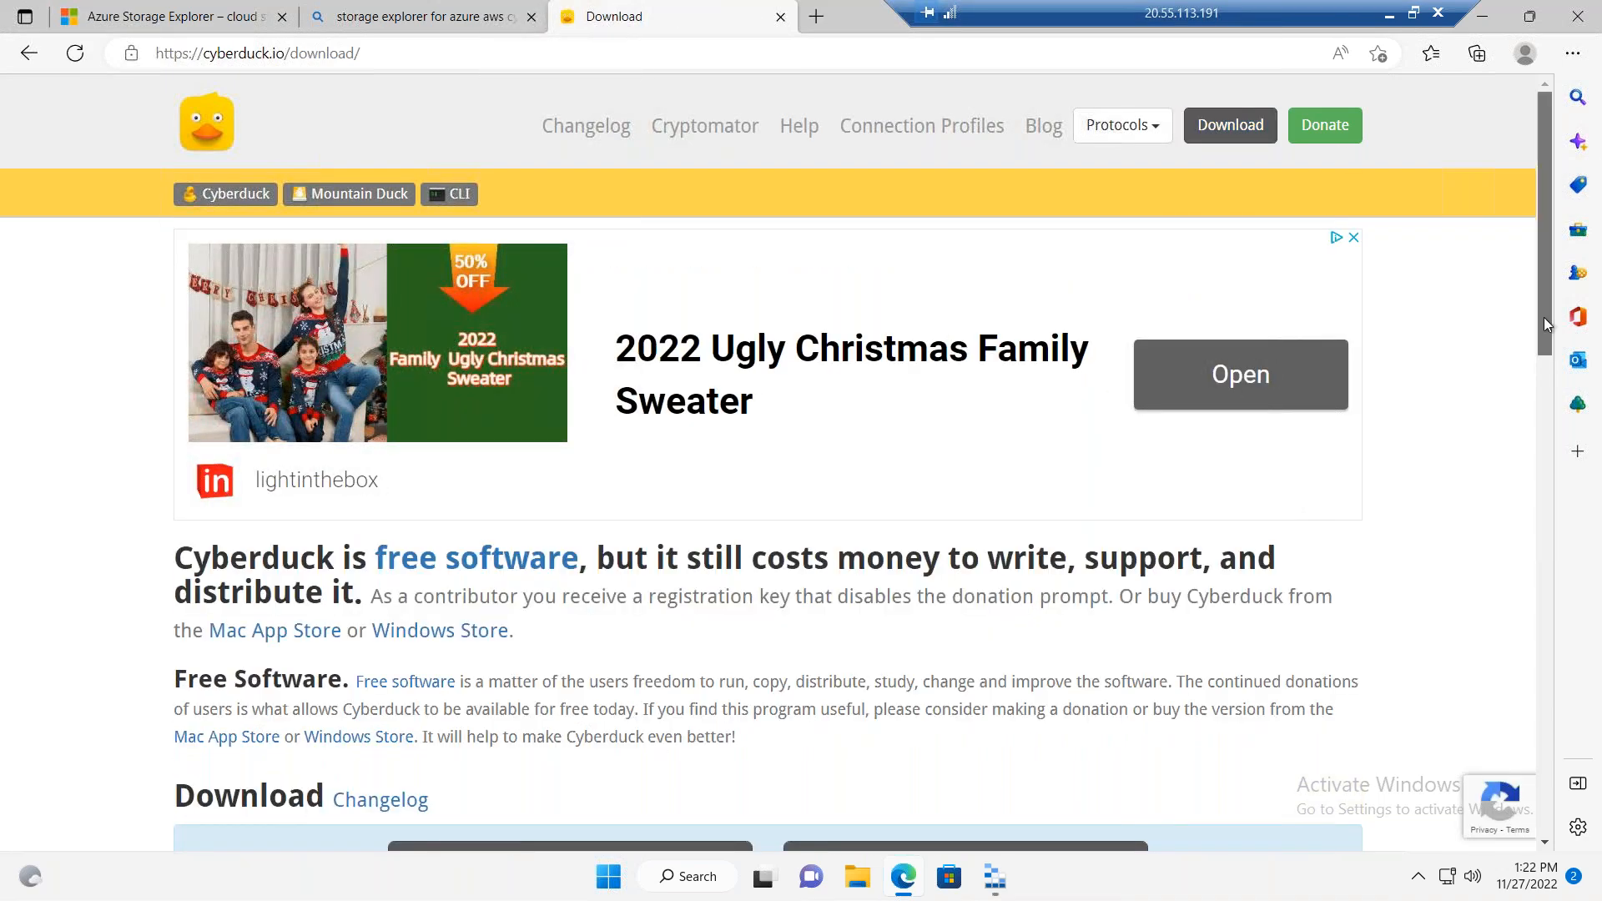
{"action": "scroll", "coordinate": [1544, 322], "scroll_direction": "down", "scroll_amount": 1}
{"action": "scroll", "coordinate": [1543, 322], "scroll_direction": "down", "scroll_amount": 5}
{"action": "scroll", "coordinate": [1519, 384], "scroll_direction": "down", "scroll_amount": 4}
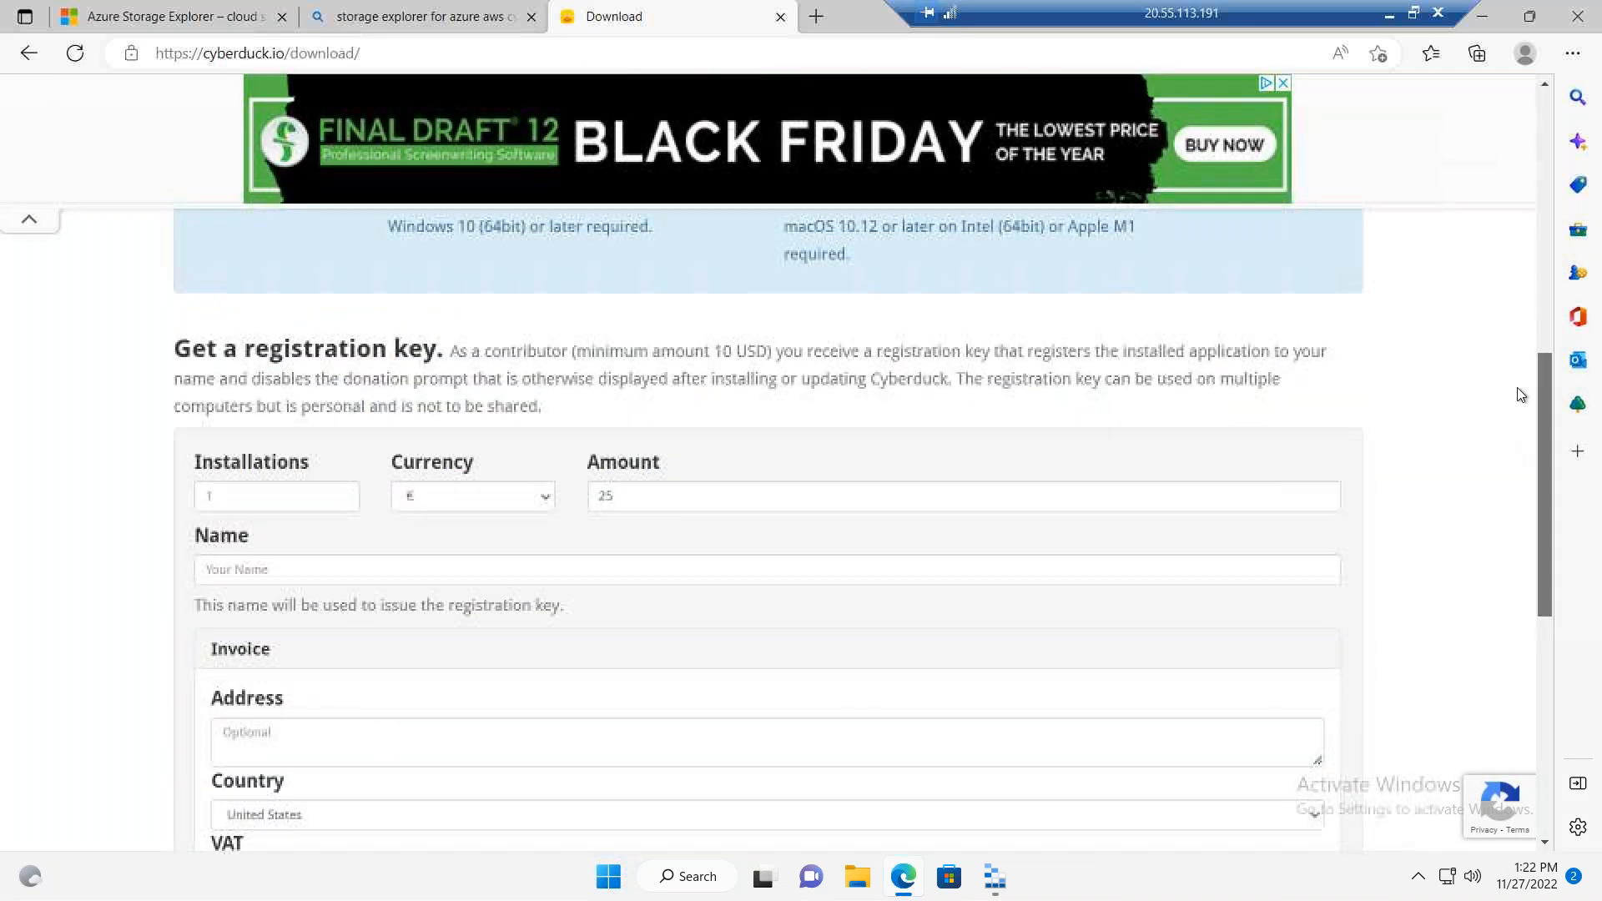
{"action": "scroll", "coordinate": [1506, 351], "scroll_direction": "up", "scroll_amount": 2}
{"action": "scroll", "coordinate": [1503, 339], "scroll_direction": "up", "scroll_amount": 2}
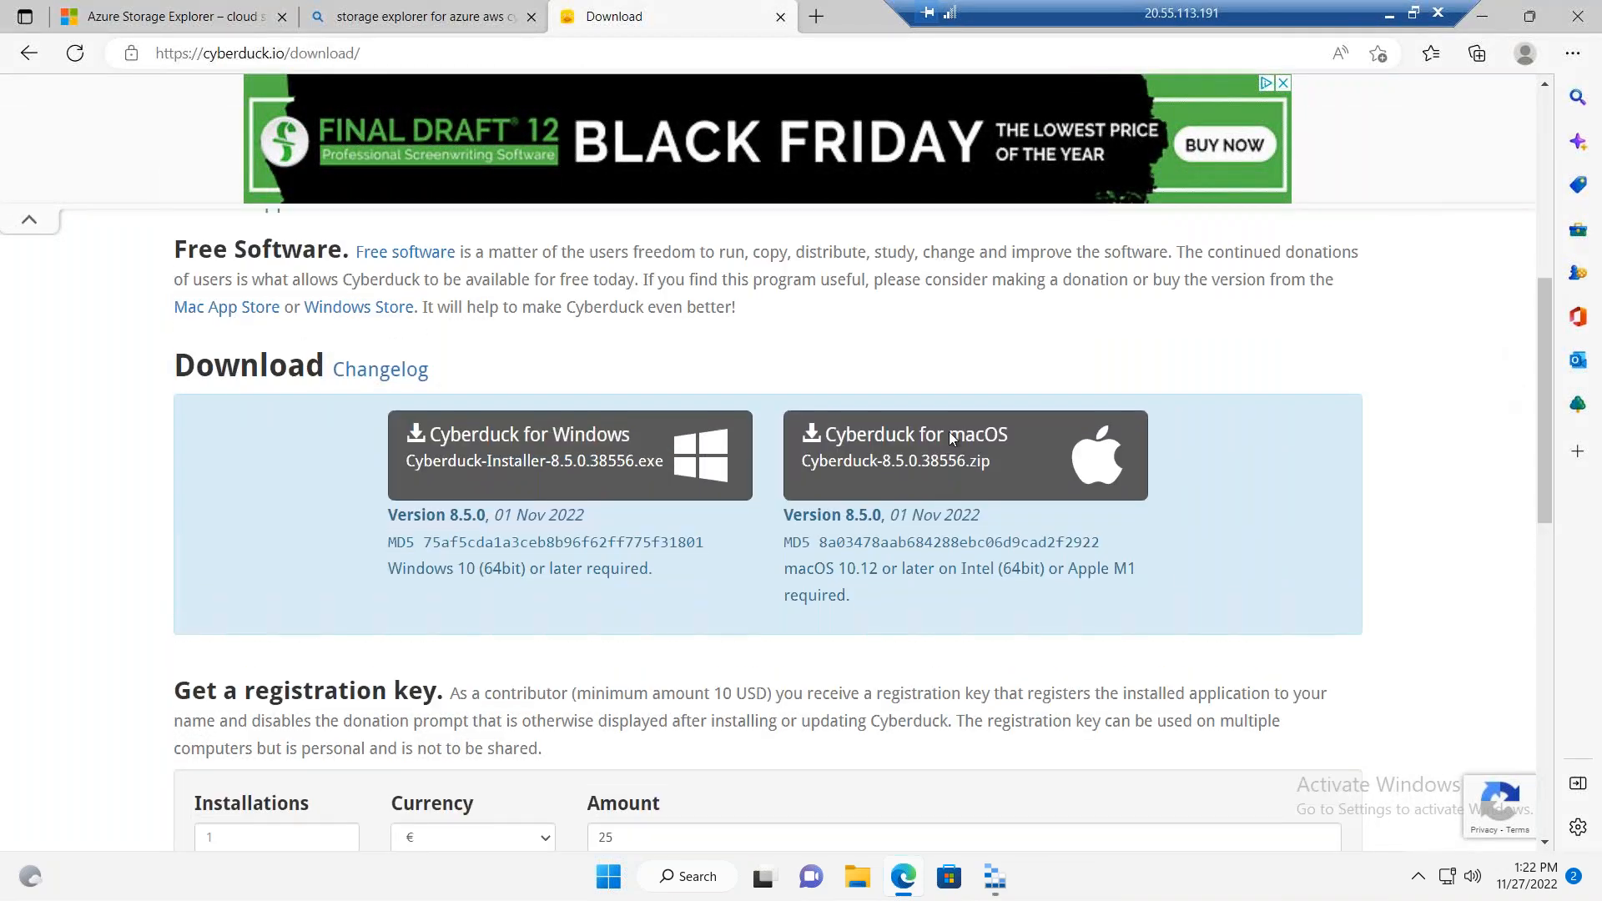
{"action": "left_click", "coordinate": [589, 442]}
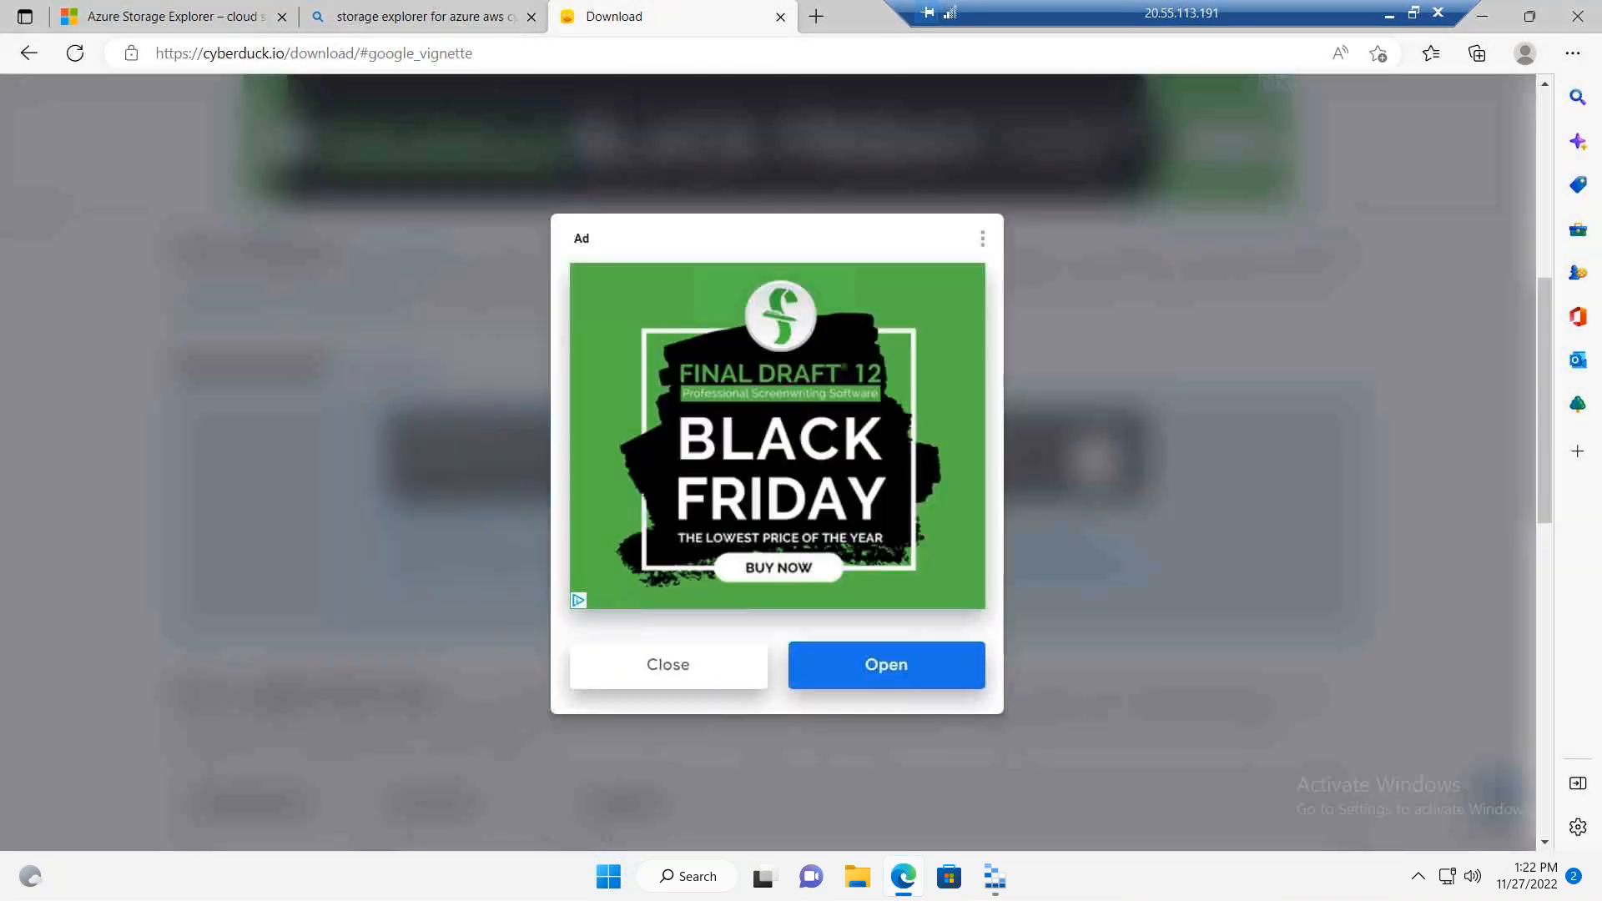
{"action": "left_click", "coordinate": [675, 665]}
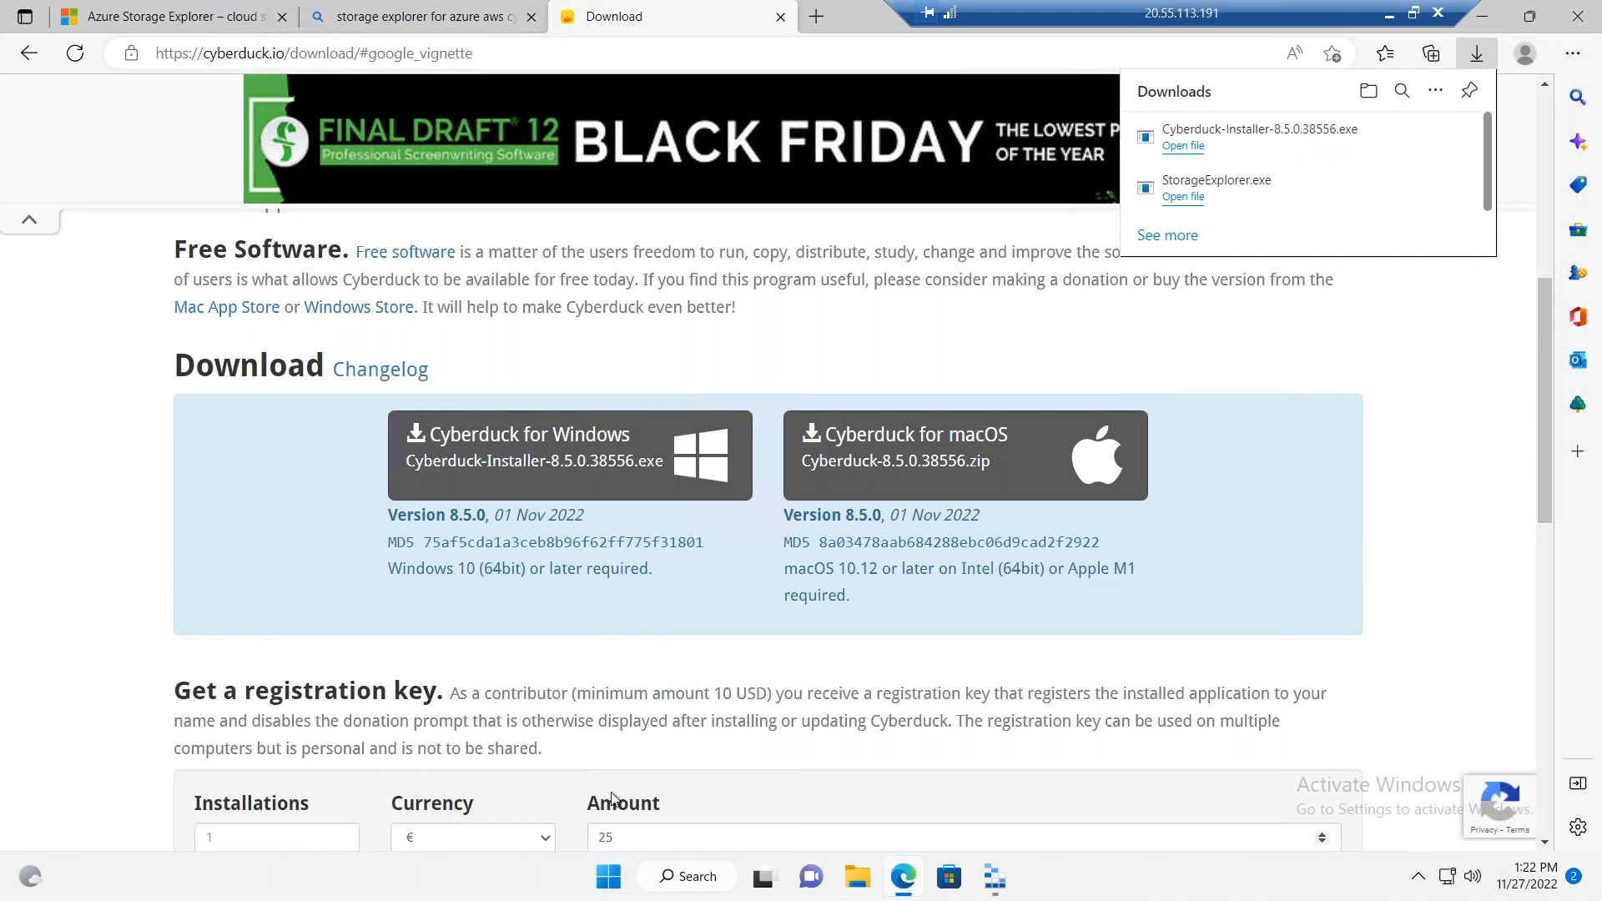
Step: Run the downloaded Cyberduck installer, install it with the default options, and close the setup
{"action": "left_click", "coordinate": [1184, 147]}
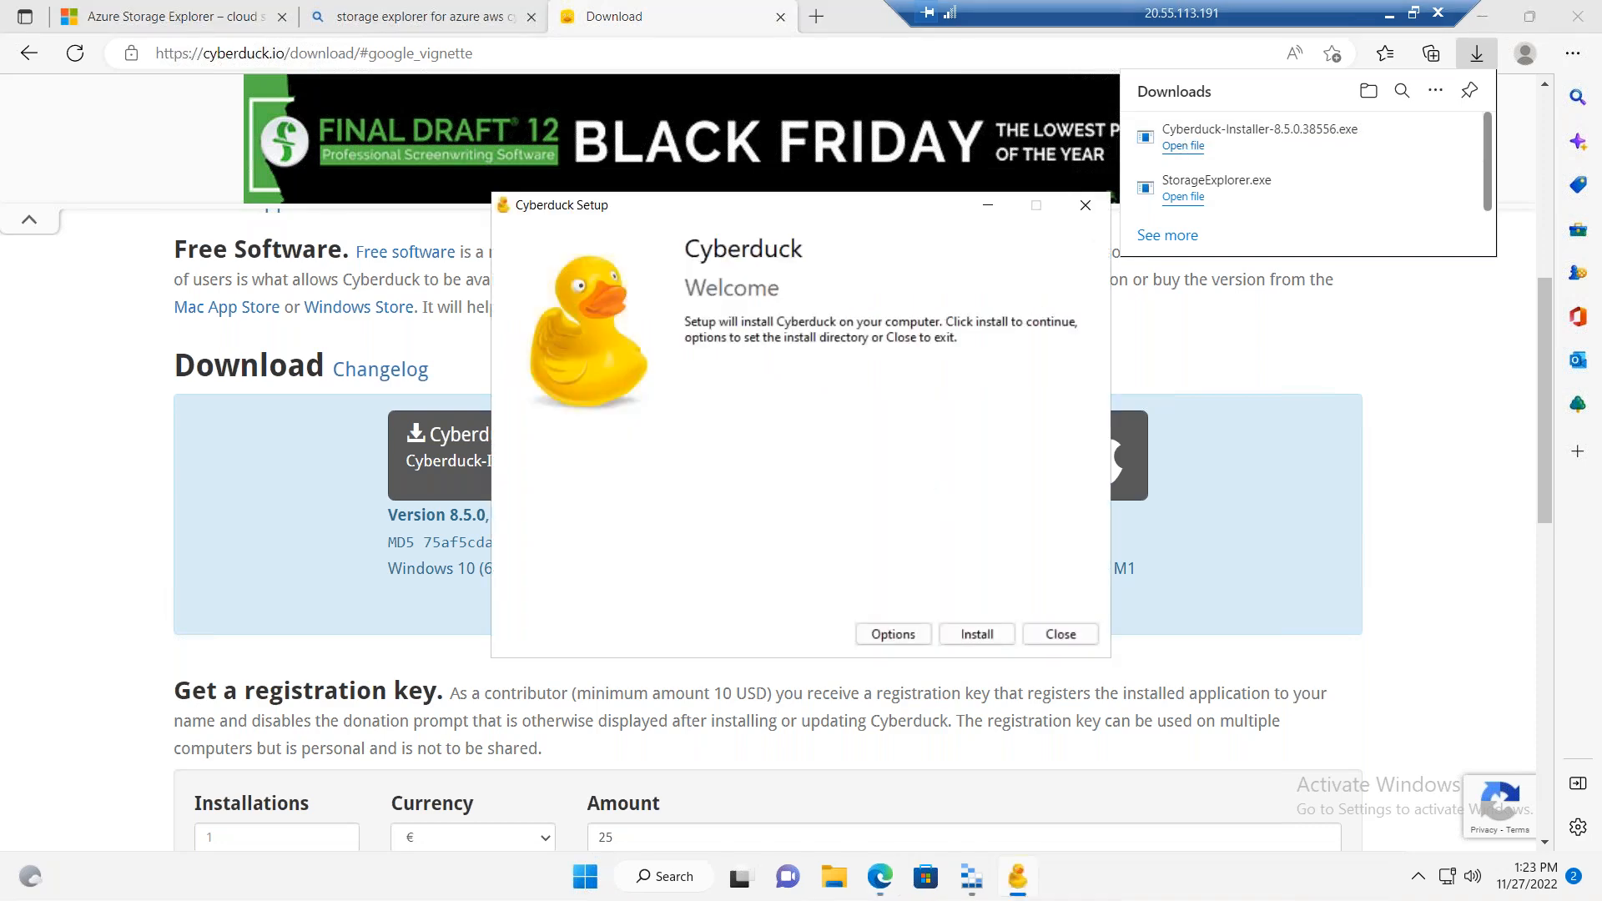
{"action": "left_click", "coordinate": [977, 634]}
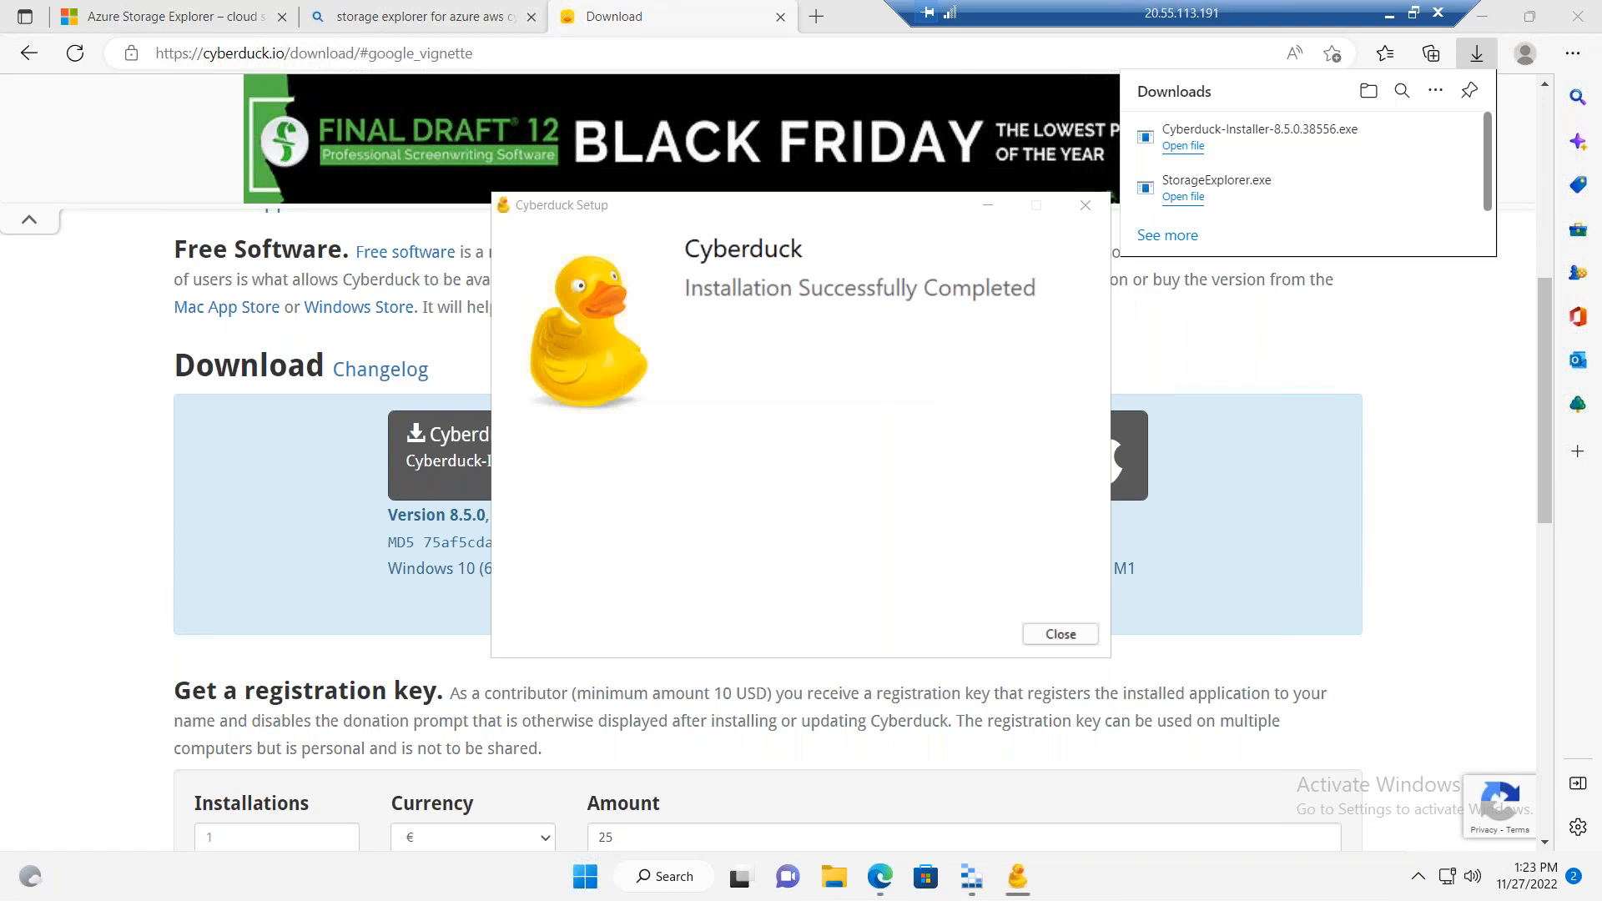
{"action": "left_click", "coordinate": [1052, 635]}
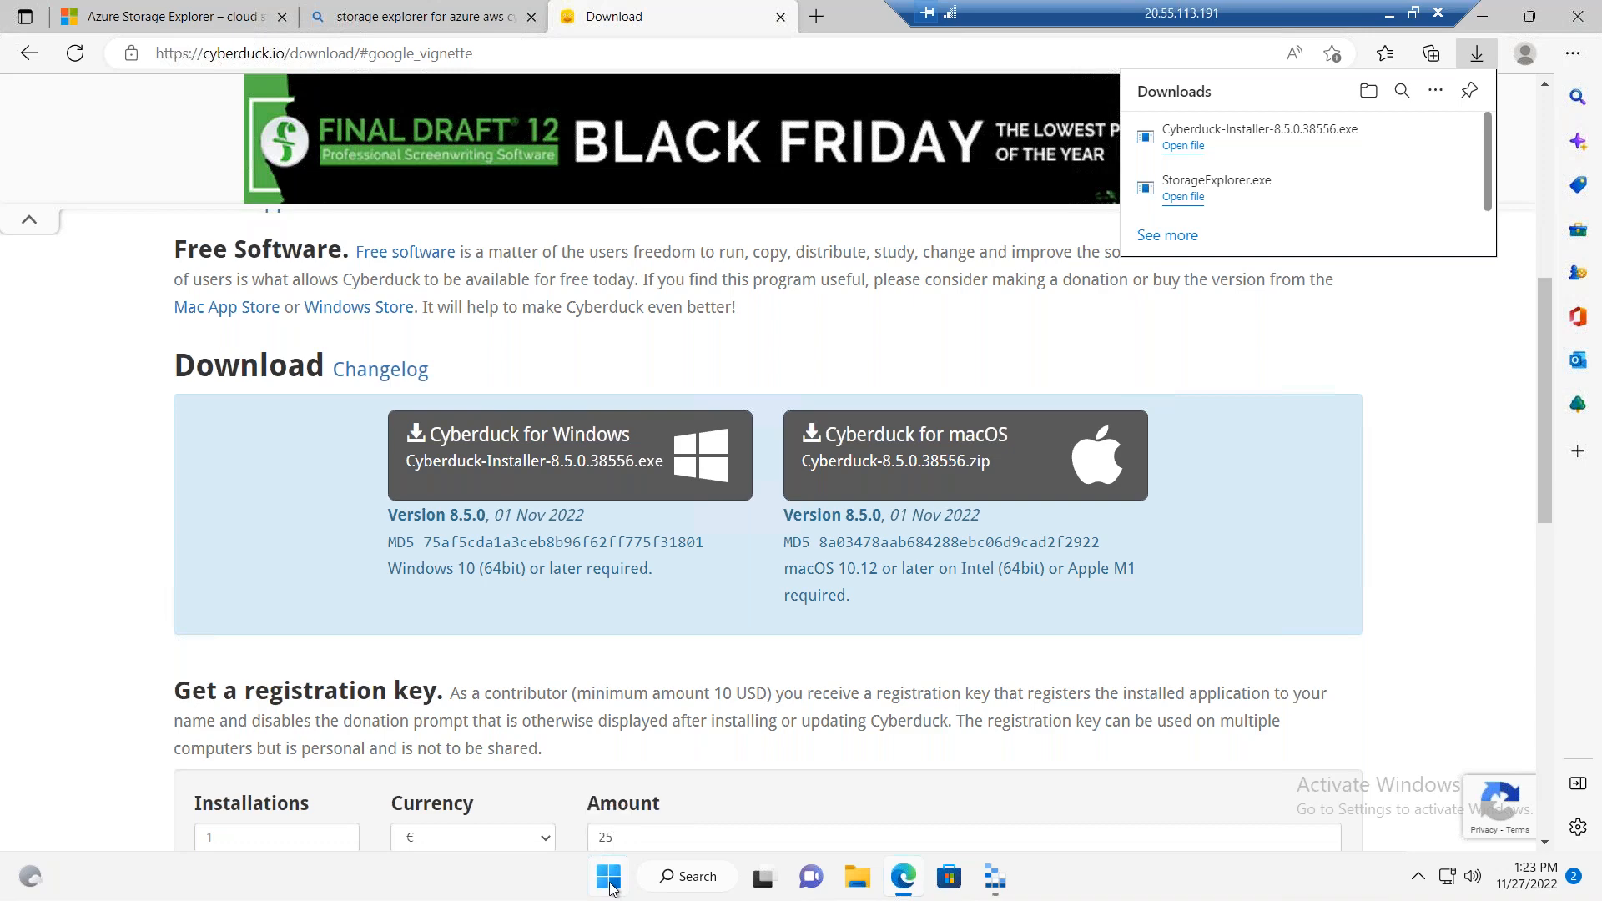
Step: Launch Cyberduck, close the Cyberduck download and Bing search tabs, and switch to the Cyberduck window
{"action": "left_click", "coordinate": [609, 878]}
{"action": "left_click", "coordinate": [641, 594]}
{"action": "left_click", "coordinate": [780, 18]}
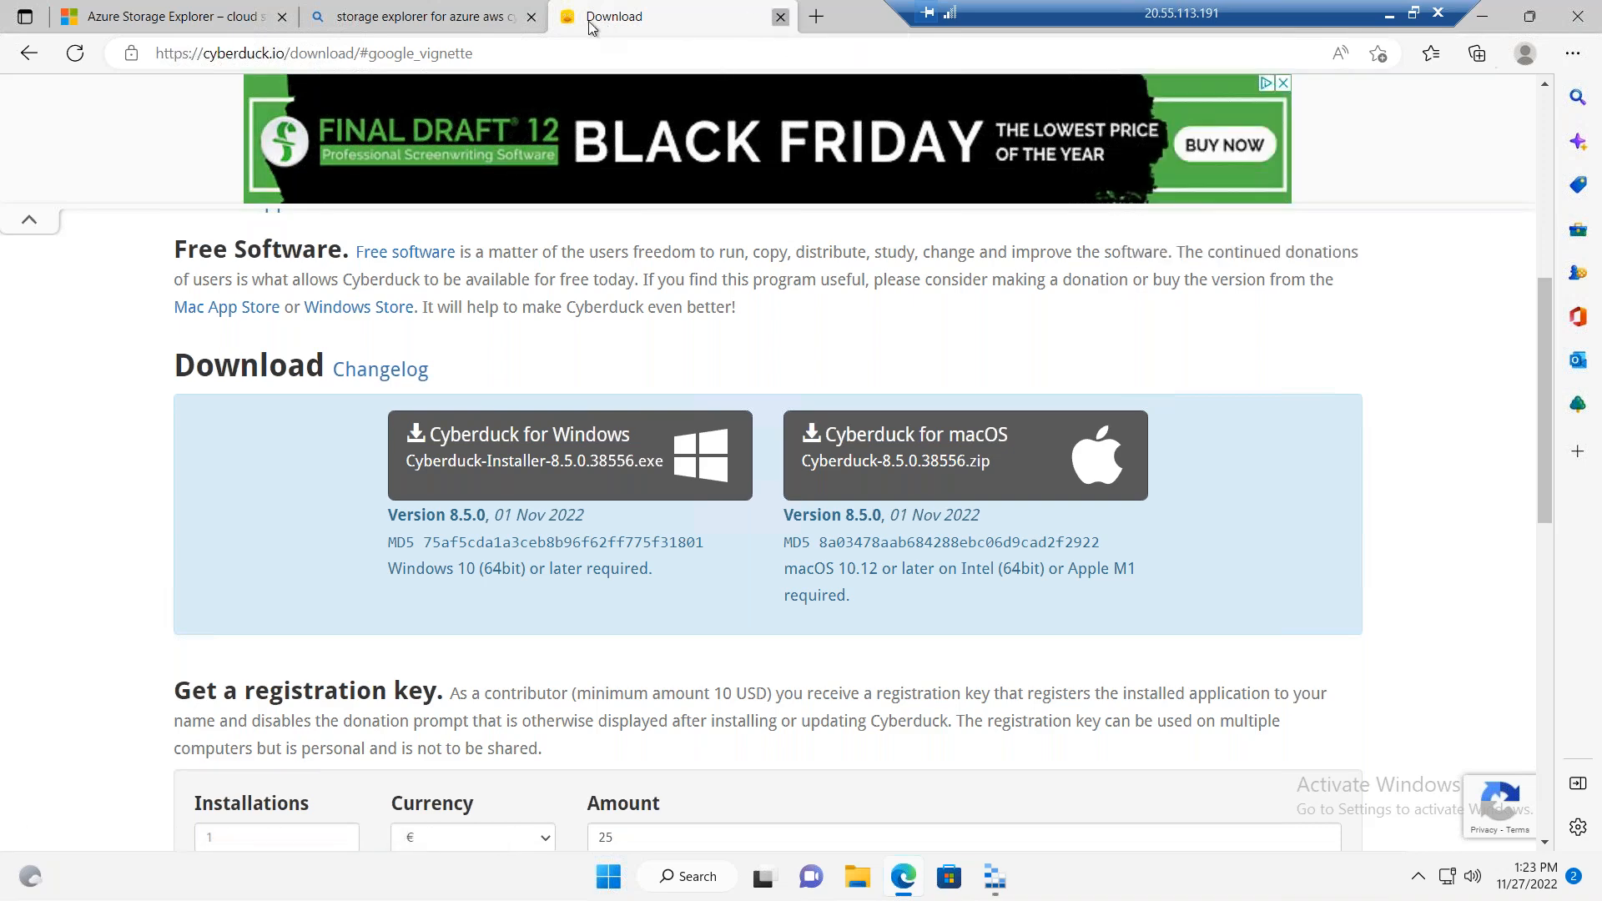
{"action": "left_click", "coordinate": [531, 17]}
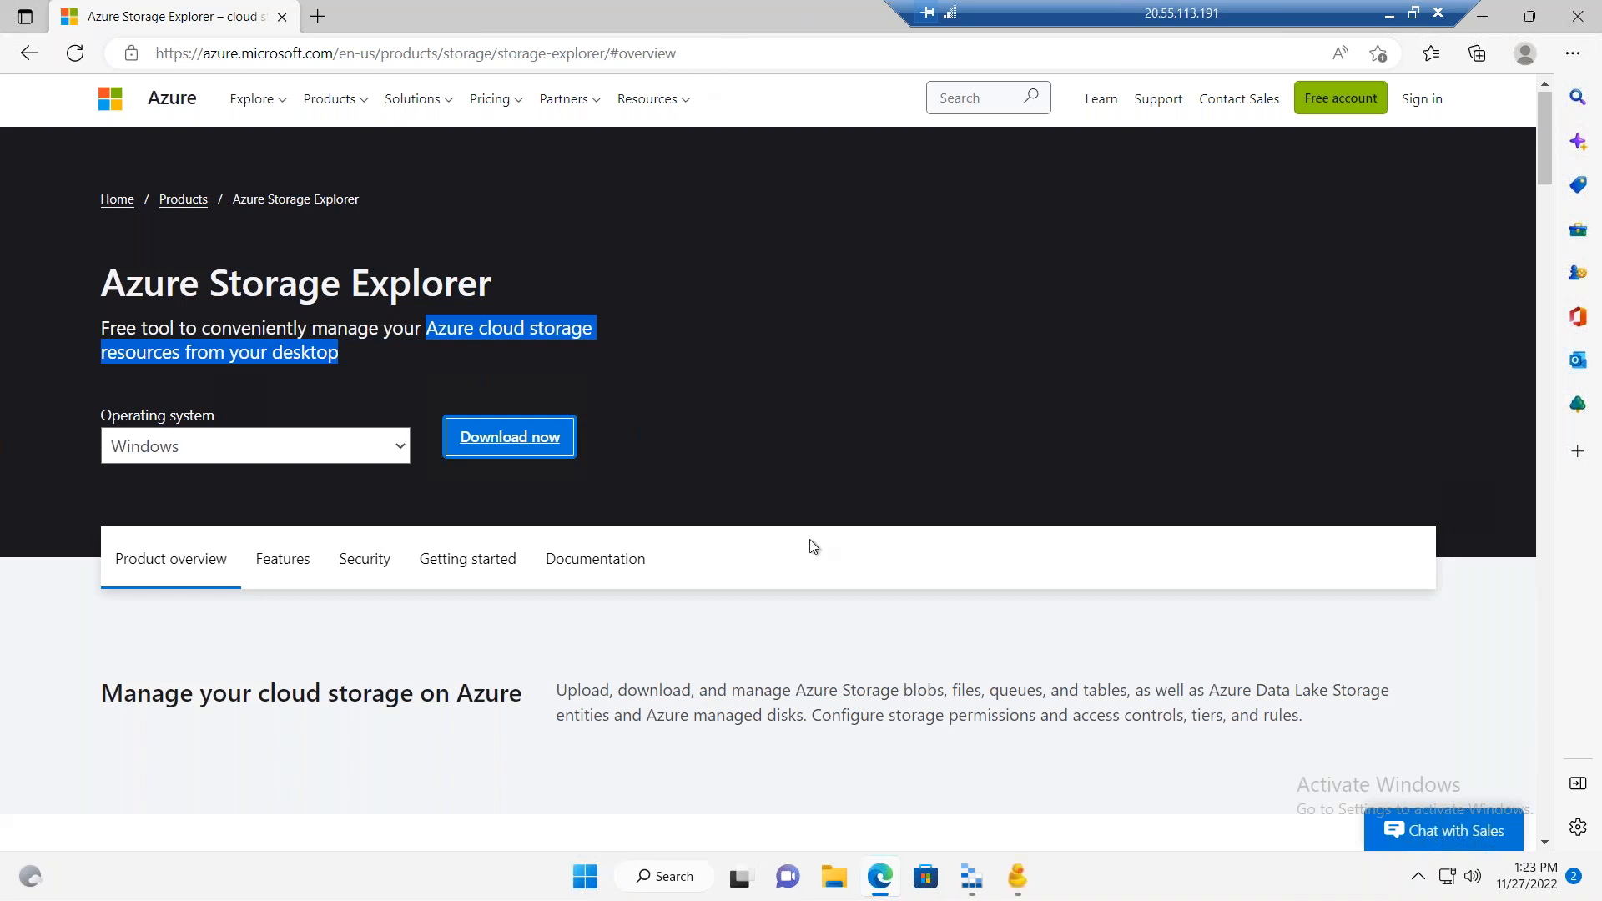
{"action": "mouse_move", "coordinate": [1016, 875]}
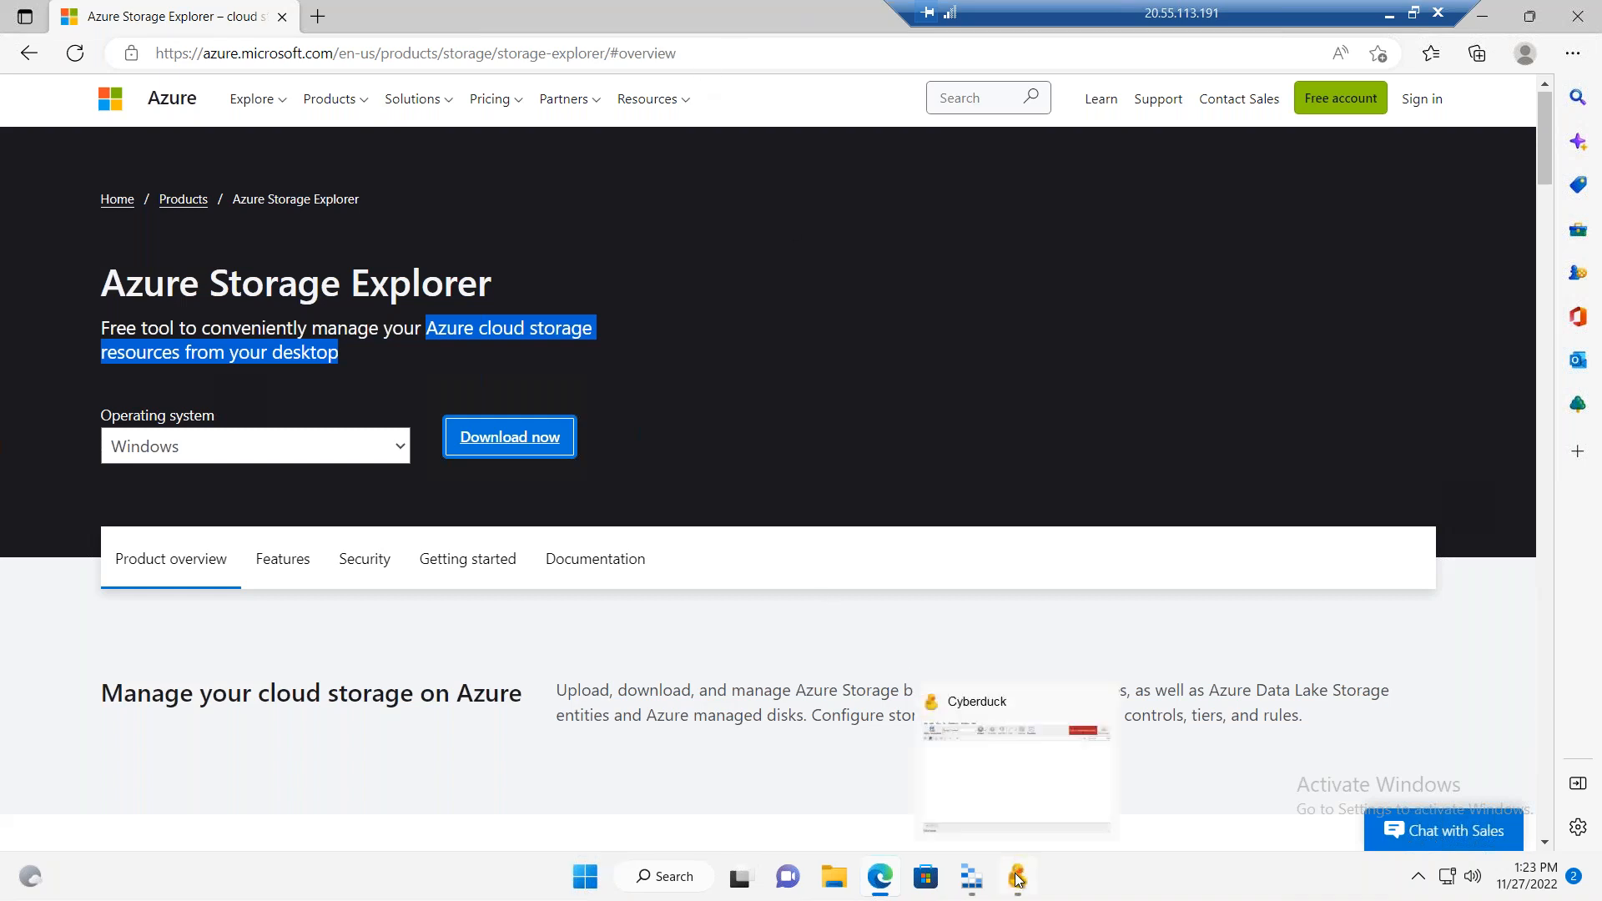
{"action": "left_click", "coordinate": [979, 778]}
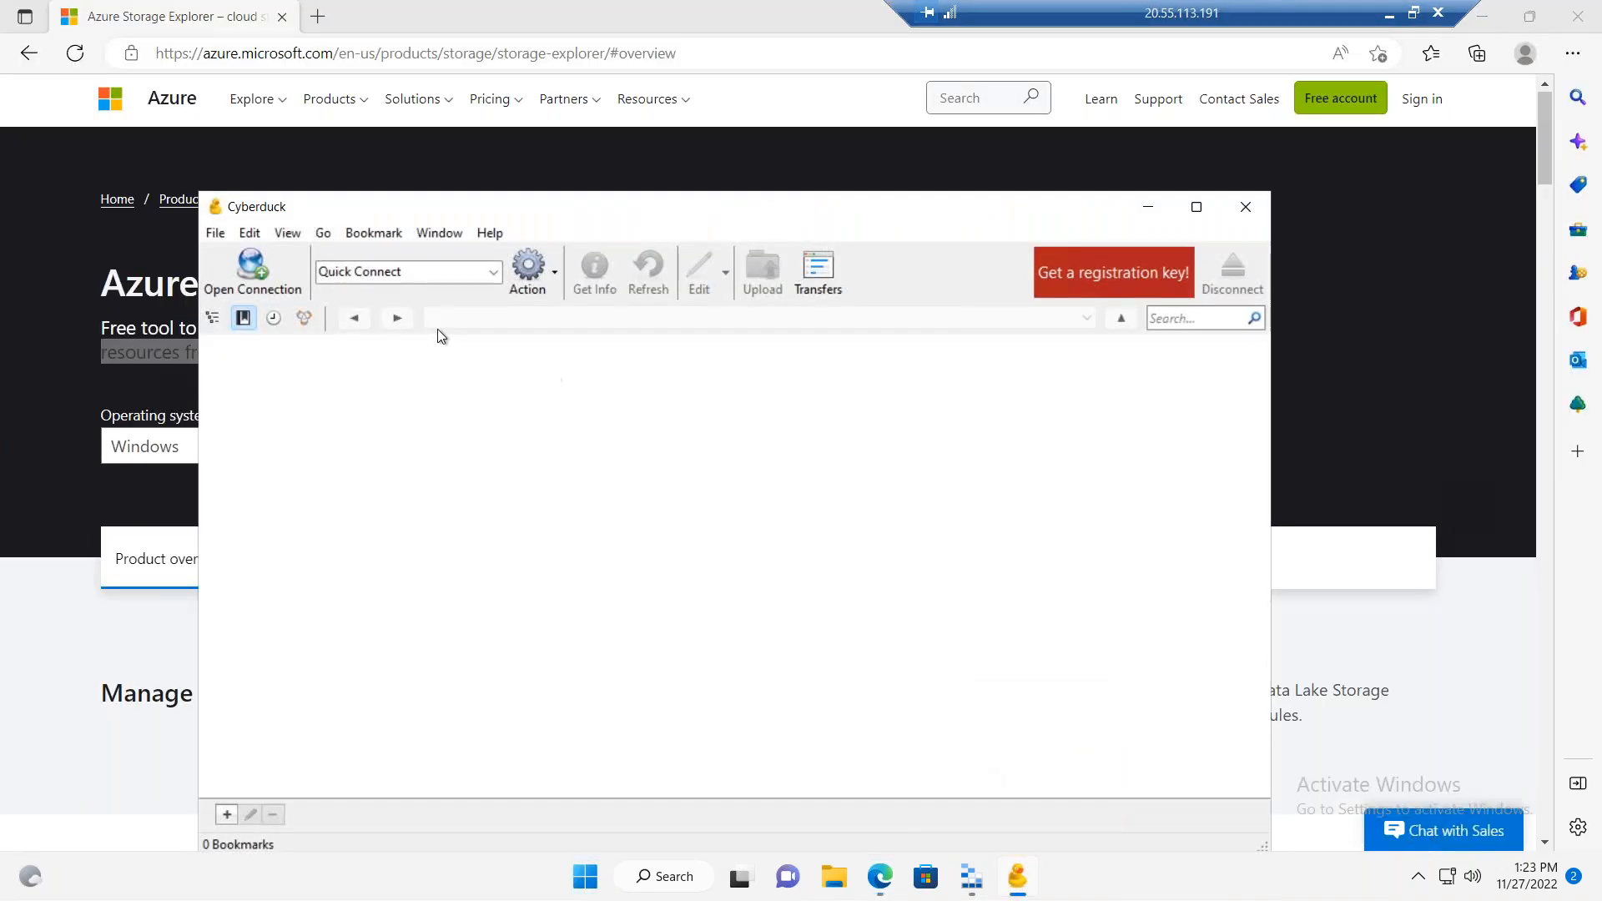
Step: Start a new connection in Cyberduck and choose Windows Azure Blob Storage as its protocol
{"action": "left_click", "coordinate": [255, 274]}
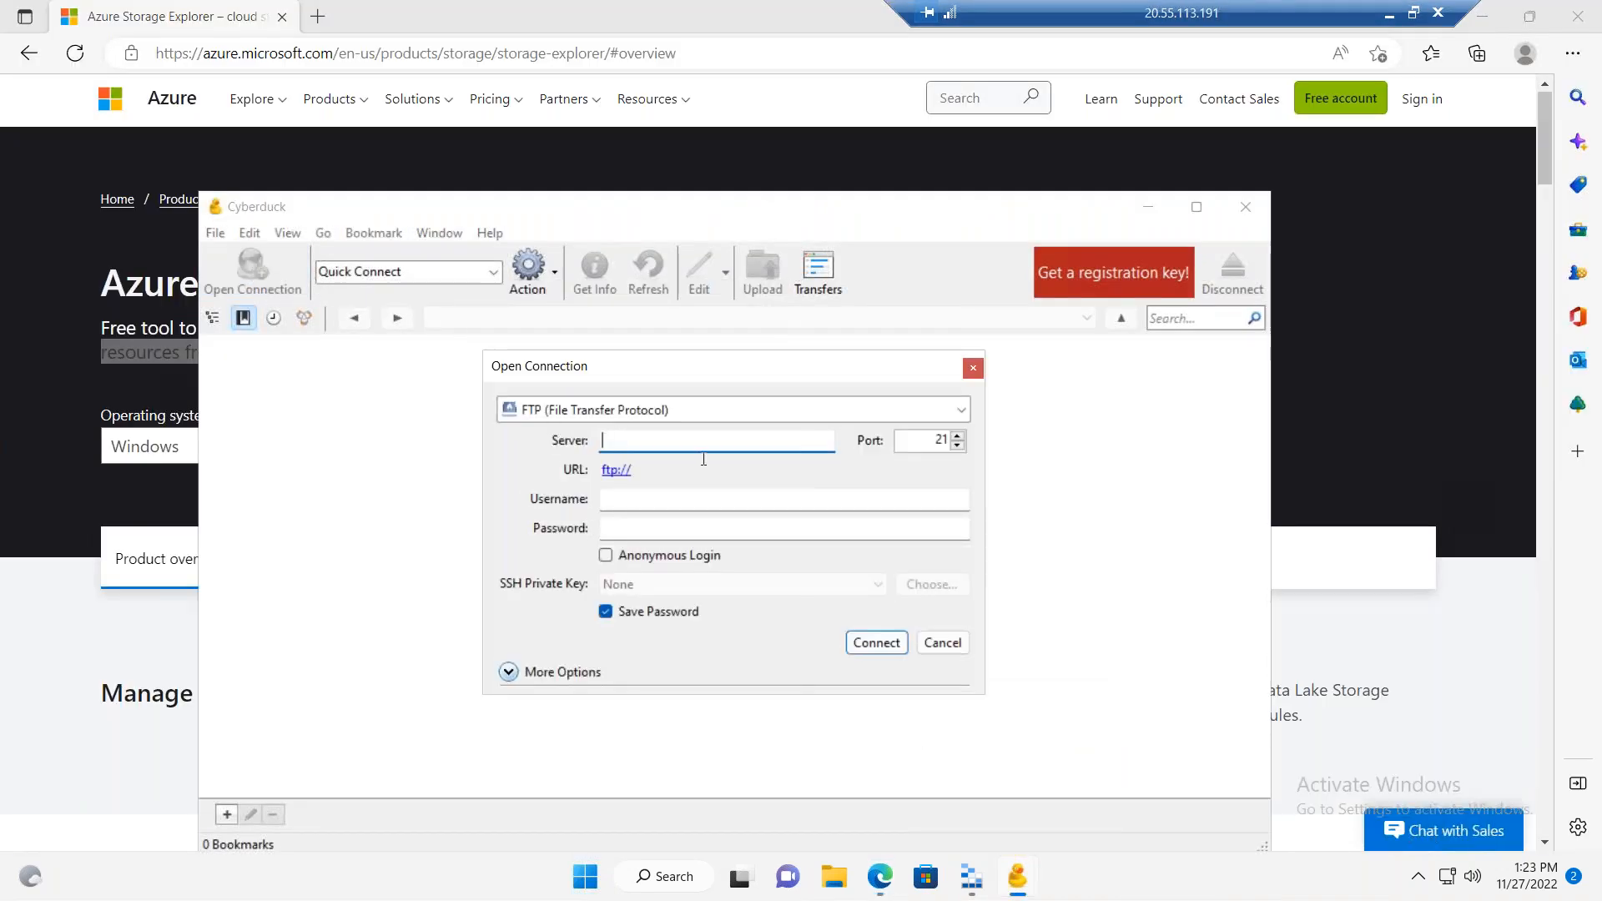
{"action": "left_click", "coordinate": [664, 413]}
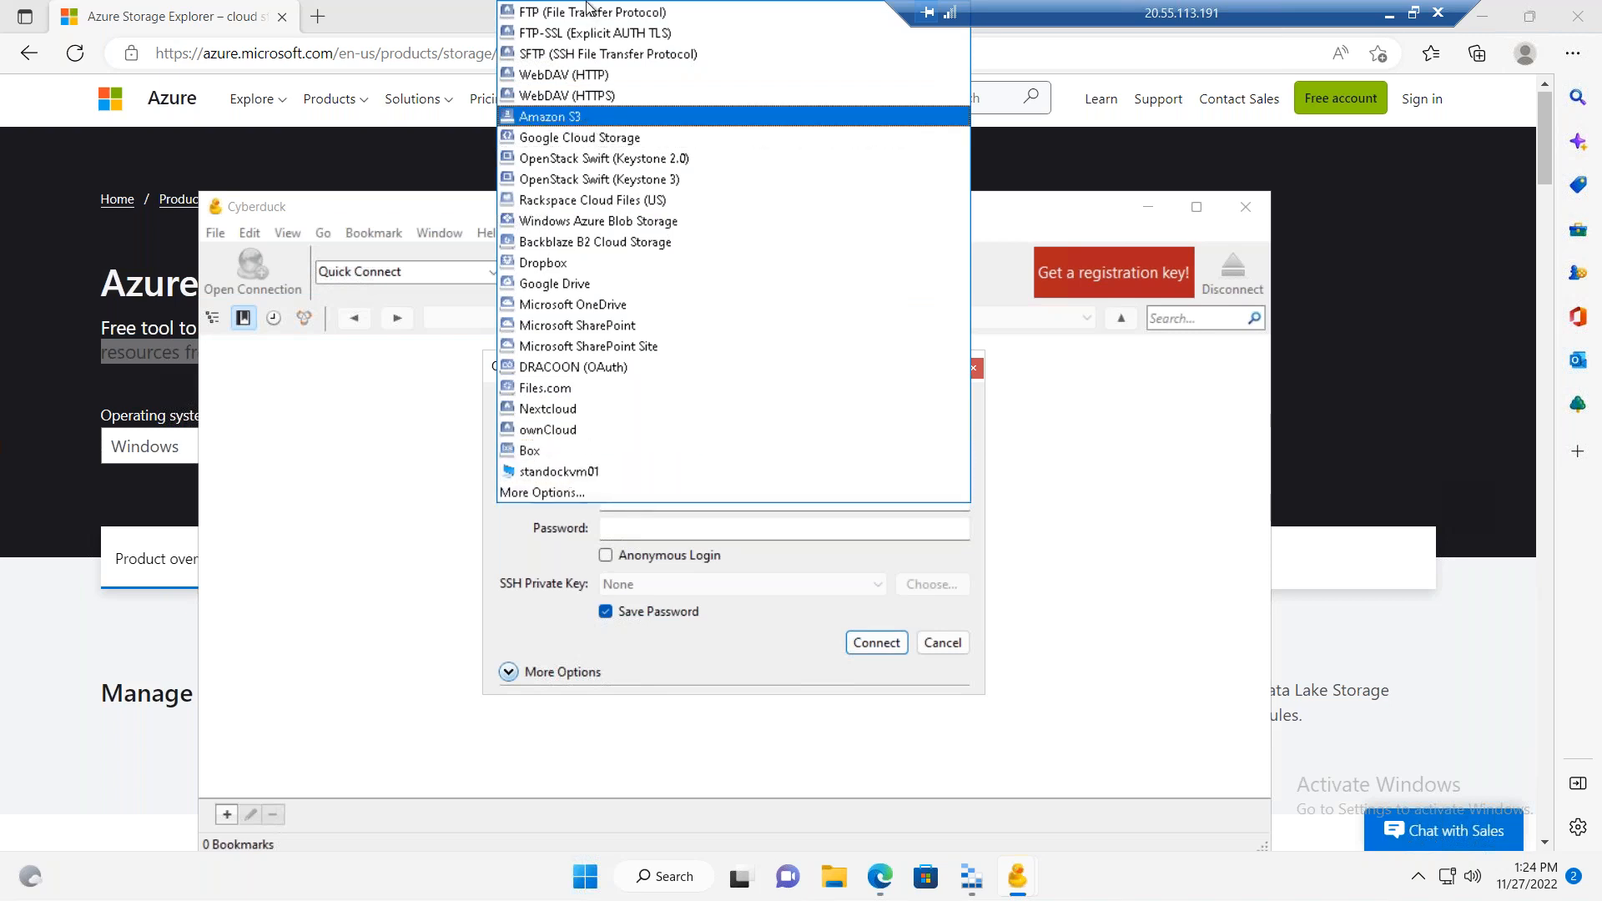
{"action": "left_click", "coordinate": [619, 220]}
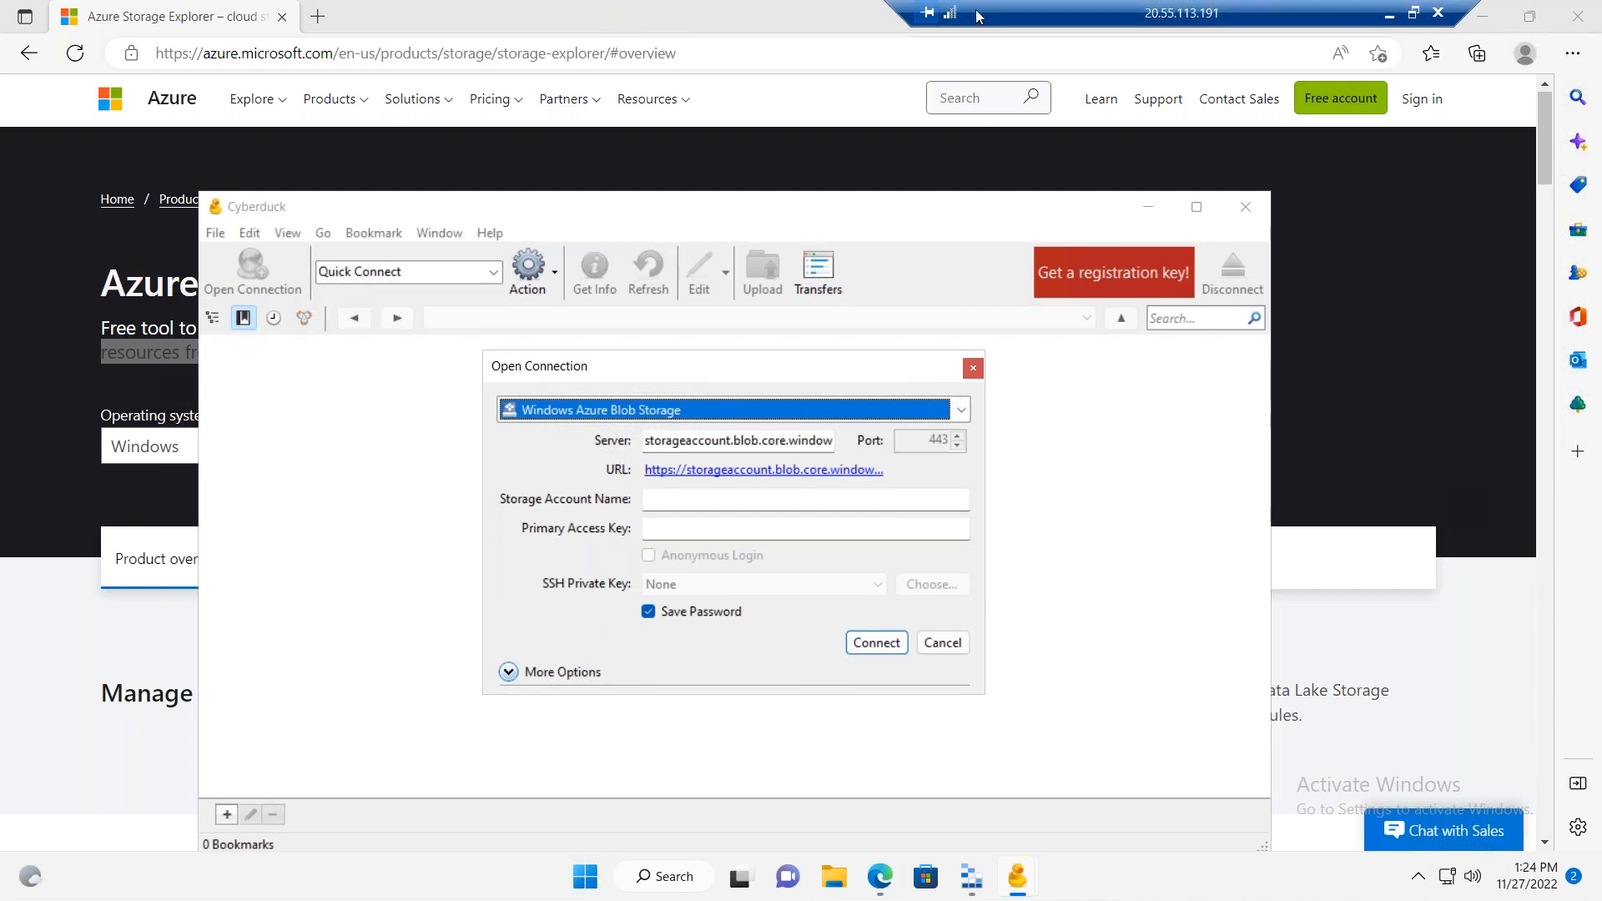
Step: Copy the storage account name staneusstgstdlrs001 from its Access keys page in the Azure portal and enter it in Cyberduck's connection
{"action": "left_click_drag", "start_coordinate": [972, 13], "coordinate": [261, 3]}
{"action": "left_click_drag", "start_coordinate": [361, 16], "coordinate": [537, 56]}
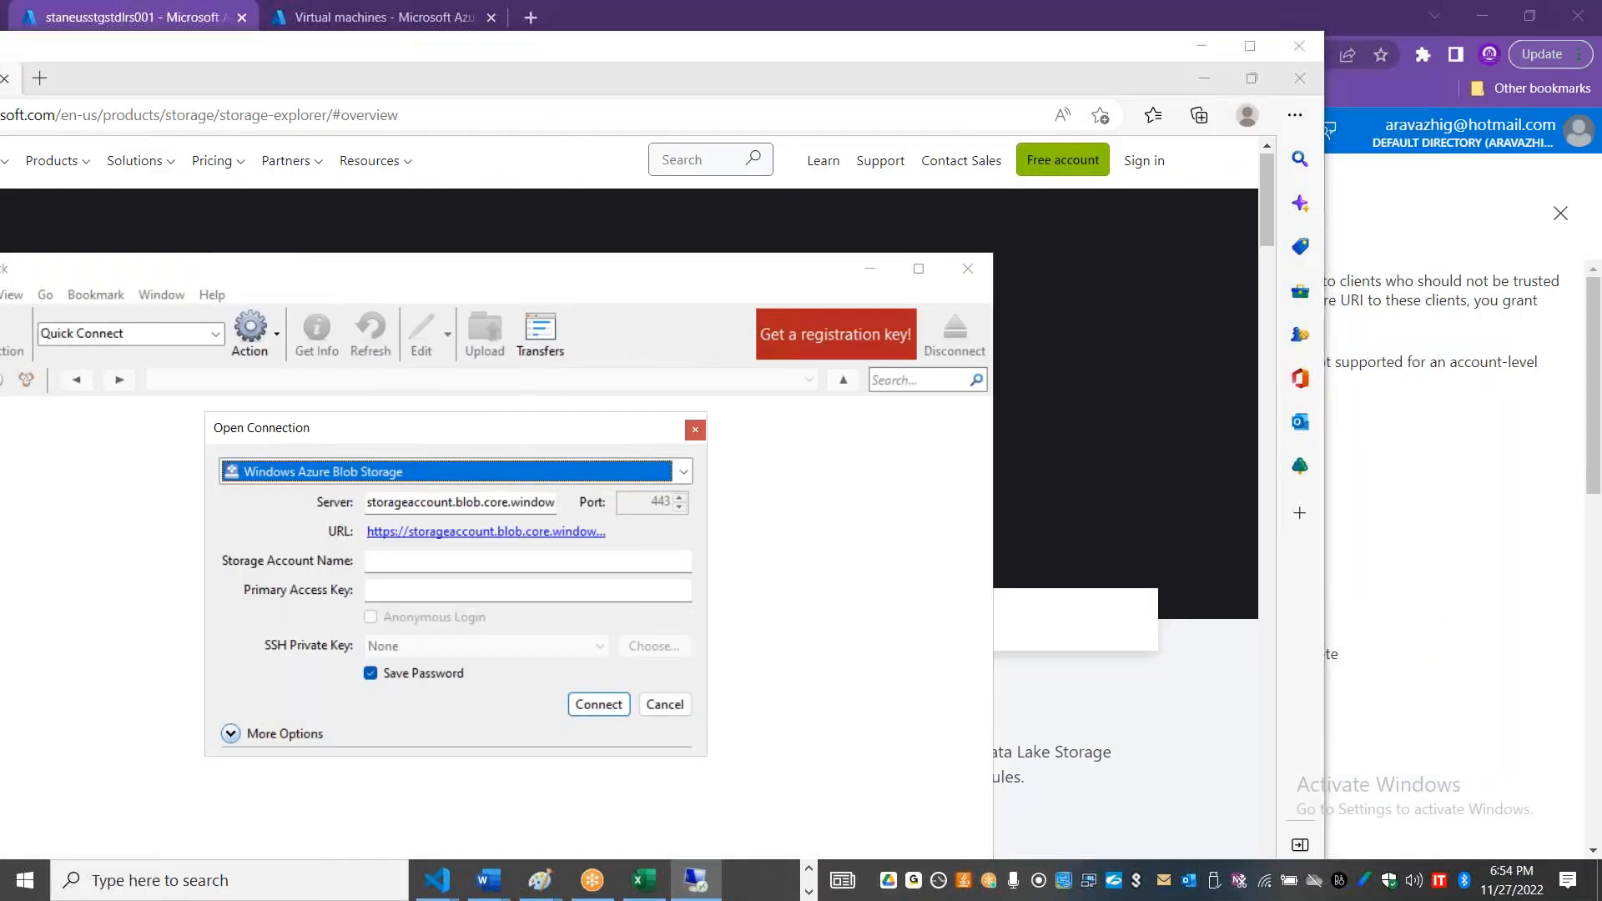
{"action": "key", "text": "alt+Tab"}
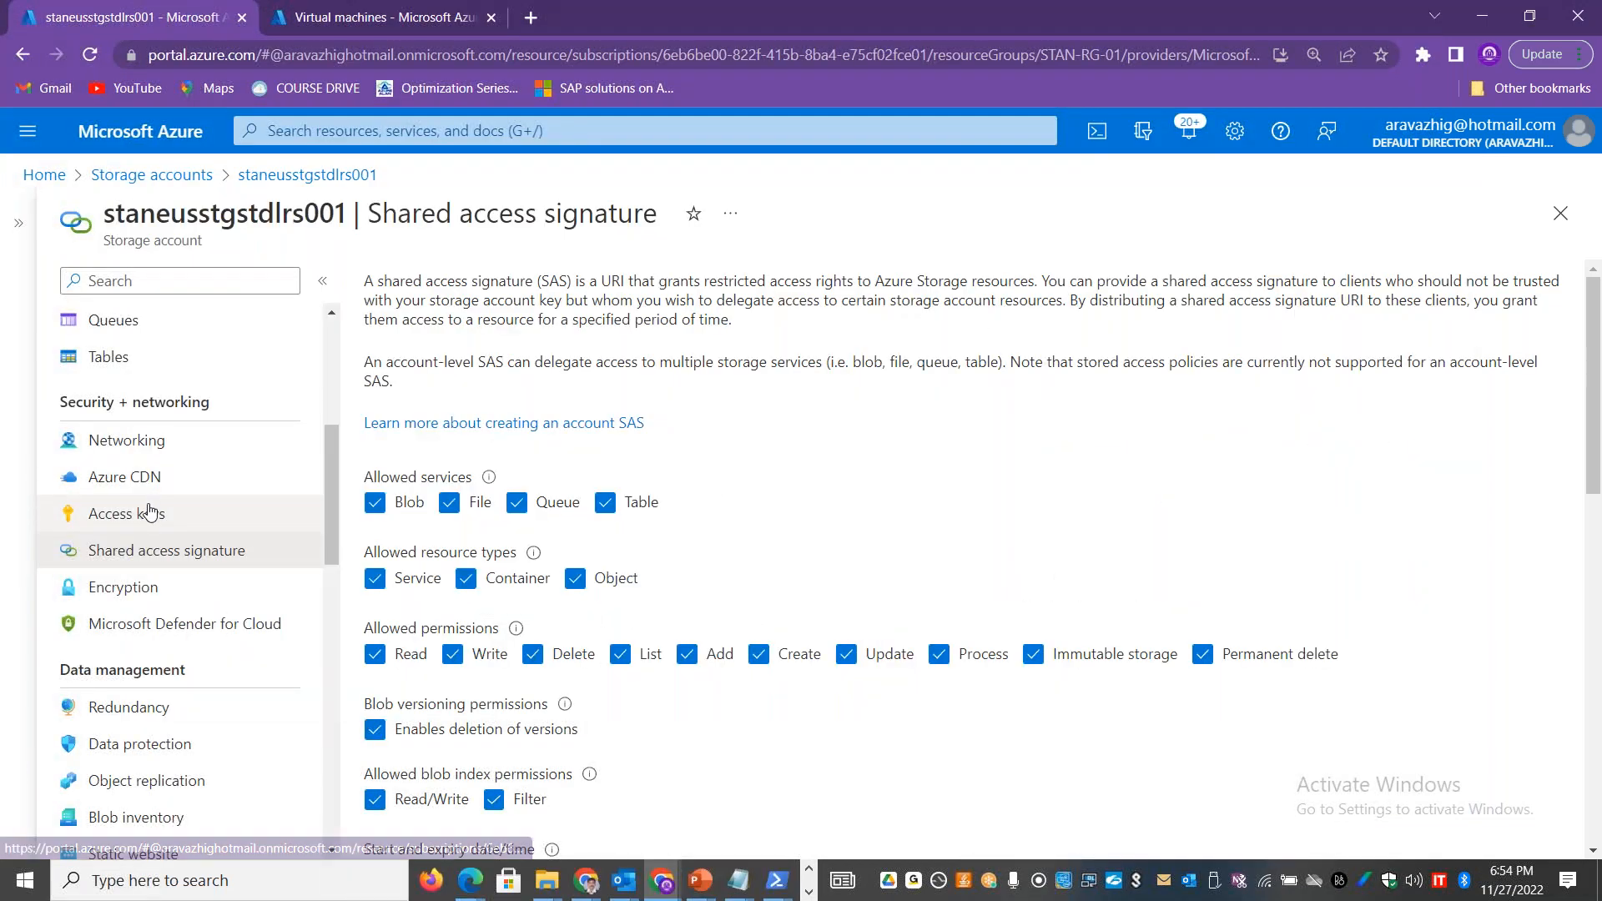
{"action": "left_click", "coordinate": [149, 517]}
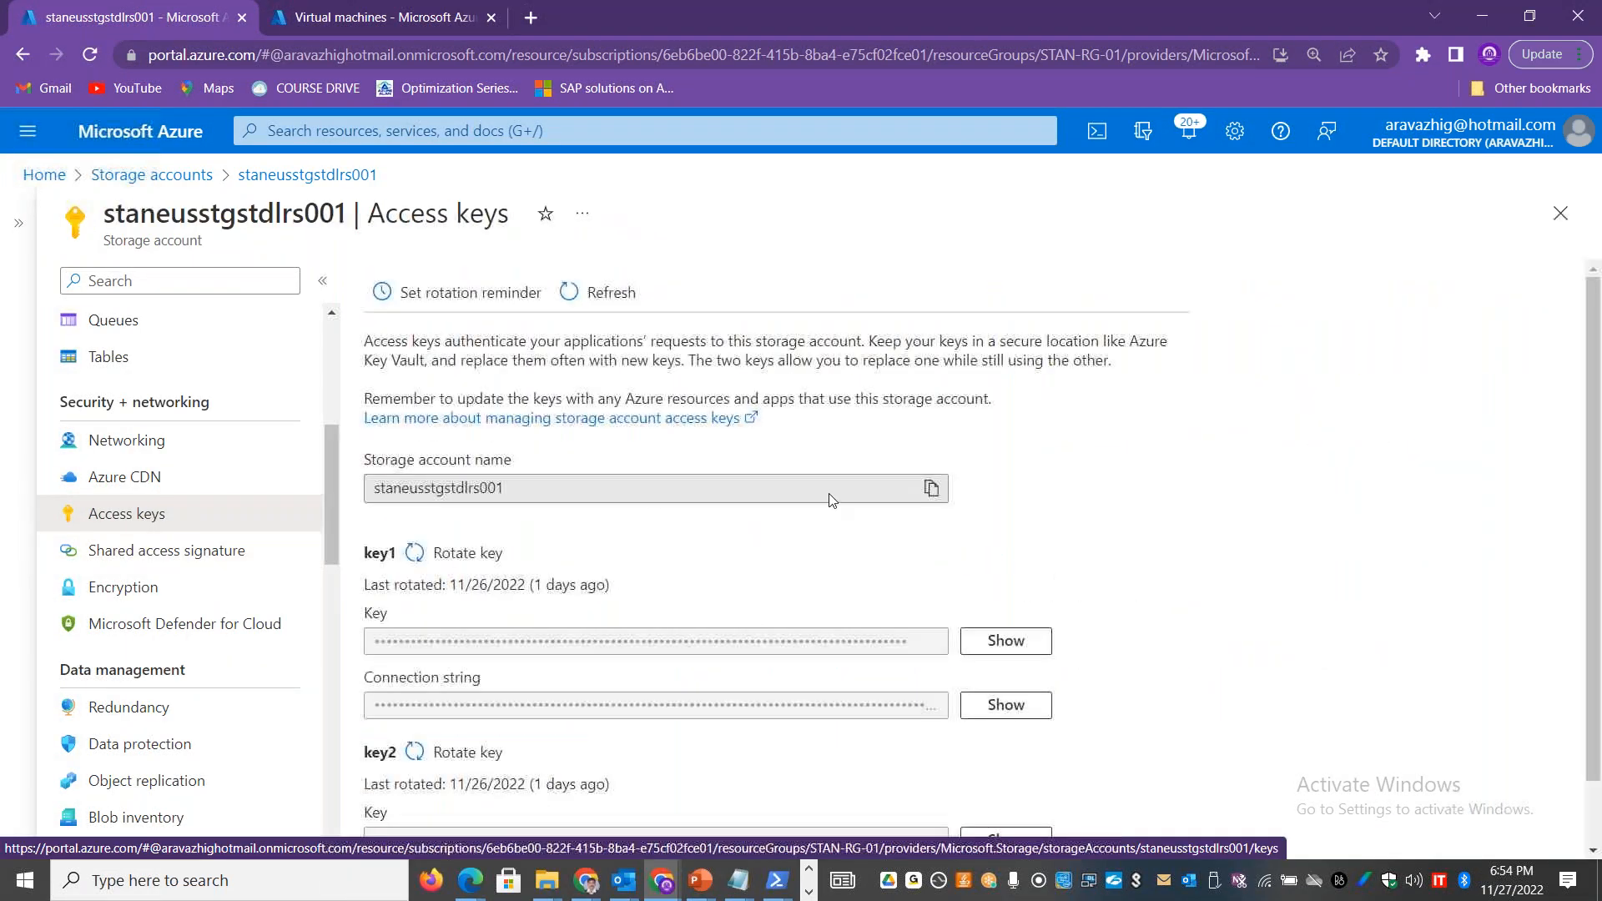
{"action": "left_click_drag", "start_coordinate": [643, 500], "coordinate": [361, 475]}
{"action": "key", "text": "ctrl+c"}
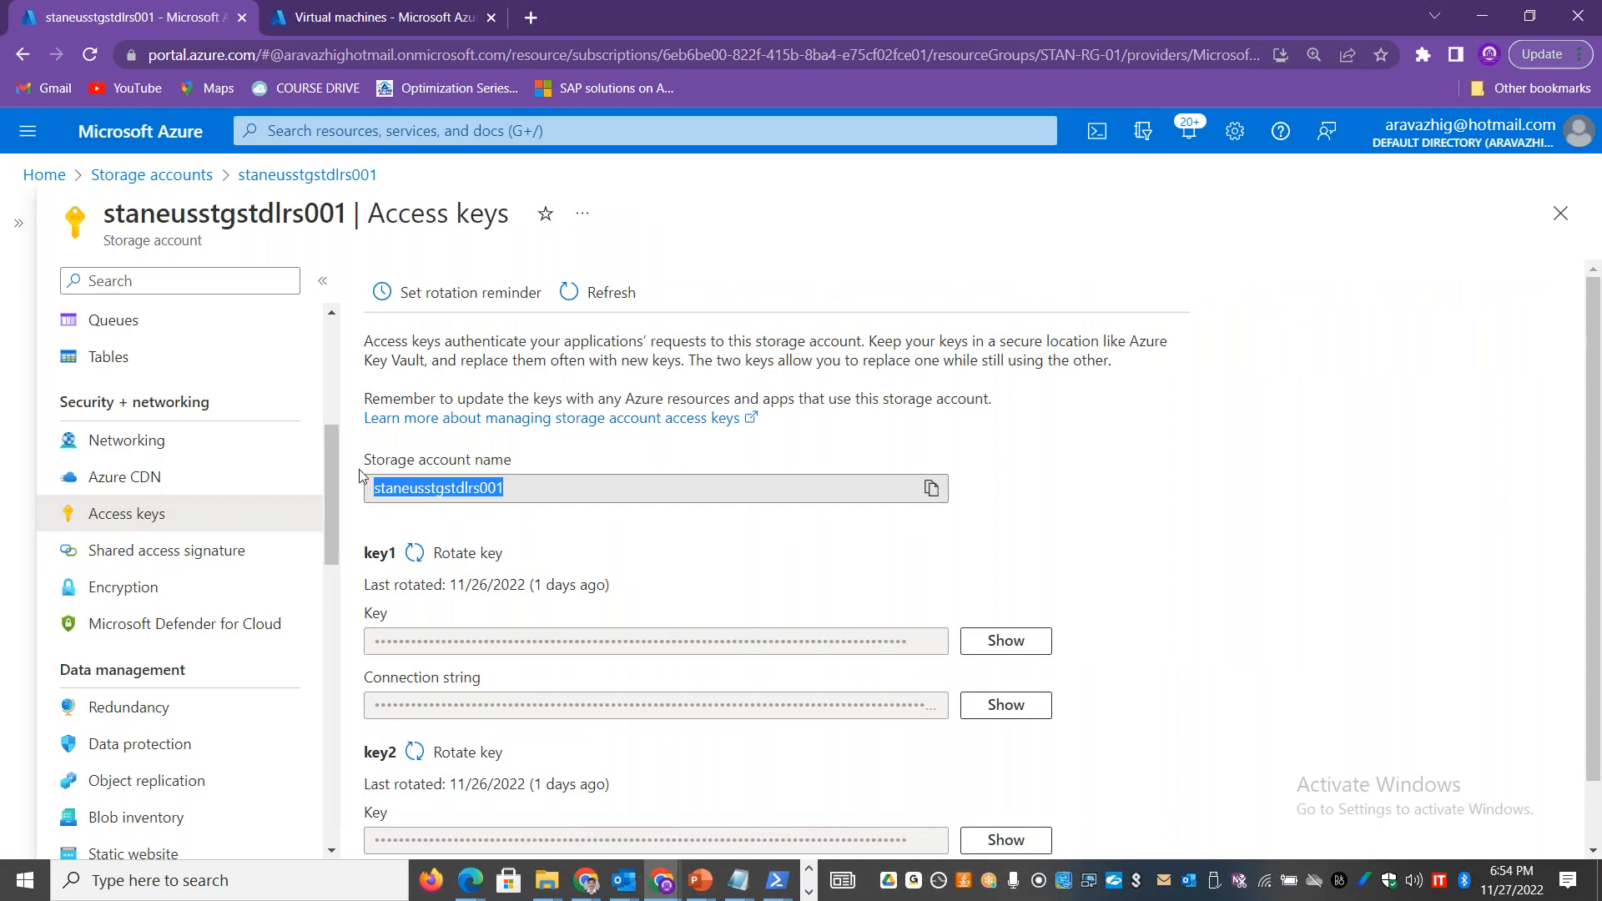
{"action": "key", "text": "alt+Tab"}
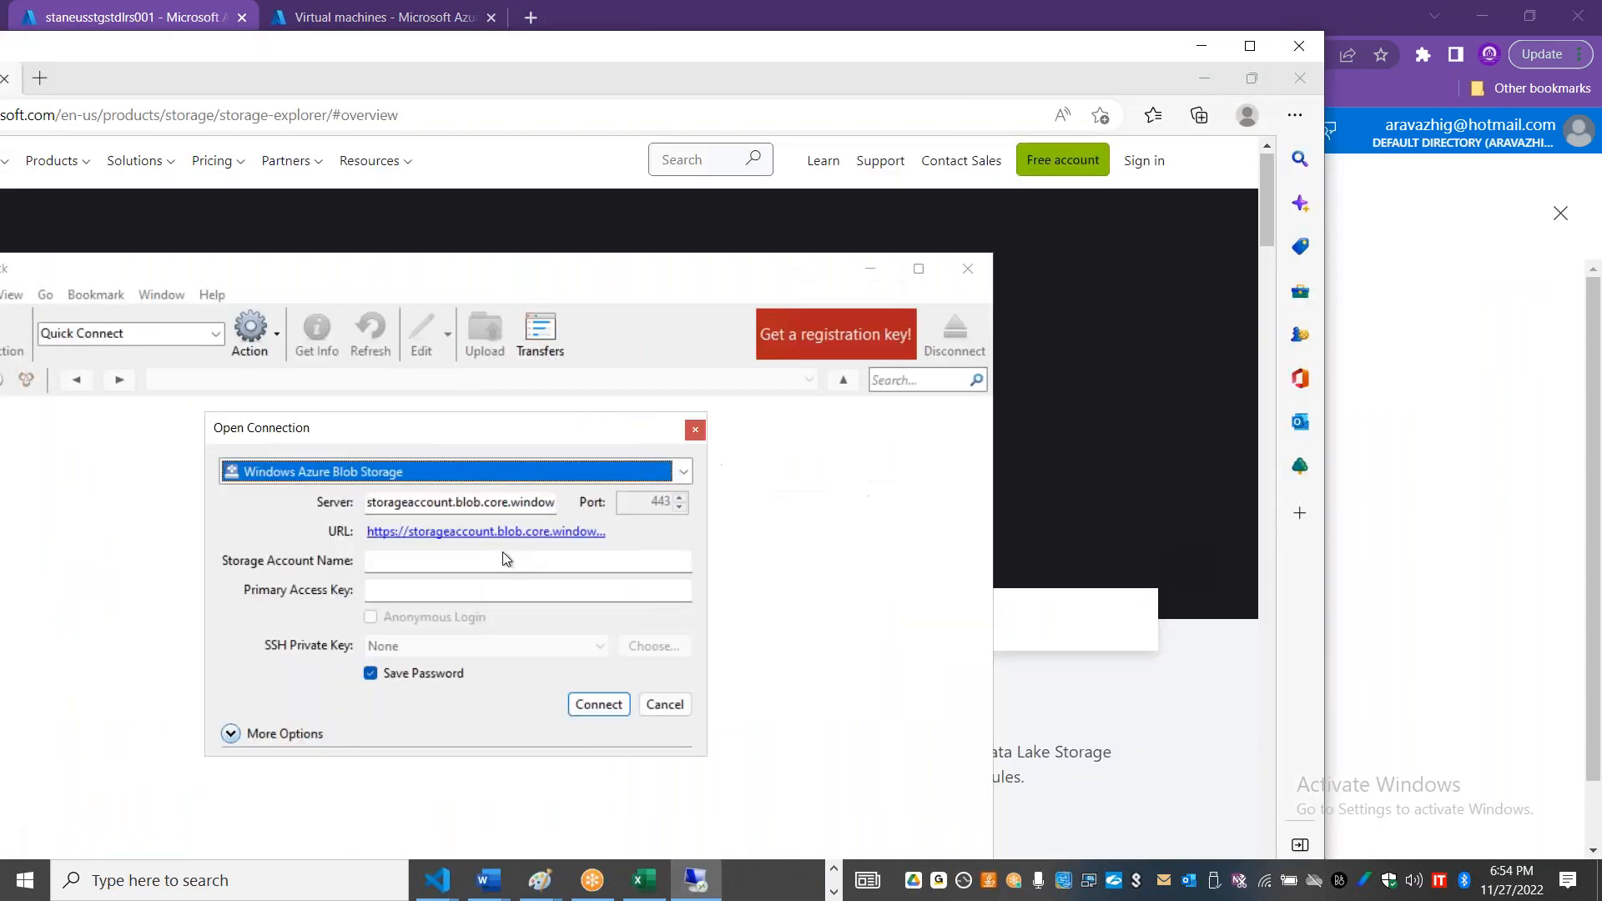
{"action": "left_click", "coordinate": [503, 562]}
{"action": "key", "text": "ctrl+v"}
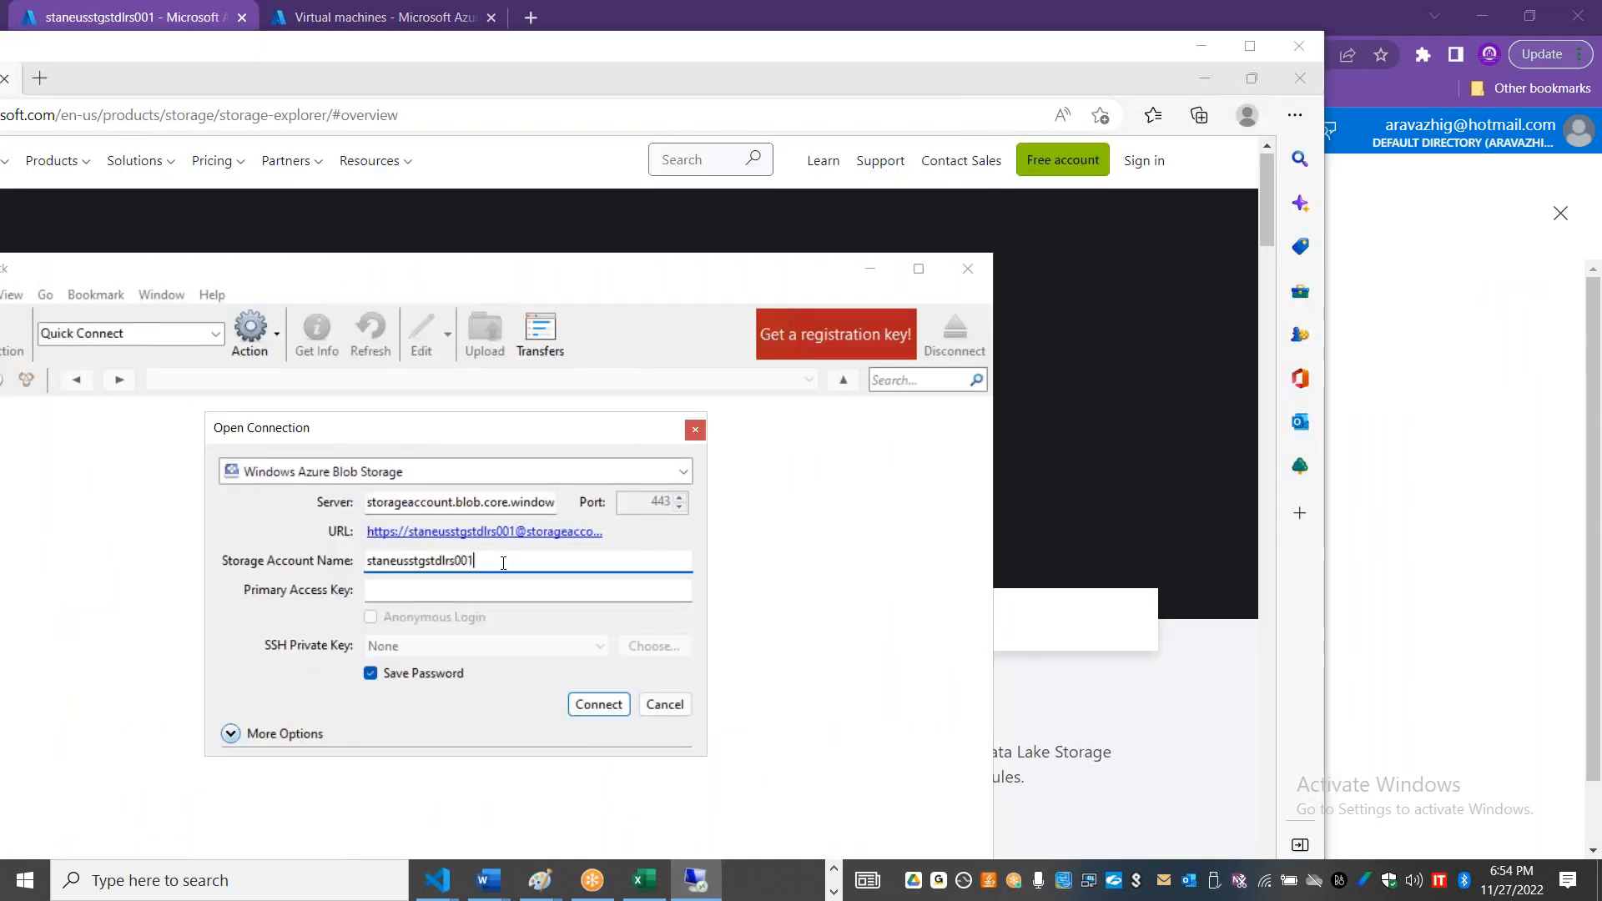
Step: Reveal and copy the key1 key in the Azure portal, paste it as Cyberduck's primary access key, and connect
{"action": "key", "text": "alt+Tab"}
{"action": "left_click", "coordinate": [1005, 643]}
{"action": "left_click", "coordinate": [933, 642]}
{"action": "key", "text": "alt+Tab"}
{"action": "left_click", "coordinate": [527, 590]}
{"action": "key", "text": "ctrl+v"}
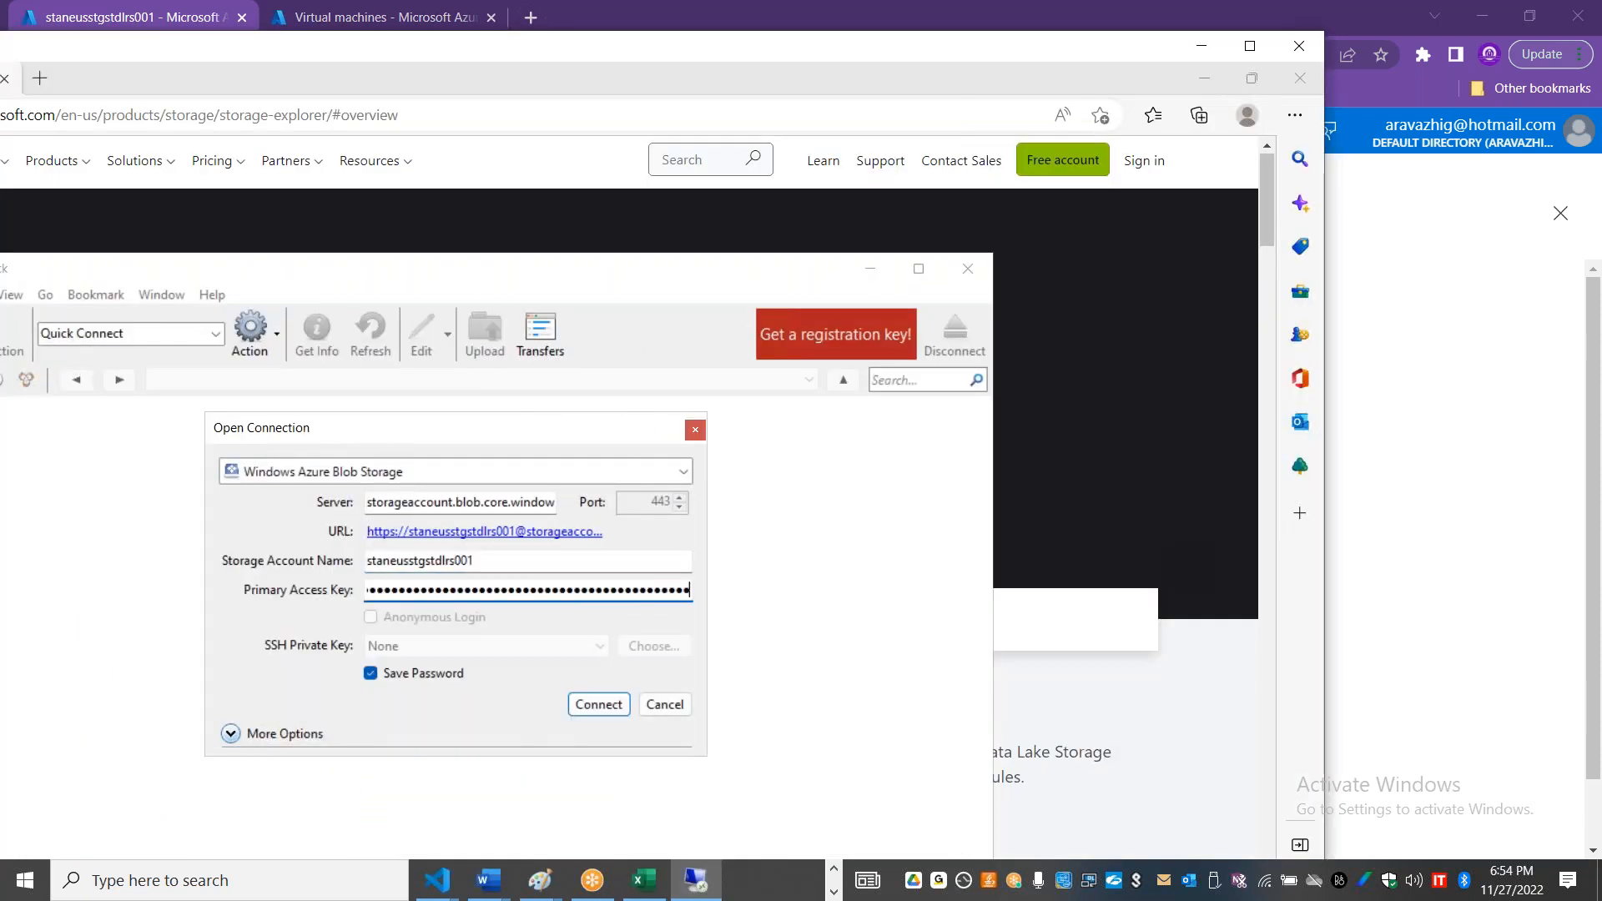
{"action": "left_click", "coordinate": [582, 705]}
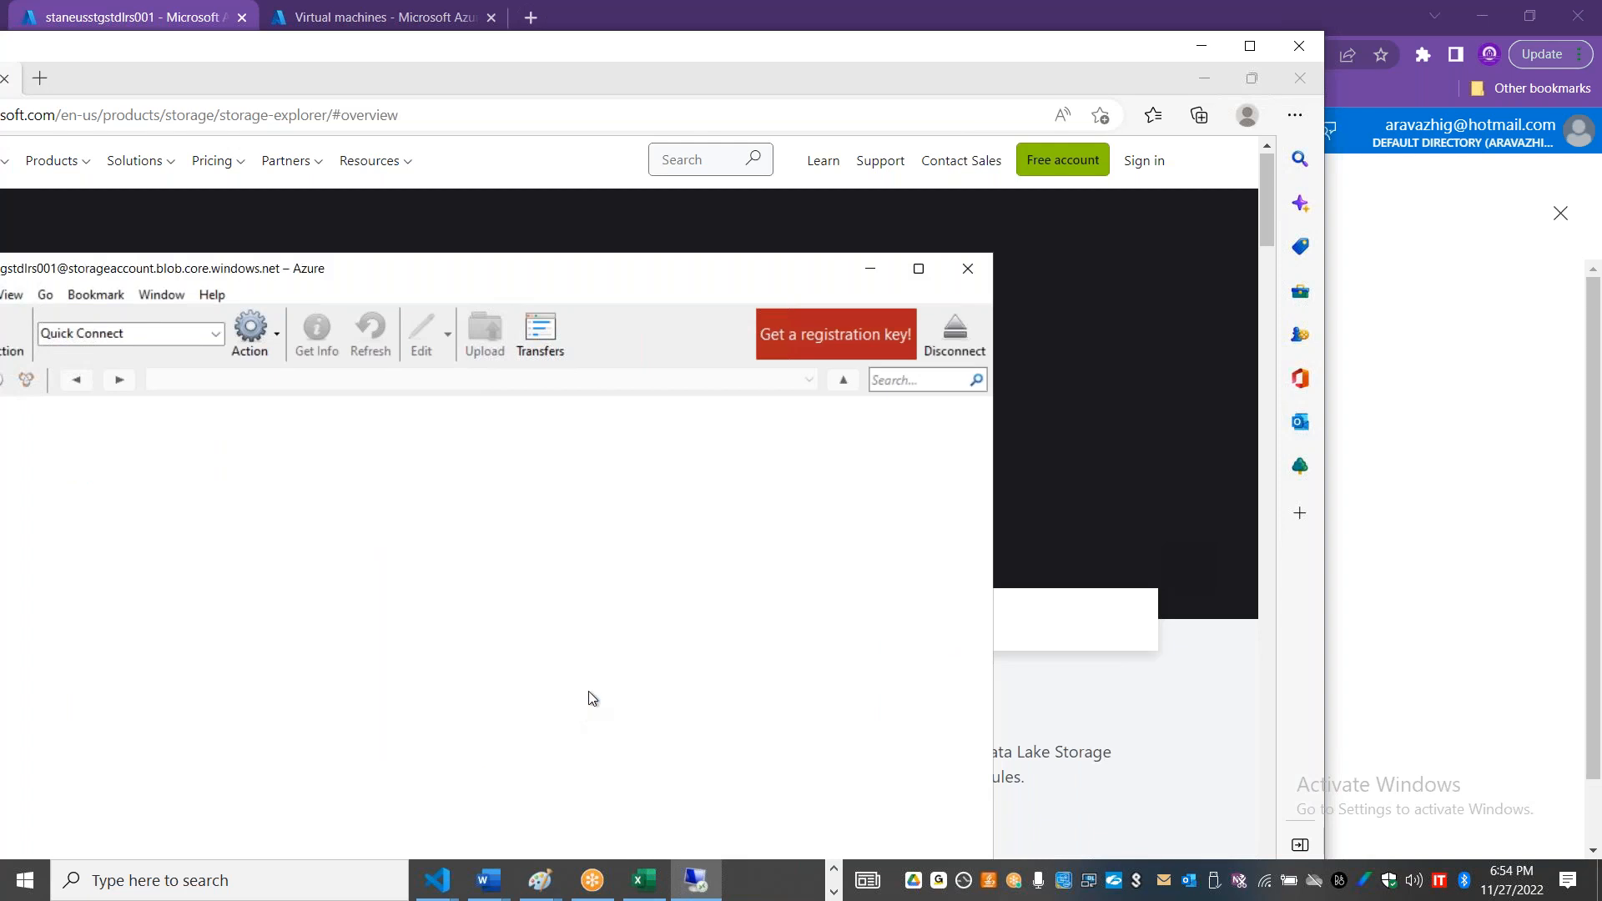
Step: Try to log in to staneusstgstdlrs001 again with the copied primary access key
{"action": "left_click_drag", "start_coordinate": [784, 47], "coordinate": [910, 56]}
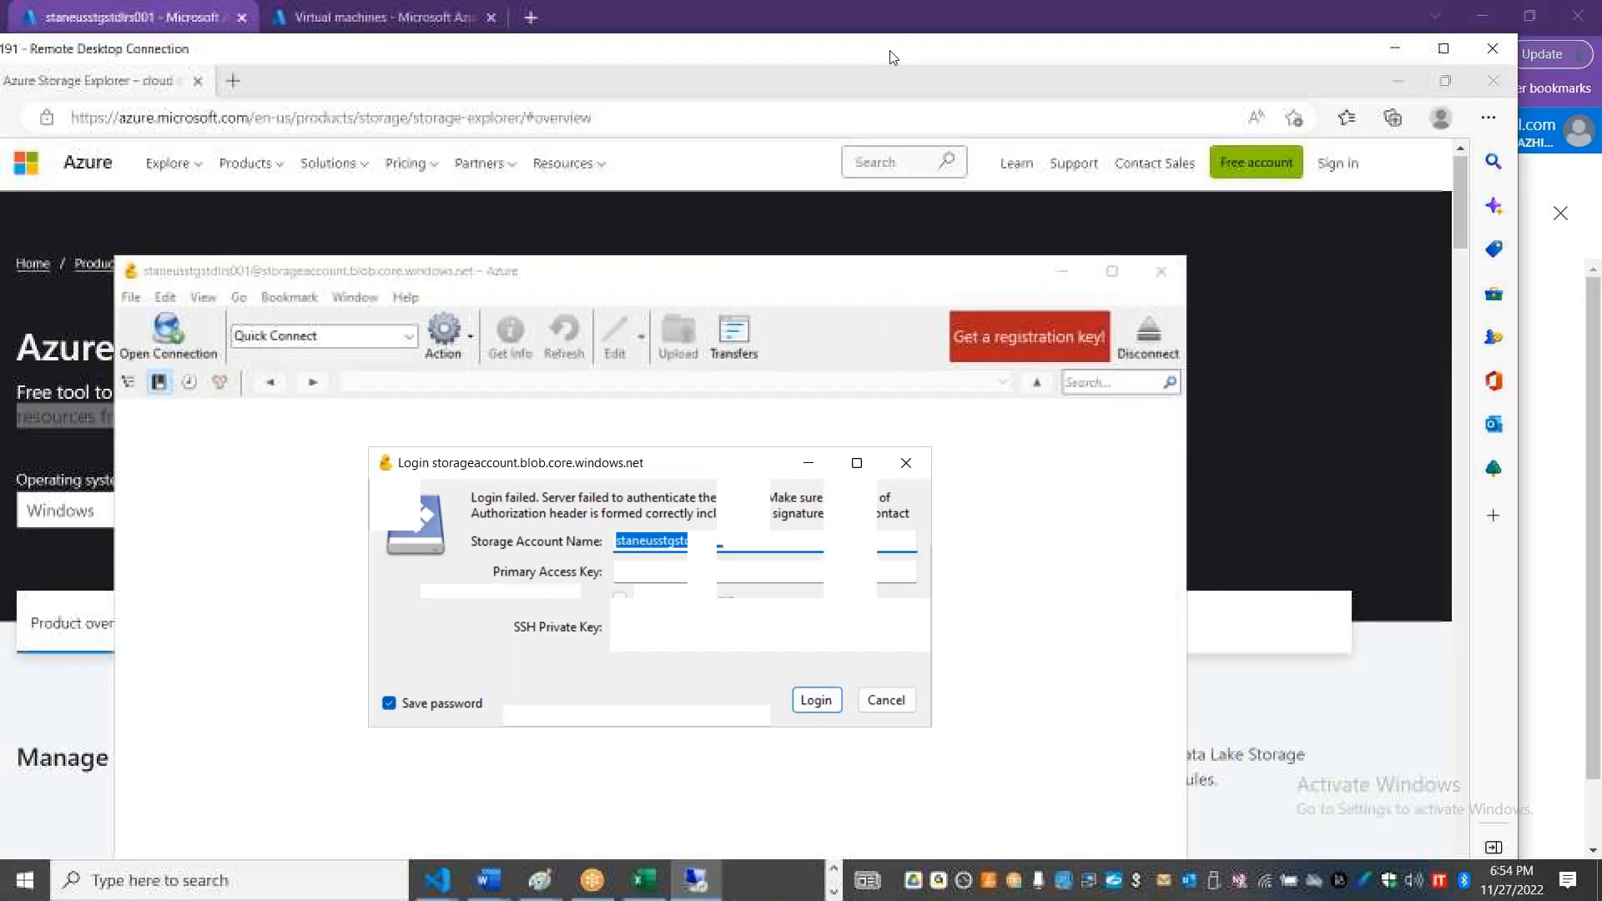
{"action": "left_click", "coordinate": [678, 573]}
{"action": "key", "text": "ctrl+v"}
{"action": "left_click", "coordinate": [817, 707]}
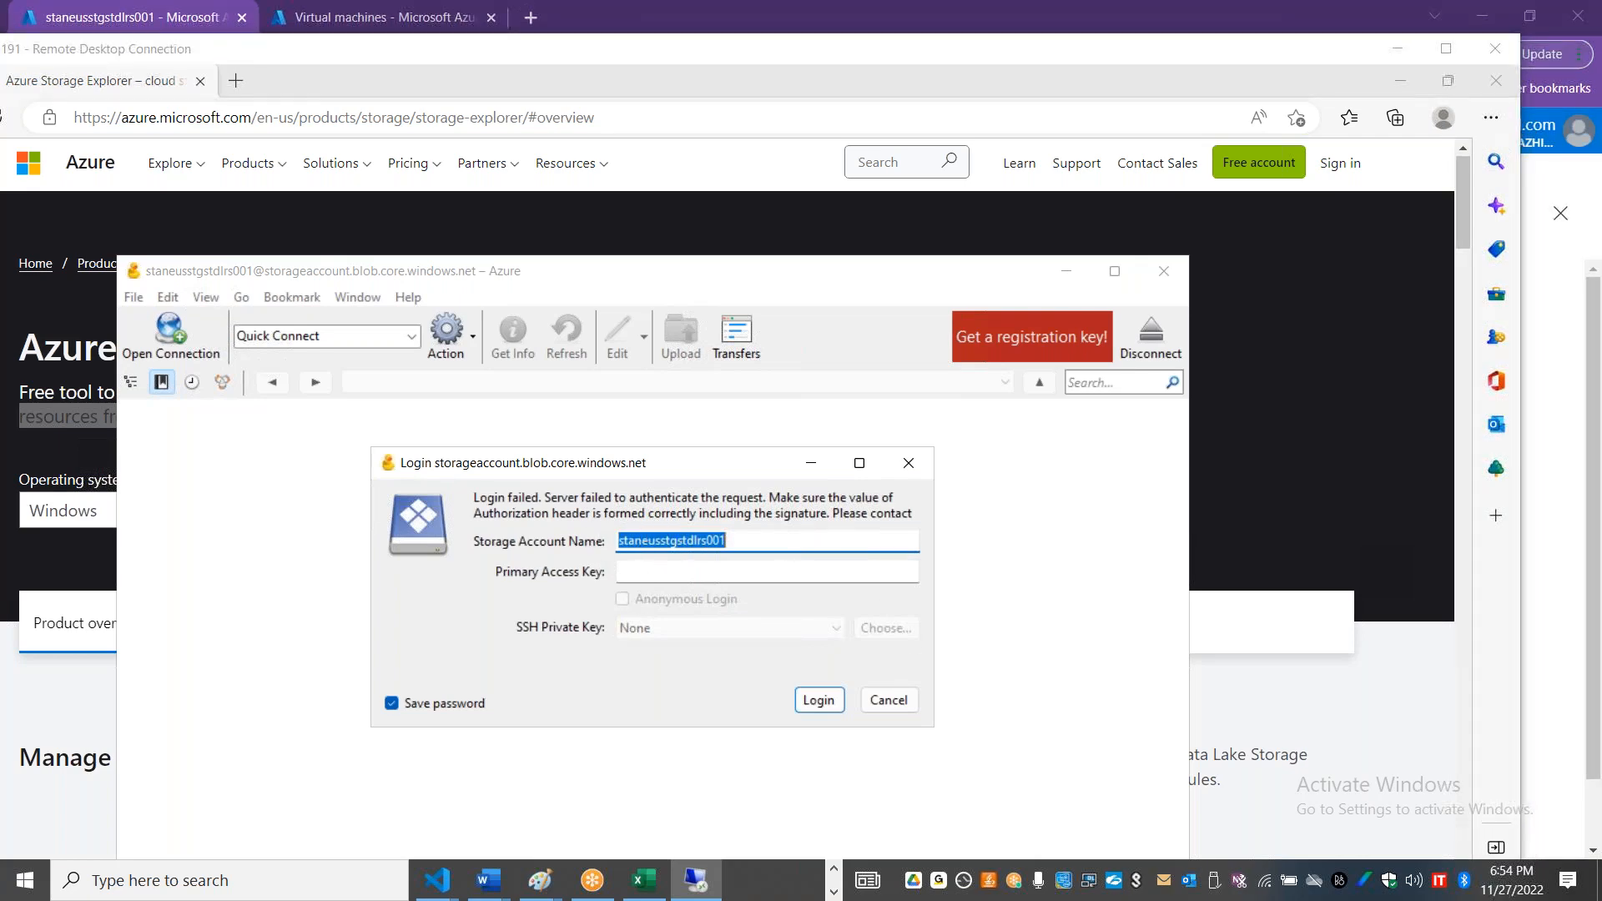
Step: Try to log in to Cyberduck using key1's connection string from the Azure portal as the primary access key, and cancel the login
{"action": "key", "text": "alt+Tab"}
{"action": "left_click", "coordinate": [991, 714]}
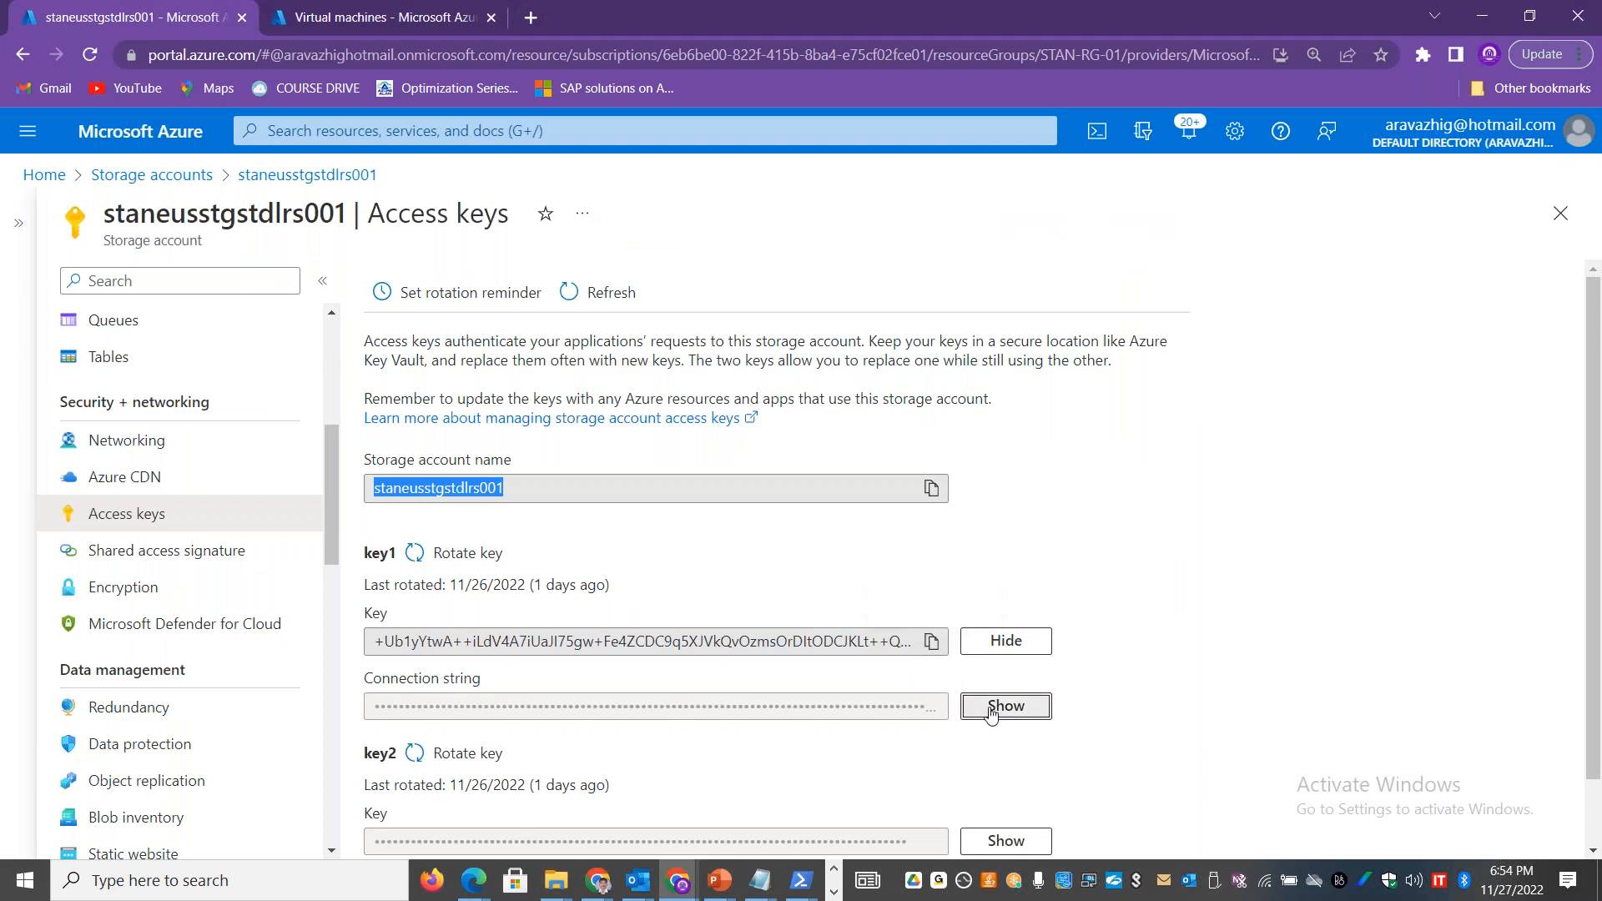
{"action": "left_click", "coordinate": [935, 713]}
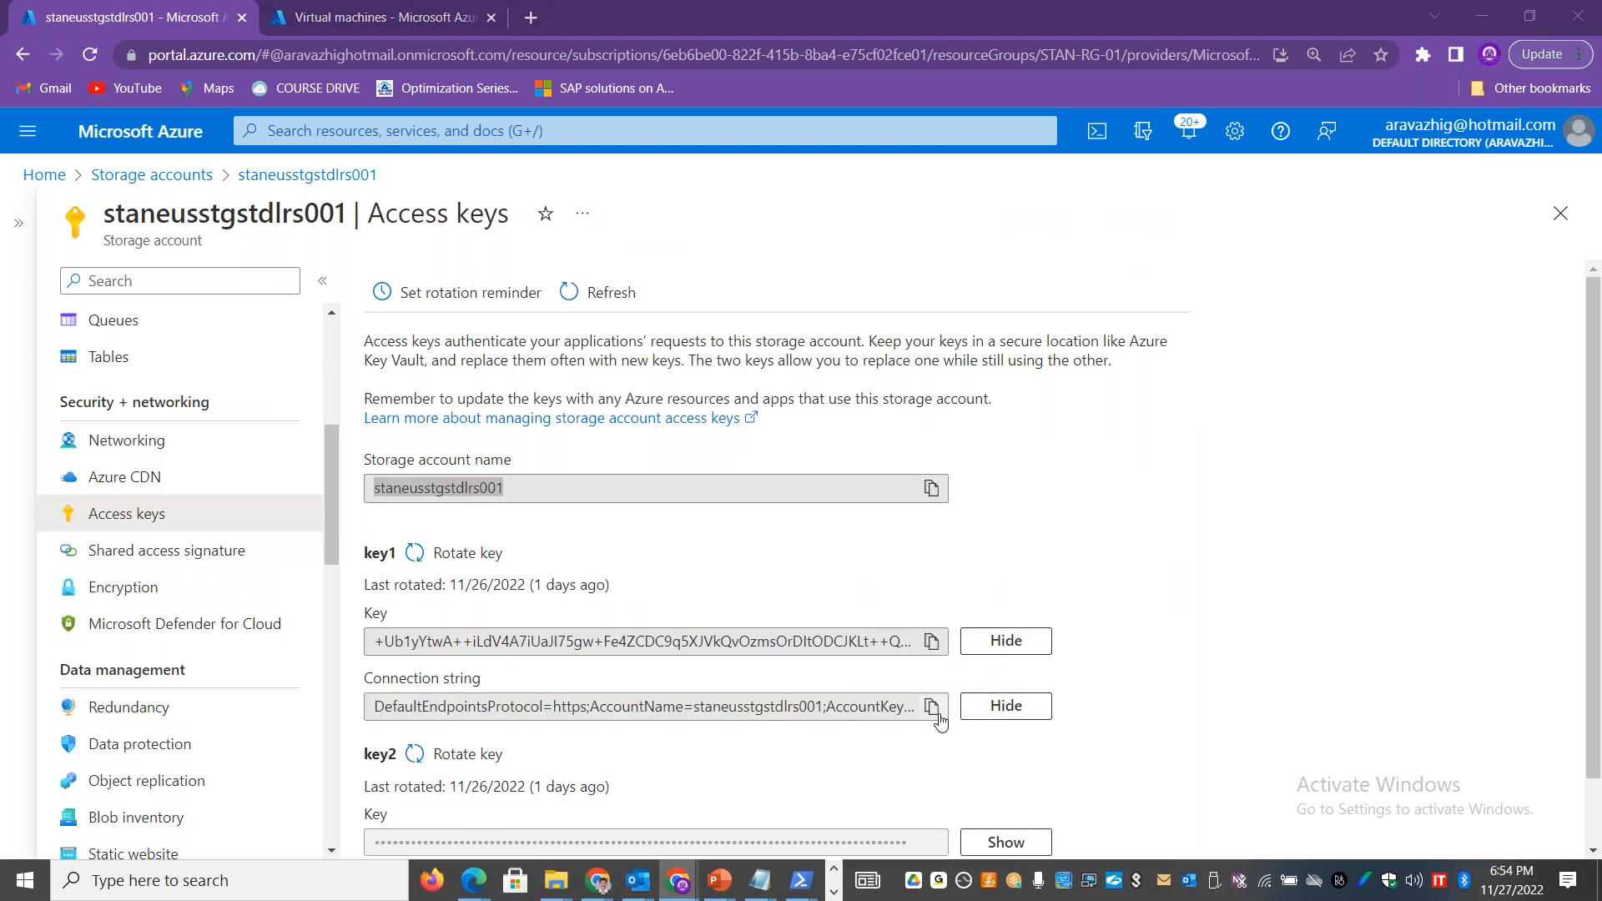
{"action": "key", "text": "alt+Tab"}
{"action": "left_click", "coordinate": [755, 570]}
{"action": "key", "text": "ctrl+v"}
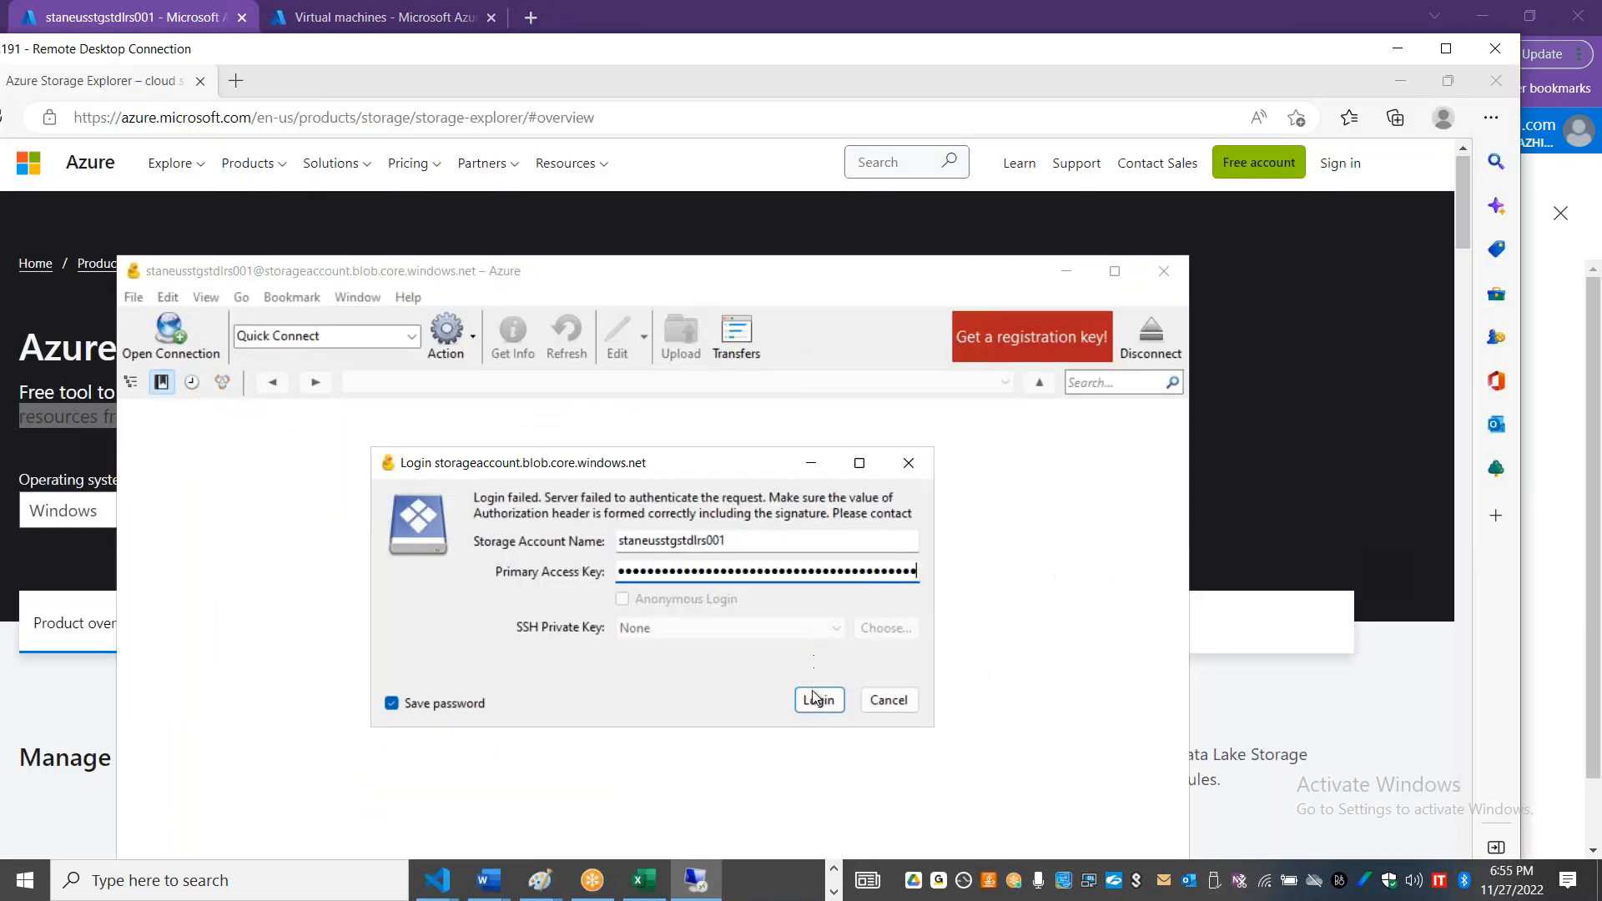
{"action": "left_click", "coordinate": [819, 701]}
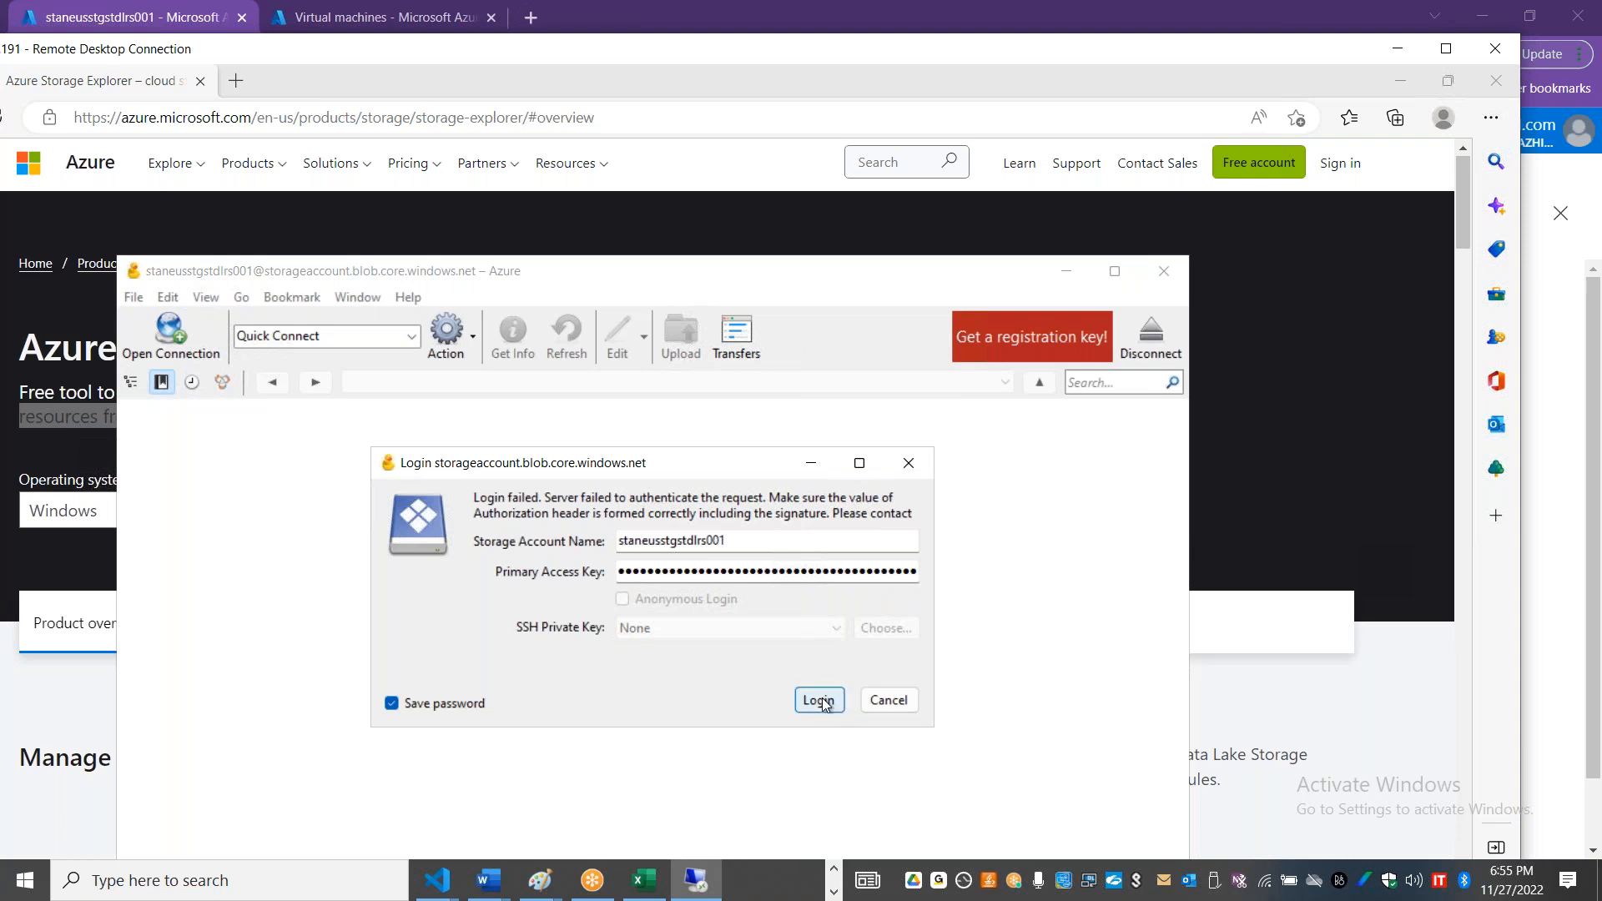
{"action": "left_click", "coordinate": [472, 705]}
{"action": "left_click", "coordinate": [877, 701]}
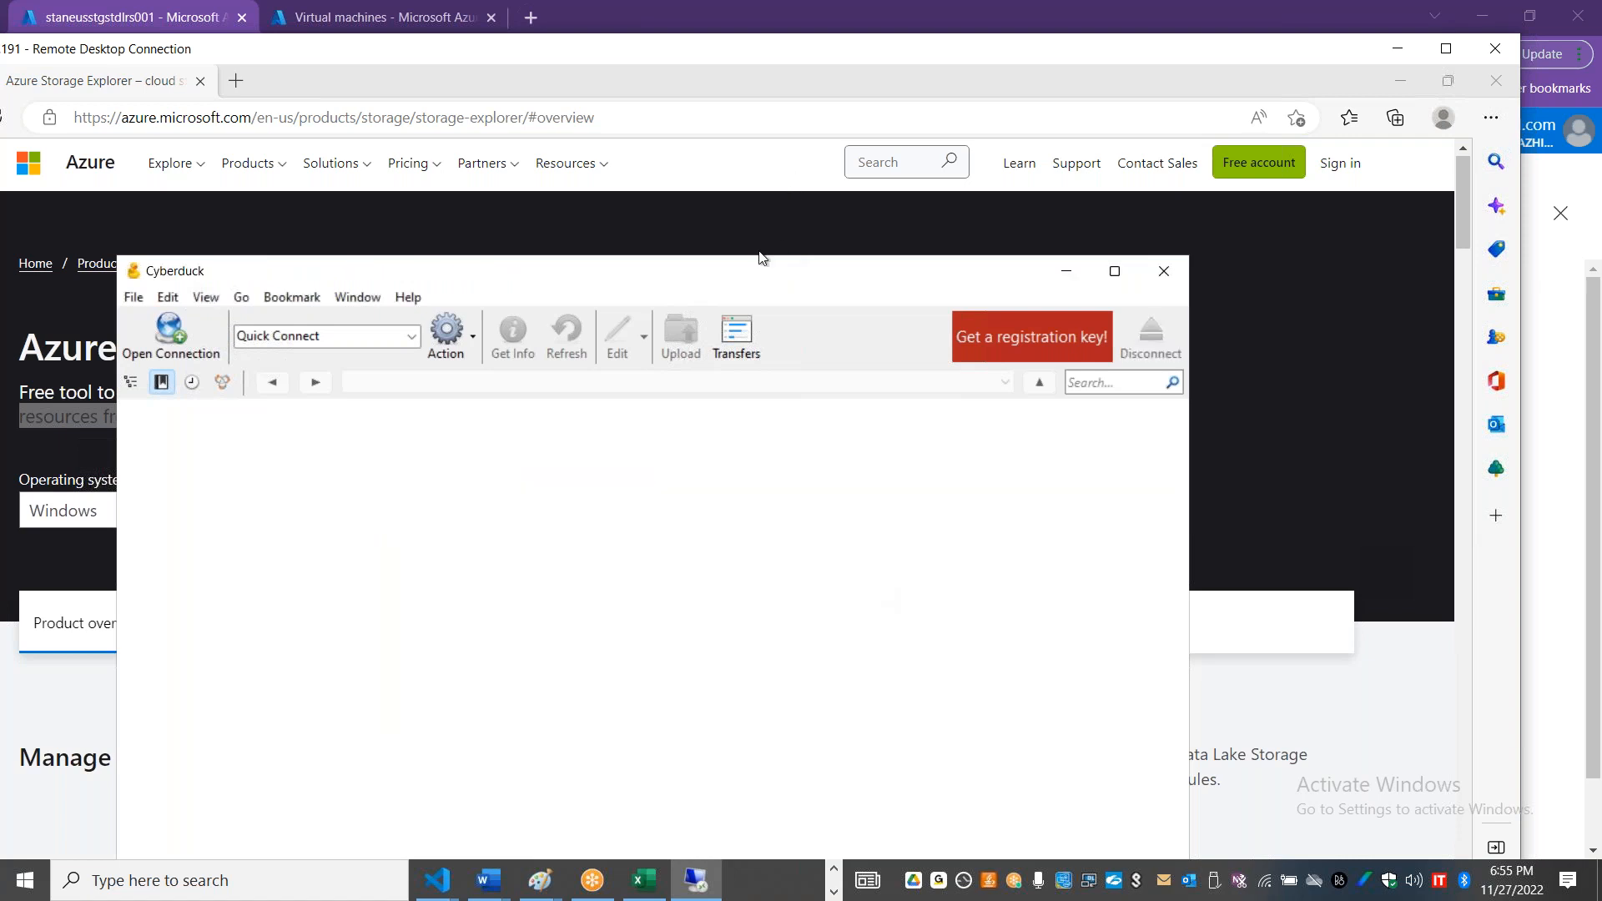
Step: Open a new Windows Azure Blob Storage connection, turn off password saving and expand its additional options
{"action": "left_click_drag", "start_coordinate": [793, 101], "coordinate": [807, 34]}
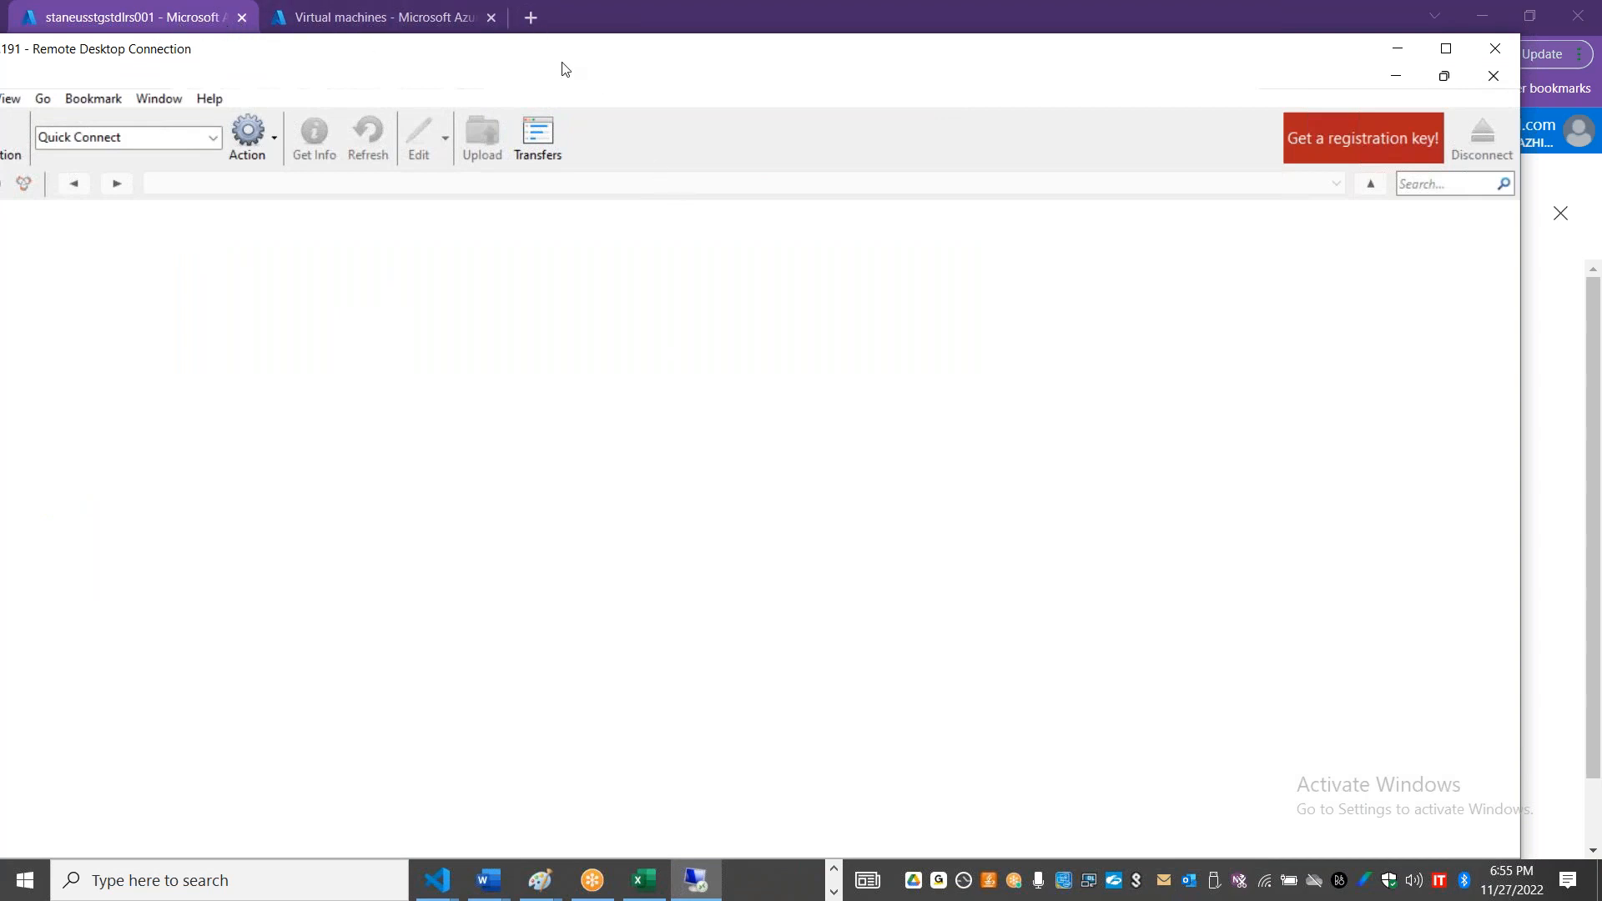
{"action": "left_click_drag", "start_coordinate": [562, 63], "coordinate": [758, 90]}
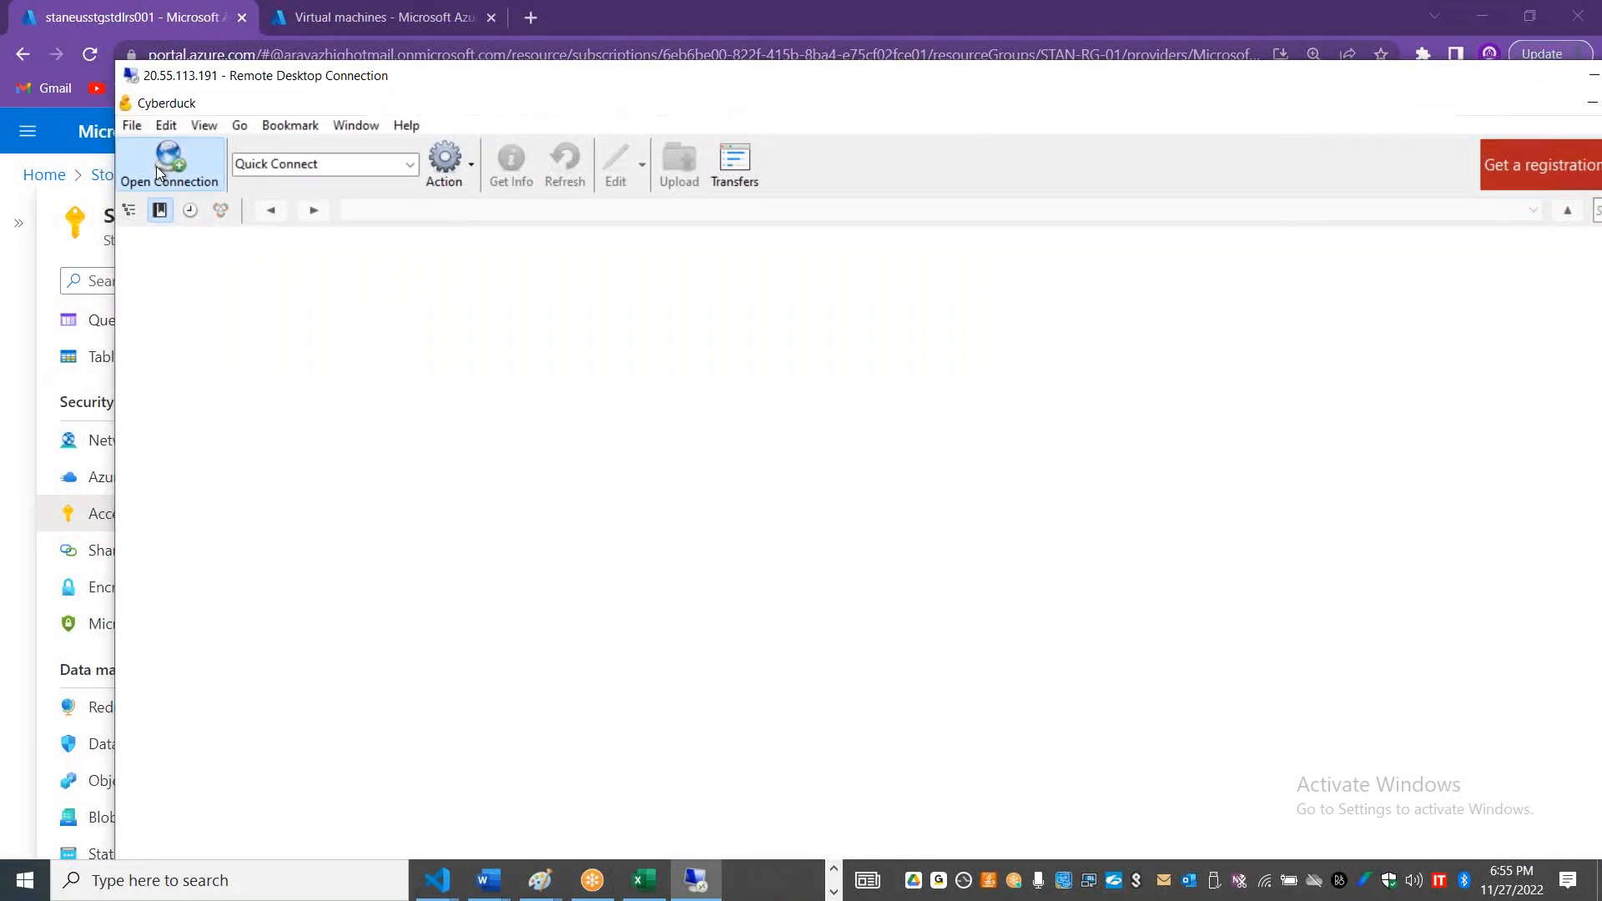
{"action": "left_click", "coordinate": [157, 167]}
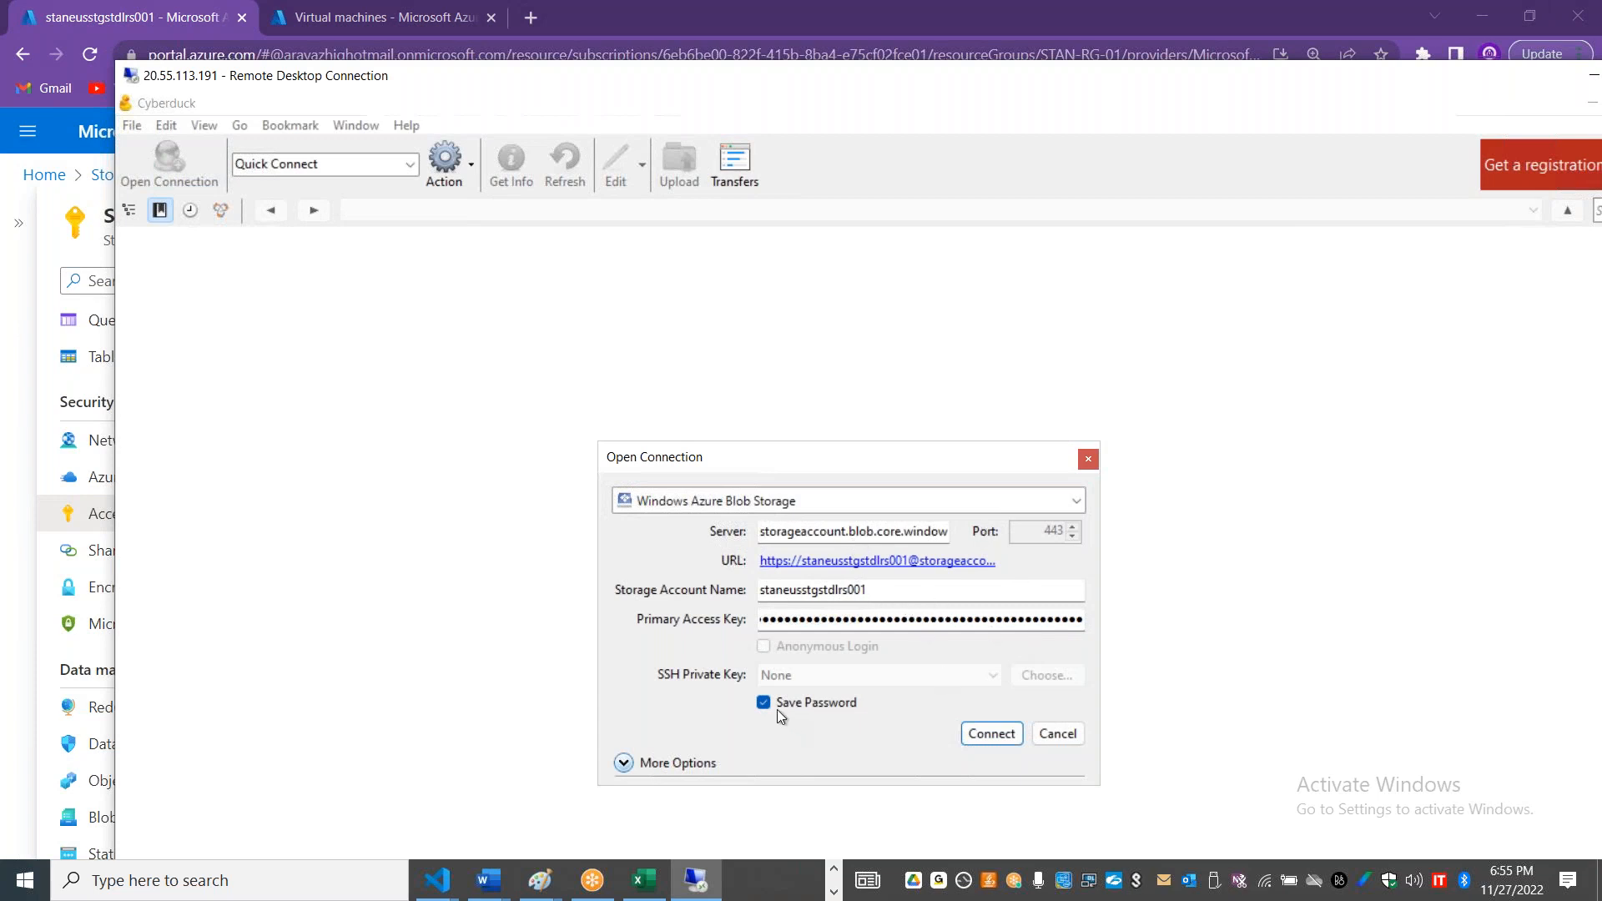
{"action": "left_click", "coordinate": [662, 762]}
{"action": "left_click_drag", "start_coordinate": [784, 473], "coordinate": [729, 286]}
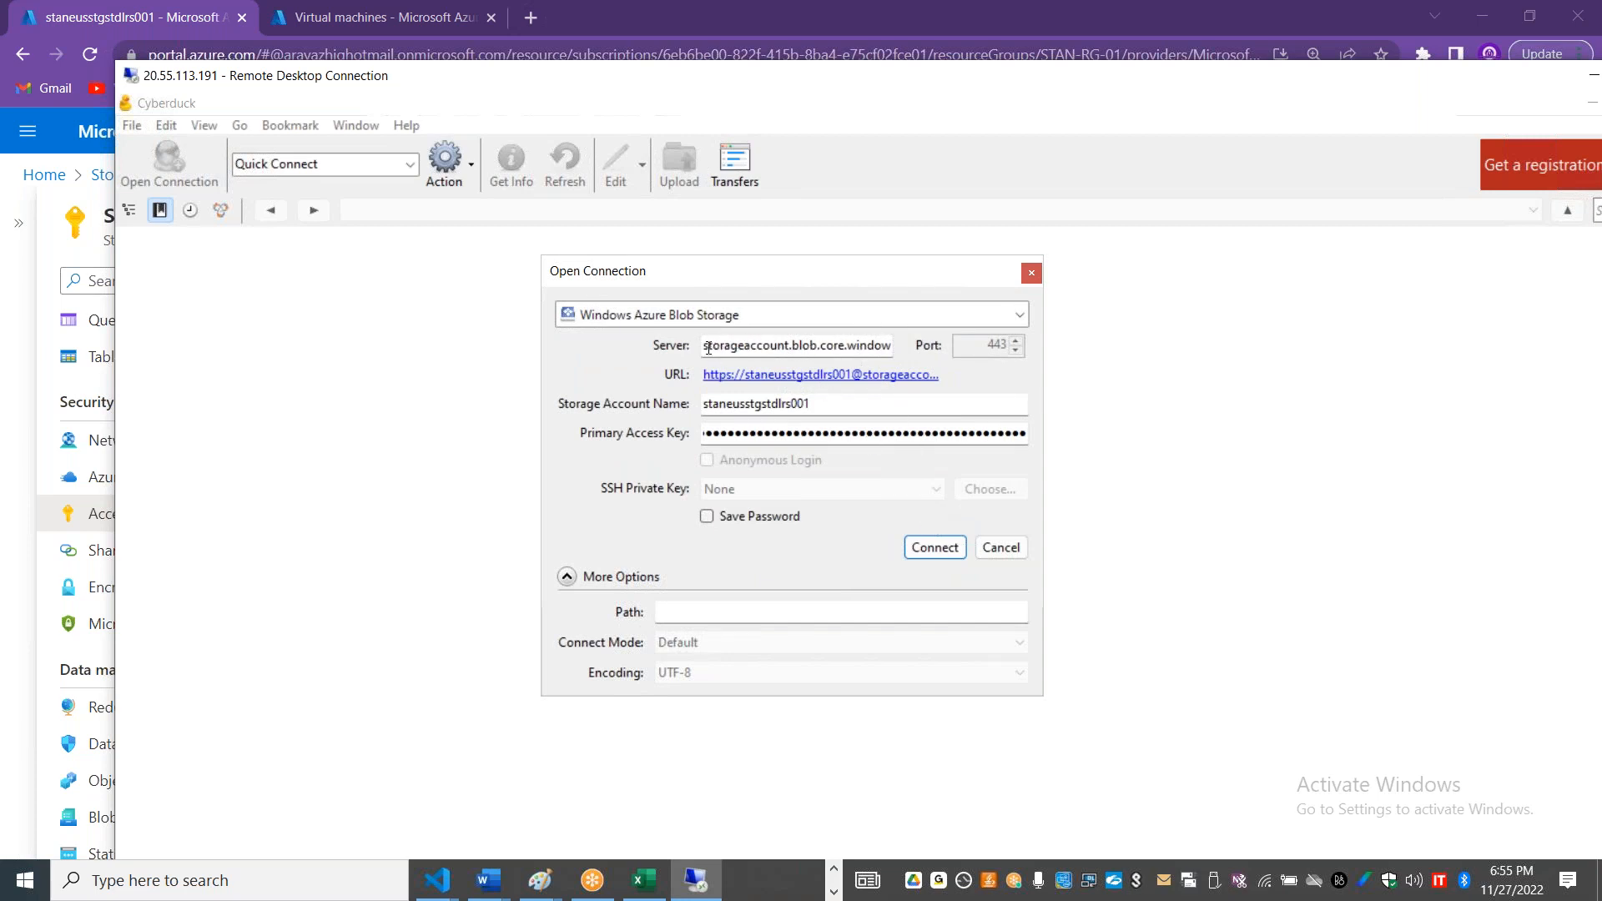
Step: Replace the connection's server with staneusstgstdlrs001.blob.core.windows.net, copied from the blob service on the account's Endpoints page in the Azure portal
{"action": "left_click_drag", "start_coordinate": [706, 345], "coordinate": [1081, 377]}
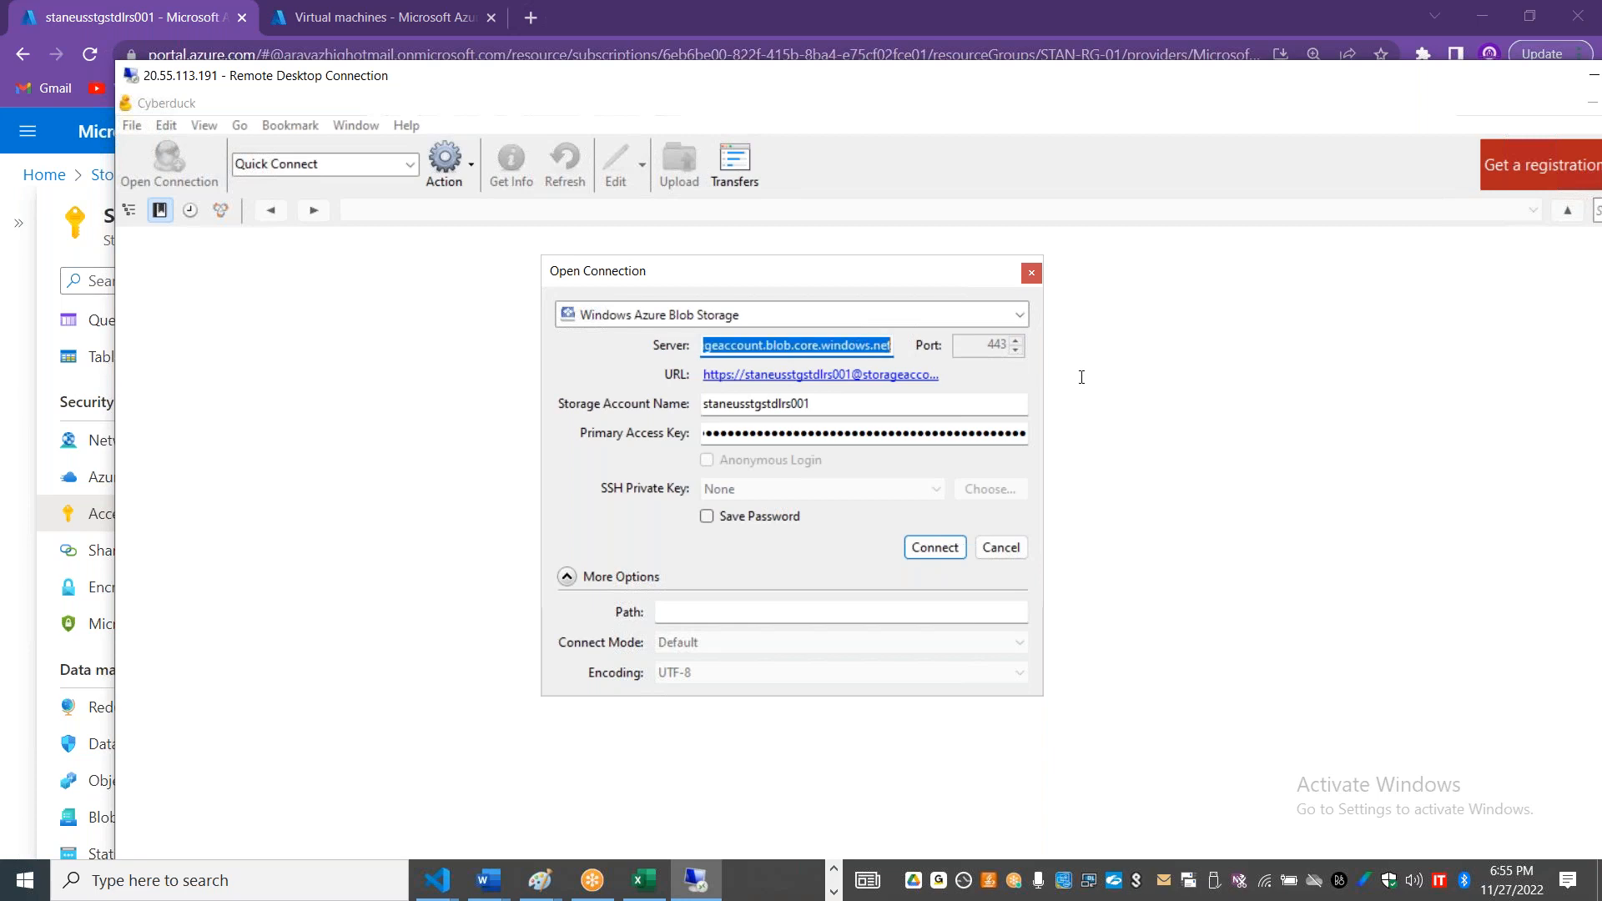
{"action": "key", "text": "BackSpace"}
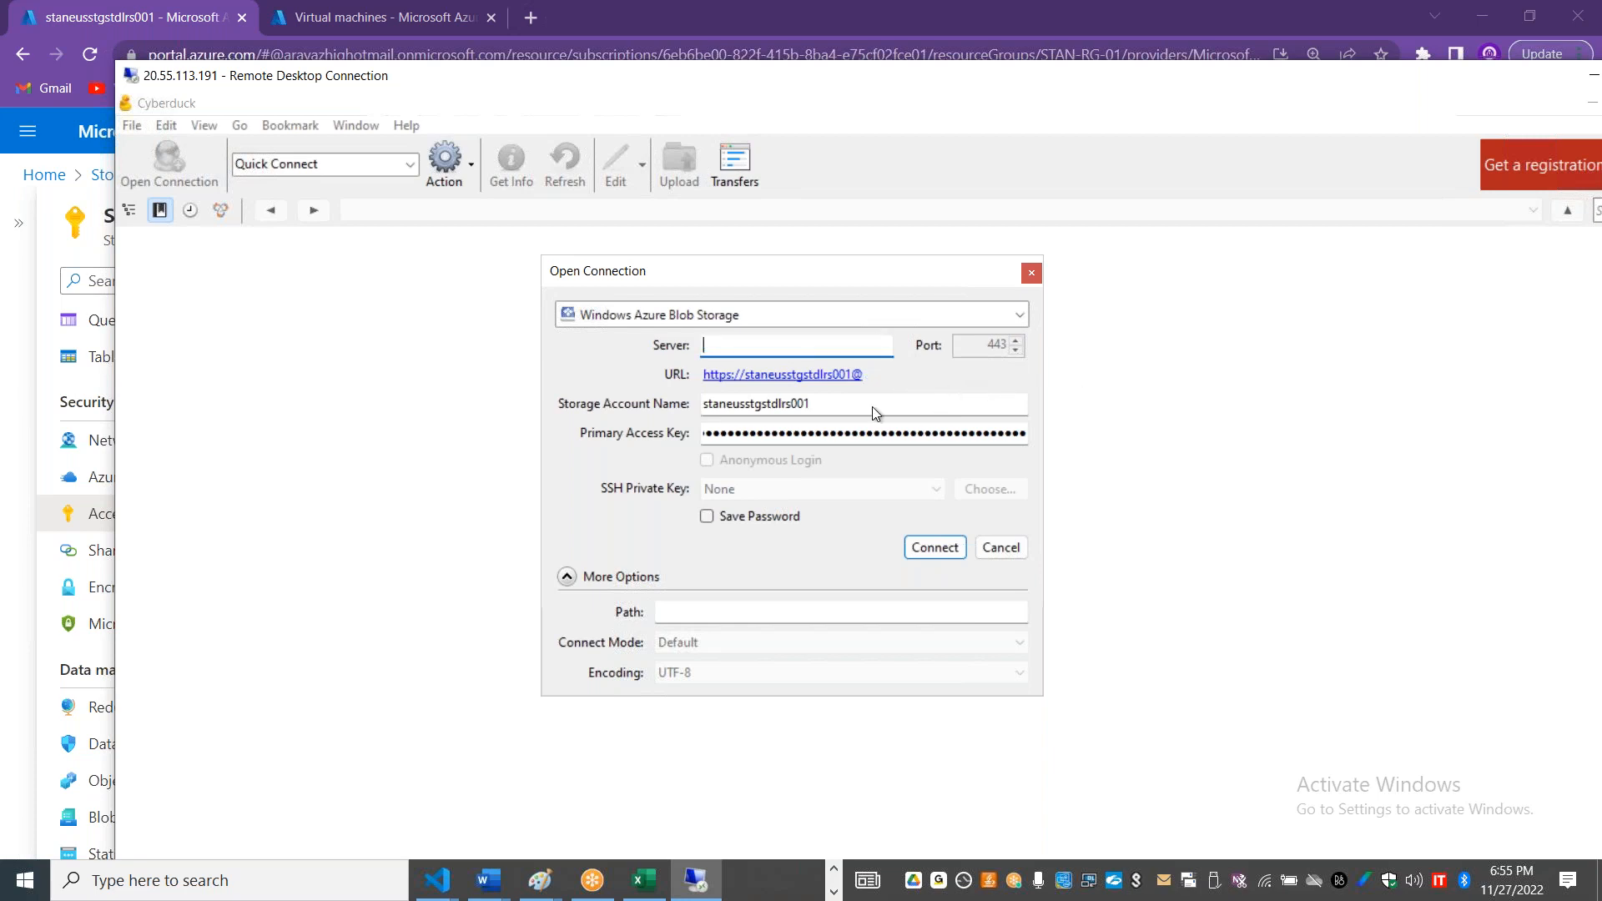
{"action": "double_click", "coordinate": [768, 405]}
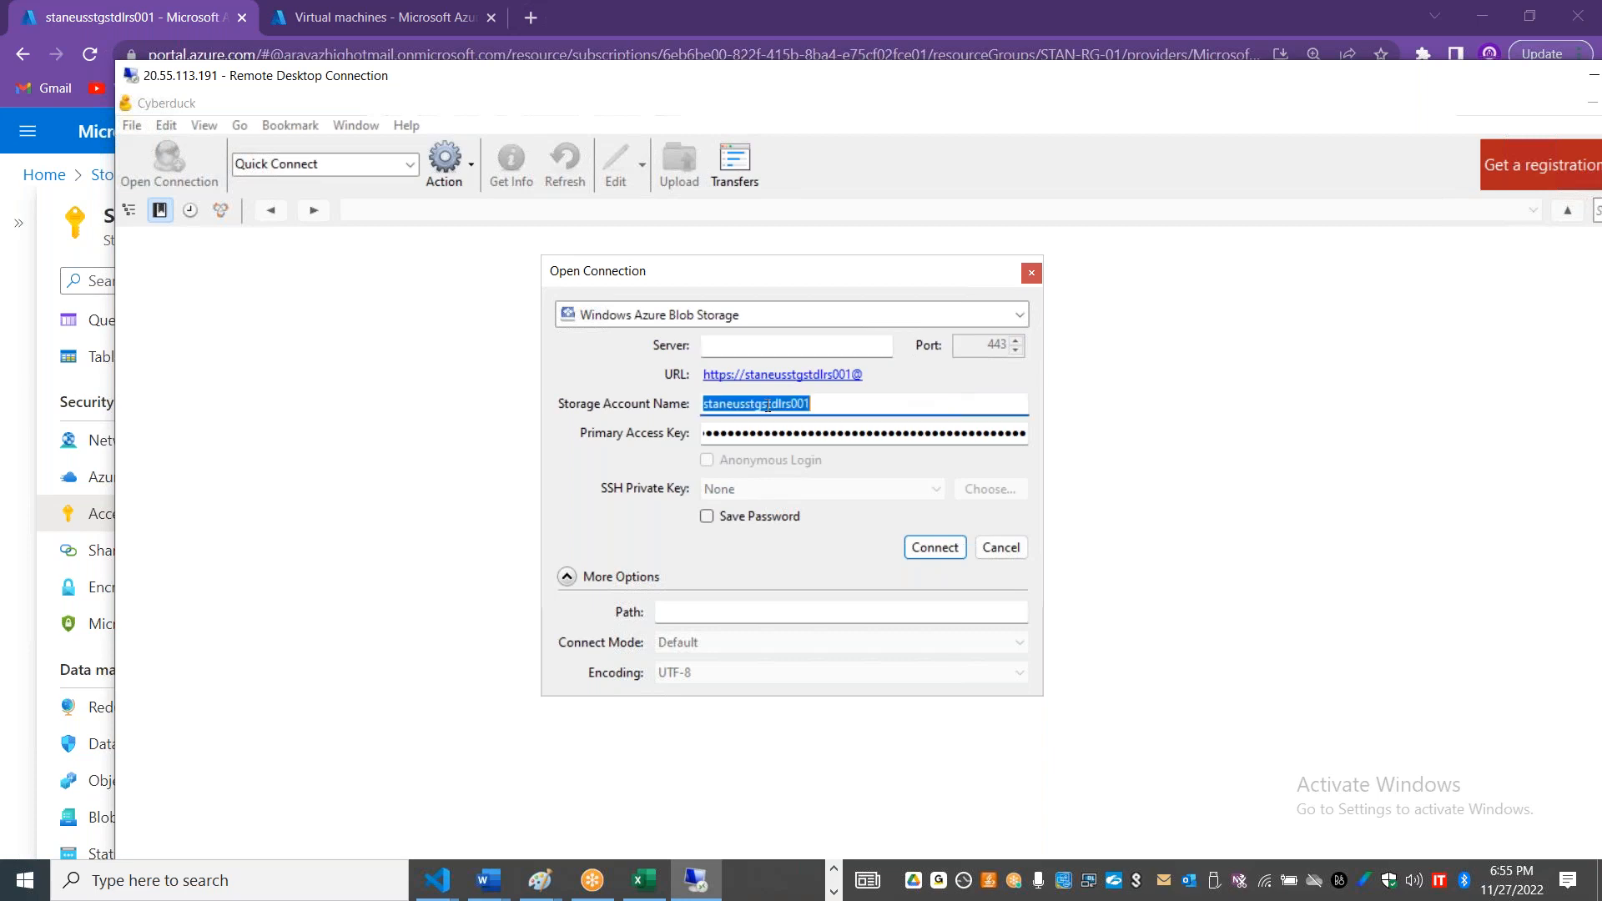
{"action": "key", "text": "alt+Tab"}
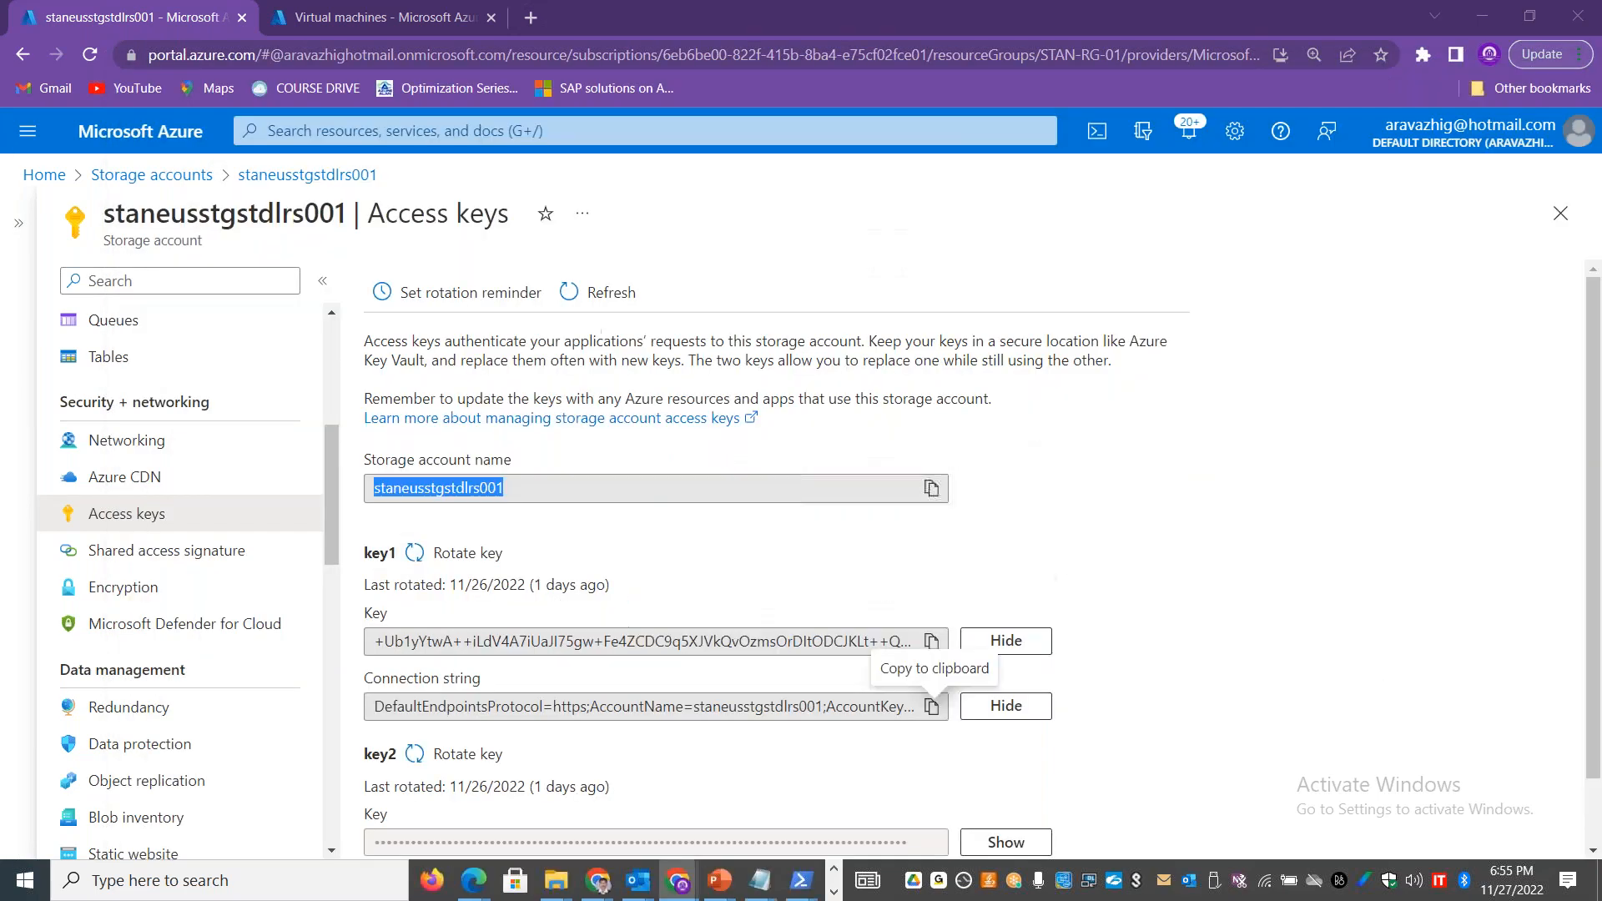
{"action": "left_click_drag", "start_coordinate": [327, 500], "coordinate": [322, 633]}
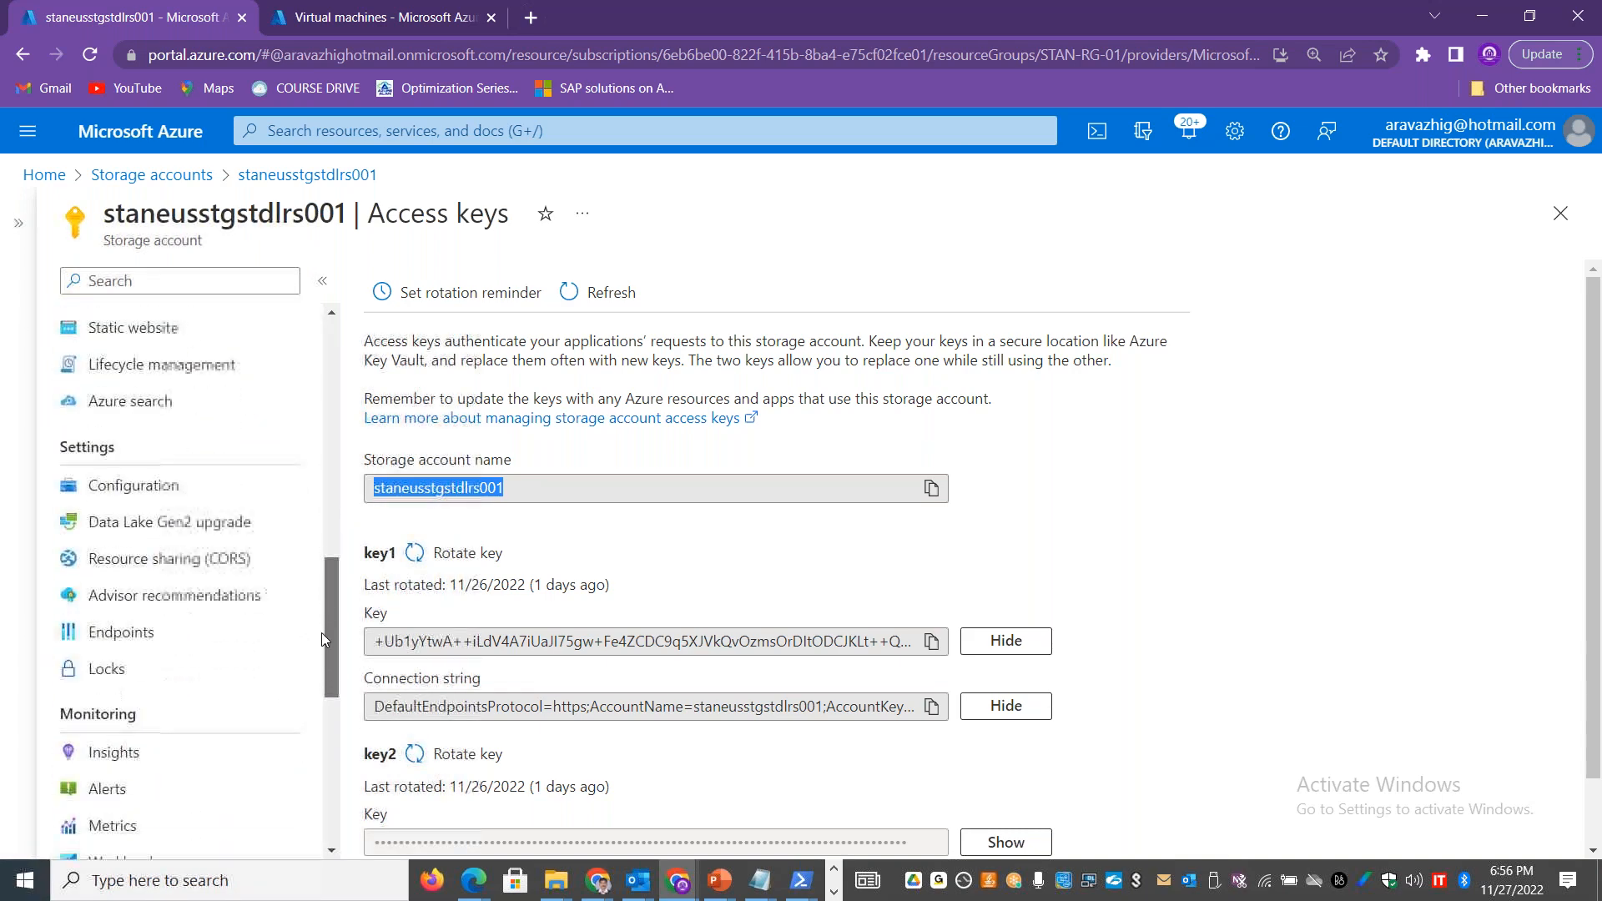
{"action": "left_click", "coordinate": [148, 635]}
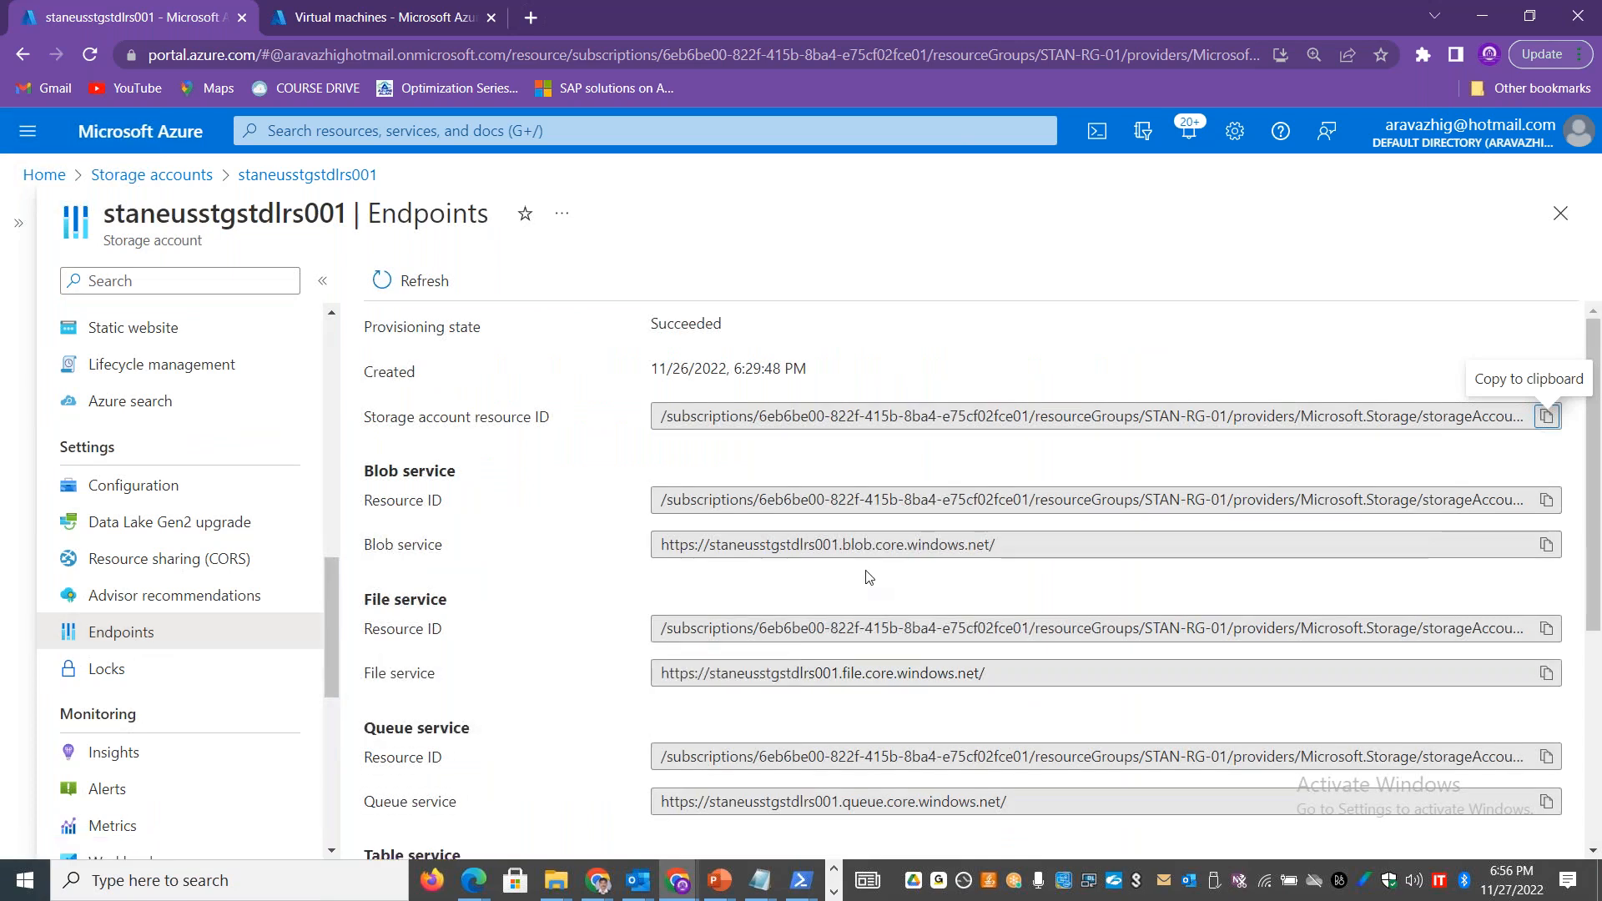
{"action": "left_click_drag", "start_coordinate": [714, 551], "coordinate": [855, 555]}
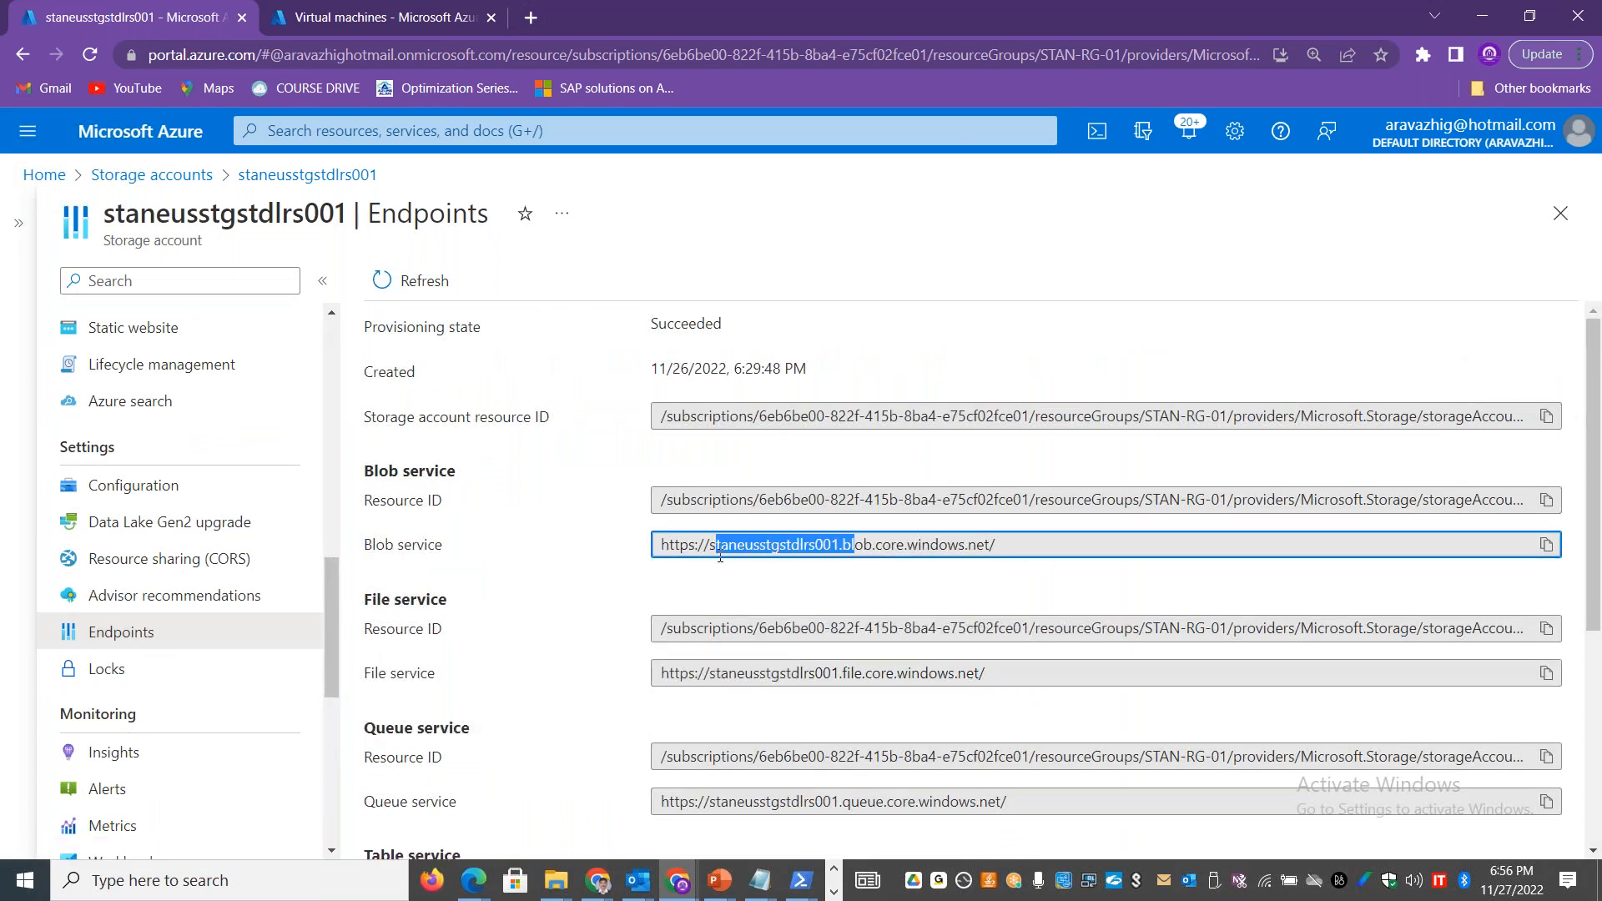
{"action": "left_click_drag", "start_coordinate": [723, 548], "coordinate": [869, 547]}
{"action": "left_click_drag", "start_coordinate": [991, 550], "coordinate": [710, 543]}
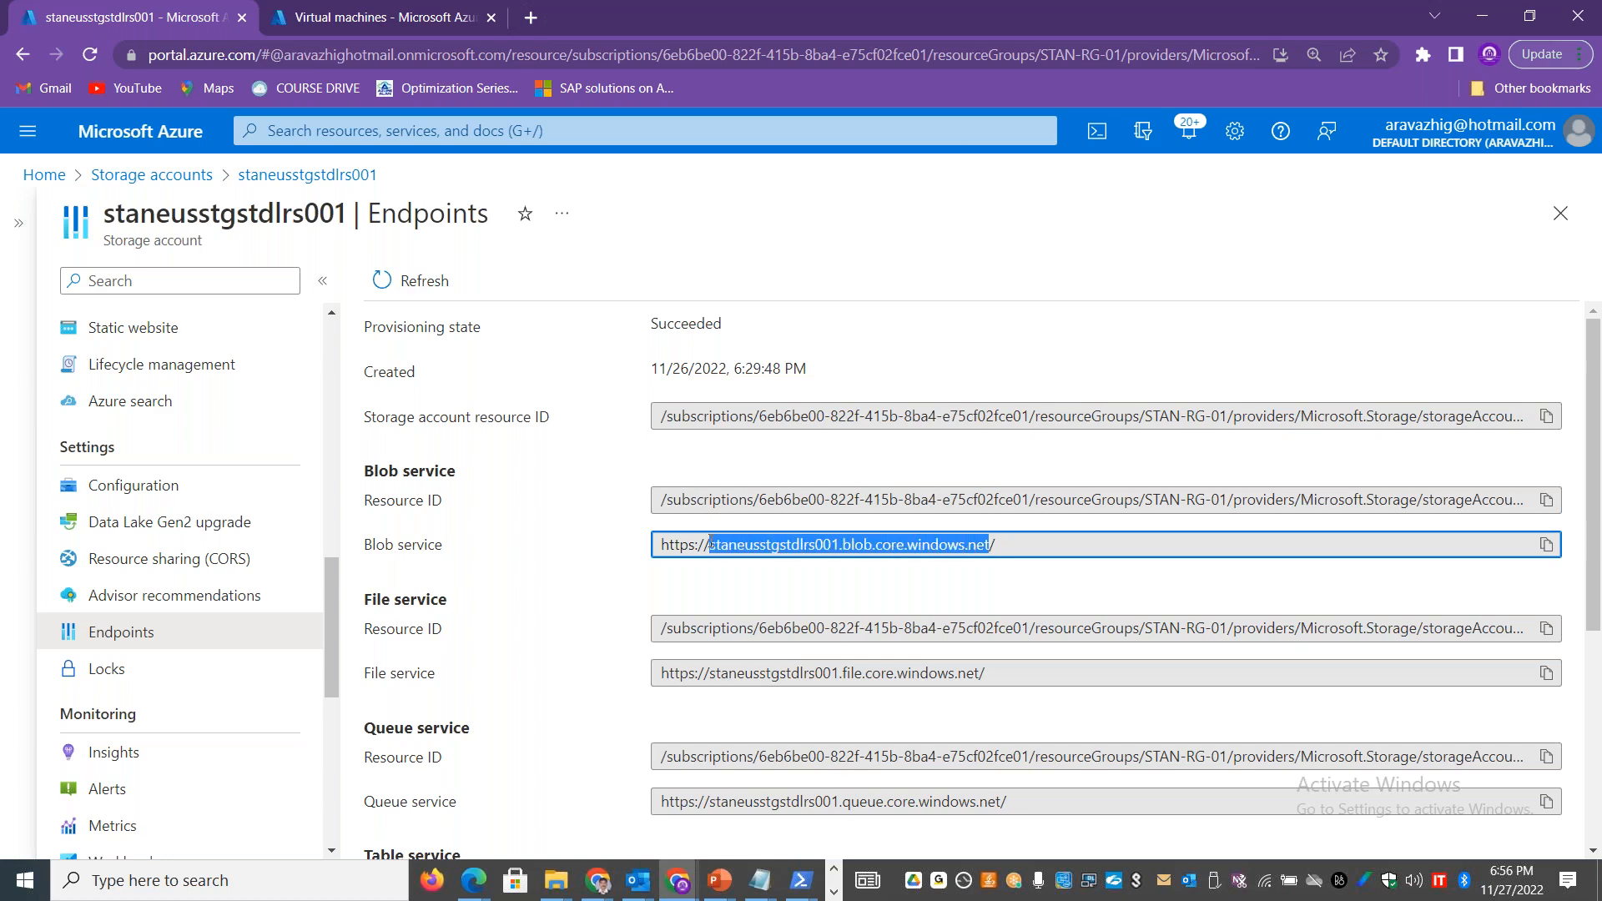
{"action": "key", "text": "alt+Tab"}
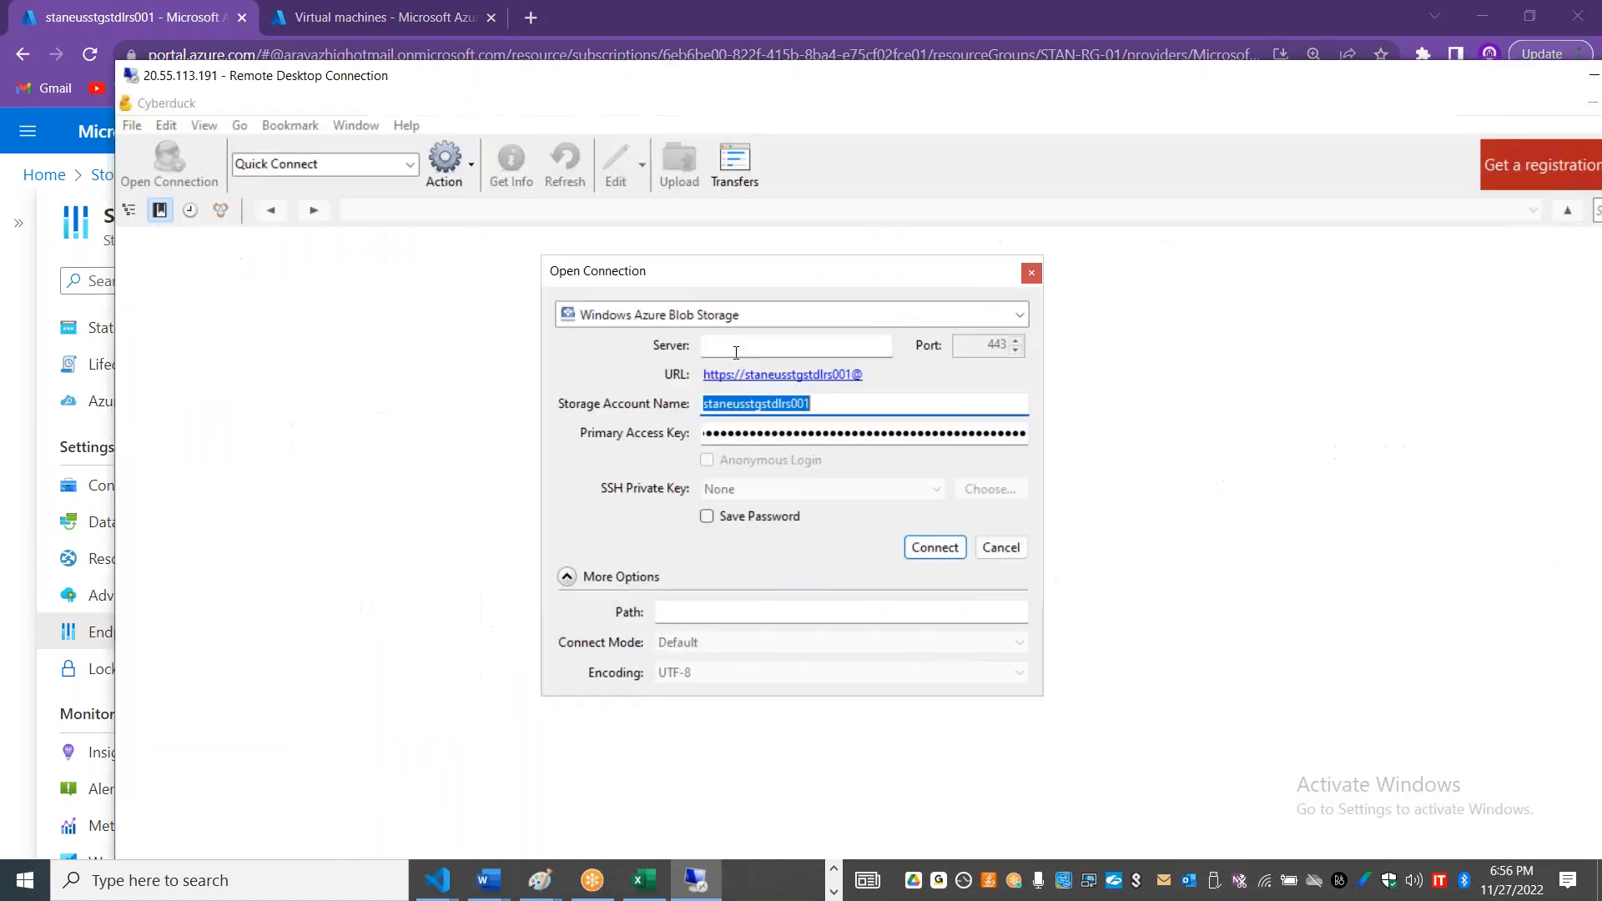
{"action": "left_click", "coordinate": [736, 352]}
{"action": "key", "text": "ctrl+v"}
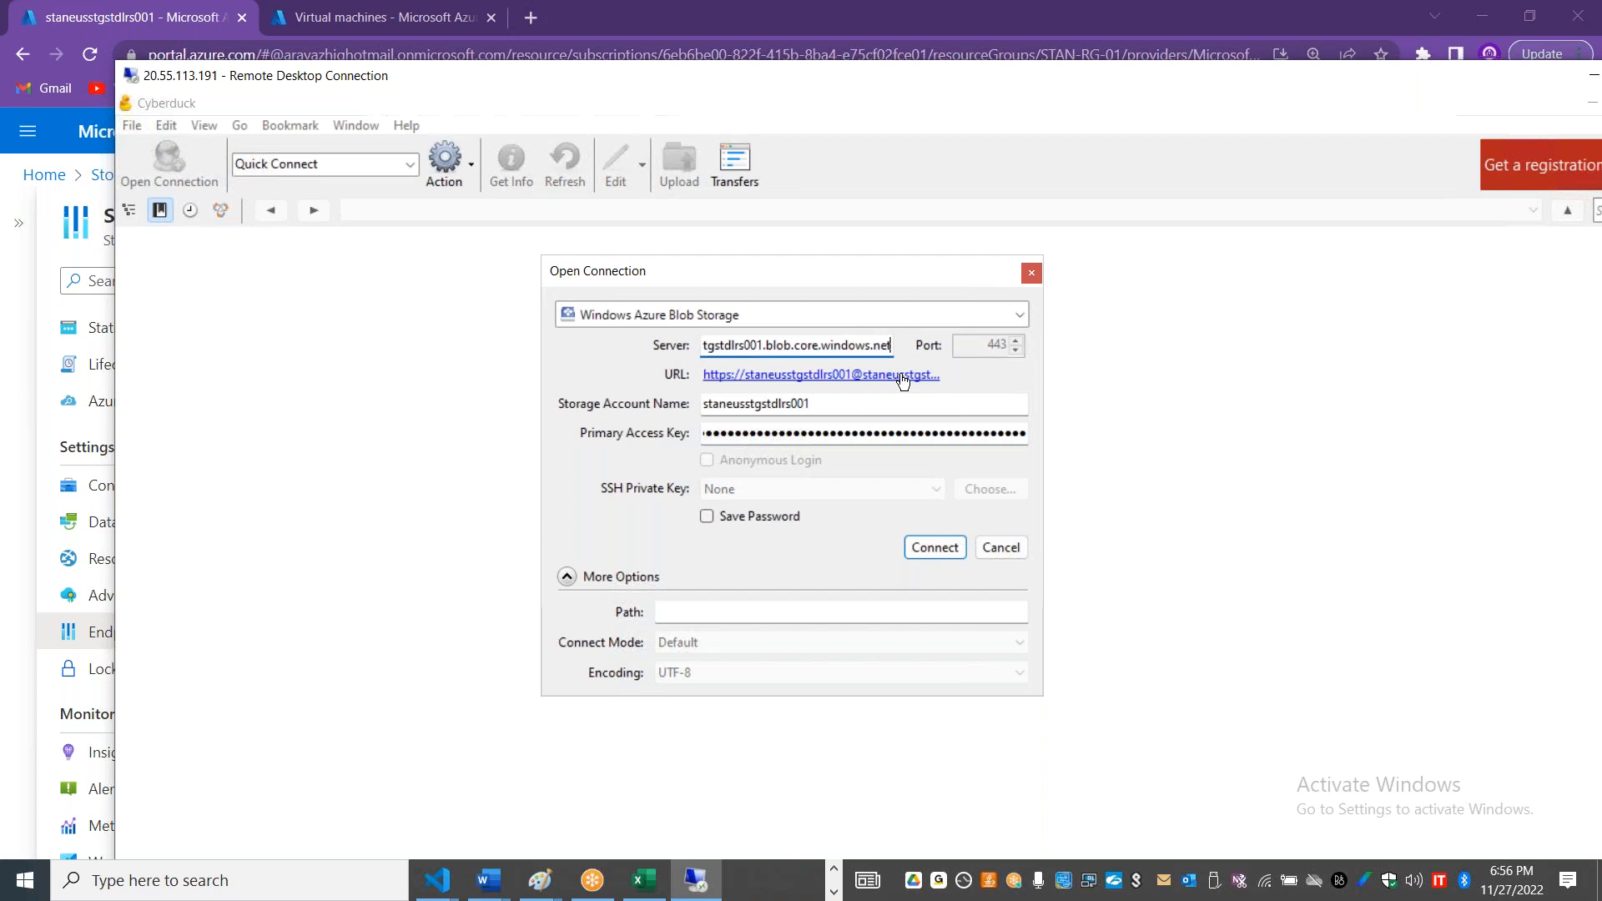
Step: Clear the storage account name and primary access key from the new connection
{"action": "double_click", "coordinate": [764, 405]}
{"action": "key", "text": "BackSpace"}
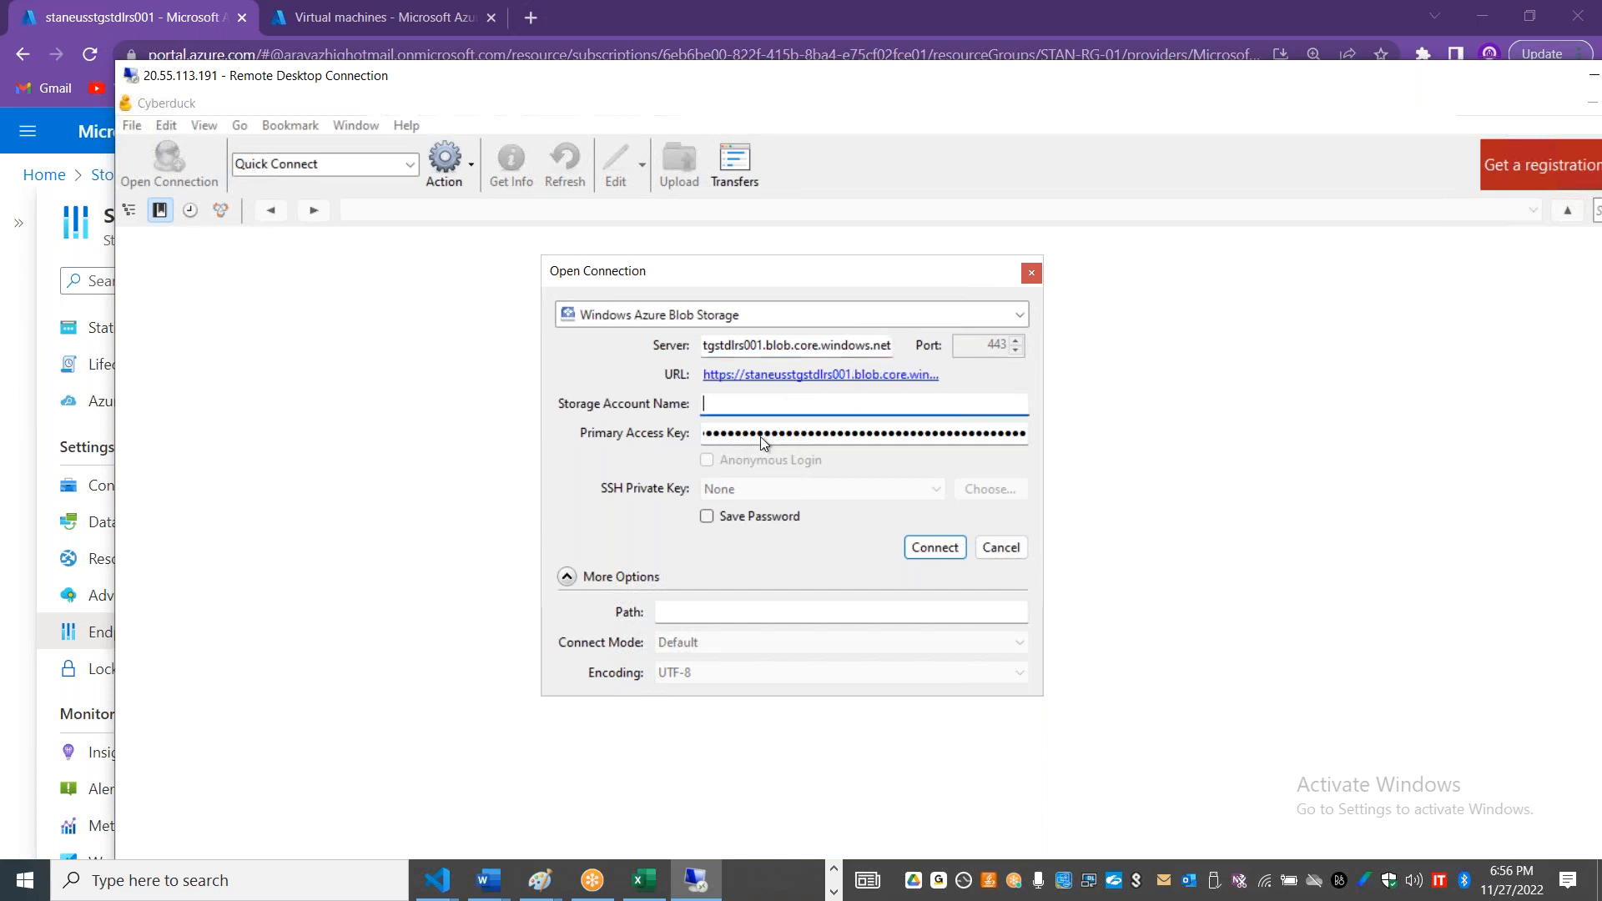
{"action": "left_click", "coordinate": [760, 434]}
{"action": "left_click_drag", "start_coordinate": [711, 433], "coordinate": [1135, 425]}
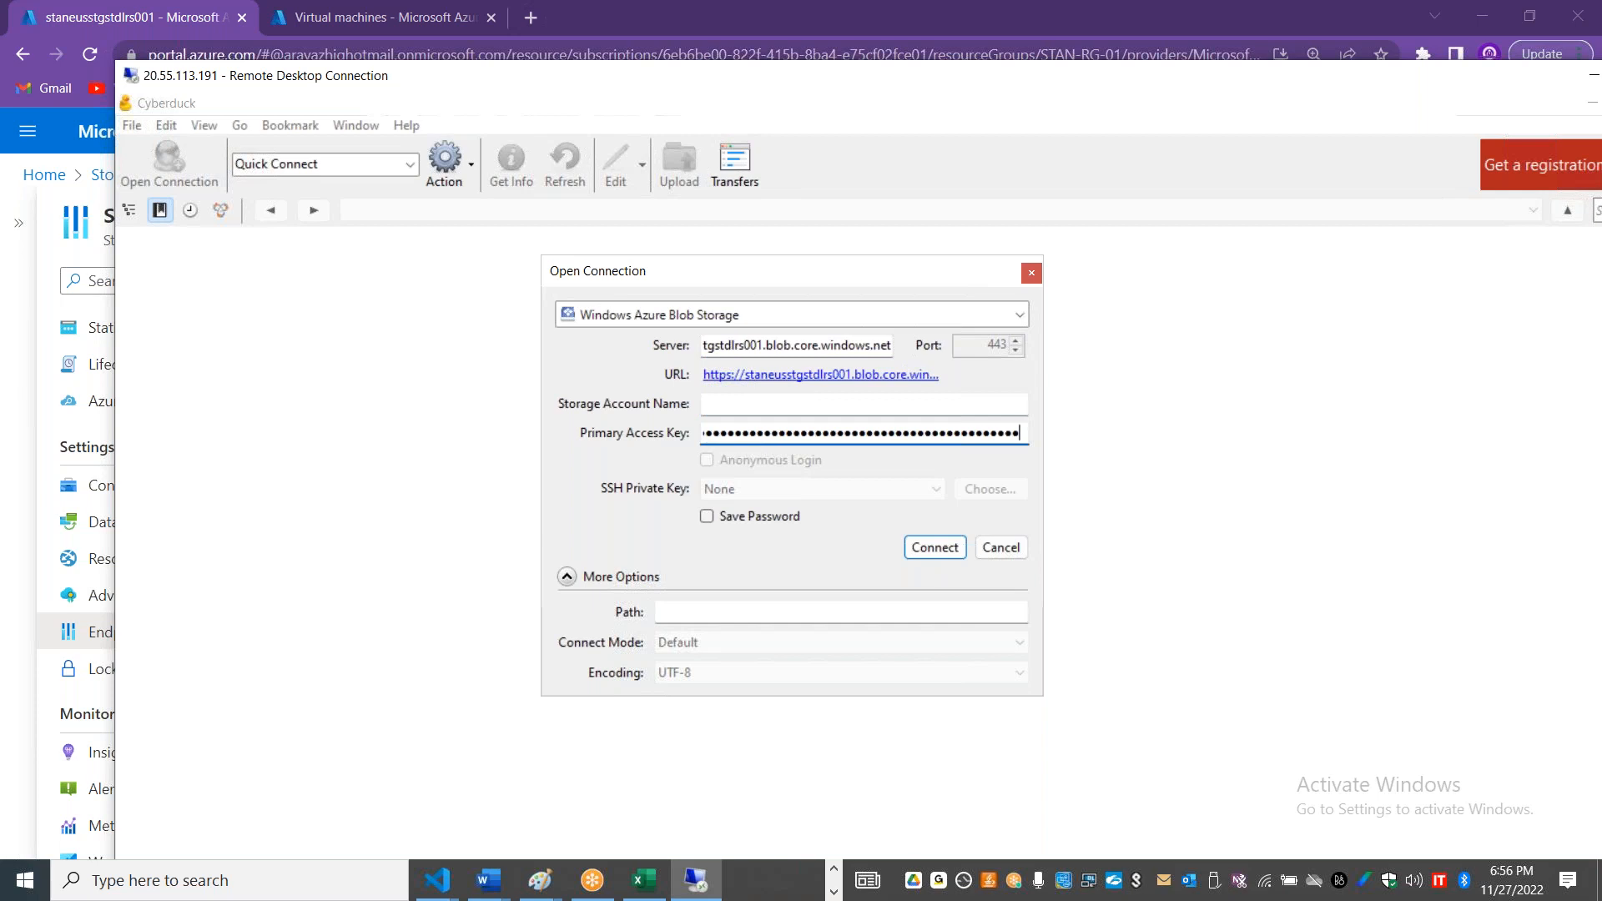
{"action": "key", "text": "ctrl+a"}
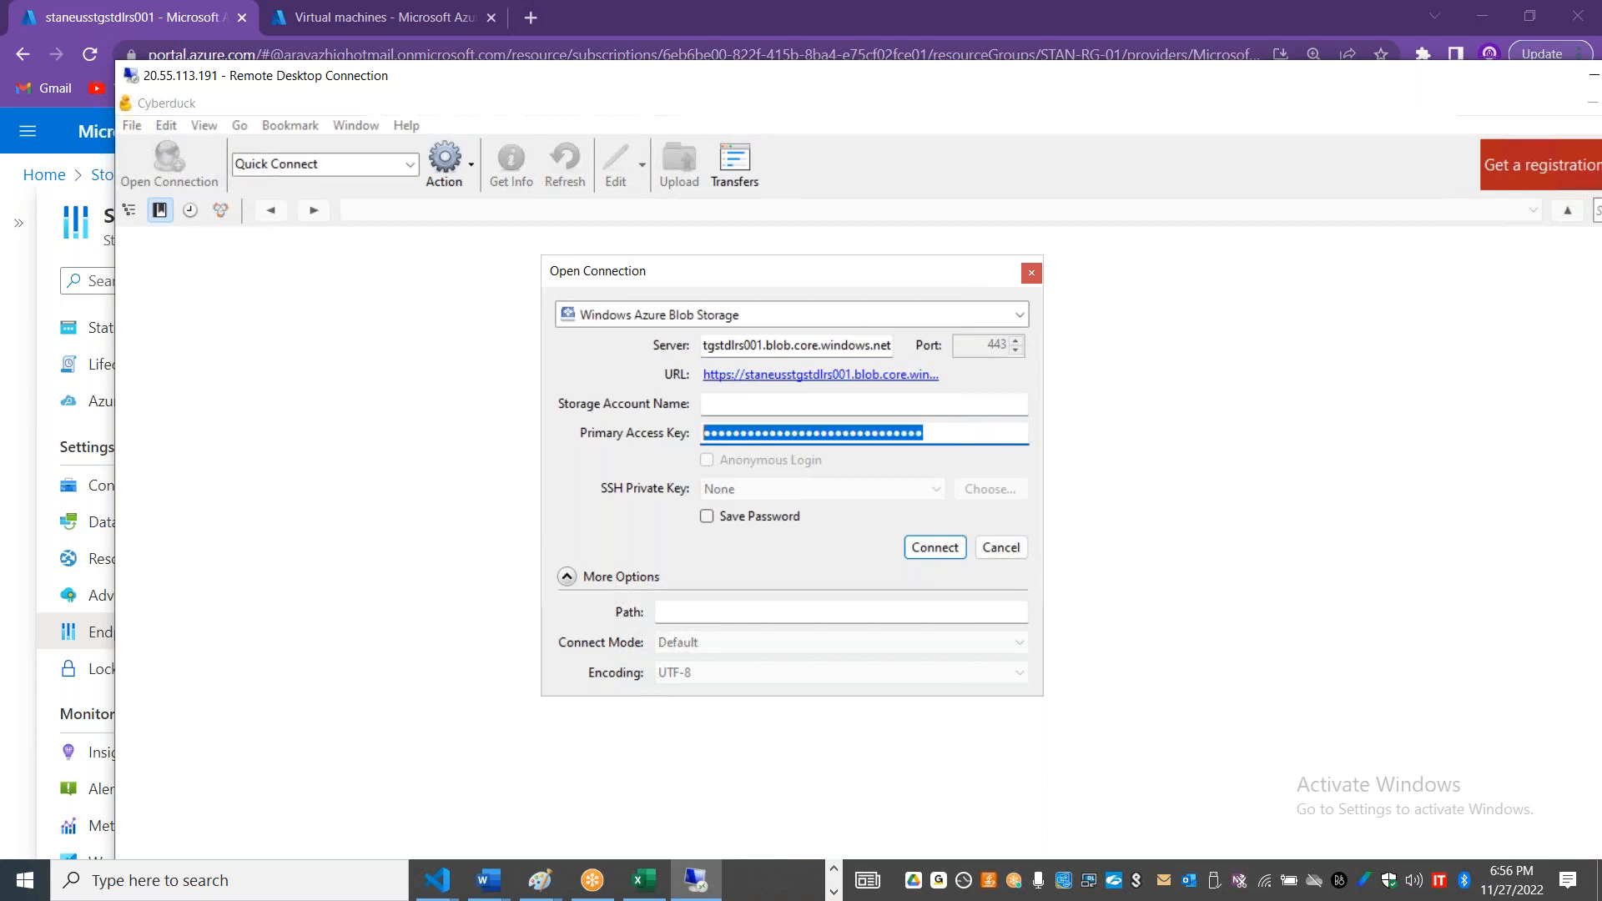
{"action": "key", "text": "BackSpace"}
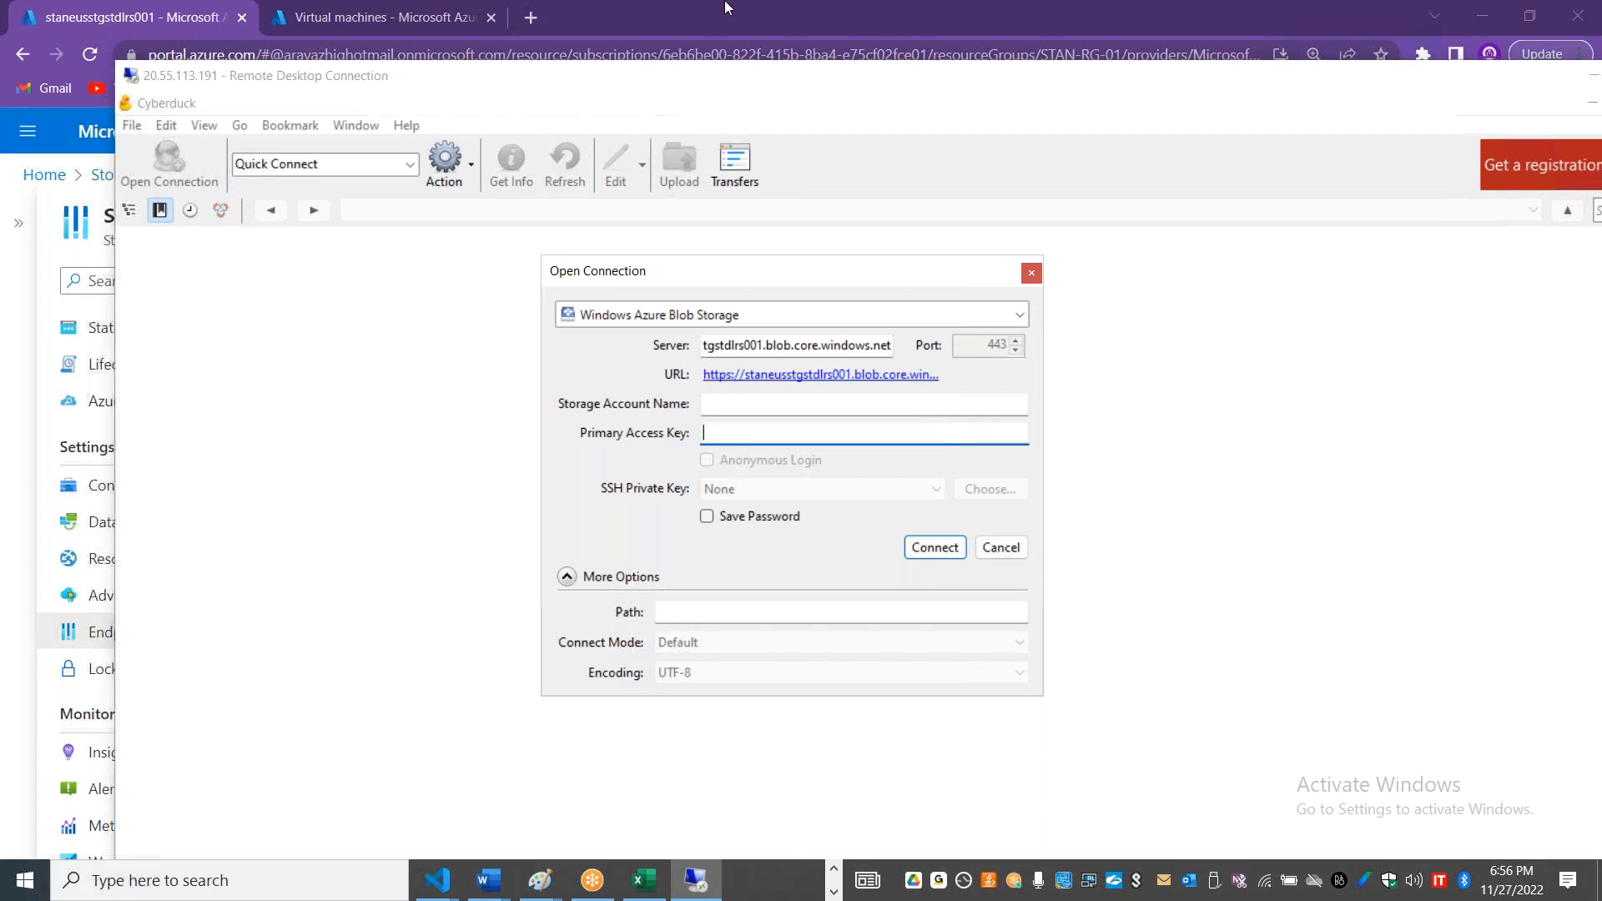
Step: Reveal and copy key1's key from the Access keys page in the Azure portal, paste it as Cyberduck's primary access key, and connect
{"action": "key", "text": "alt+Tab"}
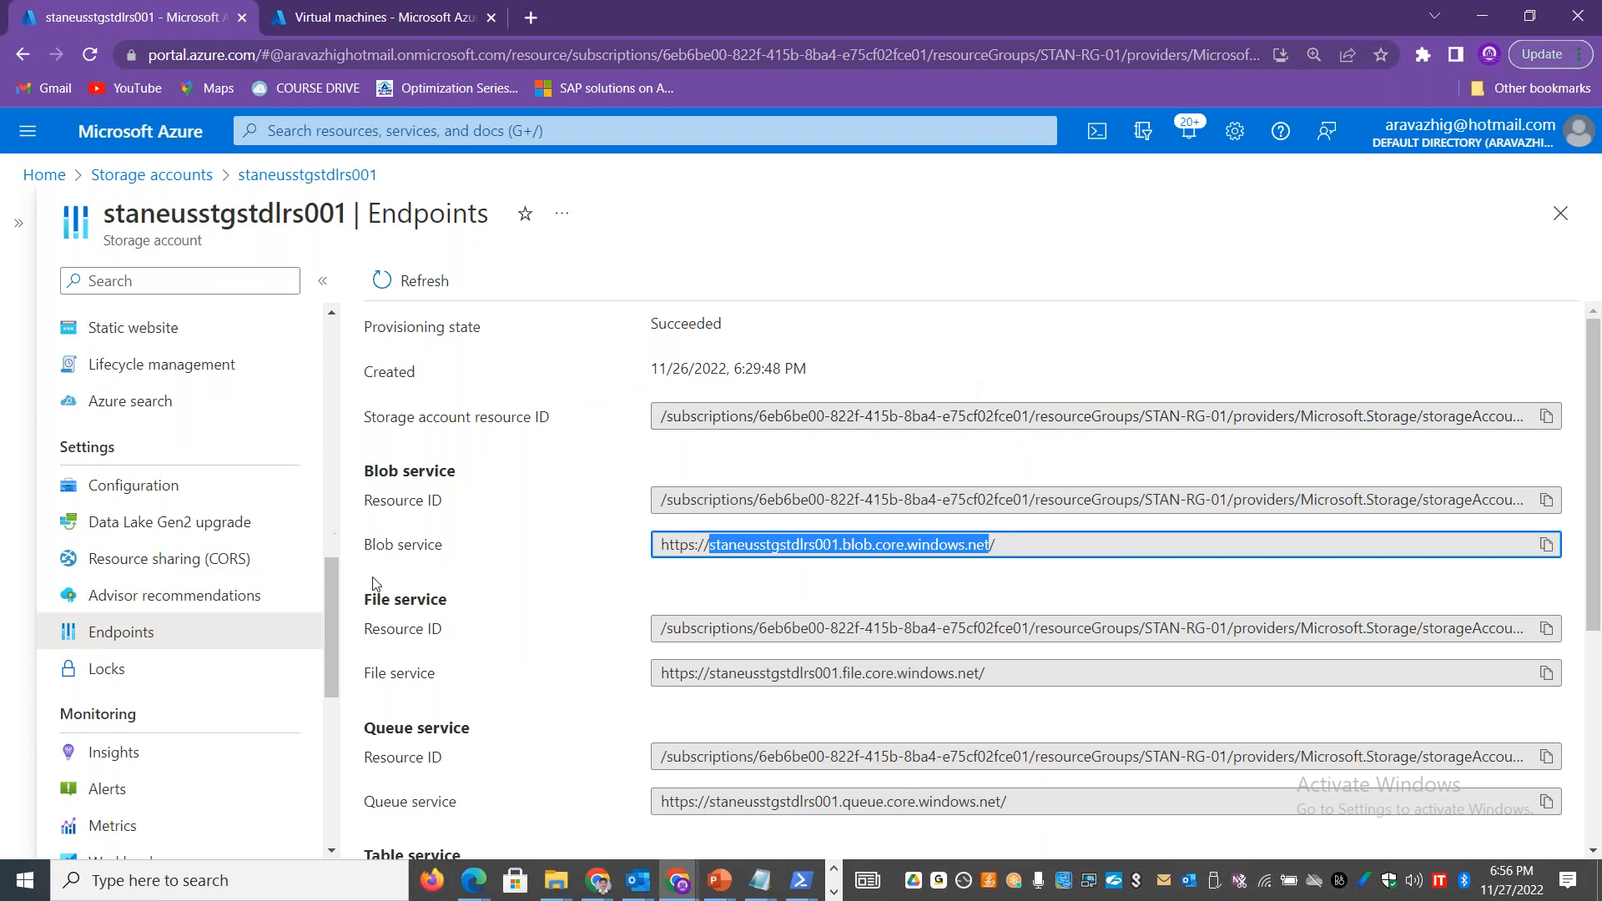
{"action": "left_click_drag", "start_coordinate": [337, 593], "coordinate": [325, 439]}
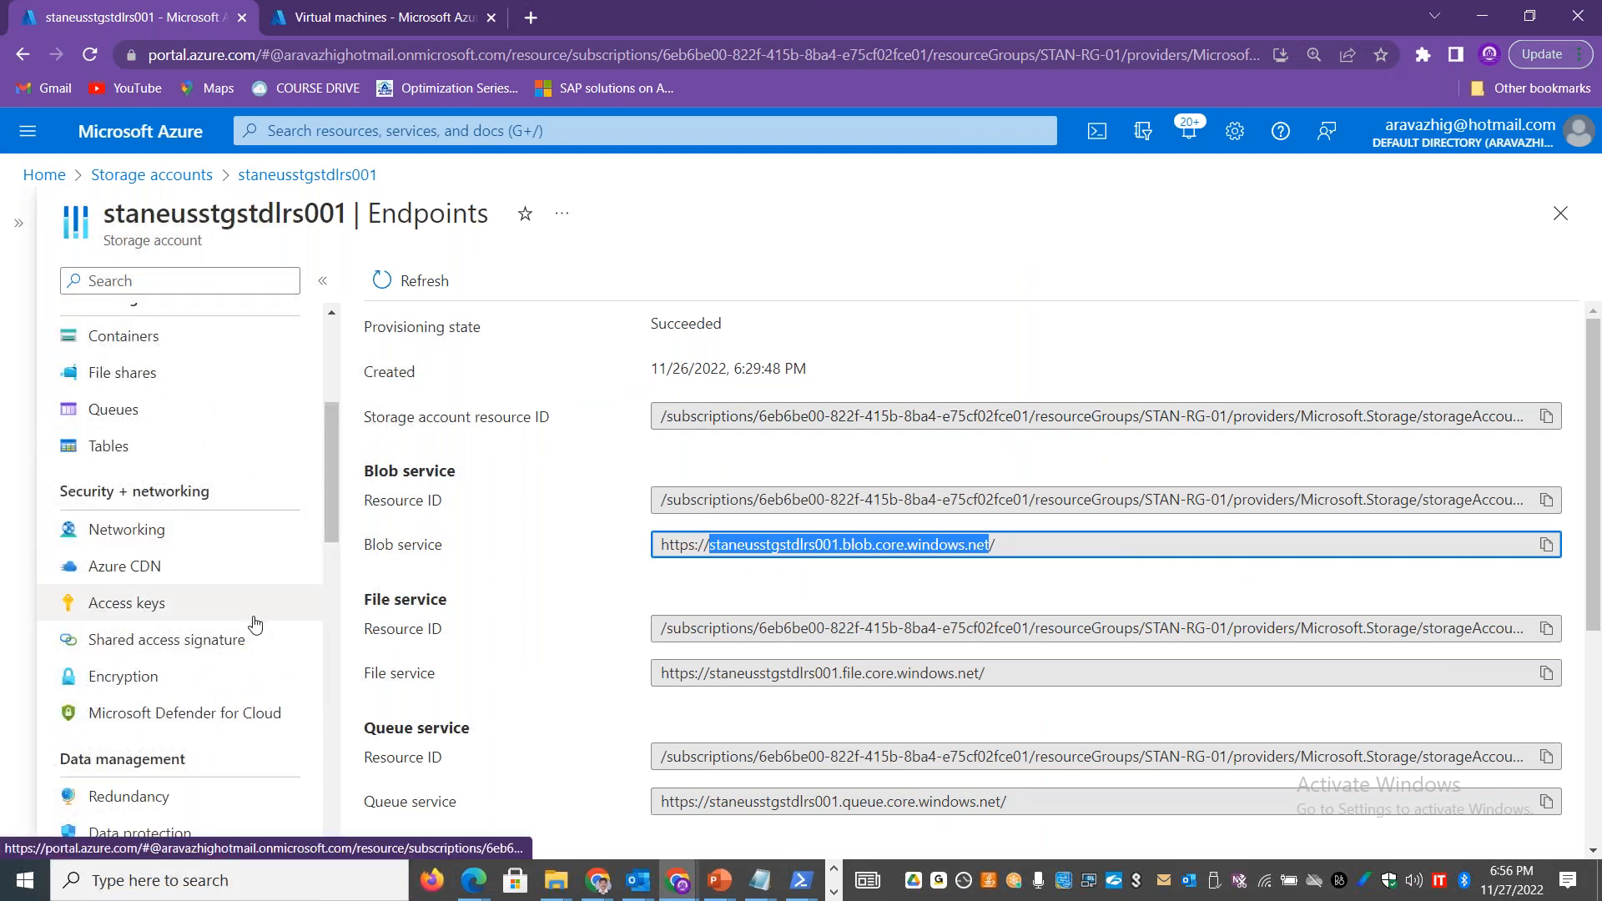
{"action": "left_click", "coordinate": [192, 607]}
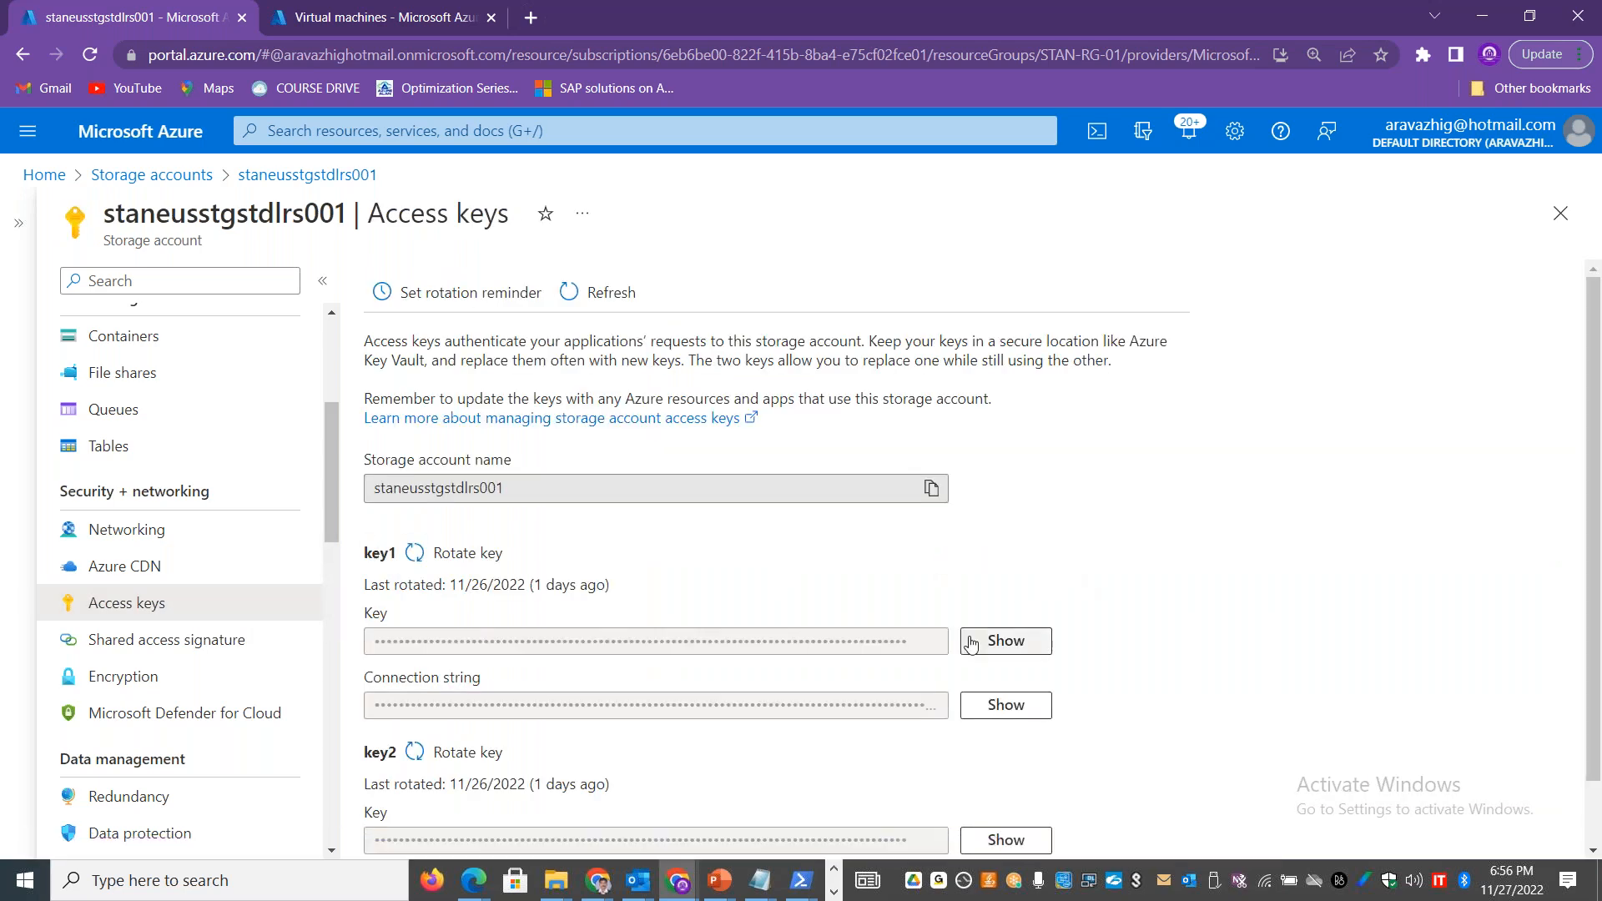
{"action": "left_click", "coordinate": [972, 642]}
{"action": "left_click", "coordinate": [931, 641]}
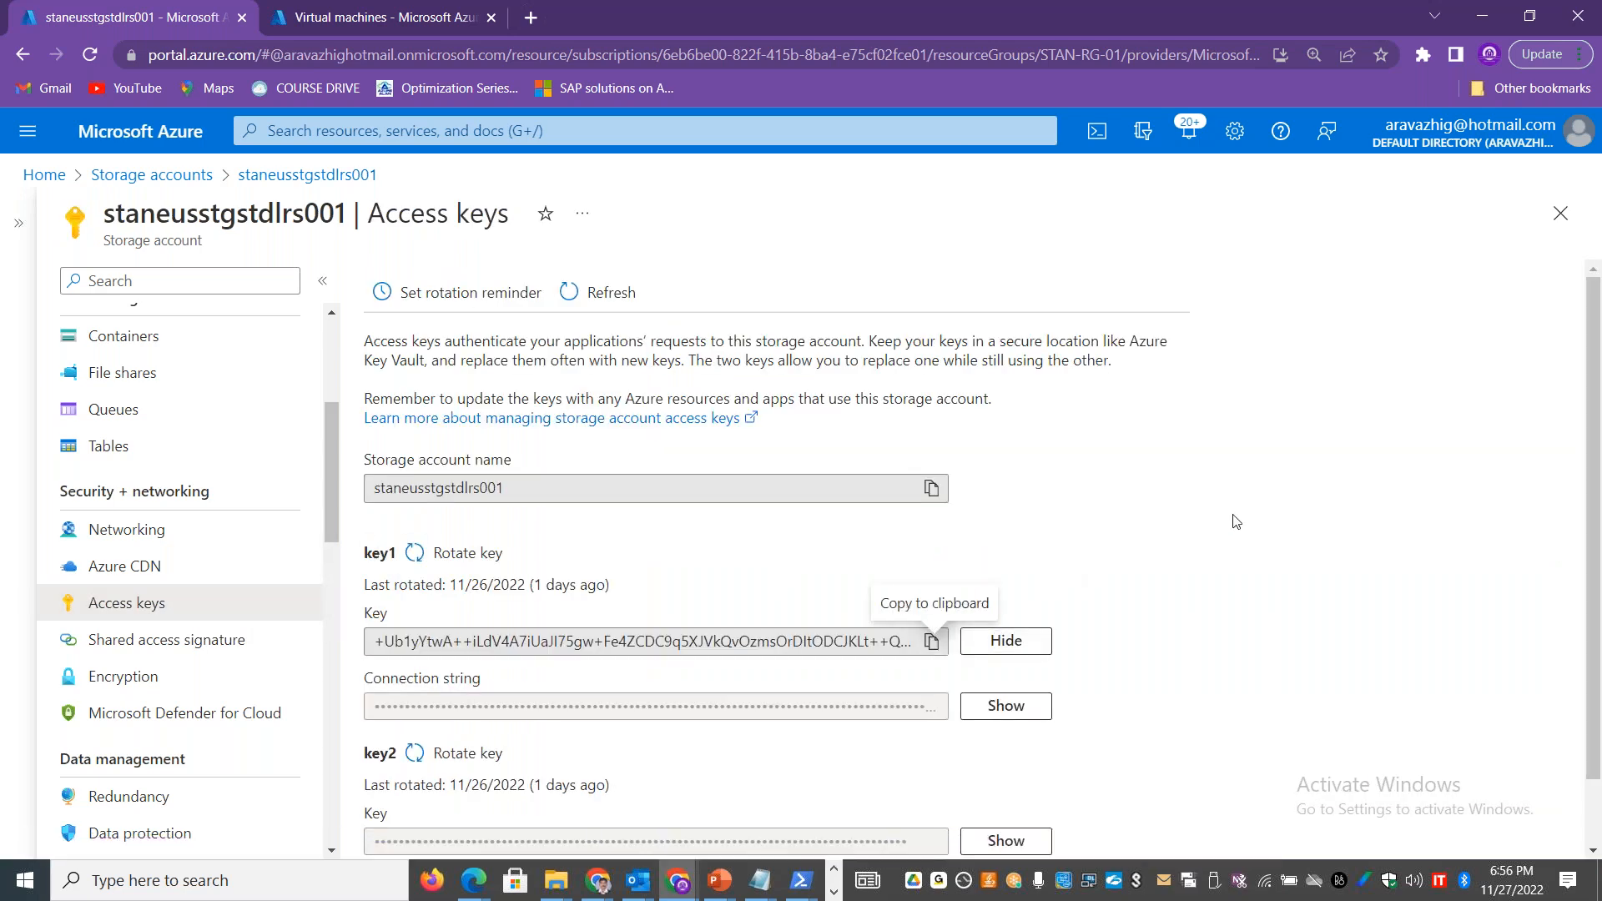
{"action": "key", "text": "alt+Tab"}
{"action": "key", "text": "ctrl+v"}
{"action": "left_click", "coordinate": [934, 548]}
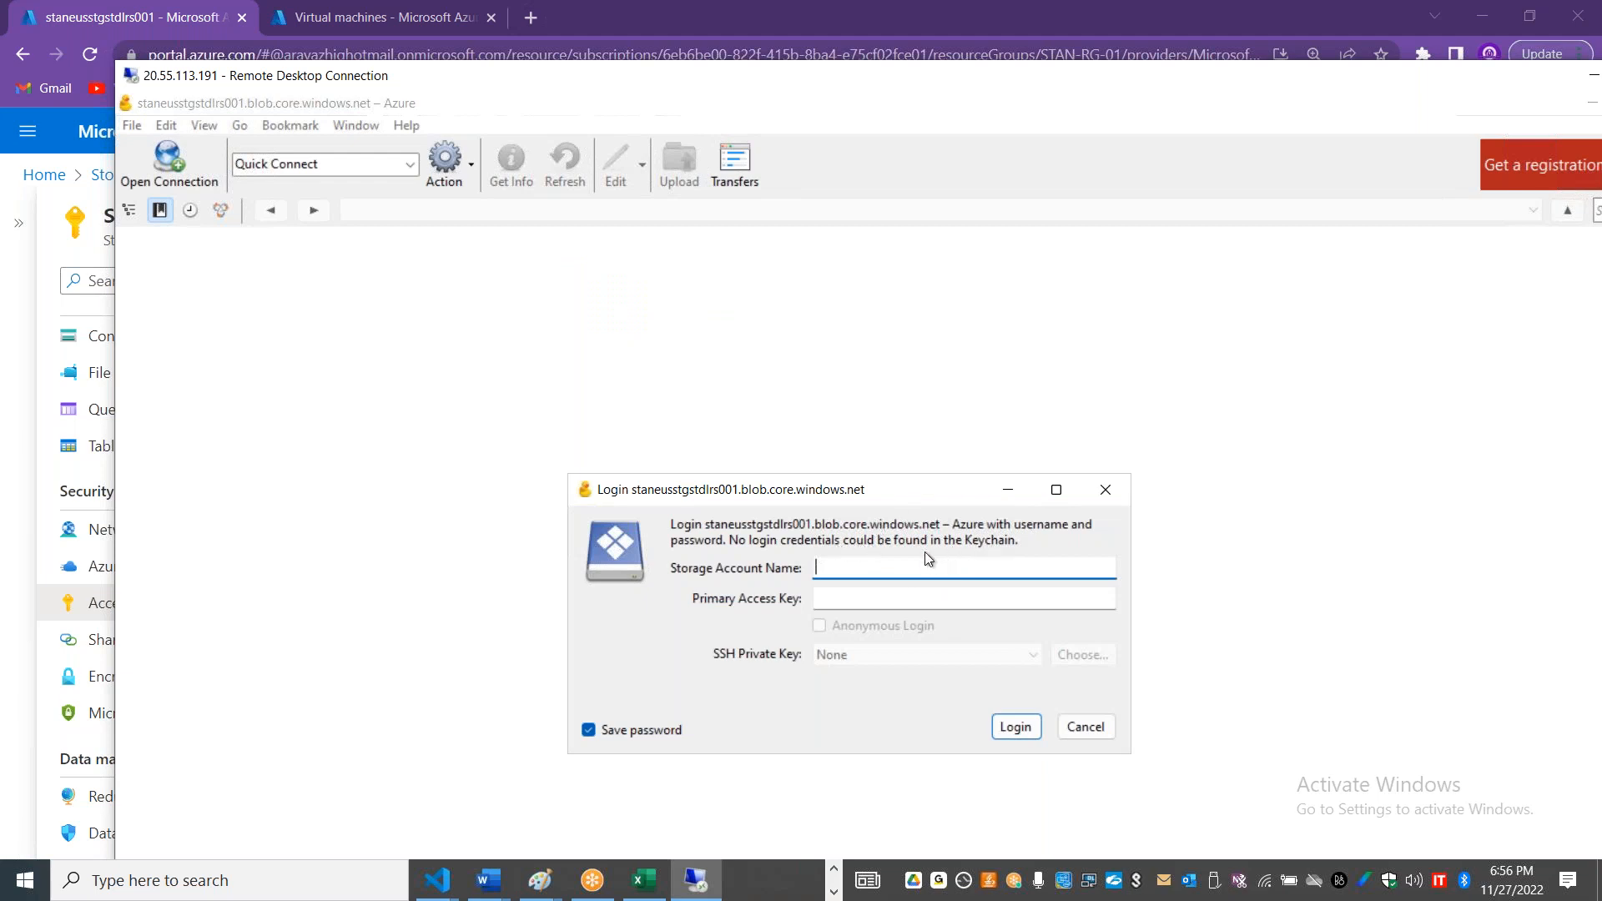
Step: Turn off password saving in the login dialog and paste the copied primary access key
{"action": "left_click", "coordinate": [600, 730]}
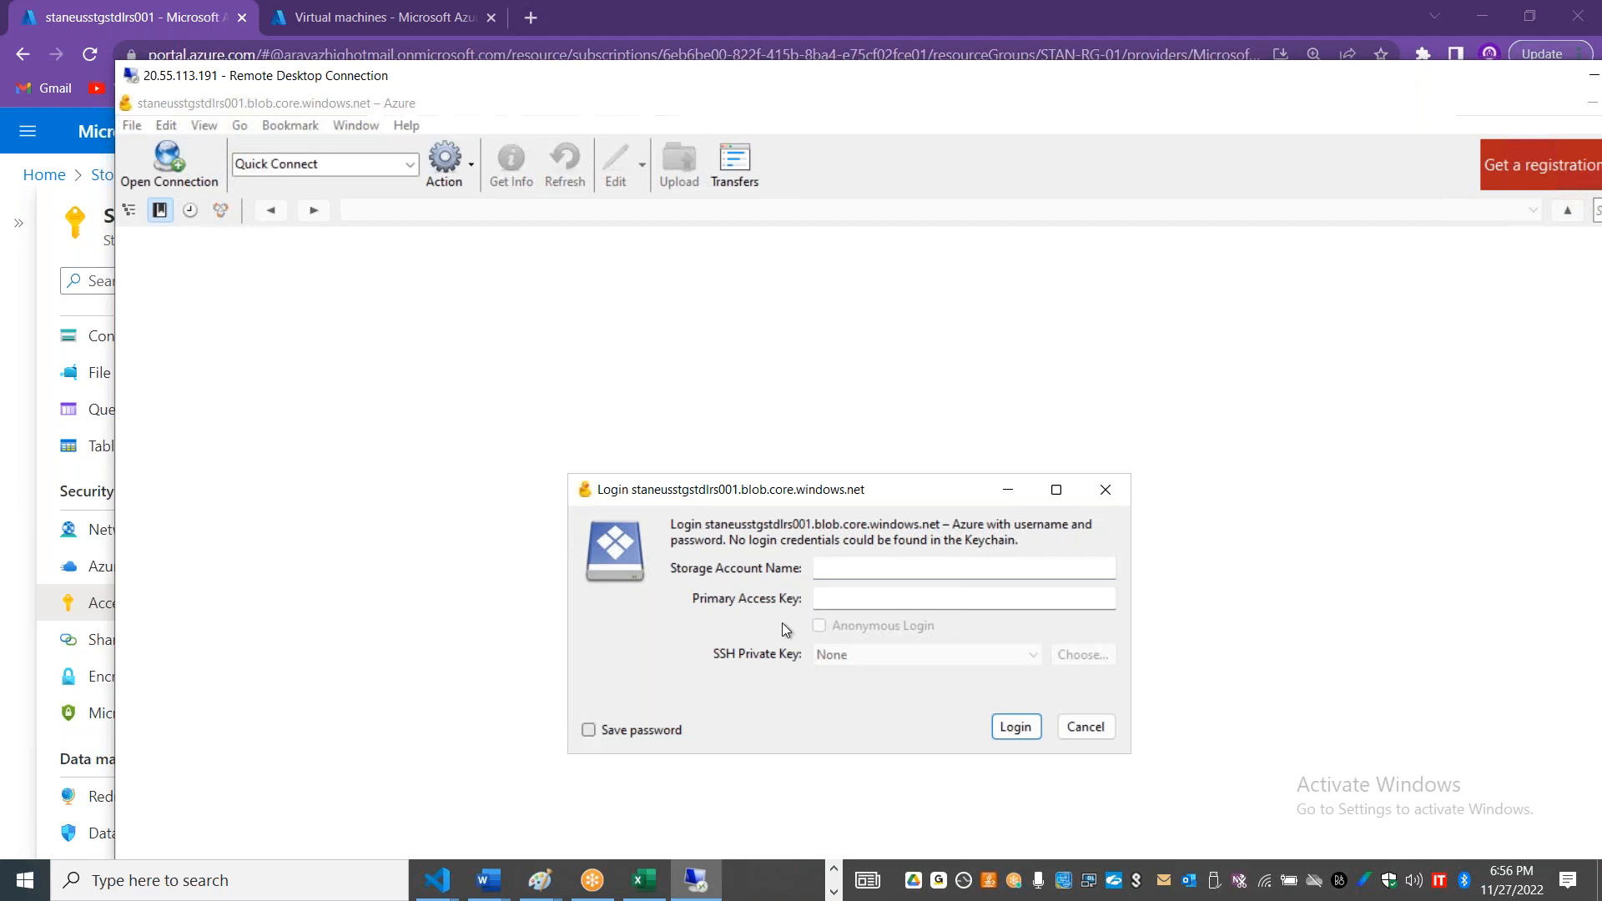
{"action": "key", "text": "alt+Tab"}
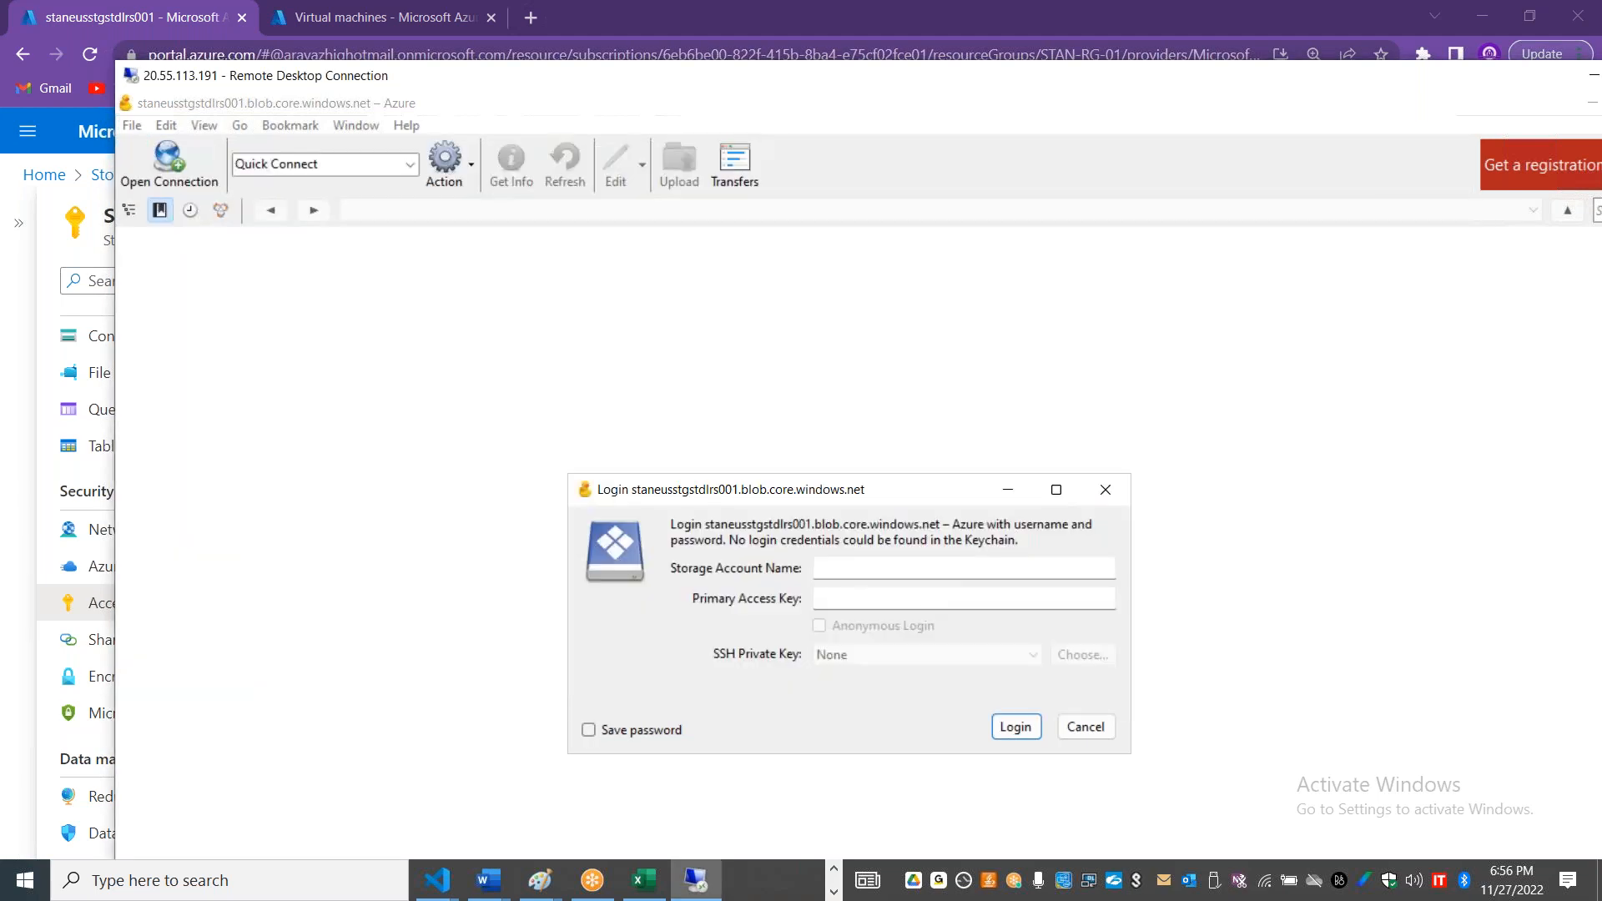
{"action": "left_click", "coordinate": [891, 599]}
{"action": "key", "text": "ctrl+v"}
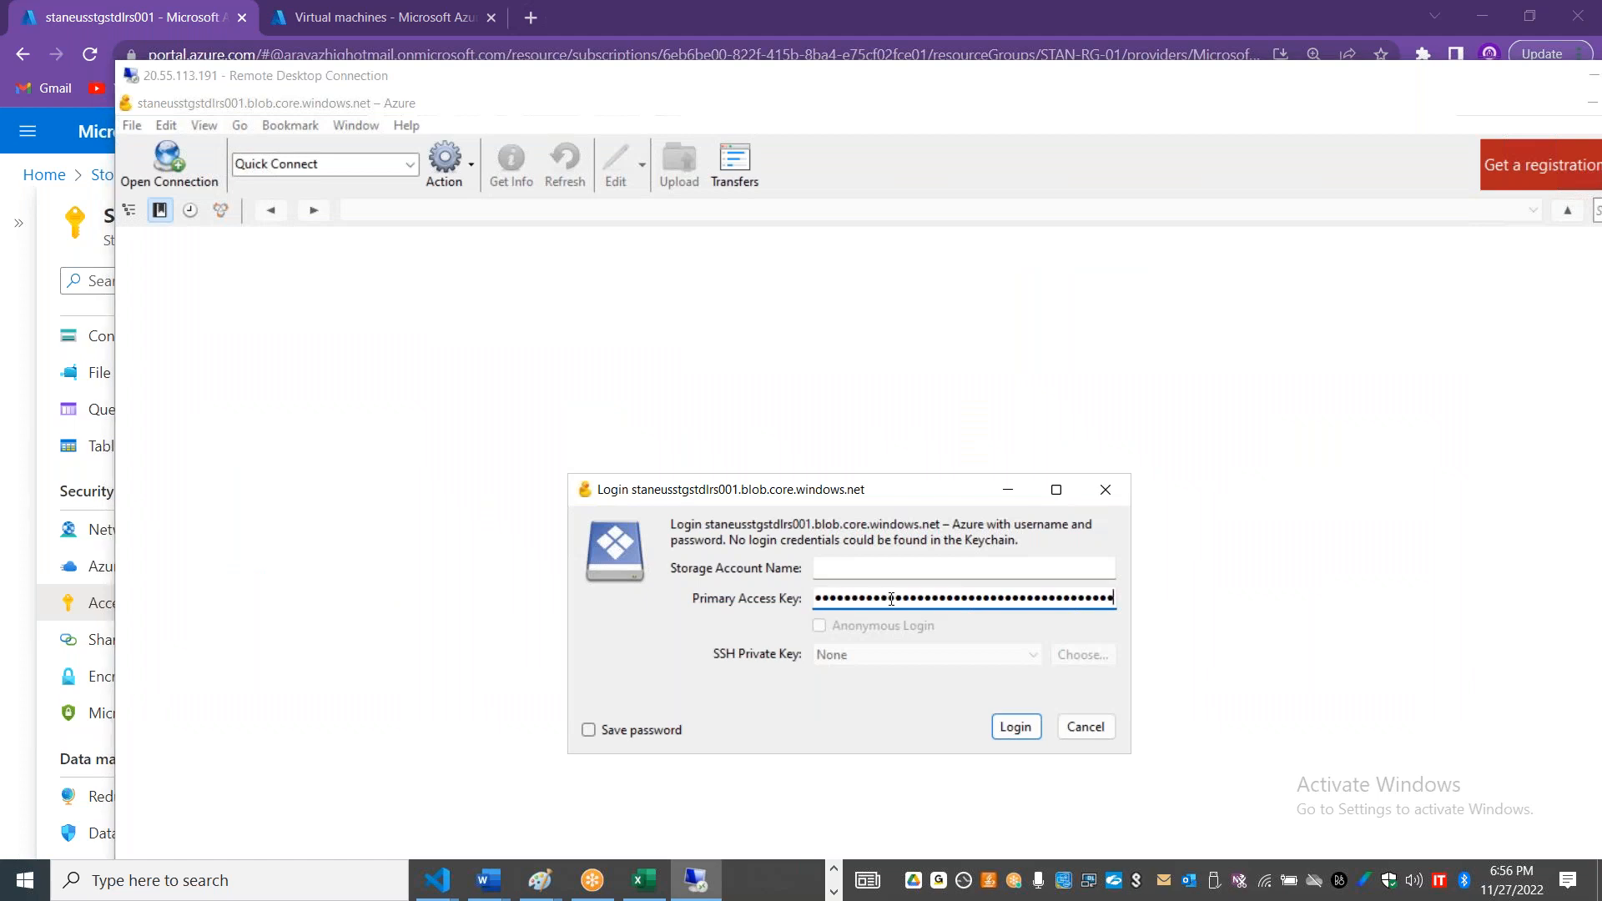
Step: Log in with the storage account name staneusstgstdlrs001 copied from the Azure portal, and select publiccontainer01
{"action": "key", "text": "alt+Tab"}
{"action": "left_click", "coordinate": [931, 488]}
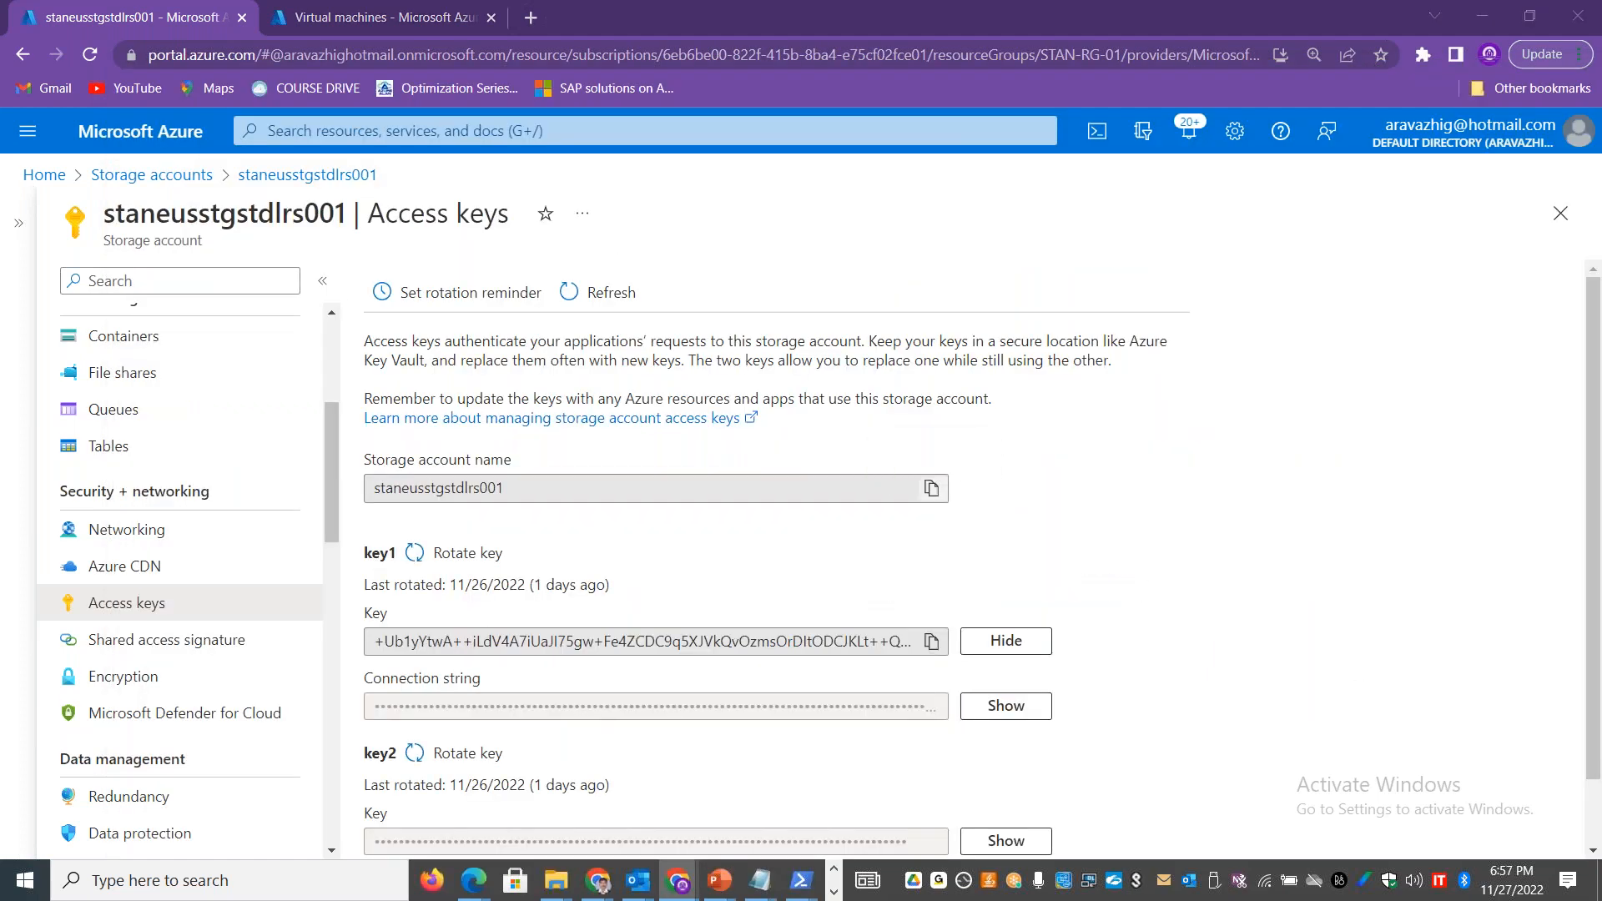
{"action": "key", "text": "alt+Tab"}
{"action": "left_click", "coordinate": [862, 571]}
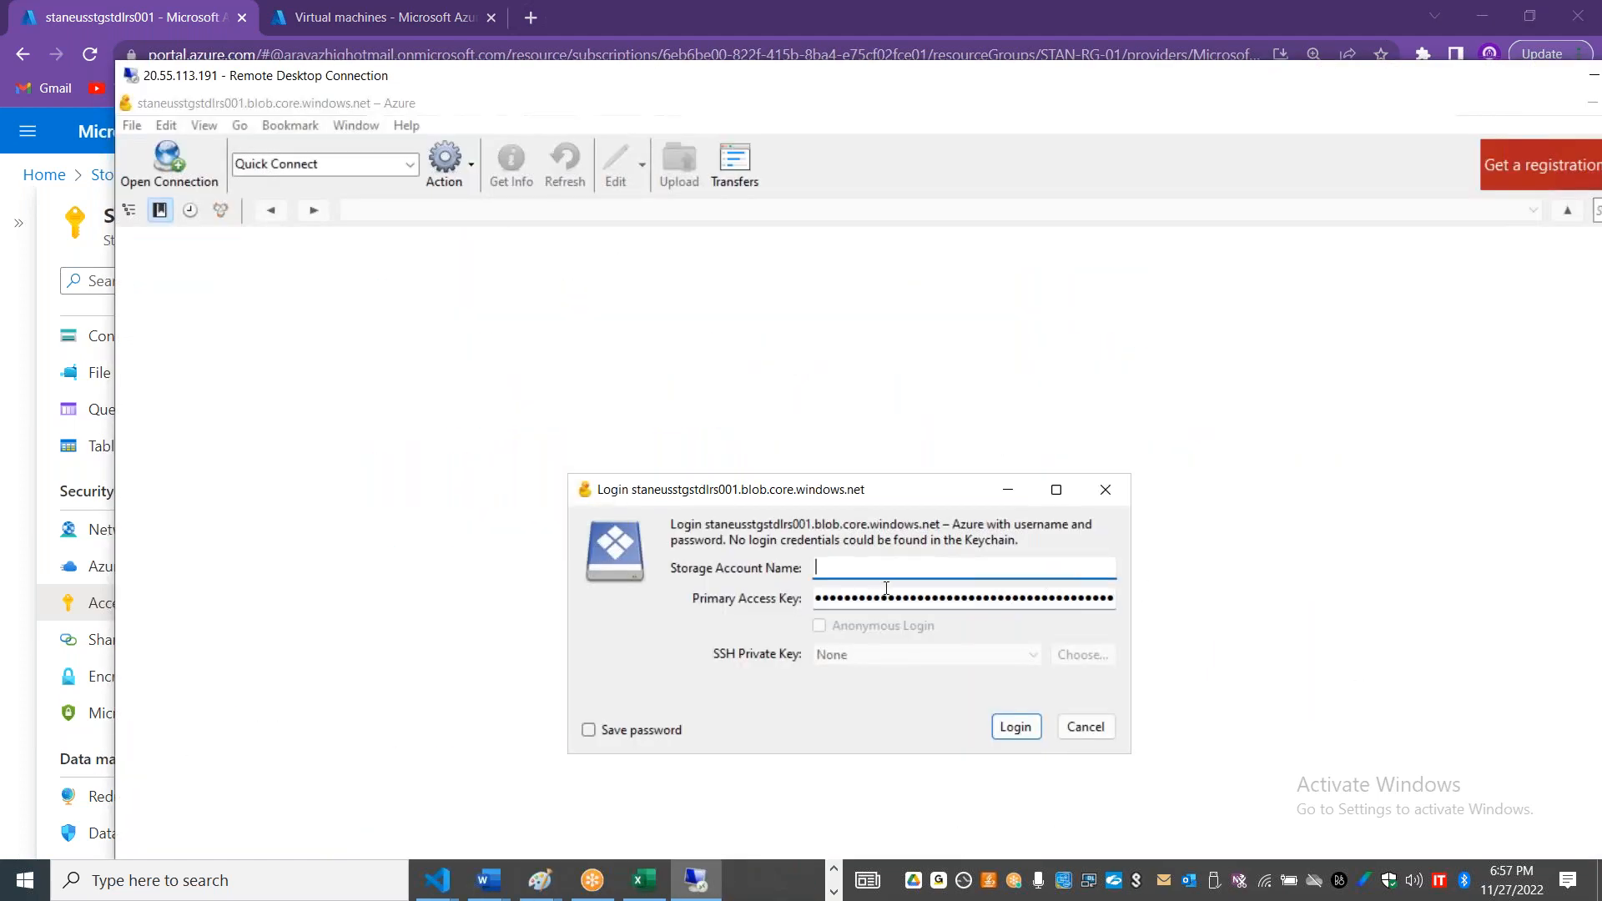
{"action": "key", "text": "ctrl+v"}
{"action": "left_click", "coordinate": [1008, 724]}
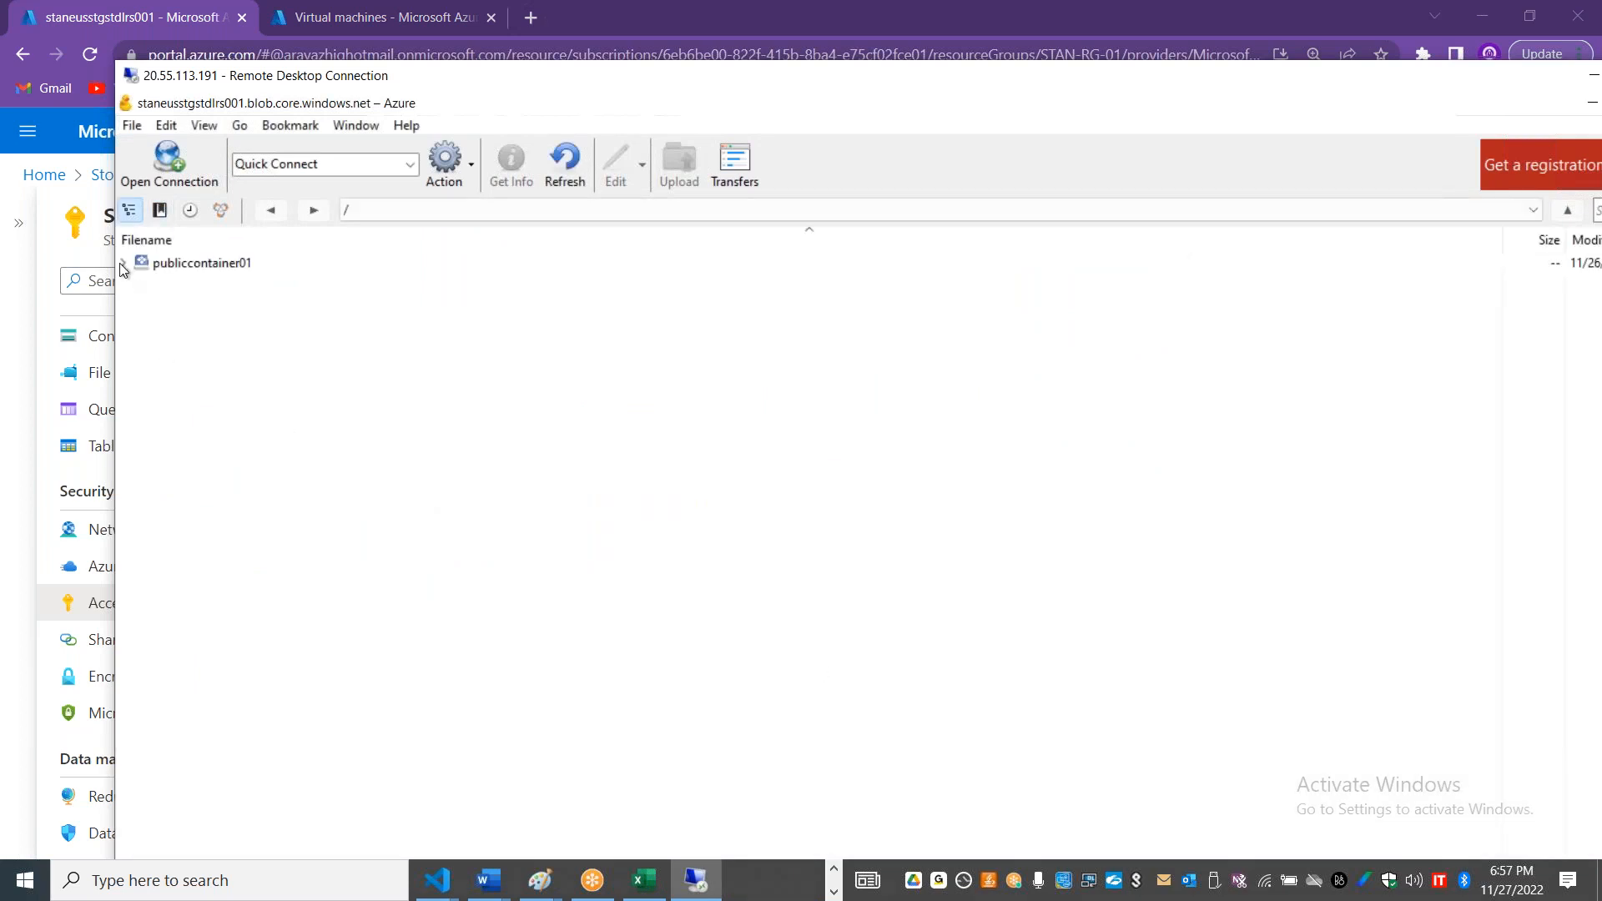
{"action": "left_click", "coordinate": [169, 267]}
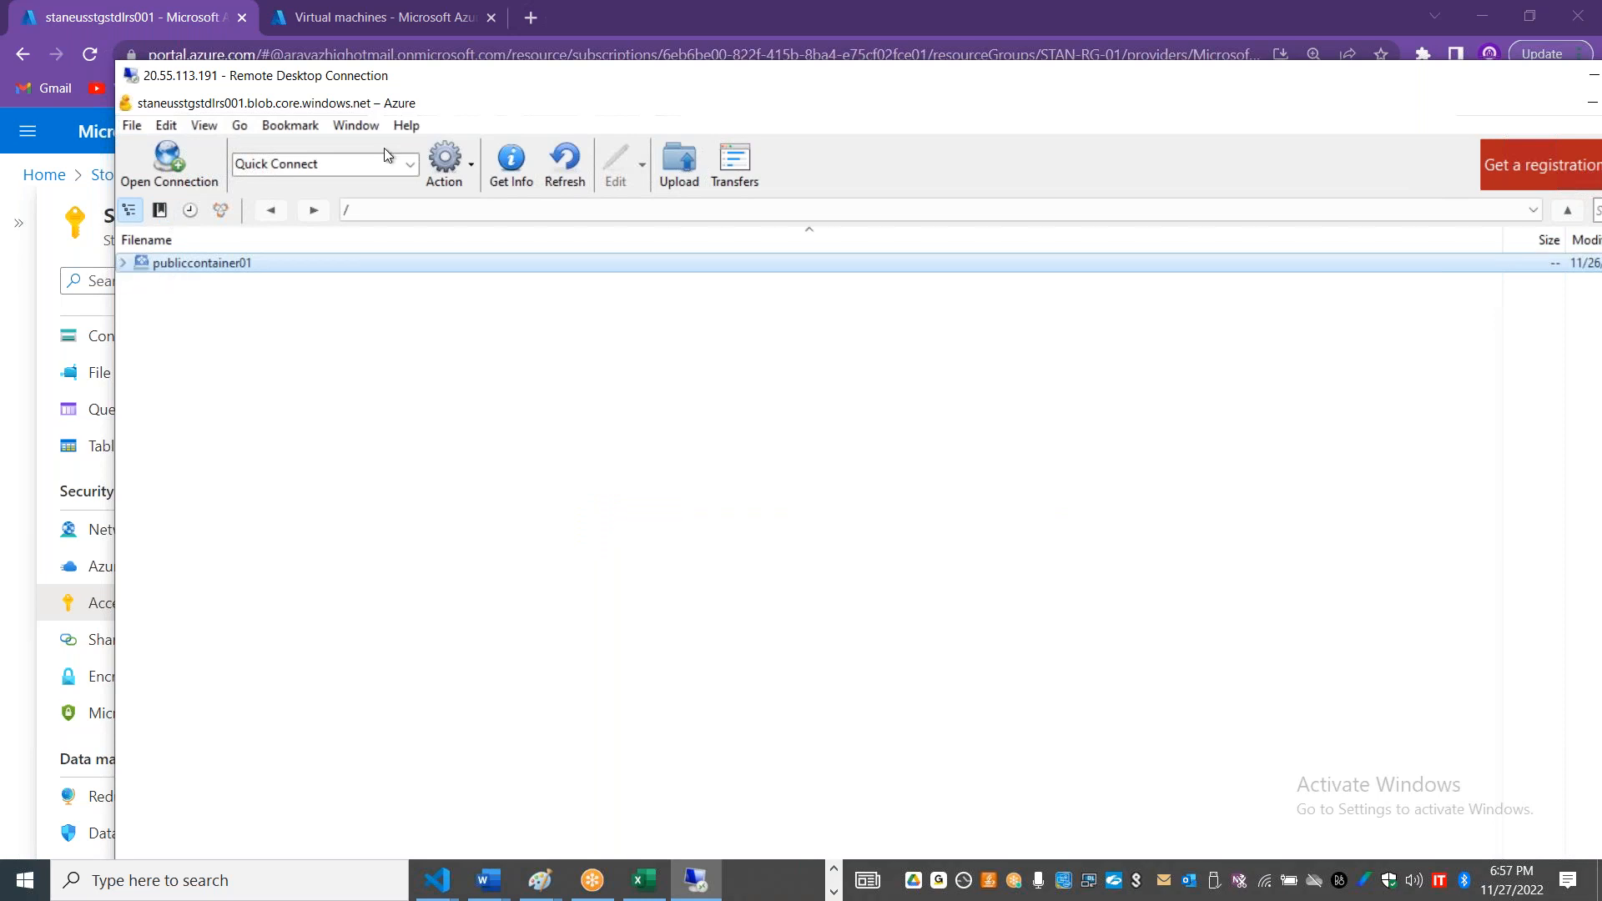
Step: Maximize the remote desktop, open publiccontainer01 in Cyberduck and refresh its listing, and return to the root level
{"action": "double_click", "coordinate": [462, 80]}
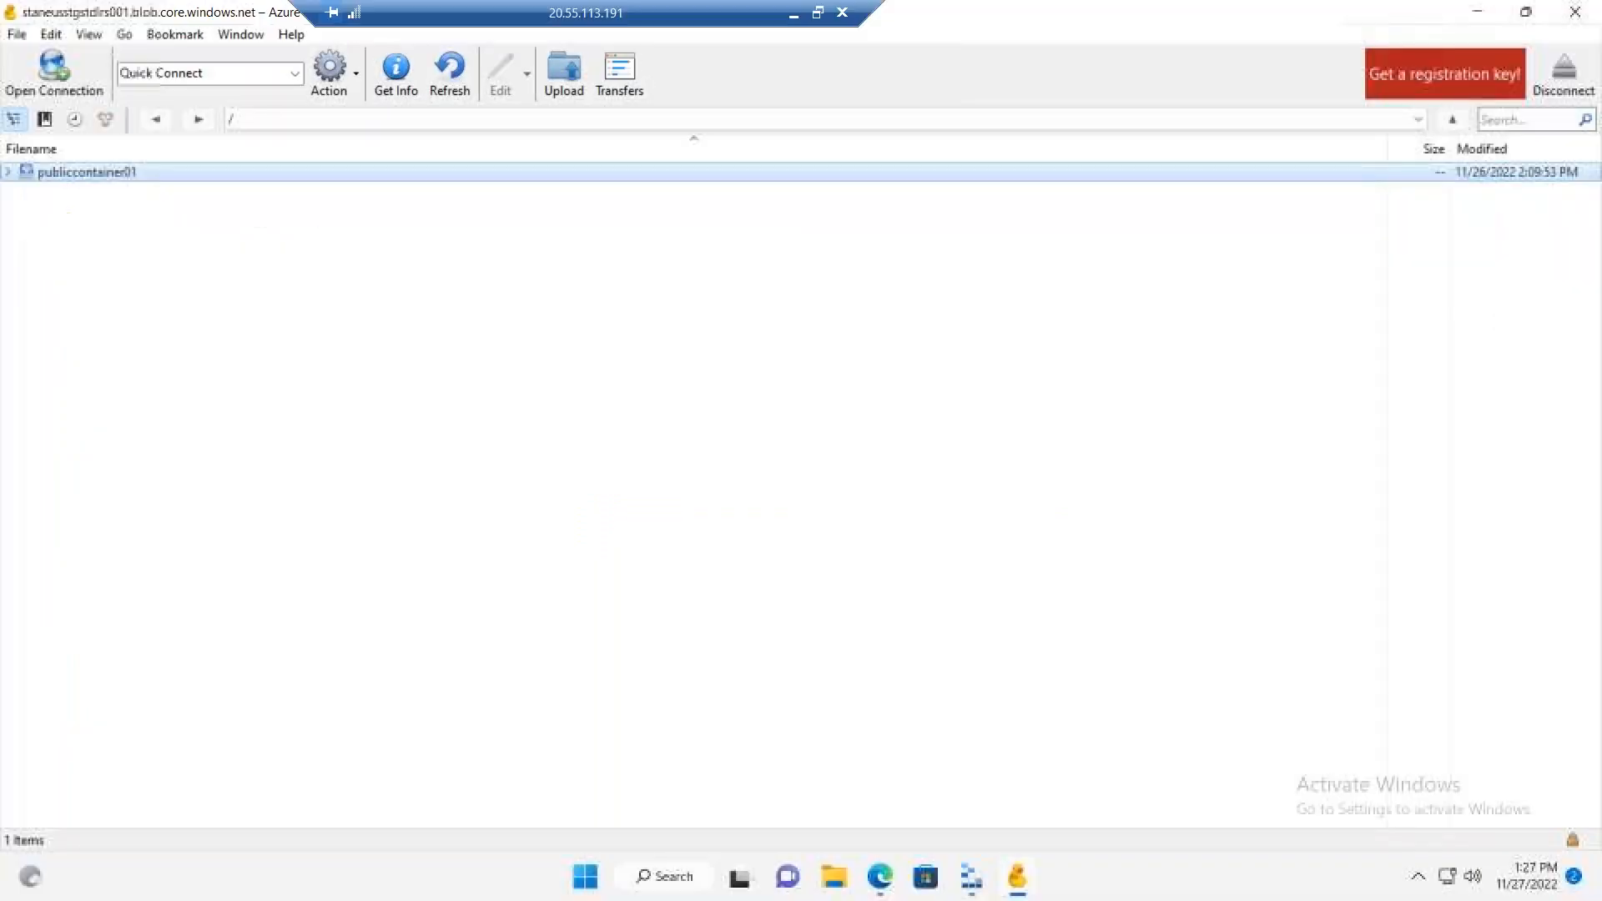
{"action": "double_click", "coordinate": [328, 172]}
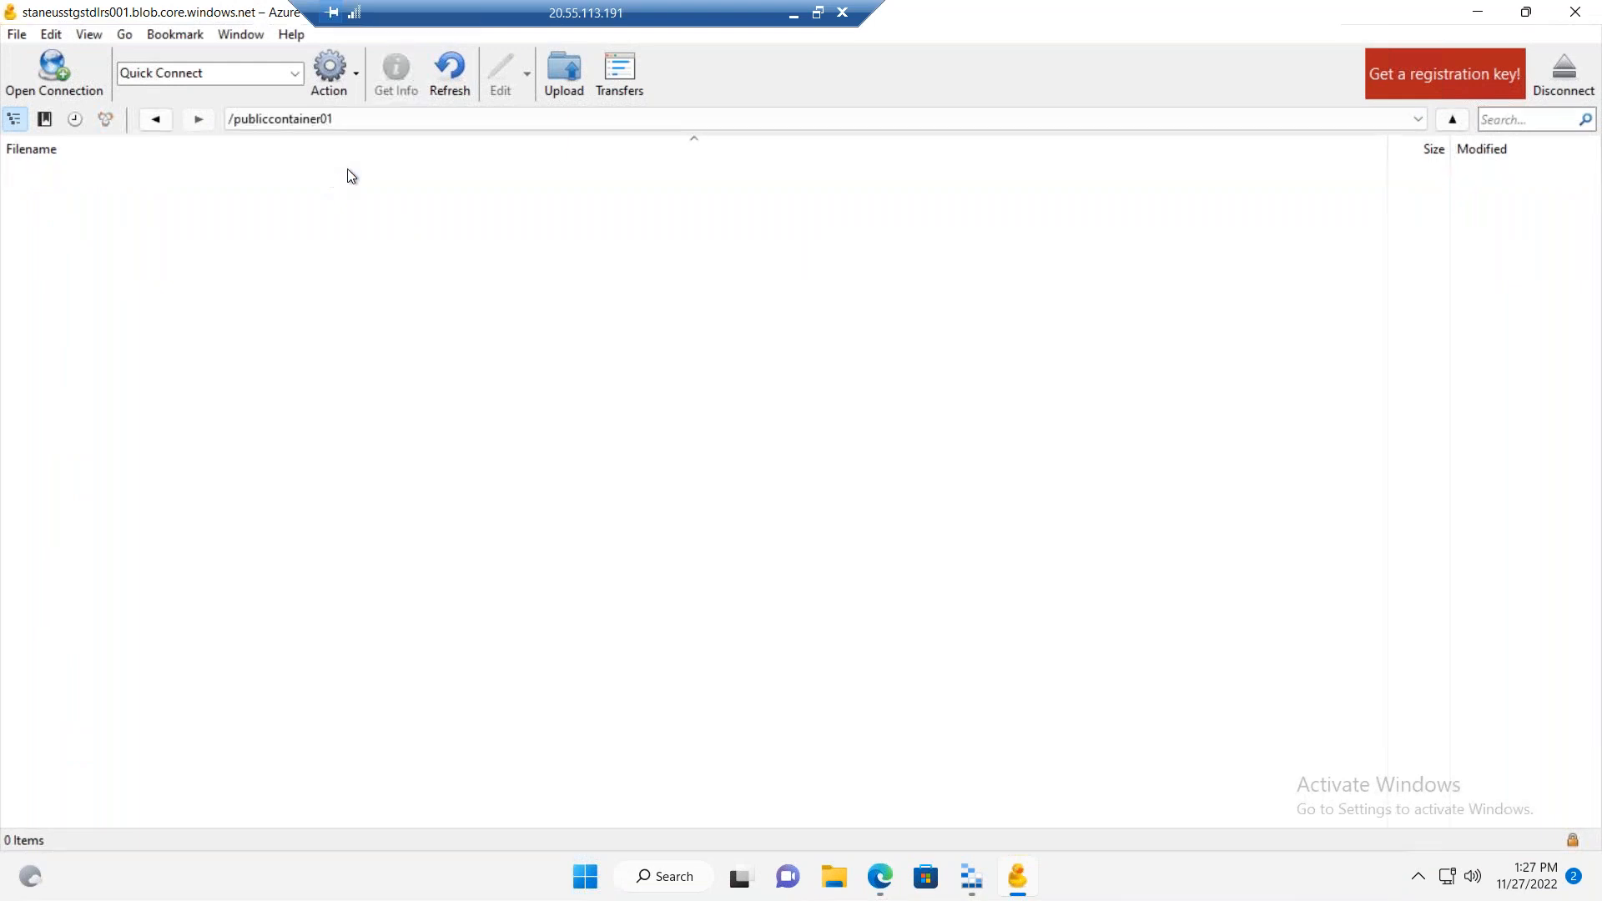
{"action": "left_click", "coordinate": [449, 88]}
{"action": "left_click", "coordinate": [302, 118]}
{"action": "left_click", "coordinate": [292, 158]}
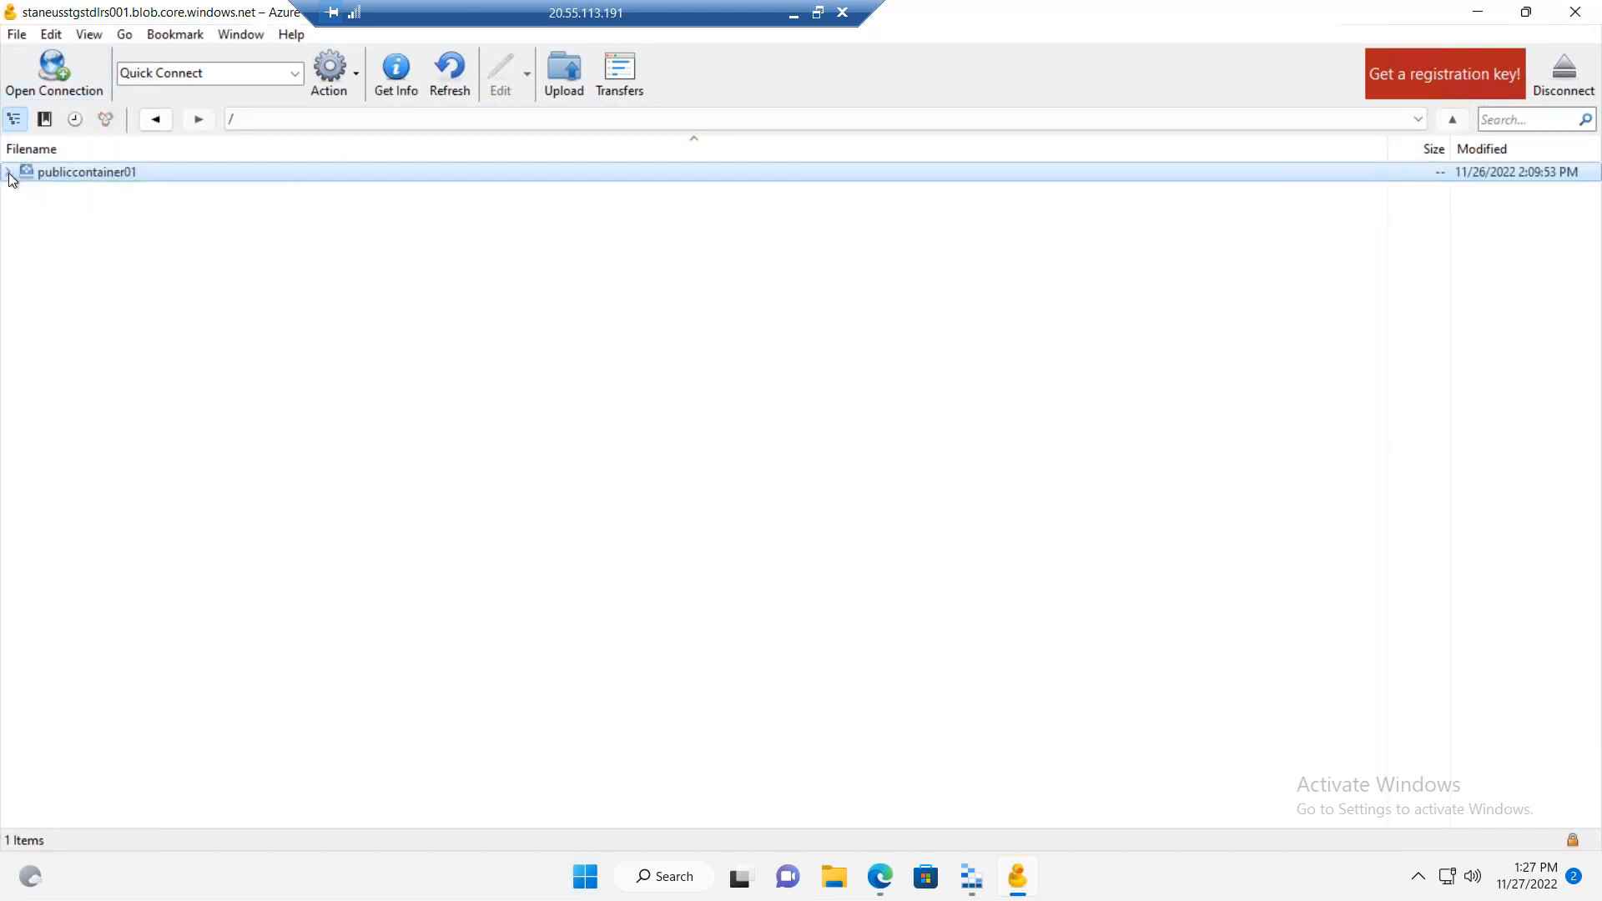
Step: Switch to the Azure portal and open publiccontainer01 from the storage account's Containers page
{"action": "left_click", "coordinate": [818, 12]}
{"action": "left_click_drag", "start_coordinate": [547, 89], "coordinate": [1160, 181]}
{"action": "left_click", "coordinate": [191, 348]}
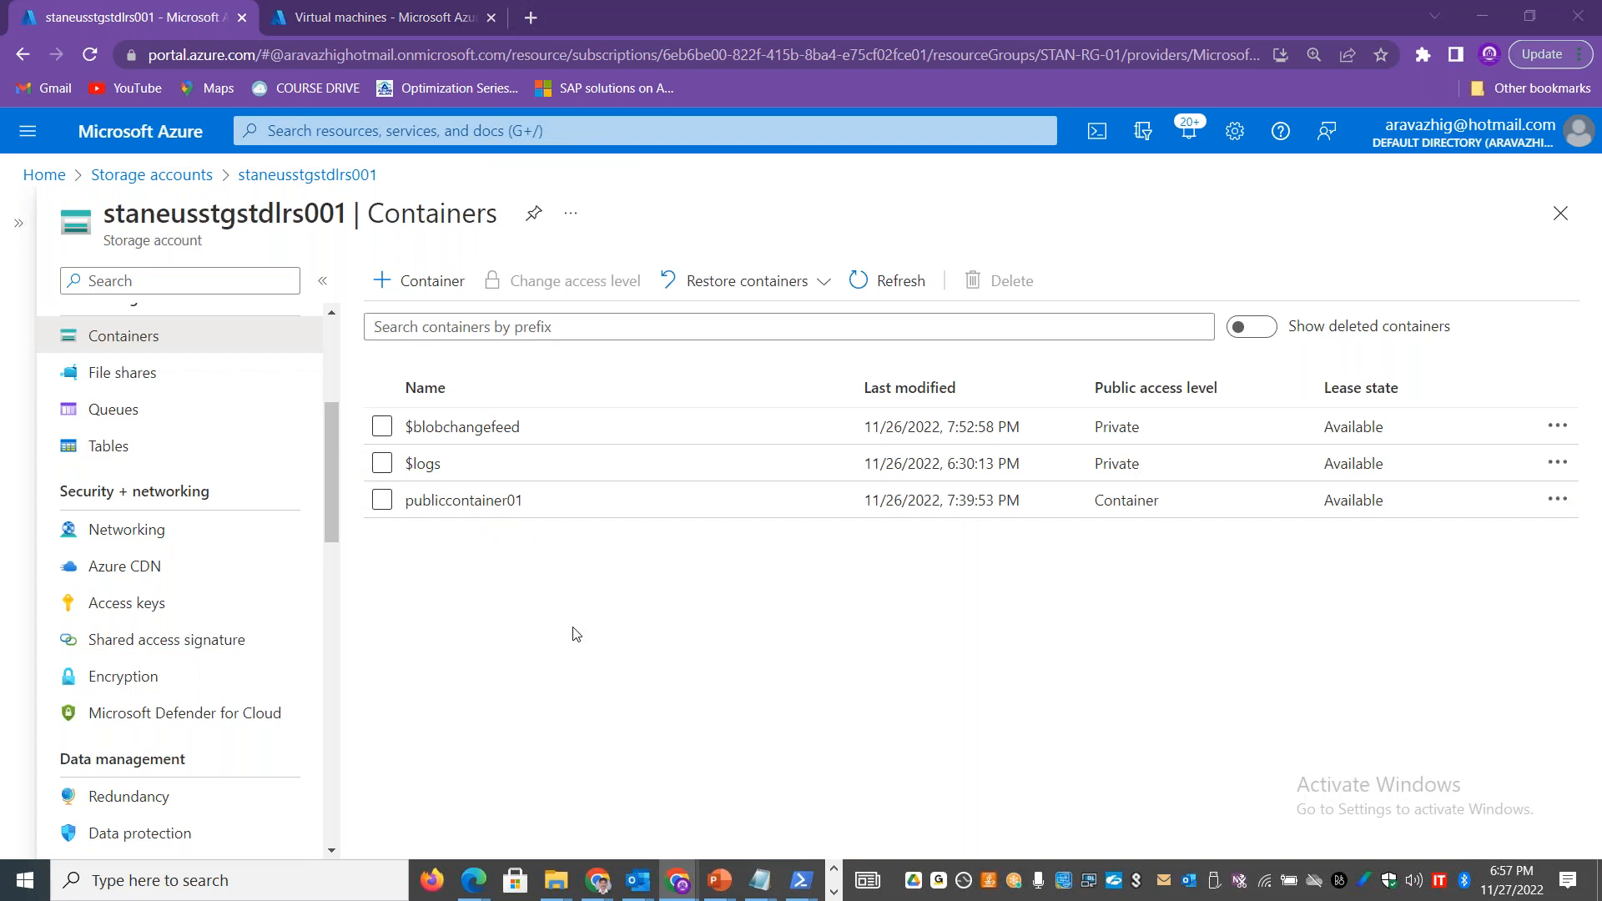
{"action": "key", "text": "alt+Tab"}
{"action": "left_click", "coordinate": [503, 527]}
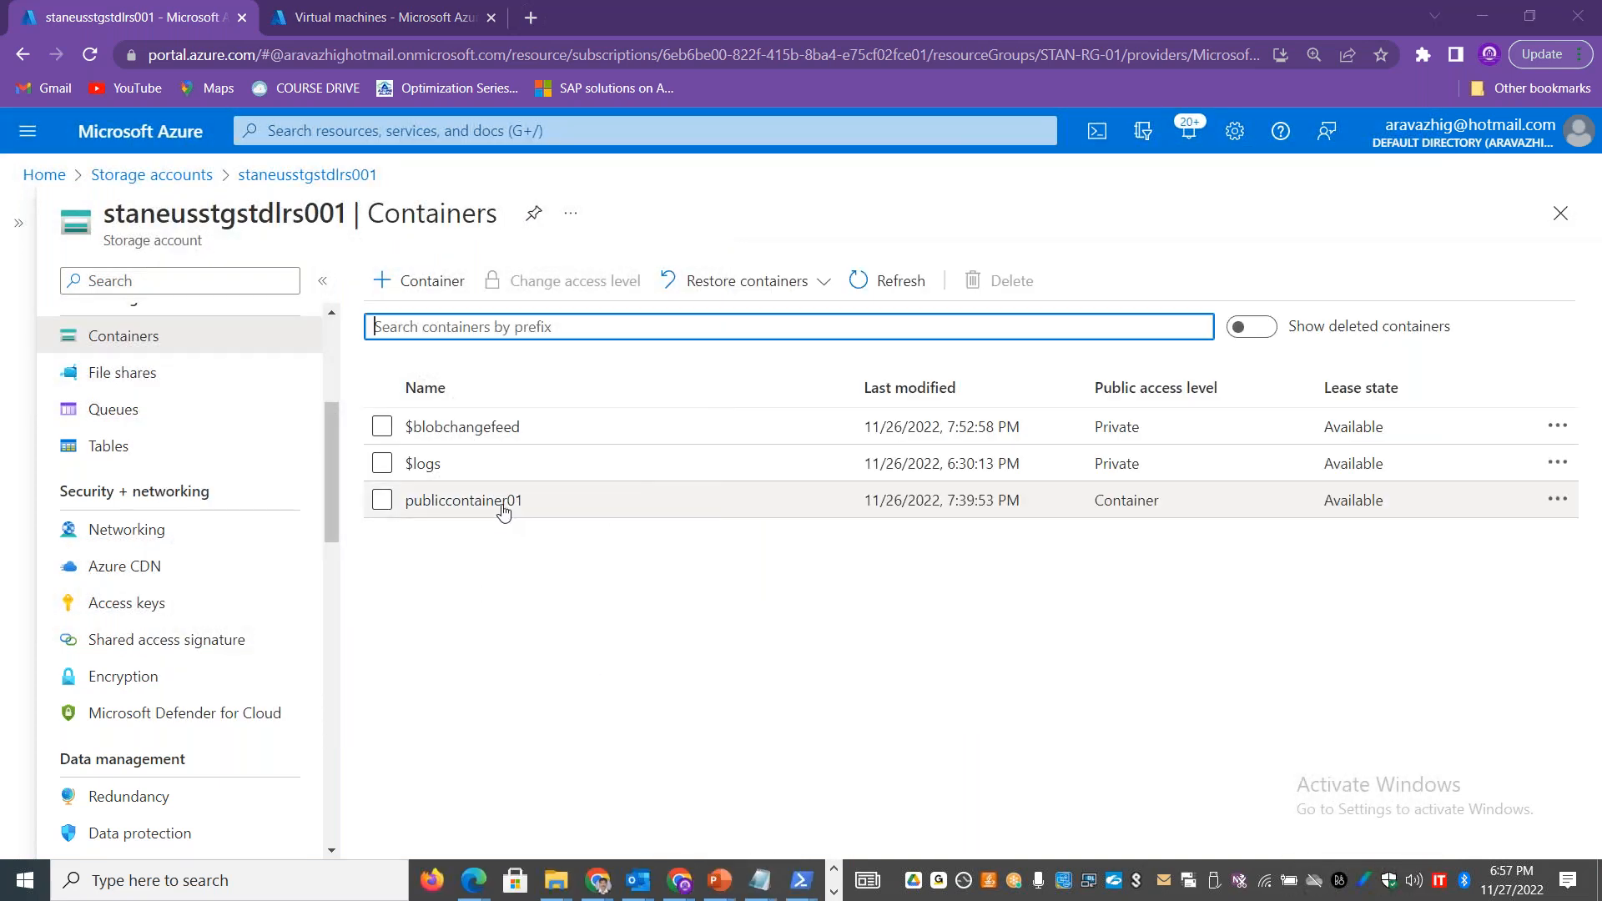
{"action": "left_click", "coordinate": [505, 501]}
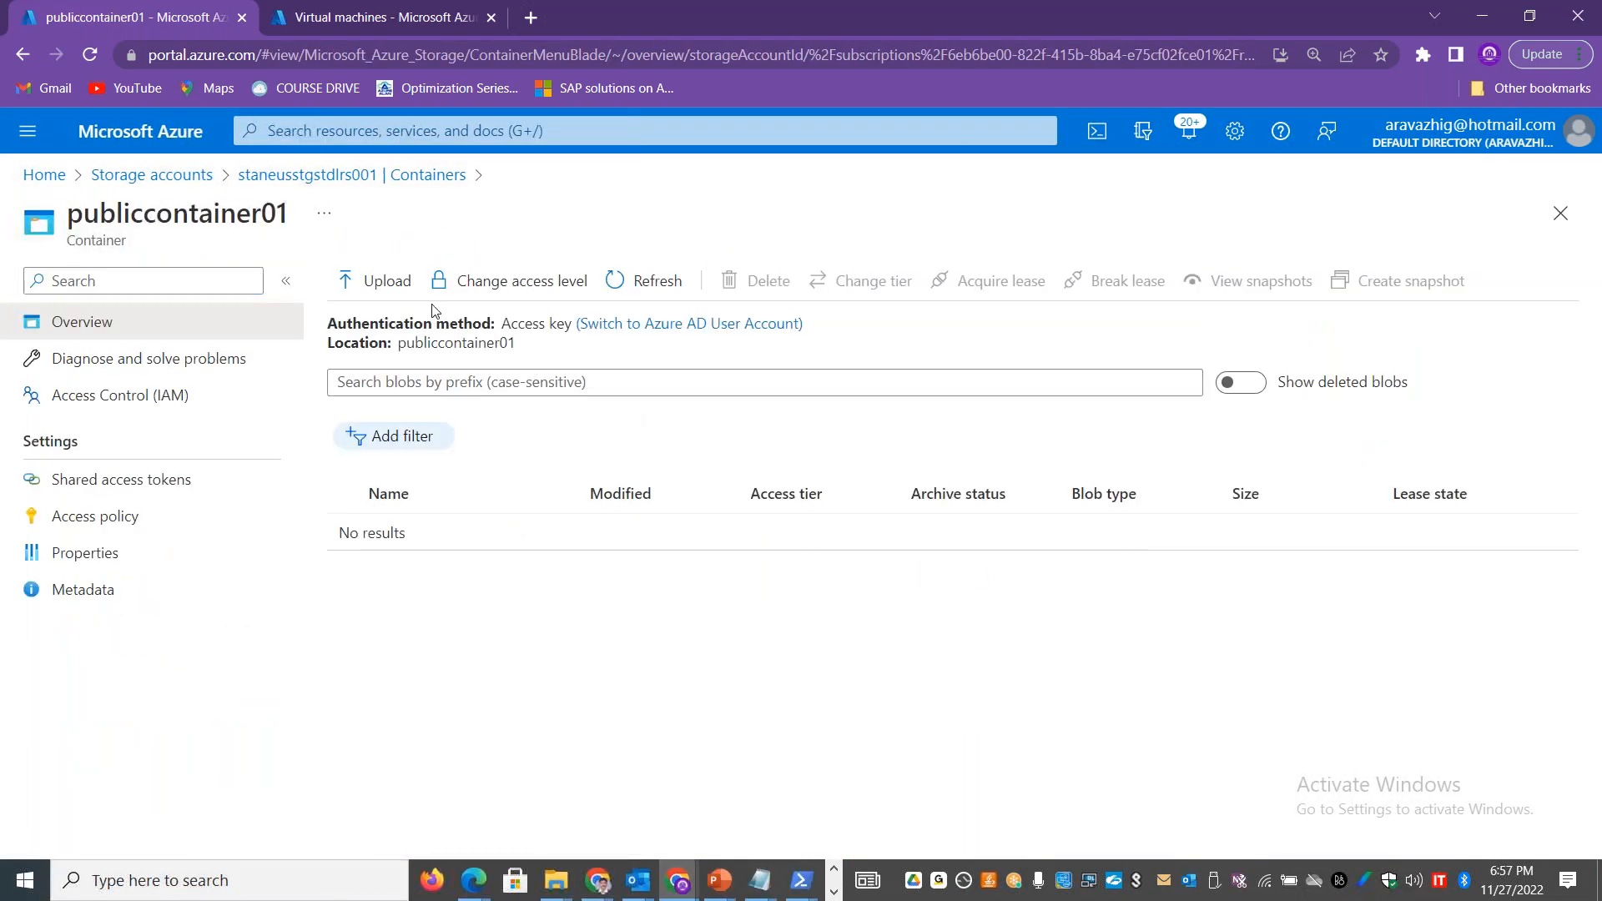
Step: Upload Cafe-Owners.png from the images folder of static-website to publiccontainer01
{"action": "left_click", "coordinate": [382, 288]}
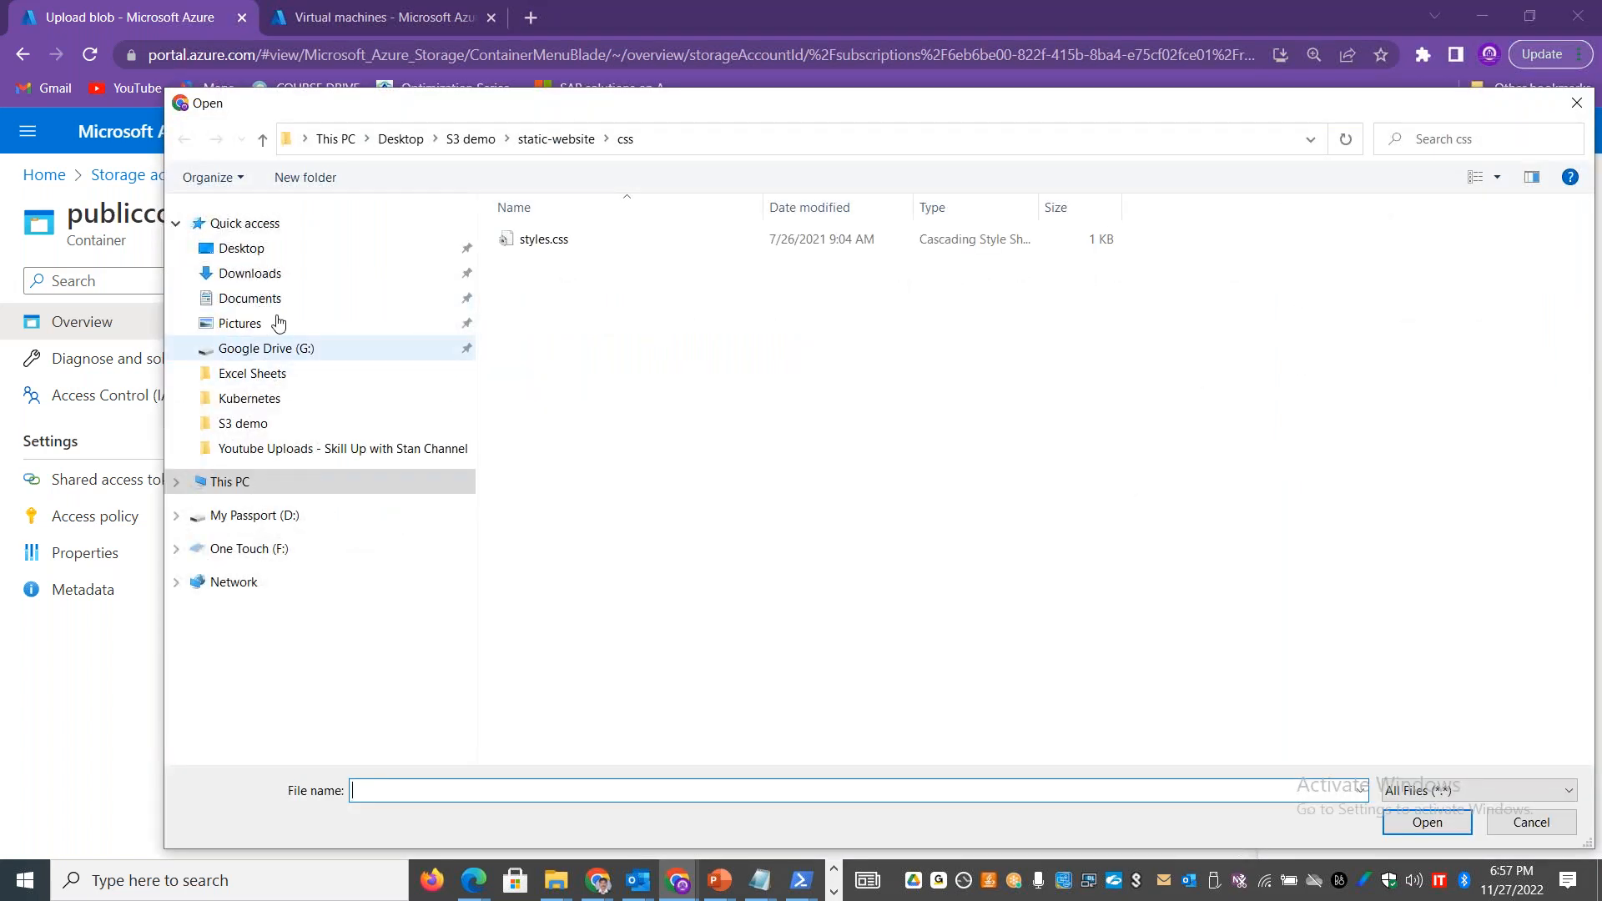
{"action": "left_click", "coordinate": [551, 139]}
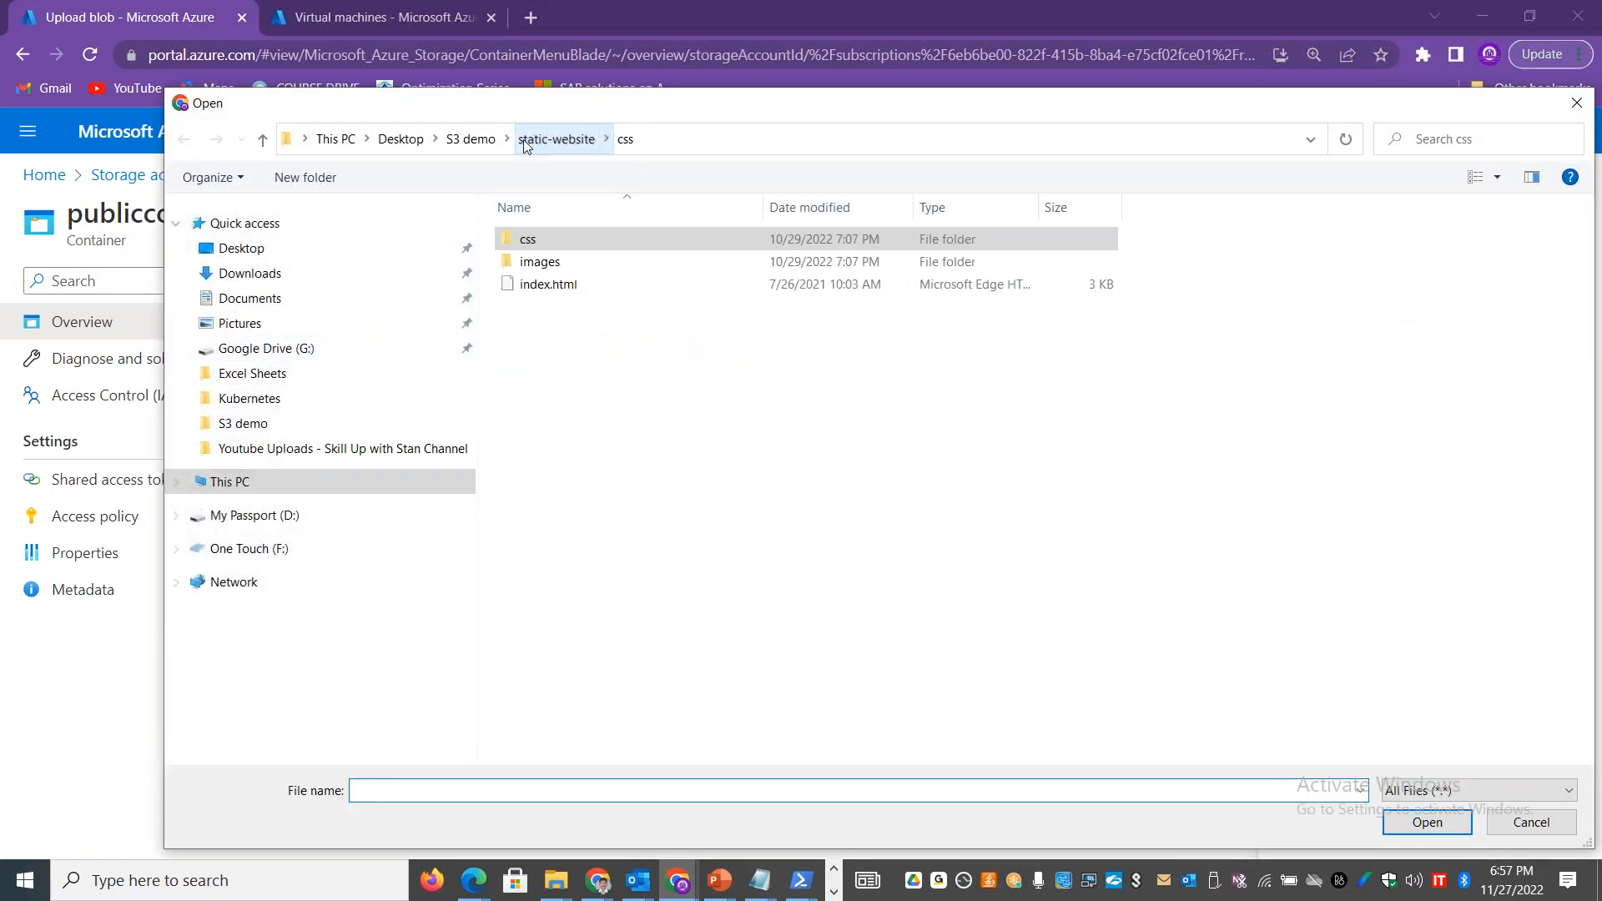
{"action": "double_click", "coordinate": [536, 264]}
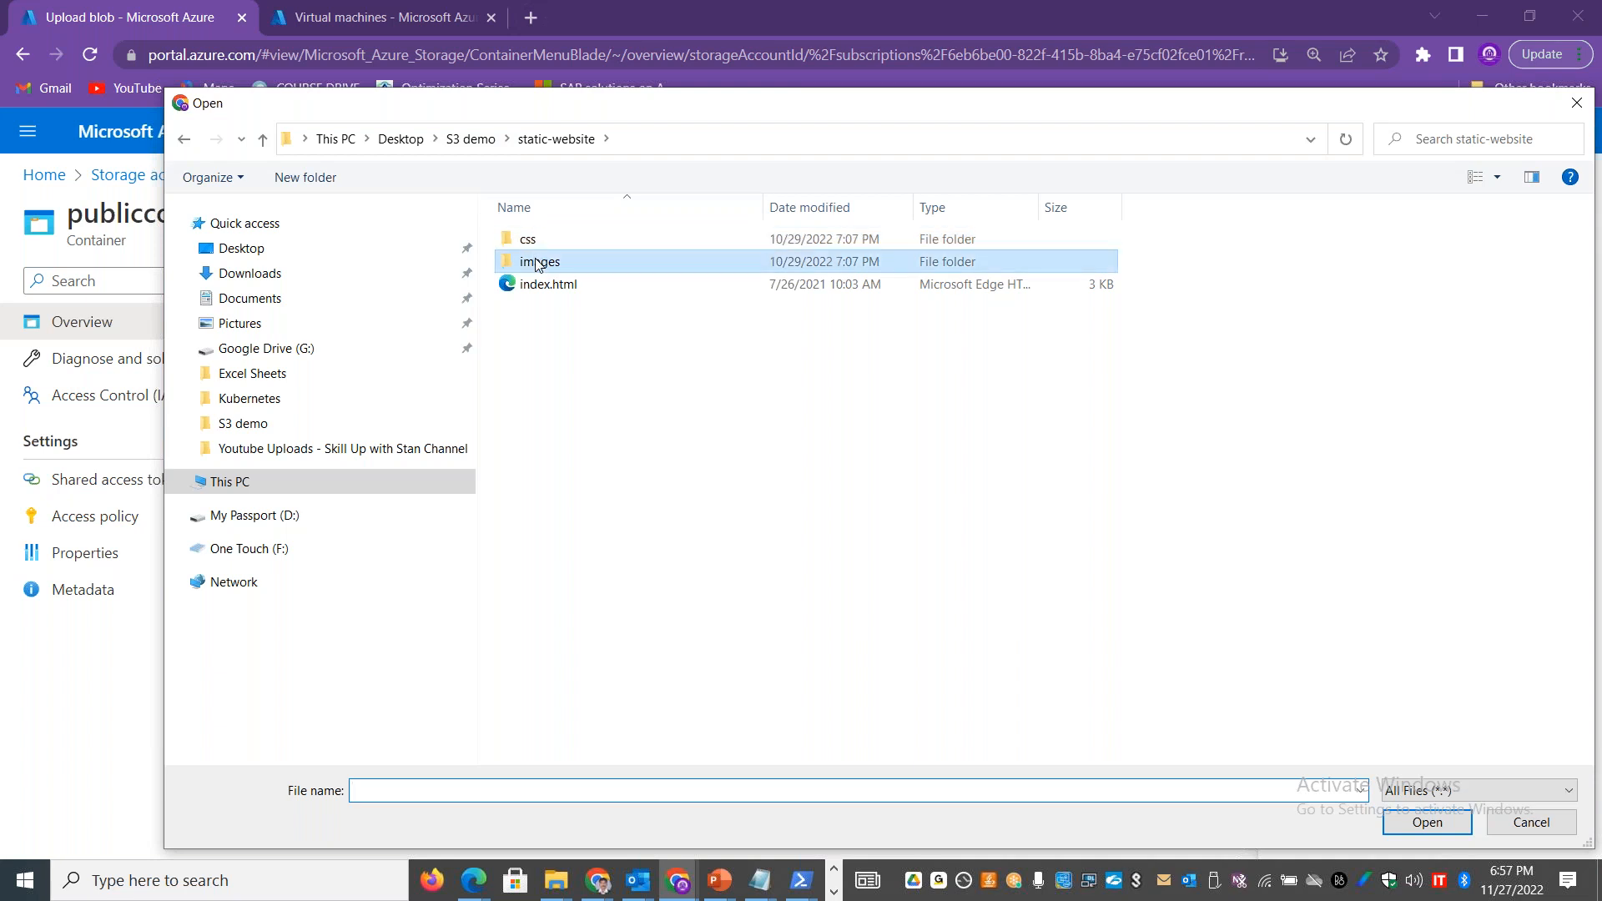
{"action": "left_click", "coordinate": [558, 294]}
{"action": "double_click", "coordinate": [559, 294]}
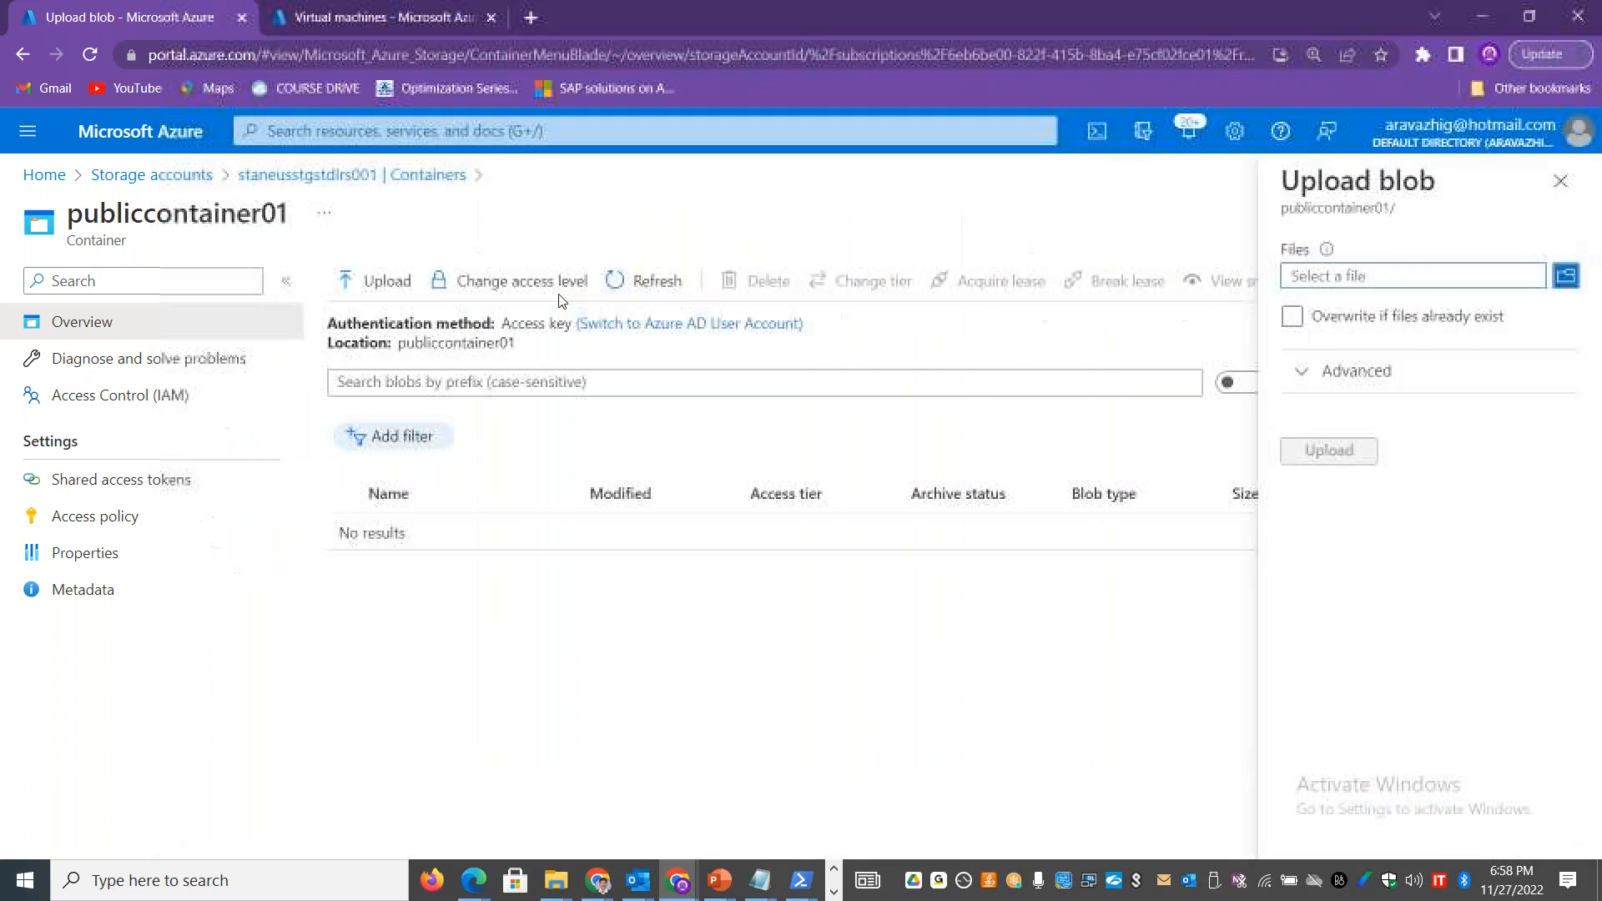
{"action": "left_click", "coordinate": [1329, 449]}
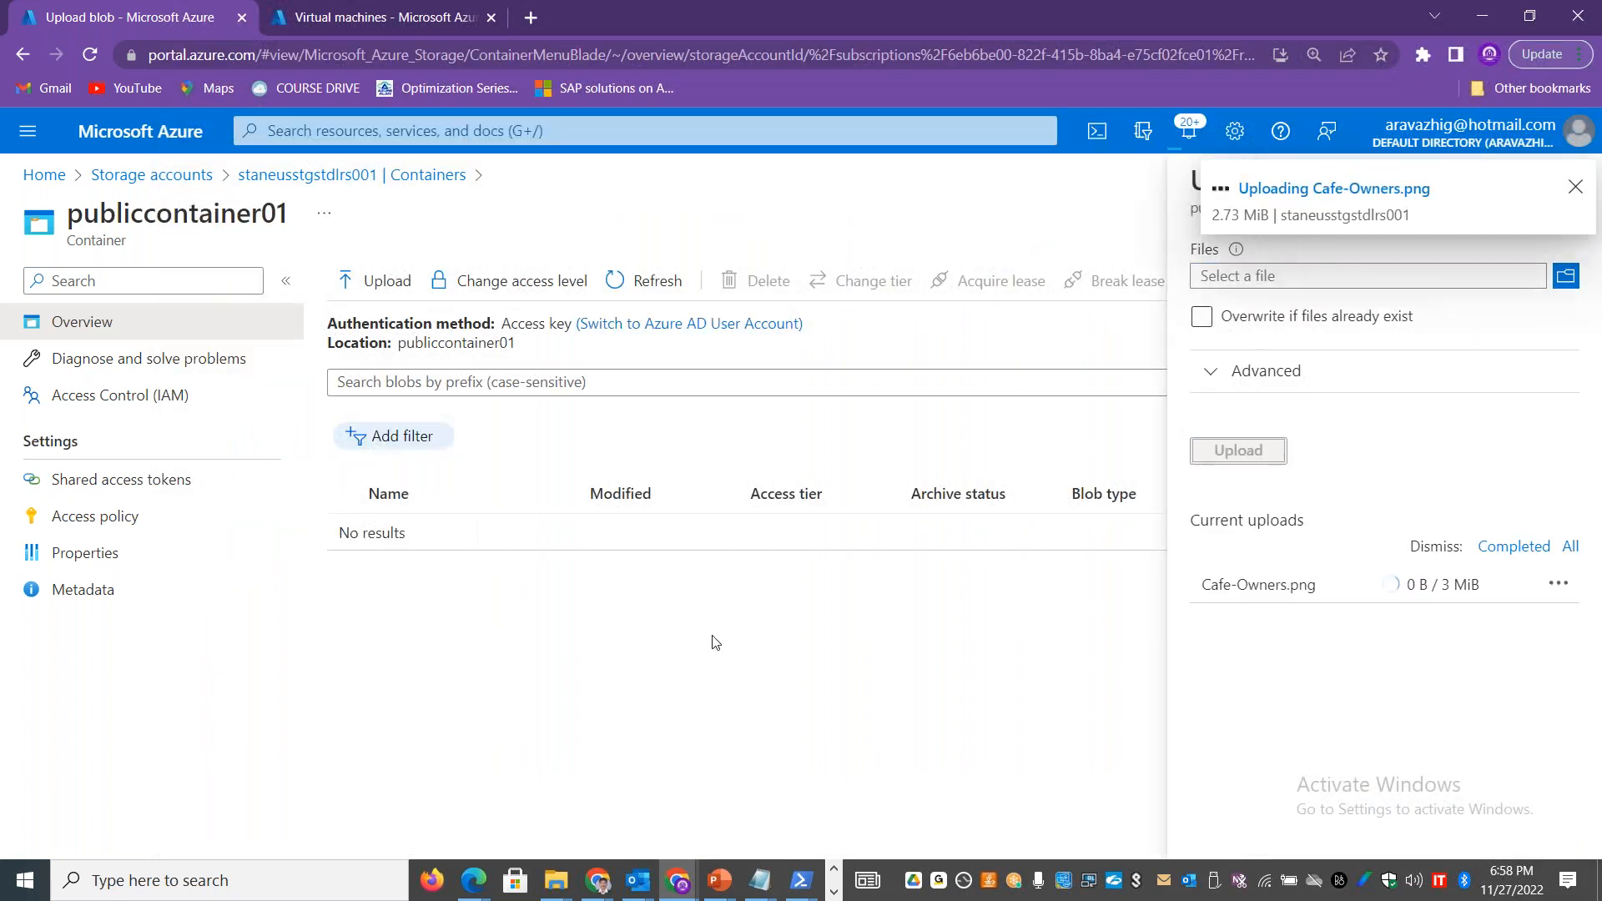
Step: Switch back to Cyberduck in the remote desktop at full screen and open publiccontainer01
{"action": "key", "text": "alt+Tab"}
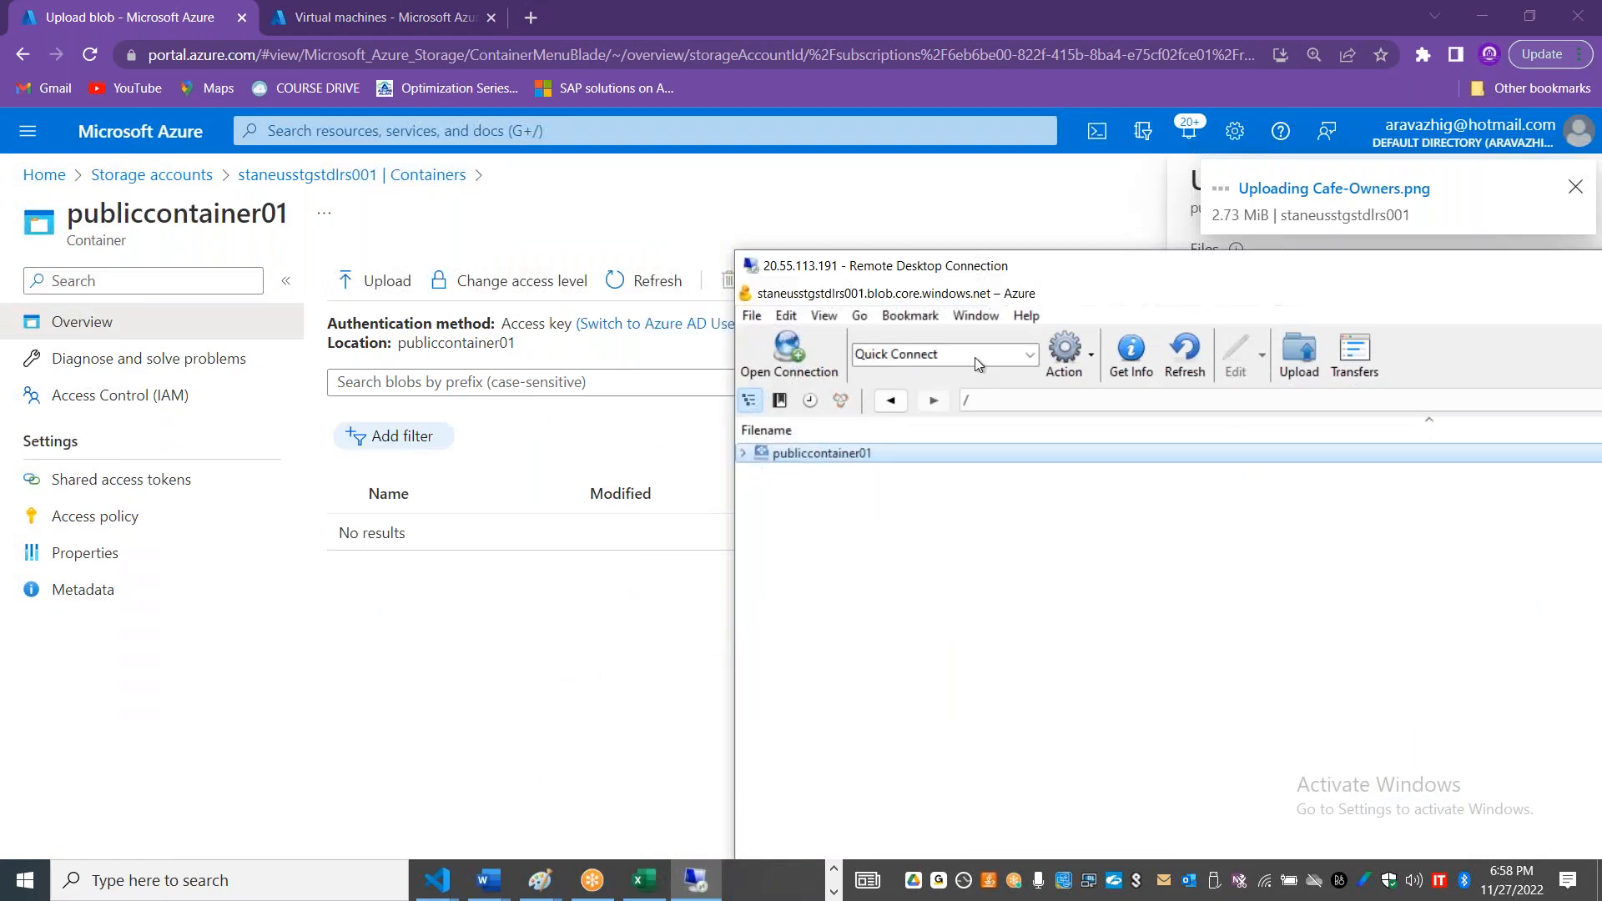
{"action": "left_click_drag", "start_coordinate": [1006, 273], "coordinate": [488, 114]}
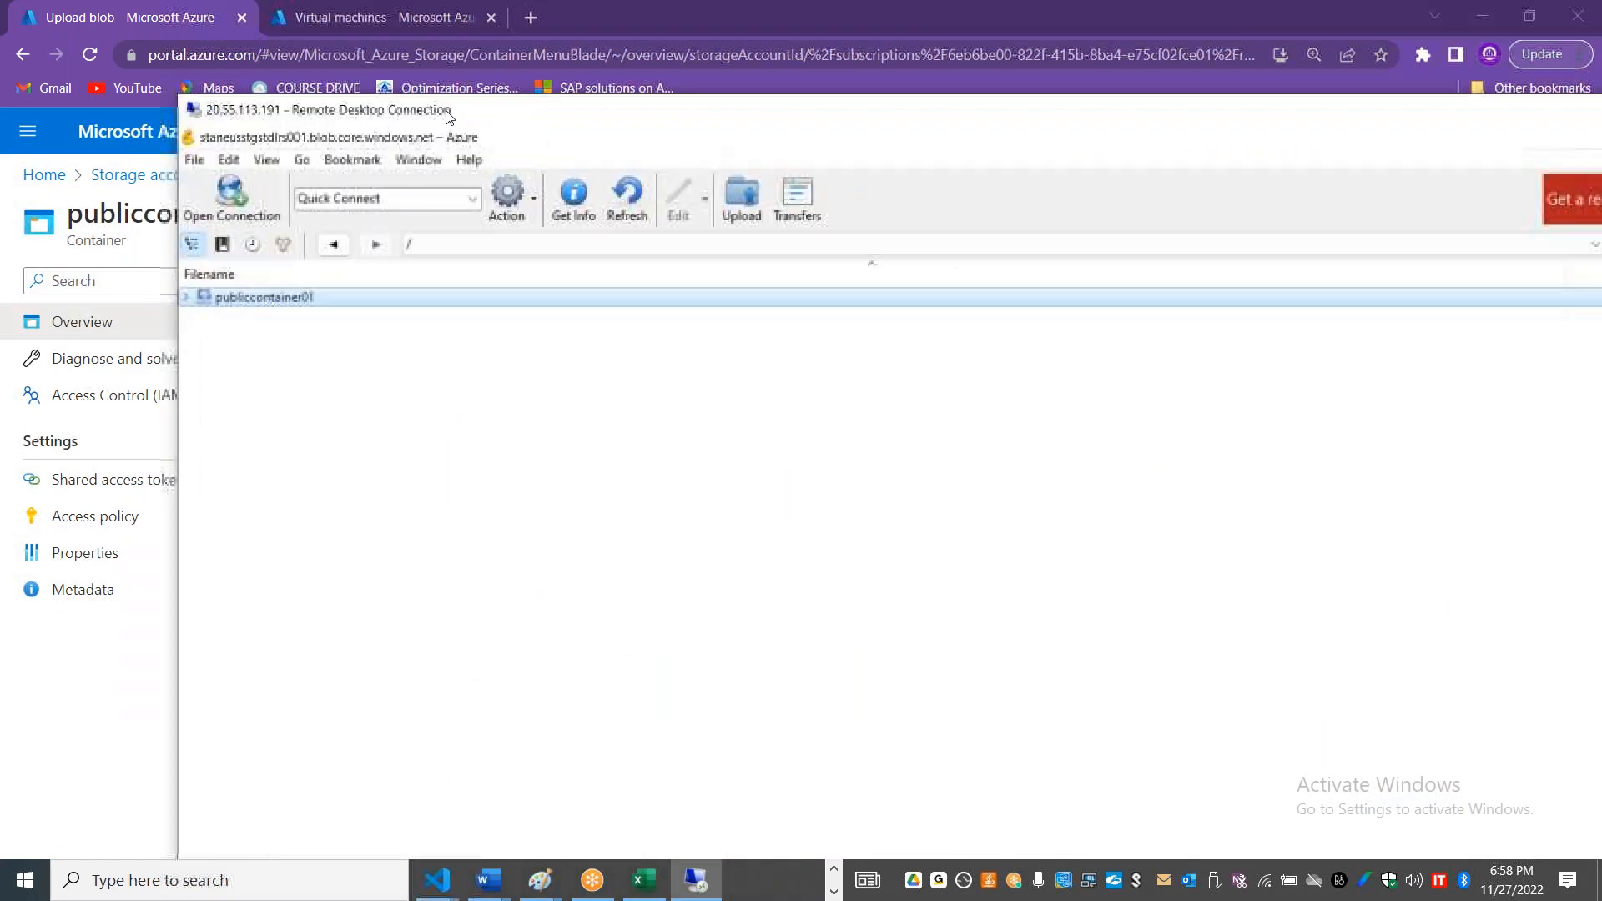
{"action": "double_click", "coordinate": [489, 114]}
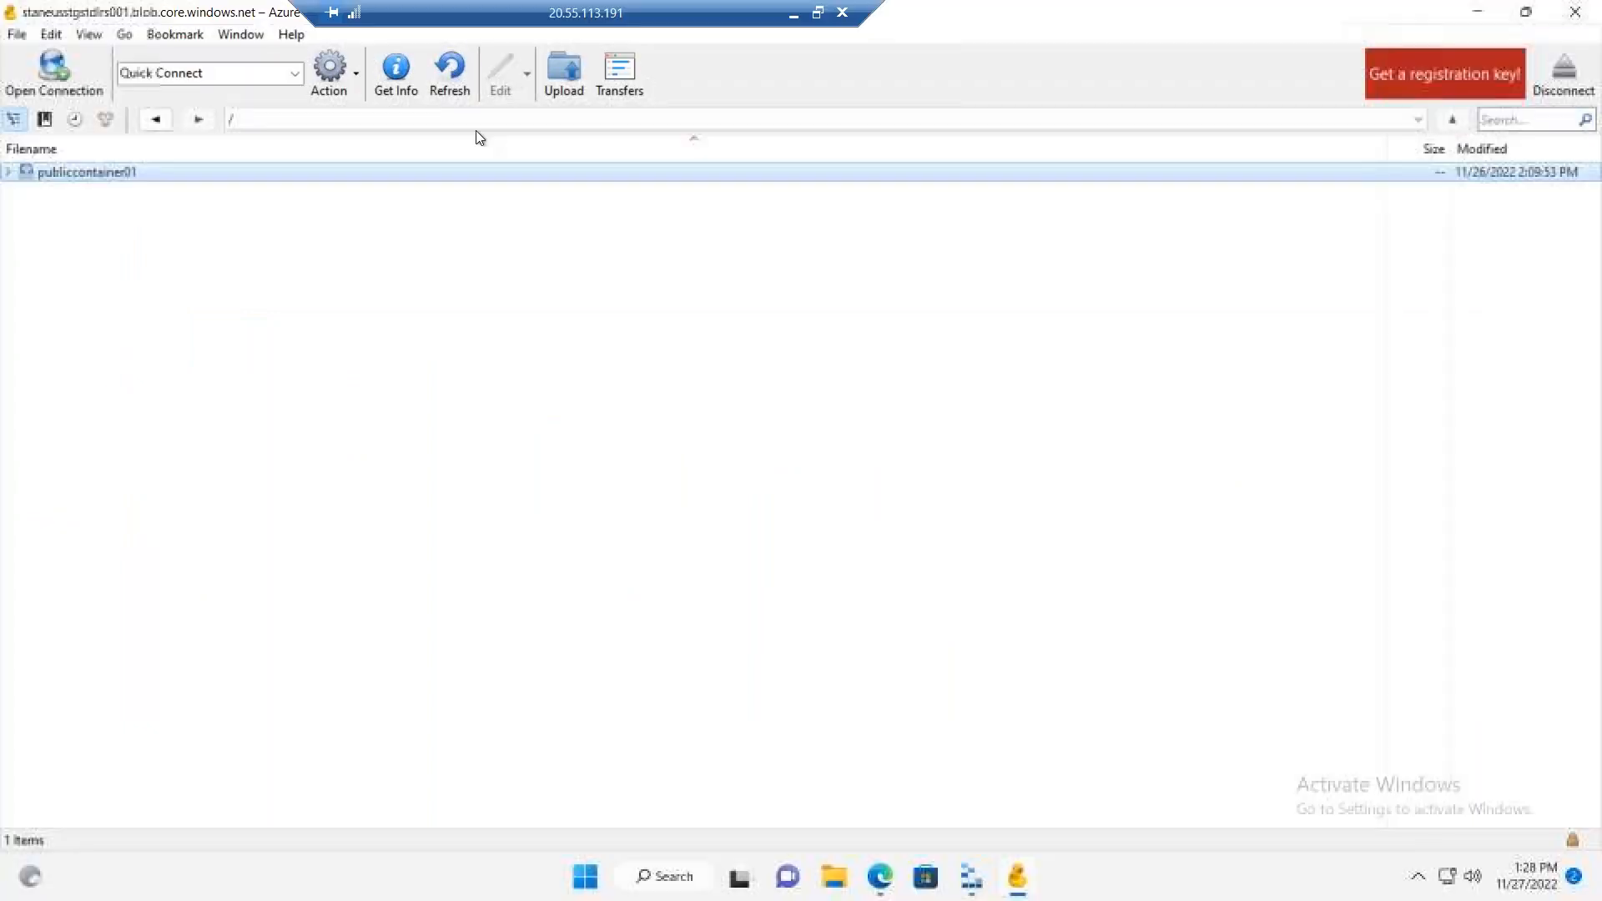
{"action": "double_click", "coordinate": [200, 172]}
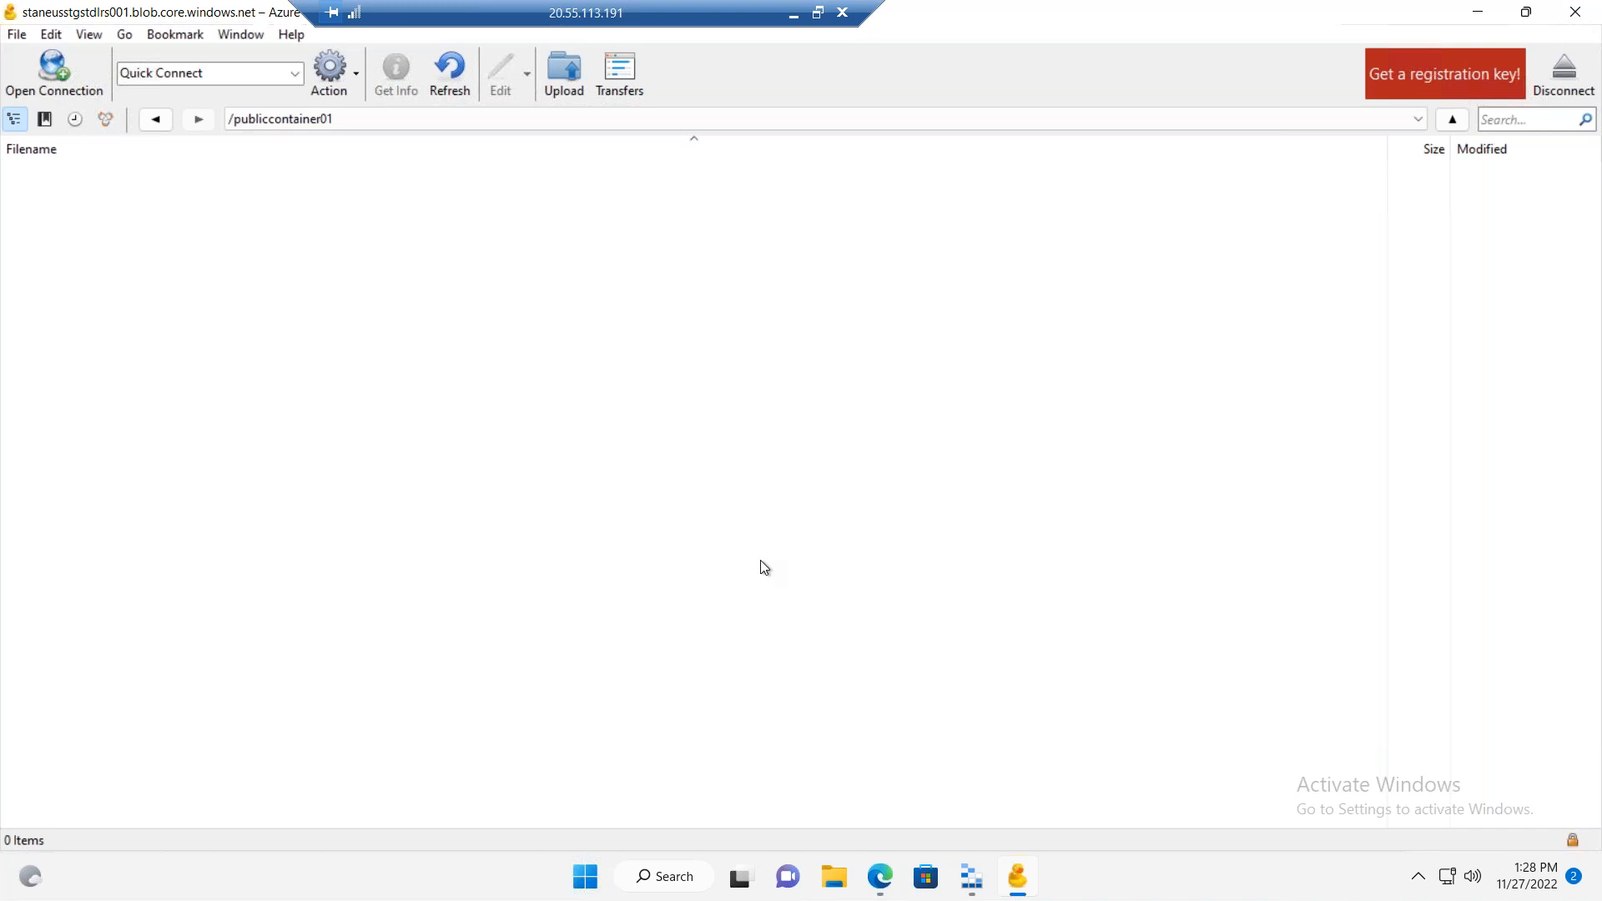
Step: Start an upload to publiccontainer01, check the Documents folder for a file, and go to This PC
{"action": "left_click", "coordinate": [575, 81]}
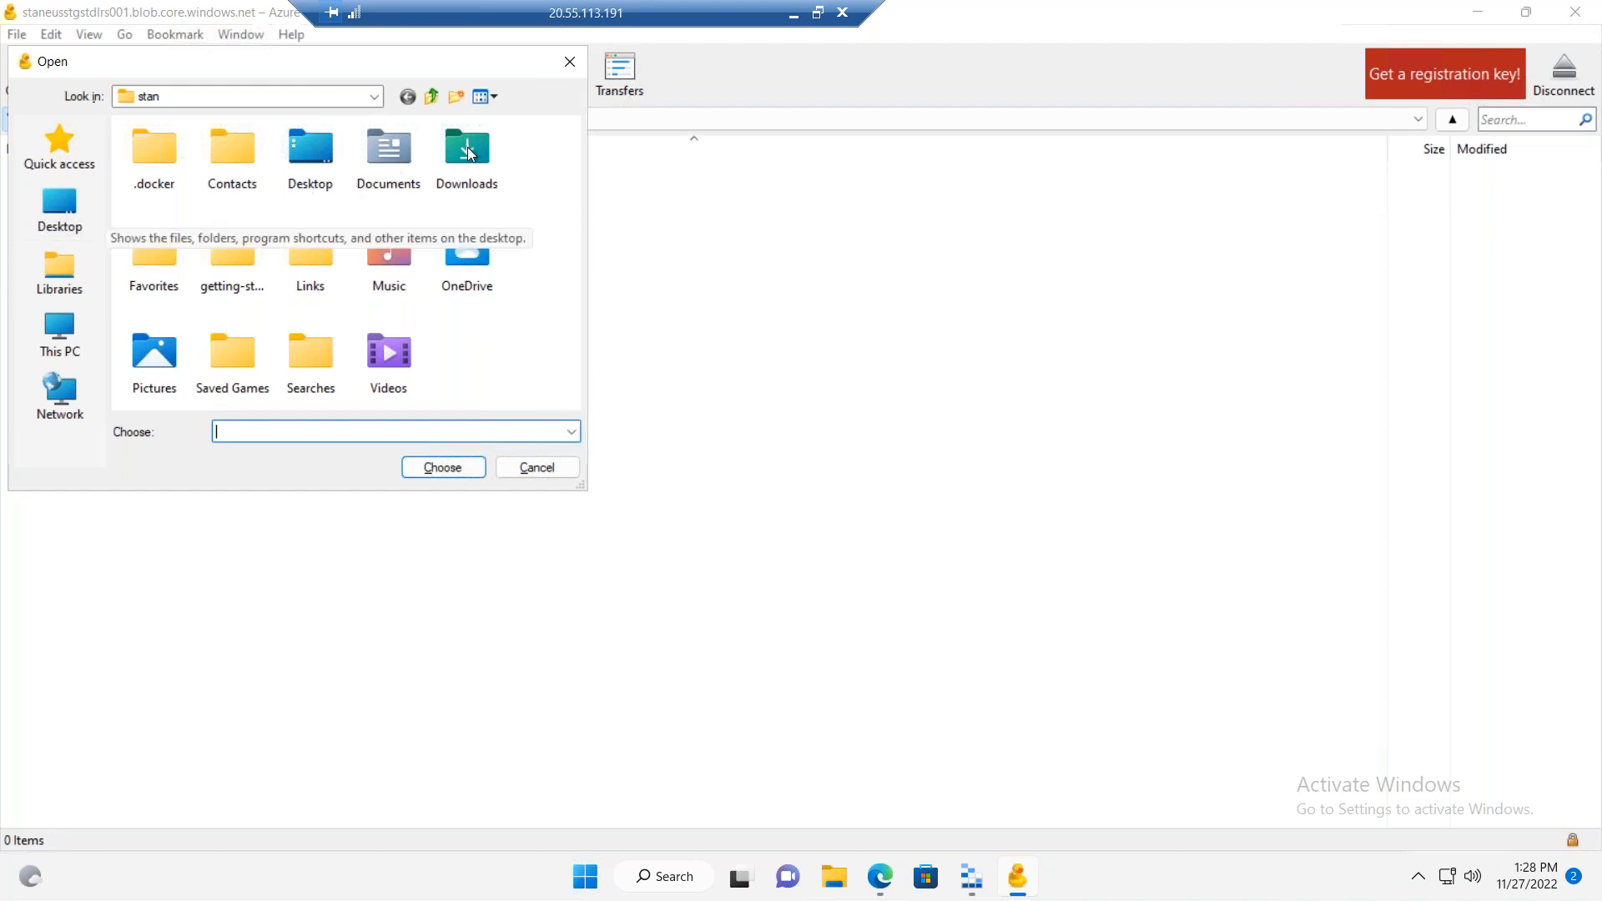
{"action": "double_click", "coordinate": [371, 146]}
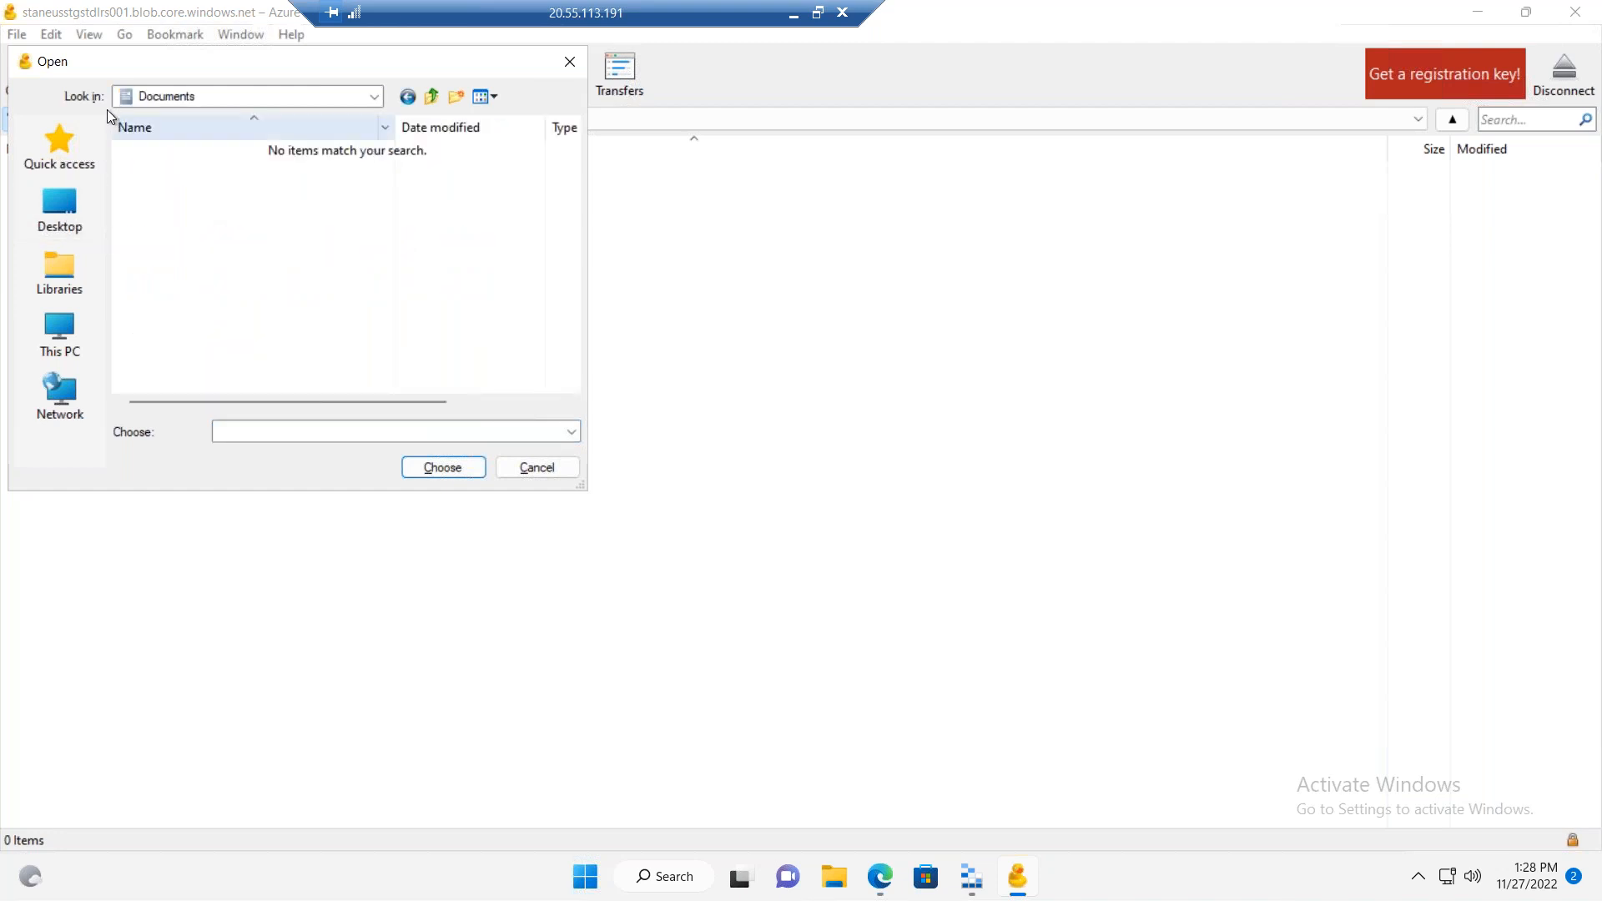
{"action": "left_click", "coordinate": [432, 97]}
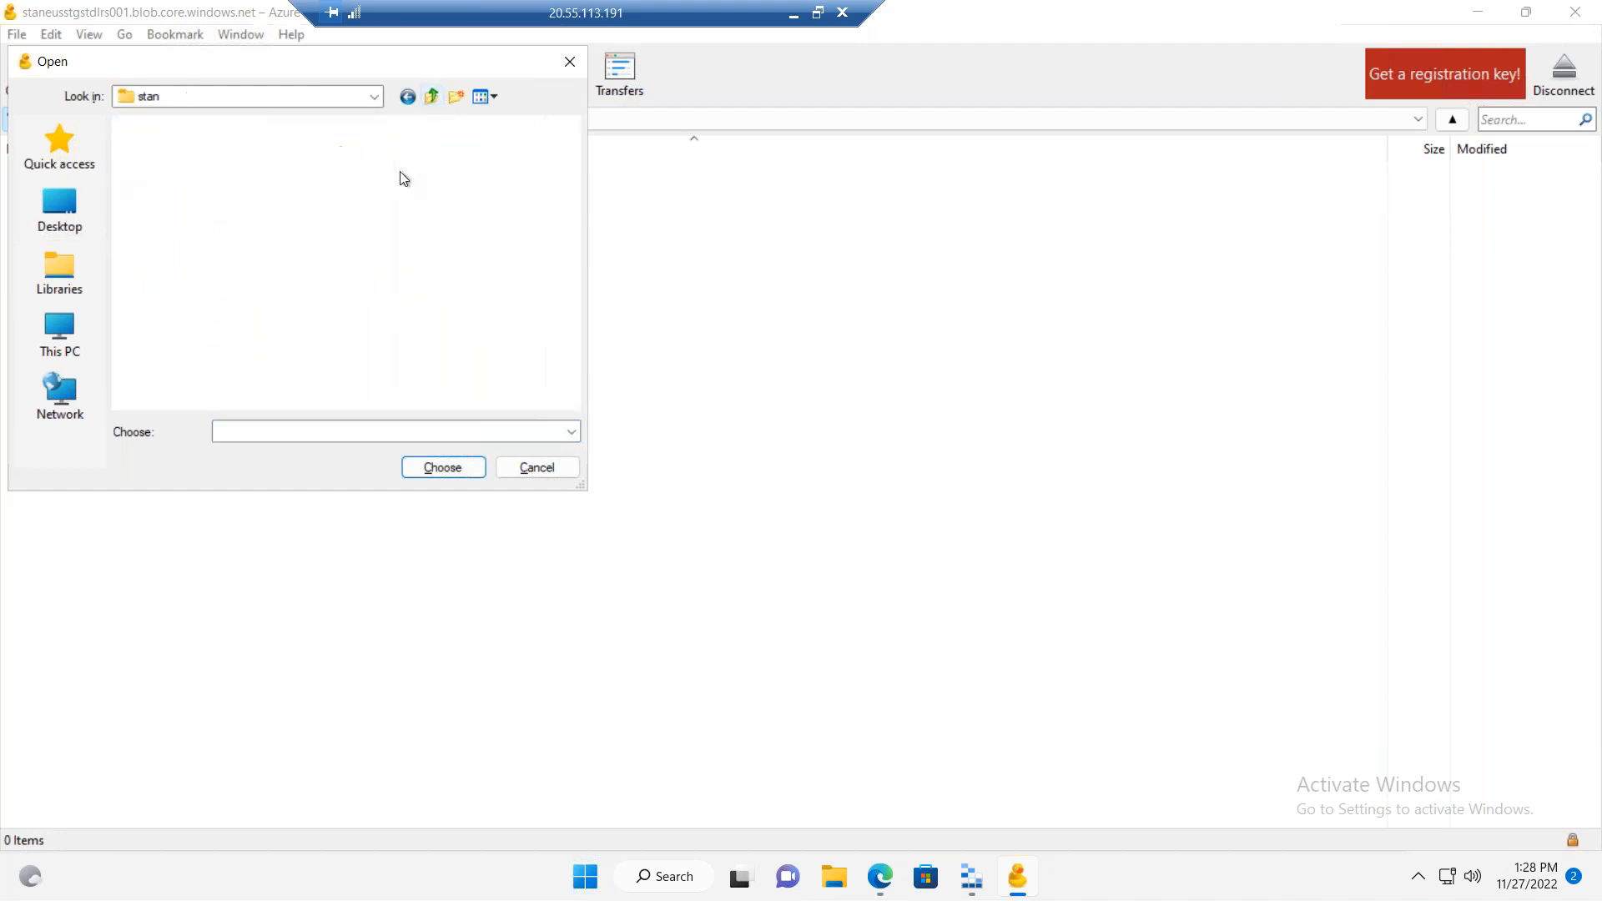
{"action": "left_click", "coordinate": [75, 224]}
{"action": "left_click", "coordinate": [61, 332]}
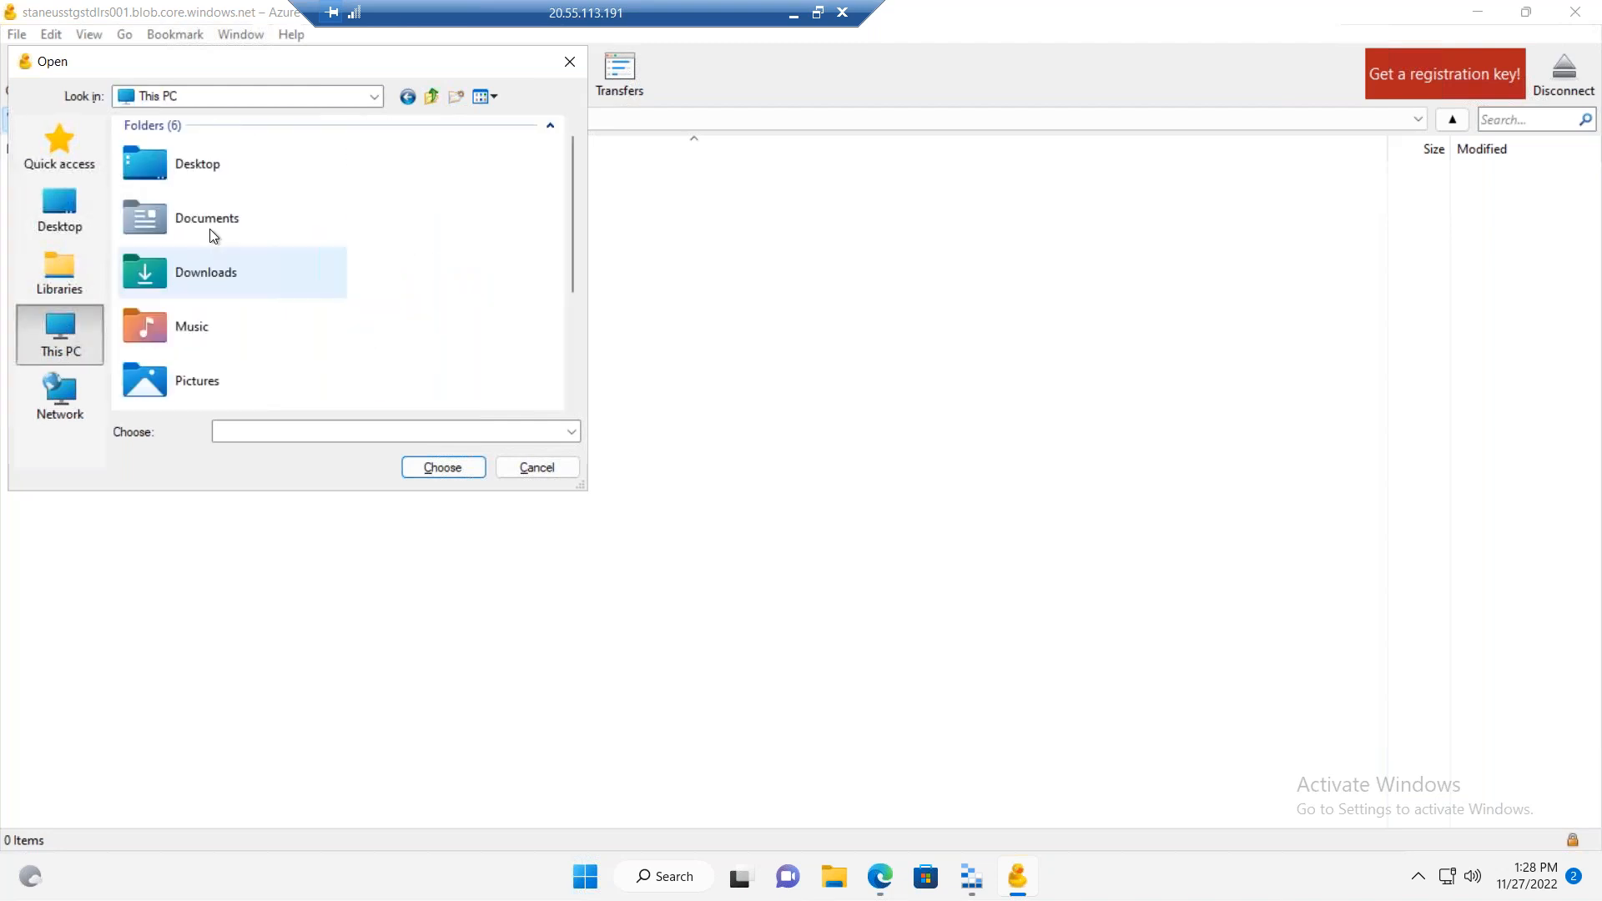
Step: Open the Windows (C:) drive, check the PerfLogs folder for a file to upload, and return to the drive
{"action": "left_click_drag", "start_coordinate": [573, 250], "coordinate": [572, 343]}
{"action": "double_click", "coordinate": [248, 309]}
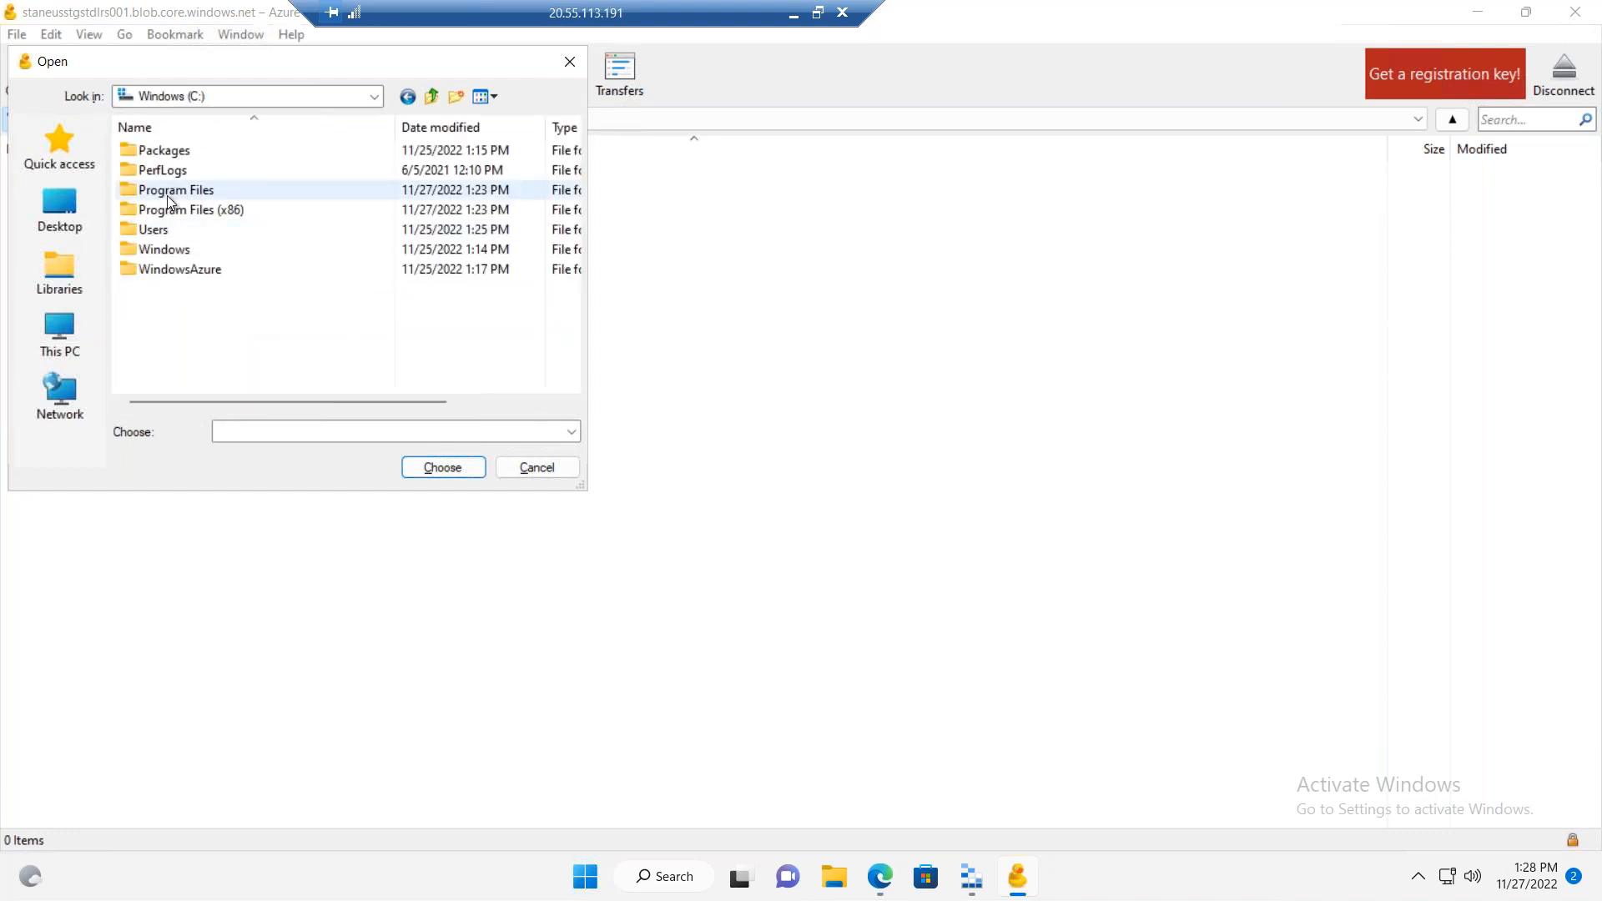
{"action": "left_click", "coordinate": [166, 173]}
{"action": "left_click", "coordinate": [166, 173]}
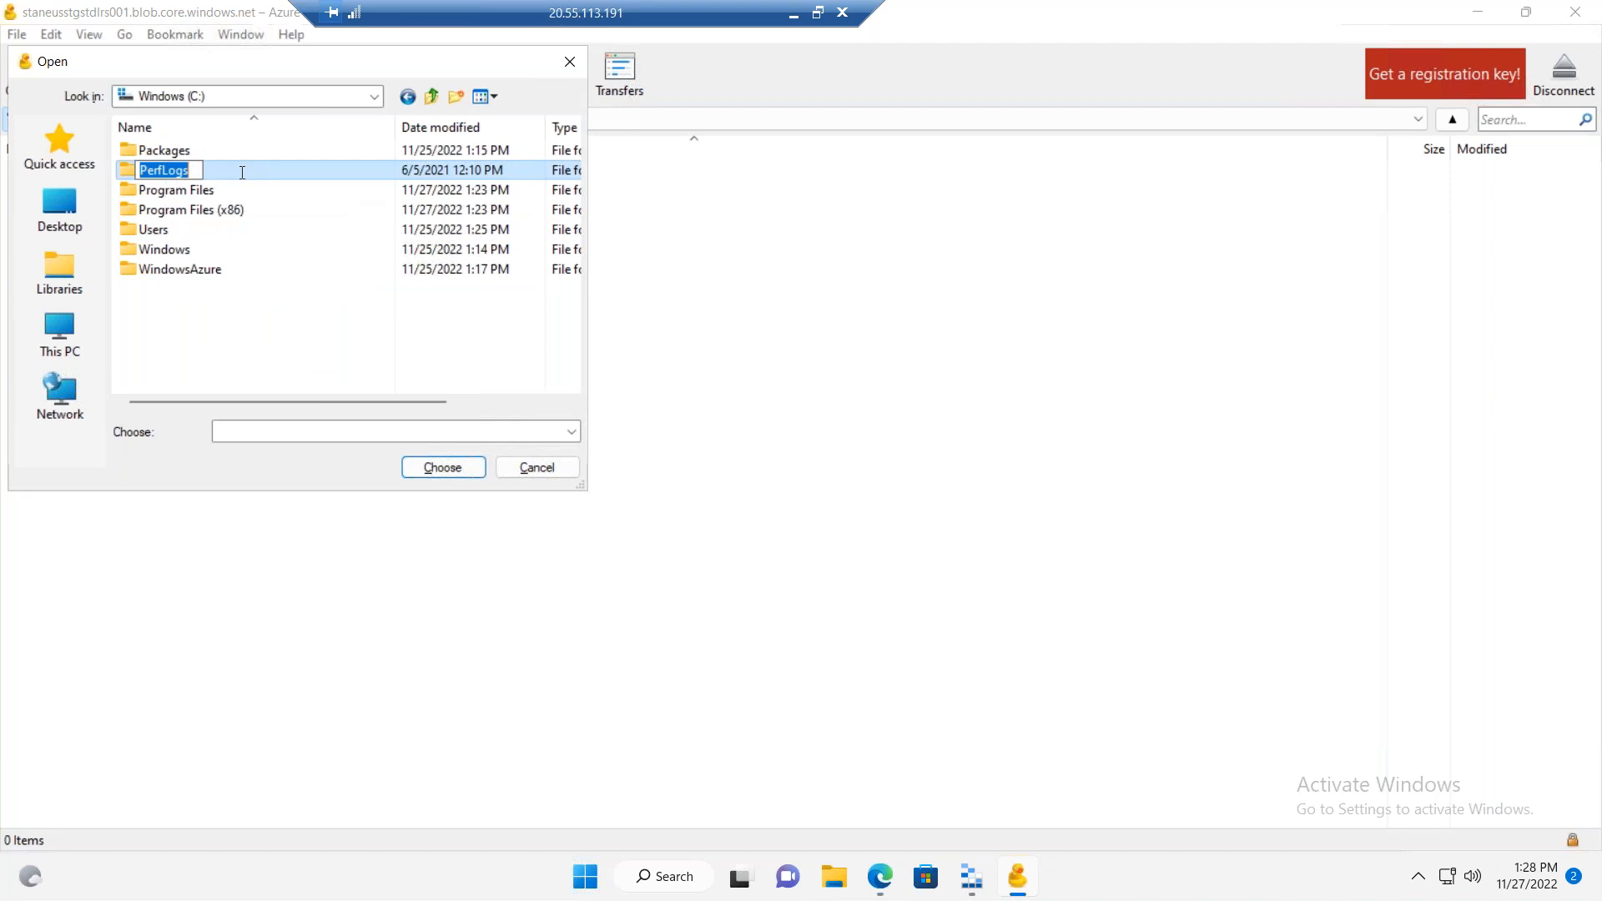
{"action": "key", "text": "Escape"}
{"action": "double_click", "coordinate": [260, 171]}
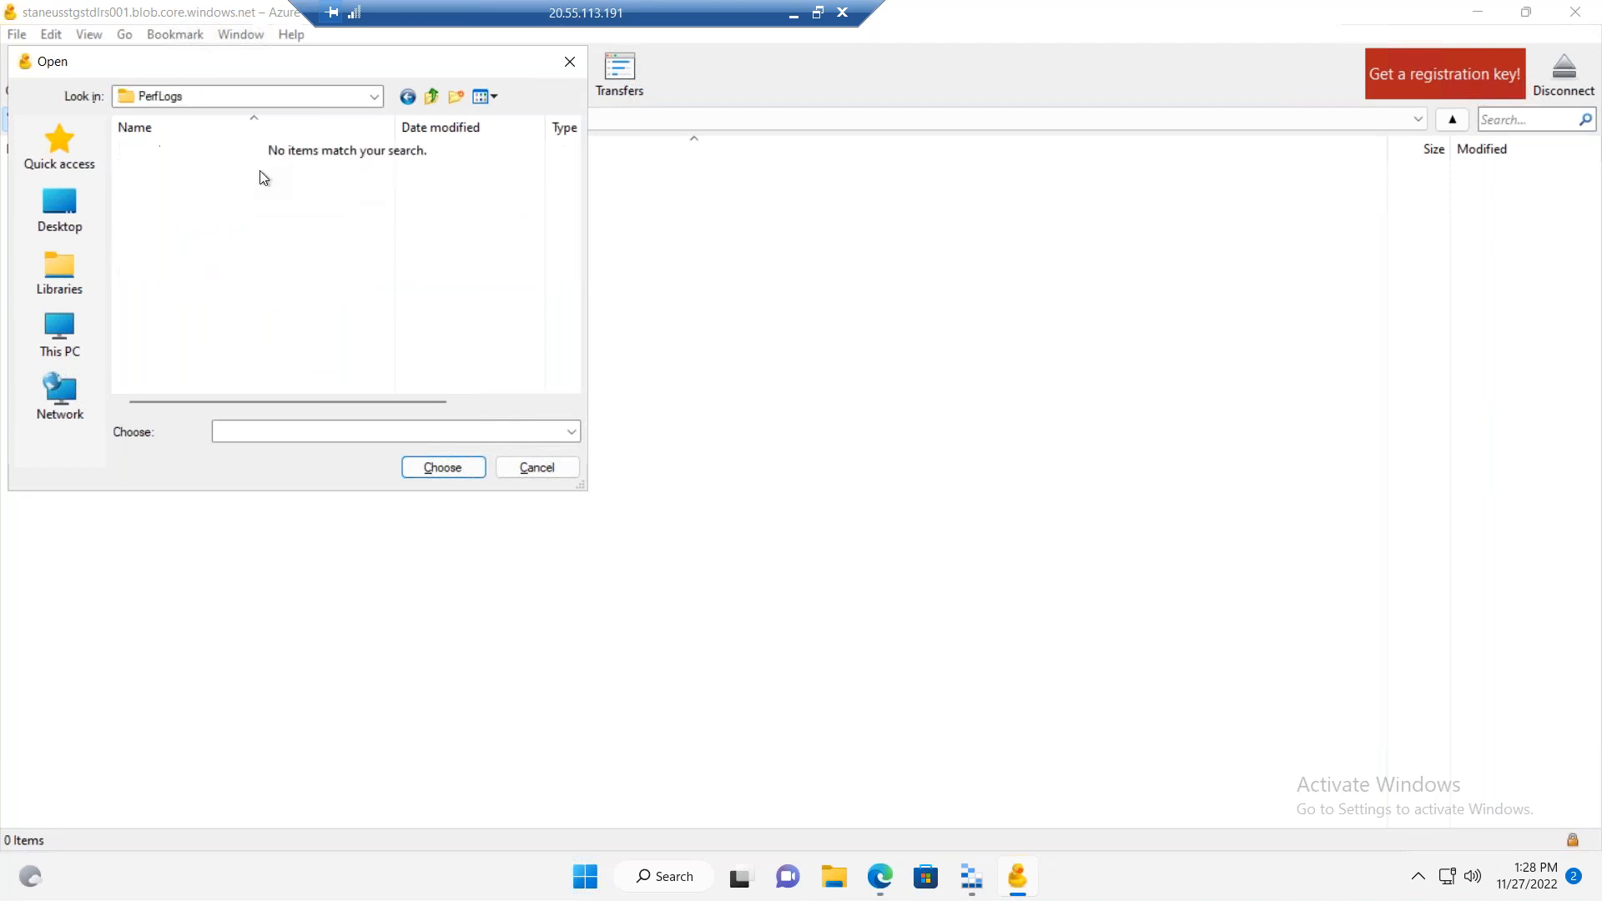
{"action": "left_click", "coordinate": [430, 96]}
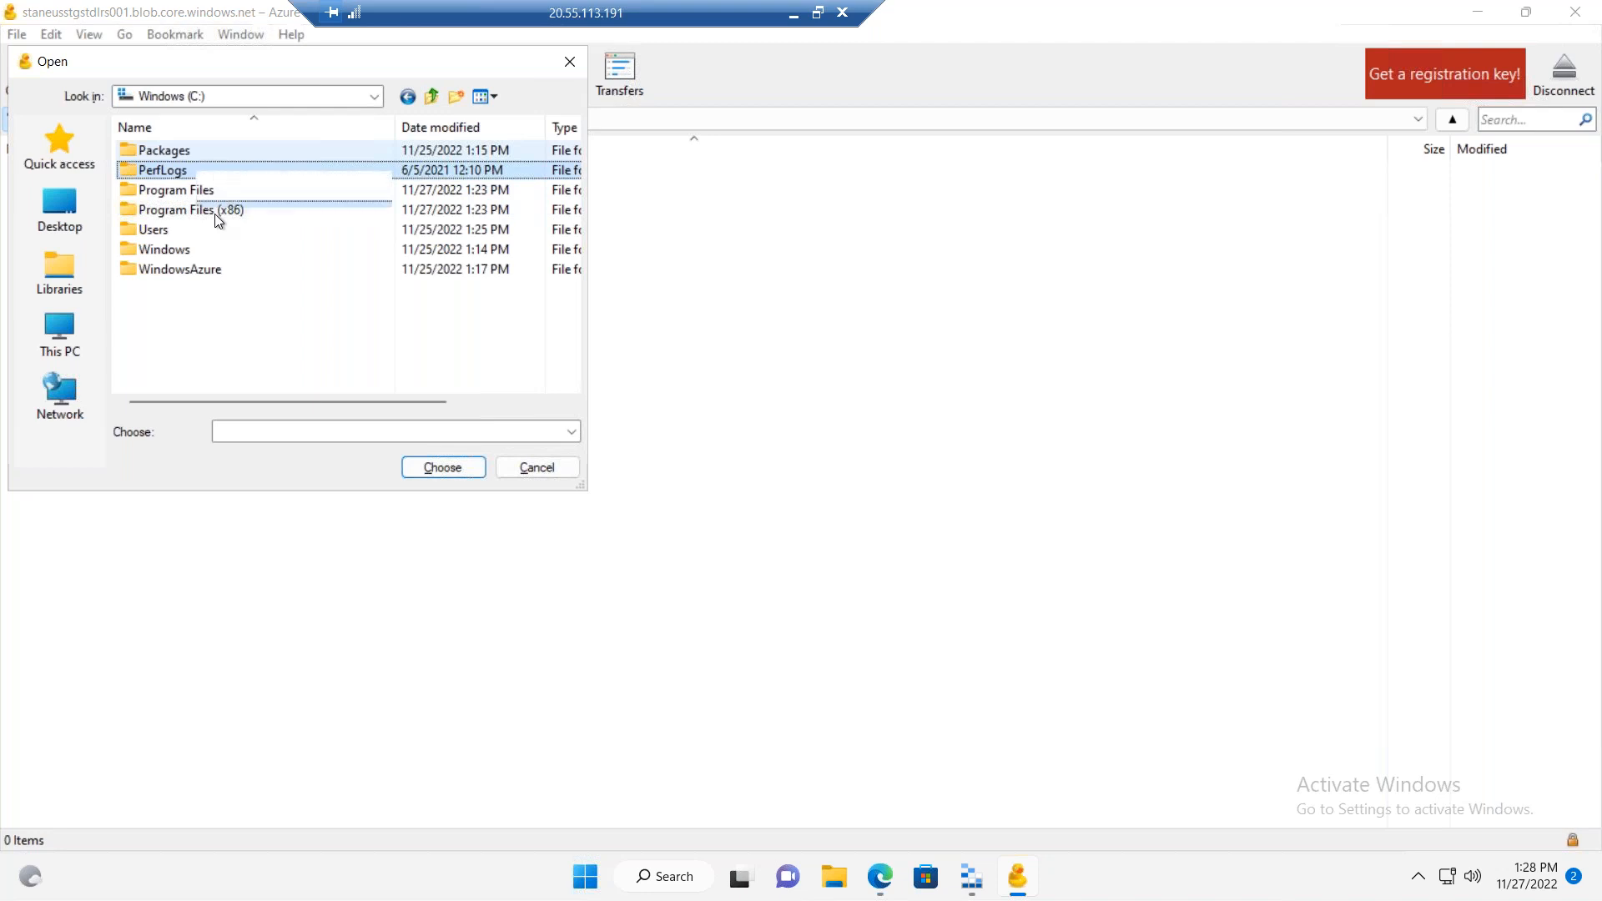
Step: Browse to the en-US folder of Windows Defender under Program Files (x86) for a file to upload
{"action": "double_click", "coordinate": [215, 213]}
{"action": "double_click", "coordinate": [194, 249]}
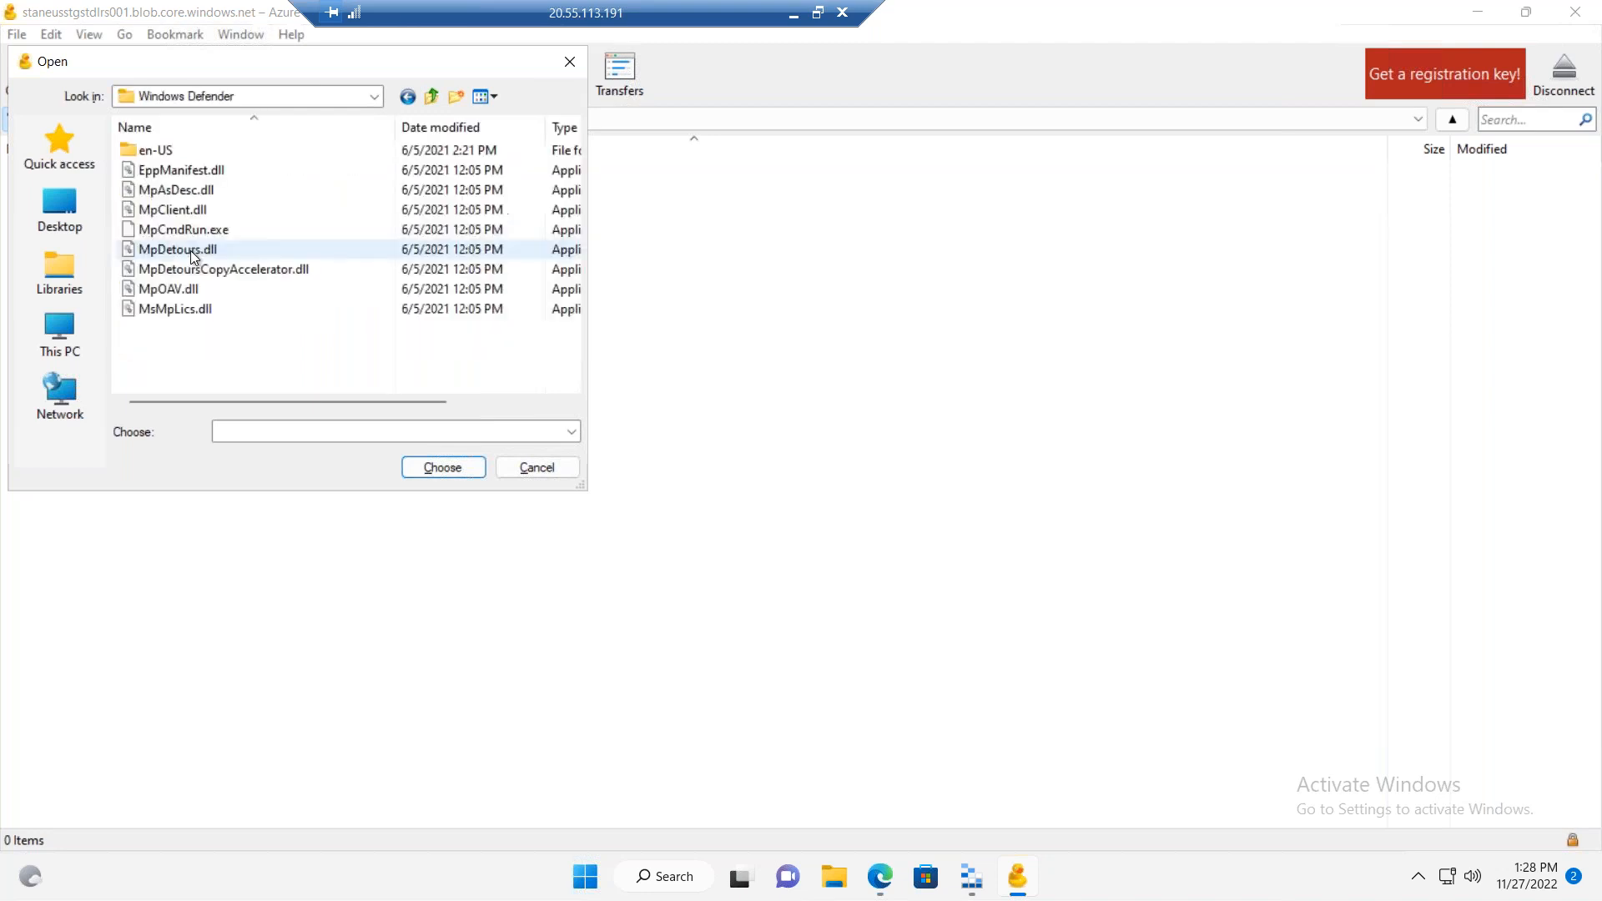
{"action": "double_click", "coordinate": [174, 156]}
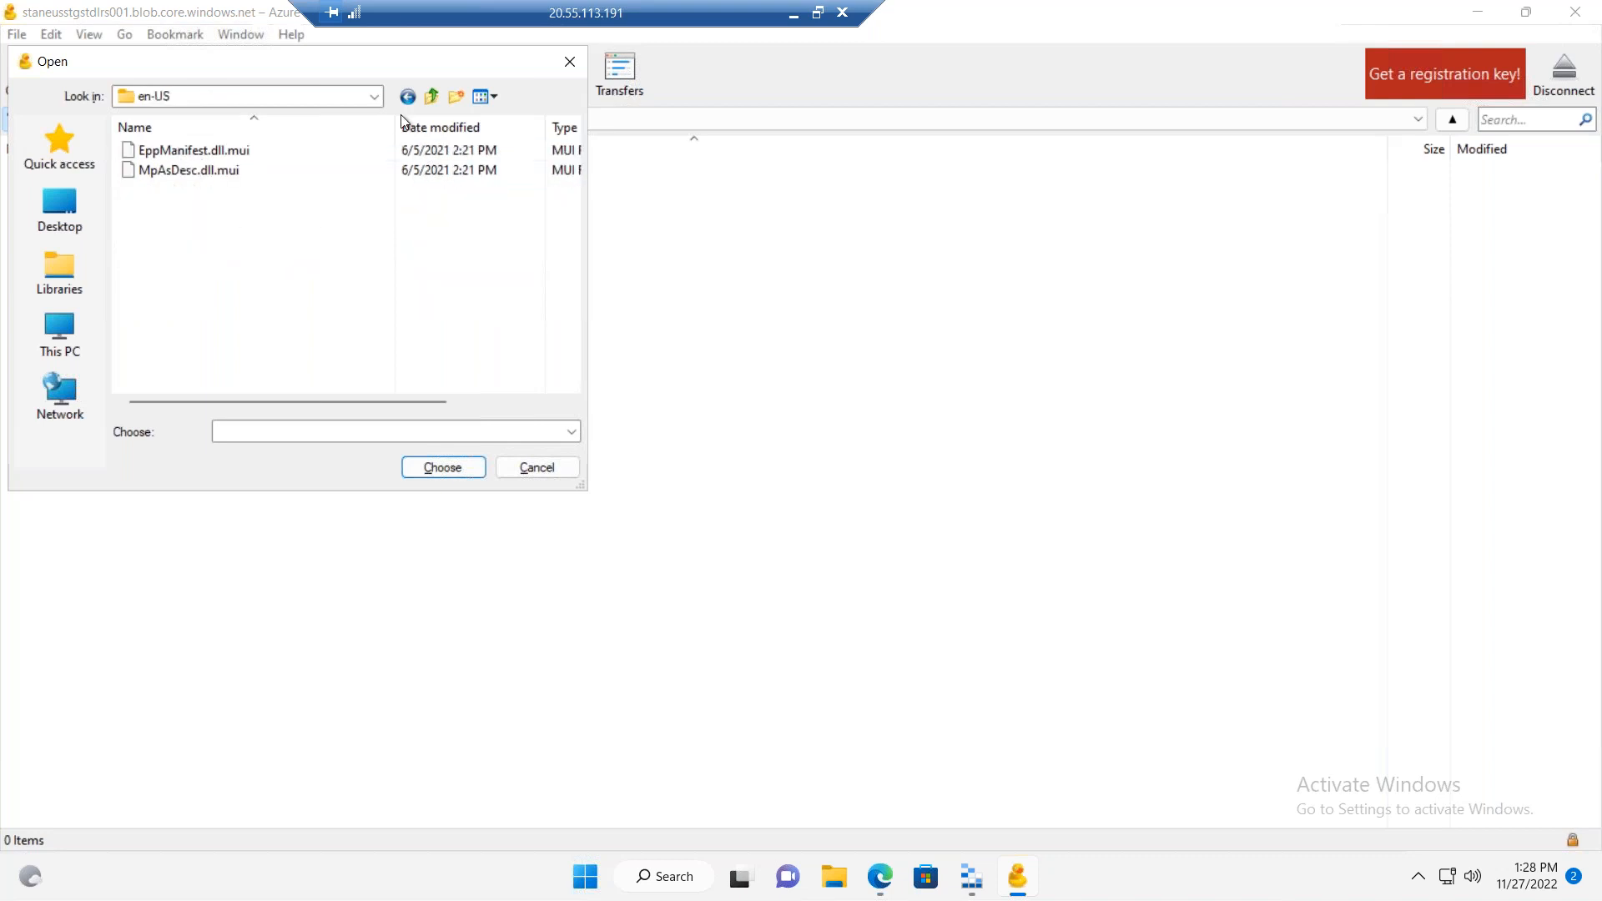
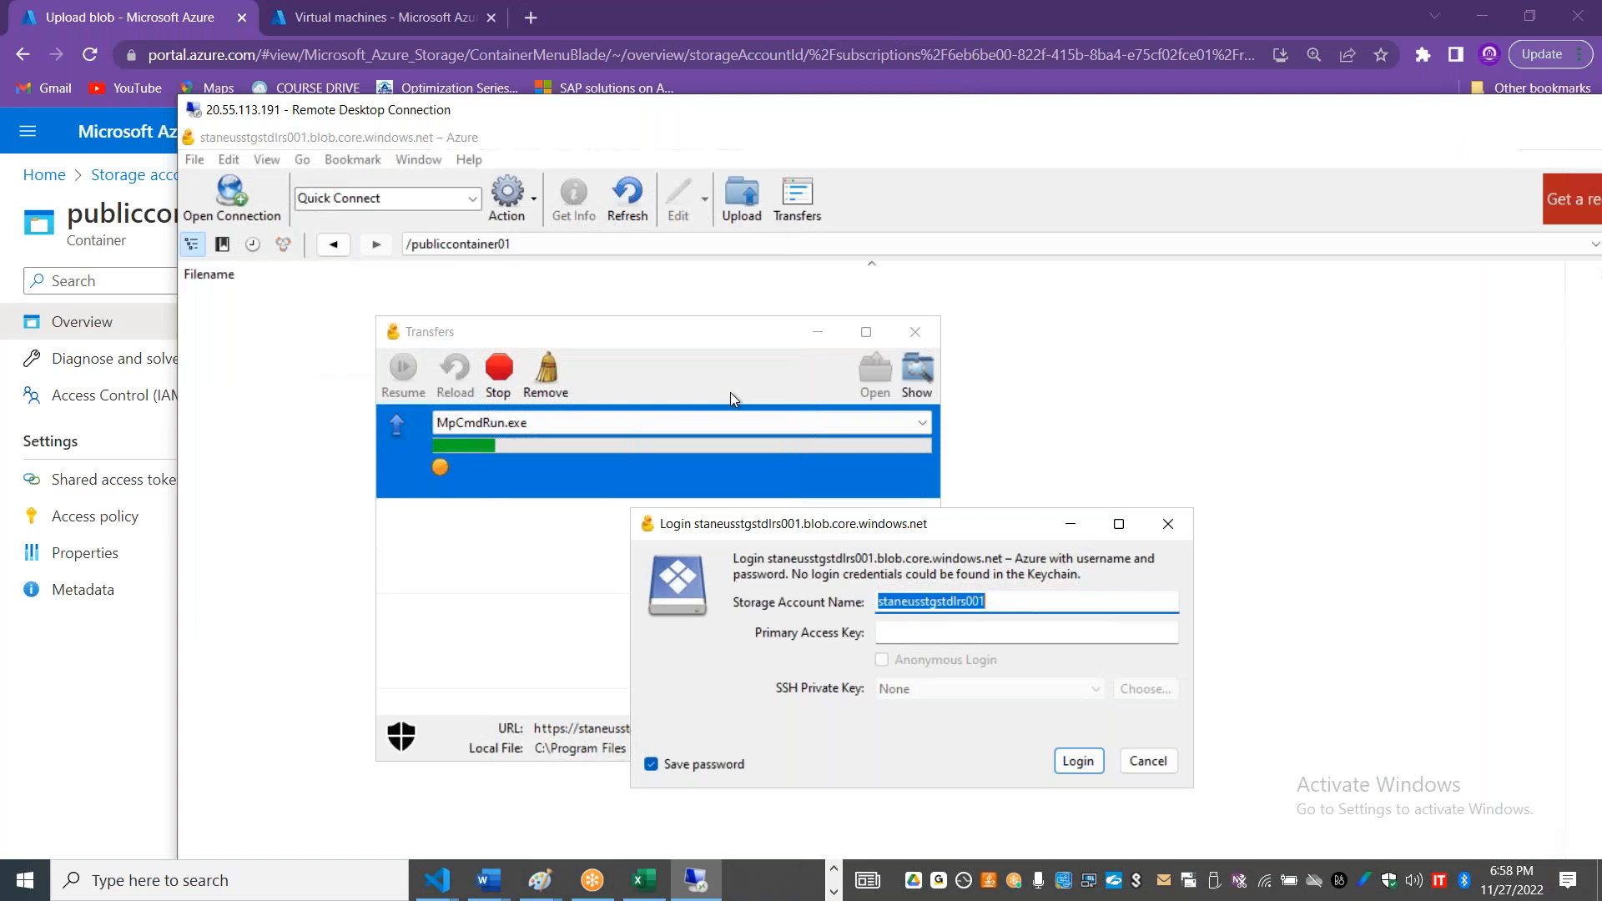
Step: Switch to the Azure portal, open the access keys of storage account staneusstgstdlrs001, then reveal and copy the key1 value
{"action": "key", "text": "alt+Tab"}
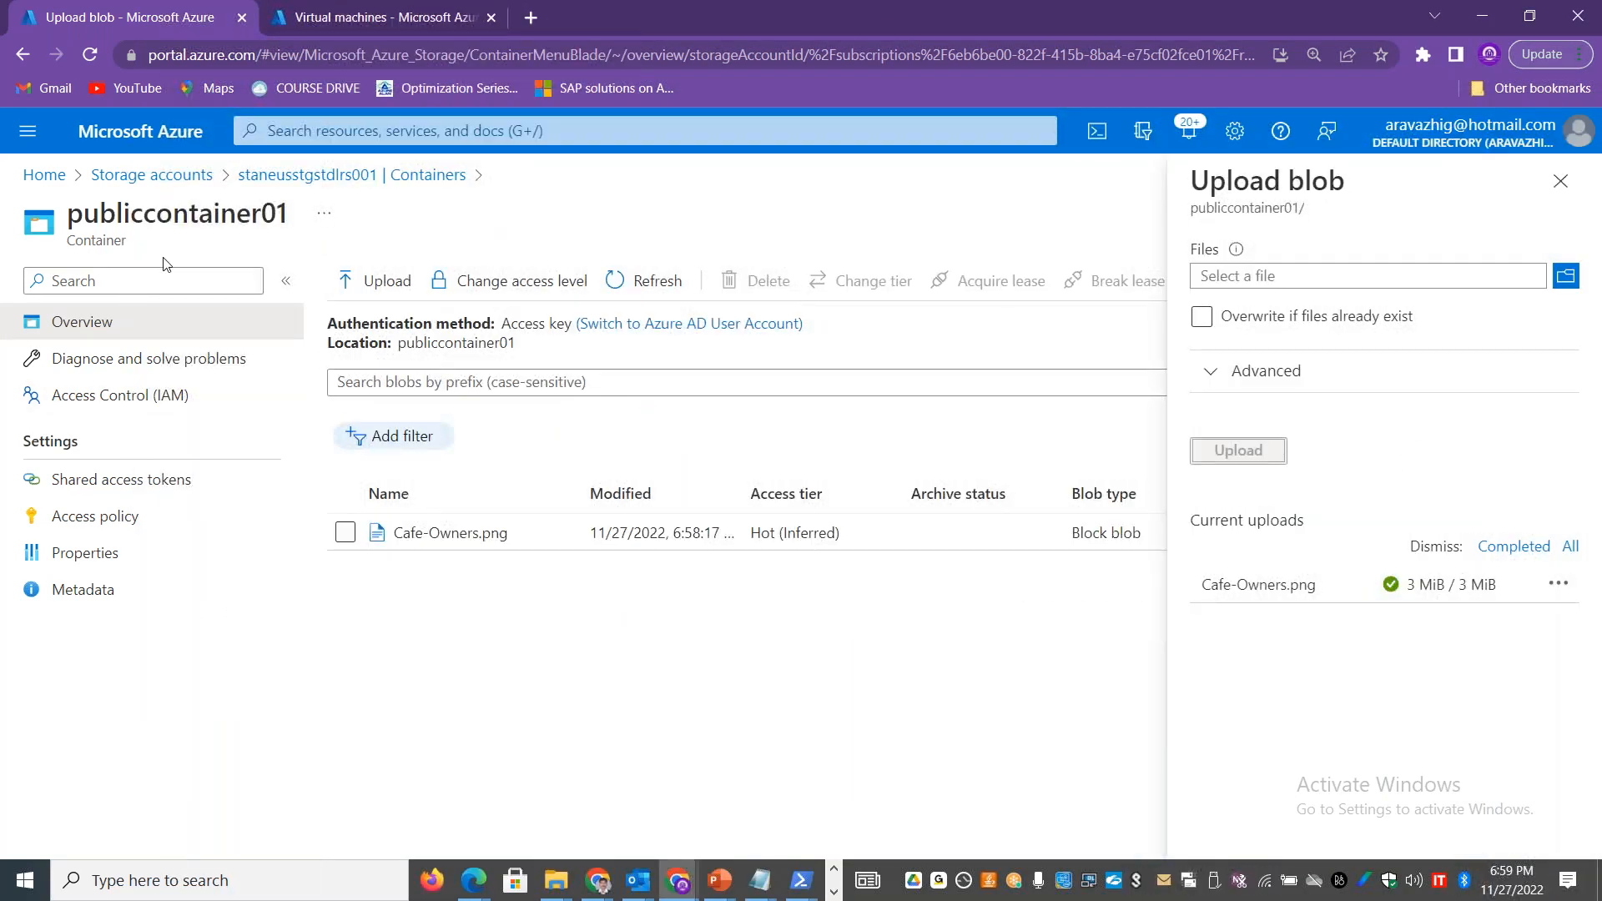
{"action": "left_click", "coordinate": [267, 174]}
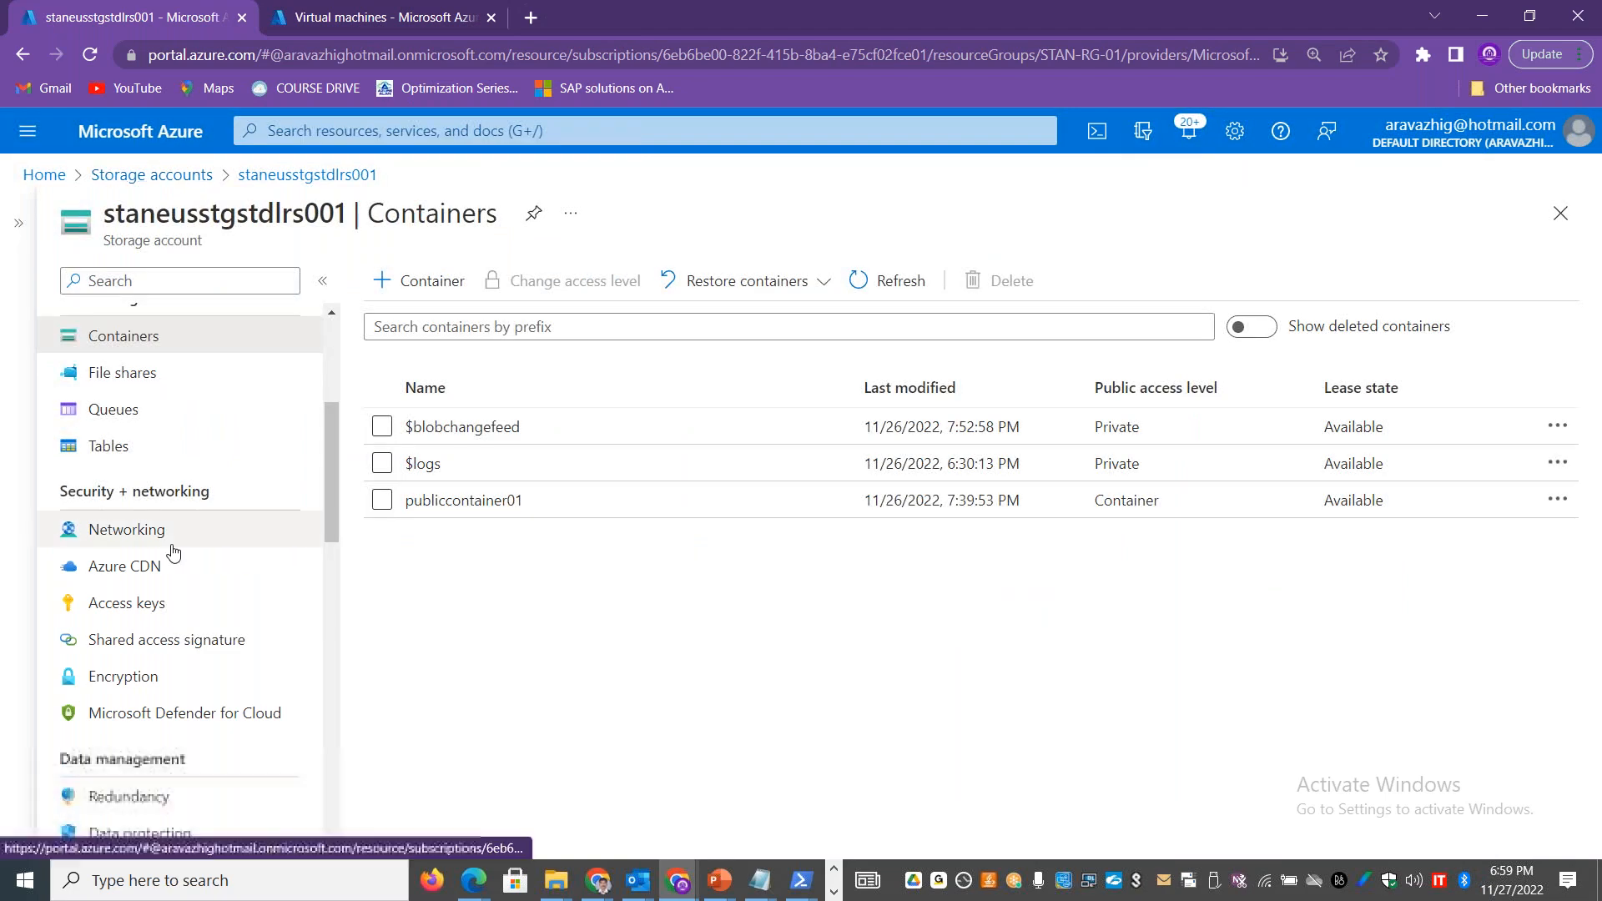
{"action": "left_click", "coordinate": [152, 603]}
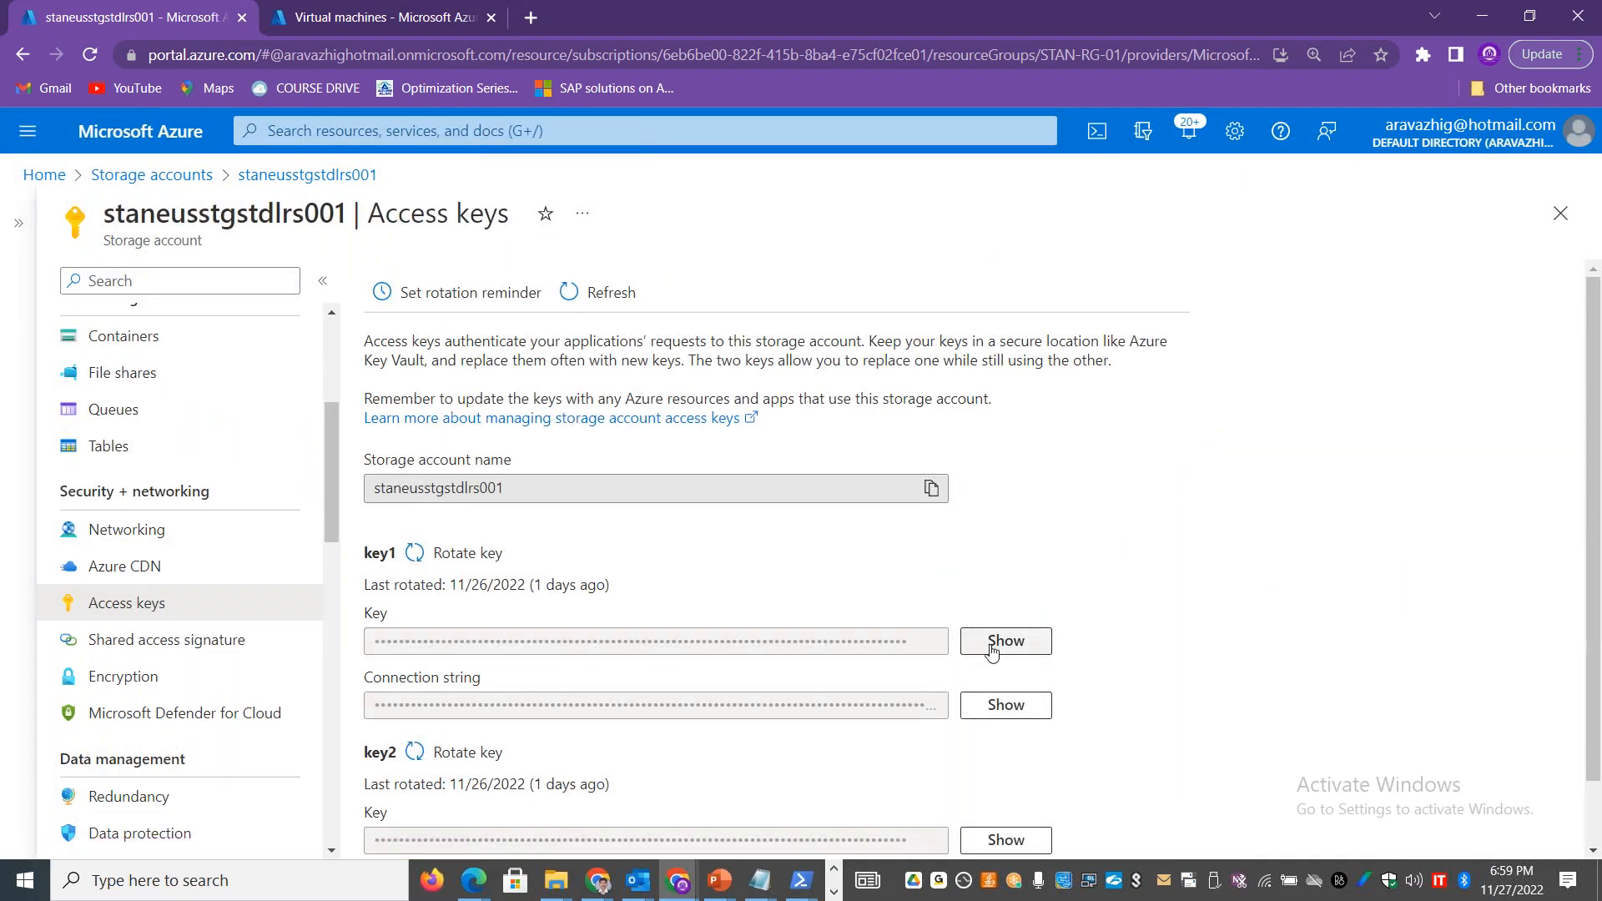
{"action": "left_click", "coordinate": [991, 649]}
{"action": "left_click", "coordinate": [933, 647]}
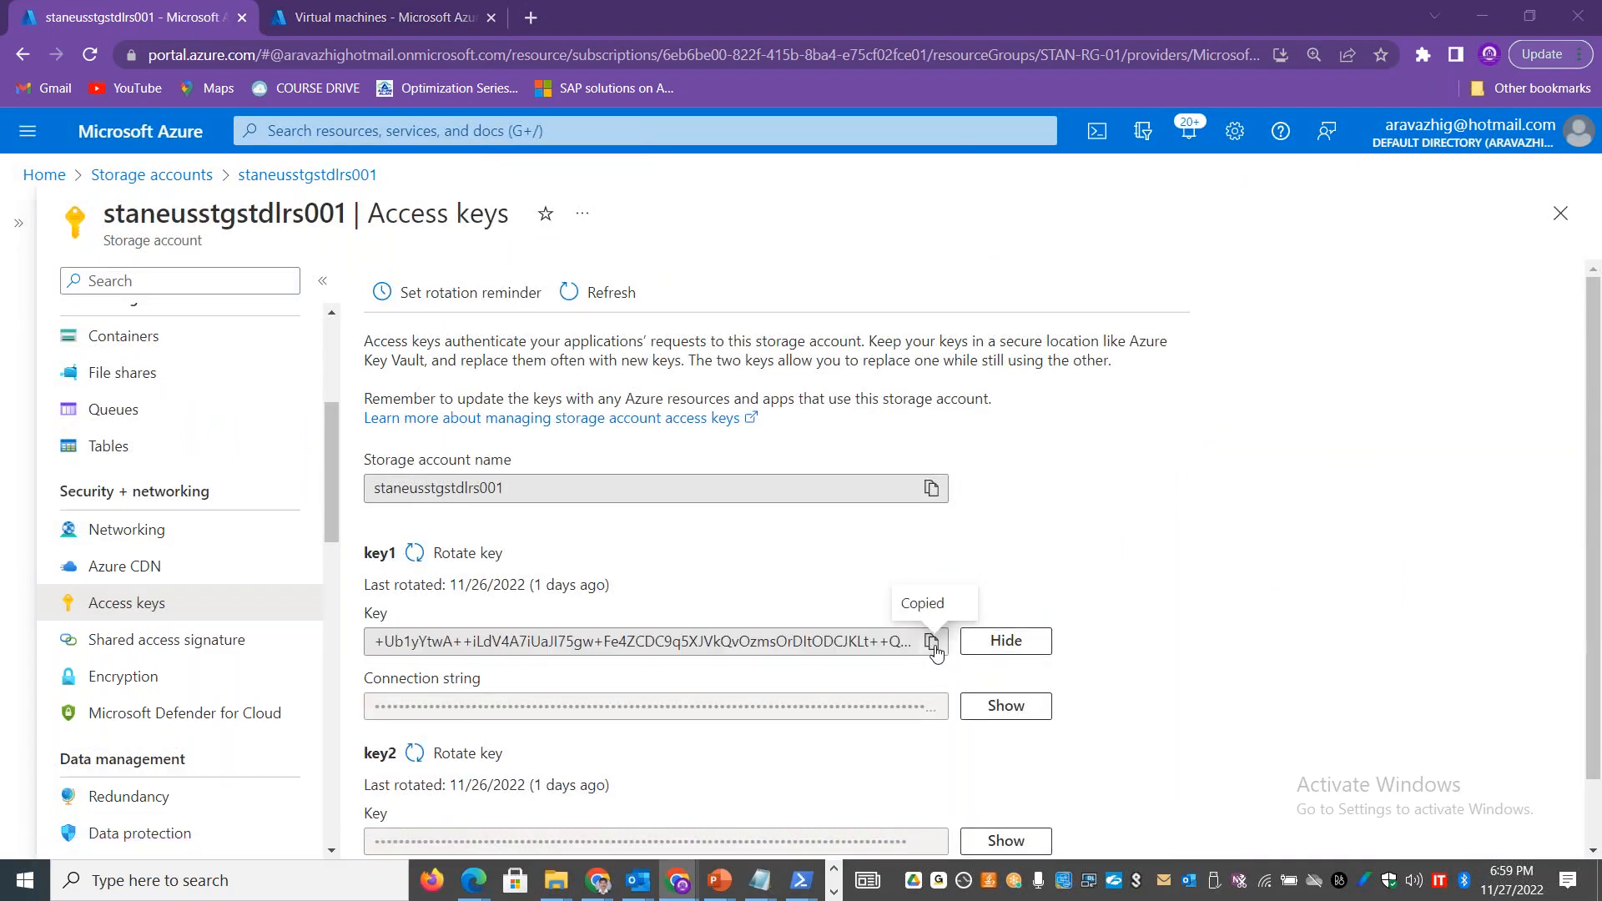
Step: Switch back to the remote desktop session and place the cursor in the login dialog's Primary Access Key field
{"action": "key", "text": "alt+Tab"}
{"action": "key", "text": "Tab"}
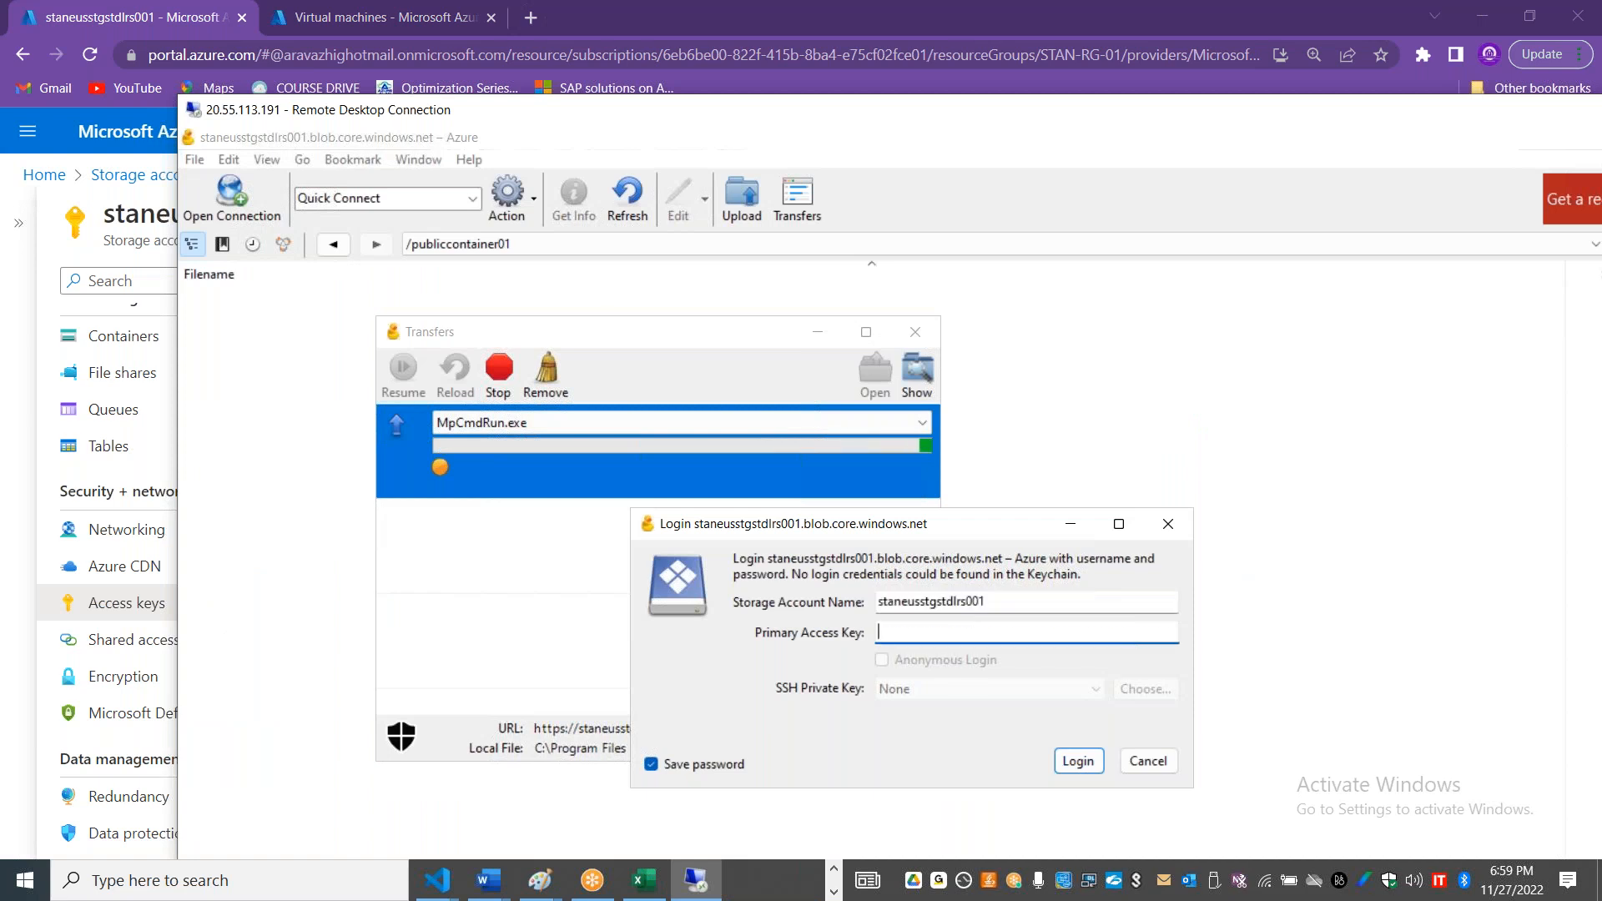
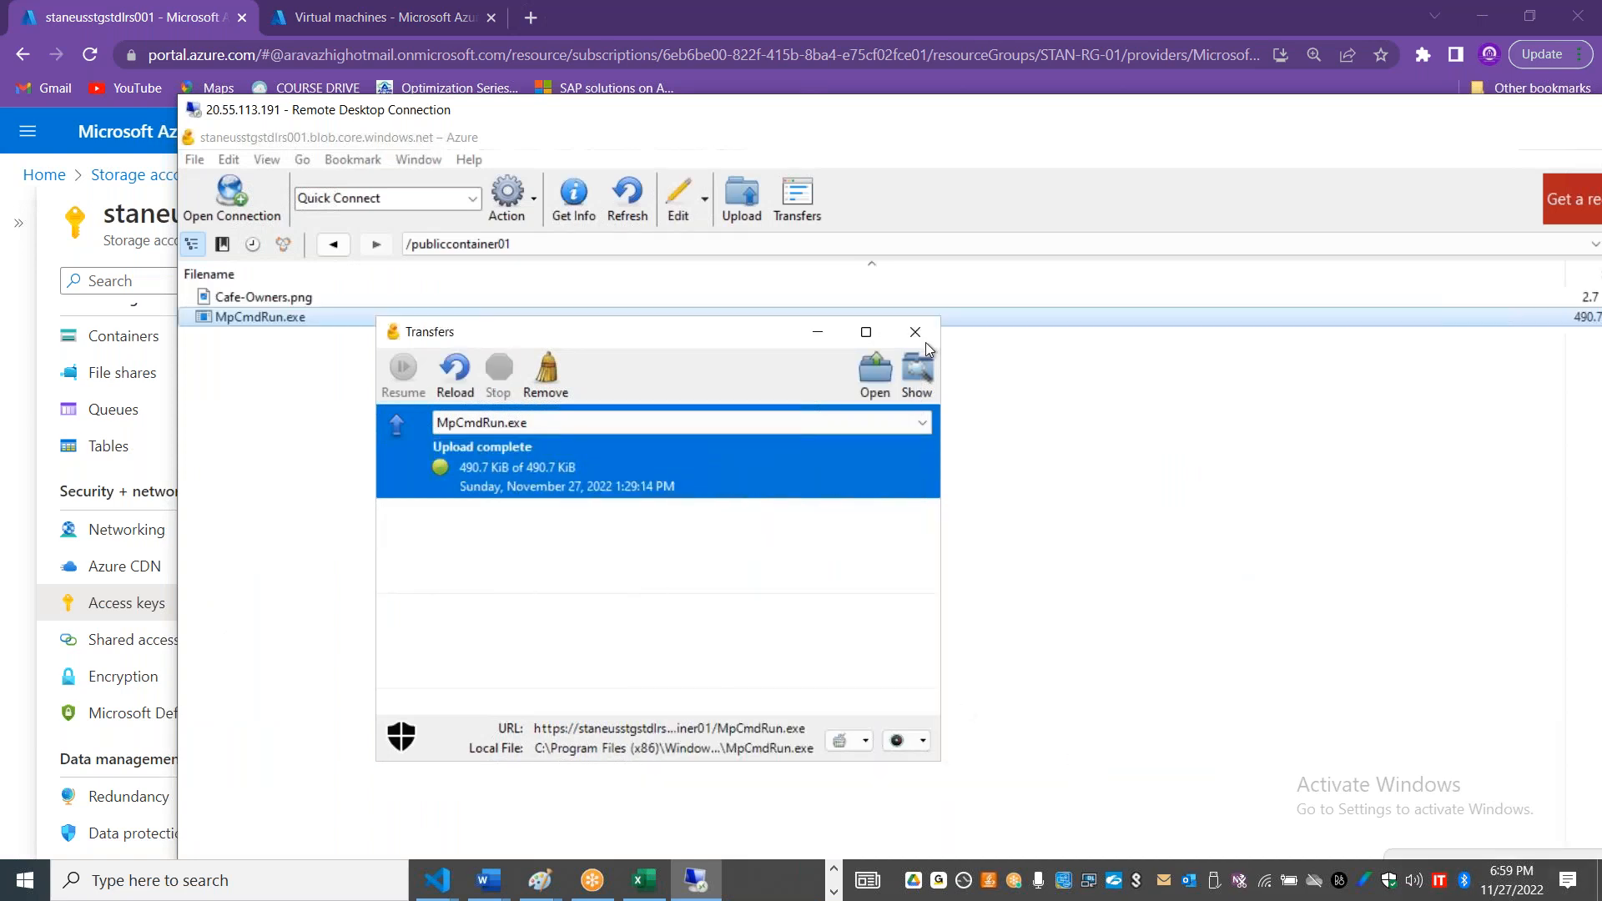
Step: Dismiss the Transfers window and check MpCmdRun.exe's modified time in publiccontainer01 of storage account staneusstgstdlrs001 in the Azure portal
{"action": "left_click", "coordinate": [919, 332]}
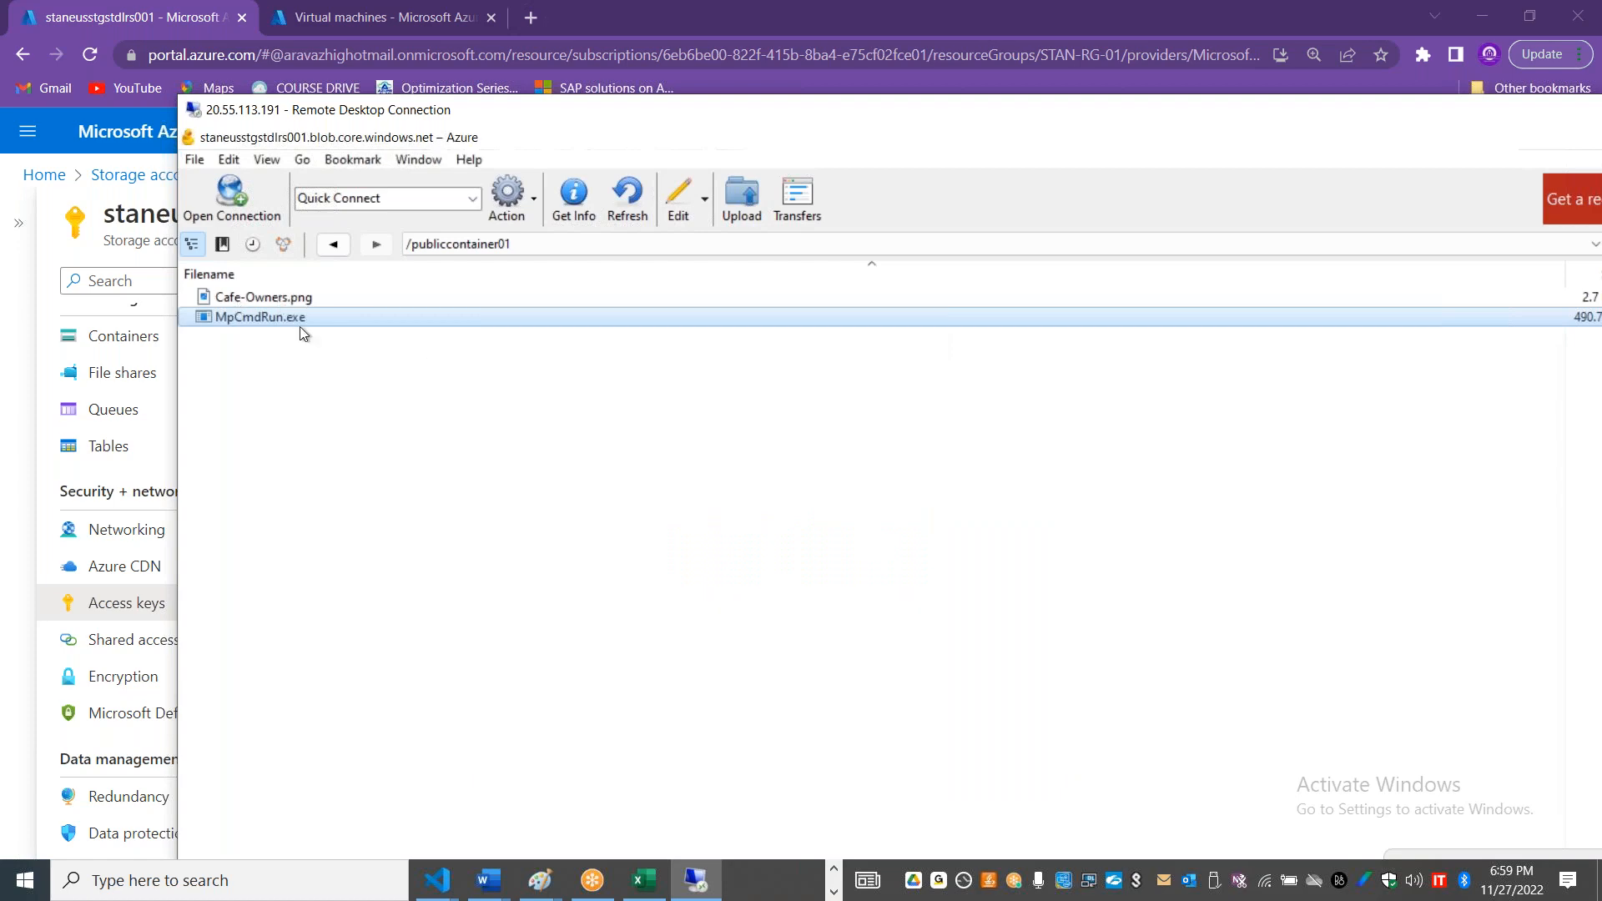
{"action": "key", "text": "alt+Tab"}
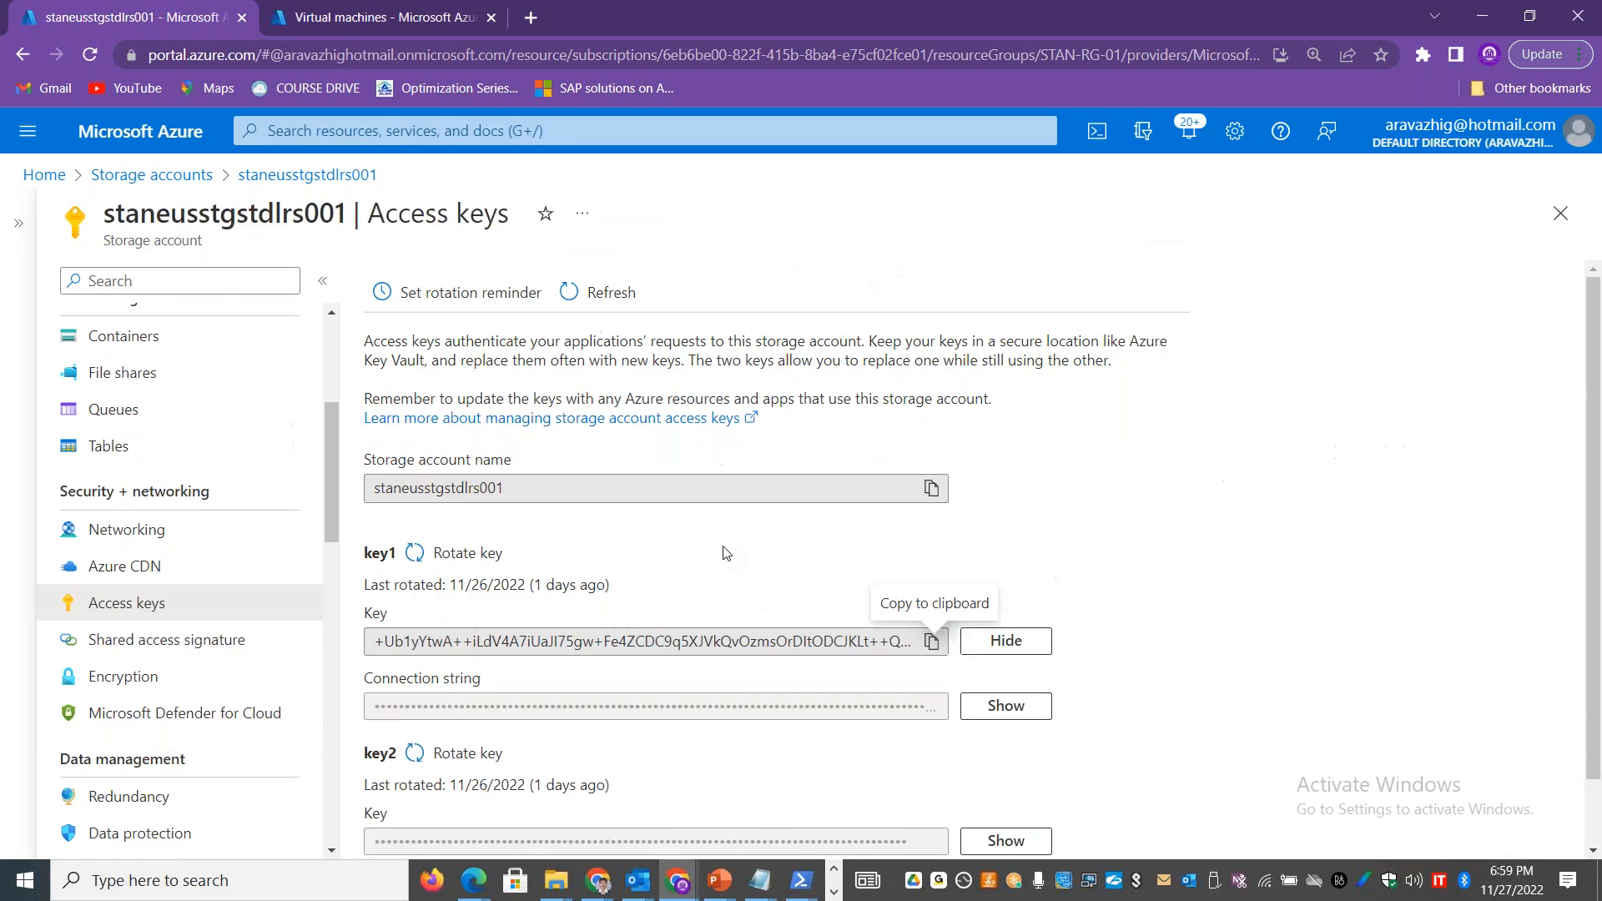
{"action": "left_click_drag", "start_coordinate": [327, 458], "coordinate": [332, 410]}
{"action": "left_click", "coordinate": [147, 517]}
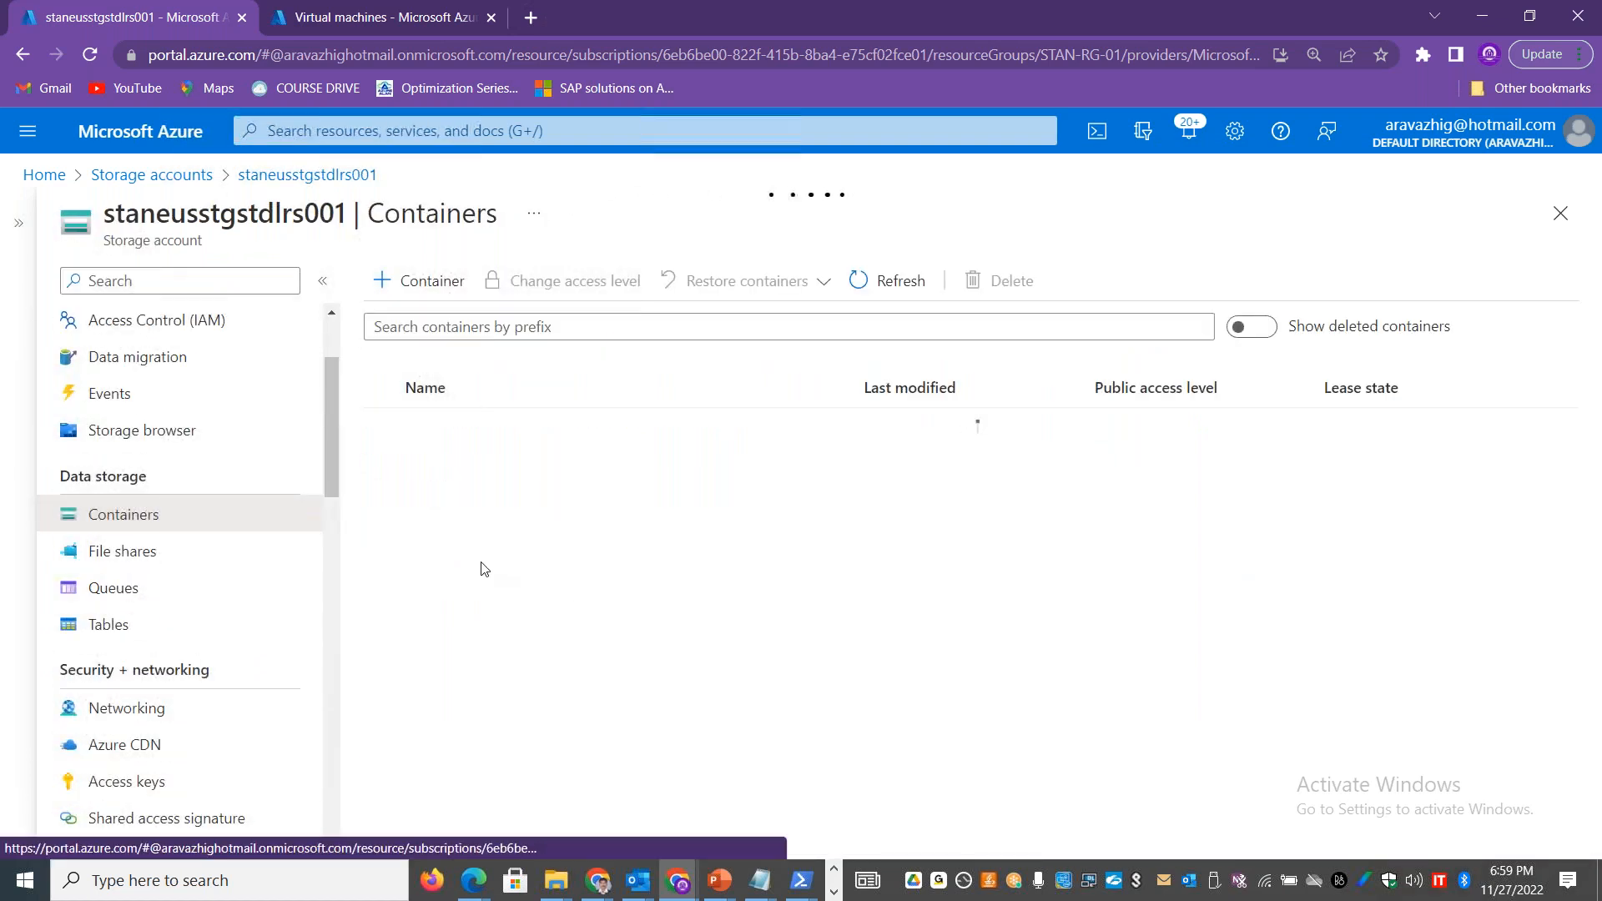
{"action": "left_click", "coordinate": [463, 500]}
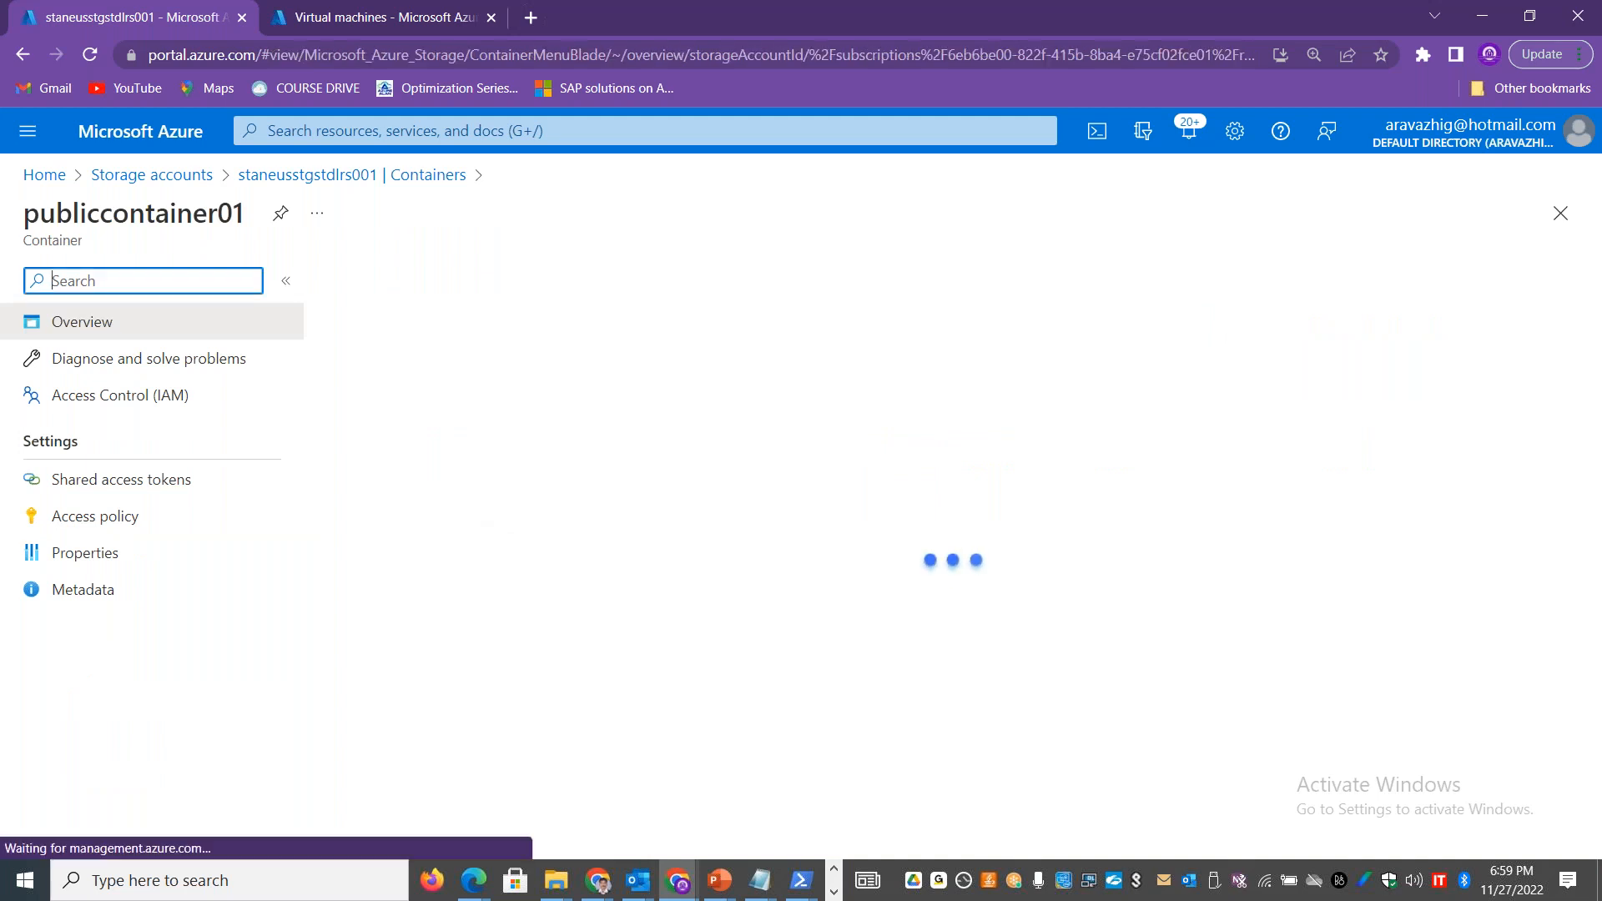
{"action": "left_click_drag", "start_coordinate": [530, 572], "coordinate": [393, 572]}
{"action": "left_click_drag", "start_coordinate": [723, 569], "coordinate": [650, 569]}
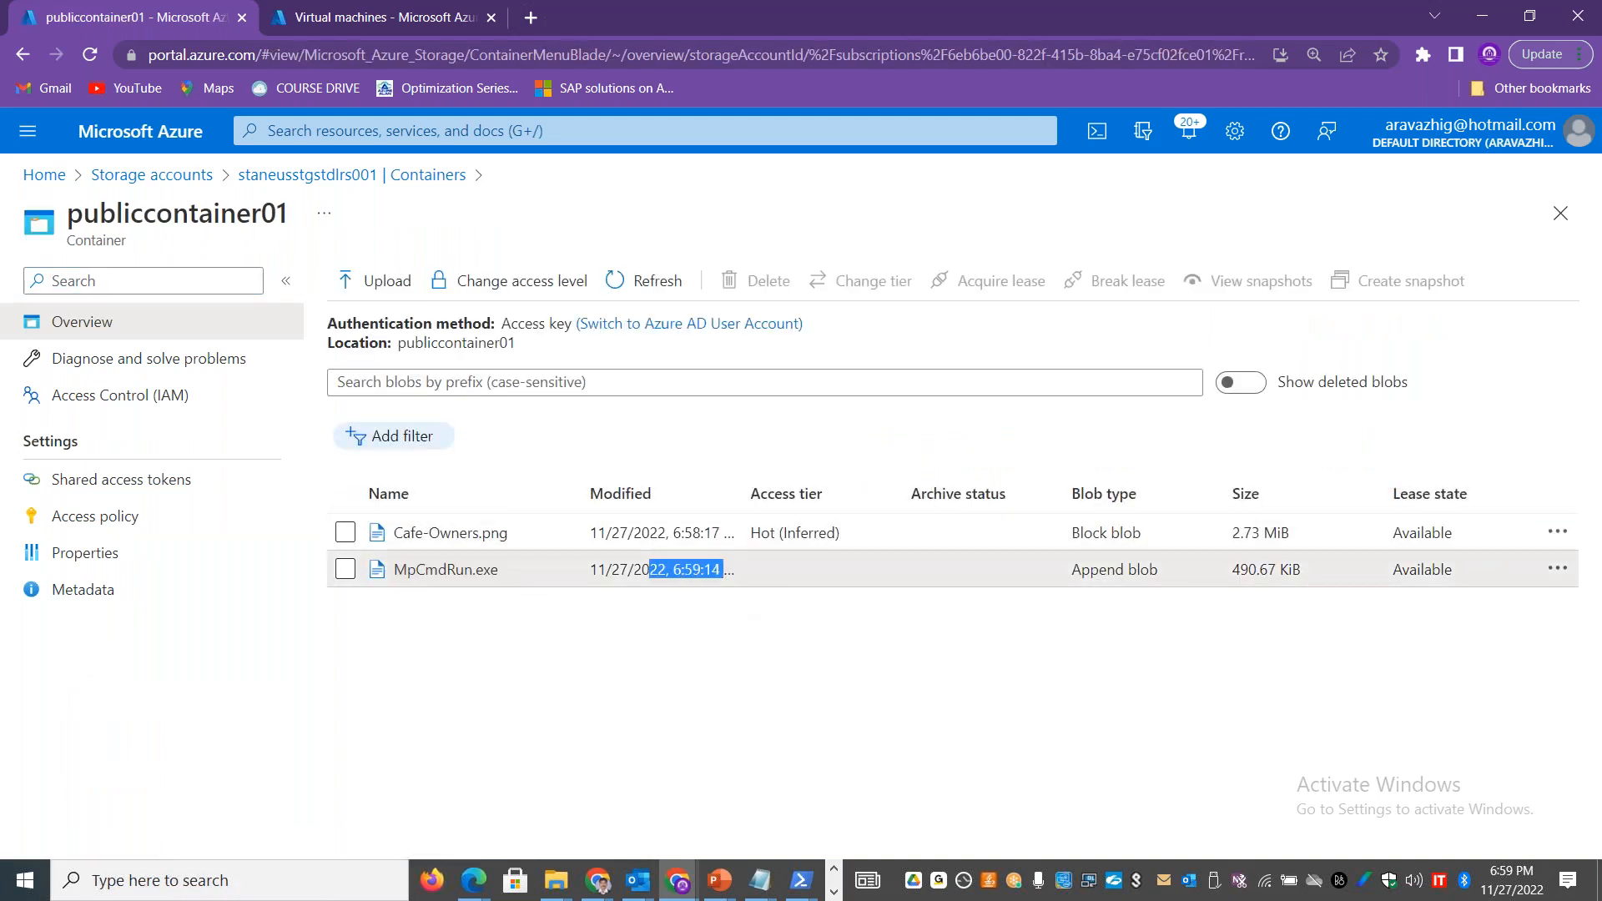
Step: Switch back to the remote desktop session at 20.55.113.191 and show it in full screen
{"action": "key", "text": "alt+Tab"}
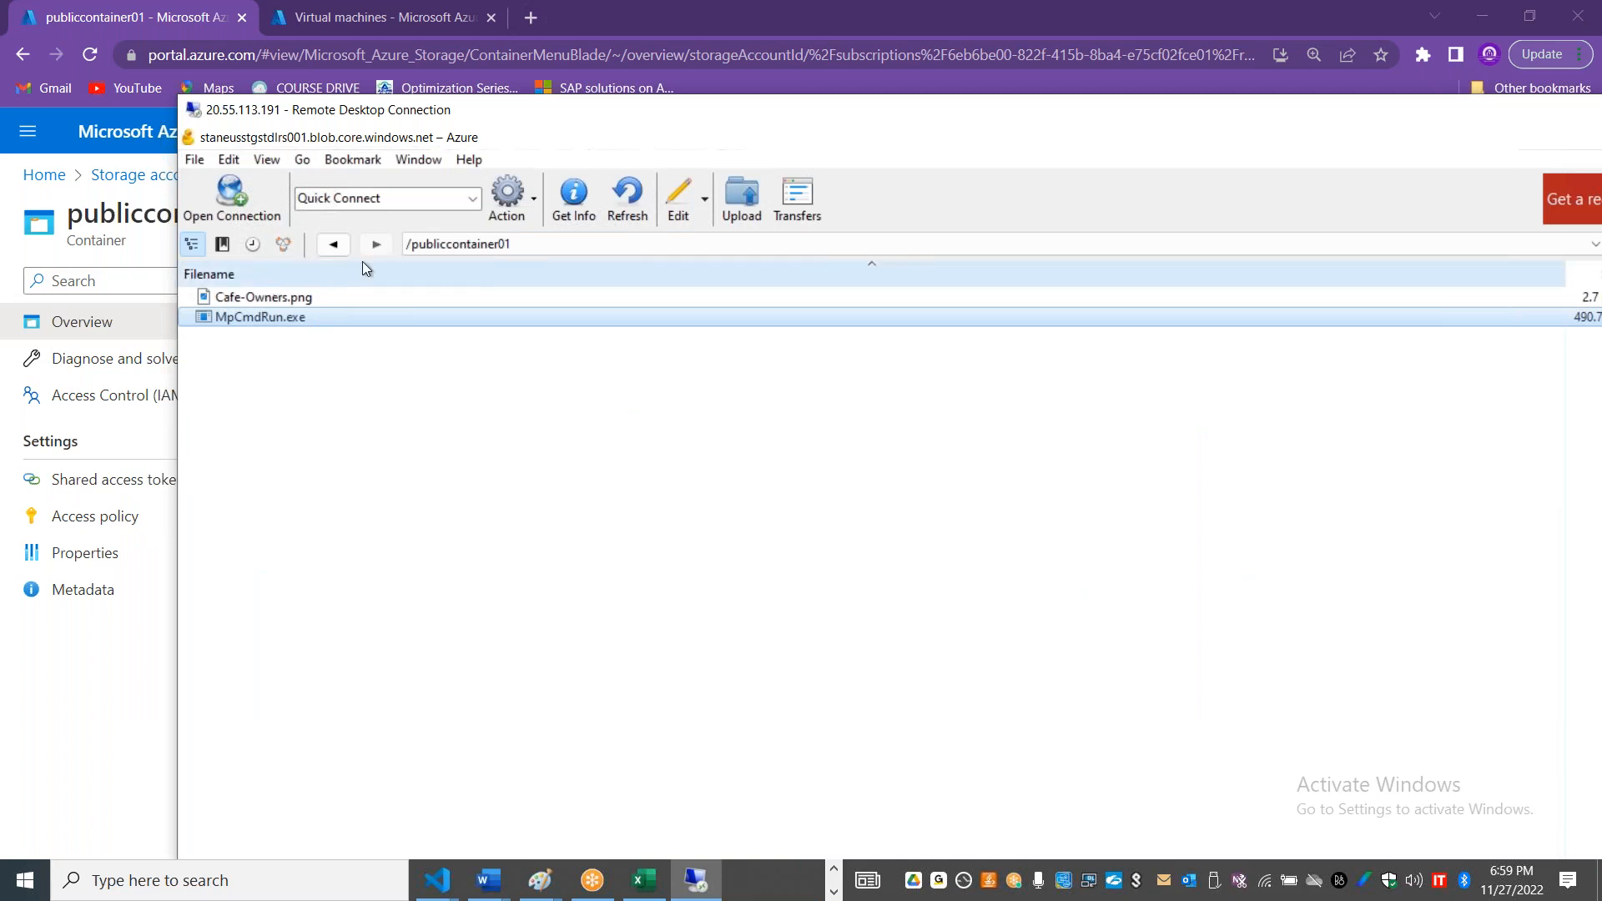
{"action": "double_click", "coordinate": [792, 113]}
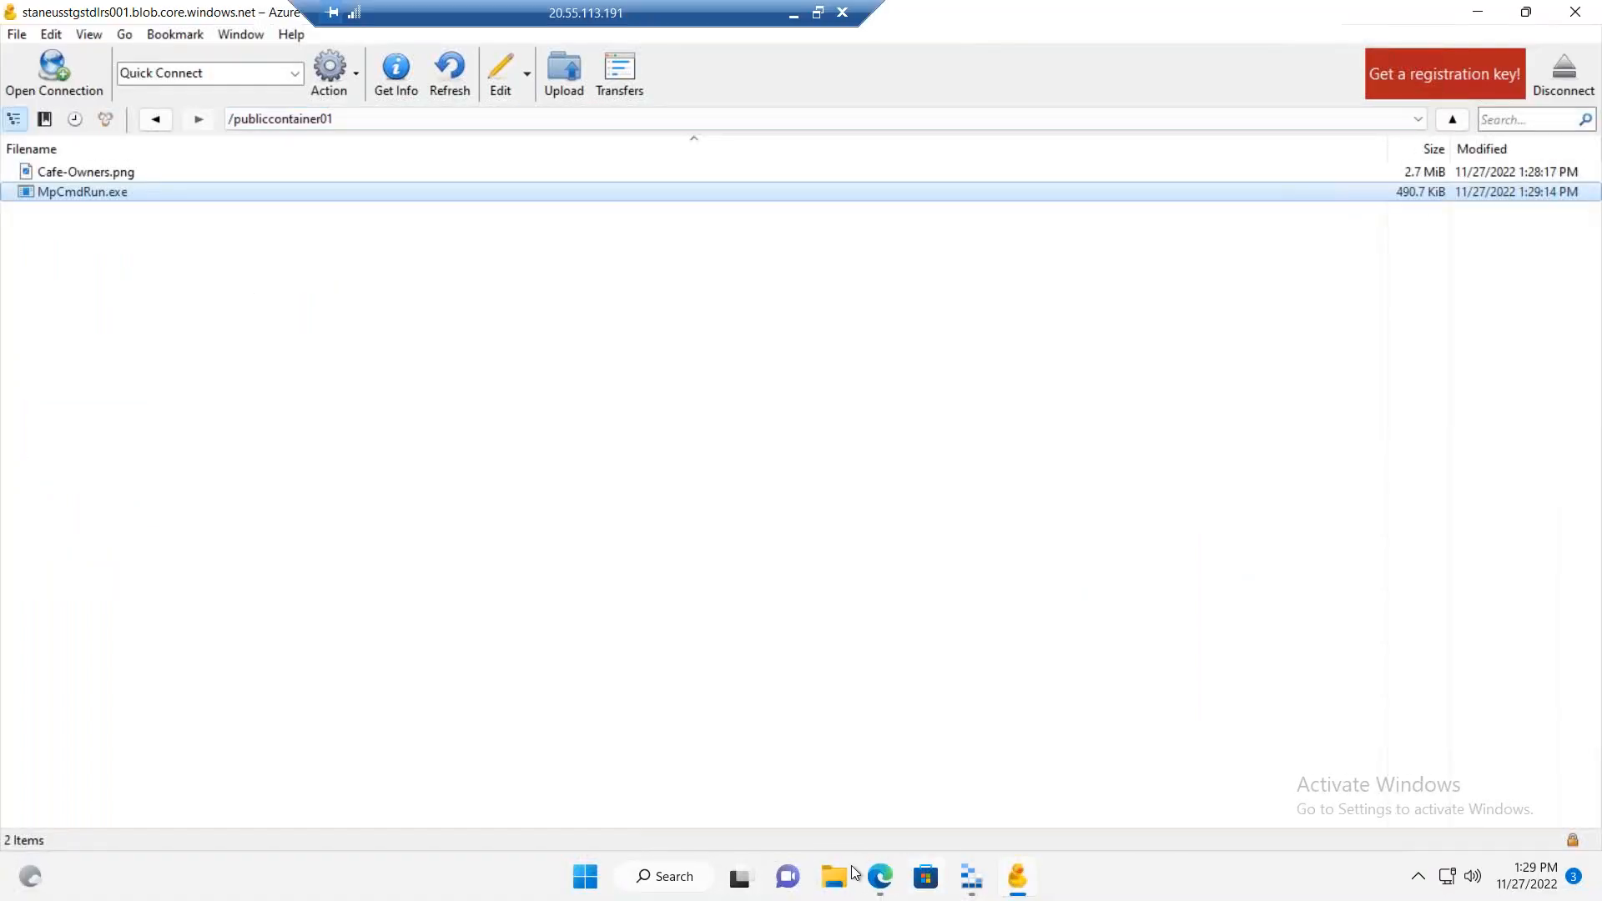
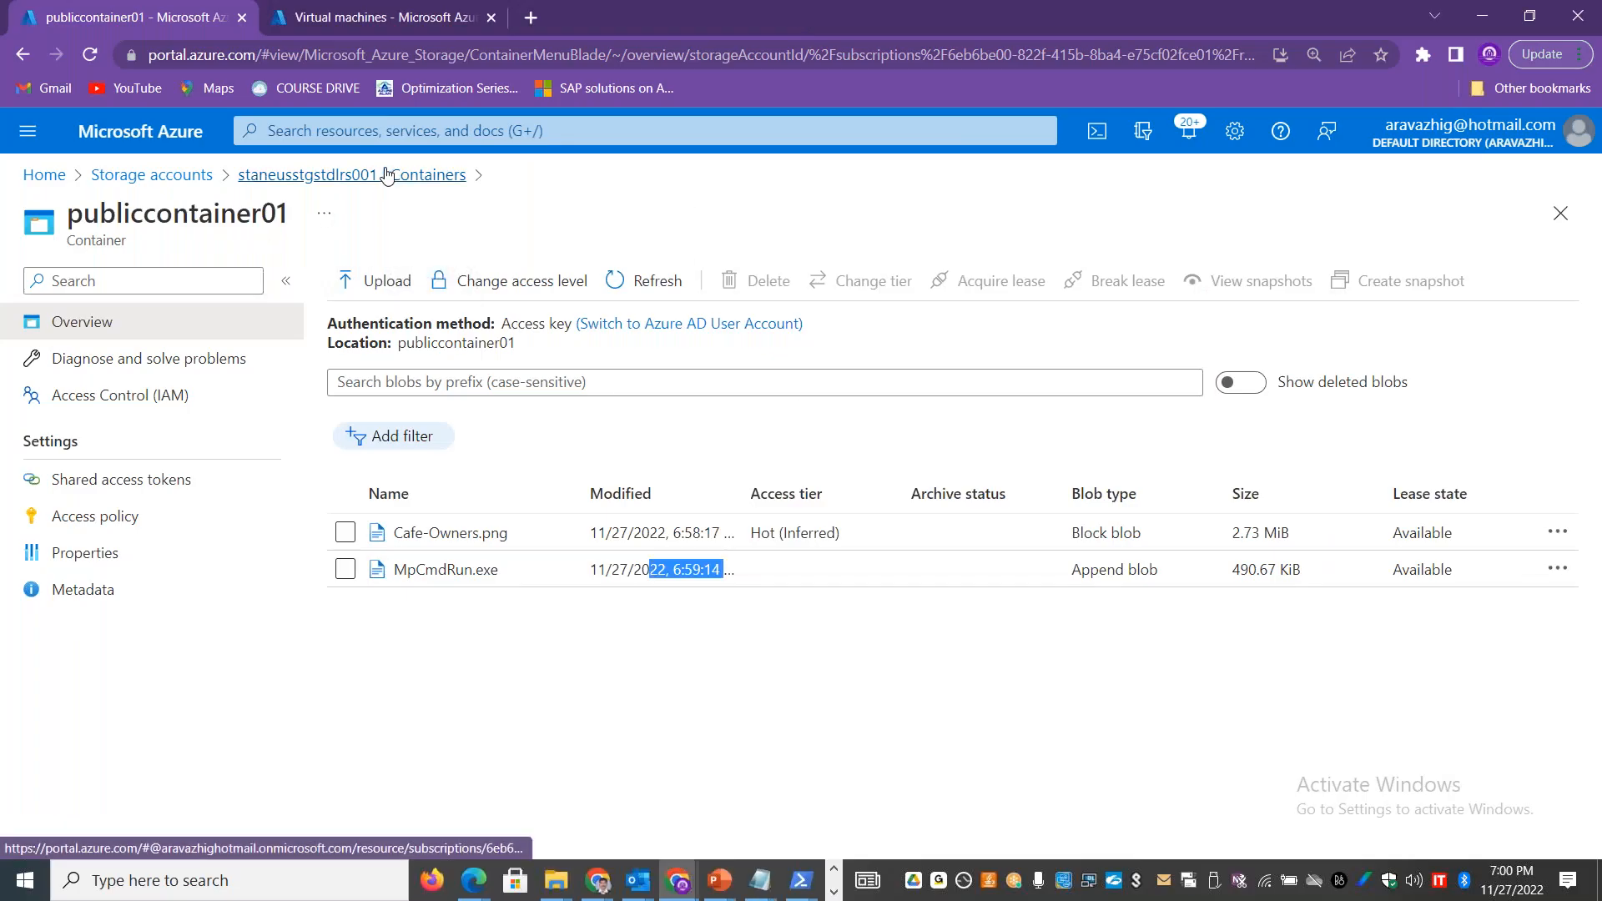
Step: Switch from the remote desktop session to the Azure portal and return to the Containers list of storage account staneusstgstdlrs001
{"action": "left_click", "coordinate": [385, 173]}
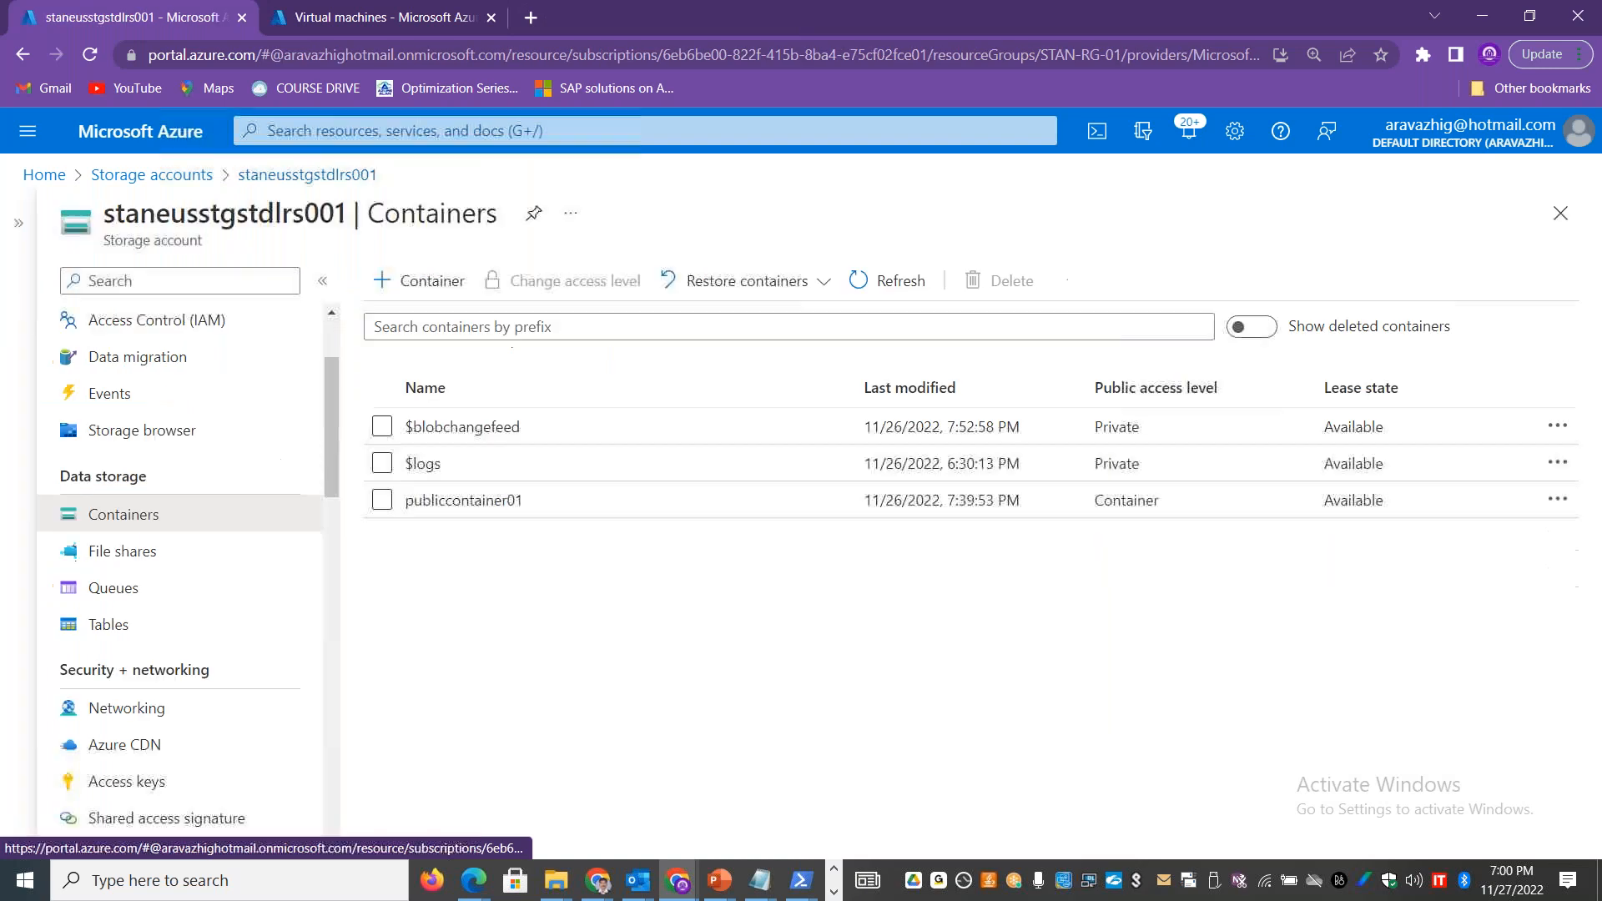
{"action": "mouse_move", "coordinate": [332, 471]}
{"action": "left_mouse_down"}
{"action": "mouse_move", "coordinate": [332, 433]}
{"action": "mouse_move", "coordinate": [355, 618]}
{"action": "mouse_move", "coordinate": [328, 587]}
{"action": "mouse_move", "coordinate": [333, 699]}
{"action": "mouse_move", "coordinate": [325, 425]}
{"action": "mouse_move", "coordinate": [330, 451]}
{"action": "left_mouse_up"}
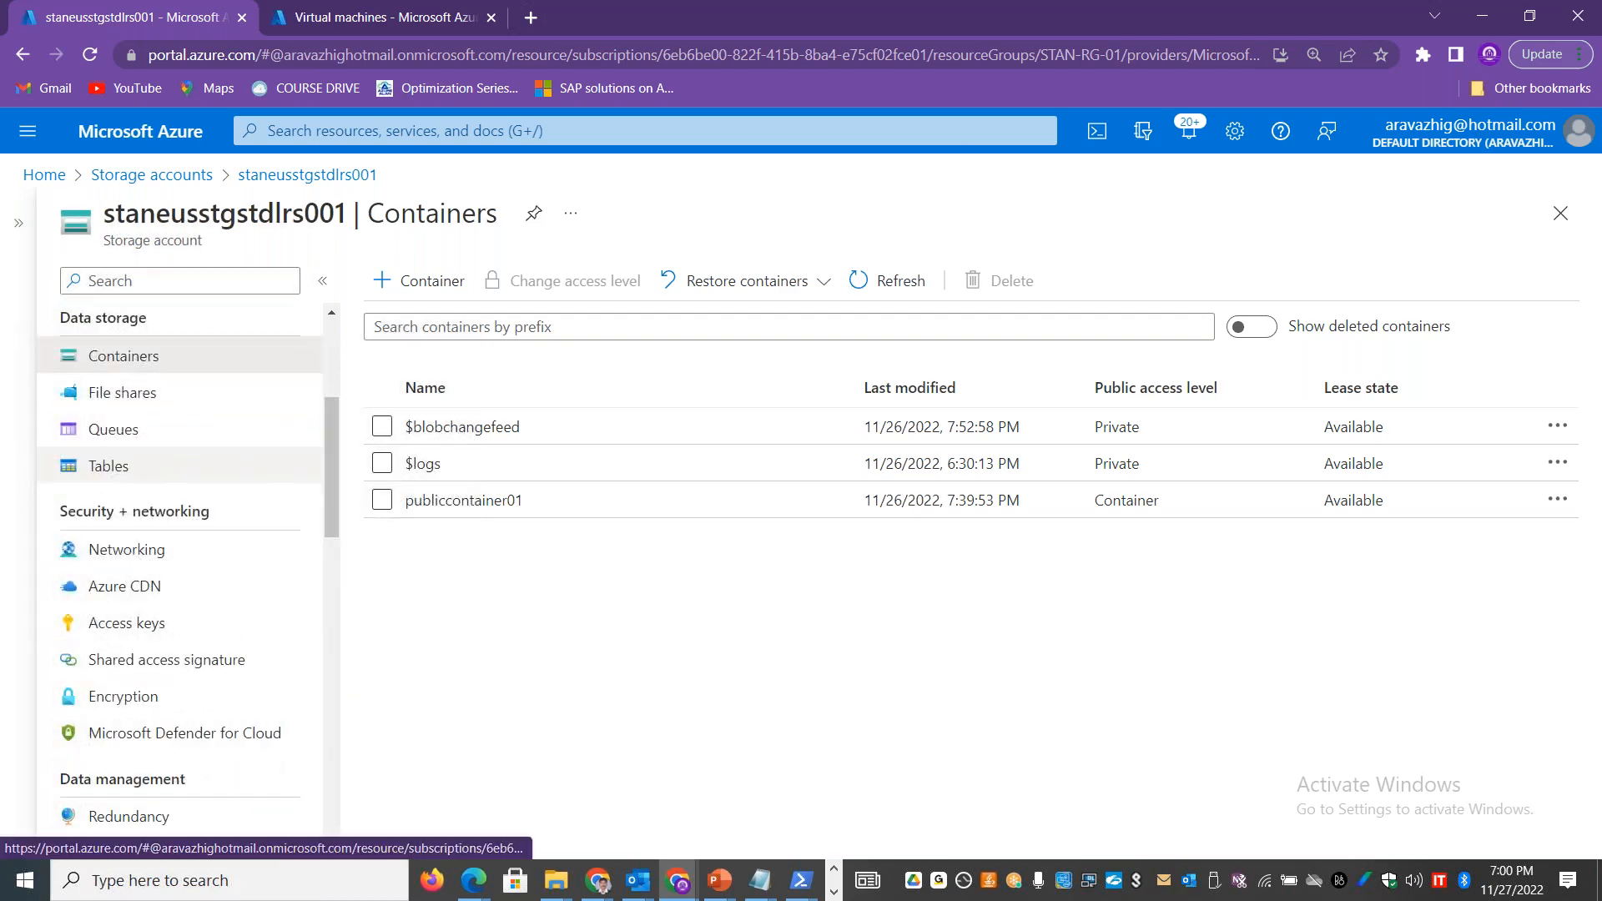
Step: Switch to the Excel workbook AZURE_C_STORAGE_26NOV2022.xlsx, show its Static Website sheet and save the workbook
{"action": "key", "text": "alt+Tab"}
{"action": "key", "text": "alt+Tab"}
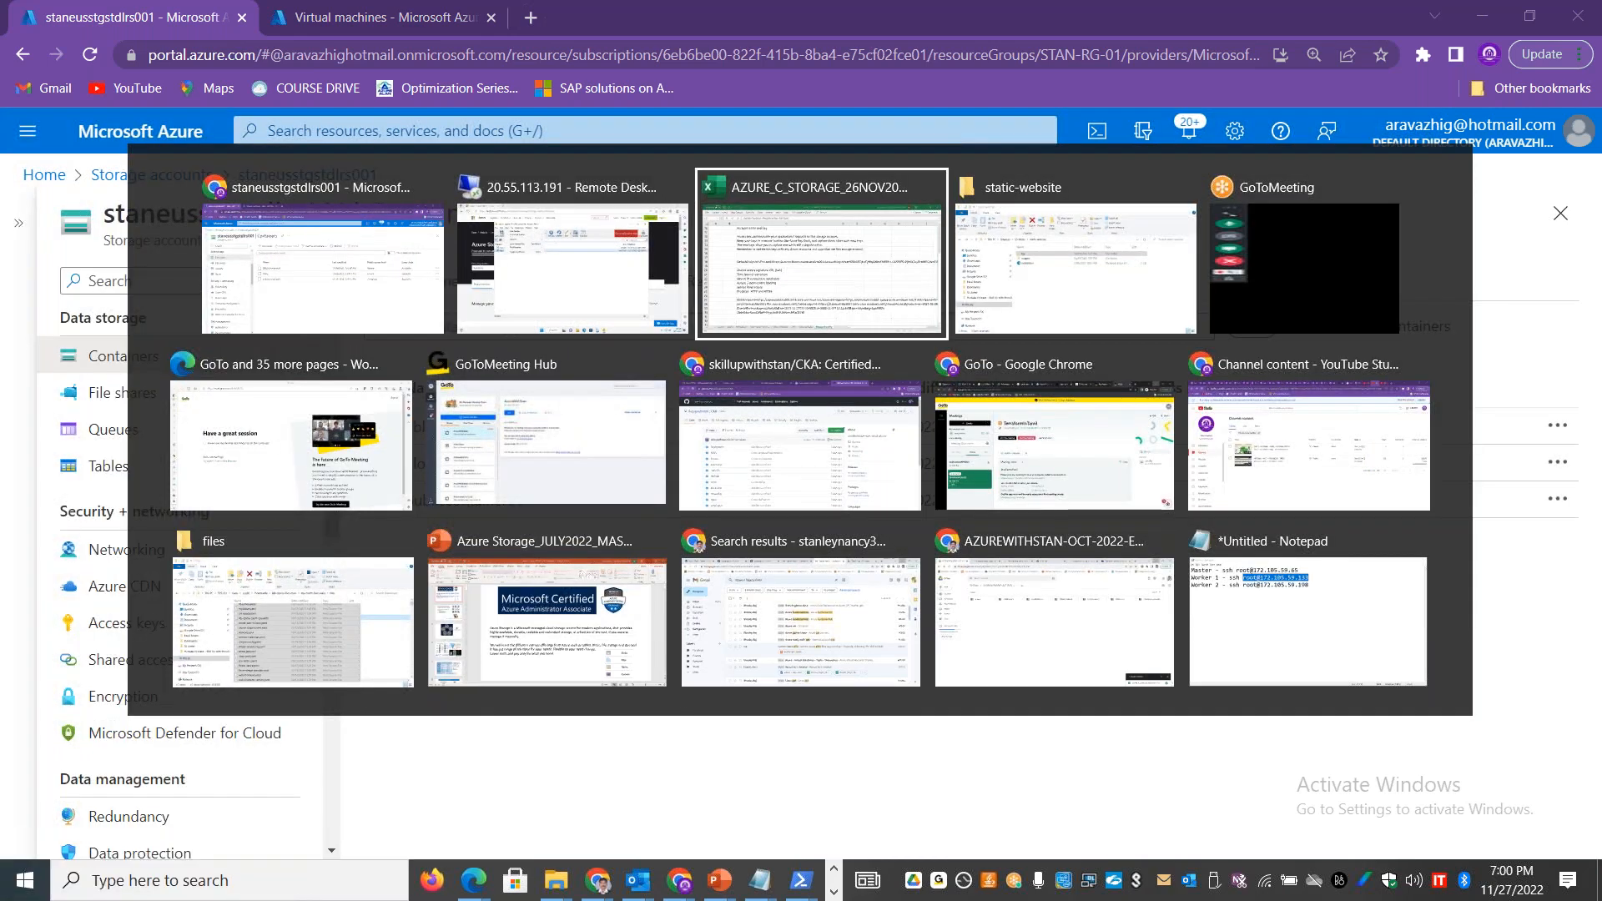
{"action": "left_click", "coordinate": [717, 821]}
{"action": "key", "text": "ctrl+s"}
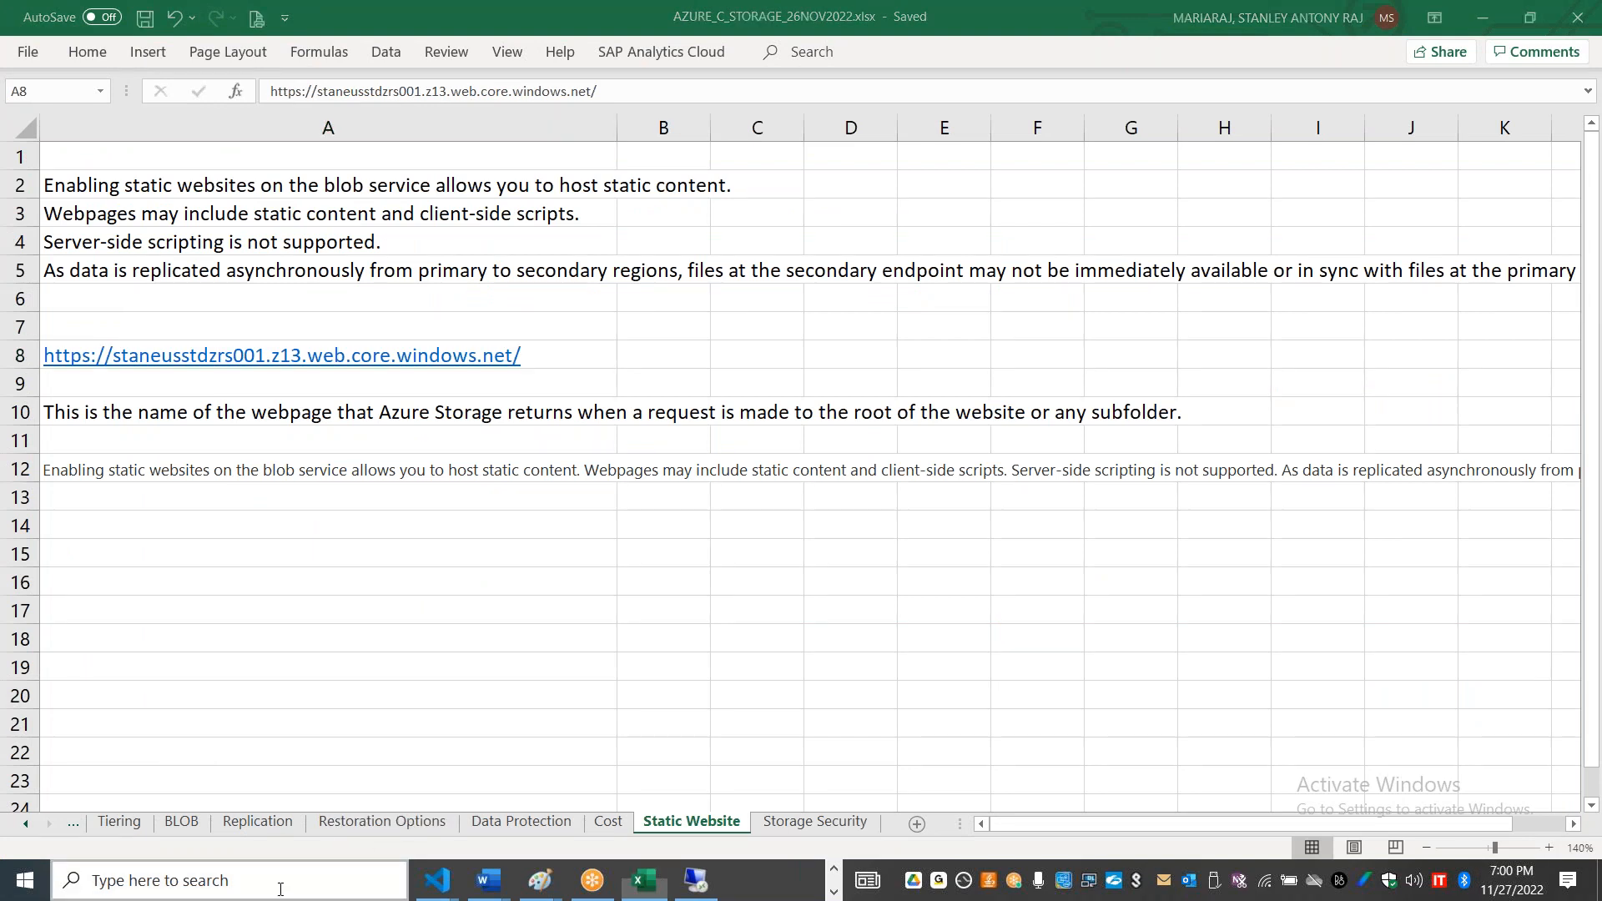
{"action": "left_click", "coordinate": [209, 880]}
{"action": "type", "text": "timer"}
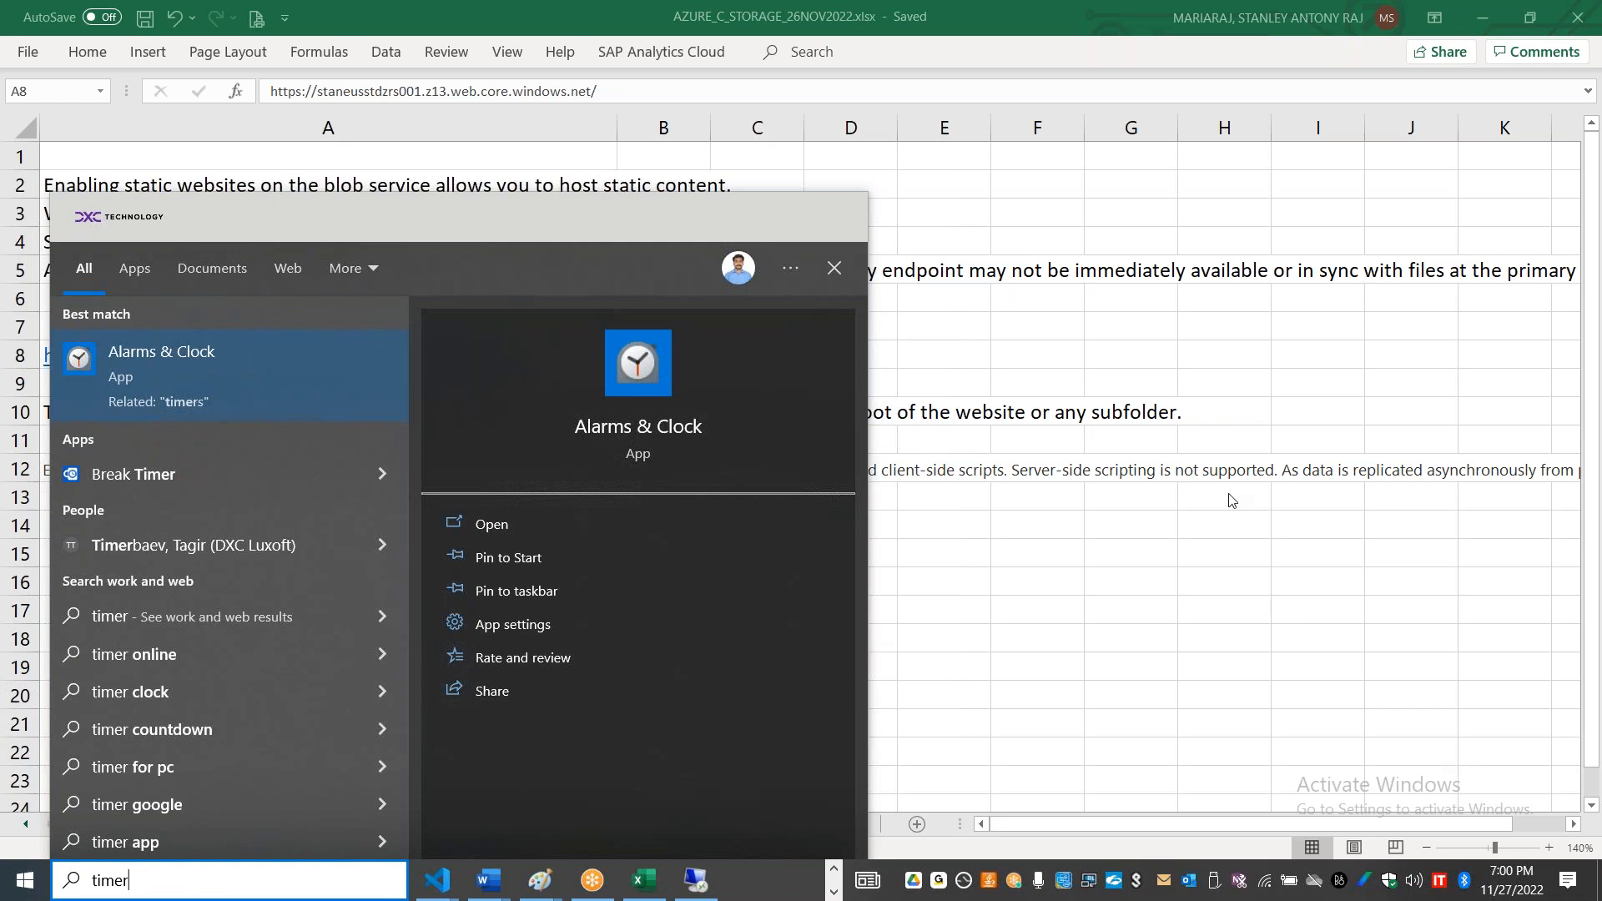
{"action": "key", "text": "Escape"}
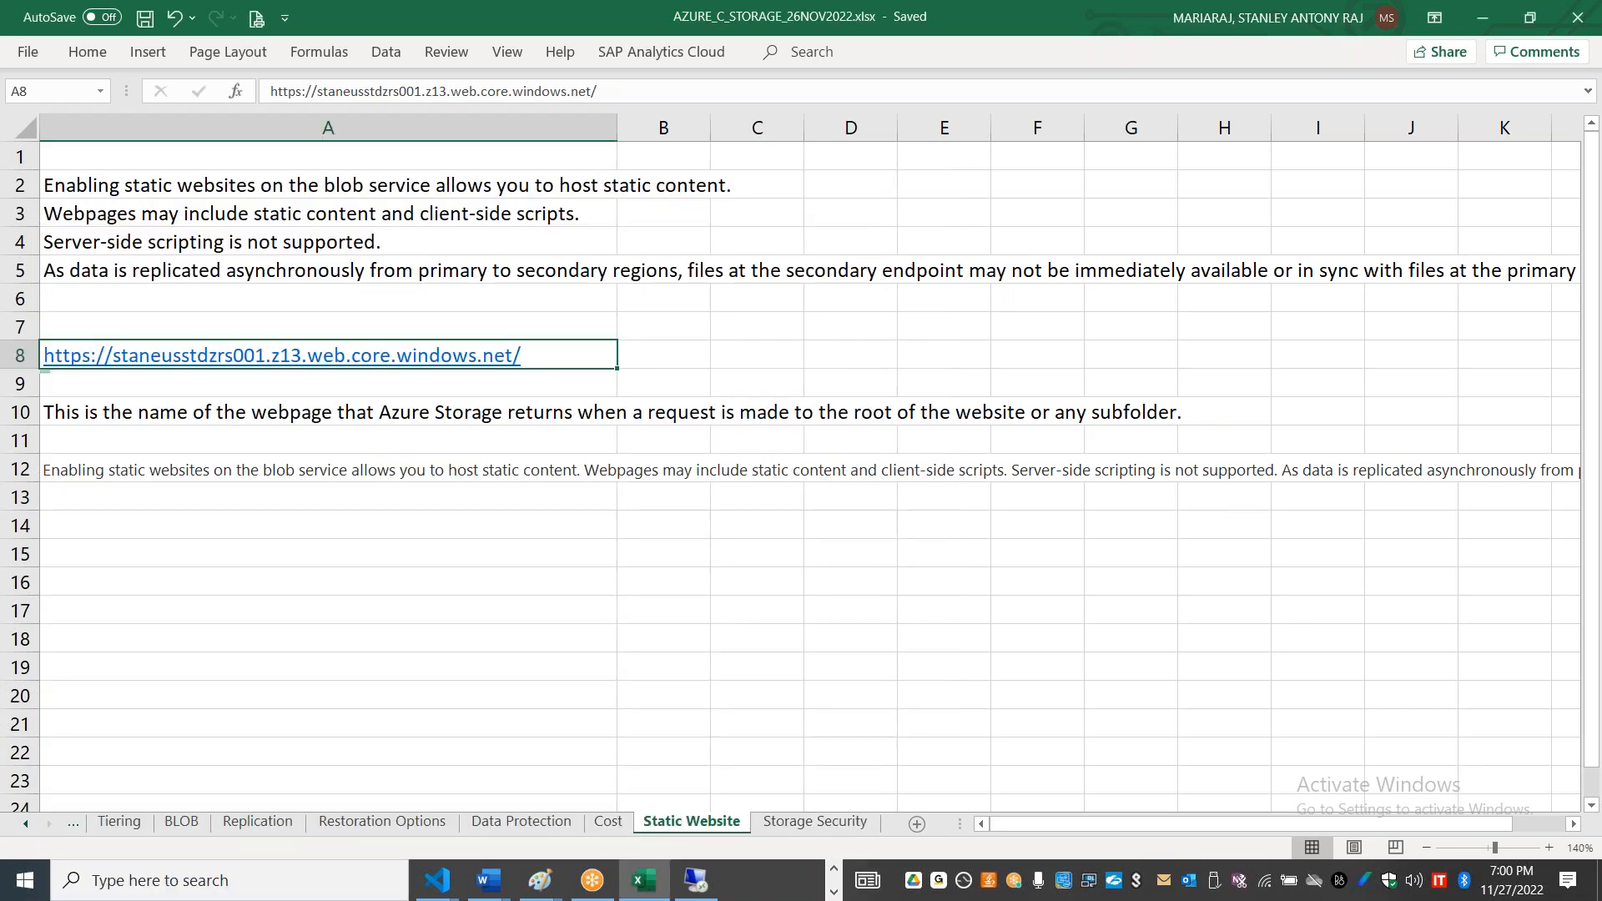
Step: Switch back to the Azure portal window showing storage account staneusstgstdlrs001
{"action": "key", "text": "alt+Tab"}
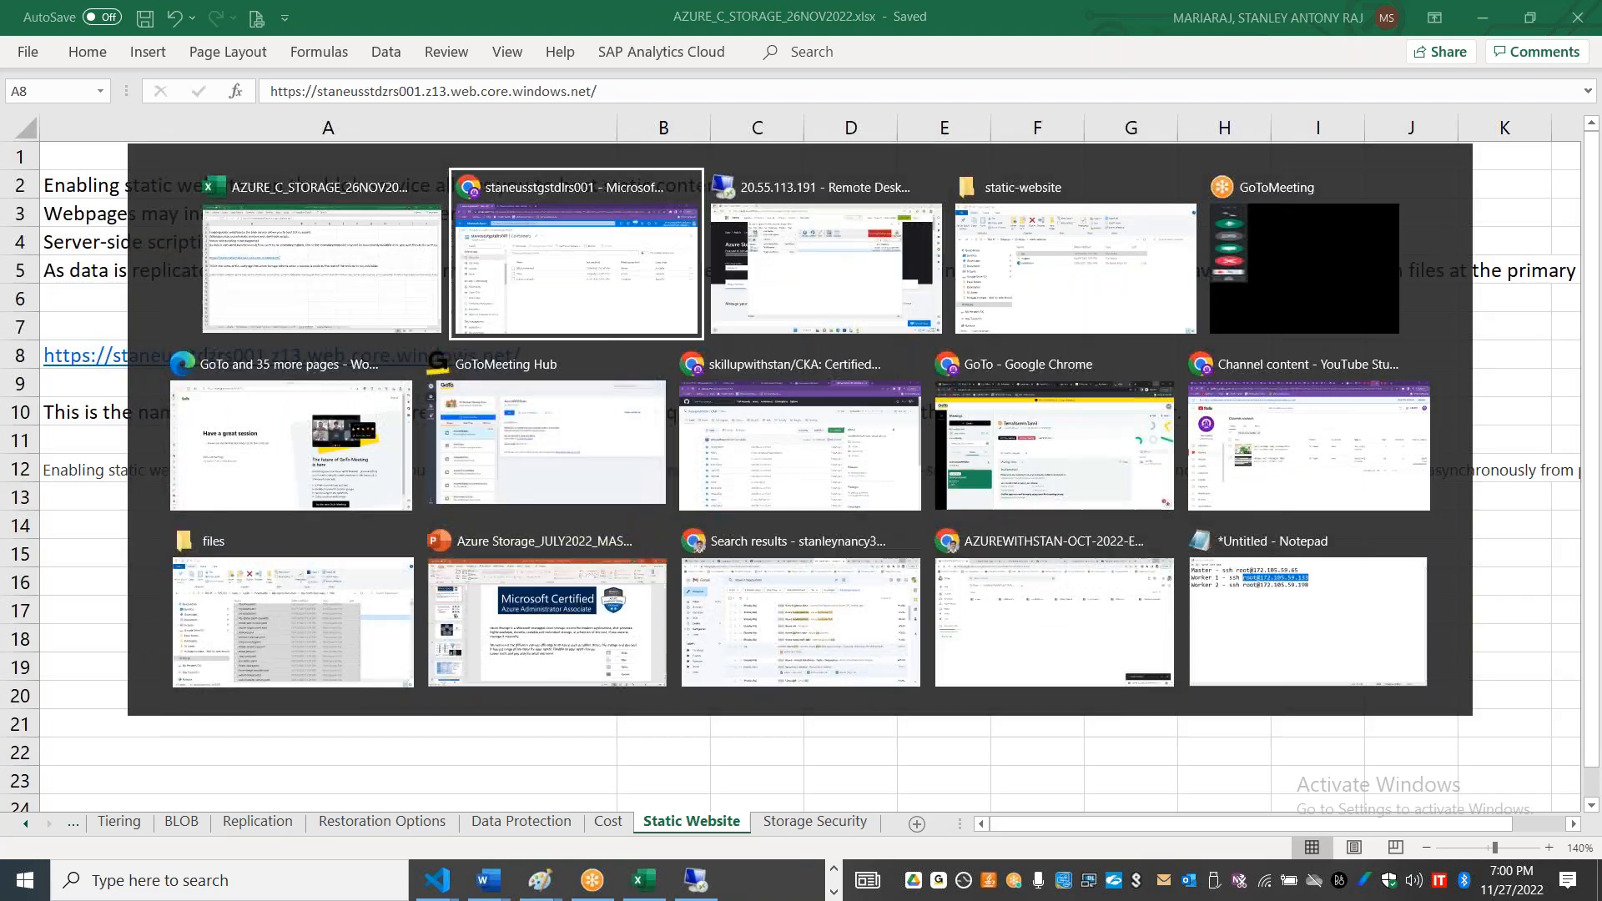
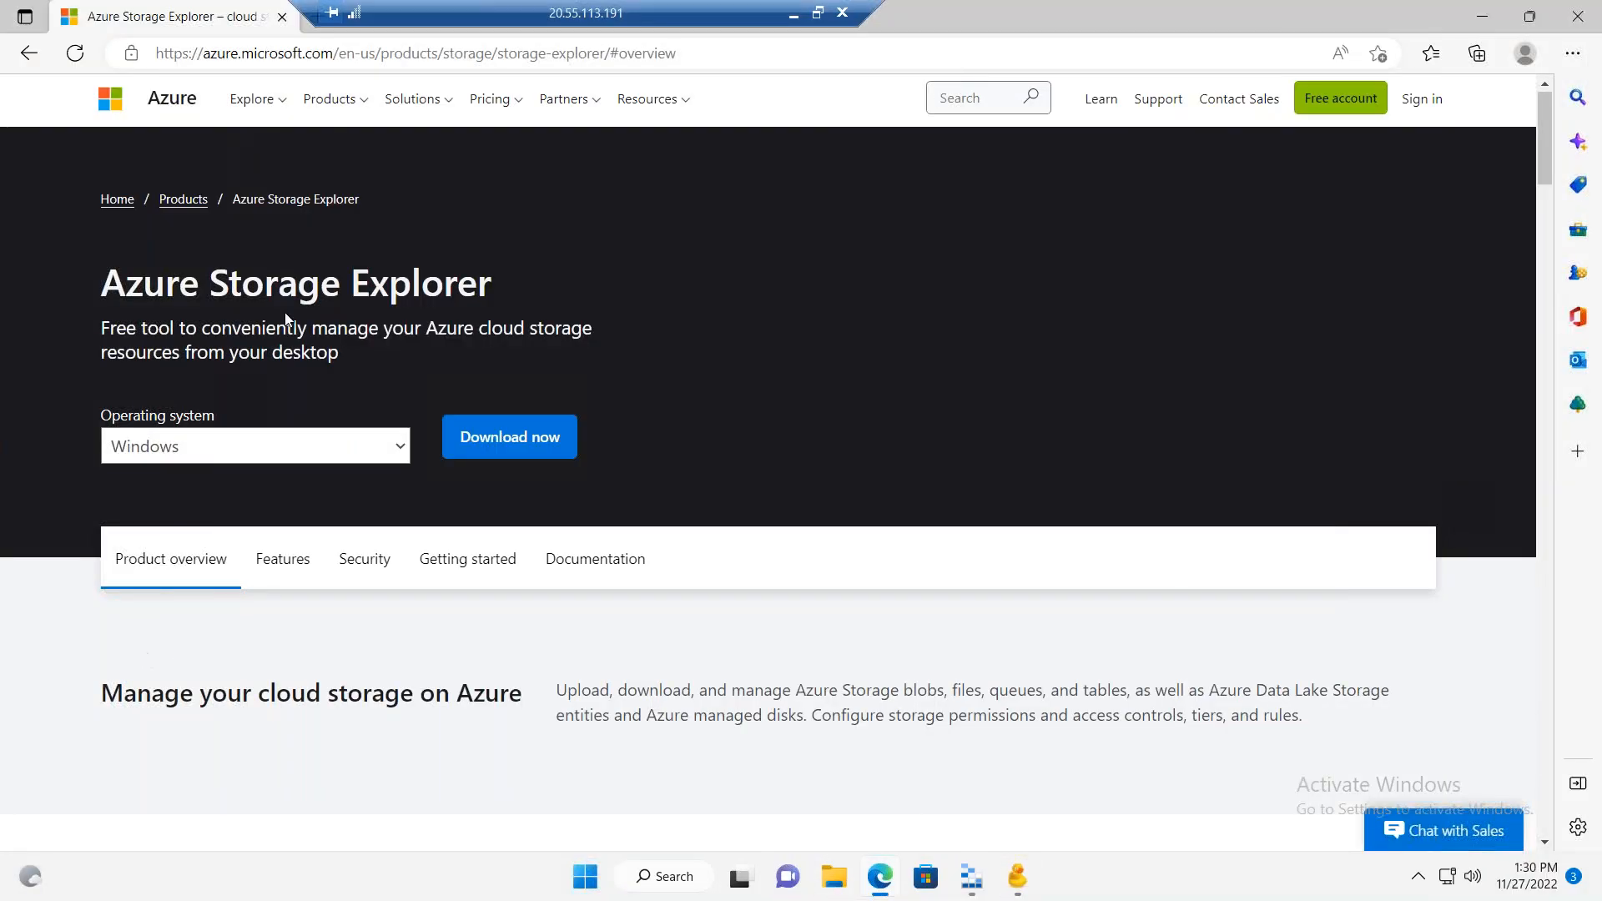
Step: Highlight the Azure Storage Explorer page title, and search the web in a new tab for "Microsoft authorized azure storage tools"
{"action": "left_click_drag", "start_coordinate": [493, 278], "coordinate": [100, 289]}
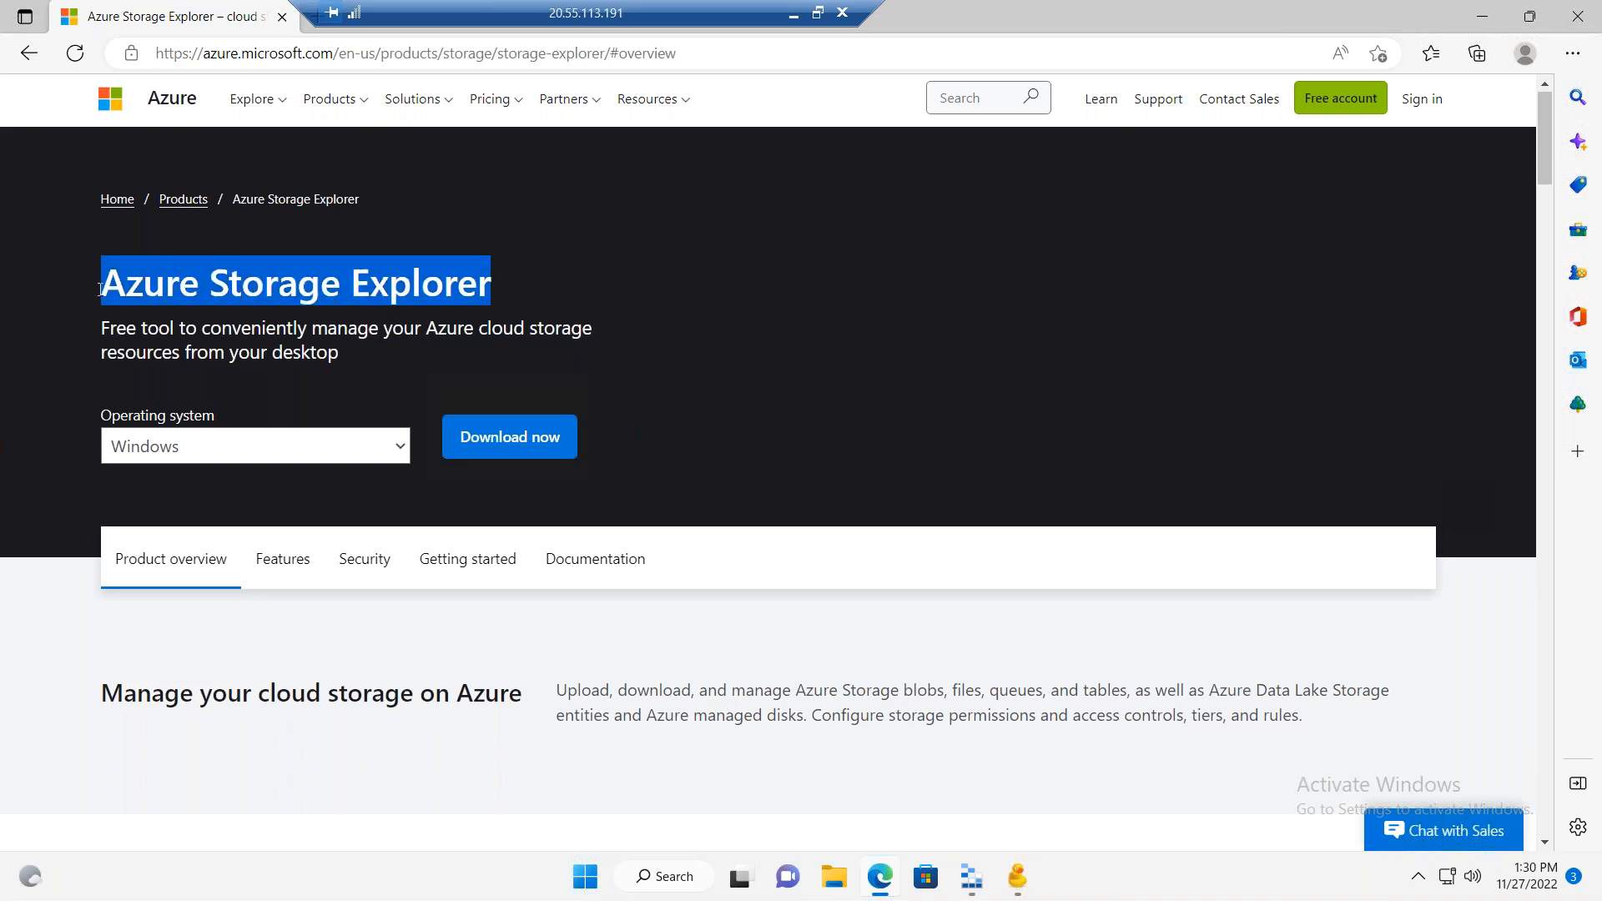
{"action": "left_click_drag", "start_coordinate": [524, 7], "coordinate": [943, 6]}
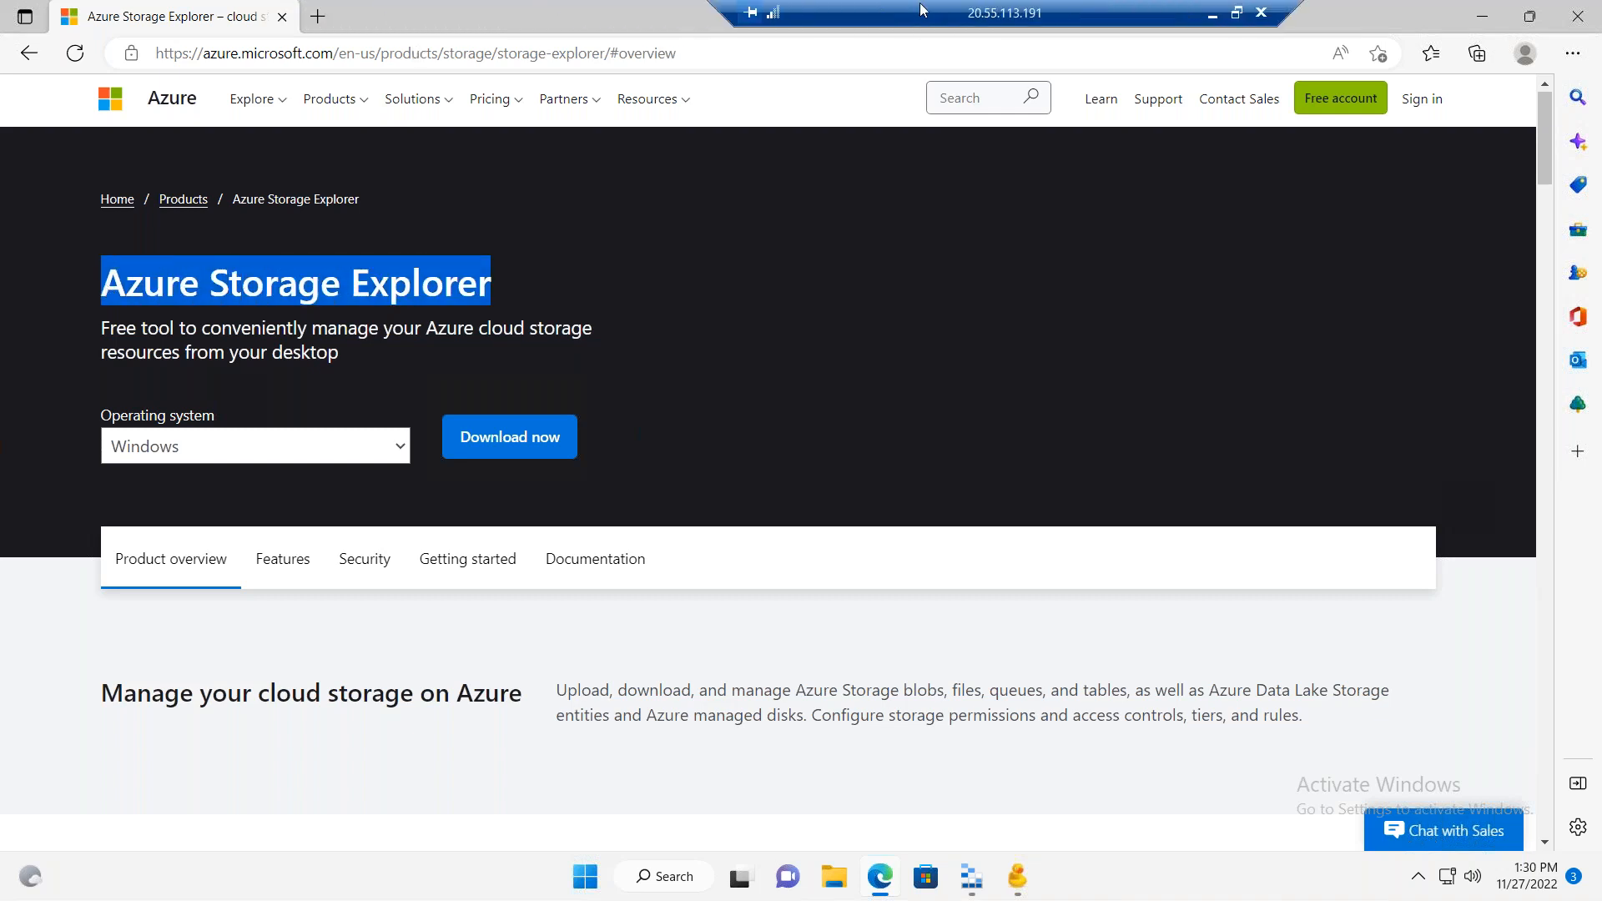
{"action": "left_click", "coordinate": [318, 17]}
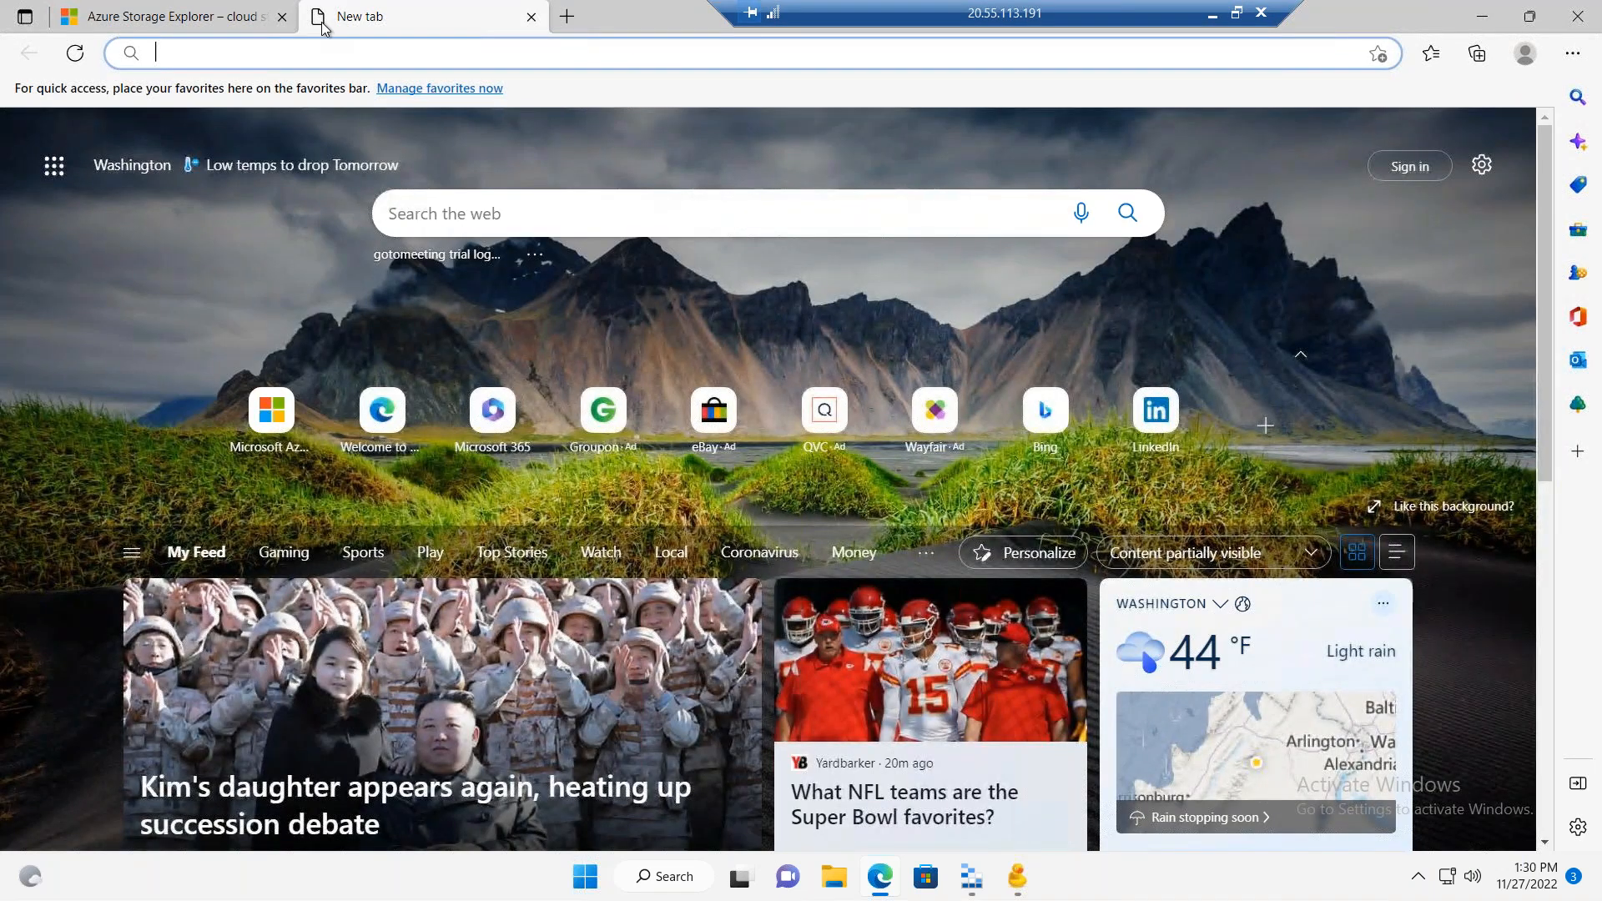
{"action": "type", "text": "A"}
{"action": "key", "text": "BackSpace"}
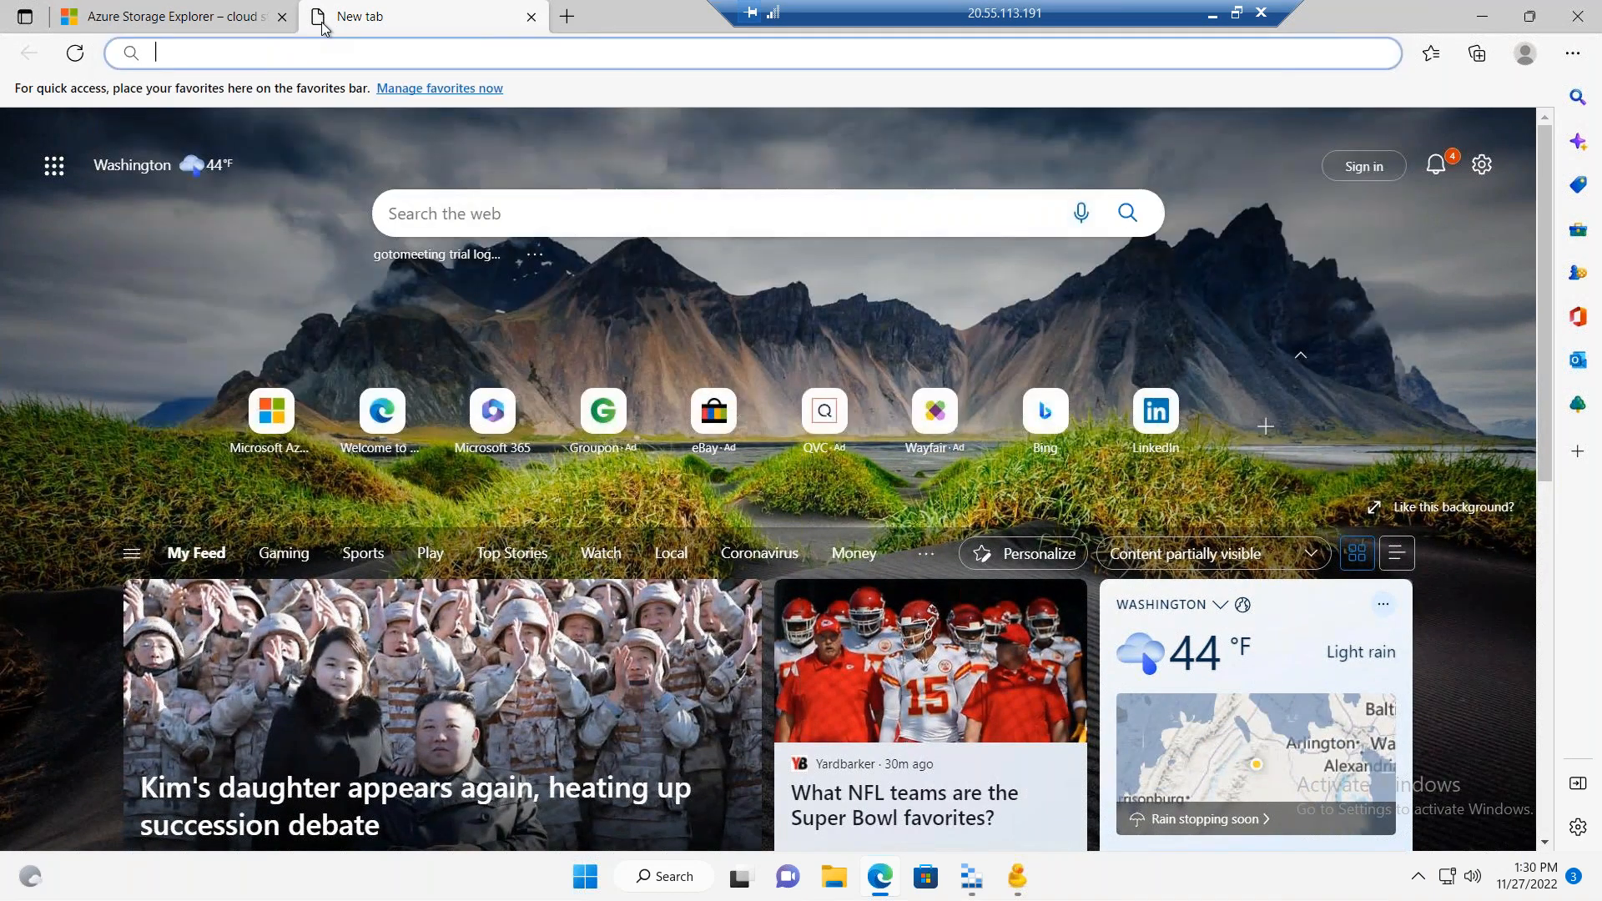
{"action": "type", "text": "Microsoft c"}
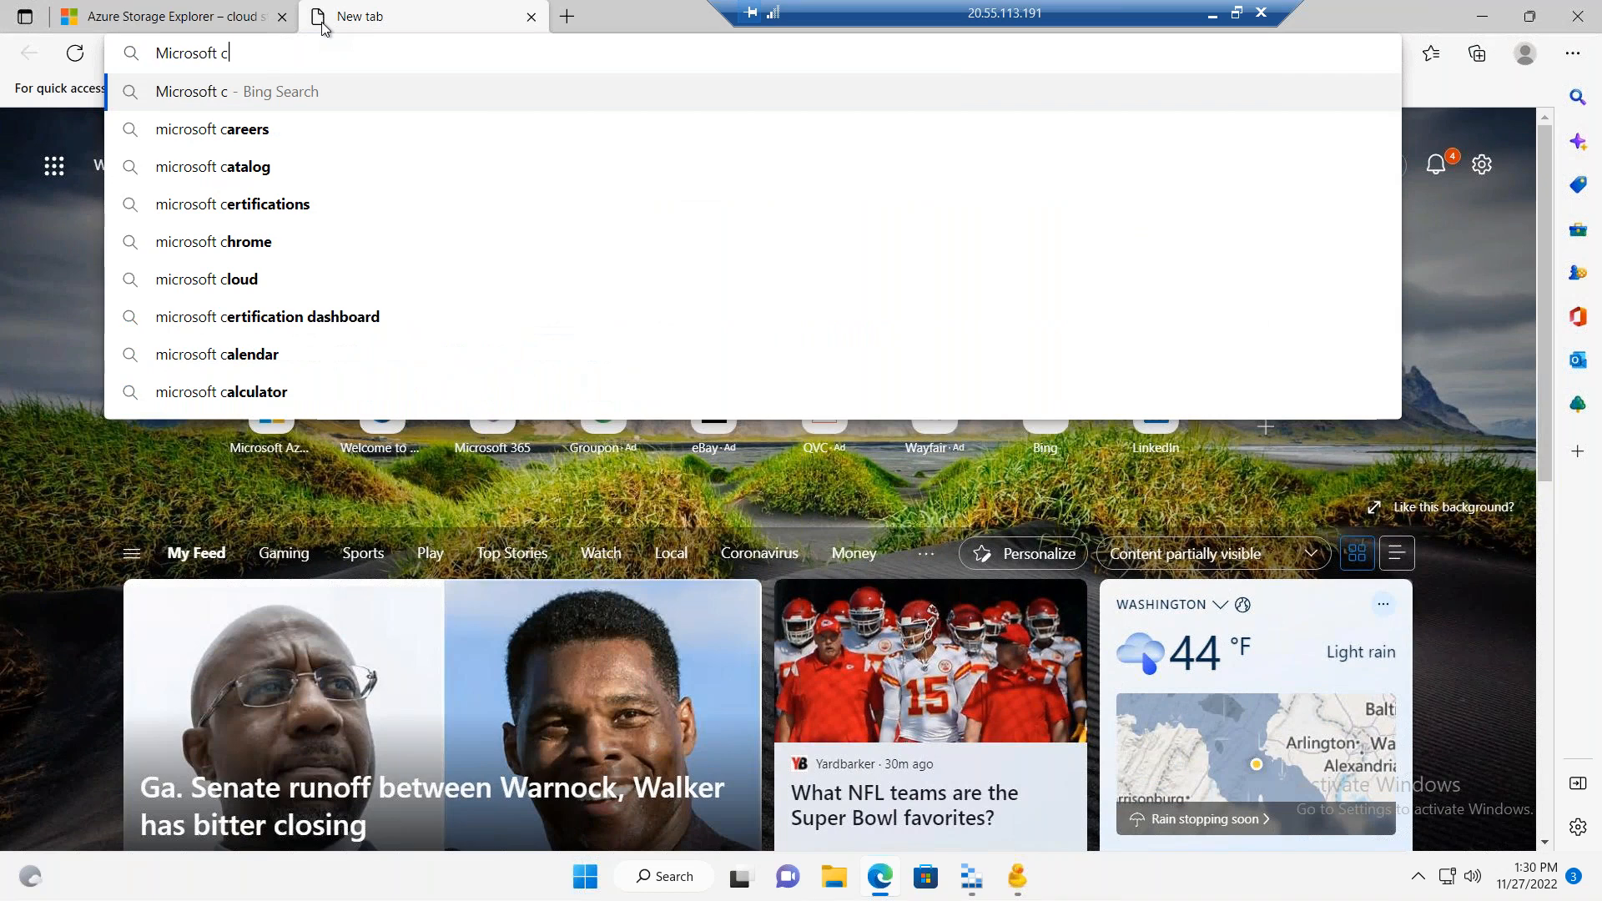
{"action": "key", "text": "BackSpace"}
{"action": "type", "text": "authorized"}
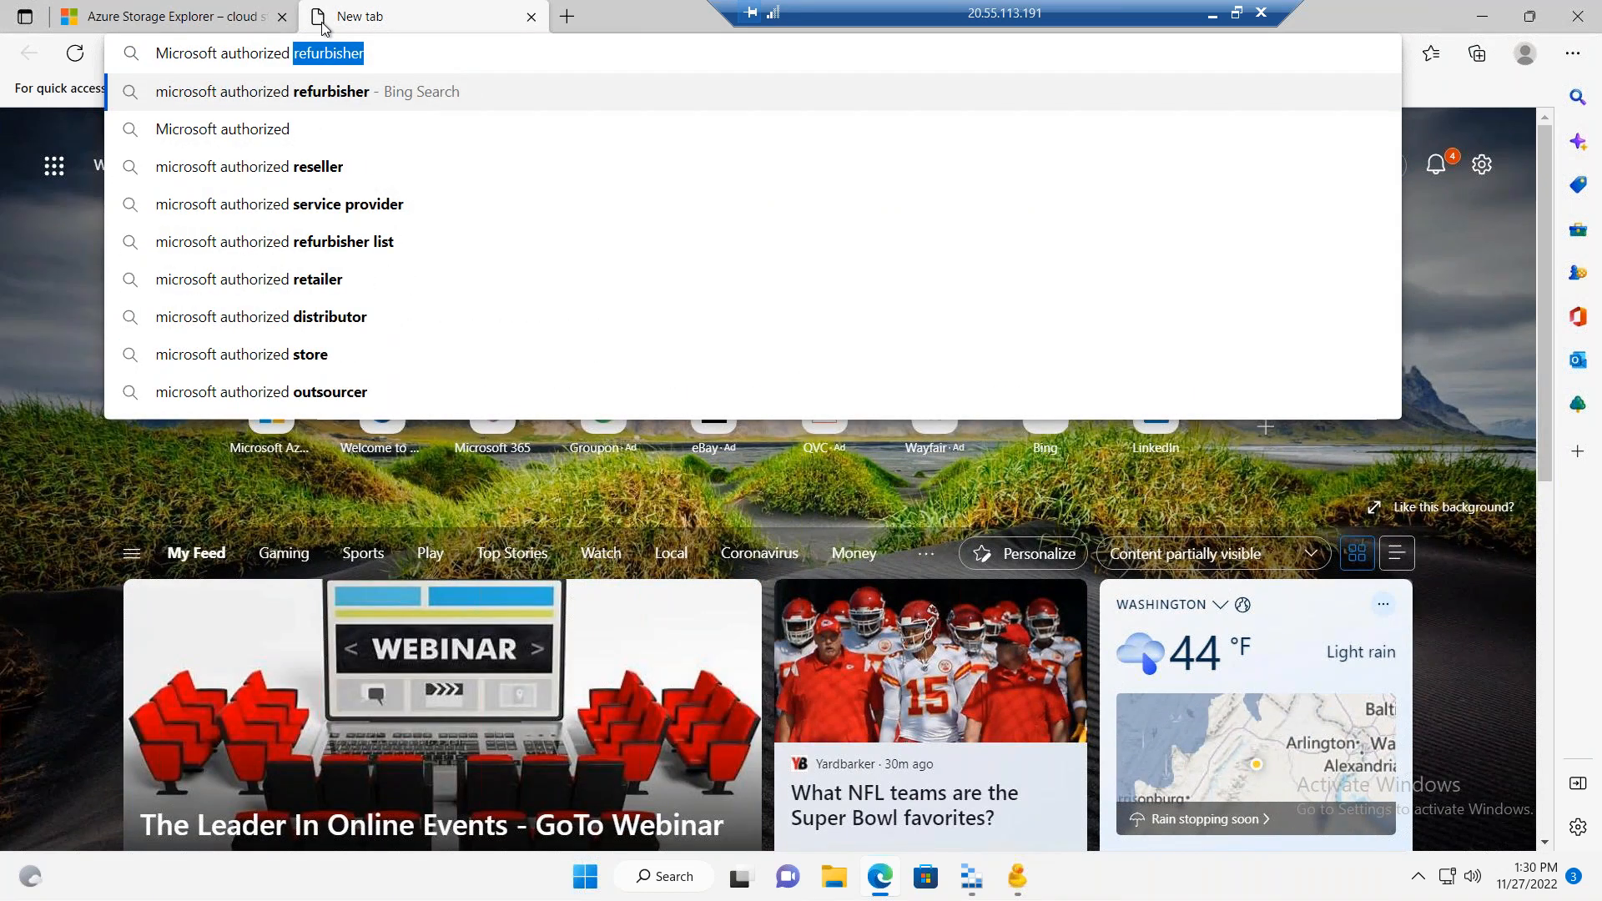
{"action": "type", "text": " azure stro"}
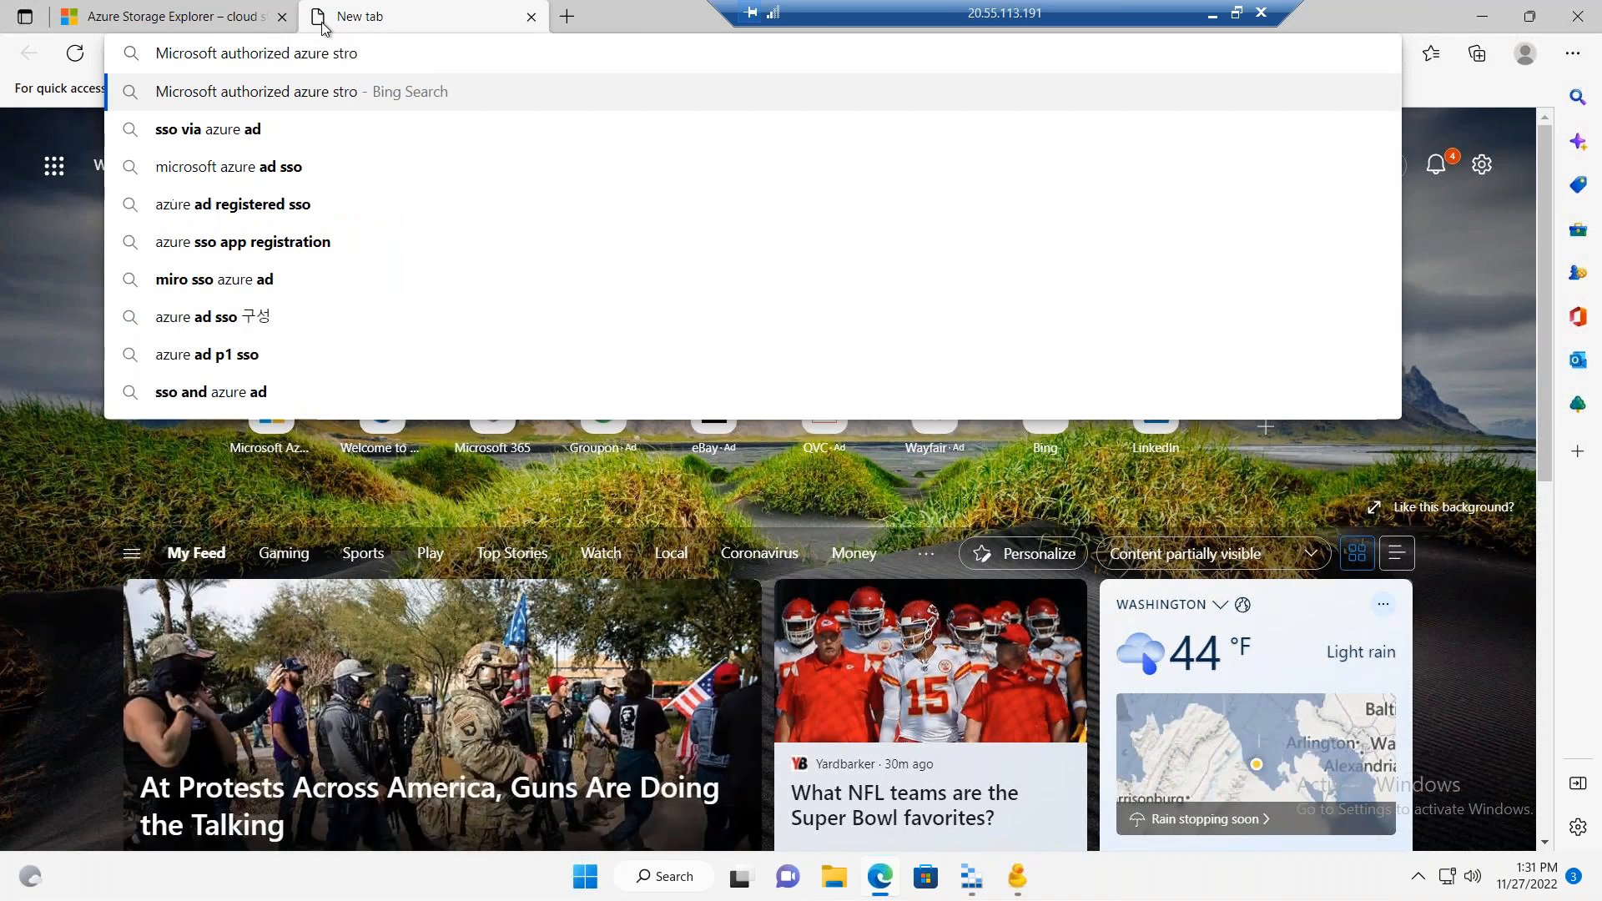
{"action": "key", "text": "BackSpace"}
{"action": "key", "text": "BackSpace"}
{"action": "type", "text": "orage"}
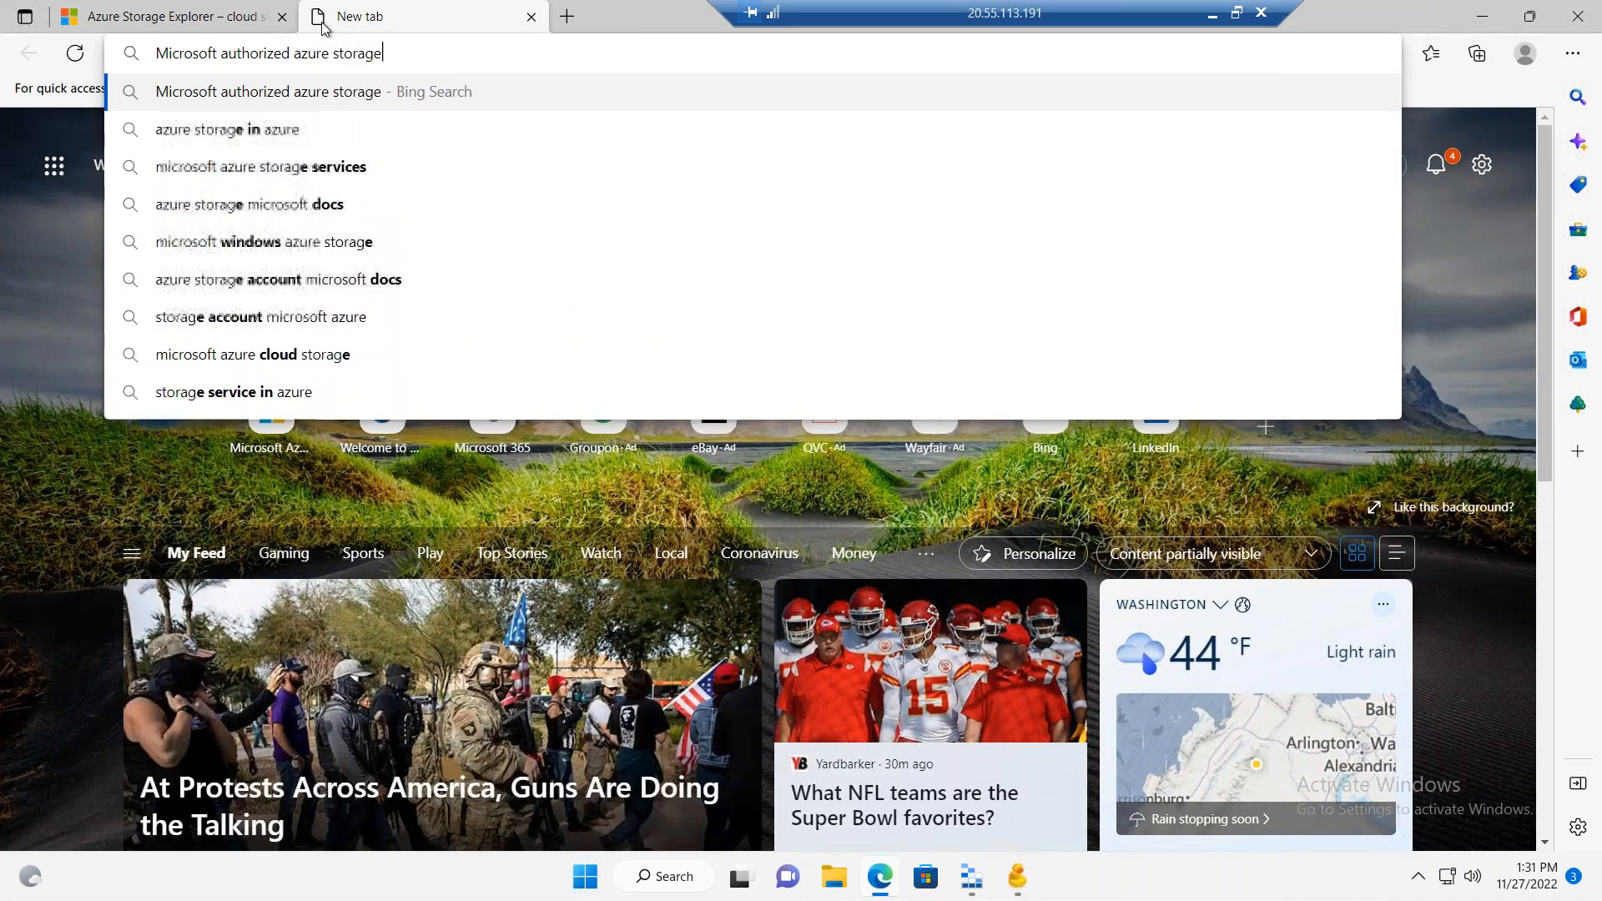
{"action": "type", "text": " tools"}
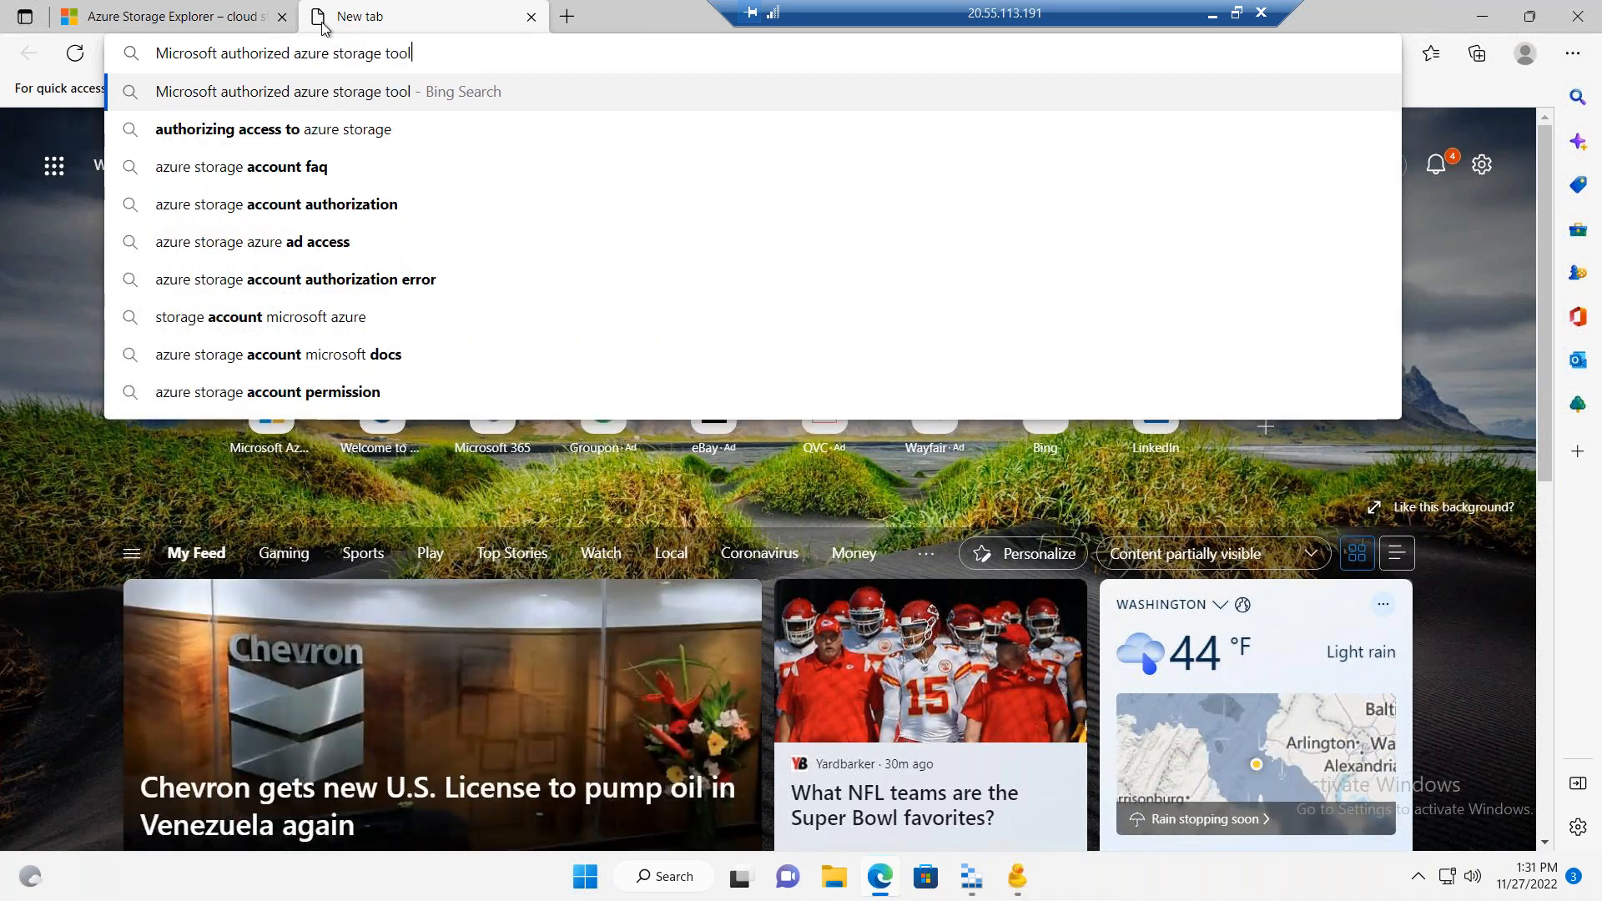
{"action": "key", "text": "Return"}
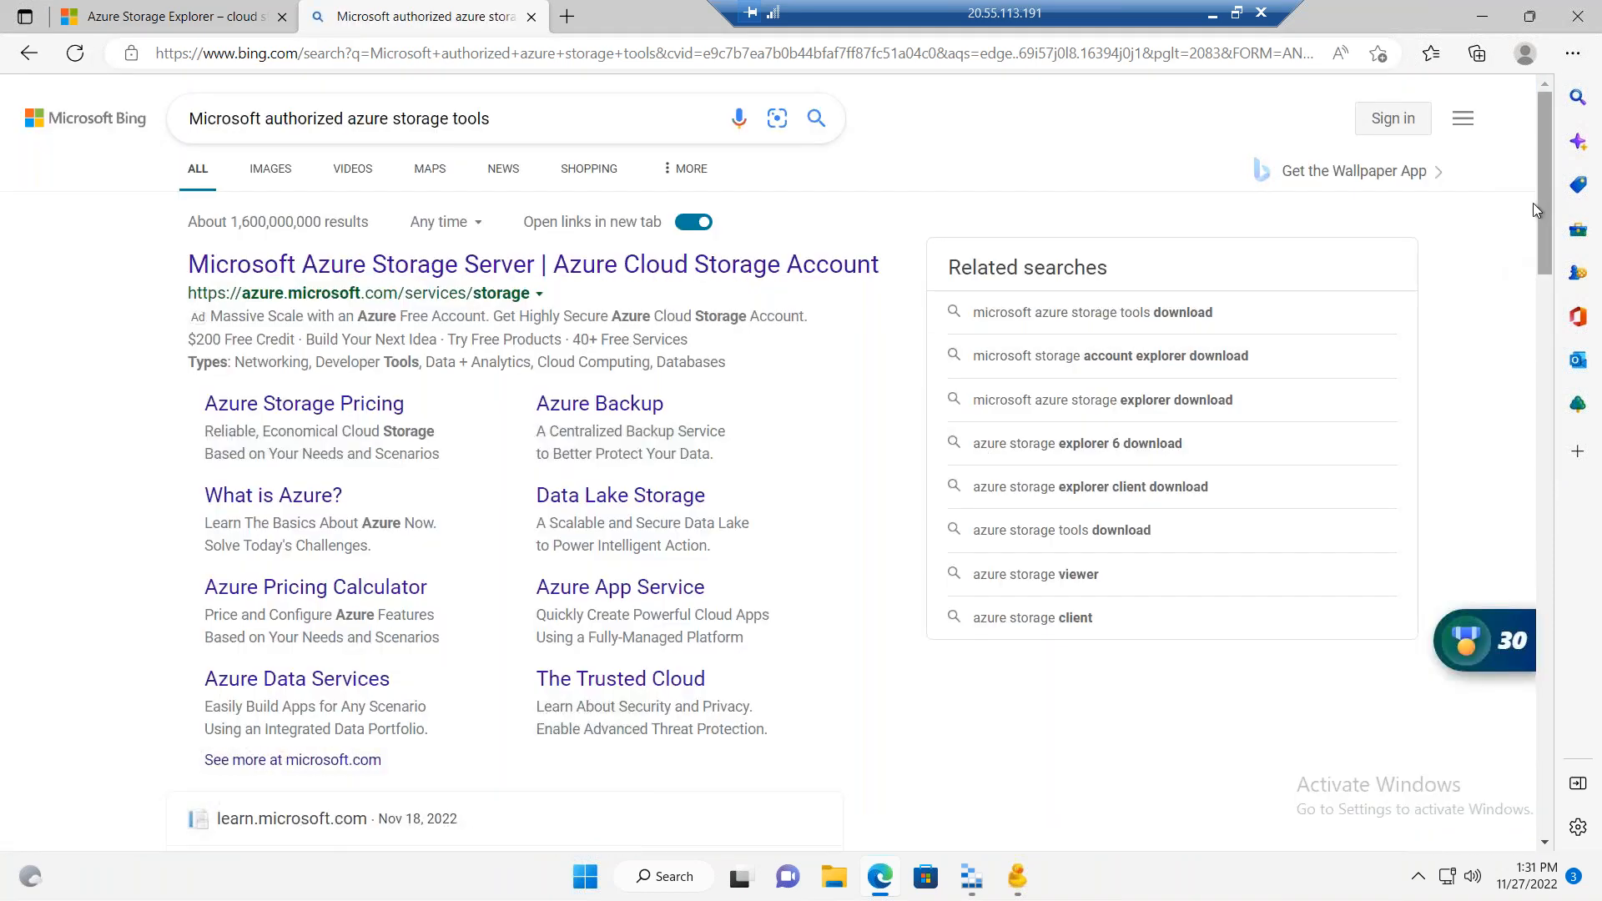
Step: Look through the search results for Azure storage tools and close the search tab
{"action": "scroll", "coordinate": [1534, 234], "scroll_direction": "down", "scroll_amount": 1}
{"action": "scroll", "coordinate": [1529, 284], "scroll_direction": "down", "scroll_amount": 4}
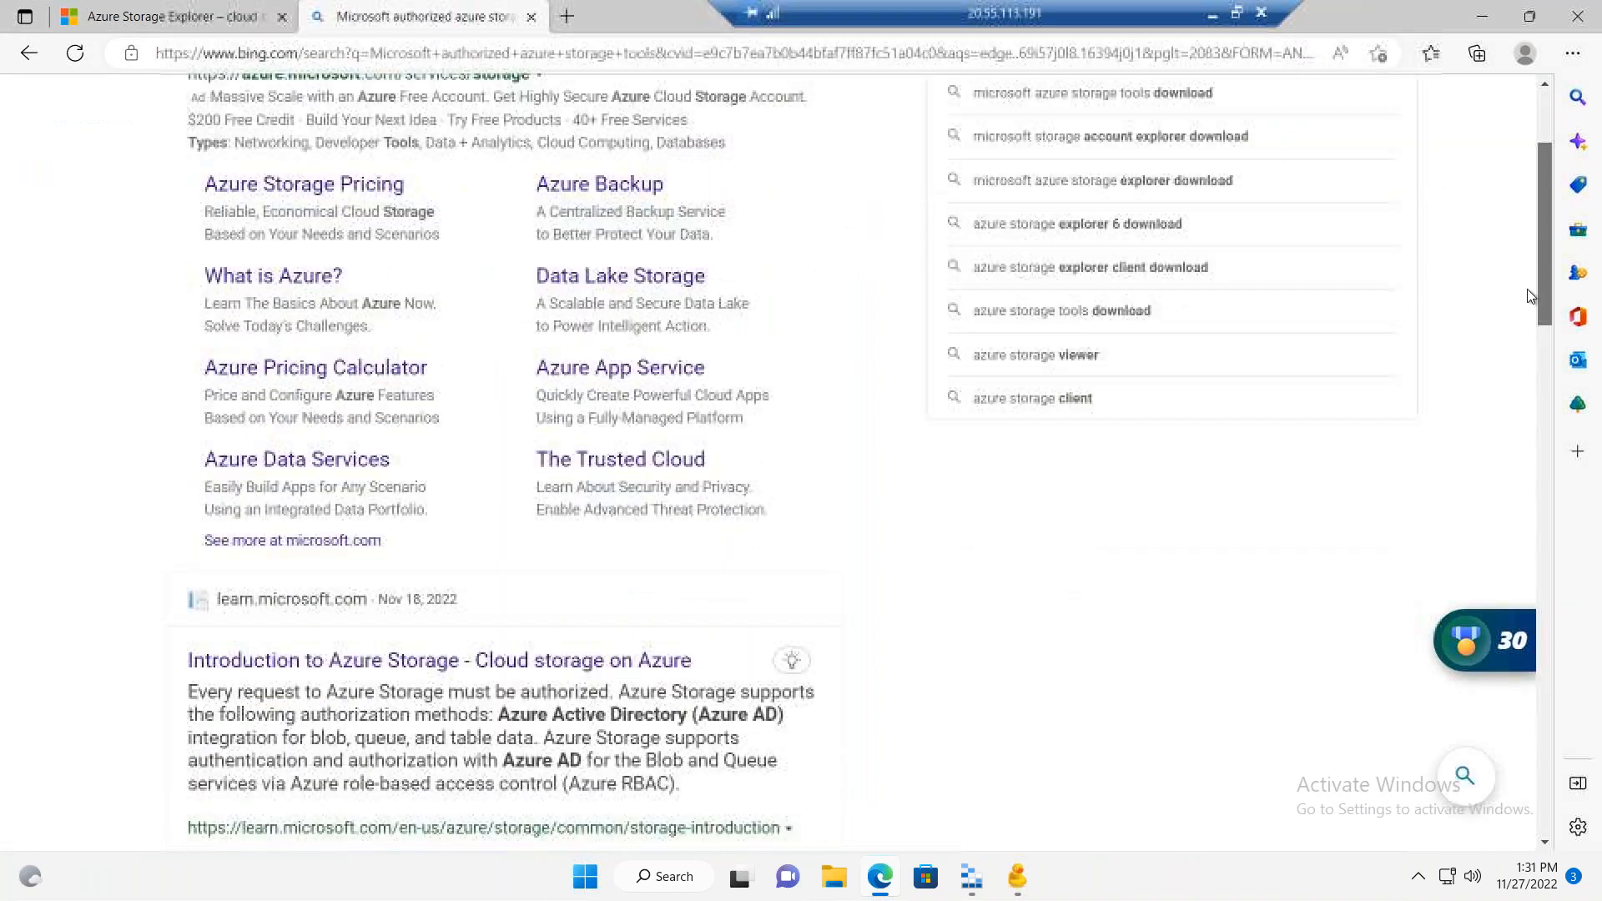
{"action": "scroll", "coordinate": [1502, 367], "scroll_direction": "down", "scroll_amount": 7}
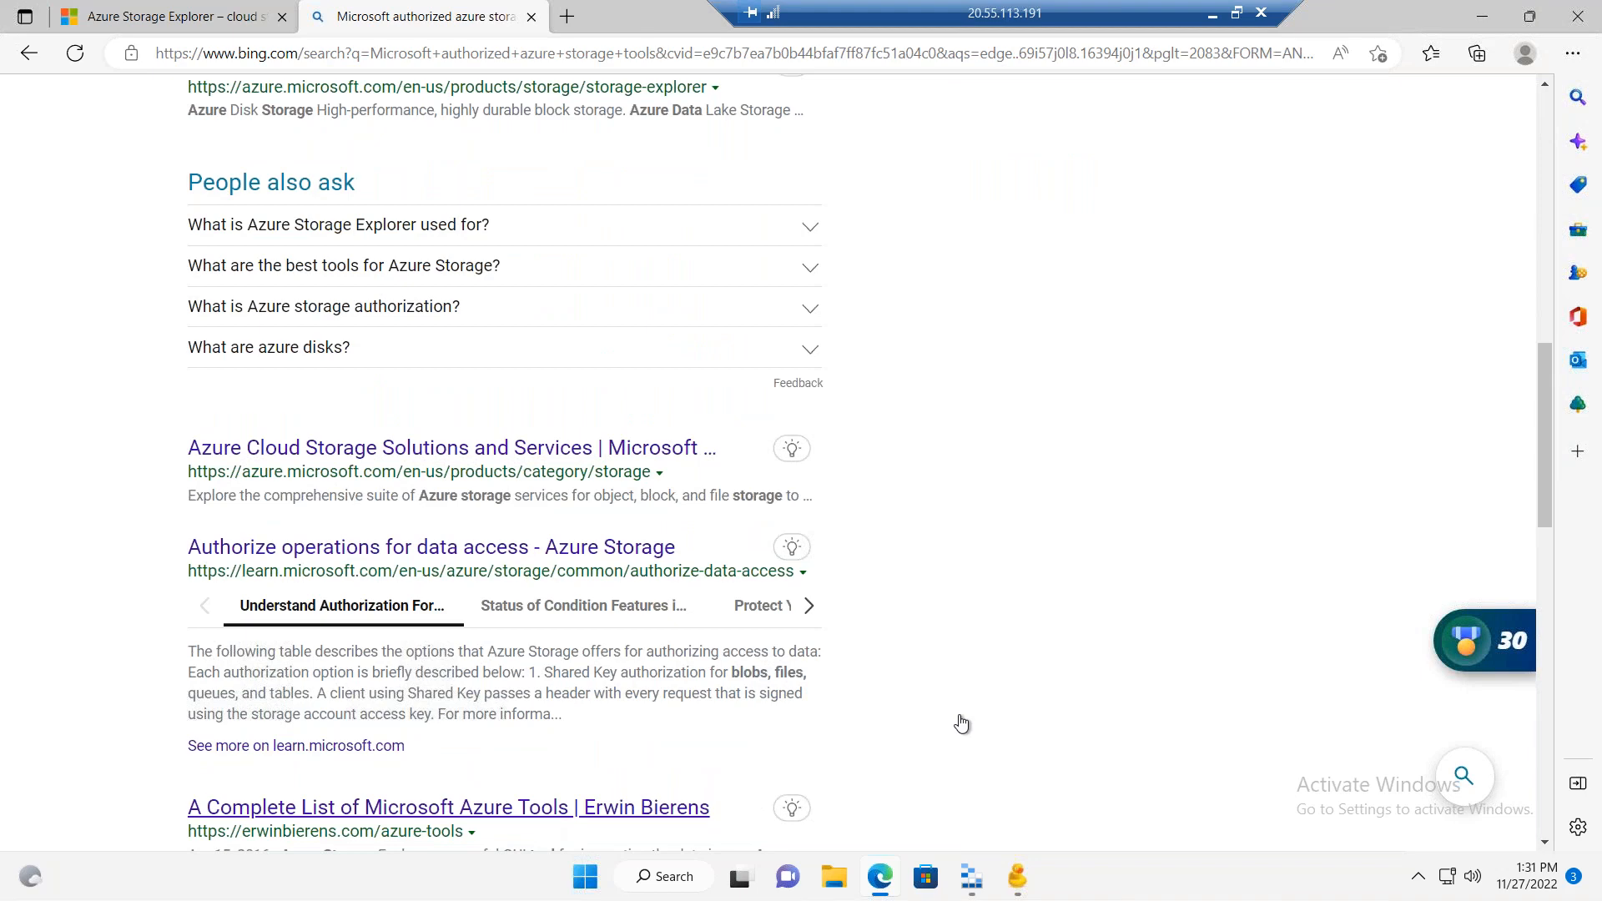
{"action": "left_click_drag", "start_coordinate": [1543, 365], "coordinate": [1523, 115]}
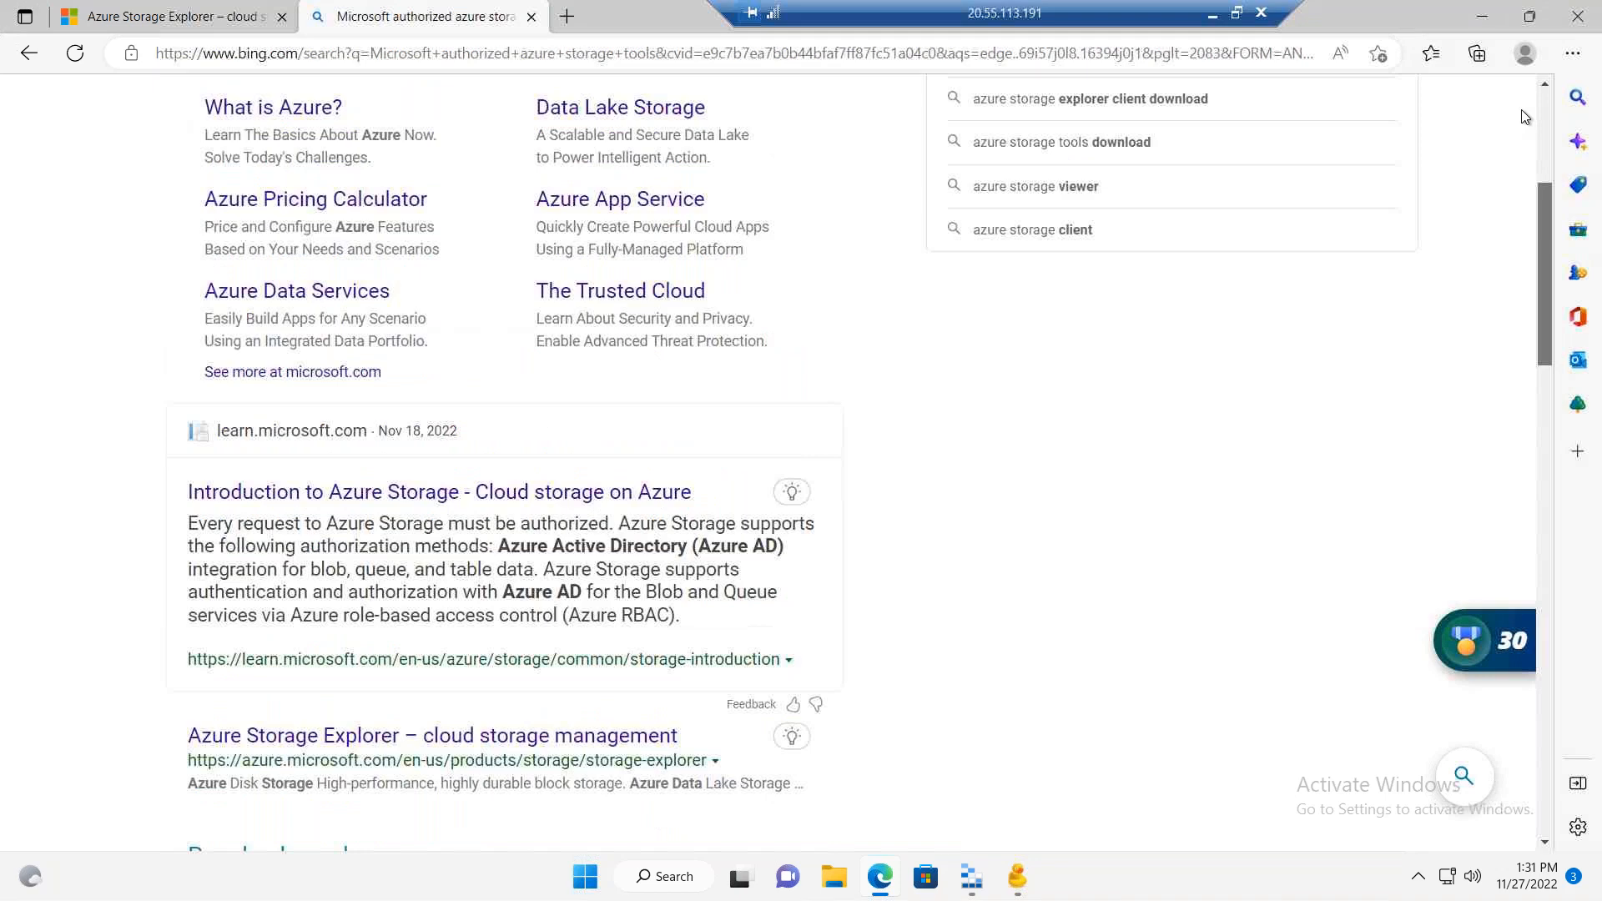
{"action": "scroll", "coordinate": [1520, 116], "scroll_direction": "up", "scroll_amount": 3}
{"action": "left_click", "coordinate": [530, 17]}
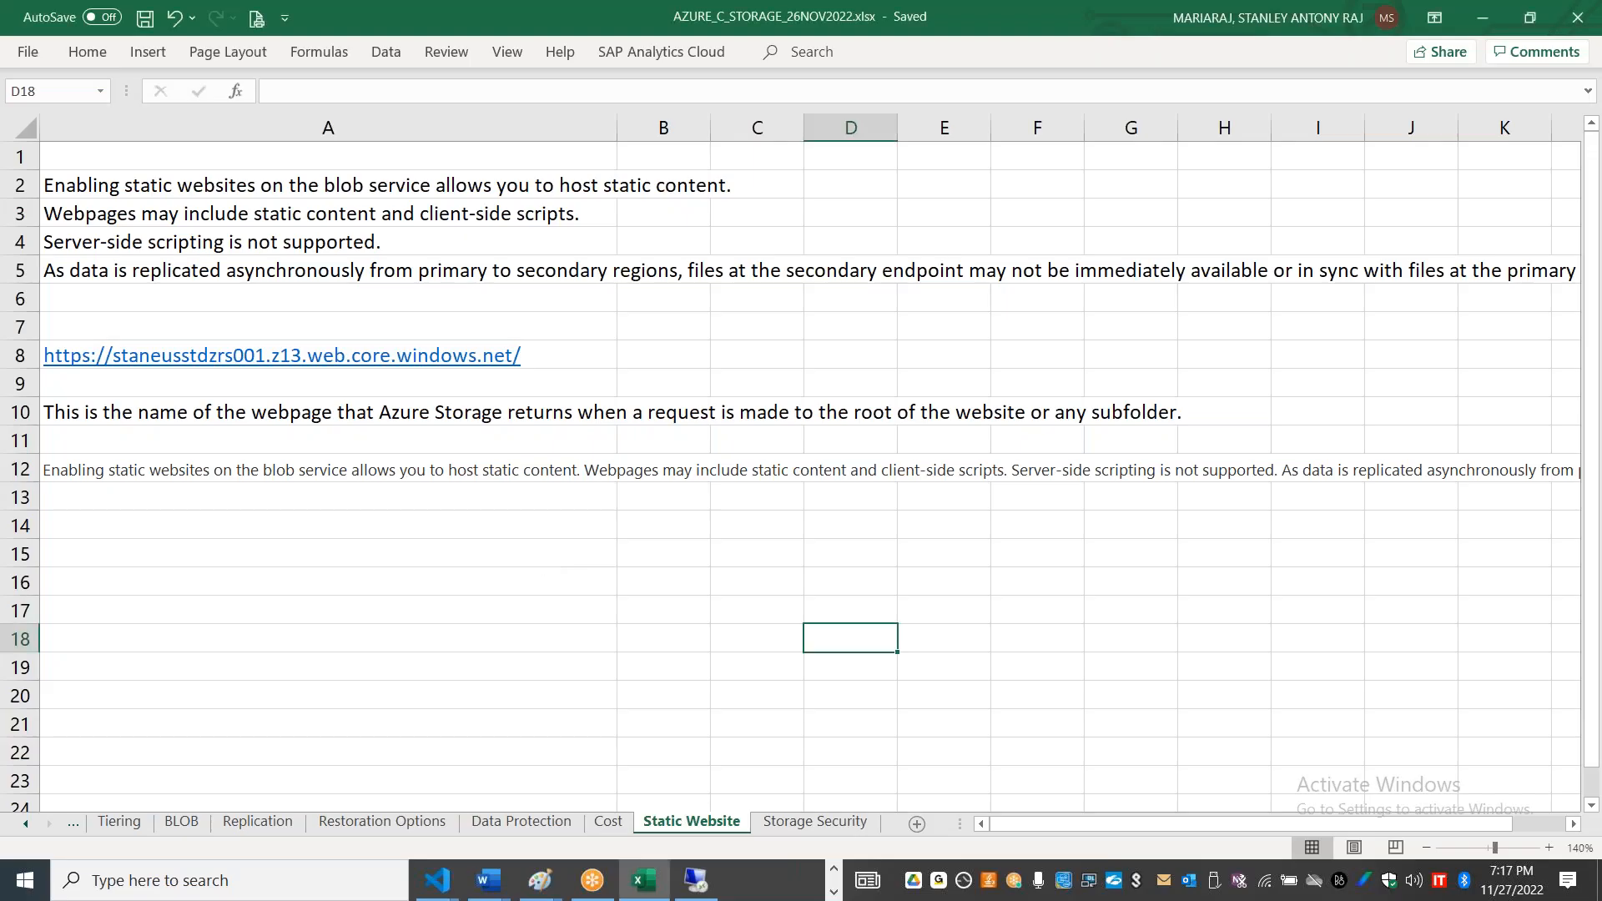
Step: Show the azure data studio search in the remote desktop session, minimize the session and switch to the Azure portal's Containers list
{"action": "left_click", "coordinate": [327, 553]}
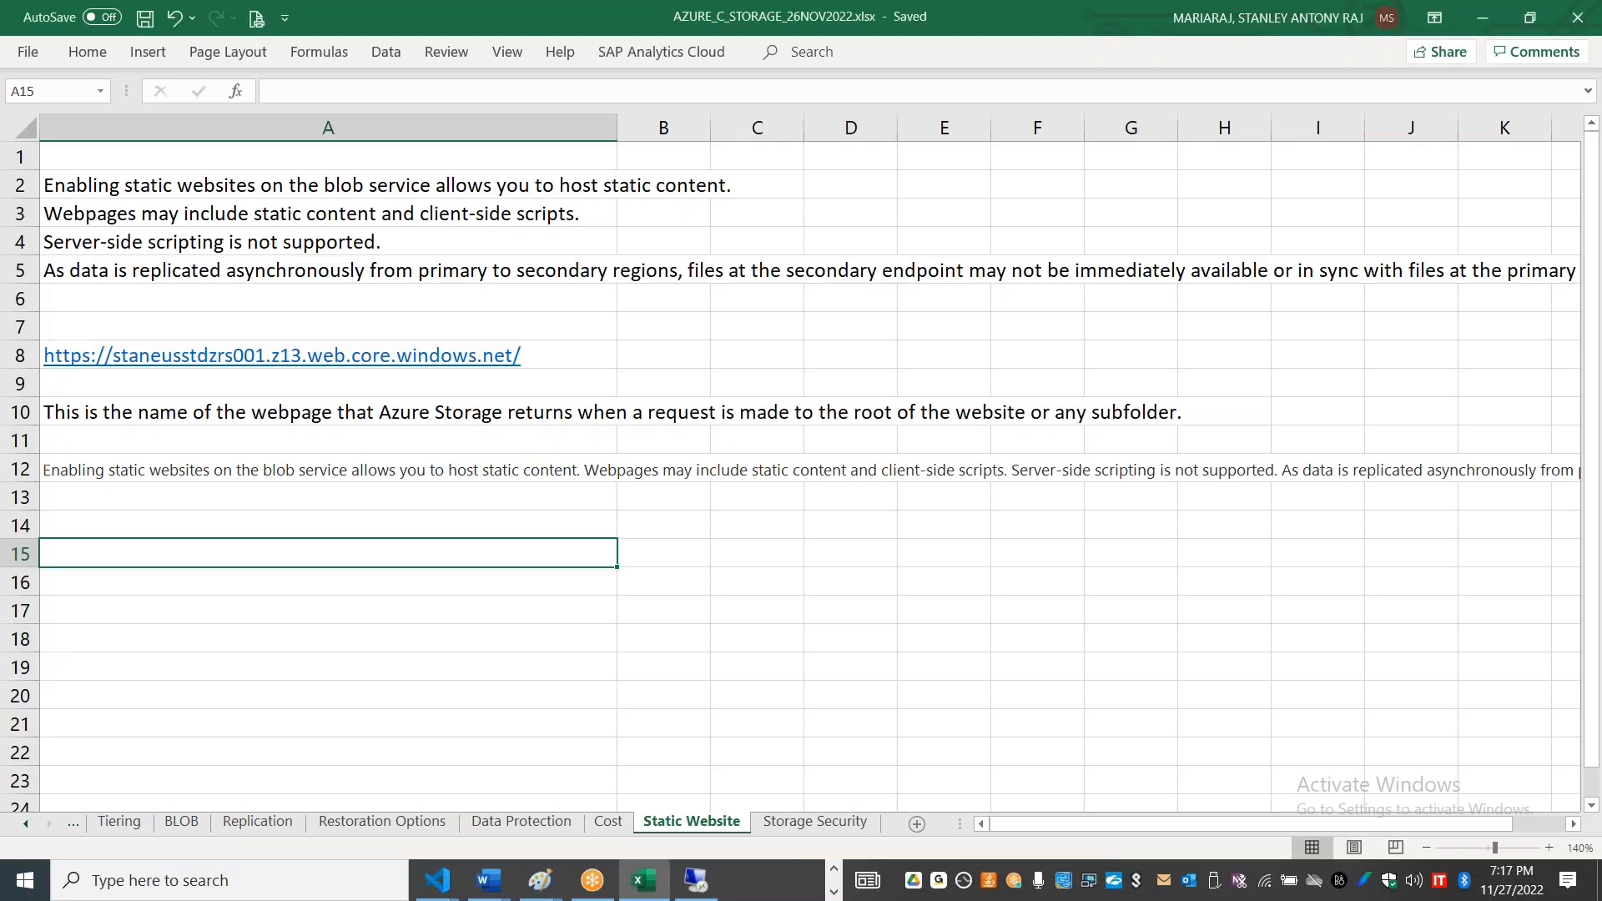
{"action": "key", "text": "alt+Tab"}
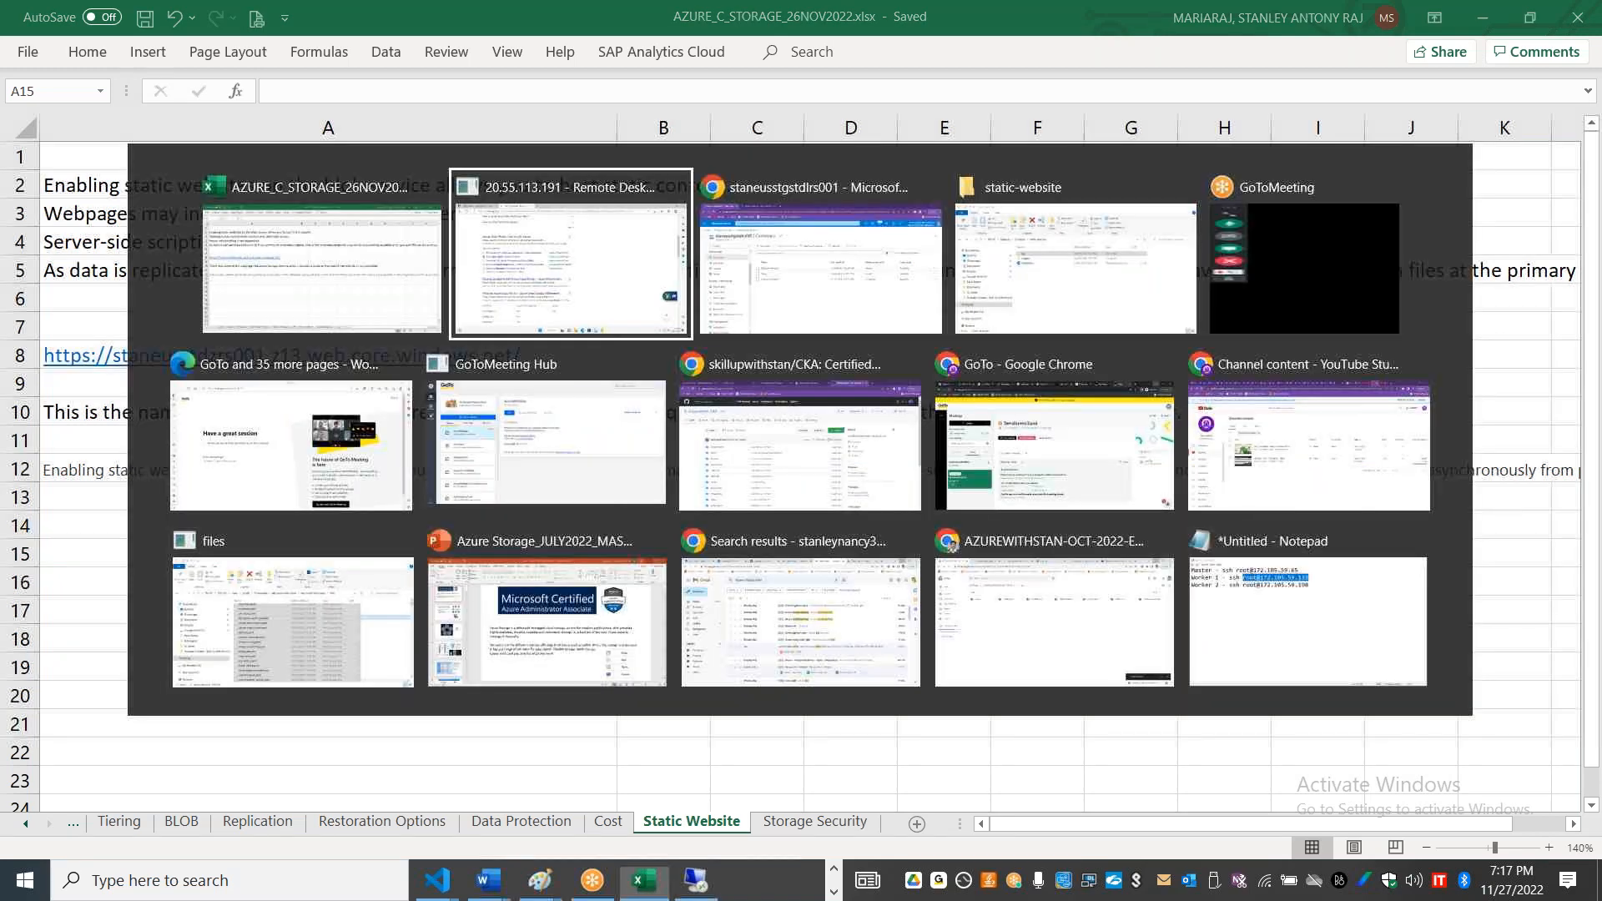
{"action": "scroll", "coordinate": [722, 384], "scroll_direction": "up", "scroll_amount": 8}
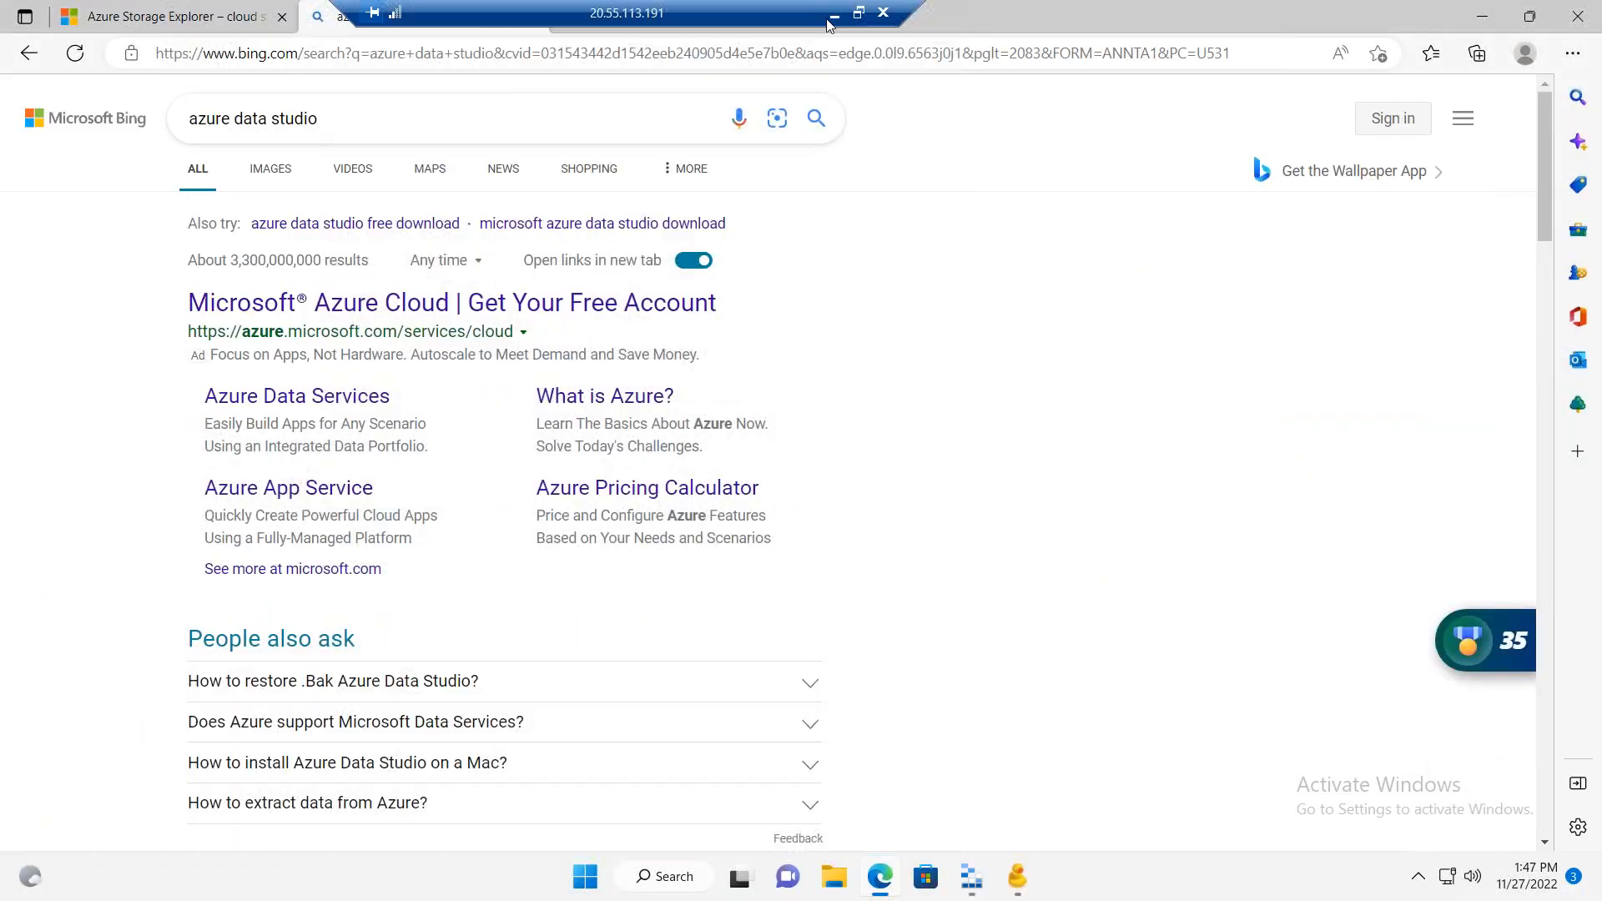
{"action": "left_click", "coordinate": [834, 20]}
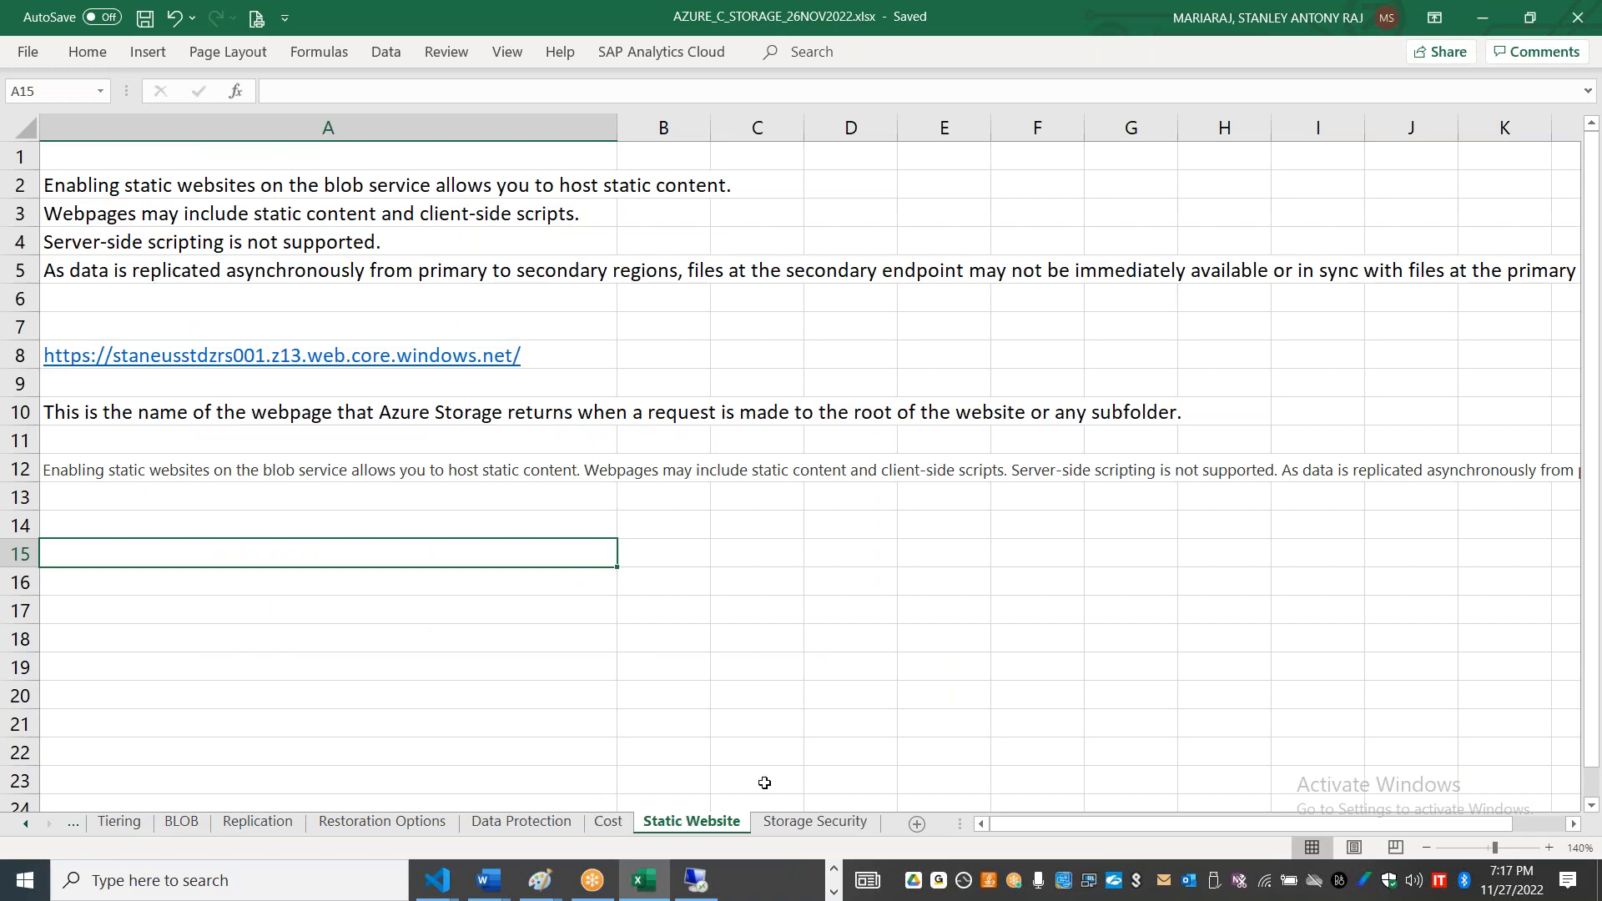
{"action": "key", "text": "alt+Tab"}
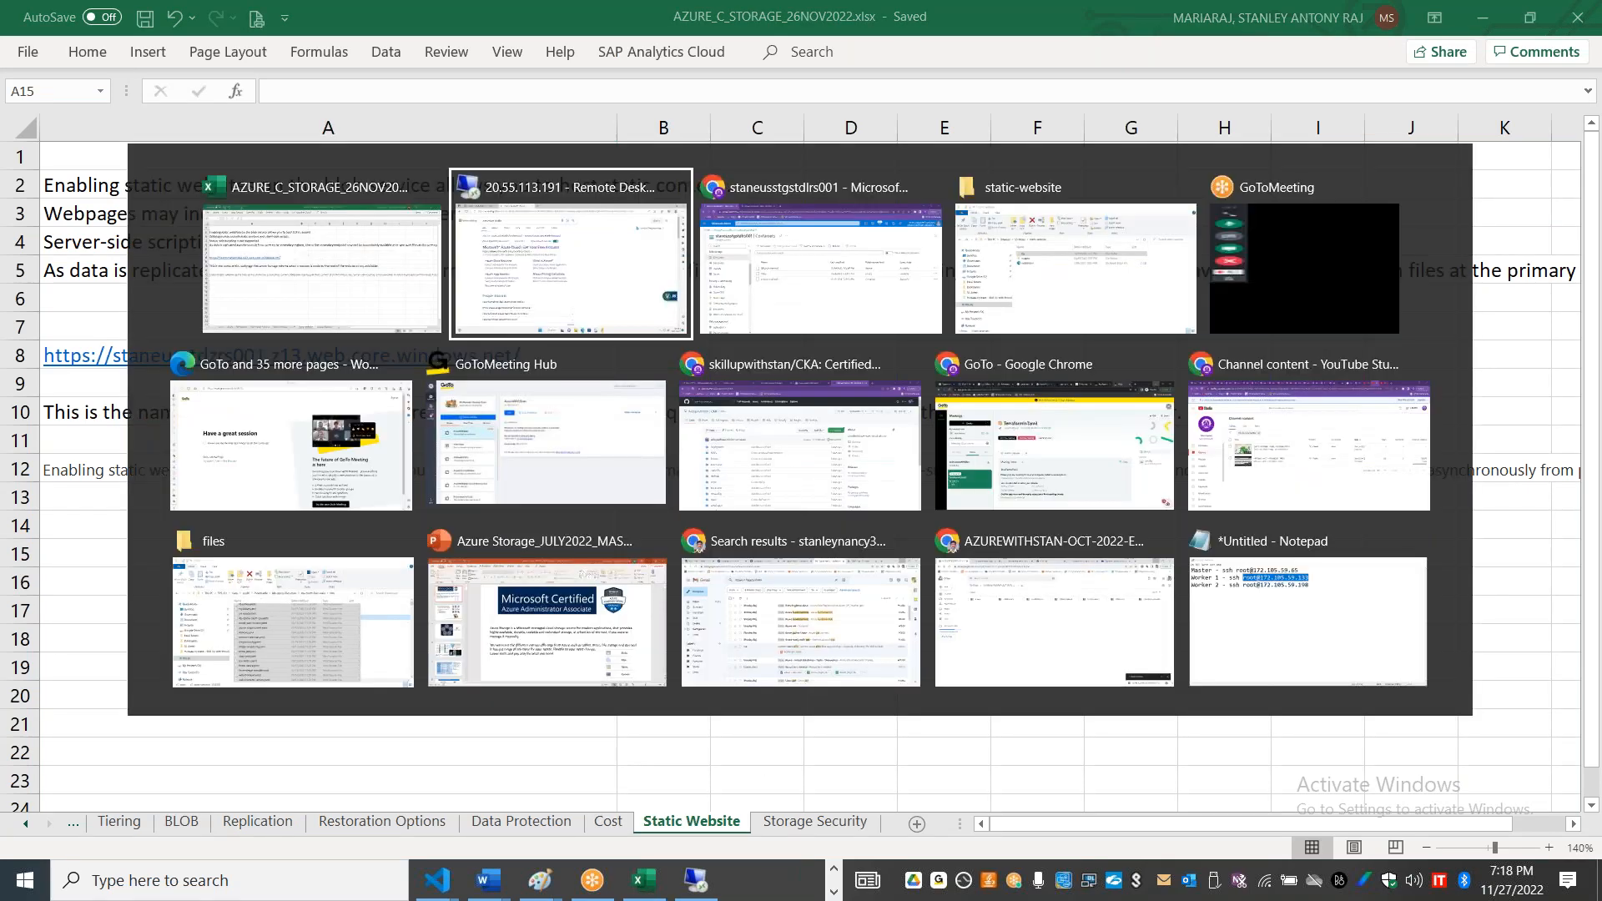
{"action": "key", "text": "alt+Tab"}
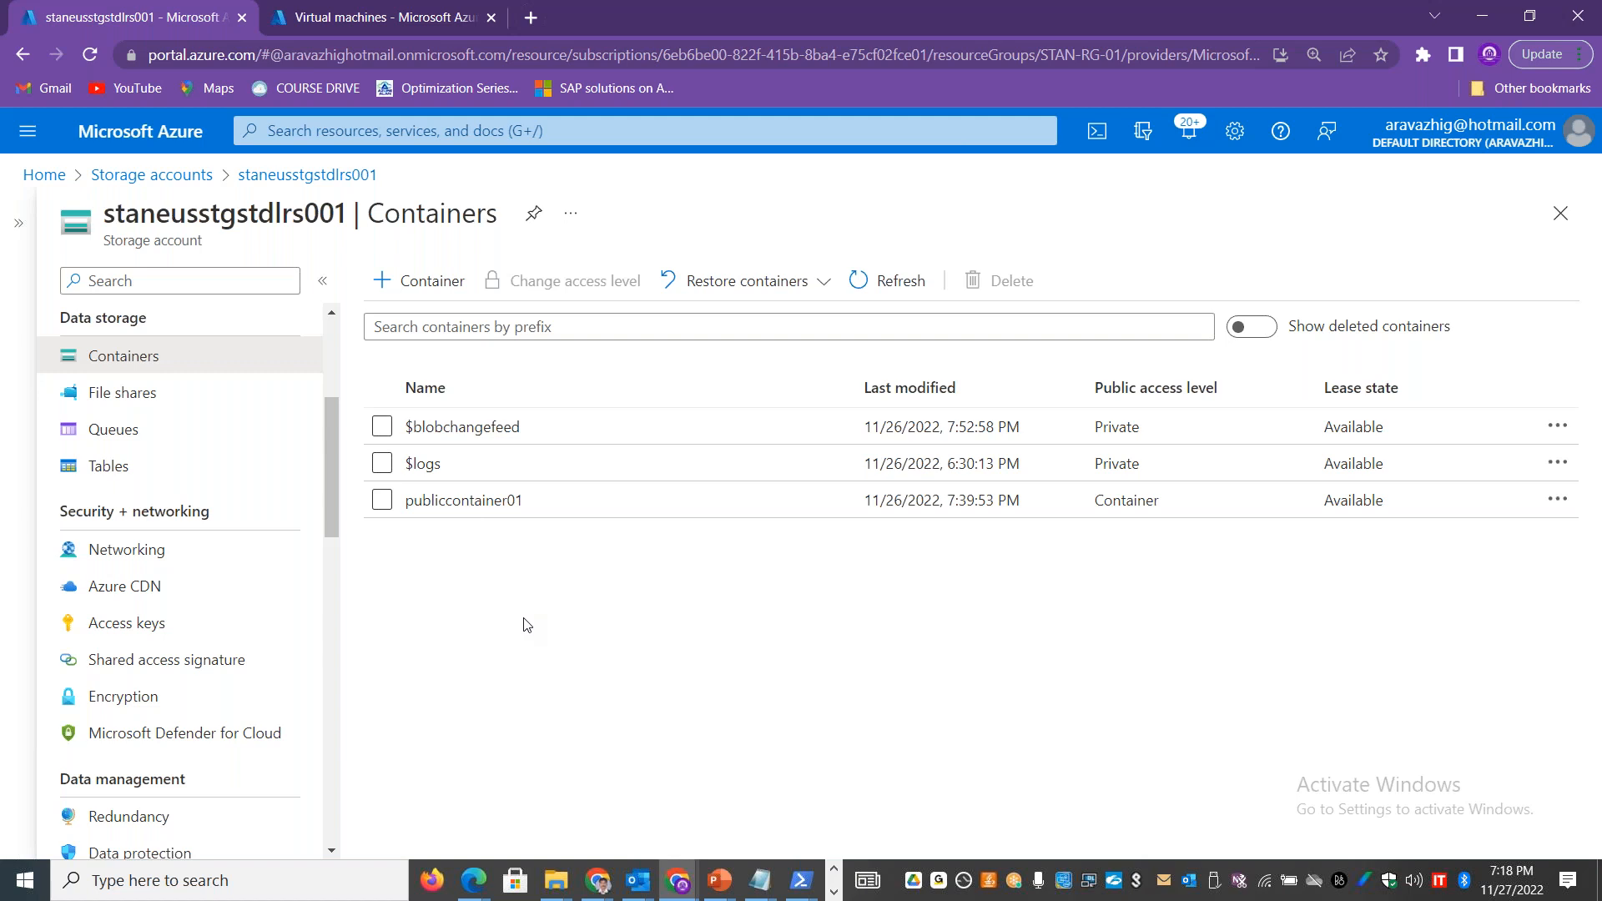
Step: Switch to the Excel workbook AZURE_C_STORAGE_26NOV2022.xlsx and insert a sheet named File Storage between Static Website and Storage Security
{"action": "key", "text": "alt+Tab"}
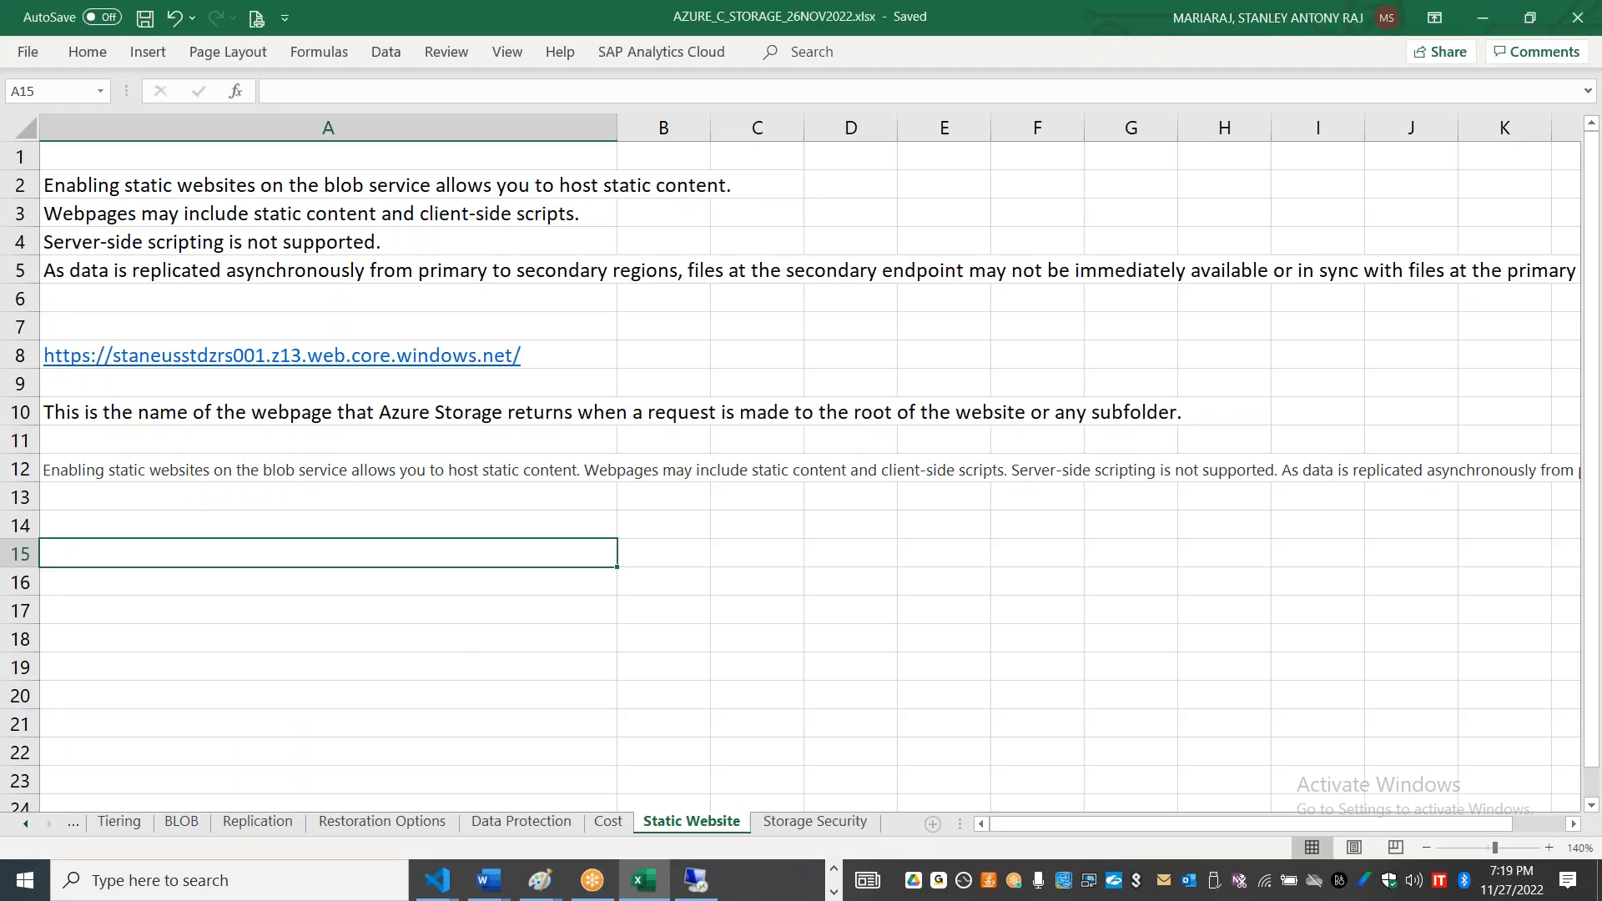
{"action": "left_click", "coordinate": [932, 824]}
{"action": "double_click", "coordinate": [806, 825]}
{"action": "type", "text": "F"}
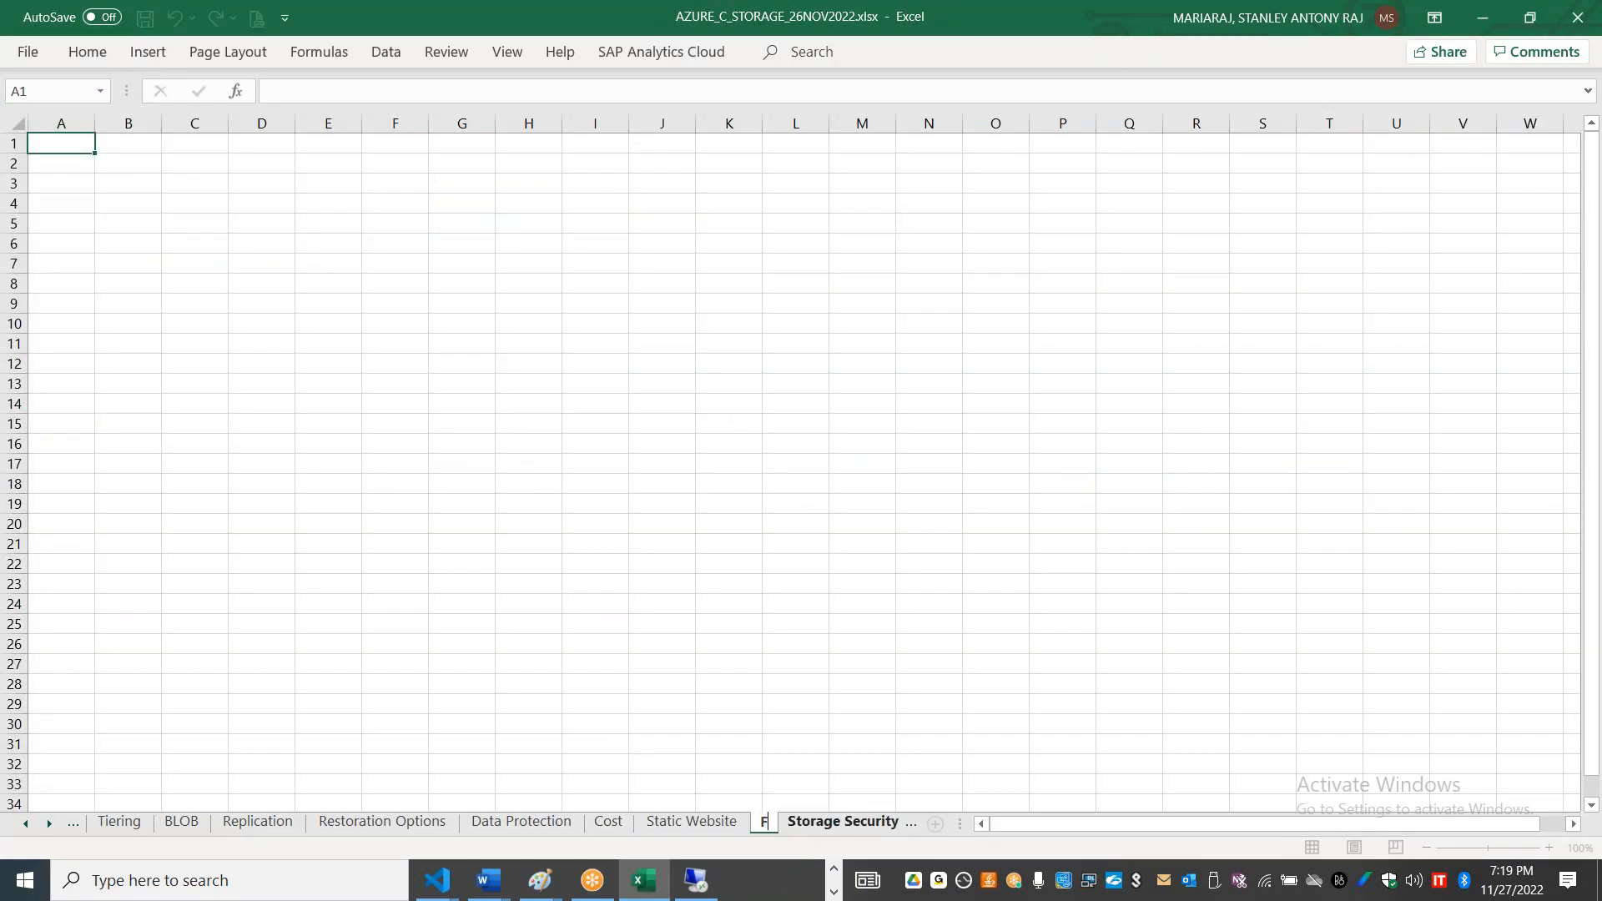
{"action": "type", "text": "ile Storage"}
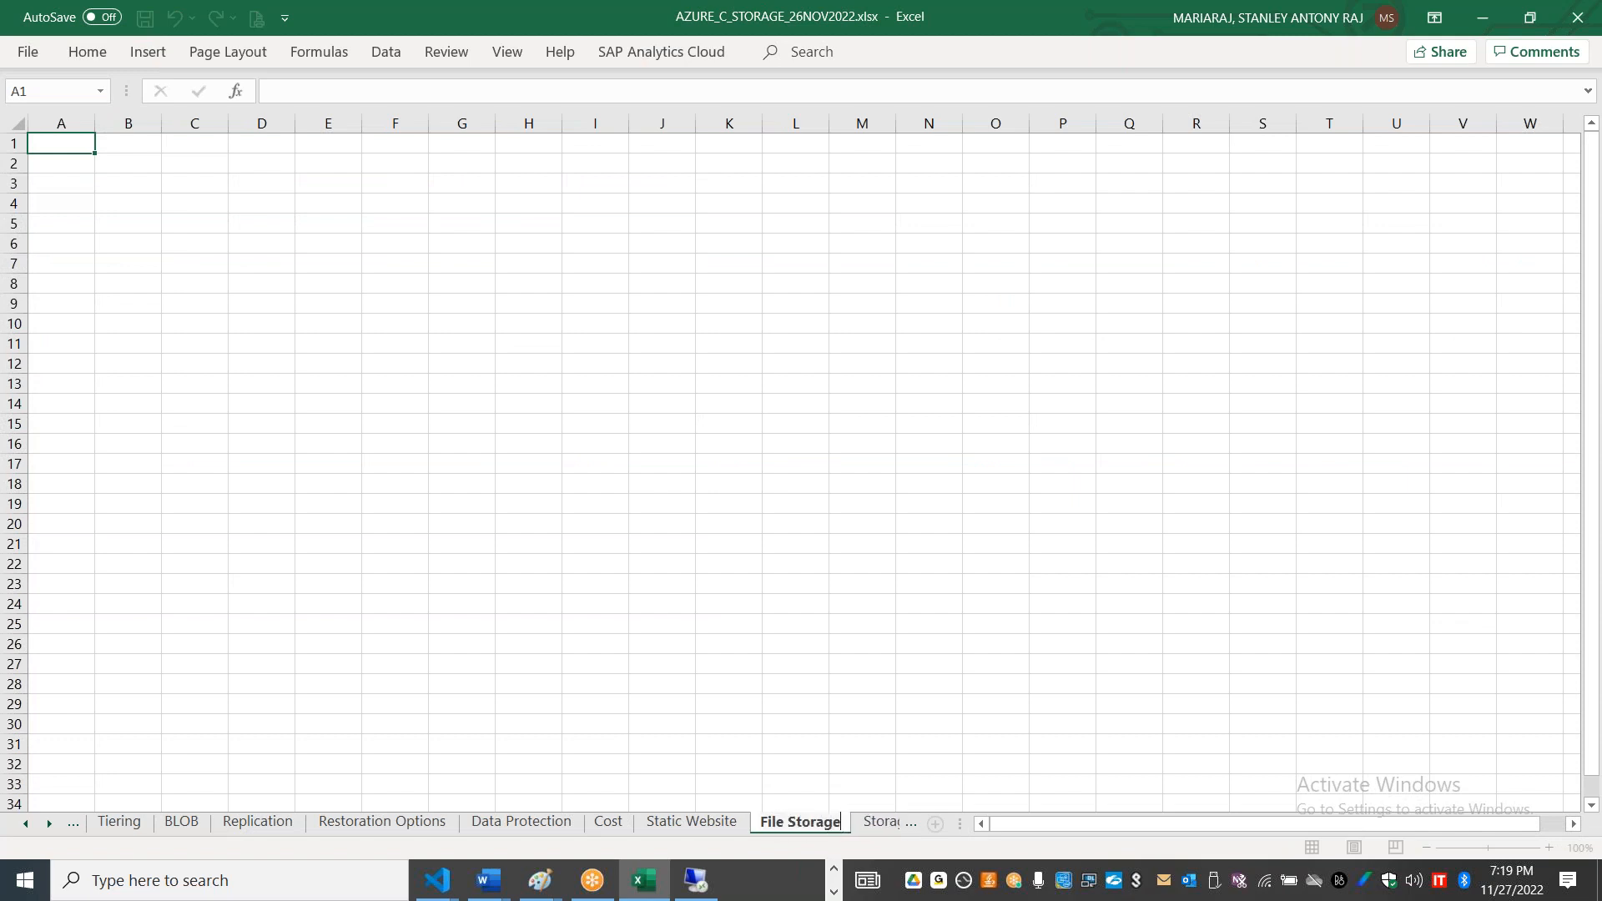
{"action": "left_click", "coordinate": [679, 643]}
{"action": "left_click", "coordinate": [1548, 847]}
{"action": "left_click", "coordinate": [1548, 848]}
{"action": "left_click", "coordinate": [1549, 847]}
{"action": "left_click", "coordinate": [1548, 848]}
{"action": "left_click", "coordinate": [1548, 848]}
{"action": "left_click", "coordinate": [1548, 848]}
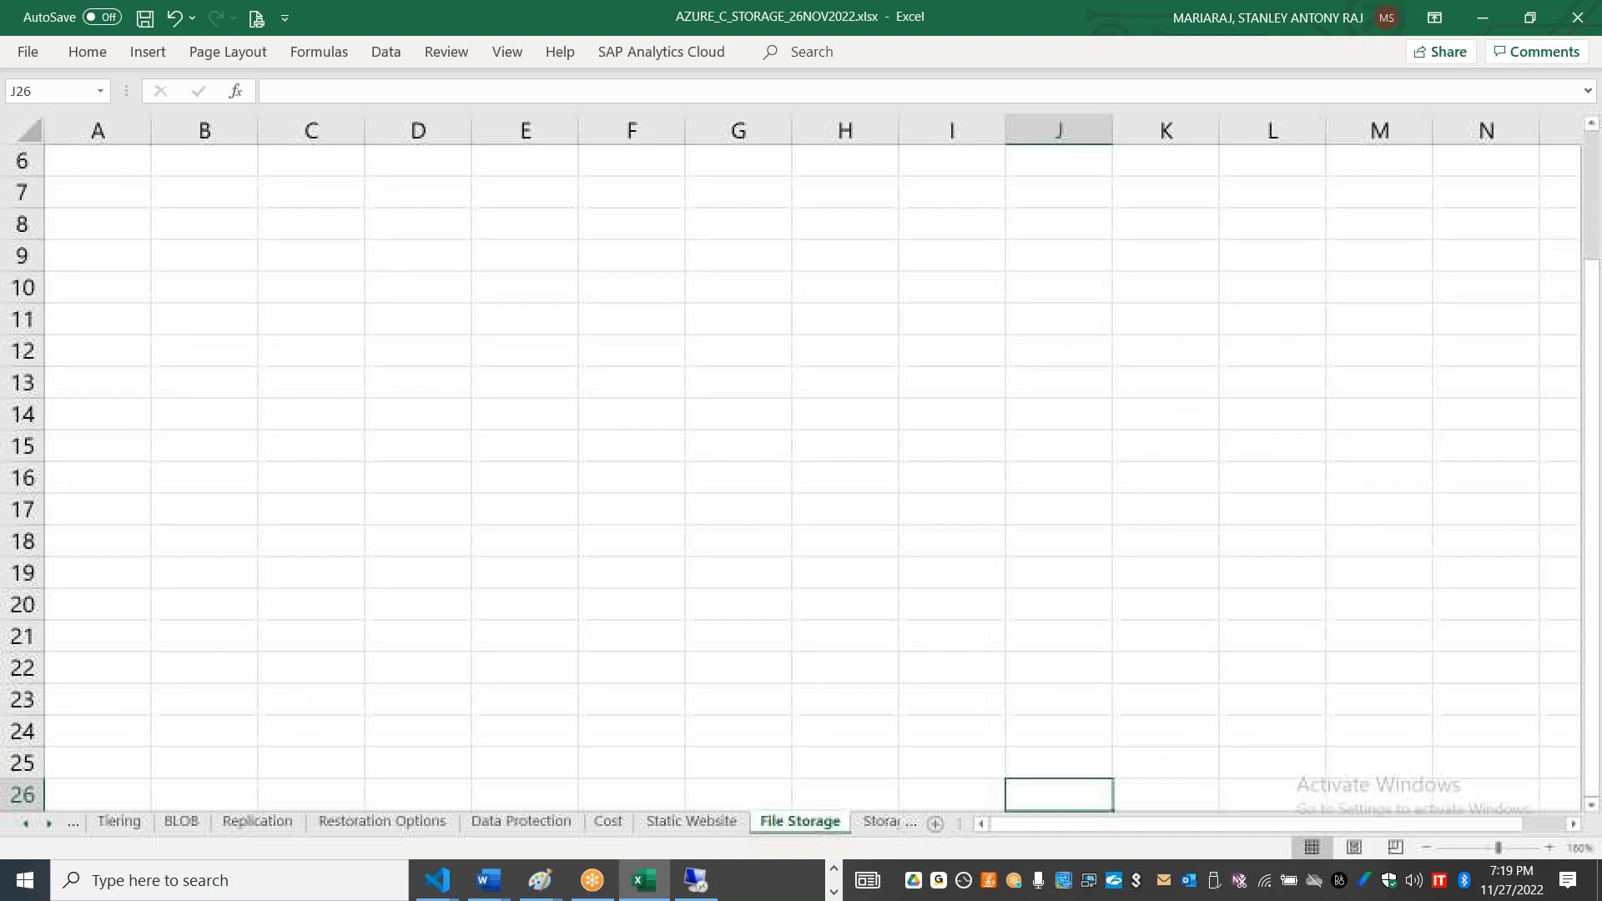
Step: Review the File Storage column on the Advanced options sheet and select the network storage and protocol entries in C16:C17
{"action": "left_click", "coordinate": [28, 824]}
{"action": "left_click", "coordinate": [27, 824]}
{"action": "left_click", "coordinate": [27, 823]}
{"action": "left_click", "coordinate": [27, 824]}
{"action": "left_click", "coordinate": [295, 824]}
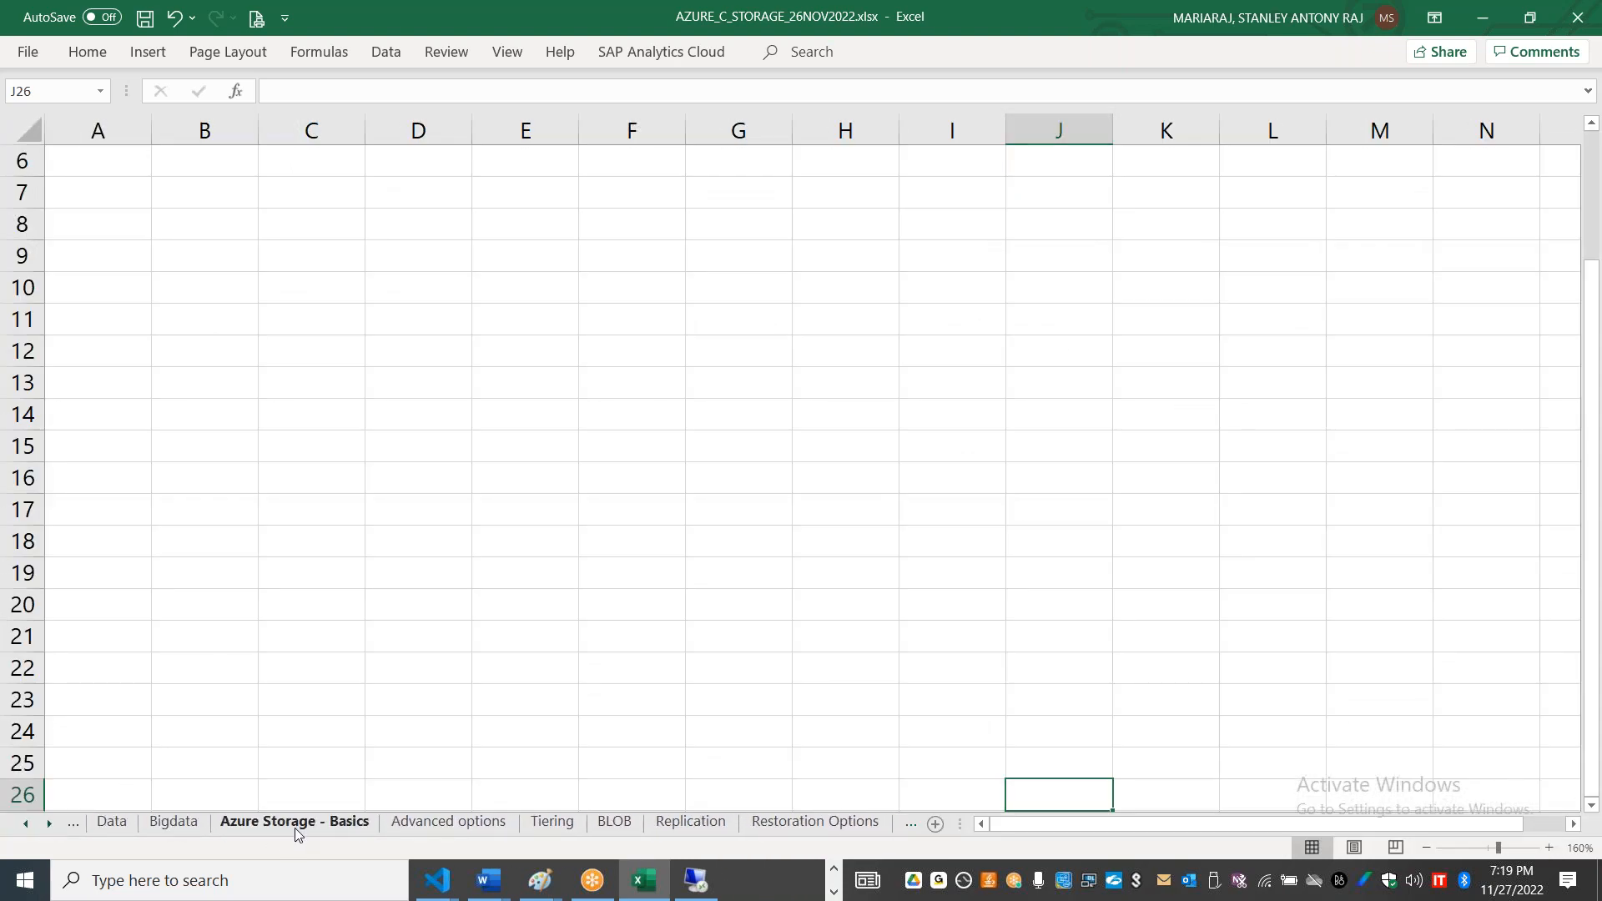
{"action": "left_click", "coordinate": [442, 823]}
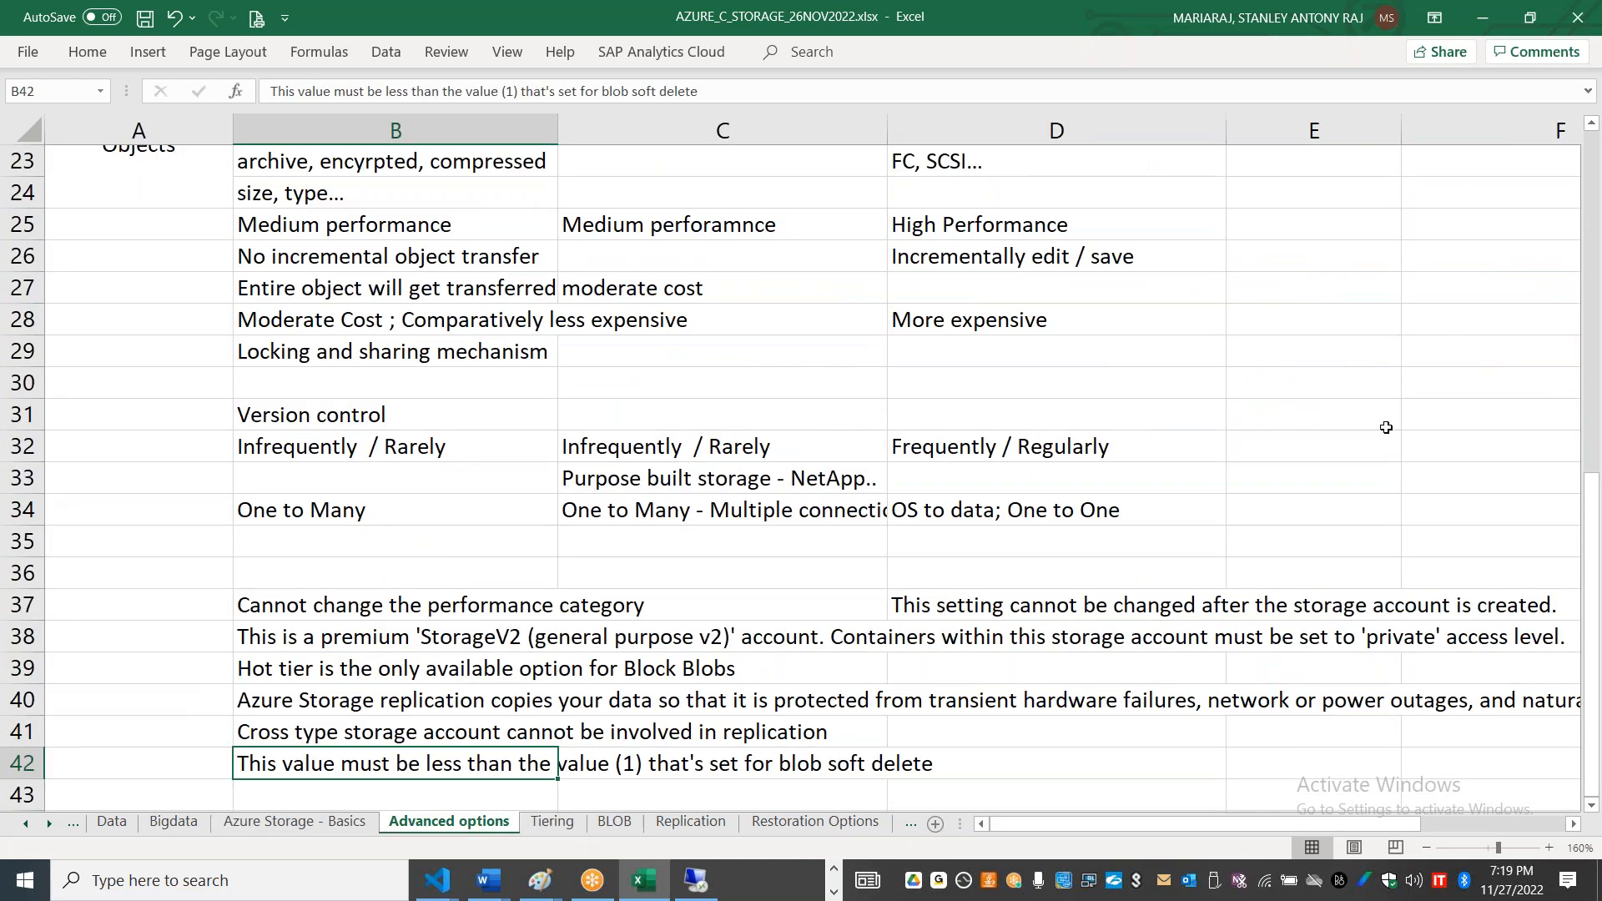
{"action": "key", "text": "alt+Tab"}
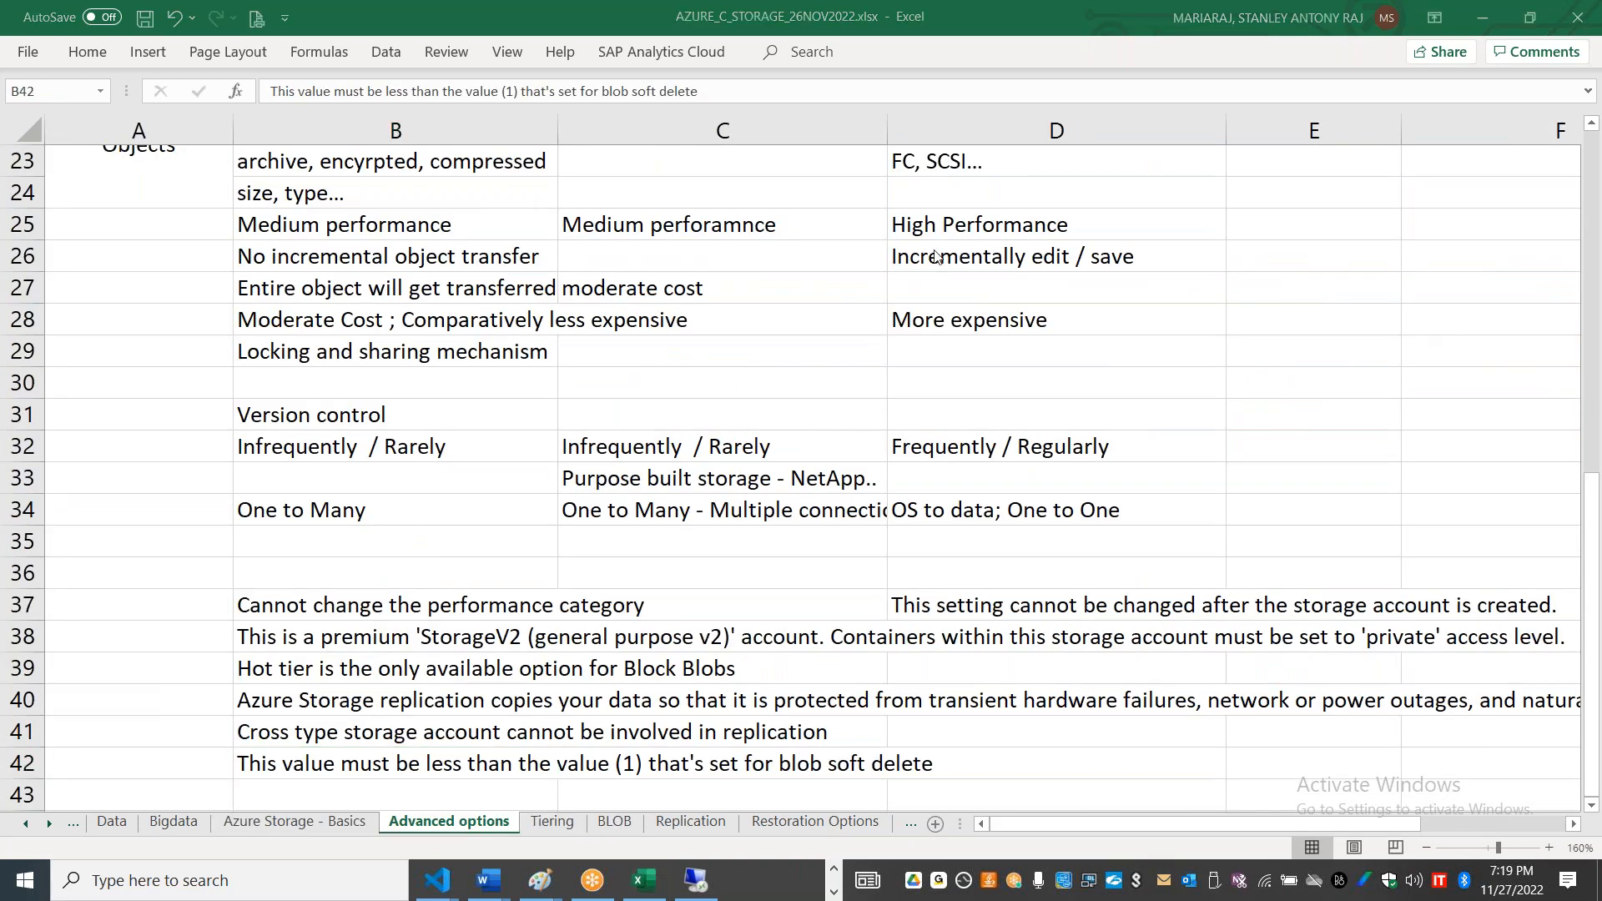
{"action": "key", "text": "alt+Tab"}
{"action": "left_click_drag", "start_coordinate": [1590, 513], "coordinate": [1598, 250]}
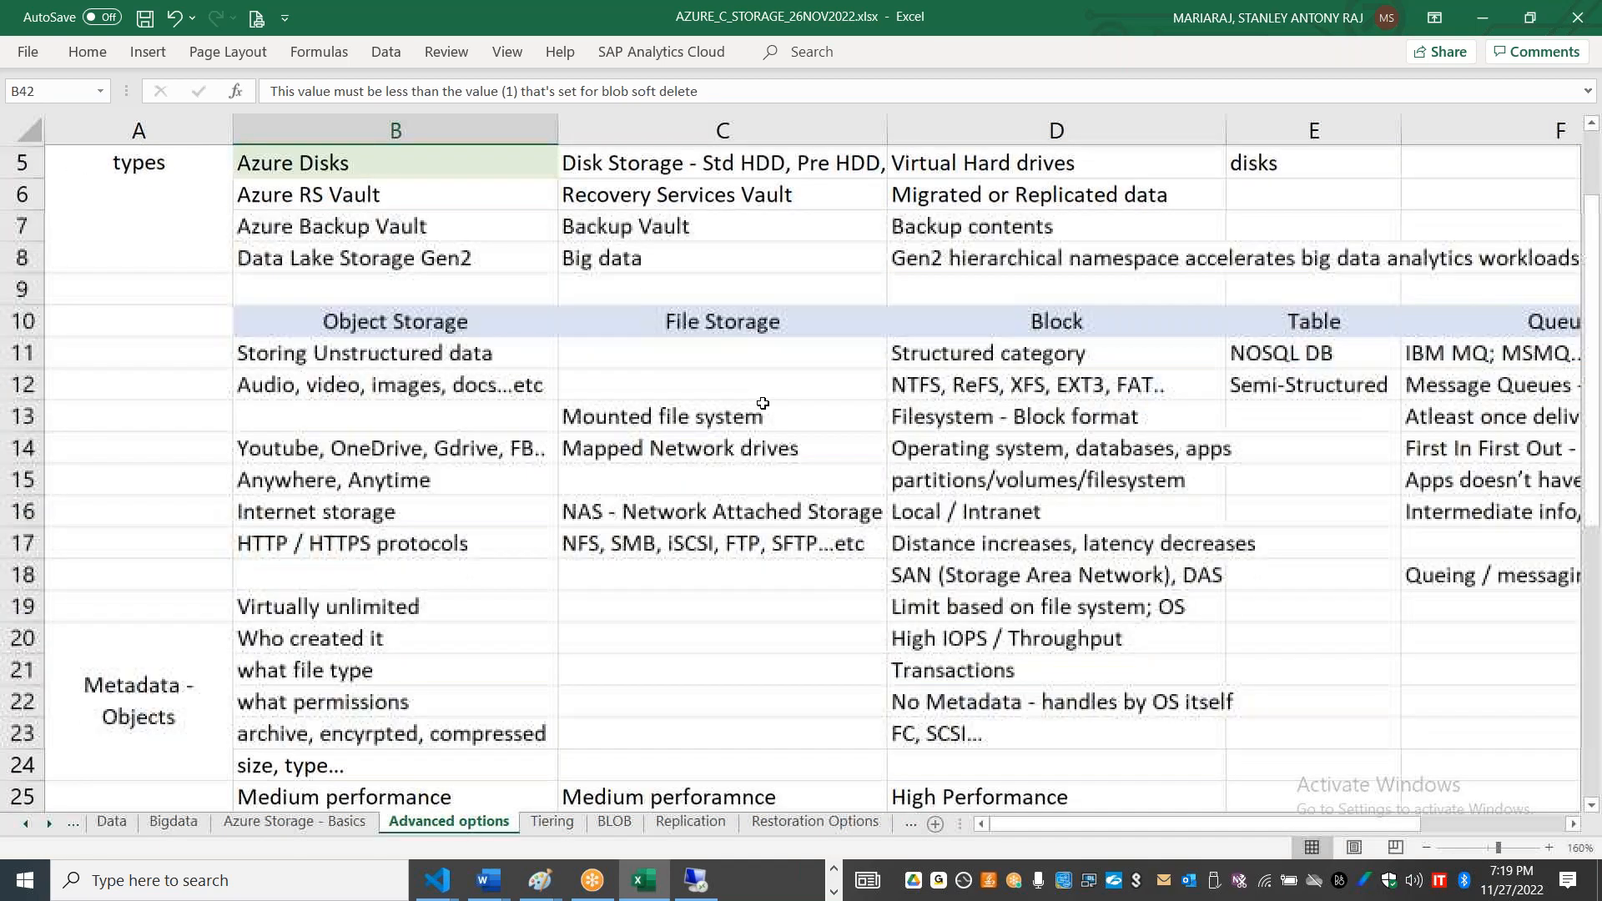
{"action": "left_click_drag", "start_coordinate": [693, 512], "coordinate": [681, 546]}
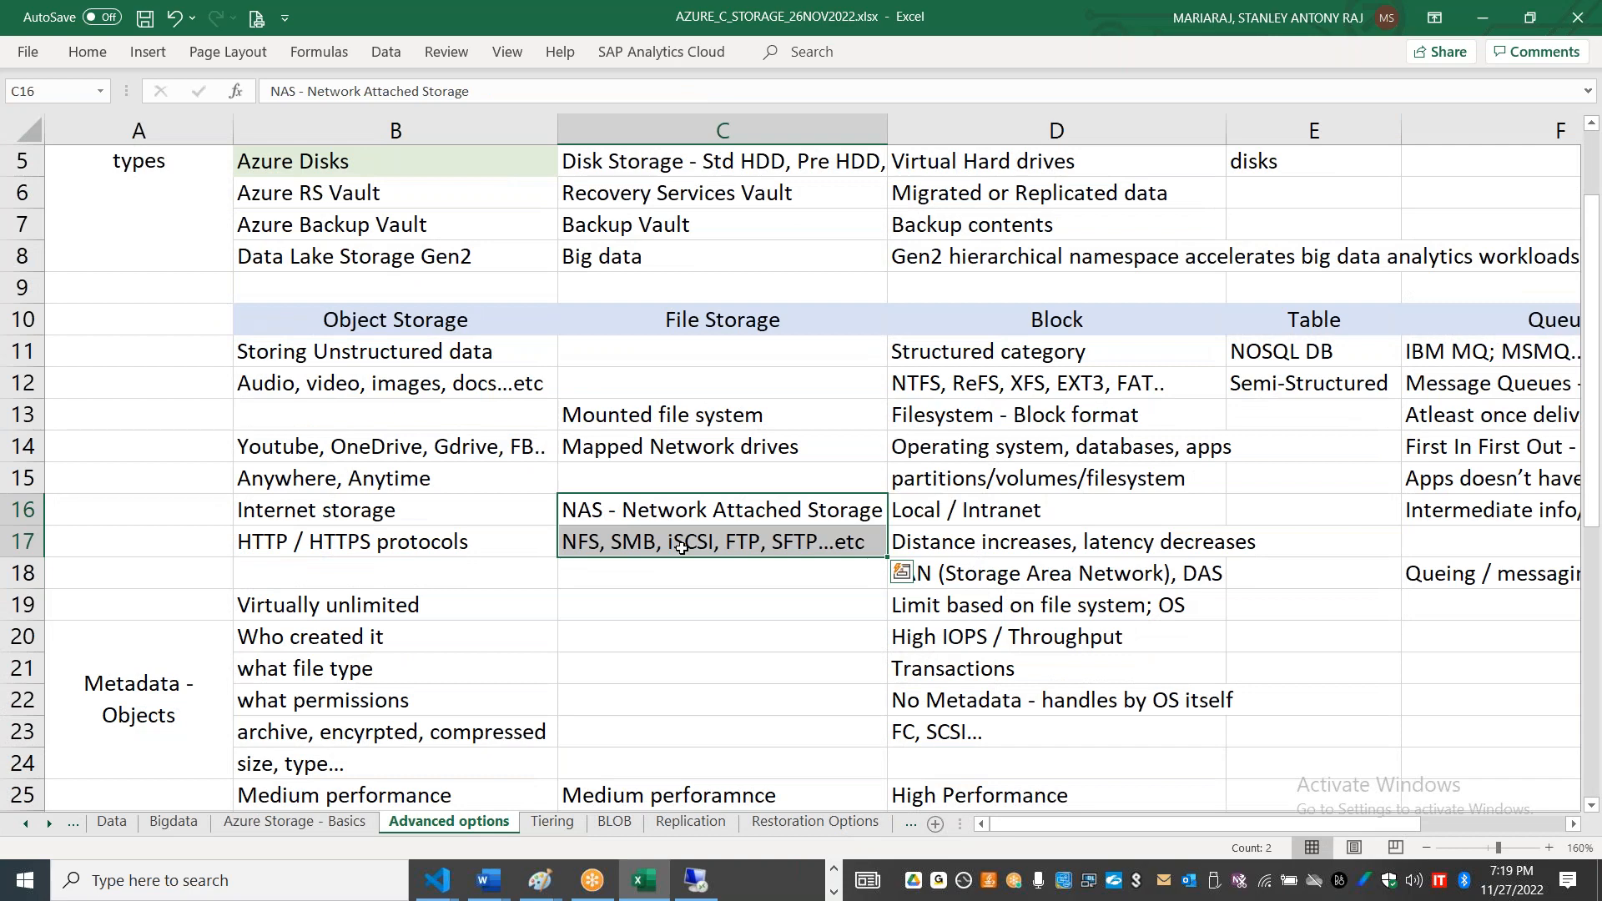
Step: Return to the File Storage sheet and widen columns A and B, making B the wider one
{"action": "key", "text": "alt+Tab"}
{"action": "left_click", "coordinate": [46, 818]}
{"action": "left_click", "coordinate": [675, 820]}
{"action": "left_click", "coordinate": [91, 164]}
{"action": "left_click_drag", "start_coordinate": [1598, 523], "coordinate": [1589, 334]}
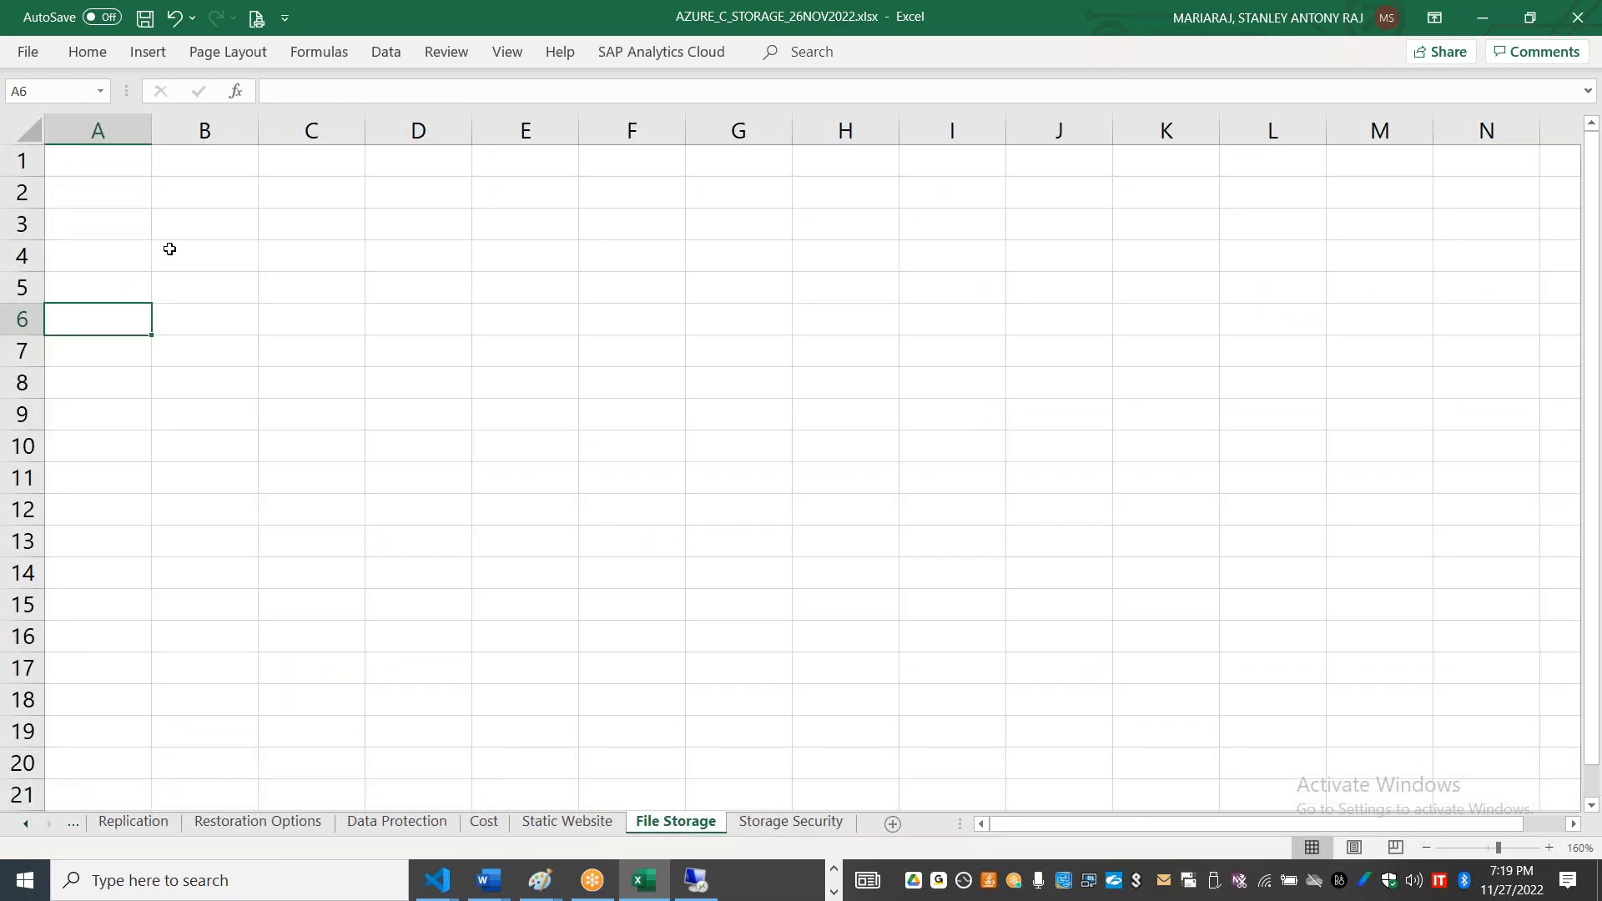
{"action": "left_click", "coordinate": [170, 154]}
{"action": "left_click_drag", "start_coordinate": [151, 130], "coordinate": [345, 134]}
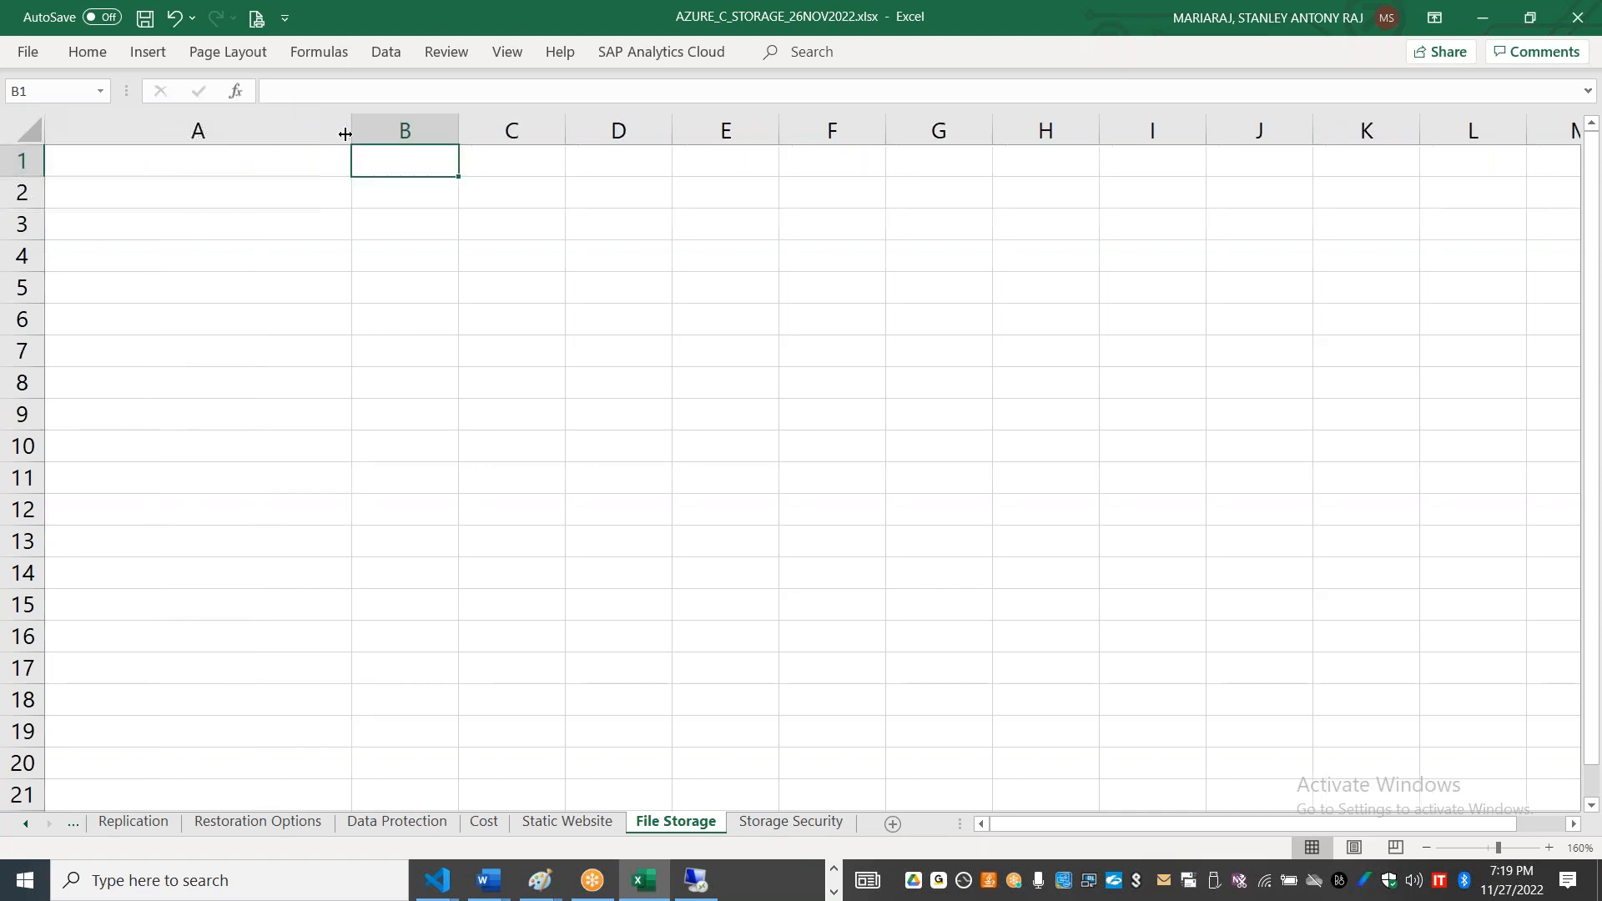
{"action": "left_click_drag", "start_coordinate": [458, 131], "coordinate": [783, 142]}
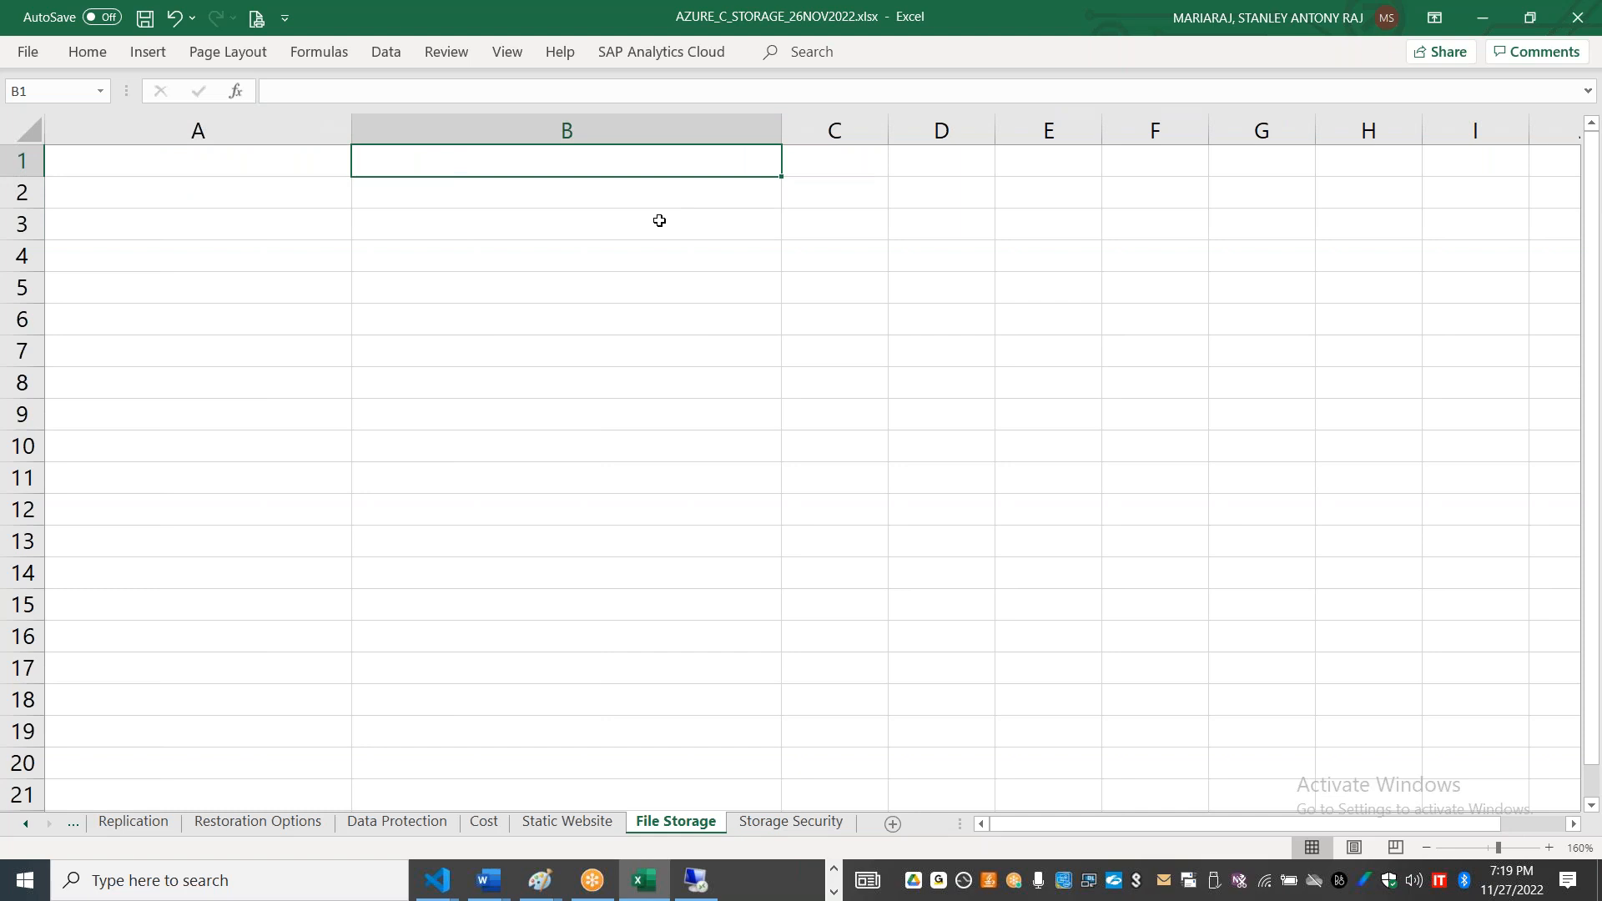
Step: Enter "AZURE Files" in A1 and "Microsoft Managed File Shares" in B1
{"action": "key", "text": "Left"}
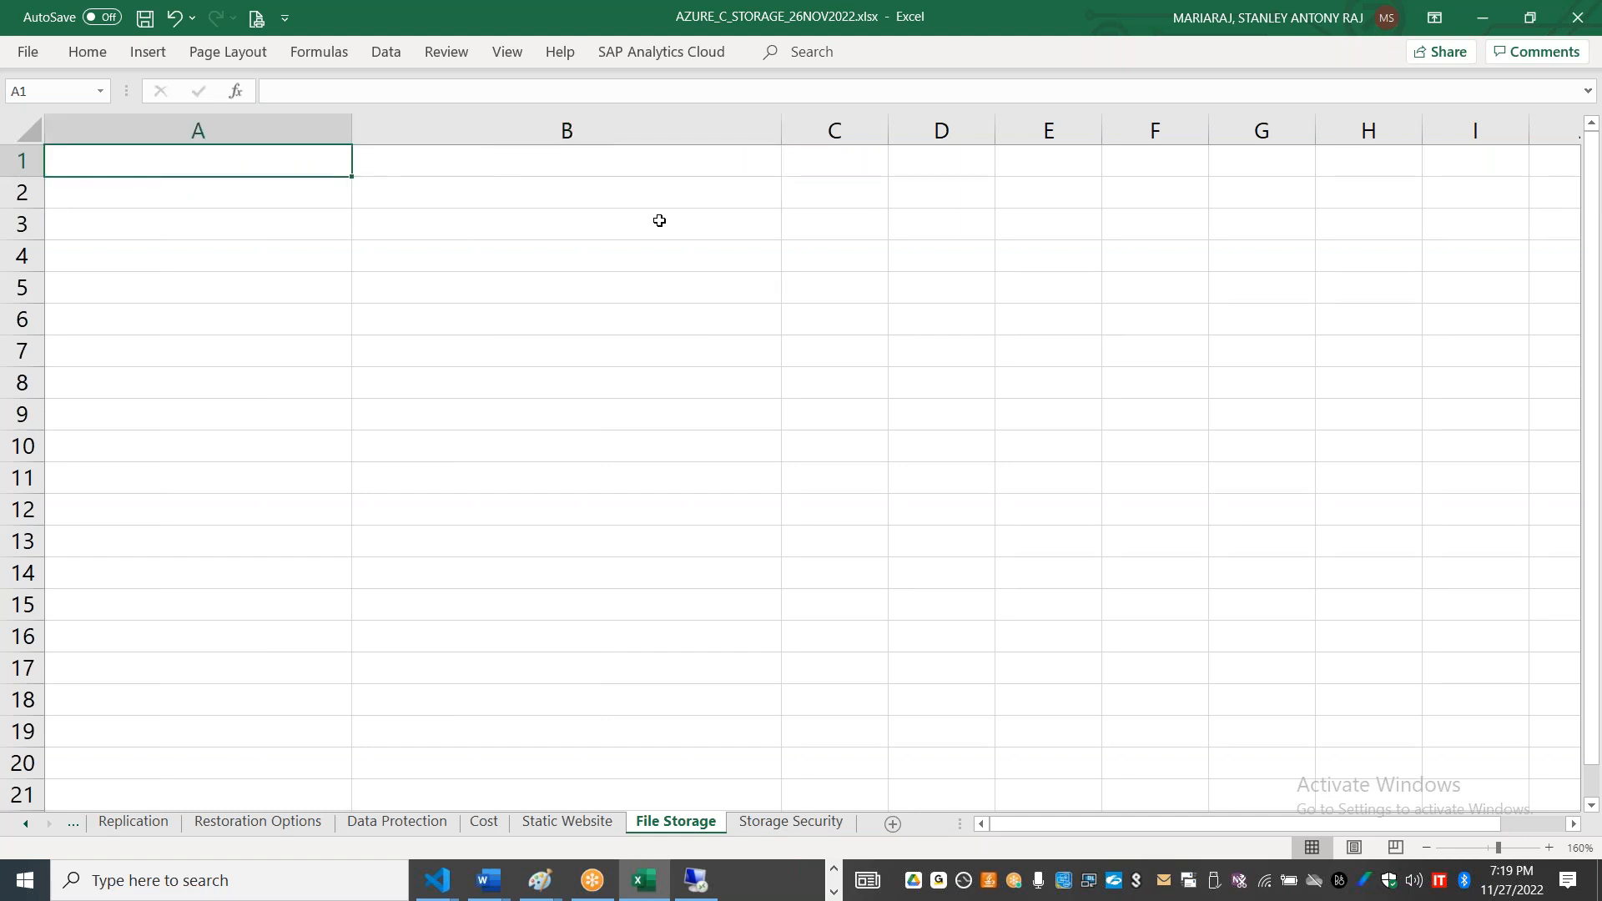
{"action": "type", "text": "AZURE FII"}
{"action": "key", "text": "BackSpace"}
{"action": "key", "text": "BackSpace"}
{"action": "type", "text": "iles"}
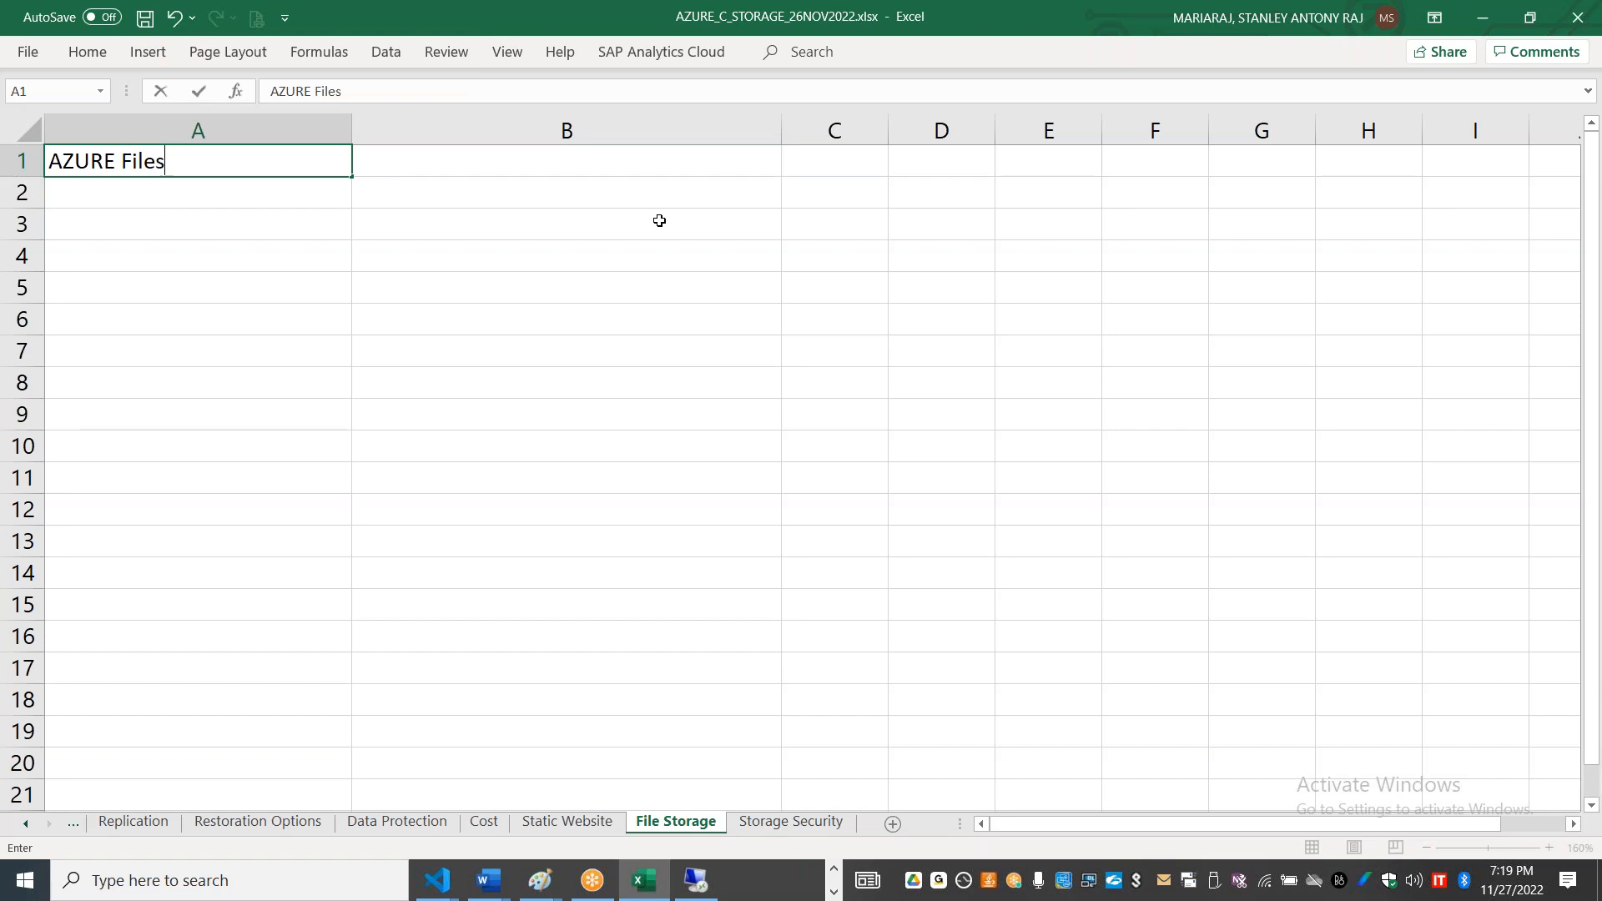
{"action": "key", "text": "Tab"}
{"action": "type", "text": "Microsoft"}
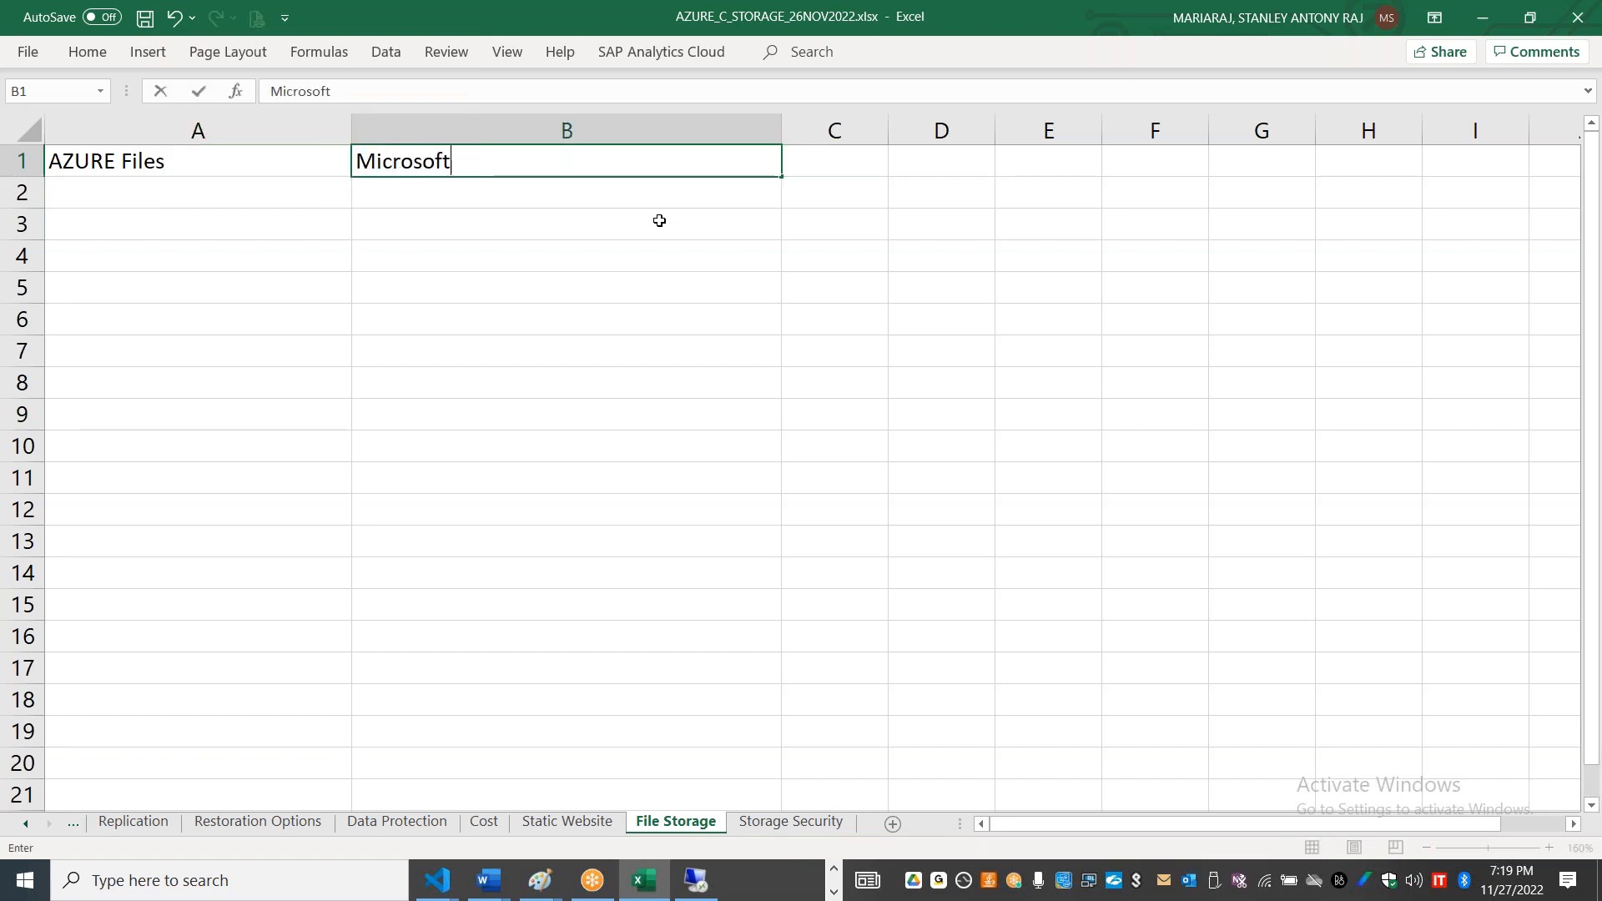
{"action": "type", "text": " Managed File Shares"}
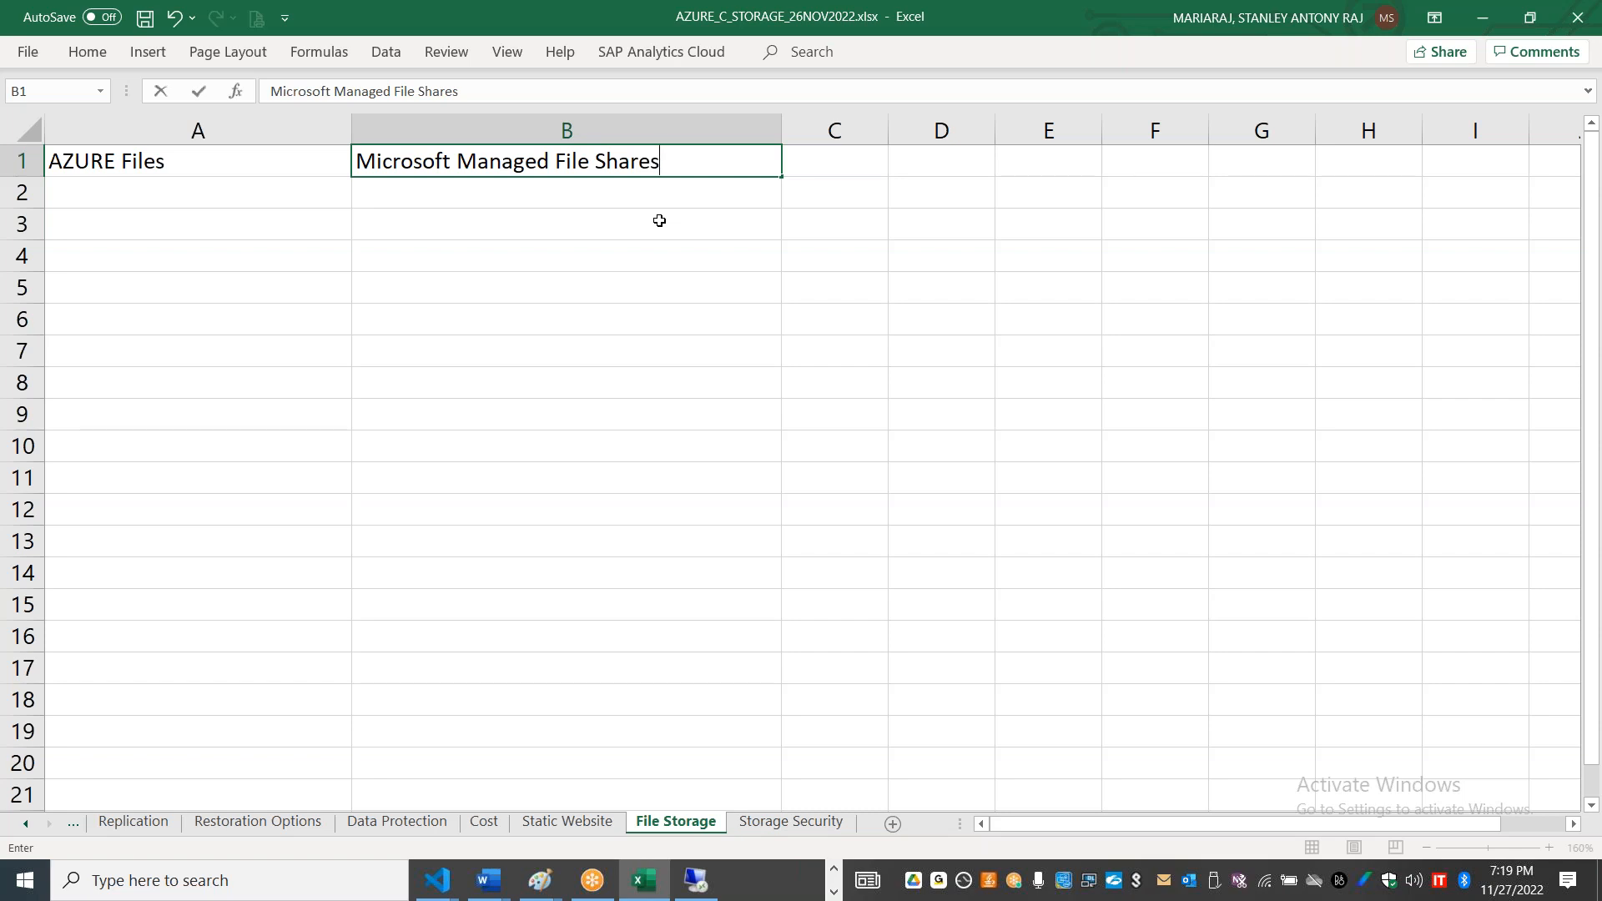
{"action": "key", "text": "Return"}
Step: Enter "Concurrent map and access from different devices and users" in B2
{"action": "type", "text": "Concurrent acce"}
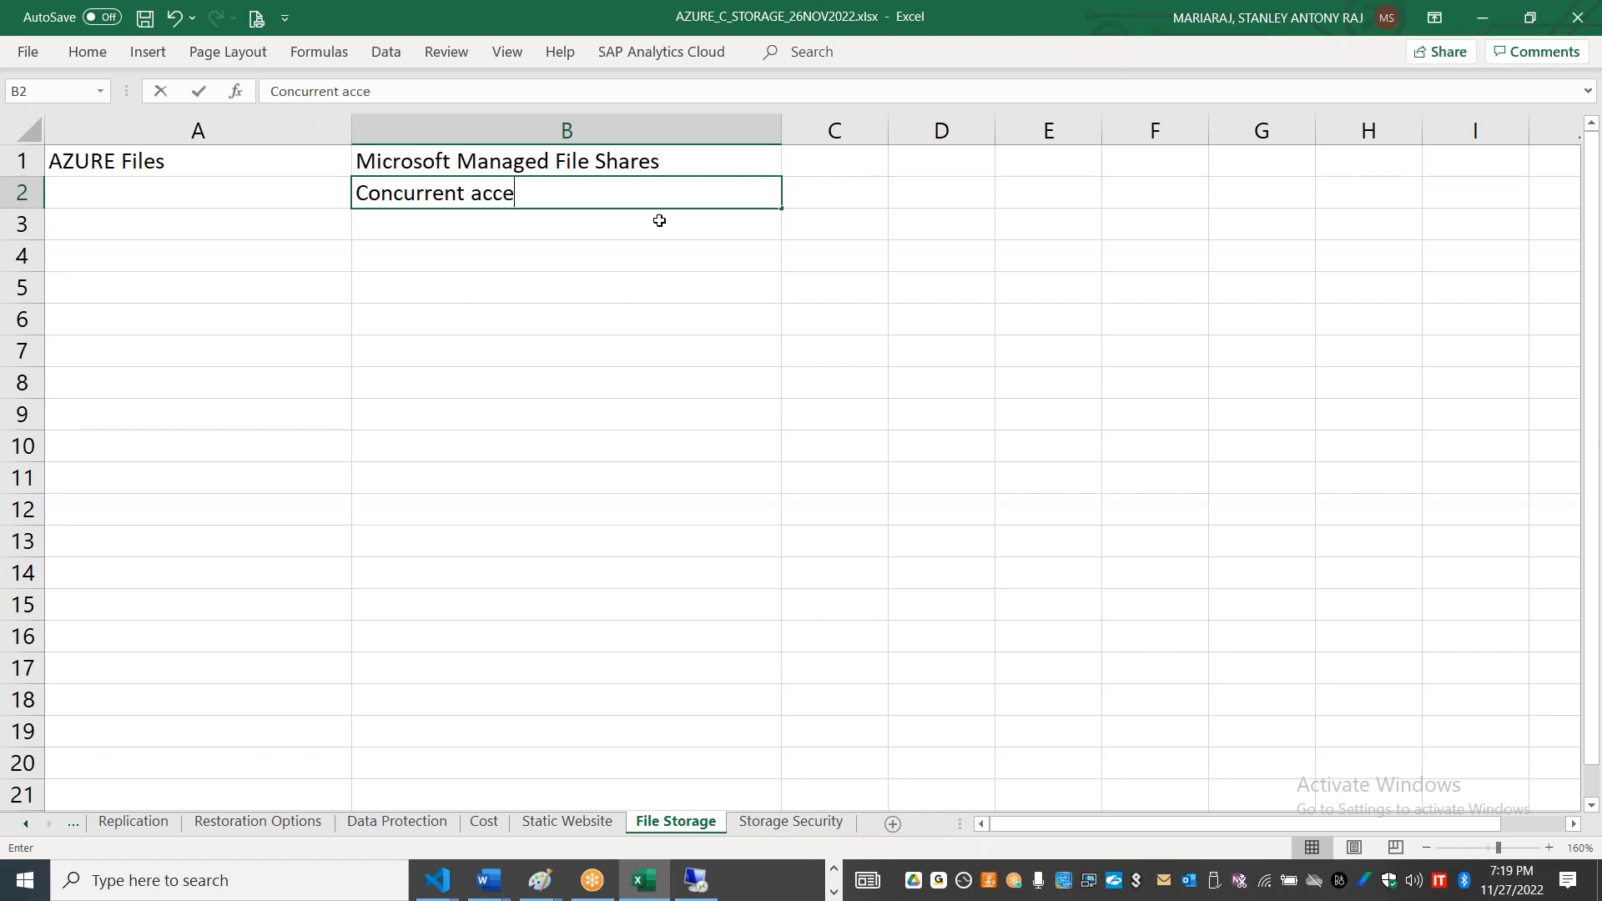
{"action": "type", "text": "ss from di"}
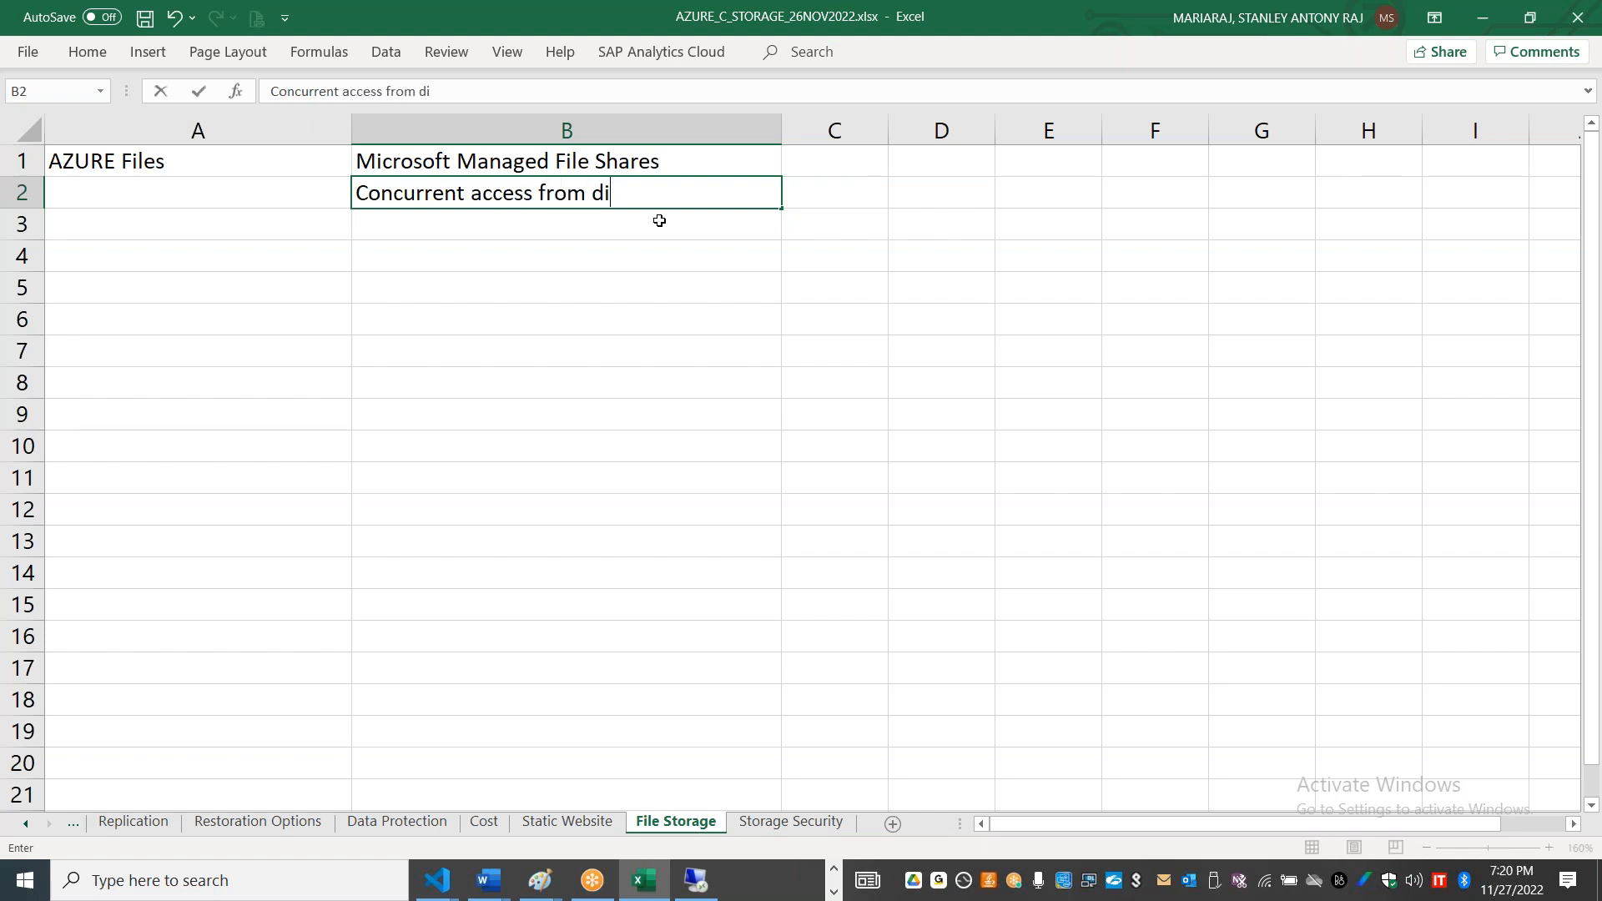
{"action": "type", "text": "fferent devices and users"}
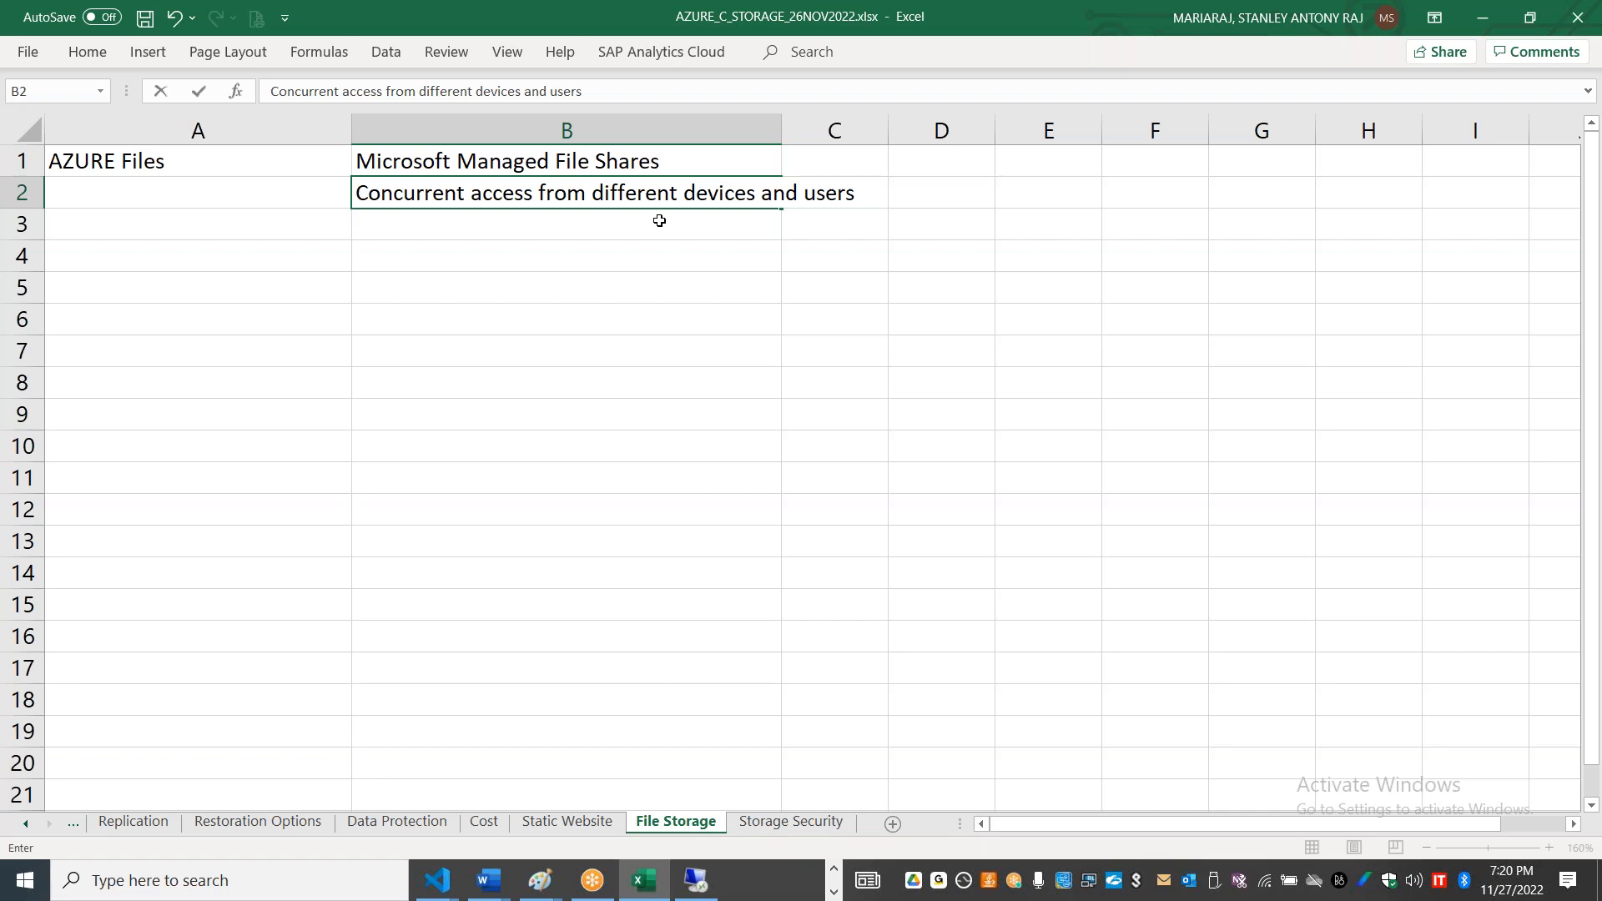
{"action": "left_click", "coordinate": [534, 194]}
{"action": "left_click", "coordinate": [474, 197]}
{"action": "type", "text": "map and"}
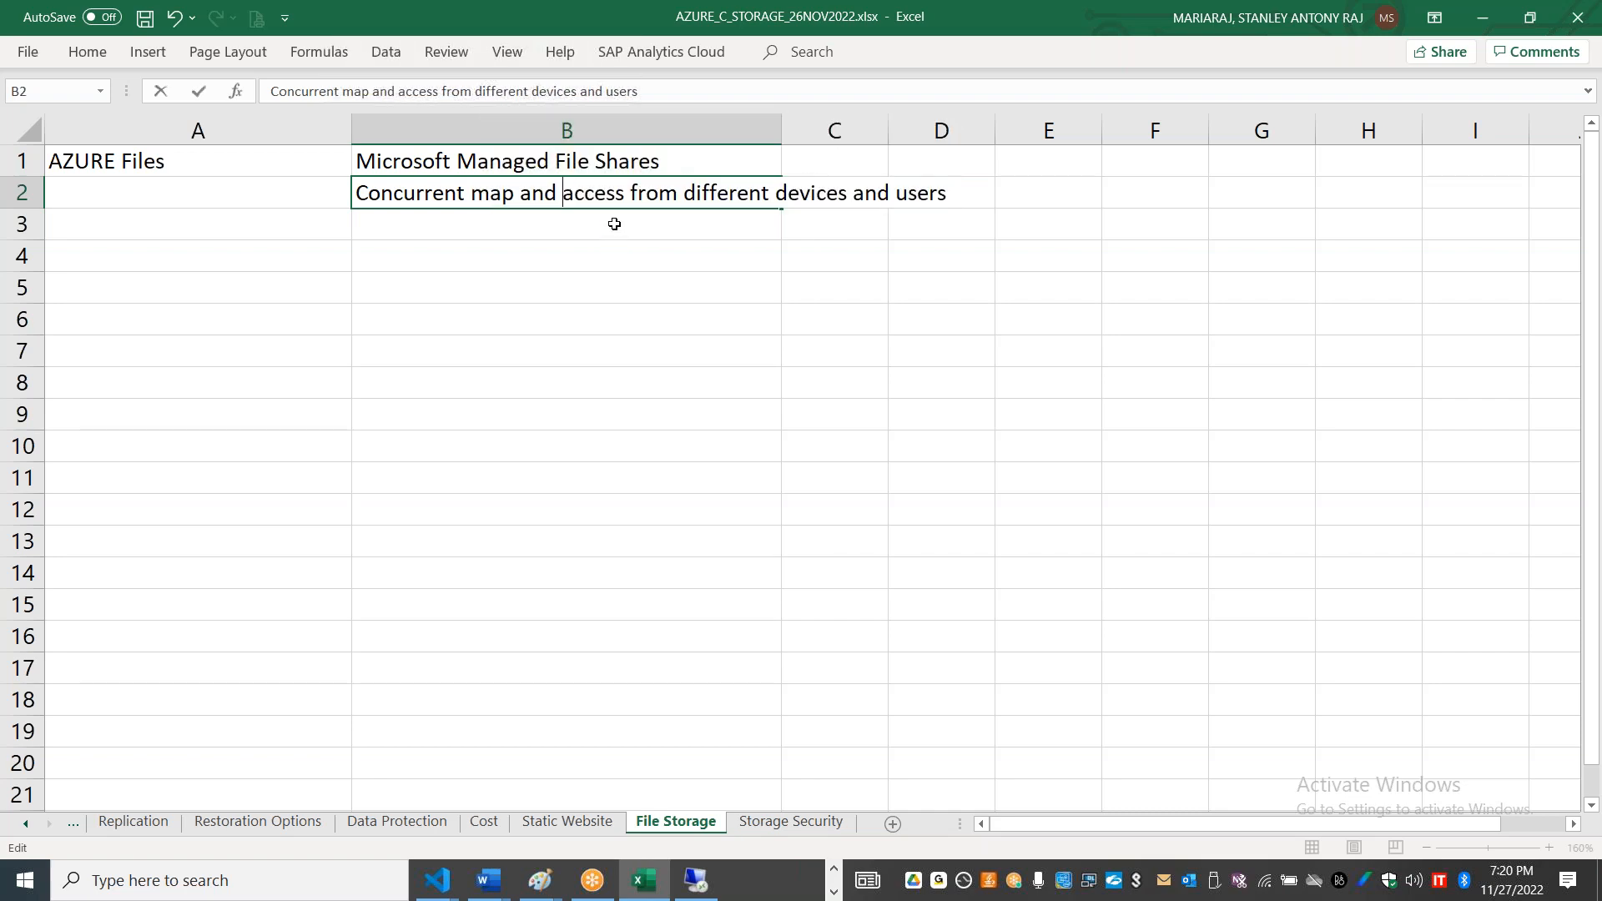
{"action": "key", "text": "Return"}
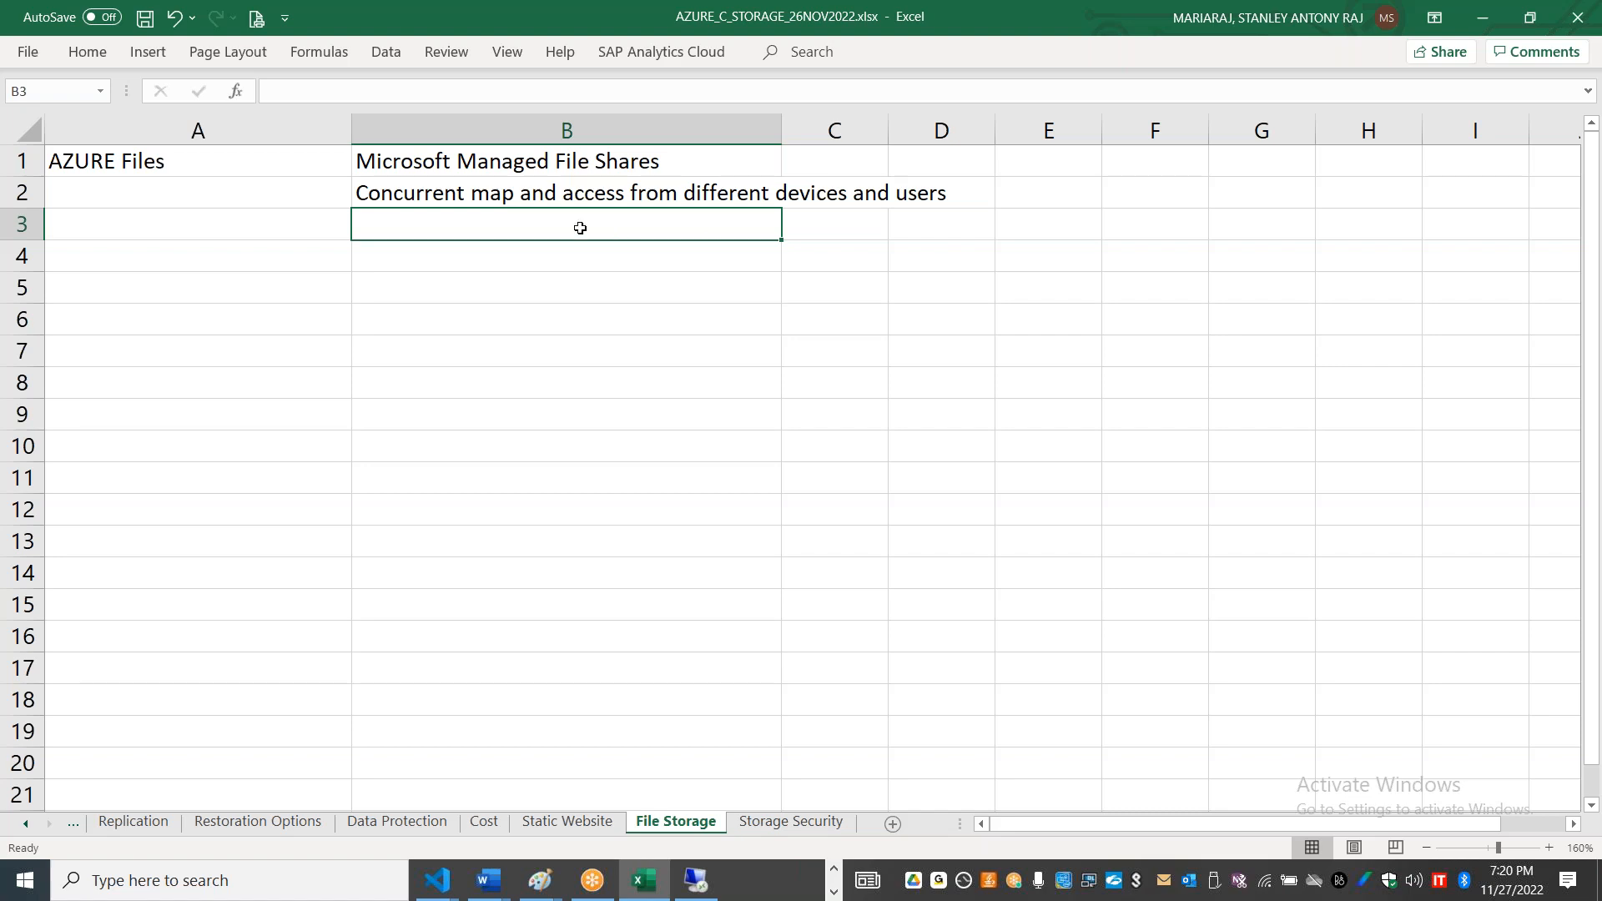
Step: Enter "File Sharing locking and storing mechanism" in B3
{"action": "type", "text": "Fil"}
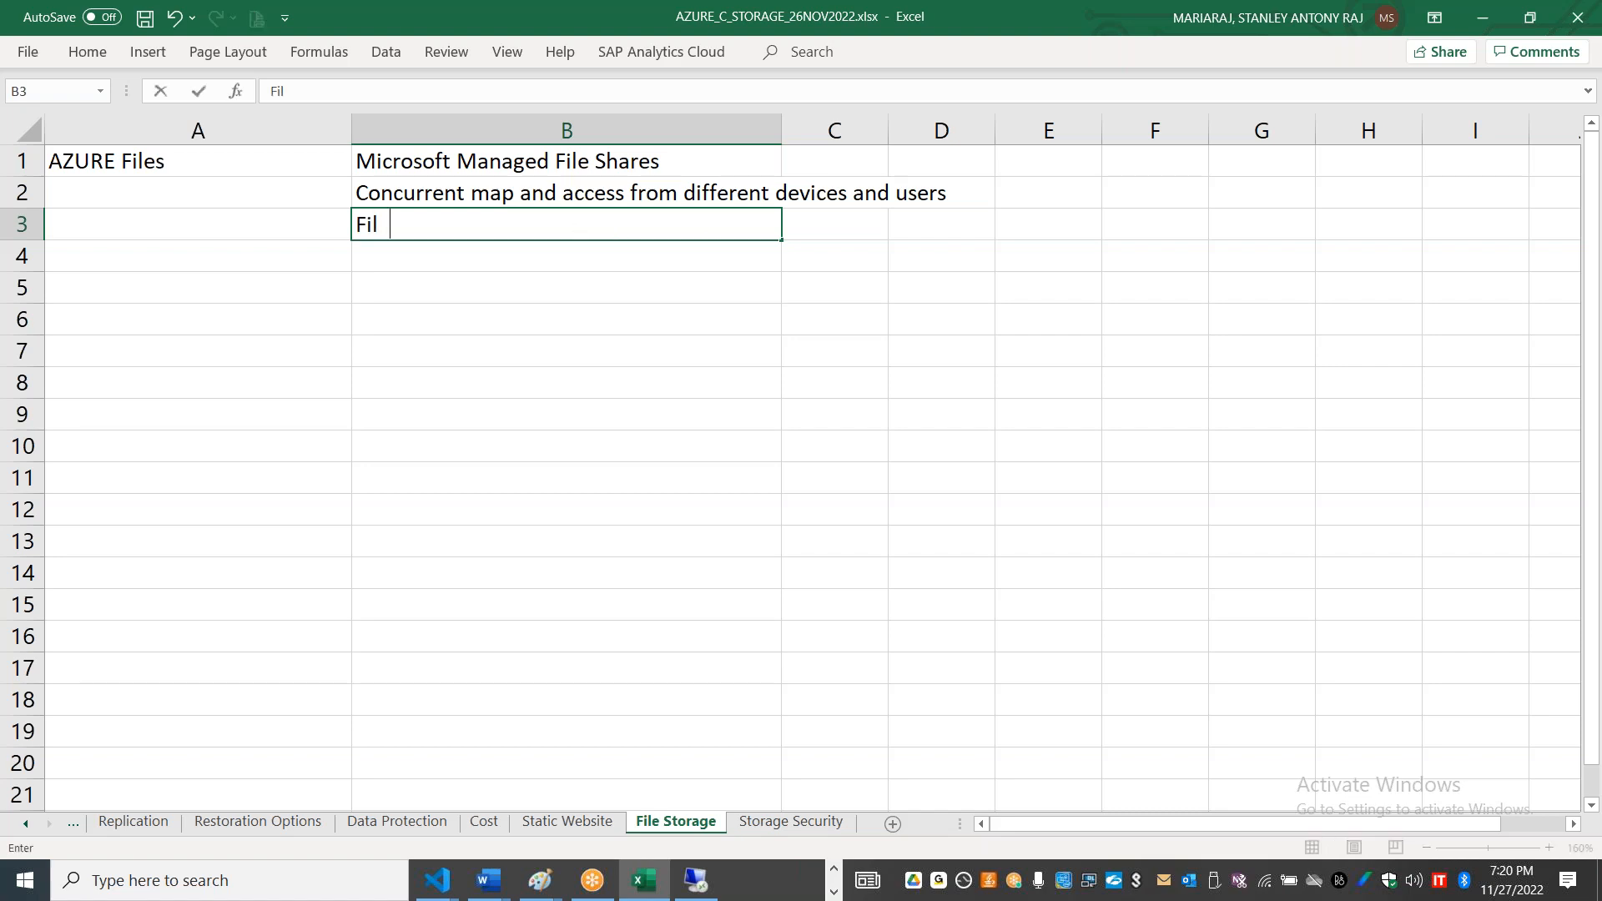
{"action": "type", "text": "e Sharing loc"}
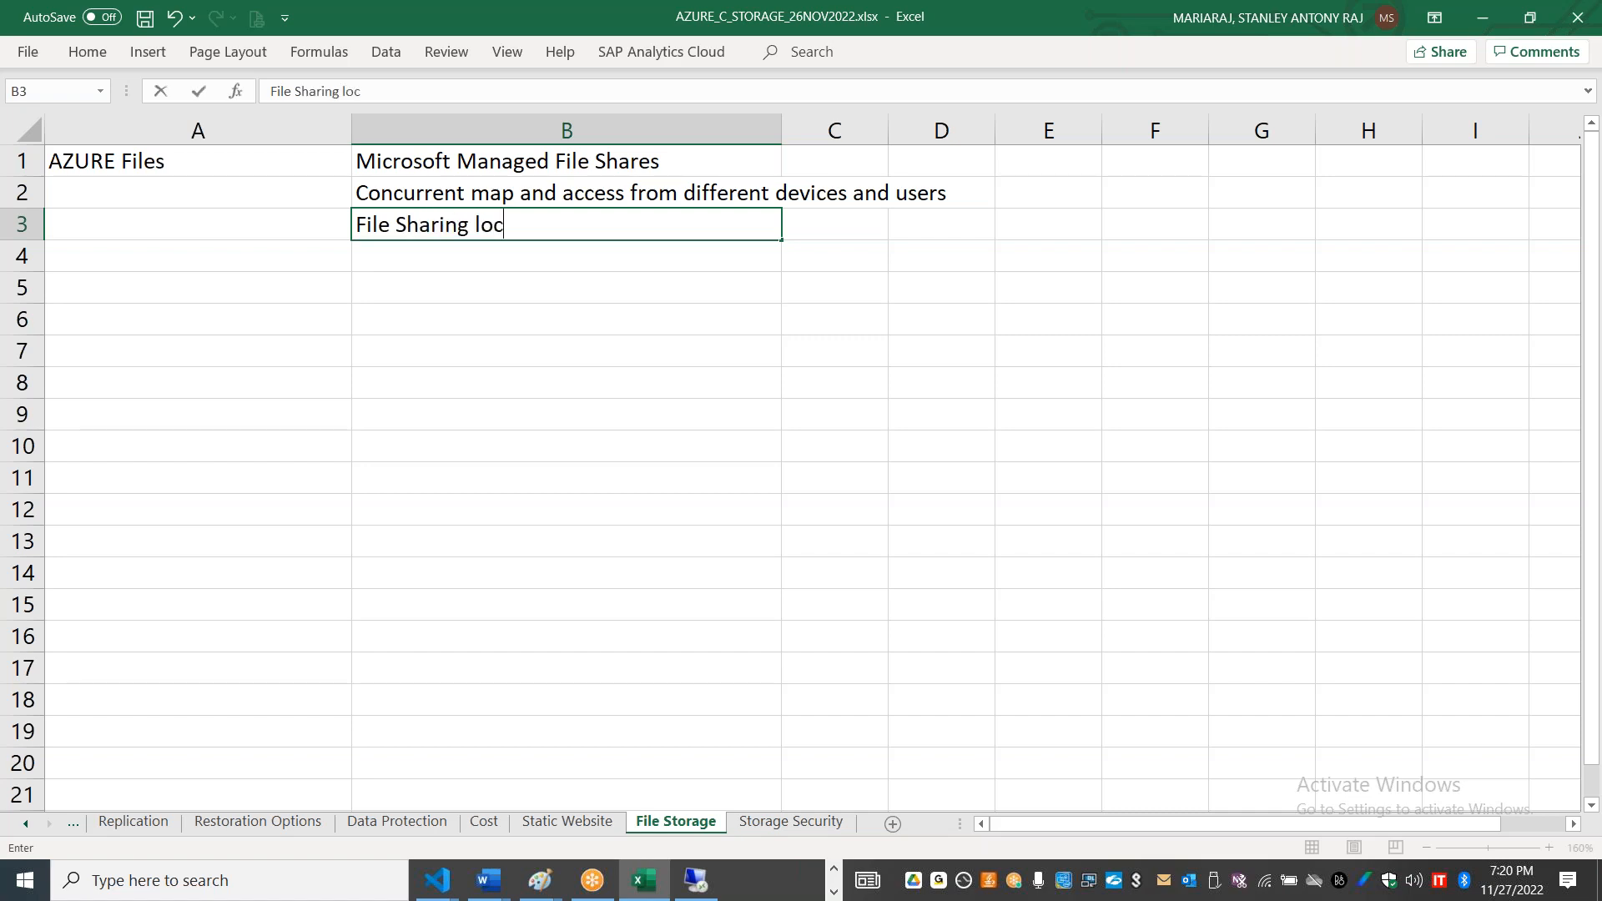
{"action": "type", "text": "king and storin"}
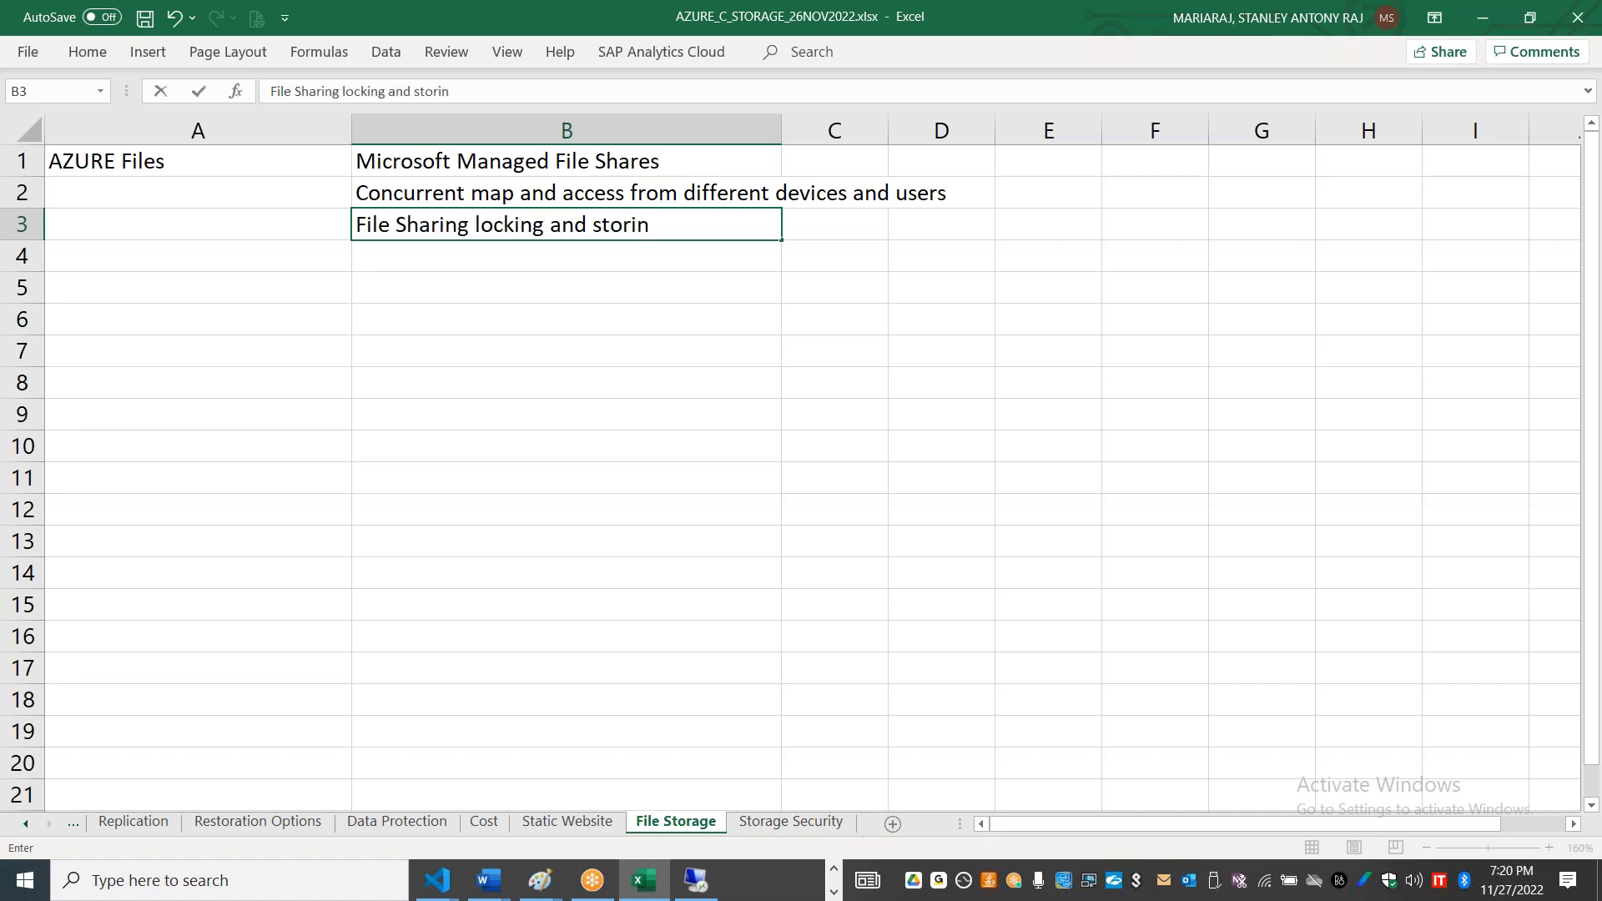
{"action": "type", "text": "g mechanism"}
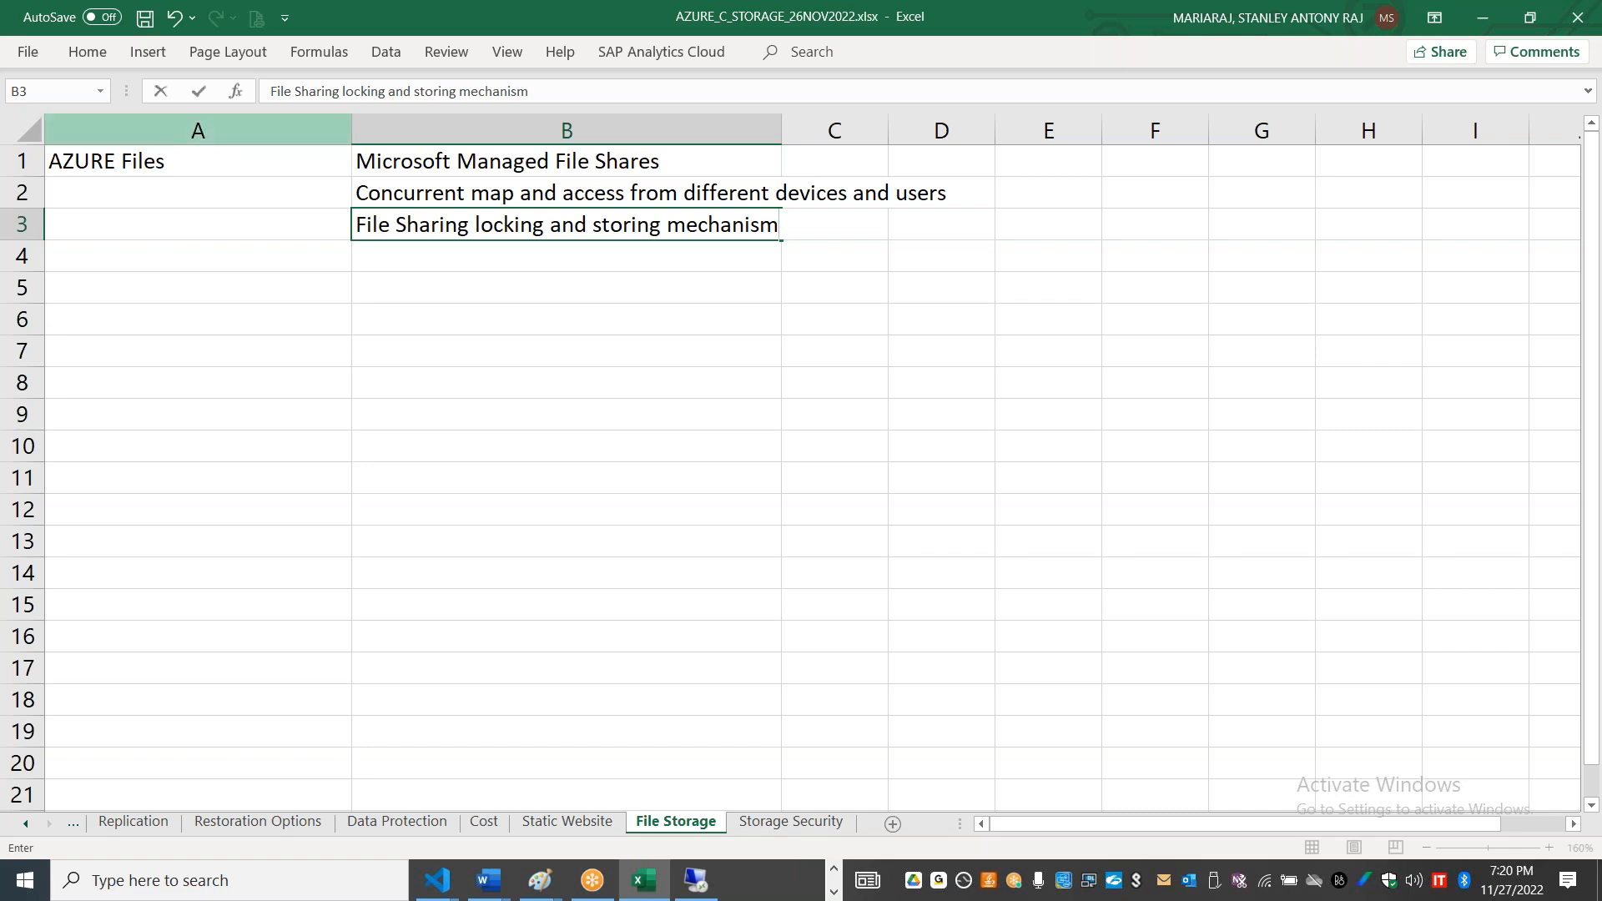
Step: Enter "Accessible using industry standard protocols - NFS, SMB" in B5, leaving row 4 blank
{"action": "left_click", "coordinate": [399, 283]}
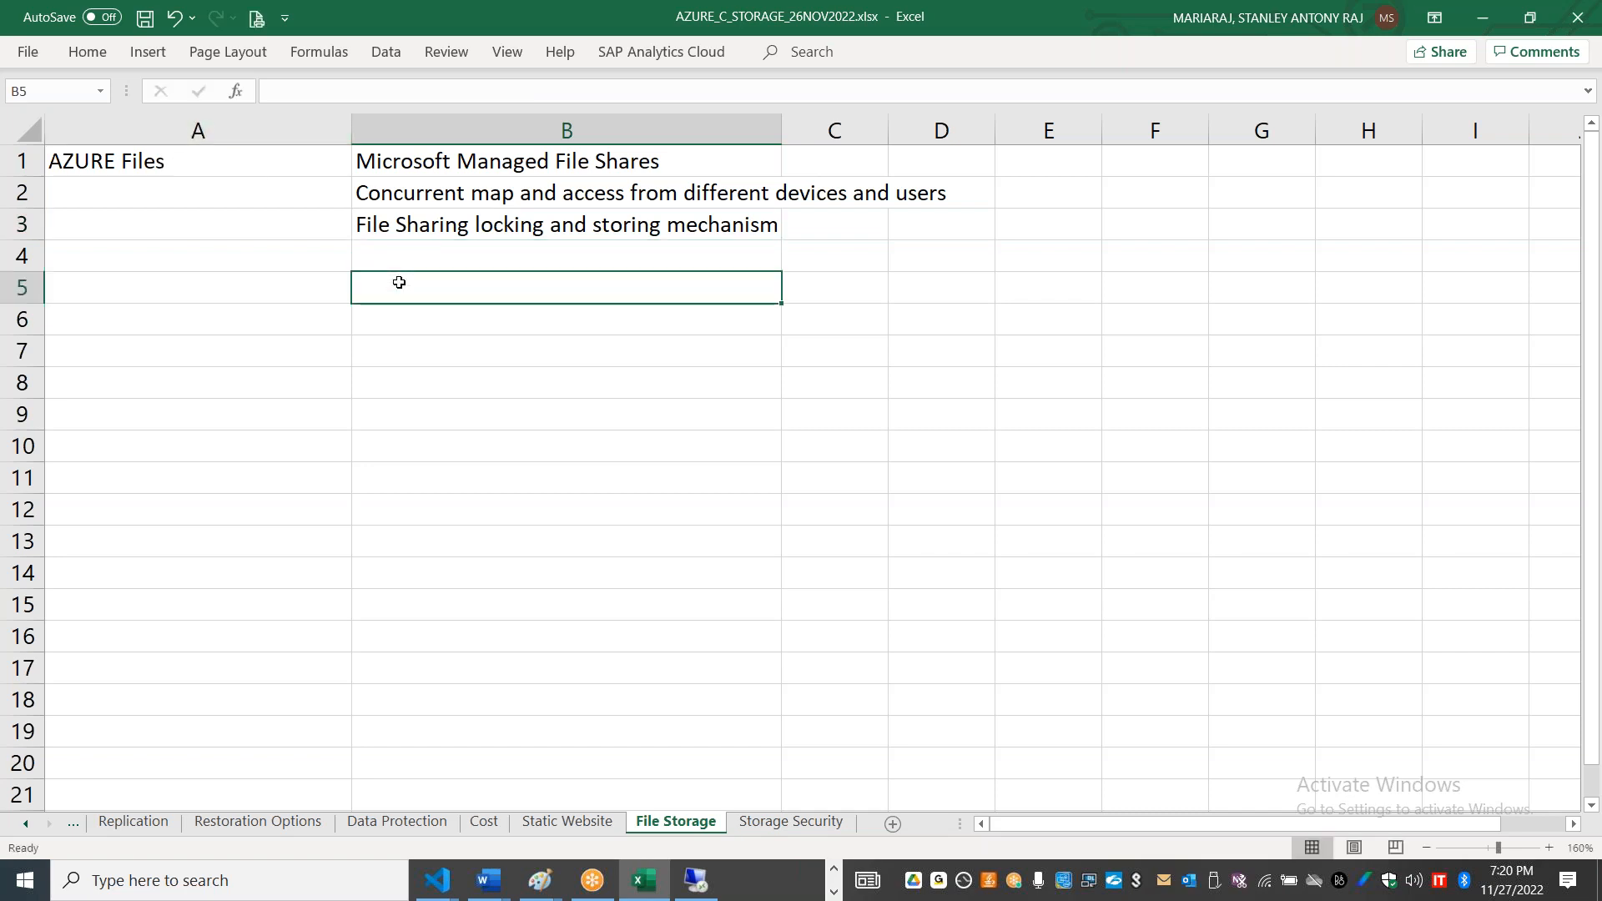
{"action": "type", "text": "Acce"}
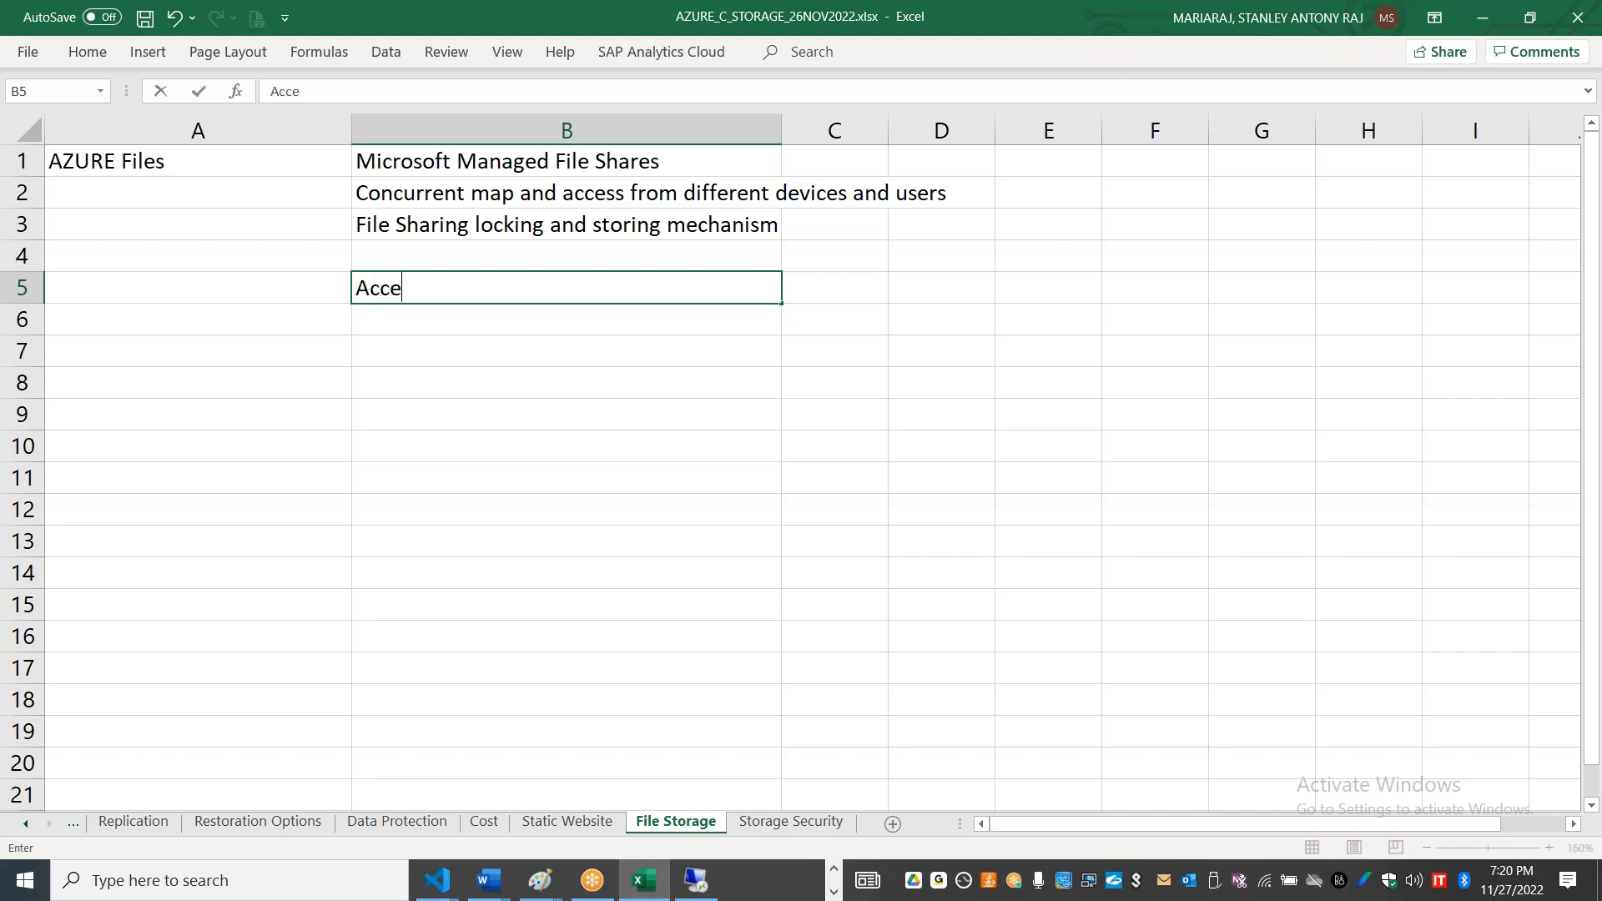
{"action": "type", "text": "ssible usin"}
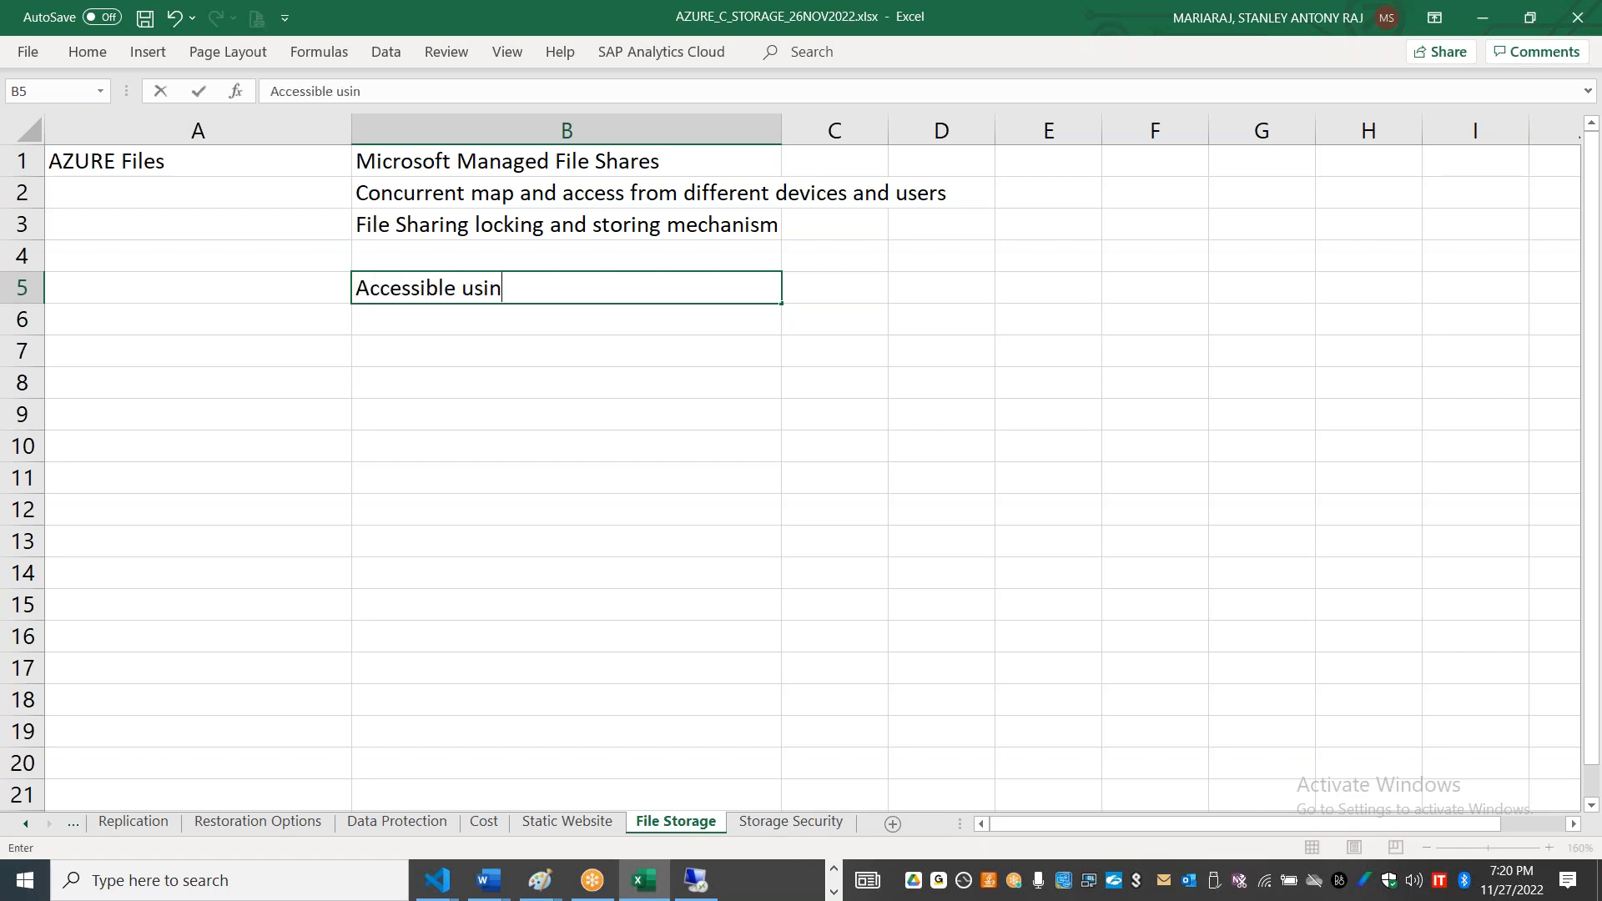
{"action": "type", "text": "g industry stand"}
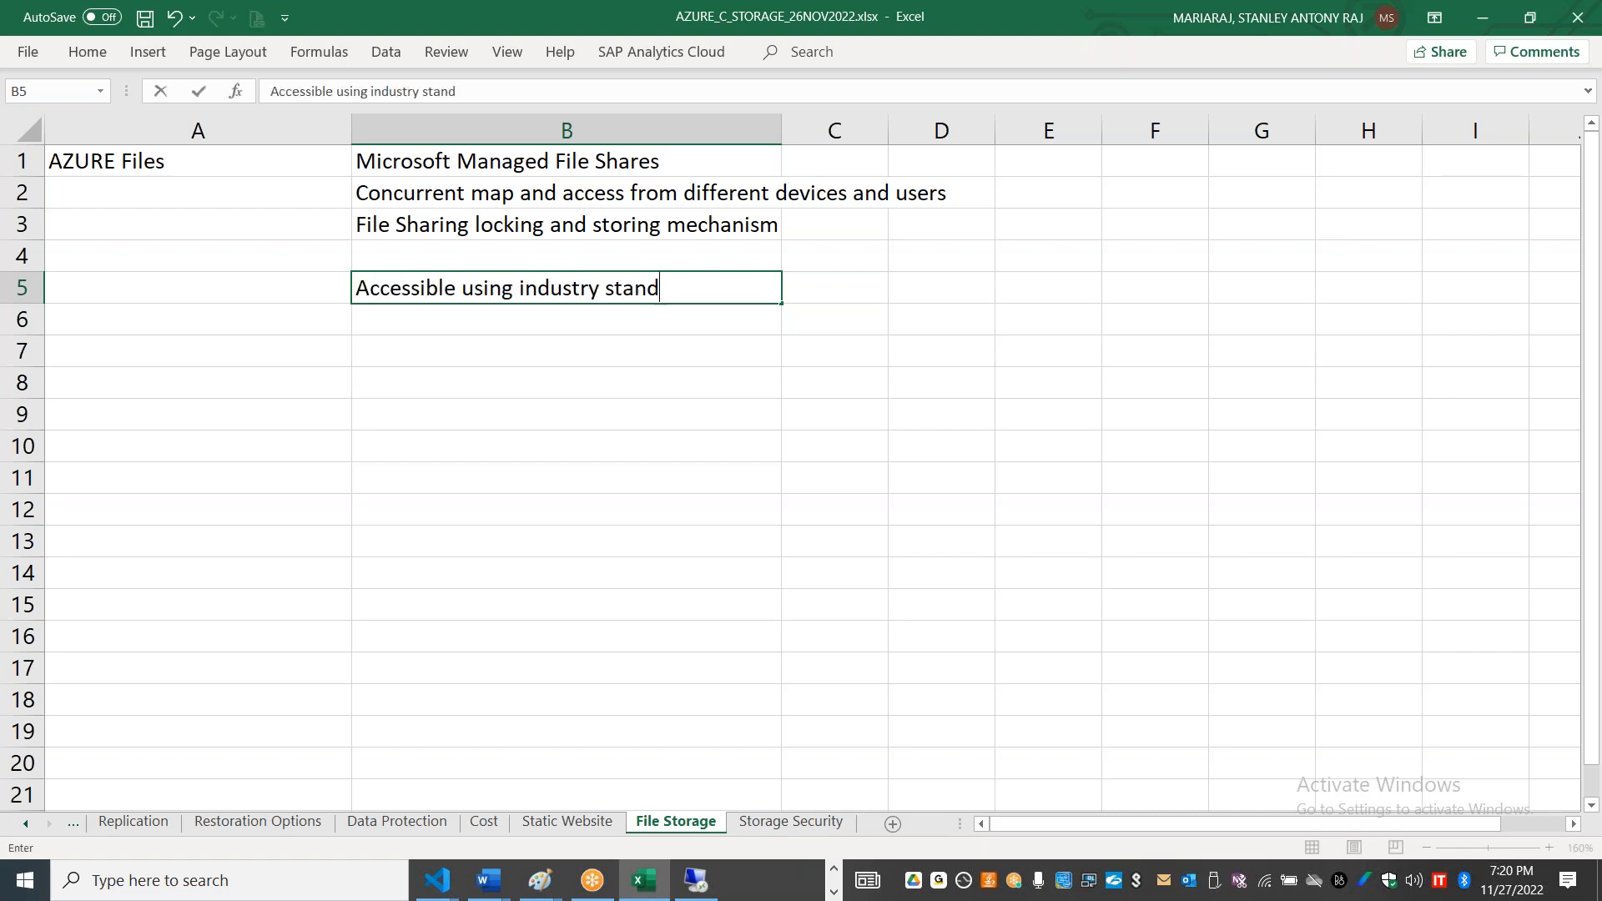
{"action": "type", "text": "ard protoo"}
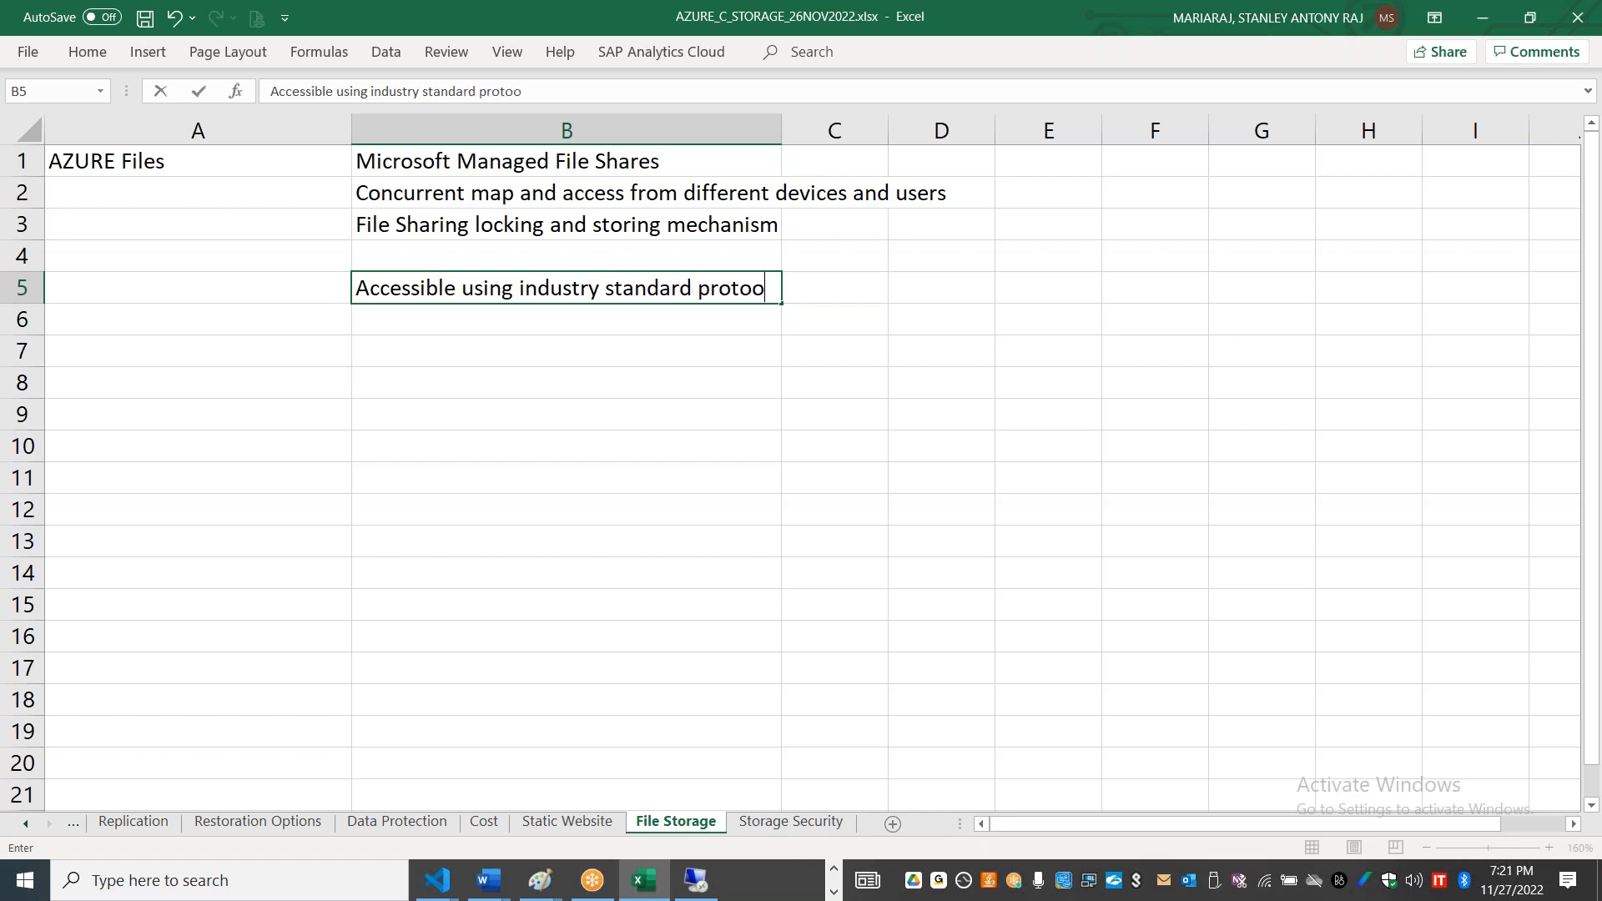
{"action": "key", "text": "BackSpace"}
{"action": "type", "text": "cols - NFS, SMB"}
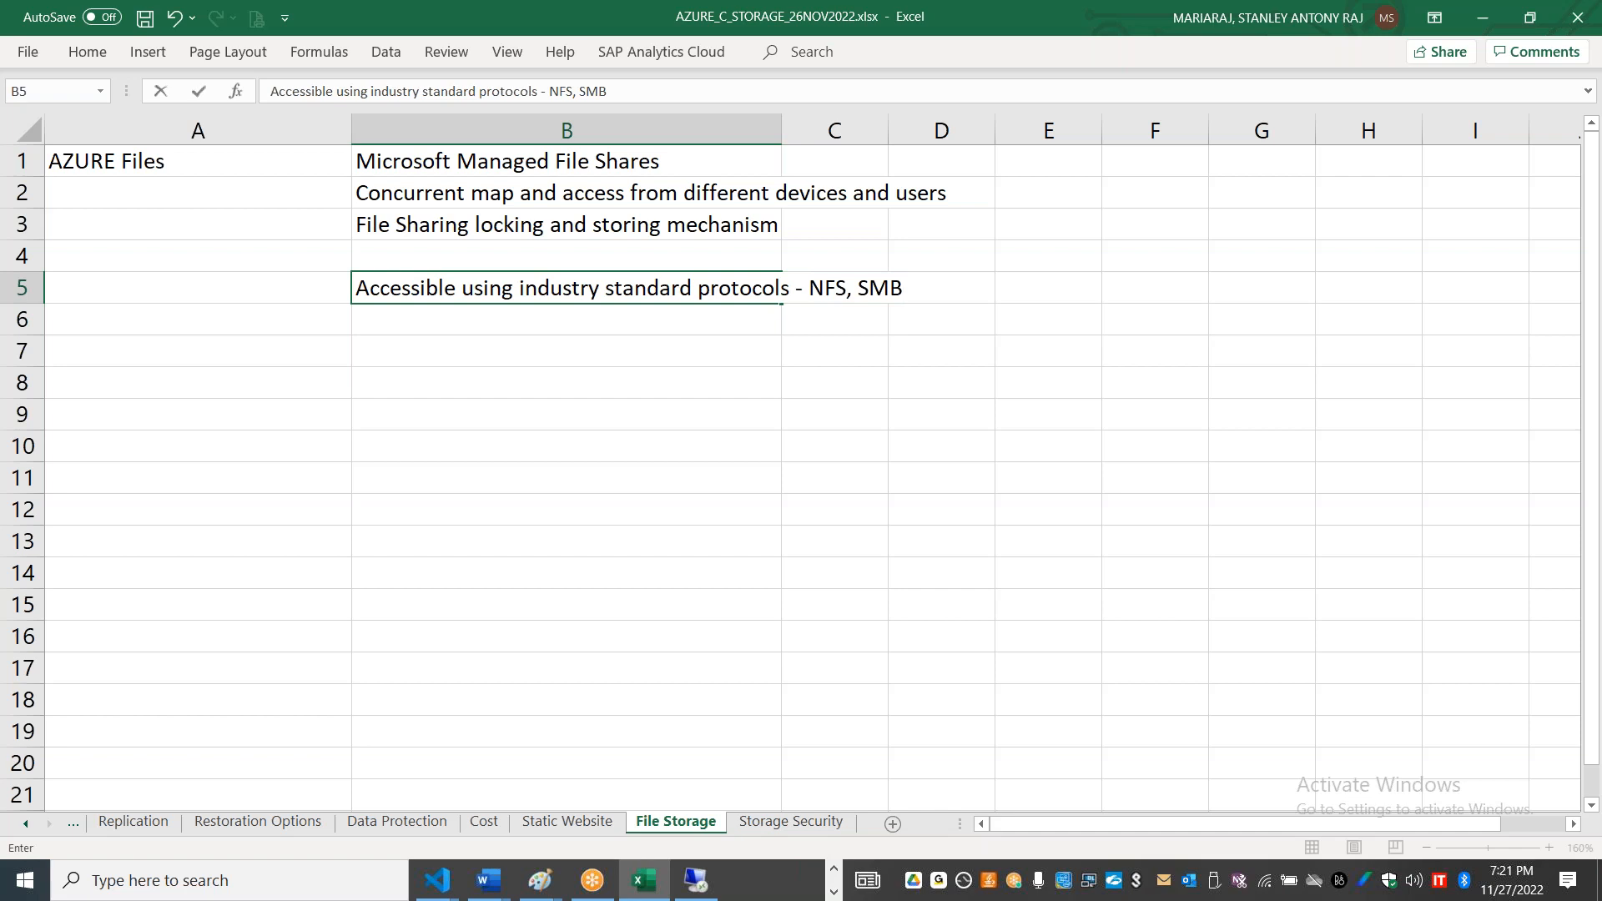
Step: Write the full protocol names in B6 as "Server Message Block (SMB); Network File System (NFS) - Linux/Unix"
{"action": "left_click", "coordinate": [701, 326]}
{"action": "type", "text": "Se"}
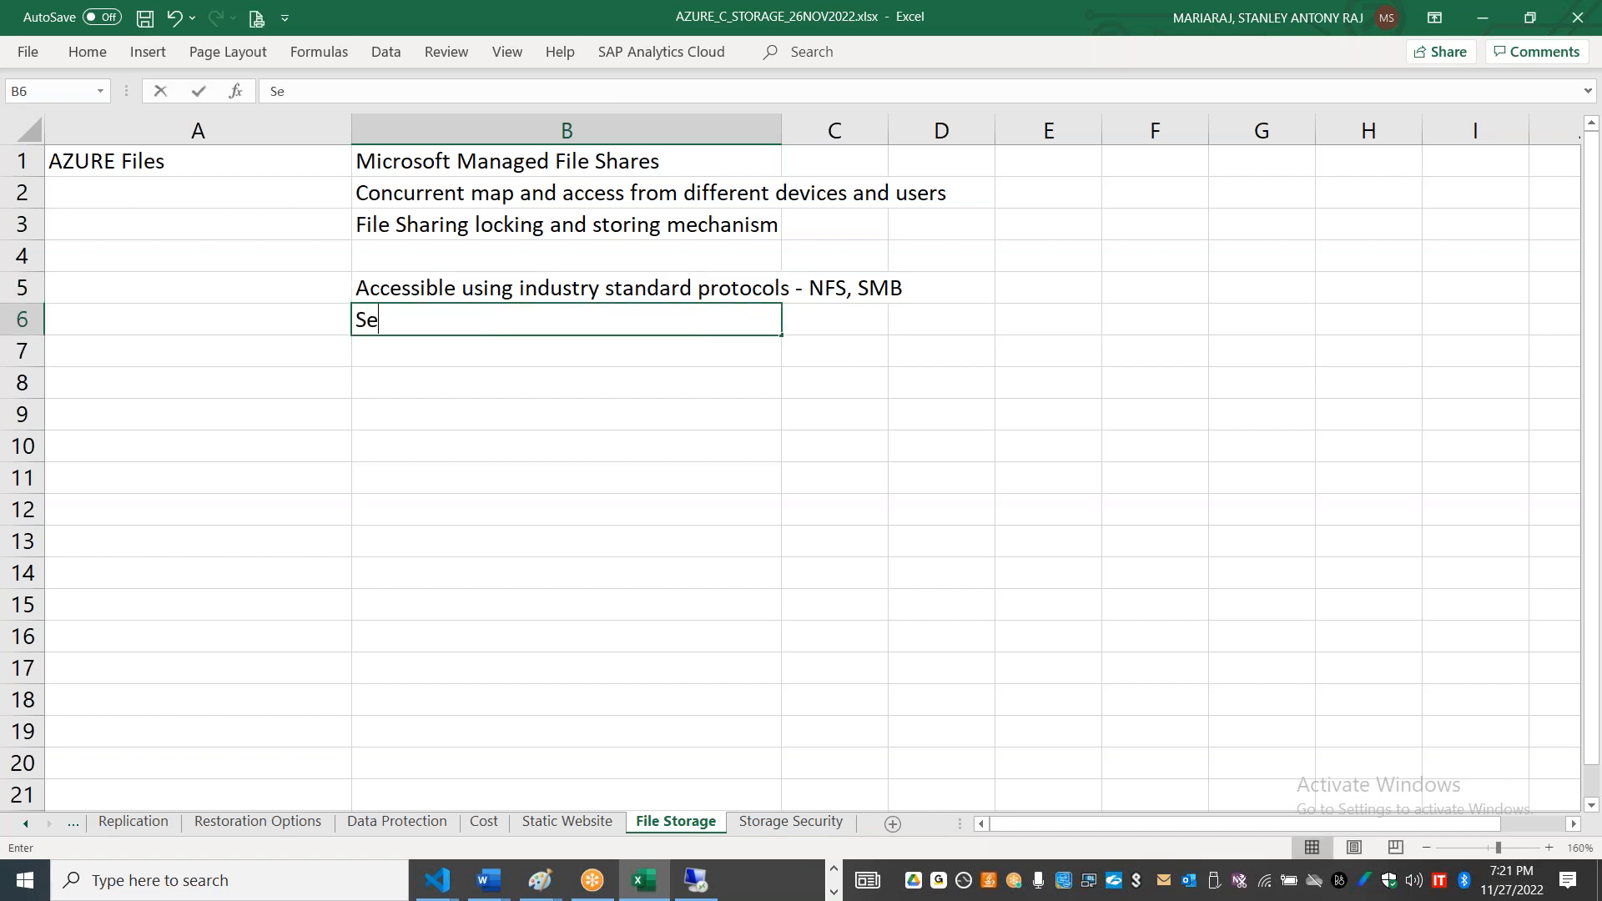
{"action": "type", "text": "rver Message"}
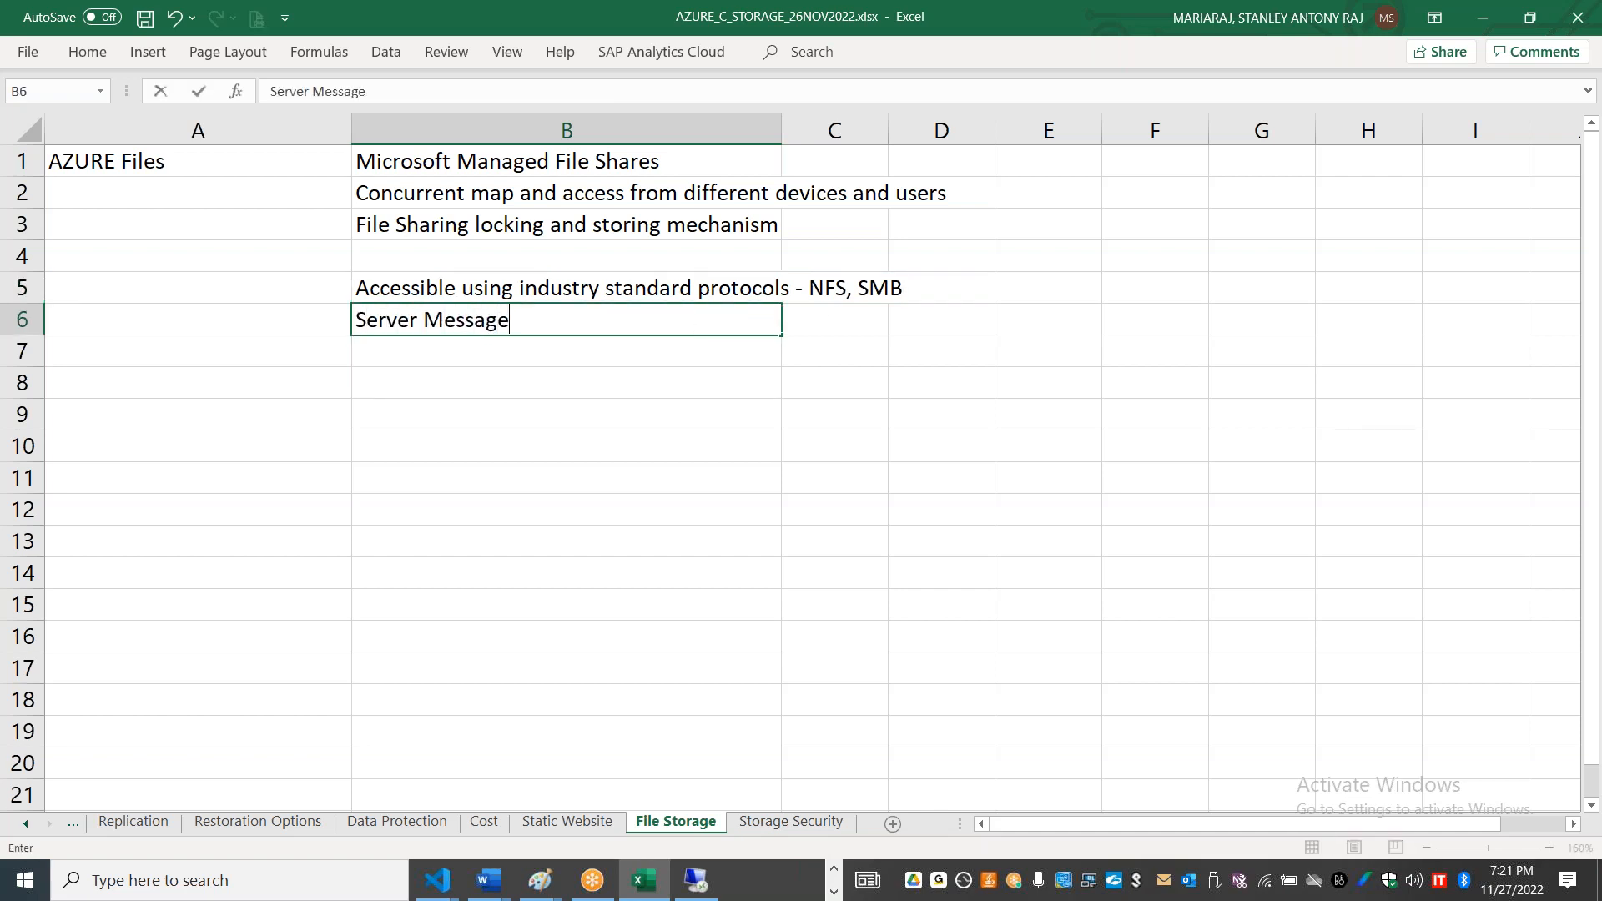
{"action": "type", "text": " Block (SMS"}
{"action": "key", "text": "BackSpace"}
{"action": "type", "text": "B); "}
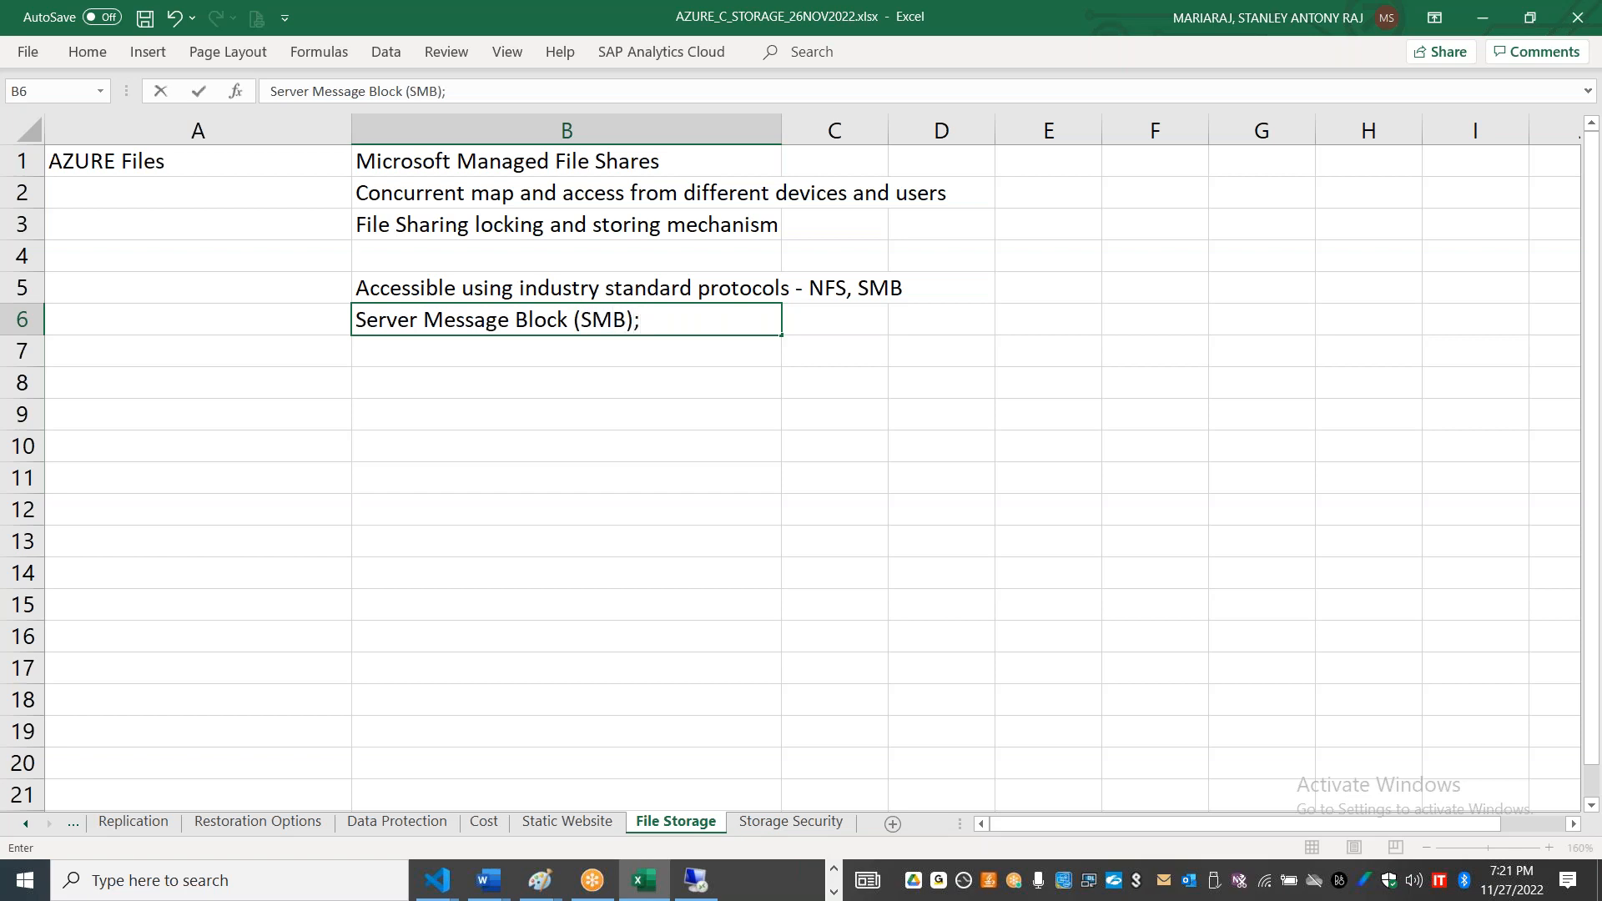
{"action": "type", "text": "Network "}
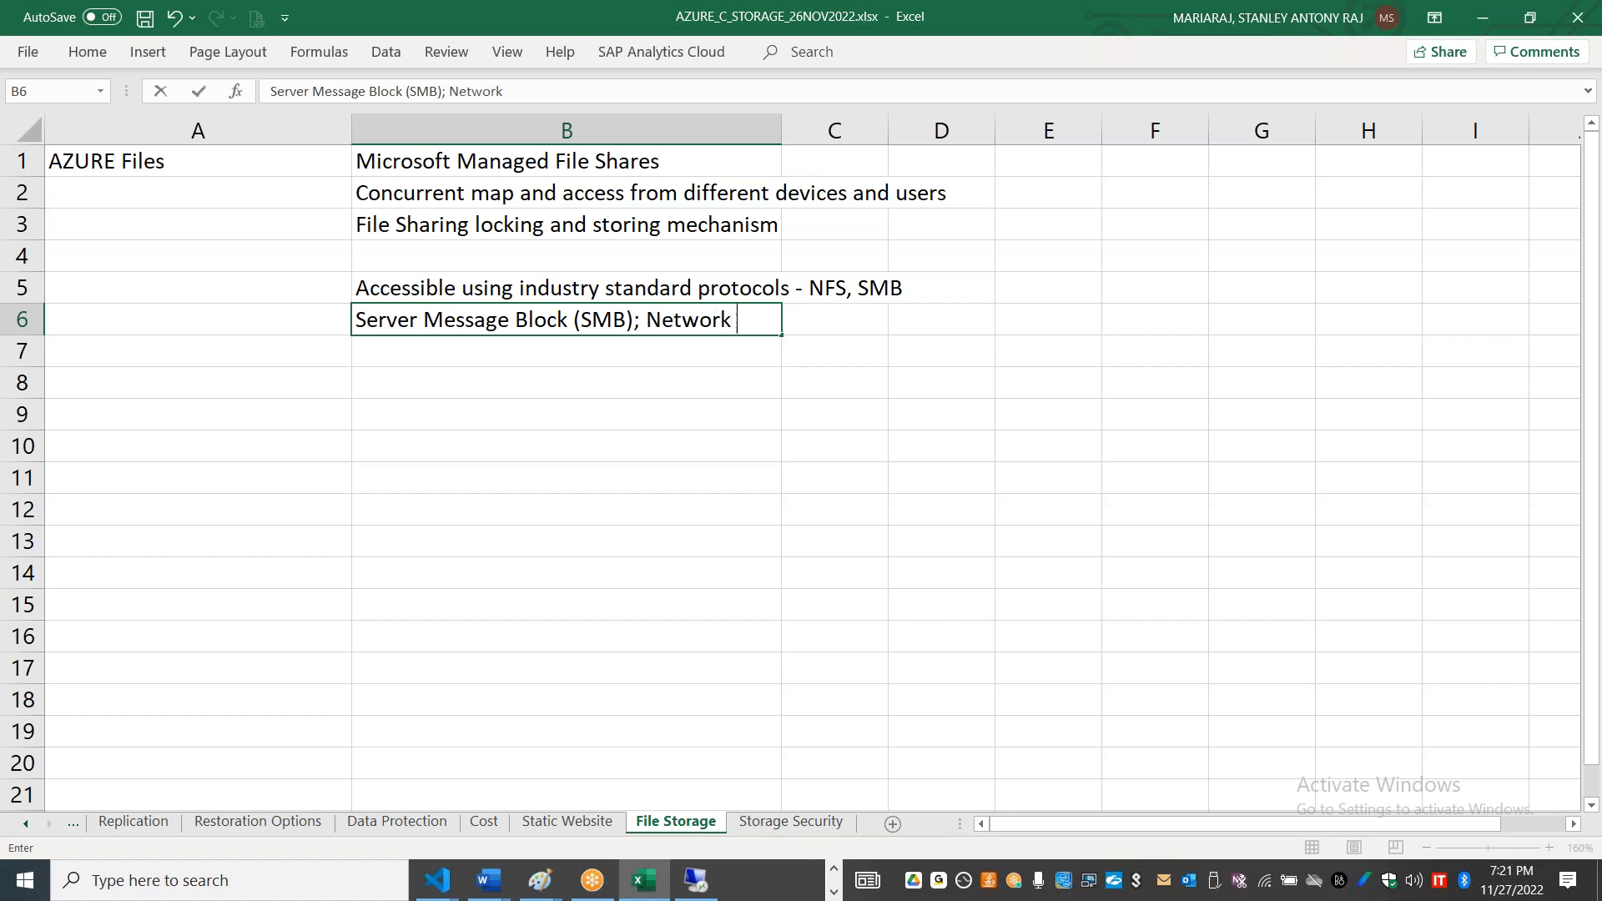
{"action": "type", "text": "File System (NFS"}
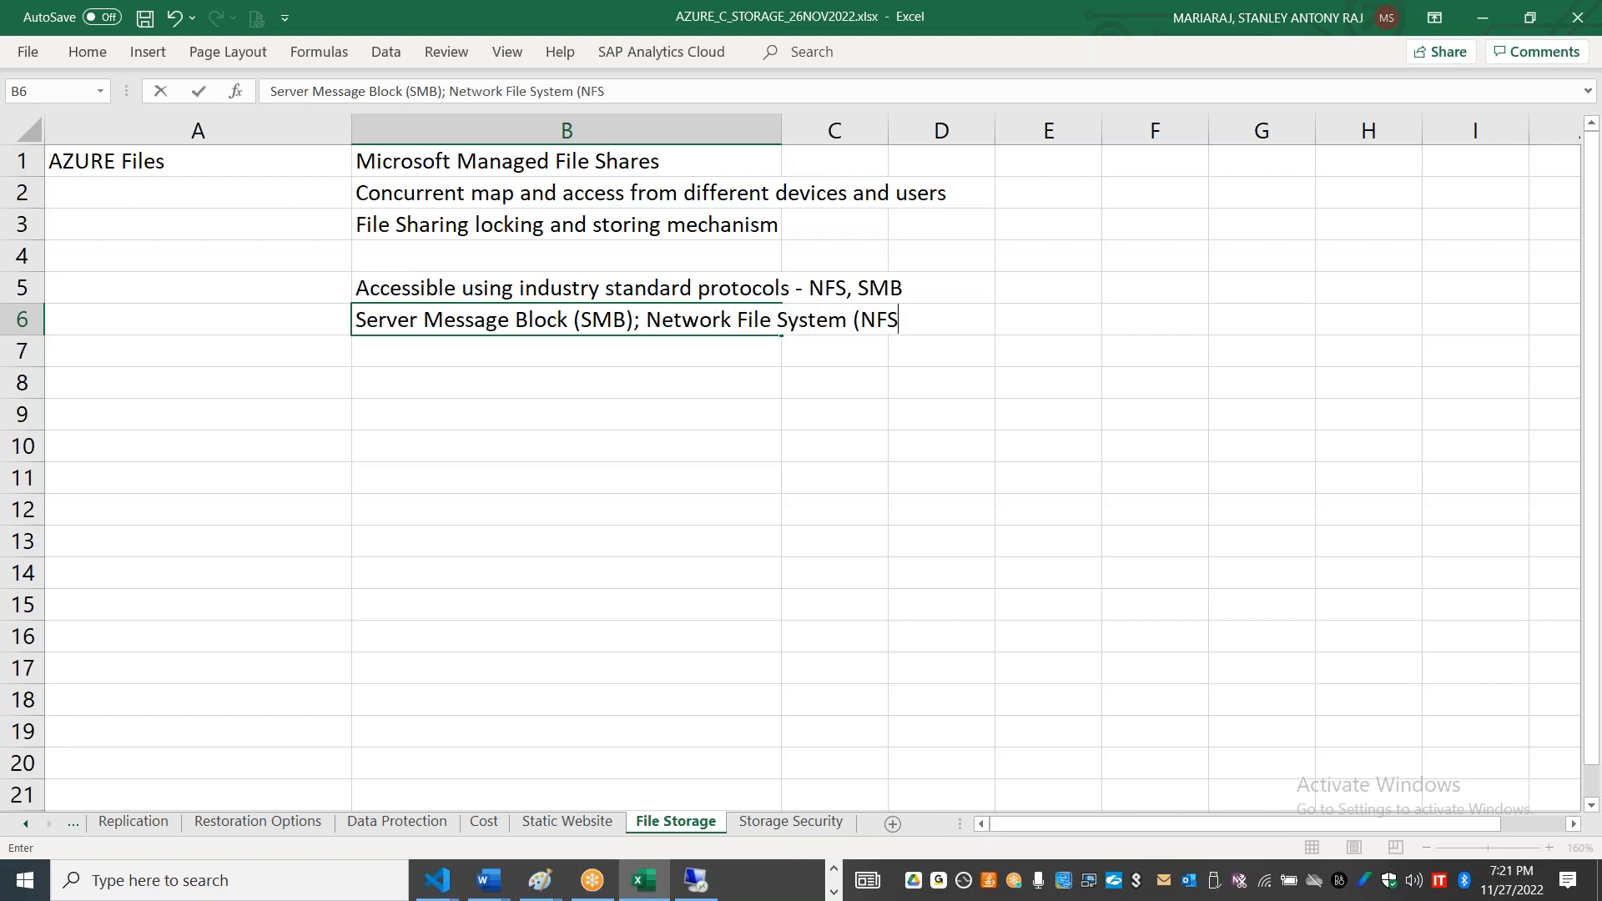
{"action": "type", "text": ") - Linux/Unix"}
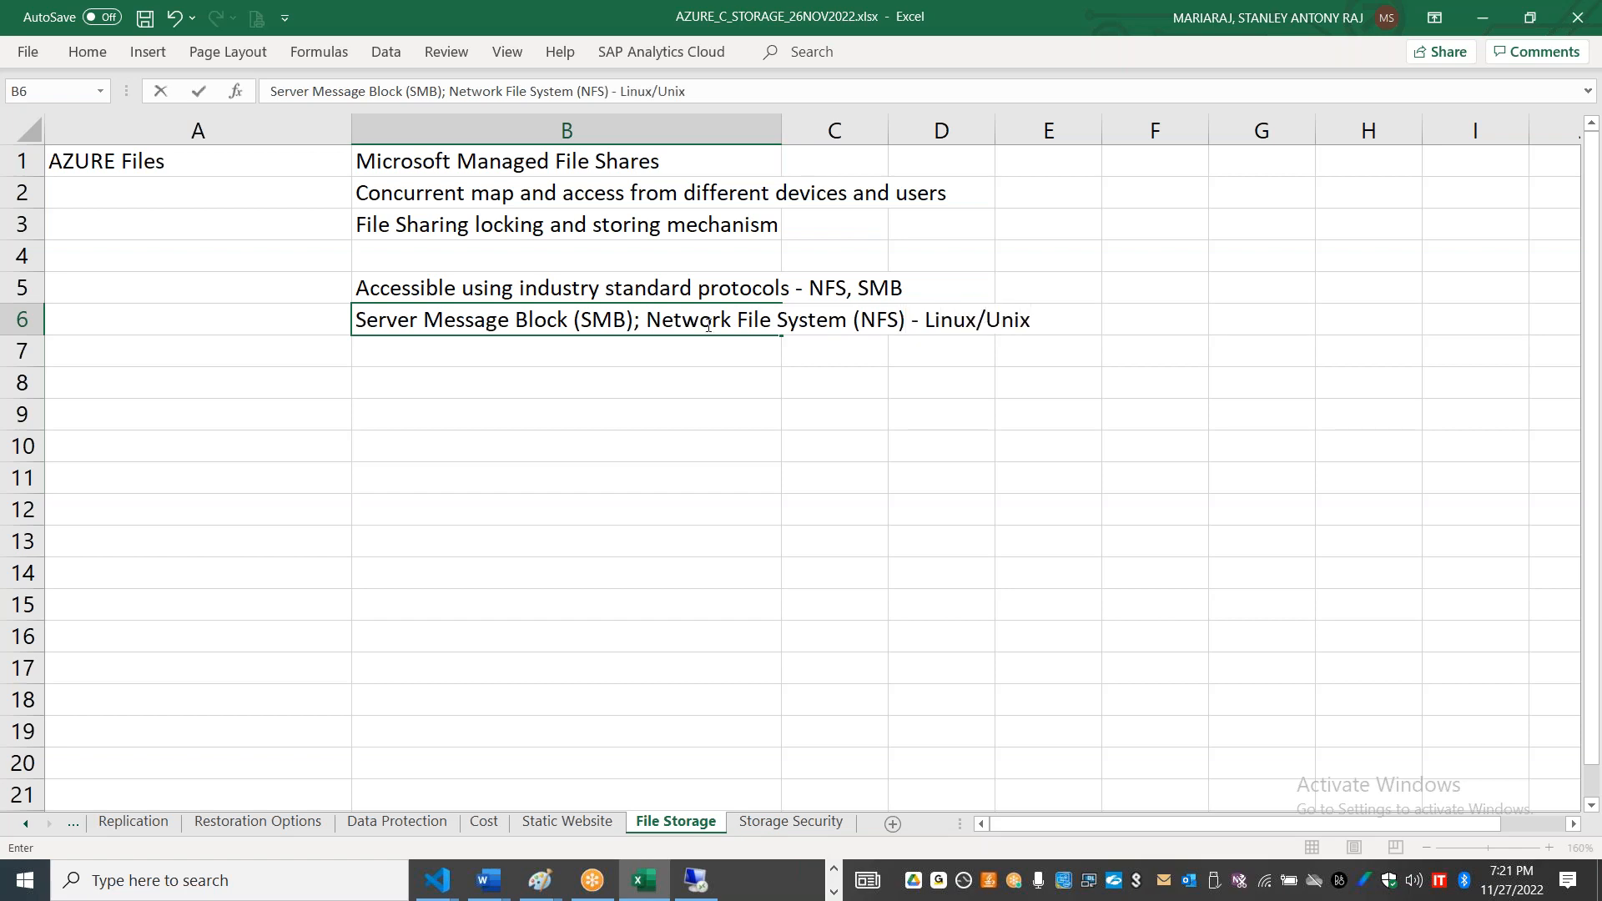
Step: Insert "- Windows" after "Server Message Block (SMB)" in B6 and commit the entry
{"action": "left_click", "coordinate": [636, 321]}
{"action": "type", "text": "-"}
{"action": "key", "text": "BackSpace"}
{"action": "key", "text": "BackSpace"}
{"action": "type", "text": "- Wio"}
{"action": "key", "text": "BackSpace"}
{"action": "type", "text": "ndows"}
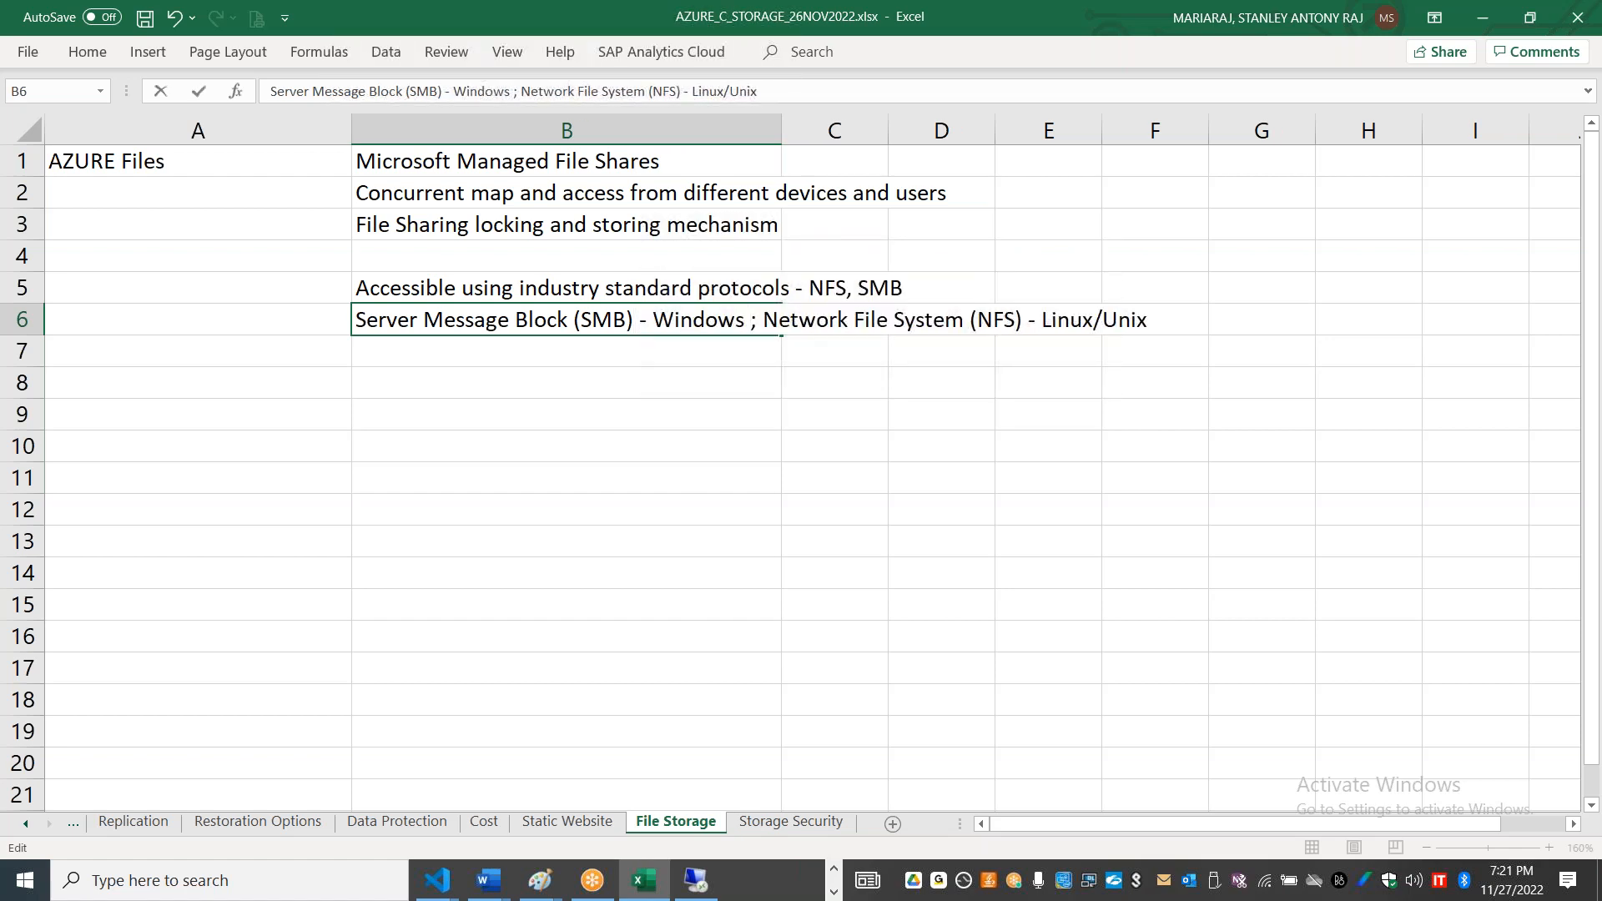
{"action": "left_click", "coordinate": [643, 352]}
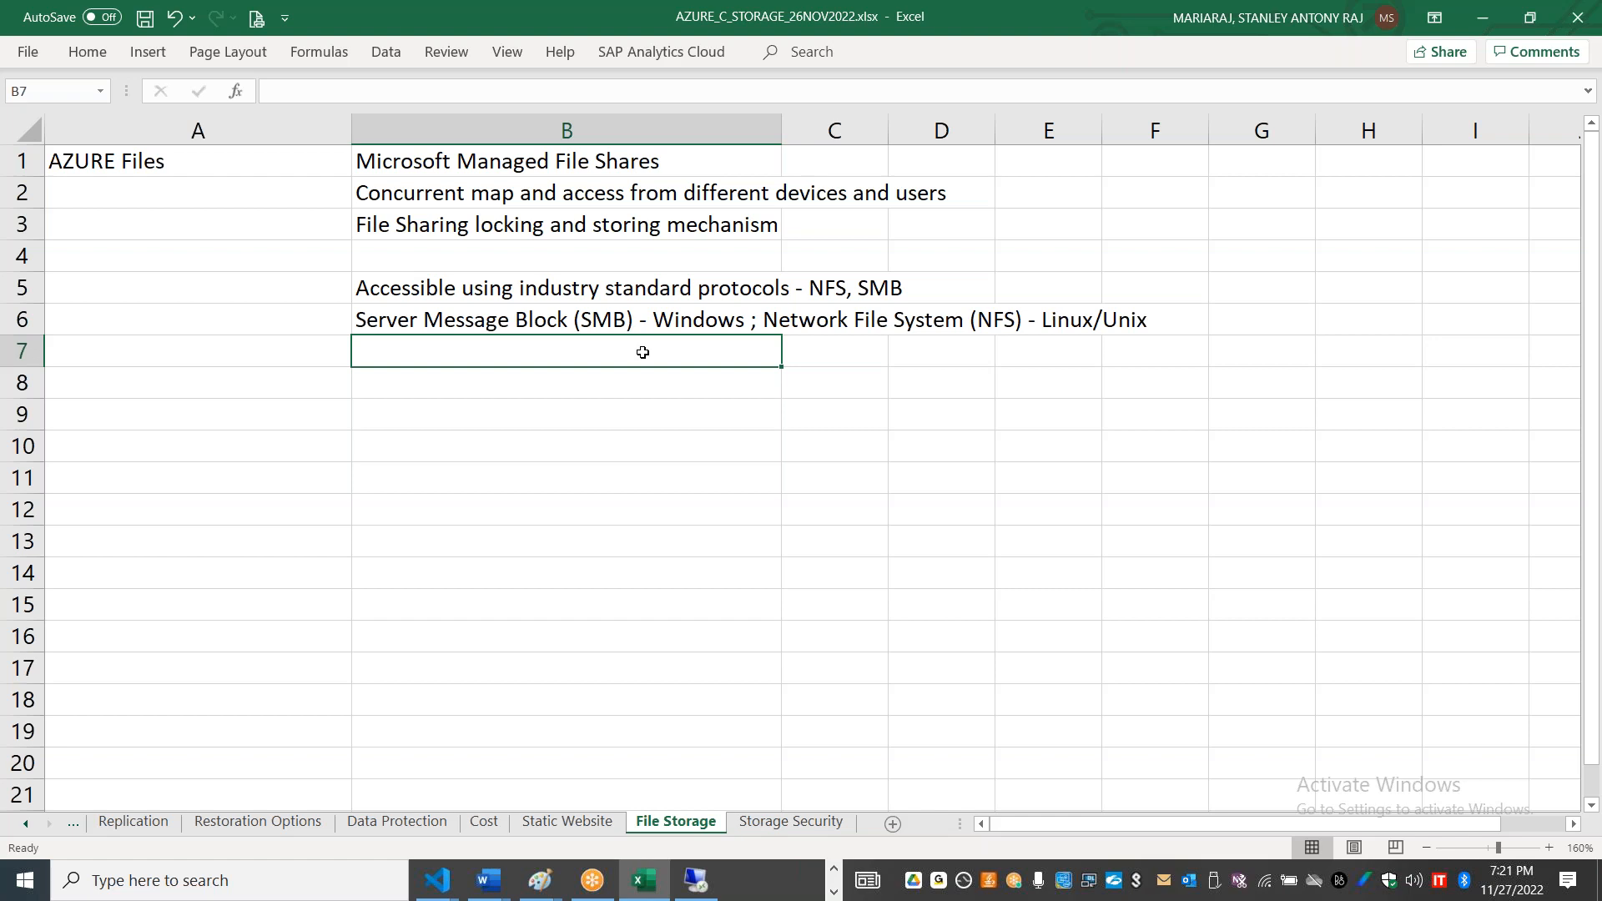
{"action": "left_click", "coordinate": [529, 27]}
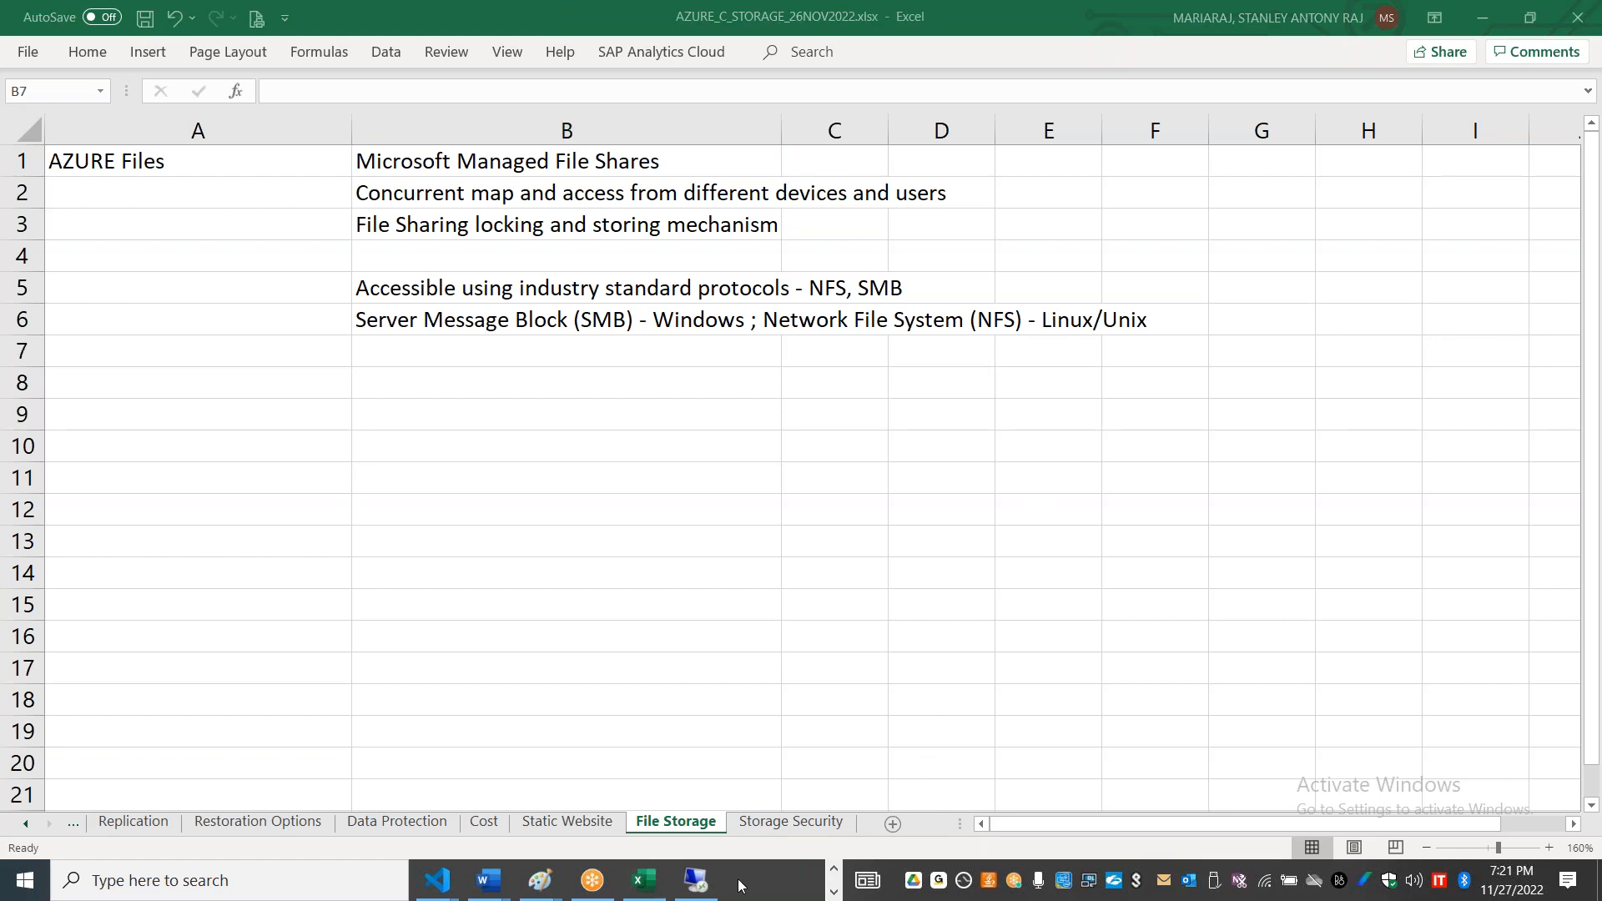
{"action": "mouse_move", "coordinate": [699, 888]}
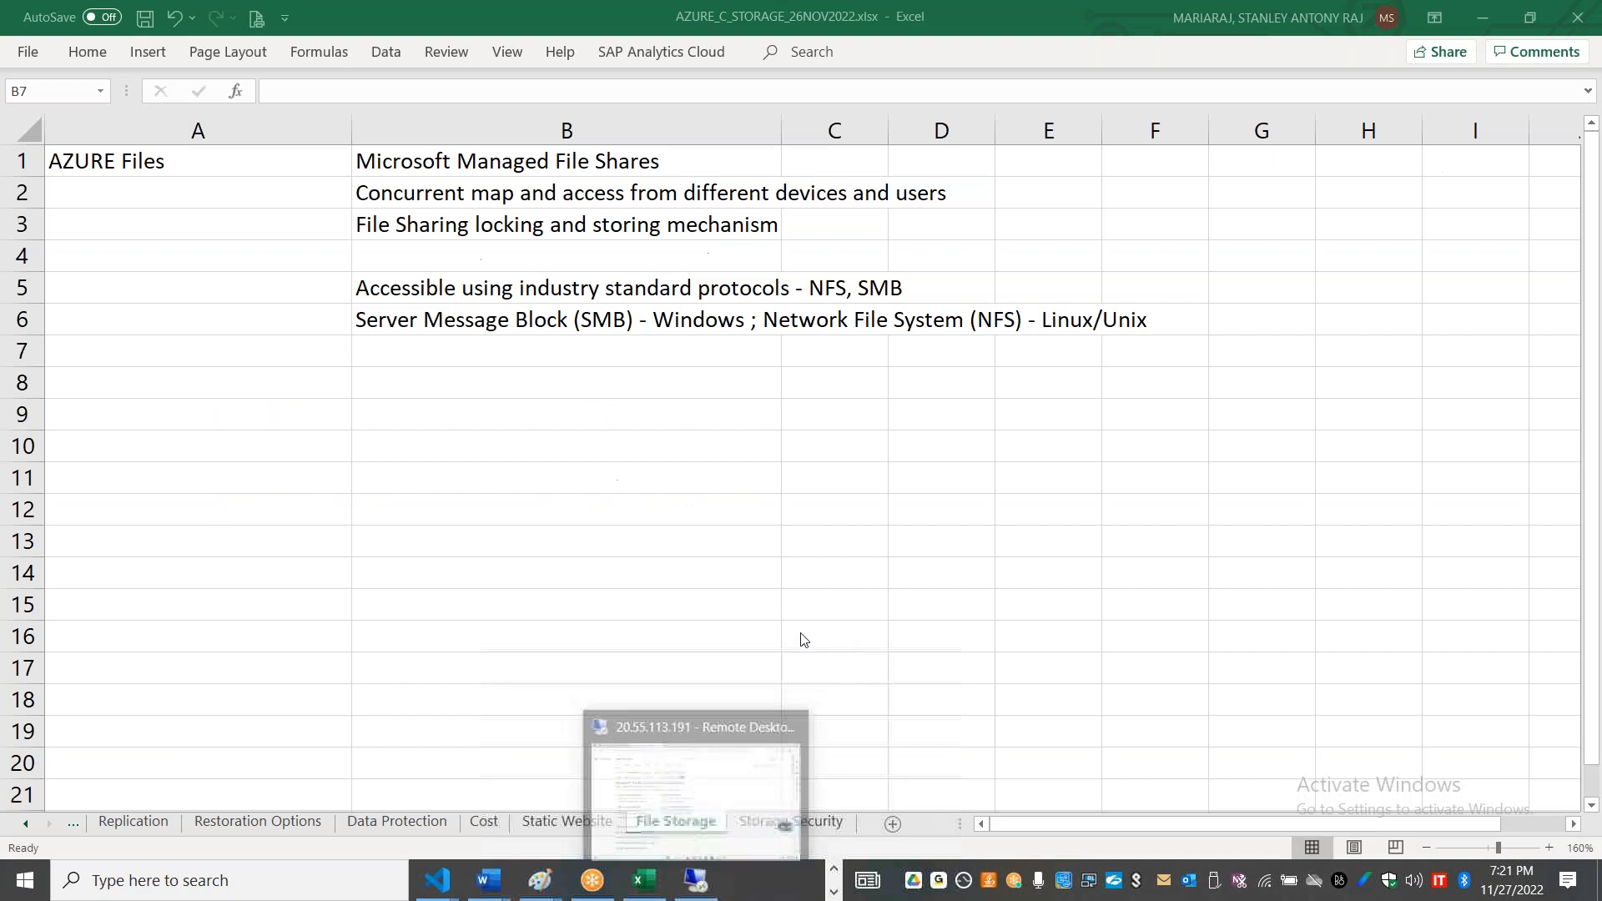
{"action": "left_click", "coordinate": [508, 561]}
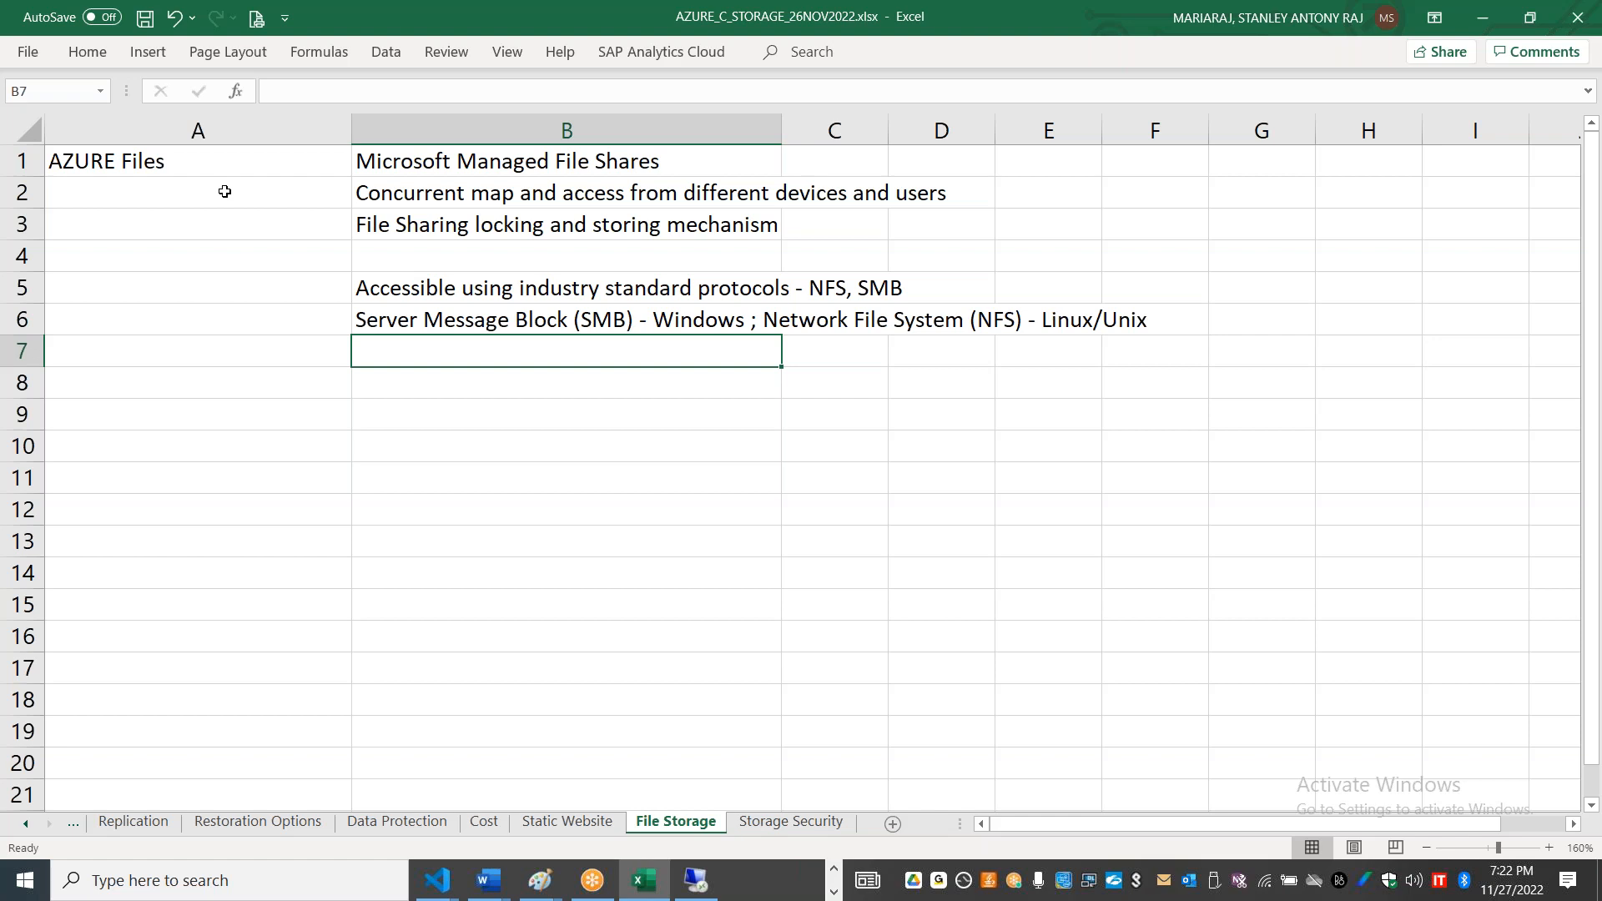
Step: Switch to the Azure portal and open the File shares page of storage account staneusstgstdlrs001
{"action": "key", "text": "alt+Tab"}
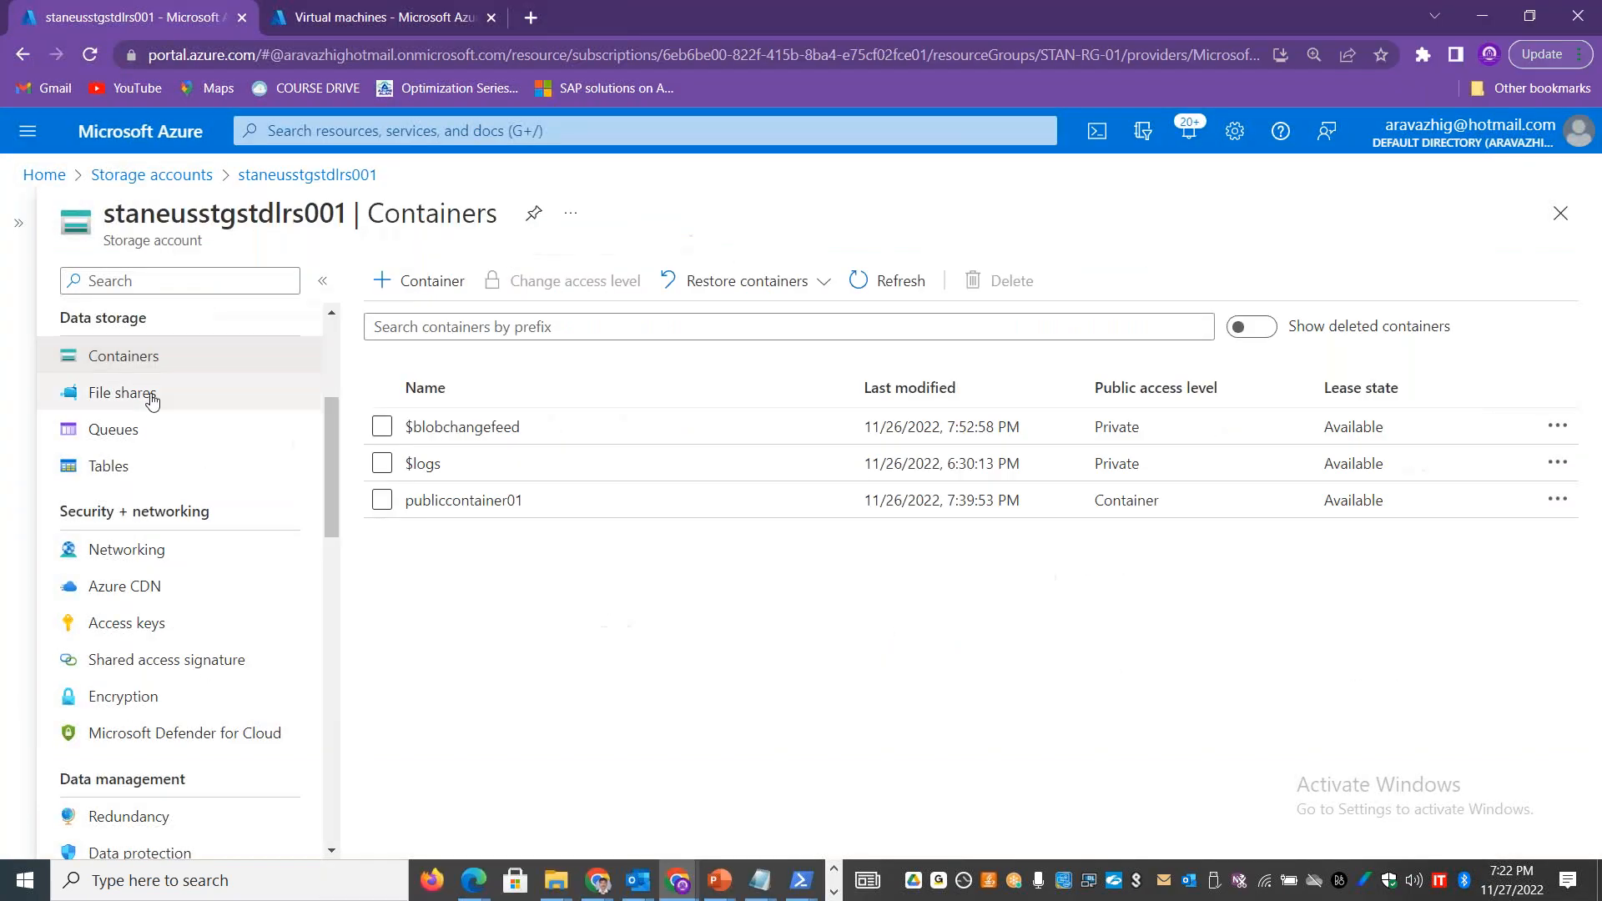
{"action": "left_click", "coordinate": [148, 400]}
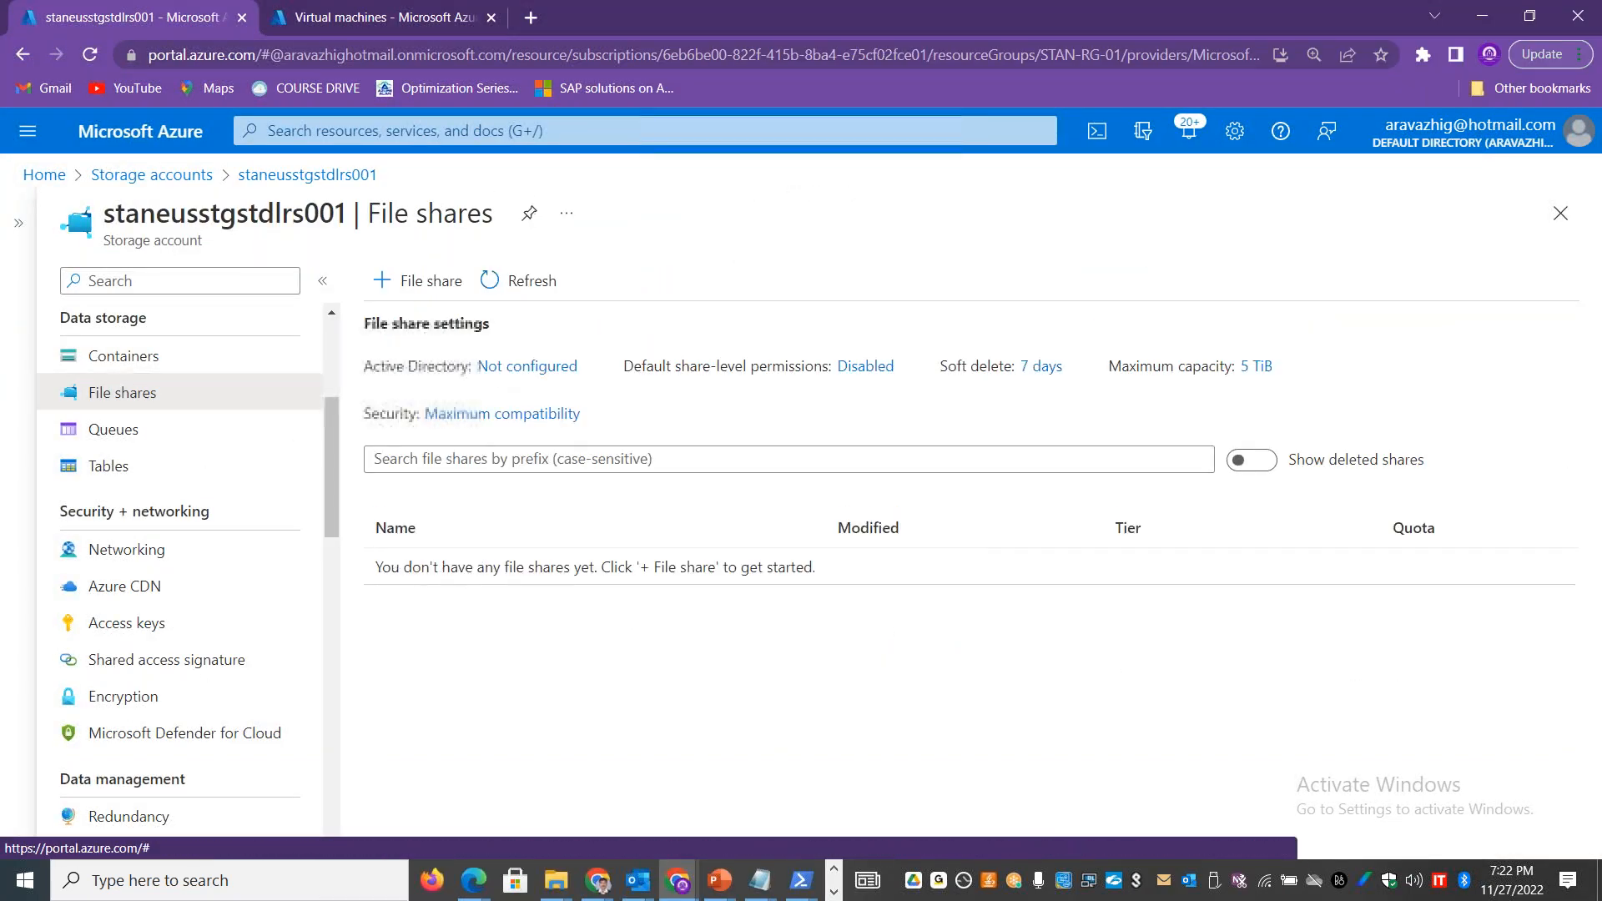
{"action": "left_click", "coordinate": [410, 283]}
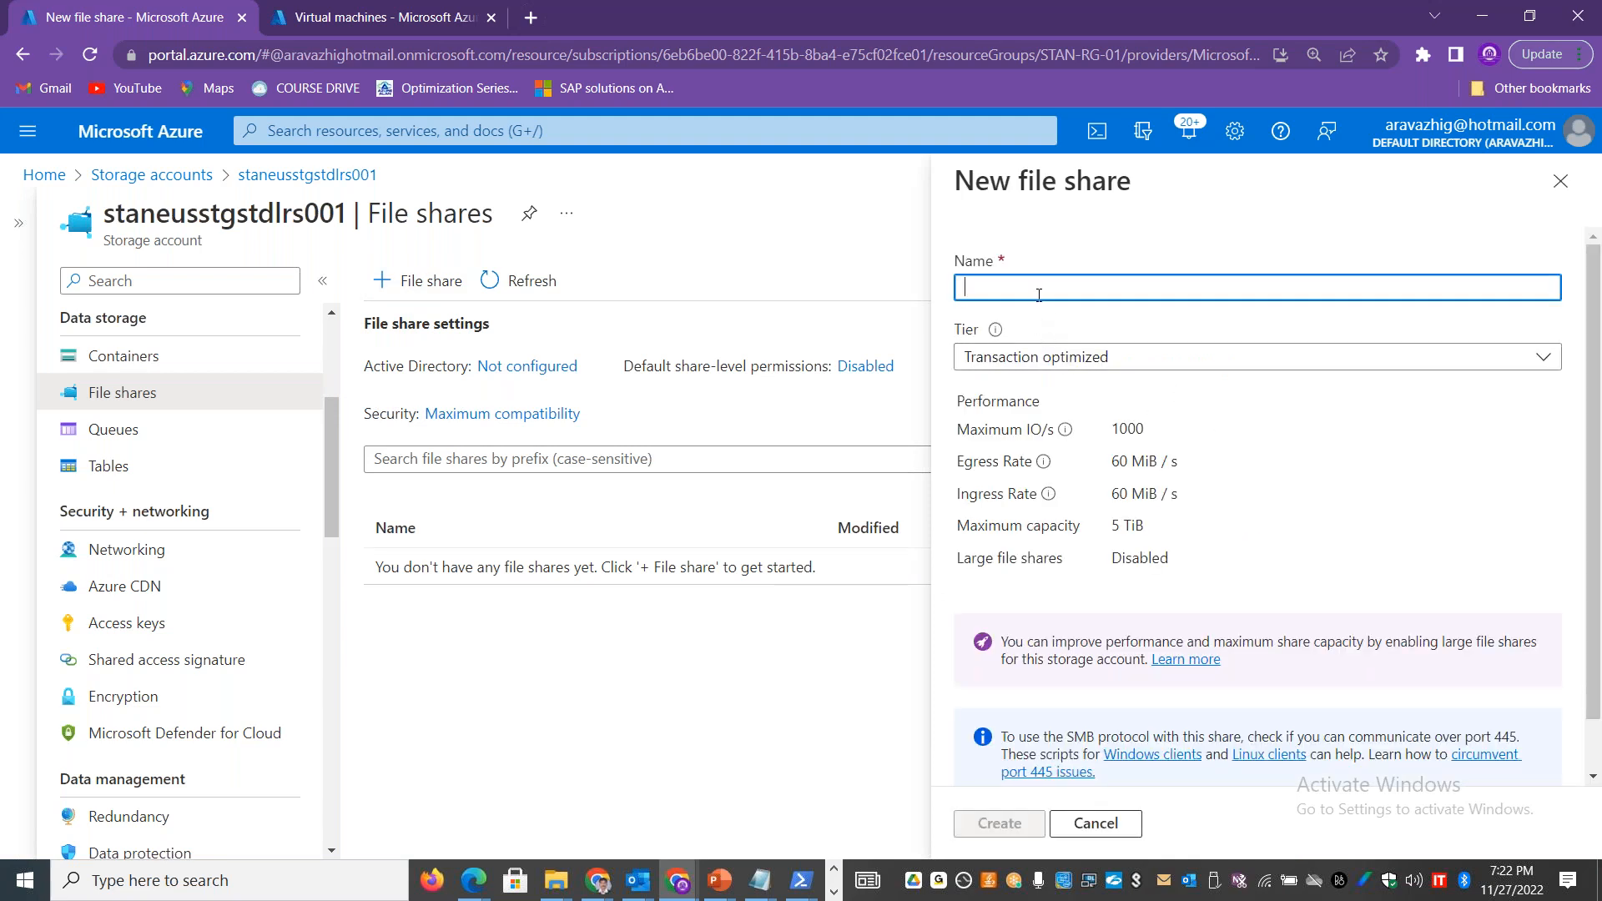
{"action": "type", "text": "stanfs1"}
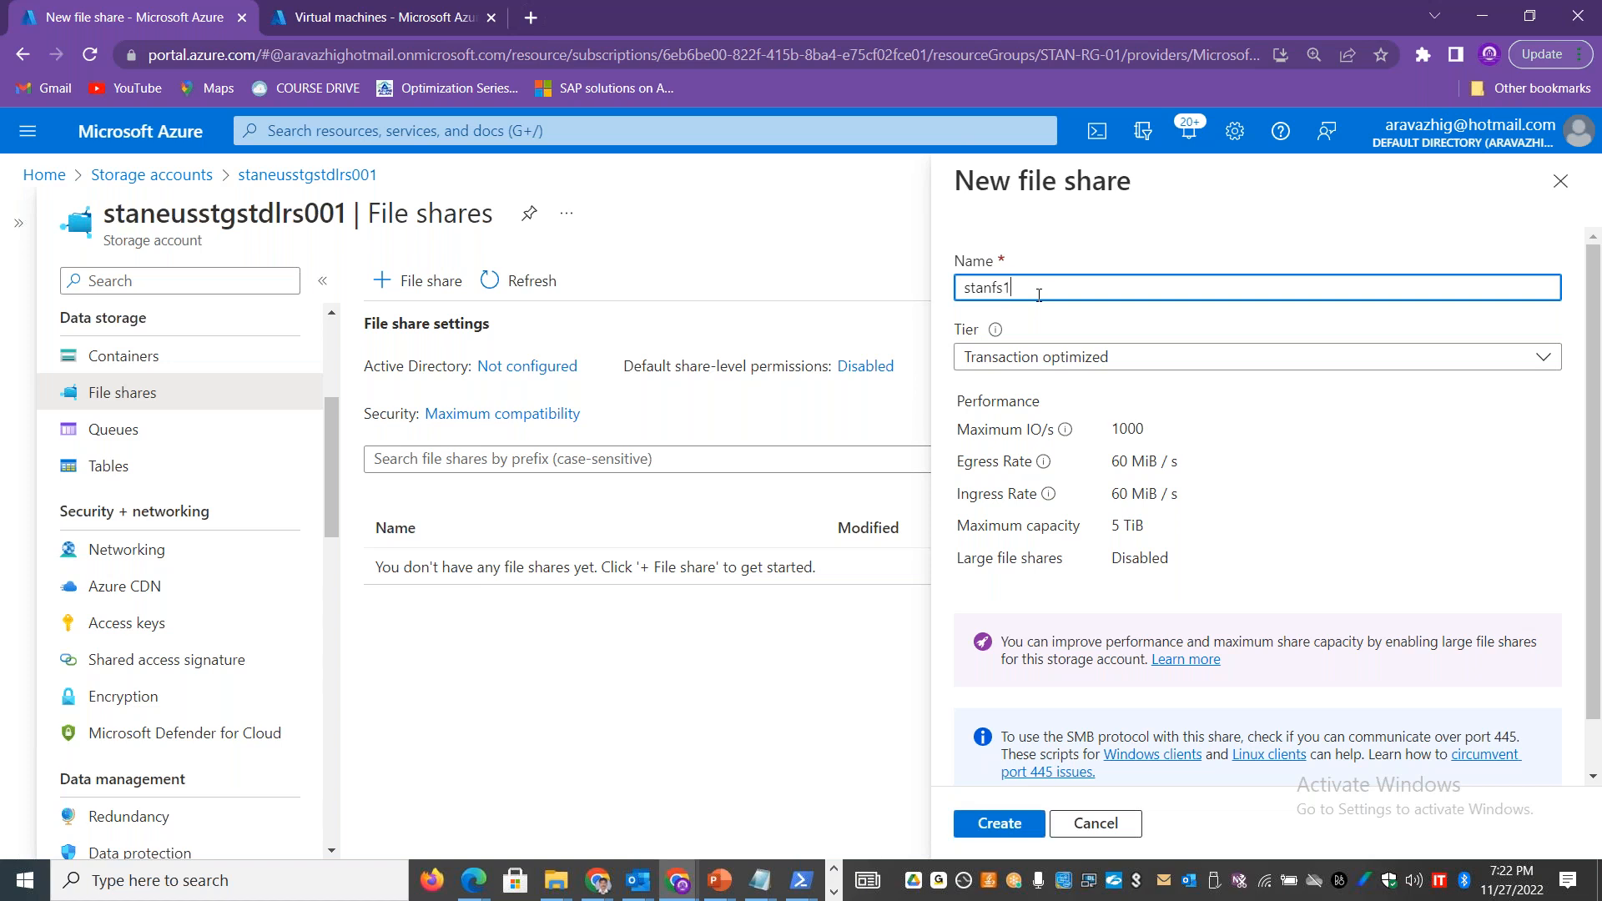
{"action": "left_click", "coordinate": [1154, 356]}
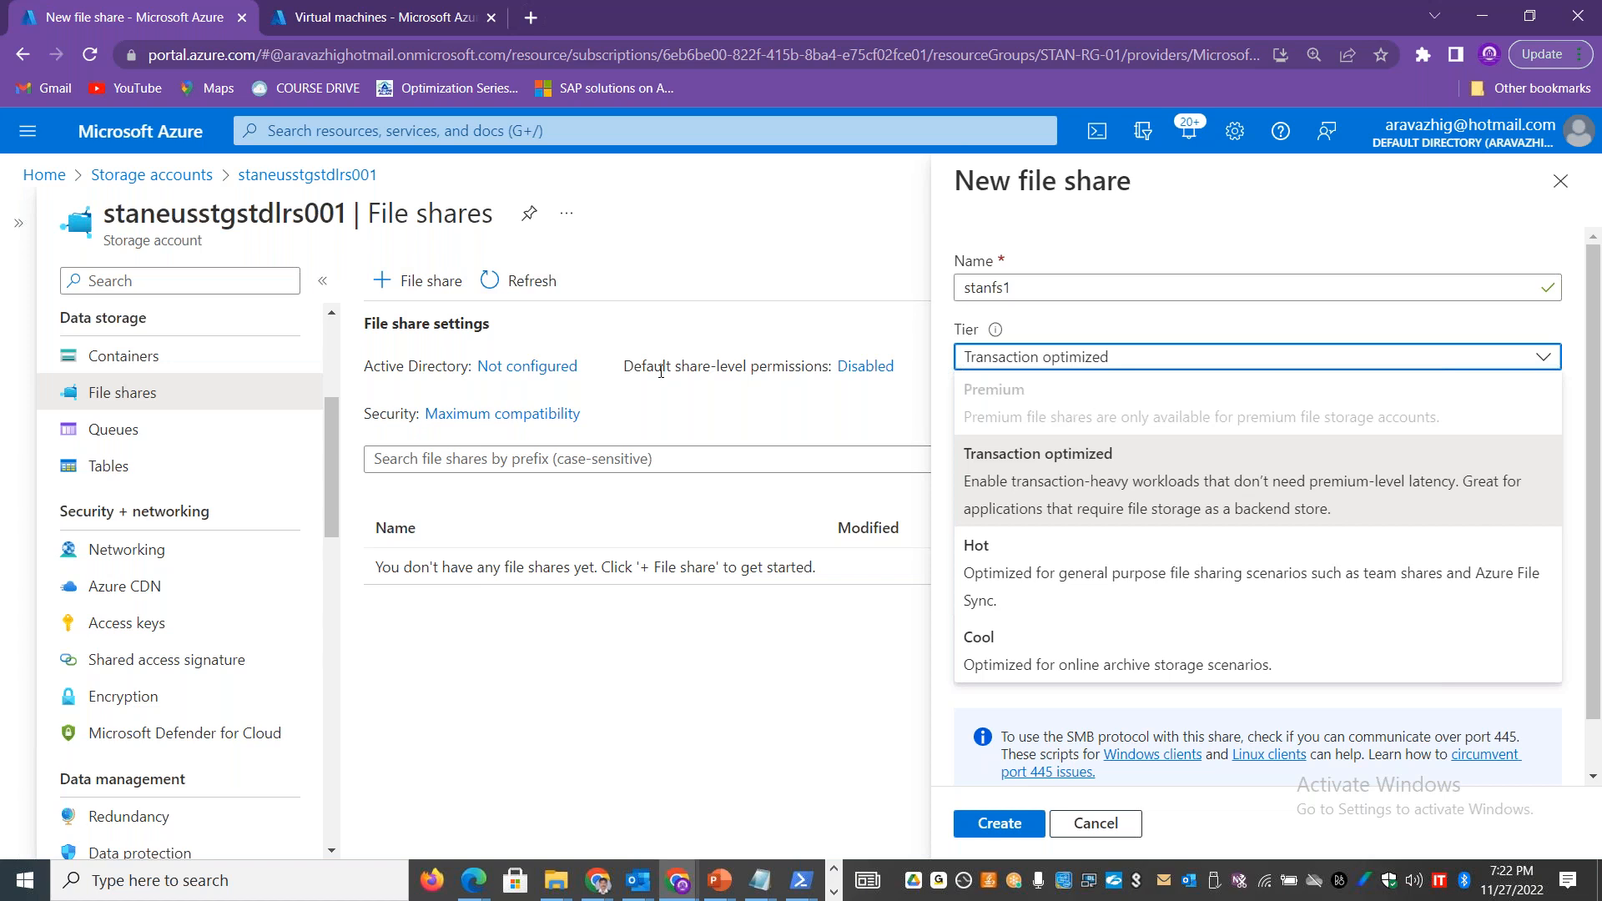
{"action": "left_click_drag", "start_coordinate": [274, 208], "coordinate": [239, 214]}
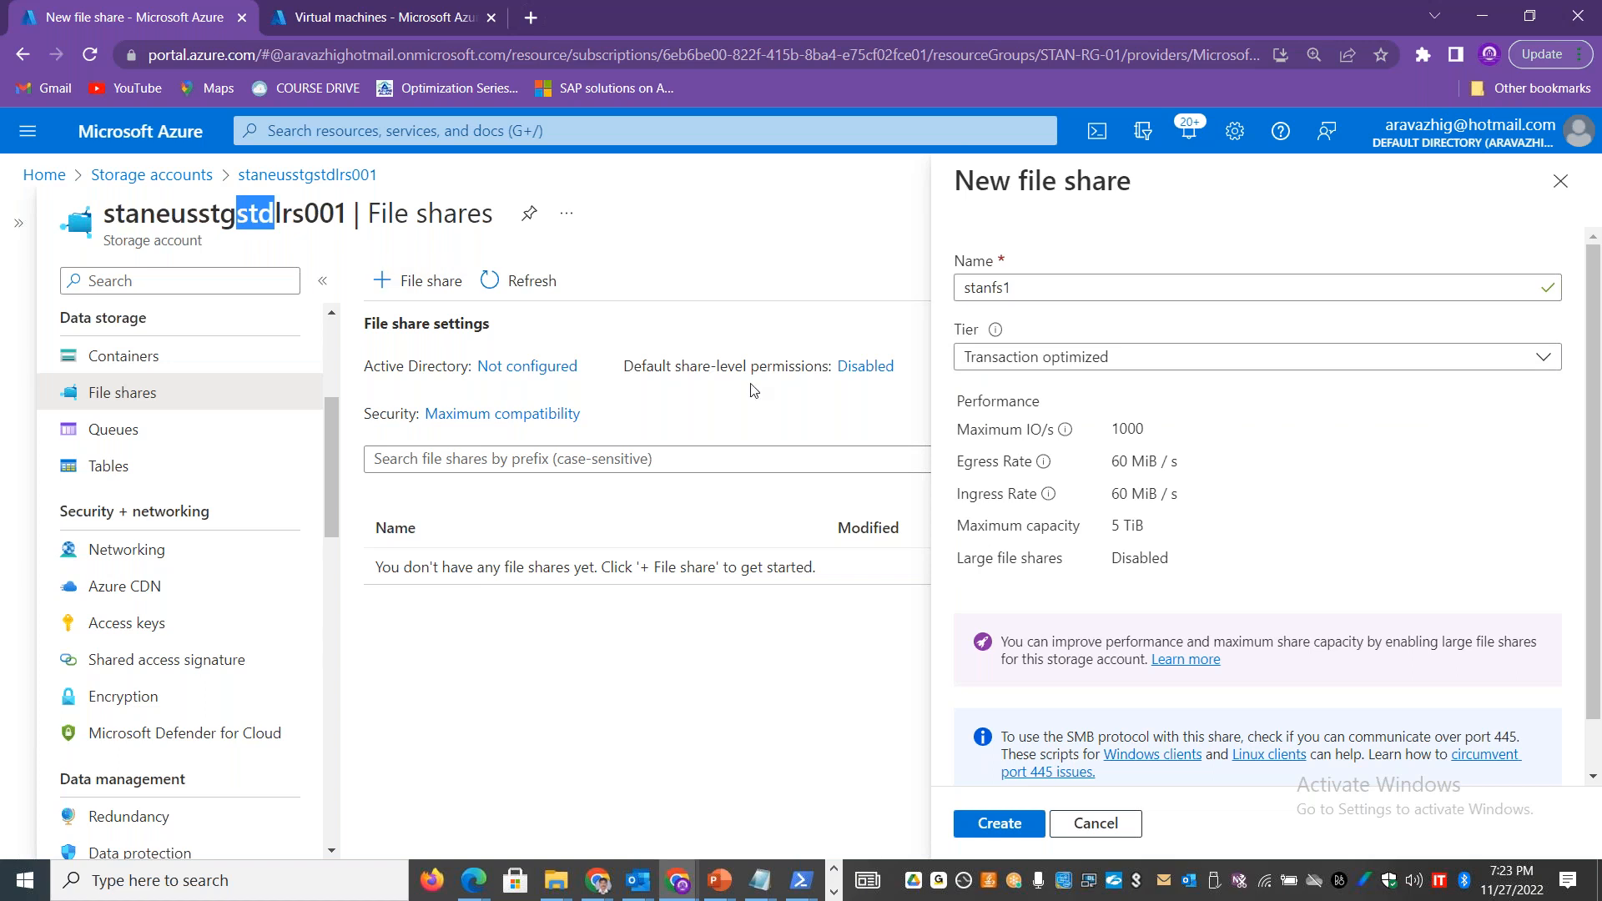
{"action": "left_click", "coordinate": [1086, 354]}
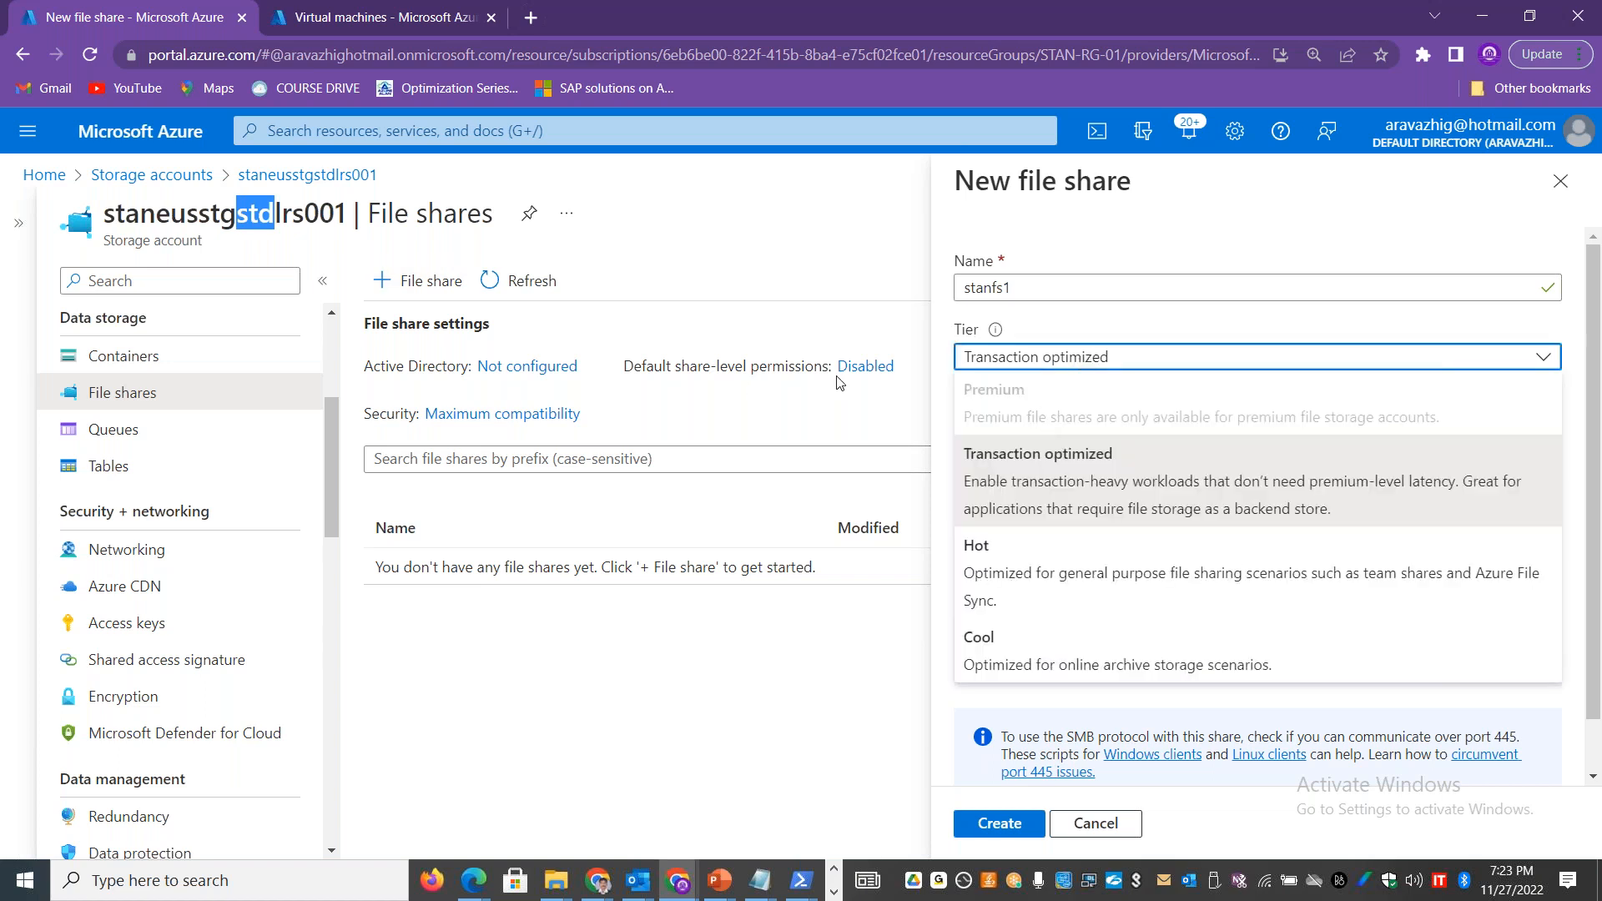
Step: Start a new storage account with Premium performance and File shares as the premium account type
{"action": "left_click", "coordinate": [171, 174]}
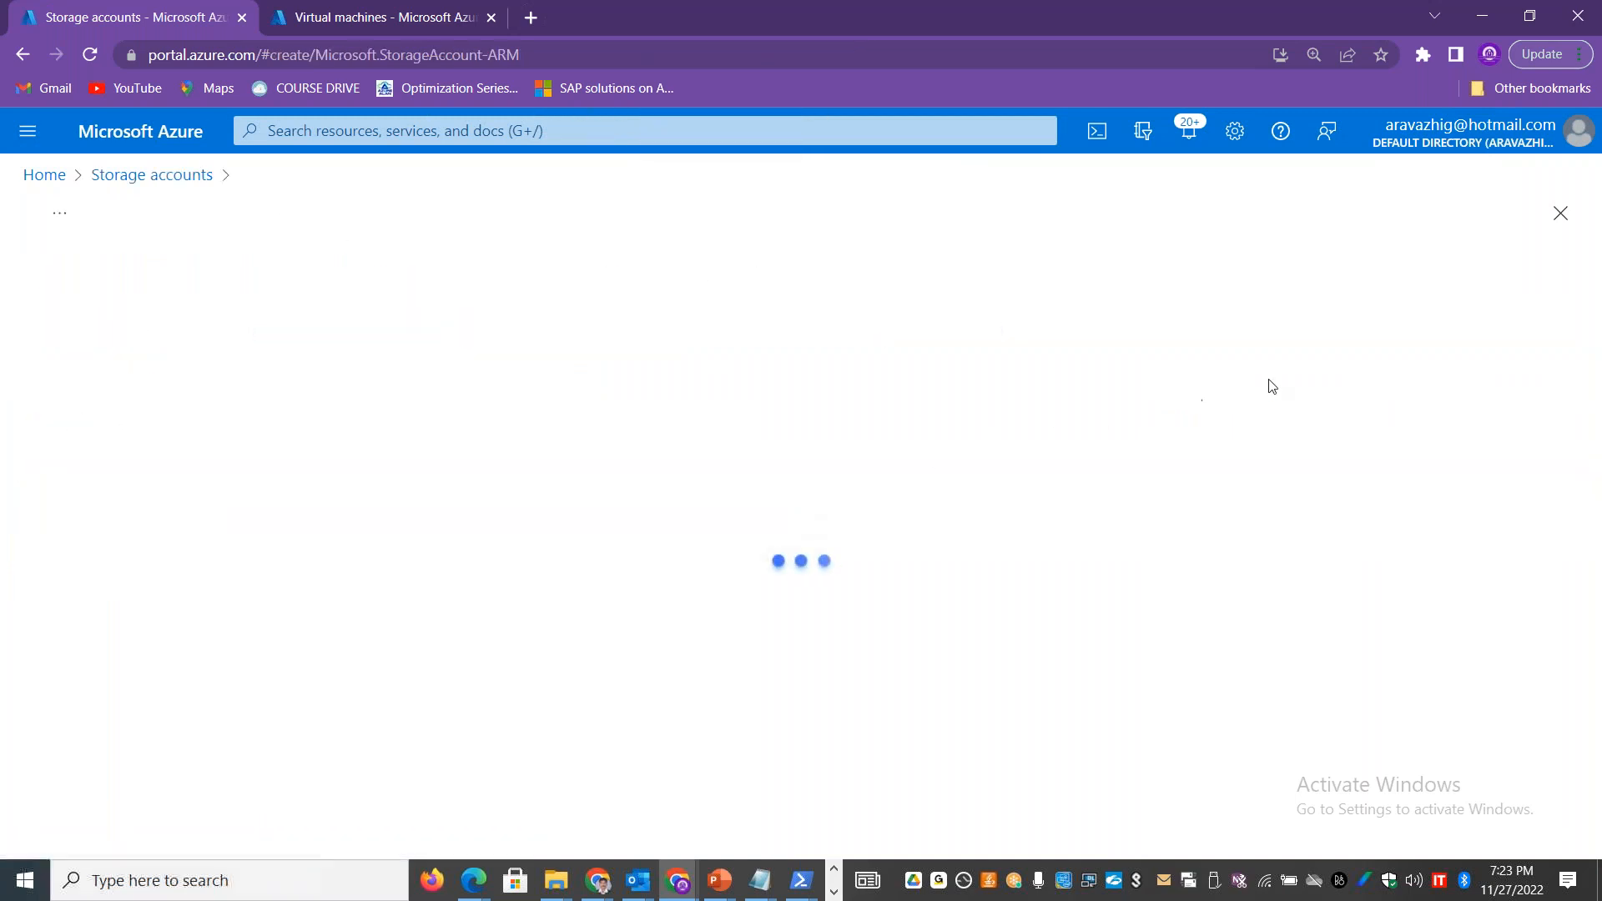
{"action": "scroll", "coordinate": [564, 697], "scroll_direction": "down", "scroll_amount": 4}
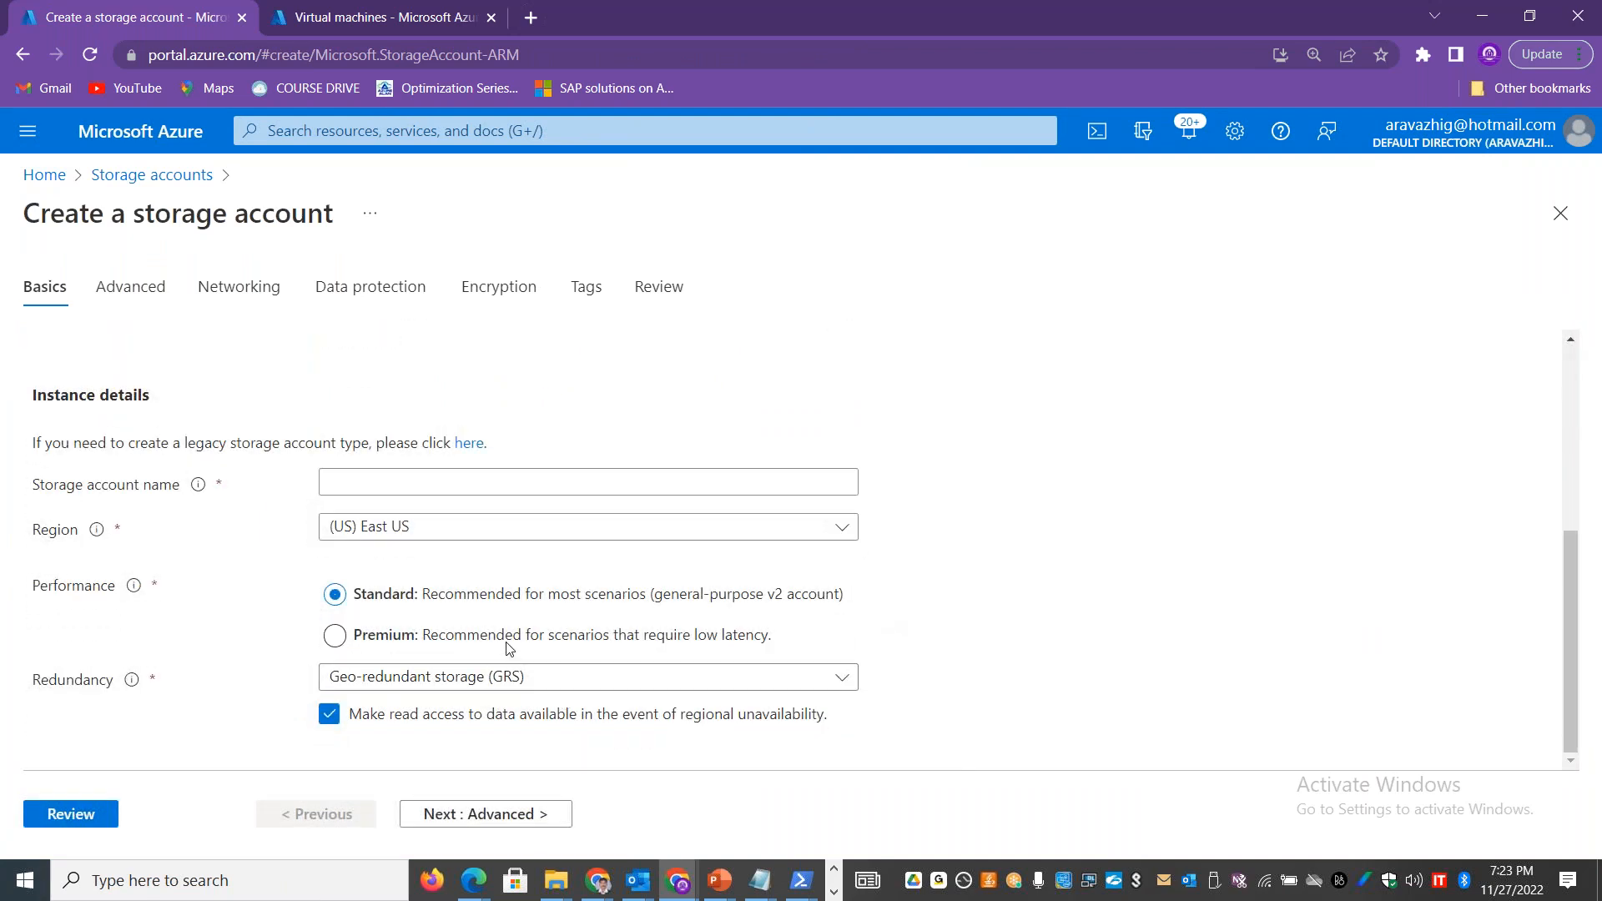
{"action": "left_click", "coordinate": [507, 642]}
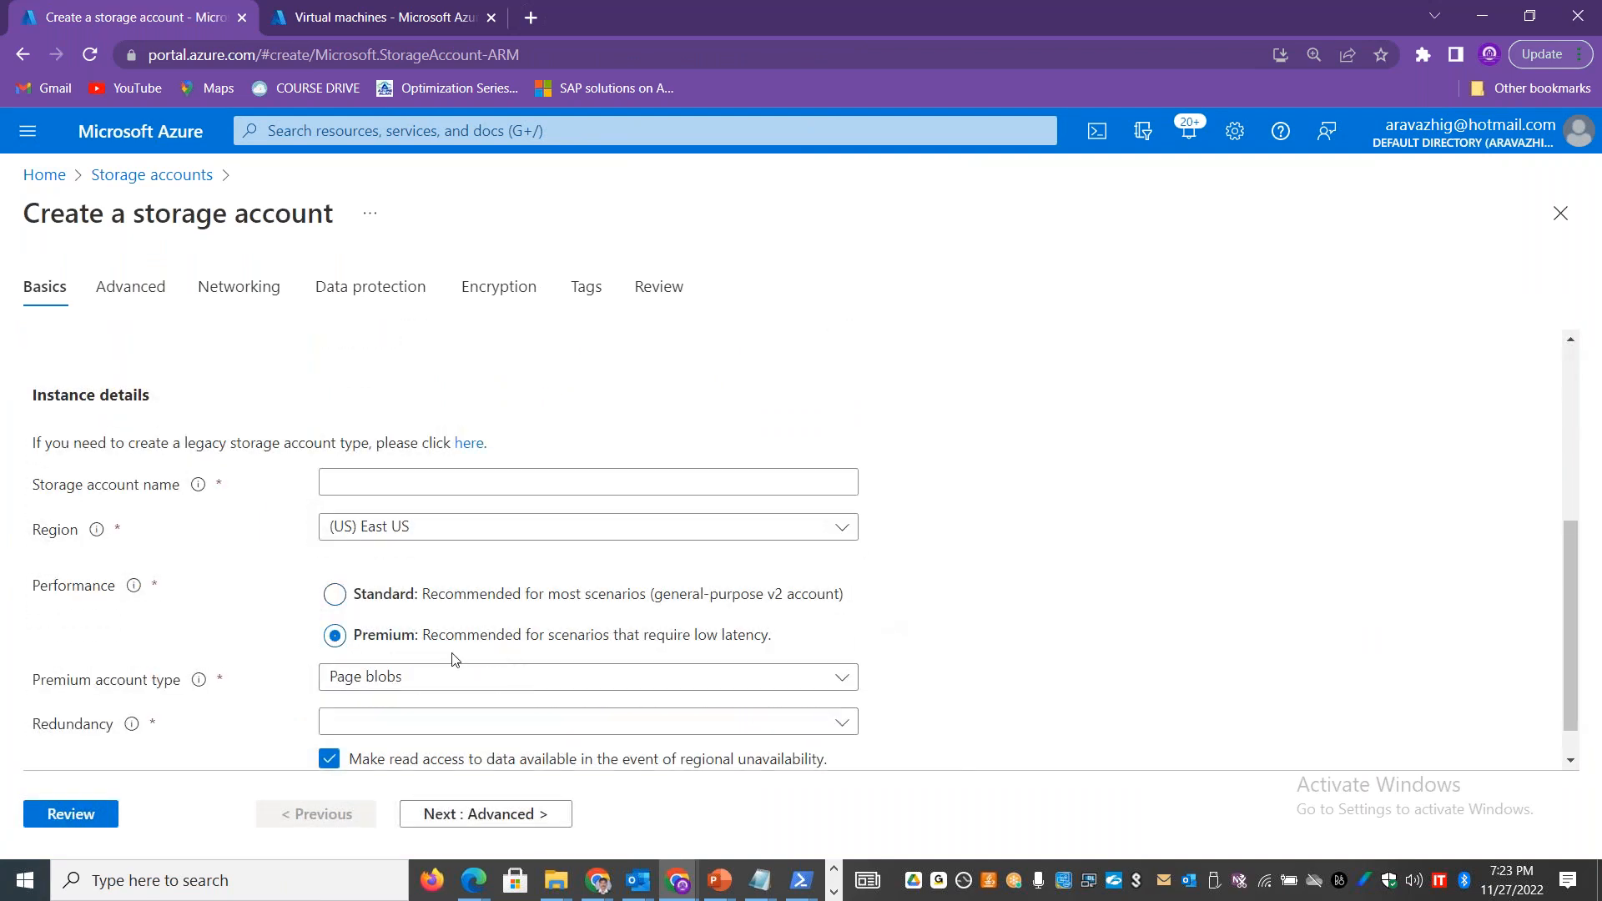
{"action": "left_click", "coordinate": [507, 681]}
{"action": "left_click", "coordinate": [403, 567]}
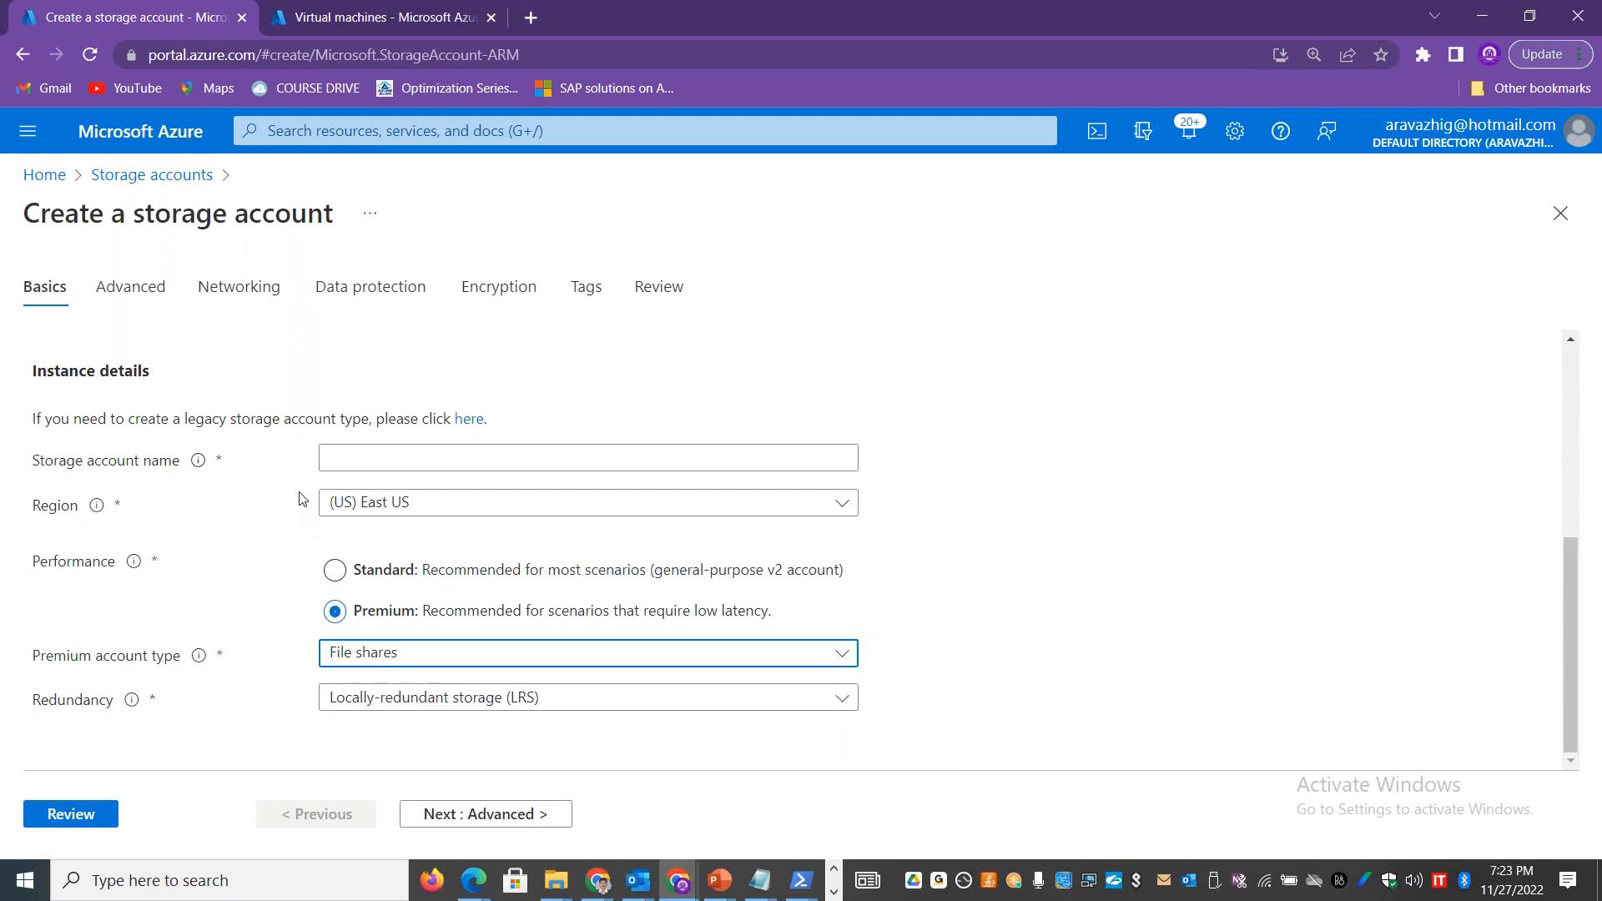
Step: Name the storage account staneusprefslrs001, then review and create it
{"action": "left_click", "coordinate": [350, 460]}
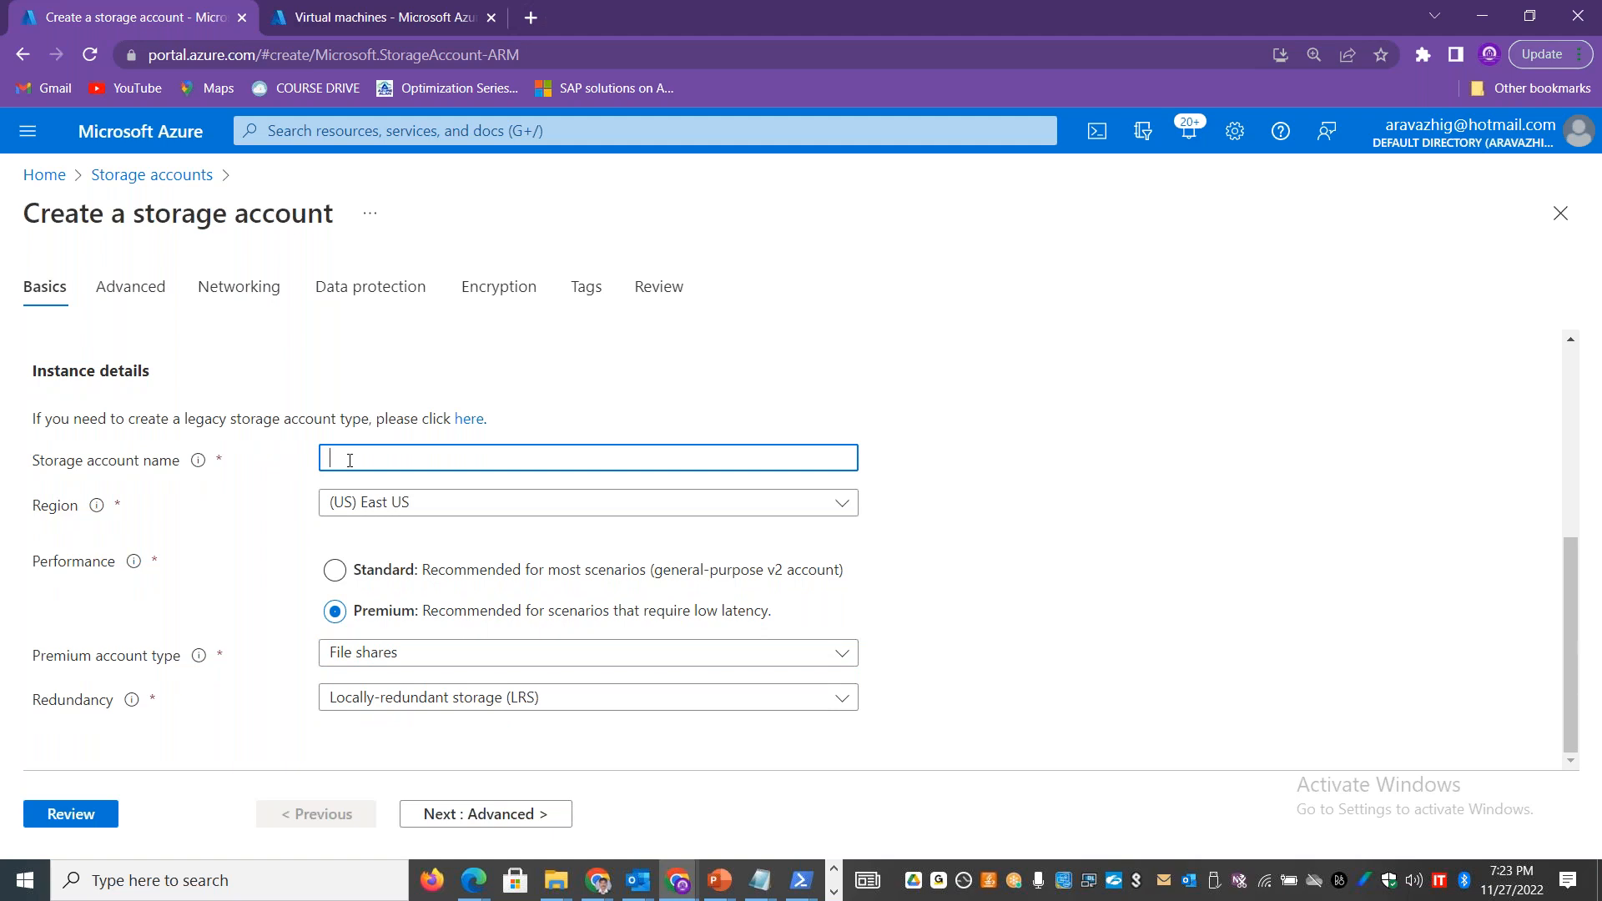
{"action": "type", "text": "staneus"}
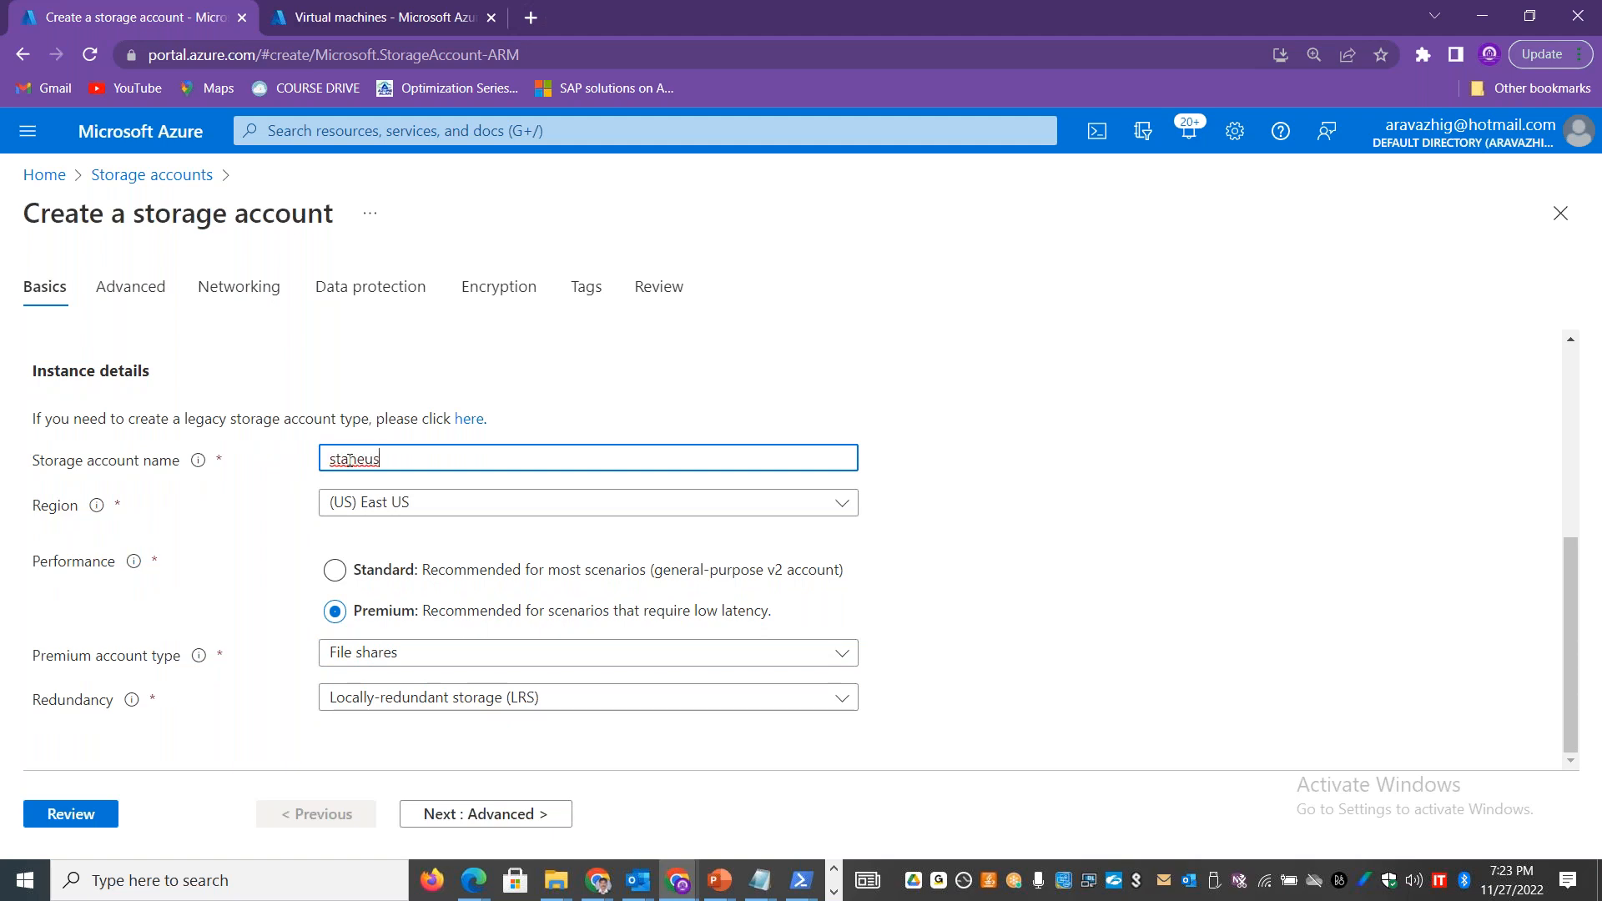
{"action": "type", "text": "prefs001"}
{"action": "key", "text": "BackSpace"}
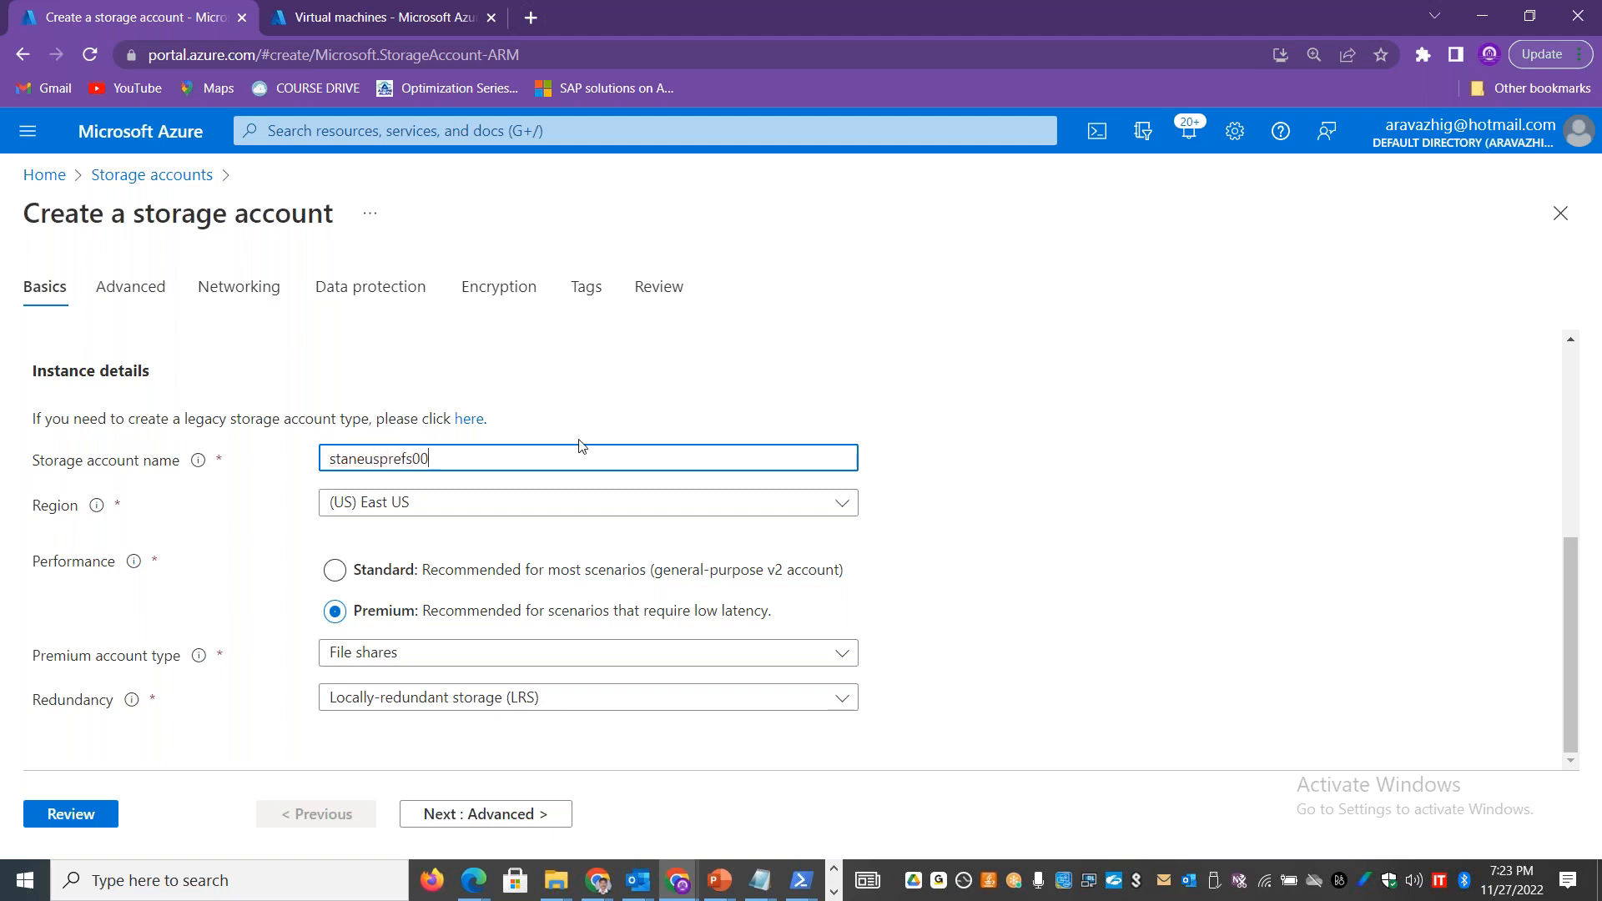
{"action": "key", "text": "BackSpace"}
{"action": "type", "text": "lrs001"}
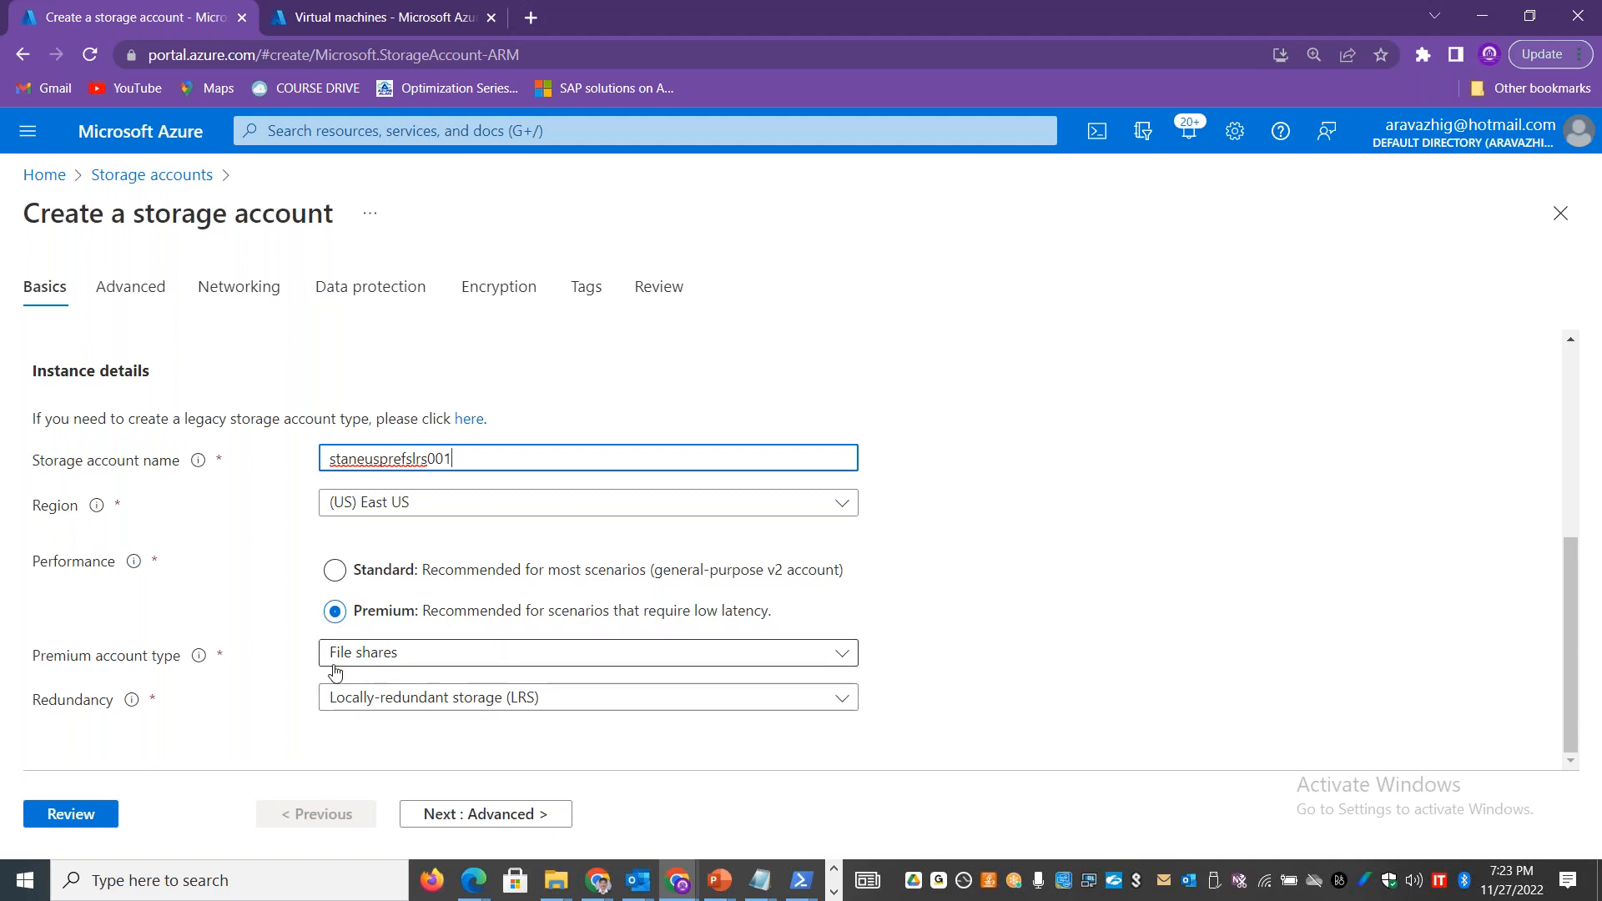
{"action": "left_click", "coordinate": [71, 813]}
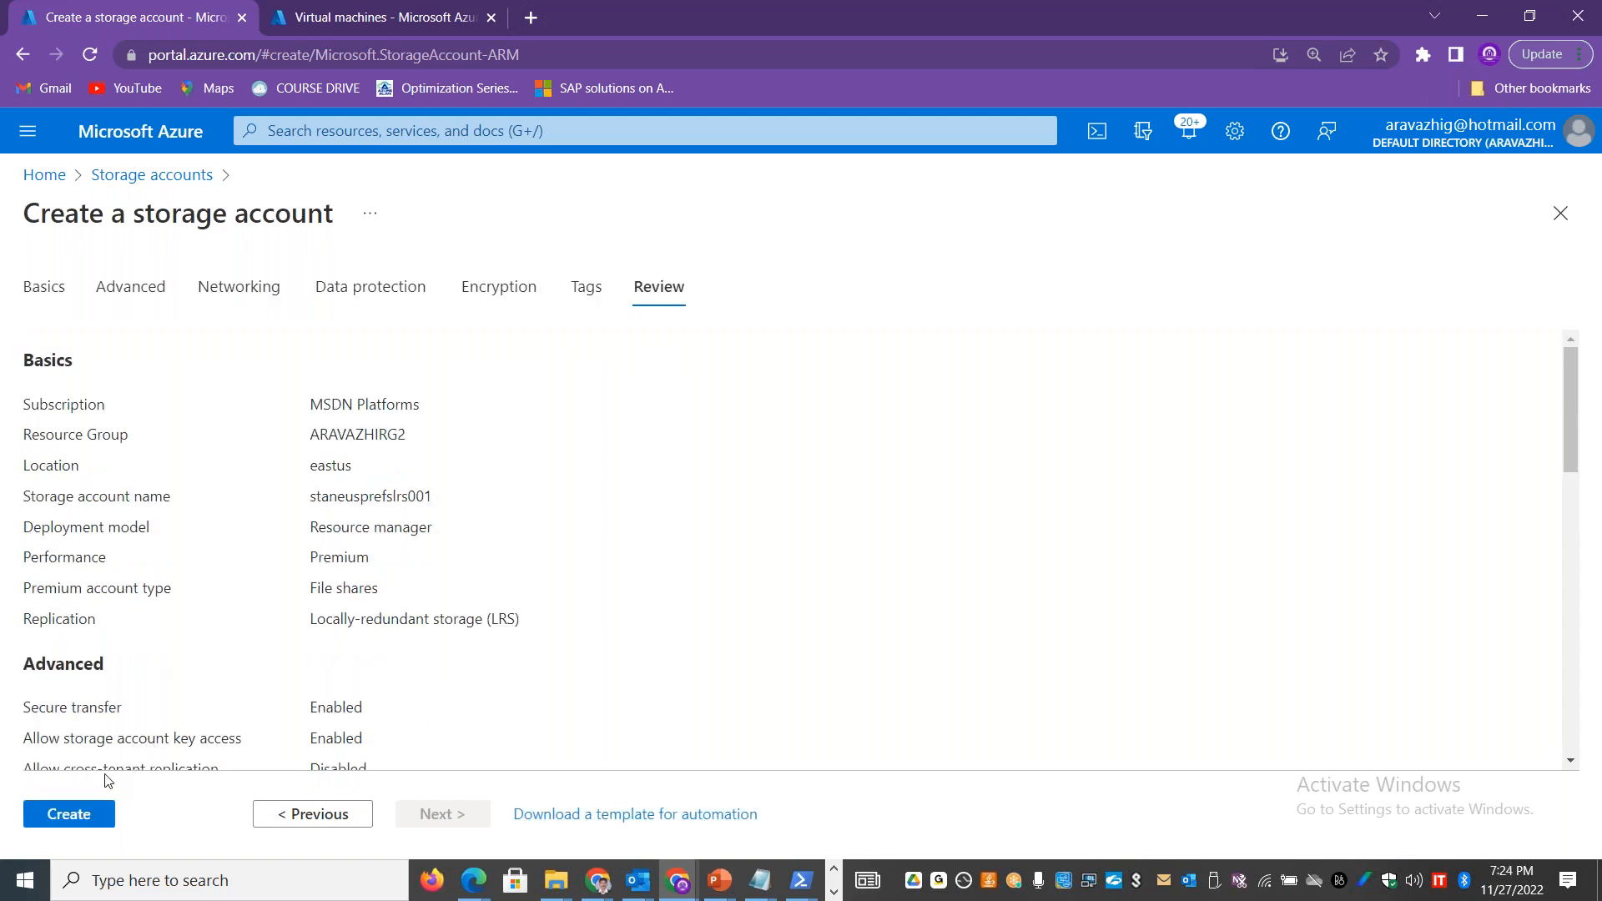
{"action": "left_click", "coordinate": [81, 811]}
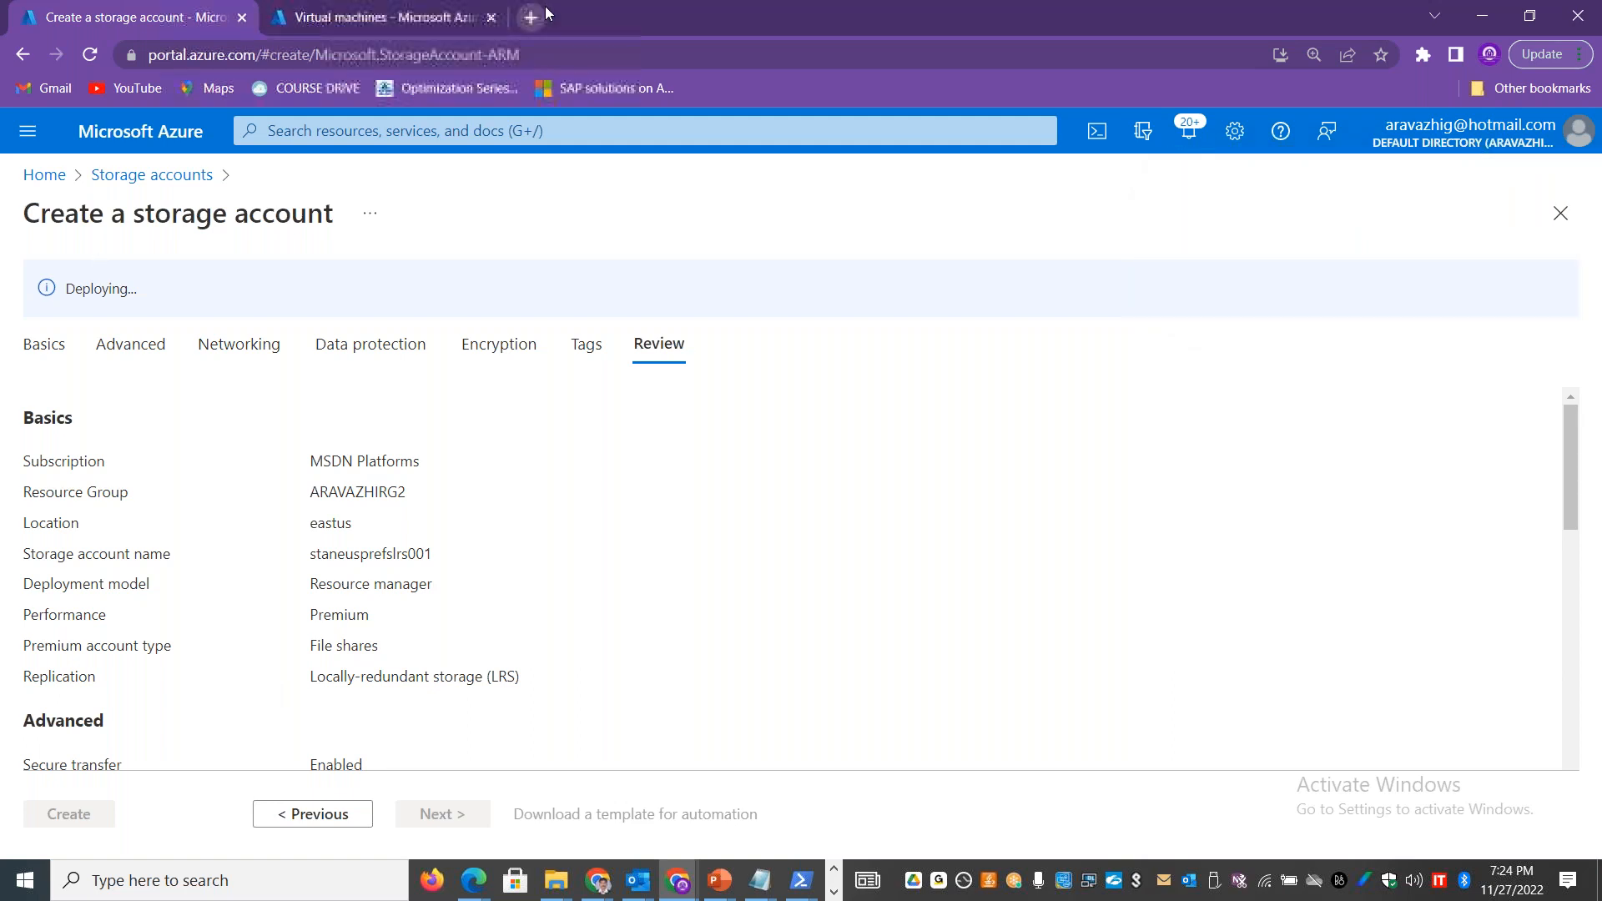
Step: Go back to the storage accounts list and open the File shares page of staneusstgstdlrs001
{"action": "left_click", "coordinate": [32, 177]}
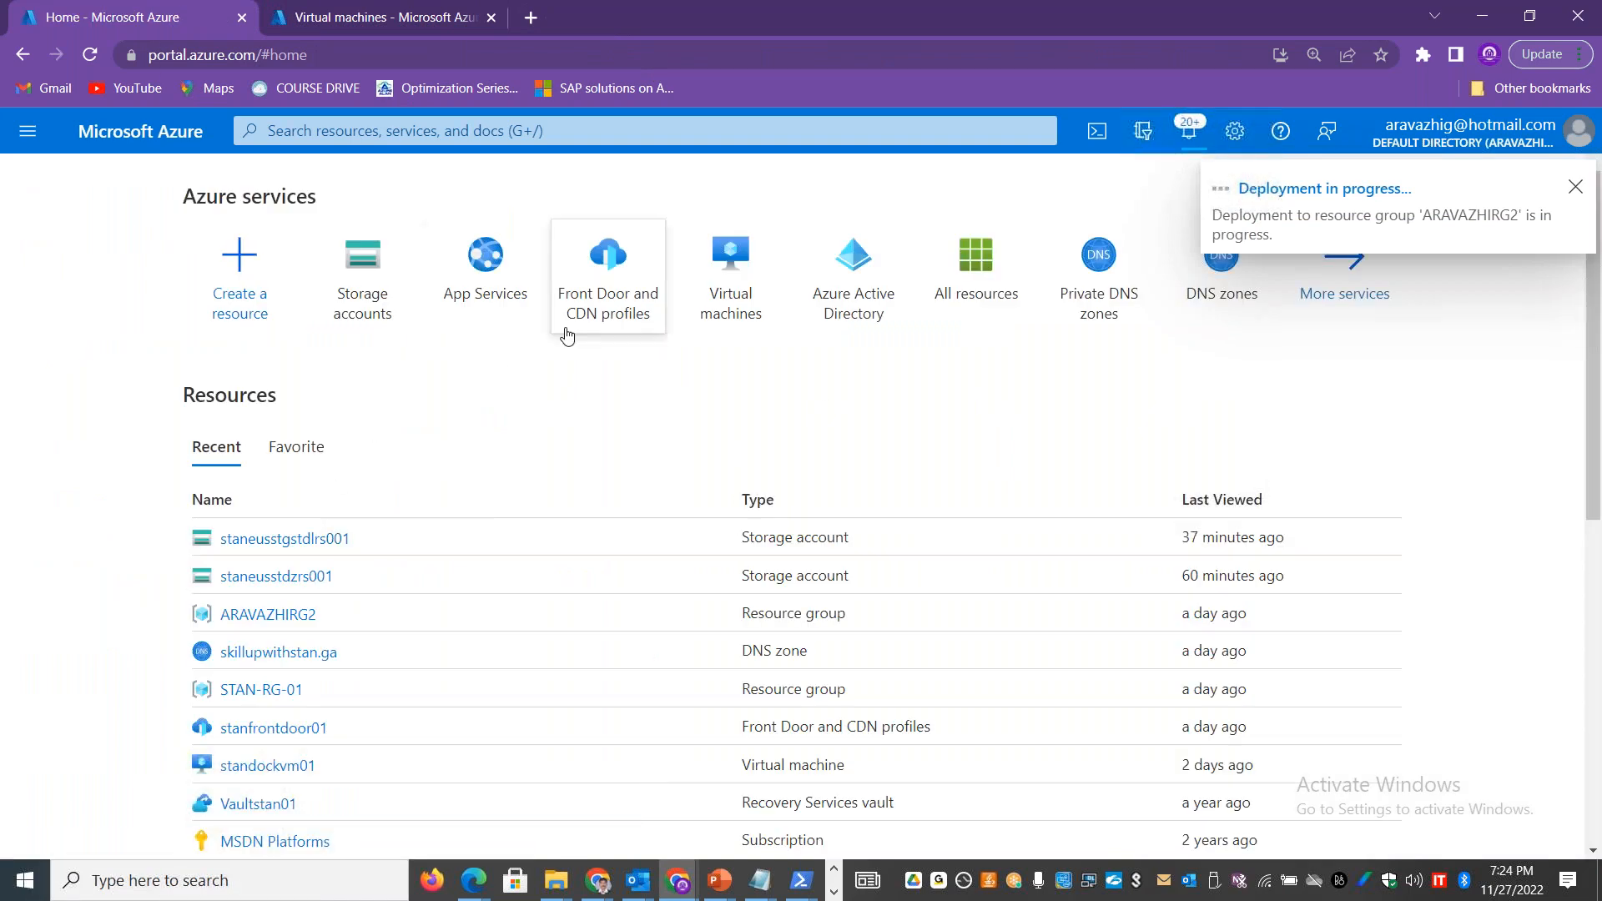
{"action": "left_click", "coordinate": [382, 291]}
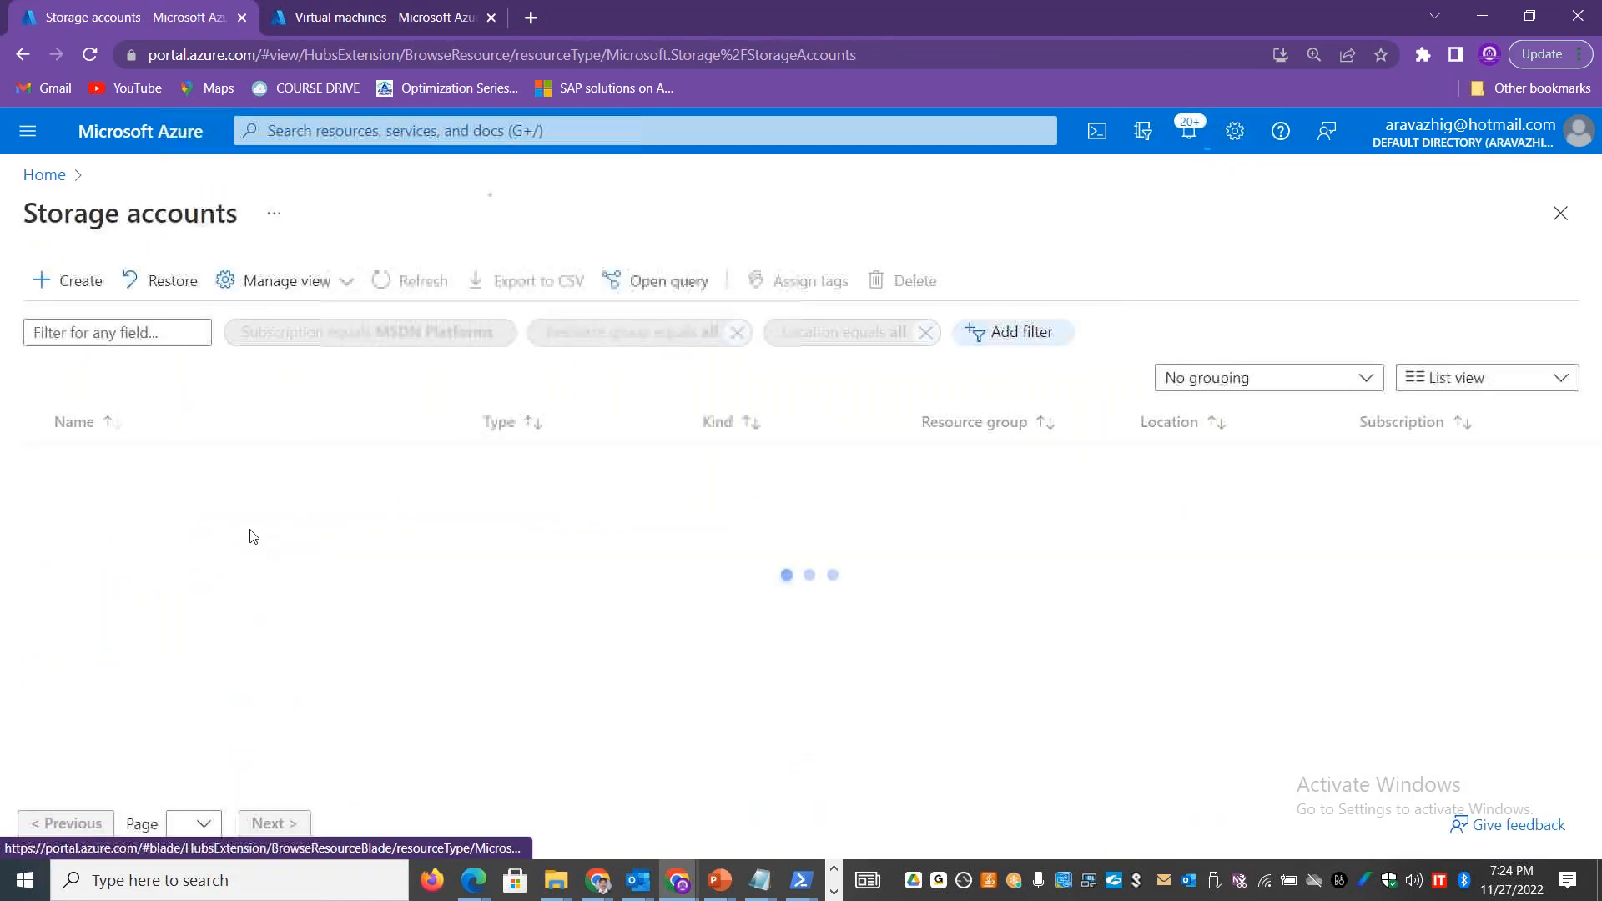
{"action": "left_click", "coordinate": [142, 538]}
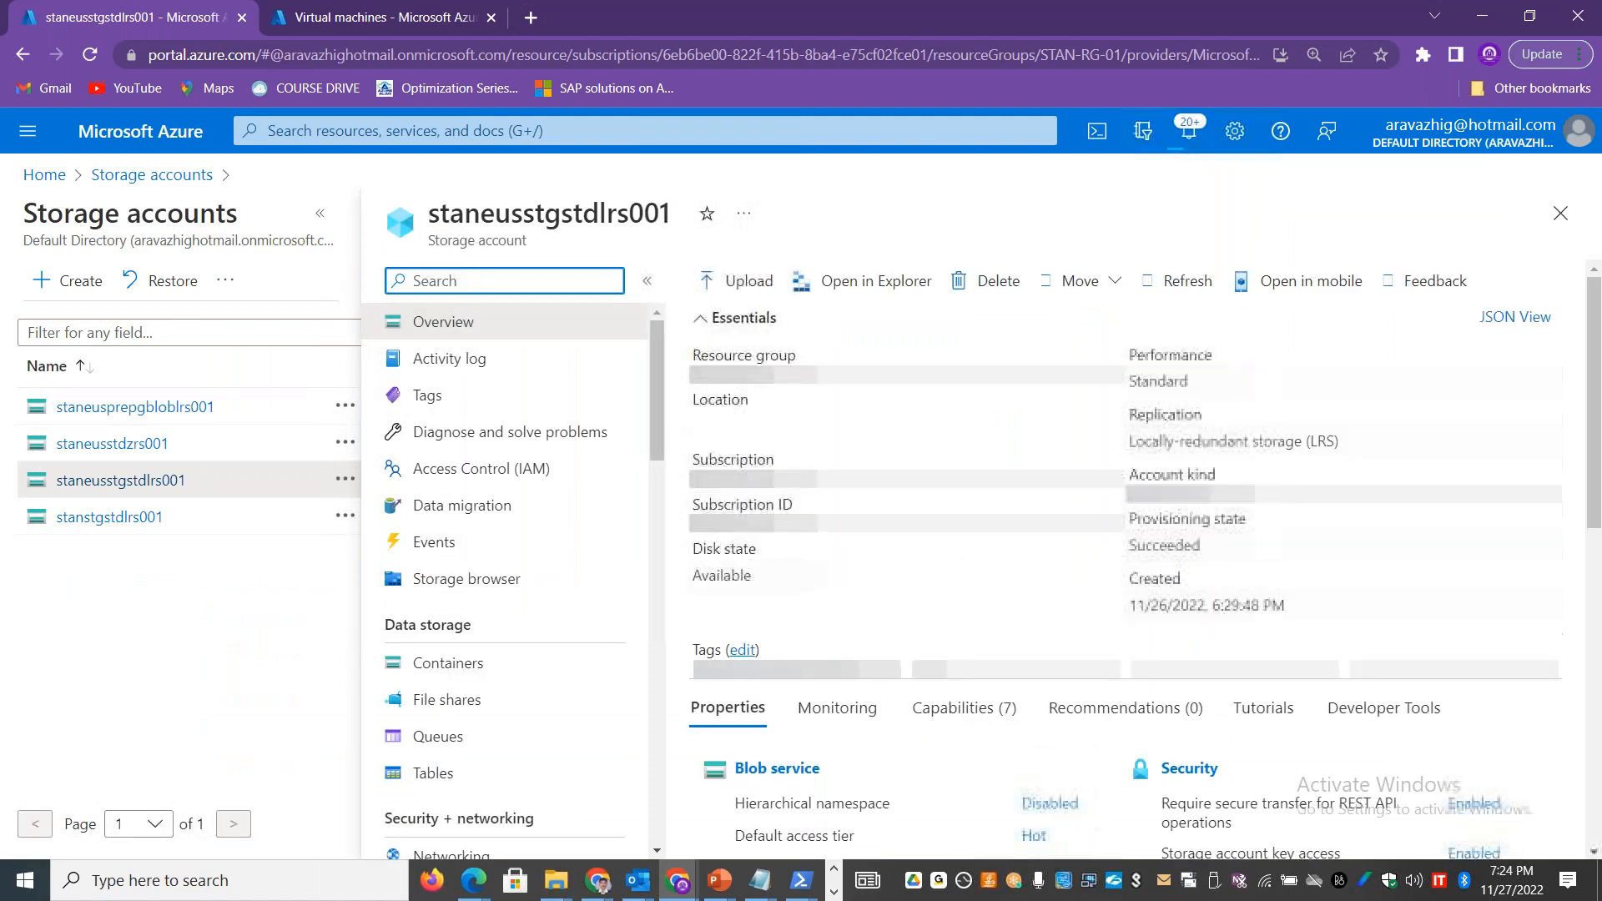
{"action": "left_click", "coordinate": [320, 214]}
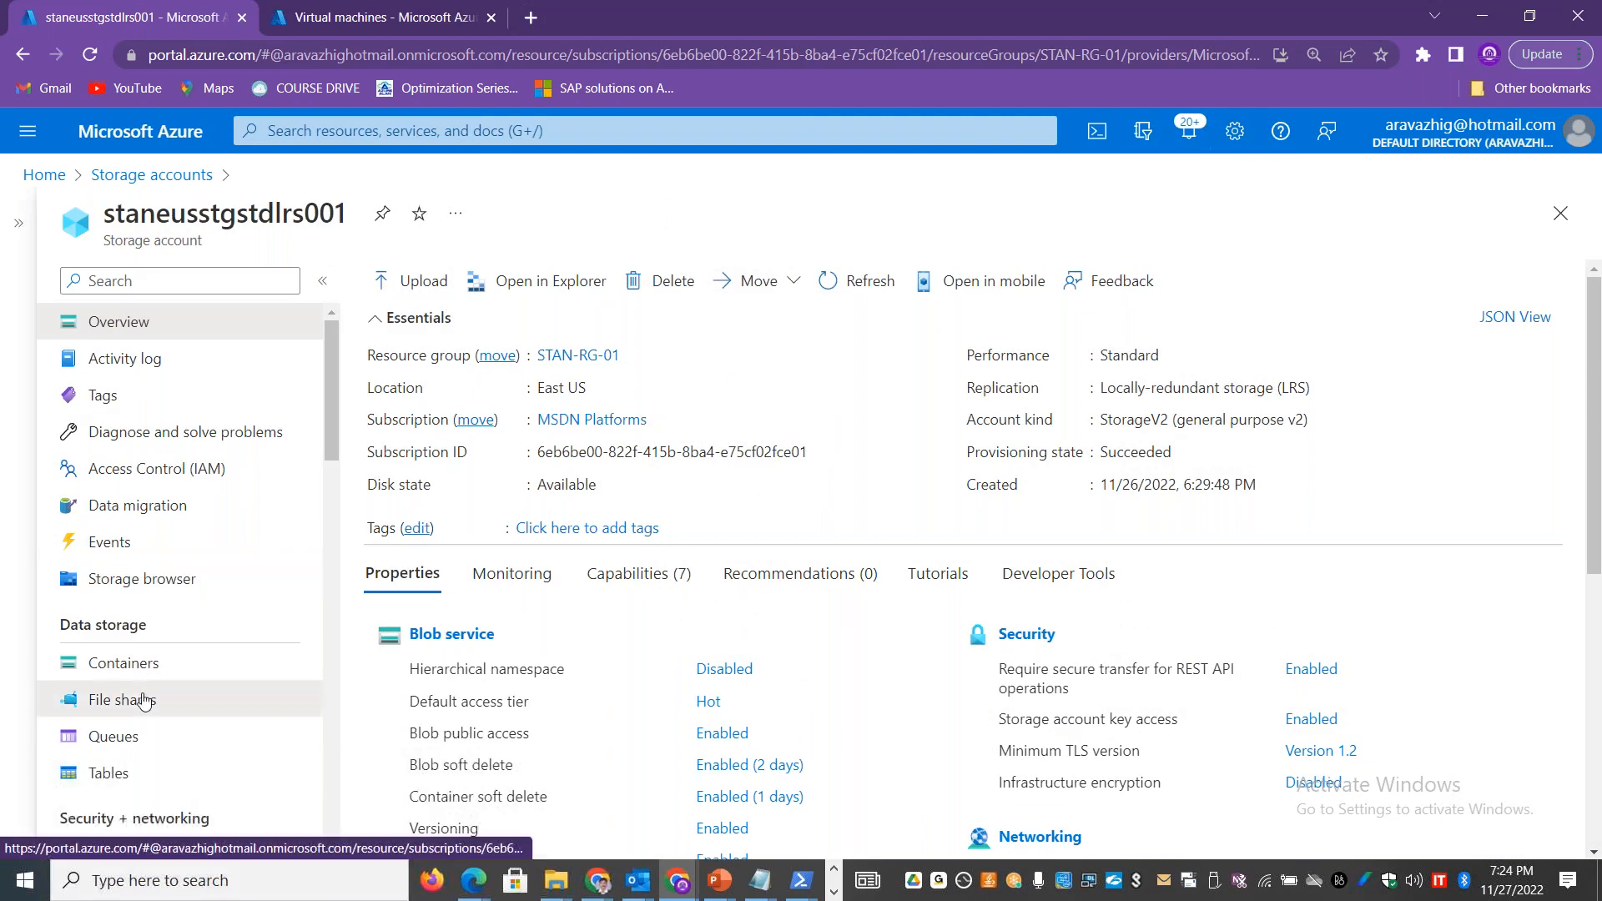
{"action": "left_click", "coordinate": [146, 699]}
Step: Examine the IO/s, egress, ingress and capacity limits of a draft file share named stantsopfs01, and close the draft
{"action": "left_click", "coordinate": [428, 282]}
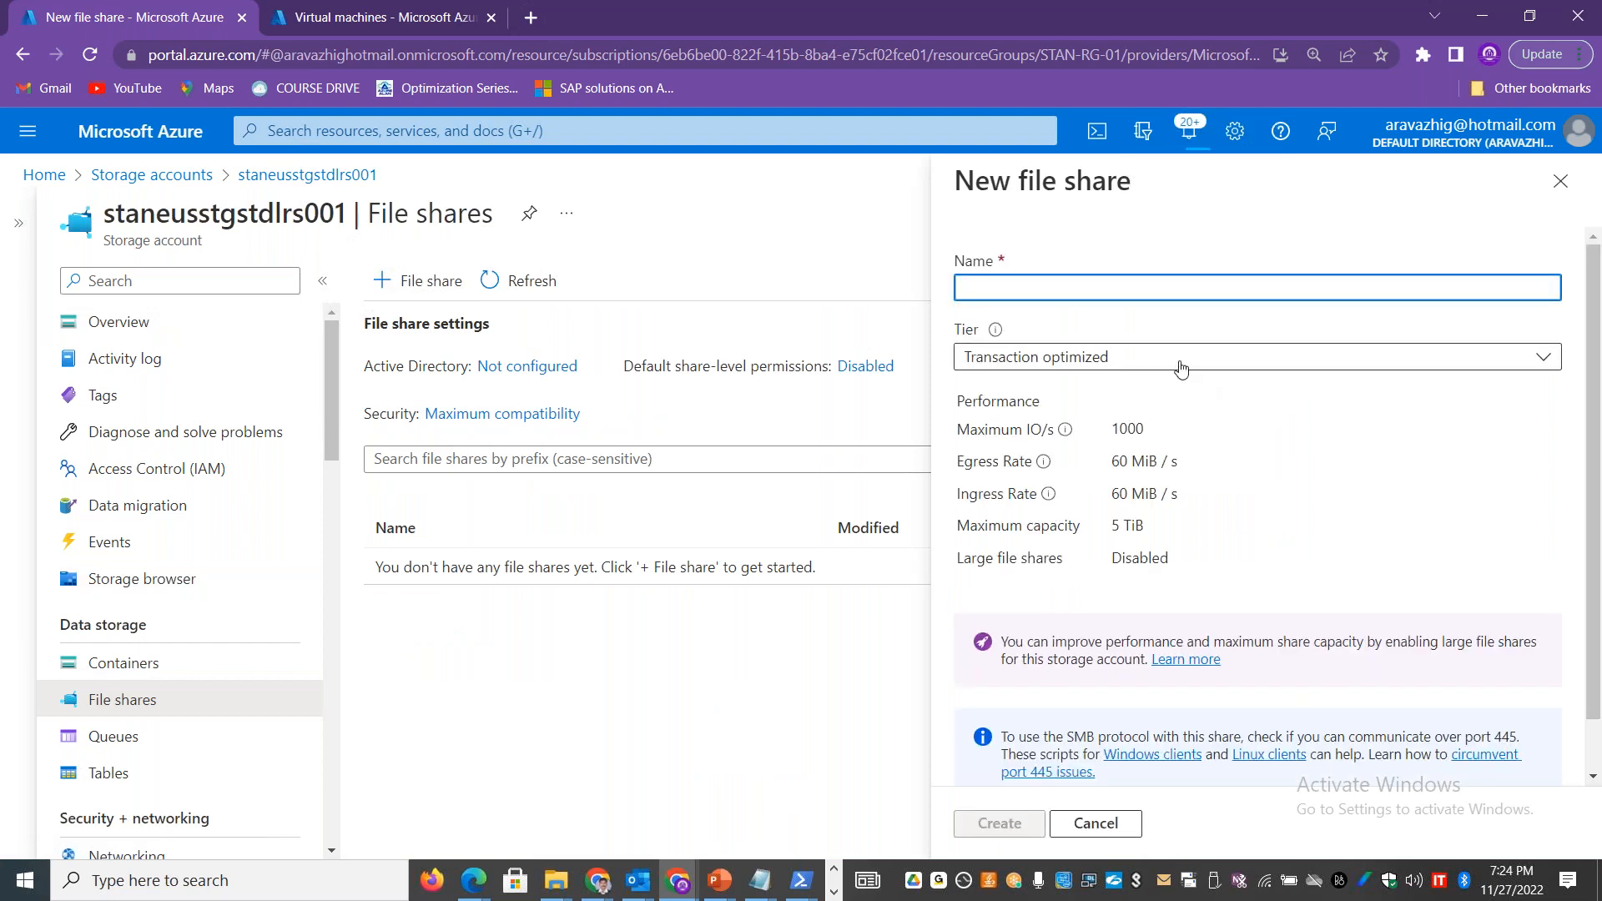
{"action": "left_click_drag", "start_coordinate": [1184, 464], "coordinate": [1131, 495]}
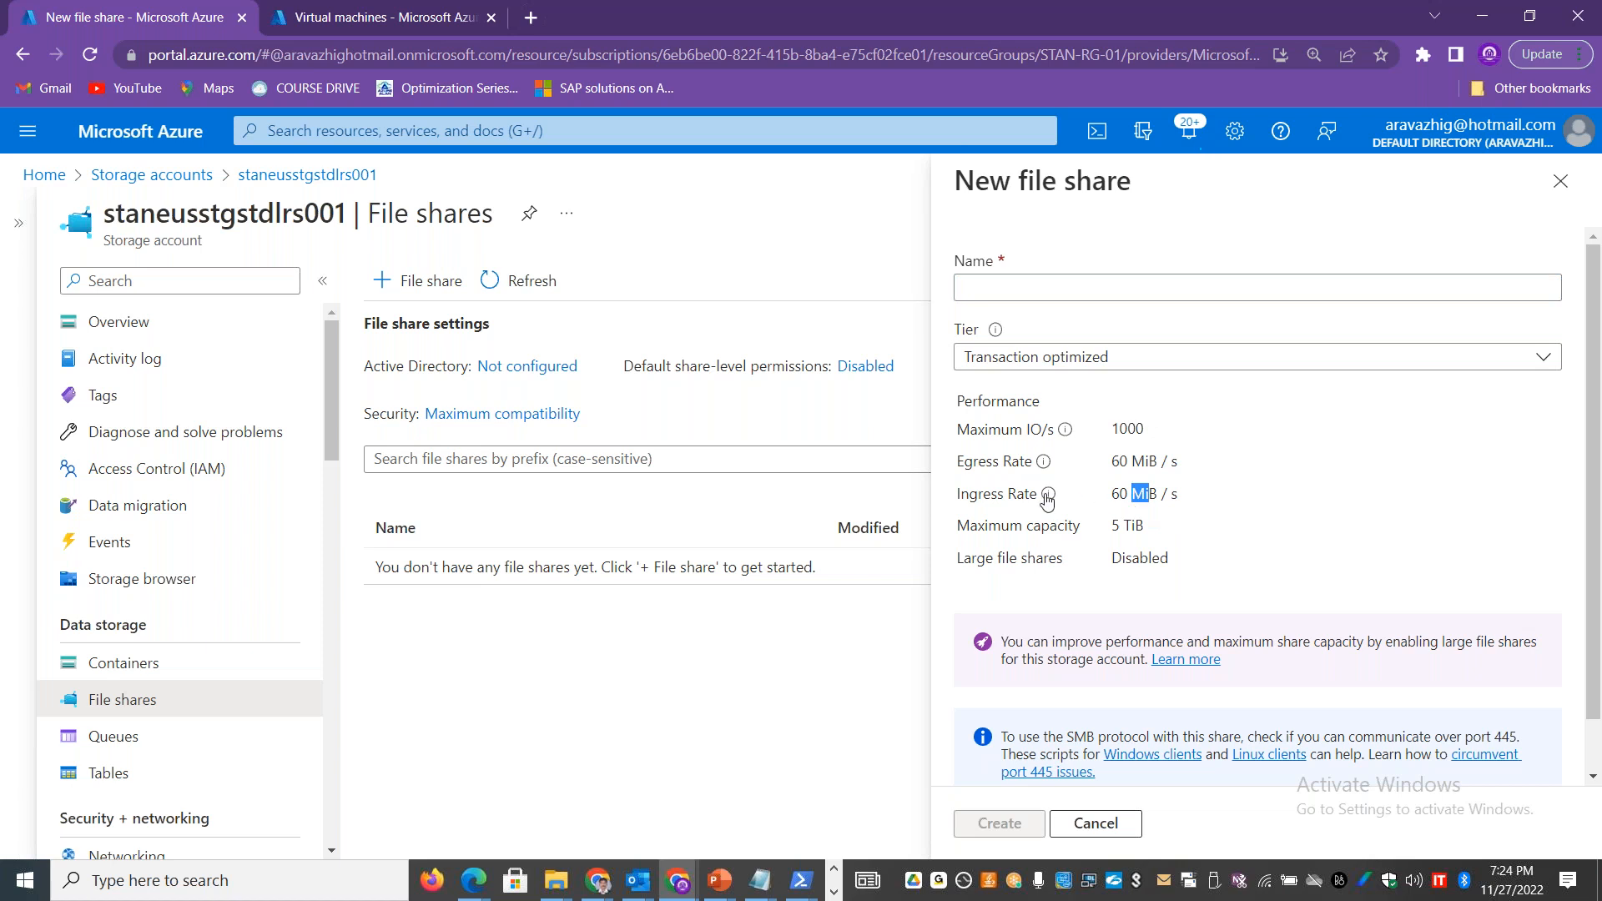
{"action": "double_click", "coordinate": [993, 493]}
{"action": "double_click", "coordinate": [977, 463]}
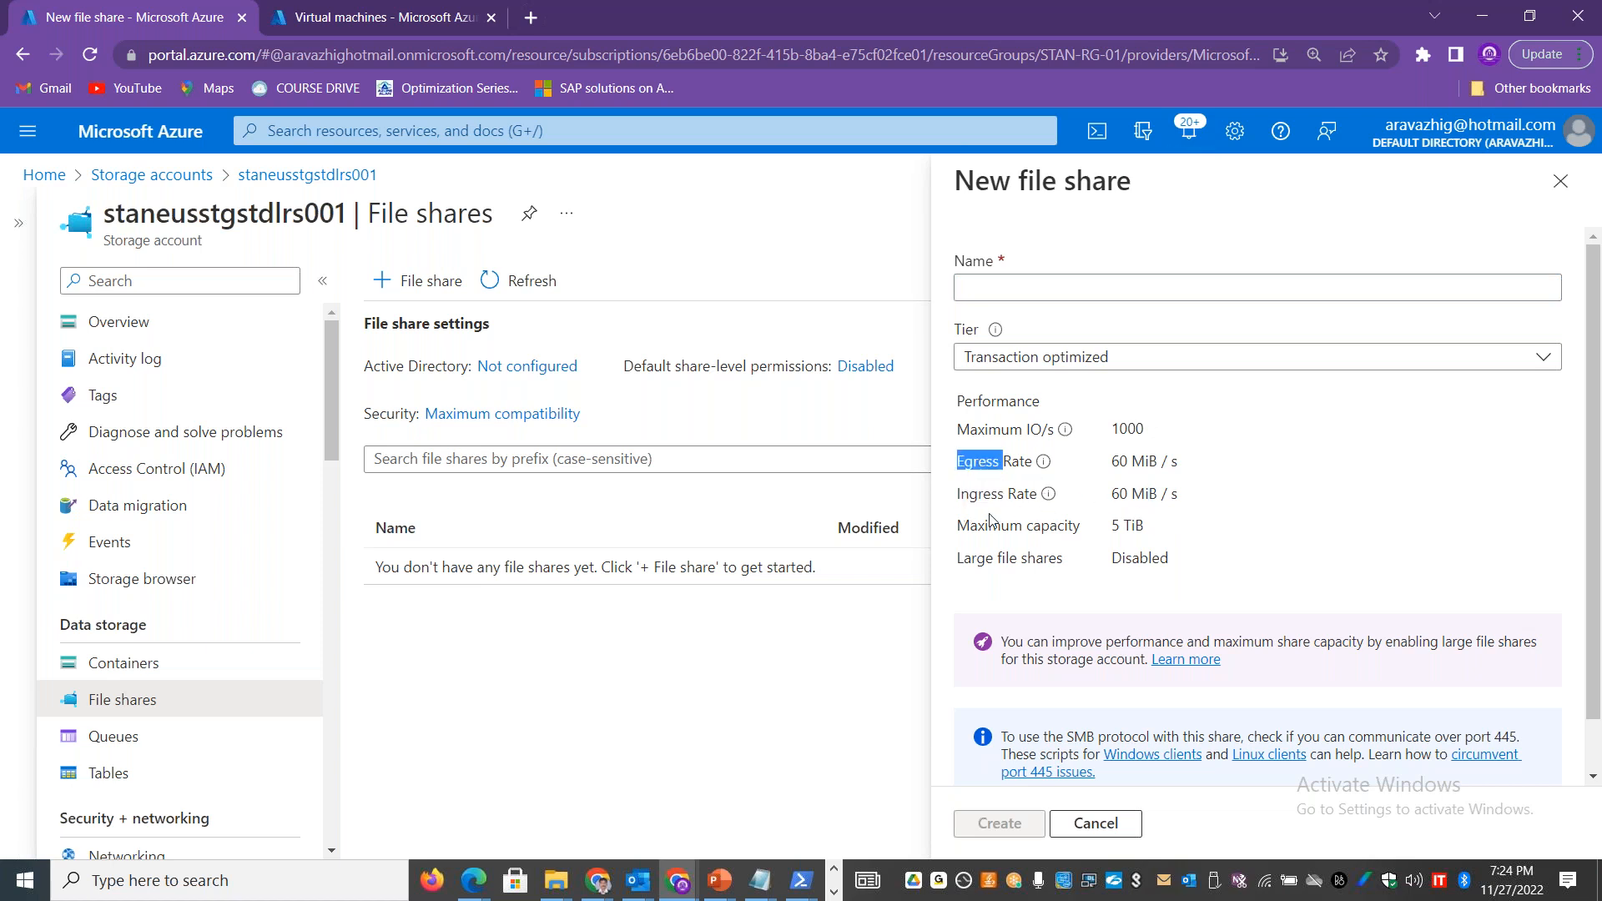
{"action": "double_click", "coordinate": [1128, 427]}
{"action": "left_click", "coordinate": [1043, 286]}
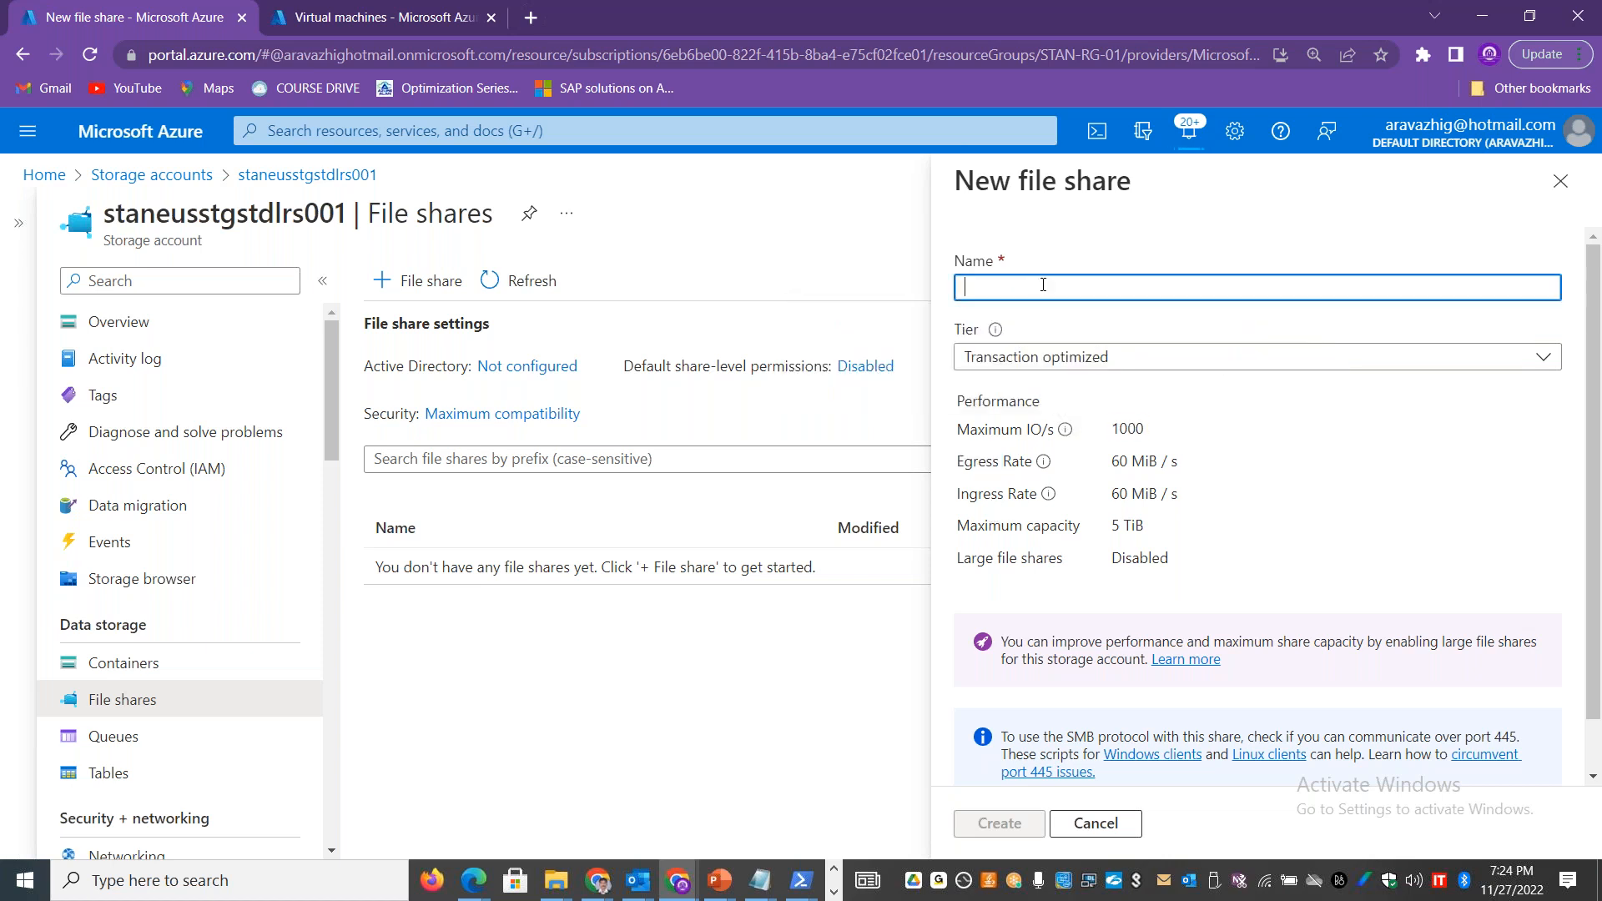
{"action": "type", "text": "stantsop"}
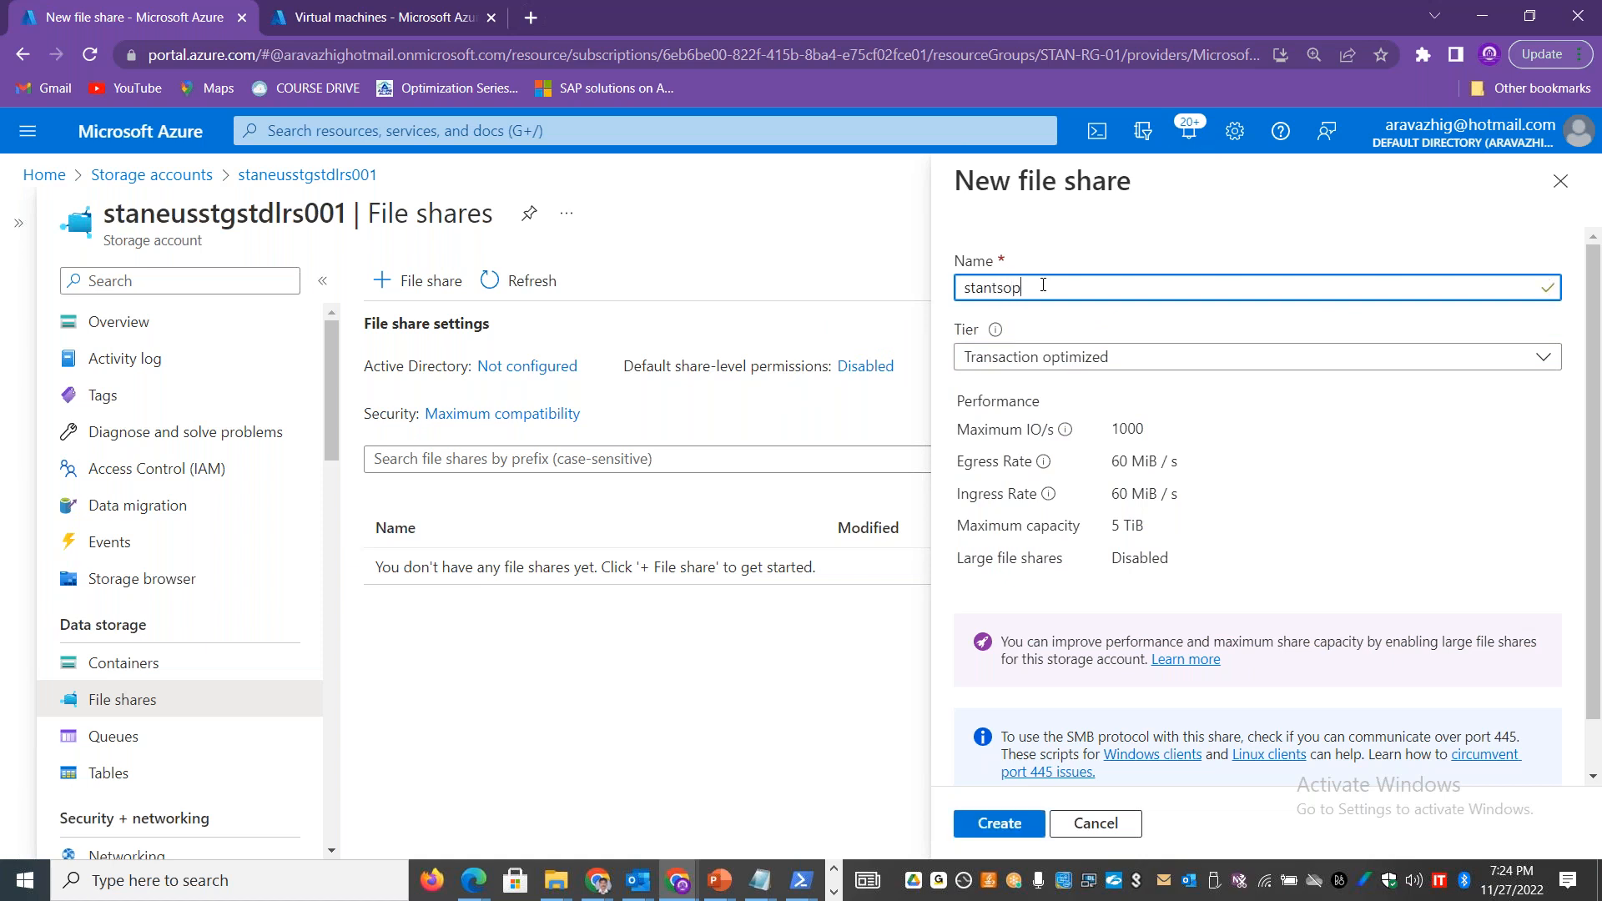
{"action": "type", "text": "fs01"}
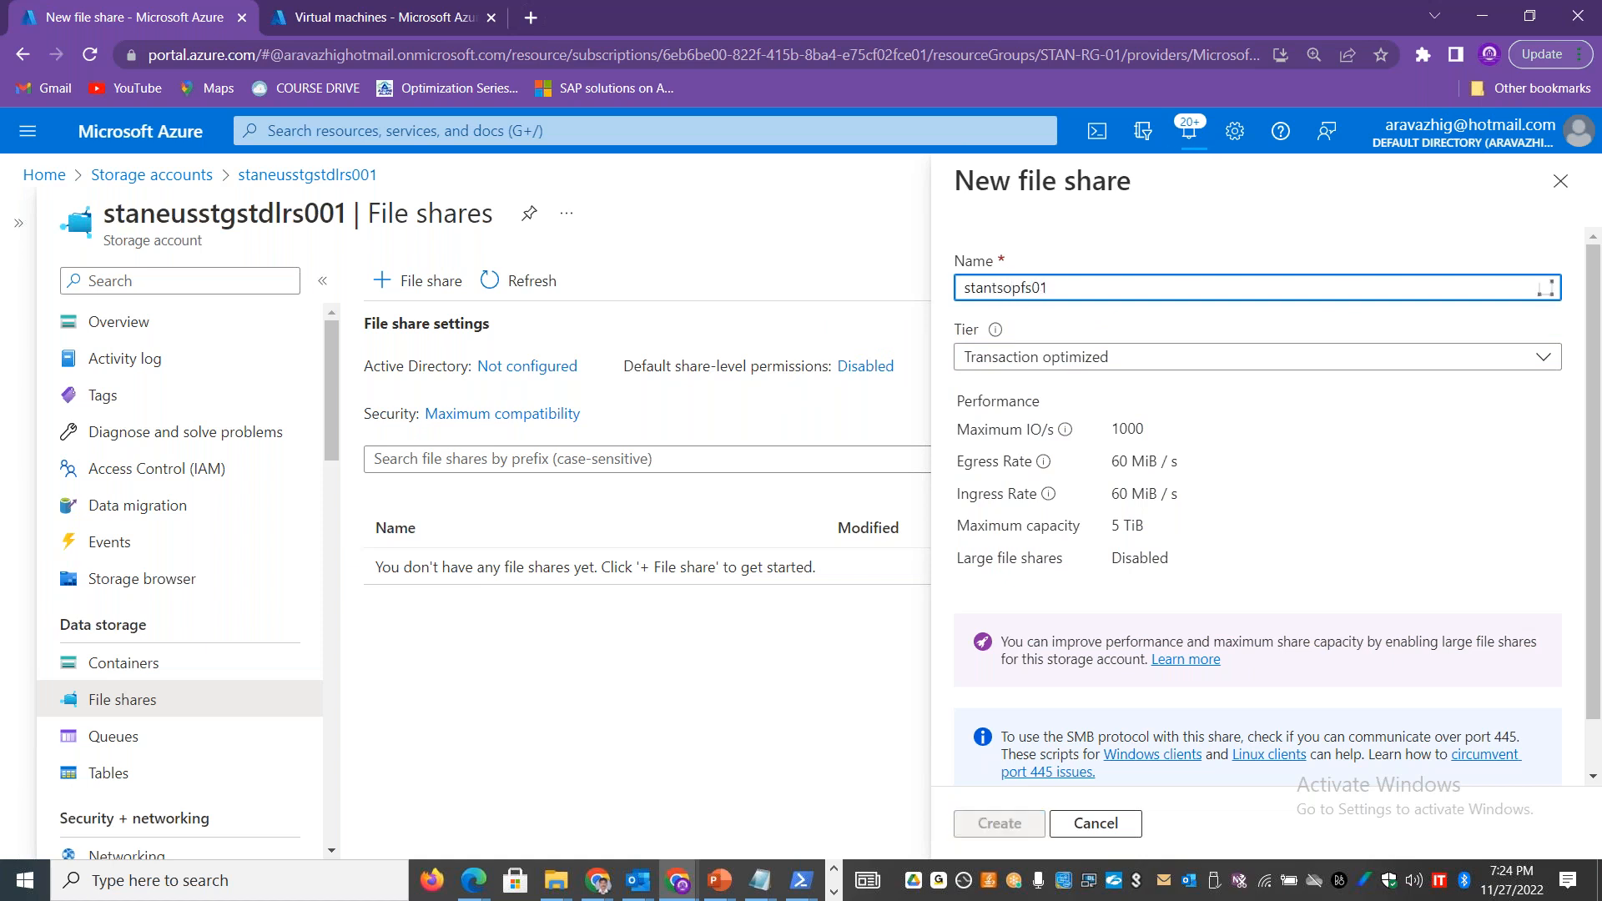
{"action": "left_click", "coordinate": [885, 170]}
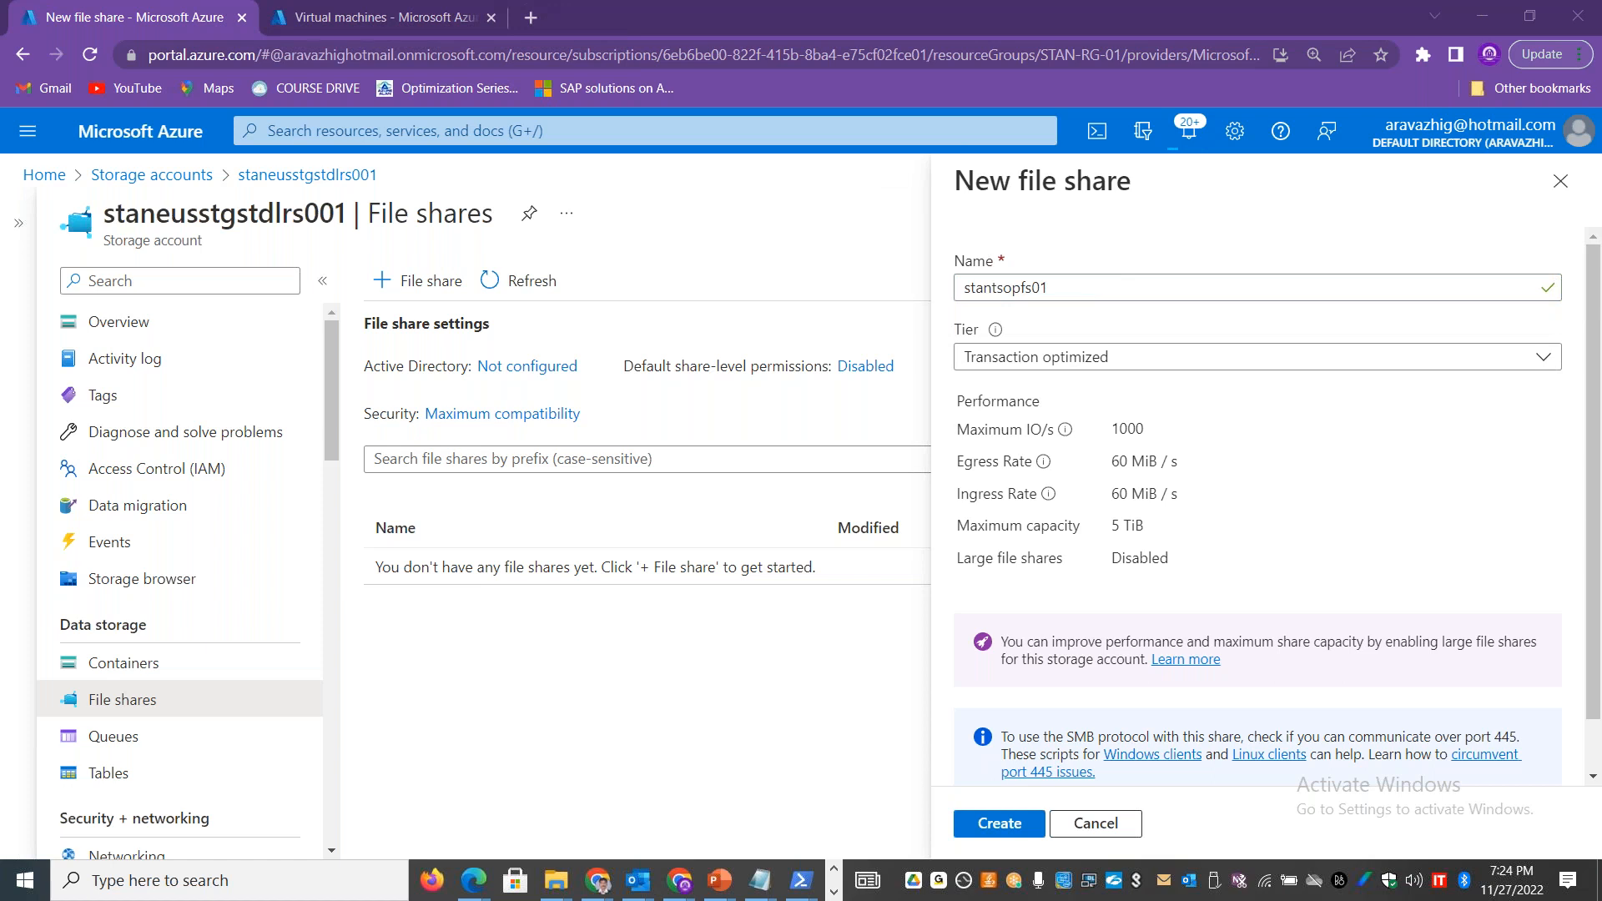
{"action": "scroll", "coordinate": [1352, 538], "scroll_direction": "down", "scroll_amount": 1}
{"action": "left_click_drag", "start_coordinate": [1149, 469], "coordinate": [1097, 472]}
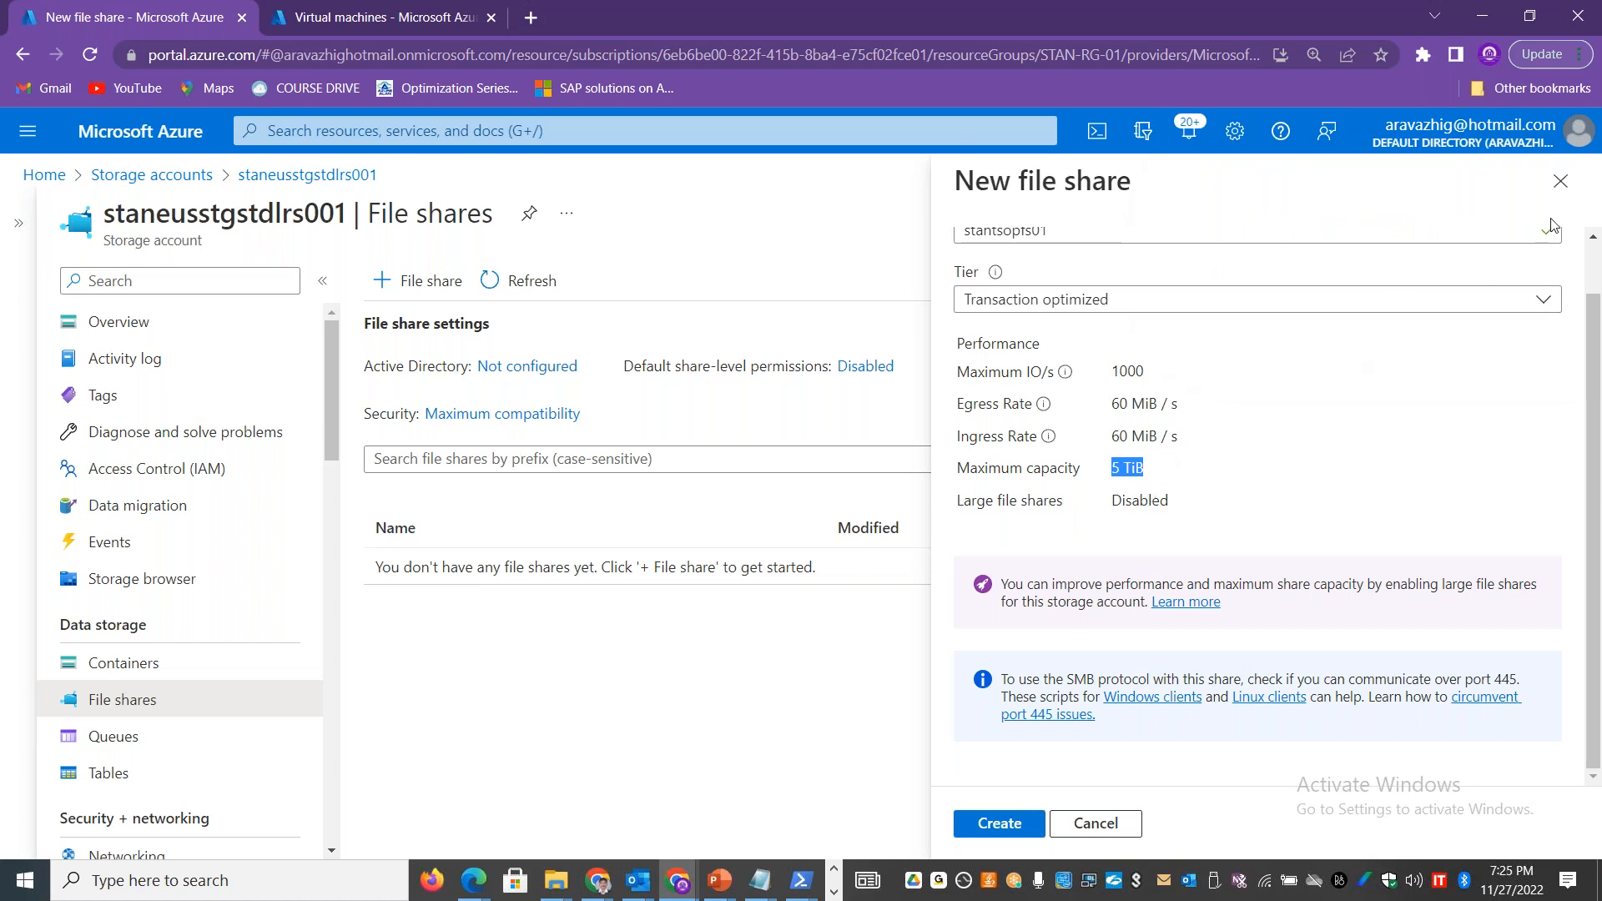
{"action": "left_click", "coordinate": [1560, 183]}
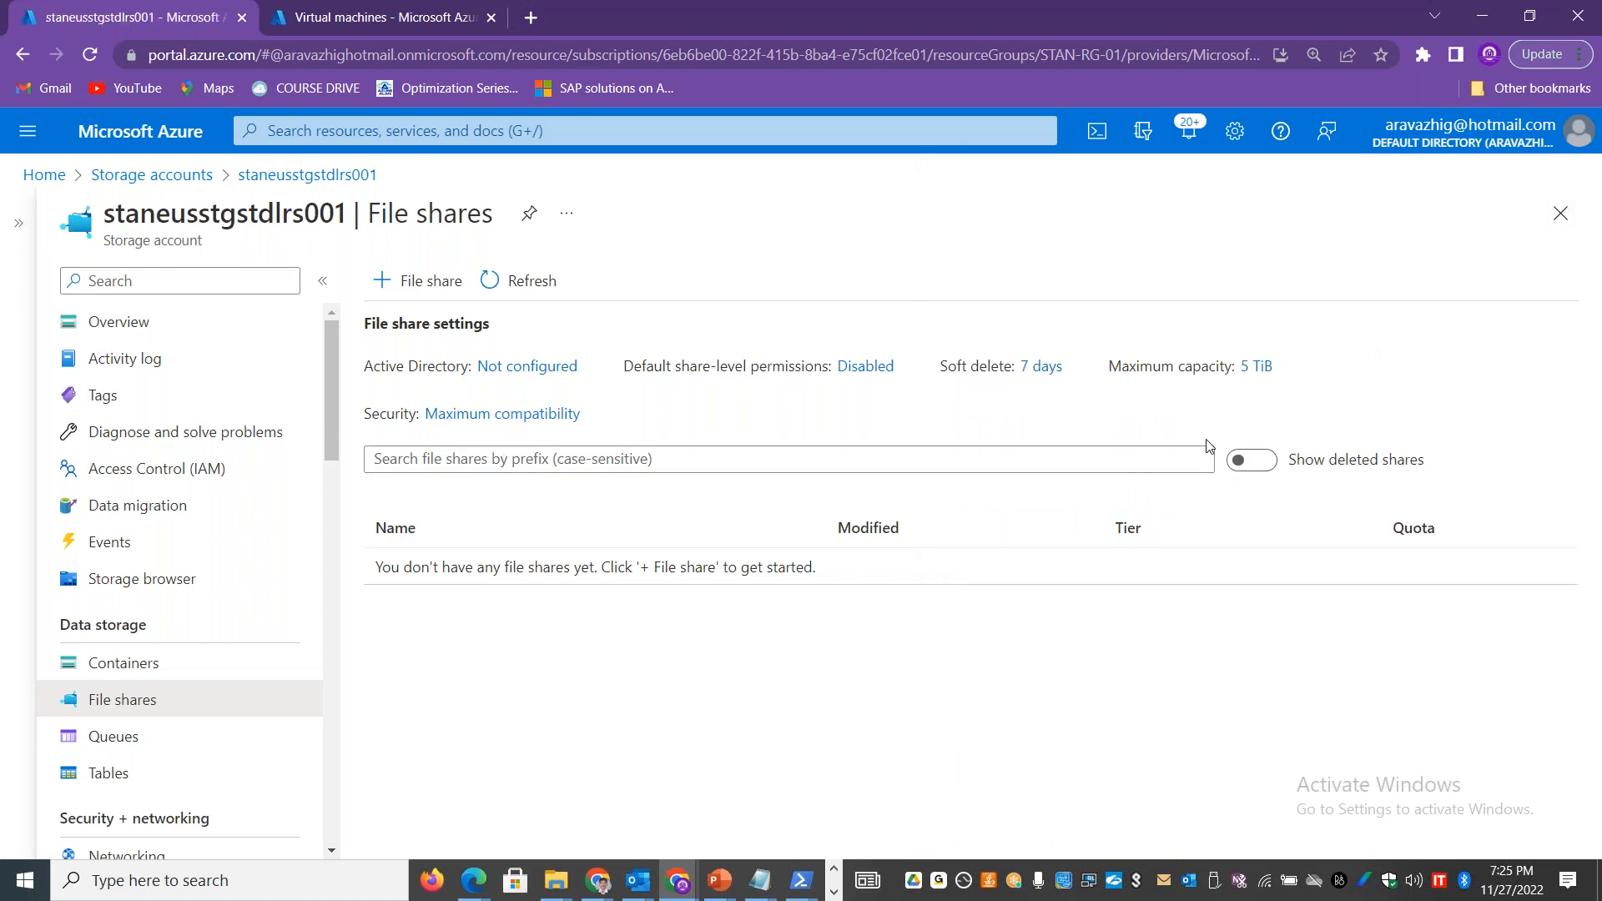
Step: Set Large file shares to Enabled in the storage account's configuration and read the note on geo-redundant storage
{"action": "left_click_drag", "start_coordinate": [332, 399], "coordinate": [326, 594]}
{"action": "left_click", "coordinate": [193, 696]}
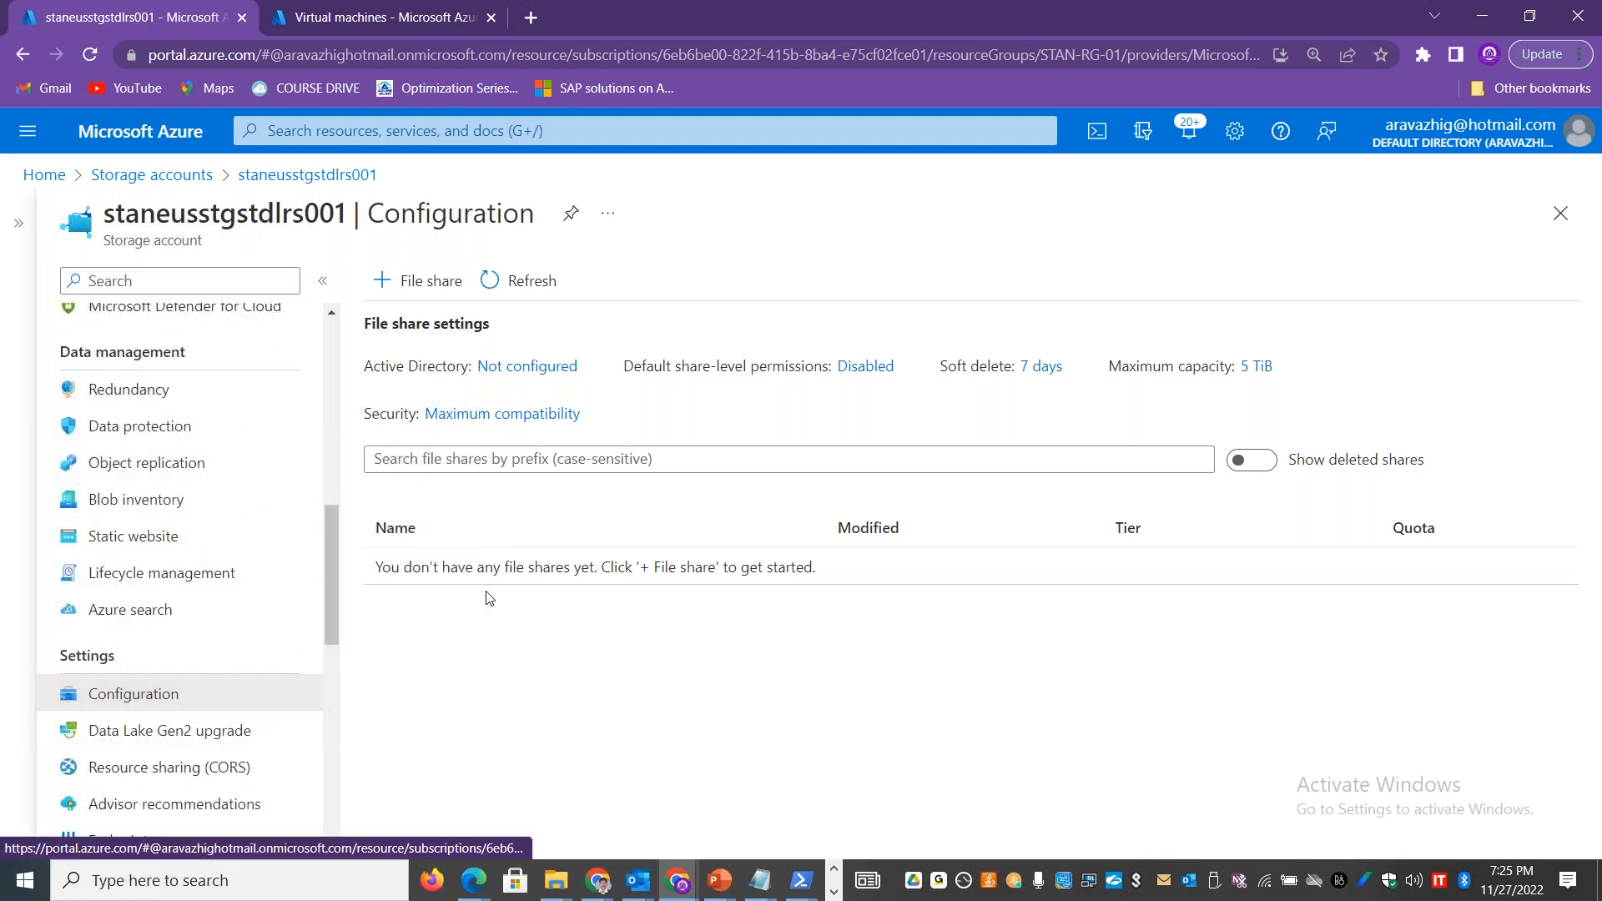
{"action": "left_click_drag", "start_coordinate": [1595, 371], "coordinate": [1598, 558]}
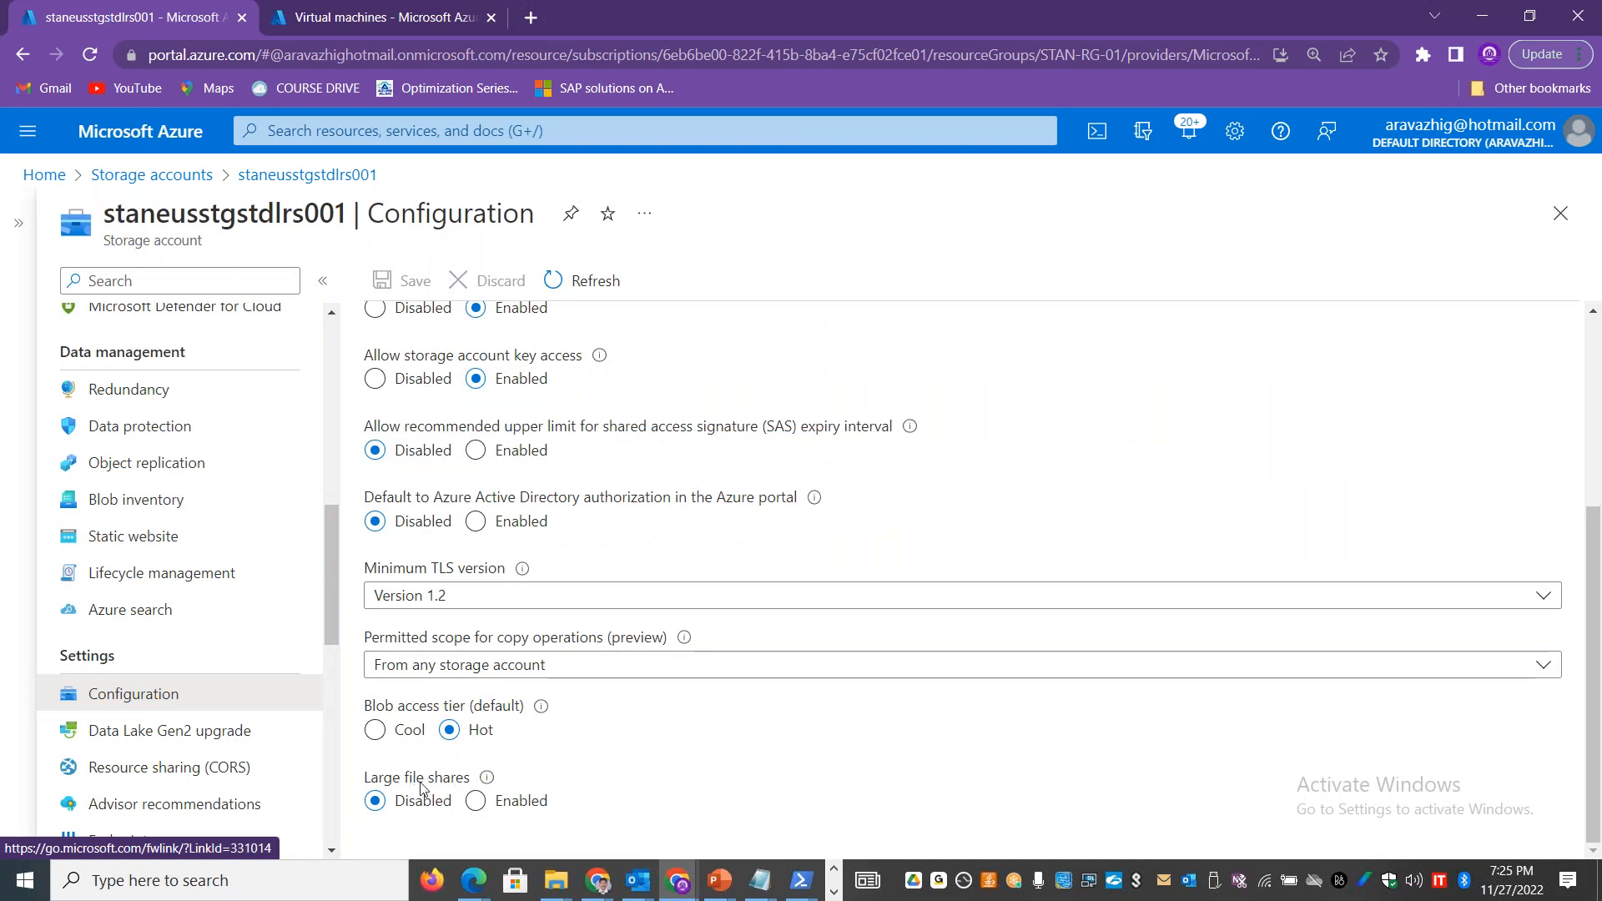
{"action": "left_click", "coordinate": [476, 803]}
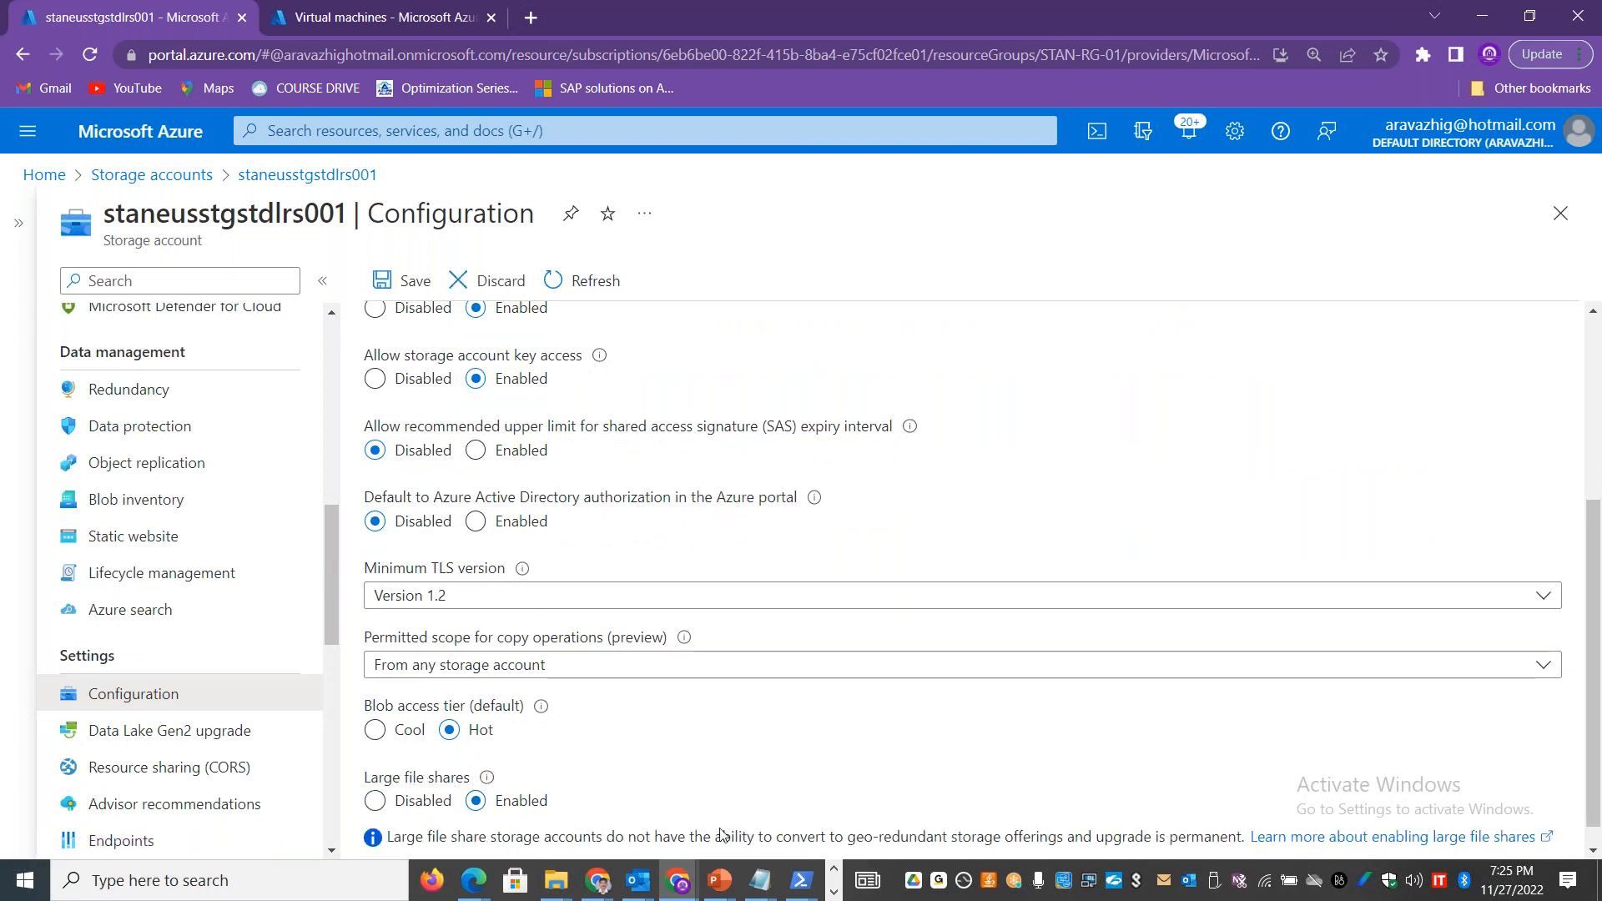
{"action": "scroll", "coordinate": [751, 764], "scroll_direction": "down", "scroll_amount": 1}
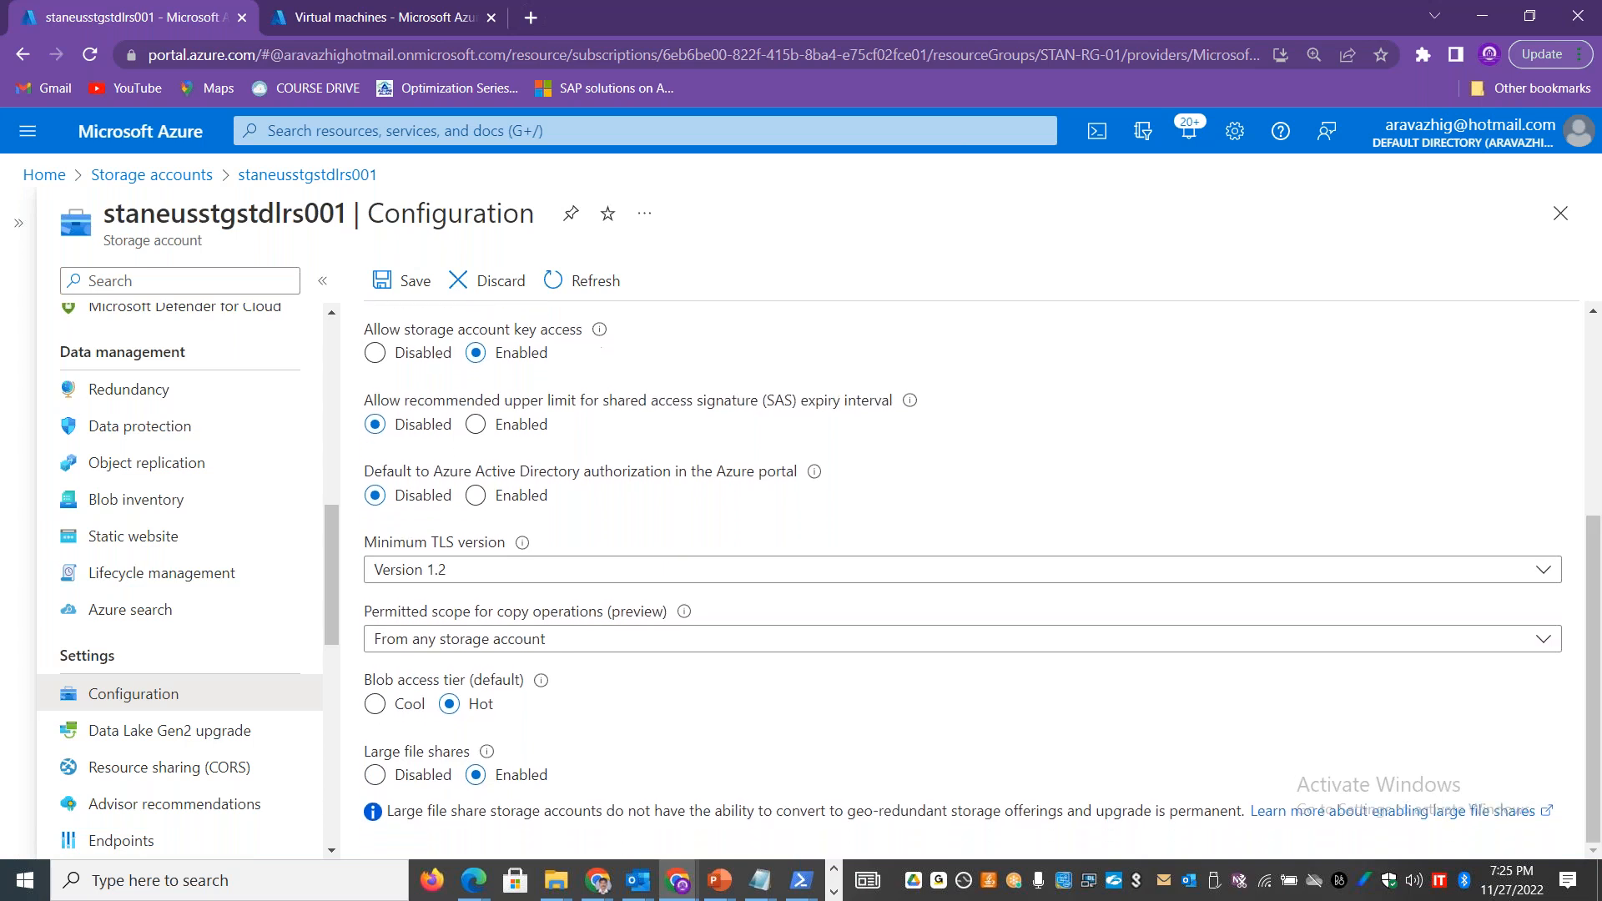
{"action": "mouse_move", "coordinate": [492, 761]}
{"action": "left_click_drag", "start_coordinate": [550, 671], "coordinate": [451, 670]}
{"action": "left_click_drag", "start_coordinate": [957, 814], "coordinate": [854, 822]}
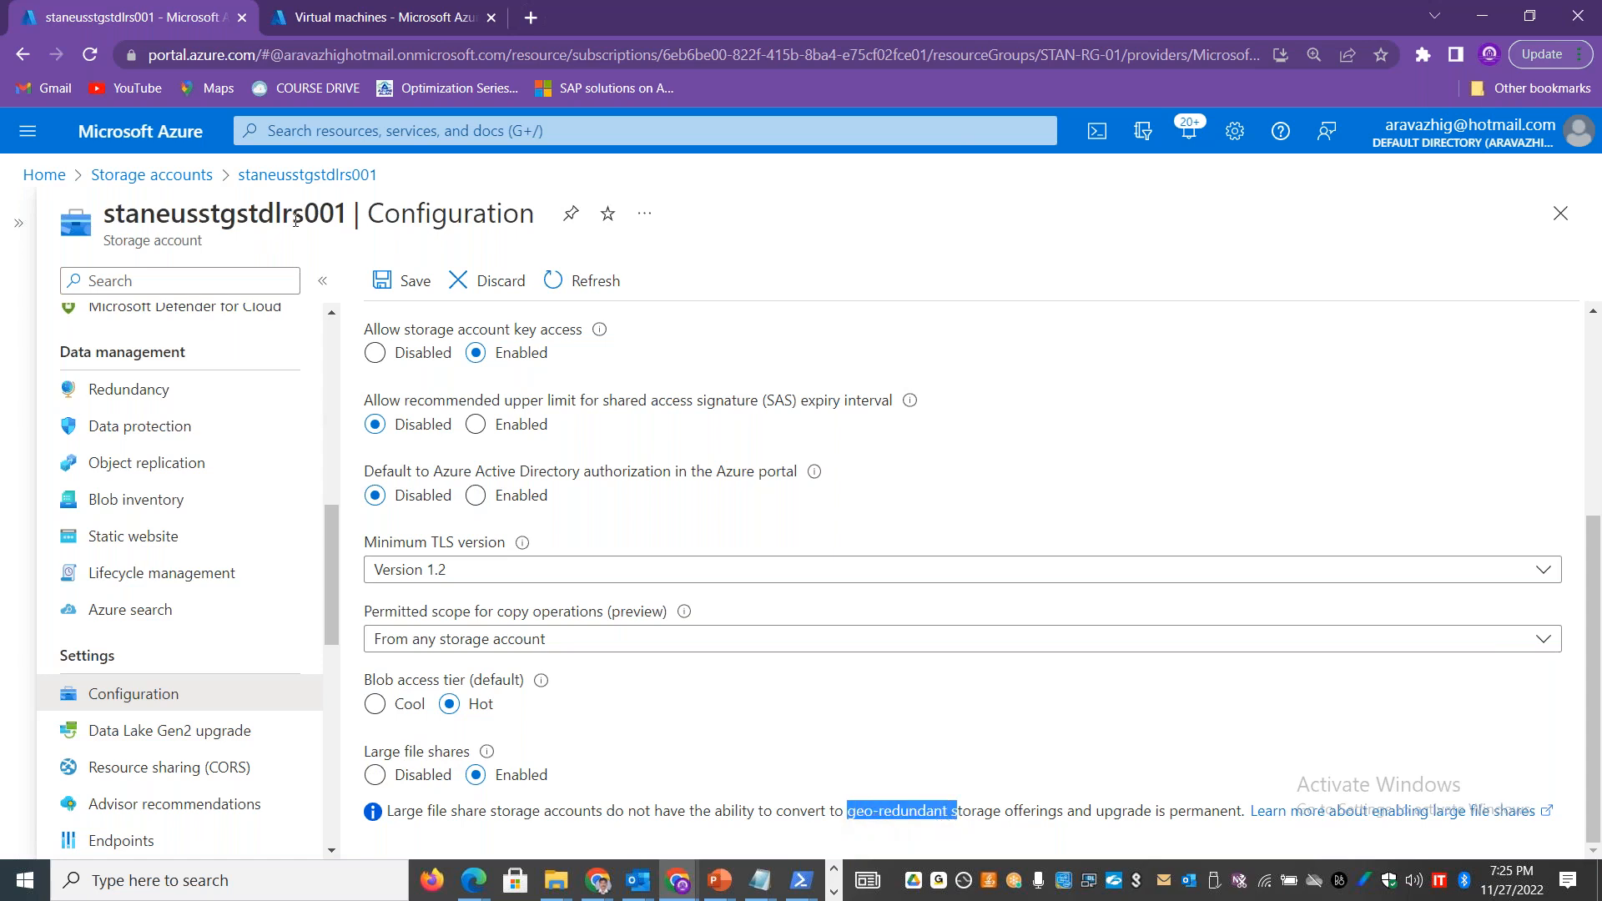
{"action": "left_click_drag", "start_coordinate": [304, 218], "coordinate": [275, 215]}
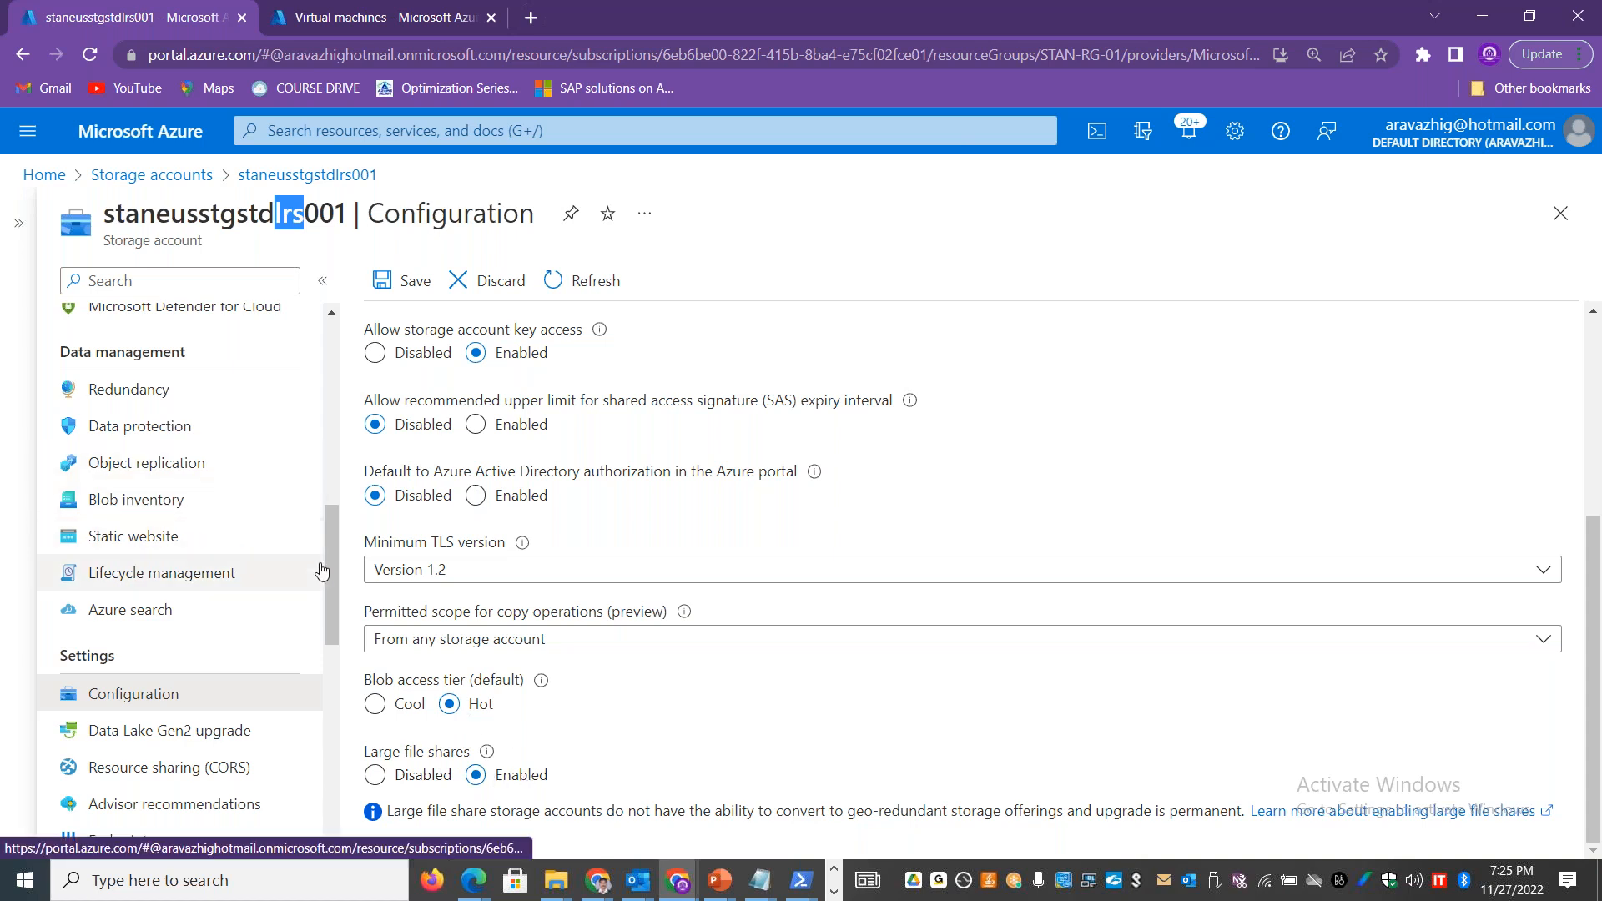
Step: Return to the File shares page of staneusstgstdlrs001, discarding the unsaved configuration edits
{"action": "left_click_drag", "start_coordinate": [336, 557], "coordinate": [332, 422]}
{"action": "left_click", "coordinate": [127, 518]}
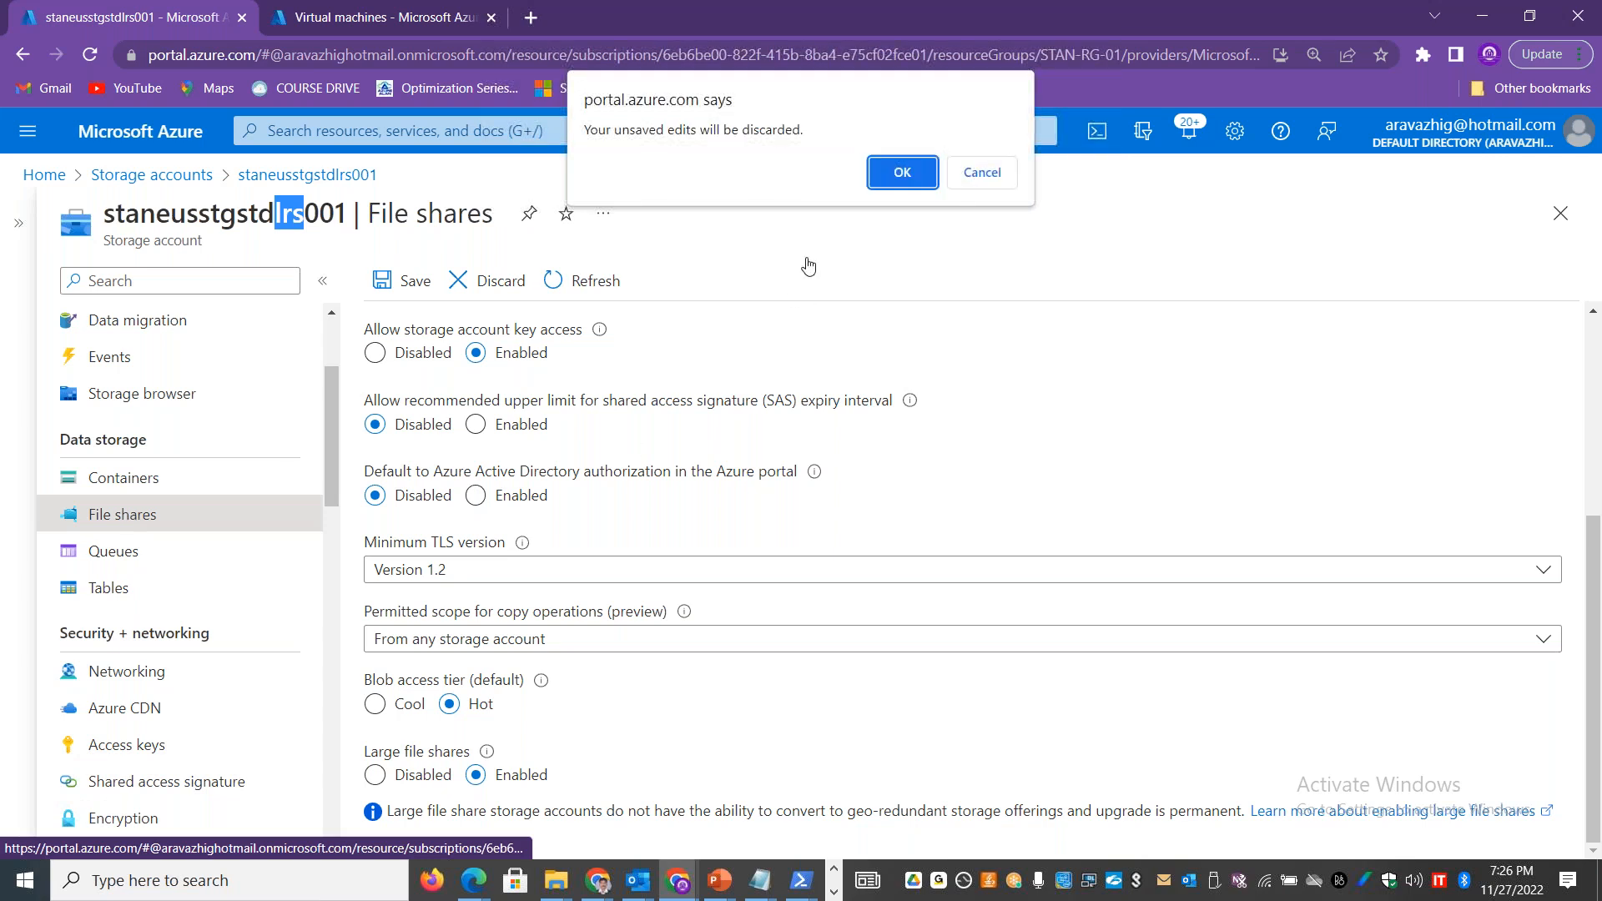
{"action": "left_click", "coordinate": [897, 170]}
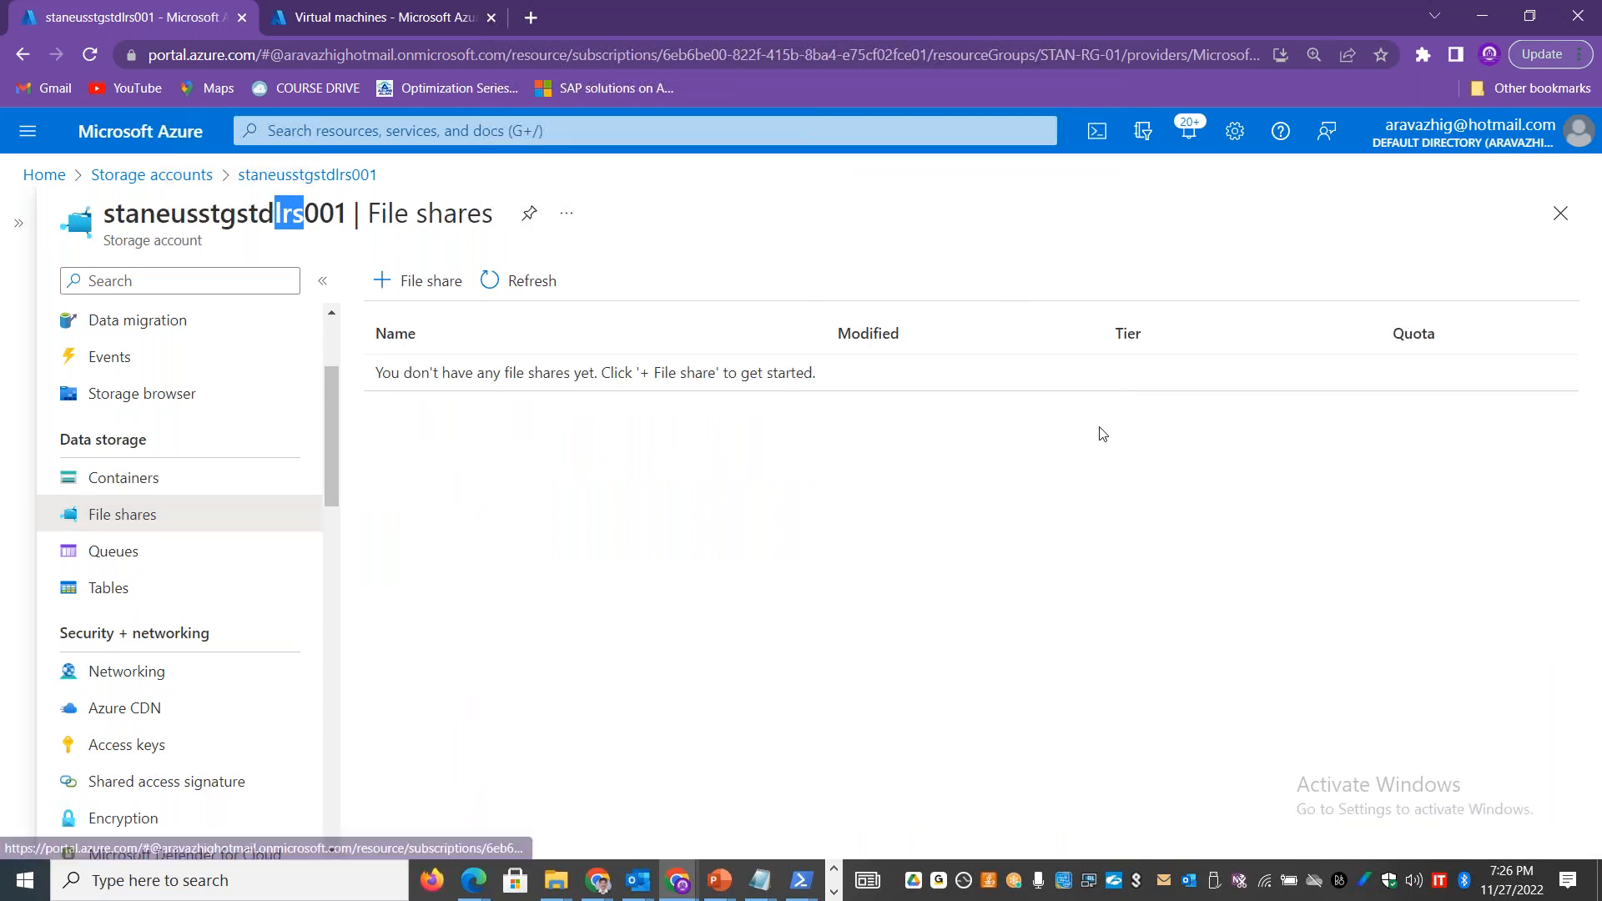
Step: Start a new file share in staneusstgstdlrs001 and name it stantsopfs001
{"action": "left_click", "coordinate": [416, 283]}
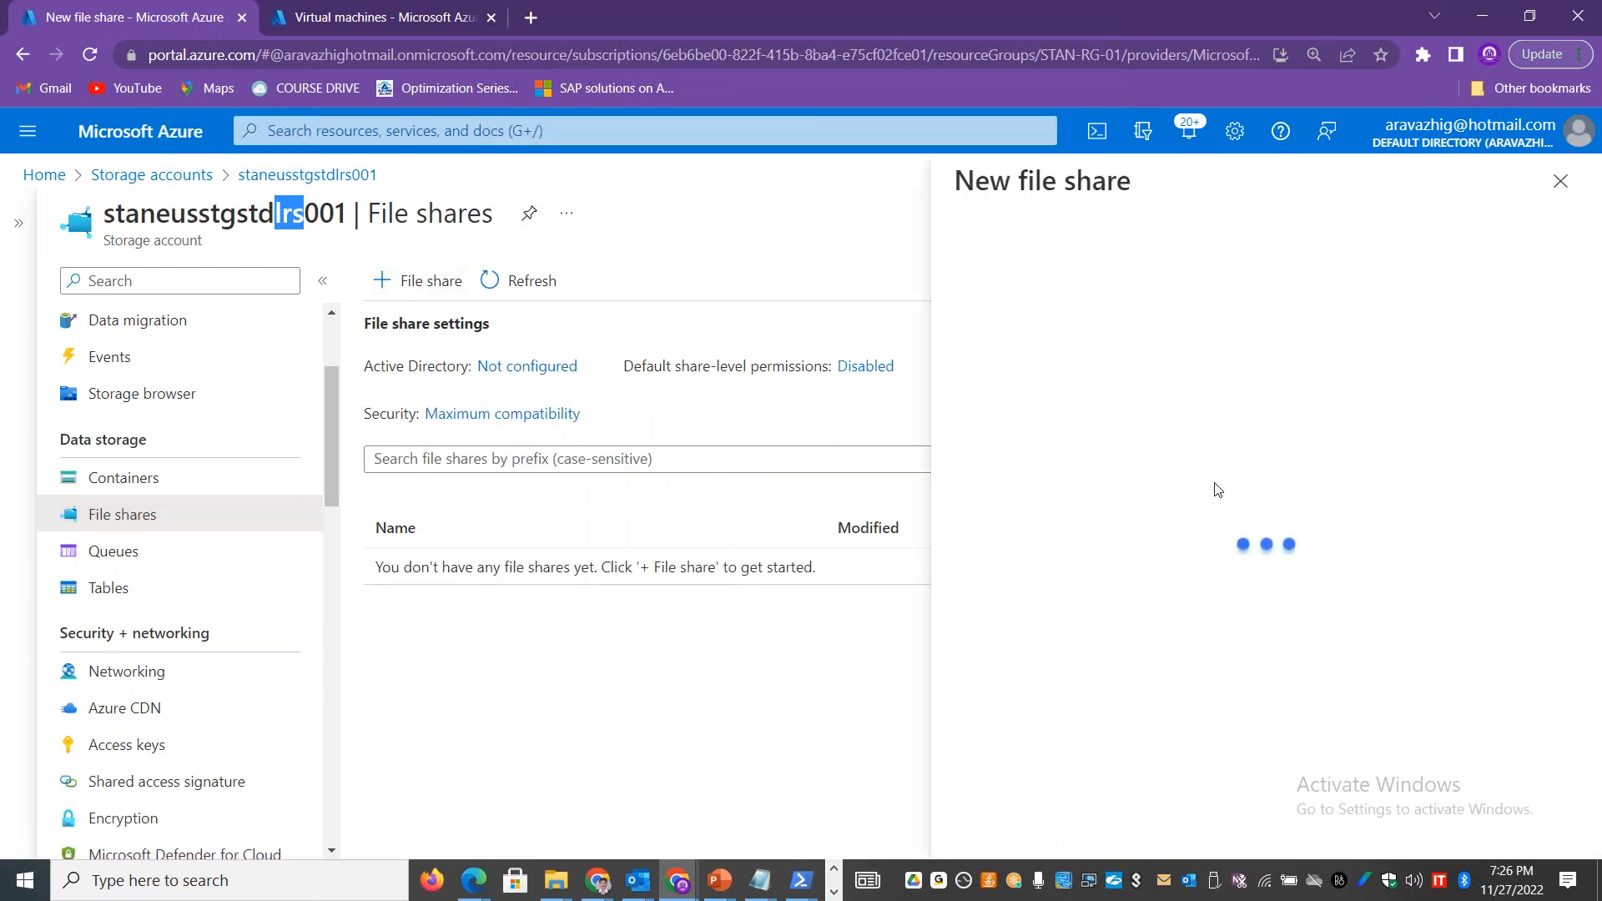
{"action": "left_click_drag", "start_coordinate": [1169, 526], "coordinate": [1115, 524]}
{"action": "left_click", "coordinate": [1061, 290]}
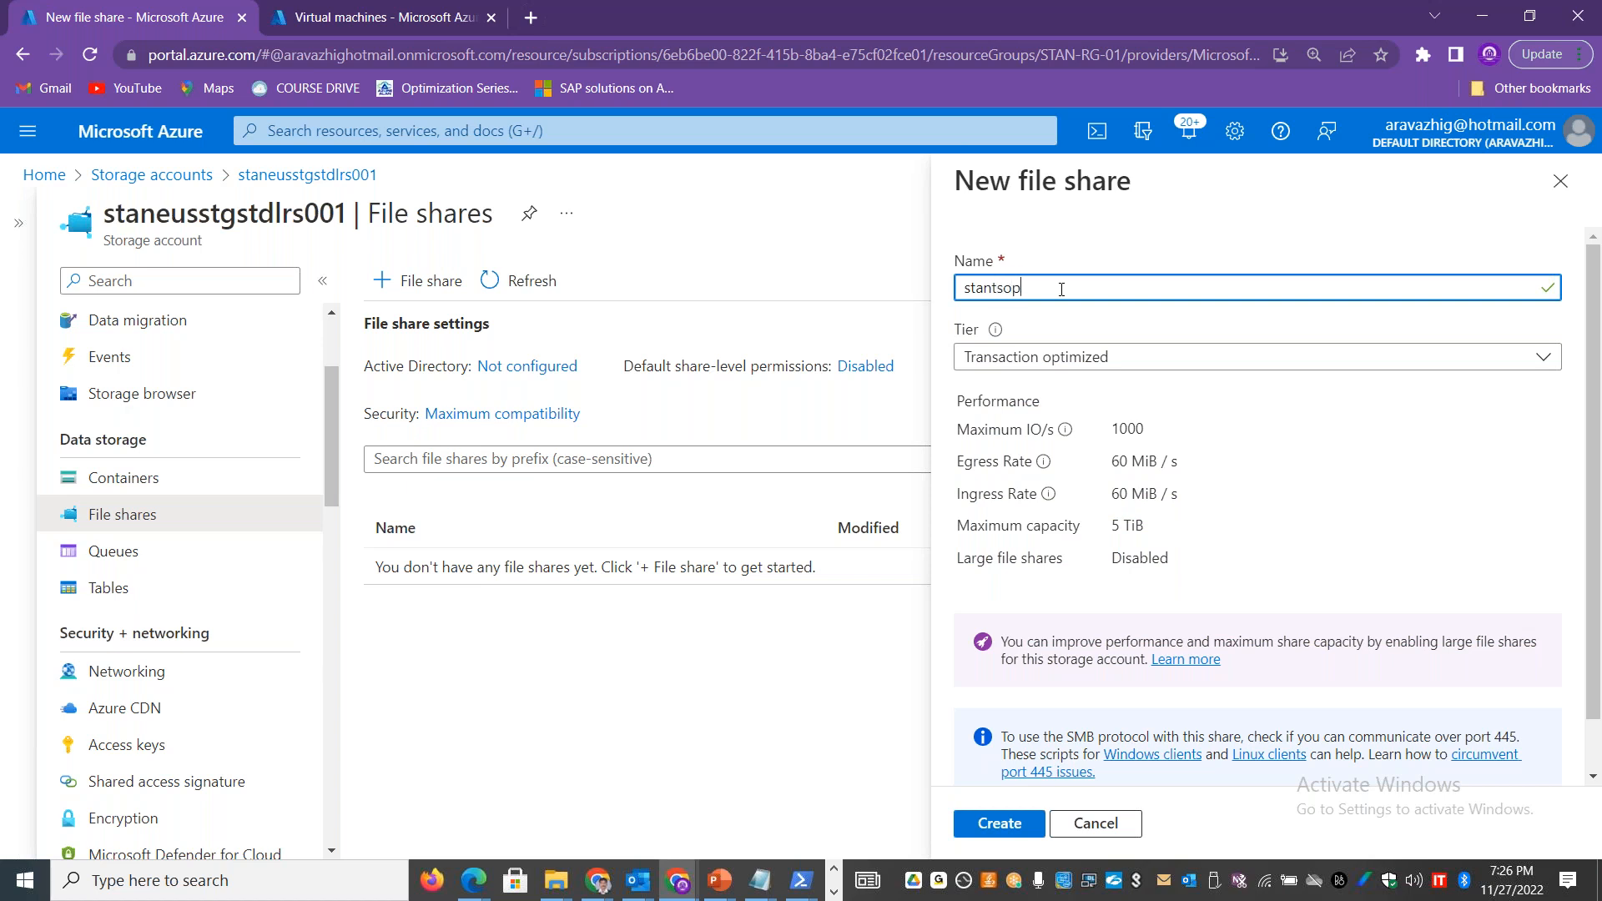
{"action": "type", "text": "fs001"}
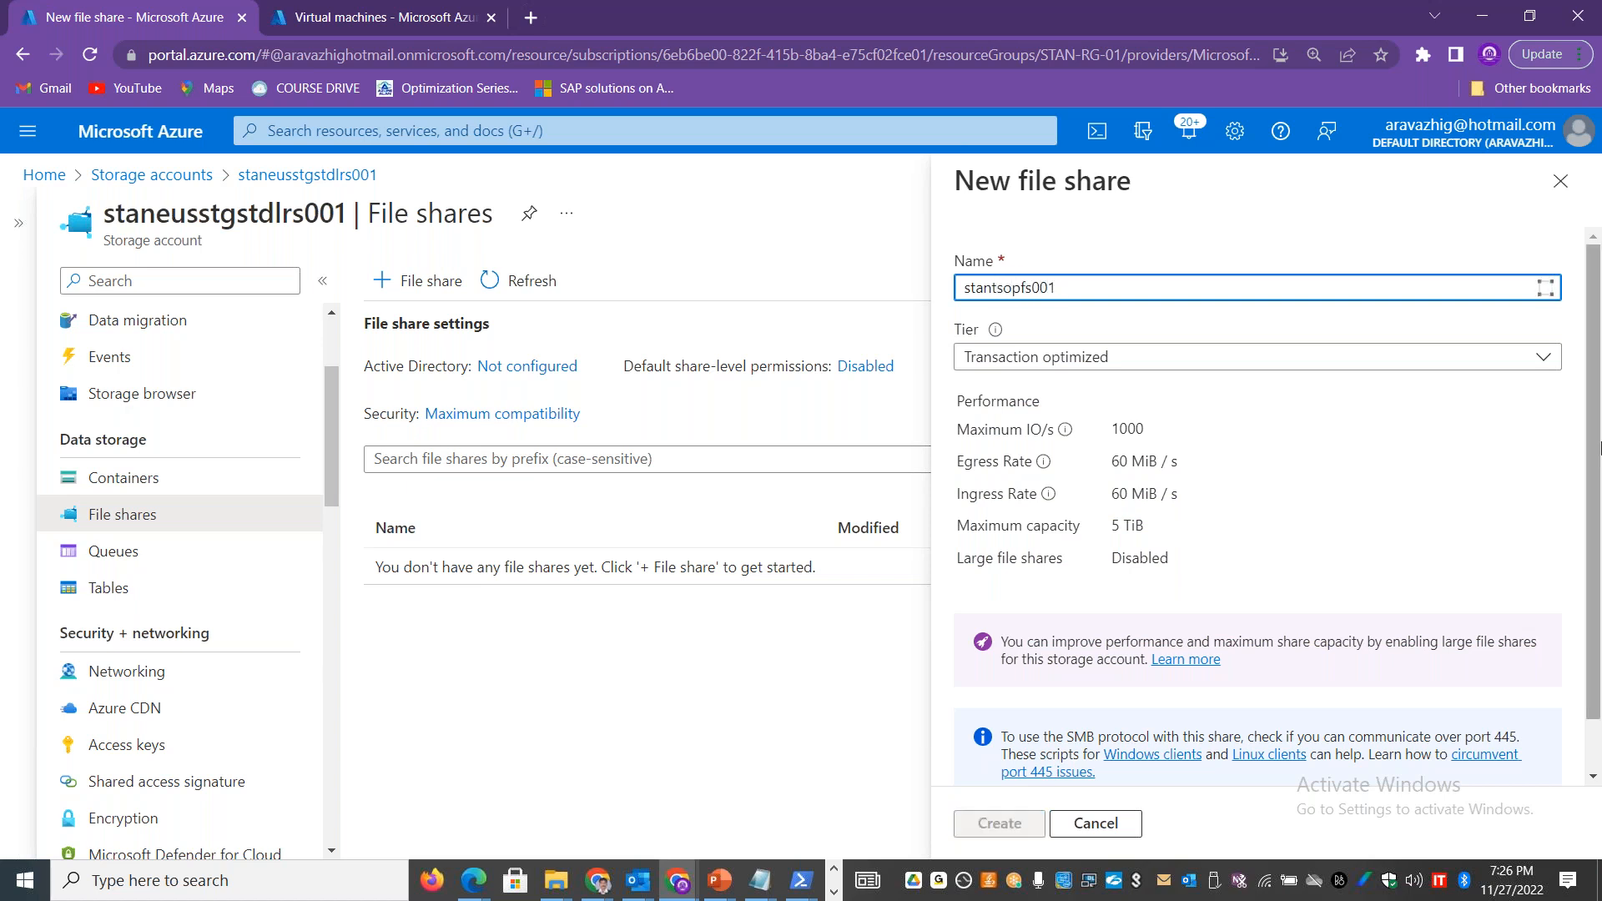
{"action": "scroll", "coordinate": [1287, 380], "scroll_direction": "down", "scroll_amount": 1}
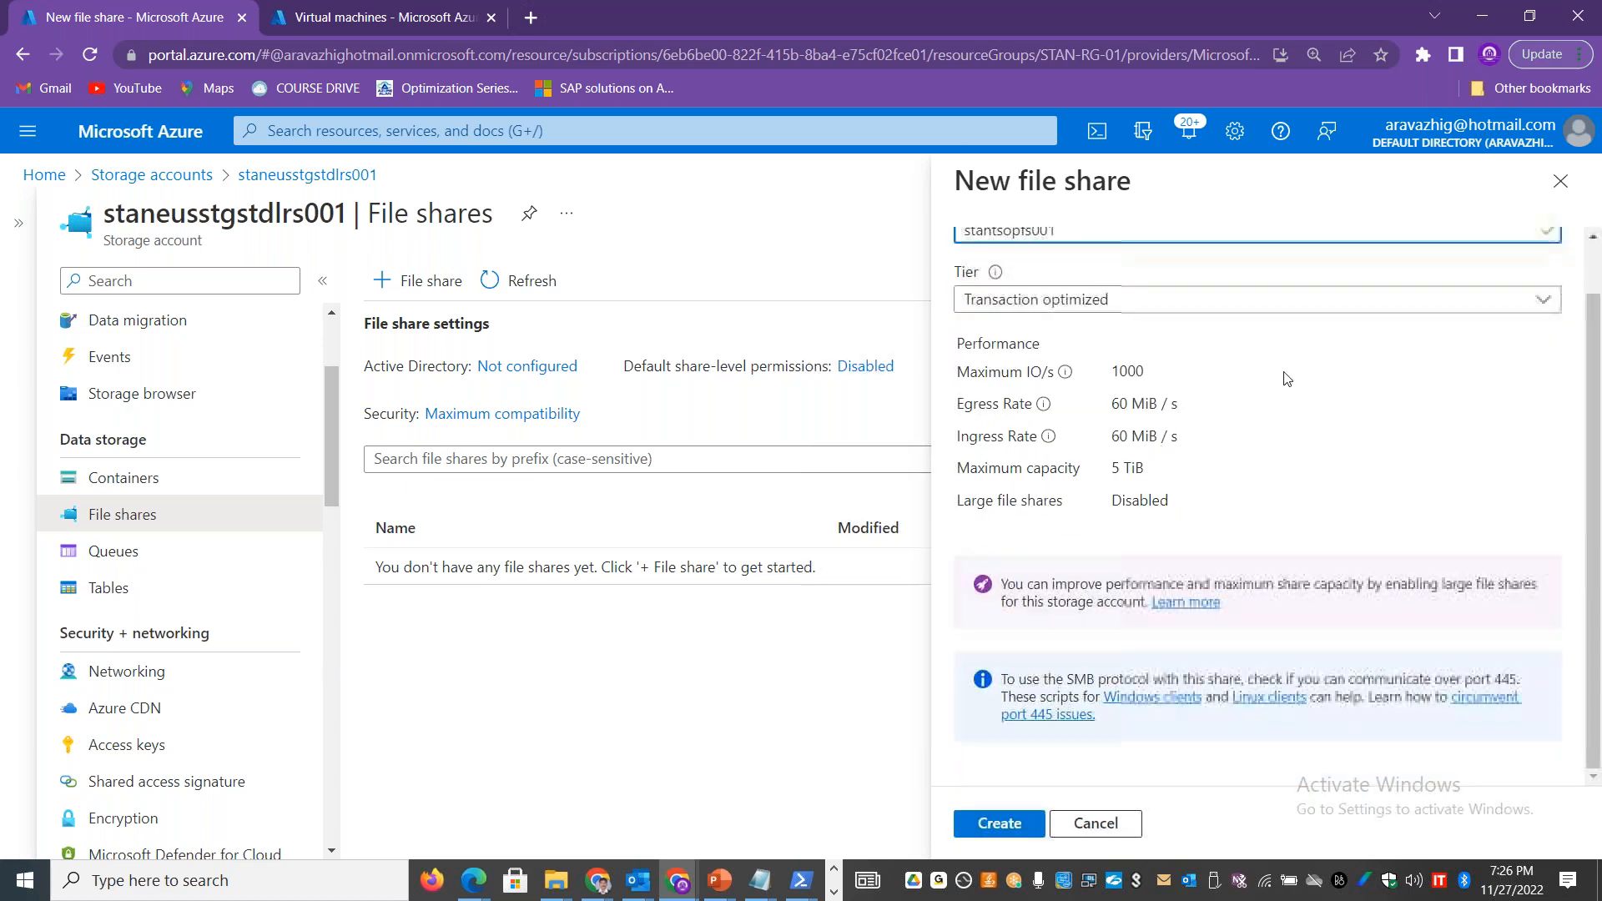
Step: Choose the Transaction optimized tier, review its egress rate and maximum IO/s, and create the file share
{"action": "left_click", "coordinate": [1213, 302]}
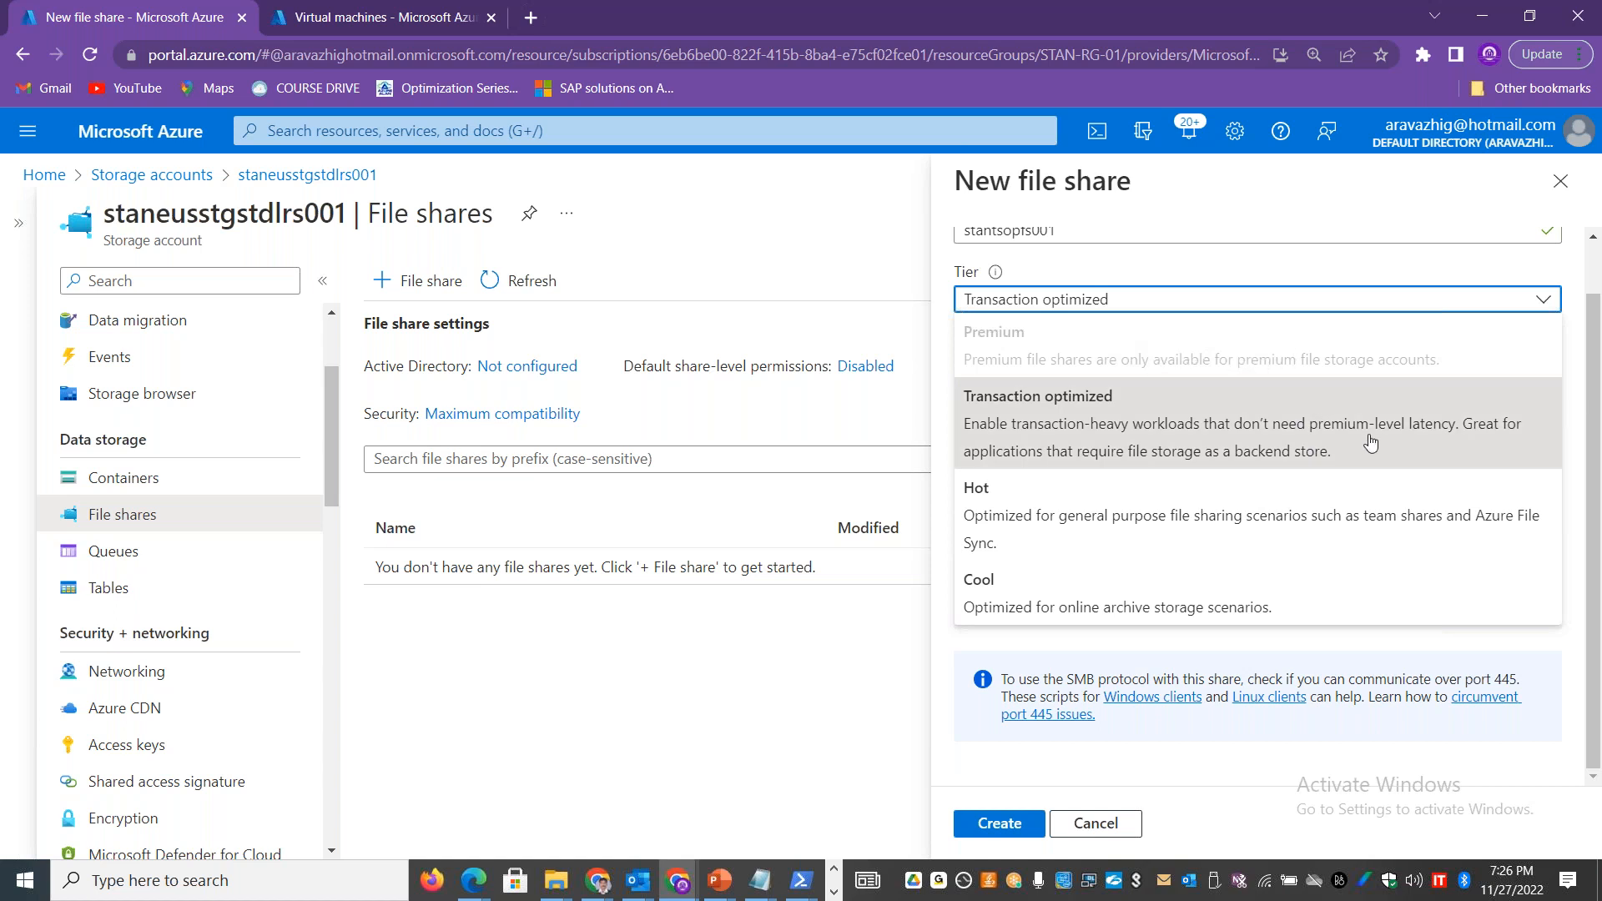
{"action": "left_click", "coordinate": [1115, 413]}
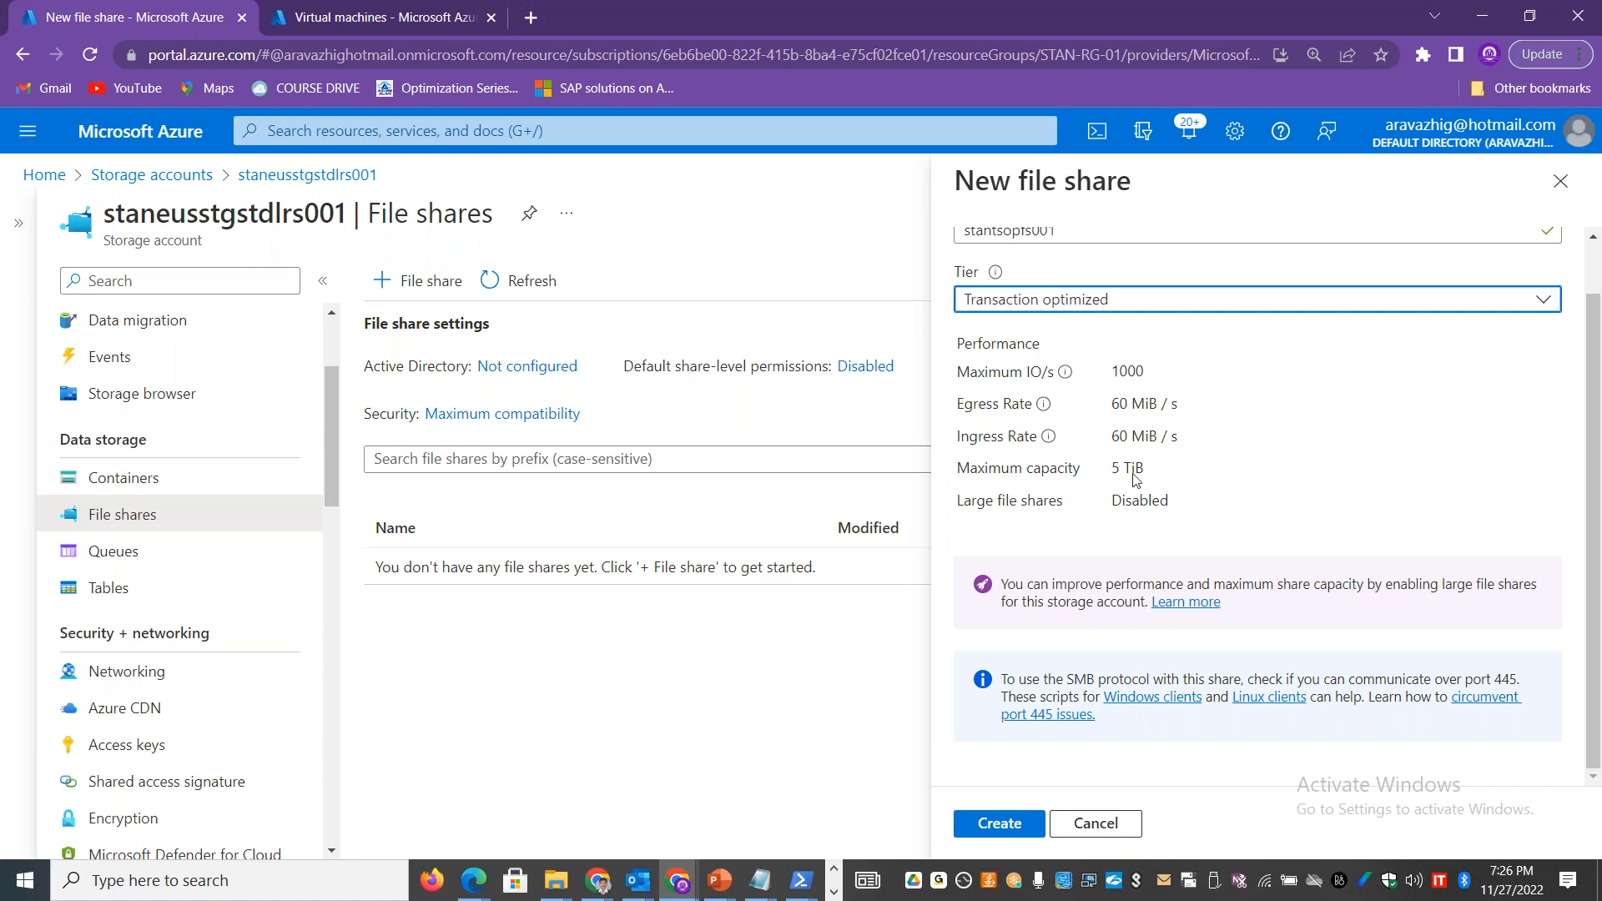
{"action": "left_click_drag", "start_coordinate": [1112, 404], "coordinate": [1185, 403]}
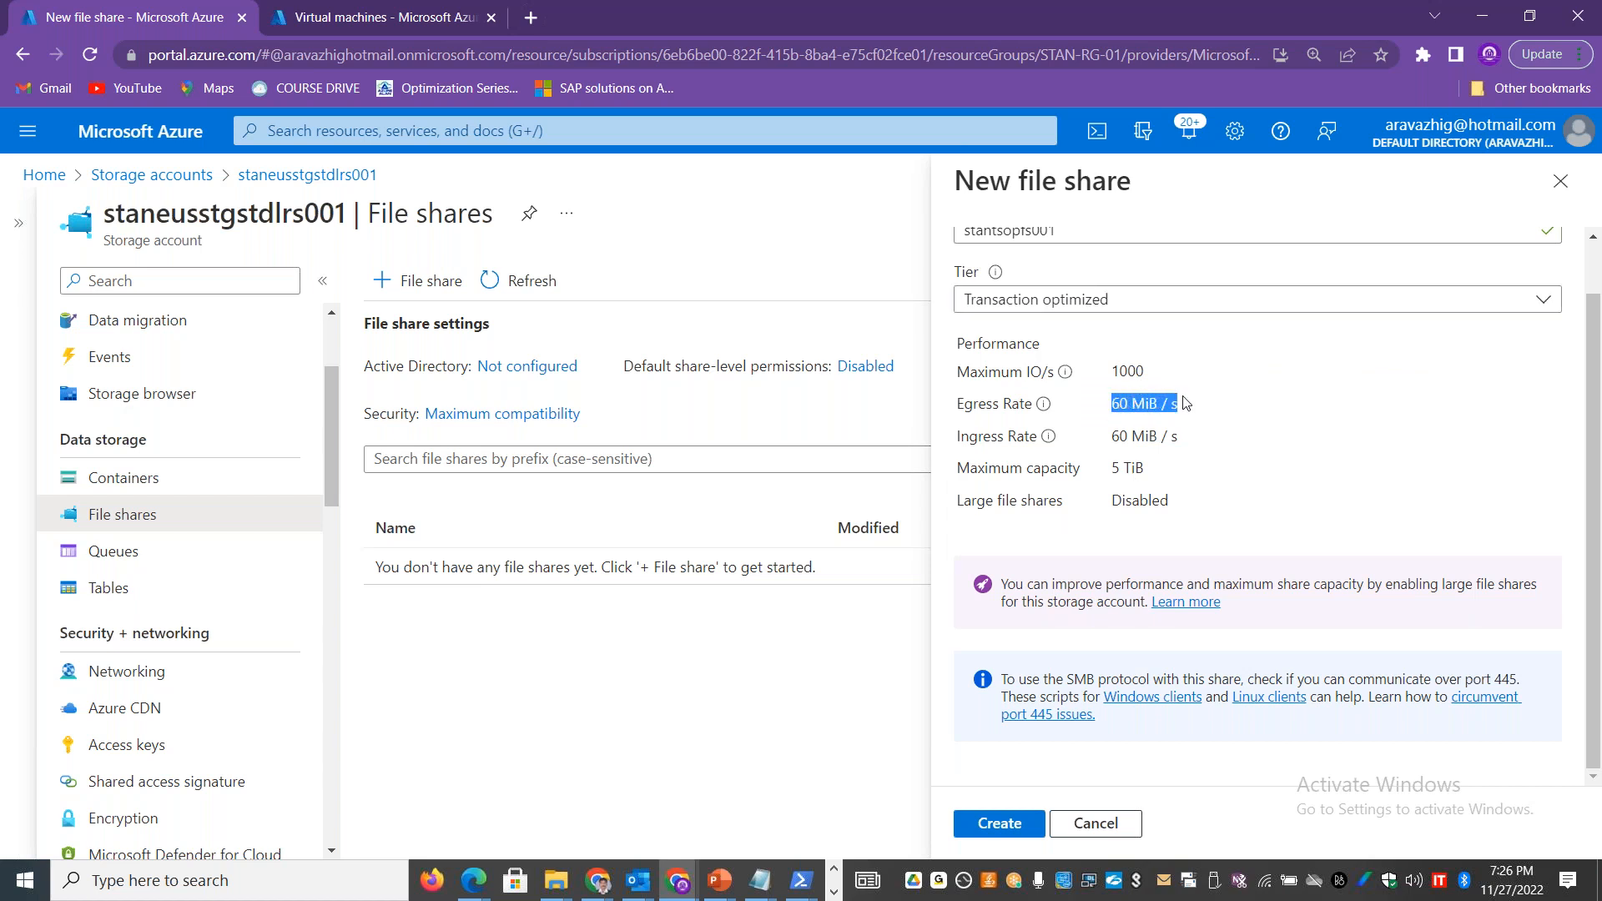
{"action": "double_click", "coordinate": [1125, 370]}
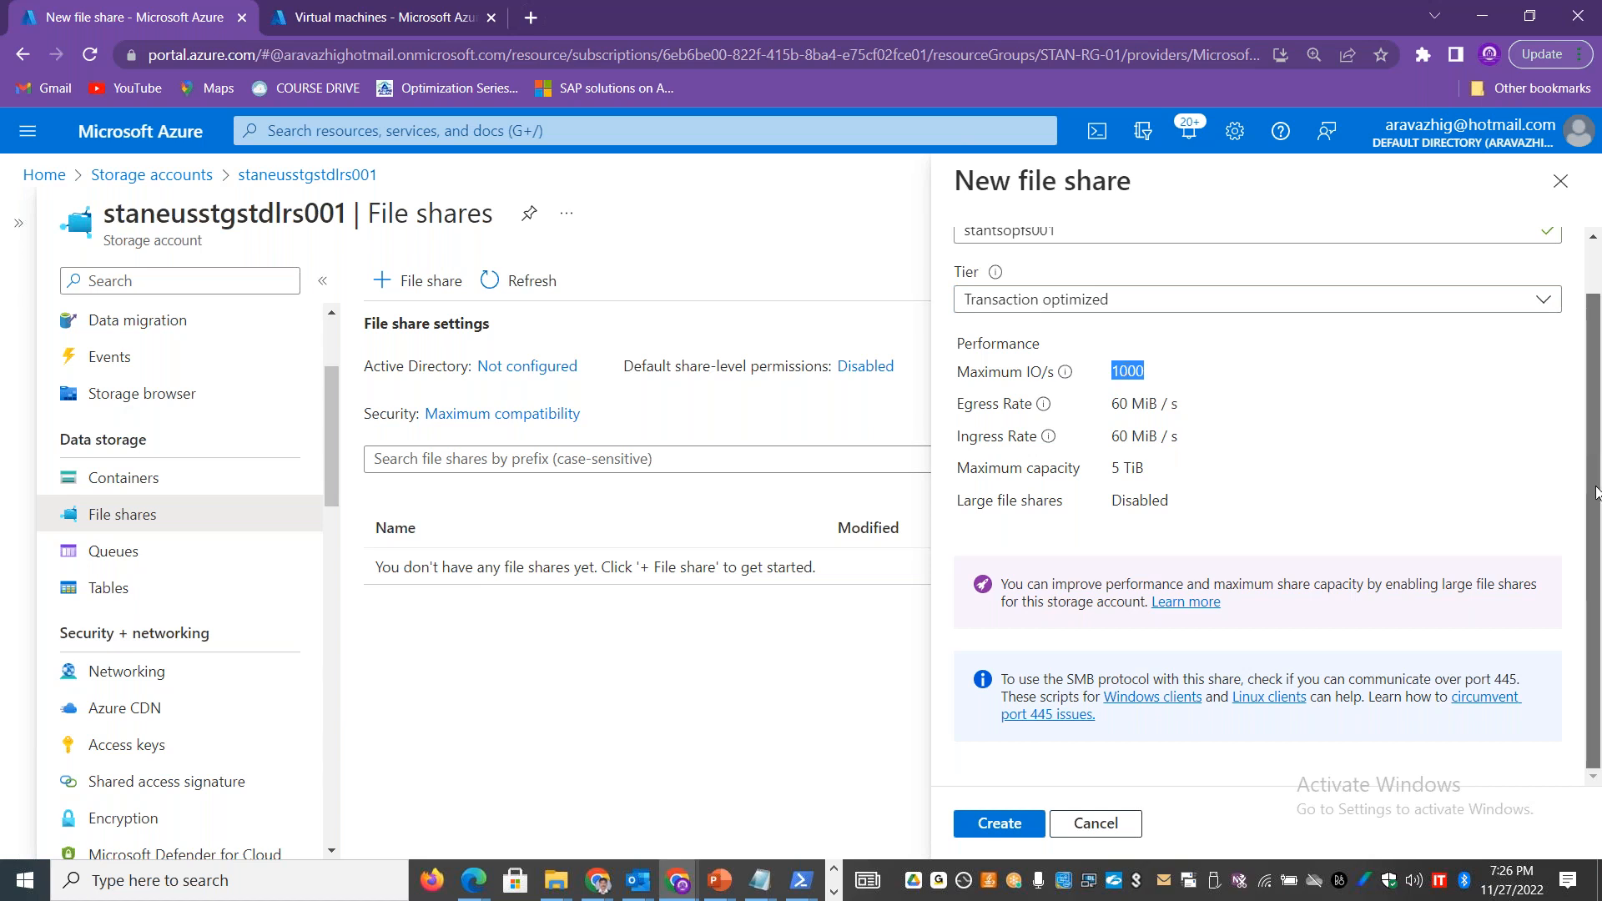
{"action": "left_click", "coordinate": [997, 825]}
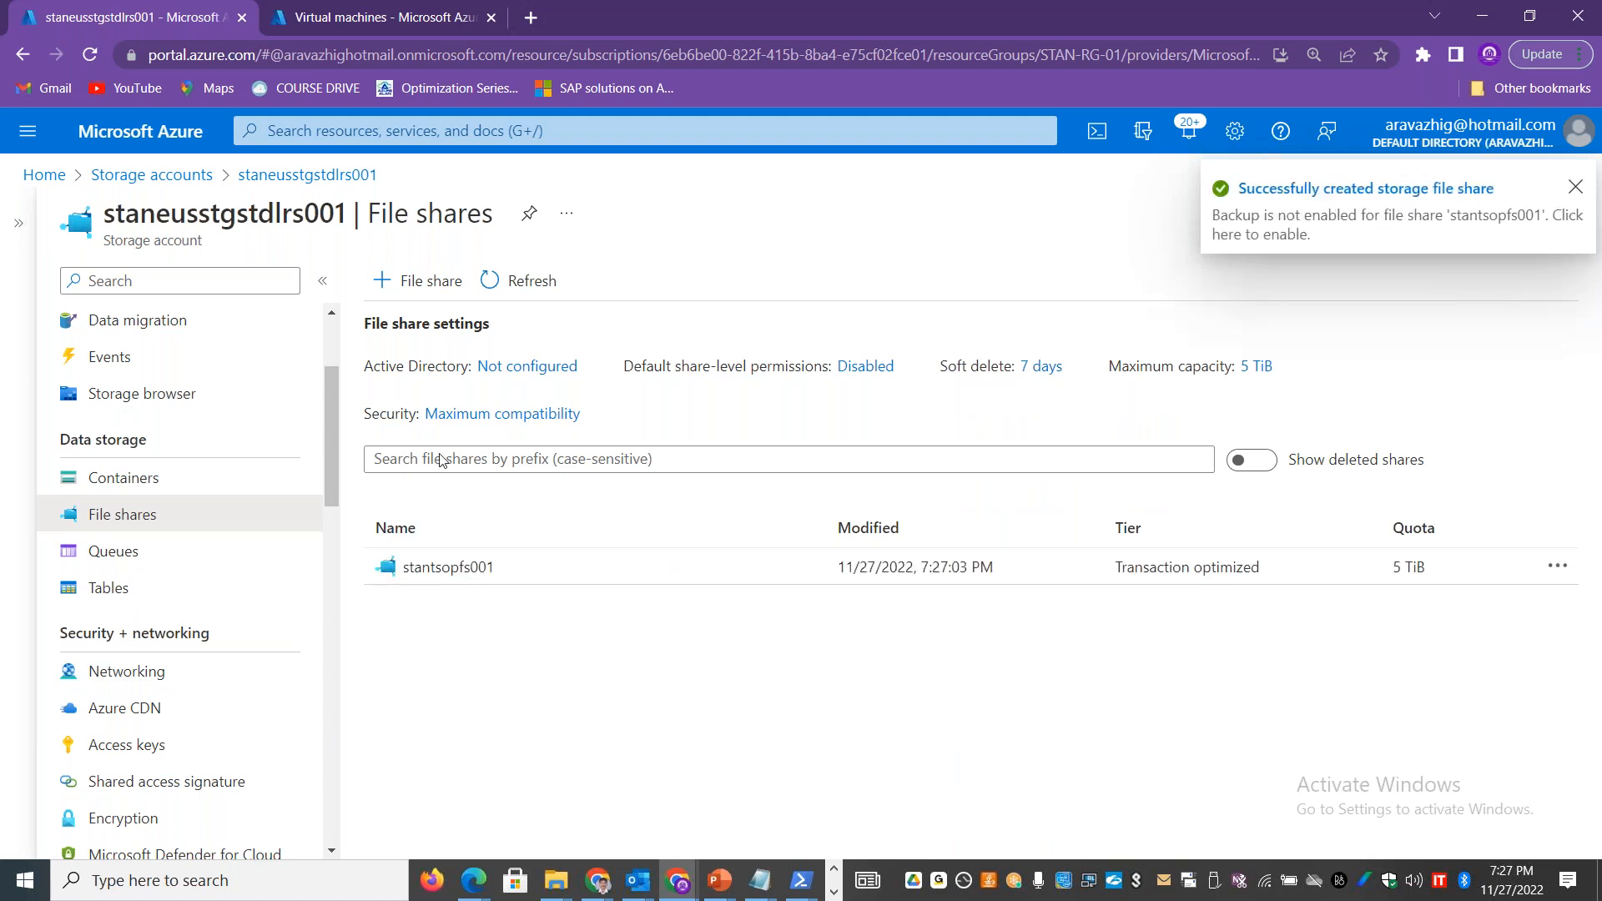
Step: Refresh the storage accounts list and open the File shares page of the premium account staneusprefslrs001
{"action": "left_click", "coordinate": [158, 175]}
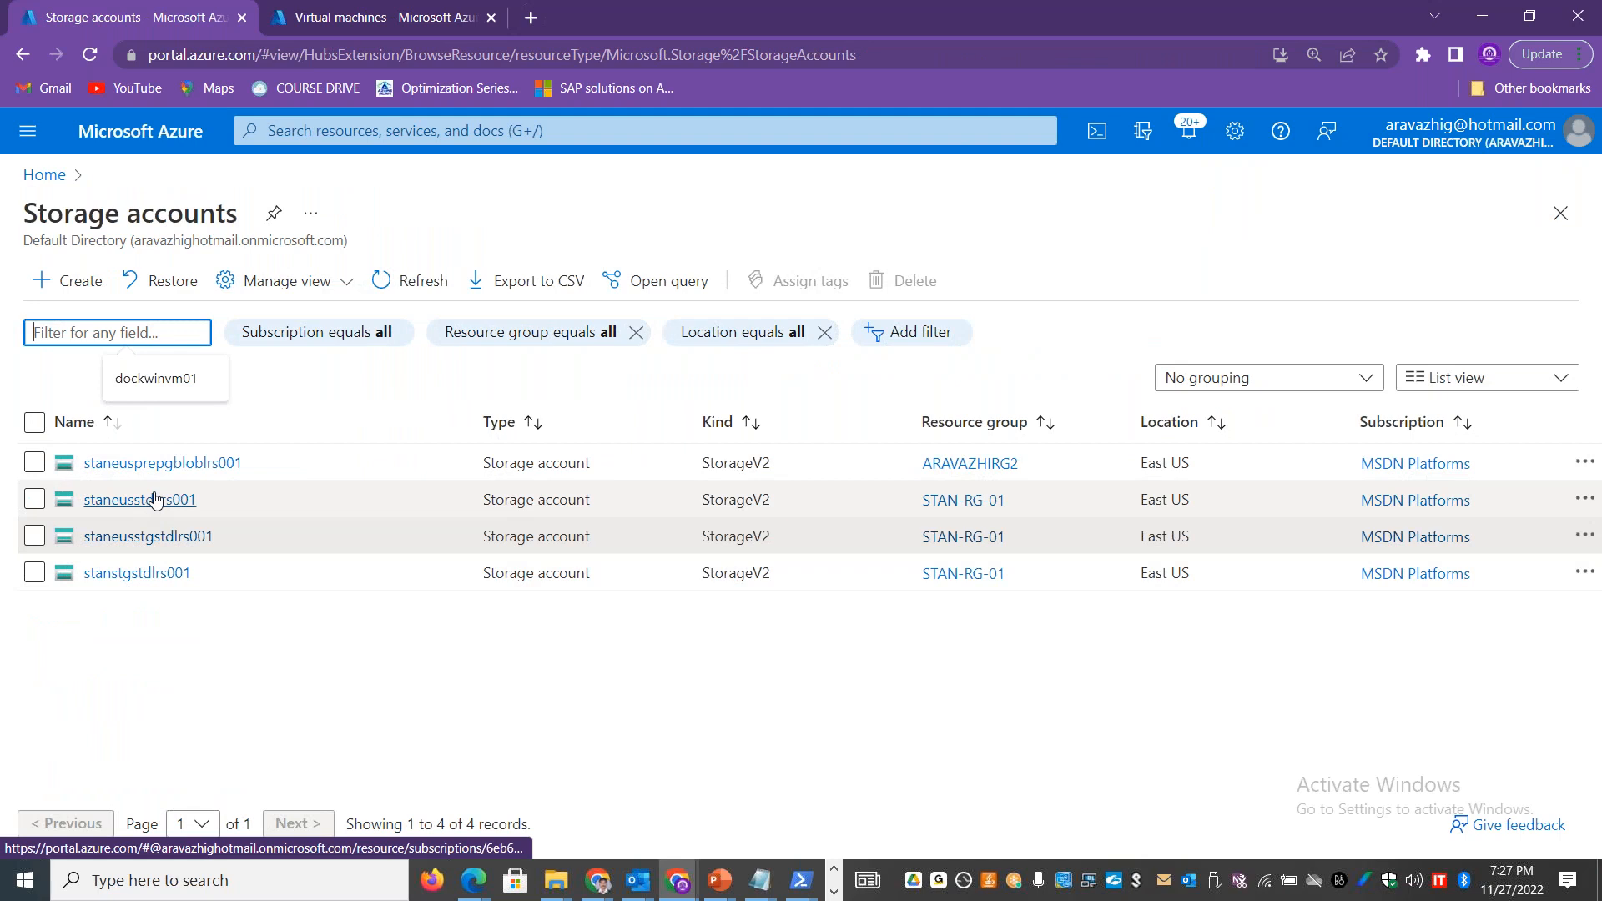
{"action": "left_click", "coordinate": [161, 464]}
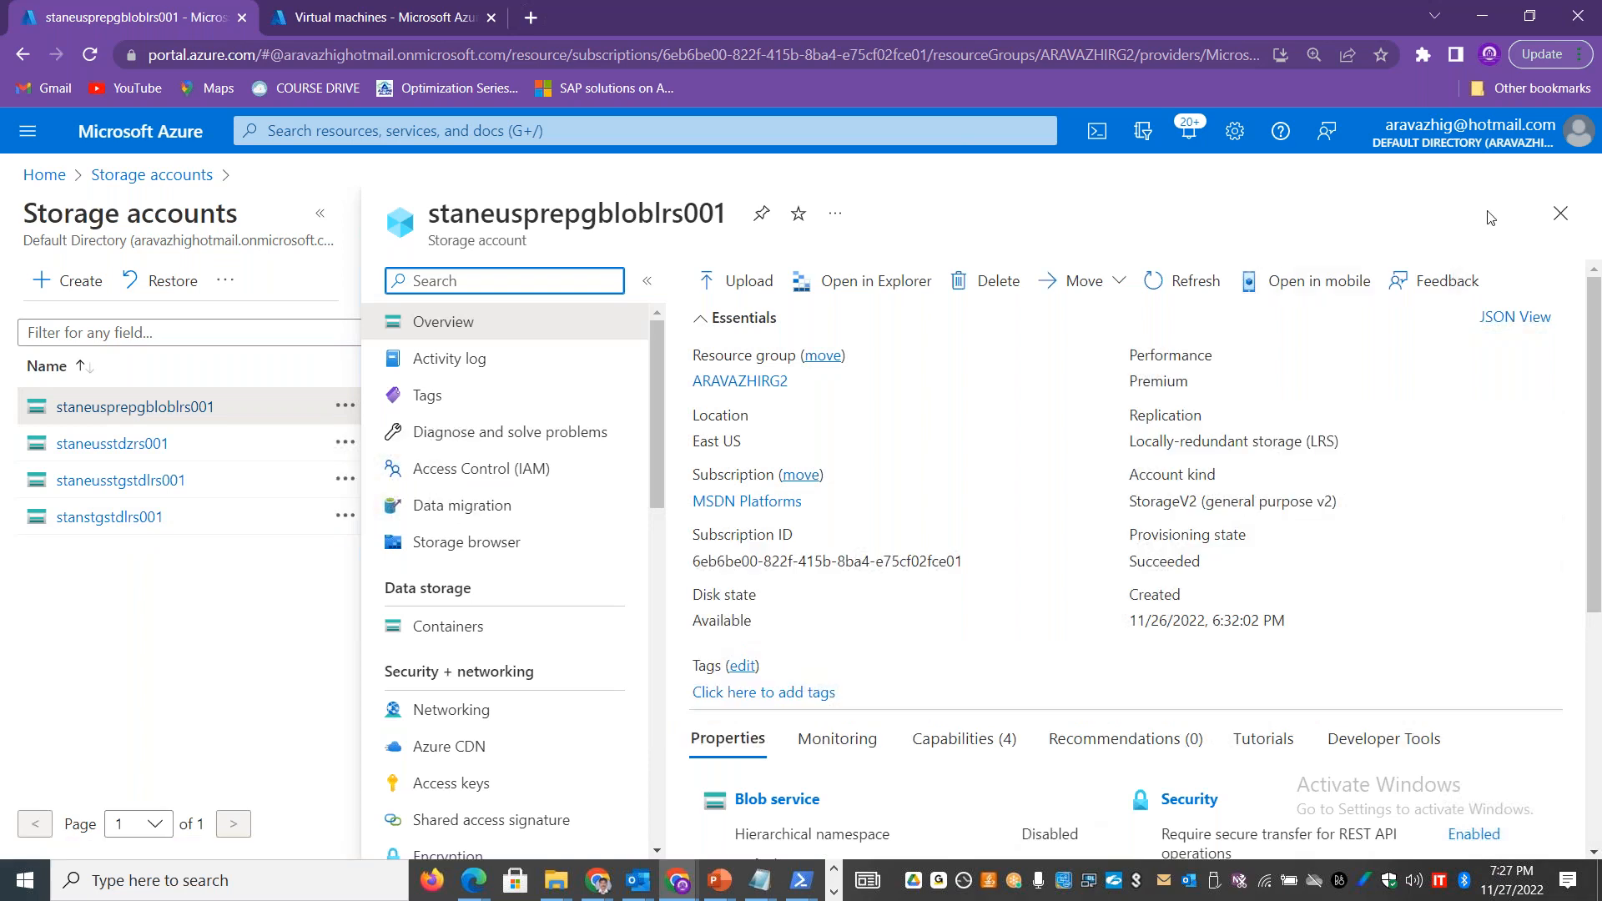
{"action": "left_click", "coordinate": [1559, 213]}
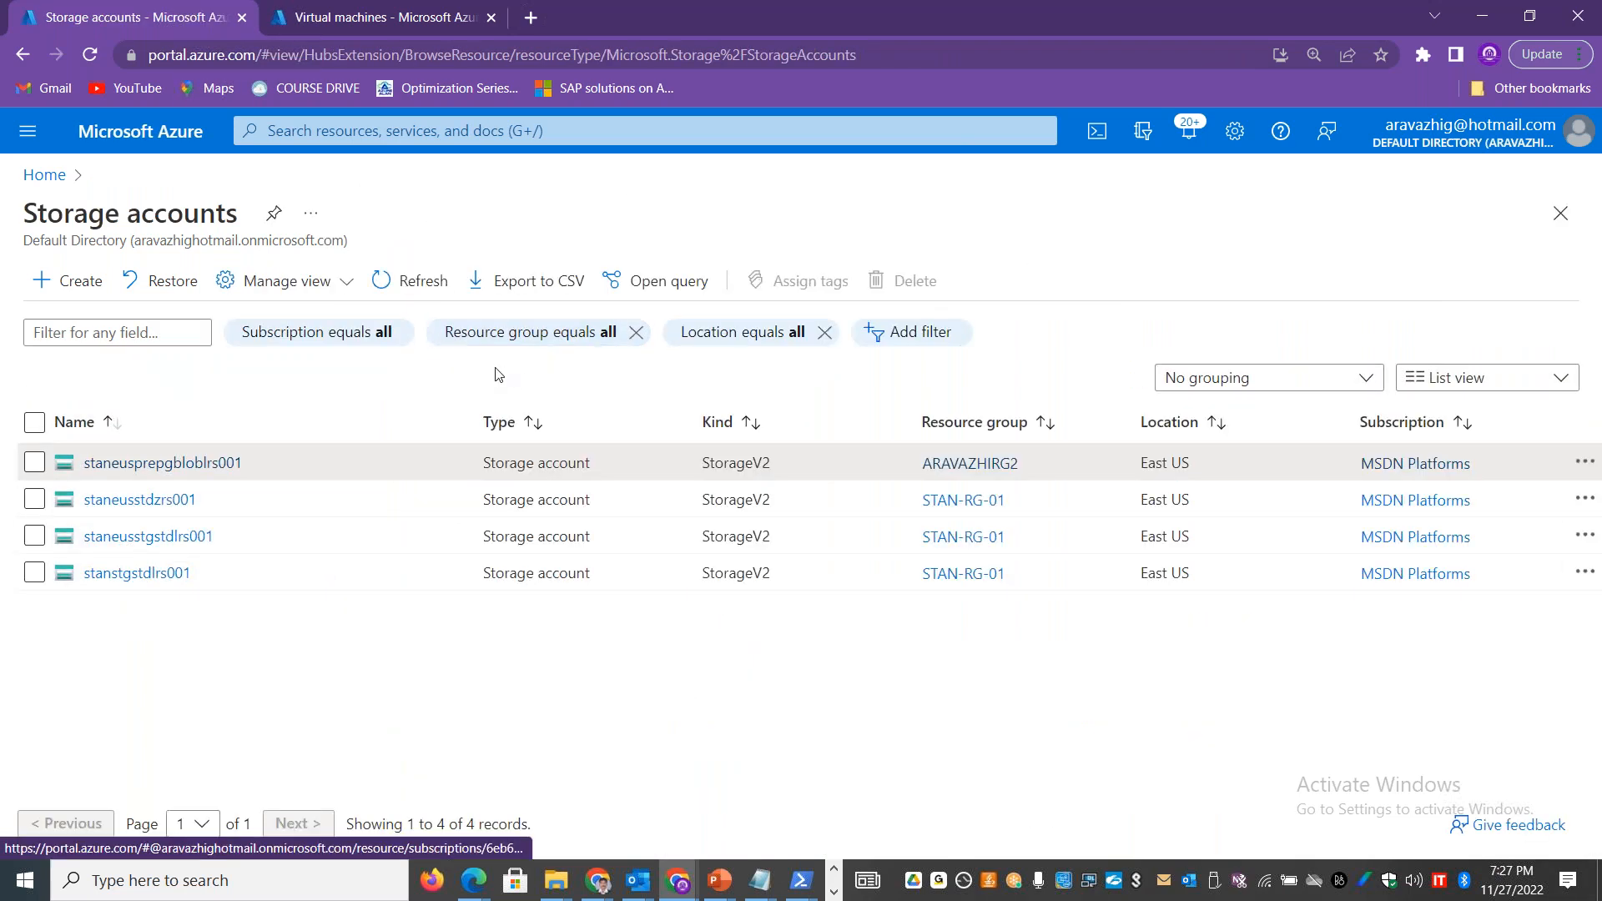
{"action": "left_click", "coordinate": [425, 287]}
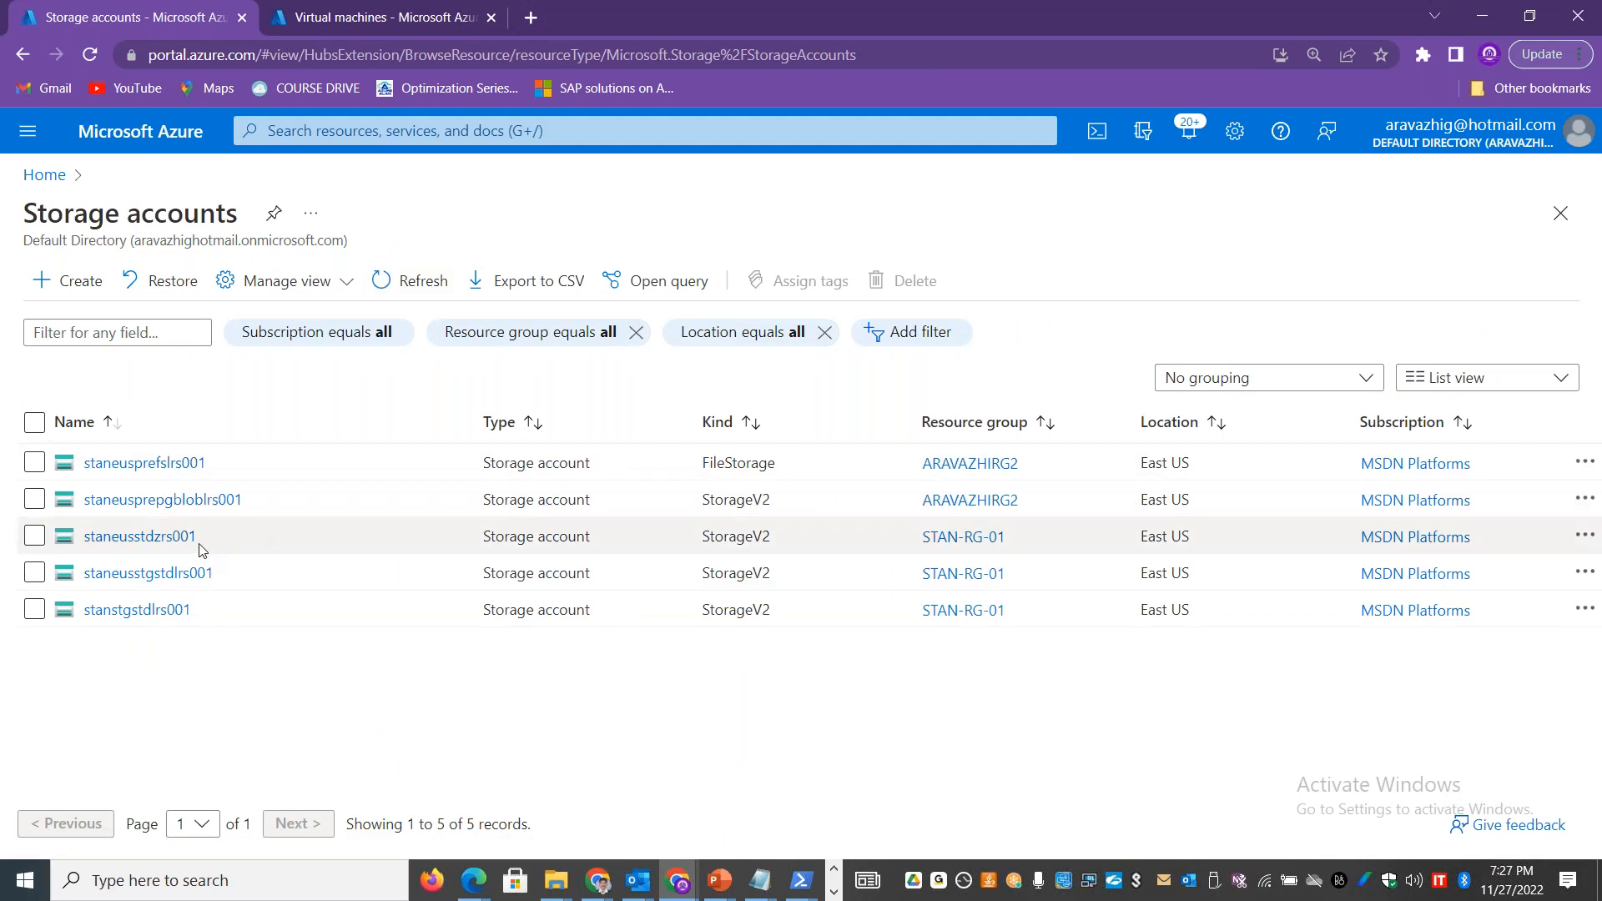
{"action": "left_click", "coordinate": [165, 466]}
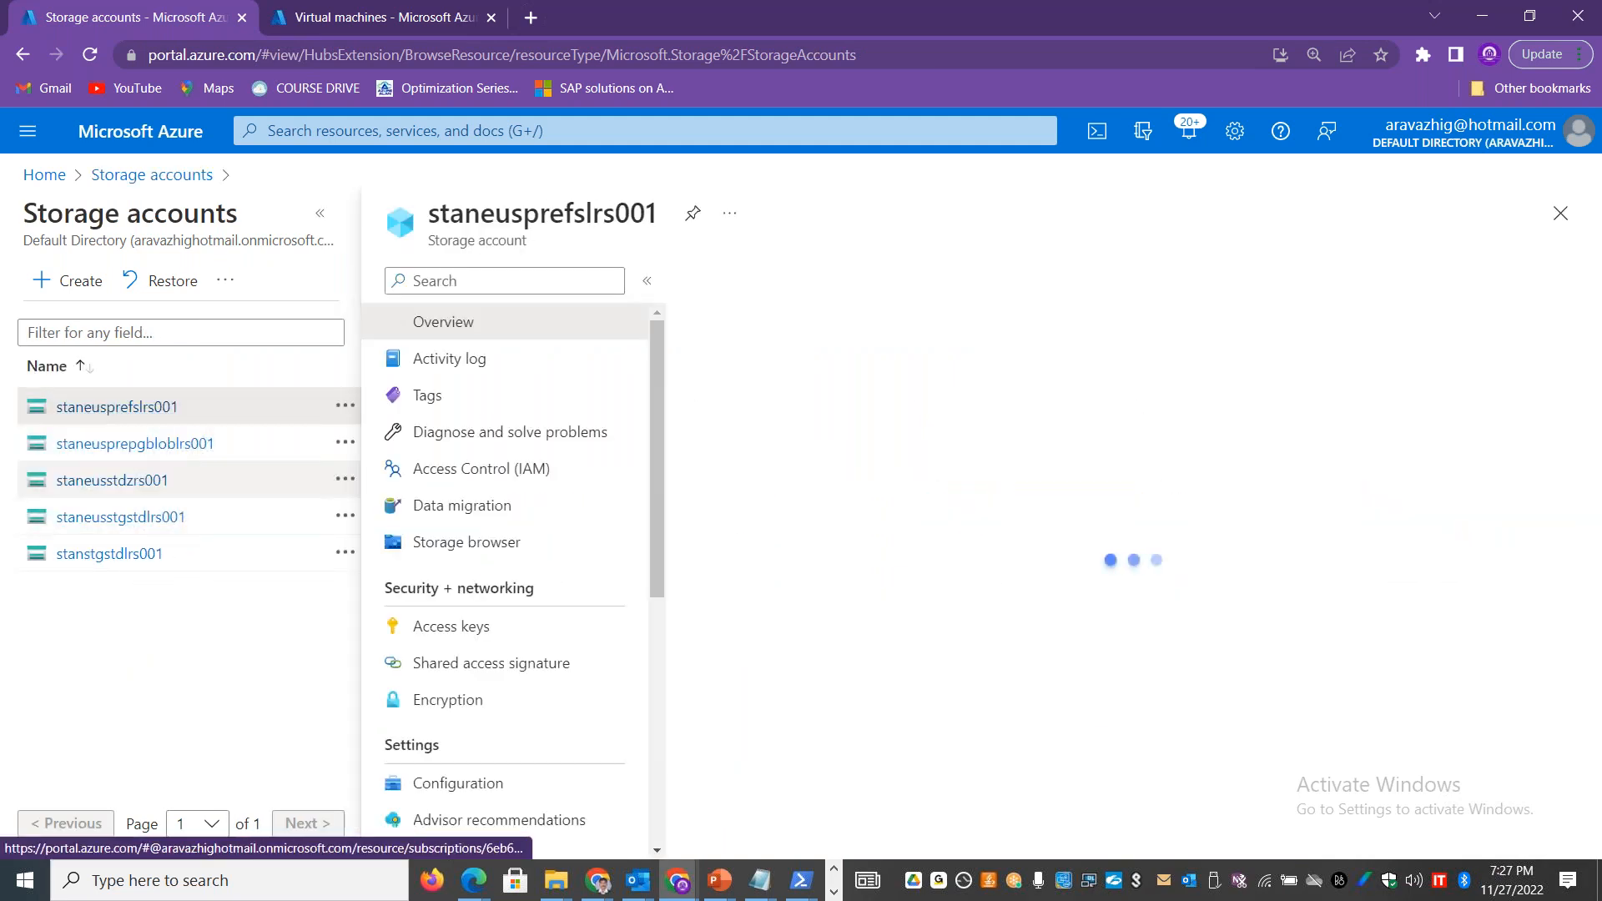
{"action": "left_click", "coordinate": [488, 632]}
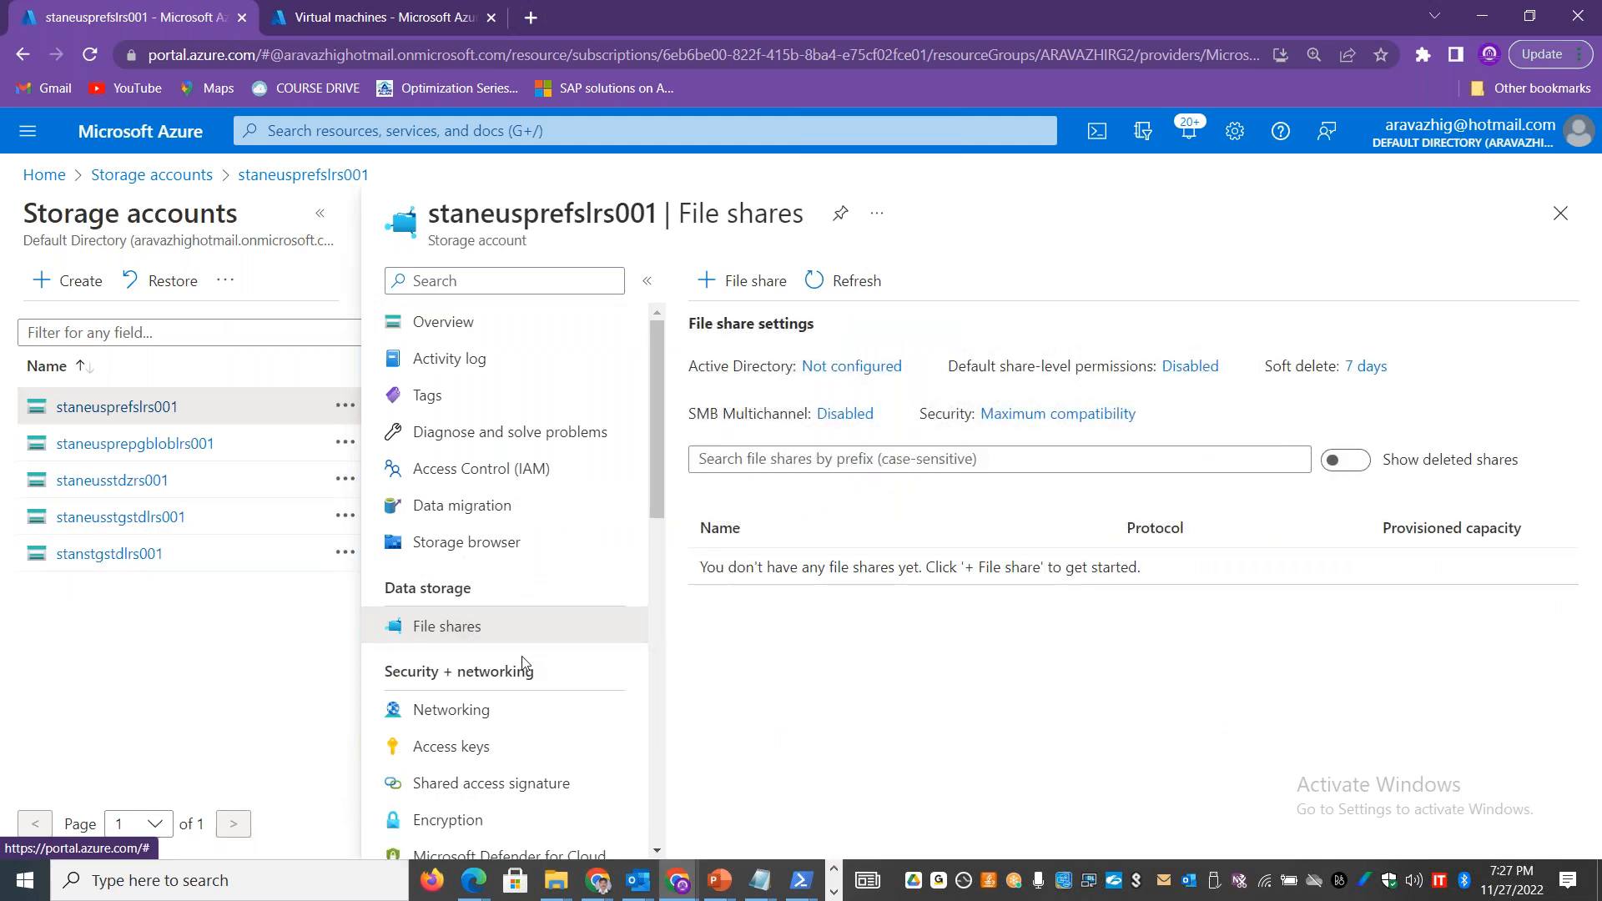
Step: Start a new file share in staneusprefslrs001 and look over its premium provisioning options
{"action": "left_click_drag", "start_coordinate": [658, 457], "coordinate": [665, 528]}
{"action": "left_click", "coordinate": [738, 281]}
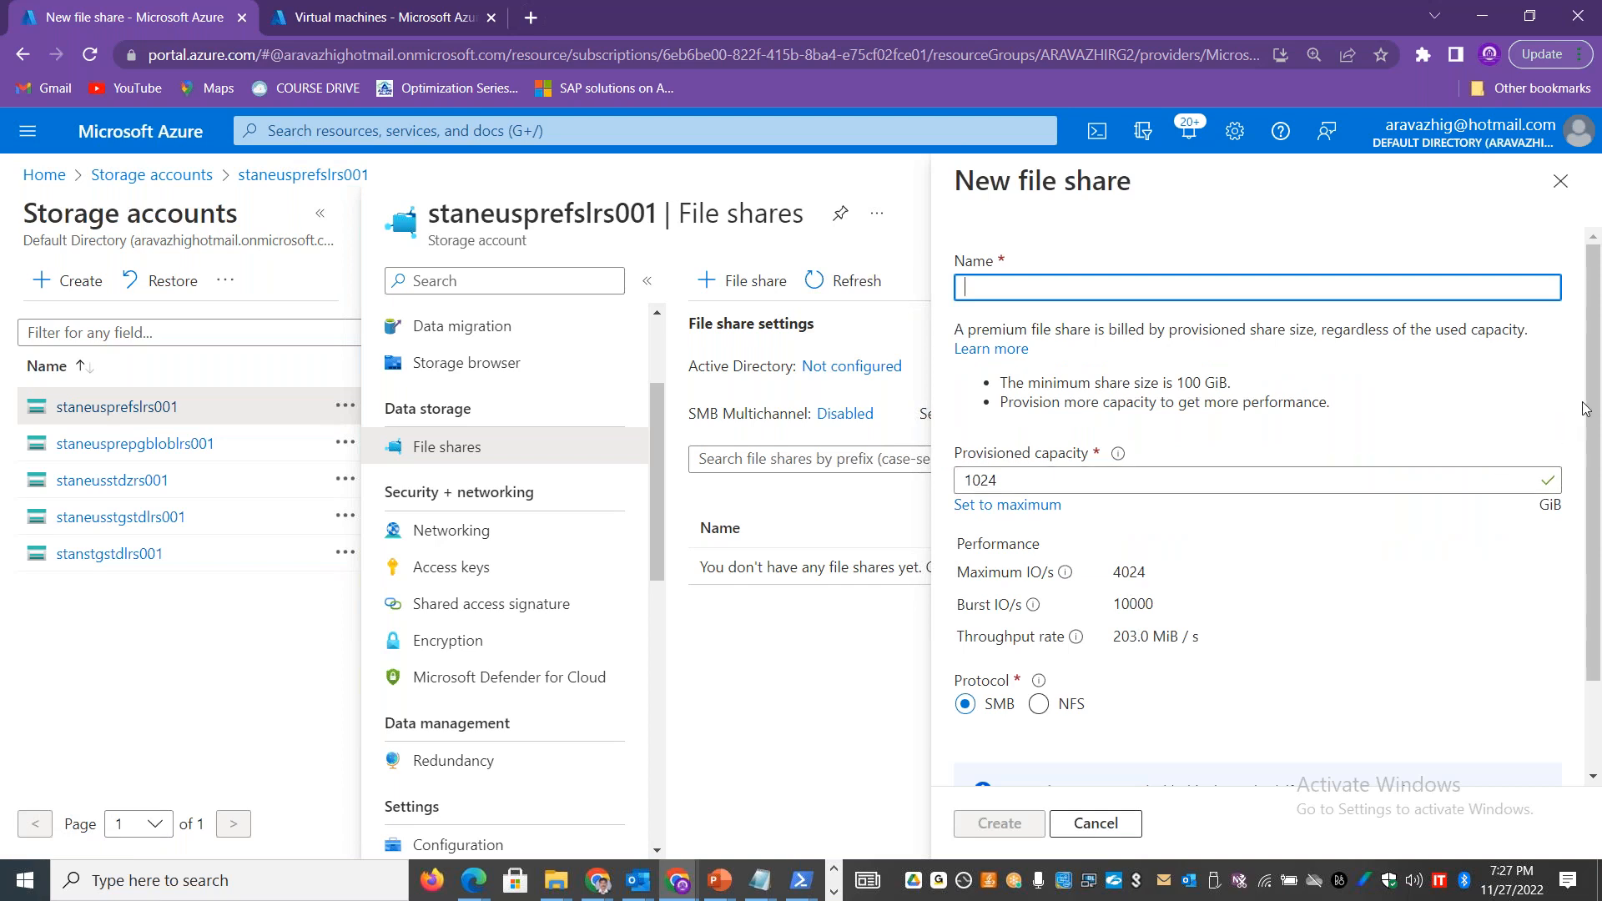
{"action": "scroll", "coordinate": [1599, 334], "scroll_direction": "down", "scroll_amount": 2}
{"action": "scroll", "coordinate": [1598, 334], "scroll_direction": "up", "scroll_amount": 2}
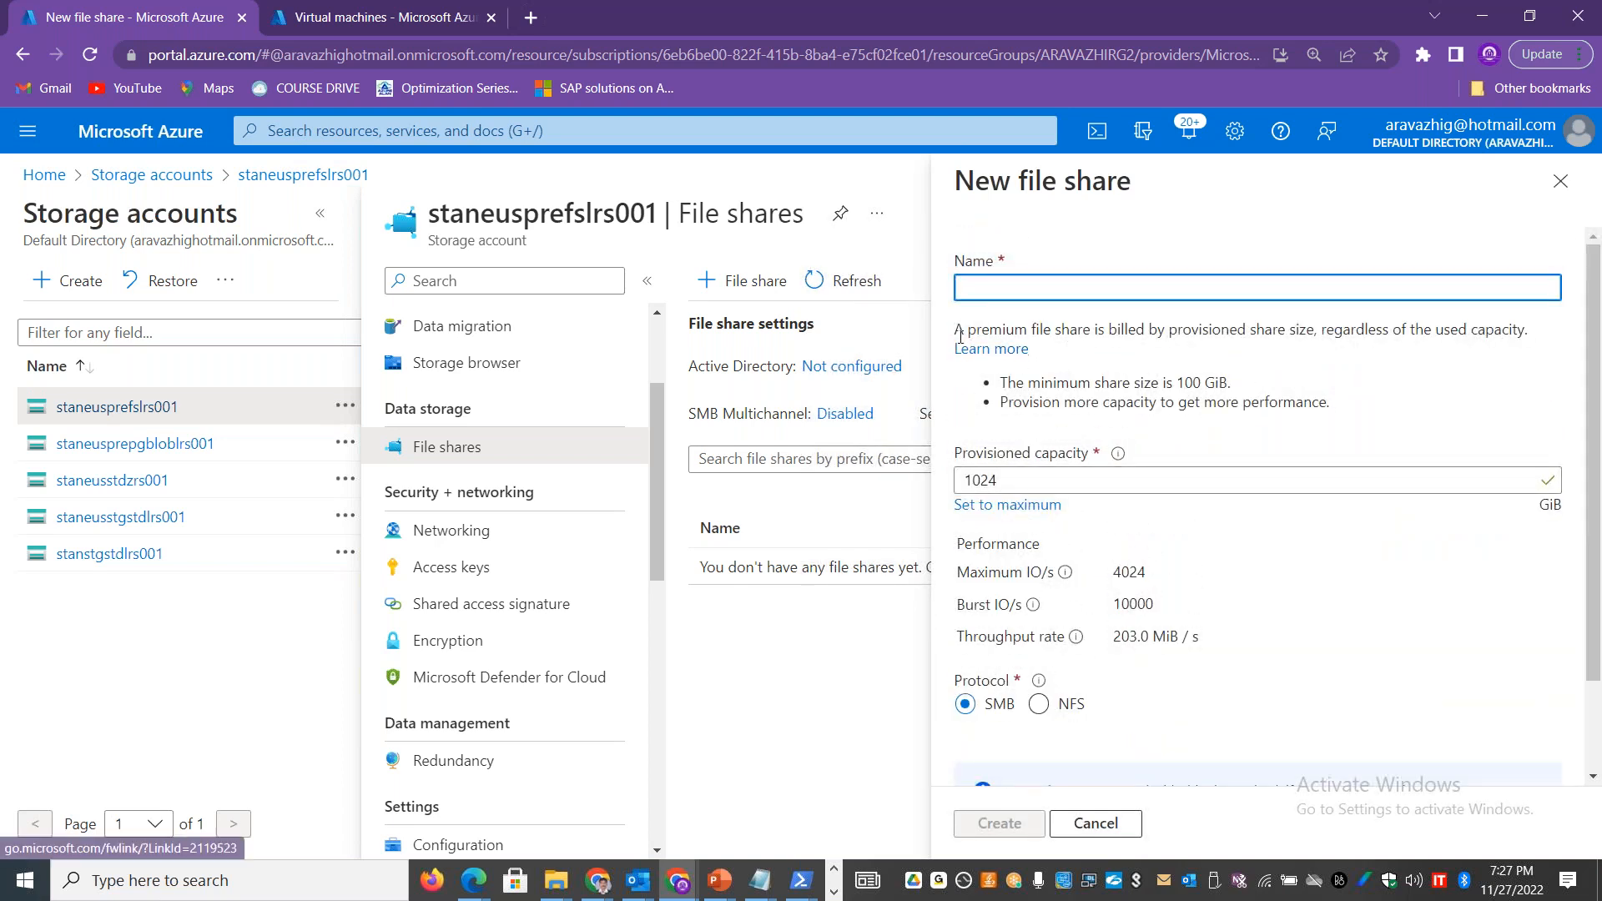
Step: Copy the sentence on how premium file shares are billed into cell B9 of the File Storage sheet in Excel
{"action": "left_click_drag", "start_coordinate": [955, 329], "coordinate": [1535, 336]}
{"action": "key", "text": "ctrl+c"}
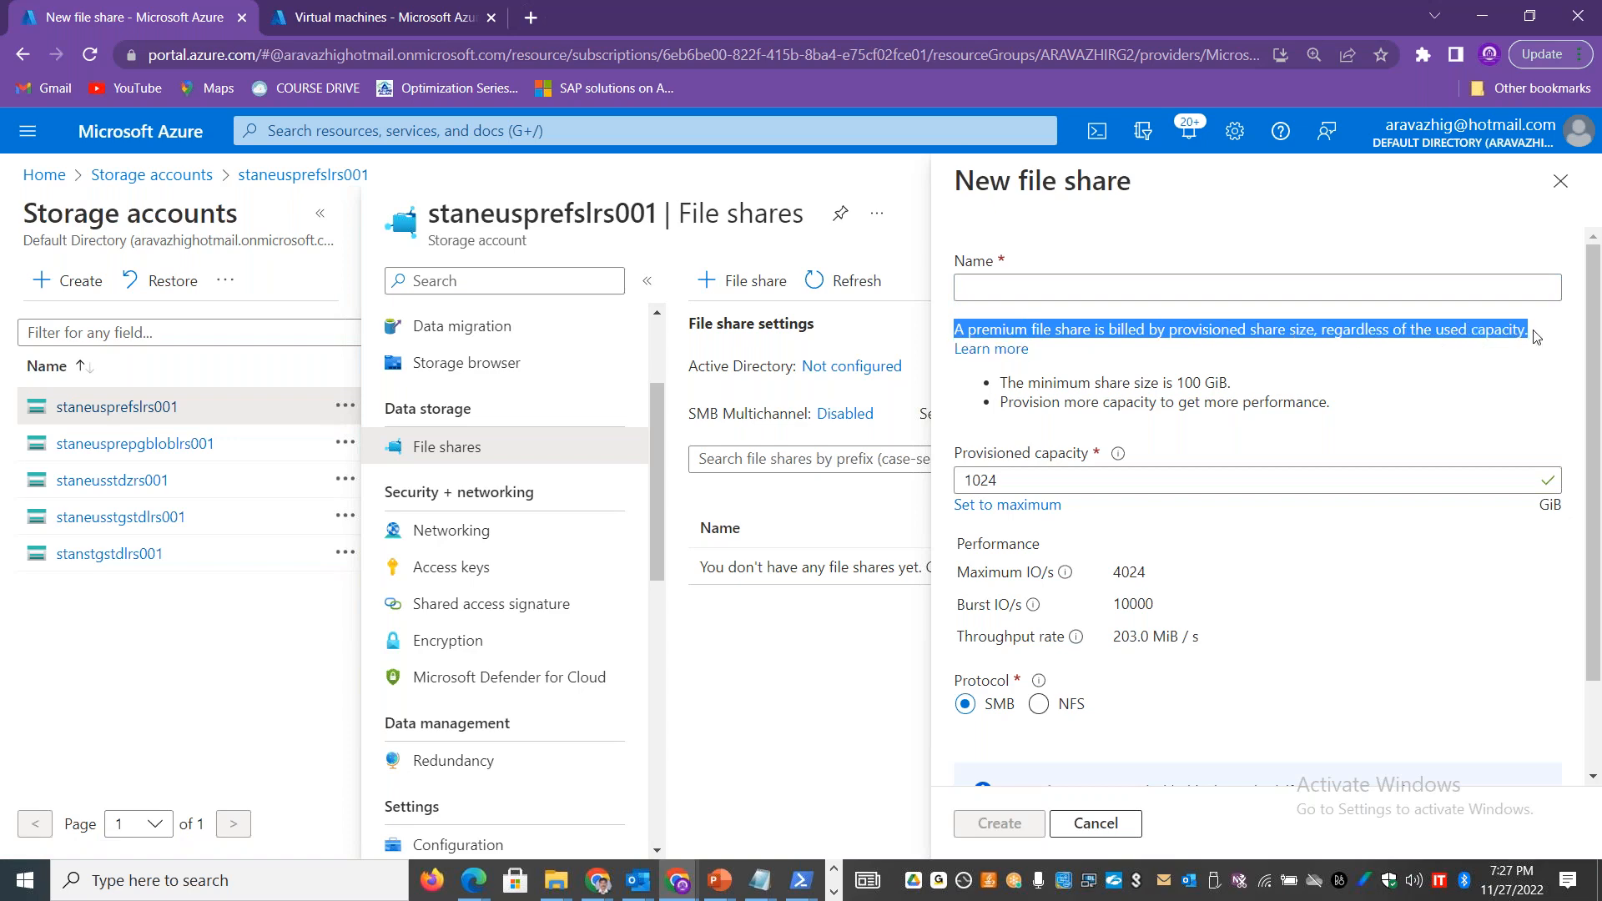
{"action": "key", "text": "alt+Tab"}
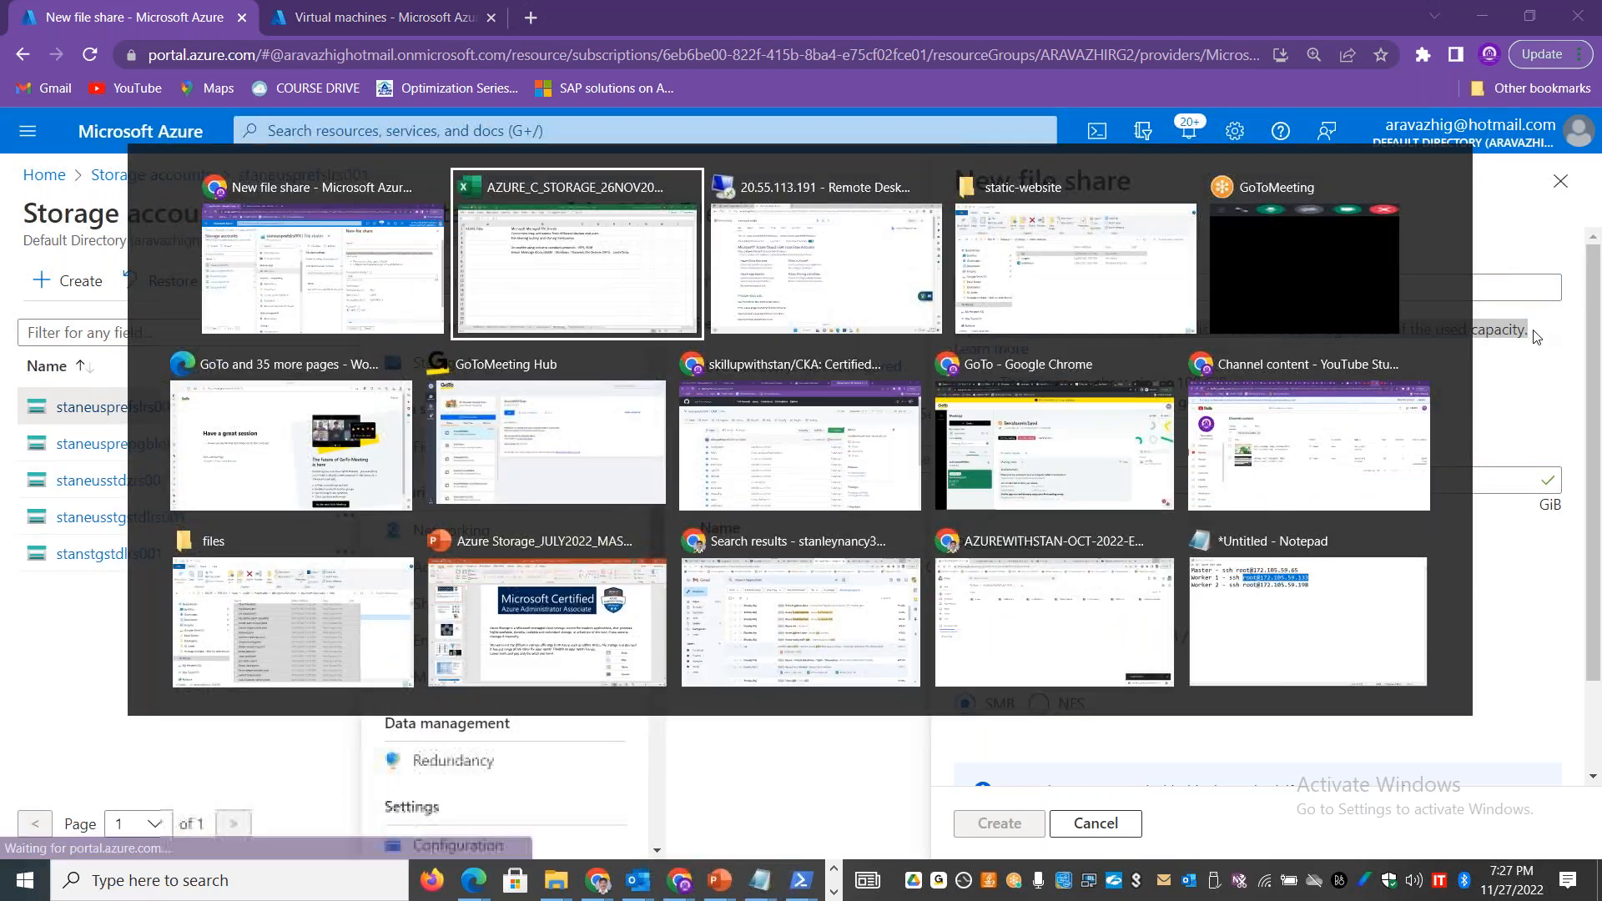
{"action": "key", "text": "Down"}
{"action": "key", "text": "Down"}
{"action": "key", "text": "F2"}
{"action": "key", "text": "ctrl+v"}
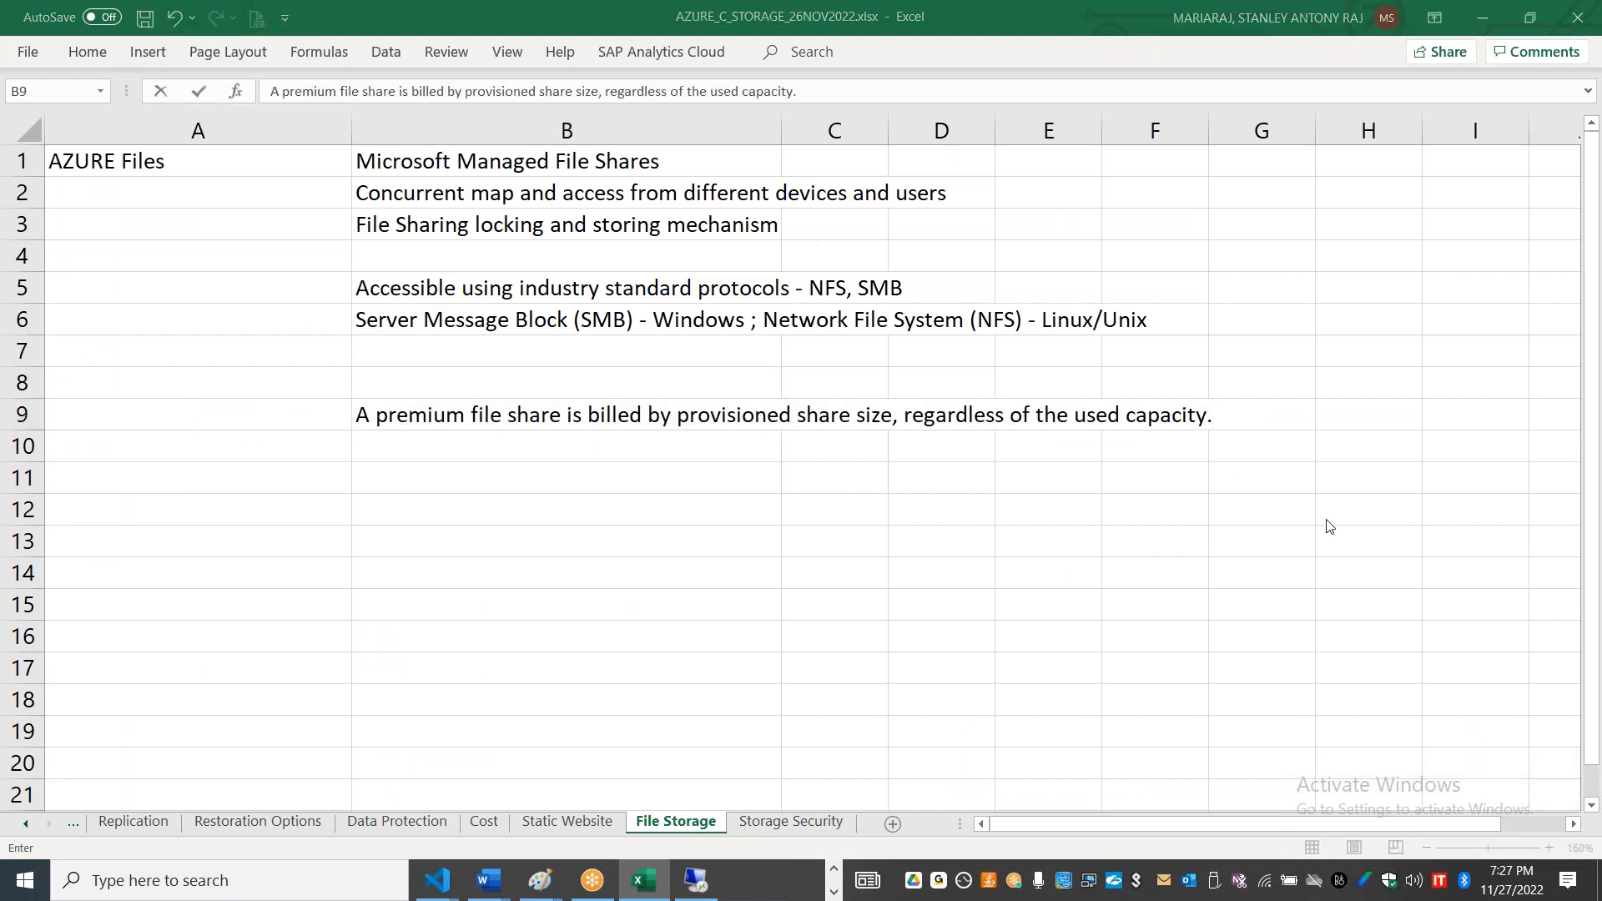
Step: Back in the Azure portal, set the draft share's provisioned capacity to the maximum and examine its IO/s, burst, throughput and protocol options
{"action": "key", "text": "alt+Tab"}
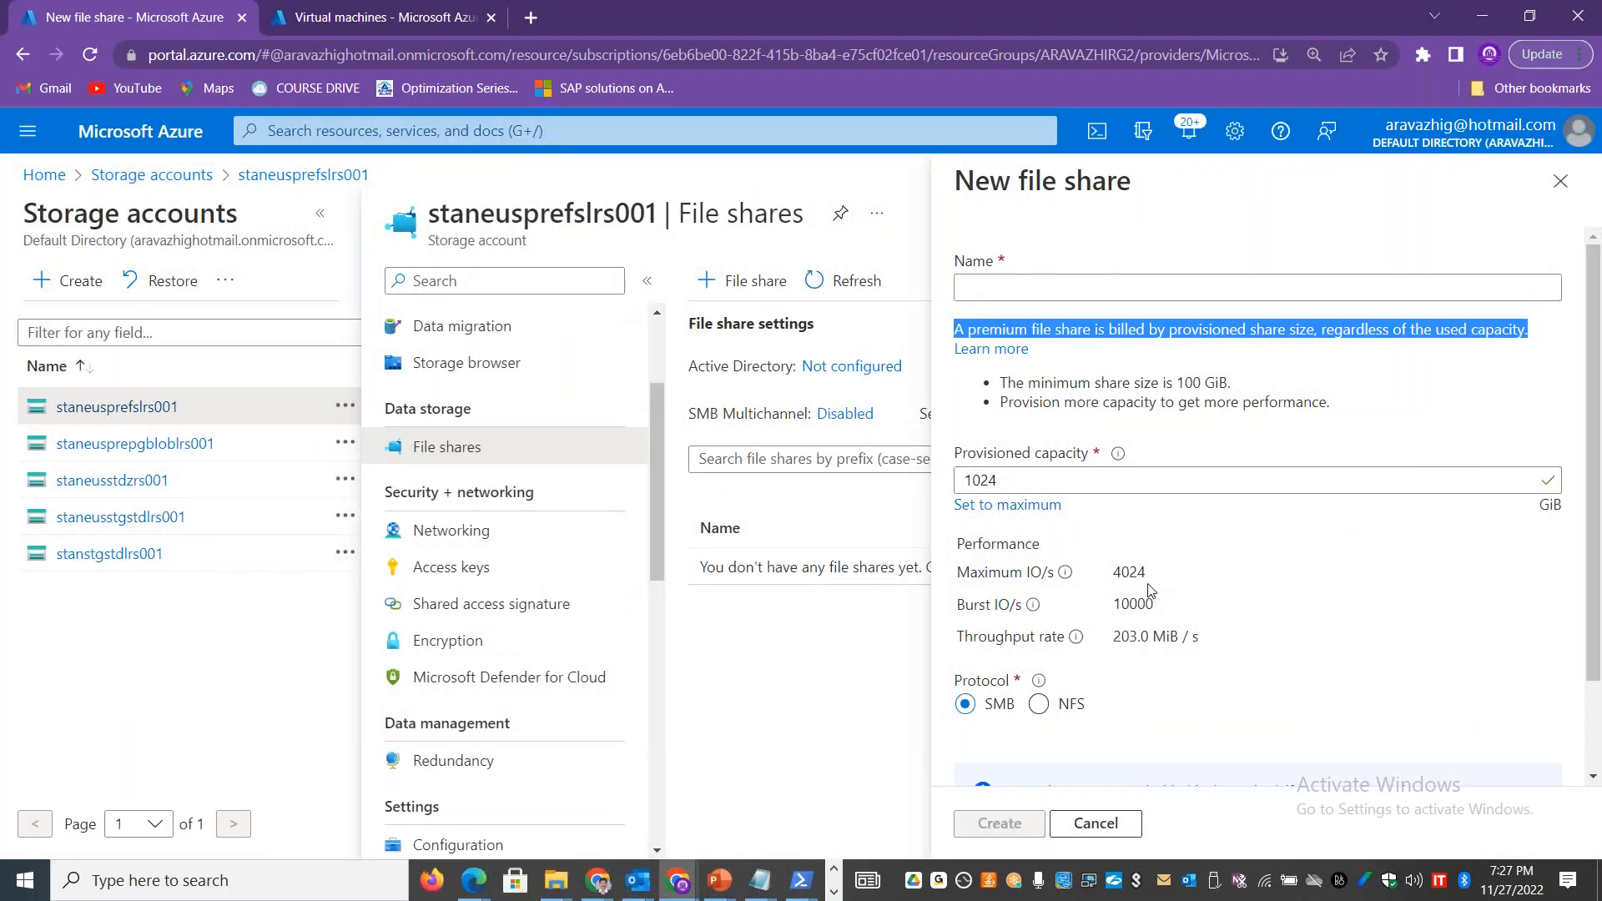
{"action": "left_click_drag", "start_coordinate": [1154, 578], "coordinate": [1109, 585]}
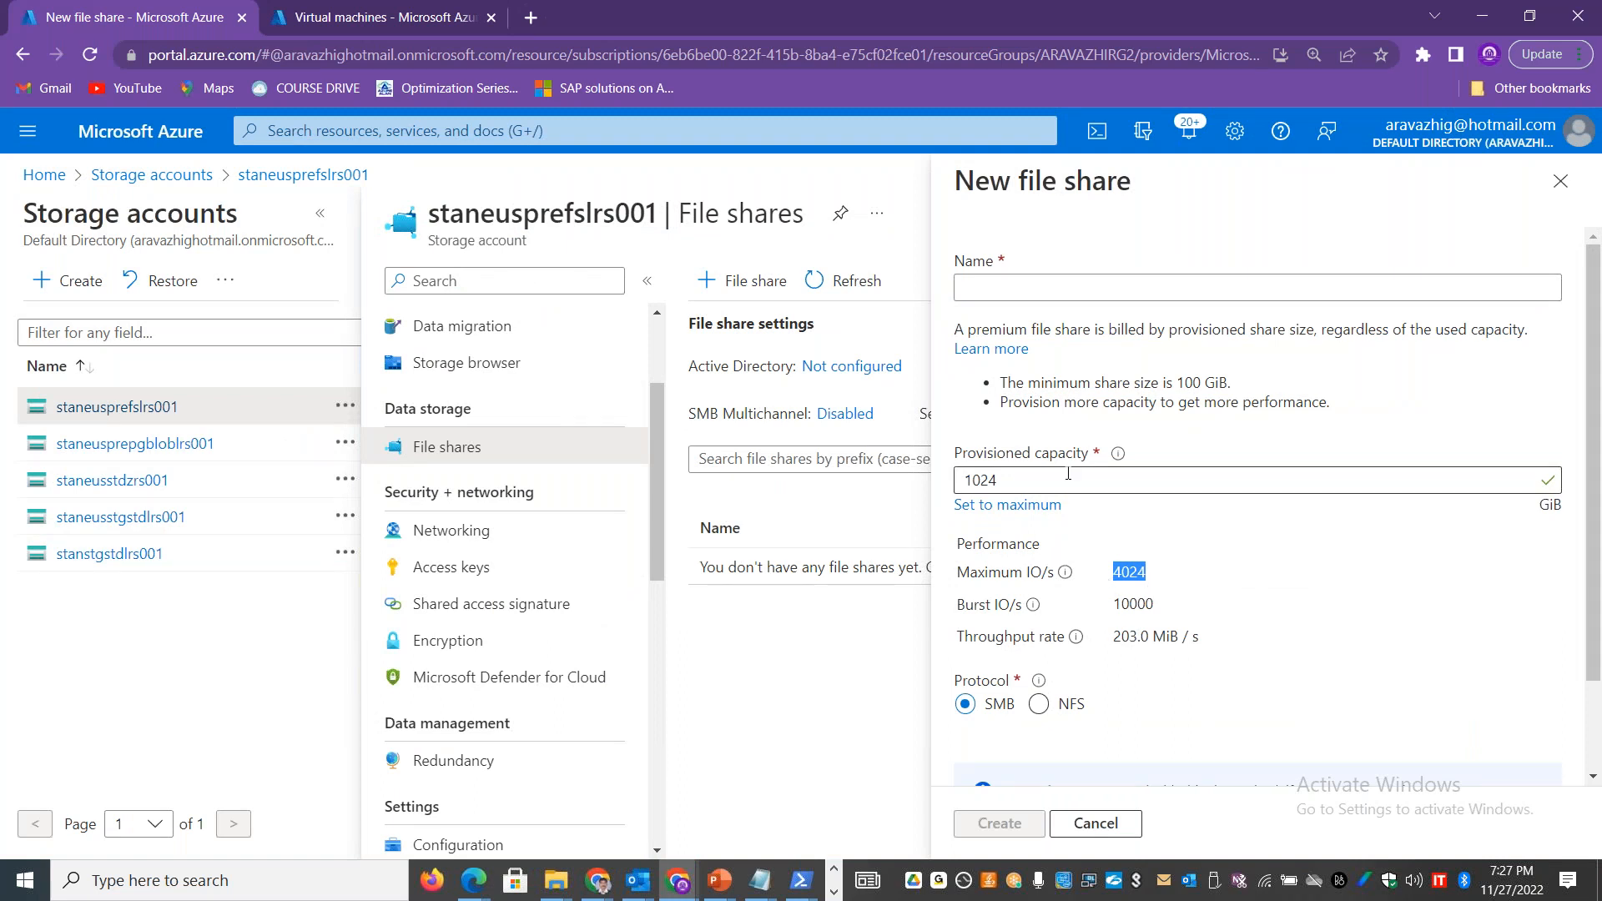
{"action": "left_click", "coordinate": [1024, 510]}
{"action": "left_click_drag", "start_coordinate": [1172, 575], "coordinate": [1115, 577]}
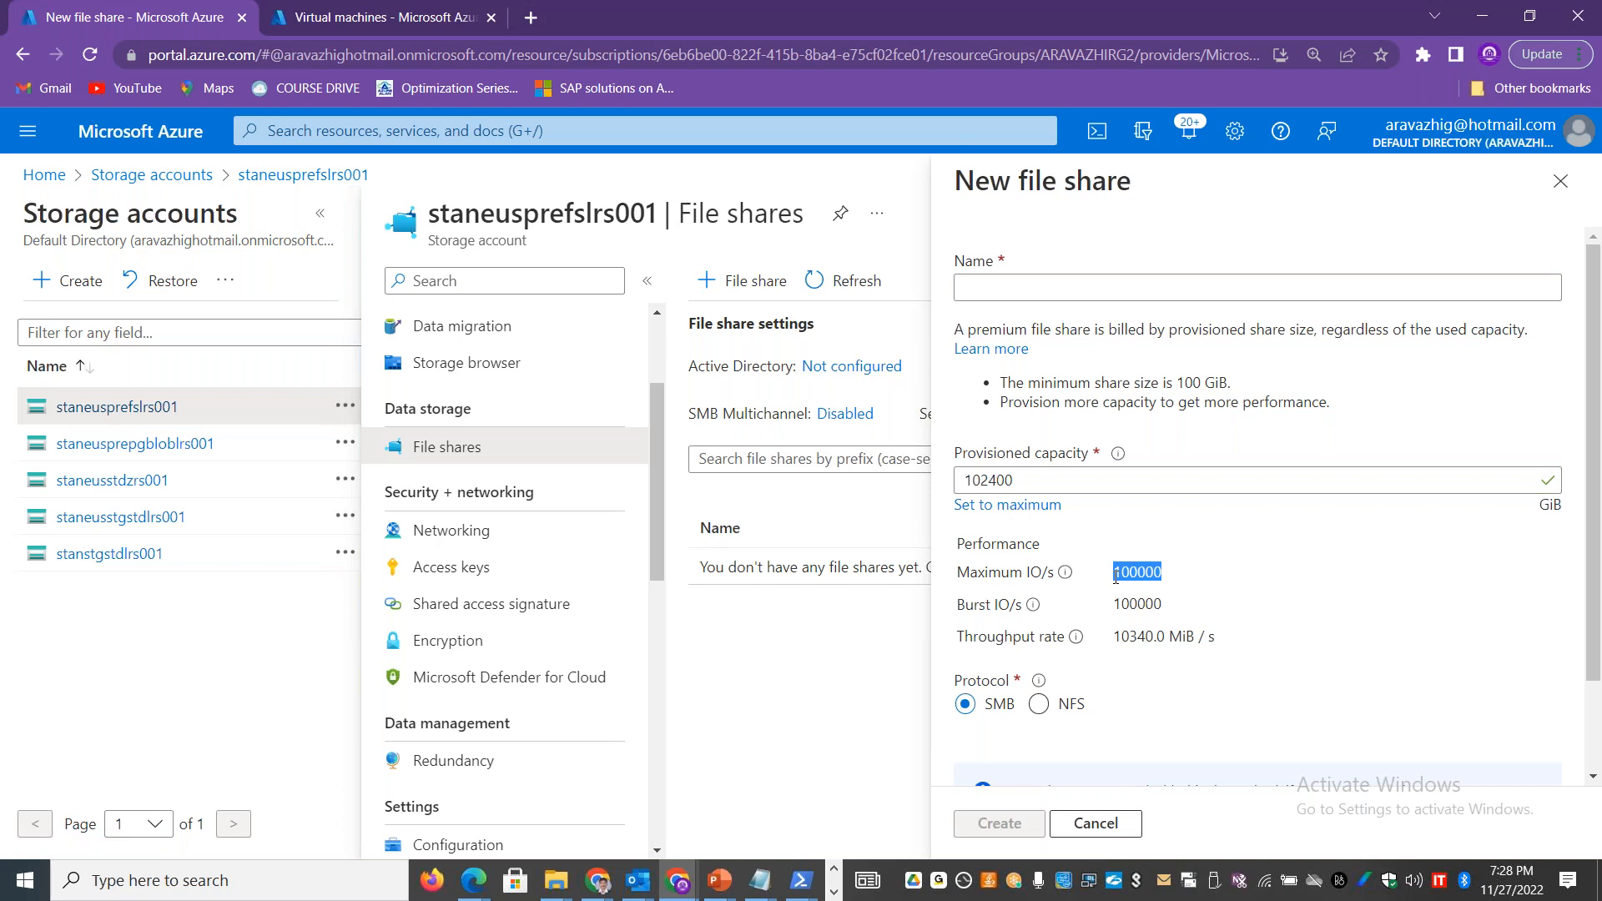
{"action": "left_click_drag", "start_coordinate": [1172, 603], "coordinate": [1154, 631]}
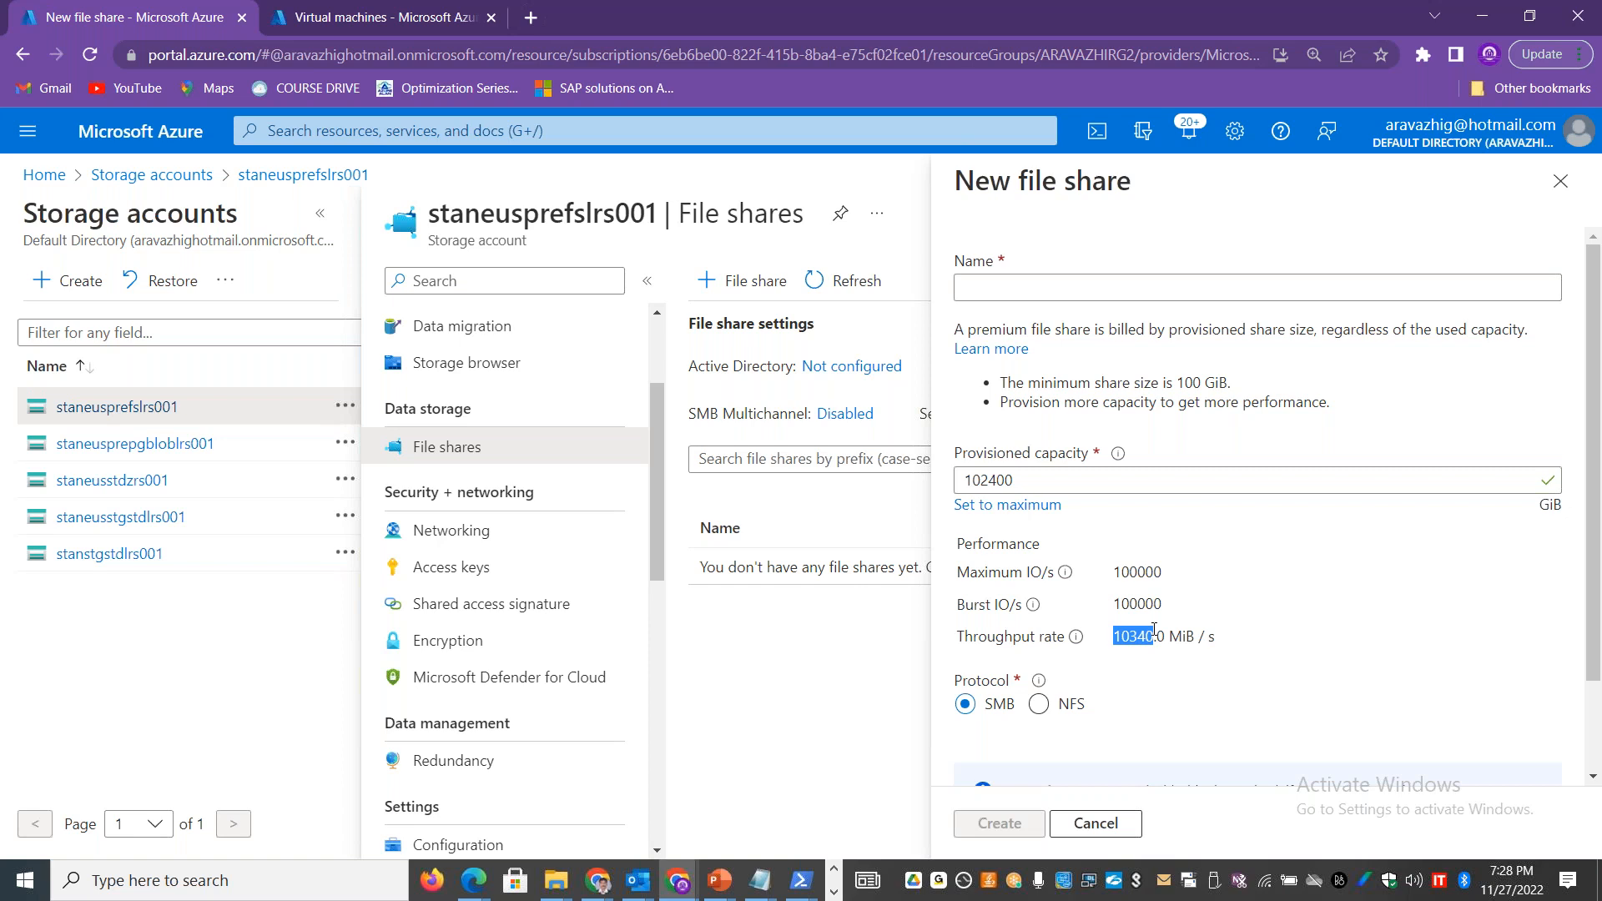
{"action": "left_click_drag", "start_coordinate": [1594, 517], "coordinate": [1599, 603]}
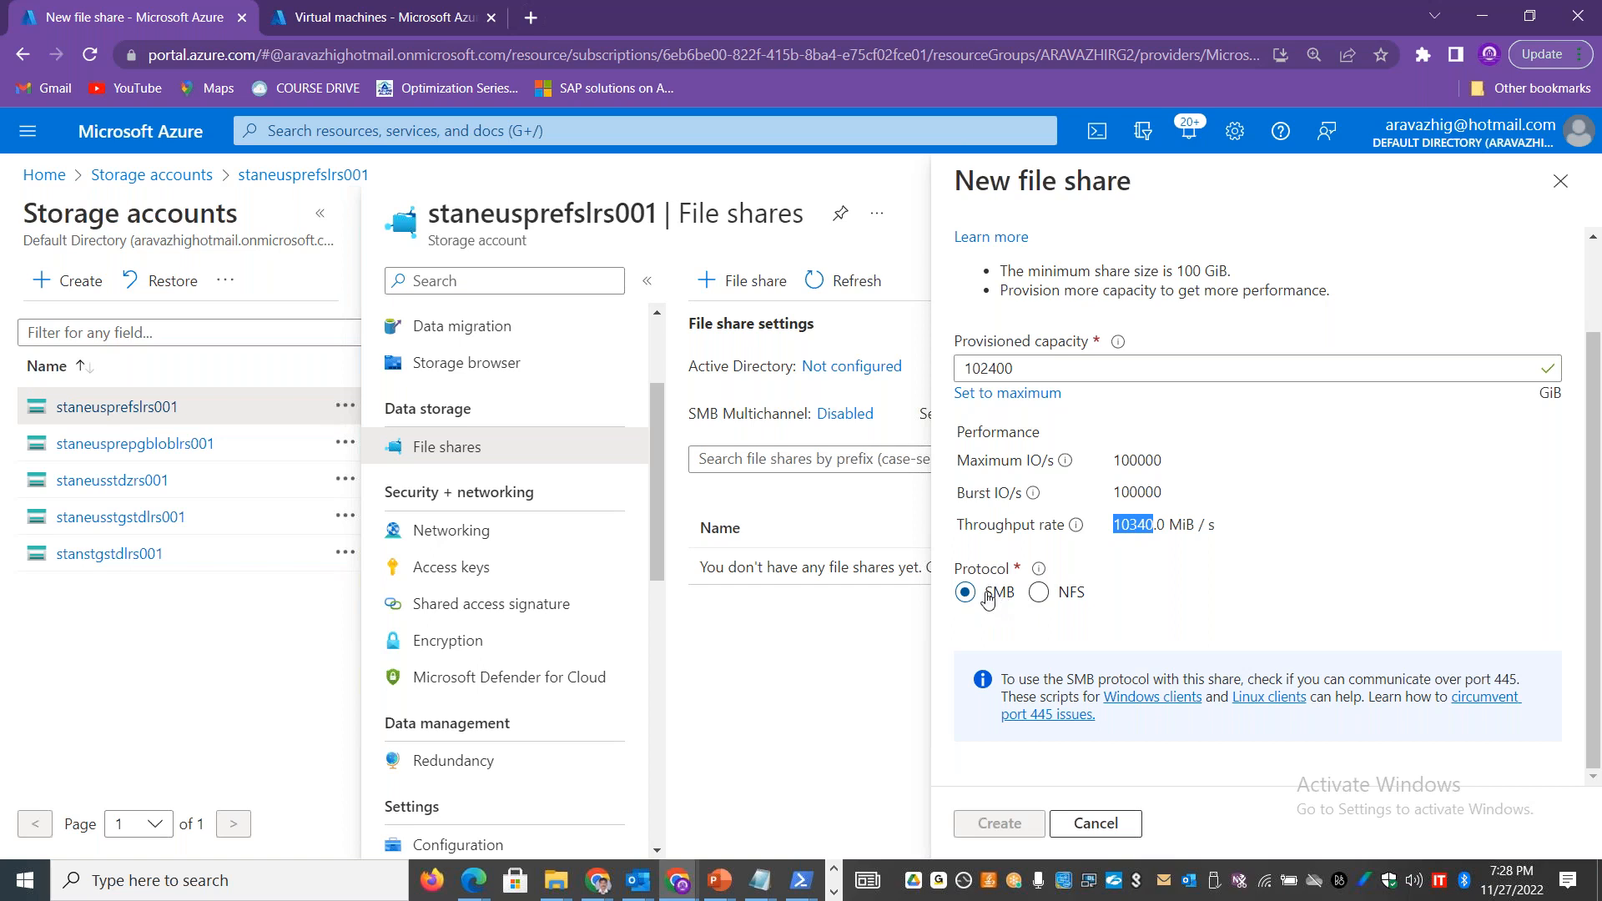
{"action": "scroll", "coordinate": [1593, 523], "scroll_direction": "up", "scroll_amount": 3}
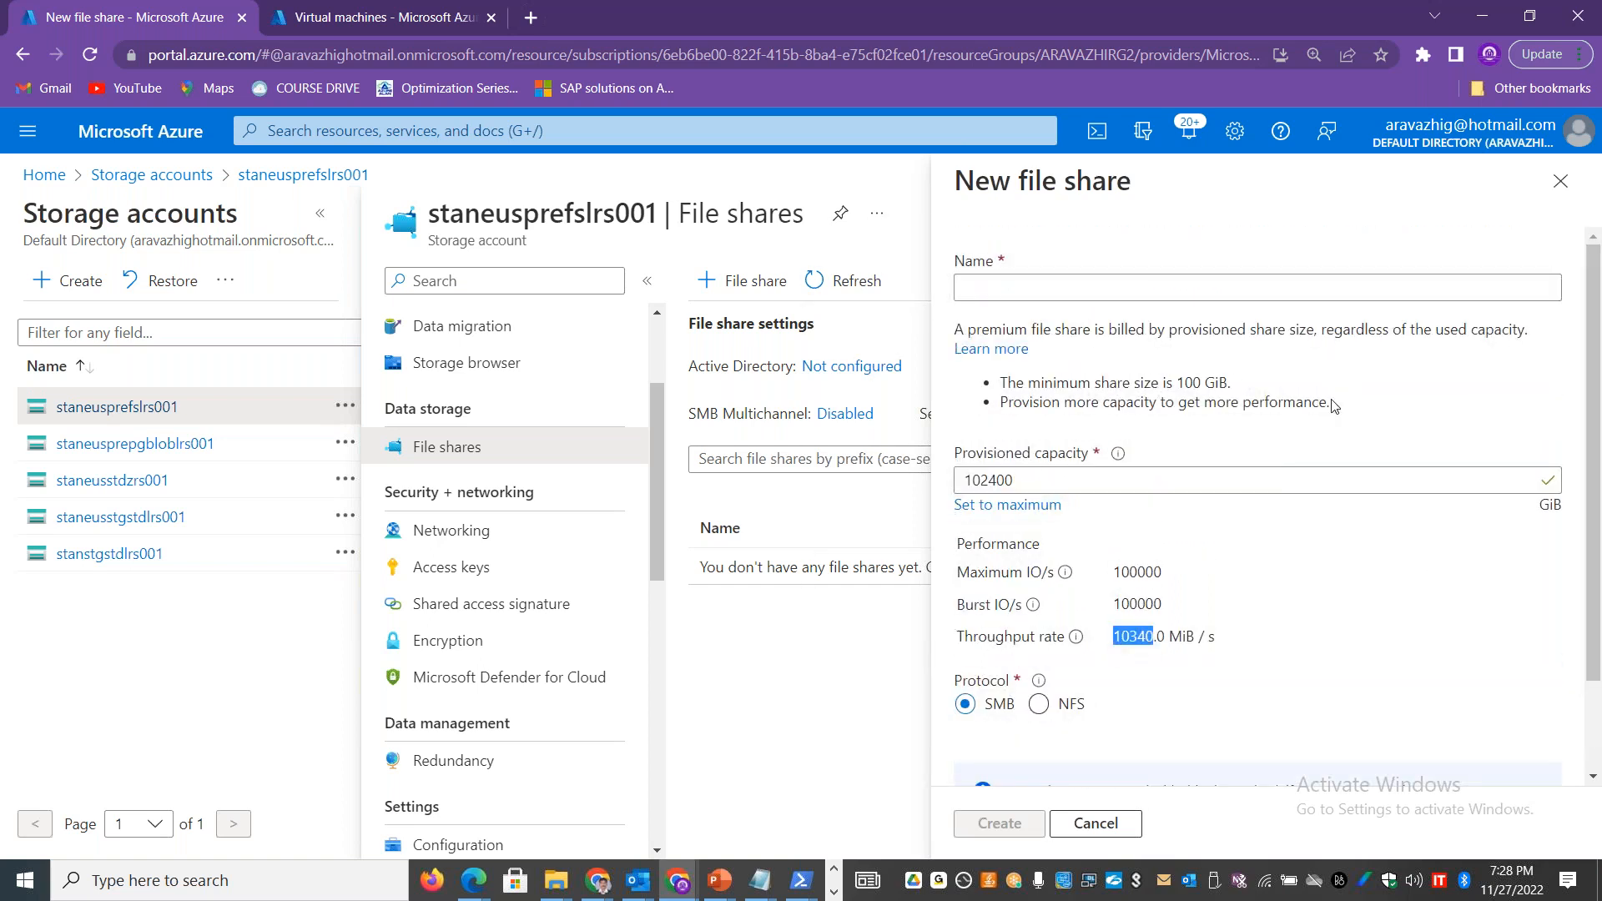
Step: Enter a provisioned capacity of 10 GiB and copy the resulting size-limit message into cell B10 of the Excel File Storage sheet
{"action": "left_click_drag", "start_coordinate": [1024, 480], "coordinate": [916, 484]}
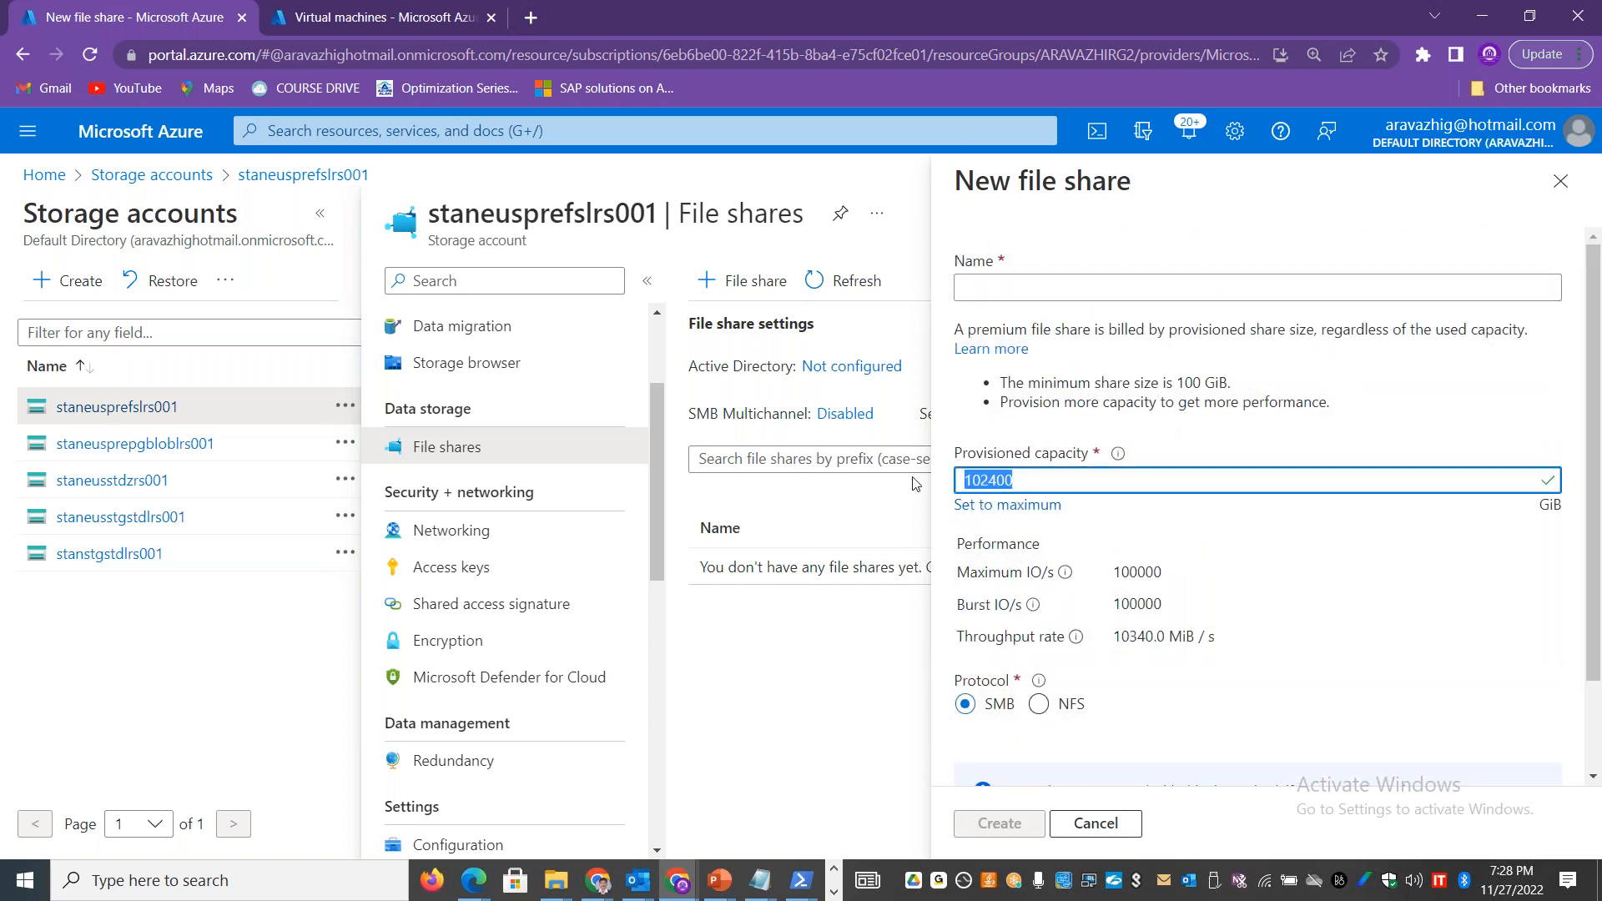
{"action": "type", "text": "10"}
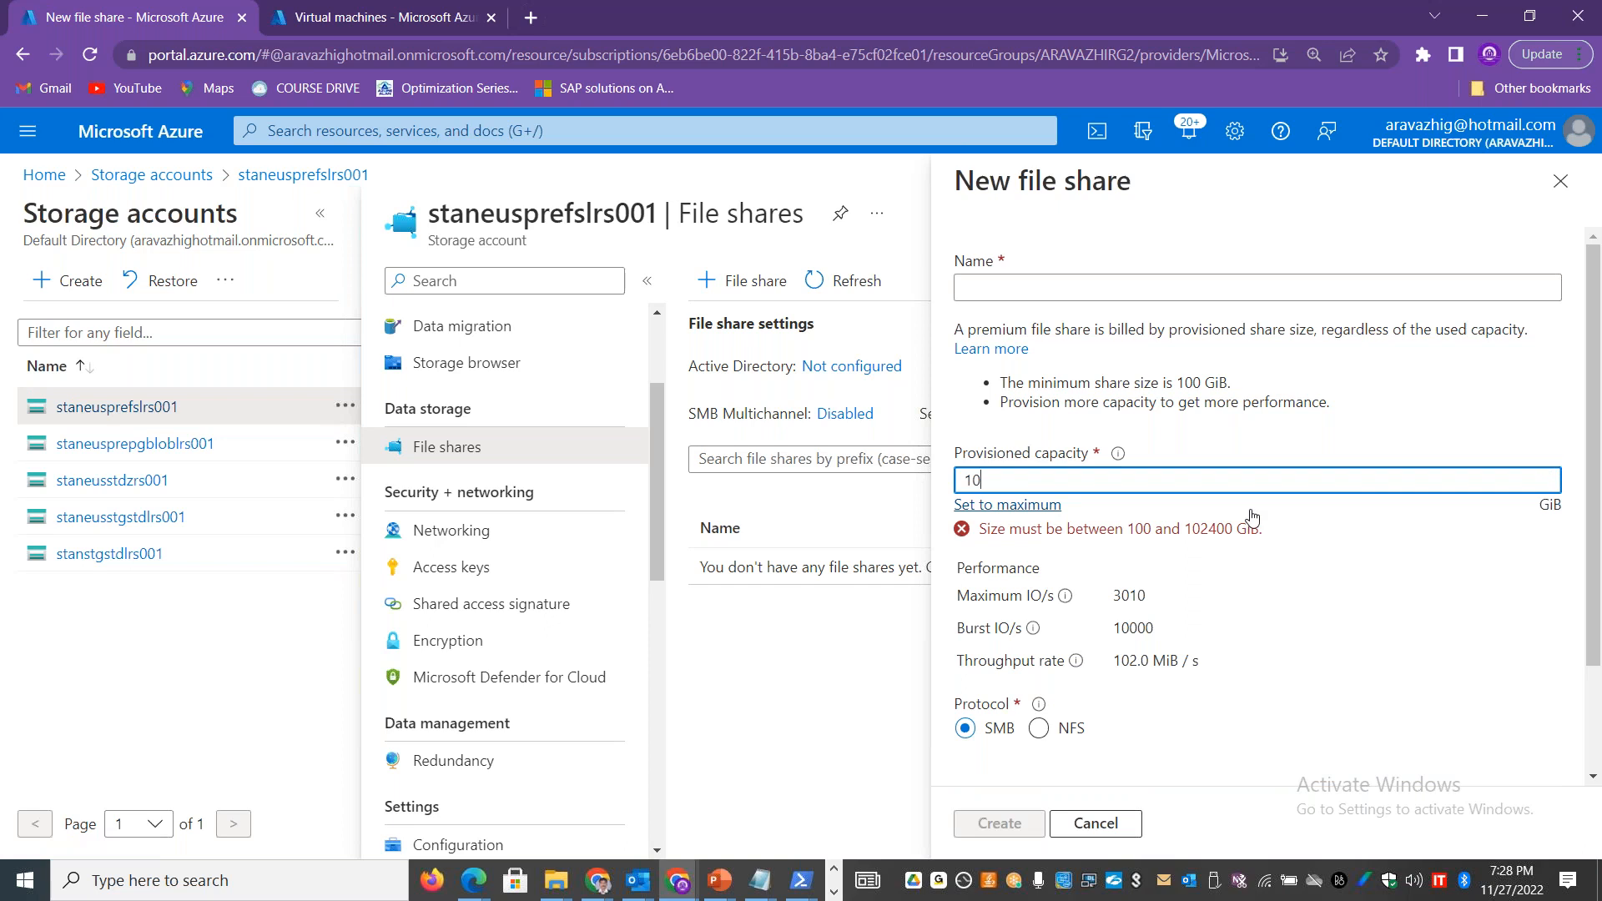
{"action": "left_click_drag", "start_coordinate": [1267, 528], "coordinate": [981, 524]}
{"action": "key", "text": "ctrl+c"}
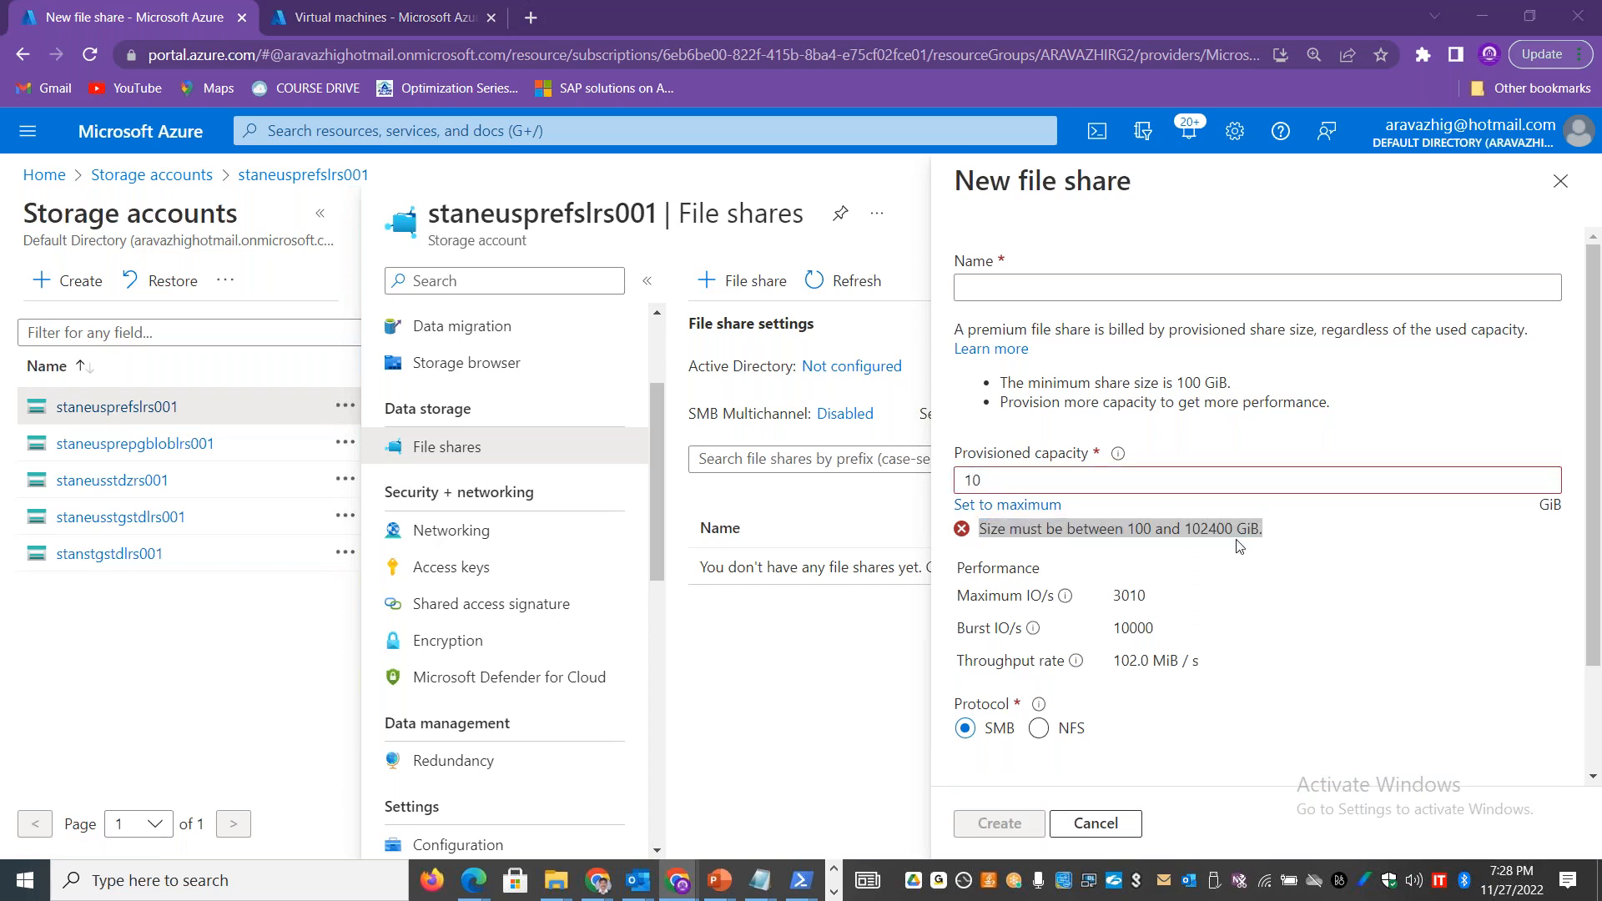
{"action": "key", "text": "alt+Tab"}
{"action": "double_click", "coordinate": [513, 451]}
{"action": "key", "text": "ctrl+v"}
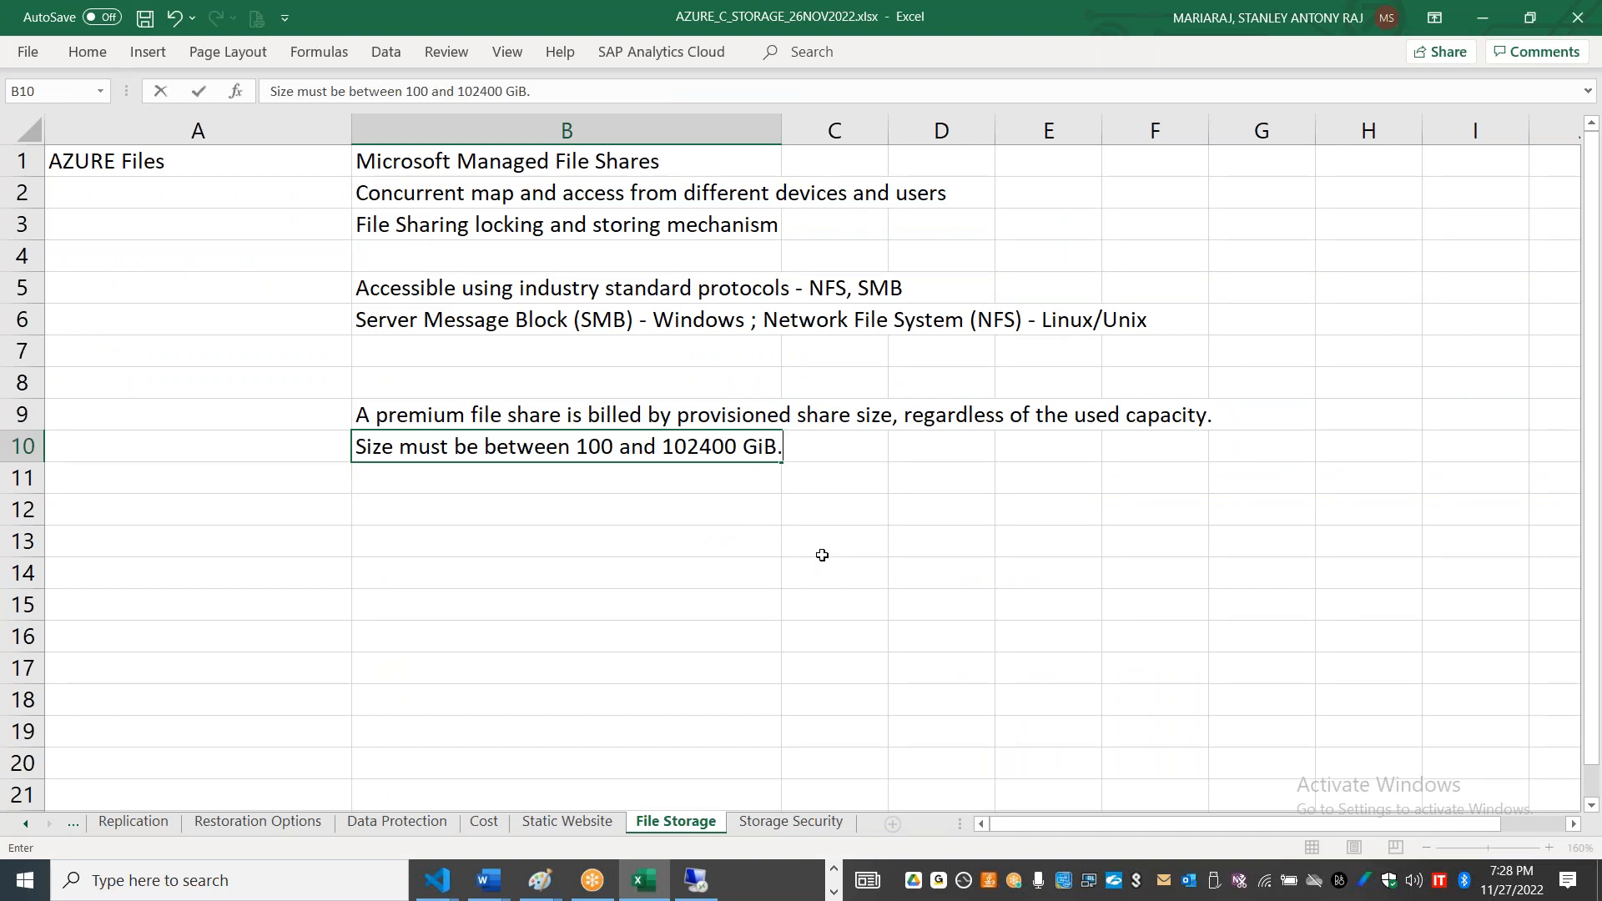
Step: Switch back to the Azure portal and set the new file share's provisioned capacity to 100 GiB
{"action": "key", "text": "alt+Tab"}
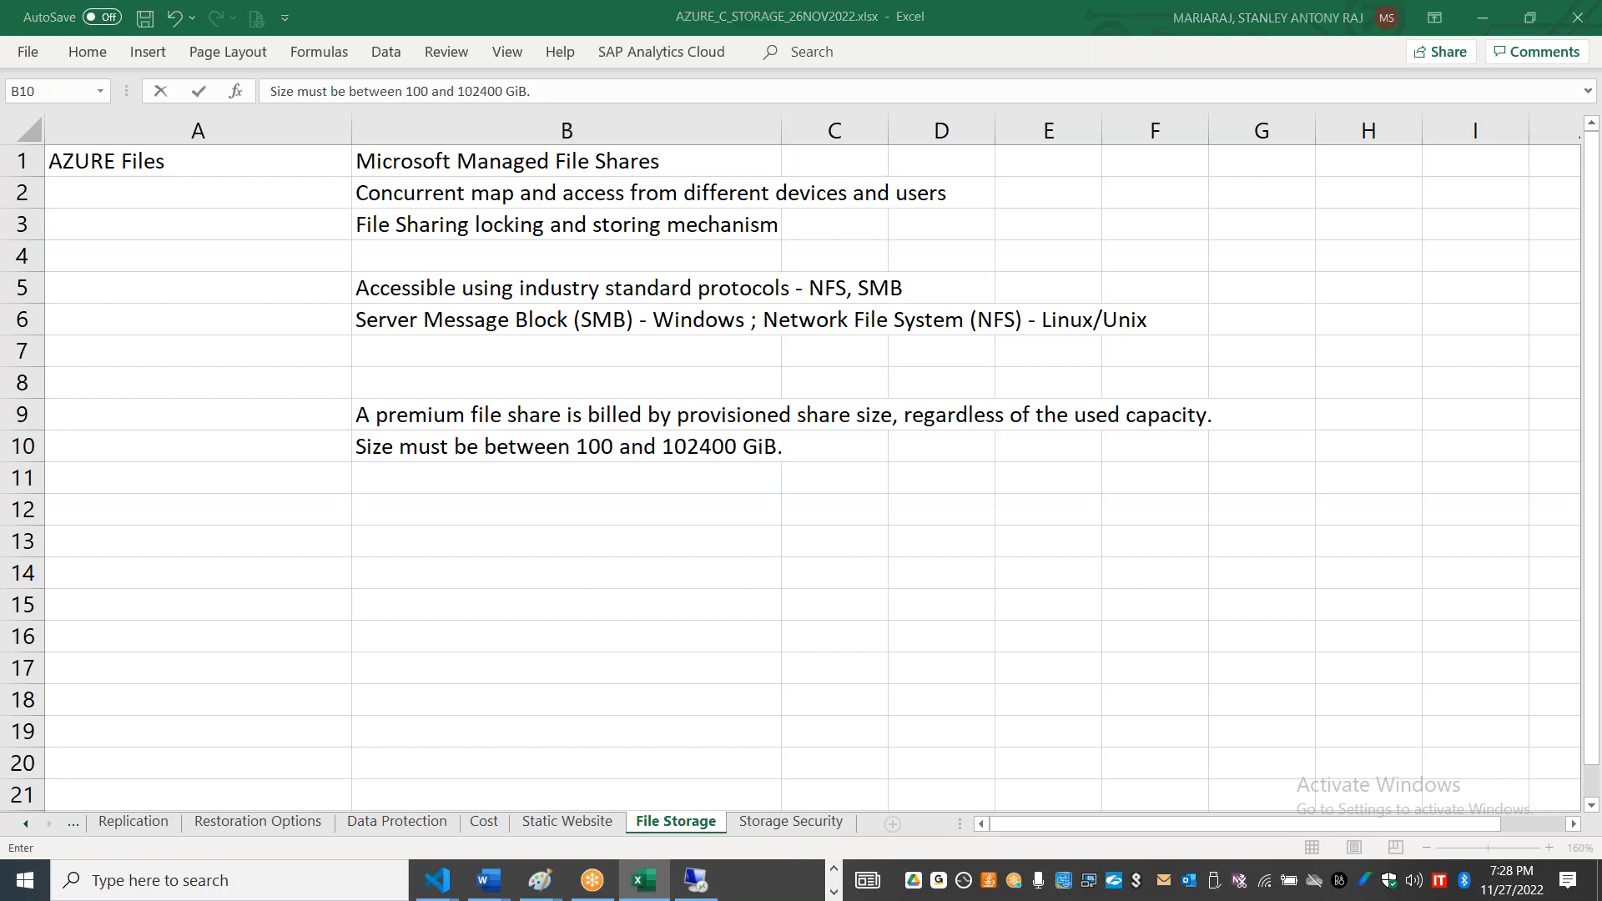
{"action": "key", "text": "alt+Tab"}
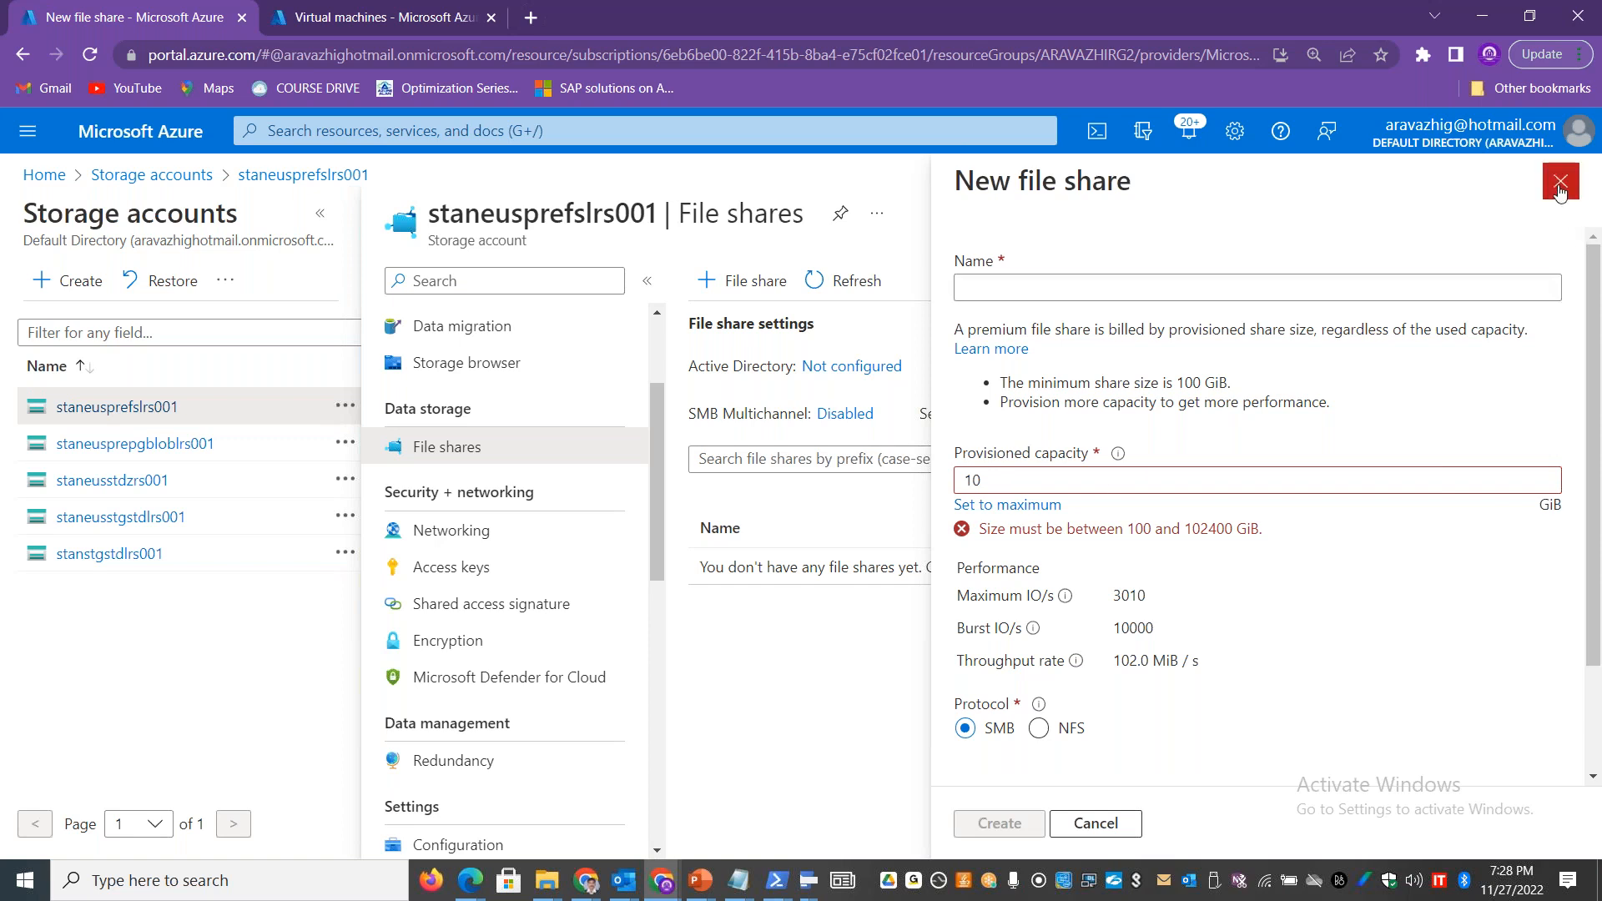
{"action": "left_click", "coordinate": [1017, 476]}
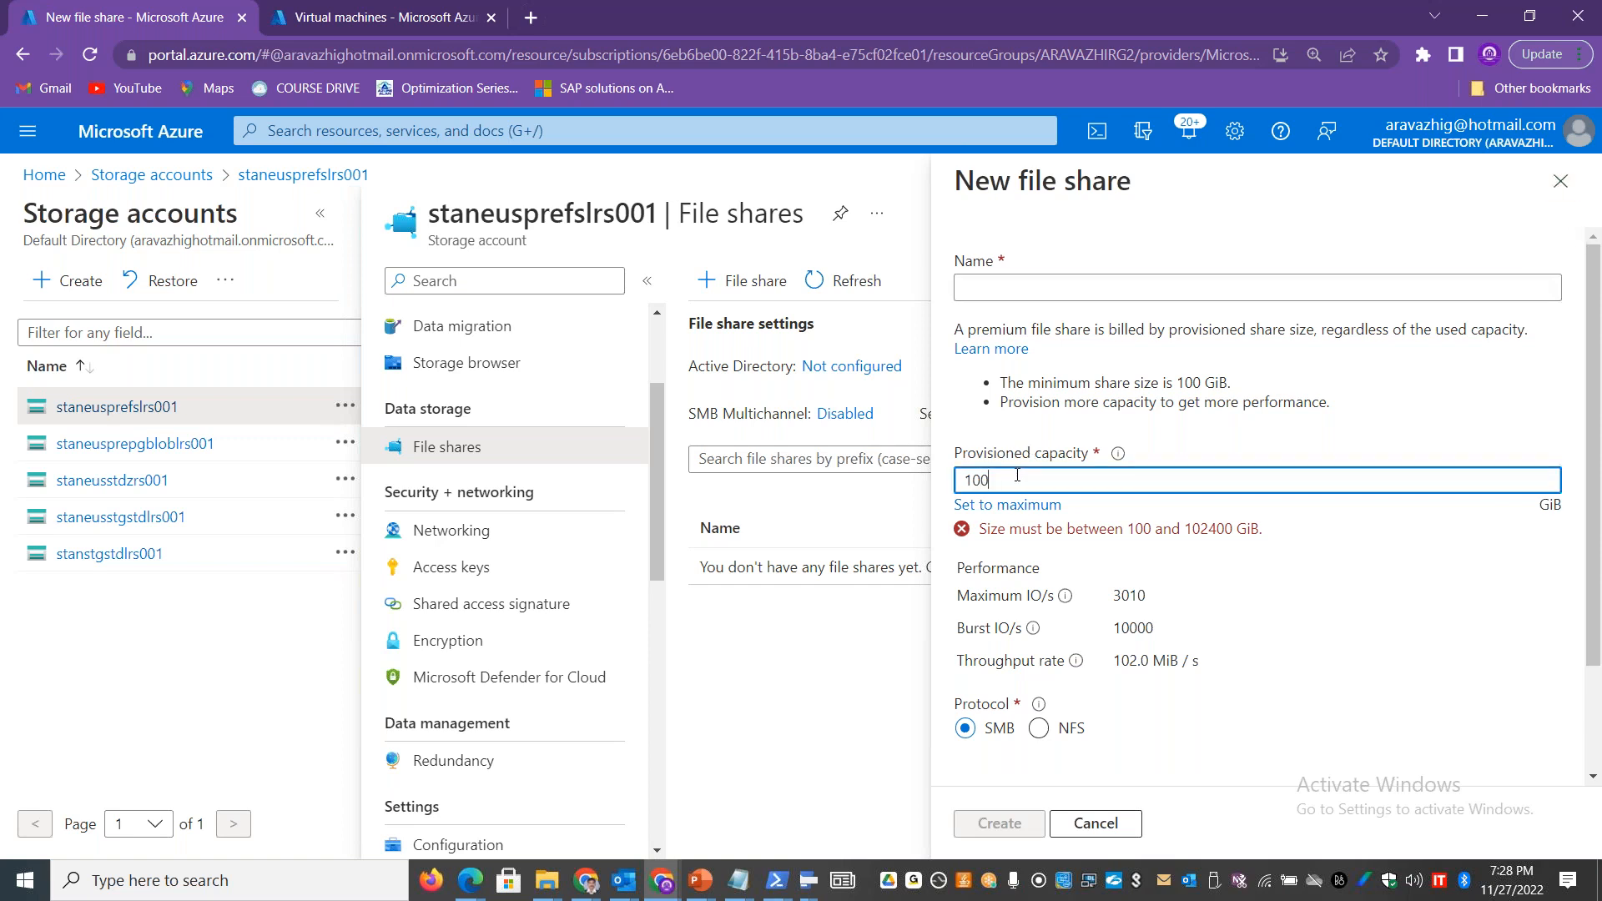
Step: Name the 100 GiB premium share stanprefs01, keep the SMB protocol, and create it
{"action": "type", "text": "0"}
{"action": "left_click", "coordinate": [1017, 282]}
{"action": "type", "text": "stan"}
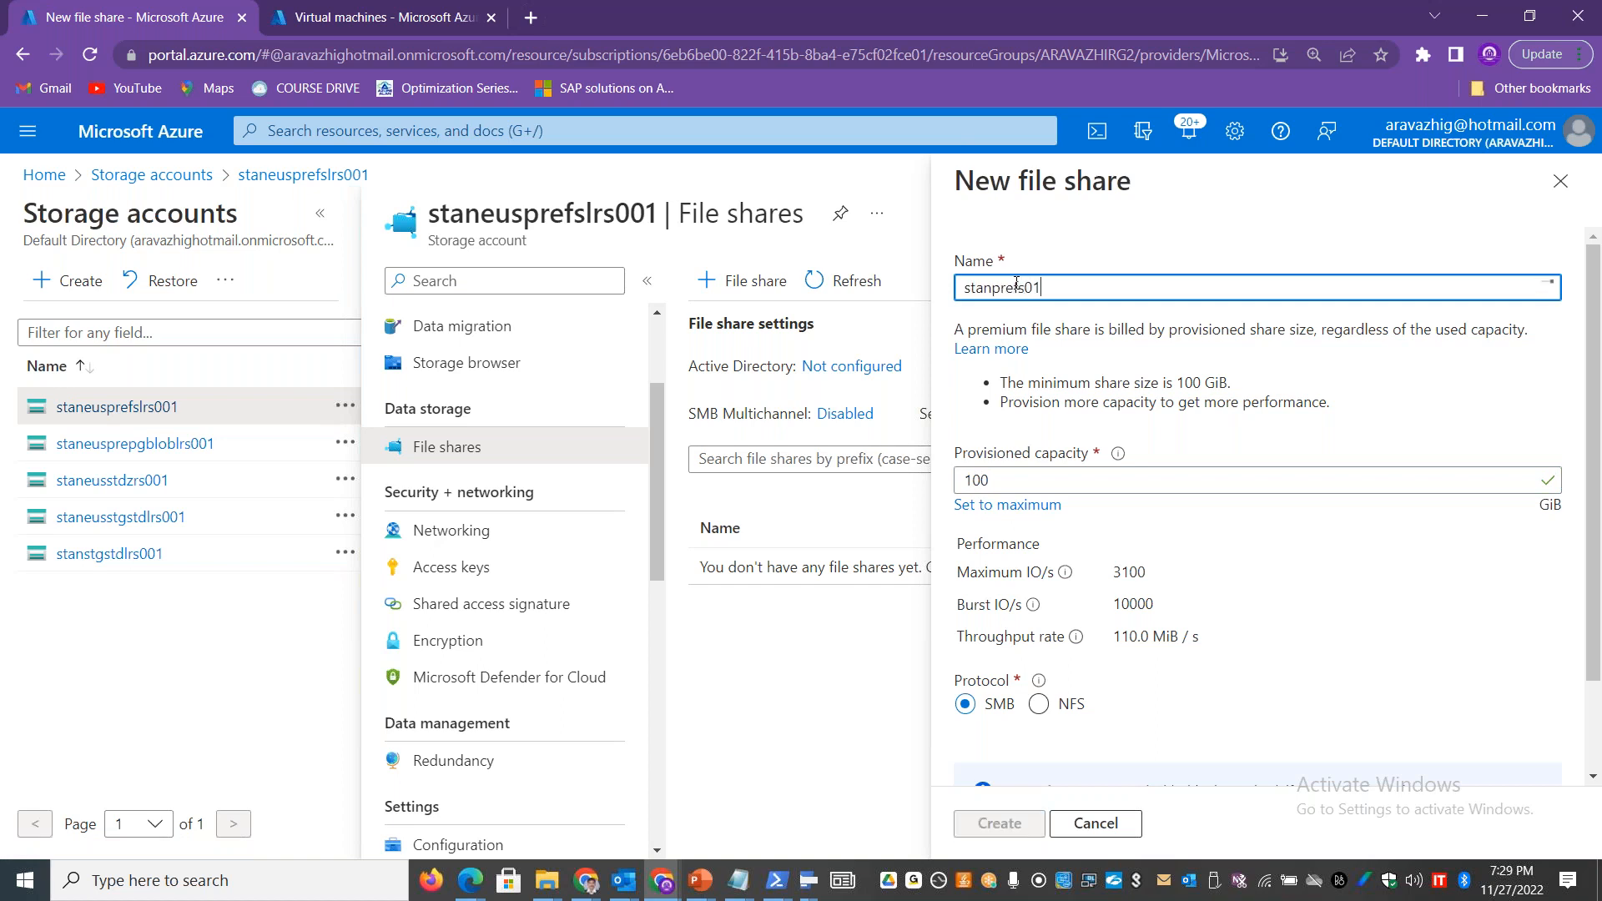
{"action": "scroll", "coordinate": [1593, 434], "scroll_direction": "down", "scroll_amount": 1}
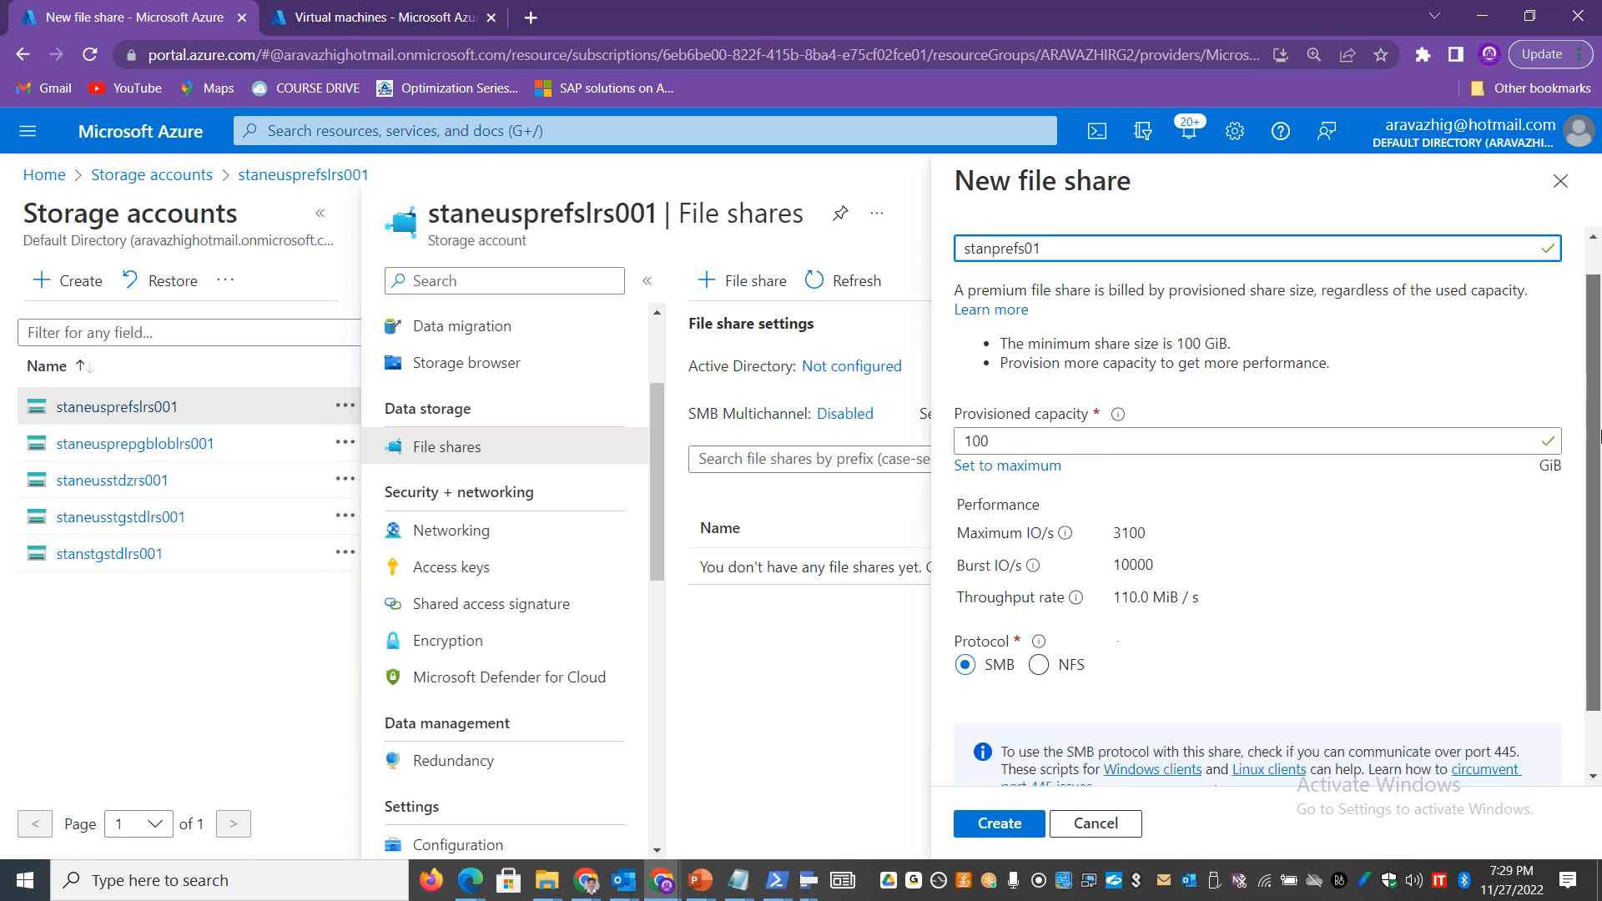
{"action": "scroll", "coordinate": [1597, 434], "scroll_direction": "down", "scroll_amount": 1}
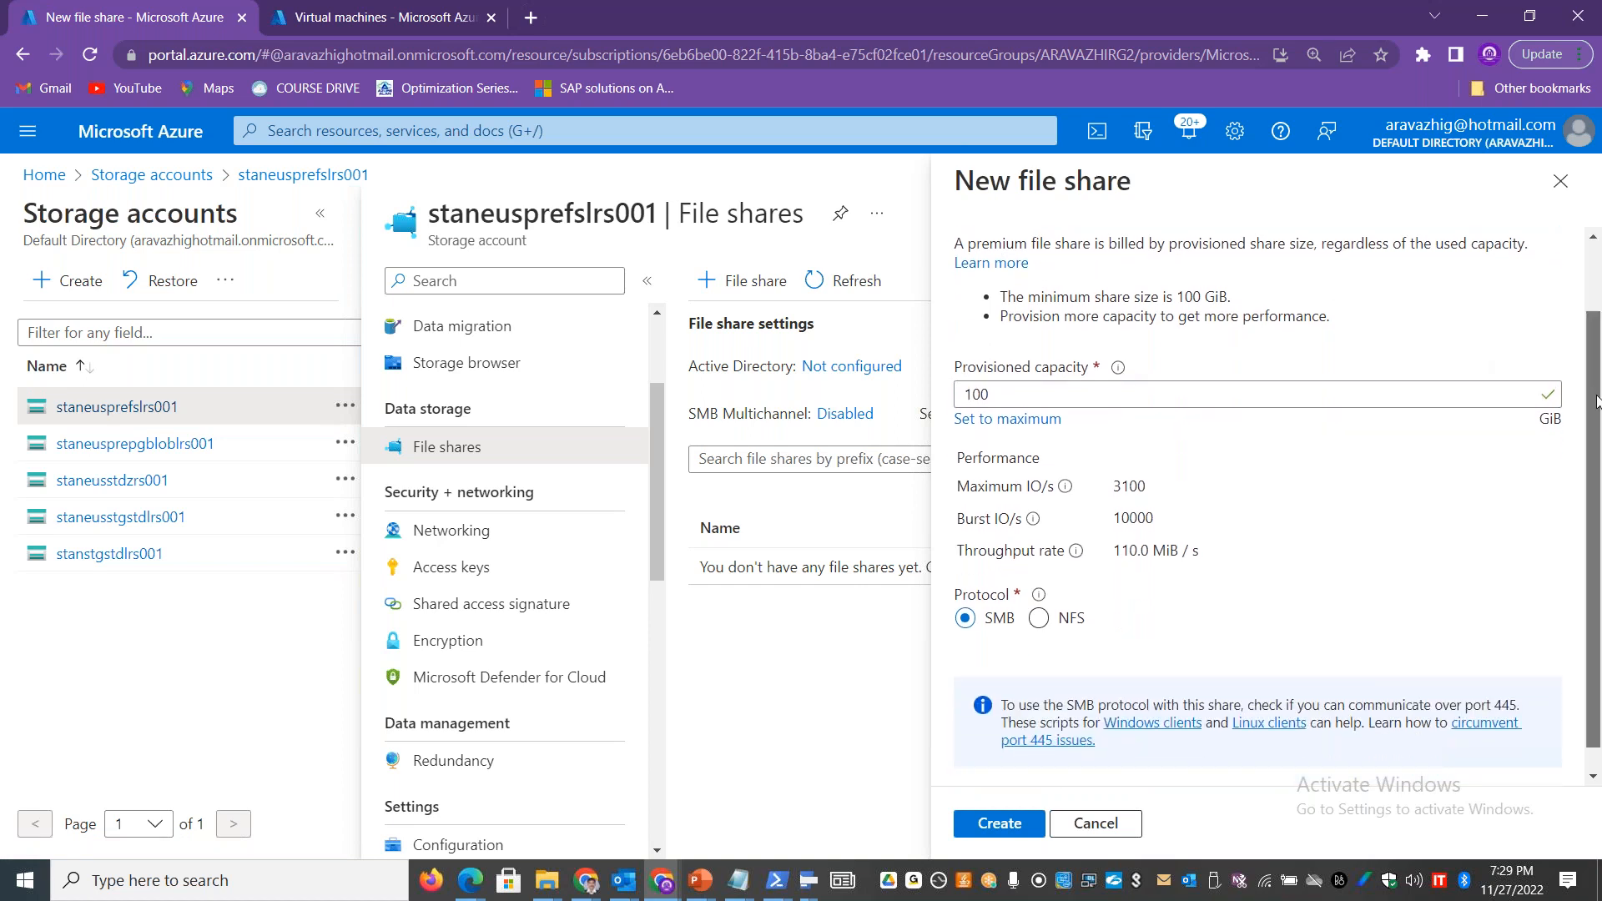
{"action": "type", "text": "fs01"}
{"action": "left_click_drag", "start_coordinate": [1334, 351], "coordinate": [1005, 330]}
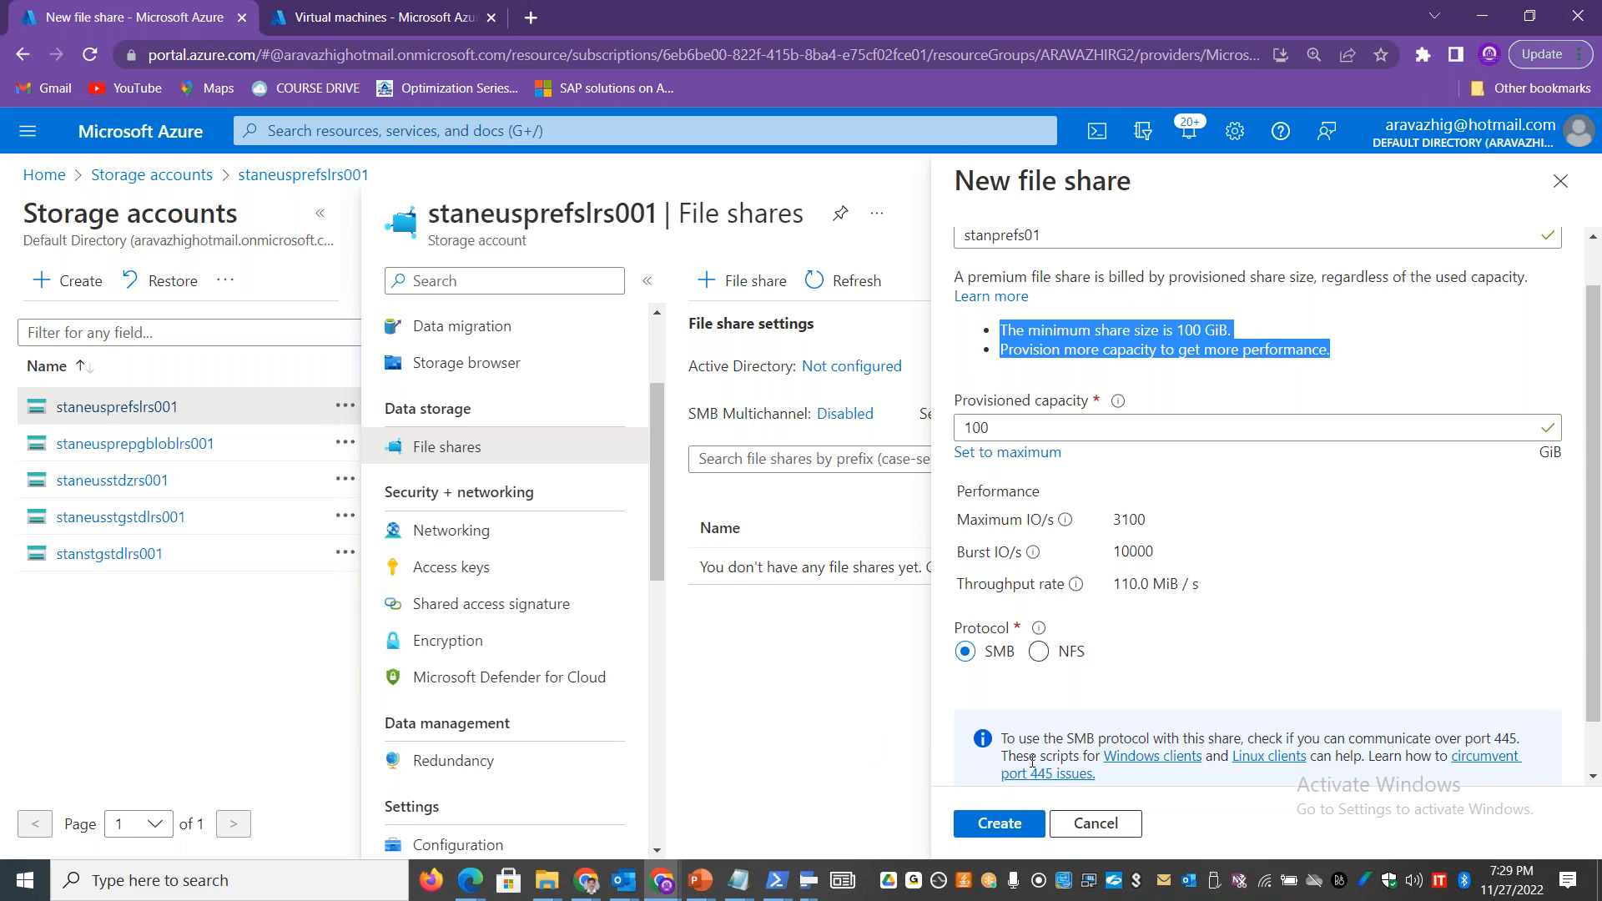
{"action": "left_click", "coordinate": [991, 824]}
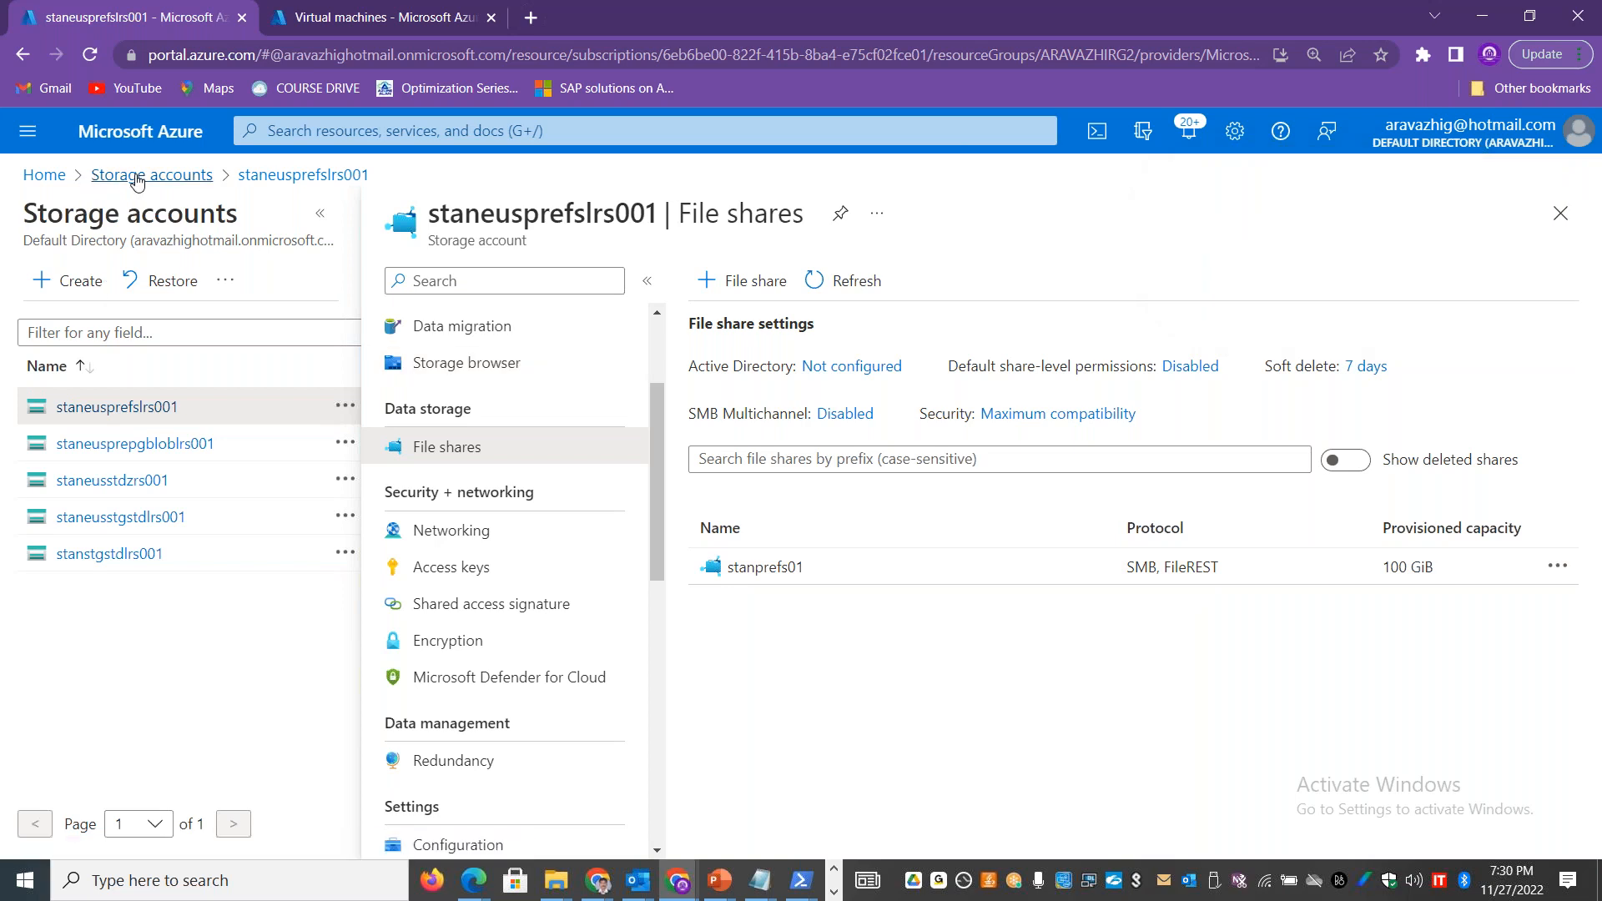
Step: Open the stantsopfs001 file share in the staneusstgstdlrs001 storage account
{"action": "left_click", "coordinate": [304, 175]}
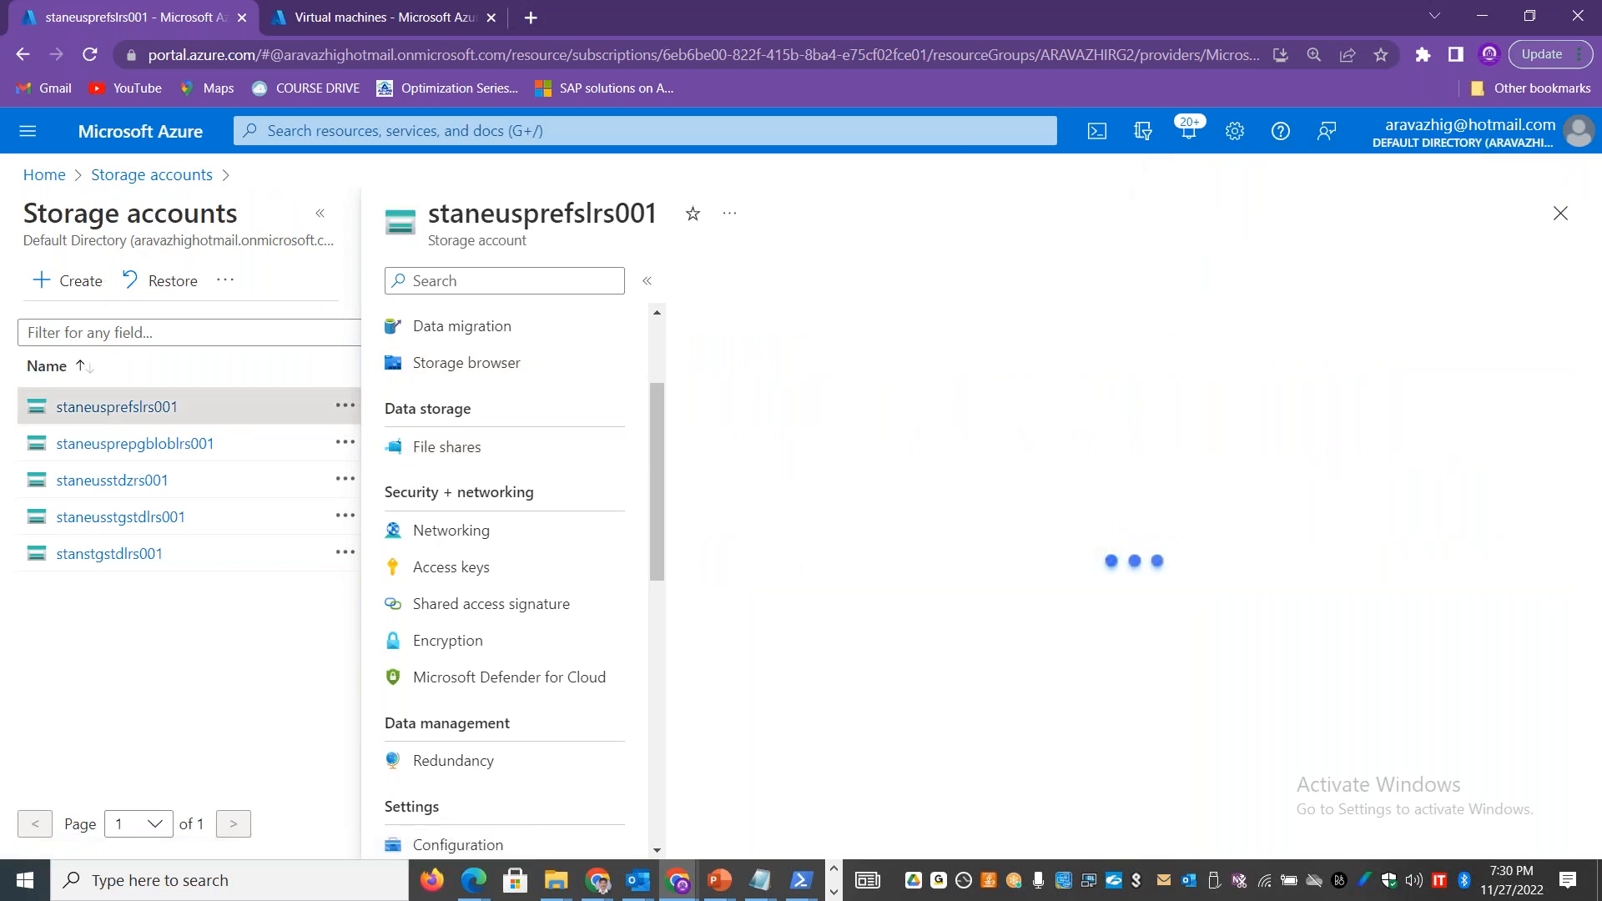
{"action": "left_click", "coordinate": [164, 519]}
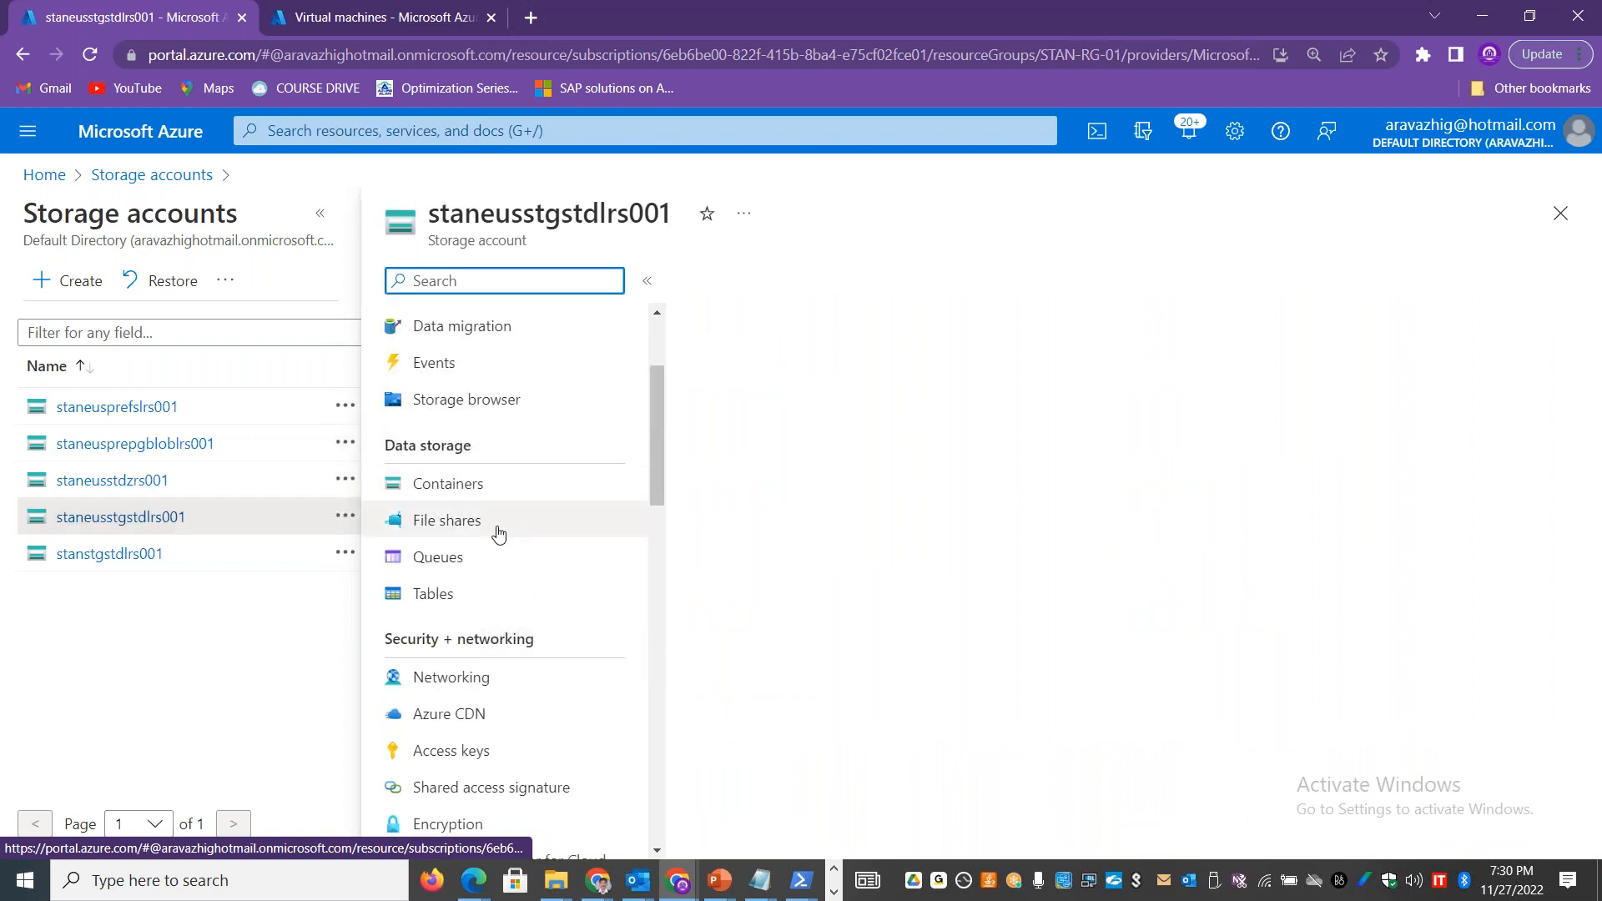
{"action": "left_click", "coordinate": [498, 532]}
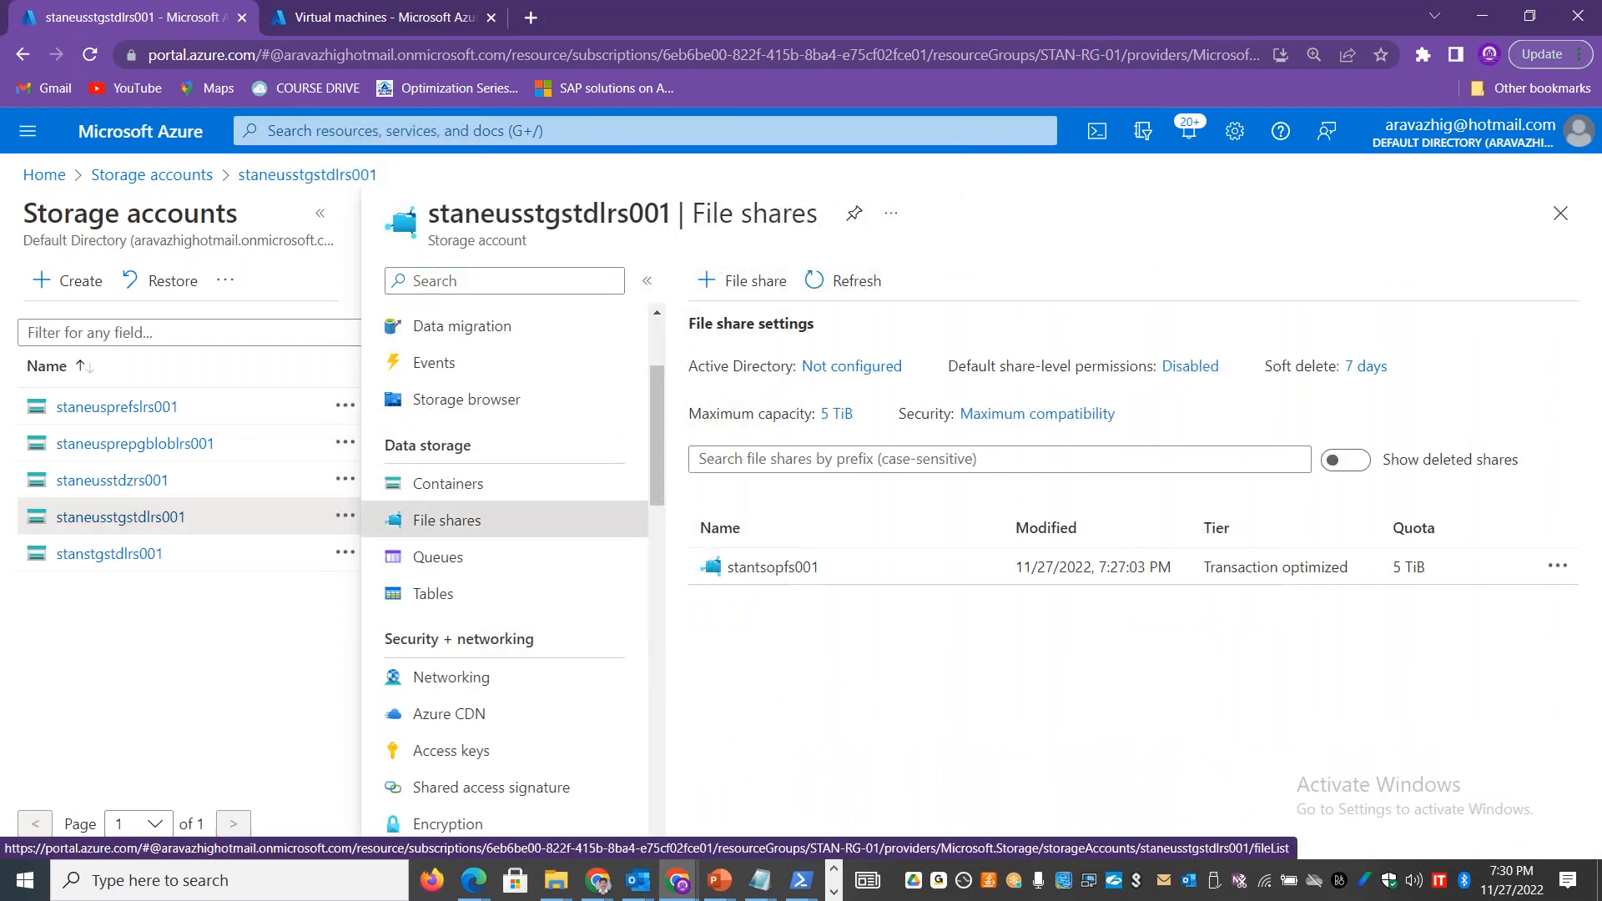
{"action": "left_click", "coordinate": [320, 213]}
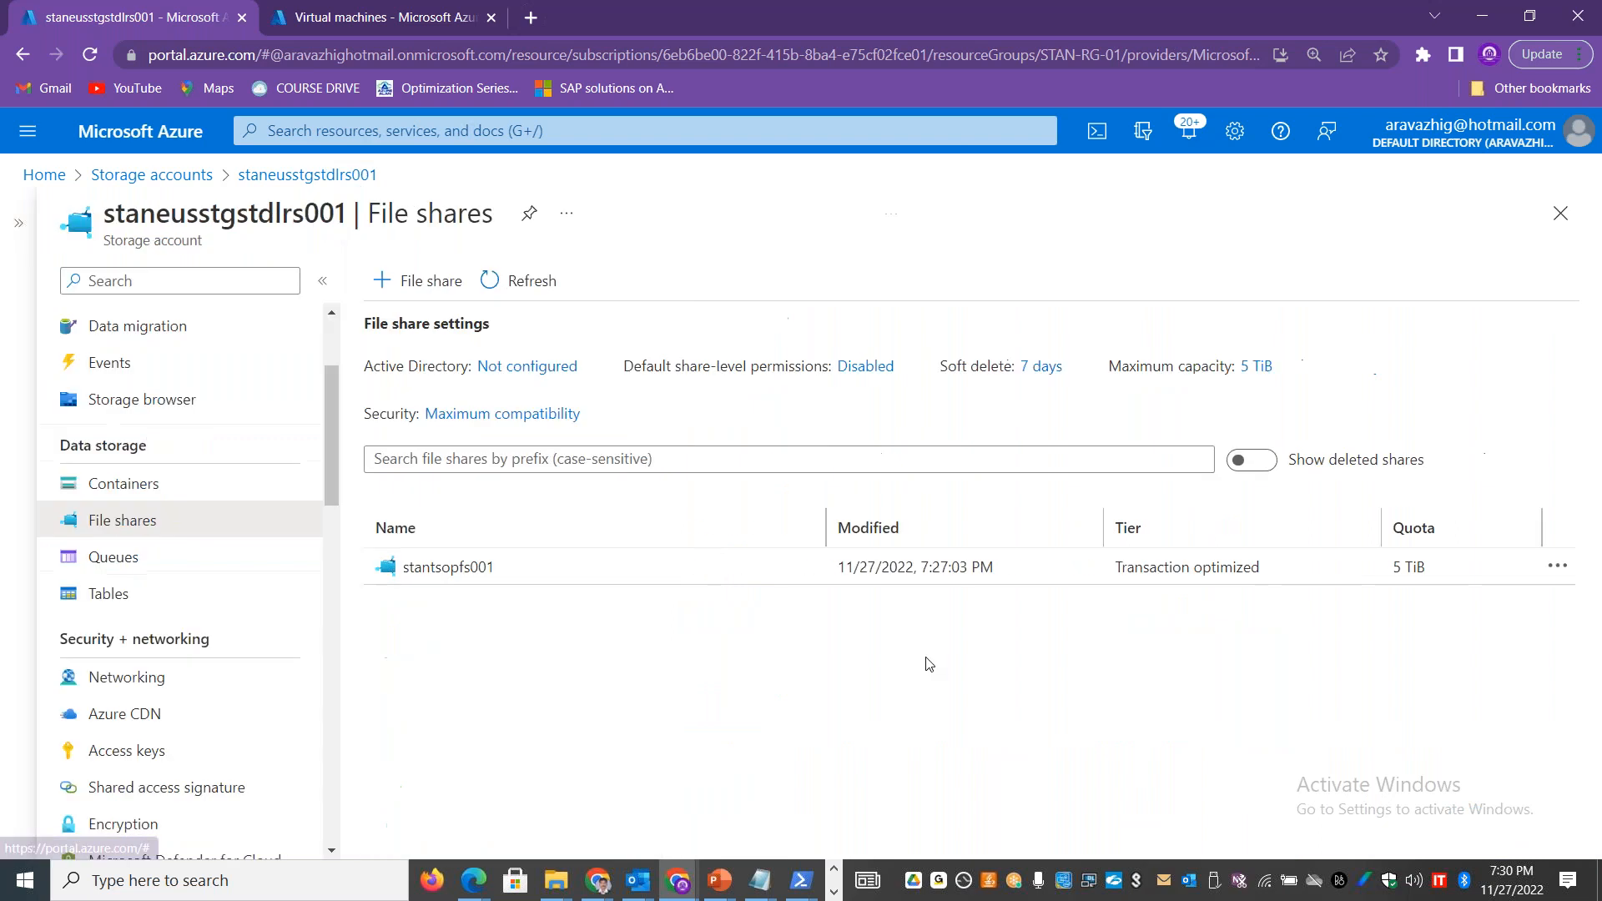
{"action": "left_click", "coordinate": [475, 567]}
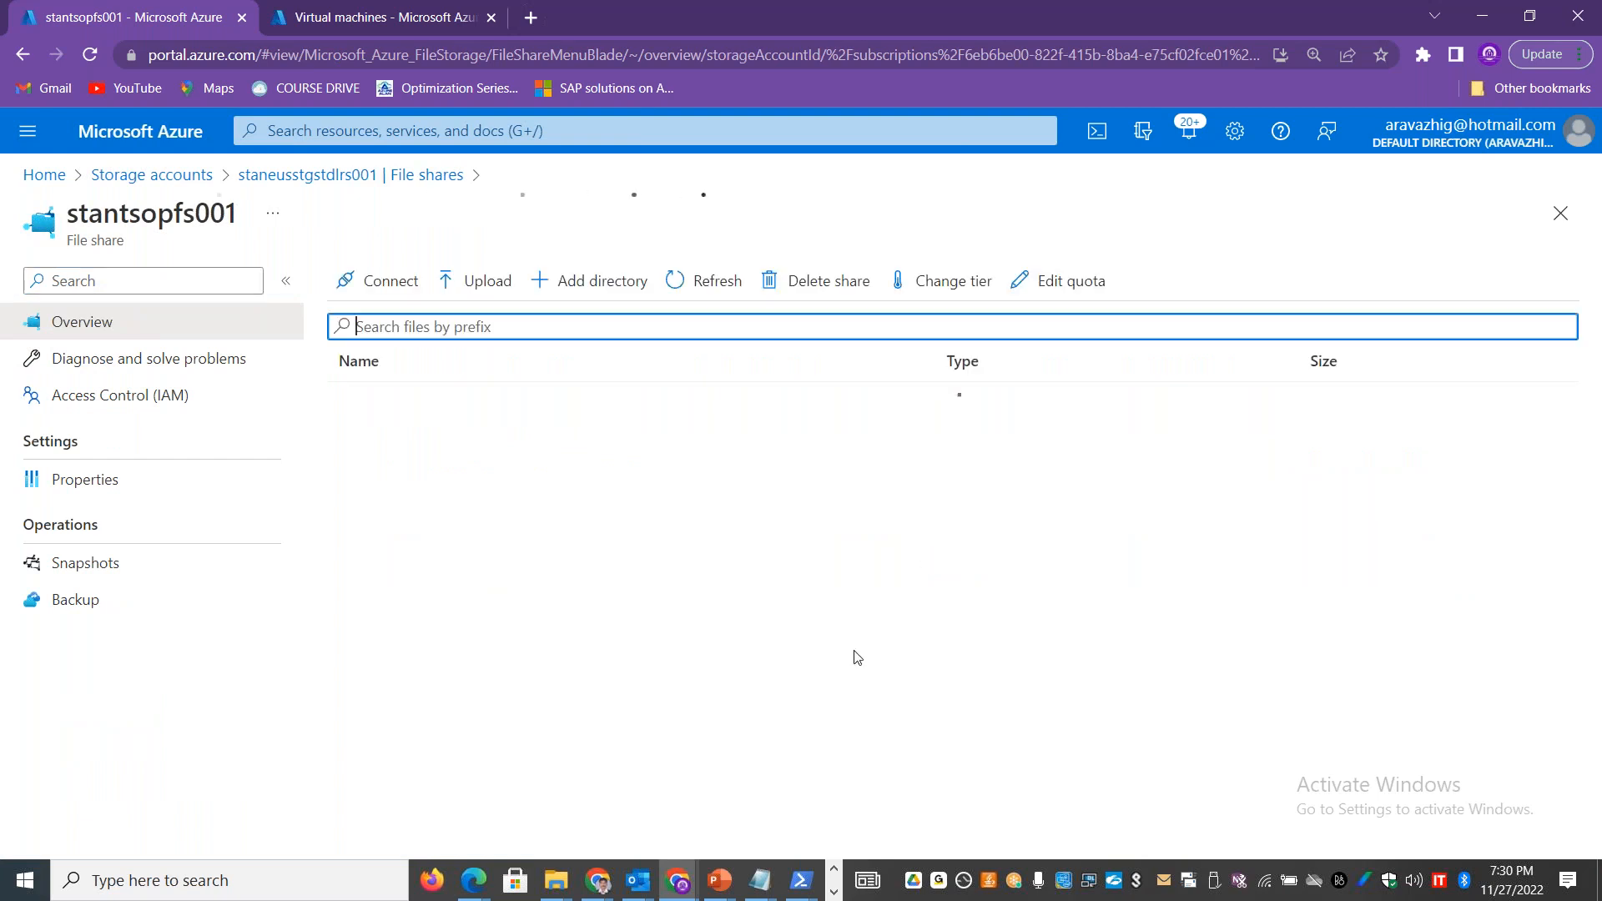
Step: Switch to Azure Storage Explorer in the remote desktop session, cancel the pending sign-in, and open the stantsopfs001 share under staneusstgstdlrs001
{"action": "left_click", "coordinate": [833, 891]}
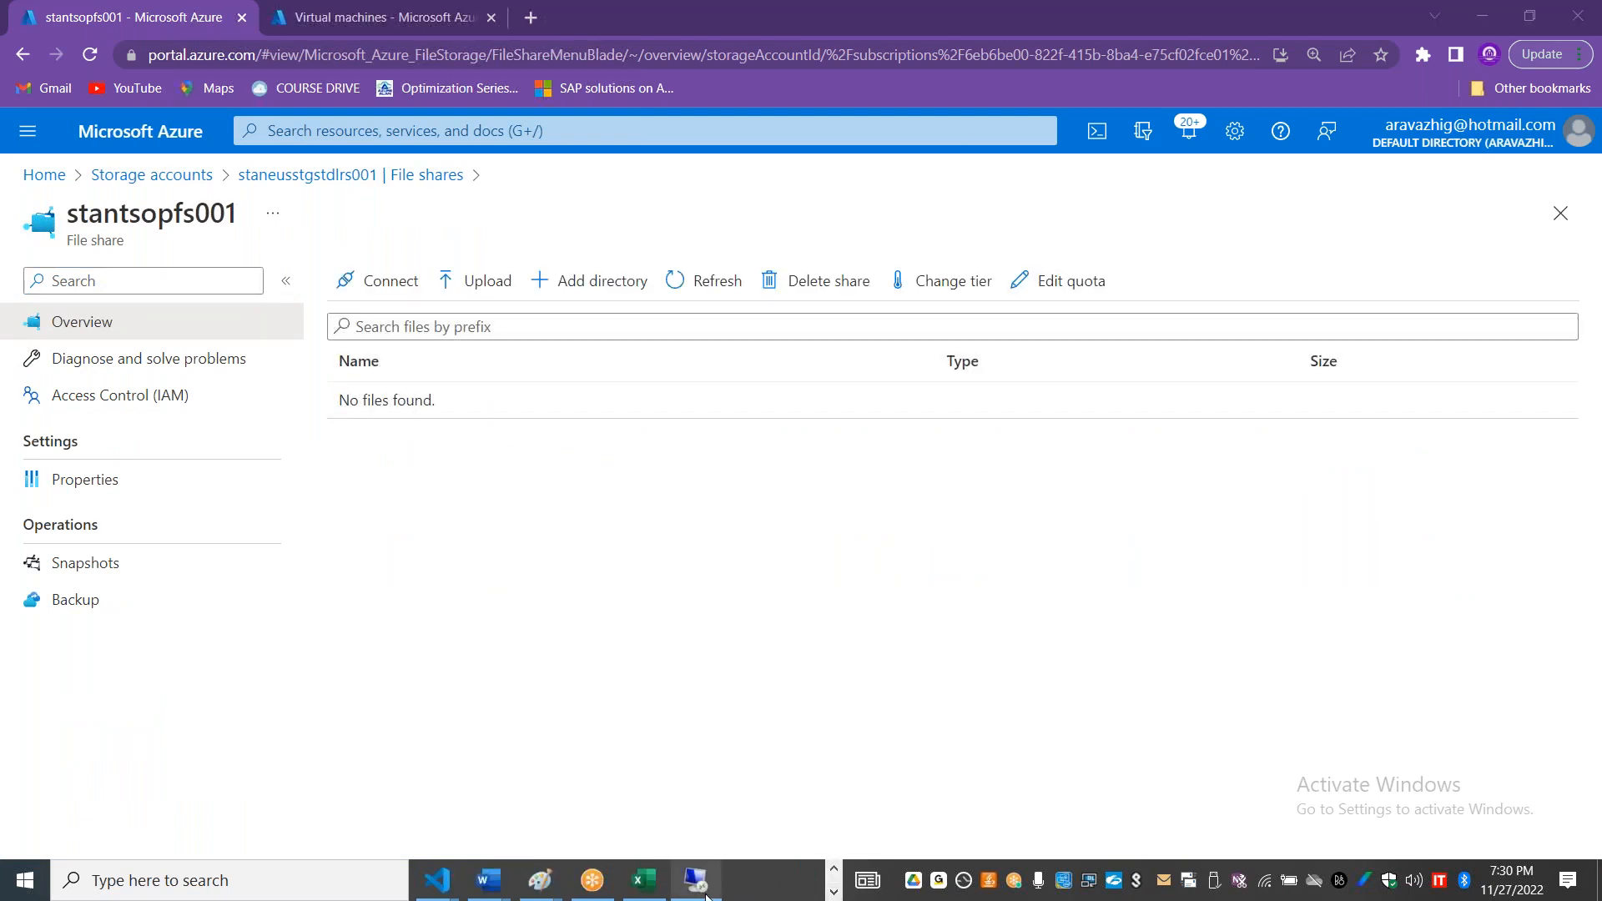
{"action": "left_click", "coordinate": [693, 876]}
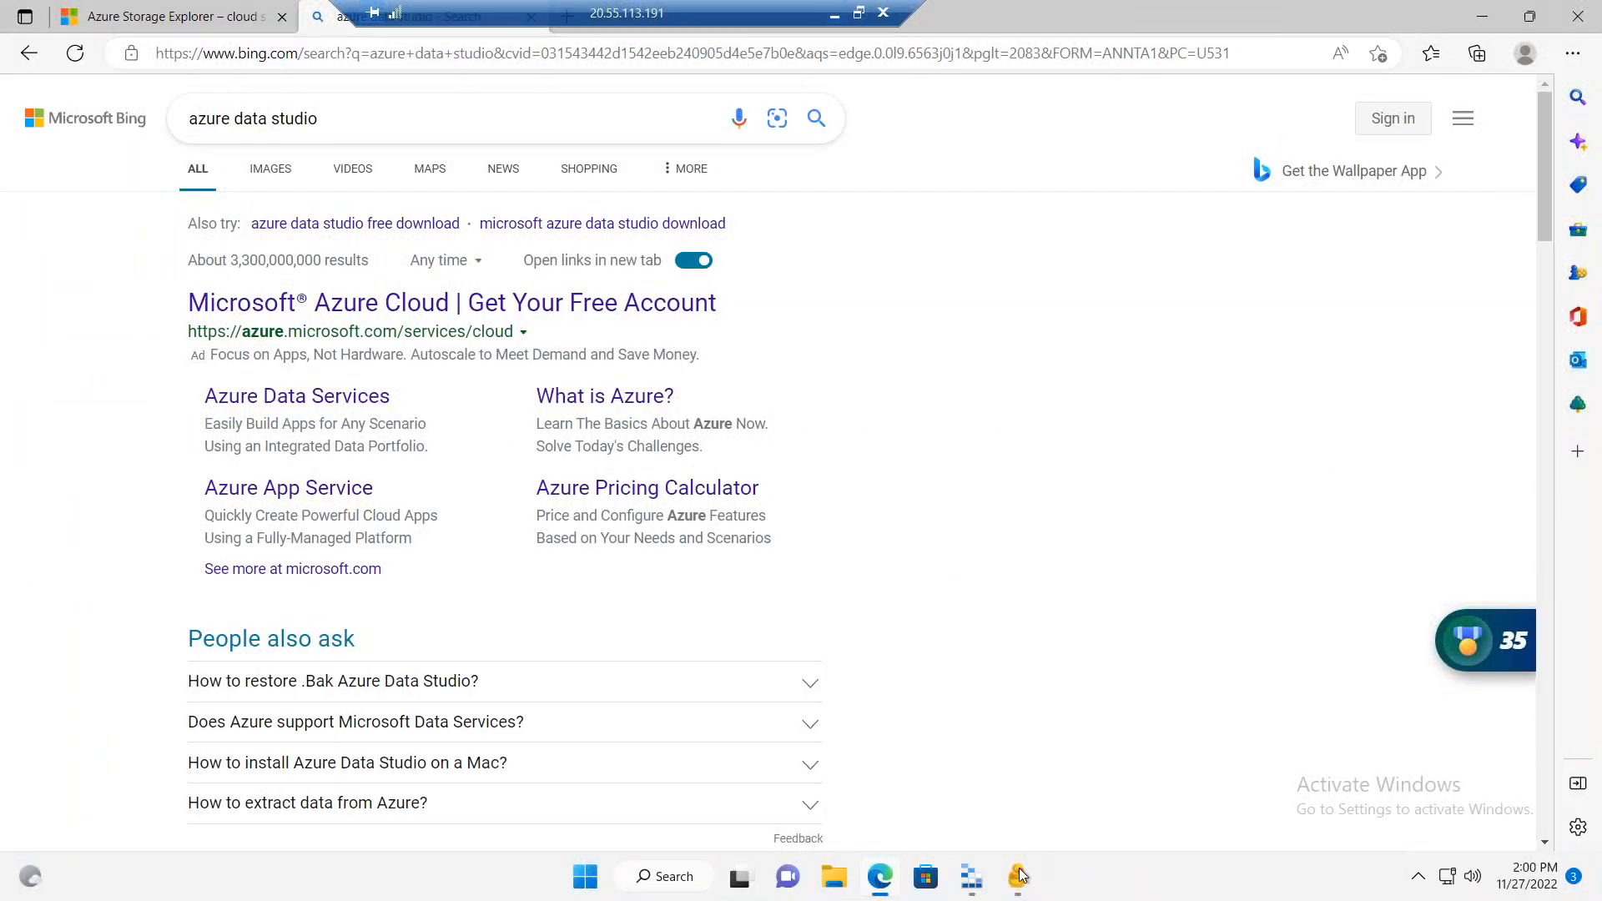
{"action": "left_click", "coordinate": [971, 876]}
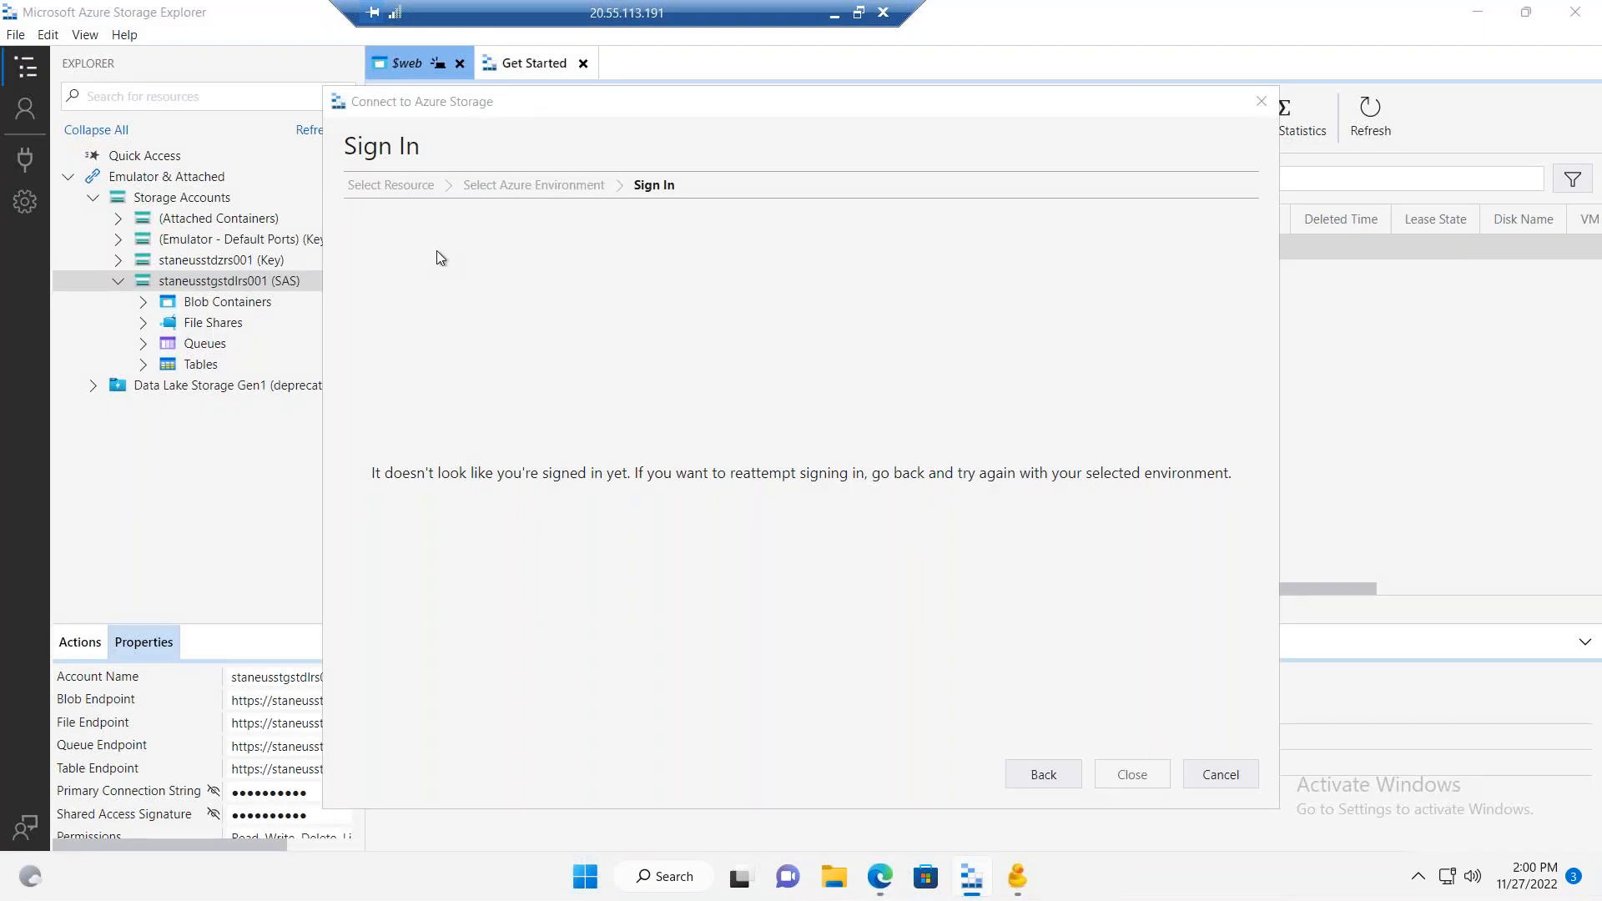
{"action": "left_click", "coordinate": [1222, 776]}
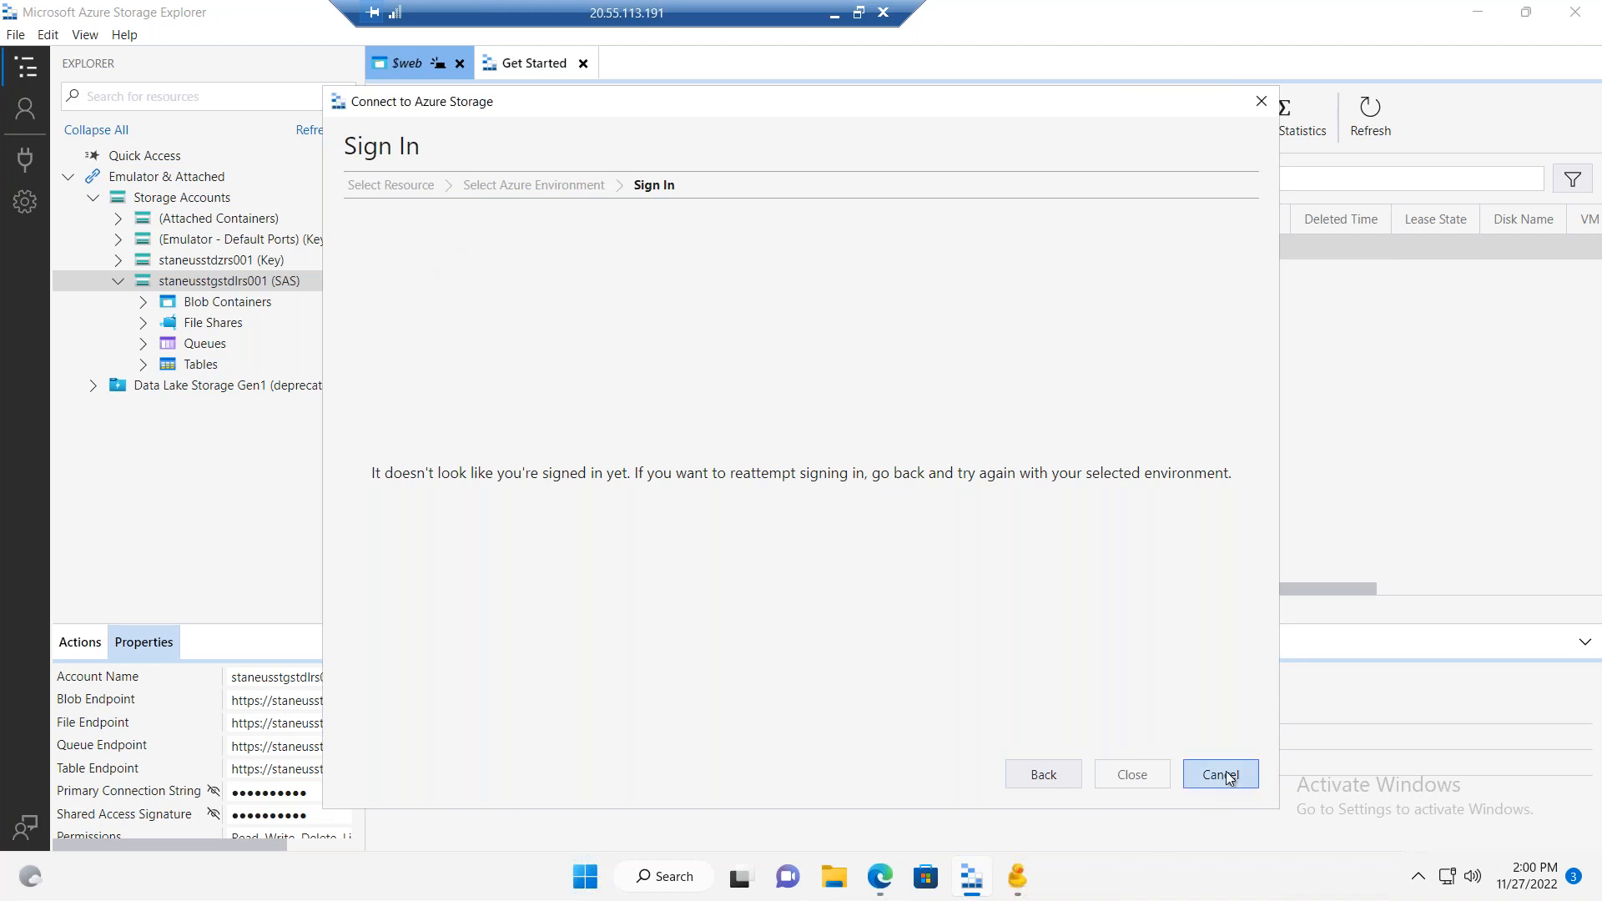
{"action": "double_click", "coordinate": [213, 325]}
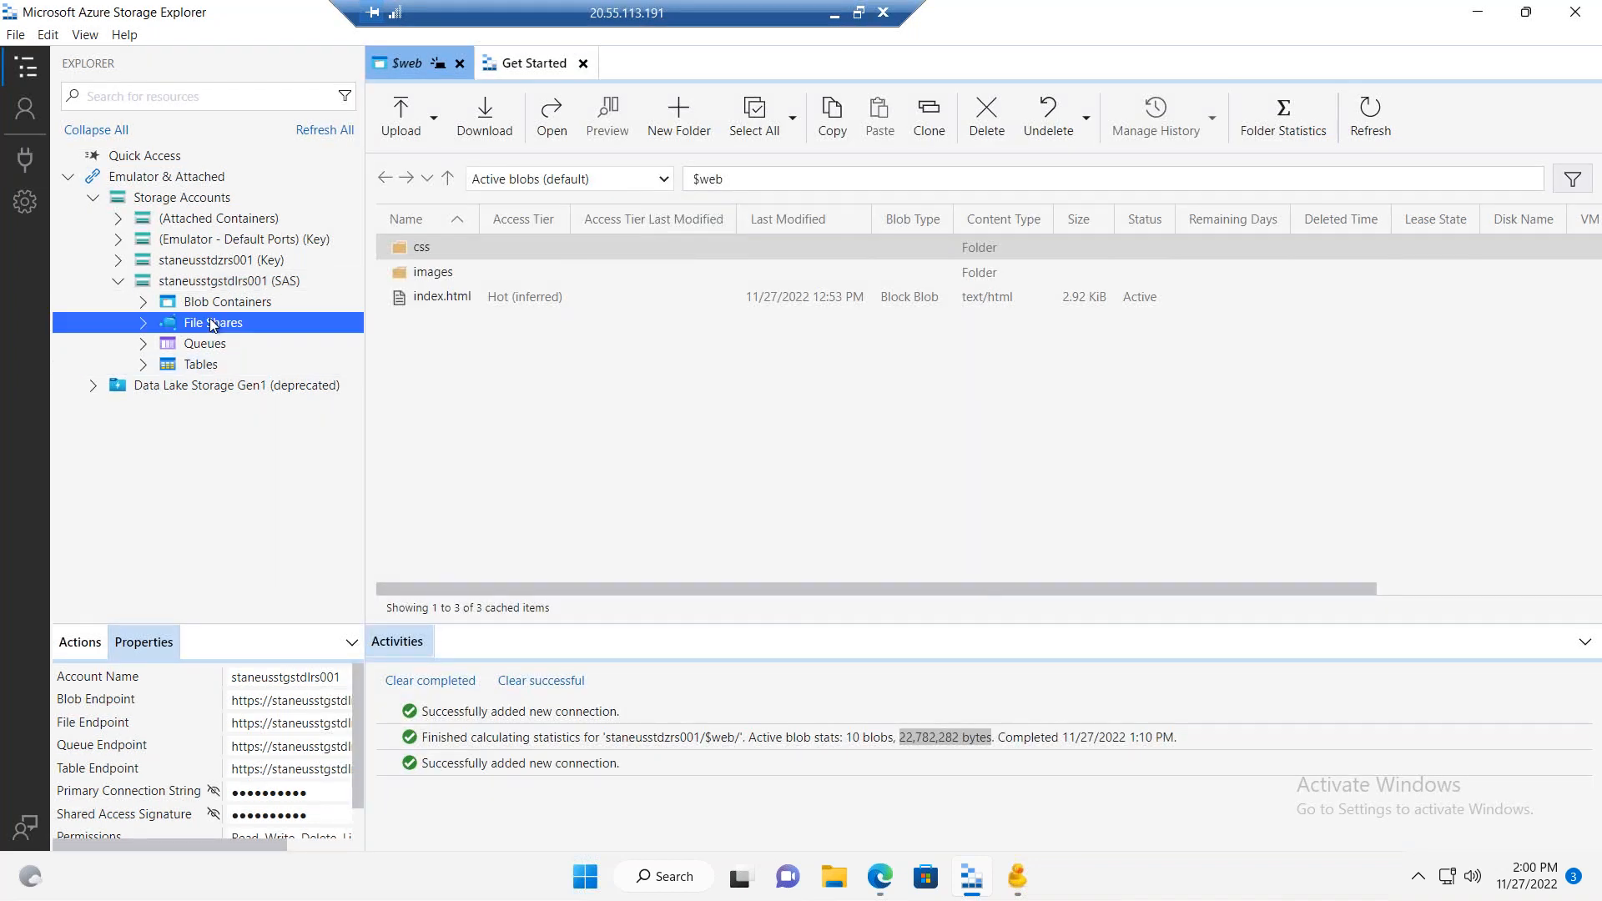
{"action": "left_click", "coordinate": [246, 347]}
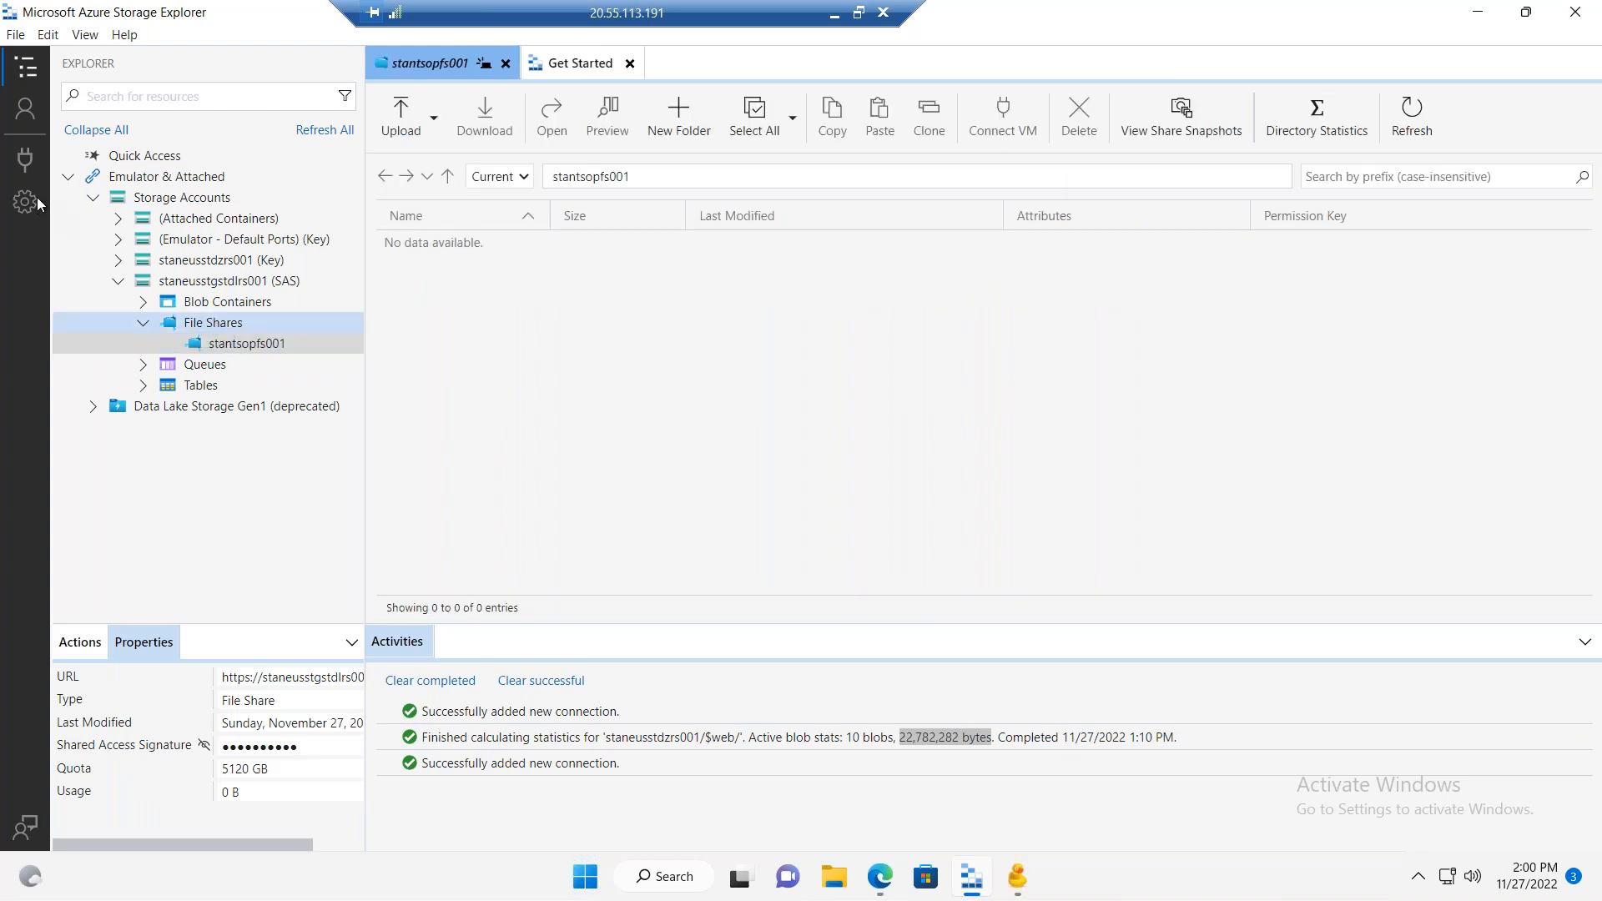
Step: Start a new Storage Explorer connection to an individual file share, and restore the remote desktop window to a smaller size
{"action": "left_click", "coordinate": [25, 160]}
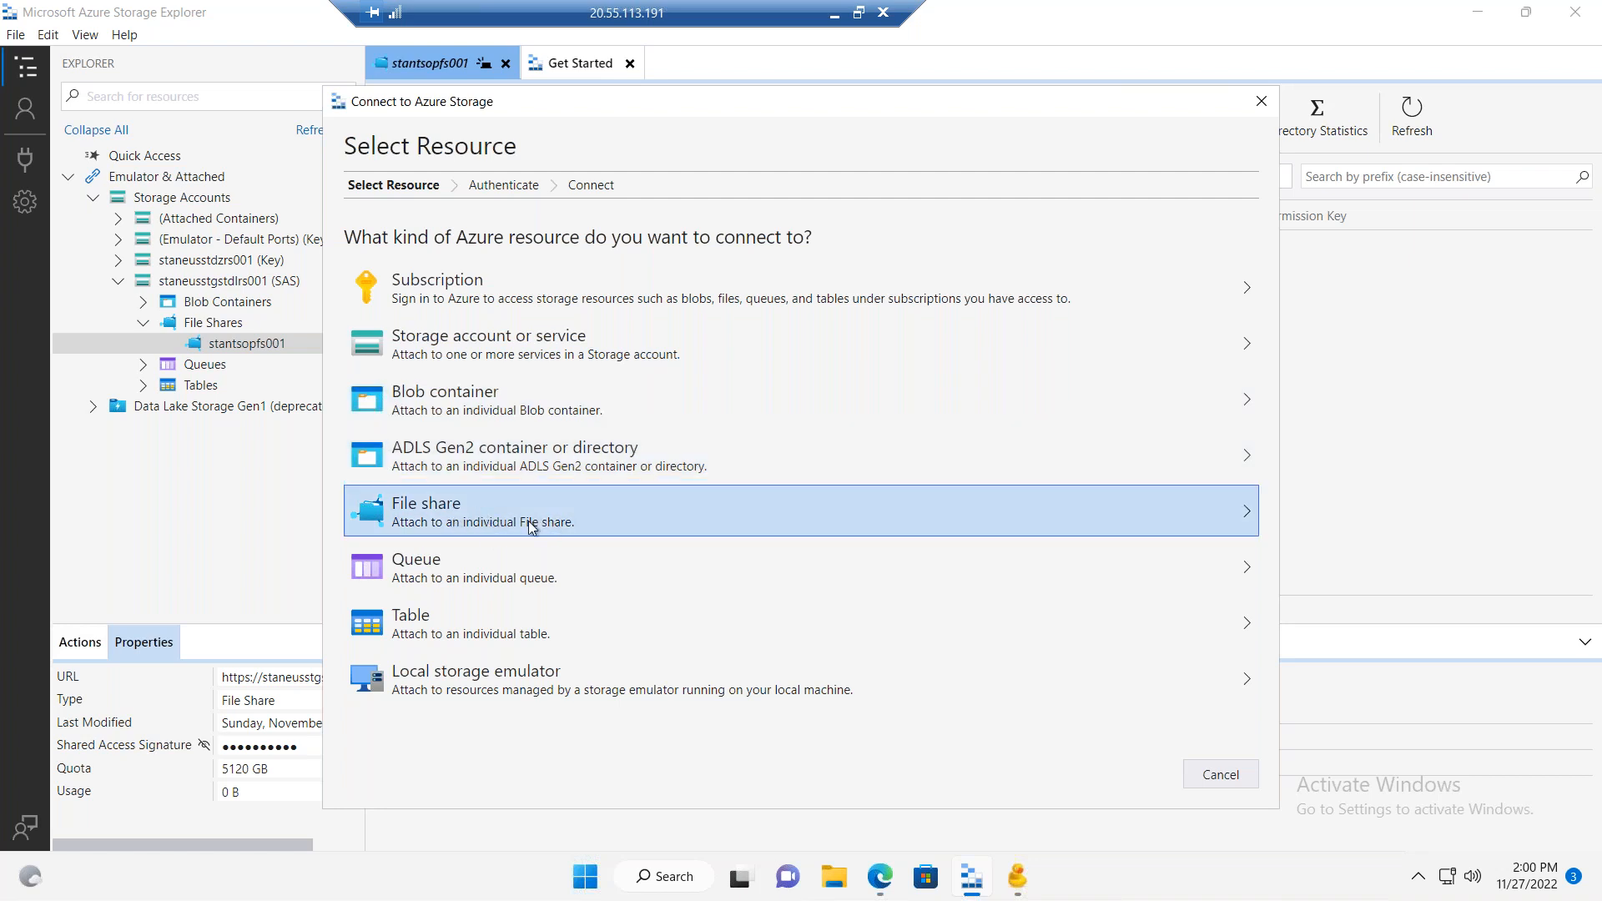
{"action": "left_click", "coordinate": [530, 524]}
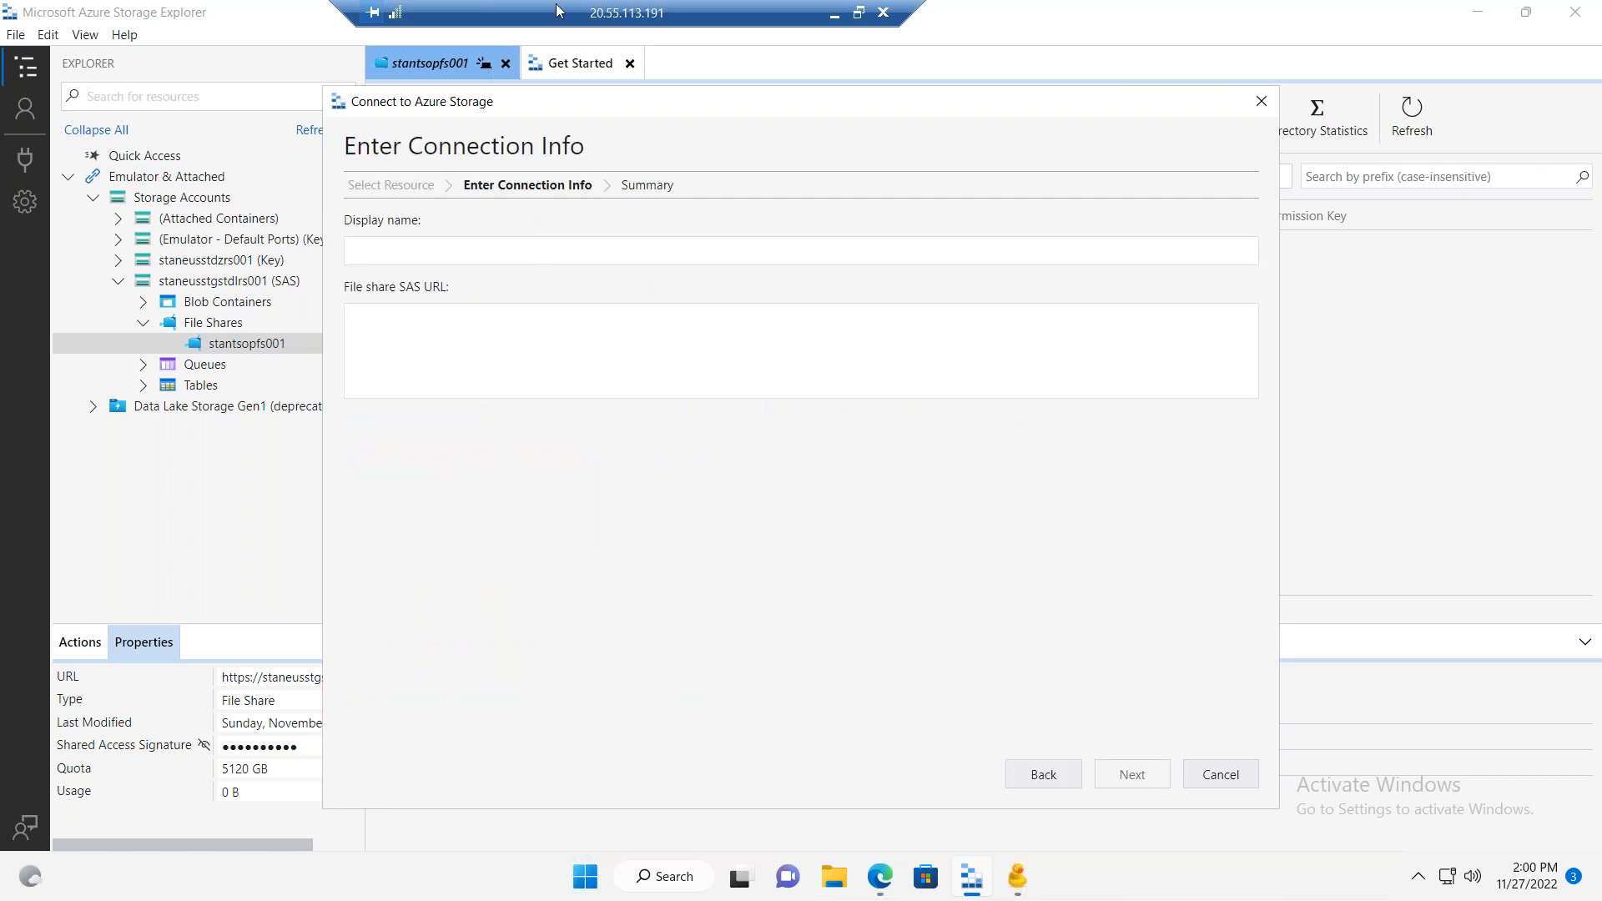
{"action": "left_click", "coordinate": [858, 12]}
{"action": "left_click_drag", "start_coordinate": [404, 681], "coordinate": [70, 680]}
{"action": "left_click", "coordinate": [23, 718]}
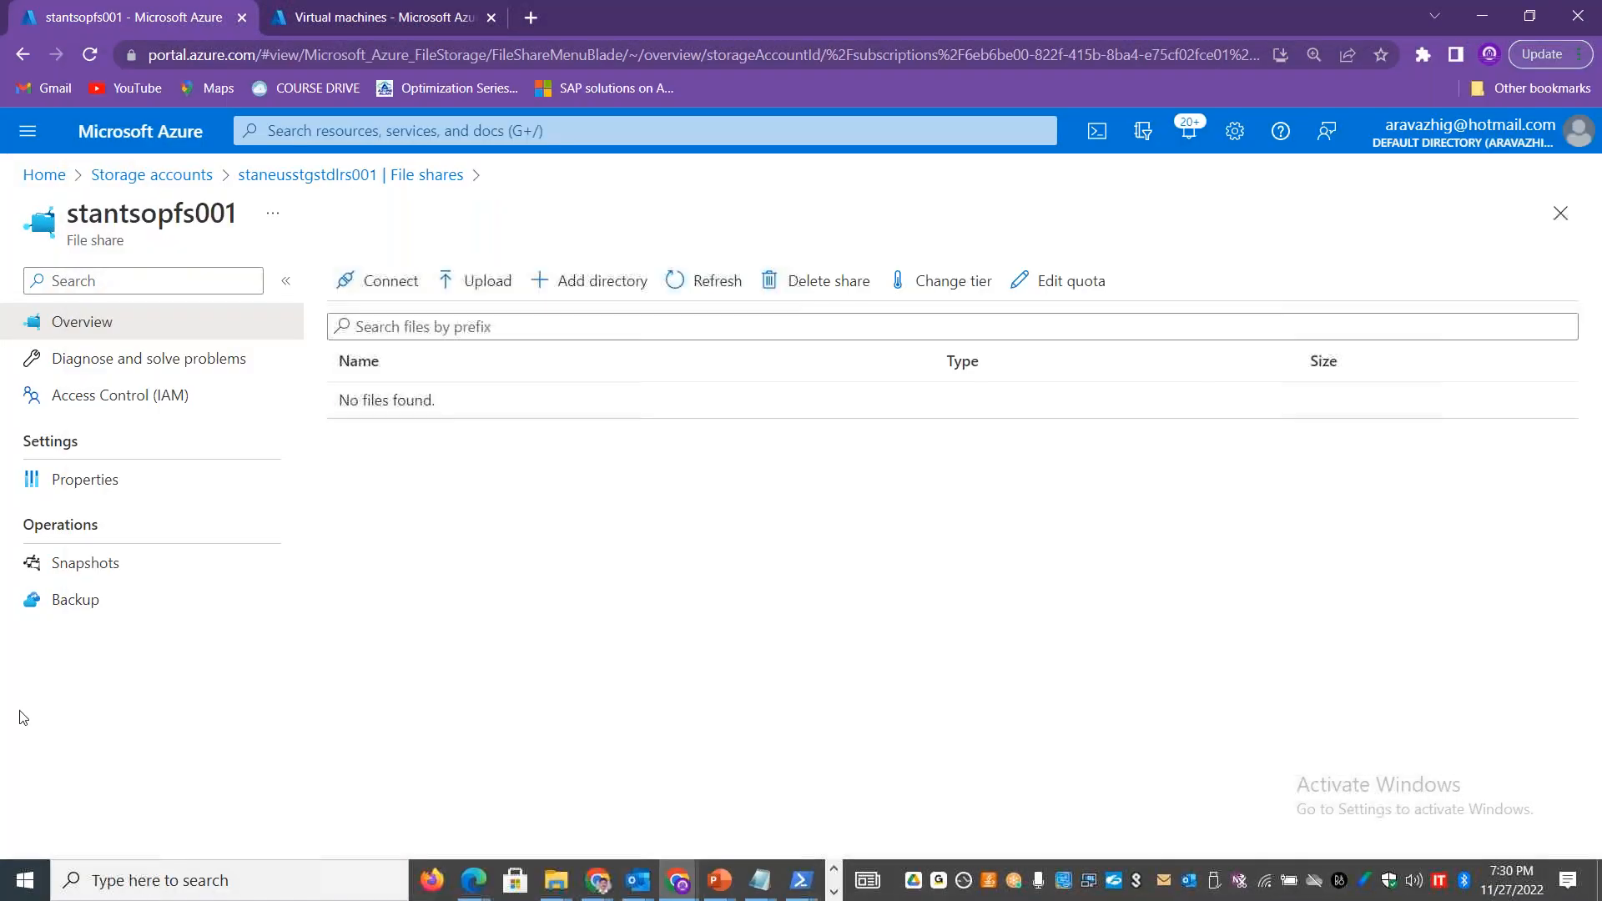
Step: Return to the Azure portal's storage accounts and open the access keys of staneusprefslrs001
{"action": "left_click", "coordinate": [134, 177]}
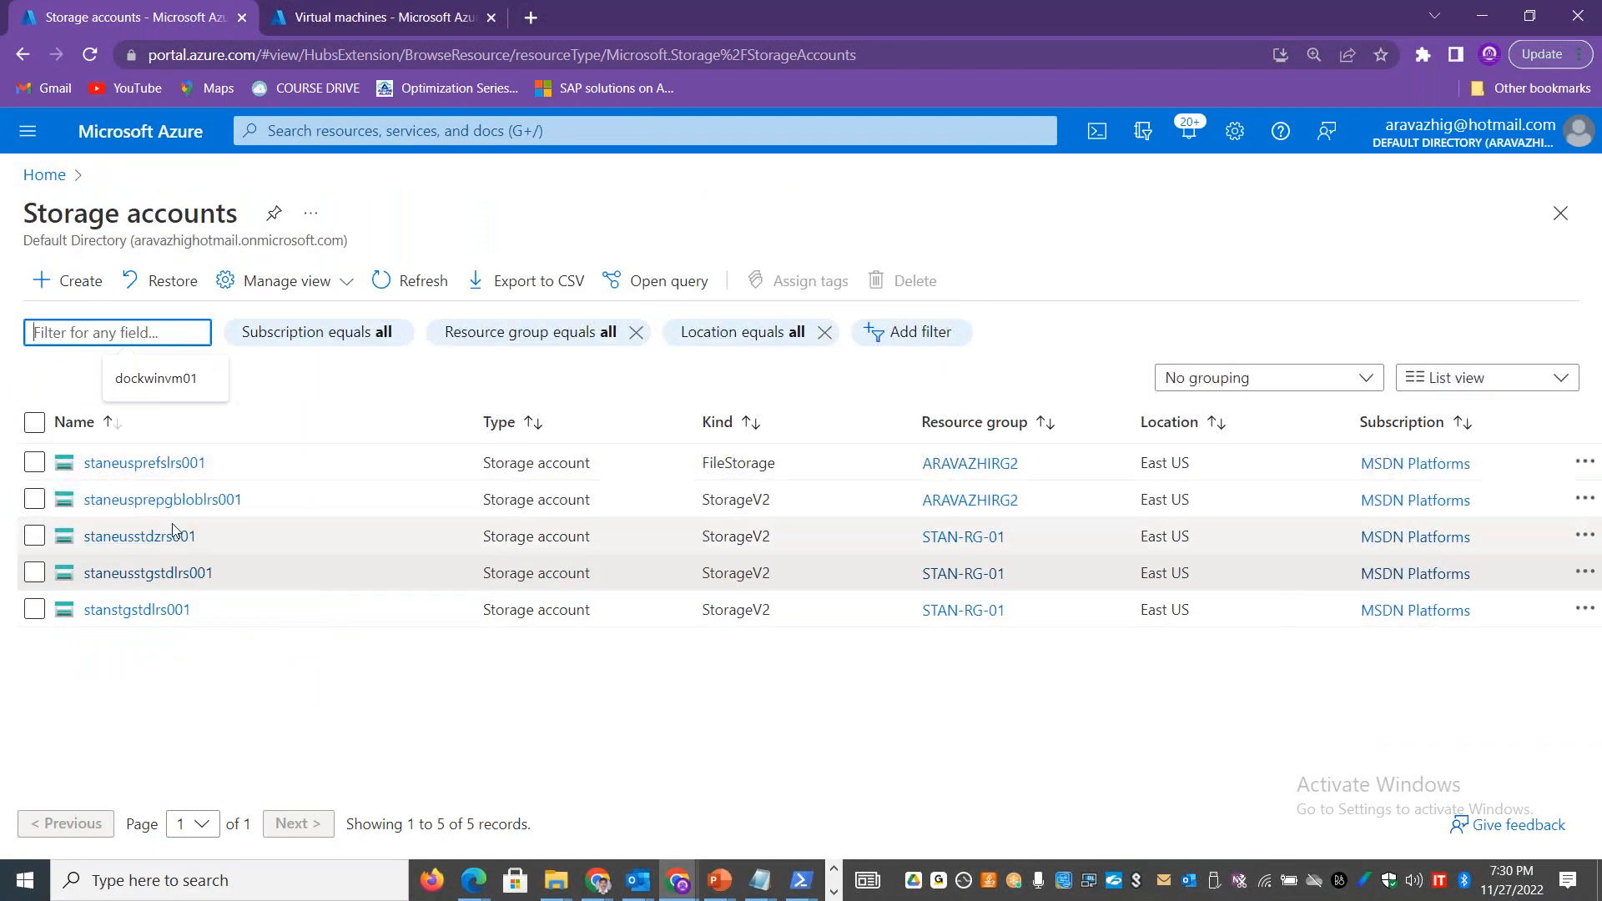
{"action": "left_click", "coordinate": [157, 463]}
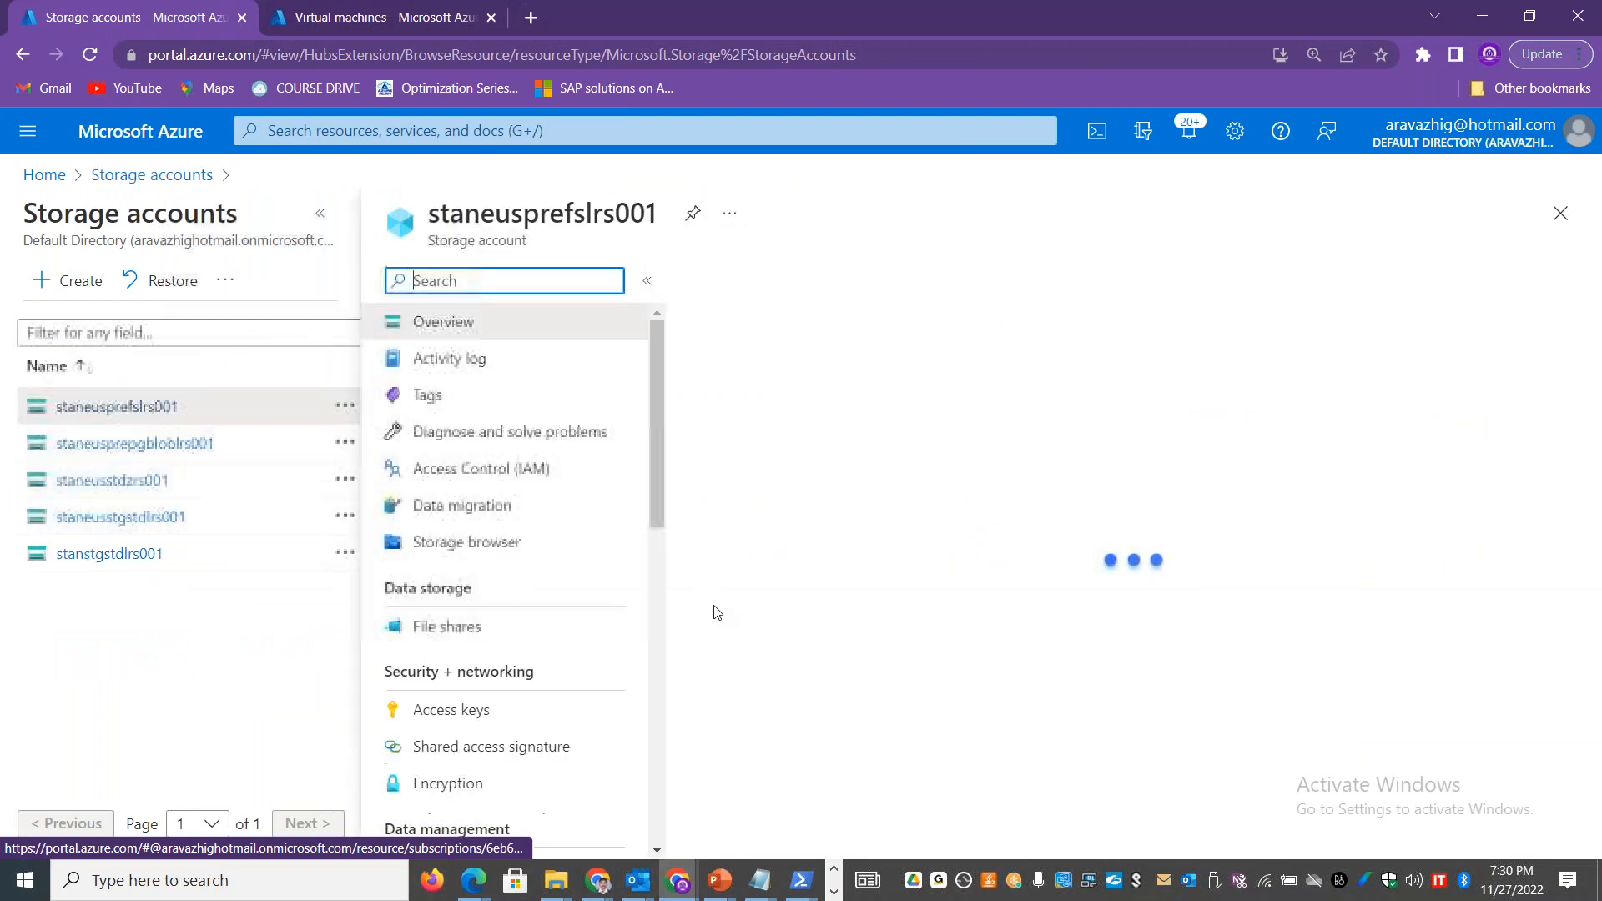
{"action": "scroll", "coordinate": [652, 457], "scroll_direction": "down", "scroll_amount": 3}
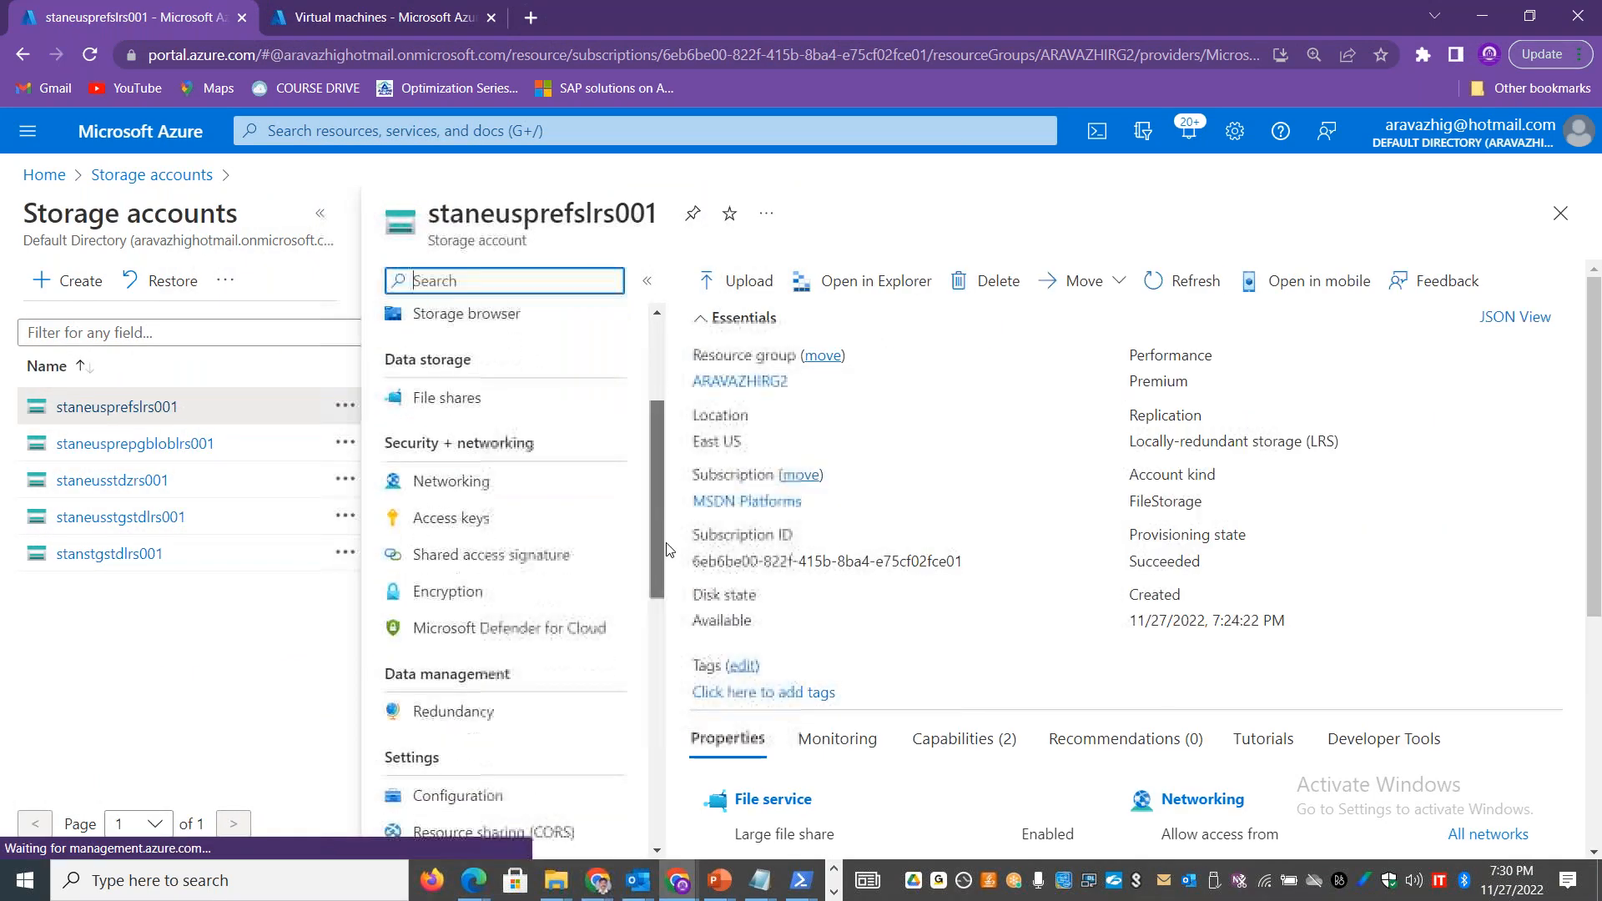
{"action": "scroll", "coordinate": [668, 551], "scroll_direction": "down", "scroll_amount": 4}
{"action": "scroll", "coordinate": [678, 582], "scroll_direction": "up", "scroll_amount": 3}
{"action": "scroll", "coordinate": [543, 533], "scroll_direction": "up", "scroll_amount": 1}
{"action": "left_click", "coordinate": [465, 513]}
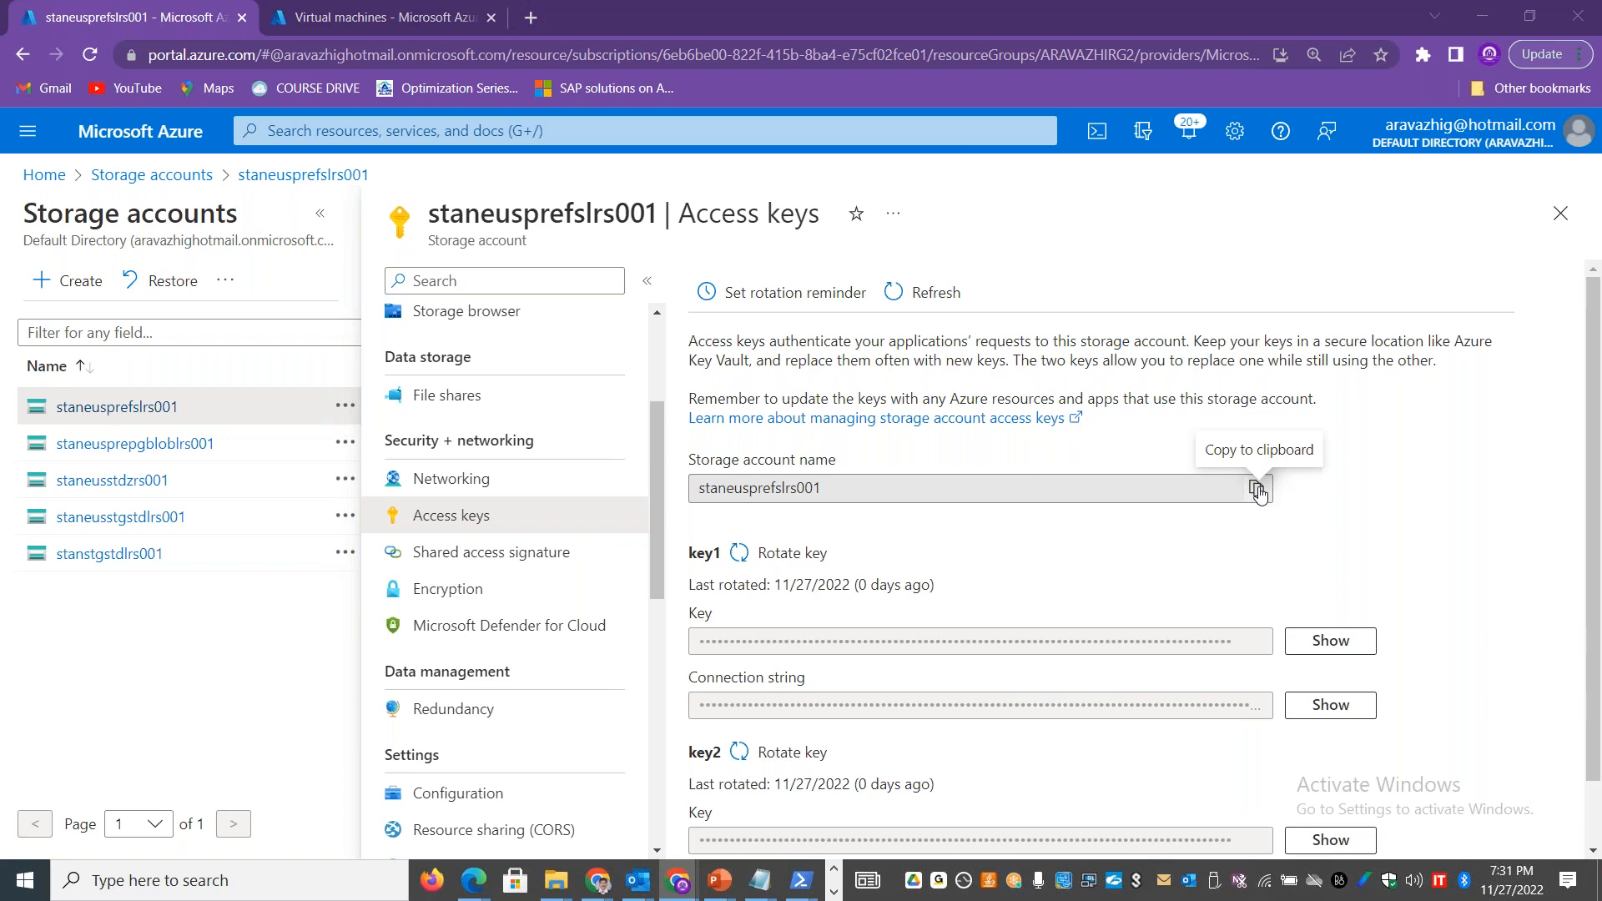
Step: Paste the clipboard text as the Storage Explorer display name and try the account's key1 connection string as the file share SAS URL
{"action": "key", "text": "alt+Tab"}
{"action": "key", "text": "ctrl+v"}
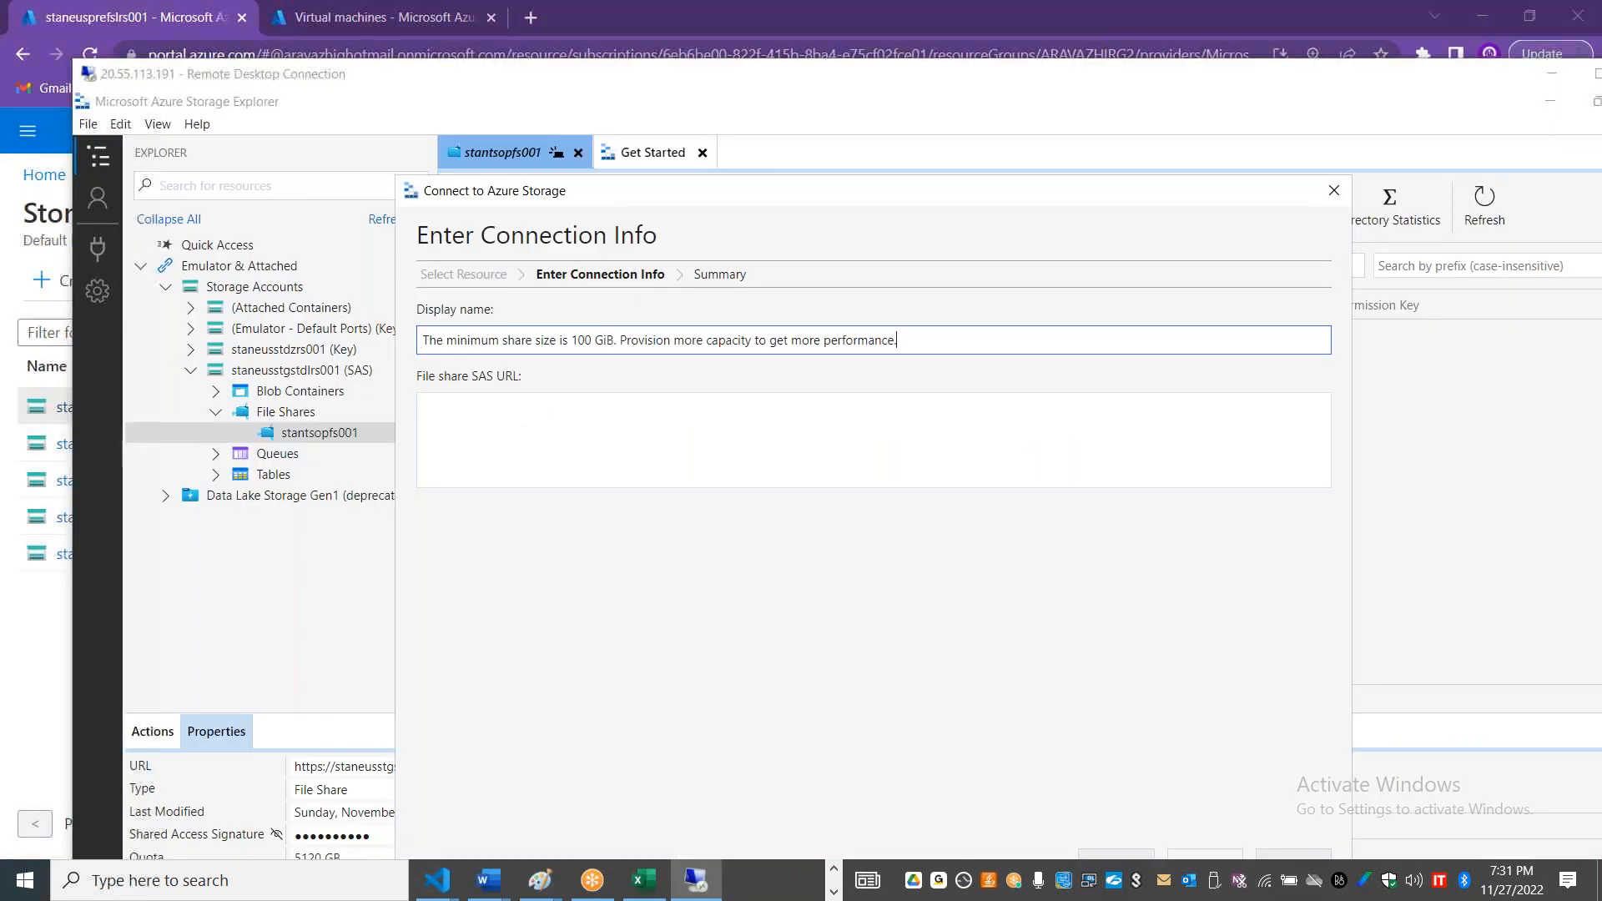
{"action": "key", "text": "alt+Tab"}
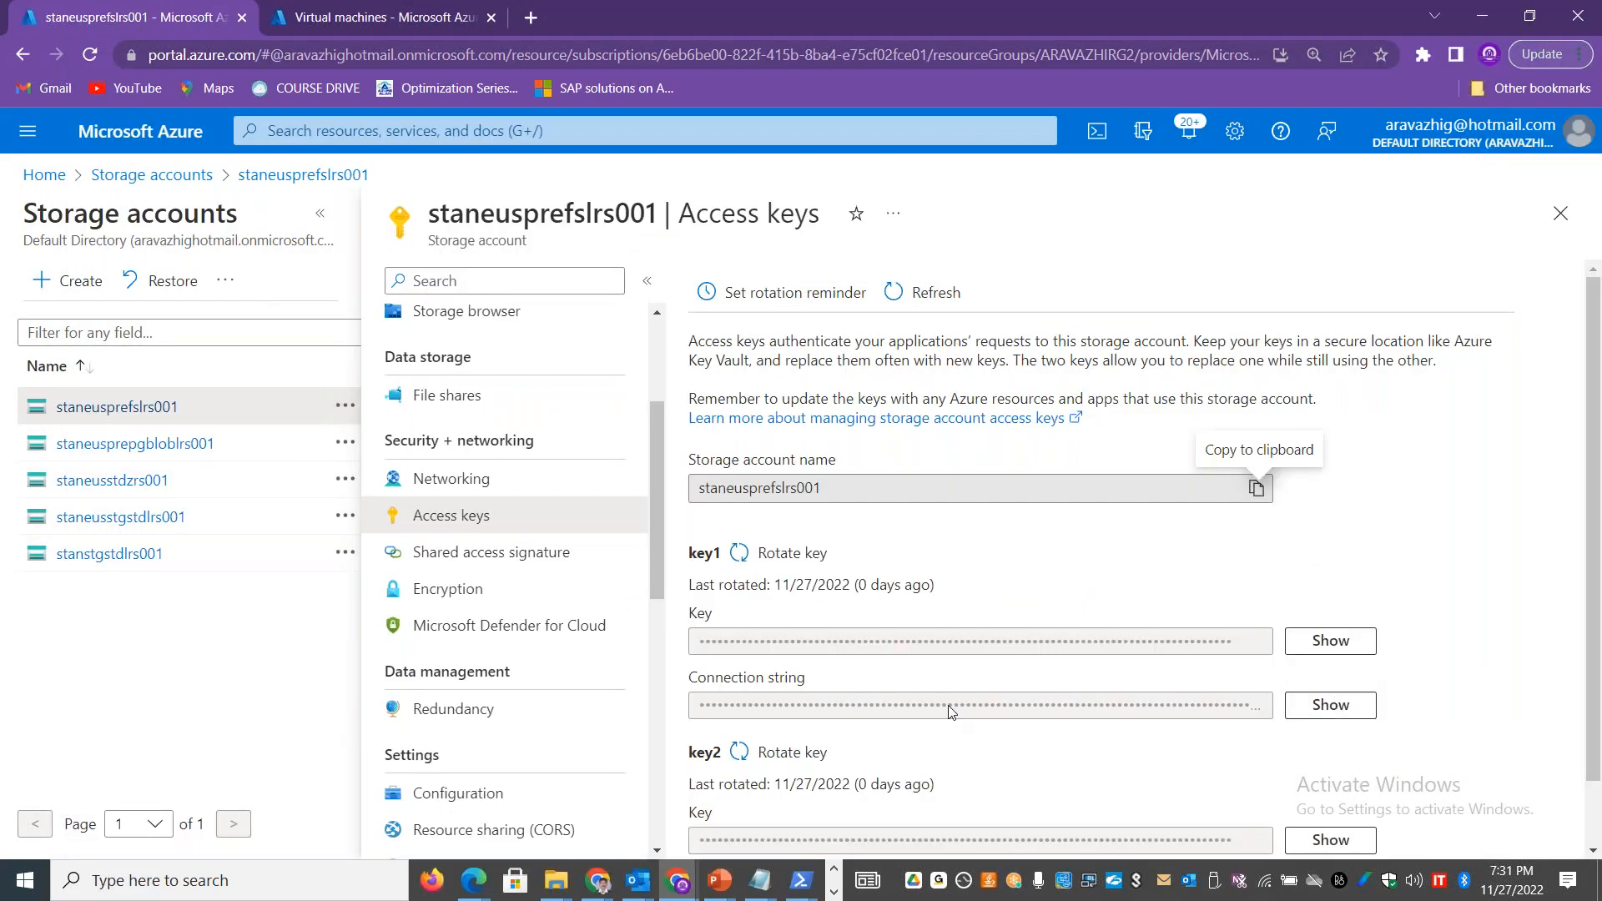
{"action": "left_click", "coordinate": [1327, 709]}
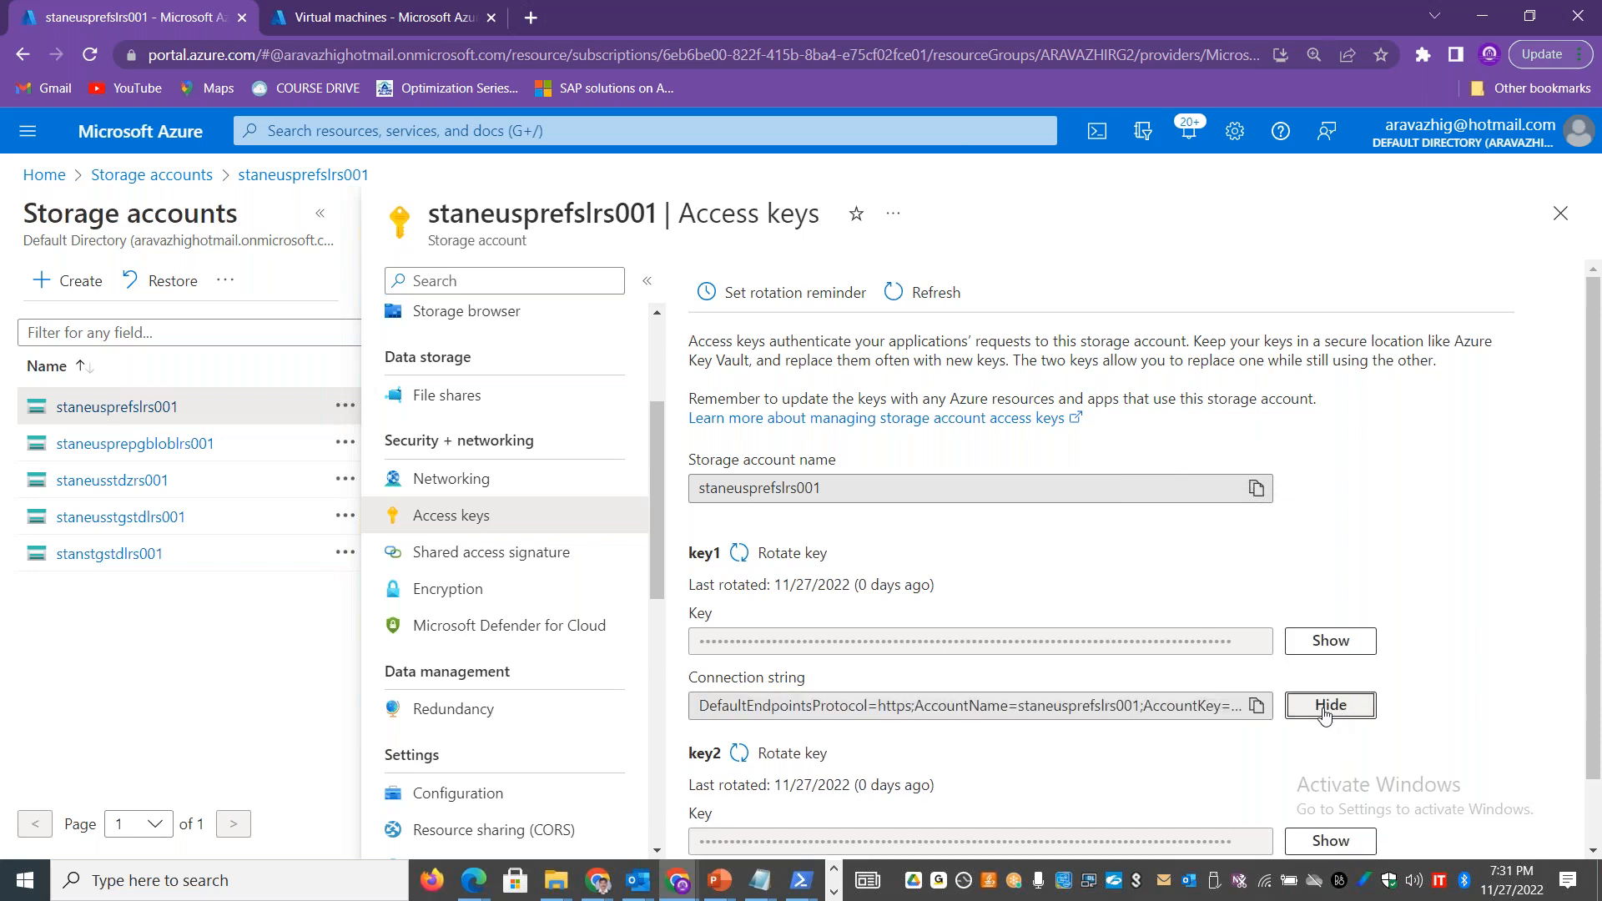
{"action": "left_click", "coordinate": [1255, 705]}
{"action": "key", "text": "alt+Tab"}
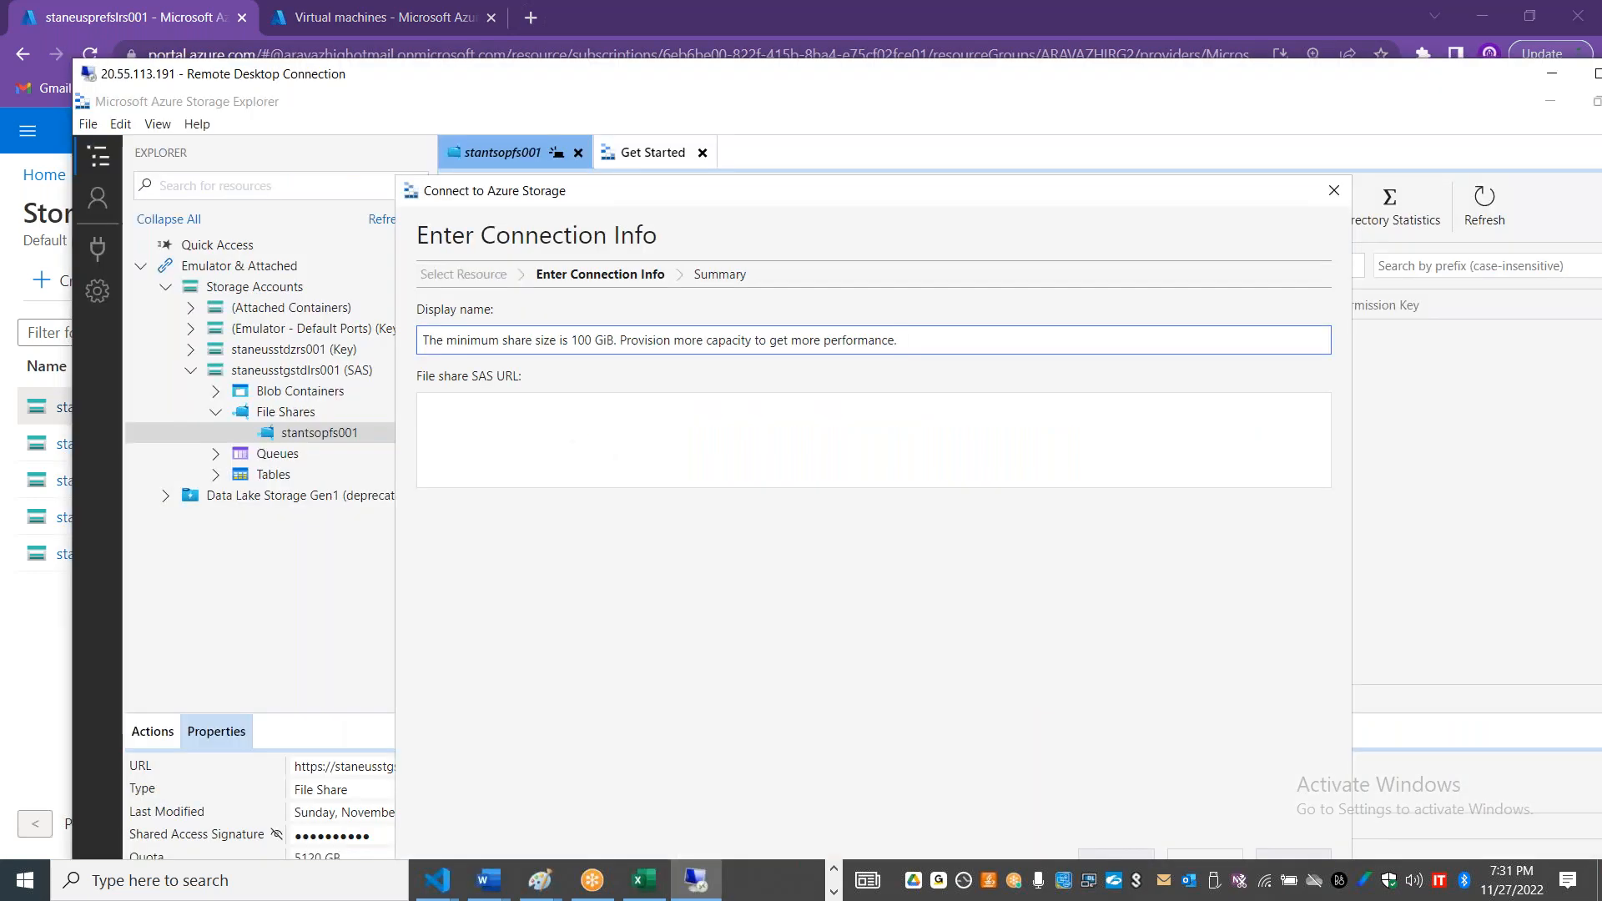
{"action": "left_click", "coordinate": [743, 400]}
{"action": "key", "text": "ctrl+v"}
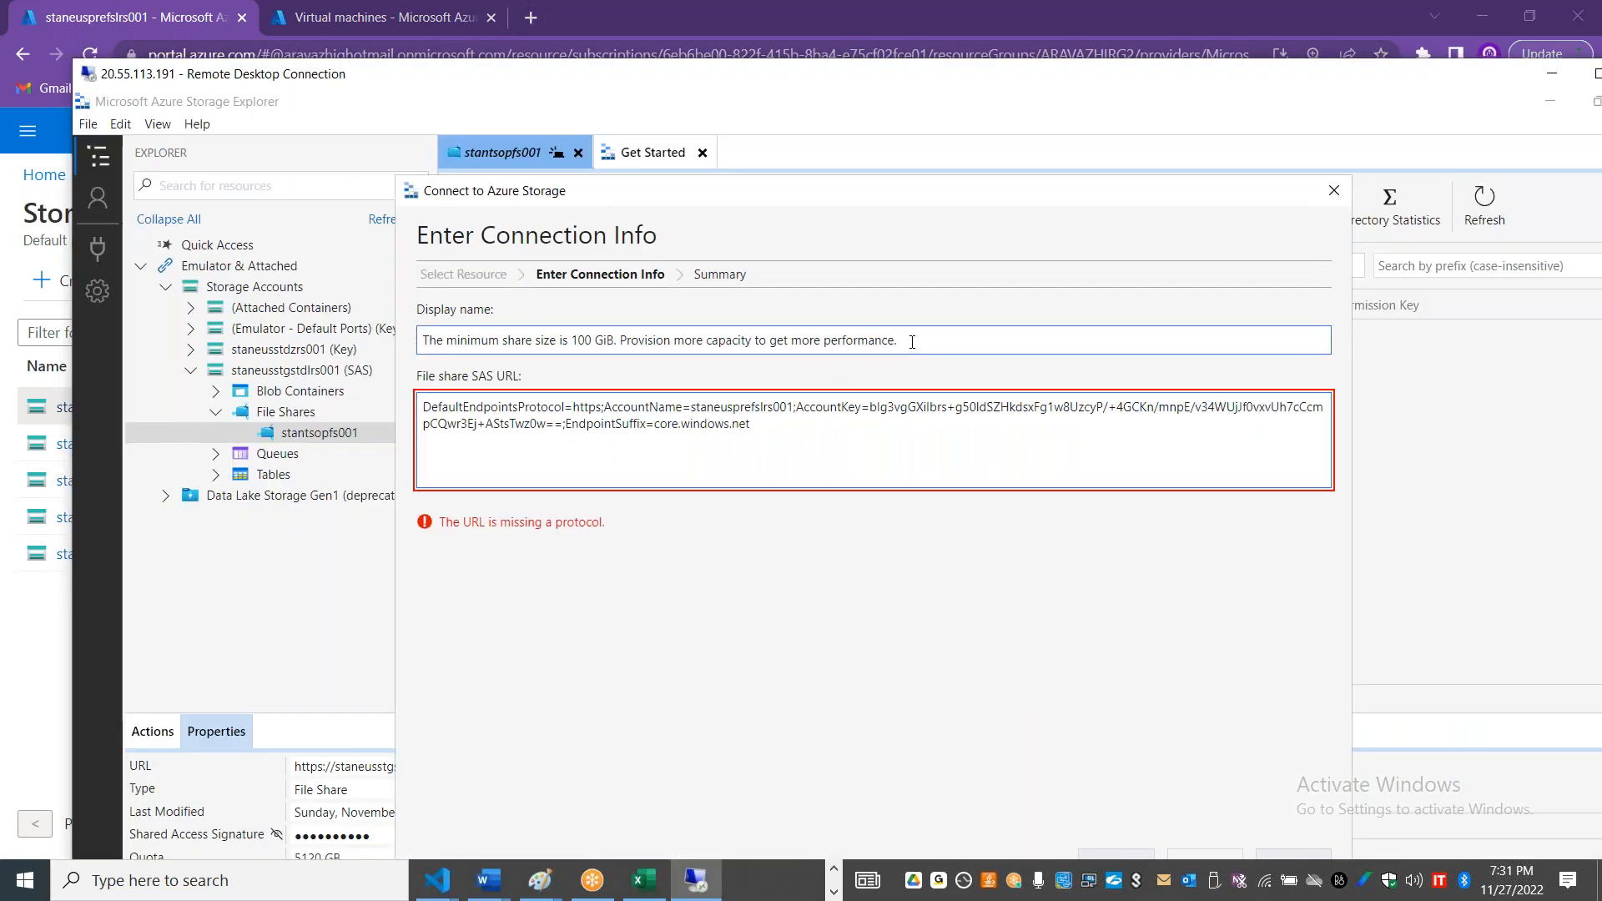
Step: Clear the display name and the file share SAS URL from the connection info
{"action": "triple_click", "coordinate": [912, 342]}
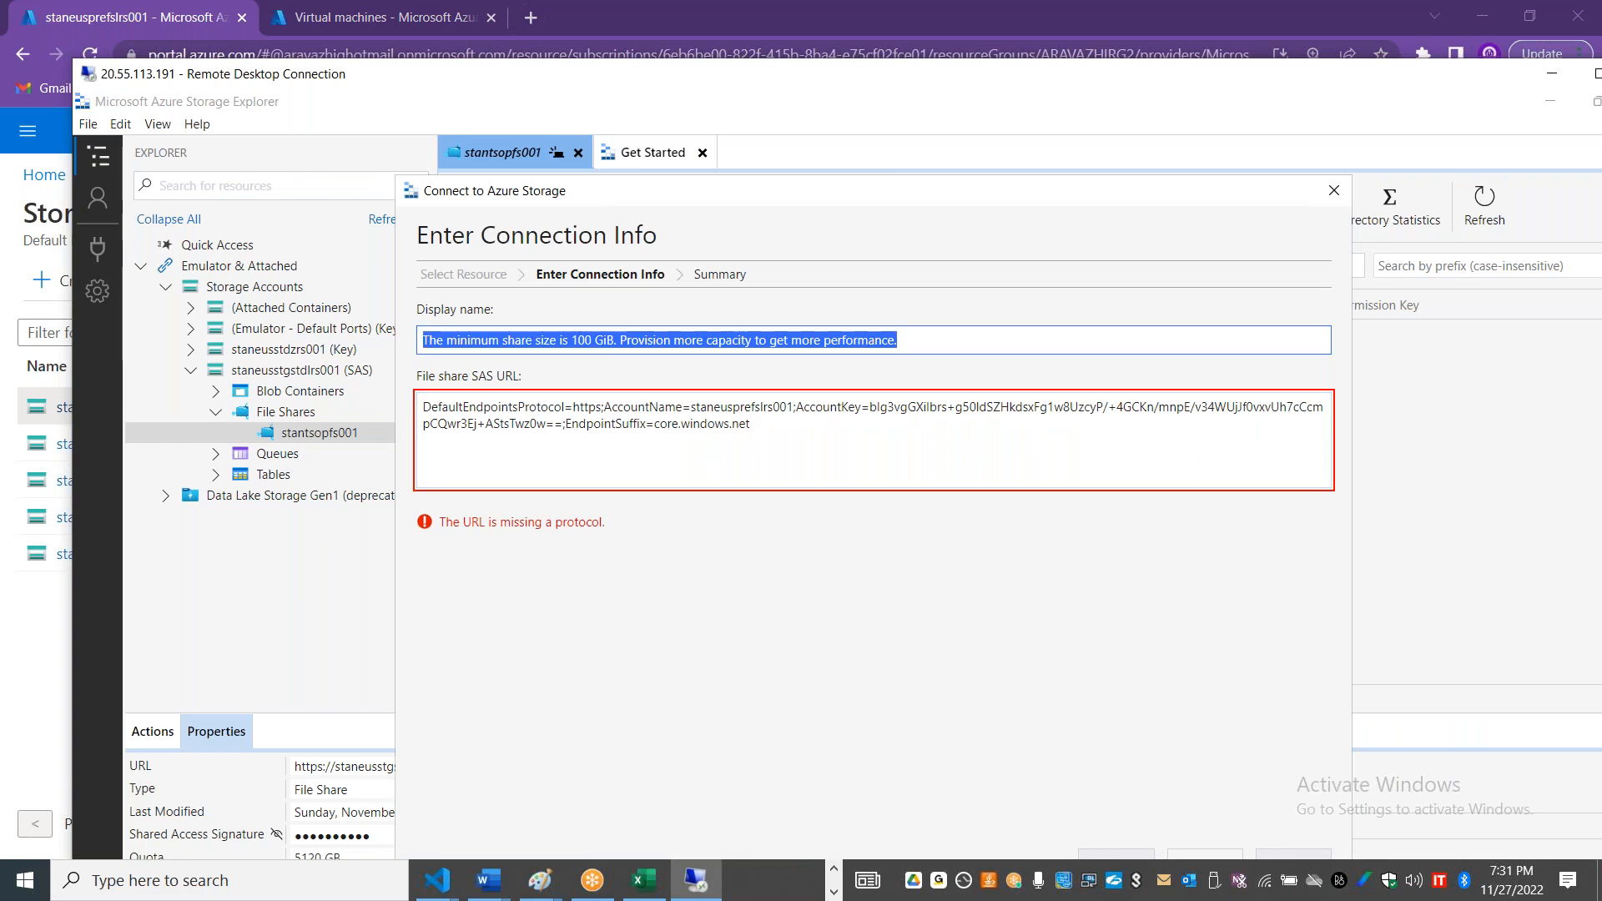
{"action": "key", "text": "BackSpace"}
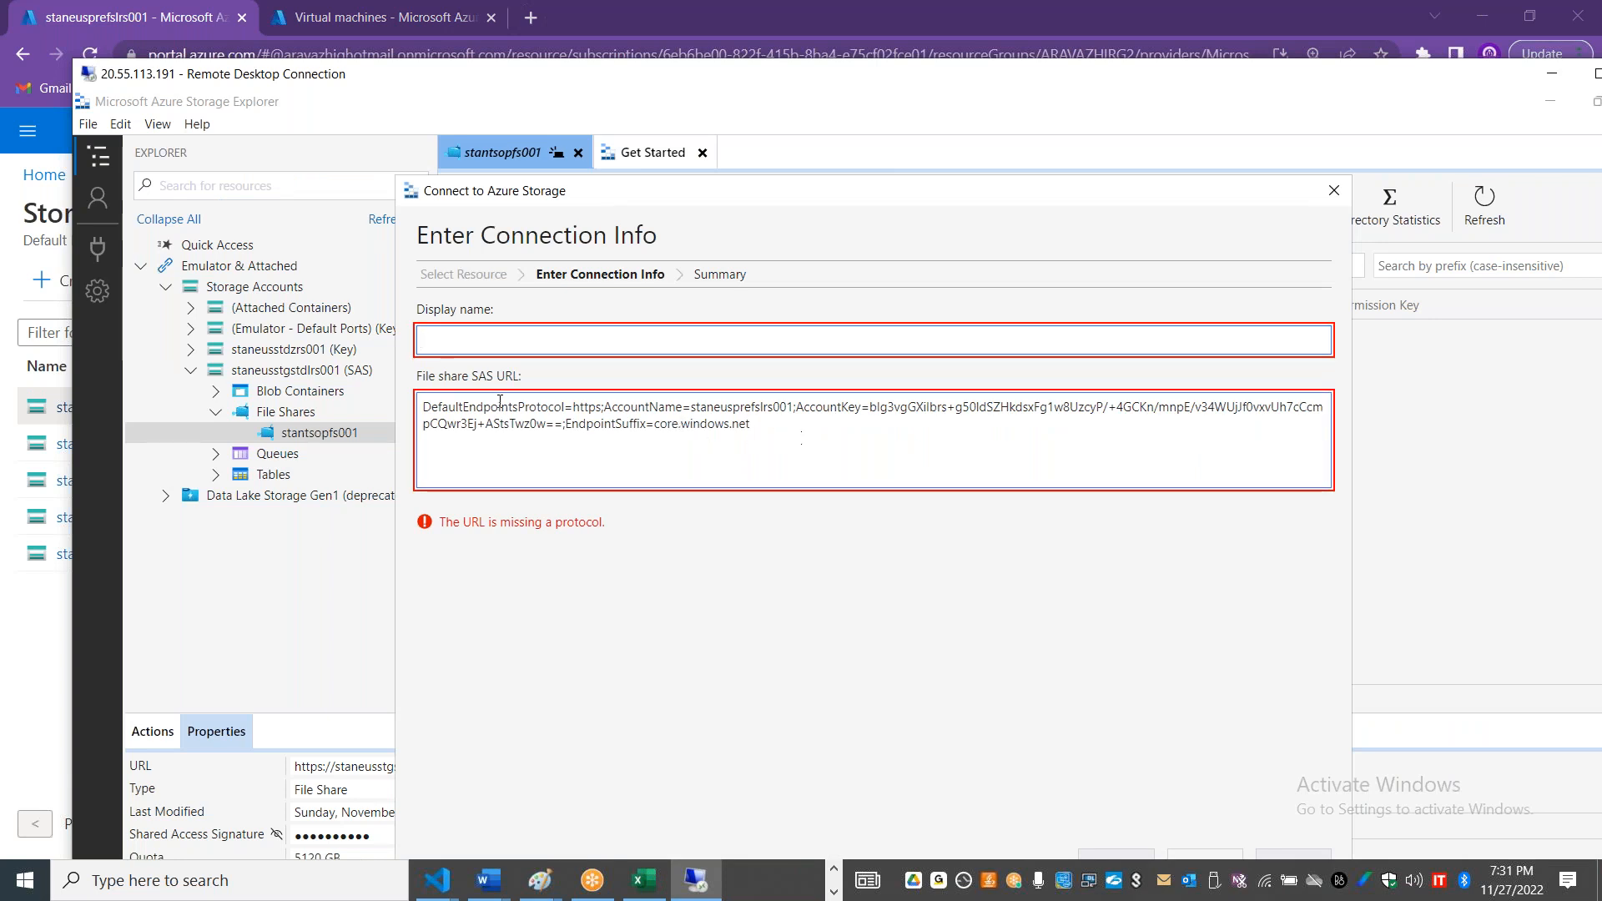
{"action": "triple_click", "coordinate": [500, 401]}
{"action": "key", "text": "BackSpace"}
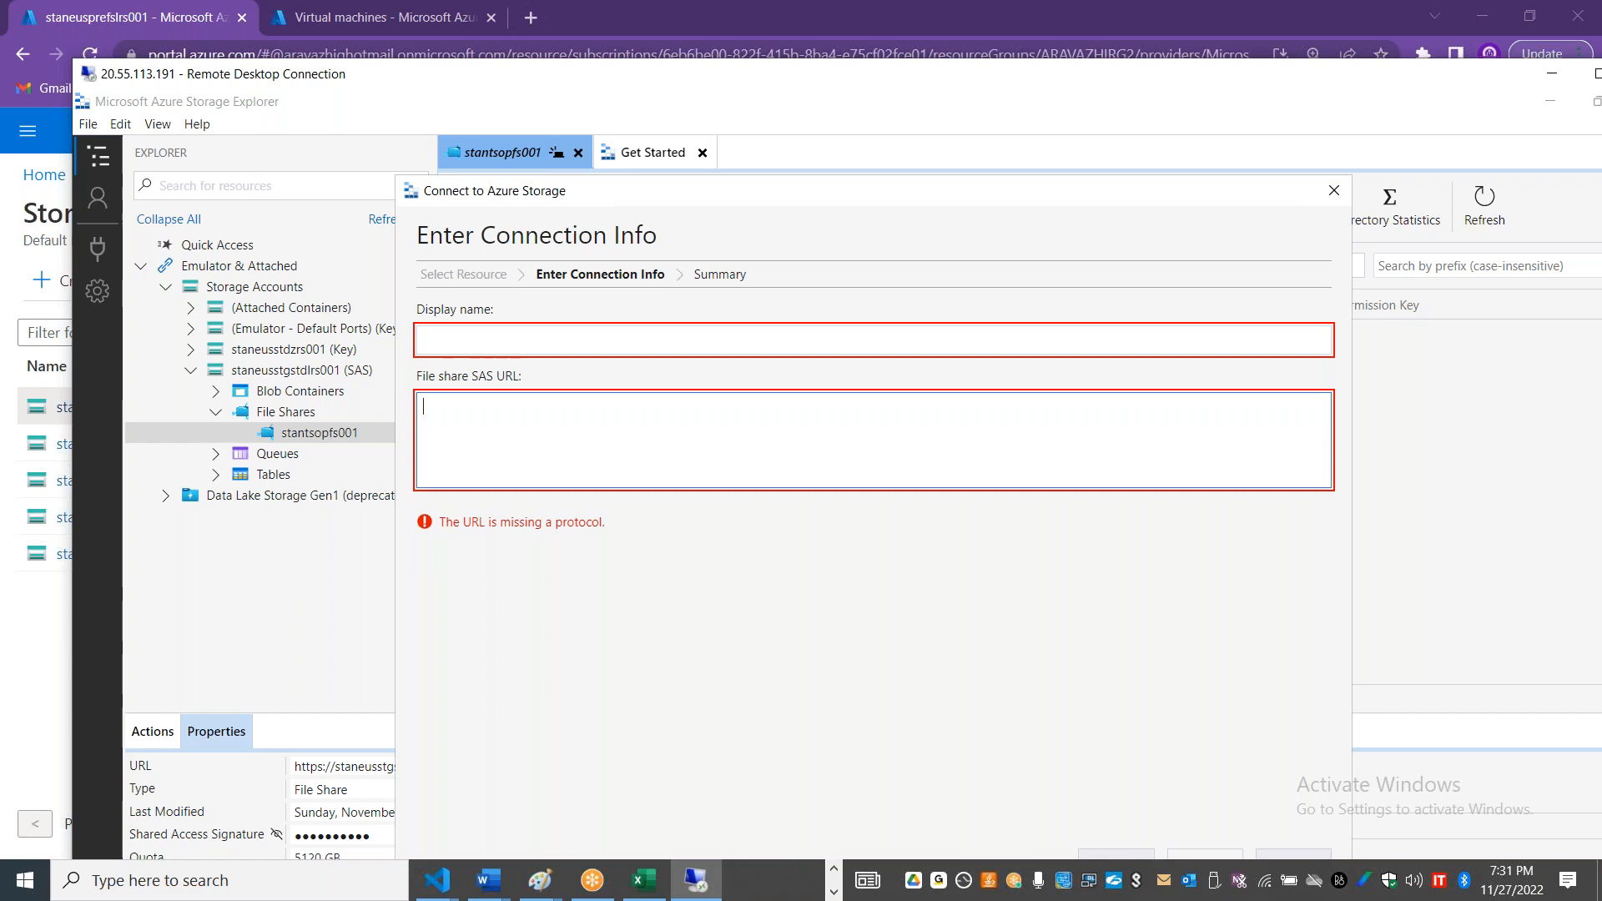
Step: Generate a shared access signature and connection string for staneusprefslrs001, allowing the Service, Container and Object resource types
{"action": "key", "text": "alt+Tab"}
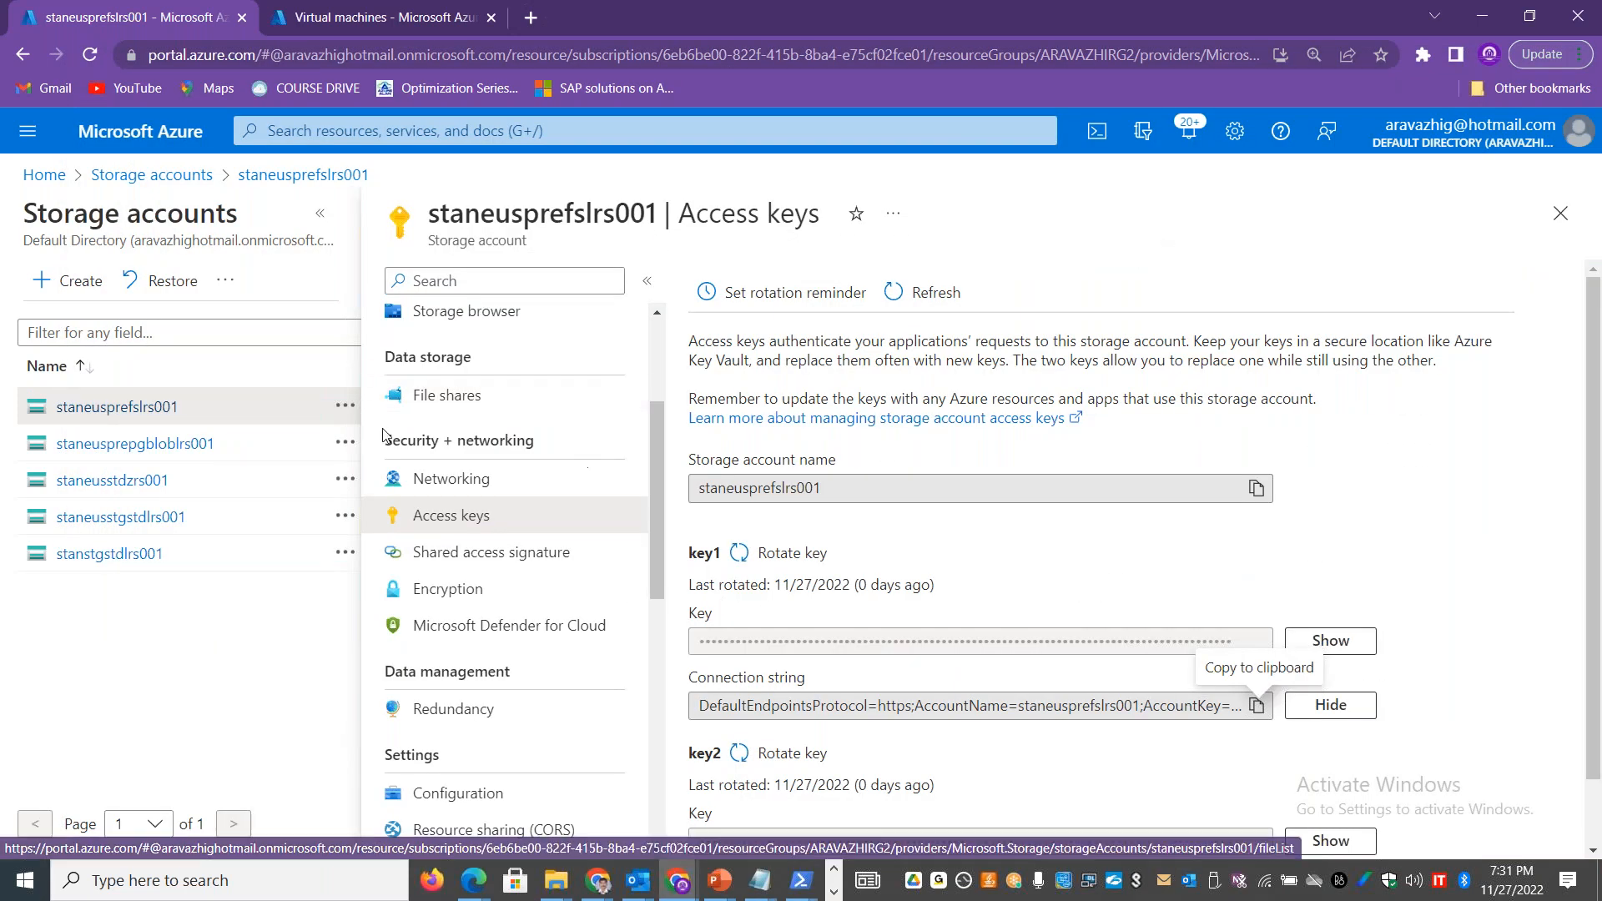
{"action": "left_click", "coordinate": [447, 557]}
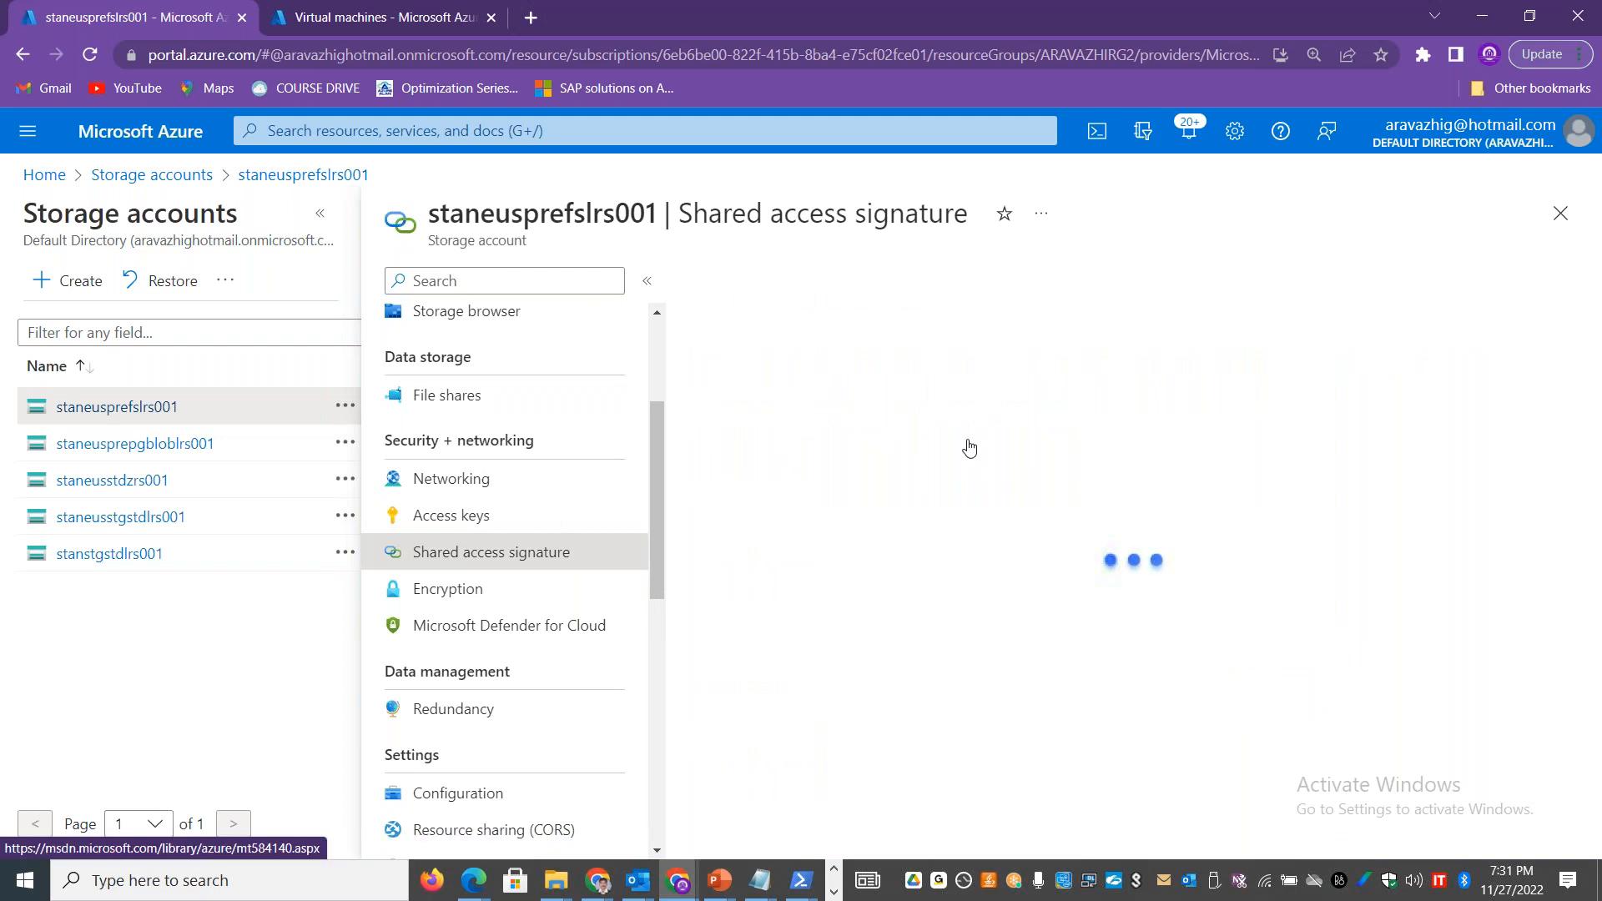
{"action": "left_click", "coordinate": [707, 603]}
{"action": "left_click", "coordinate": [792, 600]}
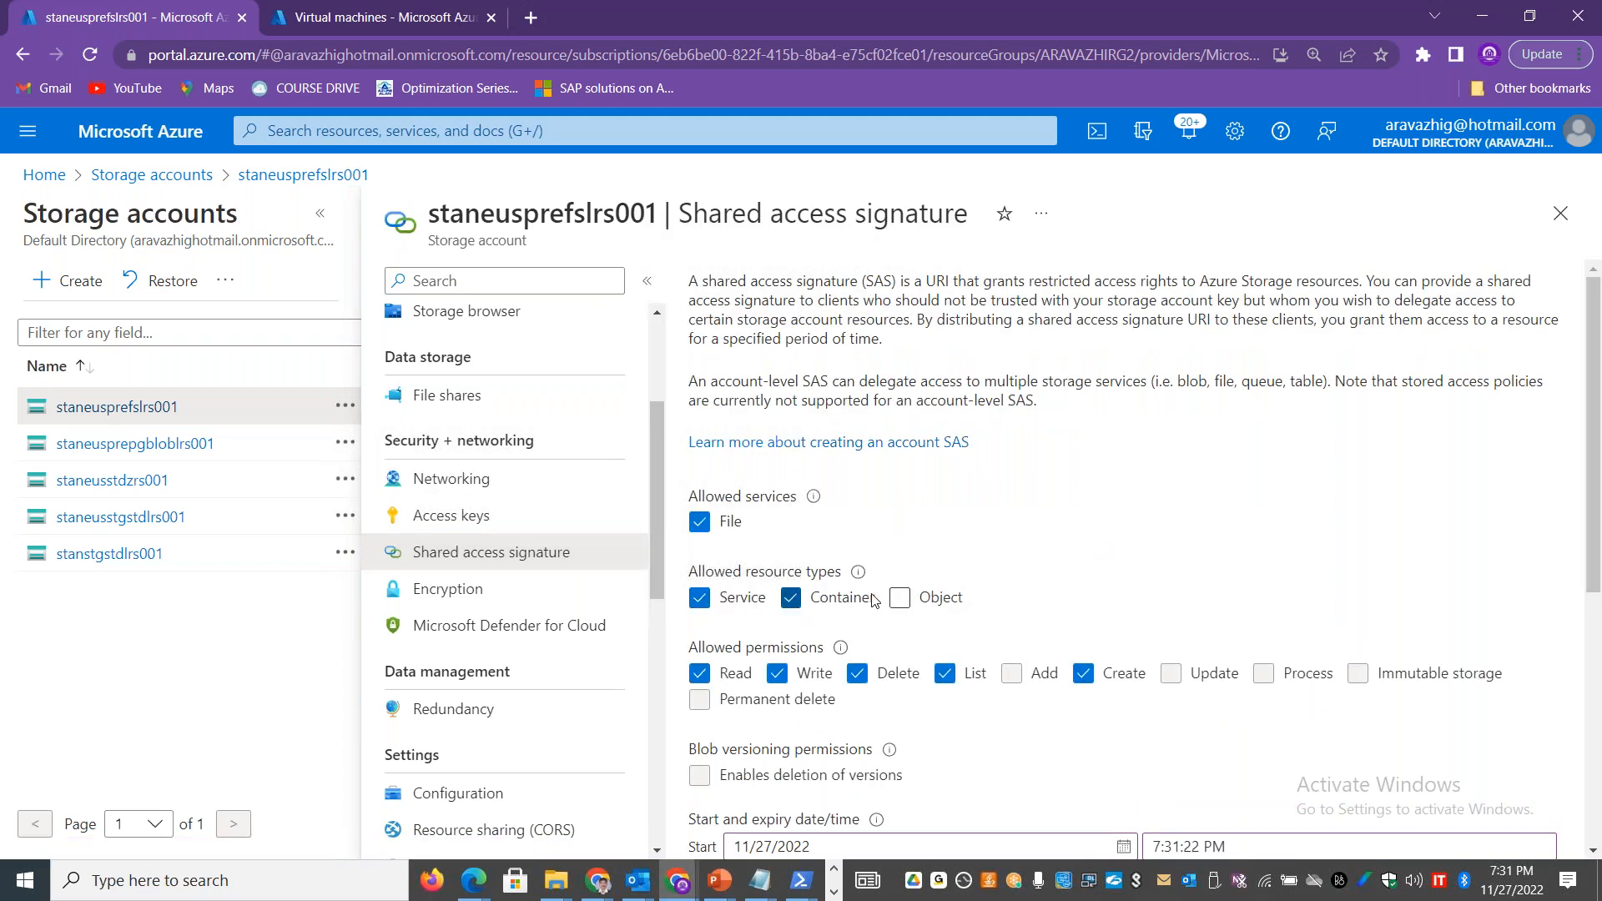
{"action": "left_click", "coordinate": [901, 600]}
{"action": "scroll", "coordinate": [873, 717], "scroll_direction": "down", "scroll_amount": 5}
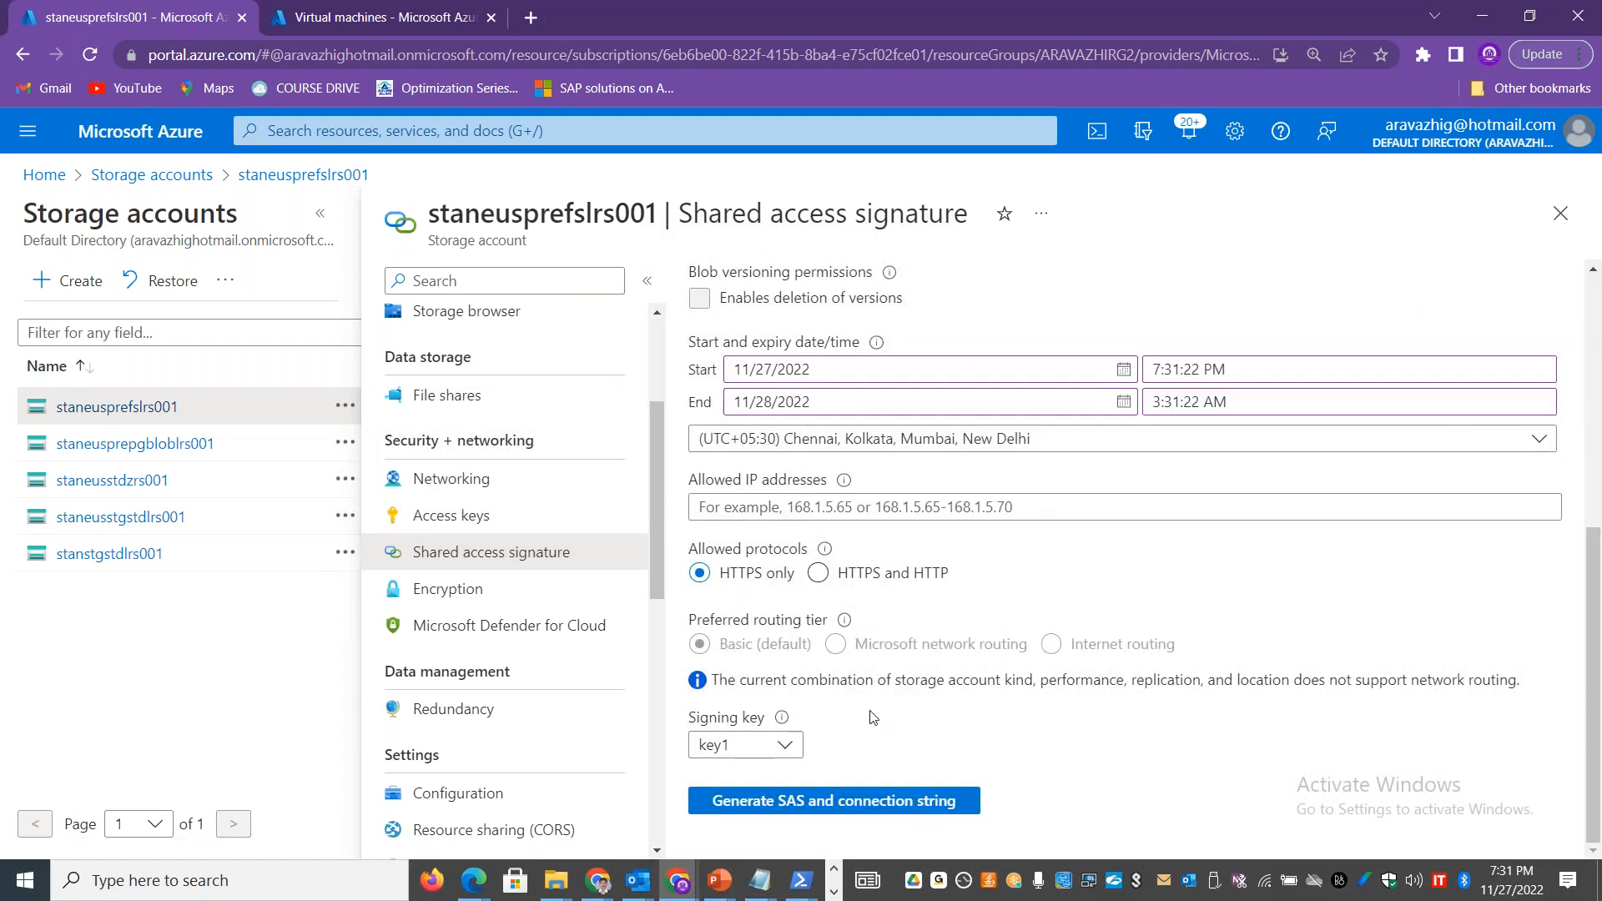
{"action": "left_click", "coordinate": [790, 803]}
{"action": "left_click", "coordinate": [1543, 407]}
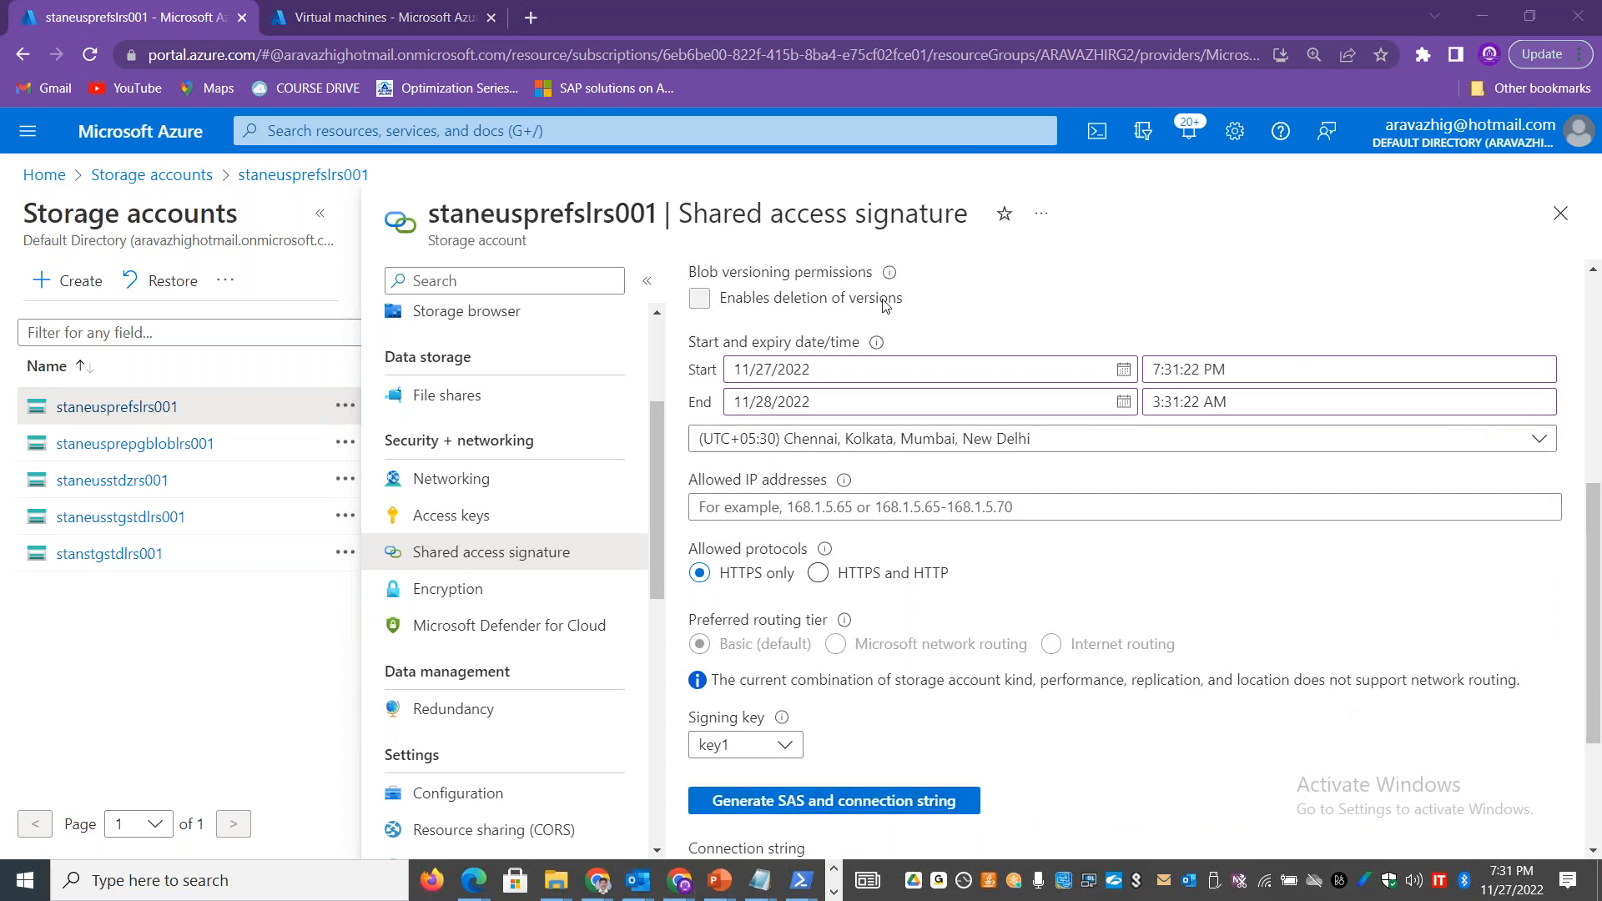
Step: Copy the generated File service SAS URL and paste it as the file share SAS URL in Storage Explorer's connection info
{"action": "left_click_drag", "start_coordinate": [1598, 539], "coordinate": [1595, 655]}
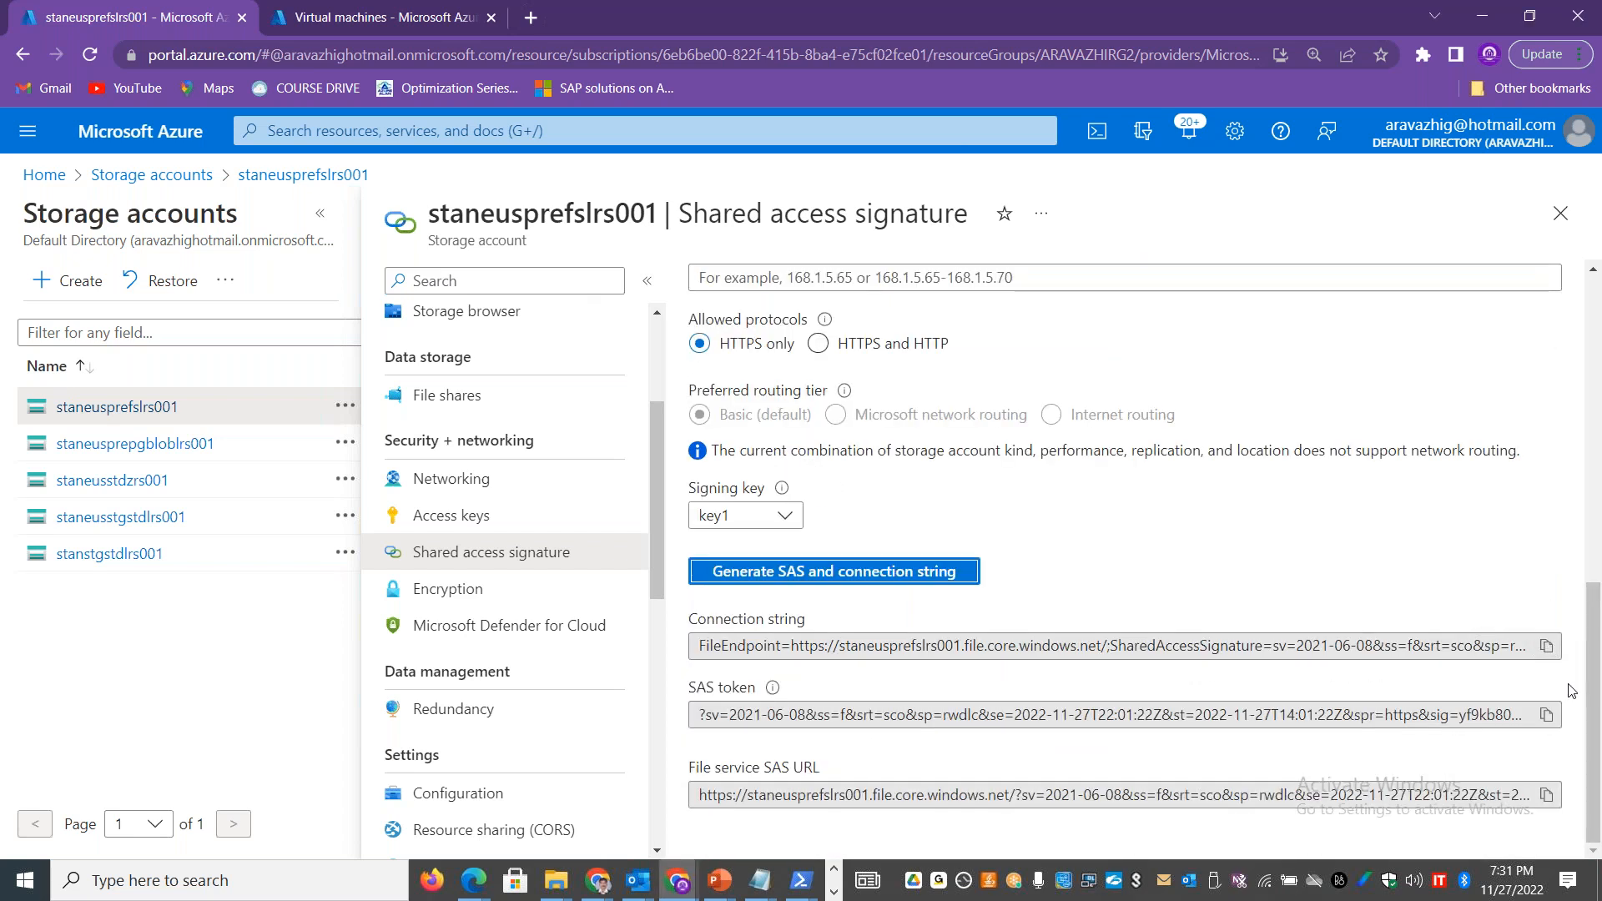
{"action": "left_click", "coordinate": [1547, 795]}
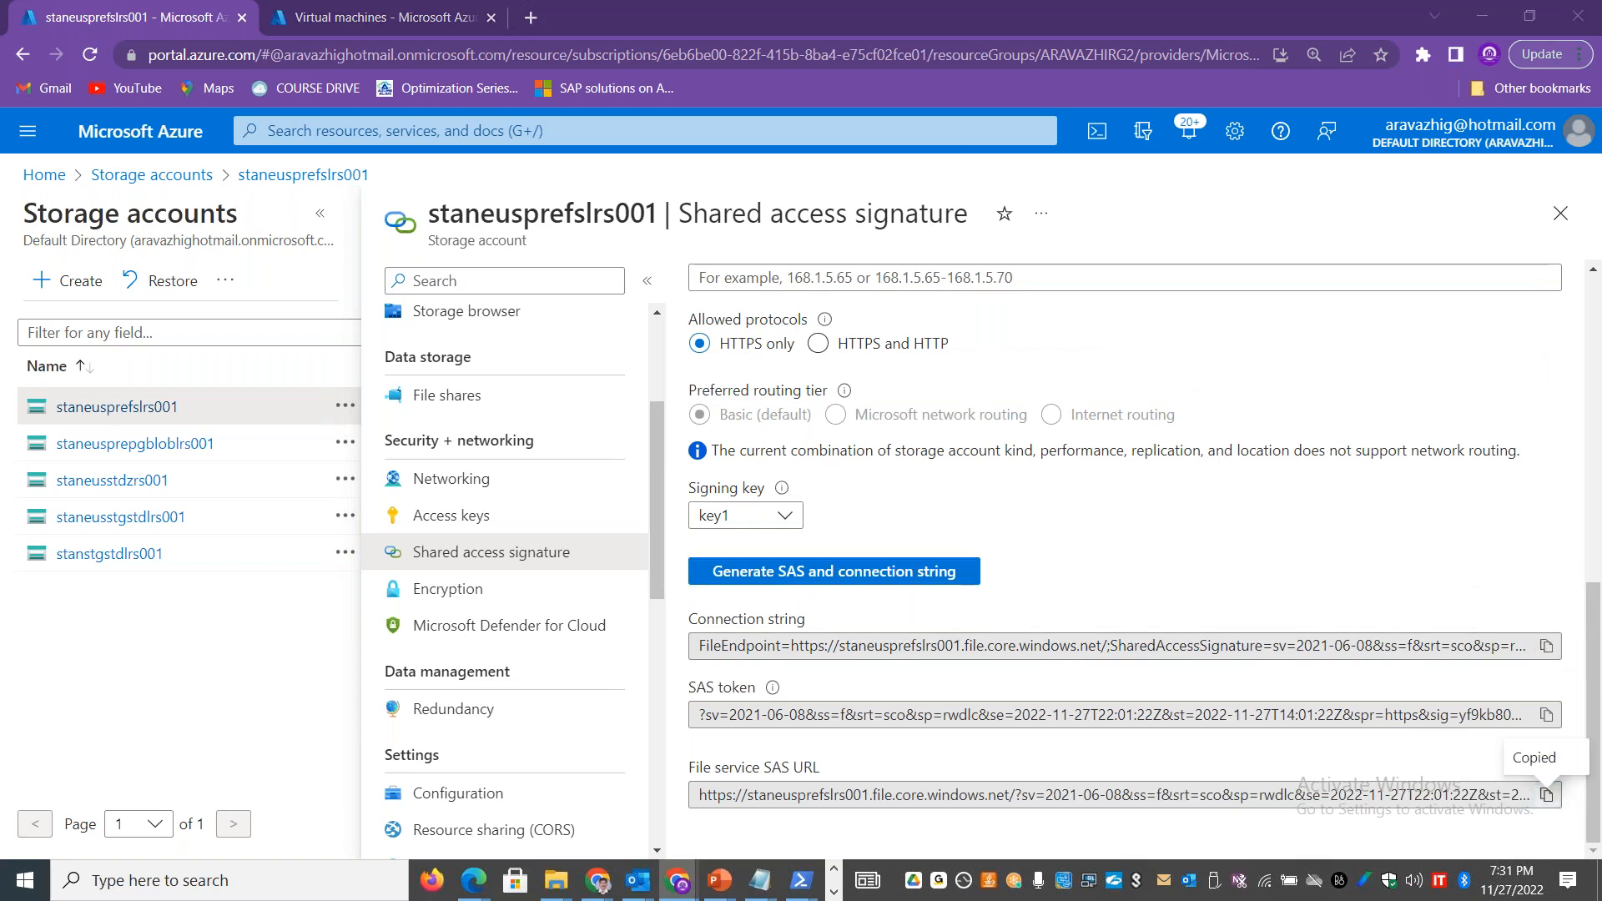
{"action": "key", "text": "alt+Tab"}
{"action": "key", "text": "ctrl+v"}
{"action": "left_click", "coordinate": [644, 338]}
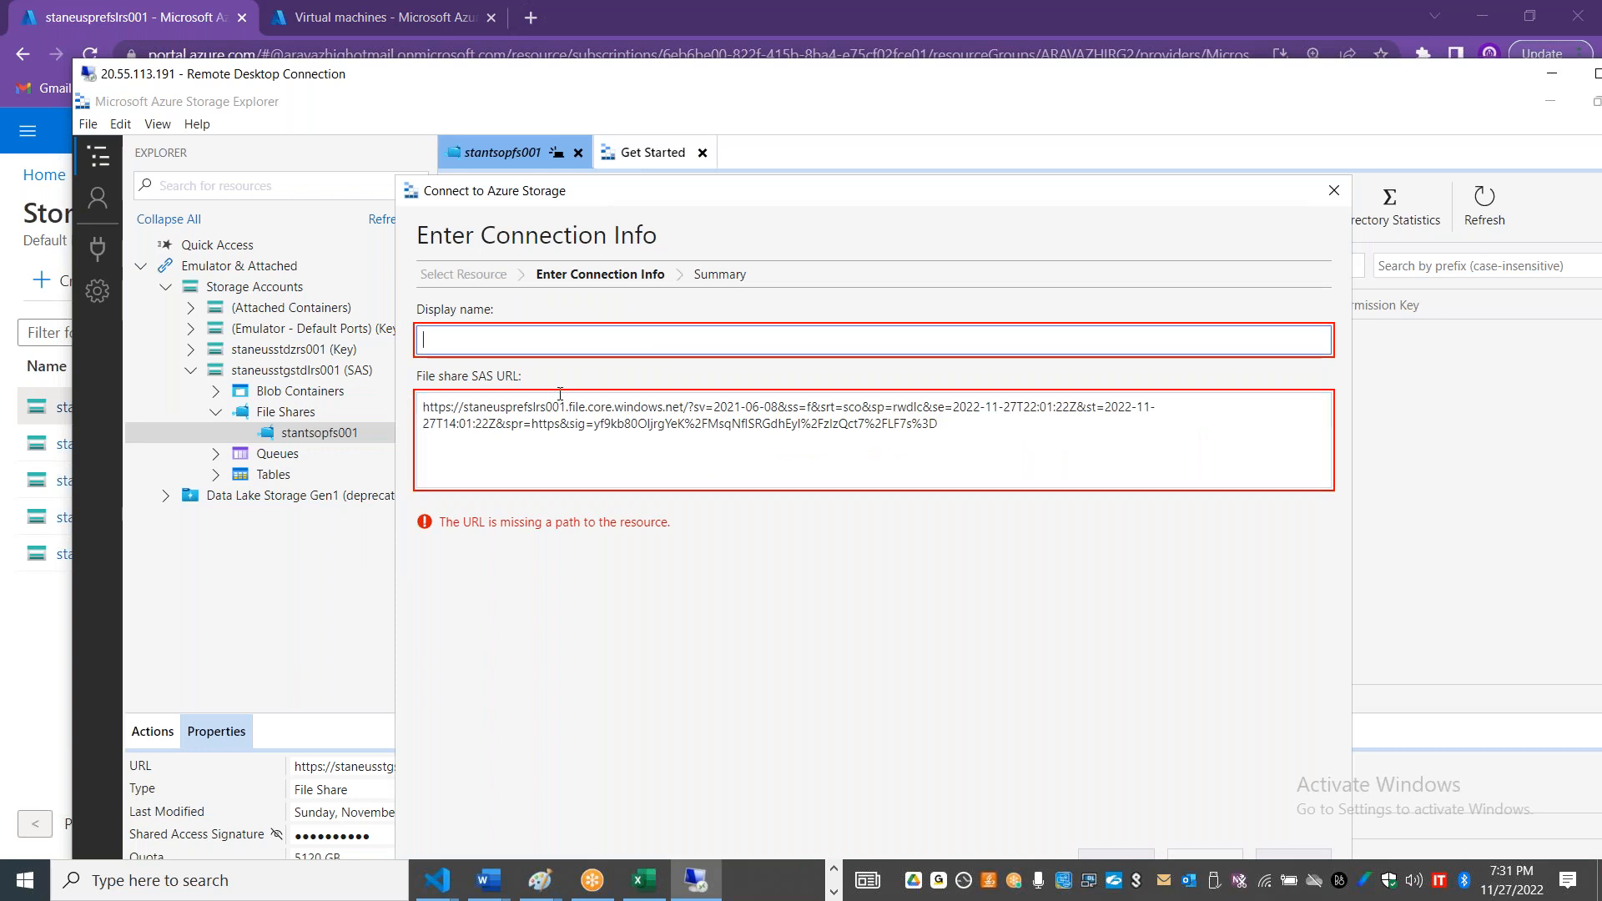
Step: Copy the account name from the pasted SAS URL and enter staneusprefslrs001 as the connection's display name
{"action": "left_click_drag", "start_coordinate": [568, 406], "coordinate": [473, 406]}
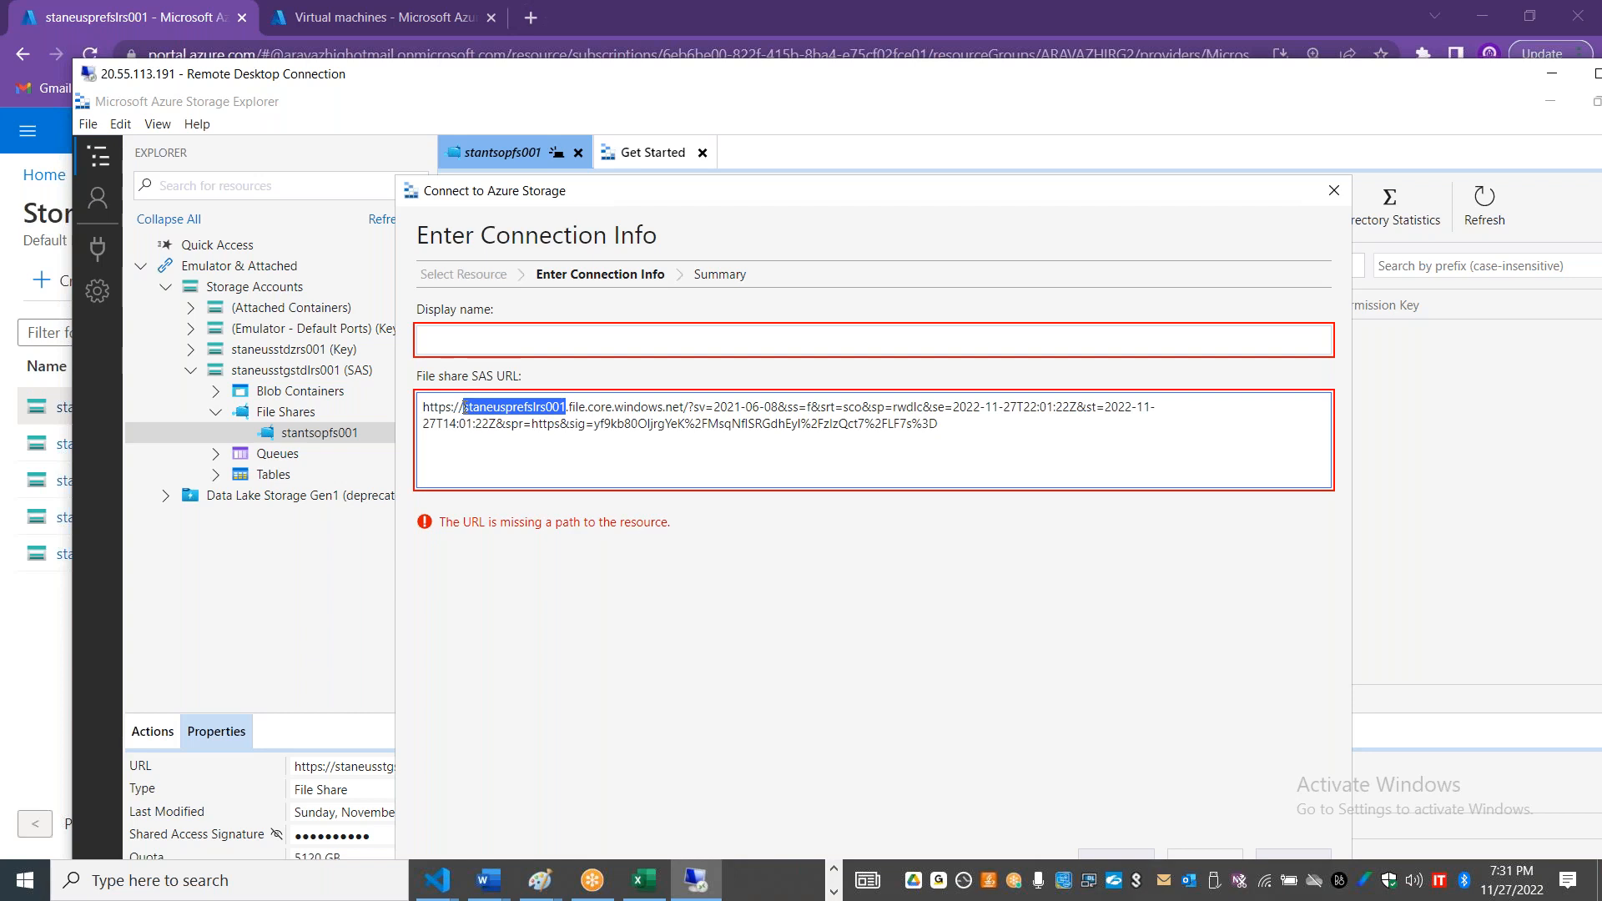
{"action": "left_click", "coordinate": [483, 348]}
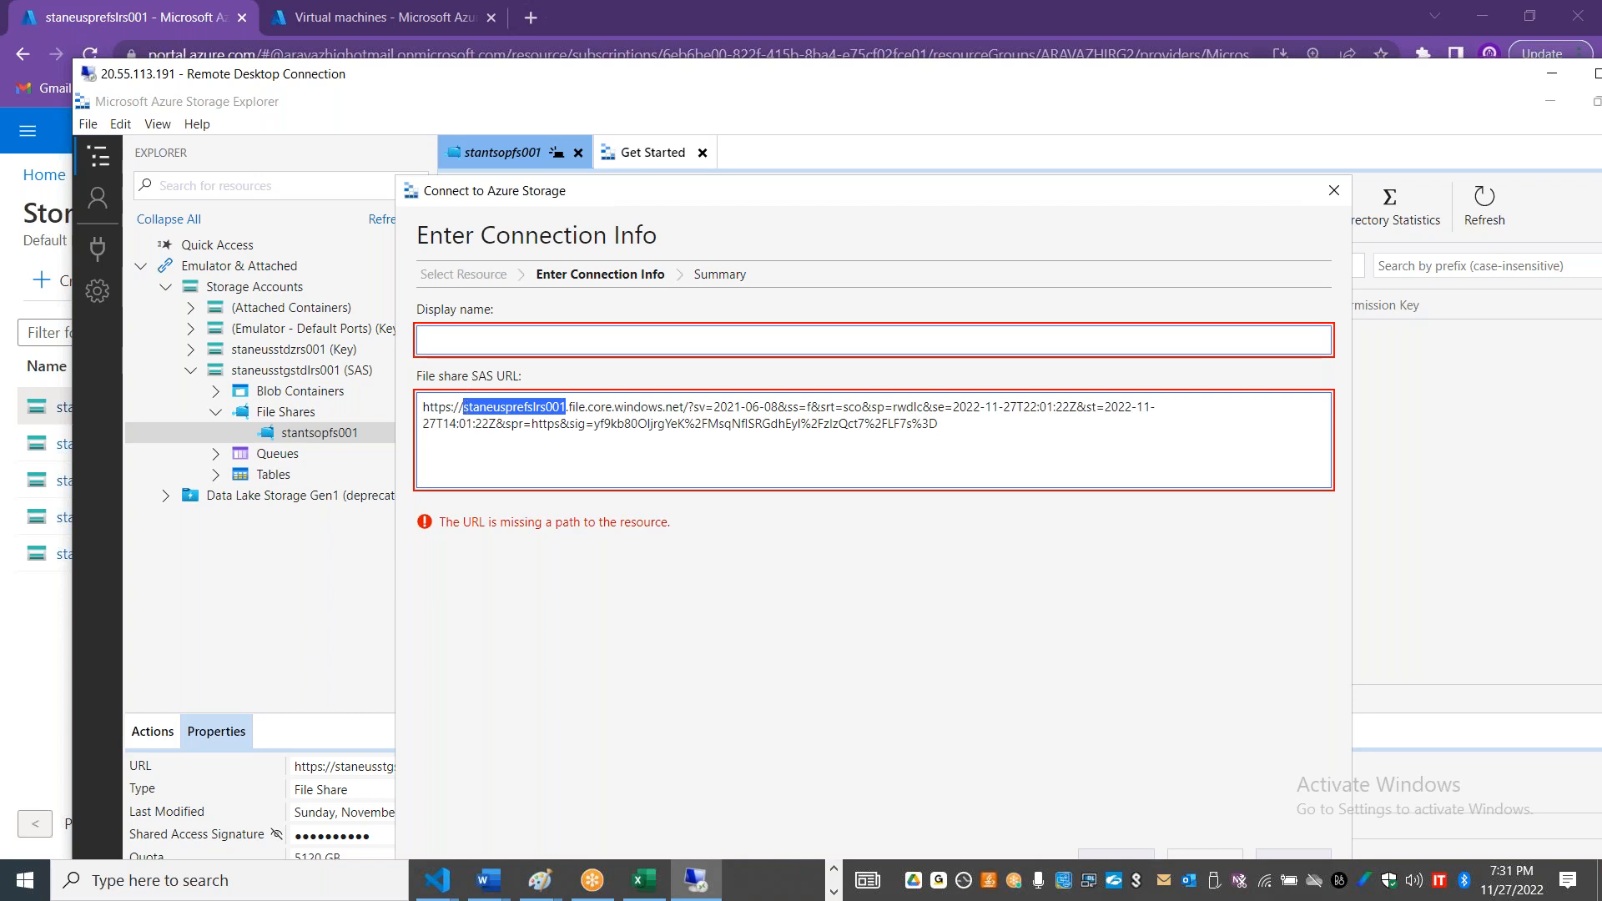
{"action": "key", "text": "ctrl+v"}
{"action": "left_click", "coordinate": [574, 423]}
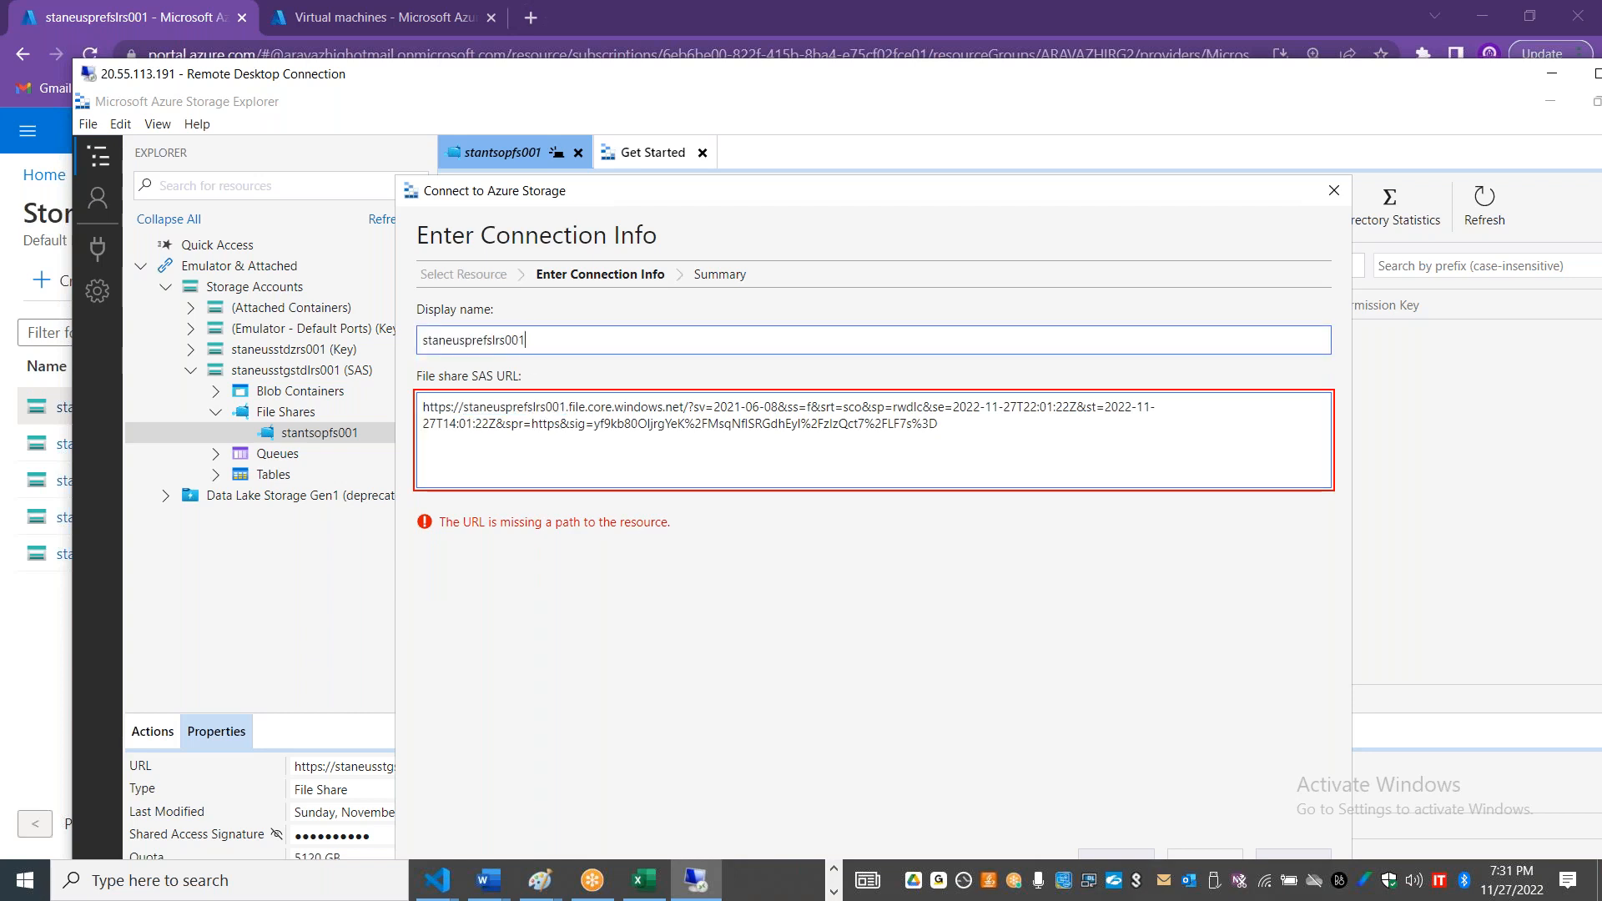
Step: Return to the portal's shared access signature page and regenerate the SAS with HTTPS and HTTP as the allowed protocols
{"action": "key", "text": "alt+Tab"}
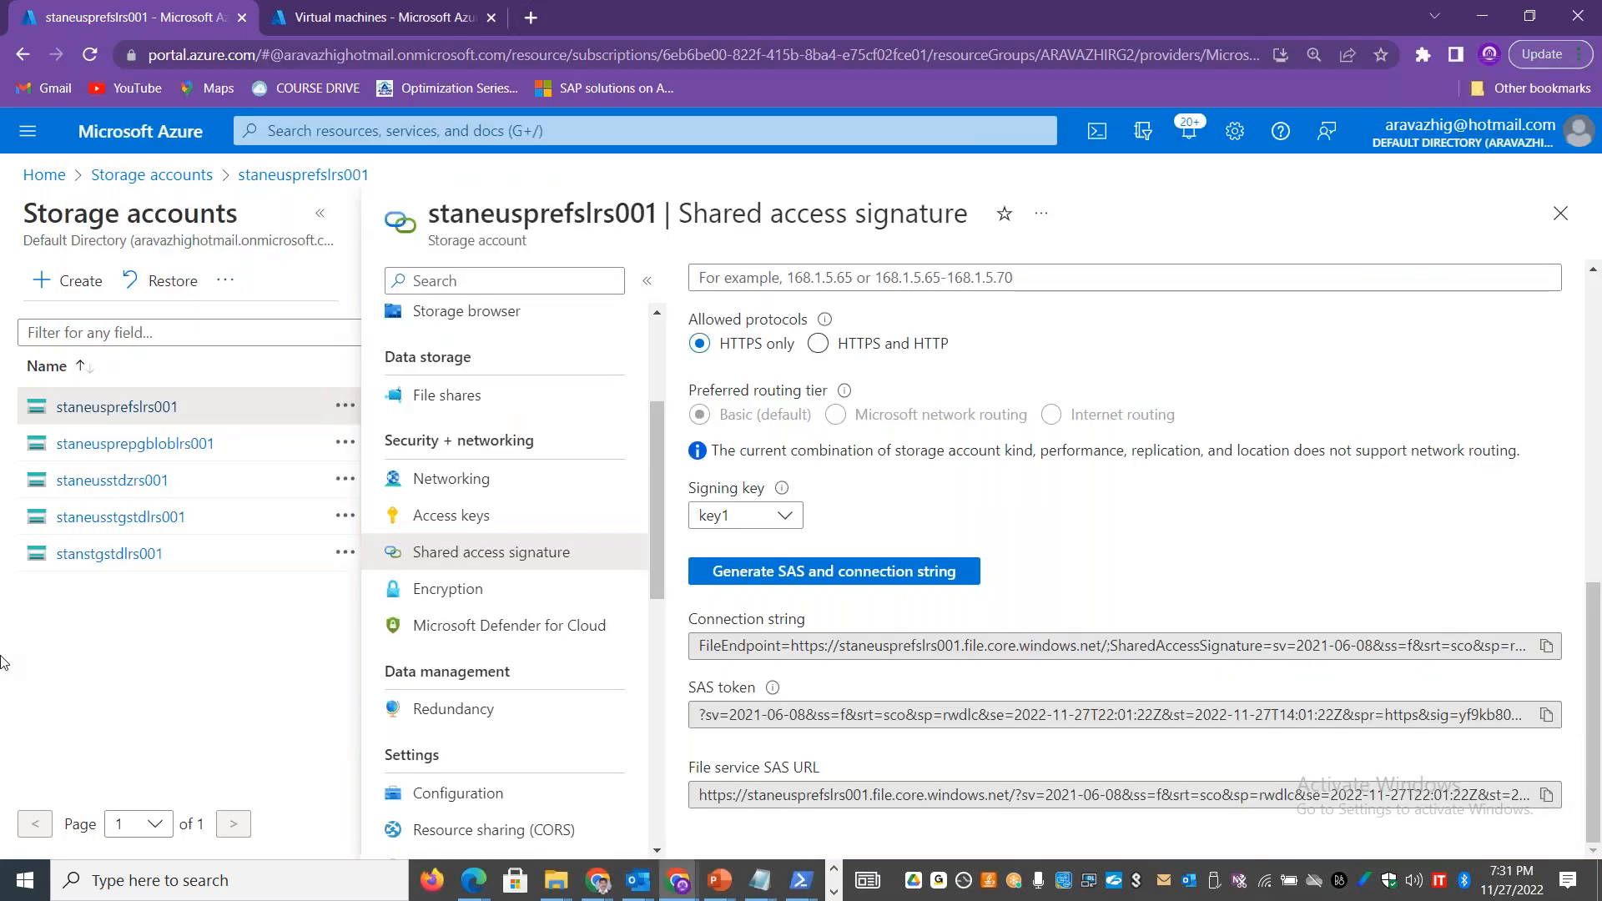
{"action": "left_click_drag", "start_coordinate": [1594, 586], "coordinate": [1593, 536]}
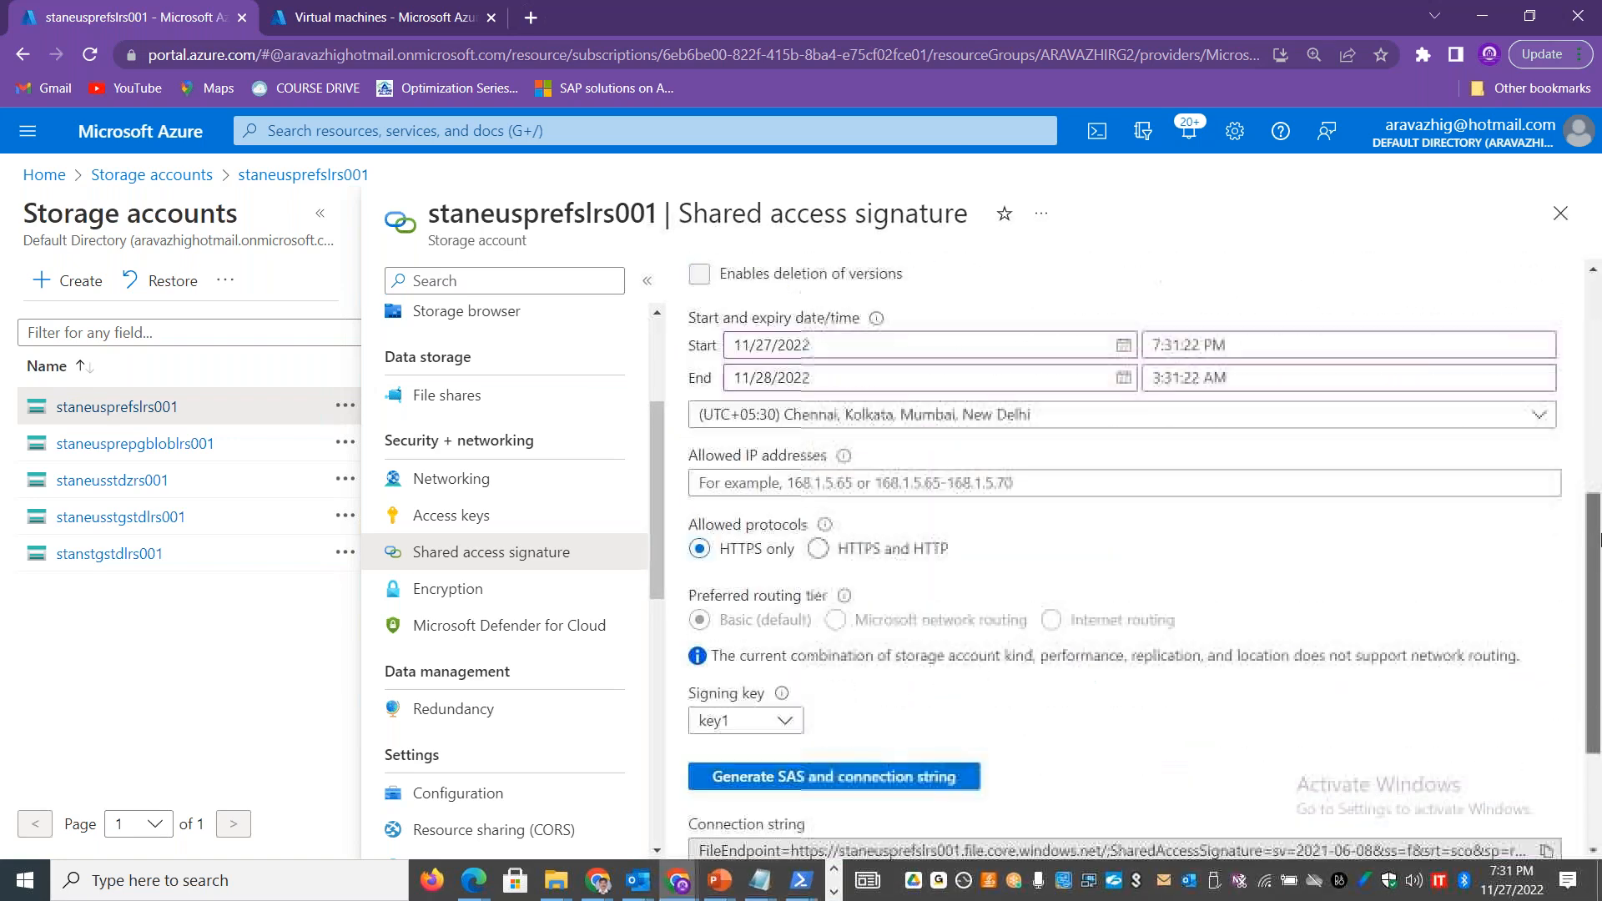
{"action": "left_click", "coordinate": [860, 557]}
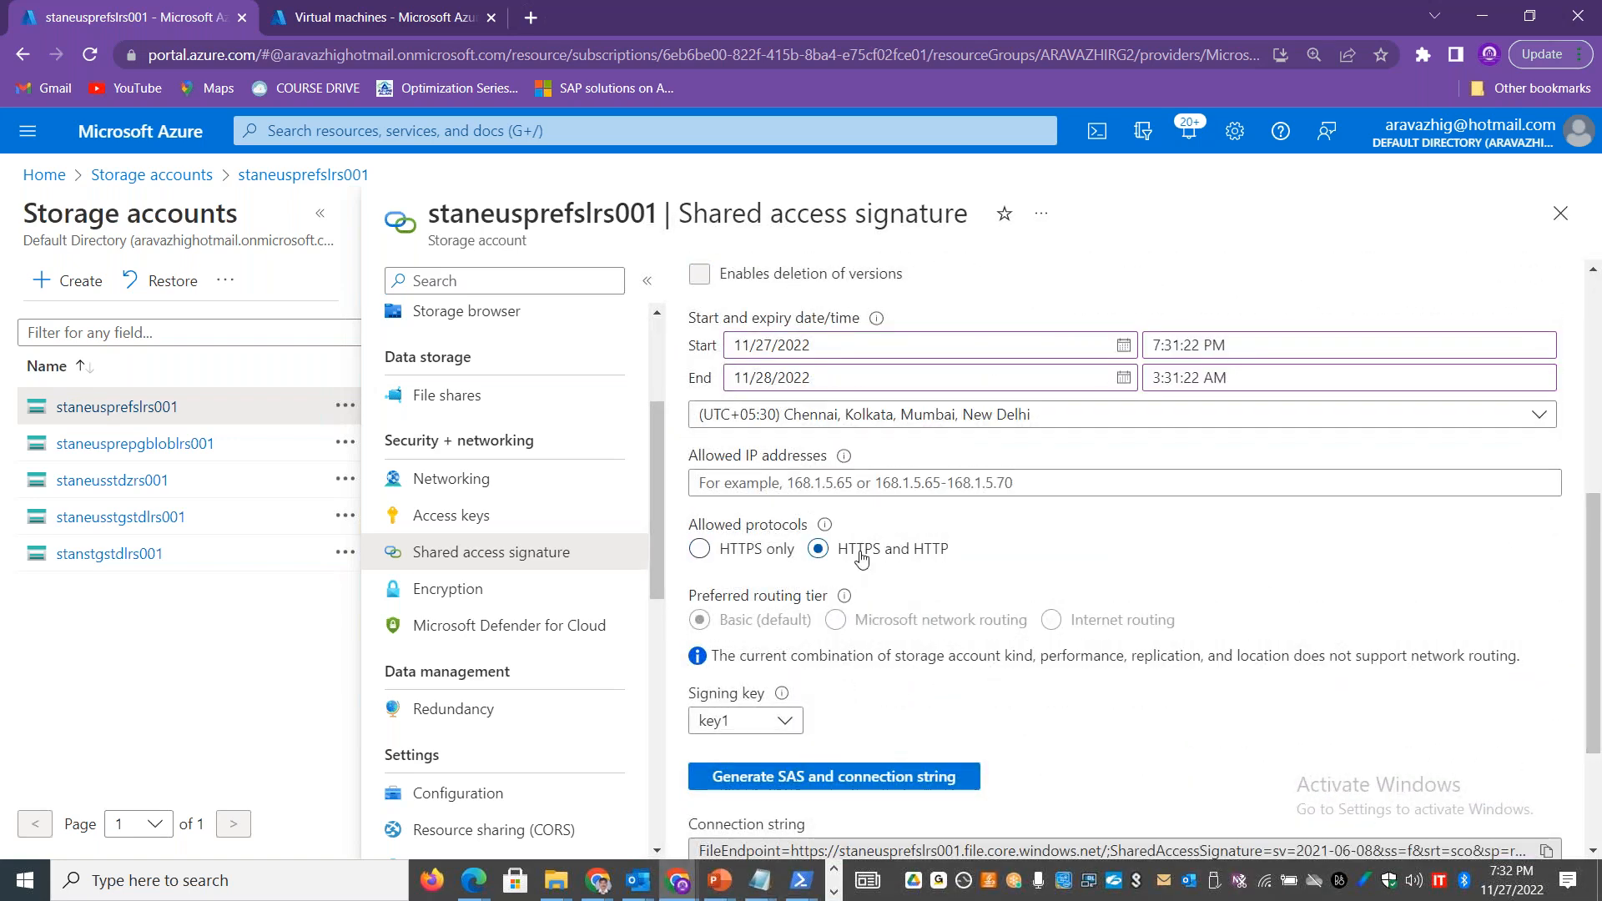
{"action": "left_click", "coordinate": [784, 721]}
{"action": "left_click", "coordinate": [785, 720]}
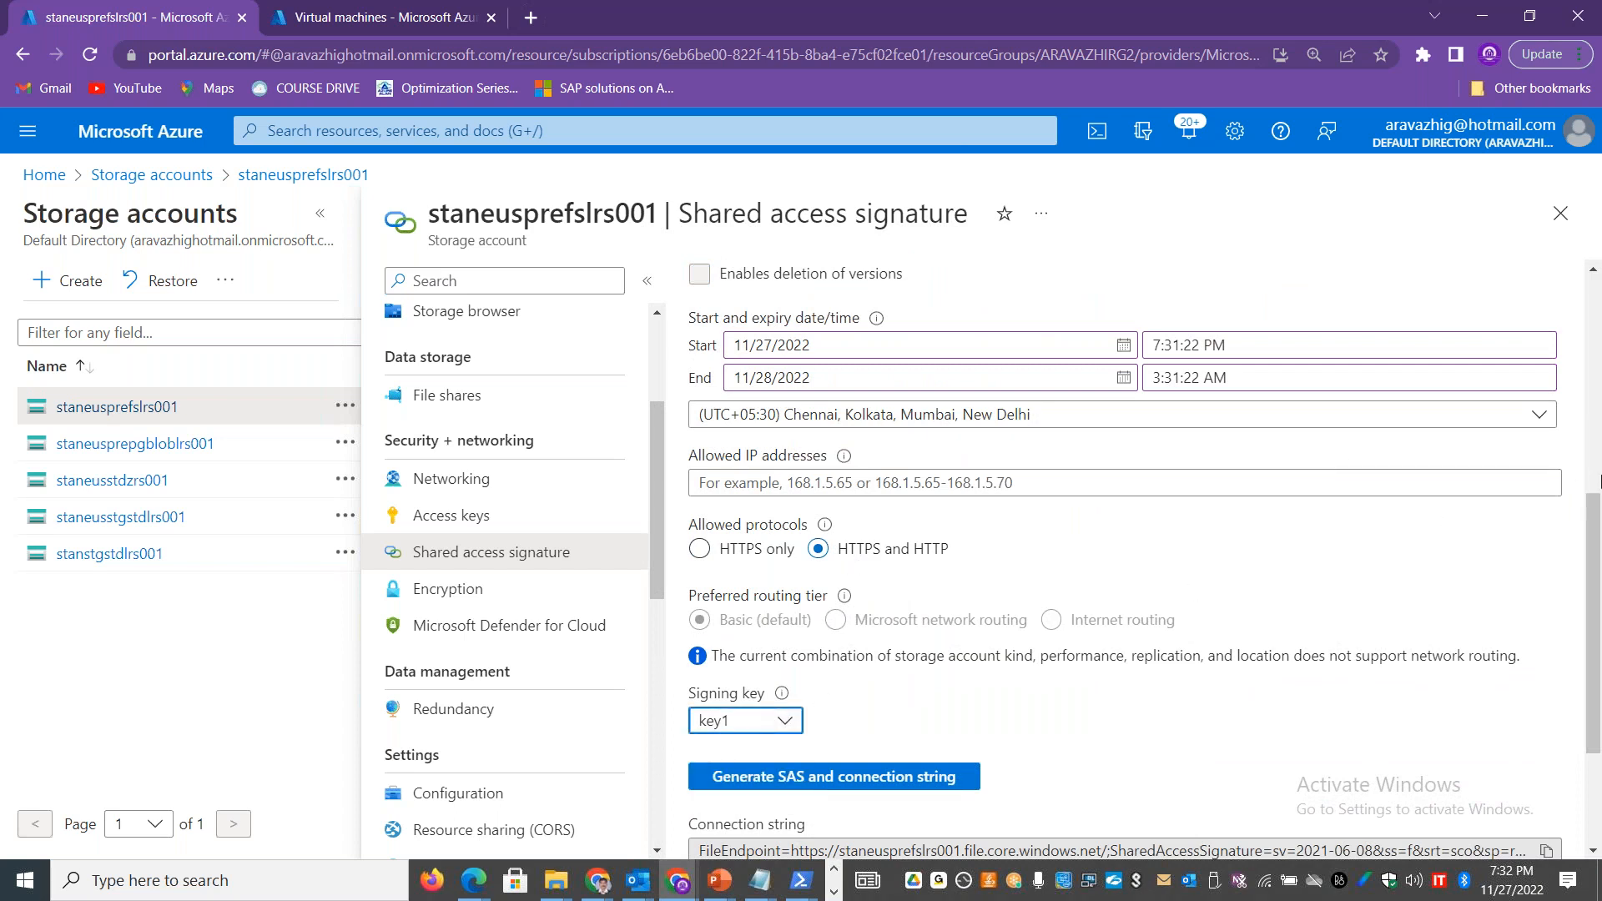
{"action": "left_click_drag", "start_coordinate": [1596, 486], "coordinate": [1596, 267]}
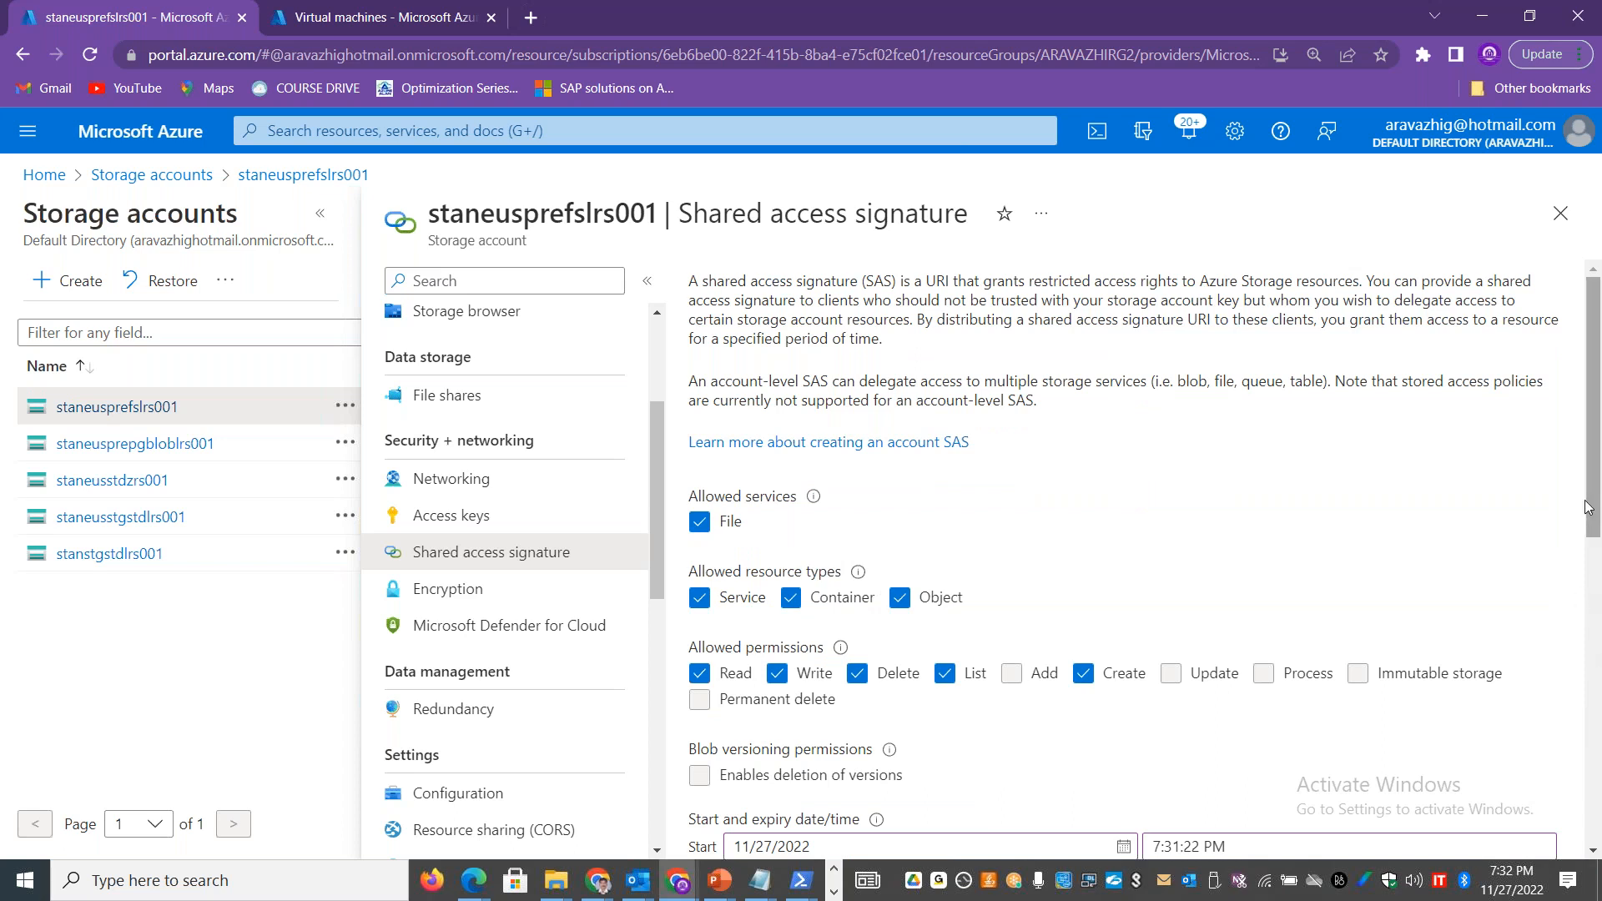
{"action": "left_click_drag", "start_coordinate": [1596, 513], "coordinate": [1598, 822]}
{"action": "left_click", "coordinate": [883, 575]}
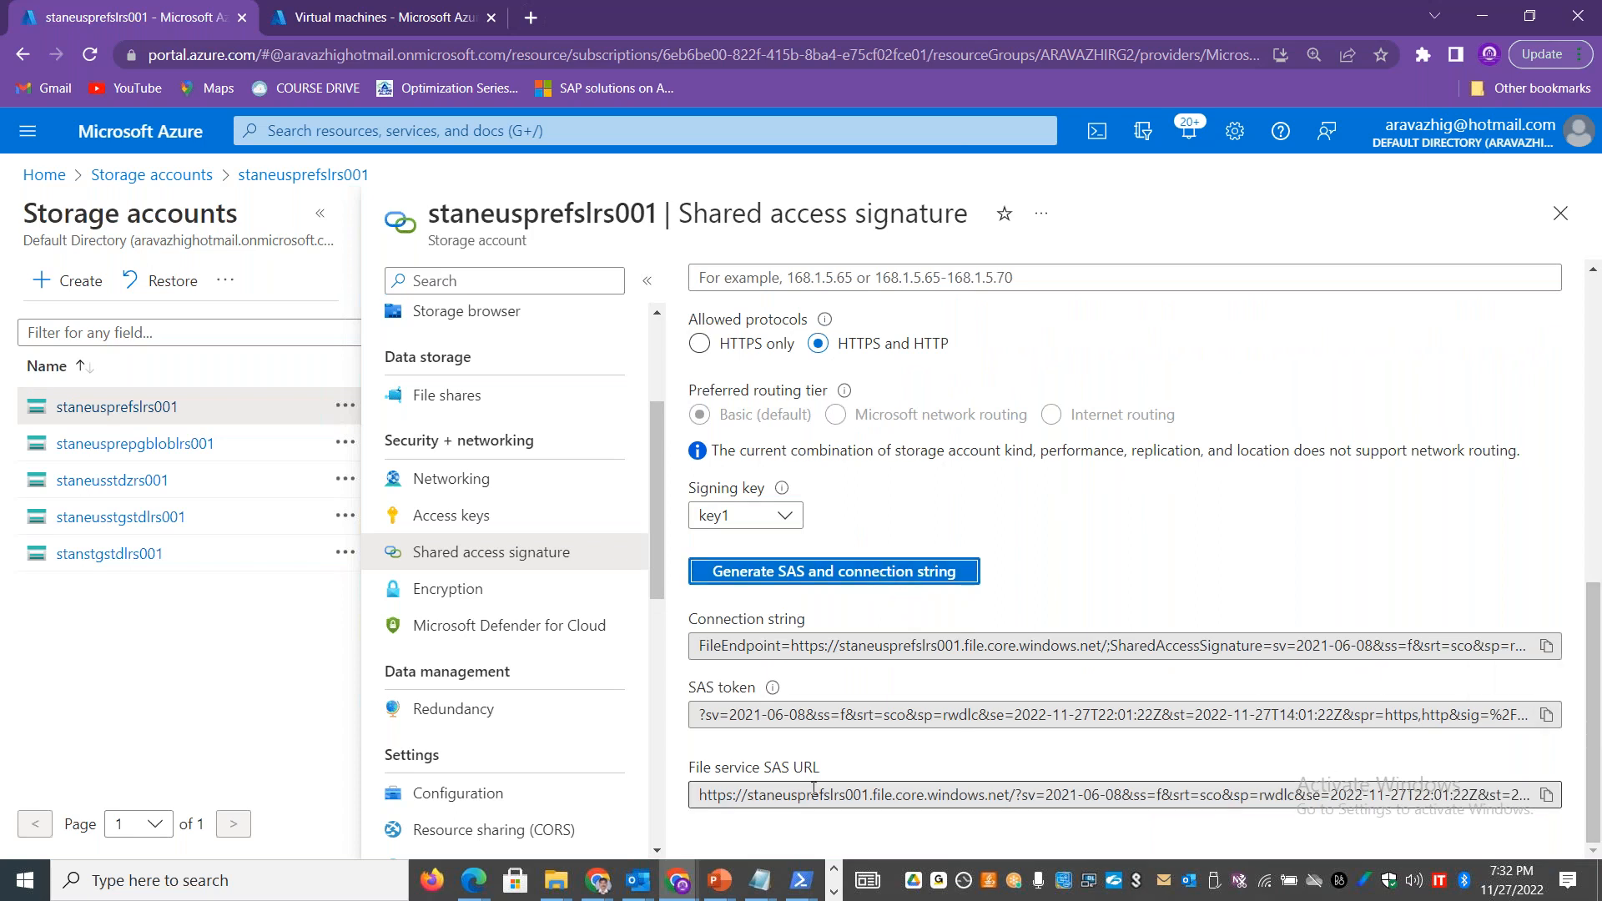
Step: Copy the regenerated File service SAS URL and replace the file share SAS URL in Storage Explorer with it
{"action": "left_click", "coordinate": [1547, 797]}
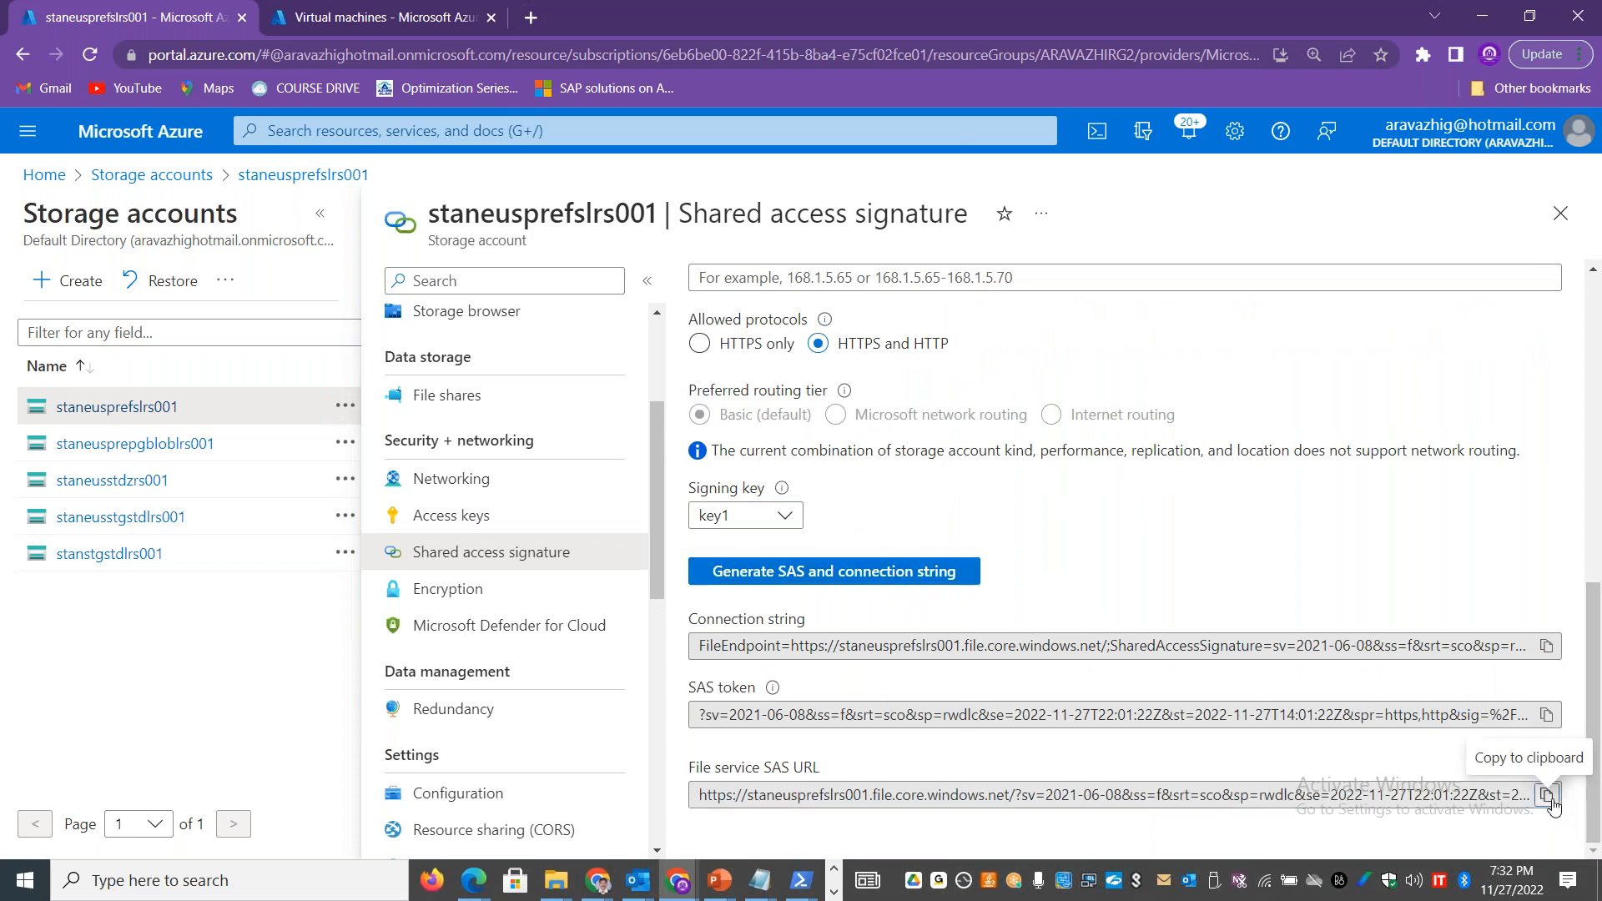
{"action": "key", "text": "alt+Tab"}
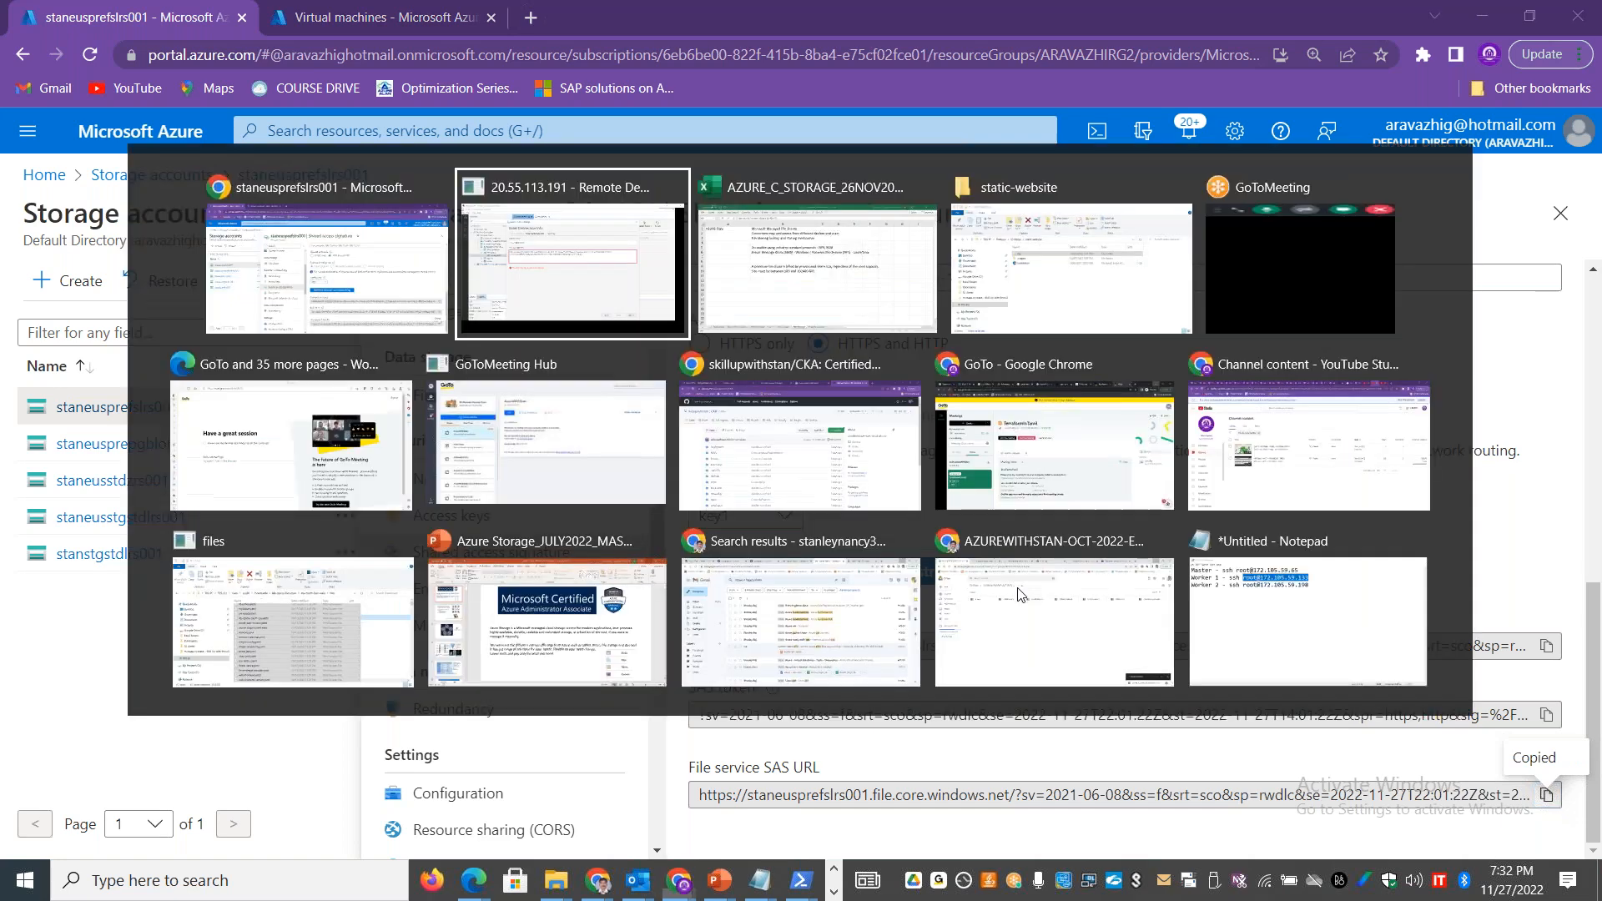
{"action": "key", "text": "ctrl+a"}
{"action": "key", "text": "BackSpace"}
{"action": "key", "text": "ctrl+v"}
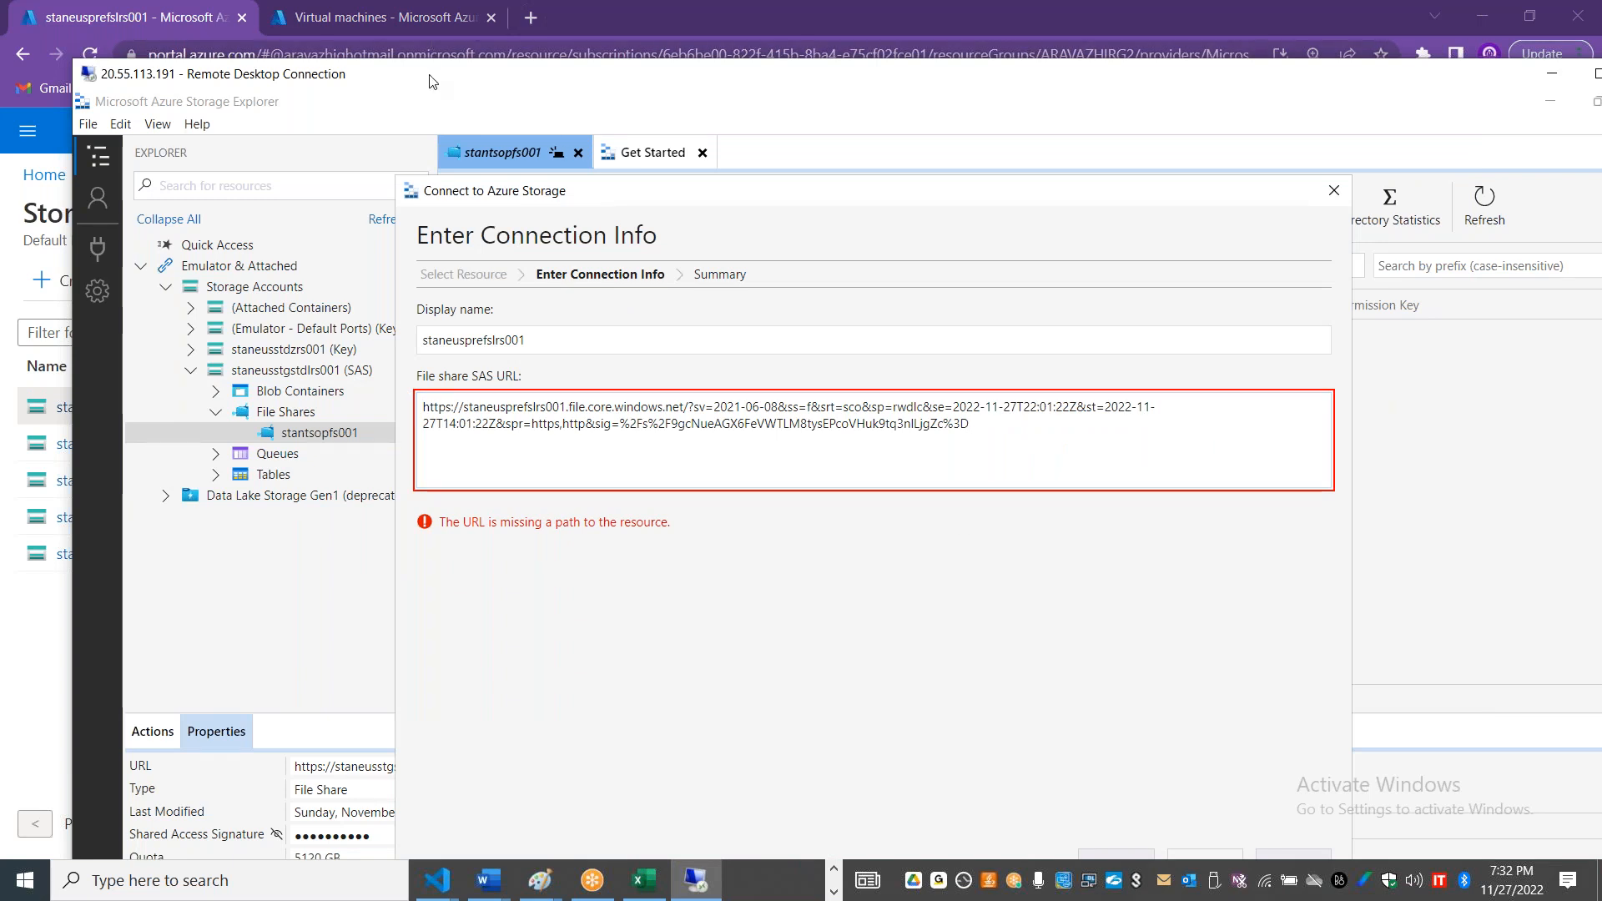
Step: Cancel and restart the individual file share connection, and try the copied File service SAS URL again
{"action": "left_click", "coordinate": [1336, 197]}
{"action": "left_click", "coordinate": [98, 249]}
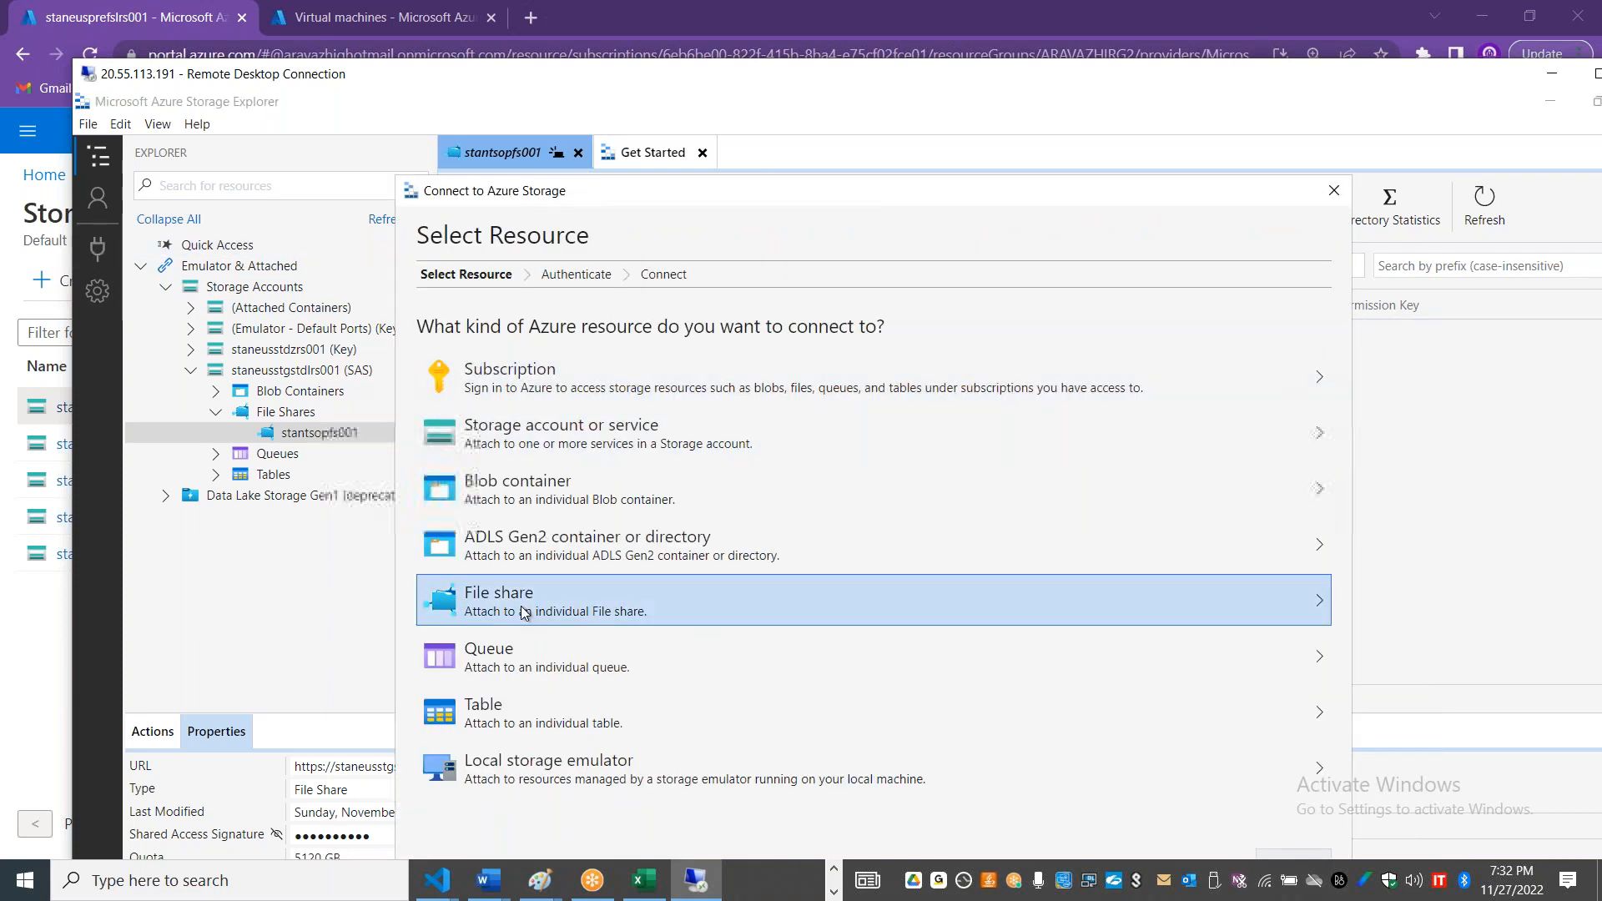
{"action": "left_click", "coordinate": [524, 612]}
{"action": "left_click", "coordinate": [551, 429]}
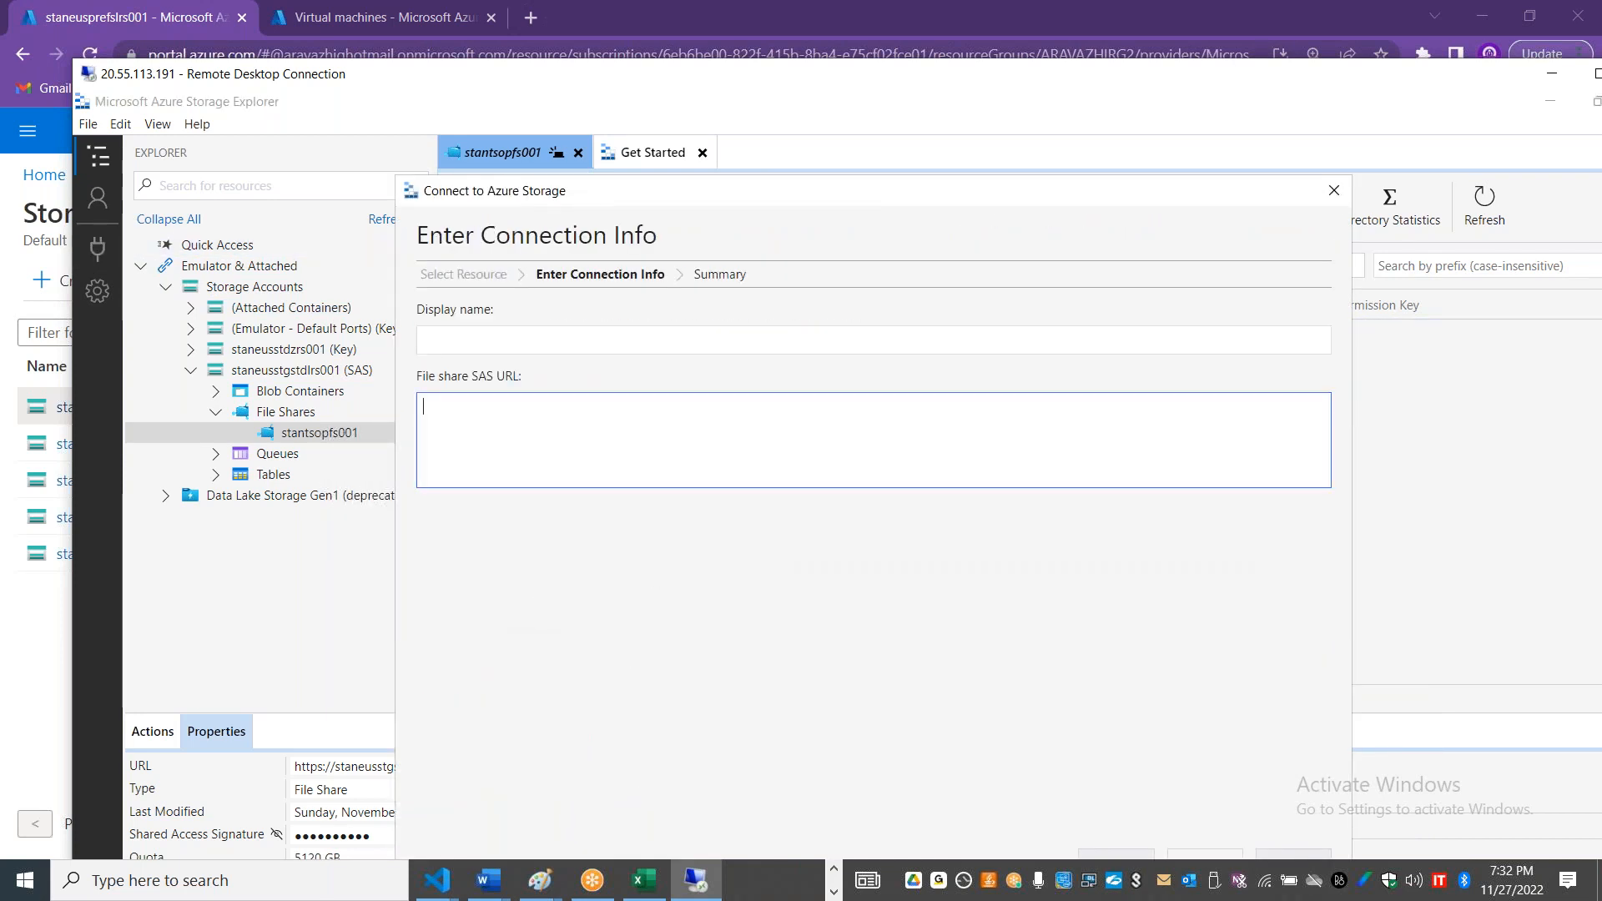
{"action": "key", "text": "ctrl+v"}
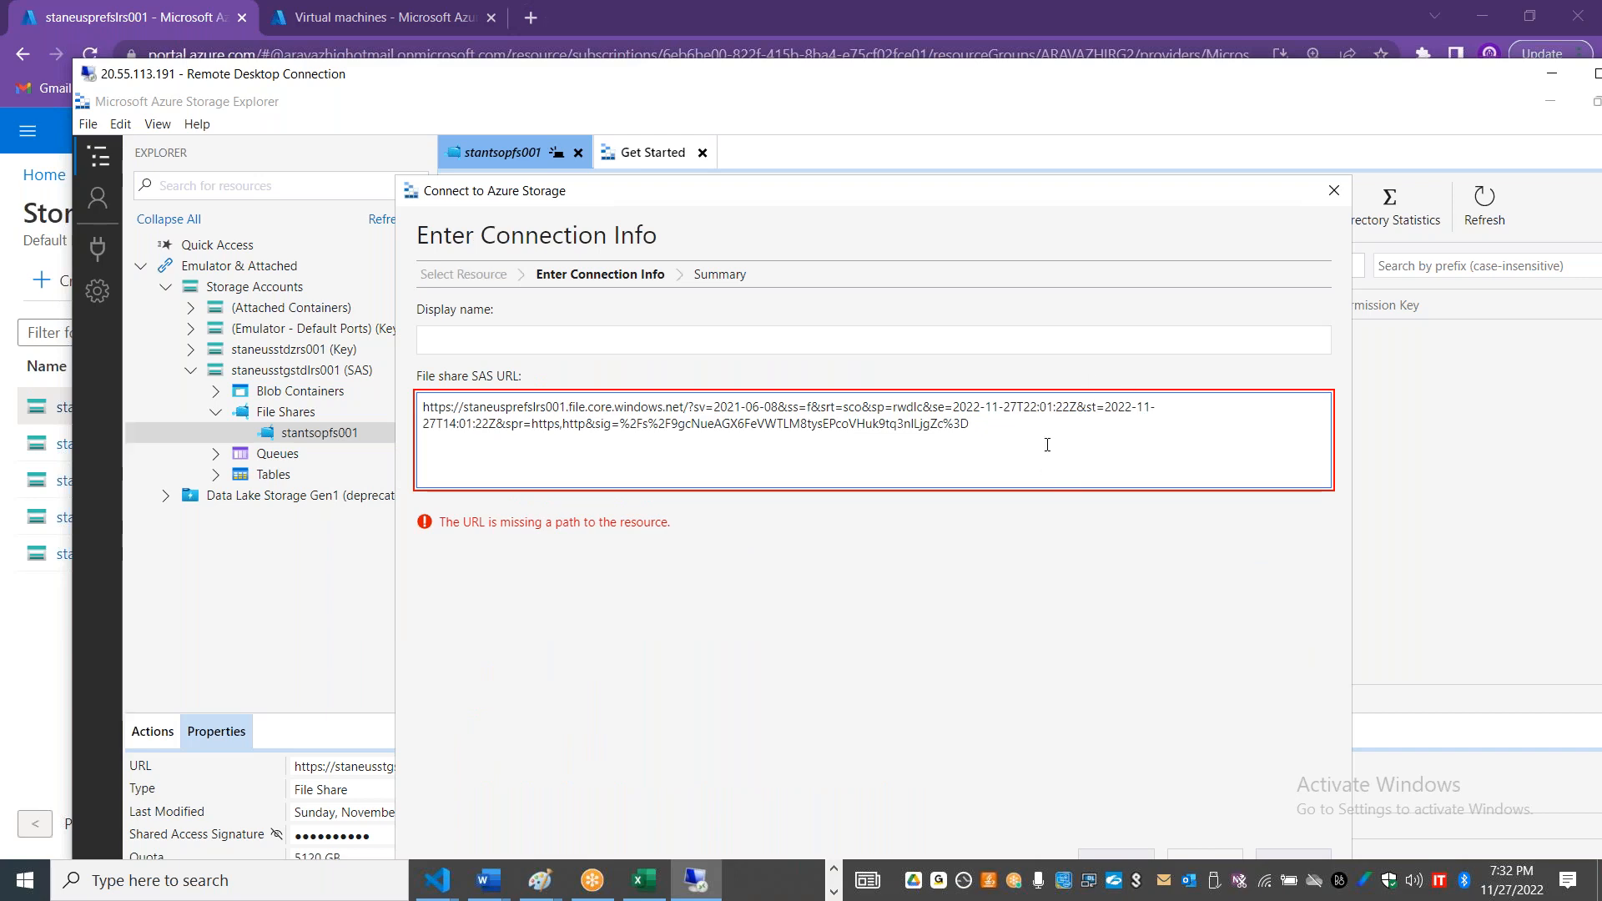
Step: Try the account's SAS token from the portal in place of the file share SAS URL, and close the connection dialog
{"action": "key", "text": "ctrl+a"}
{"action": "key", "text": "BackSpace"}
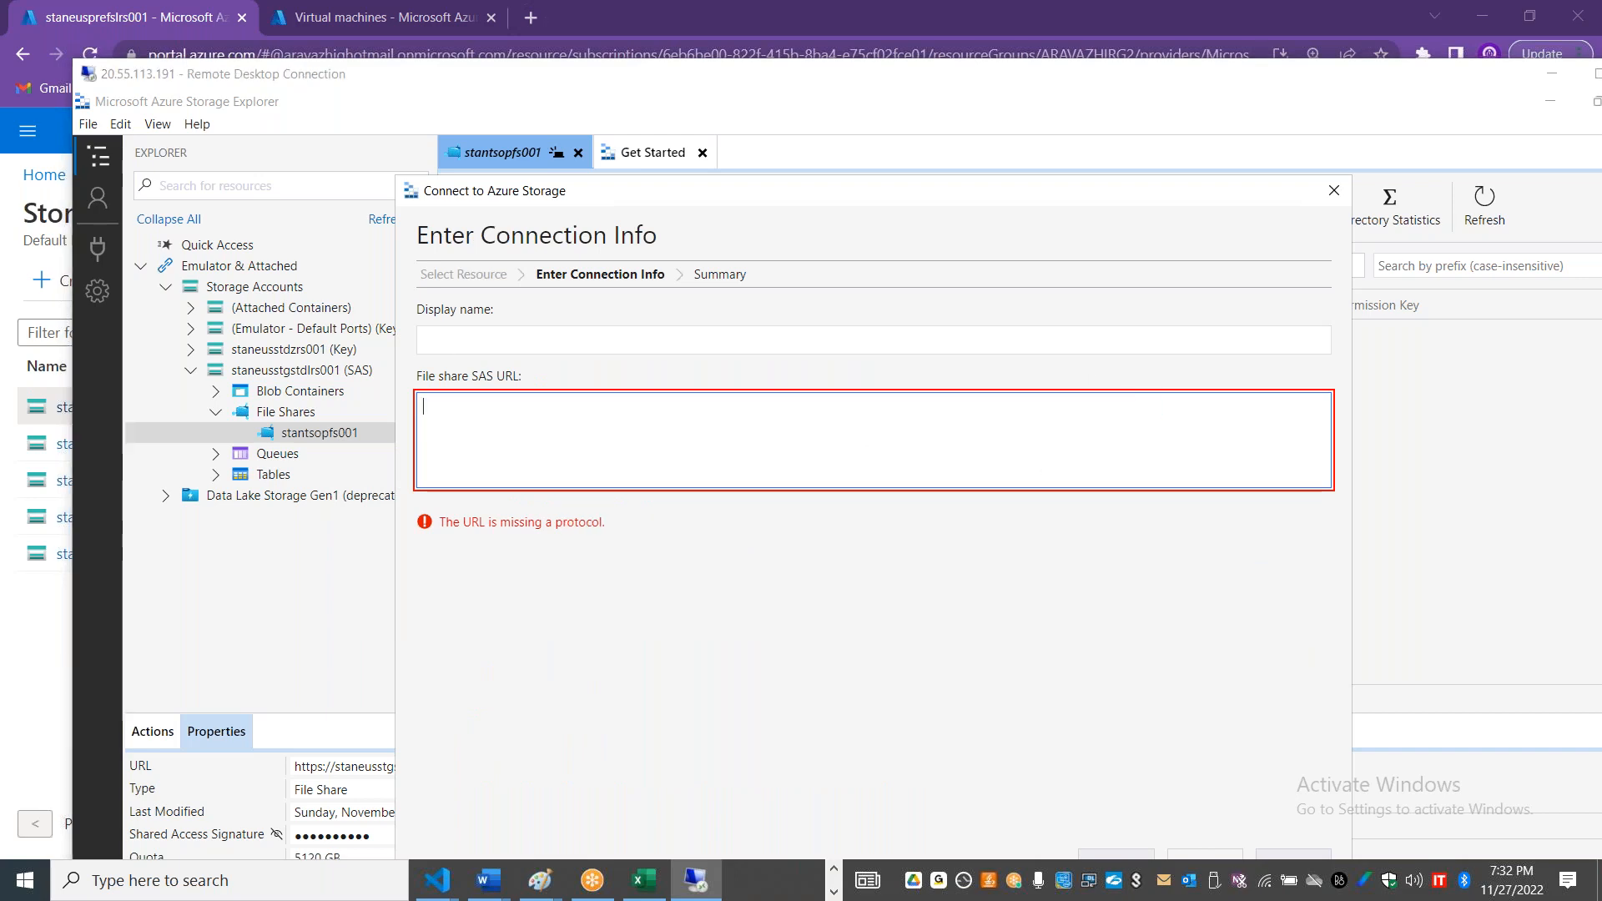
{"action": "key", "text": "alt+Tab"}
{"action": "left_click", "coordinate": [1546, 715]}
{"action": "key", "text": "alt+Tab"}
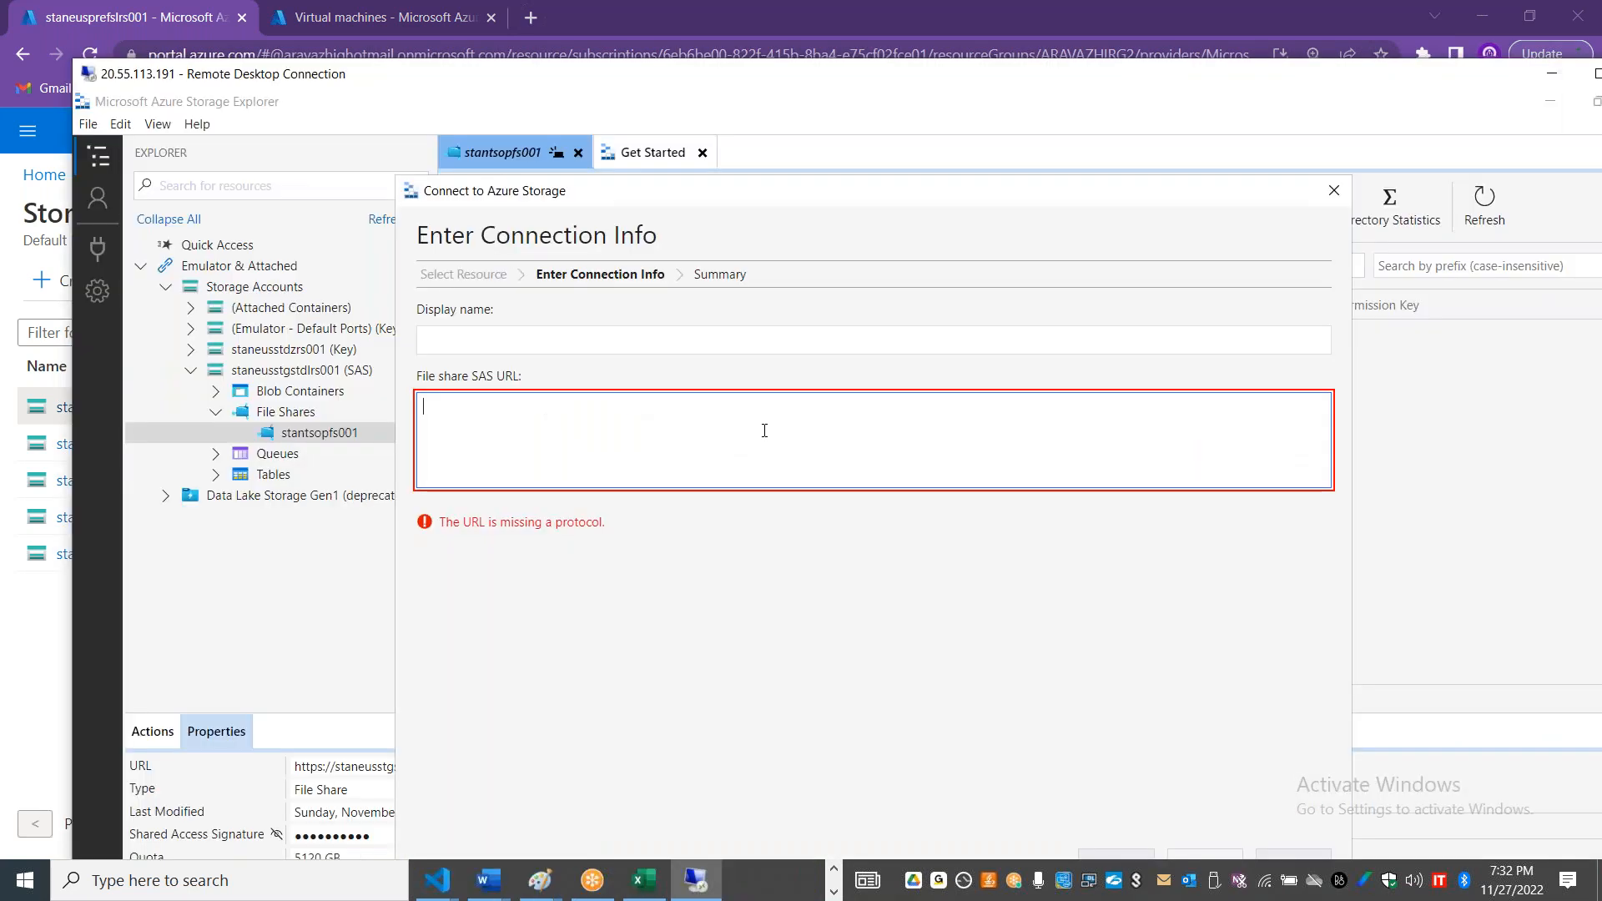
{"action": "key", "text": "ctrl+v"}
{"action": "left_click", "coordinate": [700, 335]}
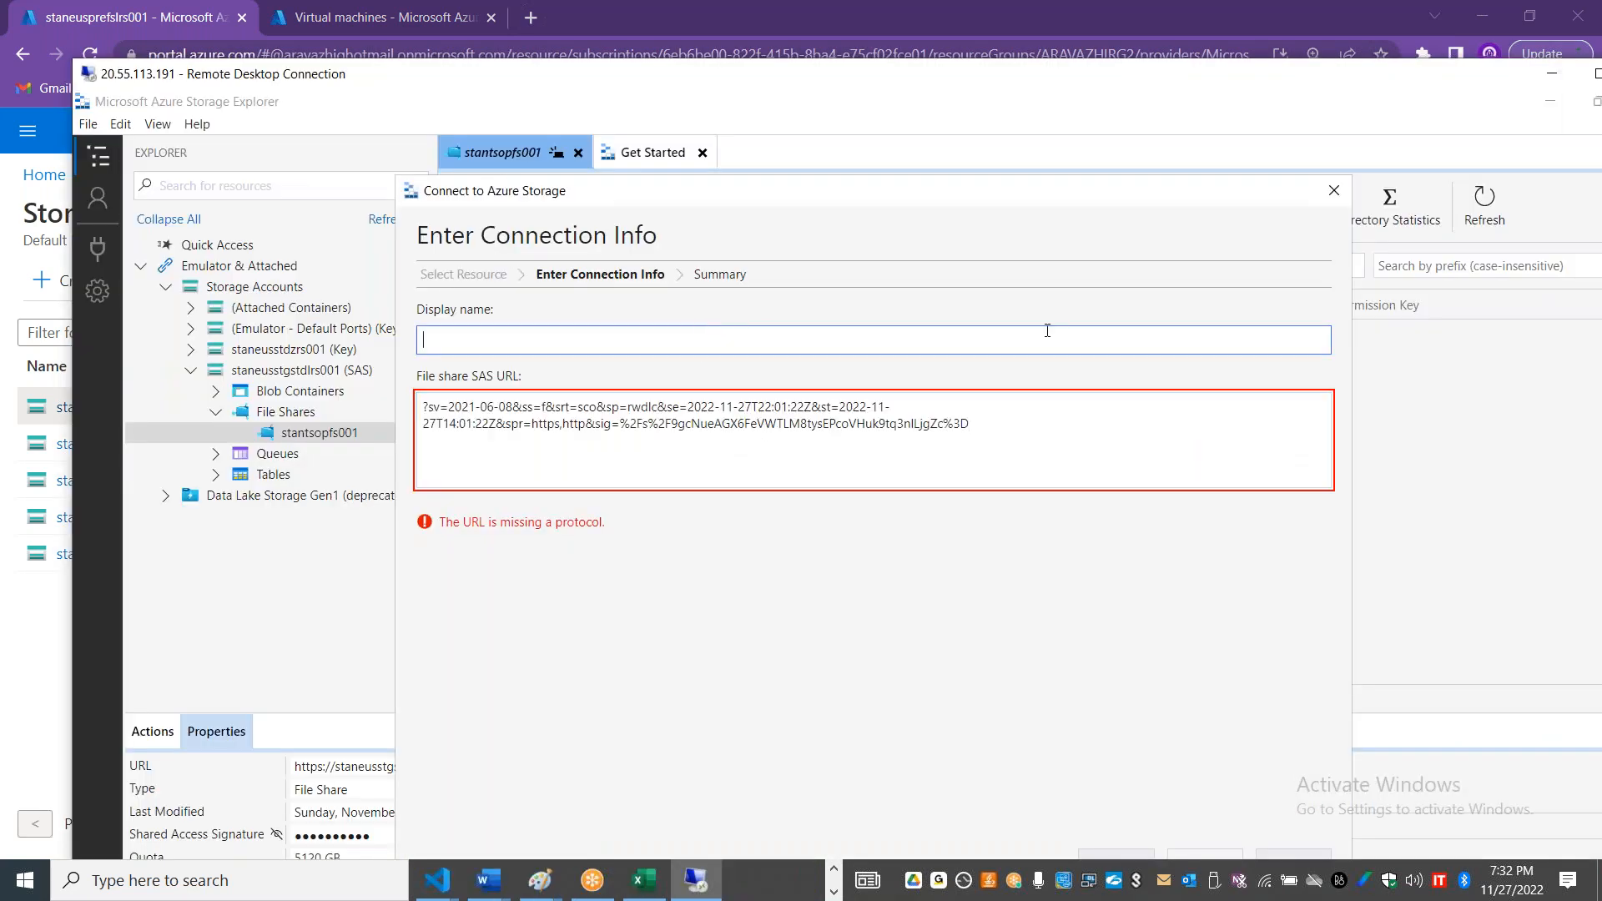
{"action": "left_click", "coordinate": [1333, 191]}
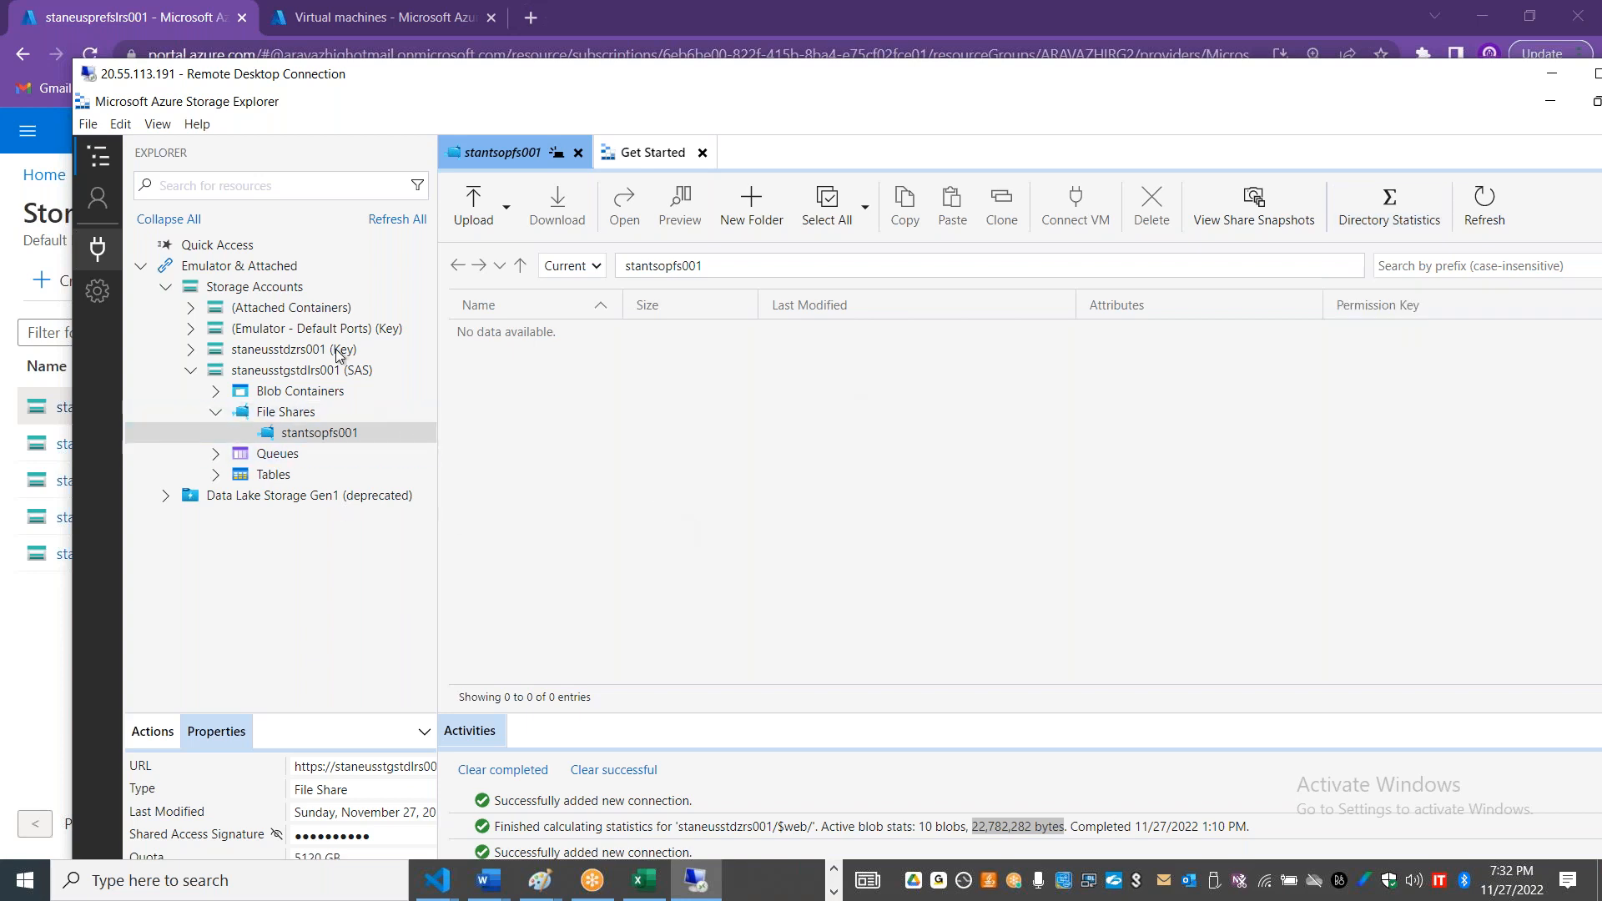
{"action": "left_click", "coordinate": [97, 250]}
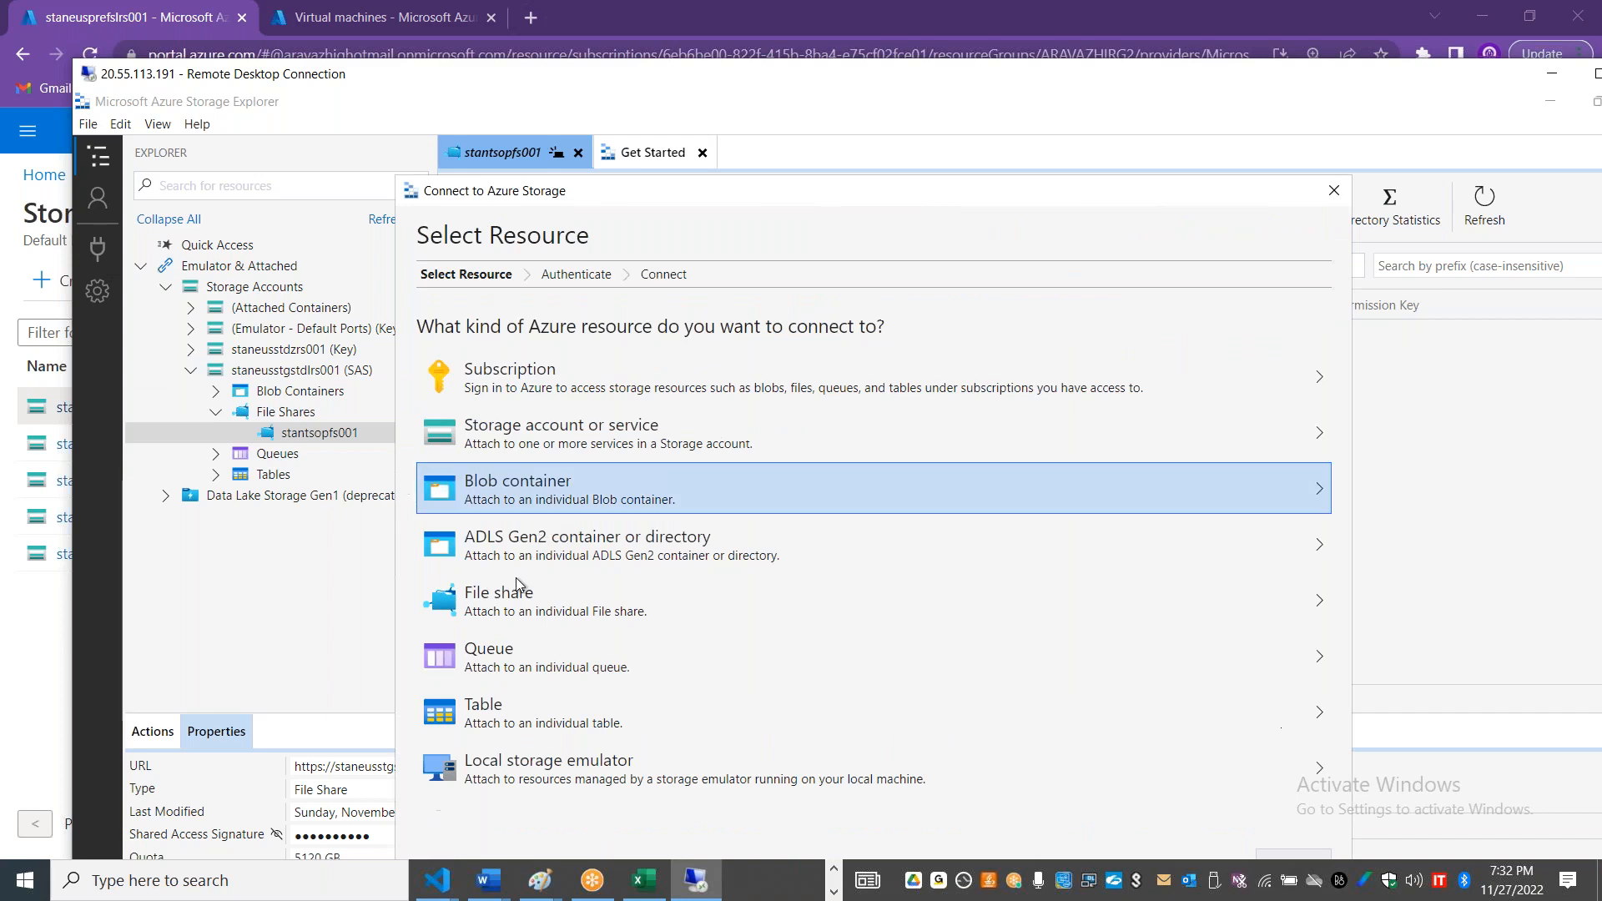
{"action": "left_click", "coordinate": [517, 589]}
{"action": "left_click", "coordinate": [724, 451]}
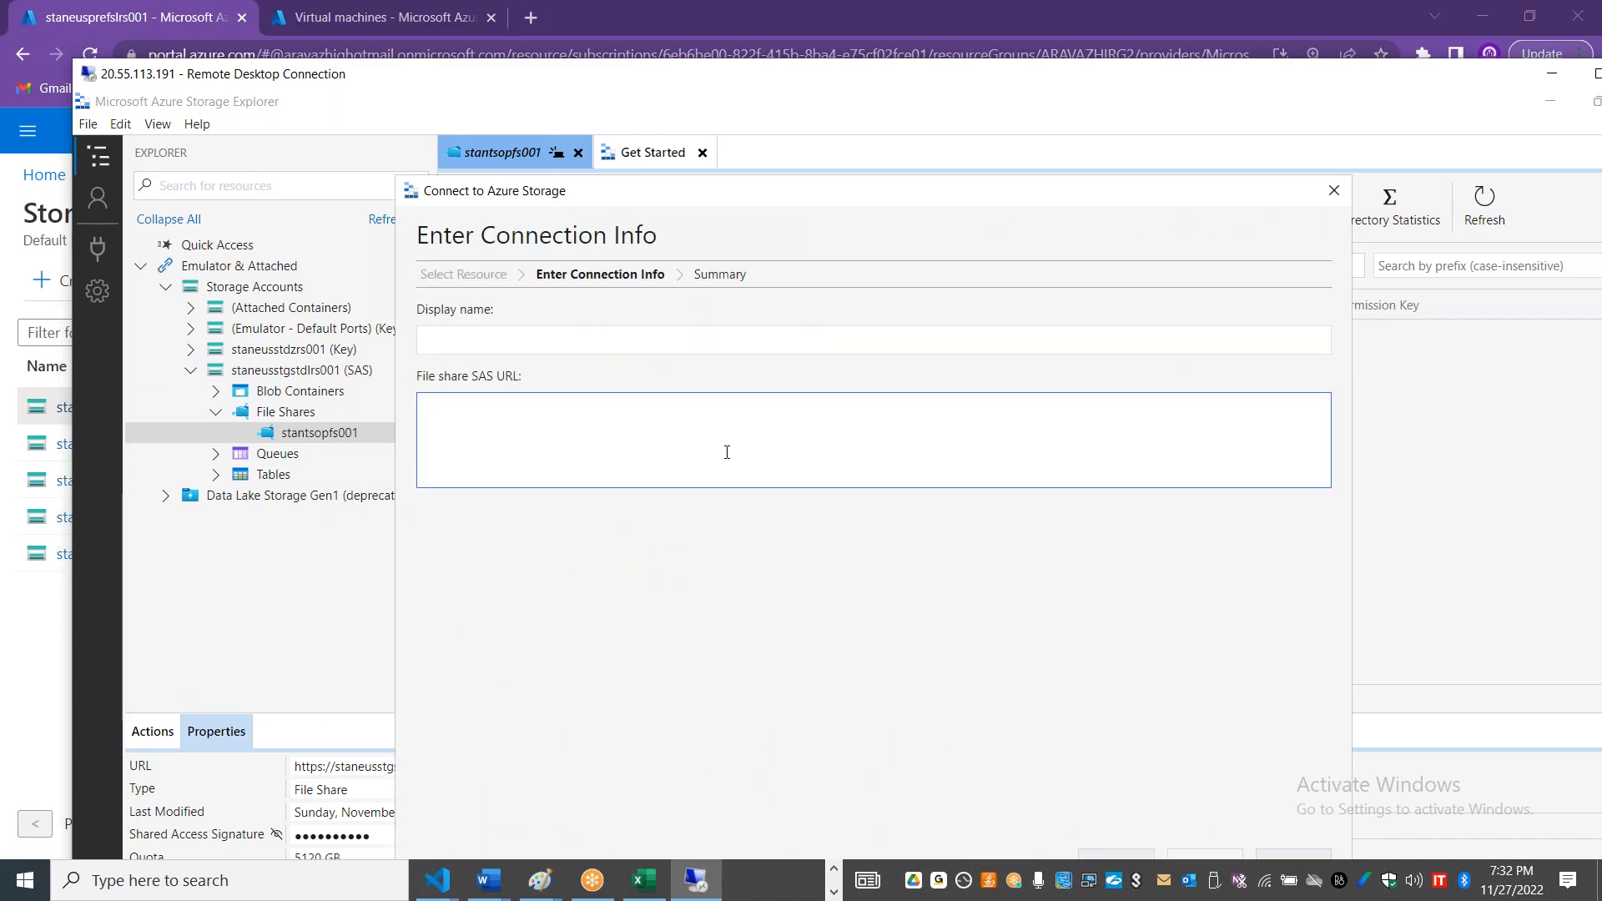
{"action": "key", "text": "alt+Tab"}
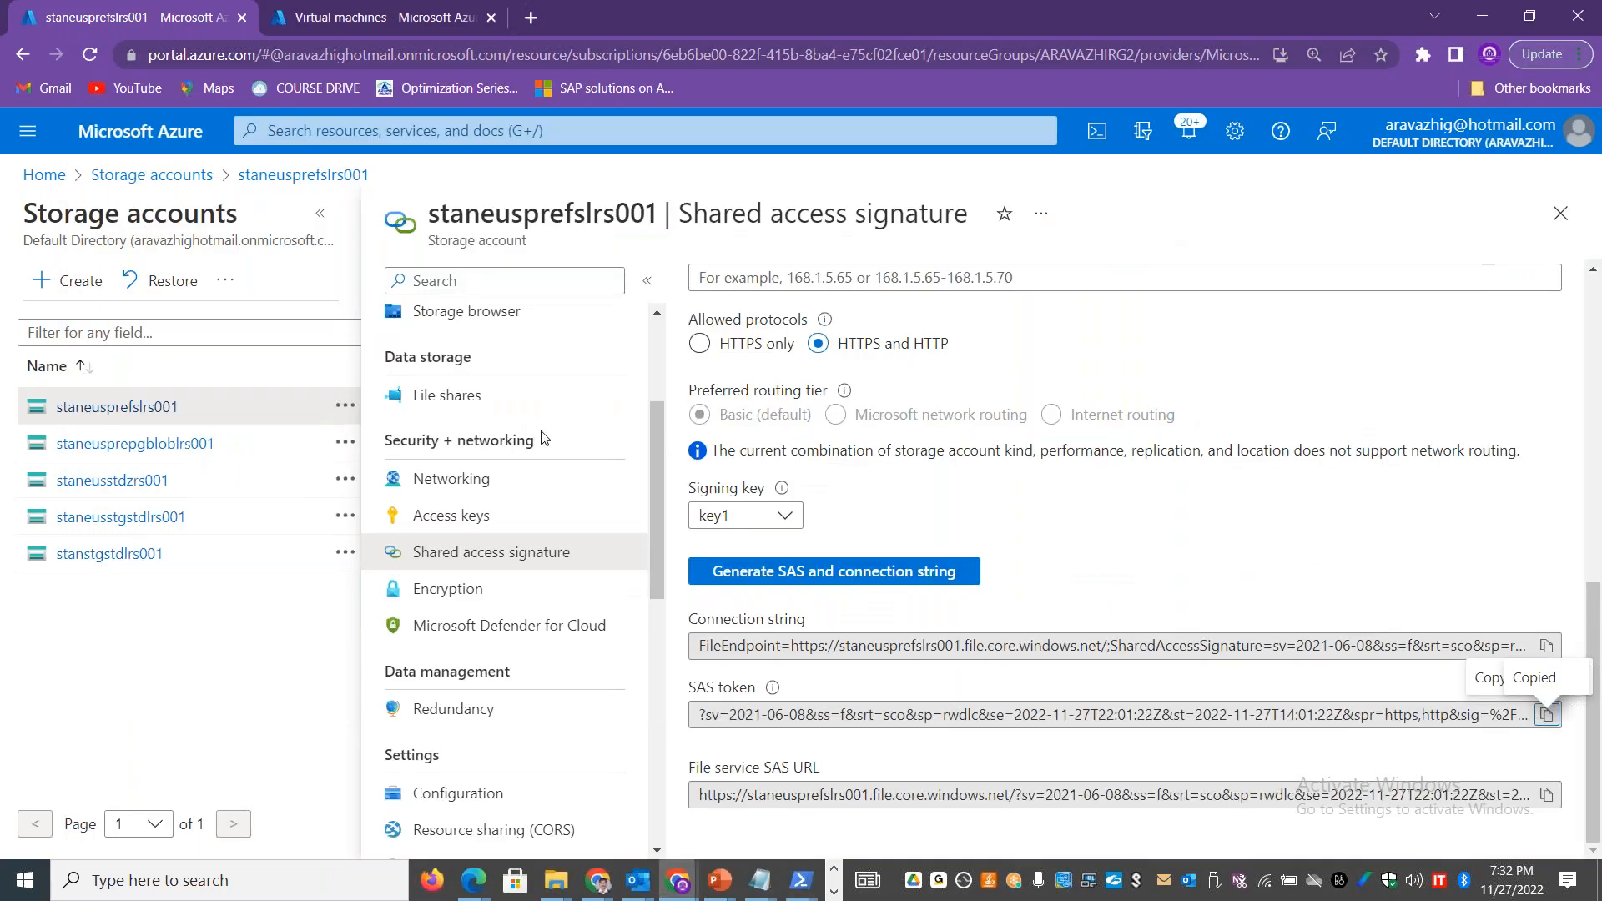
{"action": "key", "text": "alt+Tab"}
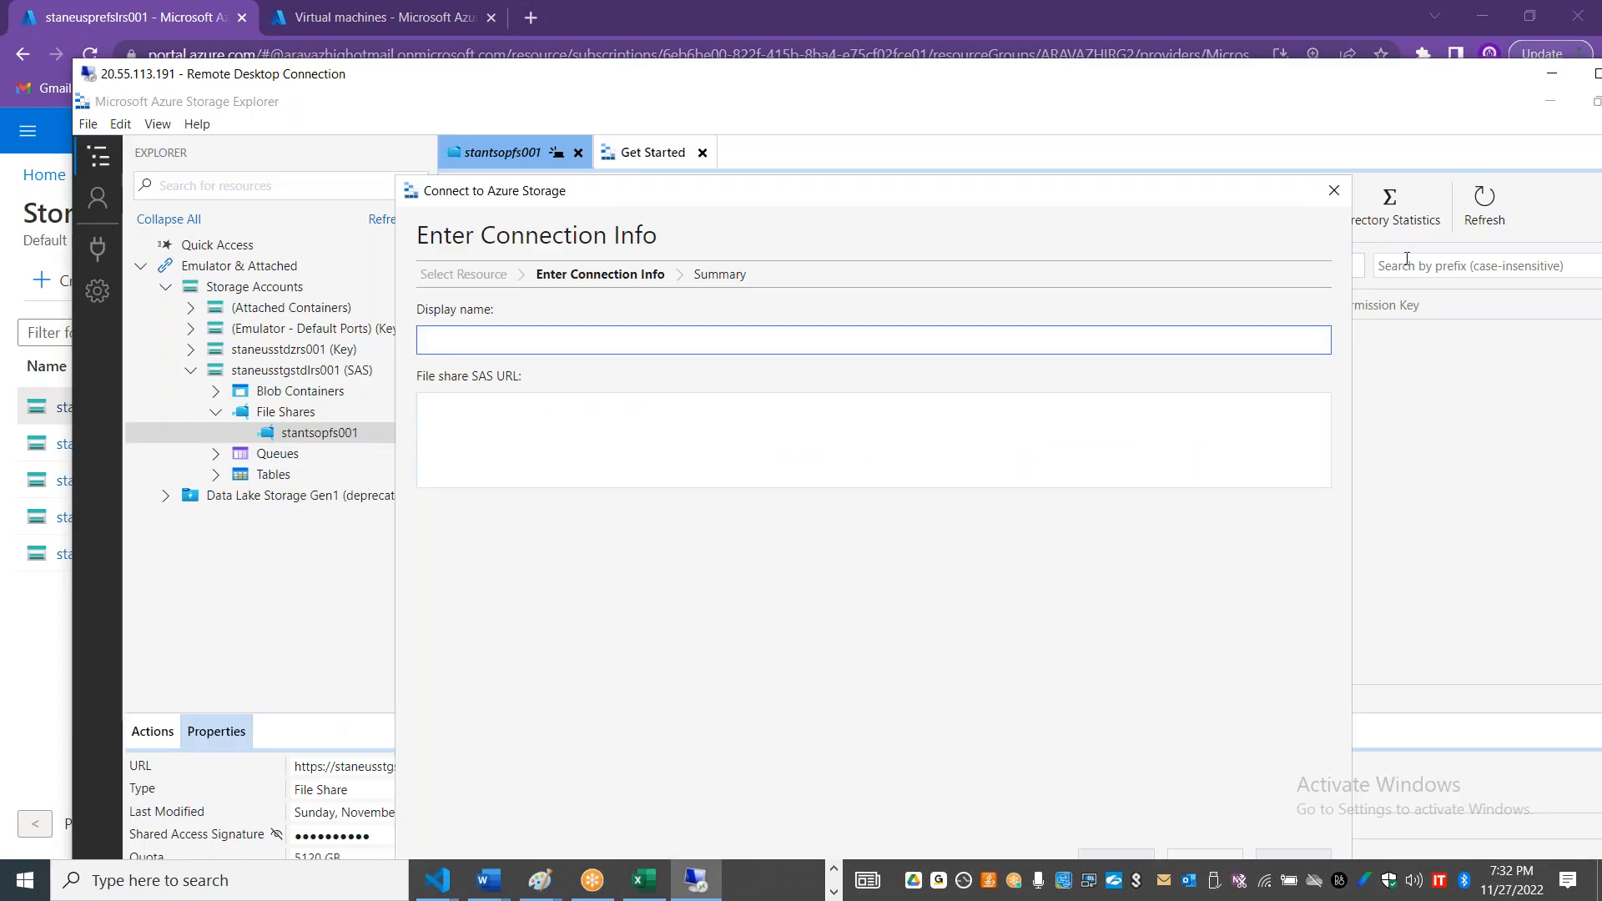
{"action": "left_click", "coordinate": [1333, 191]}
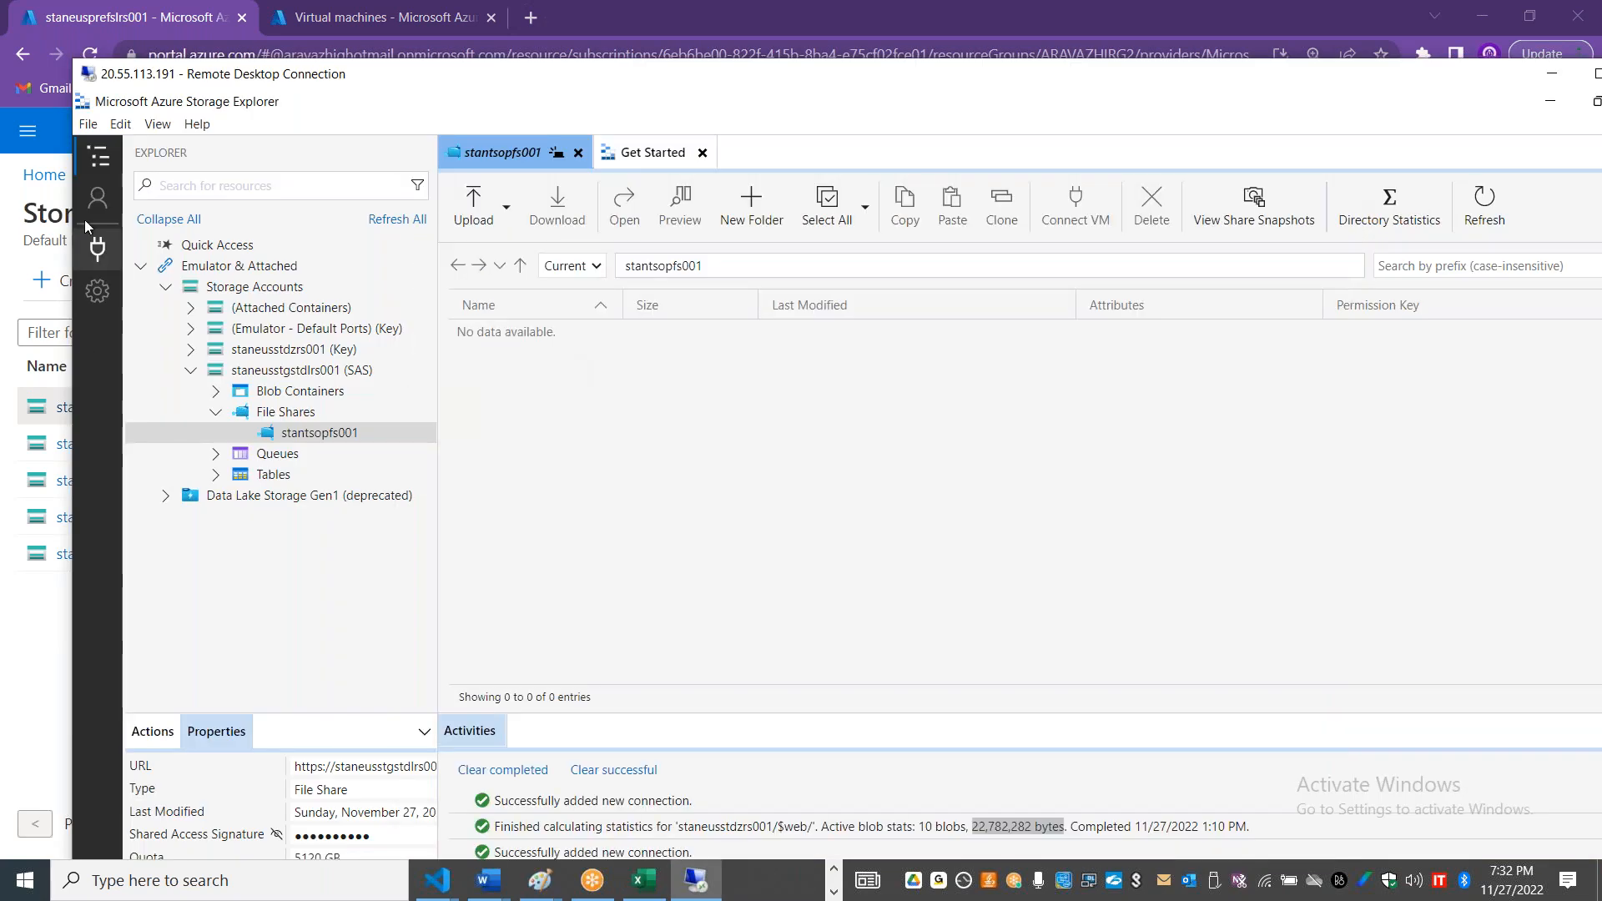
Step: Start a new Storage Explorer connection to a storage account or service, using a connection string (key or SAS)
{"action": "left_click", "coordinate": [97, 250]}
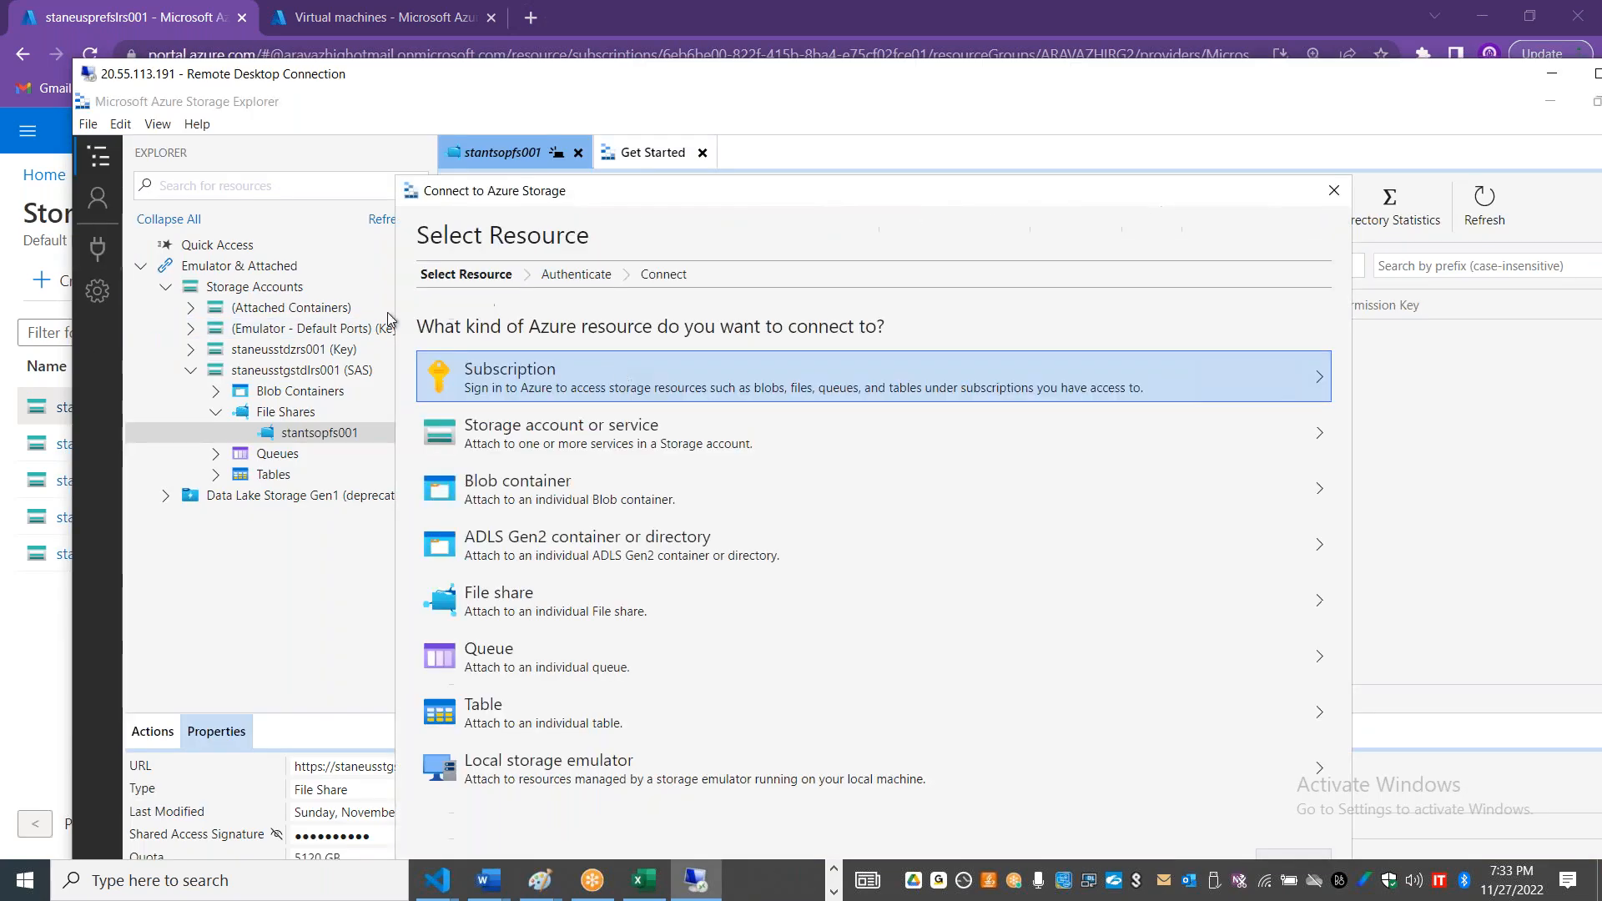
{"action": "left_click", "coordinate": [580, 428]}
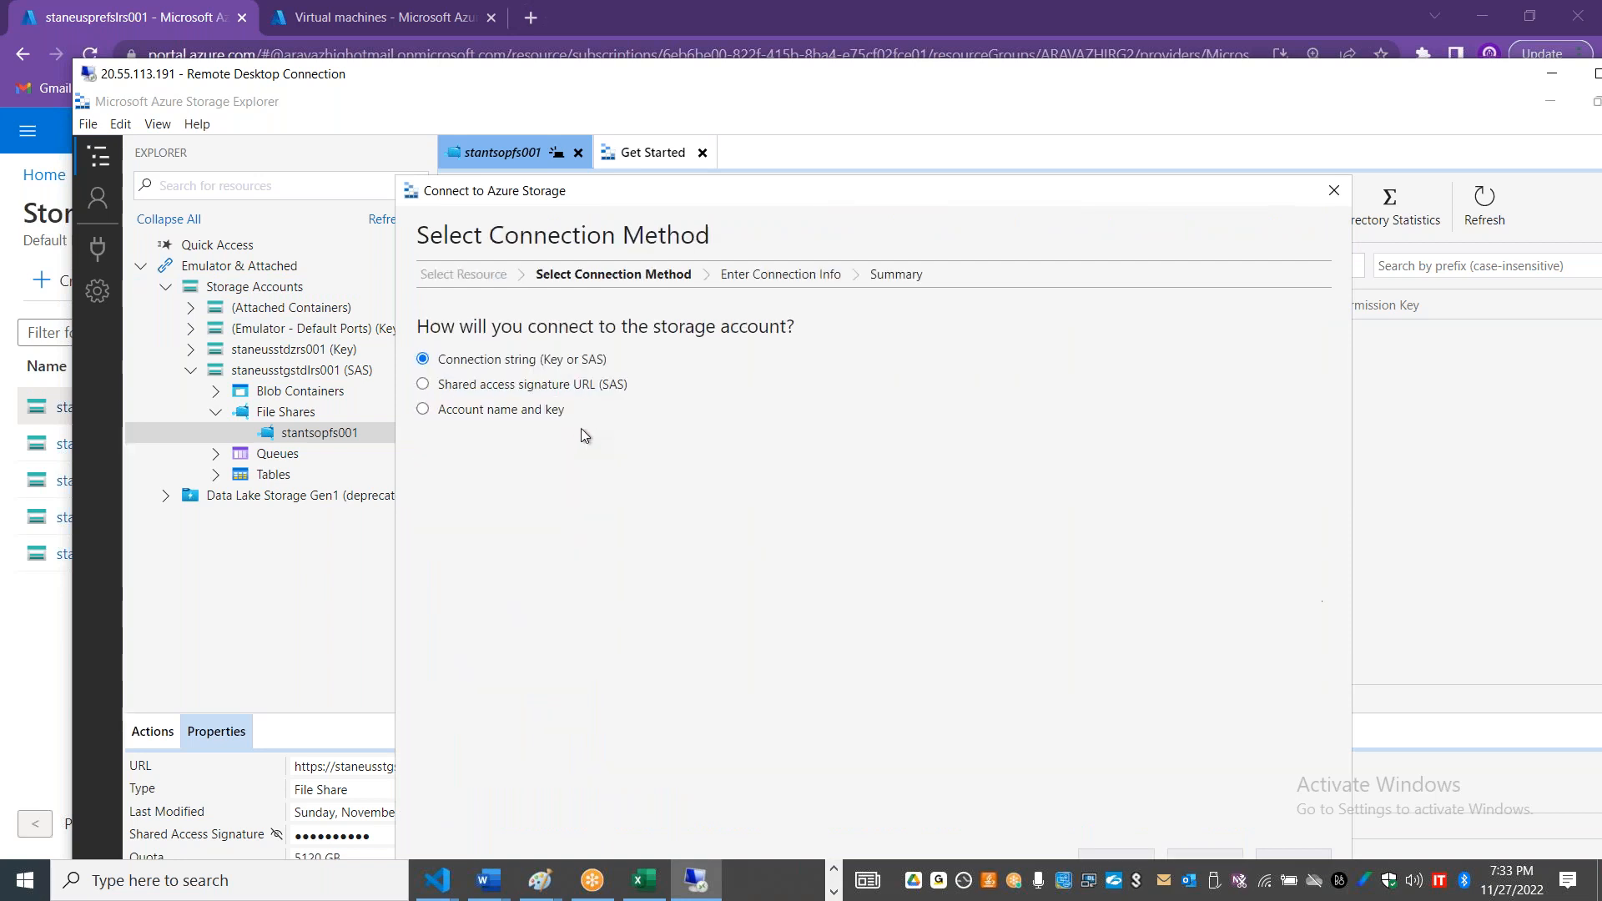
{"action": "left_click", "coordinate": [546, 388]}
{"action": "left_click", "coordinate": [581, 363]}
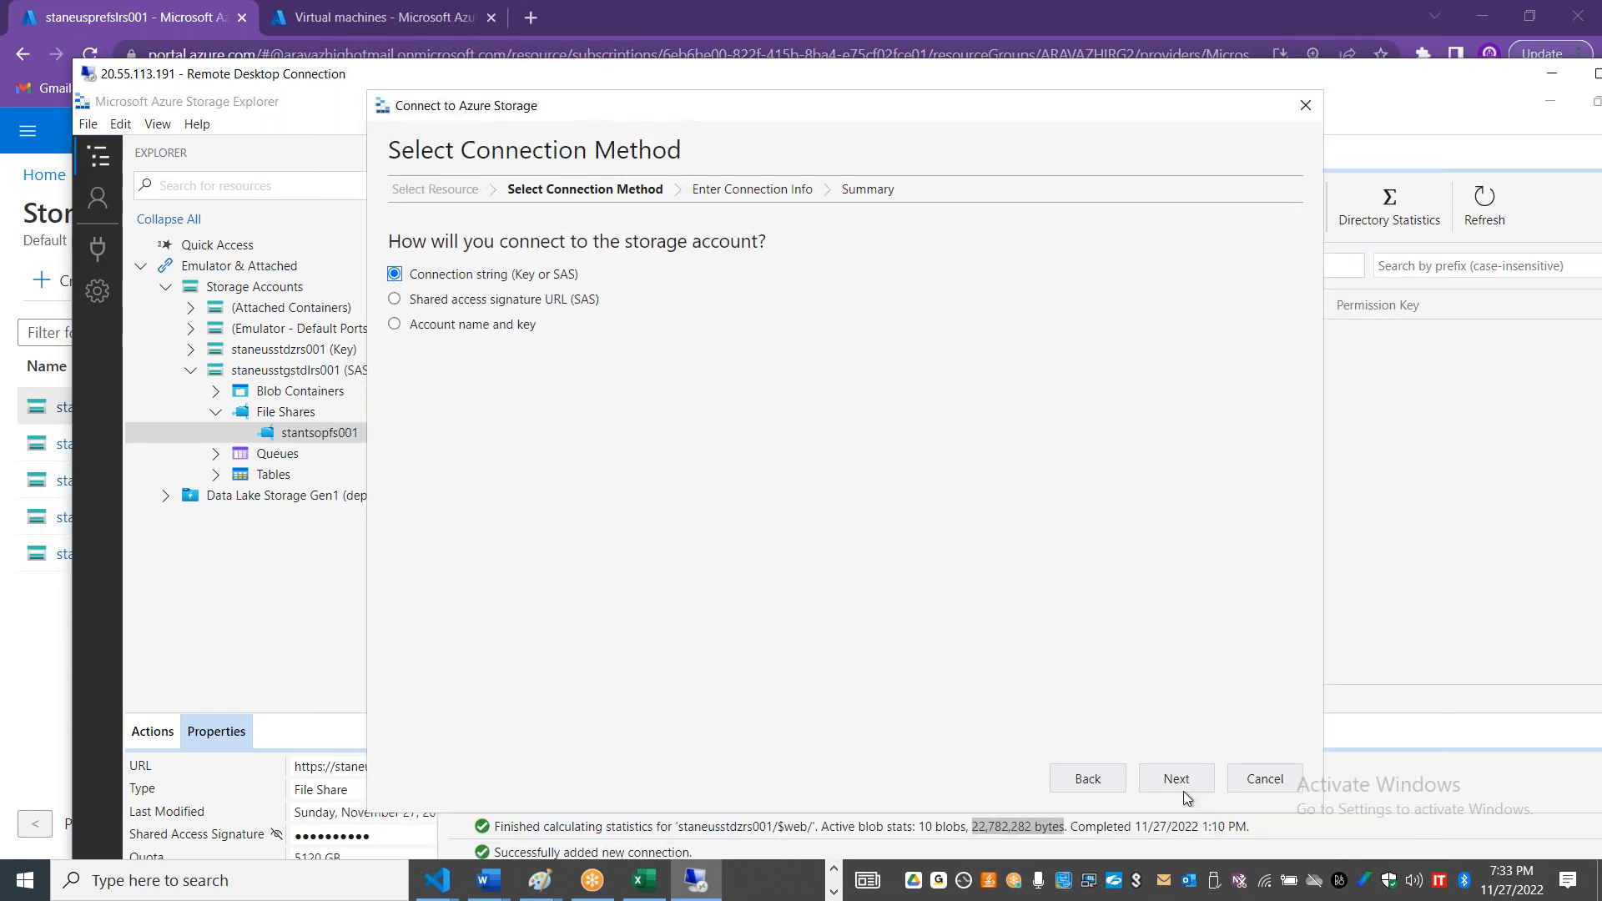
Step: Proceed to the connection info and try the copied SAS token as the connection string
{"action": "left_click", "coordinate": [1178, 779]}
{"action": "left_click", "coordinate": [506, 340]}
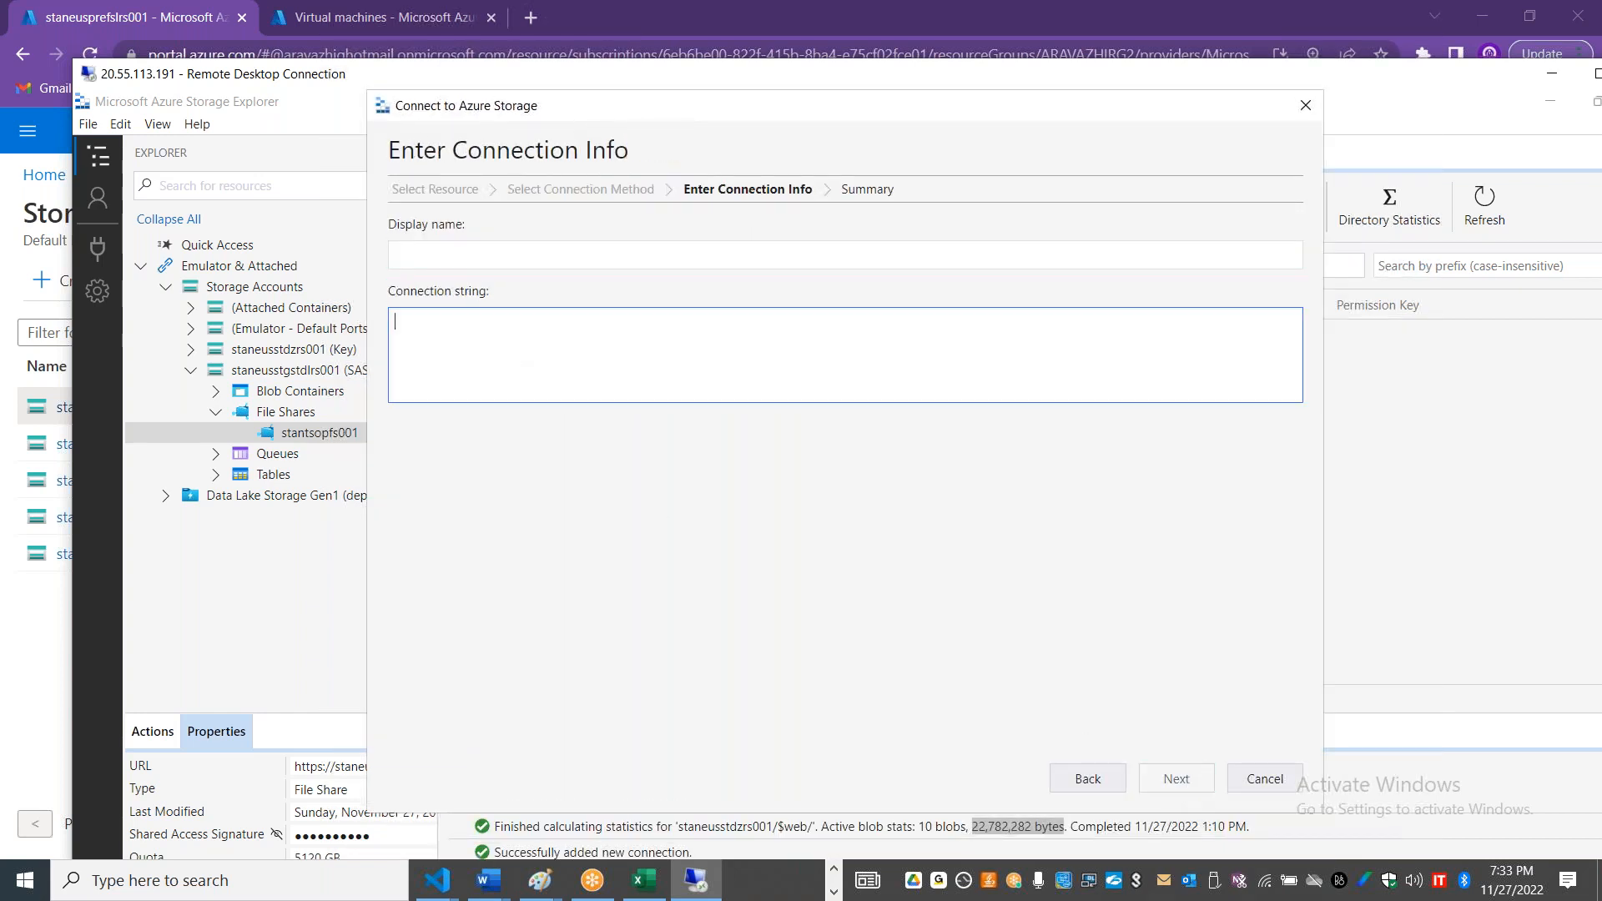
{"action": "key", "text": "ctrl+v"}
Step: Switch to the Azure portal, reveal the key1 connection string in staneusprefslrs001's access keys, and copy it
{"action": "key", "text": "alt+Tab"}
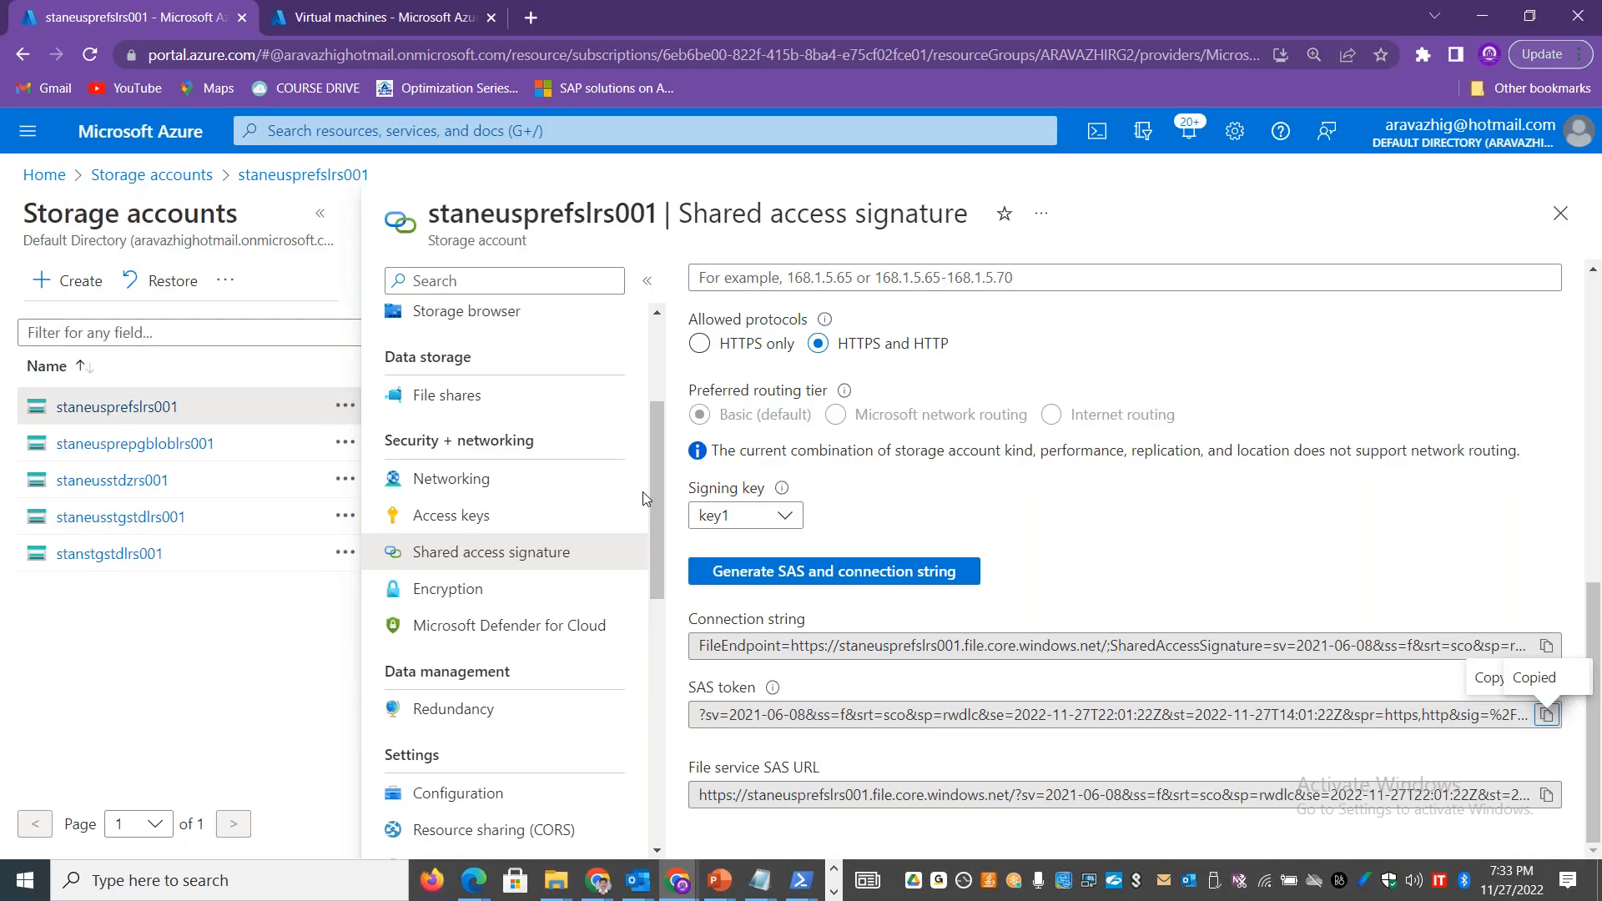
{"action": "left_click", "coordinate": [491, 510]}
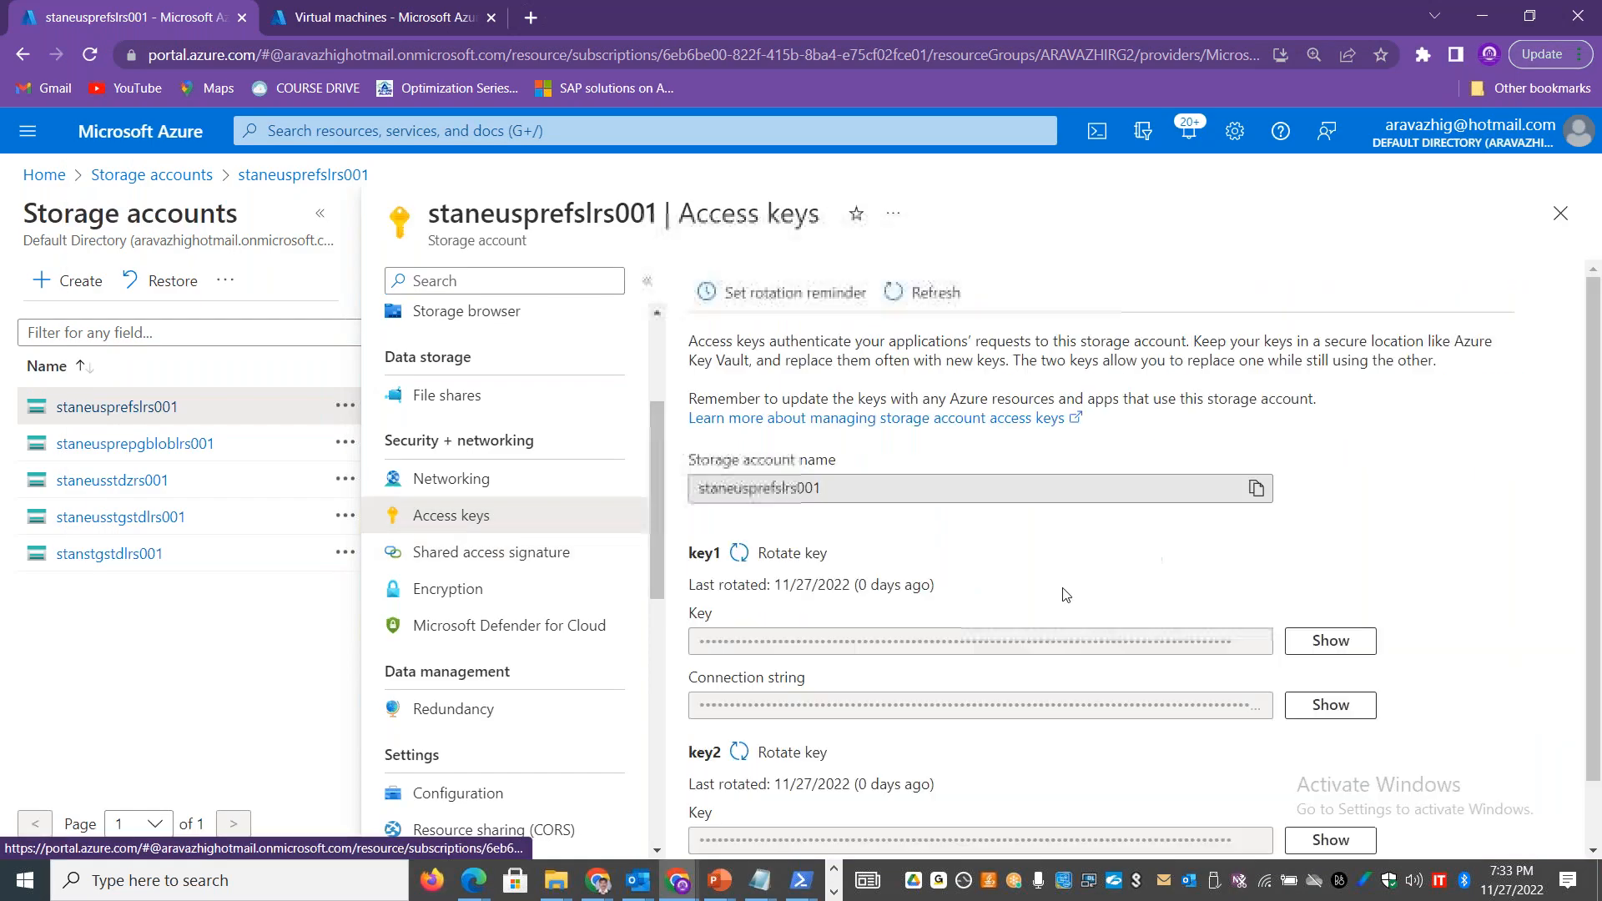
{"action": "left_click", "coordinate": [1322, 699]}
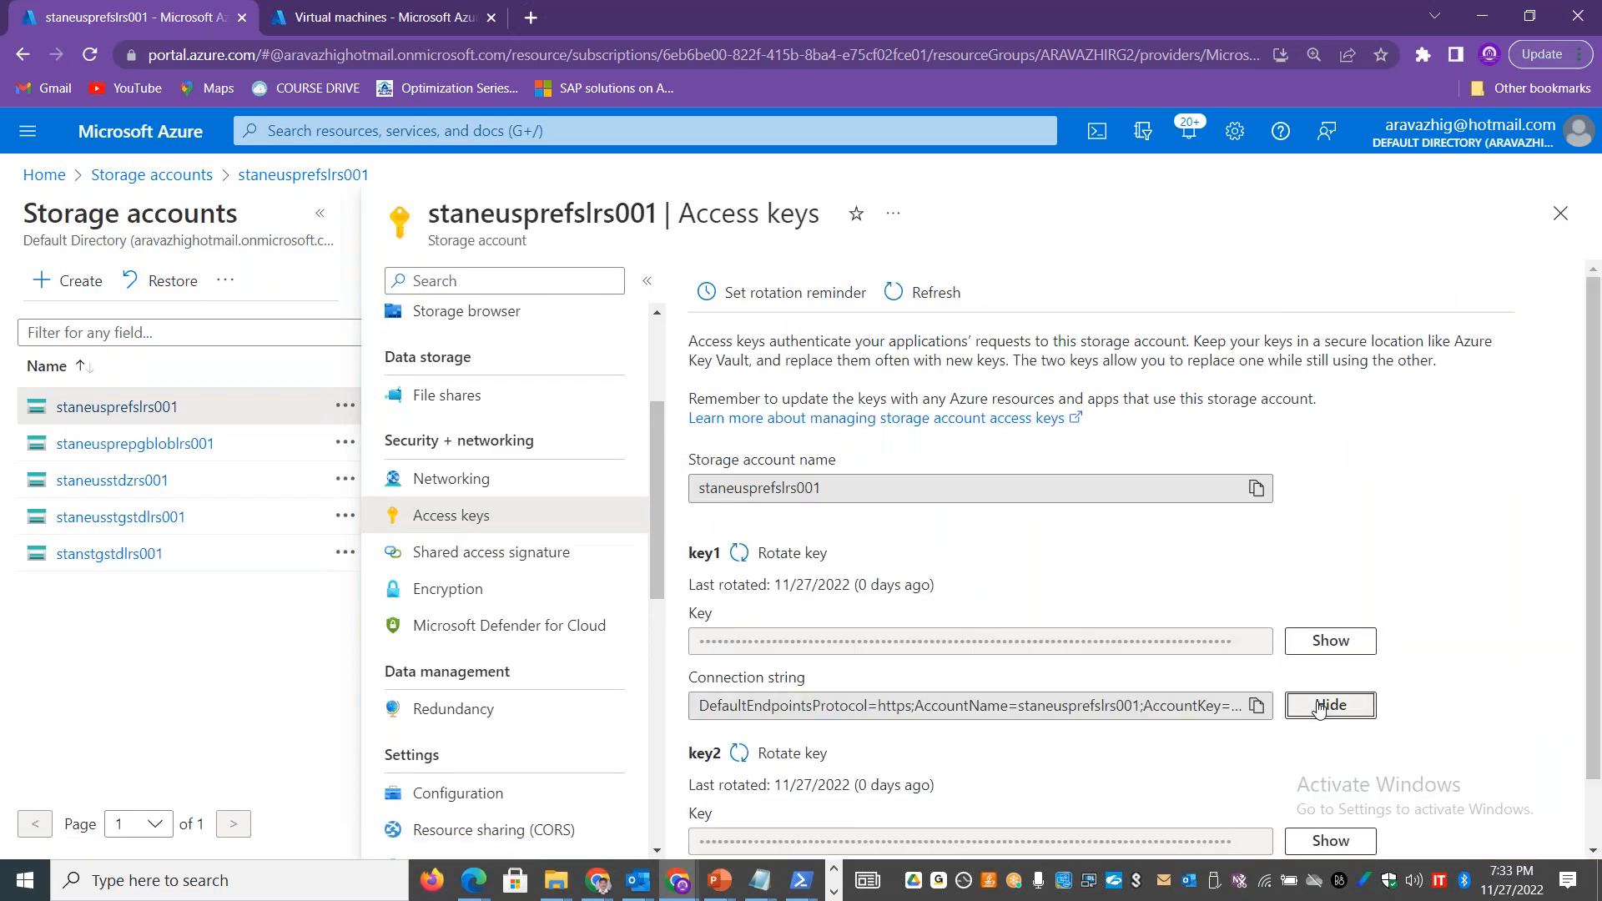
{"action": "left_click", "coordinate": [1256, 705]}
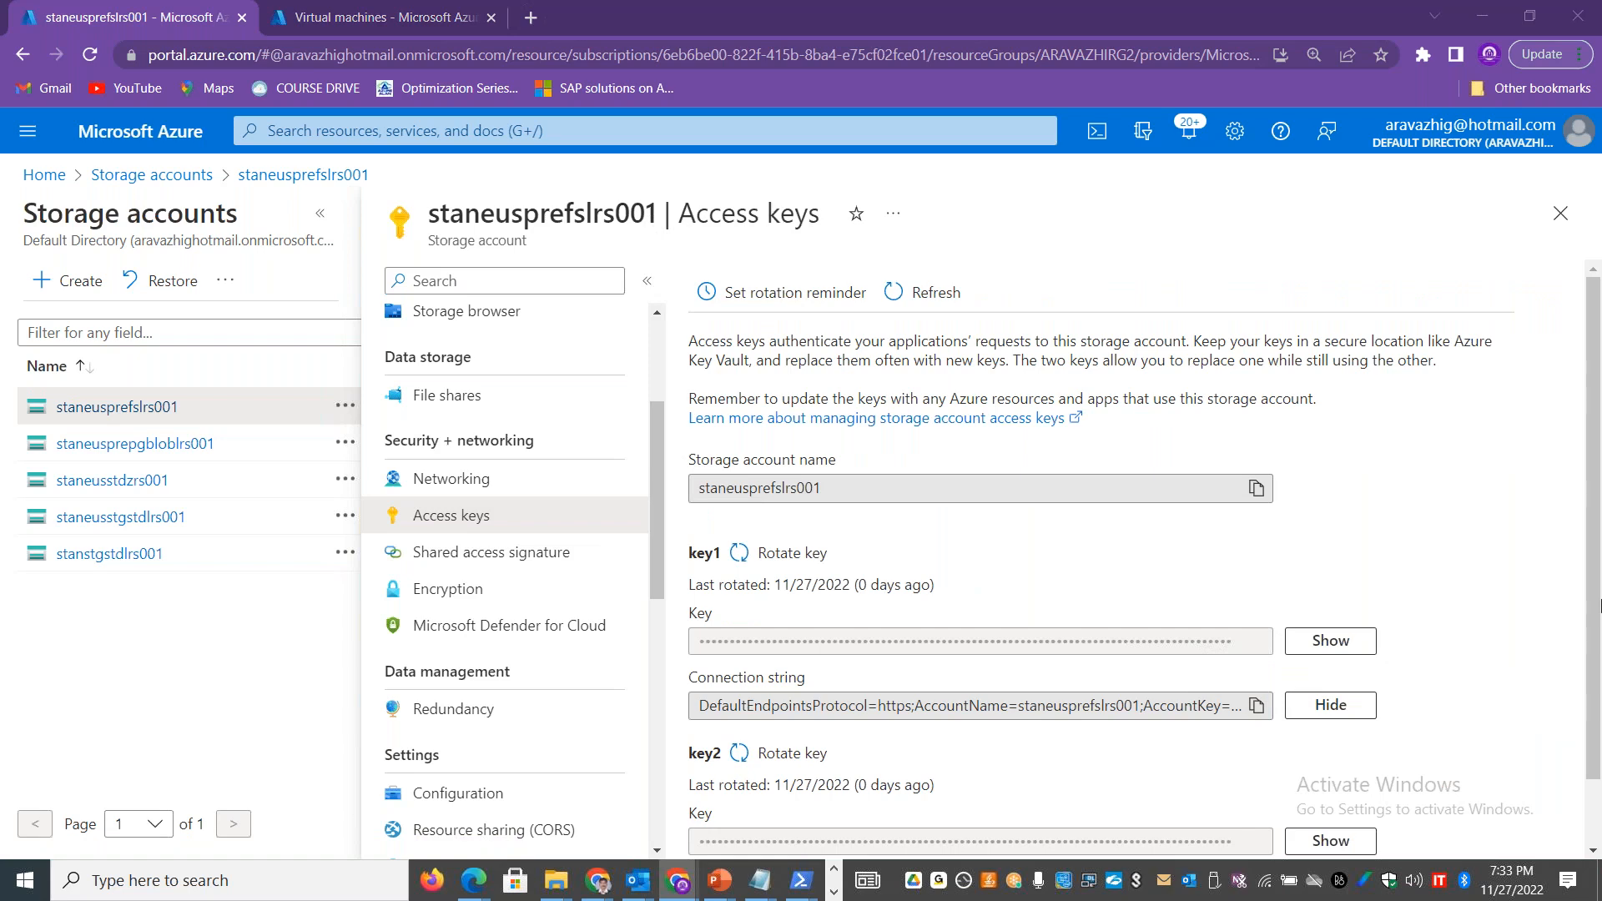
Step: Replace the connection string in Storage Explorer with the copied key1 connection string and connect to staneusprefslrs001
{"action": "key", "text": "alt+Tab"}
{"action": "left_click_drag", "start_coordinate": [862, 322], "coordinate": [451, 322]}
{"action": "key", "text": "ctrl+a"}
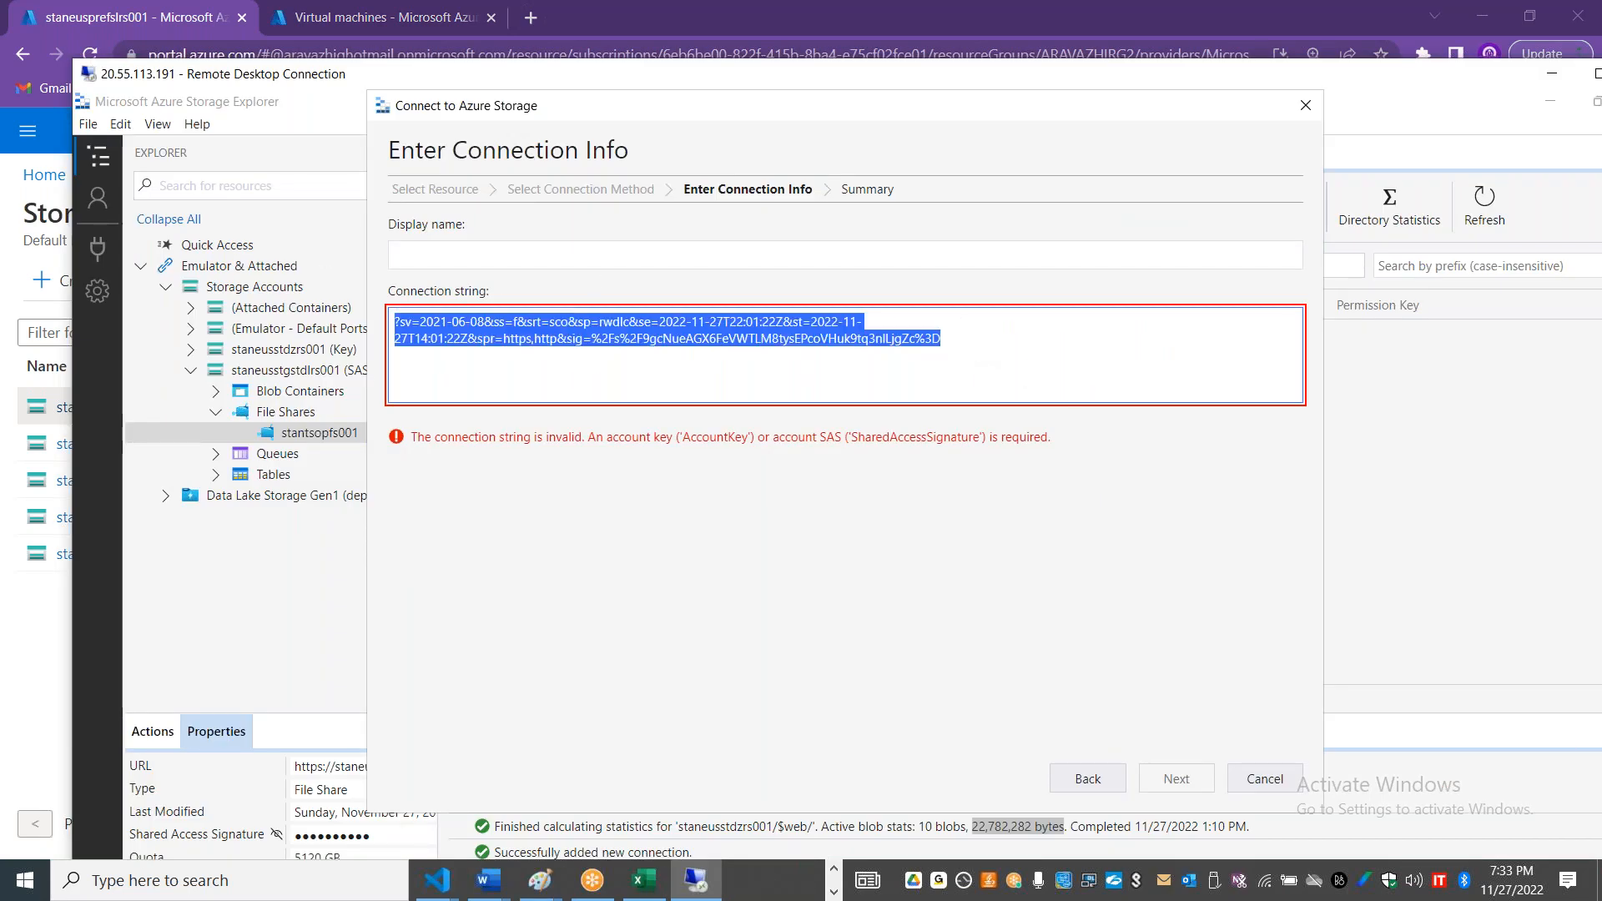
{"action": "key", "text": "ctrl+v"}
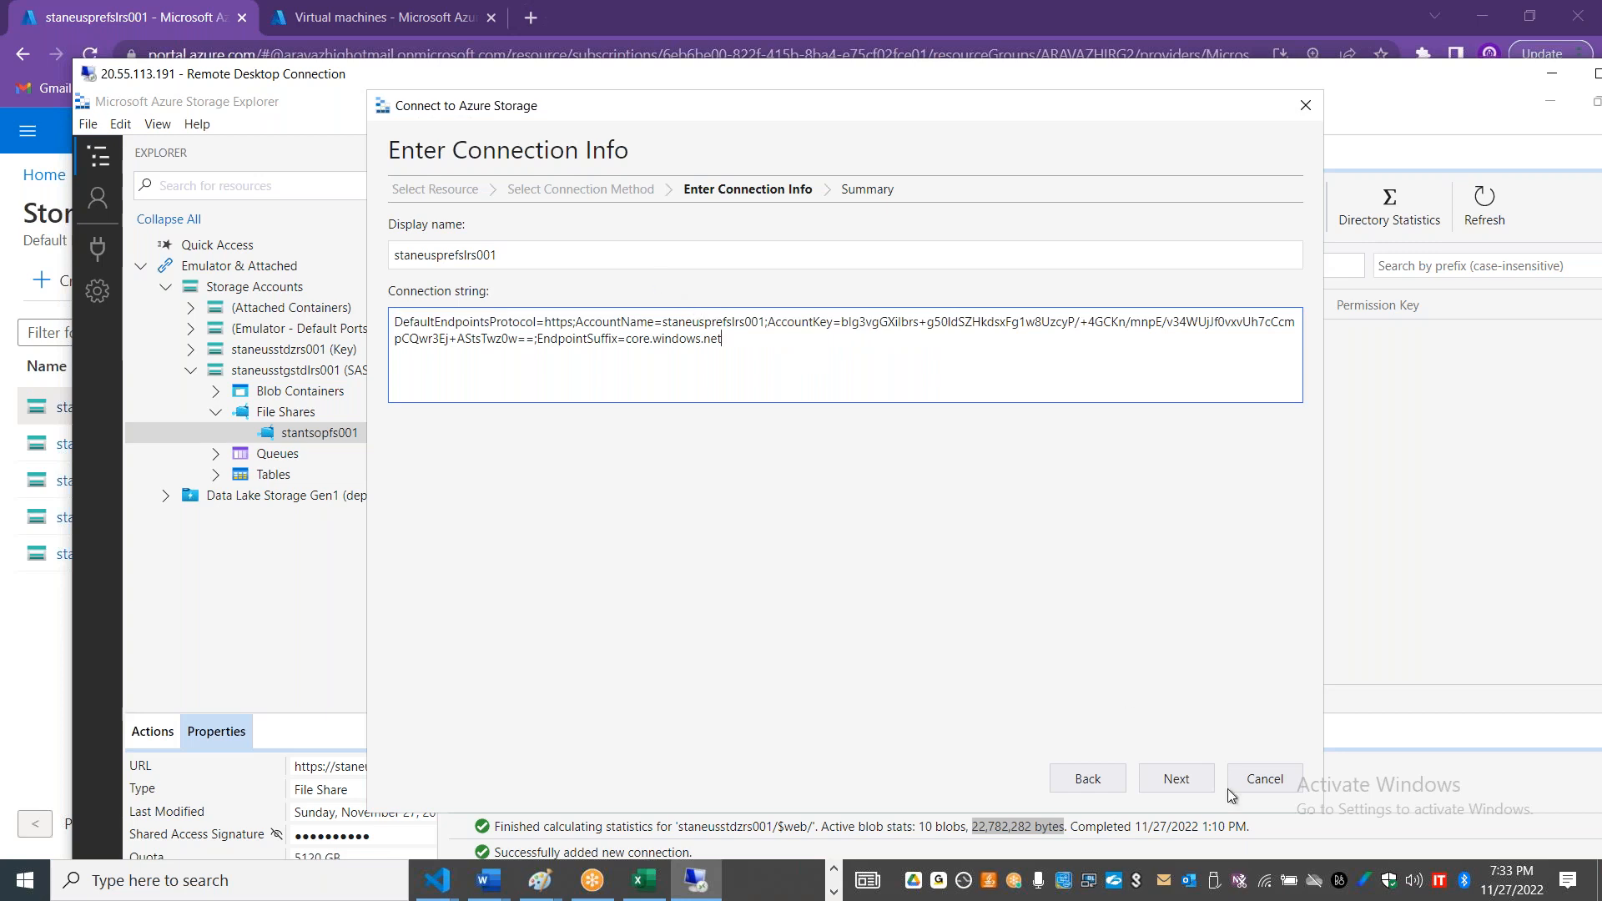
{"action": "left_click", "coordinate": [1195, 788]}
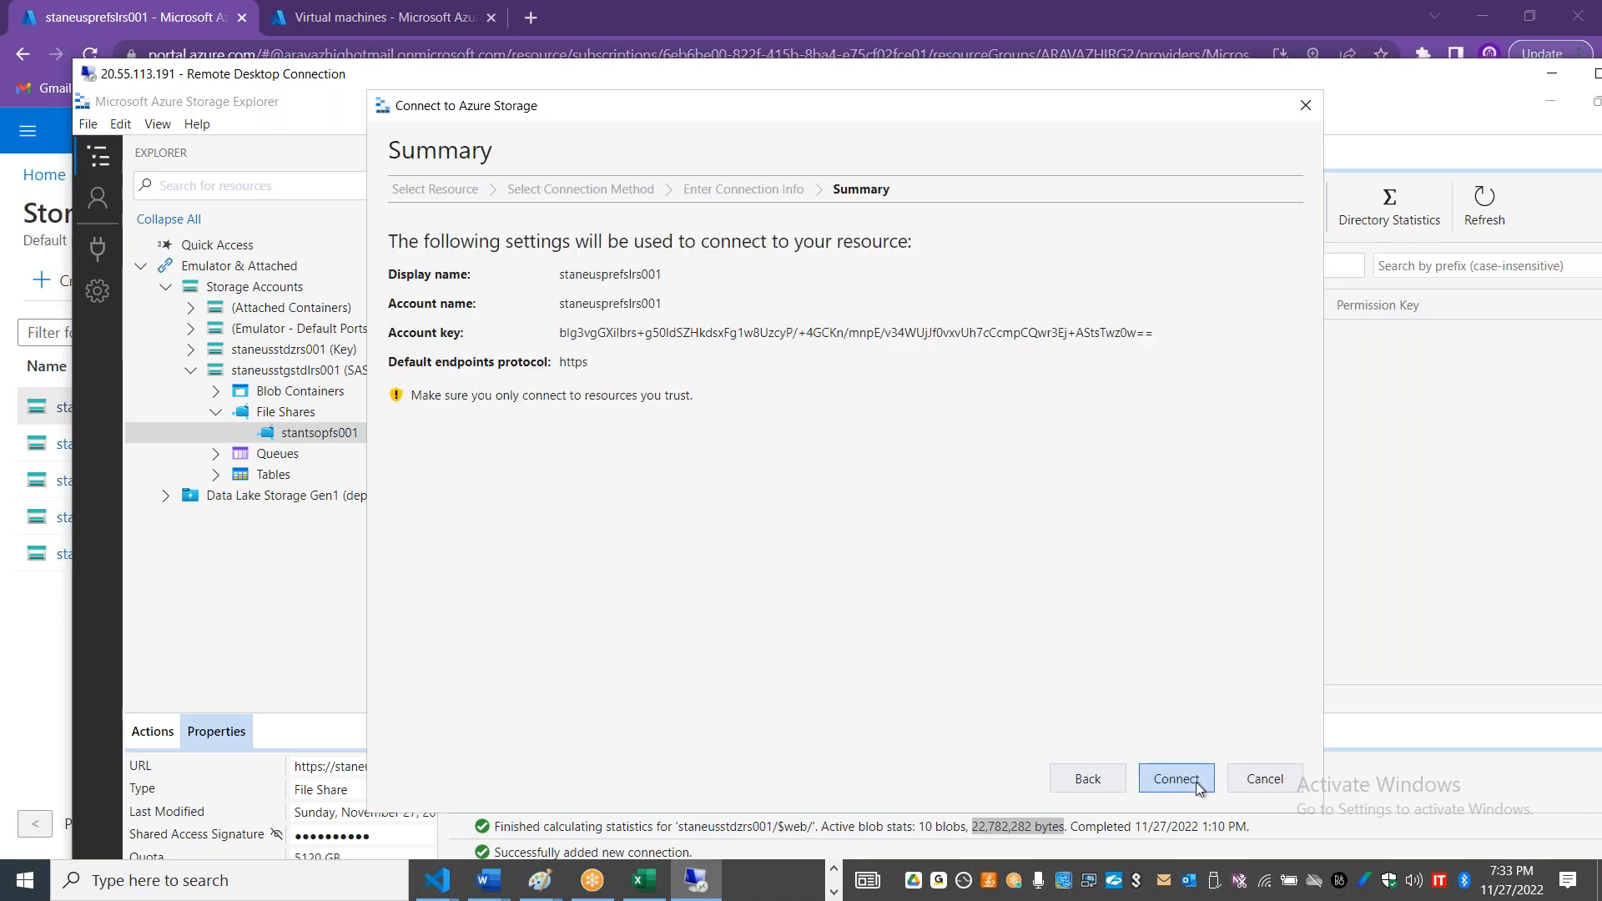
{"action": "left_click", "coordinate": [1195, 783]}
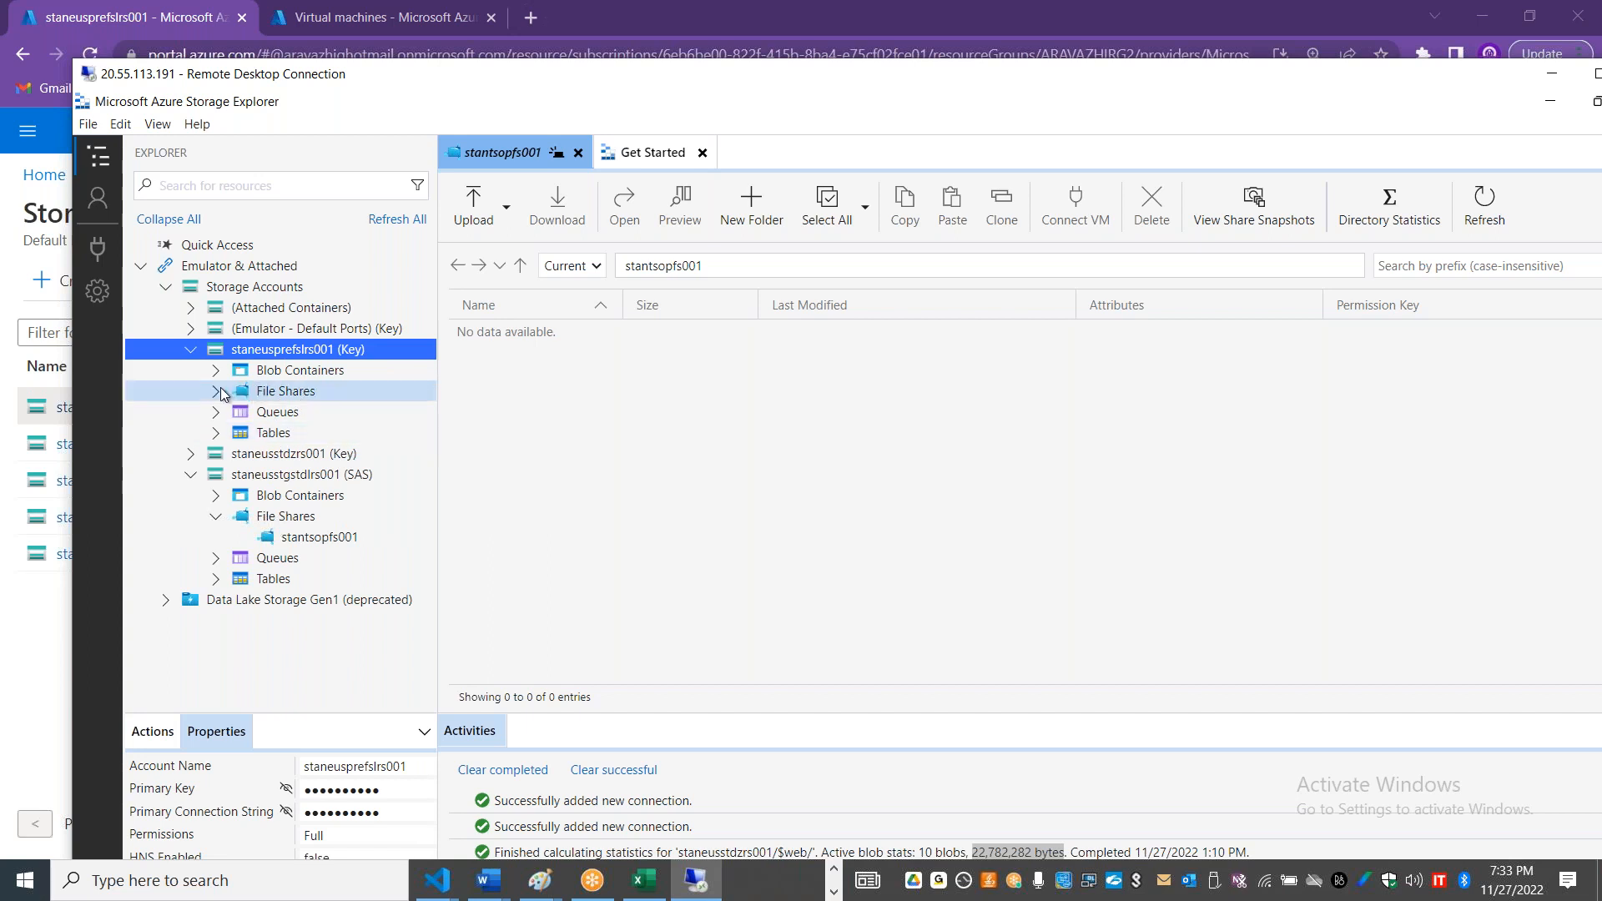
Step: Open the stanprefs01 file share under staneusprefslrs001, and close that account's access keys page in the Azure portal
{"action": "left_click", "coordinate": [251, 397]}
{"action": "left_click", "coordinate": [300, 412]}
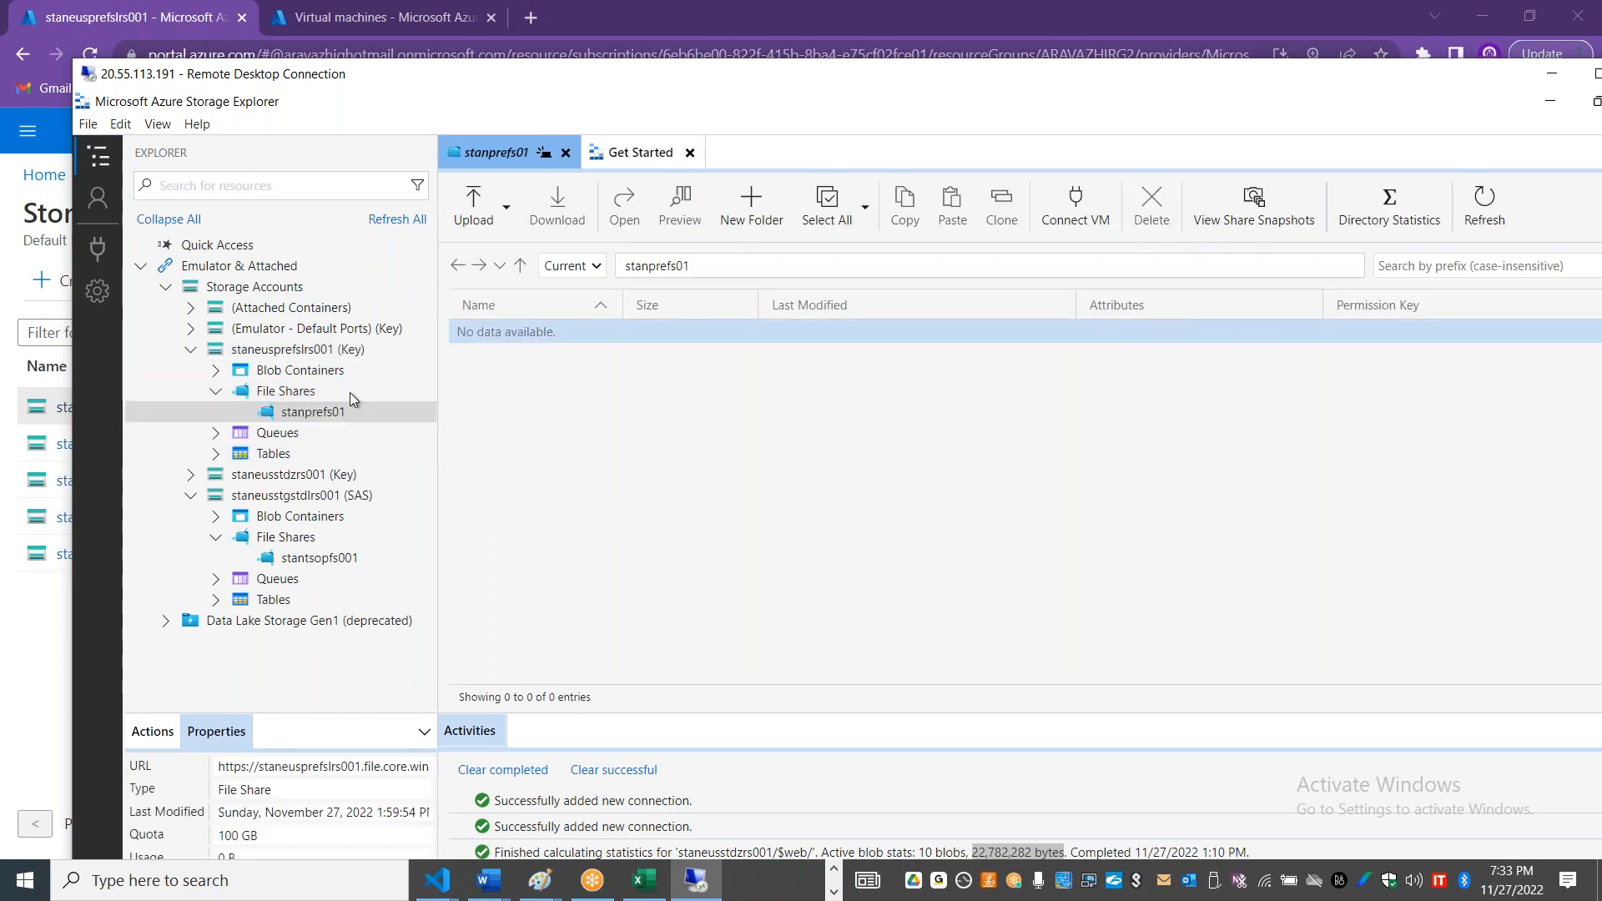
{"action": "key", "text": "alt+Tab"}
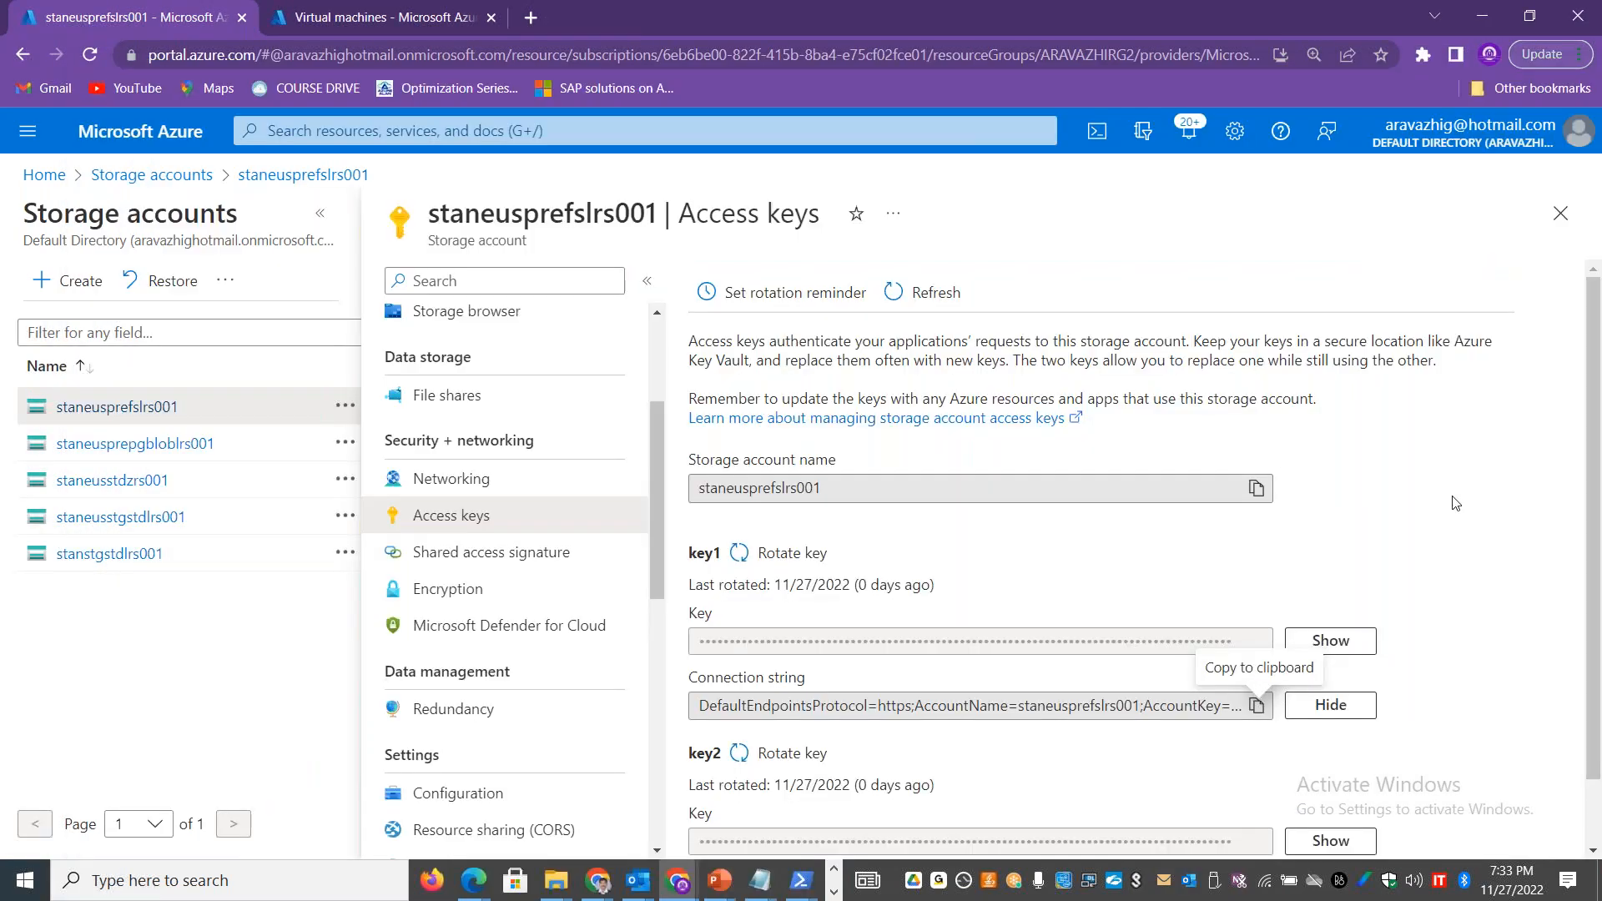
{"action": "left_click", "coordinate": [1560, 213]}
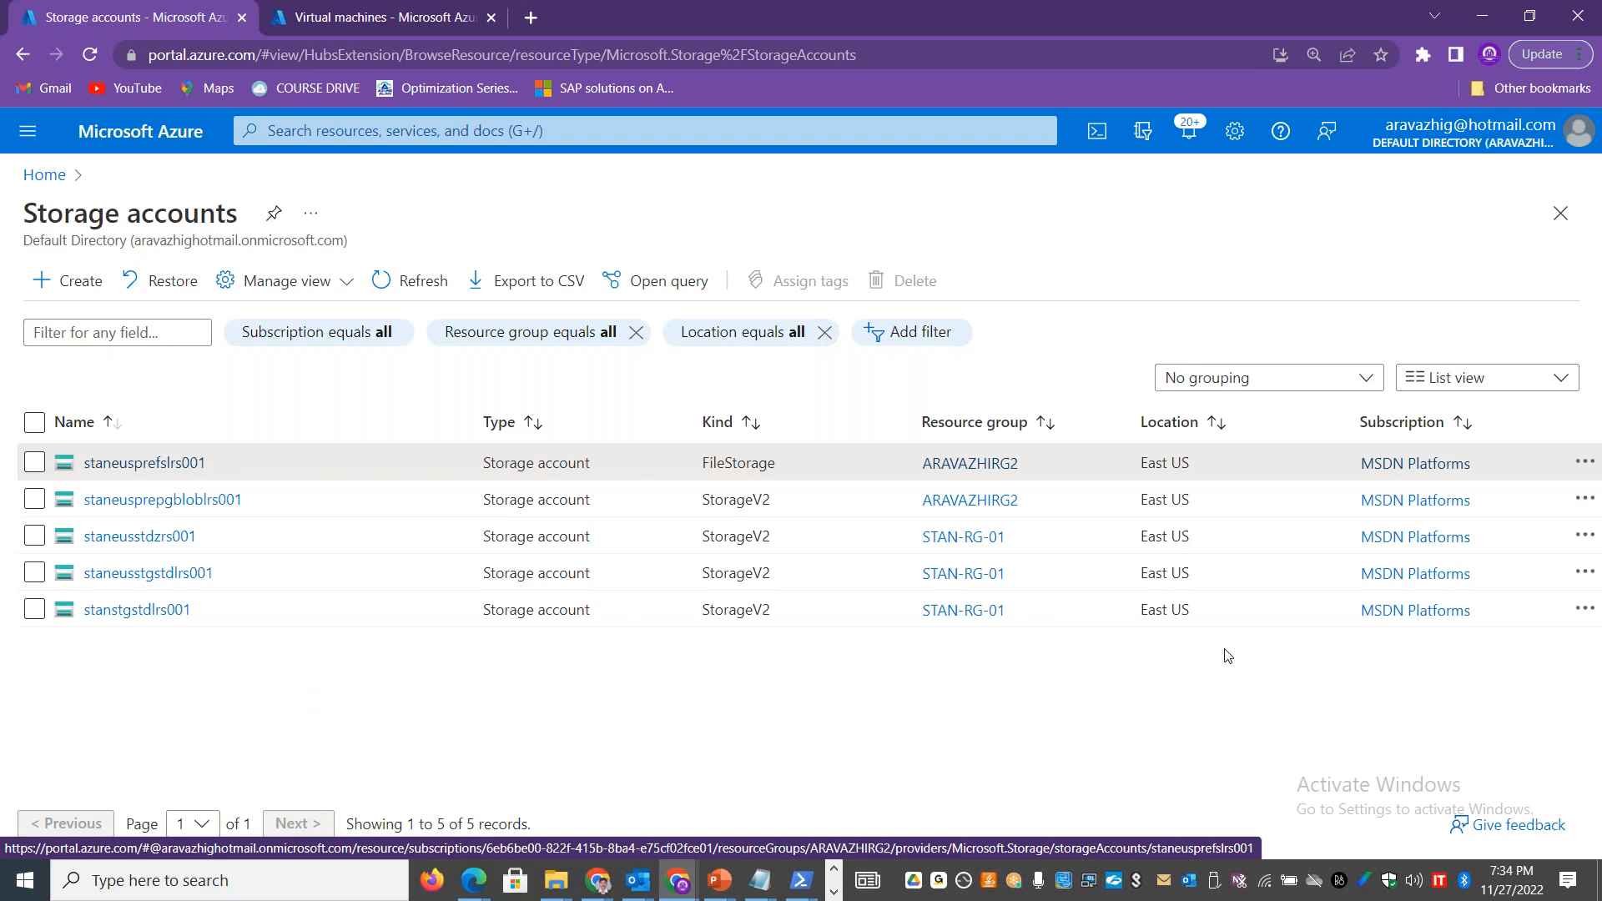
Step: Open the stantsopfs001 file share in Storage Explorer and move the remote desktop window to uncover the portal's storage account list
{"action": "key", "text": "alt+Tab"}
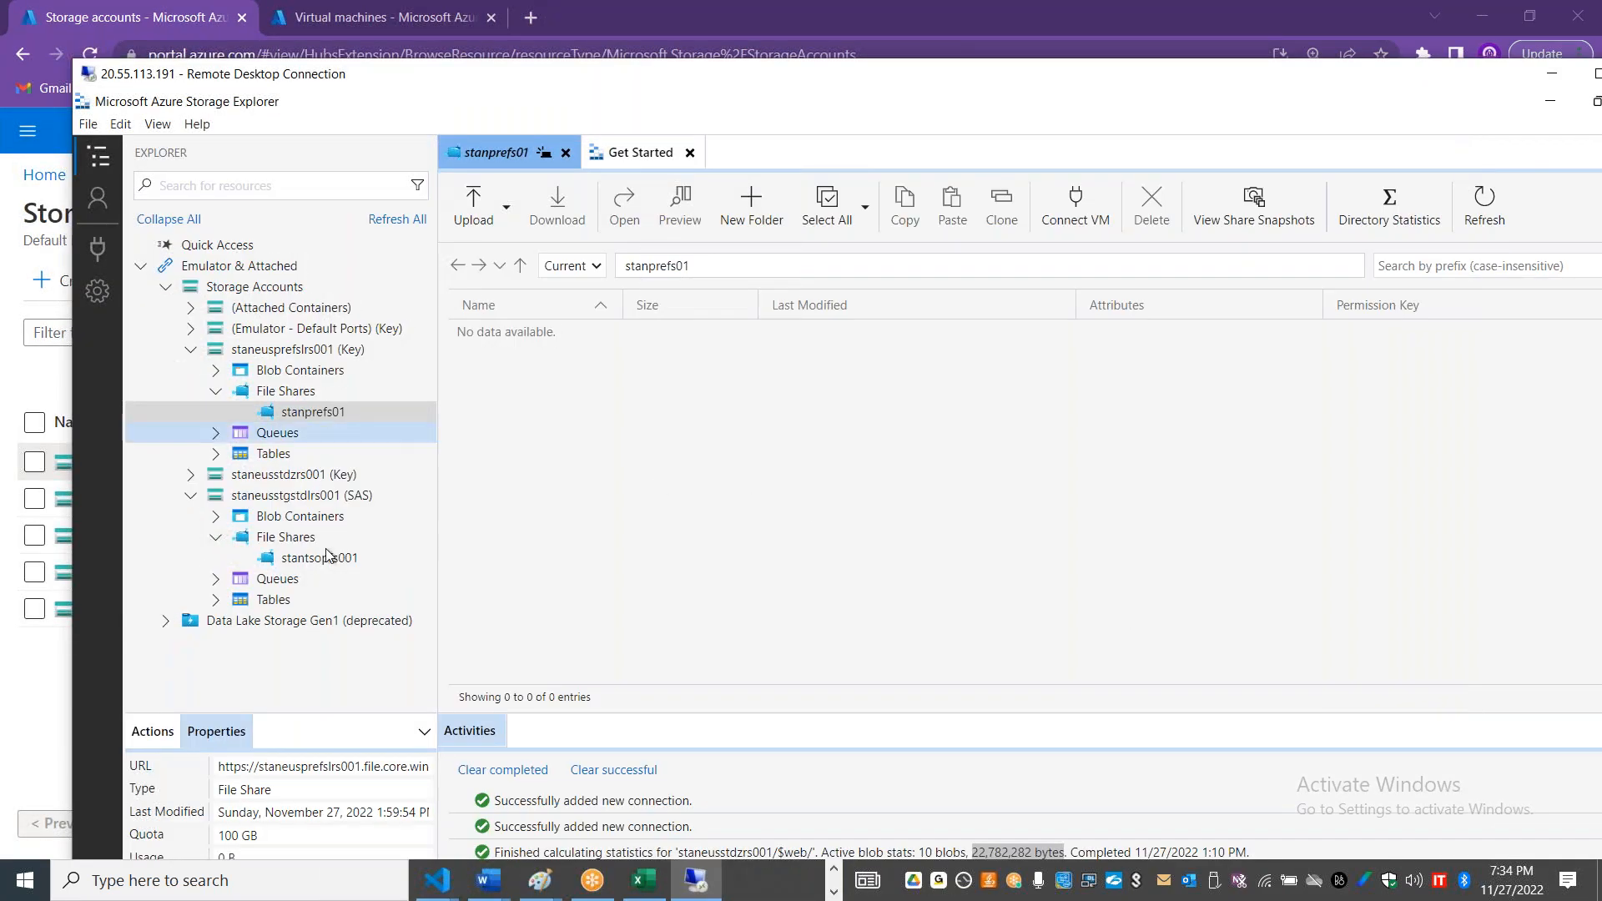
{"action": "left_click", "coordinate": [320, 561]}
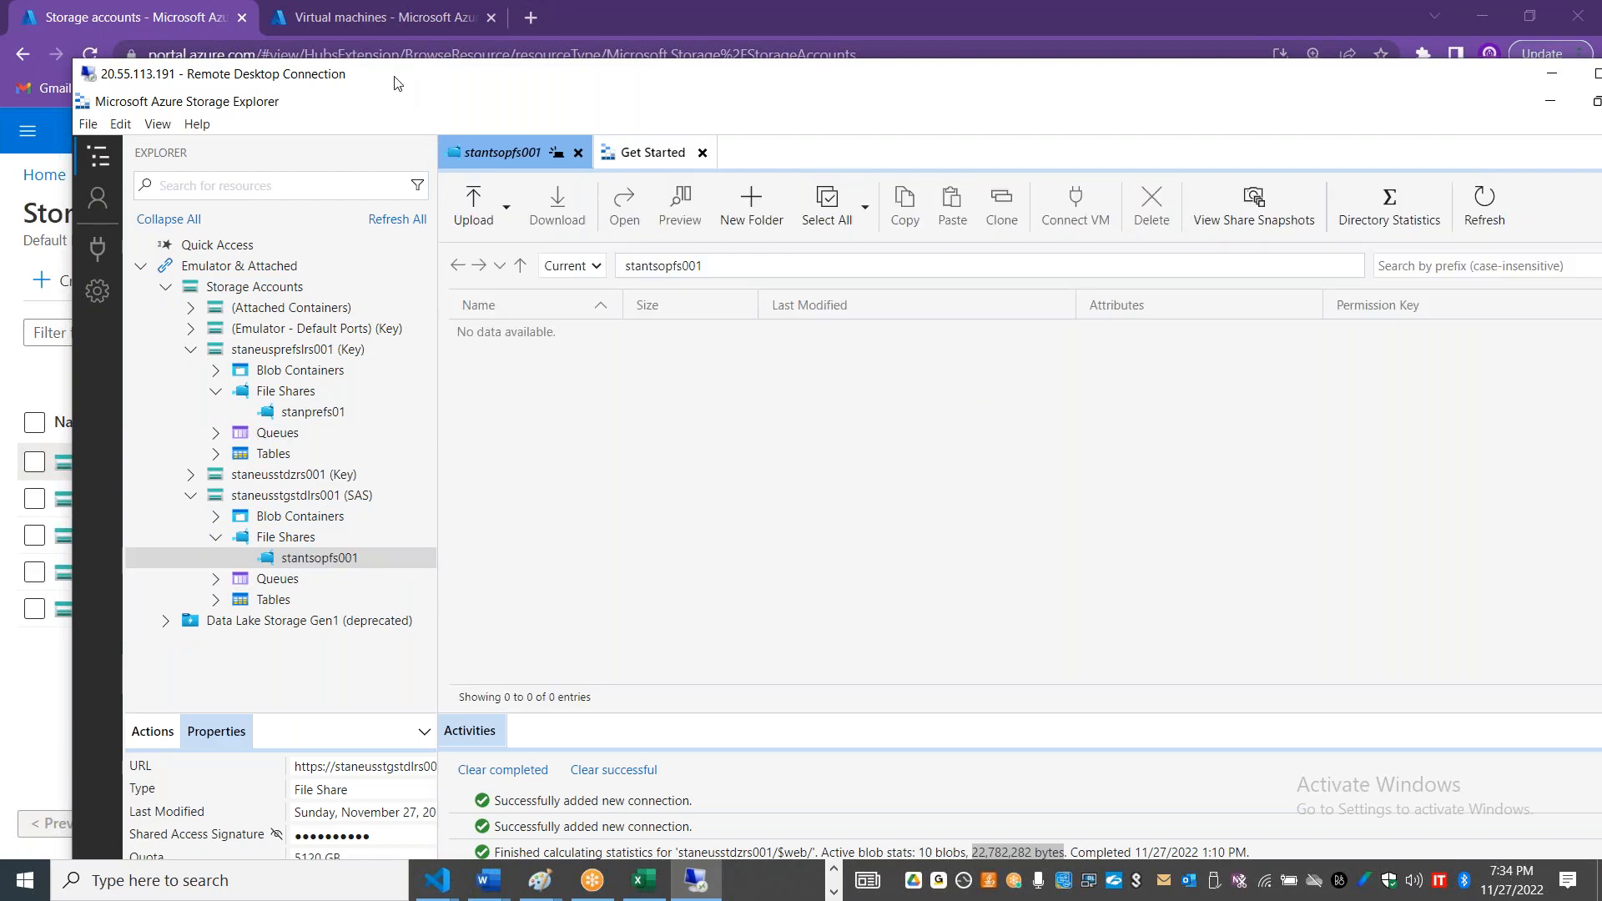
{"action": "left_click_drag", "start_coordinate": [423, 83], "coordinate": [638, 123]}
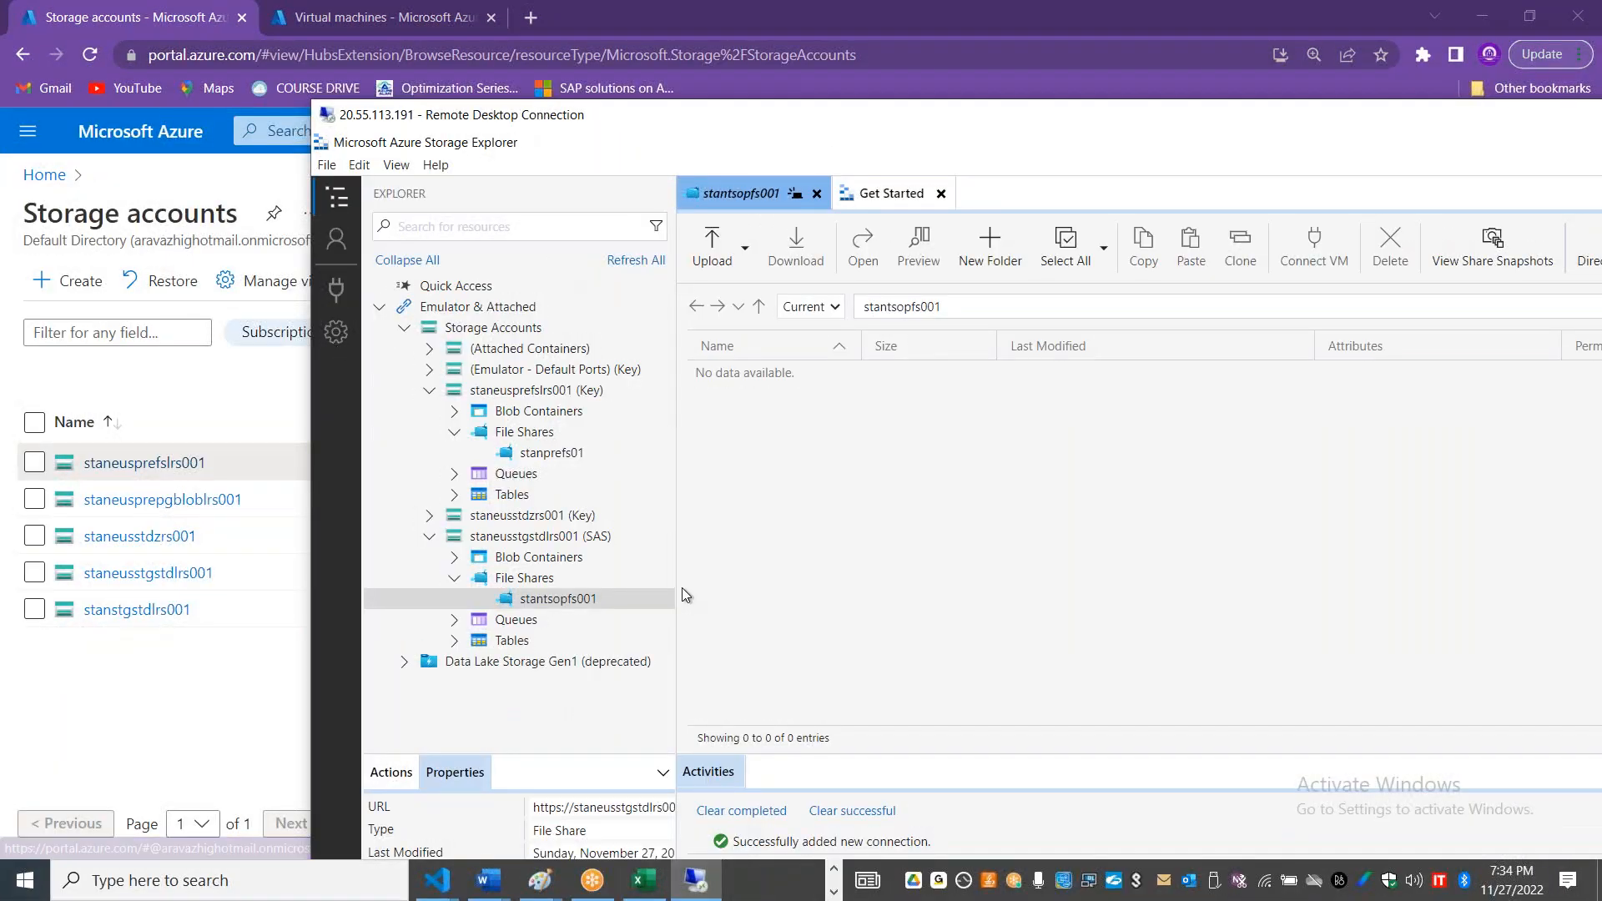
Step: In the Azure portal, open the stantsopfs001 file share of staneusstgstdlrs001 and bring up its Connect options
{"action": "left_click", "coordinate": [161, 675]}
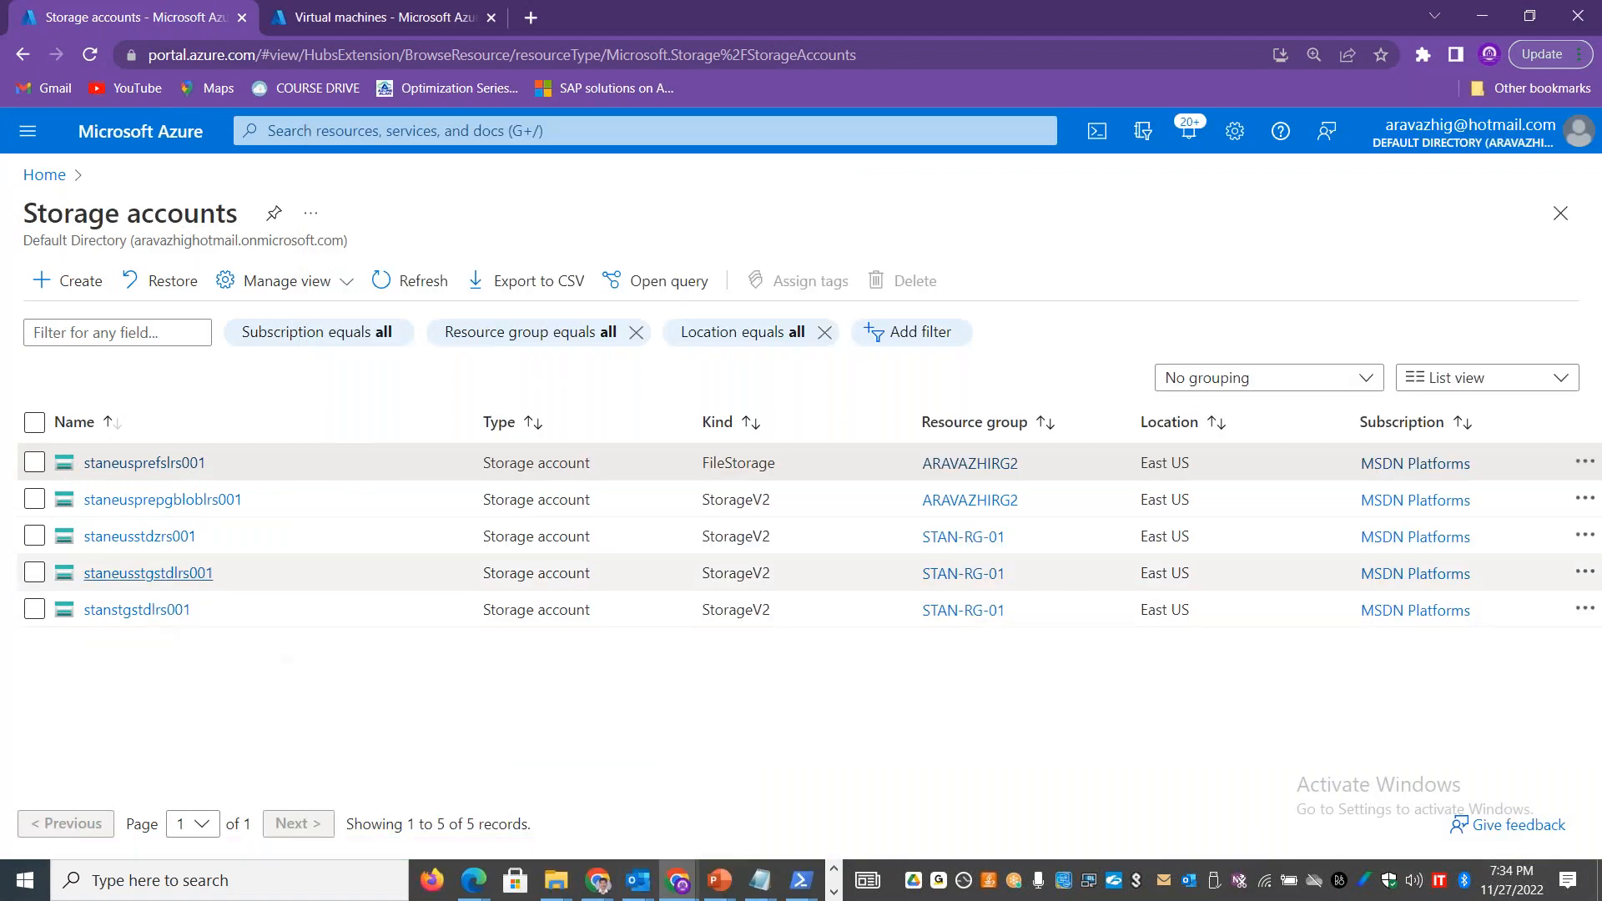
{"action": "left_click", "coordinate": [155, 575]}
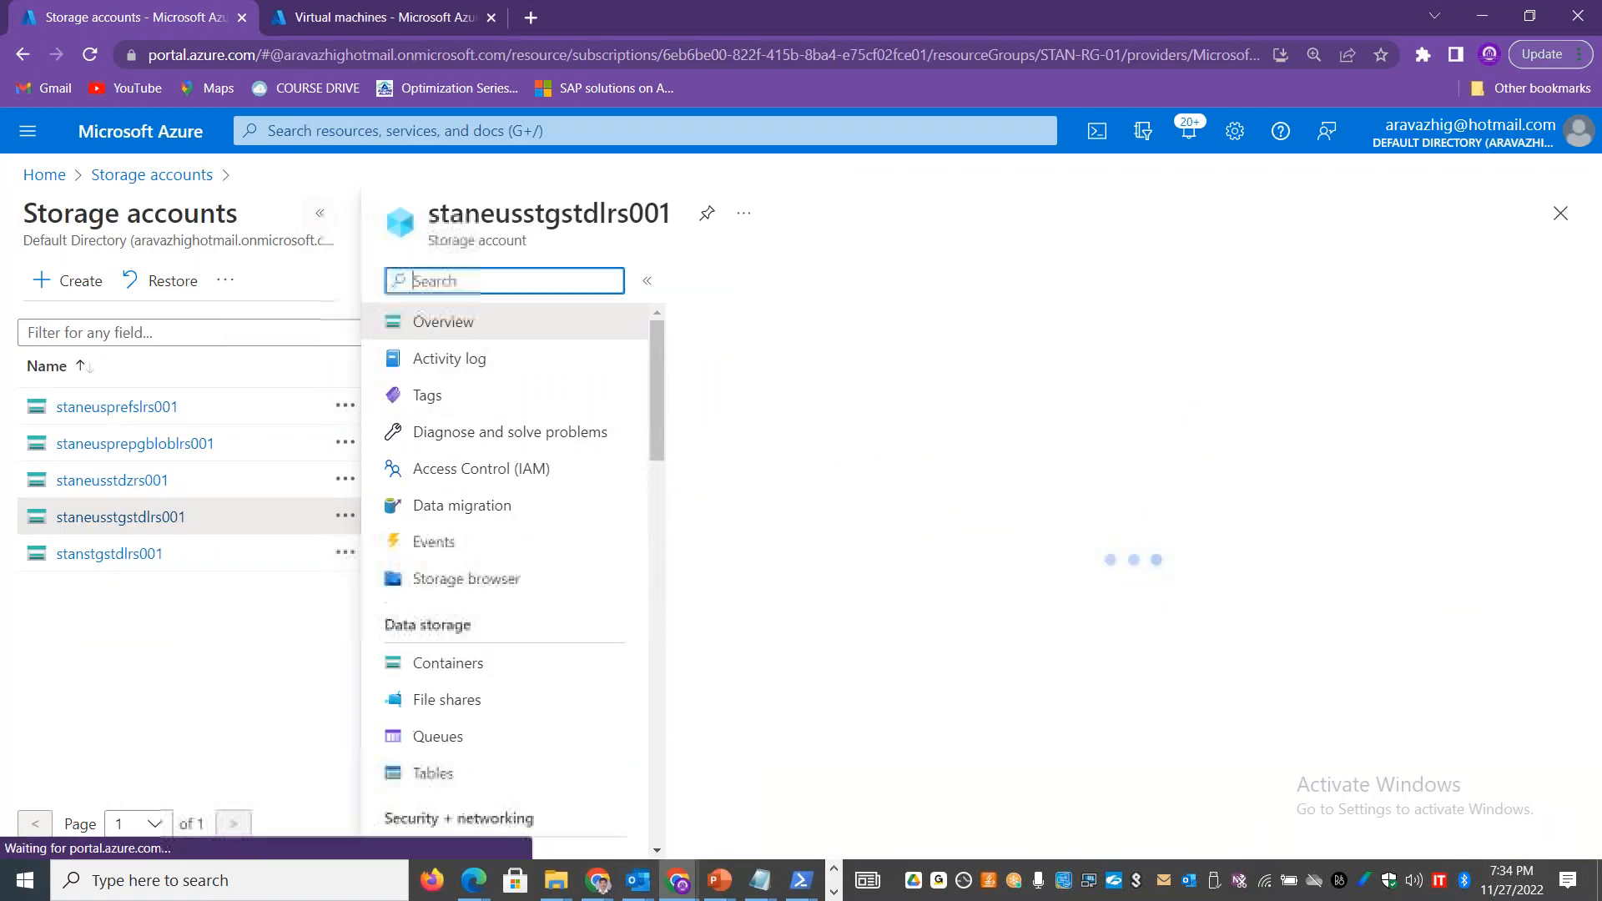
{"action": "left_click", "coordinate": [209, 699]}
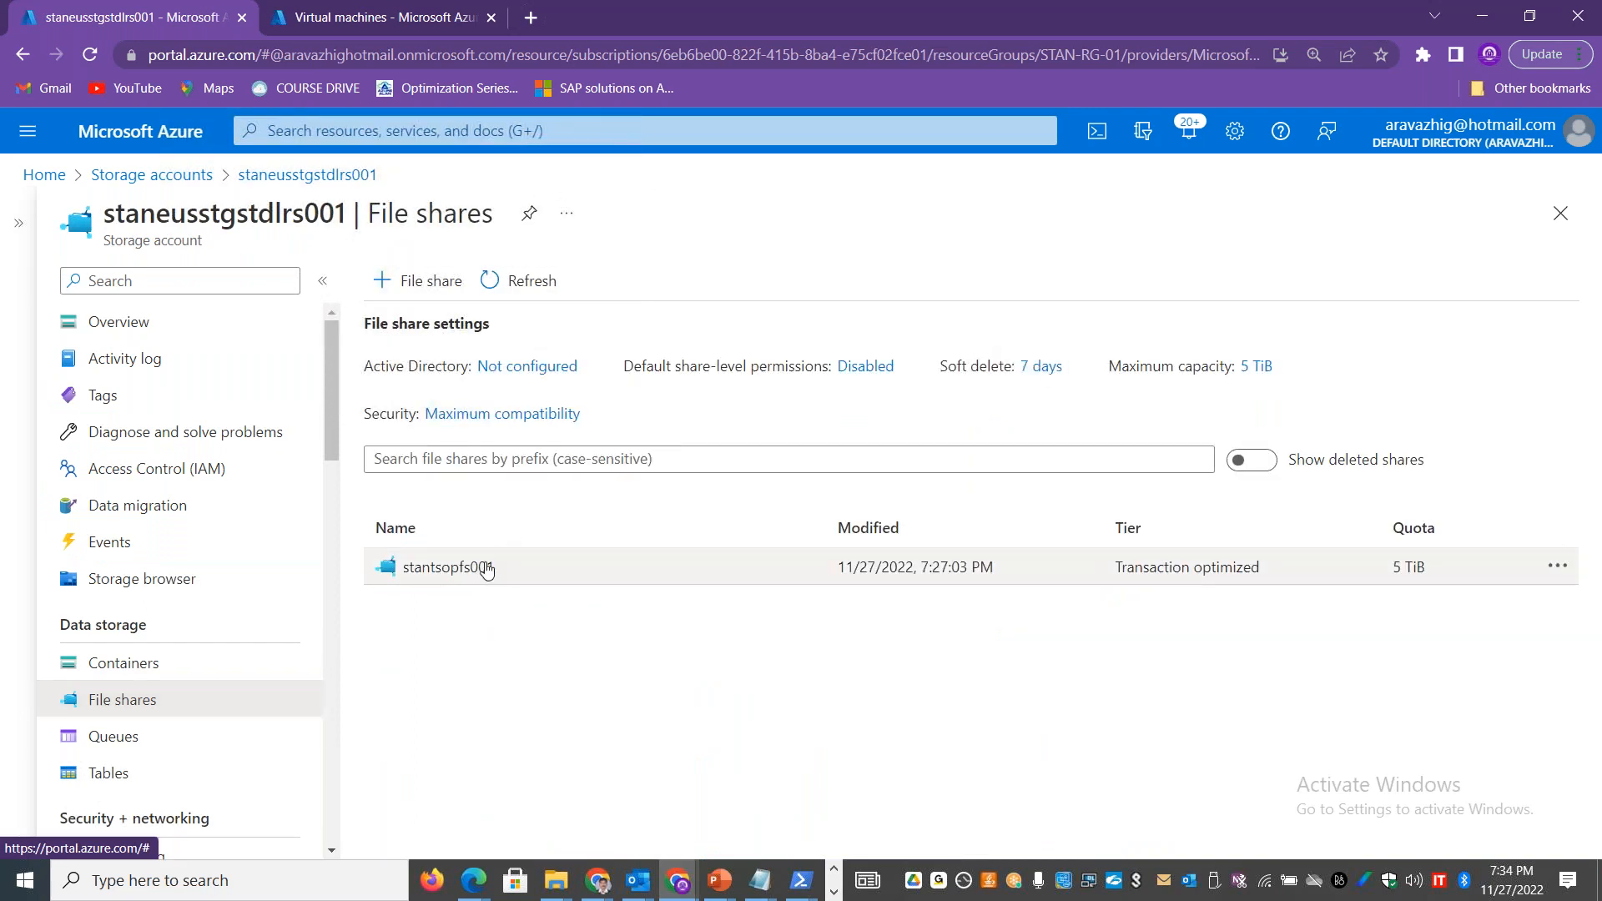
{"action": "left_click", "coordinate": [1557, 567]}
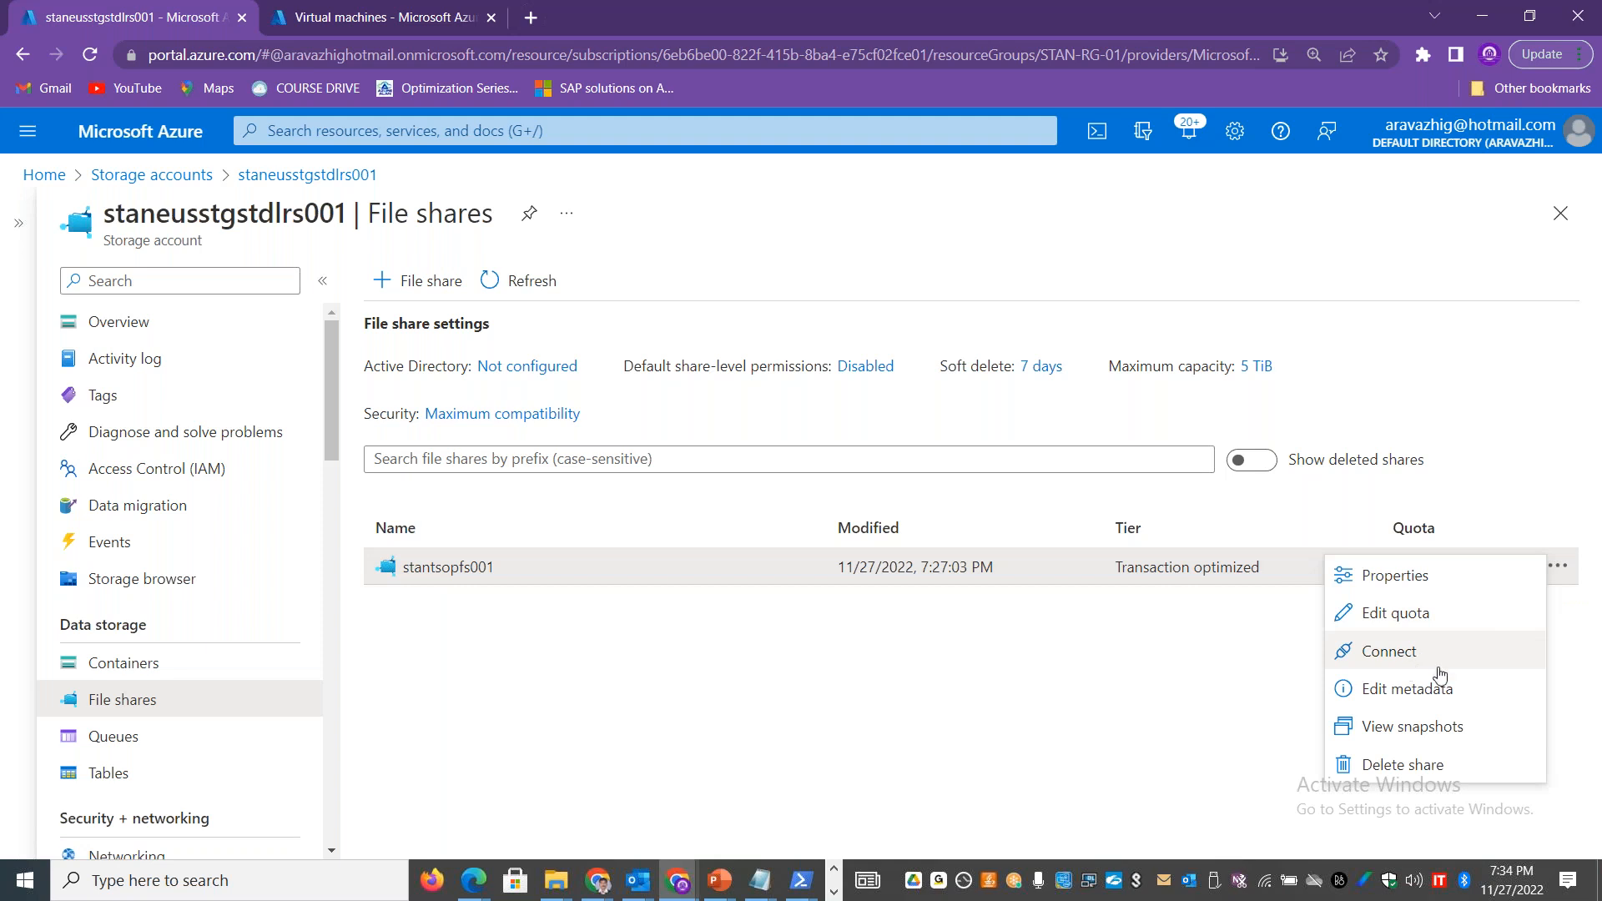
{"action": "left_click", "coordinate": [480, 567]}
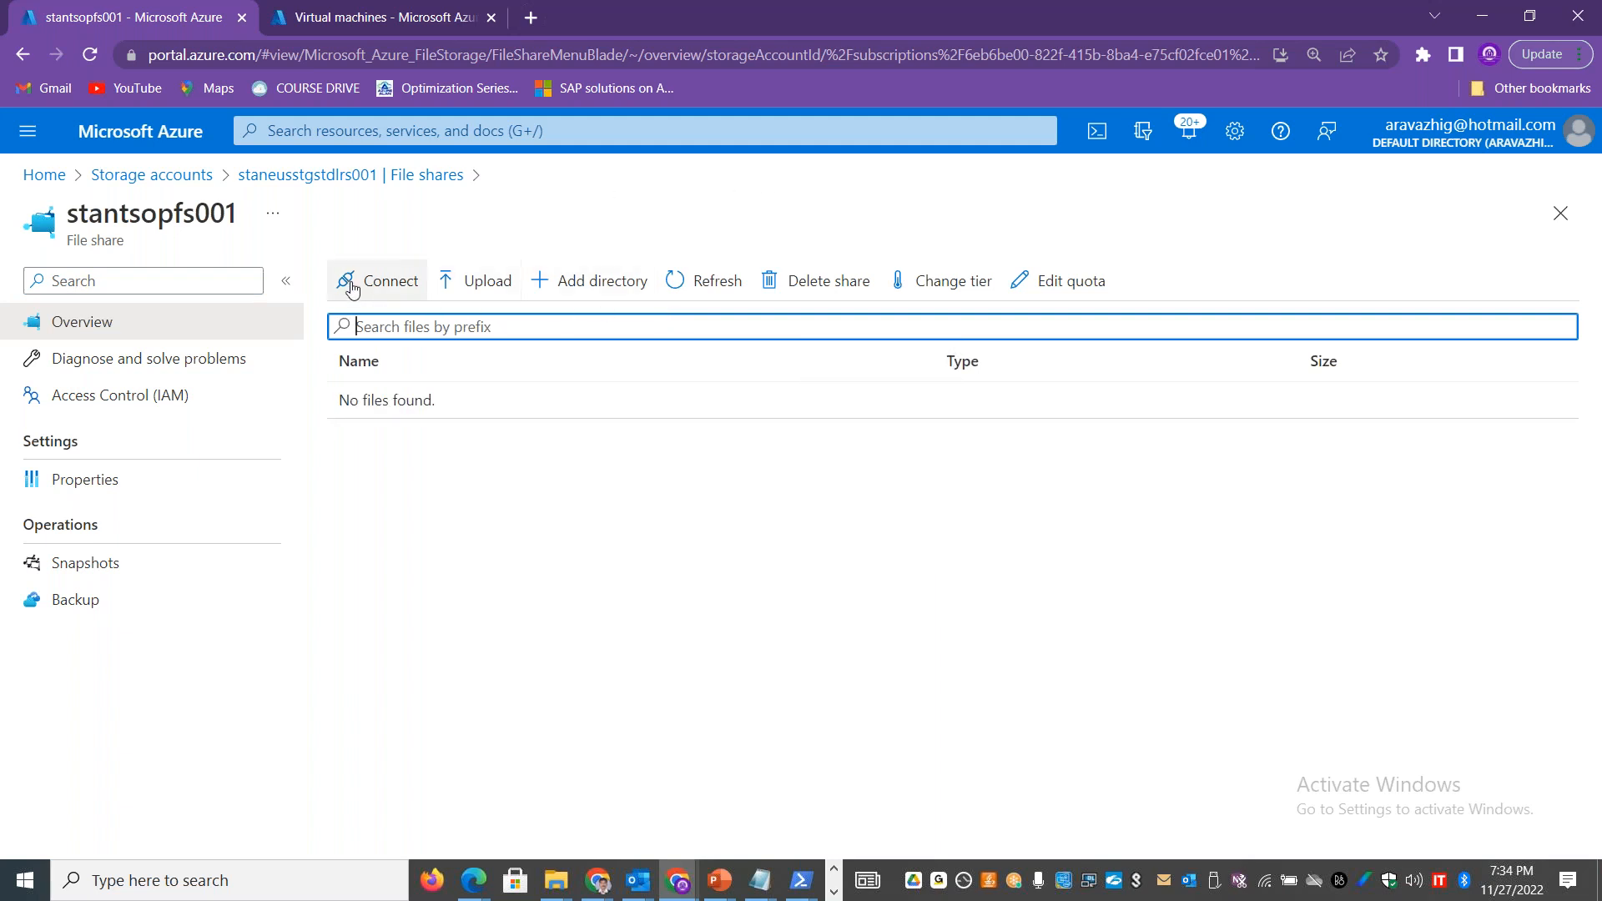
{"action": "left_click", "coordinate": [373, 286]}
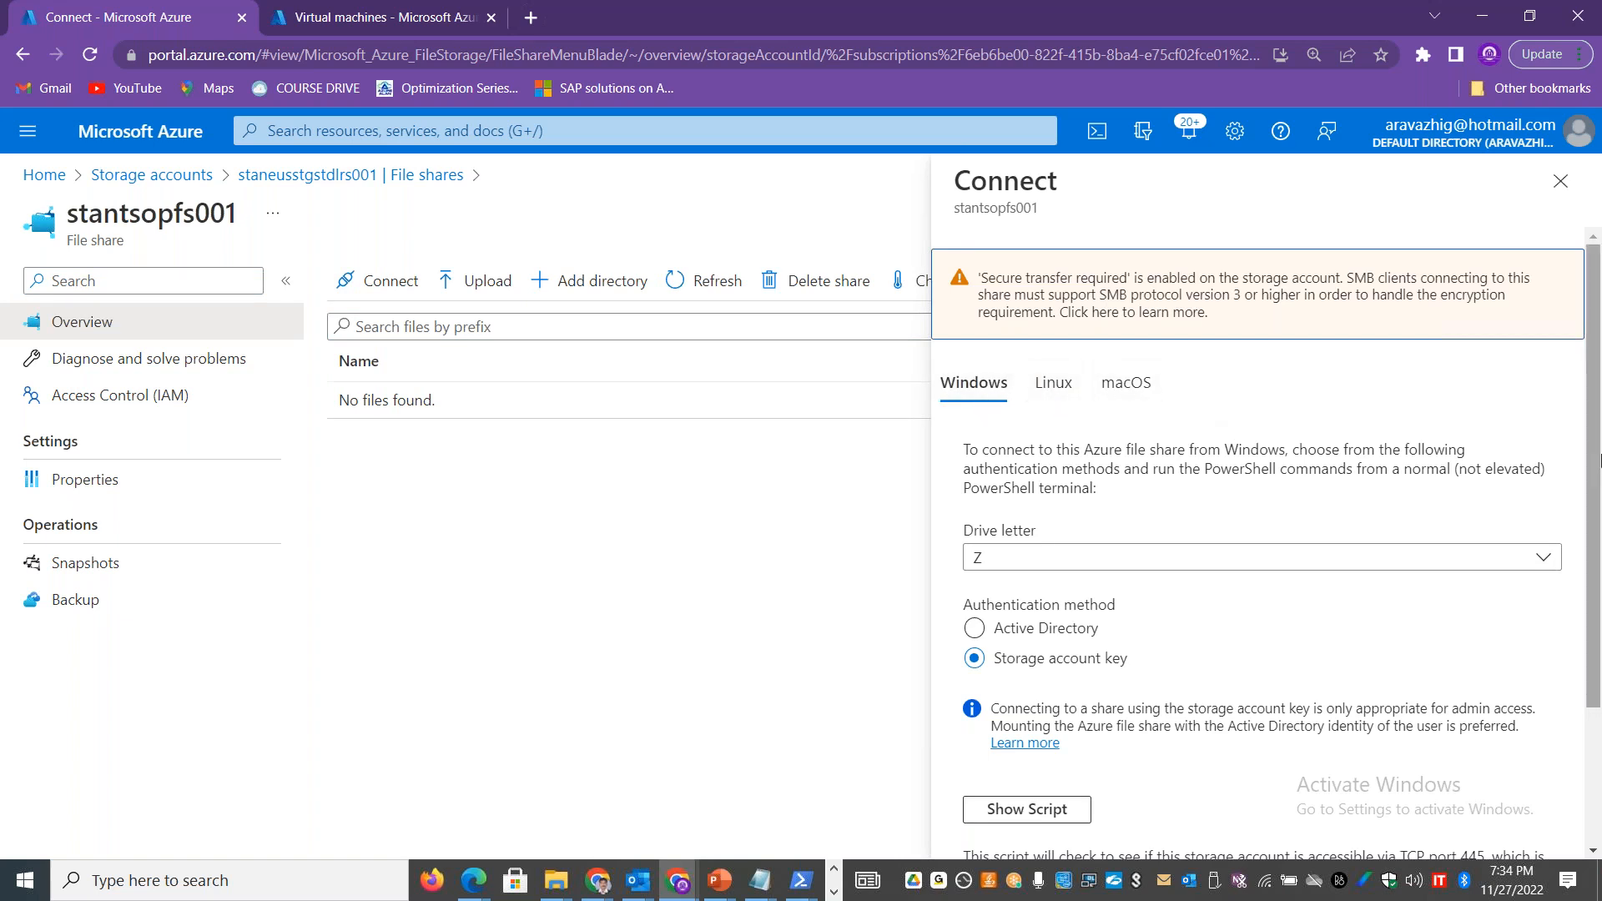
Step: Choose drive letter S for the Windows connection with storage account key authentication, and show the connection script
{"action": "scroll", "coordinate": [1594, 431], "scroll_direction": "down", "scroll_amount": 3}
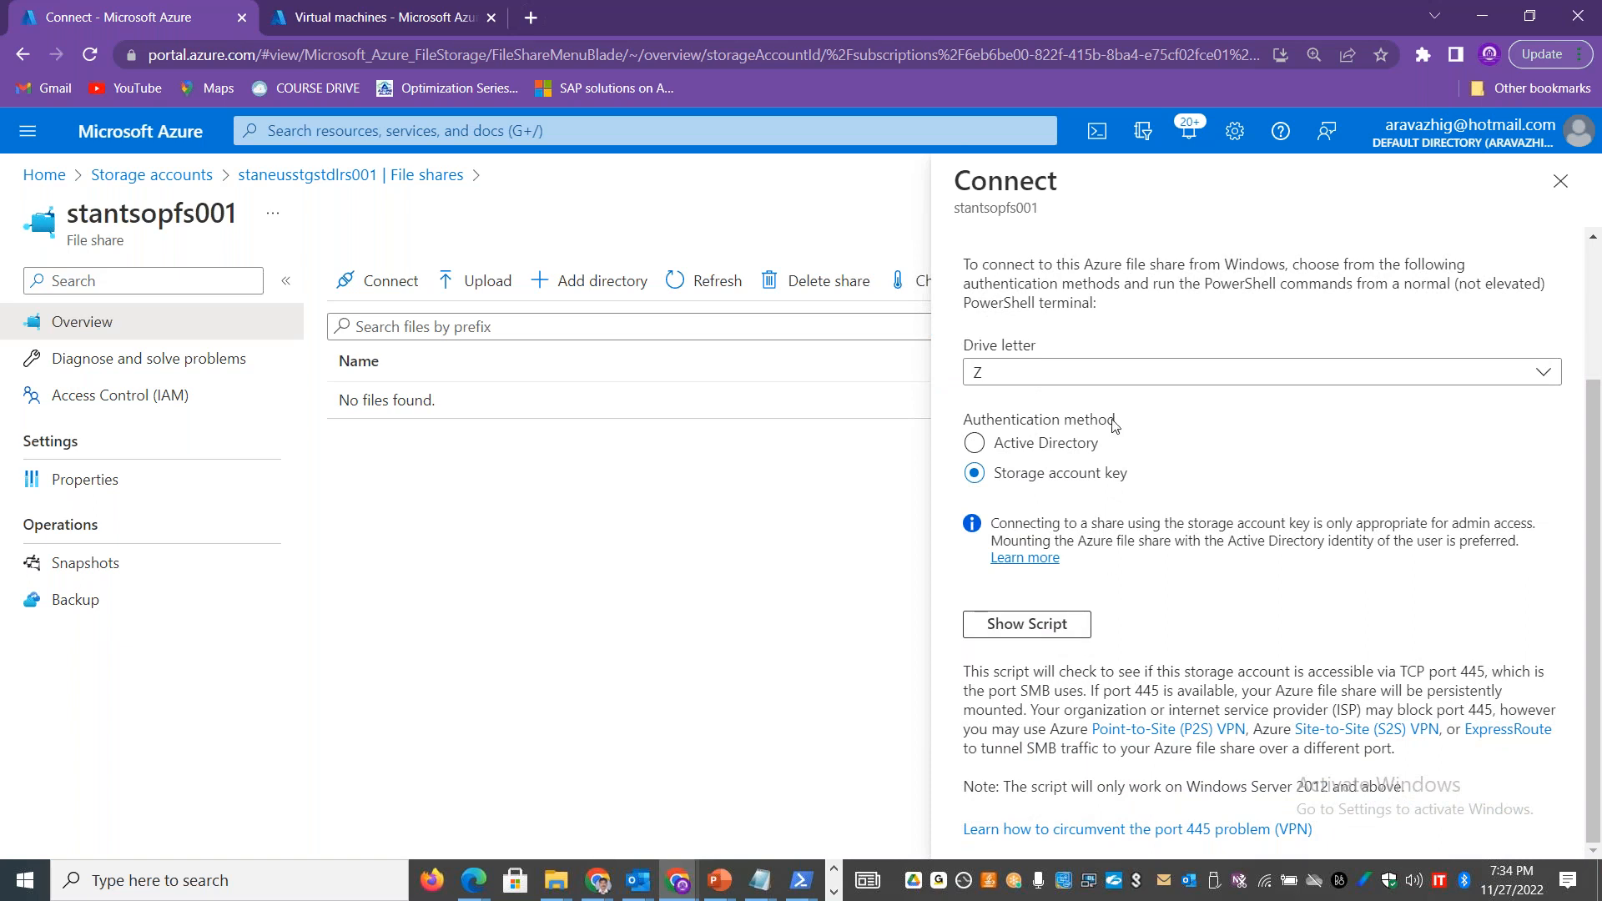
{"action": "left_click", "coordinate": [1317, 383]}
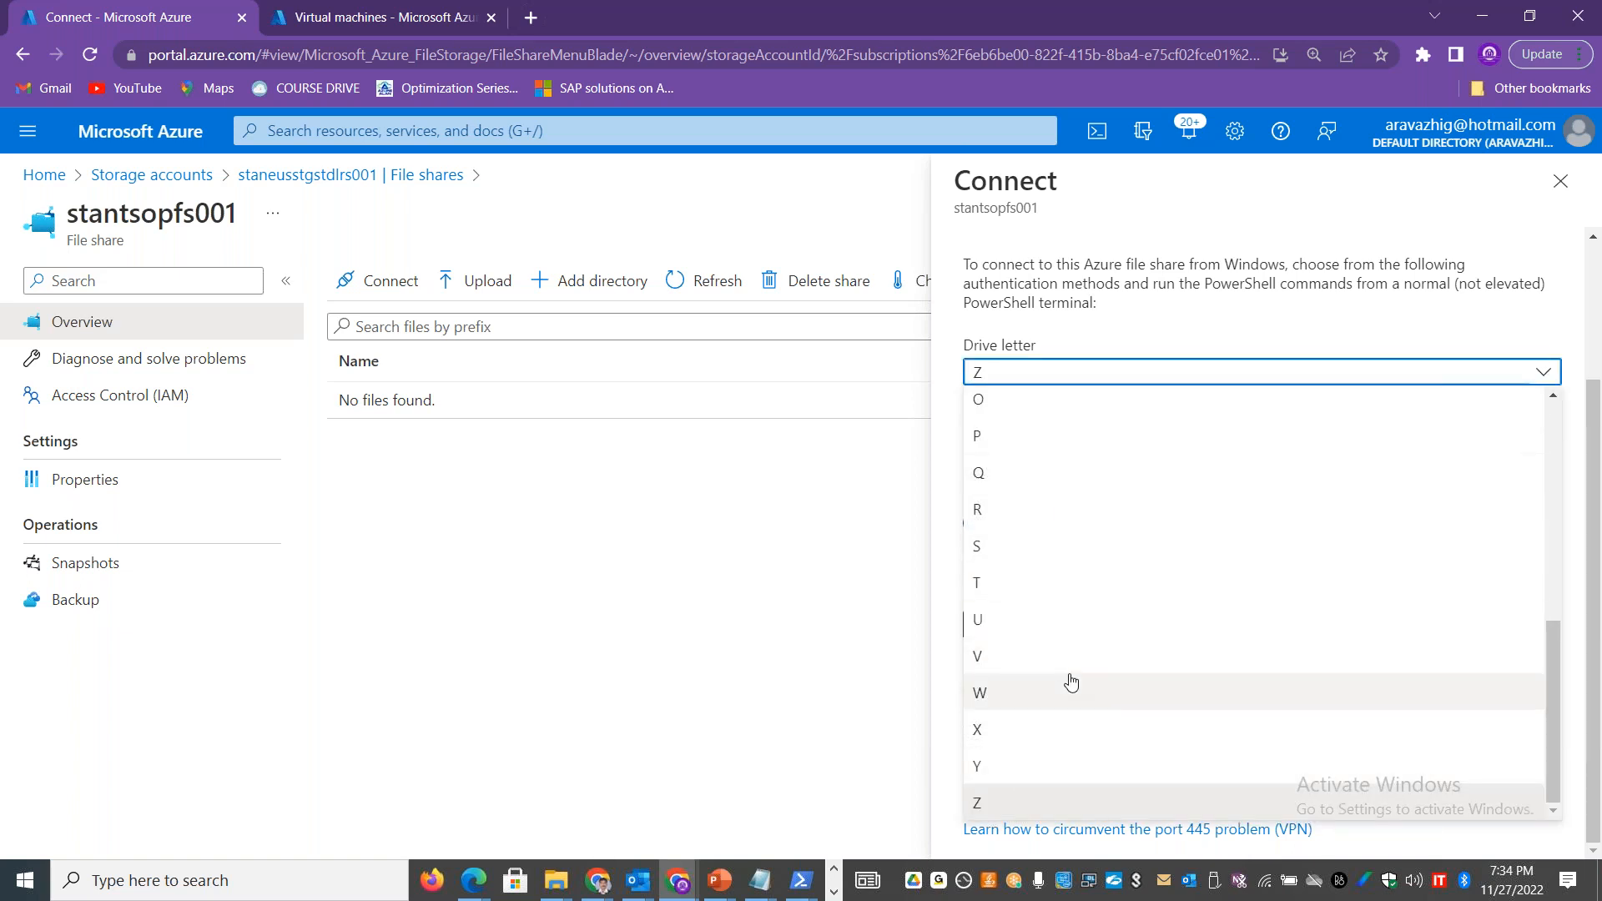
{"action": "left_click", "coordinate": [991, 547]}
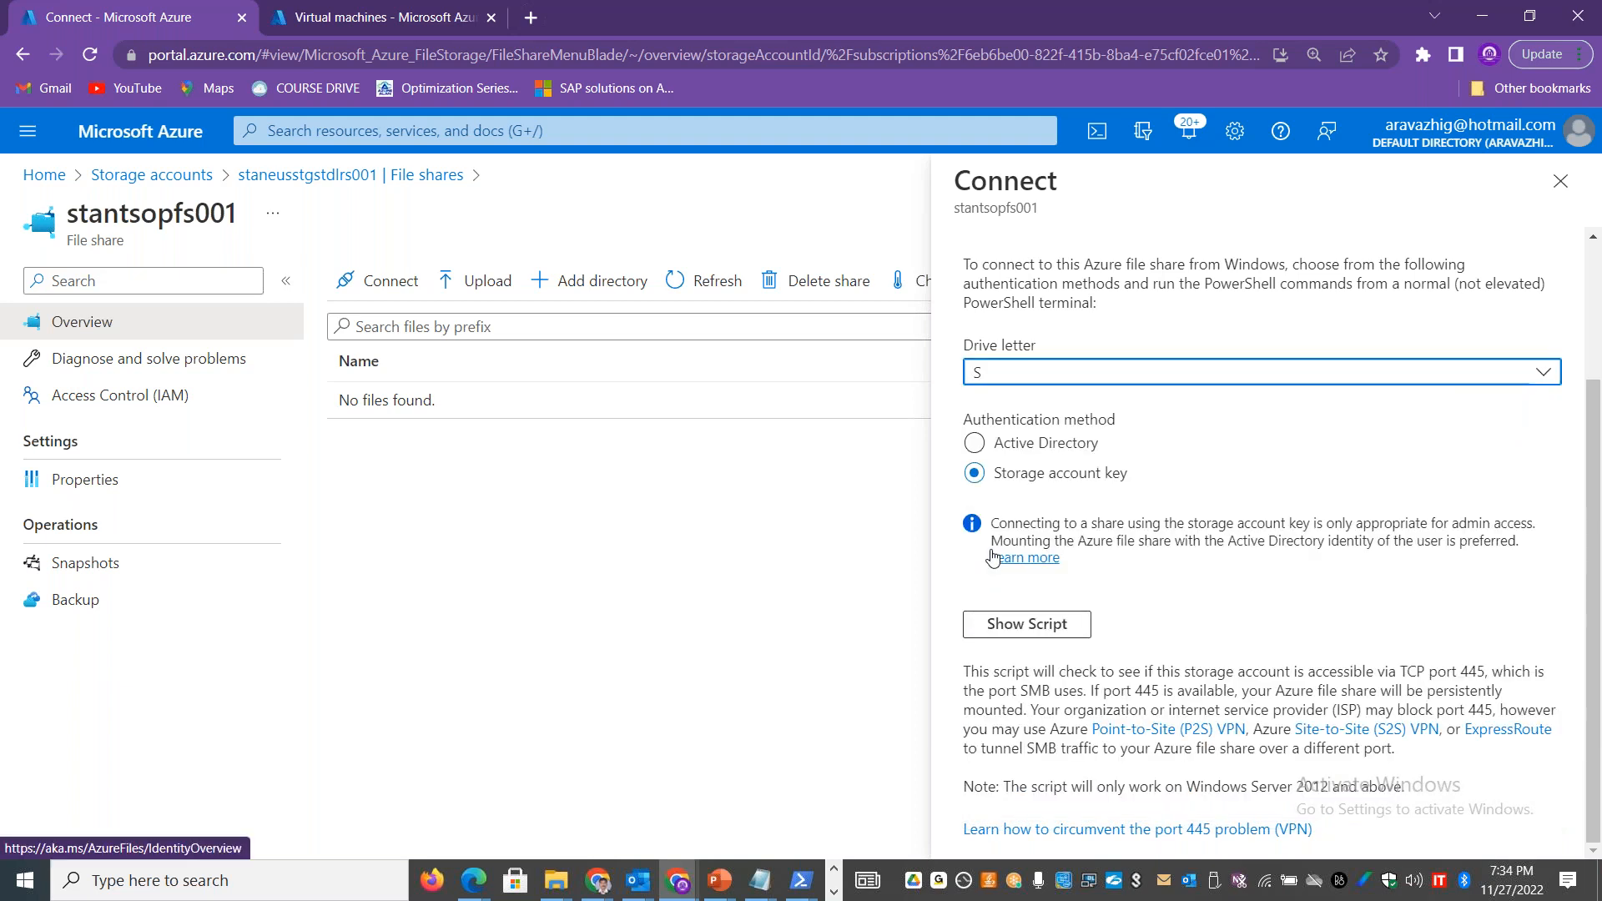
{"action": "left_click", "coordinate": [1058, 627]}
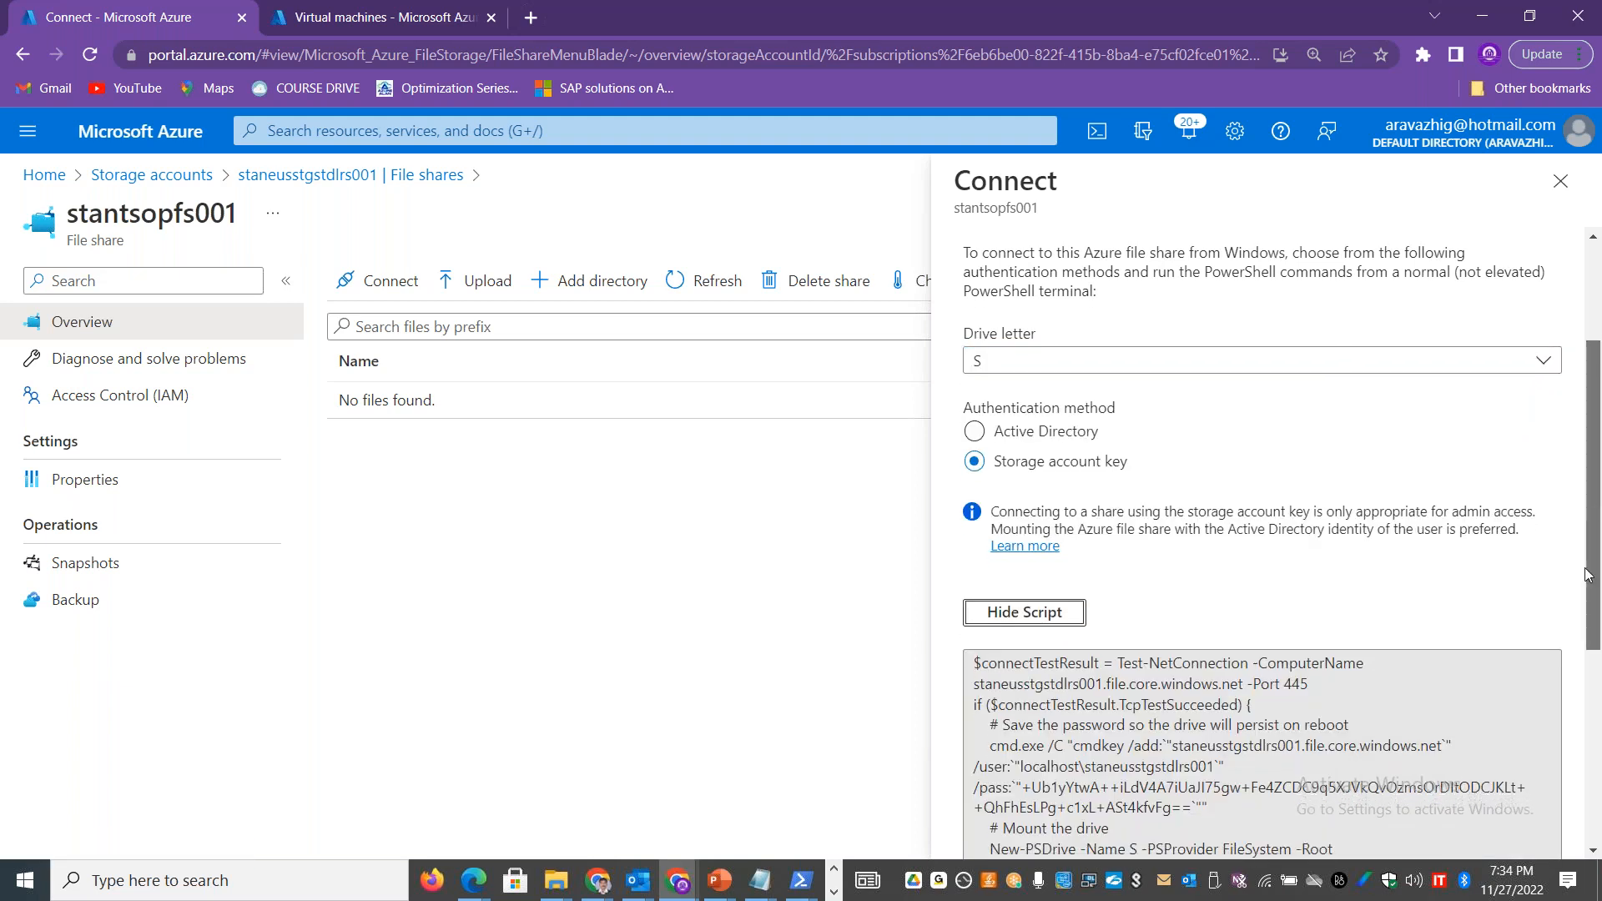
Step: Examine the script's New-PSDrive mount command, share path, user name and storage account key
{"action": "scroll", "coordinate": [1592, 499], "scroll_direction": "down", "scroll_amount": 4}
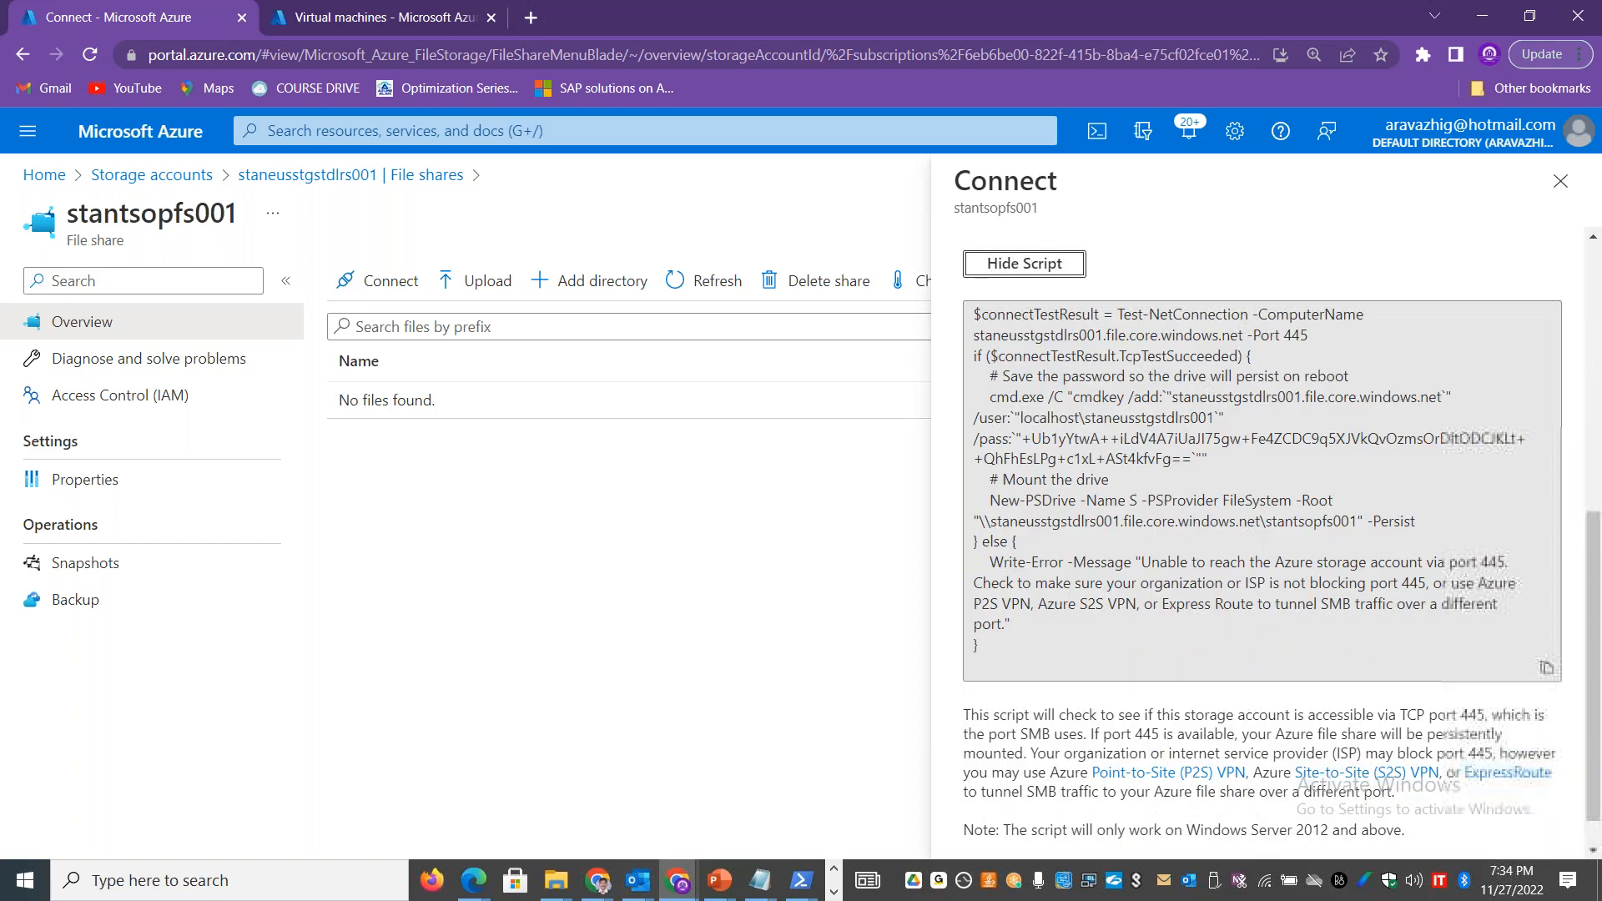
{"action": "left_click", "coordinate": [1016, 499]}
{"action": "double_click", "coordinate": [1029, 499]}
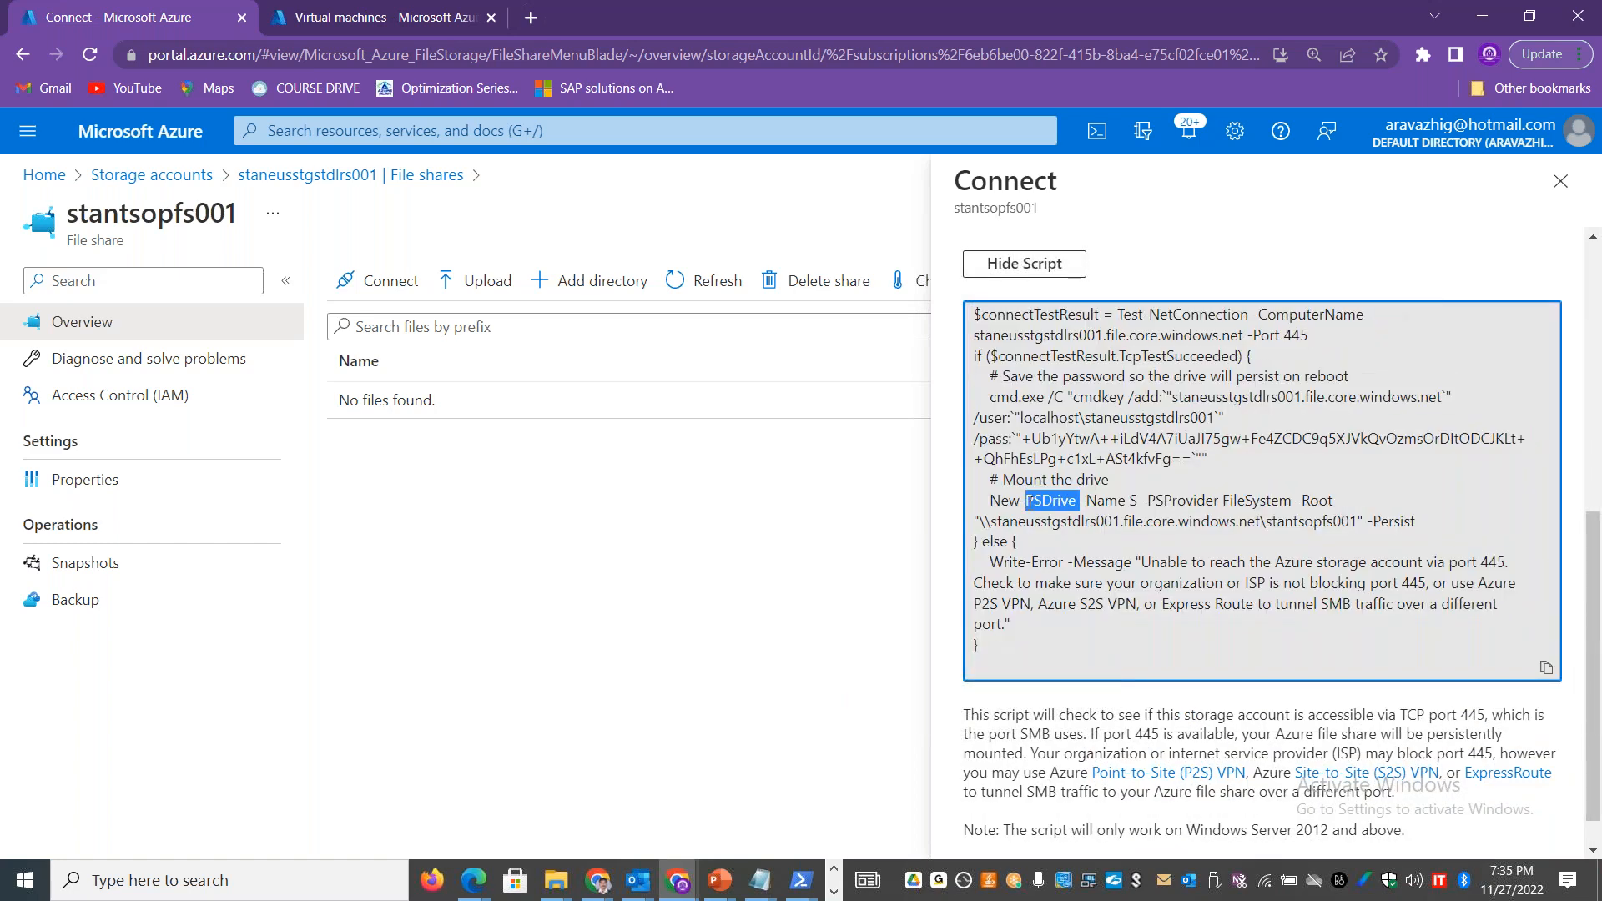
{"action": "left_click", "coordinate": [1128, 499]}
{"action": "left_click_drag", "start_coordinate": [1356, 518], "coordinate": [1020, 539]}
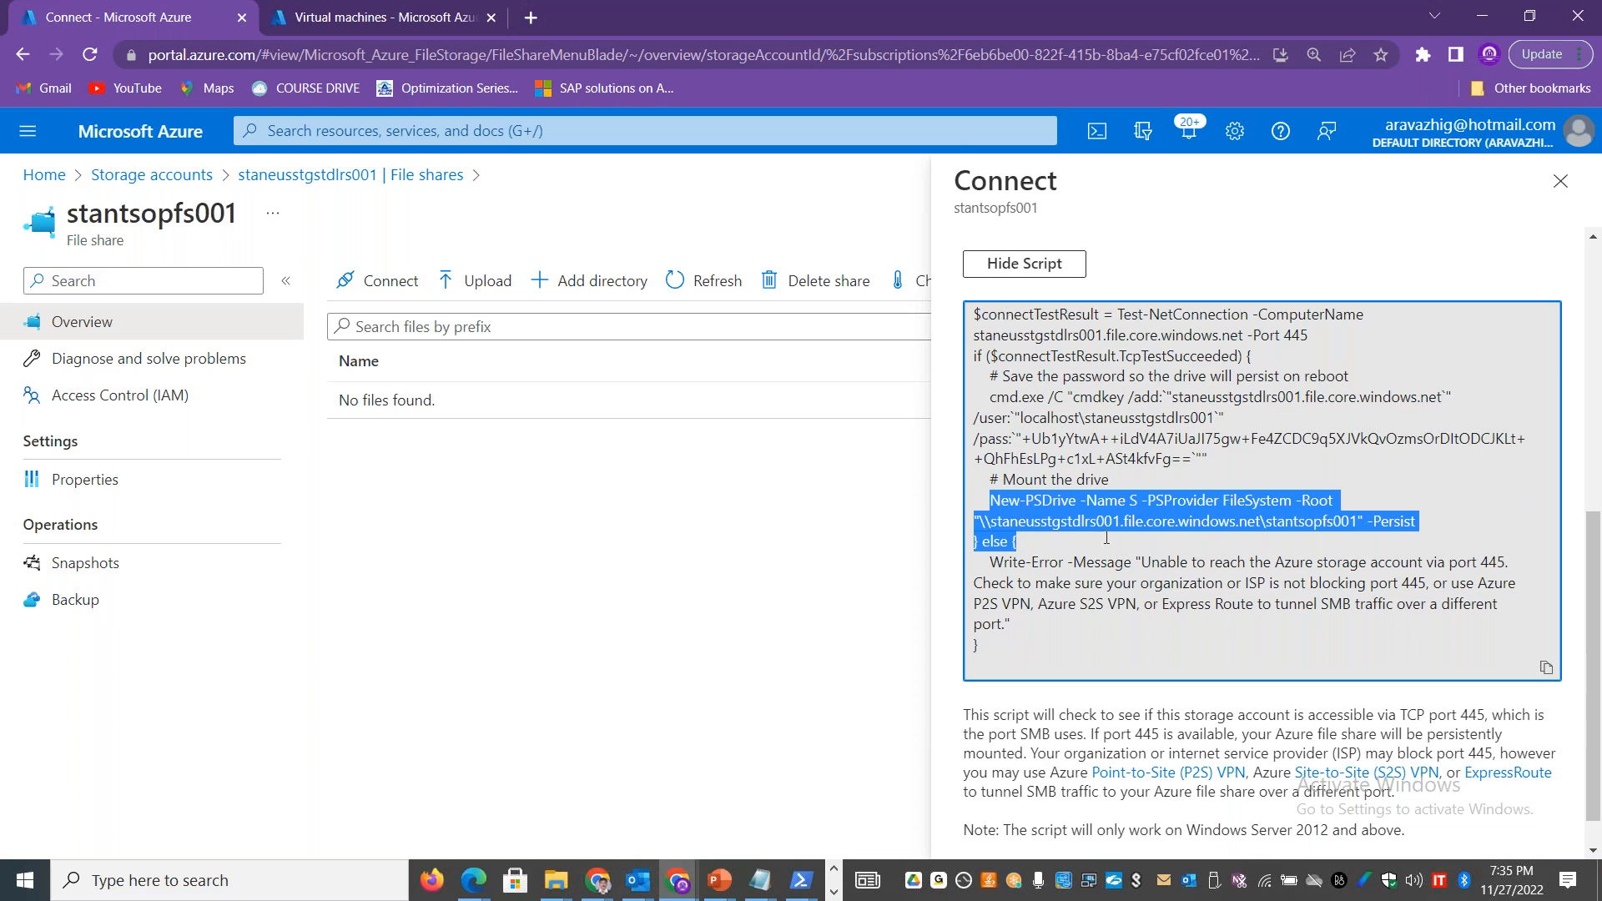
{"action": "left_click", "coordinate": [1269, 512]}
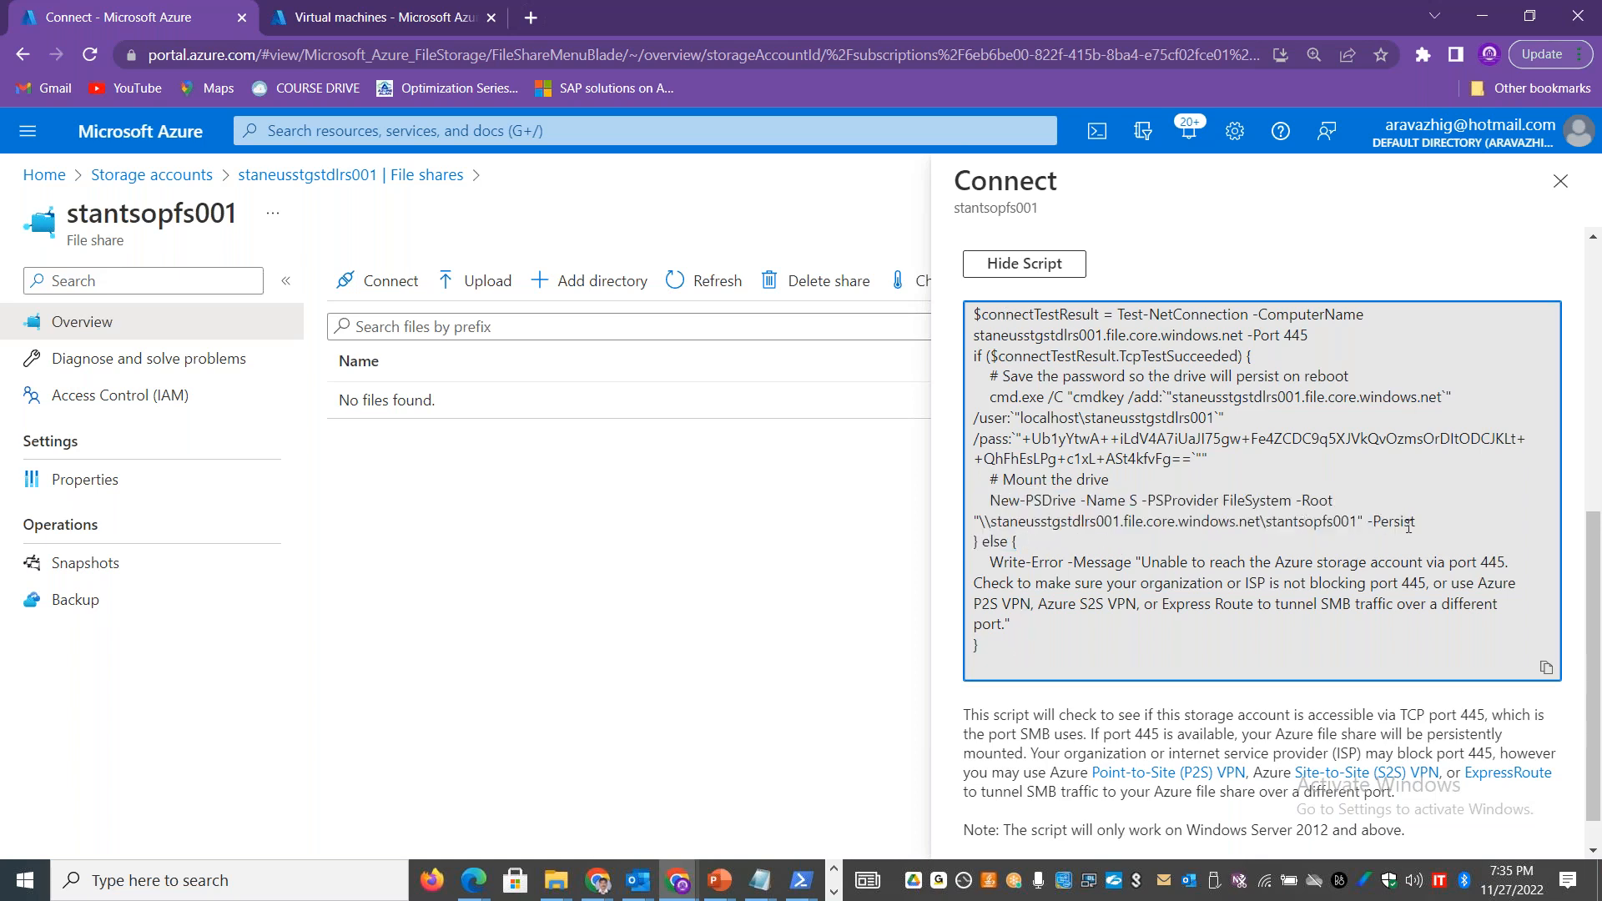
{"action": "left_click_drag", "start_coordinate": [1000, 501], "coordinate": [1069, 501]}
{"action": "left_click_drag", "start_coordinate": [1356, 522], "coordinate": [984, 524]}
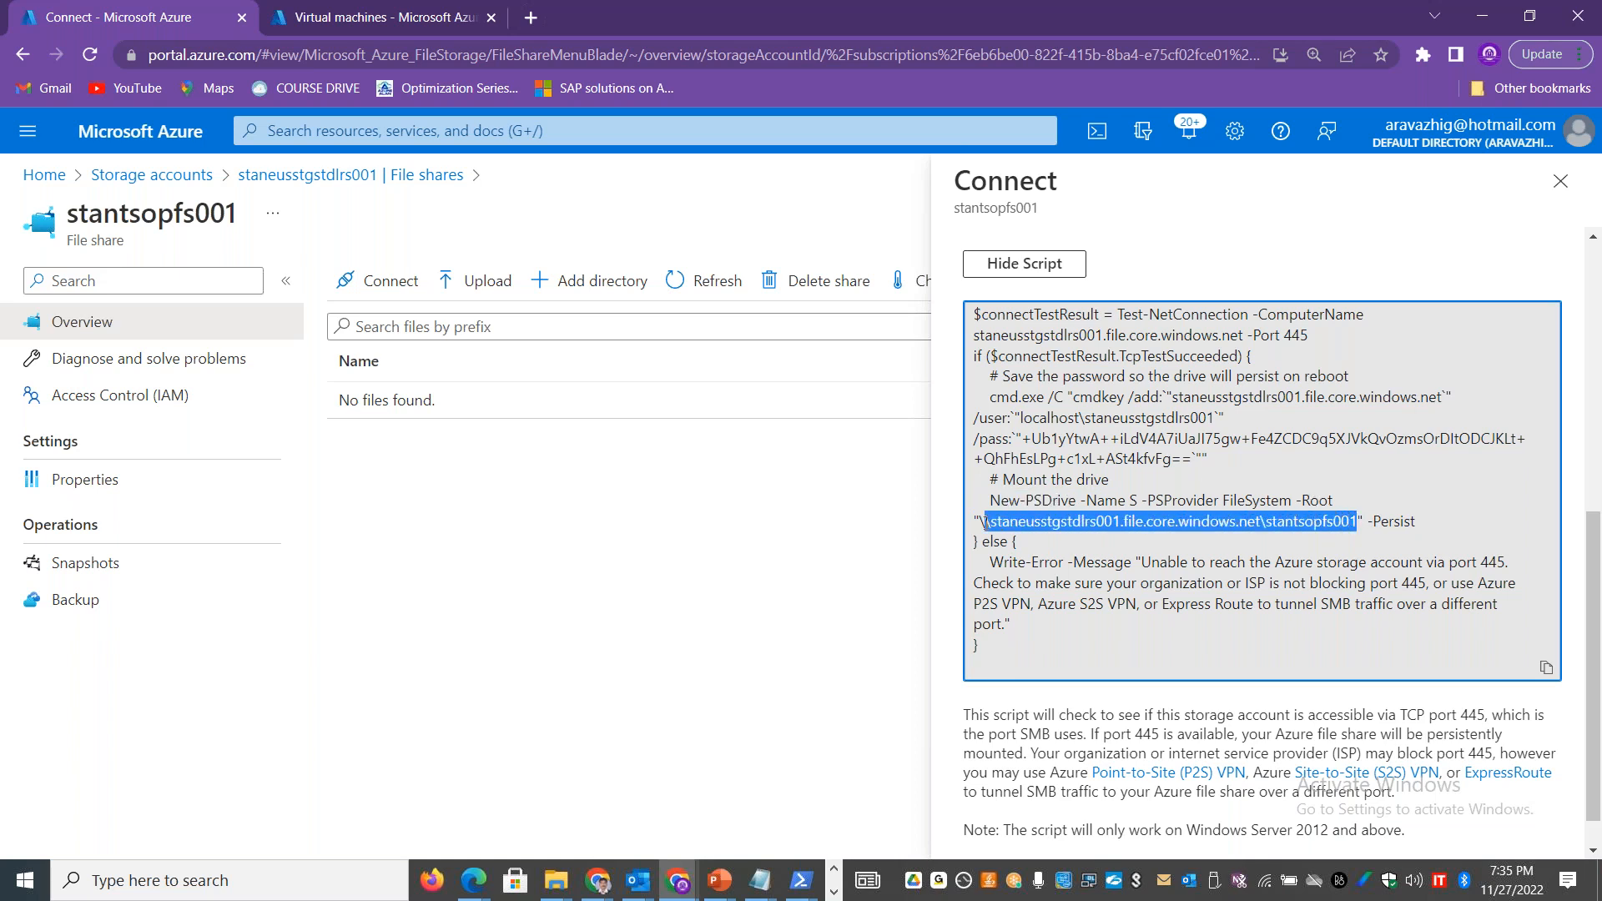
{"action": "double_click", "coordinate": [1324, 524]}
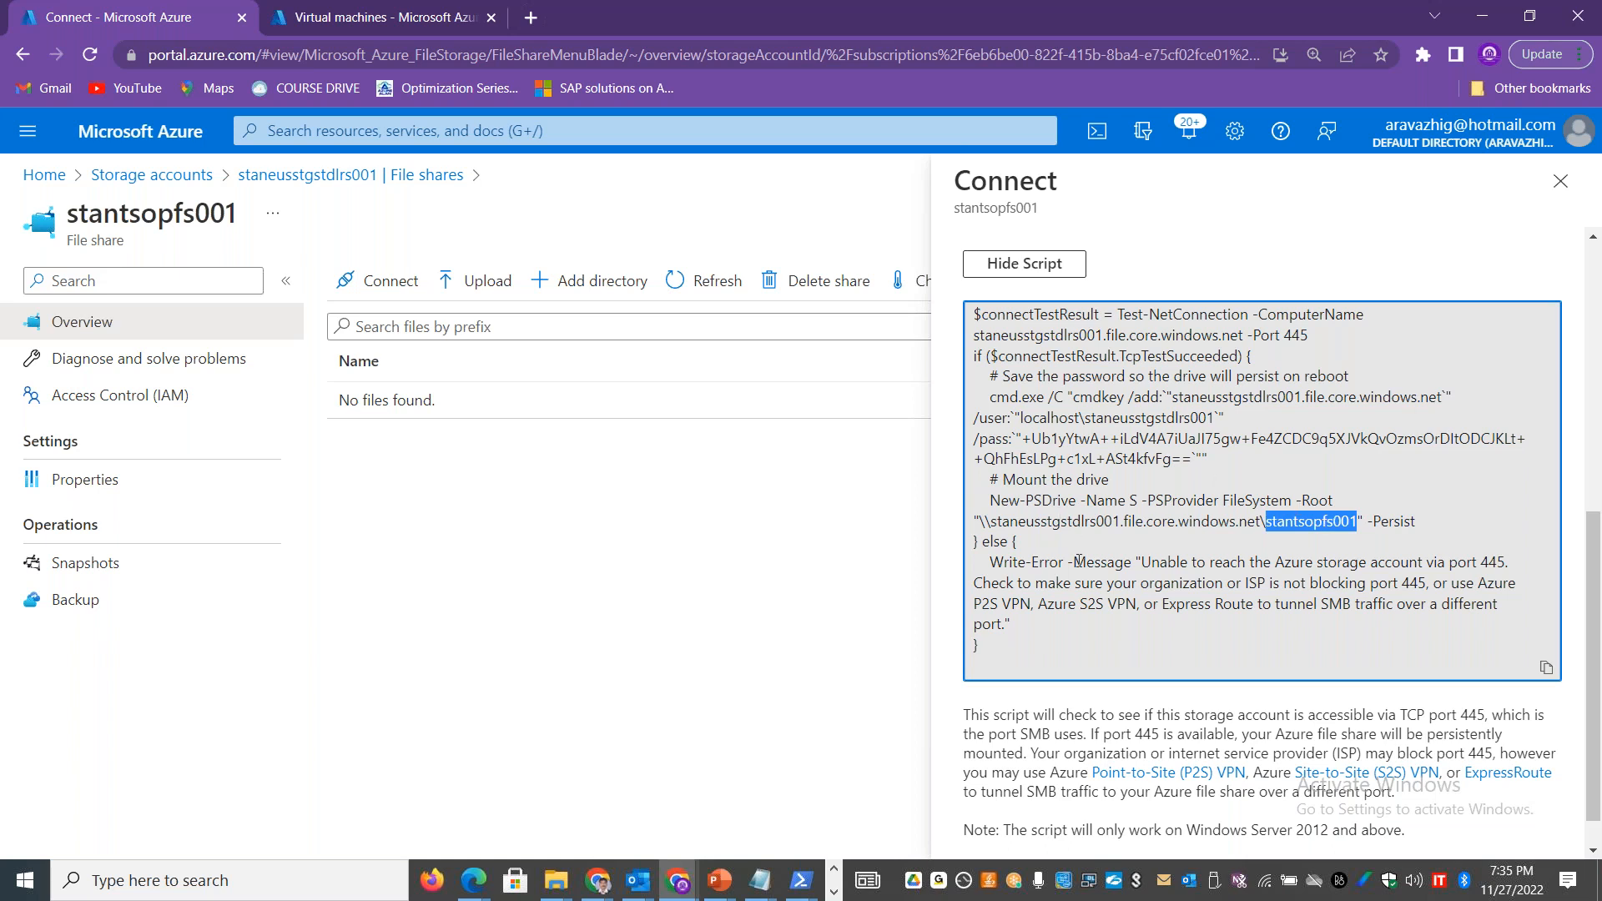
{"action": "left_click_drag", "start_coordinate": [1084, 417], "coordinate": [1199, 417]}
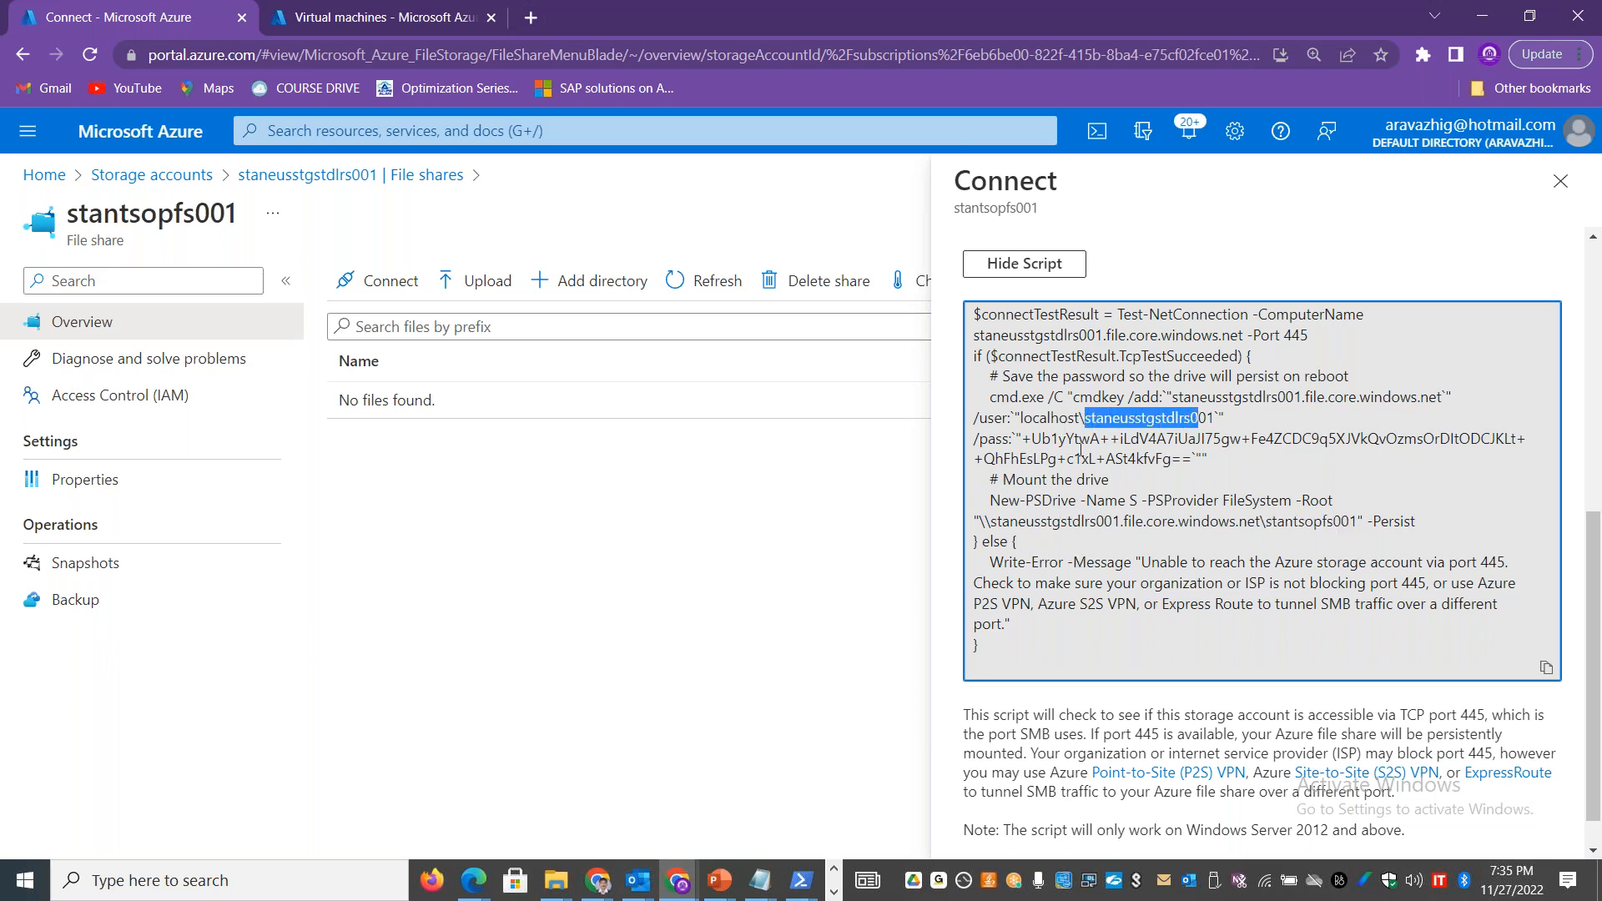
{"action": "left_click_drag", "start_coordinate": [1032, 438], "coordinate": [1236, 457]}
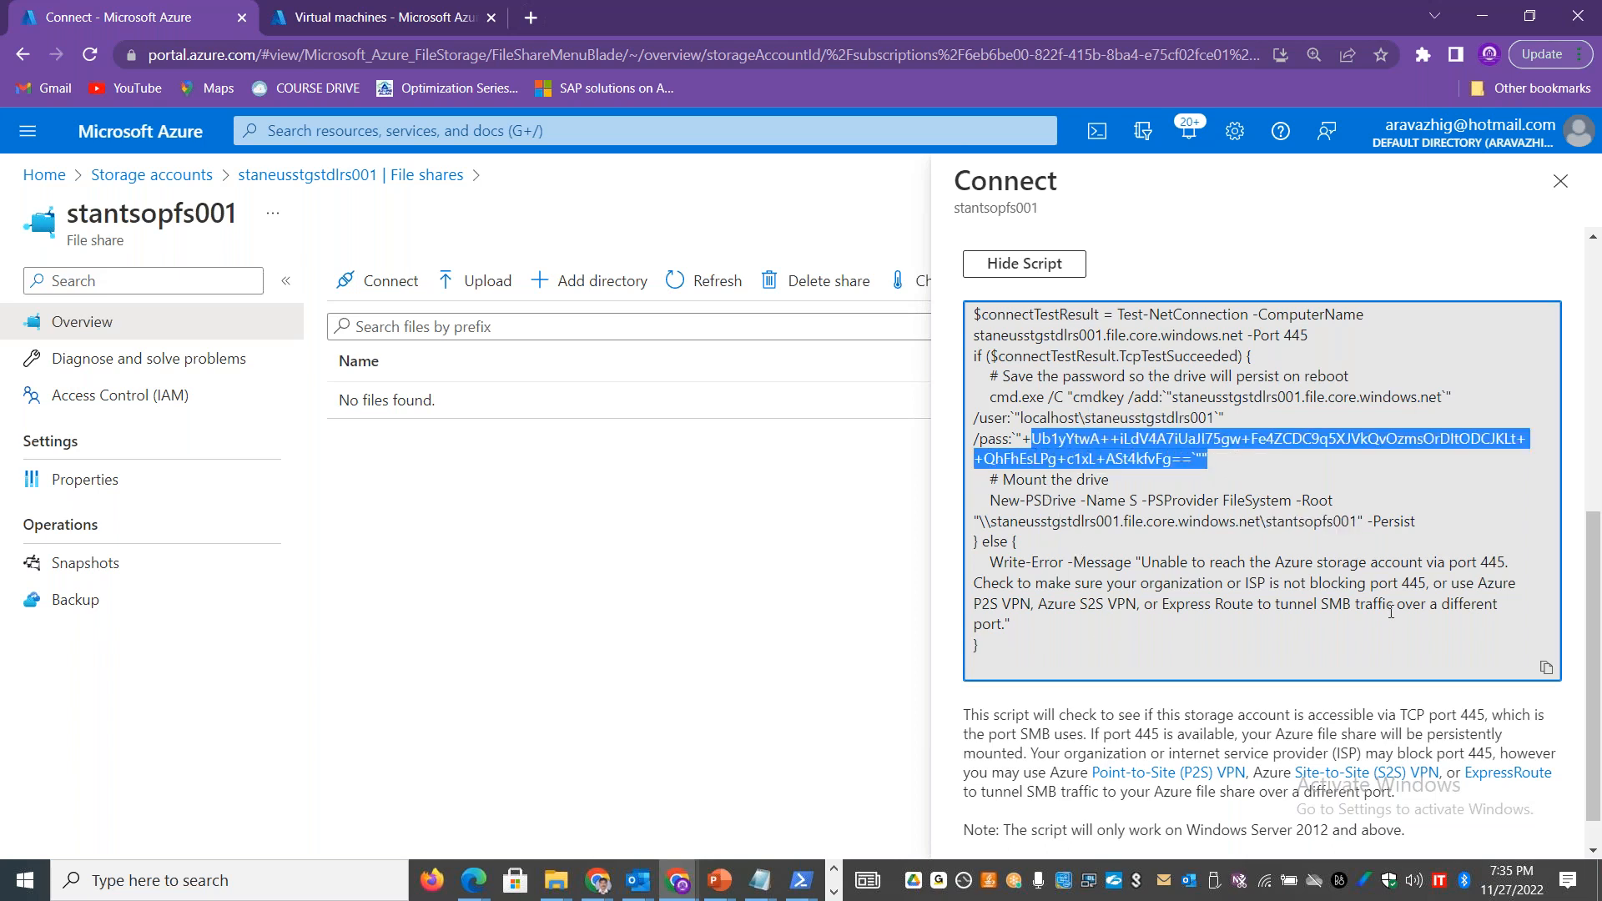
Step: Copy the complete connection script and switch to the remote desktop session in full-screen view
{"action": "left_click", "coordinate": [1546, 668]}
{"action": "key", "text": "alt+Tab"}
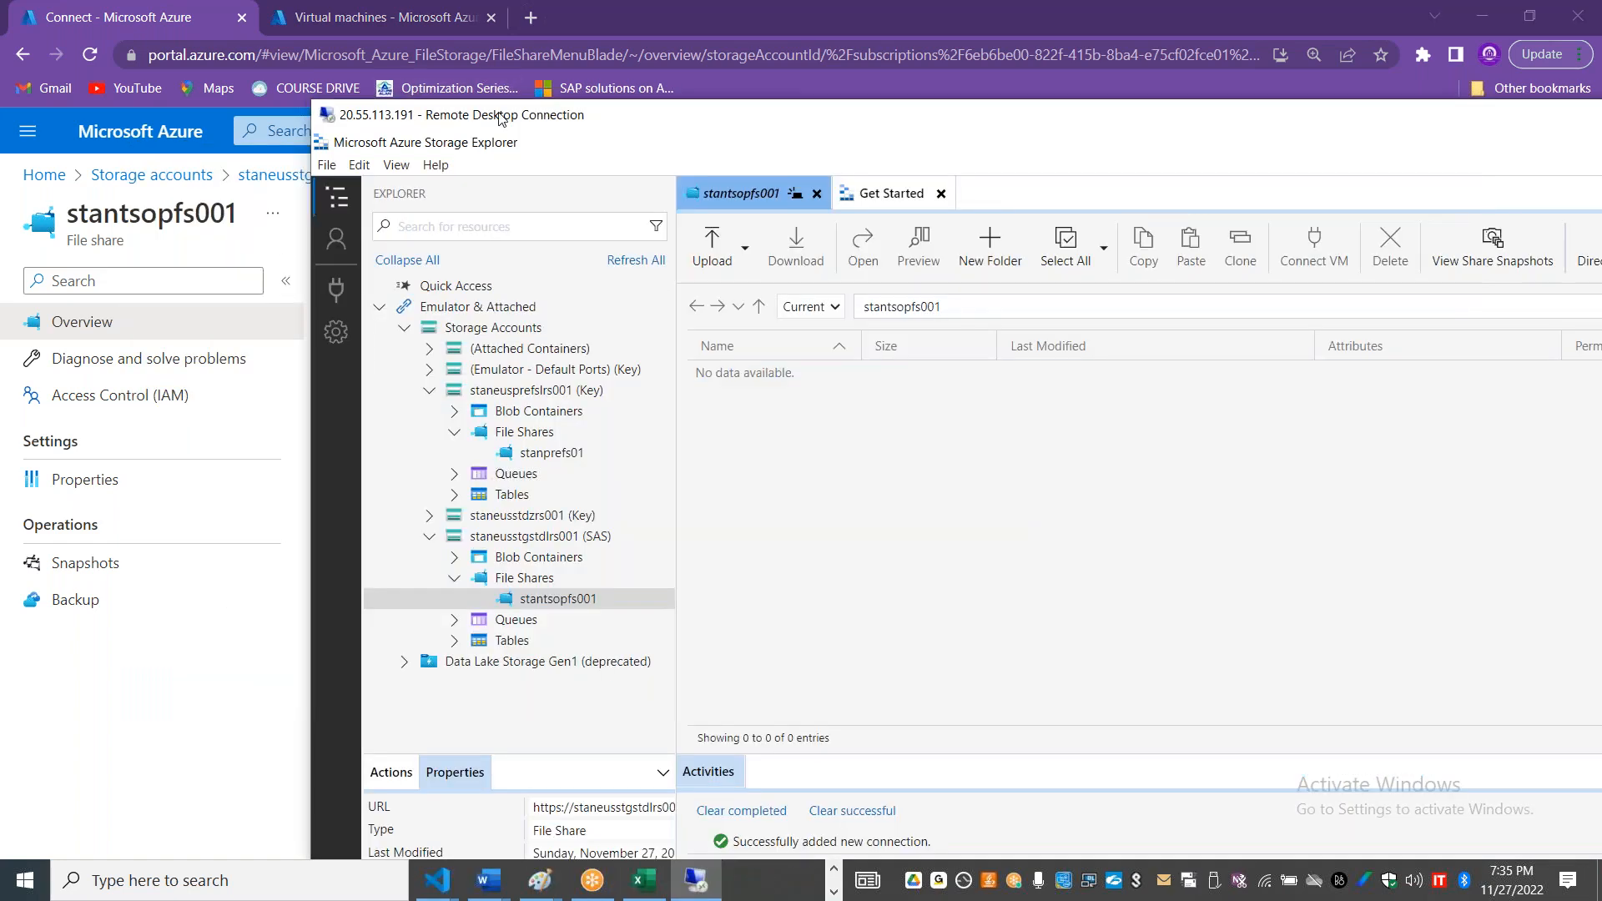
{"action": "double_click", "coordinate": [501, 116]}
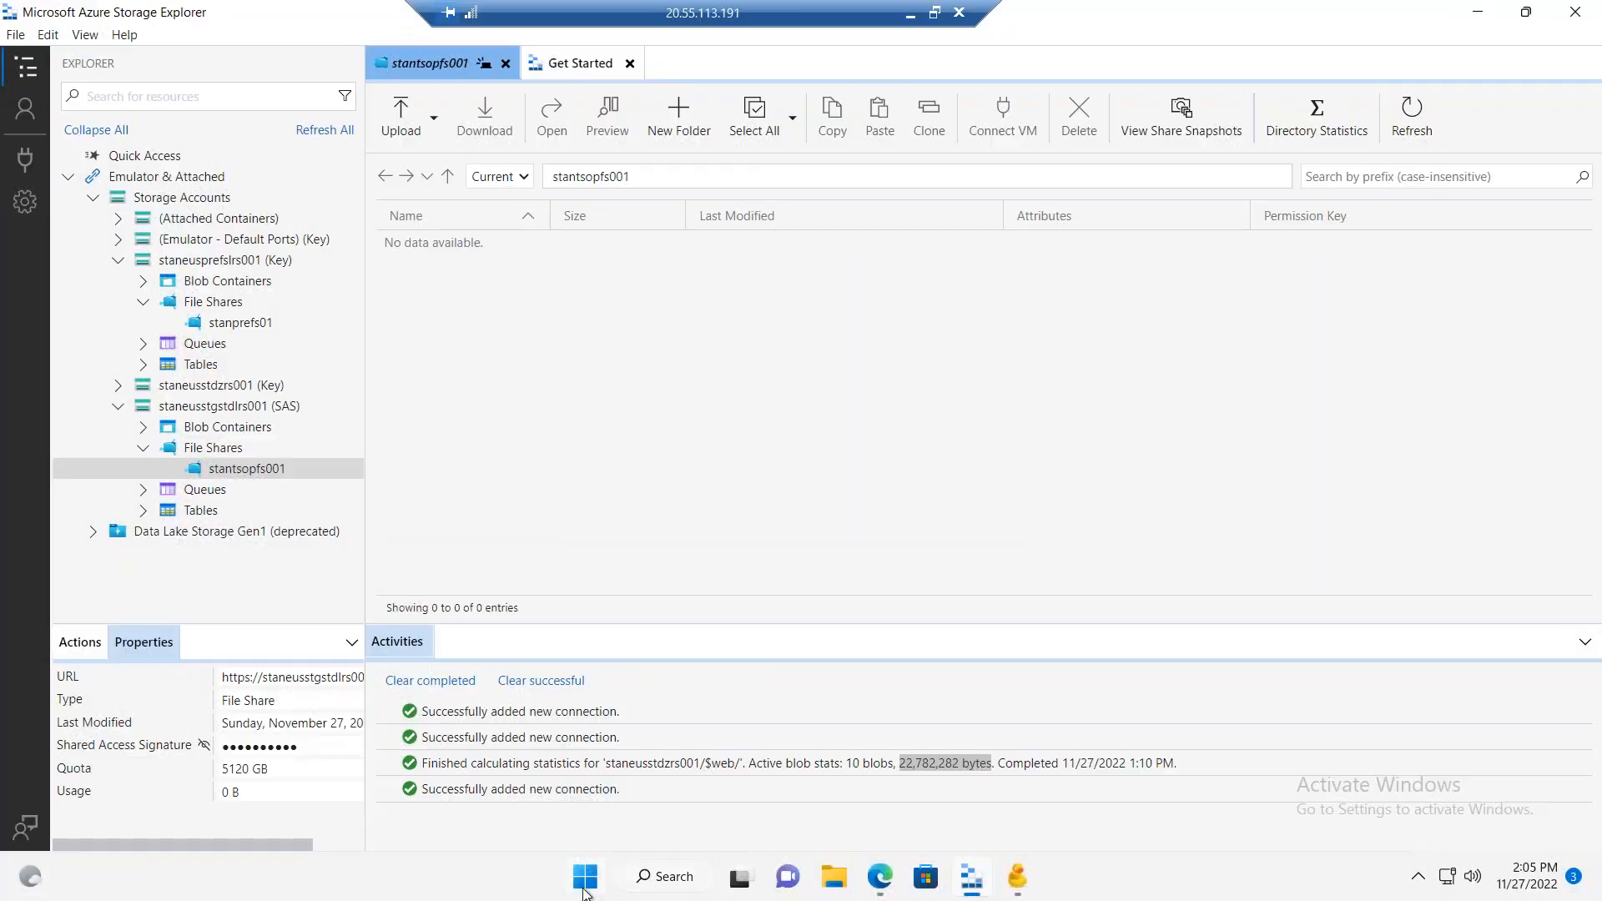
Step: Start an administrator Windows Terminal PowerShell session on the VM and dismiss the Widgets dialog
{"action": "right_click", "coordinate": [584, 891]}
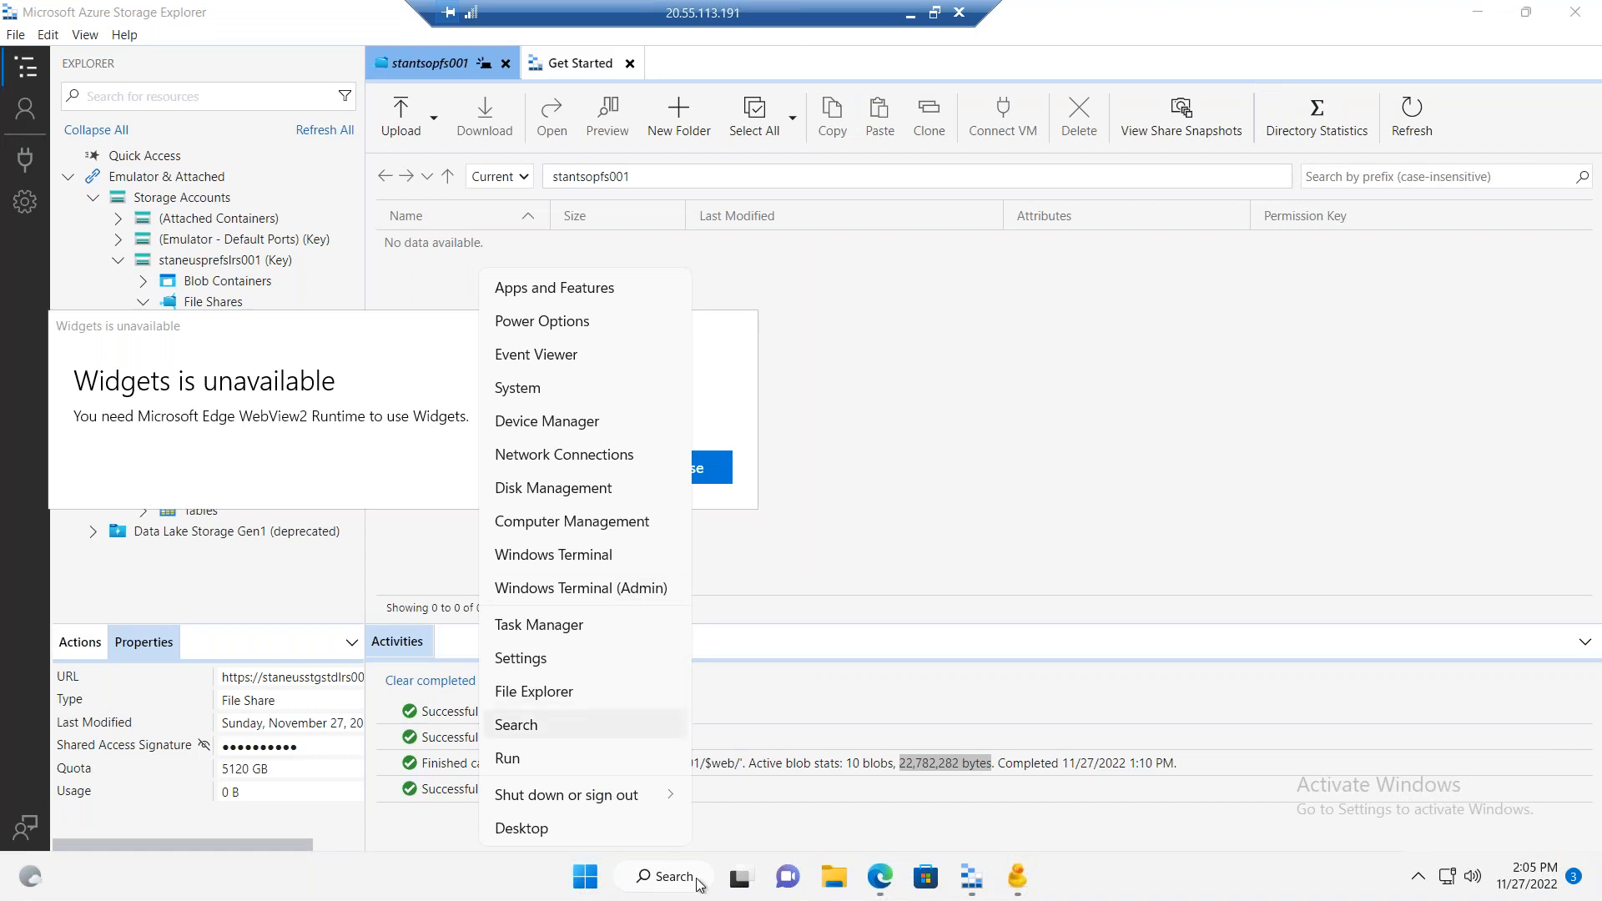
{"action": "left_click", "coordinate": [607, 894]}
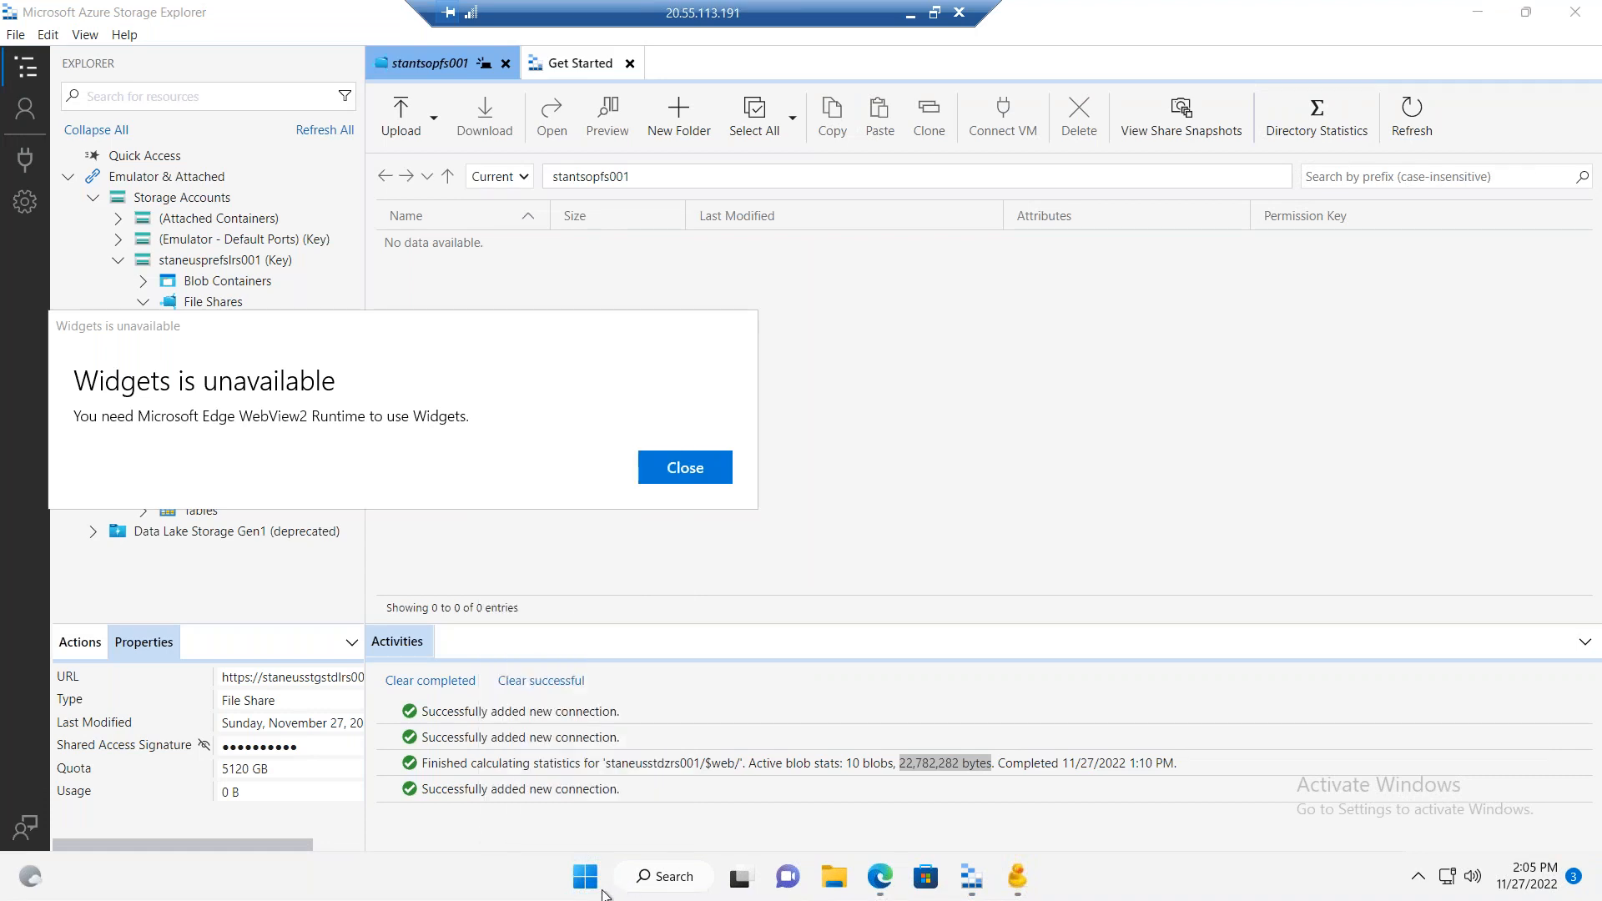
{"action": "right_click", "coordinate": [600, 891]}
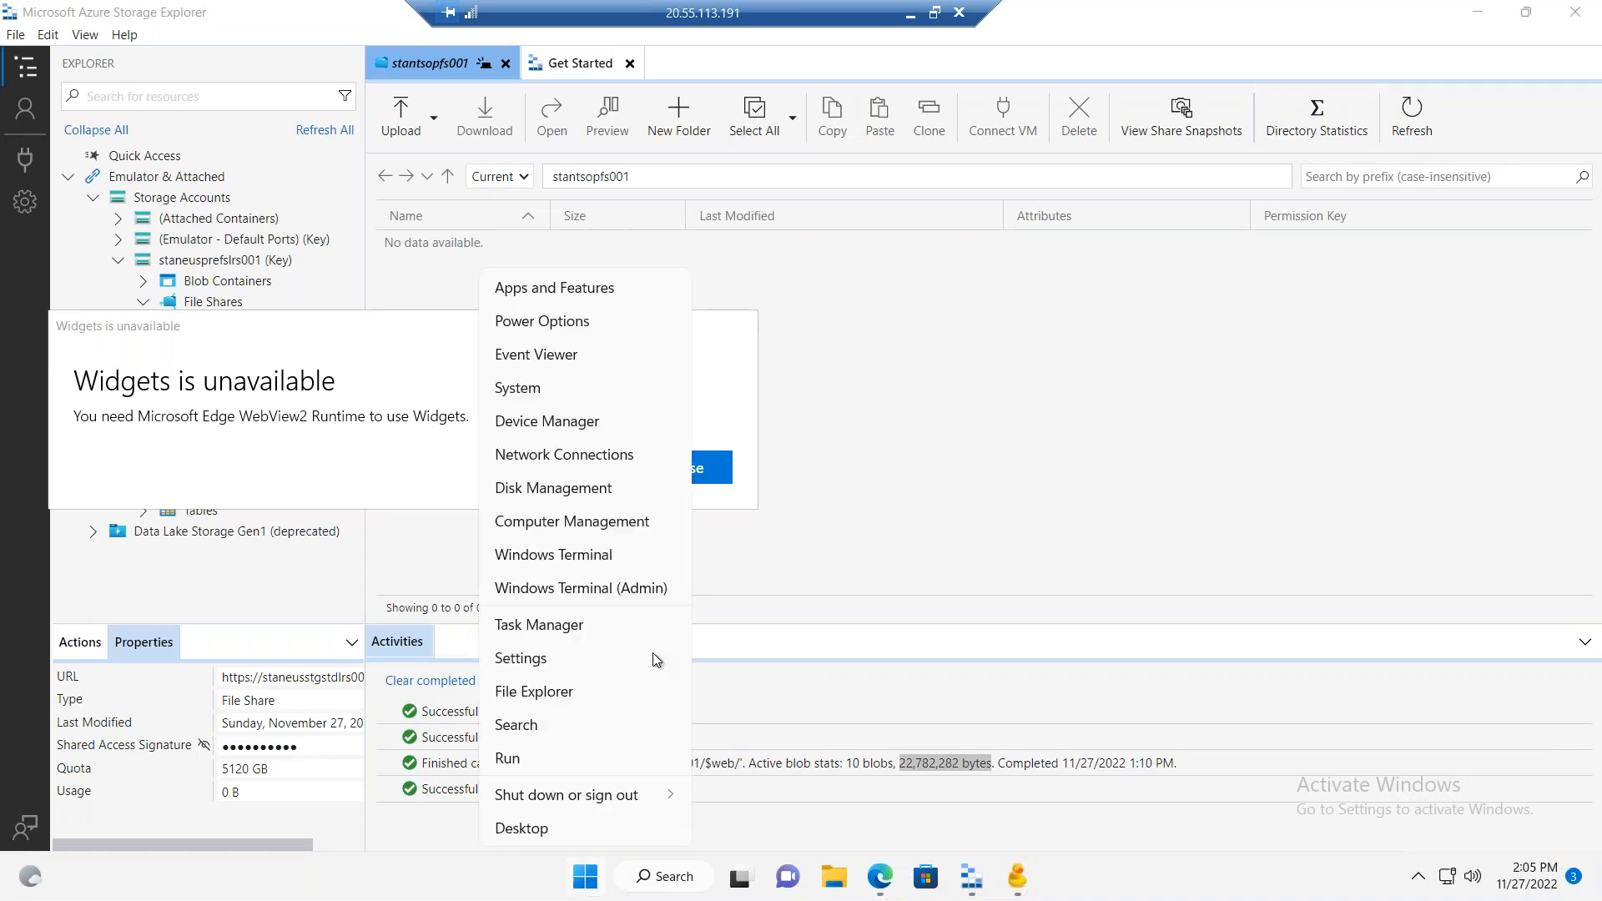
{"action": "left_click", "coordinate": [642, 587]}
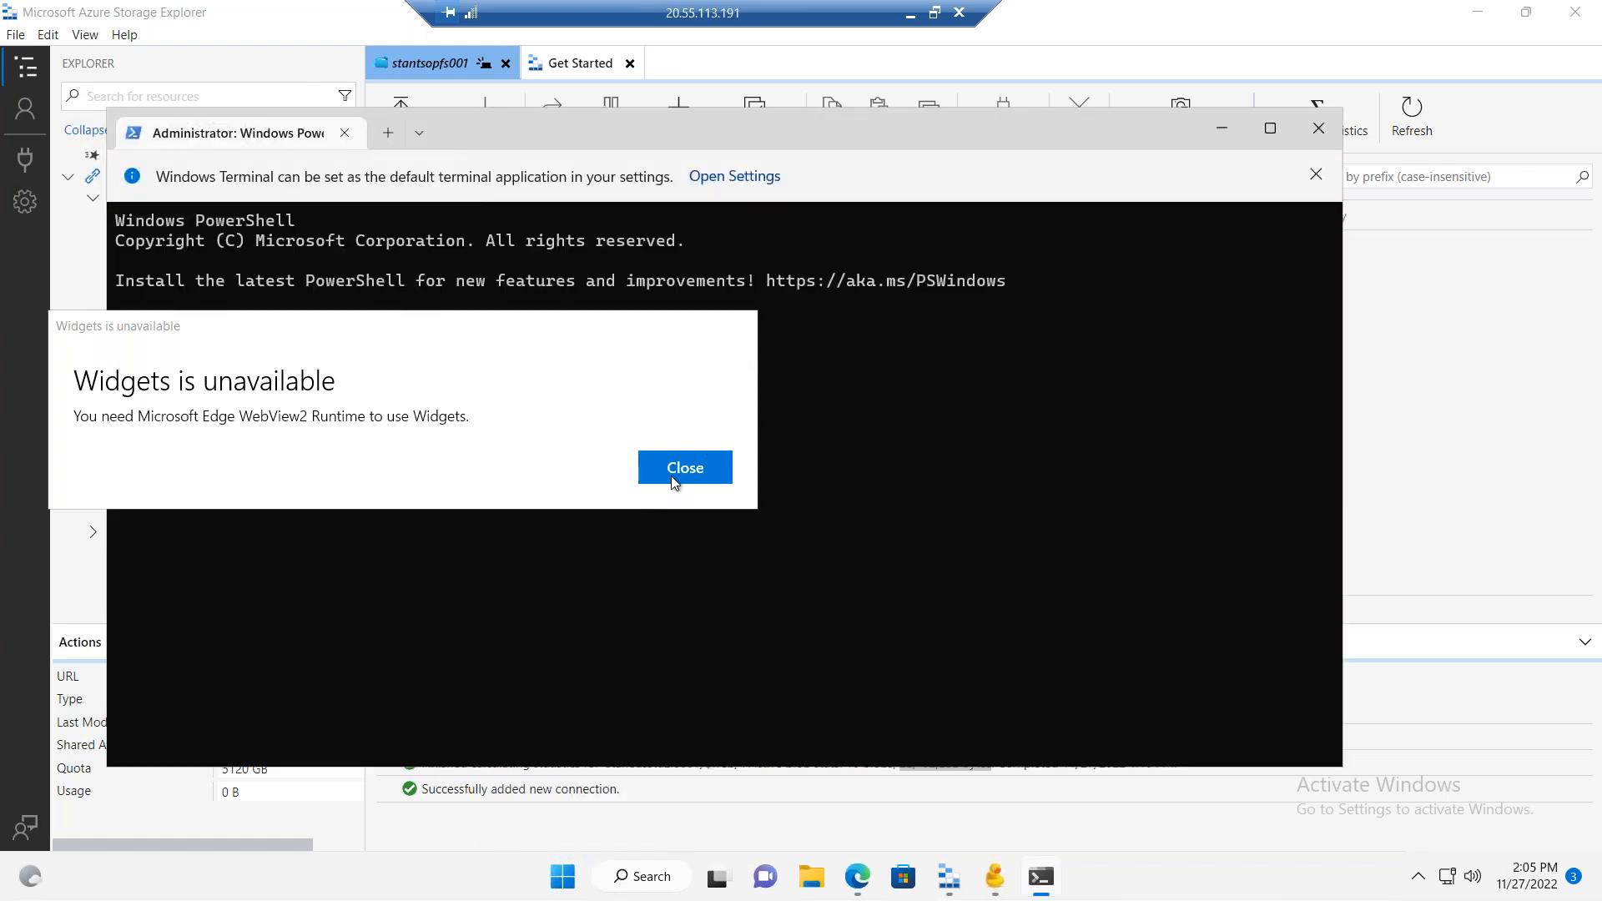
{"action": "left_click", "coordinate": [674, 482]}
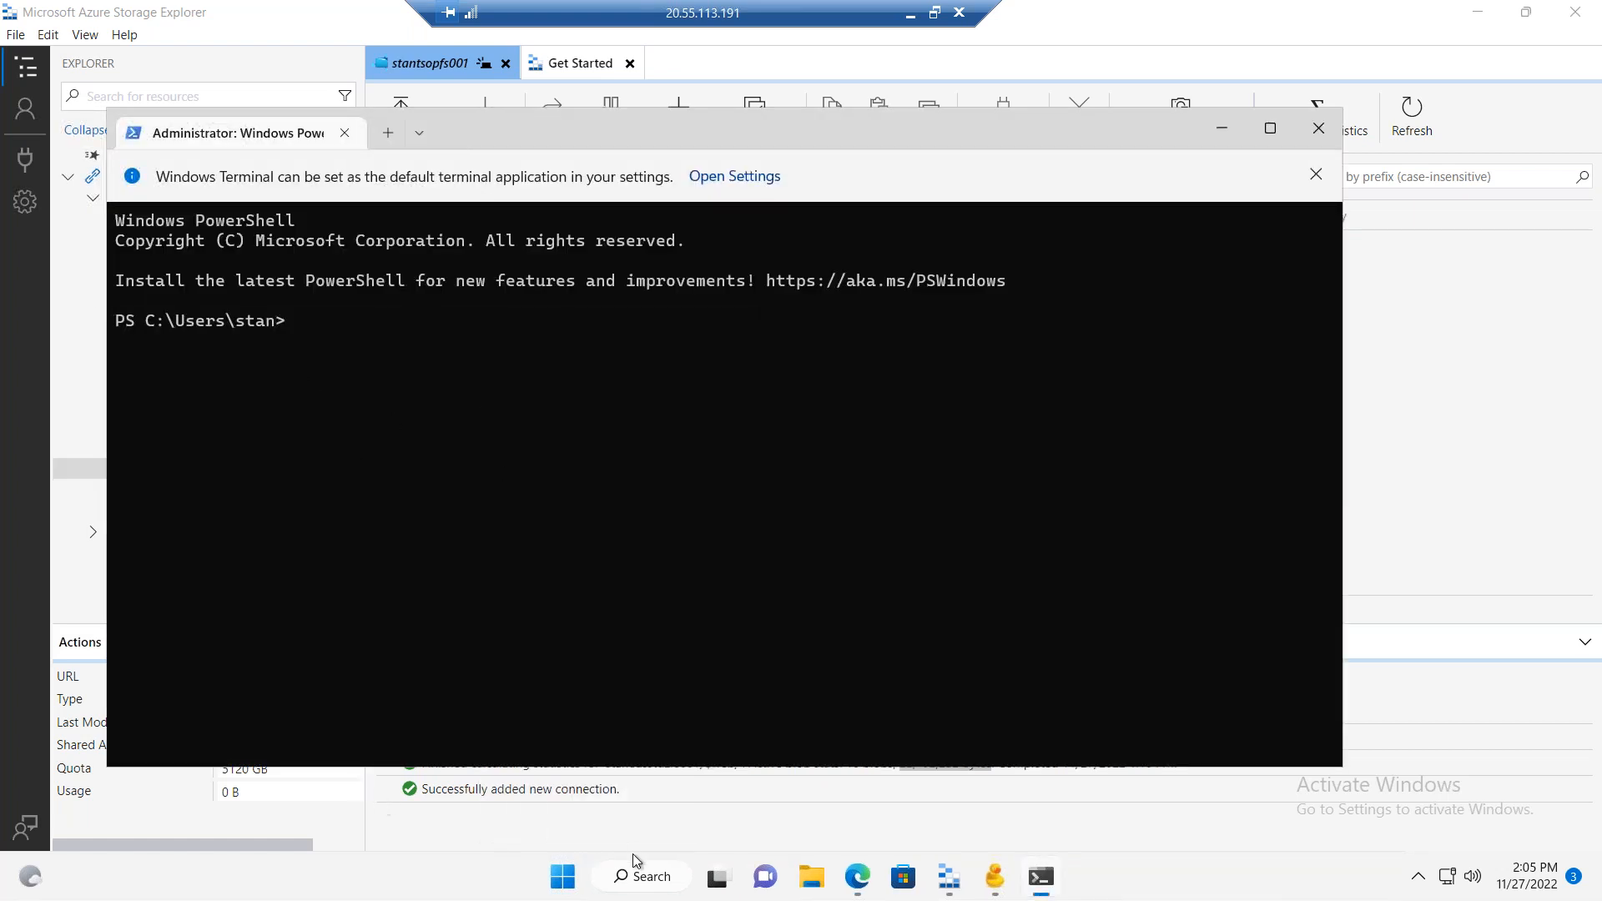
Step: Show the VM's drives under This PC, and run the copied connection script containing the storage account key in the administrator PowerShell session
{"action": "left_click", "coordinate": [821, 889]}
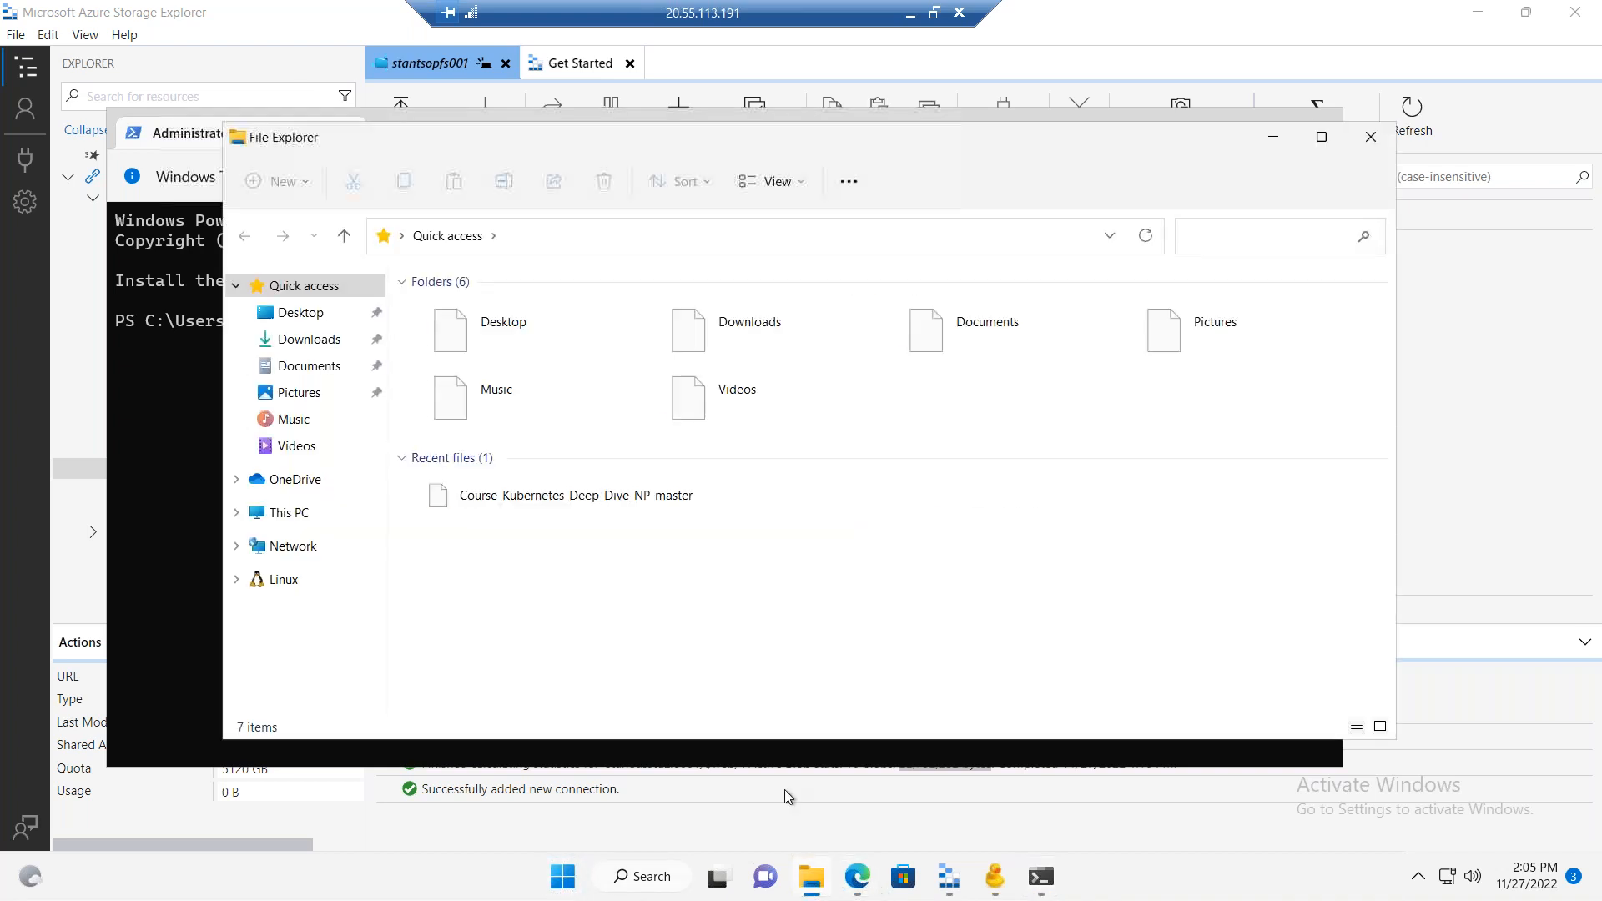
{"action": "left_click", "coordinate": [303, 514]}
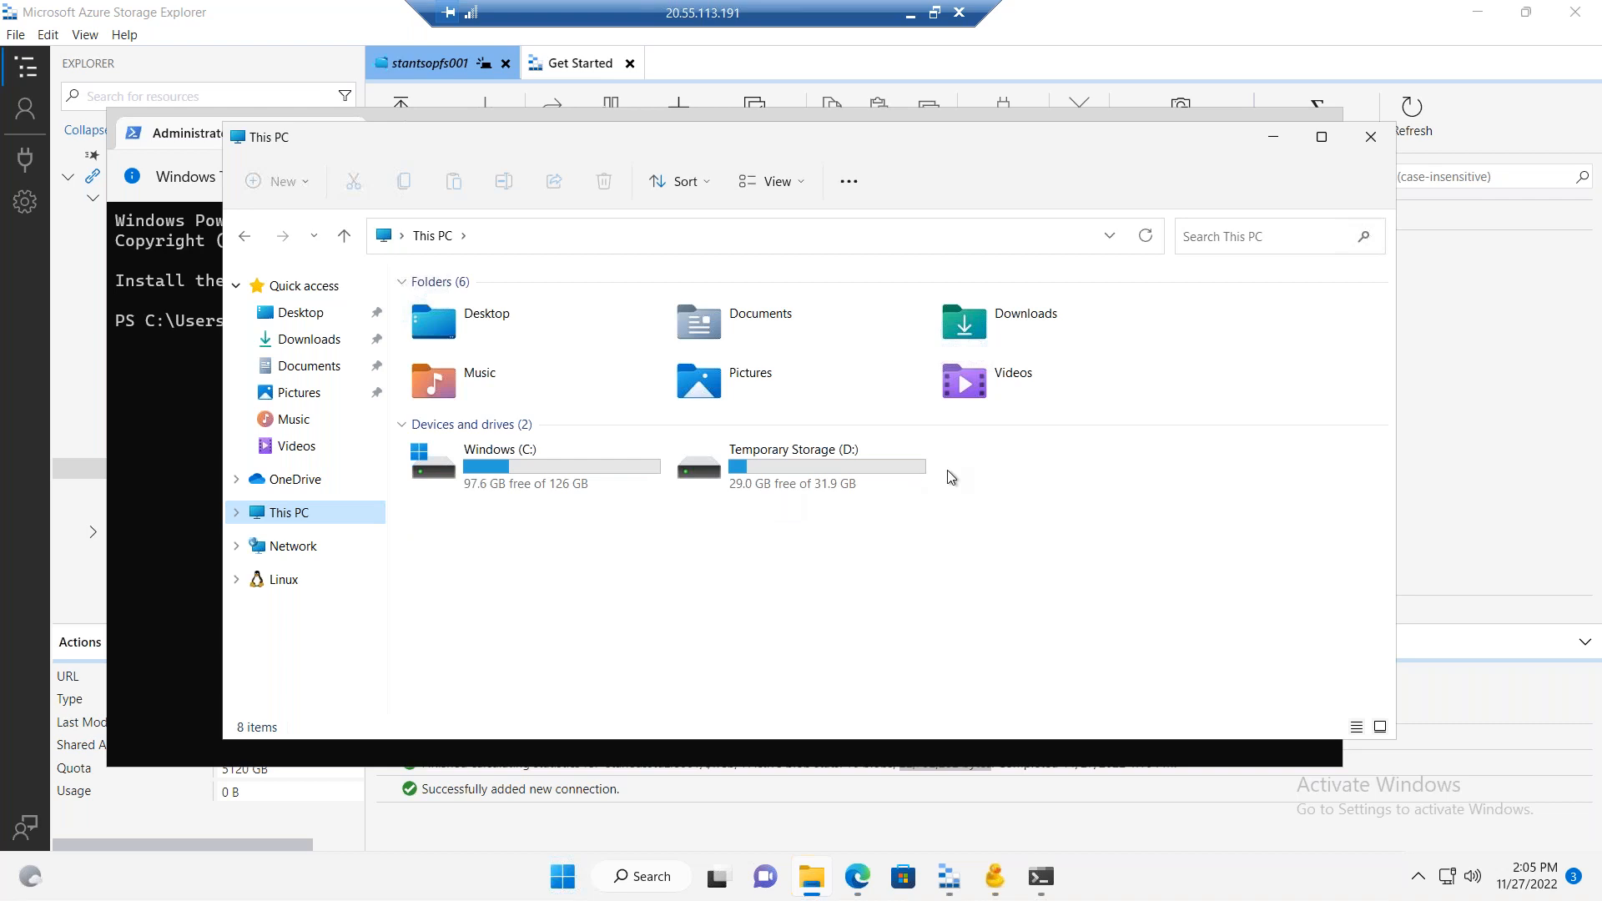
{"action": "left_click", "coordinate": [167, 411]}
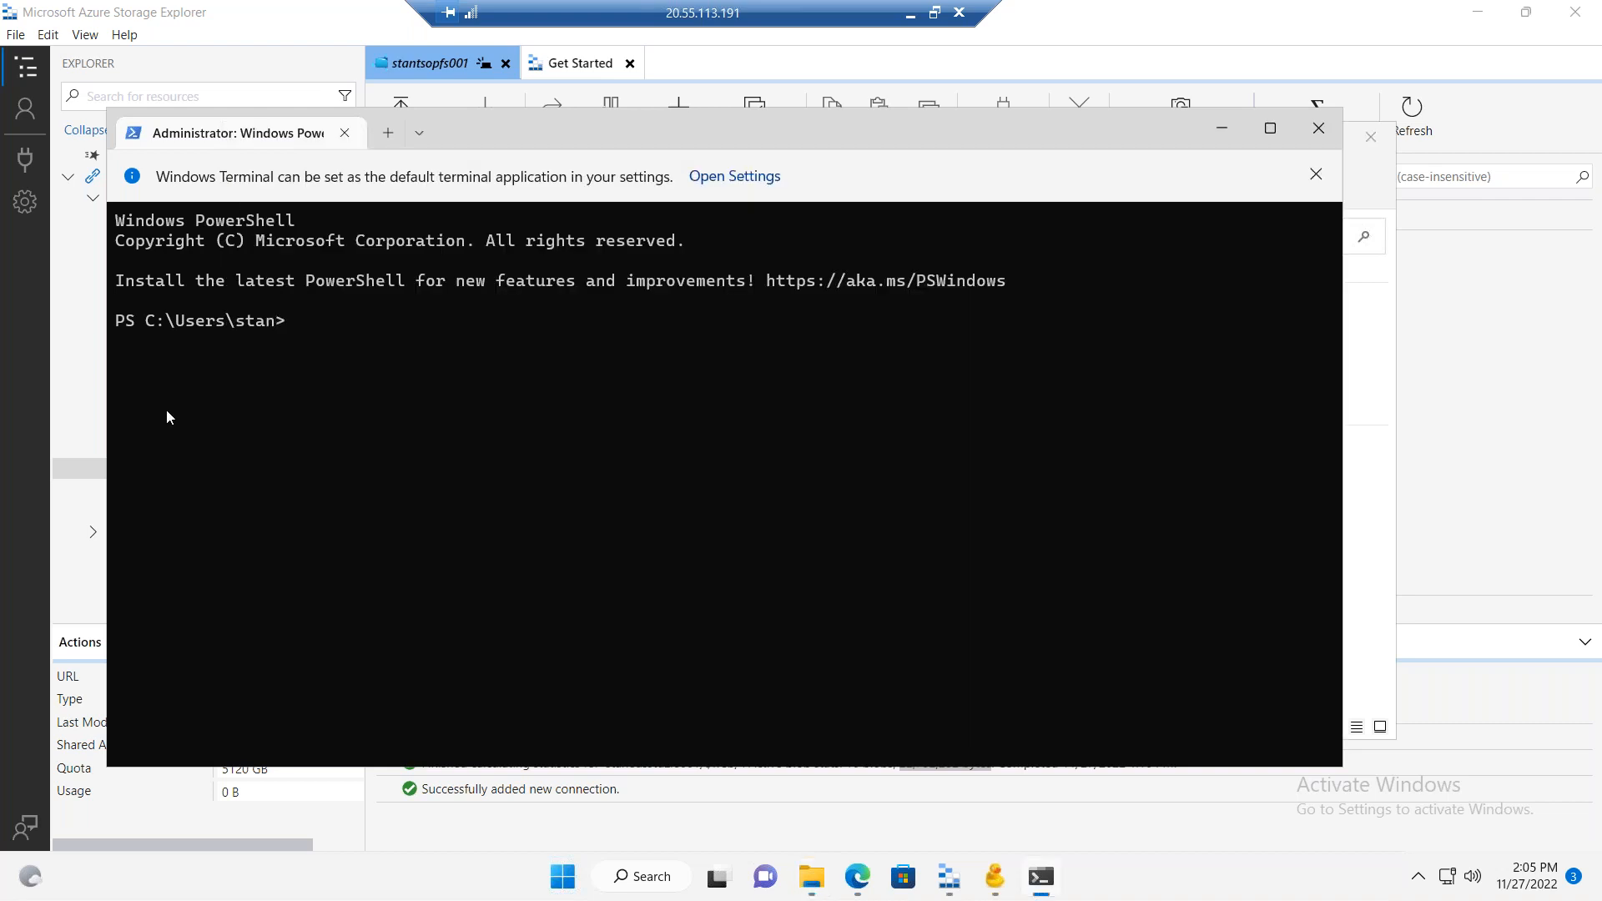
{"action": "key", "text": "ctrl+v"}
{"action": "left_click", "coordinate": [564, 588]}
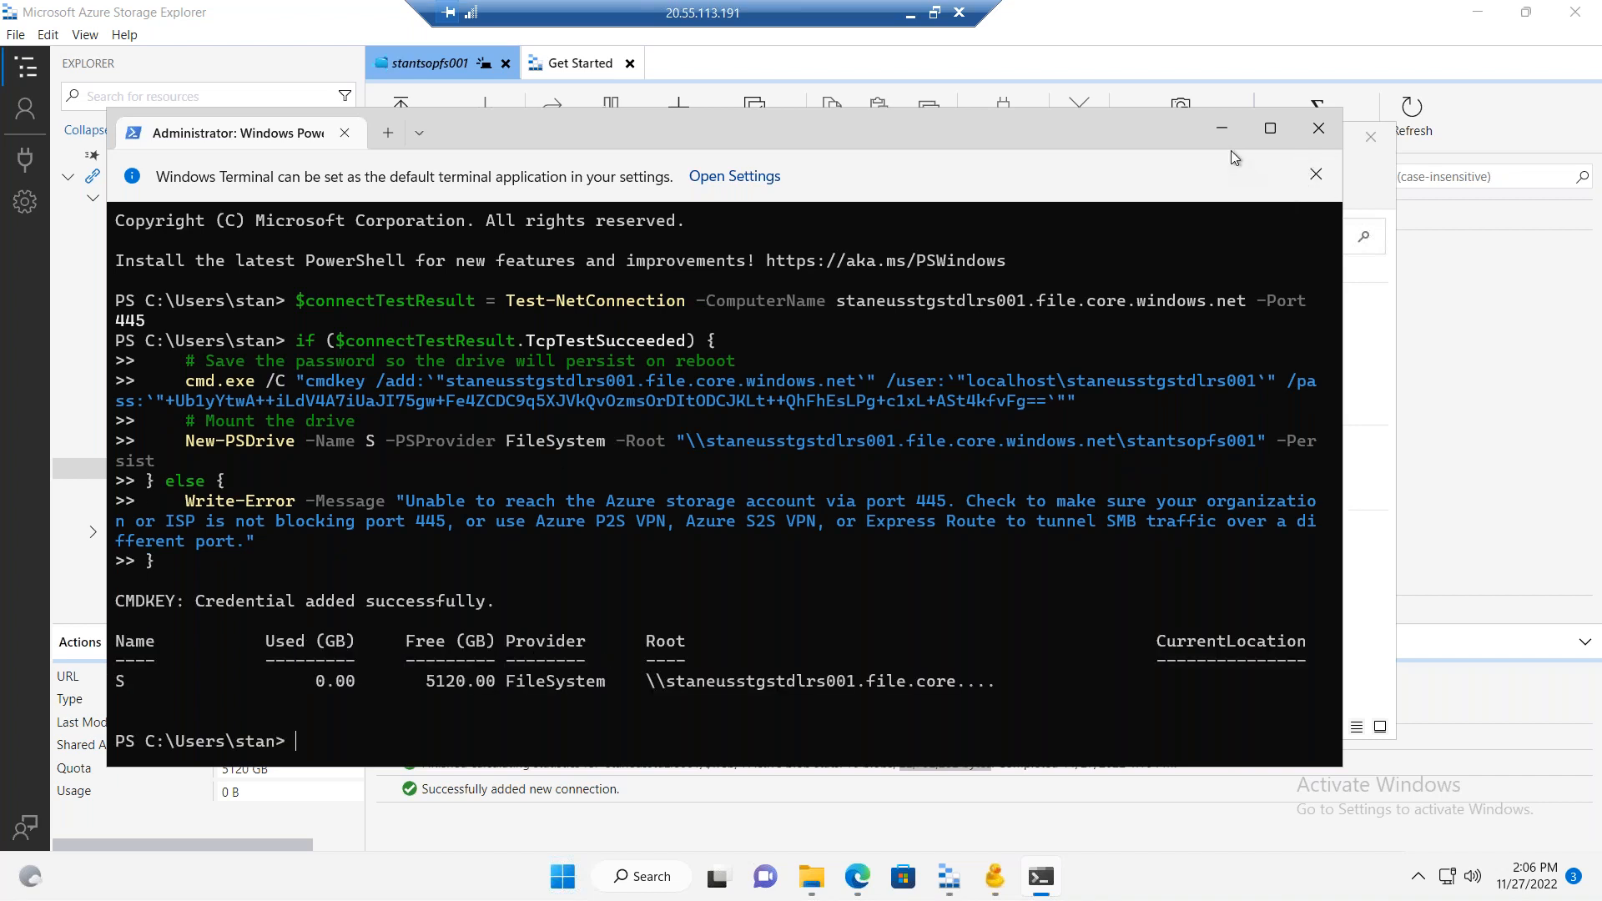
Step: Open the mounted stantsopfs001 drive from This PC and create a text document named stanfile1.txt in it
{"action": "left_click", "coordinate": [1222, 128]}
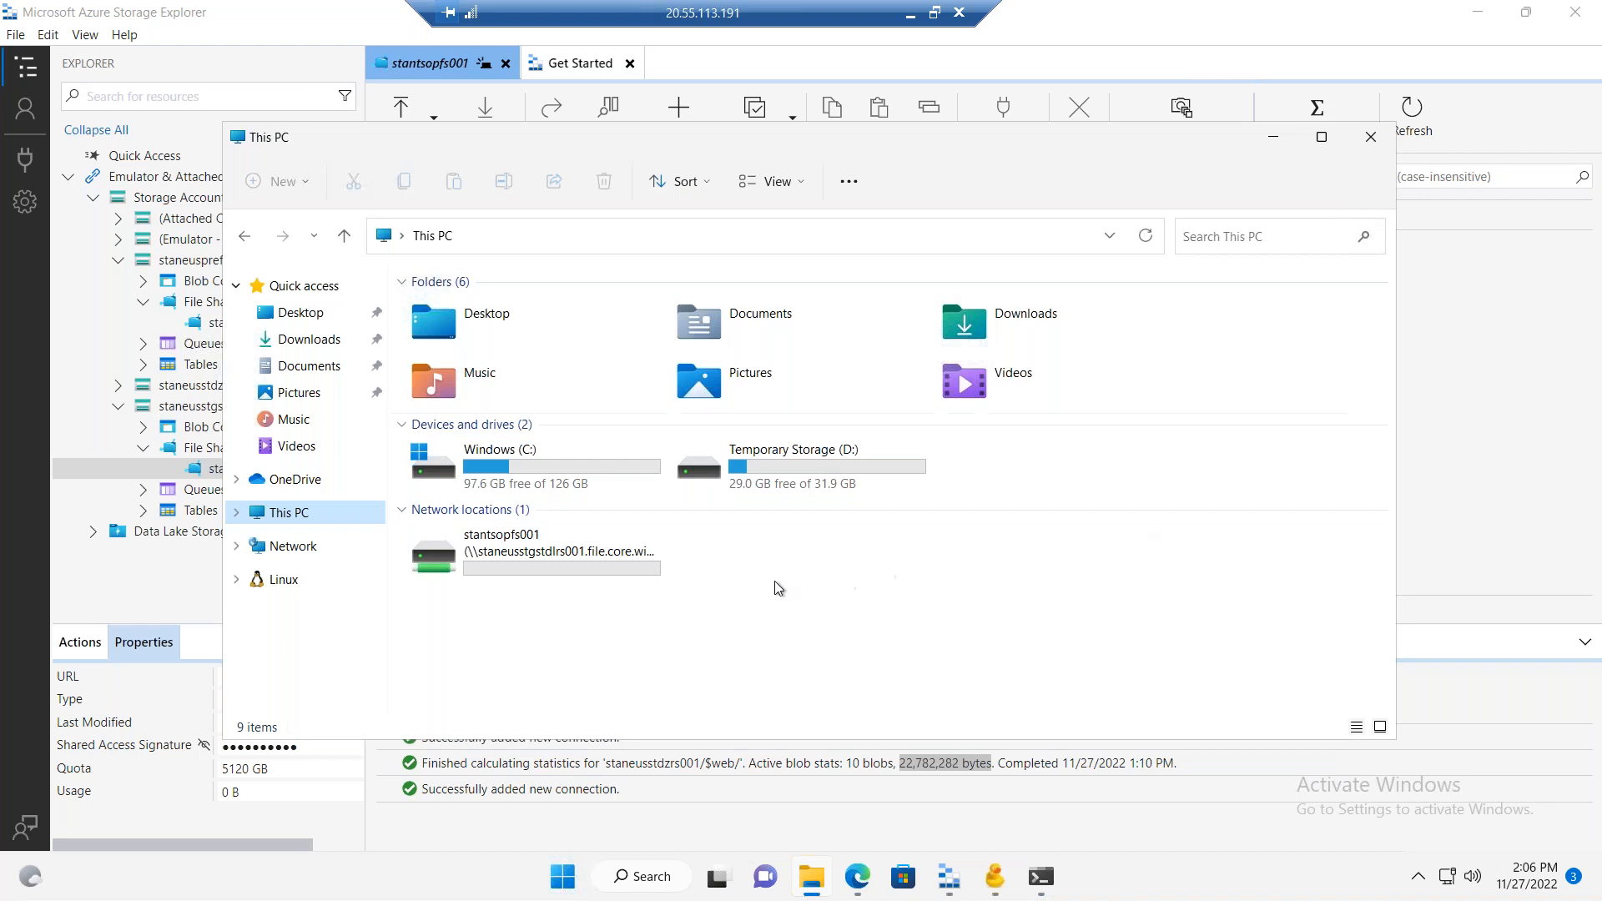
{"action": "double_click", "coordinate": [519, 567]}
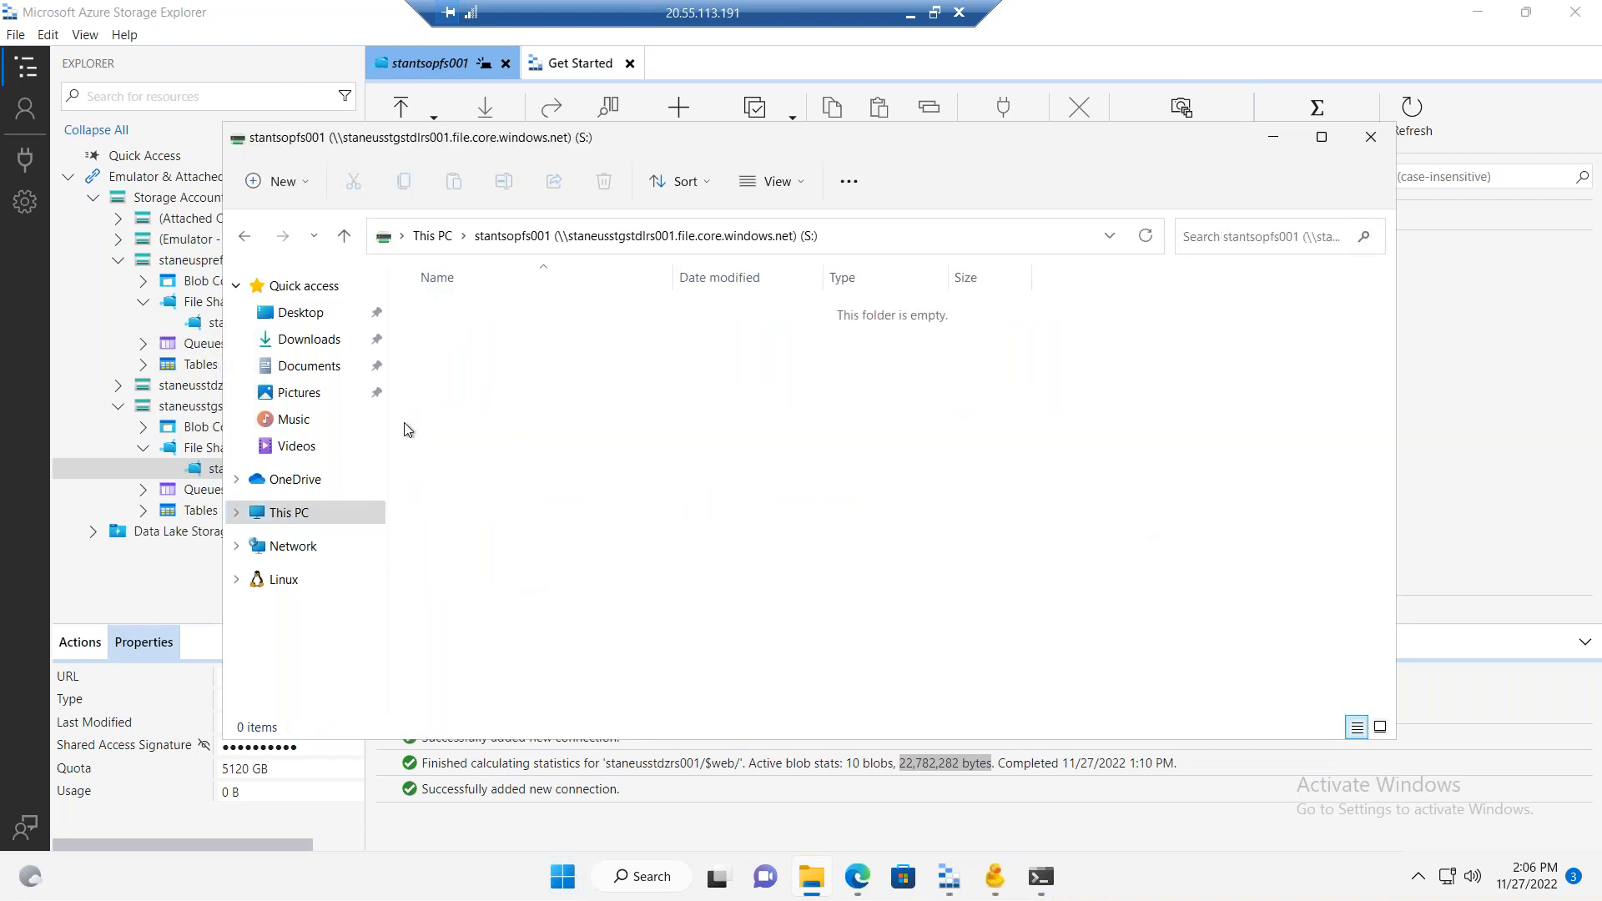
{"action": "right_click", "coordinate": [577, 417]}
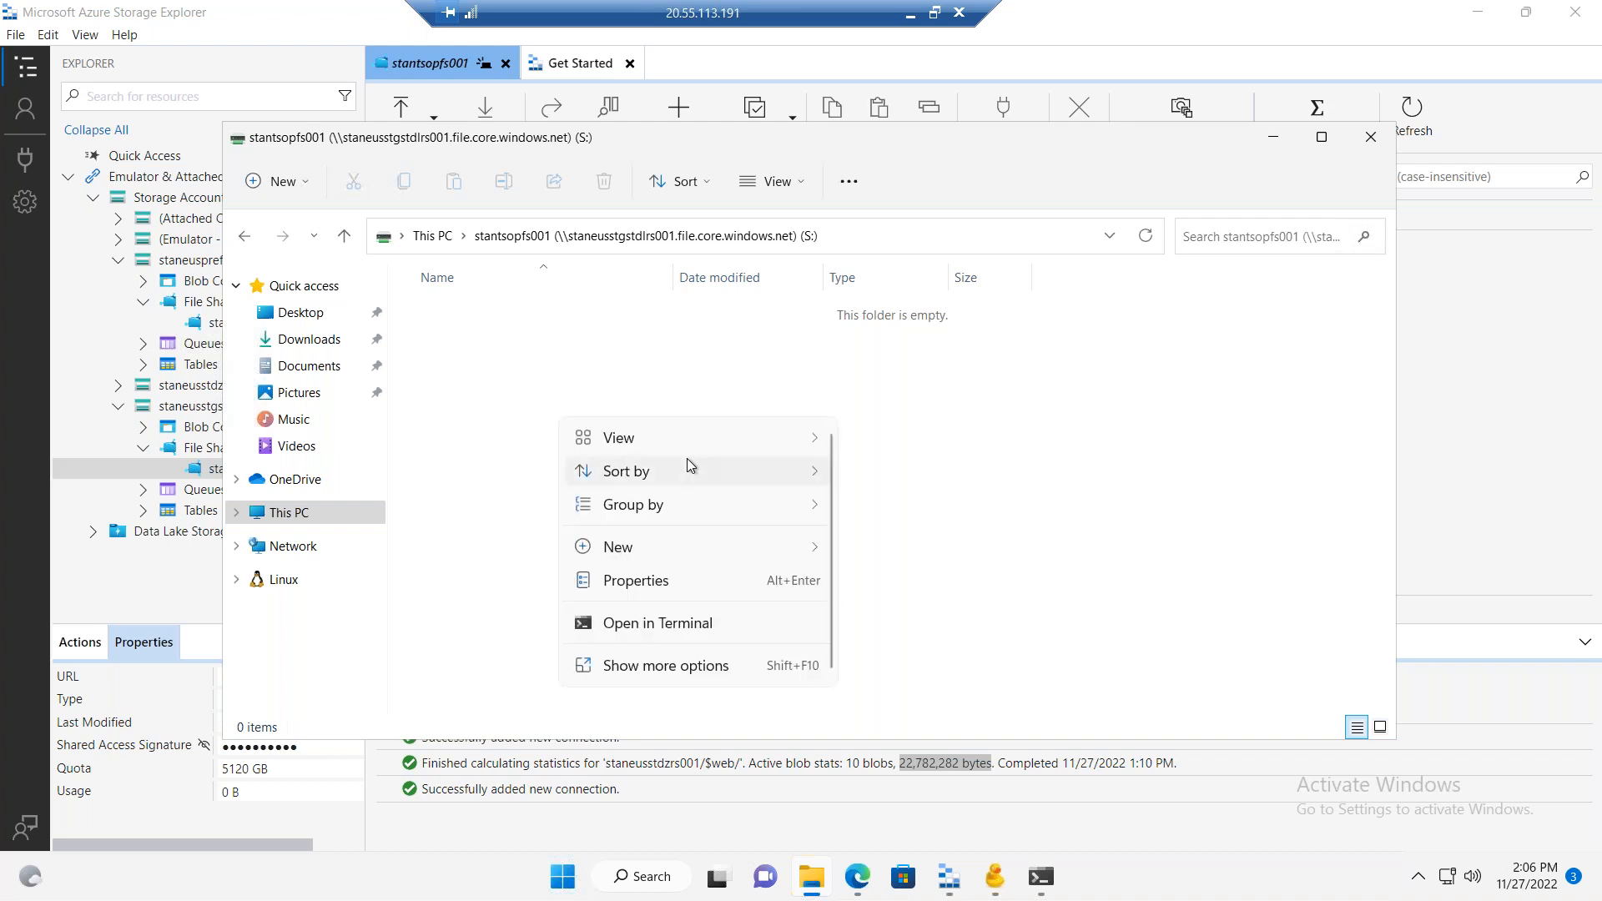
{"action": "mouse_move", "coordinate": [739, 547]}
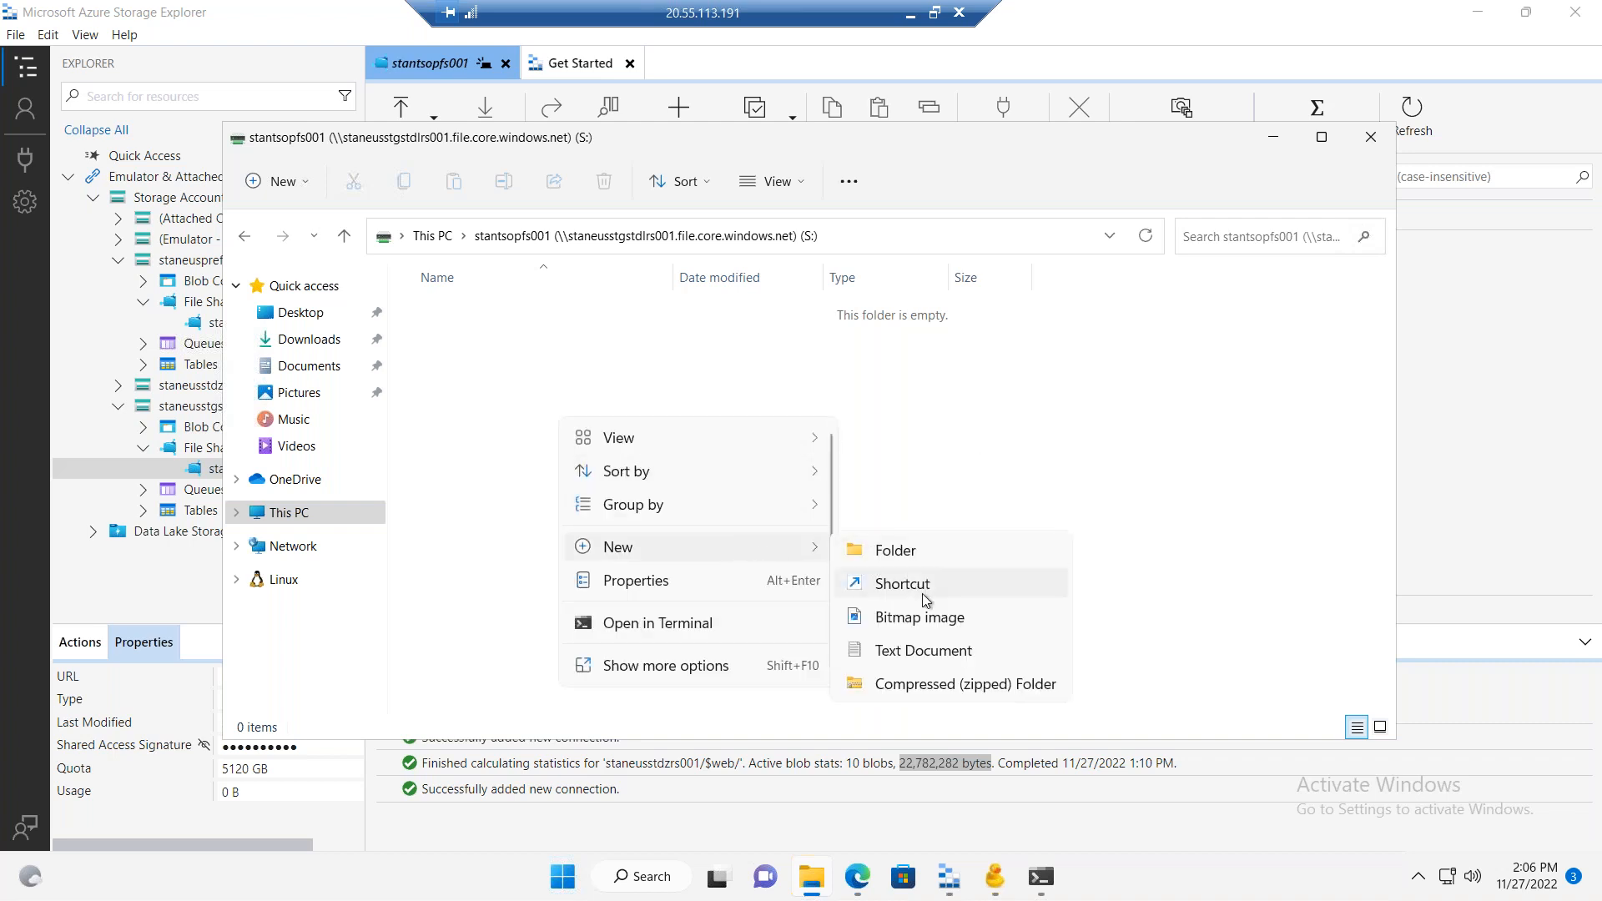
{"action": "left_click", "coordinate": [929, 645]}
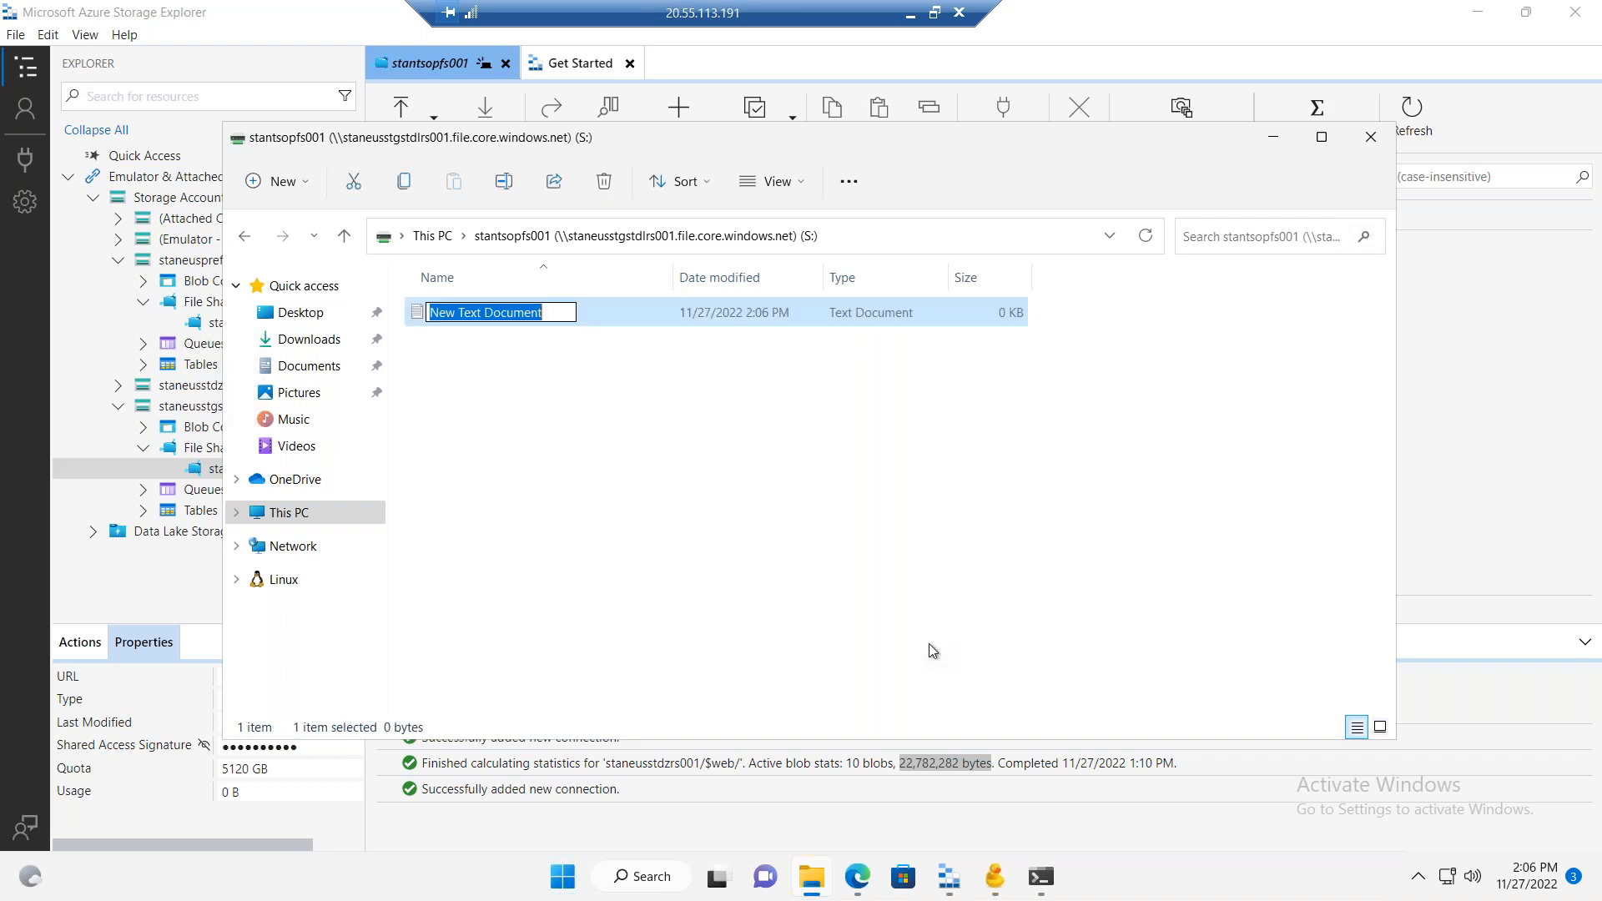
{"action": "type", "text": "stanfile1."}
{"action": "key", "text": "BackSpace"}
{"action": "type", "text": "txt"}
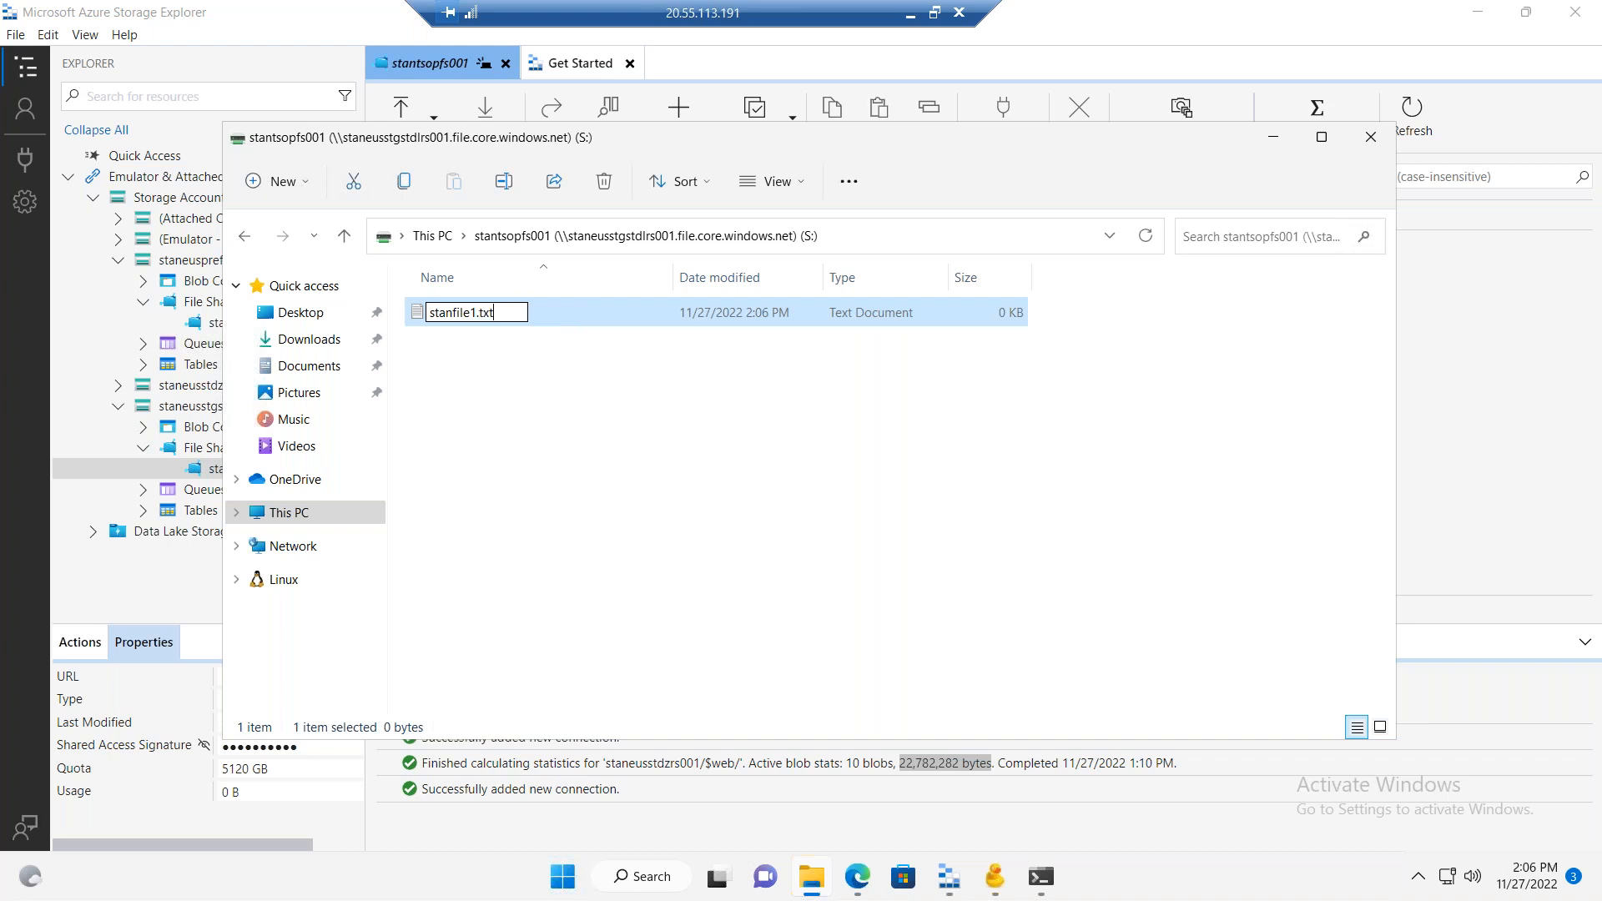
{"action": "key", "text": "Return"}
{"action": "key", "text": "Return"}
Step: Open the new text document in Notepad, enter "test" as its content, and save it while closing
{"action": "type", "text": "test"}
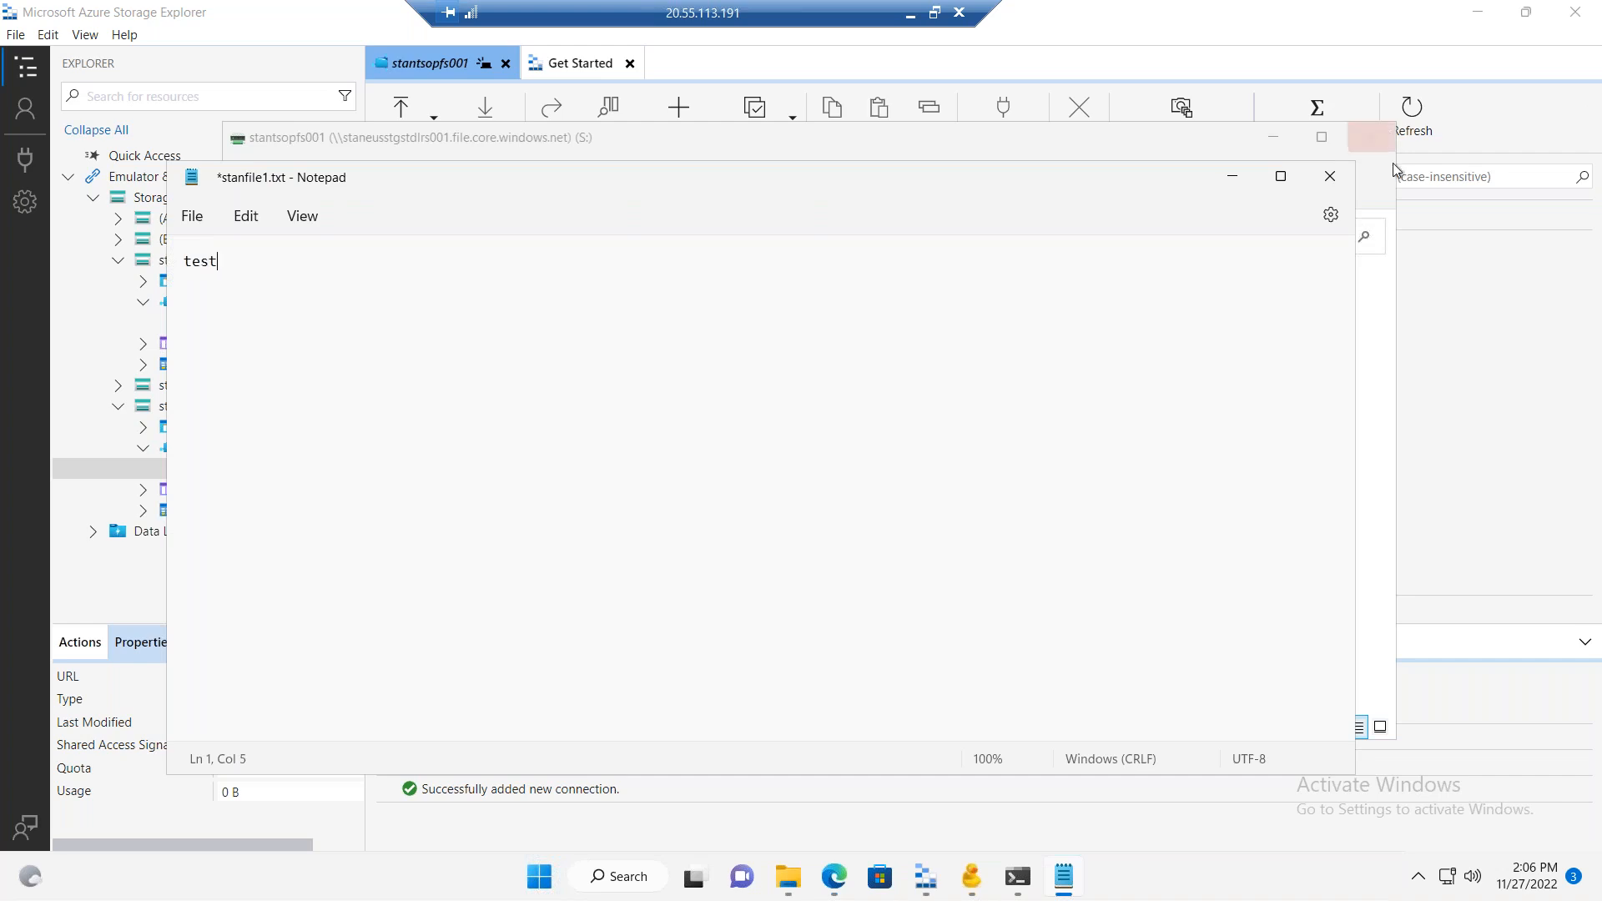
{"action": "left_click", "coordinate": [1329, 176]}
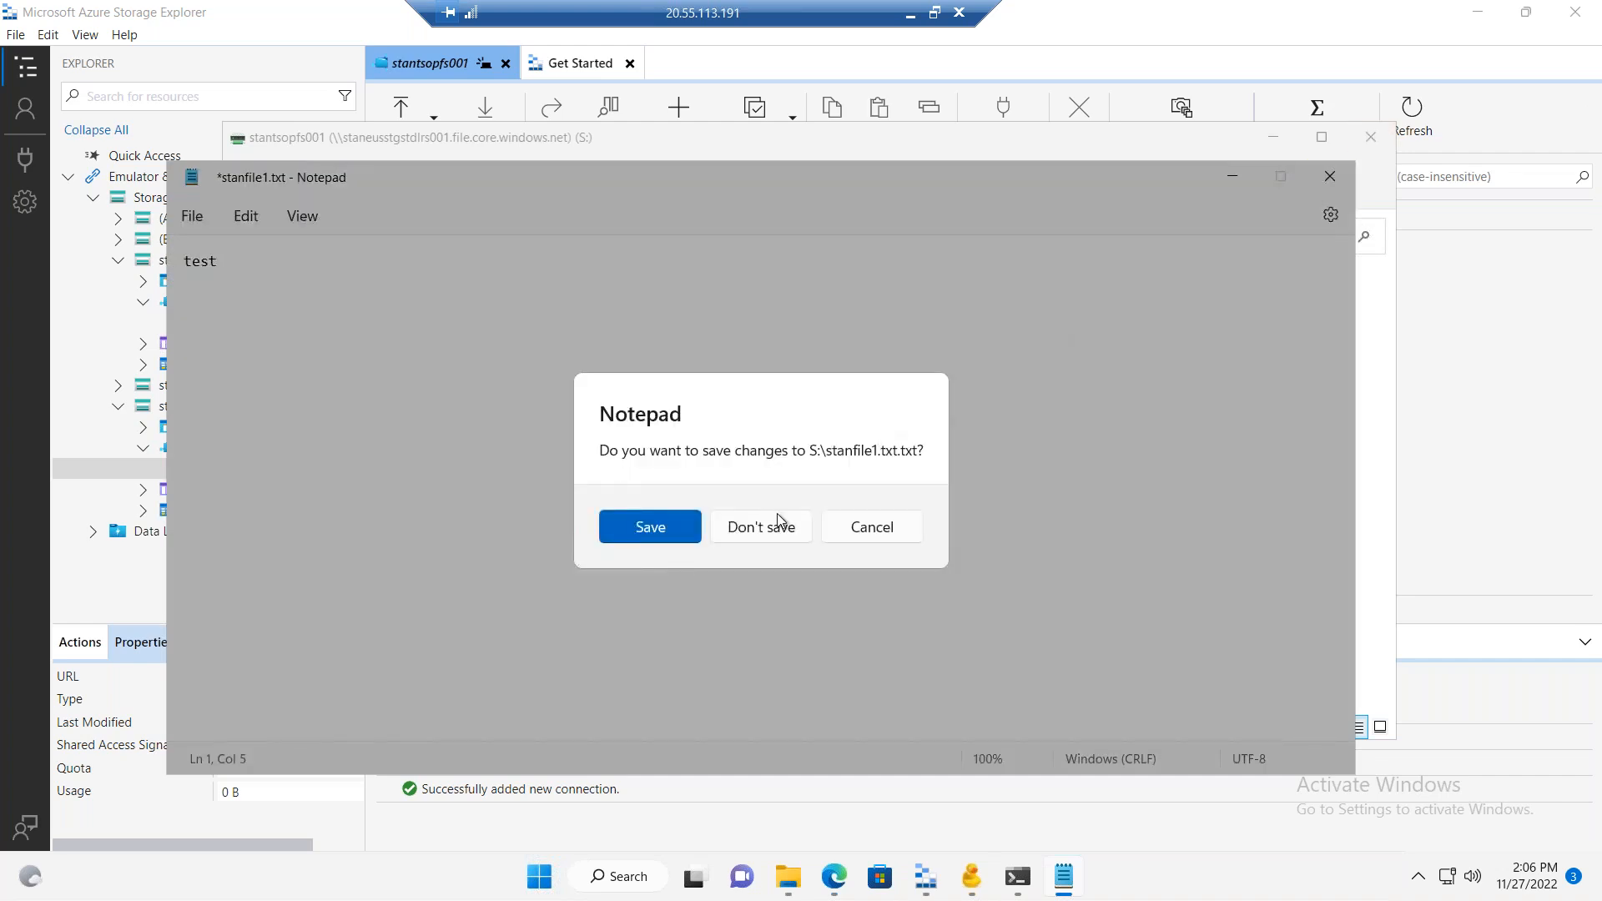
{"action": "left_click", "coordinate": [677, 532]}
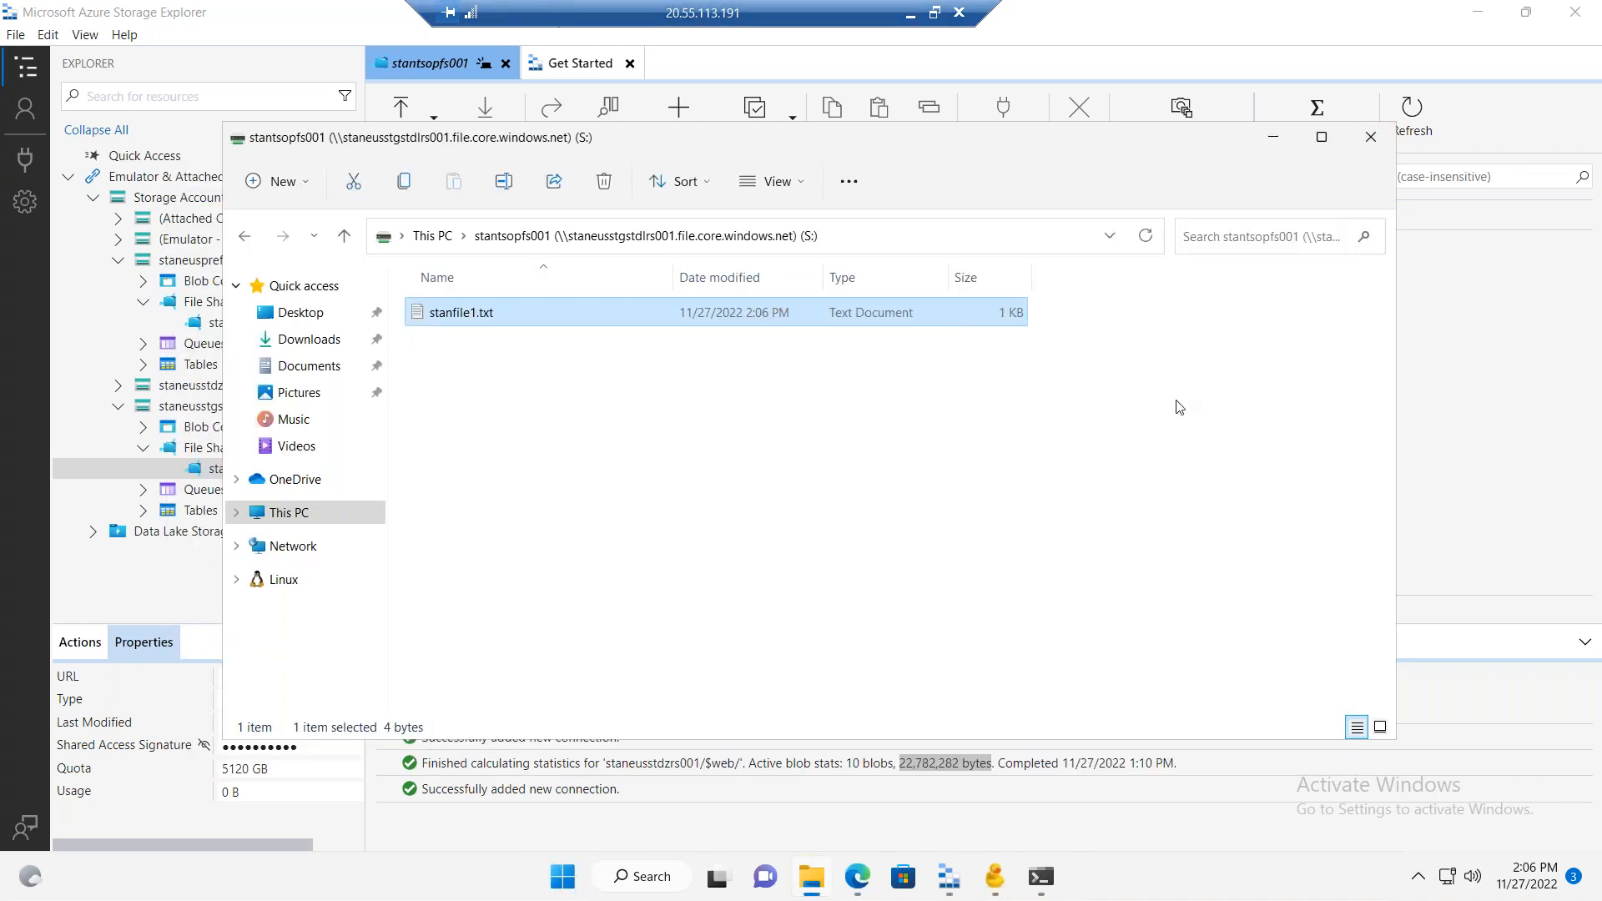
Step: Switch to the Azure portal and reopen stantsopfs001 from the file shares of staneusstgstdlrs001 to check its files
{"action": "left_click", "coordinate": [909, 12]}
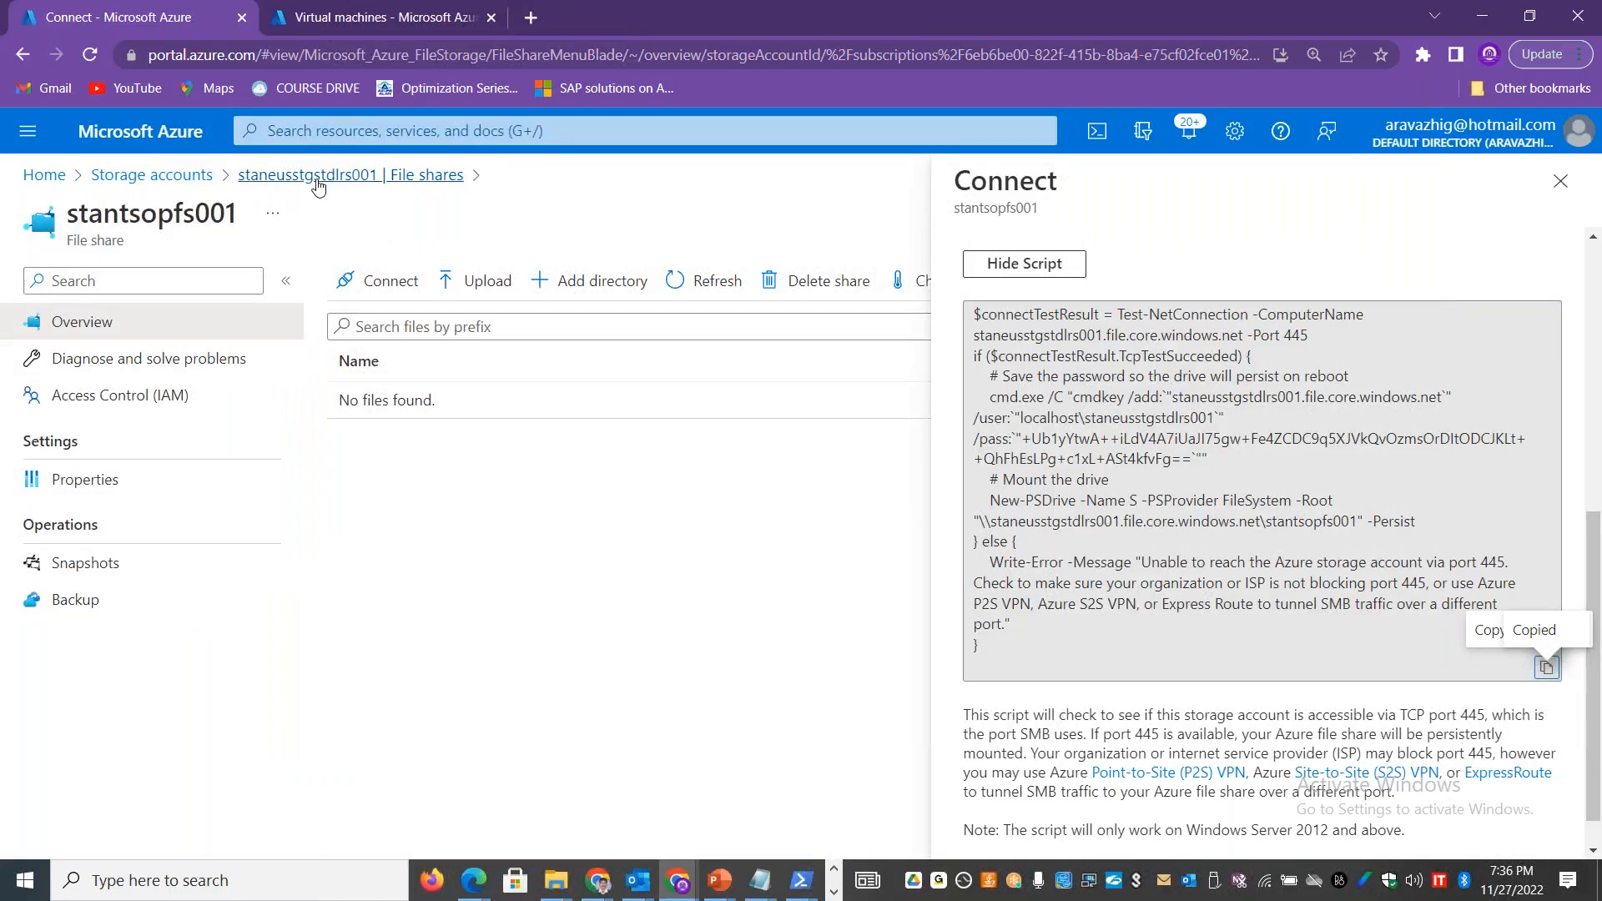
{"action": "left_click", "coordinate": [405, 175]}
{"action": "left_click", "coordinate": [448, 567]}
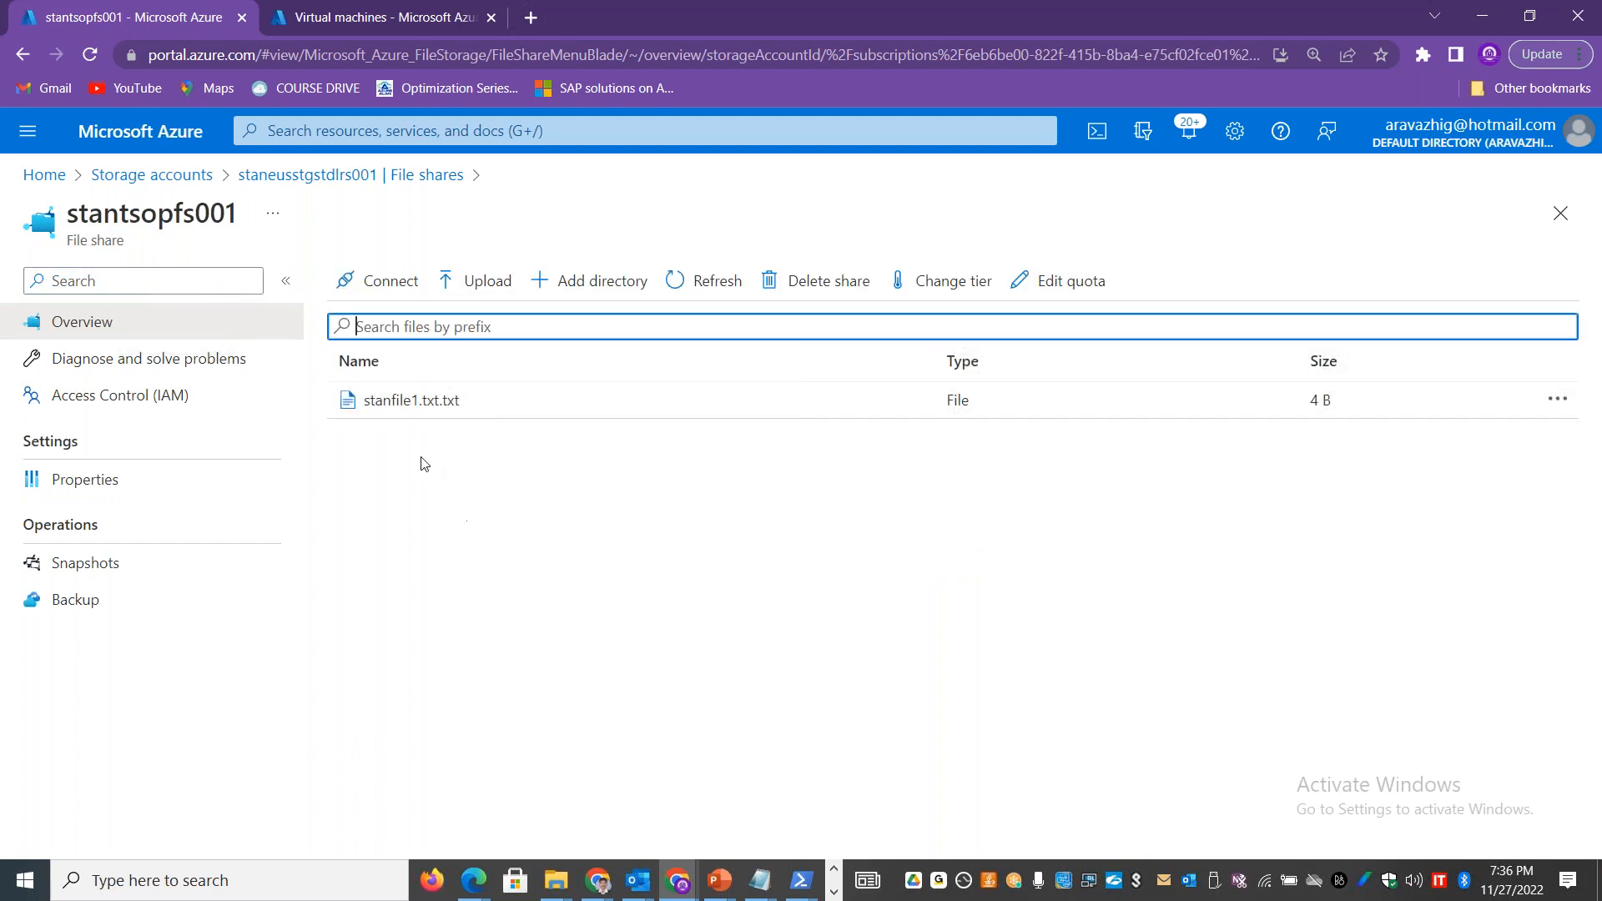
Step: Upload Cookies.png from the static-website images folder to the stantsopfs001 file share
{"action": "left_click", "coordinate": [472, 281]}
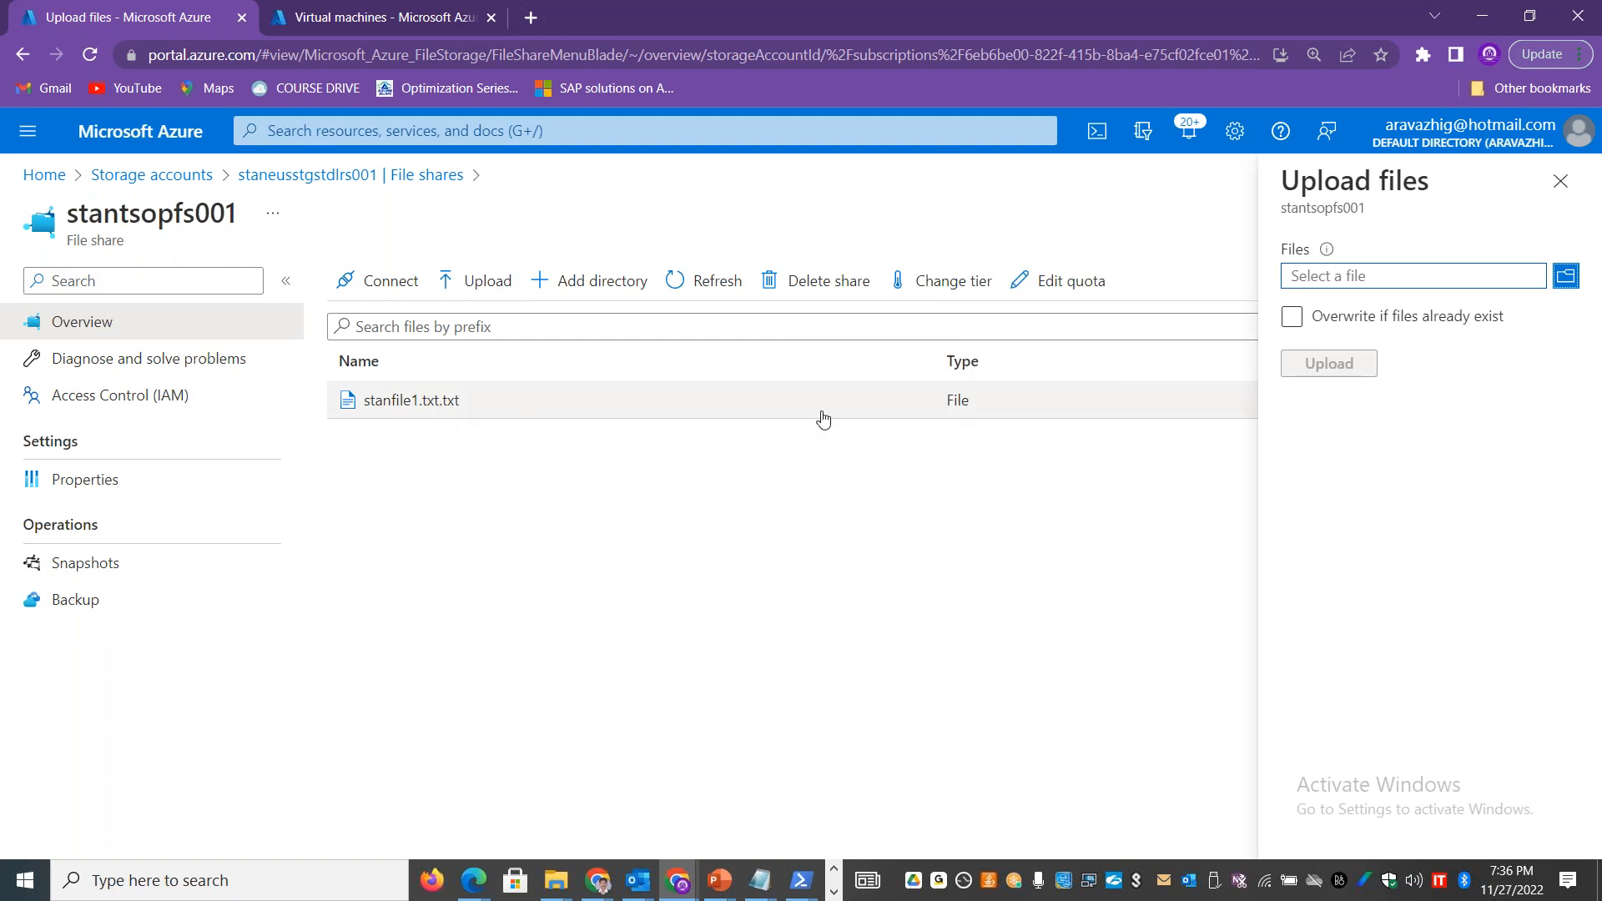
{"action": "left_click", "coordinate": [1565, 275]}
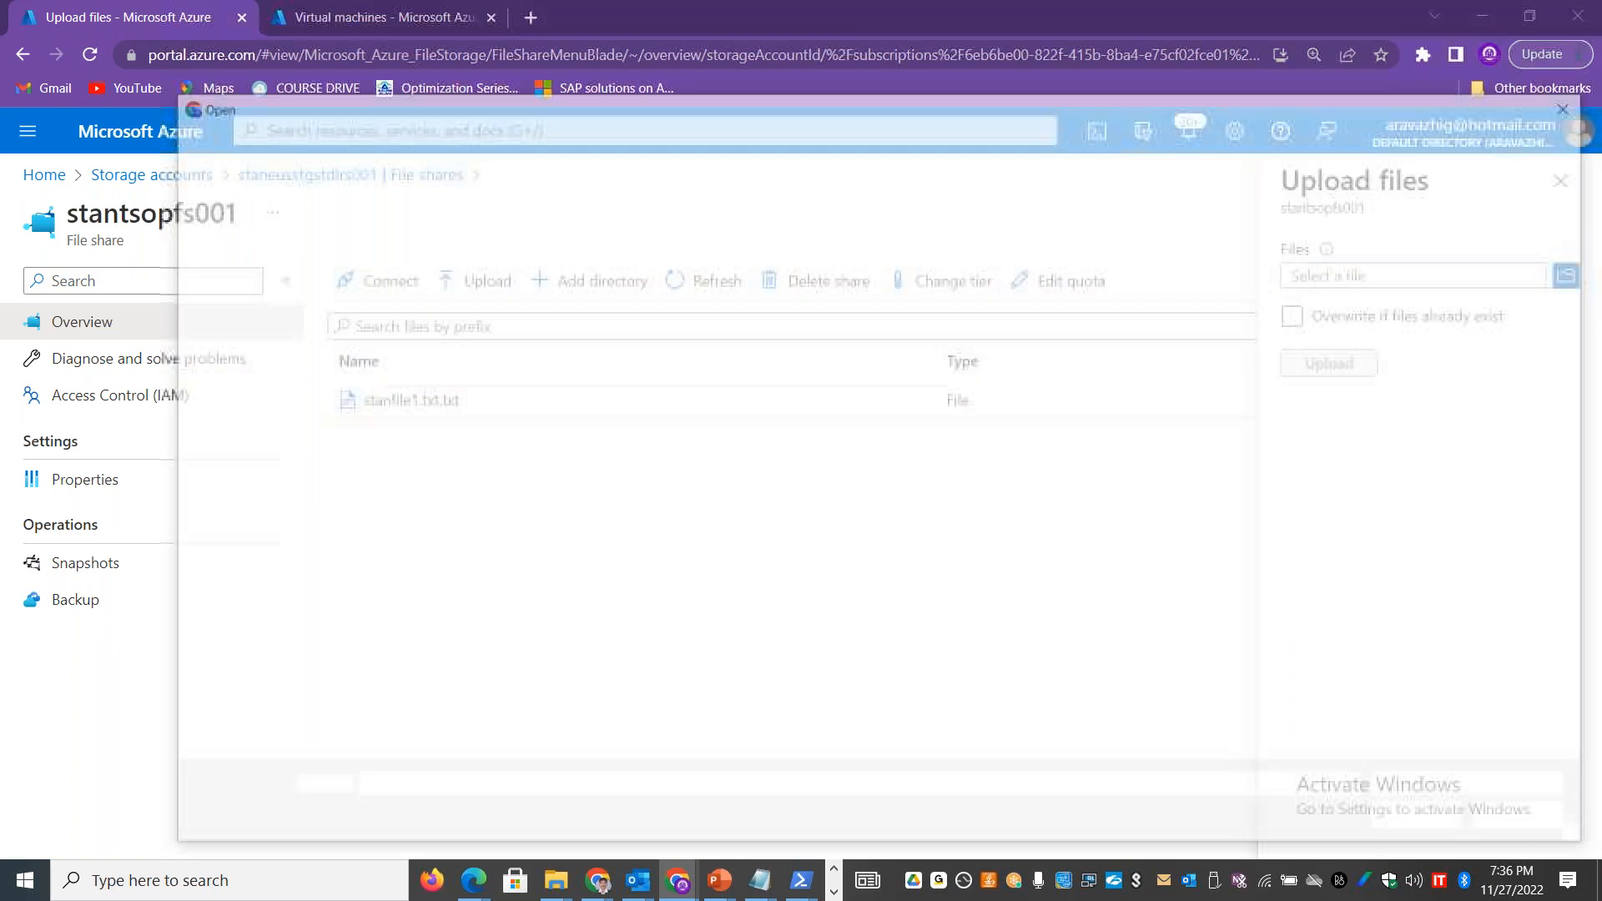
{"action": "double_click", "coordinate": [1033, 279]}
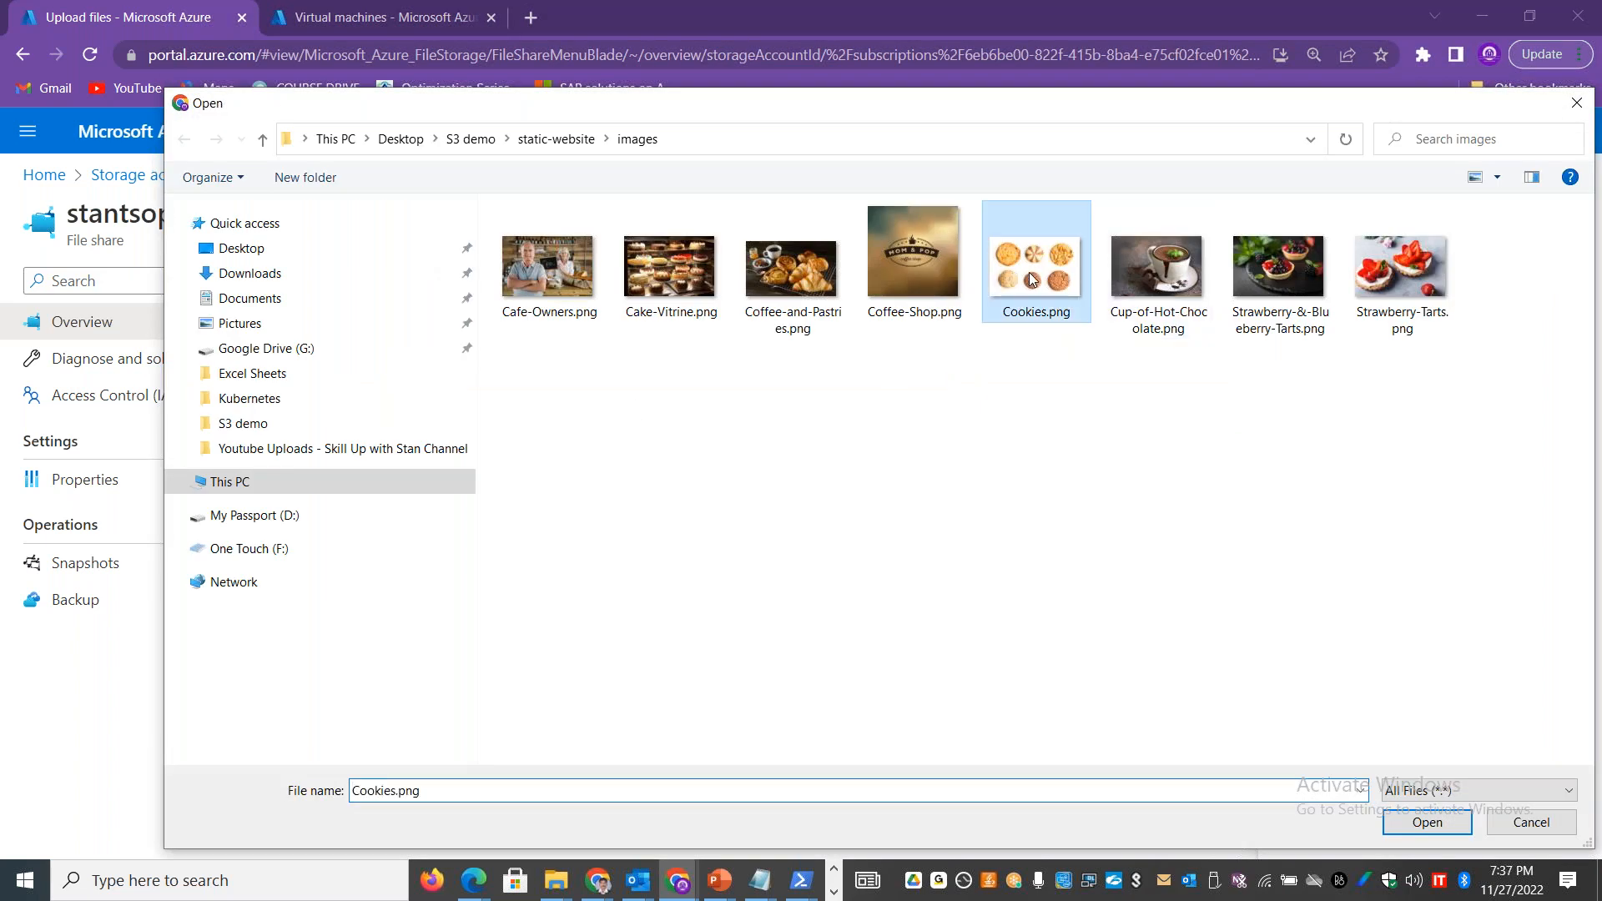
{"action": "left_click", "coordinate": [1347, 352]}
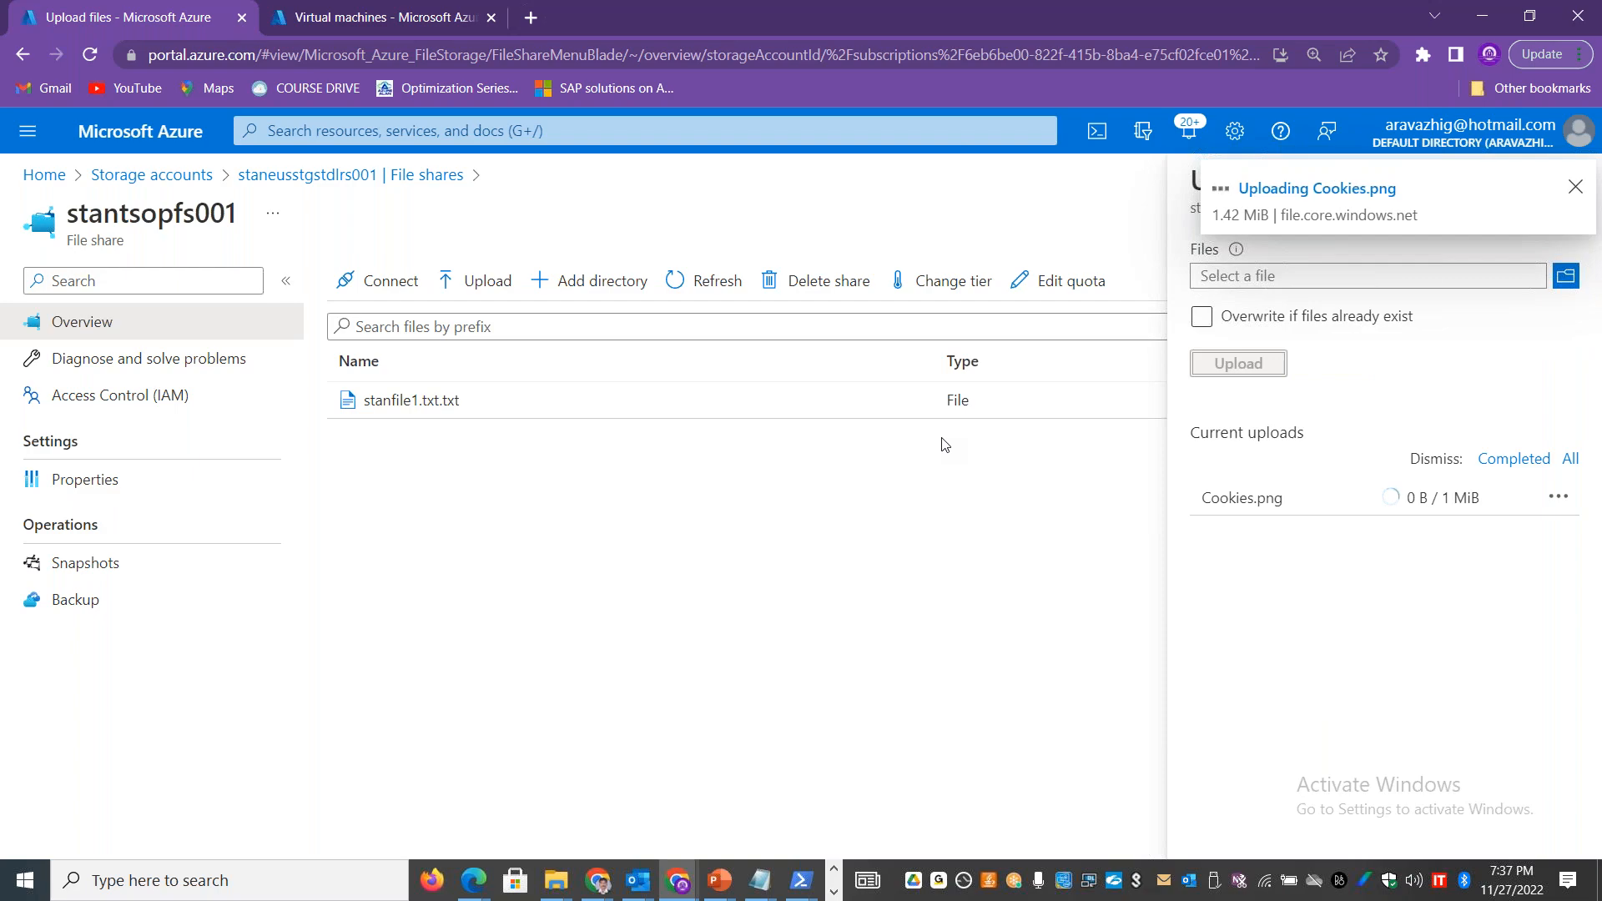
Step: Switch to the remote desktop session, check the contents and path of drive S, and minimize File Explorer
{"action": "key", "text": "alt+Tab"}
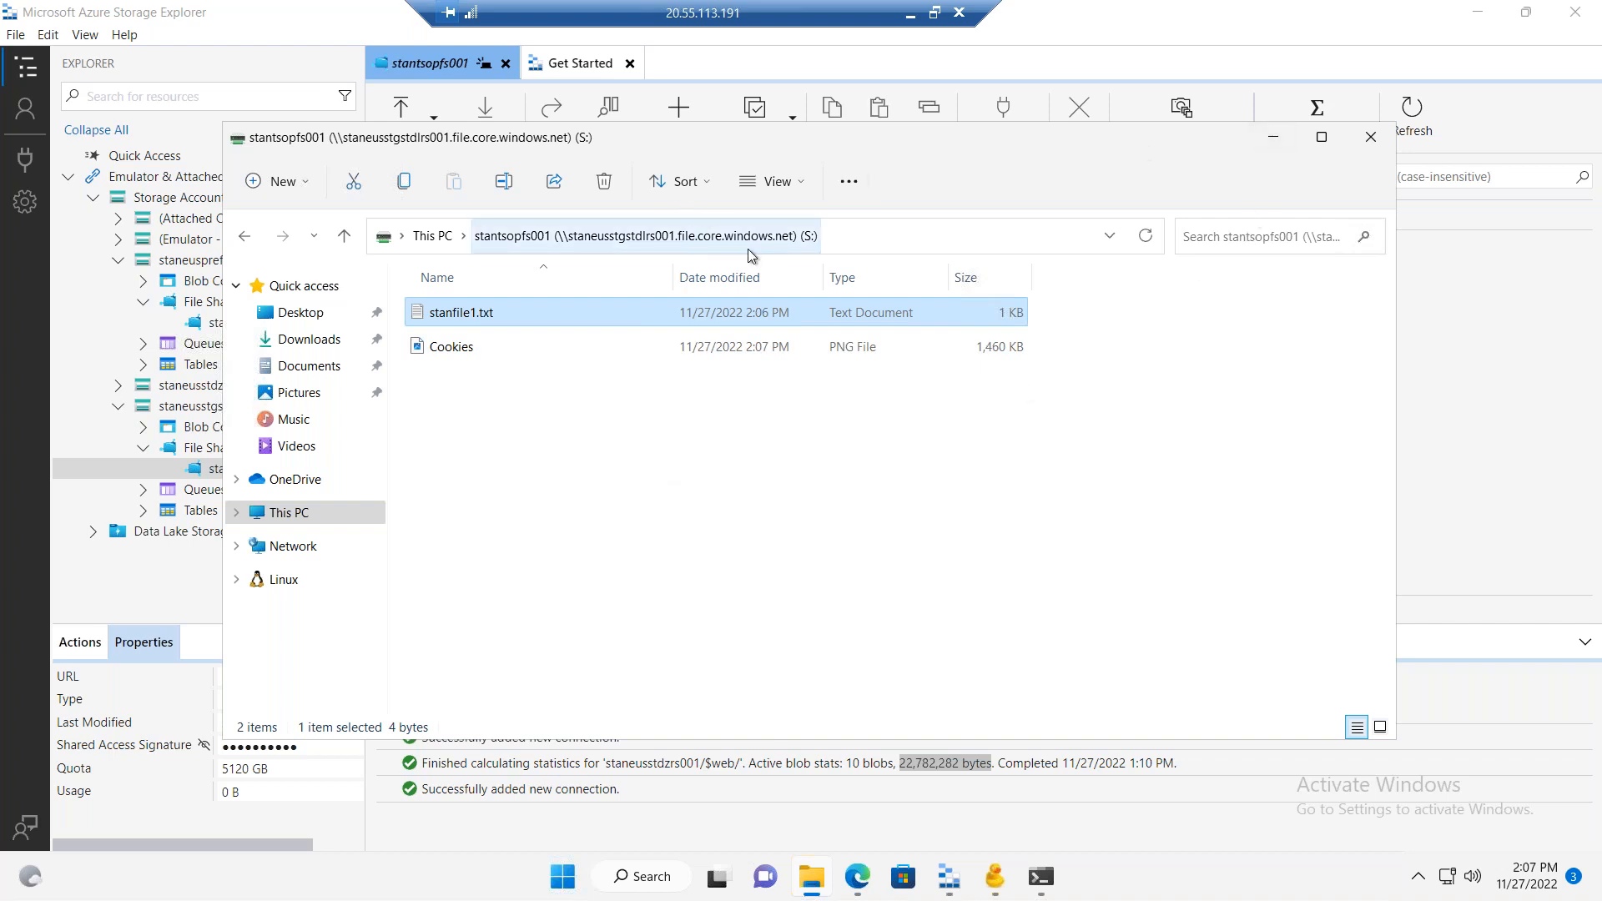
{"action": "left_click", "coordinate": [871, 239]}
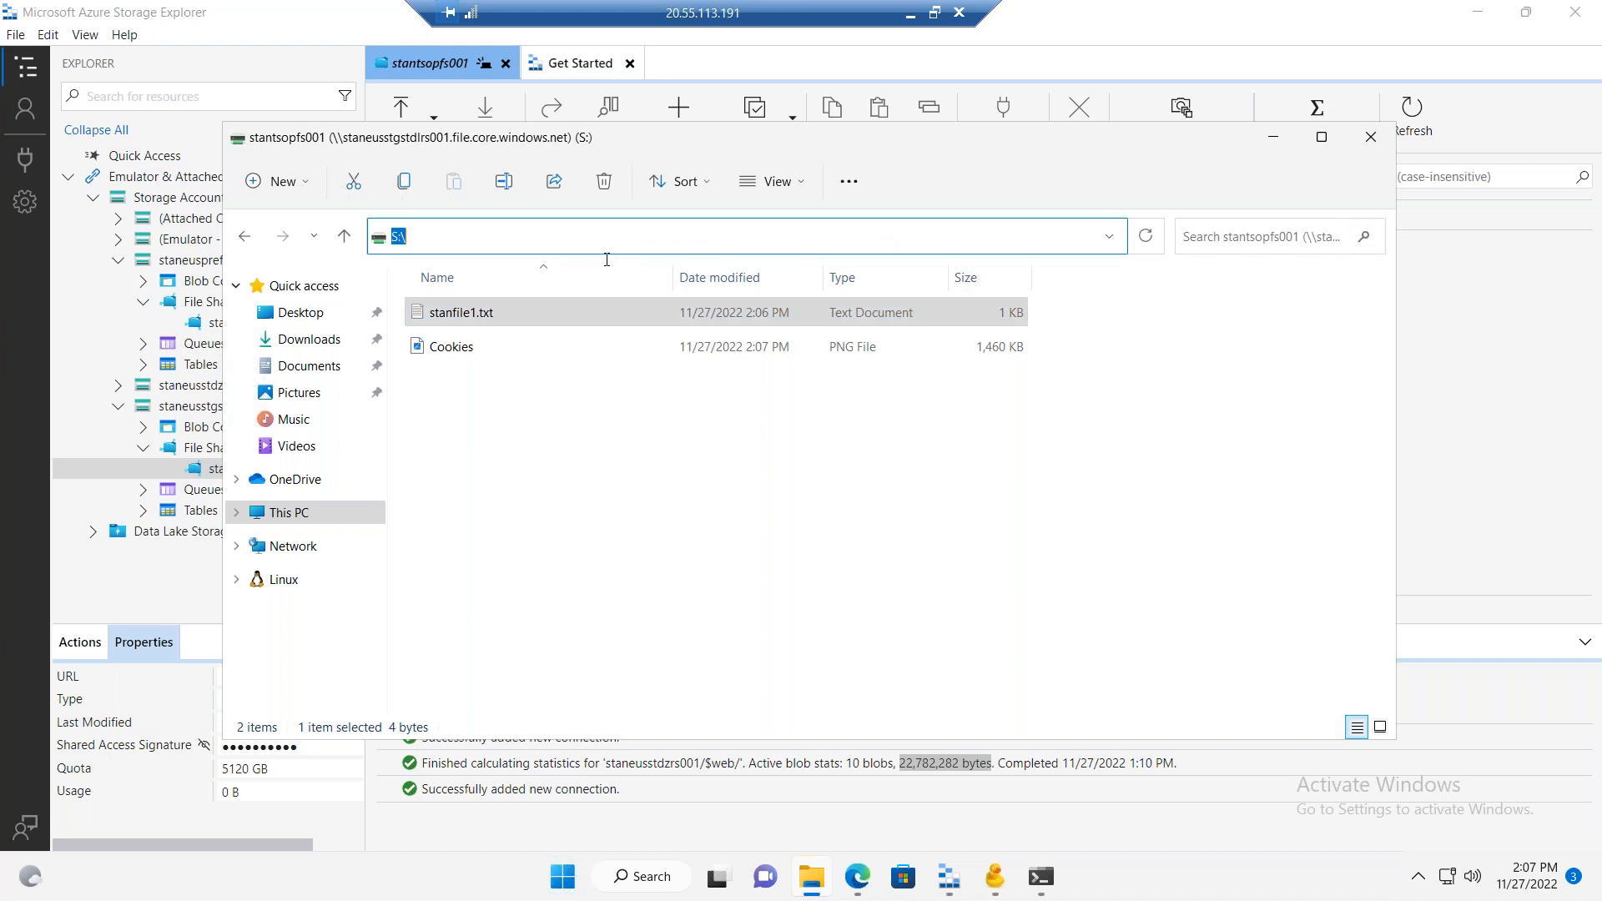
{"action": "left_click", "coordinate": [639, 433]}
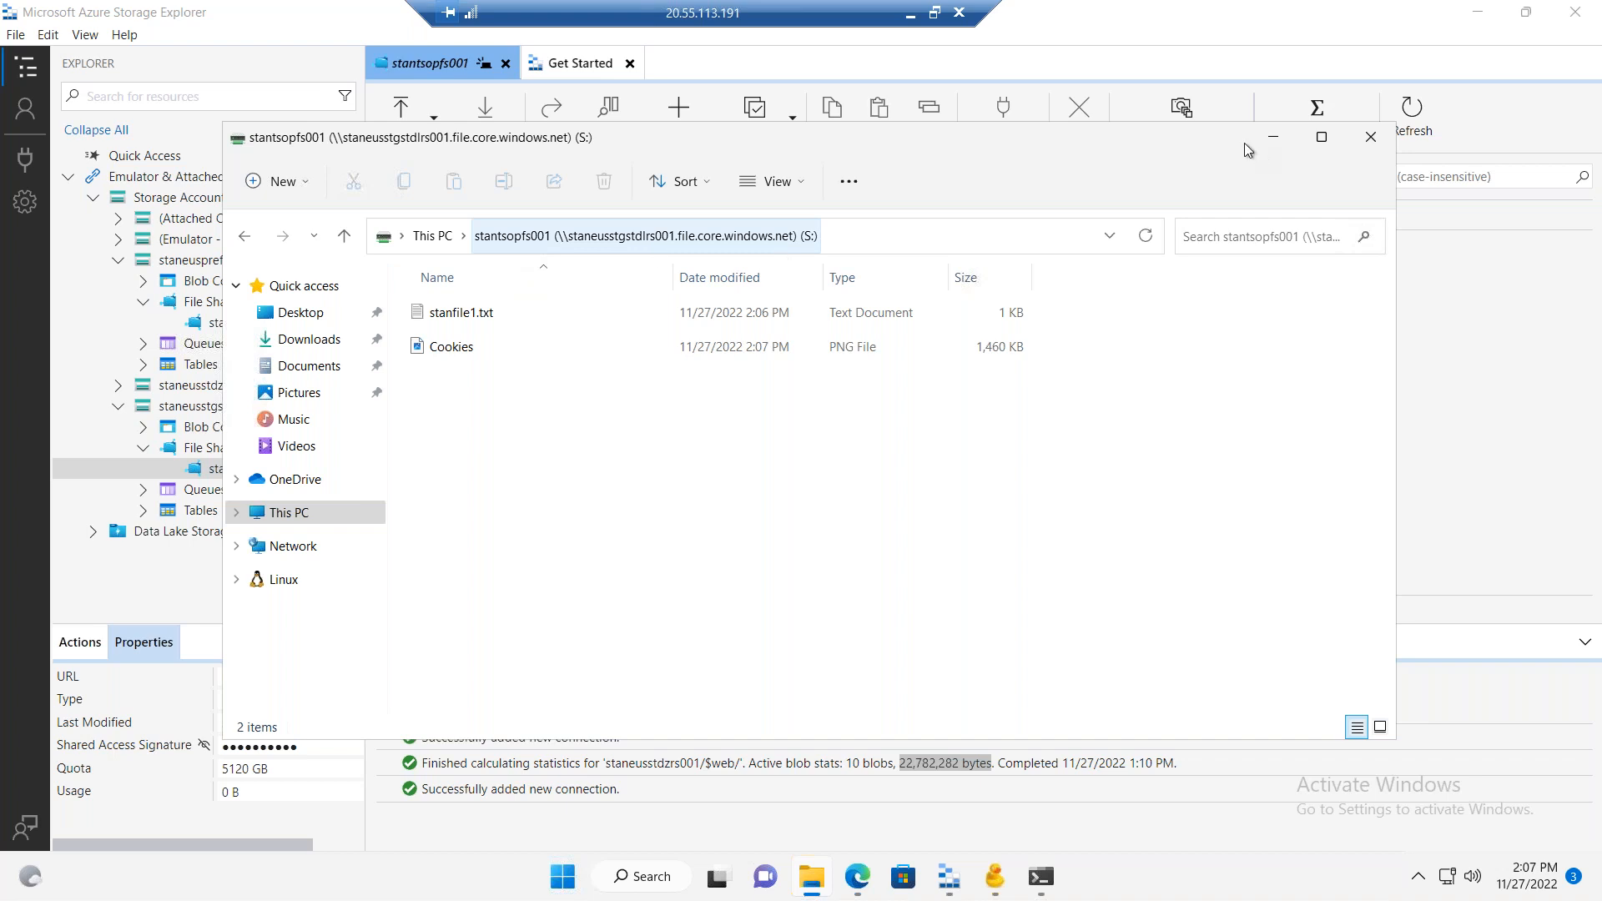
{"action": "left_click", "coordinate": [1273, 137]}
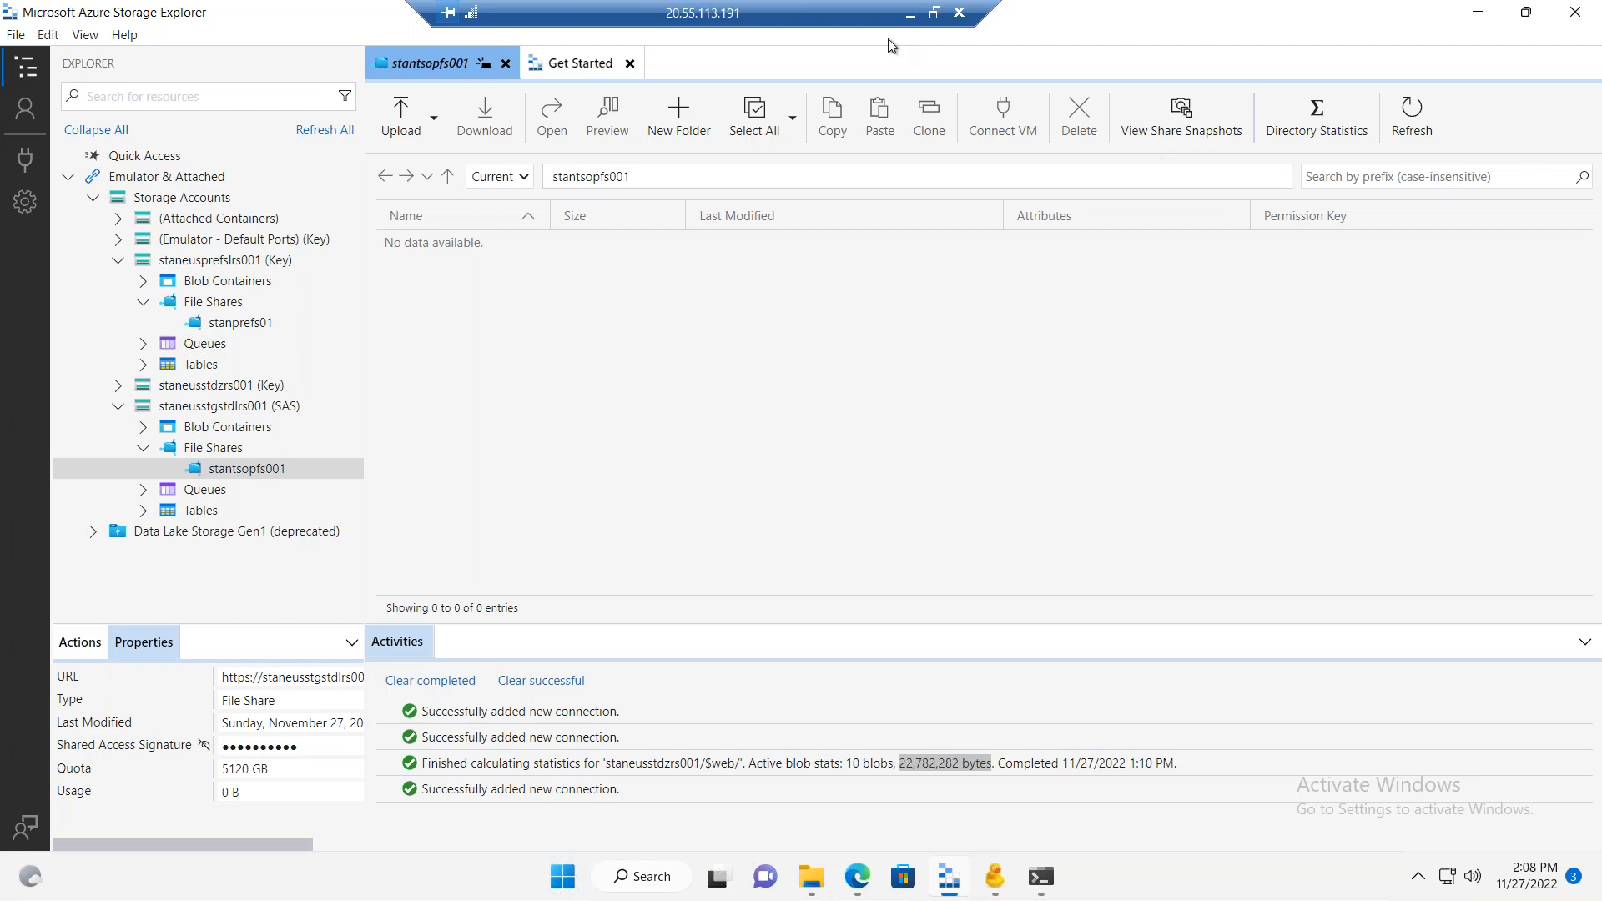
Step: Leave the remote desktop session and start creating a new Azure virtual machine in the Azure portal
{"action": "left_click", "coordinate": [910, 15]}
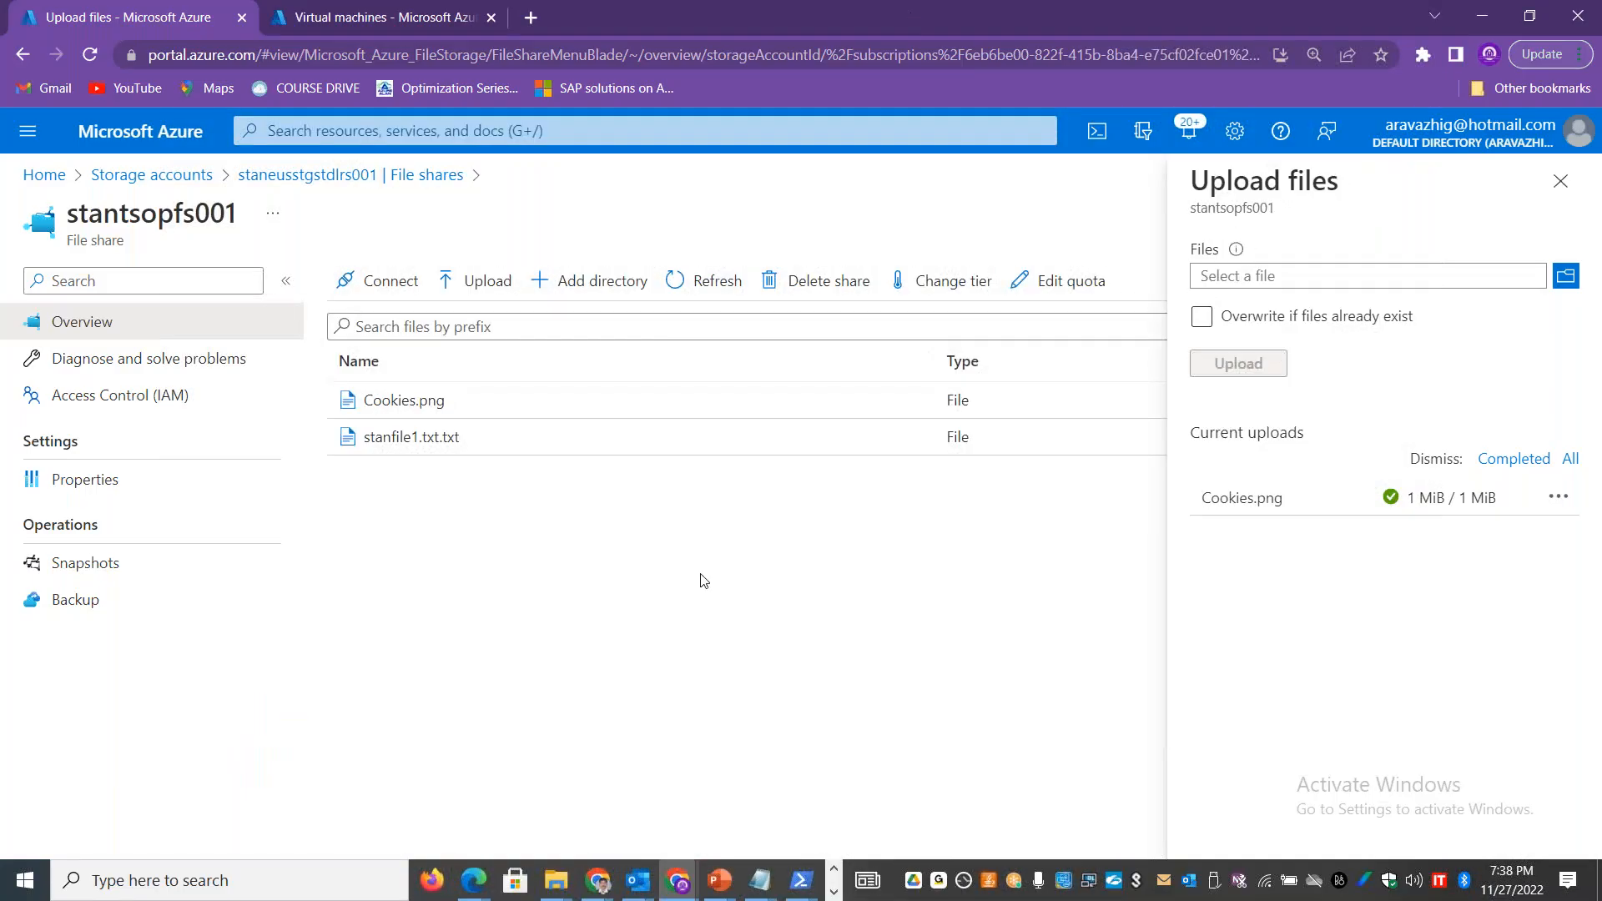
{"action": "left_click", "coordinate": [1560, 182]}
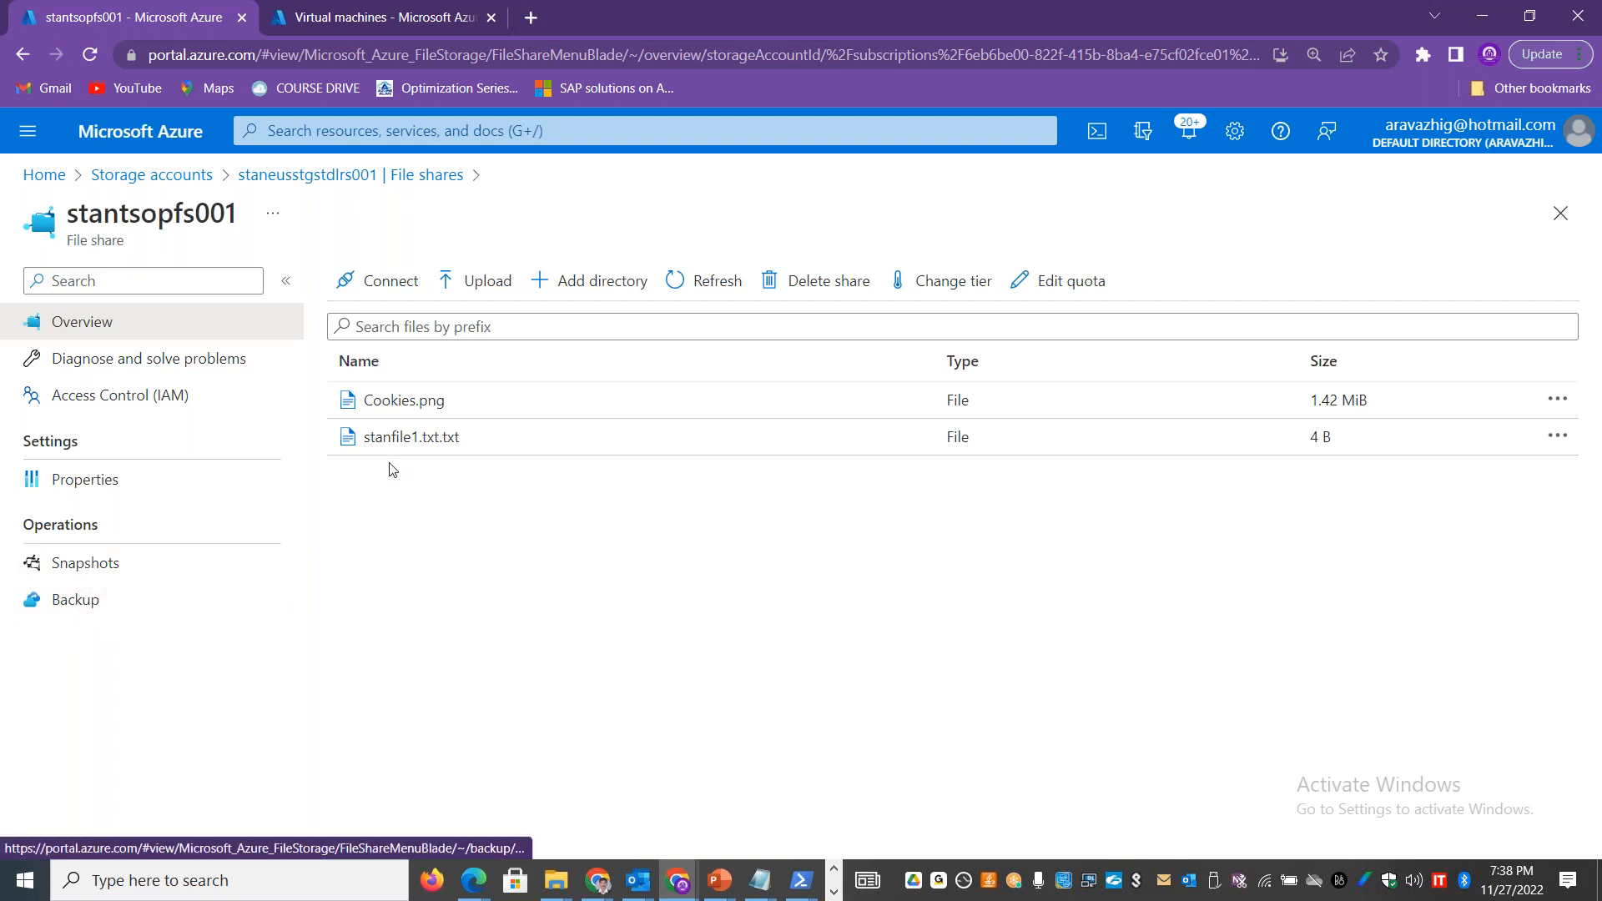
{"action": "left_click", "coordinate": [45, 175]}
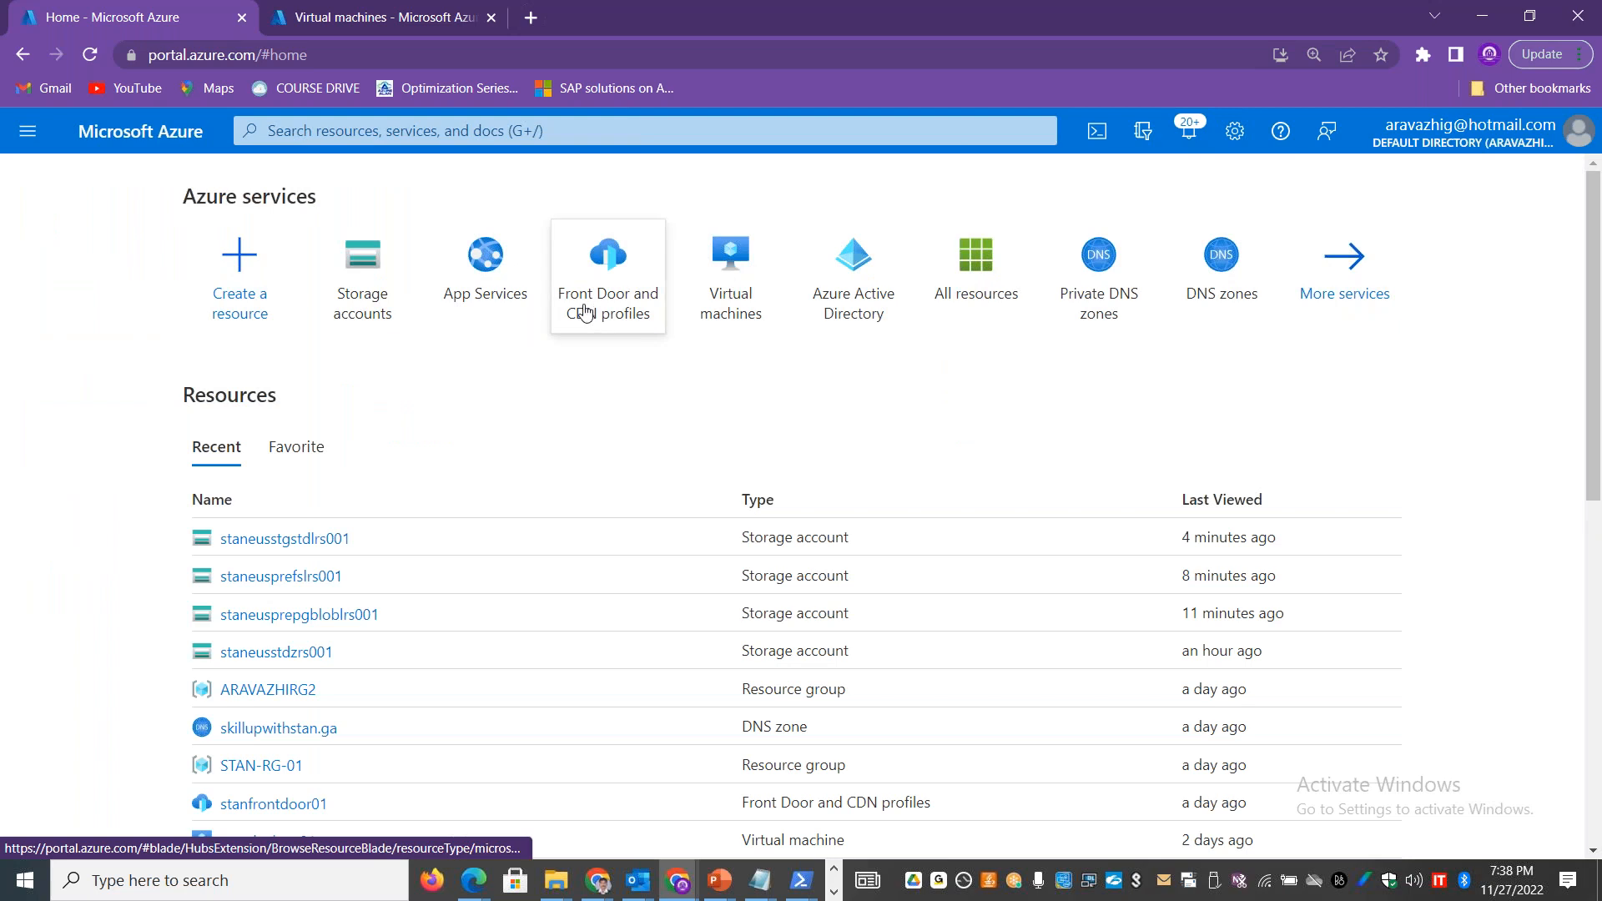
{"action": "left_click", "coordinate": [731, 271]}
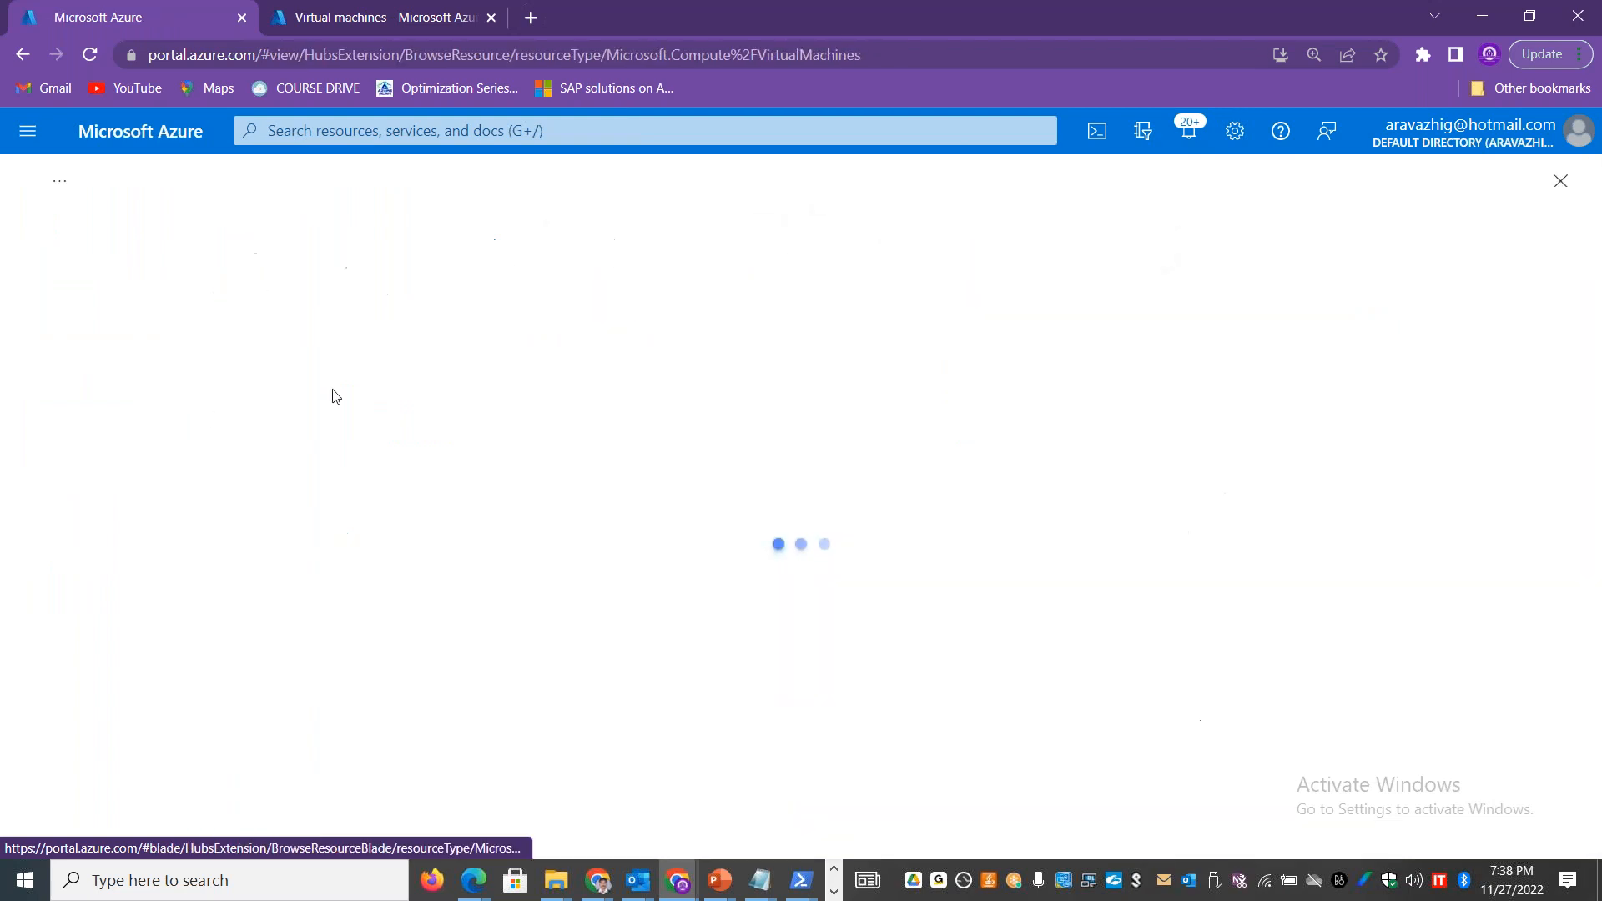
{"action": "left_click", "coordinate": [121, 283]}
{"action": "left_click", "coordinate": [143, 327]}
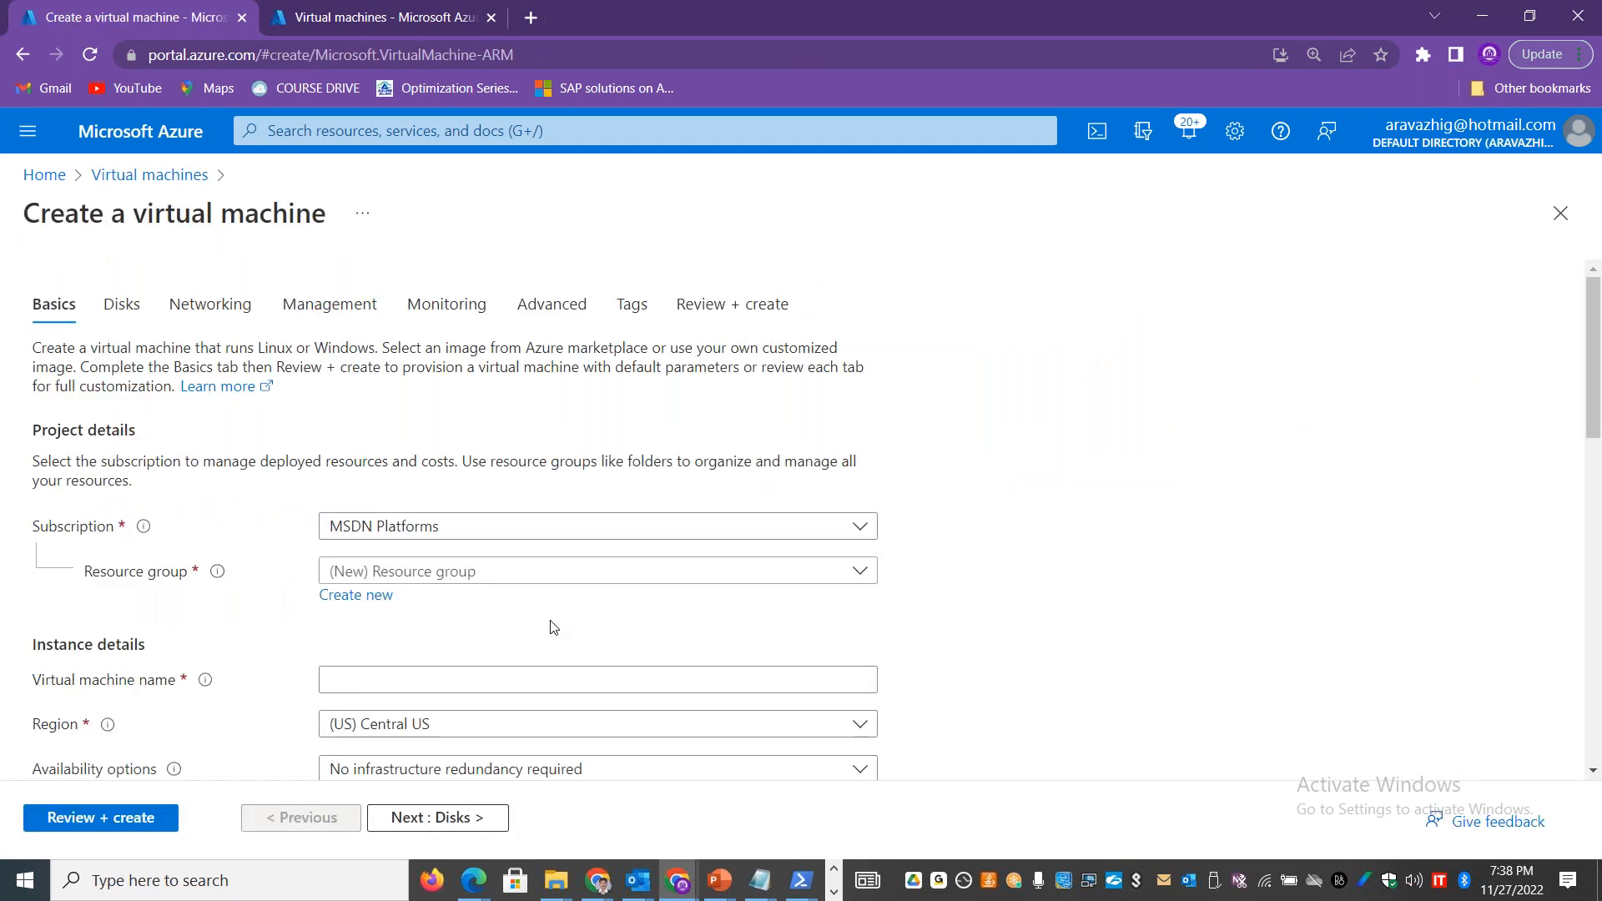
Step: Choose resource group STAN-RG-01 for the virtual machine and name it stanfilesrv001
{"action": "left_click", "coordinate": [511, 569]}
{"action": "left_click", "coordinate": [397, 760]}
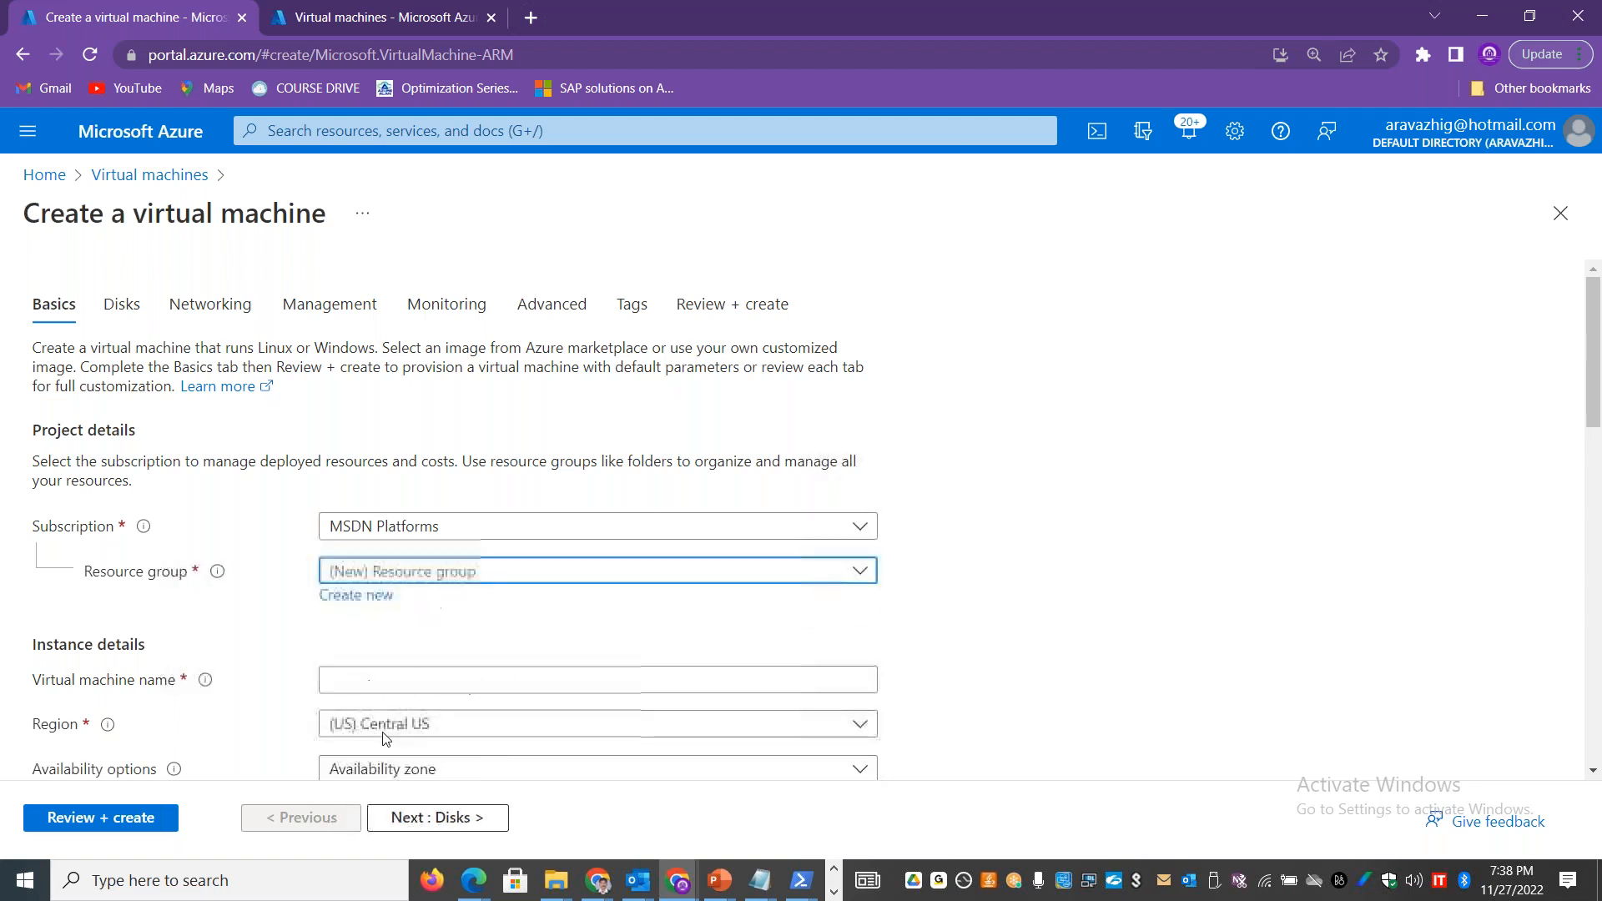
{"action": "left_click", "coordinate": [362, 677]}
{"action": "type", "text": "stanfs0"}
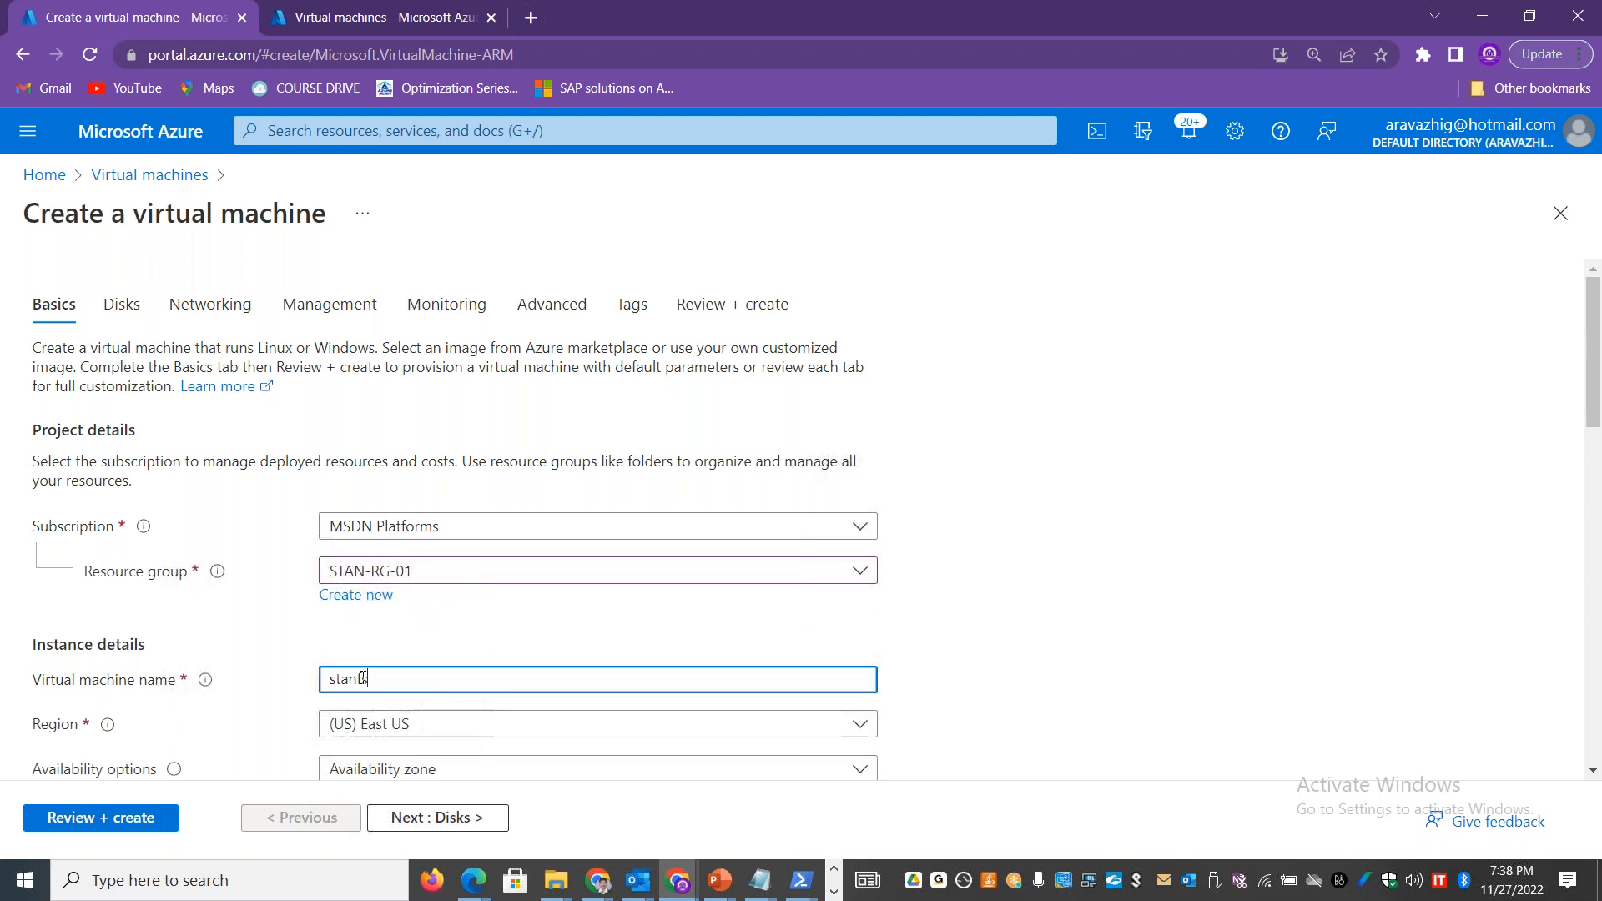
{"action": "type", "text": "1"}
{"action": "key", "text": "BackSpace"}
{"action": "key", "text": "BackSpace"}
{"action": "type", "text": "0"}
{"action": "key", "text": "BackSpace"}
{"action": "type", "text": "ilesrv001"}
Step: Select Windows Server 2019 Datacenter - Gen2 as the virtual machine's image
{"action": "scroll", "coordinate": [1598, 346], "scroll_direction": "down", "scroll_amount": 4}
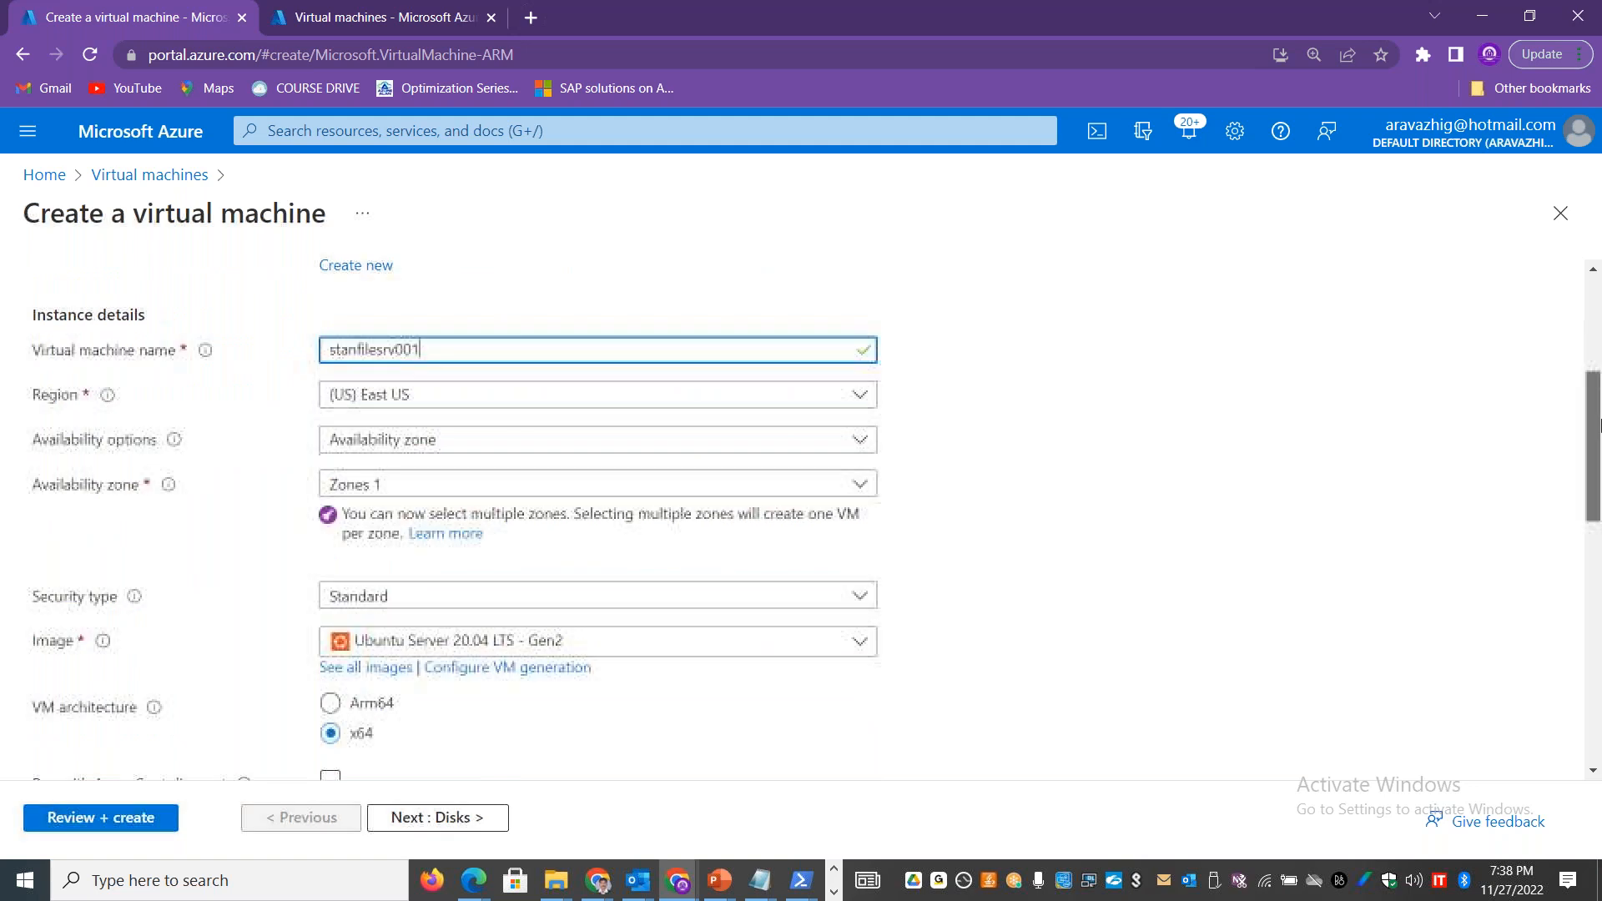
{"action": "left_click", "coordinate": [714, 651]}
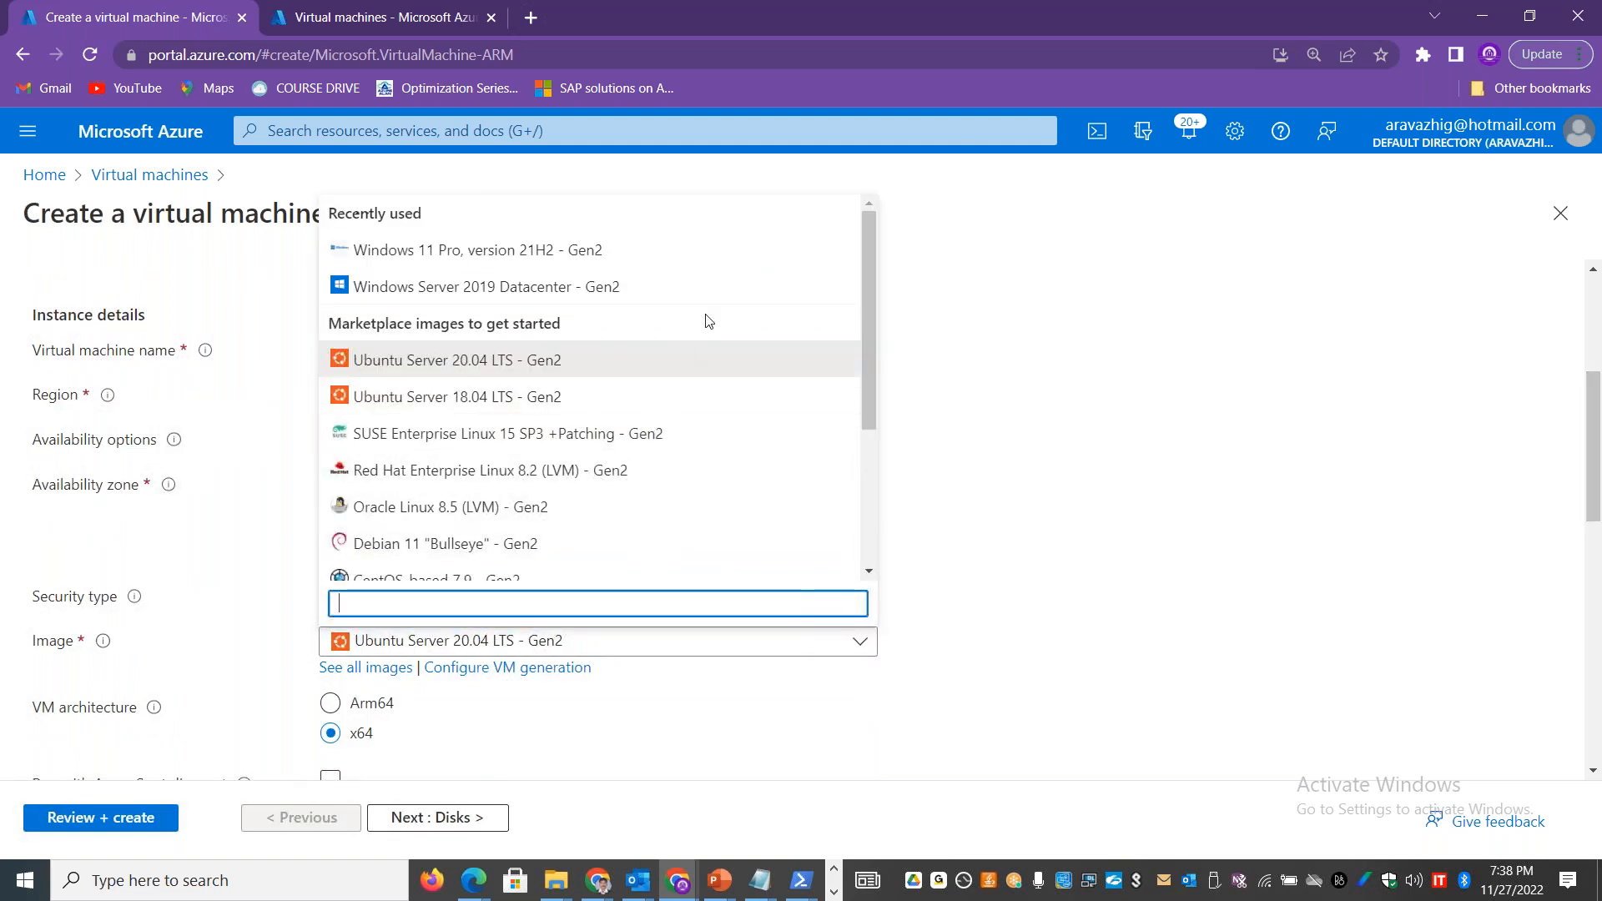
{"action": "left_click", "coordinate": [643, 287]}
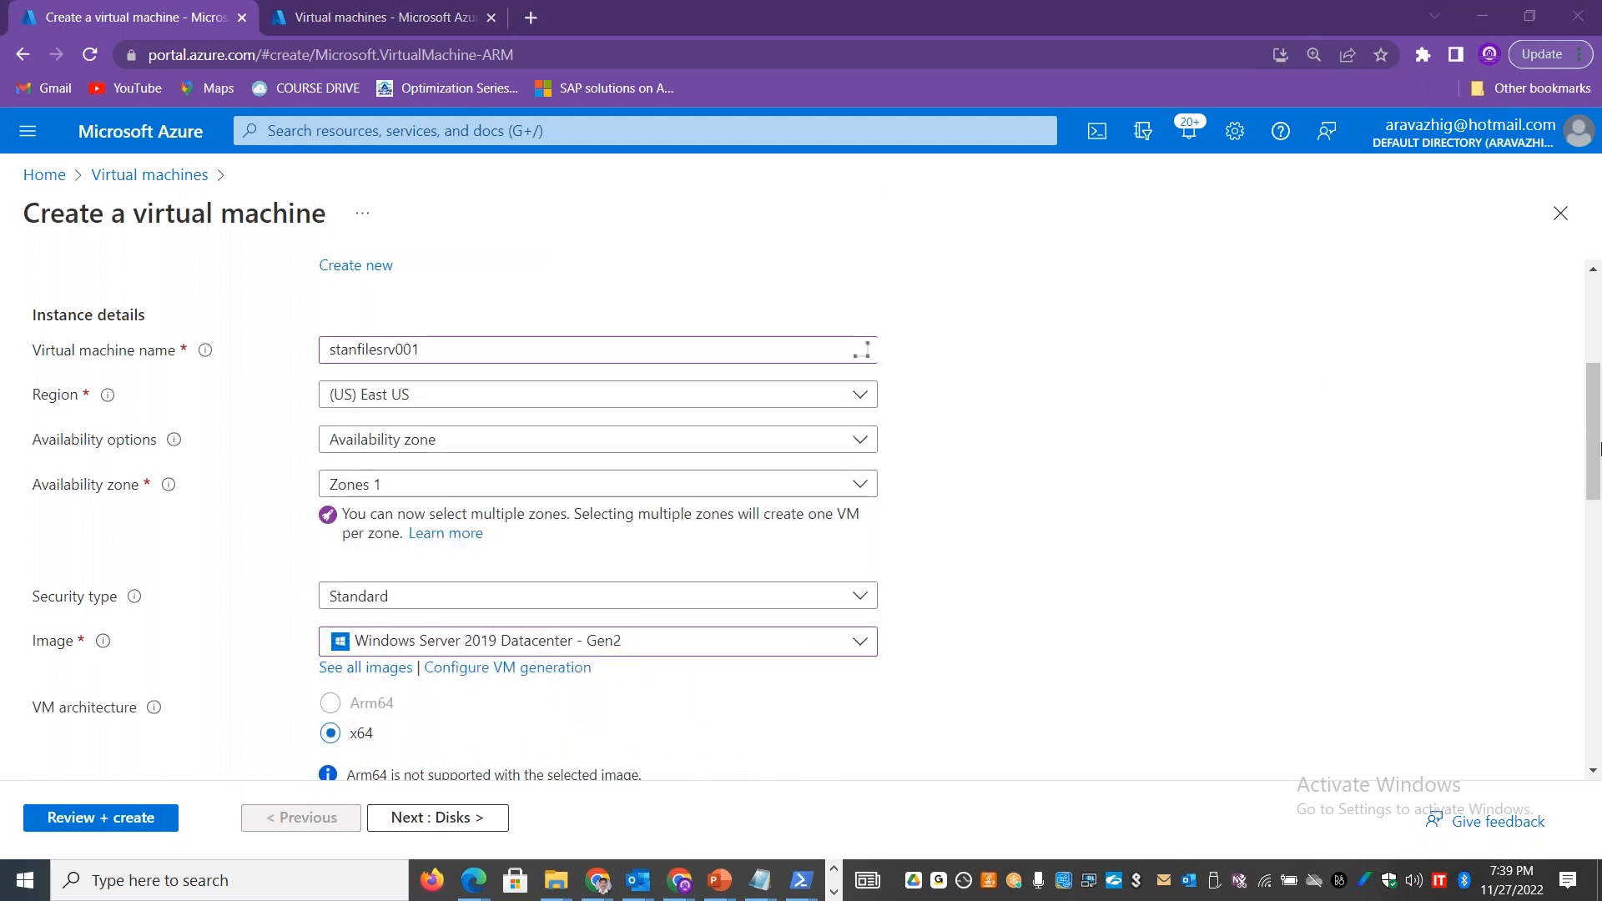
Step: Enter the administrator username, password and password confirmation for the virtual machine
{"action": "scroll", "coordinate": [1600, 451], "scroll_direction": "down", "scroll_amount": 2}
{"action": "scroll", "coordinate": [1600, 455], "scroll_direction": "down", "scroll_amount": 3}
{"action": "left_click", "coordinate": [339, 525]}
{"action": "type", "text": "stan"}
{"action": "key", "text": "Tab"}
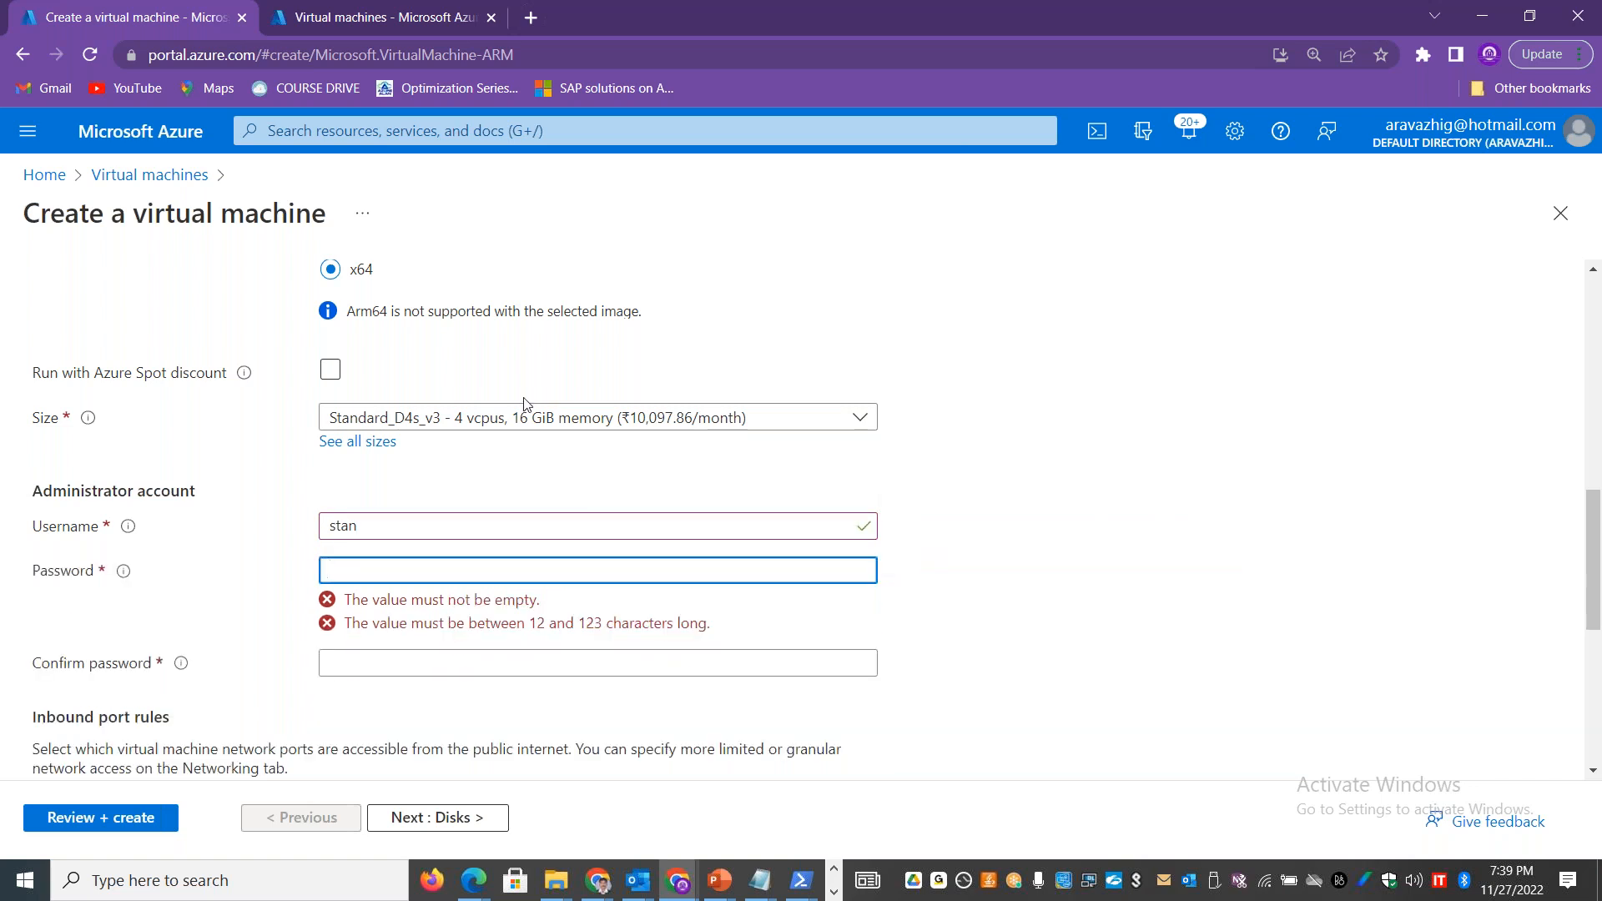
{"action": "type", "text": "••••••••••••"}
{"action": "key", "text": "Tab"}
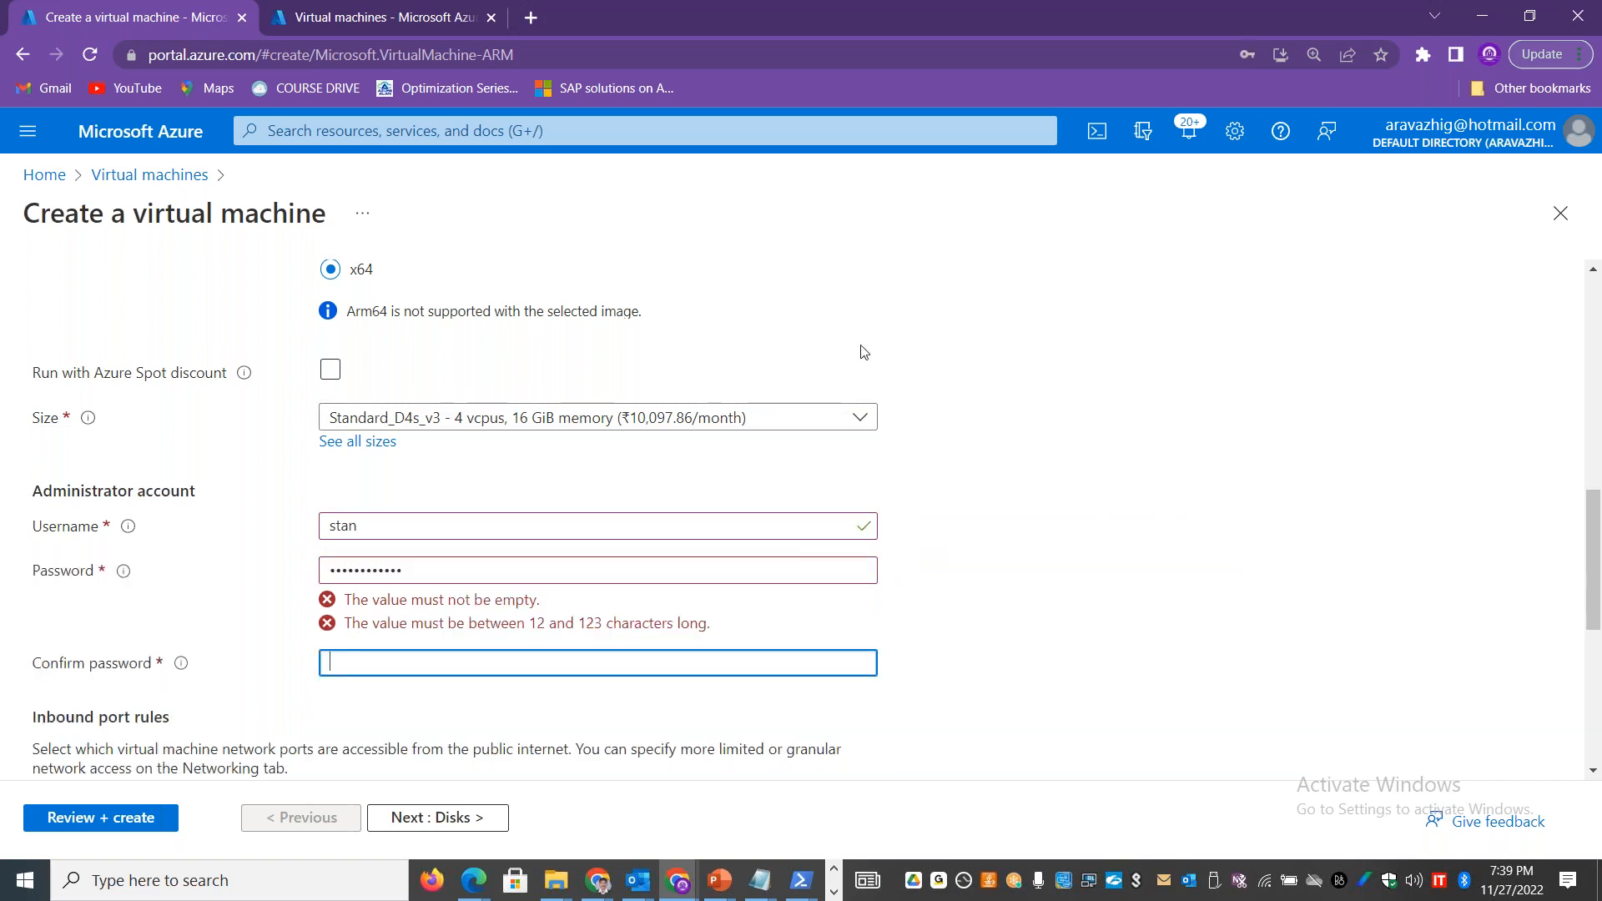
{"action": "type", "text": "•••••••••••"}
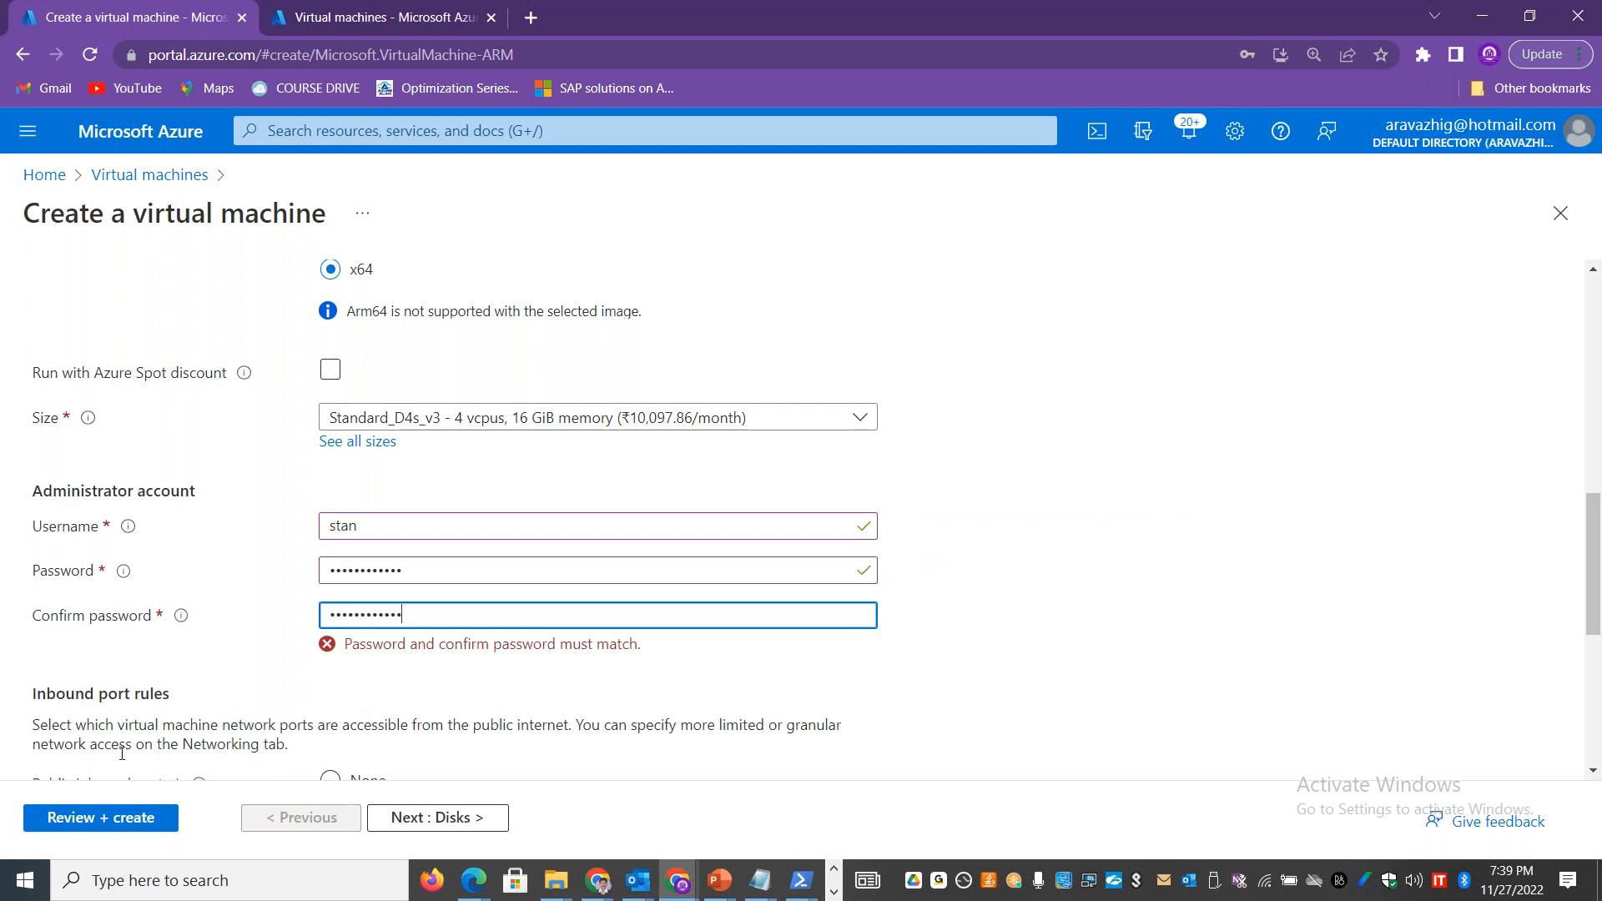
Step: Re-enter the administrator password and its confirmation, and review and create the virtual machine
{"action": "key", "text": "shift+Tab"}
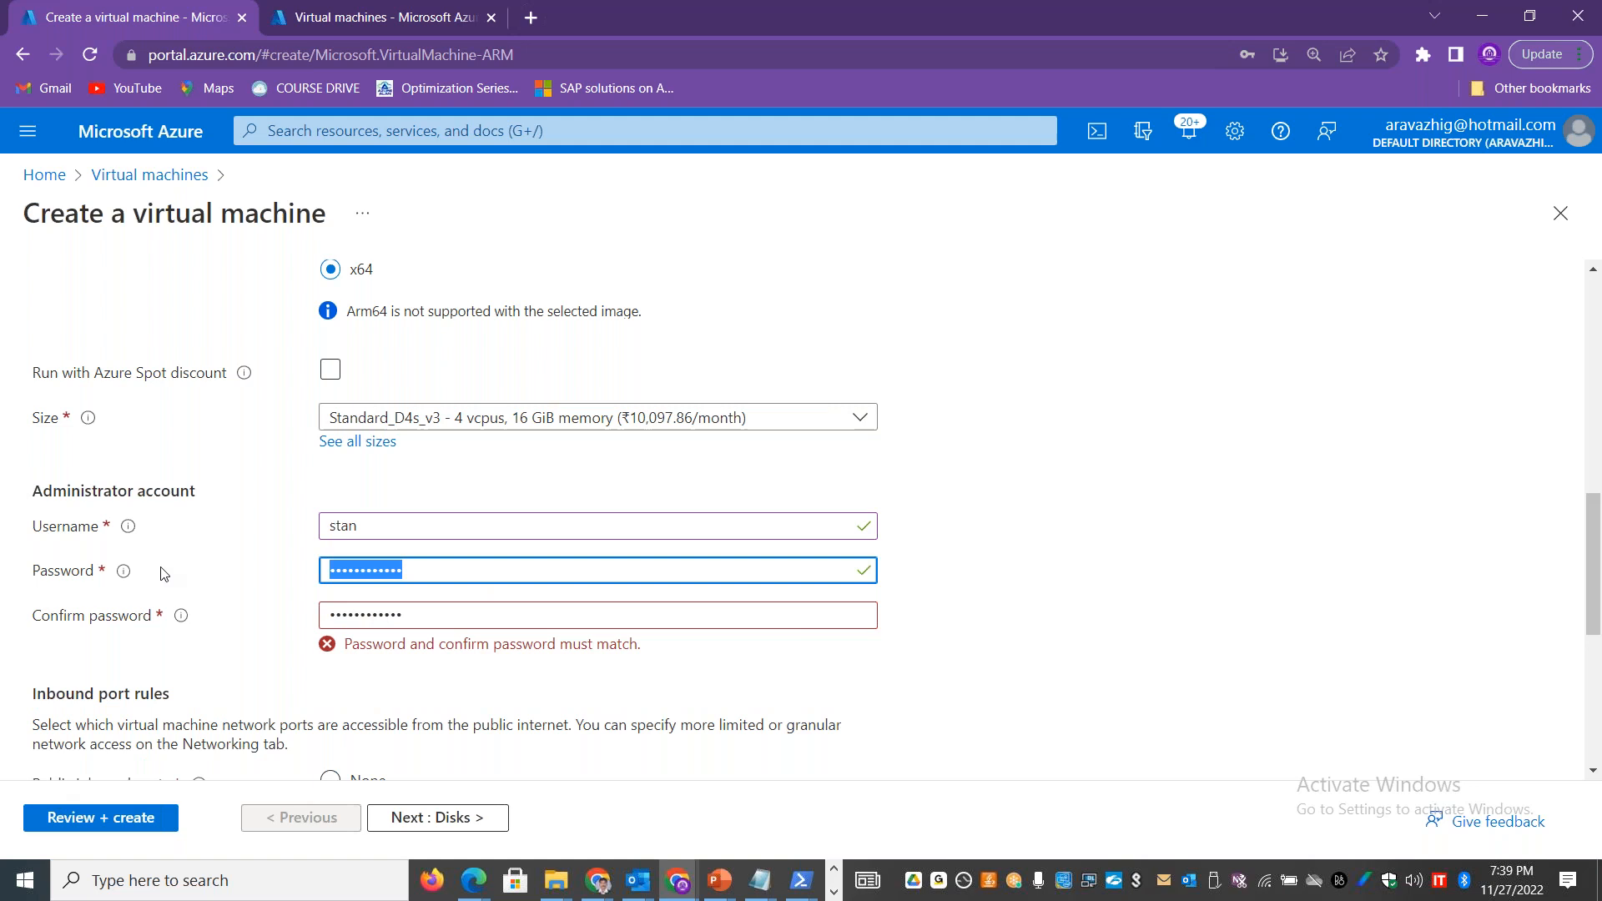
{"action": "type", "text": "••••••••••••"}
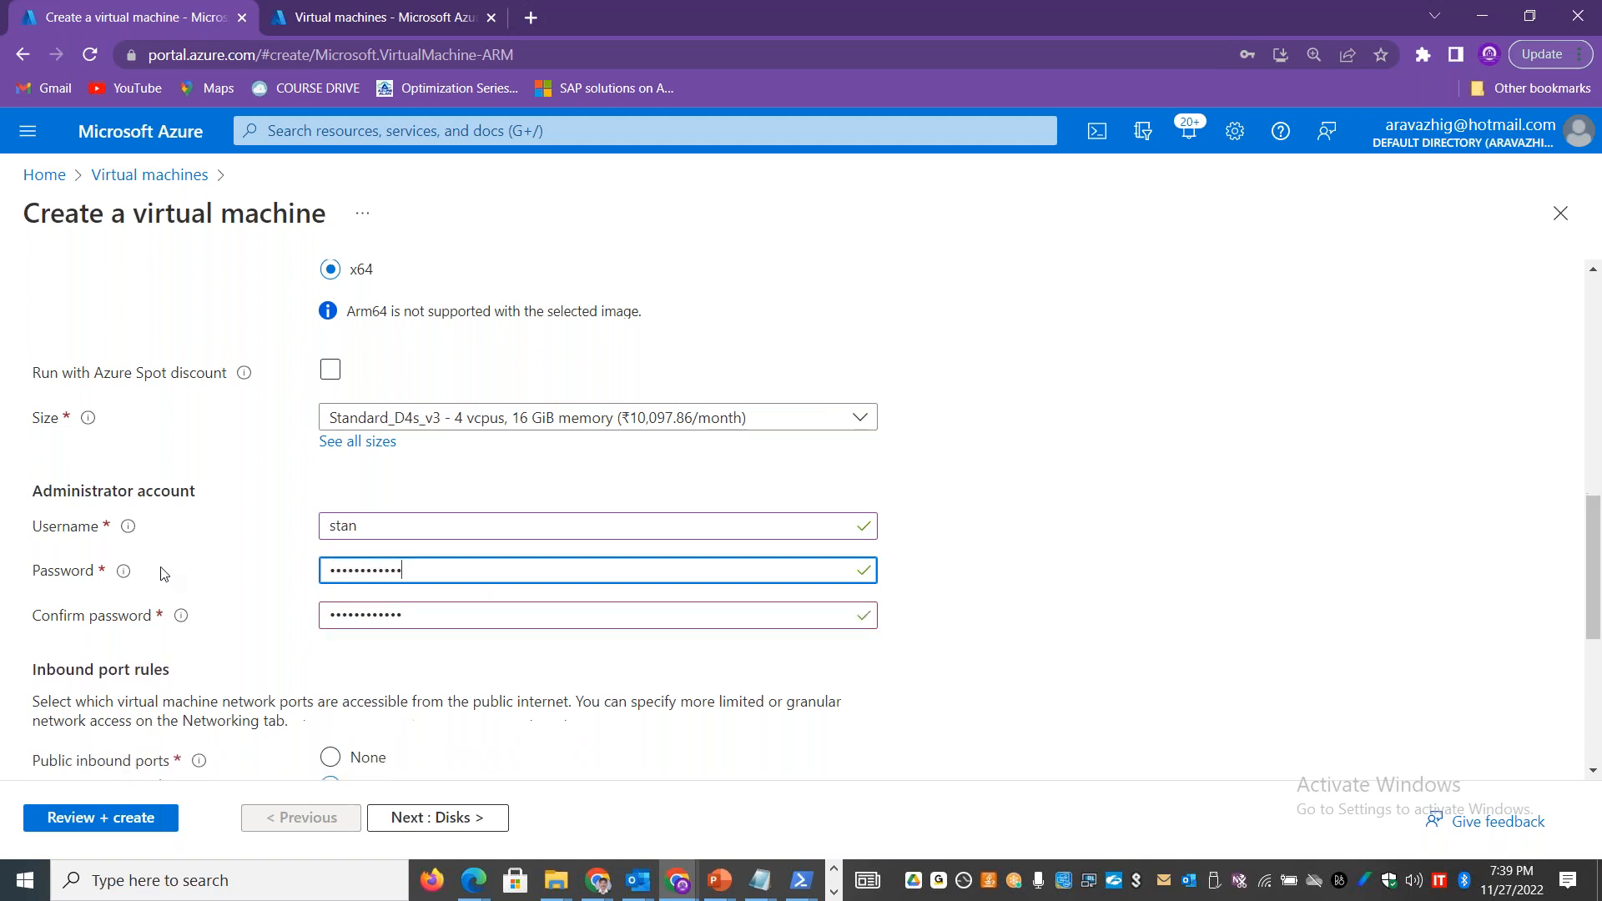
{"action": "key", "text": "Tab"}
{"action": "type", "text": "•••••••••••"}
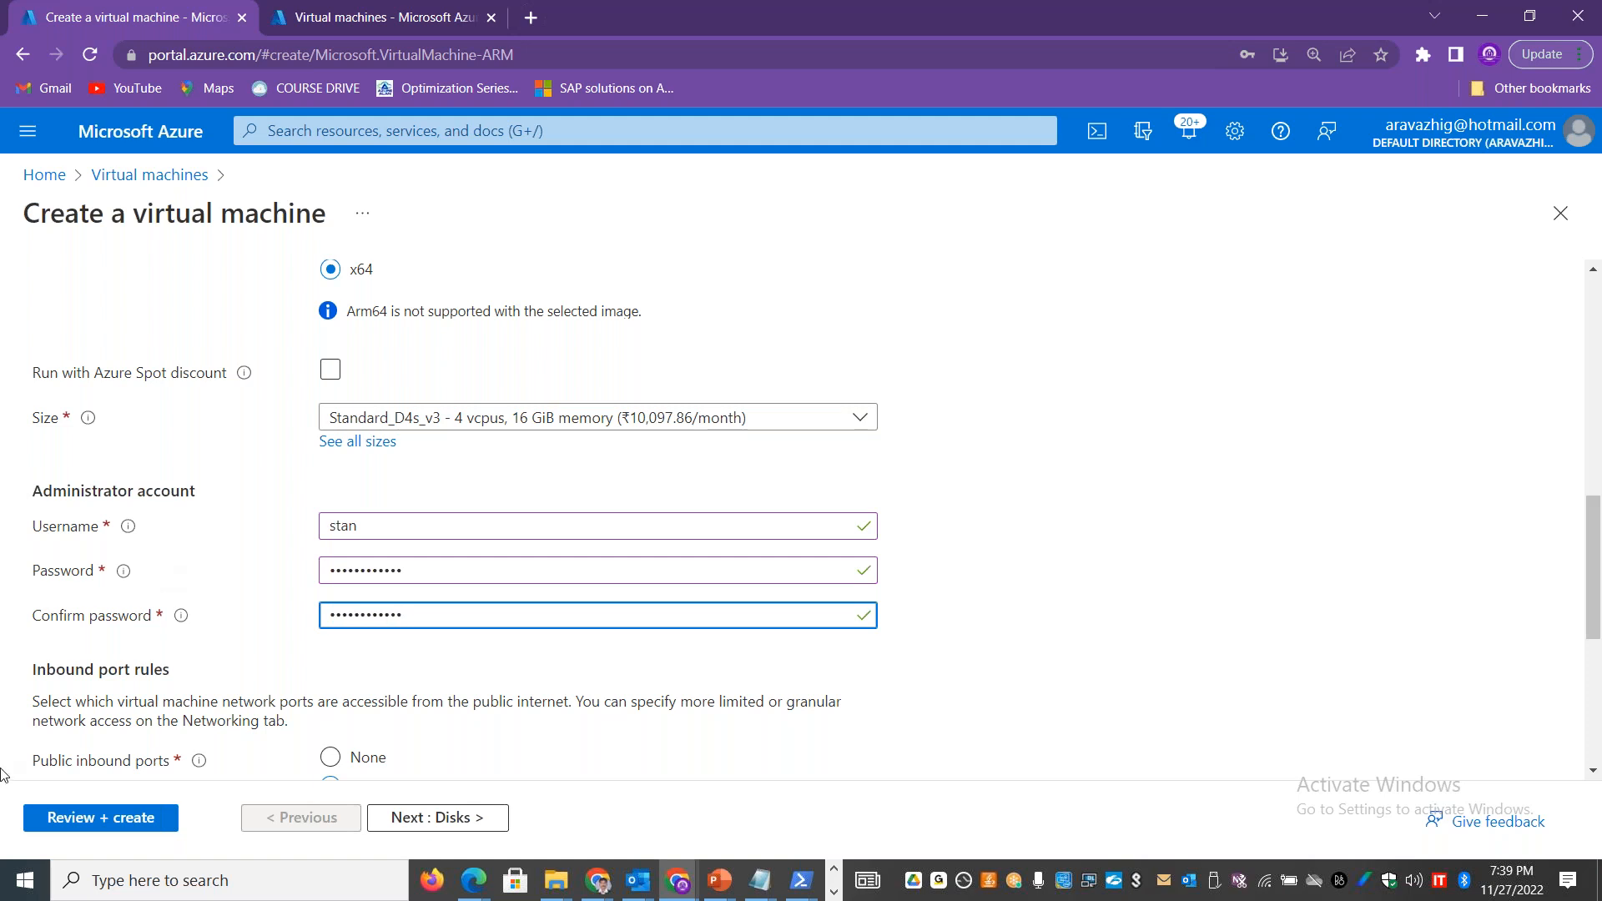
{"action": "left_click", "coordinate": [71, 818]}
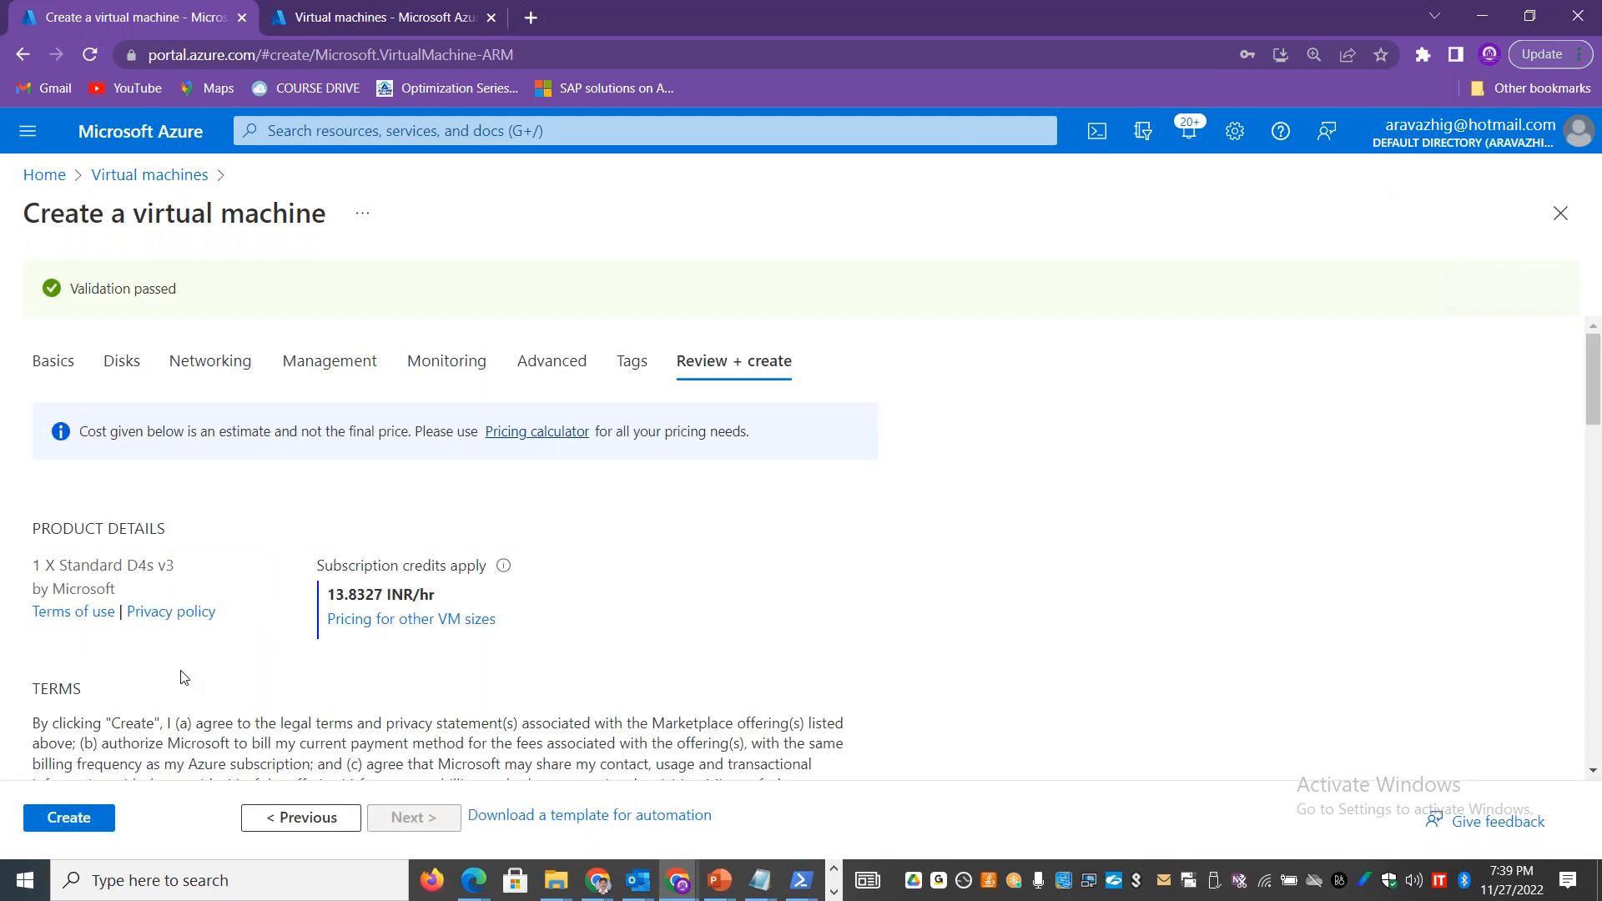
{"action": "left_click", "coordinate": [75, 819]}
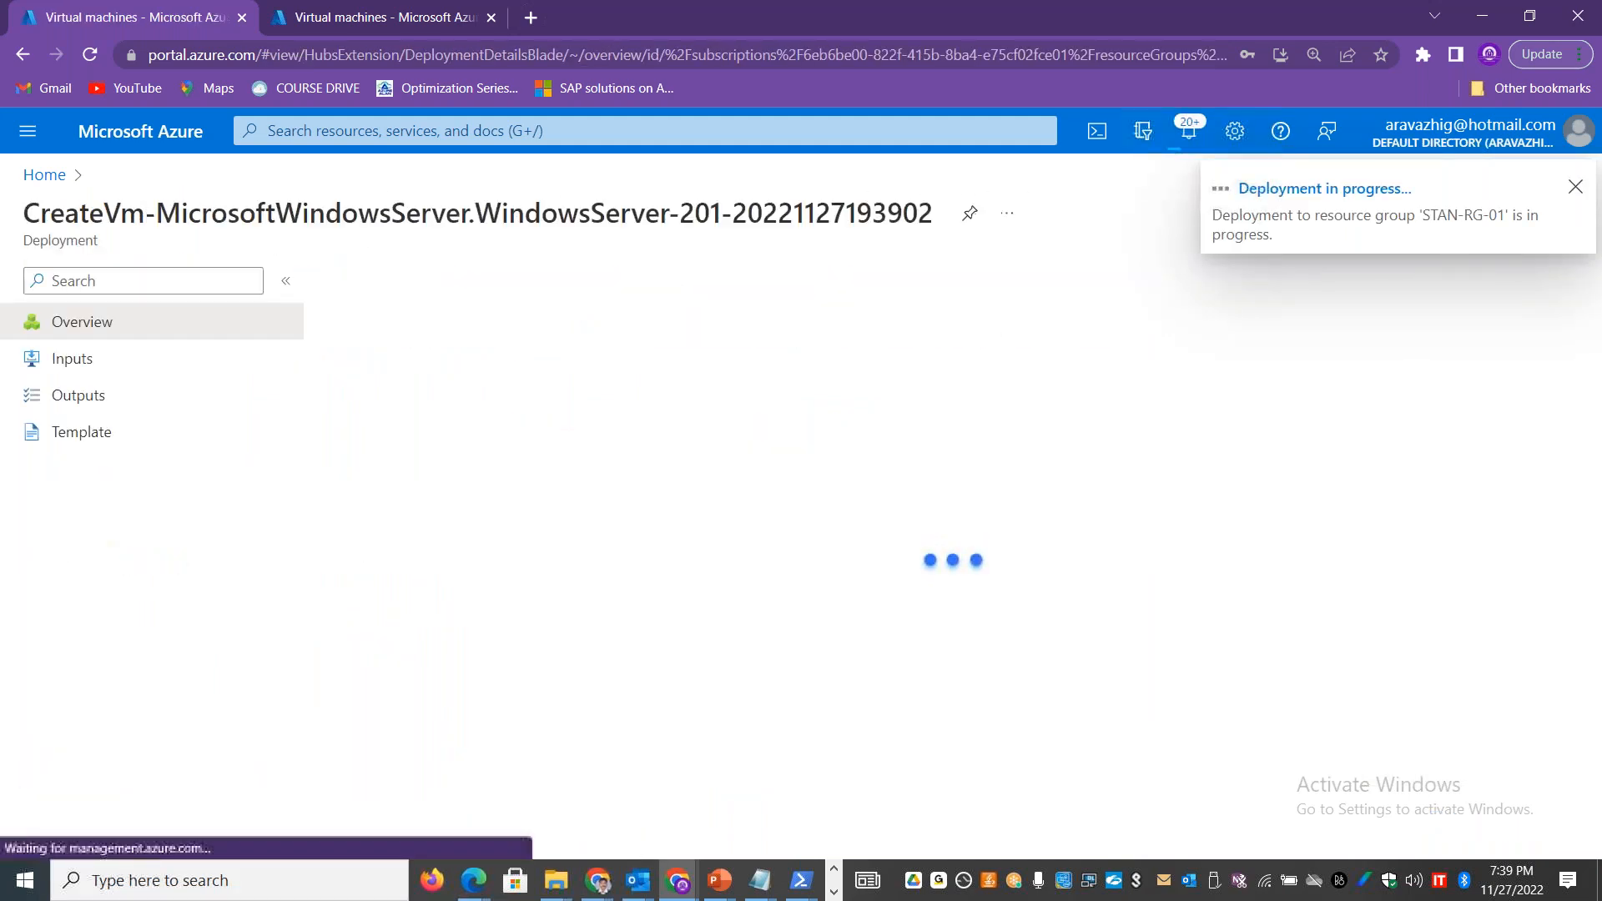
Step: Open the stantsopfs001 file share from the file shares of storage account staneusstgstdlrs001
{"action": "left_click", "coordinate": [43, 174]}
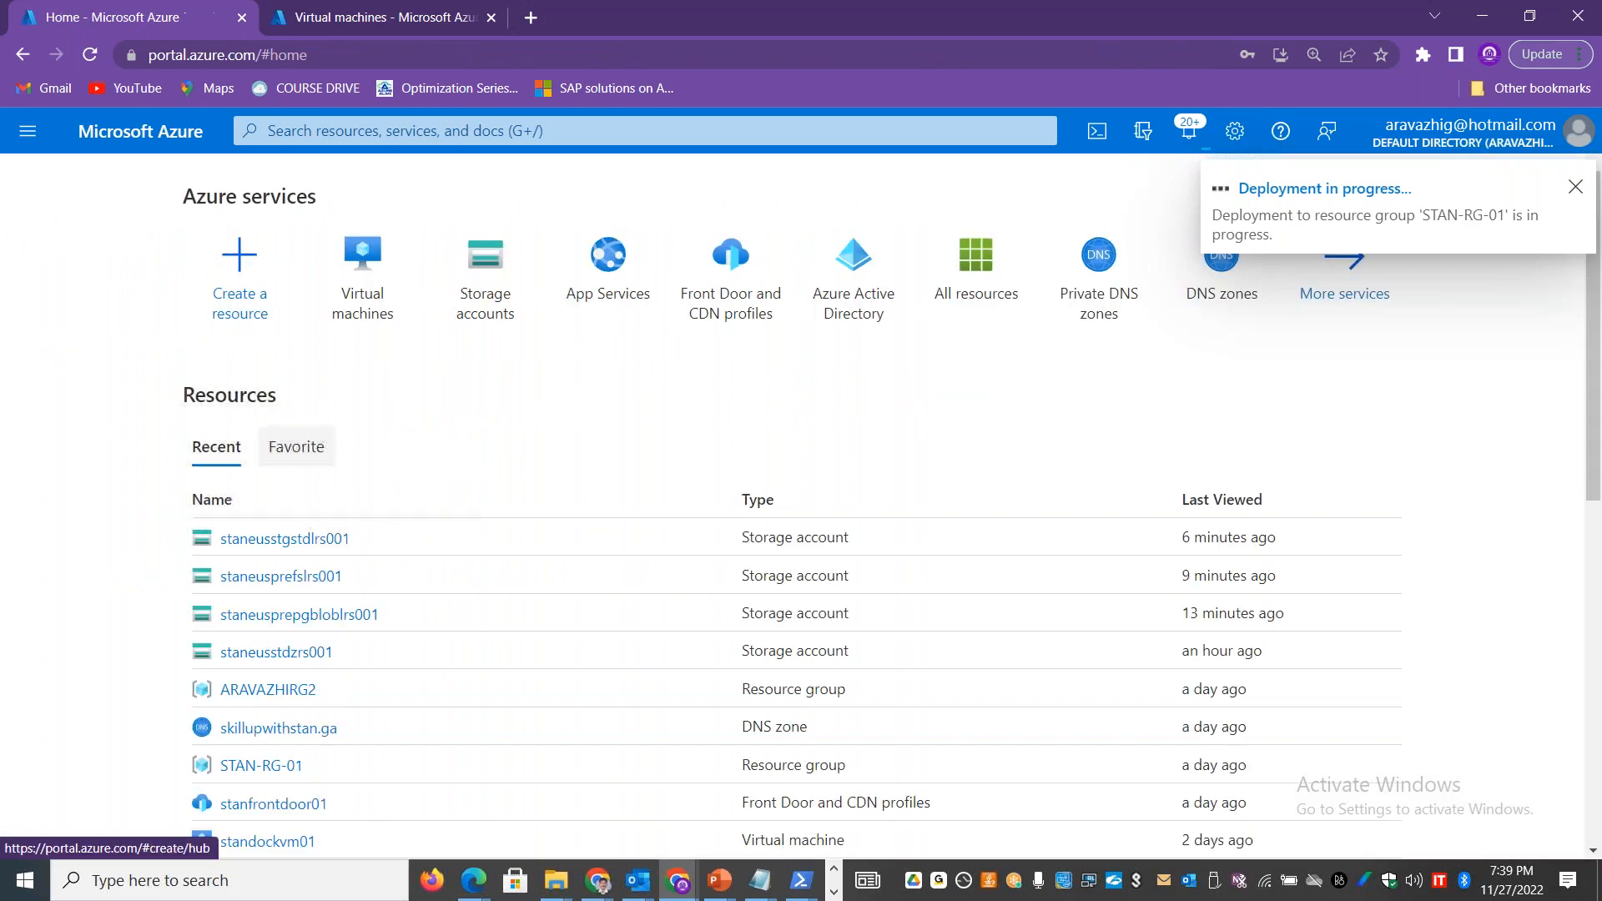
{"action": "left_click", "coordinate": [484, 275]}
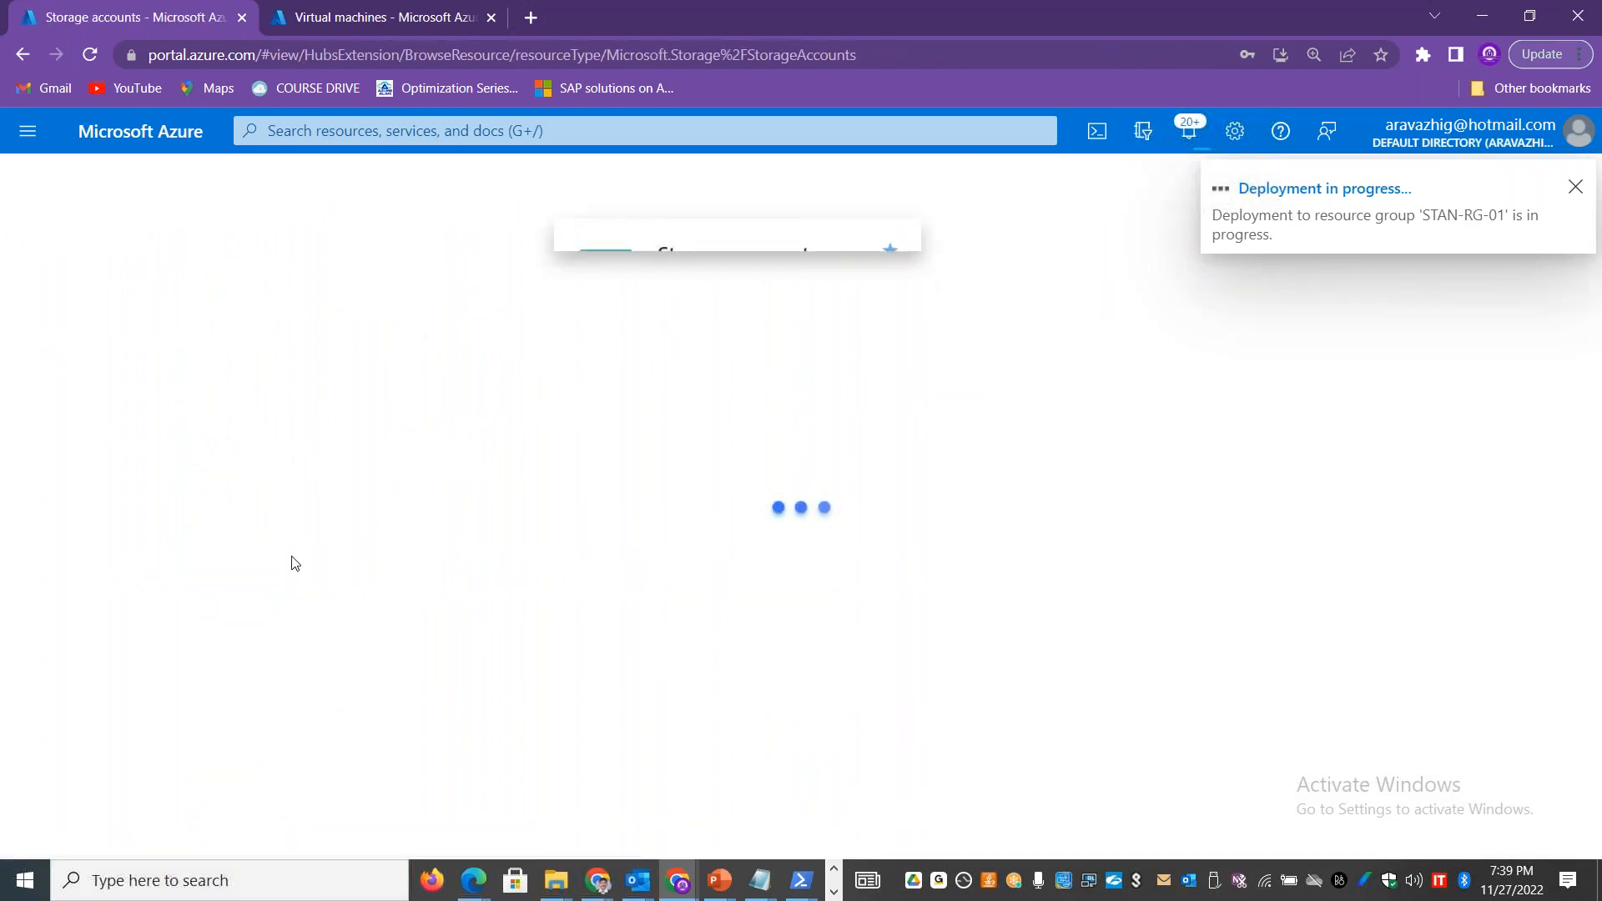
{"action": "left_click", "coordinate": [125, 572]}
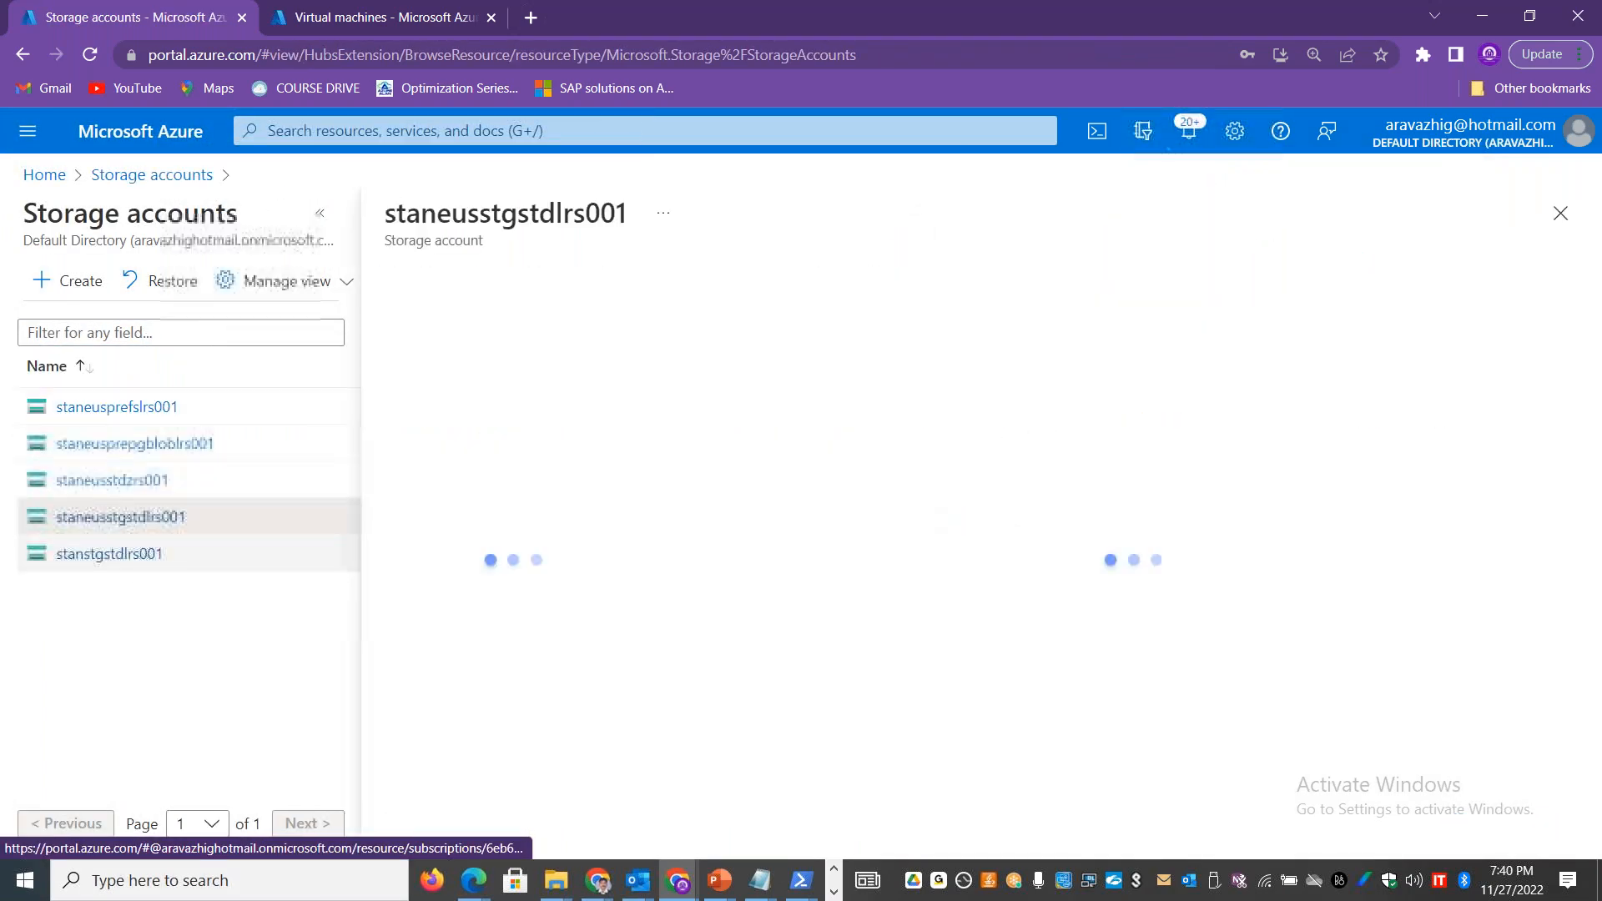
{"action": "left_click", "coordinate": [464, 699]}
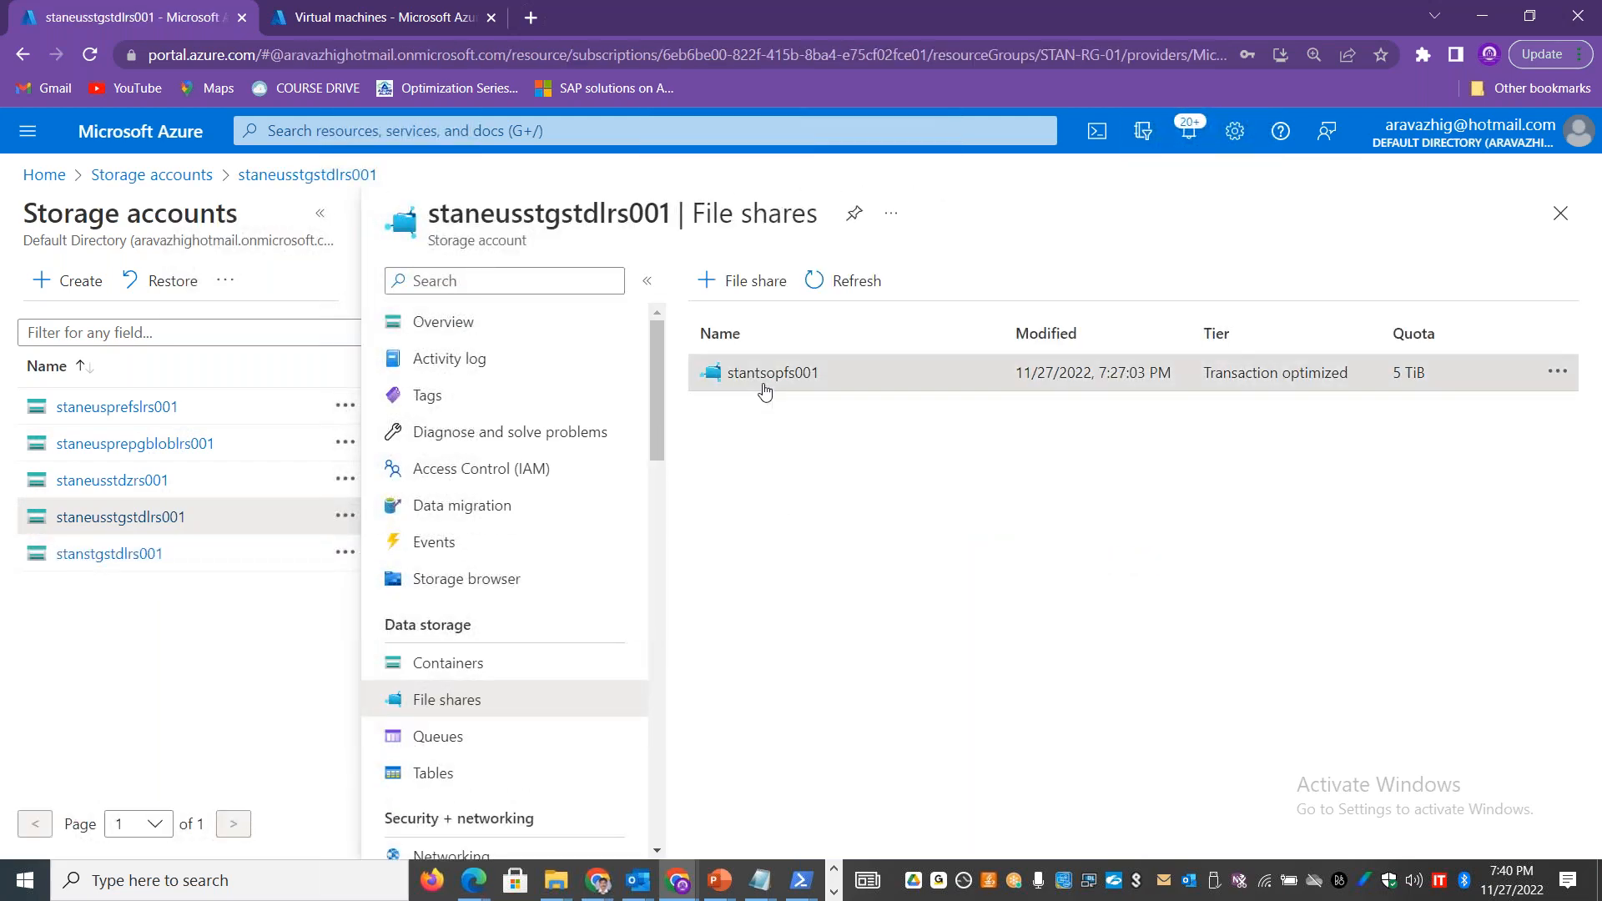
{"action": "left_click", "coordinate": [759, 377]}
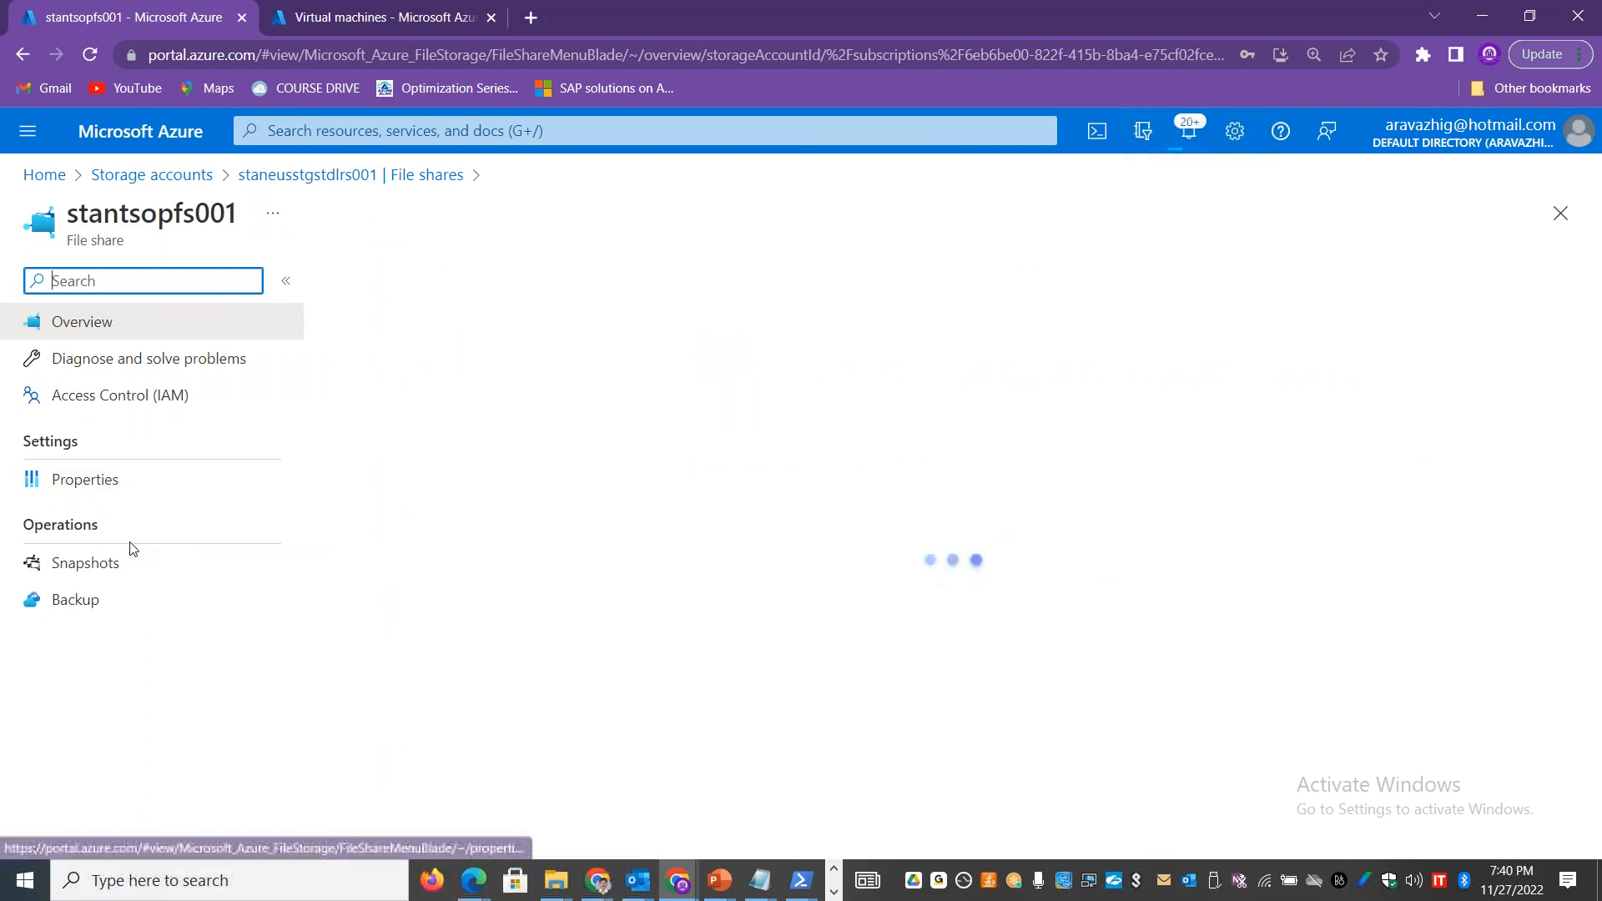
{"action": "left_click", "coordinate": [126, 565]}
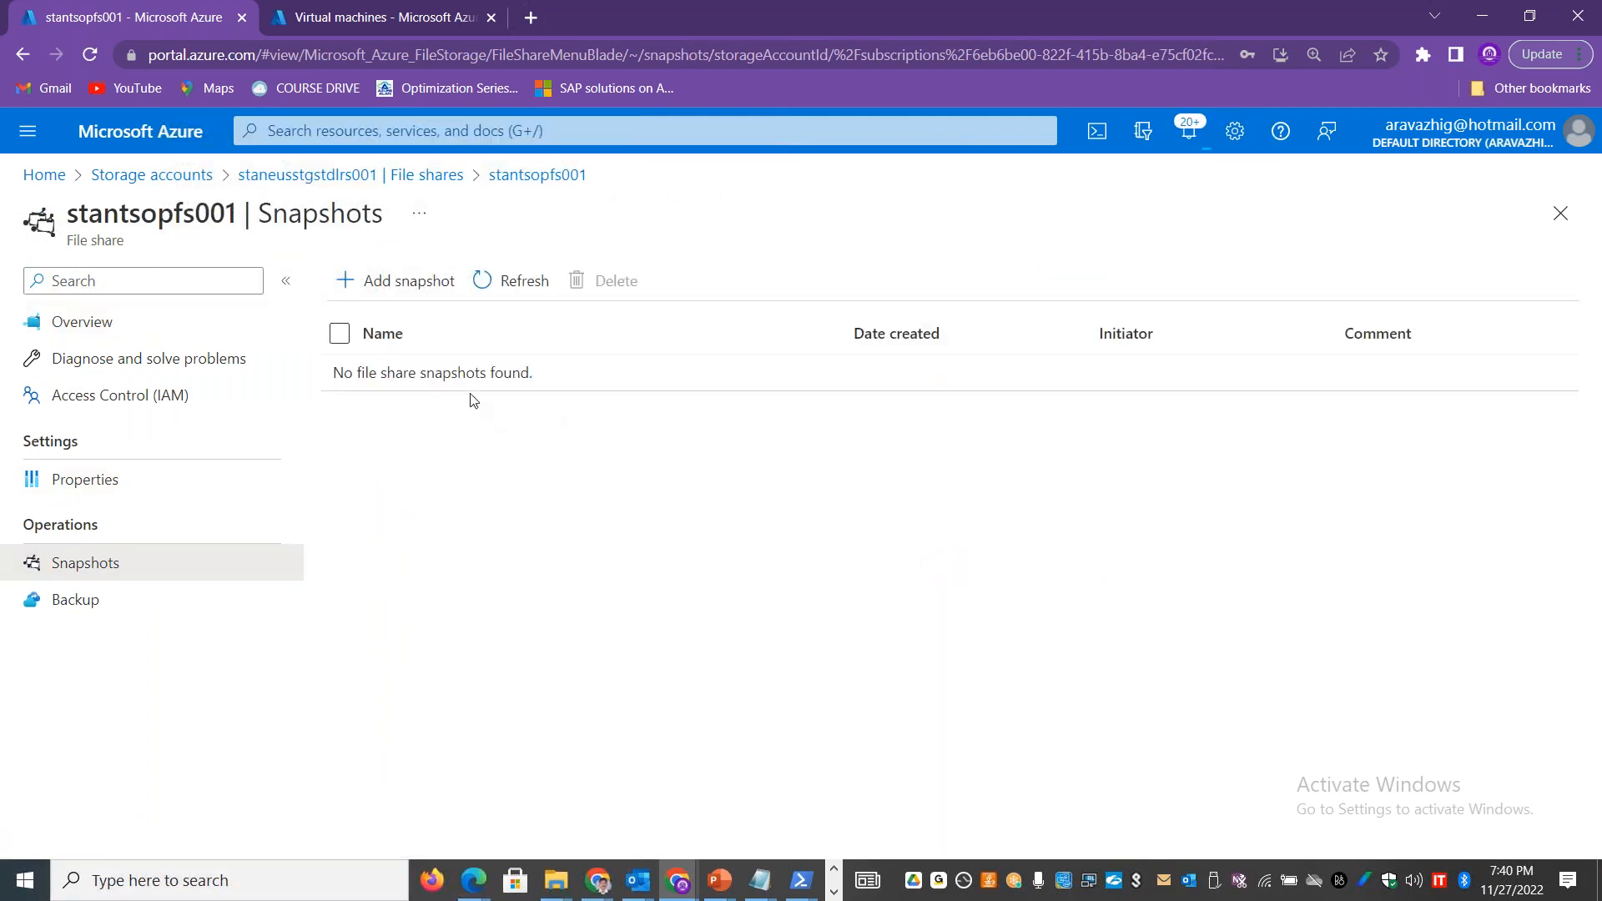
{"action": "left_click", "coordinate": [401, 283]}
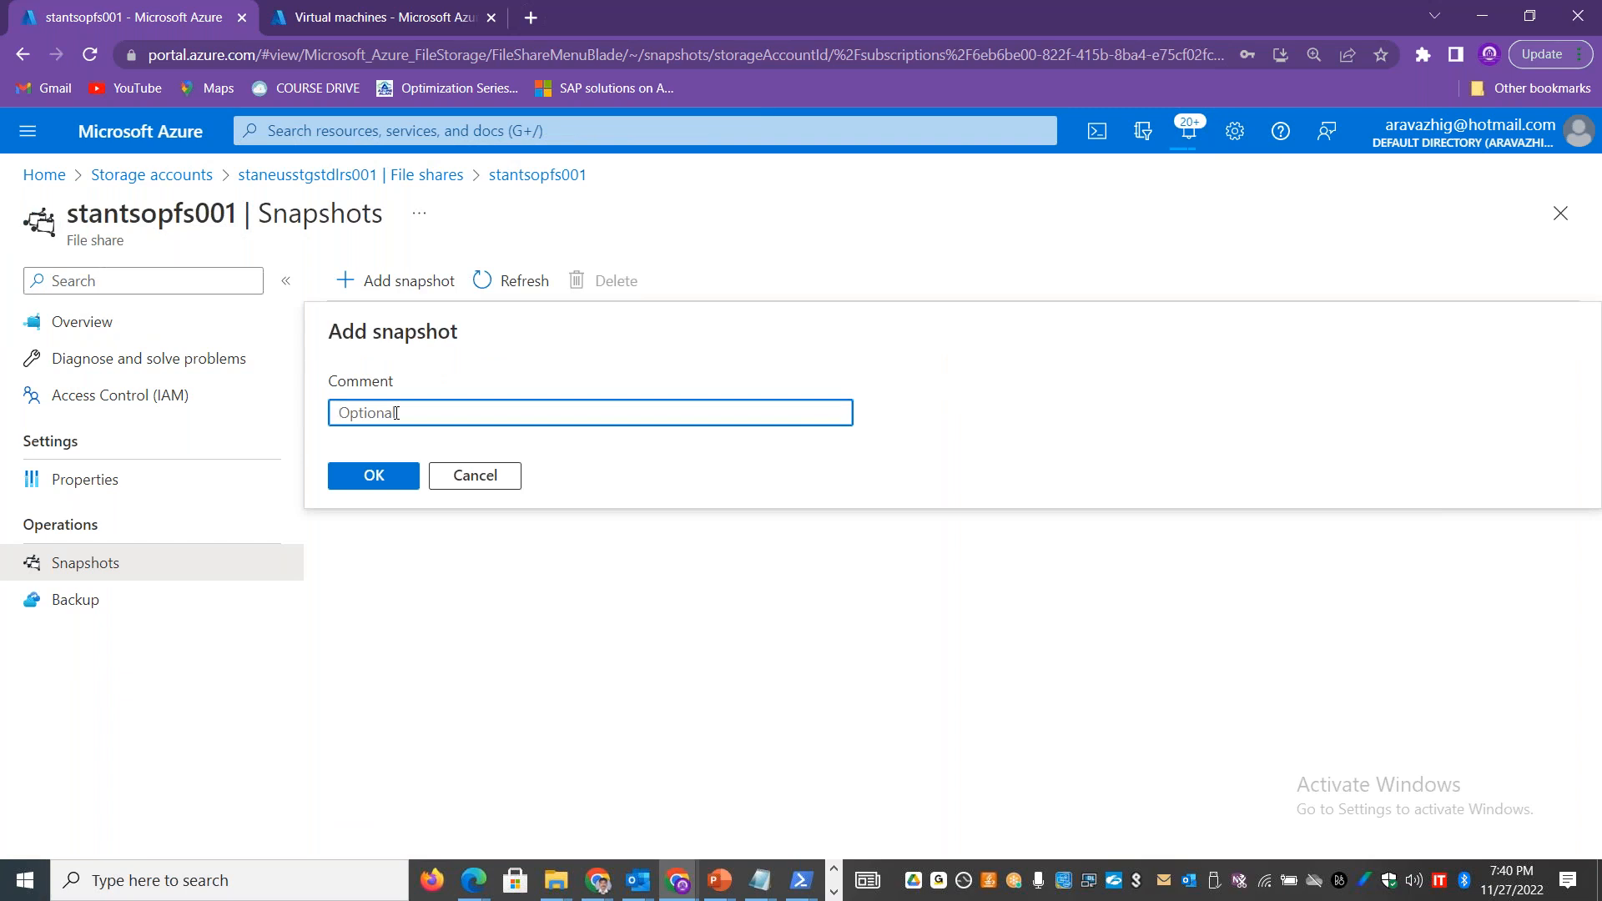
{"action": "type", "text": "snap1"}
{"action": "left_click", "coordinate": [488, 482]}
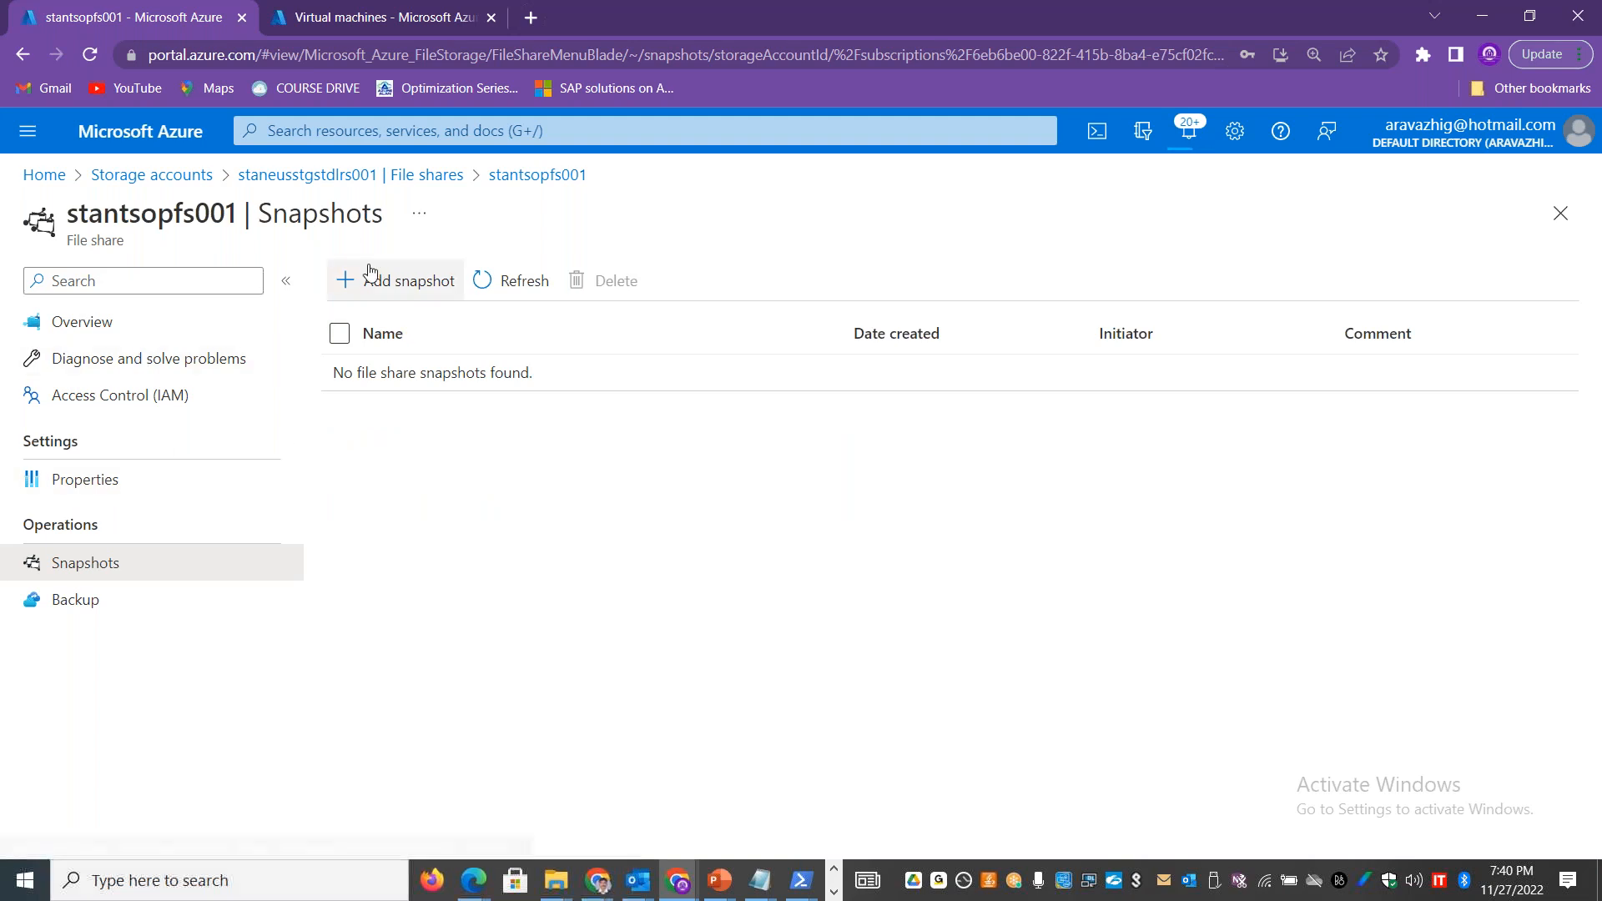
{"action": "left_click", "coordinate": [512, 185]}
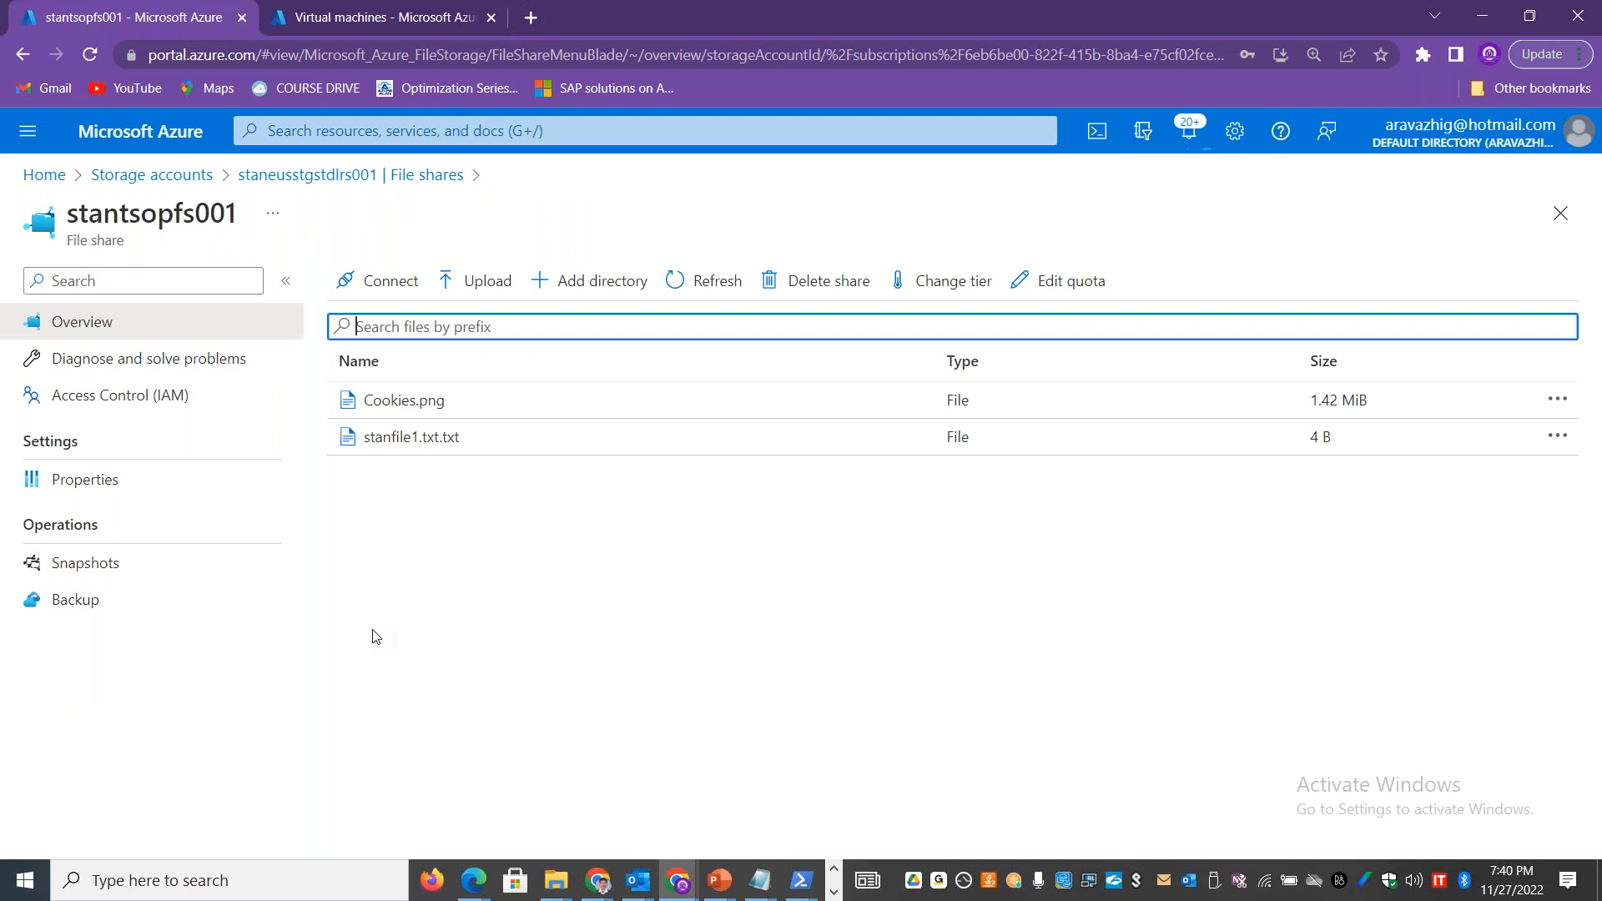
Step: Change the access tier of the stantsopfs001 file share to Hot and apply it
{"action": "left_click", "coordinate": [953, 288]}
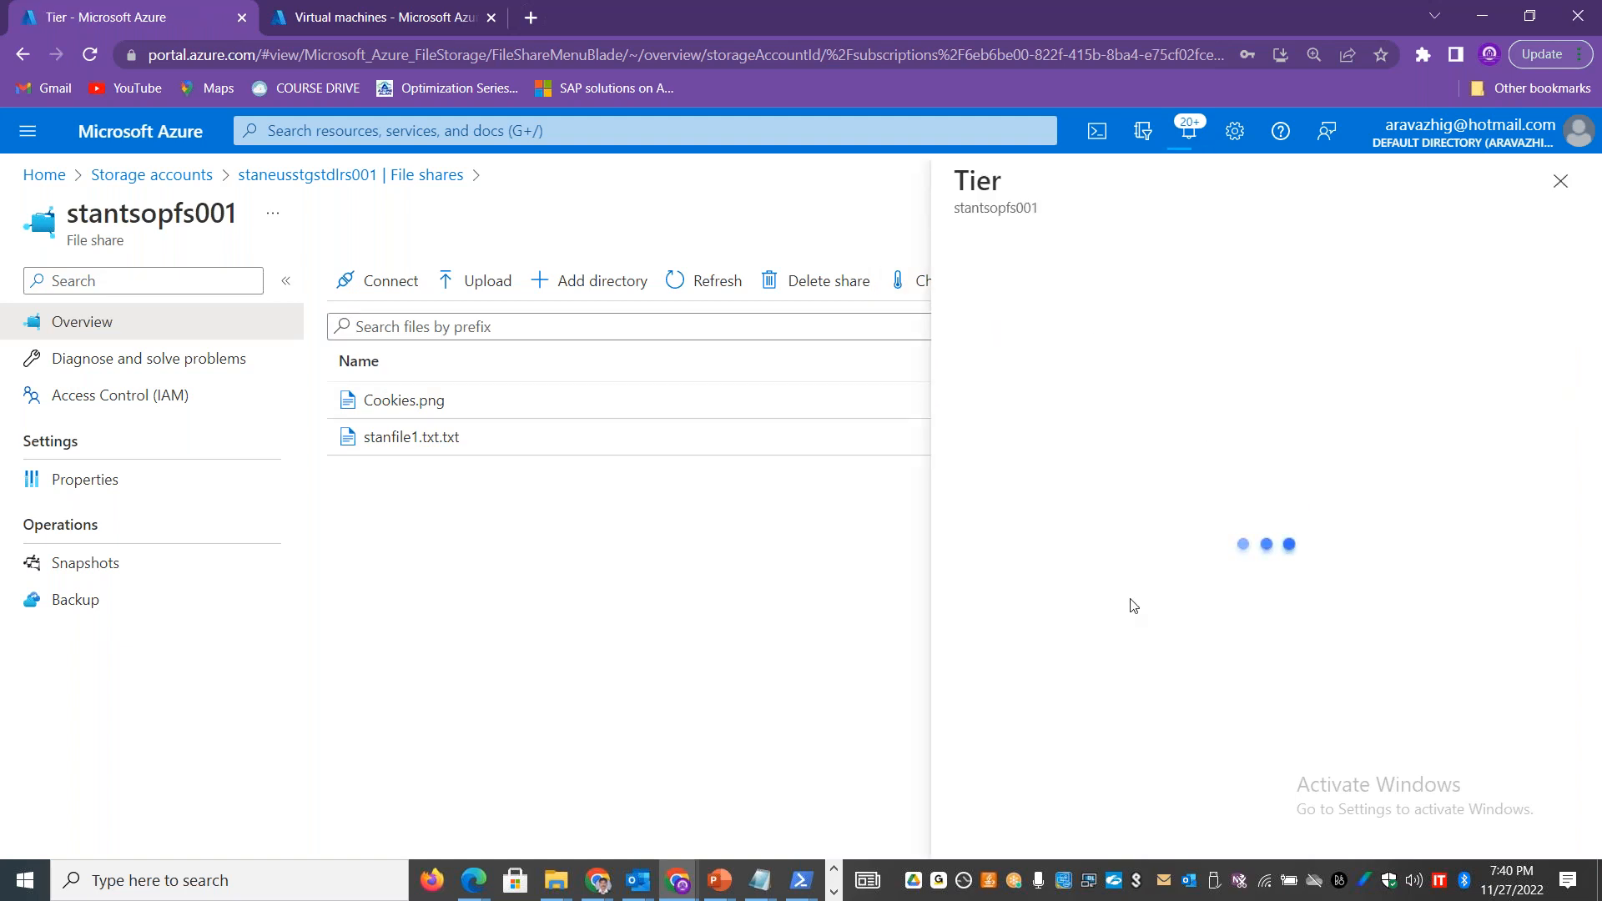
{"action": "left_click", "coordinate": [1103, 332]}
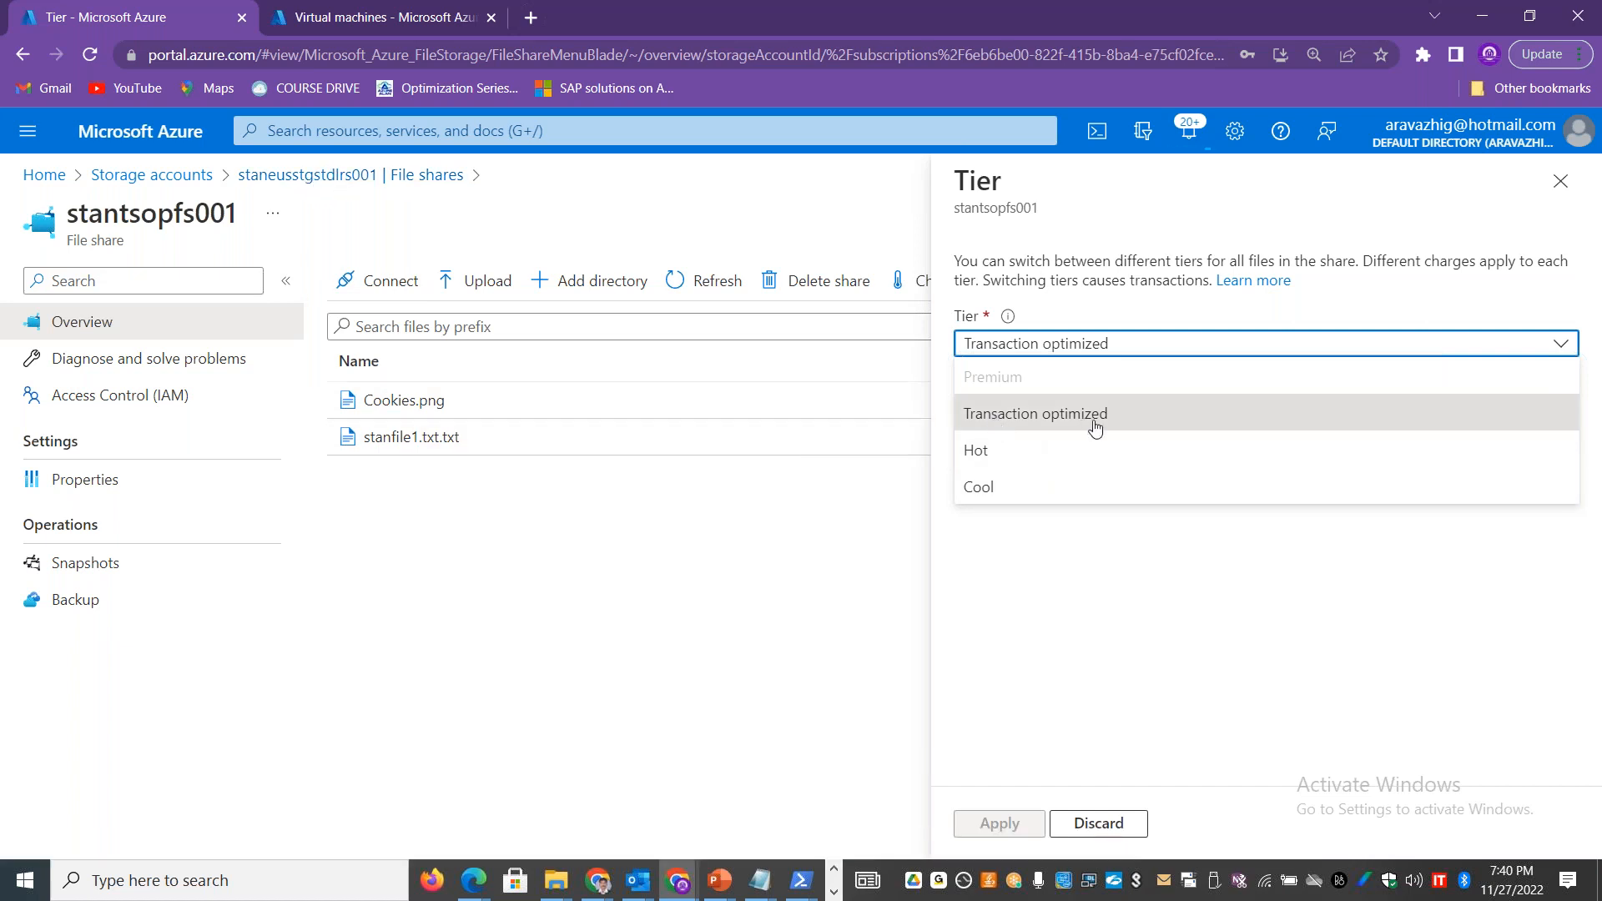
{"action": "left_click", "coordinate": [1007, 462]}
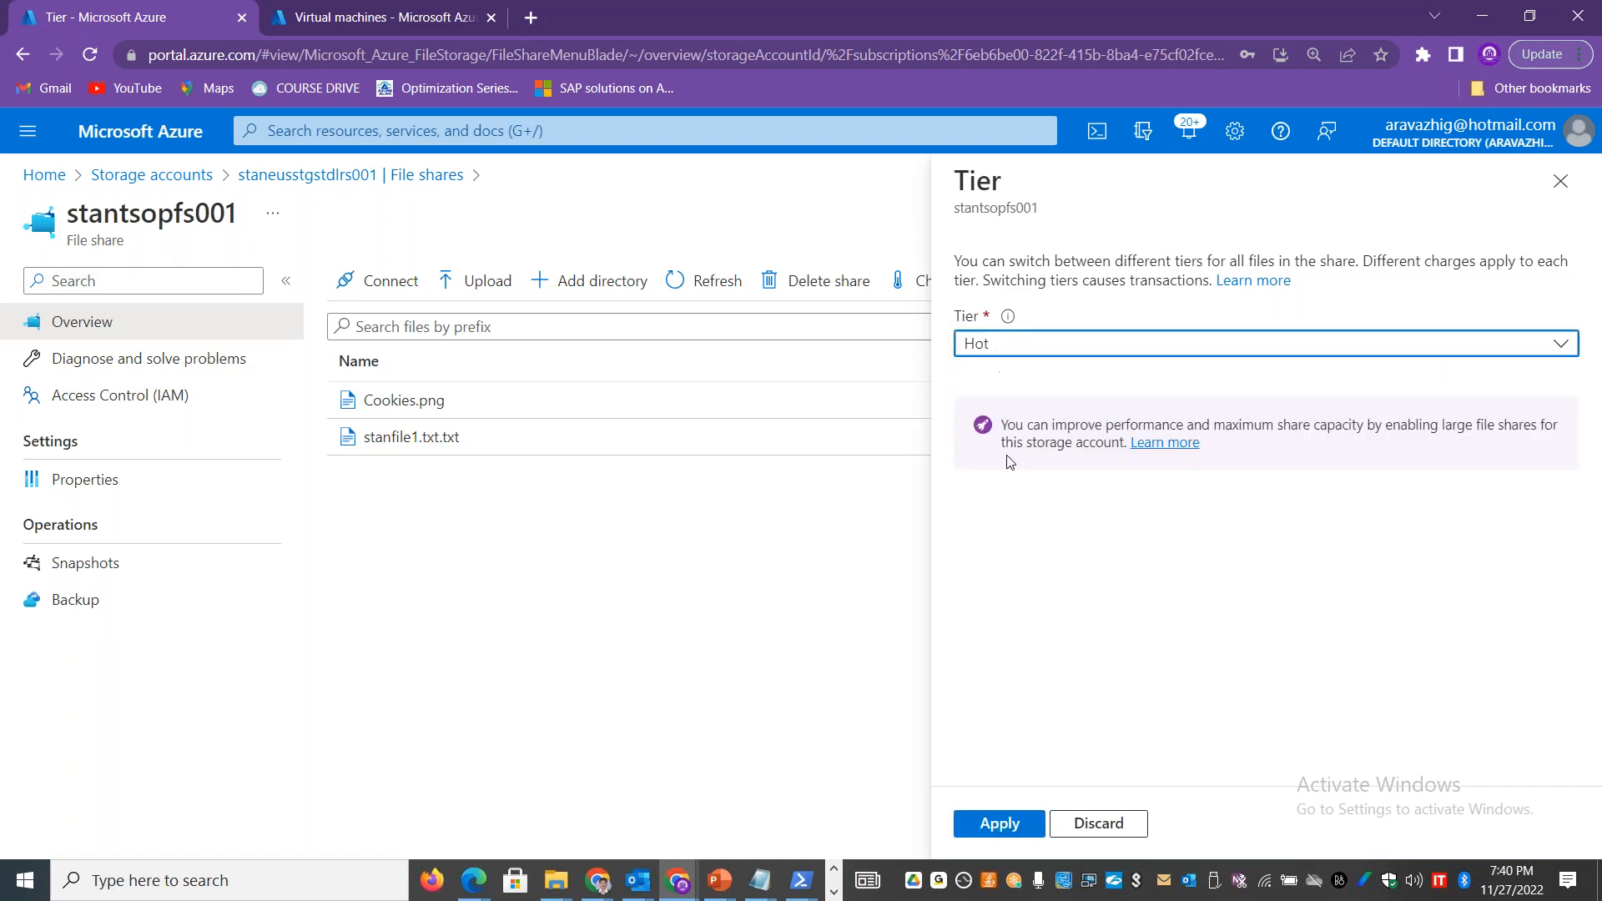
{"action": "left_click", "coordinate": [1000, 825]}
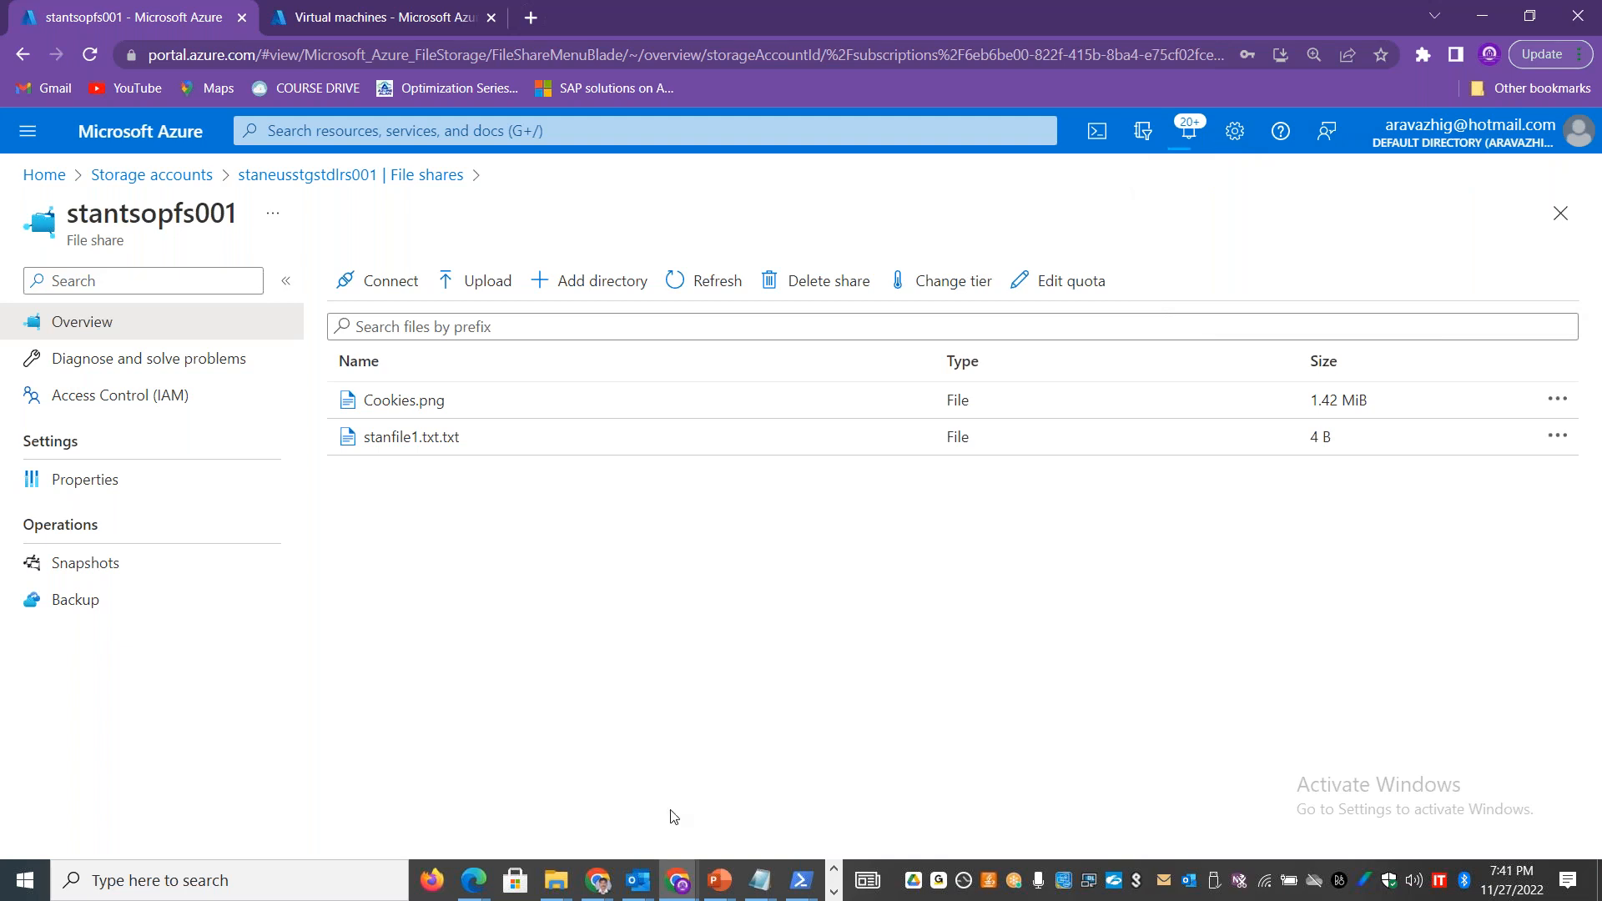
Step: Set the quota of the stantsopfs001 file share to 100 GiB and confirm it
{"action": "left_click", "coordinate": [1048, 298]}
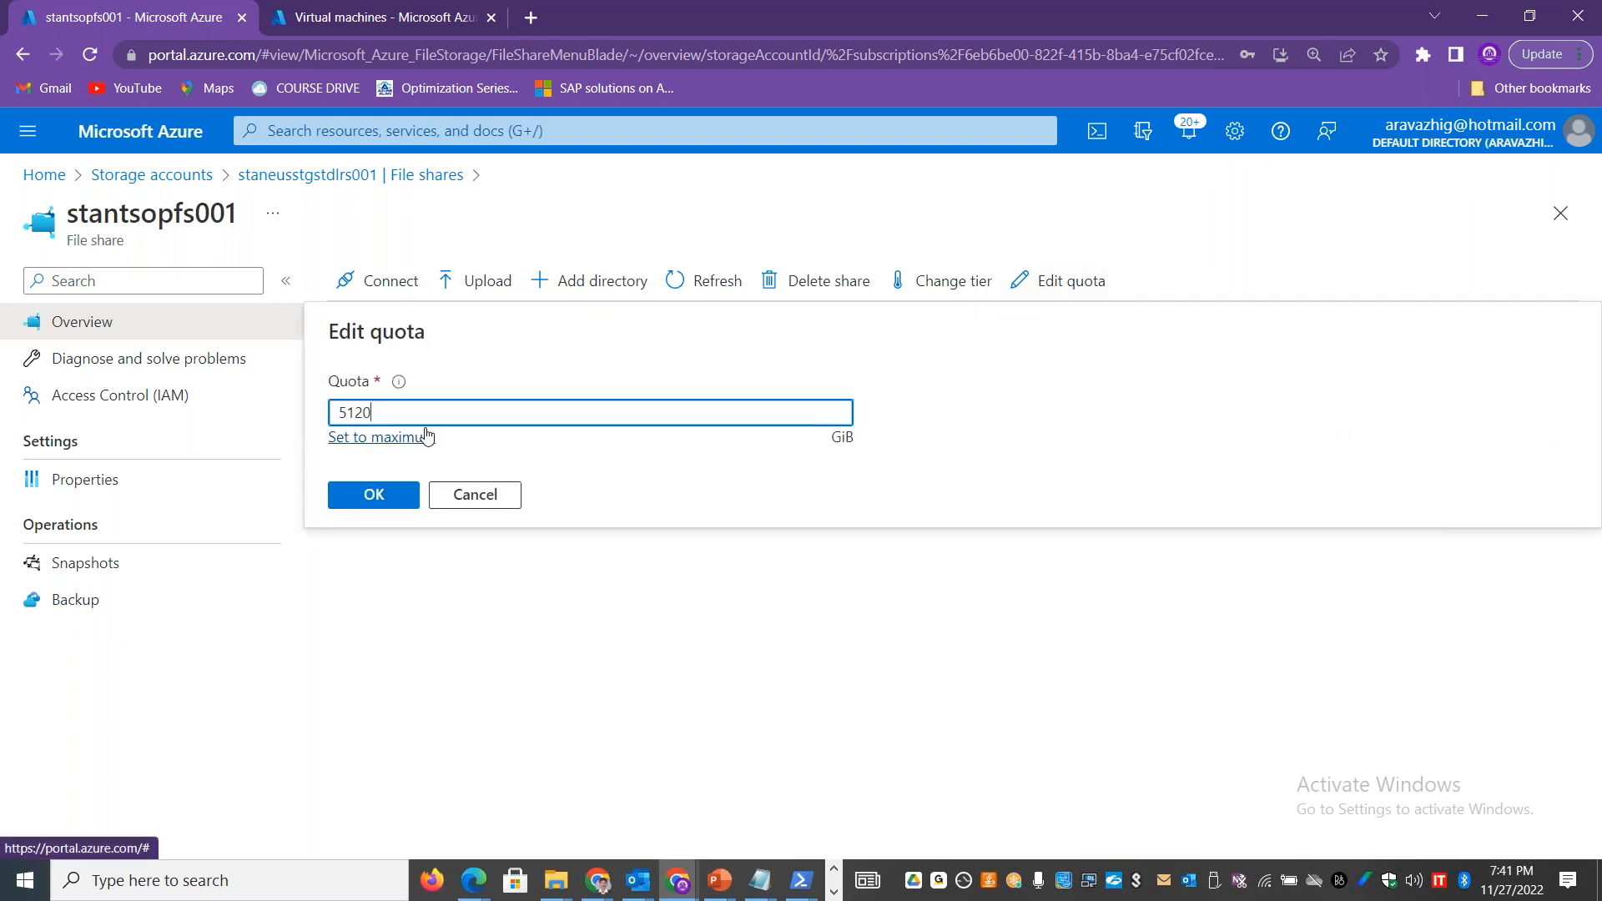
{"action": "double_click", "coordinate": [331, 411]}
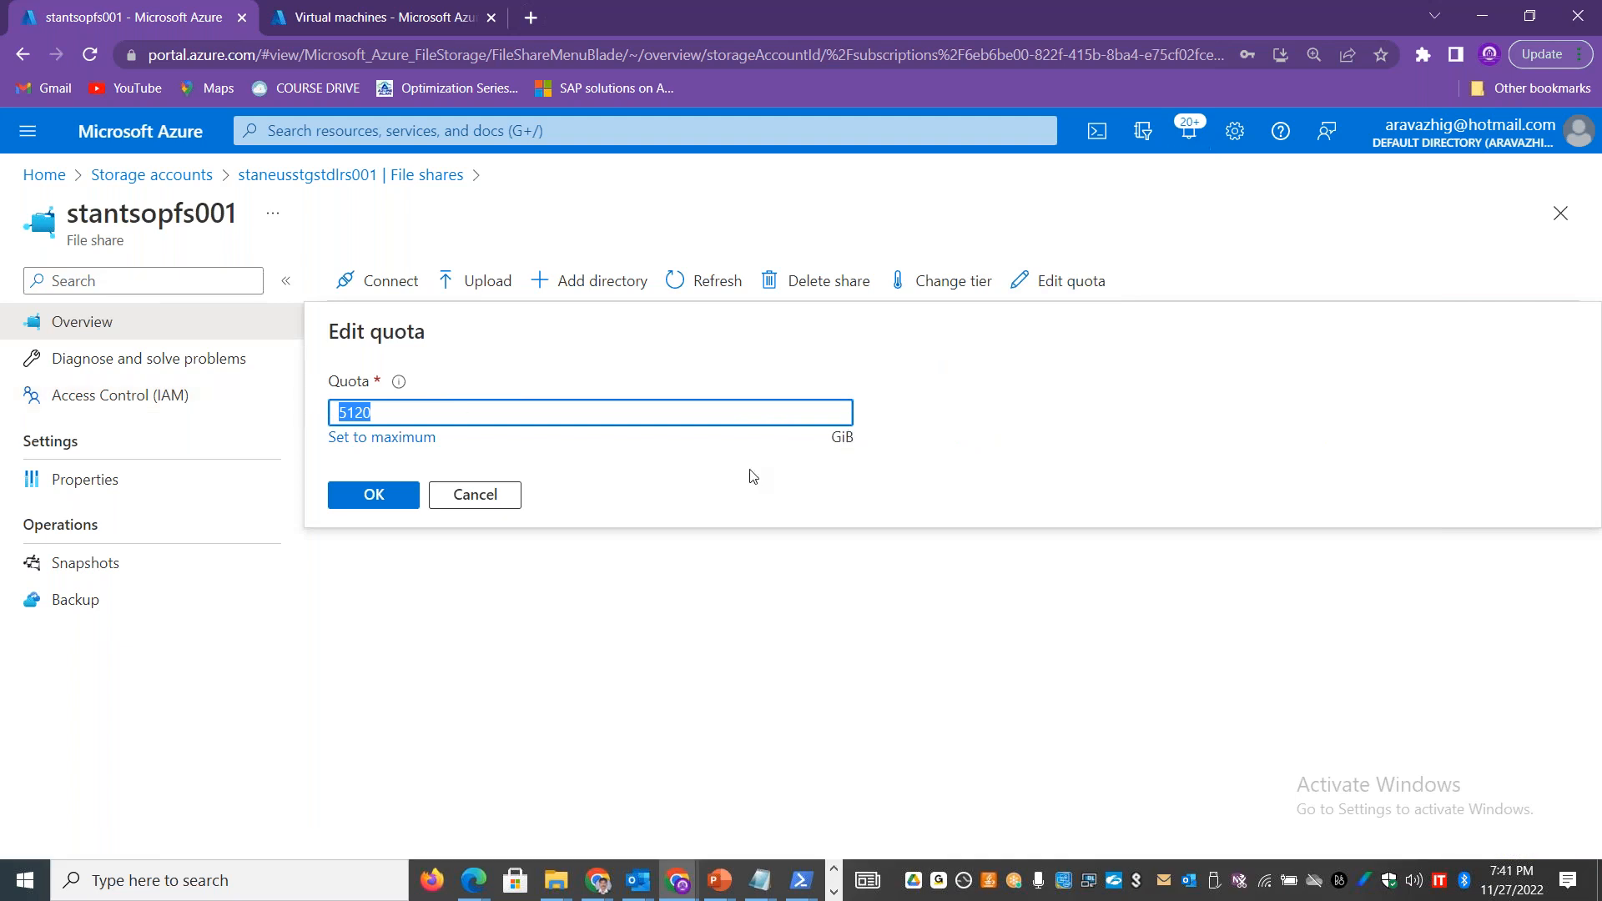
{"action": "type", "text": "100"}
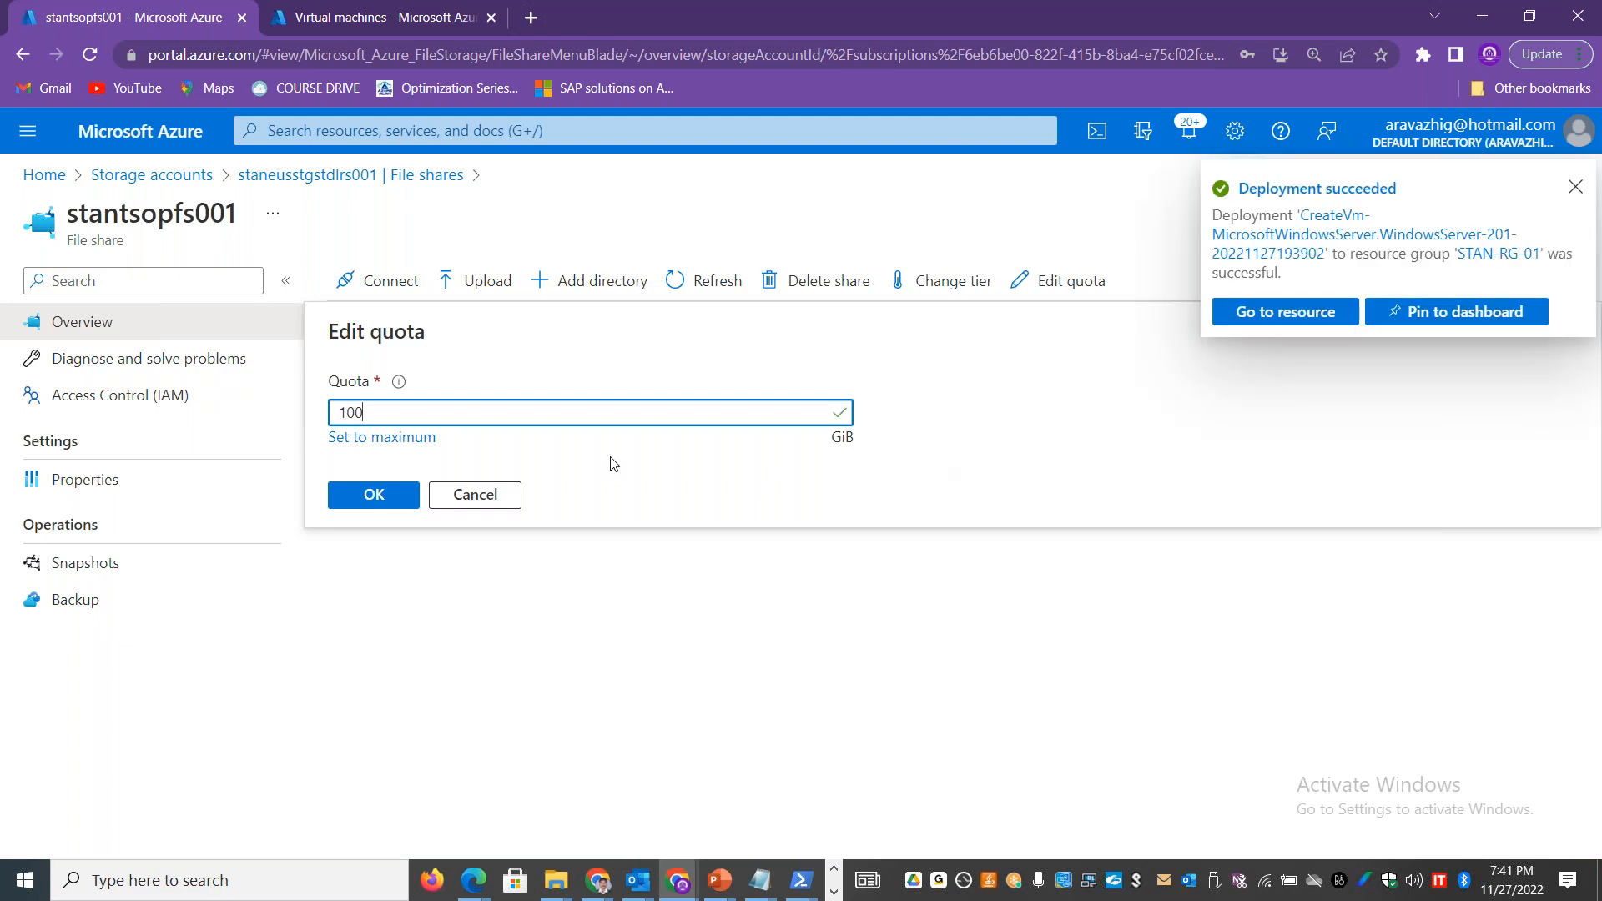
{"action": "left_click", "coordinate": [405, 494]}
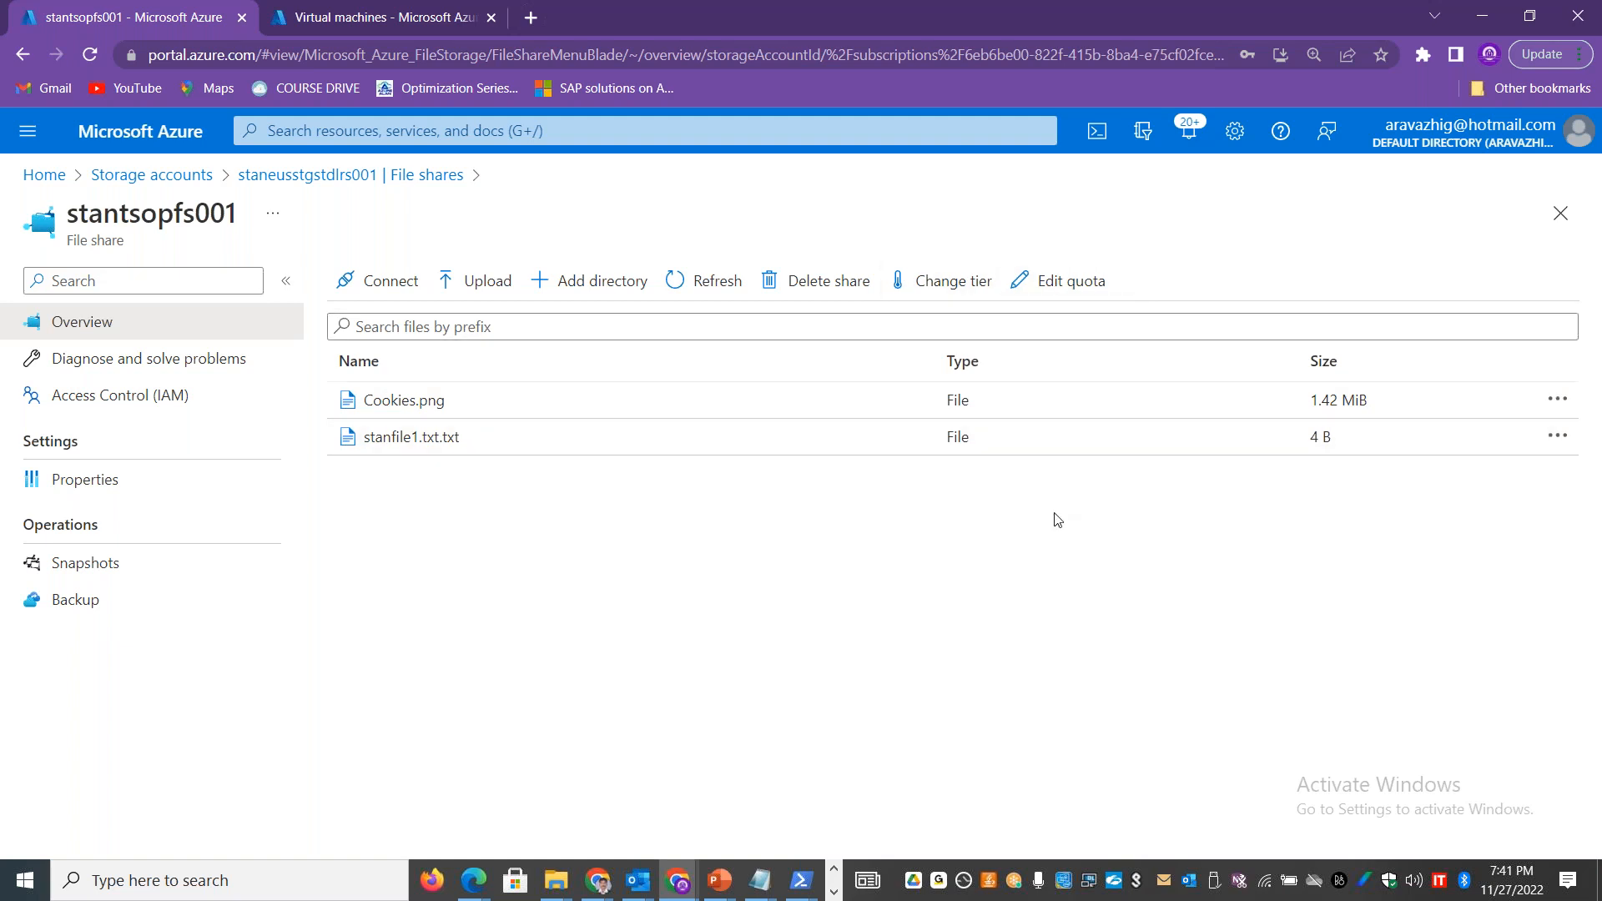
Step: Create a directory named departments in the stantsopfs001 file share
{"action": "left_click", "coordinate": [575, 285]}
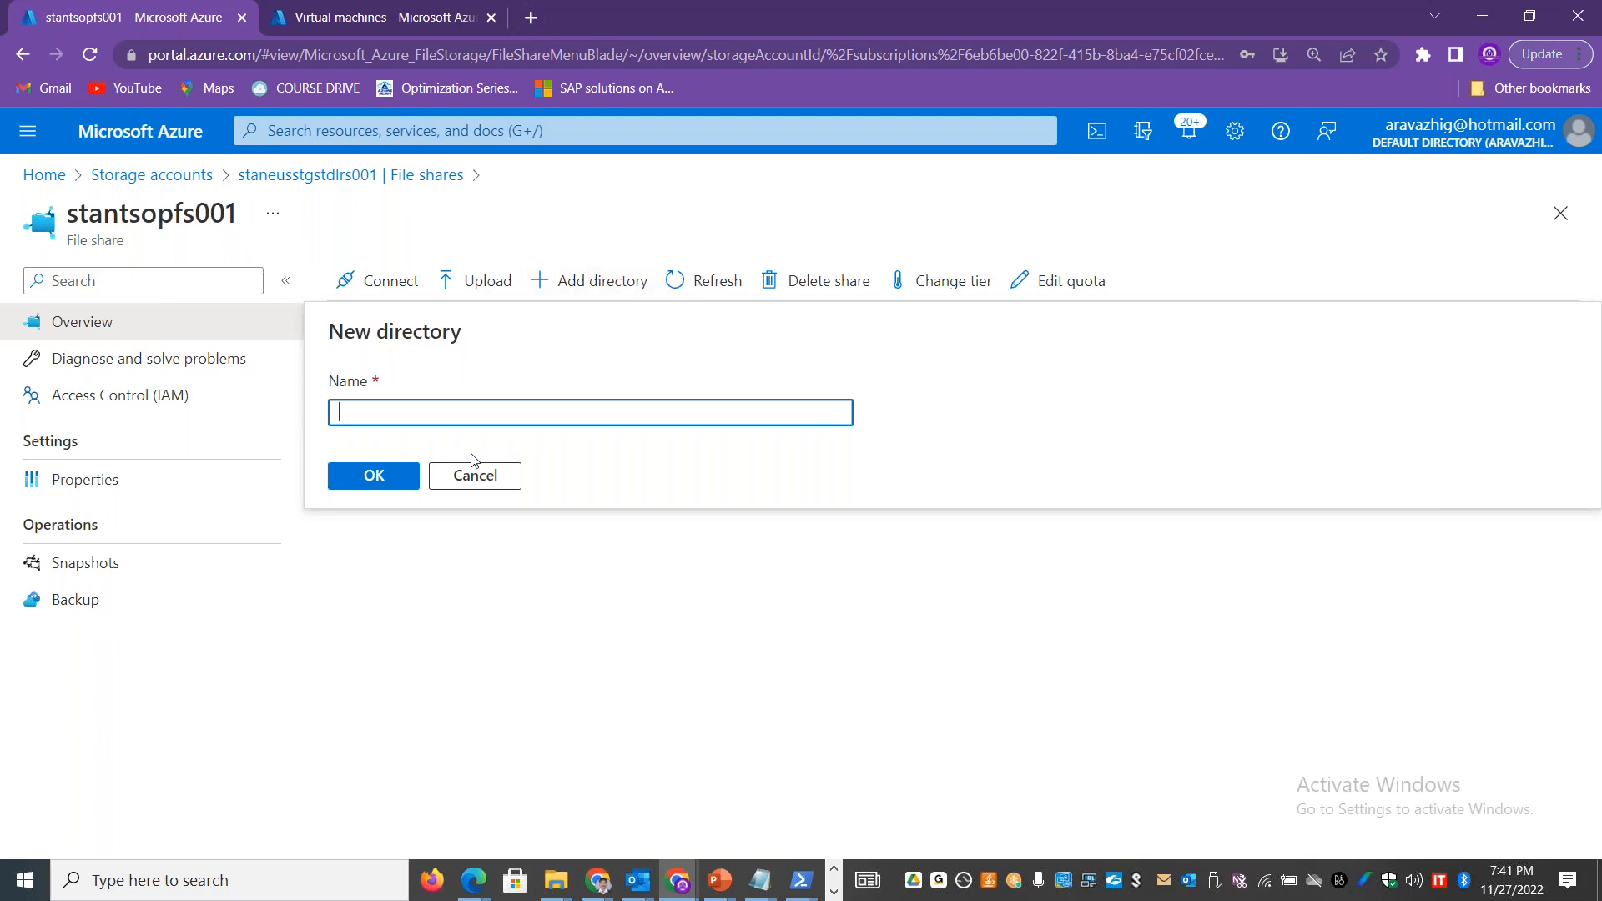
{"action": "type", "text": "uresh"}
{"action": "double_click", "coordinate": [383, 413]}
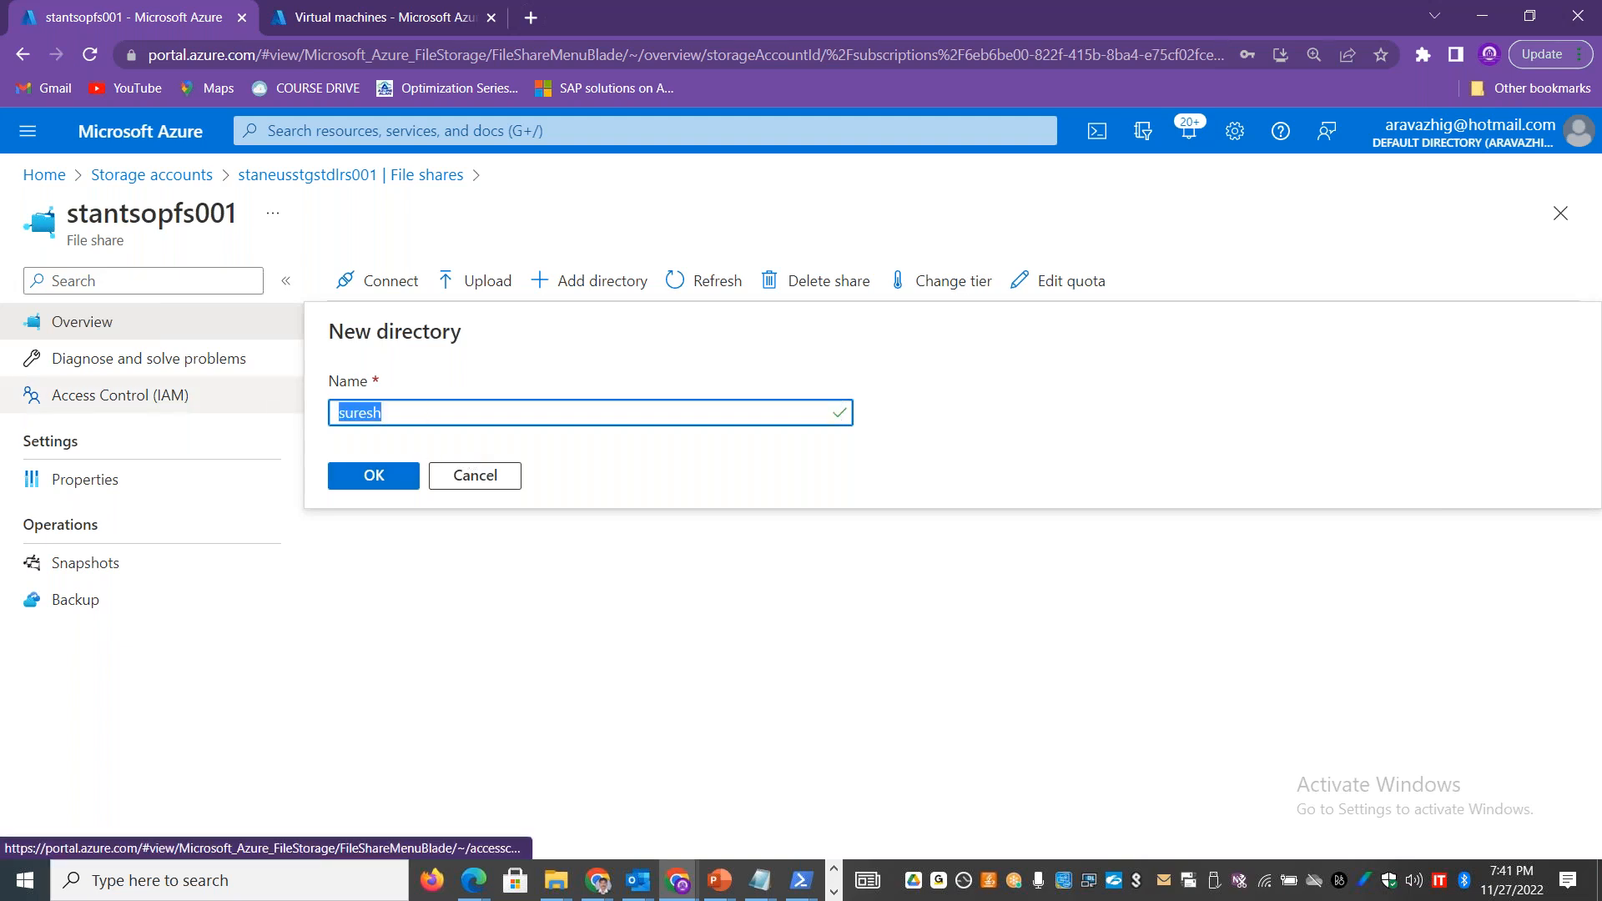
{"action": "type", "text": "departments"}
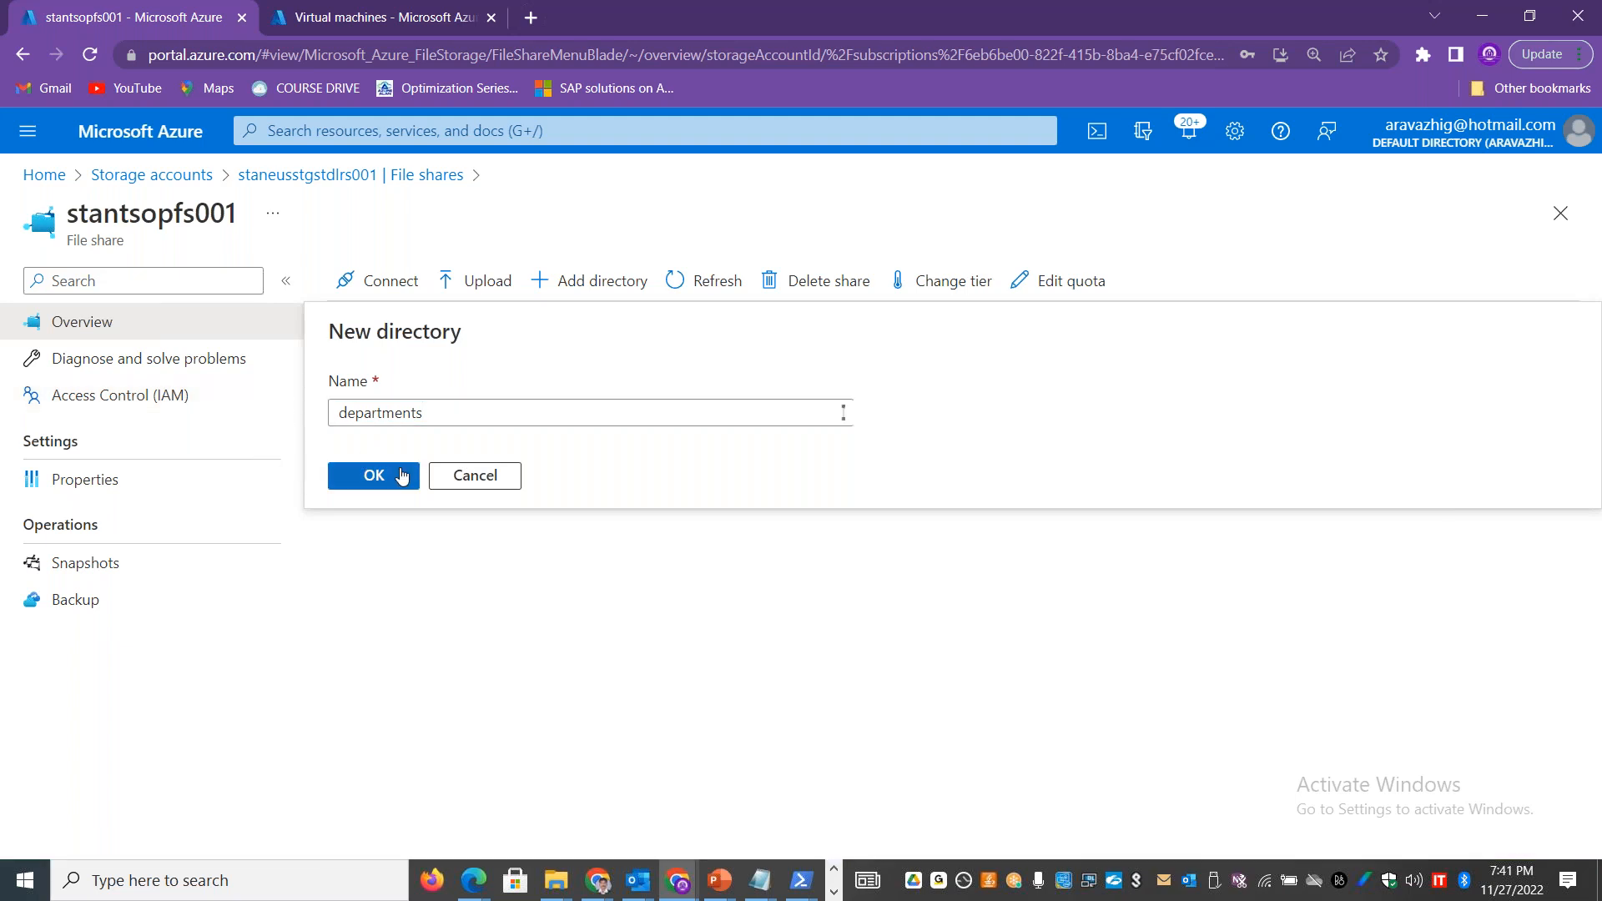
{"action": "left_click", "coordinate": [404, 476]}
Step: Create a second directory named home in the root of the stantsopfs001 file share
{"action": "left_click", "coordinate": [602, 284]}
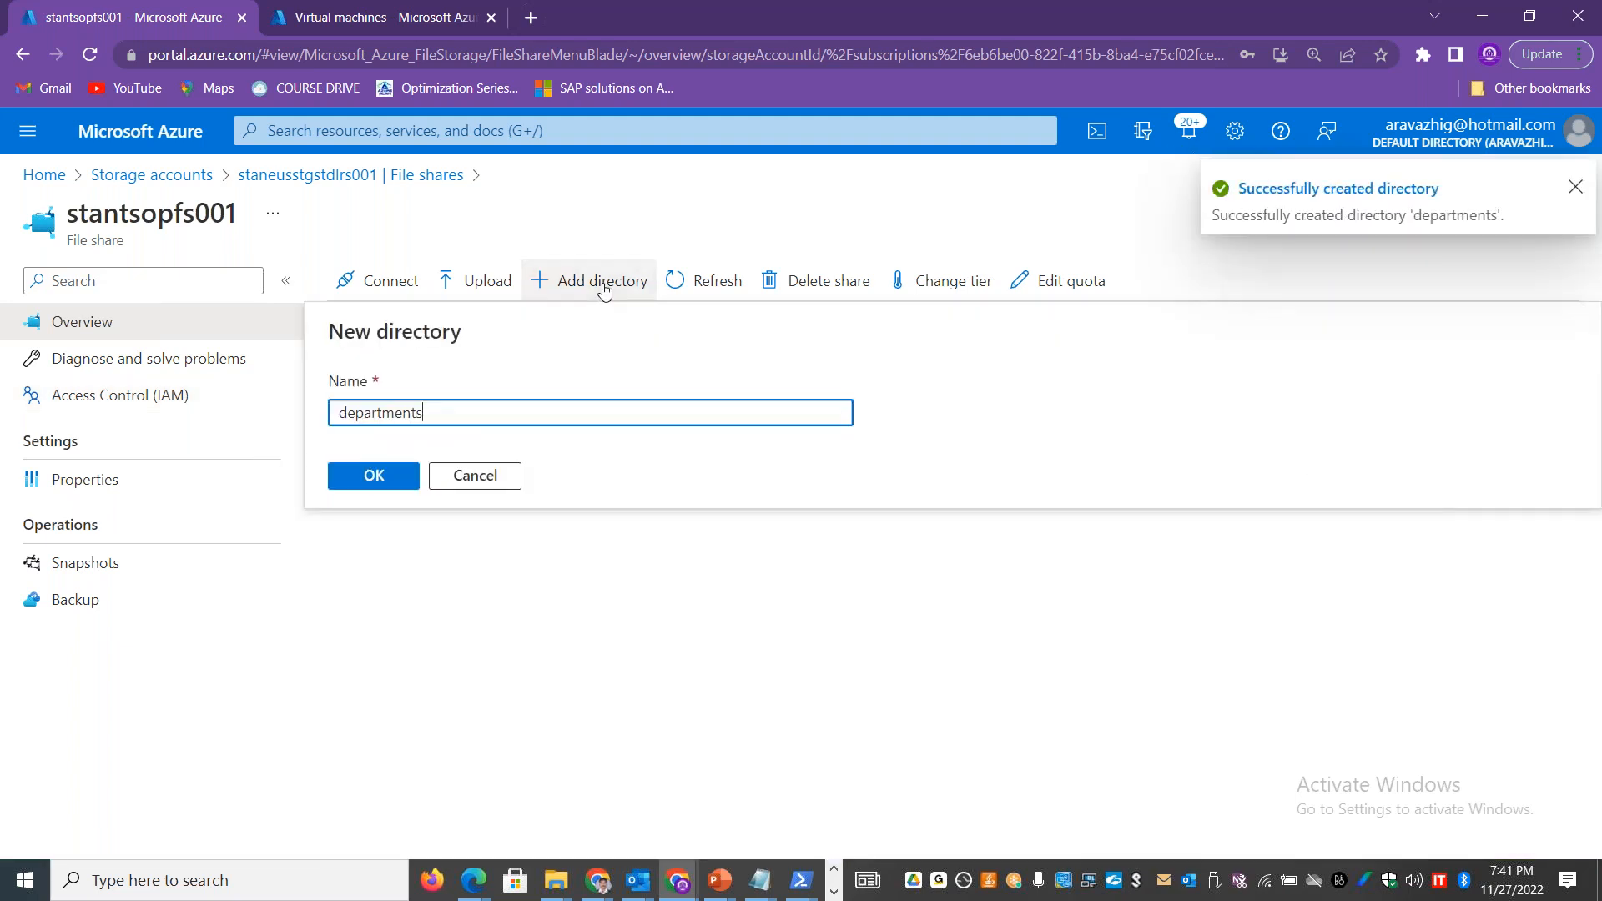
{"action": "key", "text": "BackSpace"}
{"action": "key", "text": "BackSpace"}
{"action": "key", "text": "BackSpace"}
{"action": "key", "text": "BackSpace"}
{"action": "key", "text": "BackSpace"}
{"action": "key", "text": "BackSpace"}
{"action": "key", "text": "BackSpace"}
{"action": "key", "text": "BackSpace"}
{"action": "key", "text": "BackSpace"}
{"action": "key", "text": "BackSpace"}
{"action": "type", "text": "home"}
{"action": "left_click", "coordinate": [373, 475]}
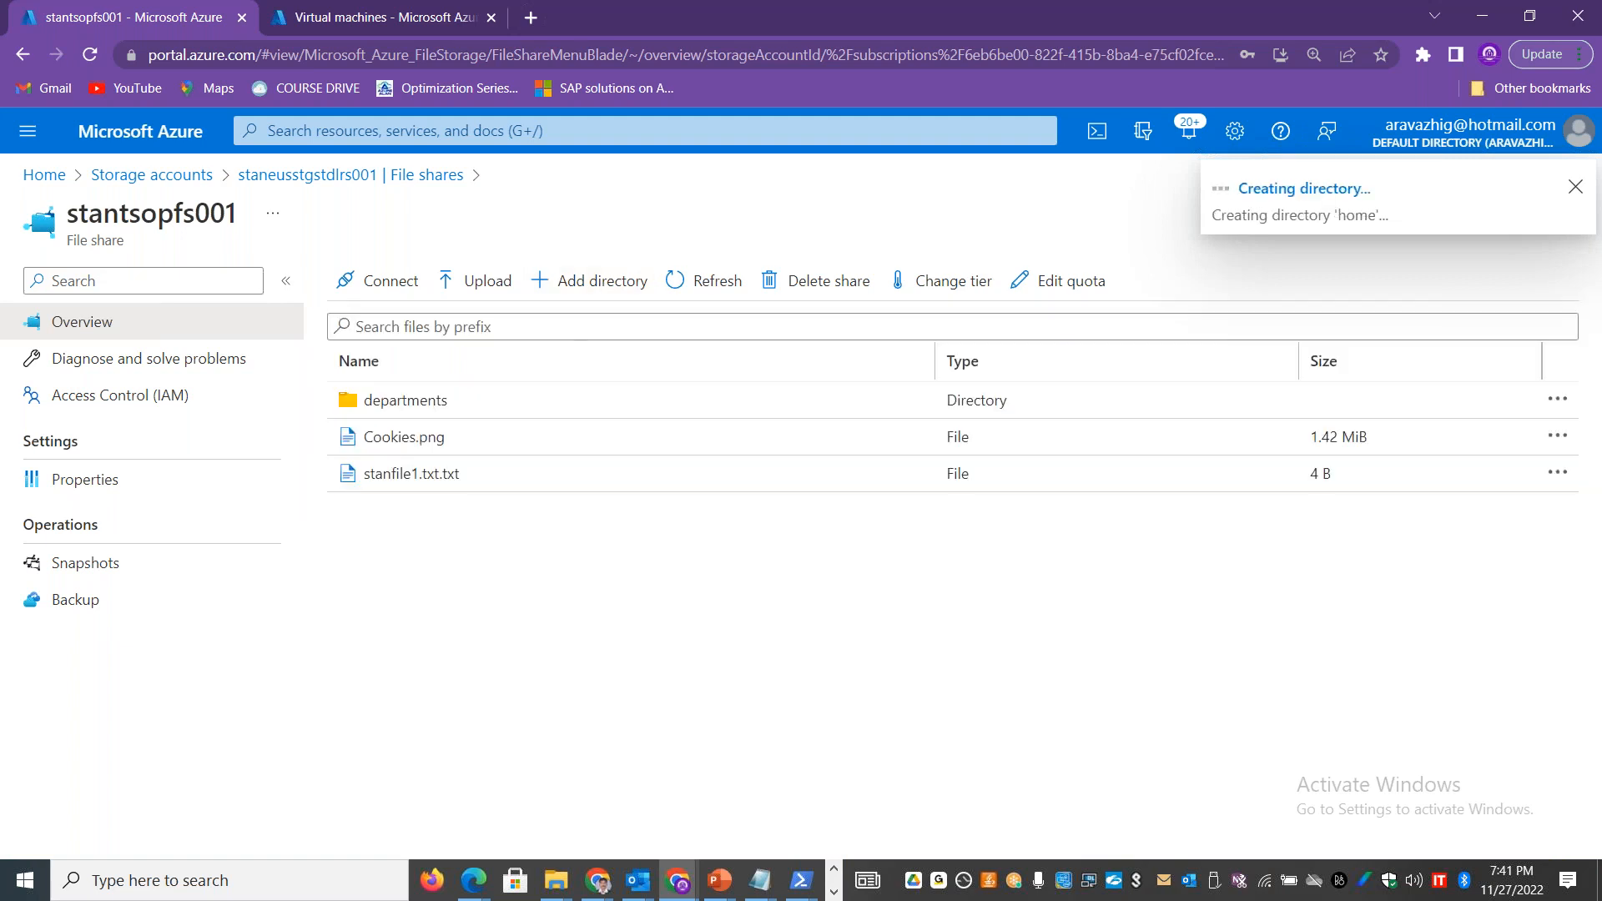
Step: Open the home directory and create a subdirectory in it with the employee's first name
{"action": "left_click", "coordinate": [386, 436]}
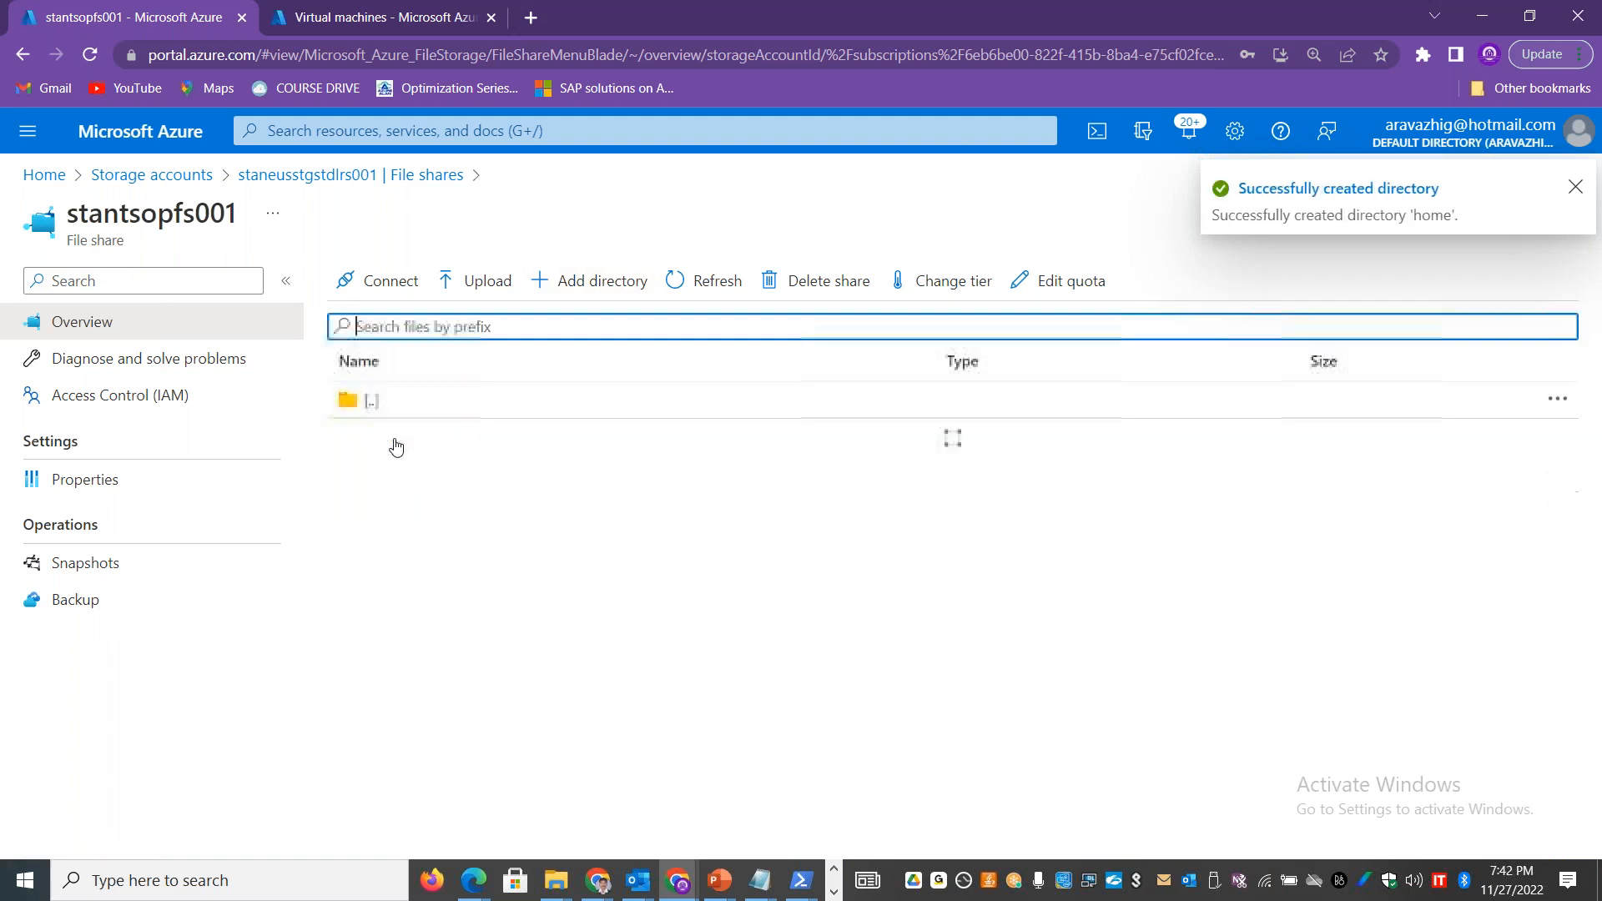
{"action": "left_click", "coordinate": [489, 284]}
{"action": "type", "text": "suresh"}
{"action": "left_click", "coordinate": [348, 487]}
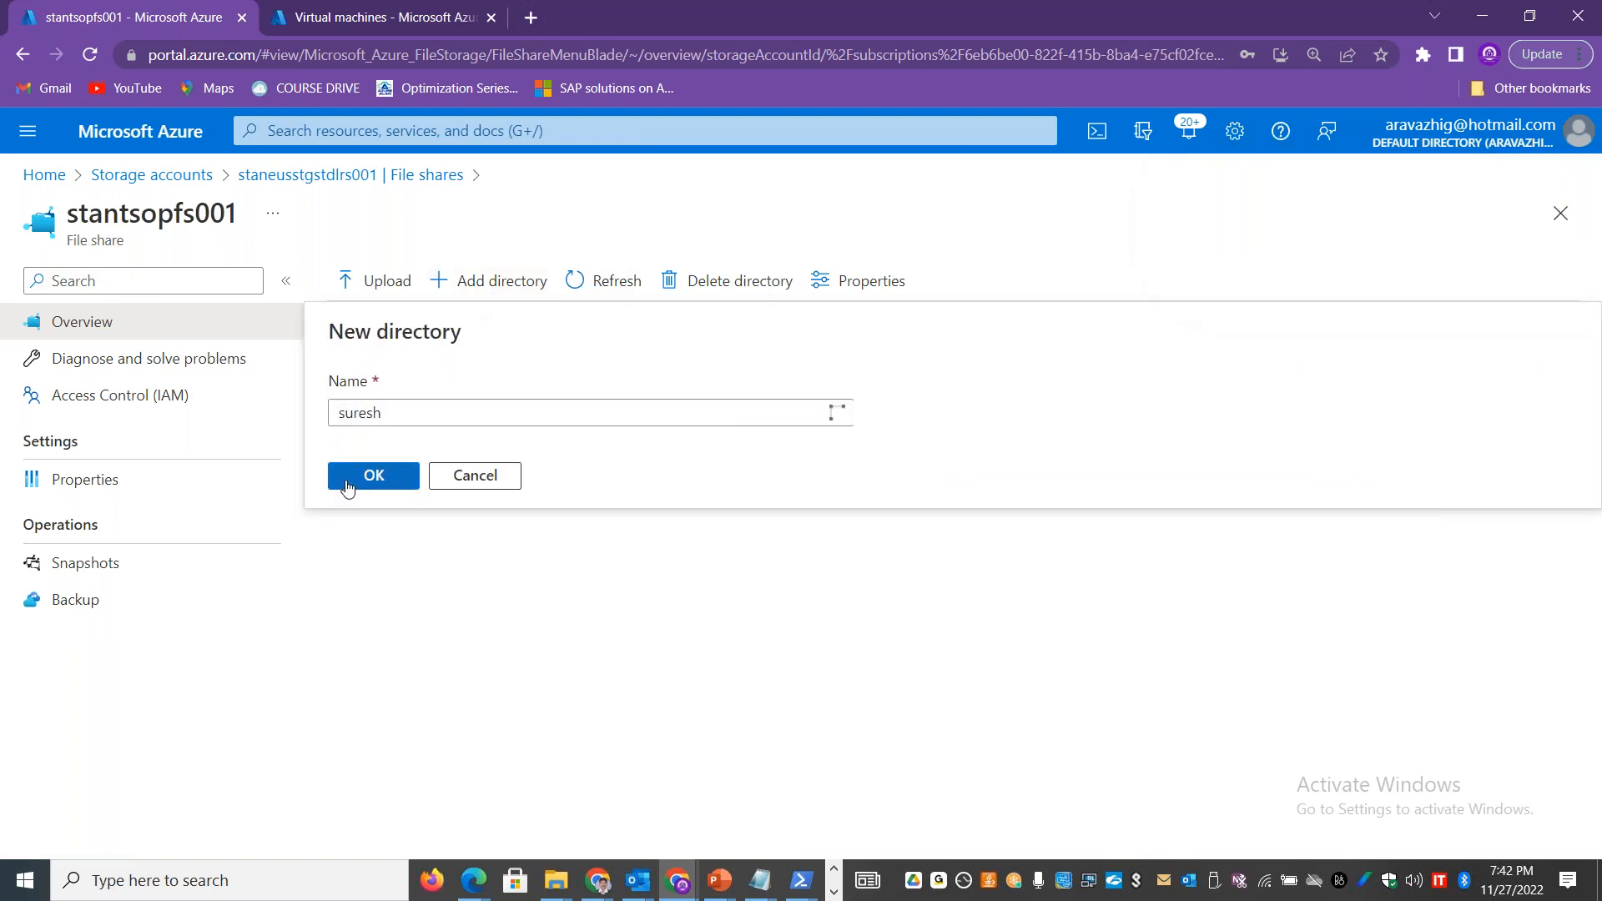
{"action": "key", "text": "Return"}
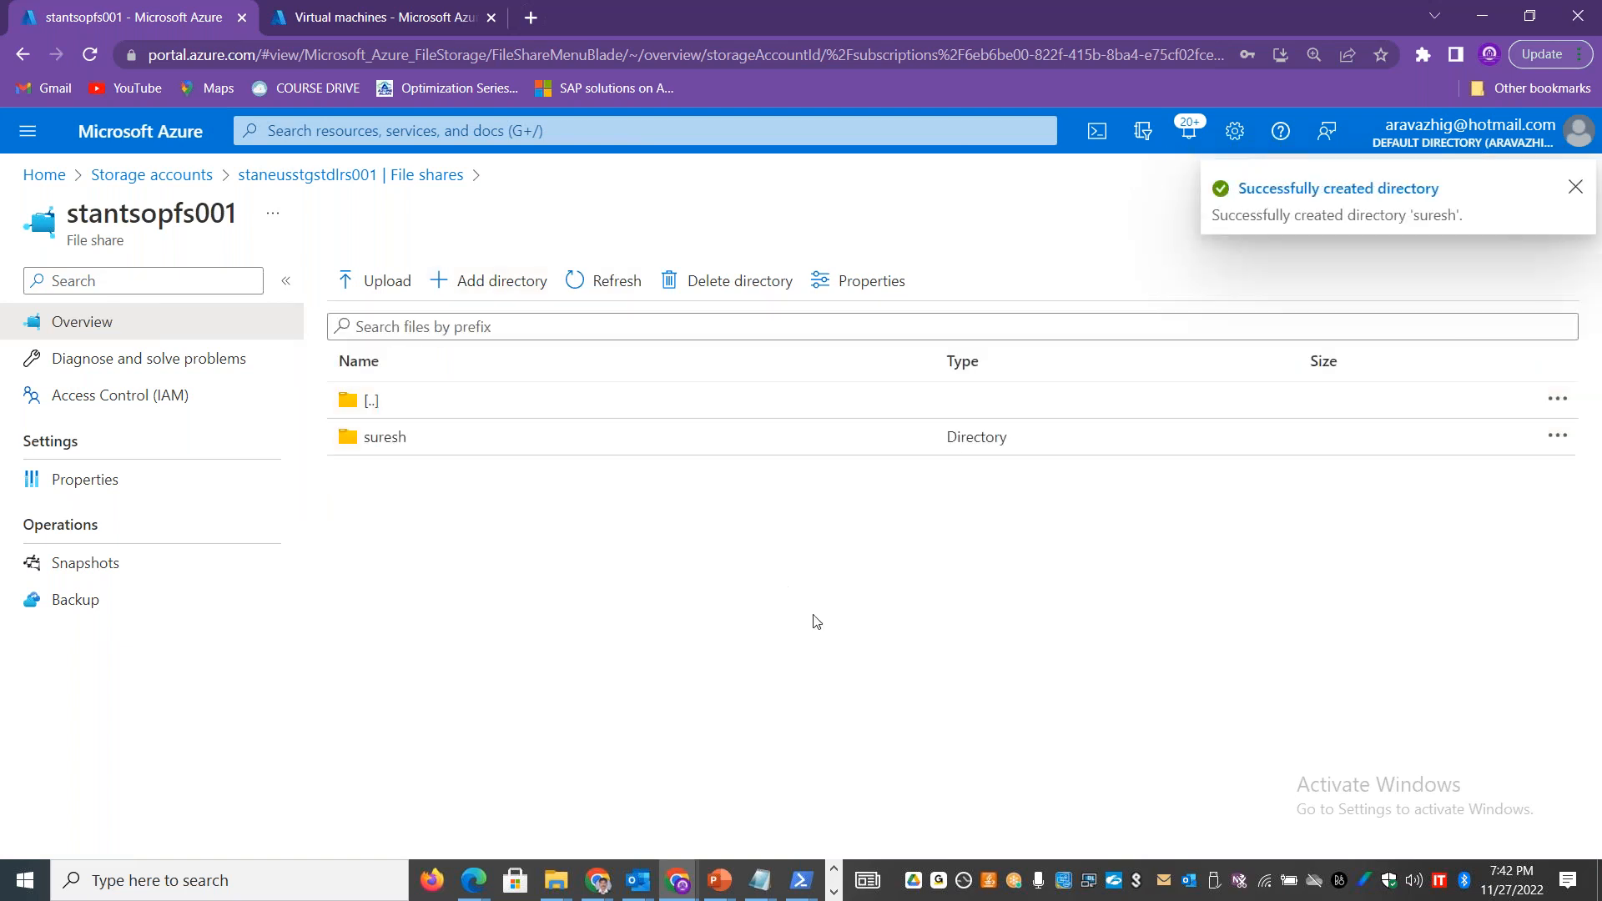
Step: Switch to the 20.55.113.191 remote session, check the new directories on the mapped S: drive, and minimize the session
{"action": "key", "text": "alt+Tab"}
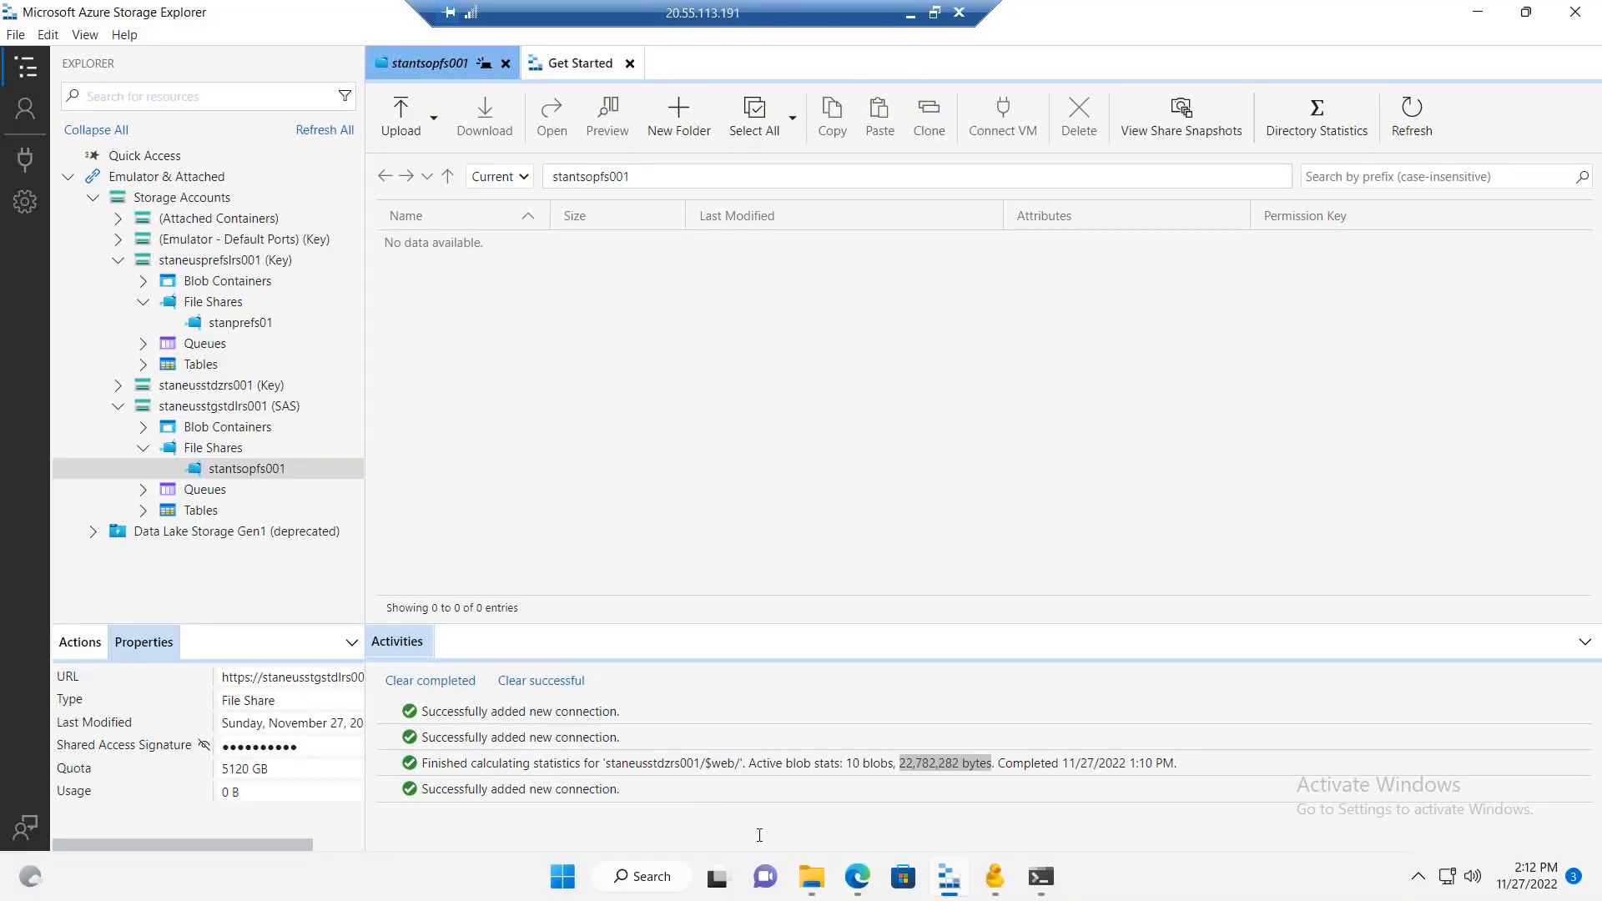
{"action": "left_click", "coordinate": [811, 876]}
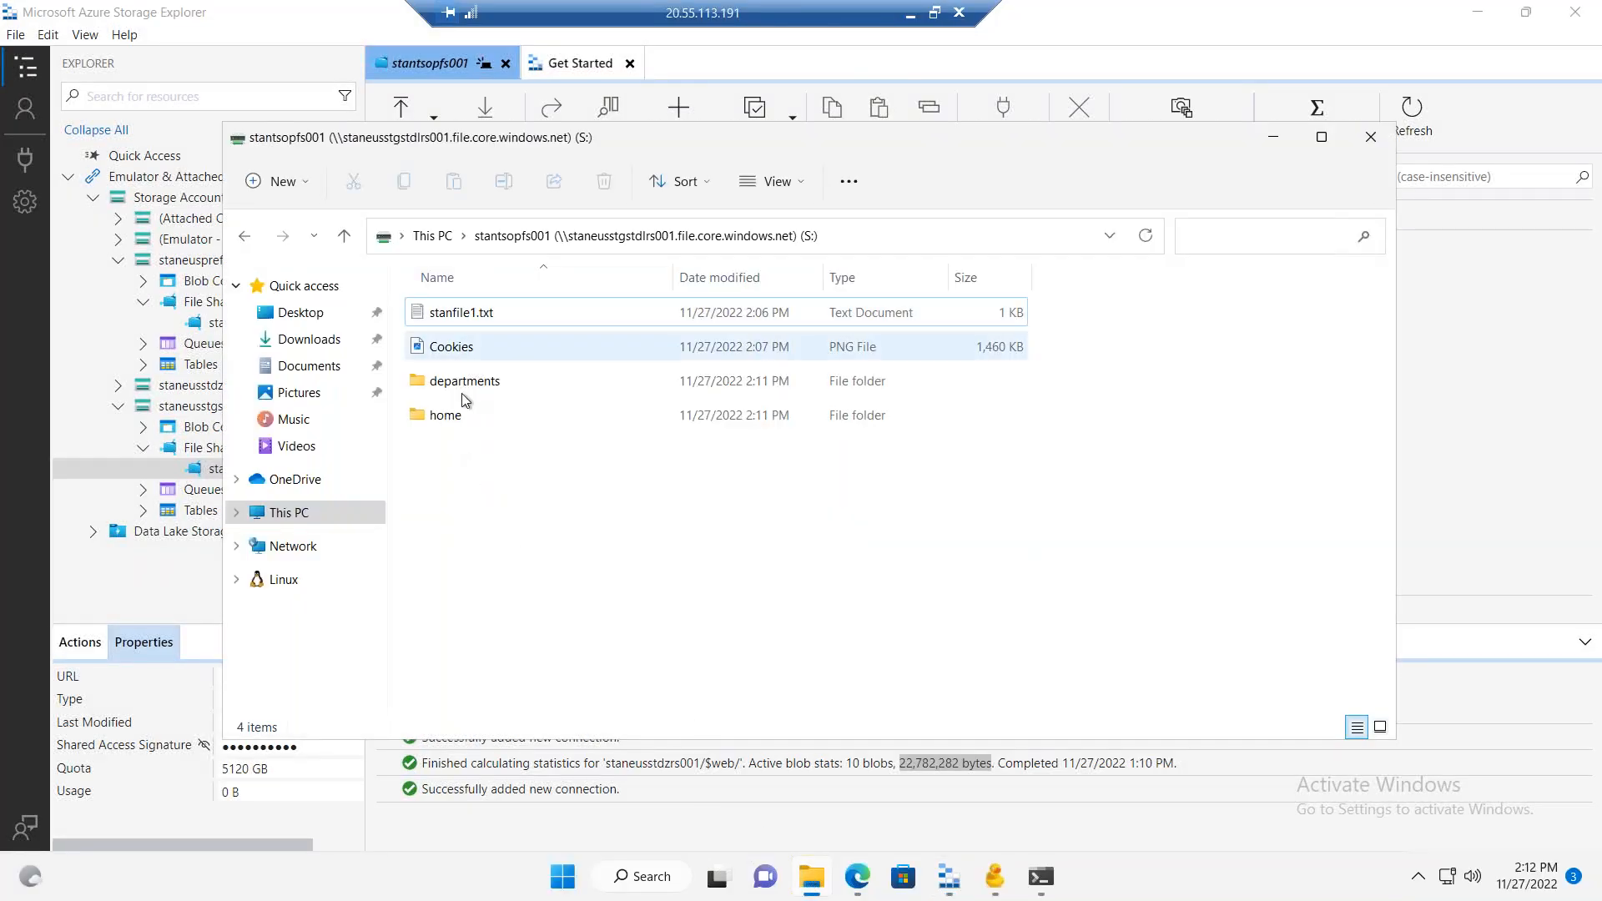
{"action": "double_click", "coordinate": [459, 419]}
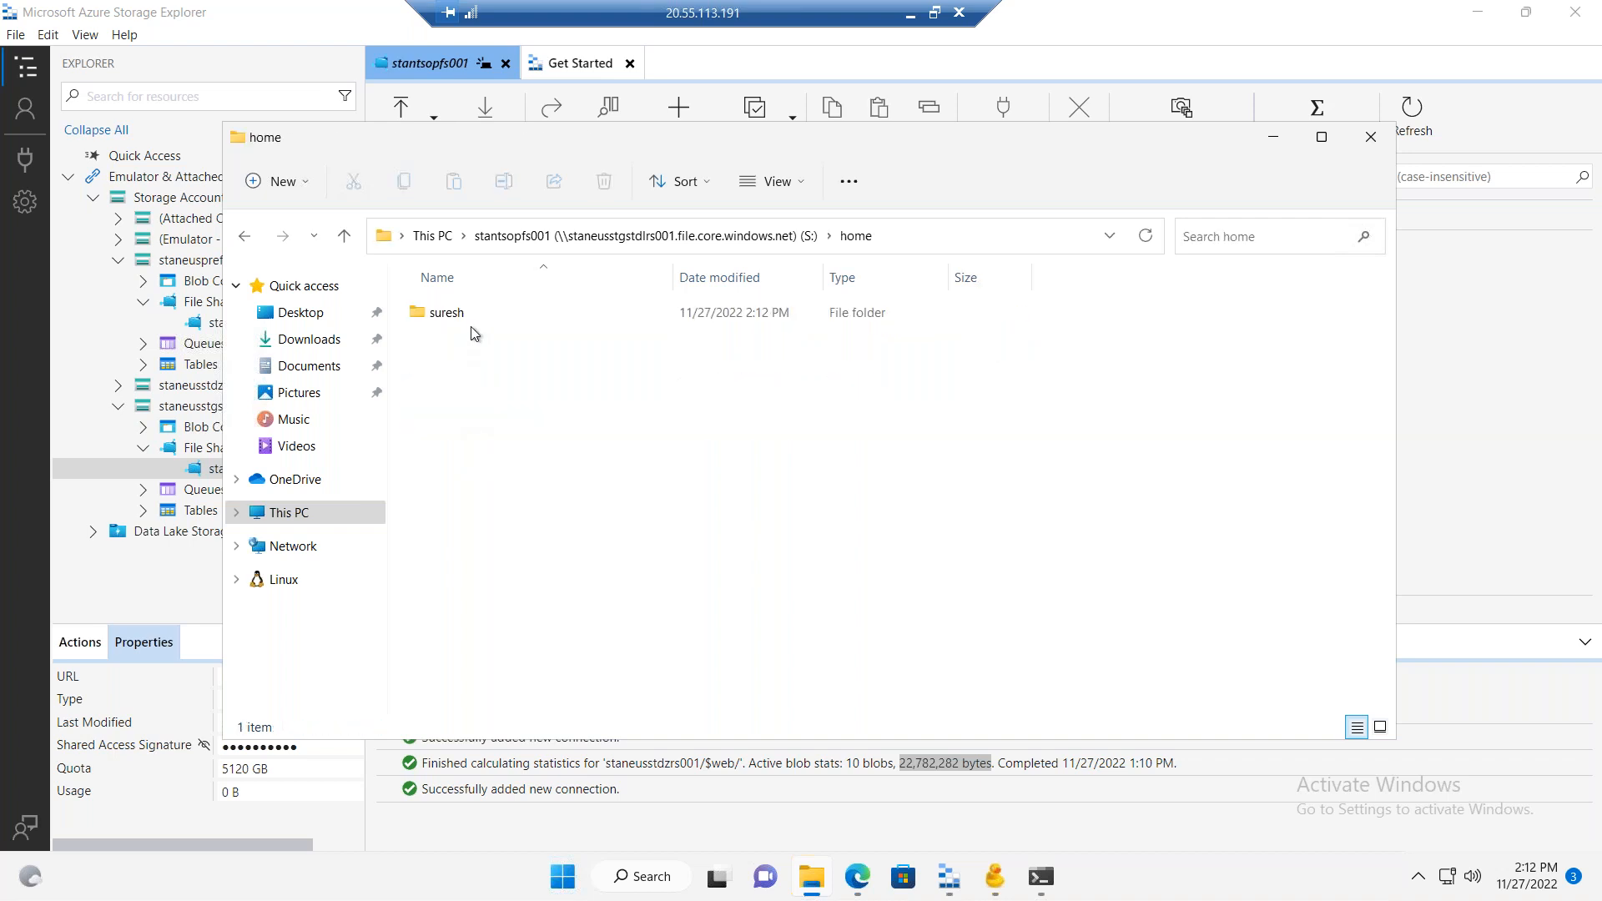
{"action": "left_click", "coordinate": [244, 237]}
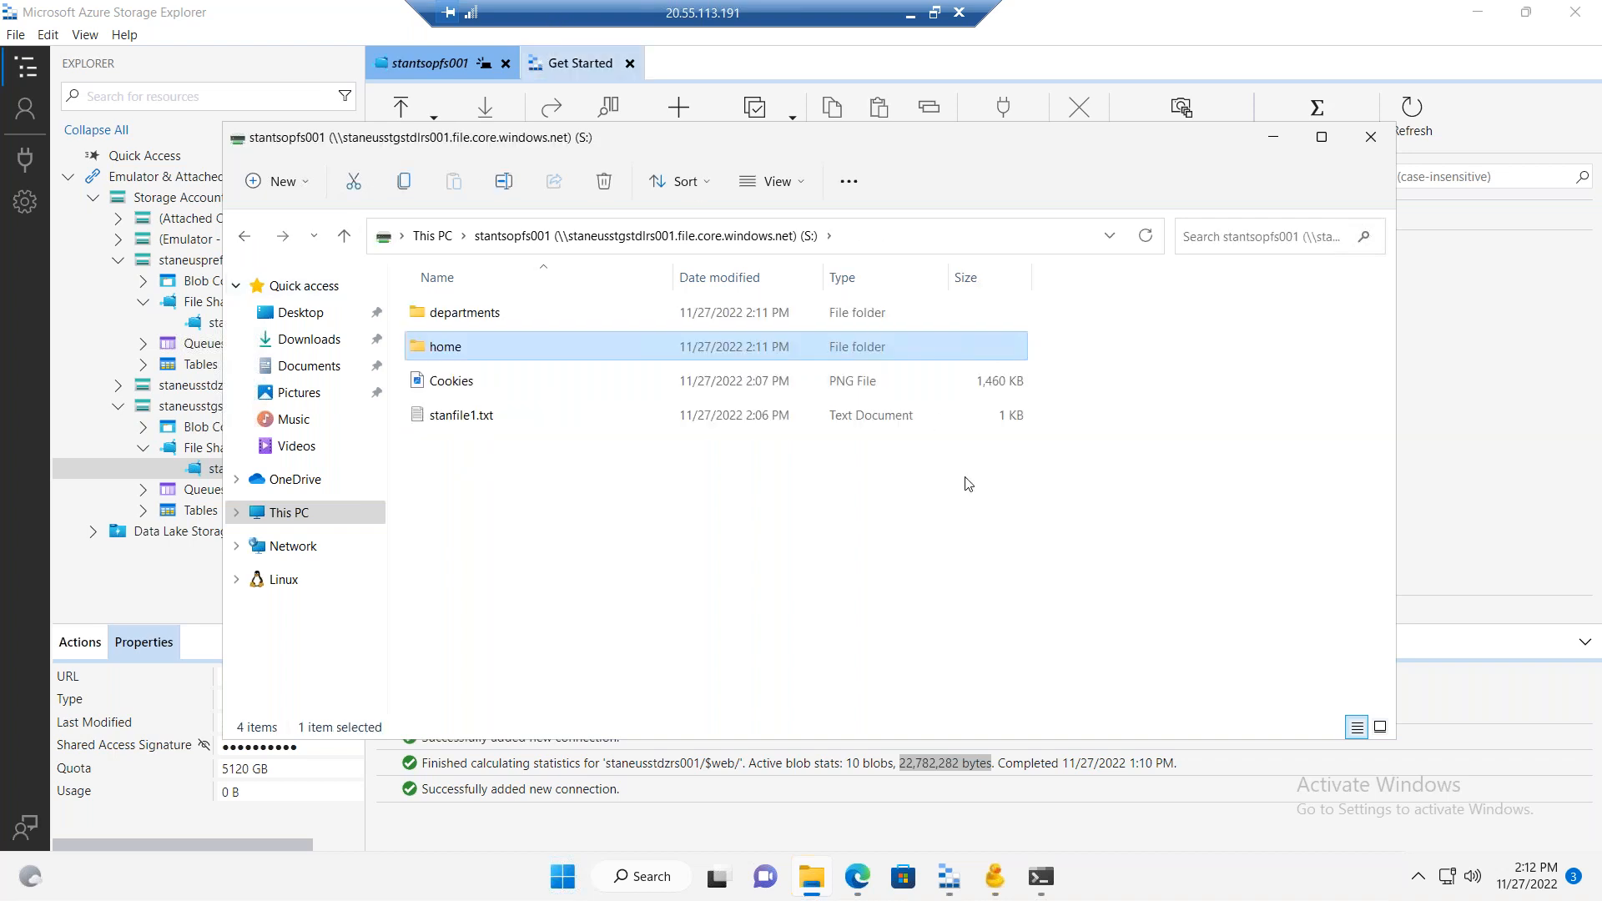
{"action": "left_click", "coordinate": [1279, 140]}
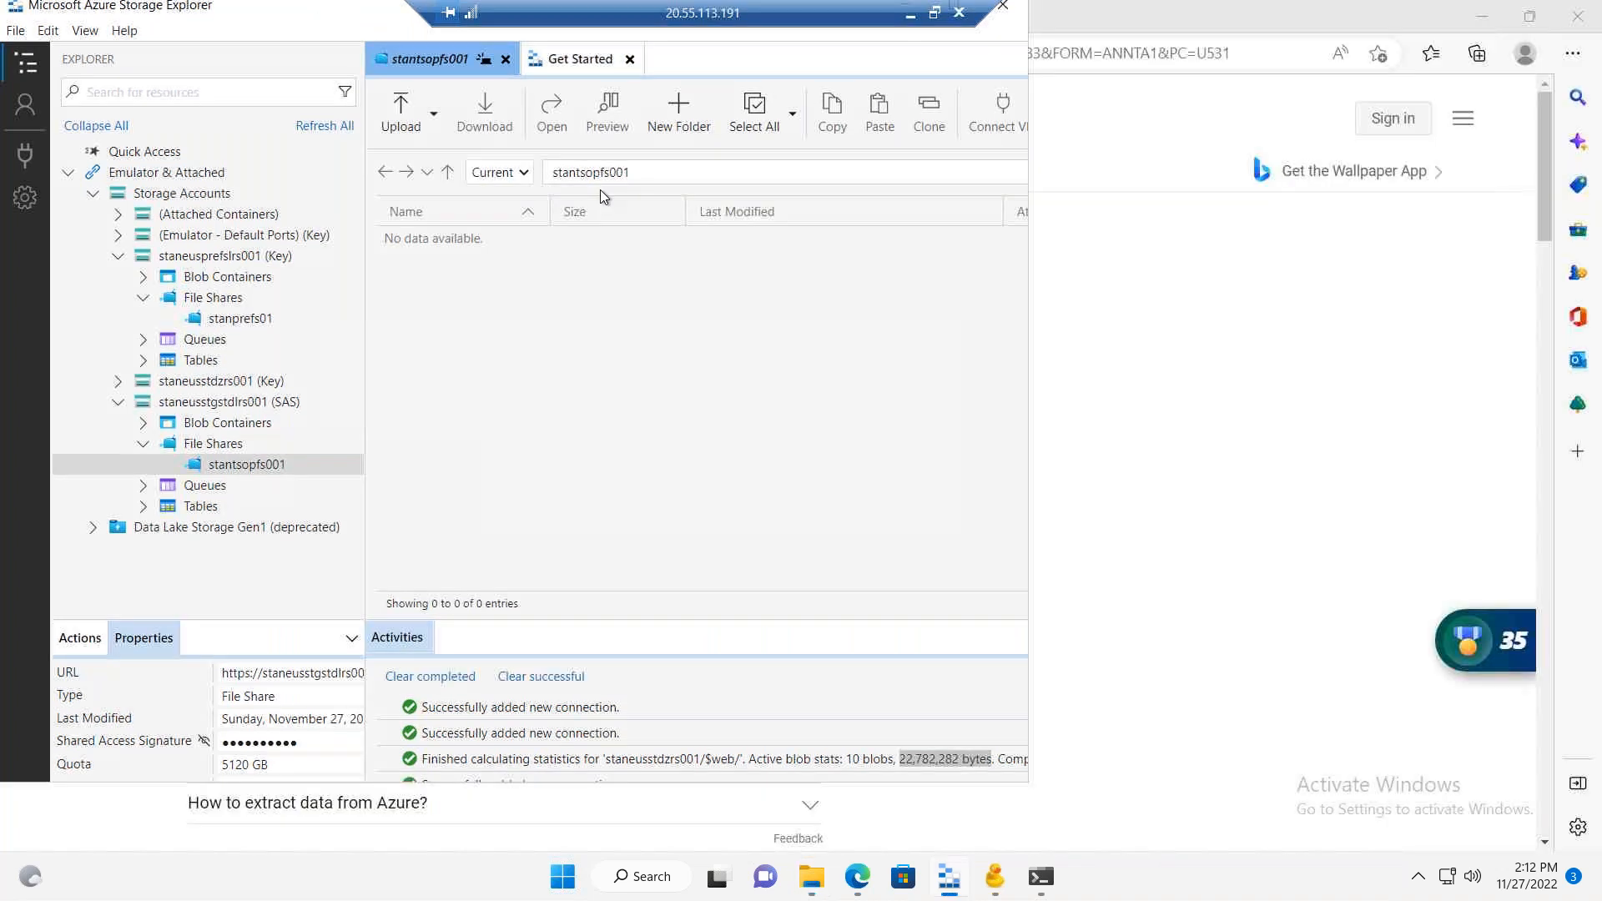
{"action": "left_click_drag", "start_coordinate": [378, 10], "coordinate": [601, 190]}
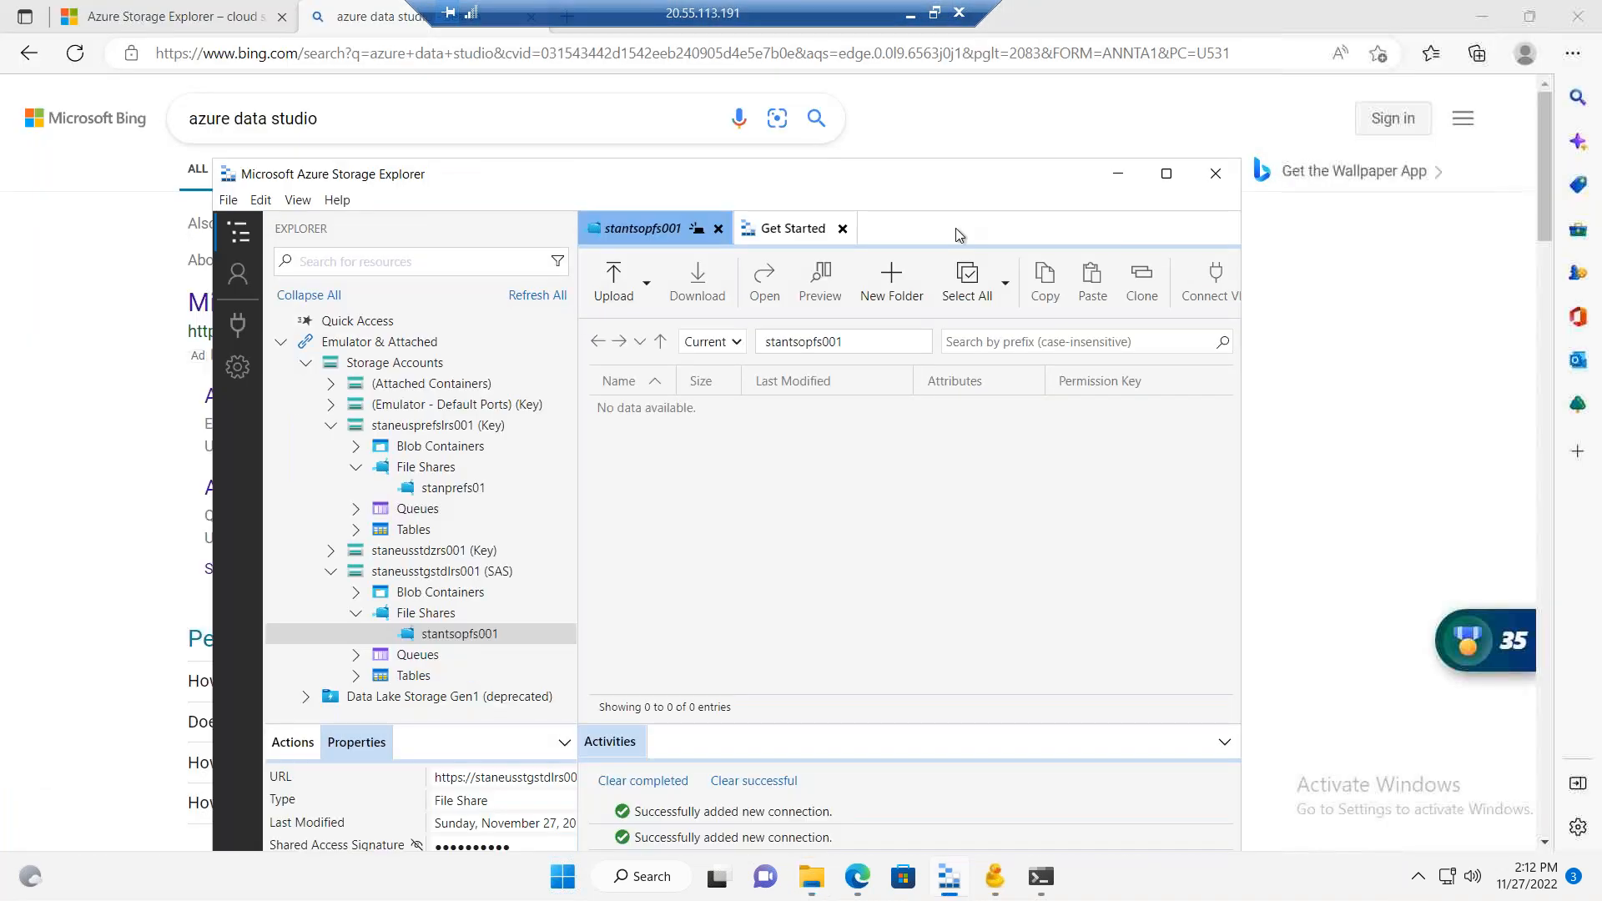
{"action": "left_click", "coordinate": [909, 15]}
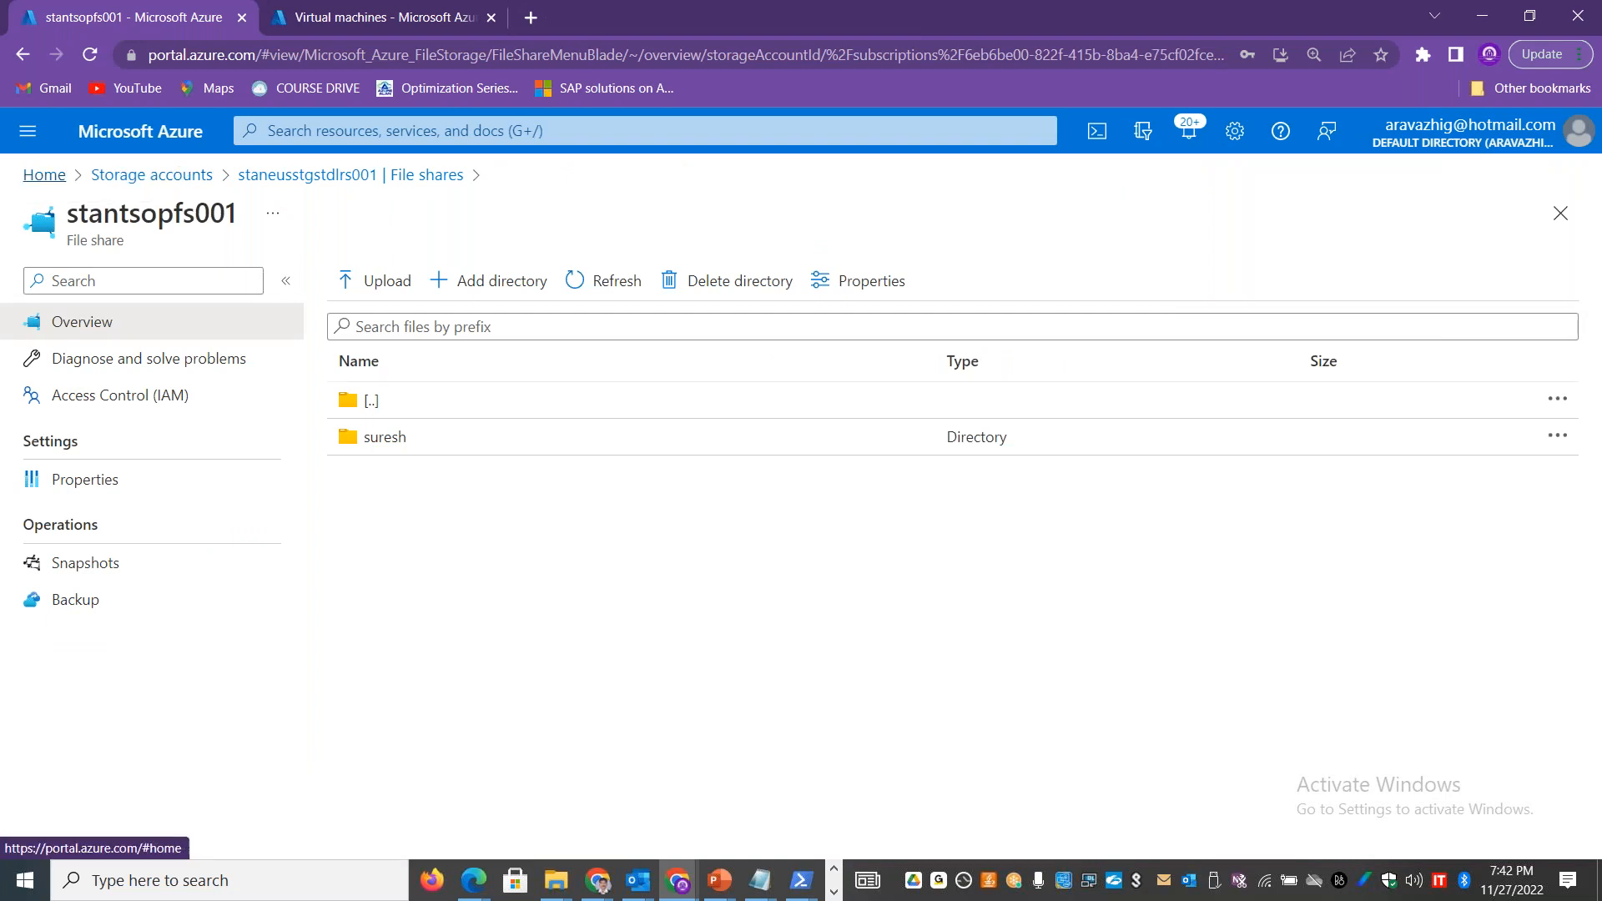
Step: Open the stanfilesrv001 virtual machine in the Azure portal and copy its public IP address
{"action": "left_click", "coordinate": [46, 177]}
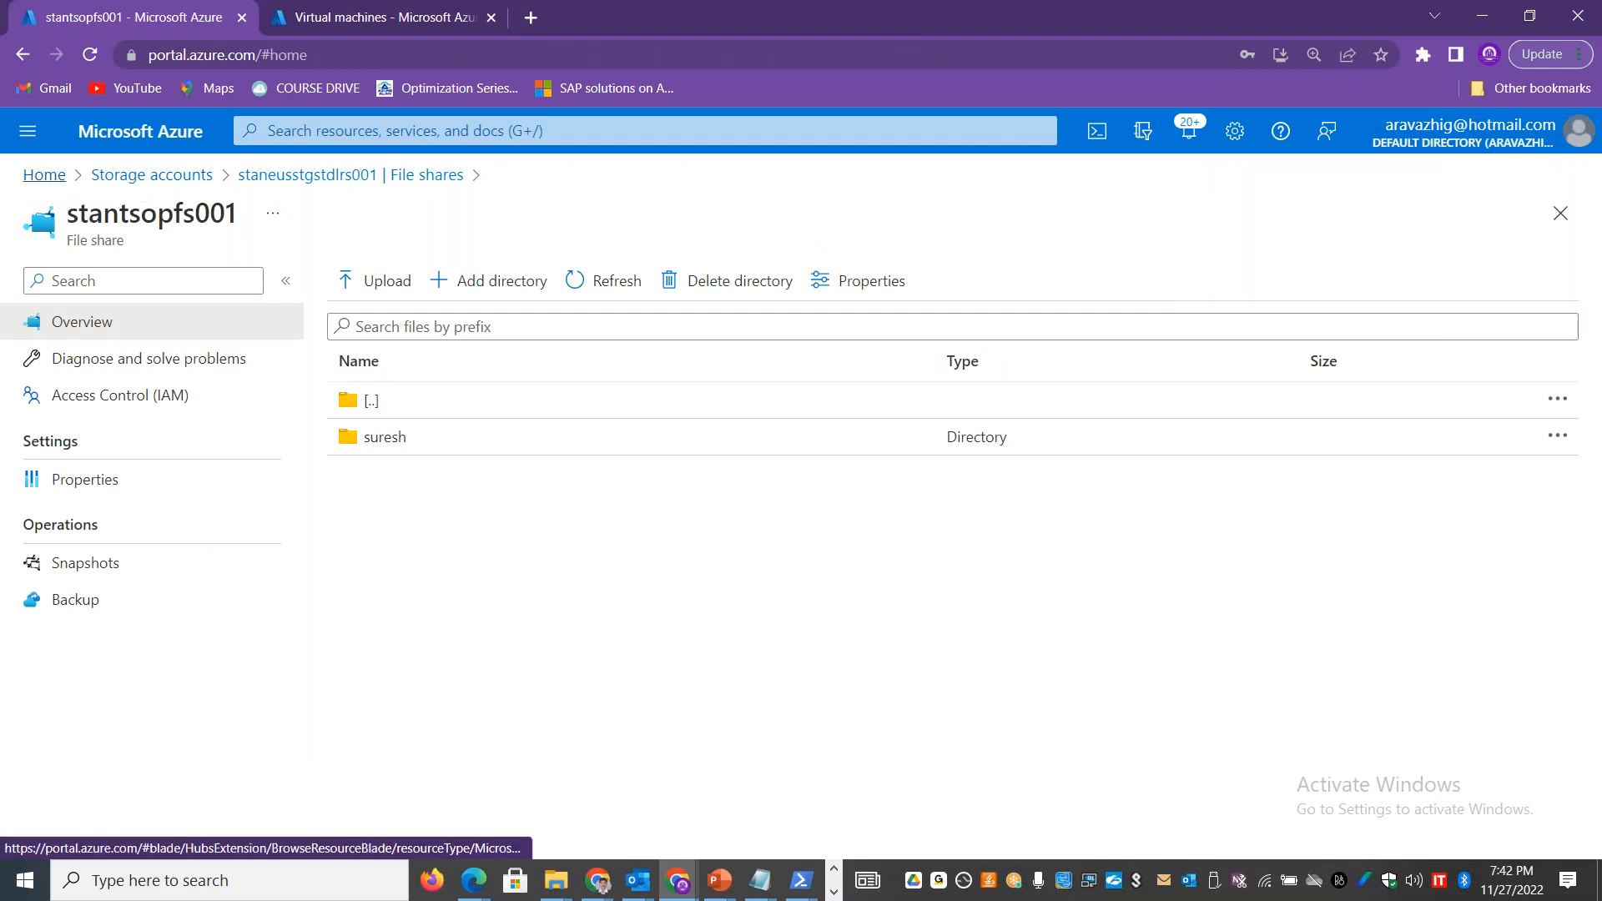
{"action": "left_click", "coordinate": [498, 278]}
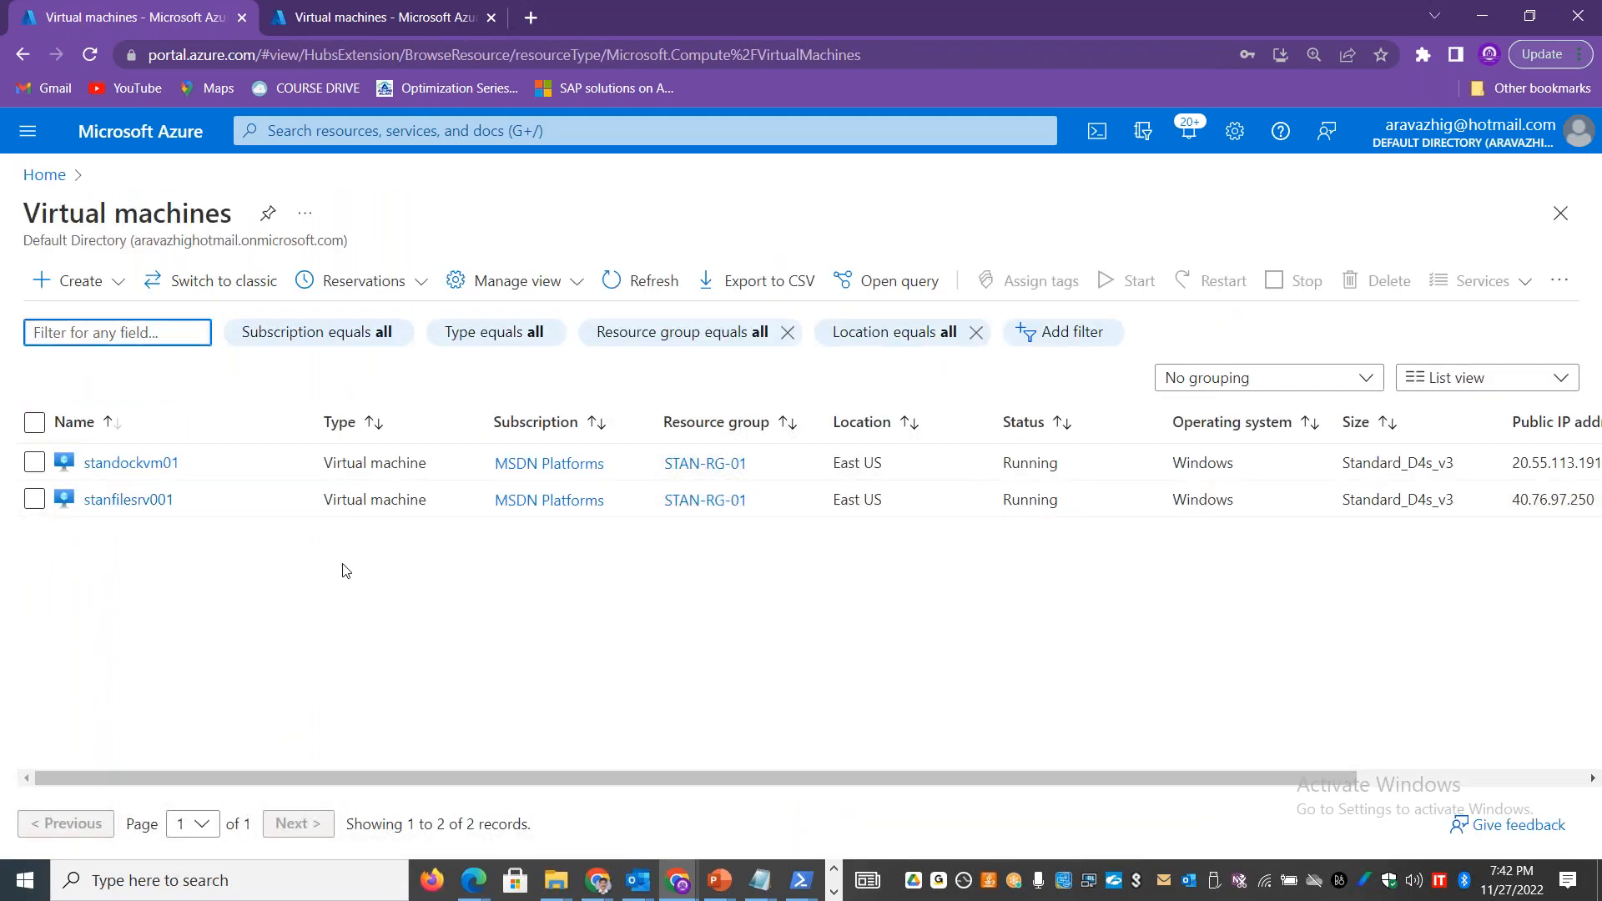
{"action": "left_click", "coordinate": [104, 501]}
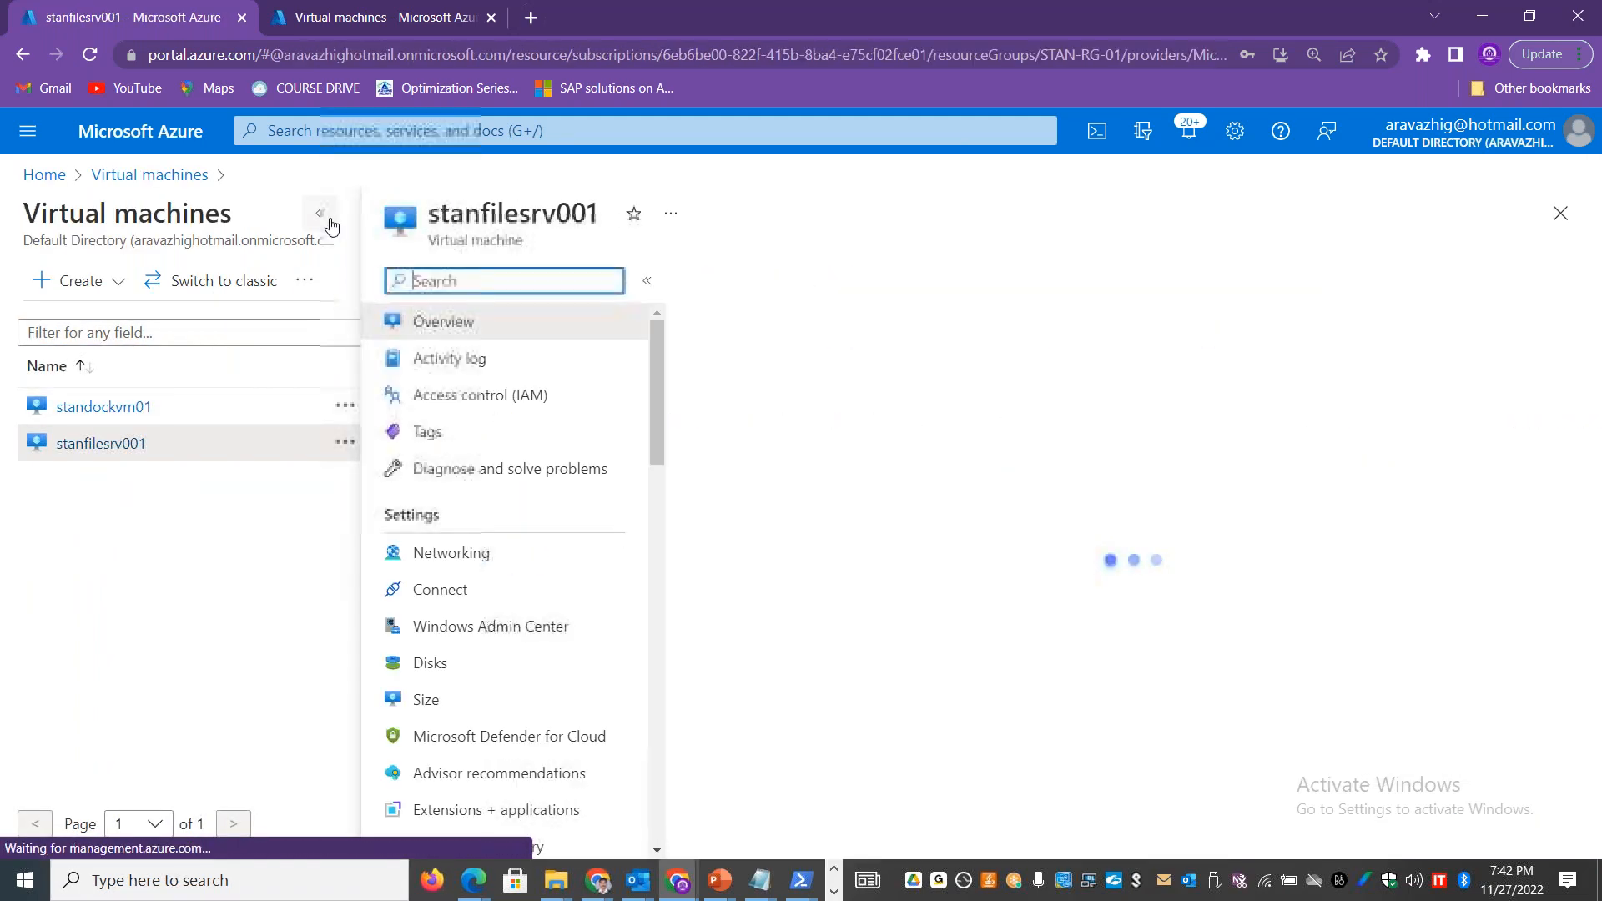
{"action": "left_click", "coordinate": [321, 214]}
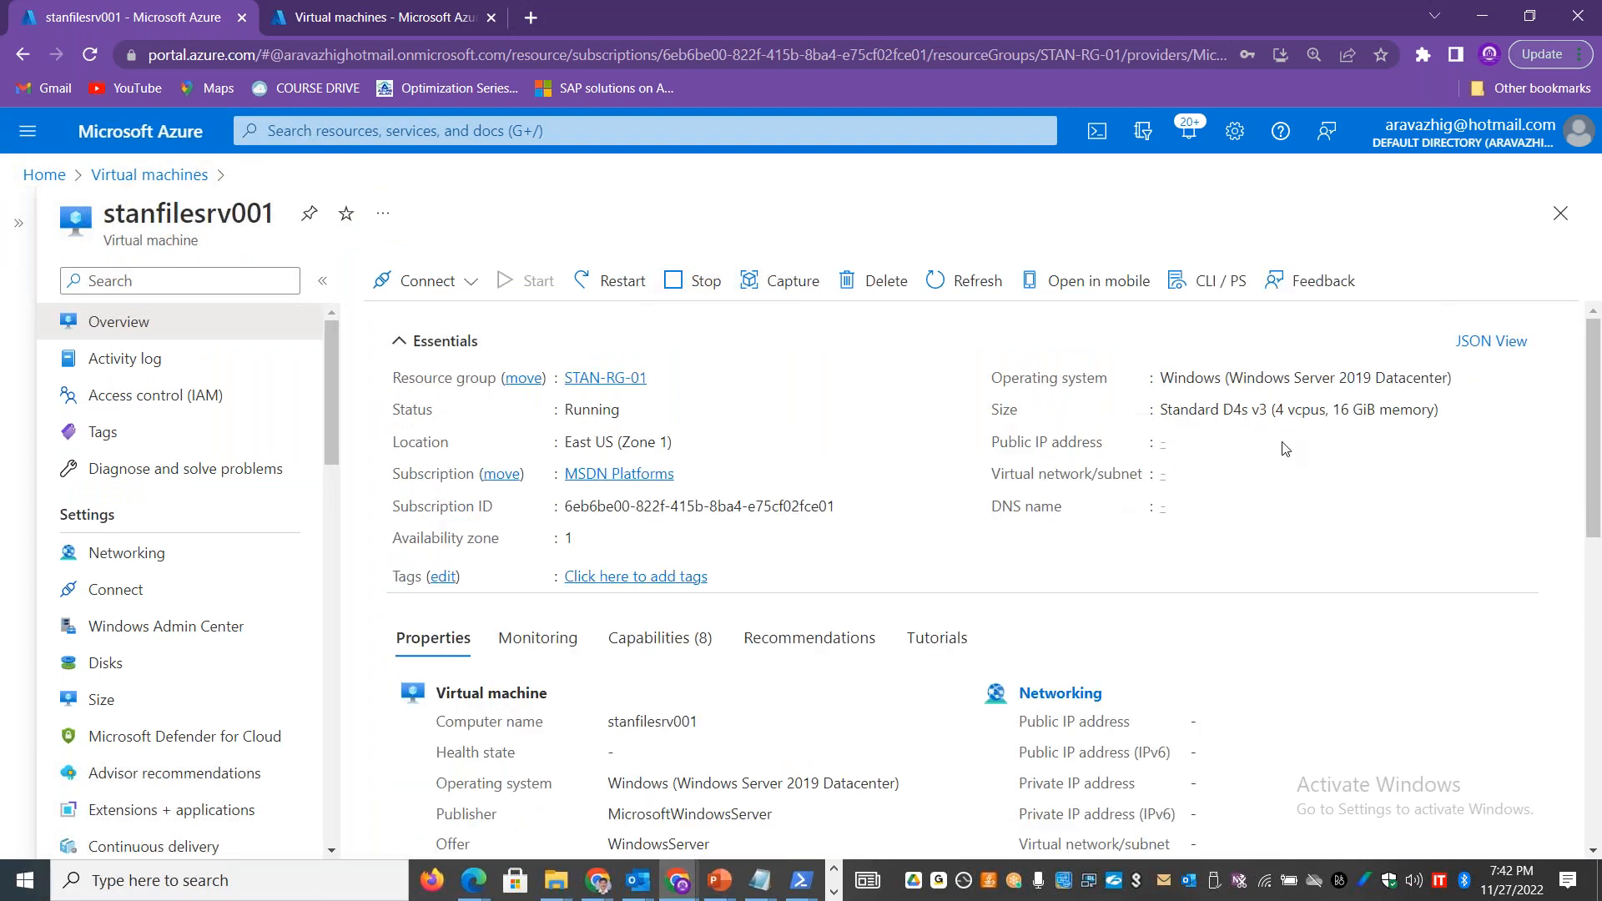
{"action": "left_click", "coordinate": [1256, 443]}
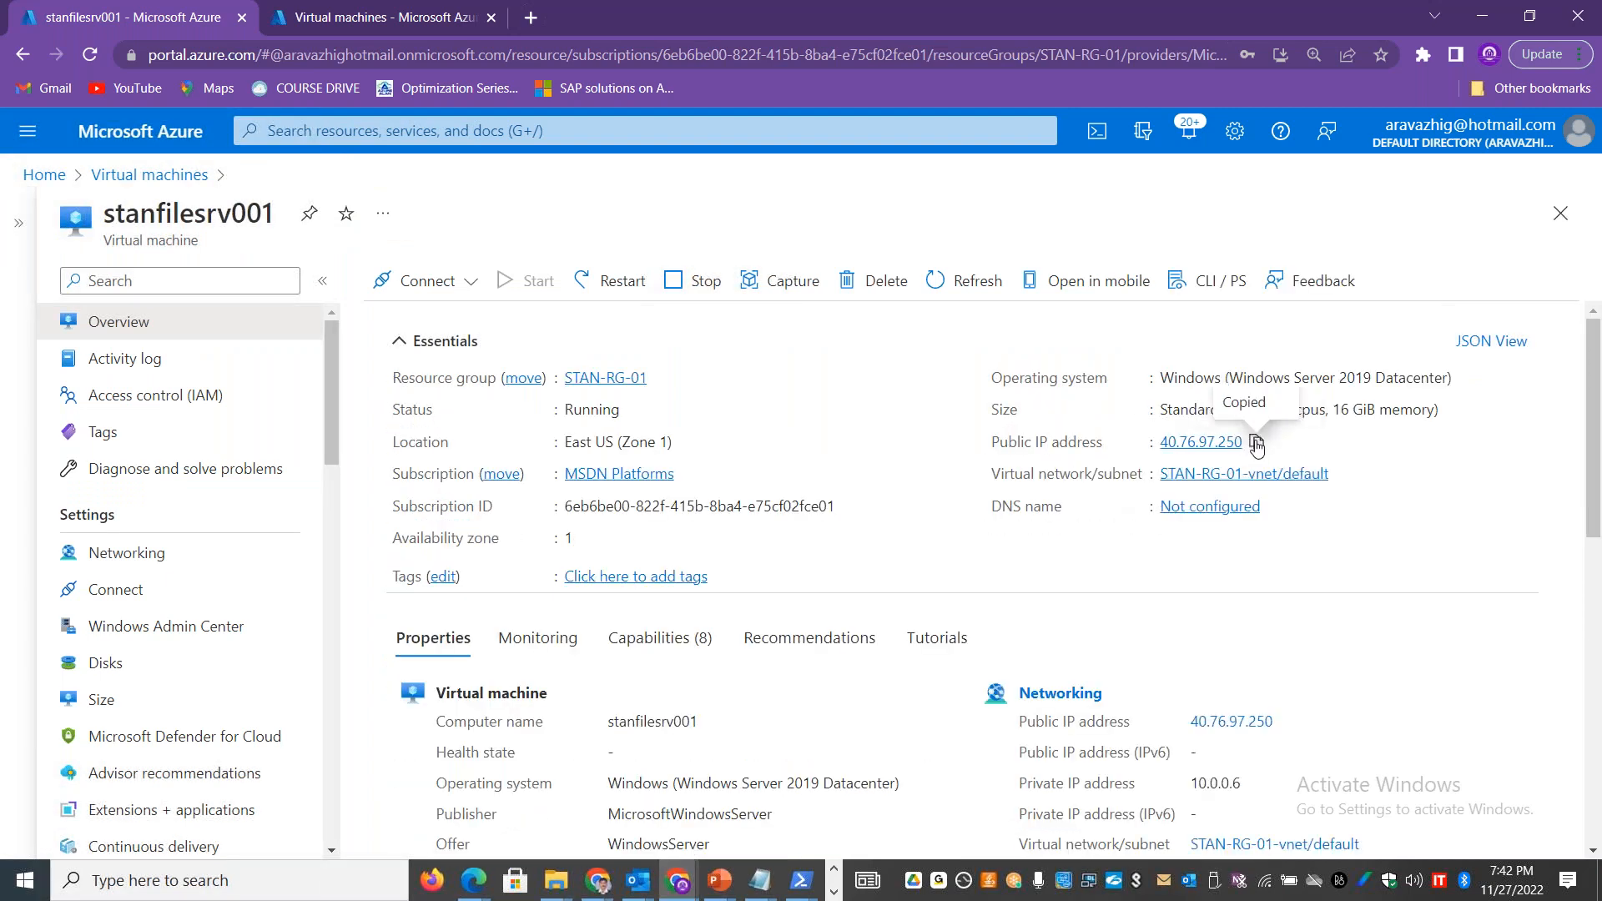
Step: Launch Remote Desktop Connection with mstsc and connect to 40.76.97.250
{"action": "key", "text": "super+r"}
{"action": "type", "text": "mstsc"}
{"action": "key", "text": "Return"}
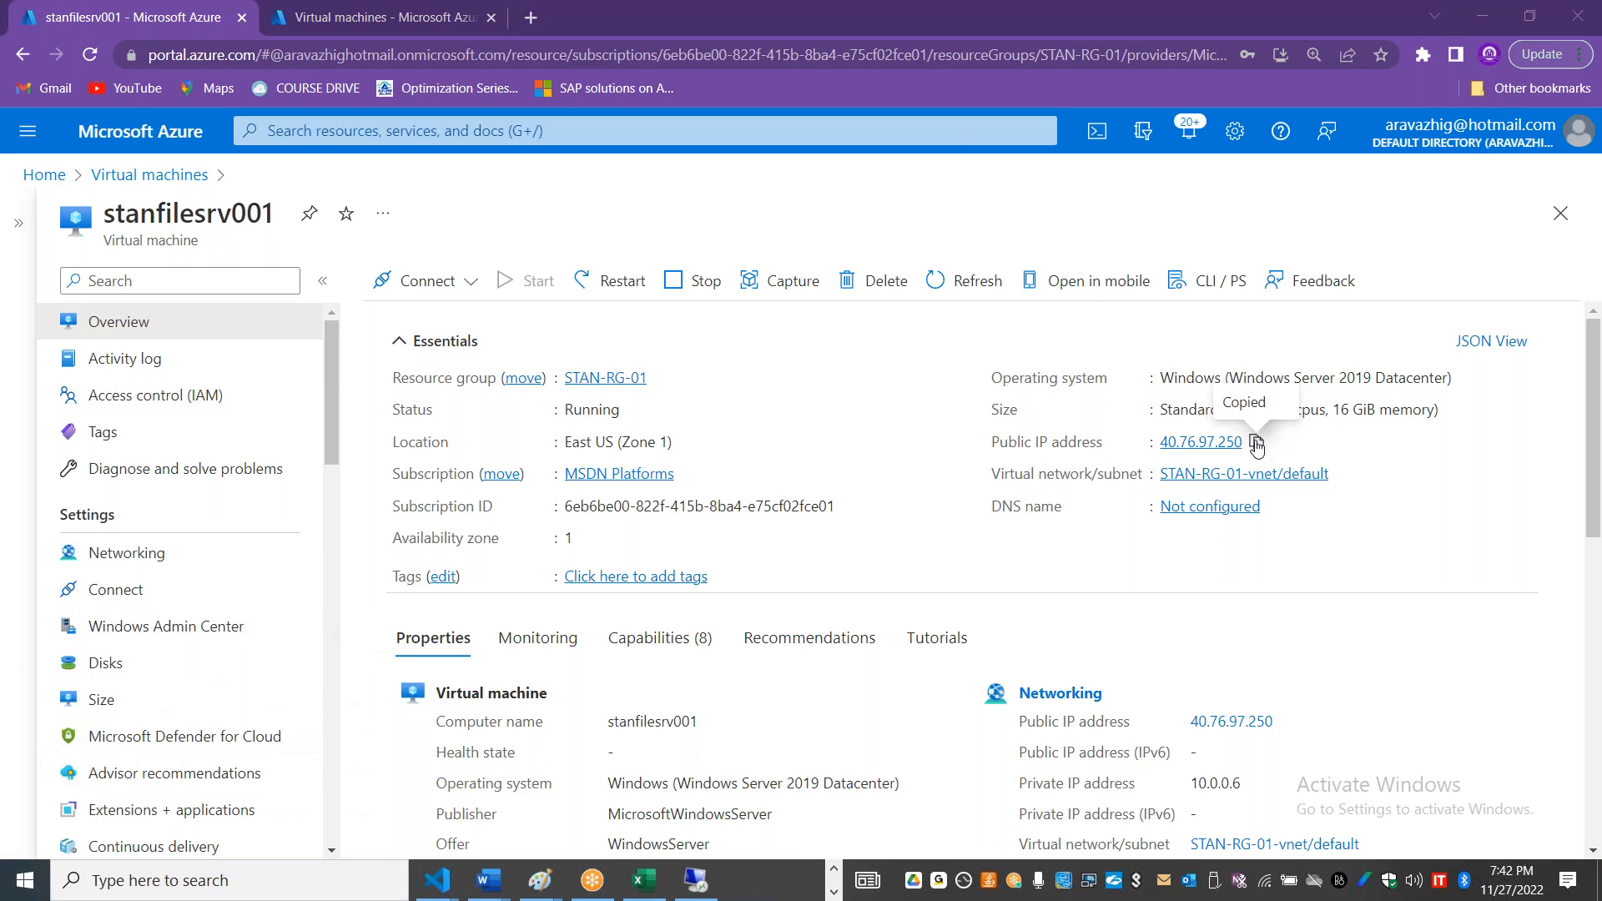
{"action": "key", "text": "ctrl+v"}
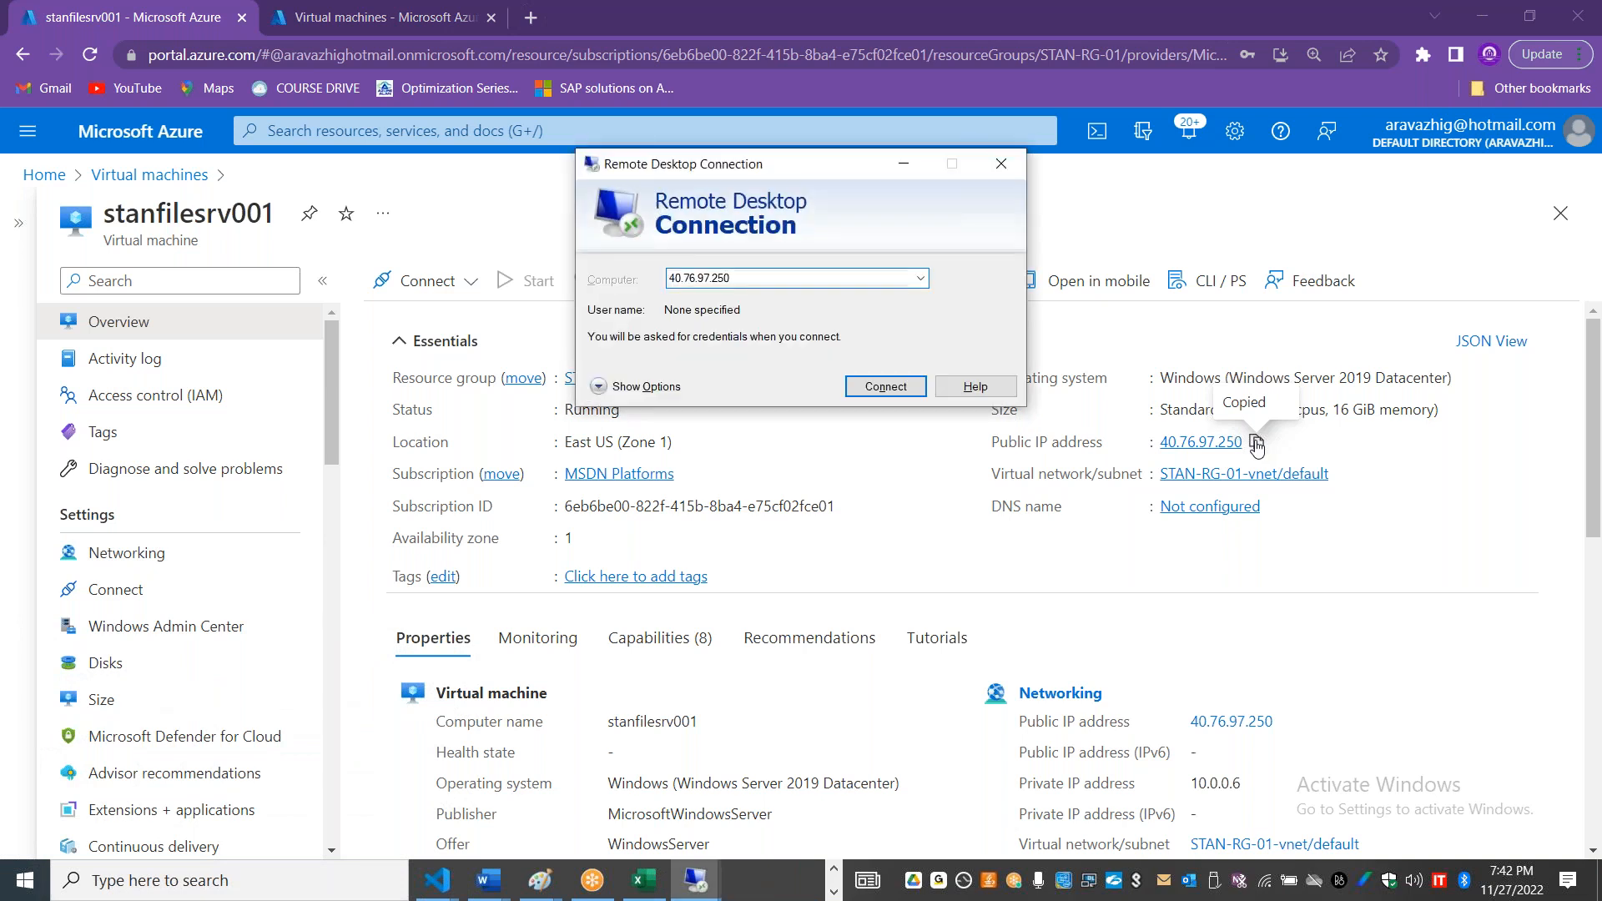
{"action": "key", "text": "Return"}
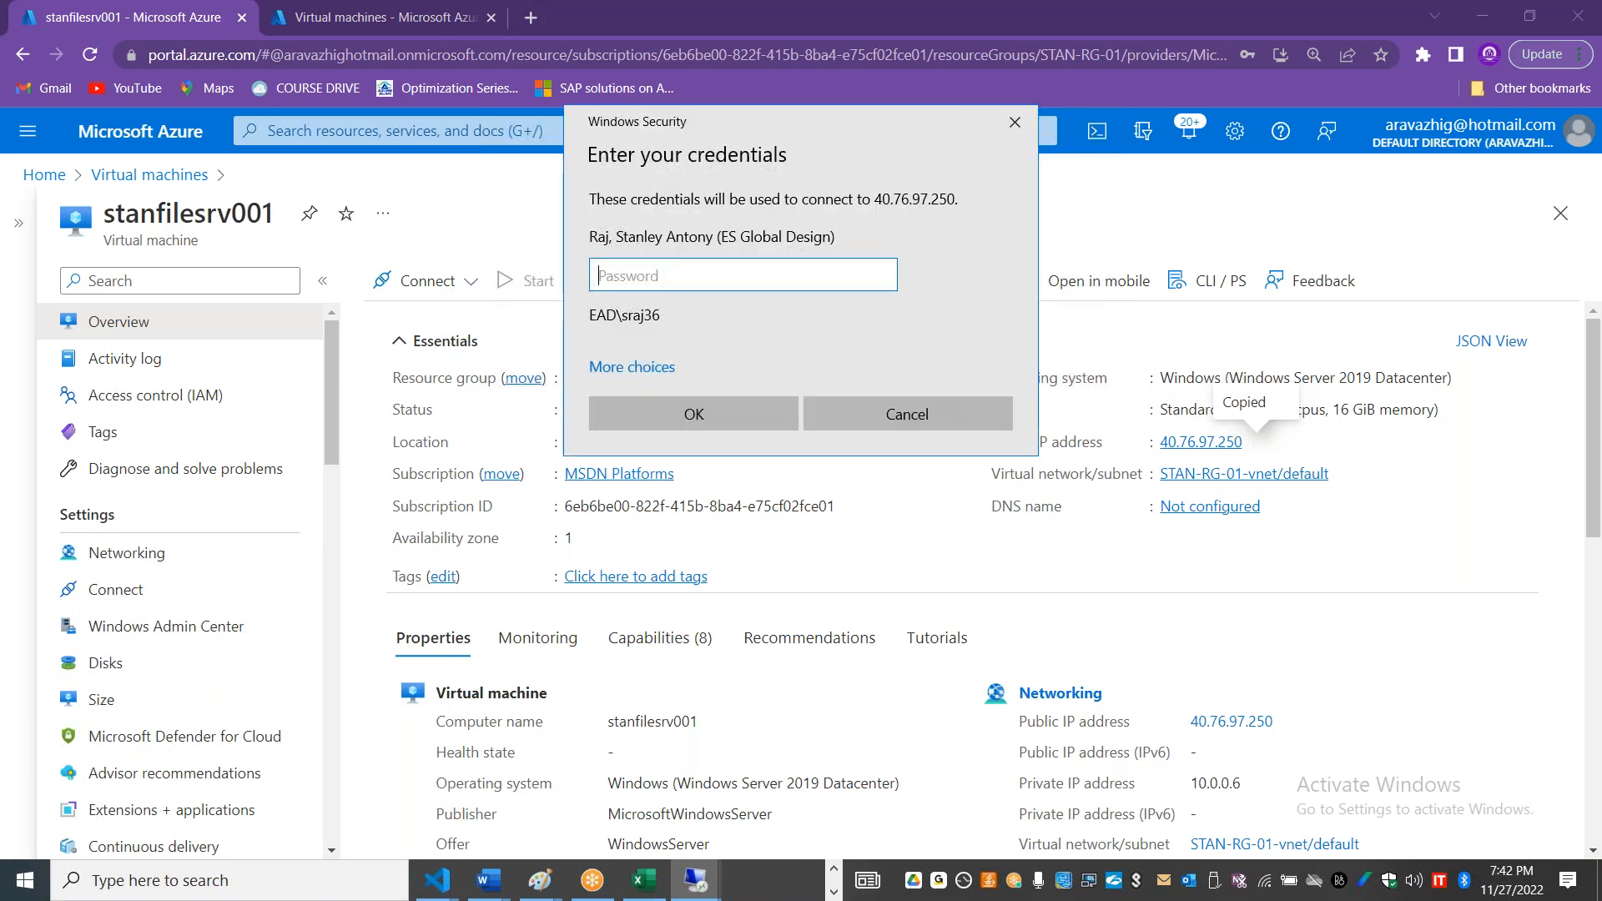
Step: Sign in using a different account with the administrator username and password, accept the certificate warning, and allow network discovery
{"action": "left_click", "coordinate": [664, 370]}
{"action": "left_click", "coordinate": [716, 474]}
{"action": "type", "text": "stan"}
{"action": "key", "text": "Tab"}
{"action": "type", "text": "•"}
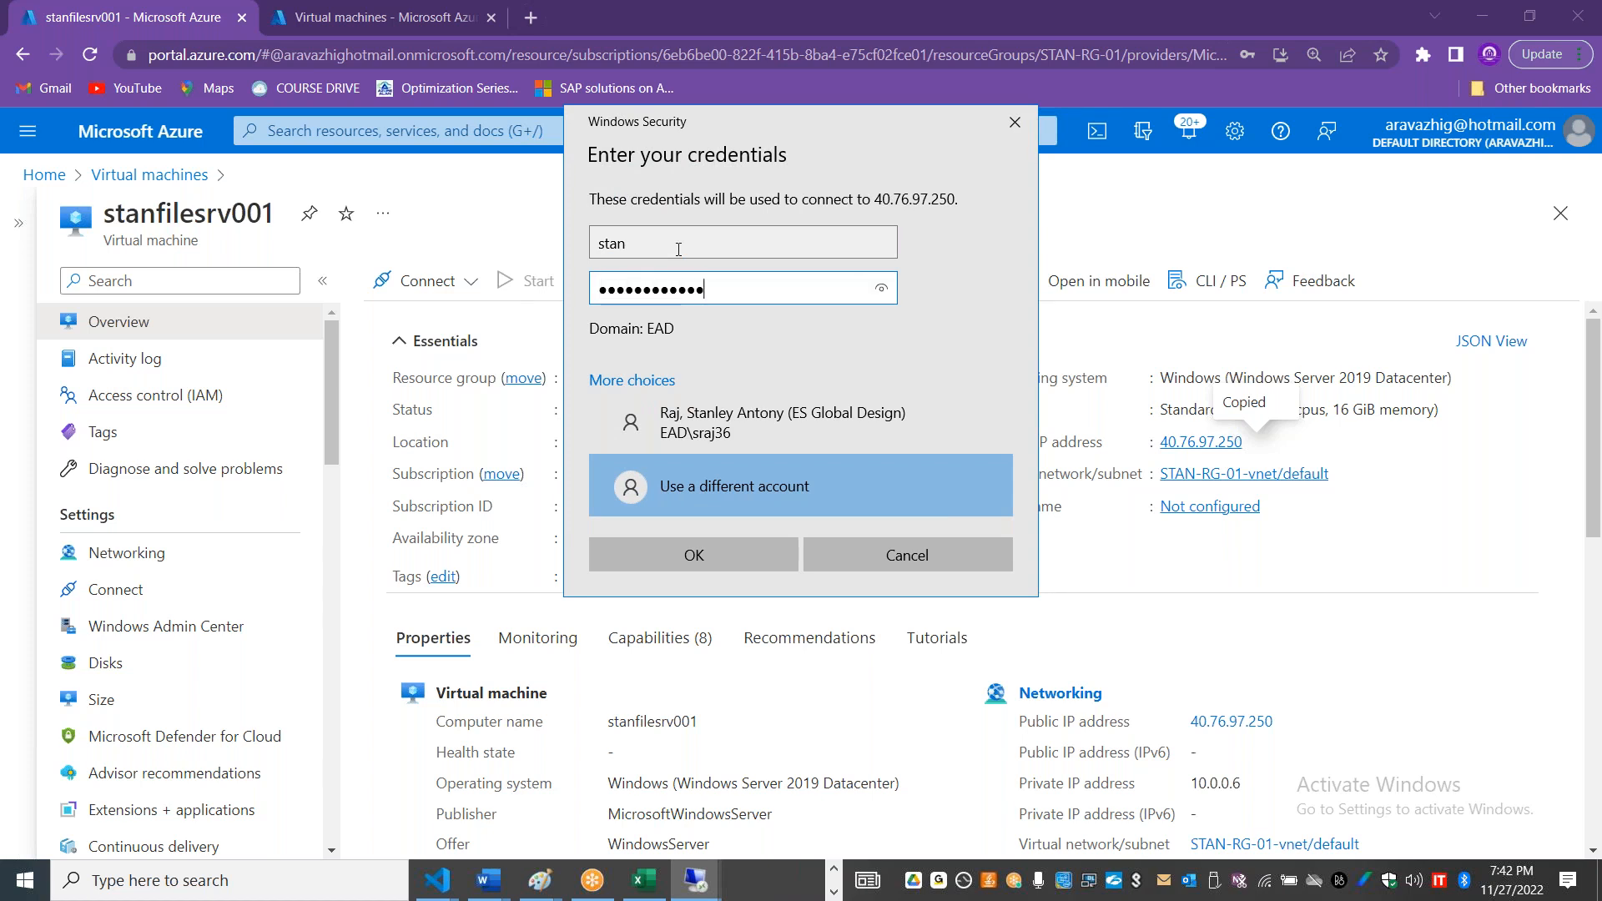
{"action": "key", "text": "Return"}
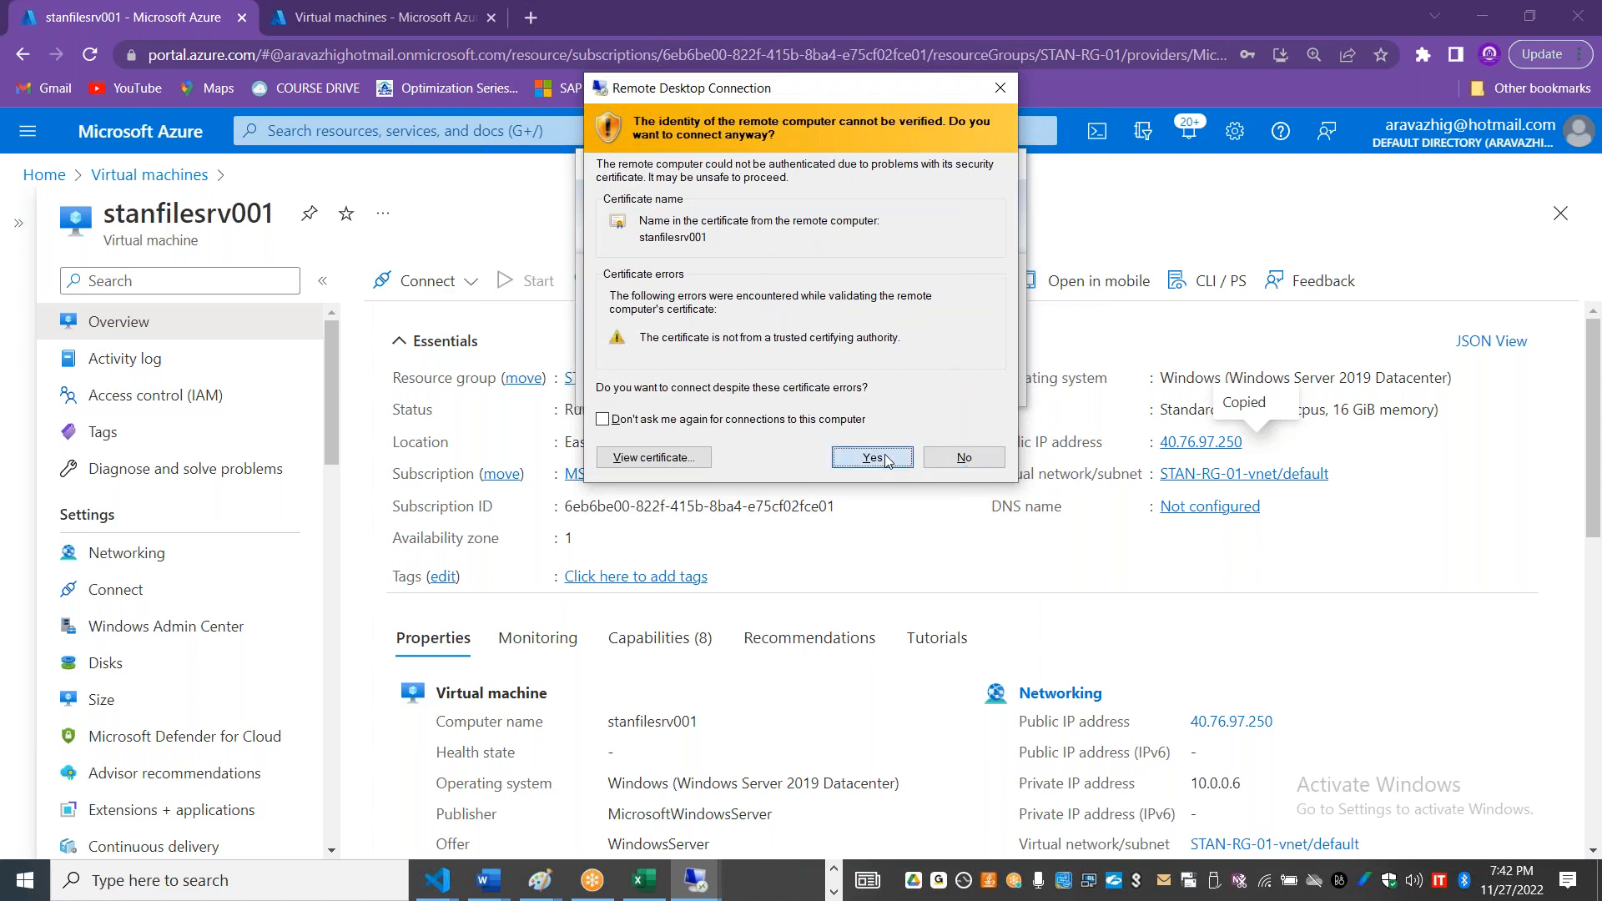
{"action": "left_click", "coordinate": [887, 461]}
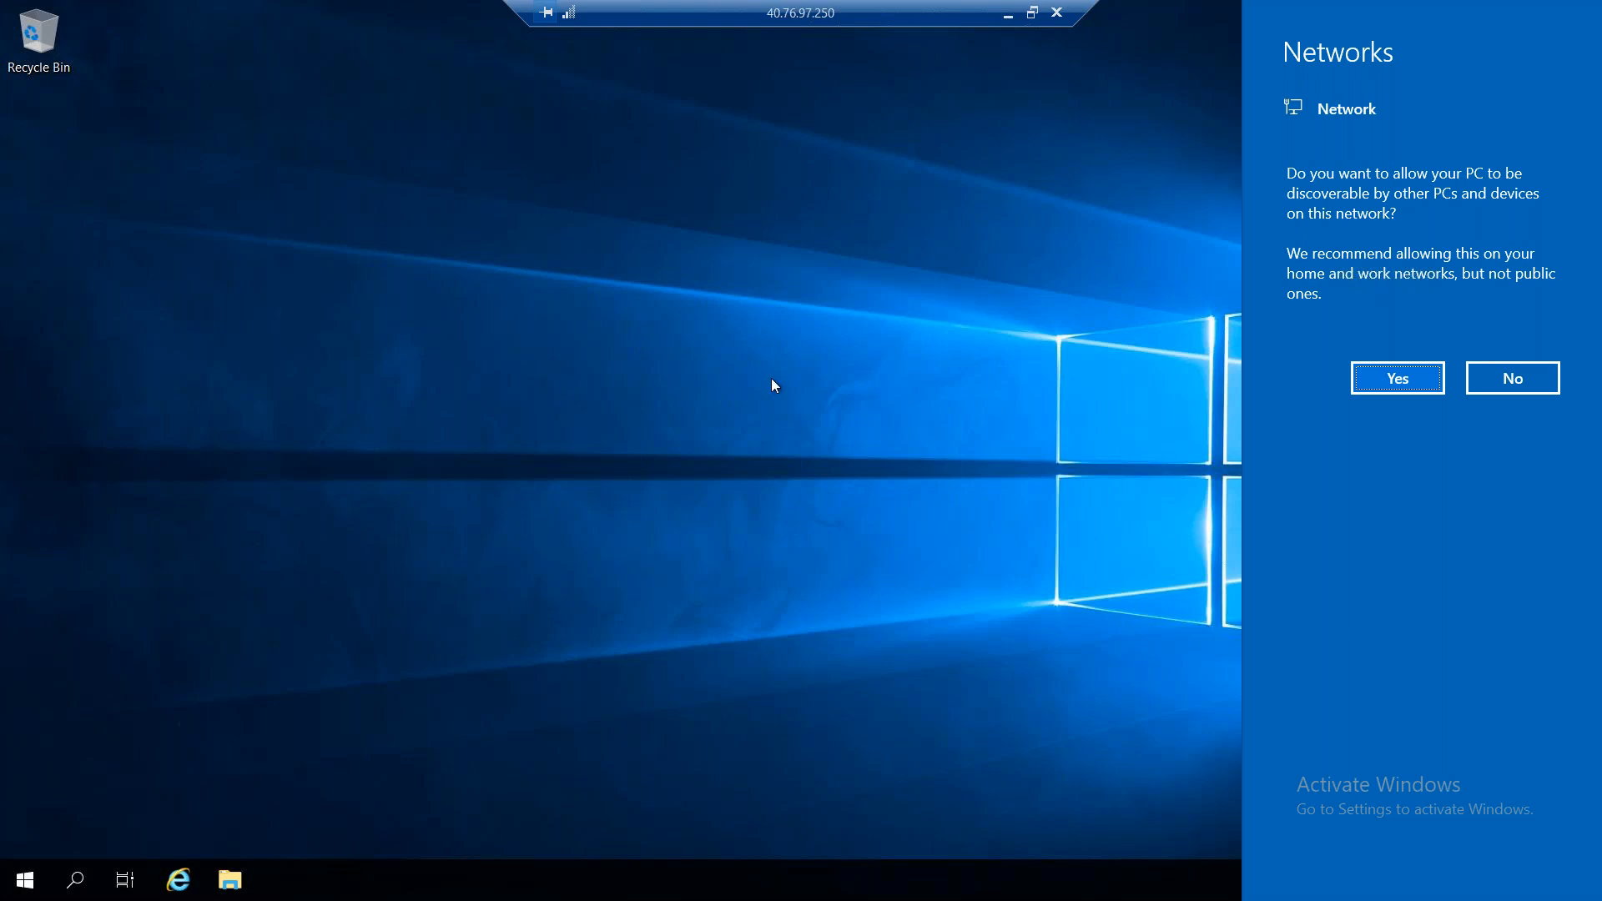
{"action": "left_click", "coordinate": [1398, 378]}
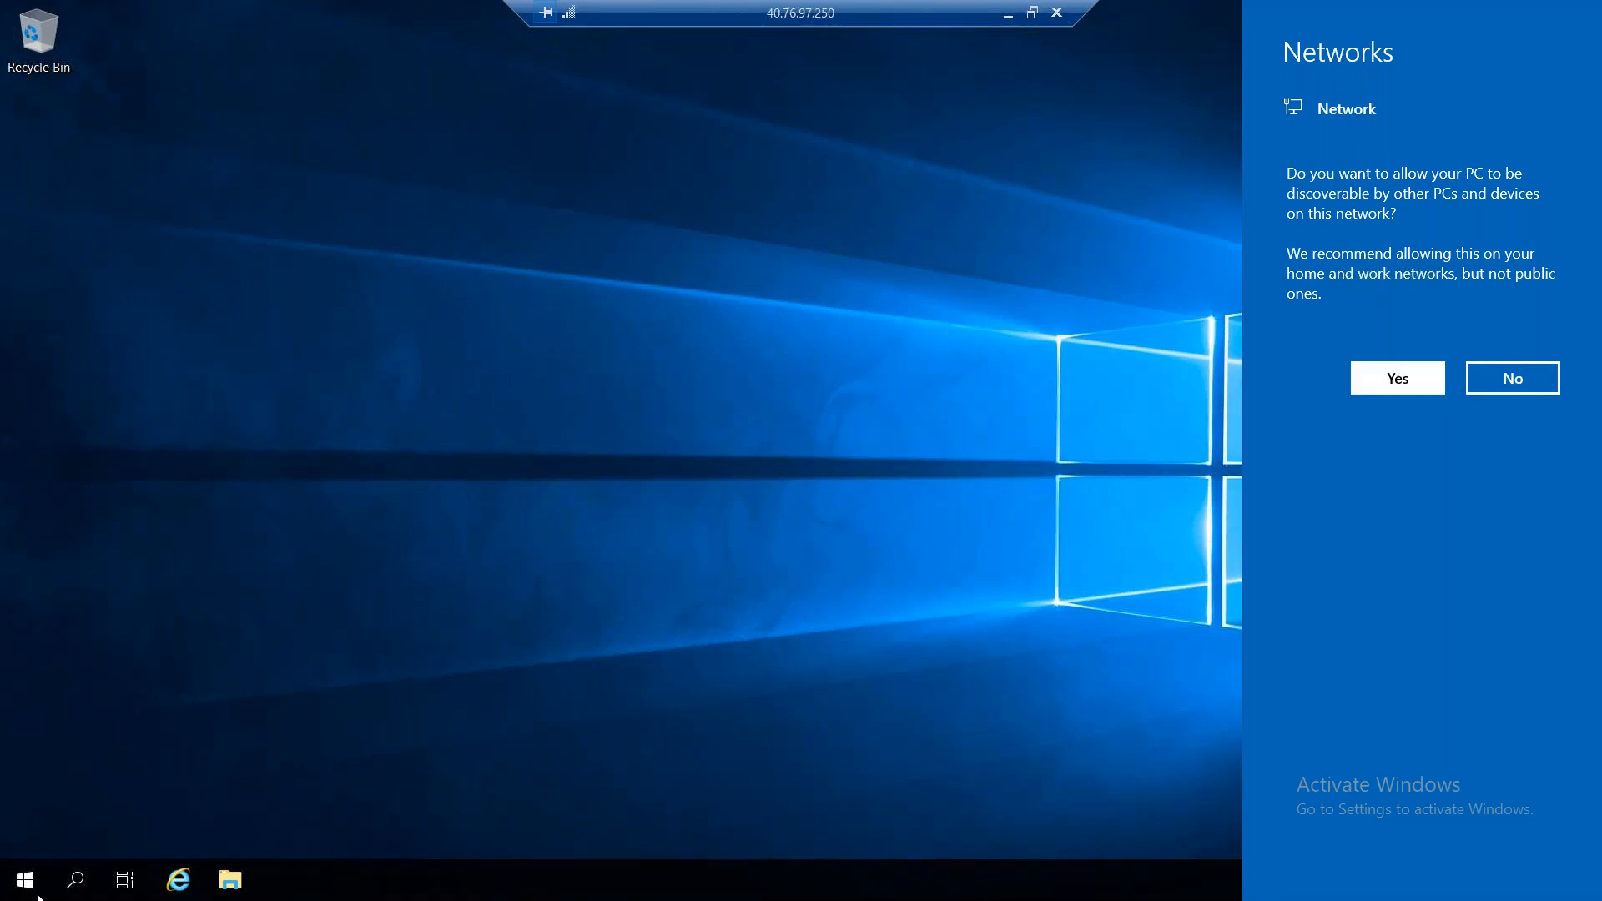
Step: Run firewall.cpl on the server, turn off Windows Defender Firewall for private and public networks, and close the firewall and Server Manager windows
{"action": "right_click", "coordinate": [23, 879]}
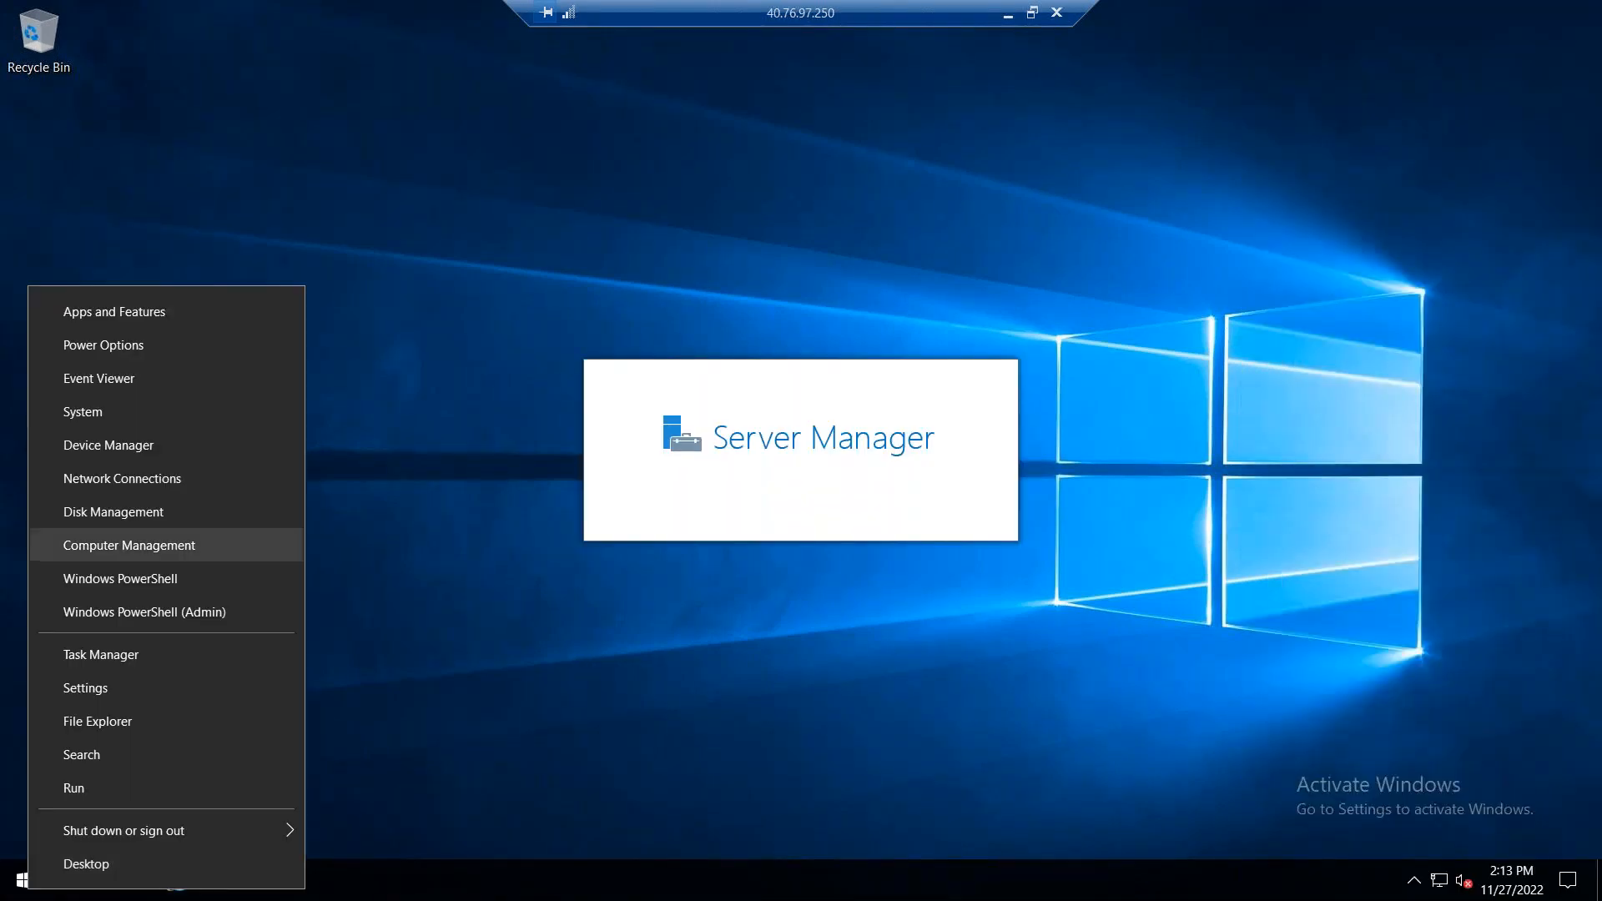
{"action": "left_click", "coordinate": [75, 787]}
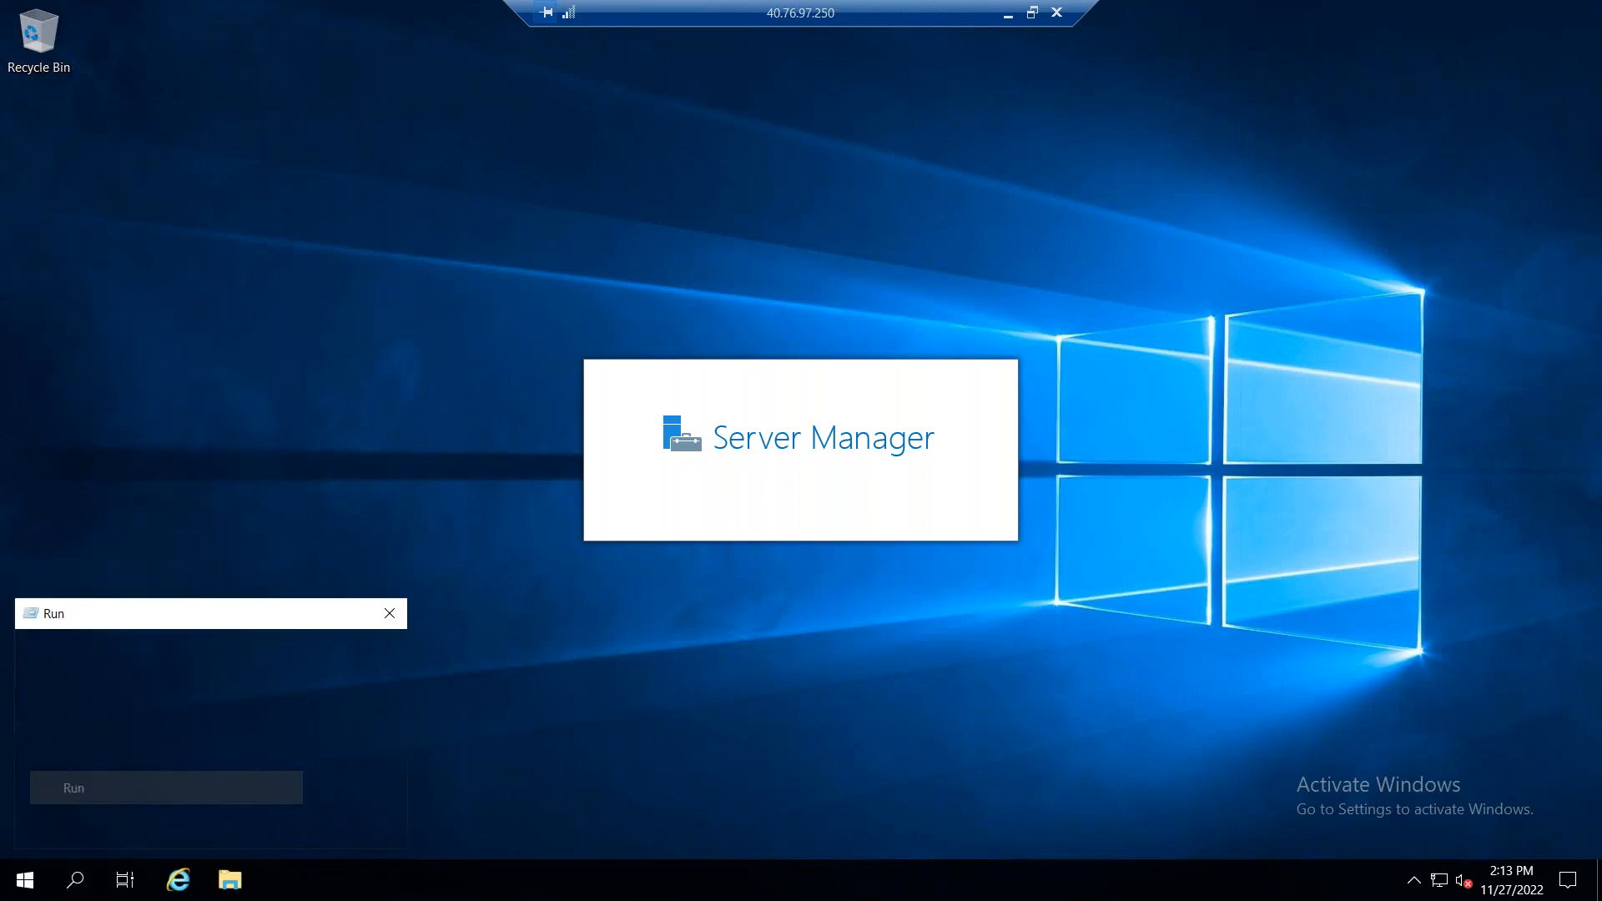
{"action": "type", "text": "firewall.cpl"}
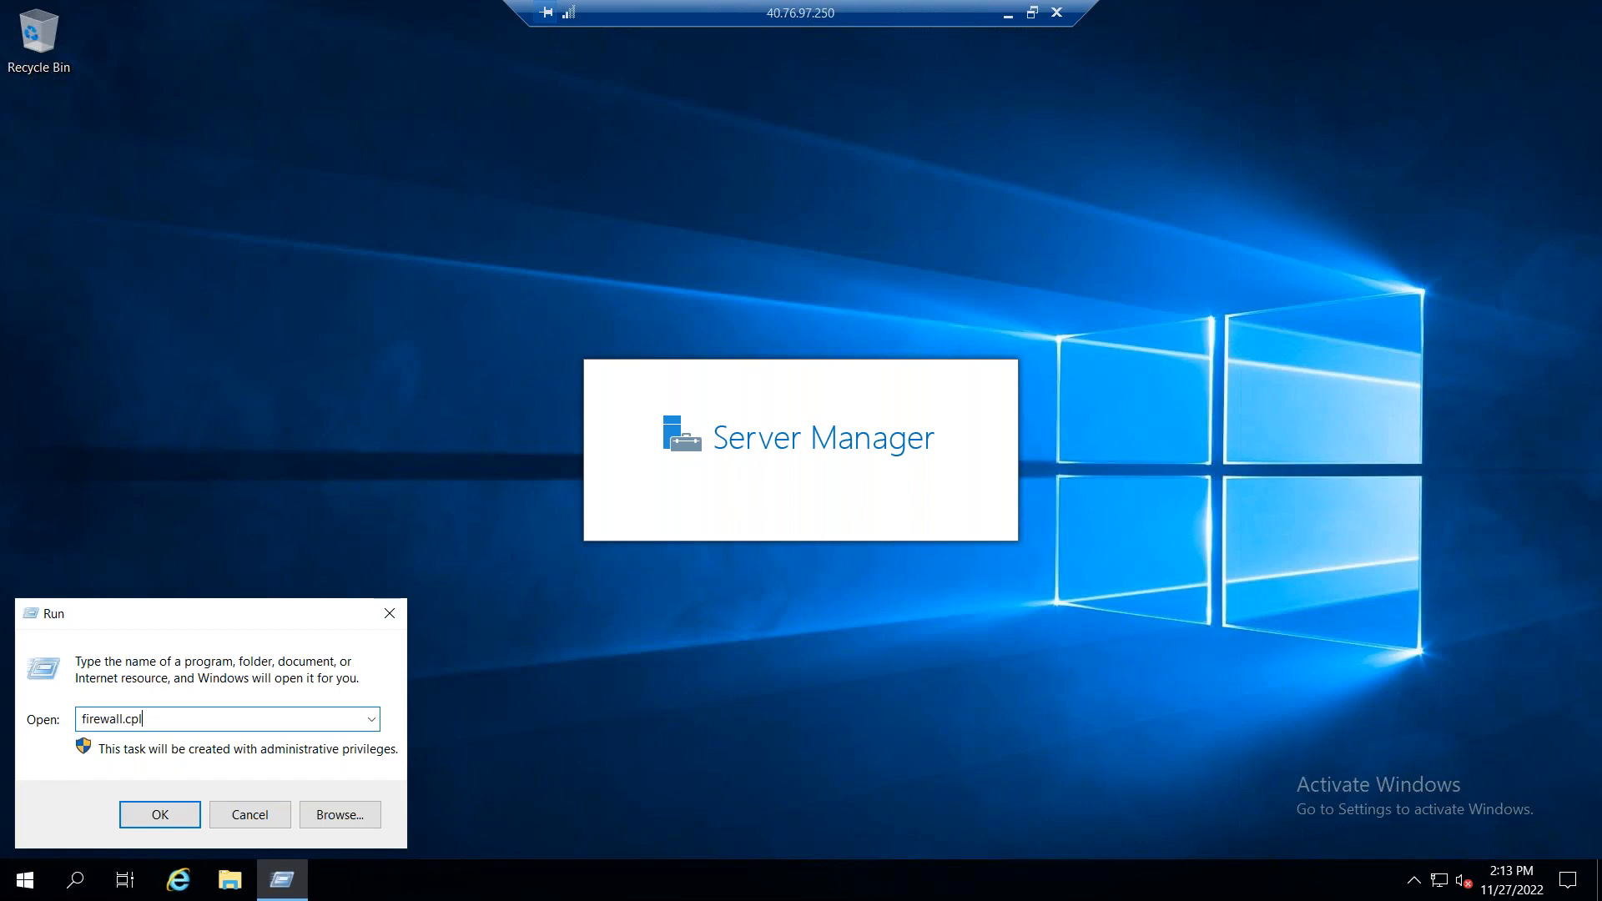
{"action": "key", "text": "Return"}
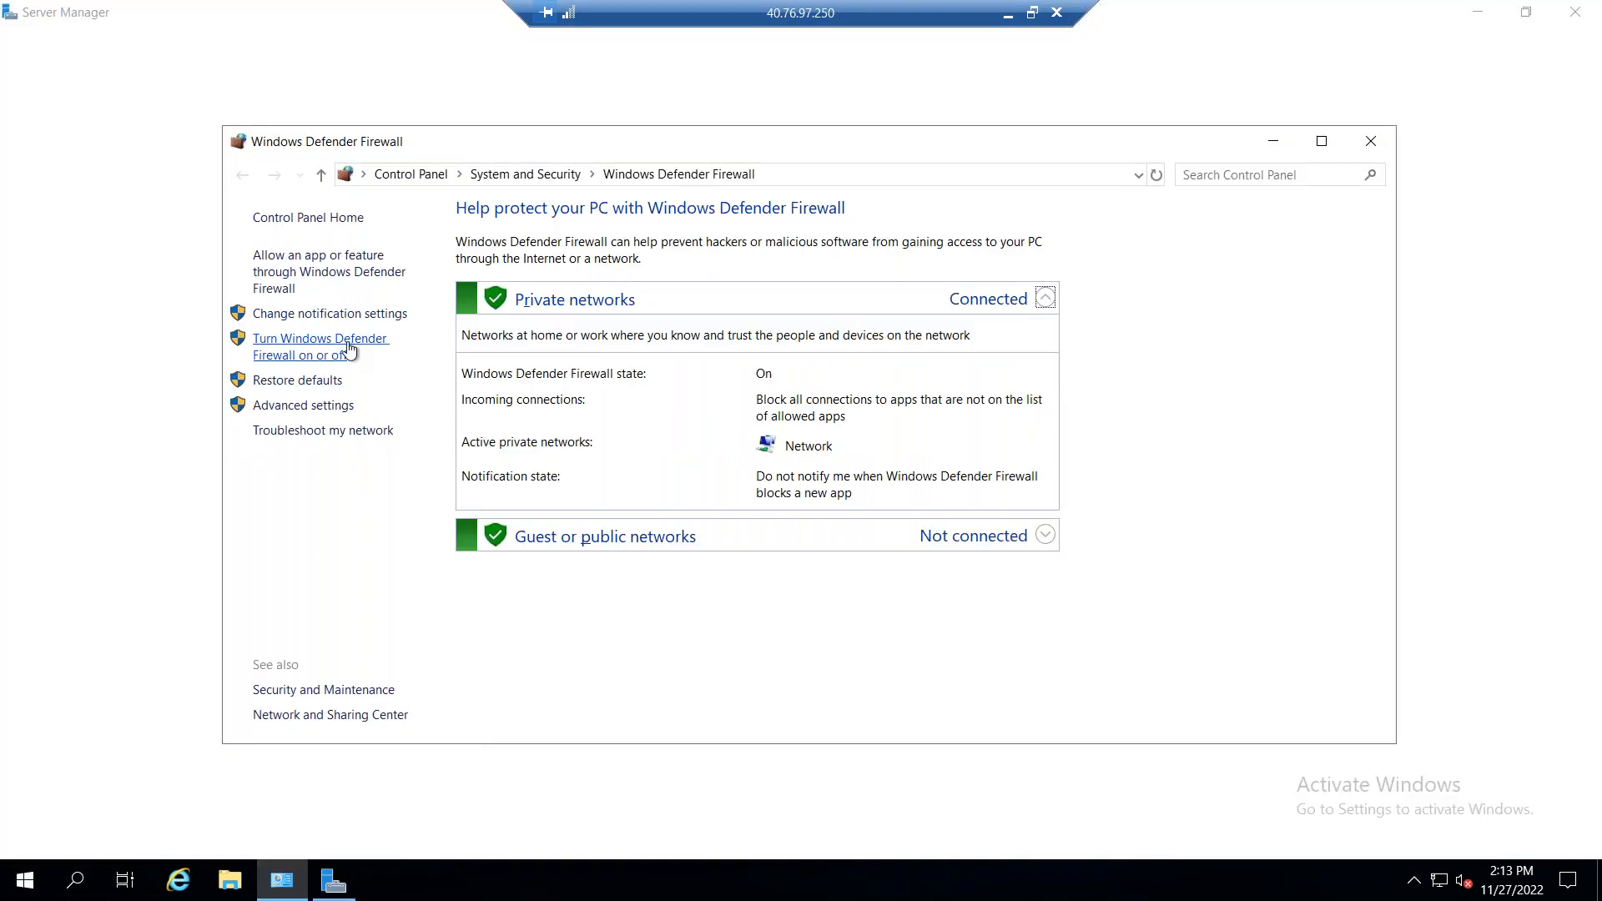
{"action": "left_click", "coordinate": [342, 359]}
{"action": "left_click", "coordinate": [659, 373]}
{"action": "left_click", "coordinate": [676, 502]}
{"action": "left_click", "coordinate": [976, 717]}
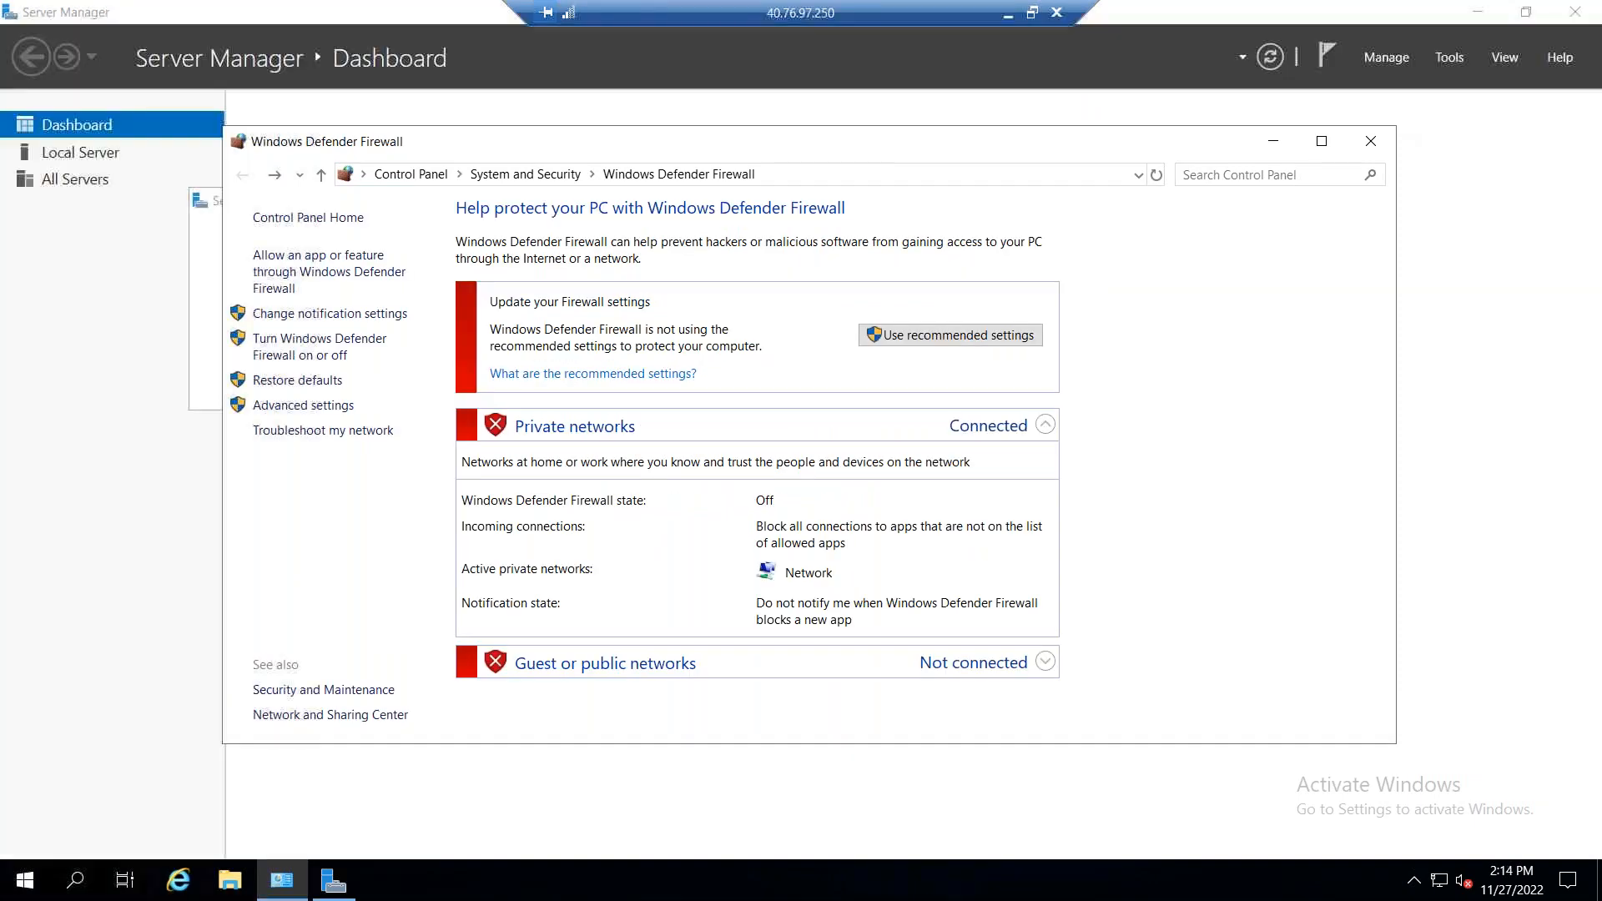
{"action": "left_click", "coordinate": [1384, 143]}
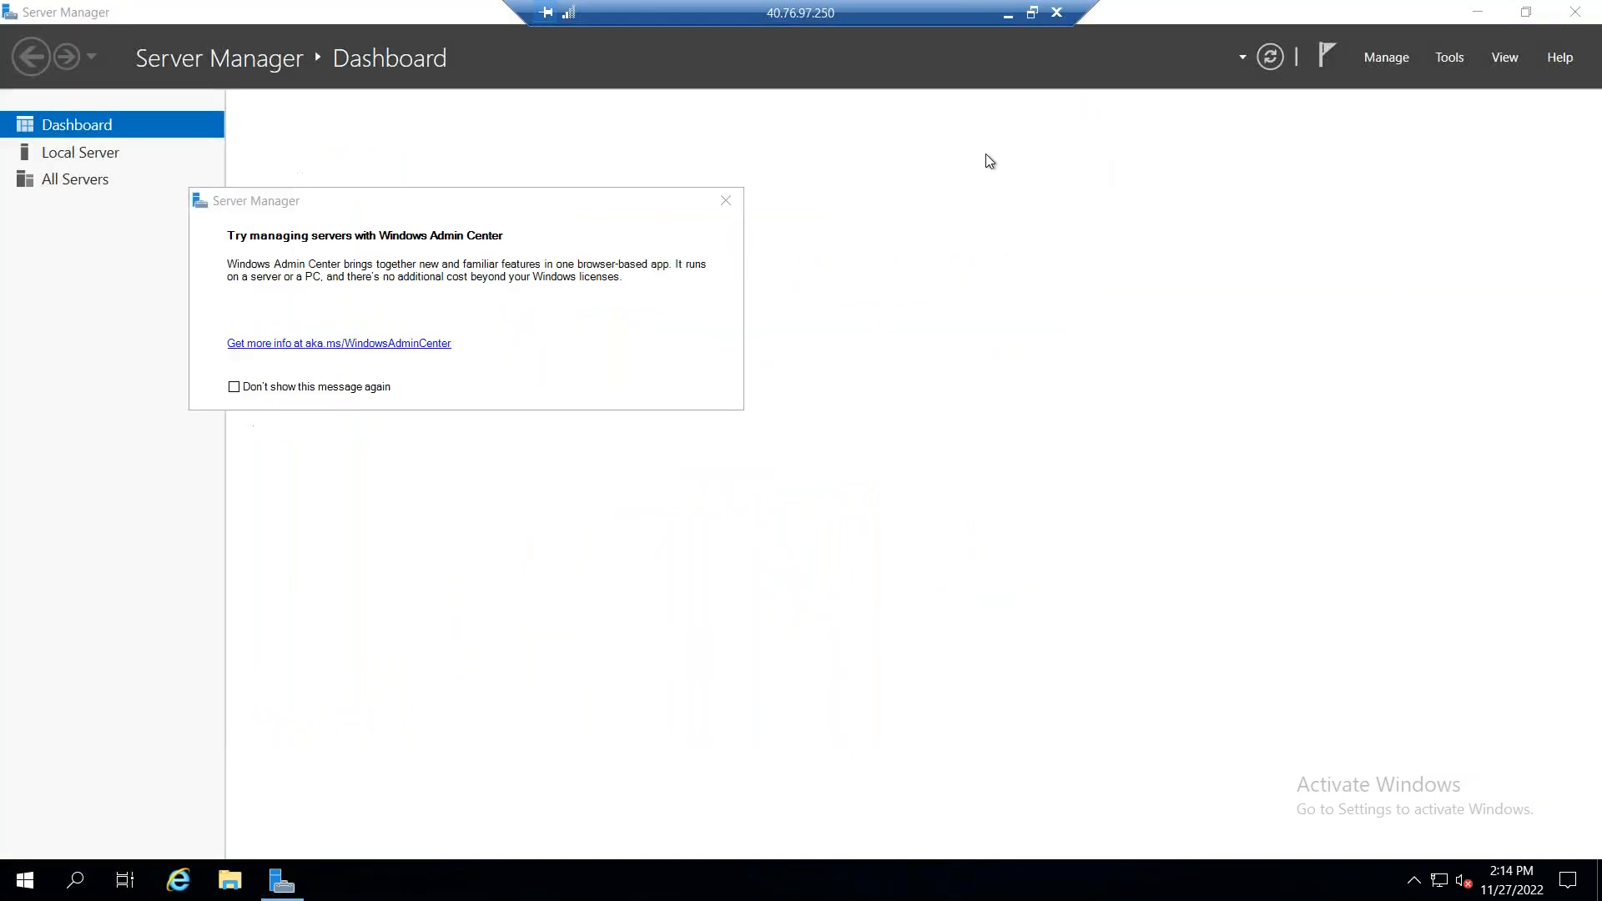
{"action": "double_click", "coordinate": [16, 7]}
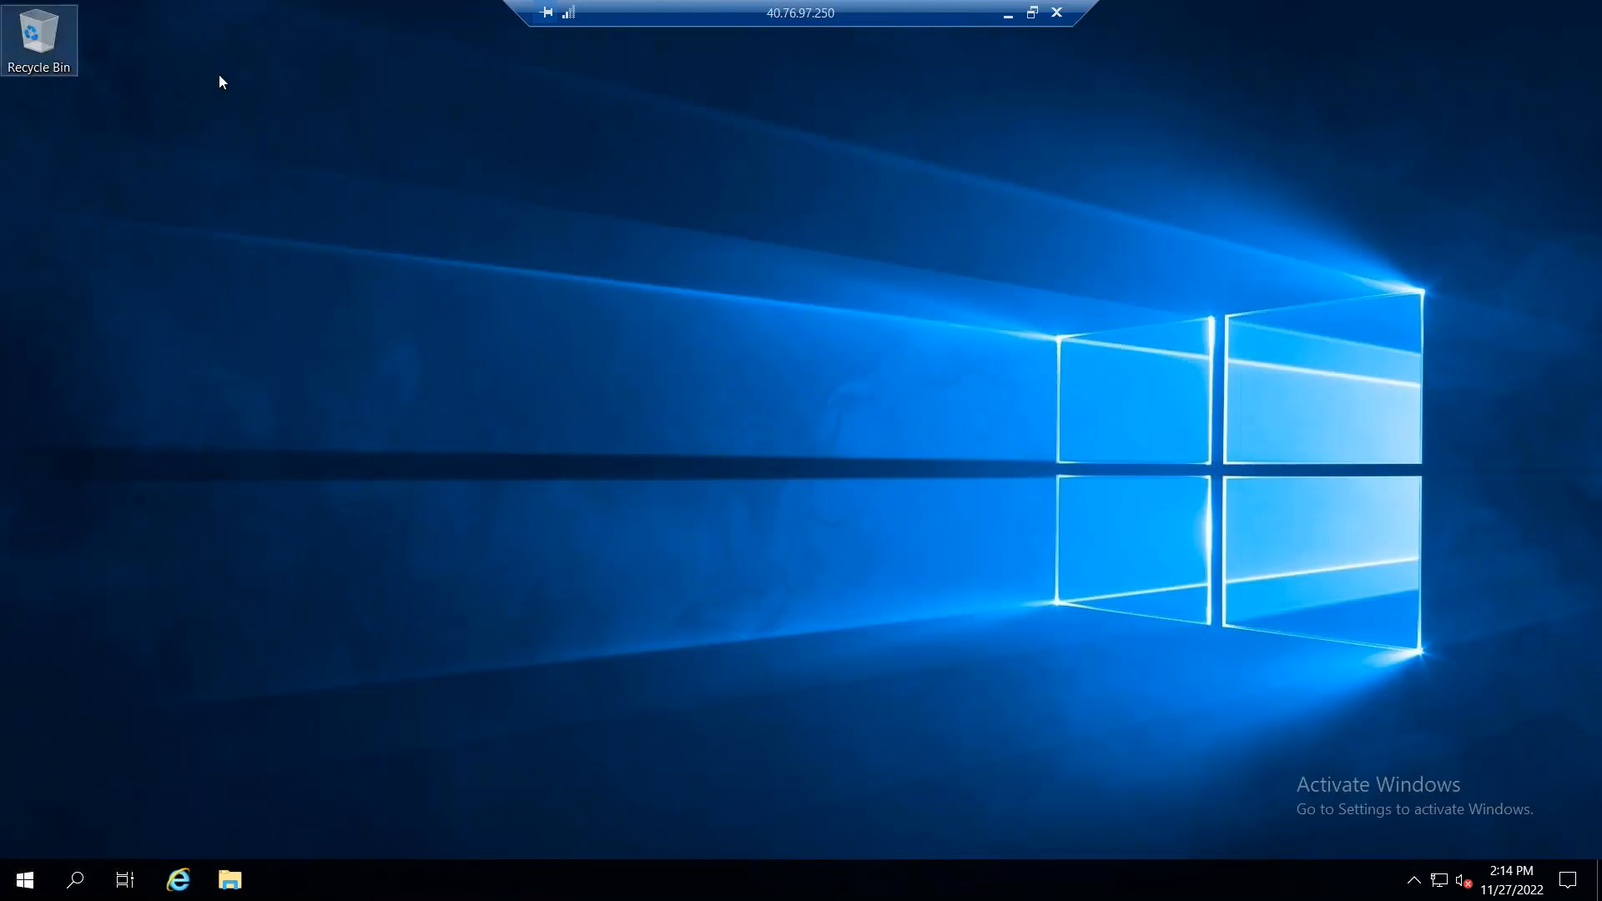
{"action": "left_click", "coordinate": [180, 880]}
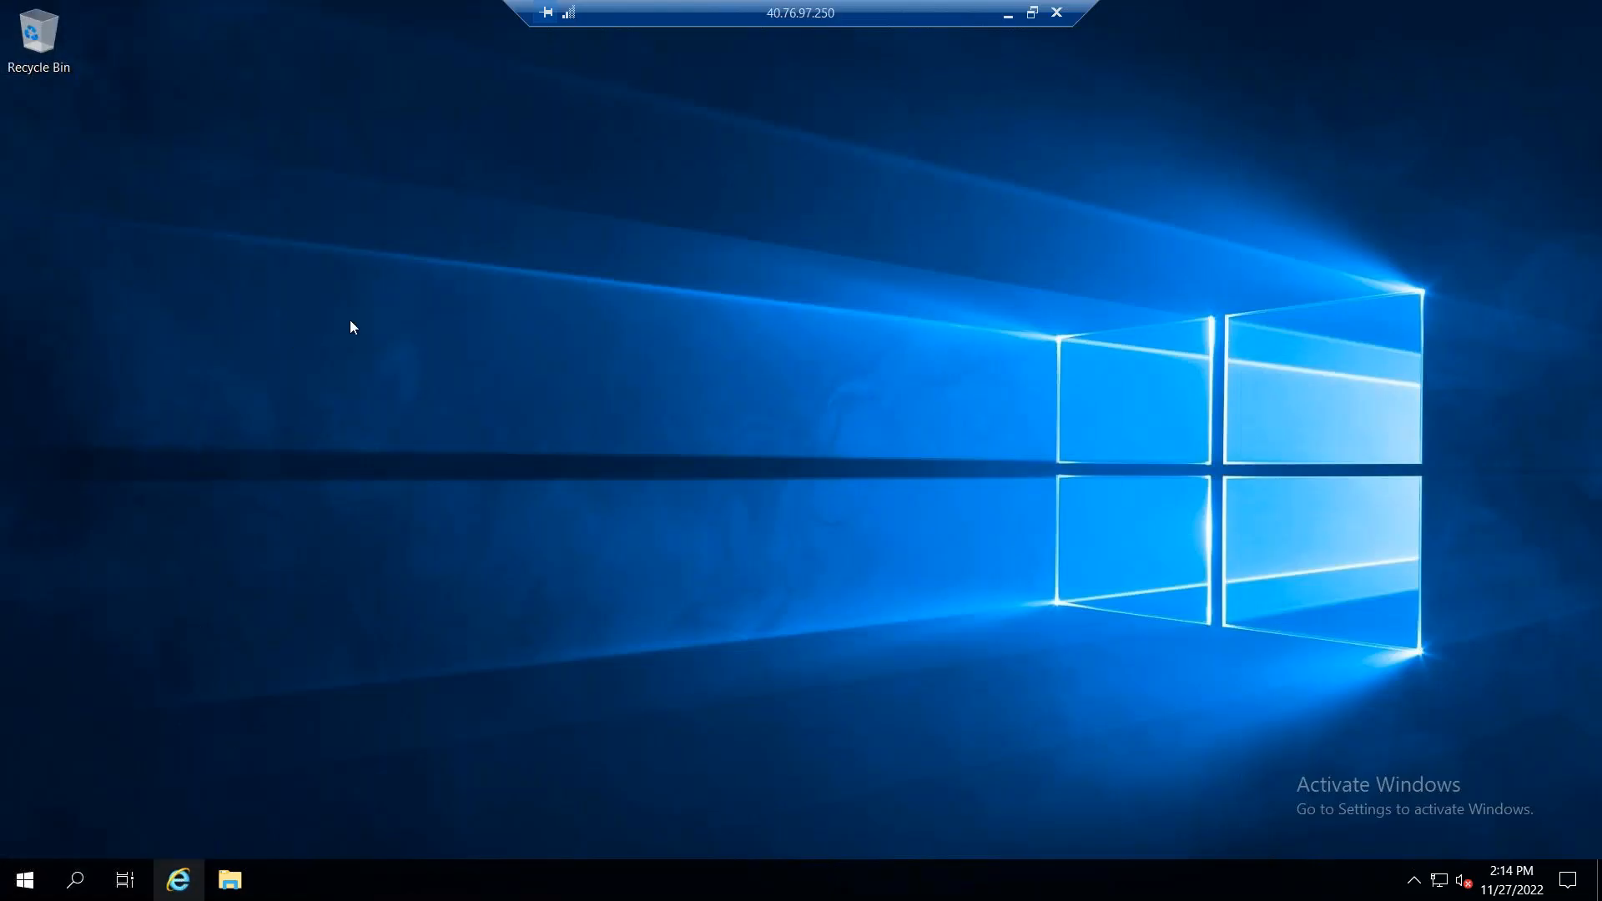
Step: Open the local server's properties in Server Manager and turn off IE Enhanced Security Configuration for administrators and users
{"action": "left_click", "coordinate": [24, 883]}
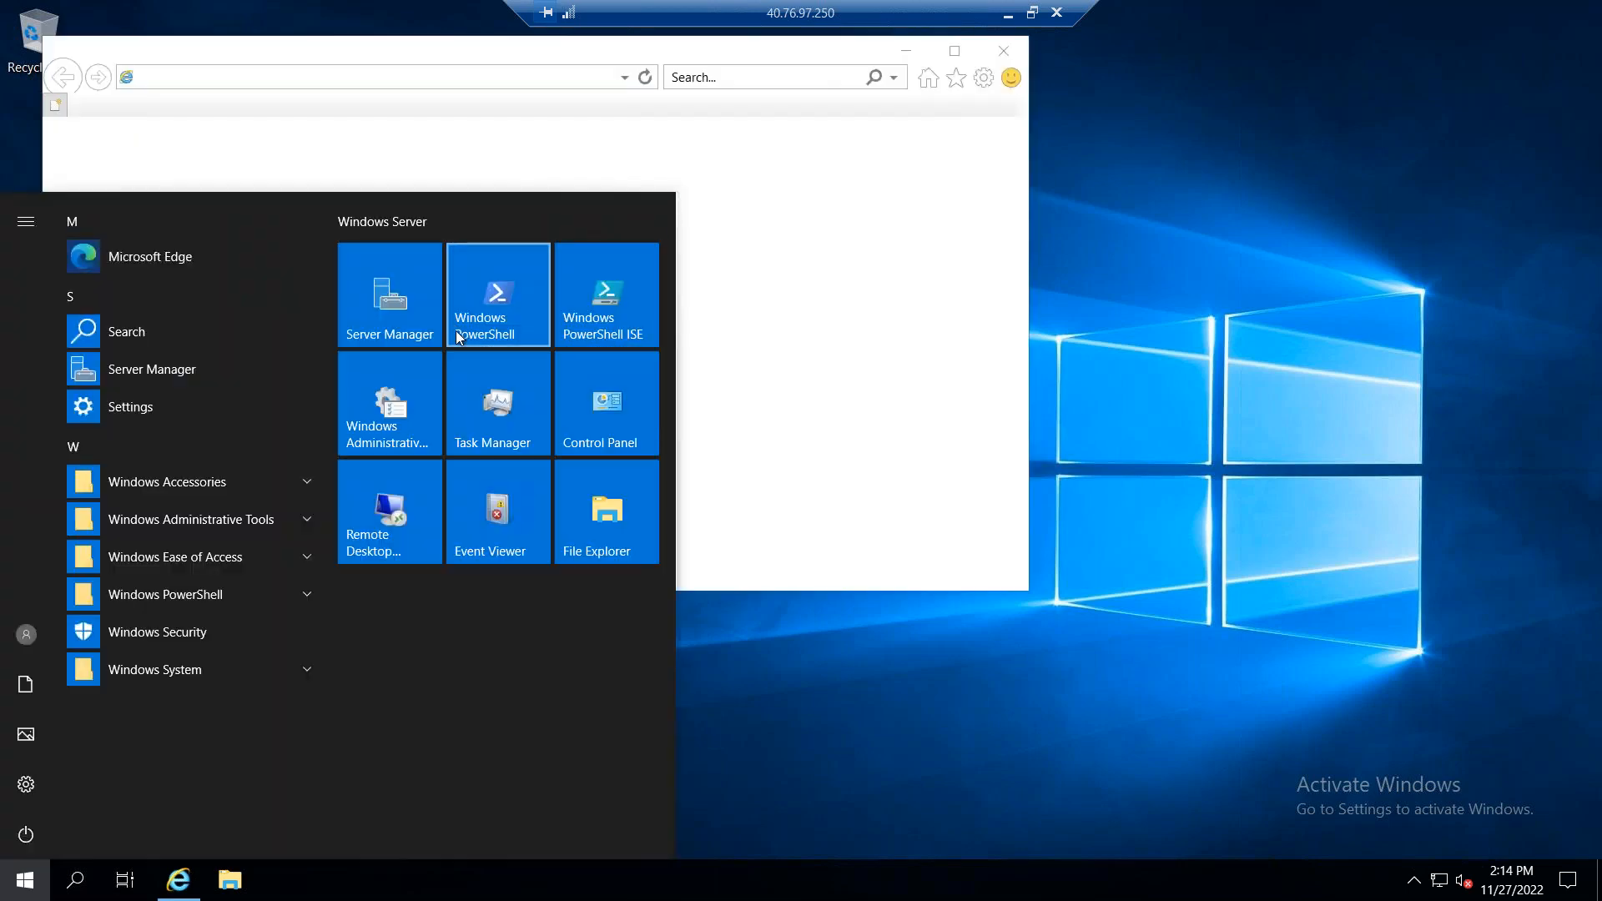
{"action": "left_click", "coordinate": [398, 318]}
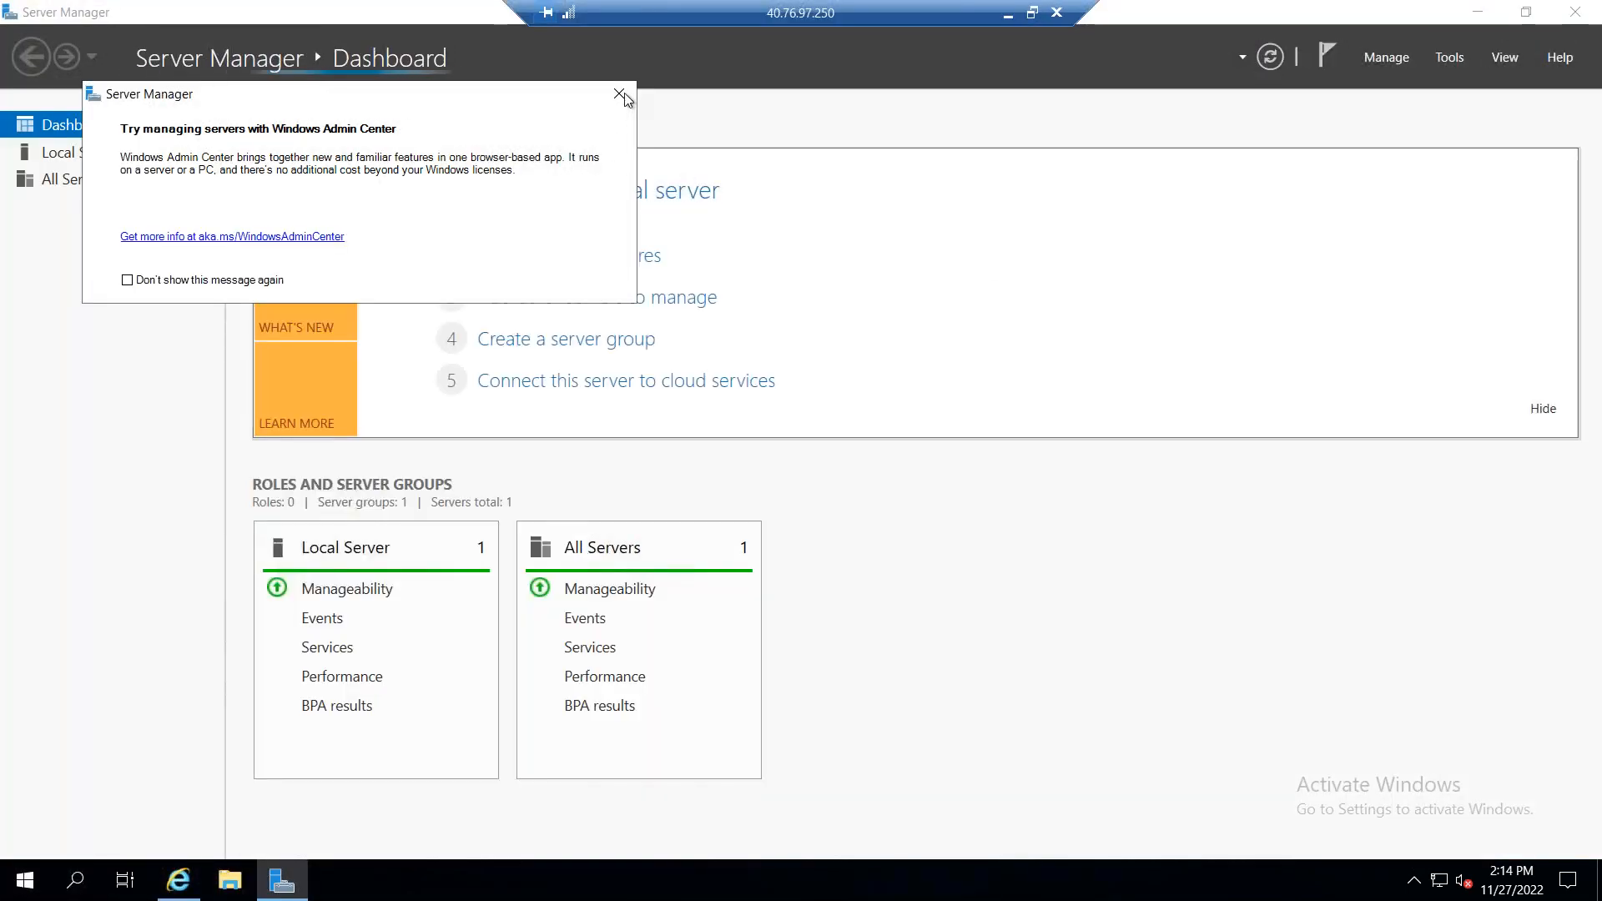
{"action": "left_click", "coordinate": [624, 96]}
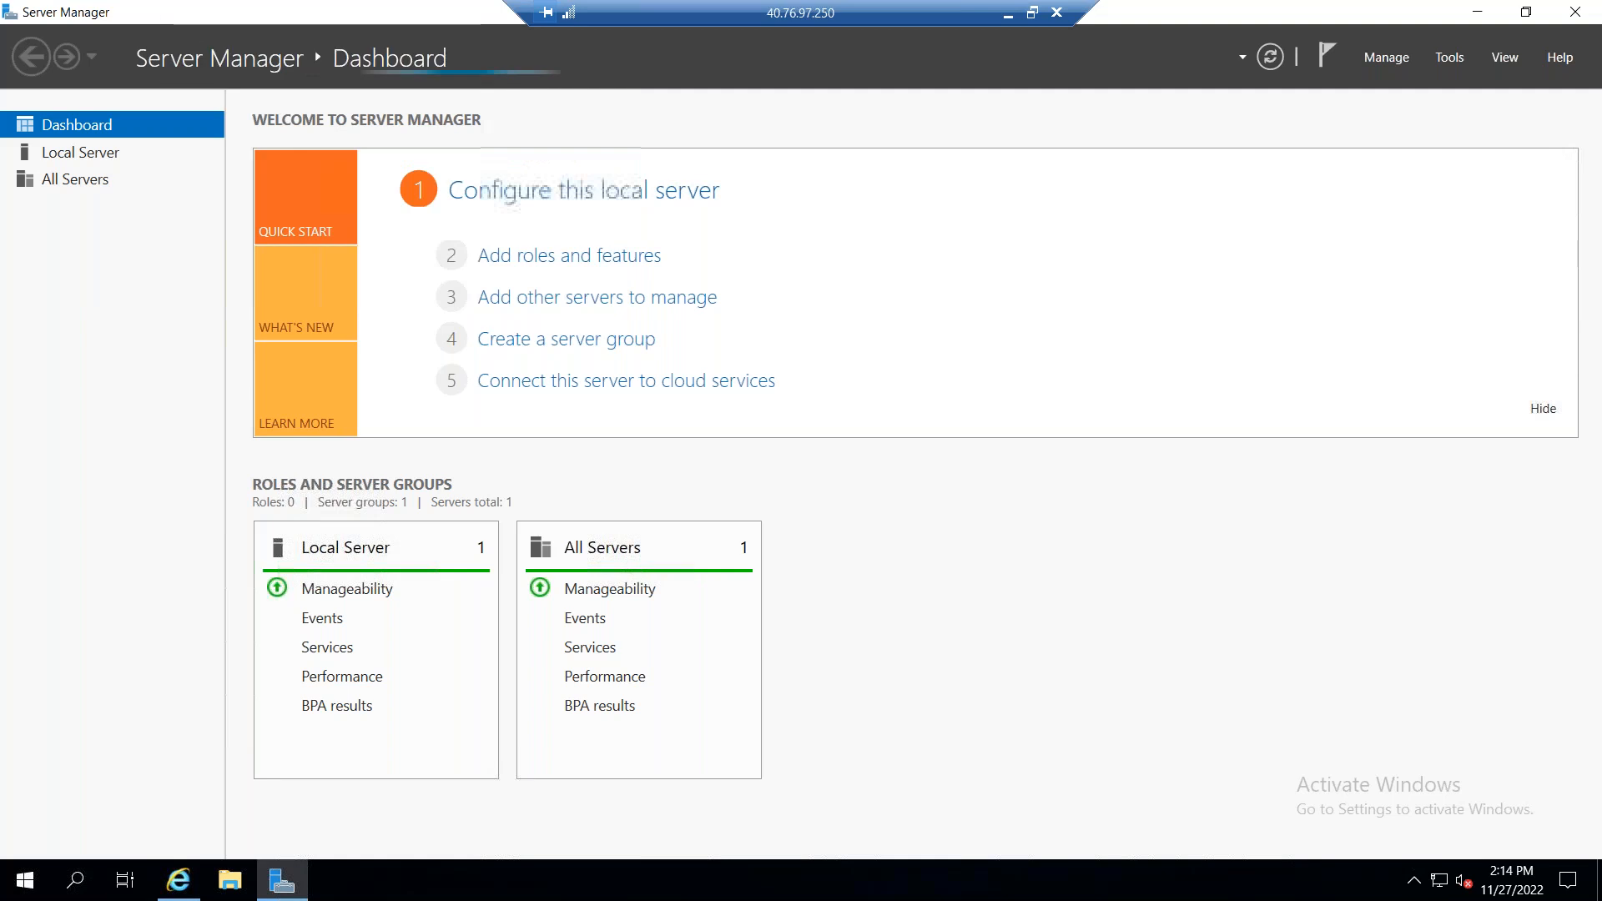
{"action": "left_click", "coordinate": [575, 191]}
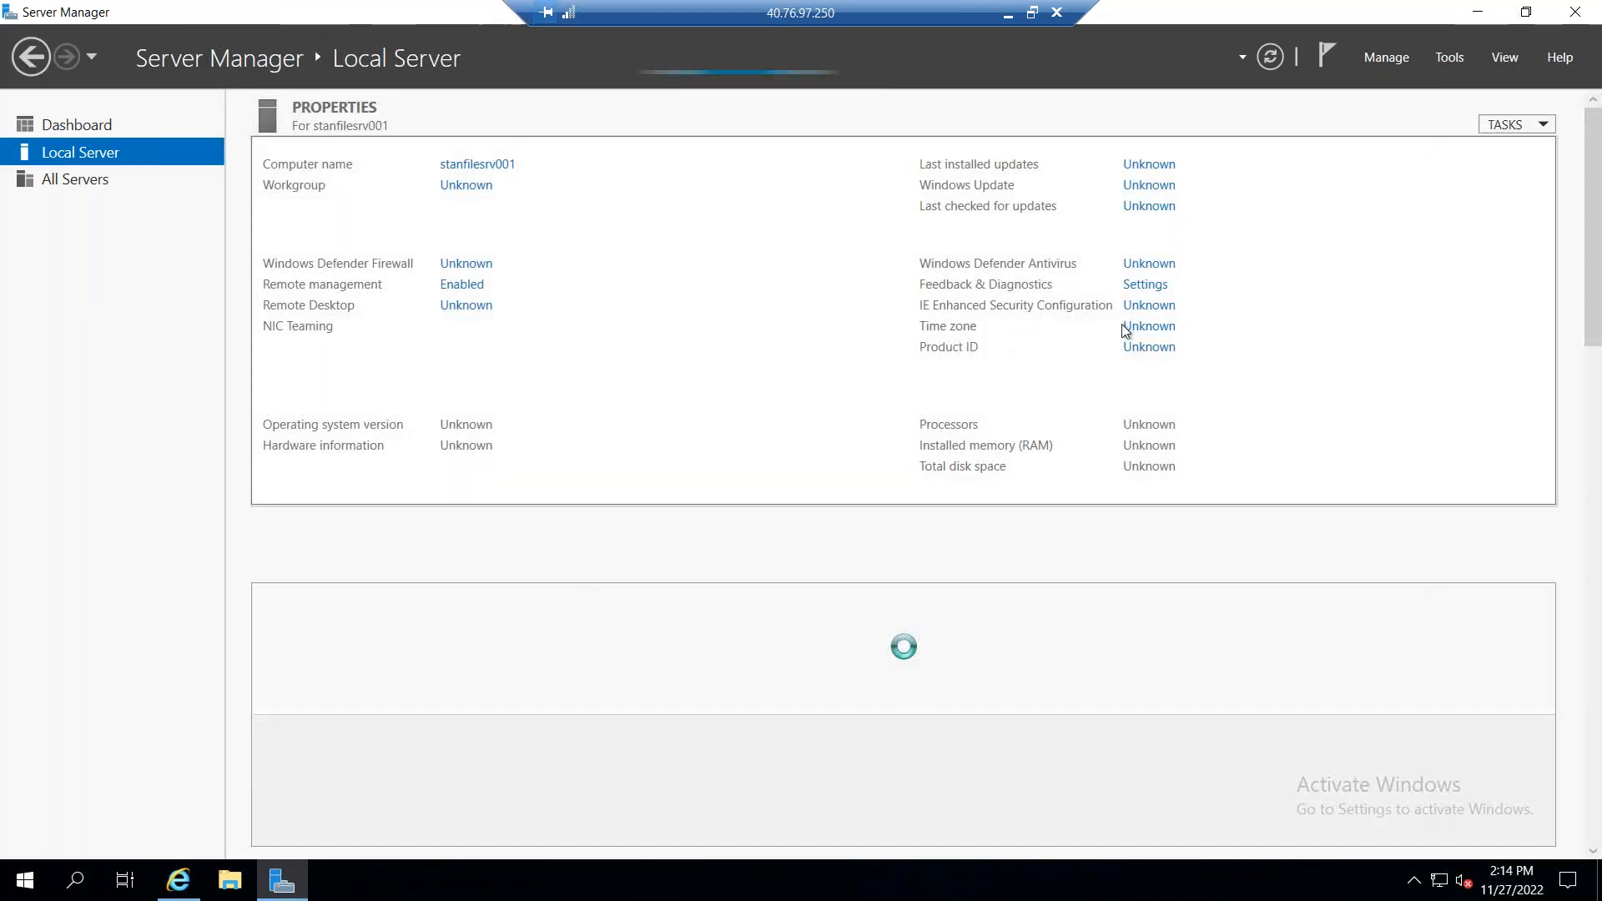
{"action": "left_click", "coordinate": [1131, 309]}
{"action": "left_click", "coordinate": [668, 409]}
{"action": "left_click", "coordinate": [667, 534]}
{"action": "left_click", "coordinate": [884, 640]}
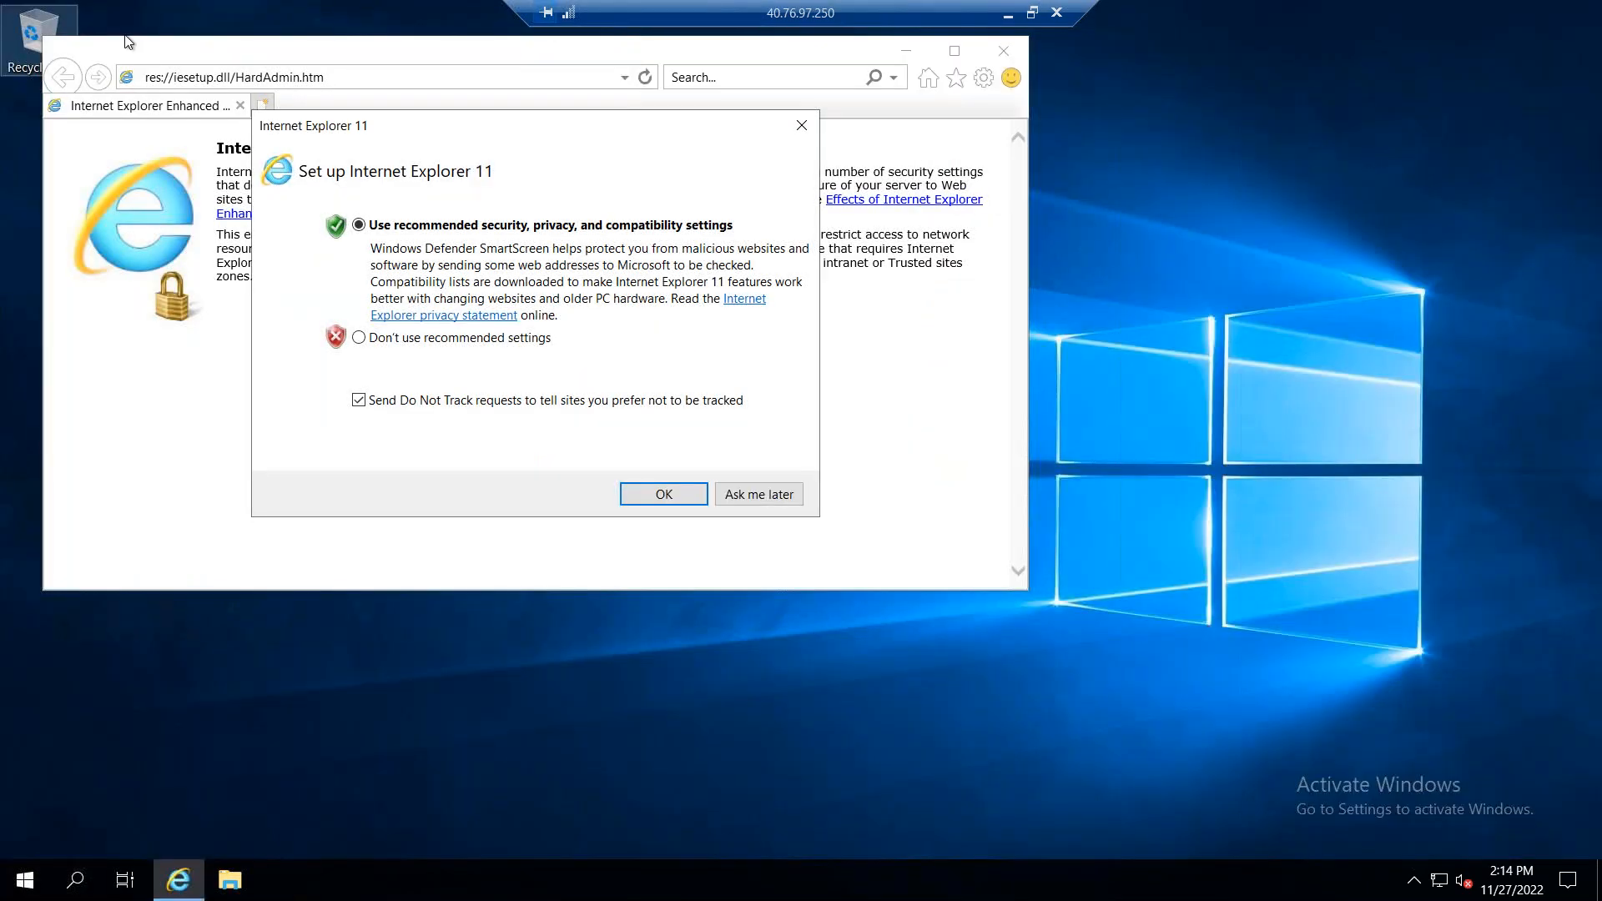
Step: Set up Internet Explorer 11 without the recommended settings and close the browser
{"action": "left_click", "coordinate": [487, 337]}
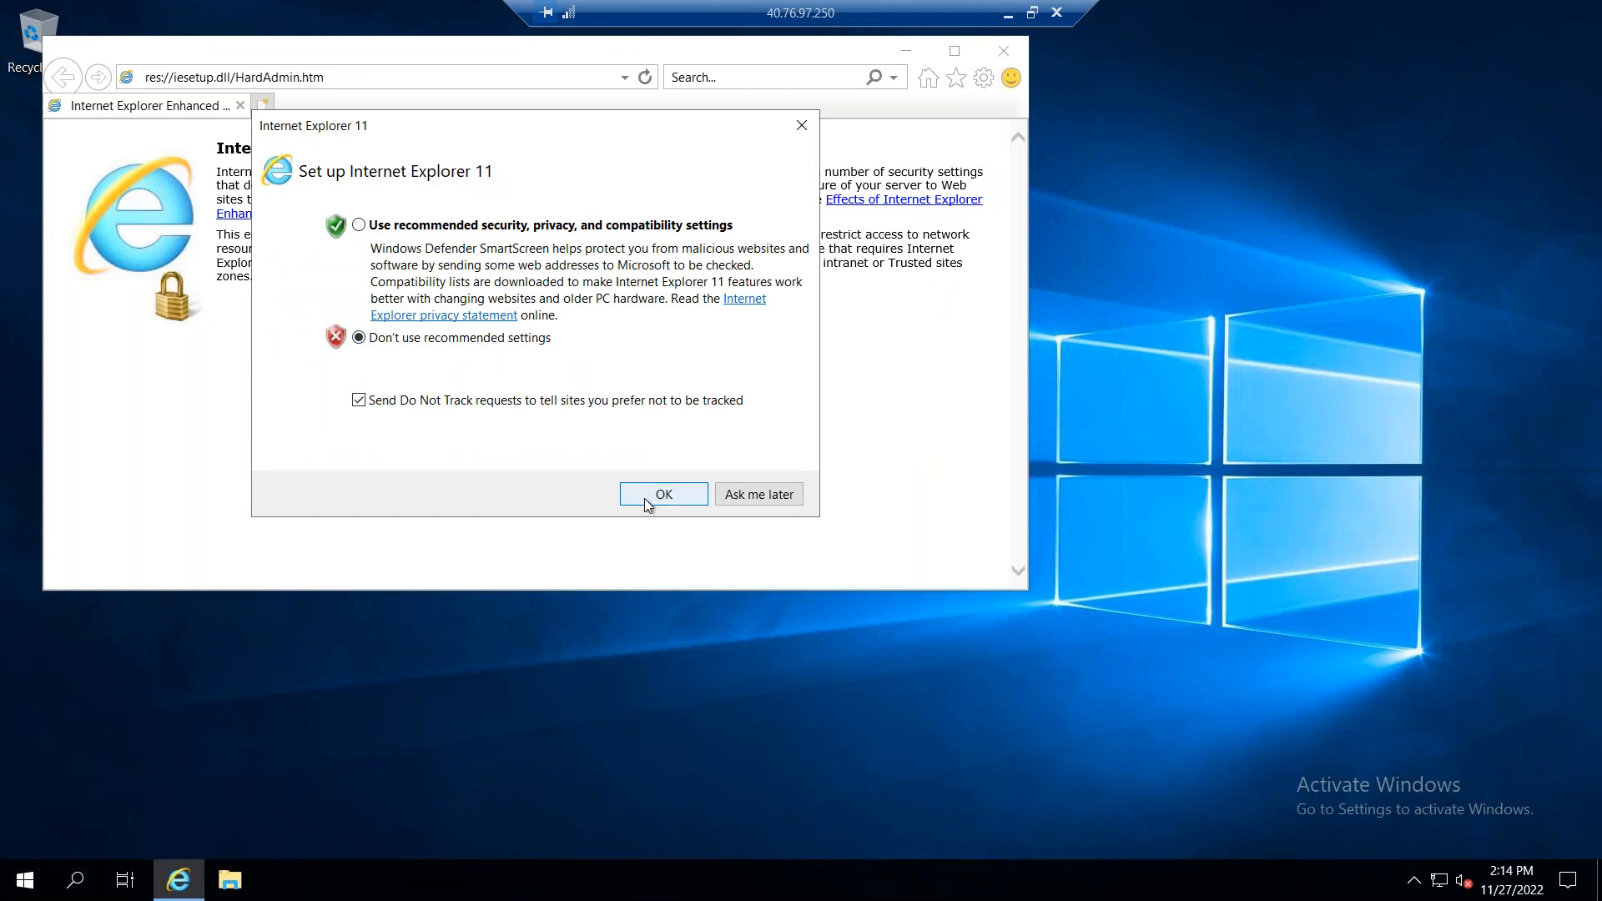
{"action": "left_click", "coordinate": [653, 494]}
{"action": "left_click", "coordinate": [1004, 50]}
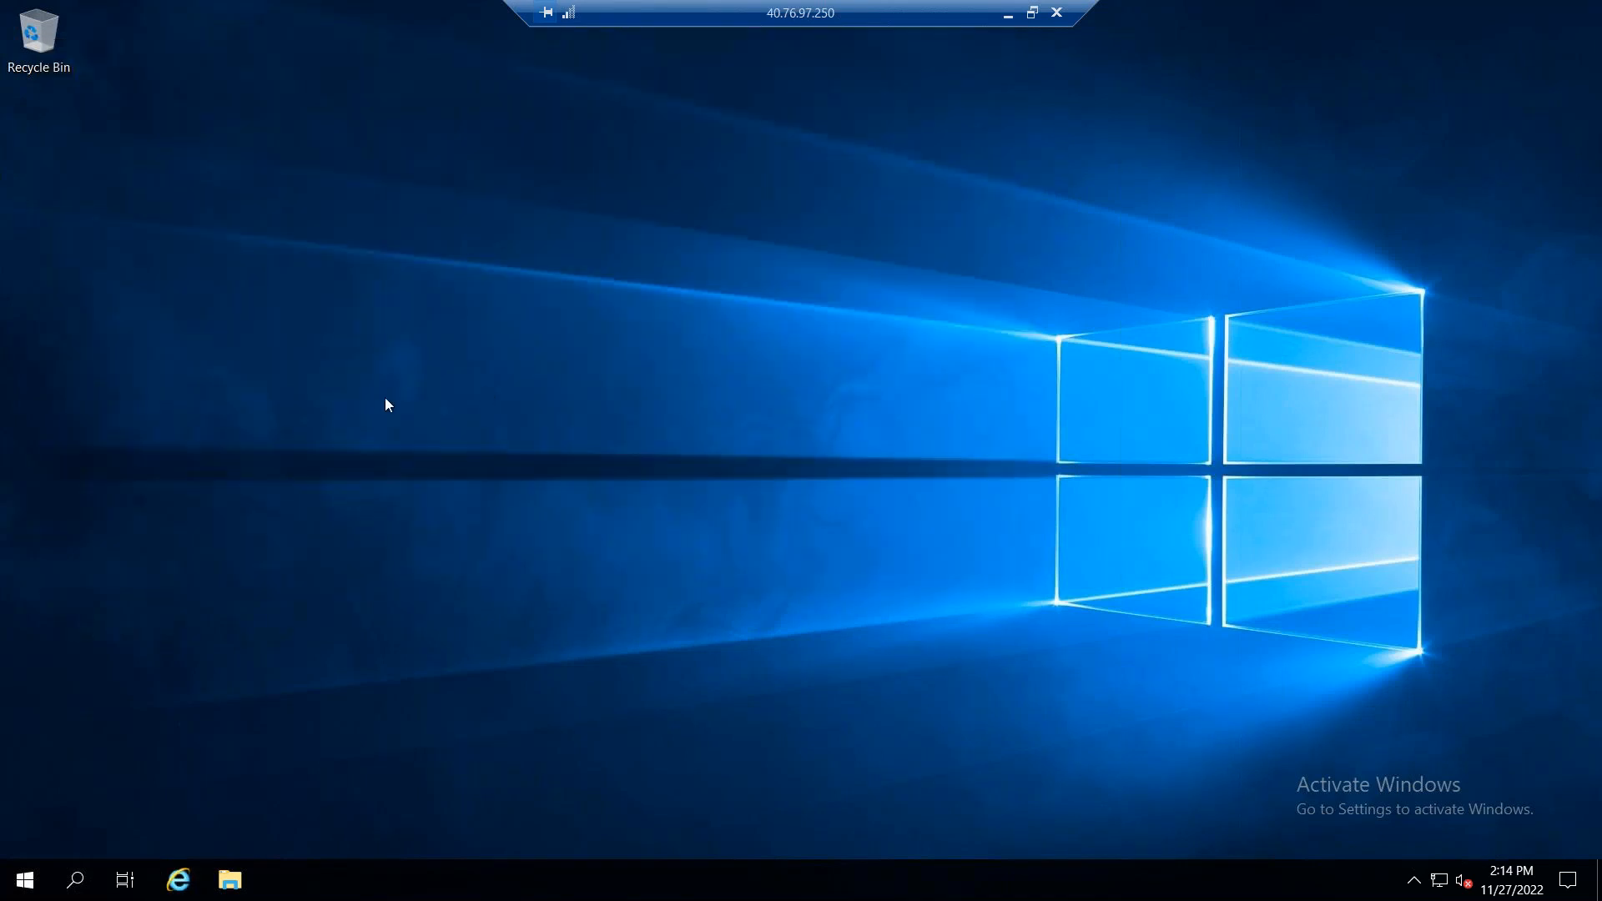
Step: Launch Microsoft Edge, complete its first-run setup without signing in or importing data, and close the Welcome tab
{"action": "left_click", "coordinate": [25, 879]}
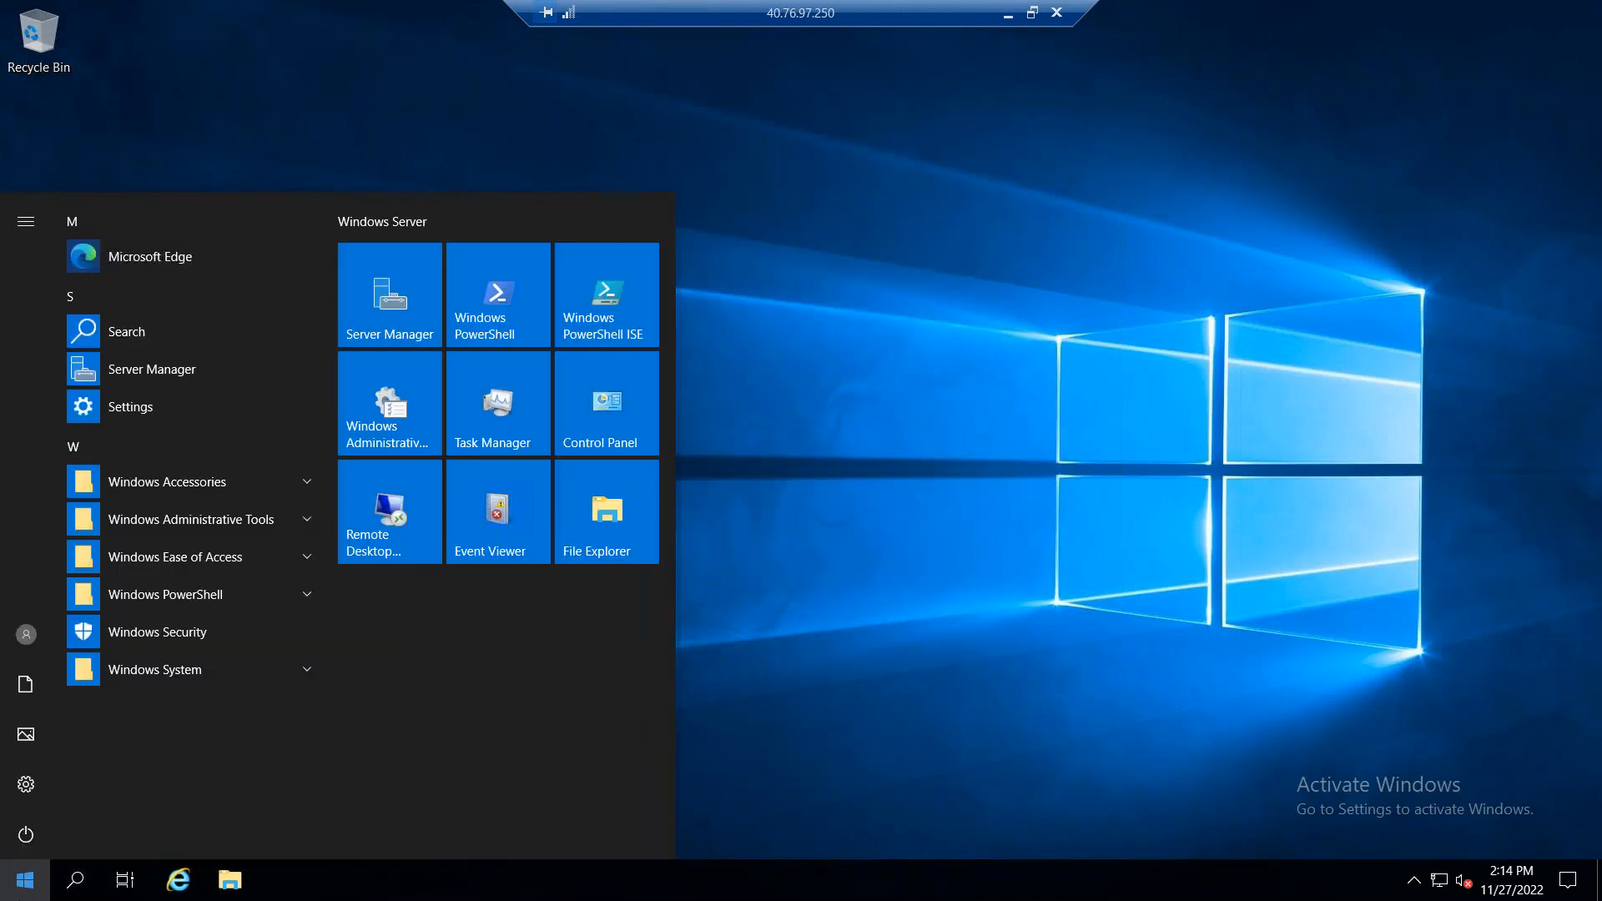
{"action": "left_click", "coordinate": [169, 272]}
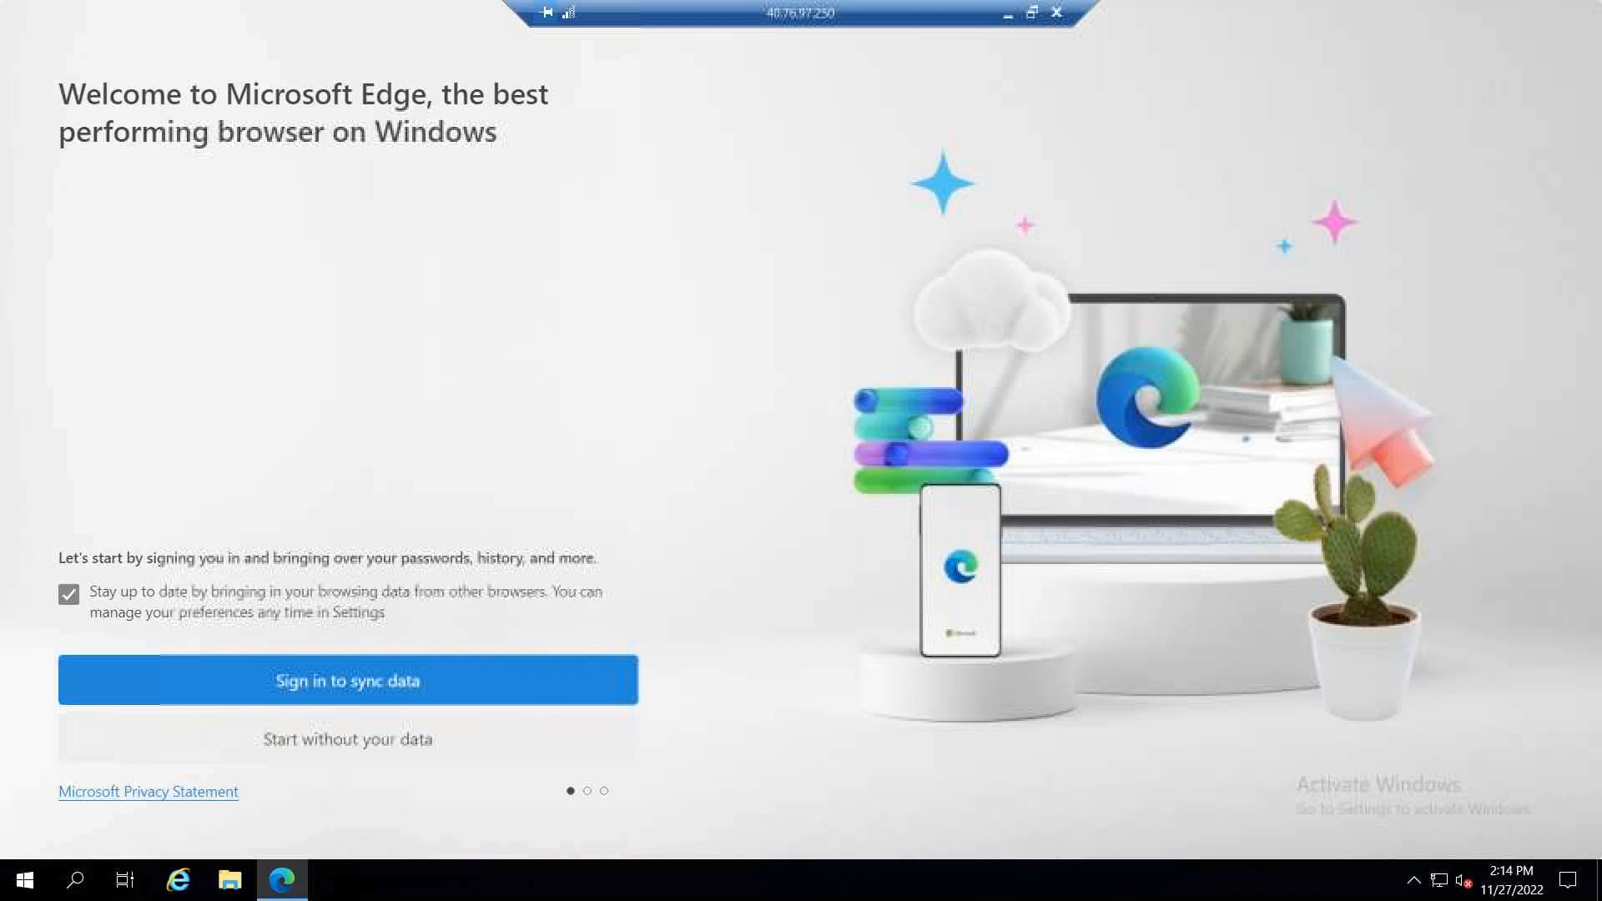
{"action": "left_click", "coordinate": [356, 742]}
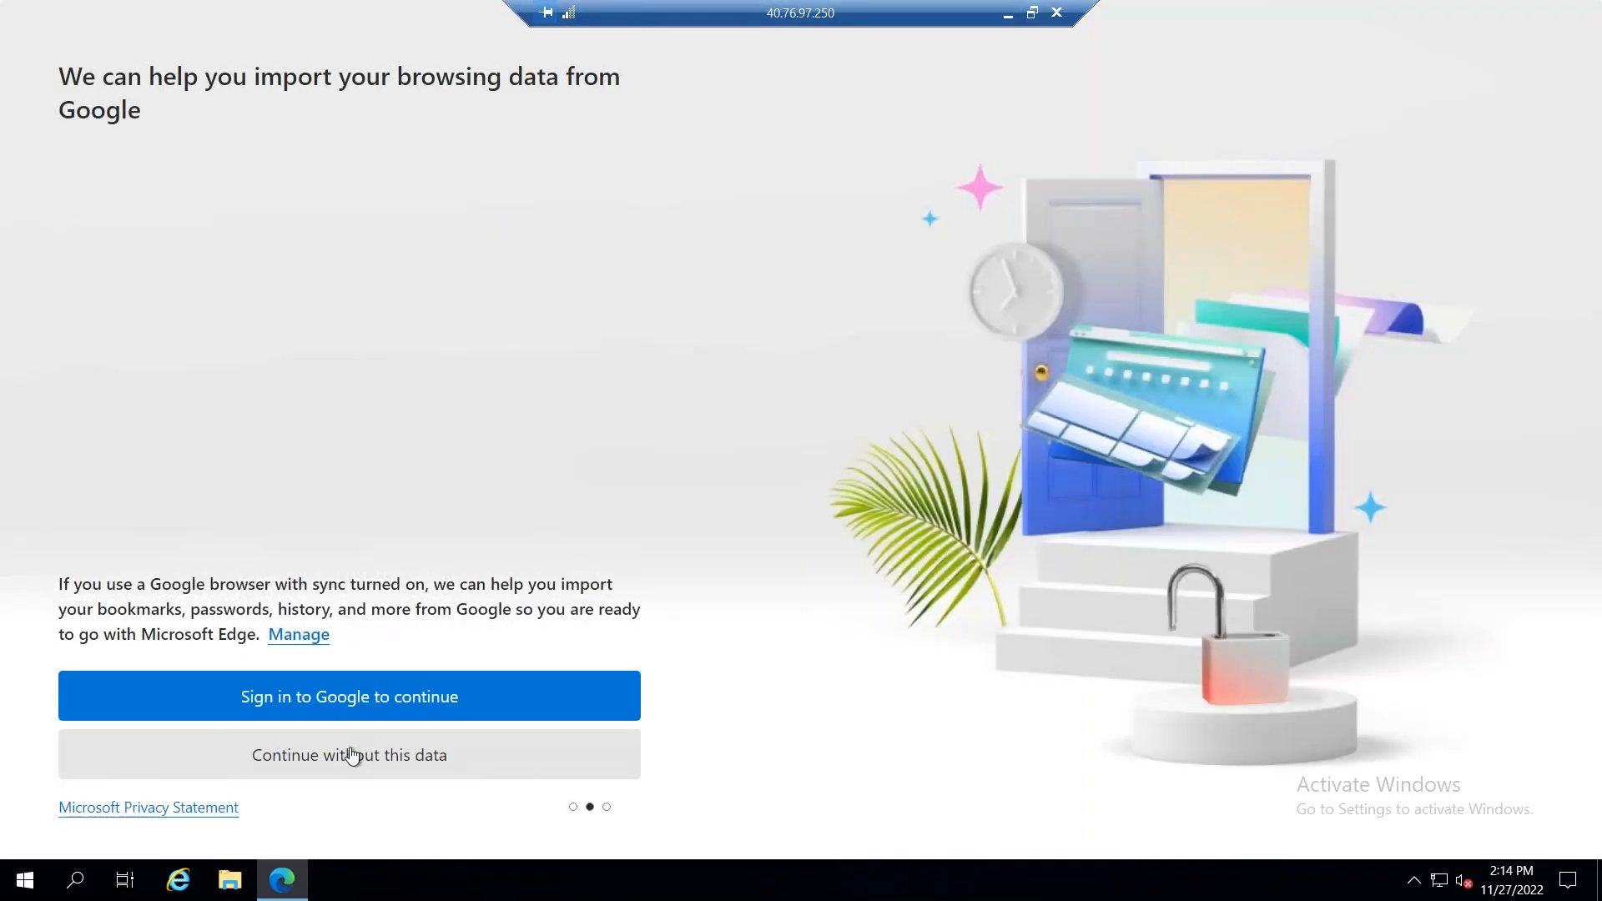
{"action": "left_click", "coordinate": [352, 755]}
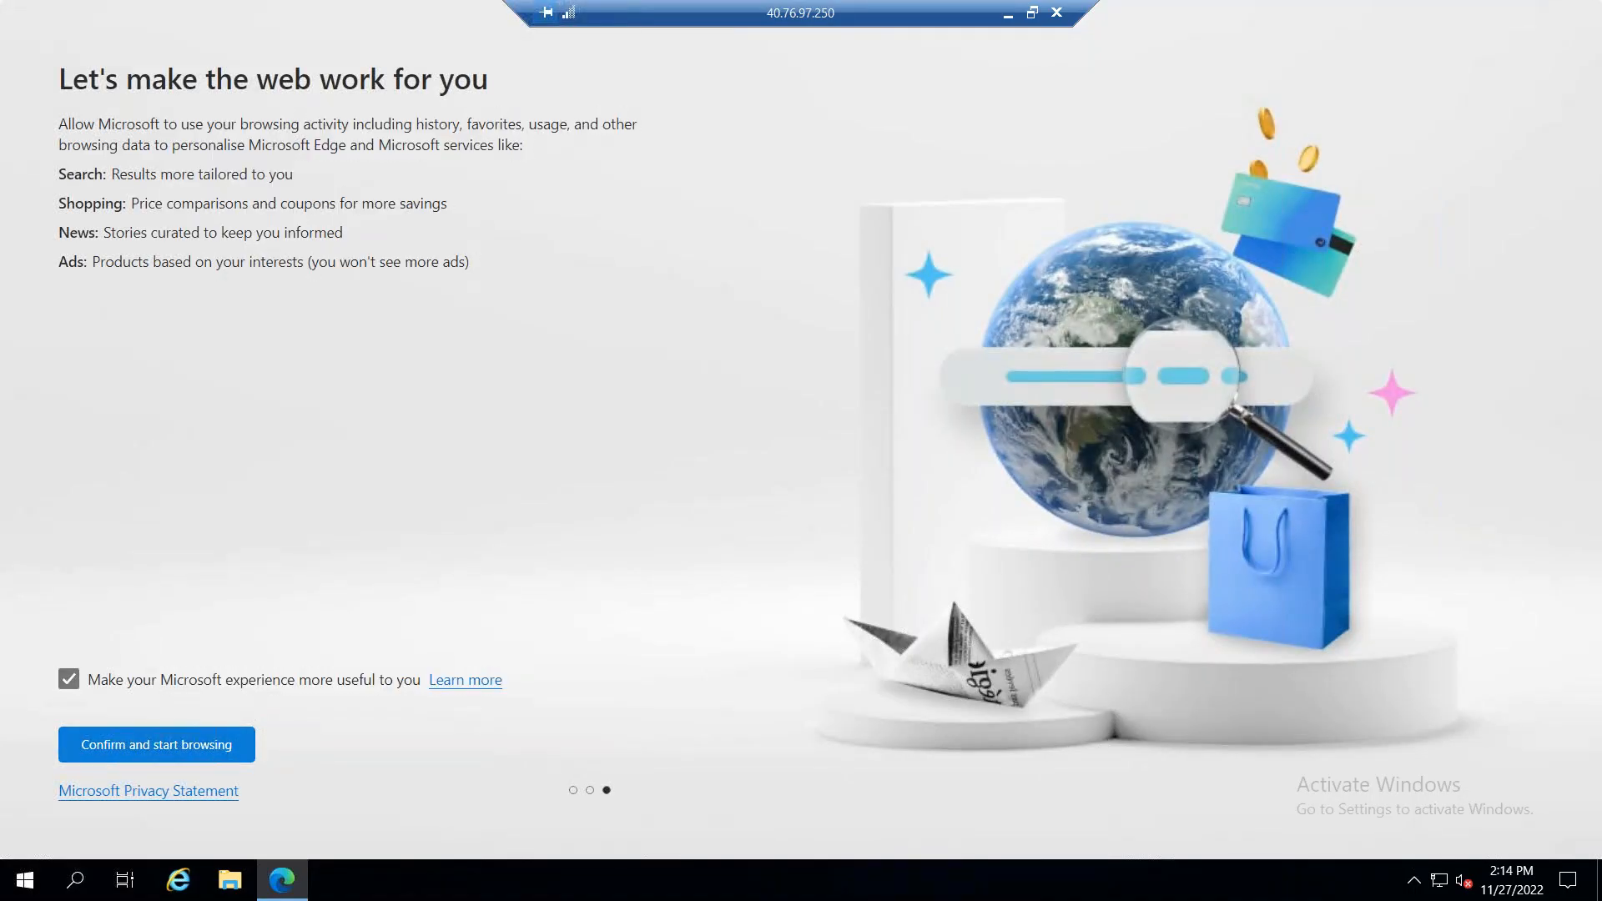
{"action": "left_click", "coordinate": [188, 745]}
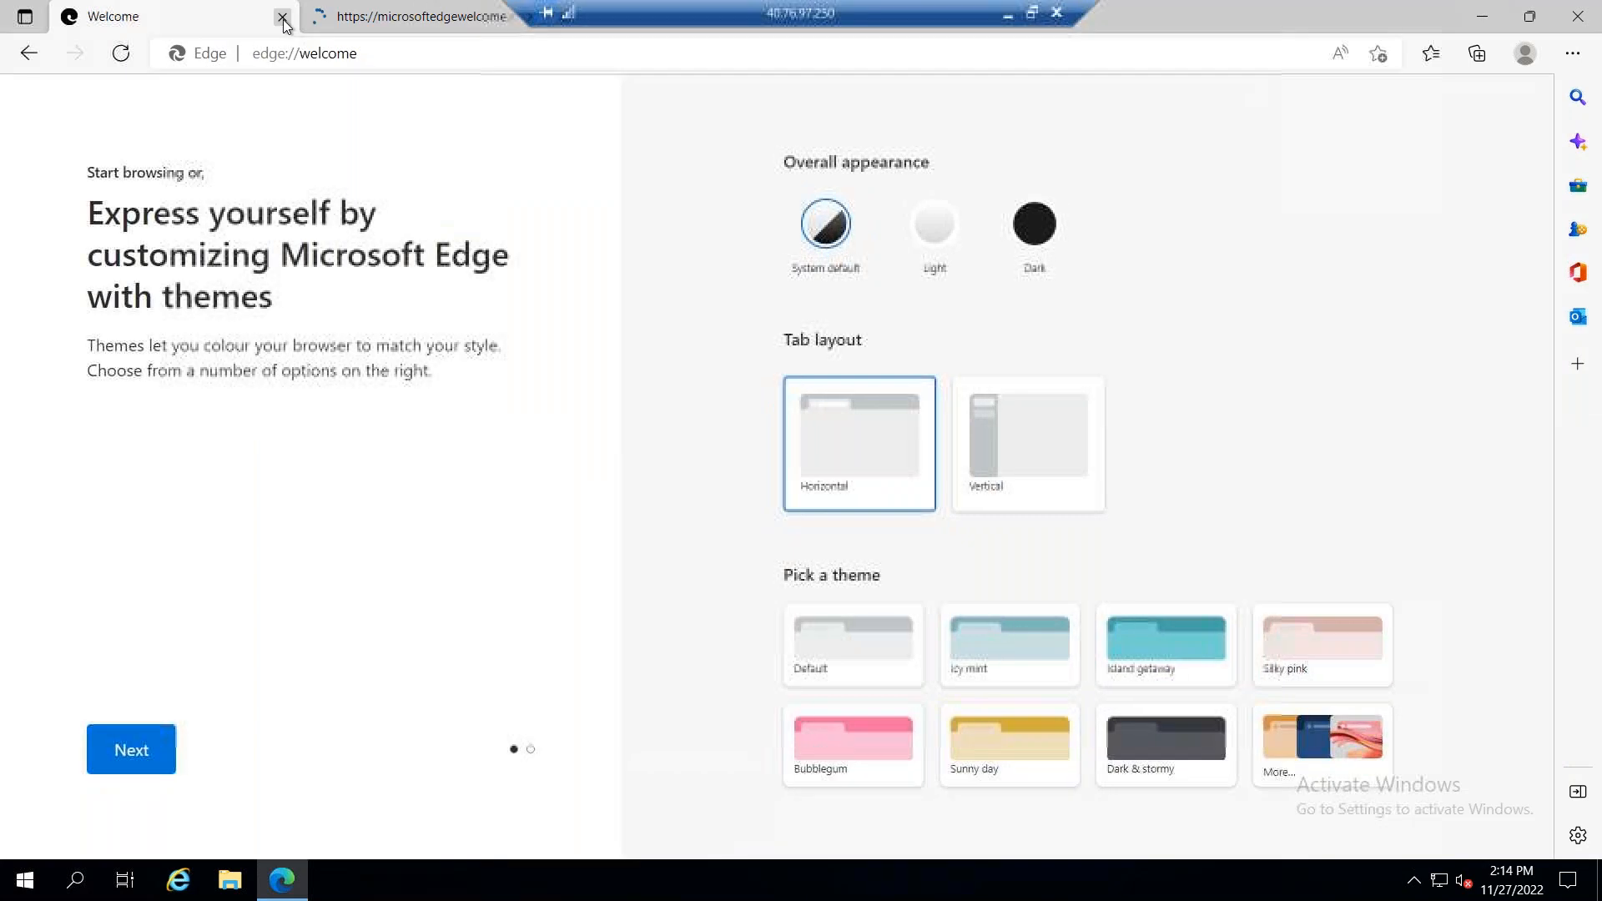
{"action": "left_click", "coordinate": [283, 18]}
Step: Search the web for "microsoft storage file sync download"
{"action": "left_click", "coordinate": [302, 53]}
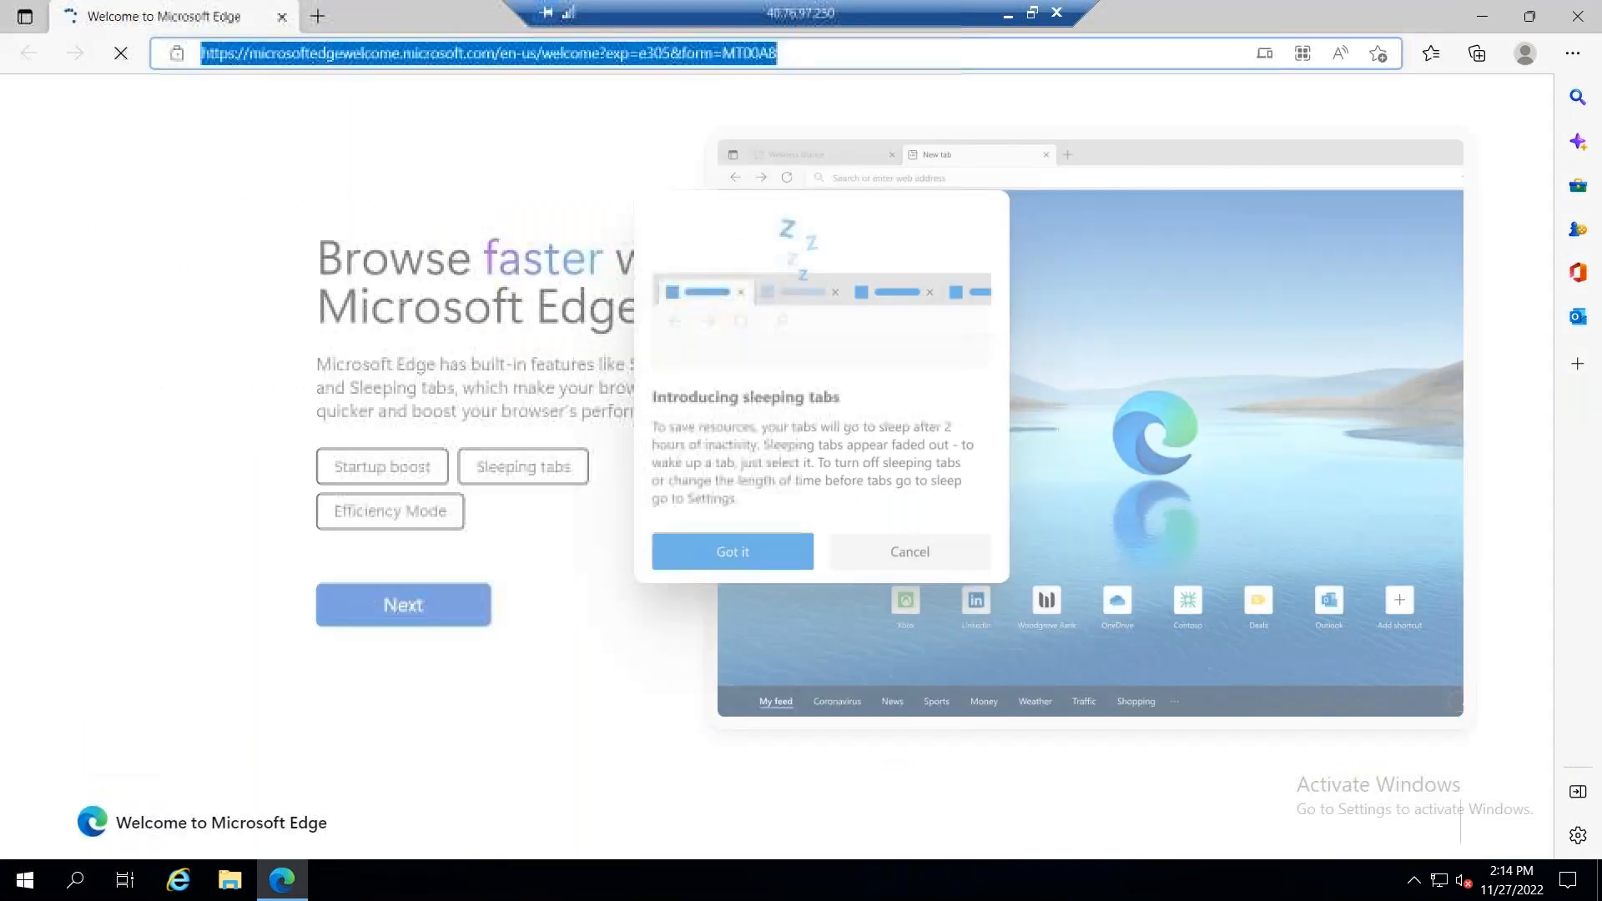
{"action": "type", "text": "microsoft s"}
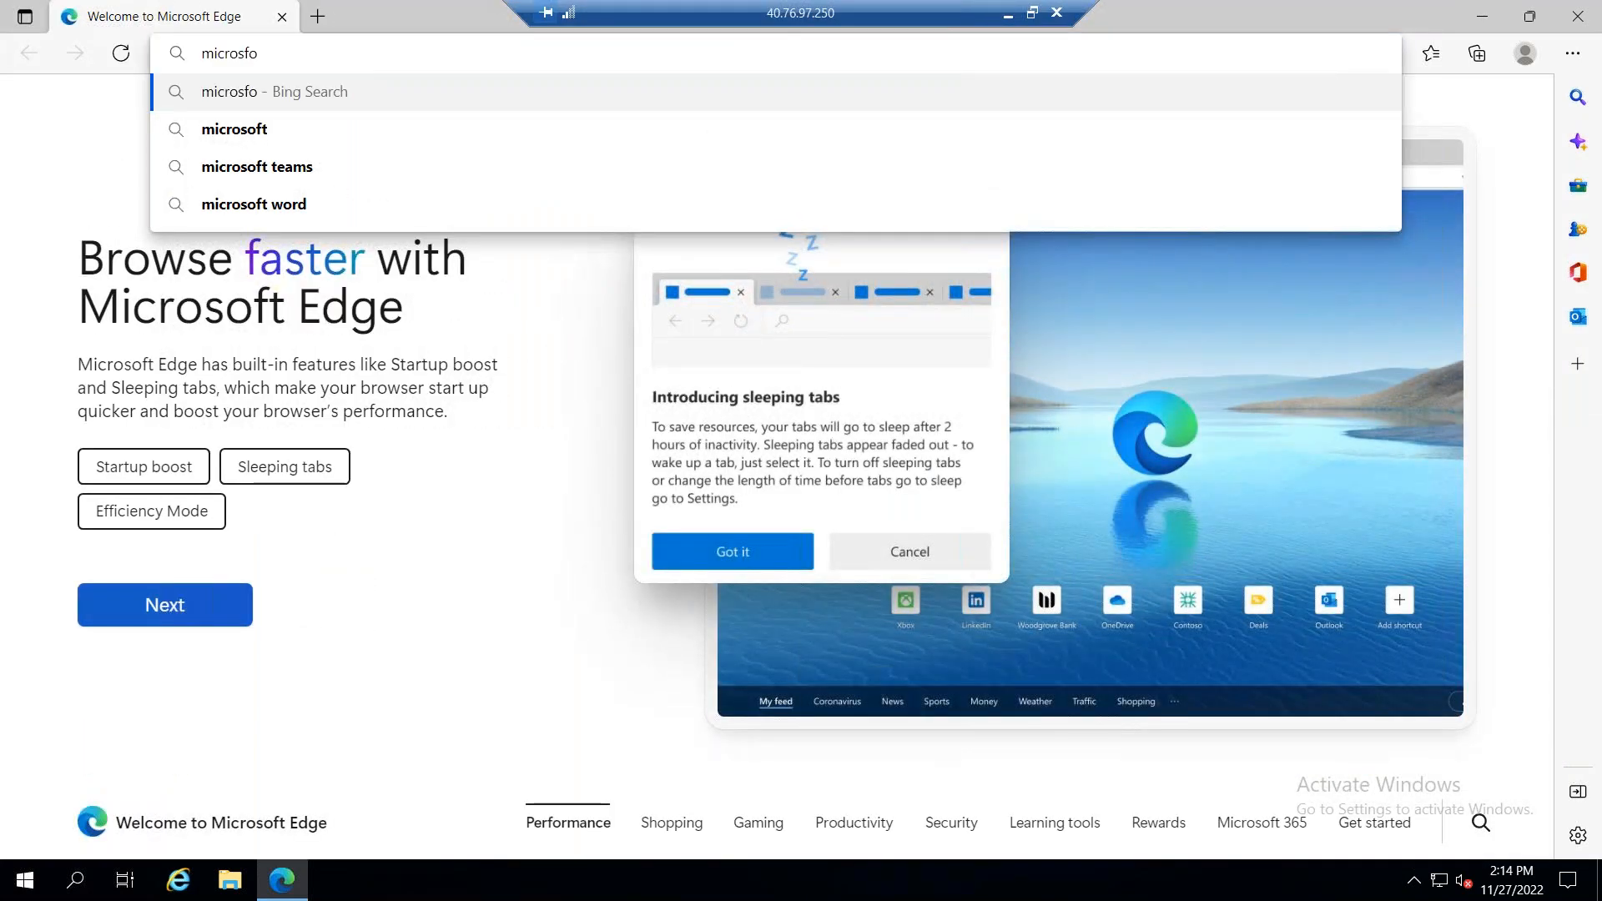
{"action": "type", "text": "torage file sys"}
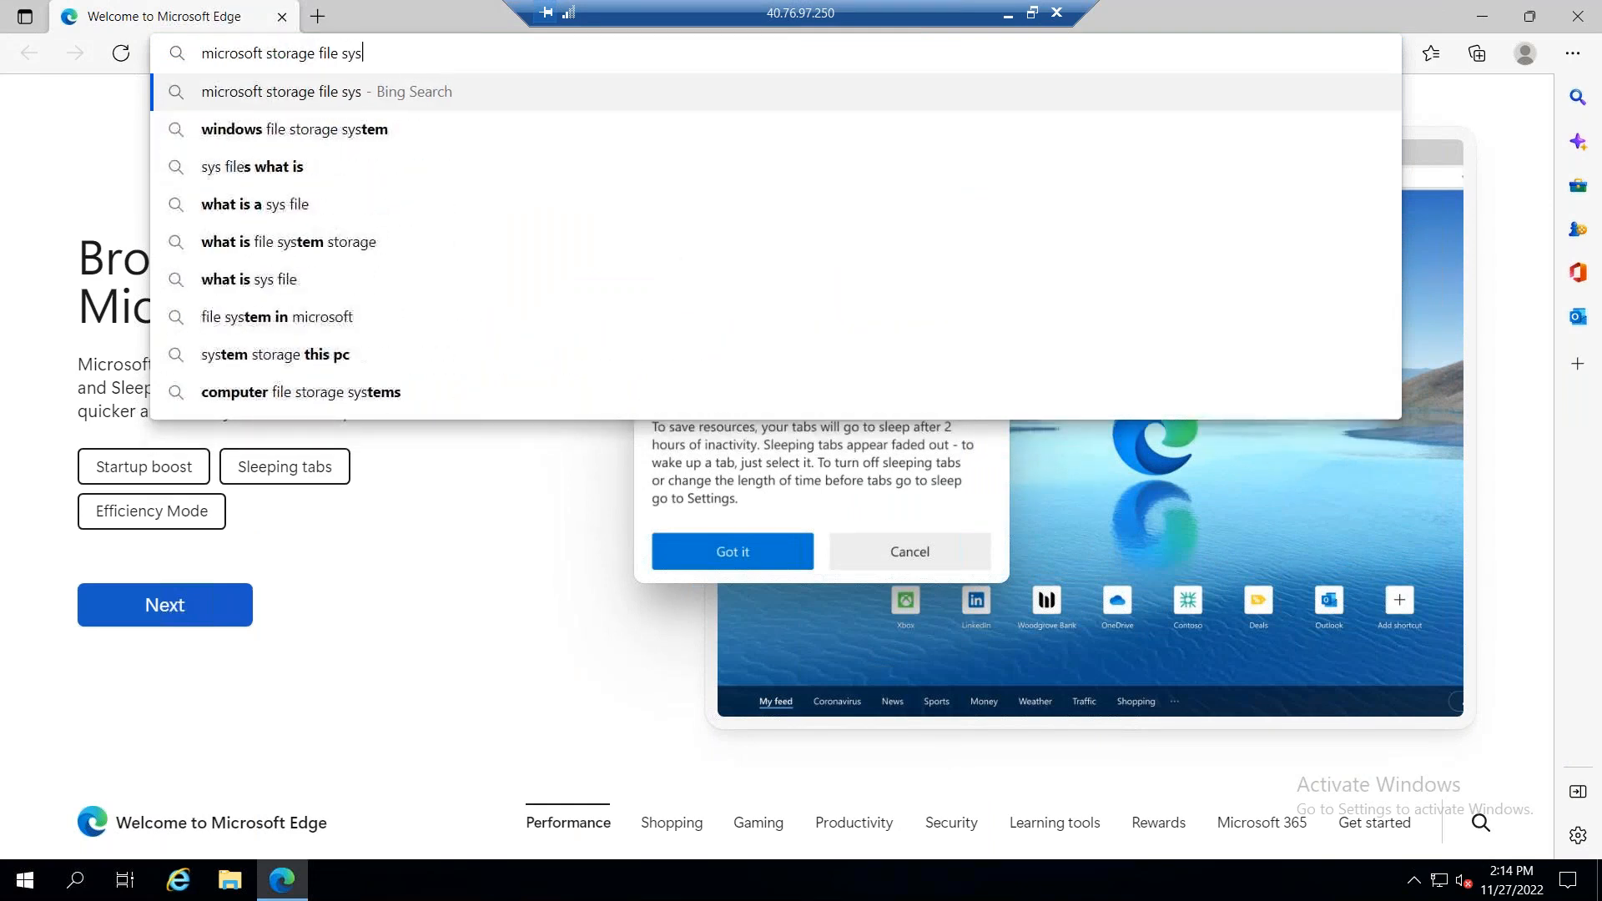
{"action": "key", "text": "BackSpace"}
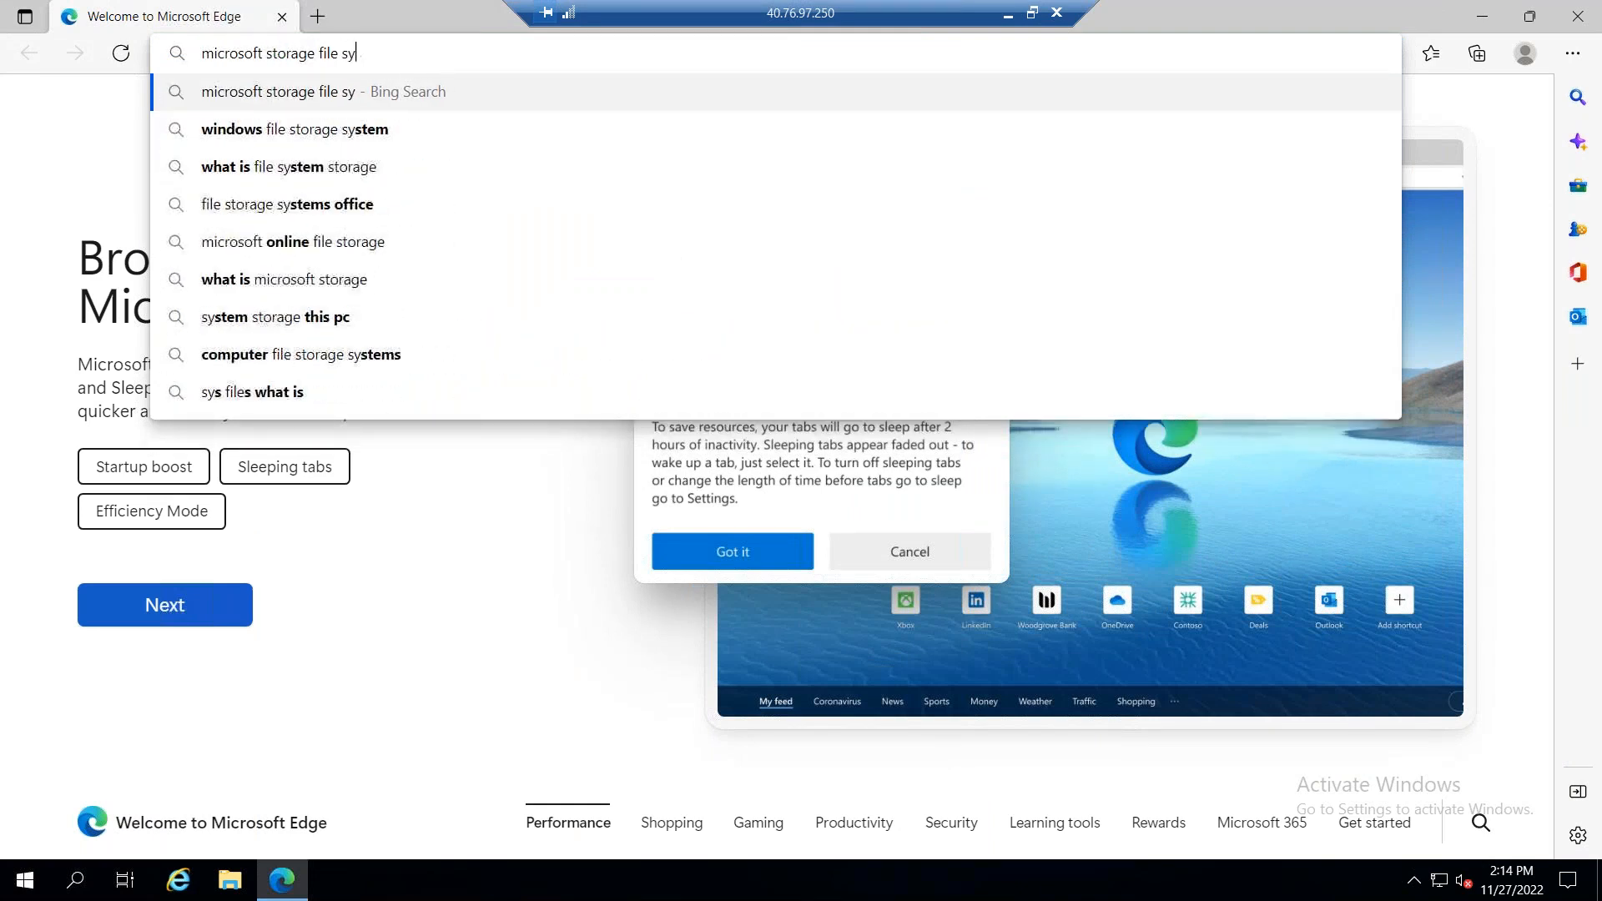
{"action": "type", "text": "nc donwl"}
{"action": "key", "text": "BackSpace"}
{"action": "key", "text": "BackSpace"}
{"action": "key", "text": "BackSpace"}
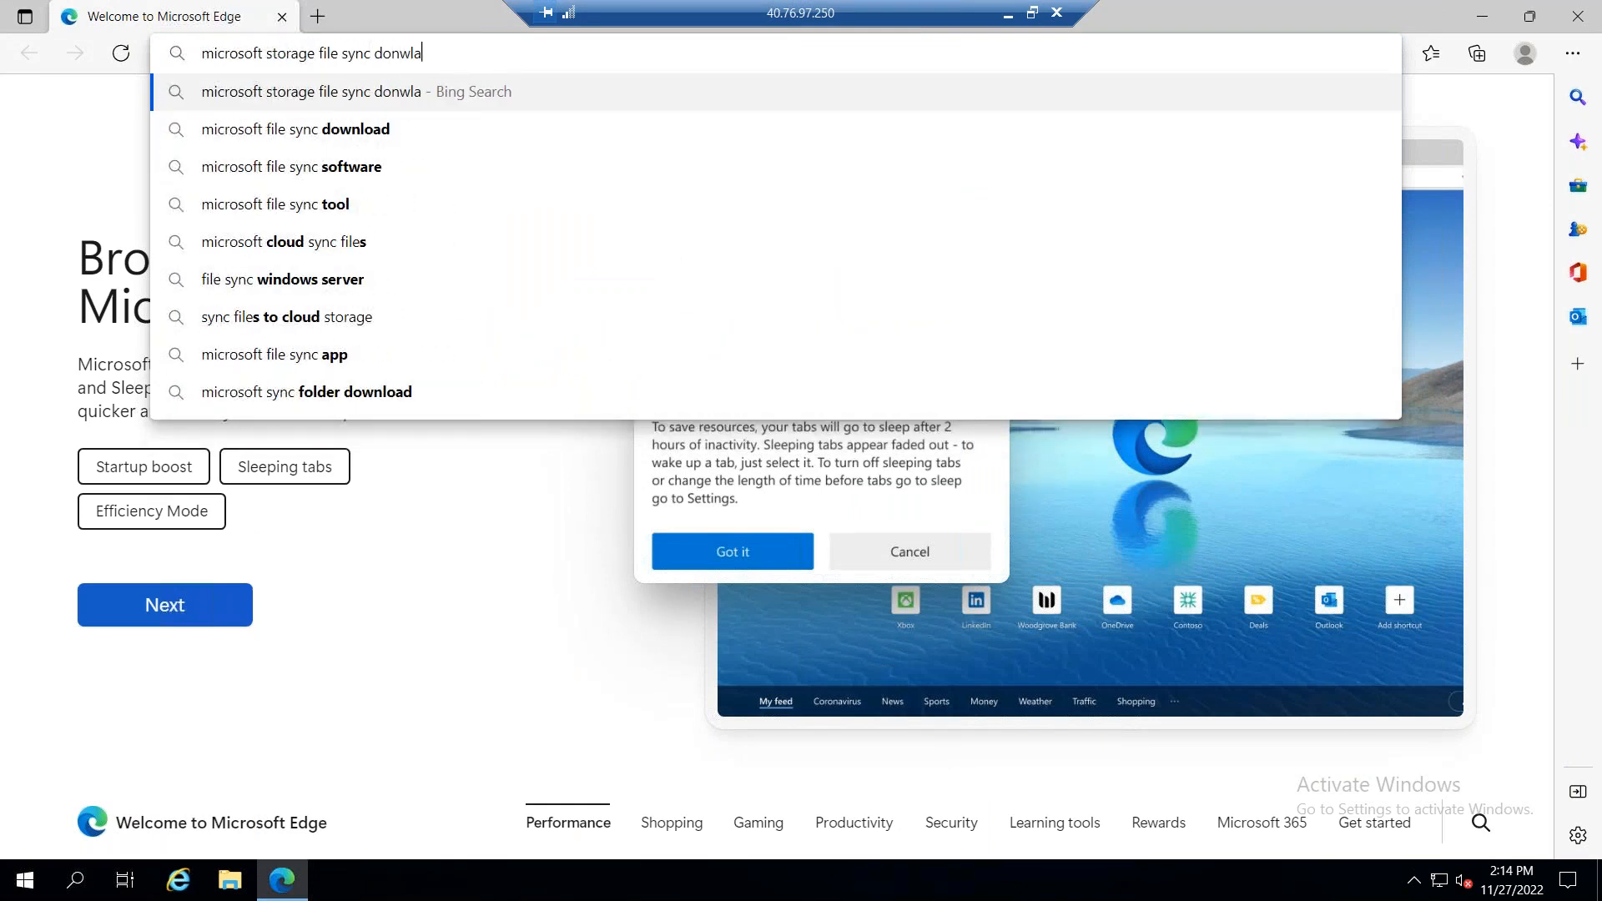
{"action": "type", "text": "wnload"}
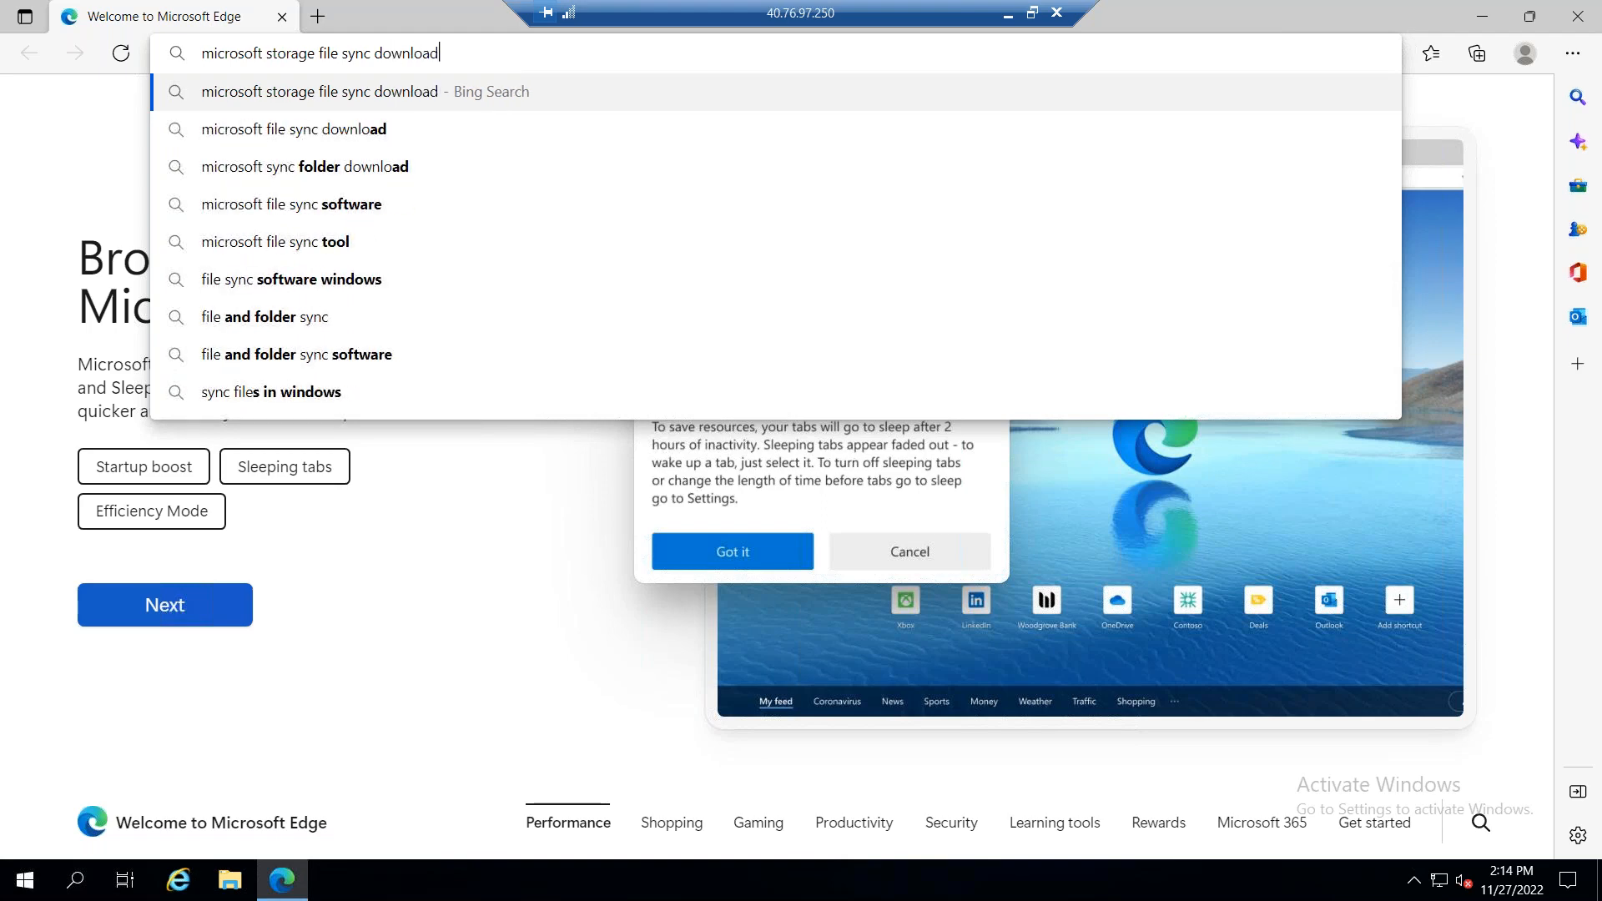
{"action": "key", "text": "Return"}
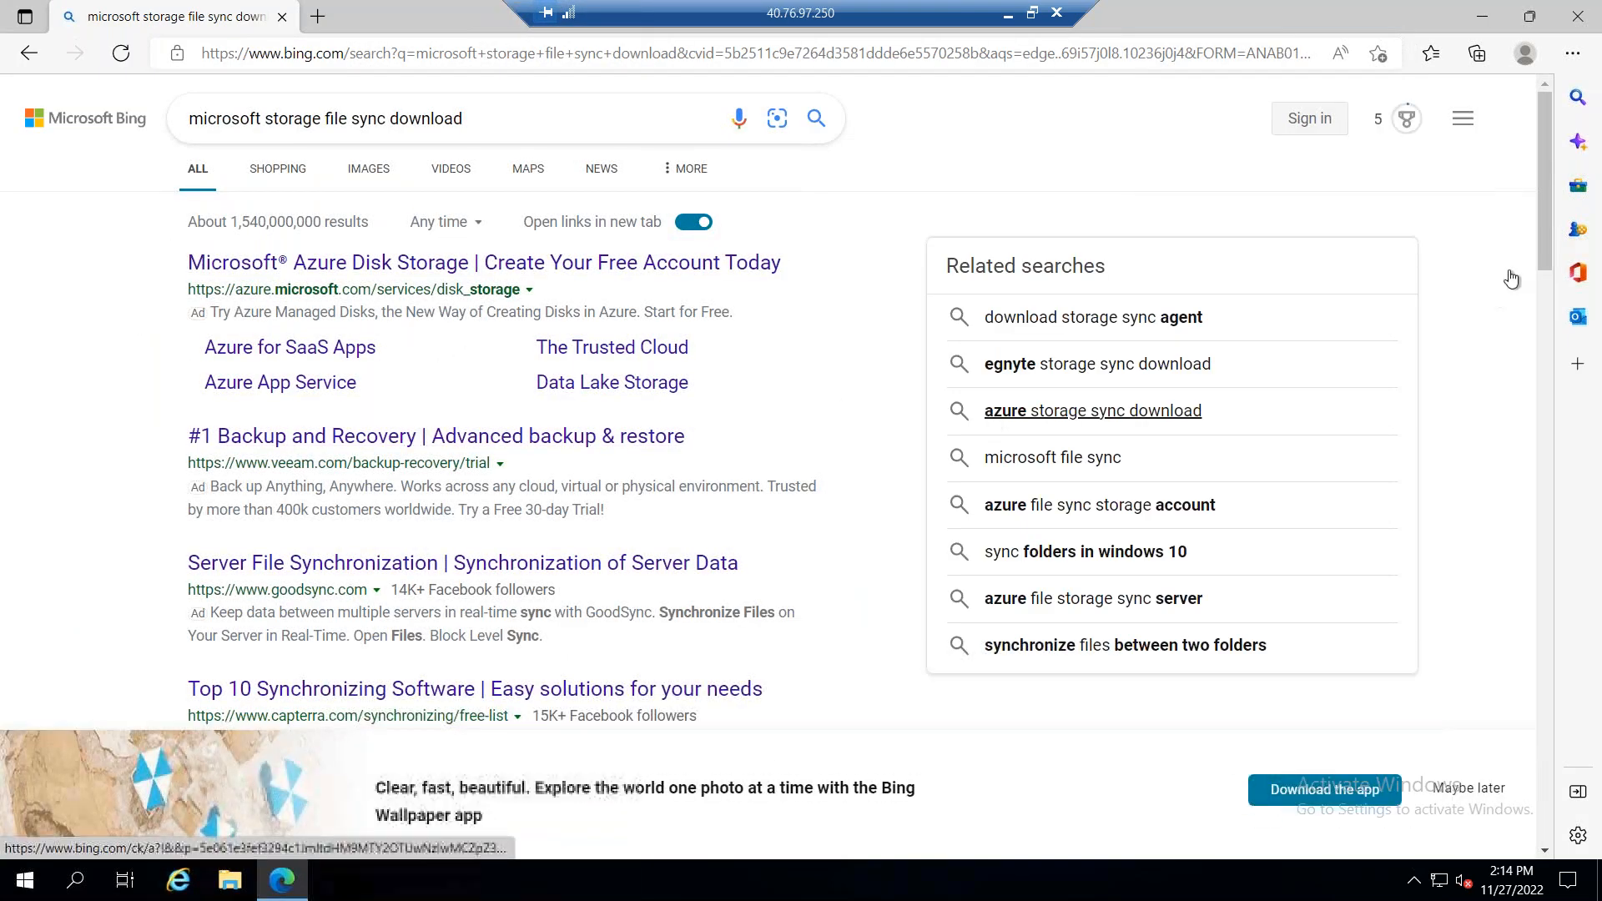
Step: Open the "Download Azure File Sync Agent from Official Microsoft" search result in a new tab and switch to it
{"action": "scroll", "coordinate": [1549, 314], "scroll_direction": "down", "scroll_amount": 9}
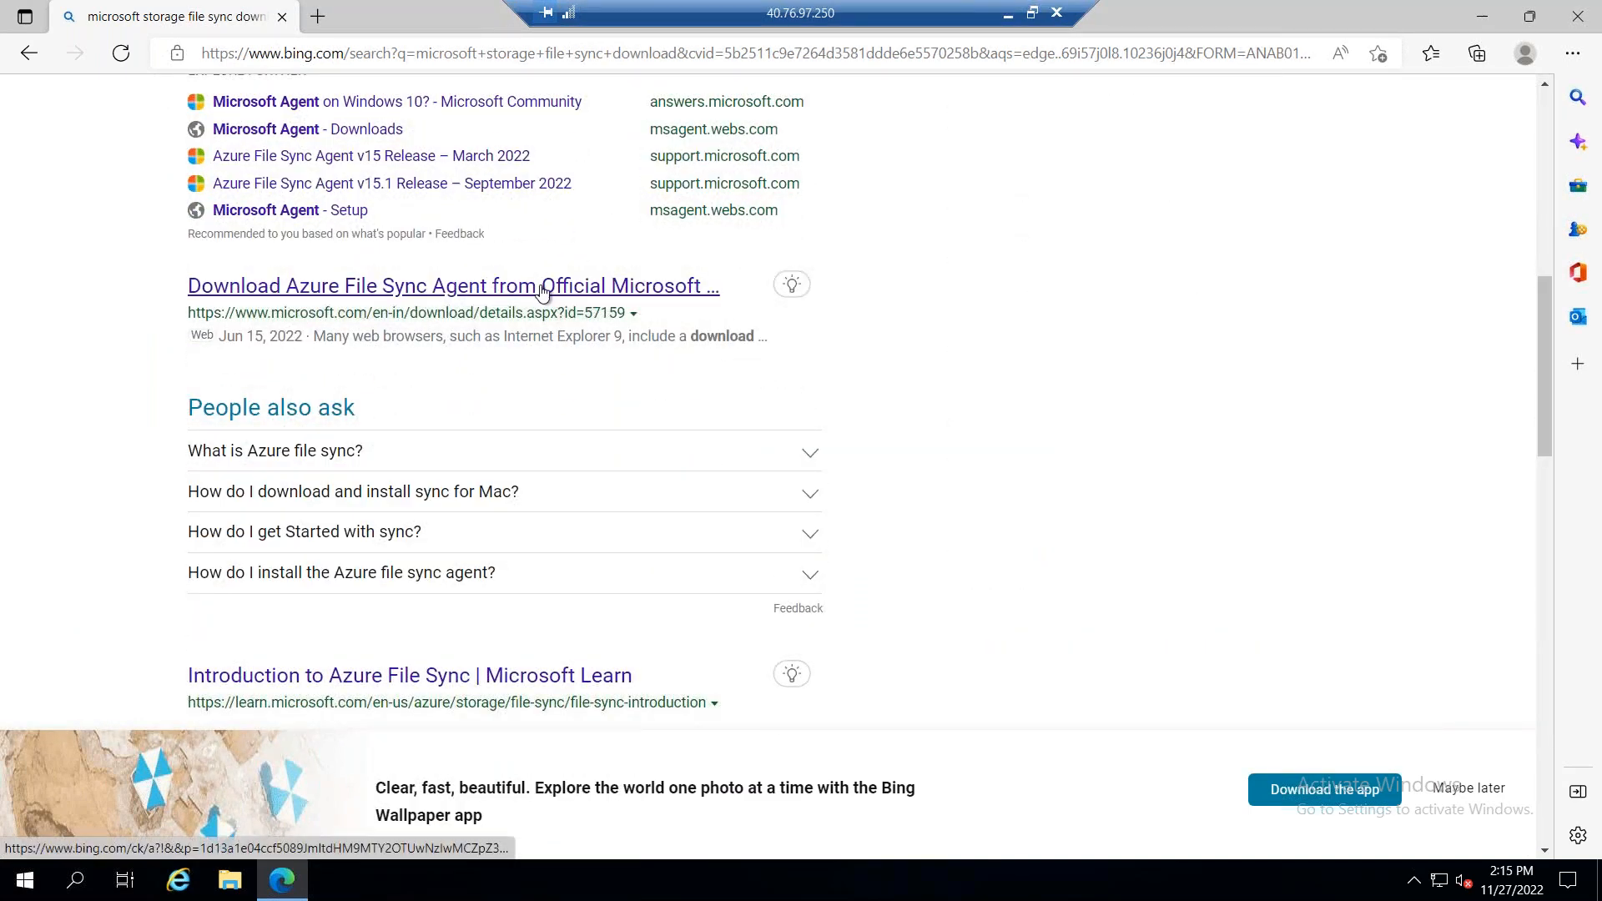
{"action": "right_click", "coordinate": [544, 287]}
{"action": "left_click", "coordinate": [684, 305]}
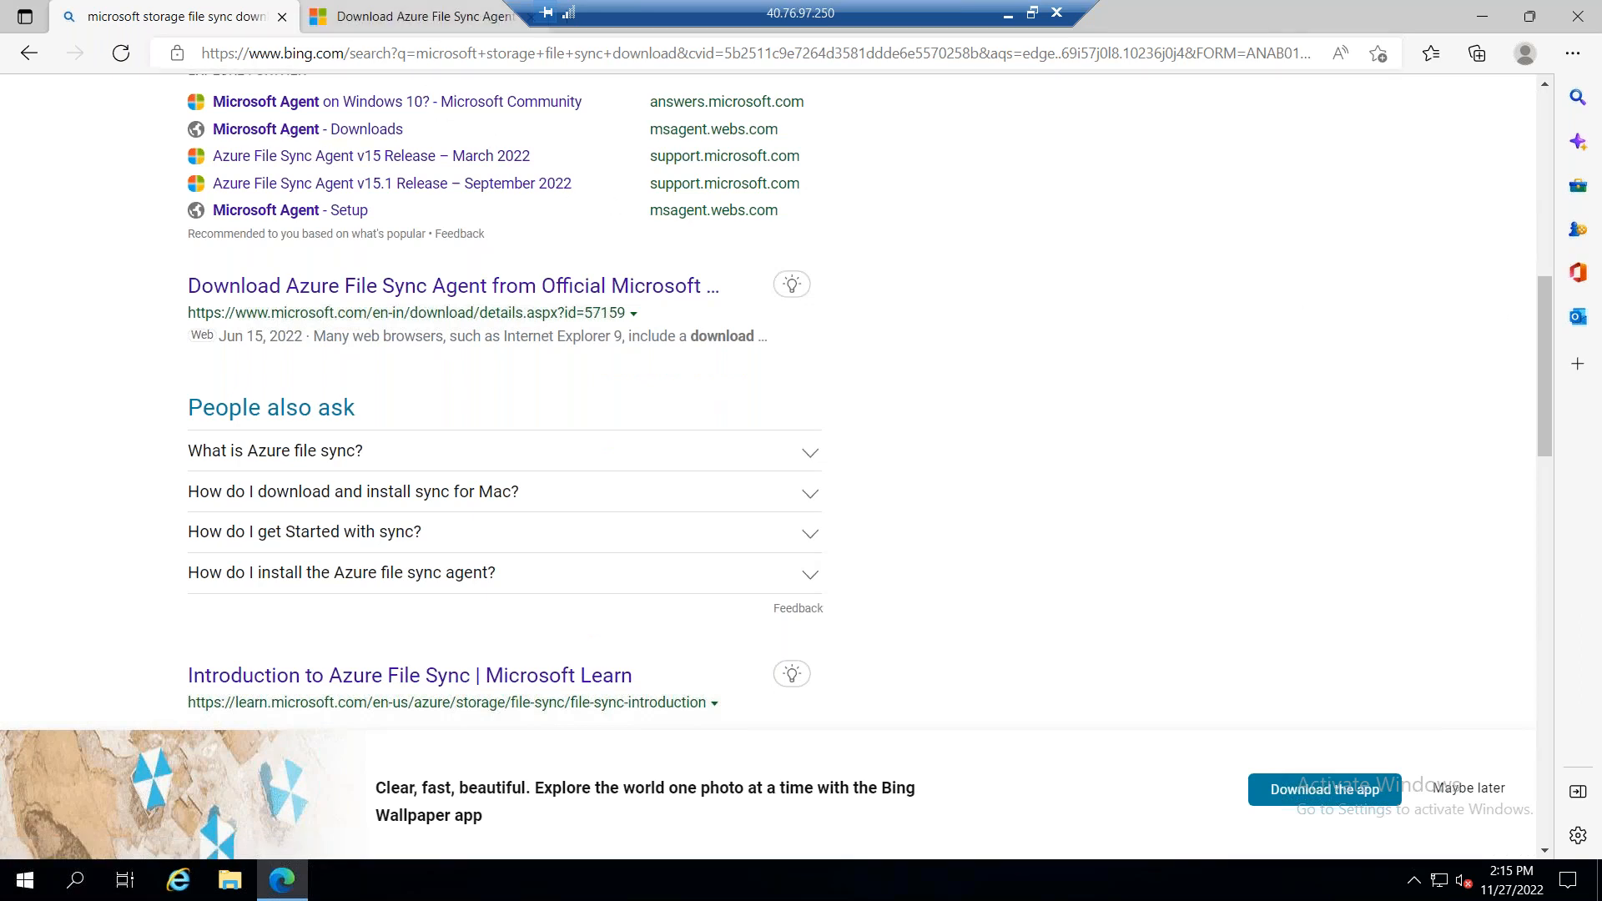
{"action": "left_click", "coordinate": [431, 20]}
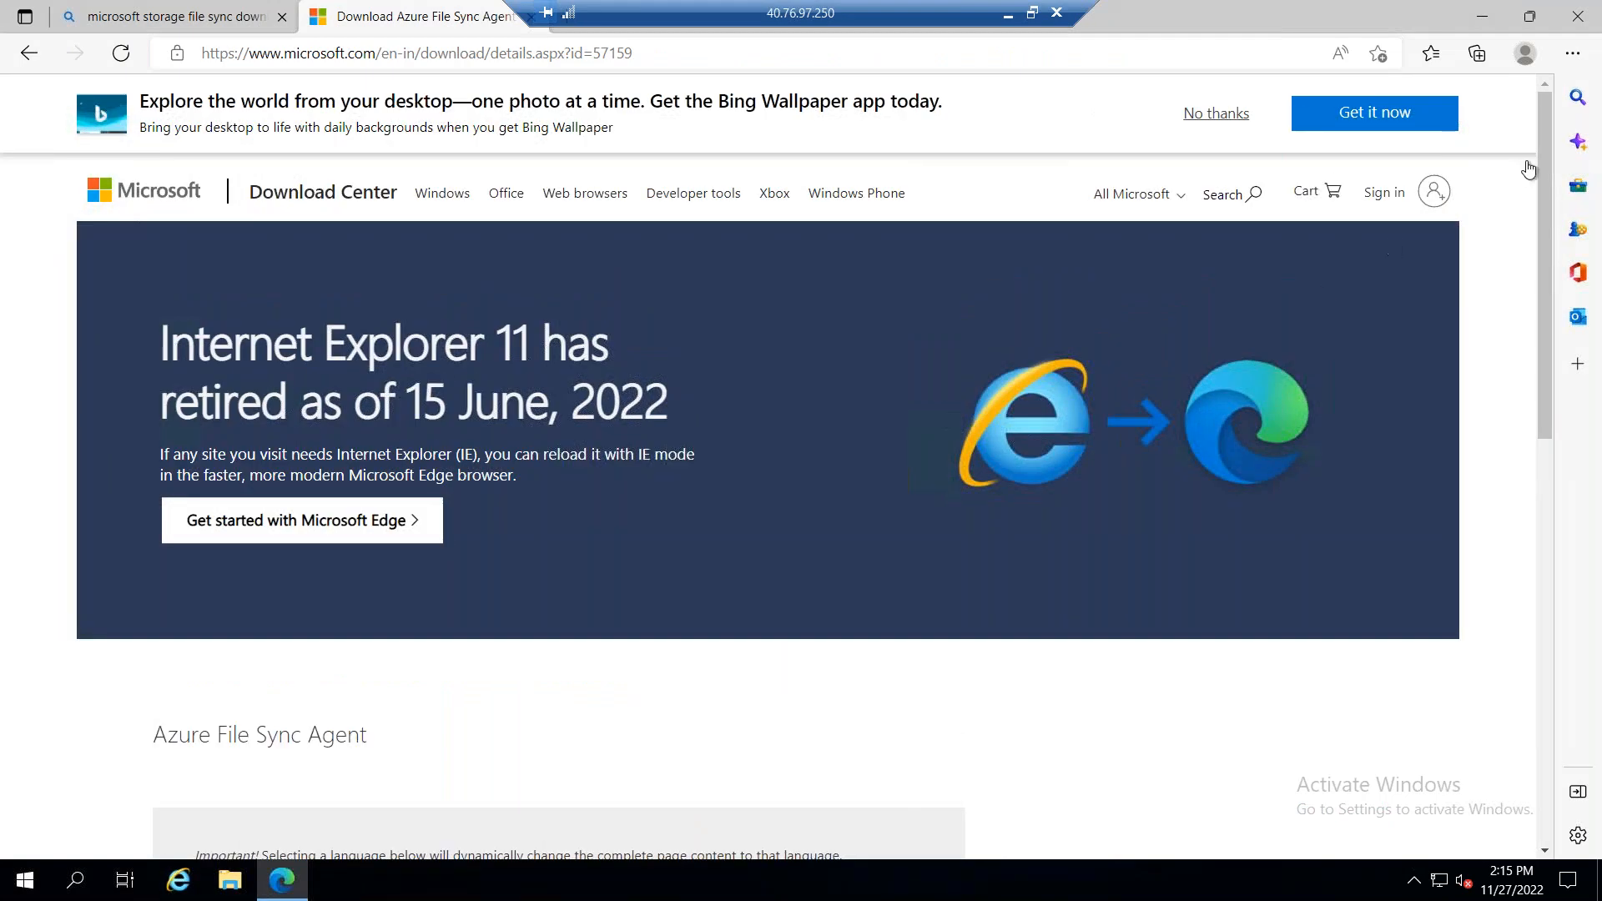
Step: Expand the Azure File Sync Agent's Details section and review its file list, benefits, supported Windows Server versions and components
{"action": "left_click_drag", "start_coordinate": [1540, 167], "coordinate": [1539, 447]}
{"action": "left_click", "coordinate": [178, 522]}
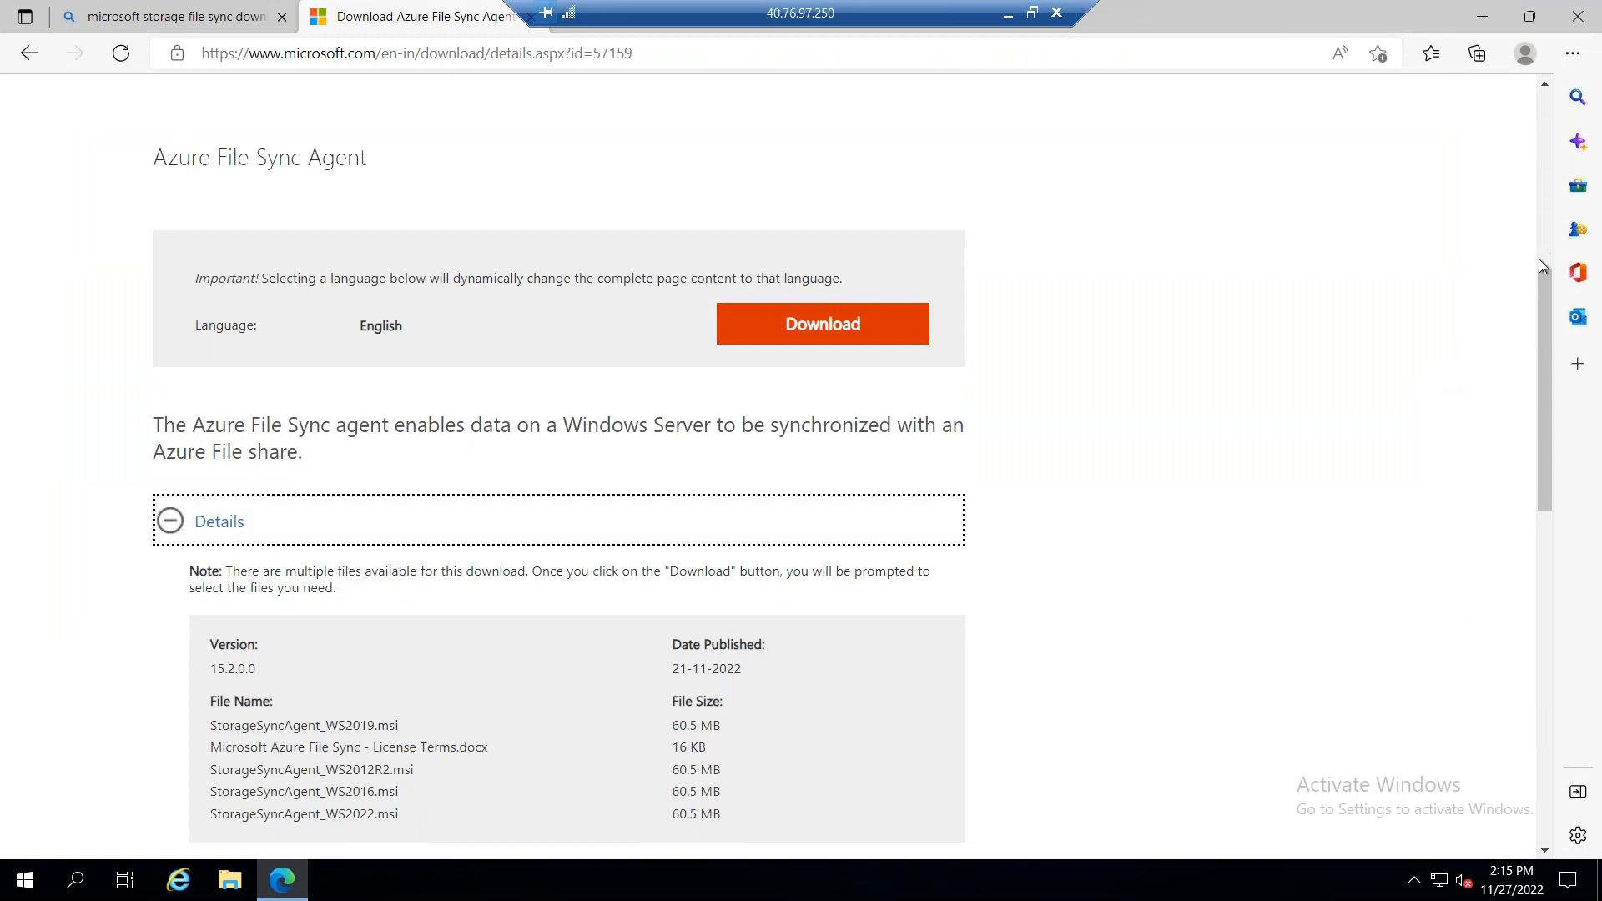
{"action": "scroll", "coordinate": [1545, 357], "scroll_direction": "down", "scroll_amount": 2}
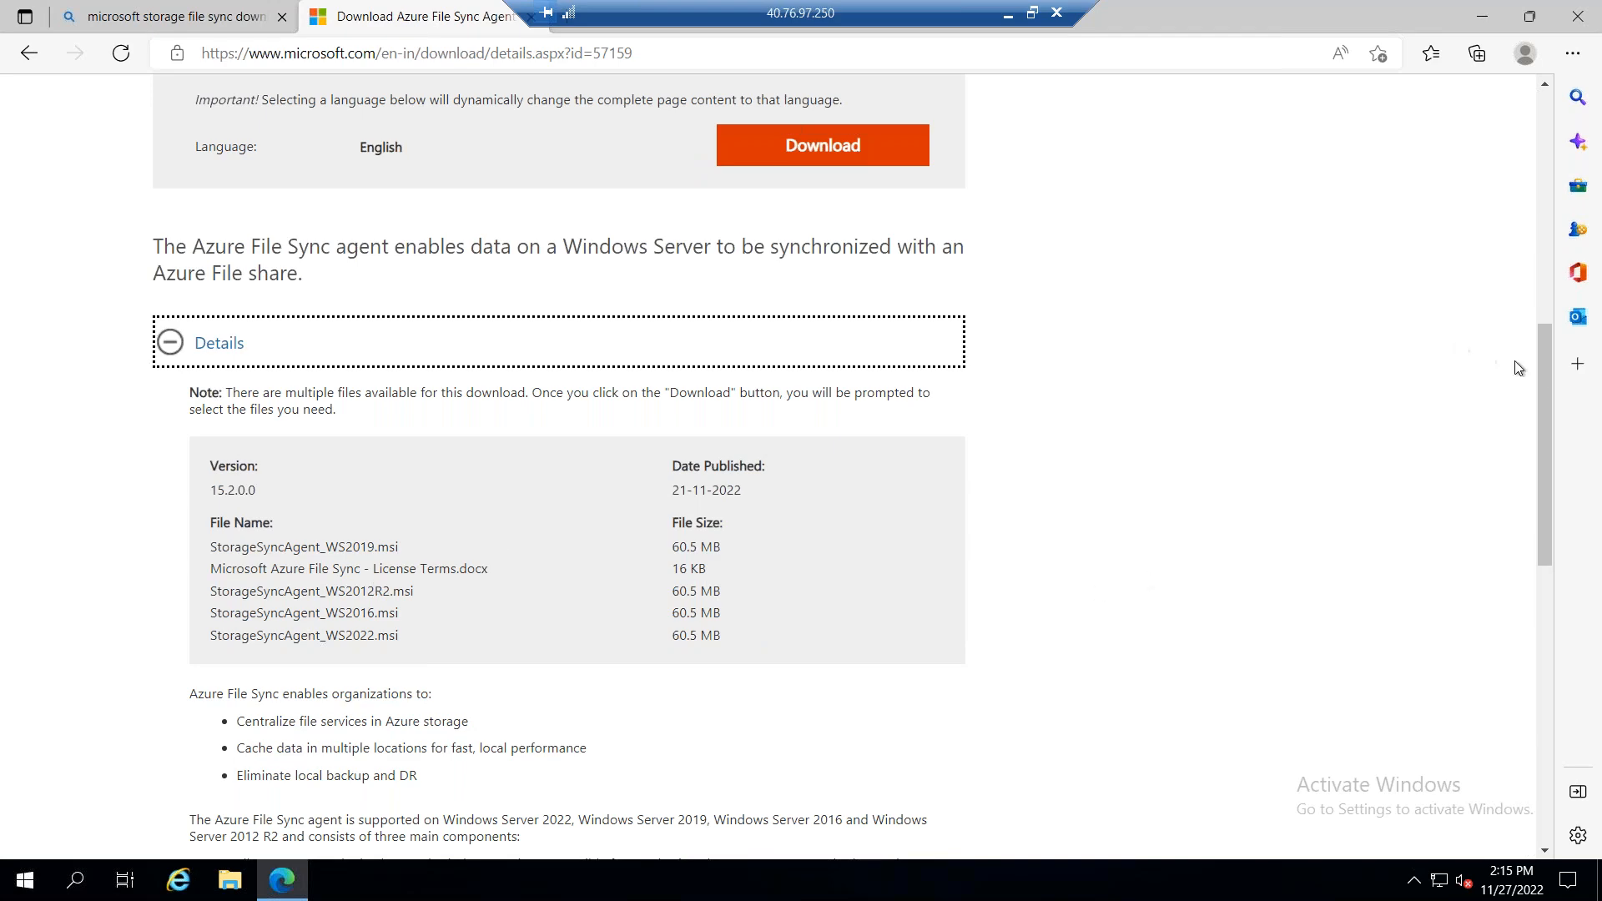
{"action": "scroll", "coordinate": [1544, 367], "scroll_direction": "down", "scroll_amount": 1}
{"action": "scroll", "coordinate": [1525, 459], "scroll_direction": "down", "scroll_amount": 3}
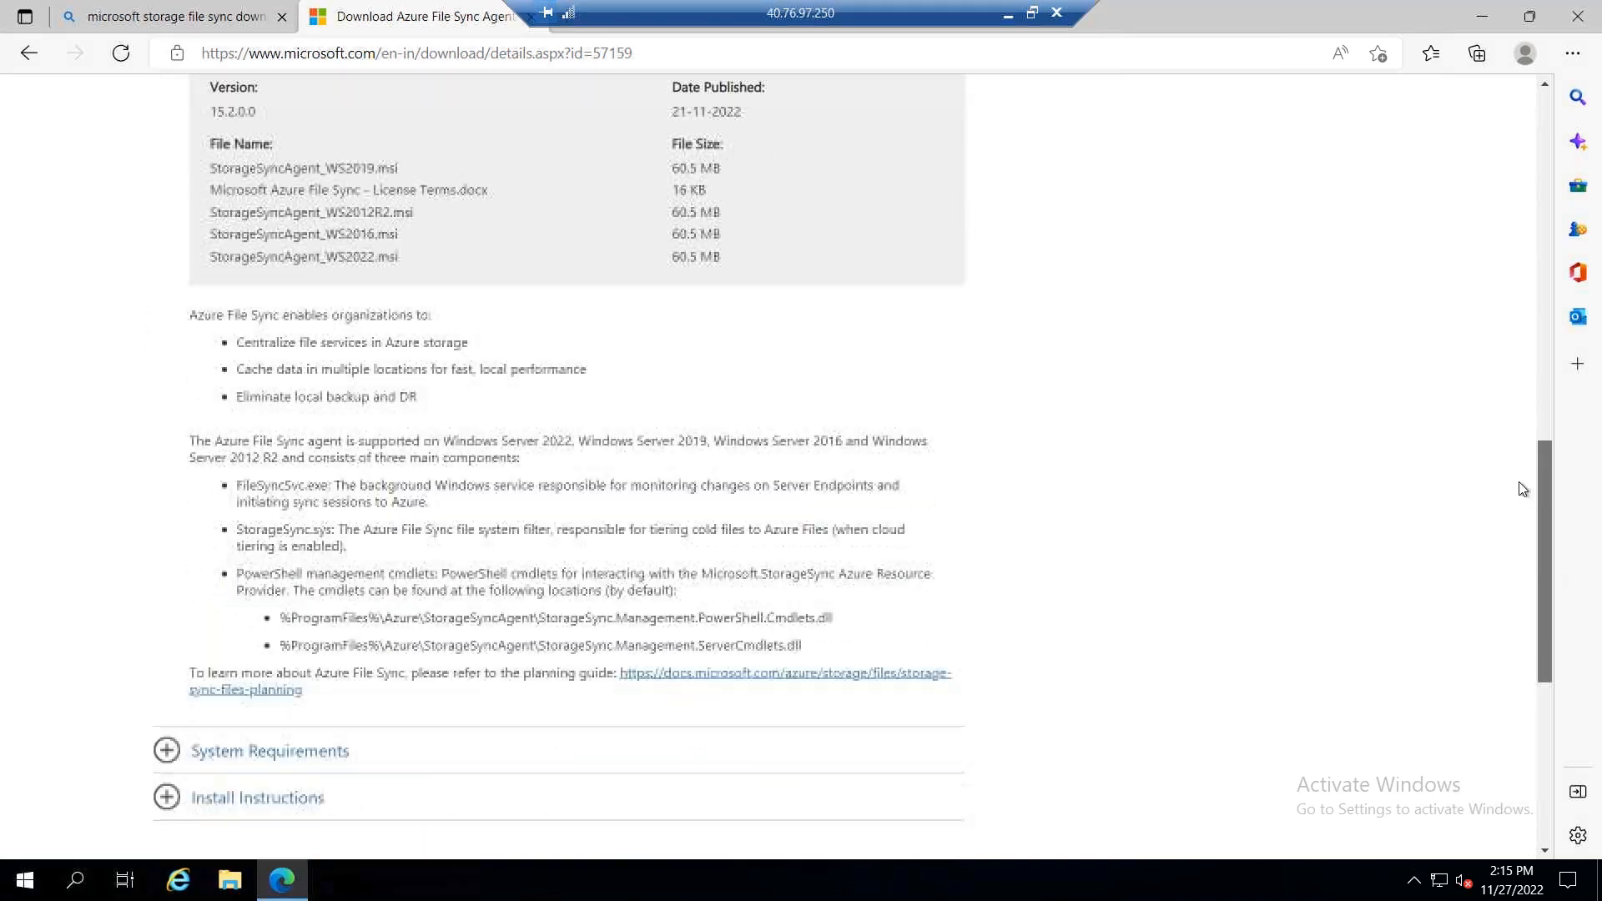
{"action": "scroll", "coordinate": [1514, 395], "scroll_direction": "up", "scroll_amount": 5}
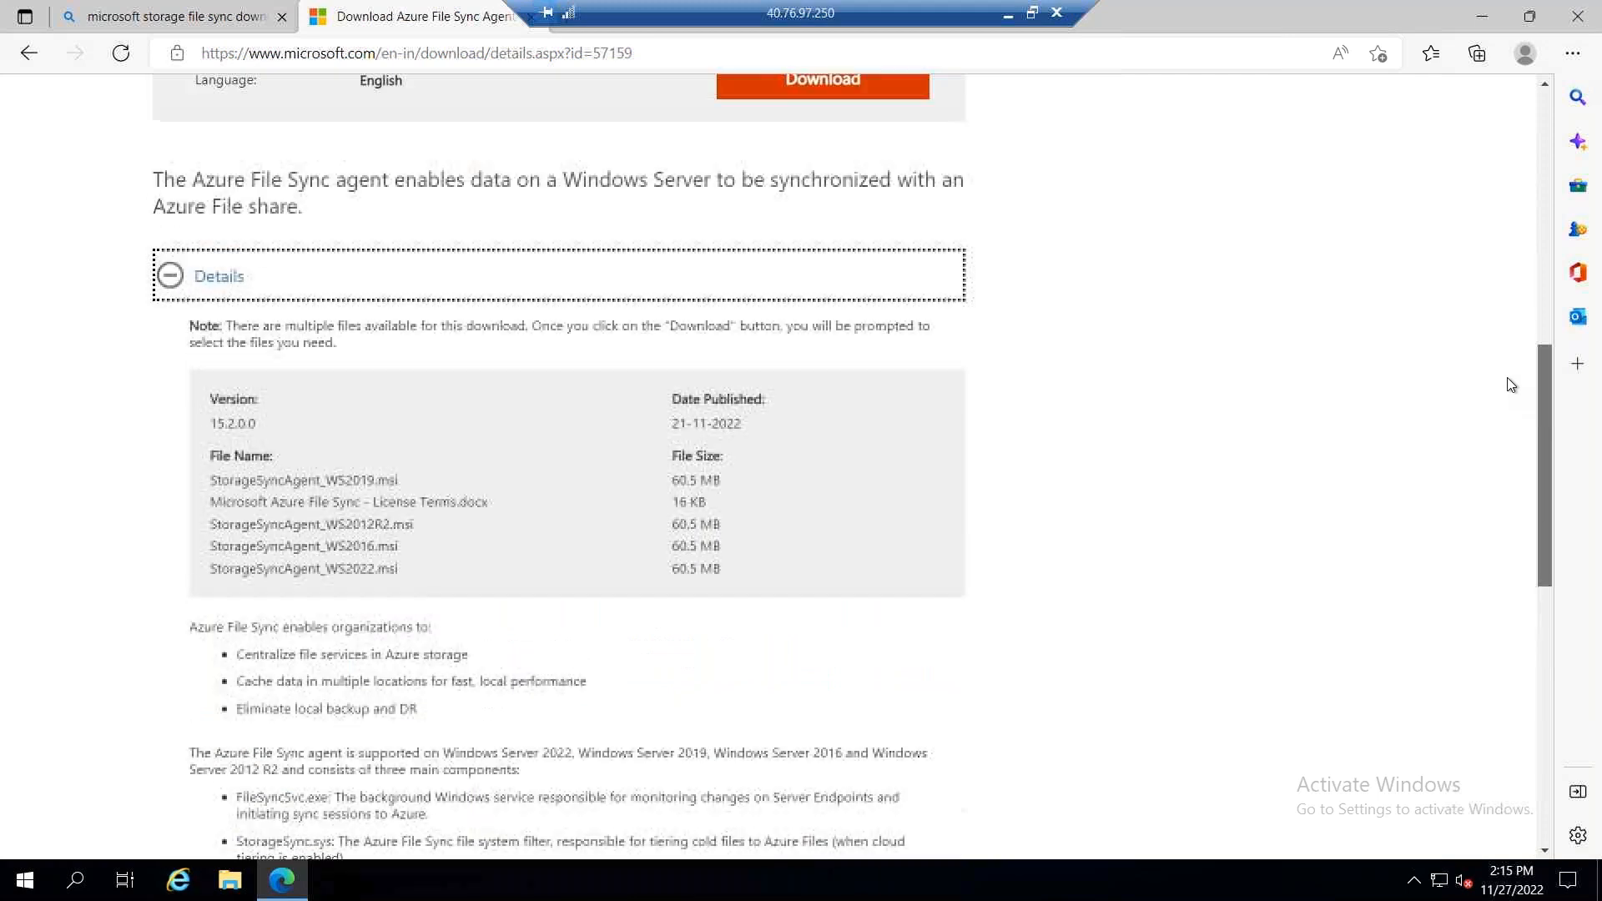
{"action": "scroll", "coordinate": [1503, 422], "scroll_direction": "down", "scroll_amount": 3}
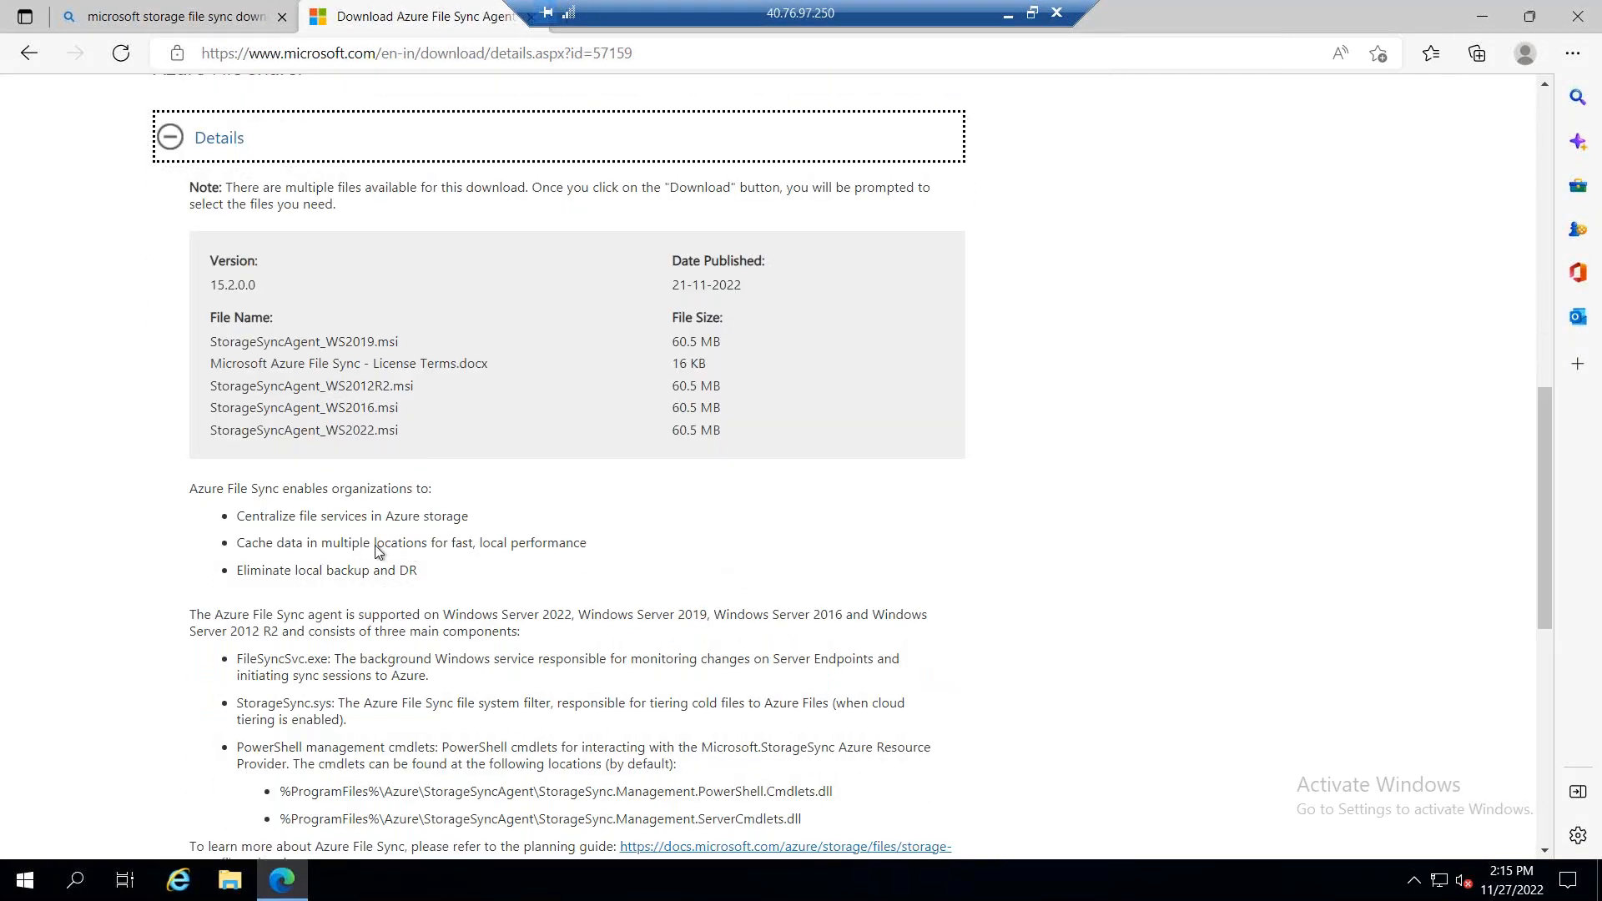
{"action": "left_click_drag", "start_coordinate": [245, 542], "coordinate": [351, 542]}
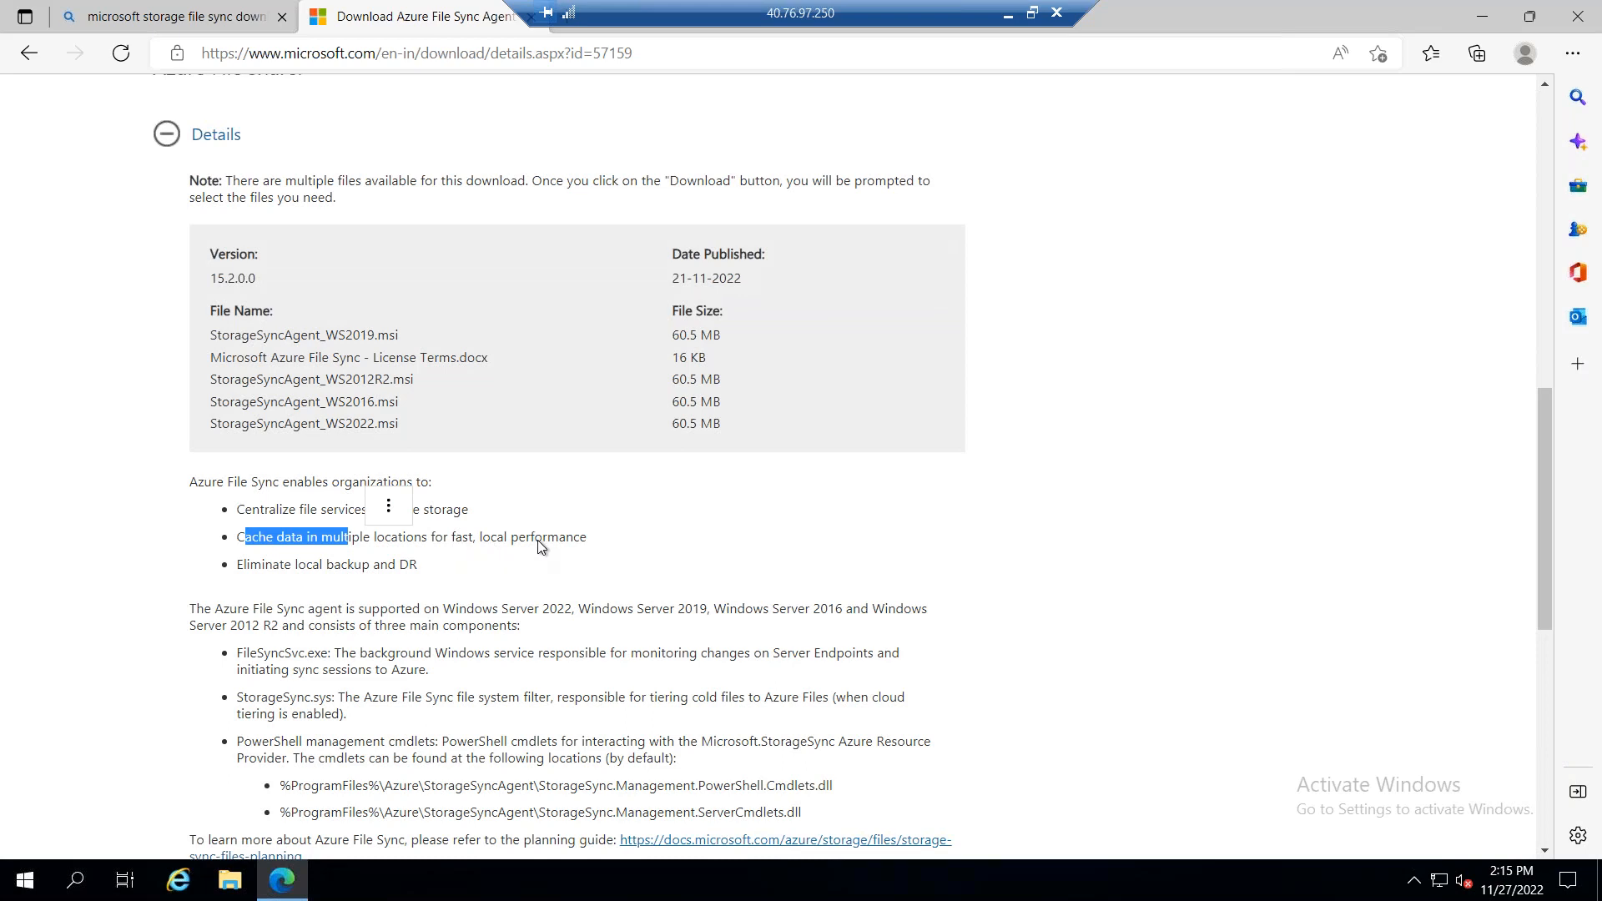
{"action": "left_click_drag", "start_coordinate": [418, 567], "coordinate": [297, 568]}
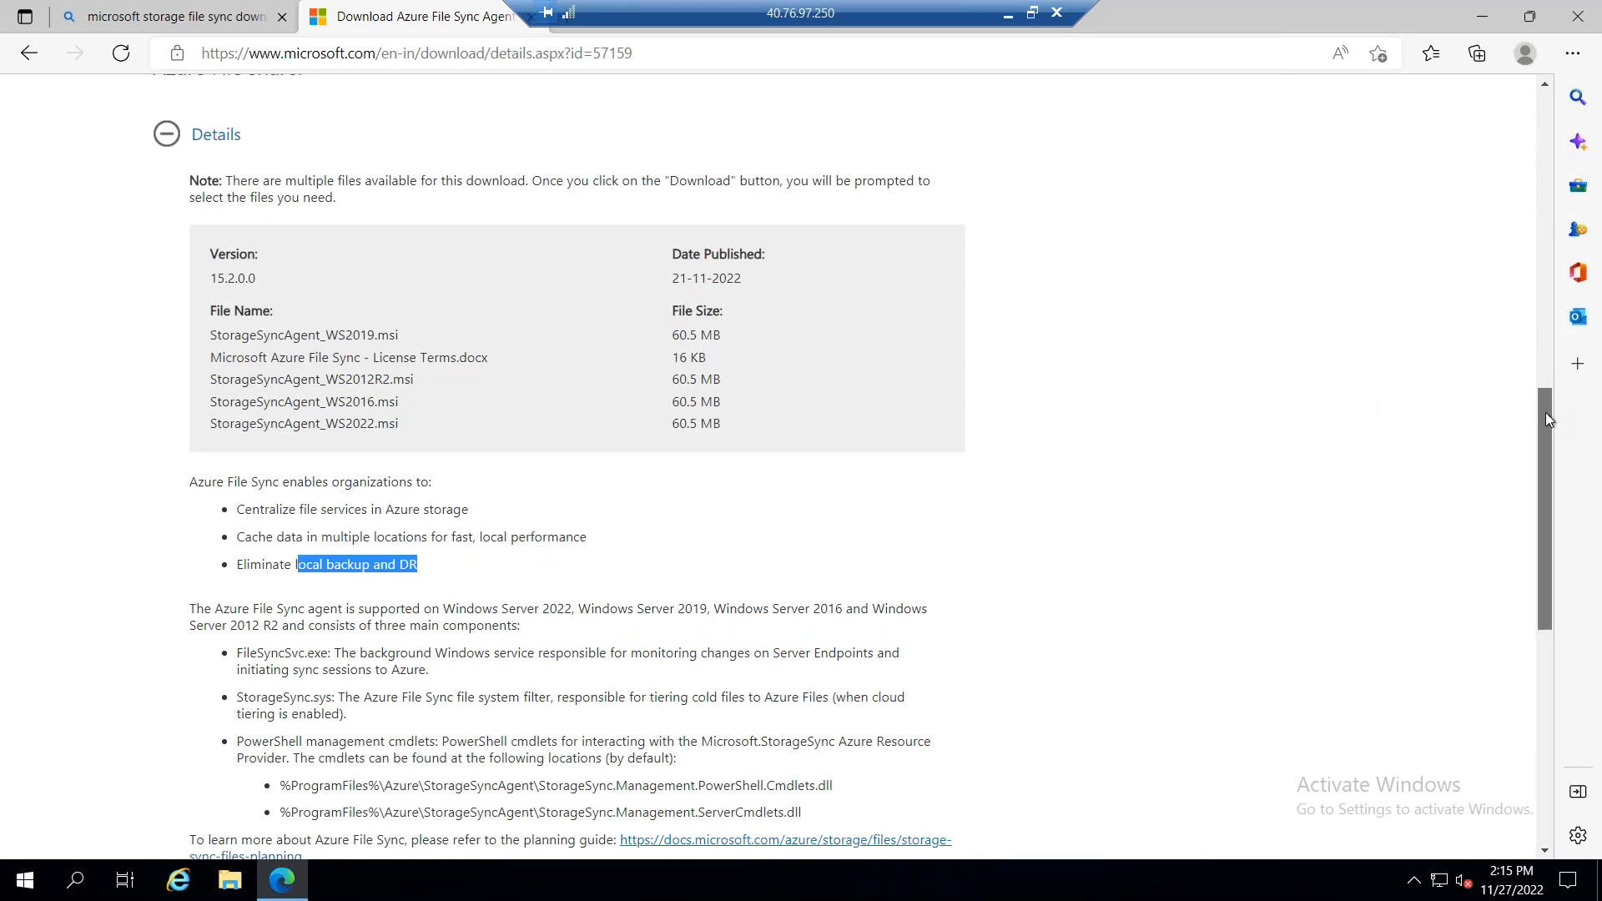
{"action": "scroll", "coordinate": [1545, 412], "scroll_direction": "down", "scroll_amount": 1}
{"action": "left_click_drag", "start_coordinate": [1545, 413], "coordinate": [1544, 414]}
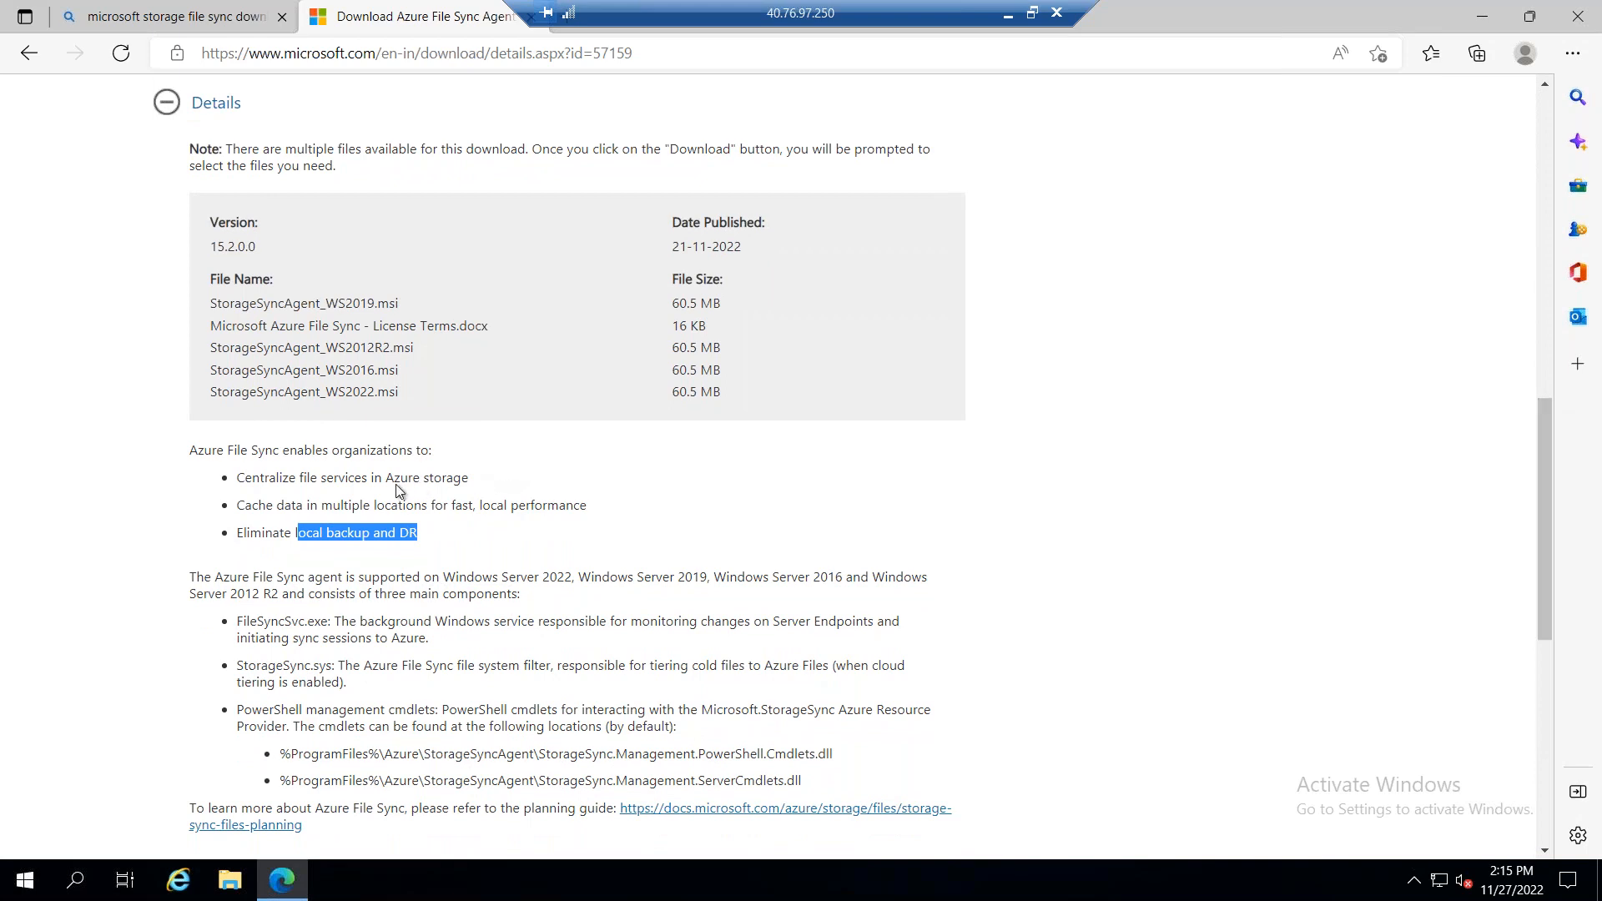
{"action": "left_click_drag", "start_coordinate": [393, 480], "coordinate": [690, 463]}
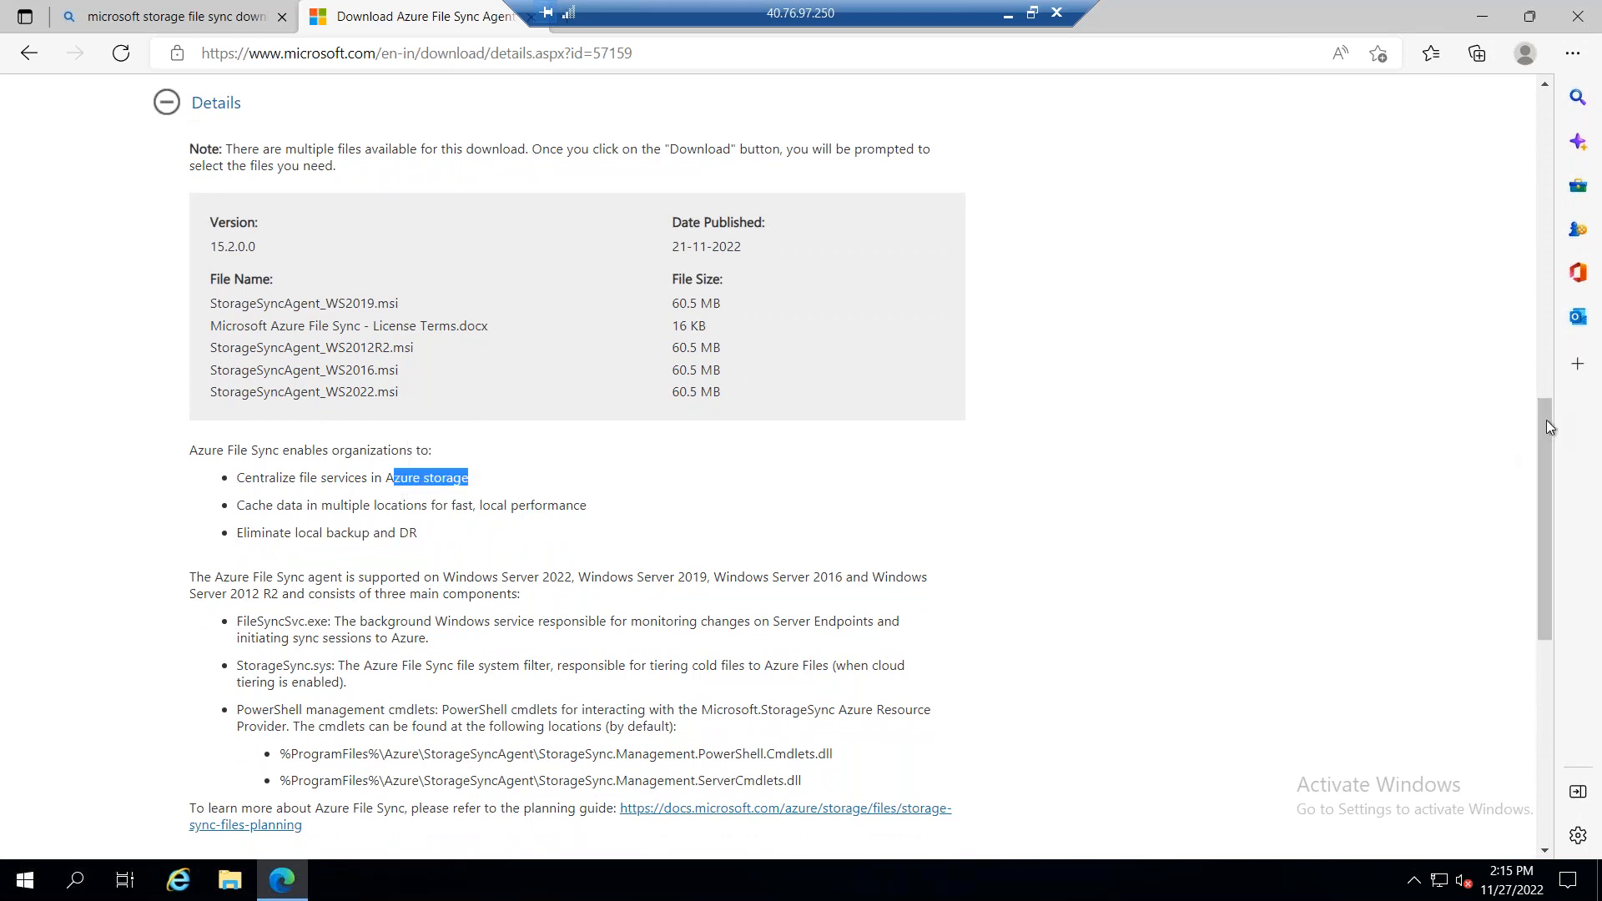
{"action": "scroll", "coordinate": [1531, 496], "scroll_direction": "down", "scroll_amount": 2}
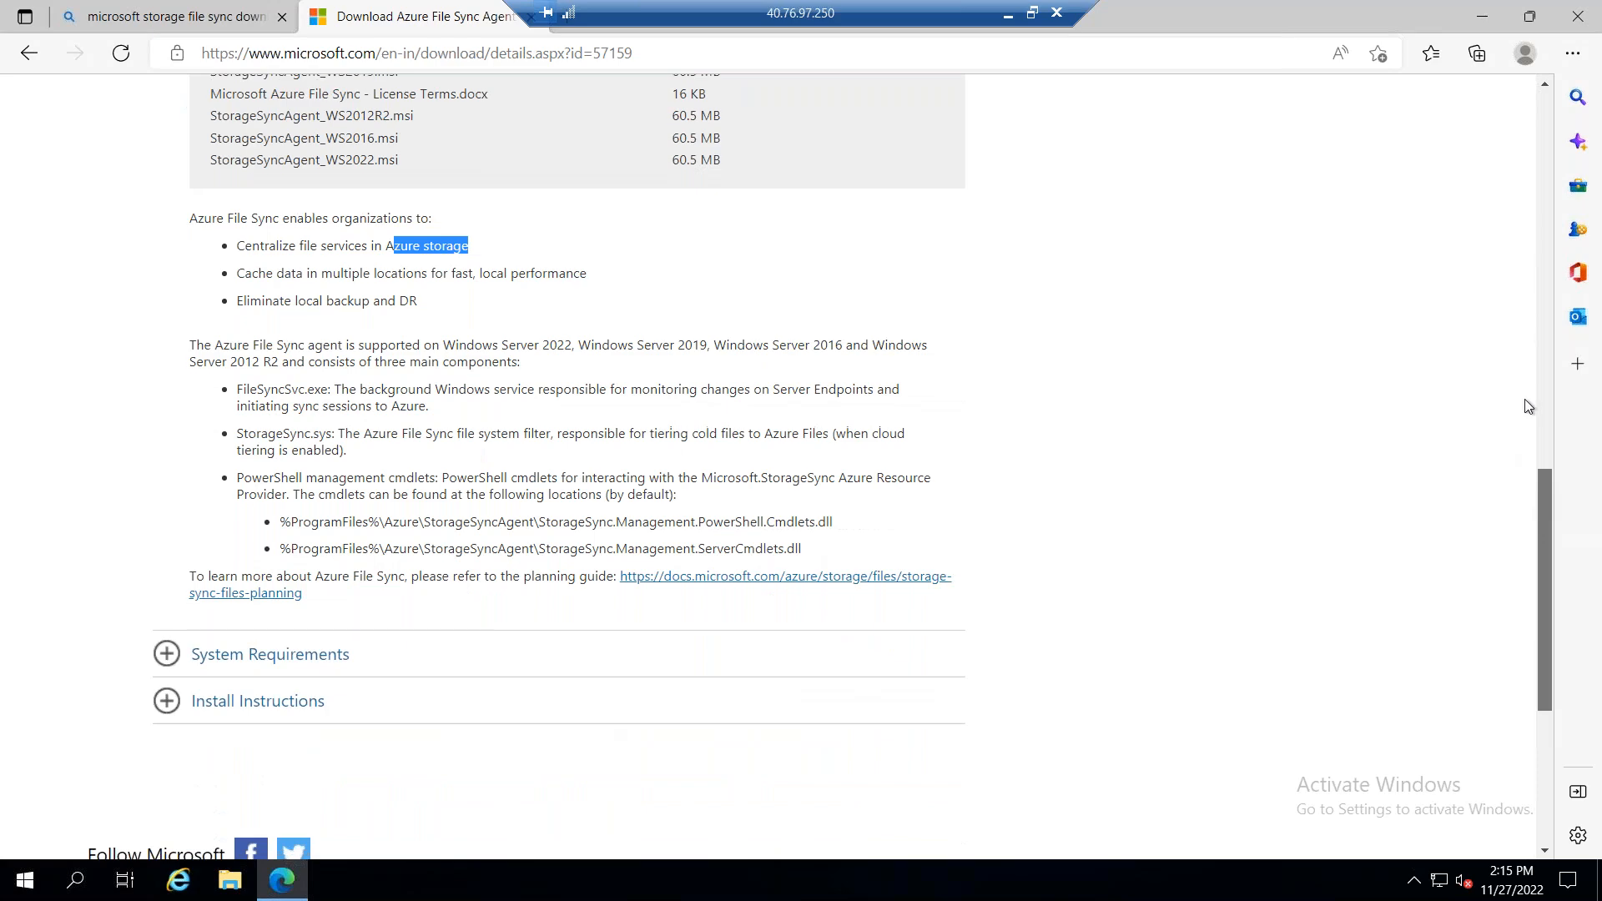
Step: Download StorageSyncAgent_WS2019.msi from the Azure File Sync Agent page
{"action": "scroll", "coordinate": [1519, 372], "scroll_direction": "up", "scroll_amount": 3}
{"action": "scroll", "coordinate": [1510, 334], "scroll_direction": "up", "scroll_amount": 5}
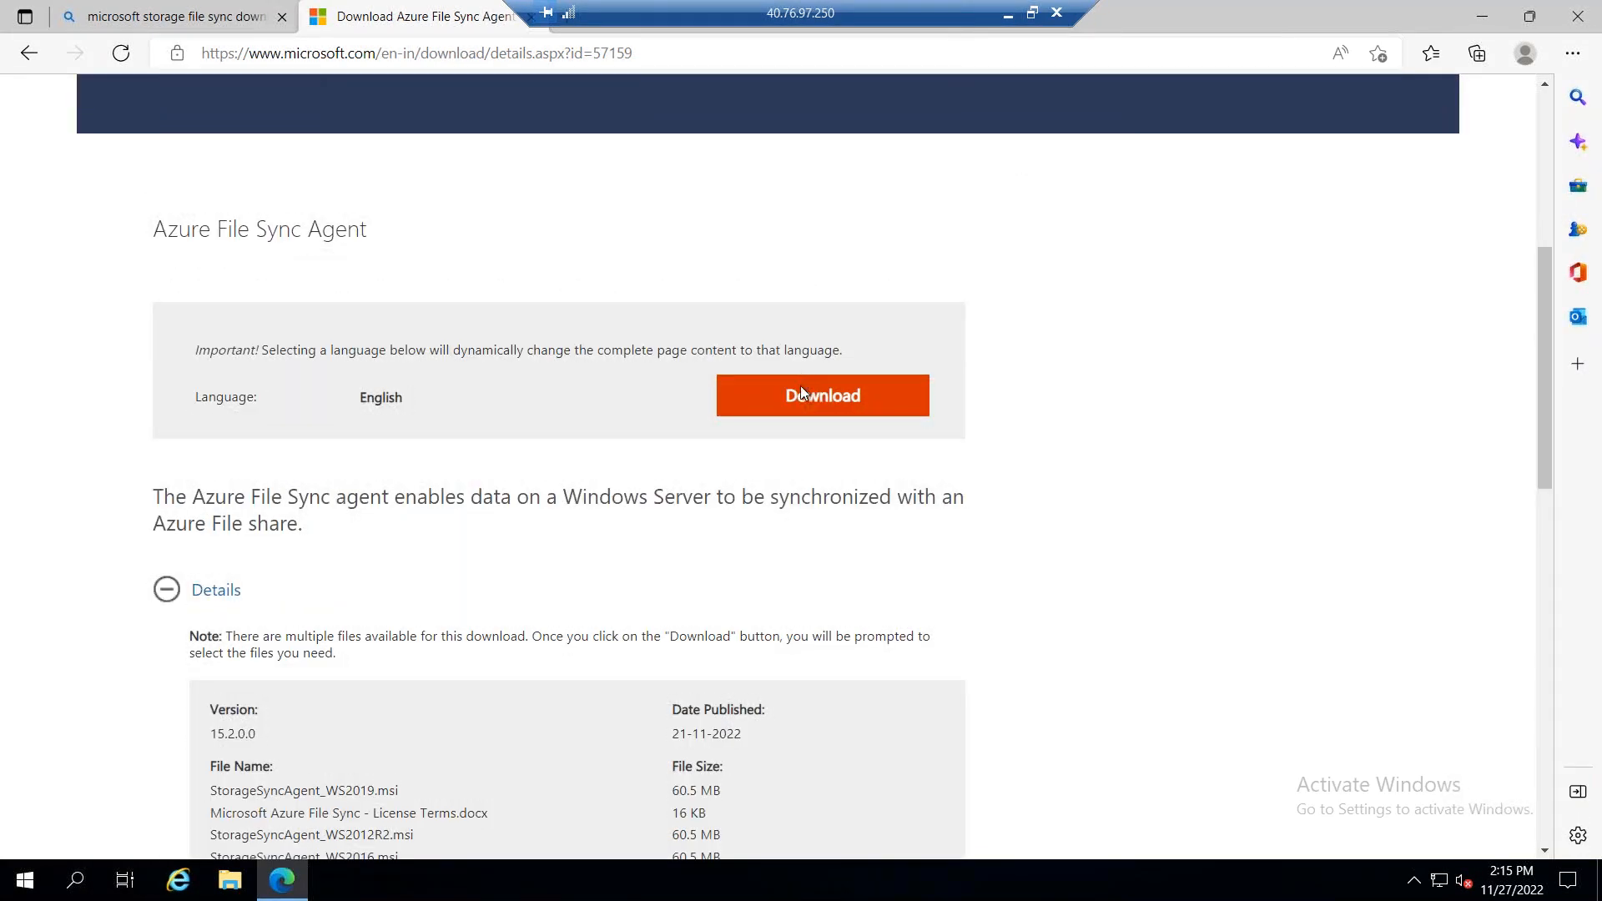
{"action": "left_click", "coordinate": [799, 385]}
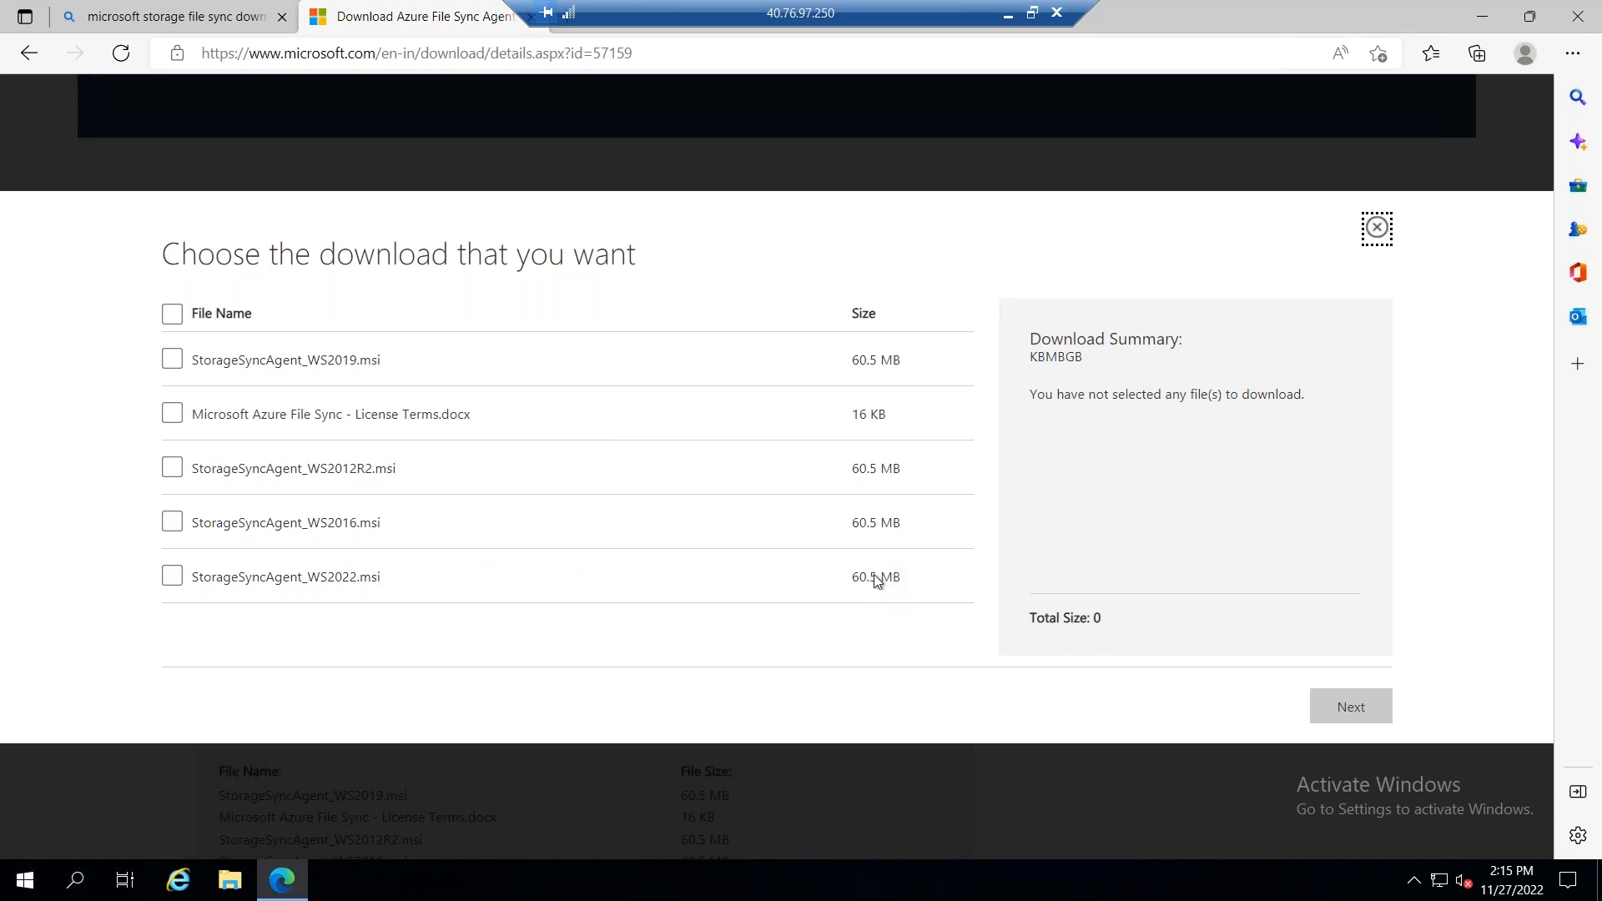
{"action": "triple_click", "coordinate": [909, 521]}
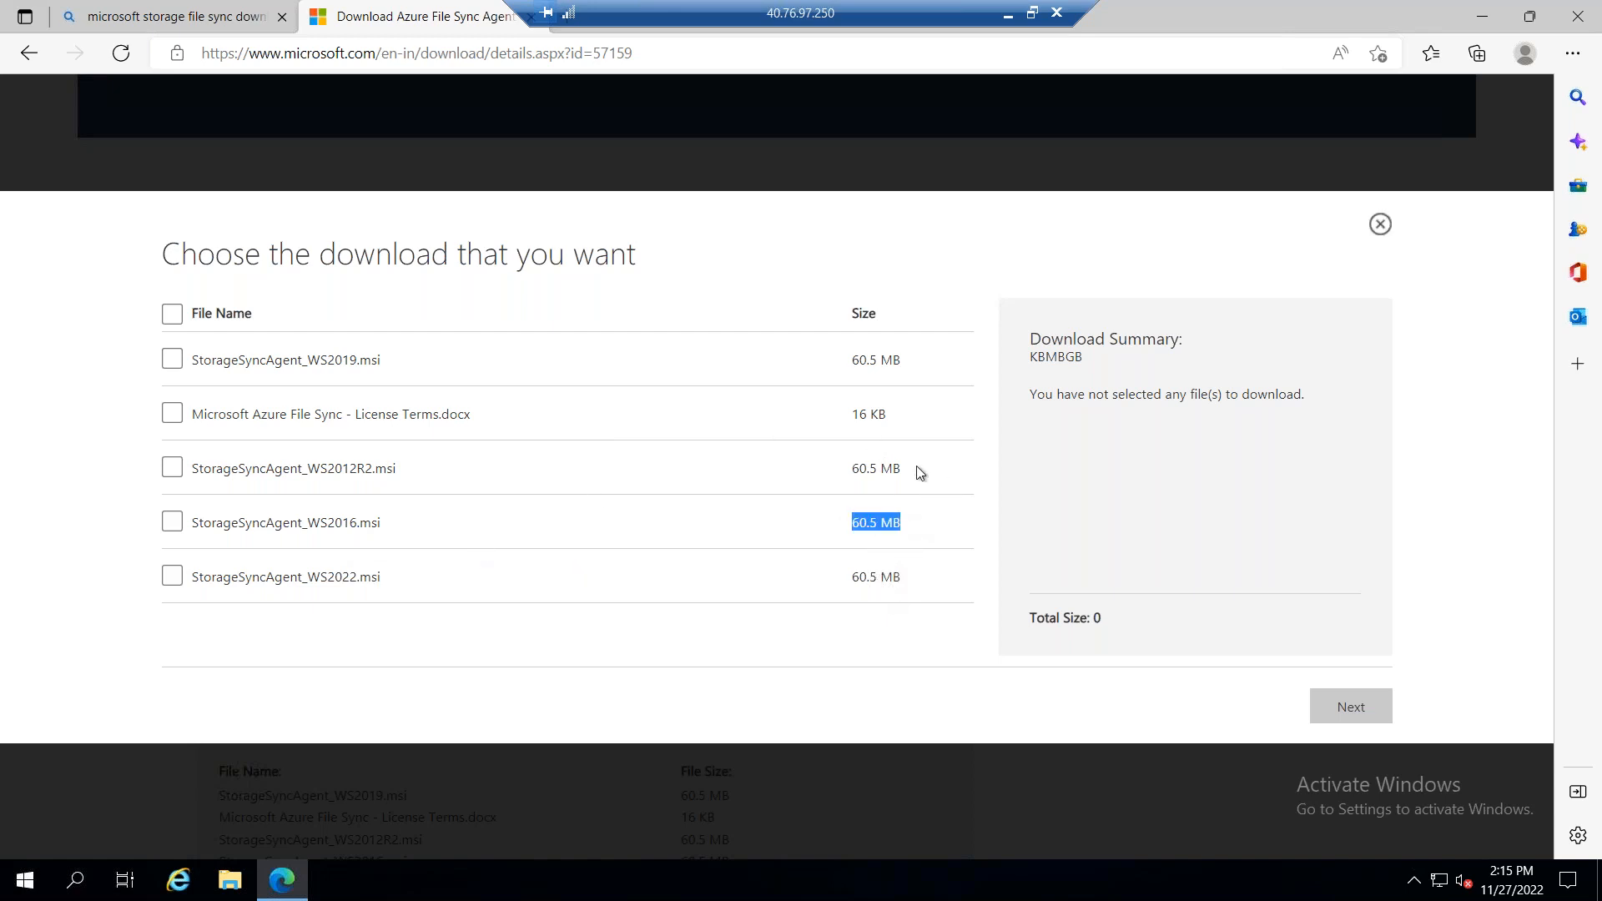
{"action": "left_click", "coordinate": [173, 361]}
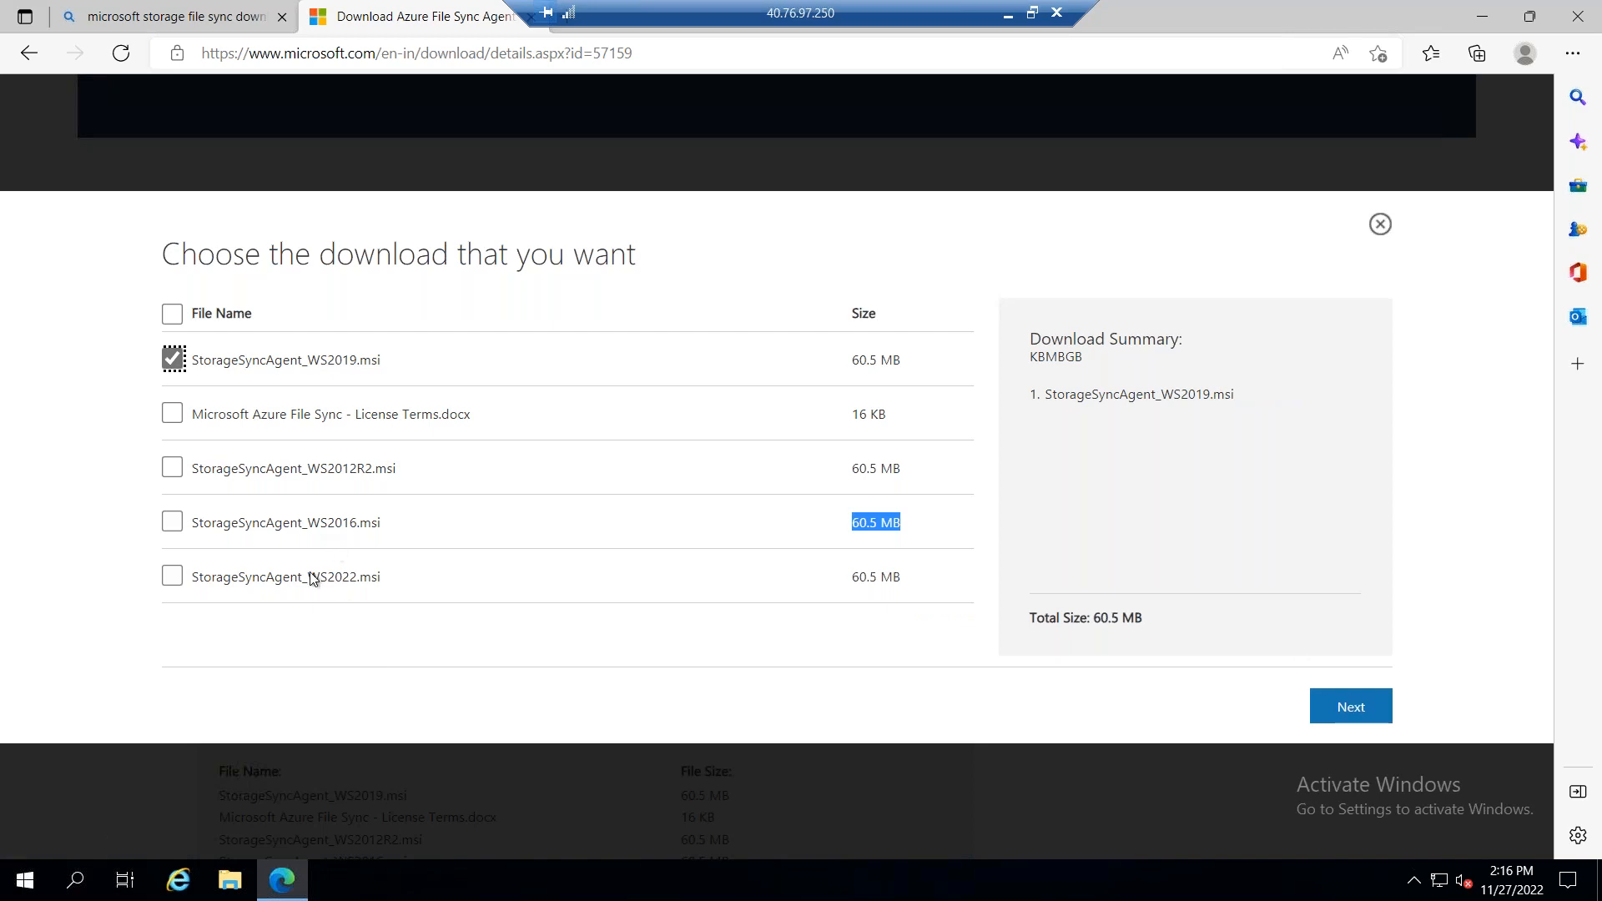
{"action": "left_click", "coordinate": [1330, 706]}
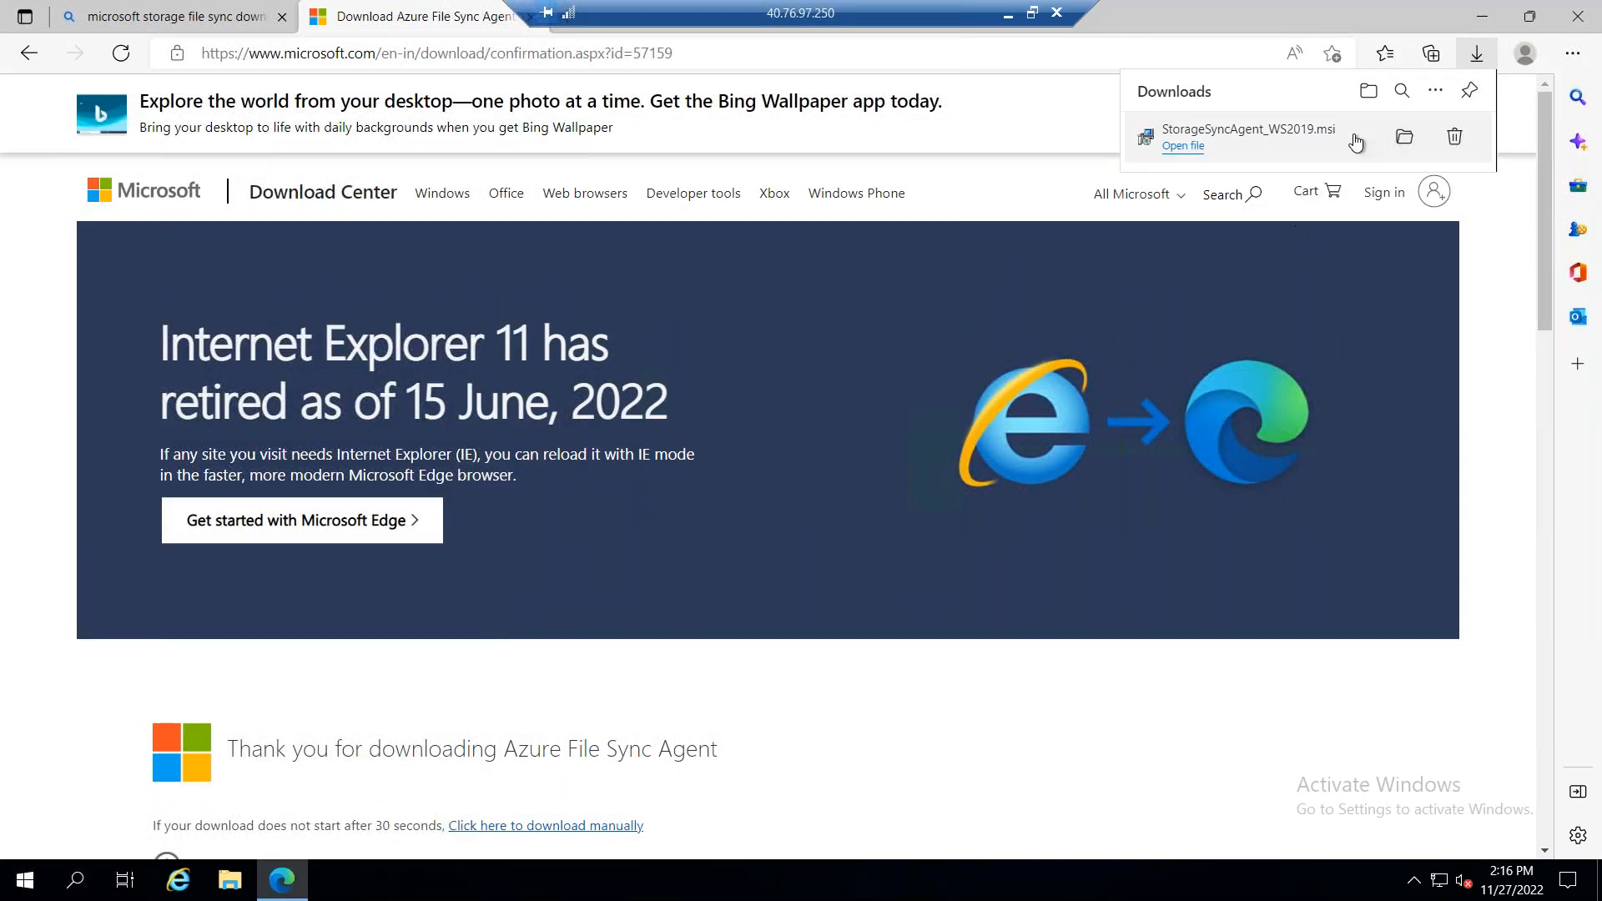
Step: Run the downloaded agent installer and start the installation, keeping the server's existing proxy settings, Microsoft Update and the default auto-update options
{"action": "left_click", "coordinate": [1194, 146]}
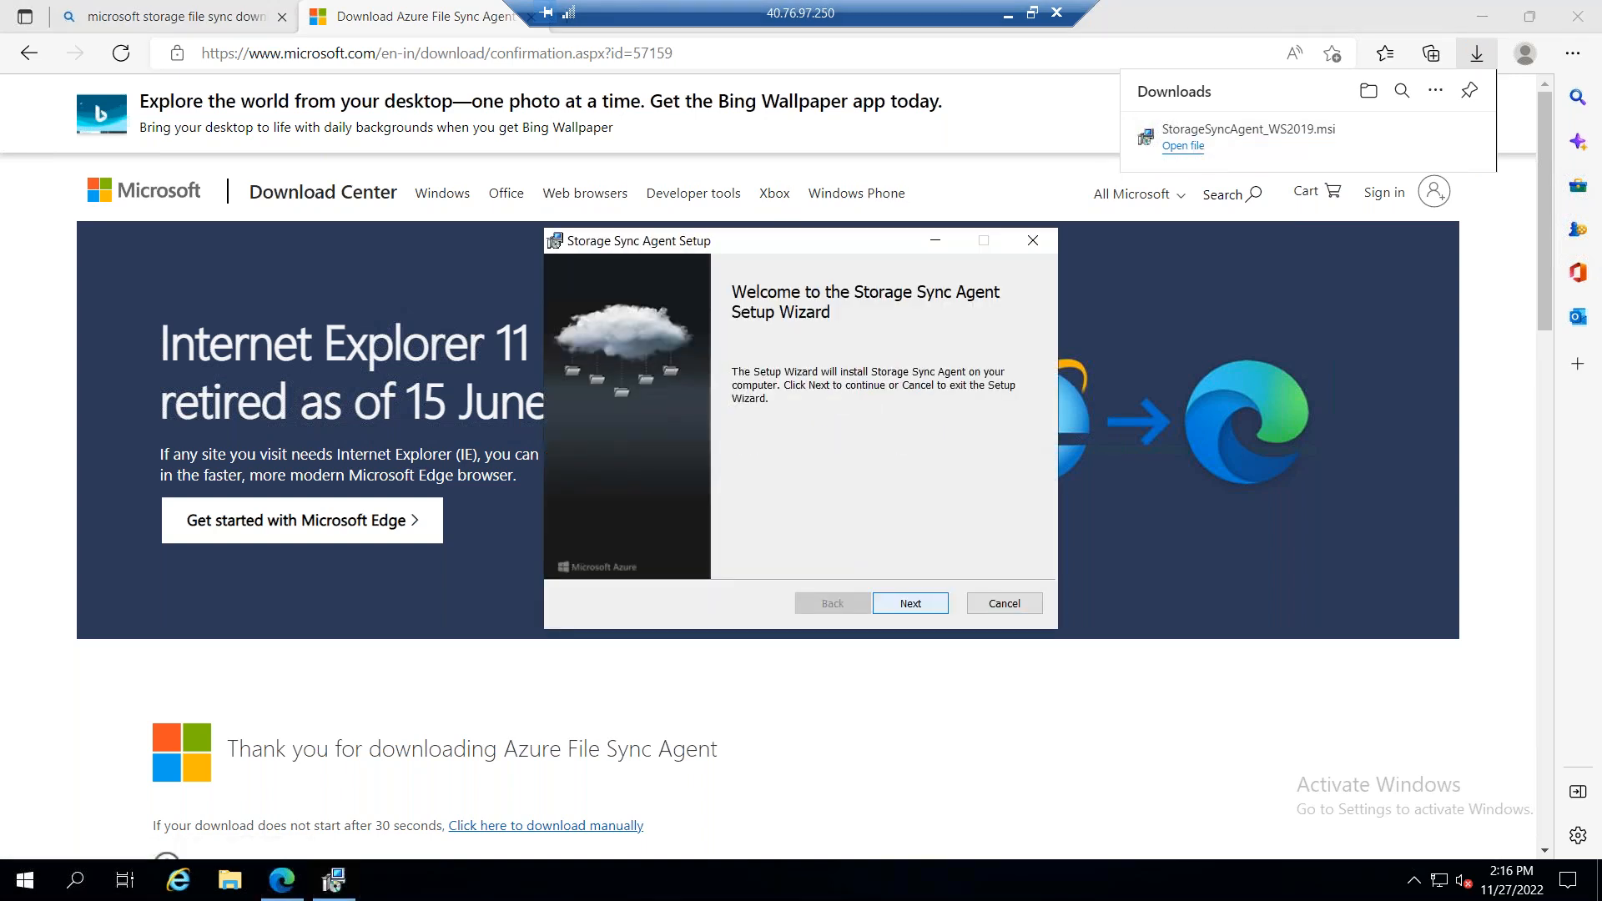
{"action": "key", "text": "Return"}
{"action": "left_click", "coordinate": [901, 604]}
{"action": "left_click", "coordinate": [902, 604]}
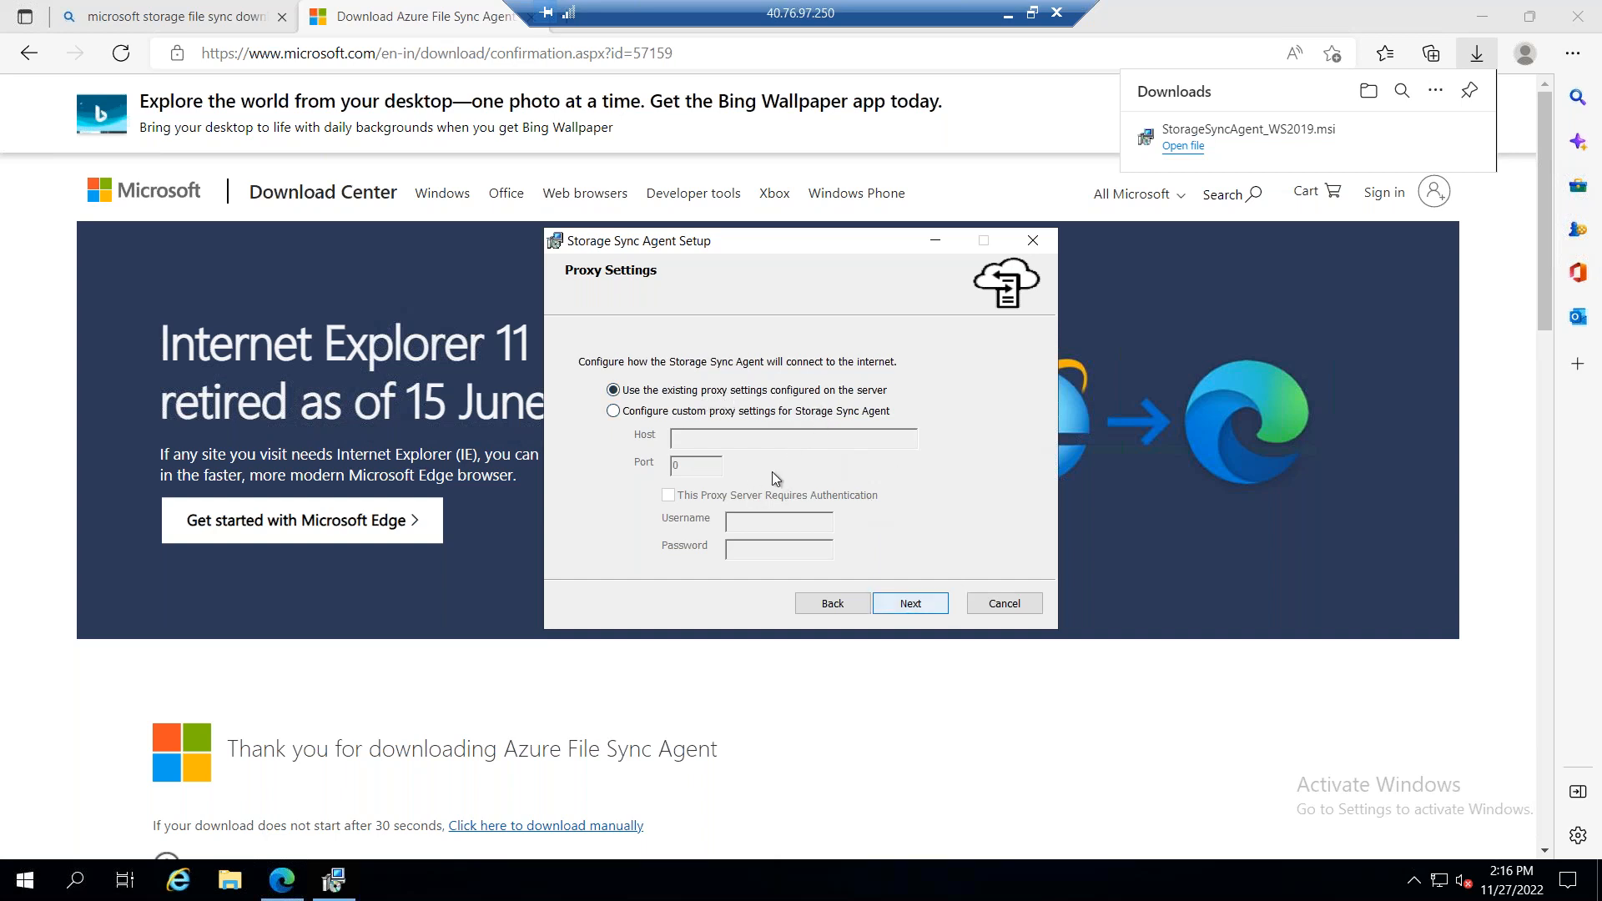
{"action": "left_click", "coordinate": [909, 603]}
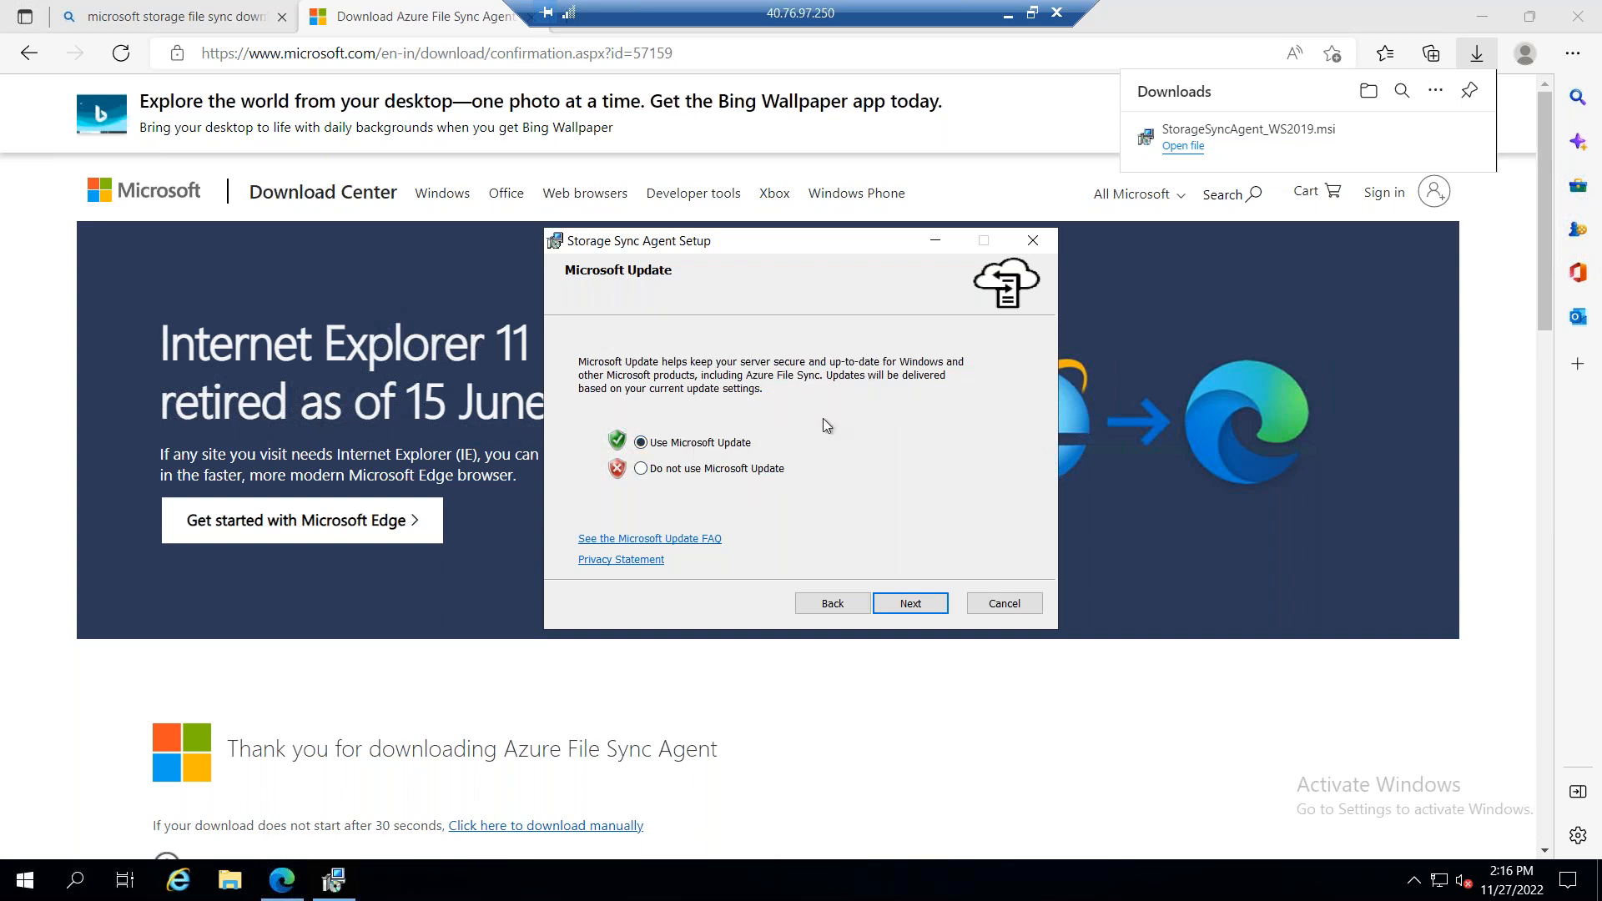
{"action": "left_click", "coordinate": [912, 605]}
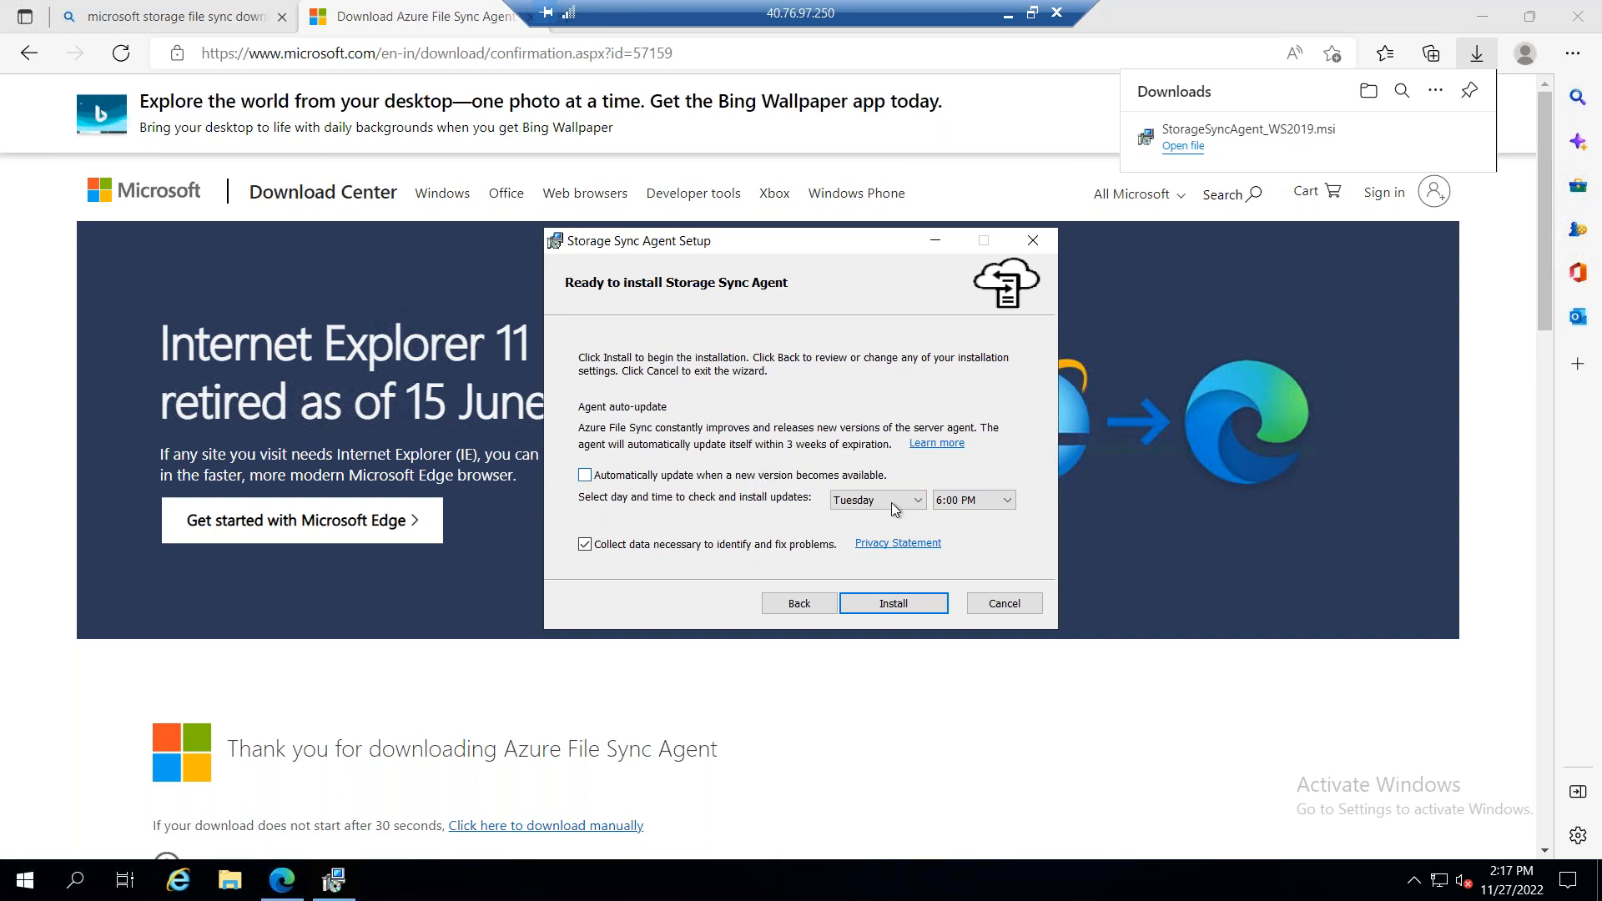
{"action": "left_click", "coordinate": [898, 604]}
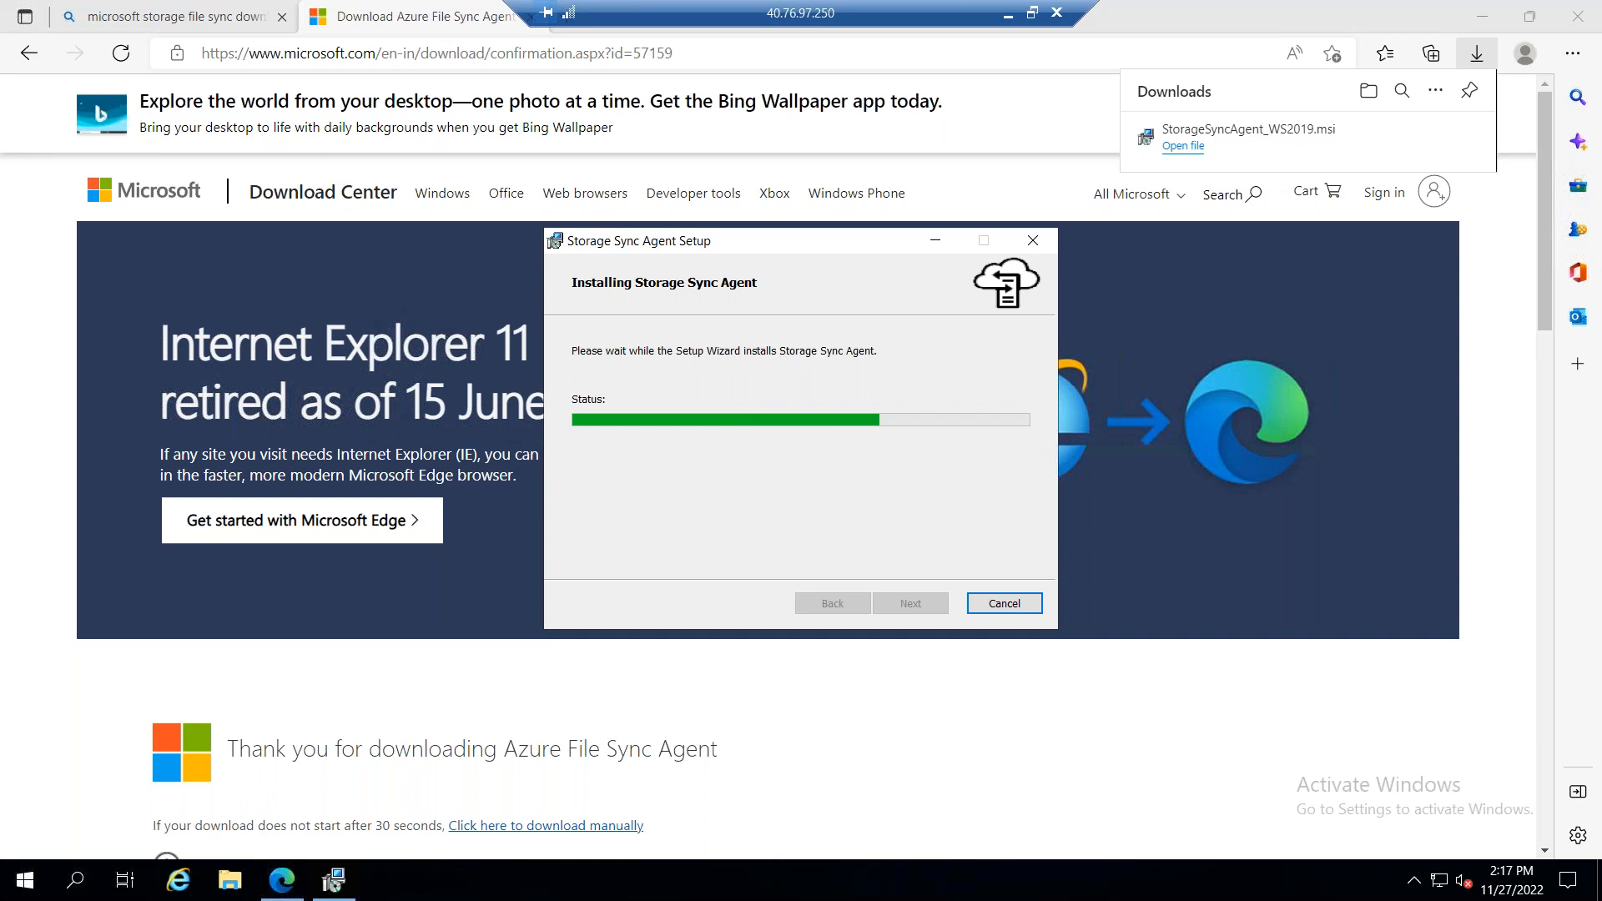
{"action": "left_click_drag", "start_coordinate": [772, 7], "coordinate": [1012, 7]}
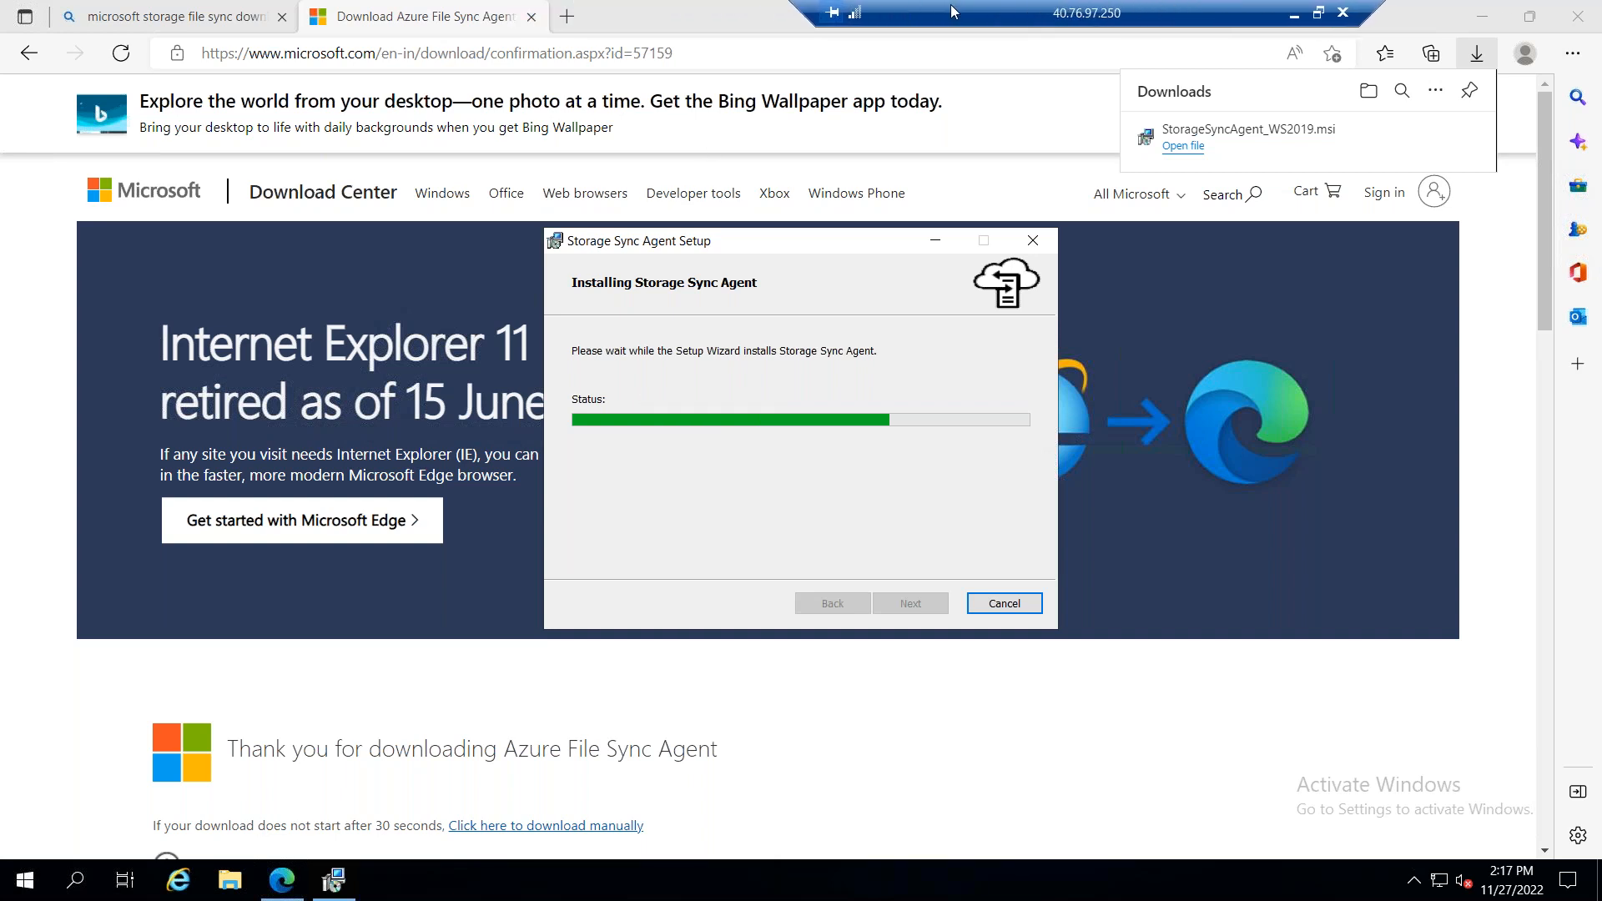
{"action": "left_click", "coordinate": [567, 18]}
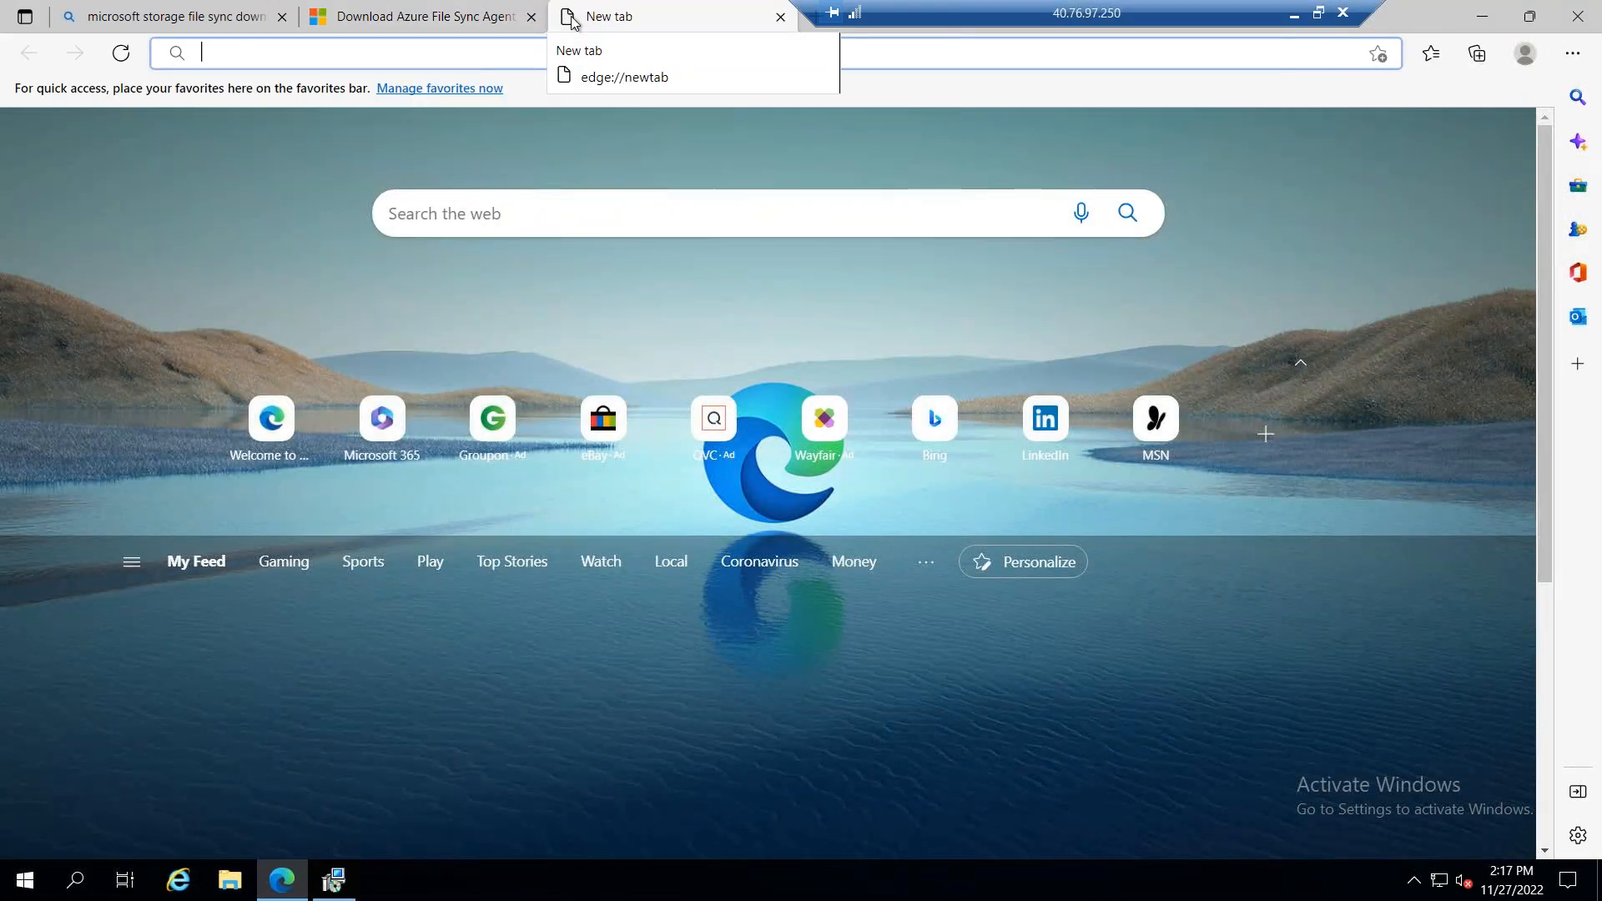
{"action": "type", "text": "cloudb"}
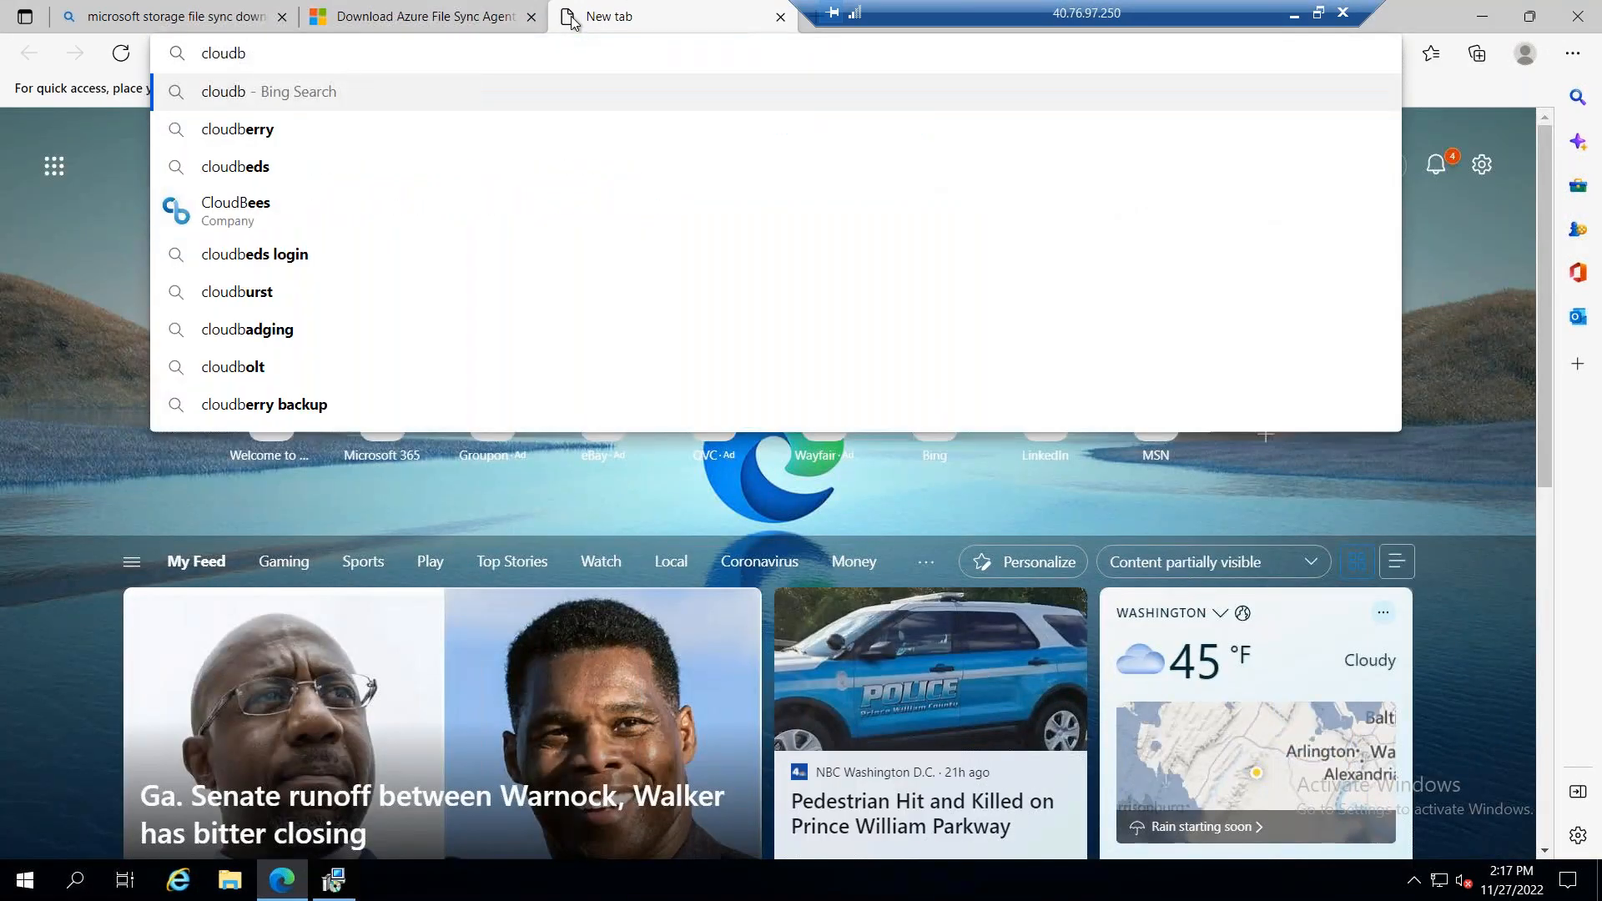
{"action": "type", "text": "erry explo"}
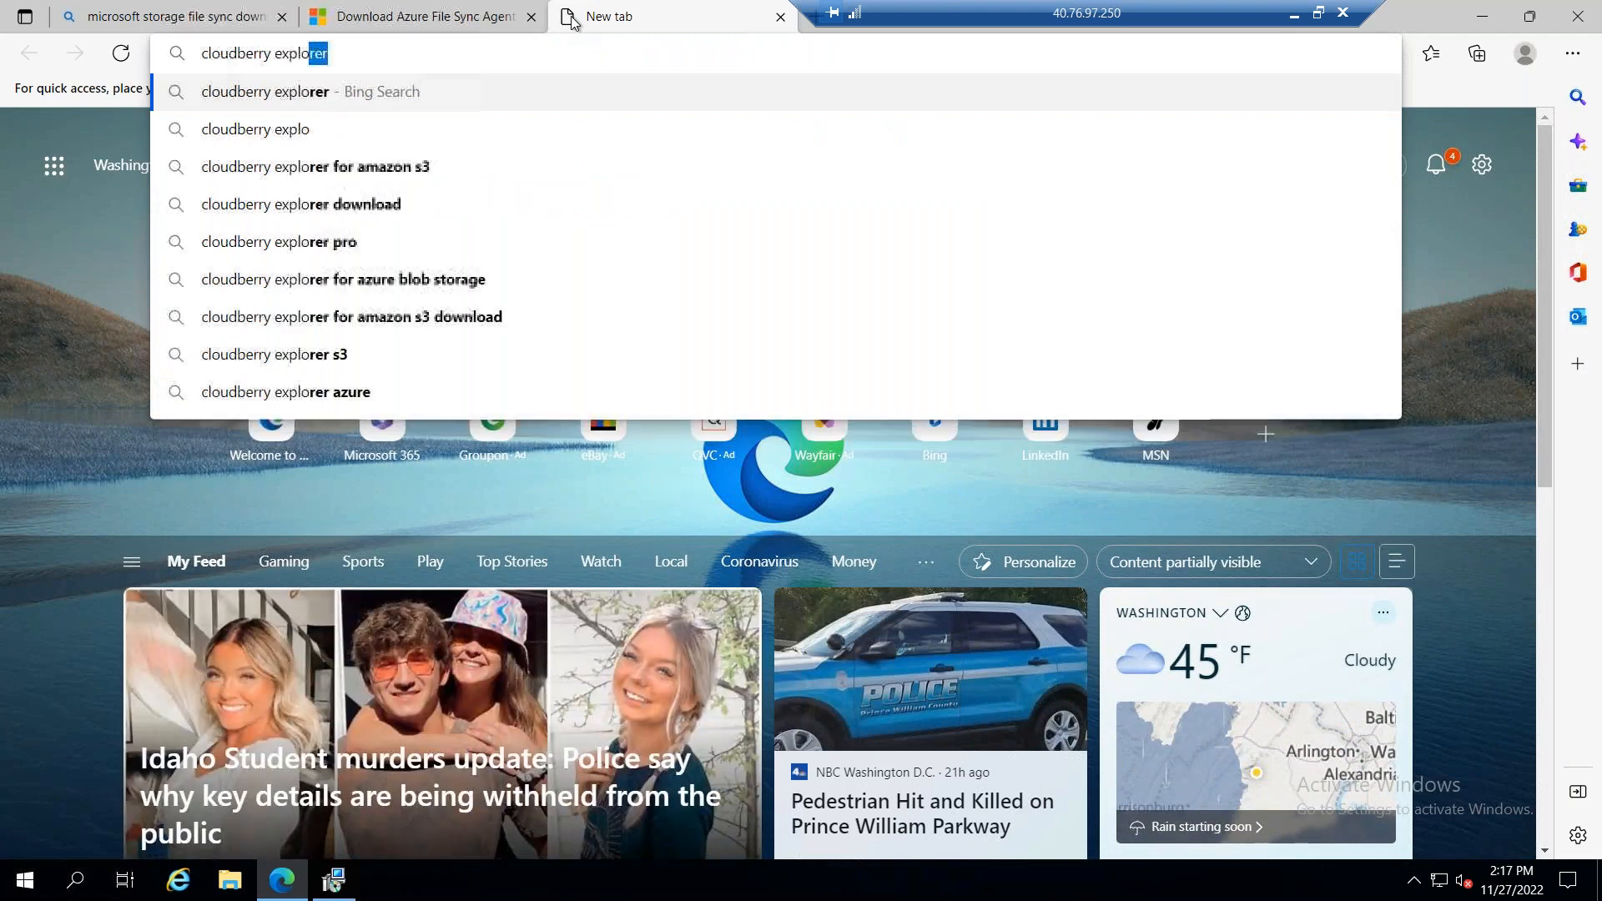
{"action": "type", "text": "rer"}
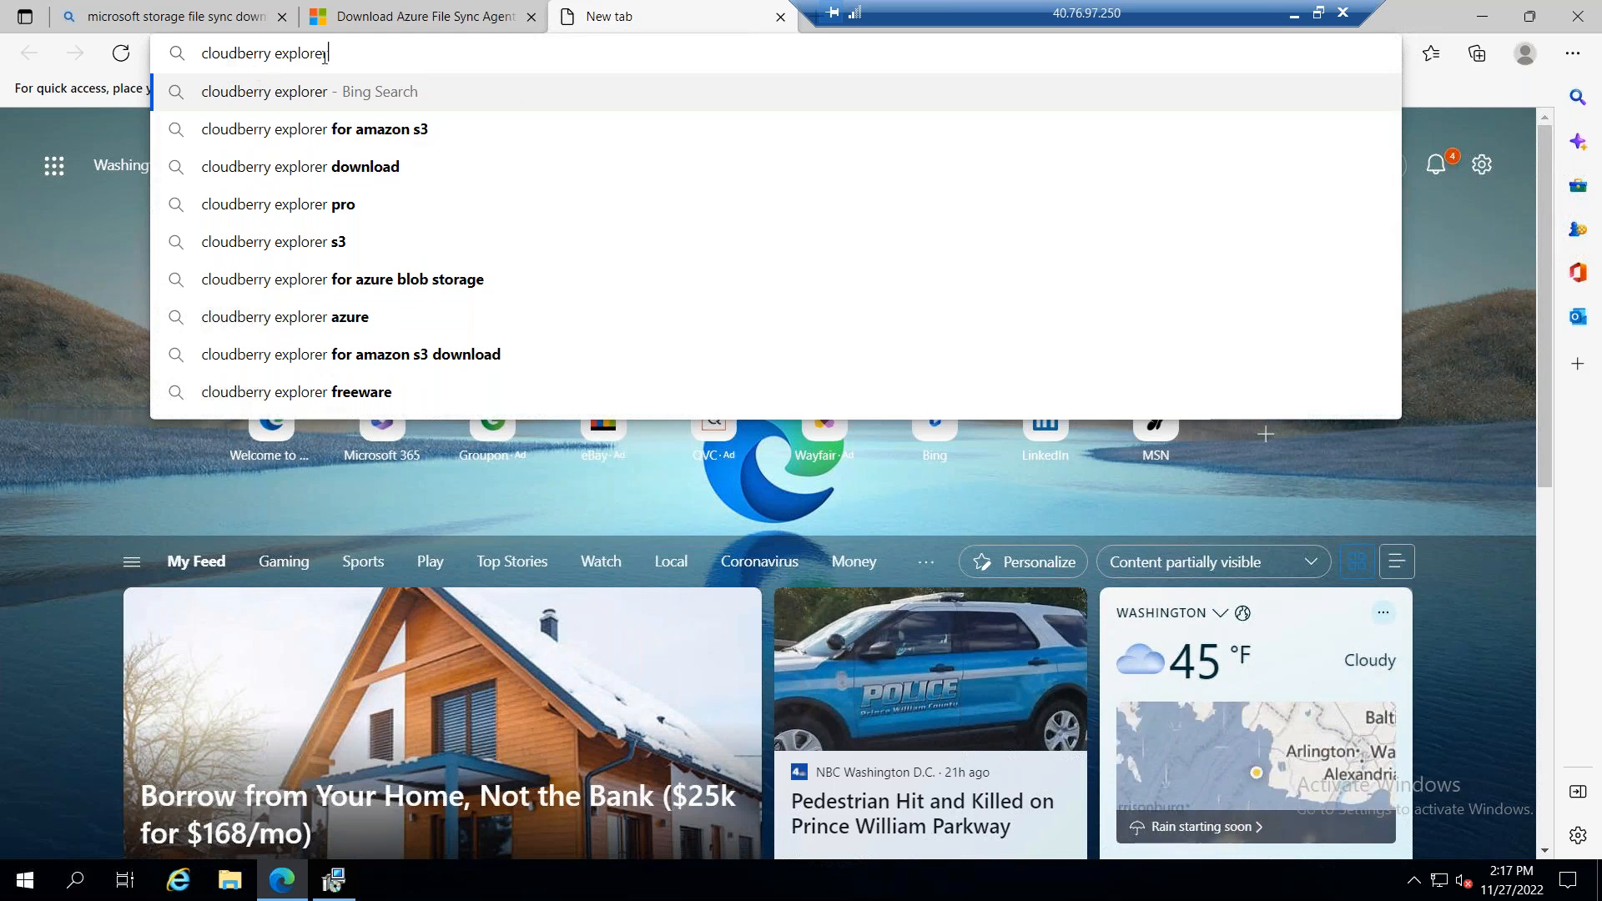
{"action": "left_click_drag", "start_coordinate": [358, 53], "coordinate": [202, 50]}
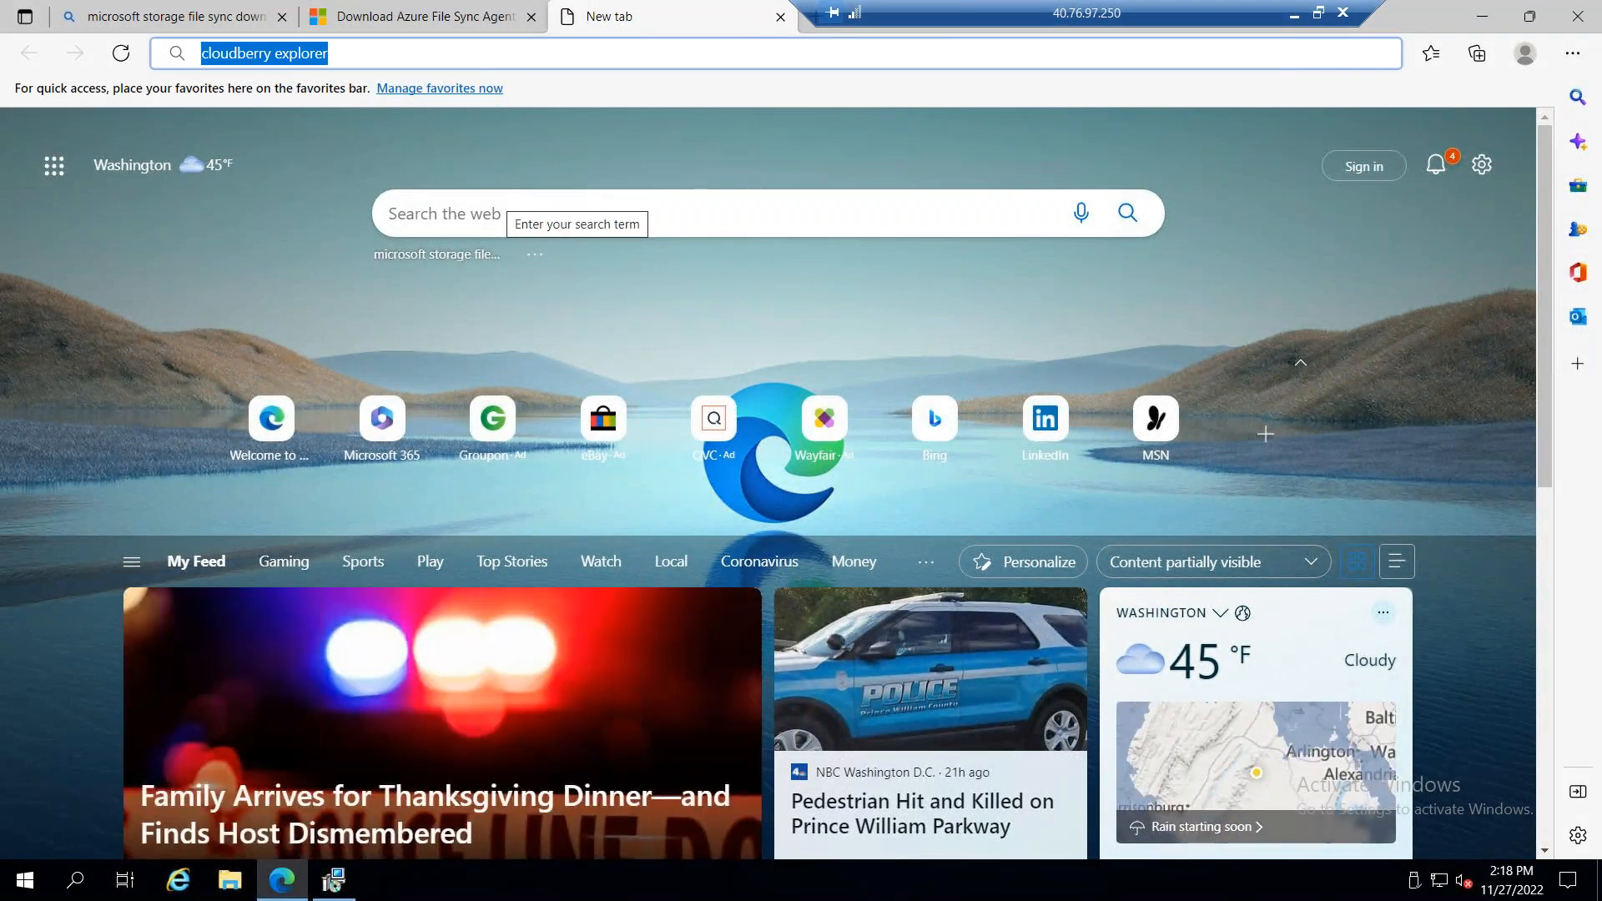
{"action": "type", "text": "Cloud"}
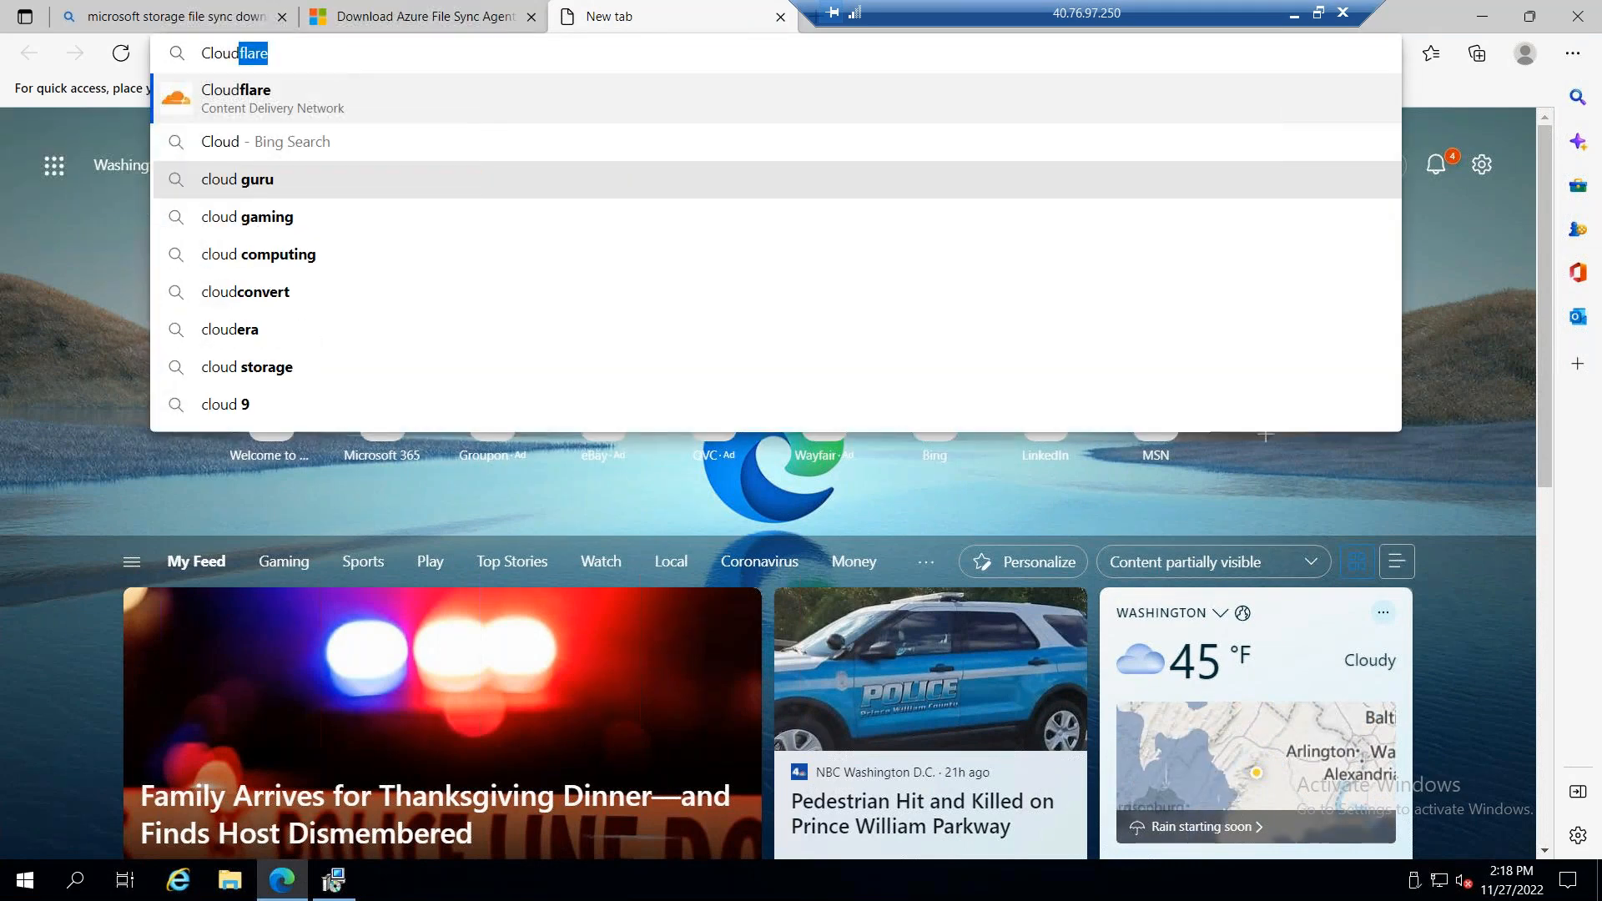
{"action": "type", "text": " combine"}
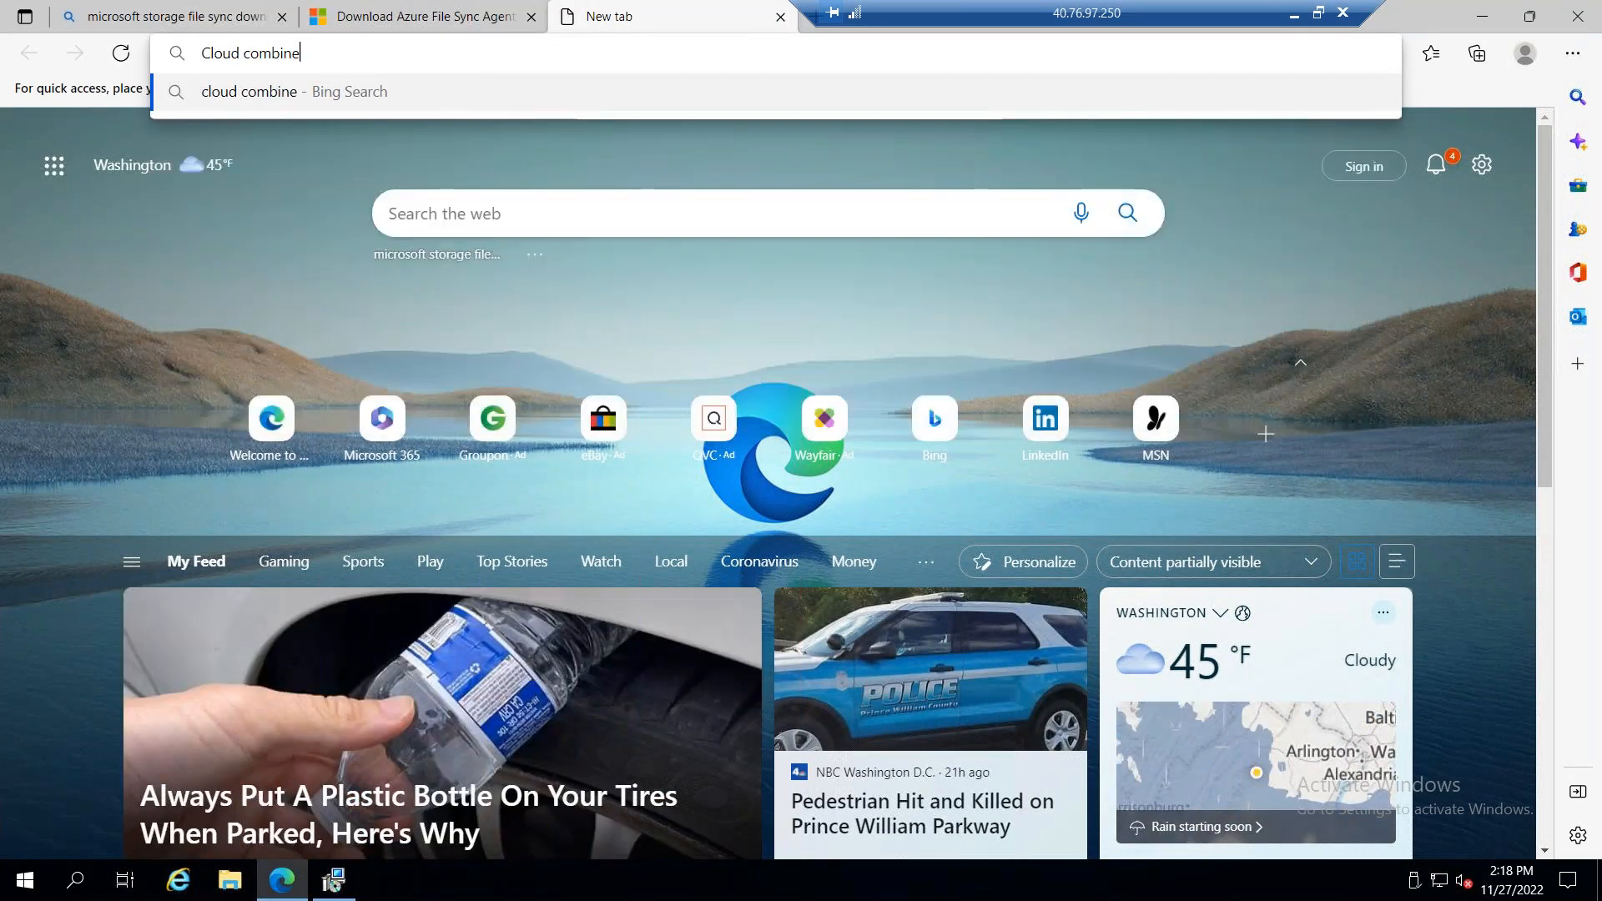
{"action": "type", "text": " tool doa"}
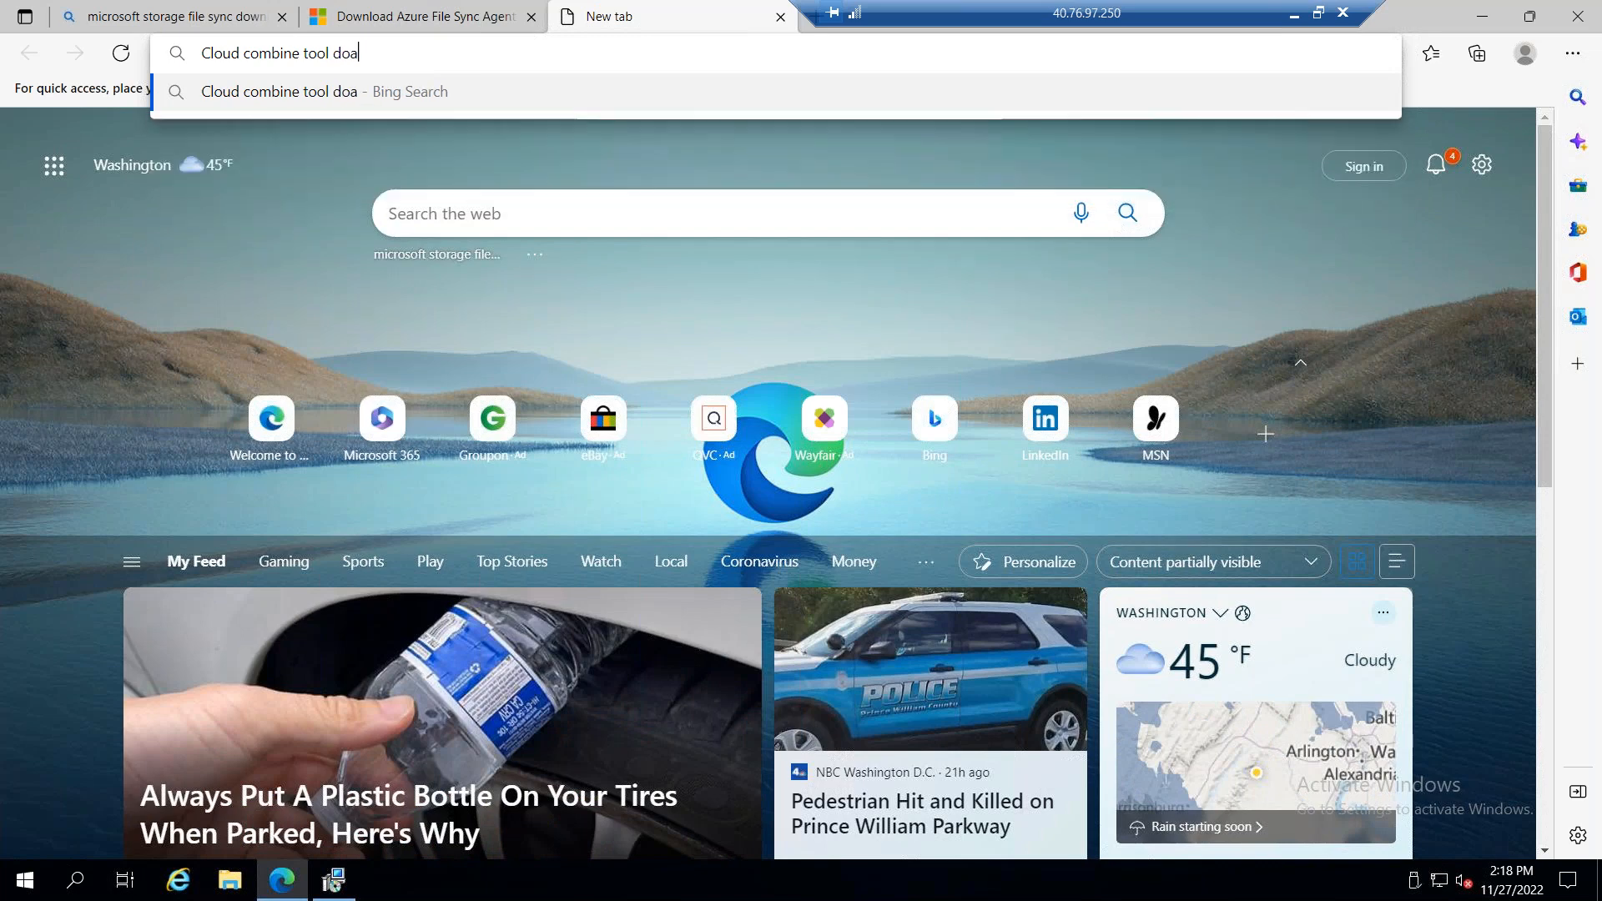
{"action": "type", "text": "nl"}
{"action": "key", "text": "BackSpace"}
{"action": "key", "text": "BackSpace"}
{"action": "key", "text": "BackSpace"}
{"action": "type", "text": "wnl"}
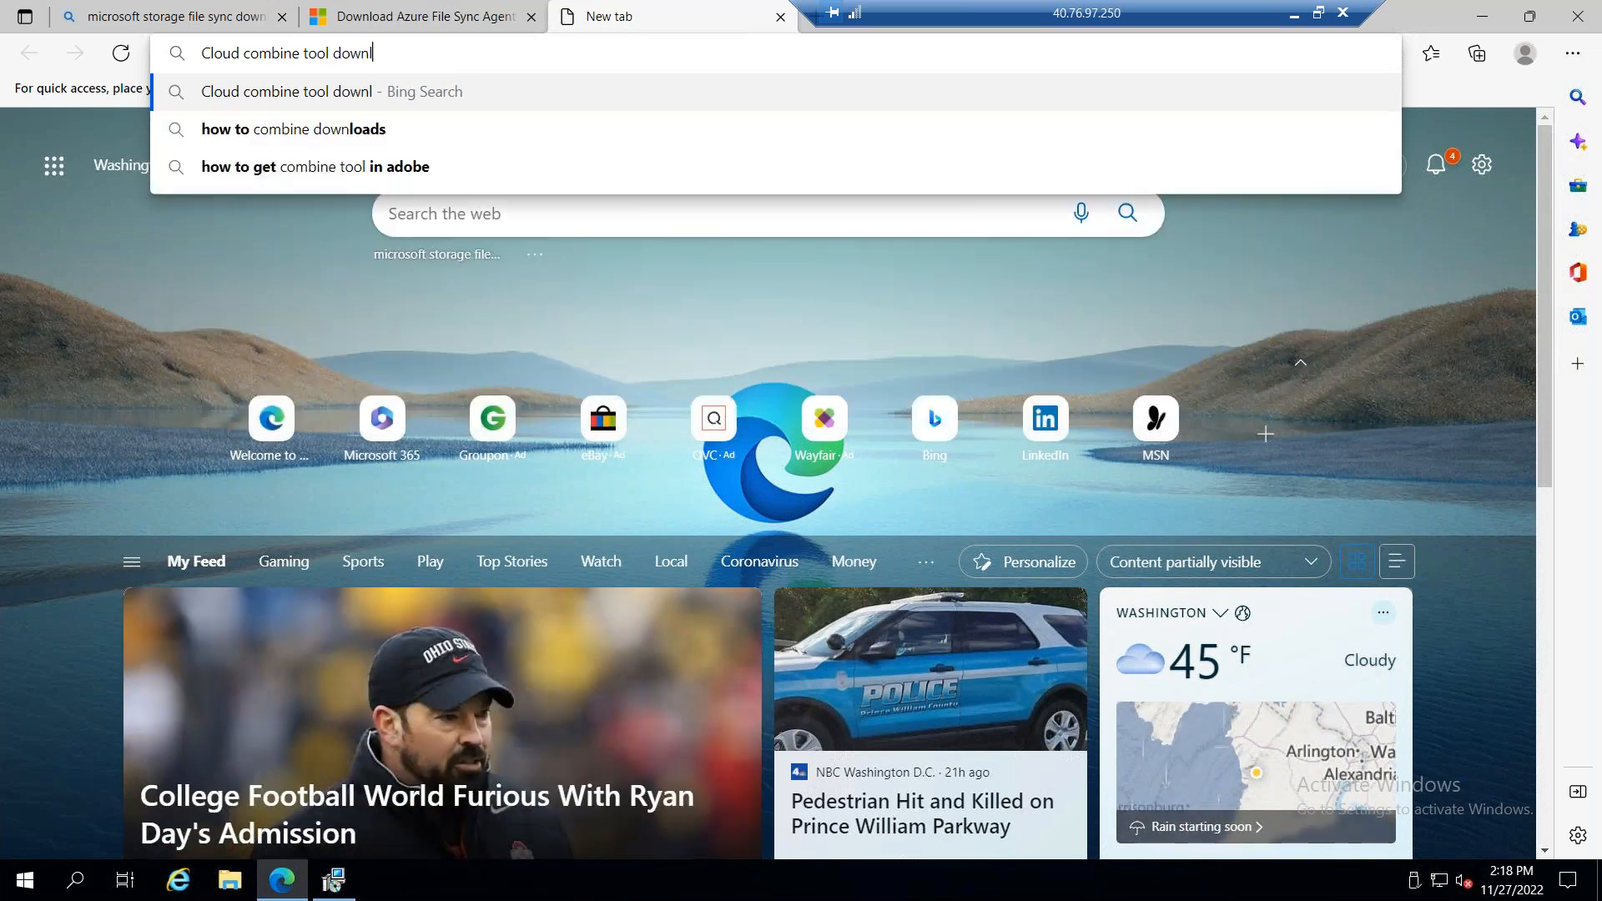
{"action": "type", "text": "oad for azu"}
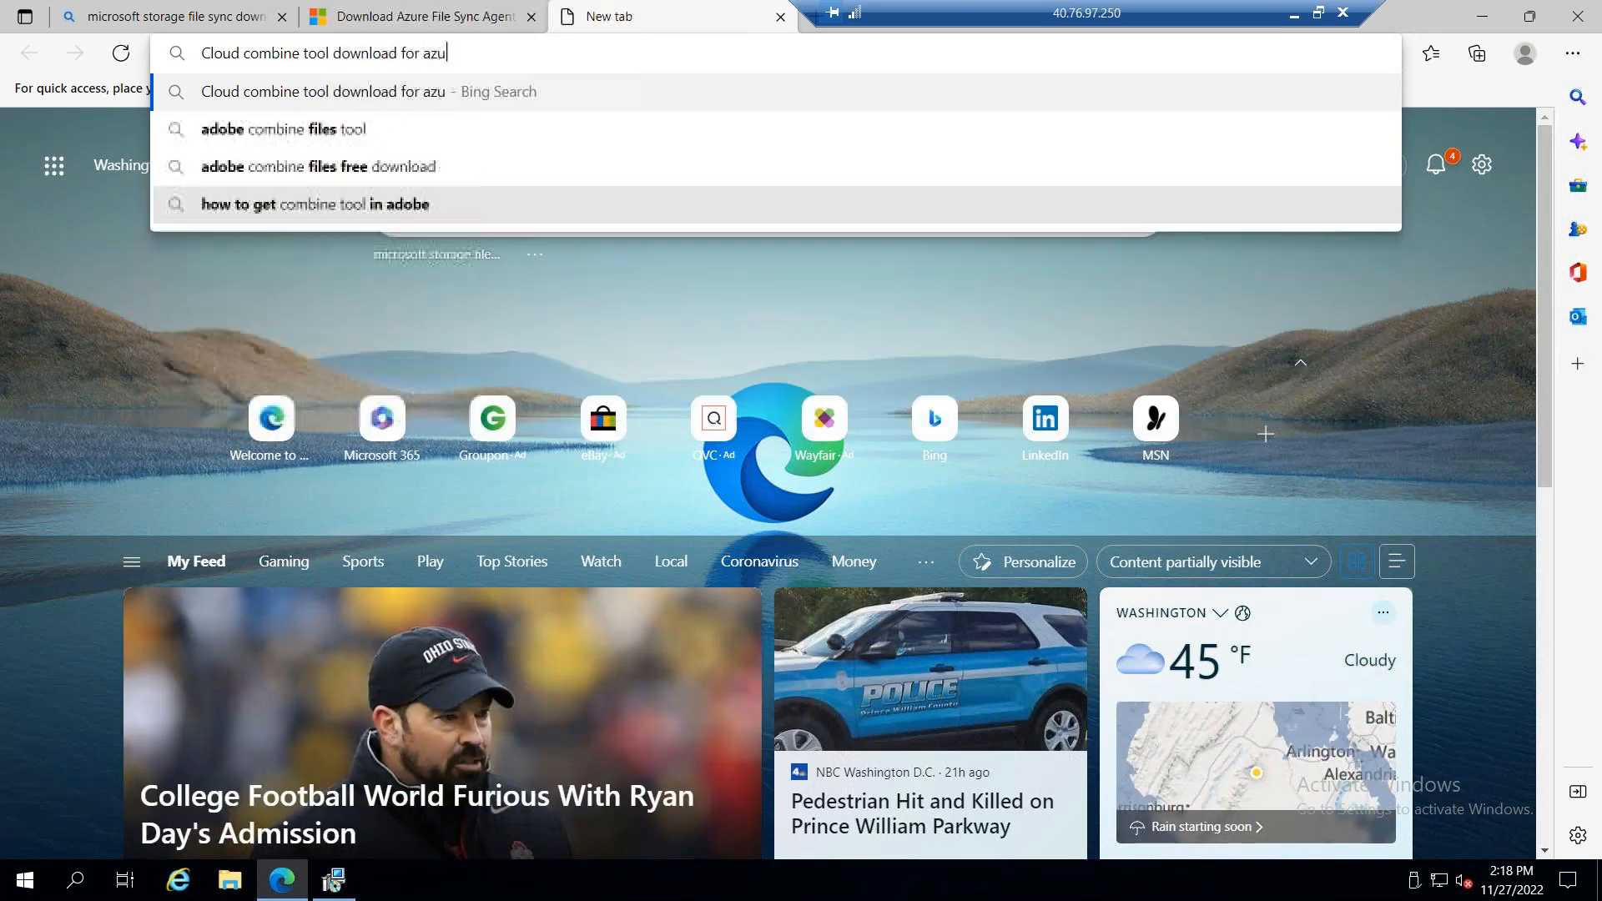
{"action": "type", "text": "re"}
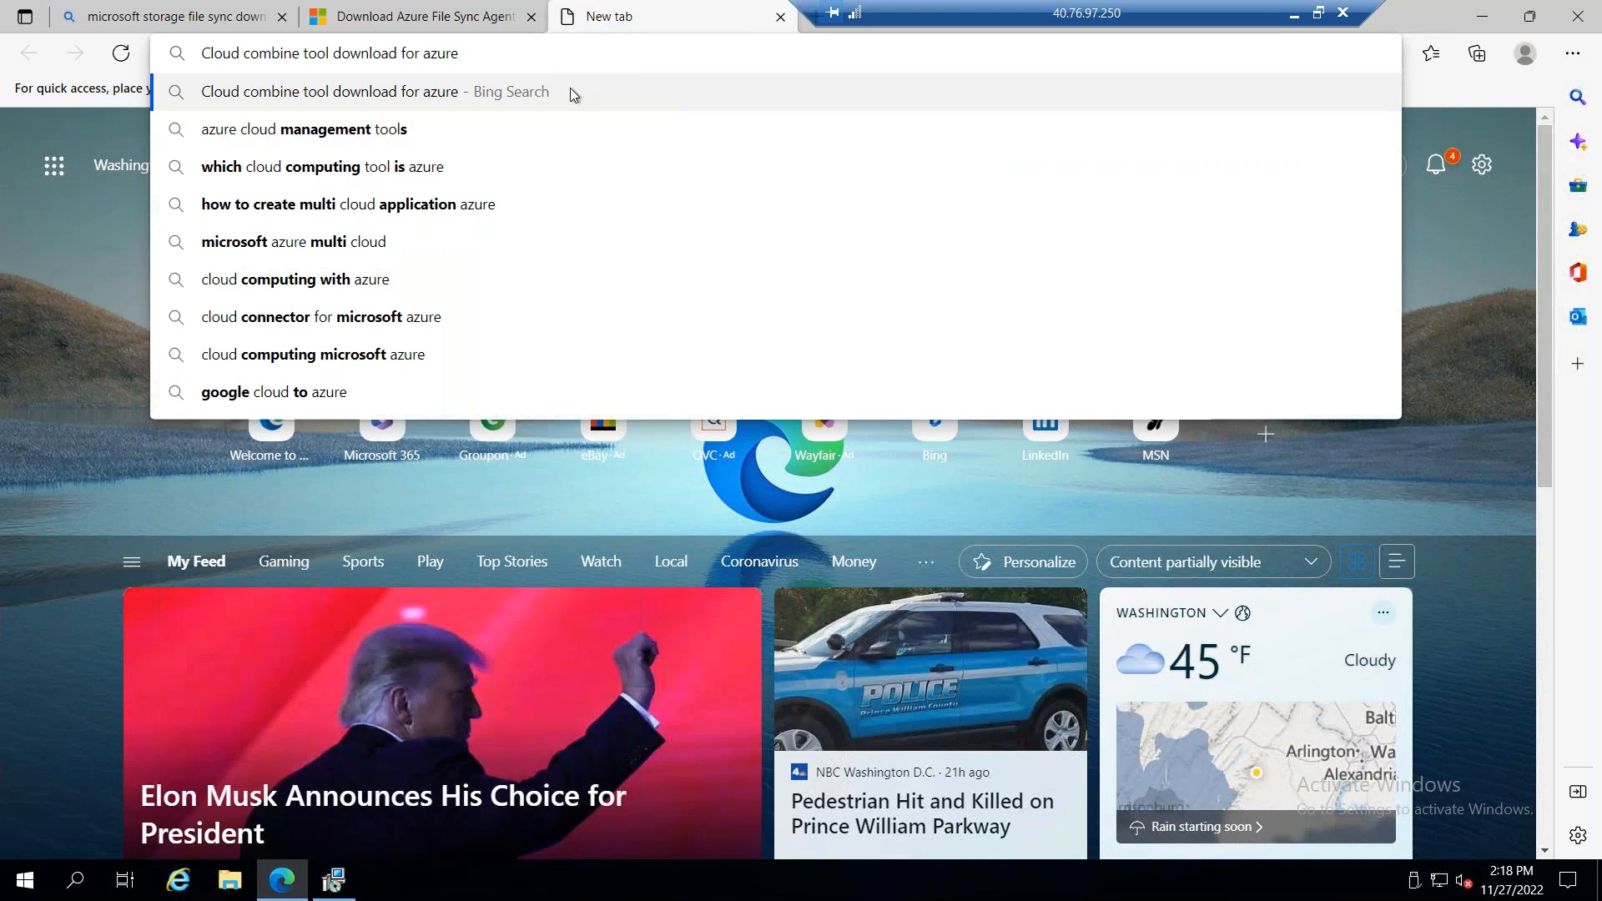
{"action": "left_click", "coordinate": [780, 17]}
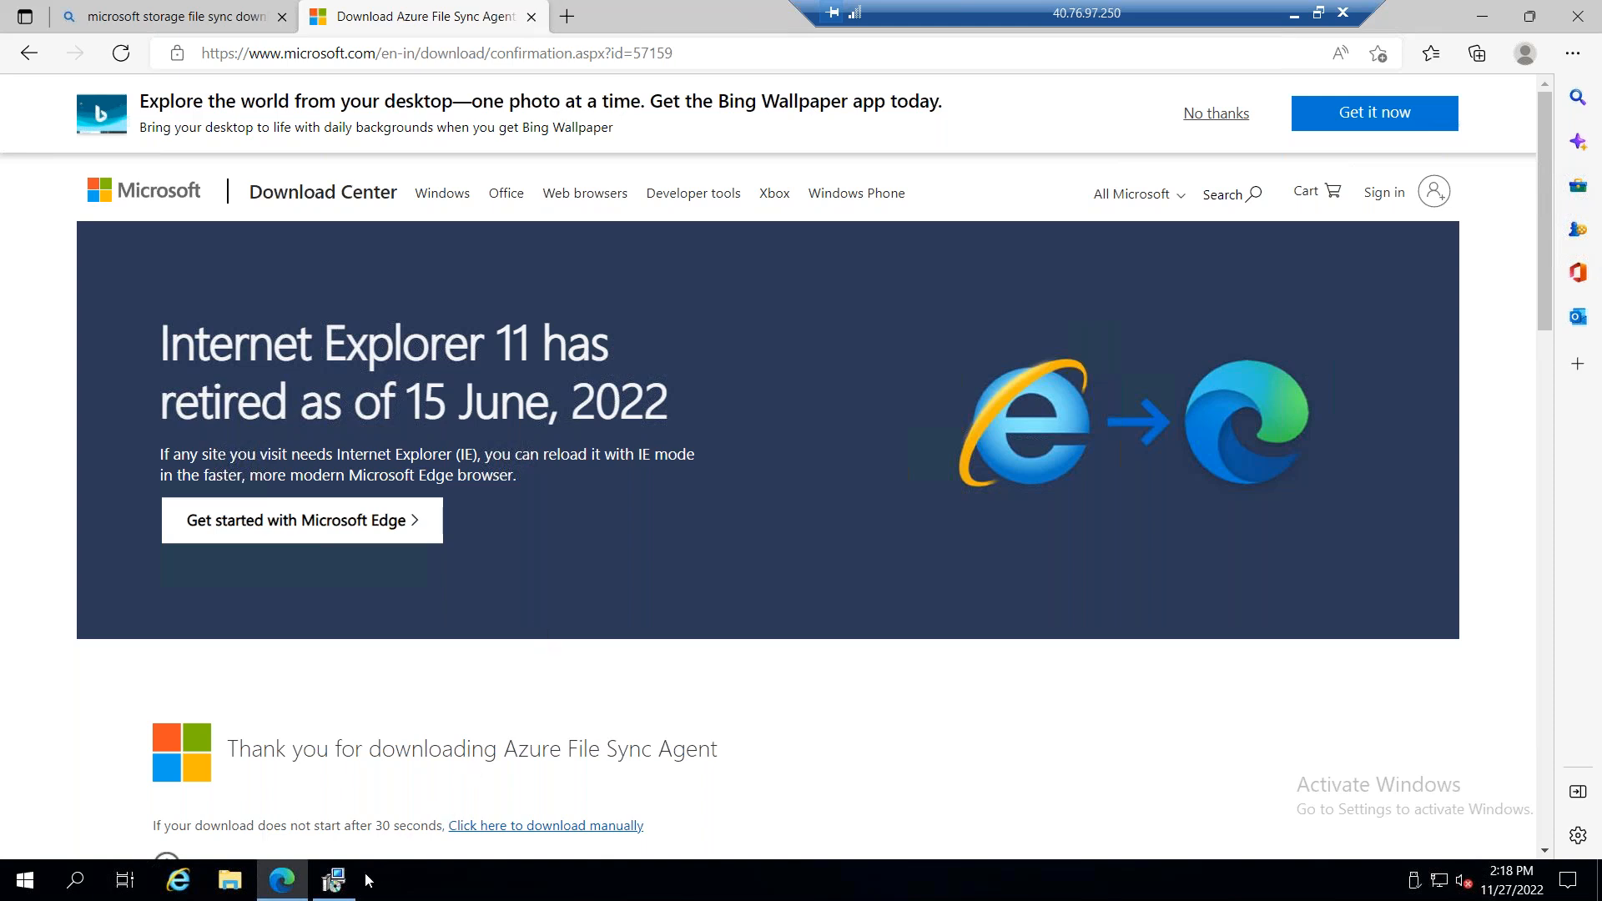
Step: Check the Storage Sync Agent installation progress, and minimize the remote desktop session to switch to the Azure portal
{"action": "left_click", "coordinate": [334, 880]}
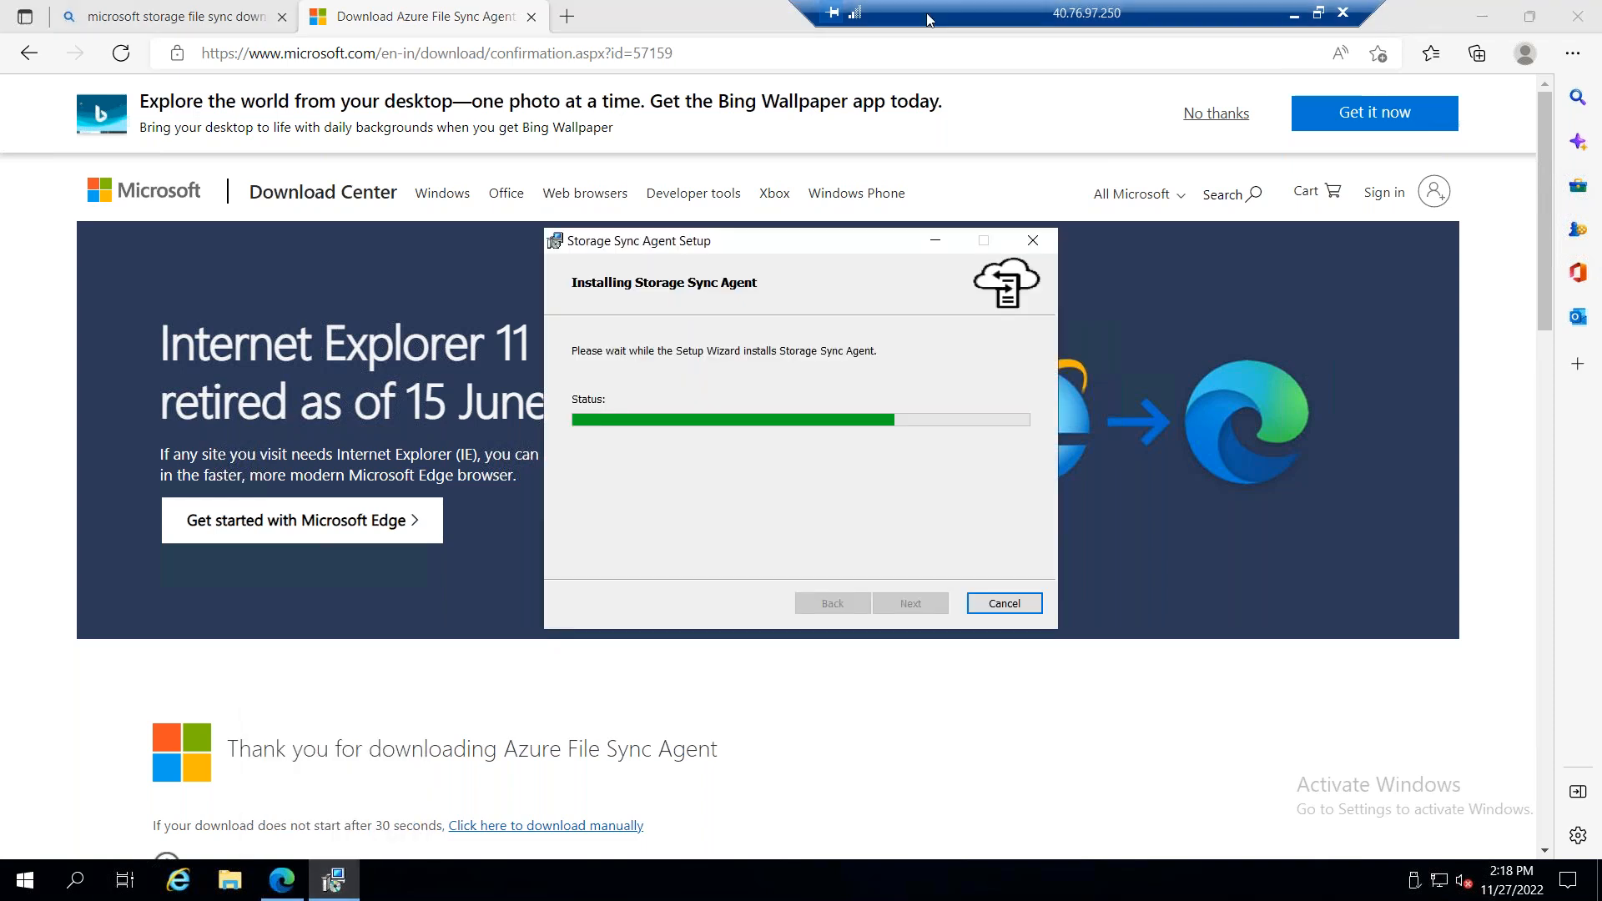
{"action": "left_click_drag", "start_coordinate": [929, 19], "coordinate": [680, 13]}
{"action": "left_click", "coordinate": [744, 14]}
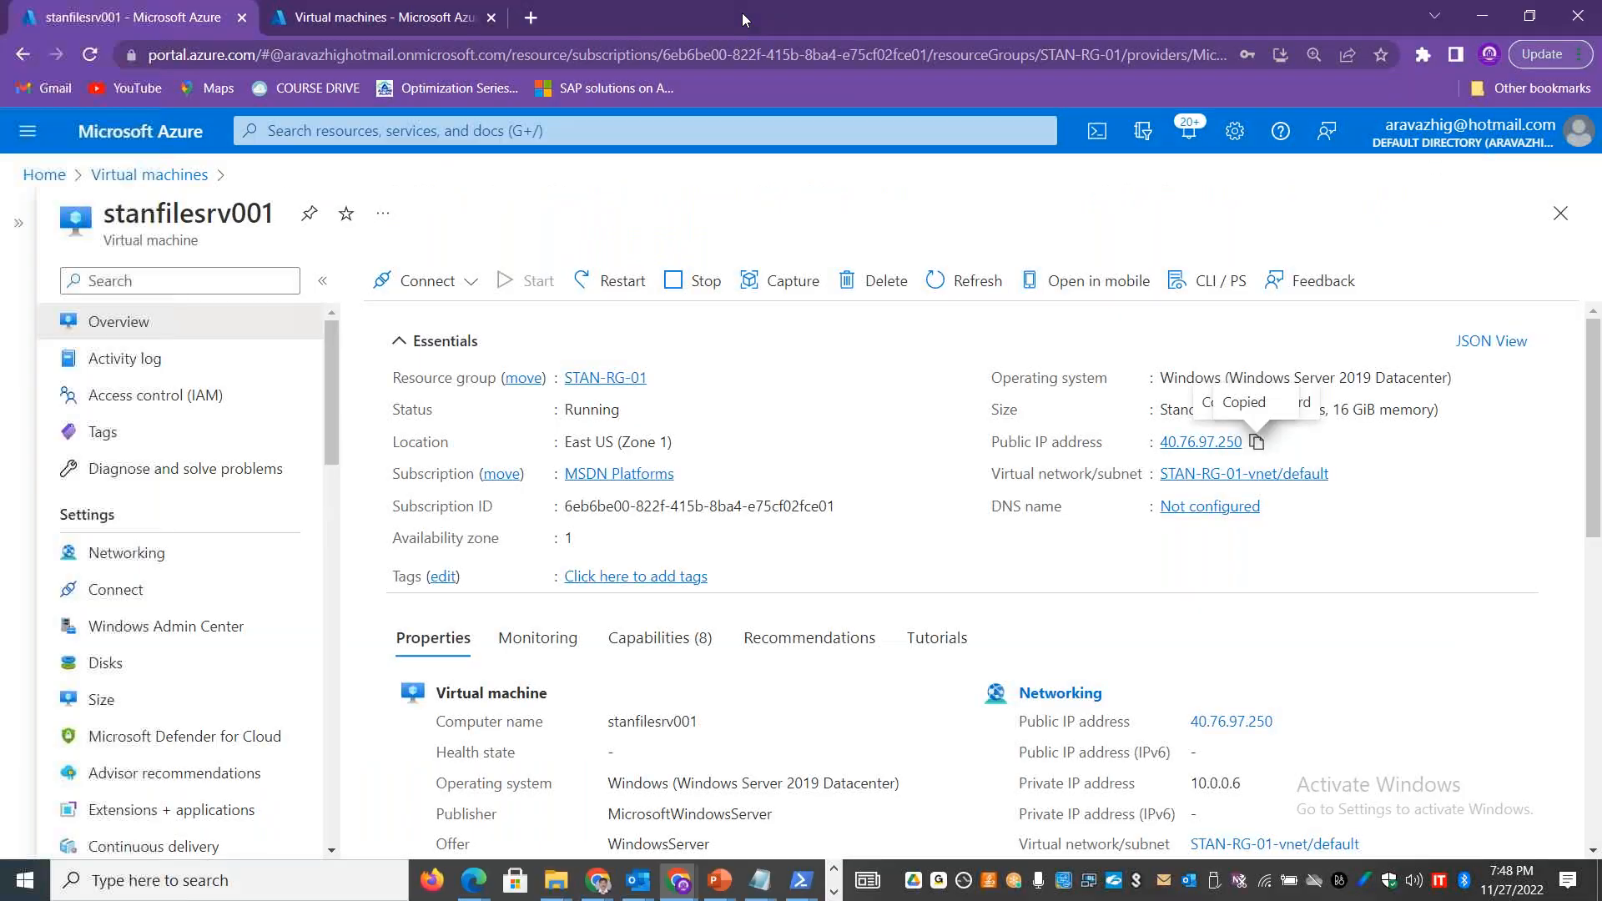
Step: From the Azure portal home page, search for "storage" and open the Storage Sync Services page
{"action": "left_click", "coordinate": [44, 175]}
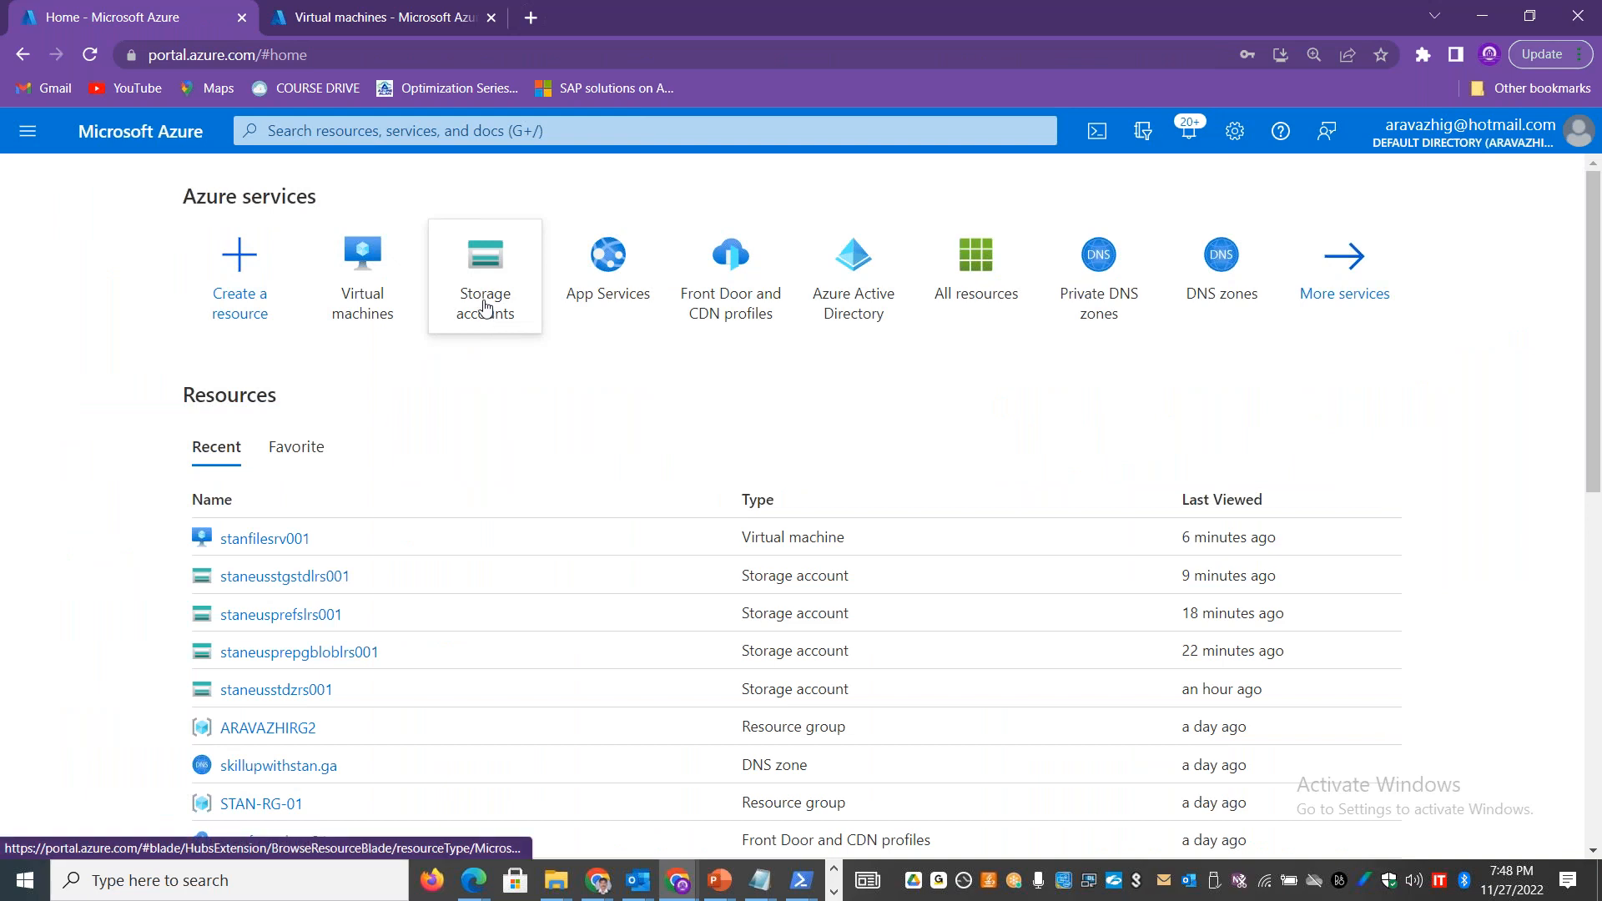
{"action": "left_click", "coordinate": [462, 132]}
{"action": "type", "text": "storage"}
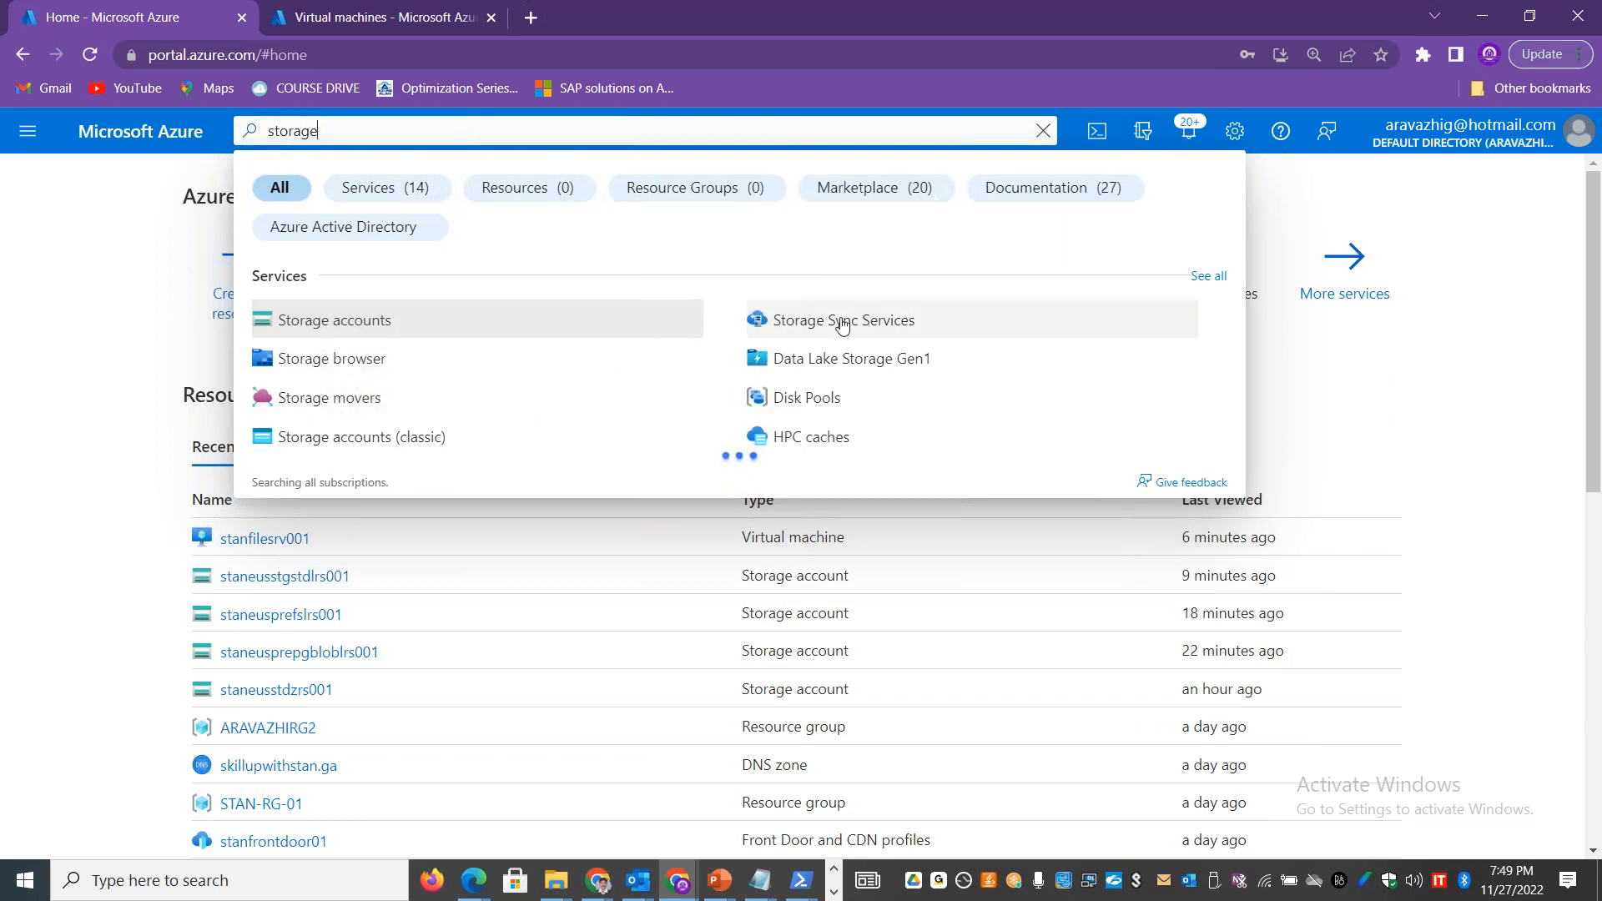
{"action": "key", "text": "Escape"}
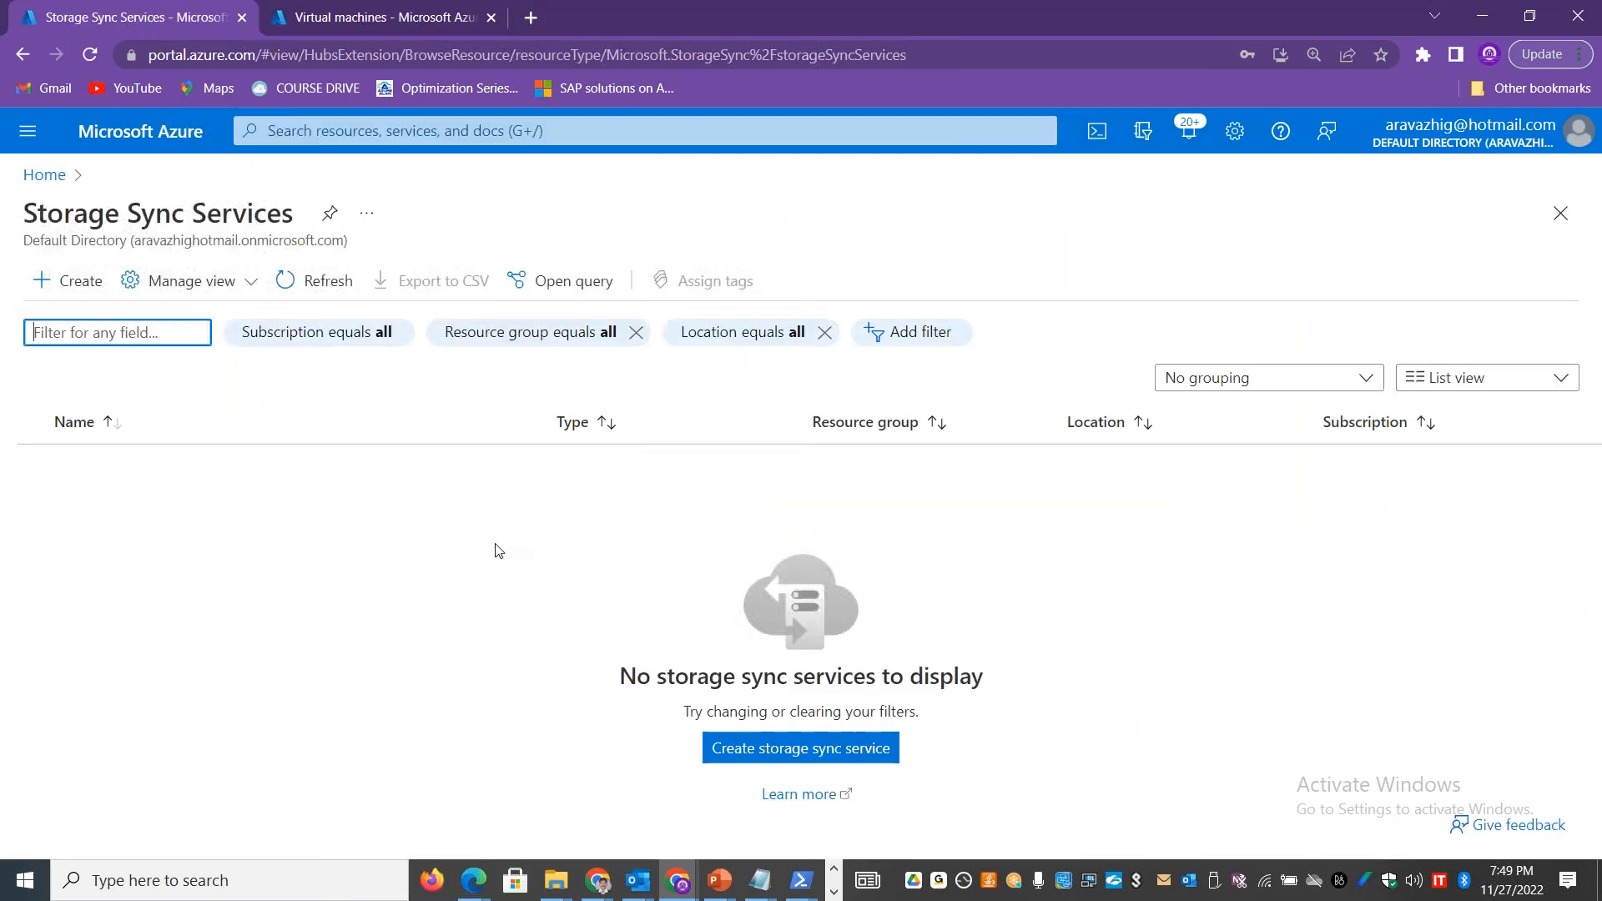
Step: Start creating a storage sync service in resource group STAN-RG-01 and name it onprem2stanfs
{"action": "left_click", "coordinate": [807, 749]}
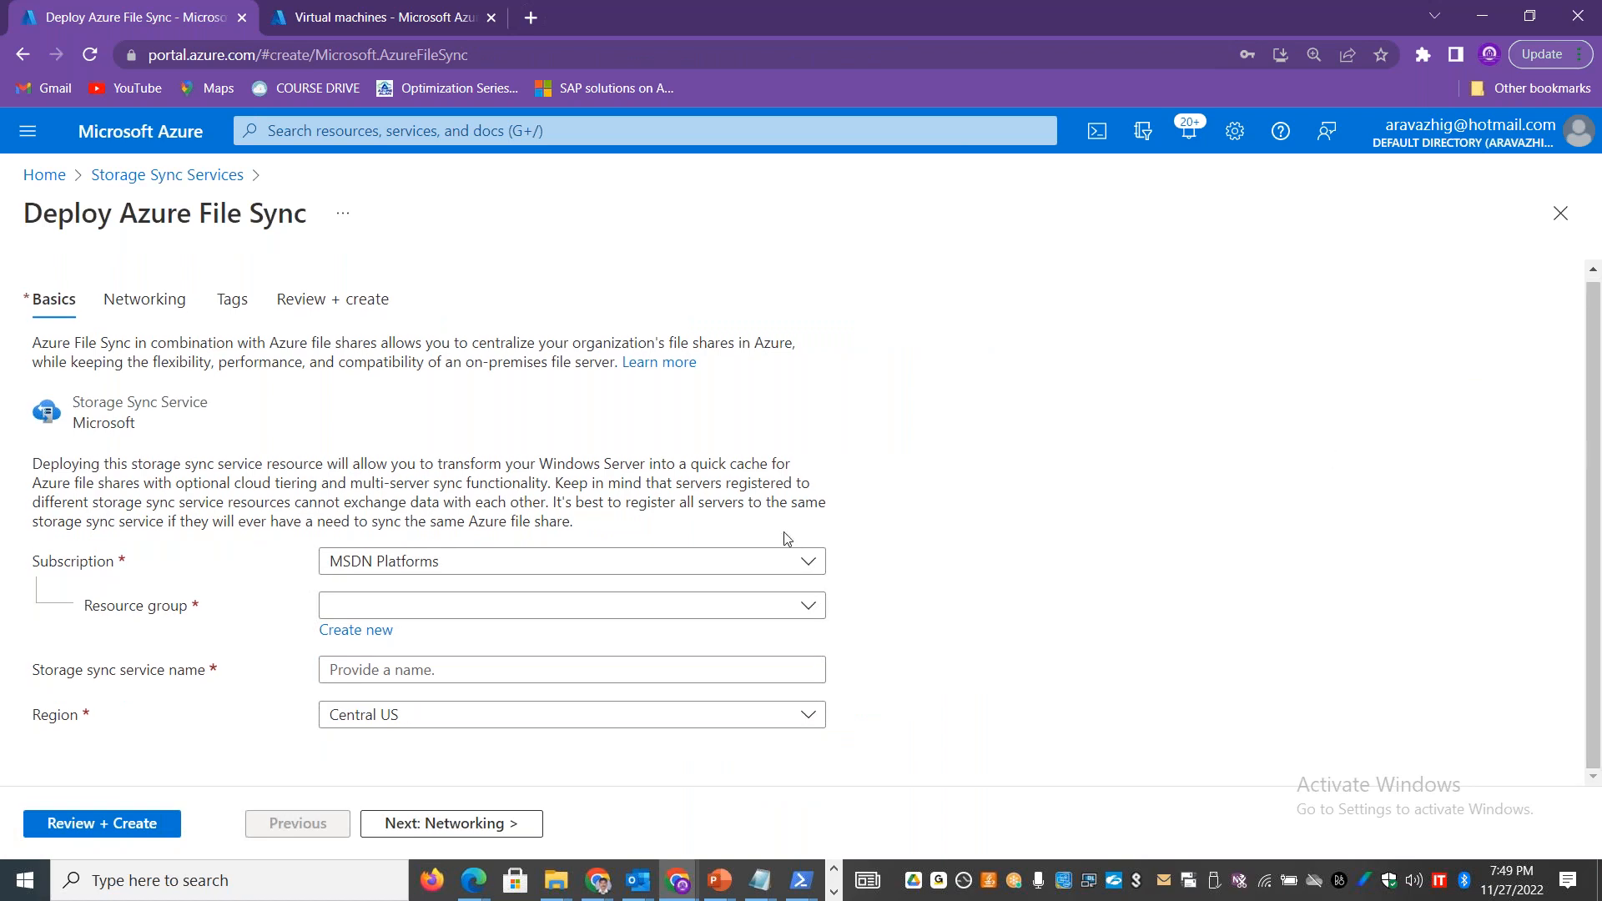
{"action": "left_click", "coordinate": [619, 608]}
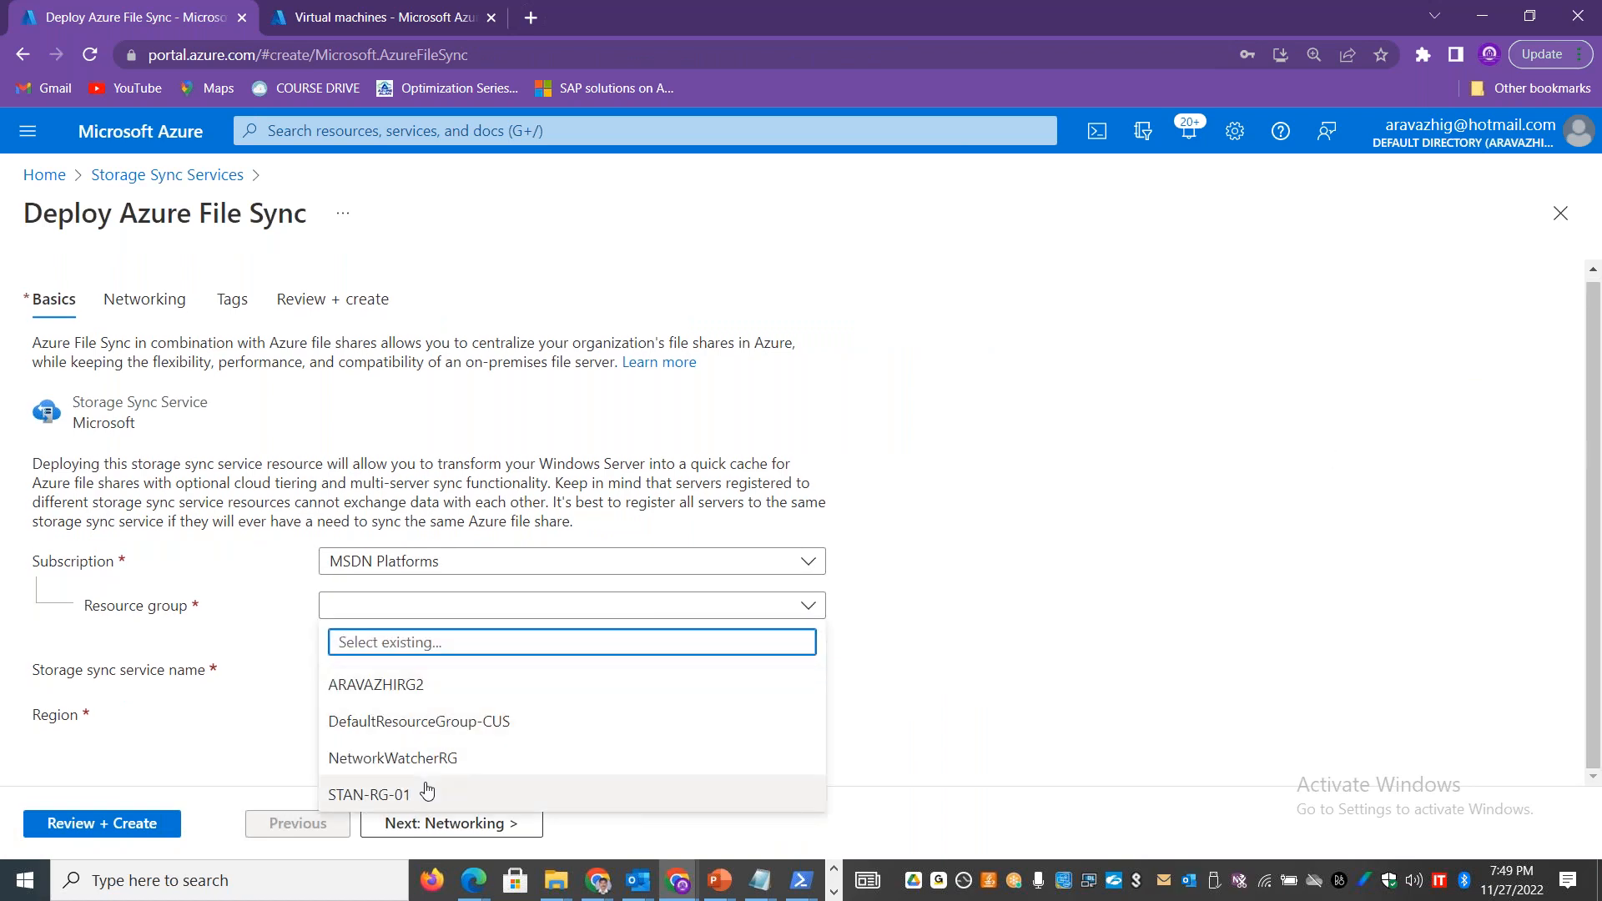
{"action": "left_click", "coordinate": [429, 787]}
{"action": "left_click", "coordinate": [450, 679]}
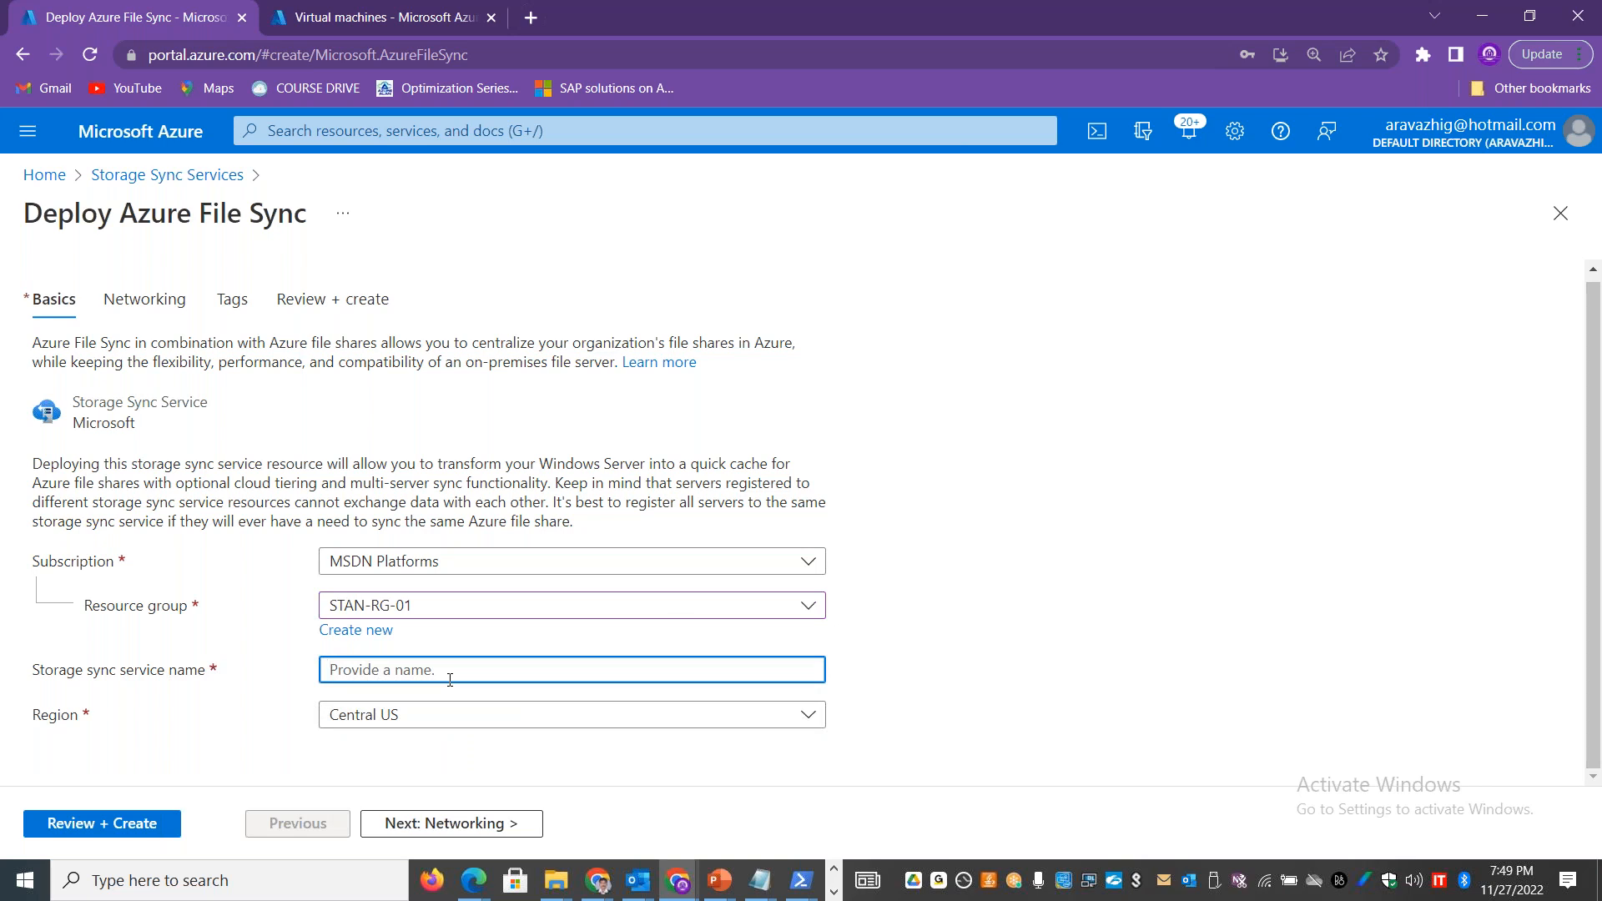
{"action": "type", "text": "onprem2stanfs"}
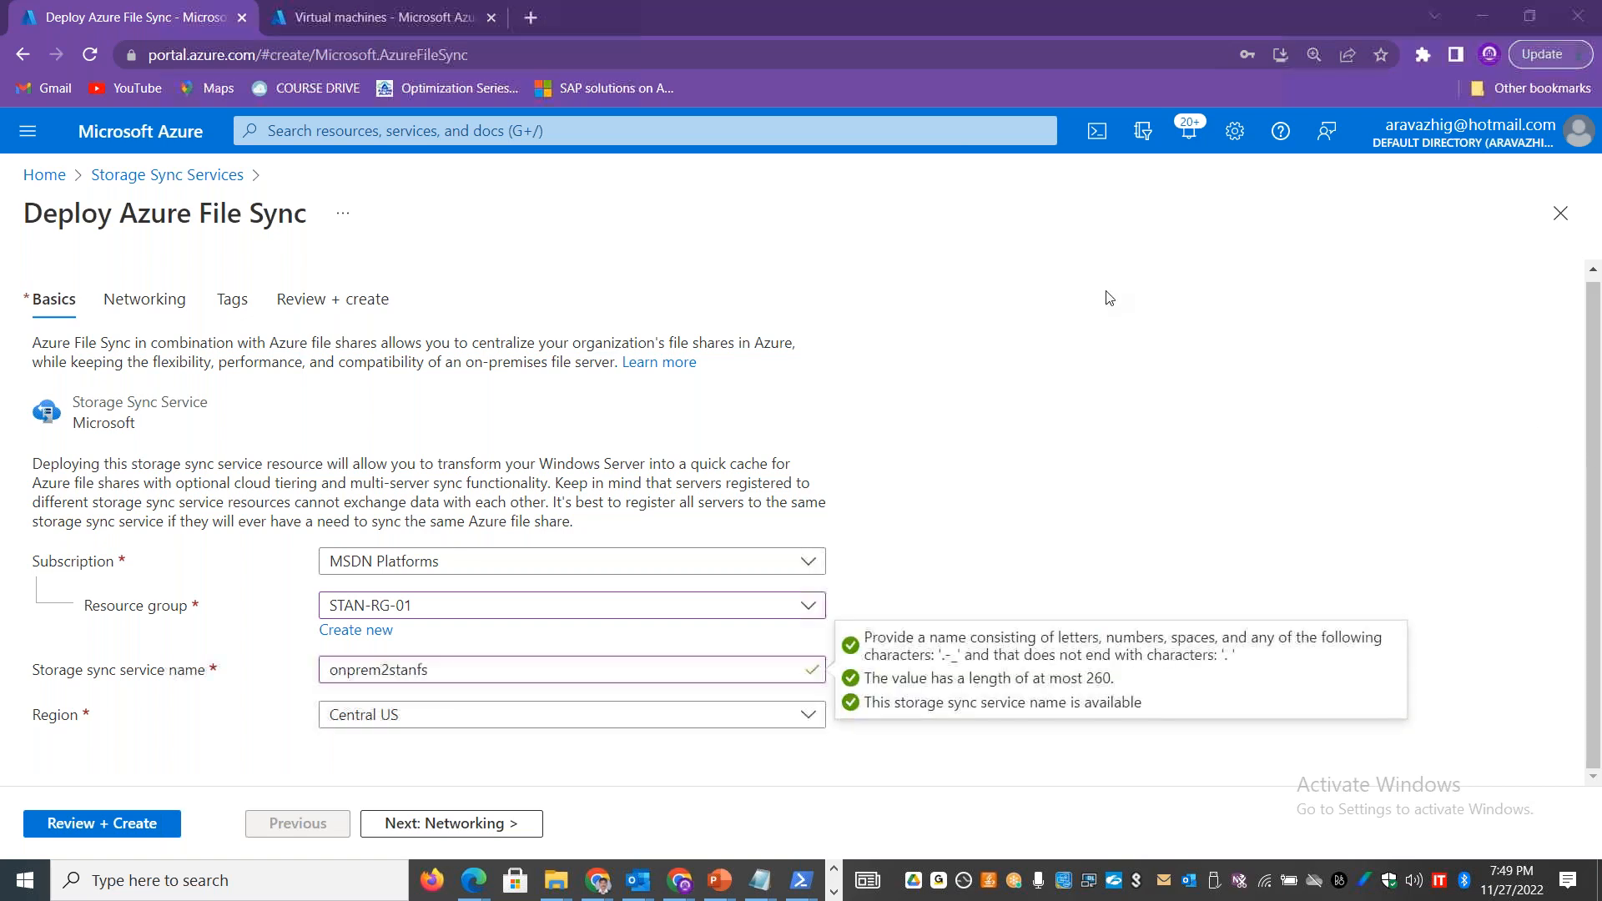
{"action": "left_click", "coordinate": [1593, 571]}
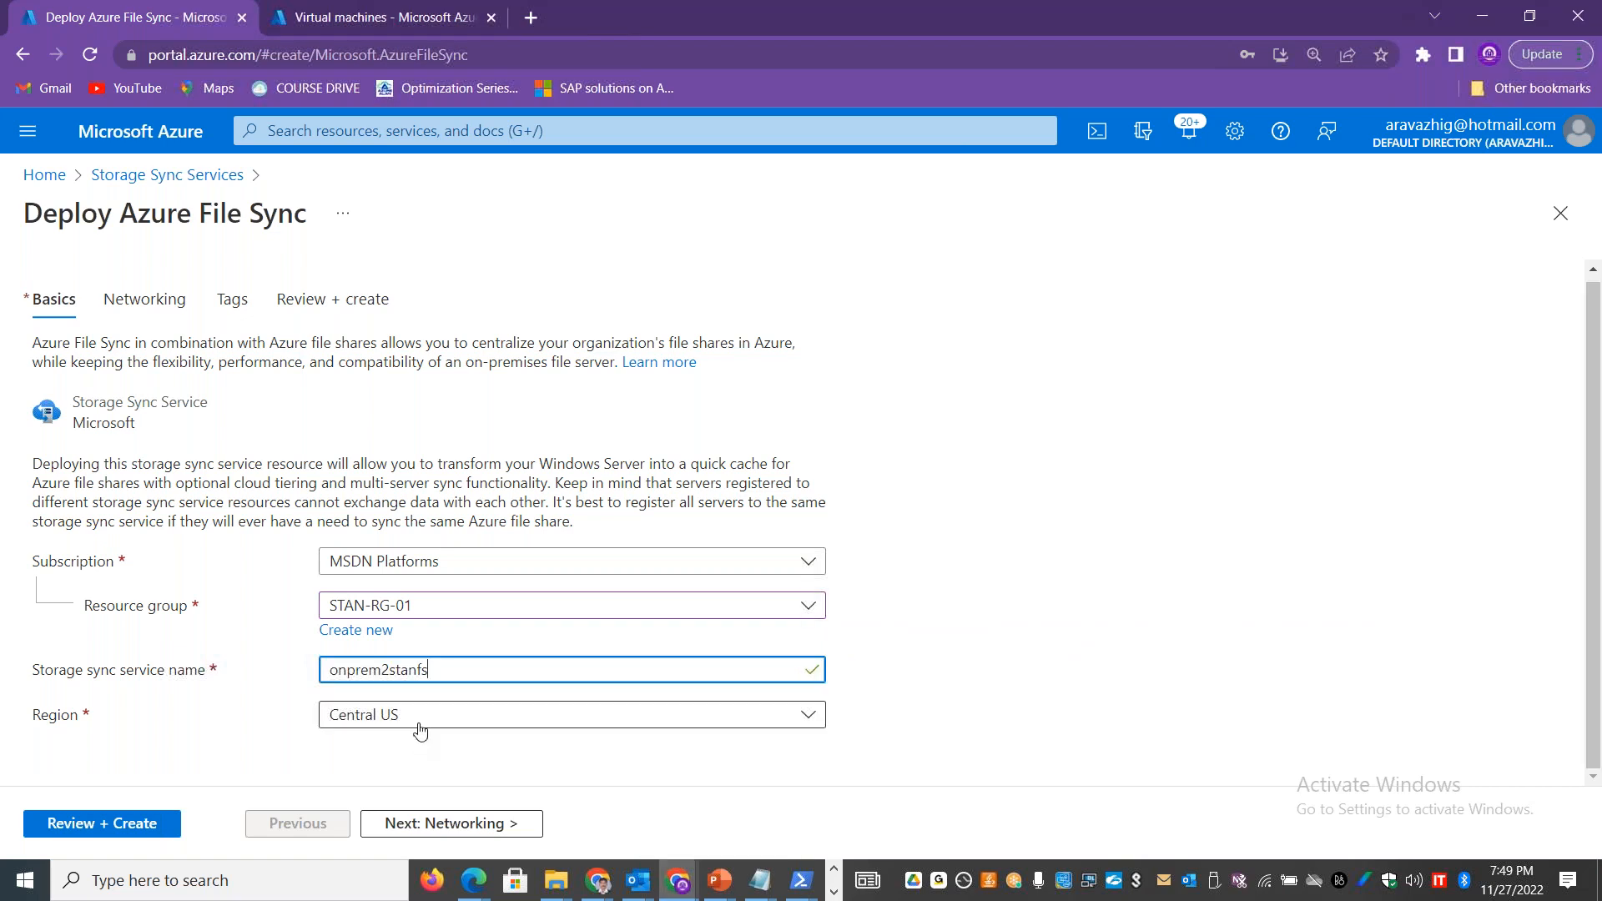
Step: Open the Storage accounts list in the second portal tab to check the accounts' locations
{"action": "left_click", "coordinate": [349, 21]}
{"action": "left_click", "coordinate": [44, 174]}
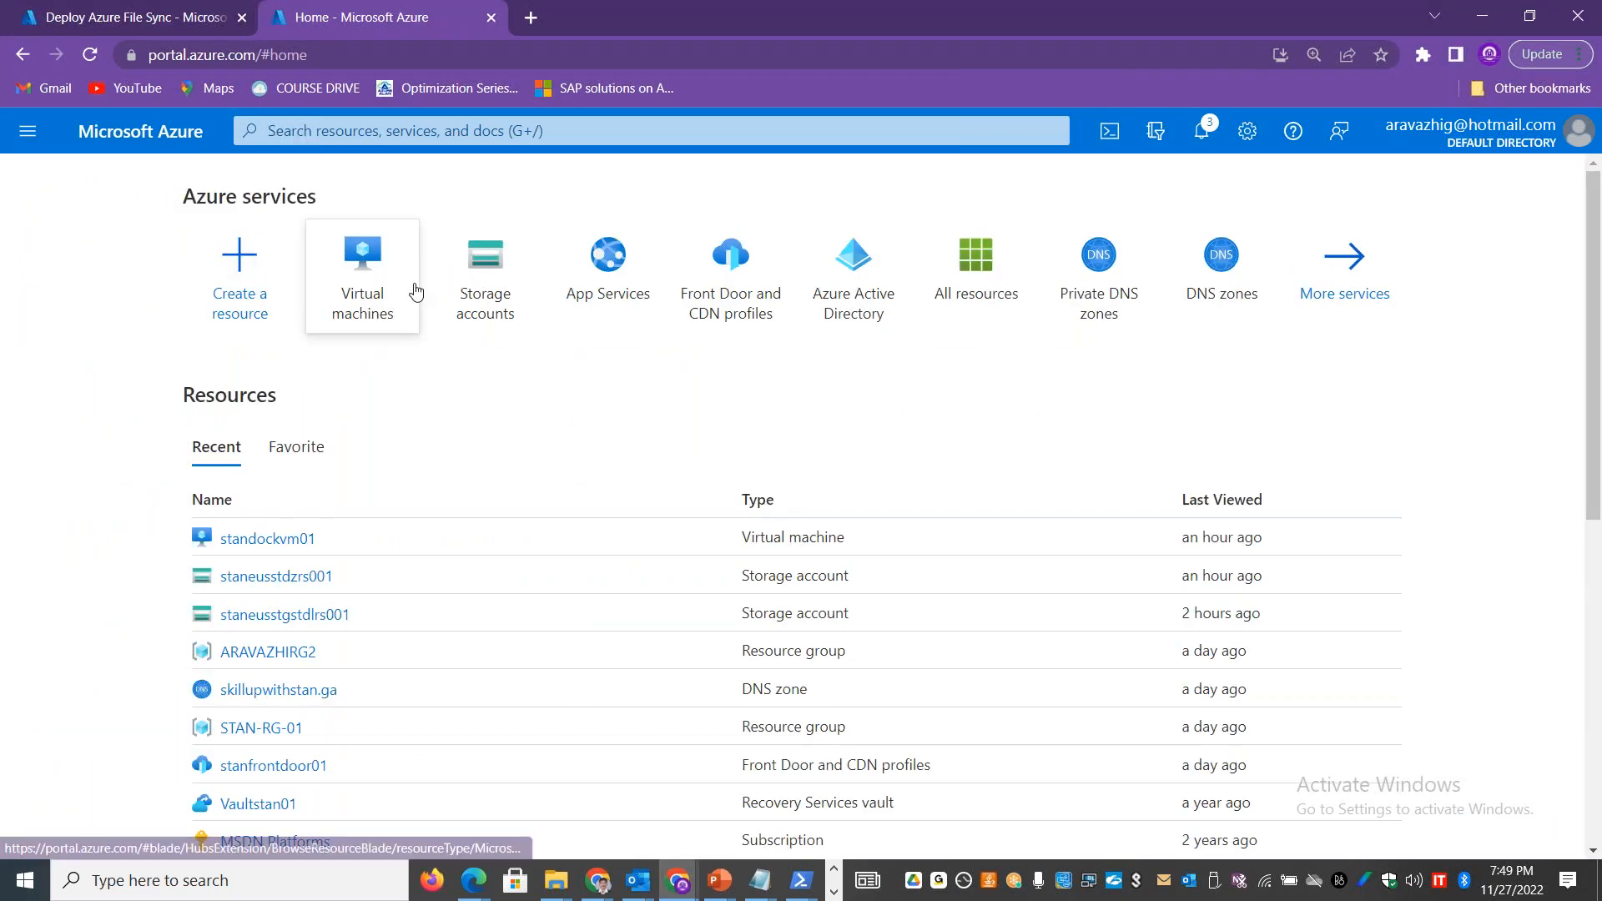
{"action": "left_click", "coordinate": [483, 301]}
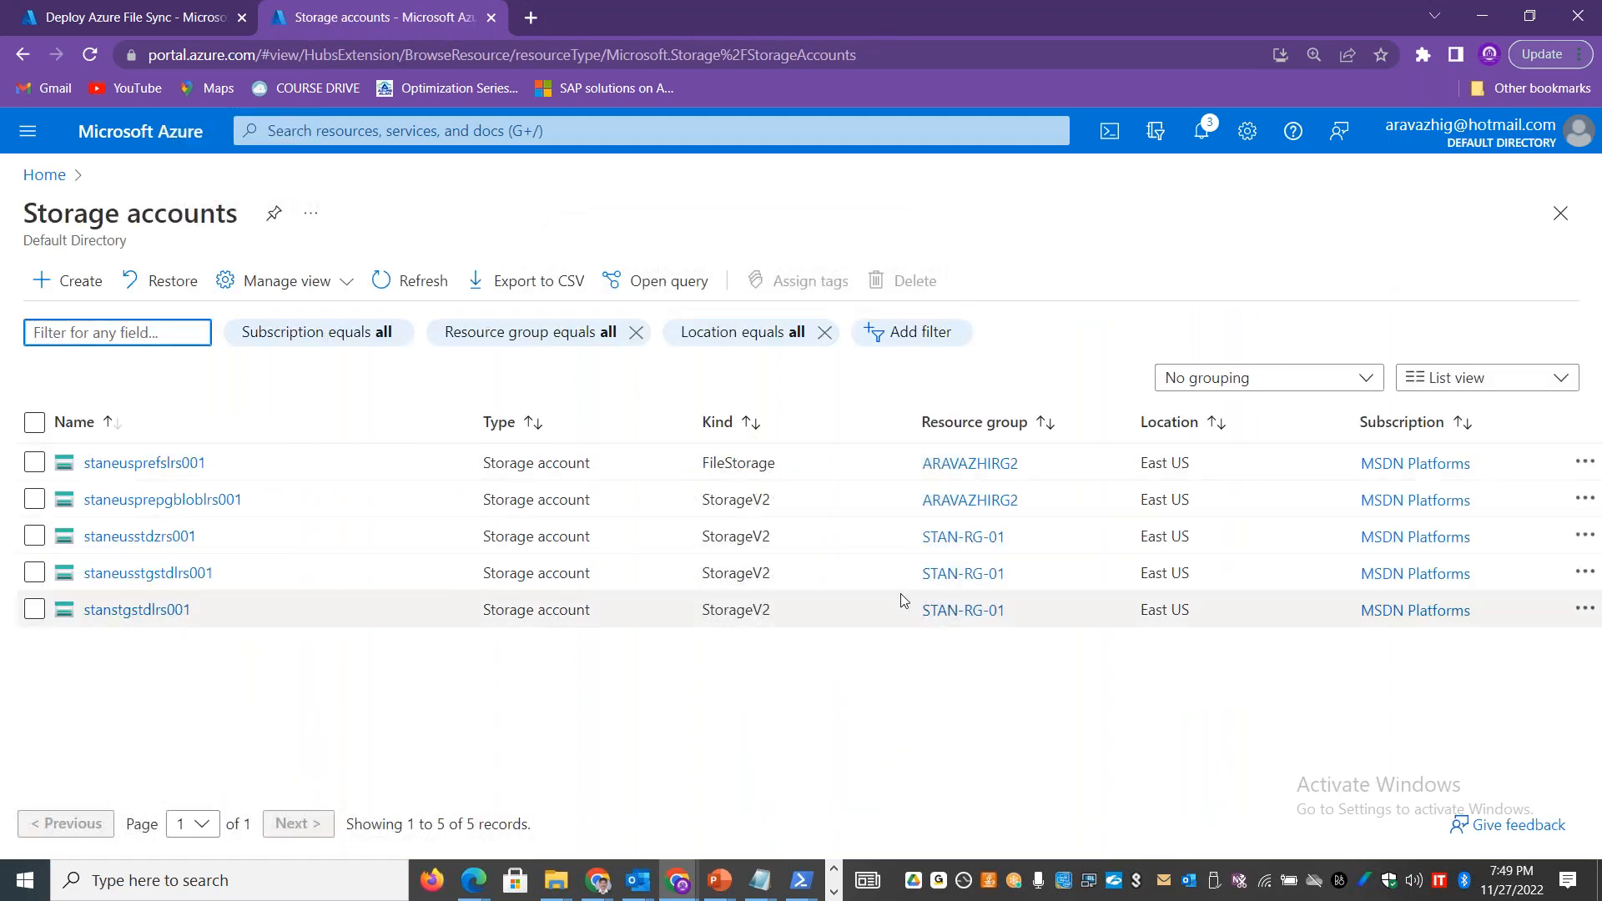
Step: Set the onprem2stanfs storage sync service's region to East US, allow access from all networks, and create it
{"action": "left_click", "coordinate": [142, 21]}
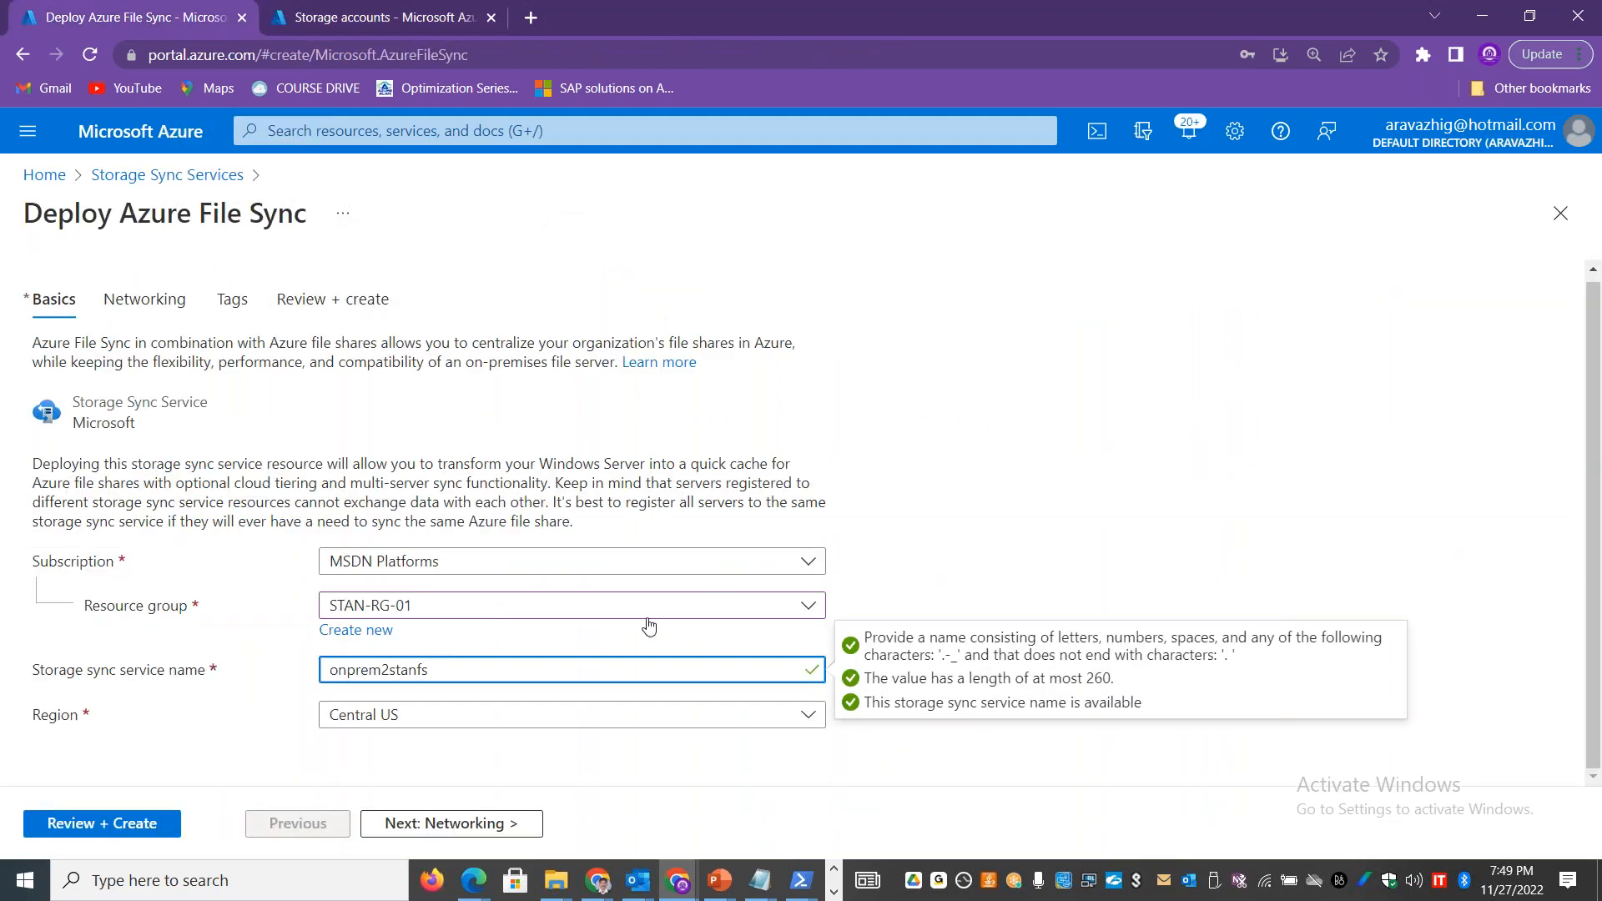
{"action": "left_click", "coordinate": [674, 716]}
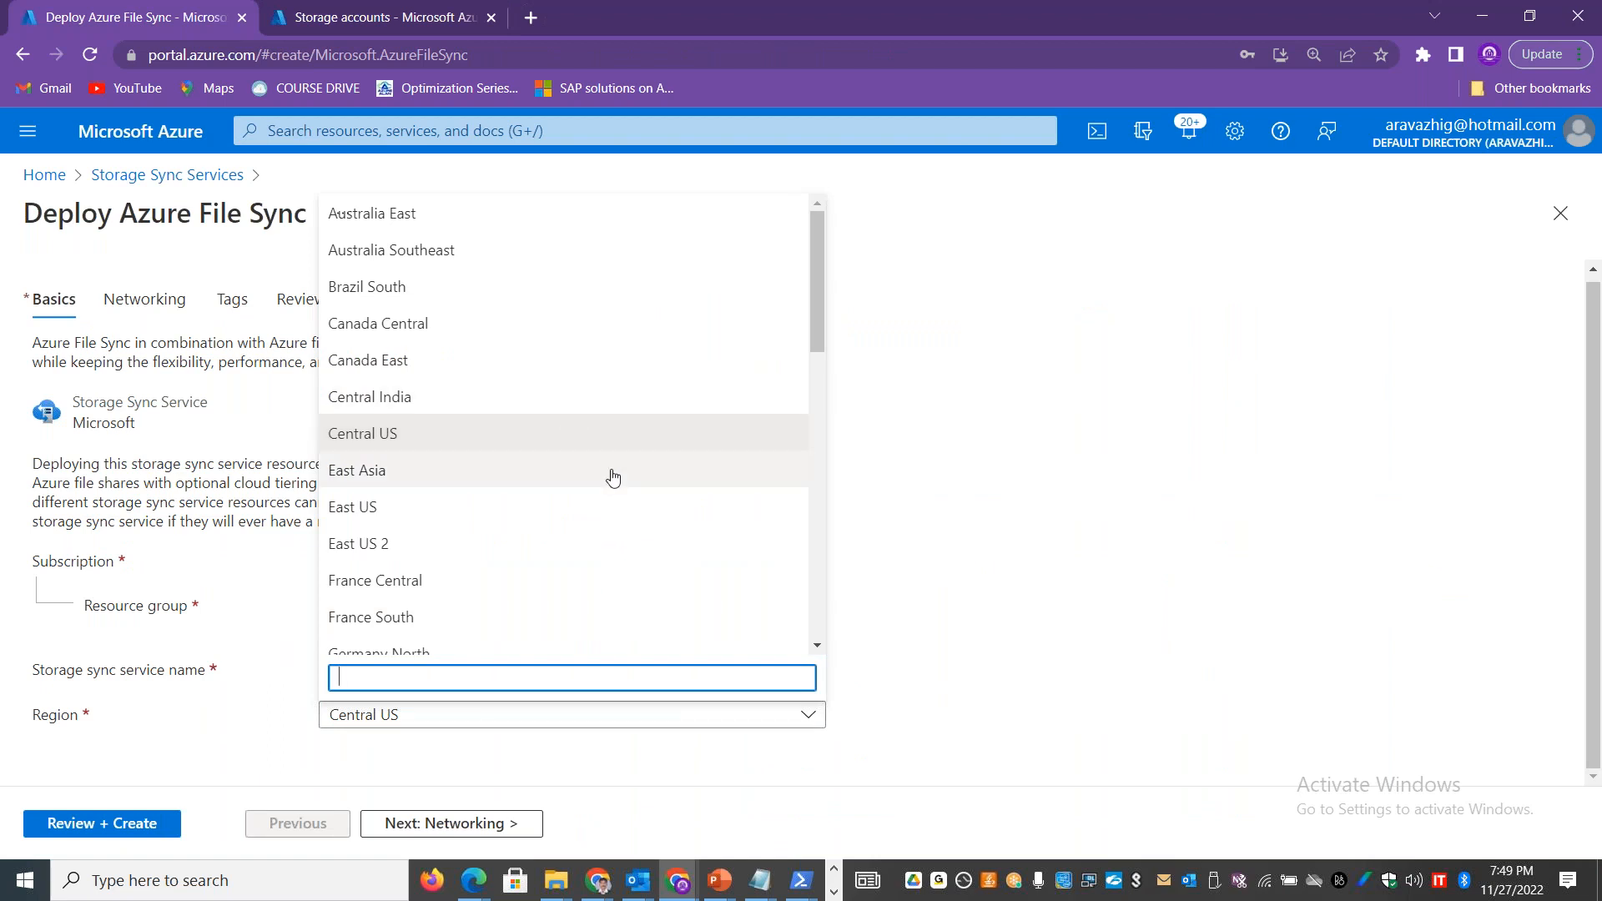
{"action": "left_click", "coordinate": [428, 524]}
{"action": "left_click", "coordinate": [406, 824]}
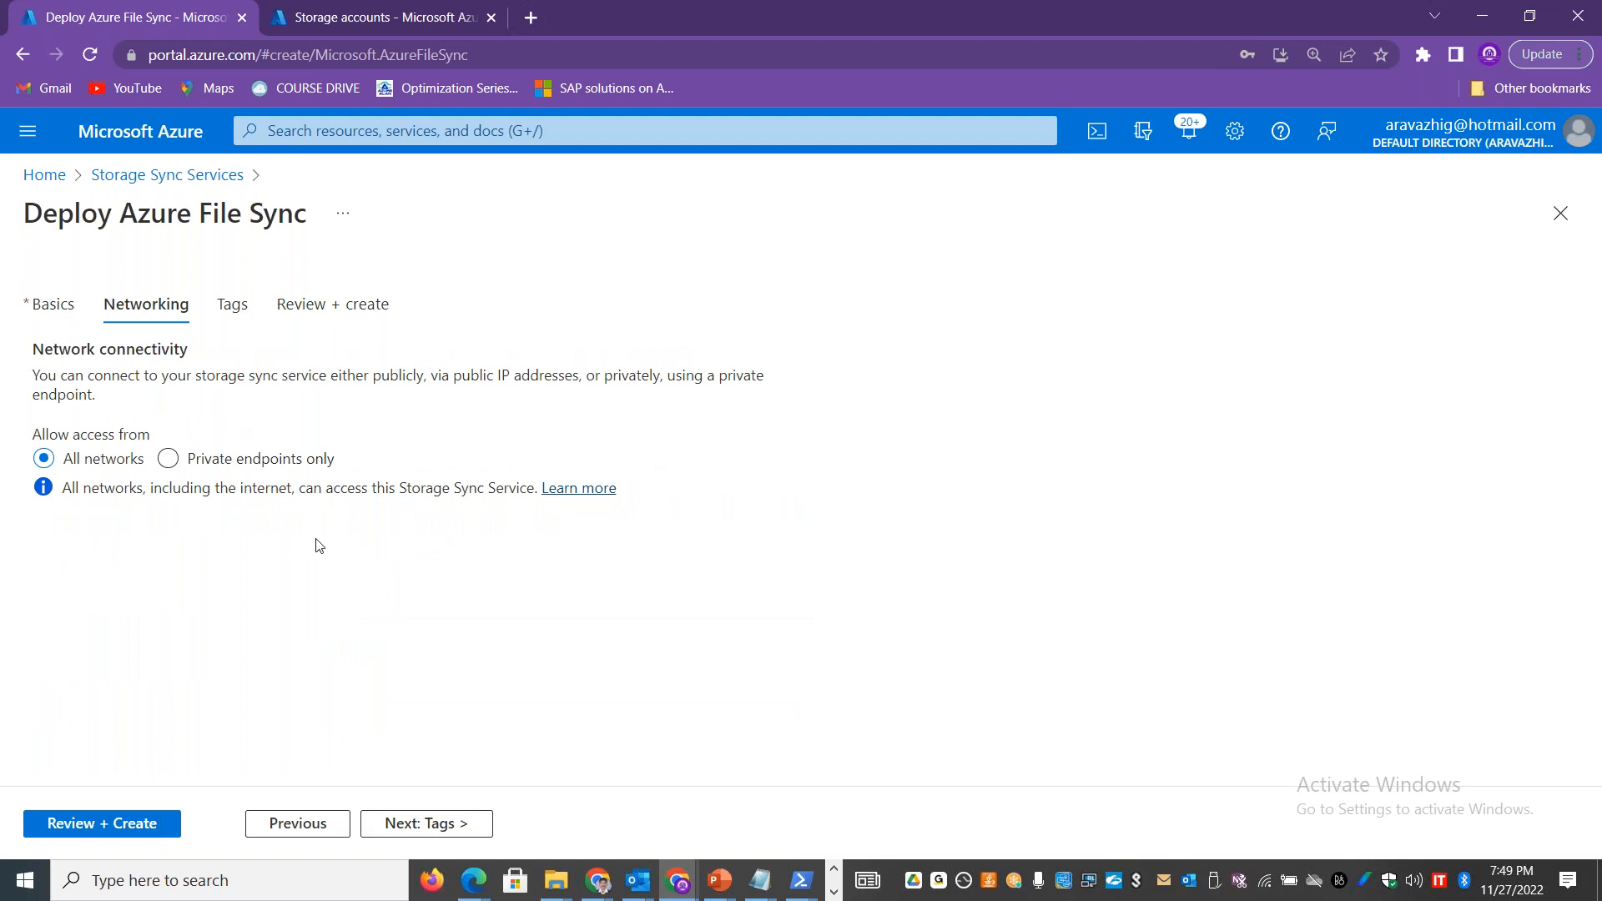
{"action": "left_click", "coordinate": [150, 826]}
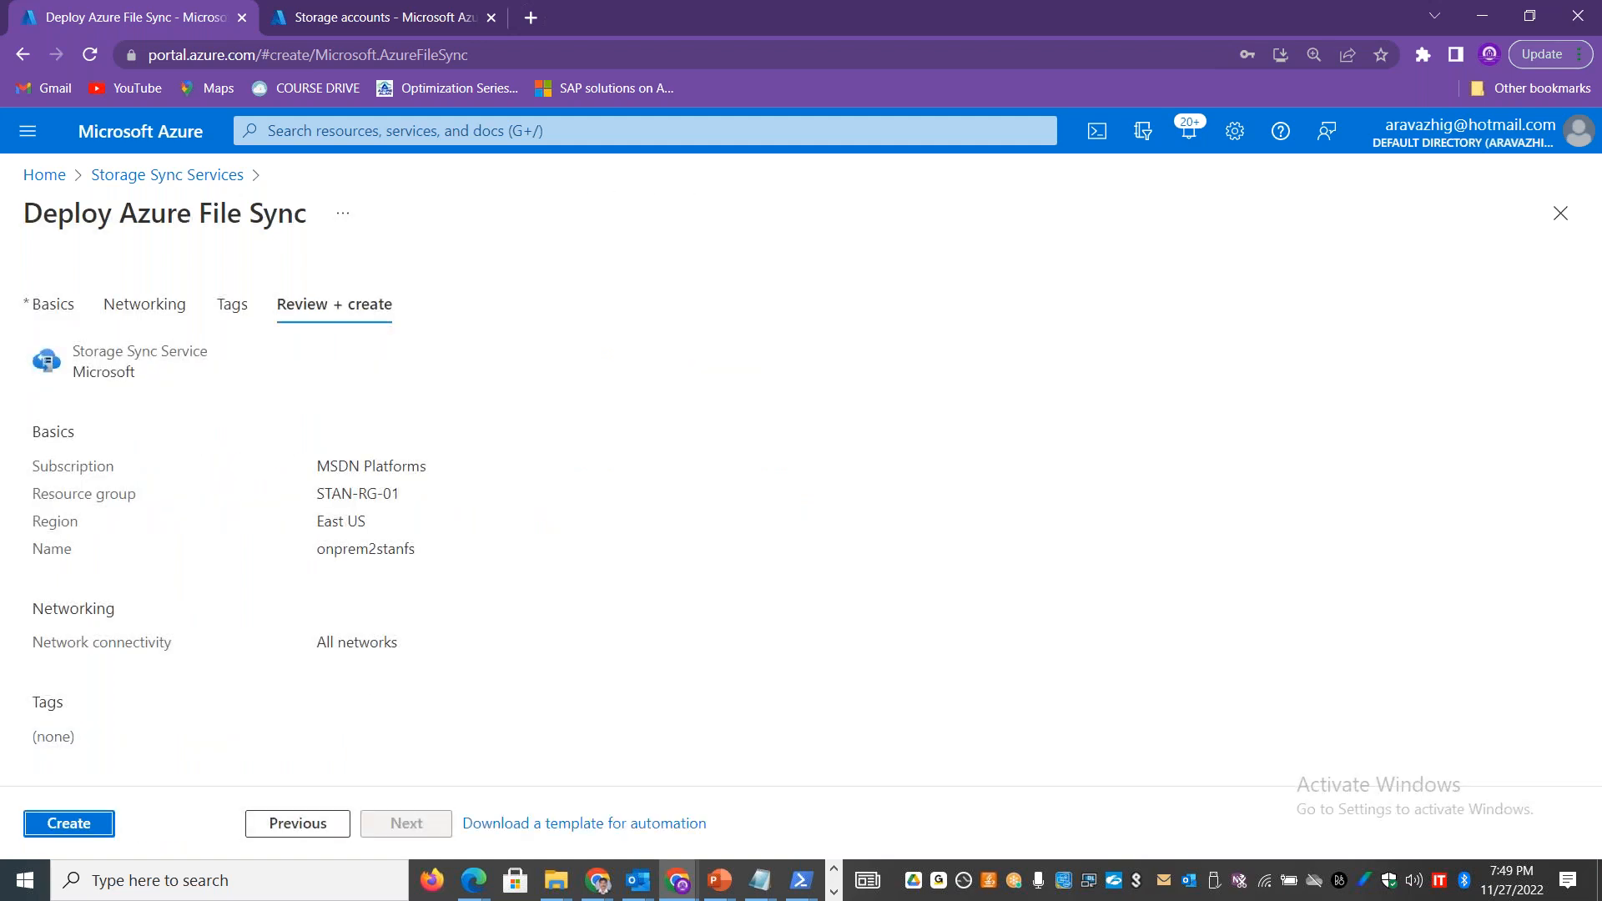
{"action": "left_click", "coordinate": [109, 824]}
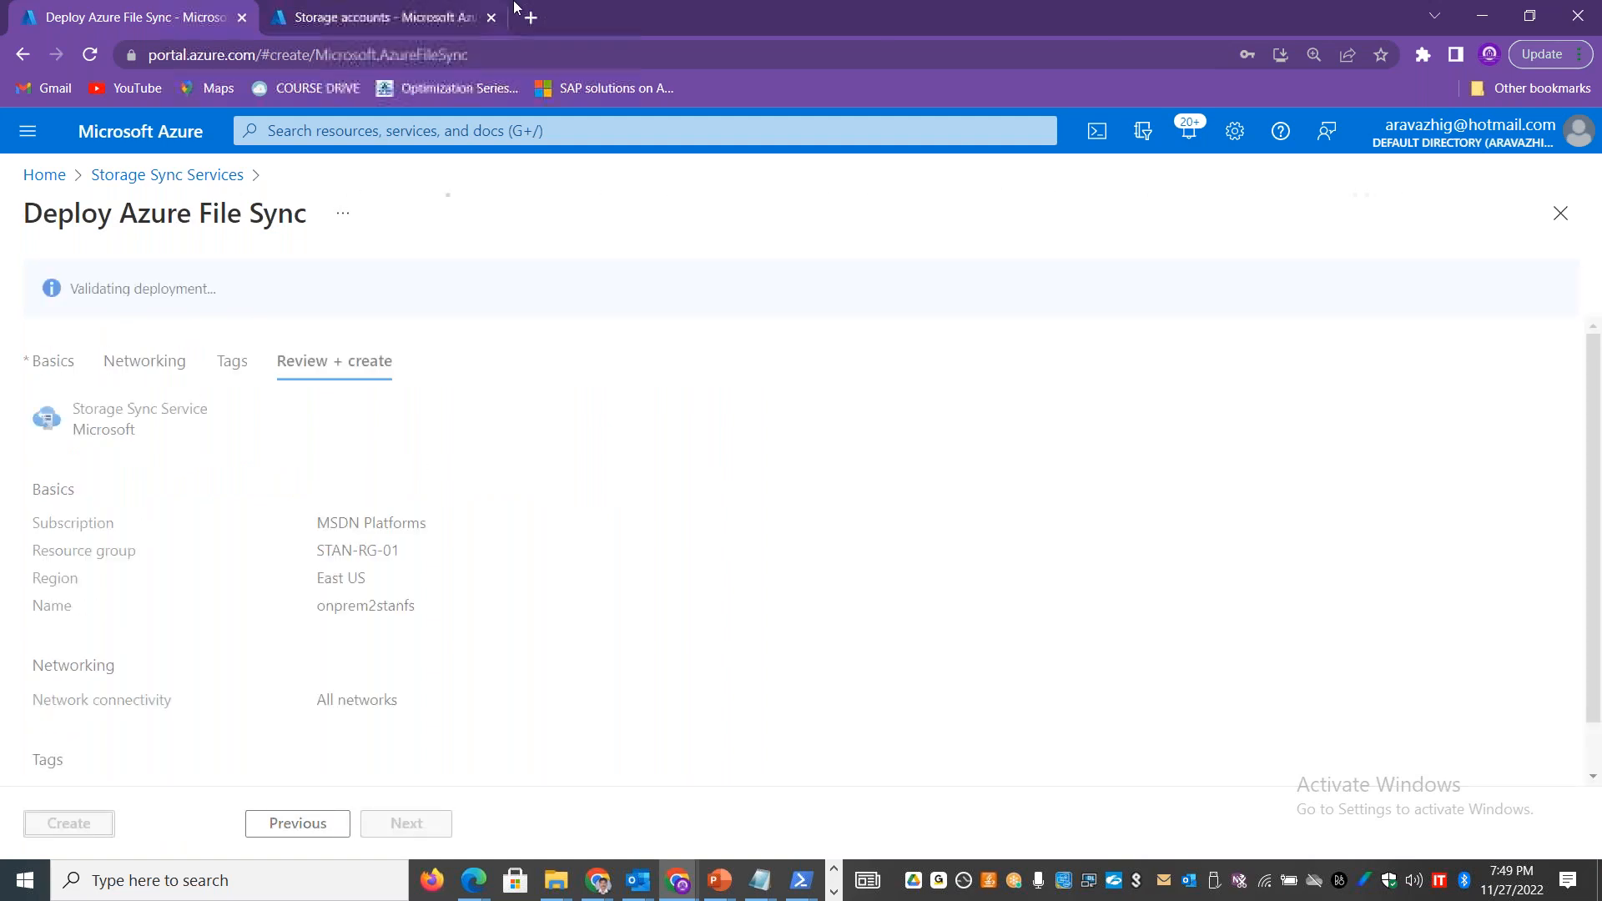
{"action": "left_click", "coordinate": [561, 5]}
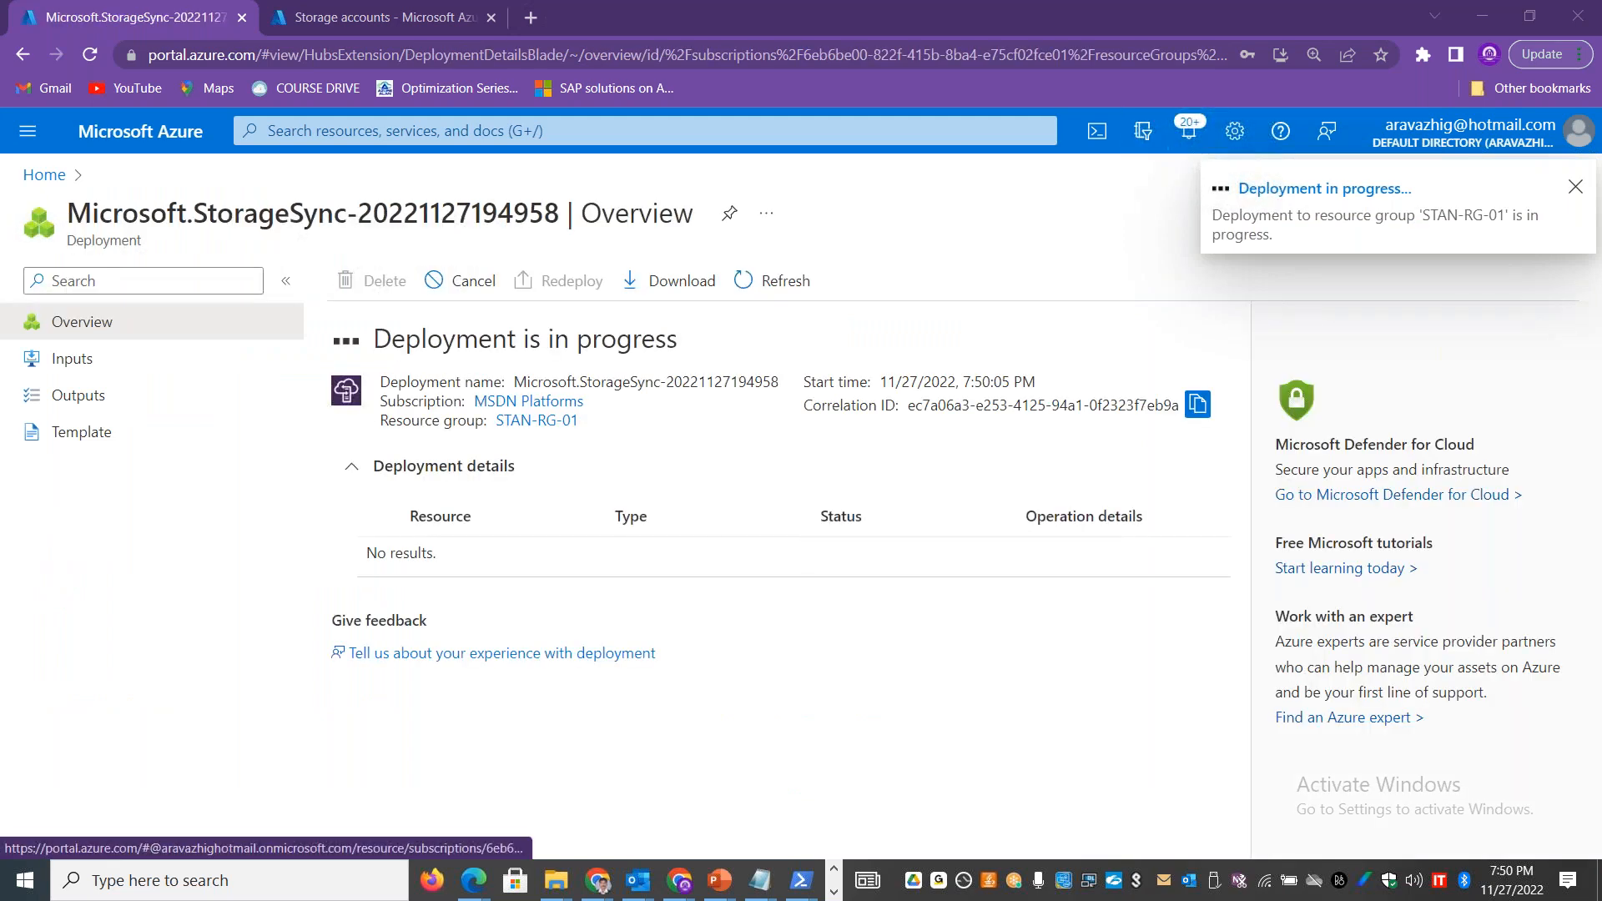
{"action": "left_click", "coordinate": [26, 185]}
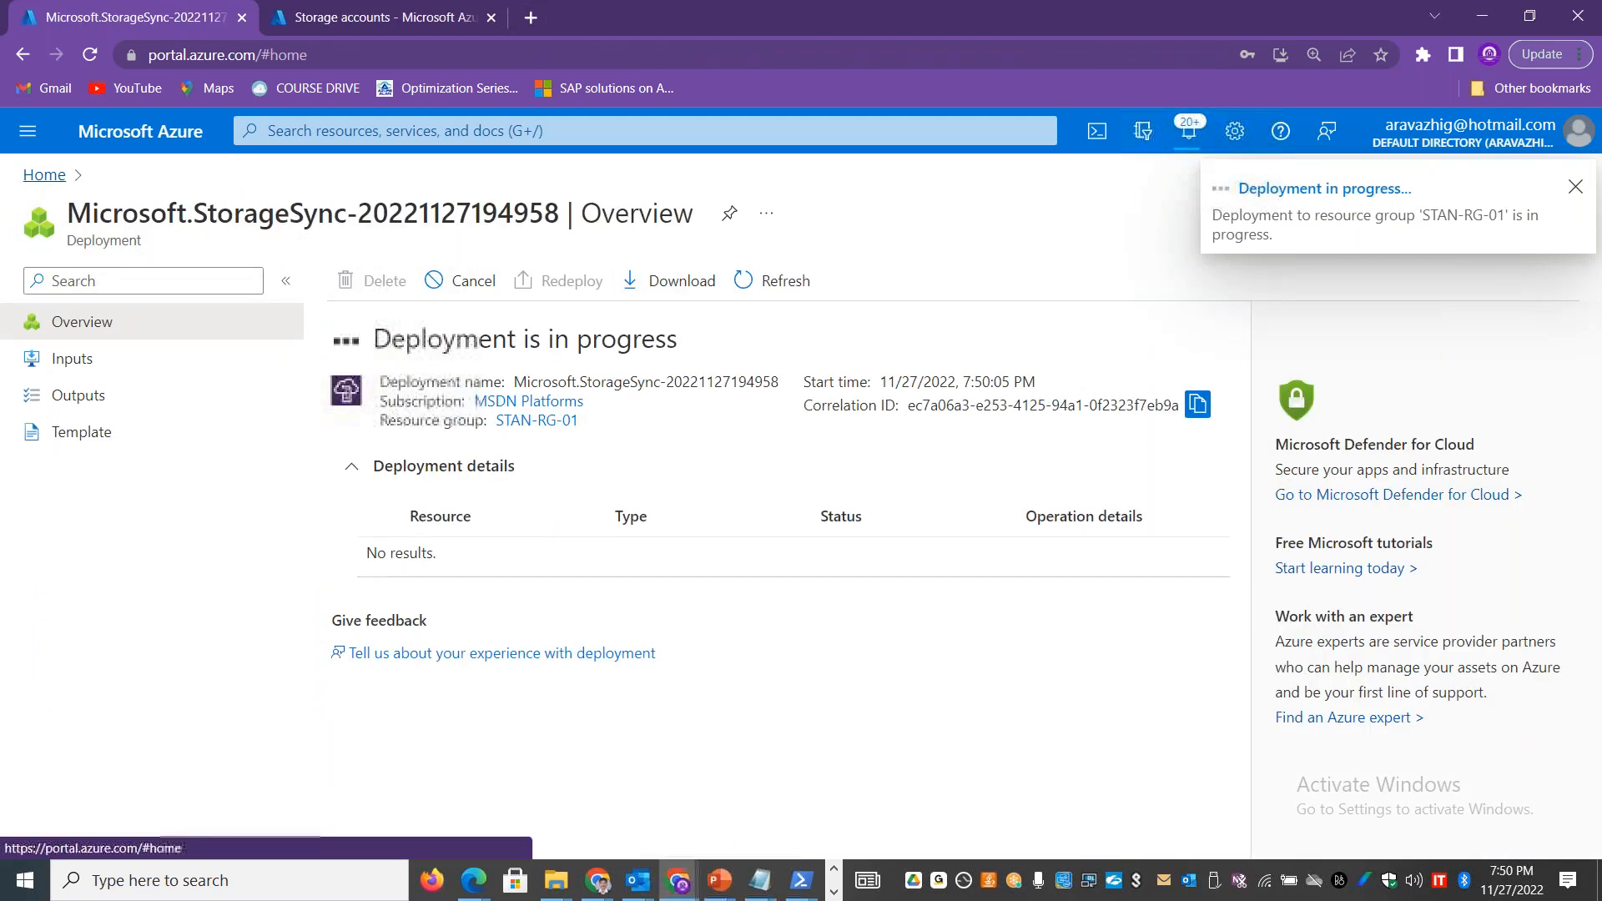
Step: Switch to the stanfilesrv001 remote desktop session and finish the Storage Sync Agent setup wizard
{"action": "left_click", "coordinate": [833, 891]}
{"action": "mouse_move", "coordinate": [701, 884]}
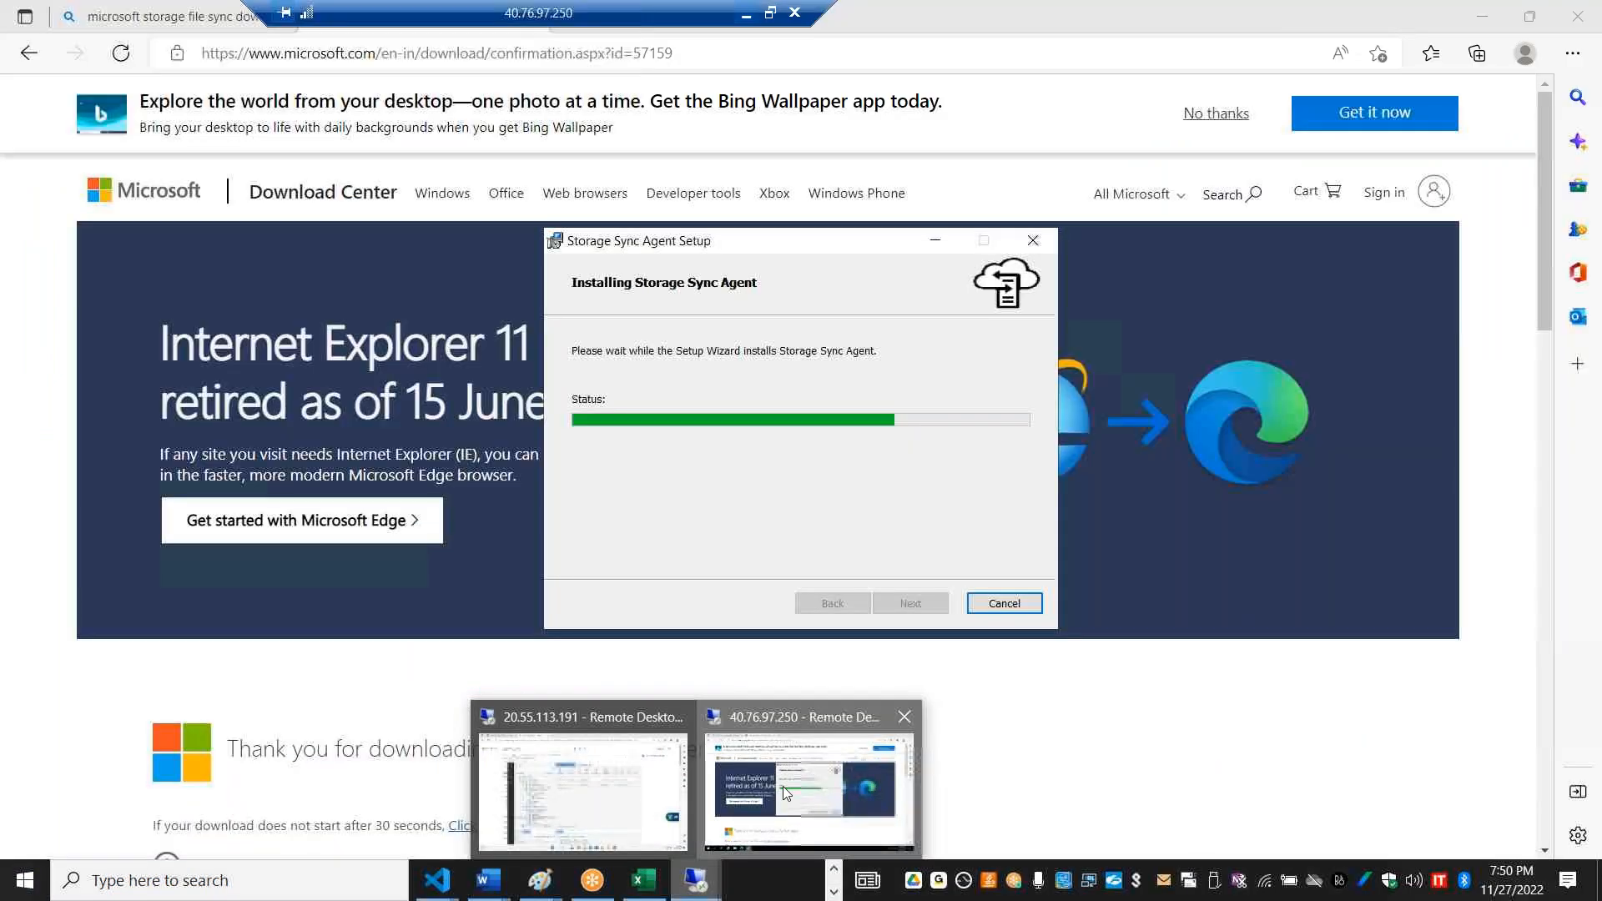
{"action": "left_click", "coordinate": [782, 786]}
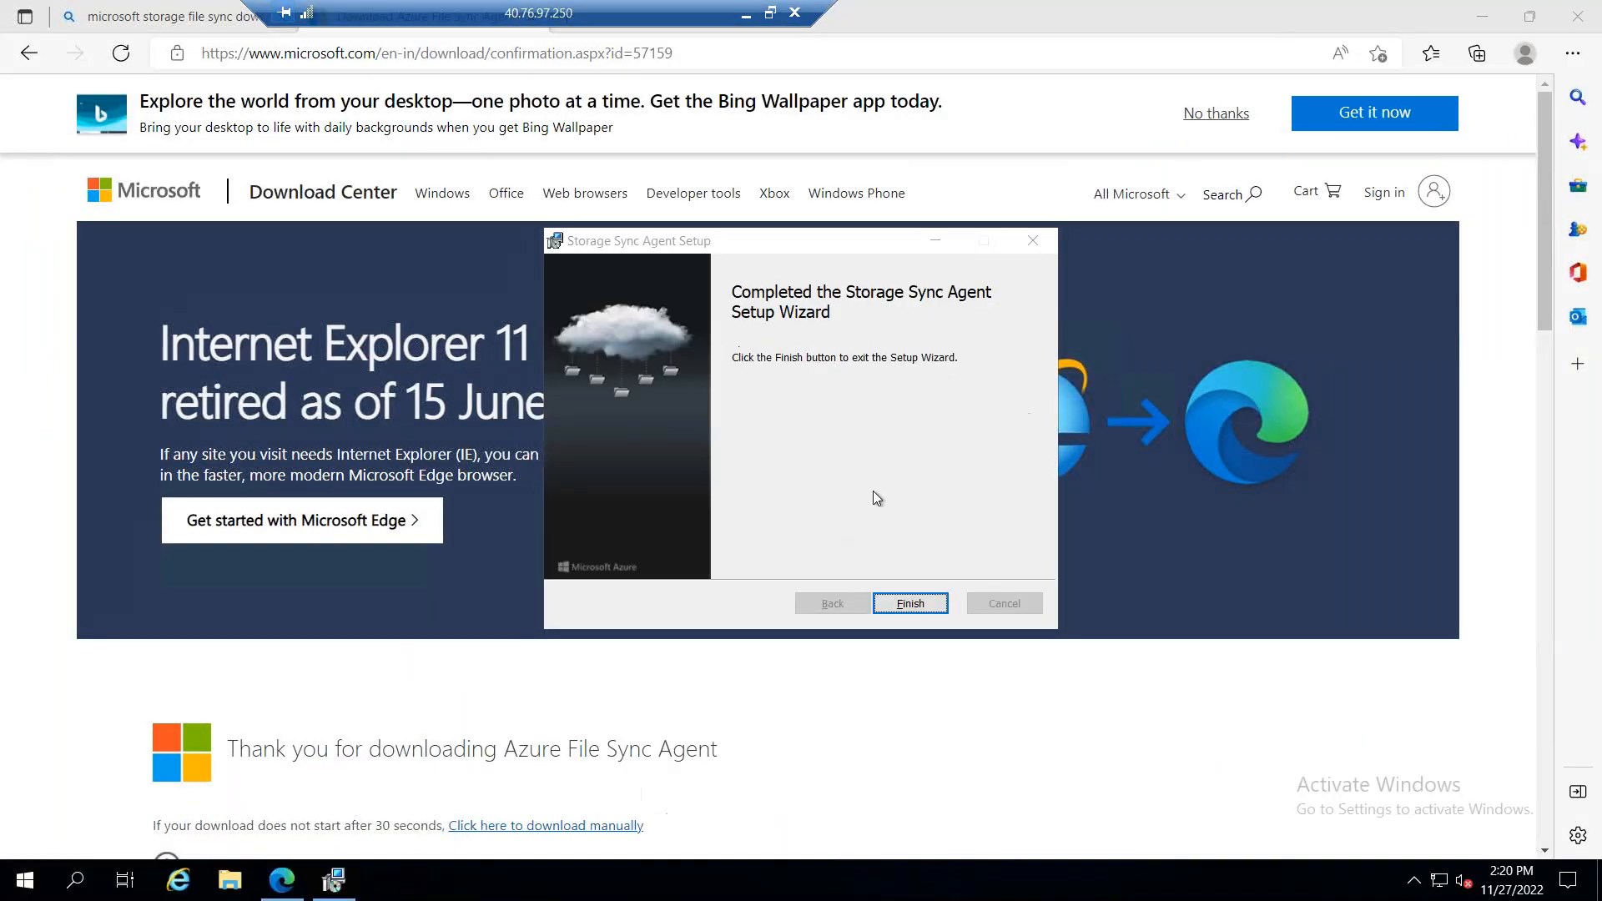
{"action": "left_click", "coordinate": [910, 603]}
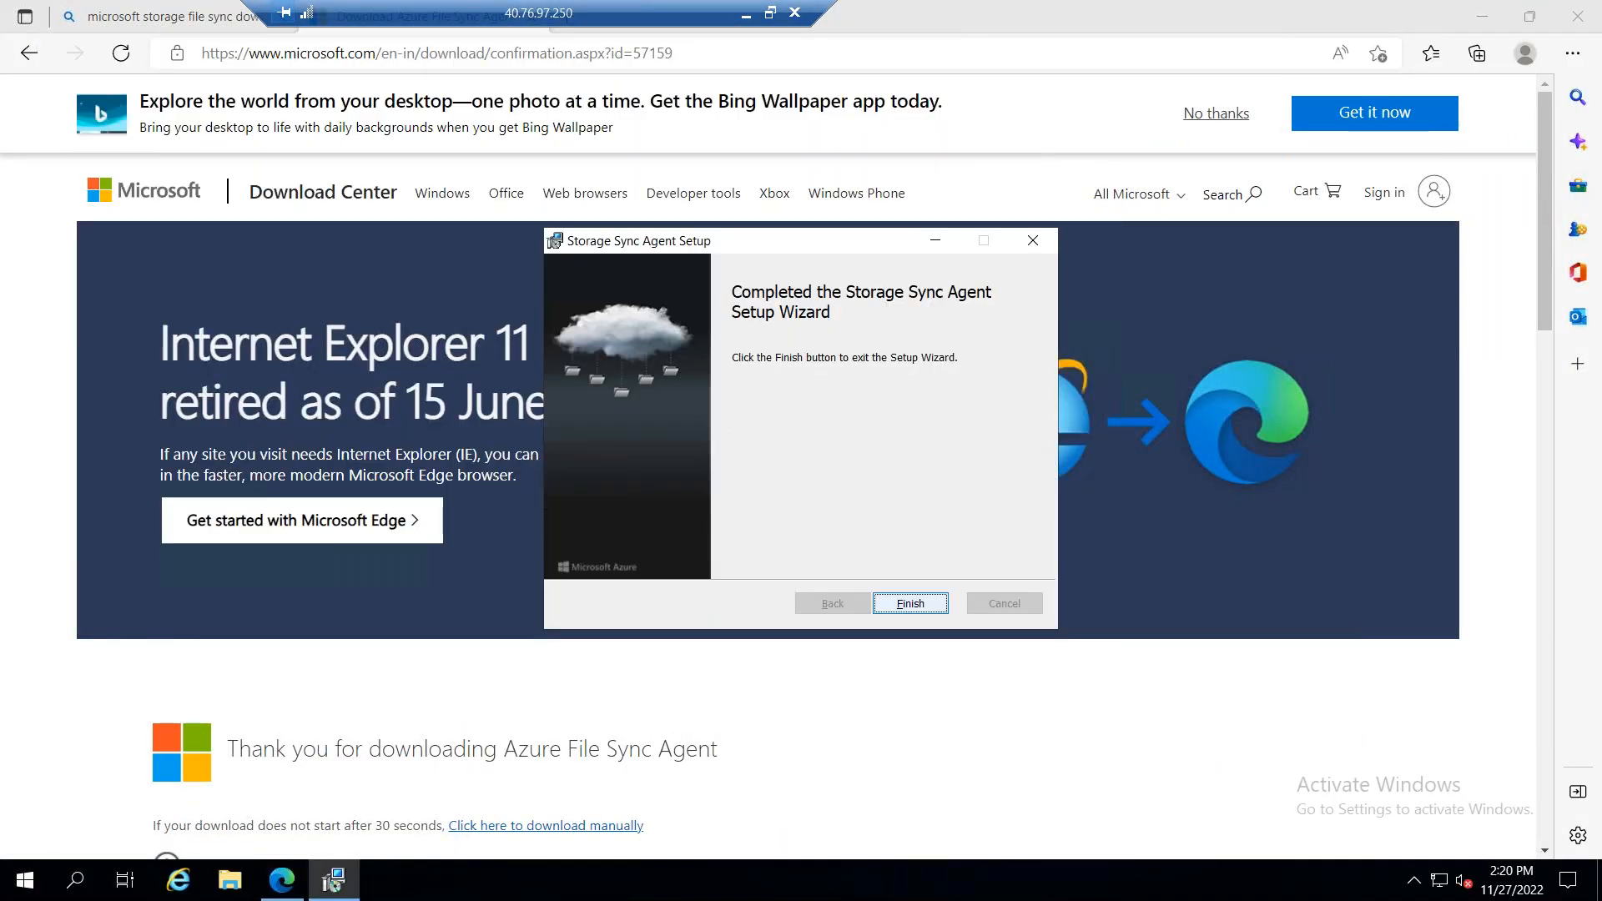
{"action": "left_click", "coordinate": [909, 601]}
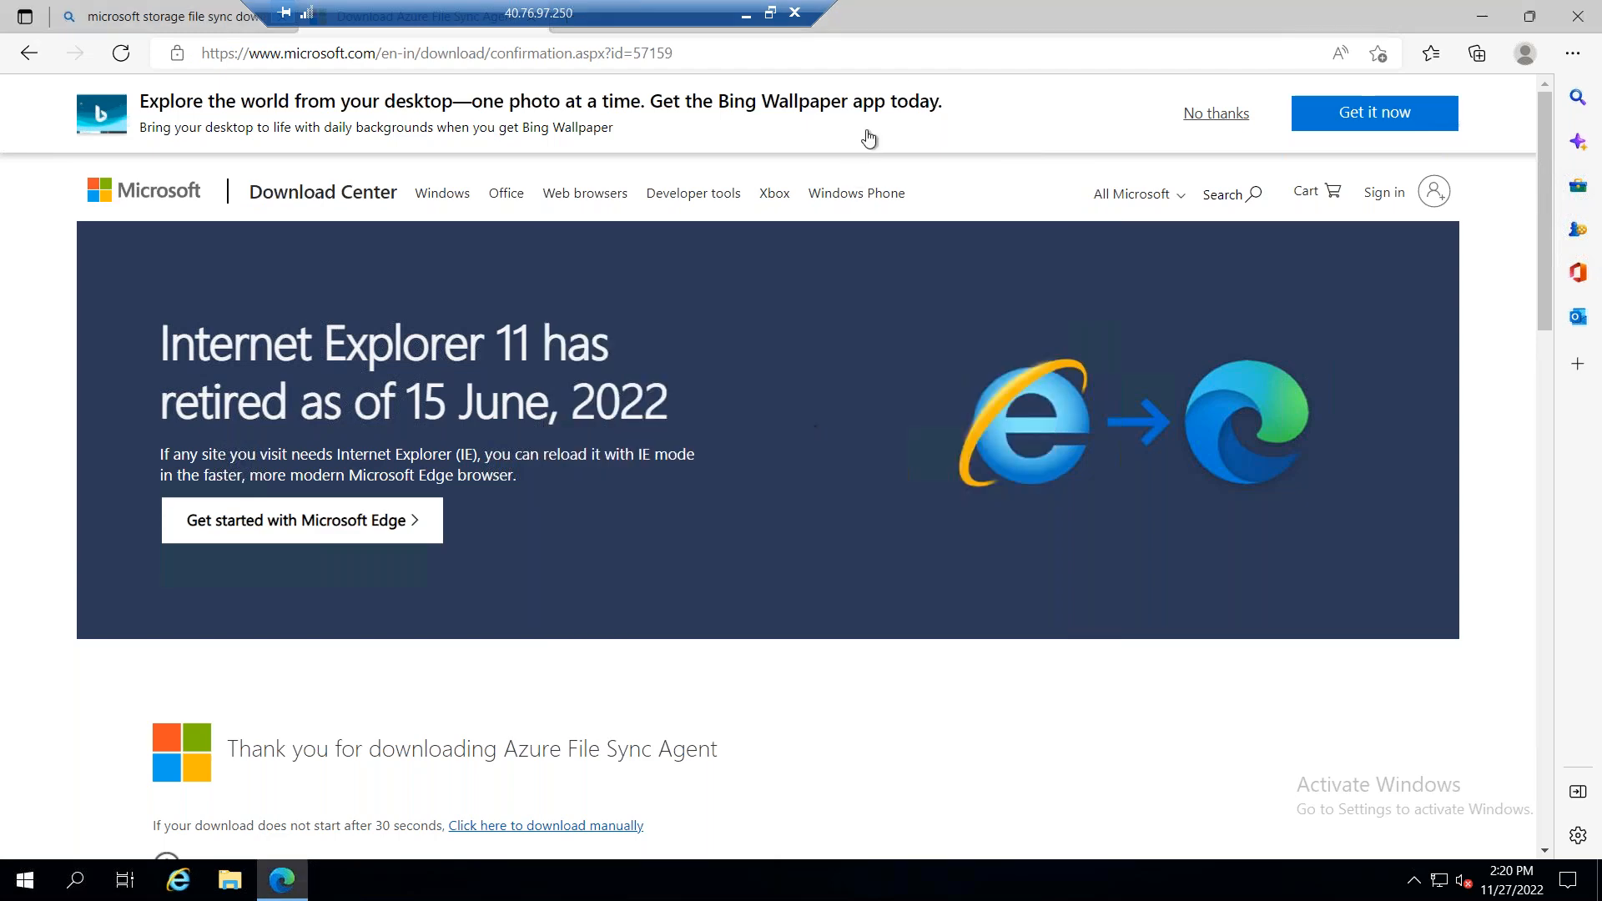
Step: Clear the browser off the server desktop, run the Azure Storage Sync Agent Updater, and acknowledge its update check
{"action": "left_click_drag", "start_coordinate": [922, 15], "coordinate": [797, 288]}
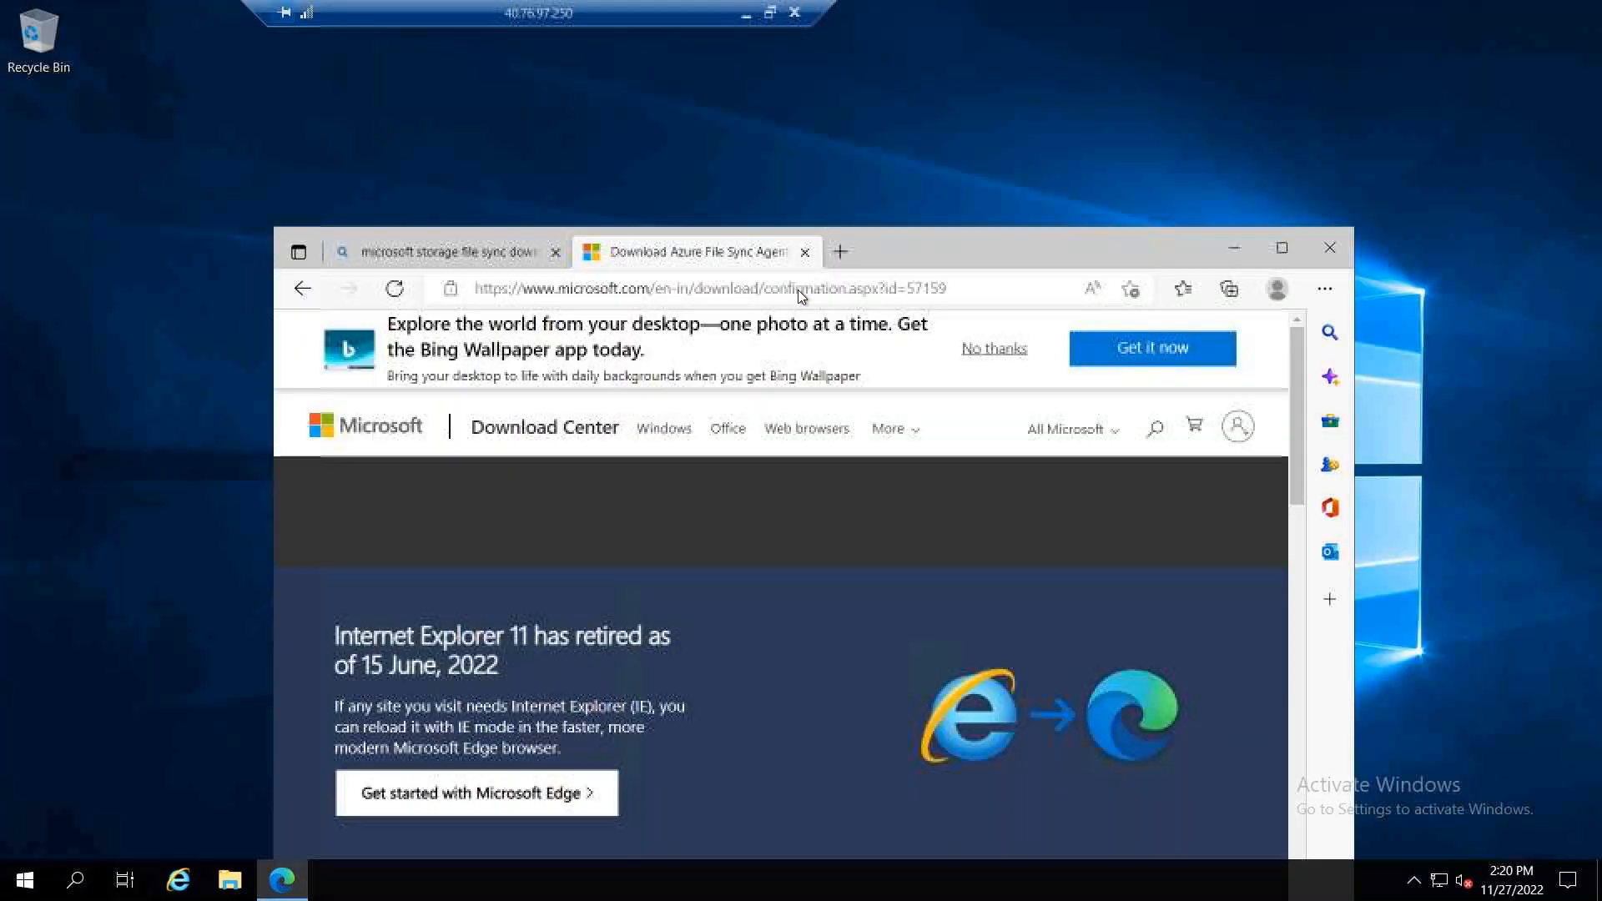
{"action": "left_click", "coordinate": [1217, 284]}
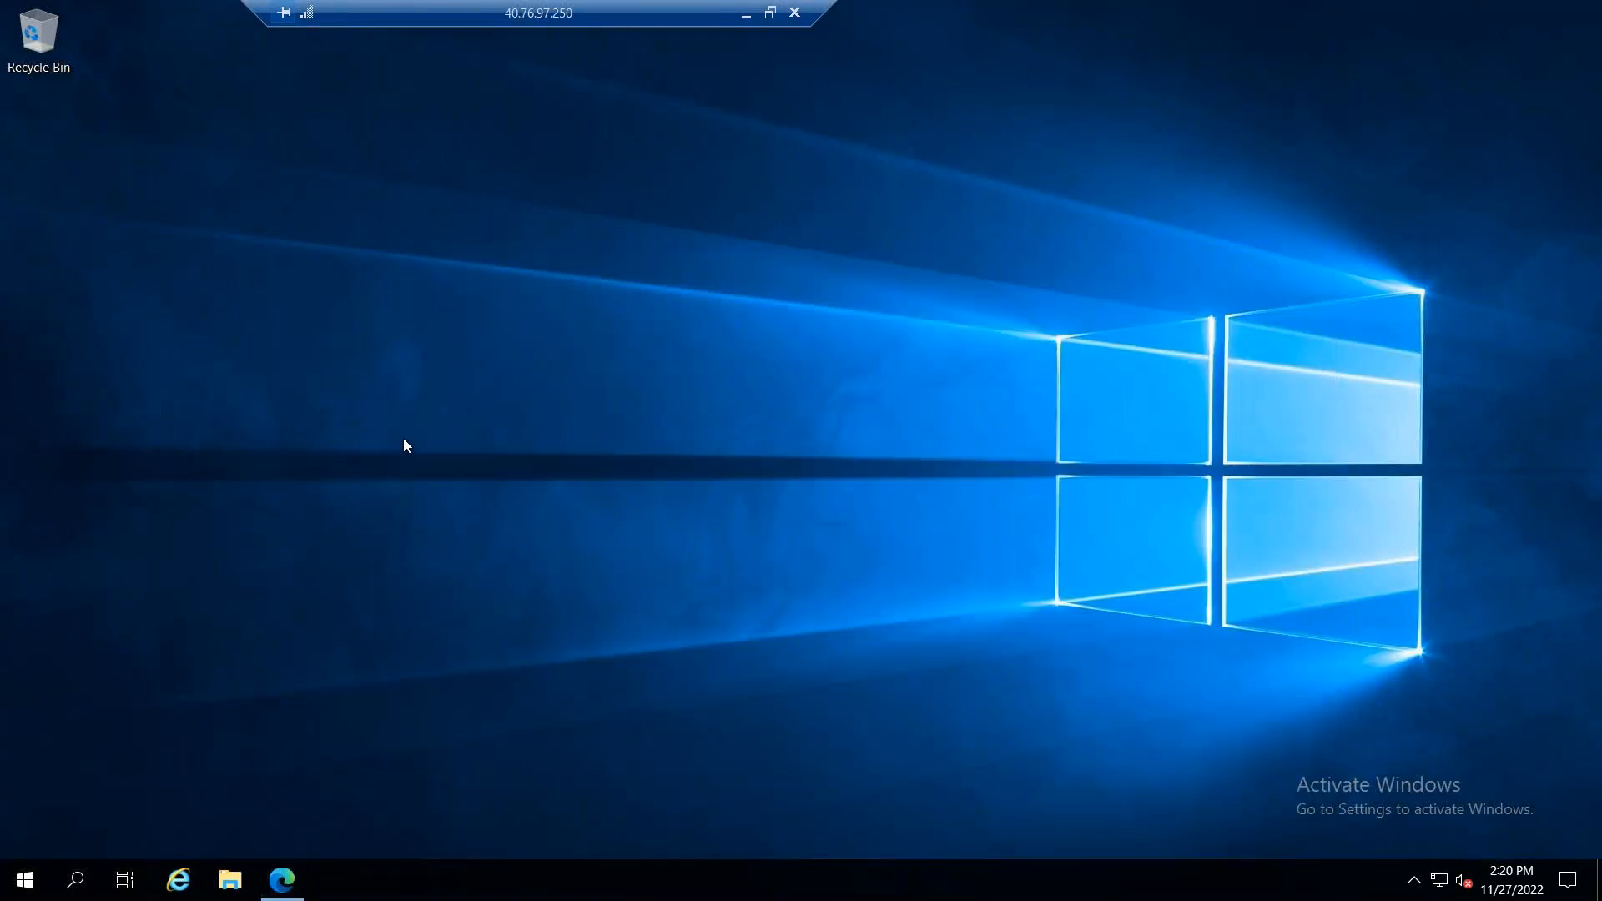
{"action": "left_click", "coordinate": [38, 875]}
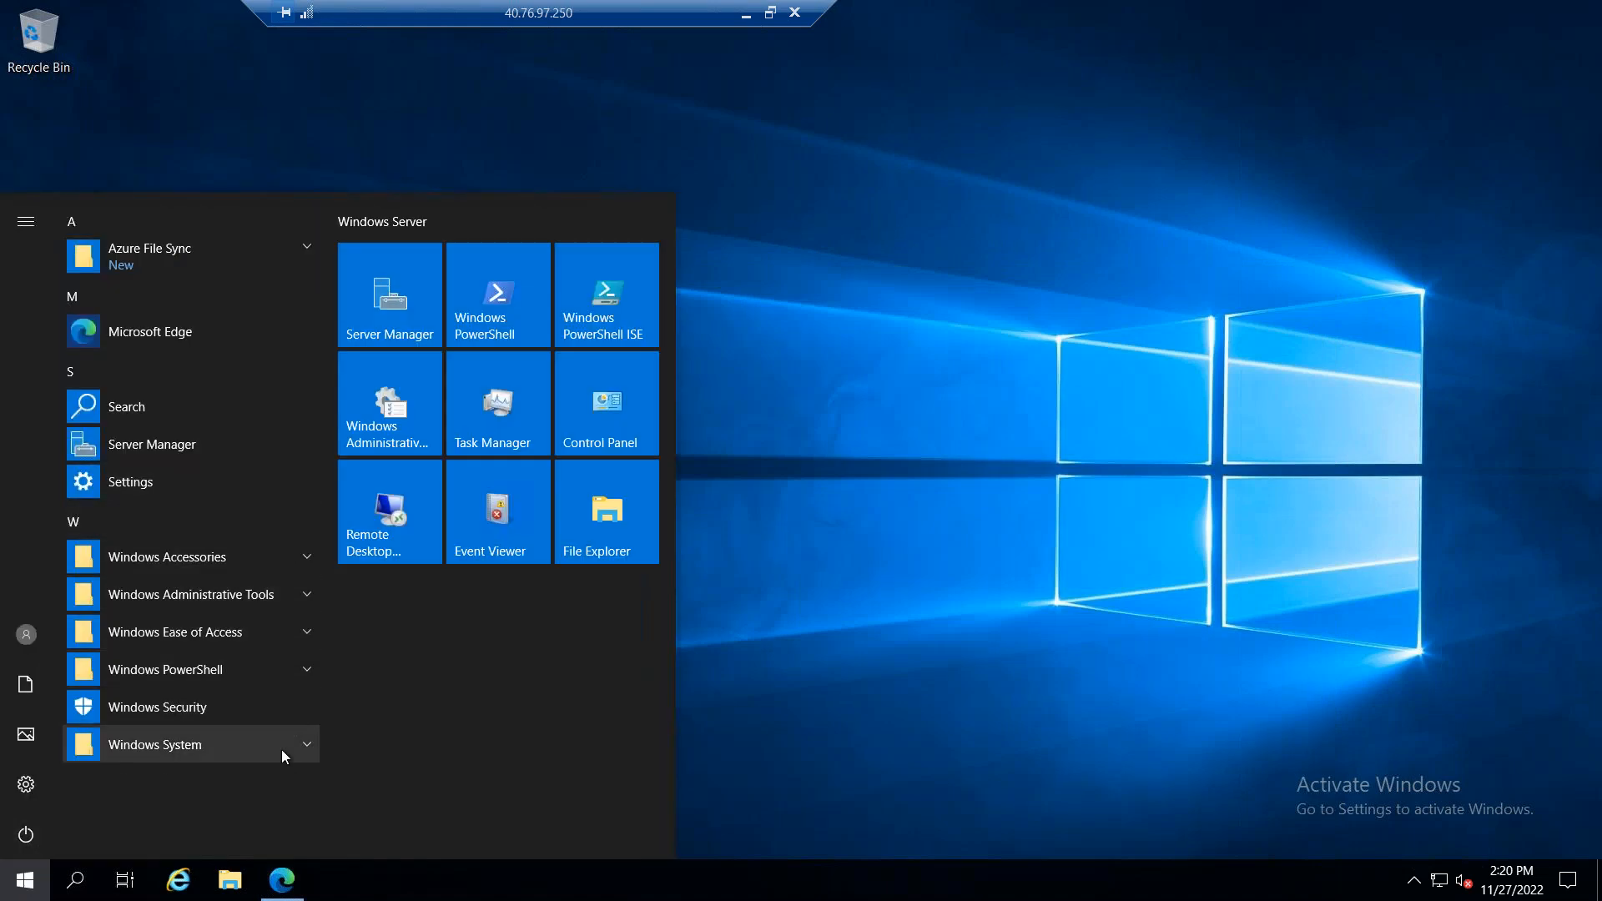
{"action": "left_click", "coordinate": [307, 244]}
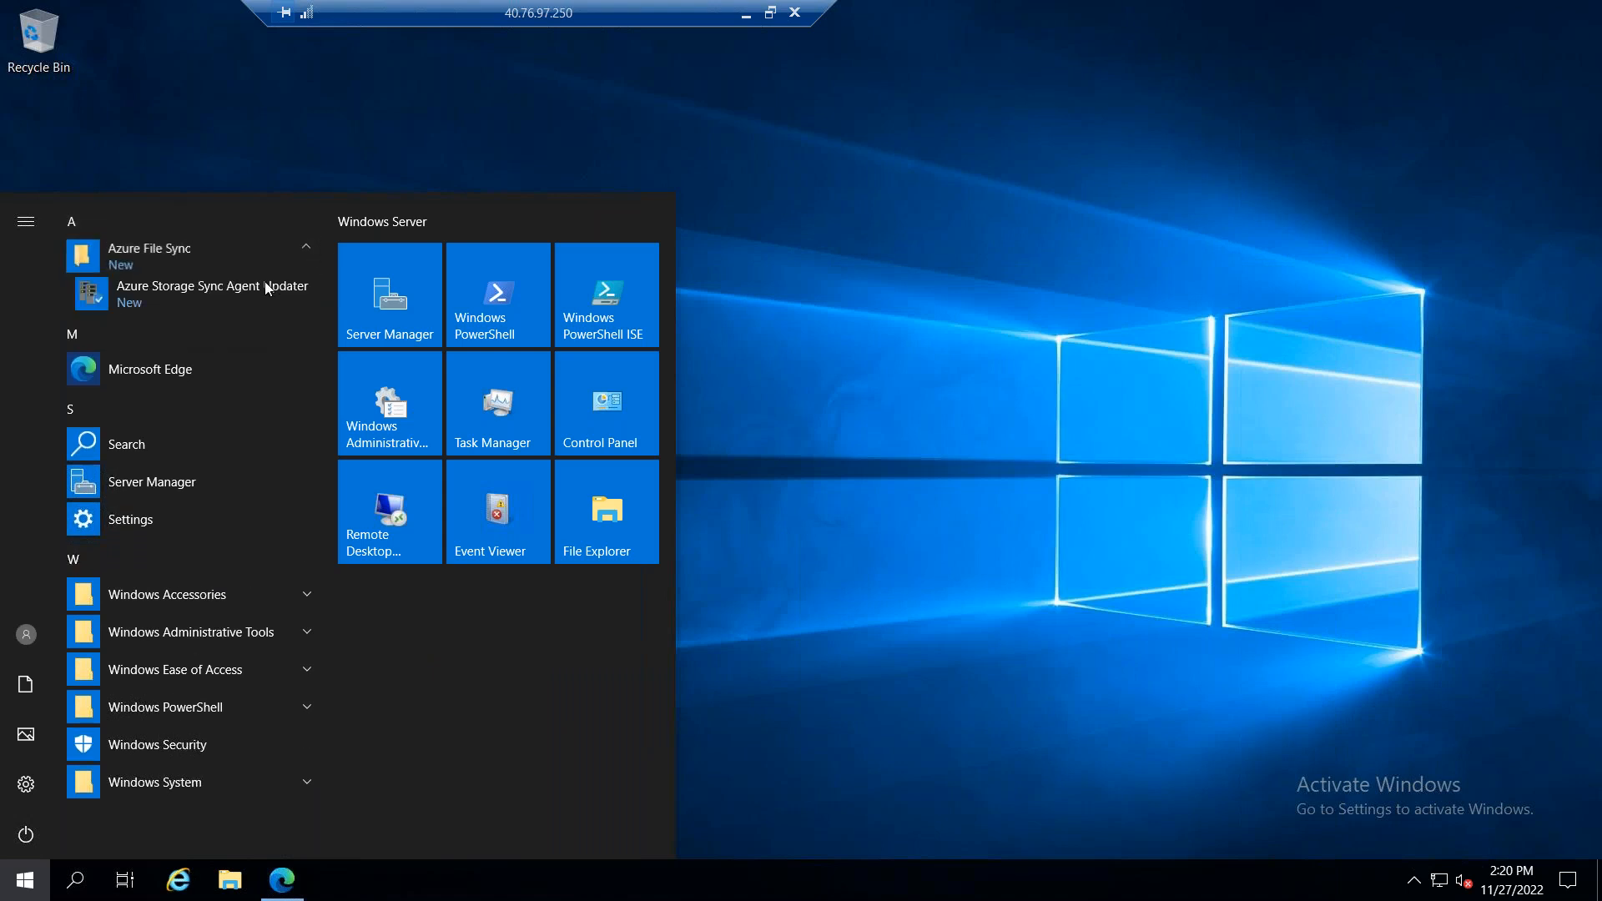
{"action": "left_click", "coordinate": [264, 288]}
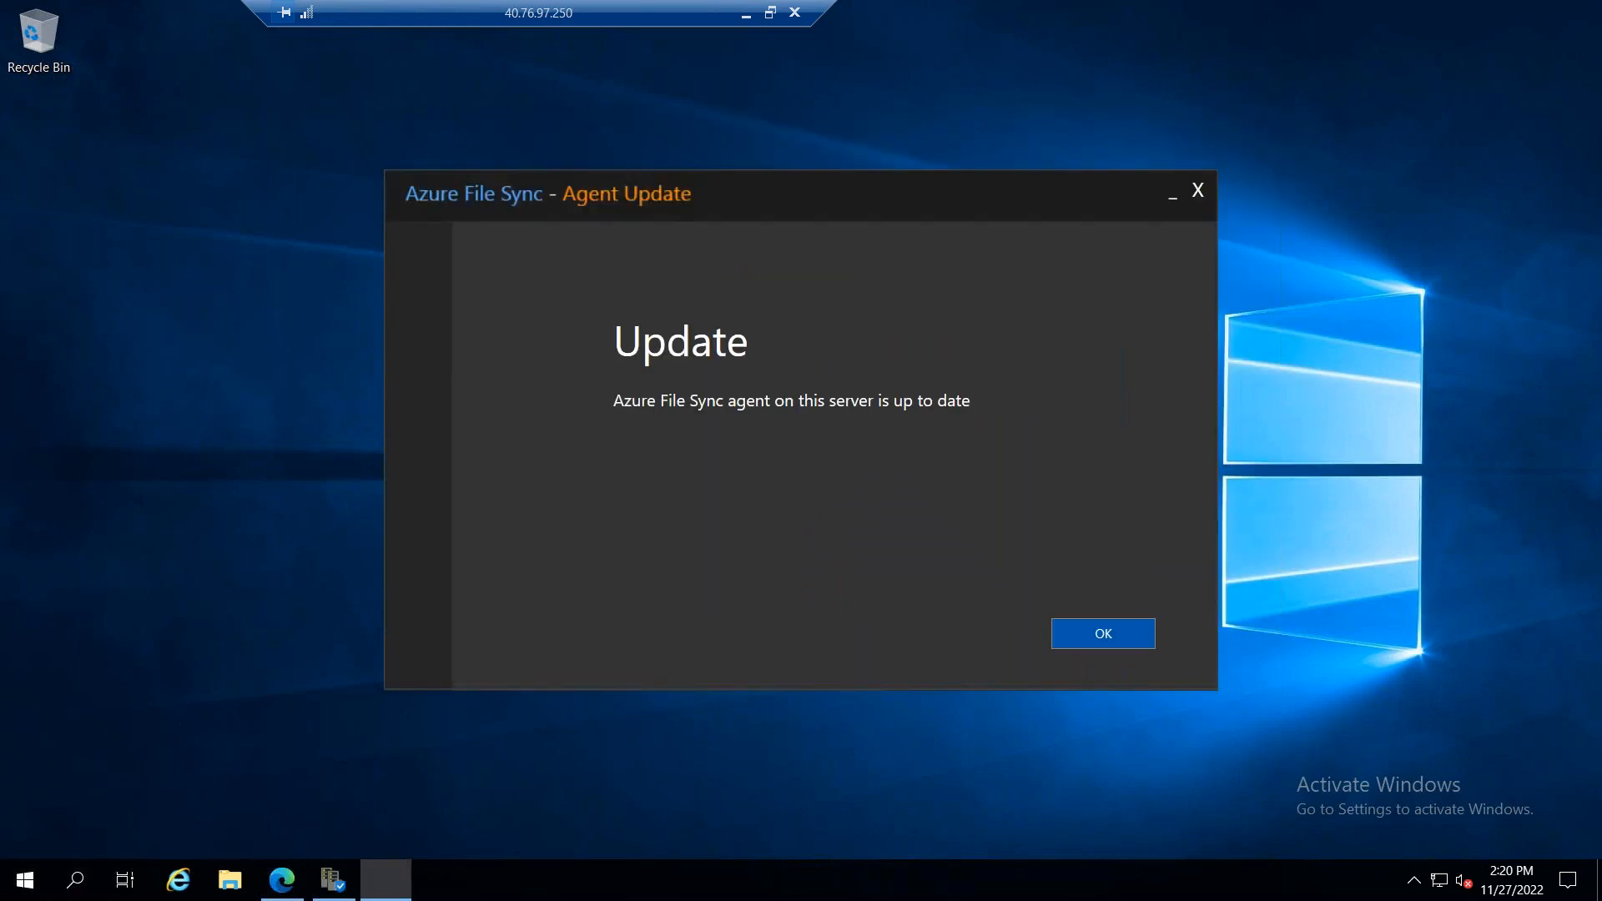
{"action": "left_click", "coordinate": [1103, 634]}
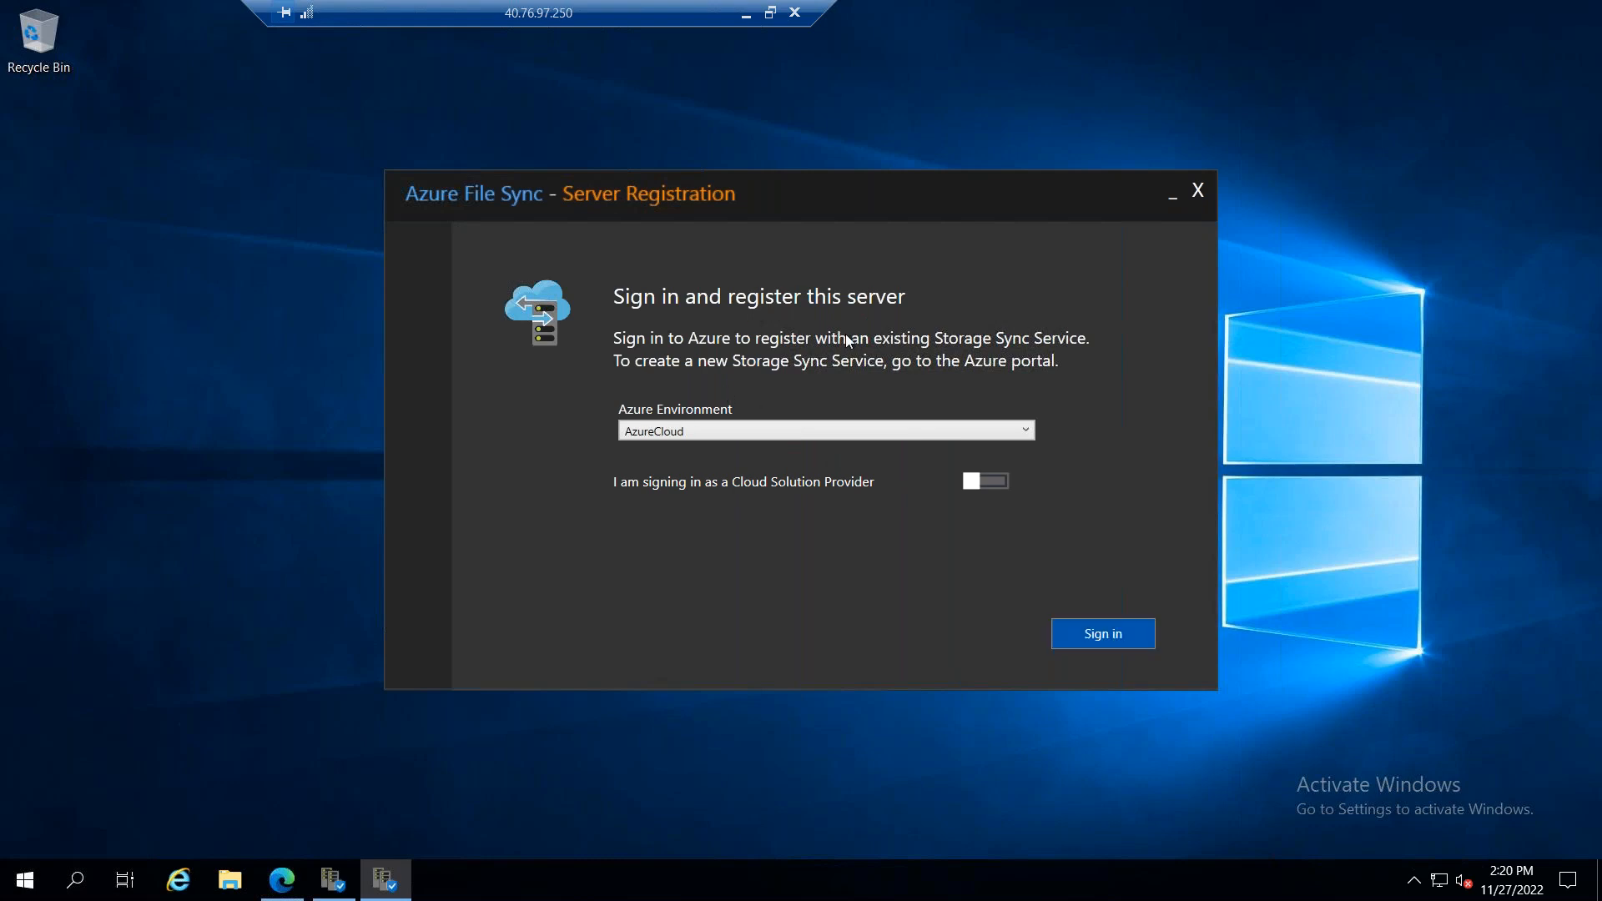
Step: Choose AzureCloud as the Azure environment for server registration and start the sign-in
{"action": "left_click", "coordinate": [782, 430]}
{"action": "left_click", "coordinate": [779, 450]}
{"action": "left_click", "coordinate": [1079, 630]}
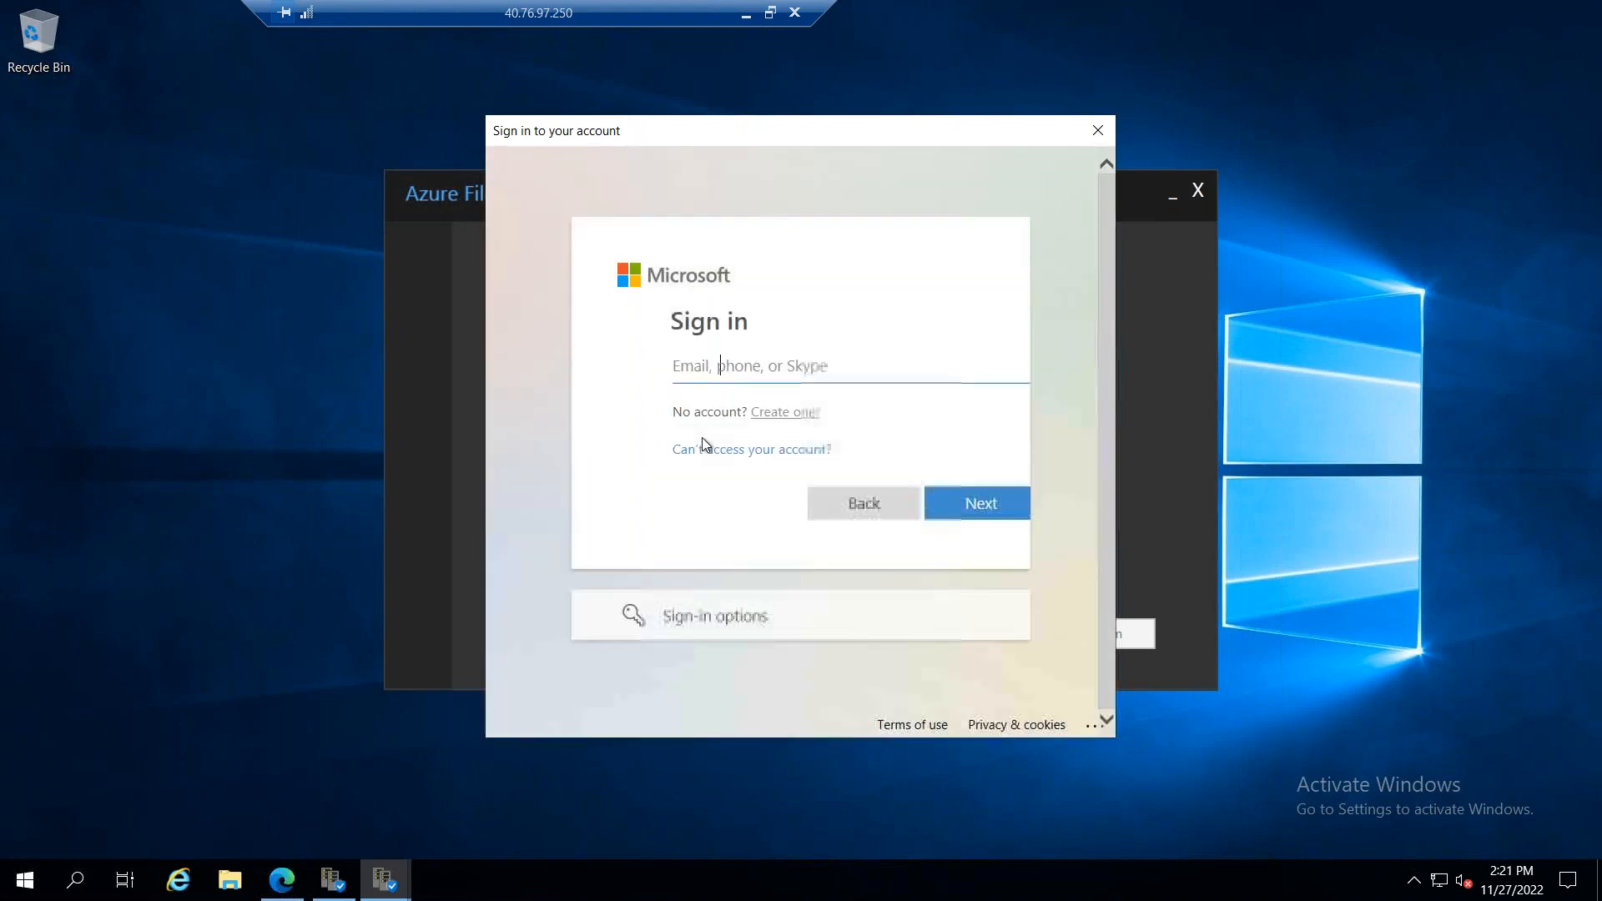
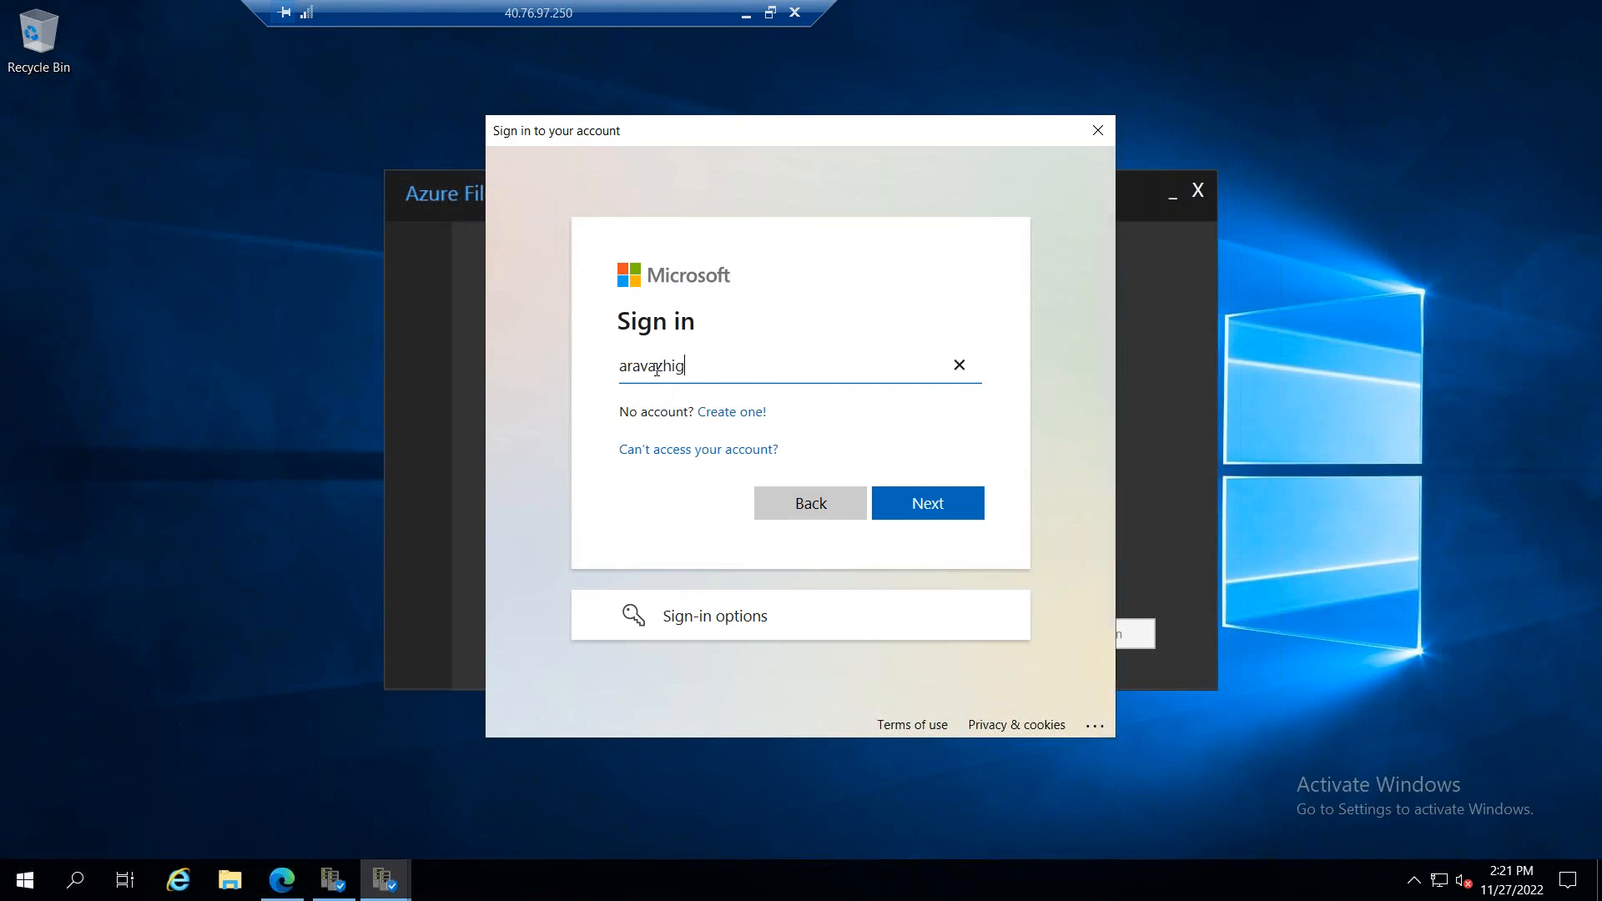
Step: Try to sign in for server registration with the Azure account's e-mail address and password
{"action": "left_click", "coordinate": [945, 516]}
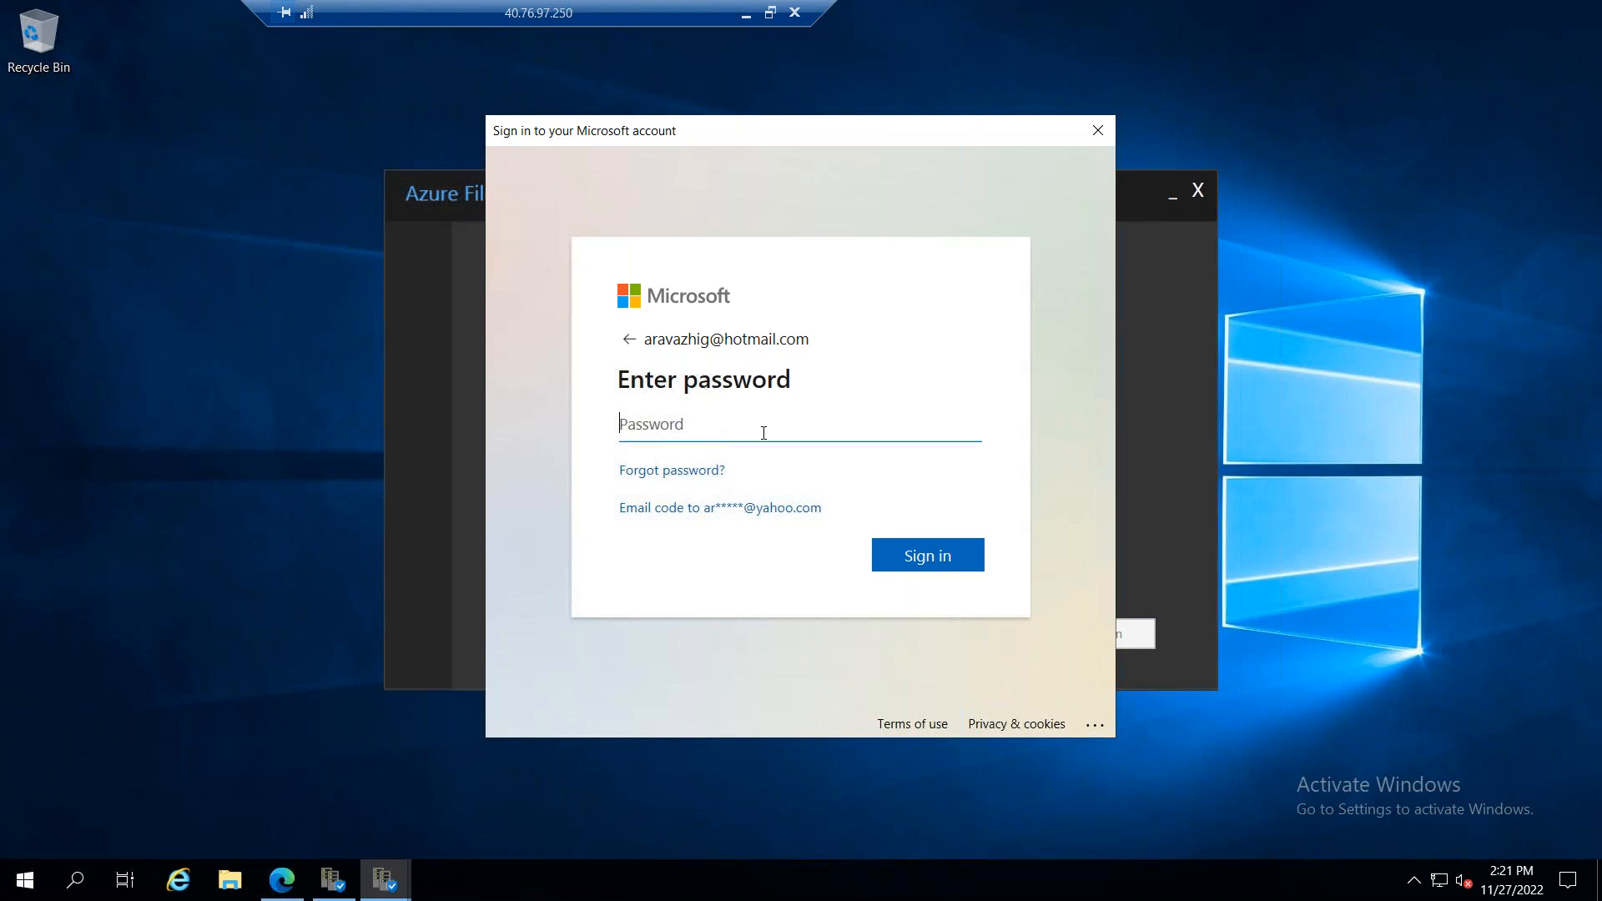
{"action": "type", "text": "**********"}
{"action": "left_click", "coordinate": [924, 553]}
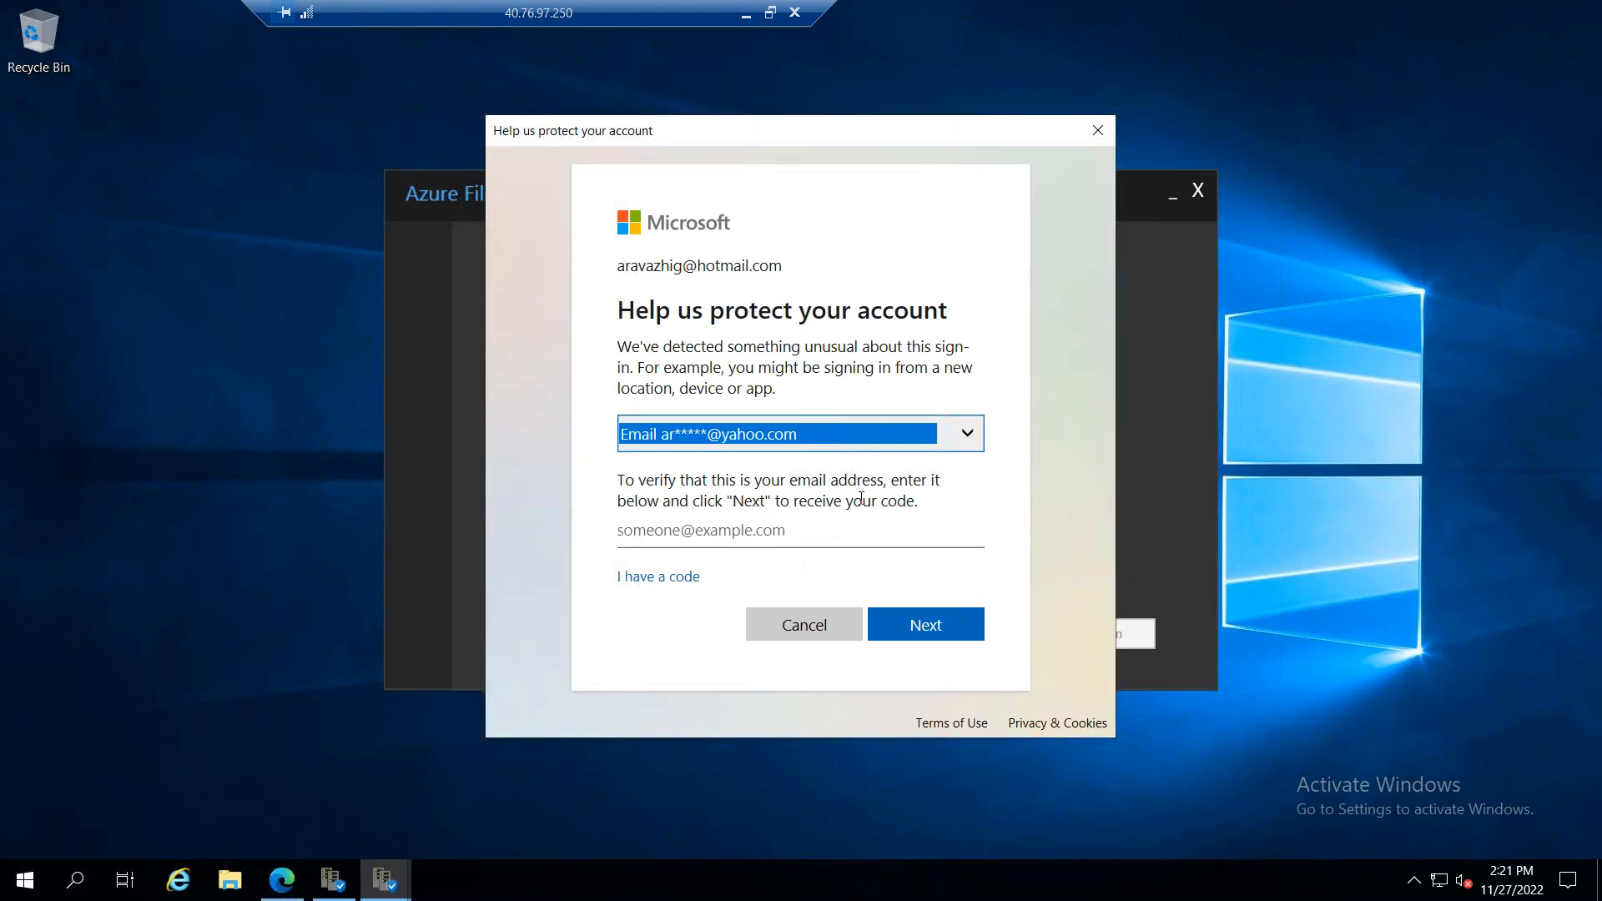
Step: Request a security code by entering the account's verification e-mail address, and cancel the sign-in at the code entry
{"action": "left_click", "coordinate": [966, 438]}
{"action": "left_click", "coordinate": [836, 525]}
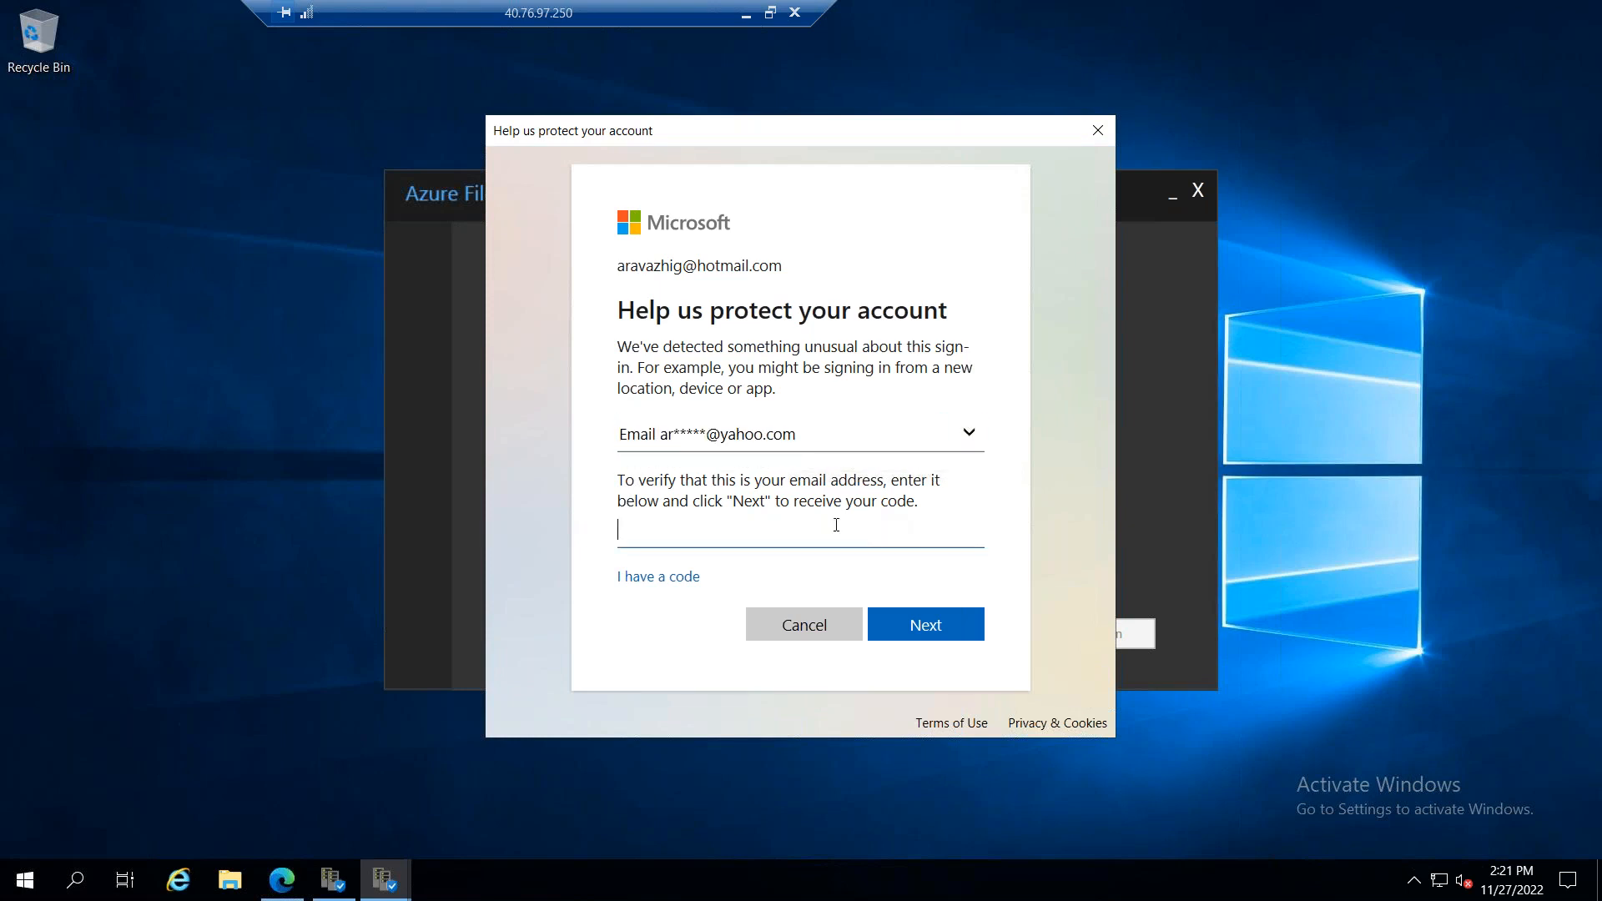
{"action": "key", "text": "ctrl+a"}
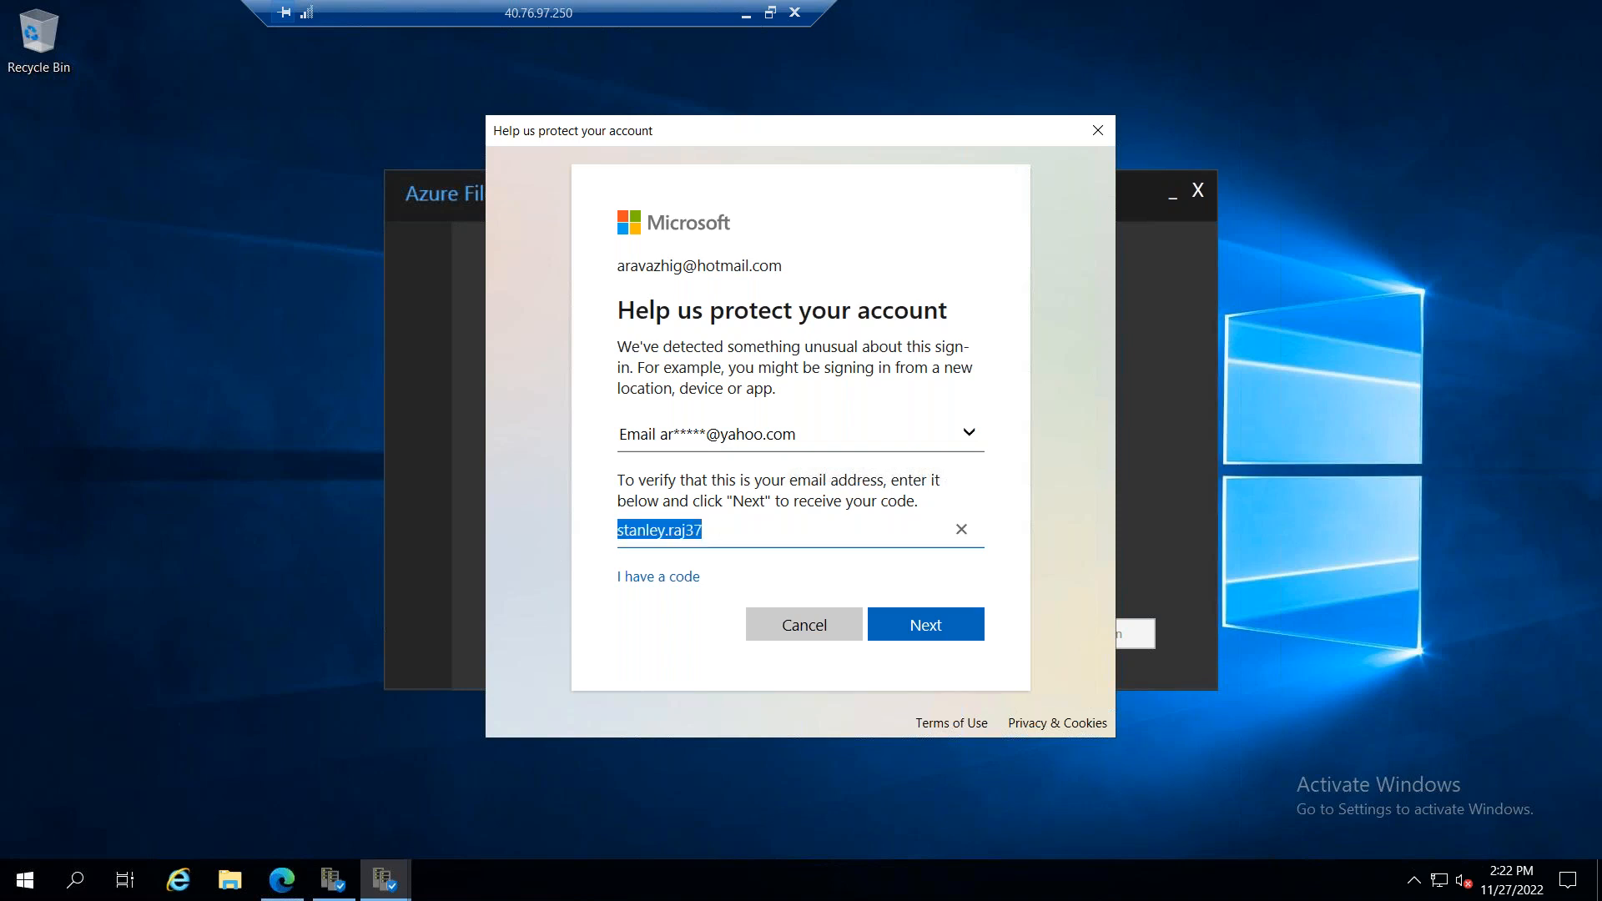
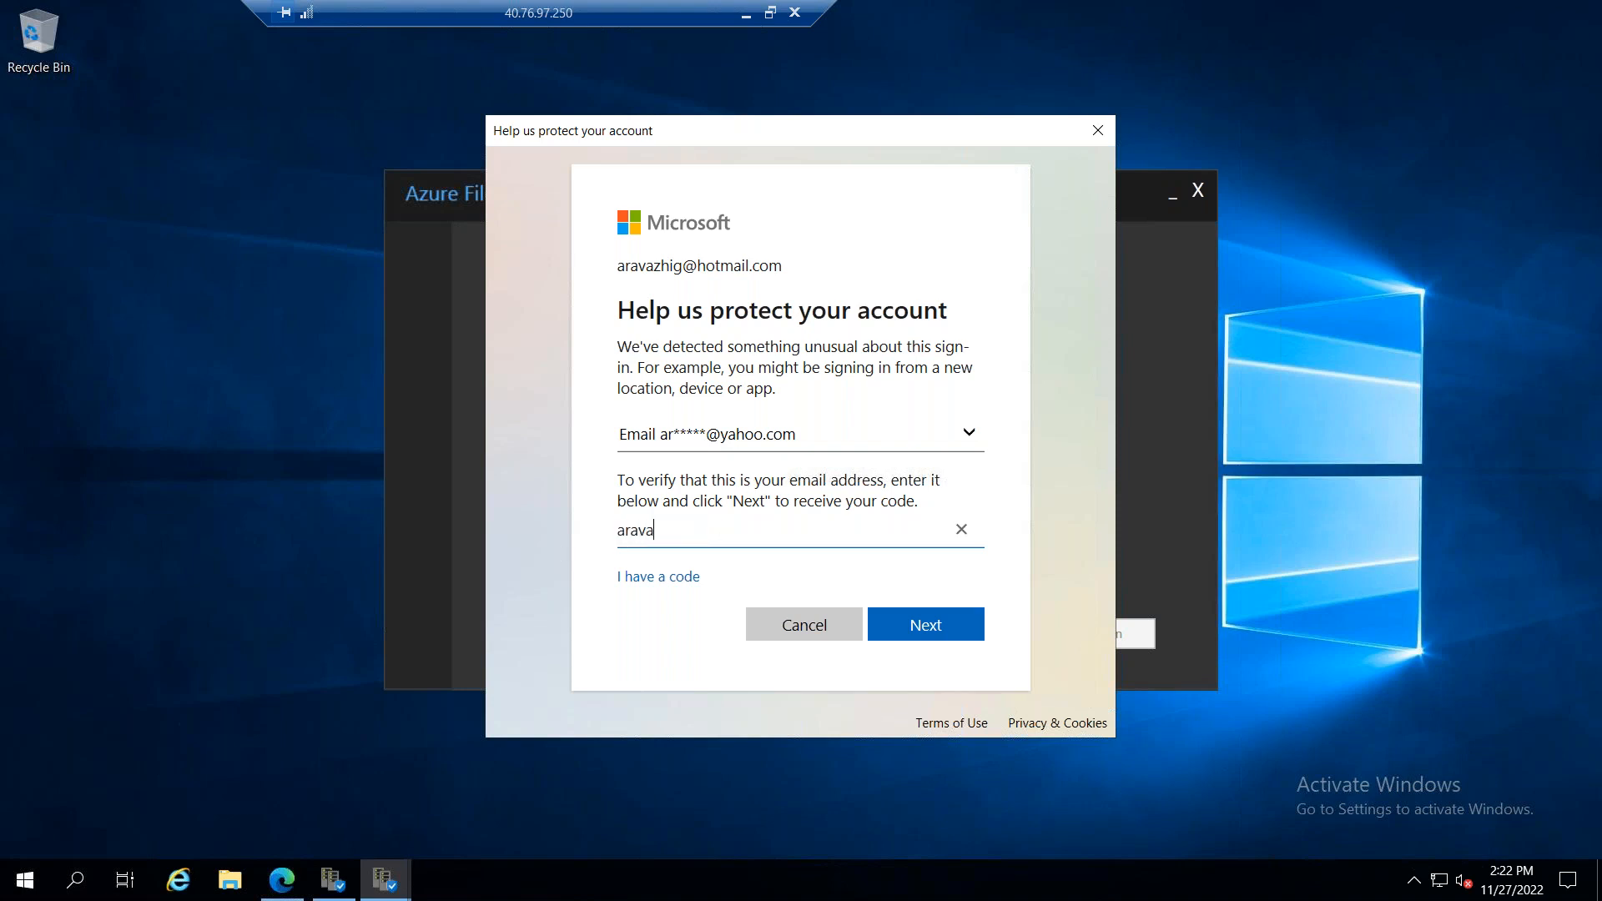
{"action": "key", "text": "Return"}
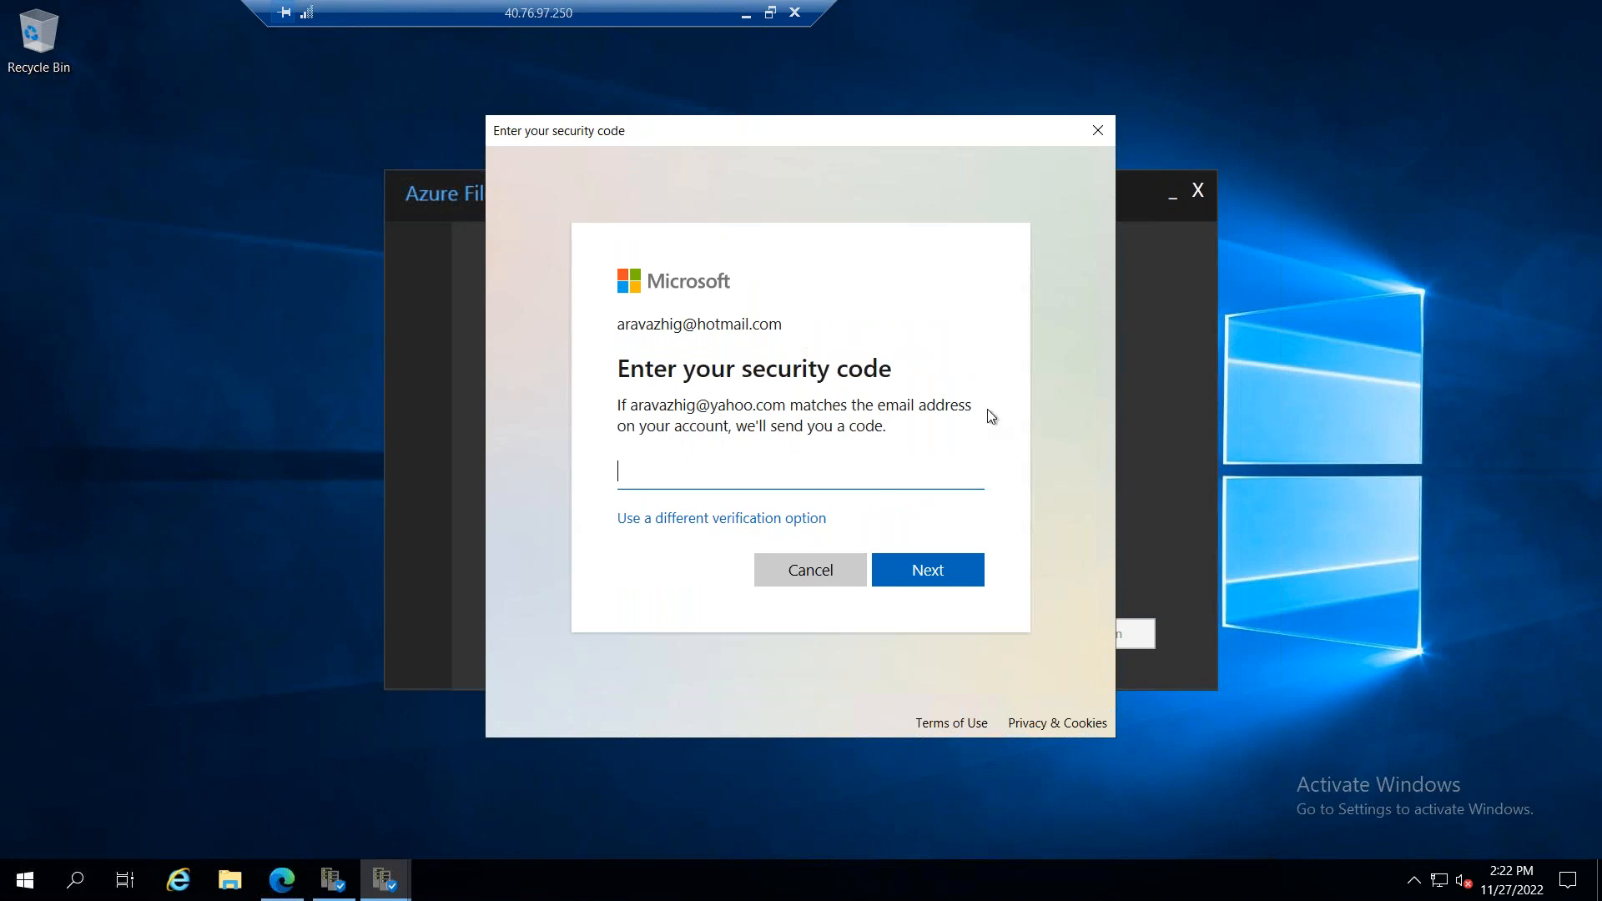
{"action": "left_click", "coordinate": [809, 571]}
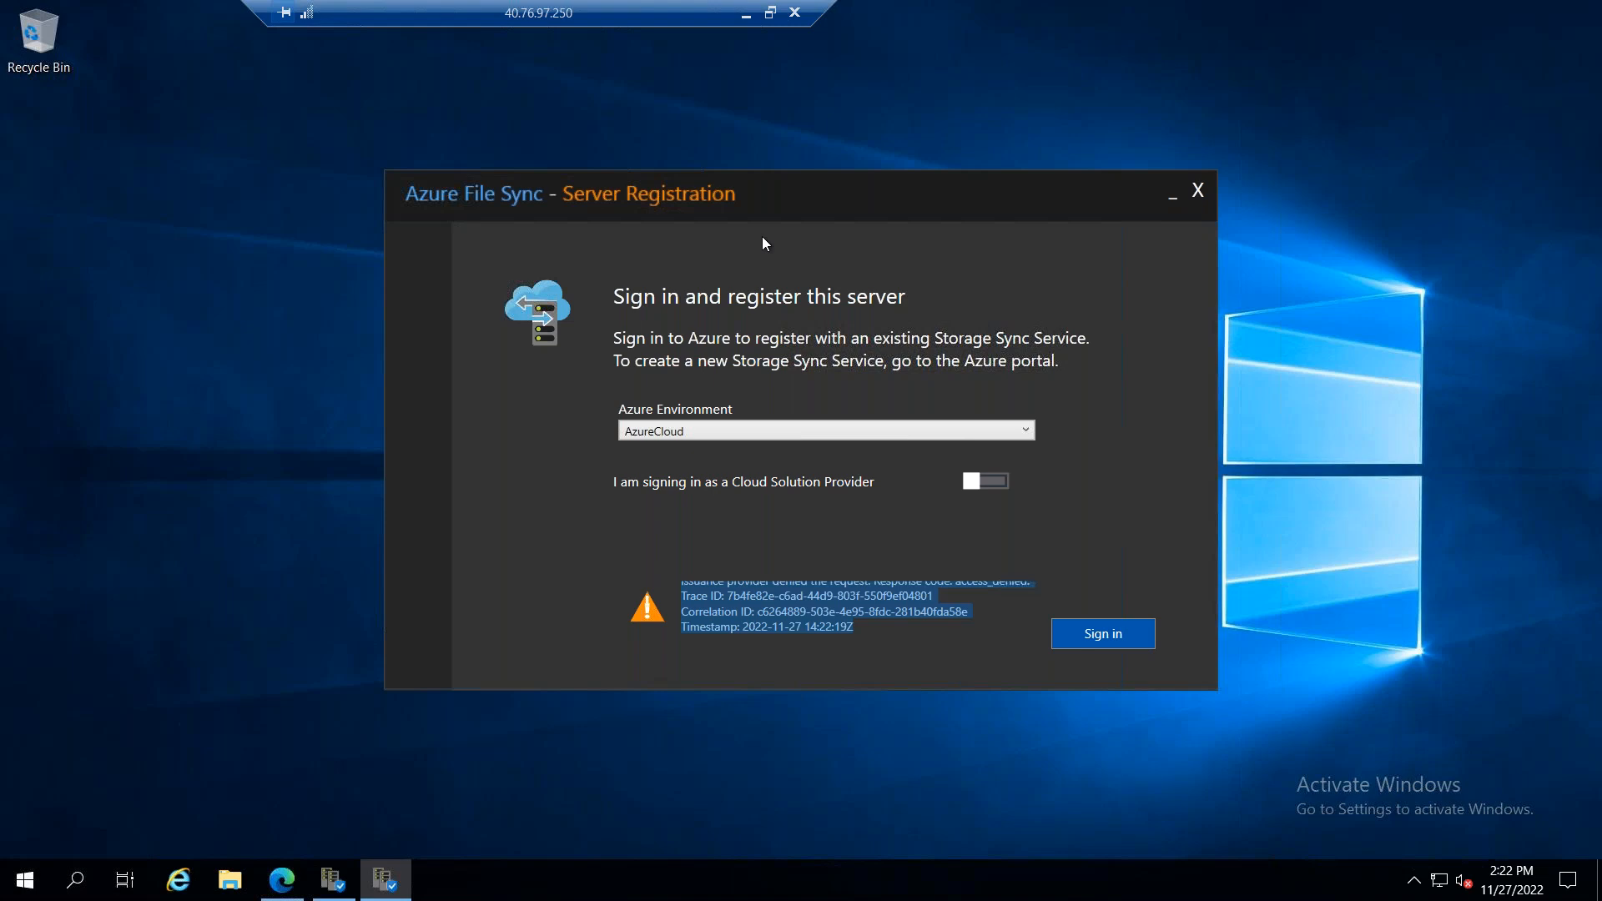
Step: Restore and maximize Microsoft Edge on the server and load portal.azure.com in the current tab
{"action": "left_click", "coordinate": [282, 880]}
{"action": "left_click_drag", "start_coordinate": [844, 282], "coordinate": [362, 121]}
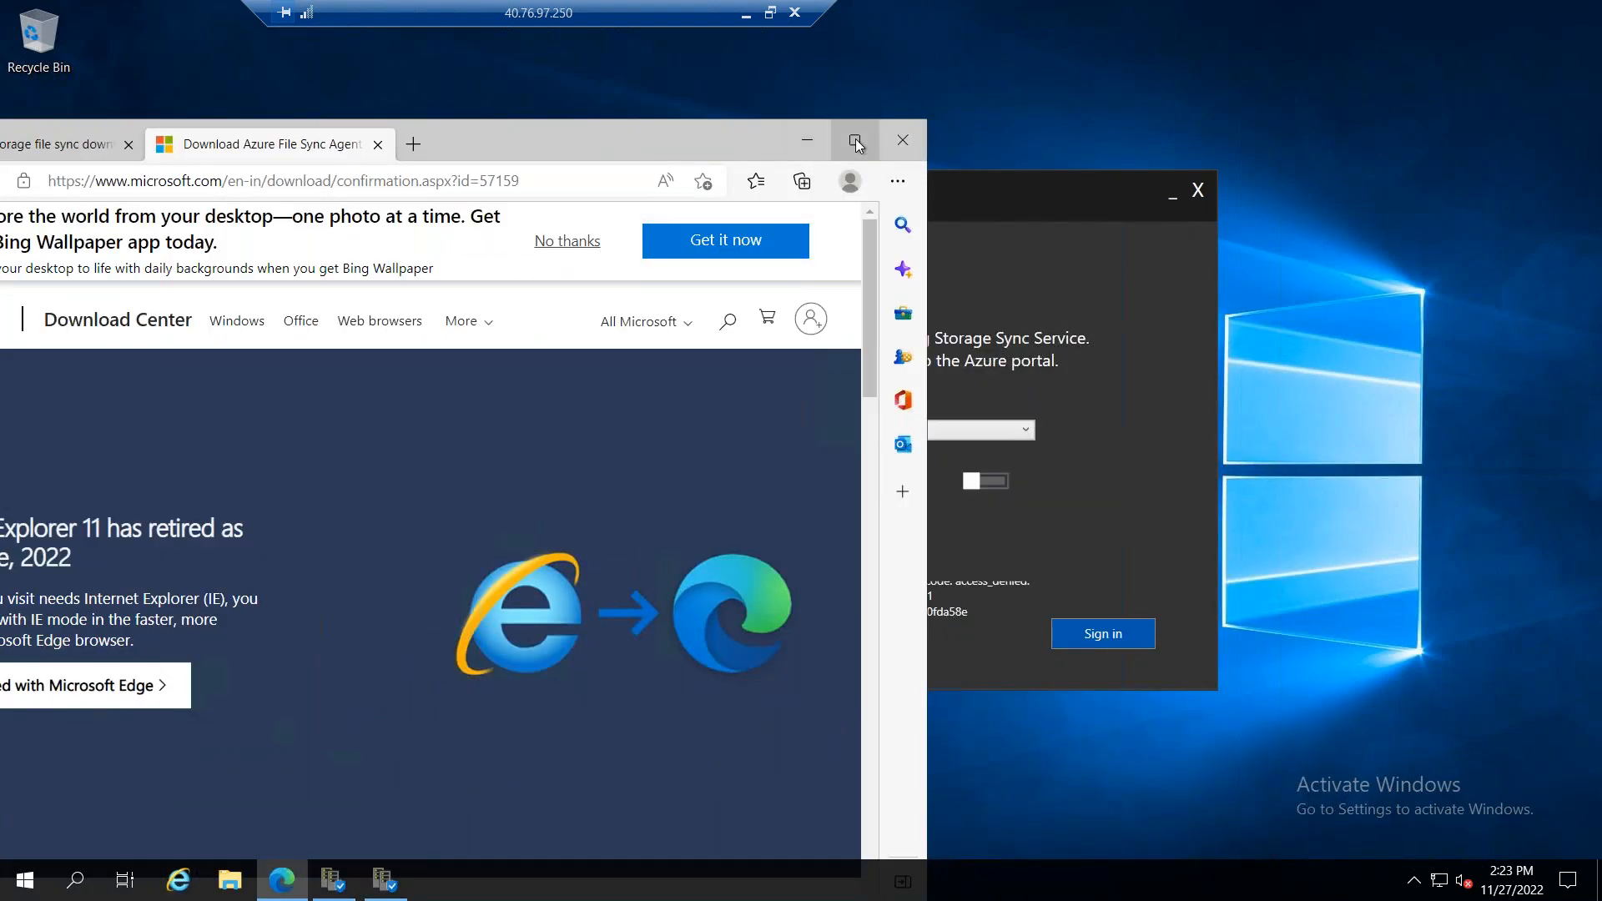
{"action": "left_click", "coordinate": [854, 140]}
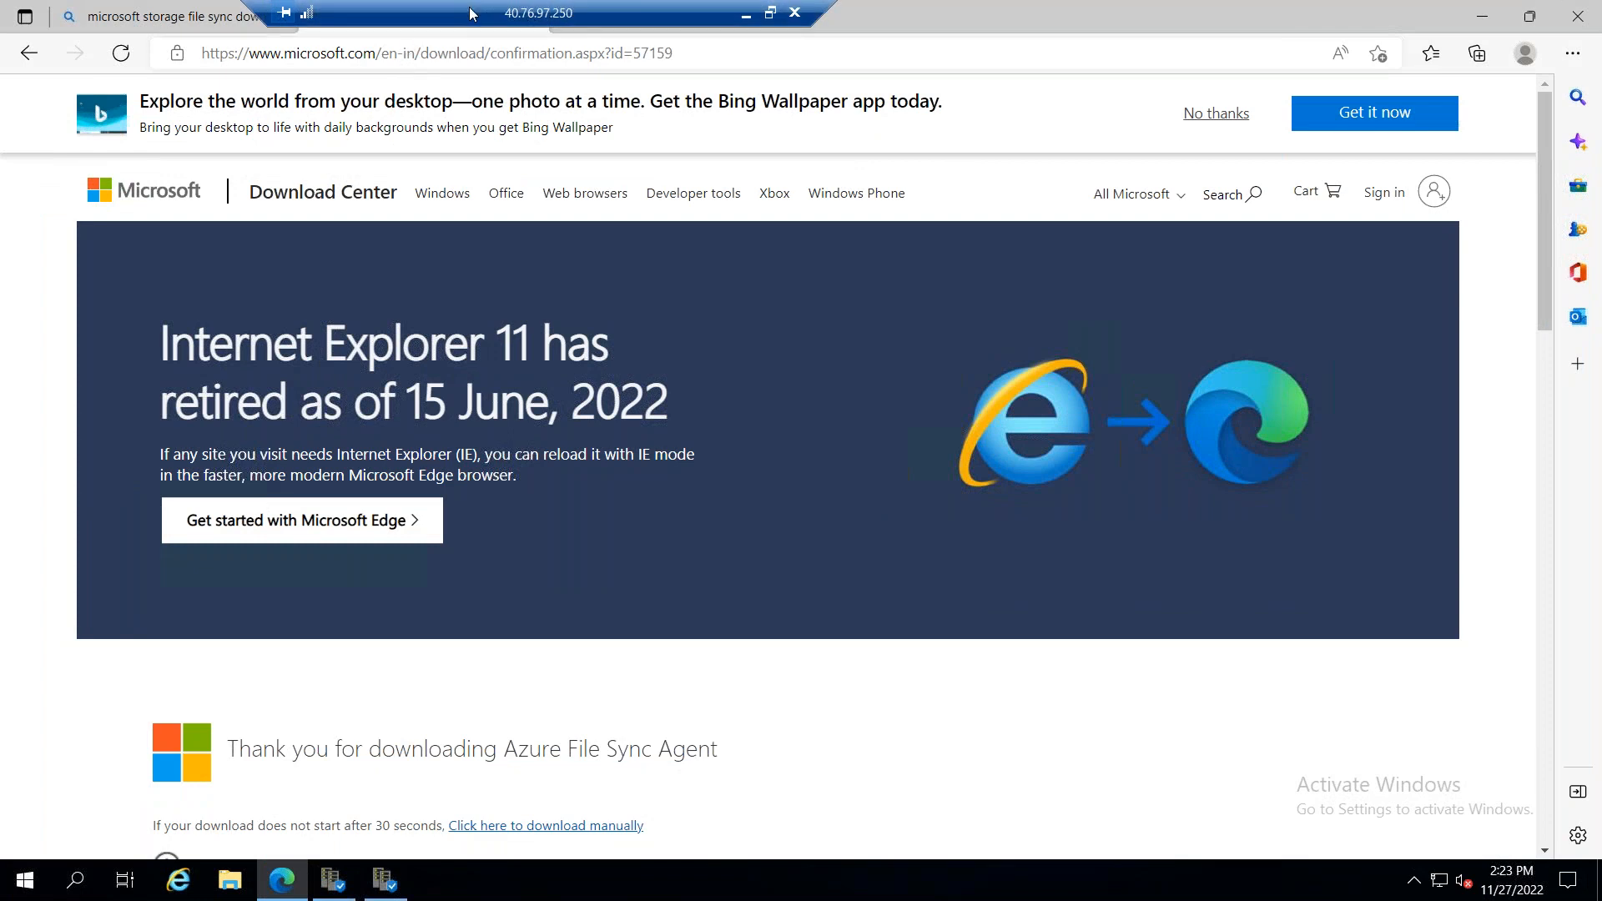
{"action": "key", "text": "ctrl+l"}
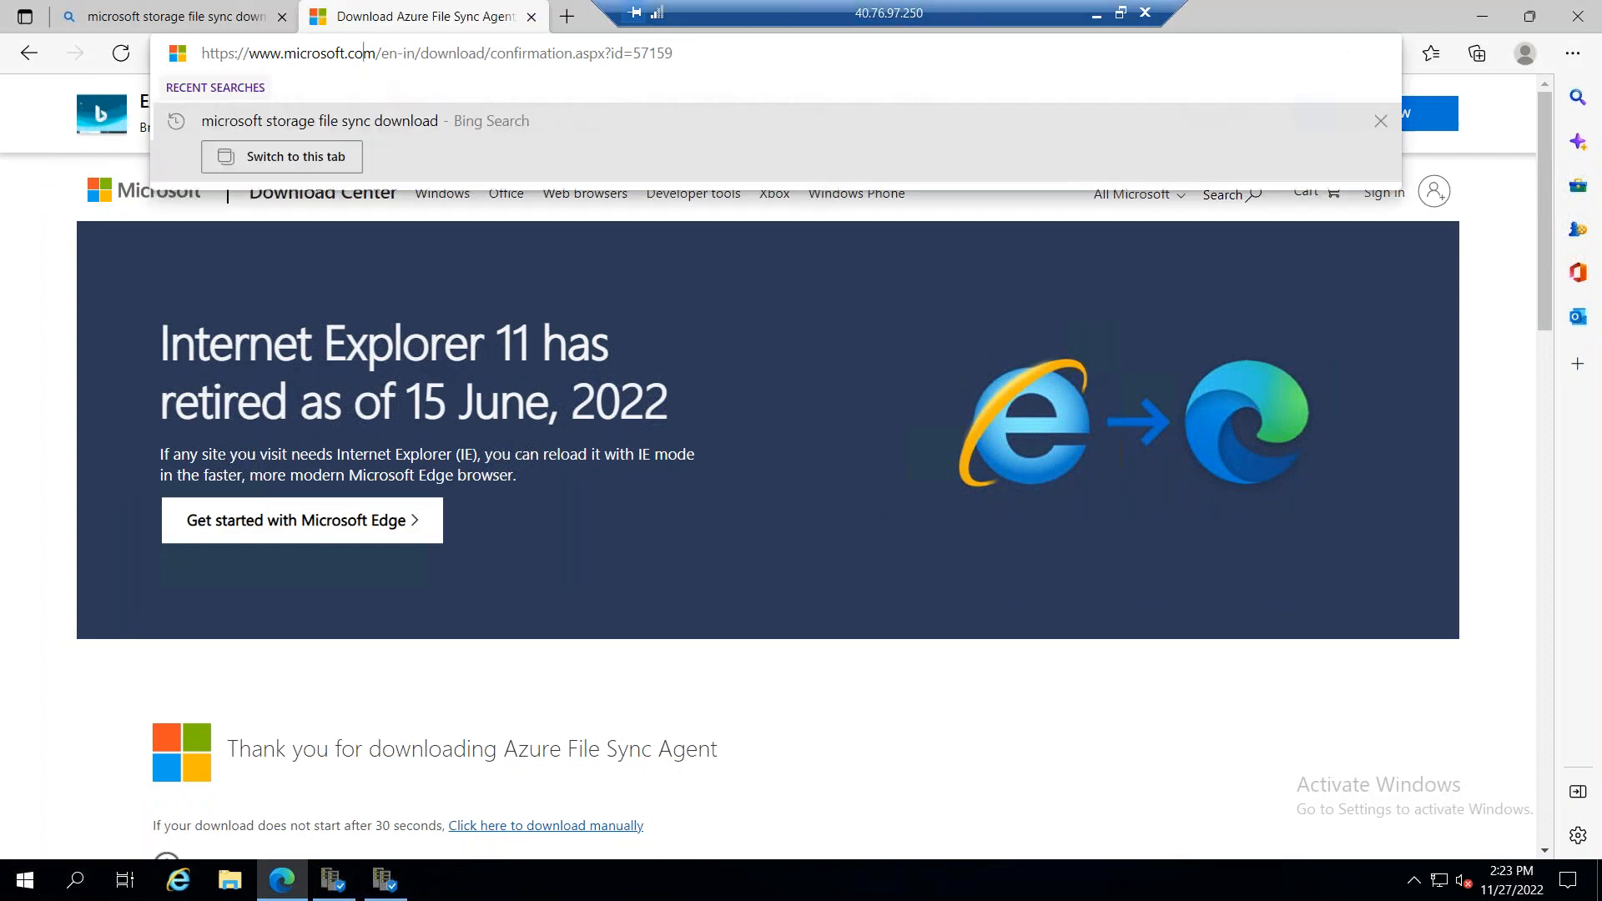
{"action": "type", "text": "portal.azure.com"}
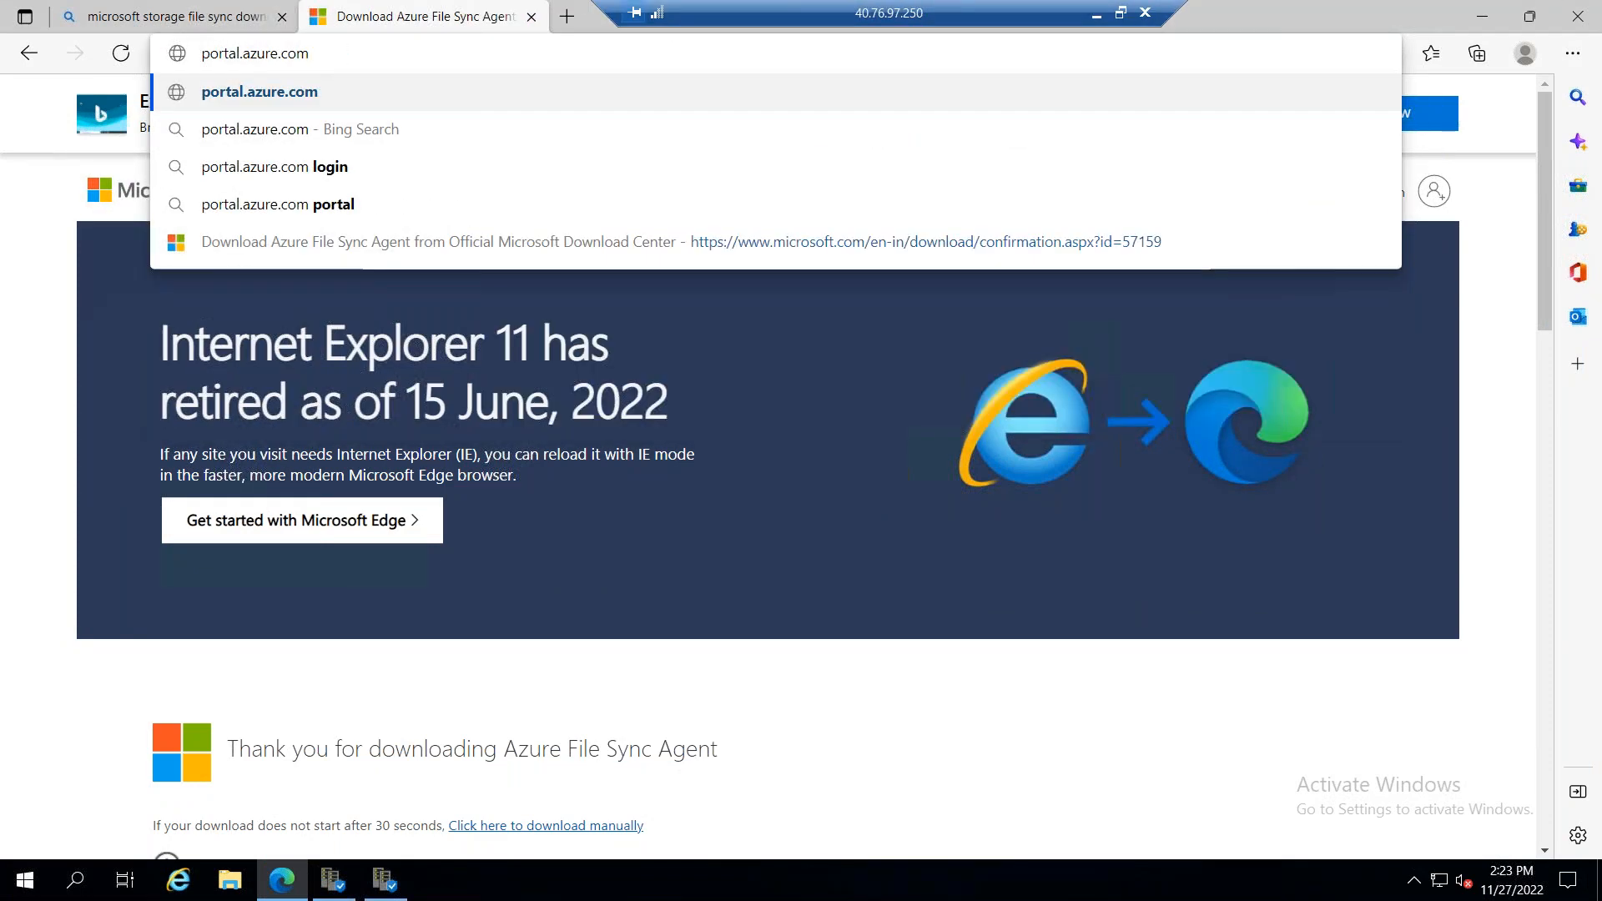
{"action": "key", "text": "Return"}
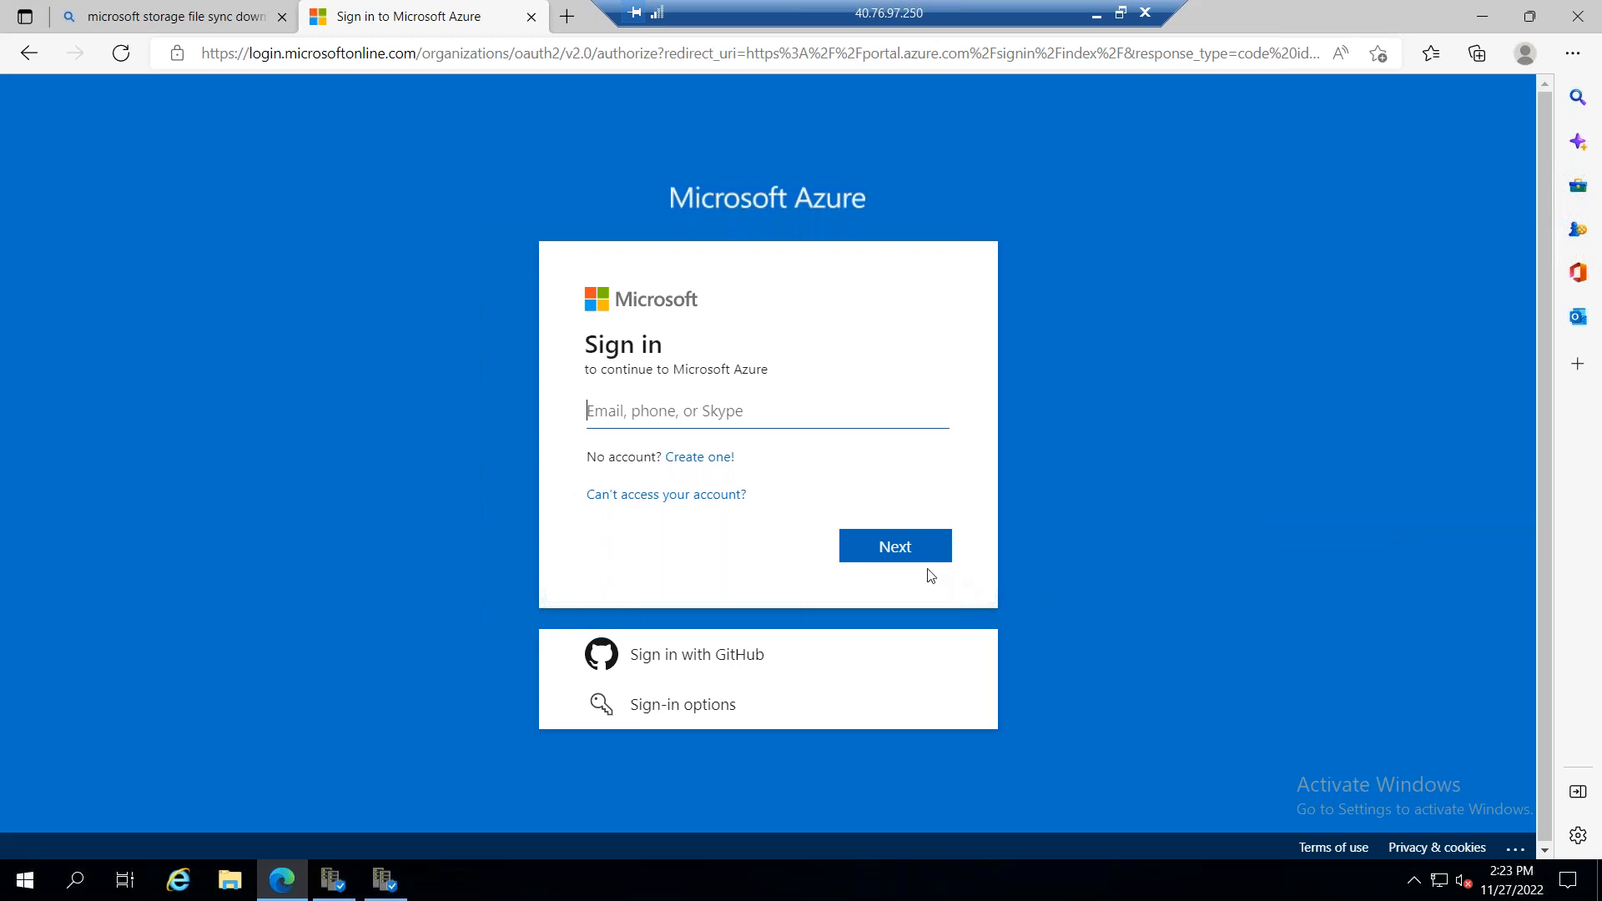
{"action": "left_click", "coordinate": [686, 418]}
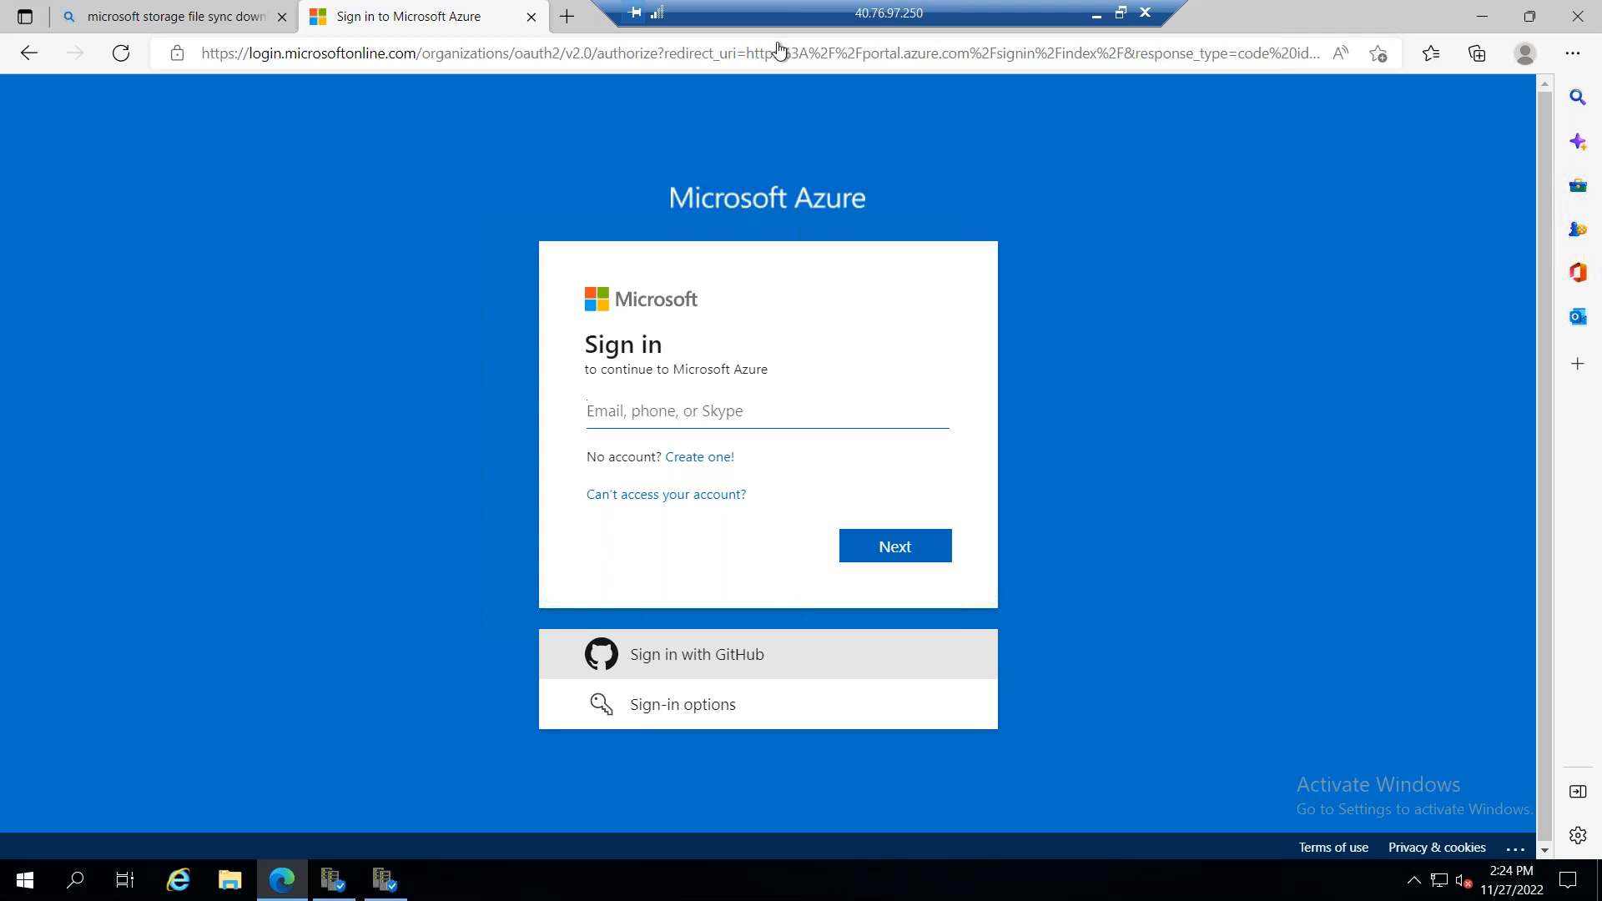
{"action": "left_click_drag", "start_coordinate": [1014, 10], "coordinate": [618, 8]}
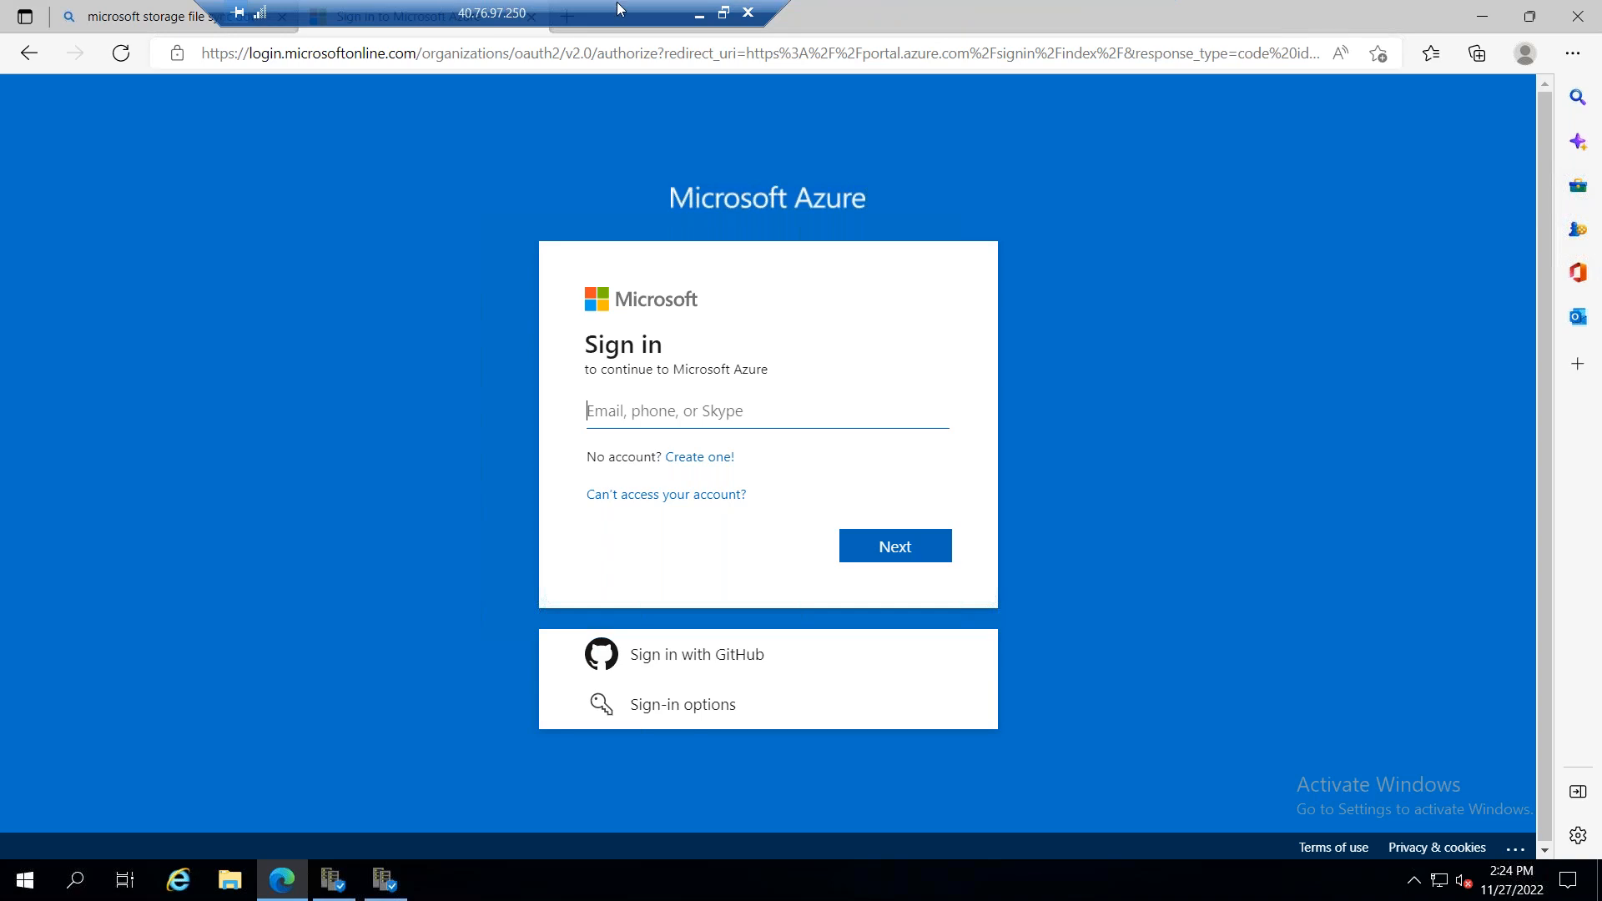
{"action": "left_click", "coordinate": [724, 13]}
{"action": "left_click", "coordinate": [724, 461]}
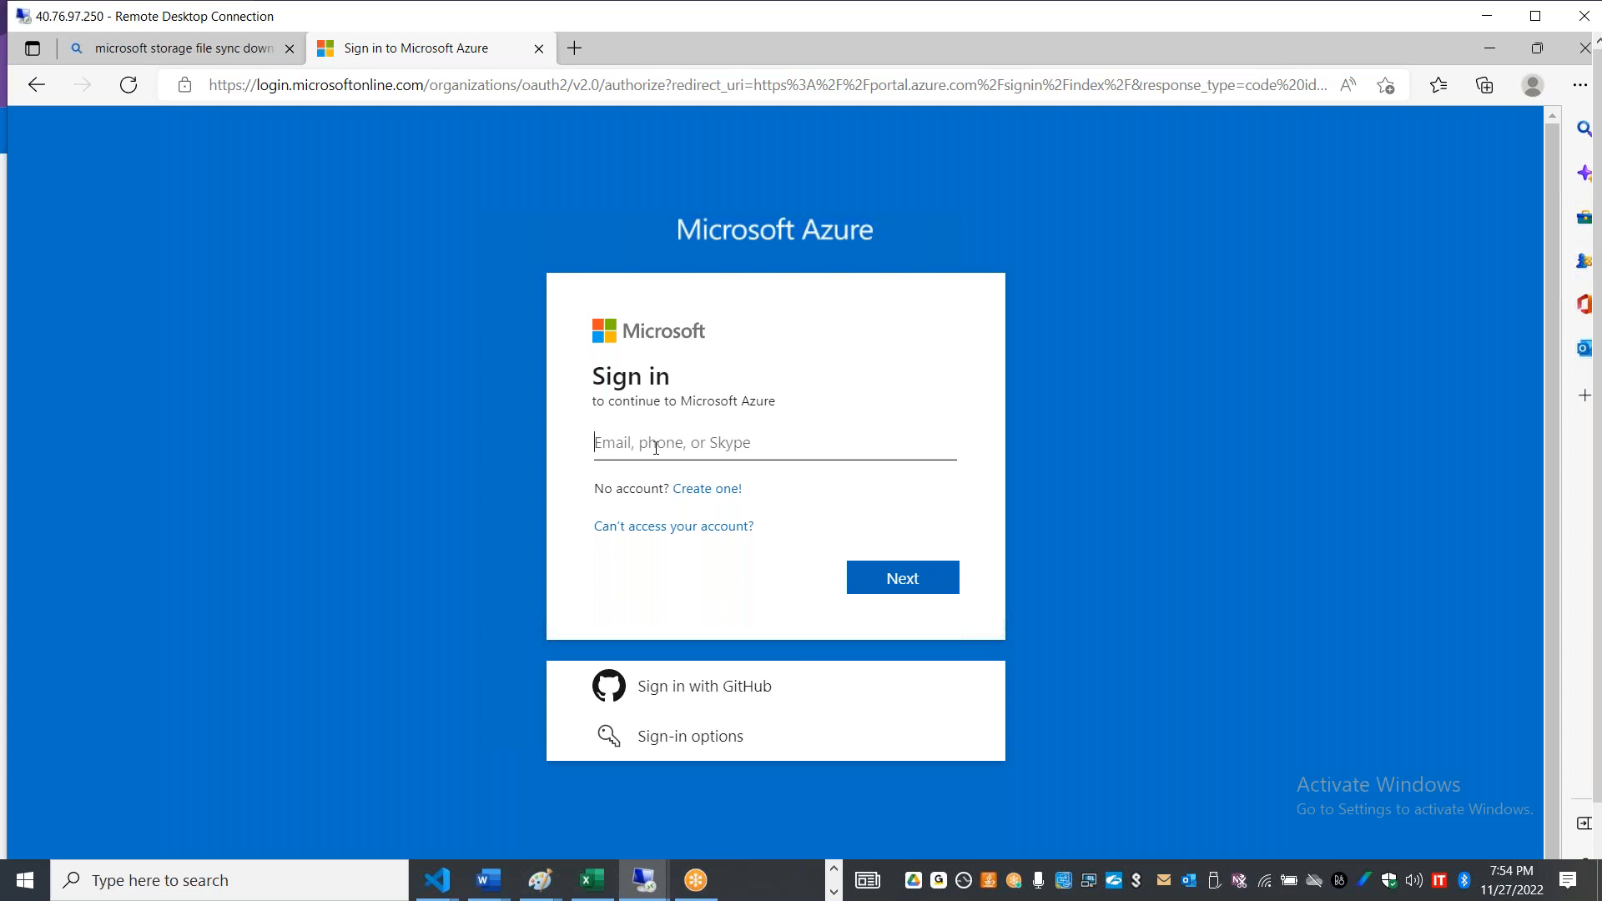
{"action": "left_click", "coordinate": [656, 448]}
{"action": "left_click", "coordinate": [1456, 302]}
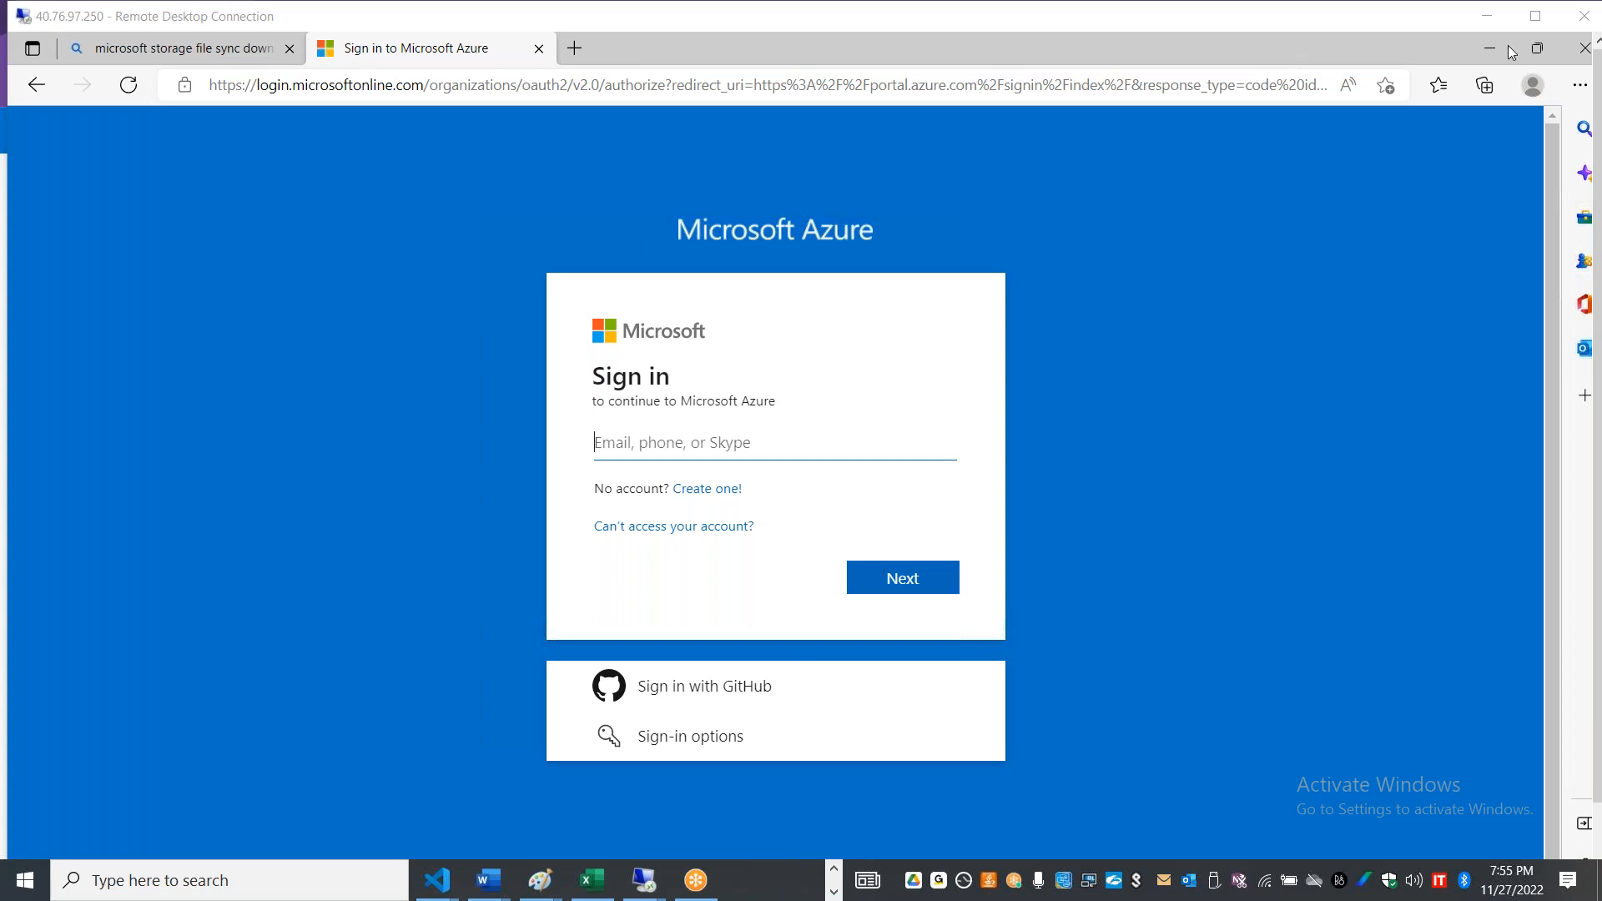
{"action": "double_click", "coordinate": [783, 21]}
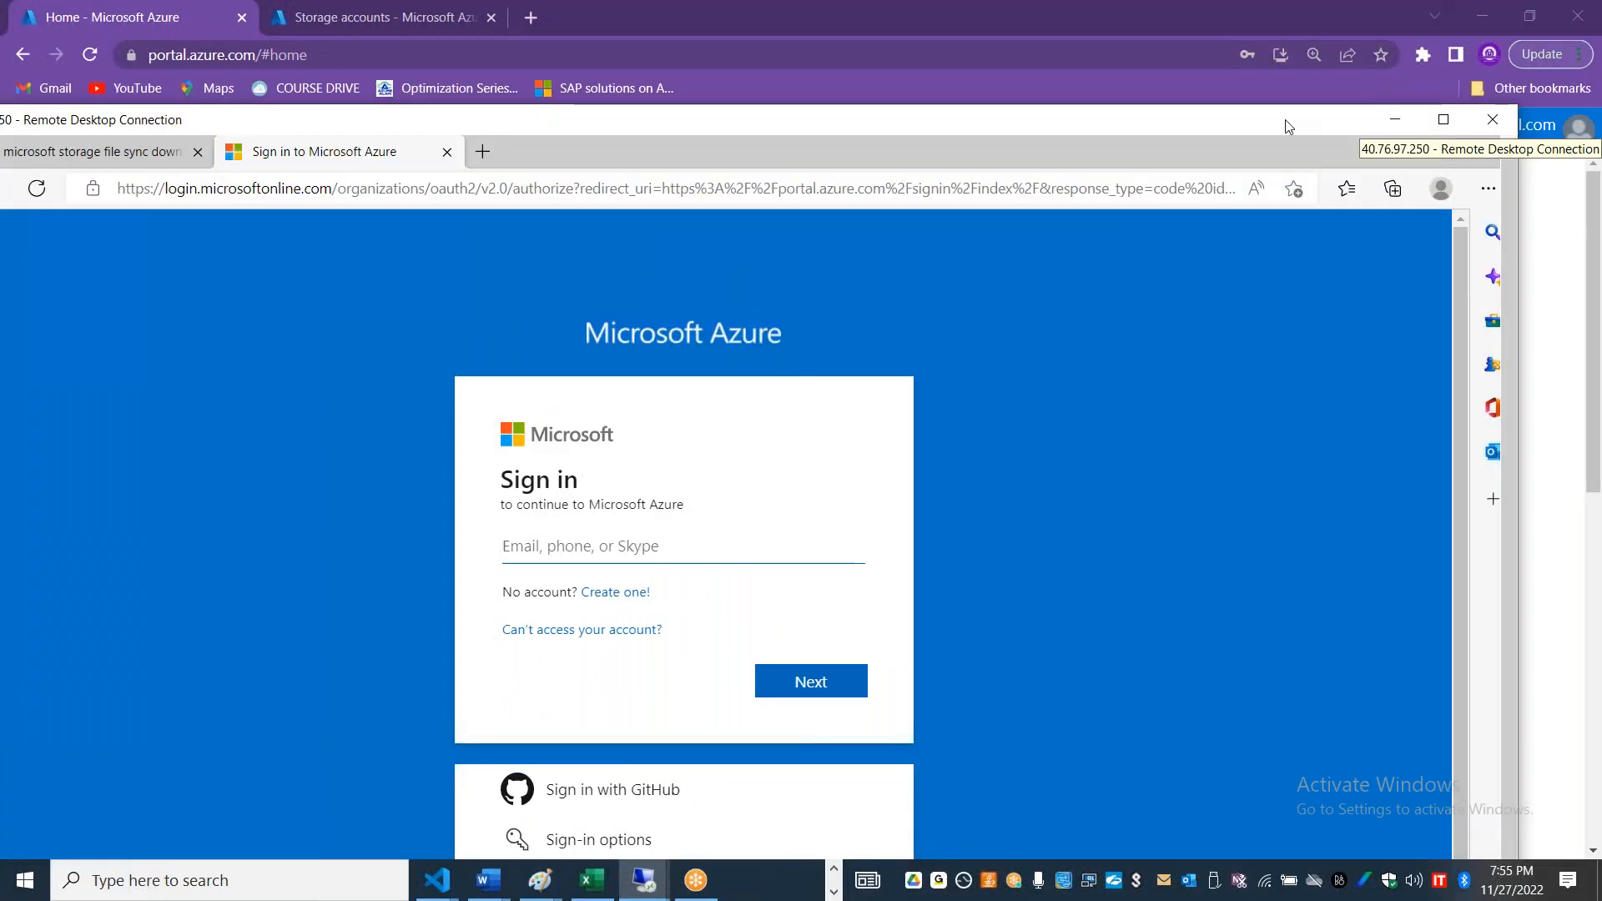
{"action": "mouse_move", "coordinate": [1294, 125]}
{"action": "left_mouse_down"}
{"action": "mouse_move", "coordinate": [1374, 103]}
{"action": "mouse_move", "coordinate": [1312, 111]}
{"action": "left_mouse_up"}
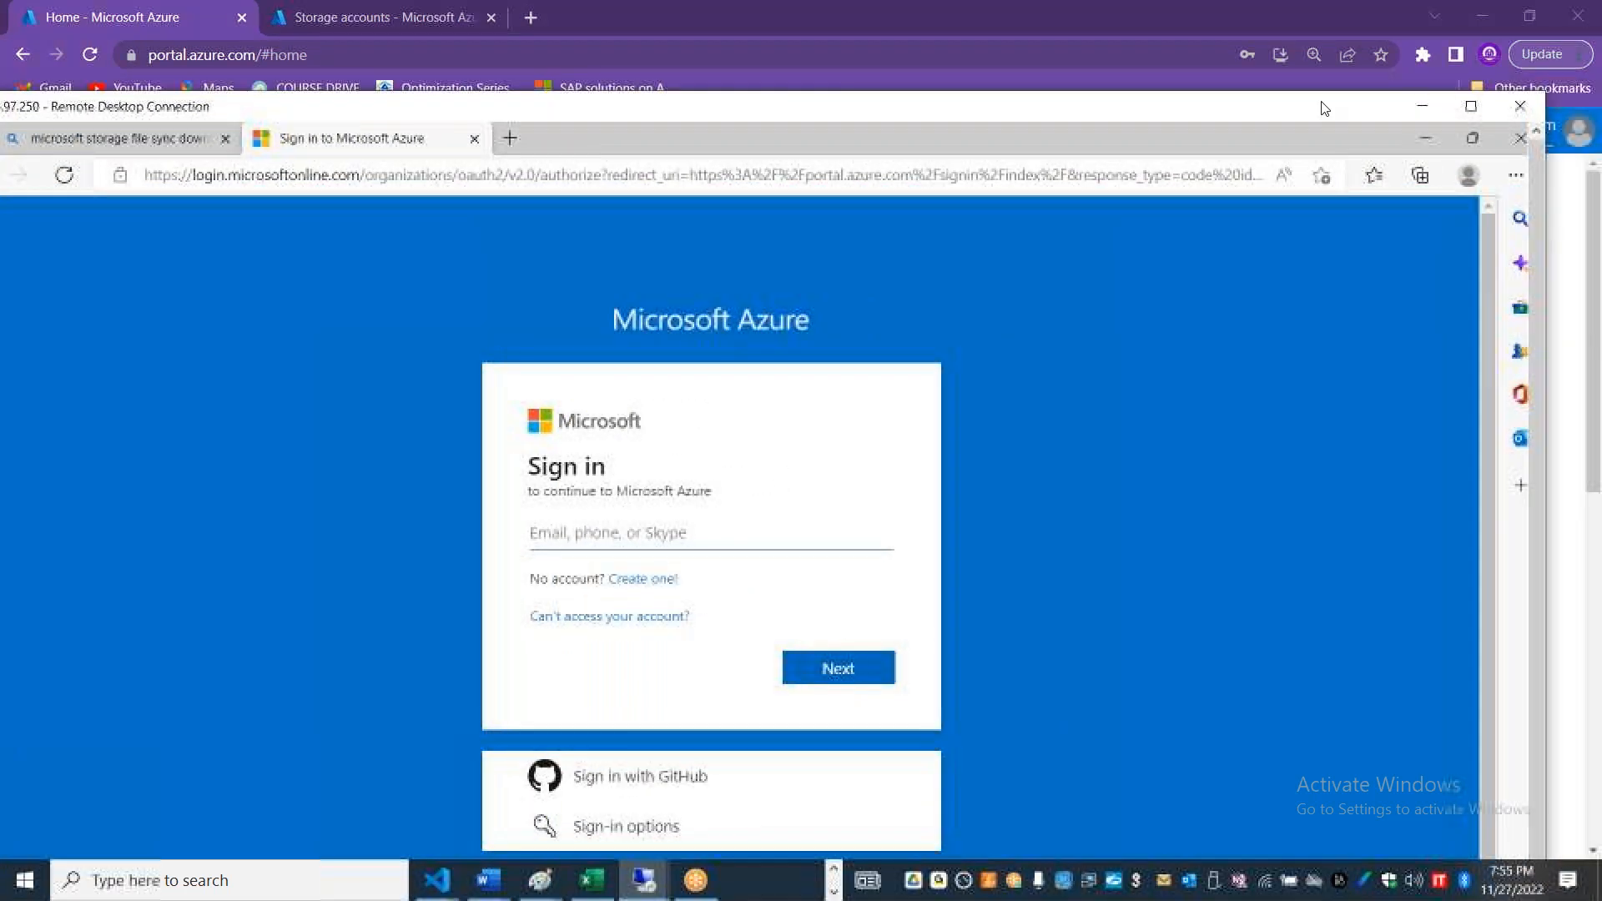
{"action": "left_click", "coordinate": [1428, 112]}
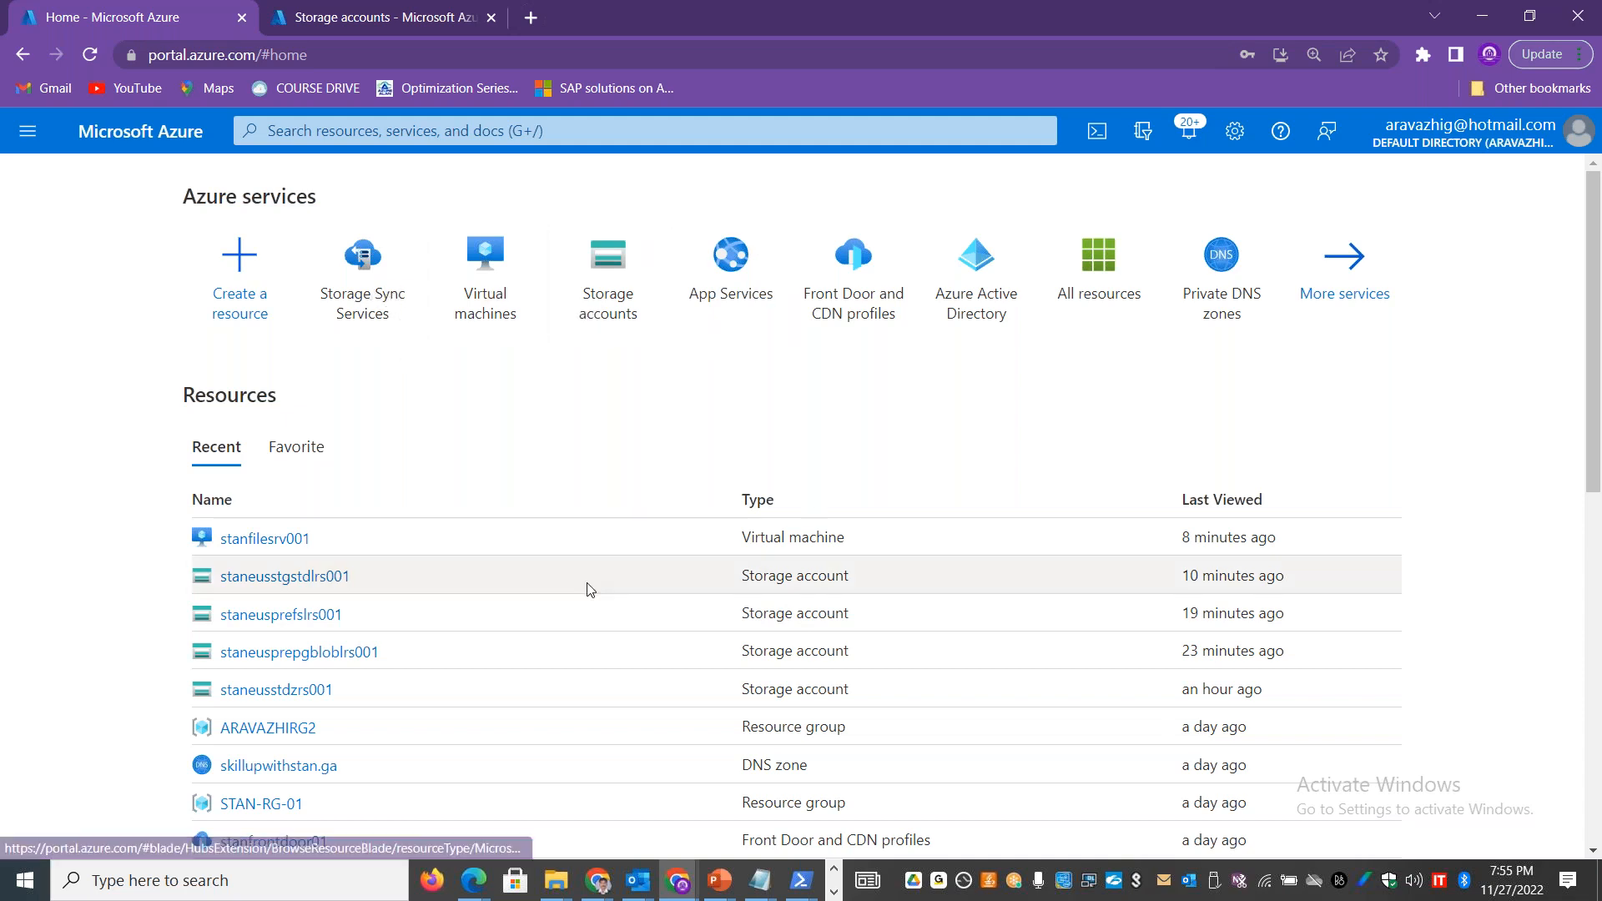
Step: Return to the 40.76.97.250 remote session and close the Azure File Sync server registration and agent update windows
{"action": "left_click", "coordinate": [833, 891]}
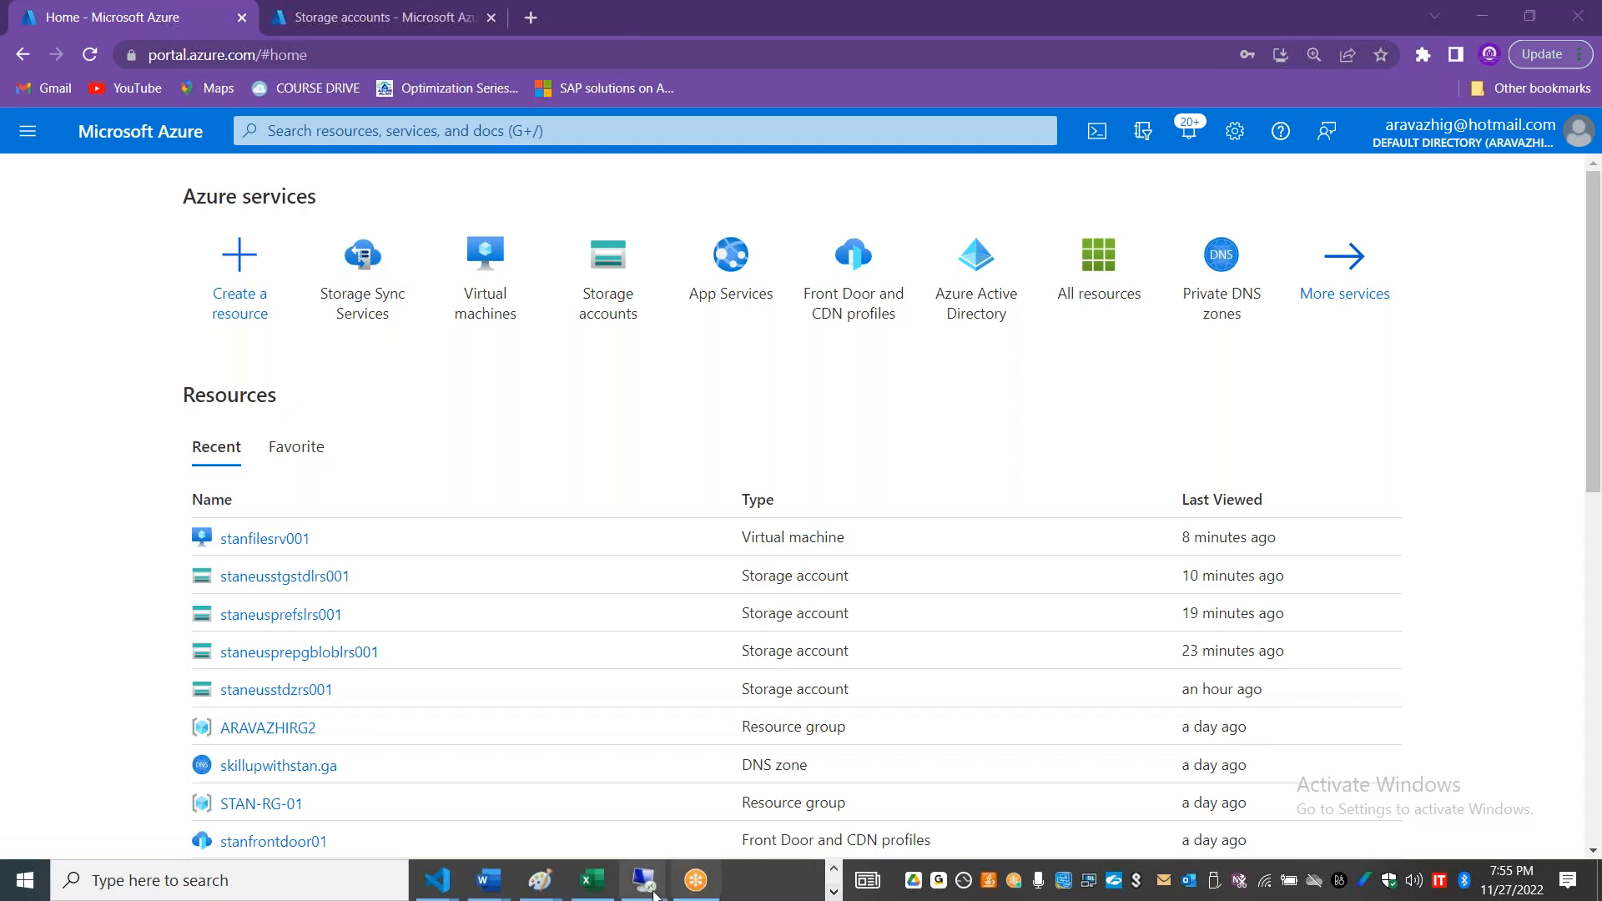
{"action": "mouse_move", "coordinate": [652, 891]}
{"action": "left_click", "coordinate": [758, 730]}
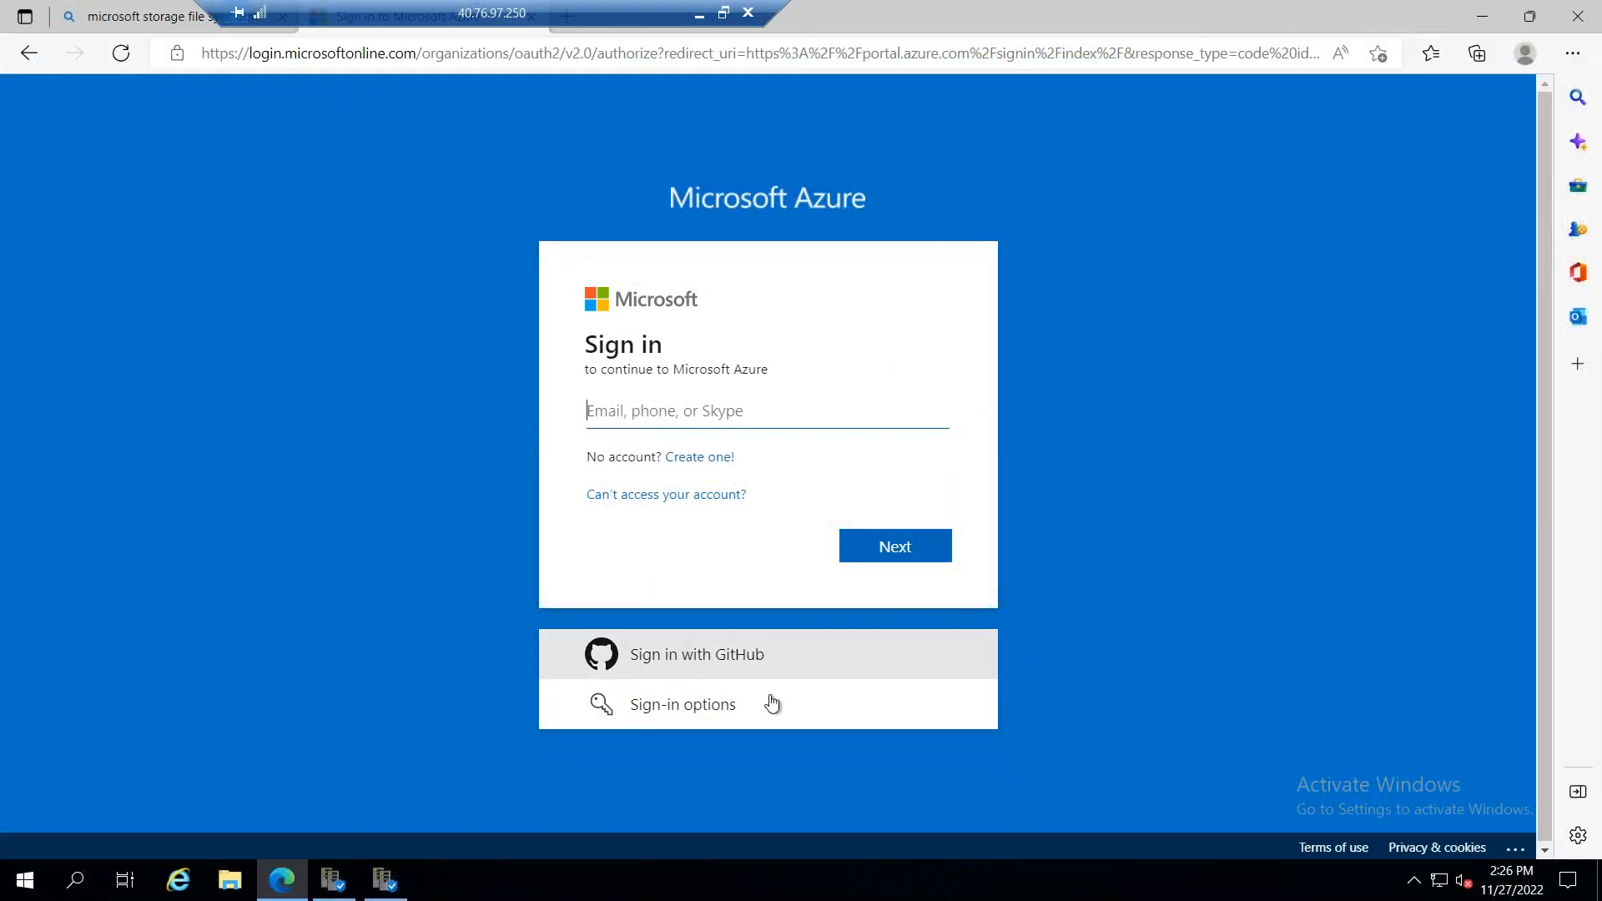
{"action": "left_click", "coordinate": [395, 887]}
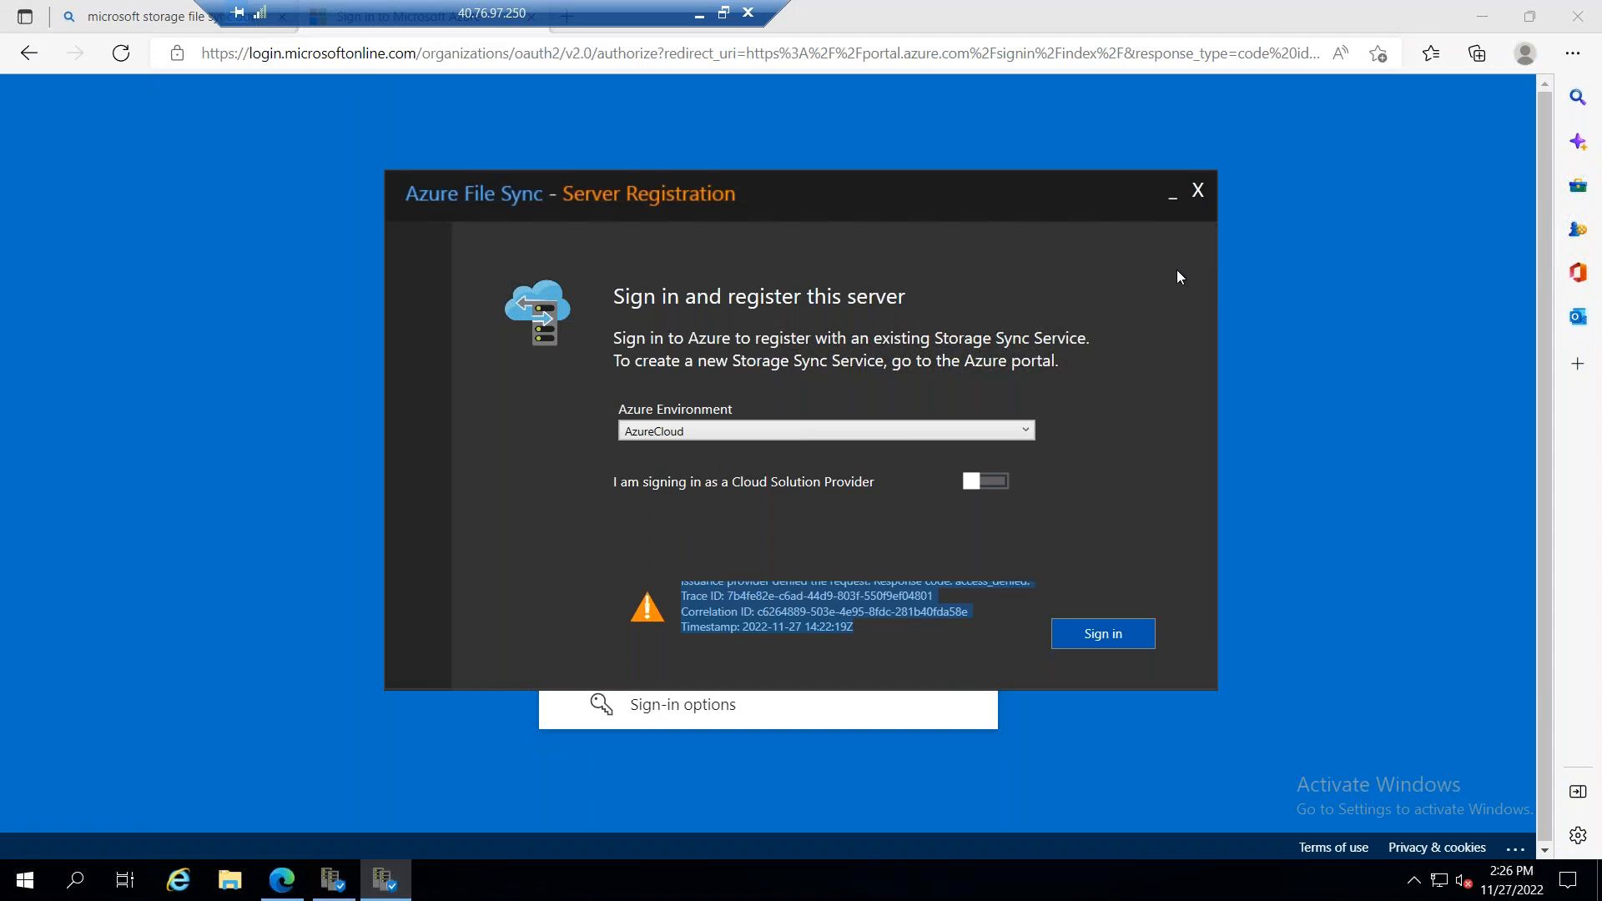
{"action": "left_click", "coordinate": [1200, 192]}
{"action": "left_click", "coordinate": [334, 886]}
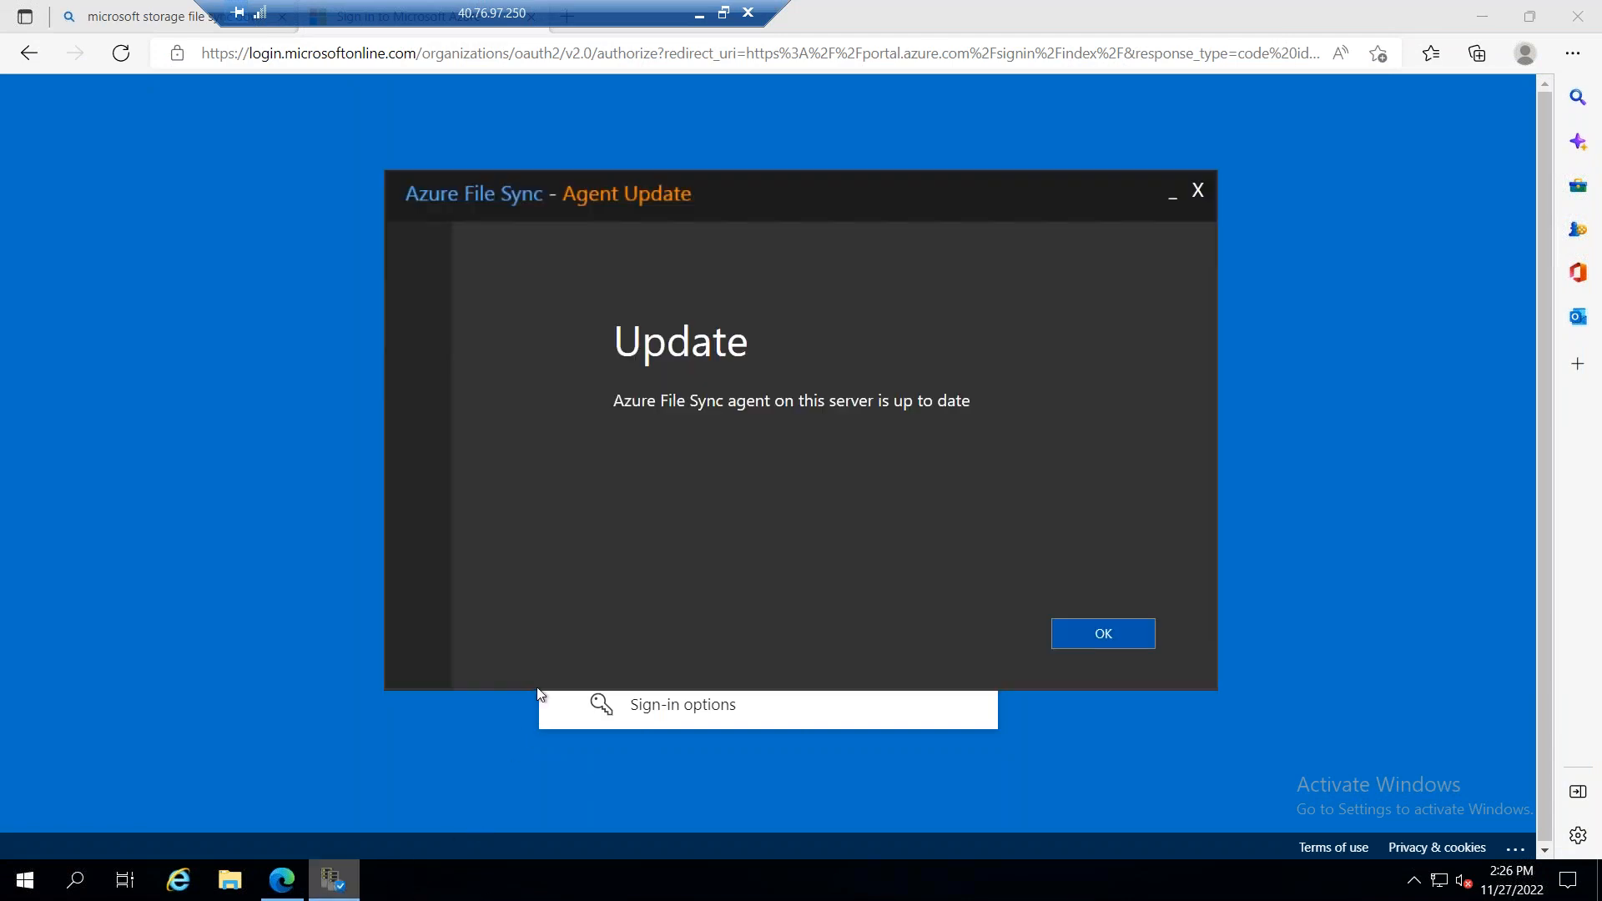
{"action": "left_click", "coordinate": [1198, 191]}
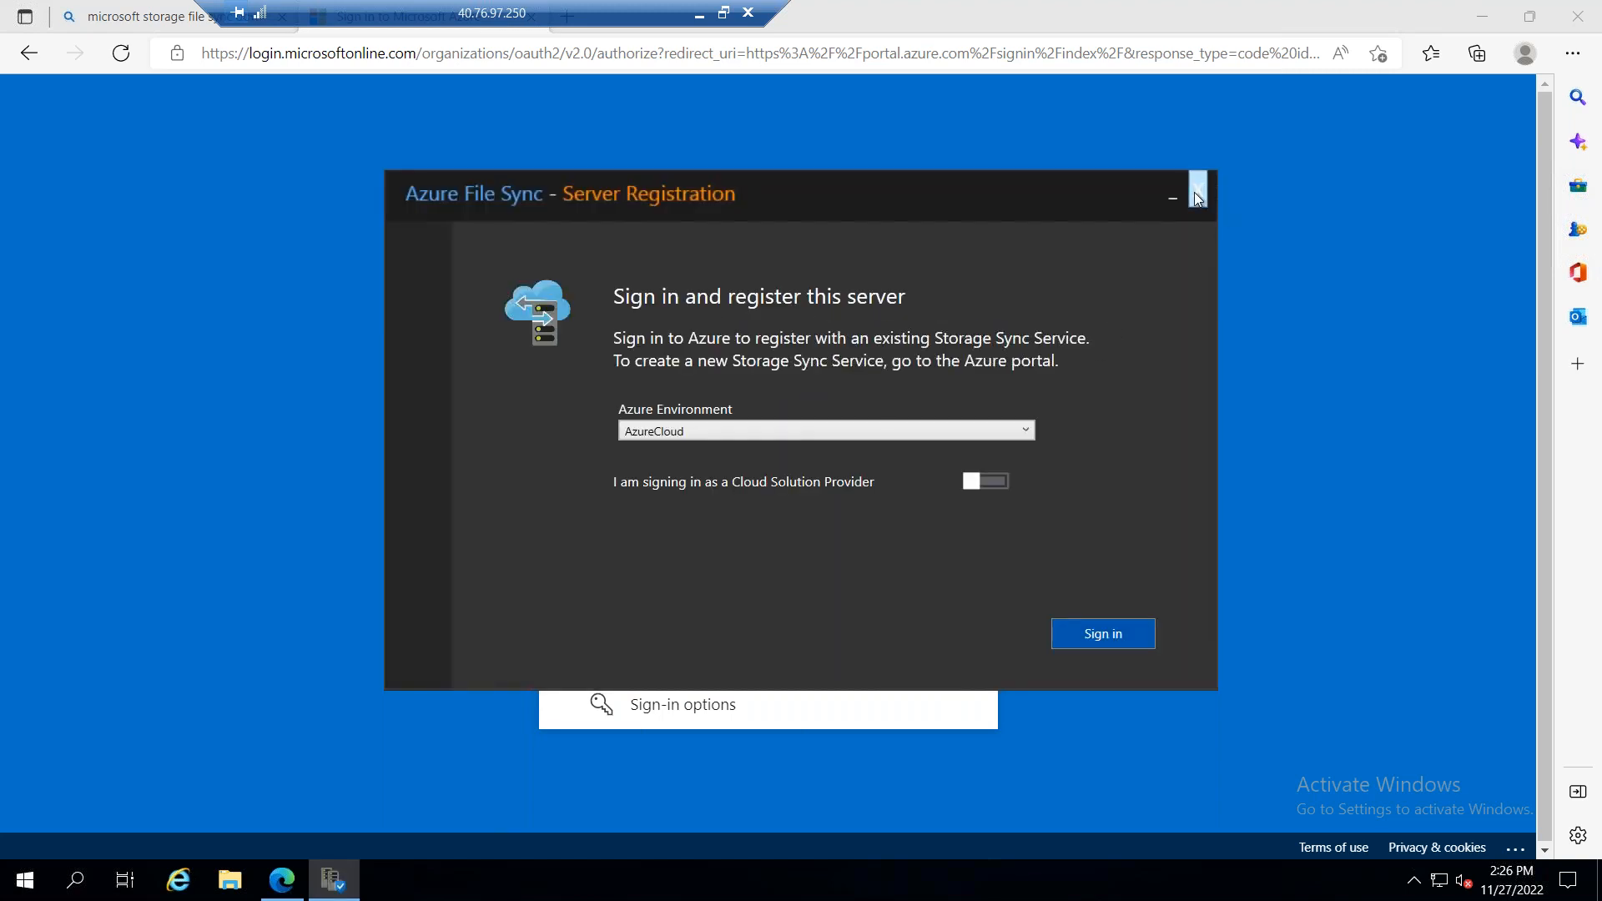
{"action": "left_click", "coordinate": [1199, 191]}
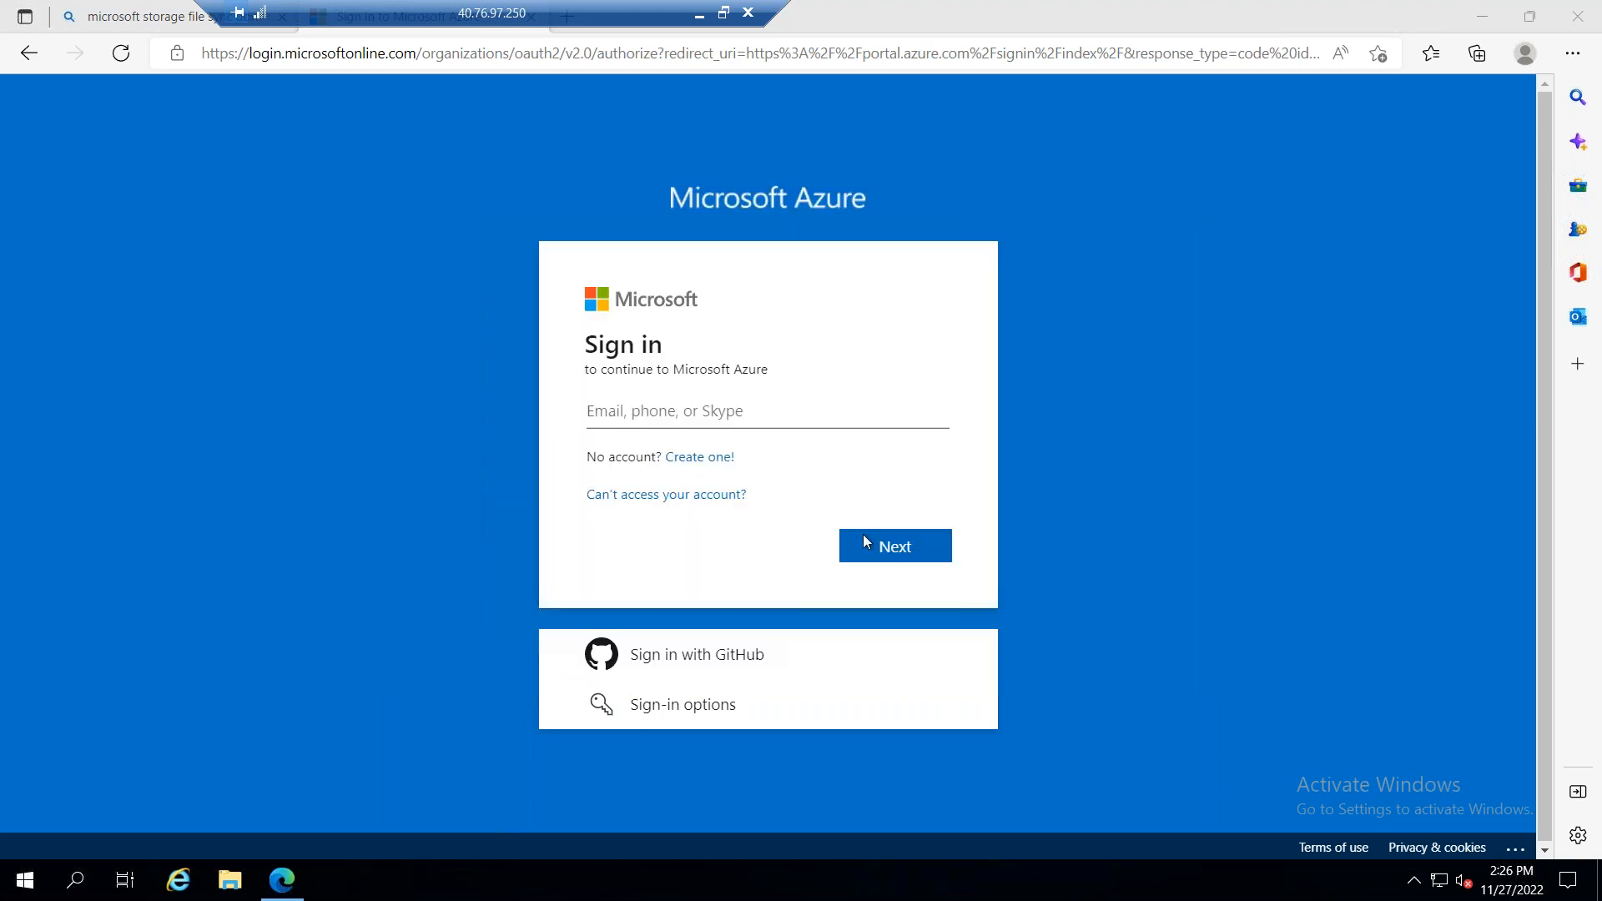
Step: Switch to the 20.55.113.191 remote session, view the mapped stantsopfs001 share in File Explorer, and return to the Azure portal
{"action": "left_click", "coordinate": [699, 18]}
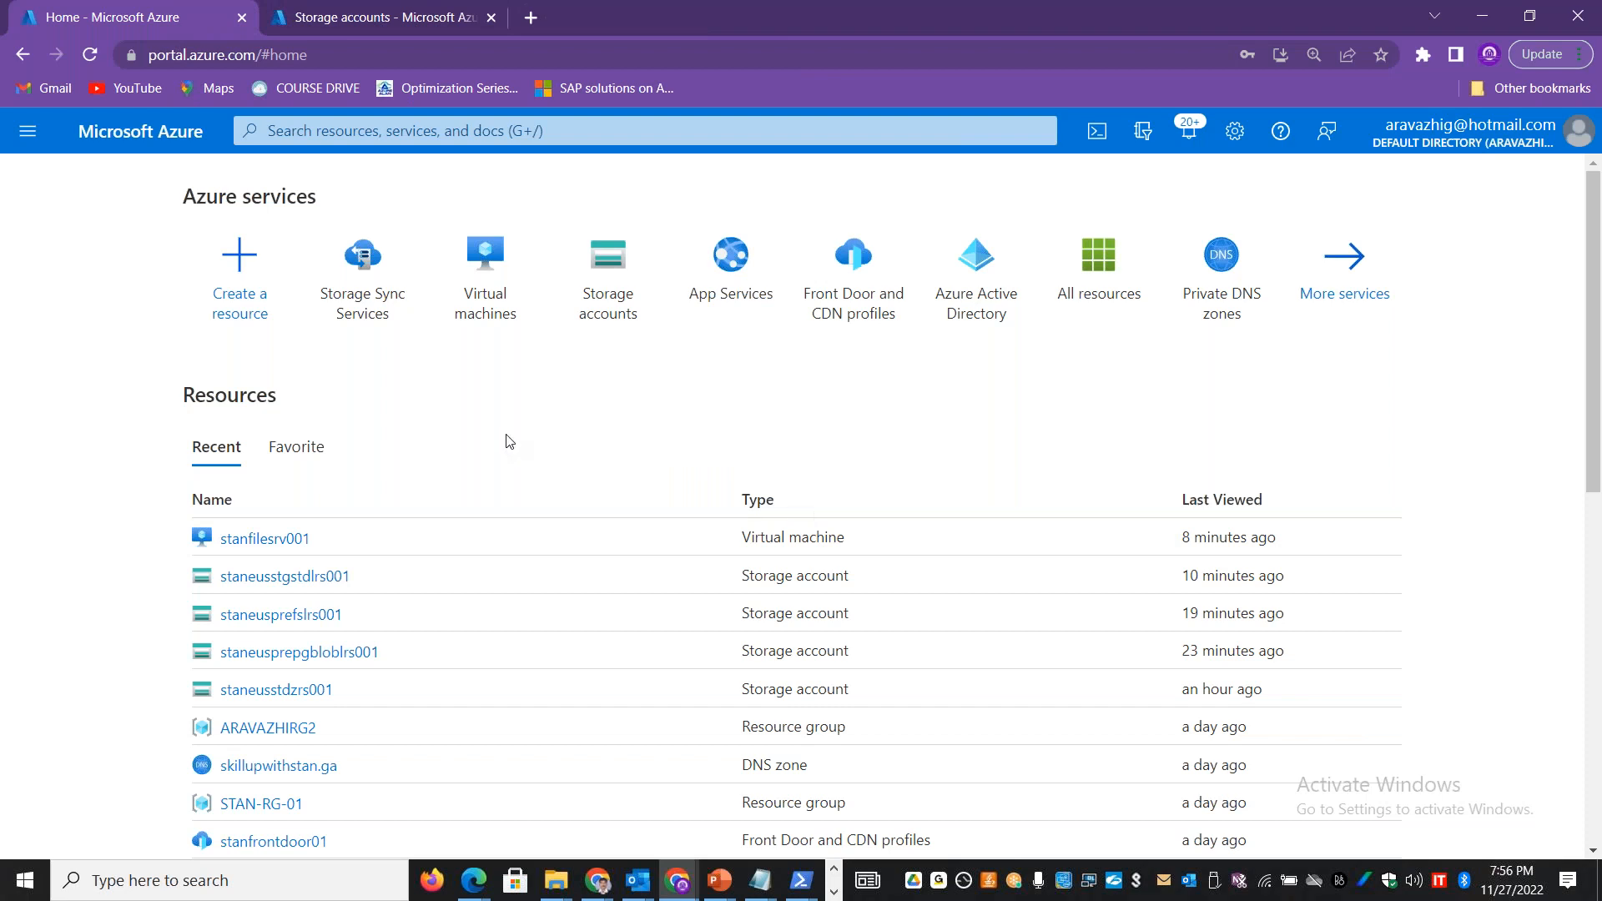
{"action": "left_click", "coordinate": [834, 891]}
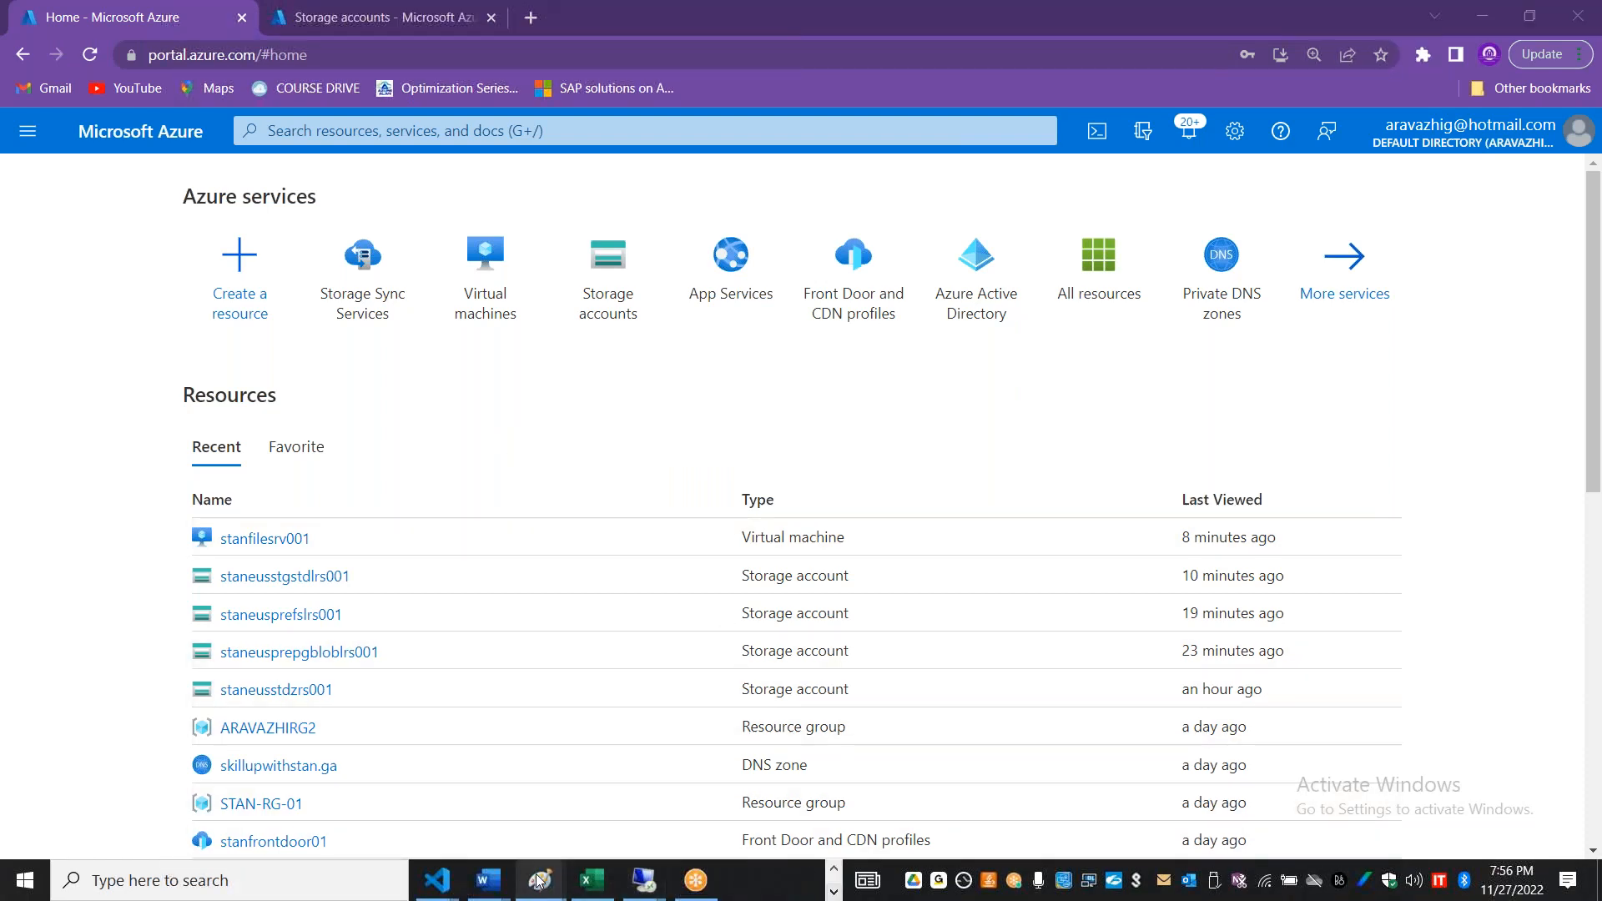
{"action": "left_click", "coordinate": [643, 881]}
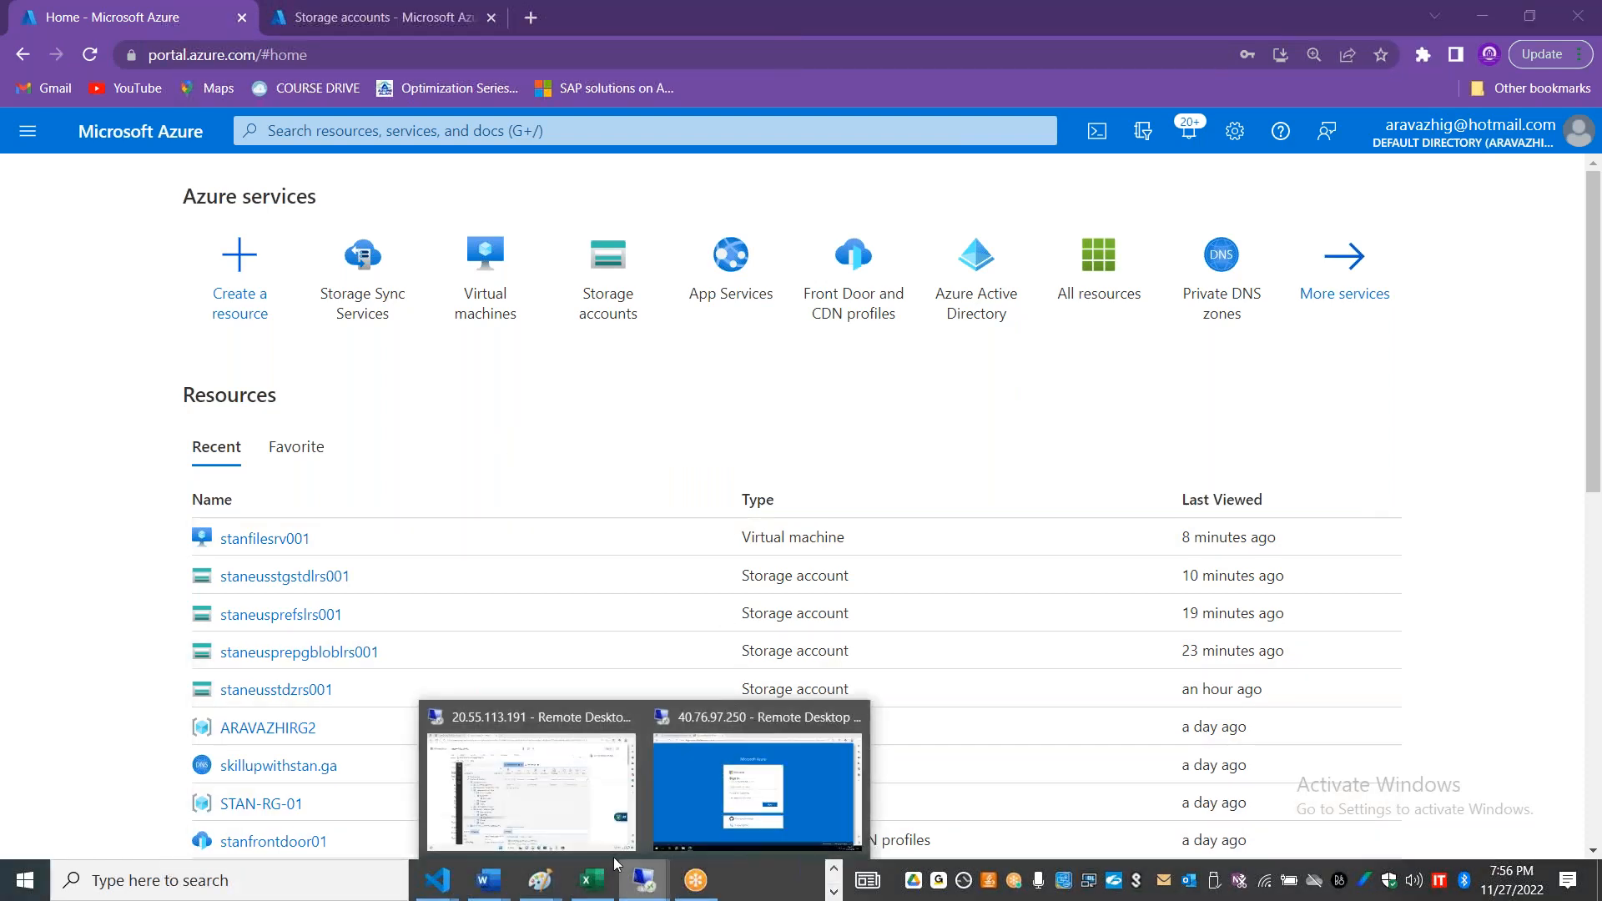
{"action": "left_click", "coordinate": [504, 782]}
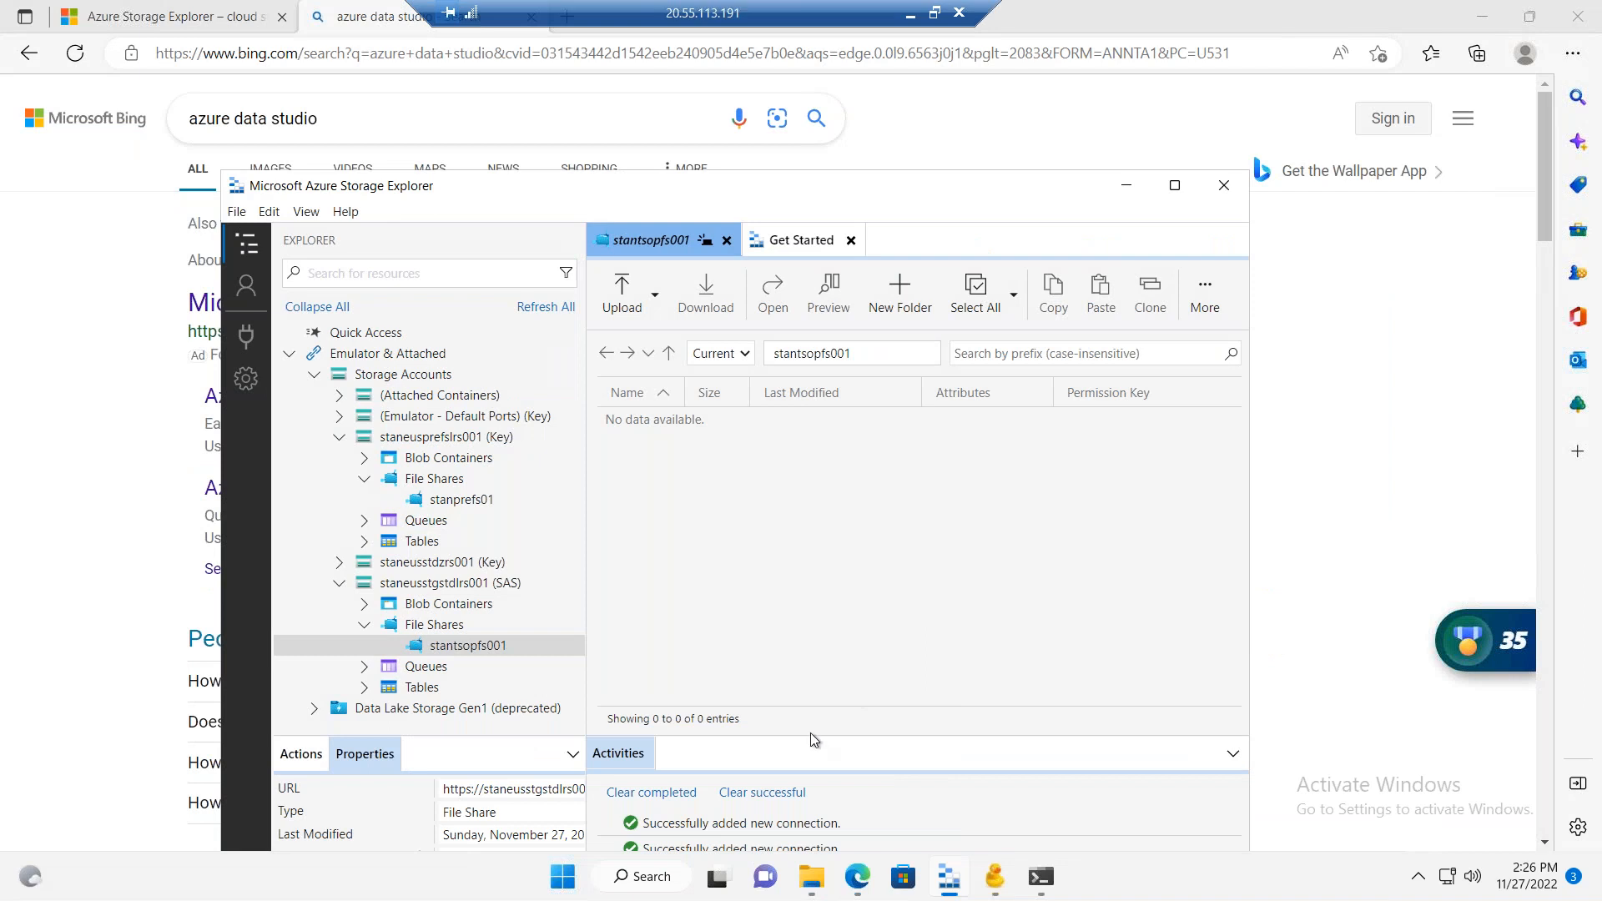
{"action": "left_click", "coordinate": [811, 876]}
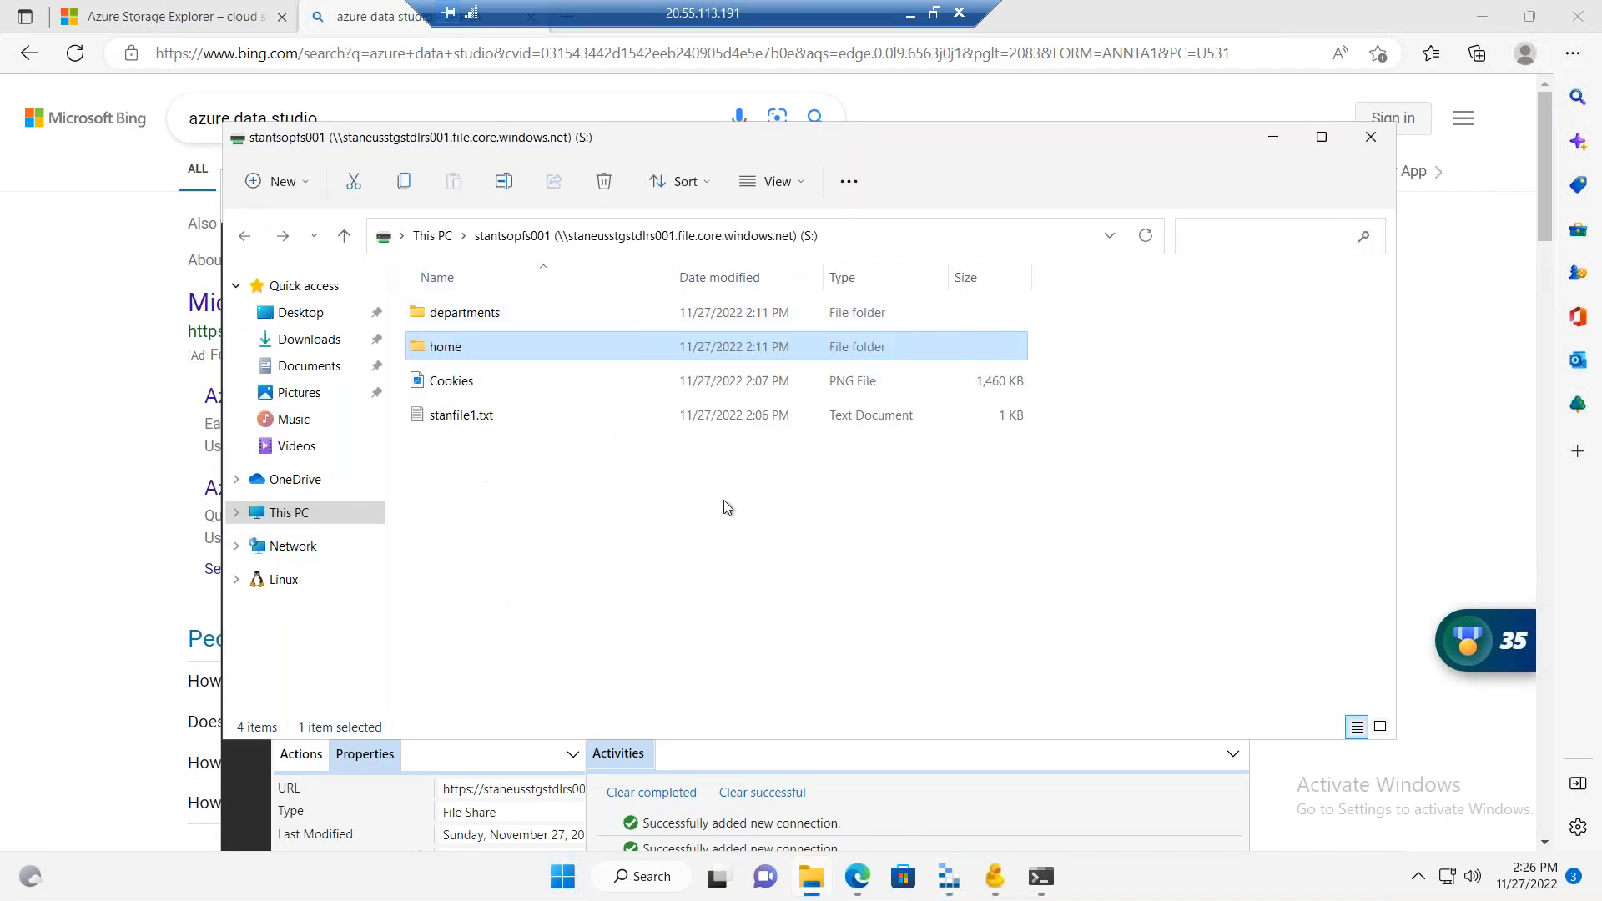
{"action": "left_click", "coordinate": [933, 13]}
{"action": "left_click", "coordinate": [52, 406]}
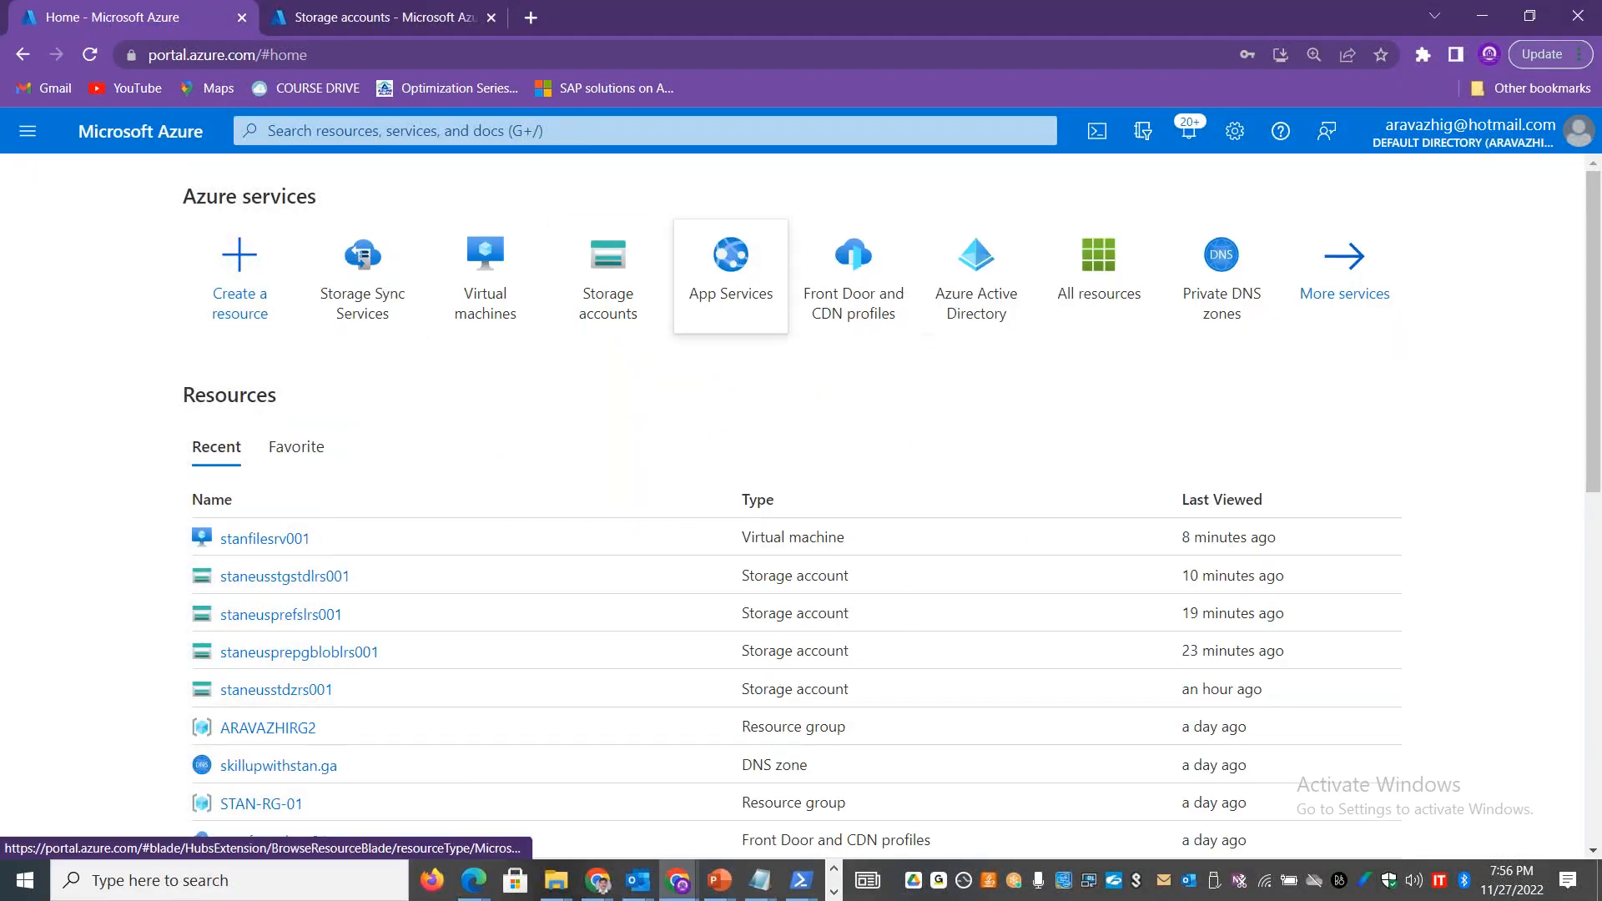
Step: Open the file share stantsopfs001 of storage account staneusstgstdlrs001 in the Azure portal
{"action": "left_click", "coordinate": [597, 294]}
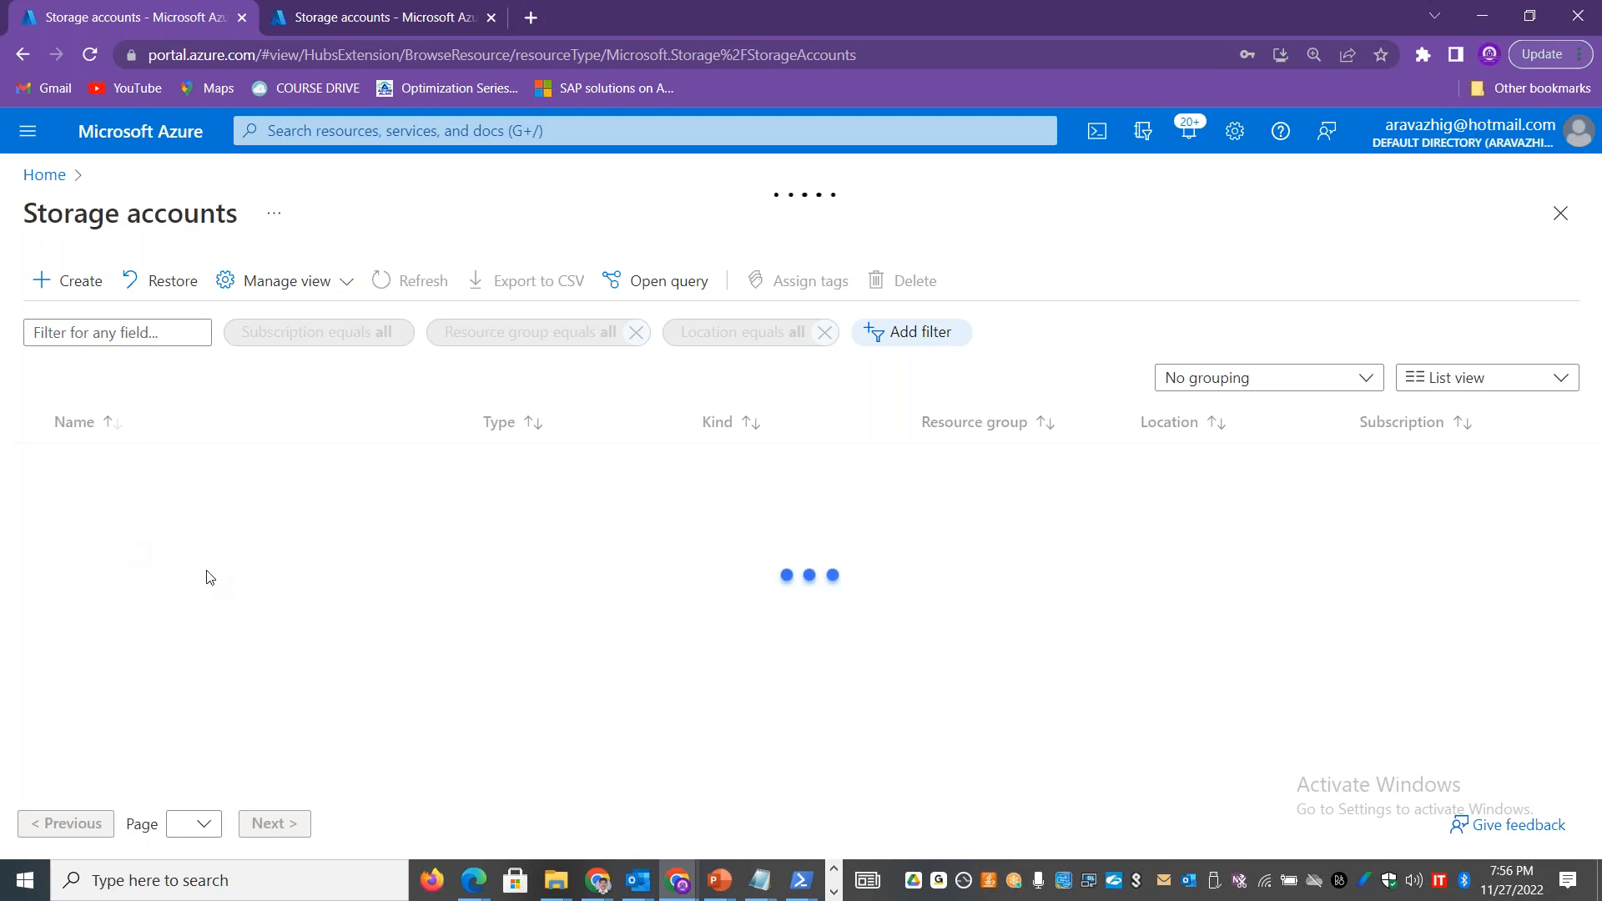
{"action": "left_click", "coordinate": [168, 574]}
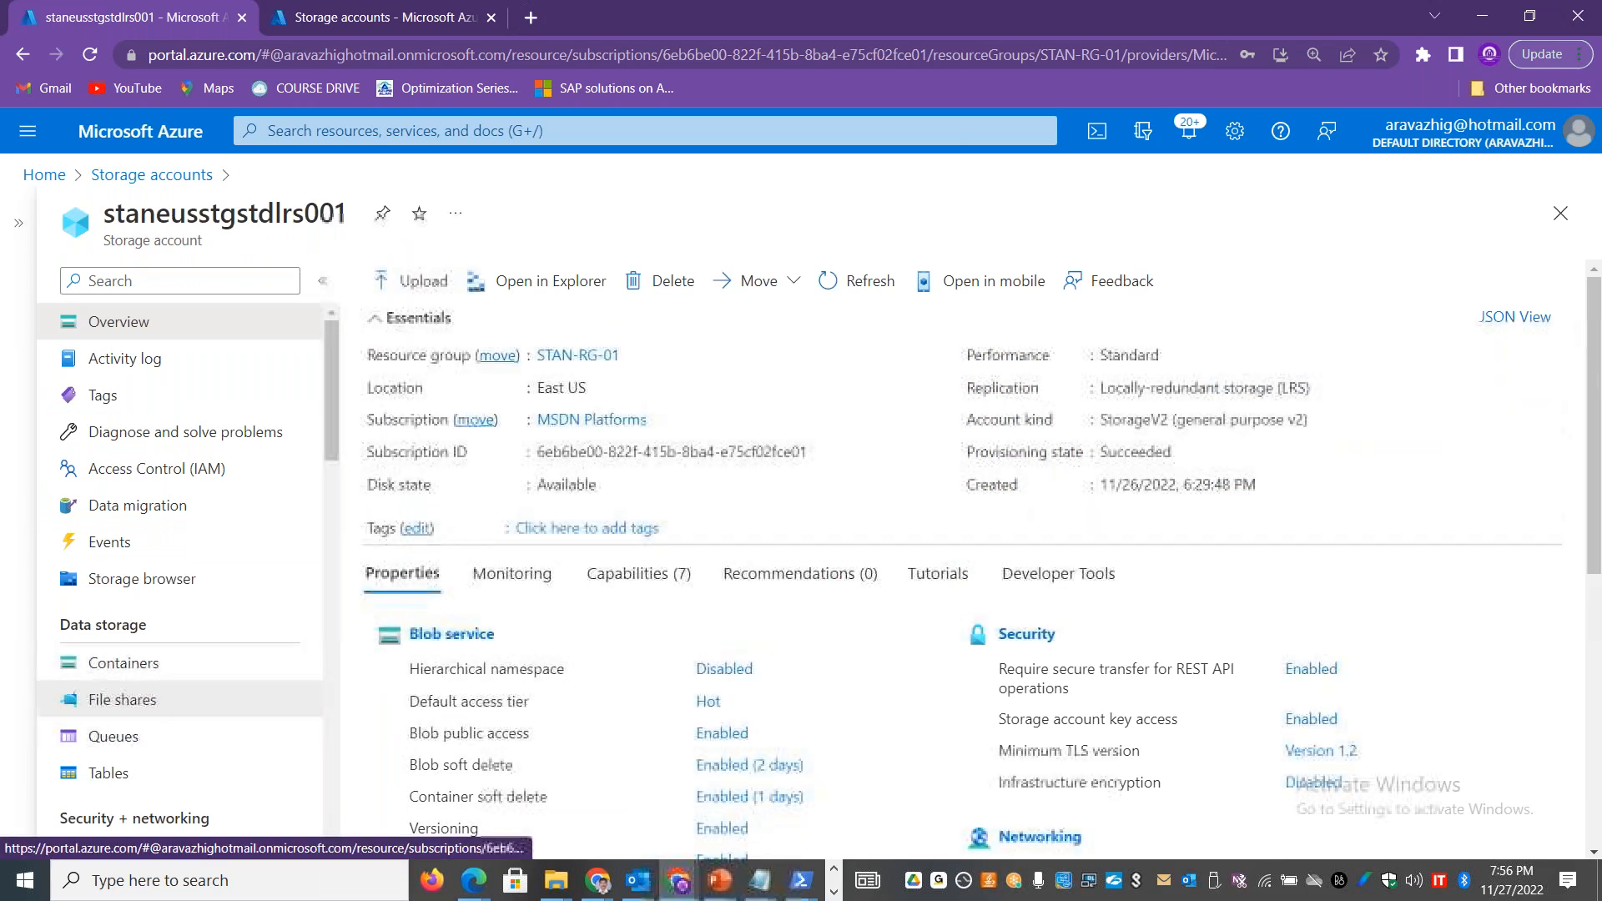
{"action": "left_click", "coordinate": [123, 699]}
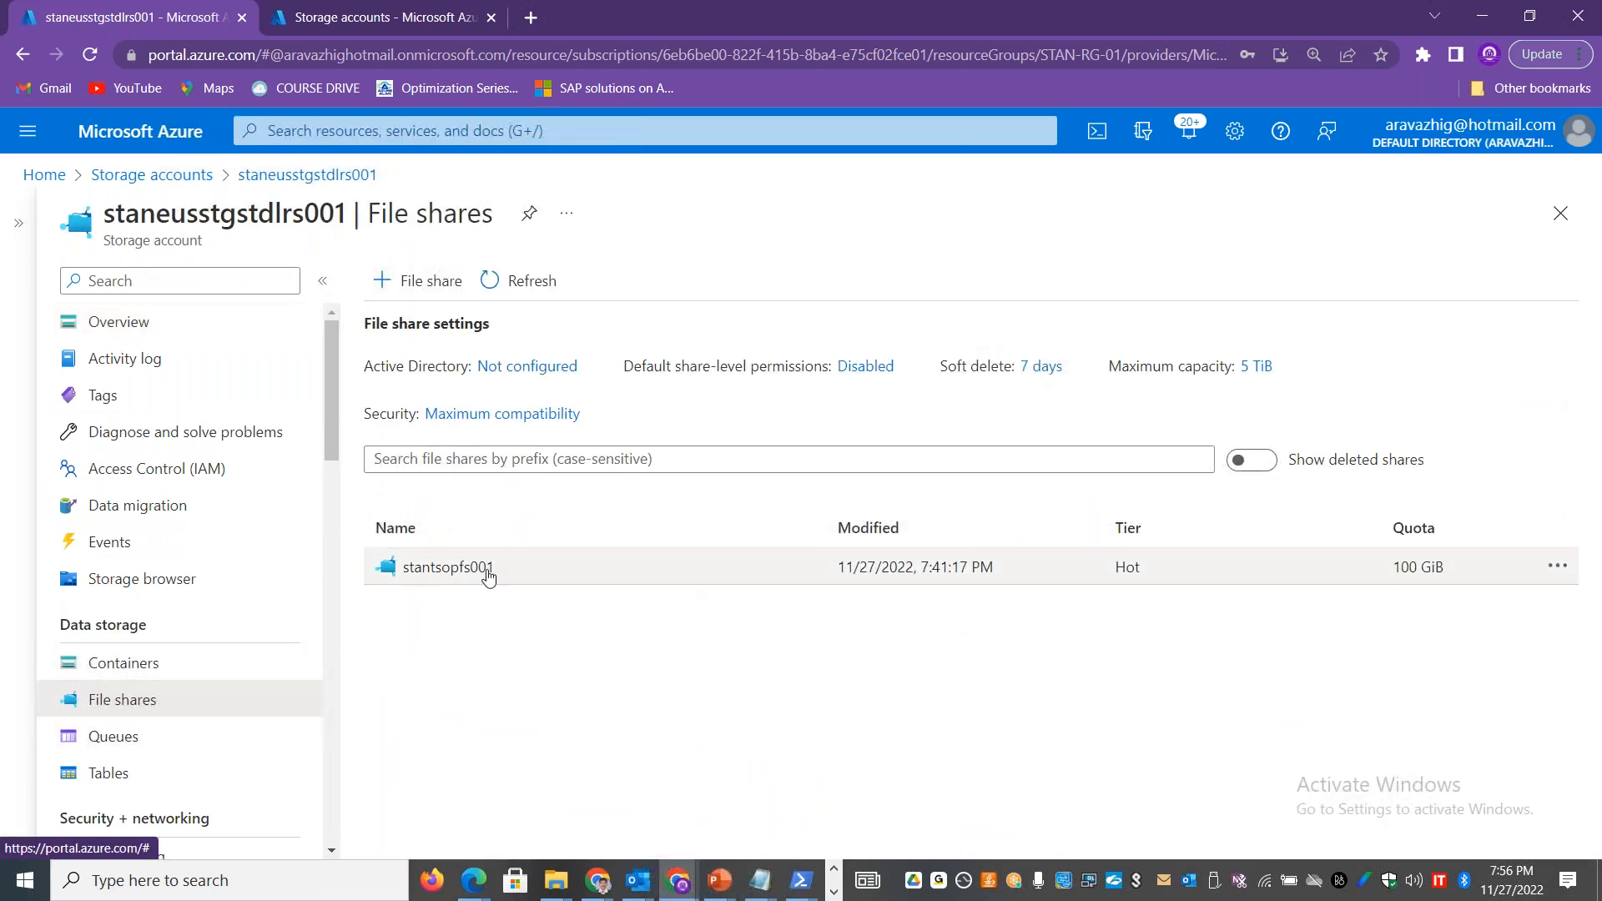
{"action": "left_click", "coordinate": [467, 568]}
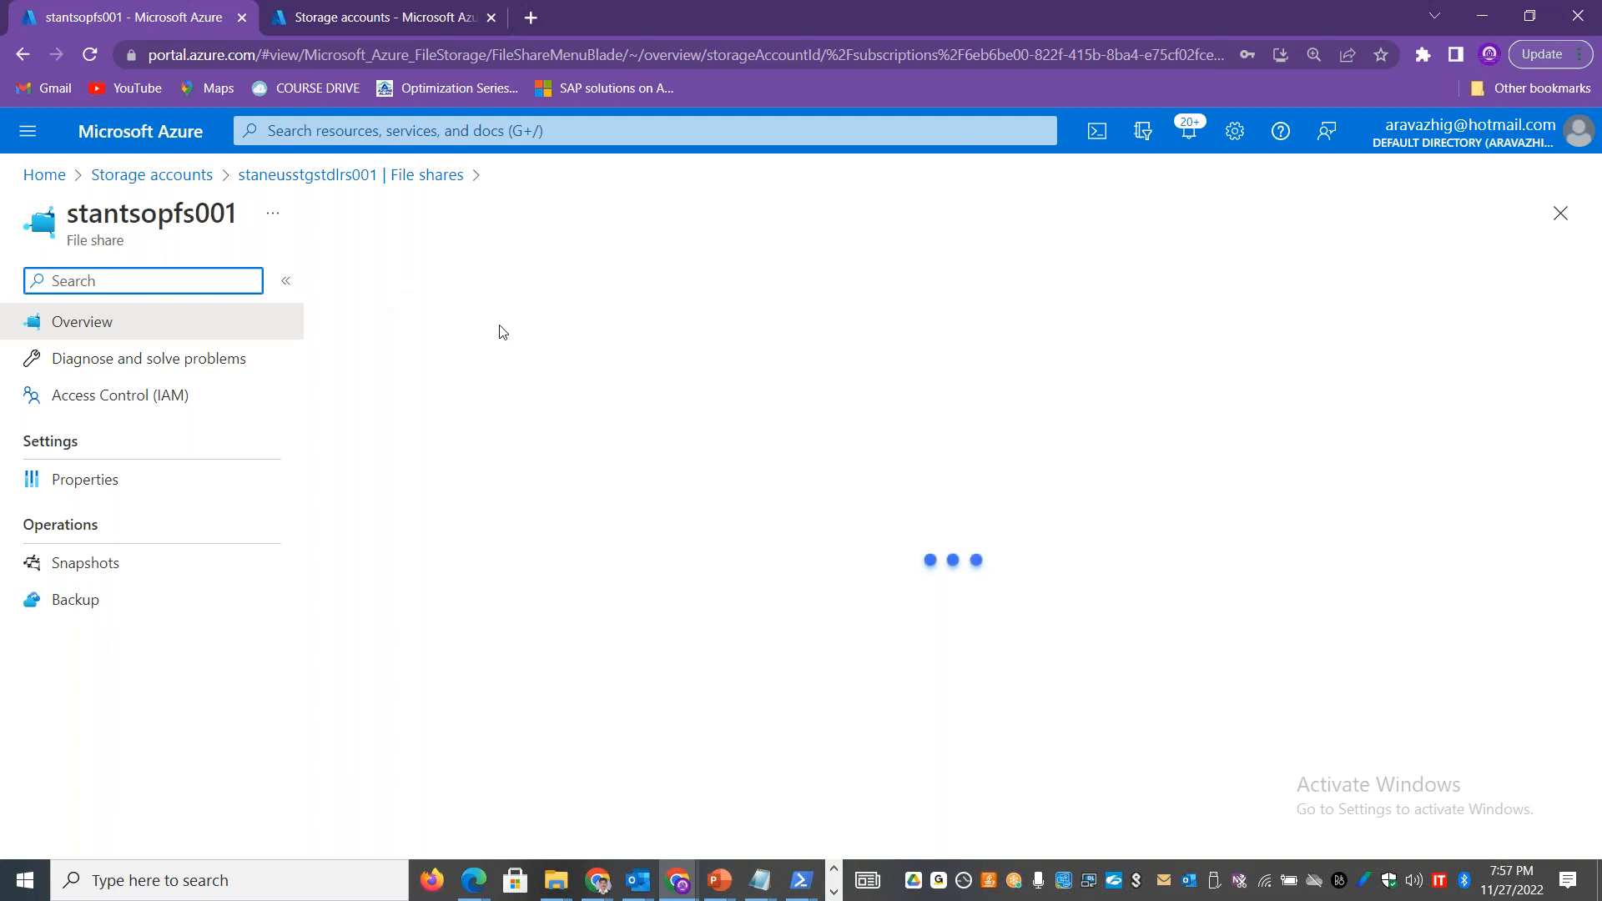
Step: Show the Windows connection script for stantsopfs001 with drive letter Z and storage account key authentication, and copy it
{"action": "left_click", "coordinate": [383, 282]}
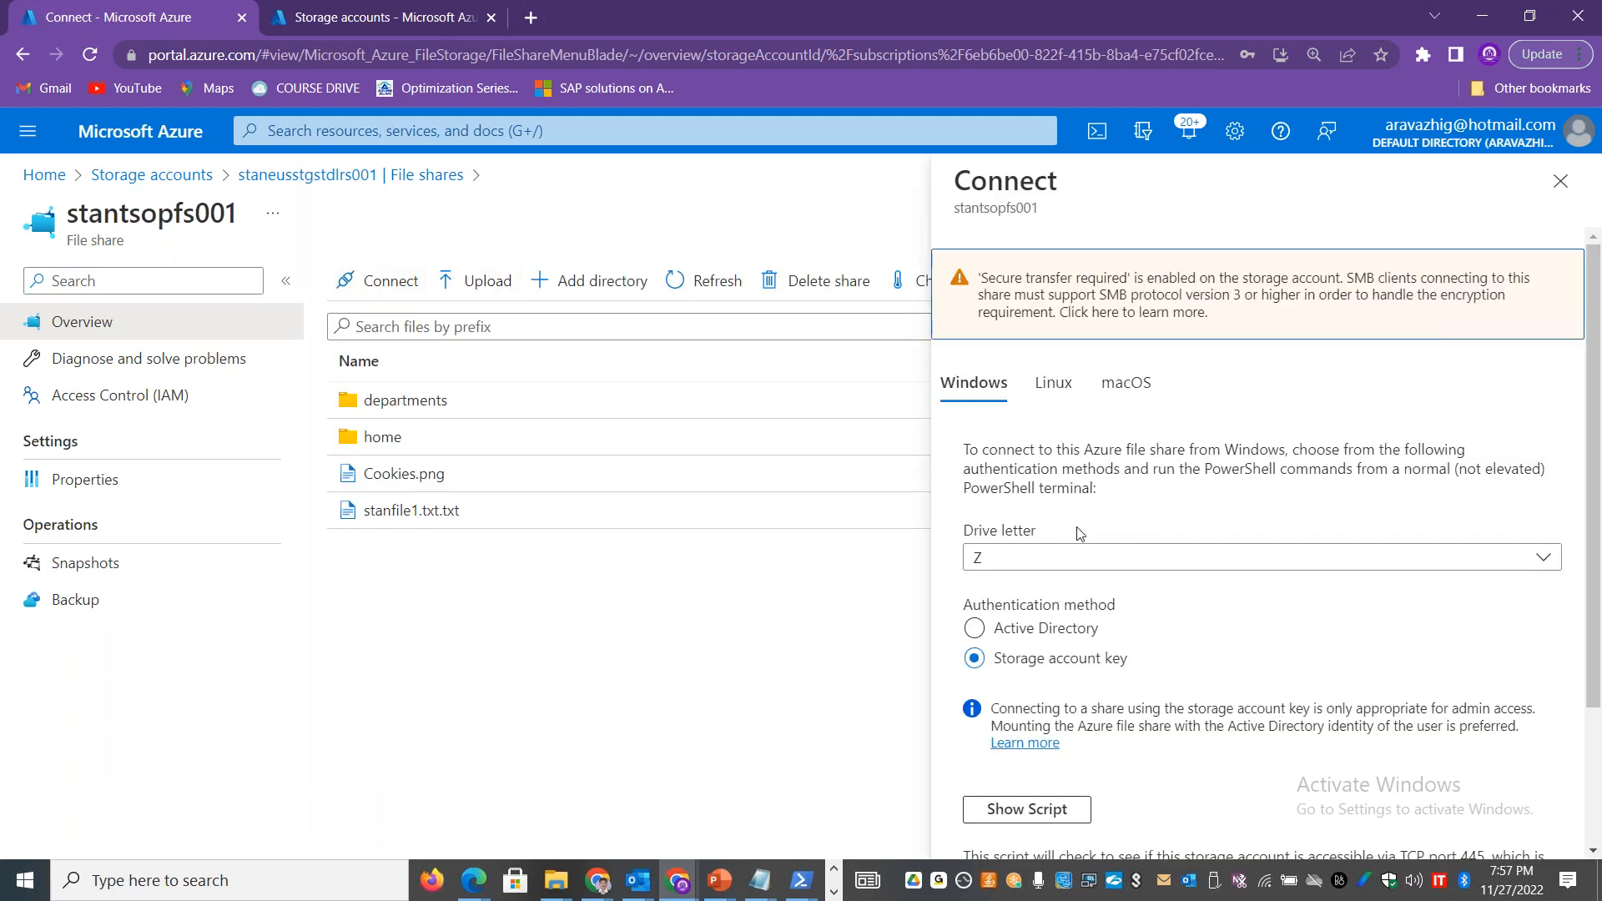
{"action": "left_click", "coordinate": [1050, 809]}
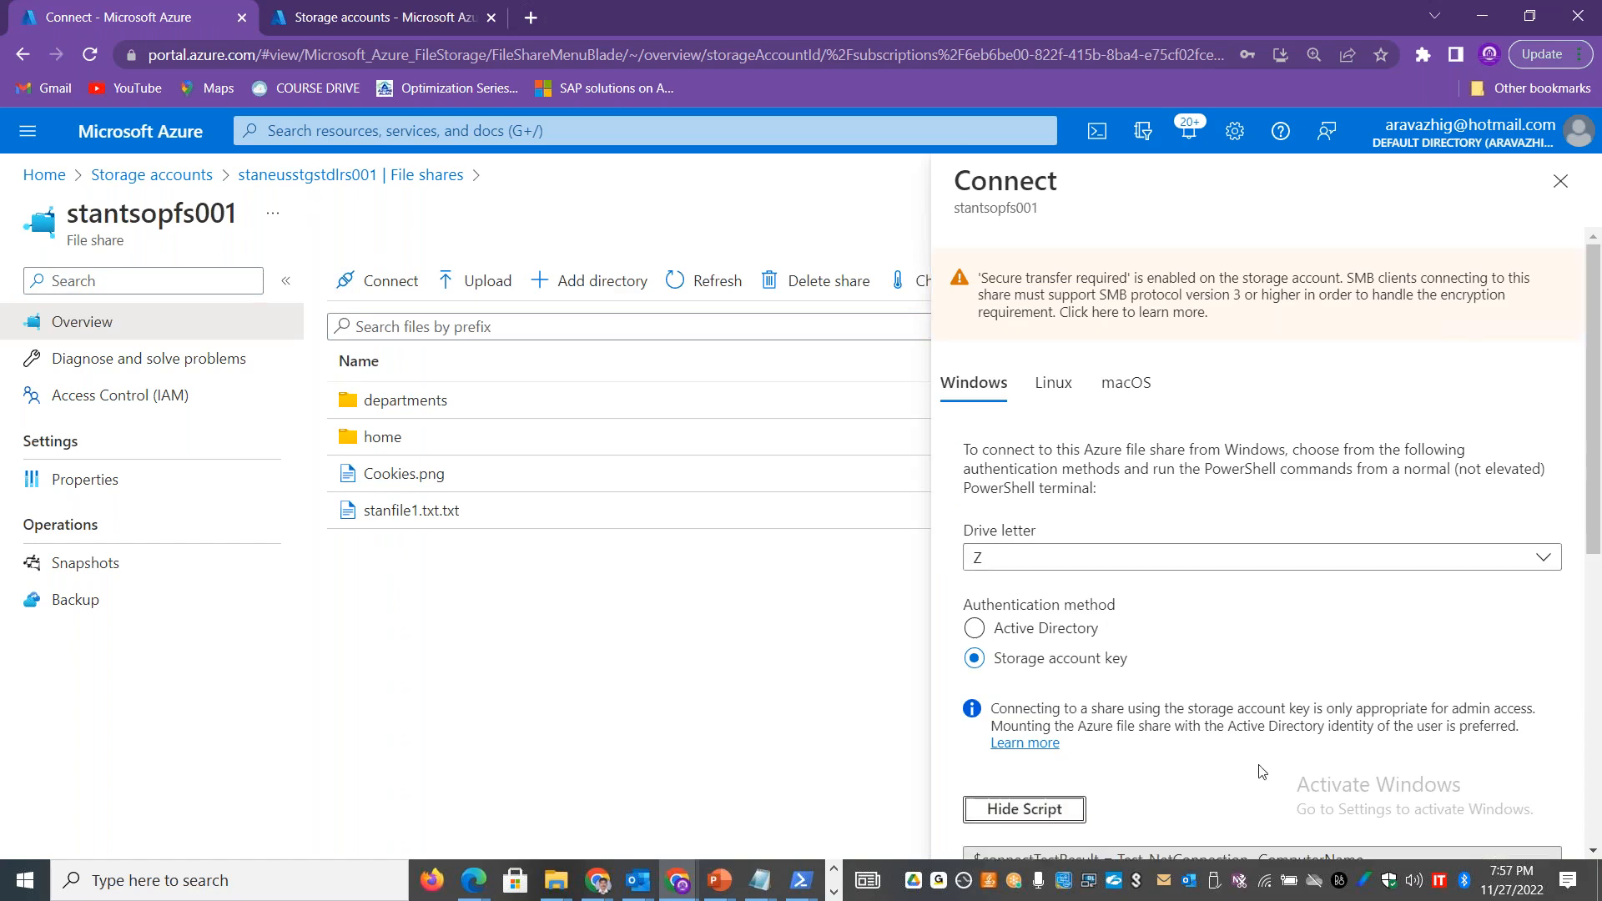
{"action": "left_click_drag", "start_coordinate": [1598, 567], "coordinate": [1597, 808]}
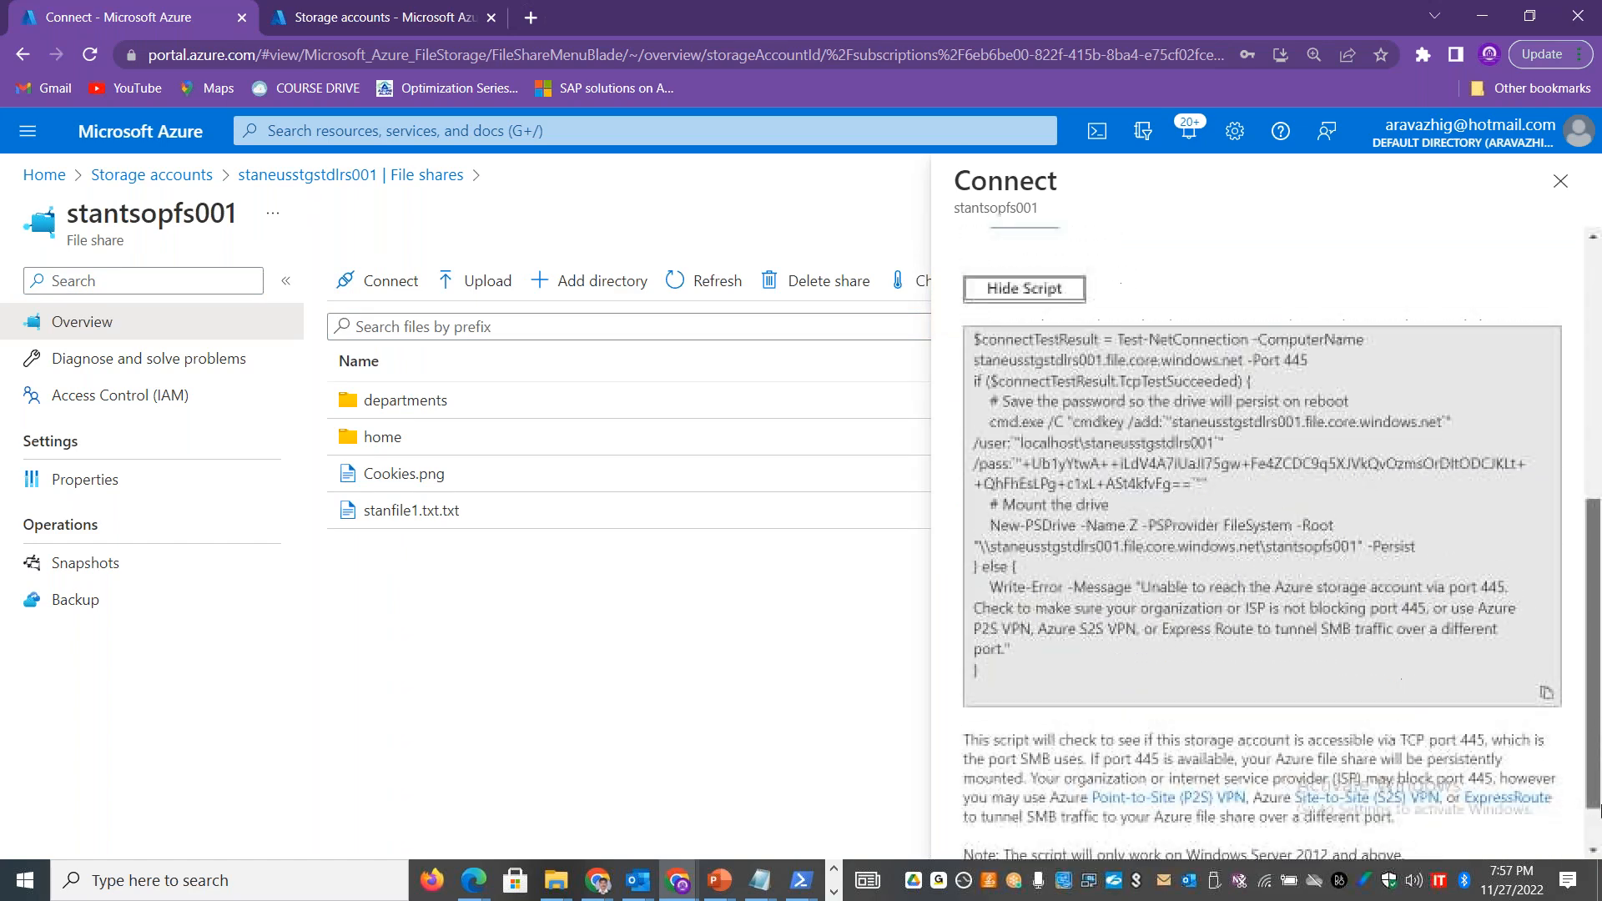
{"action": "left_click", "coordinate": [1546, 682]}
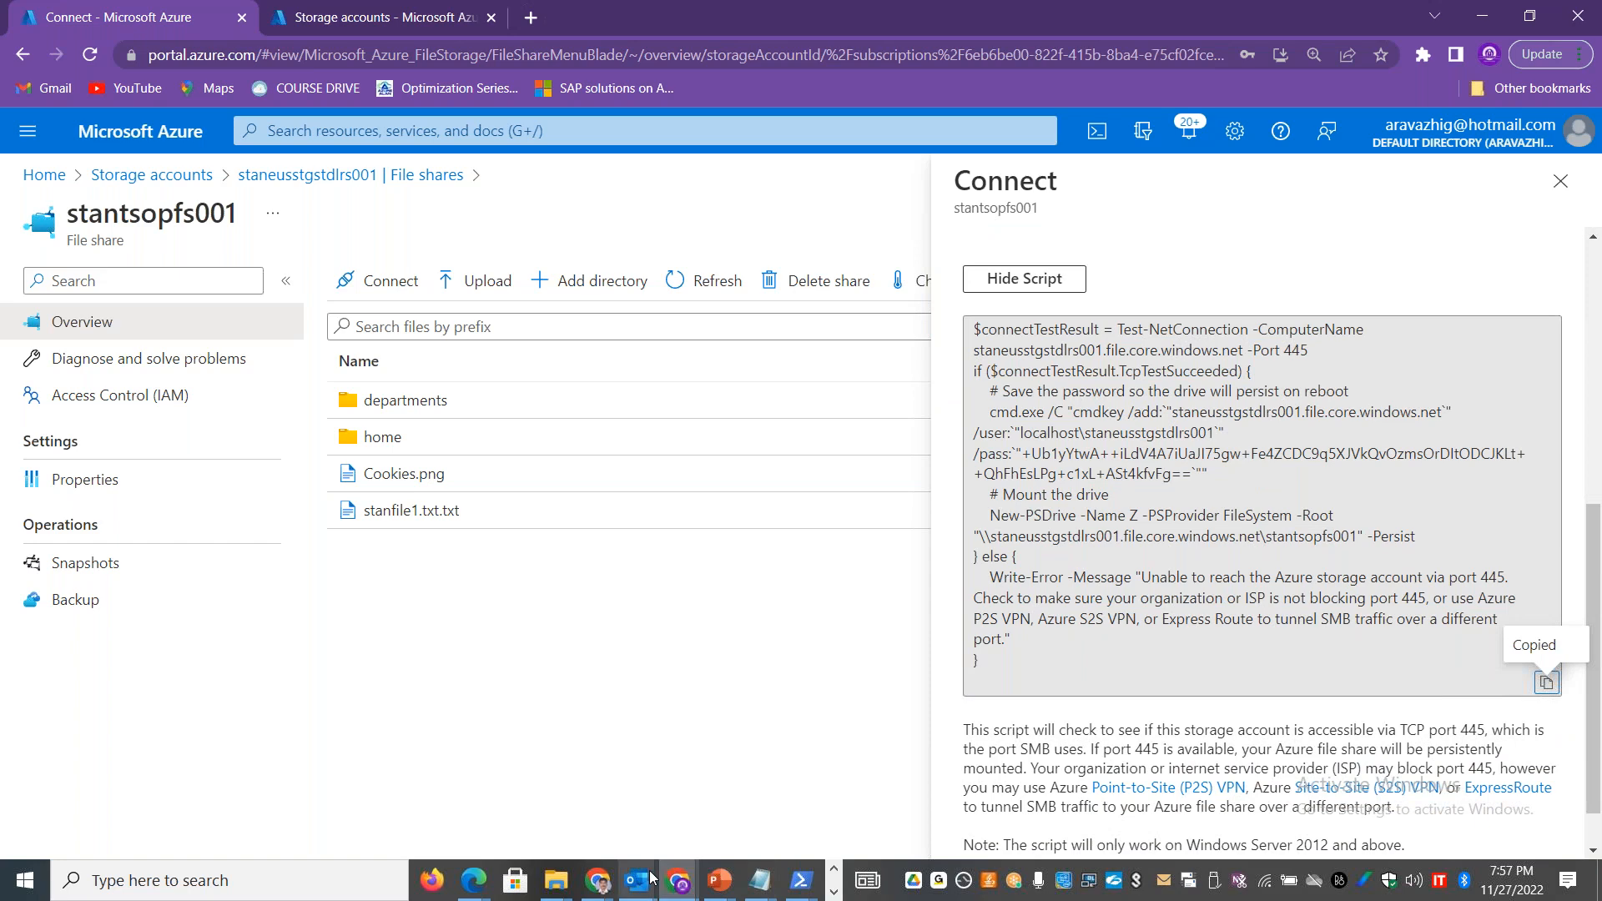
Step: Open an administrator PowerShell in the 40.76.97.250 remote session and paste the copied connection script containing the storage account key
{"action": "left_click", "coordinate": [833, 891]}
{"action": "mouse_move", "coordinate": [643, 880]}
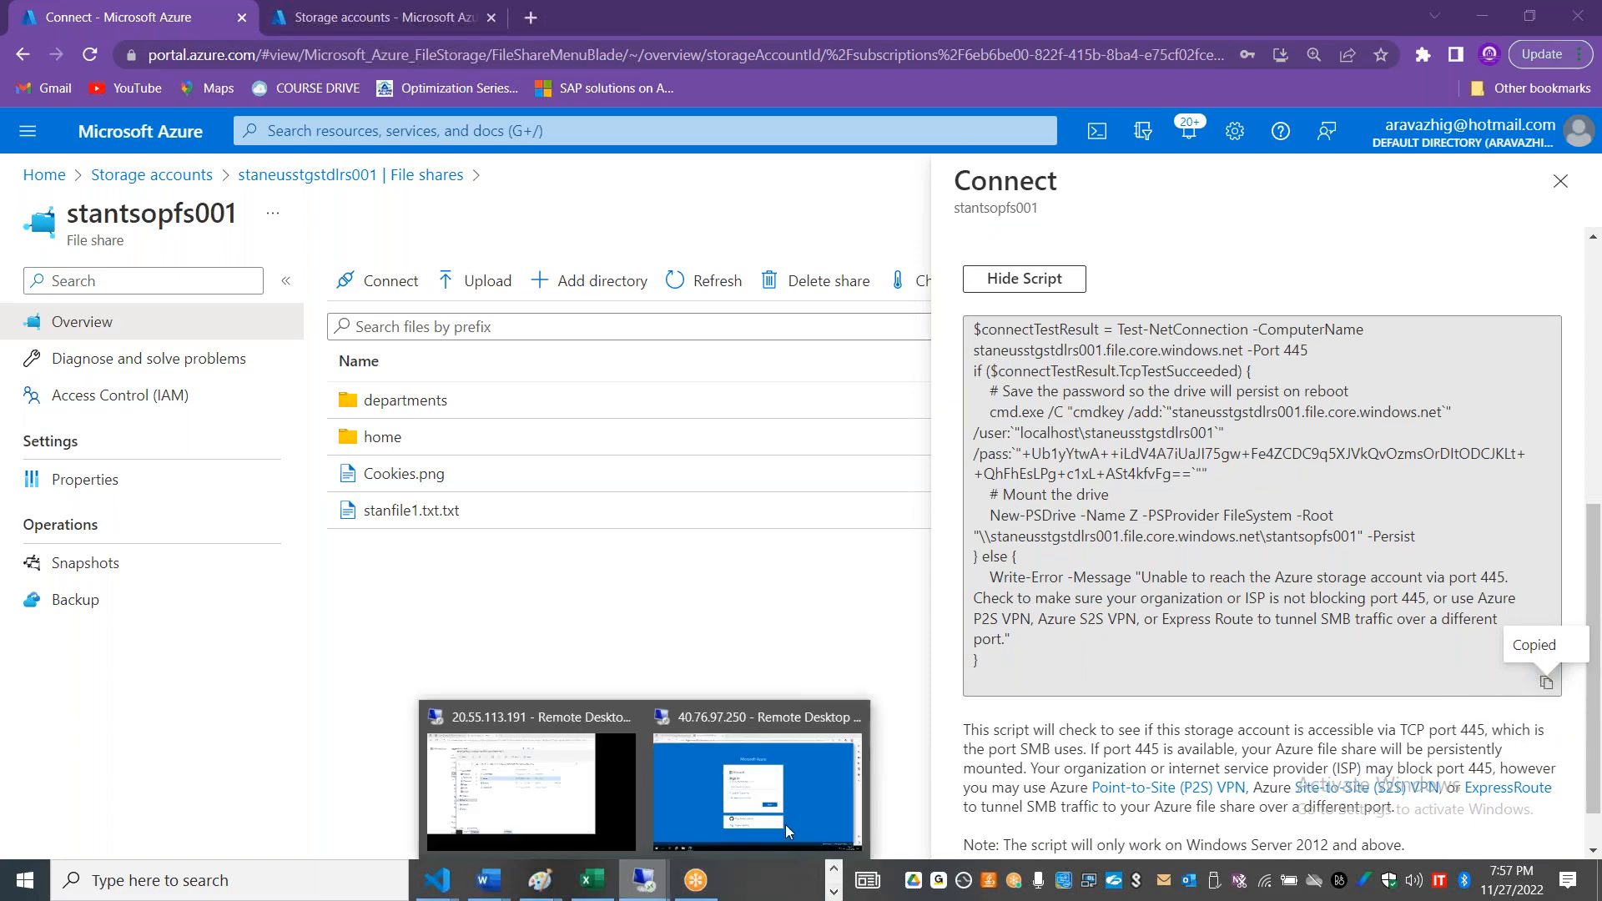
{"action": "left_click", "coordinate": [697, 764]}
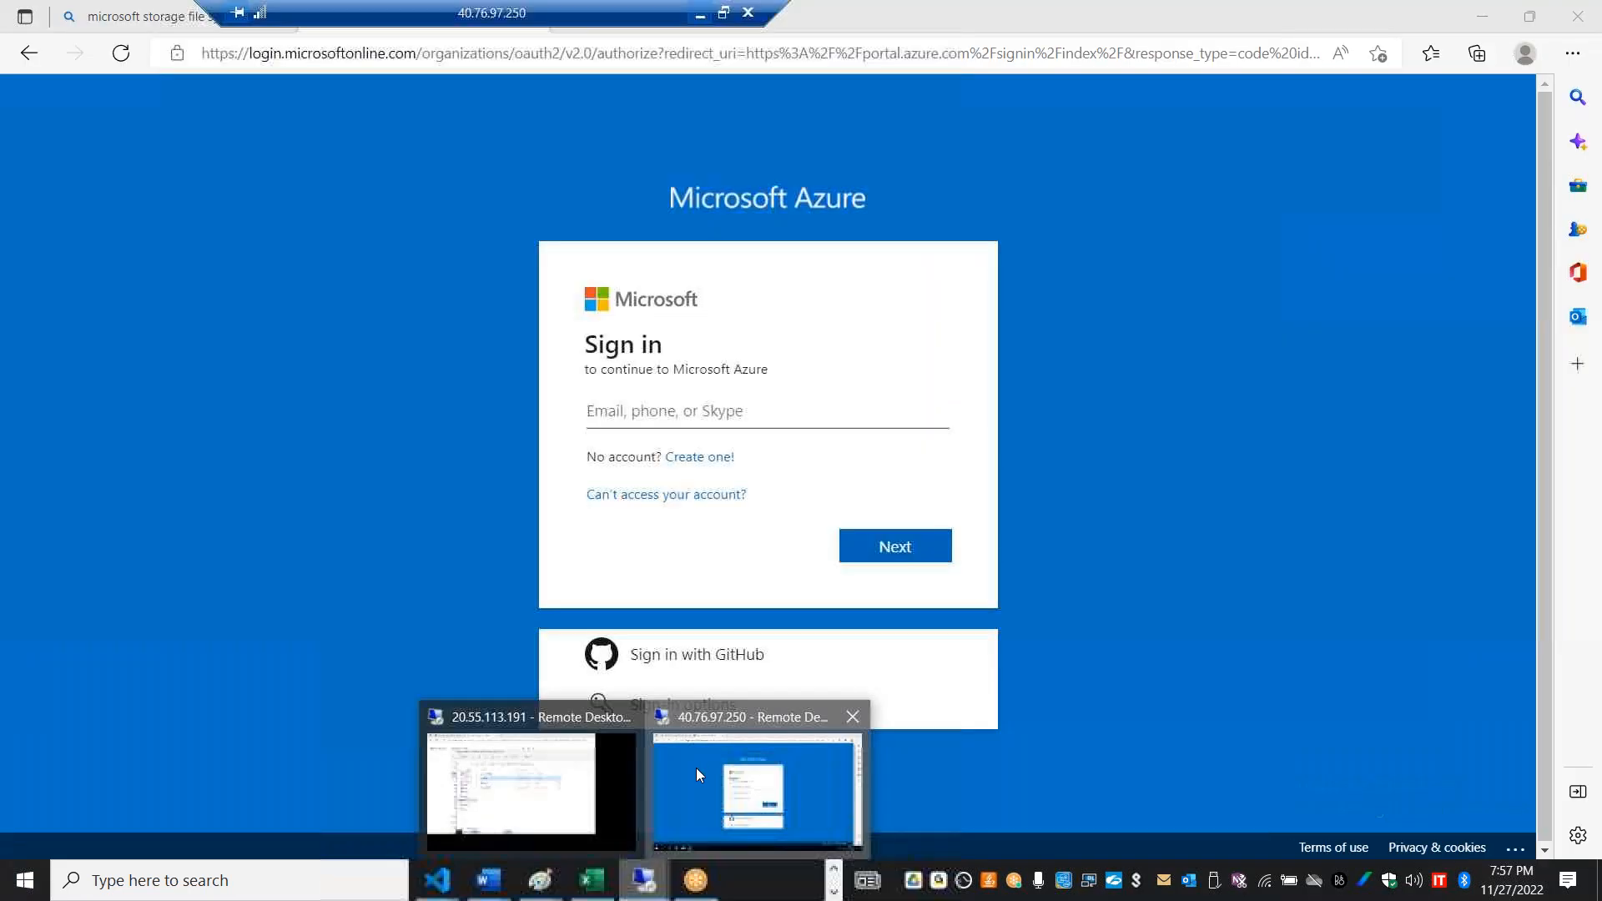
{"action": "right_click", "coordinate": [25, 887]}
{"action": "left_click", "coordinate": [180, 610]}
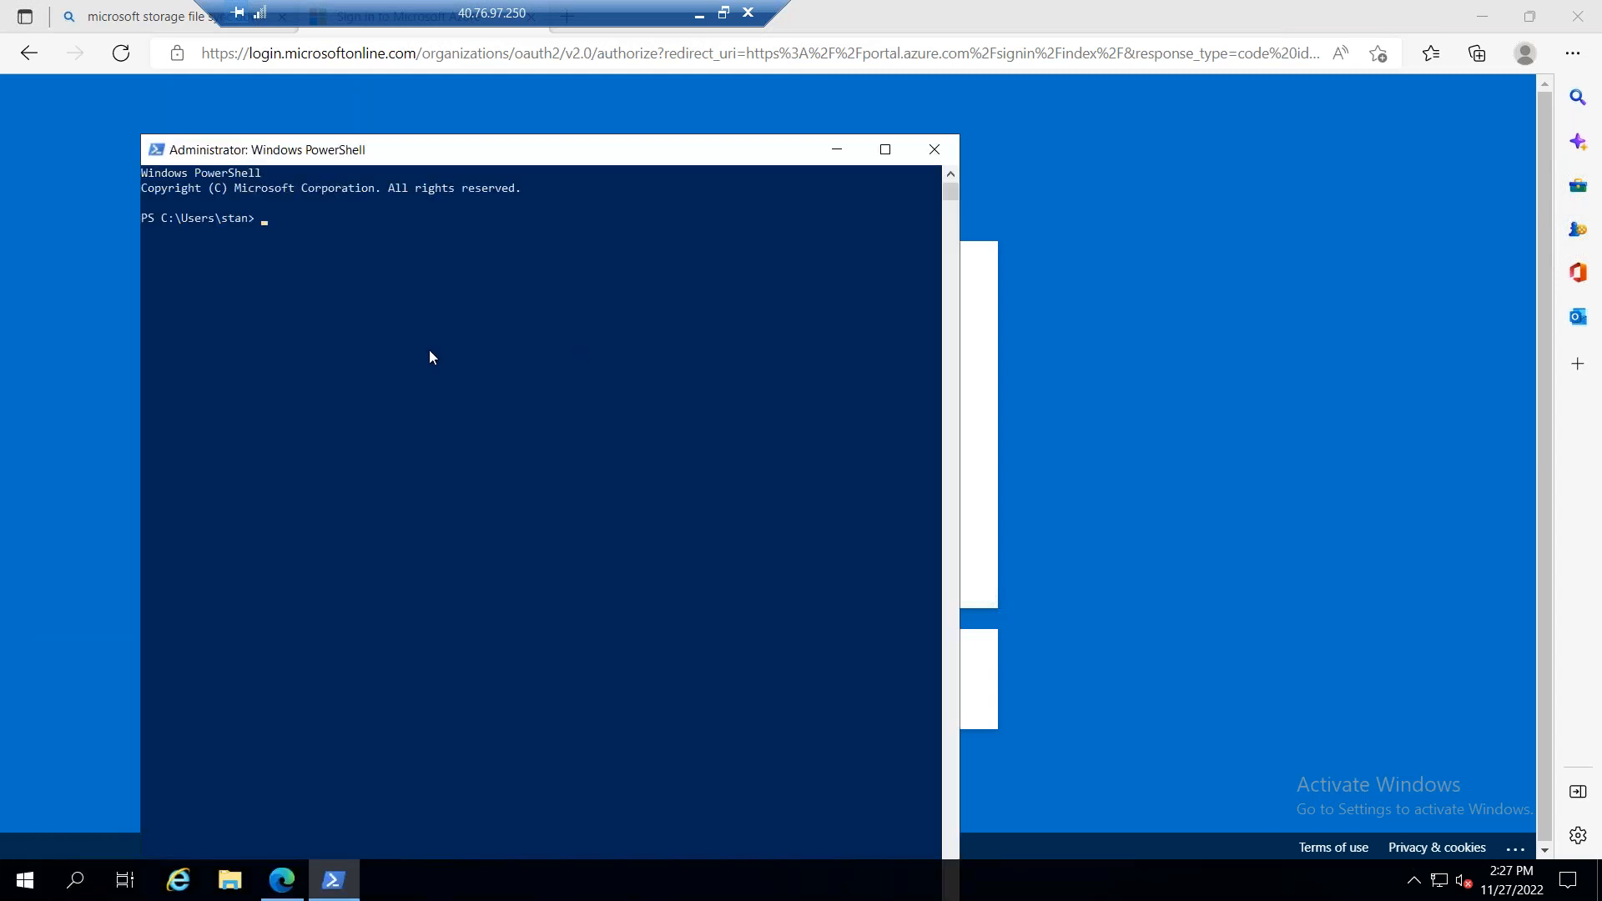
{"action": "right_click", "coordinate": [429, 351]}
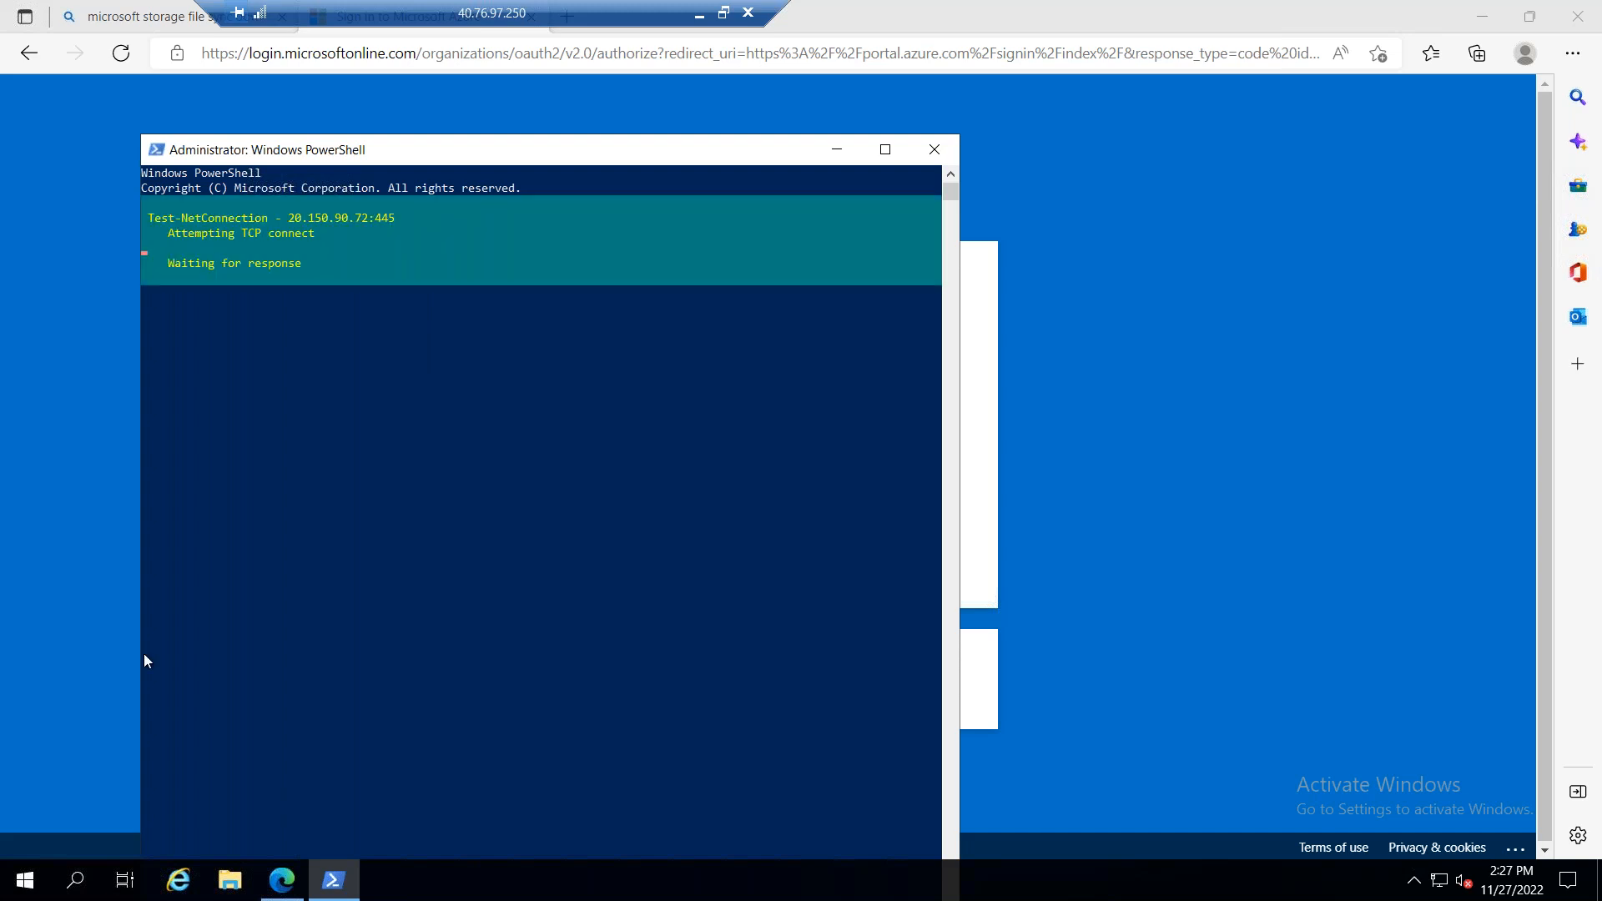
Step: Show This PC's drives in File Explorer beside PowerShell and run the pasted script to mount stantsopfs001 as drive Z
{"action": "left_click", "coordinate": [225, 883]}
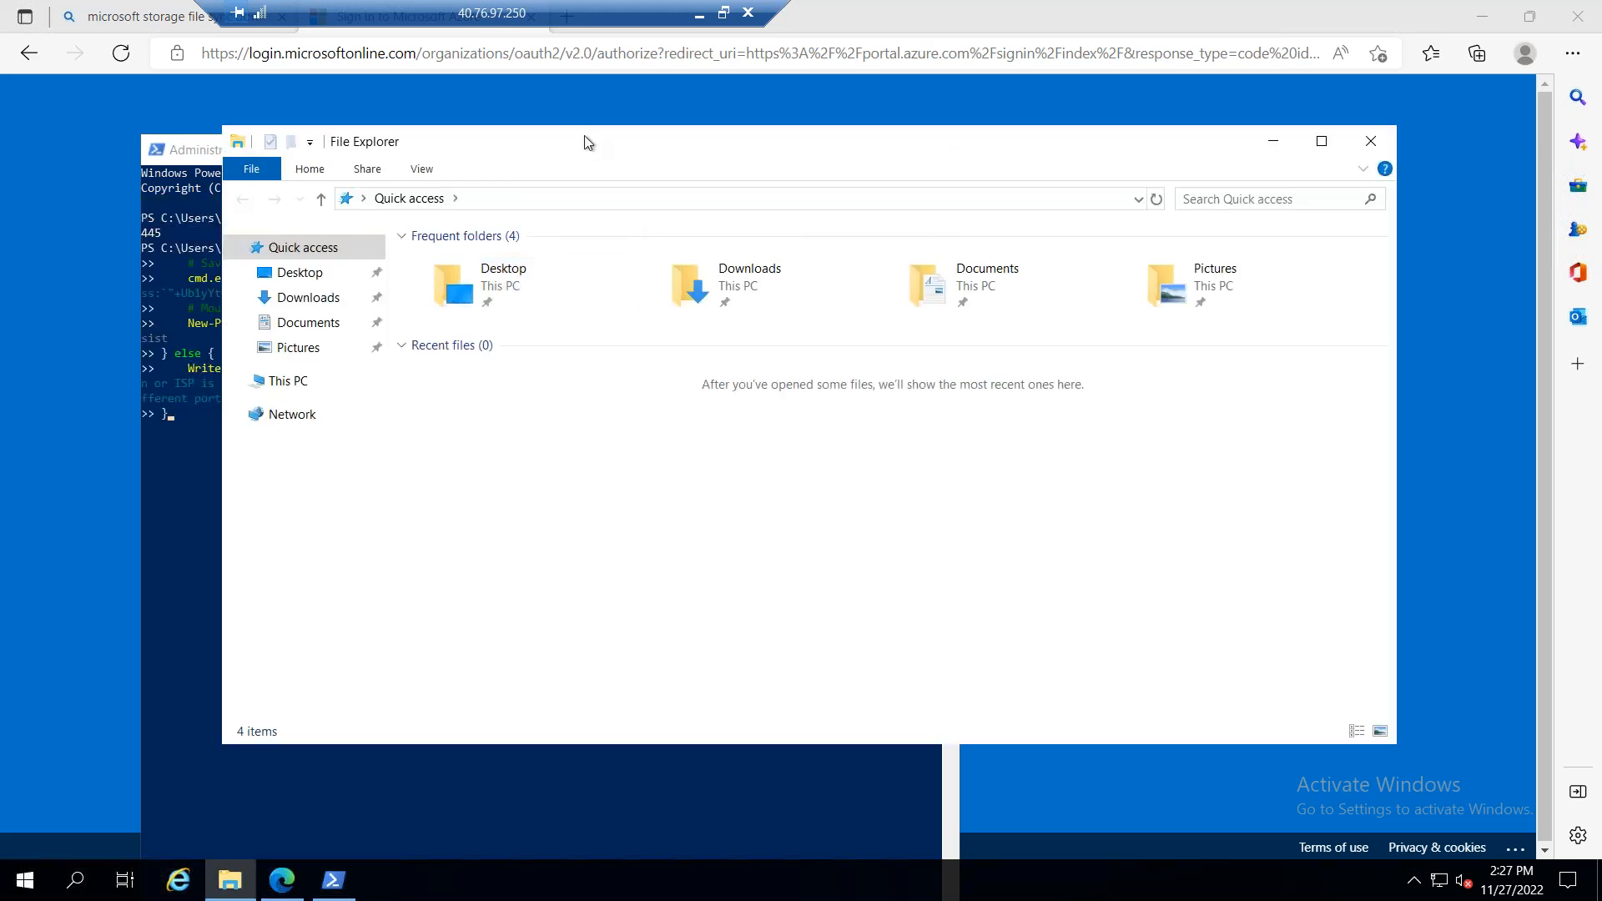
{"action": "left_click_drag", "start_coordinate": [901, 208], "coordinate": [1095, 241]}
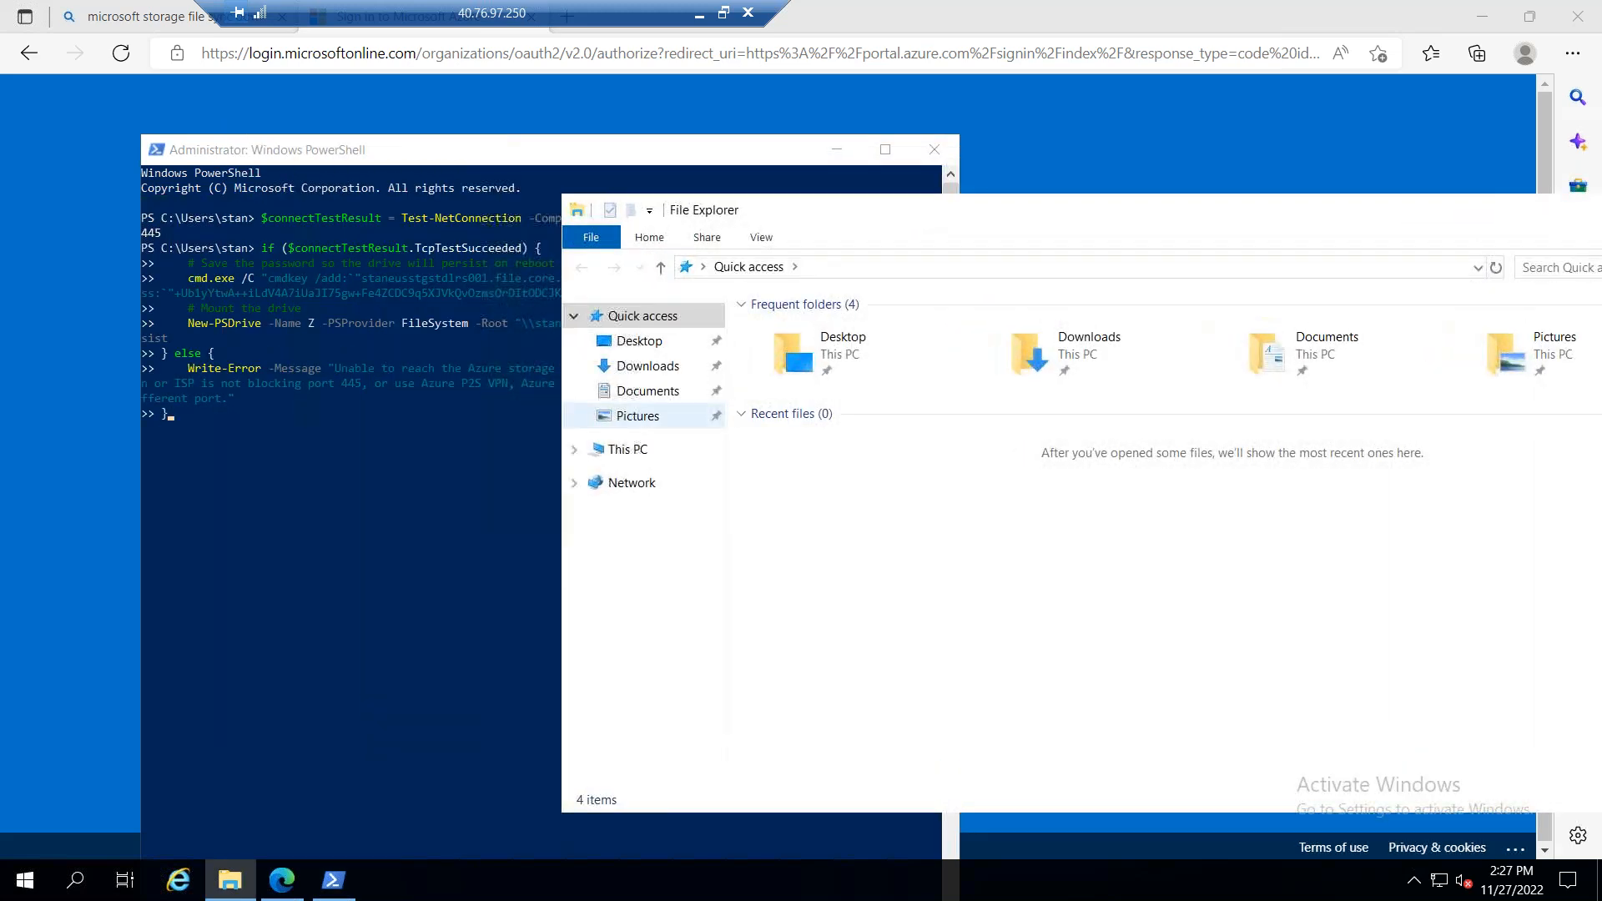
{"action": "left_click", "coordinate": [709, 451]}
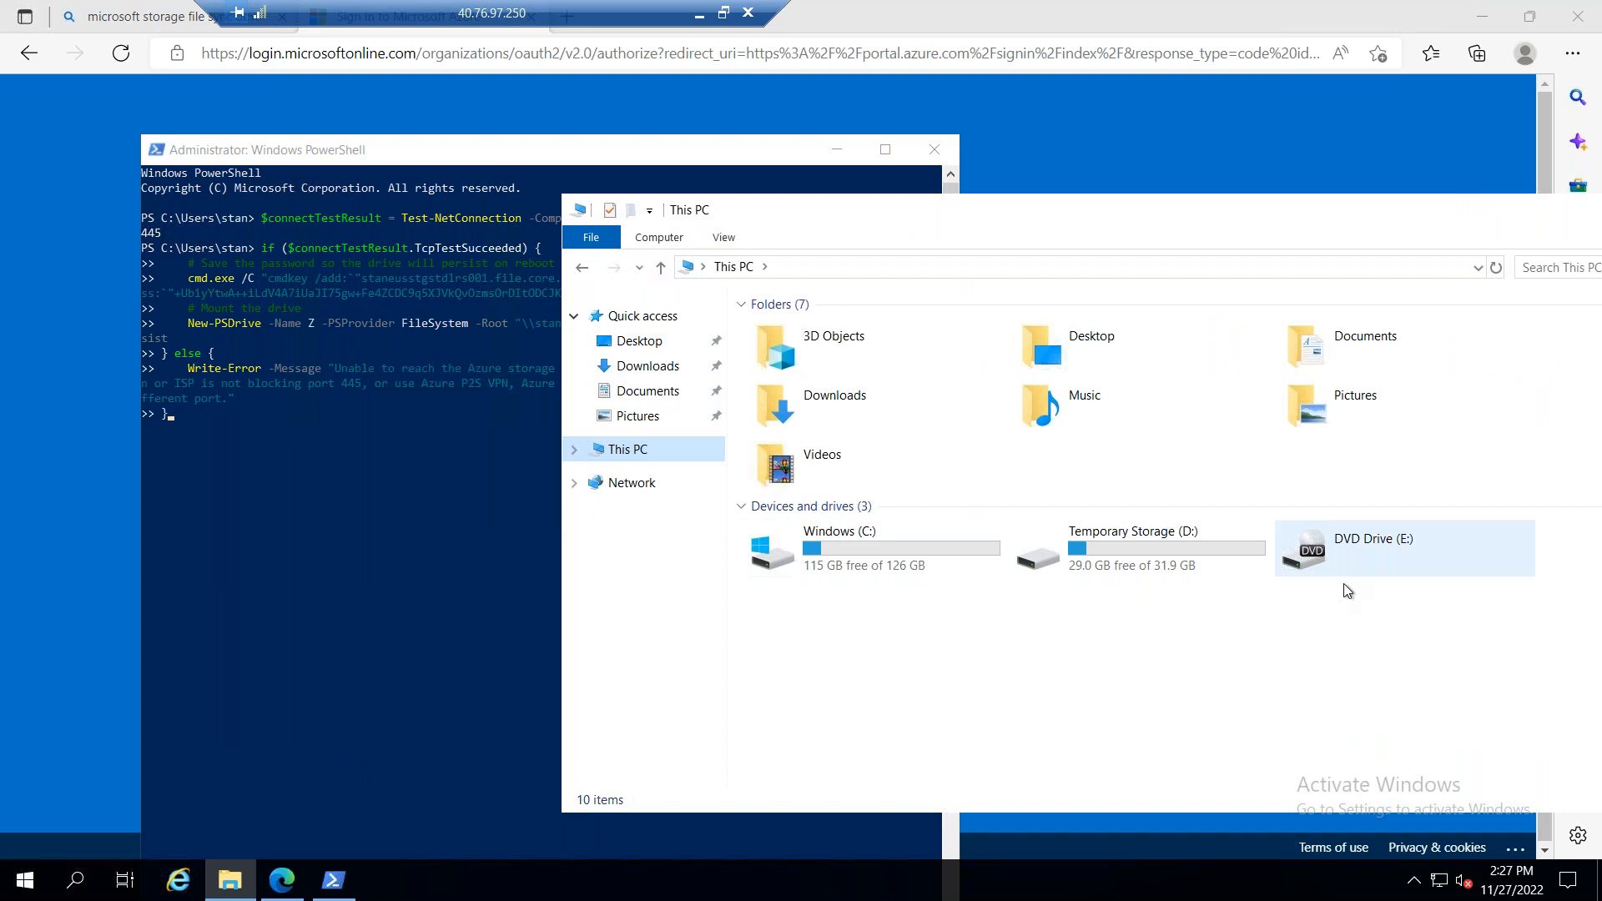
{"action": "left_click", "coordinate": [292, 443]}
{"action": "key", "text": "Return"}
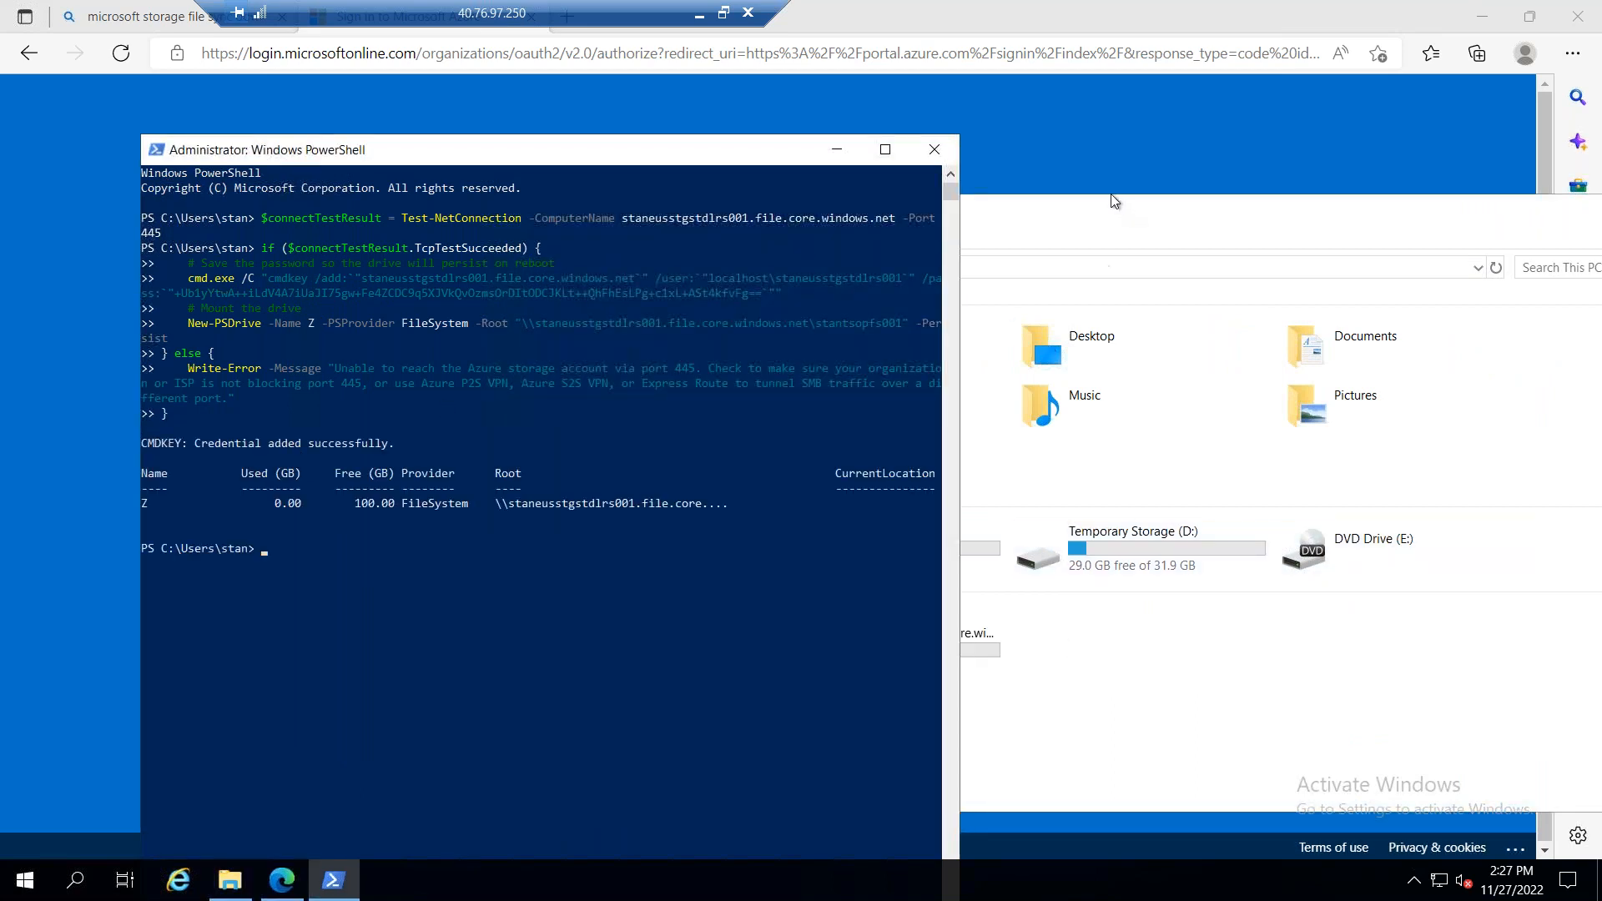
Step: Open the mounted stantsopfs001 drive (Z:) in File Explorer to check its files and folders, and switch back to the local Azure portal
{"action": "left_click", "coordinate": [1110, 201]}
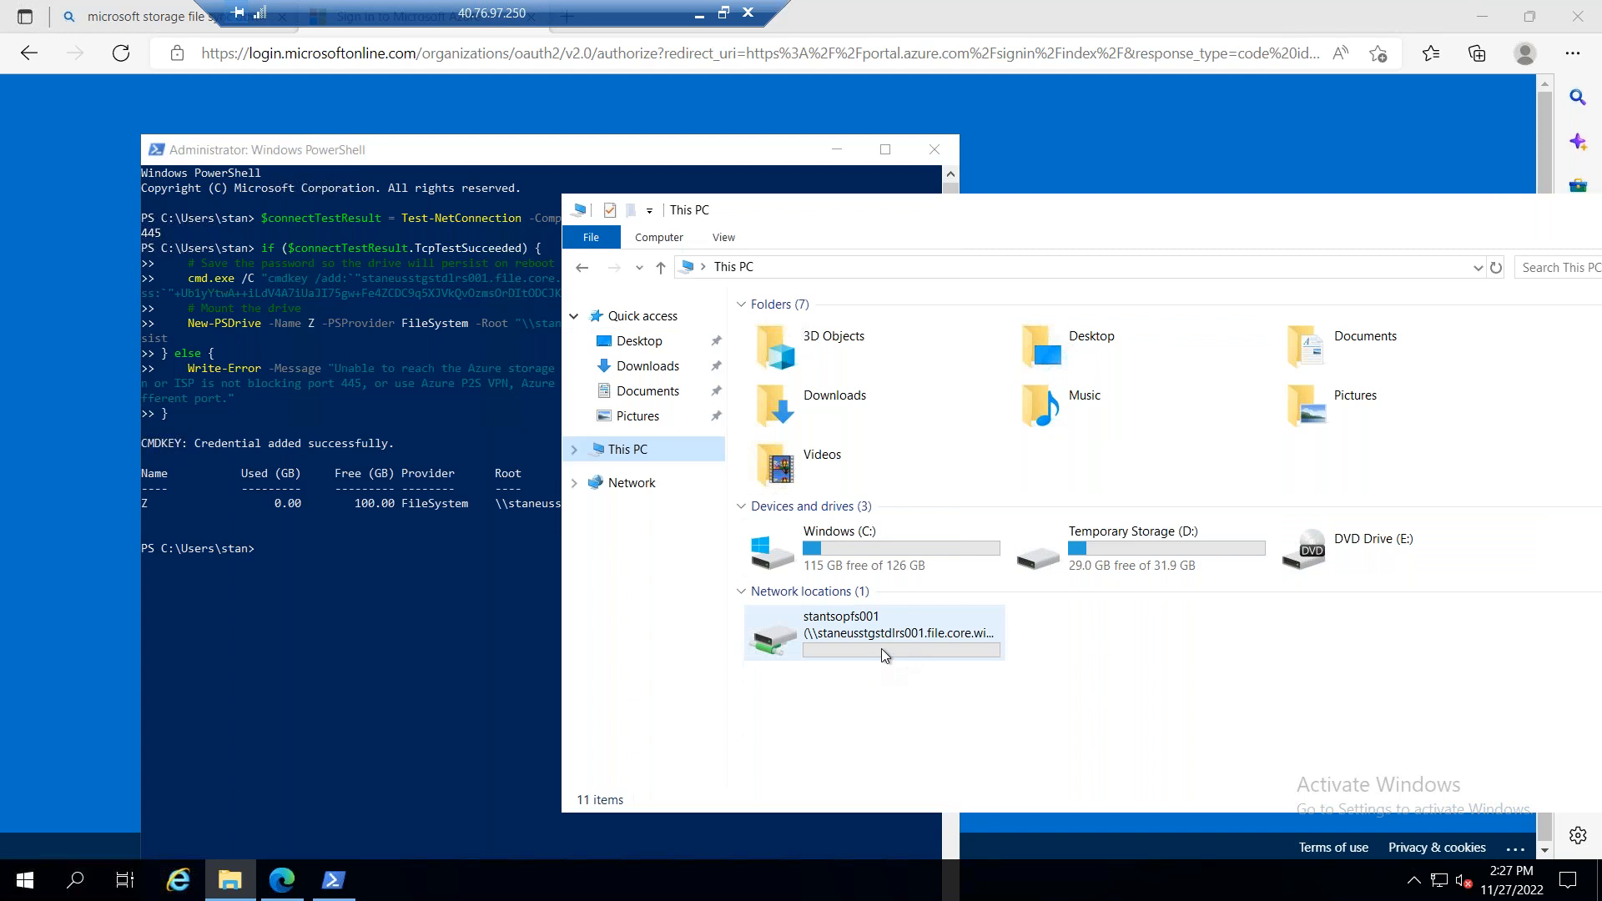
{"action": "double_click", "coordinate": [881, 648]}
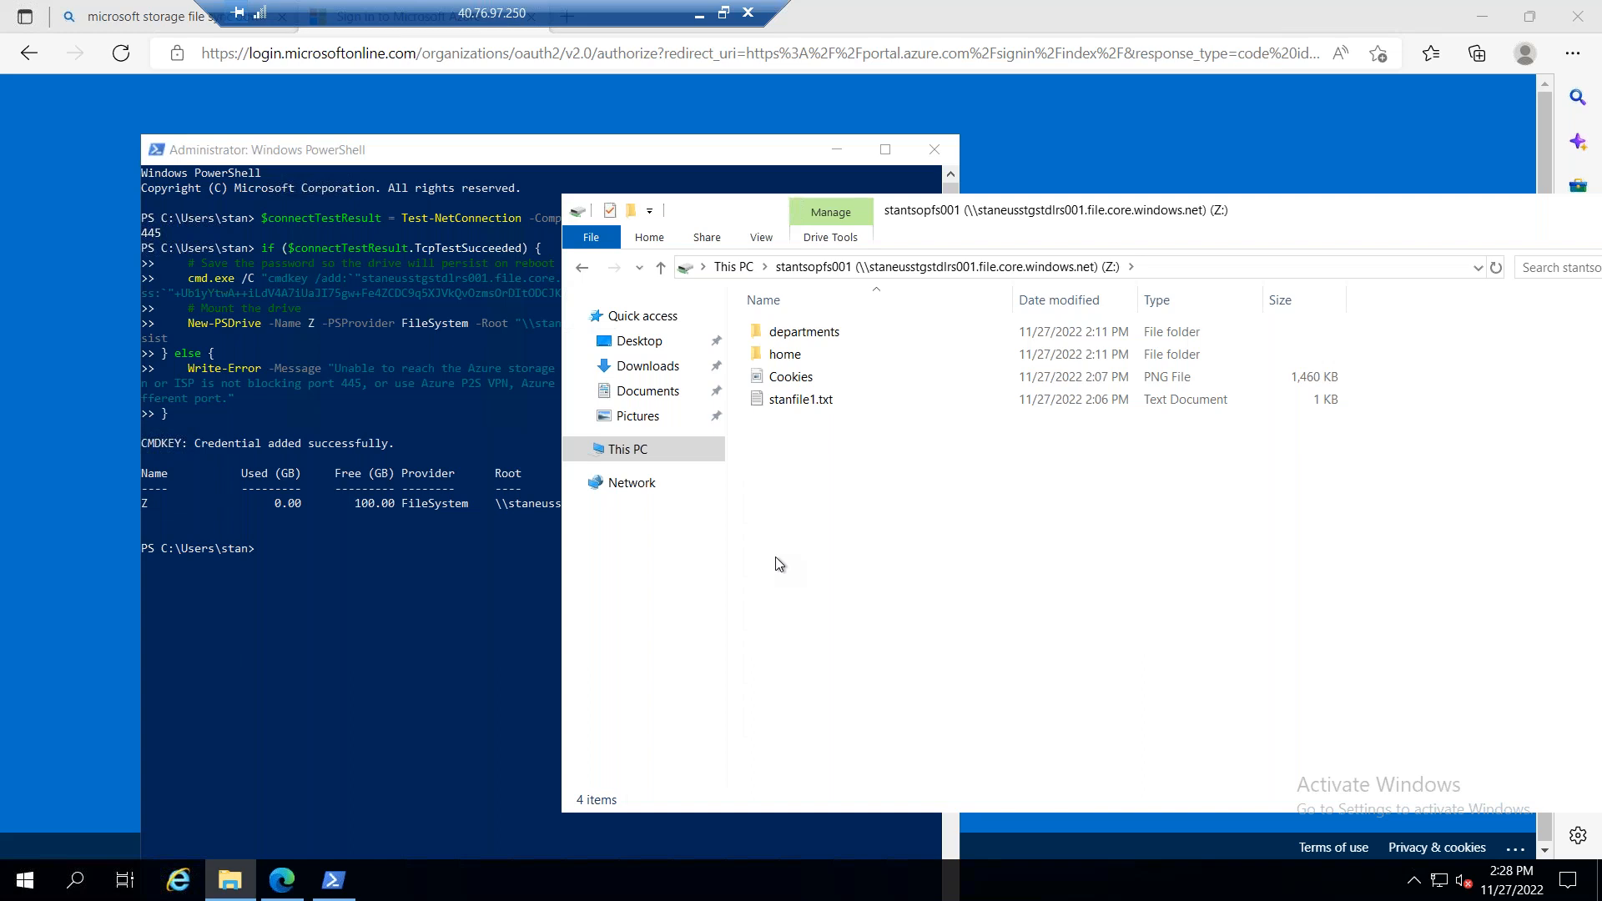
{"action": "left_click", "coordinate": [701, 15]}
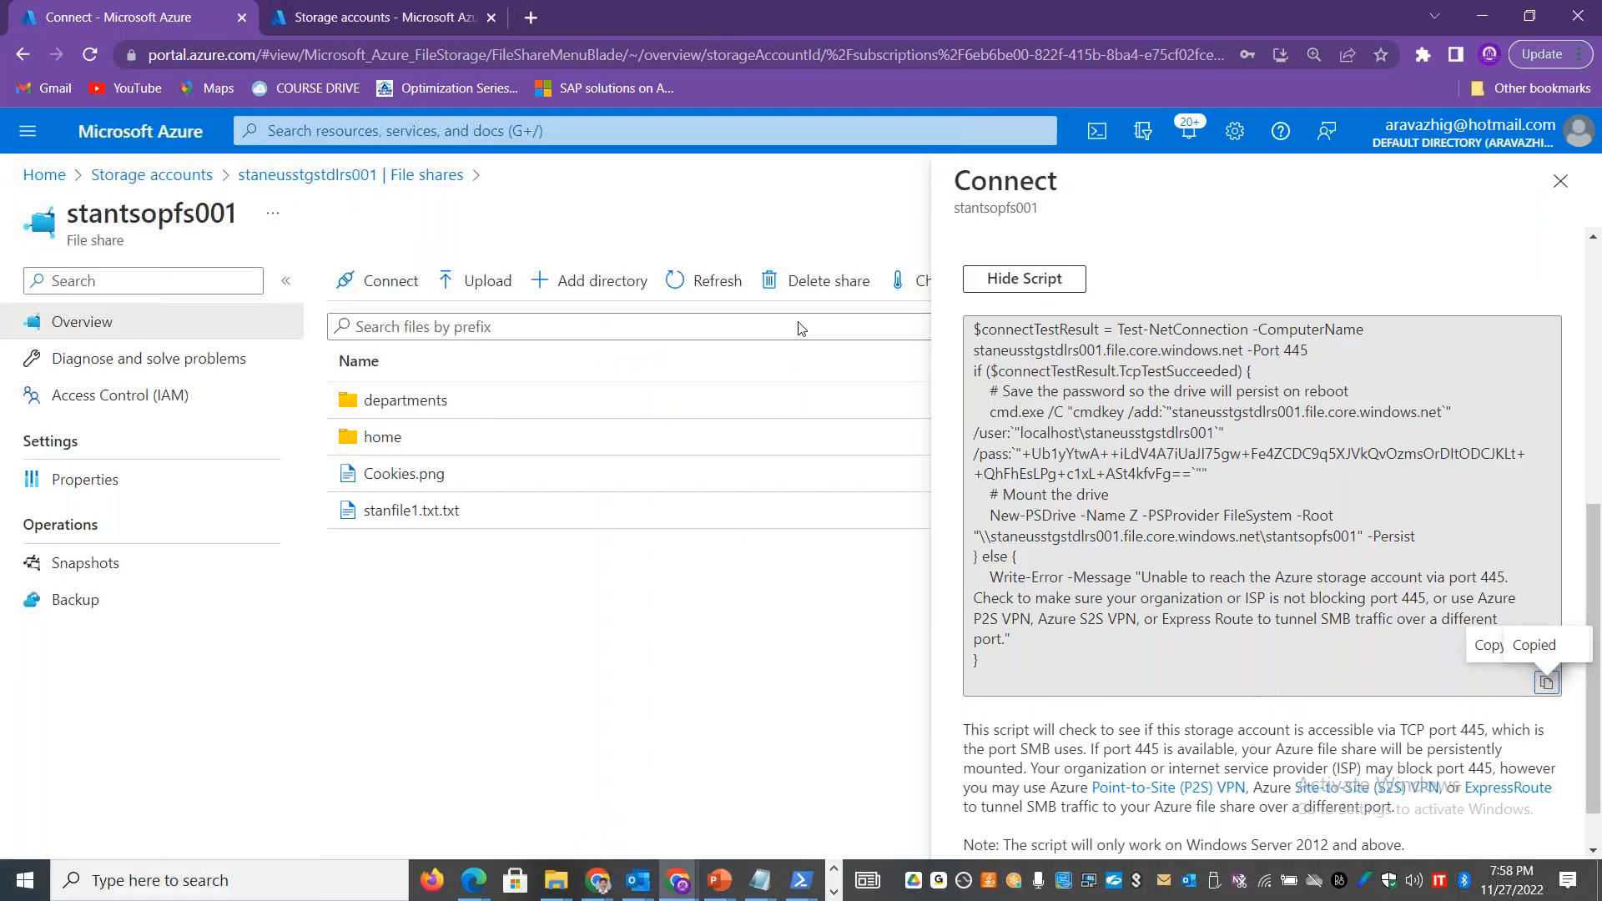
Step: Show the Advisor recommendations of storage account staneusstgstdlrs001 and open the list of all recommendations
{"action": "left_click", "coordinate": [389, 181]}
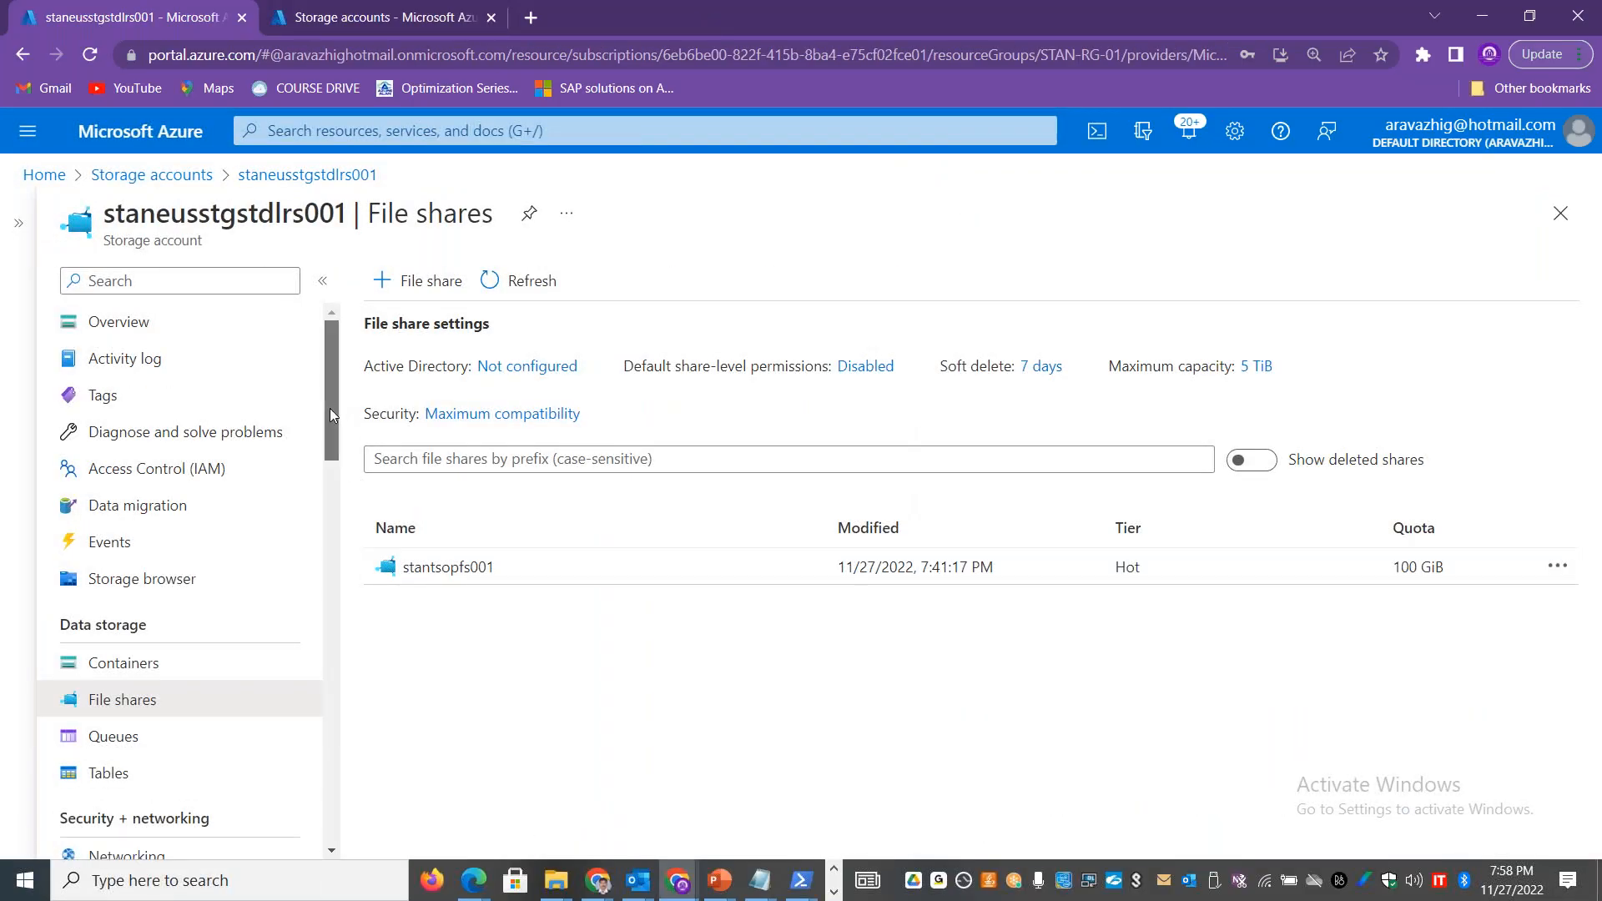
{"action": "left_click_drag", "start_coordinate": [331, 379], "coordinate": [340, 644]}
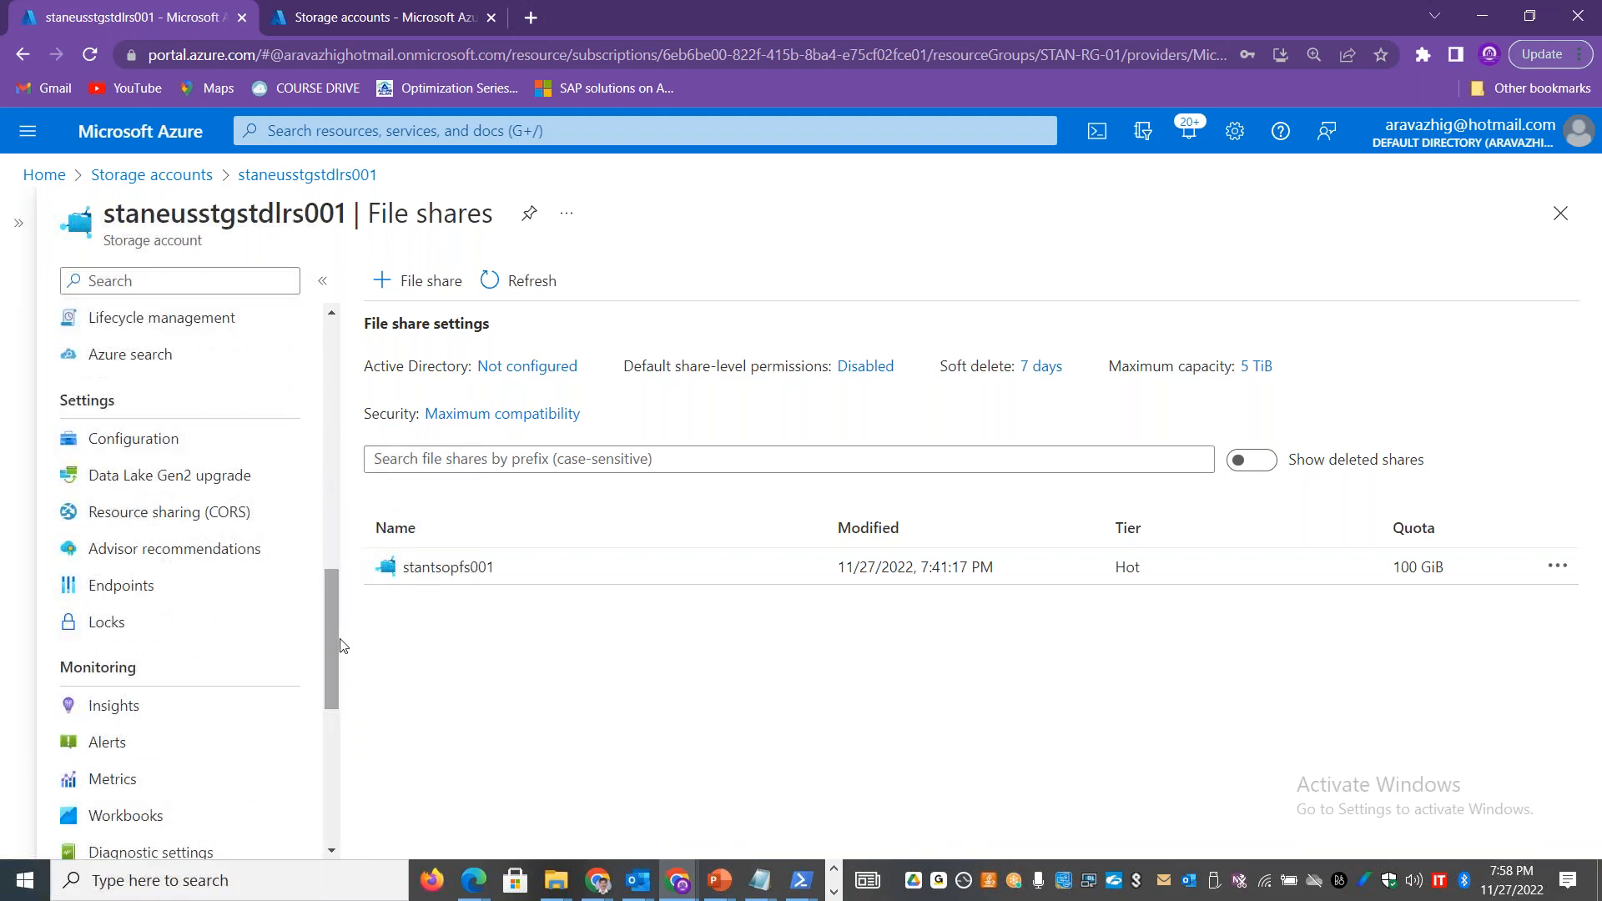
{"action": "left_click", "coordinate": [221, 548]}
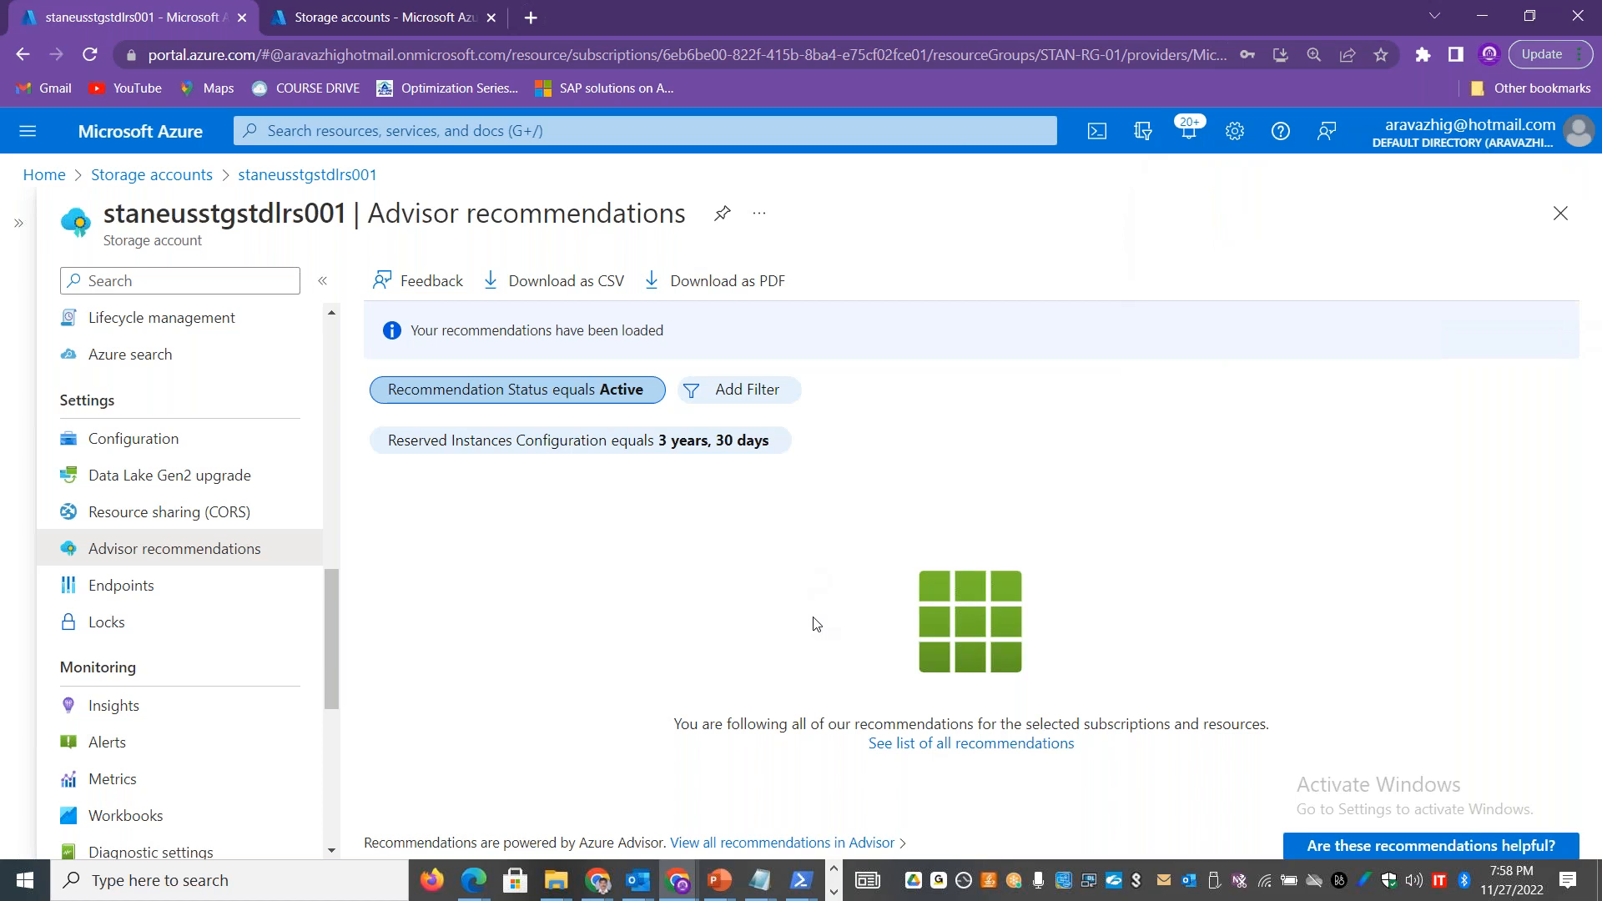
{"action": "left_click", "coordinate": [940, 744]}
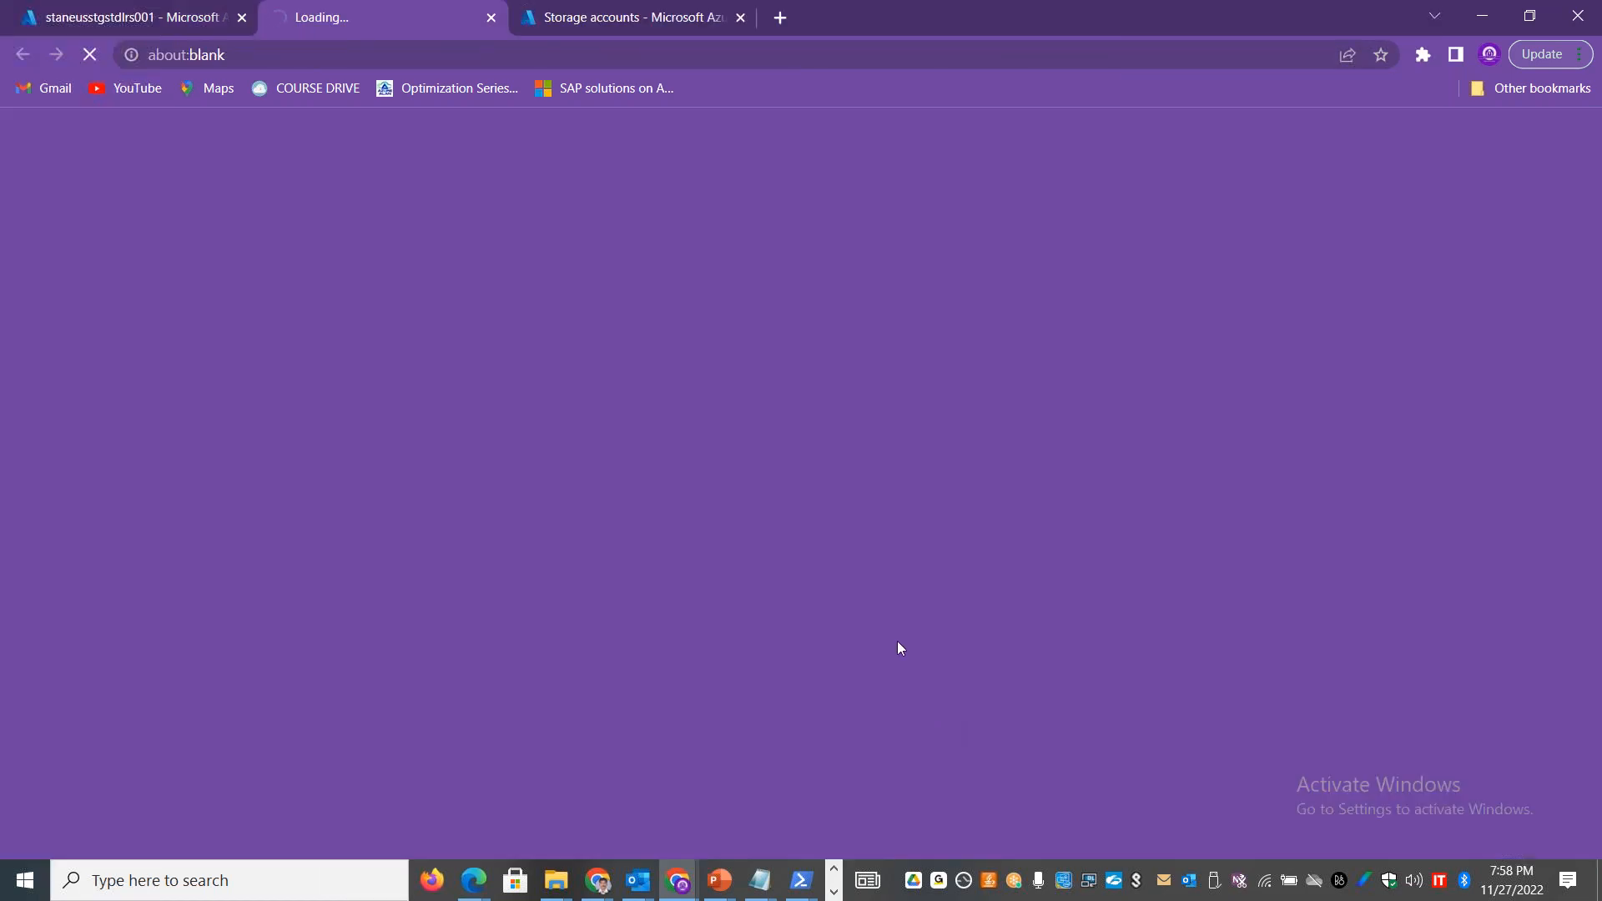
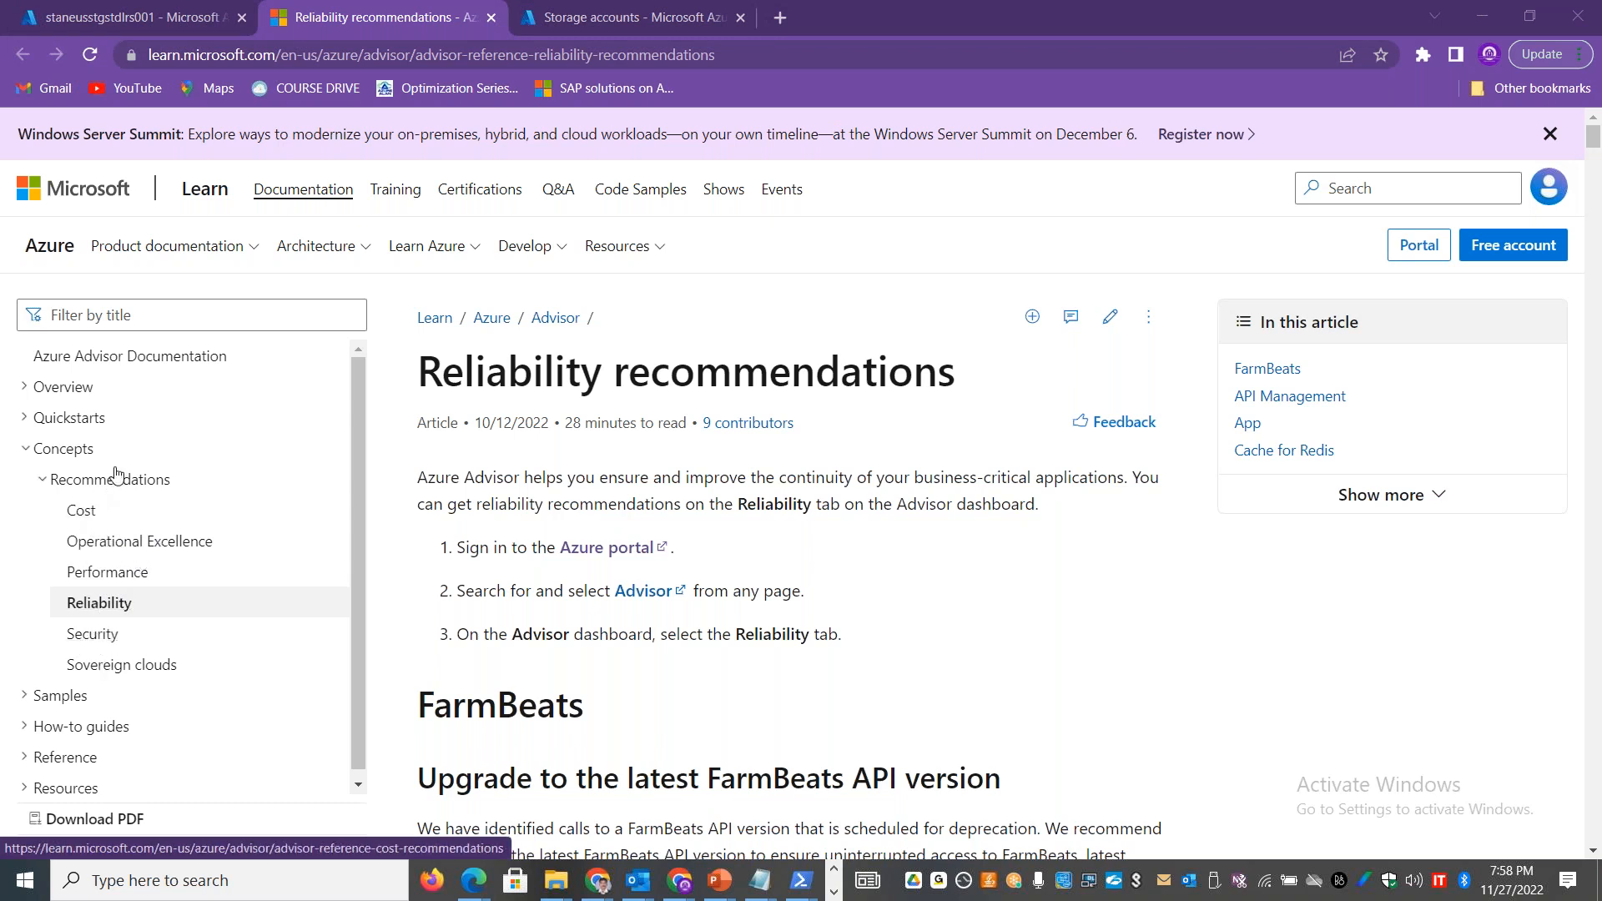
Step: Read through the Azure Advisor reliability recommendations article, checking back against the storage account's Advisor recommendations page in the portal
{"action": "left_click_drag", "start_coordinate": [1595, 149], "coordinate": [1596, 246]}
{"action": "left_click", "coordinate": [142, 16]}
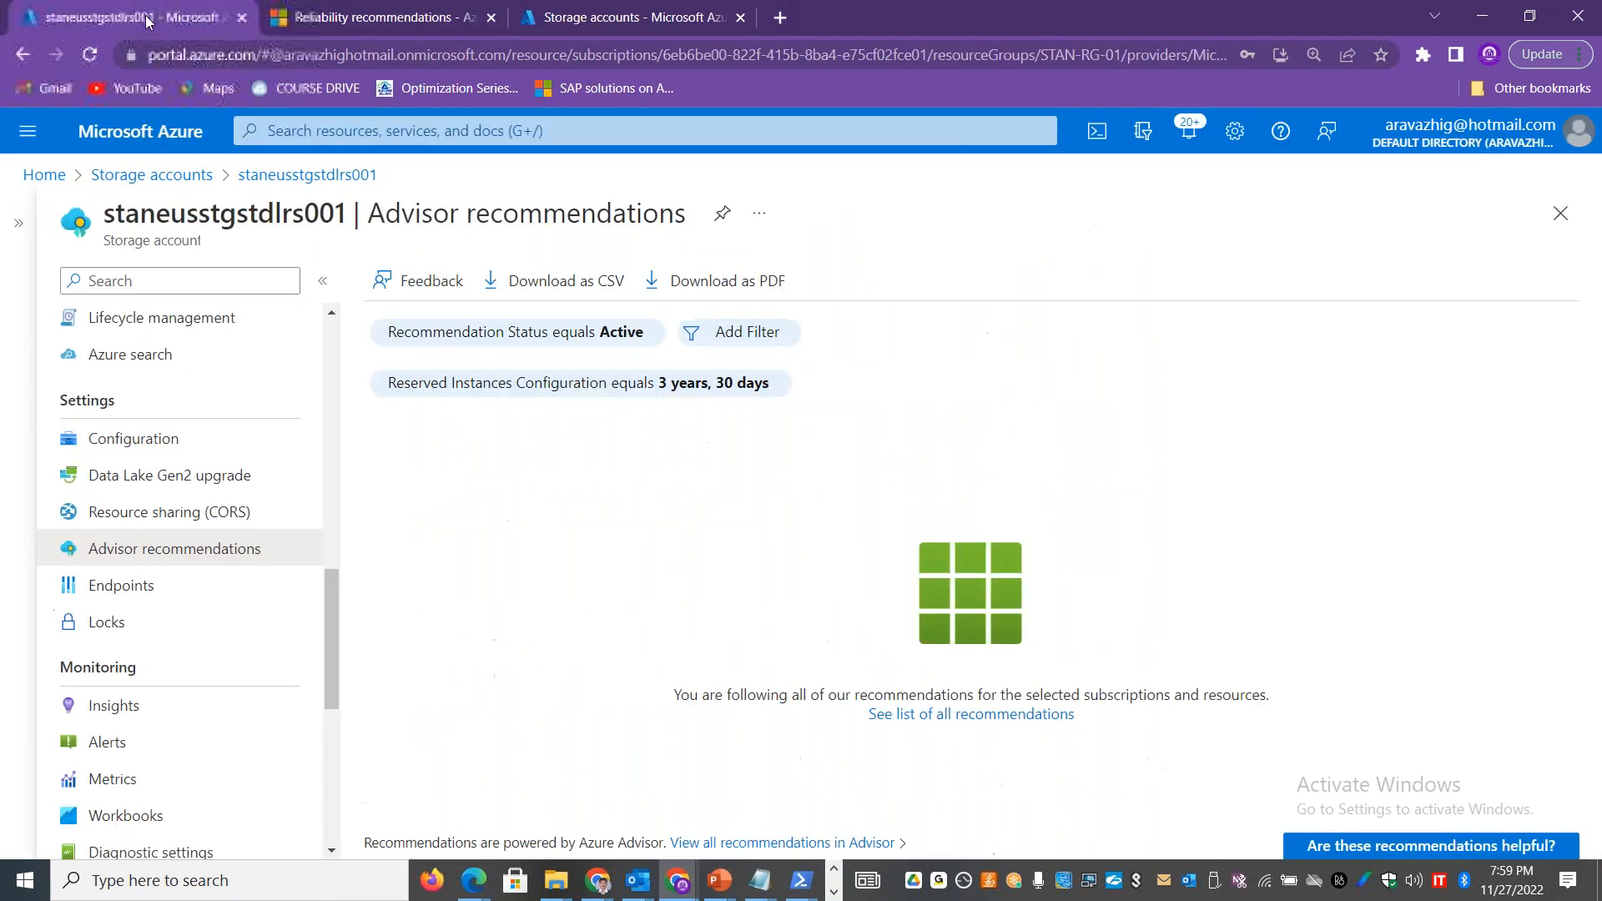
{"action": "left_click", "coordinate": [287, 15]}
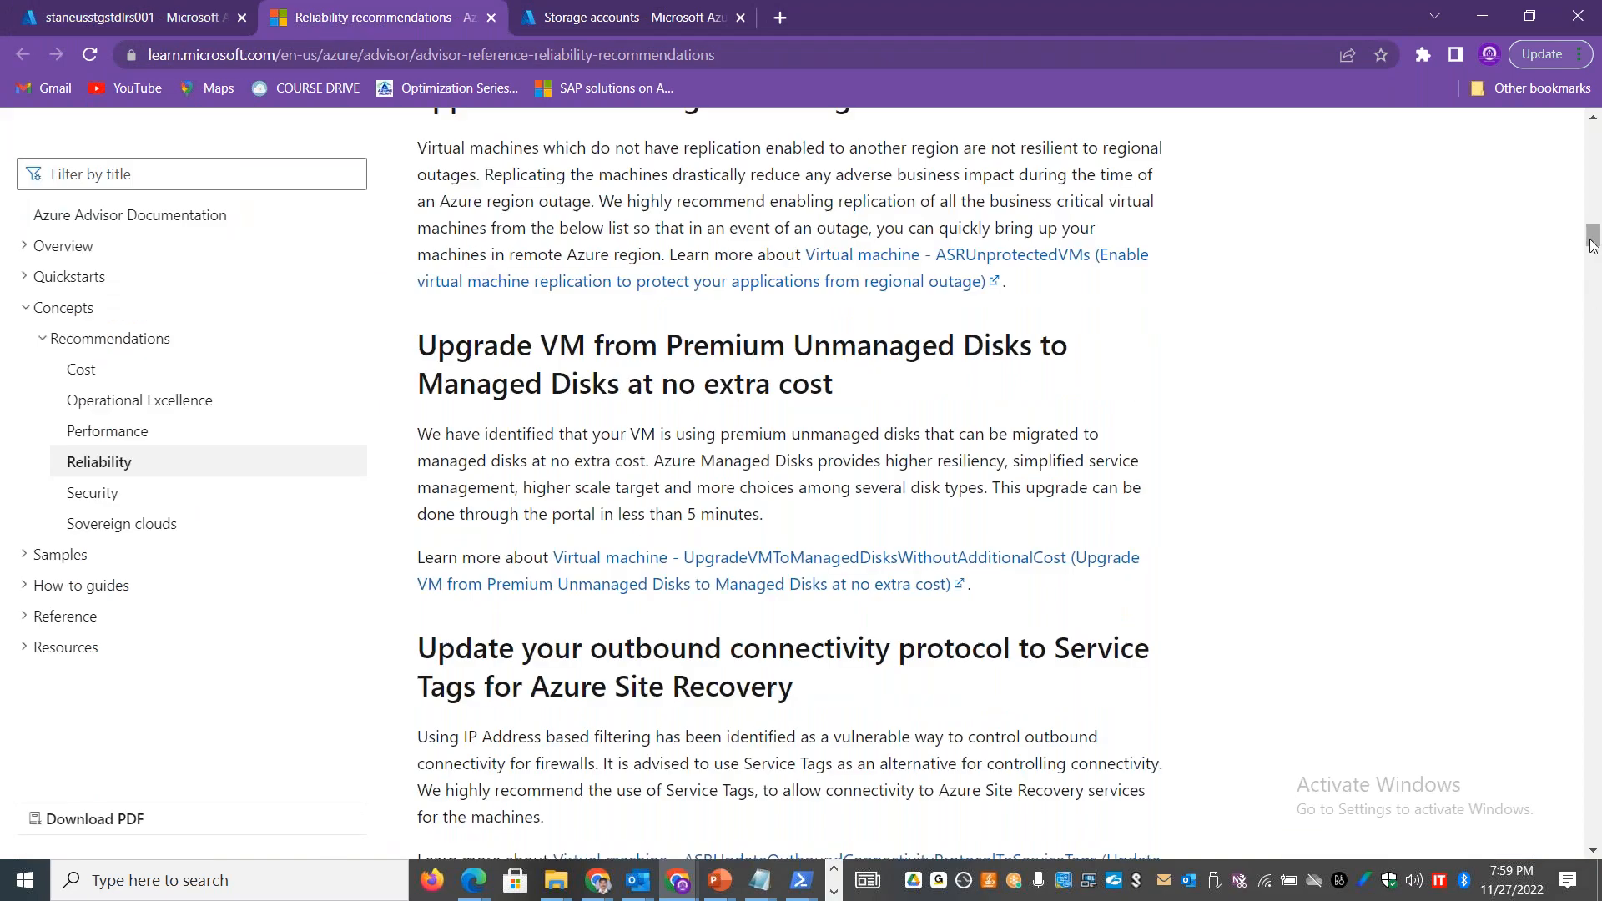
{"action": "scroll", "coordinate": [1591, 257], "scroll_direction": "down", "scroll_amount": 2}
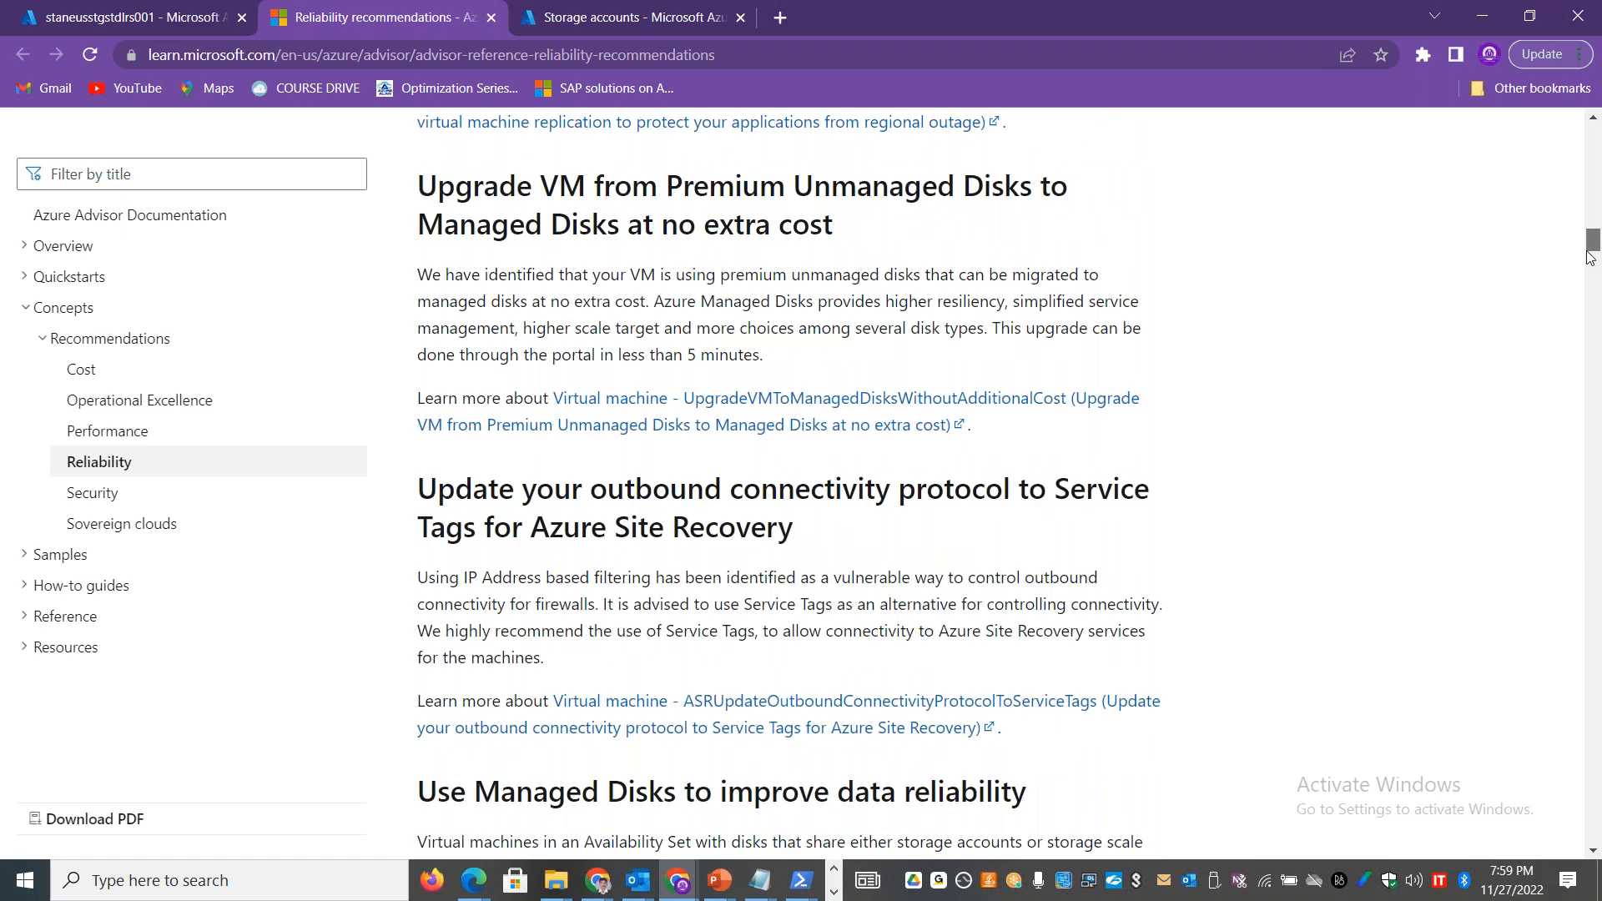
{"action": "scroll", "coordinate": [1591, 257], "scroll_direction": "down", "scroll_amount": 2}
{"action": "key", "text": "ctrl+Page_Up"}
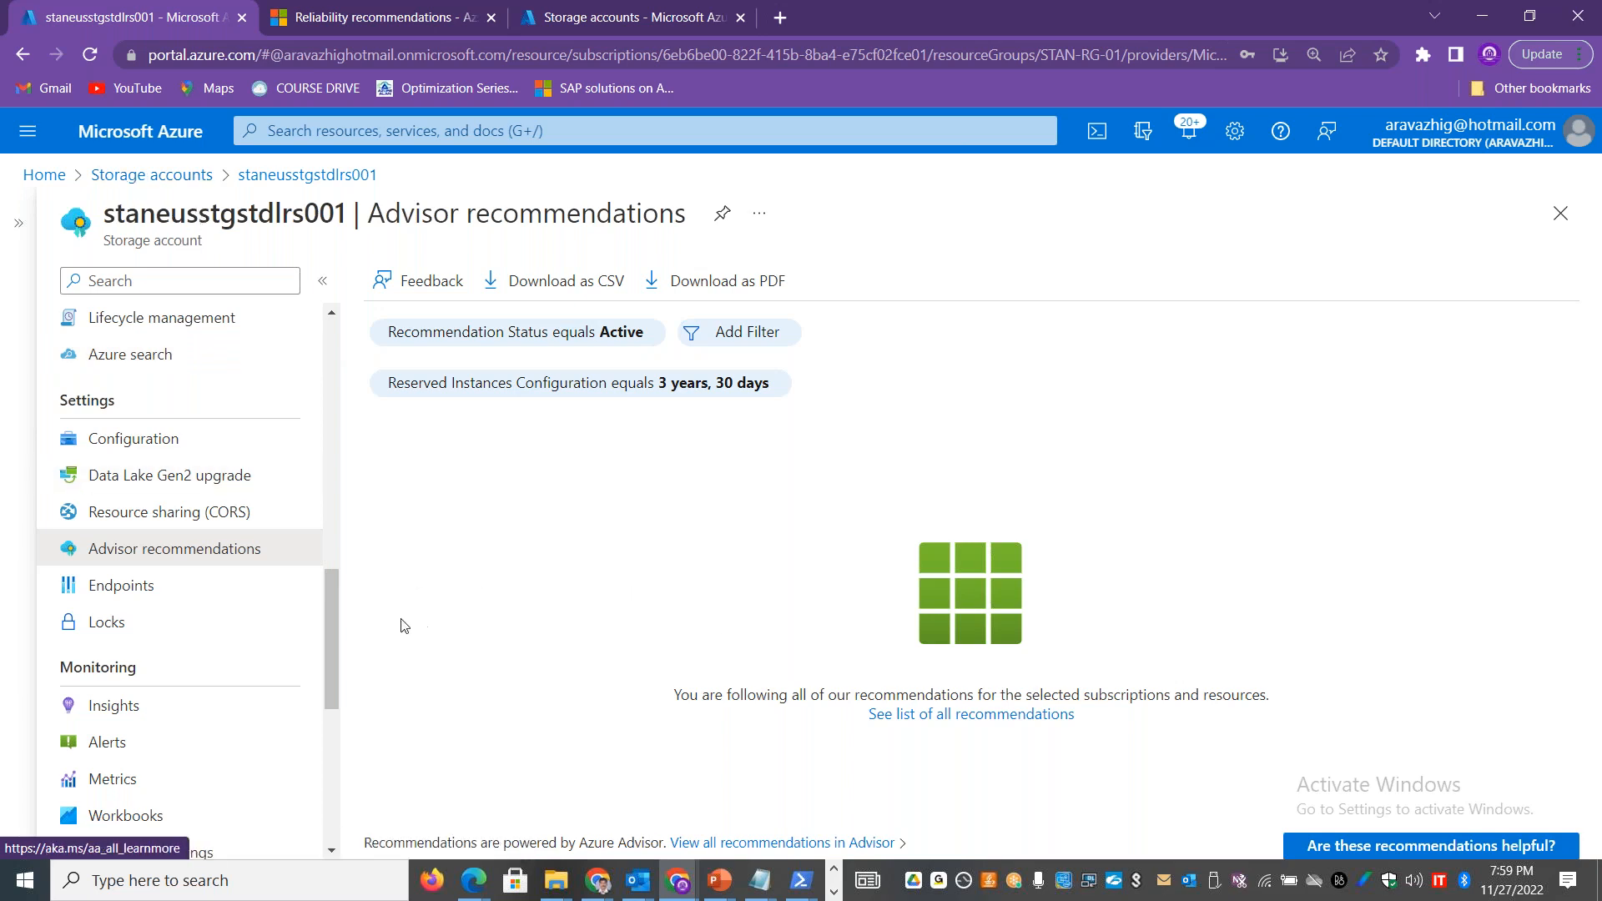
Step: Open the Resource sharing (CORS) settings of staneusstgstdlrs001 and copy both paragraphs of the CORS description
{"action": "scroll", "coordinate": [334, 594], "scroll_direction": "up", "scroll_amount": 1}
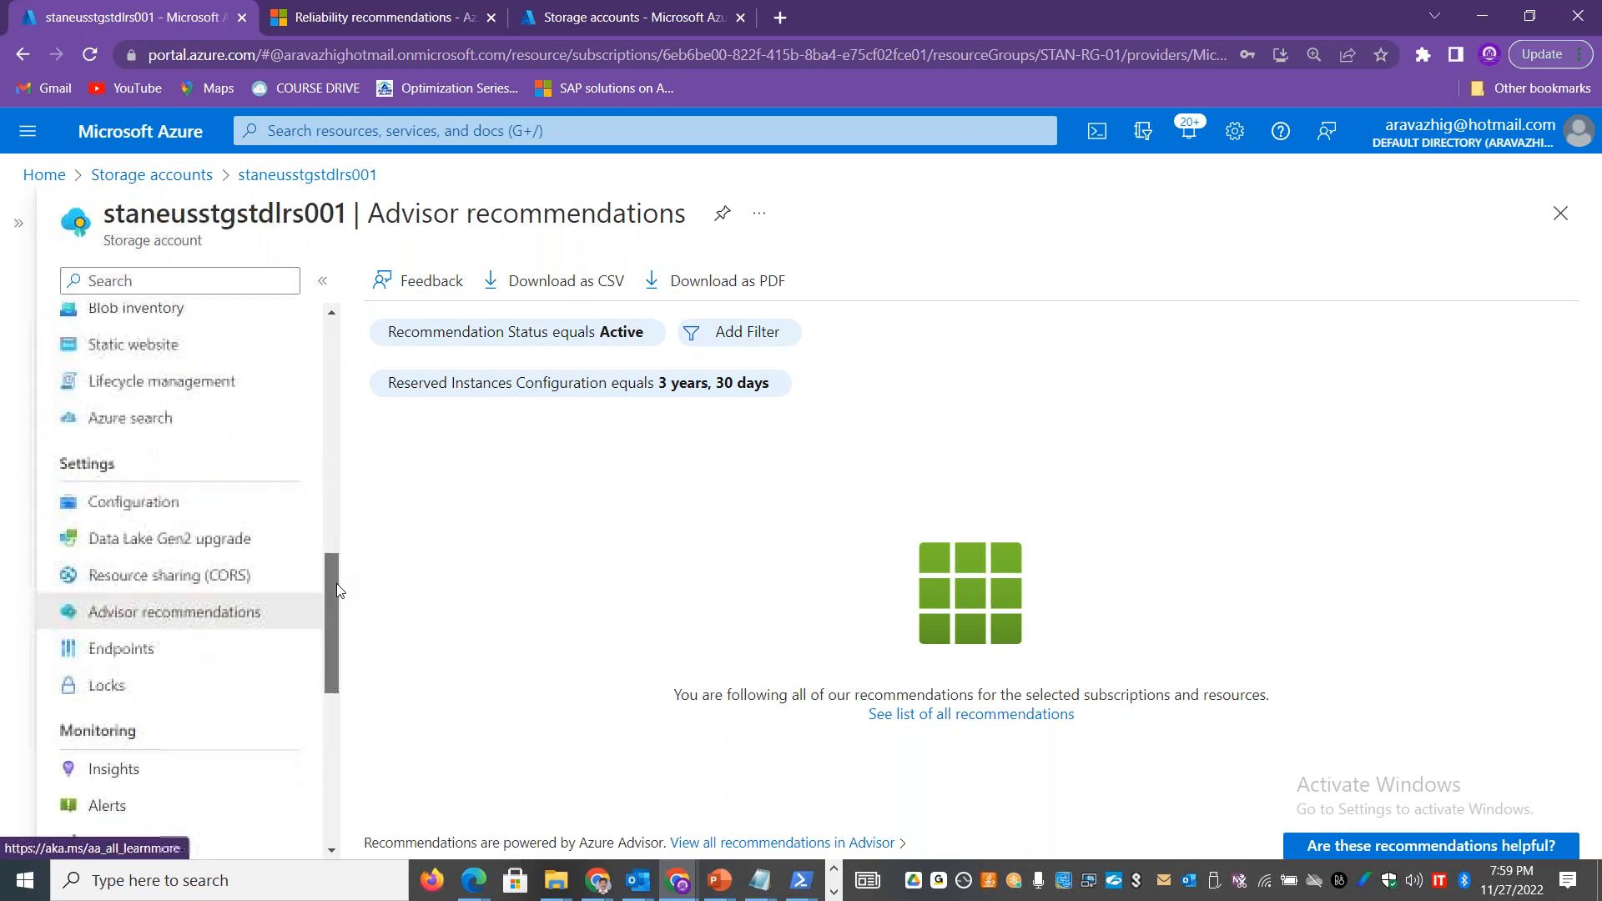
{"action": "left_click", "coordinate": [225, 569]}
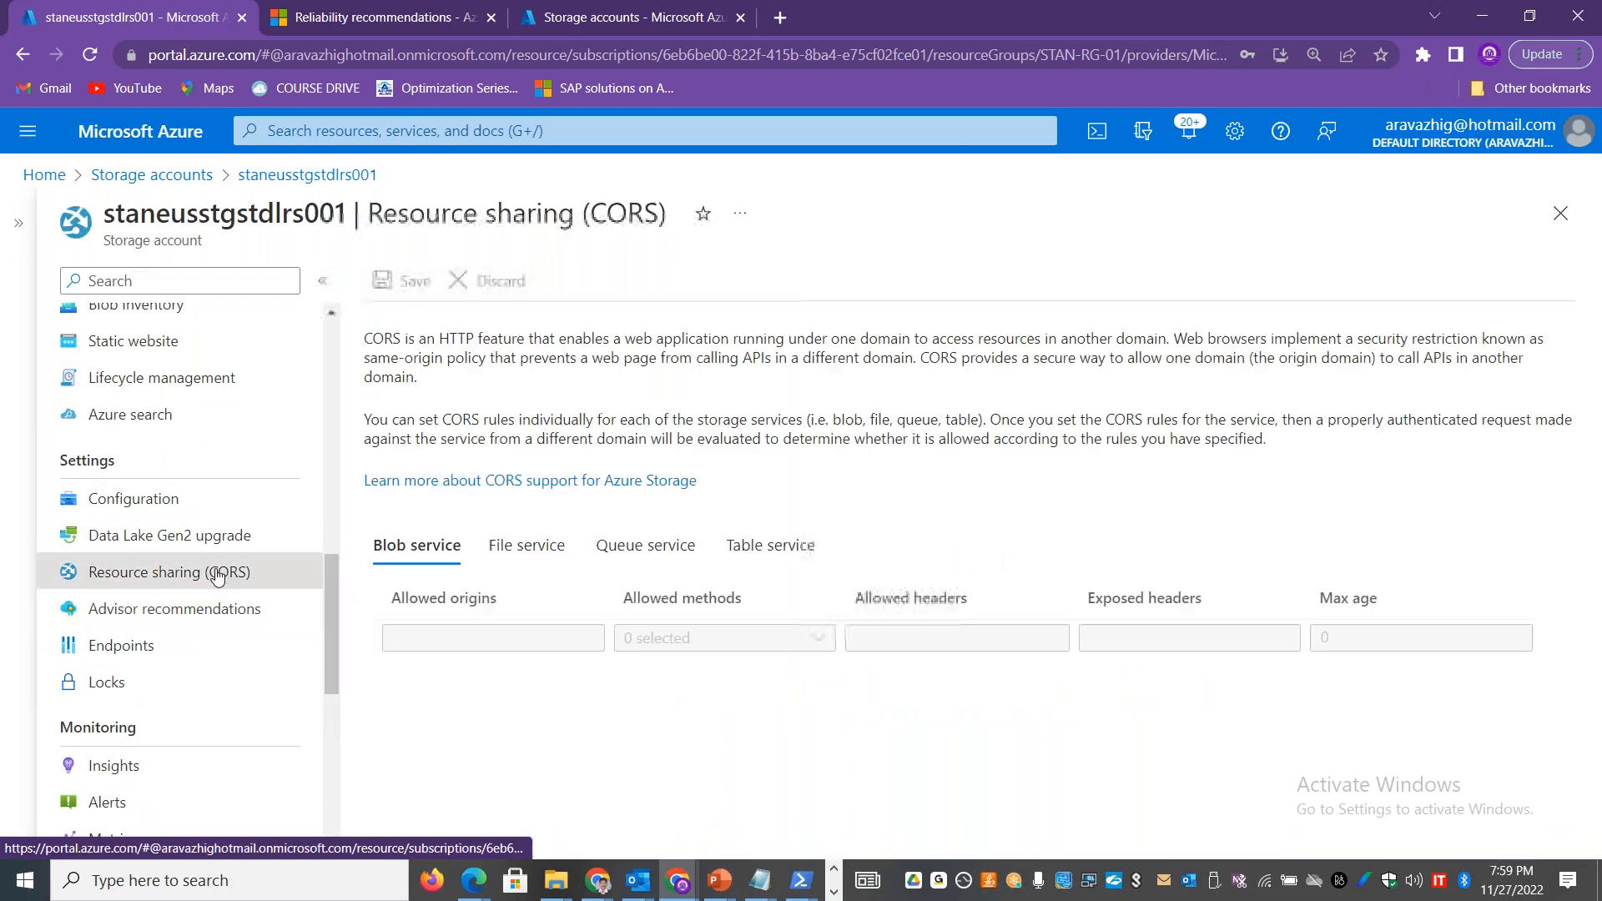
{"action": "left_click_drag", "start_coordinate": [1277, 439], "coordinate": [367, 337]}
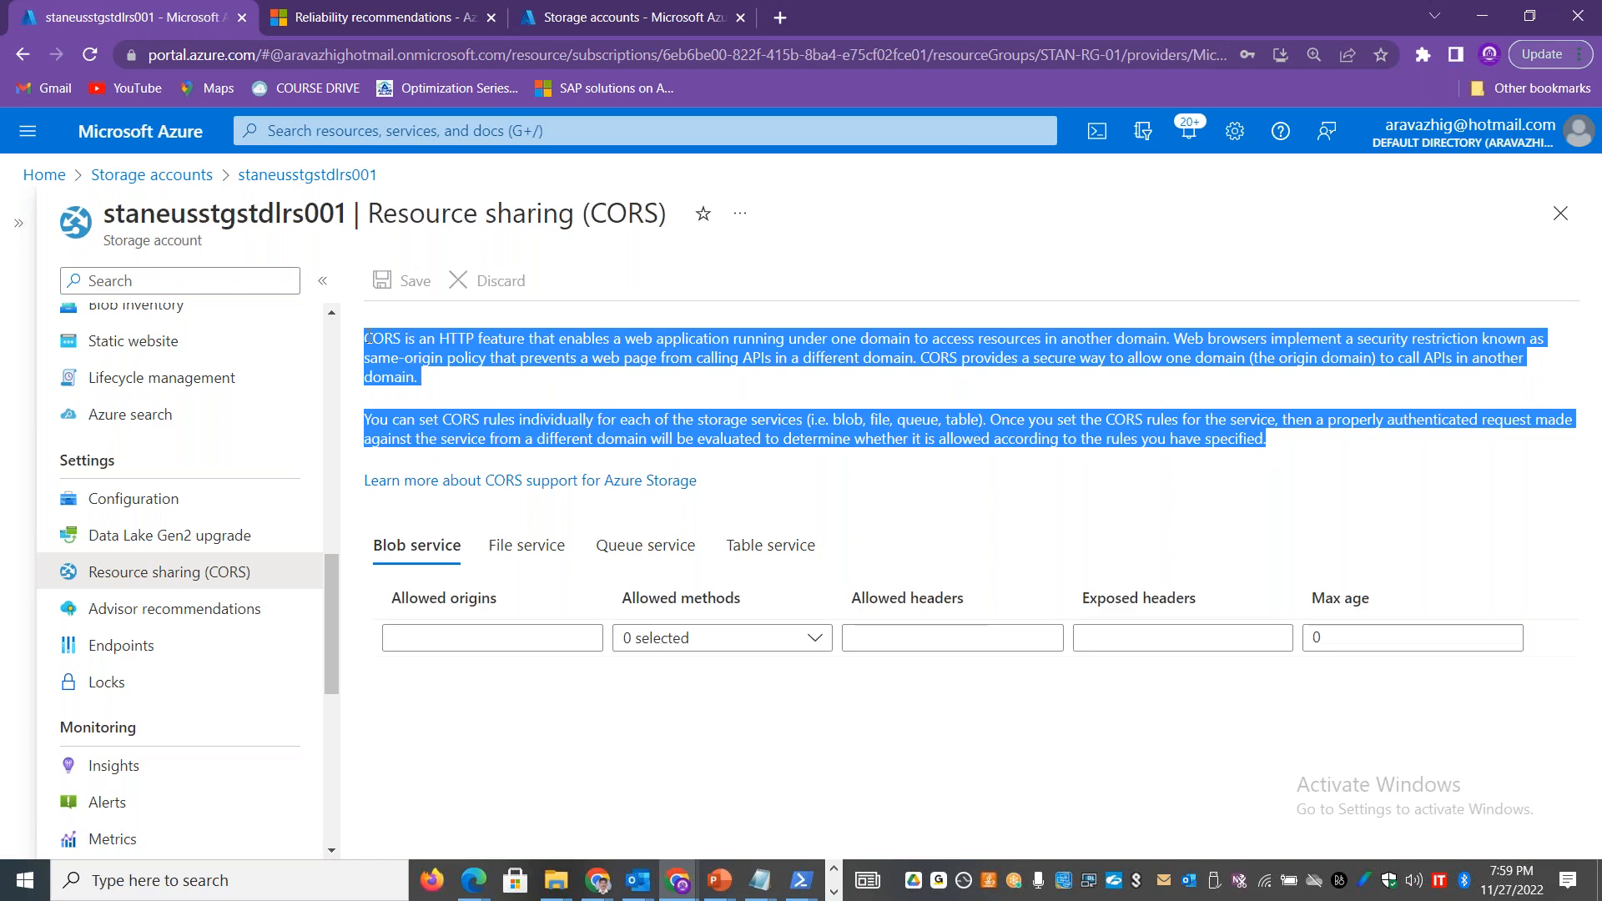
Step: Switch to the Excel workbook AZURE_C_STORAGE_26NOV2022.xlsx, add a new sheet, and paste the copied CORS description unwrapped, starting at B1
{"action": "key", "text": "alt+Tab"}
{"action": "key", "text": "alt+Tab"}
{"action": "key", "text": "alt+Tab"}
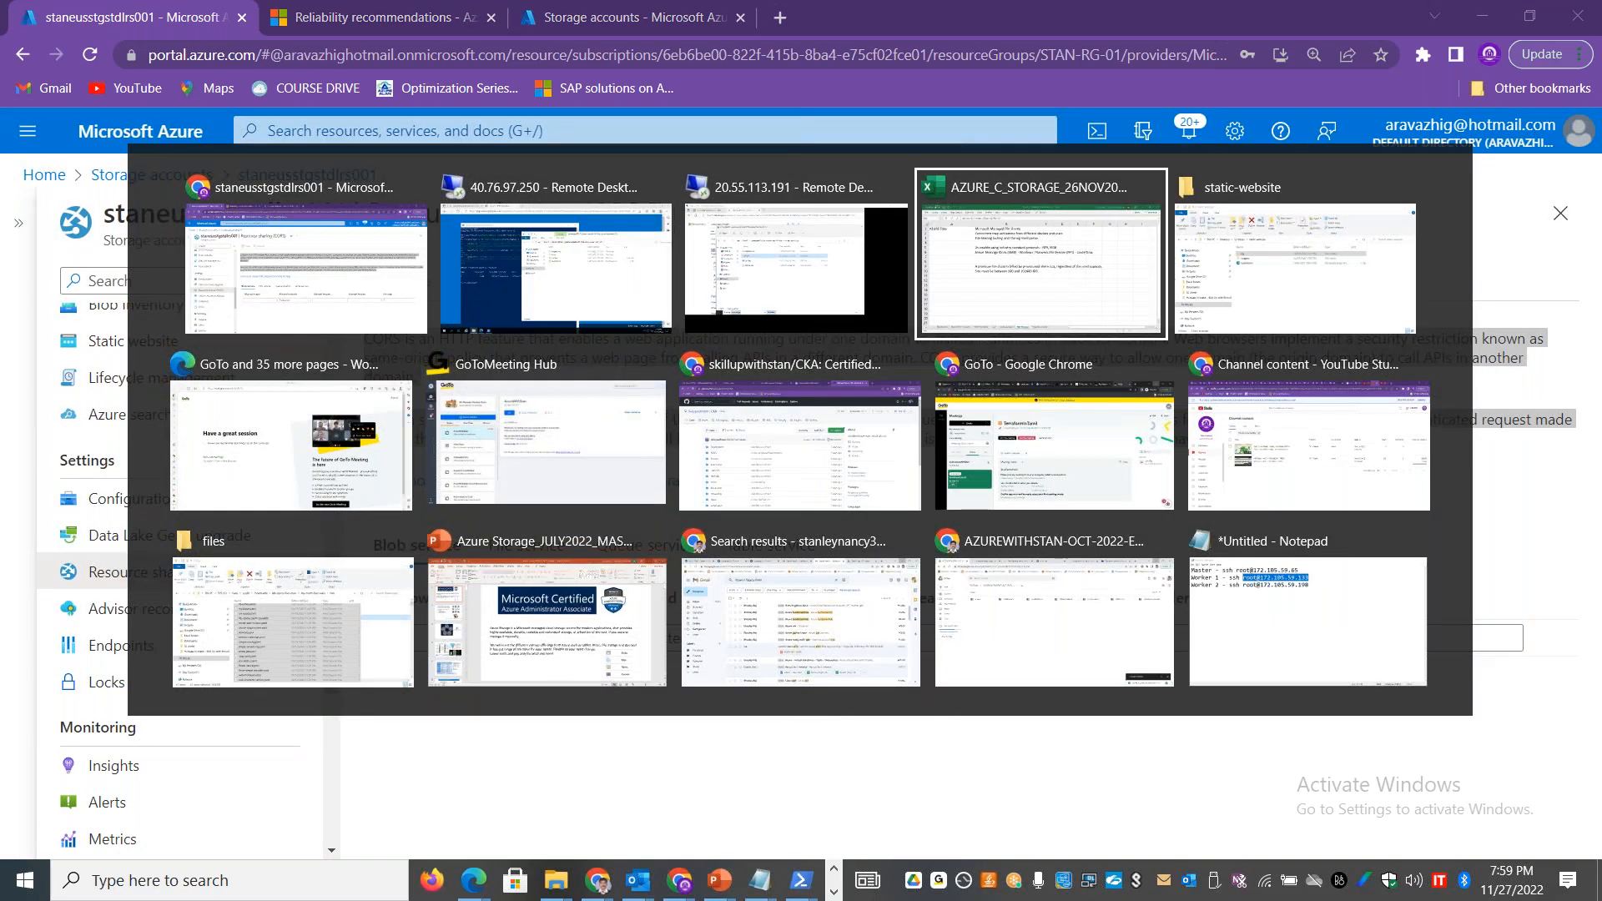
{"action": "left_click", "coordinate": [834, 824]}
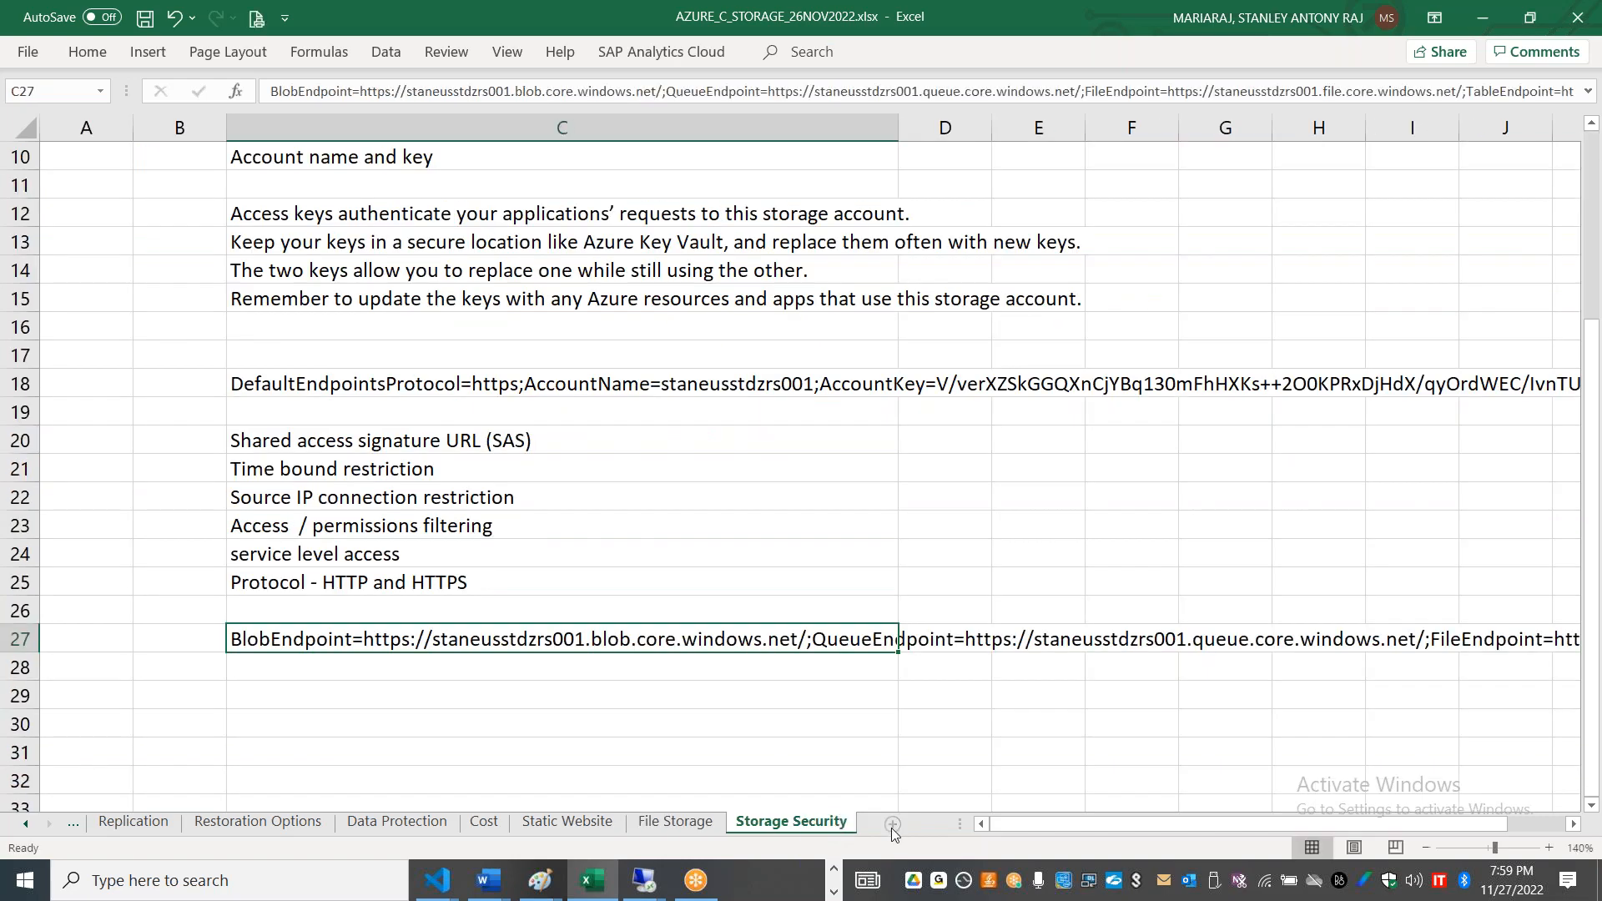
{"action": "left_click", "coordinate": [892, 824]}
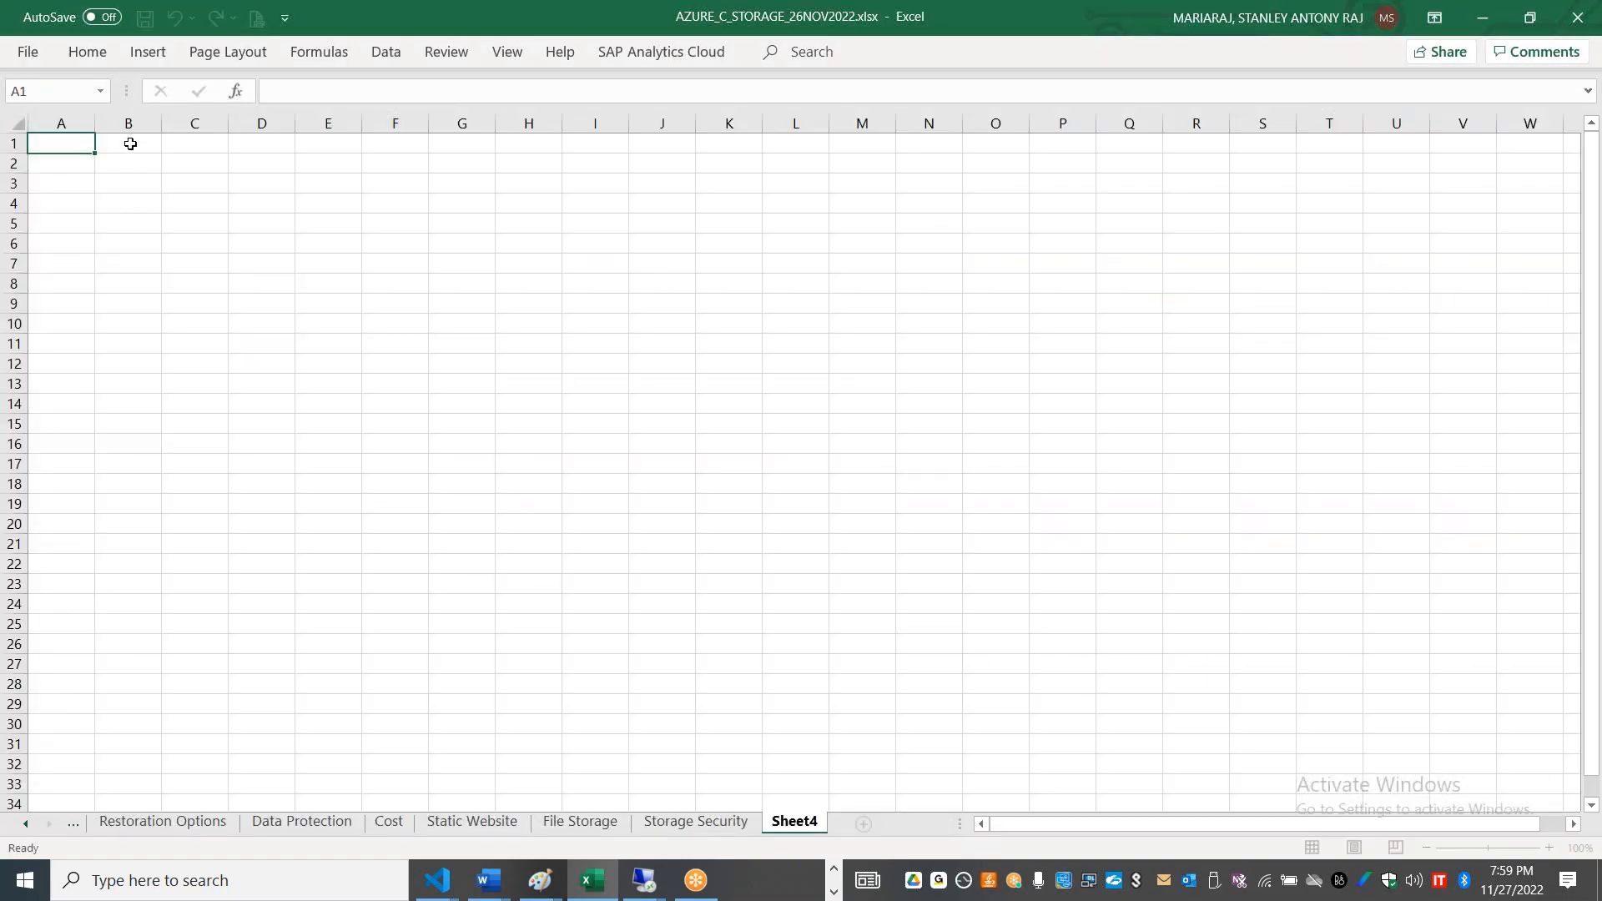
{"action": "left_click", "coordinate": [128, 143]}
{"action": "key", "text": "ctrl+v"}
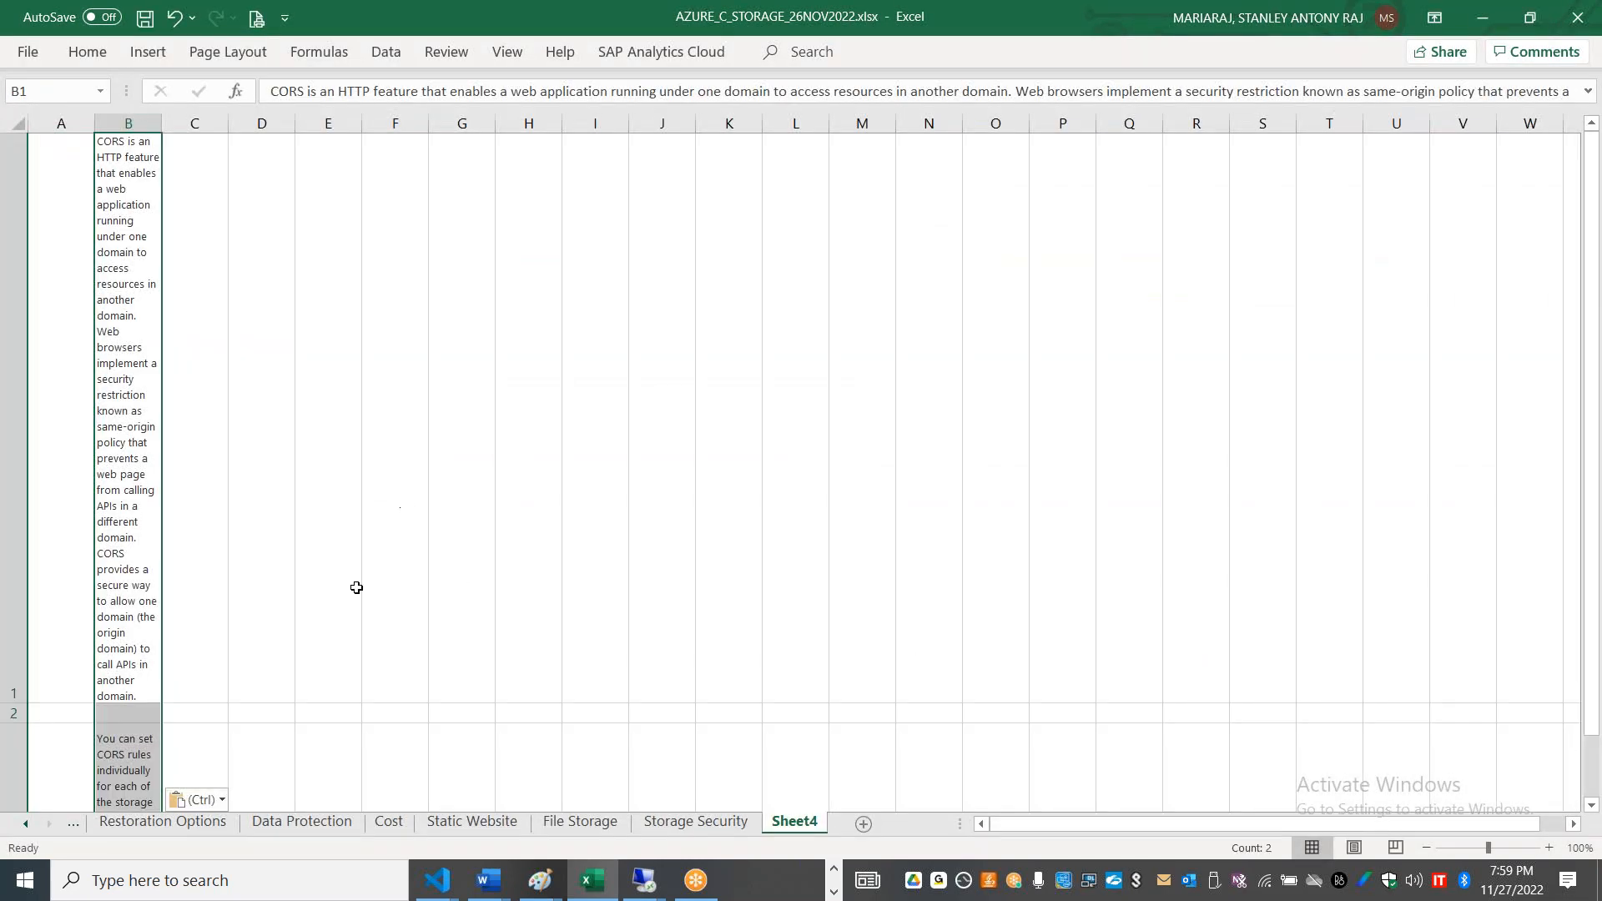
{"action": "left_click", "coordinate": [214, 797]}
{"action": "left_click", "coordinate": [227, 731]}
{"action": "key", "text": "ctrl+z"}
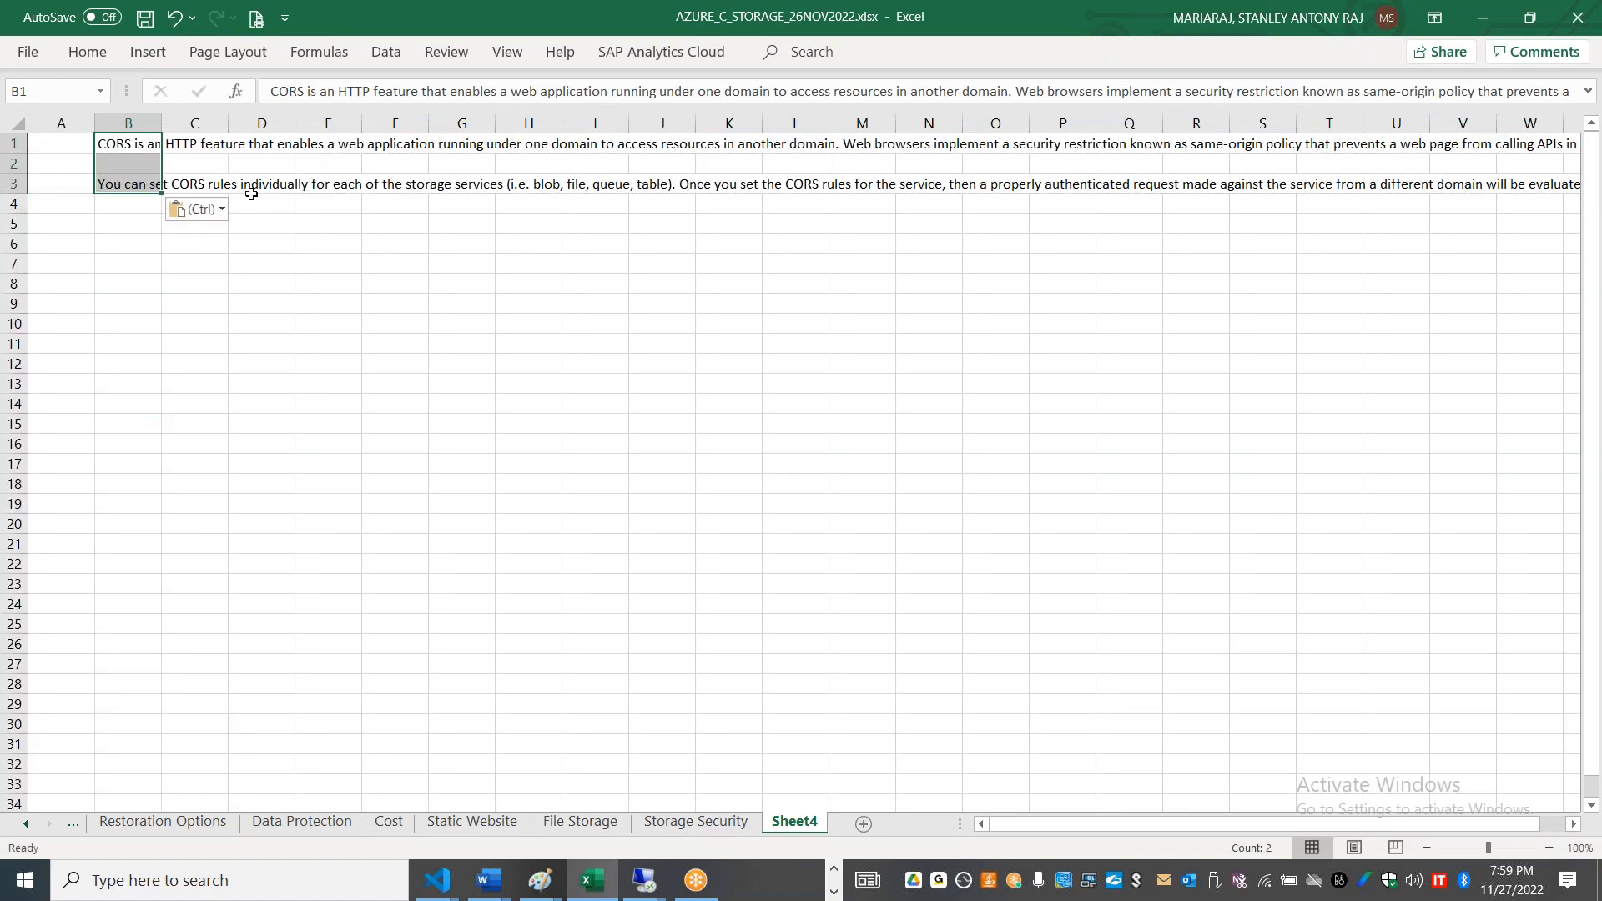
Step: Move the paragraph beginning "You can set CORS rules individually" from B3 to B5
{"action": "left_click", "coordinate": [136, 186]}
{"action": "key", "text": "ctrl+c"}
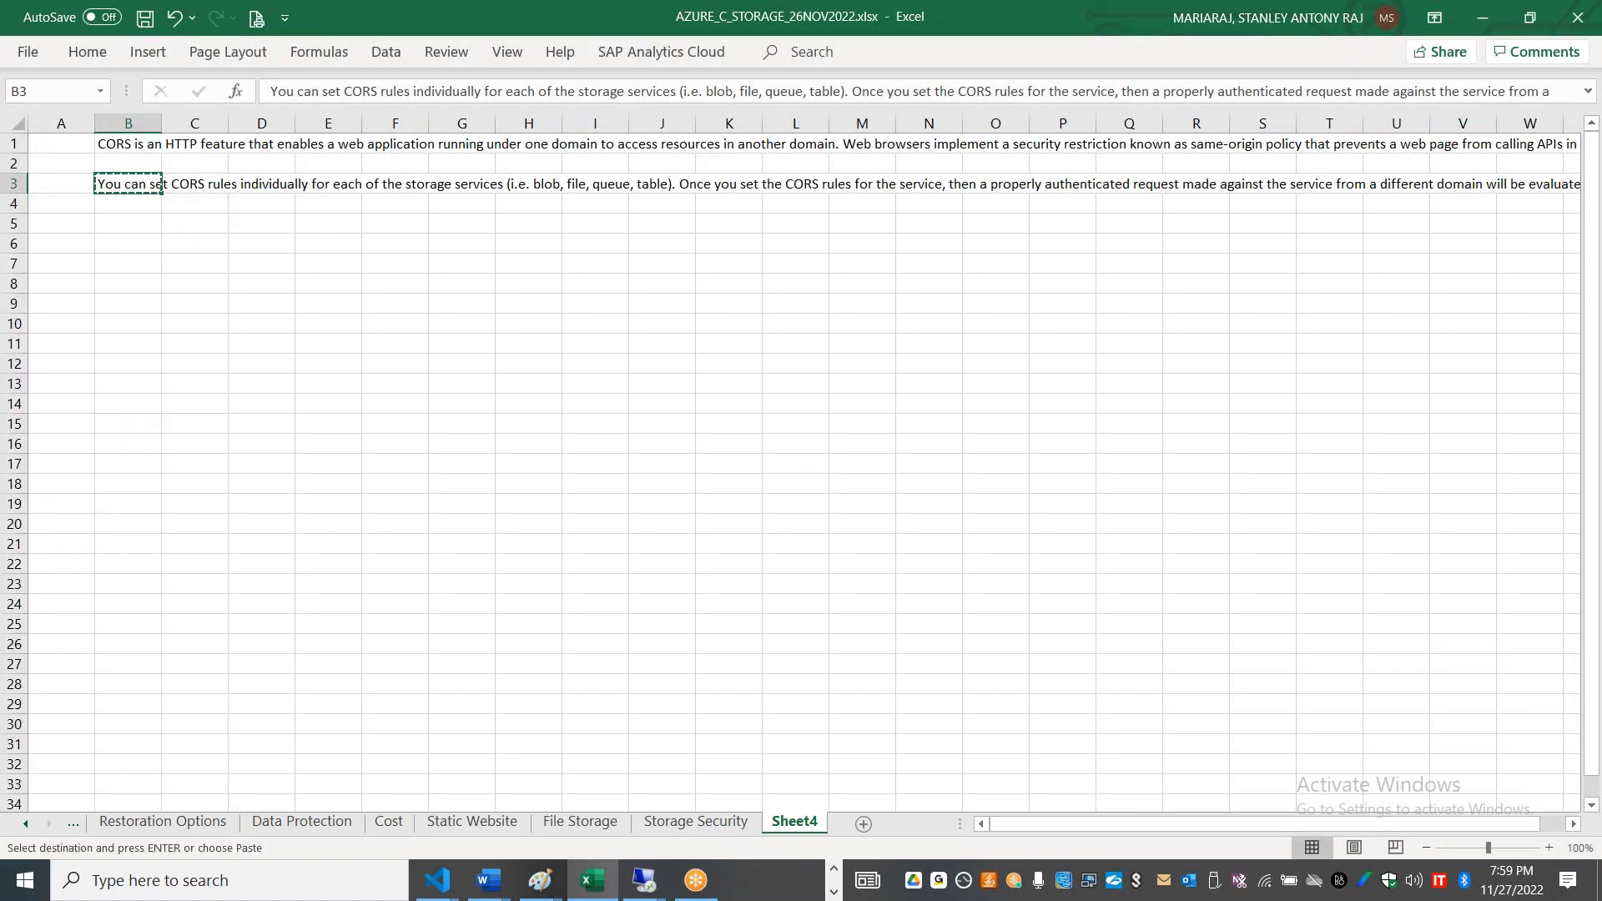
{"action": "key", "text": "Down"}
{"action": "key", "text": "Down"}
{"action": "key", "text": "ctrl+v"}
{"action": "left_click", "coordinate": [136, 160]}
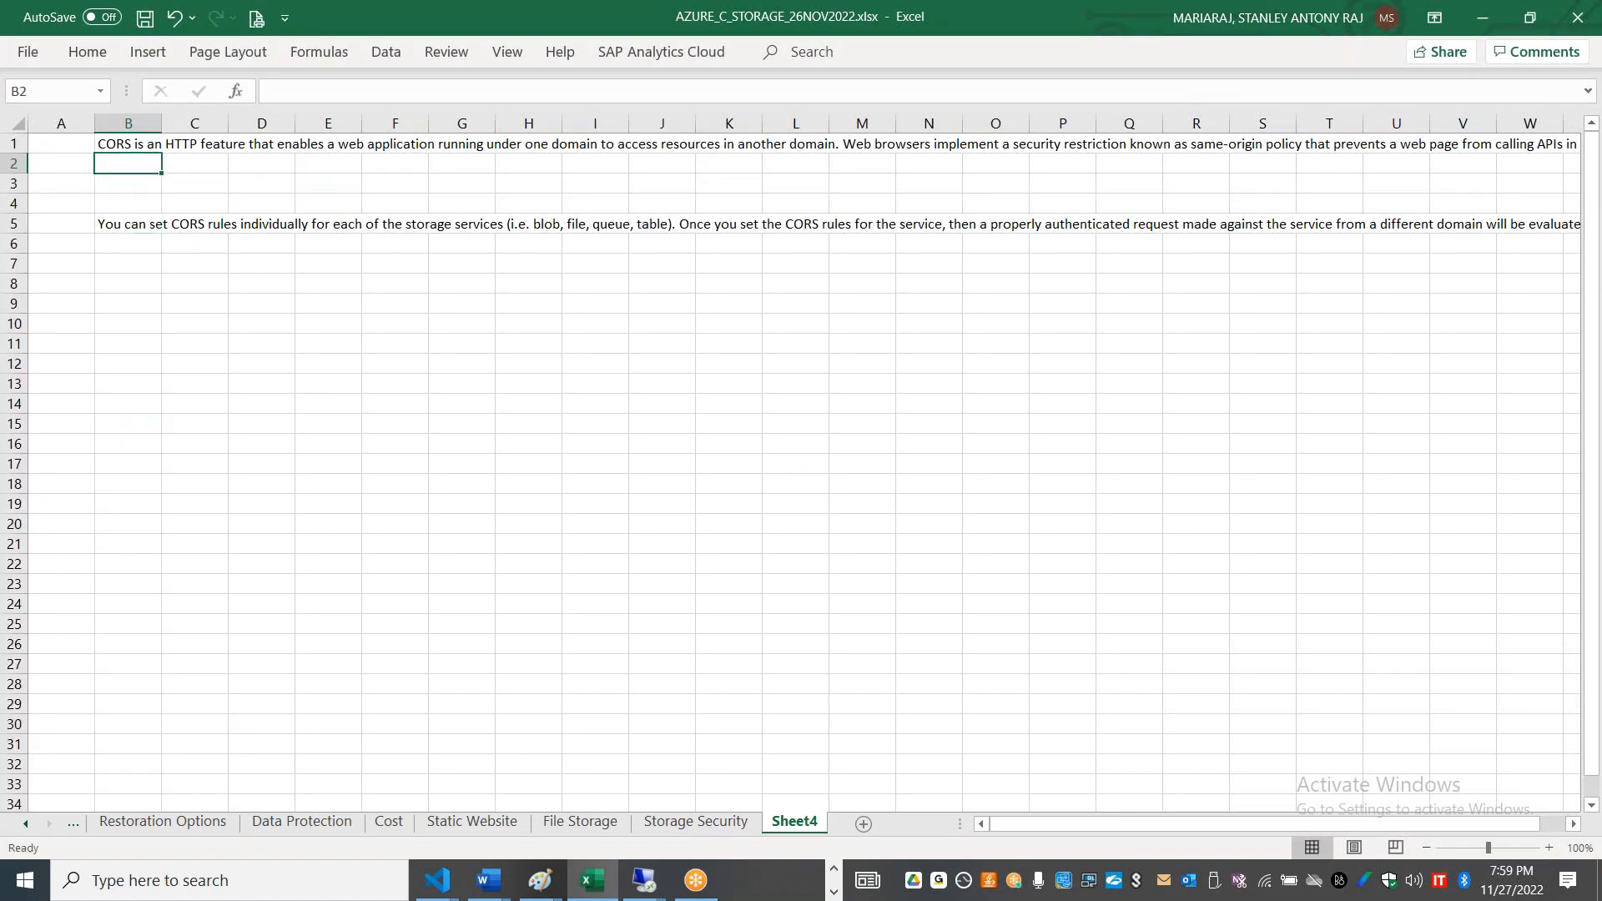
Step: Move the text of B1 from "Web browsers implement a security restriction" onward into C2
{"action": "left_click", "coordinate": [152, 145]}
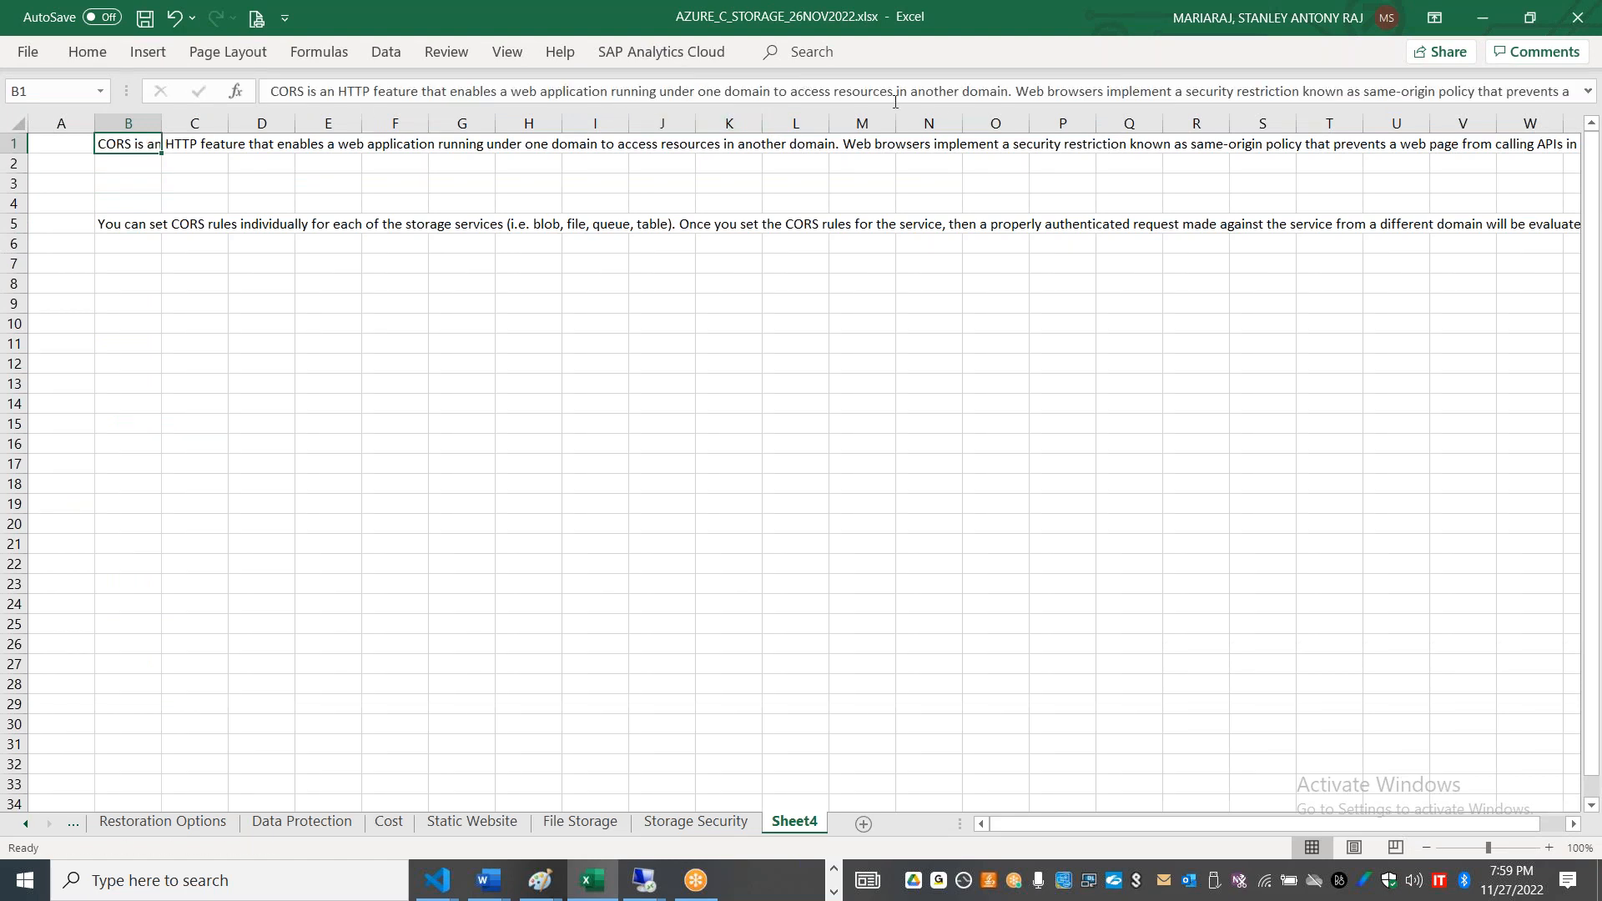
{"action": "left_click_drag", "start_coordinate": [1016, 86], "coordinate": [1324, 158]}
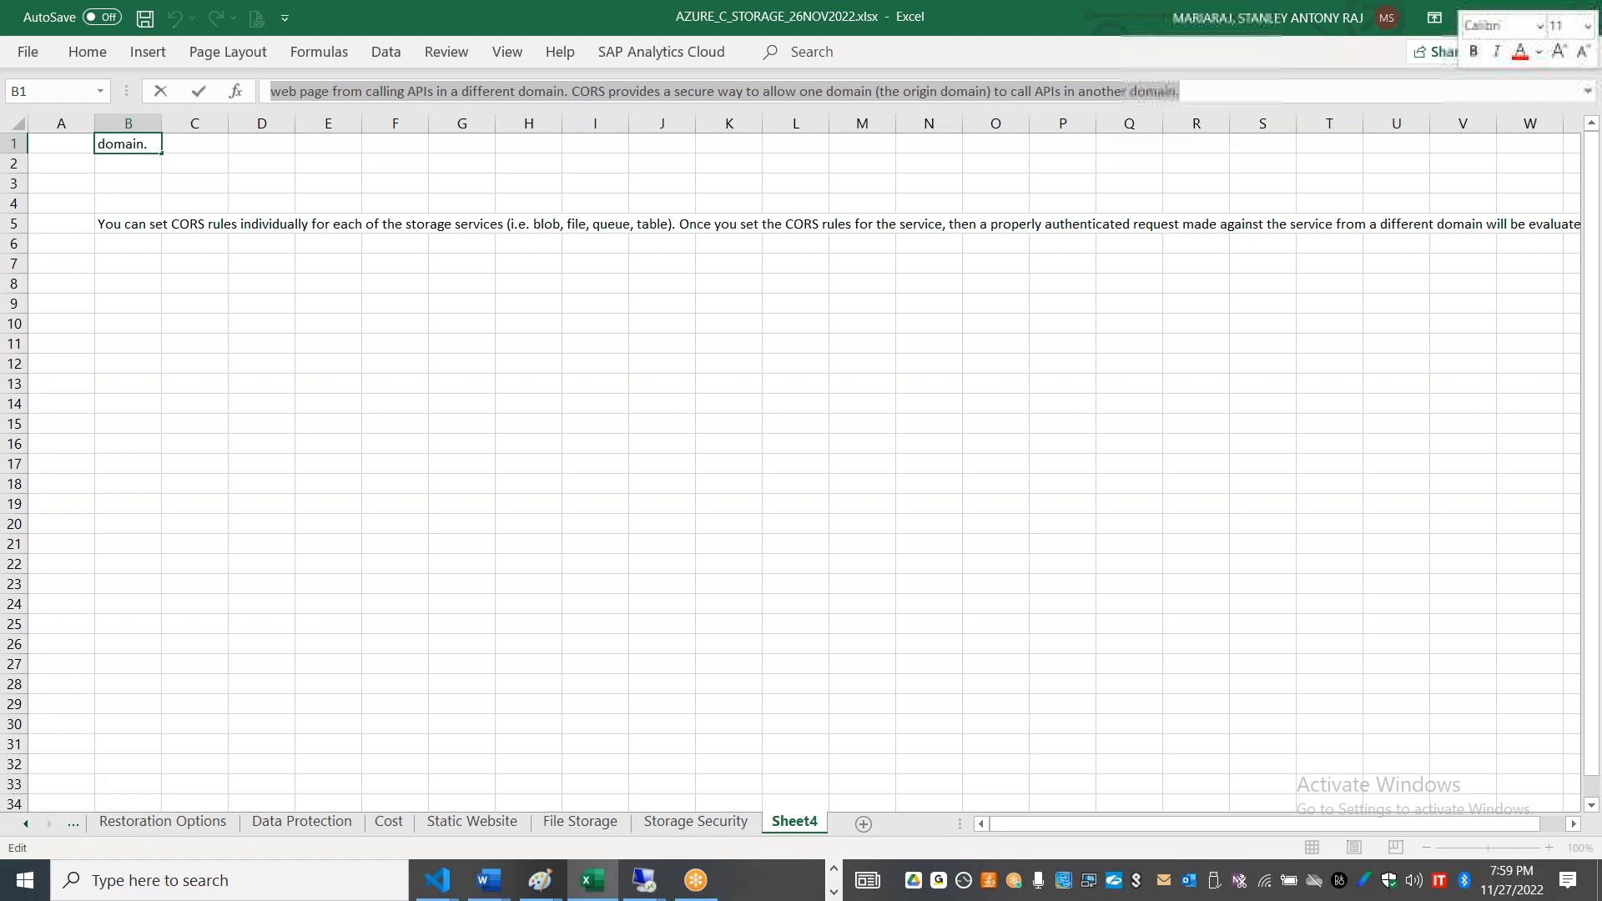
{"action": "key", "text": "Delete"}
{"action": "left_click", "coordinate": [192, 163]}
{"action": "key", "text": "ctrl+v"}
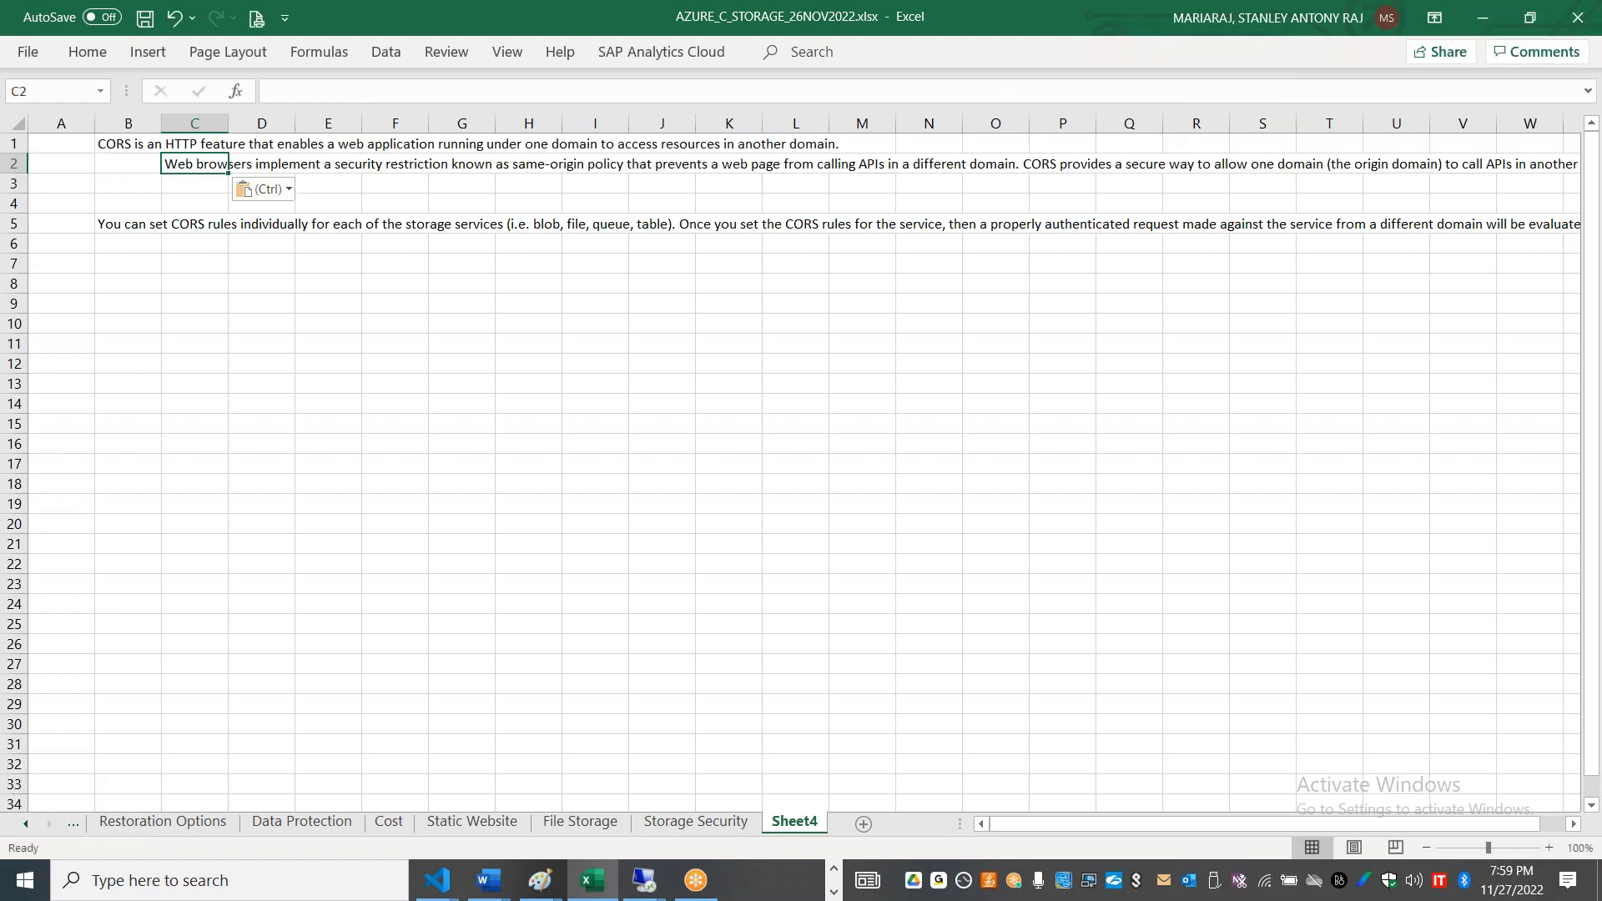
Step: Move the sentence beginning "CORS provides a secure way" from C2 to C3
{"action": "left_click", "coordinate": [1142, 87]}
{"action": "key", "text": "ctrl+shift+End"}
{"action": "key", "text": "Delete"}
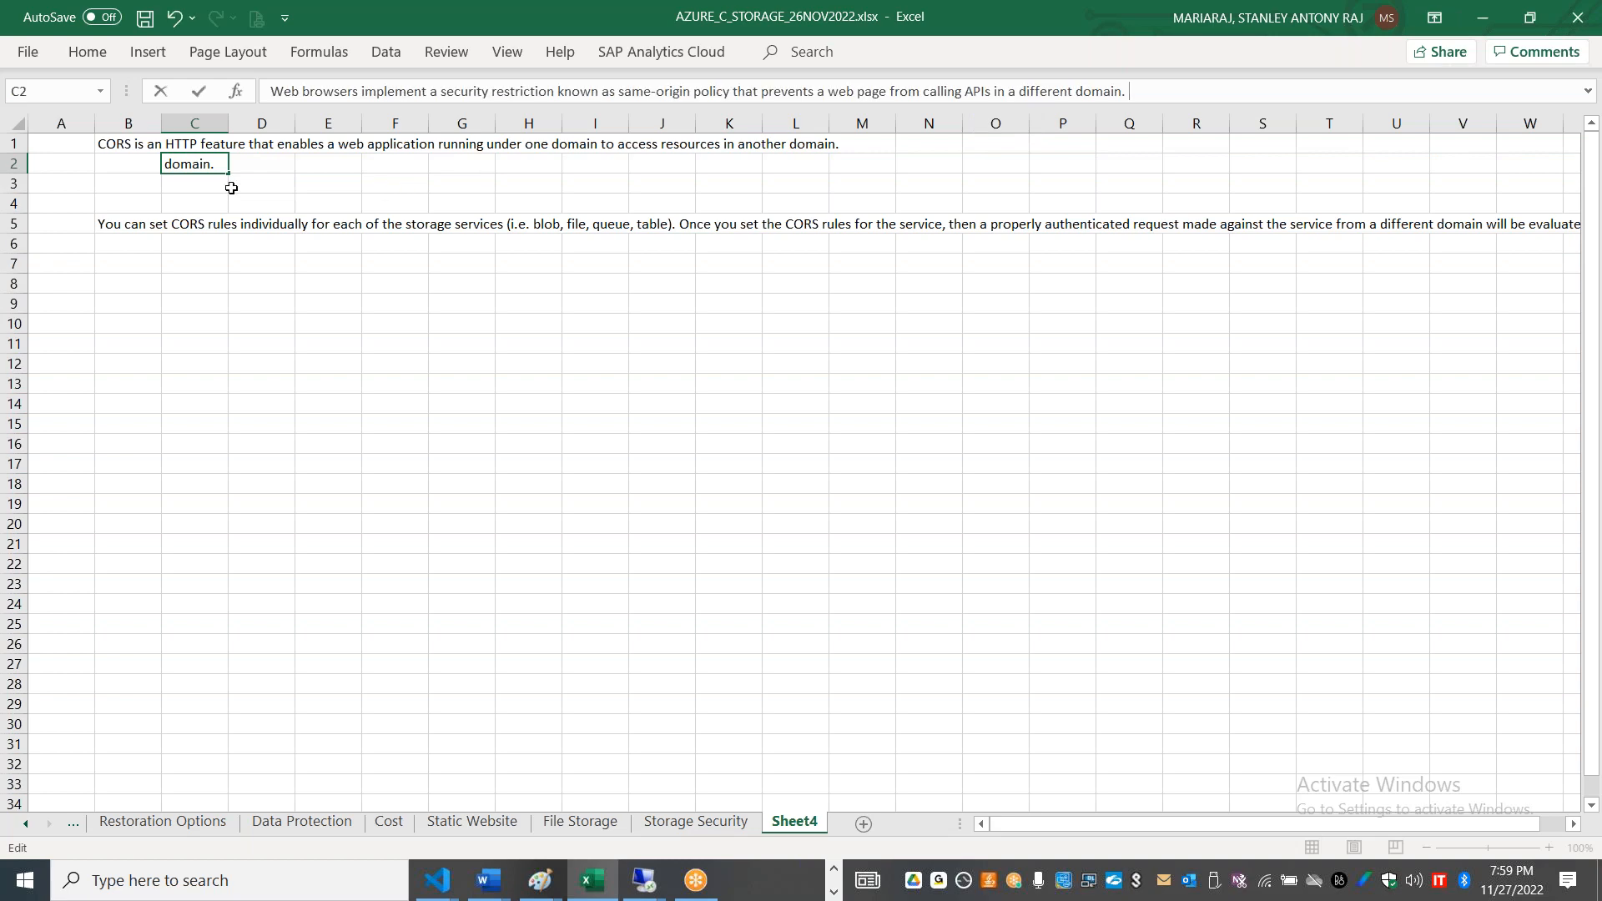
{"action": "key", "text": "Return"}
{"action": "key", "text": "ctrl+v"}
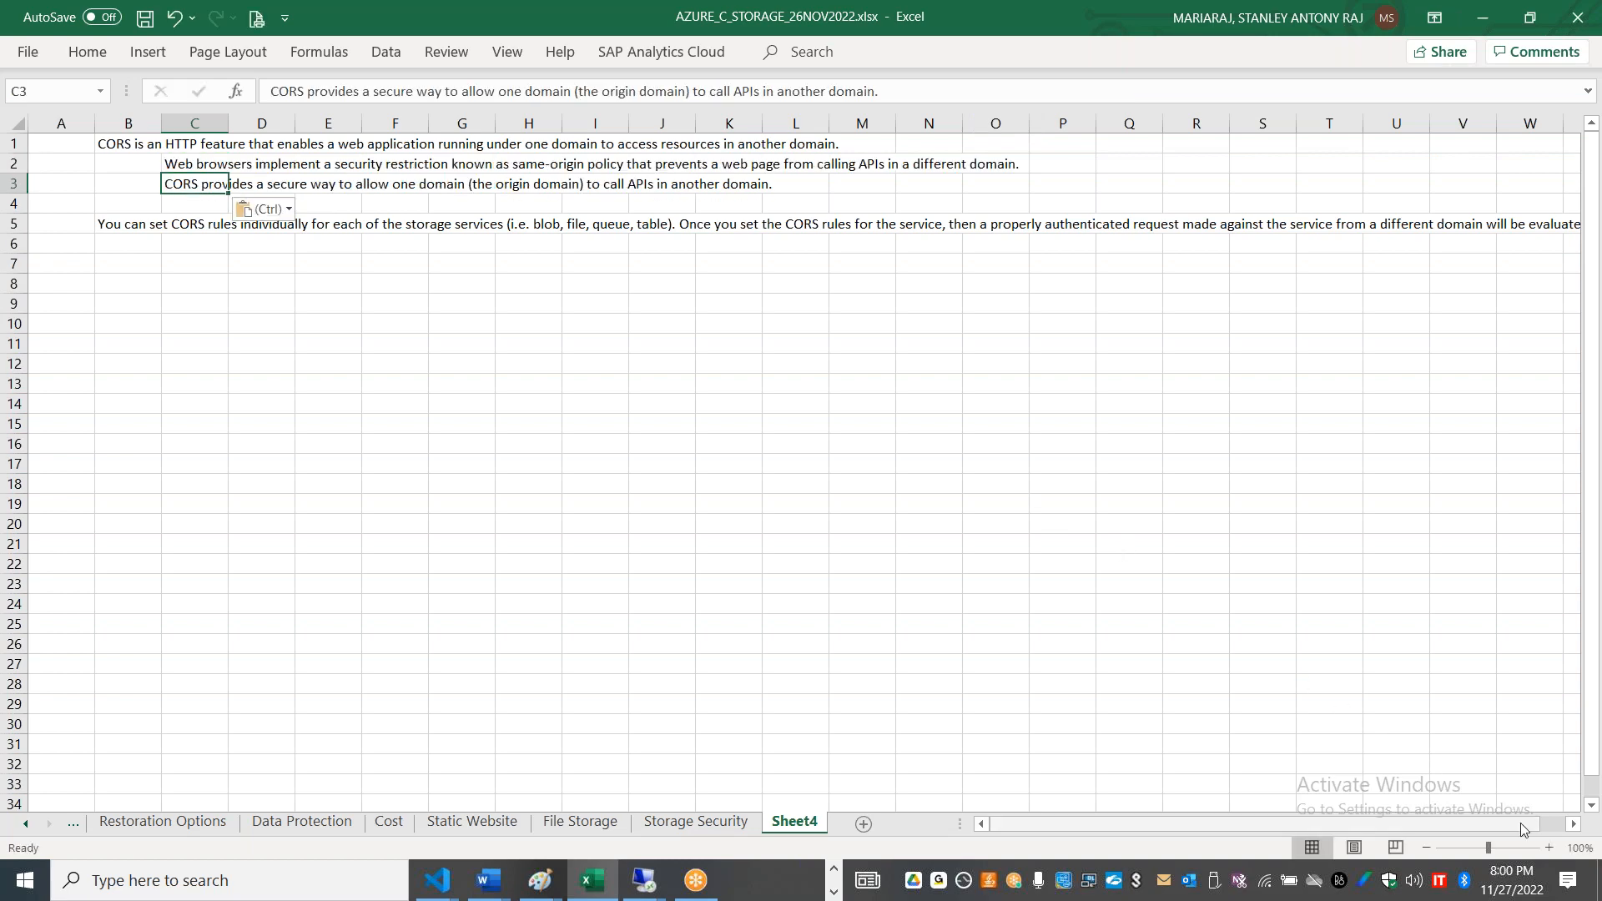
Step: Enter the example names Redbus in D10 and bookmyshow in D12
{"action": "left_click", "coordinate": [1549, 849]}
{"action": "left_click", "coordinate": [1550, 849]}
{"action": "left_click", "coordinate": [1549, 849]}
{"action": "left_click", "coordinate": [1549, 848]}
{"action": "left_click", "coordinate": [1549, 848]}
{"action": "left_click", "coordinate": [1549, 848]}
{"action": "left_click", "coordinate": [413, 451]}
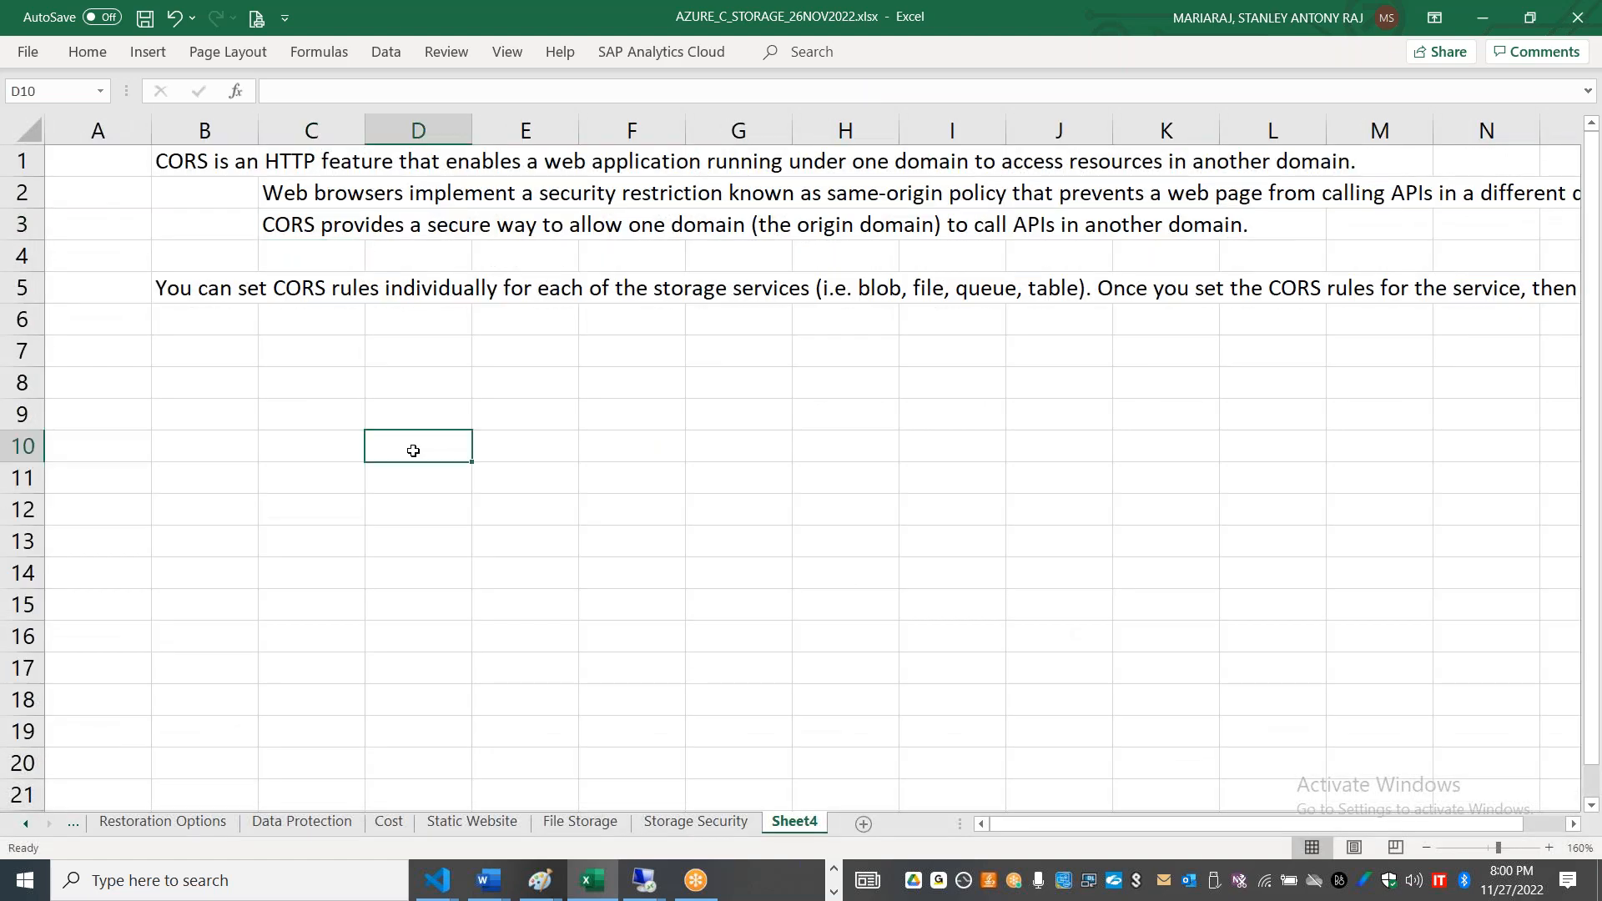
{"action": "type", "text": "Redbu"}
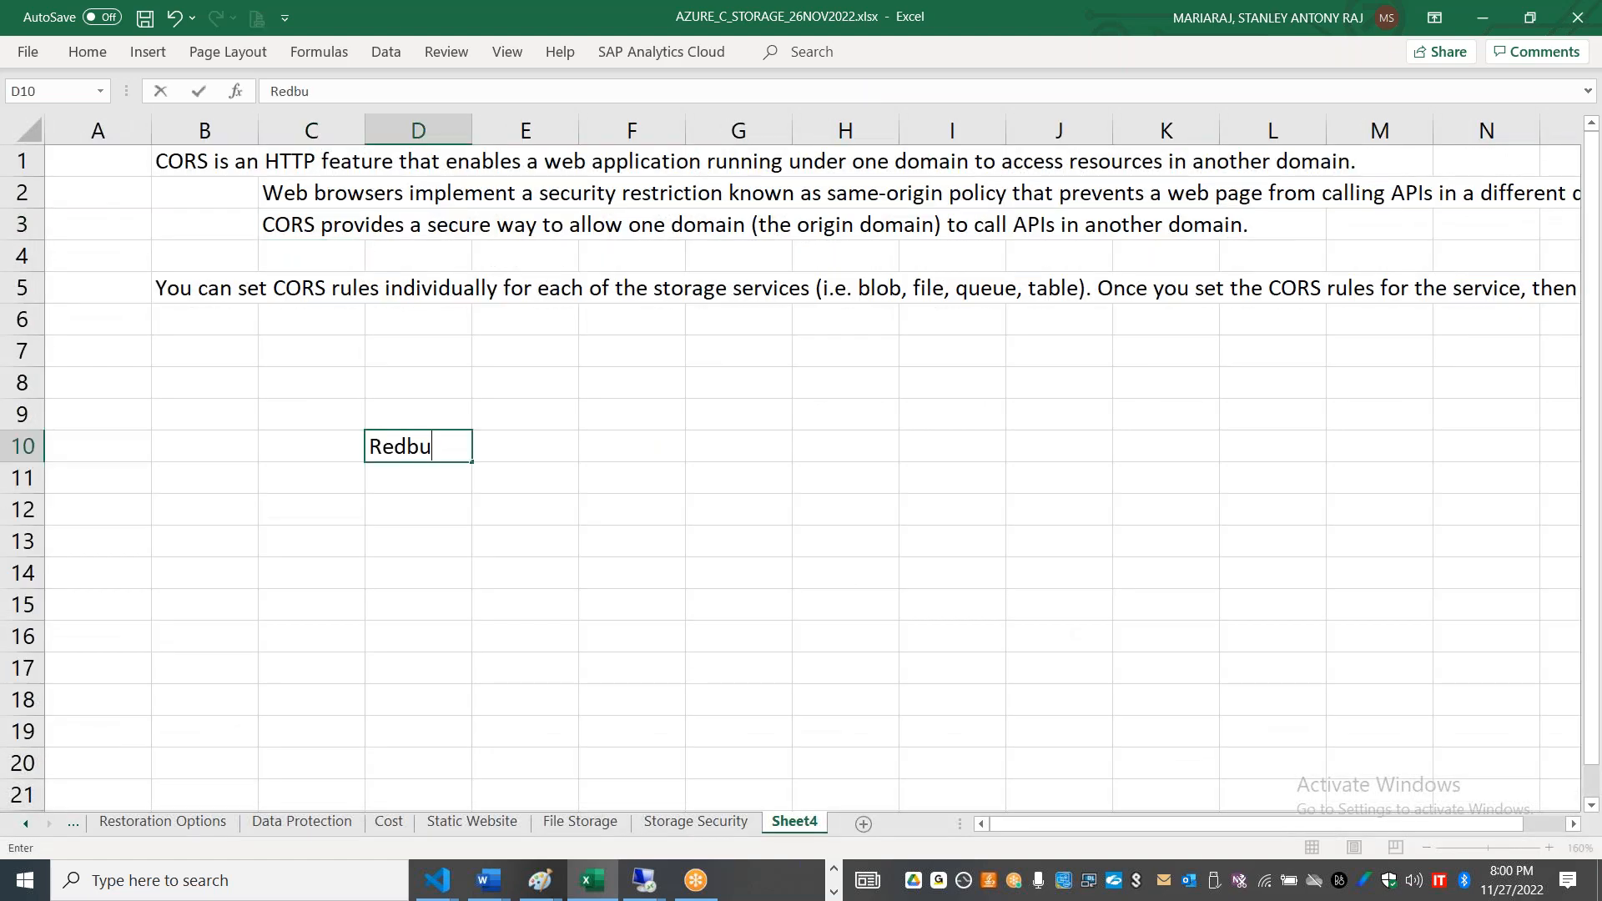
{"action": "type", "text": "s"}
{"action": "left_click", "coordinate": [734, 443]}
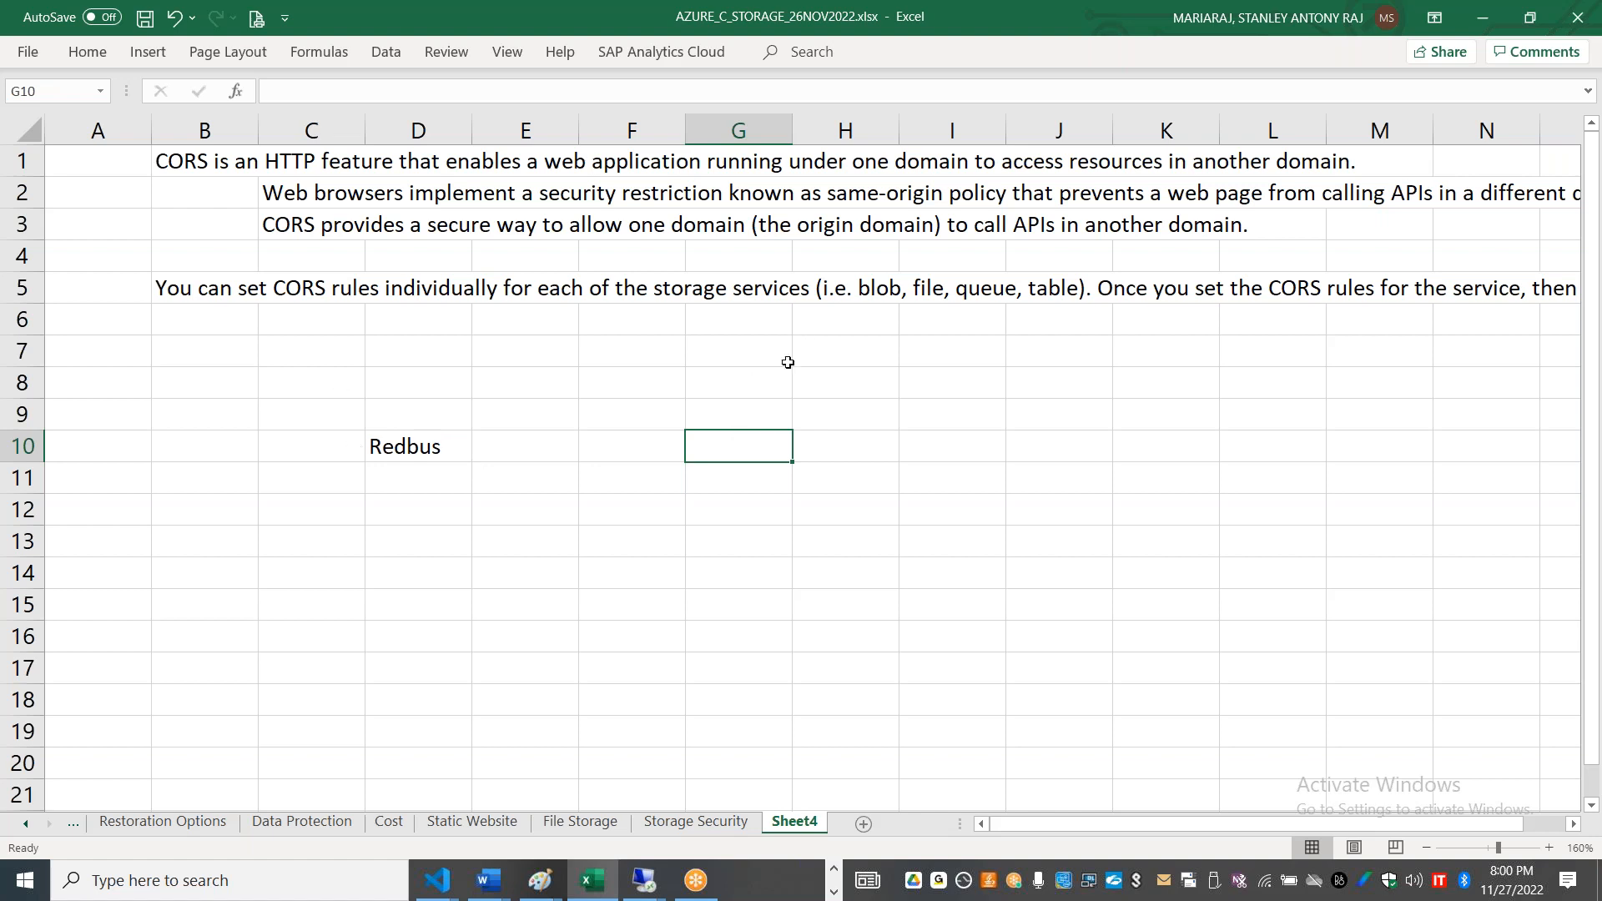
{"action": "left_click", "coordinate": [374, 508]}
{"action": "type", "text": "book,"}
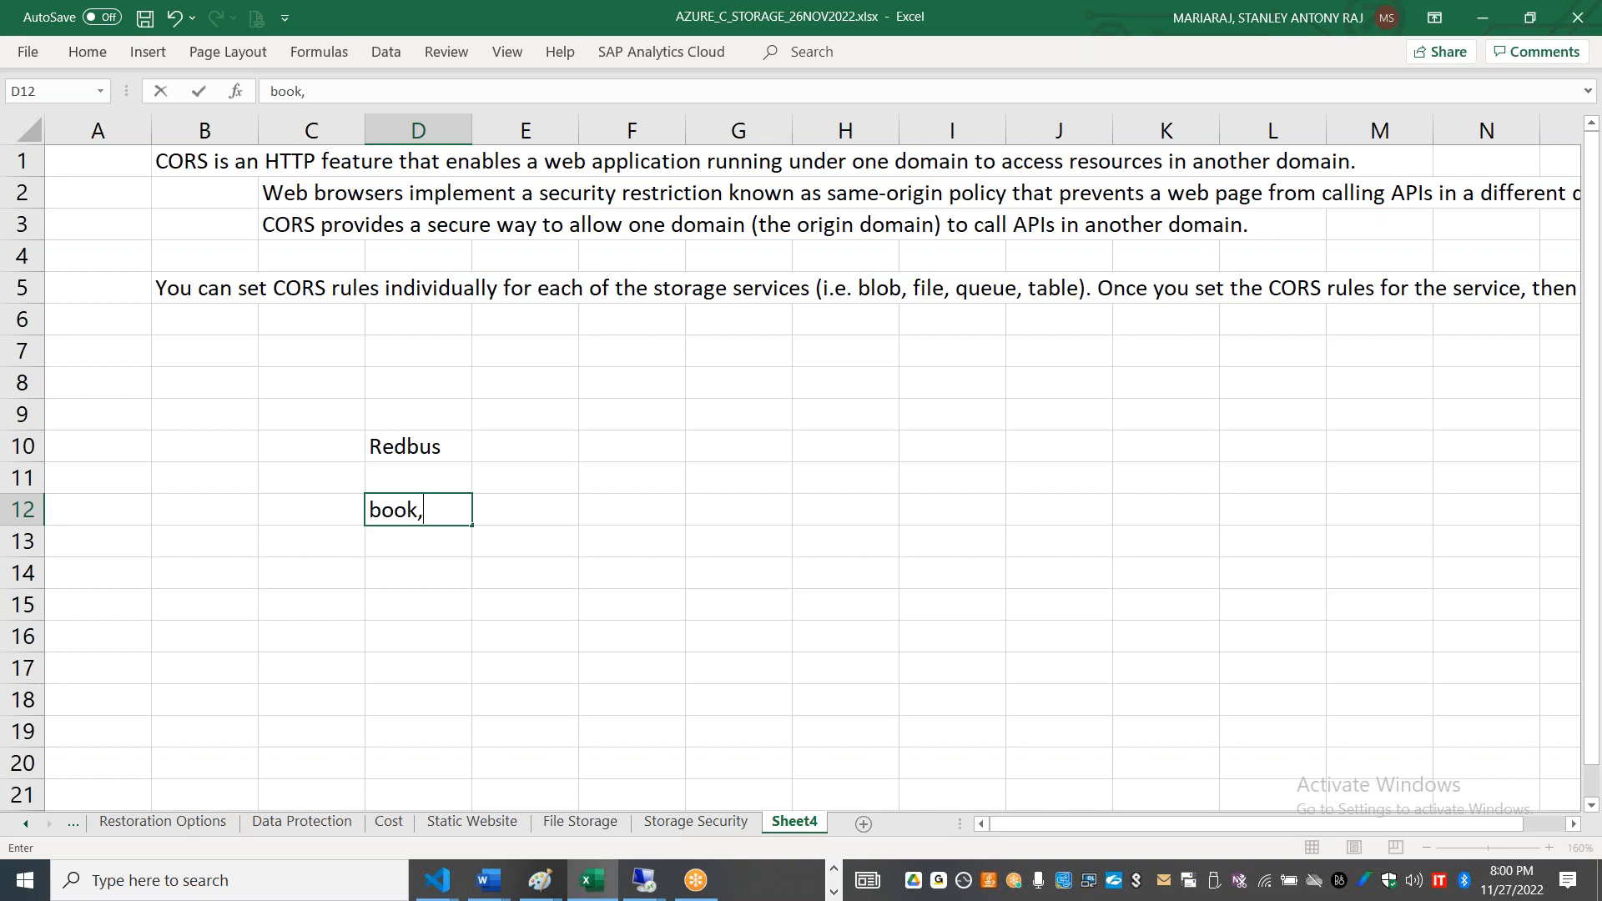
{"action": "key", "text": "BackSpace"}
{"action": "type", "text": "n"}
{"action": "key", "text": "BackSpace"}
{"action": "type", "text": "myshow"}
Step: Clear the example names from cells D10 to D12
{"action": "left_click", "coordinate": [442, 447]}
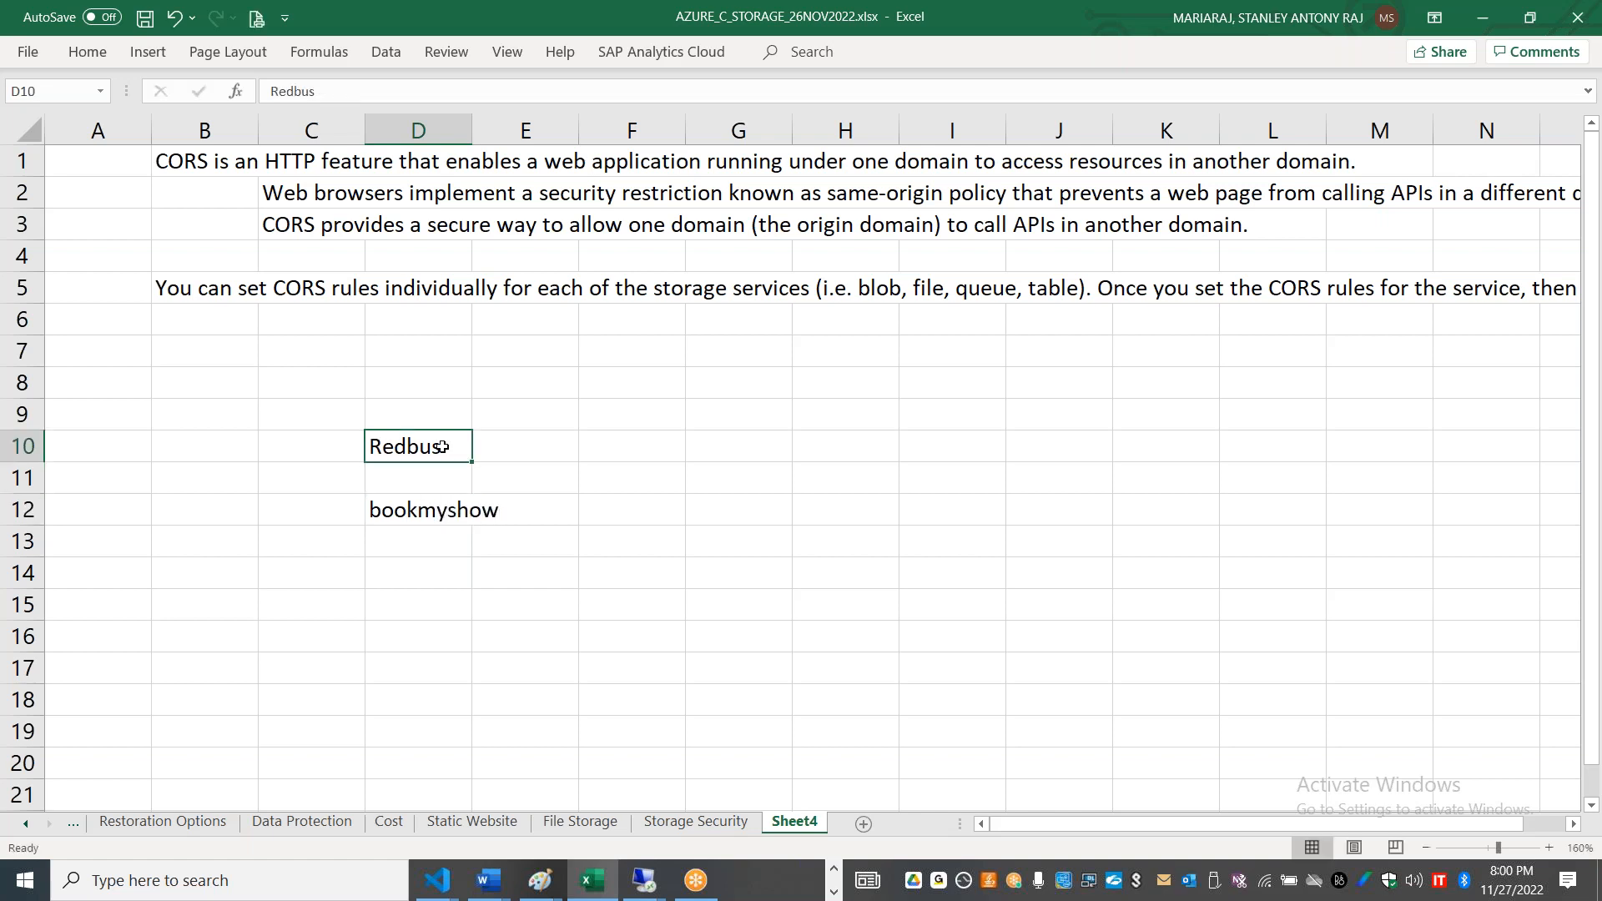
{"action": "key", "text": "shift+Down"}
{"action": "key", "text": "shift+Down"}
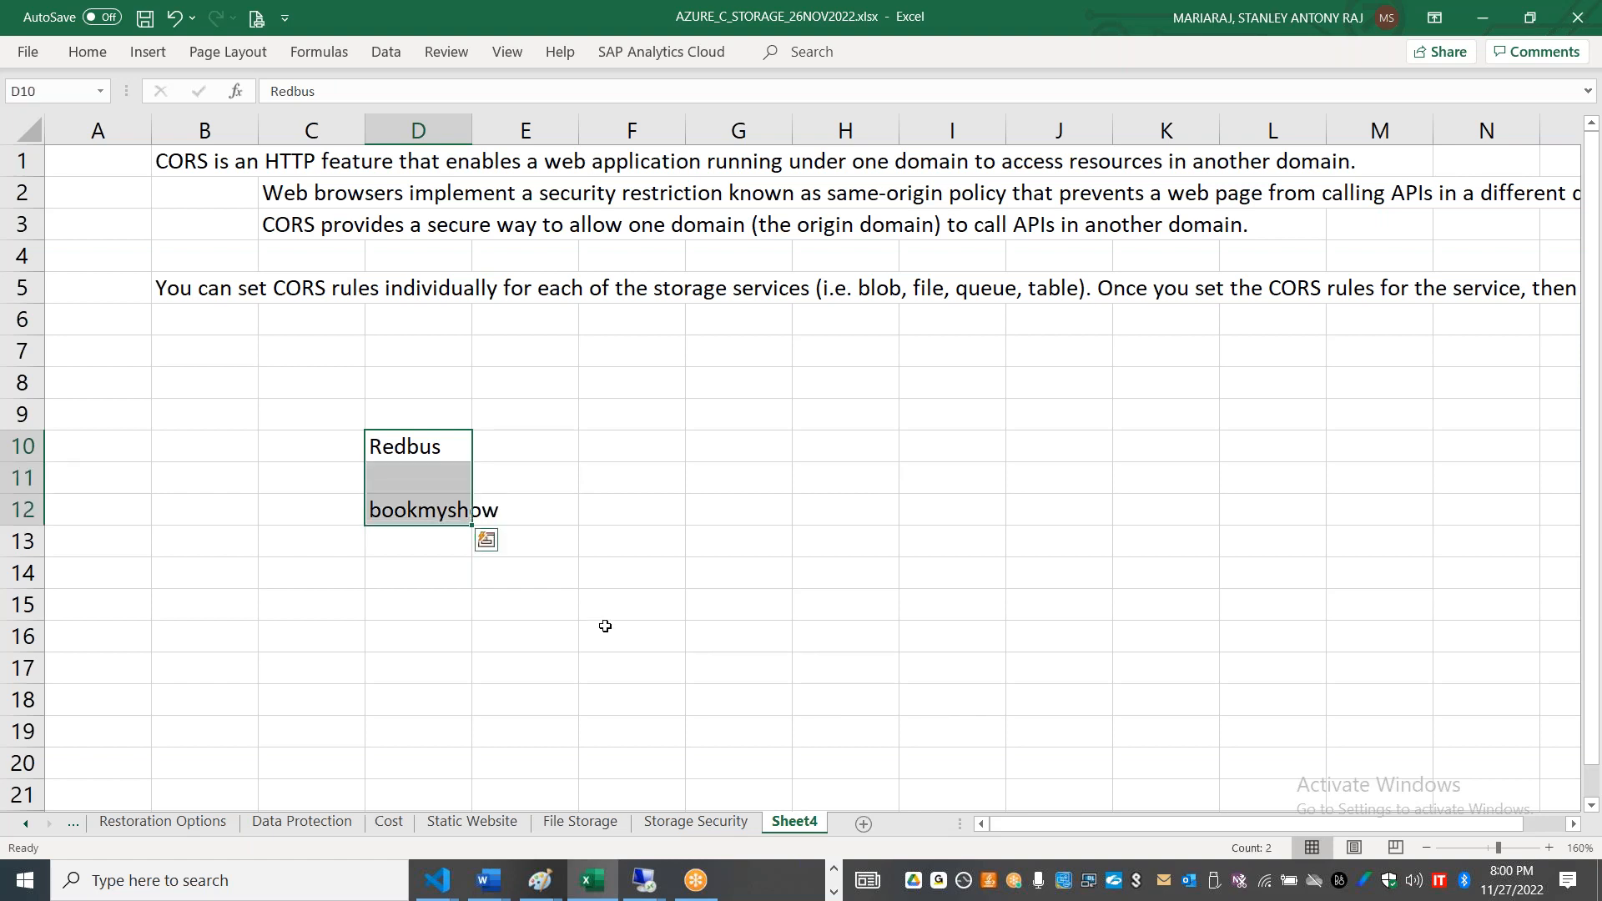
{"action": "key", "text": "Delete"}
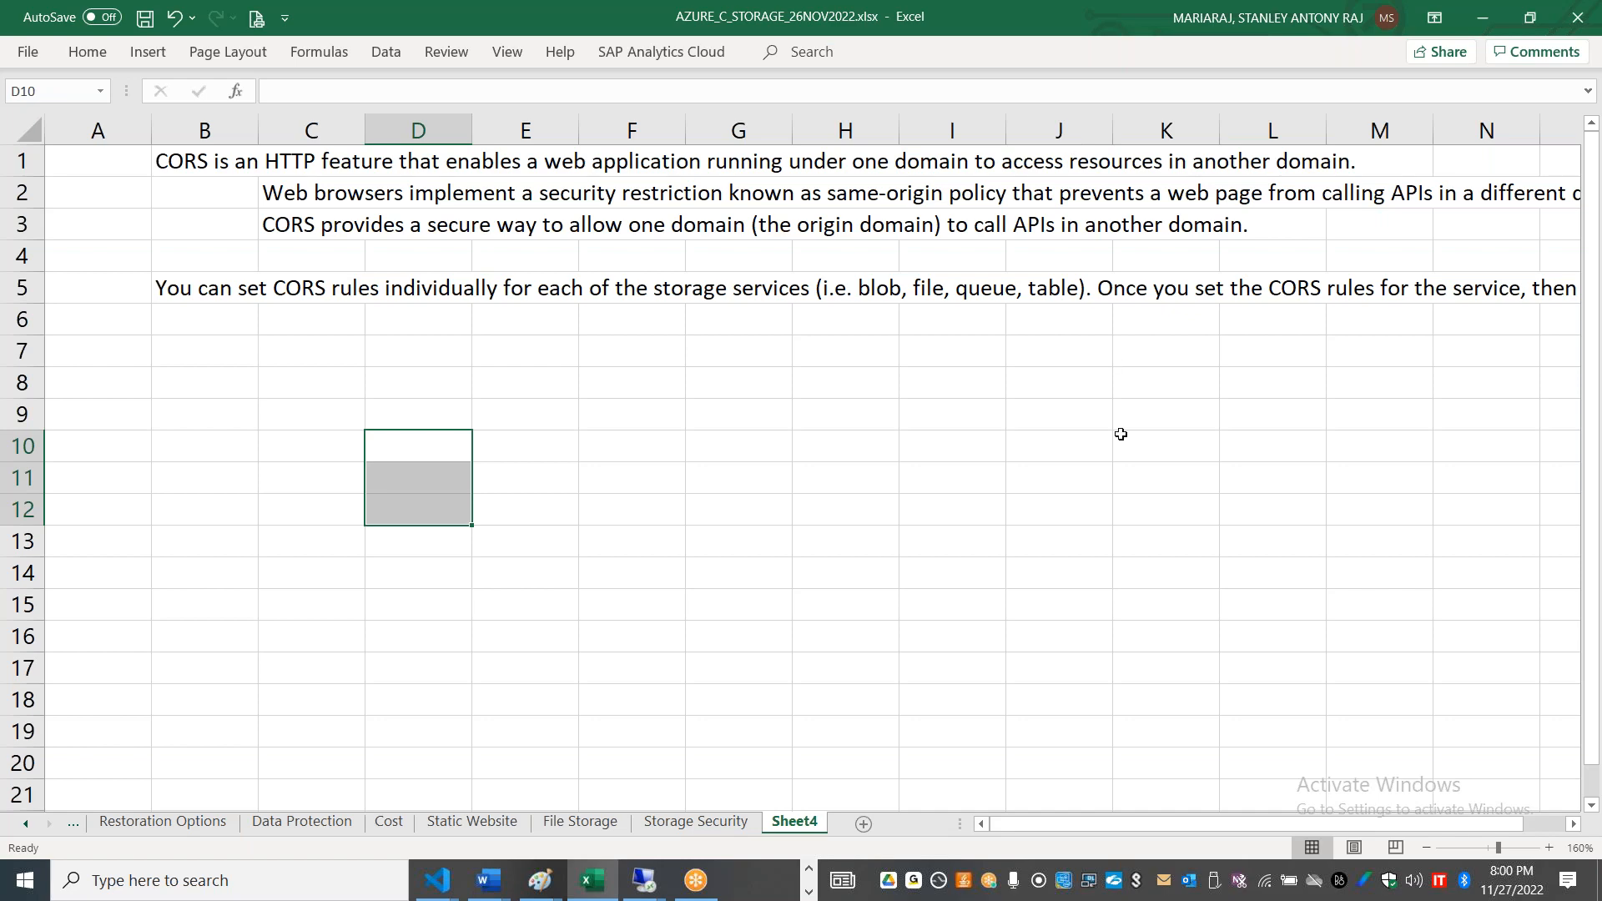
Step: Switch to the Azure portal, review the first part of the CORS description, and list the Blob service's allowed methods
{"action": "key", "text": "alt+Tab"}
{"action": "left_click", "coordinate": [385, 337]}
{"action": "left_click_drag", "start_coordinate": [372, 338], "coordinate": [627, 339]}
{"action": "left_click_drag", "start_coordinate": [831, 338], "coordinate": [1124, 339]}
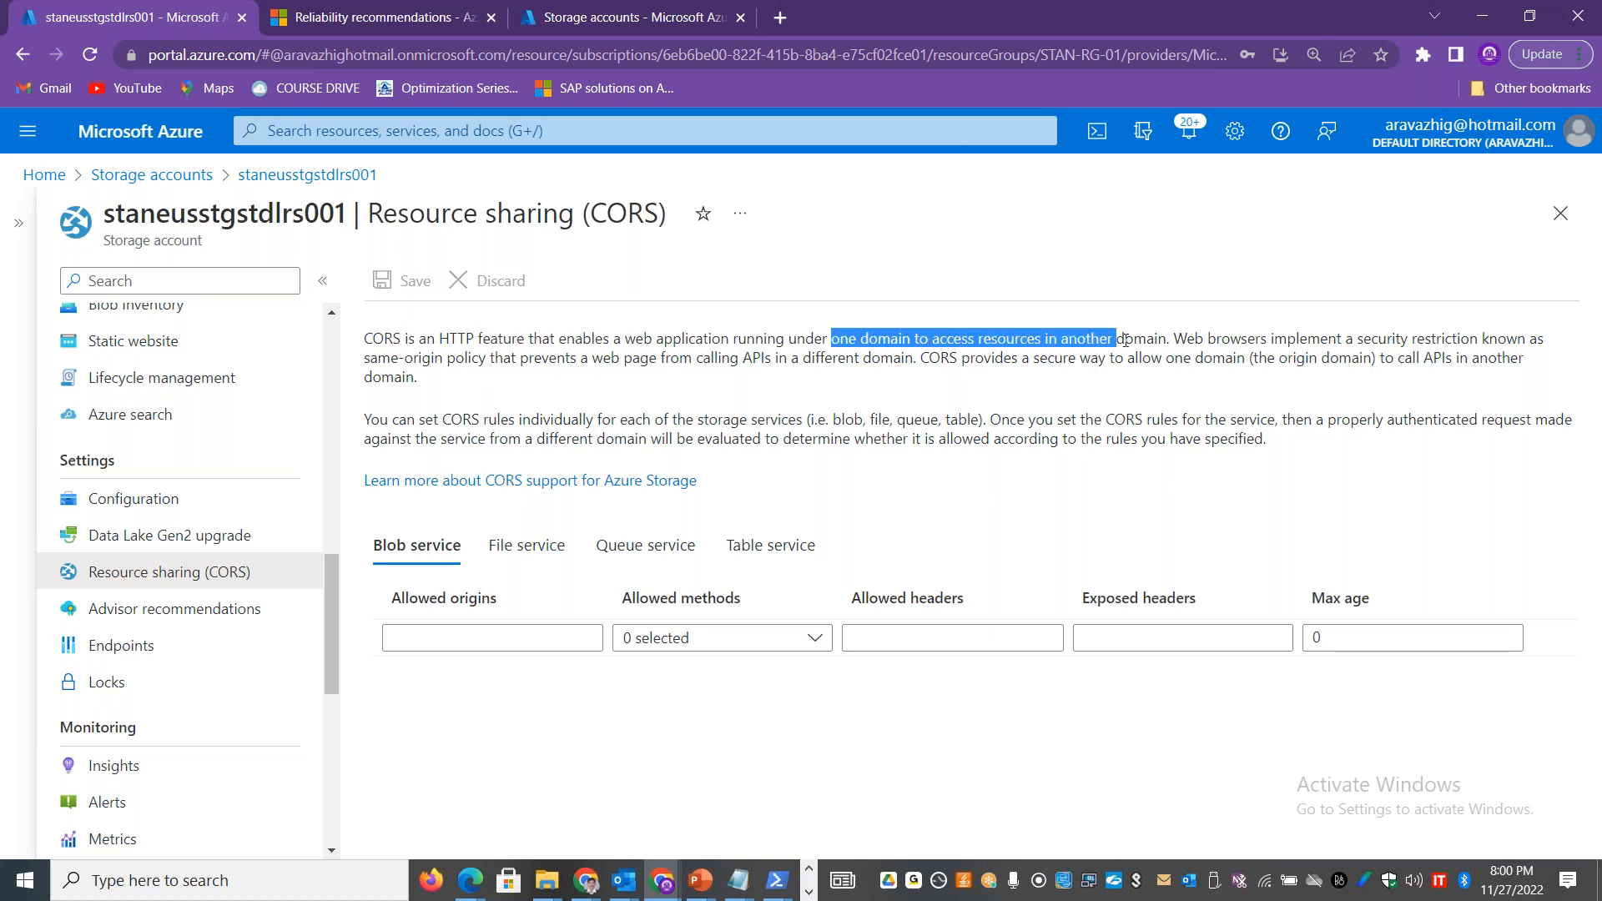
{"action": "left_click", "coordinate": [809, 637]}
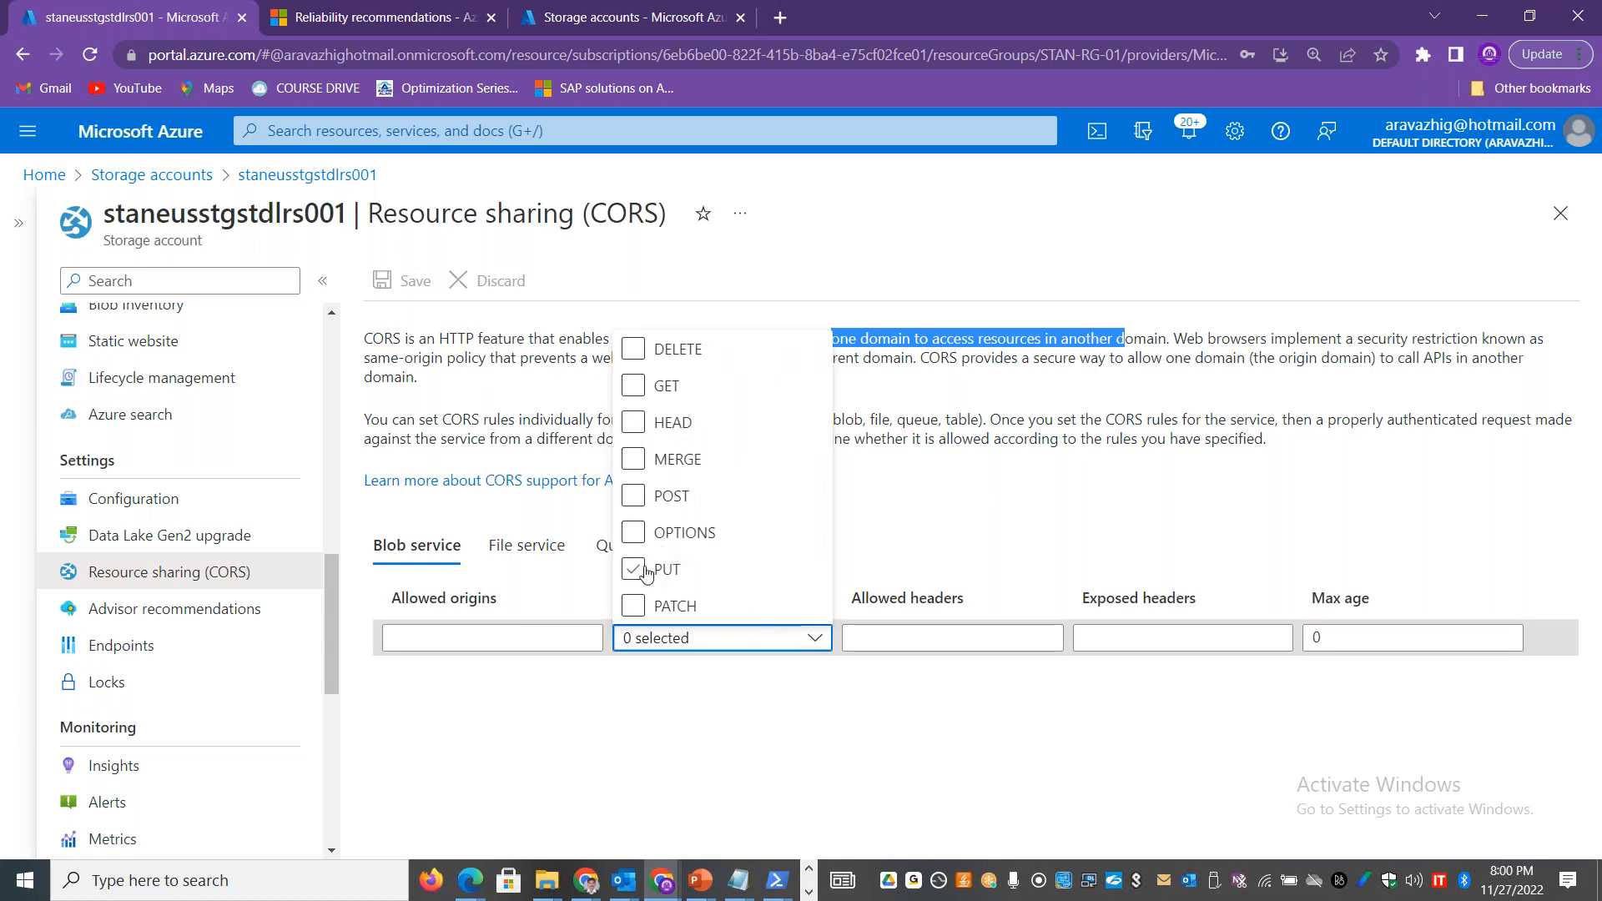
{"action": "left_click", "coordinate": [670, 394]}
Step: Examine the CORS rules for the File and Table services and the description's text on per-service rules, origin domain and APIs
{"action": "left_click", "coordinate": [528, 547]}
{"action": "left_click", "coordinate": [778, 549]}
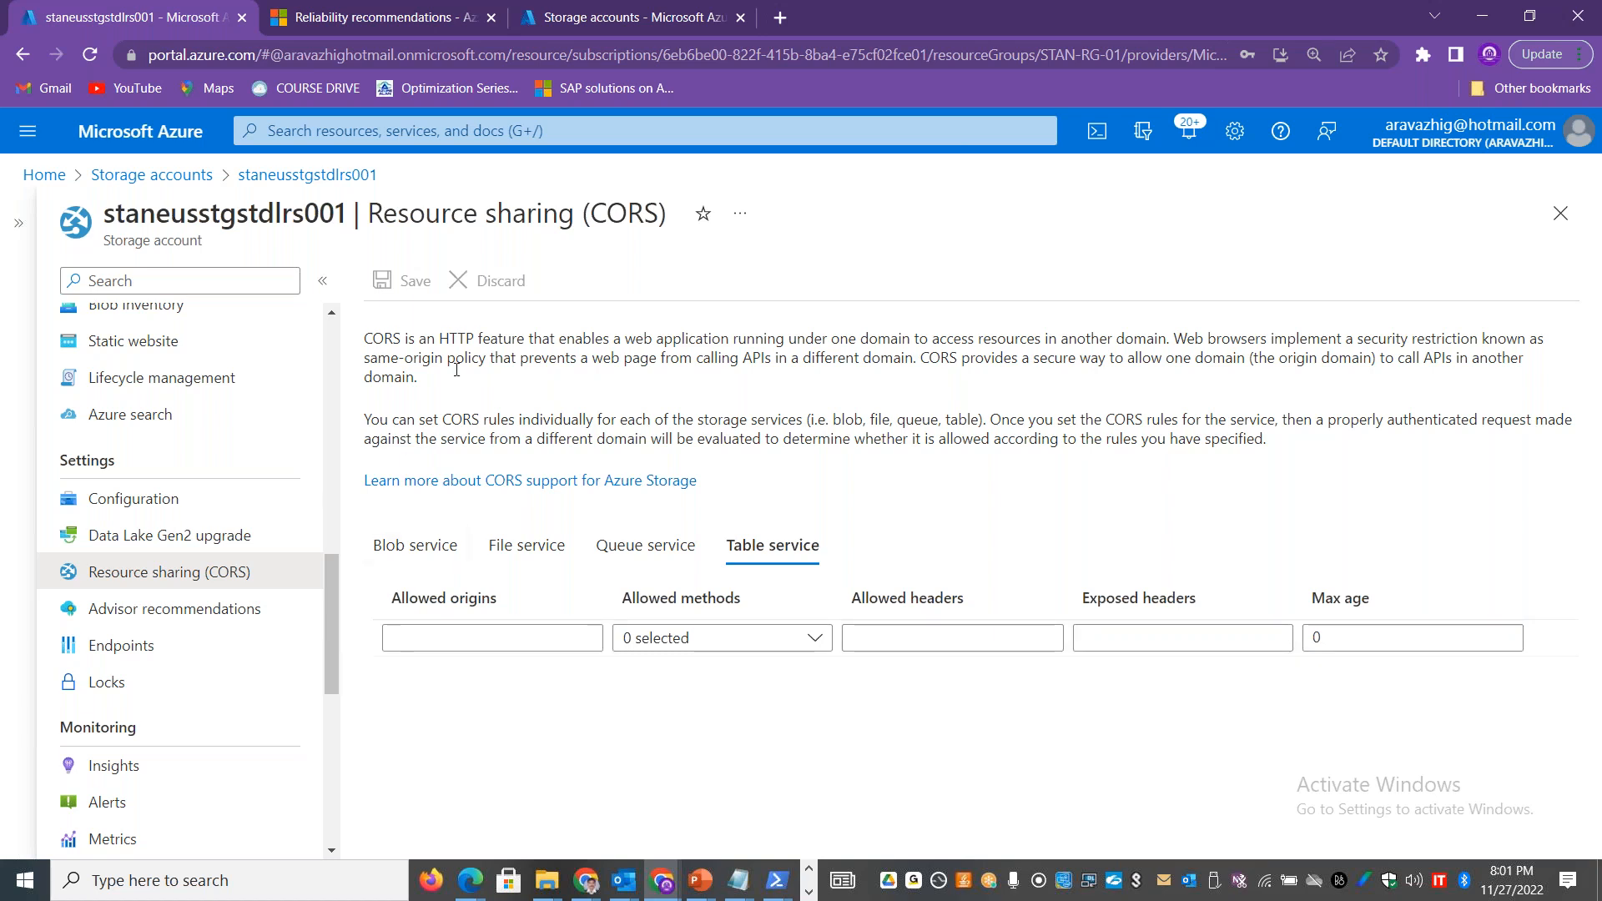
{"action": "left_click_drag", "start_coordinate": [821, 420], "coordinate": [984, 422]}
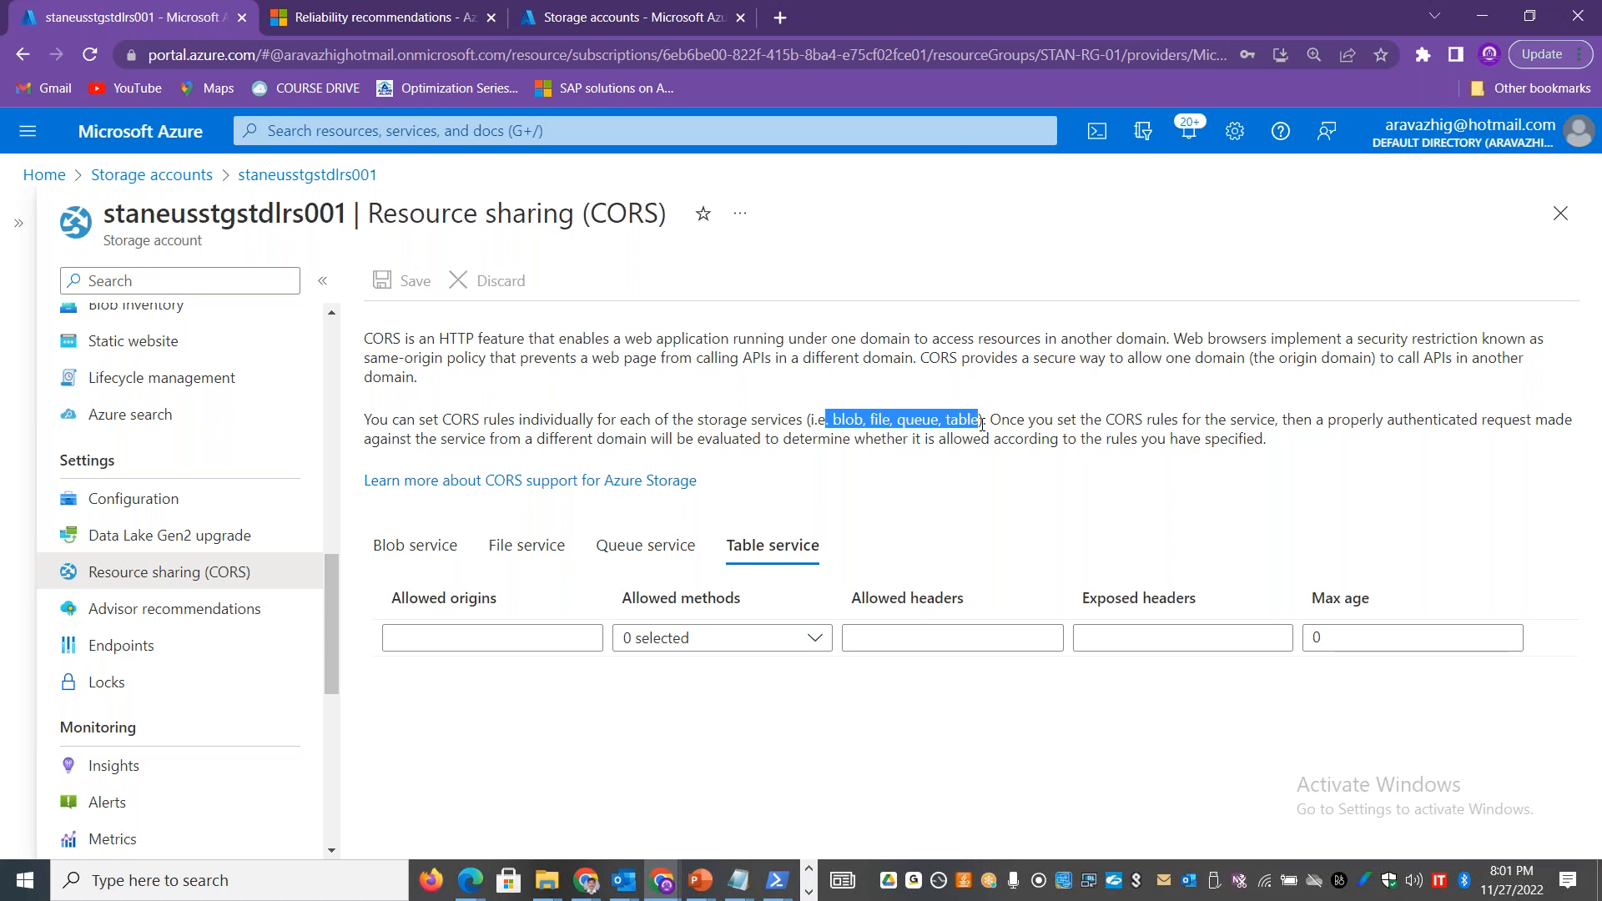
{"action": "left_click_drag", "start_coordinate": [1370, 357], "coordinate": [1258, 357]}
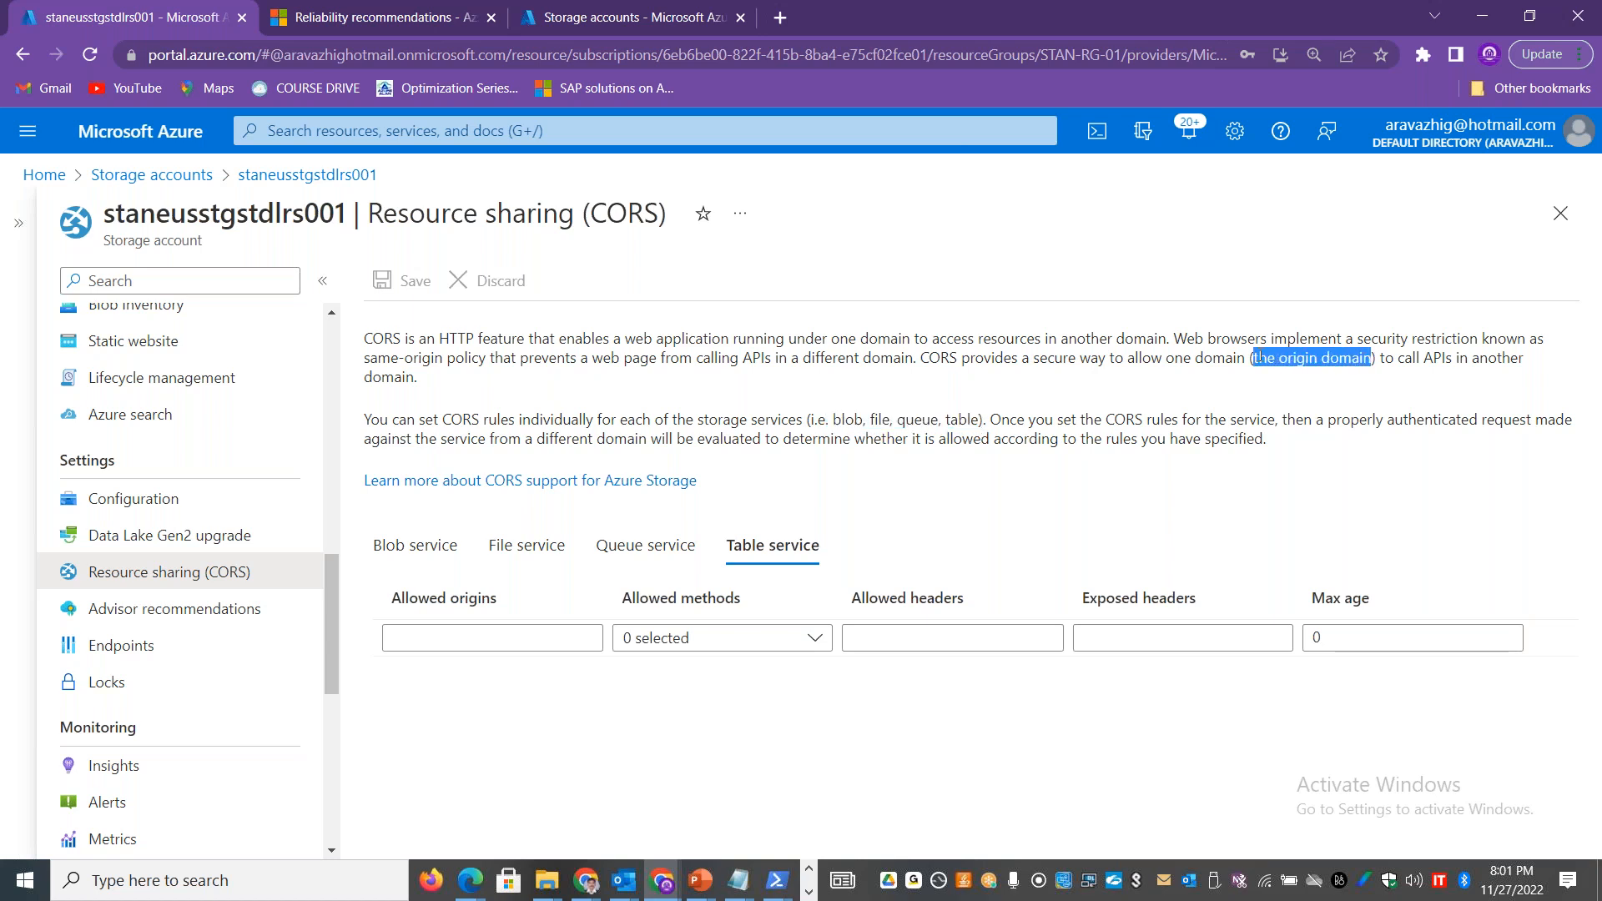
{"action": "double_click", "coordinate": [1438, 357]}
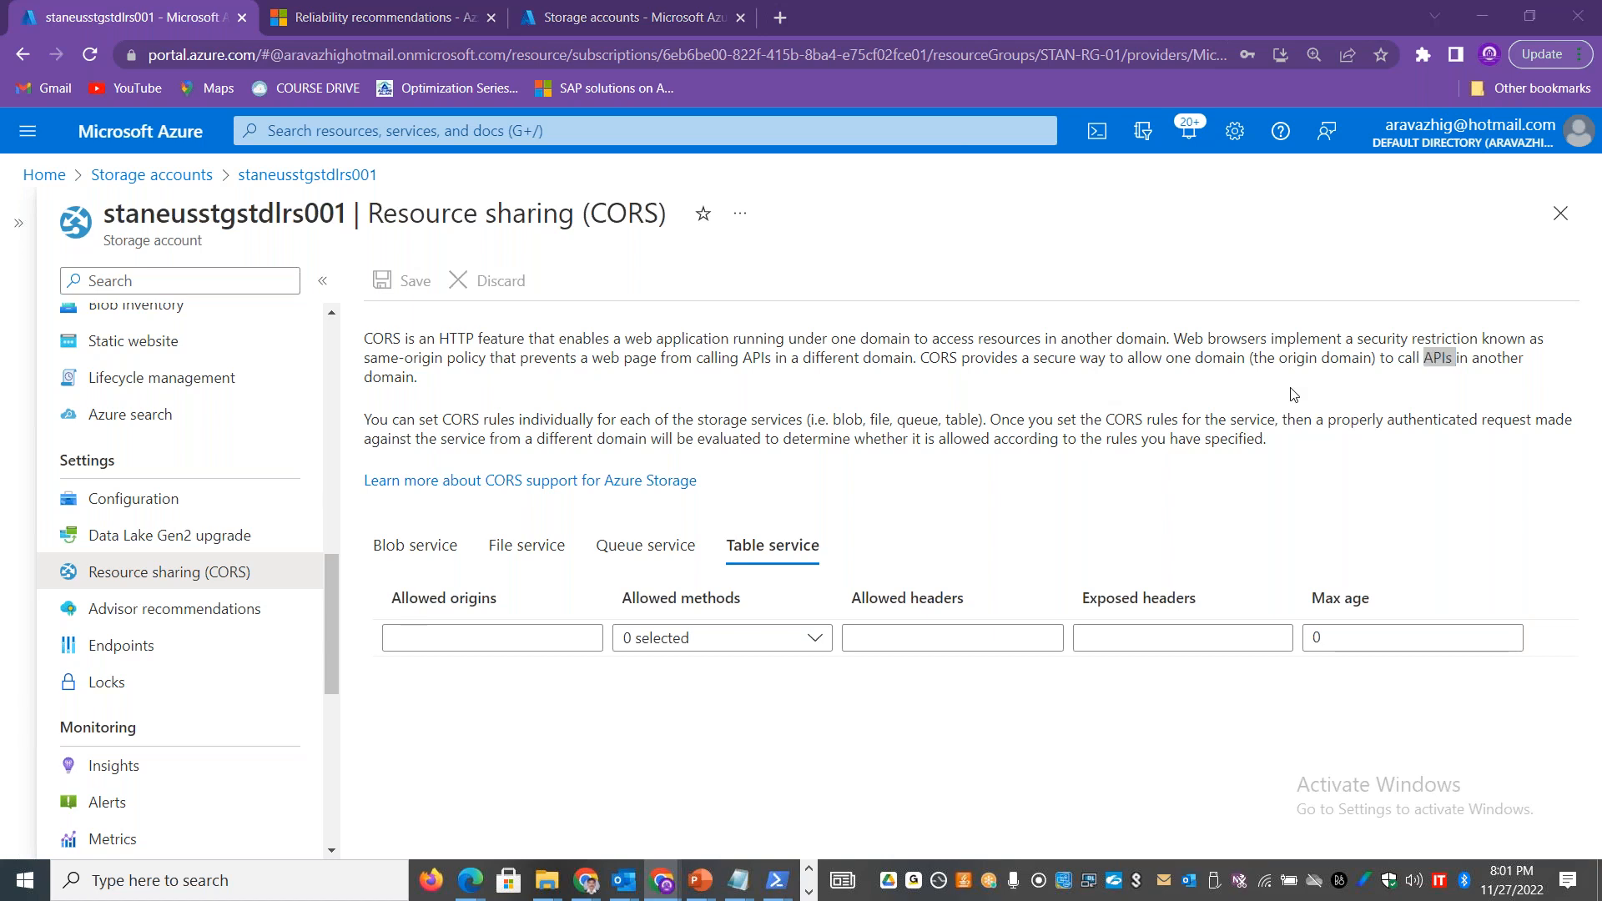
Step: Switch to the Excel workbook and rename Sheet4 as CORS
{"action": "key", "text": "alt+Tab"}
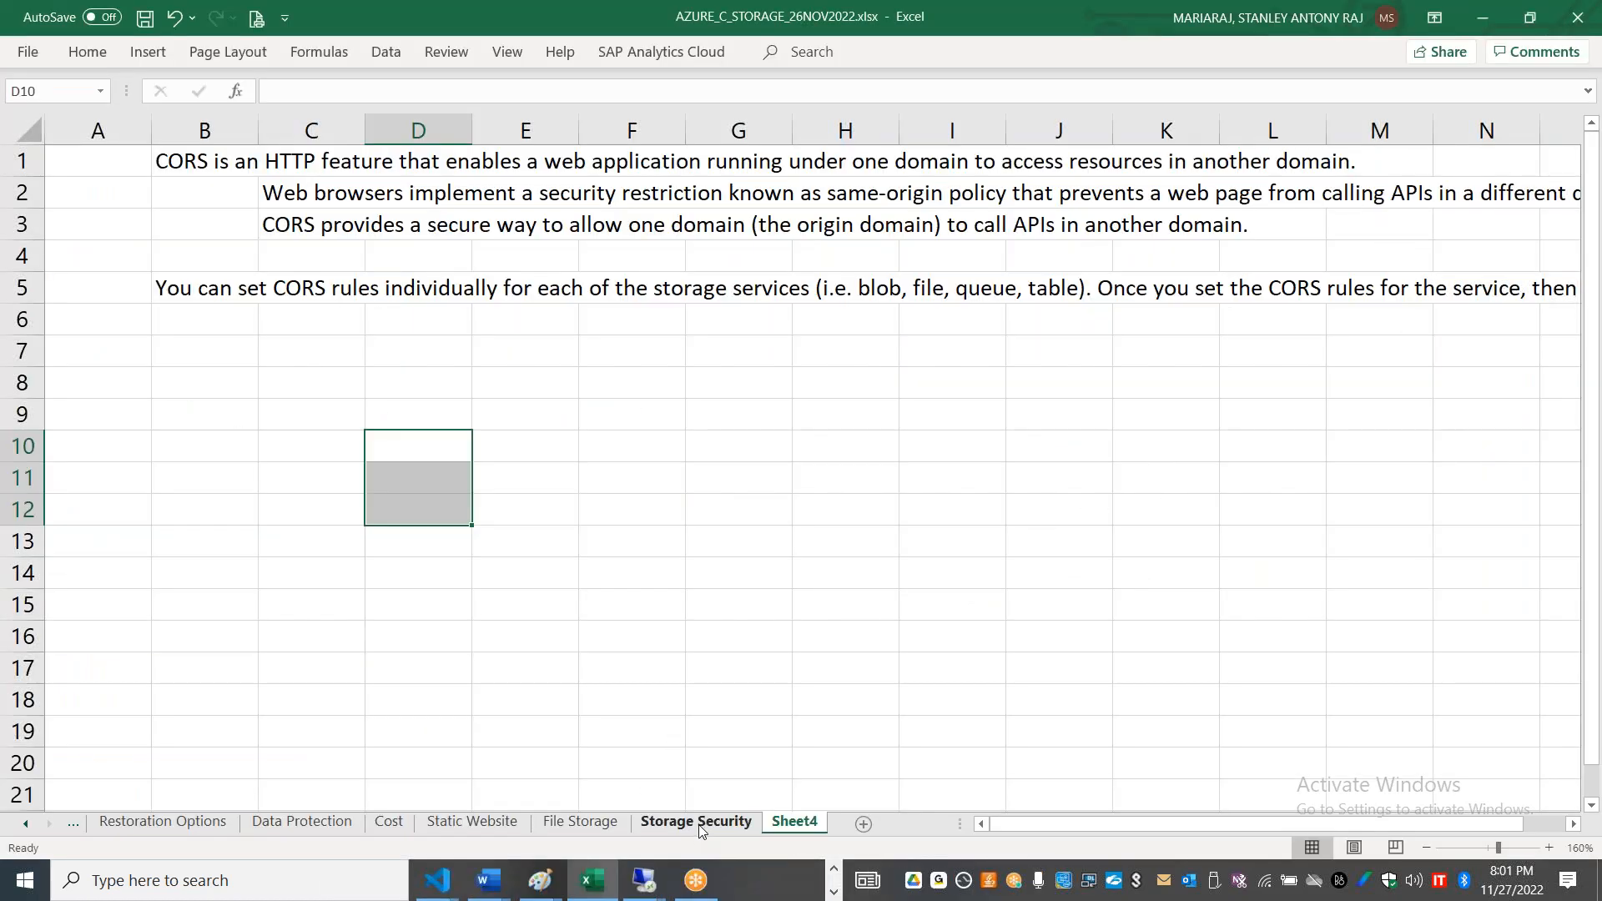
{"action": "double_click", "coordinate": [778, 825]}
{"action": "type", "text": "CORS"}
{"action": "left_click", "coordinate": [669, 606]}
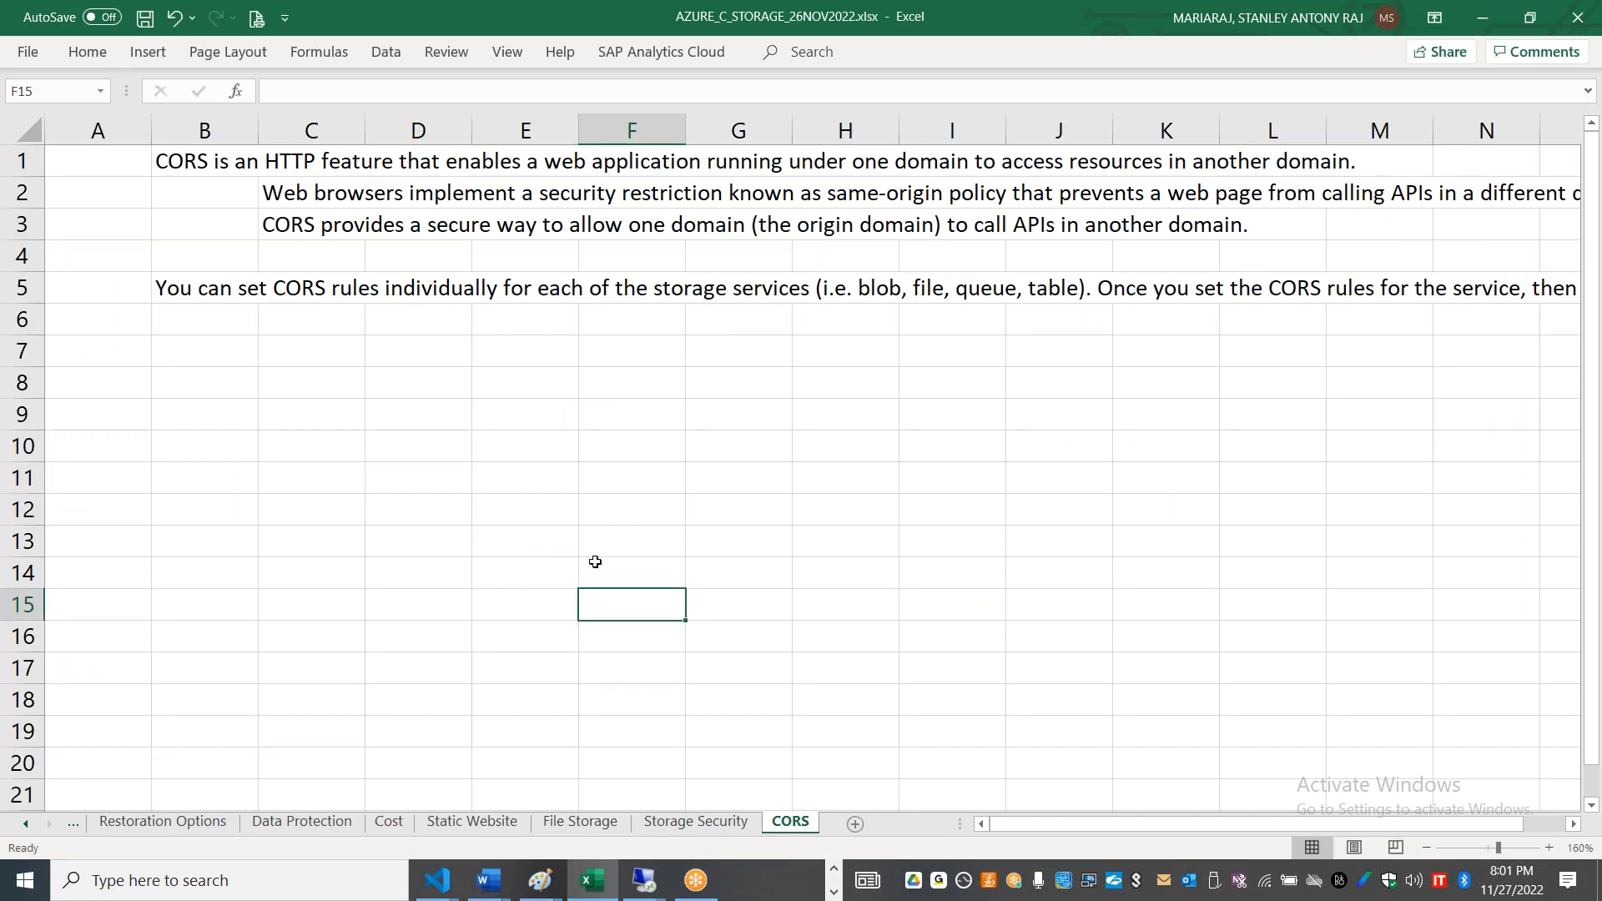
Step: Move the second sentence of the CORS rules note, beginning "Once you set the CORS rules", from cell B5 to B6
{"action": "left_click", "coordinate": [218, 289]}
{"action": "left_click_drag", "start_coordinate": [855, 91], "coordinate": [1233, 196]}
{"action": "key", "text": "ctrl+c"}
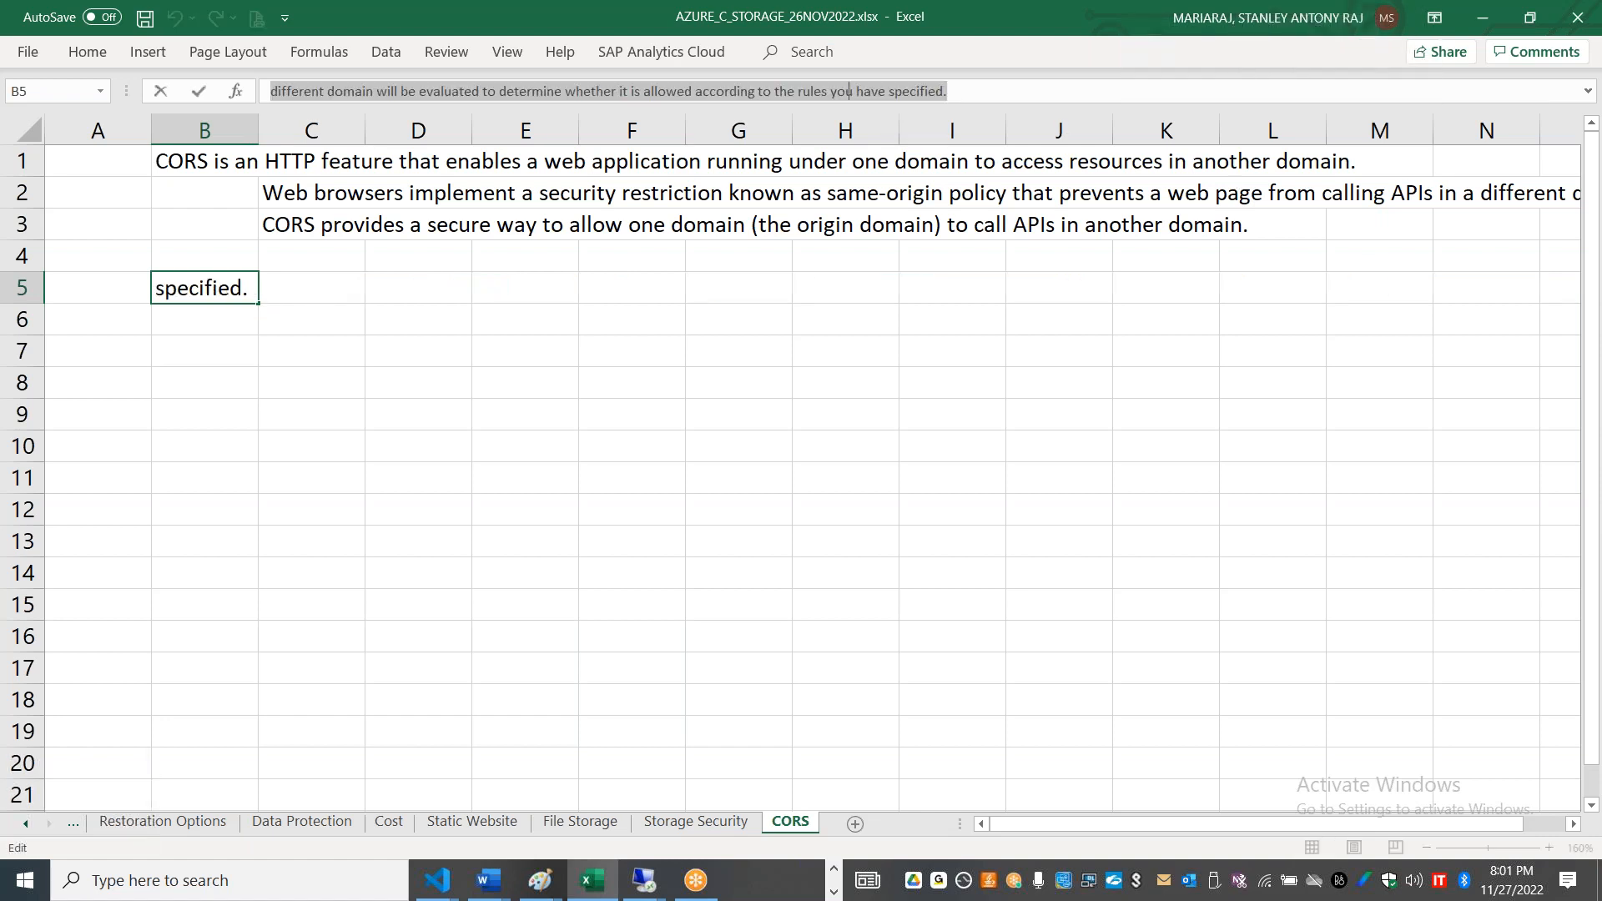
{"action": "key", "text": "BackSpace"}
{"action": "key", "text": "Return"}
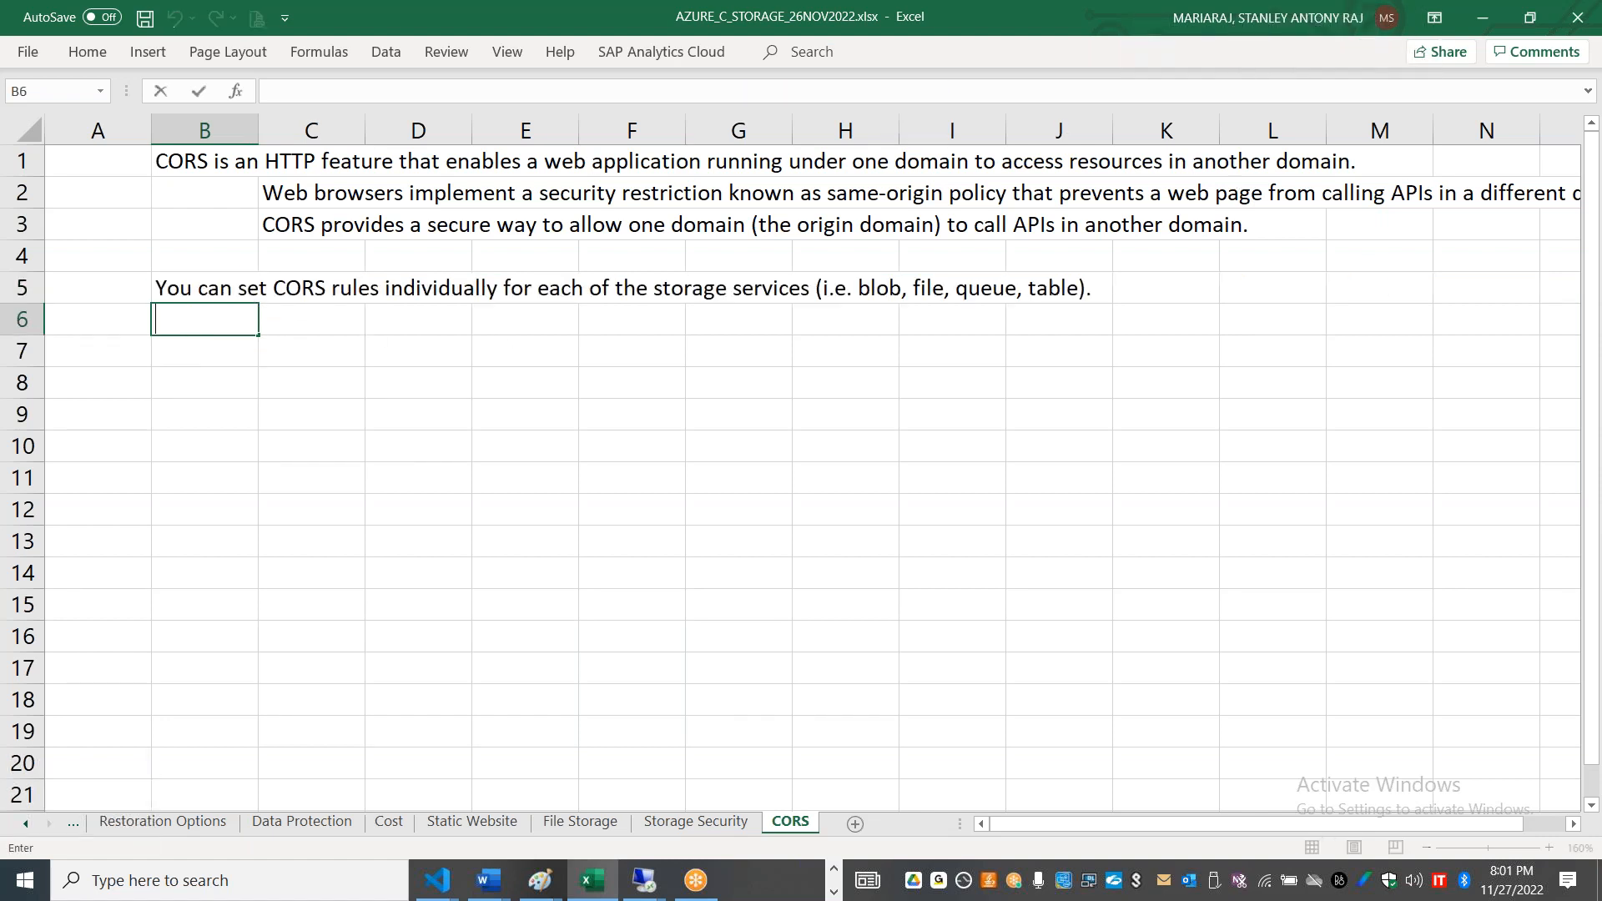
{"action": "key", "text": "ctrl+v"}
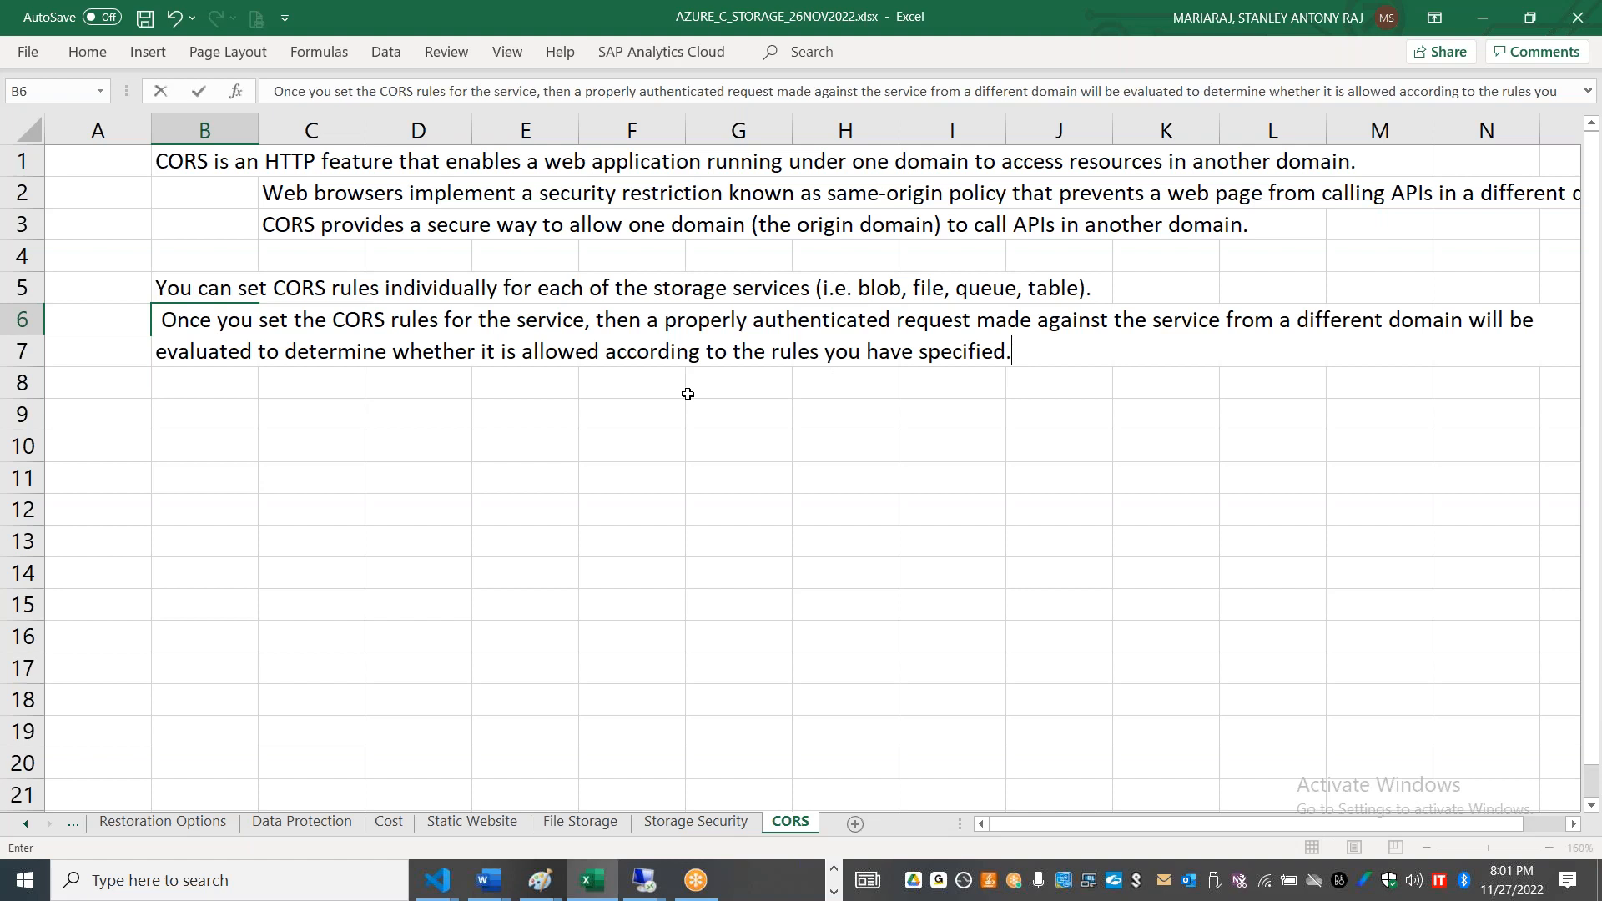
{"action": "left_click", "coordinate": [546, 480]}
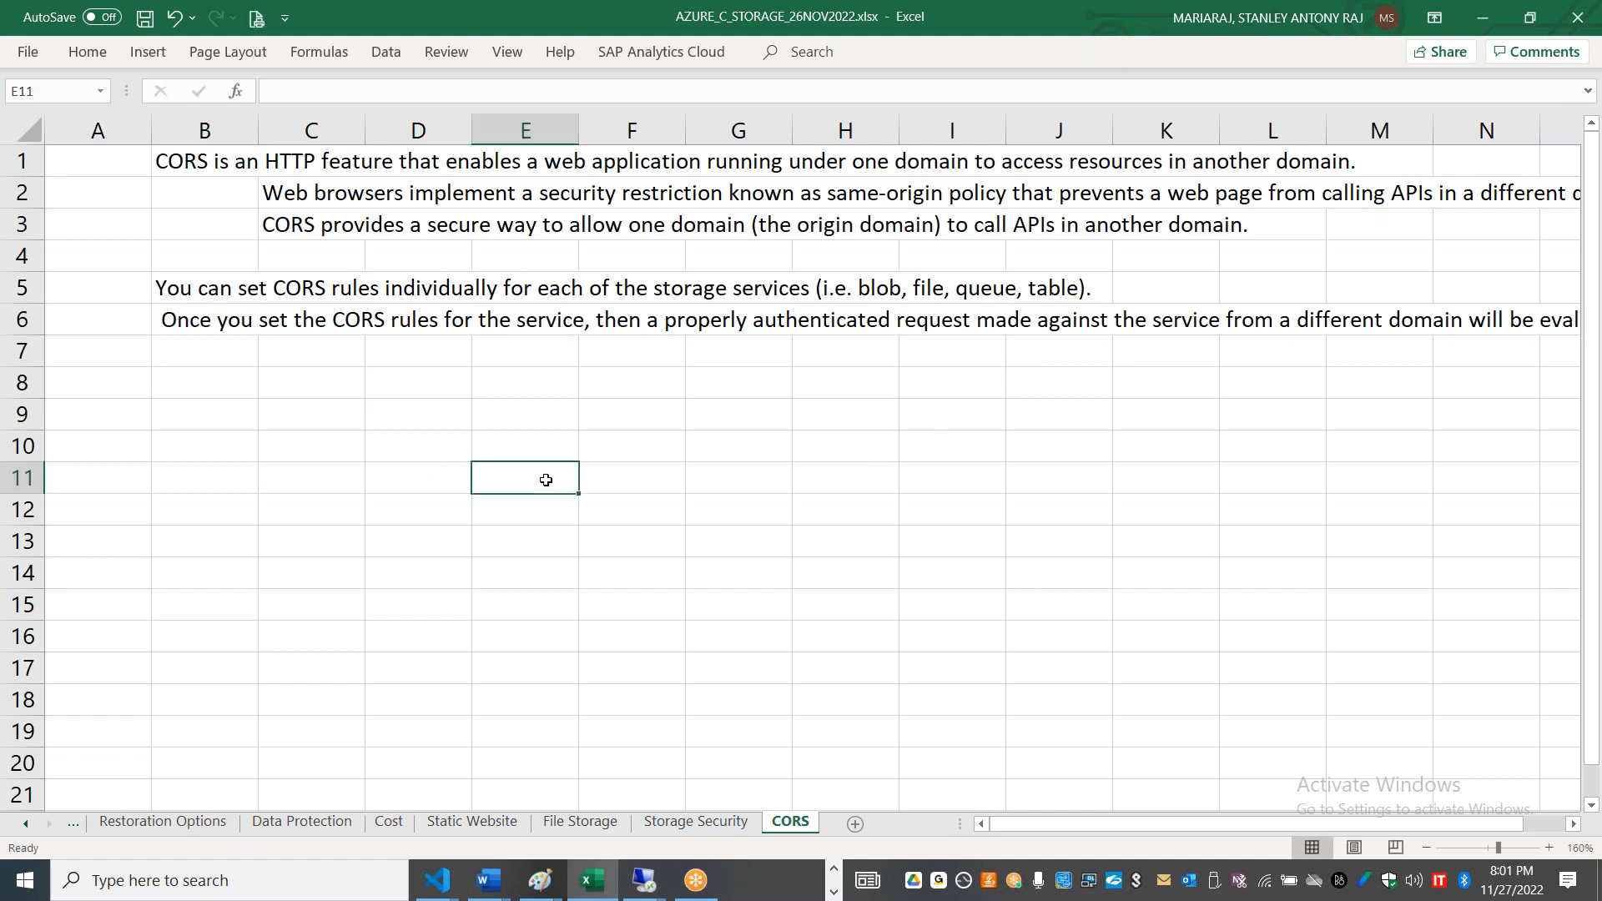
Step: View the Storage Security sheet, switch to the Azure portal, and look through the storage account's features from Overview to Settings
{"action": "left_click", "coordinate": [696, 821]}
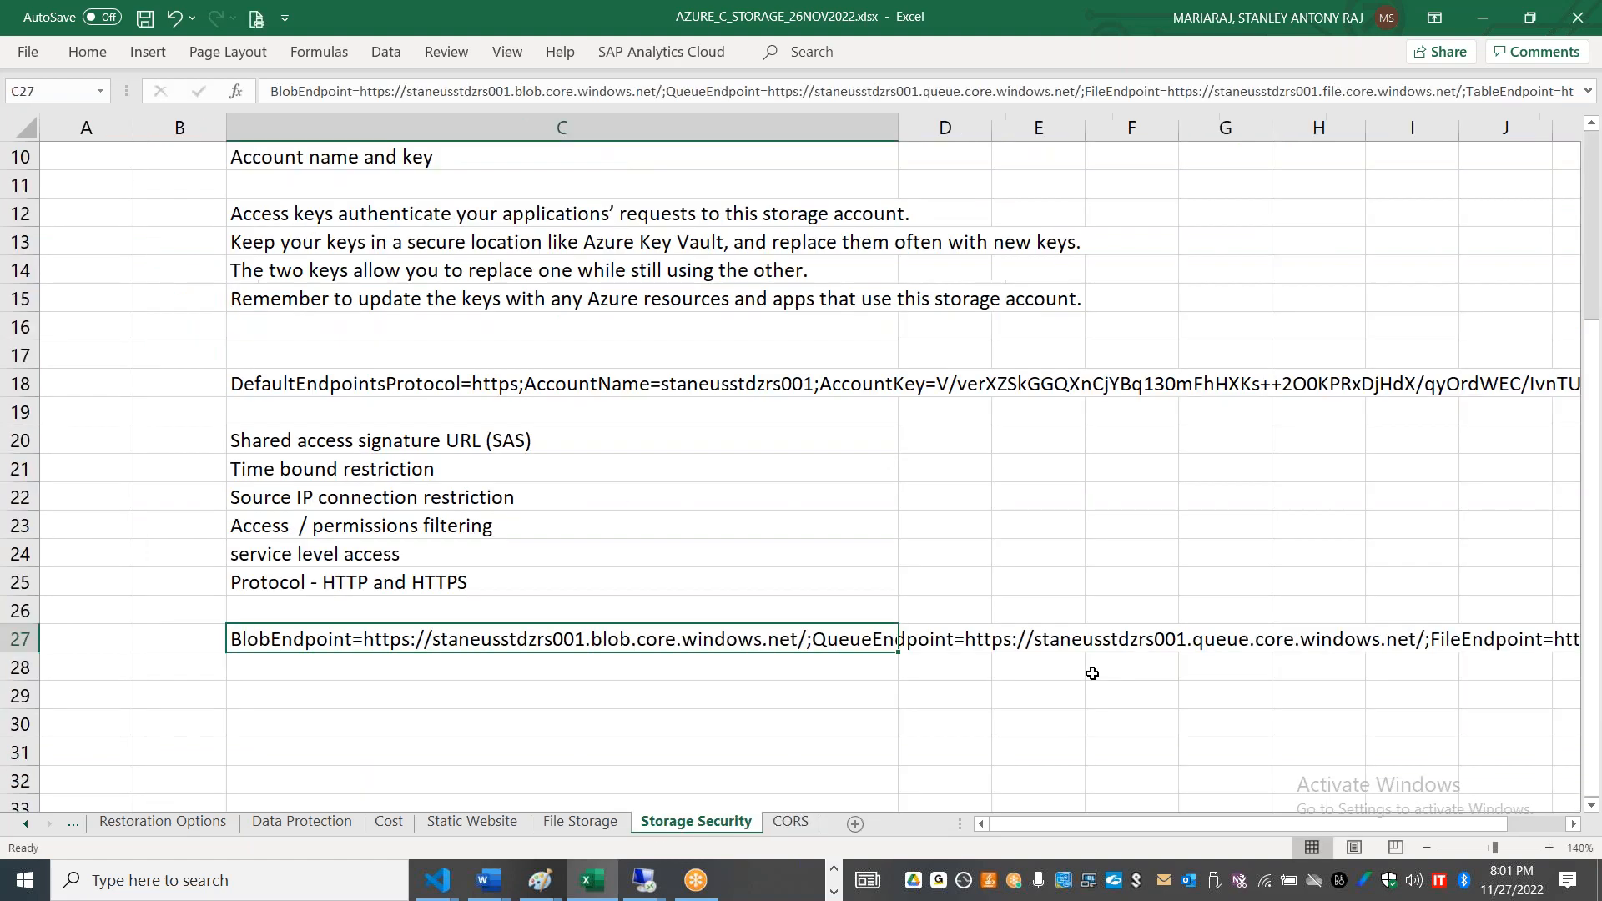
{"action": "key", "text": "alt+Tab"}
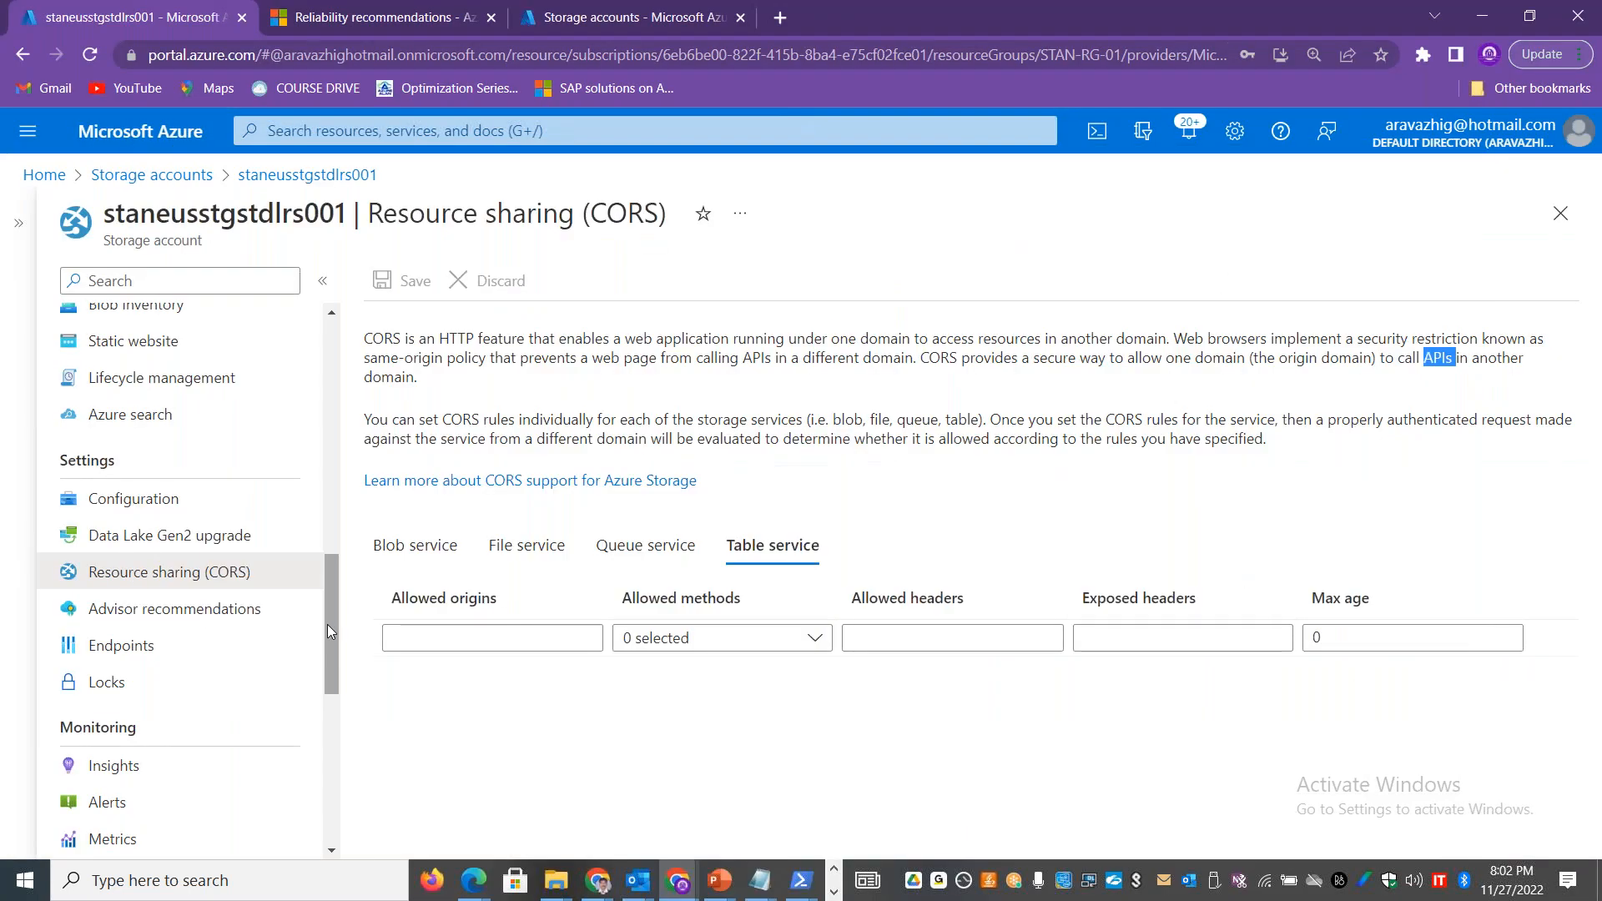
{"action": "mouse_move", "coordinate": [327, 624]}
{"action": "left_mouse_down"}
{"action": "mouse_move", "coordinate": [338, 780]}
{"action": "mouse_move", "coordinate": [340, 488]}
{"action": "left_mouse_up"}
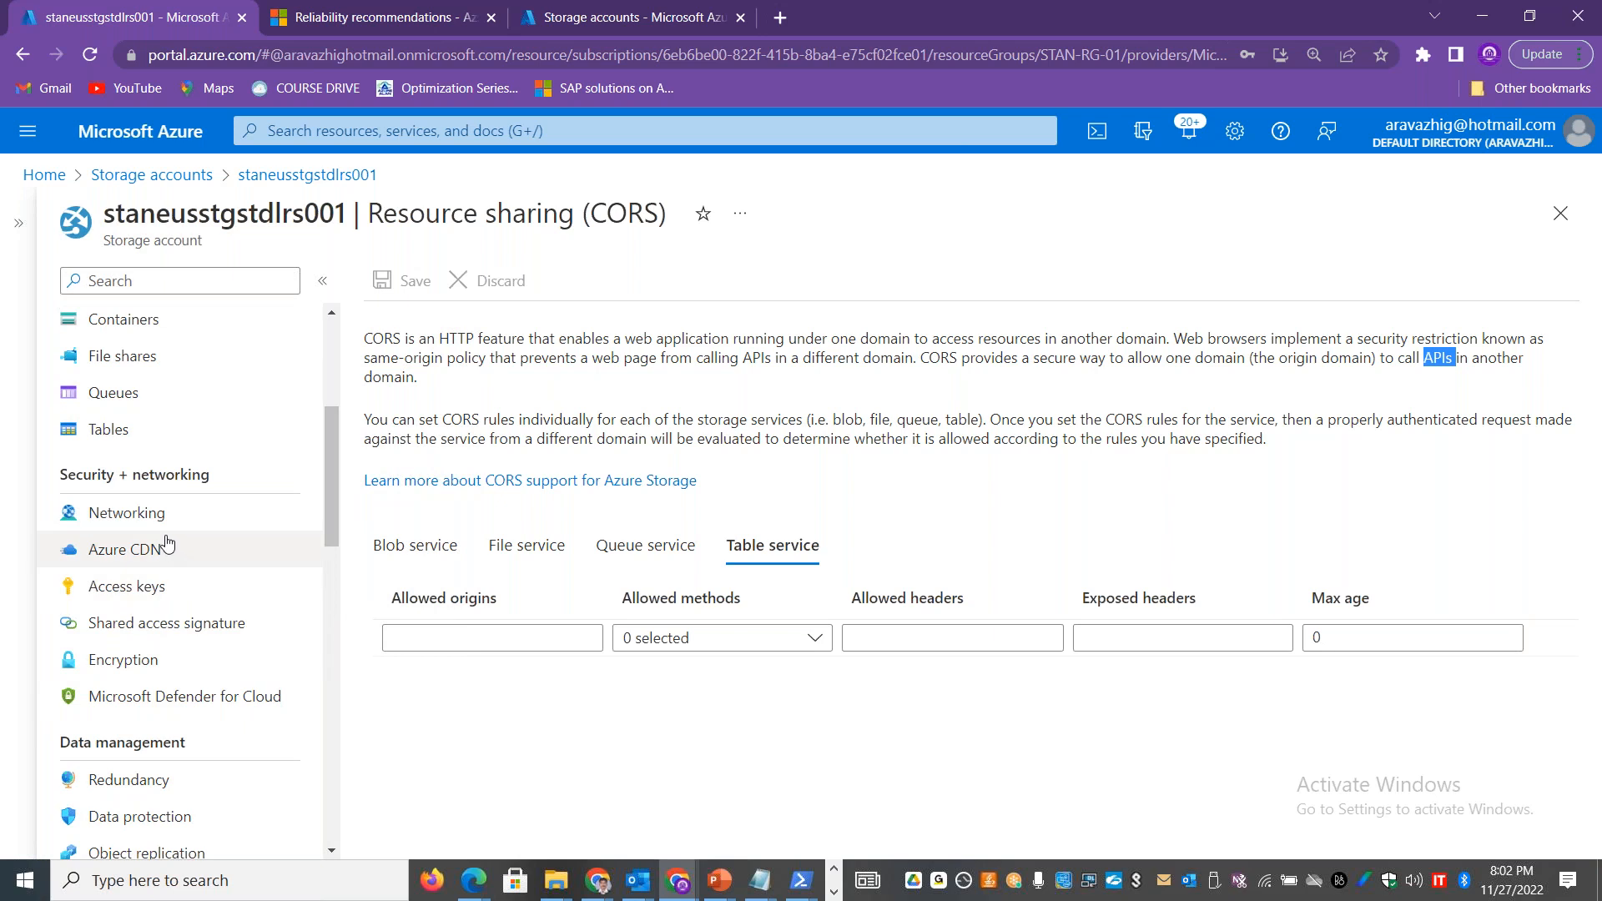
{"action": "left_click_drag", "start_coordinate": [327, 488], "coordinate": [334, 447]}
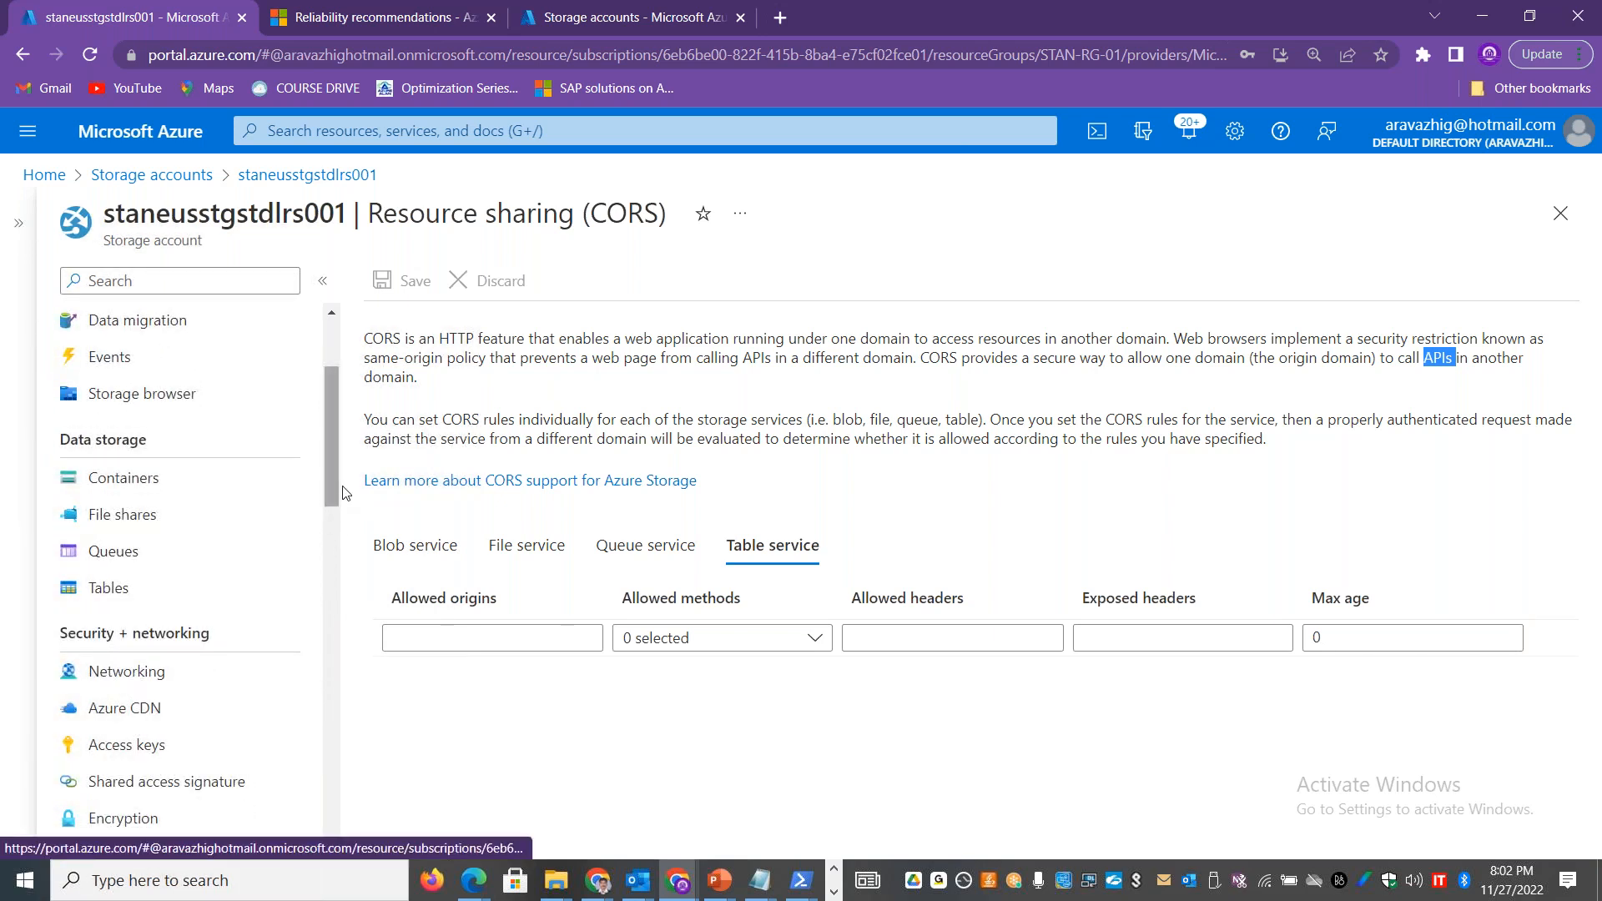
{"action": "left_click_drag", "start_coordinate": [334, 479], "coordinate": [341, 399]}
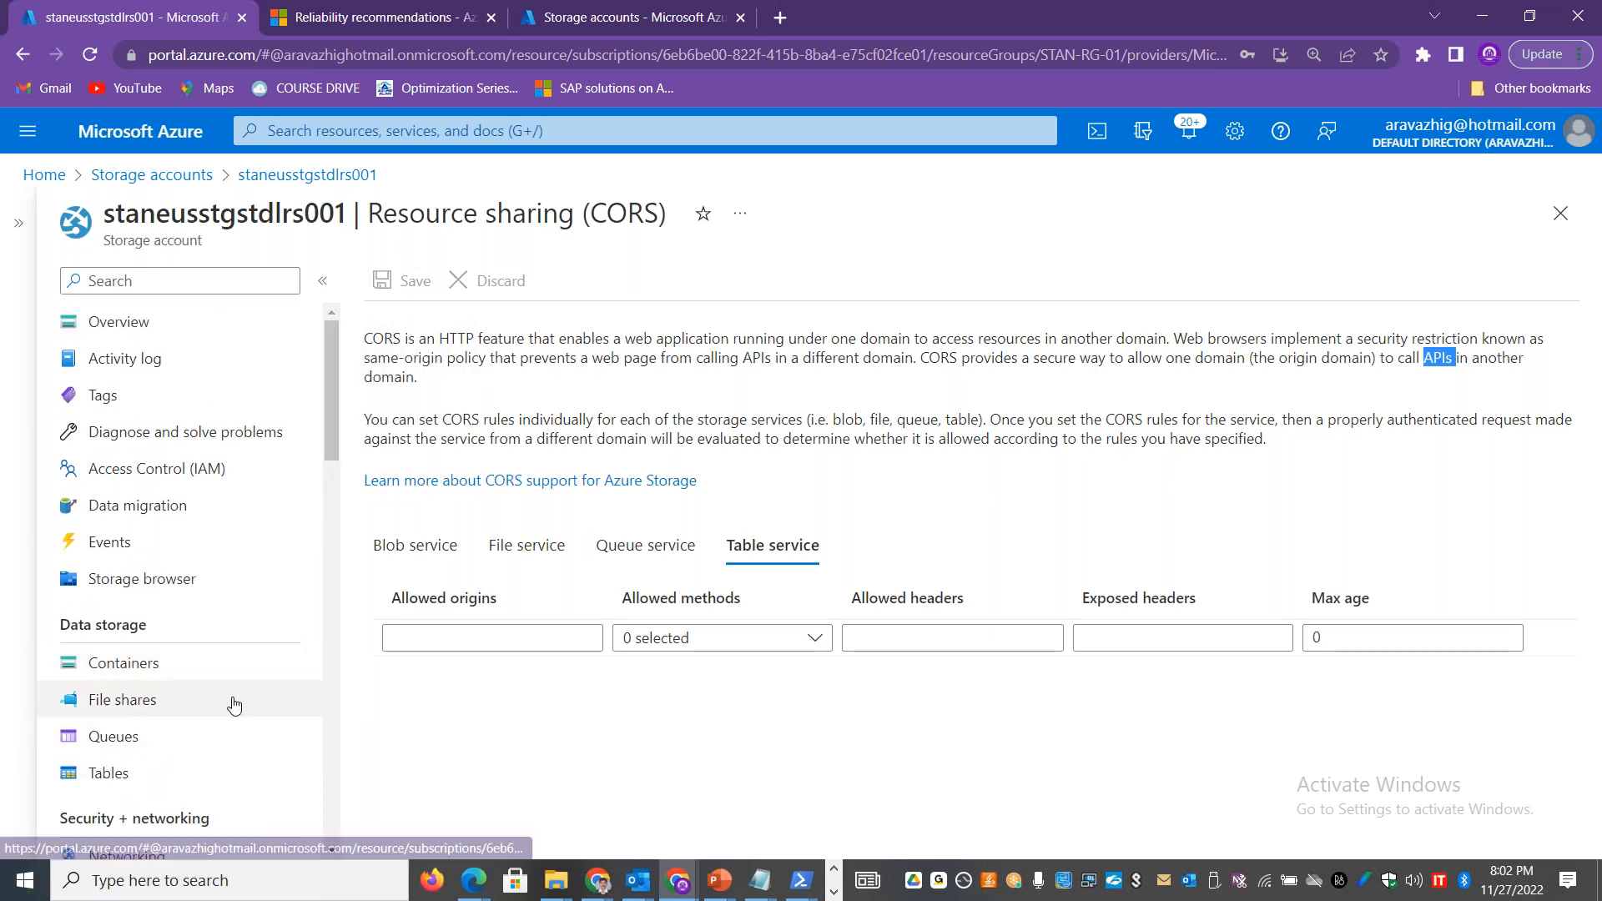
{"action": "left_click_drag", "start_coordinate": [326, 448], "coordinate": [328, 579]}
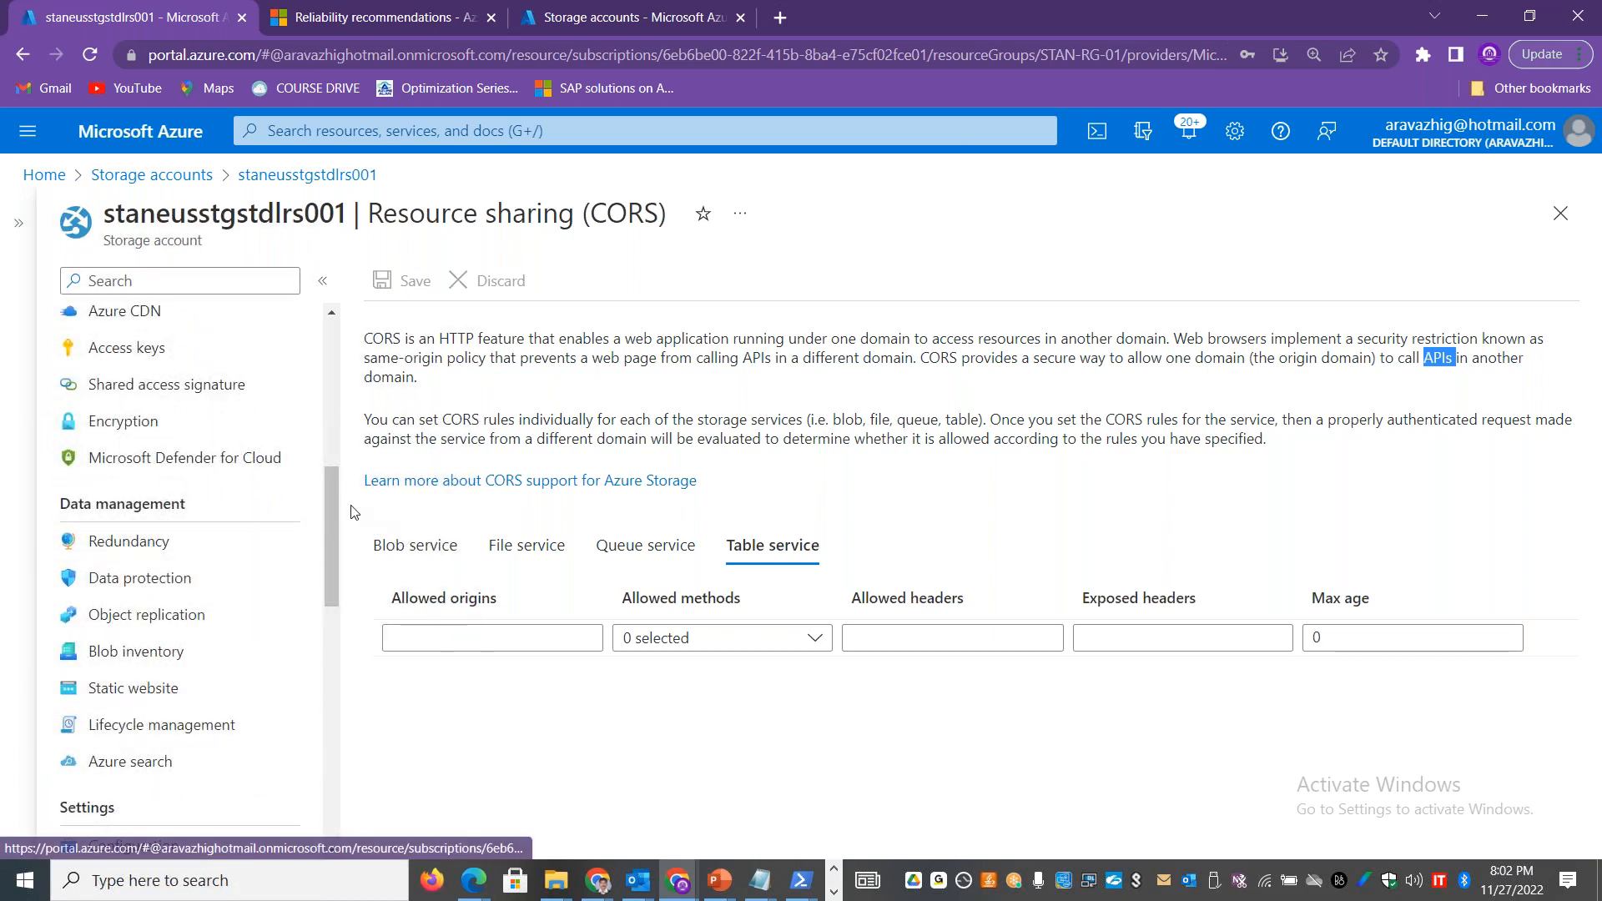
{"action": "left_click_drag", "start_coordinate": [337, 515], "coordinate": [352, 562]}
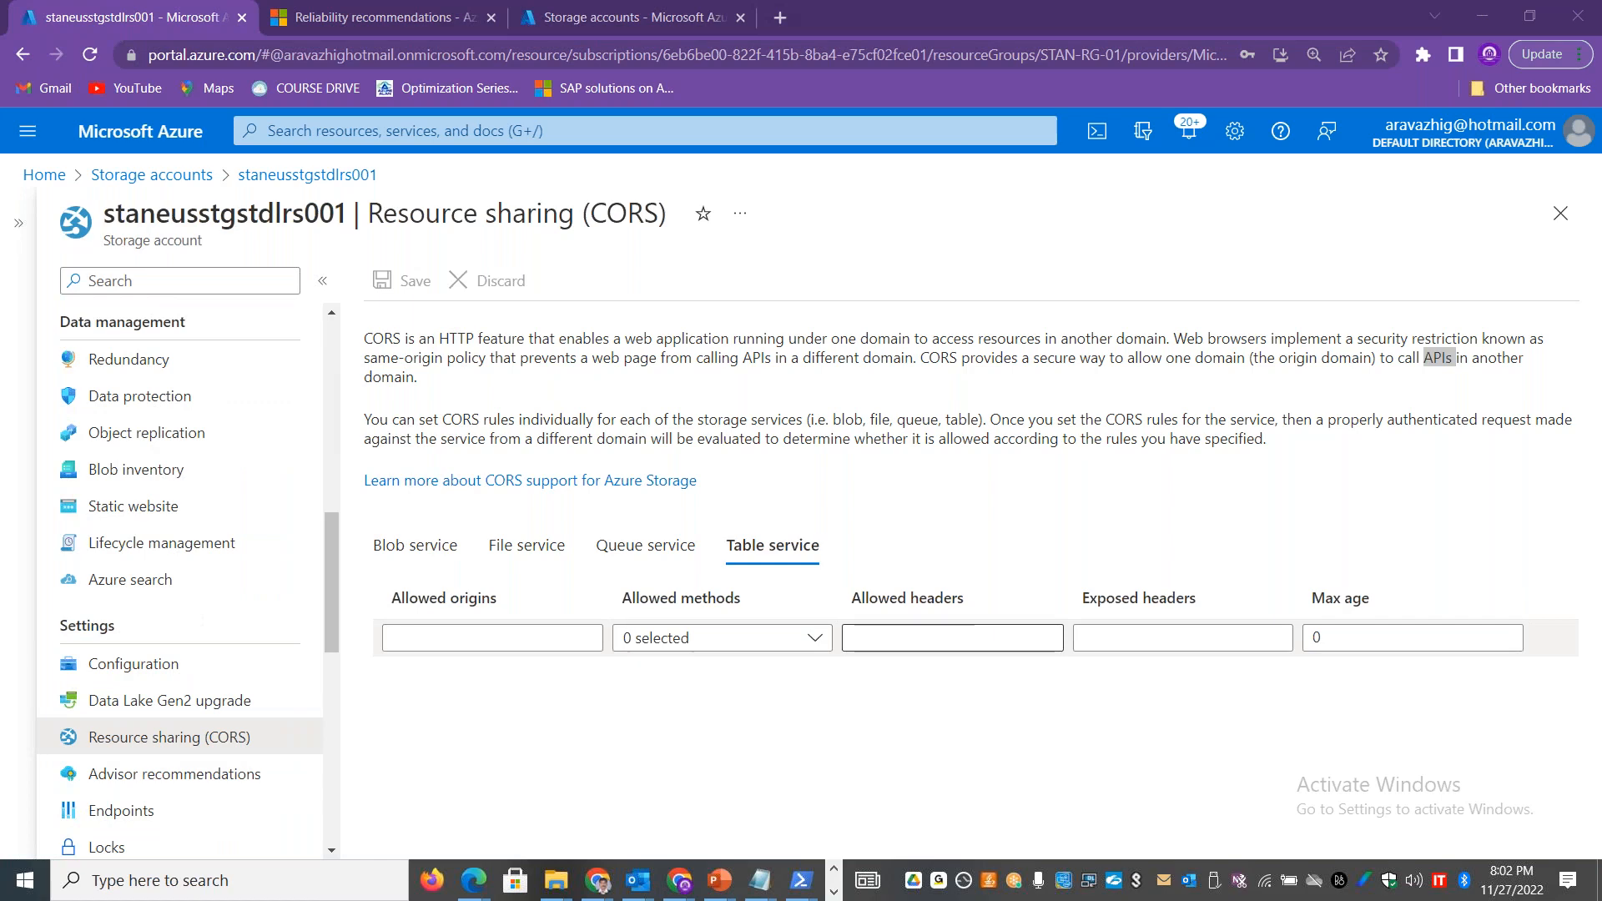
Step: Switch to the 40.76.97.250 remote desktop and examine the New-PSDrive command, drive name and root path in PowerShell
{"action": "key", "text": "alt+Tab"}
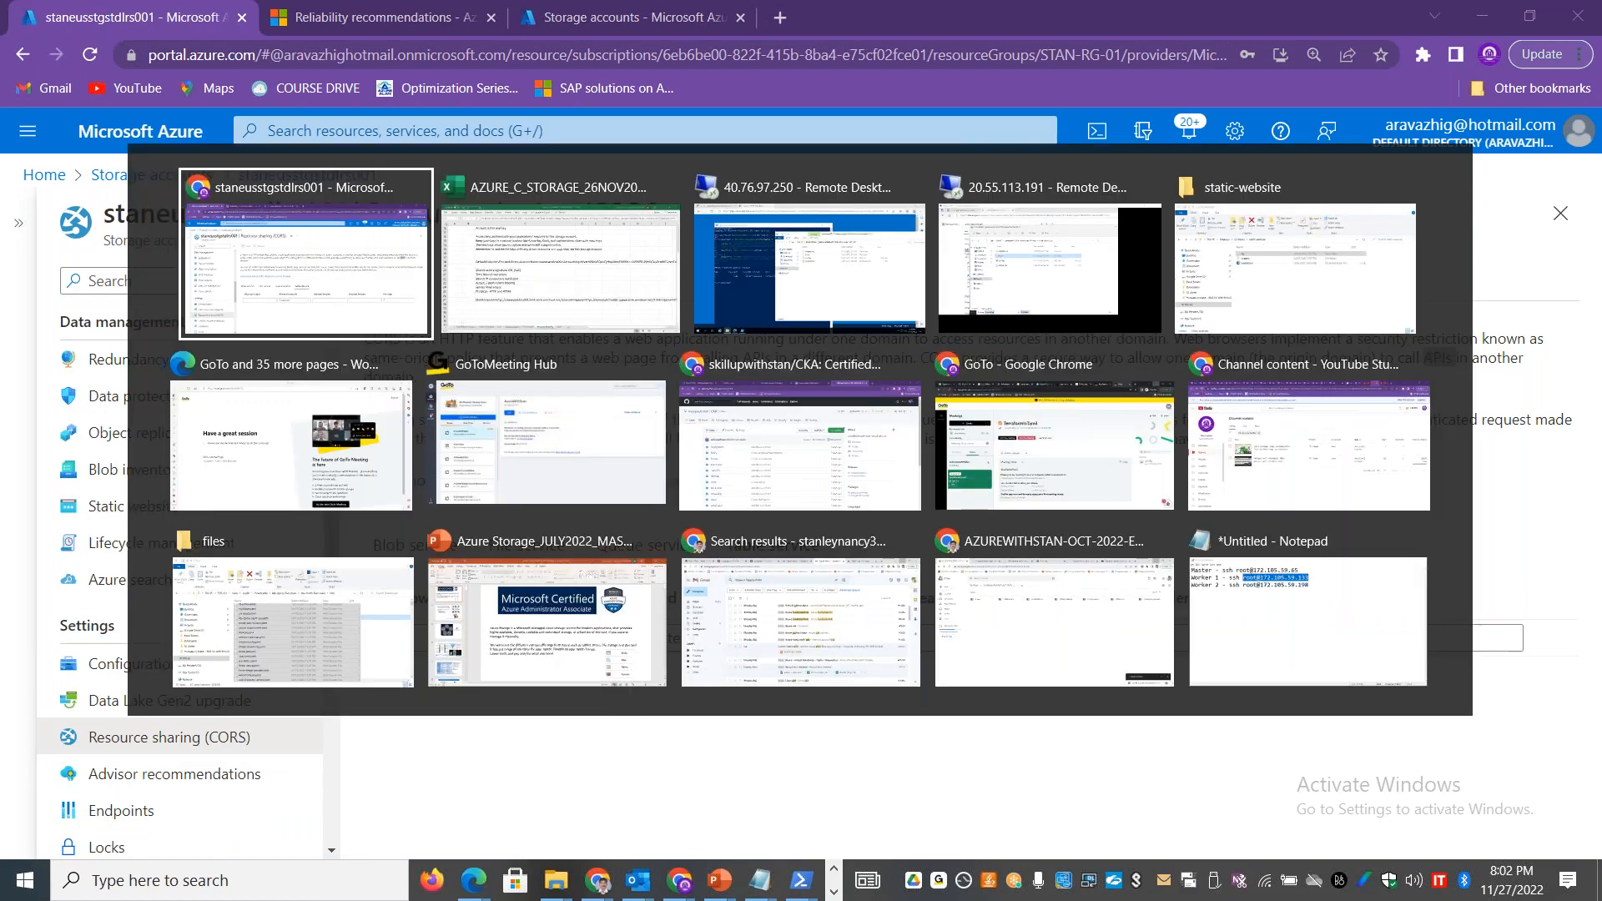
{"action": "key", "text": "alt+Tab"}
{"action": "key", "text": "alt+Tab"}
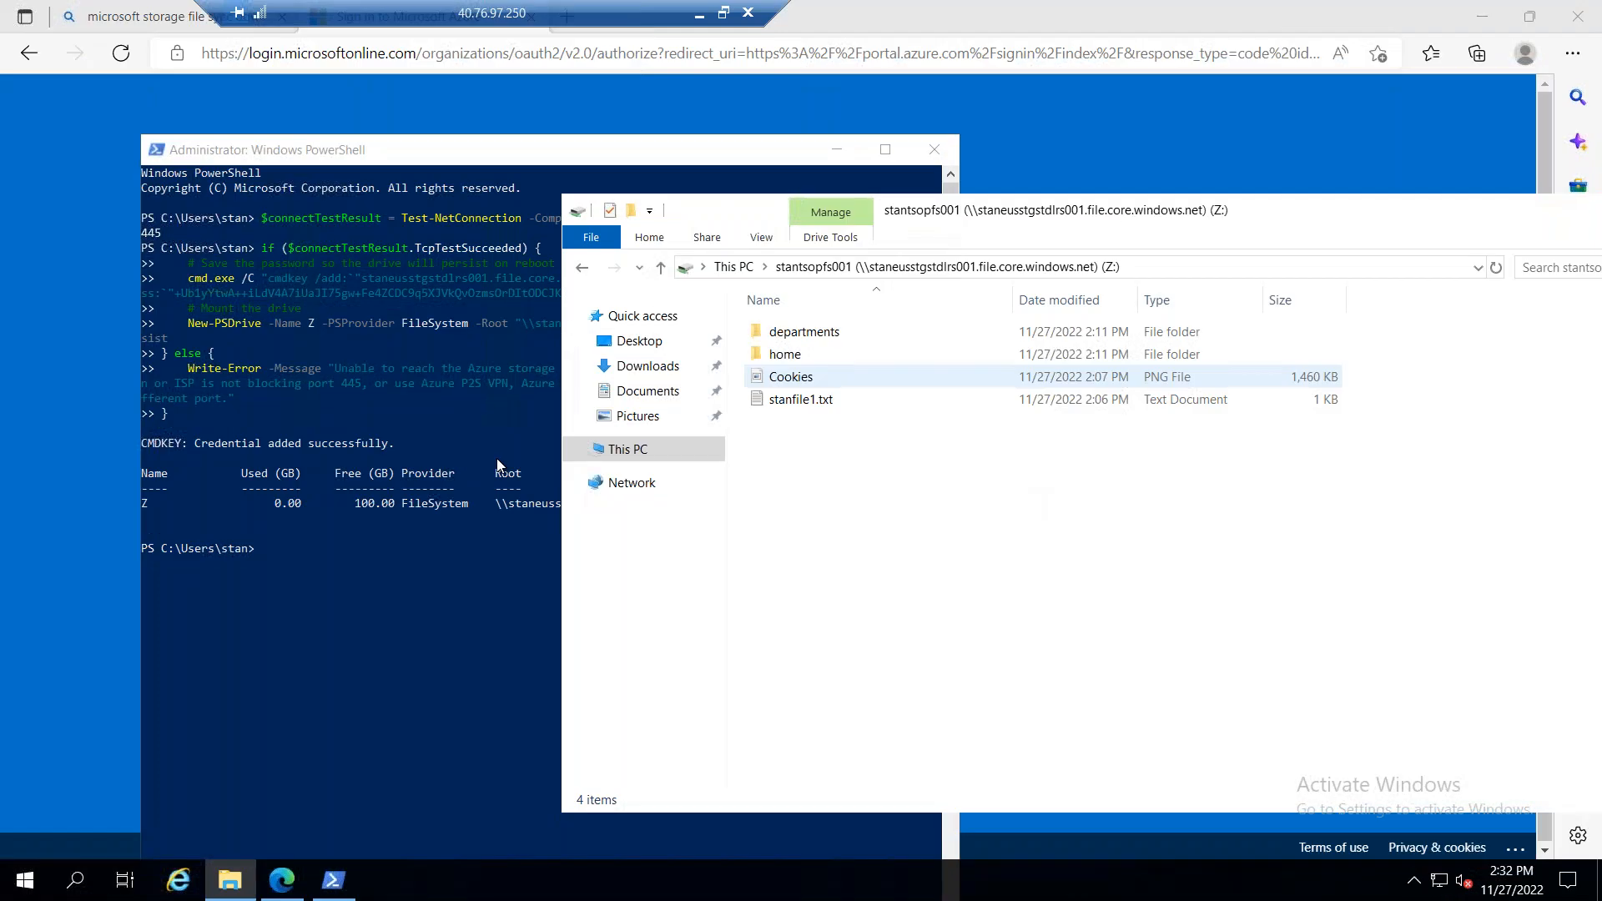
{"action": "left_click", "coordinate": [424, 626]}
{"action": "left_click_drag", "start_coordinate": [186, 324], "coordinate": [252, 324]}
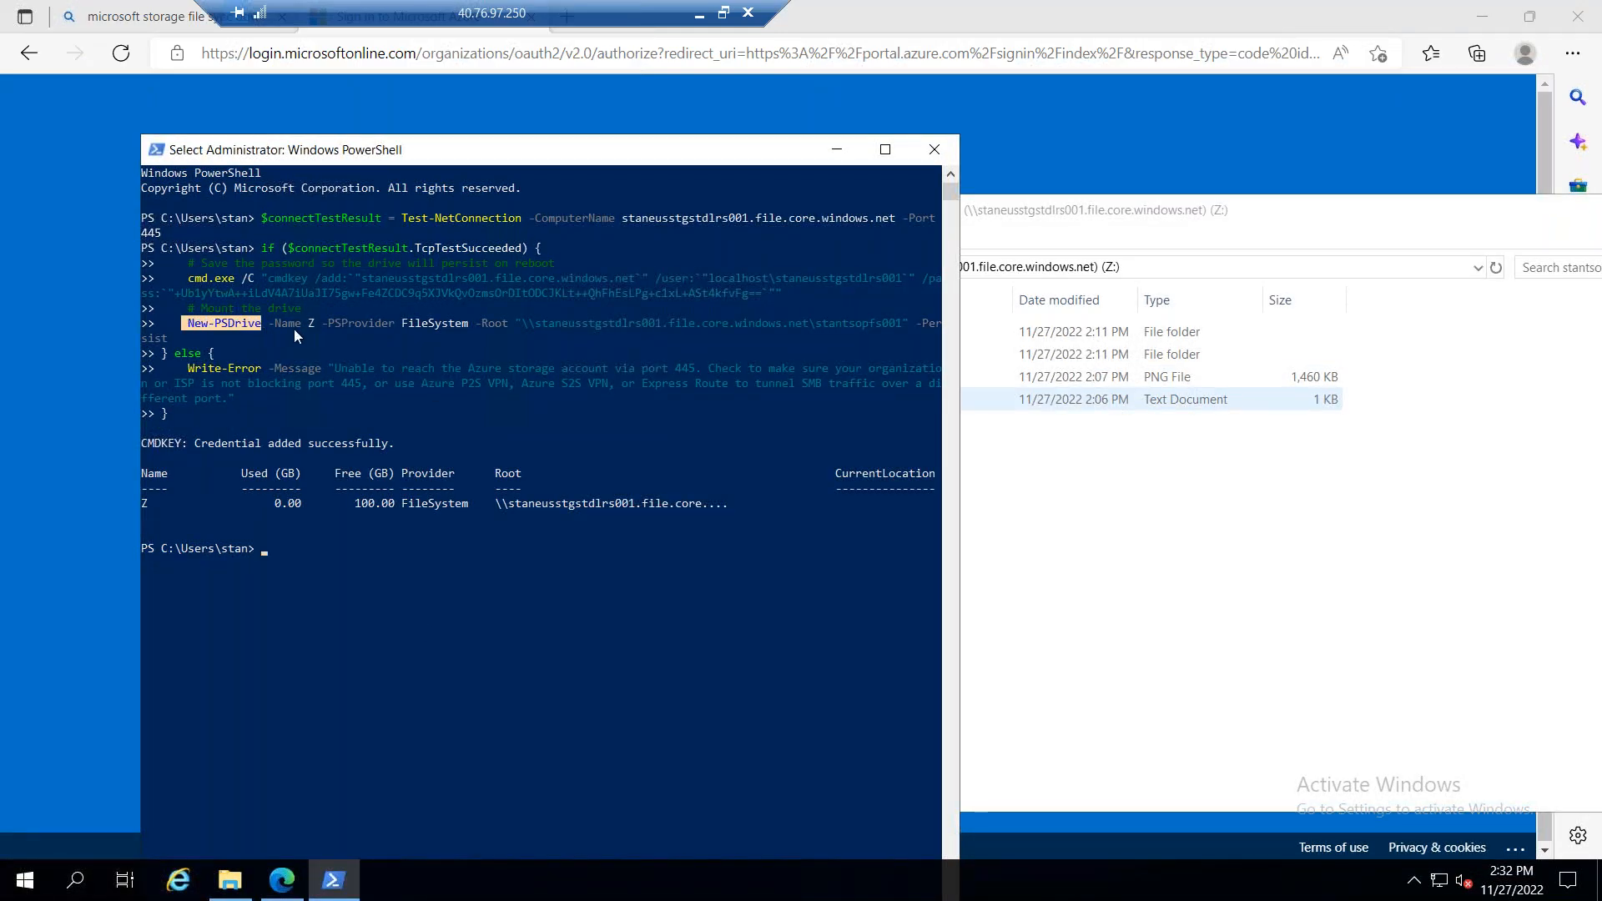
{"action": "left_click_drag", "start_coordinate": [317, 327], "coordinate": [305, 327]}
{"action": "left_click_drag", "start_coordinate": [523, 325], "coordinate": [857, 328]}
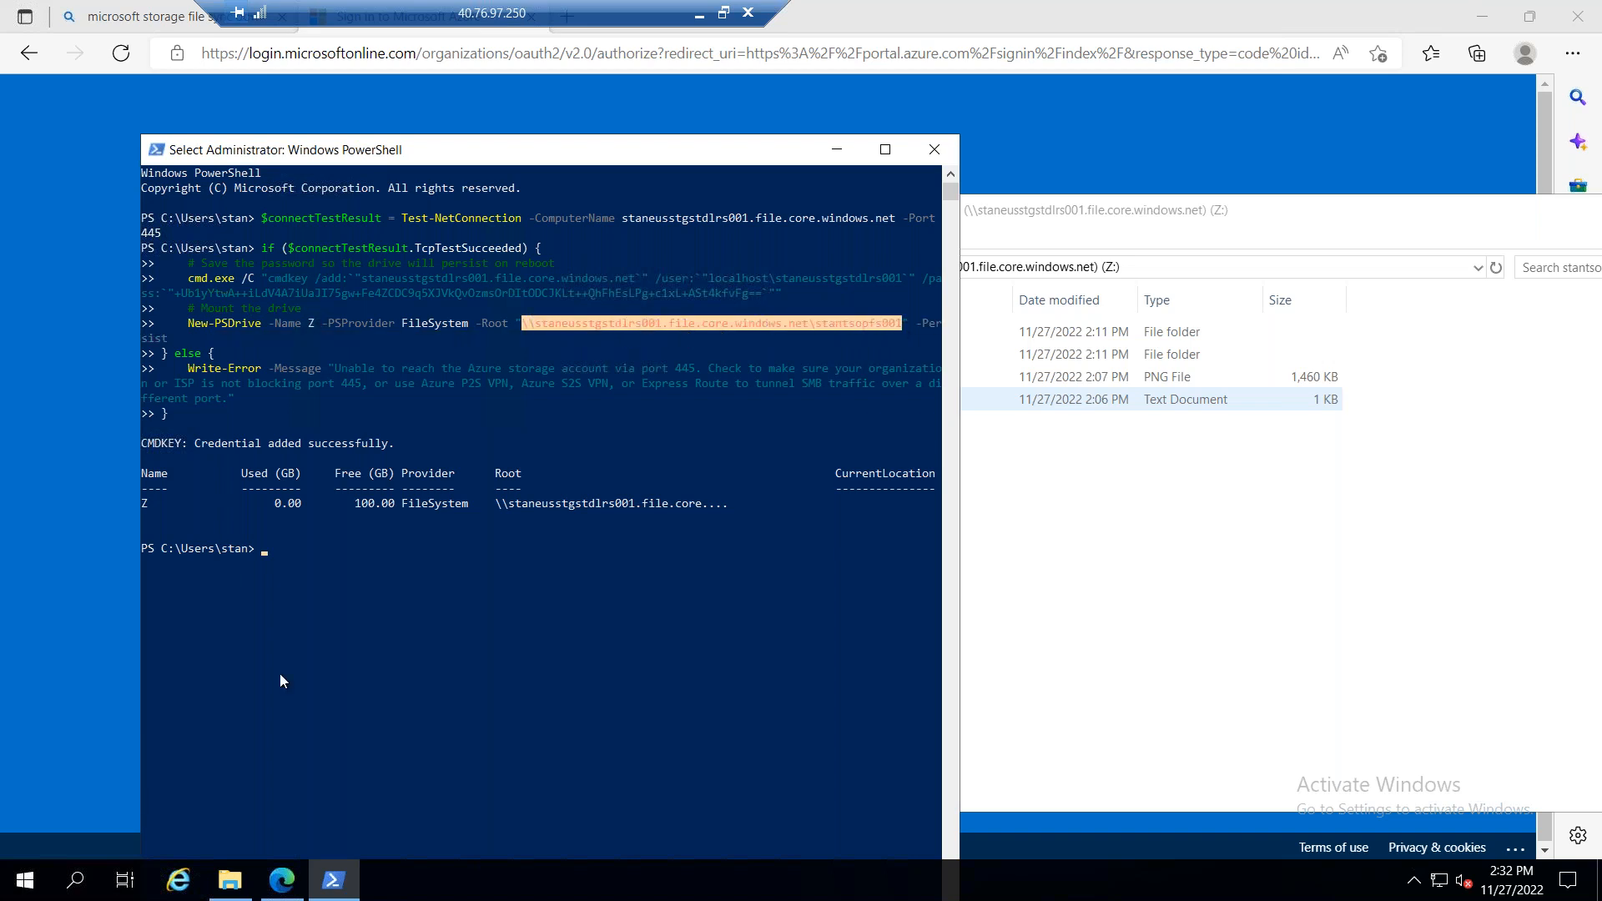
Step: Open the Run dialog on the remote machine and enter the example share path \\localhost\sharename
{"action": "right_click", "coordinate": [37, 864]}
{"action": "left_click", "coordinate": [88, 778]}
{"action": "type", "text": "\\"}
{"action": "key", "text": "BackSpace"}
{"action": "type", "text": "\\local"}
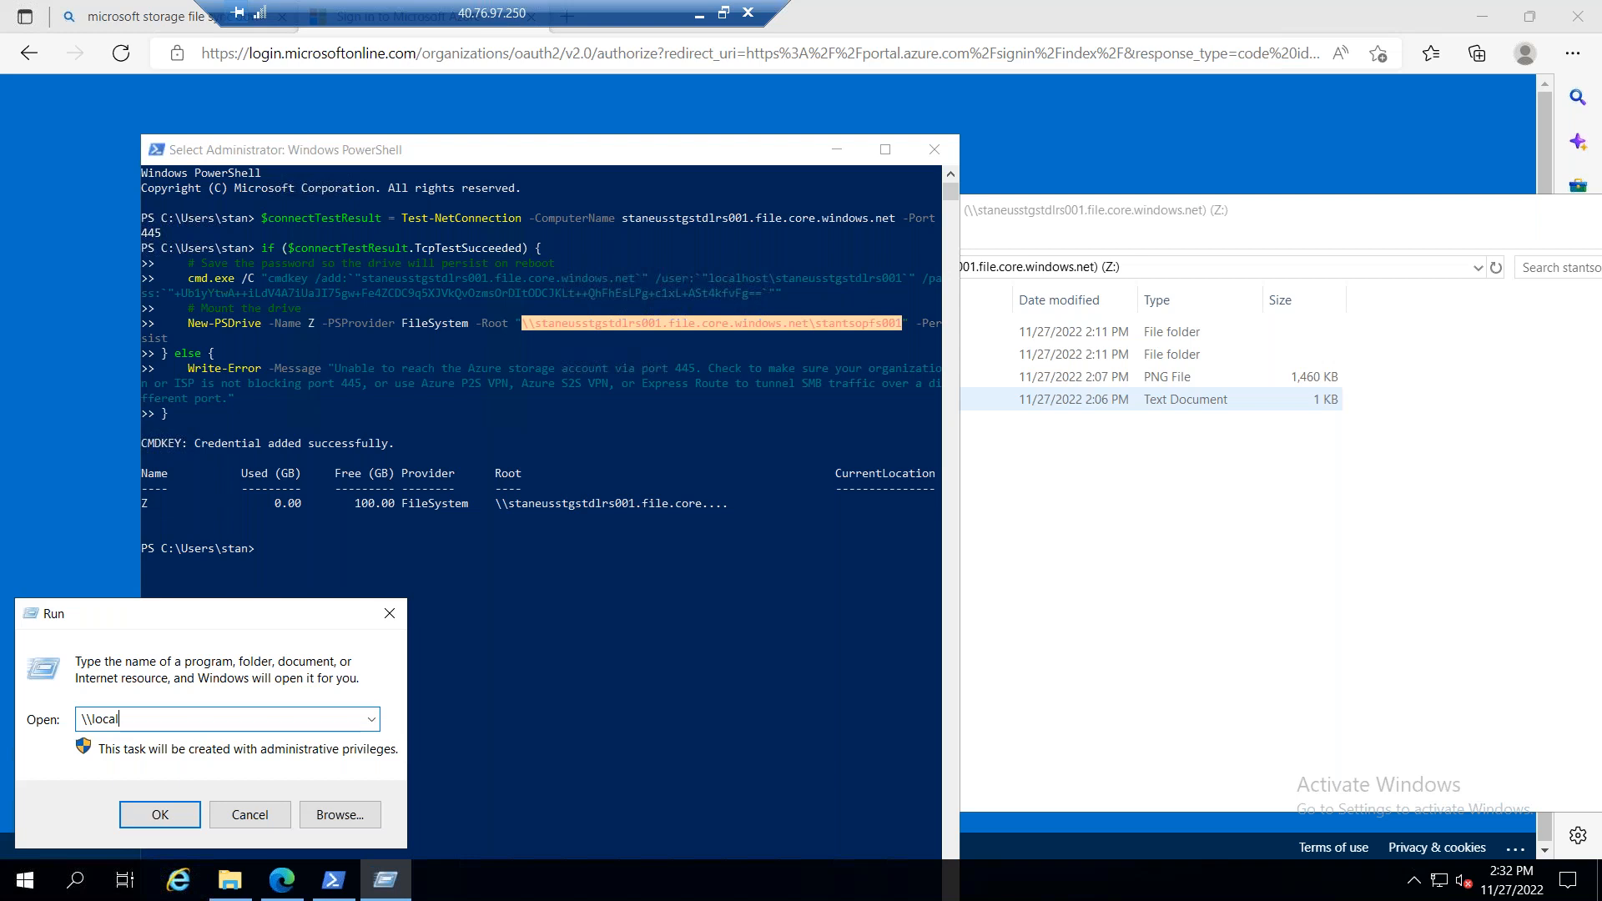
{"action": "type", "text": "host\\sharename"}
Step: Compare the path format with the PowerShell script's root path, share name and New-PSDrive command
{"action": "left_click", "coordinate": [530, 328]}
{"action": "left_click", "coordinate": [528, 326]}
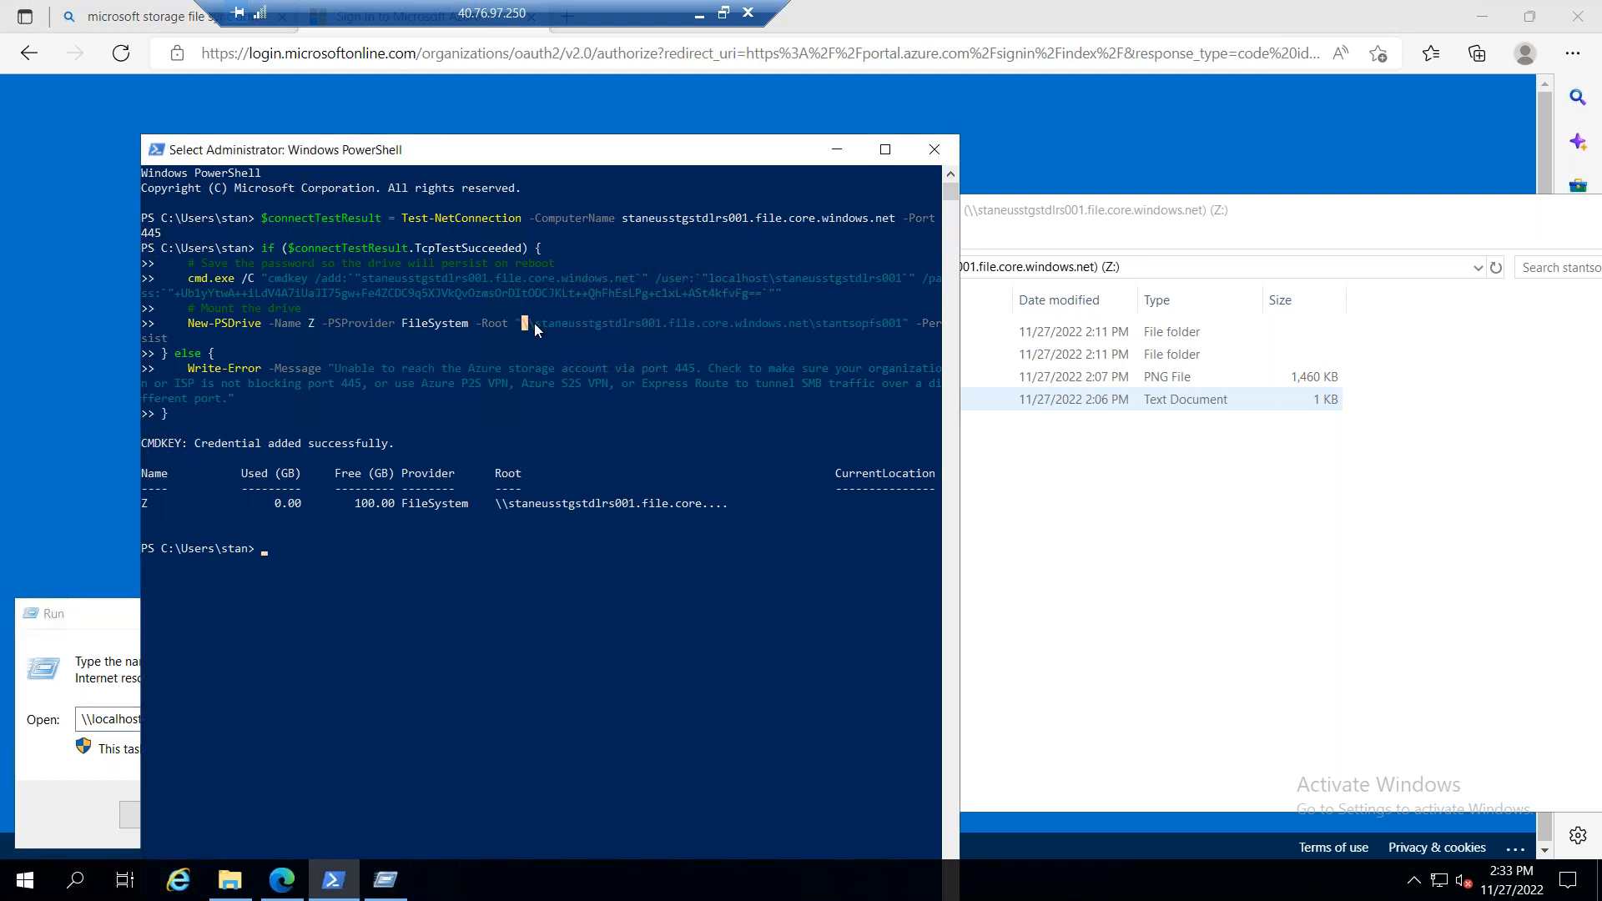
{"action": "left_click_drag", "start_coordinate": [741, 328], "coordinate": [894, 327]}
{"action": "left_click_drag", "start_coordinate": [192, 327], "coordinate": [249, 323]}
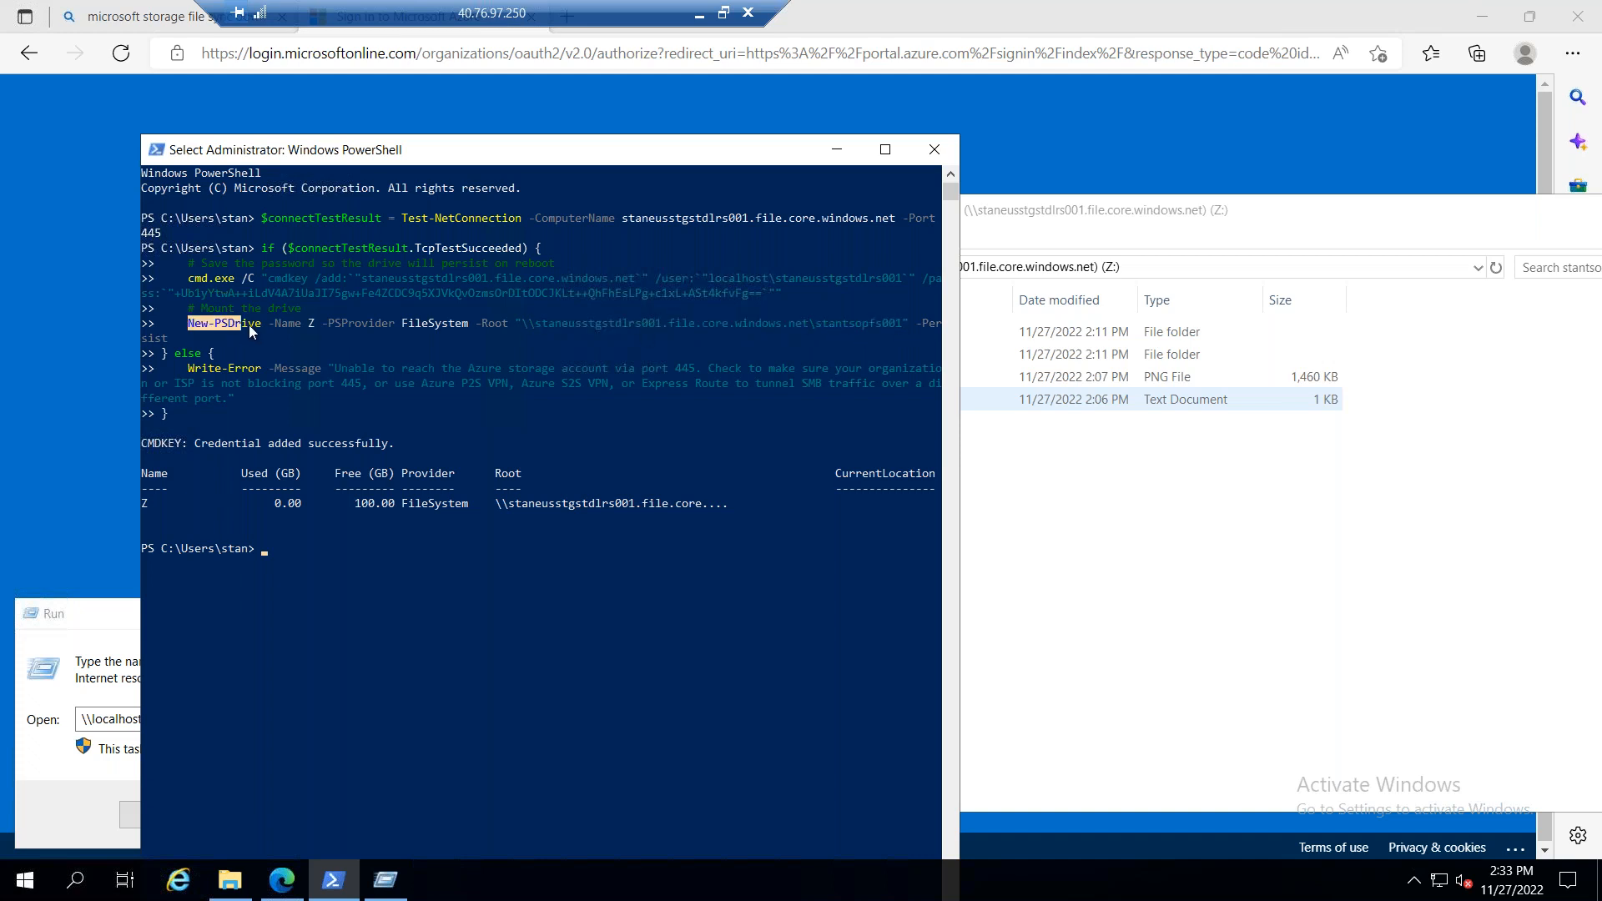
Step: Replace the path in the Run dialog with the command net use
{"action": "left_click", "coordinate": [99, 624]}
{"action": "left_click", "coordinate": [243, 717]}
{"action": "left_click_drag", "start_coordinate": [243, 718], "coordinate": [75, 723]}
{"action": "type", "text": "net use"}
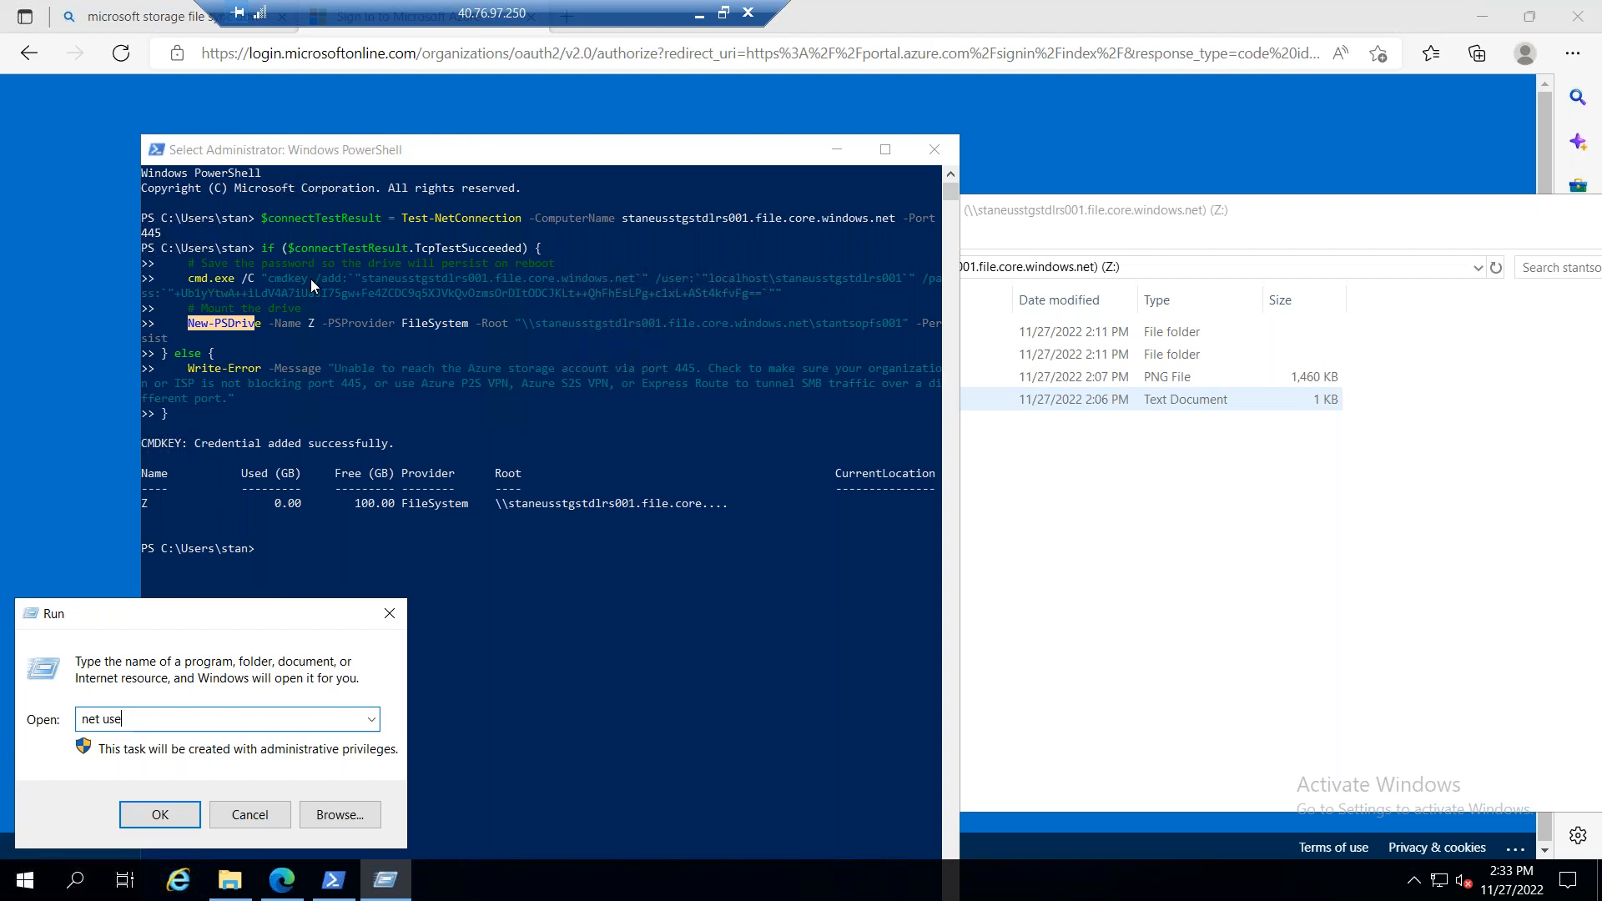
Step: Examine the cmdkey user and password arguments and the New-PSDrive command in the PowerShell mount script
{"action": "left_click", "coordinate": [397, 284]}
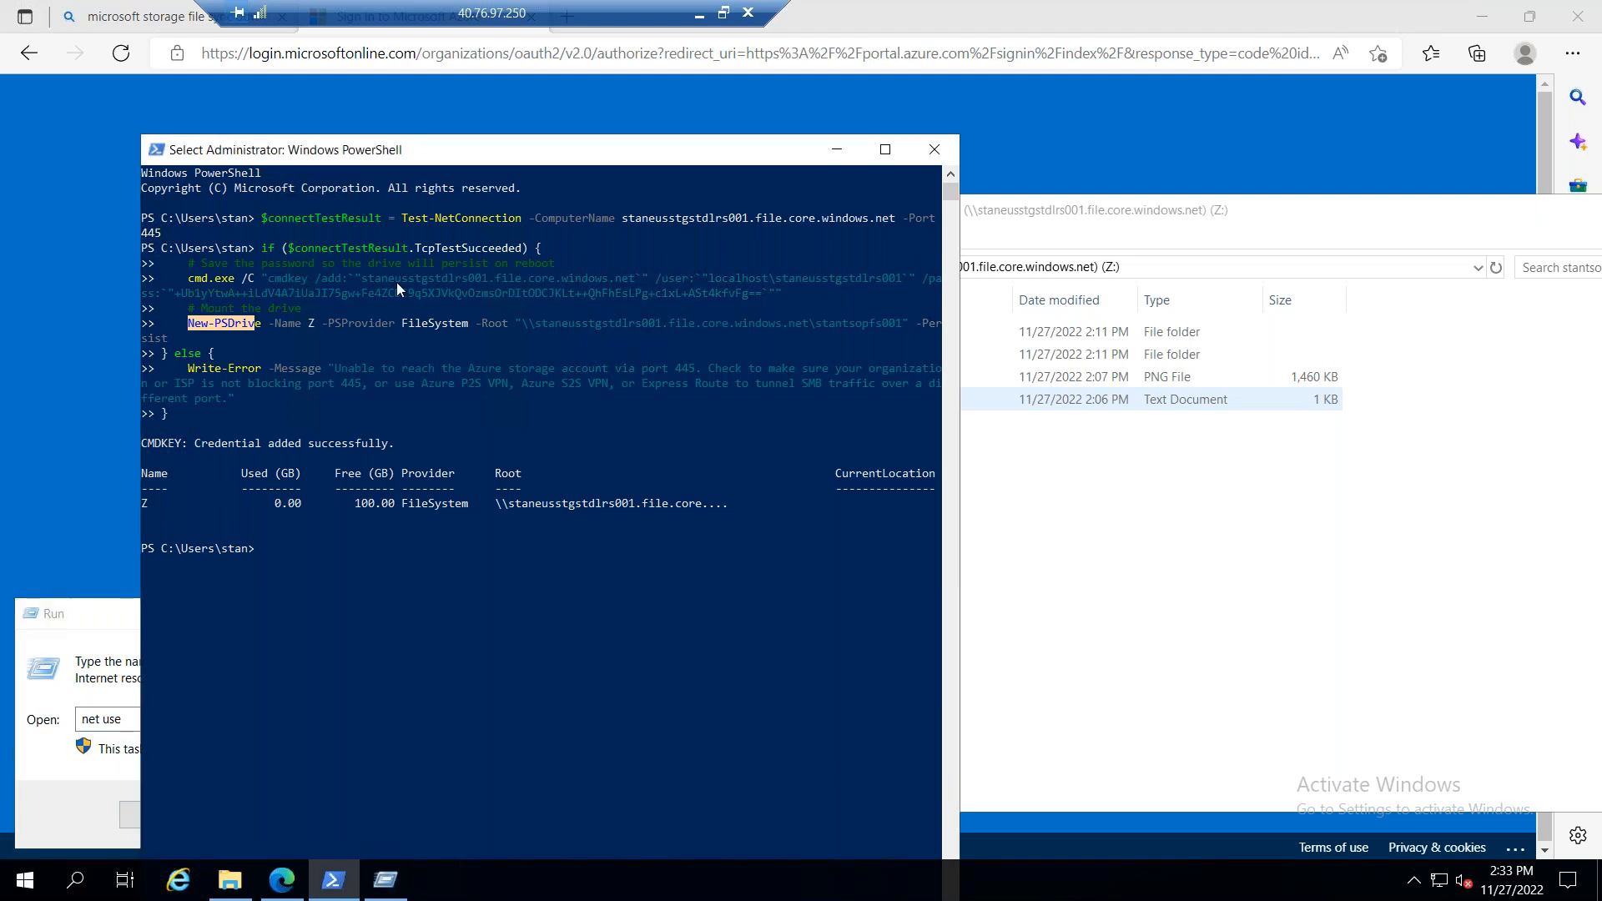
{"action": "left_click_drag", "start_coordinate": [899, 278], "coordinate": [784, 284]}
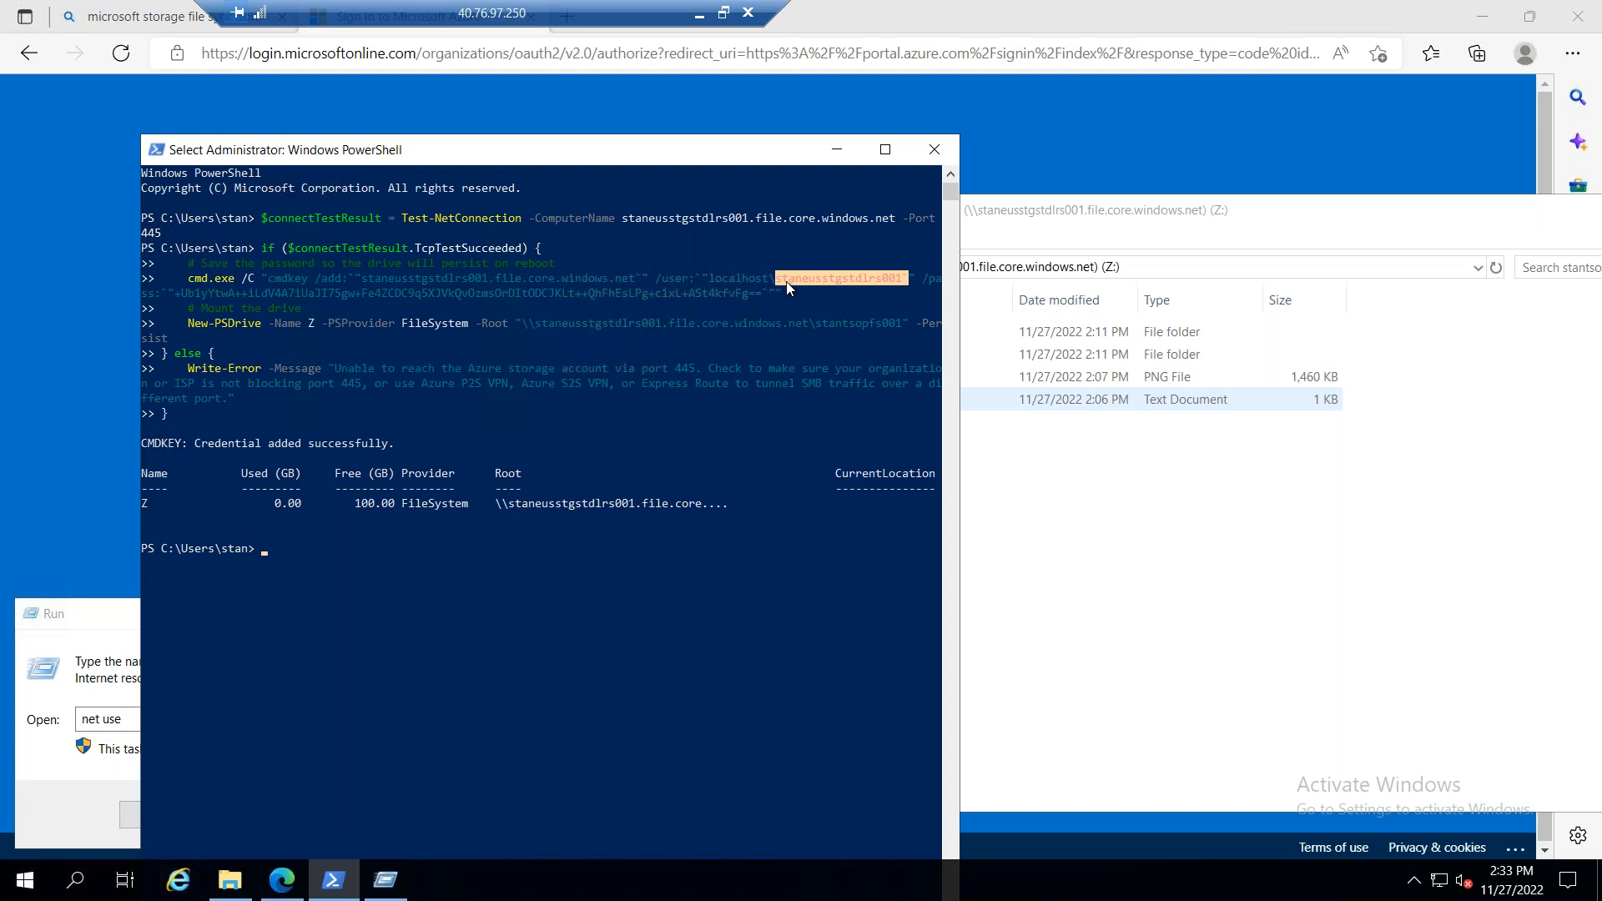
{"action": "left_click_drag", "start_coordinate": [767, 293], "coordinate": [168, 285]}
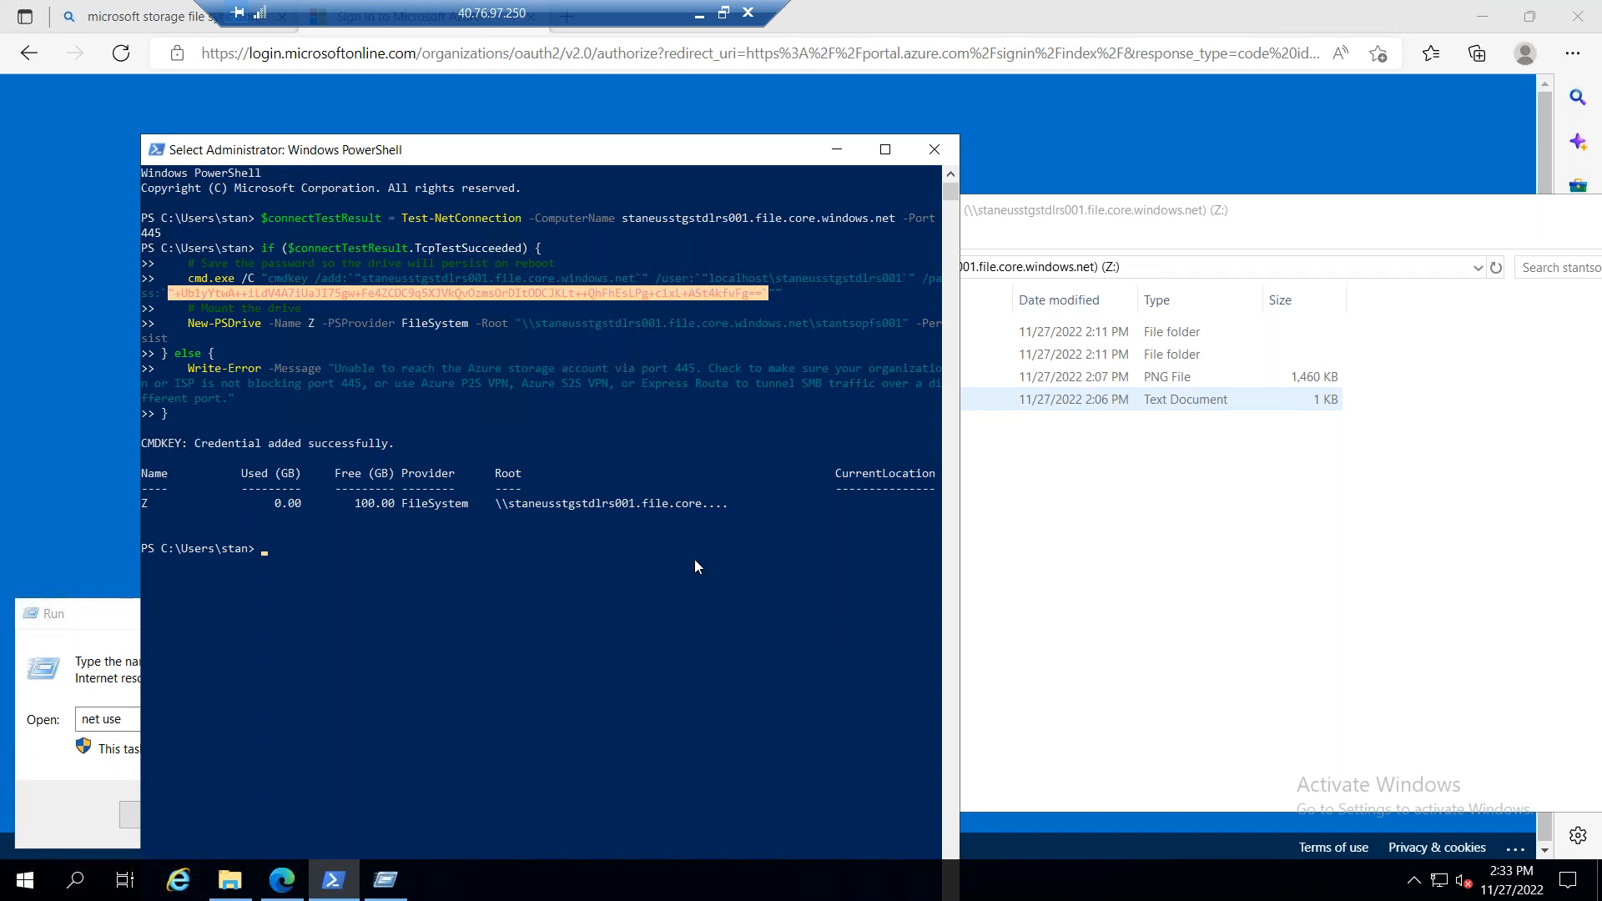
{"action": "left_click_drag", "start_coordinate": [198, 323], "coordinate": [254, 326]}
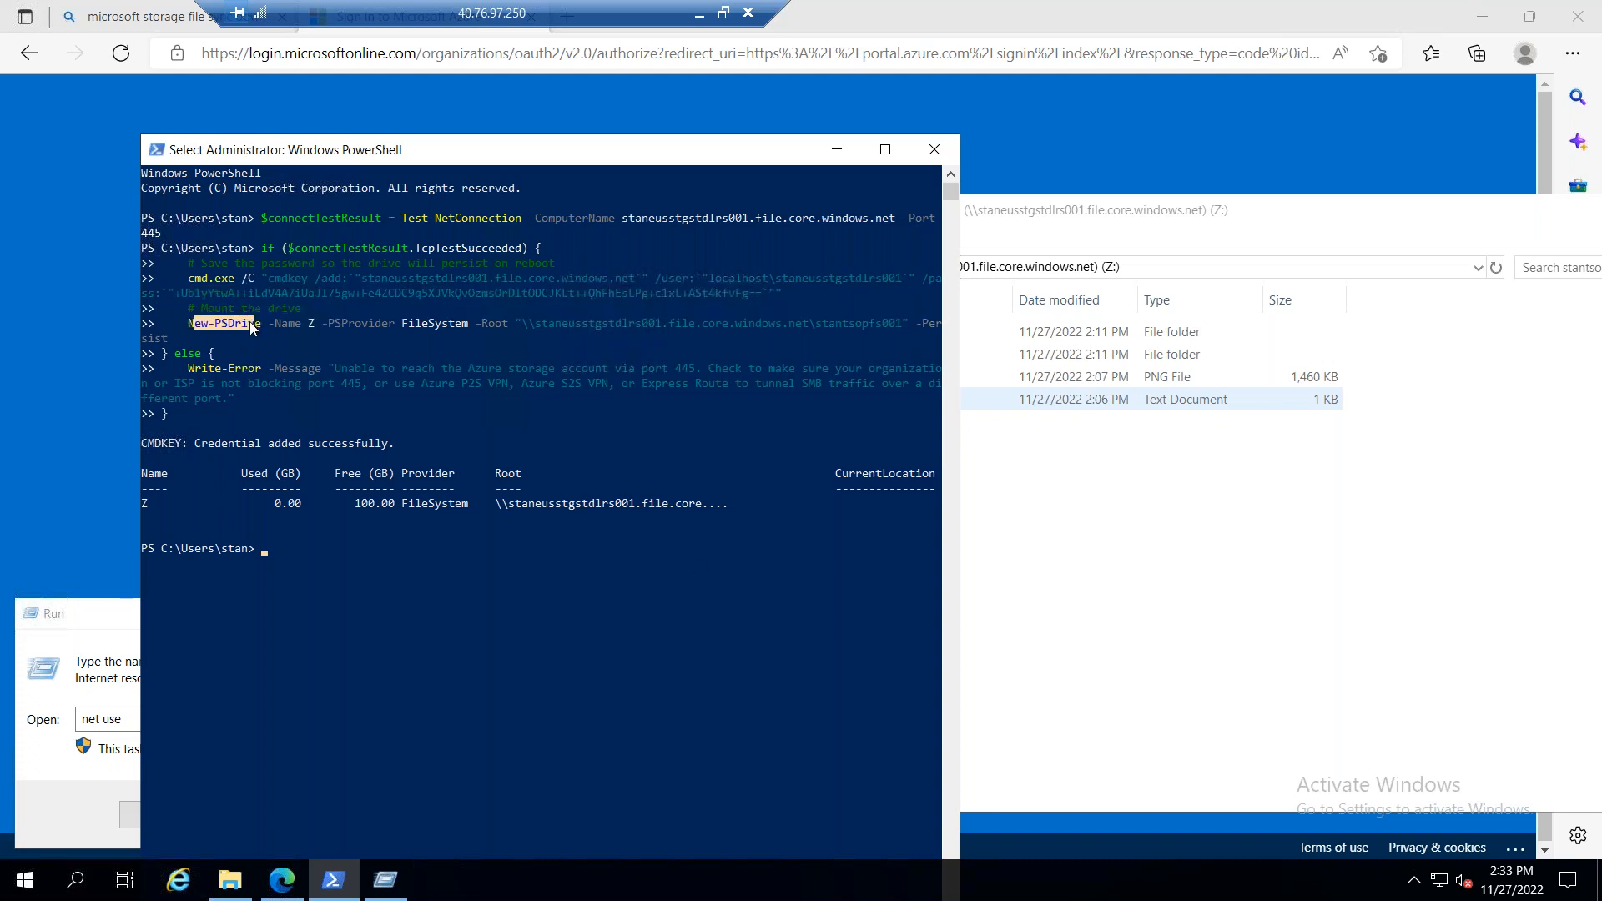
Step: Return to the Azure portal and show the Windows connection script for the stantsopfs001 file share
{"action": "left_click", "coordinate": [699, 13]}
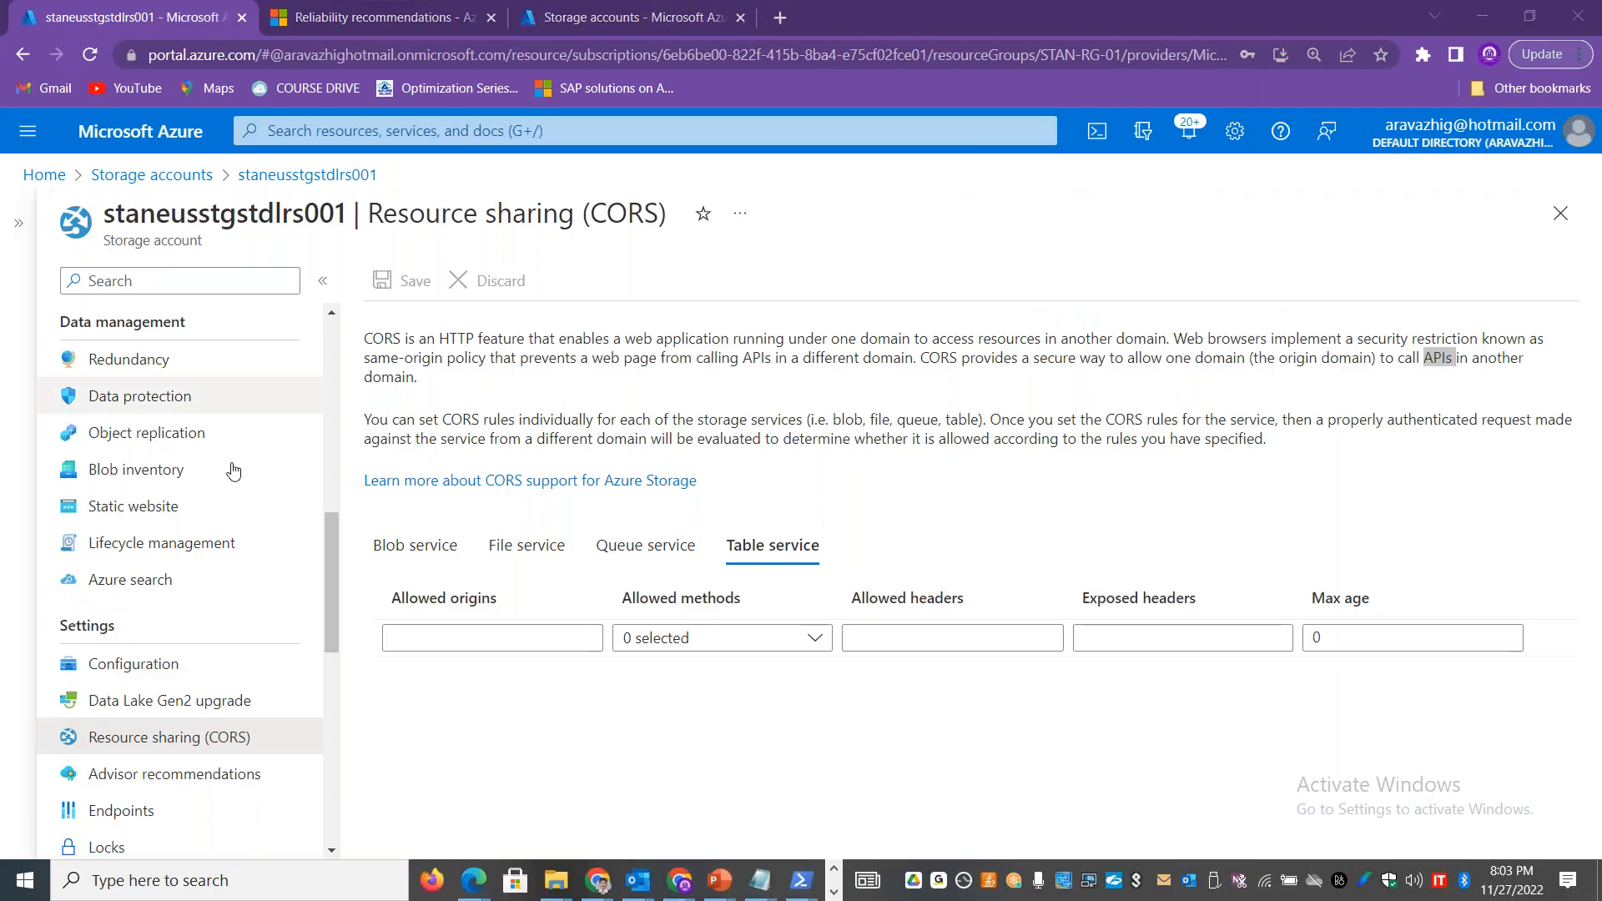
{"action": "left_click_drag", "start_coordinate": [319, 559], "coordinate": [349, 387]}
{"action": "left_click", "coordinate": [146, 624]}
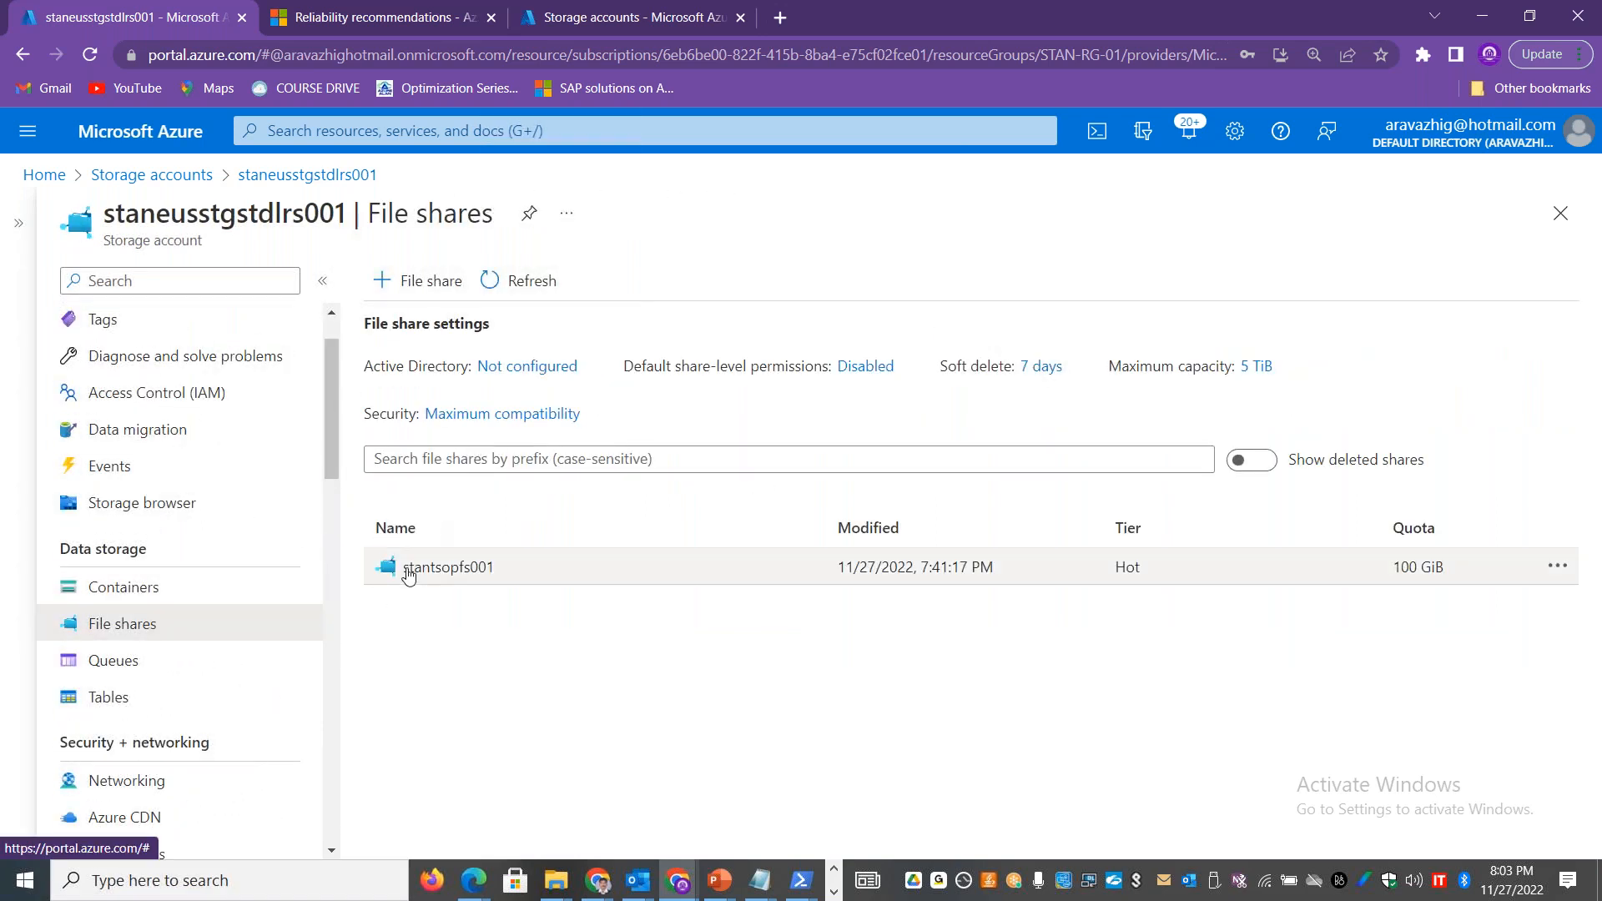
{"action": "left_click", "coordinate": [406, 567]}
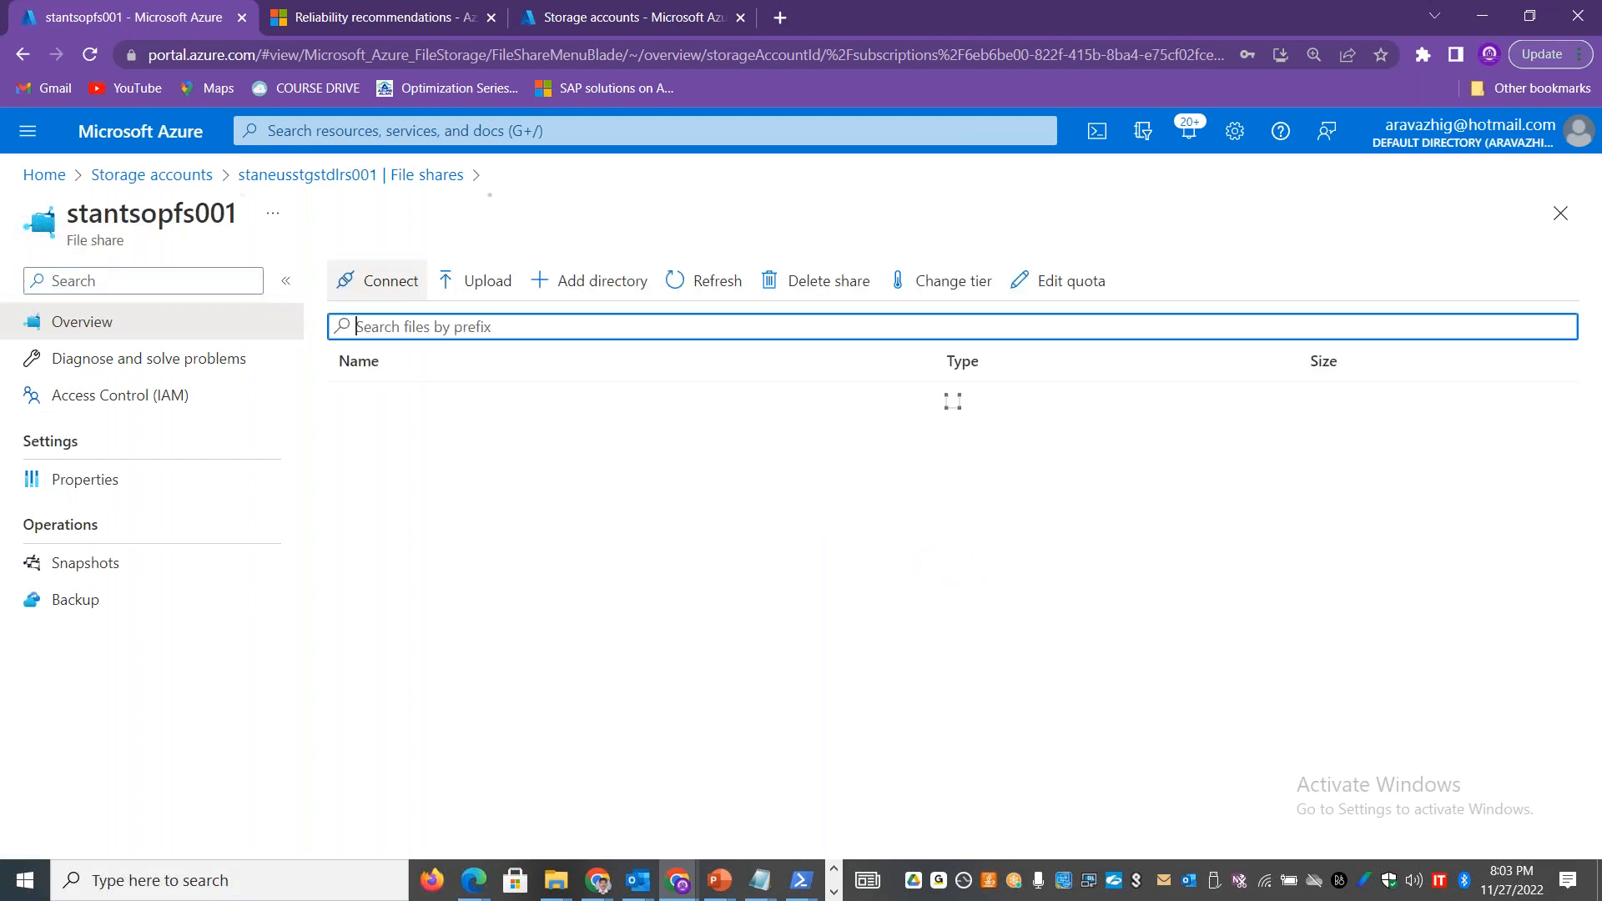
{"action": "left_click", "coordinate": [386, 292]}
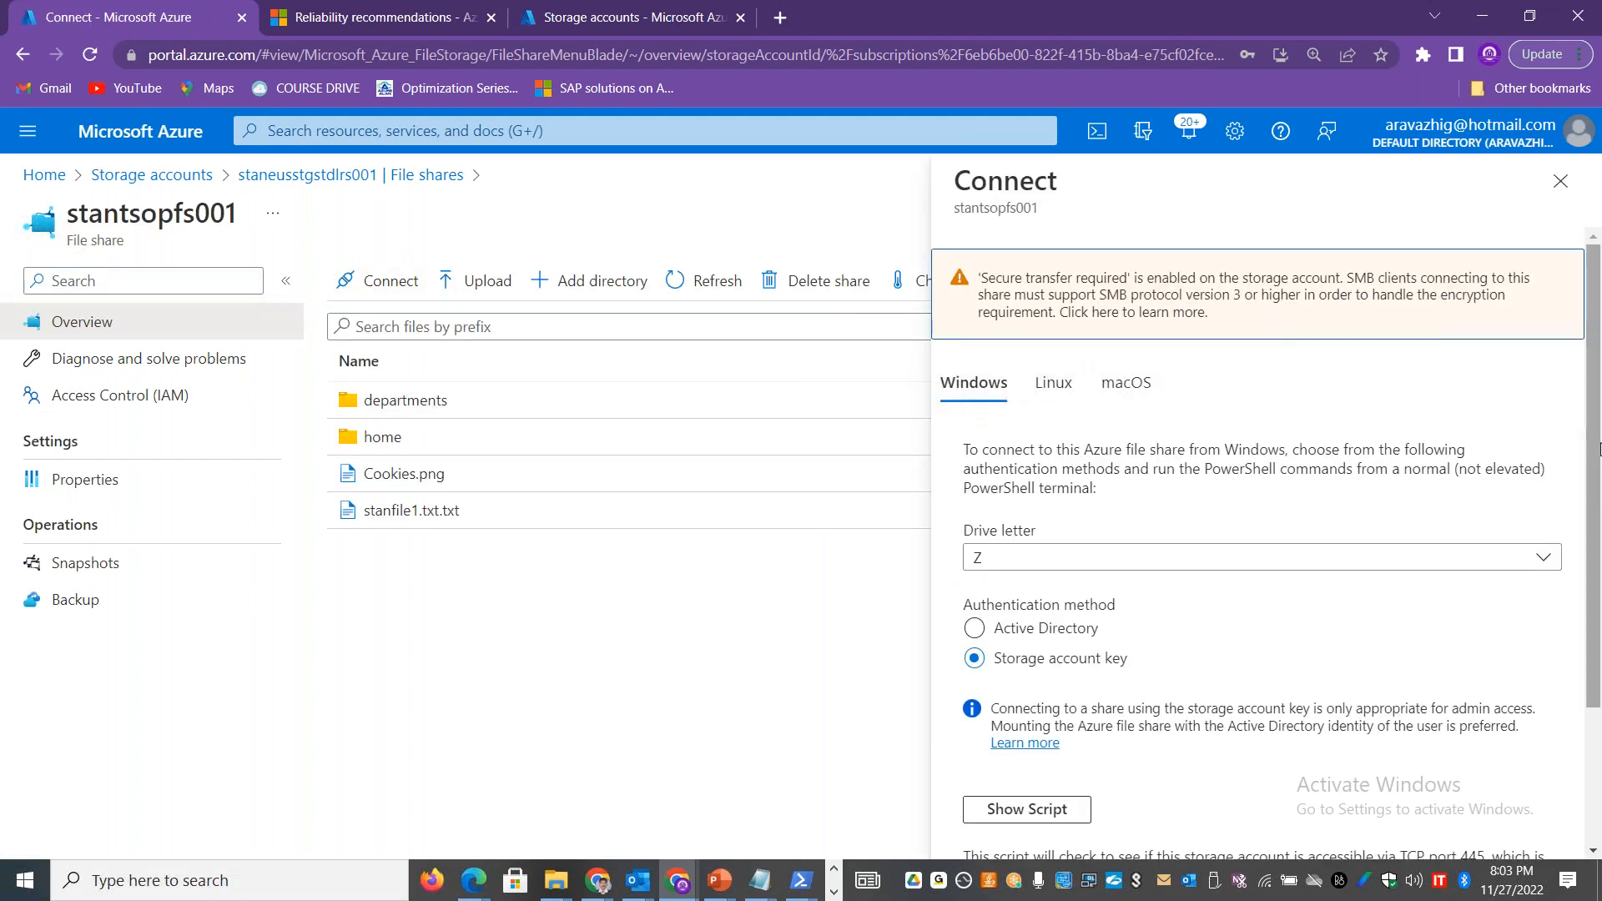
{"action": "scroll", "coordinate": [1115, 631], "scroll_direction": "down", "scroll_amount": 3}
{"action": "left_click", "coordinate": [1056, 624]}
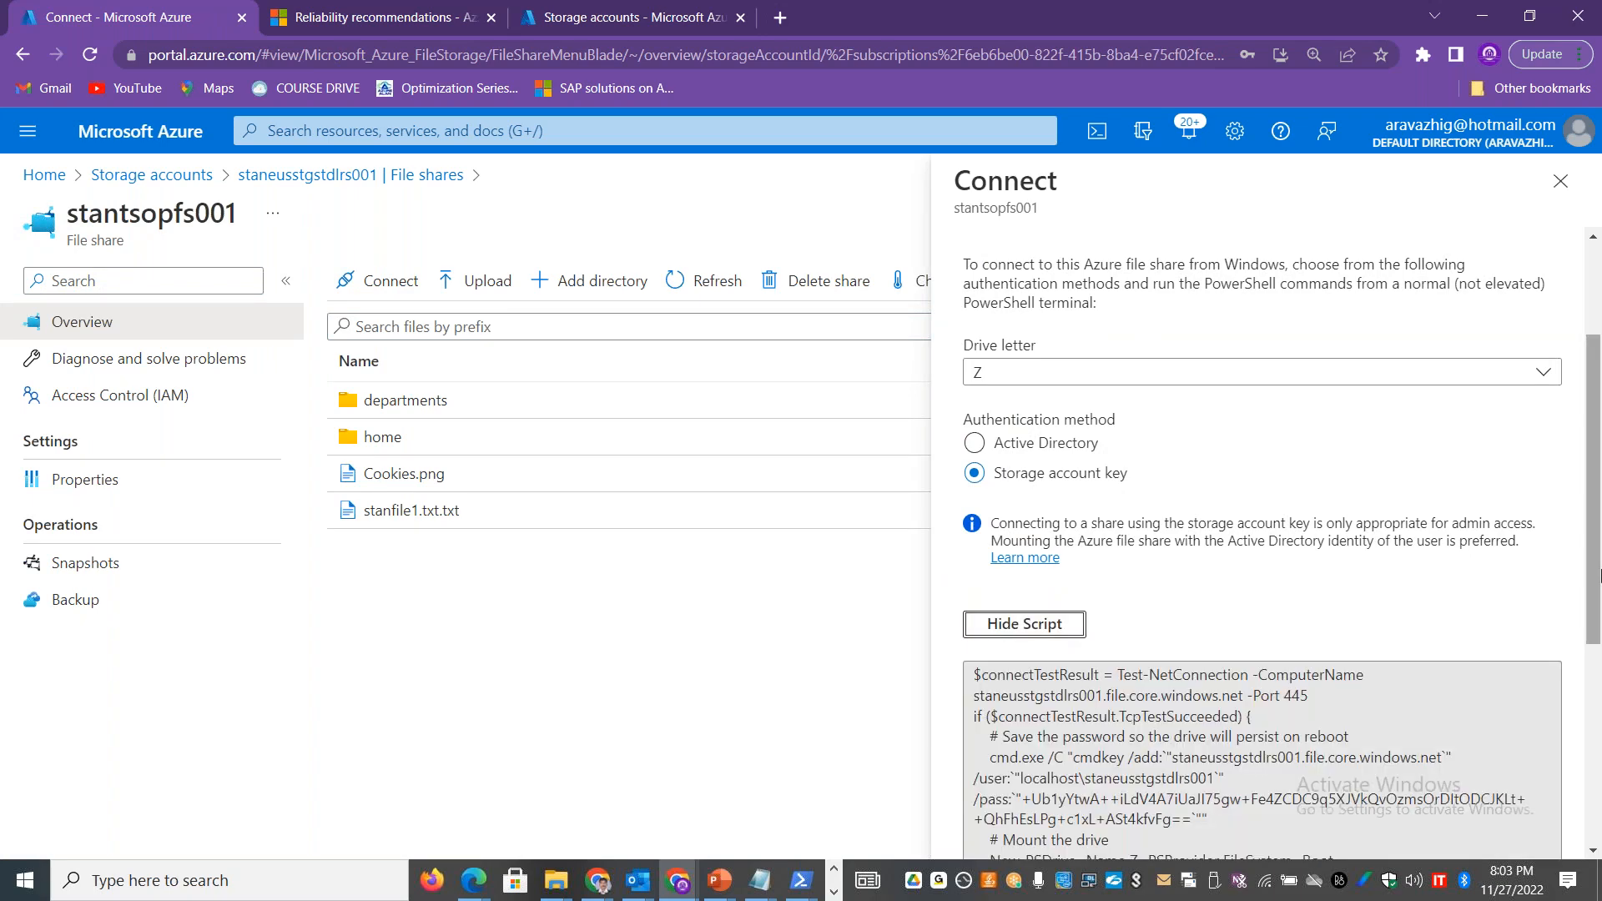
{"action": "left_click_drag", "start_coordinate": [1598, 536], "coordinate": [1600, 725]}
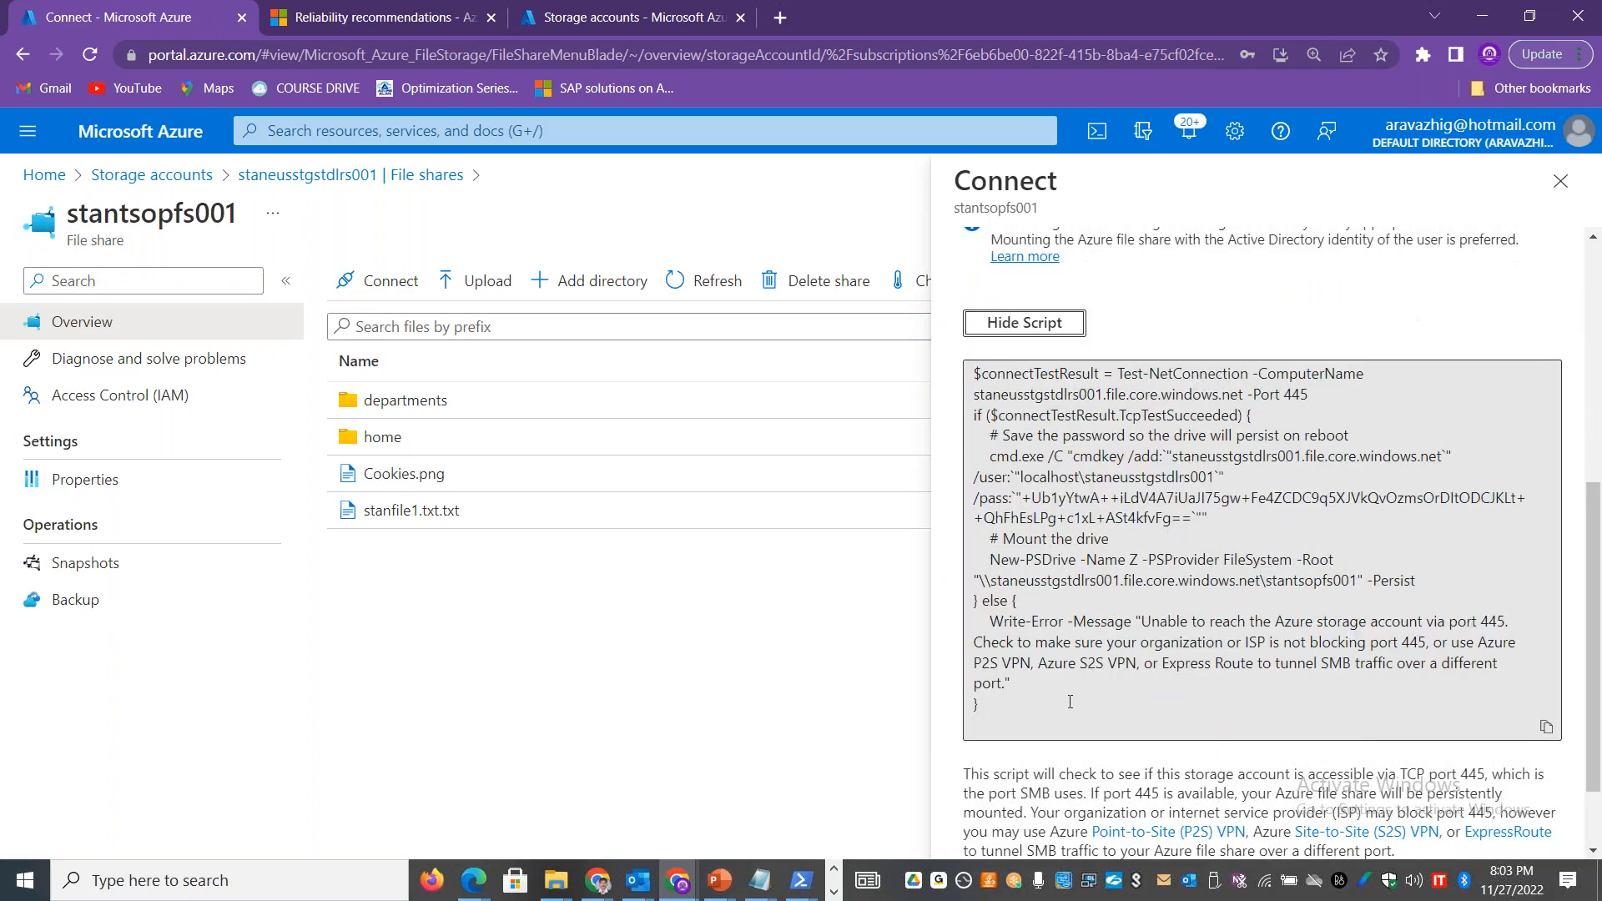
Step: Examine the connection script's storage account user, password argument and New-PSDrive mount command
{"action": "left_click", "coordinate": [1008, 687]}
{"action": "left_click_drag", "start_coordinate": [1006, 683], "coordinate": [1446, 469]}
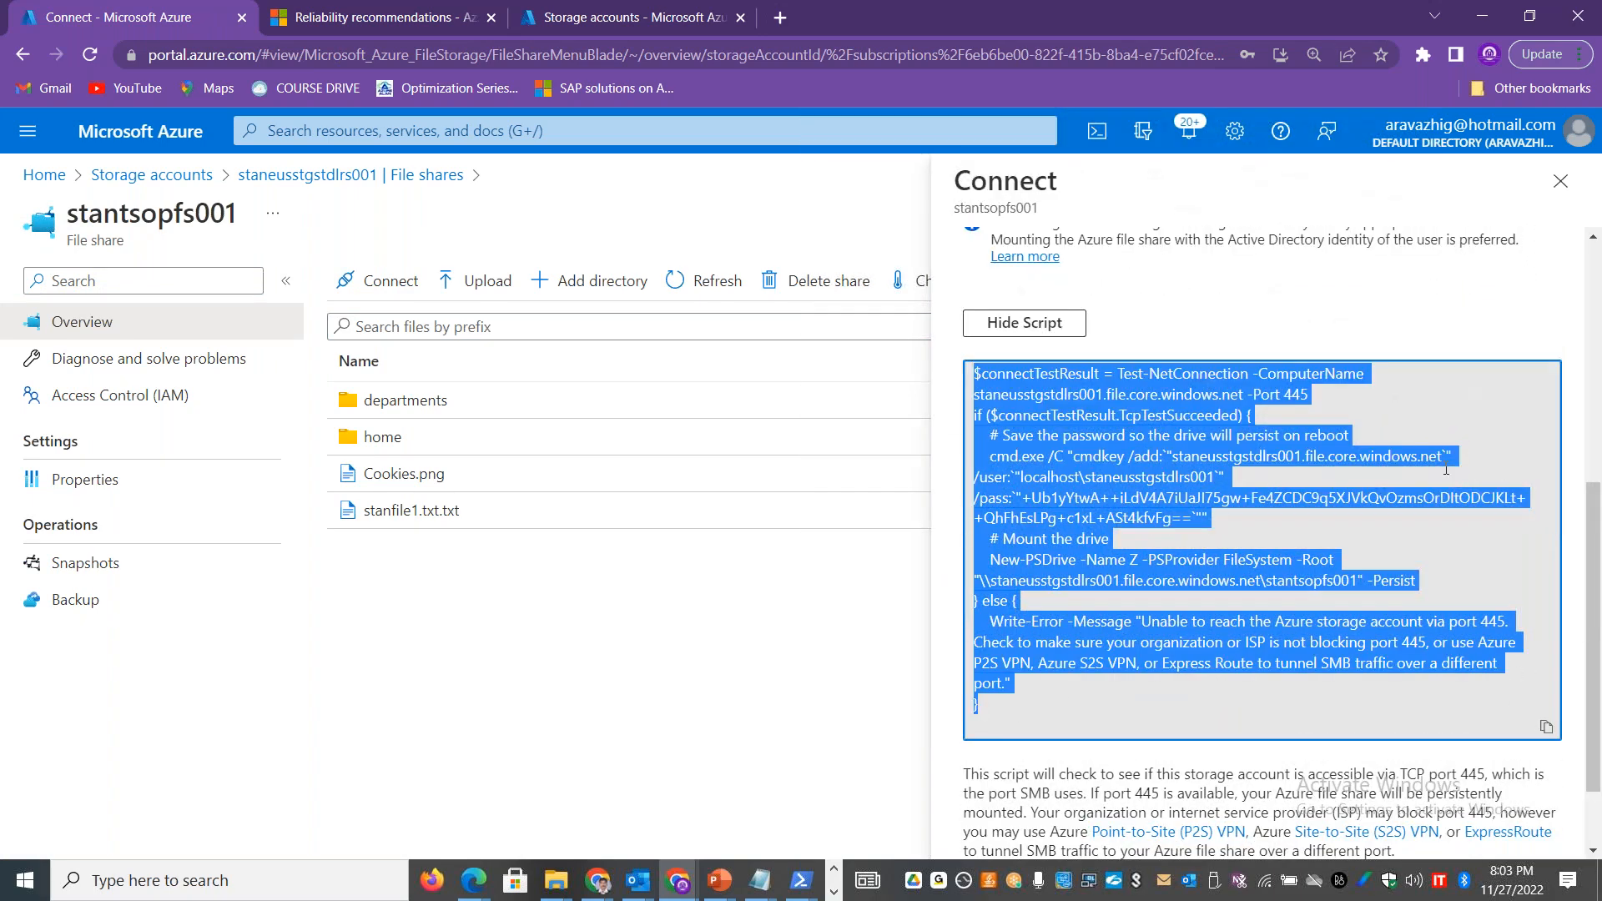
{"action": "left_click", "coordinate": [1139, 527]}
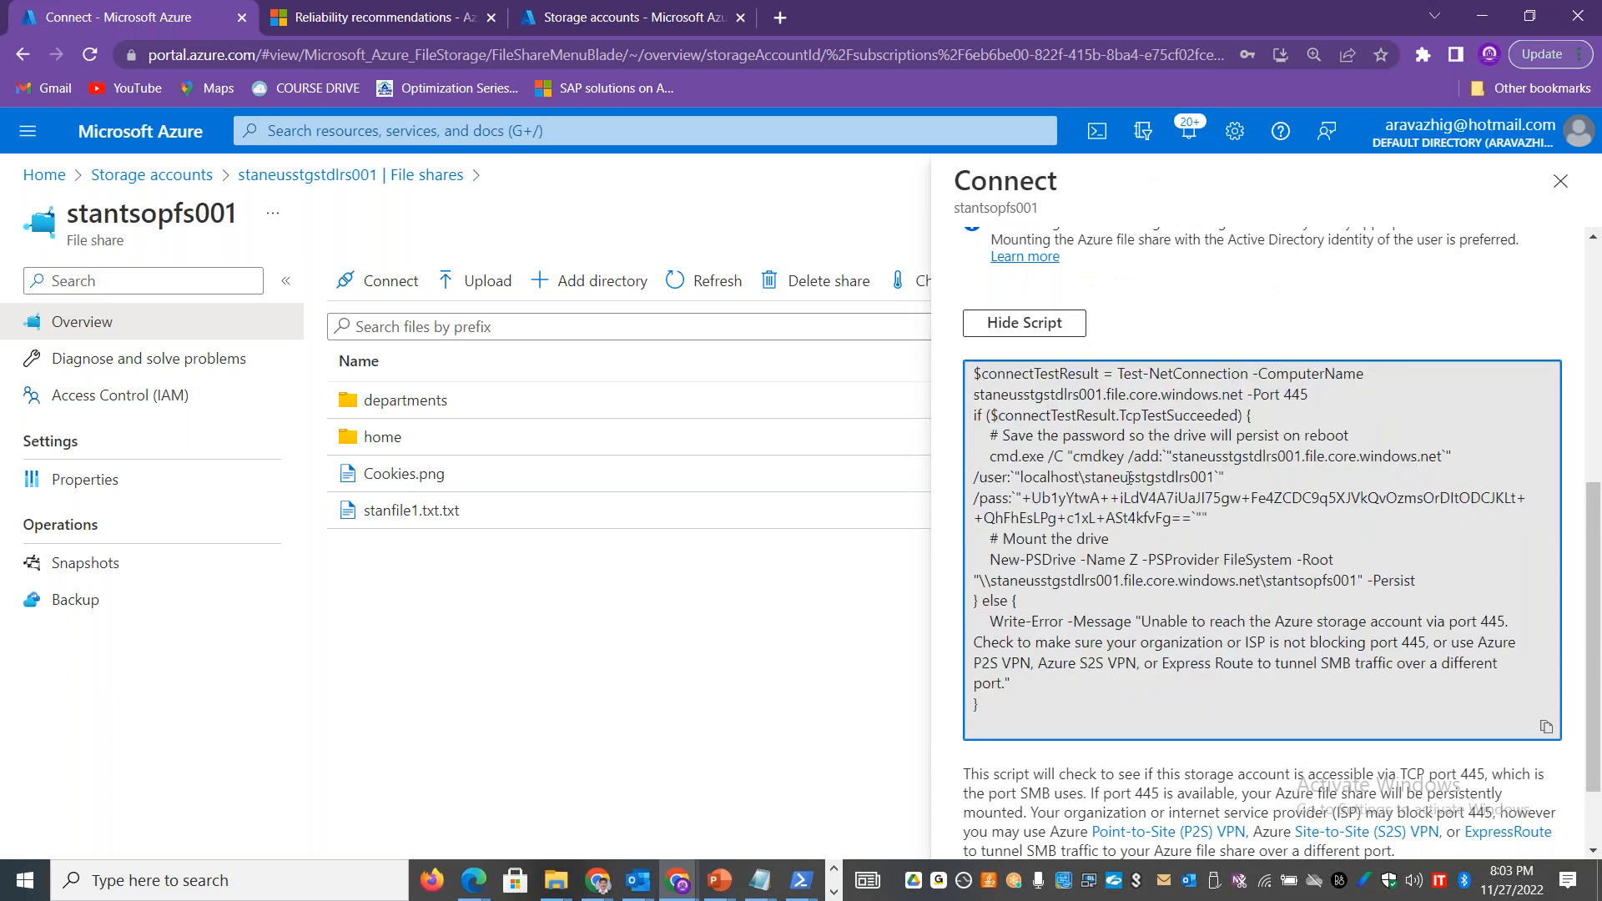
{"action": "left_click_drag", "start_coordinate": [1217, 475], "coordinate": [1091, 482]}
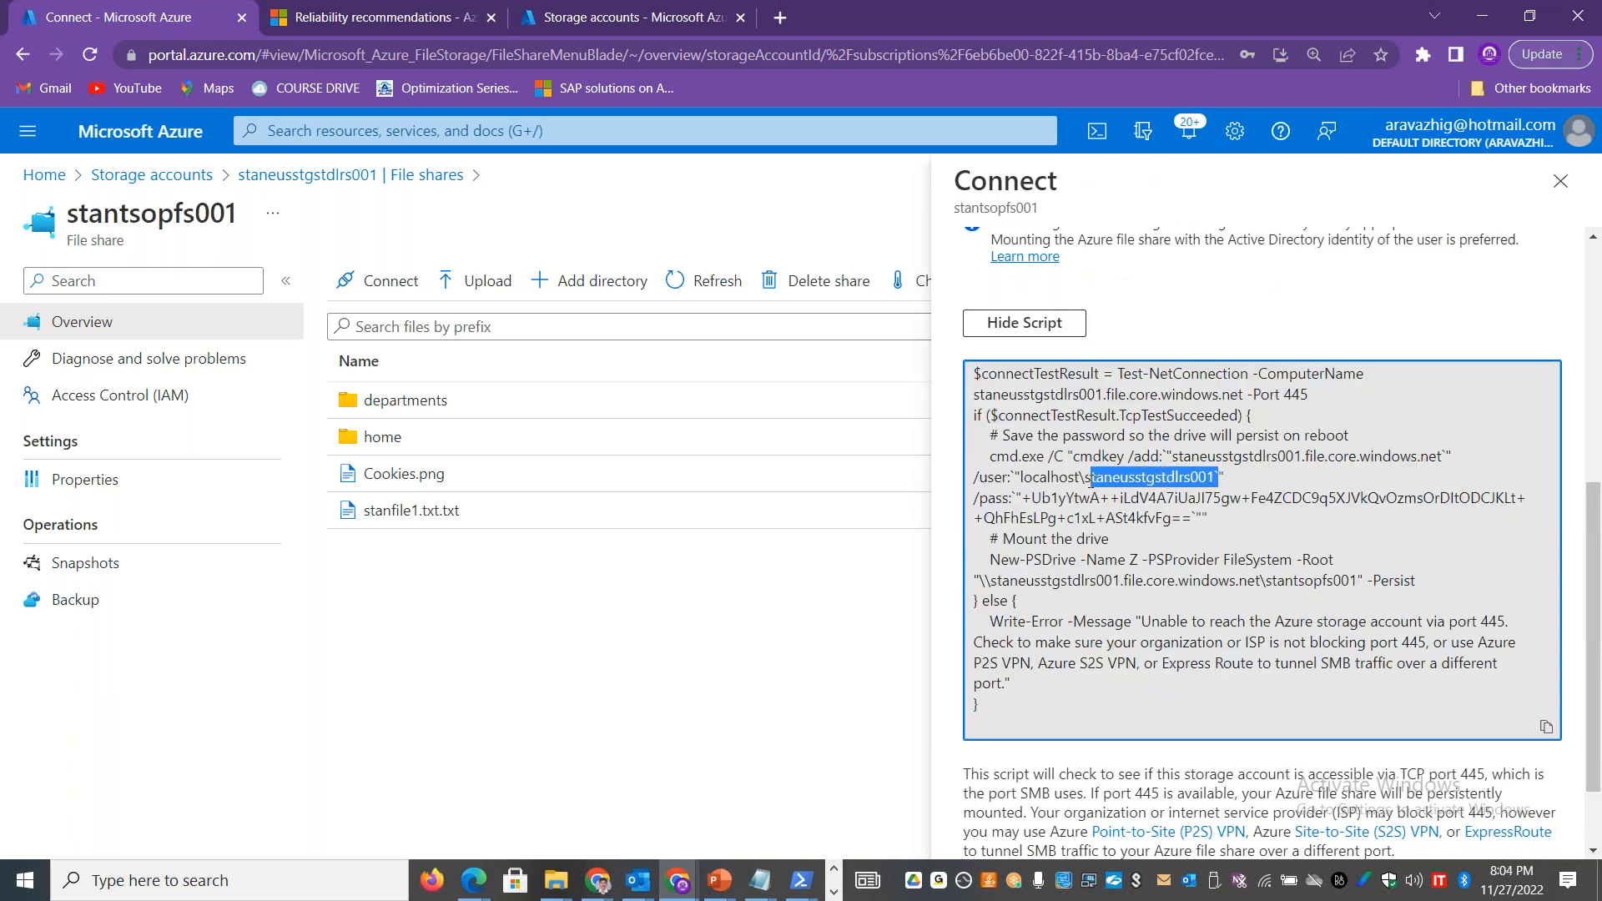
{"action": "left_click_drag", "start_coordinate": [1207, 517], "coordinate": [1032, 477]}
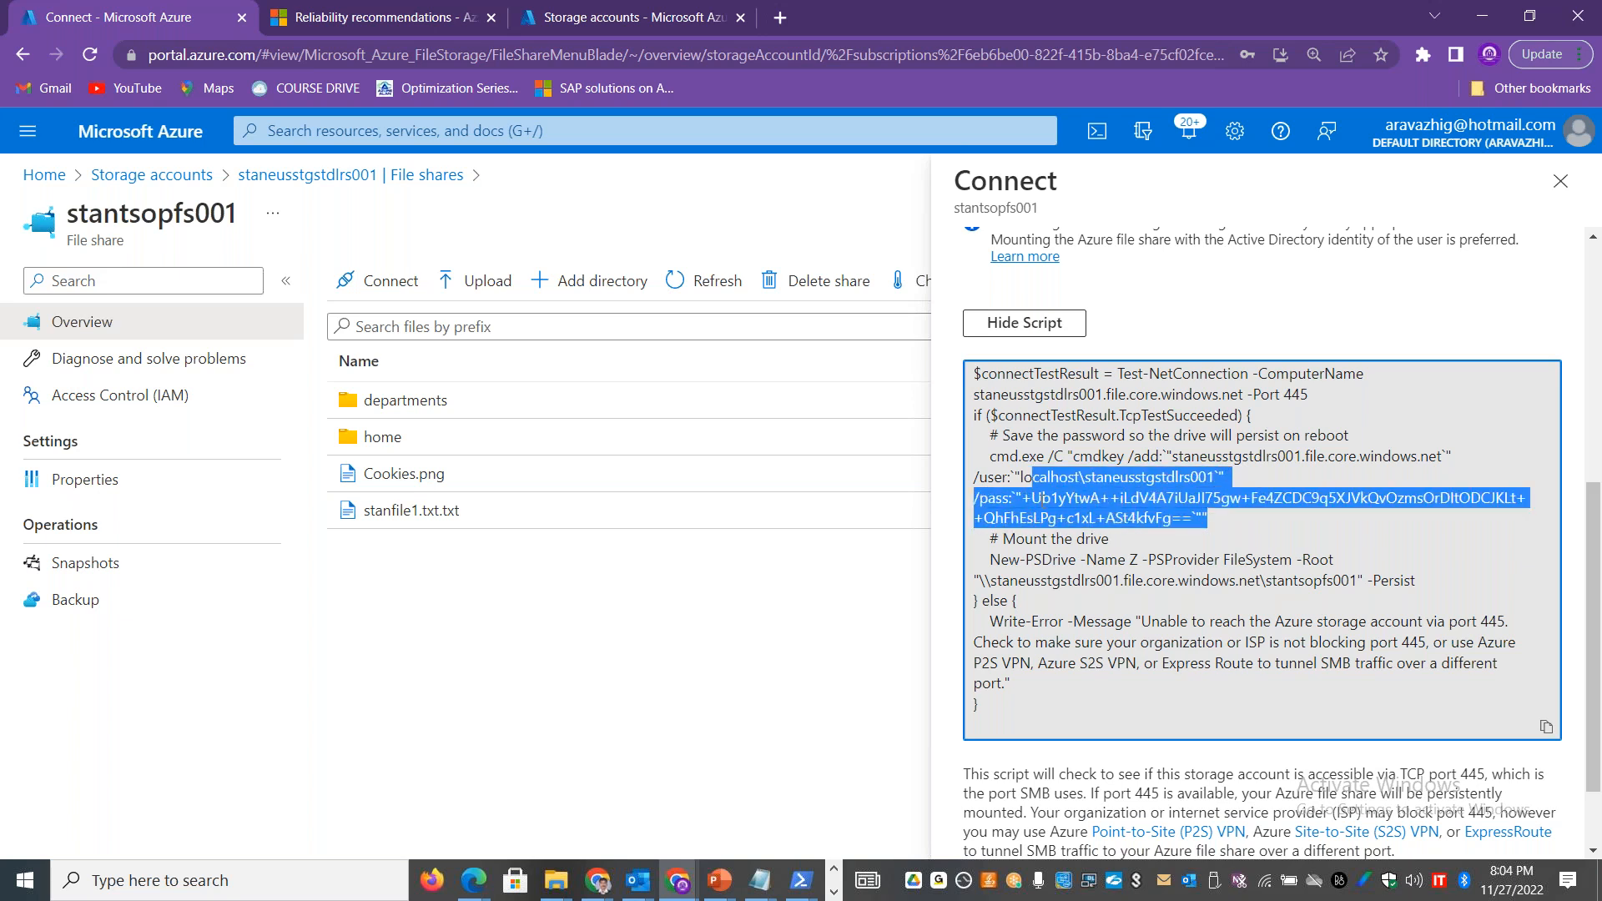
{"action": "left_click_drag", "start_coordinate": [990, 559], "coordinate": [1365, 577]}
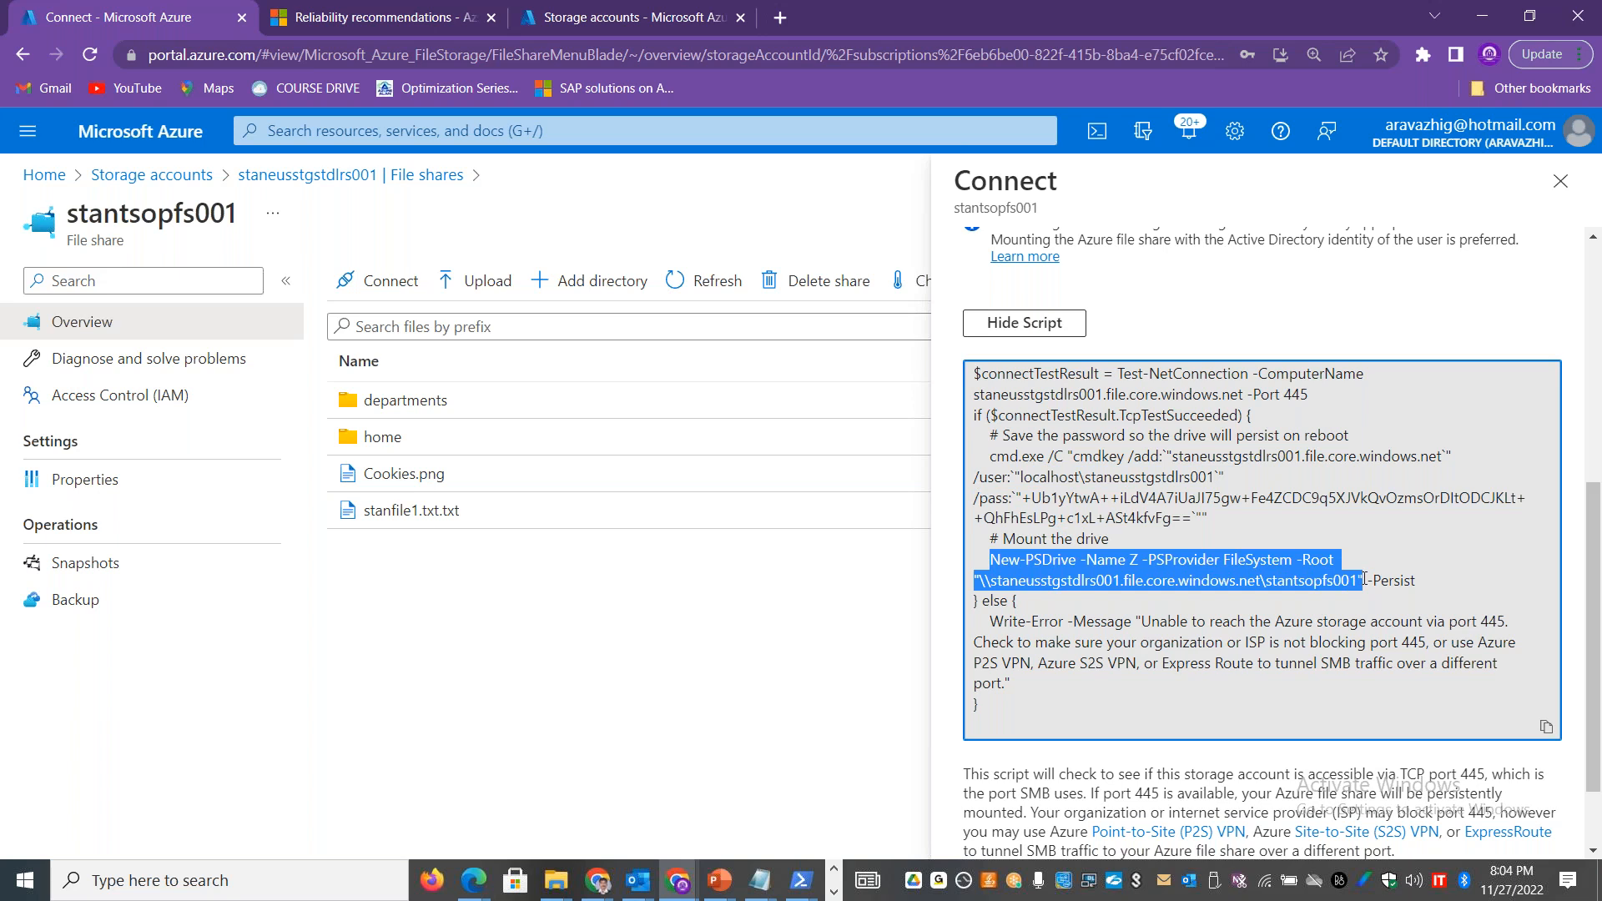
{"action": "left_click", "coordinate": [583, 41]}
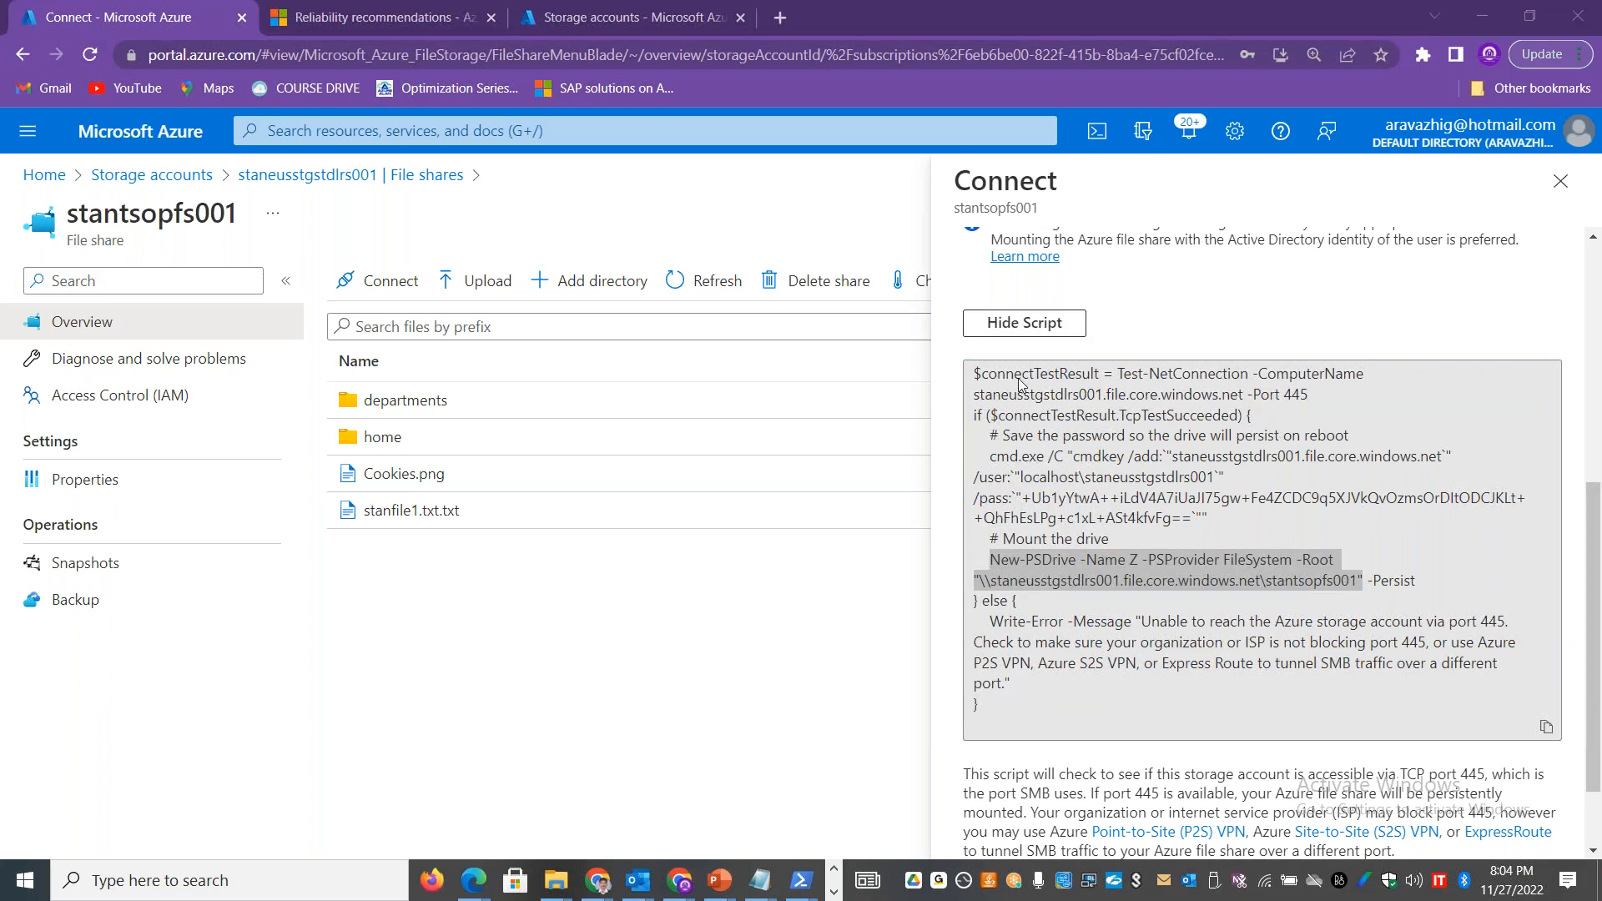